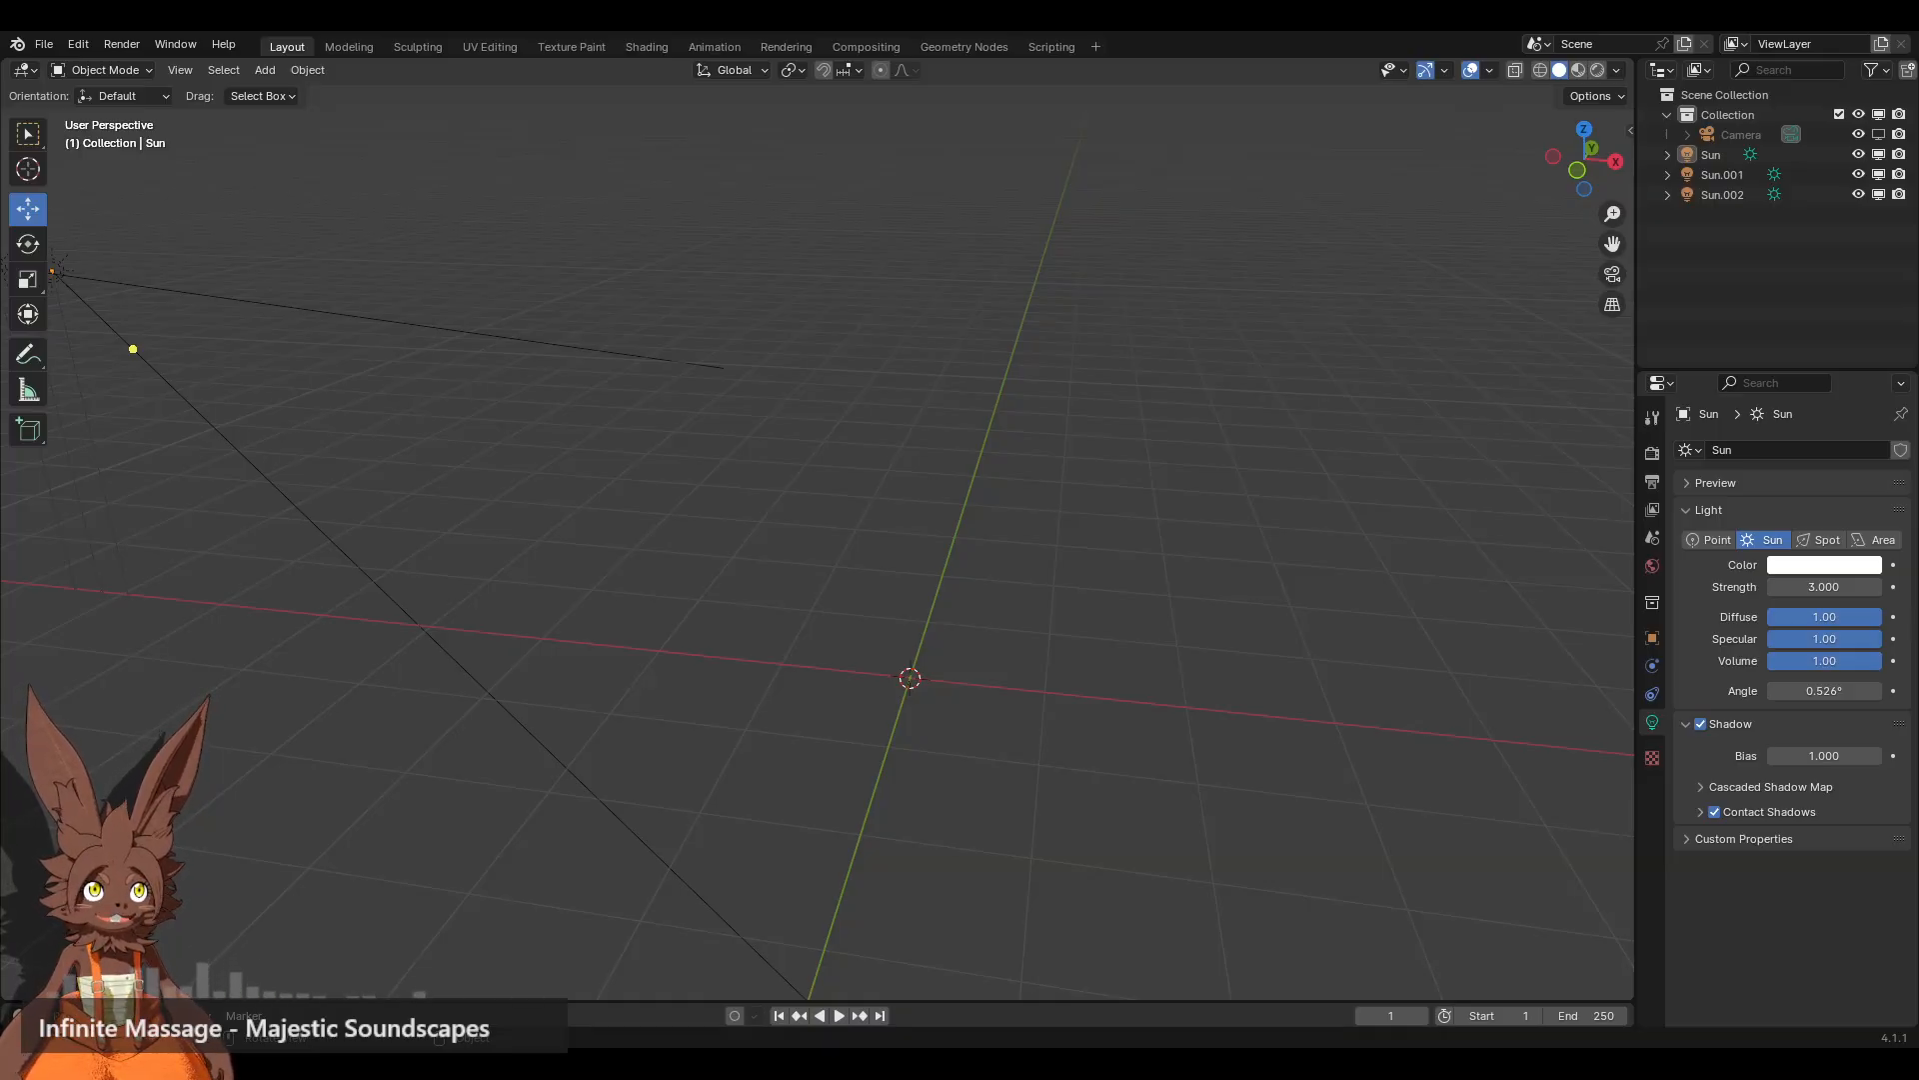
Step: Create a new collection in the scene and move Sun, Sun.001 and Sun.002 into it
{"action": "right_click", "coordinate": [1694, 274]}
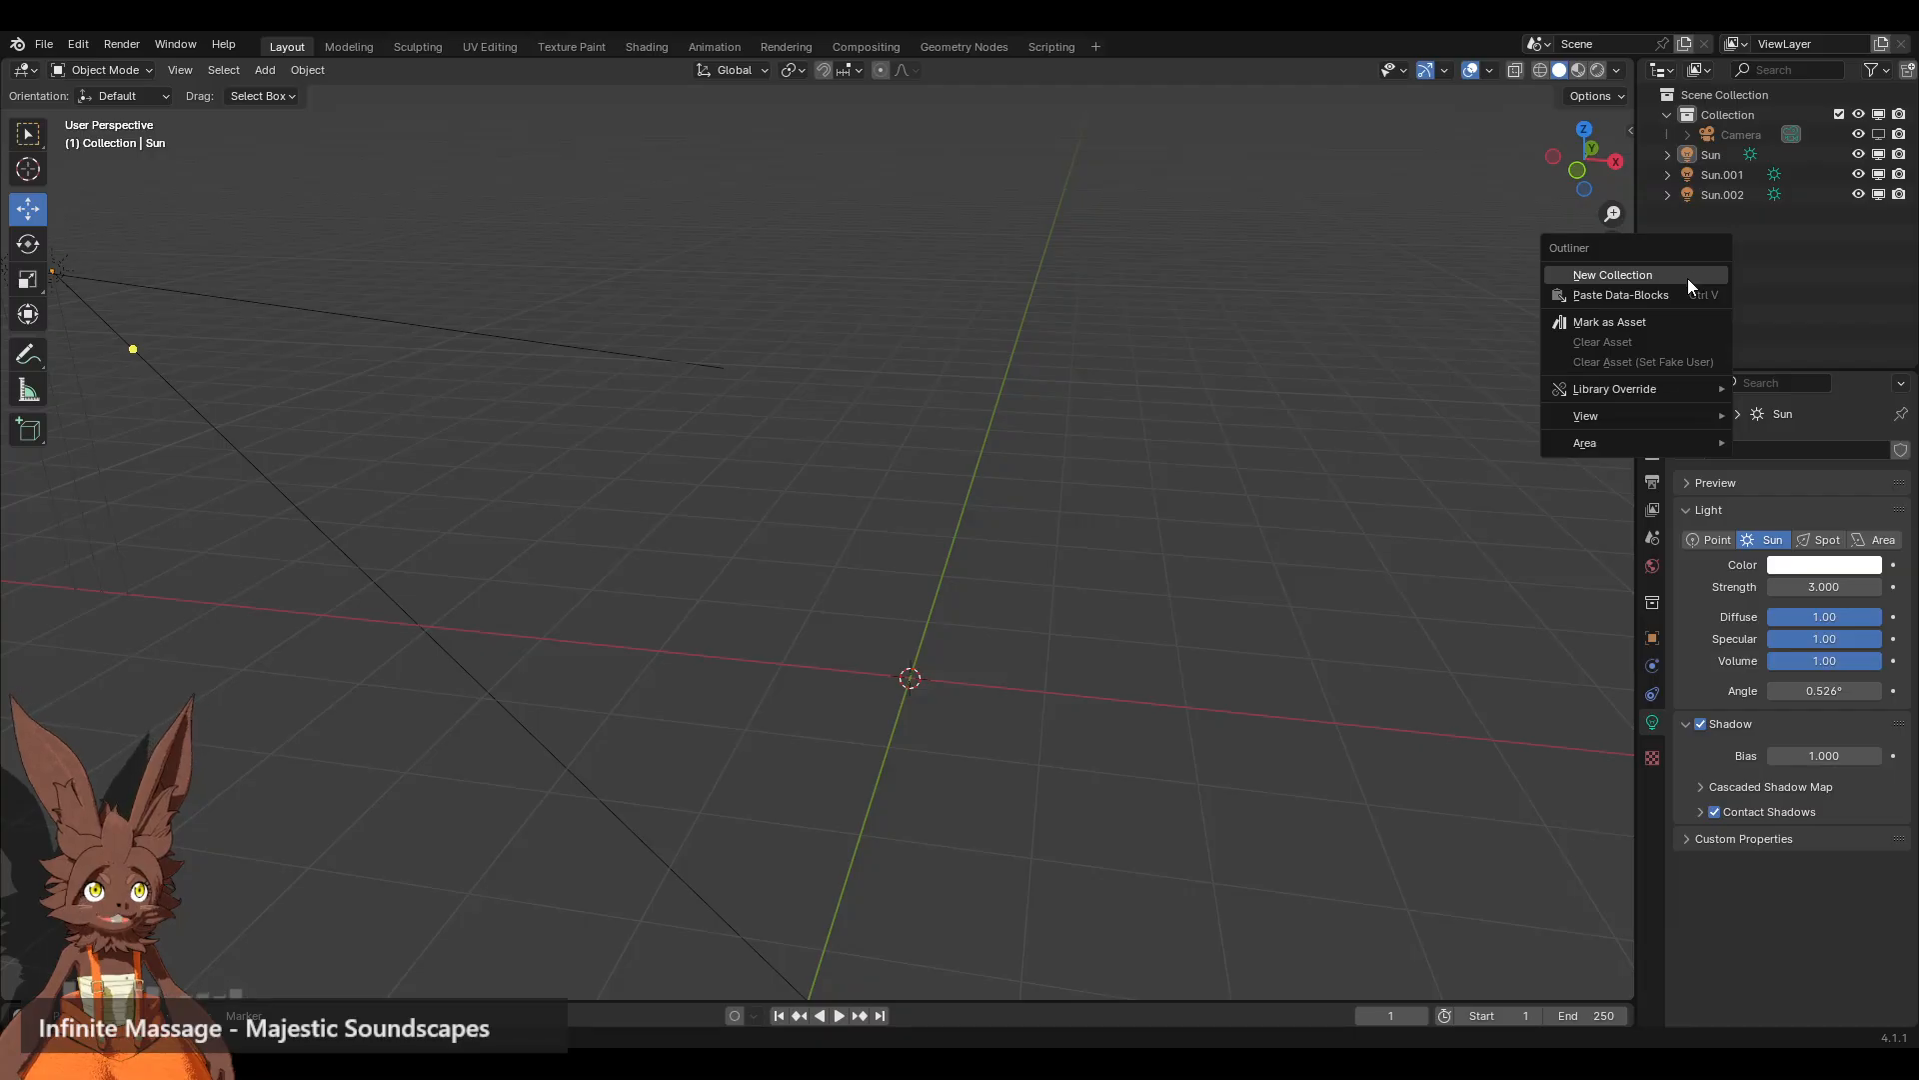
{"action": "left_click", "coordinate": [1688, 278]}
{"action": "left_click", "coordinate": [1704, 171]}
{"action": "left_click", "coordinate": [1720, 206], "text": "shift"}
{"action": "left_click_drag", "start_coordinate": [1720, 206], "coordinate": [1715, 155]}
{"action": "left_click", "coordinate": [1717, 244]}
{"action": "left_click", "coordinate": [1665, 153]}
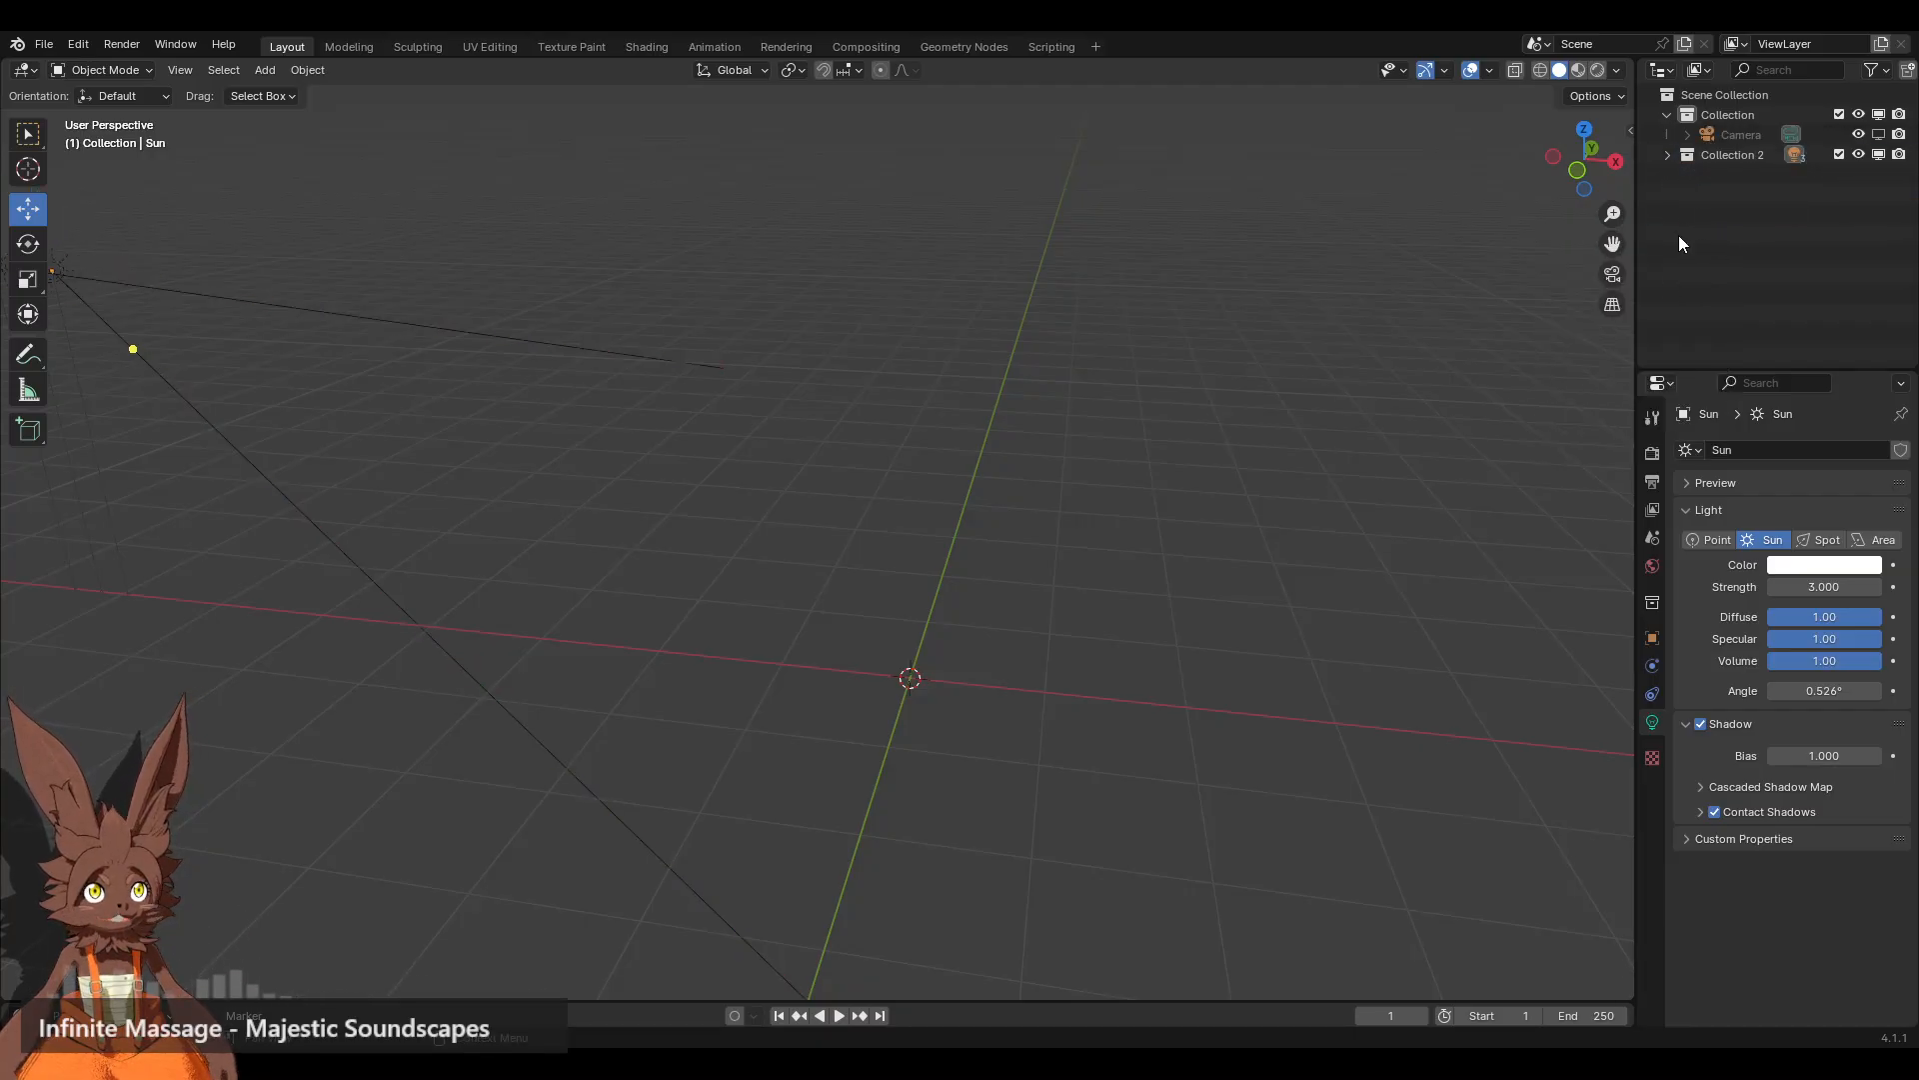
Step: Rename the collection holding the sun lights to Suns
{"action": "left_click", "coordinate": [1731, 156]}
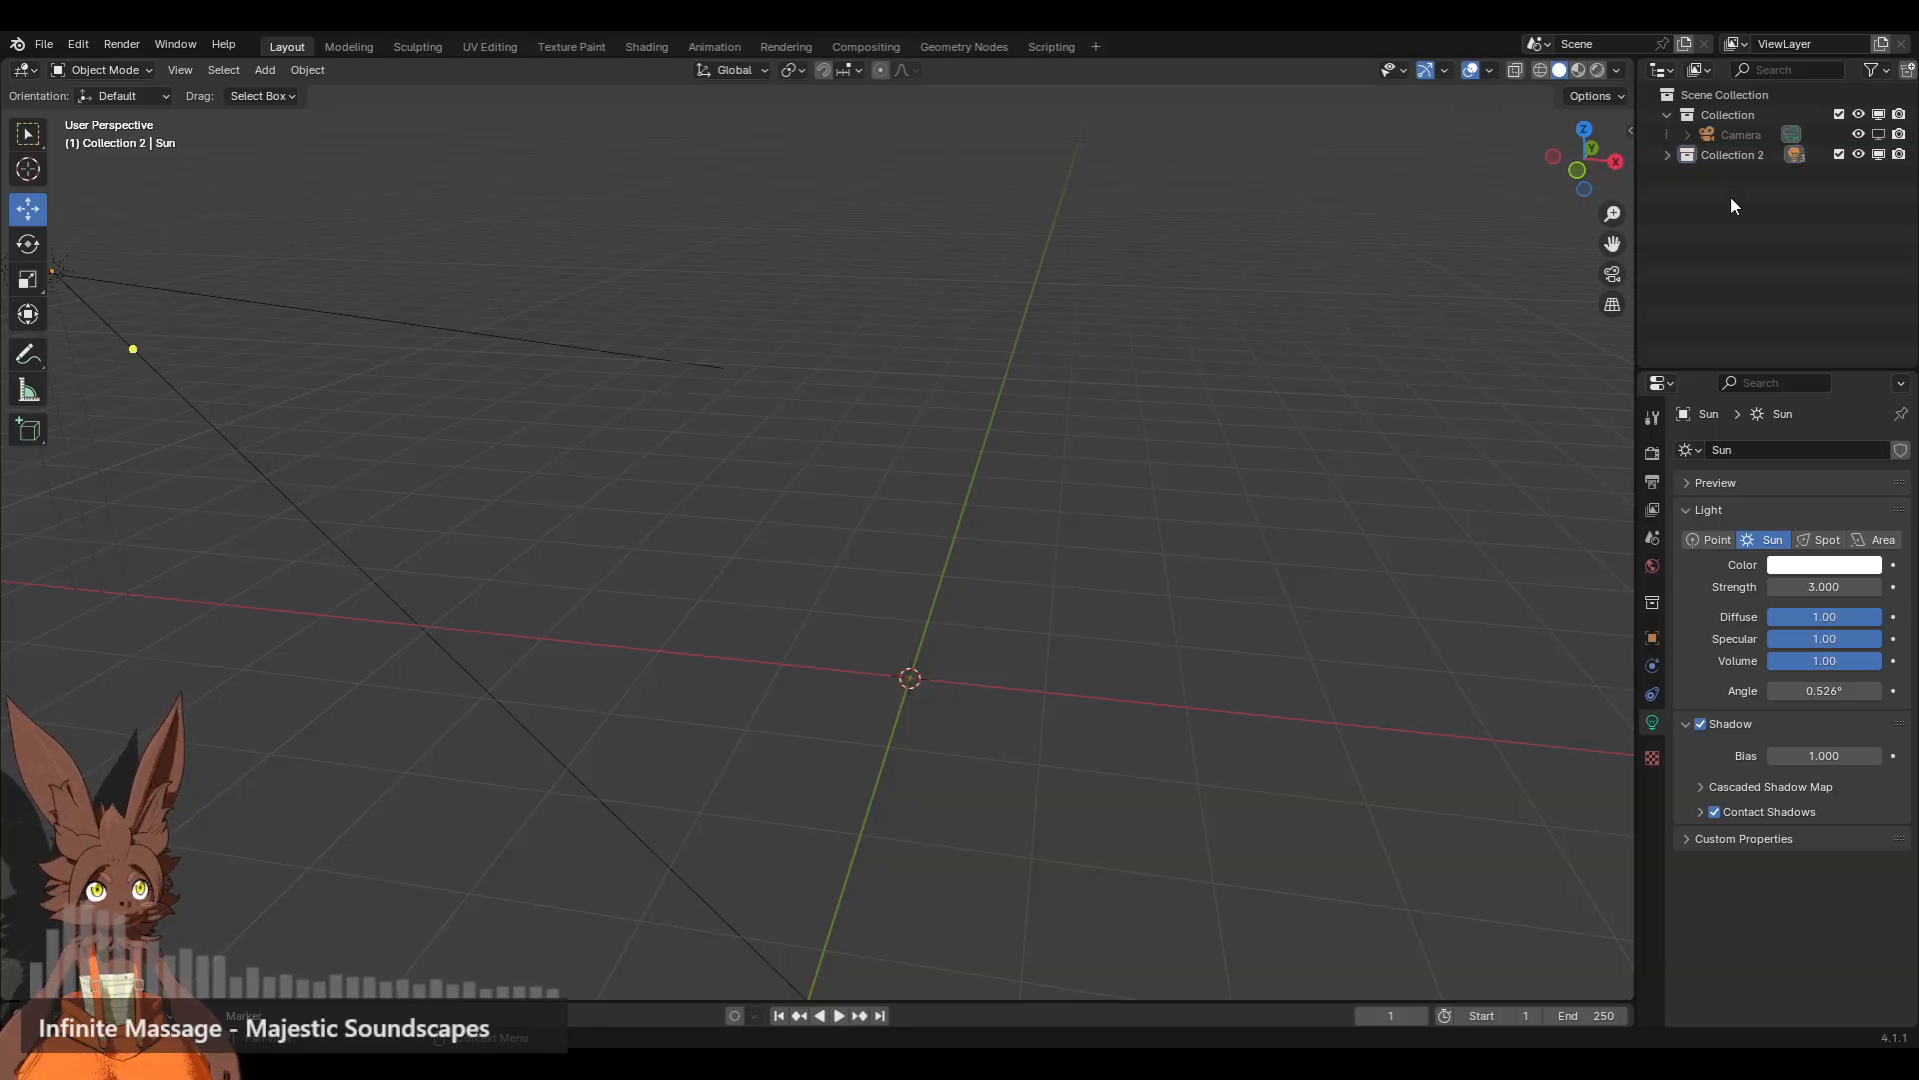
{"action": "right_click", "coordinate": [1723, 154]}
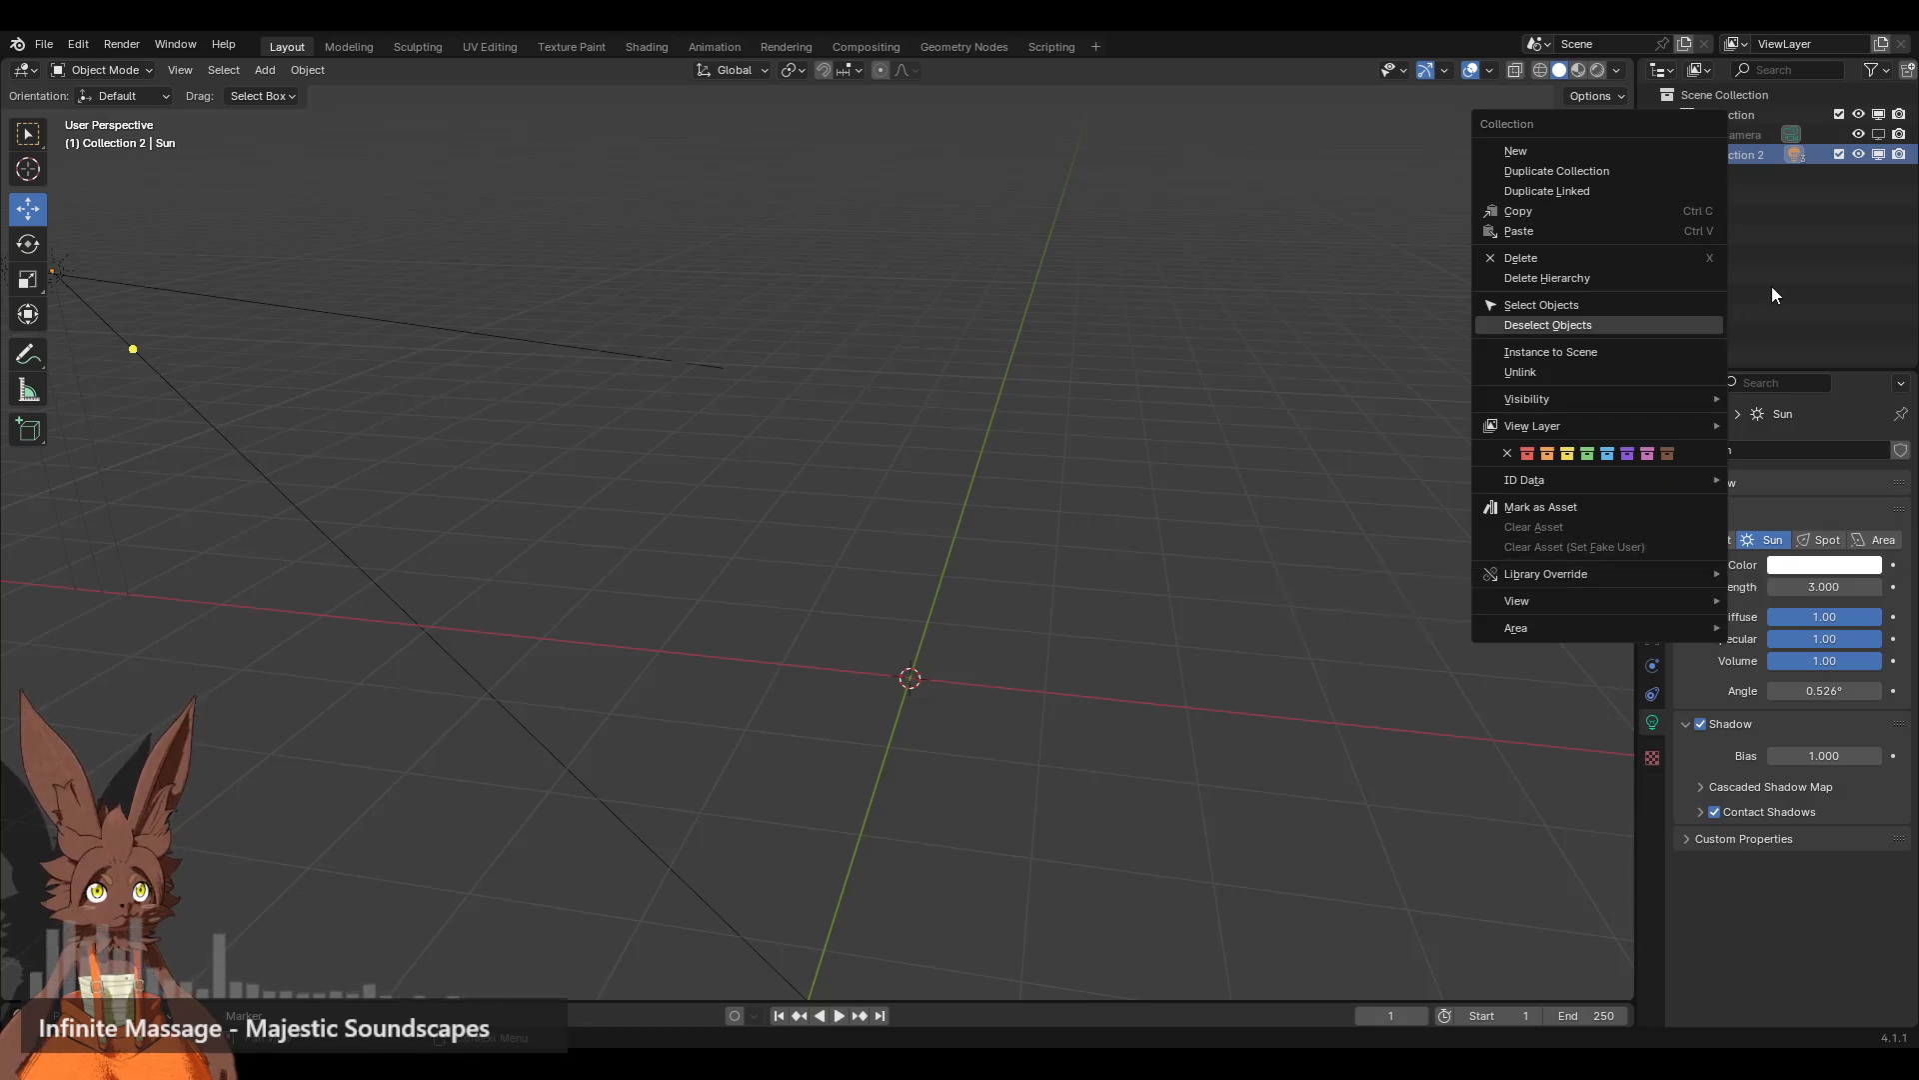
{"action": "double_click", "coordinate": [1765, 154]}
{"action": "left_click_drag", "start_coordinate": [1771, 158], "coordinate": [1642, 155]}
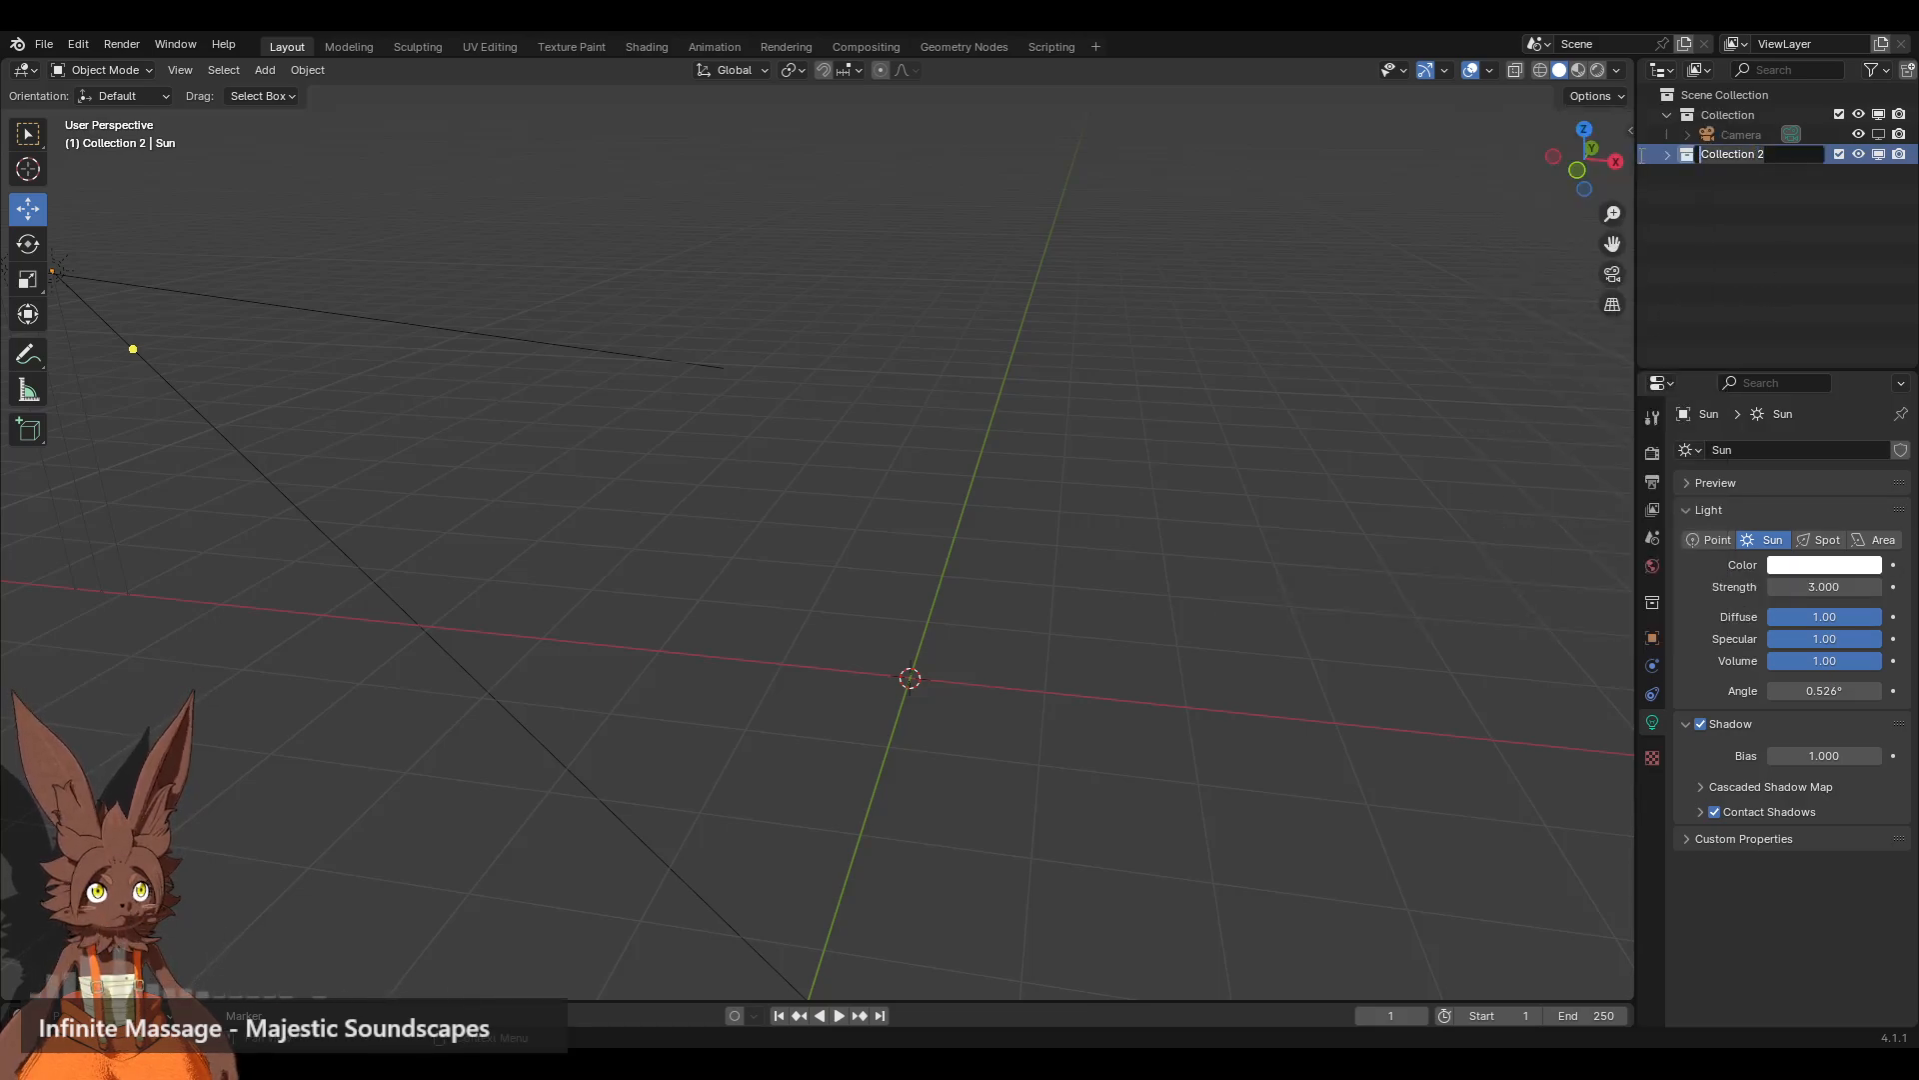
{"action": "type", "text": "Suns"}
{"action": "key", "text": "Return"}
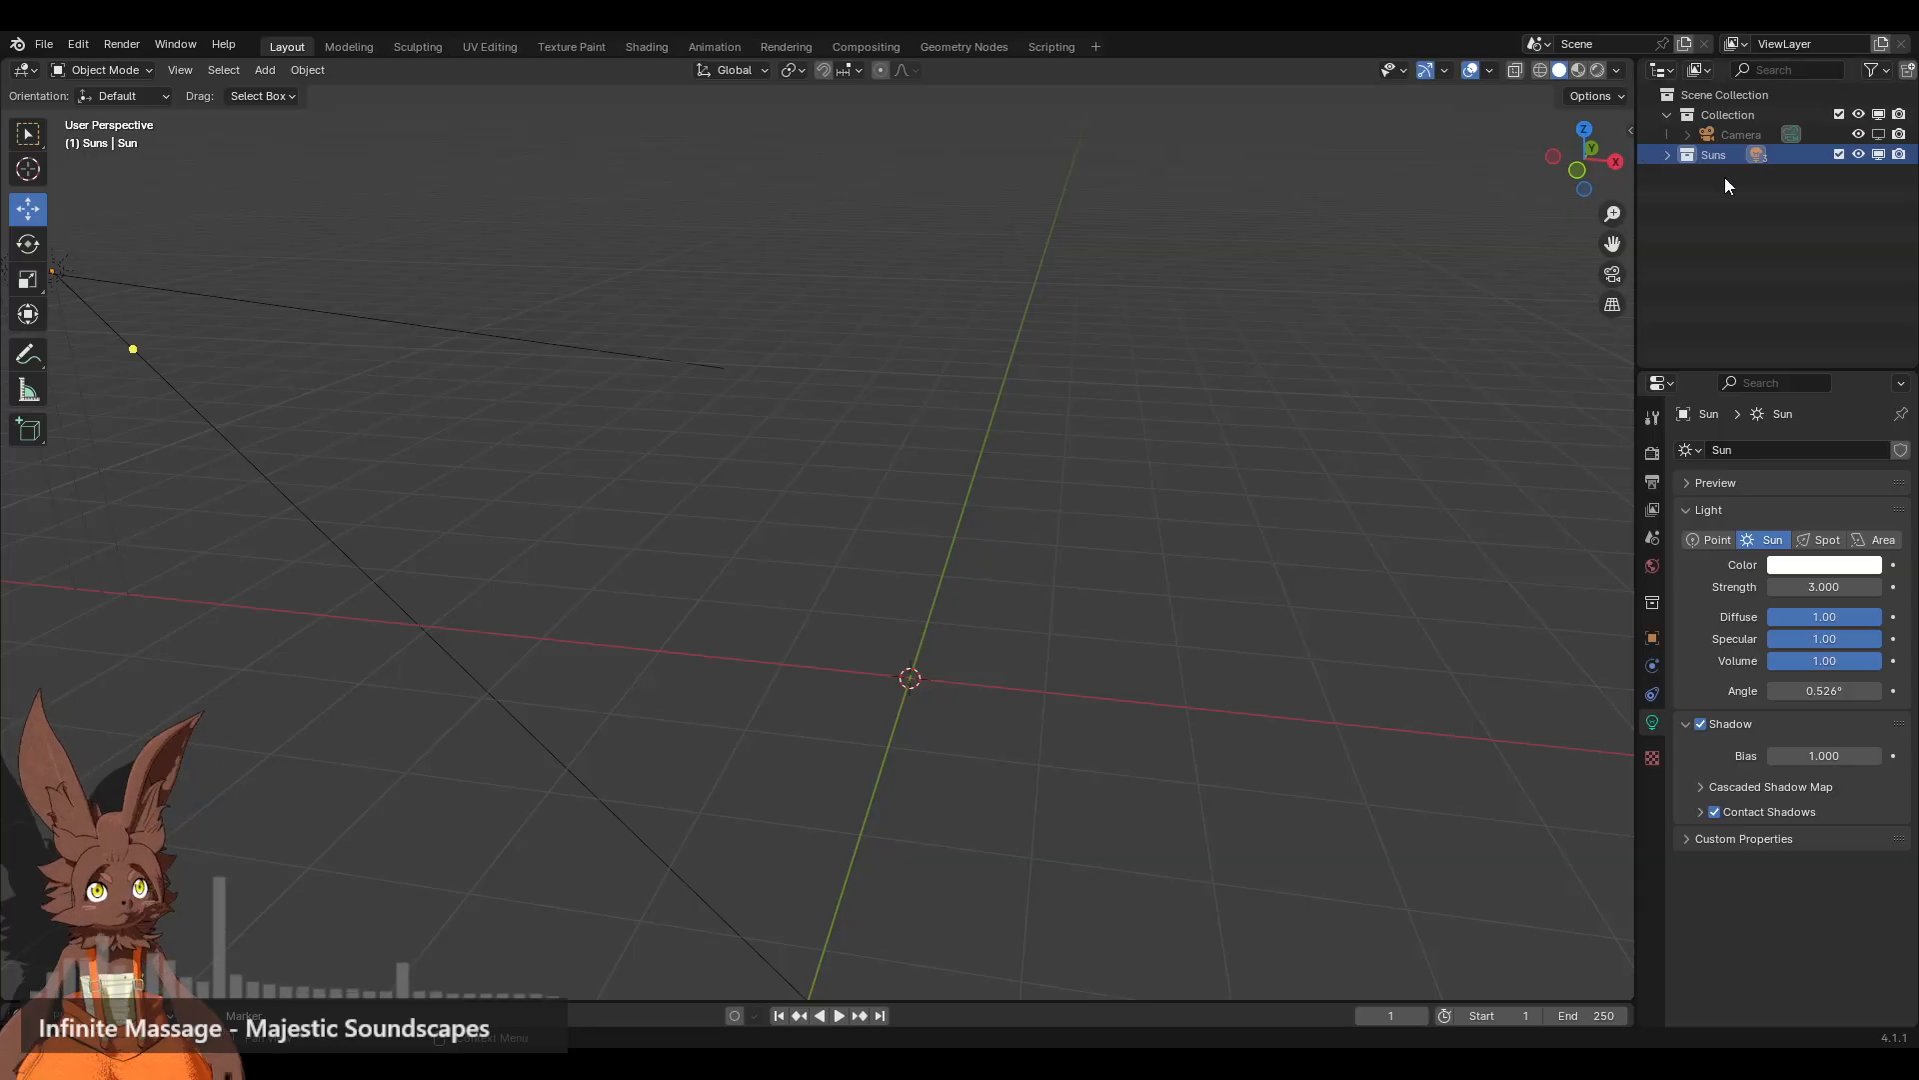
Step: Save the current Blender file
{"action": "left_click", "coordinate": [43, 44]}
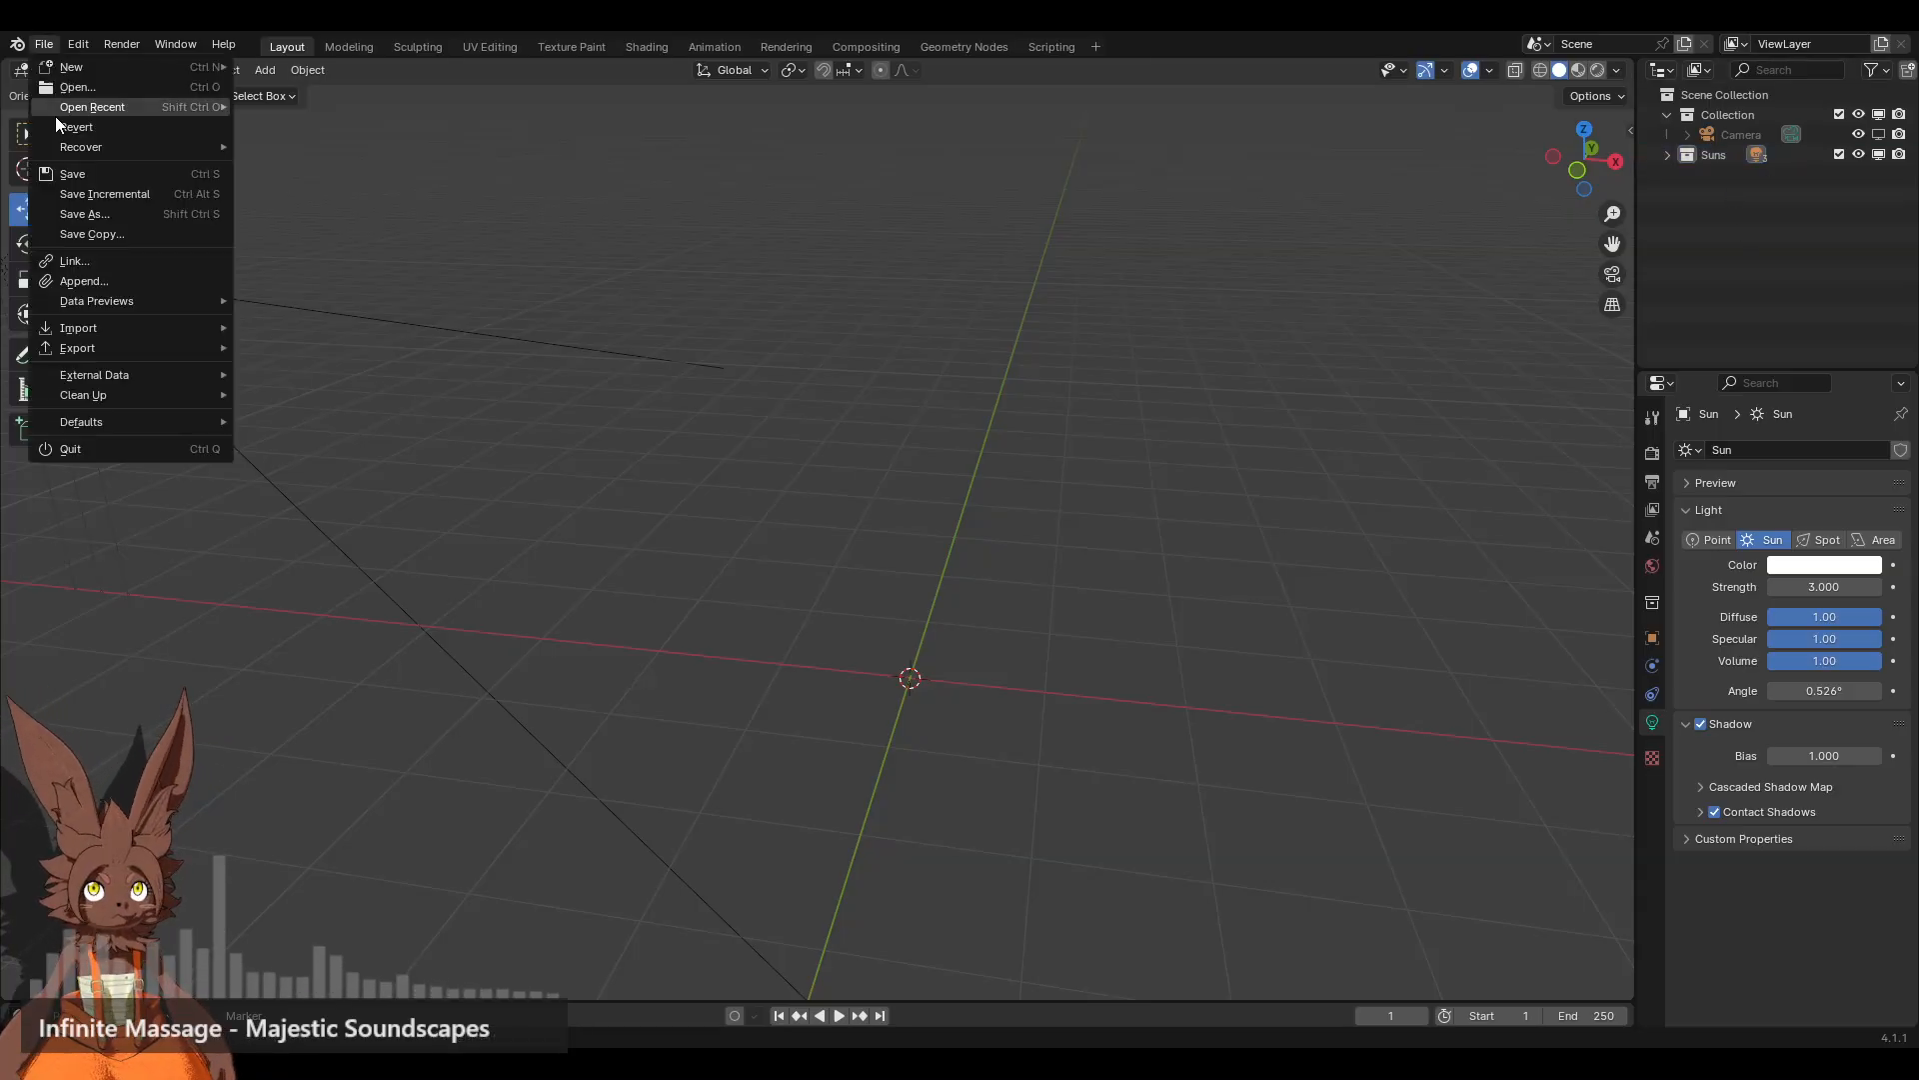
{"action": "left_click", "coordinate": [75, 173]}
{"action": "left_click", "coordinate": [43, 45]}
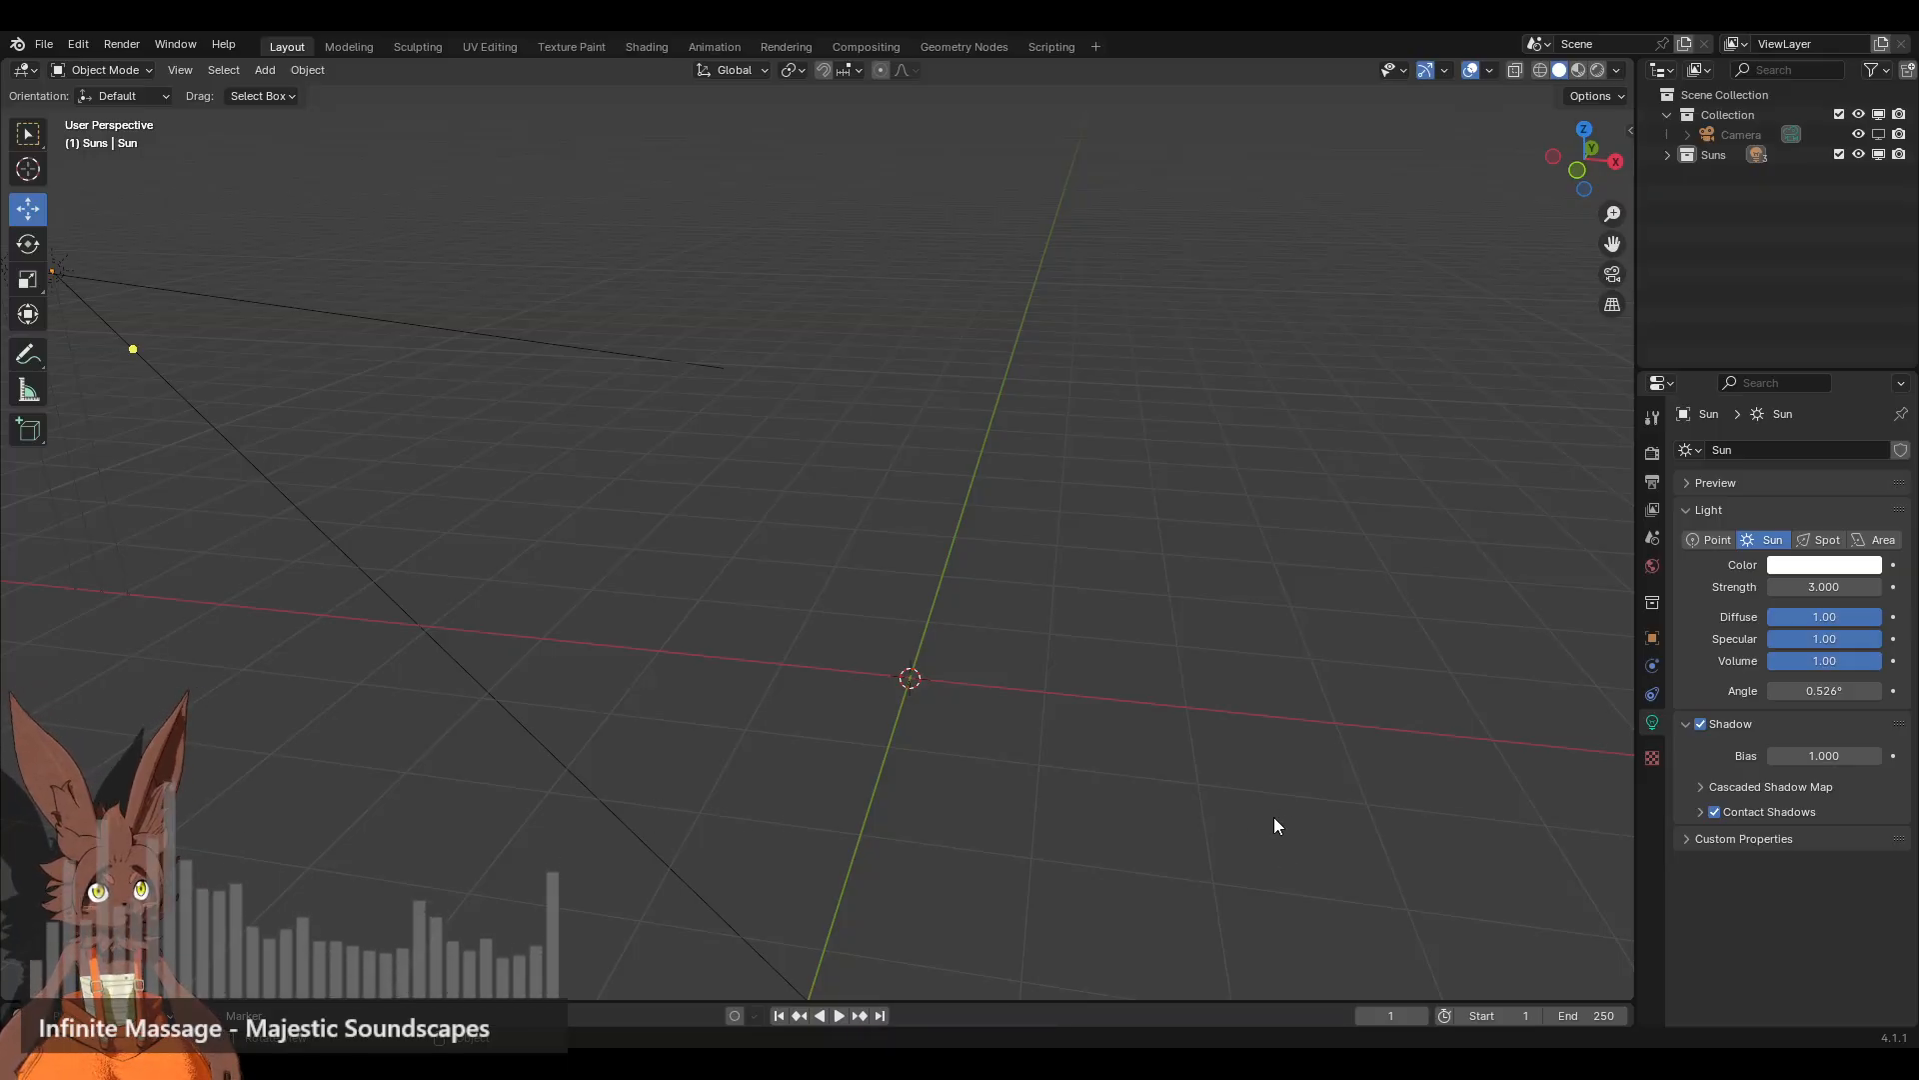
{"action": "key", "text": "ctrl+s"}
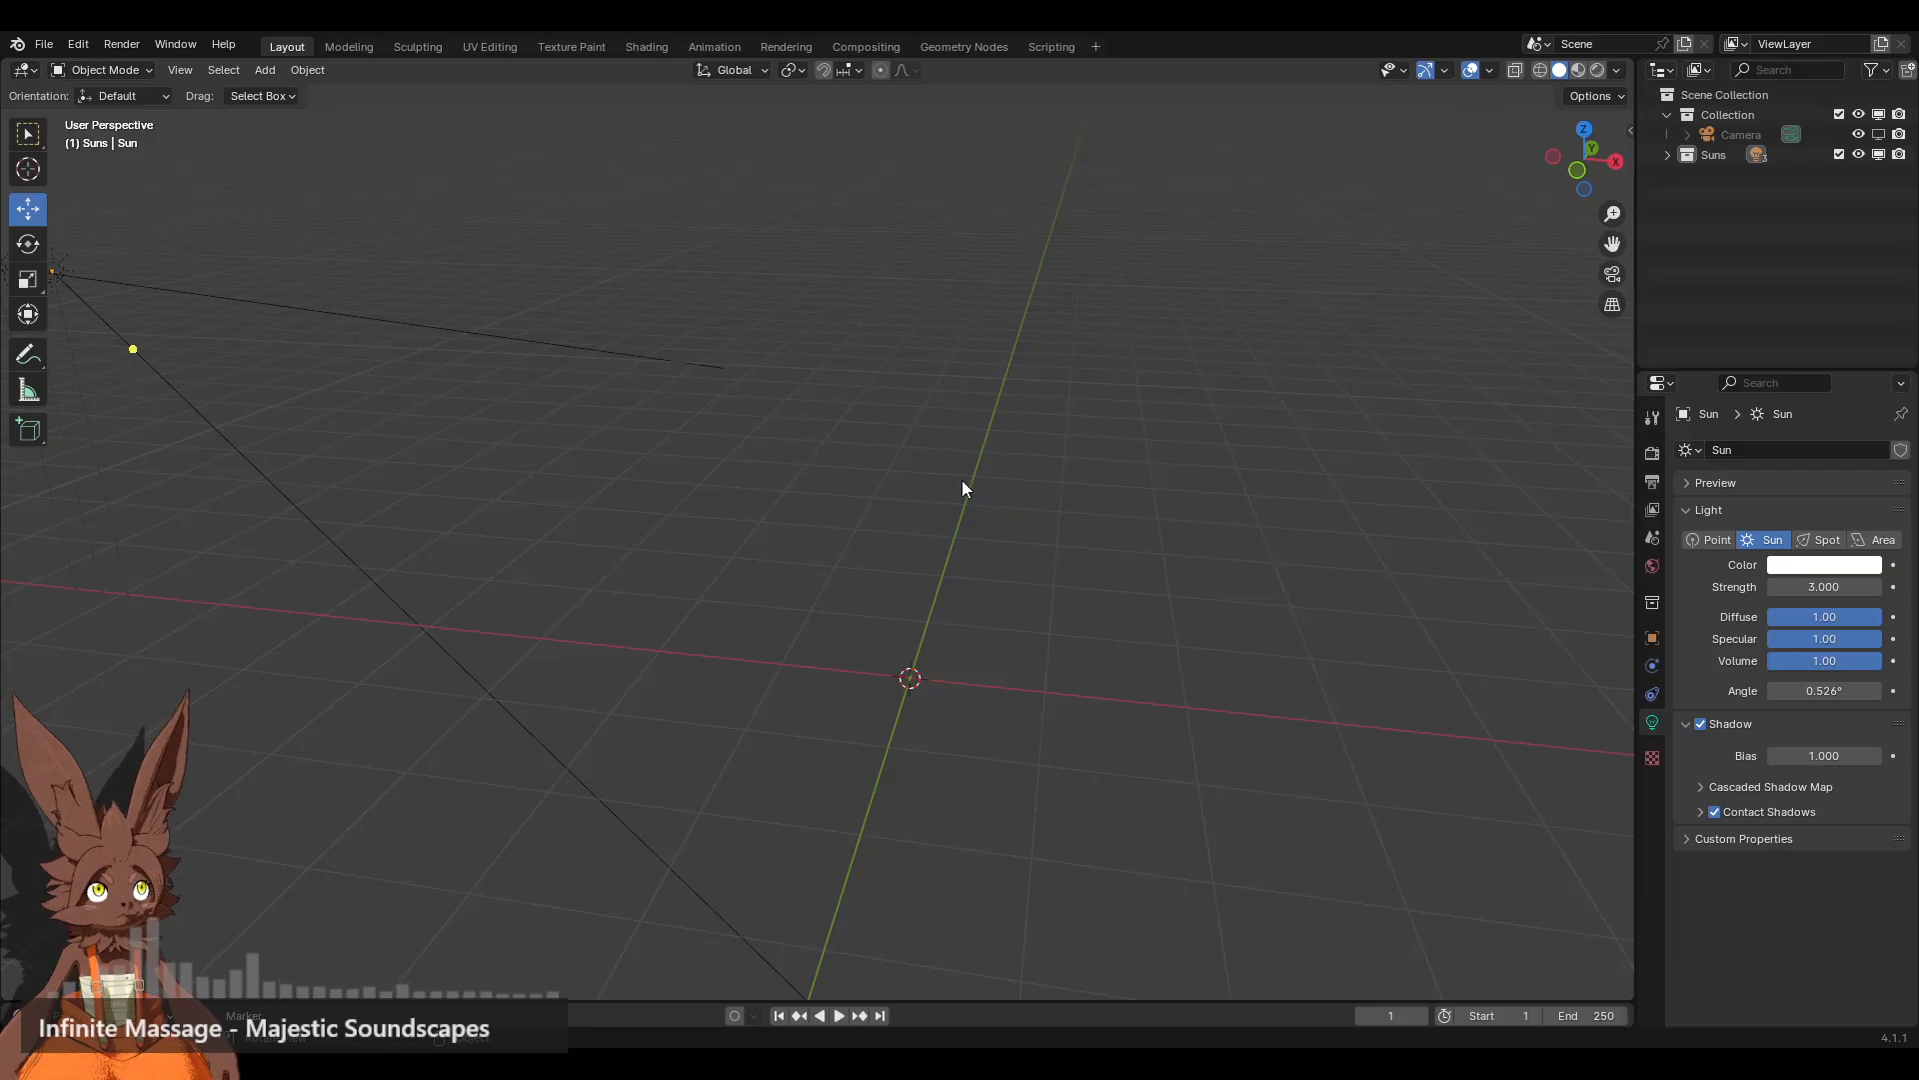
Step: Add a cylinder mesh at the scene origin
{"action": "mouse_move", "coordinate": [977, 566]}
{"action": "middle_mouse_down"}
{"action": "mouse_move", "coordinate": [969, 582]}
{"action": "mouse_move", "coordinate": [929, 561]}
{"action": "mouse_move", "coordinate": [961, 561]}
{"action": "middle_mouse_up"}
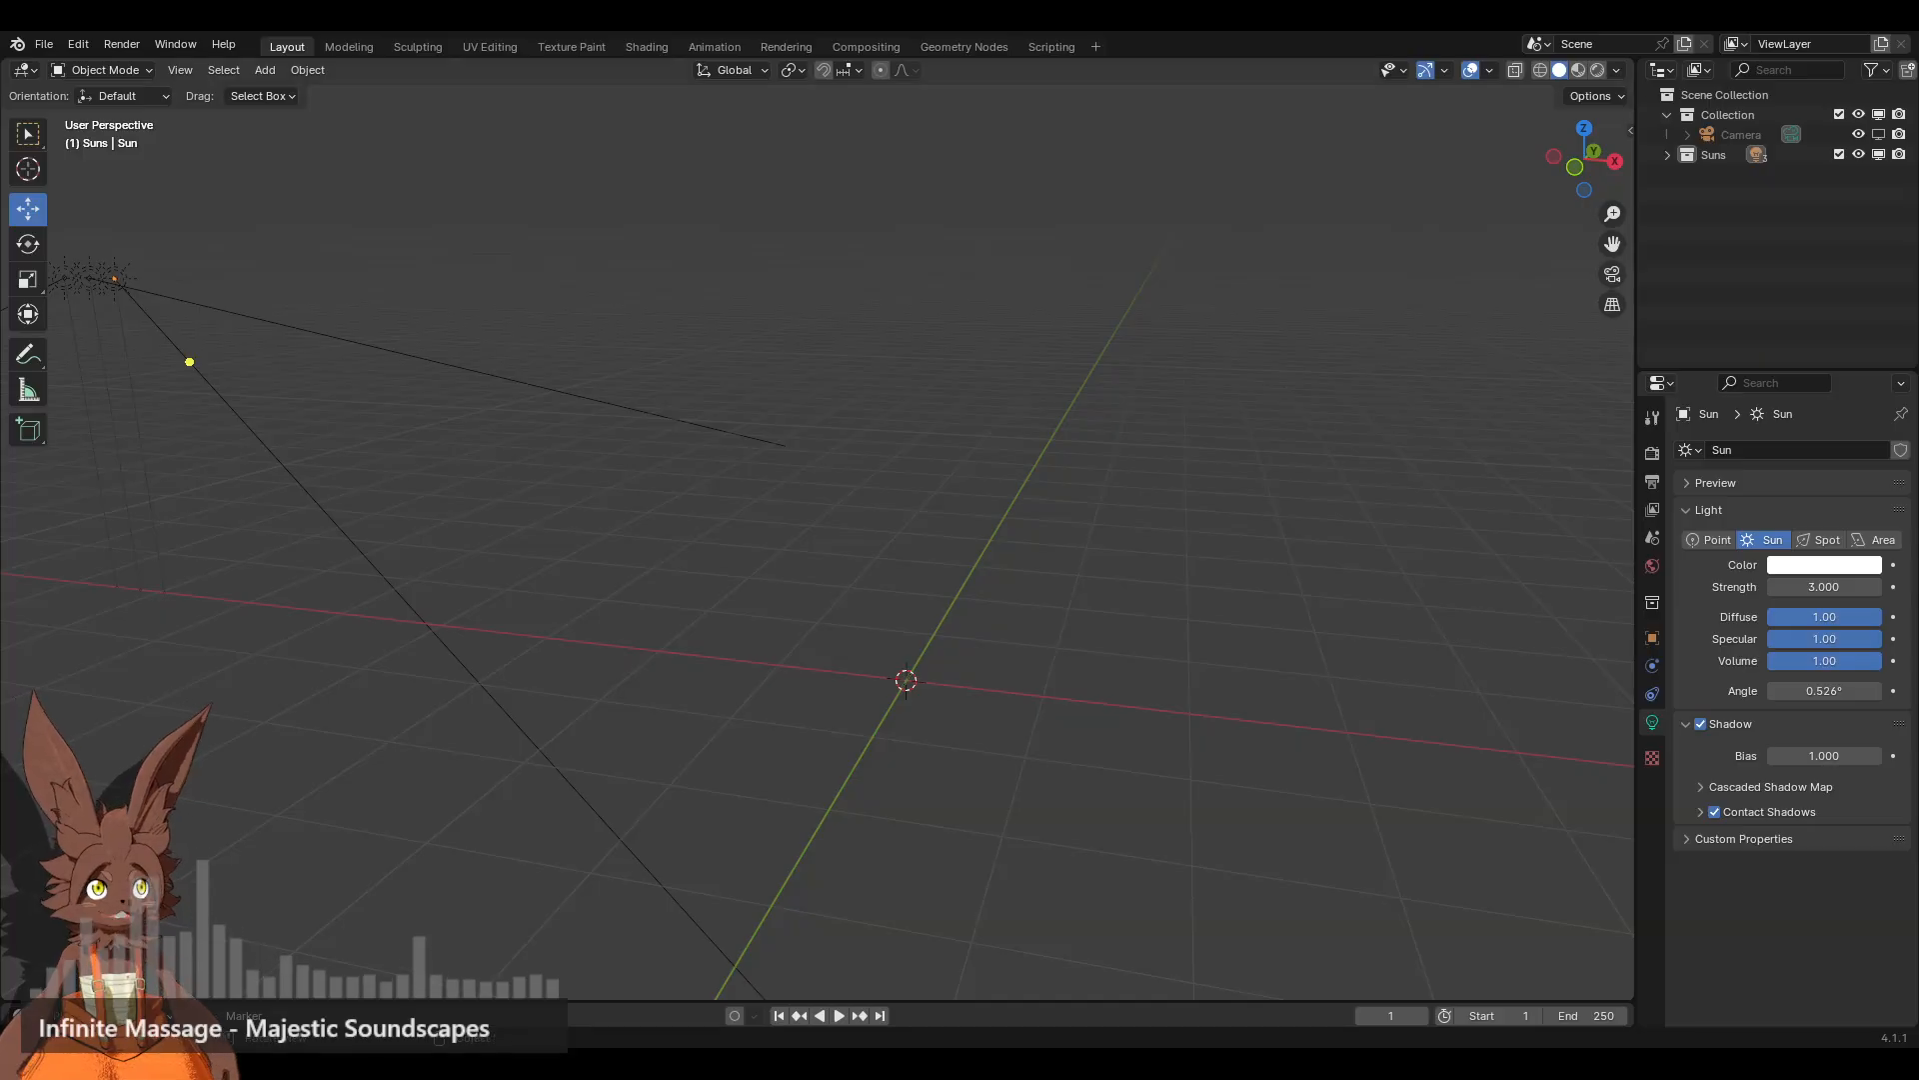
{"action": "left_click", "coordinate": [265, 70]}
{"action": "mouse_move", "coordinate": [308, 92]}
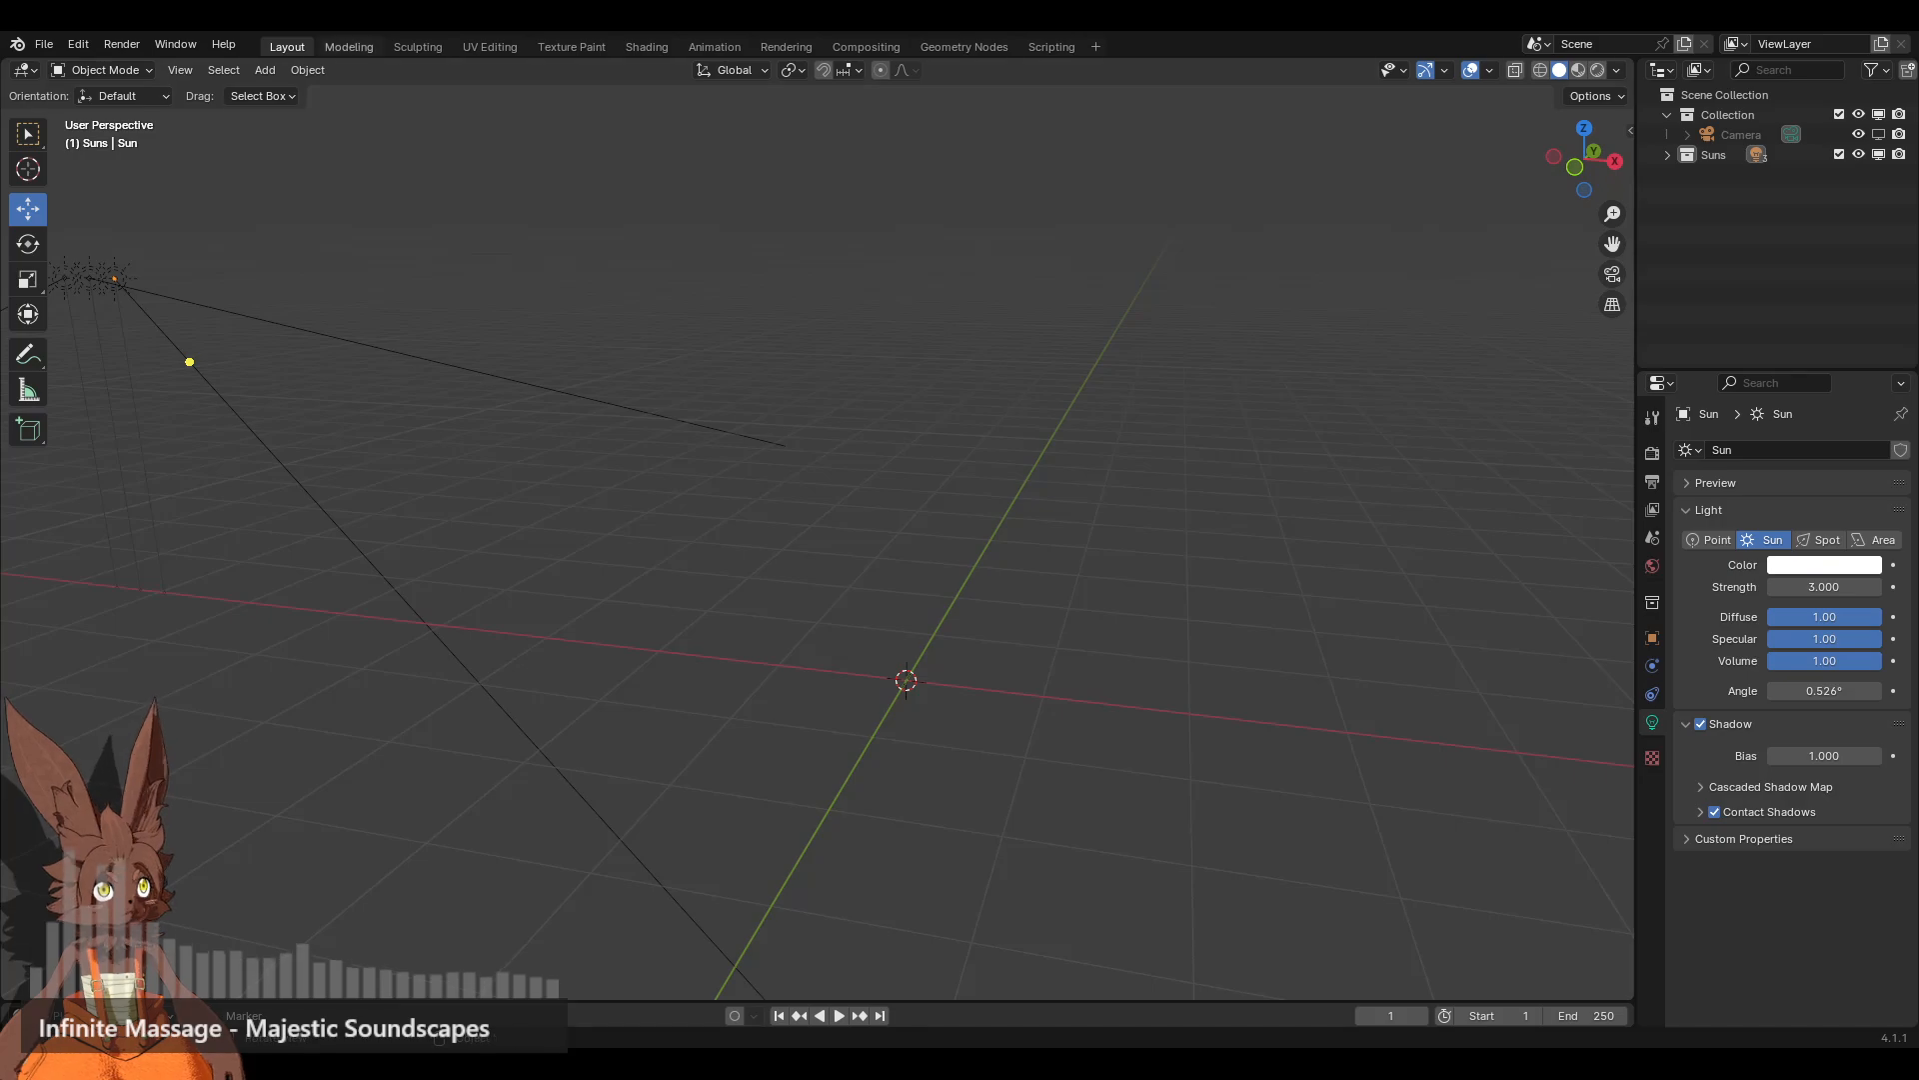
{"action": "left_click", "coordinate": [289, 70]}
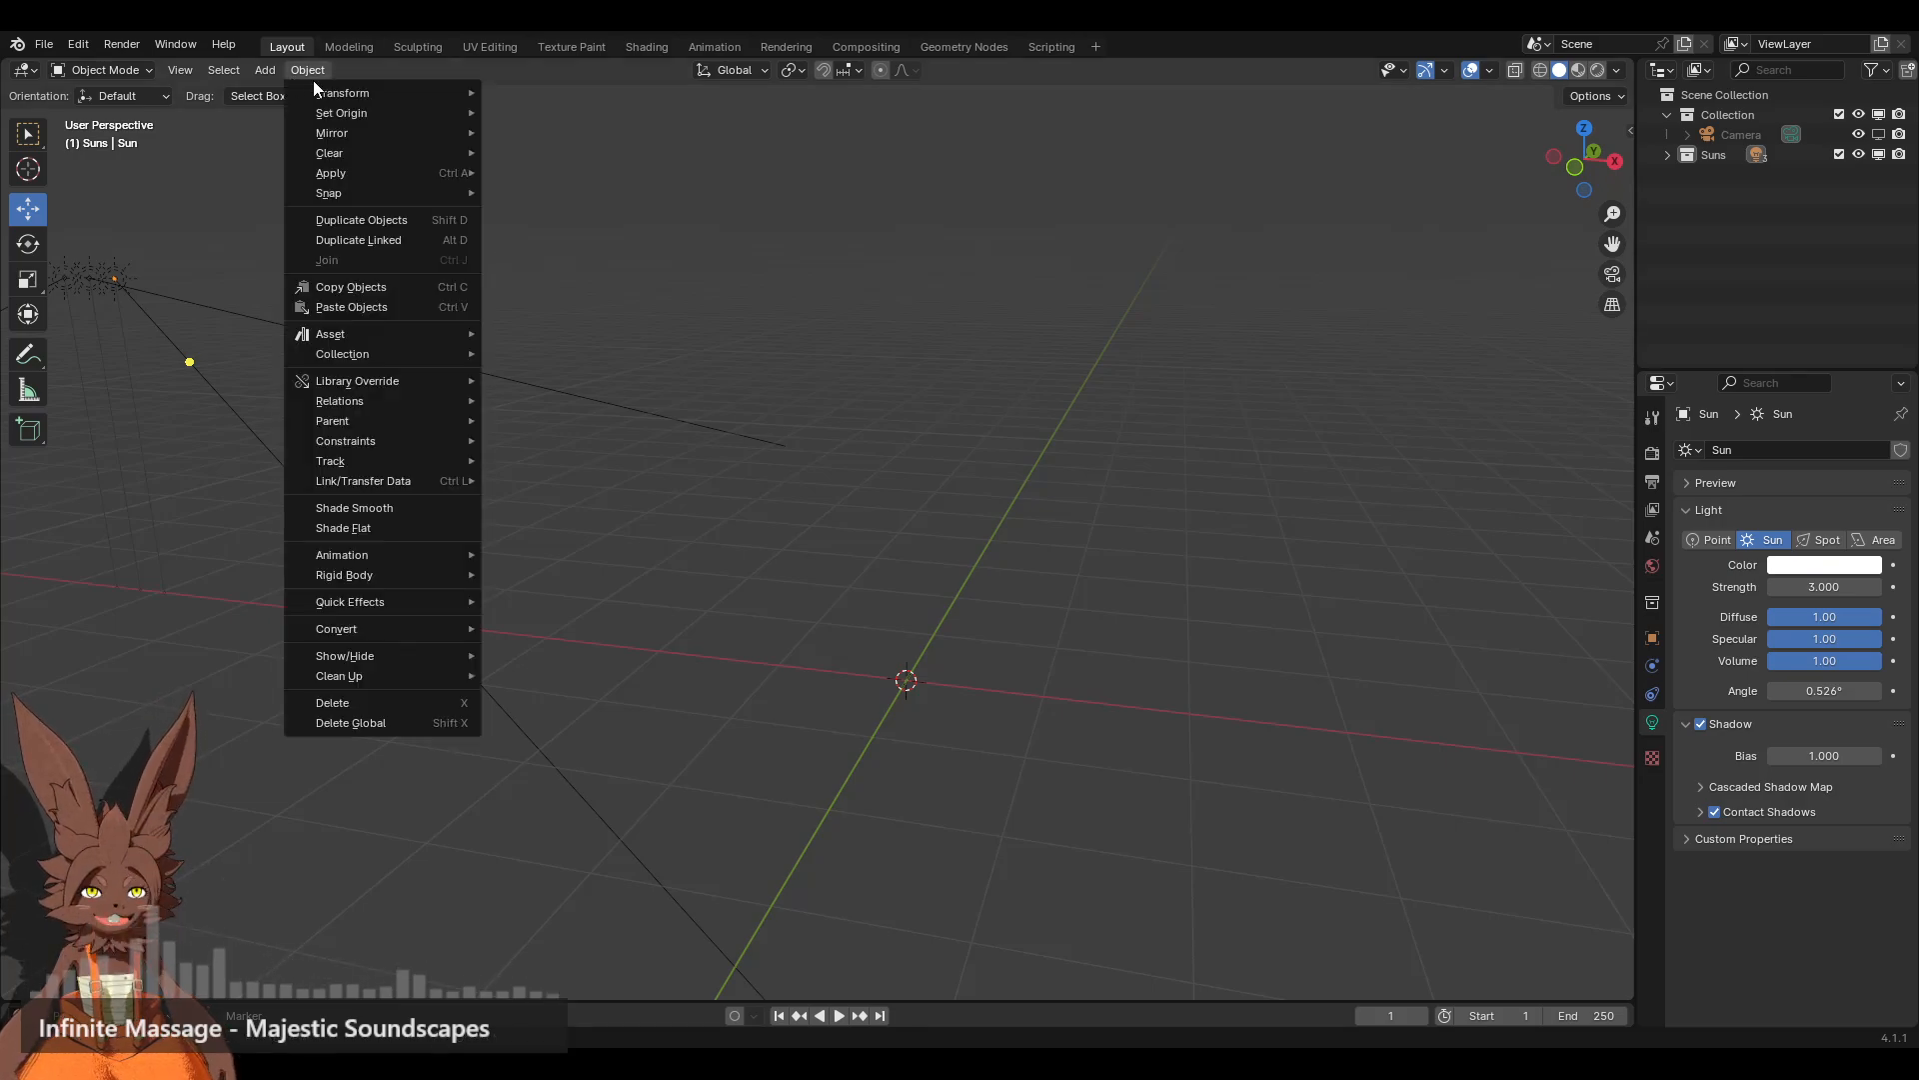
{"action": "mouse_move", "coordinate": [342, 93]}
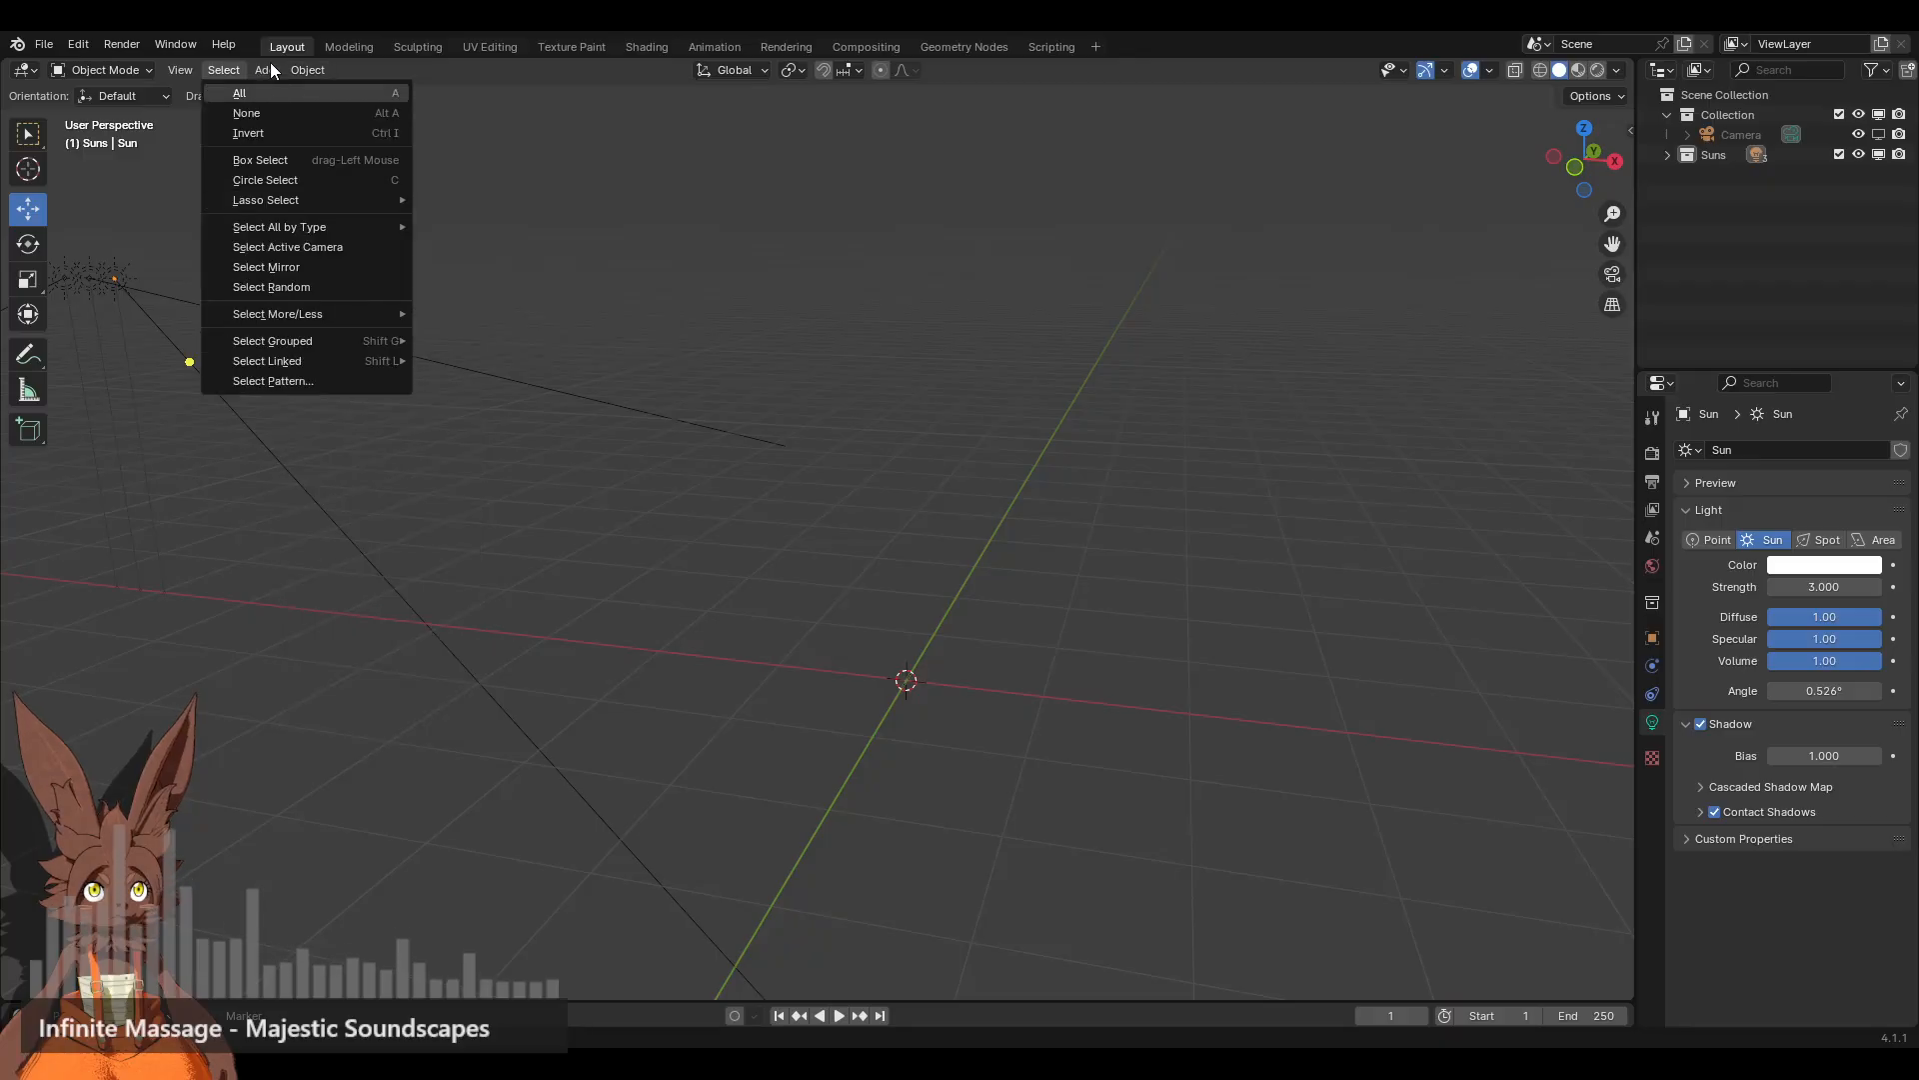
{"action": "left_click", "coordinate": [274, 70]}
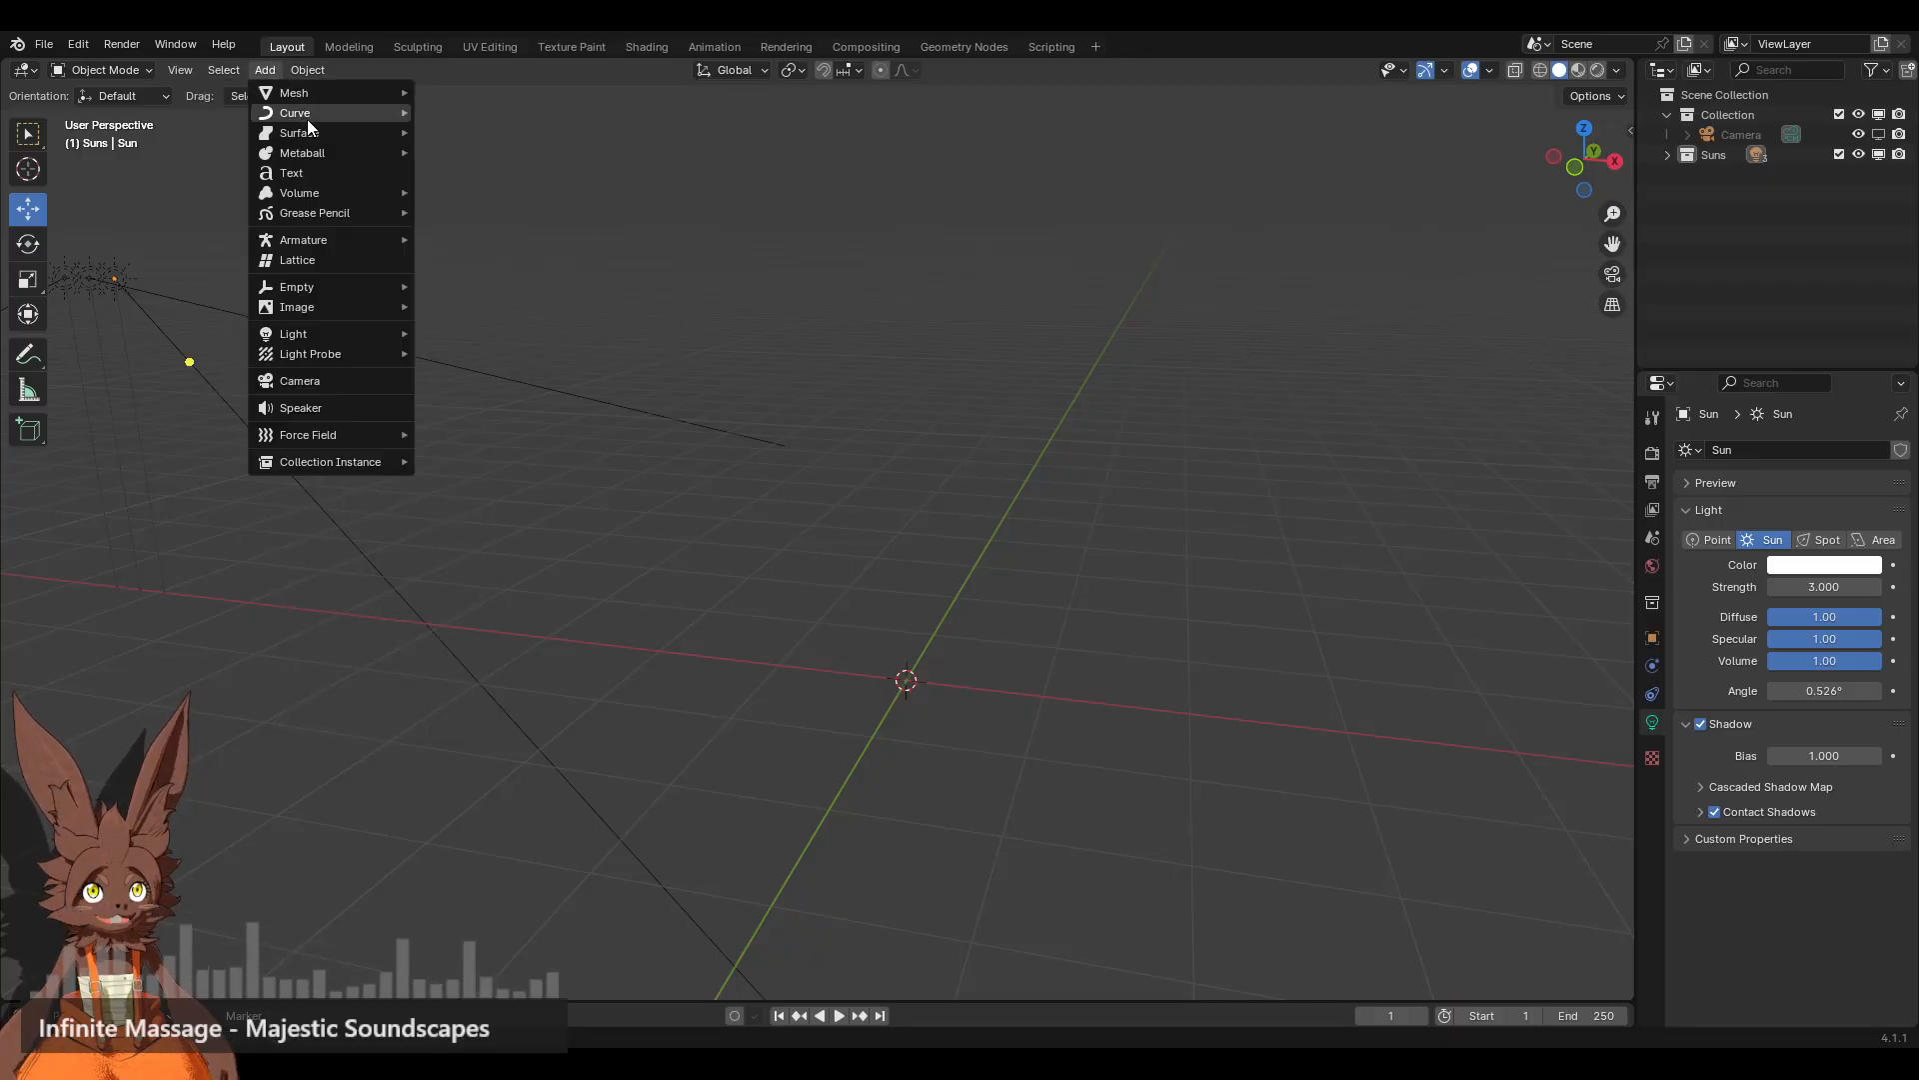
{"action": "mouse_move", "coordinate": [310, 96]}
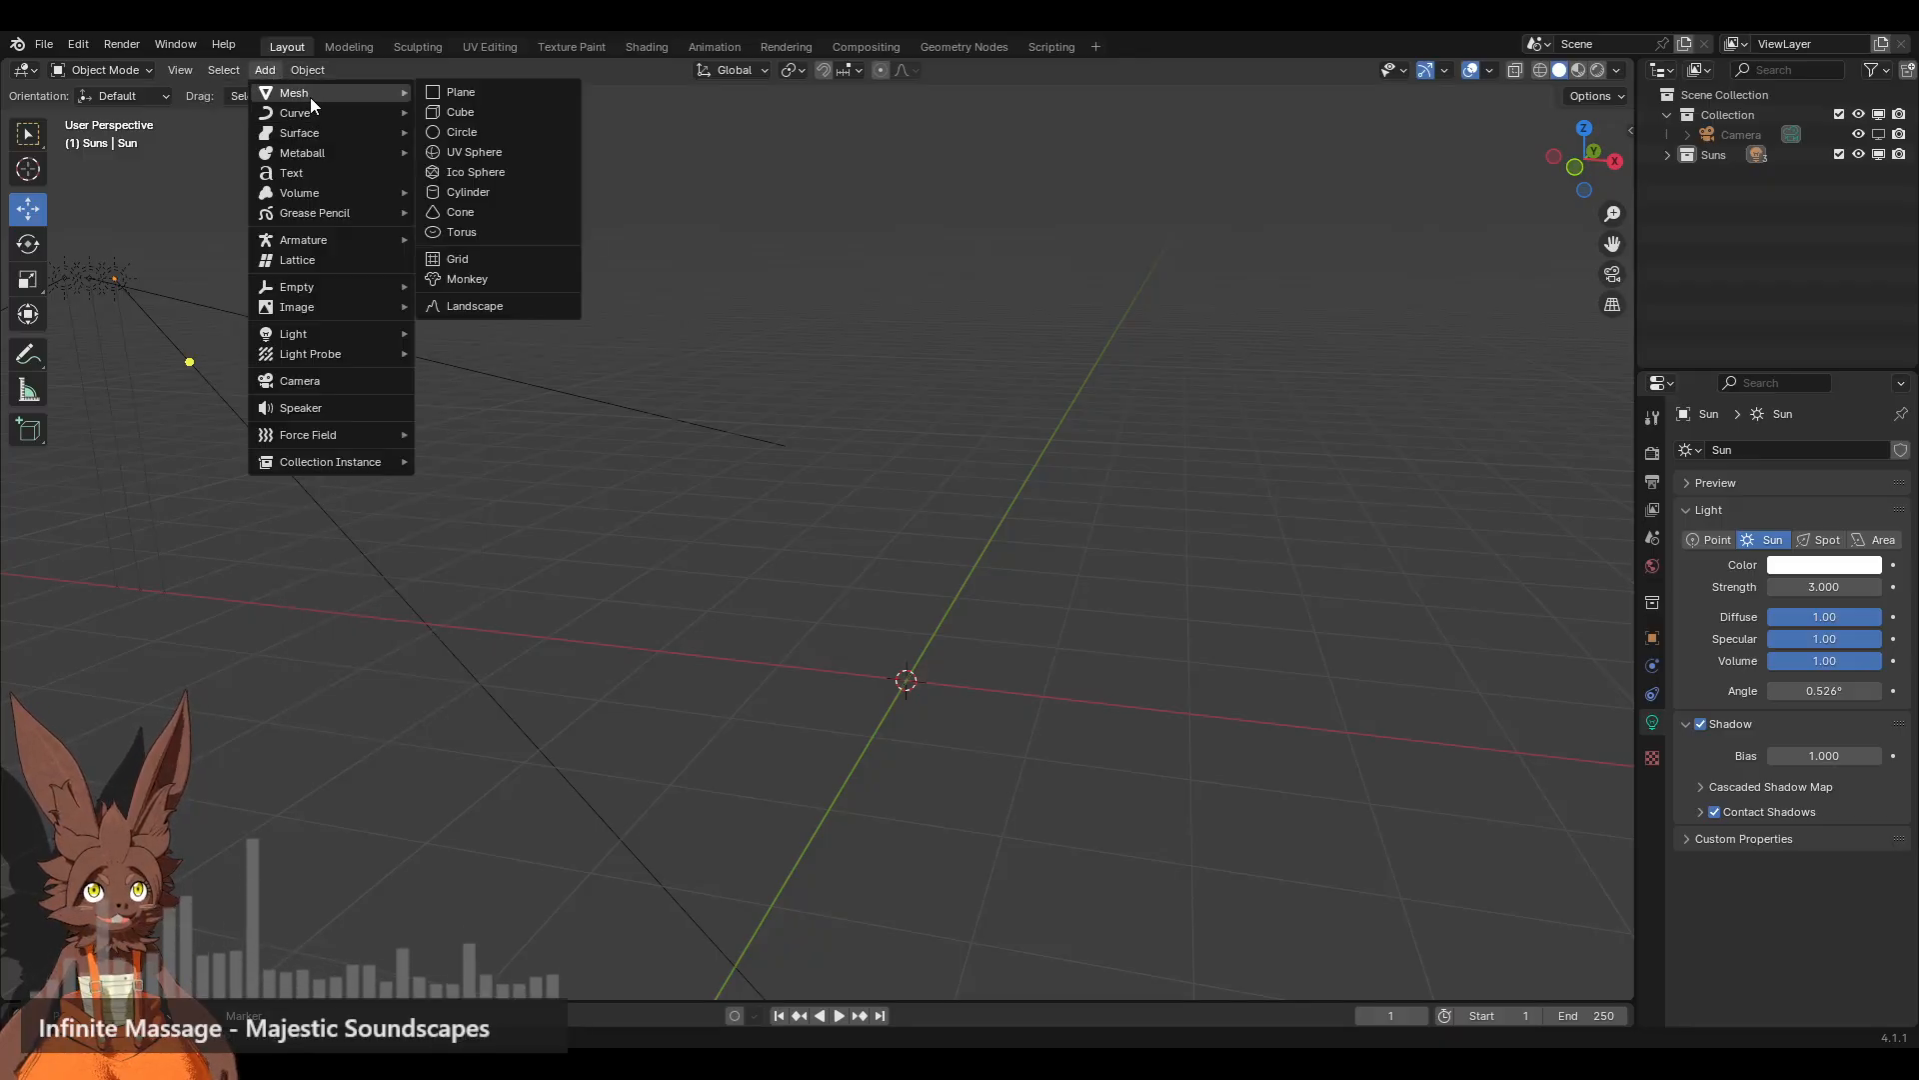
{"action": "left_click", "coordinate": [502, 193]}
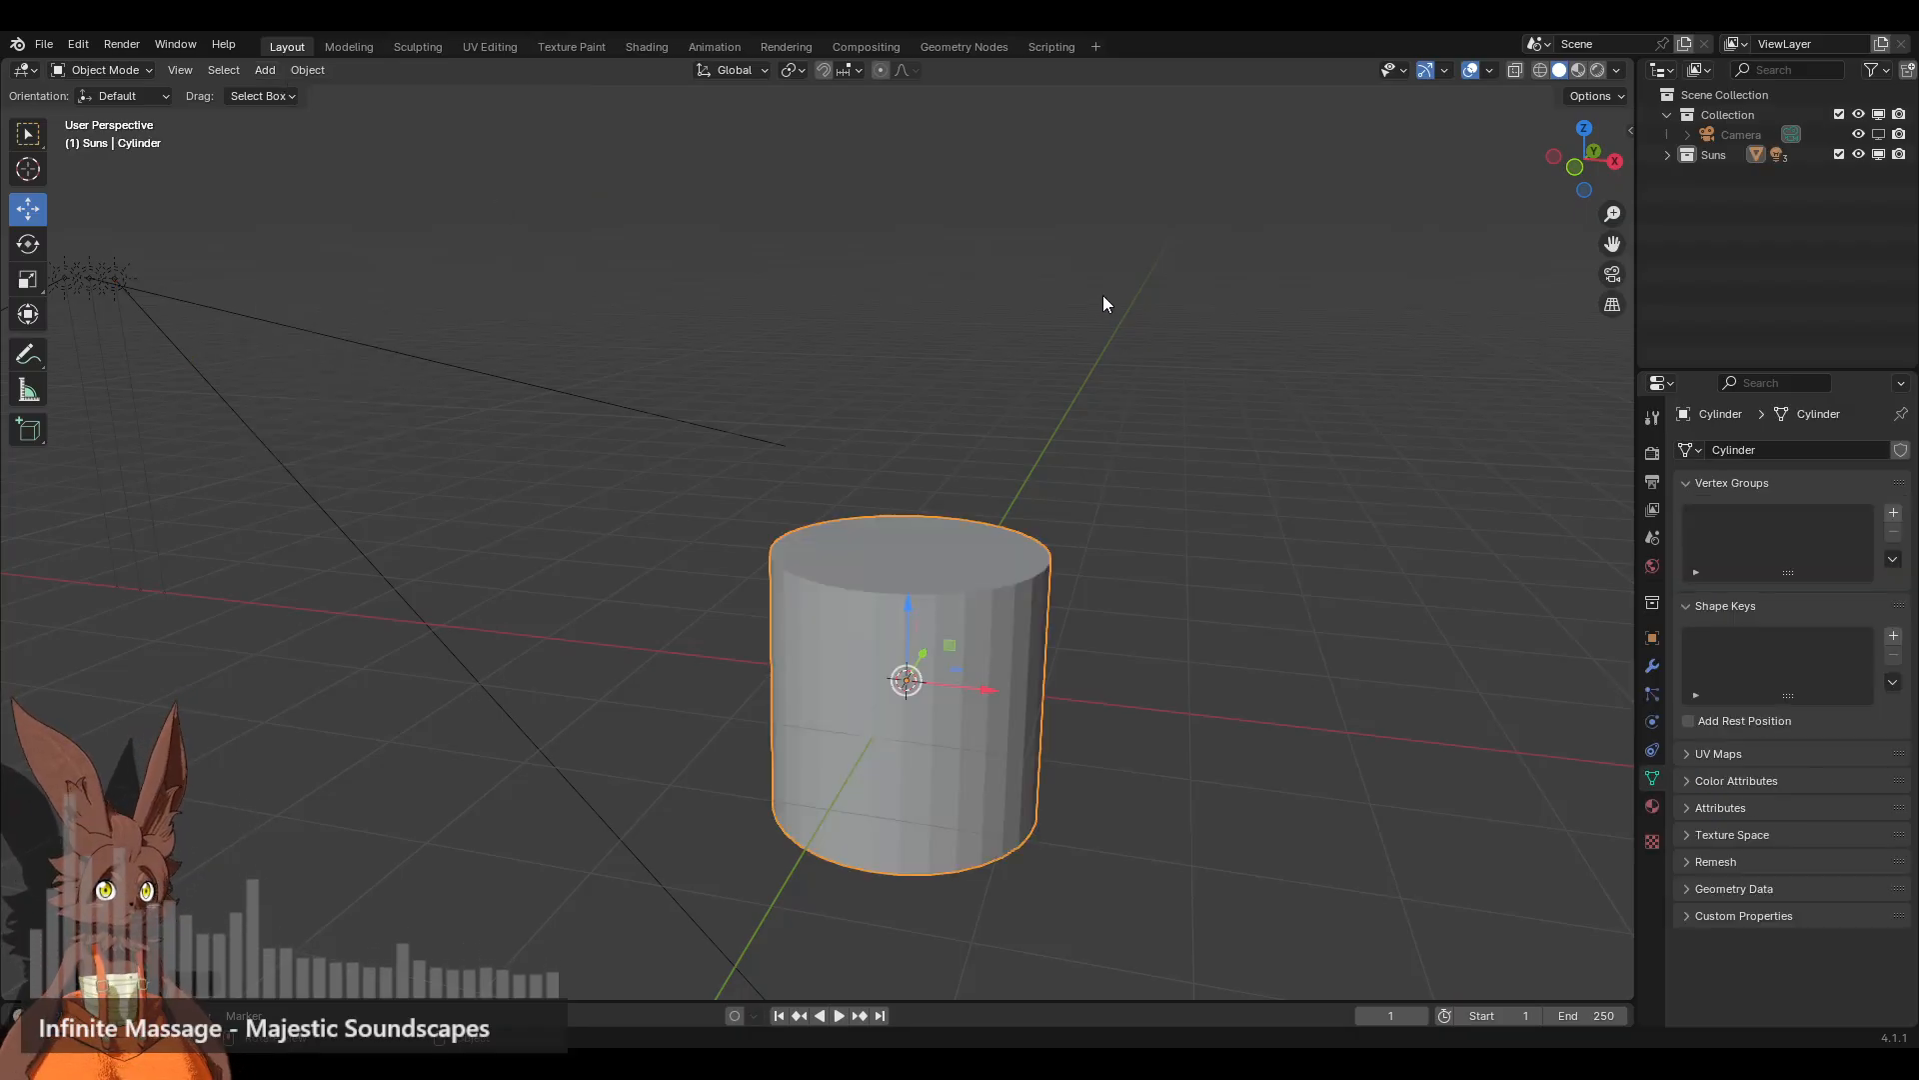
Step: Enter Edit Mode on the cylinder and move its whole mesh straight up along Z, well above the origin
{"action": "middle_click_drag", "start_coordinate": [1068, 514], "coordinate": [1000, 395]}
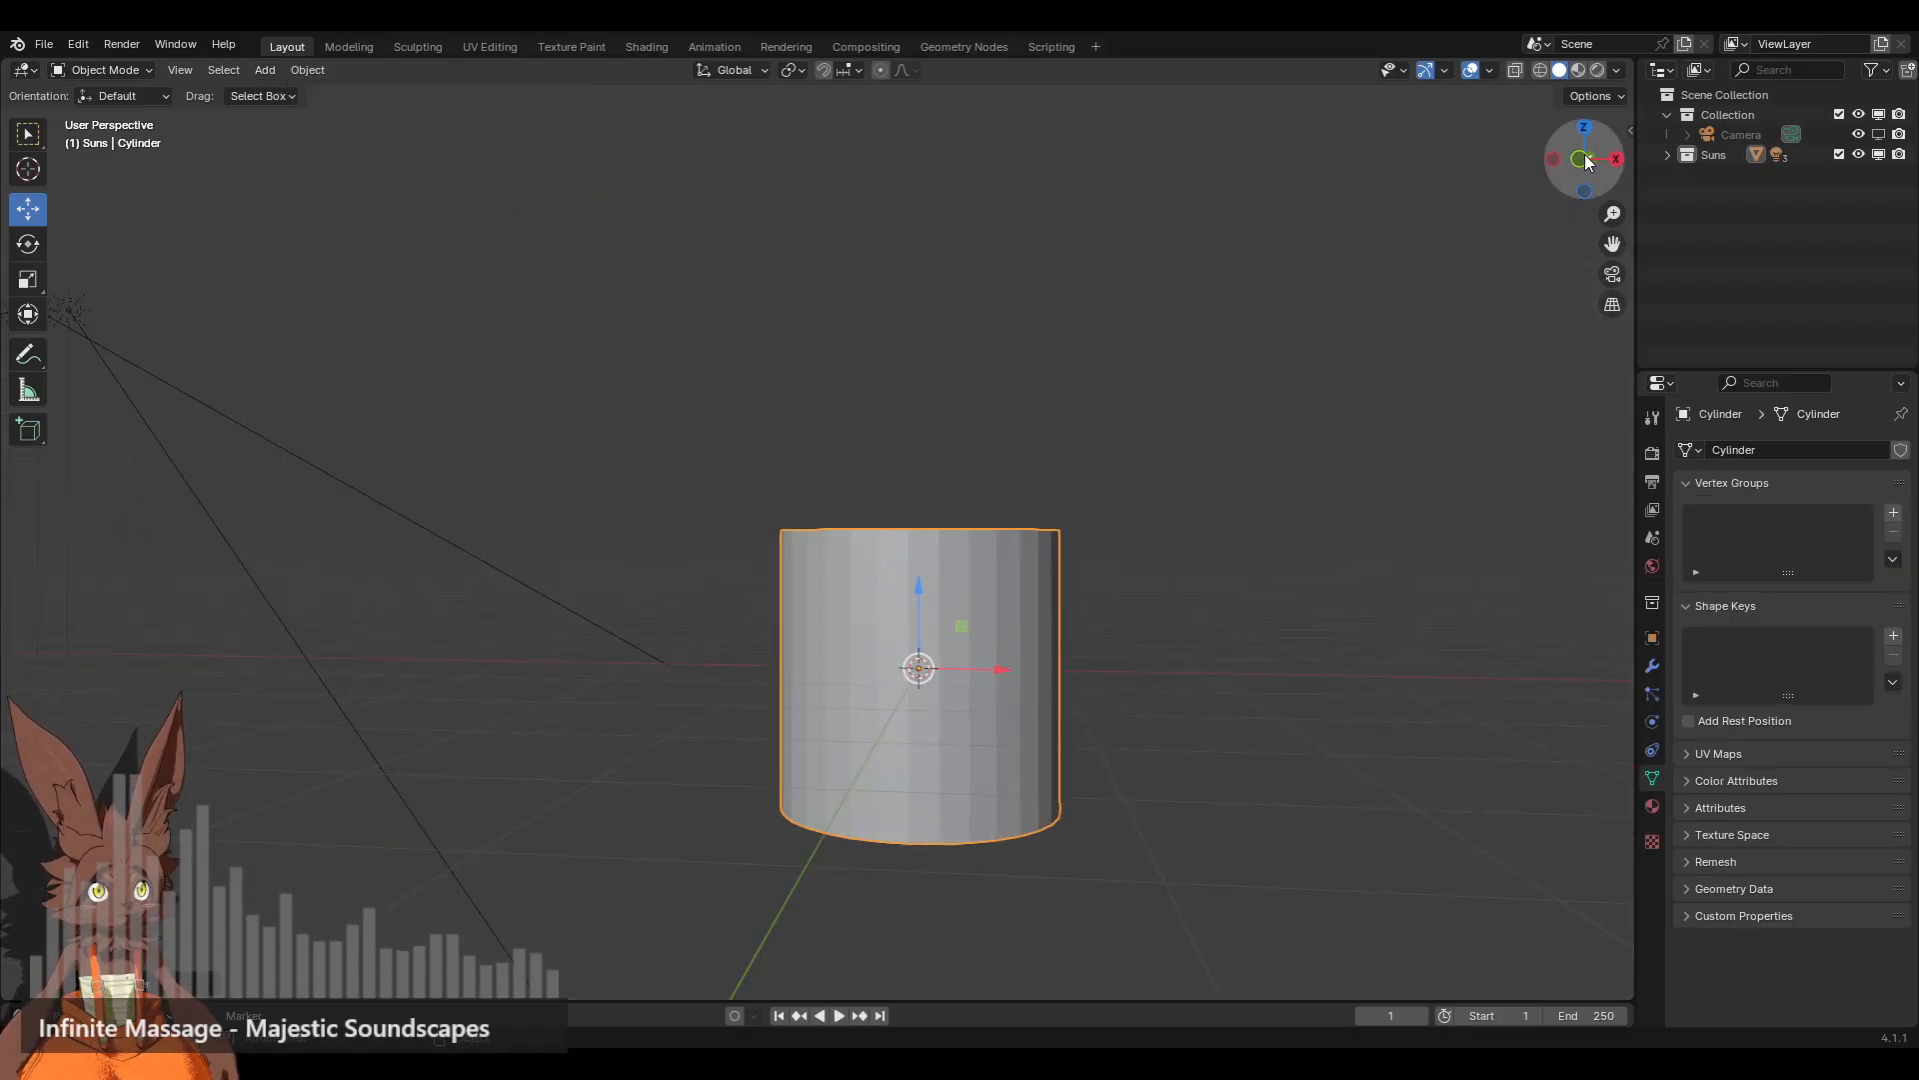
{"action": "left_click", "coordinate": [1584, 157]}
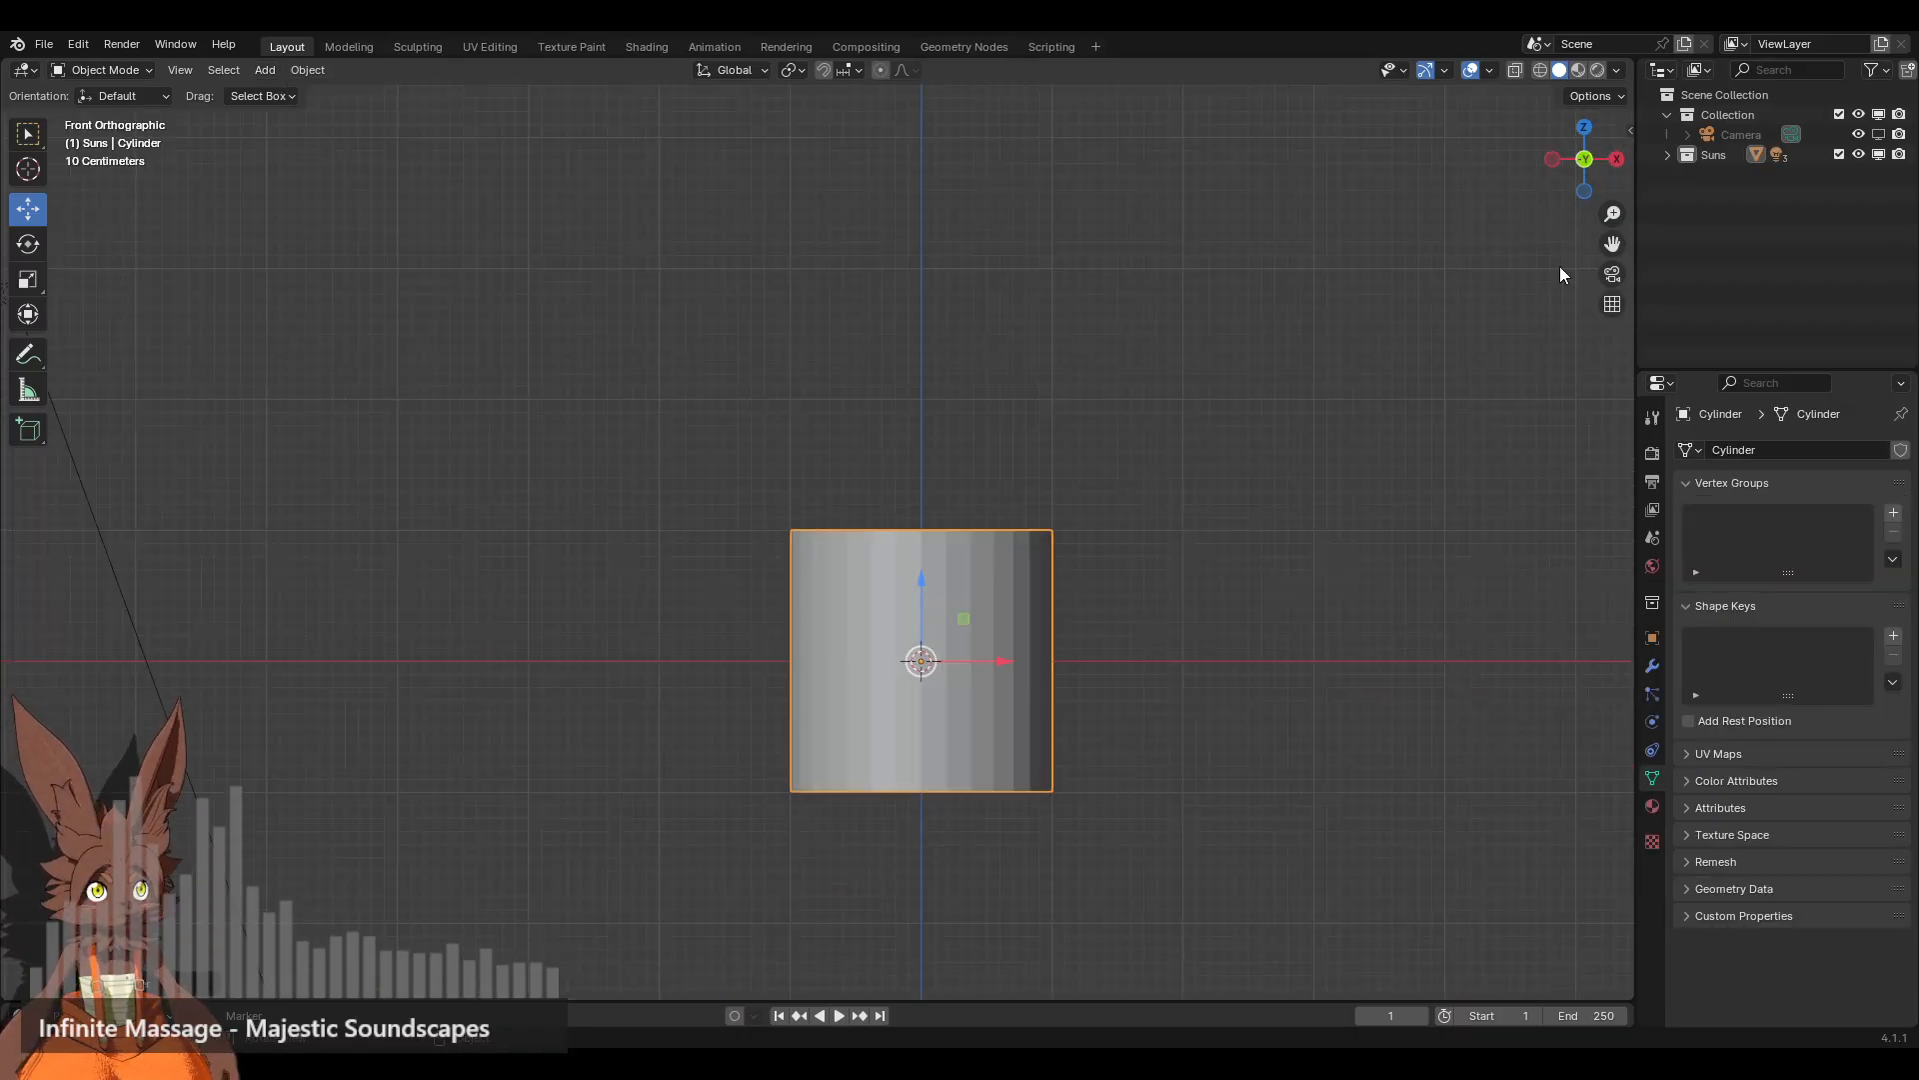
{"action": "left_click", "coordinate": [98, 70]}
{"action": "left_click", "coordinate": [98, 114]}
{"action": "key", "text": "Home"}
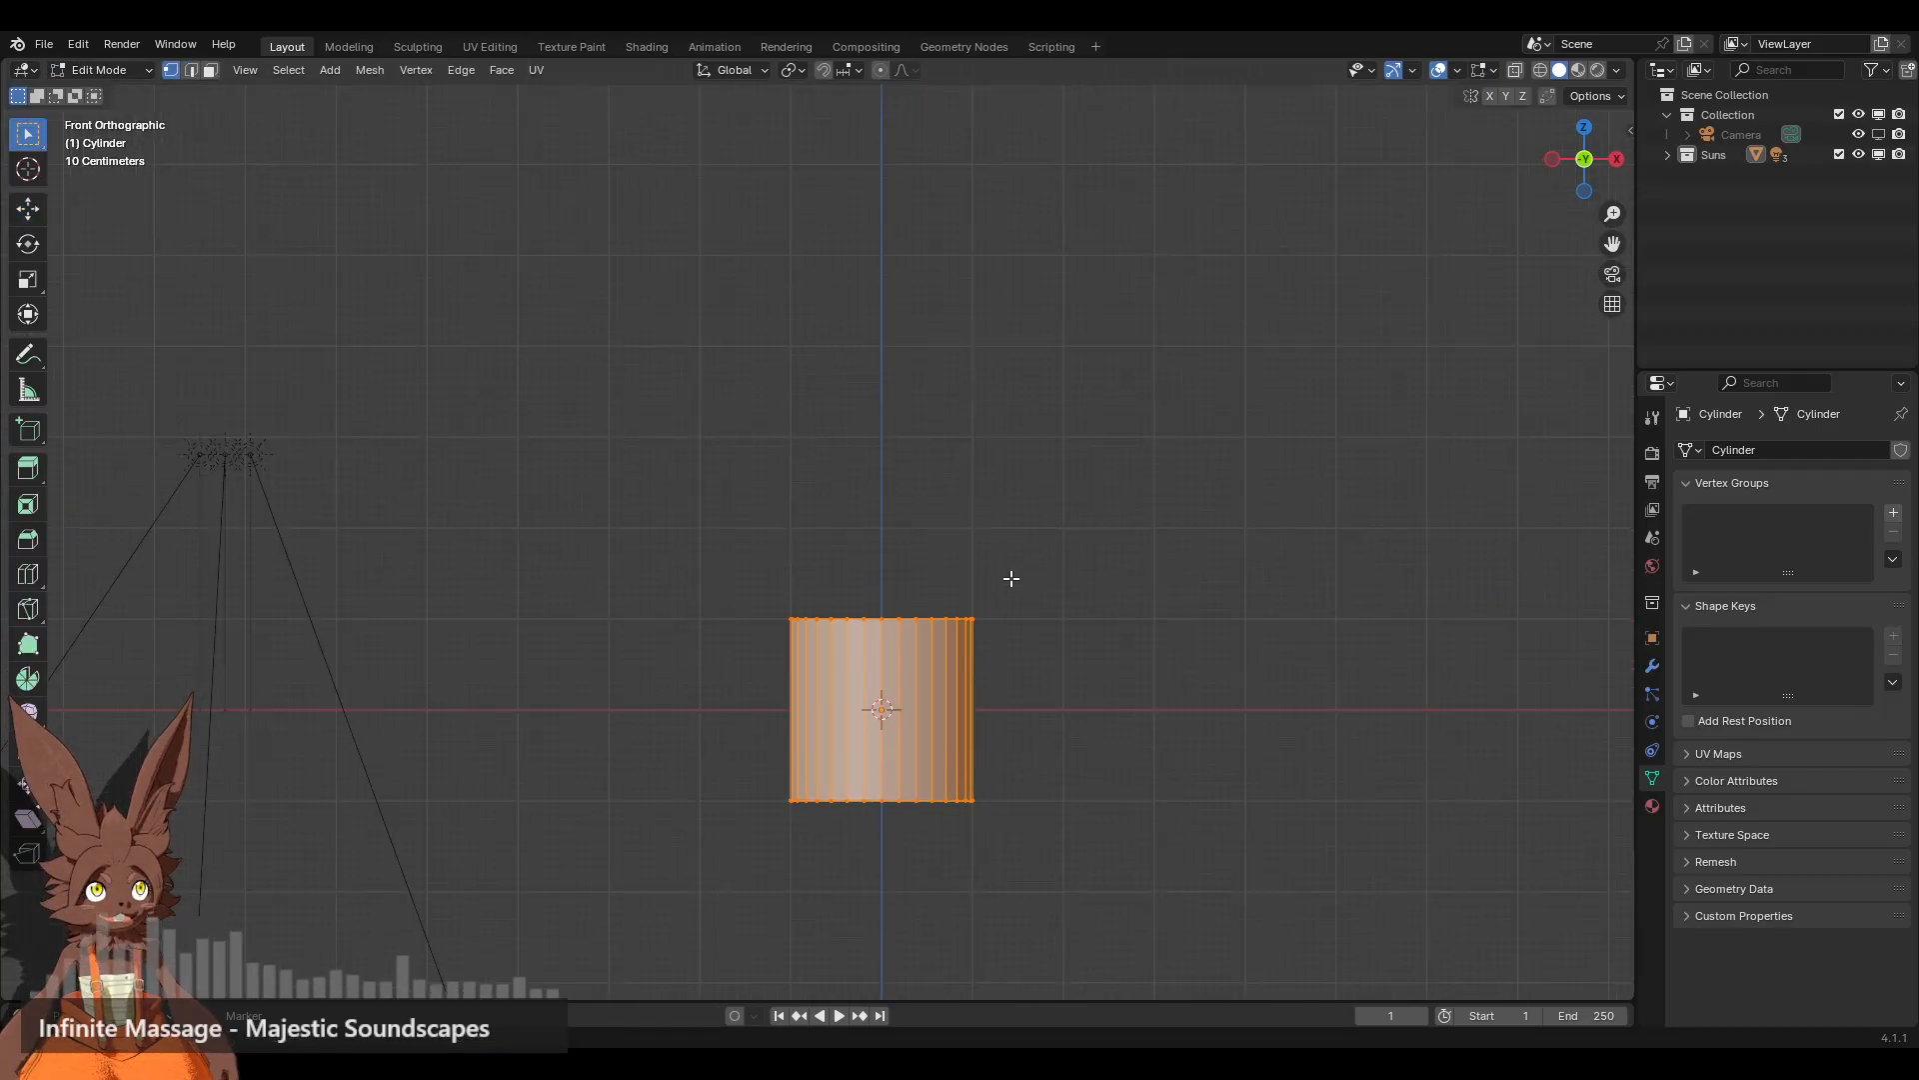
{"action": "left_click", "coordinate": [28, 208]}
{"action": "left_click_drag", "start_coordinate": [878, 677], "coordinate": [869, 190]}
Step: Stretch the cylinder mesh along Z and scale it down uniformly into a slim, tall column
{"action": "key", "text": "KP_Decimal"}
{"action": "key", "text": "s"}
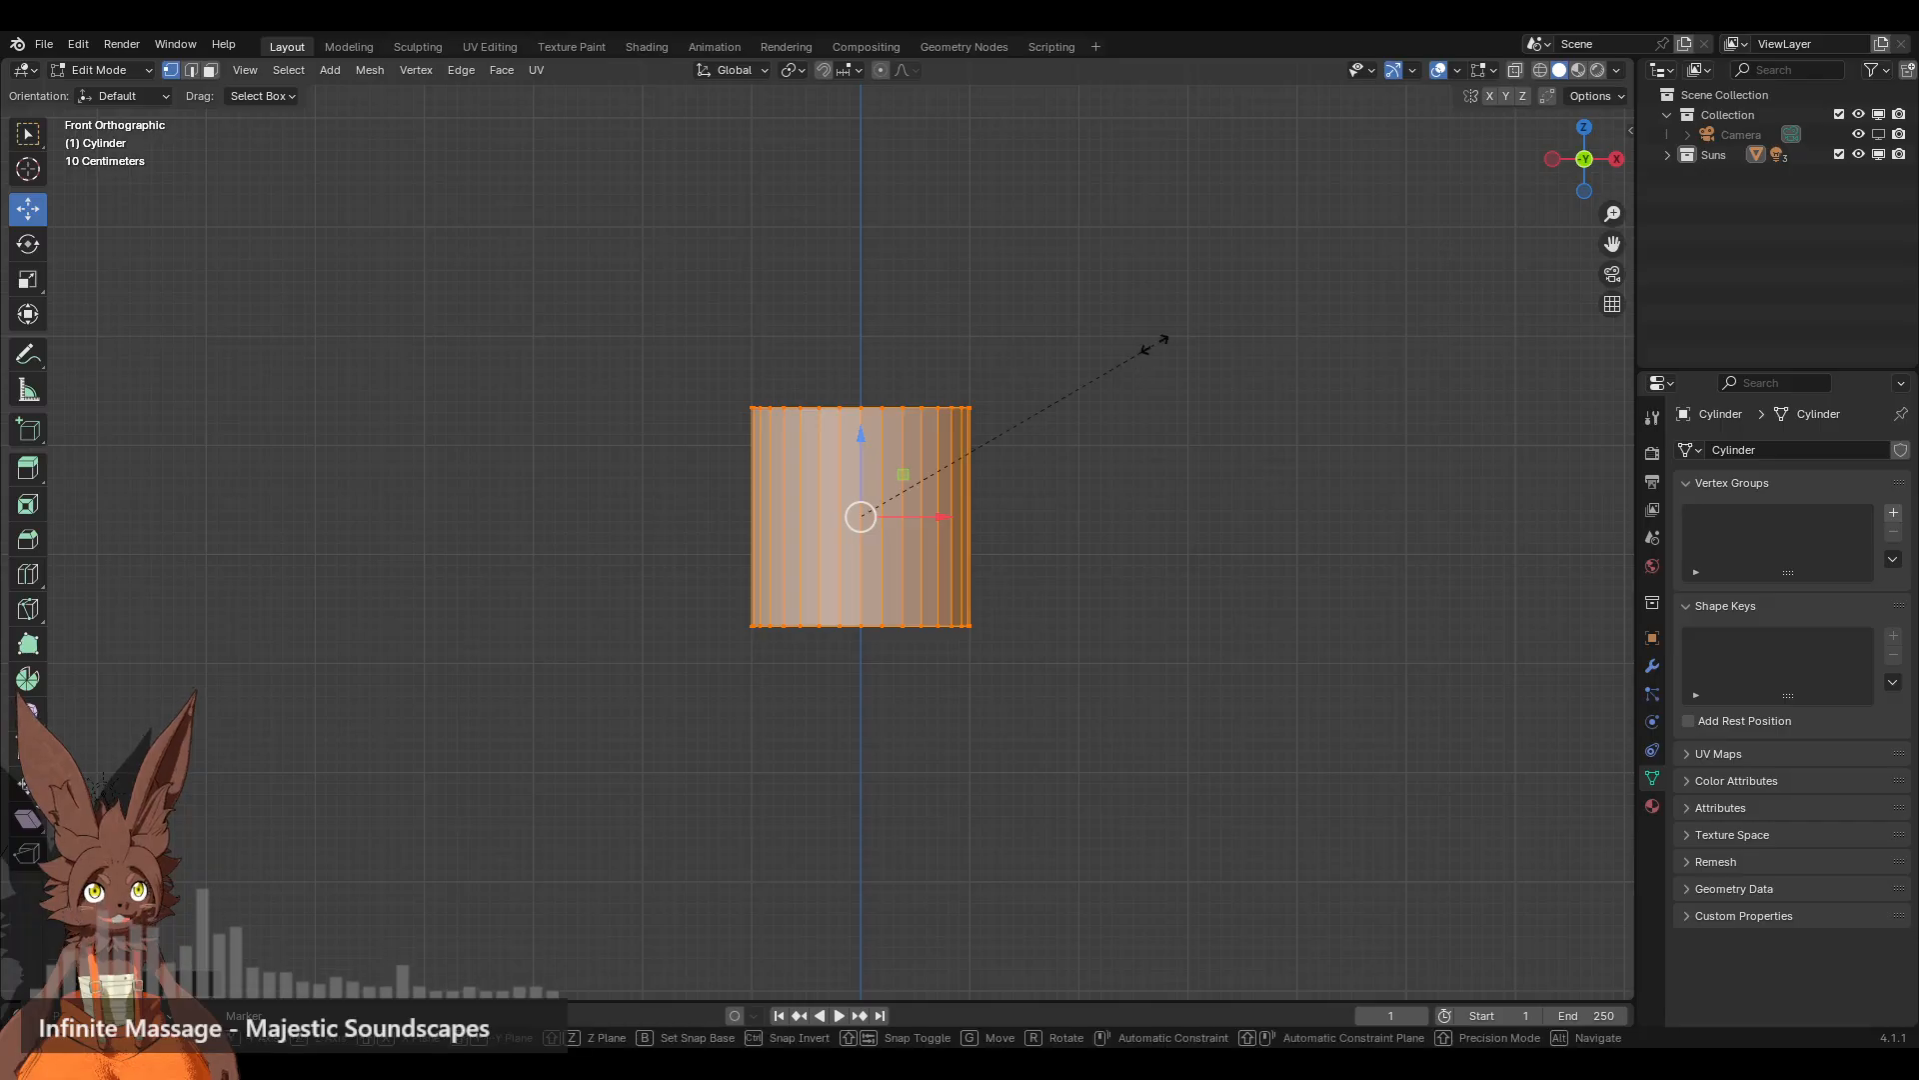
{"action": "key", "text": "z"}
{"action": "left_click", "coordinate": [1053, 390]}
{"action": "key", "text": "s"}
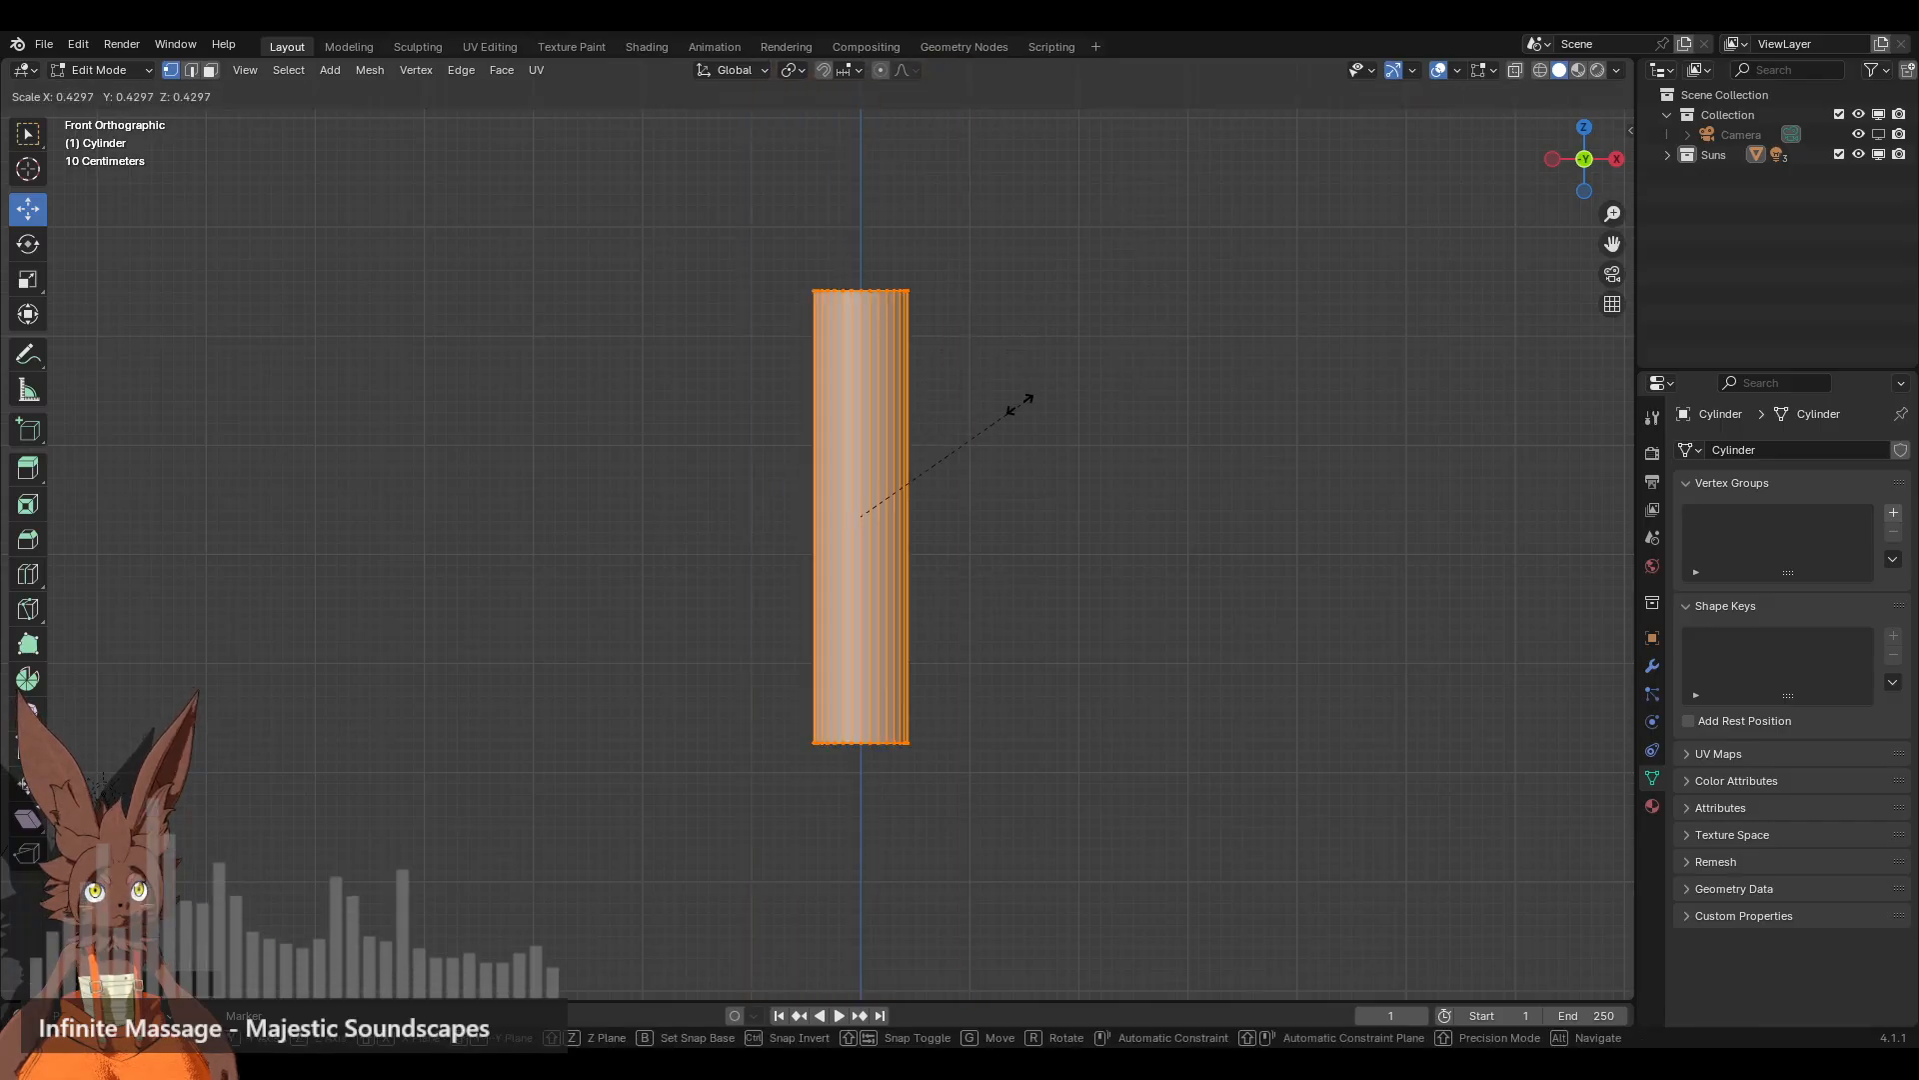
{"action": "left_click", "coordinate": [976, 441]}
{"action": "scroll", "coordinate": [1099, 500], "scroll_direction": "down", "scroll_amount": 1}
{"action": "left_click", "coordinate": [1092, 386]}
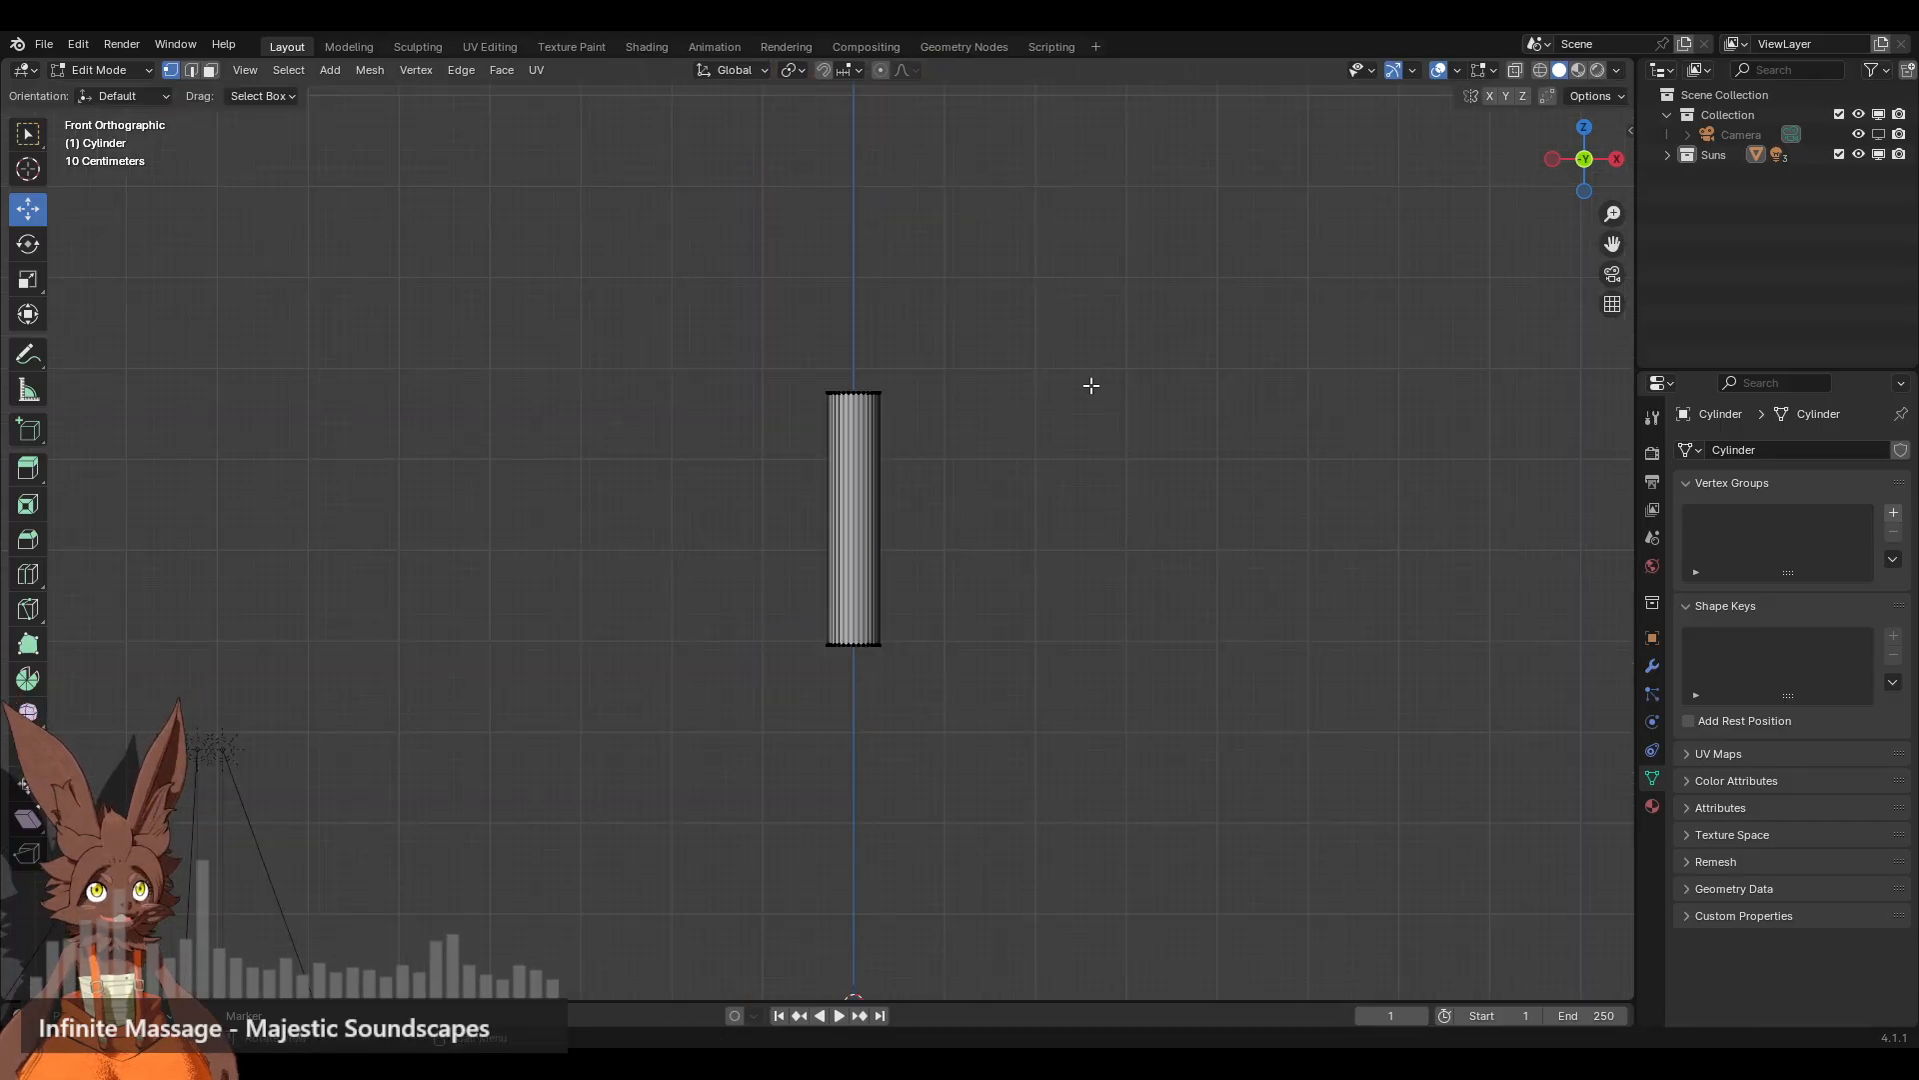
Step: Select the entire column mesh and lengthen it slightly more along the Z axis
{"action": "middle_click_drag", "start_coordinate": [1092, 386], "coordinate": [1032, 422]}
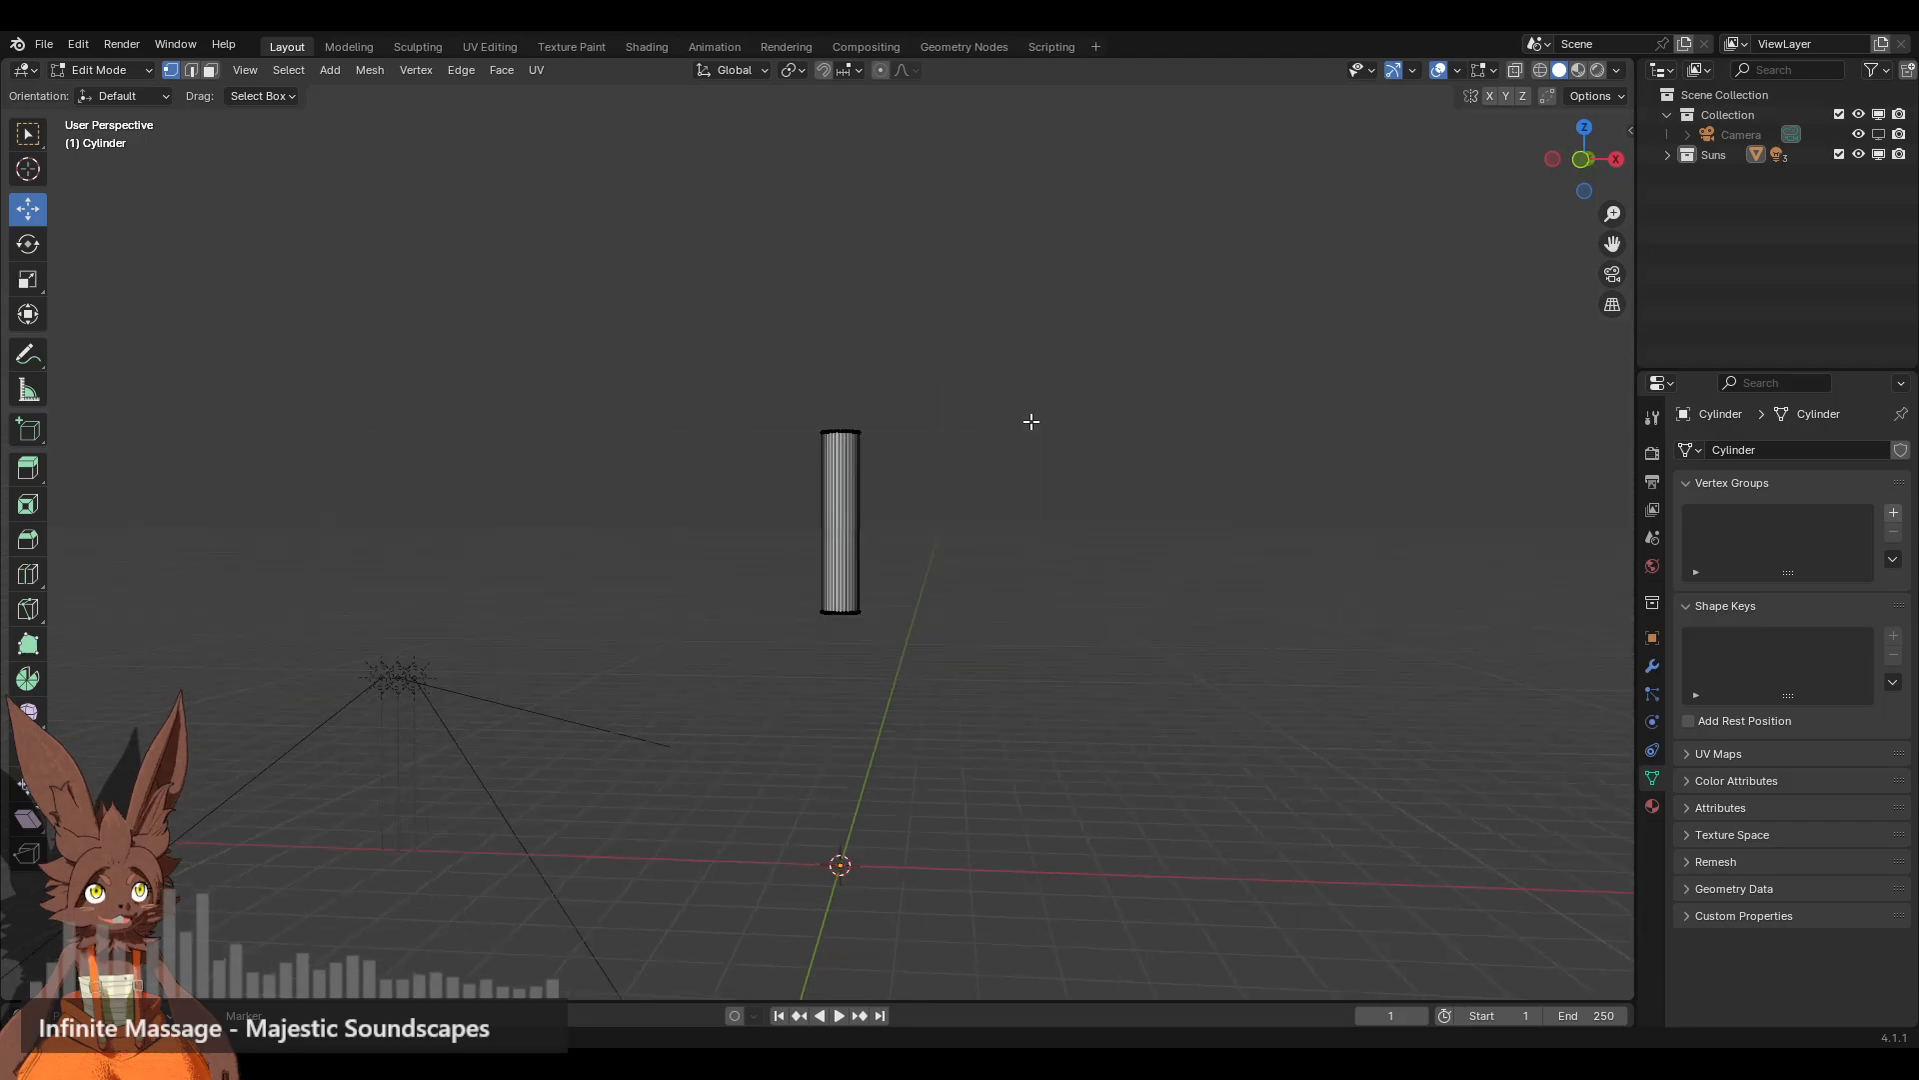
{"action": "scroll", "coordinate": [1014, 420], "scroll_direction": "down", "scroll_amount": 1}
{"action": "scroll", "coordinate": [1029, 433], "scroll_direction": "up", "scroll_amount": 4}
{"action": "key", "text": "a"}
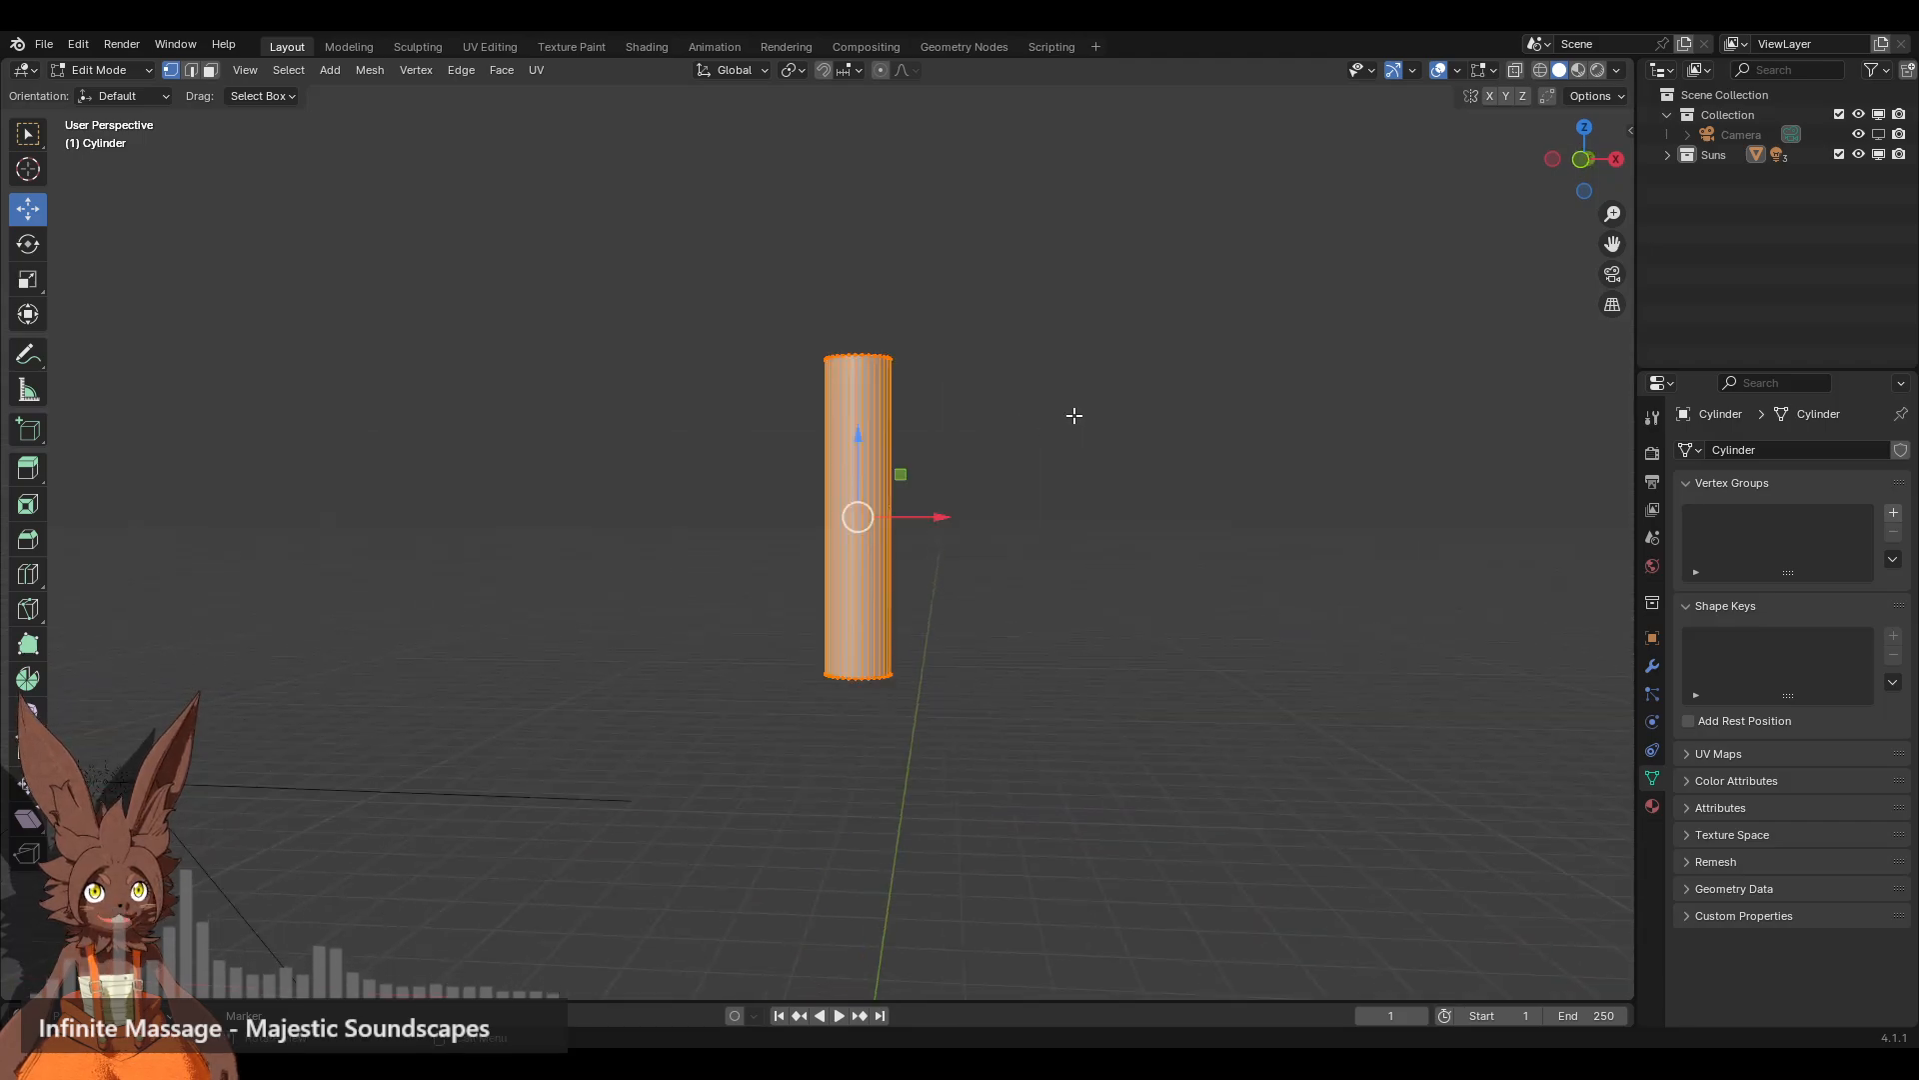
{"action": "key", "text": "s"}
{"action": "key", "text": "z"}
{"action": "left_click", "coordinate": [1083, 376]}
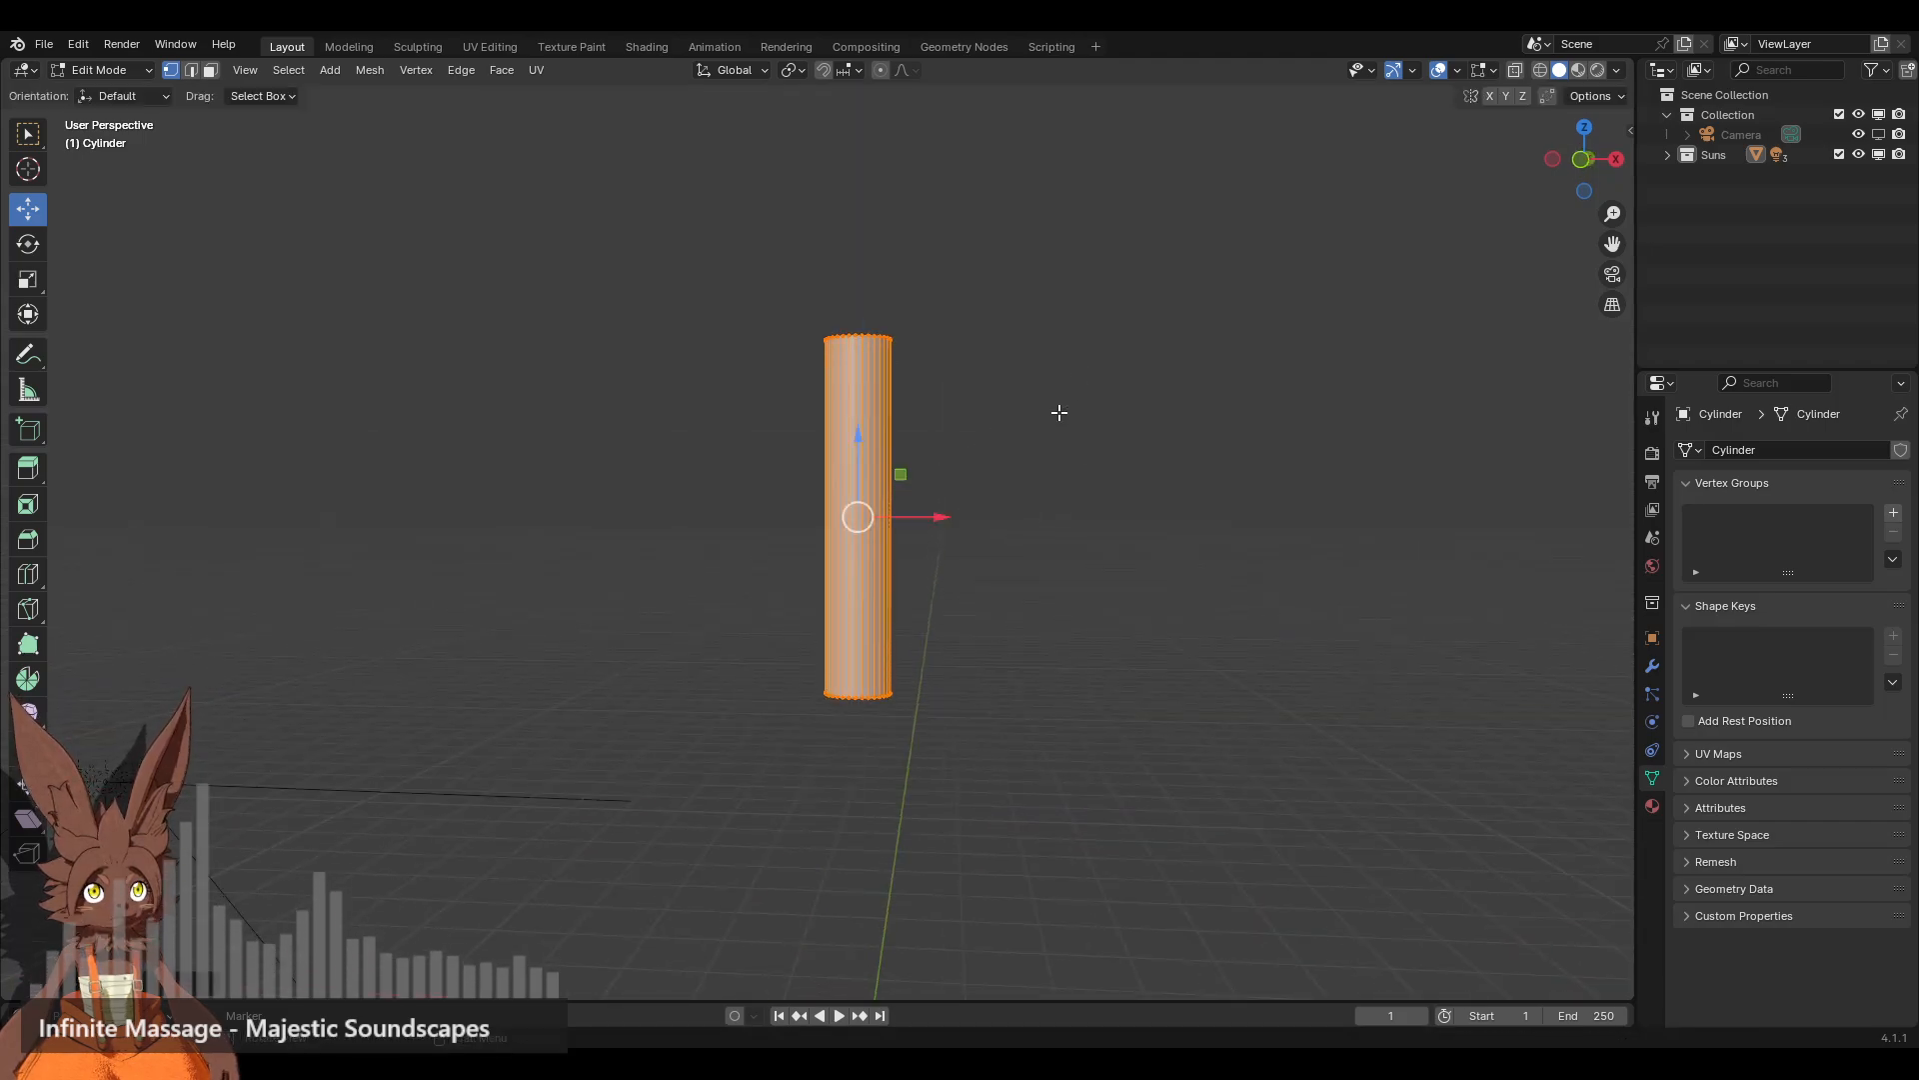
{"action": "middle_click_drag", "start_coordinate": [1085, 465], "coordinate": [968, 478], "text": "shift"}
{"action": "scroll", "coordinate": [1011, 454], "scroll_direction": "up", "scroll_amount": 2}
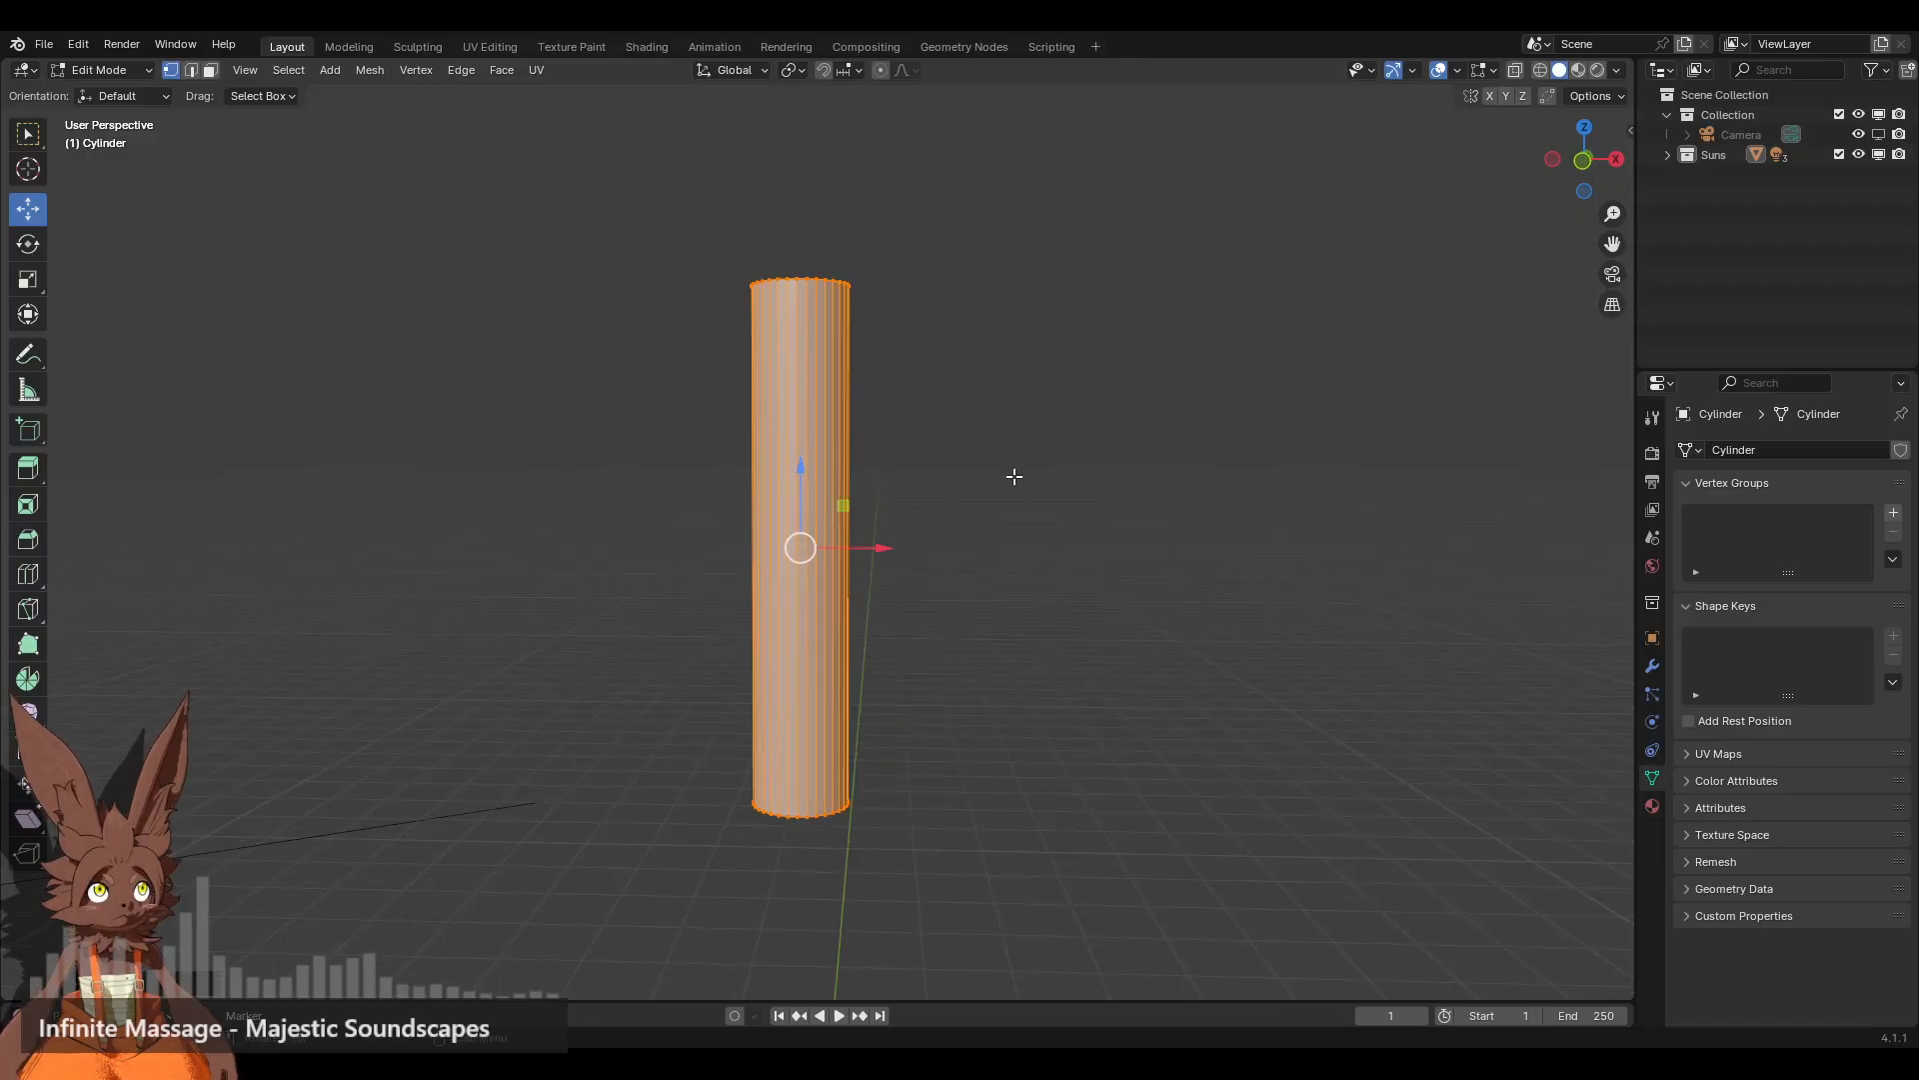
{"action": "left_click", "coordinate": [1014, 477]}
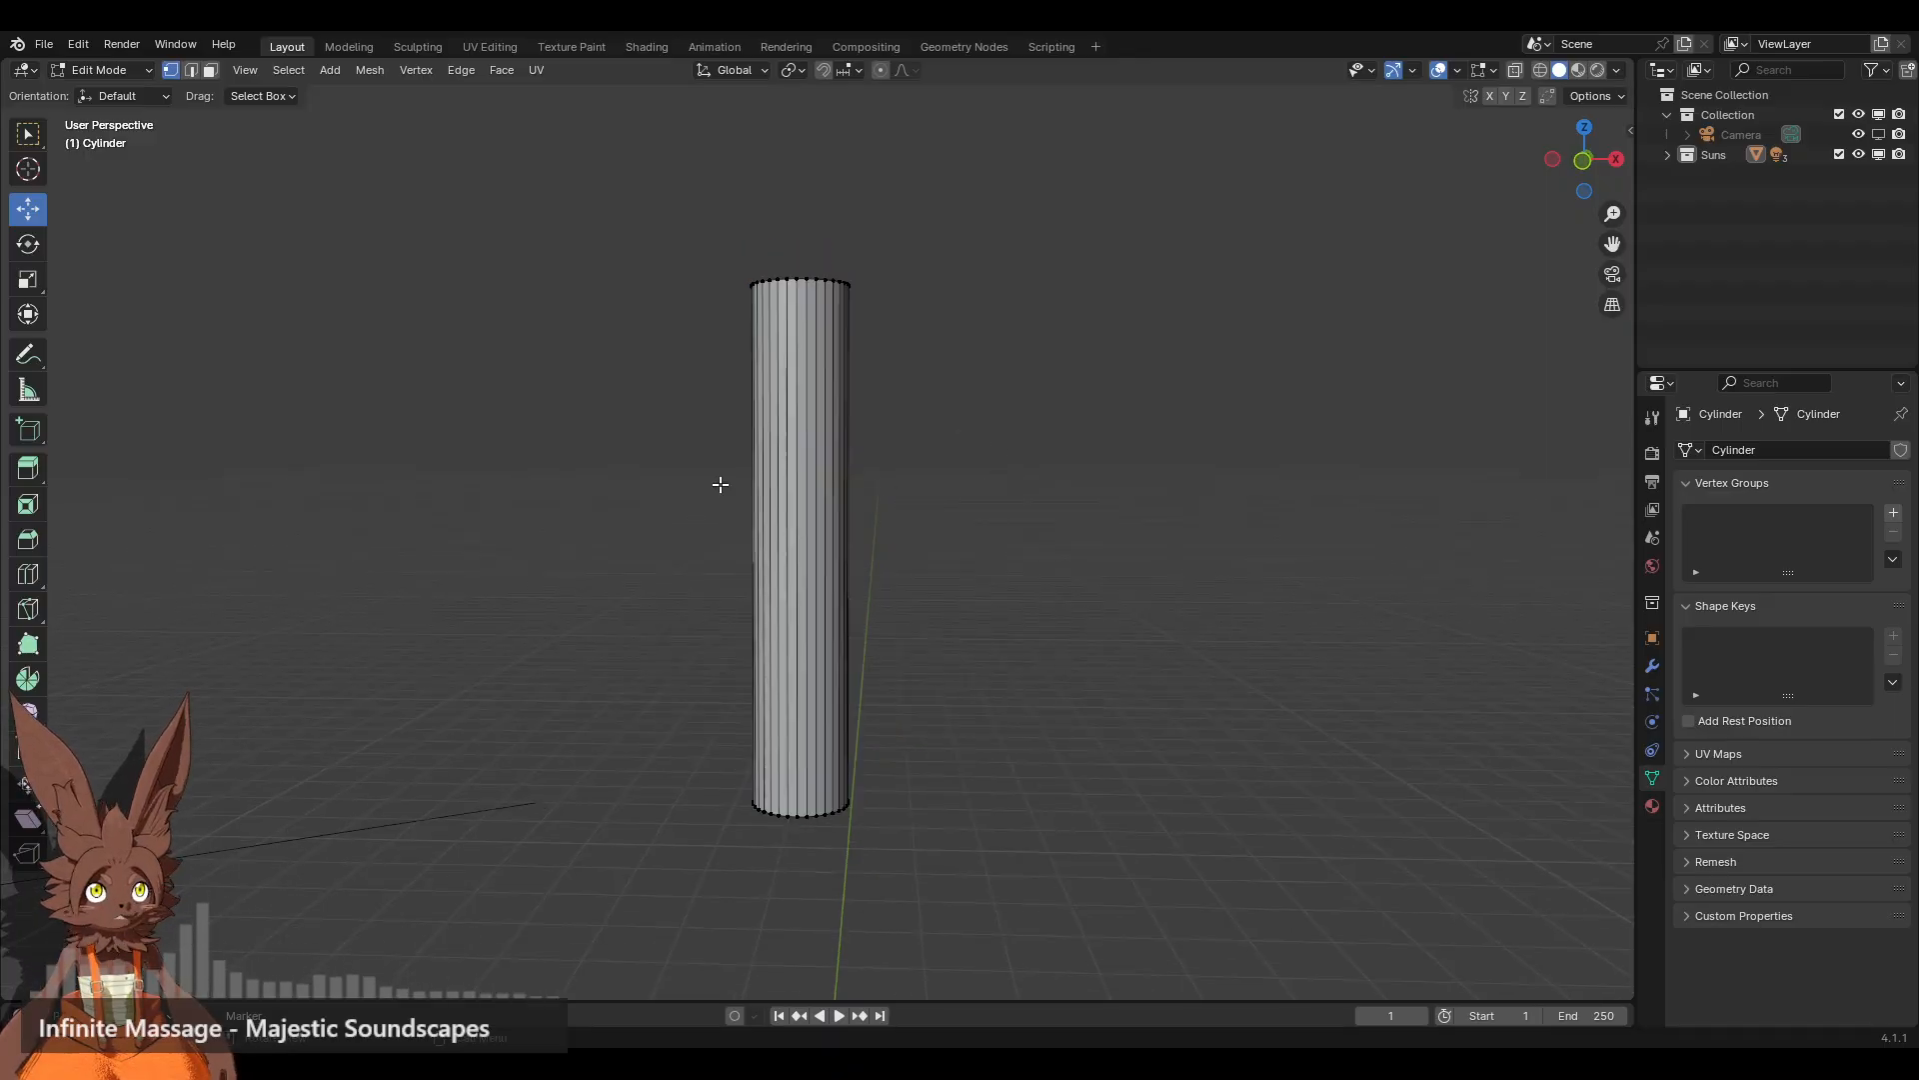
Step: Delete the top and bottom cap faces of the cylinder to leave an open tube
{"action": "left_click", "coordinate": [207, 75]}
{"action": "middle_click_drag", "start_coordinate": [872, 324], "coordinate": [816, 478]}
{"action": "left_click", "coordinate": [799, 470]}
{"action": "middle_click_drag", "start_coordinate": [865, 575], "coordinate": [805, 330]}
{"action": "left_click", "coordinate": [755, 780], "text": "shift"}
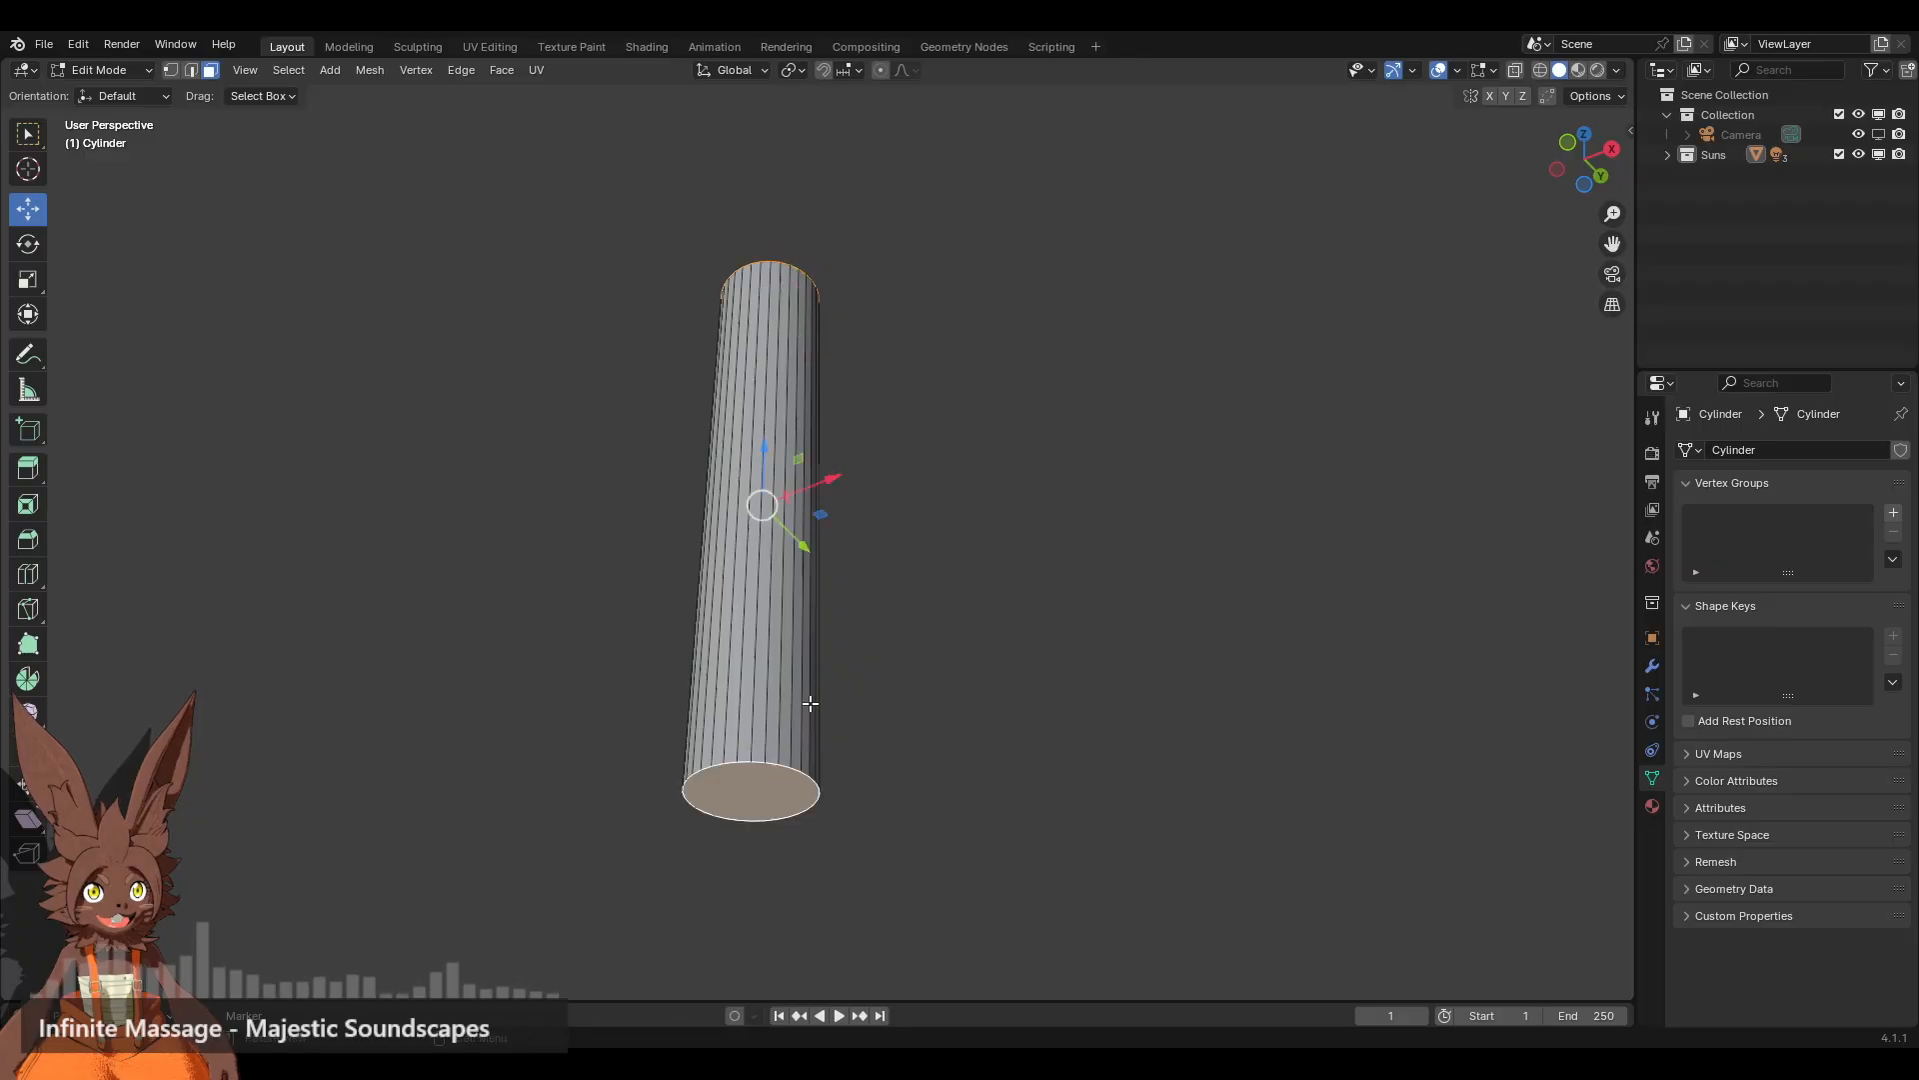
{"action": "key", "text": "x"}
{"action": "left_click", "coordinate": [848, 674]}
{"action": "key", "text": "ctrl+z"}
{"action": "key", "text": "x"}
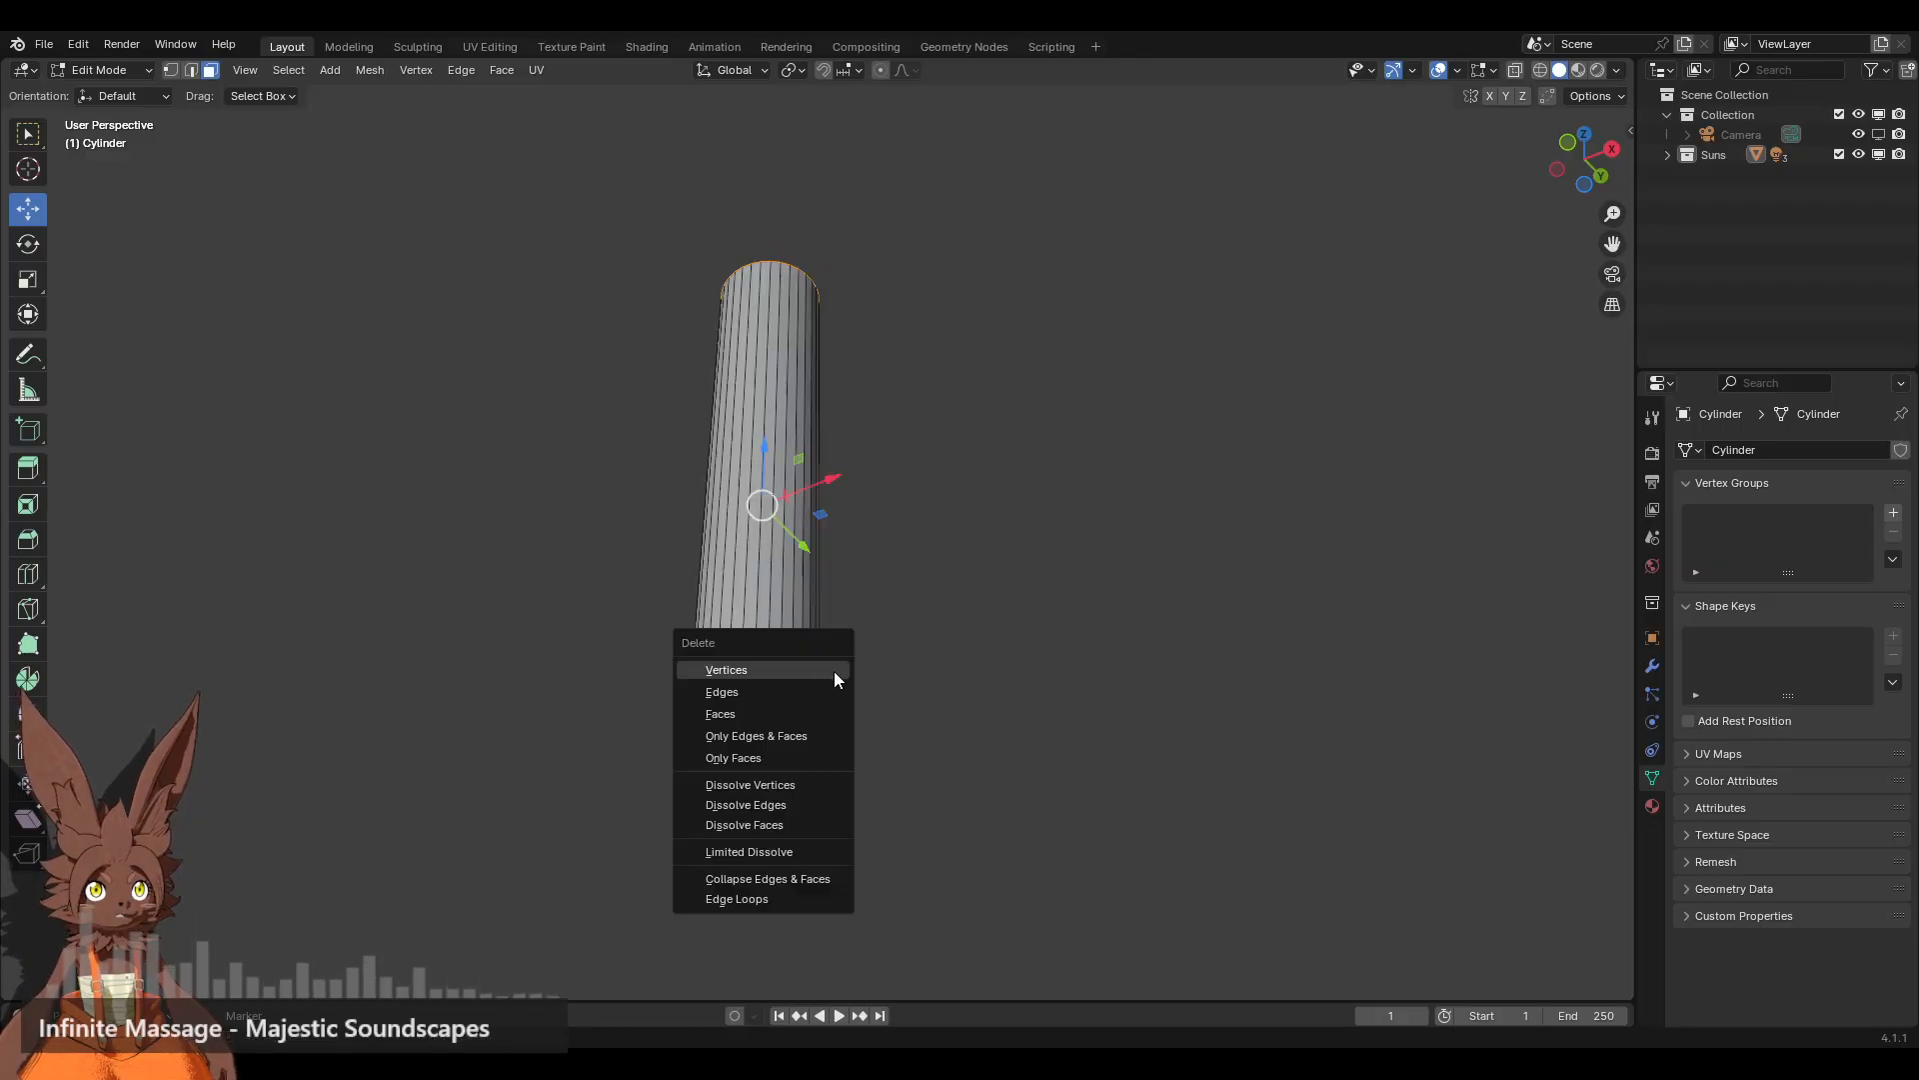
{"action": "left_click", "coordinate": [800, 714]}
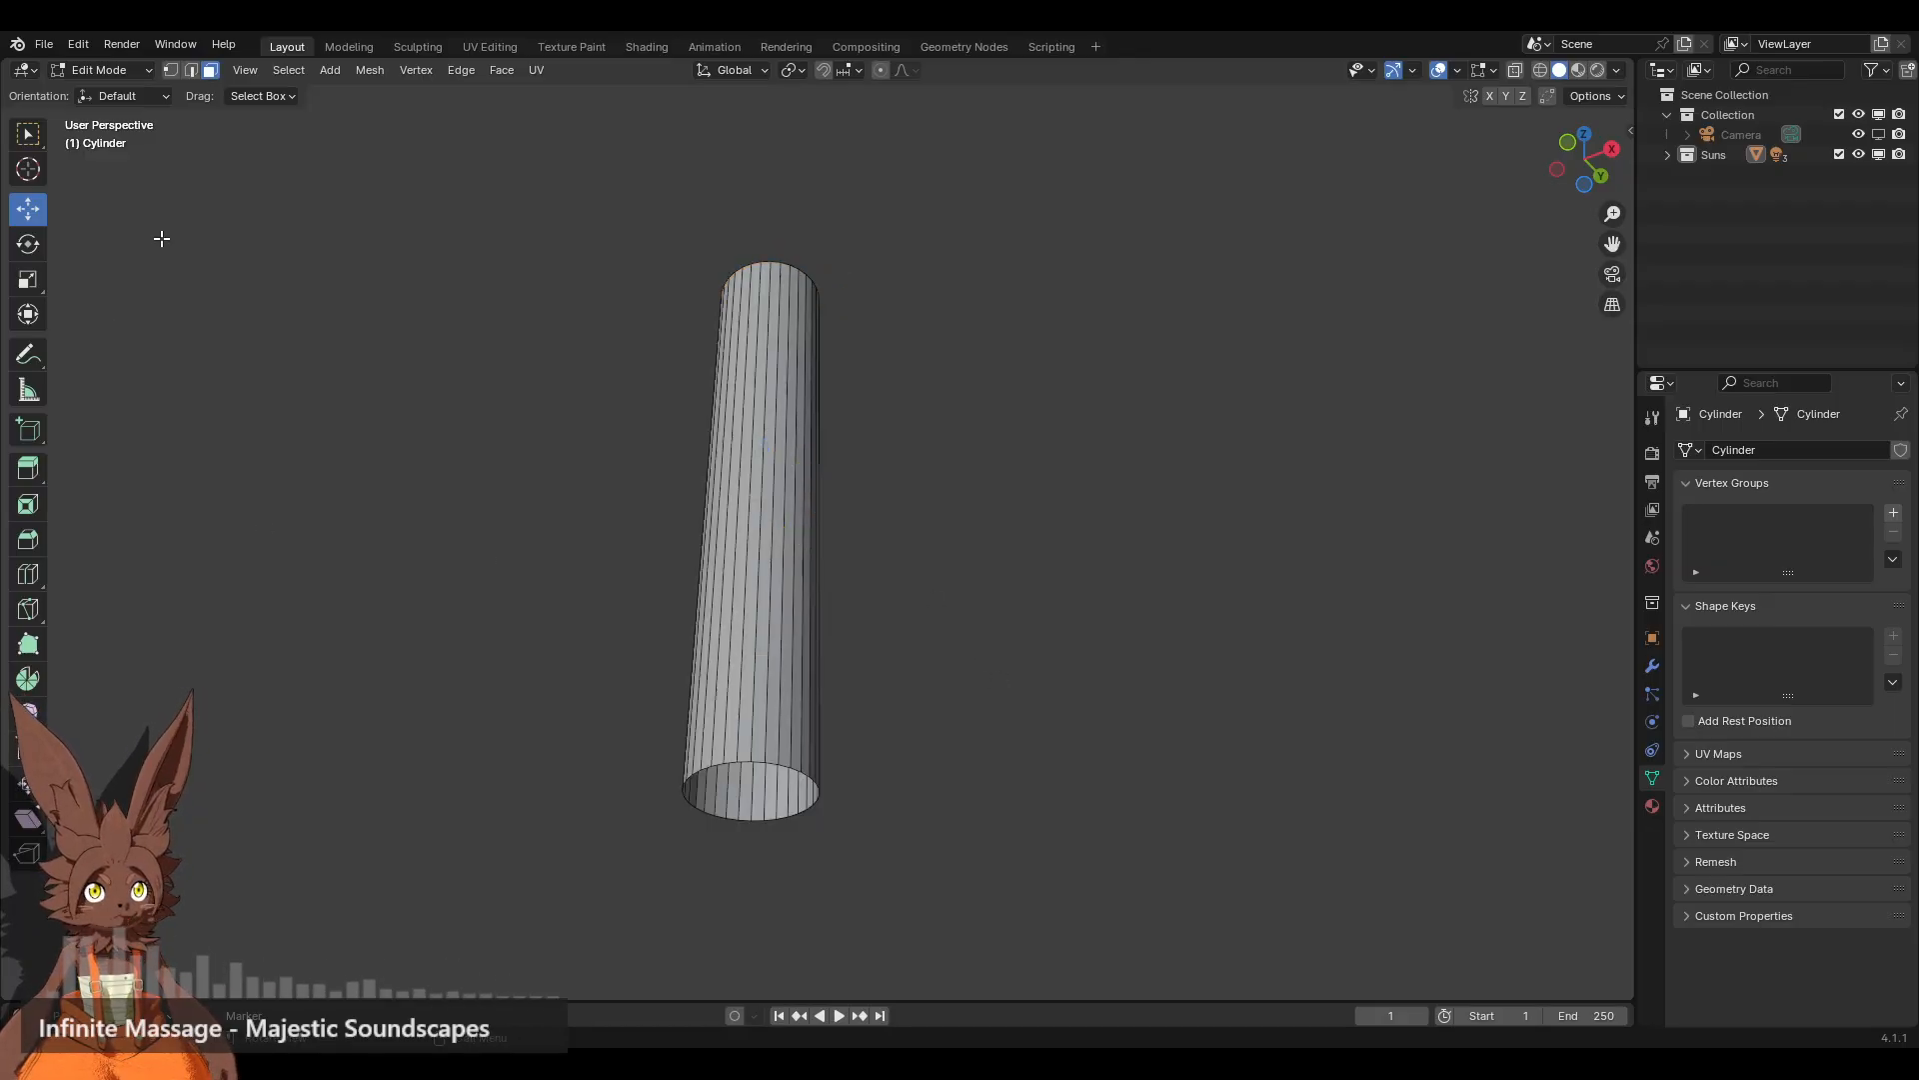
Step: Inset all faces of the open tube by a very small amount
{"action": "key", "text": "a"}
{"action": "middle_click_drag", "start_coordinate": [903, 729], "coordinate": [970, 686]}
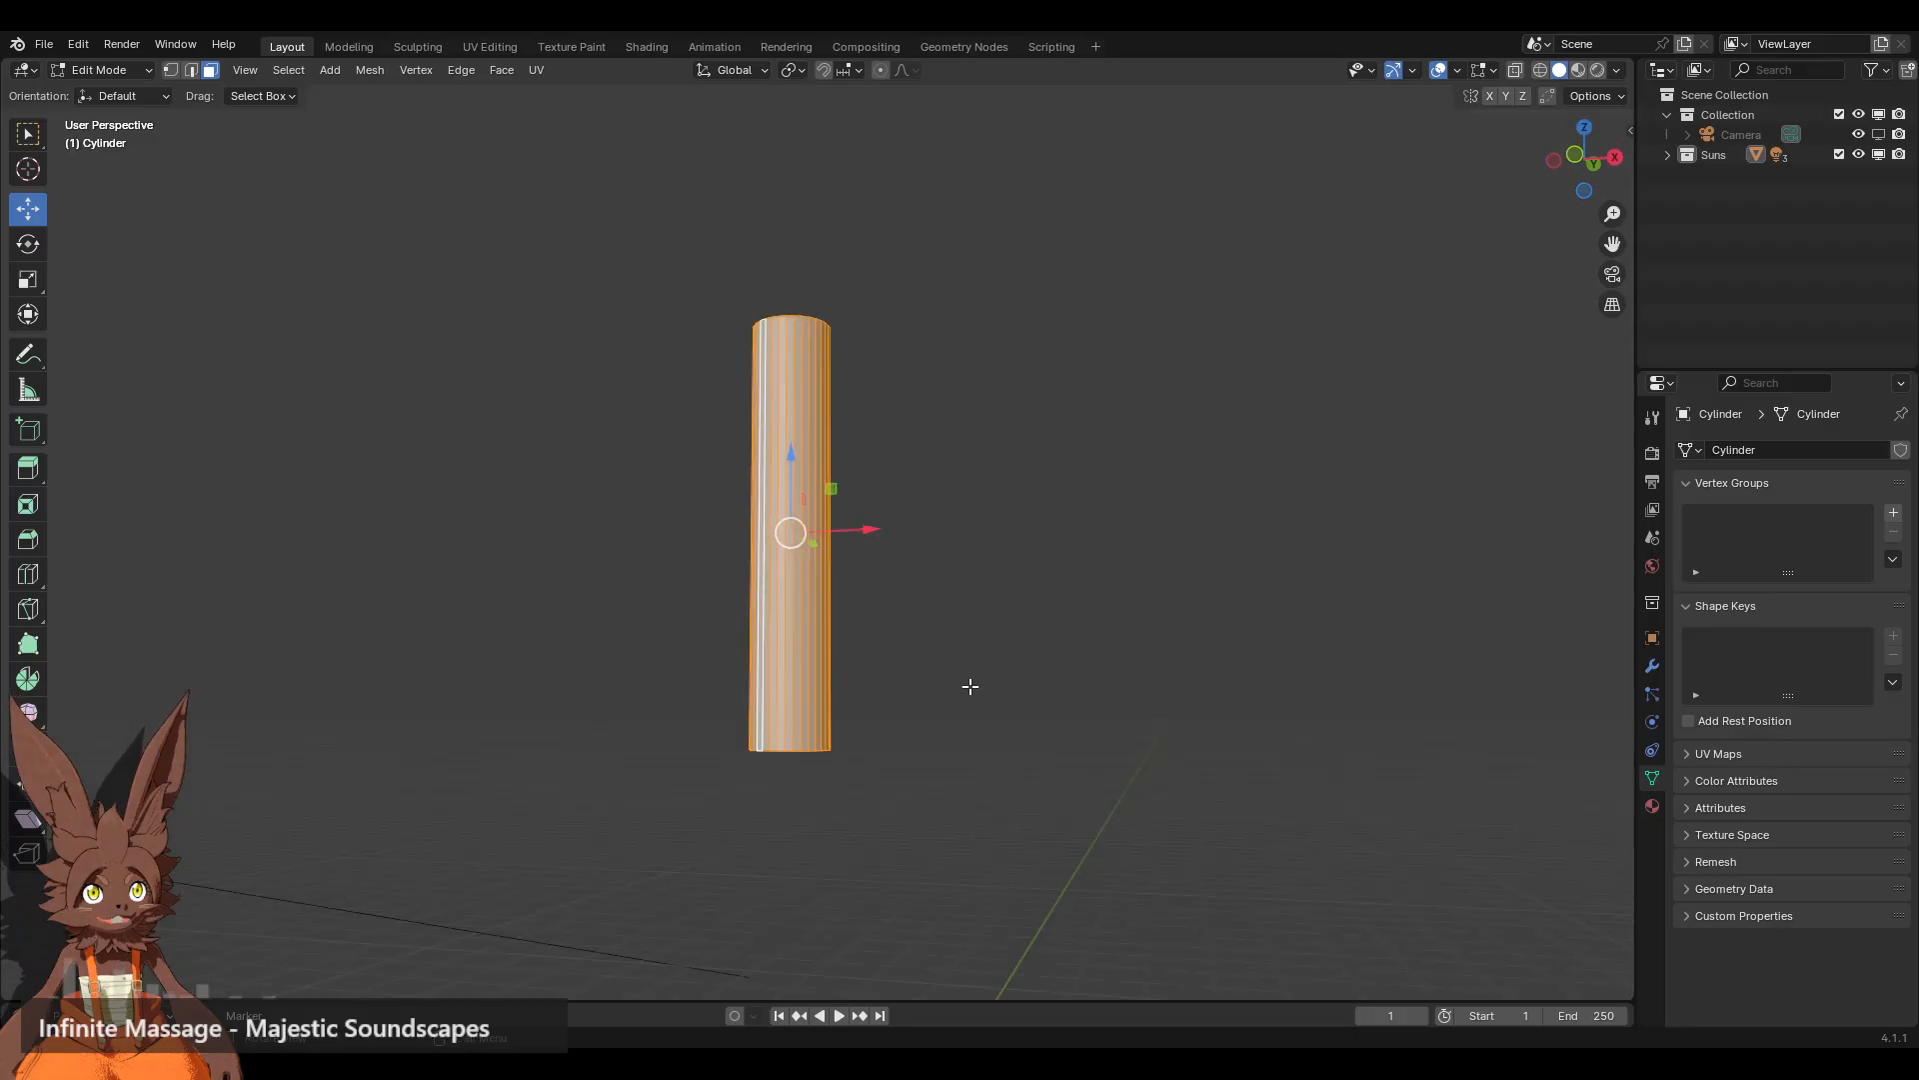
{"action": "scroll", "coordinate": [940, 678], "scroll_direction": "up", "scroll_amount": 3}
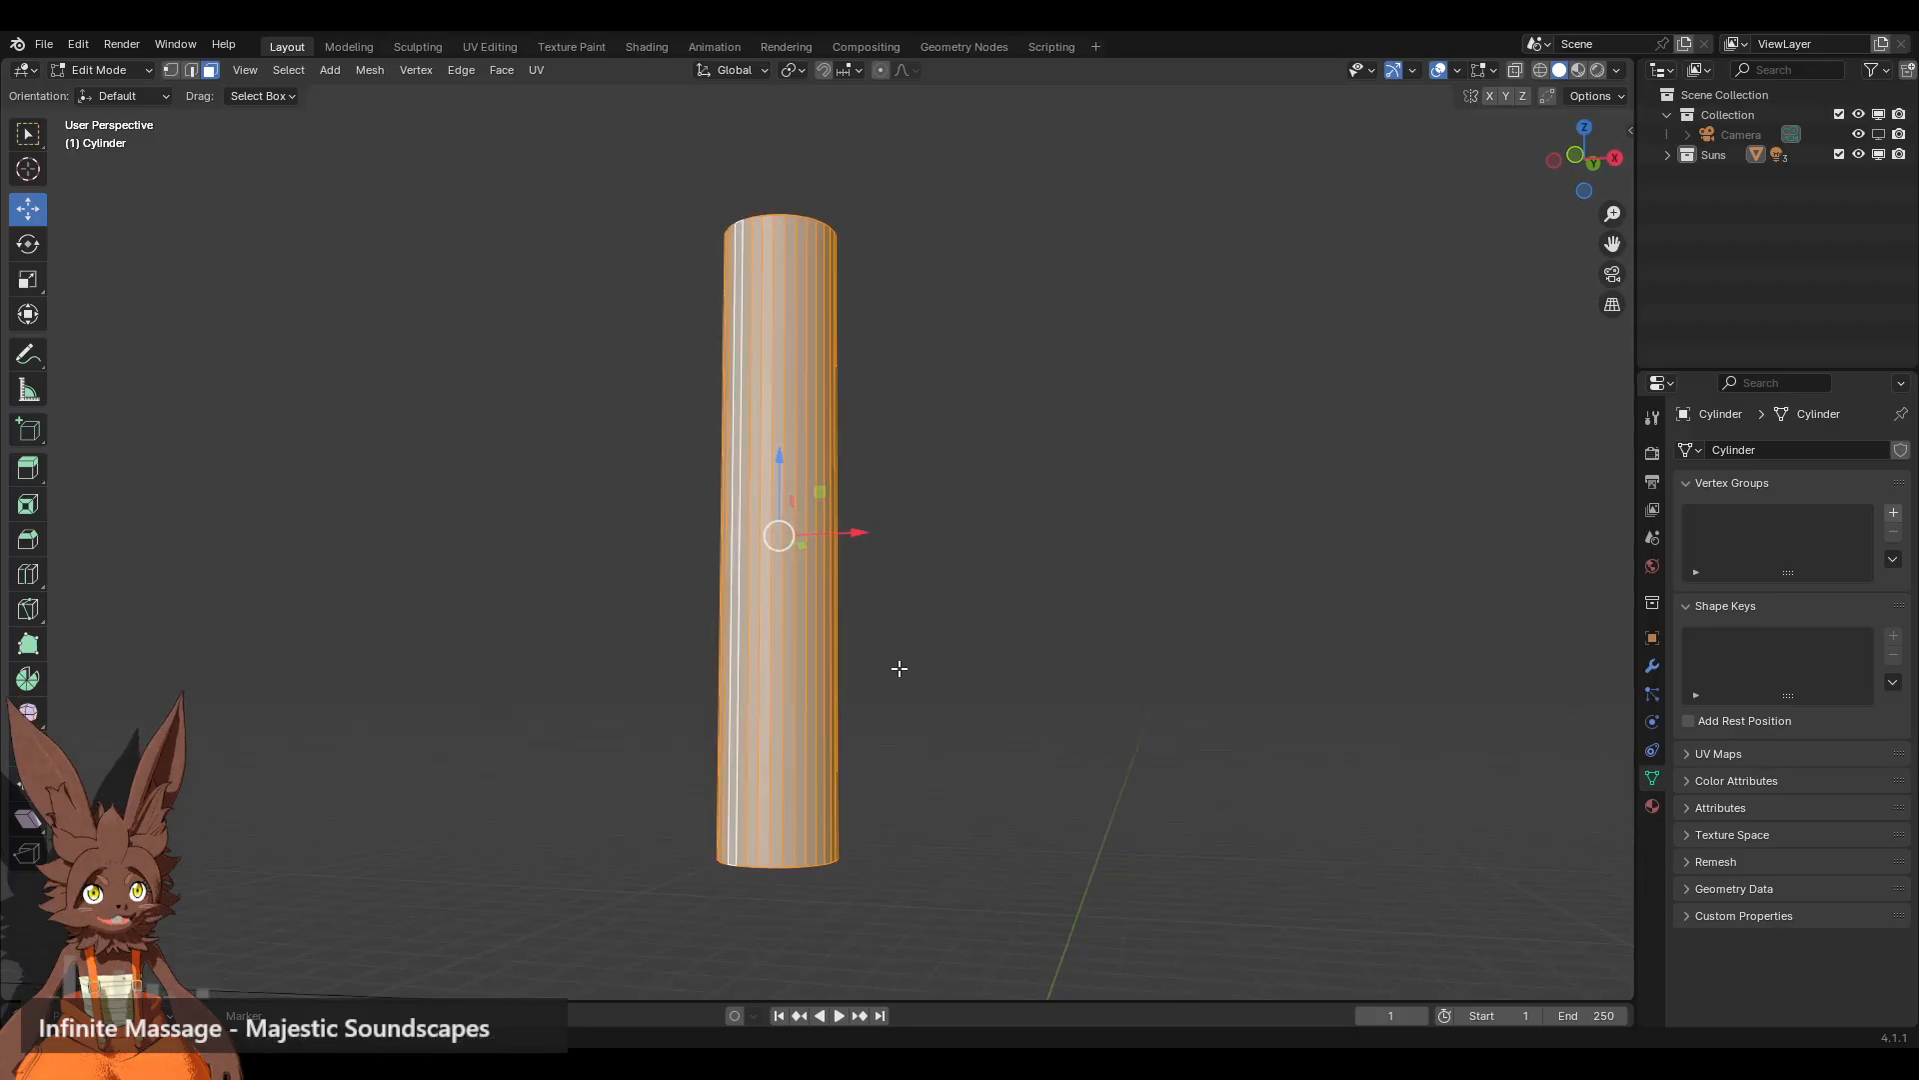
{"action": "left_click", "coordinate": [23, 509]}
{"action": "left_click_drag", "start_coordinate": [858, 536], "coordinate": [851, 536]}
{"action": "left_click", "coordinate": [1103, 705]}
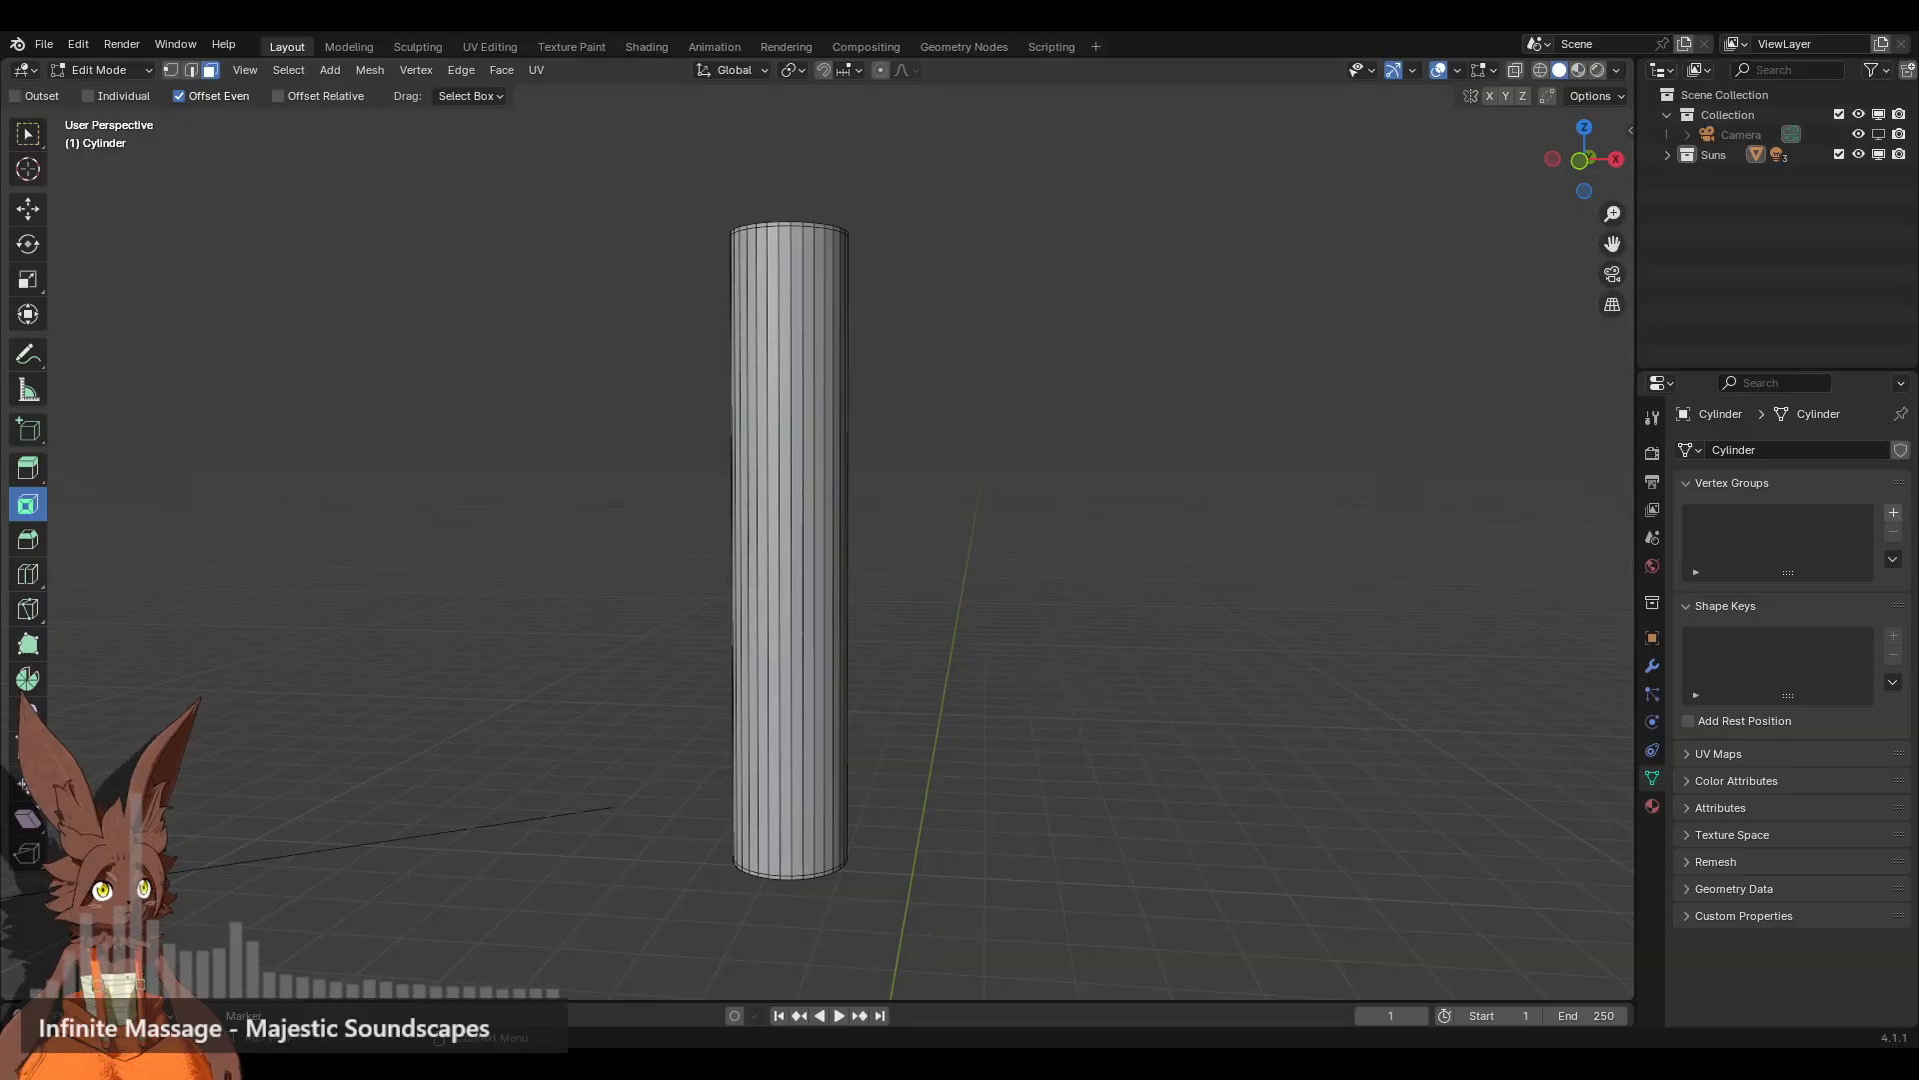
Step: Add a Solidify modifier to the open cylinder tube
{"action": "left_click", "coordinate": [1653, 666]}
{"action": "left_click", "coordinate": [1761, 449]}
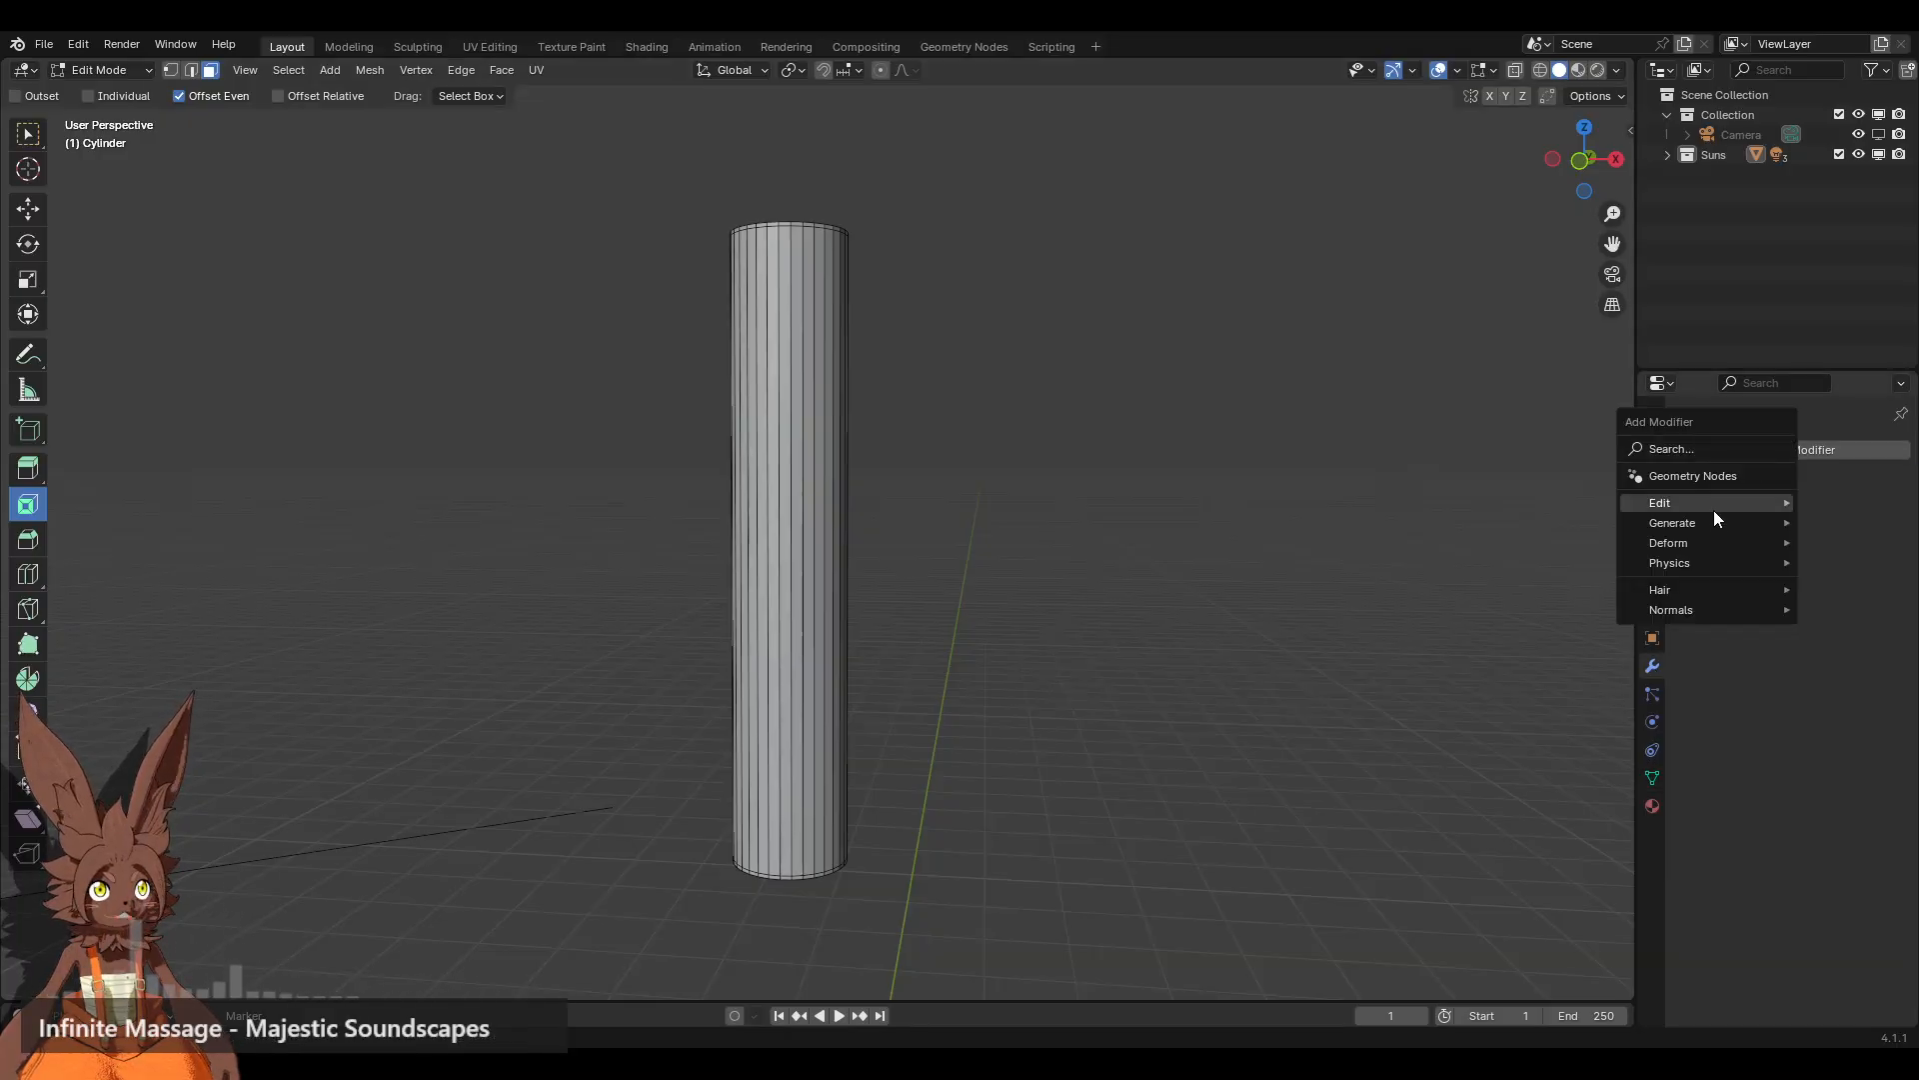
{"action": "mouse_move", "coordinate": [1718, 524]}
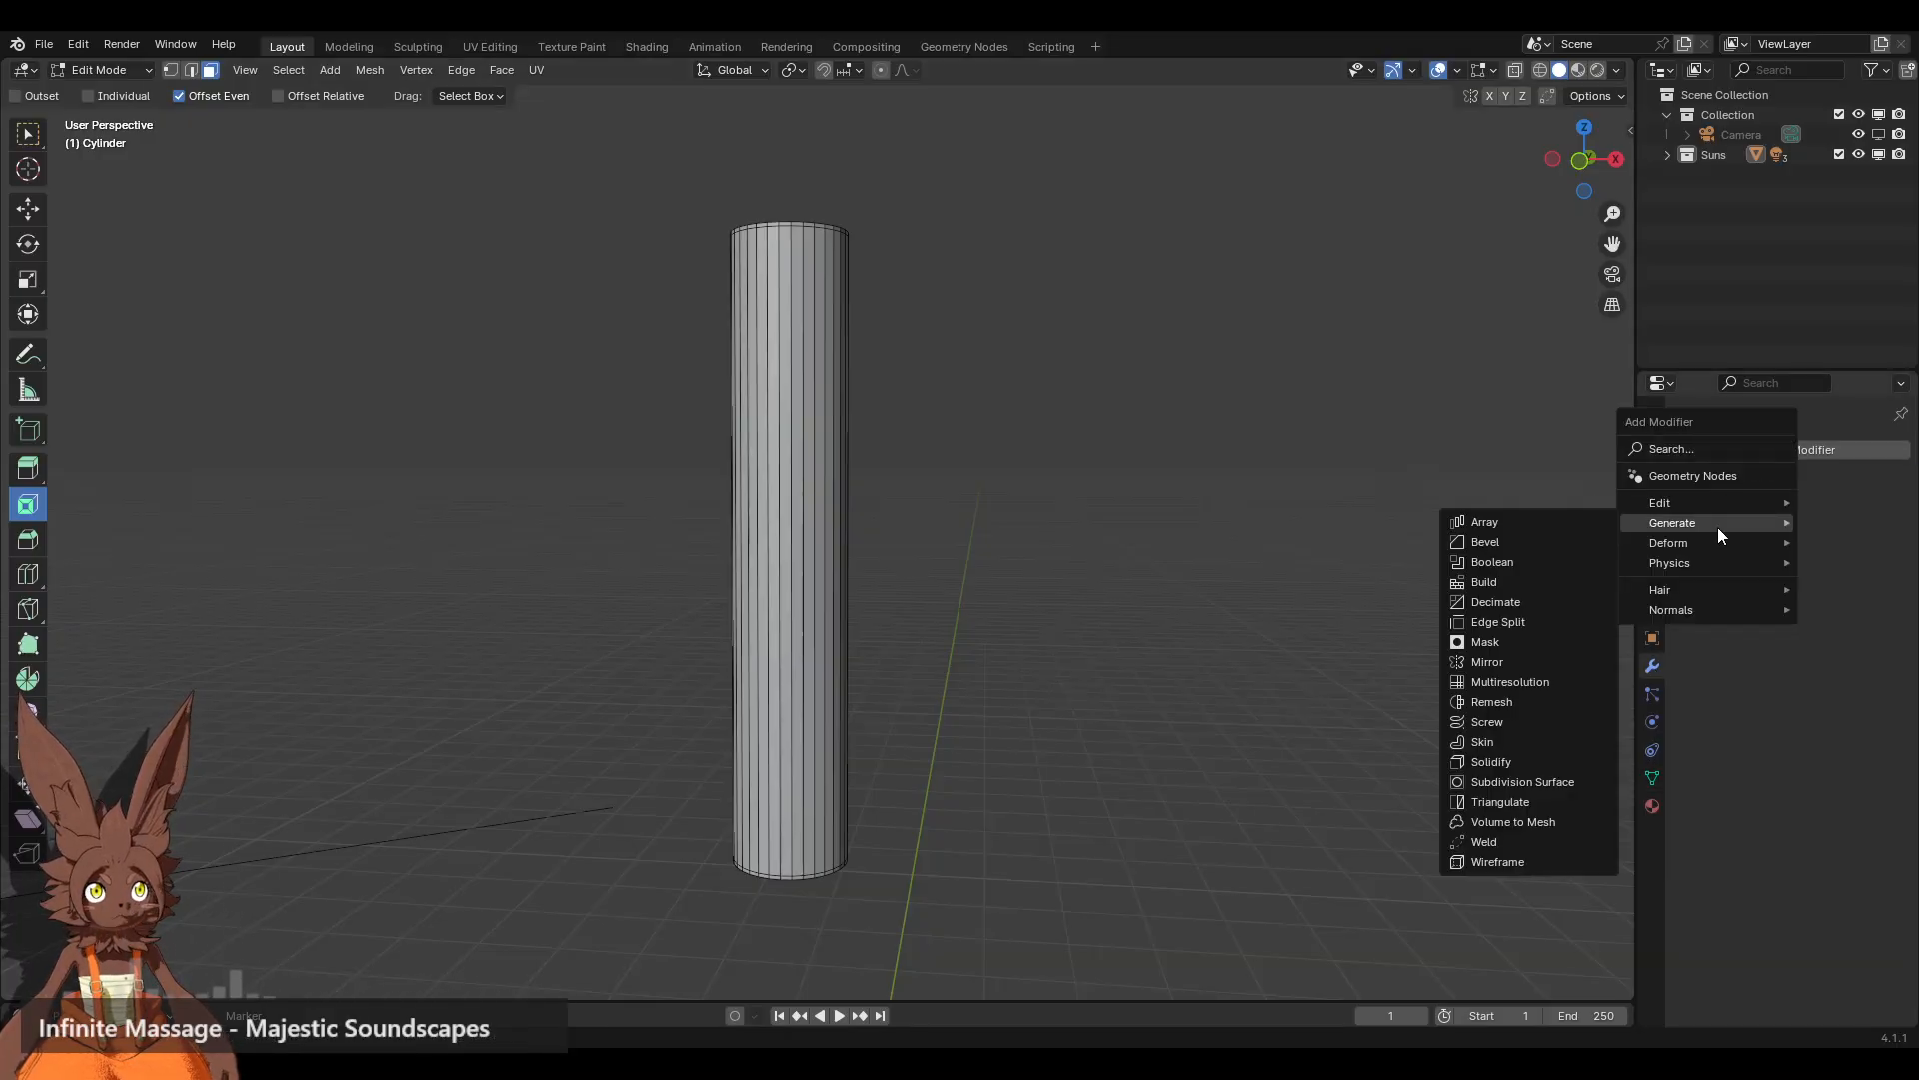
{"action": "left_click", "coordinate": [1517, 761]}
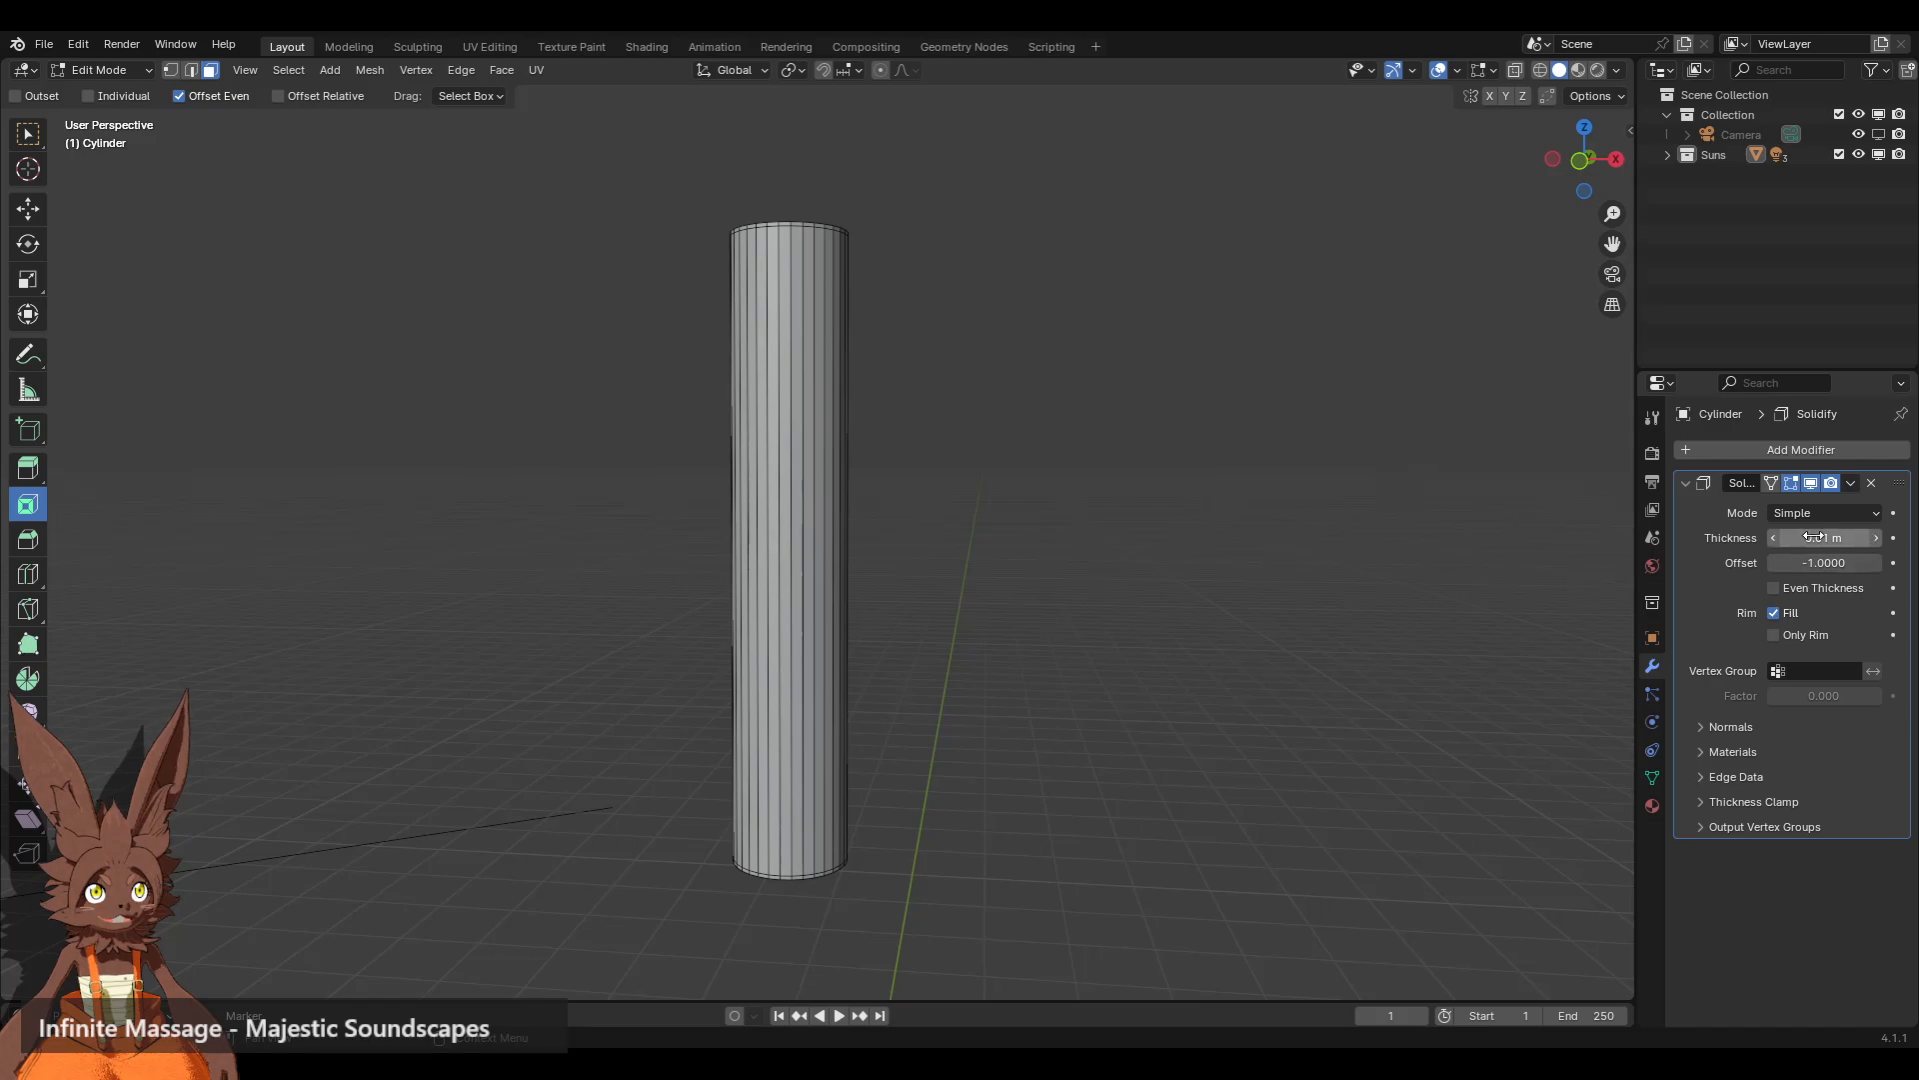
Step: Set the Solidify thickness of the tube wall to 0.008 m
{"action": "middle_click_drag", "start_coordinate": [990, 330], "coordinate": [943, 557]}
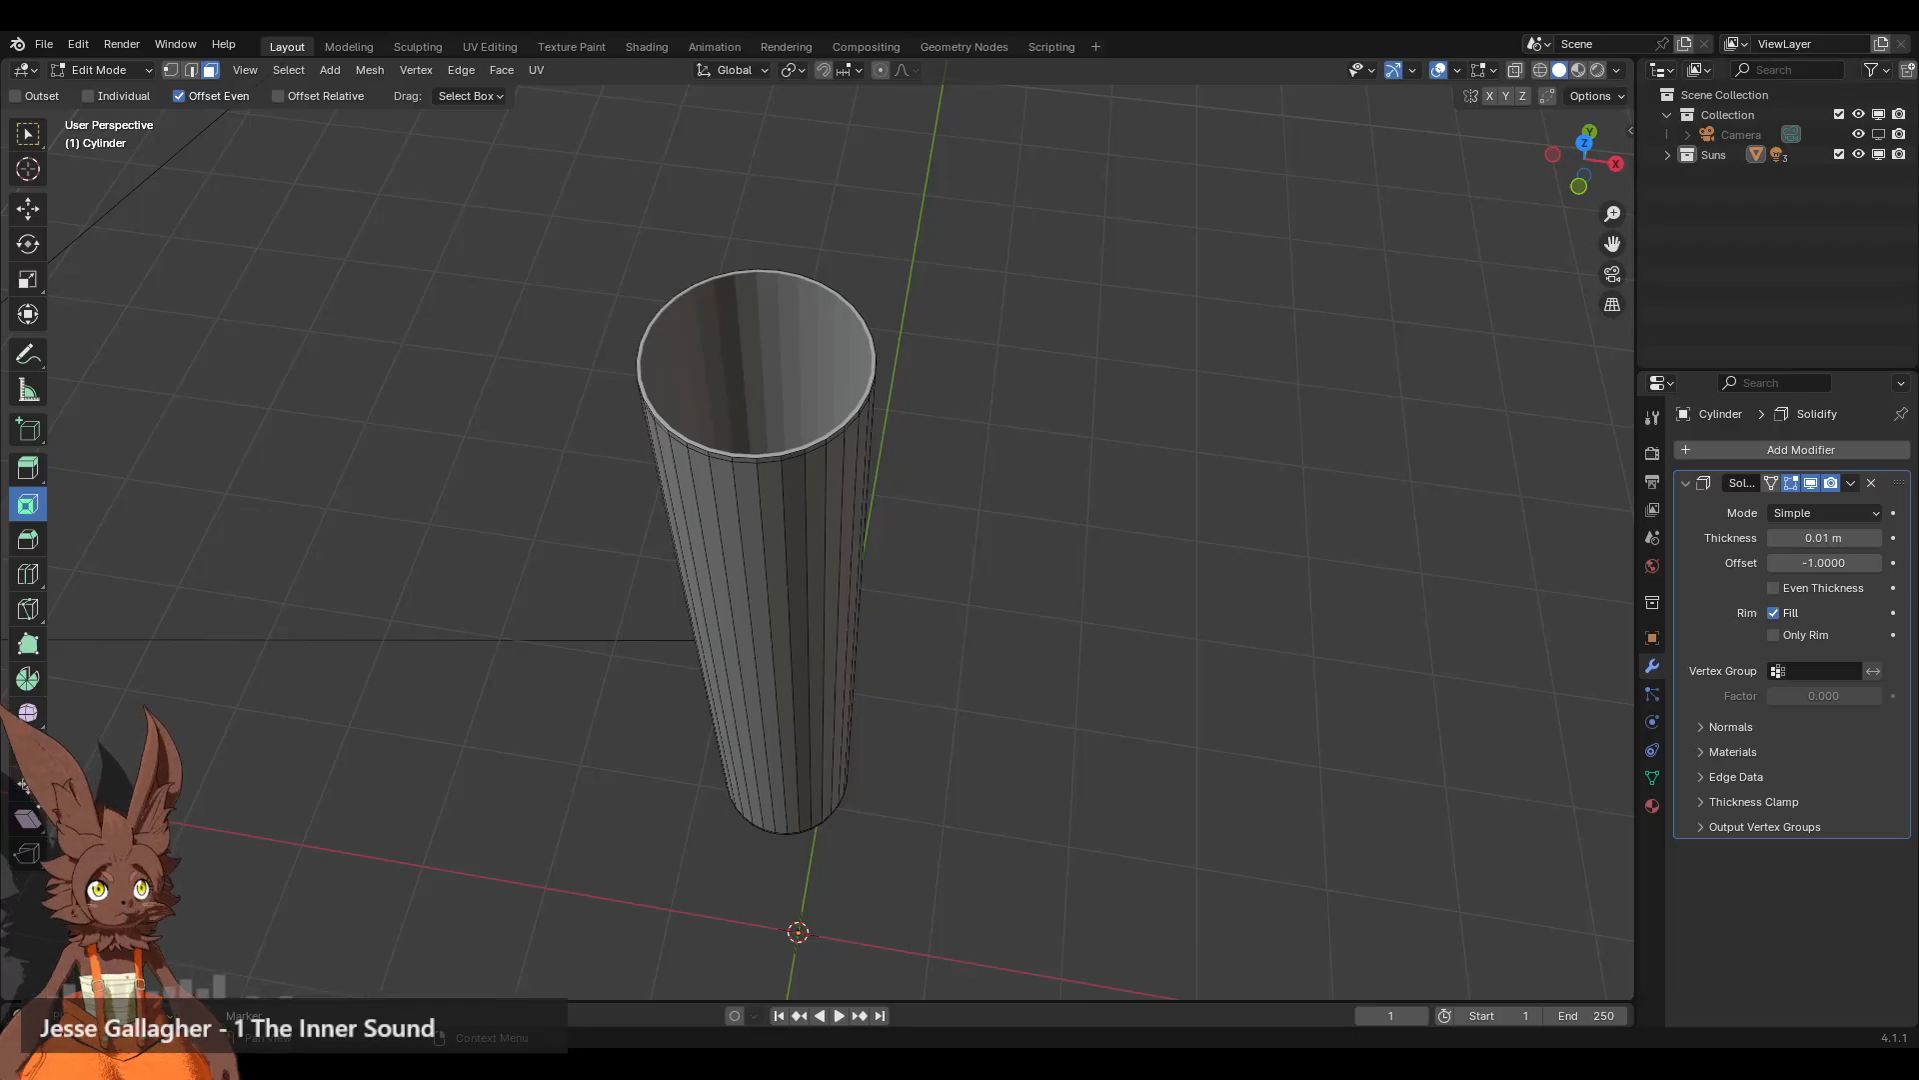
{"action": "middle_click_drag", "start_coordinate": [836, 437], "coordinate": [838, 485]}
{"action": "scroll", "coordinate": [840, 495], "scroll_direction": "up", "scroll_amount": 4}
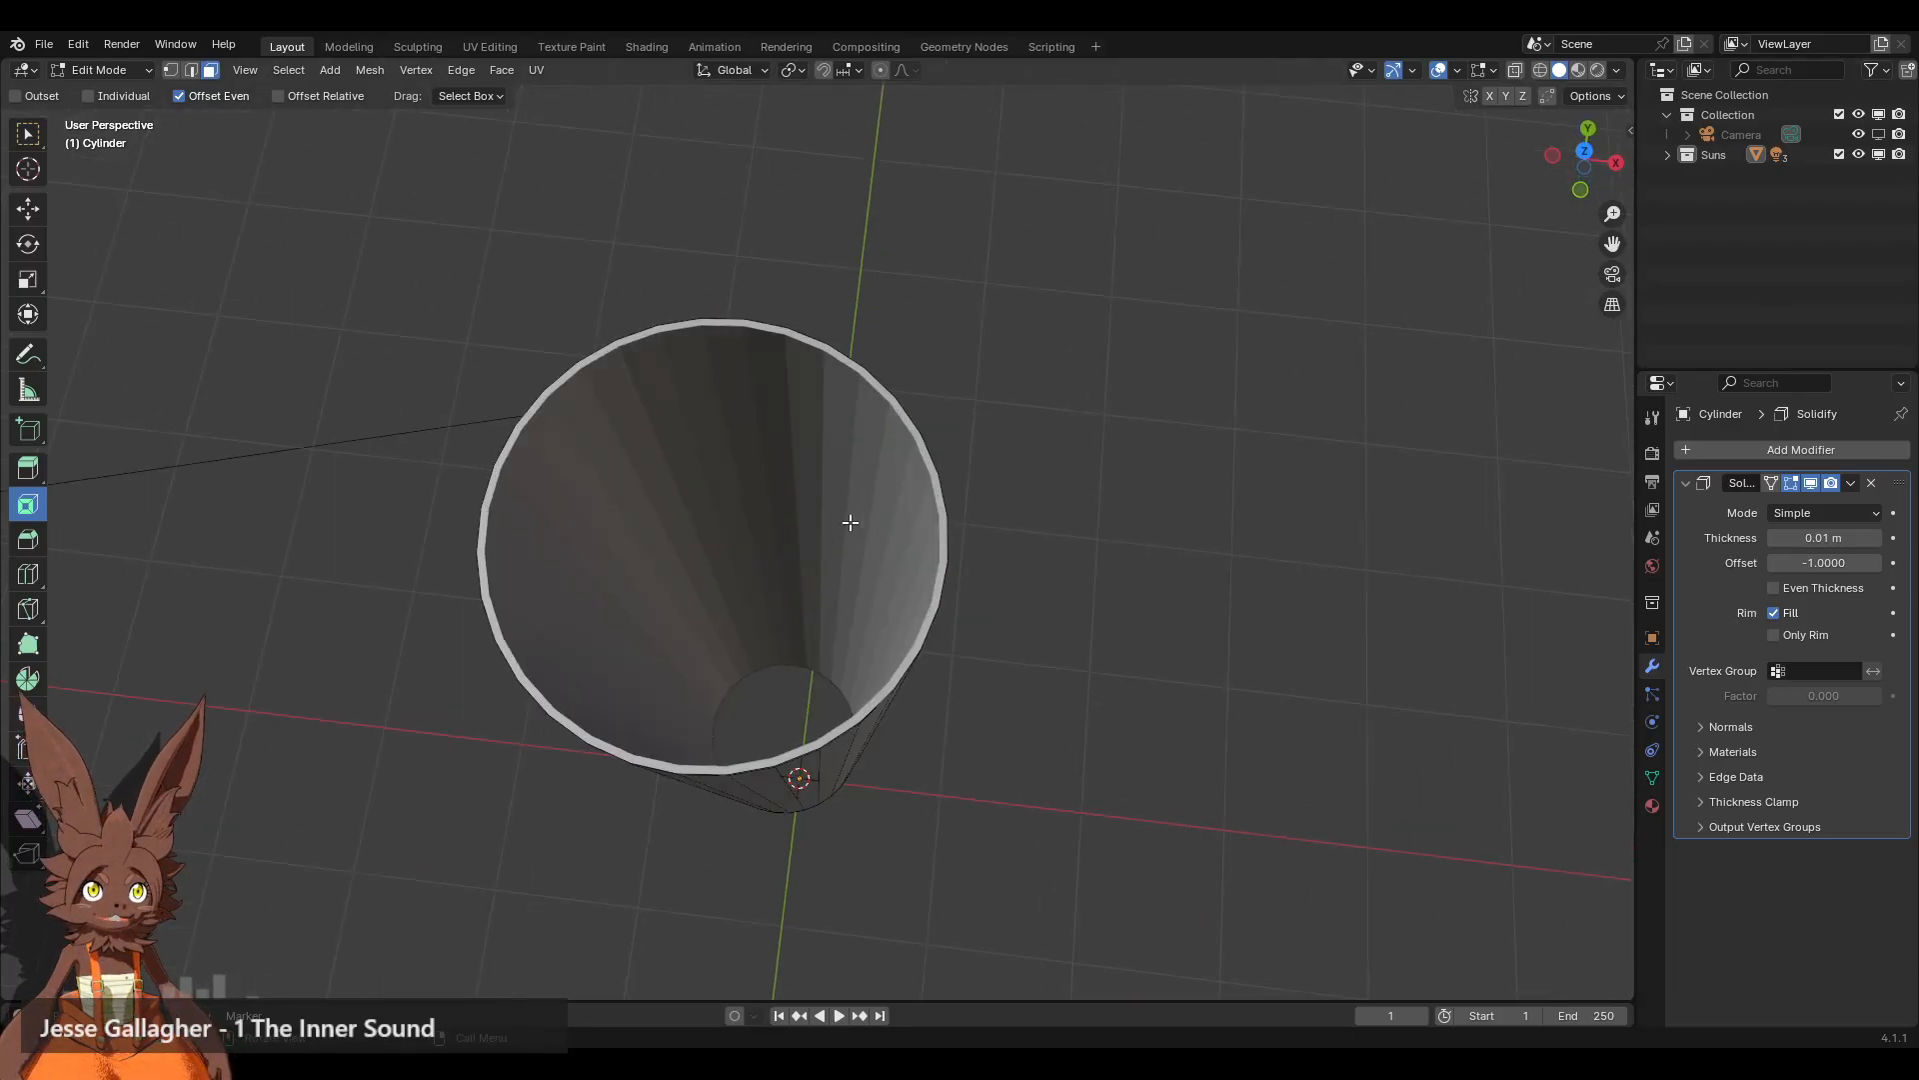
{"action": "left_click", "coordinate": [1791, 538]}
{"action": "left_click", "coordinate": [1791, 538]}
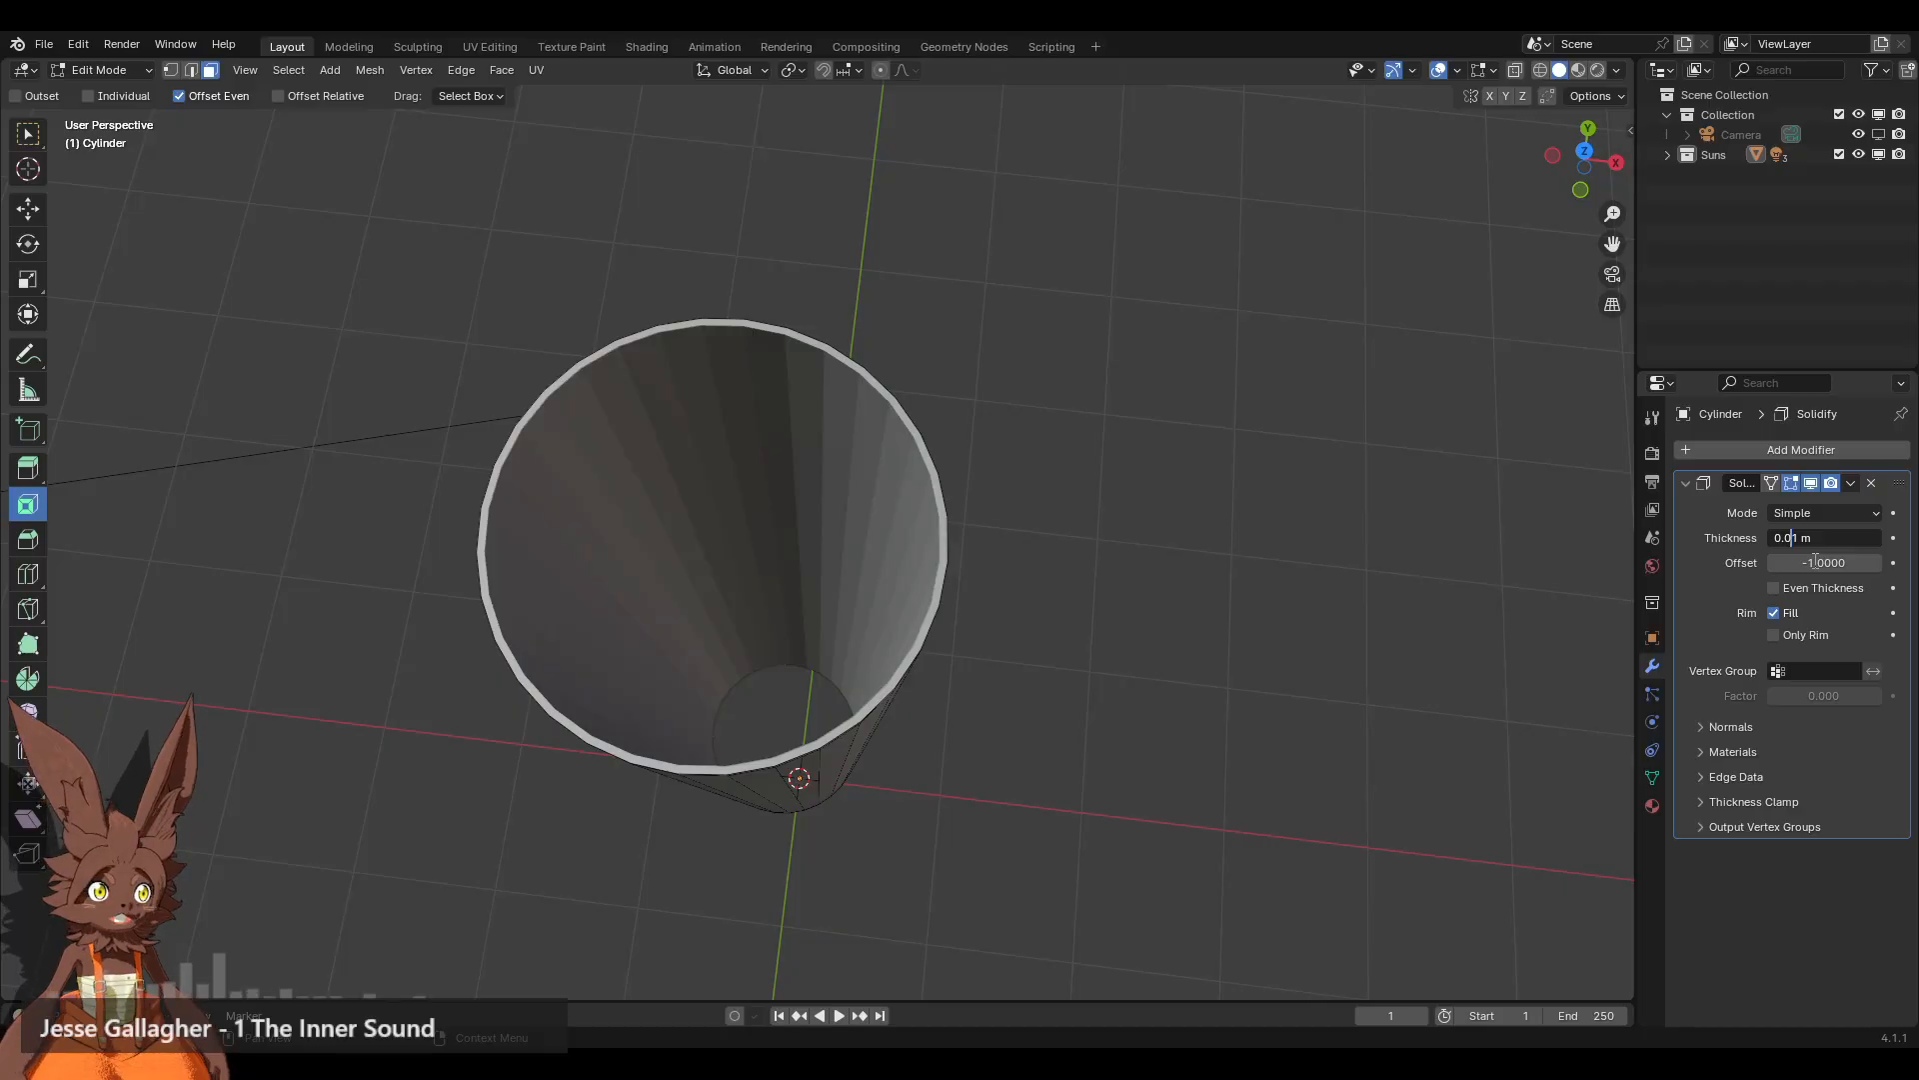
{"action": "type", "text": "0"}
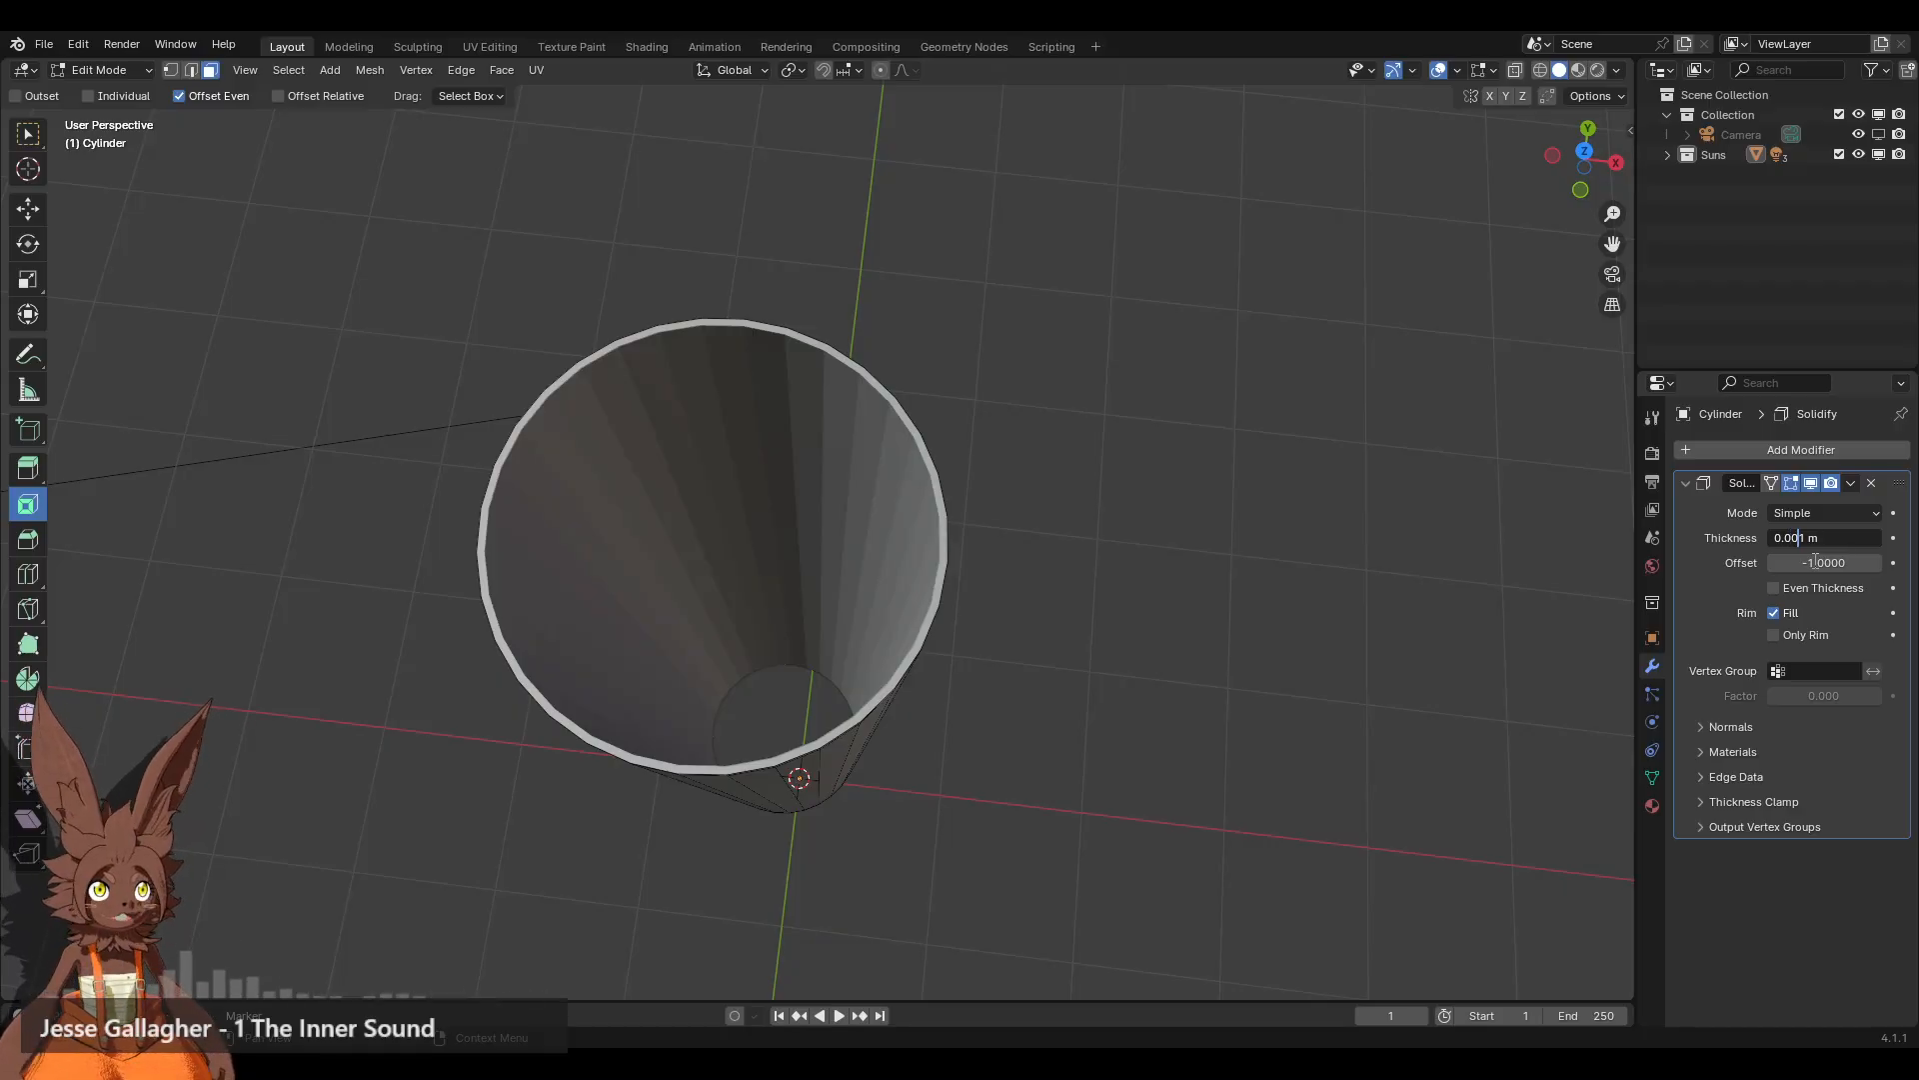
{"action": "key", "text": "Delete"}
{"action": "type", "text": "8"}
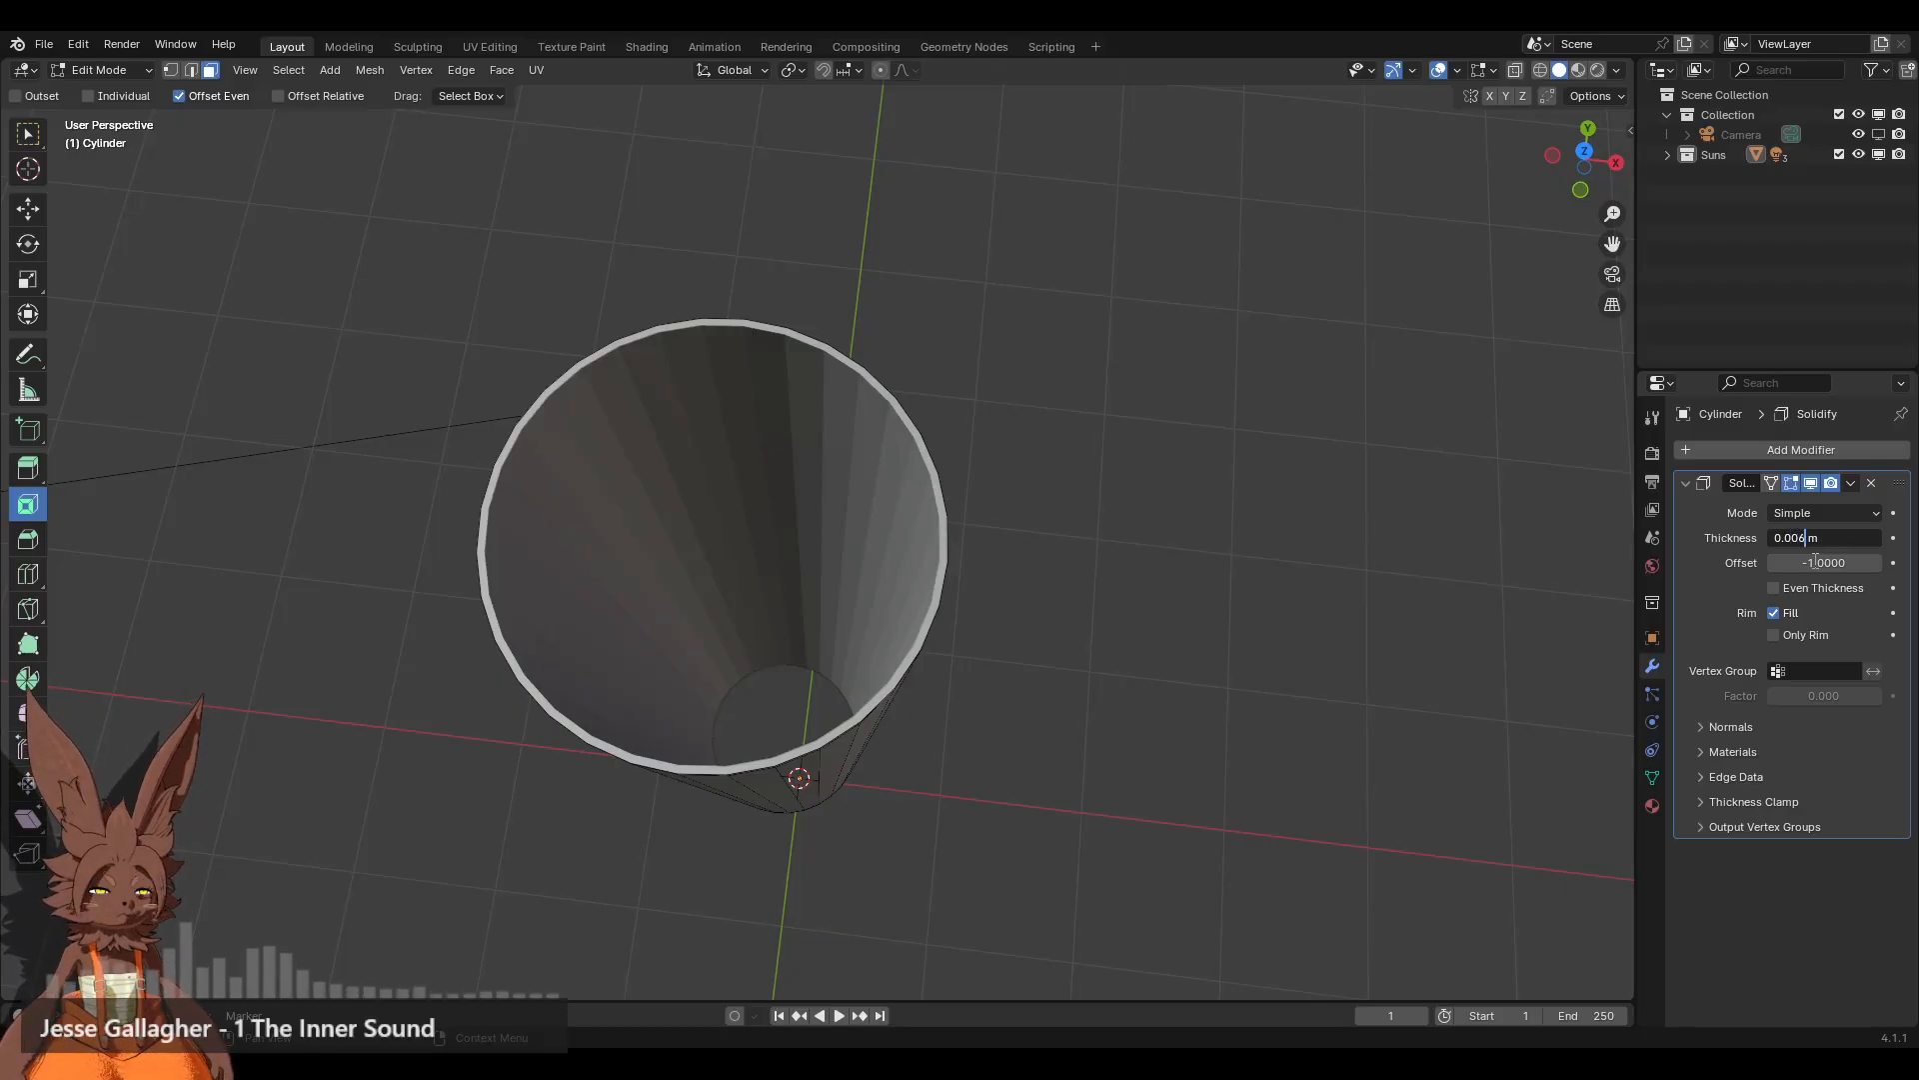
{"action": "key", "text": "Return"}
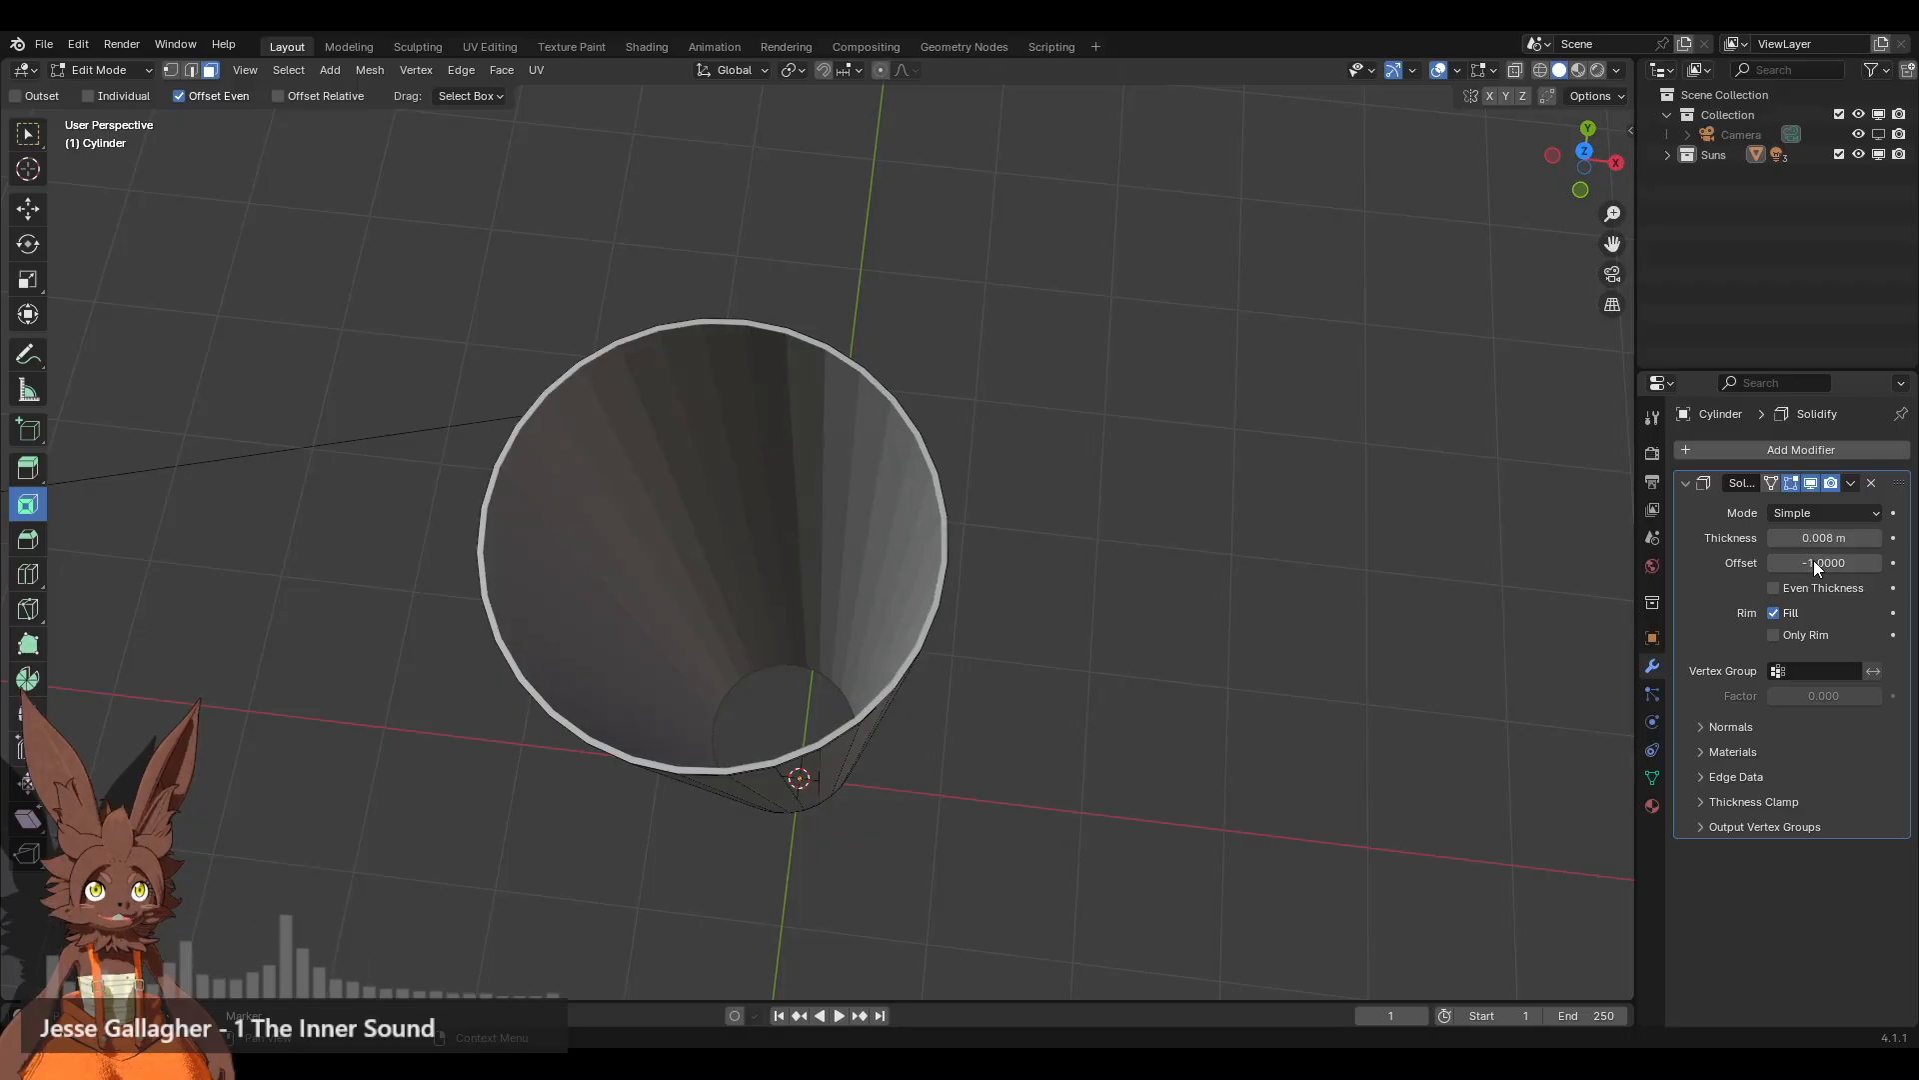
Step: Set the Solidify thickness of the tube wall to 0.006 m
{"action": "left_click", "coordinate": [1819, 537]}
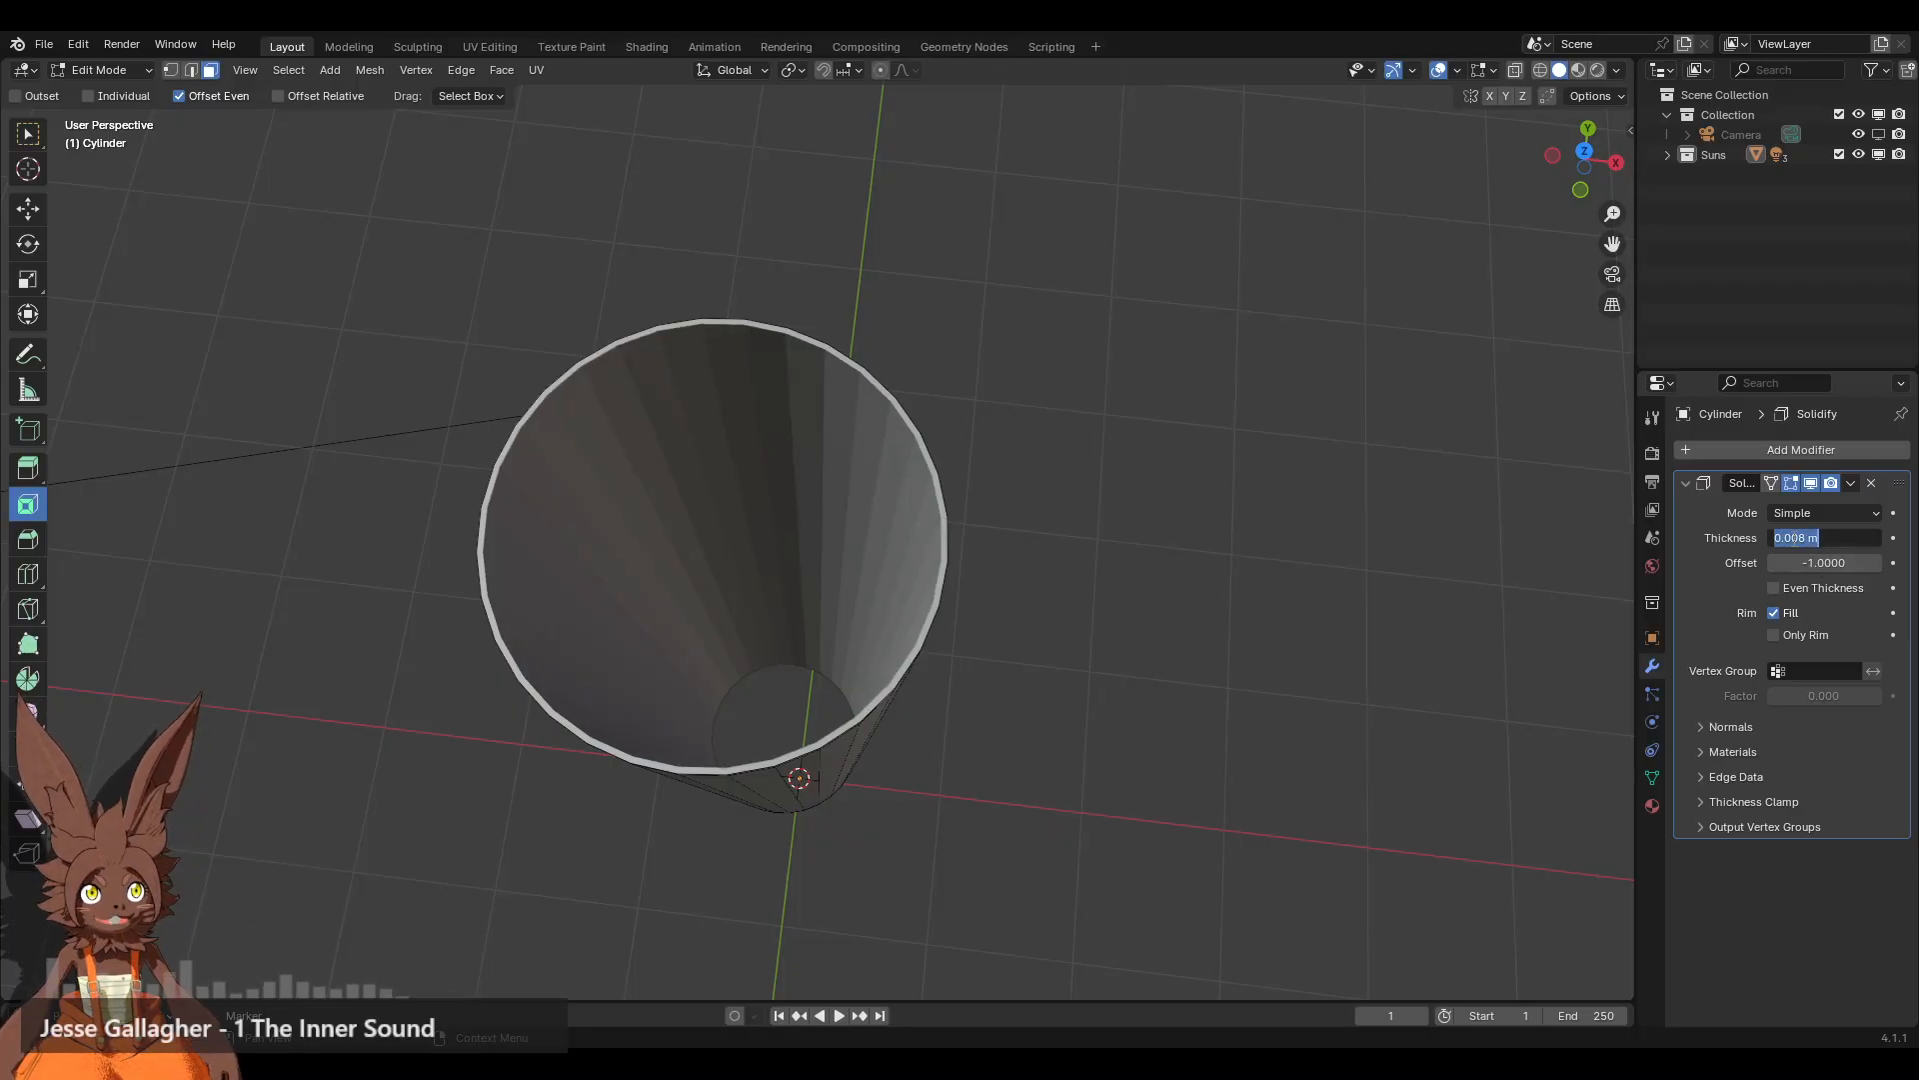
{"action": "left_click", "coordinate": [1803, 538]}
{"action": "key", "text": "BackSpace"}
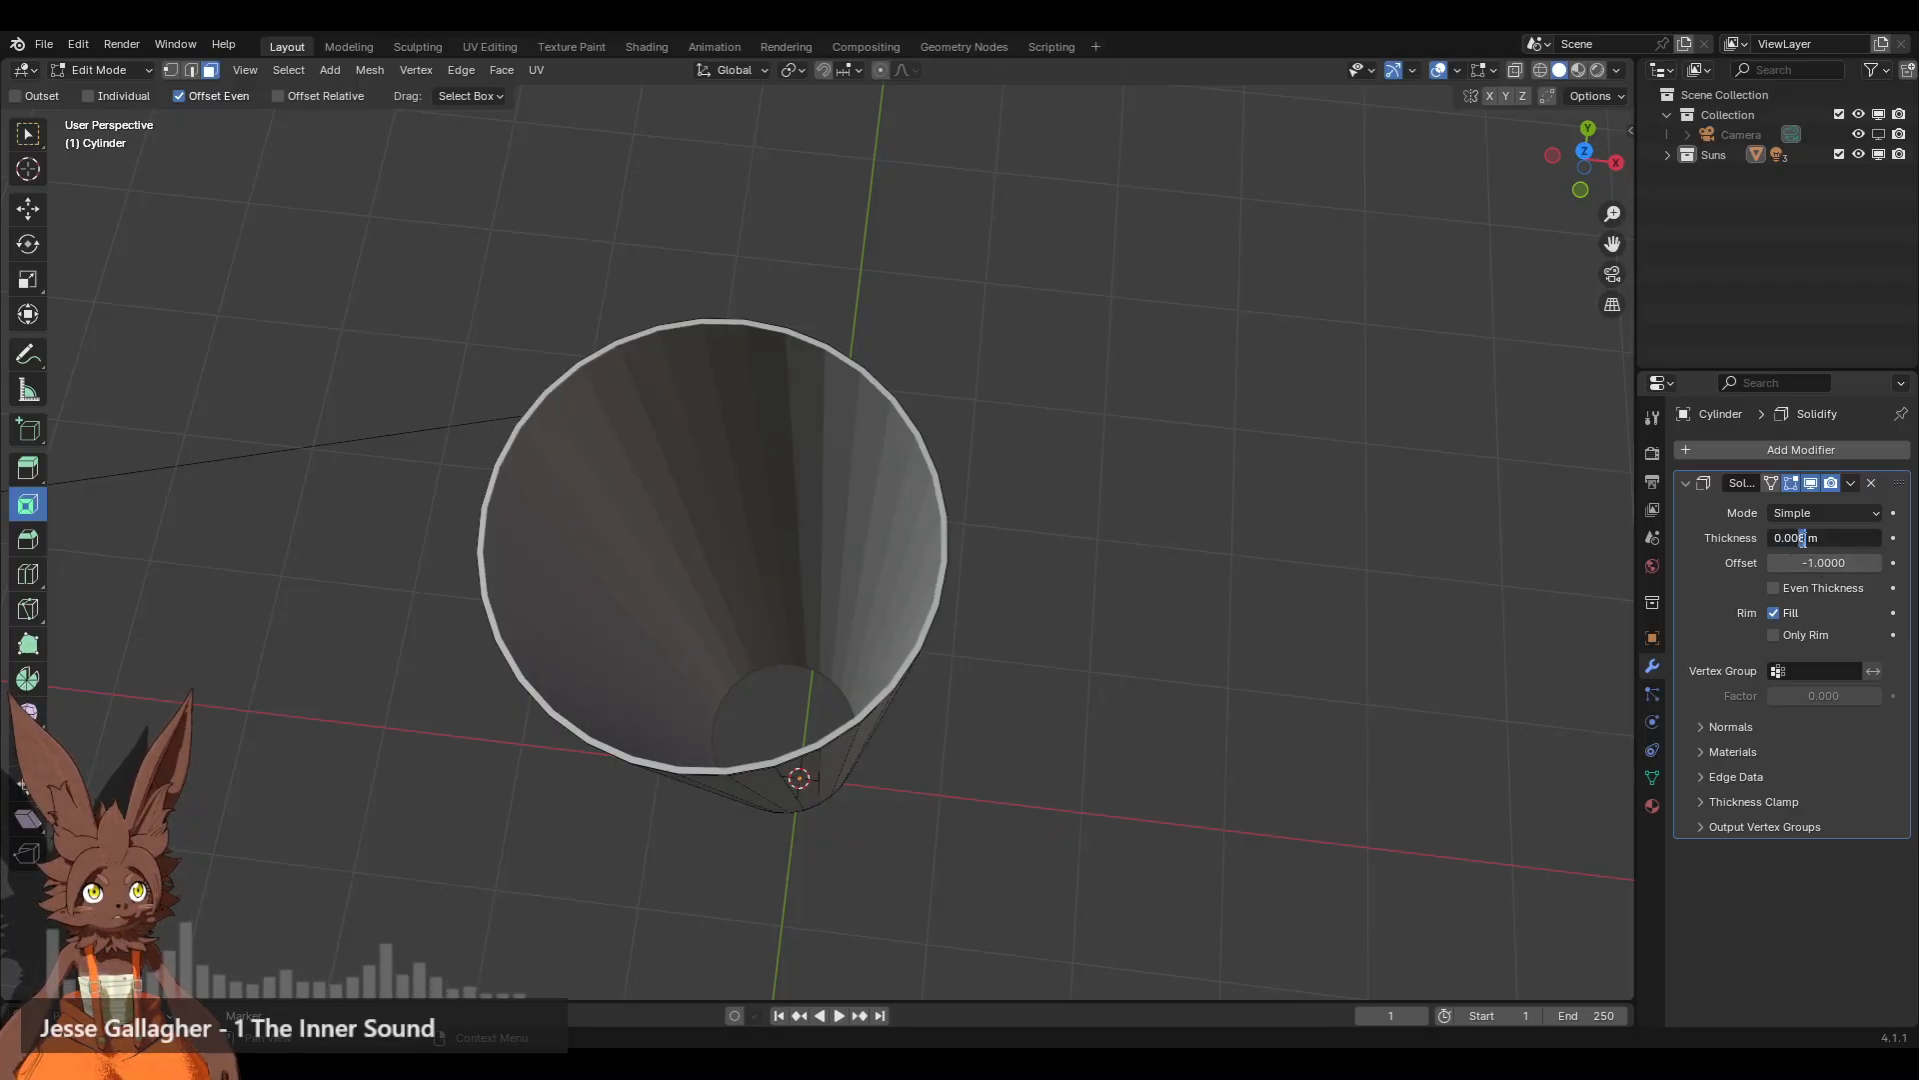
{"action": "type", "text": "7"}
{"action": "key", "text": "BackSpace"}
{"action": "type", "text": "6"}
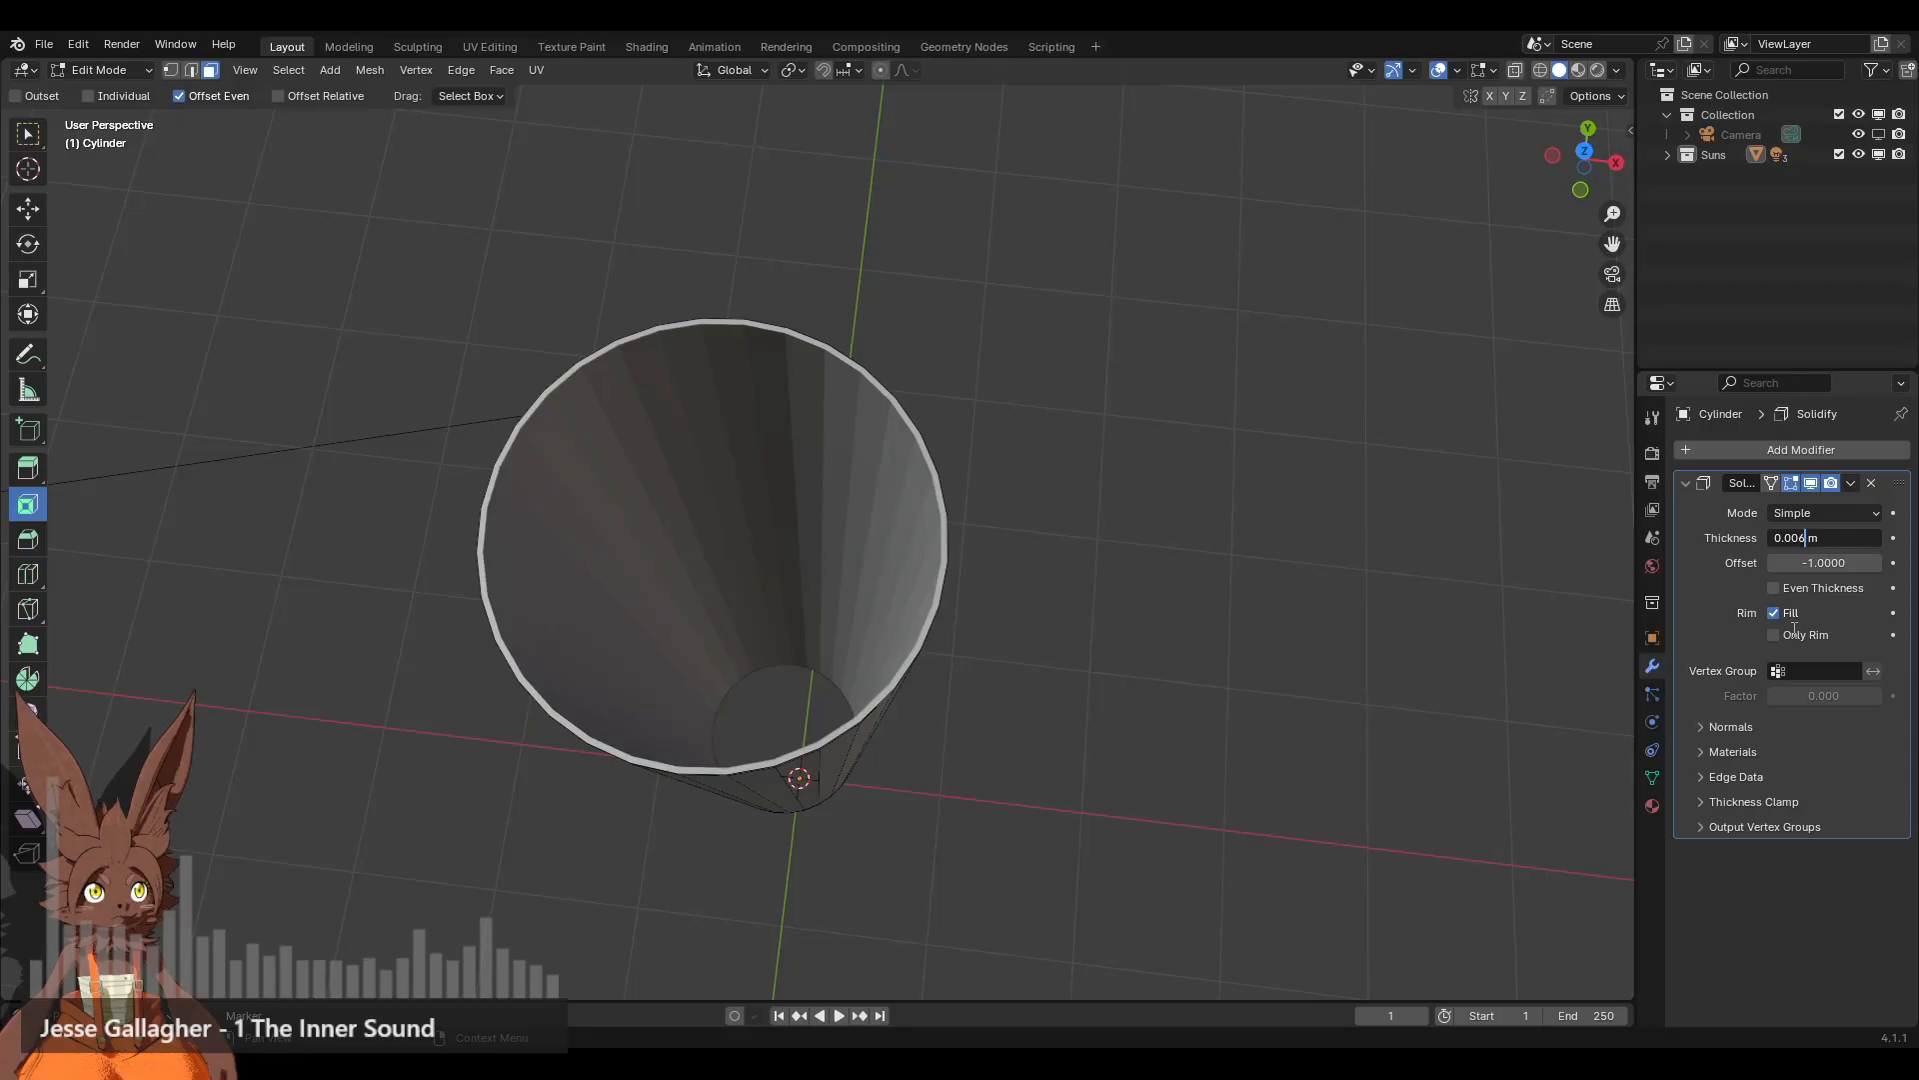
{"action": "key", "text": "Return"}
Step: Examine the thickened tube from the side, from below and through its open end
{"action": "scroll", "coordinate": [1080, 600], "scroll_direction": "down", "scroll_amount": 8}
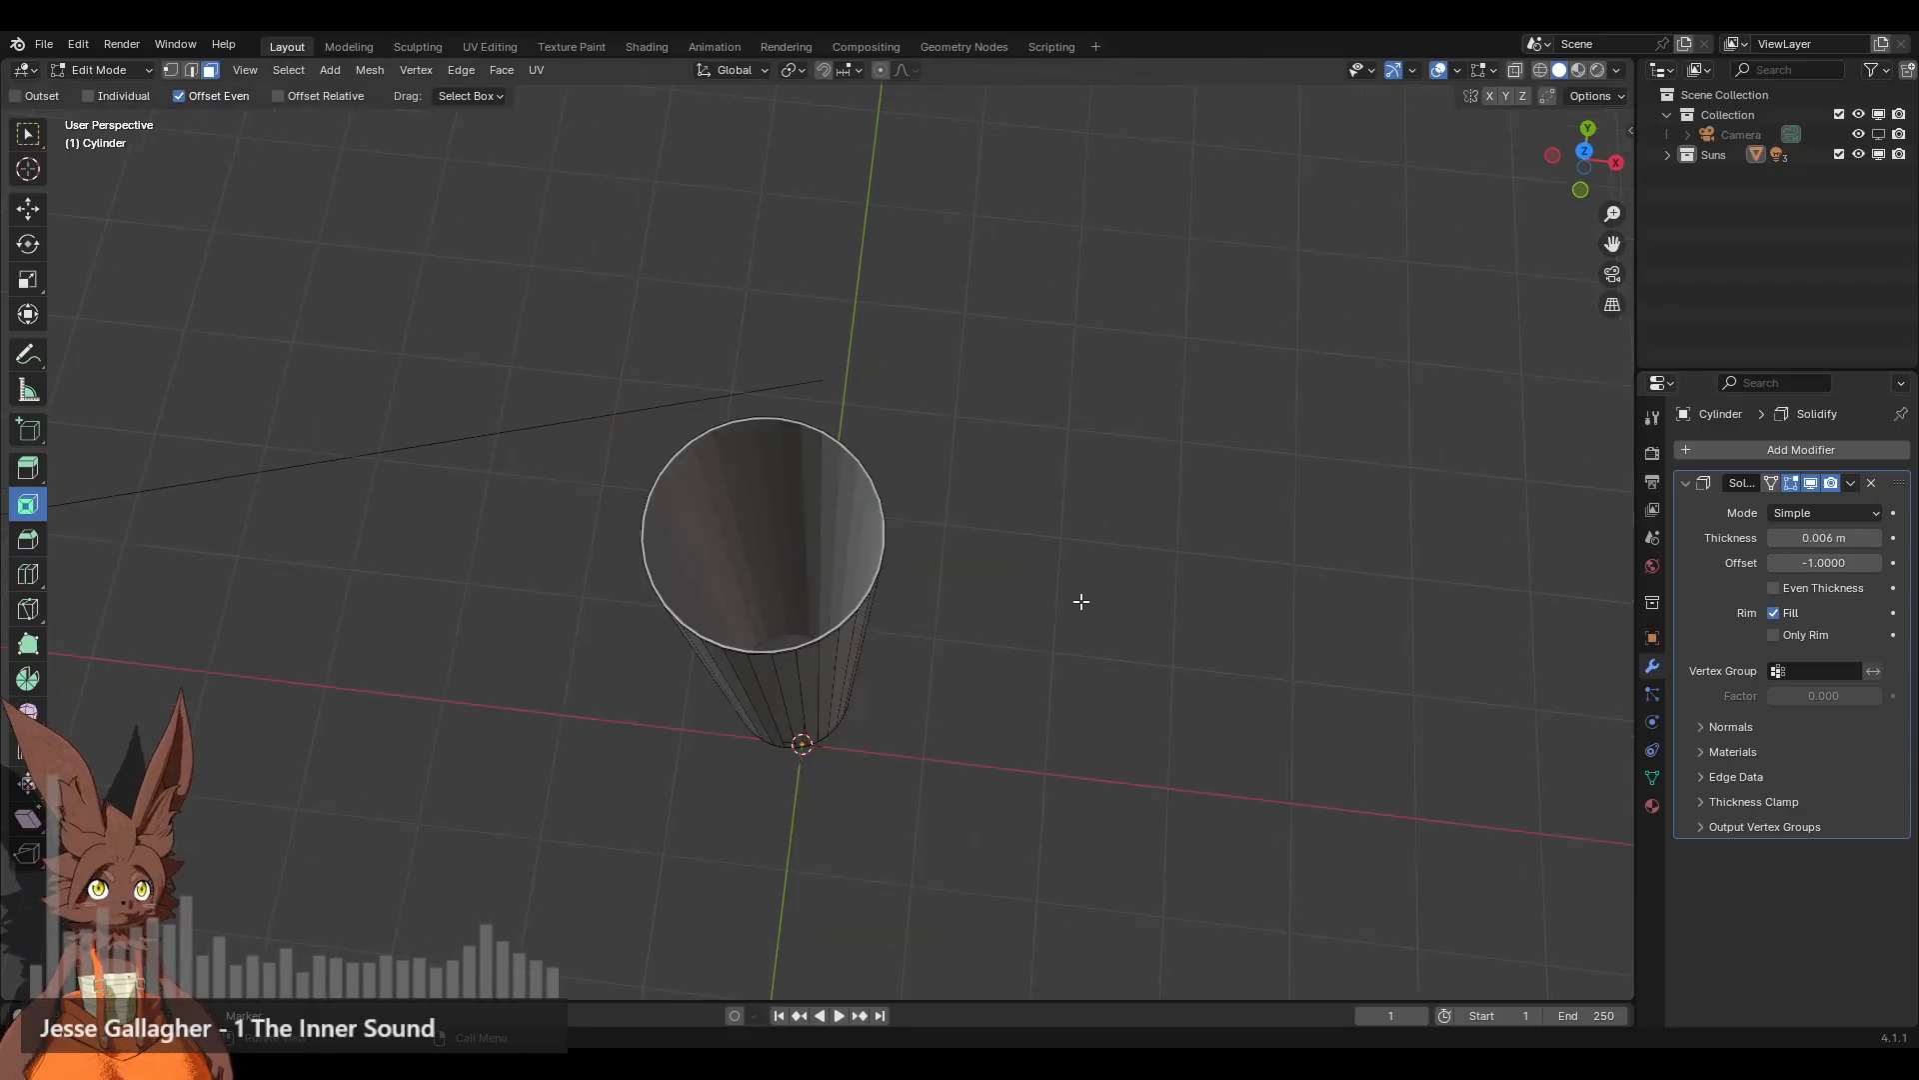
{"action": "middle_click_drag", "start_coordinate": [948, 655], "coordinate": [986, 459]}
{"action": "scroll", "coordinate": [968, 523], "scroll_direction": "up", "scroll_amount": 4}
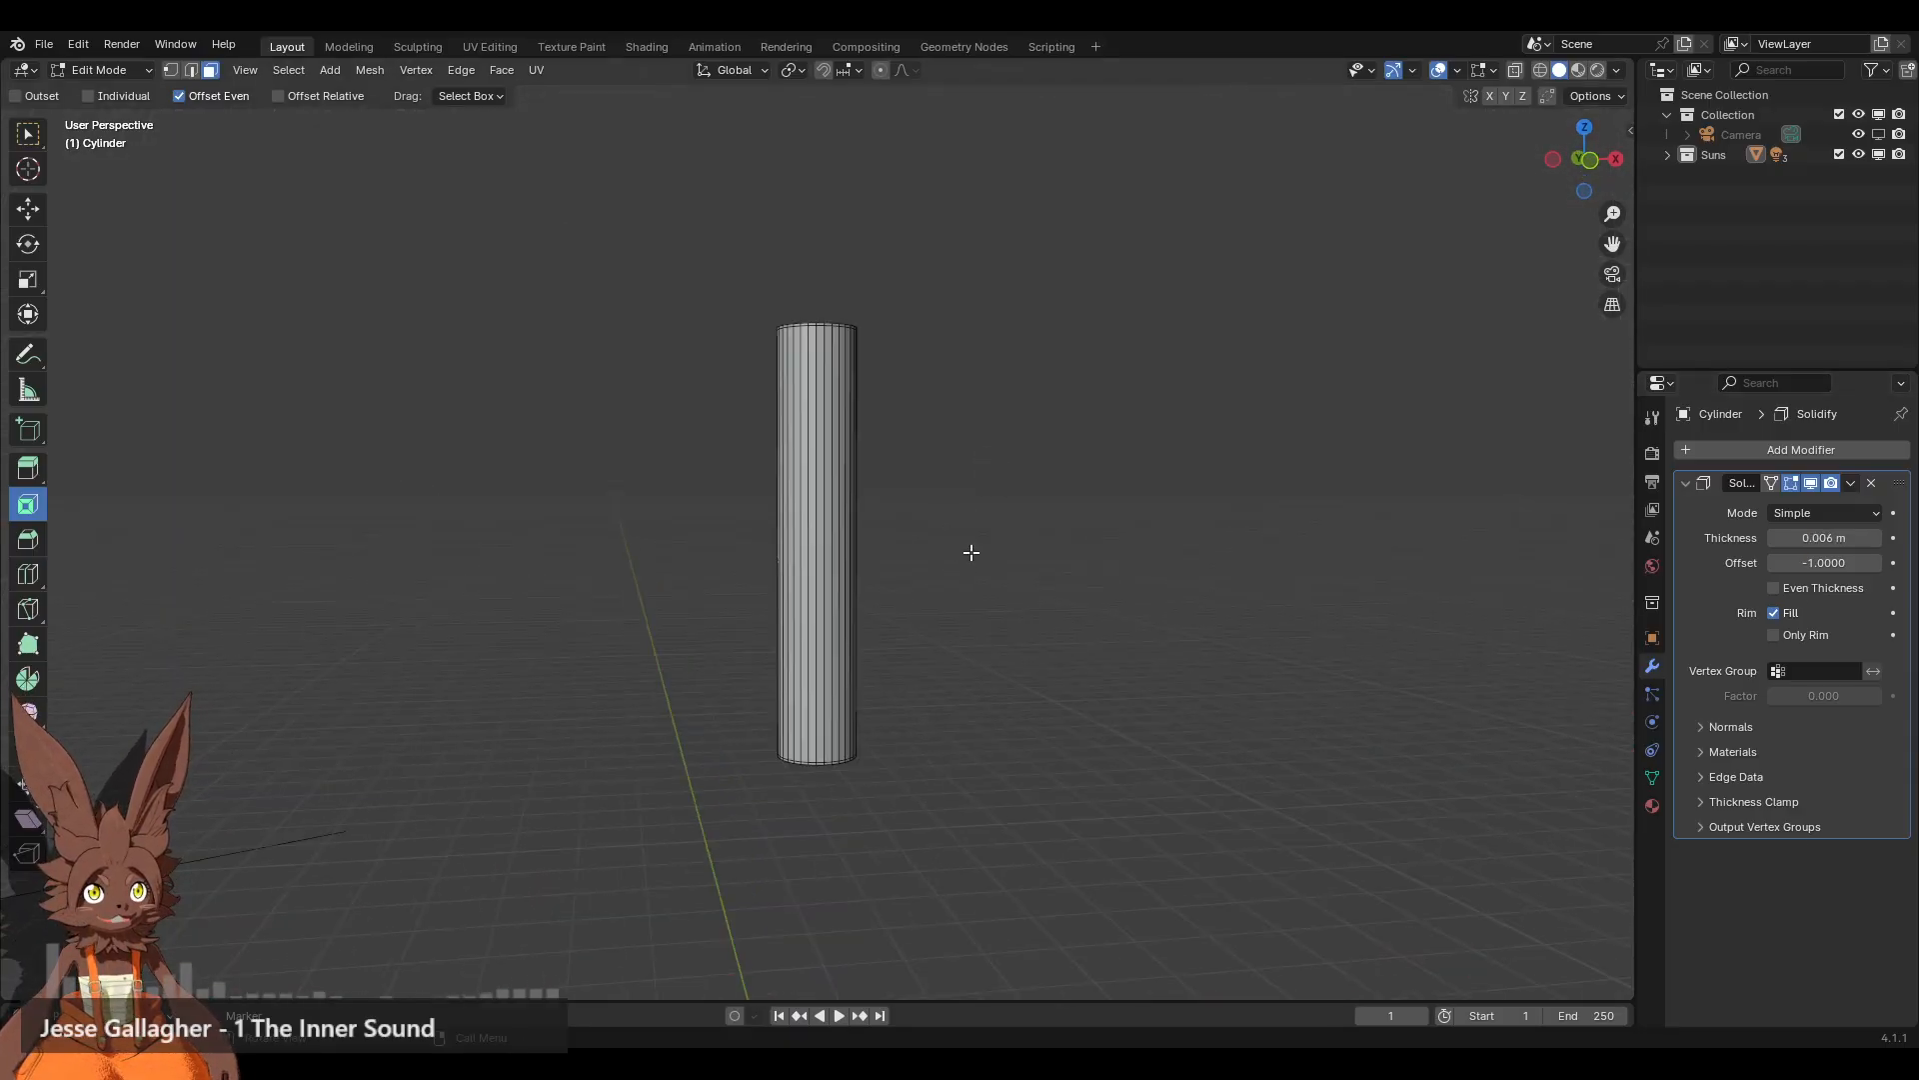
{"action": "middle_click_drag", "start_coordinate": [923, 551], "coordinate": [849, 471]}
{"action": "scroll", "coordinate": [866, 497], "scroll_direction": "up", "scroll_amount": 3}
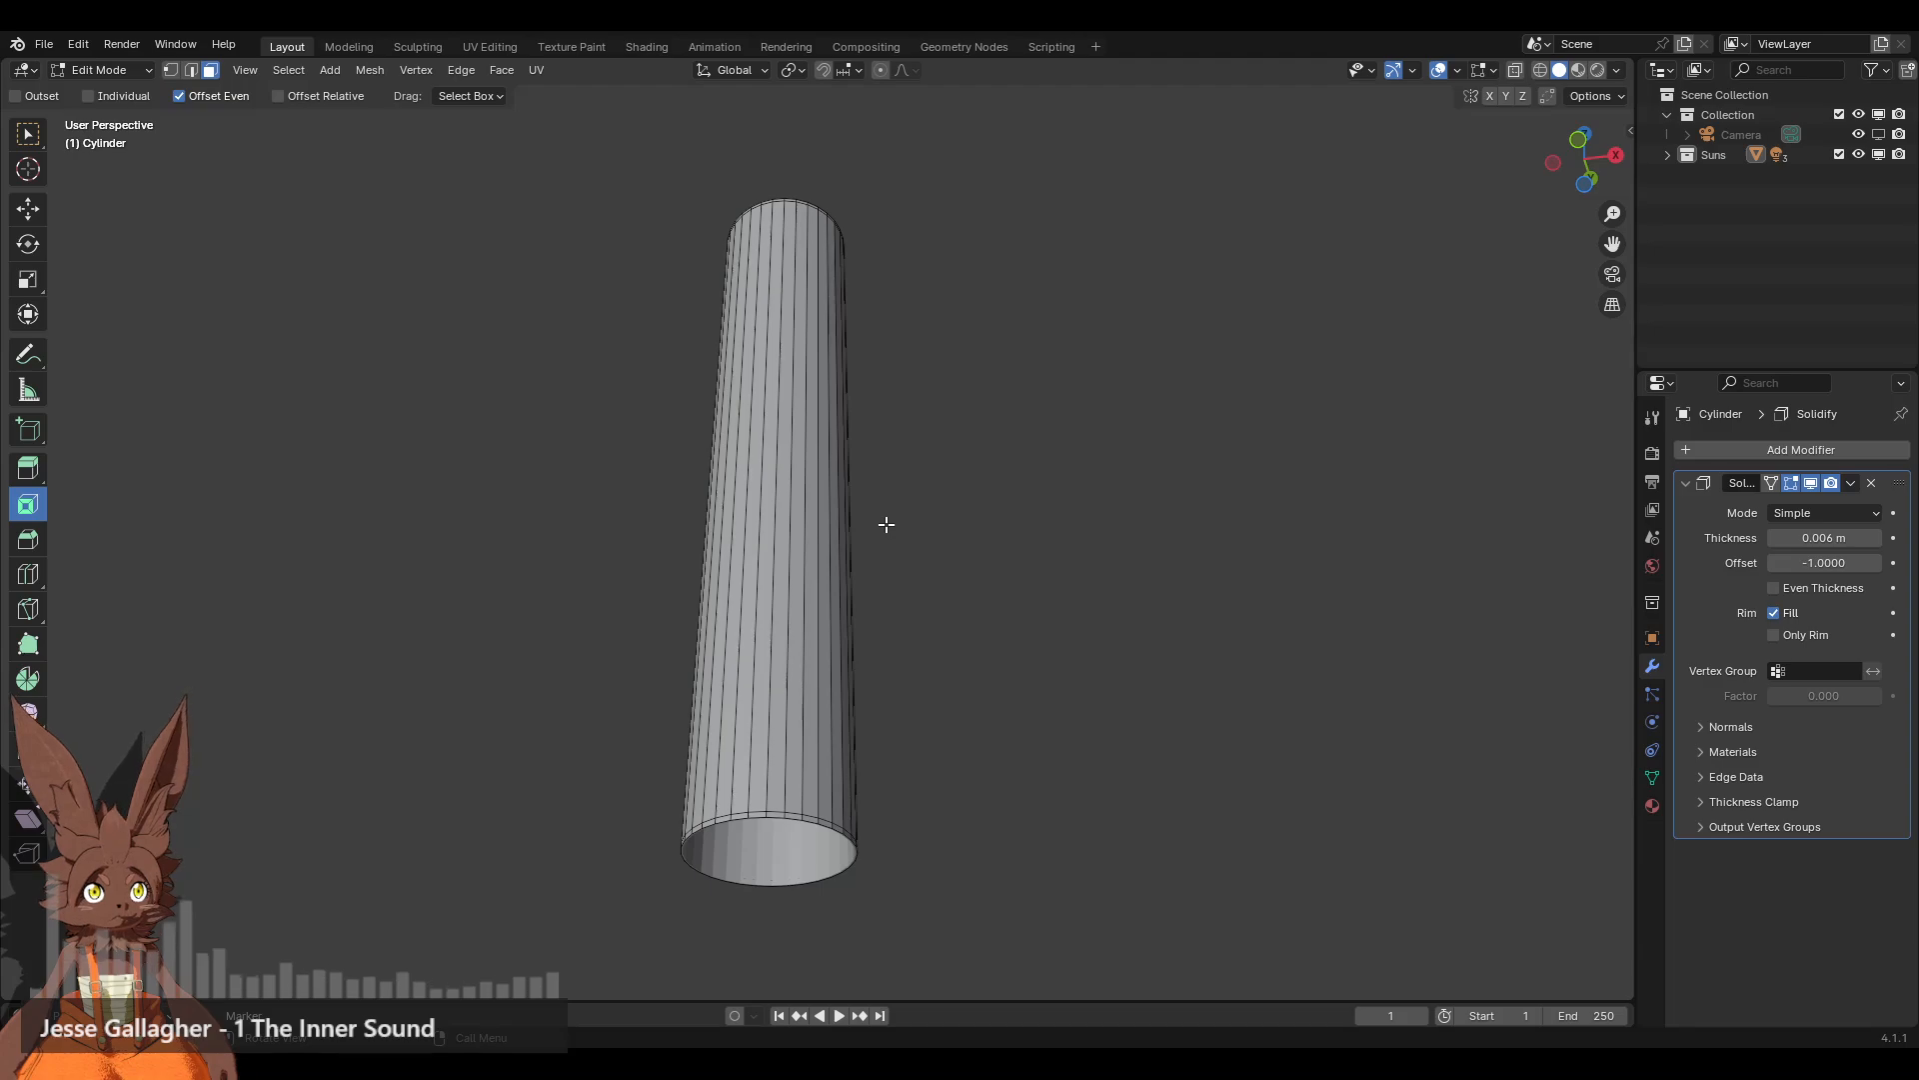
{"action": "middle_click_drag", "start_coordinate": [799, 673], "coordinate": [819, 627]}
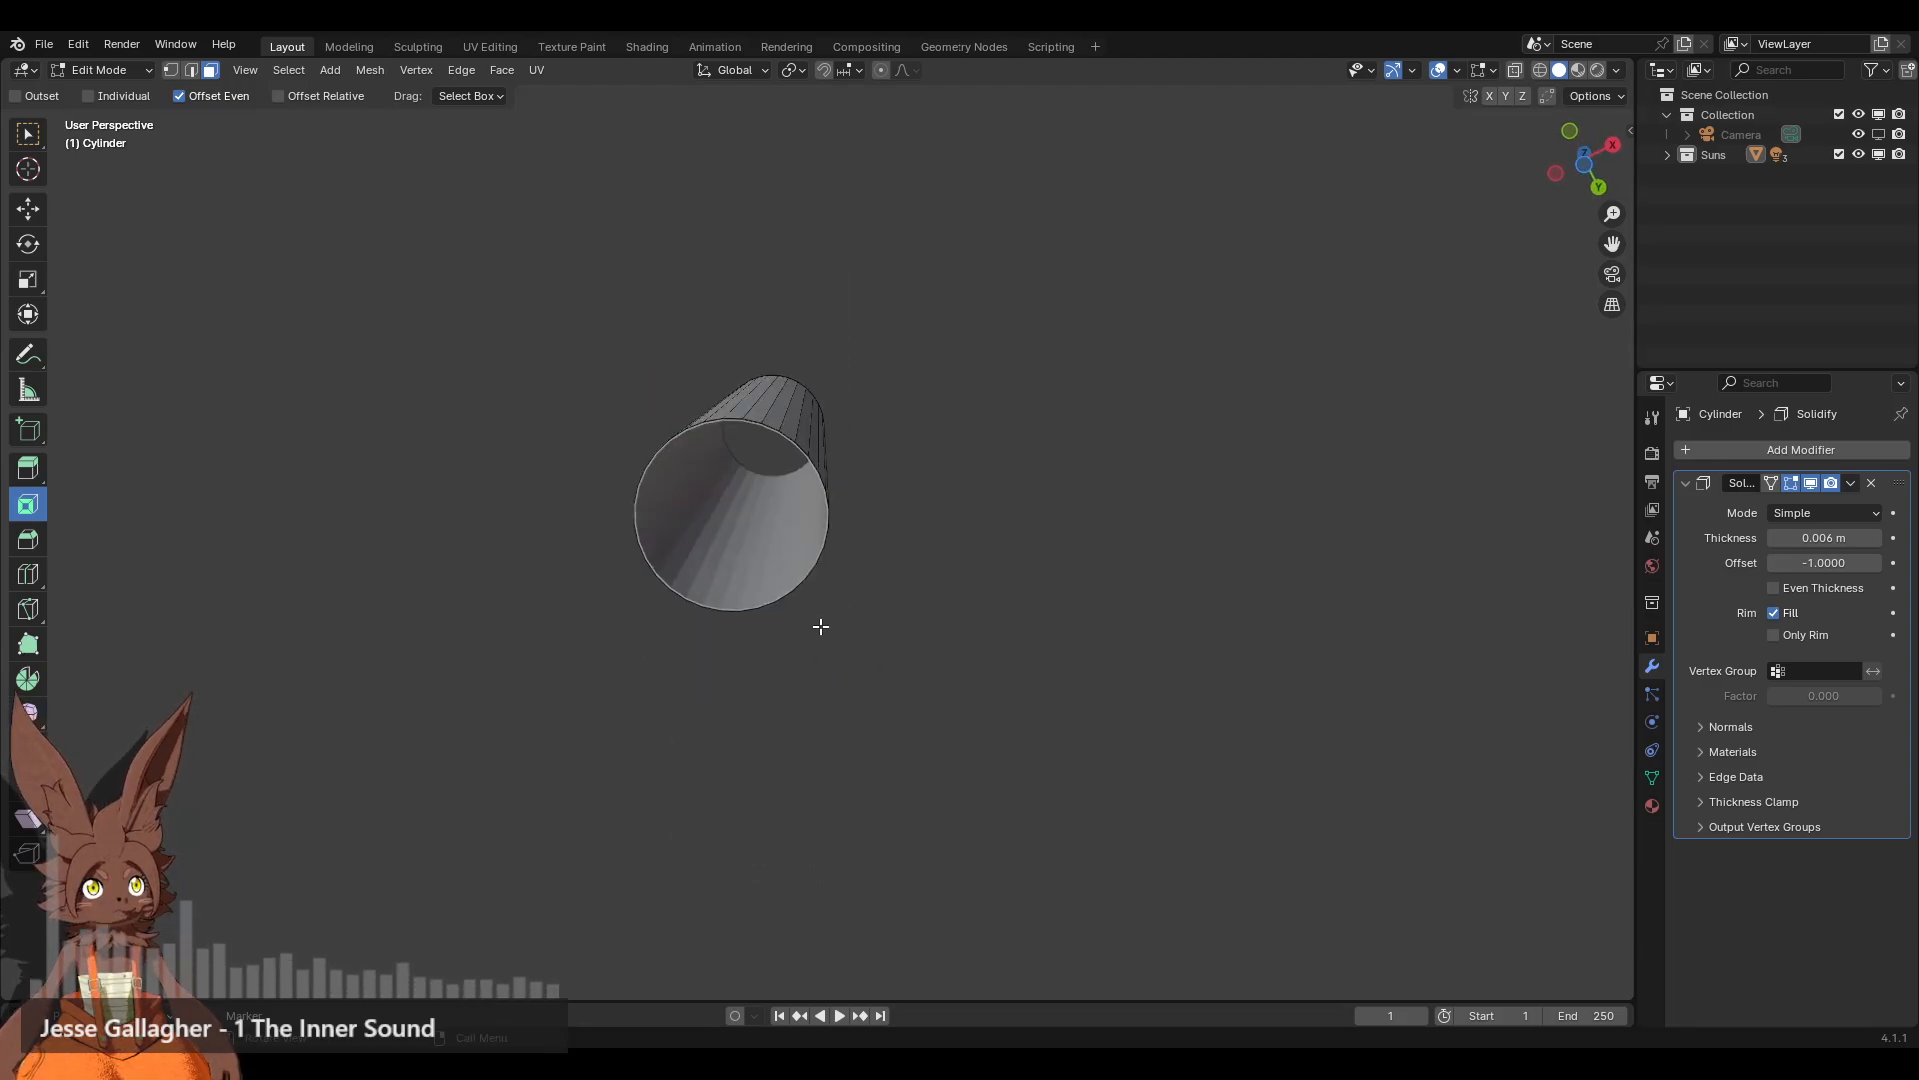
{"action": "middle_click_drag", "start_coordinate": [739, 549], "coordinate": [857, 535]}
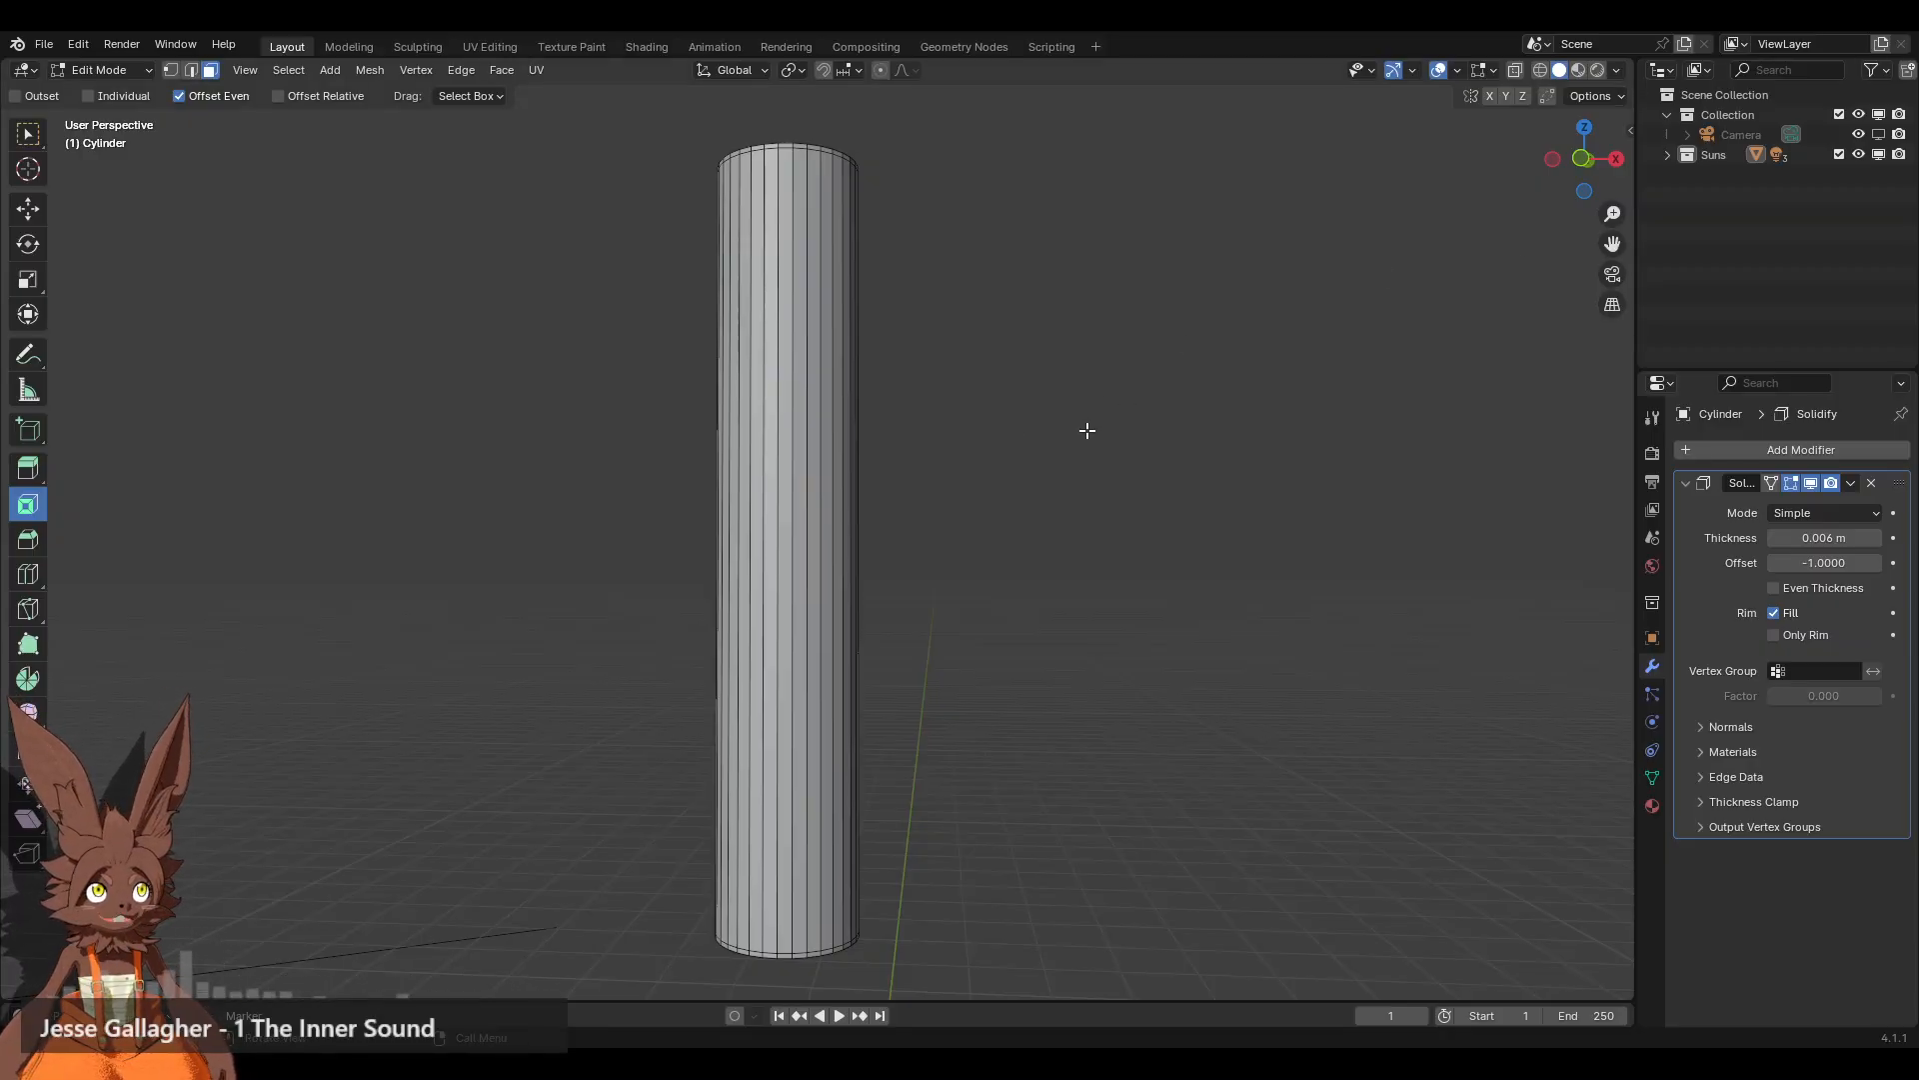
{"action": "scroll", "coordinate": [793, 398], "scroll_direction": "down", "scroll_amount": 3}
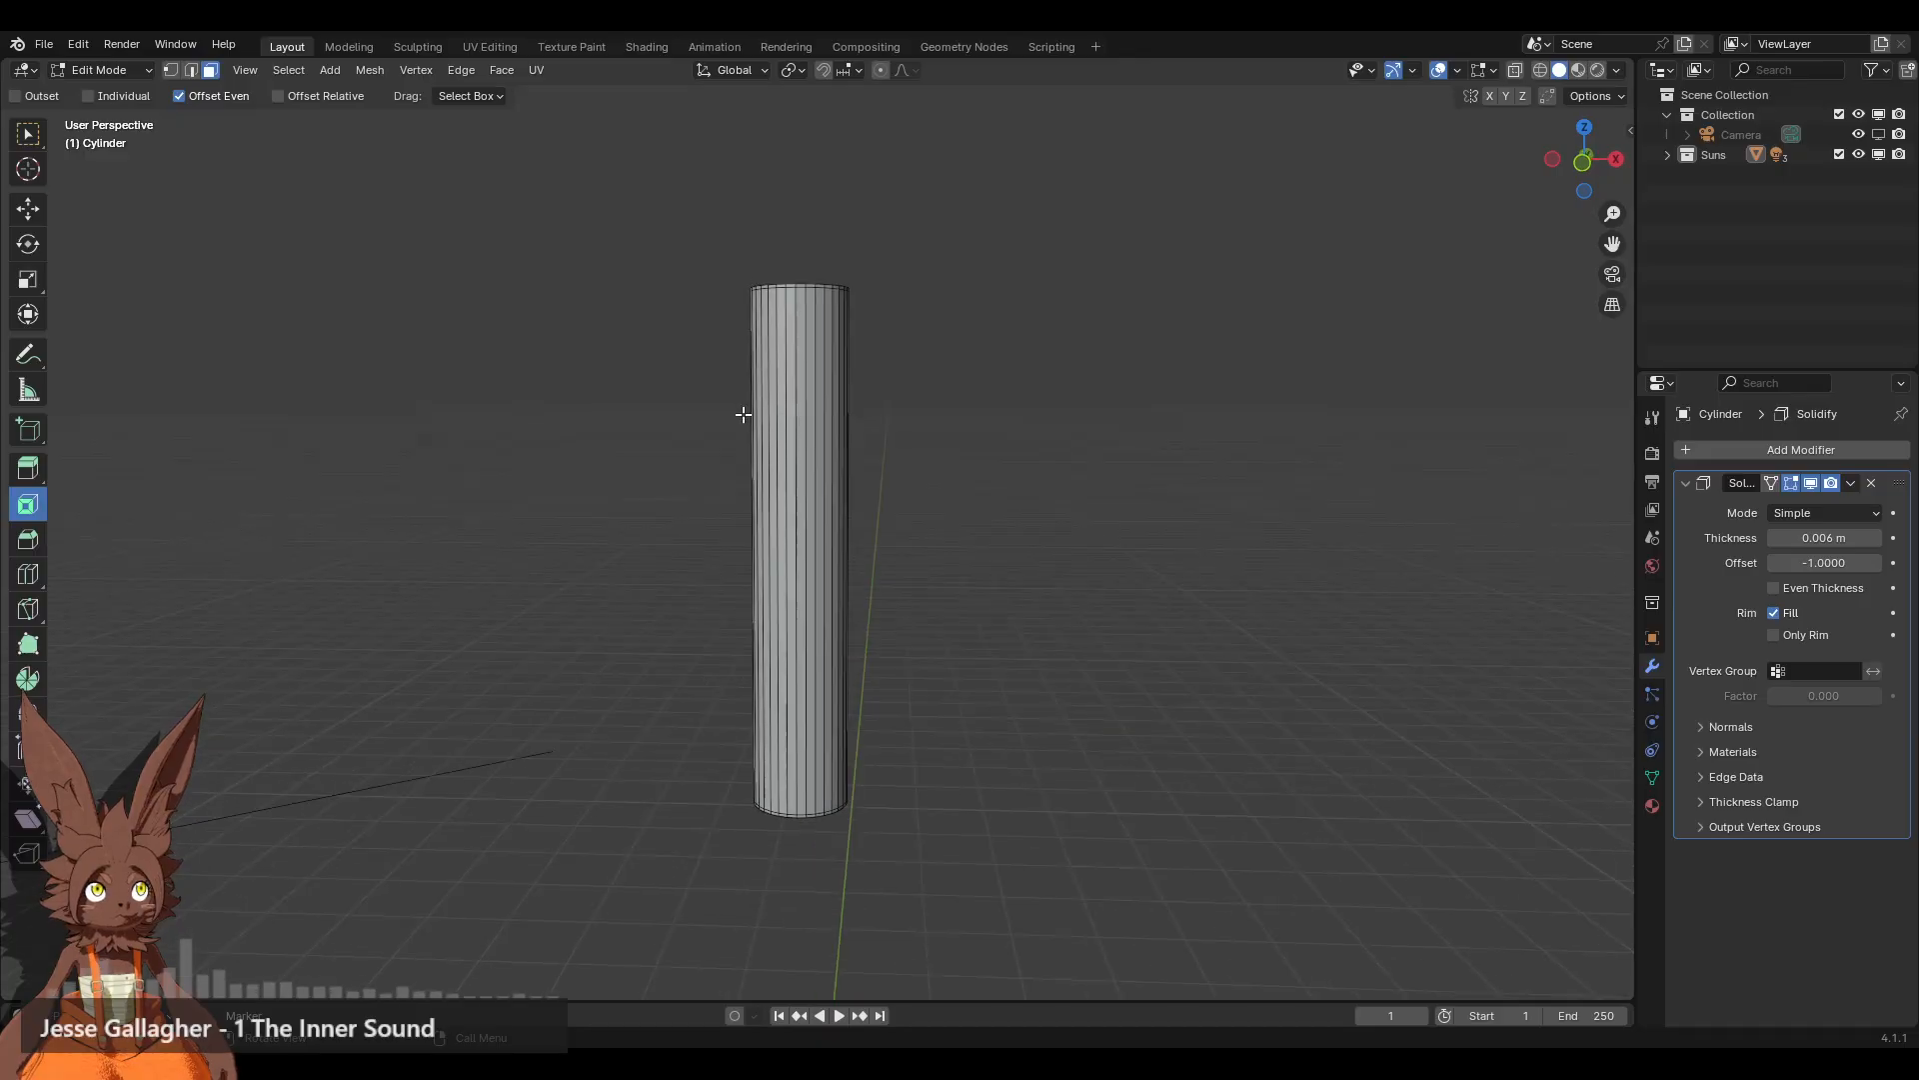
Step: Return to Object Mode and apply Shade Smooth by Angle to the tube
{"action": "left_click", "coordinate": [96, 70]}
{"action": "left_click", "coordinate": [98, 91]}
{"action": "right_click", "coordinate": [808, 436]}
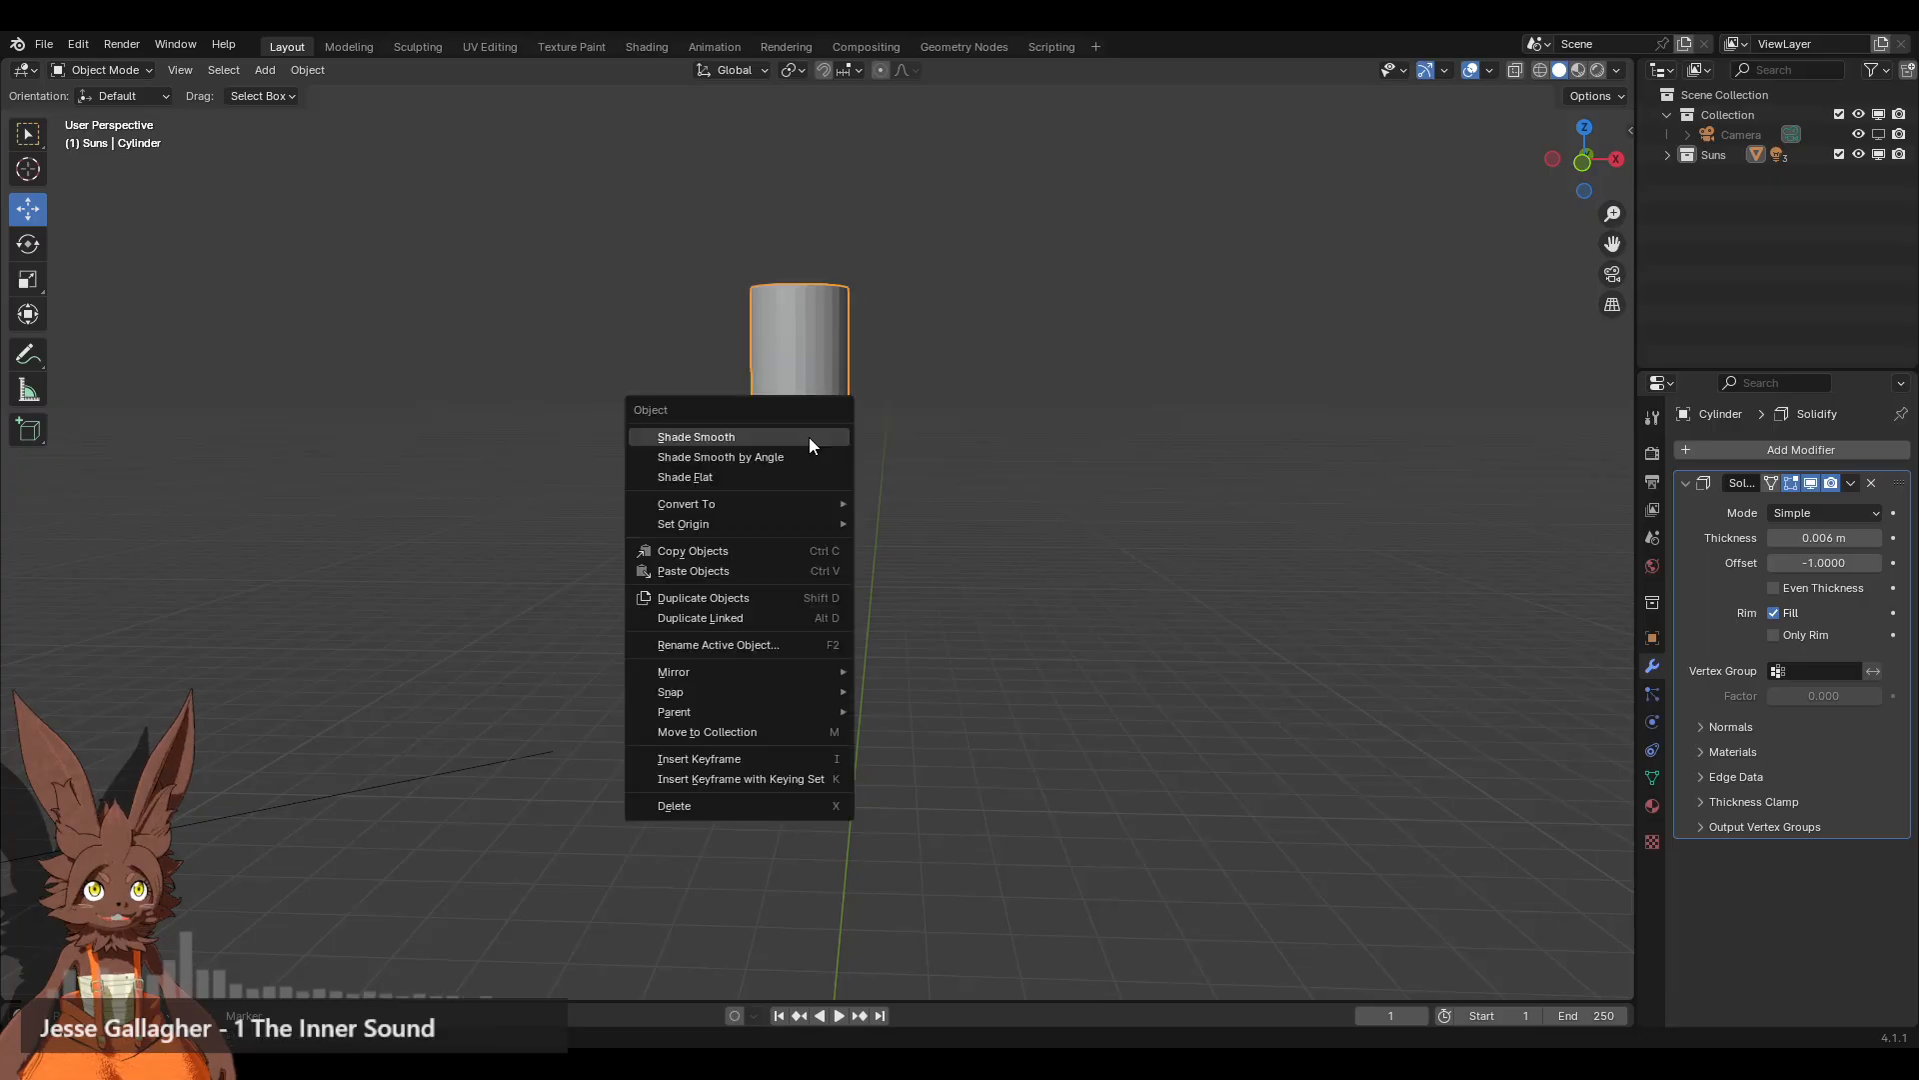
{"action": "left_click", "coordinate": [831, 456]}
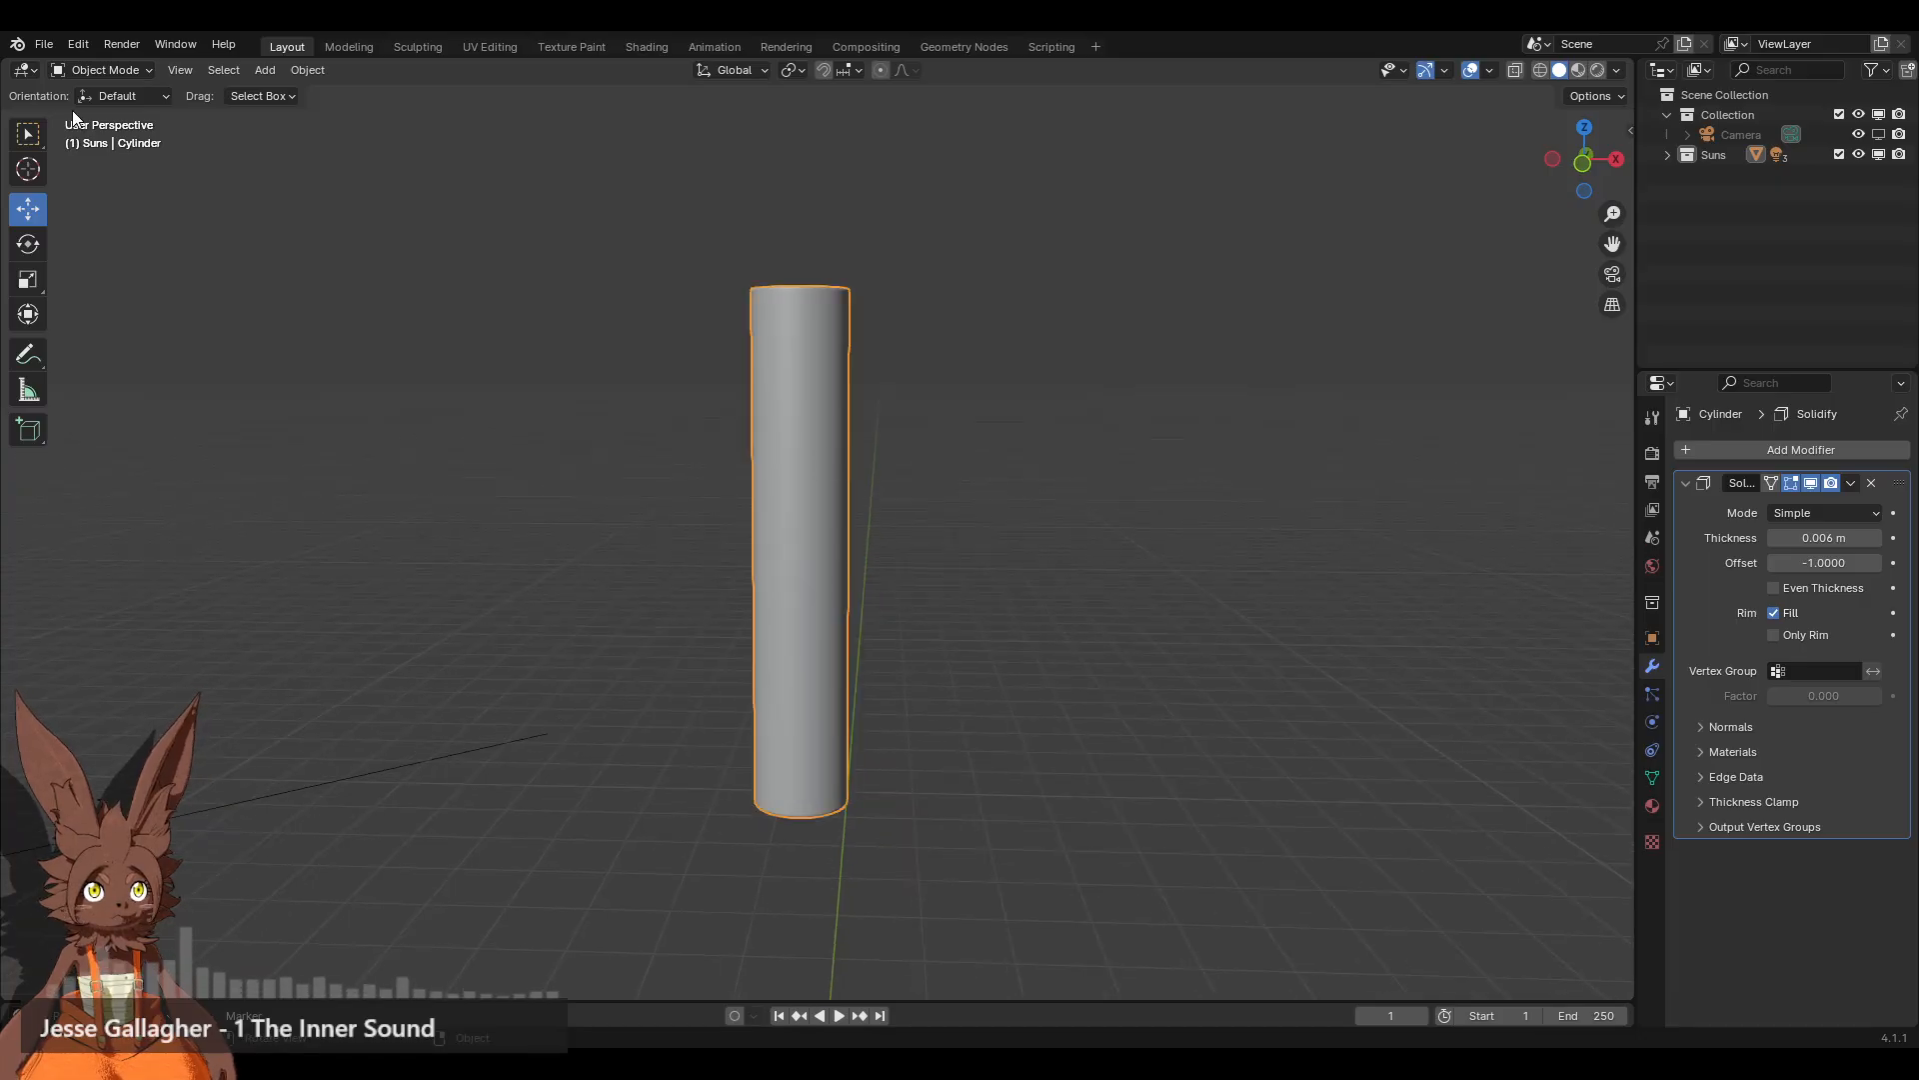
Step: Loop-cut the tube mesh with 12 evenly spaced horizontal cuts along its height, finishing back in Object Mode
{"action": "left_click", "coordinate": [82, 71]}
{"action": "left_click", "coordinate": [104, 115]}
{"action": "left_click", "coordinate": [28, 574]}
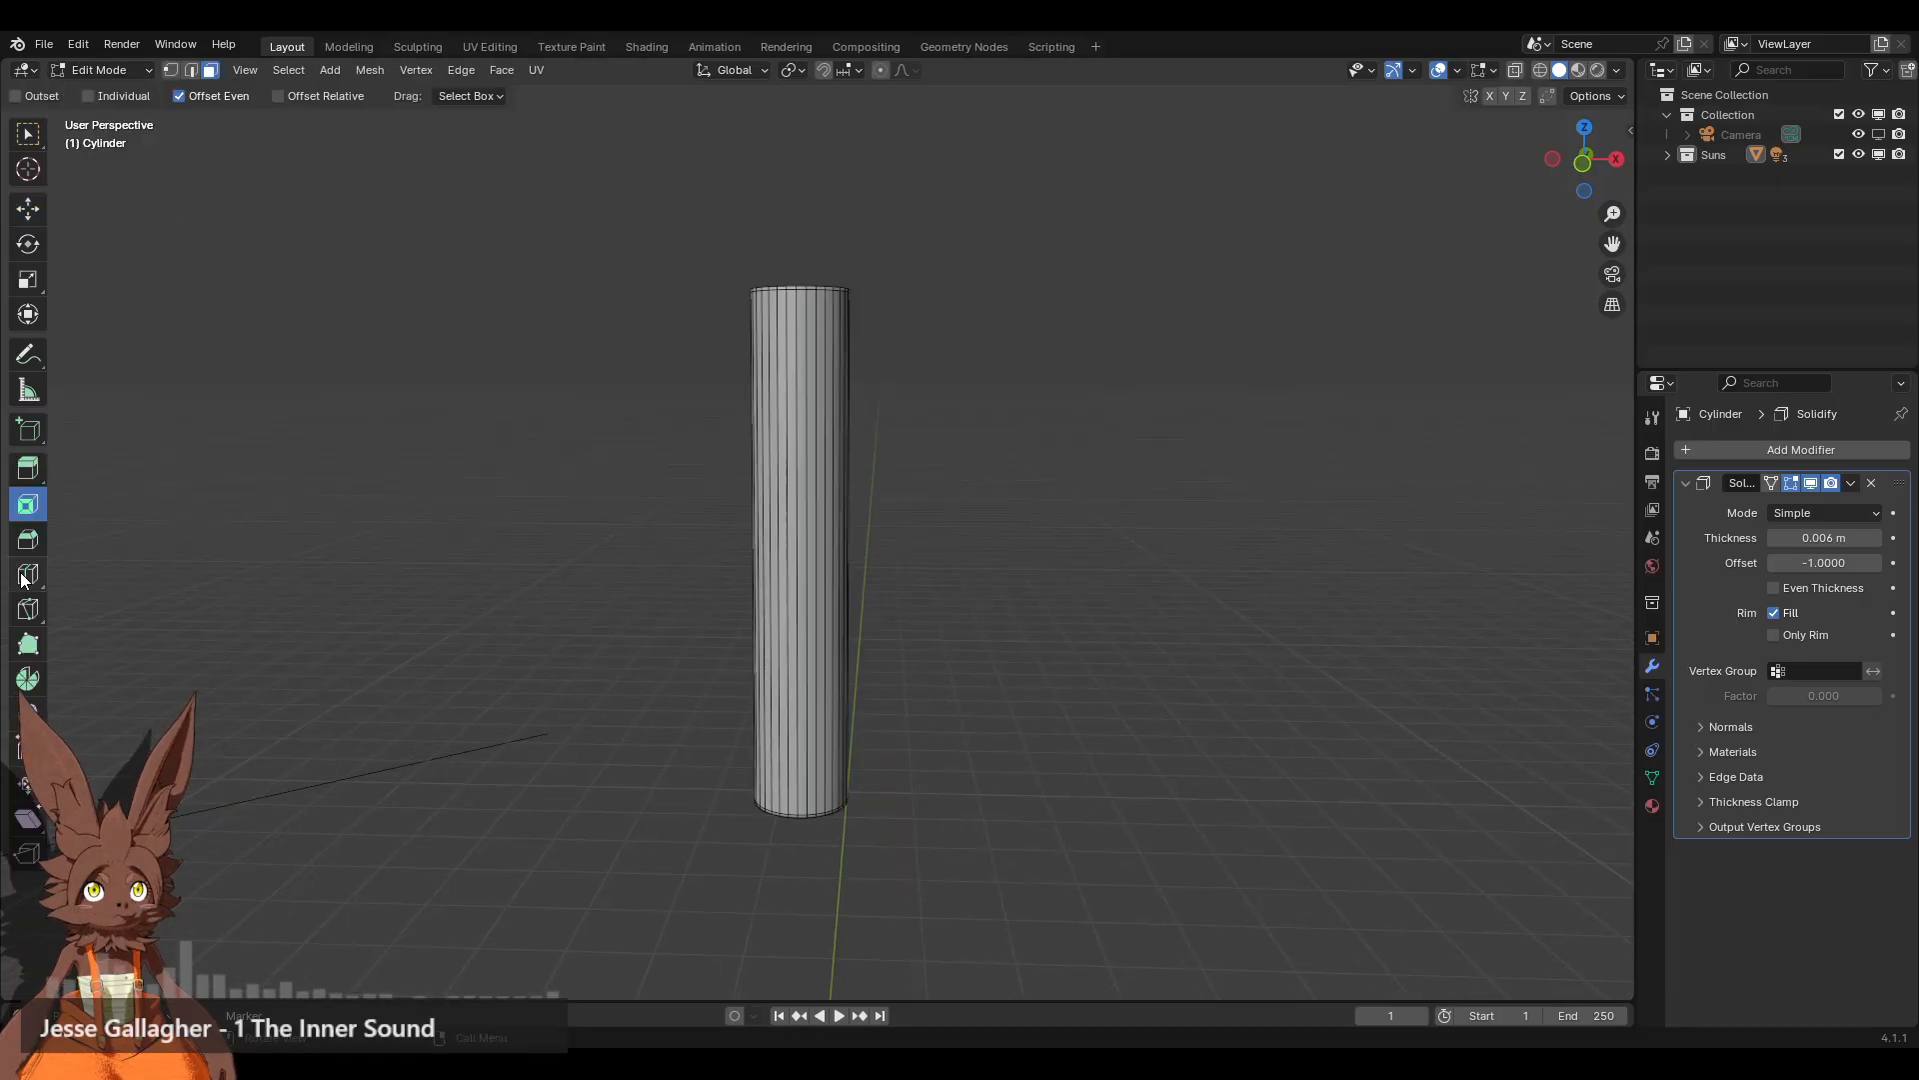
{"action": "left_click", "coordinate": [804, 563]}
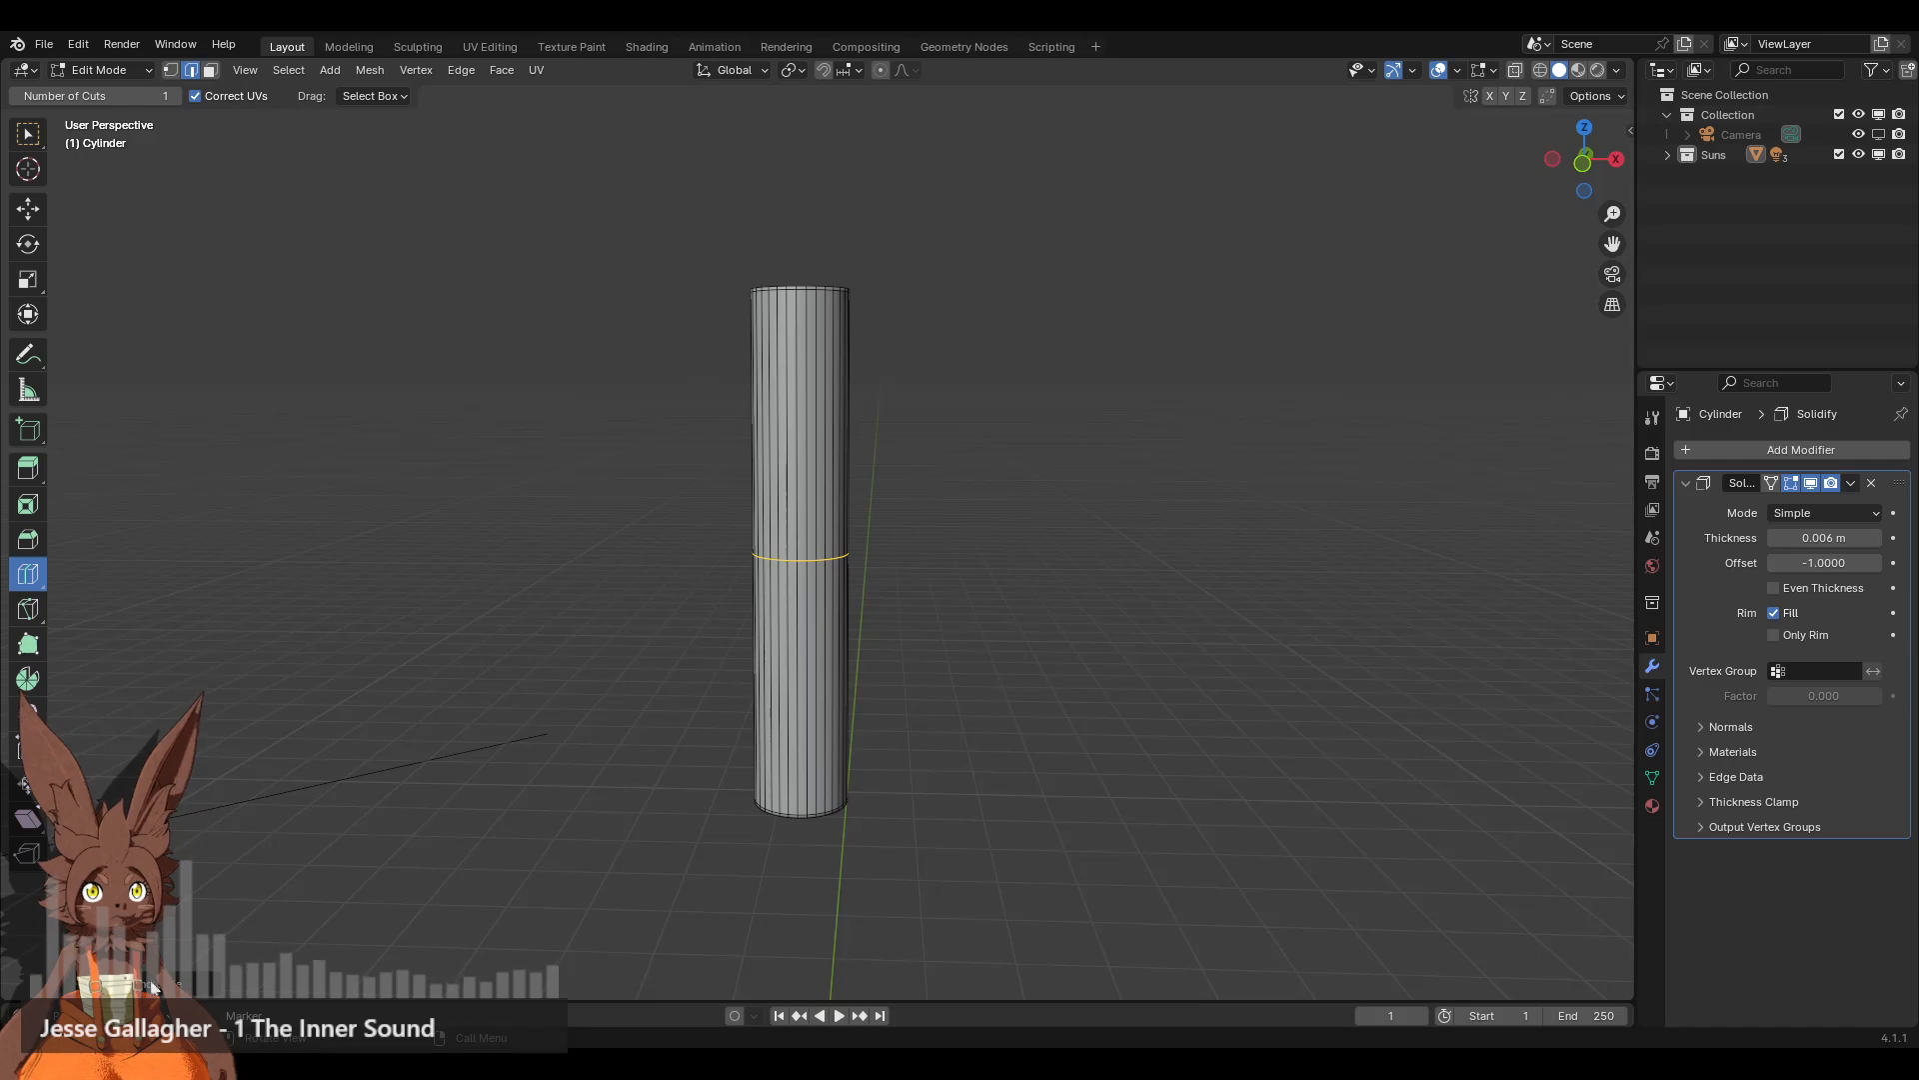
{"action": "left_click", "coordinate": [326, 800]}
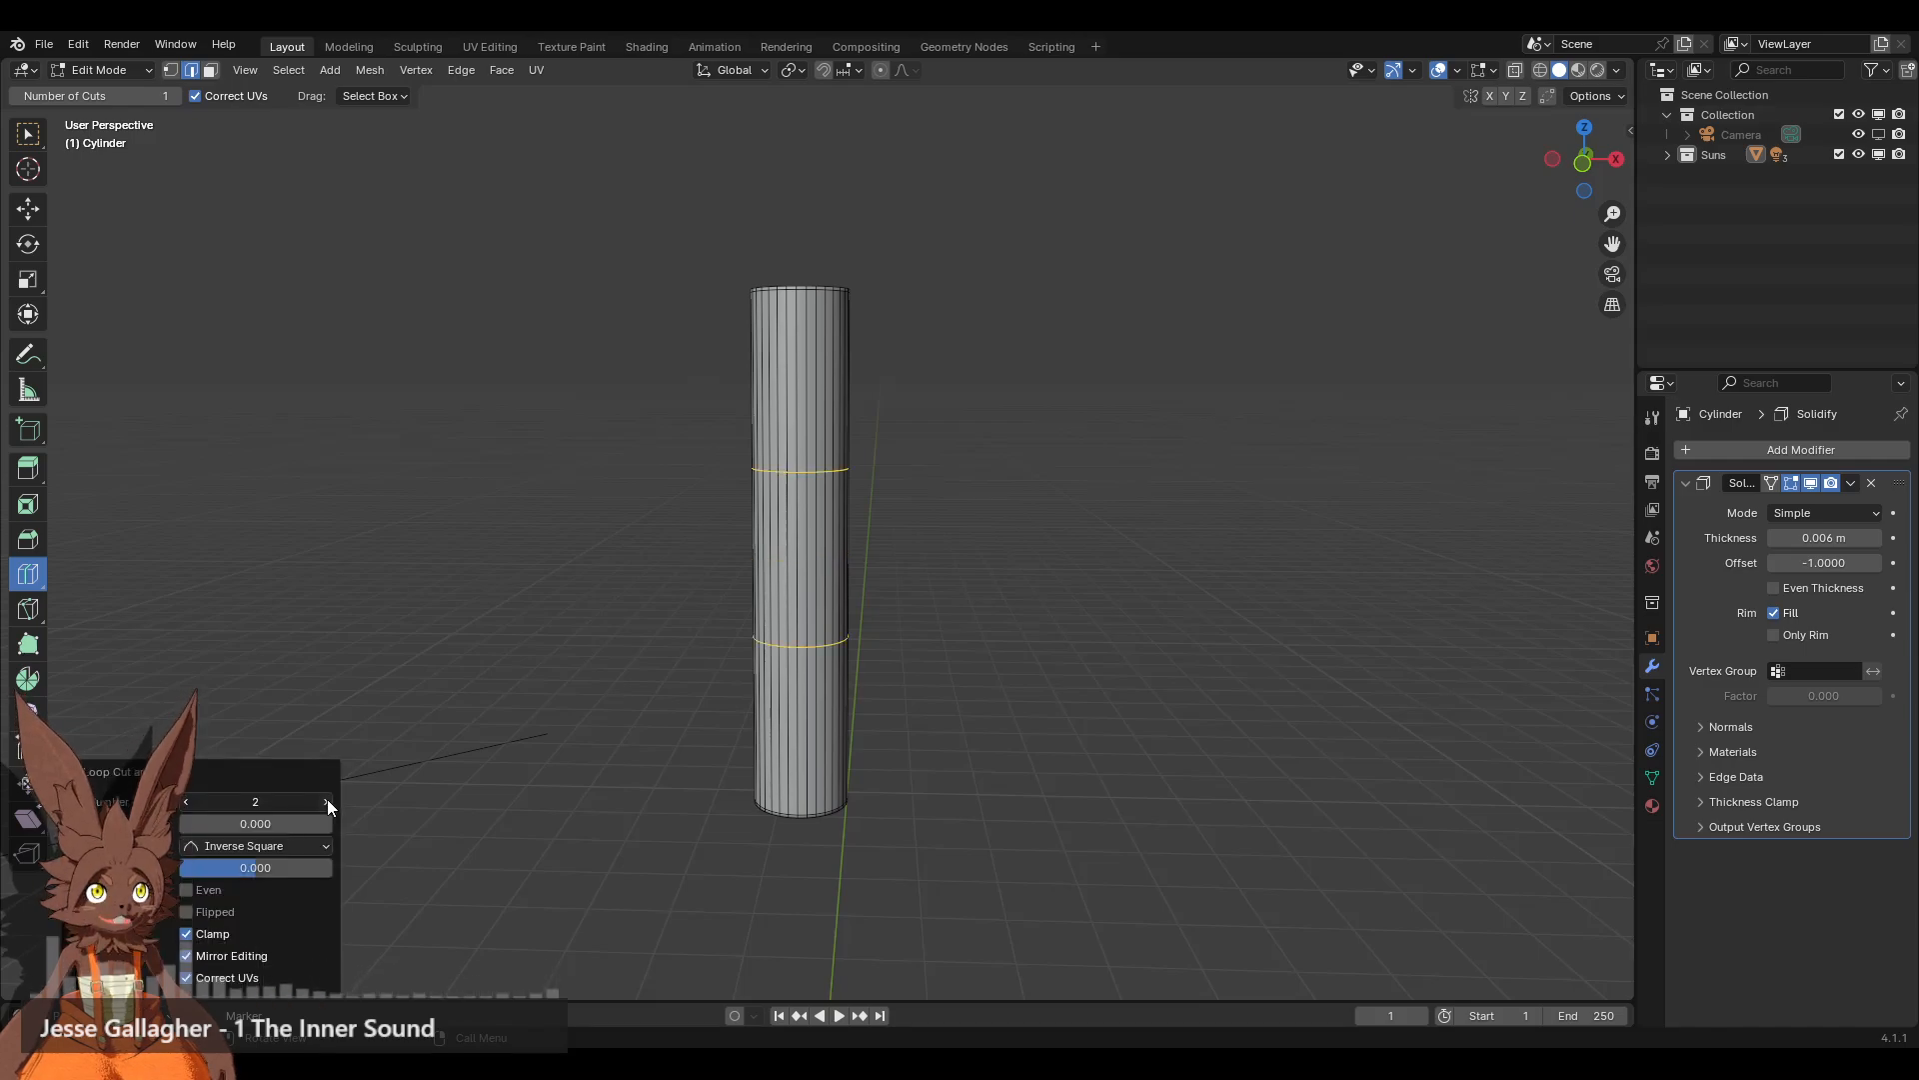
{"action": "left_click", "coordinate": [326, 801]}
{"action": "left_click", "coordinate": [326, 800]}
{"action": "left_click", "coordinate": [326, 801]}
{"action": "left_click", "coordinate": [326, 800]}
{"action": "left_click", "coordinate": [326, 801]}
{"action": "left_click", "coordinate": [325, 800]}
{"action": "left_click", "coordinate": [326, 800]}
{"action": "left_click", "coordinate": [326, 801]}
{"action": "left_click", "coordinate": [326, 801]}
{"action": "left_click", "coordinate": [326, 801]}
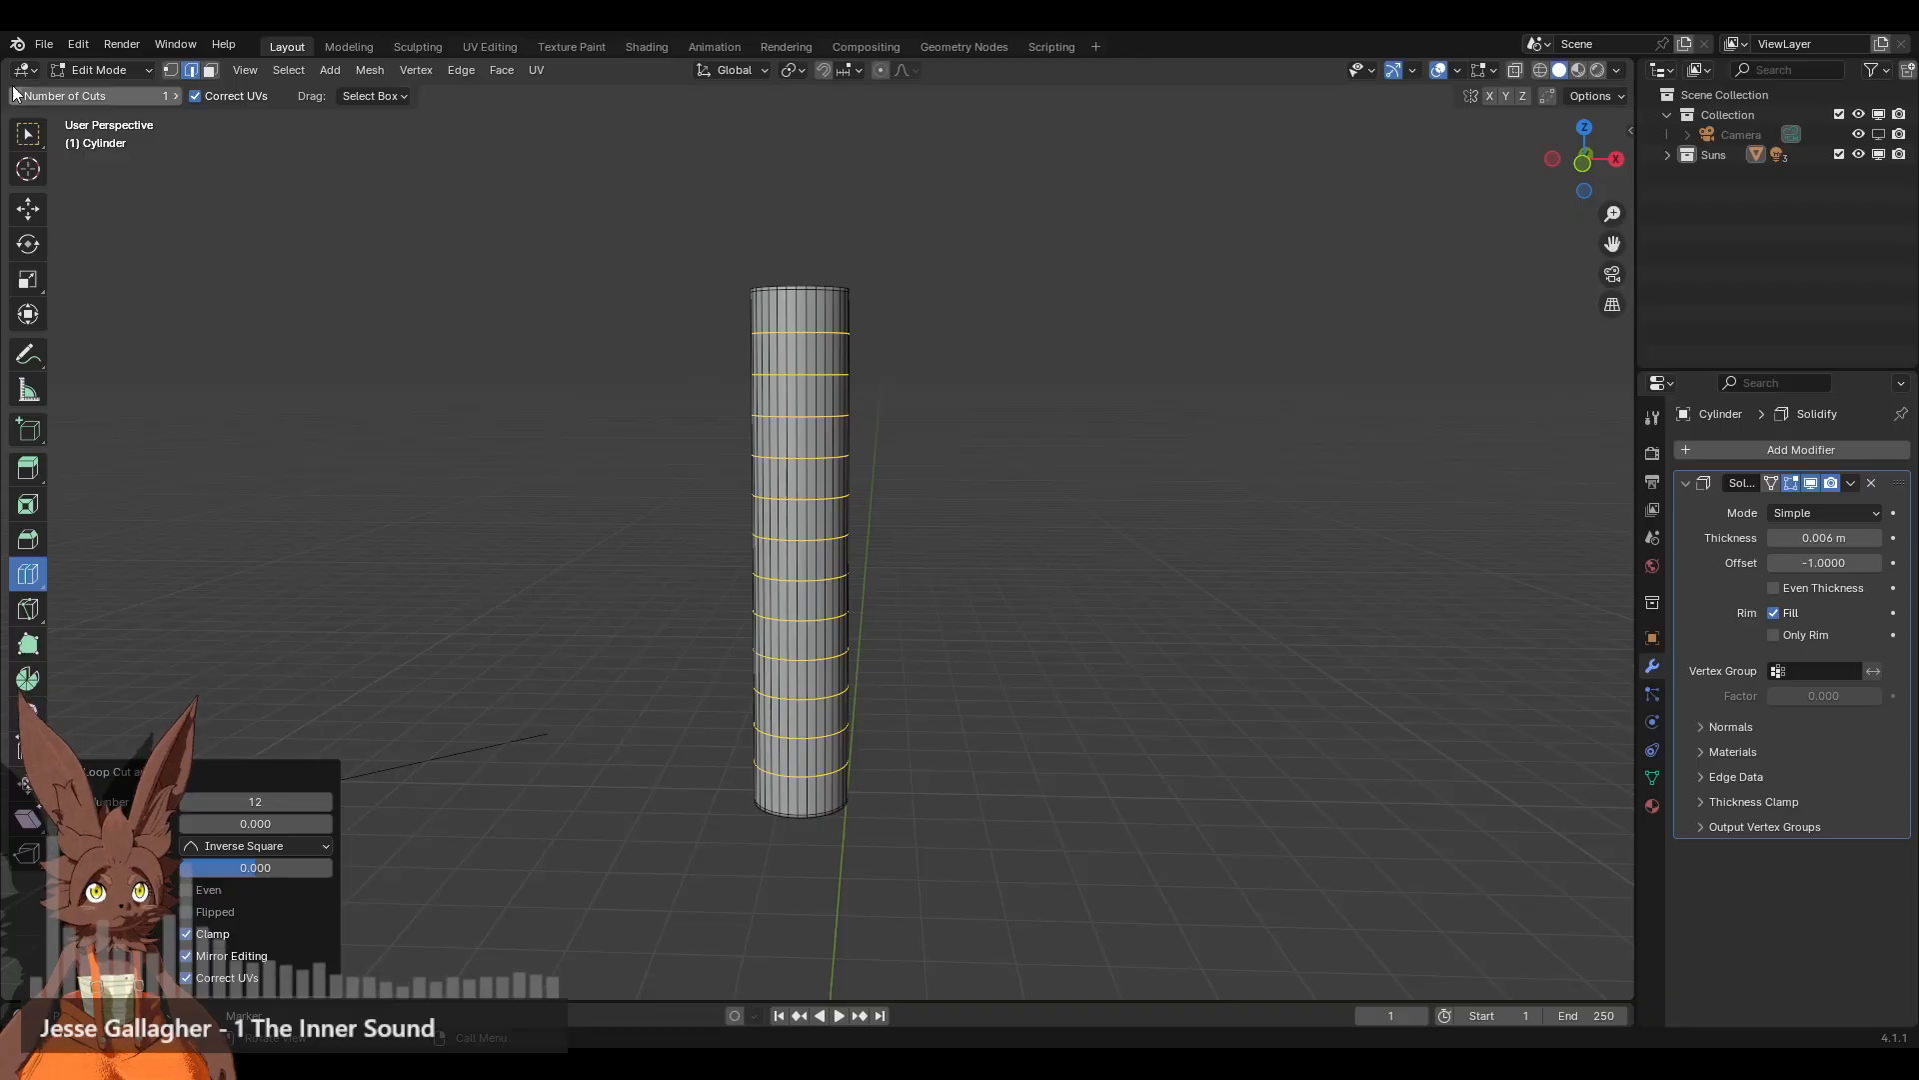
{"action": "left_click", "coordinate": [102, 69]}
{"action": "left_click", "coordinate": [110, 91]}
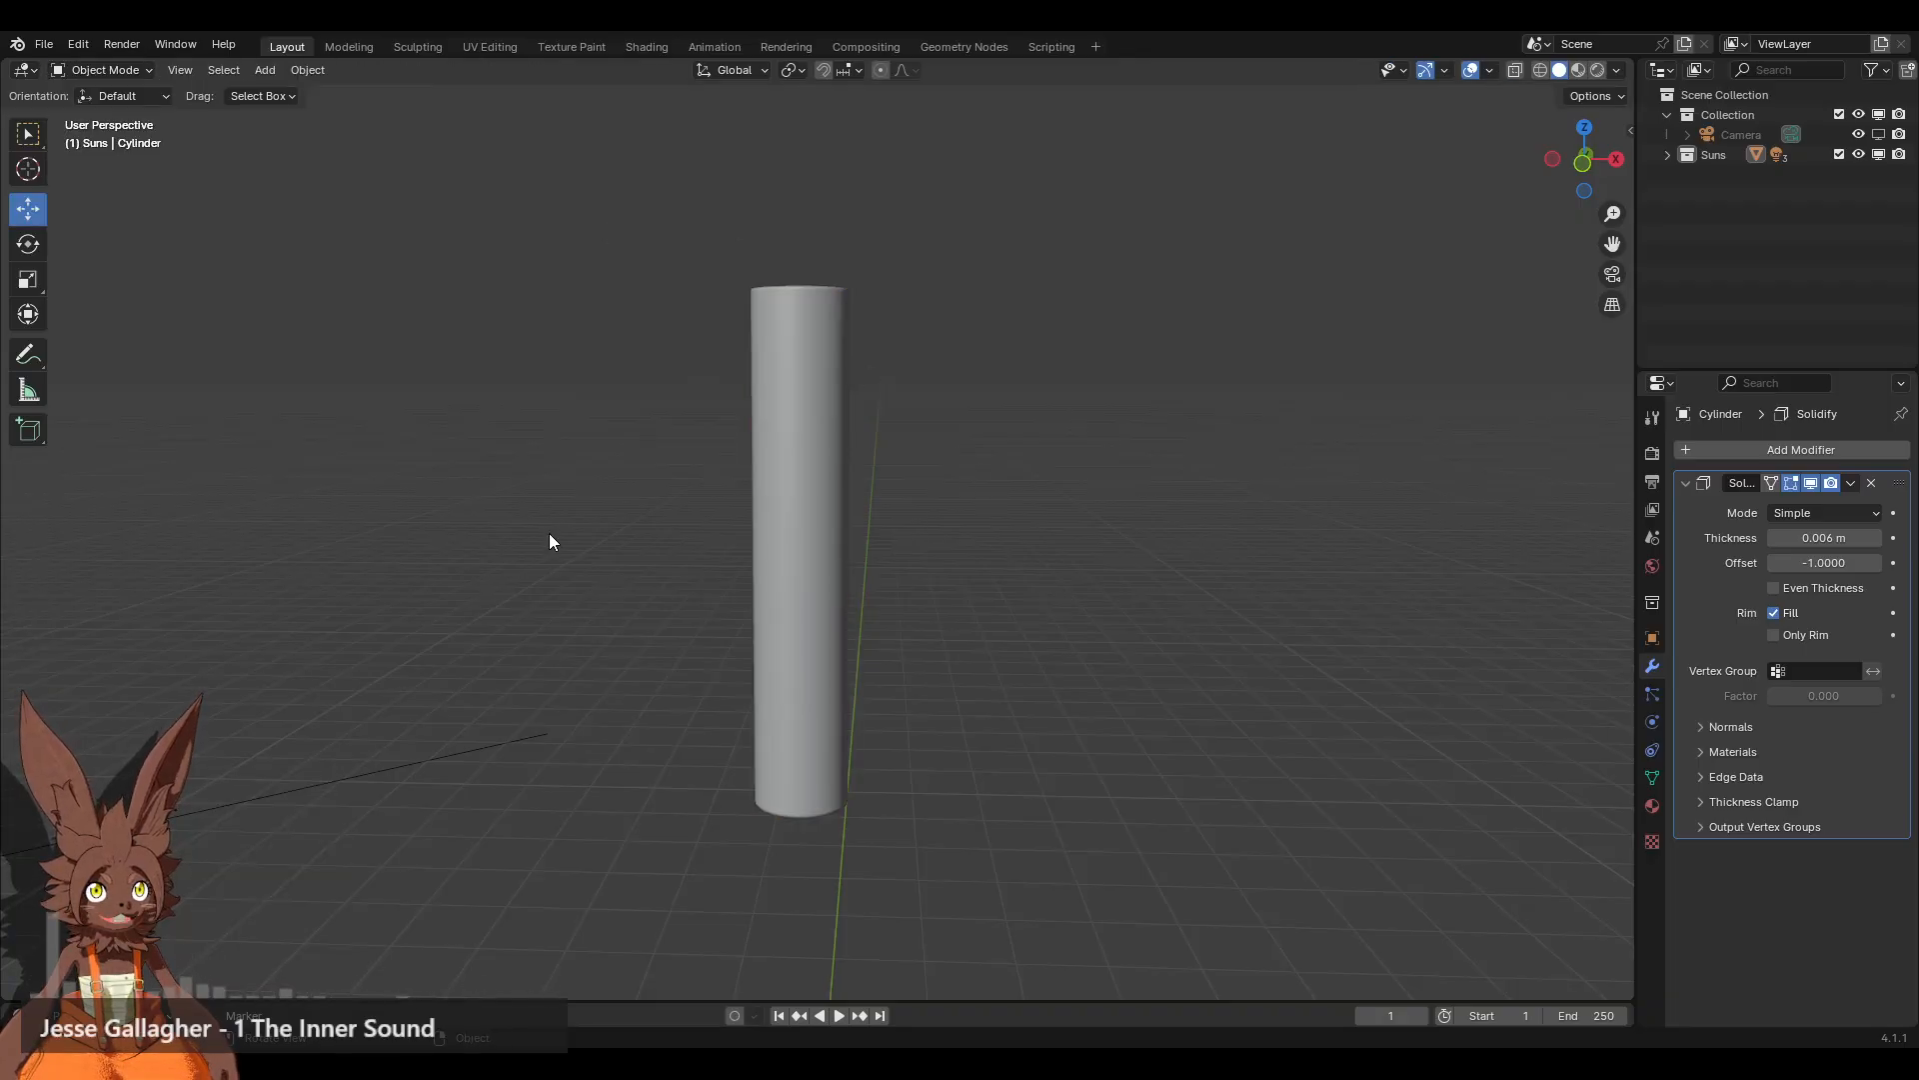
{"action": "middle_click_drag", "start_coordinate": [991, 491], "coordinate": [999, 476]}
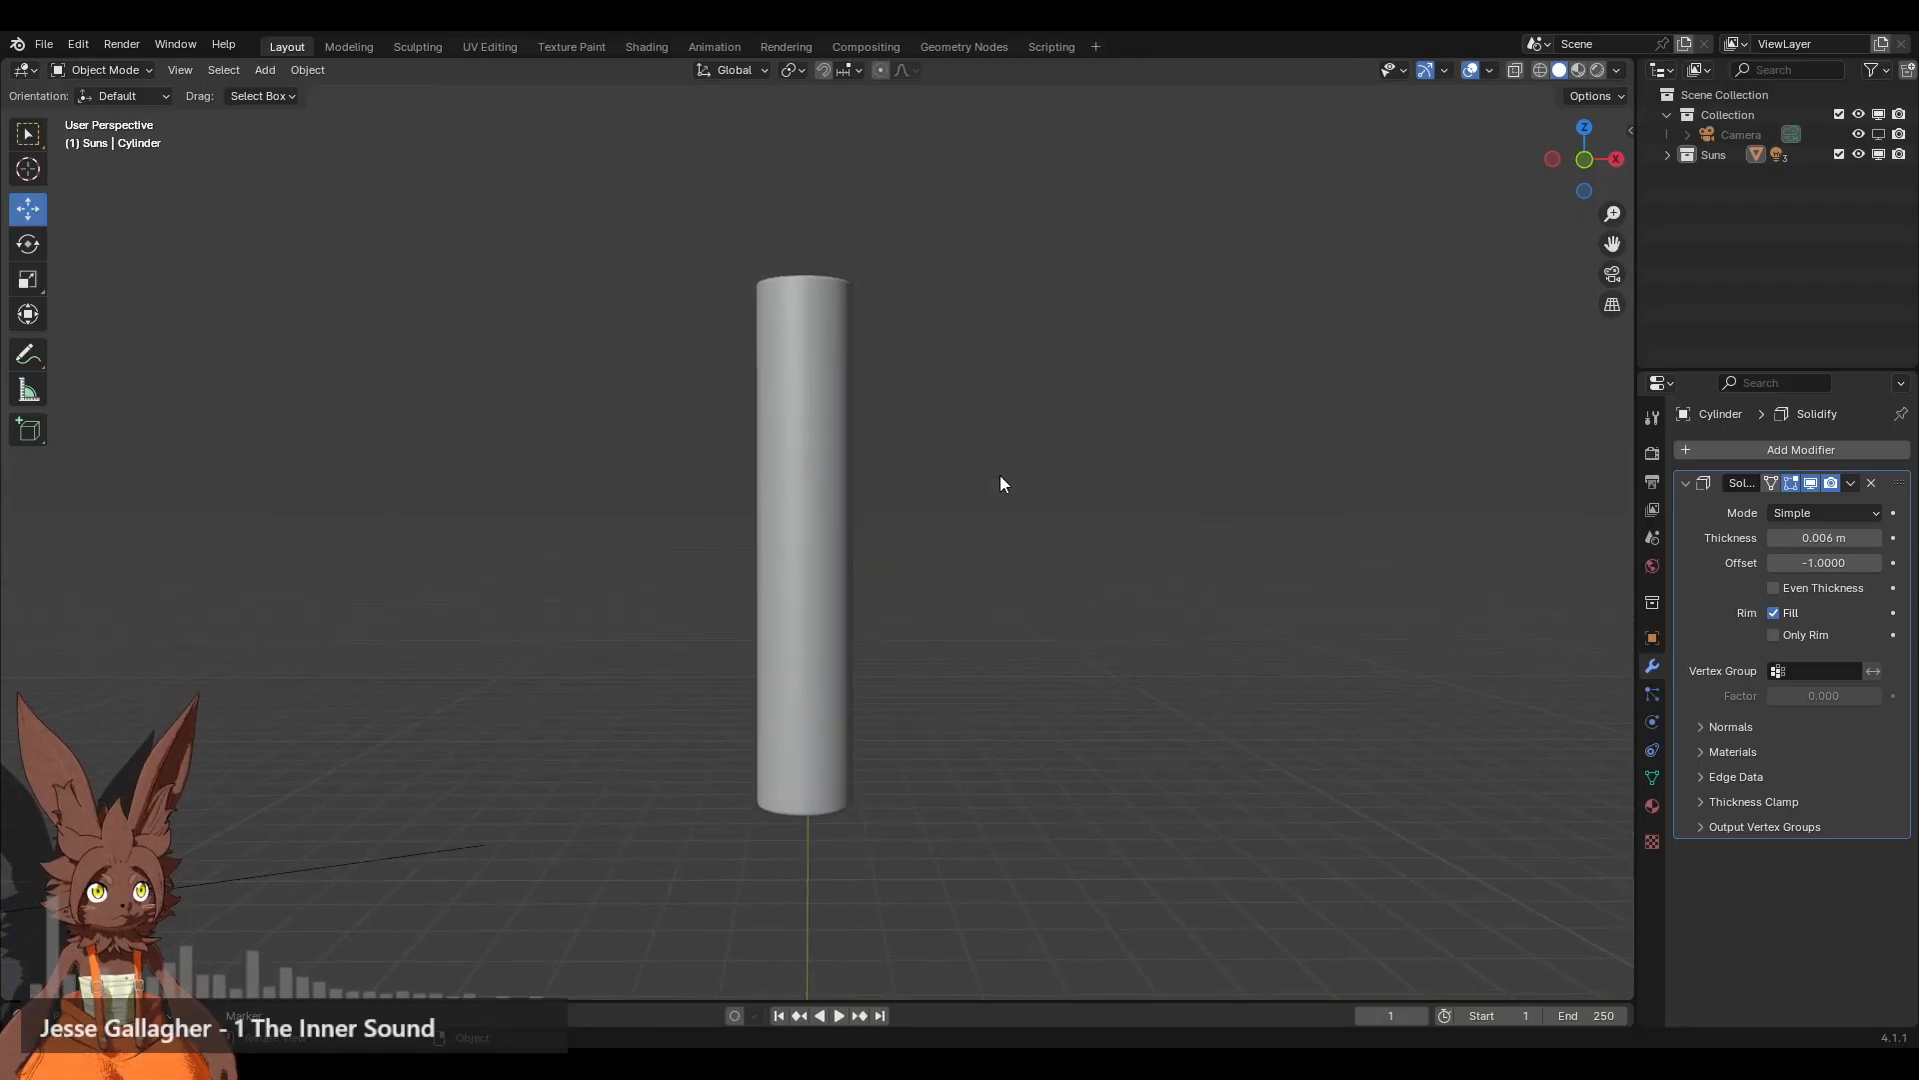
Step: Create a new material on the tube and name it Glass
{"action": "left_click", "coordinate": [1653, 807]}
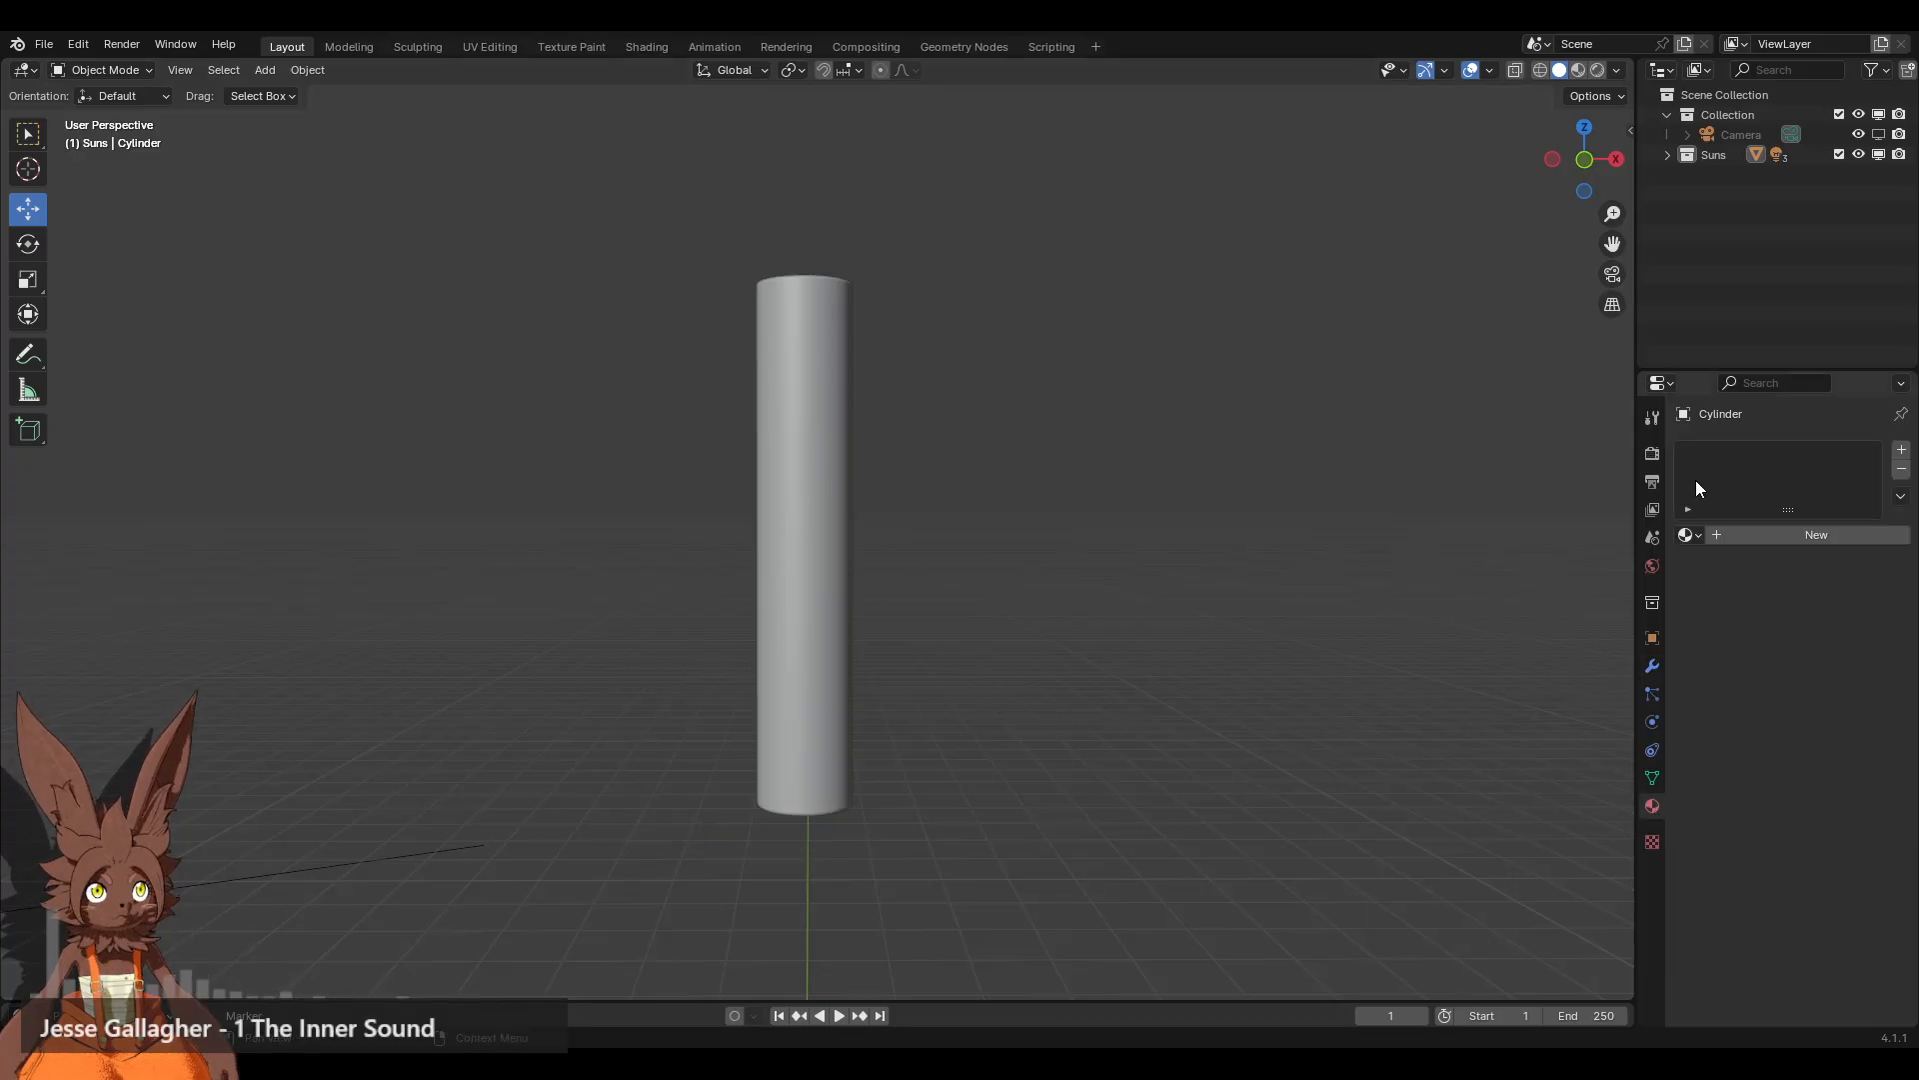
{"action": "left_click", "coordinate": [1771, 537]}
{"action": "double_click", "coordinate": [1750, 454]}
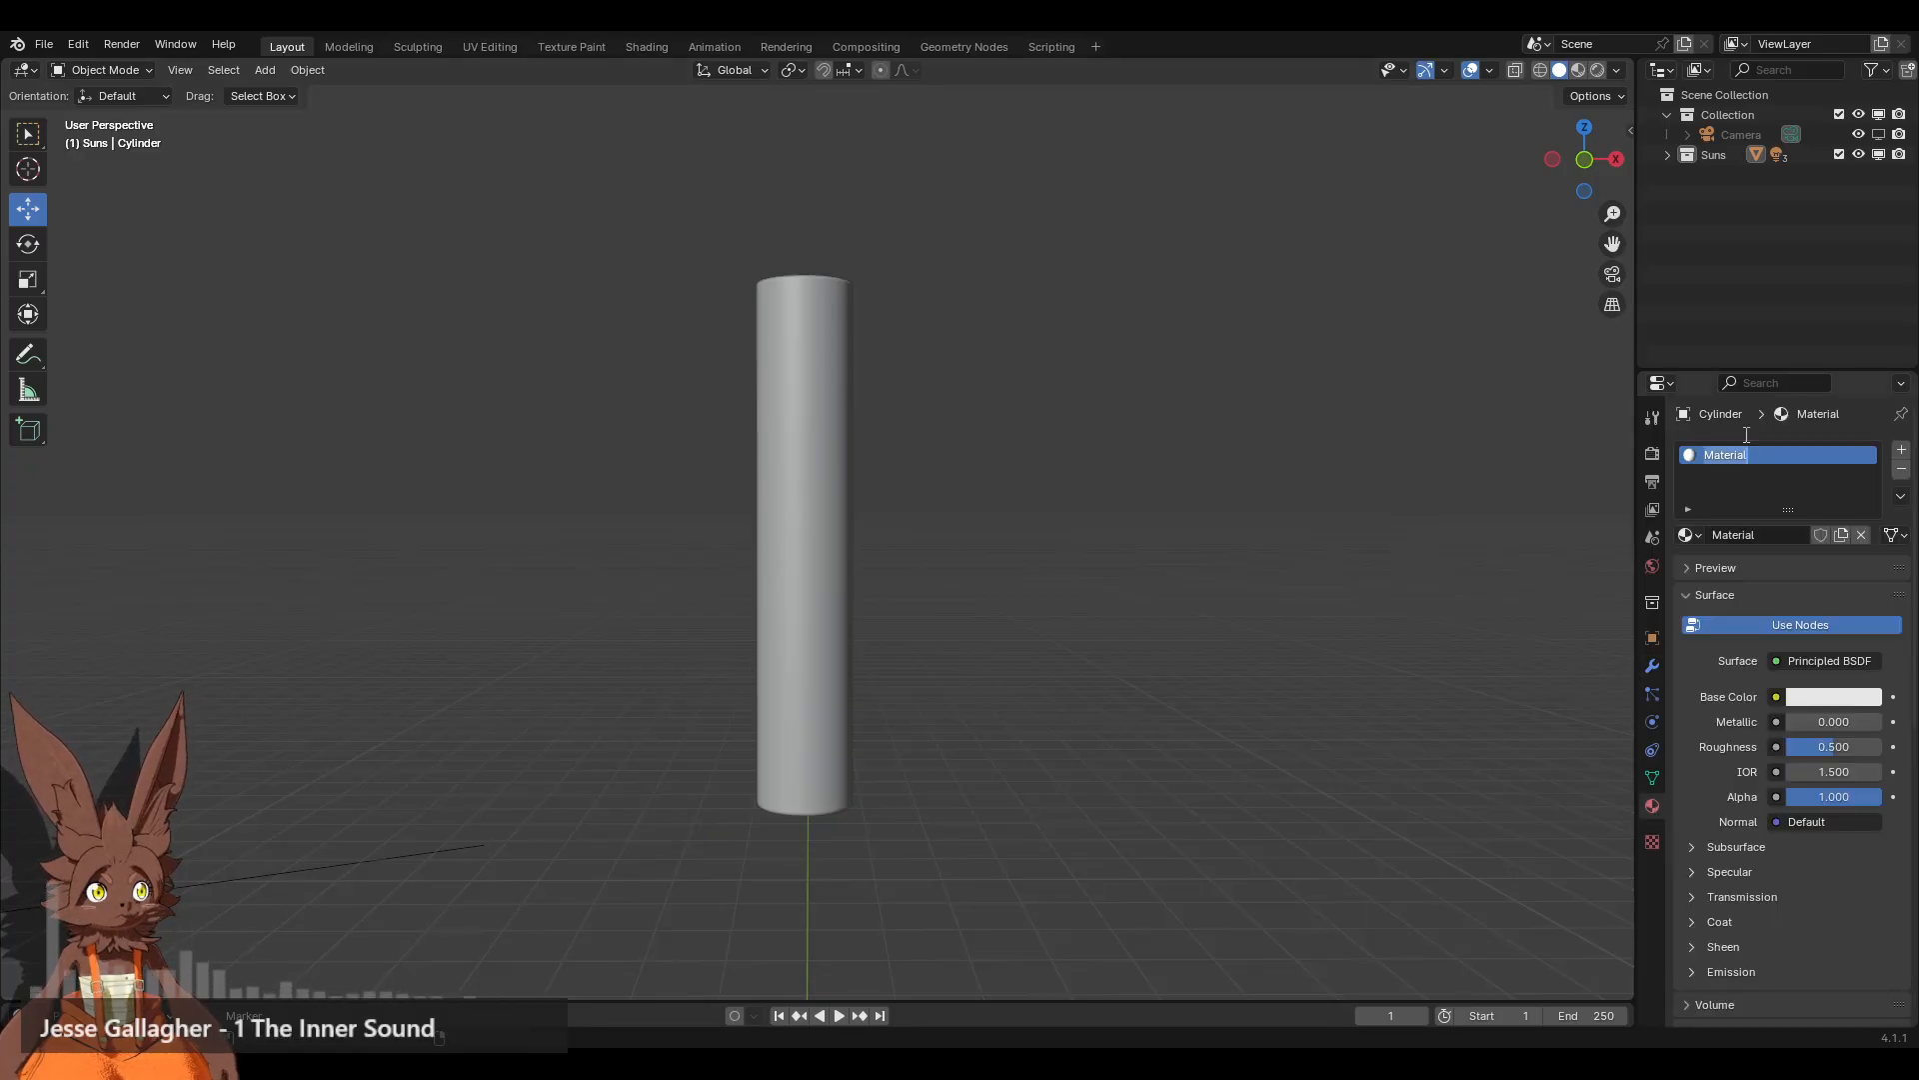
{"action": "type", "text": "G"}
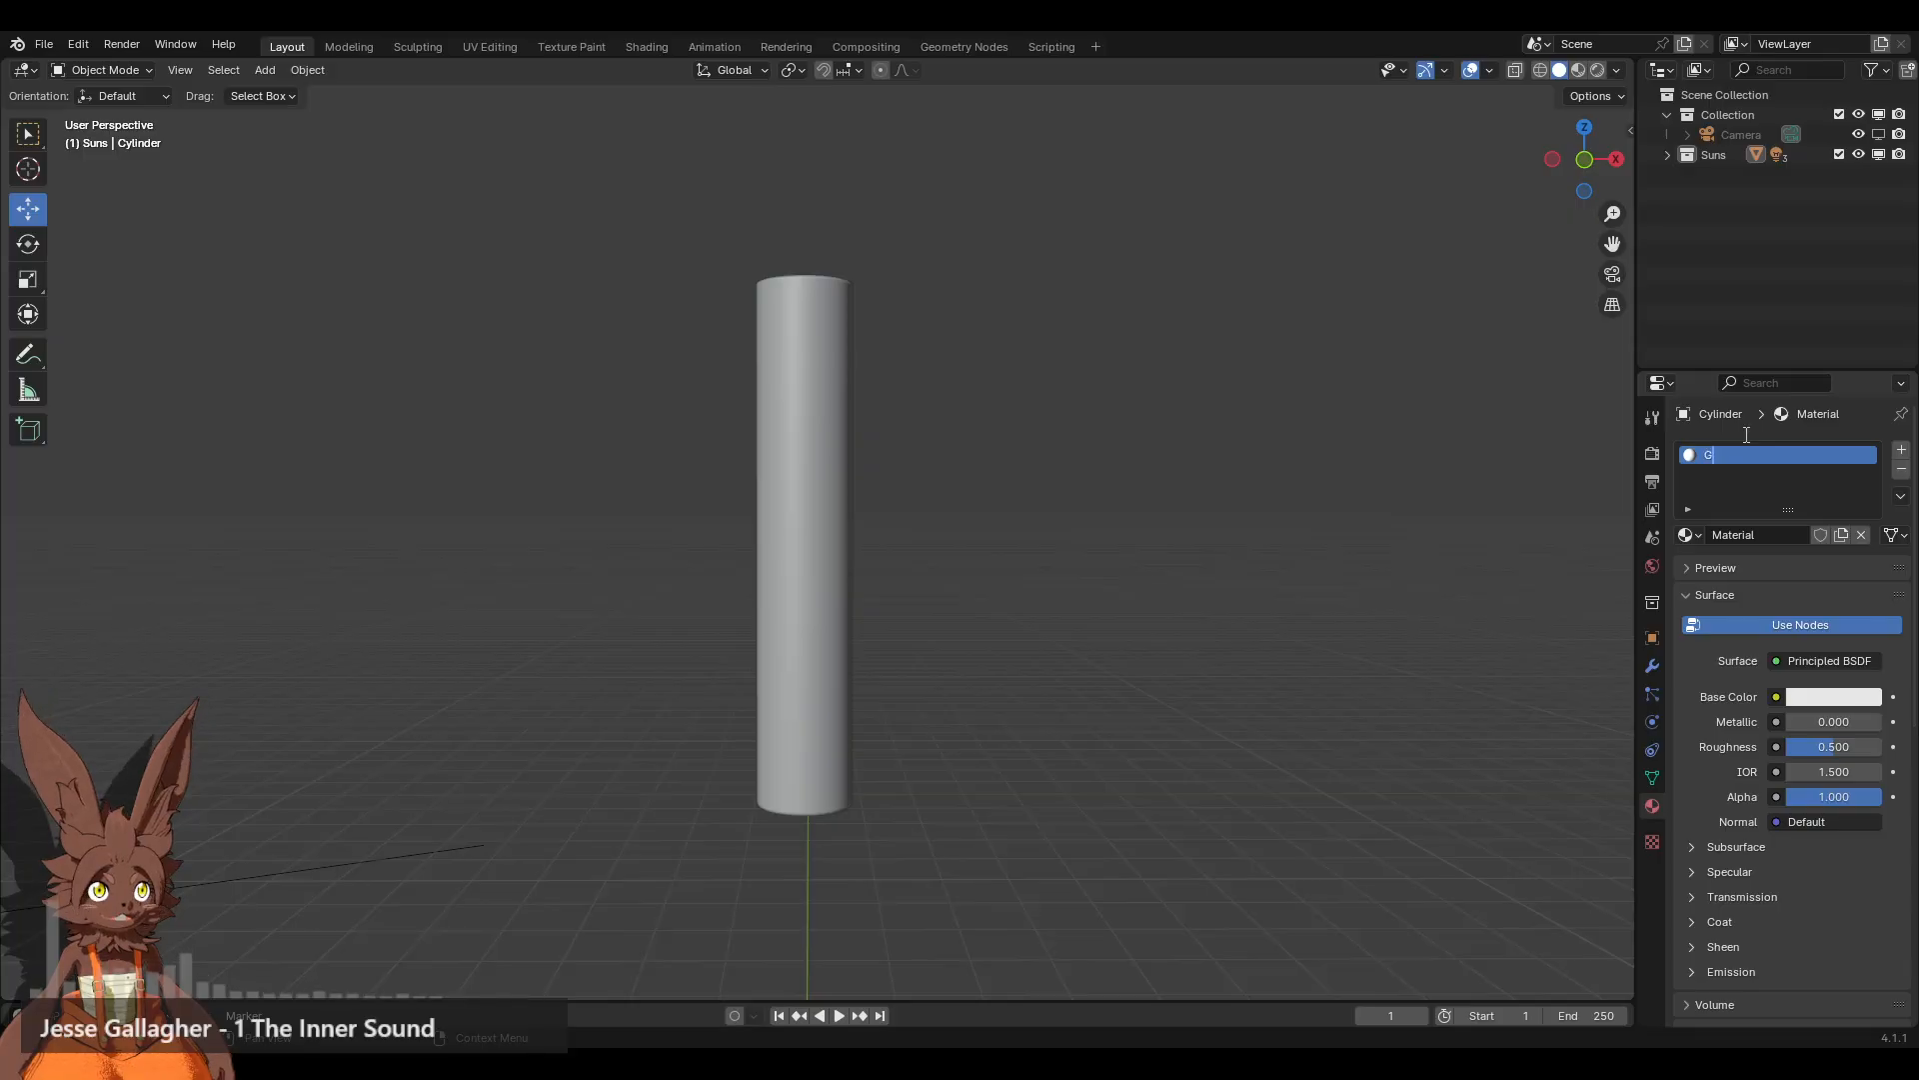
{"action": "type", "text": "lass"}
{"action": "key", "text": "Return"}
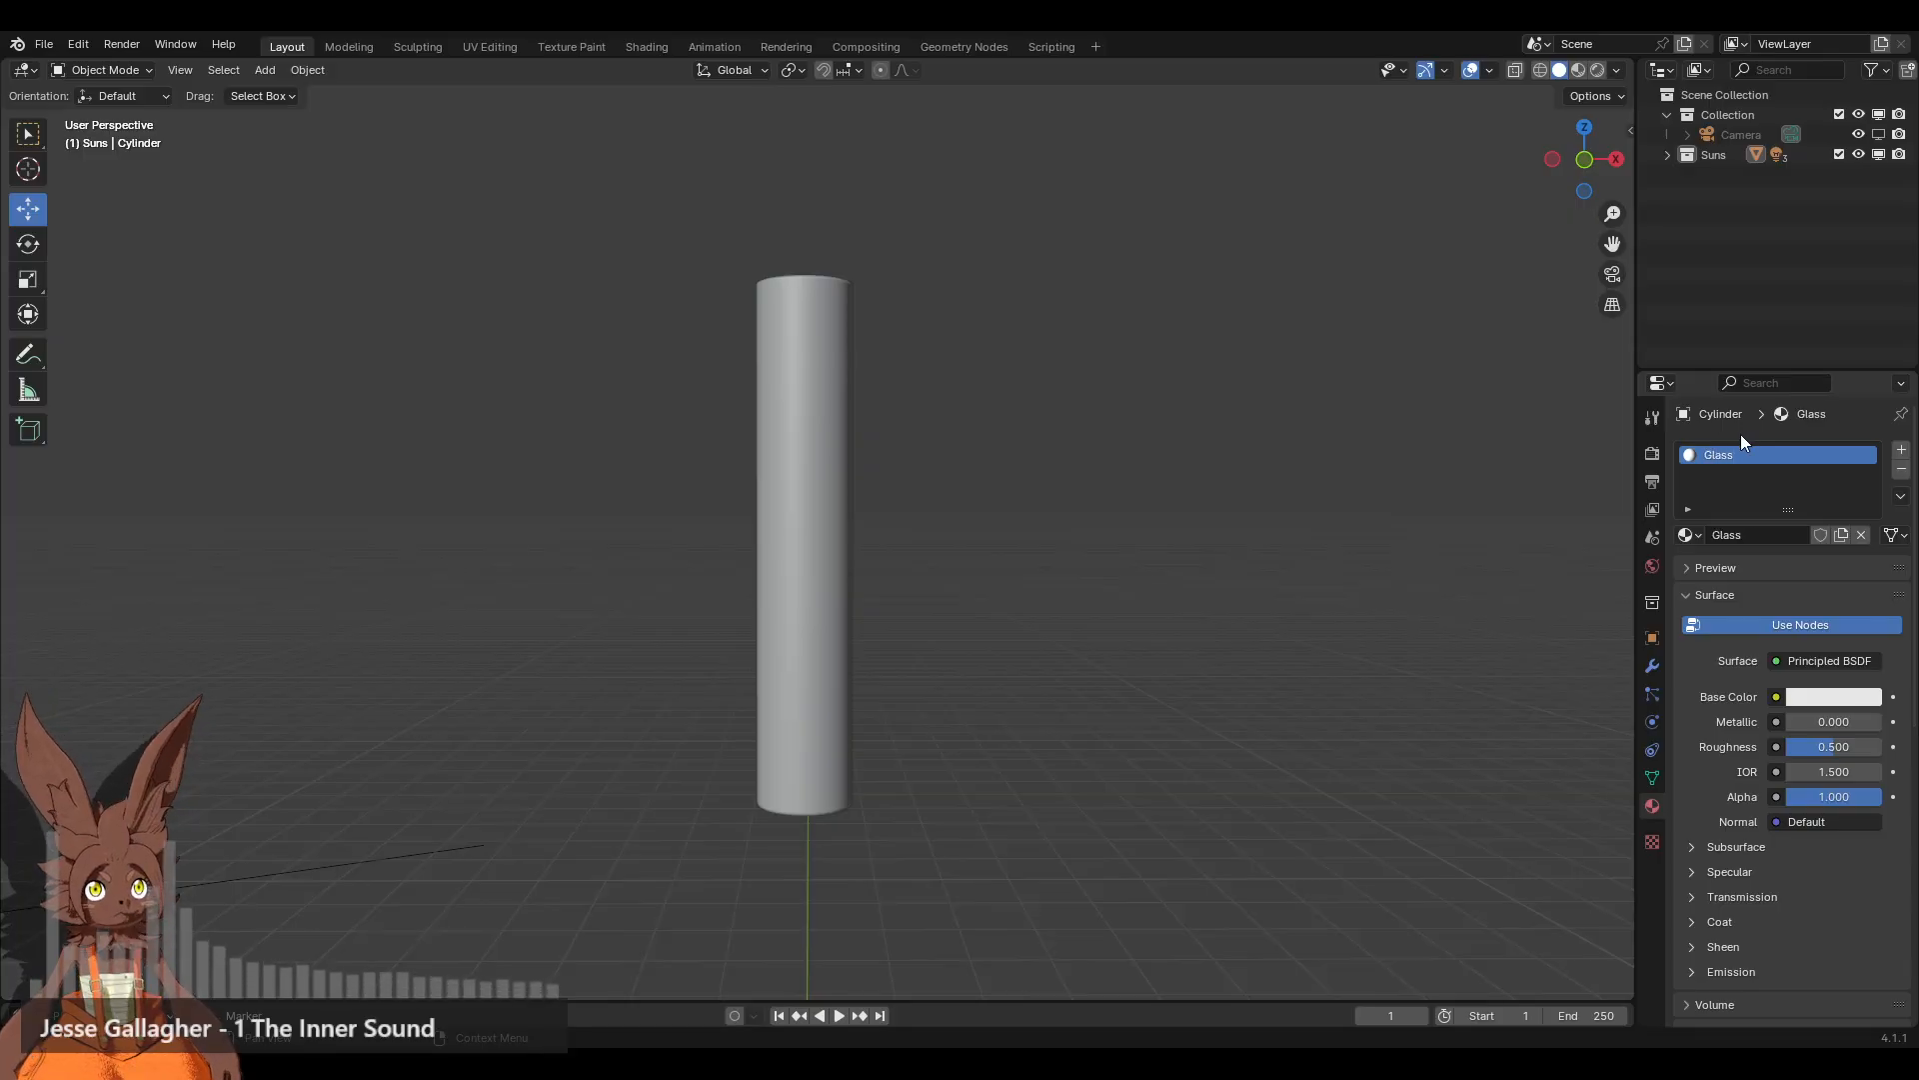
Step: Switch to the Shading workspace, display the object's Glass material nodes, and preview the tube up close in rendered shading
{"action": "left_click", "coordinate": [658, 48]}
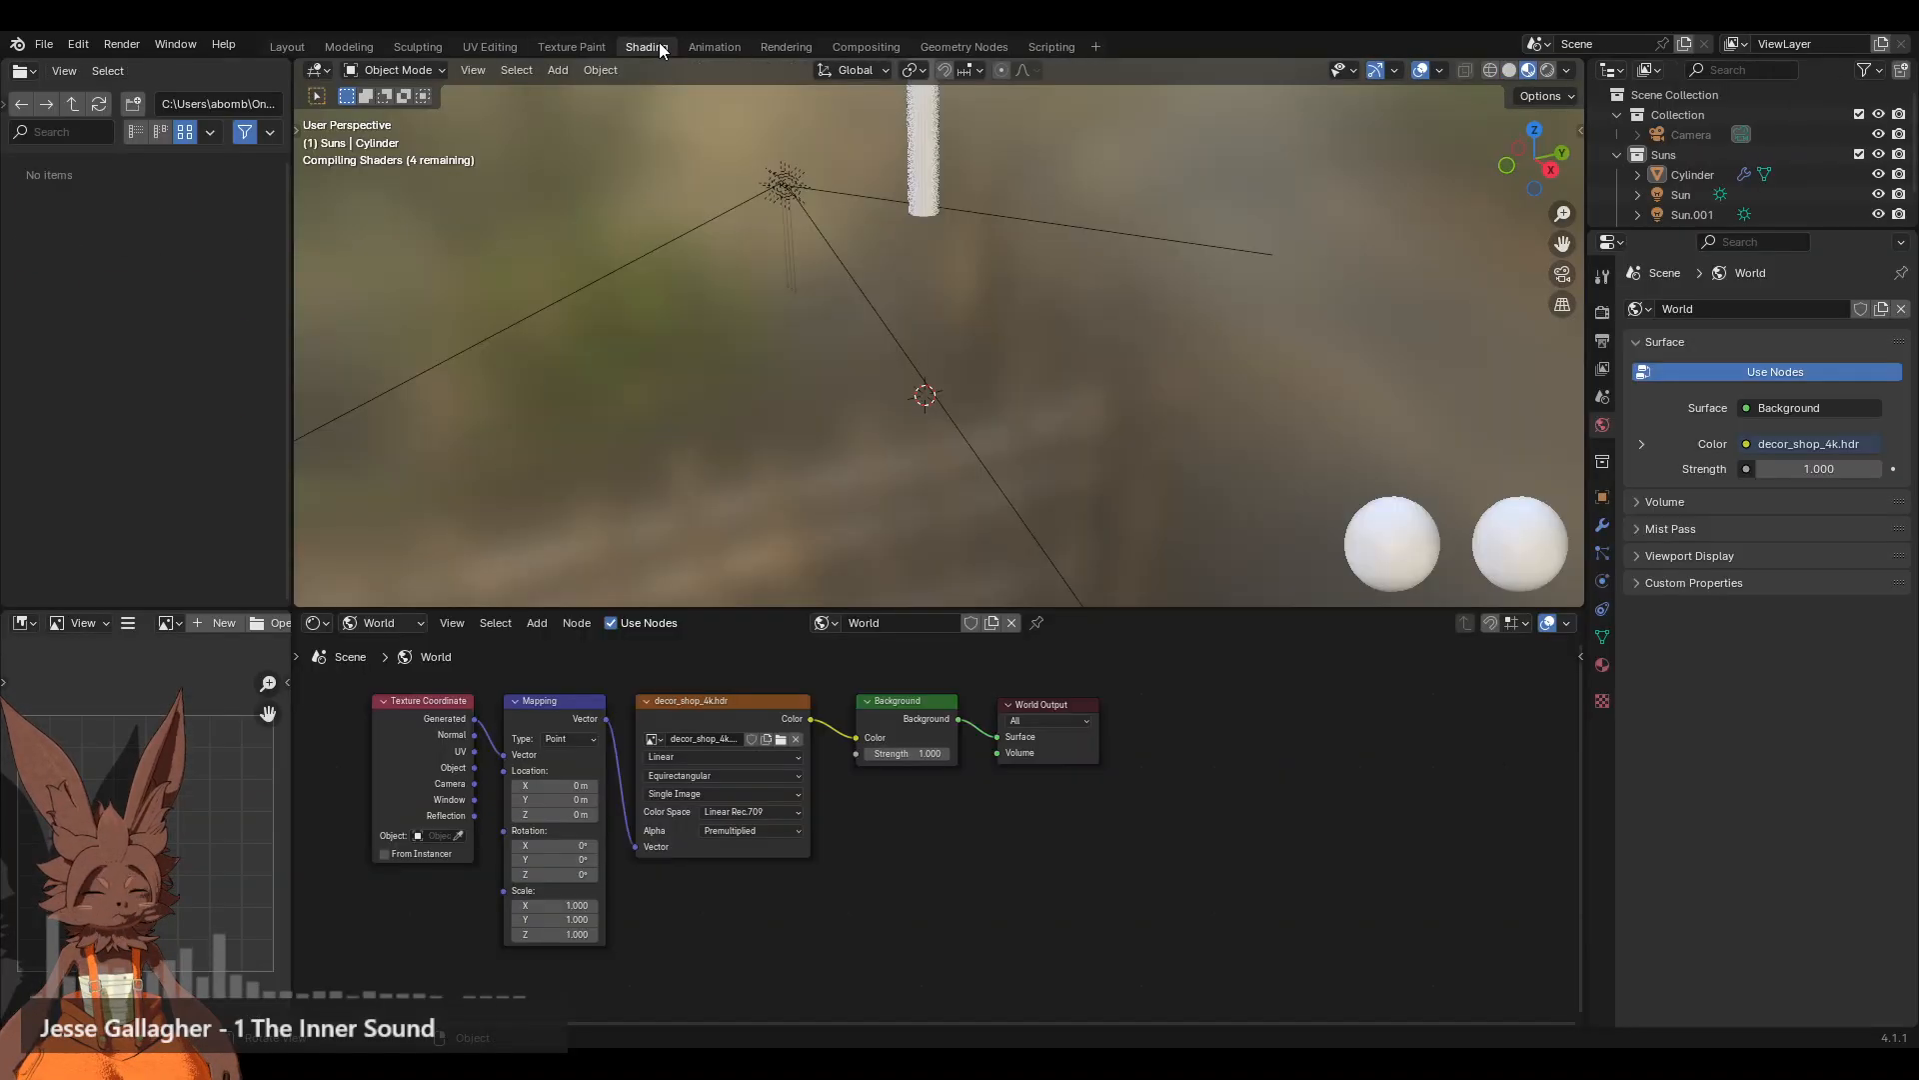
{"action": "left_click", "coordinate": [380, 623]}
{"action": "left_click", "coordinate": [385, 655]}
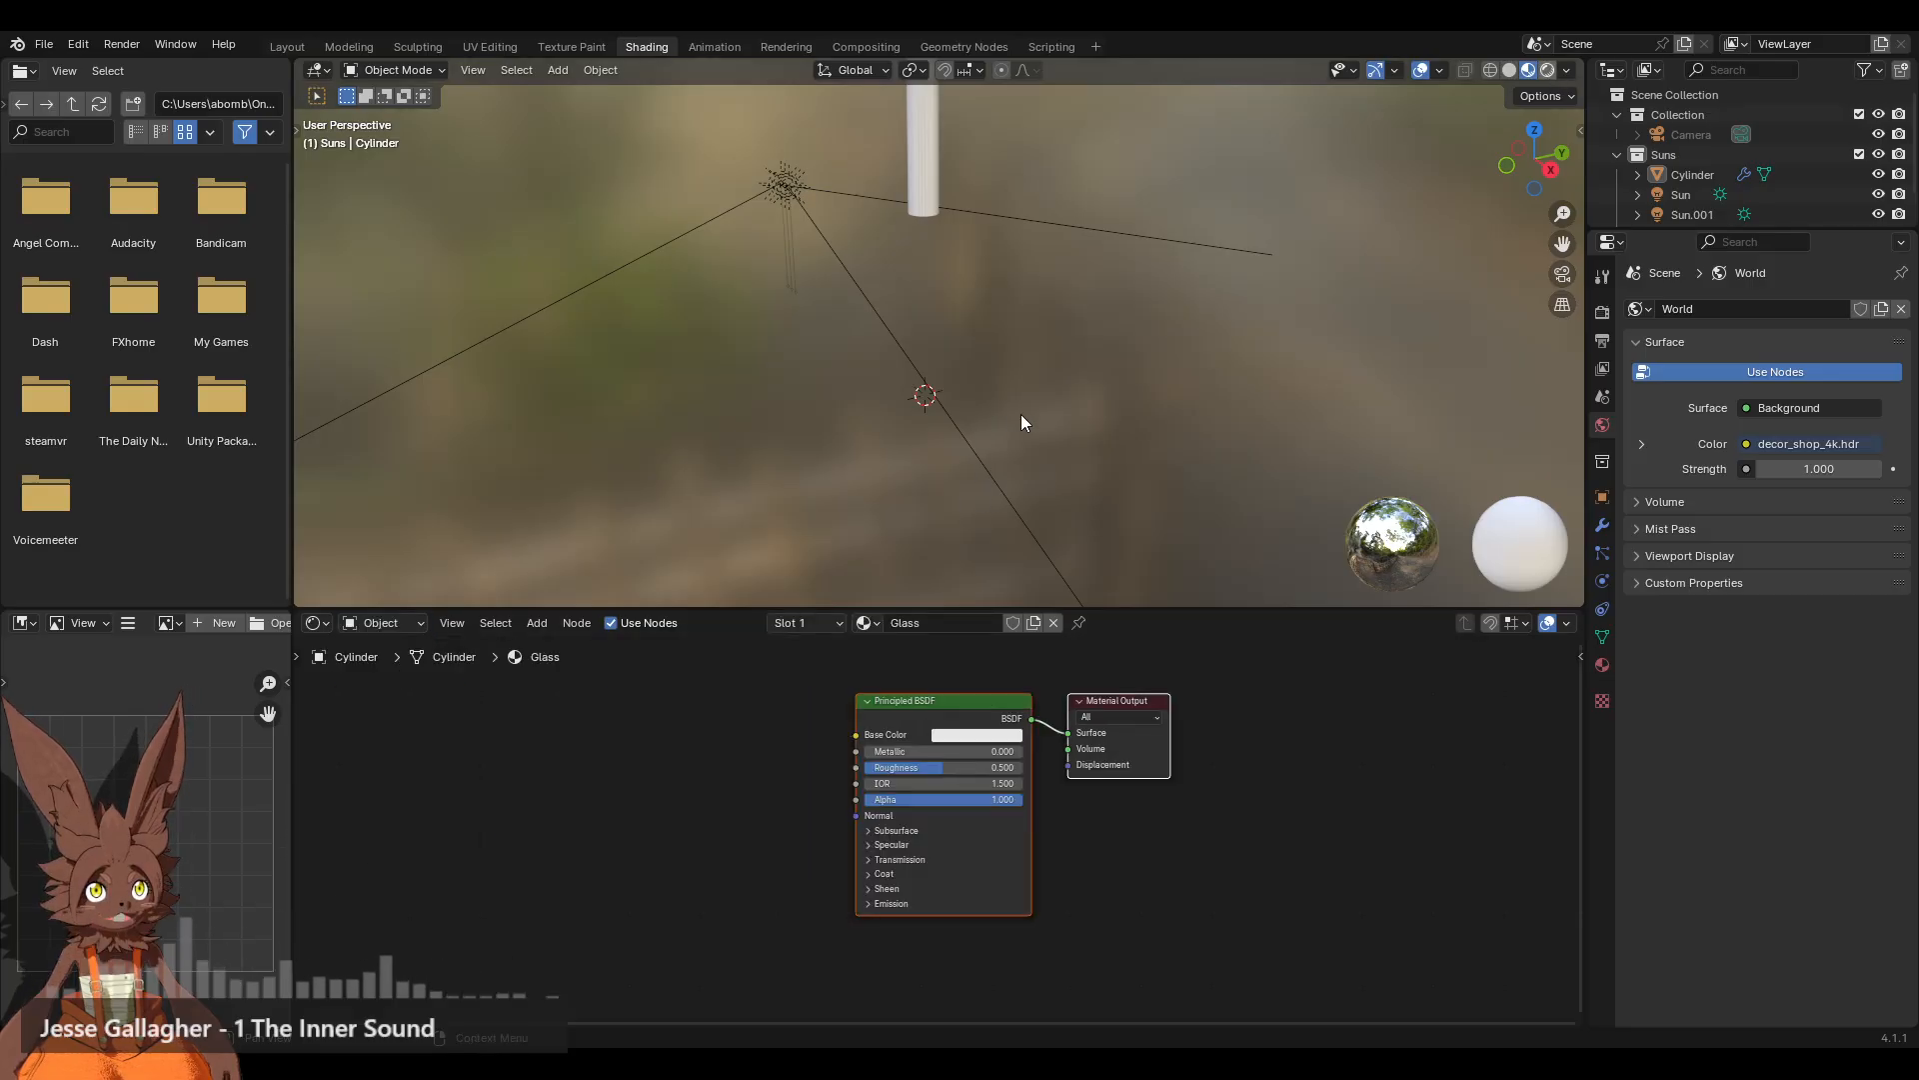
{"action": "key", "text": "z"}
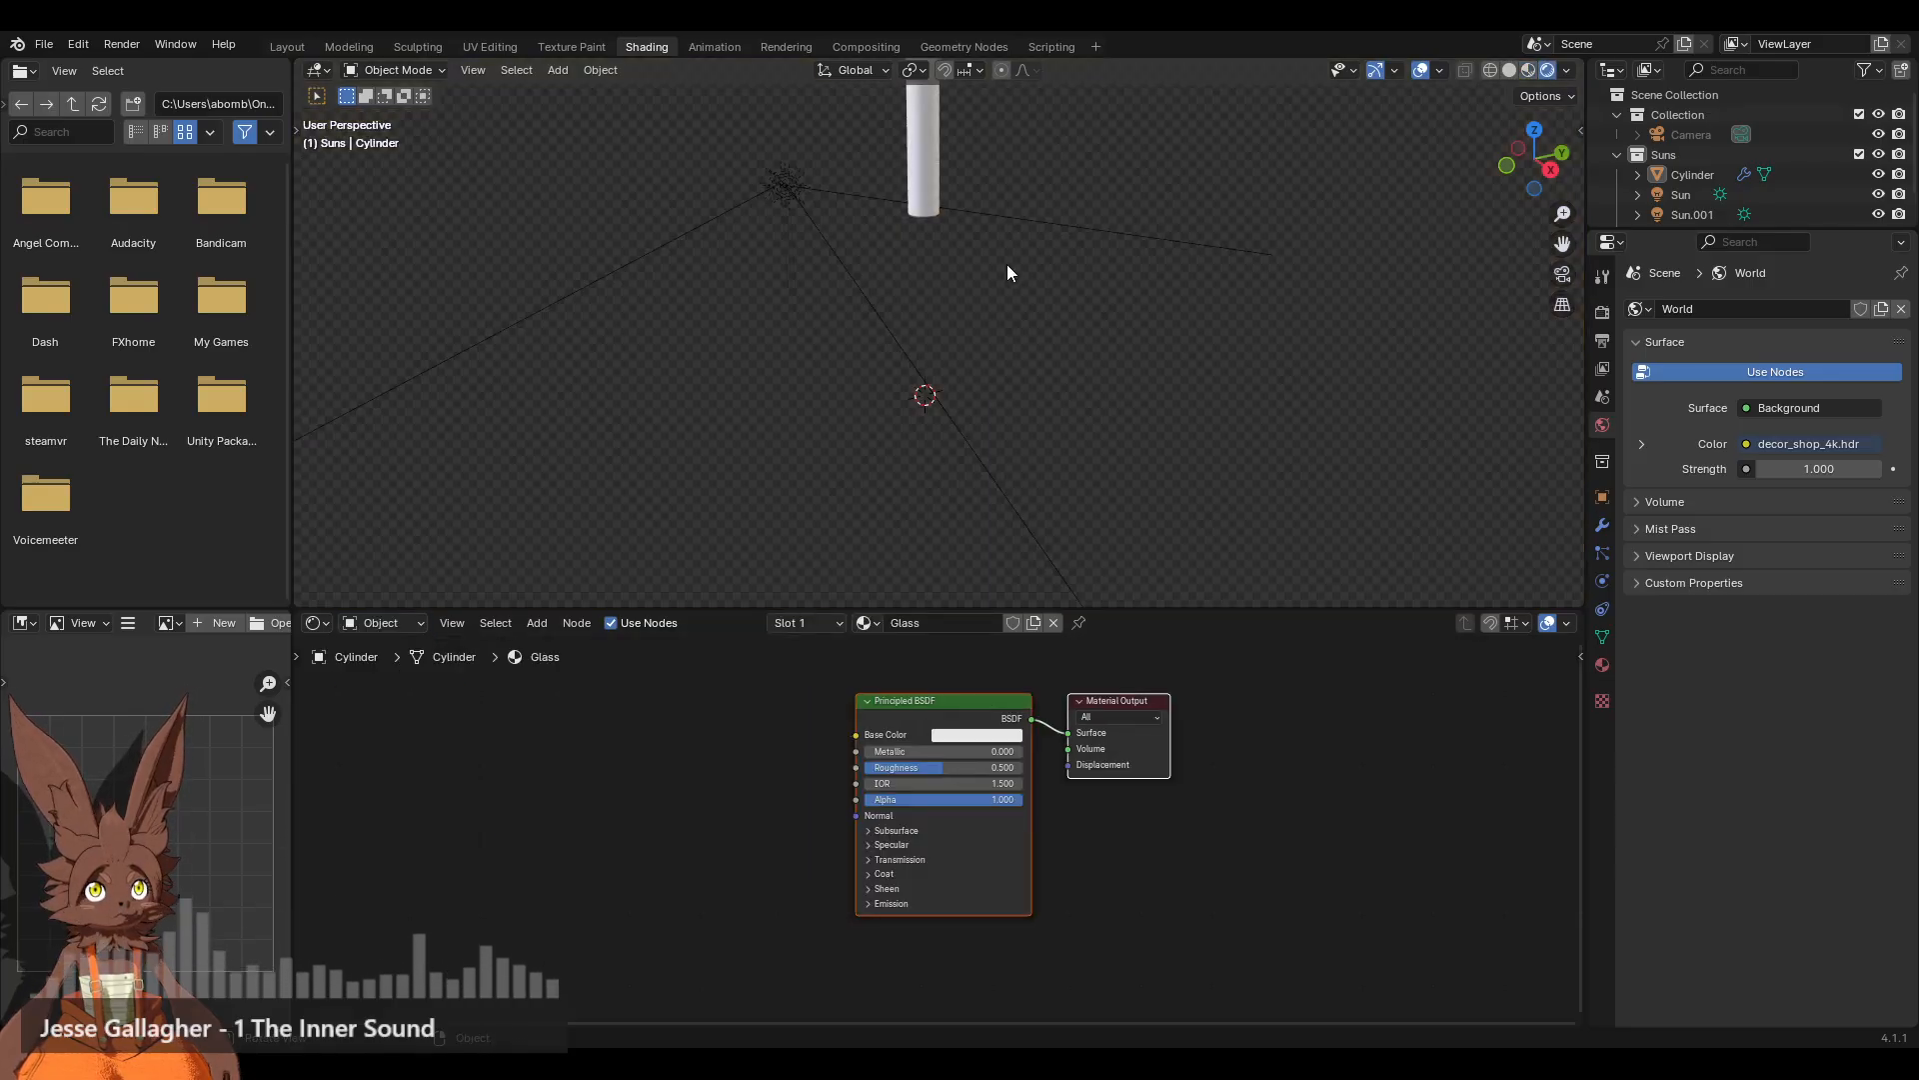
{"action": "middle_click_drag", "start_coordinate": [1006, 264], "coordinate": [1004, 400], "text": "shift"}
{"action": "middle_click_drag", "start_coordinate": [829, 426], "coordinate": [1058, 410]}
{"action": "scroll", "coordinate": [1060, 412], "scroll_direction": "up", "scroll_amount": 4}
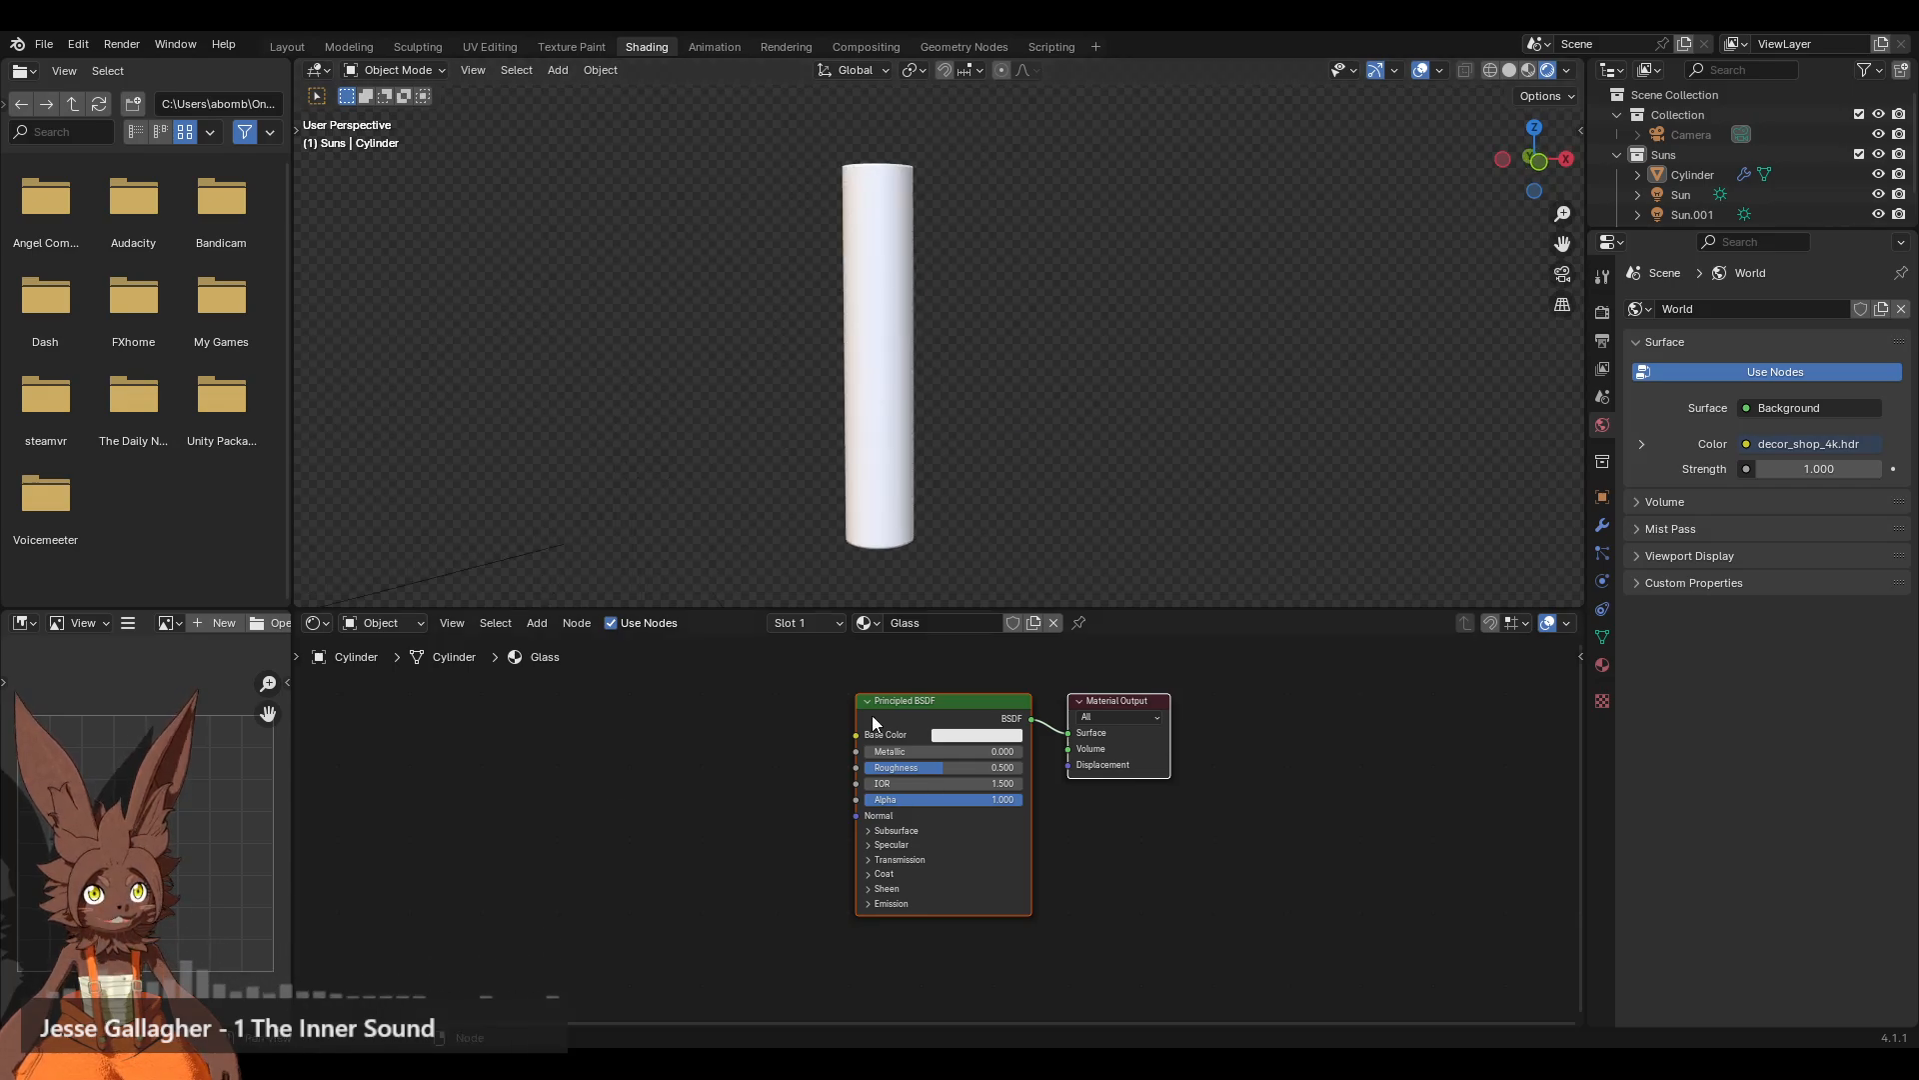
Step: Set the Glass material's blend mode to Alpha Blend in its material settings
{"action": "left_click", "coordinate": [1602, 665]}
{"action": "scroll", "coordinate": [1747, 809], "scroll_direction": "down", "scroll_amount": 10}
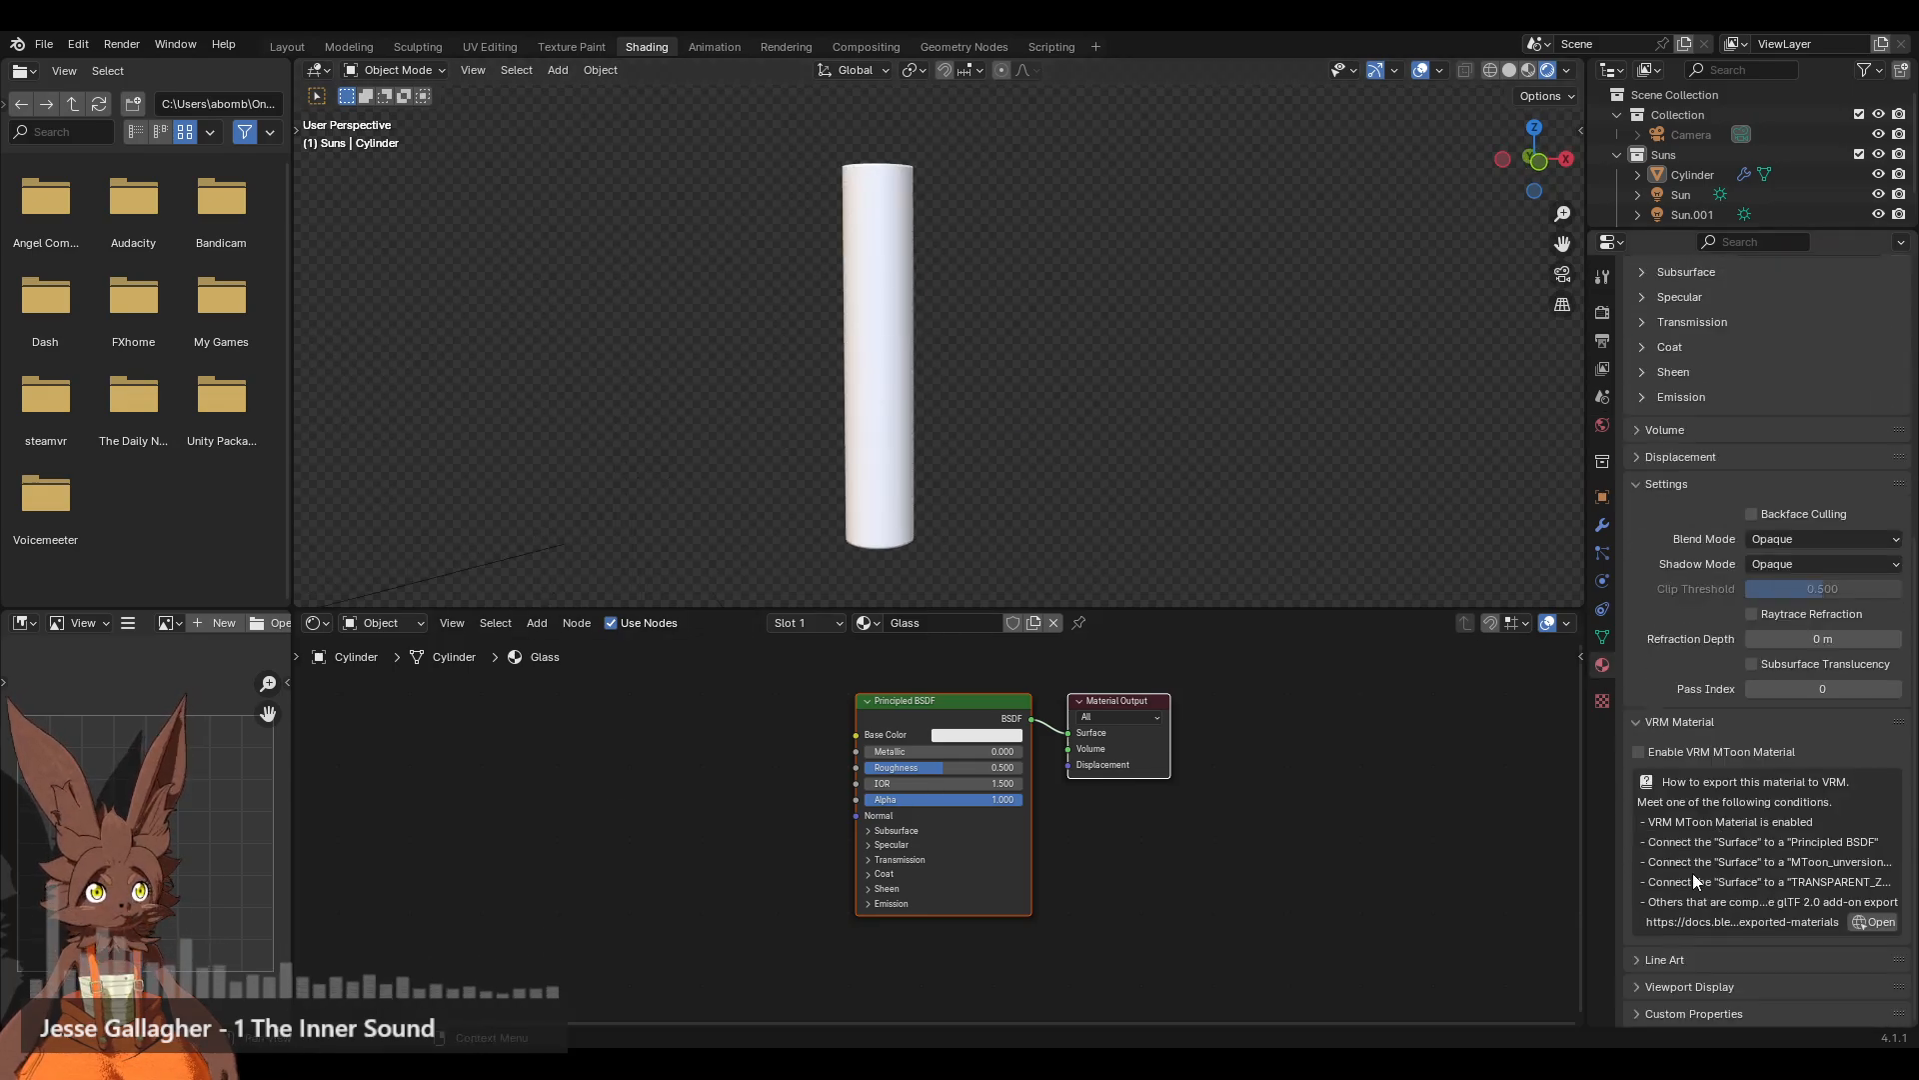
{"action": "scroll", "coordinate": [1696, 679], "scroll_direction": "up", "scroll_amount": 2}
{"action": "left_click", "coordinate": [1760, 622]}
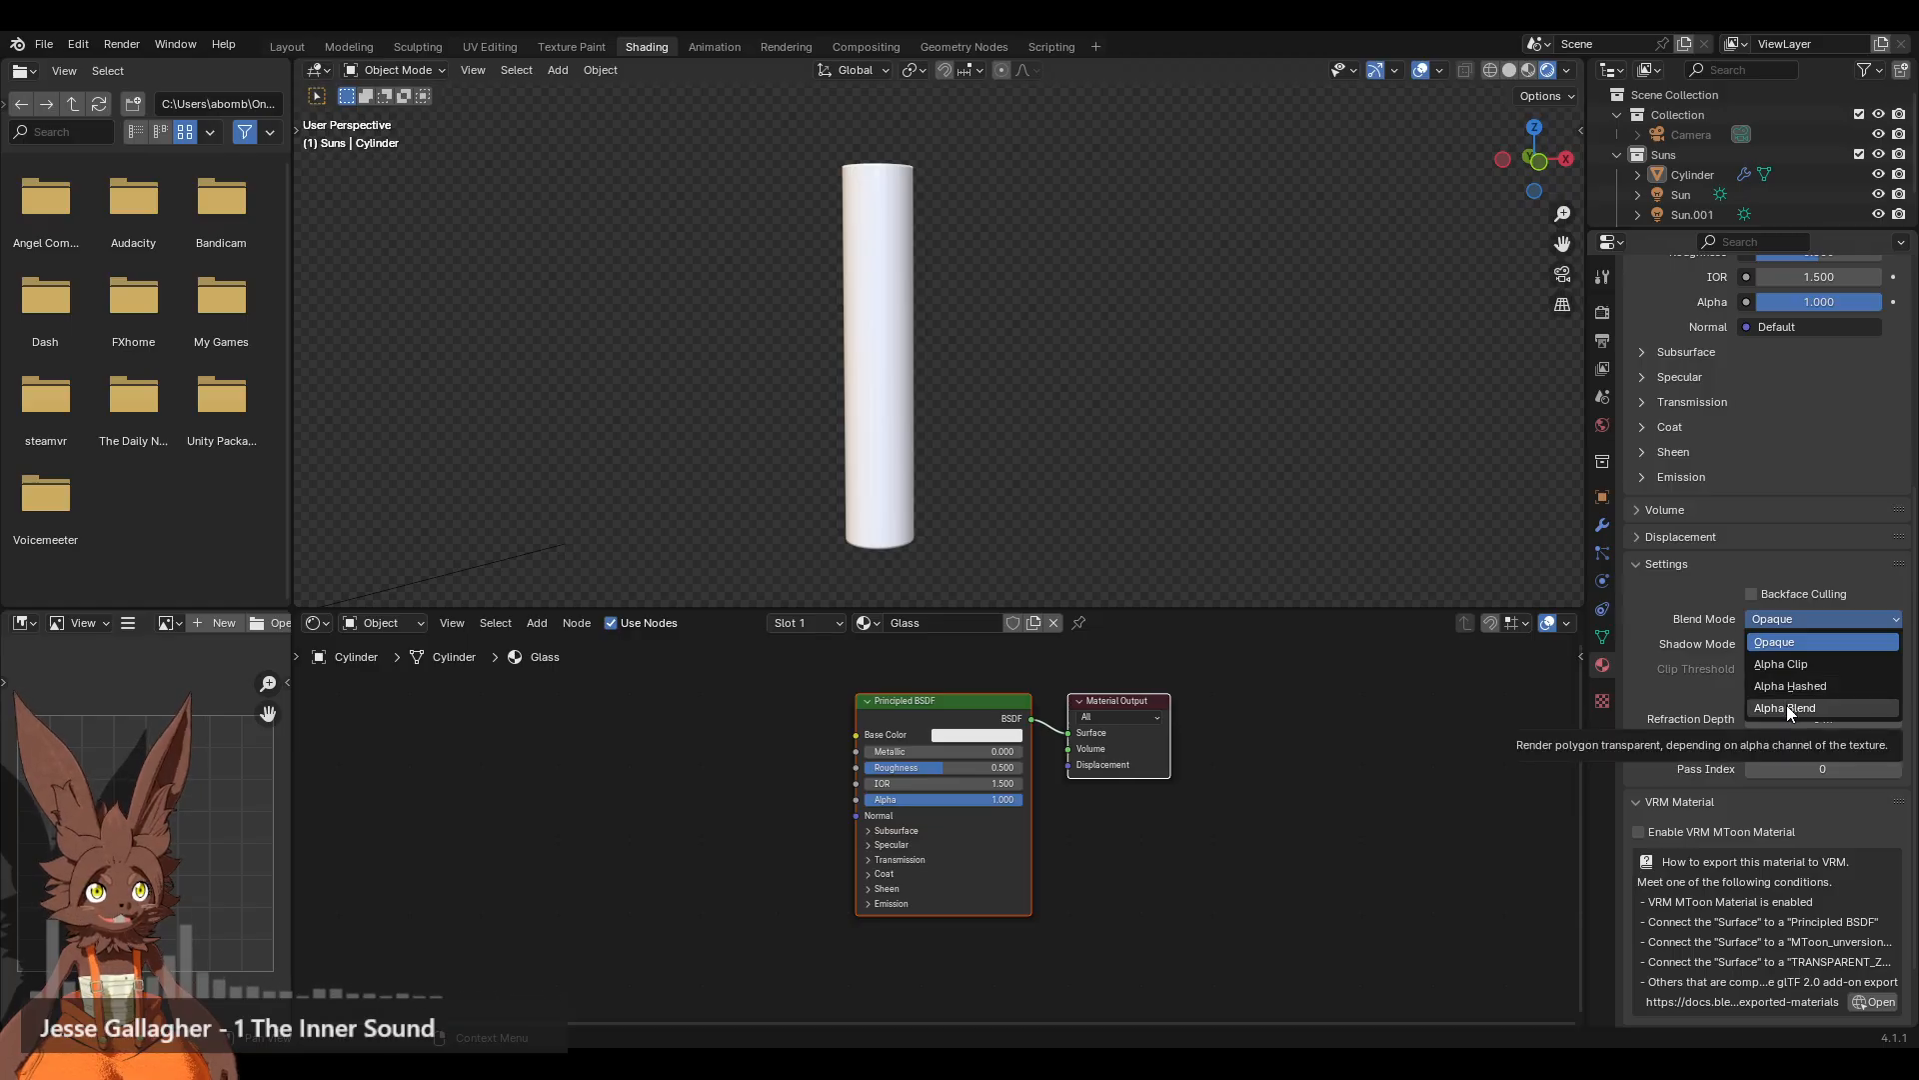
{"action": "left_click", "coordinate": [1785, 704]}
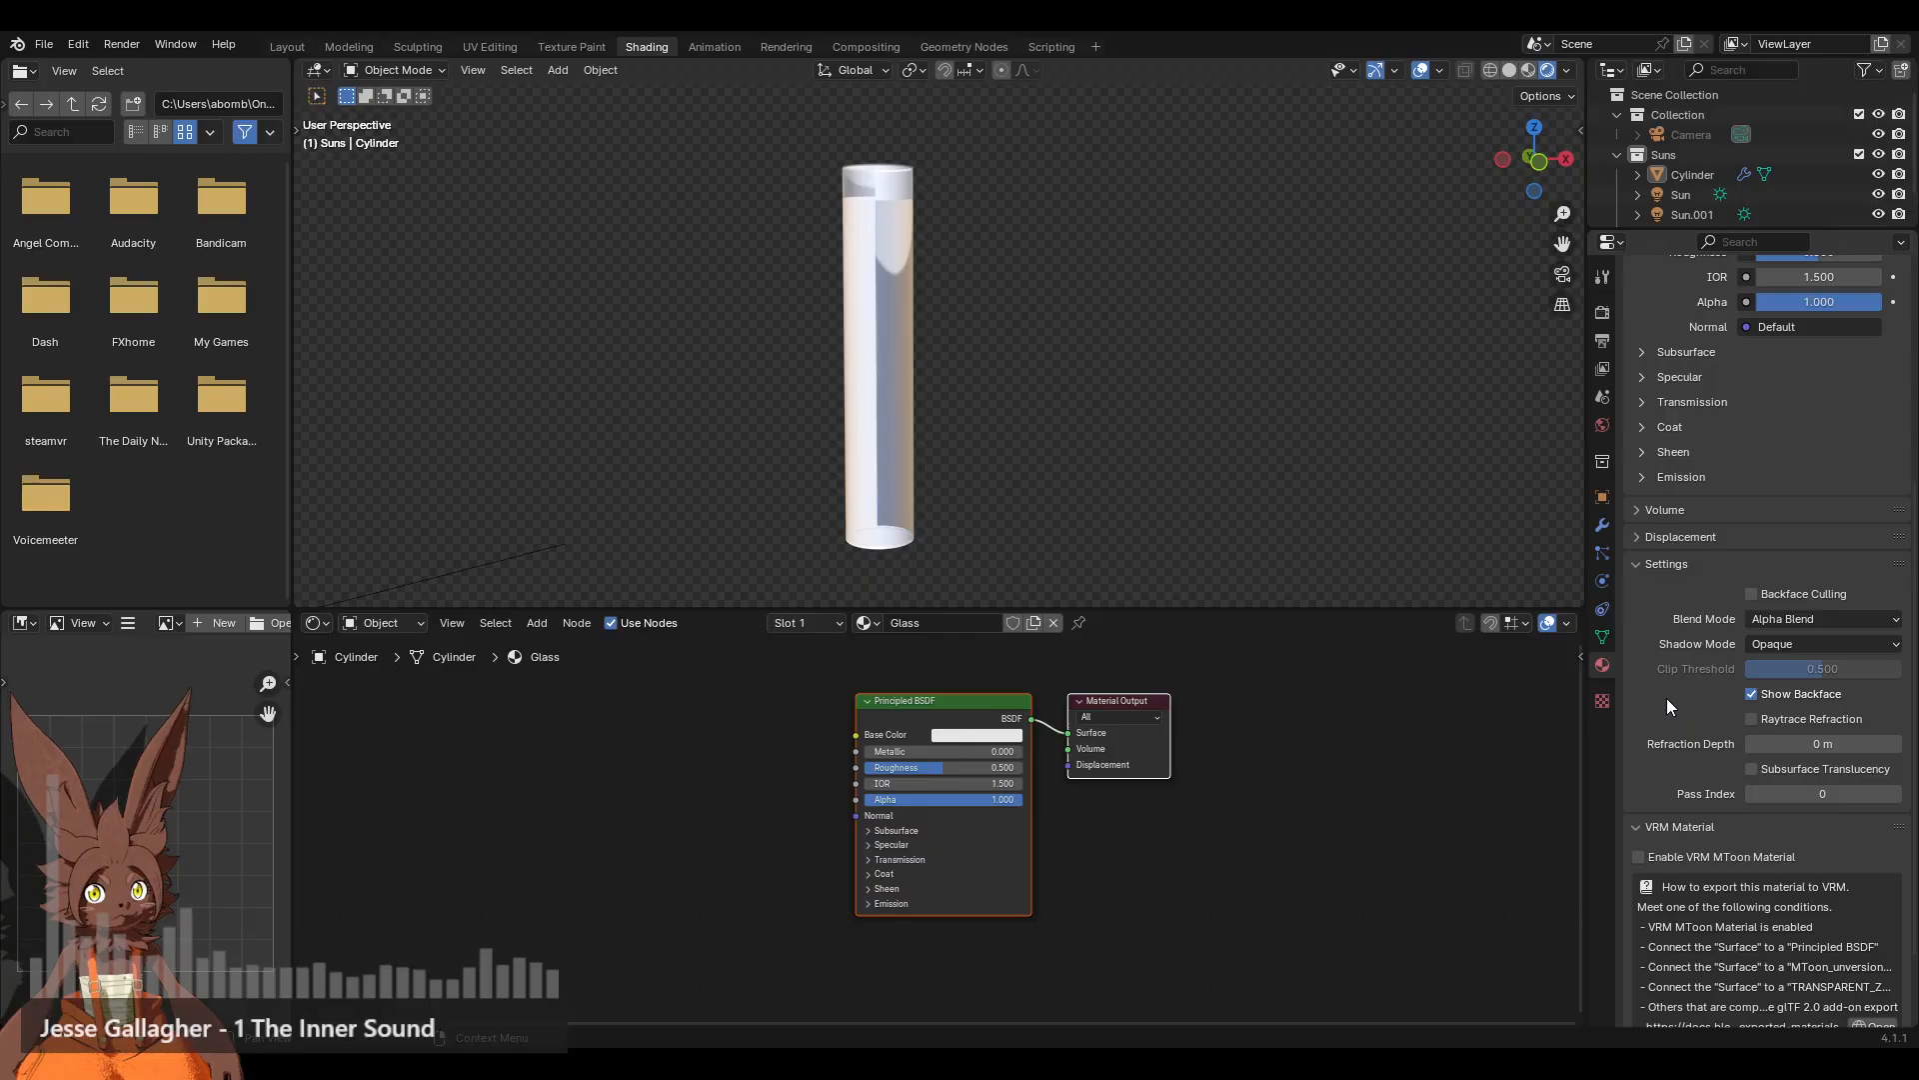
Step: Set the transmission weight of the Glass material's Principled BSDF node to 1.000
{"action": "middle_click_drag", "start_coordinate": [830, 374], "coordinate": [862, 413]}
{"action": "scroll", "coordinate": [1137, 957], "scroll_direction": "up", "scroll_amount": 2}
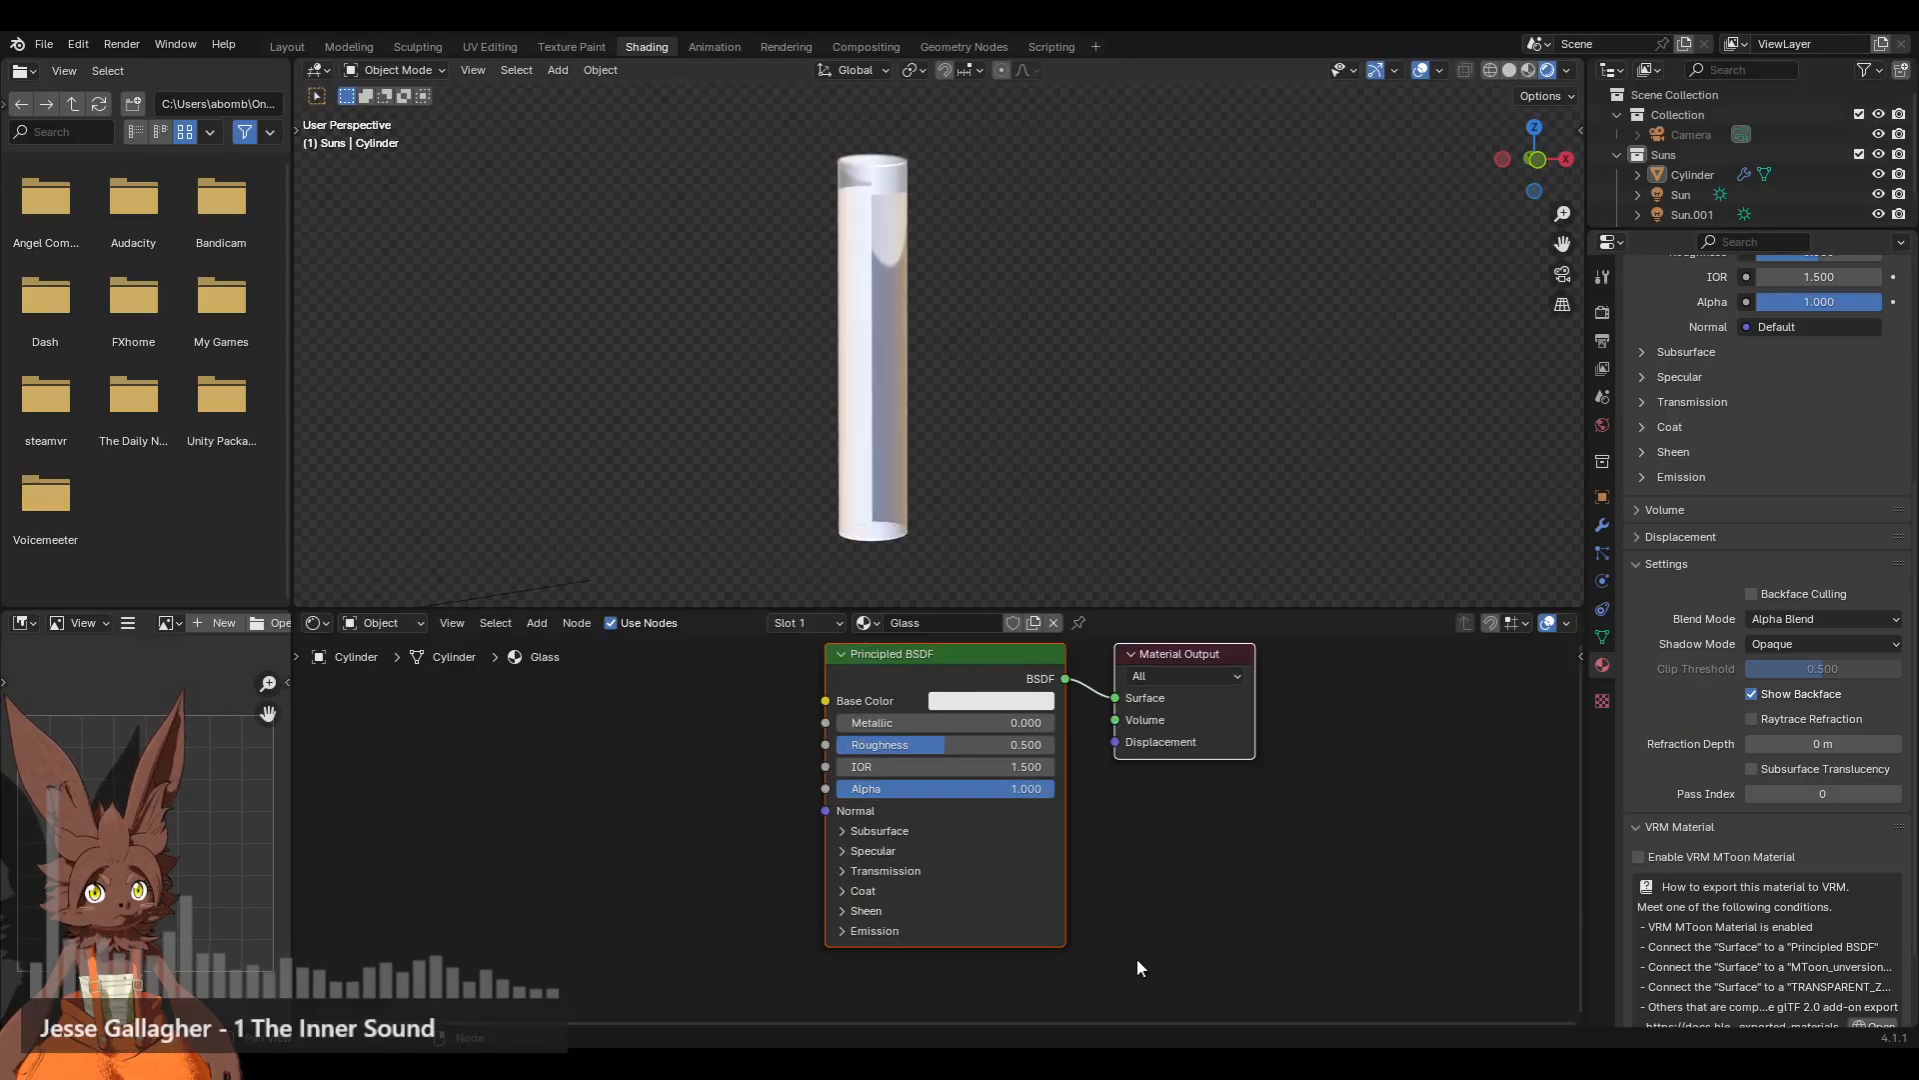
{"action": "left_click", "coordinate": [842, 873]}
{"action": "left_click_drag", "start_coordinate": [890, 899], "coordinate": [1056, 895]}
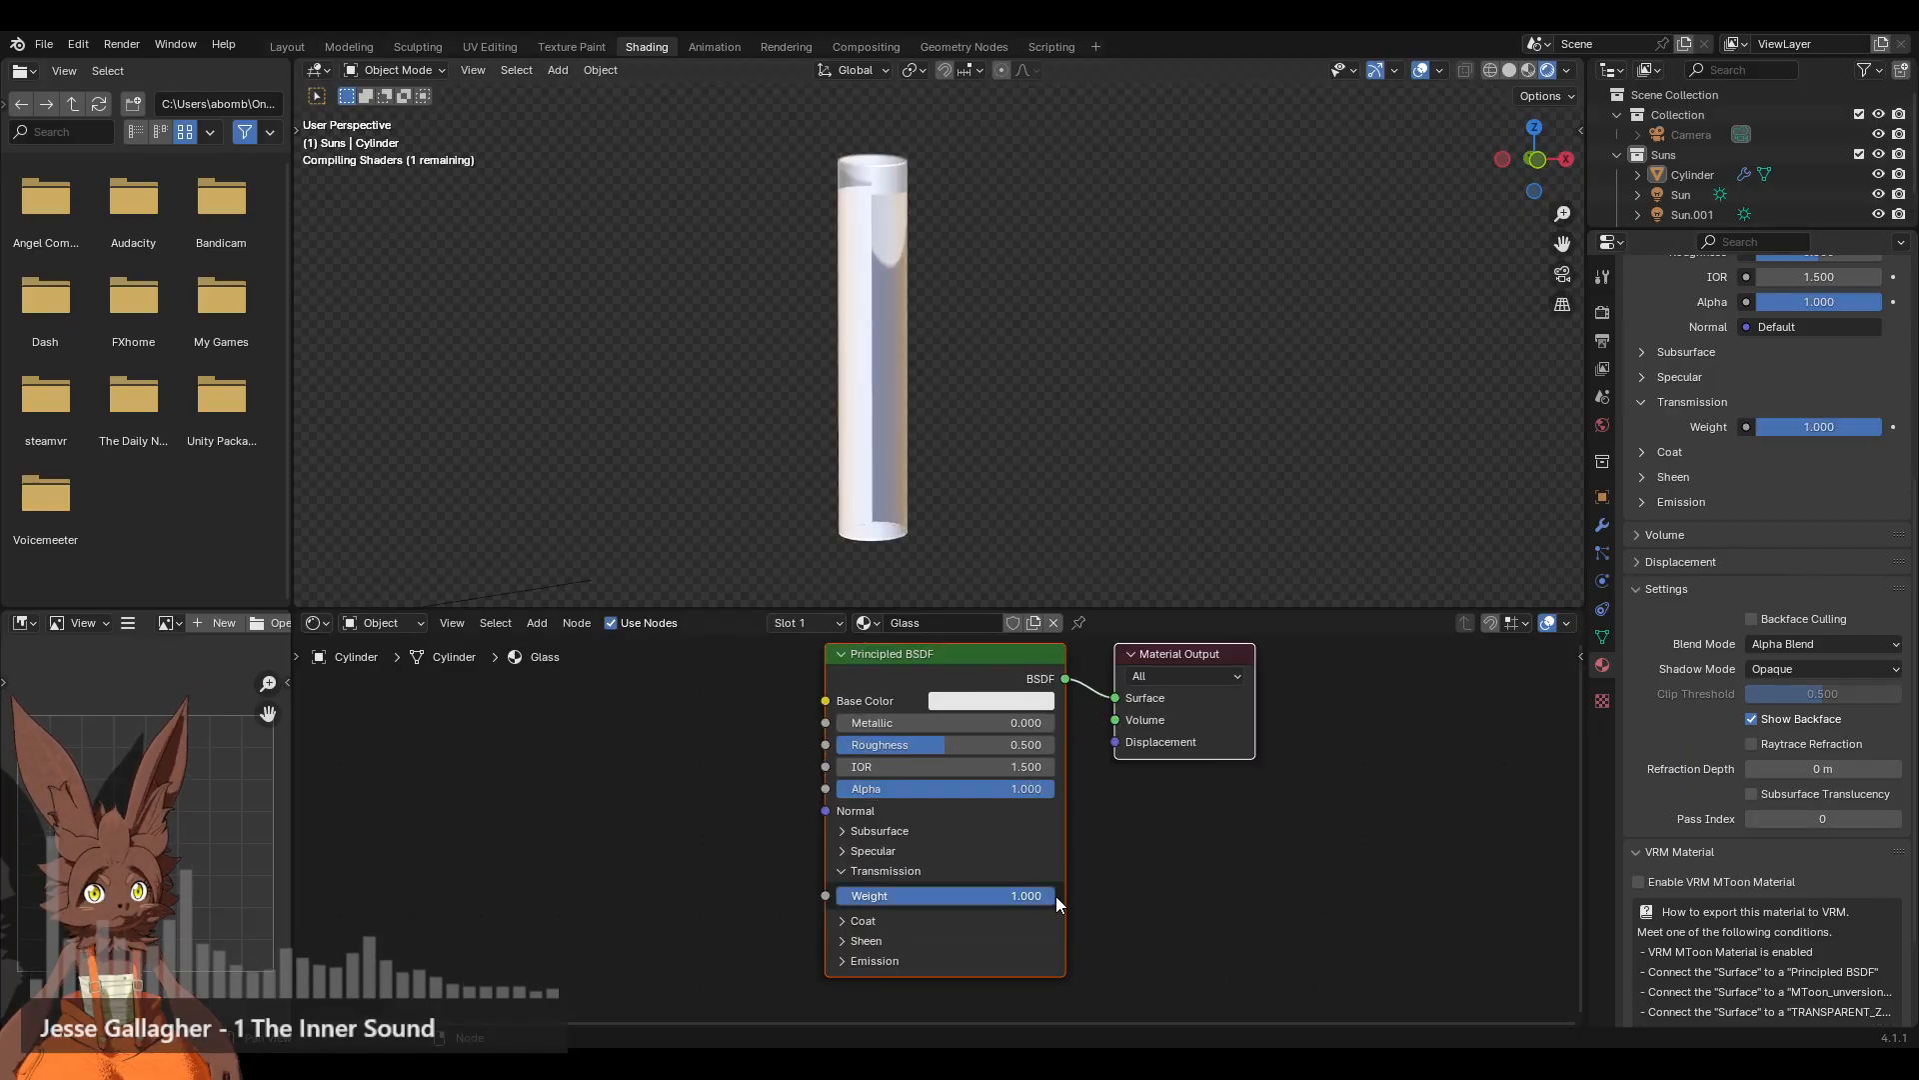
Step: Set the coat weight of the Principled BSDF node to 1.000, then collapse its coat settings
{"action": "left_click", "coordinate": [841, 918]}
{"action": "middle_click_drag", "start_coordinate": [1159, 909], "coordinate": [1152, 833]}
{"action": "left_click_drag", "start_coordinate": [884, 876], "coordinate": [1049, 873]}
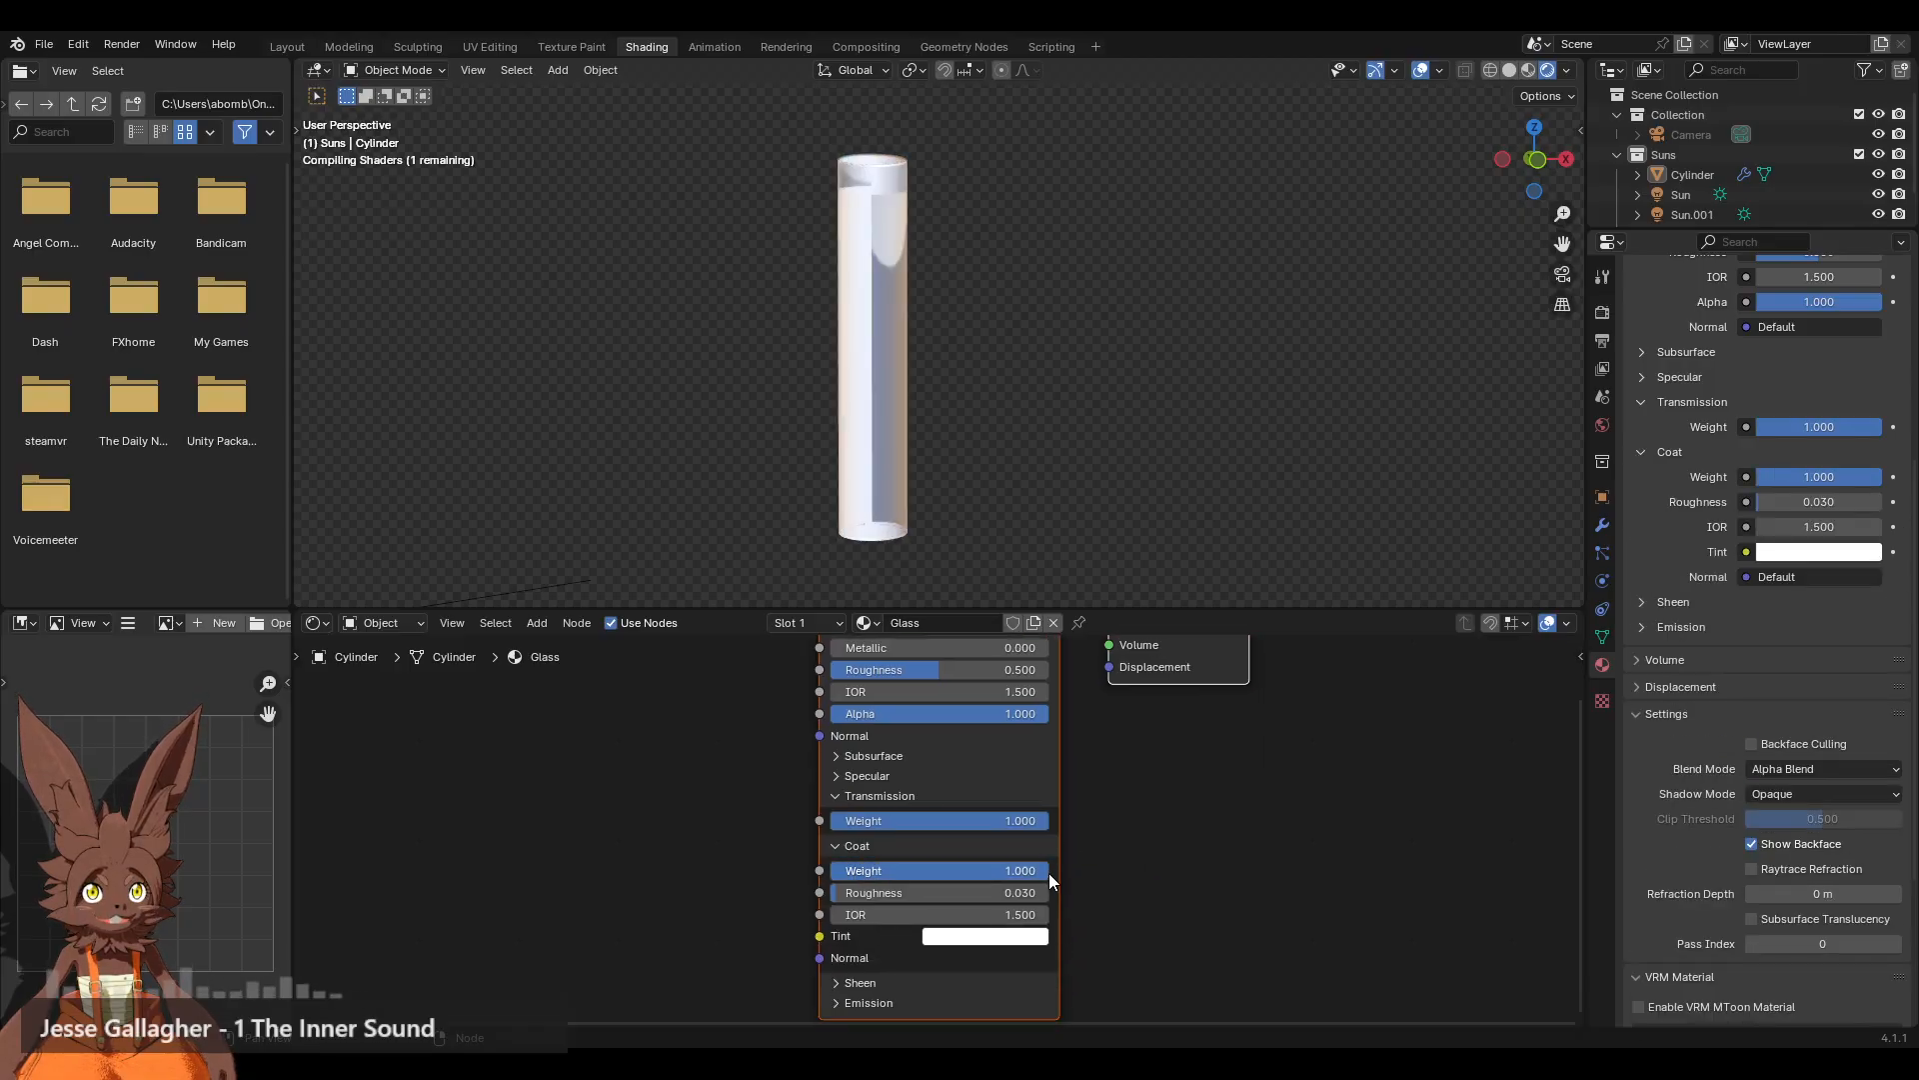
{"action": "left_click", "coordinate": [836, 846]}
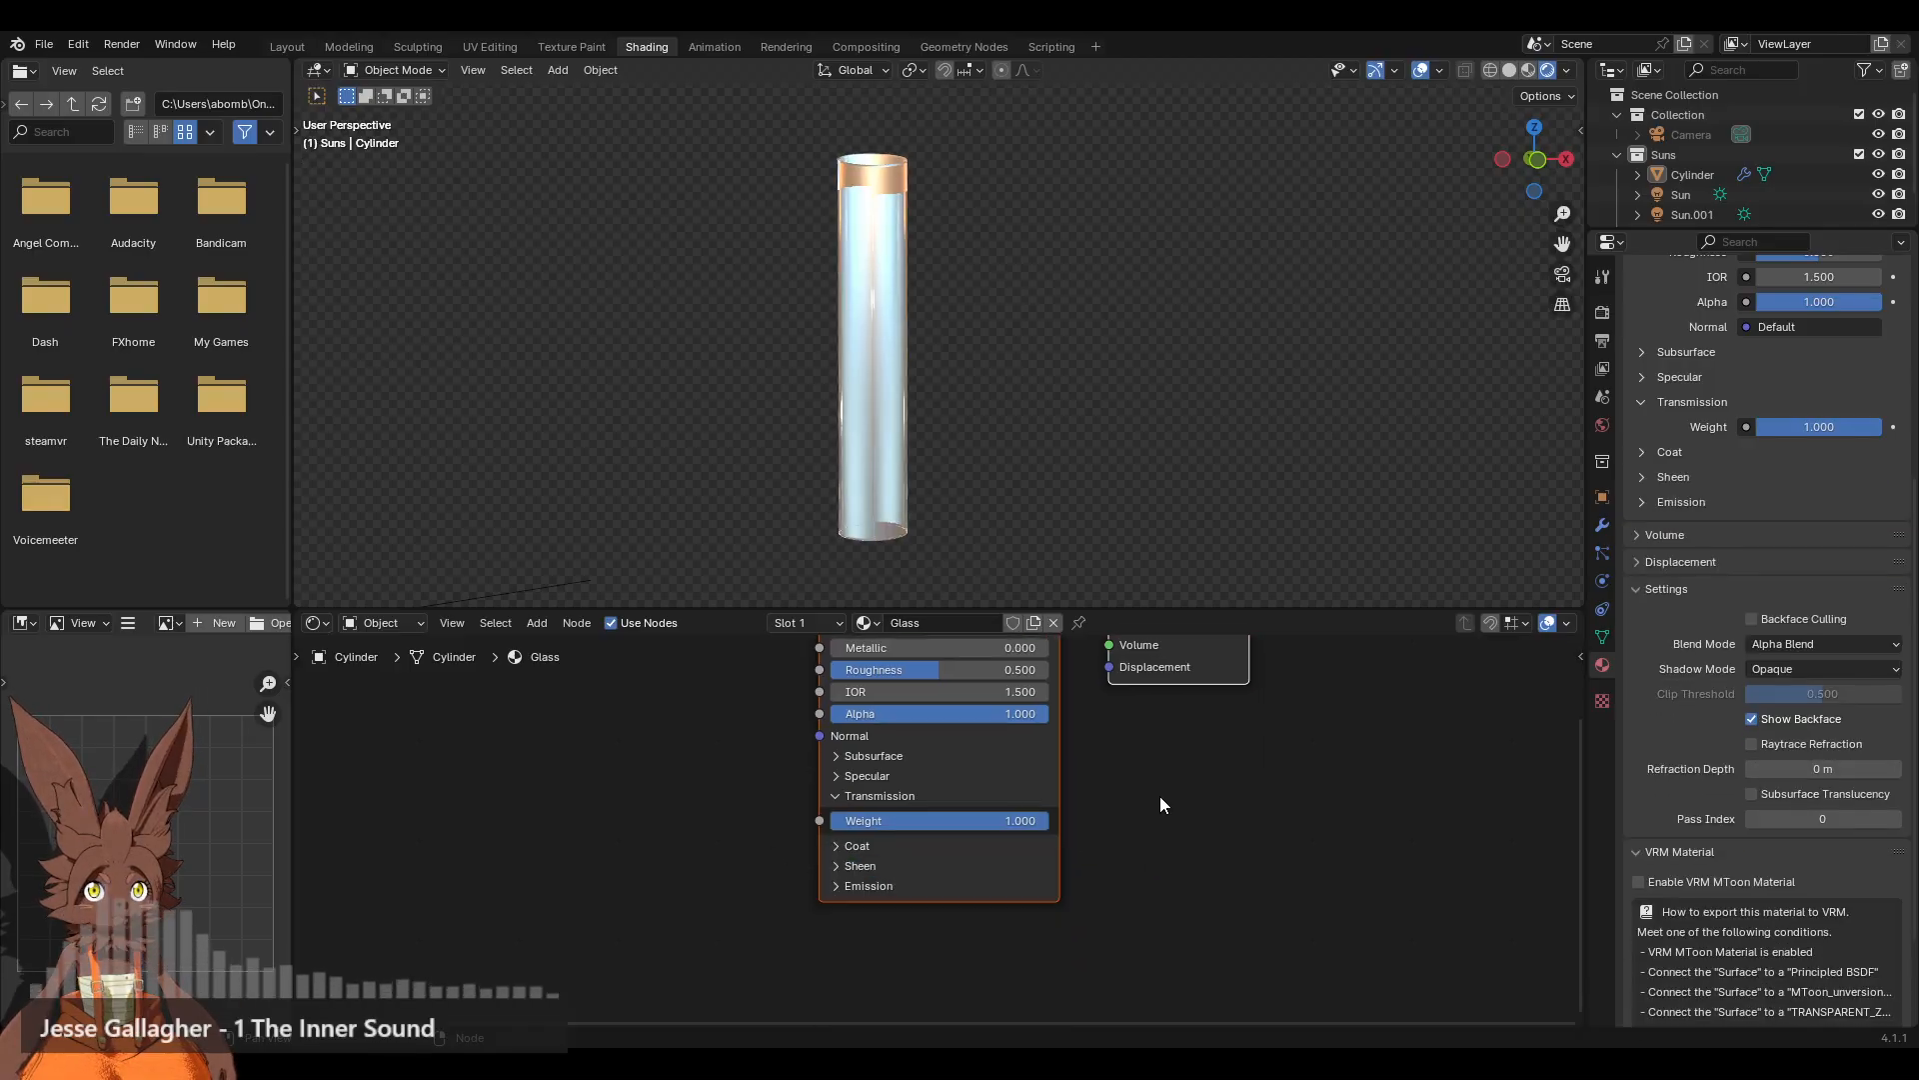
Step: Set the Principled BSDF's IOR to 1.45, roughness to 0 and metallic to 1
{"action": "key", "text": "Home"}
{"action": "left_click", "coordinate": [1032, 811]}
{"action": "type", "text": "1"}
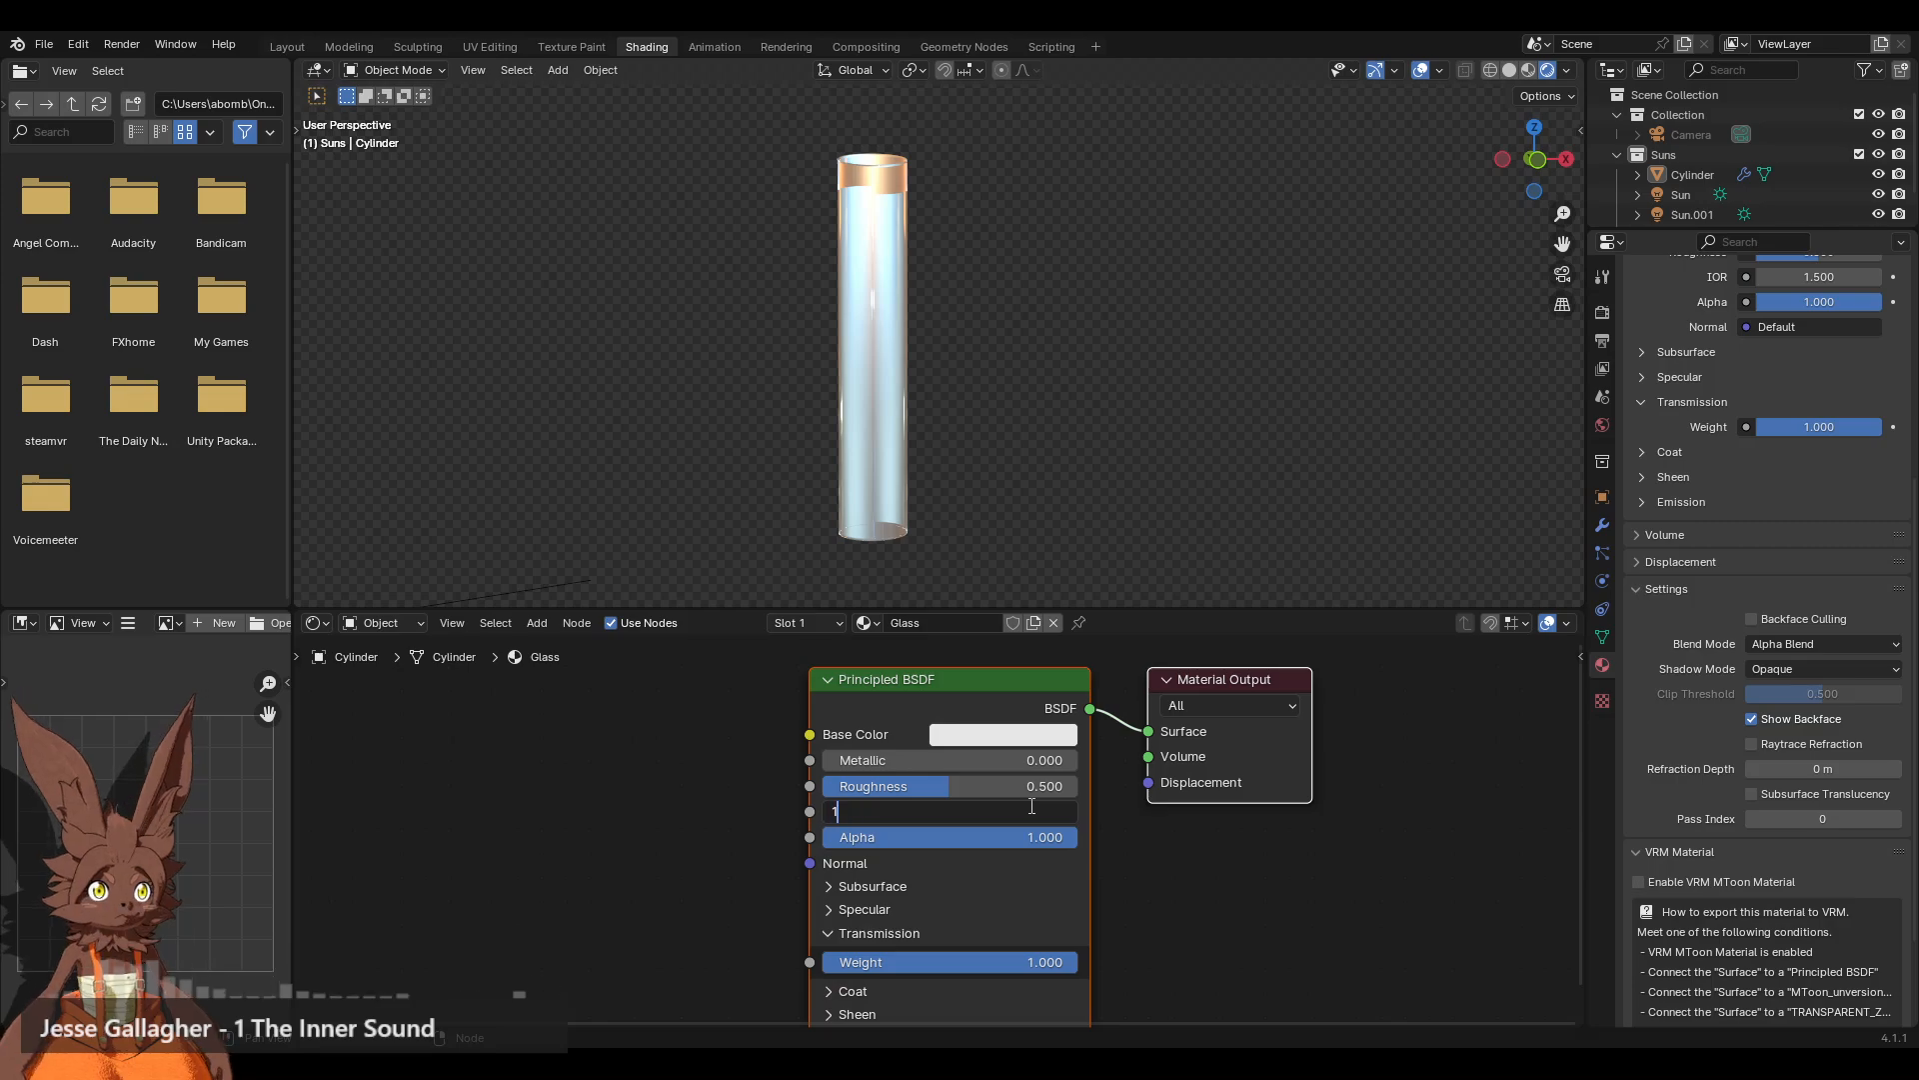
{"action": "type", "text": ".45"}
{"action": "key", "text": "Return"}
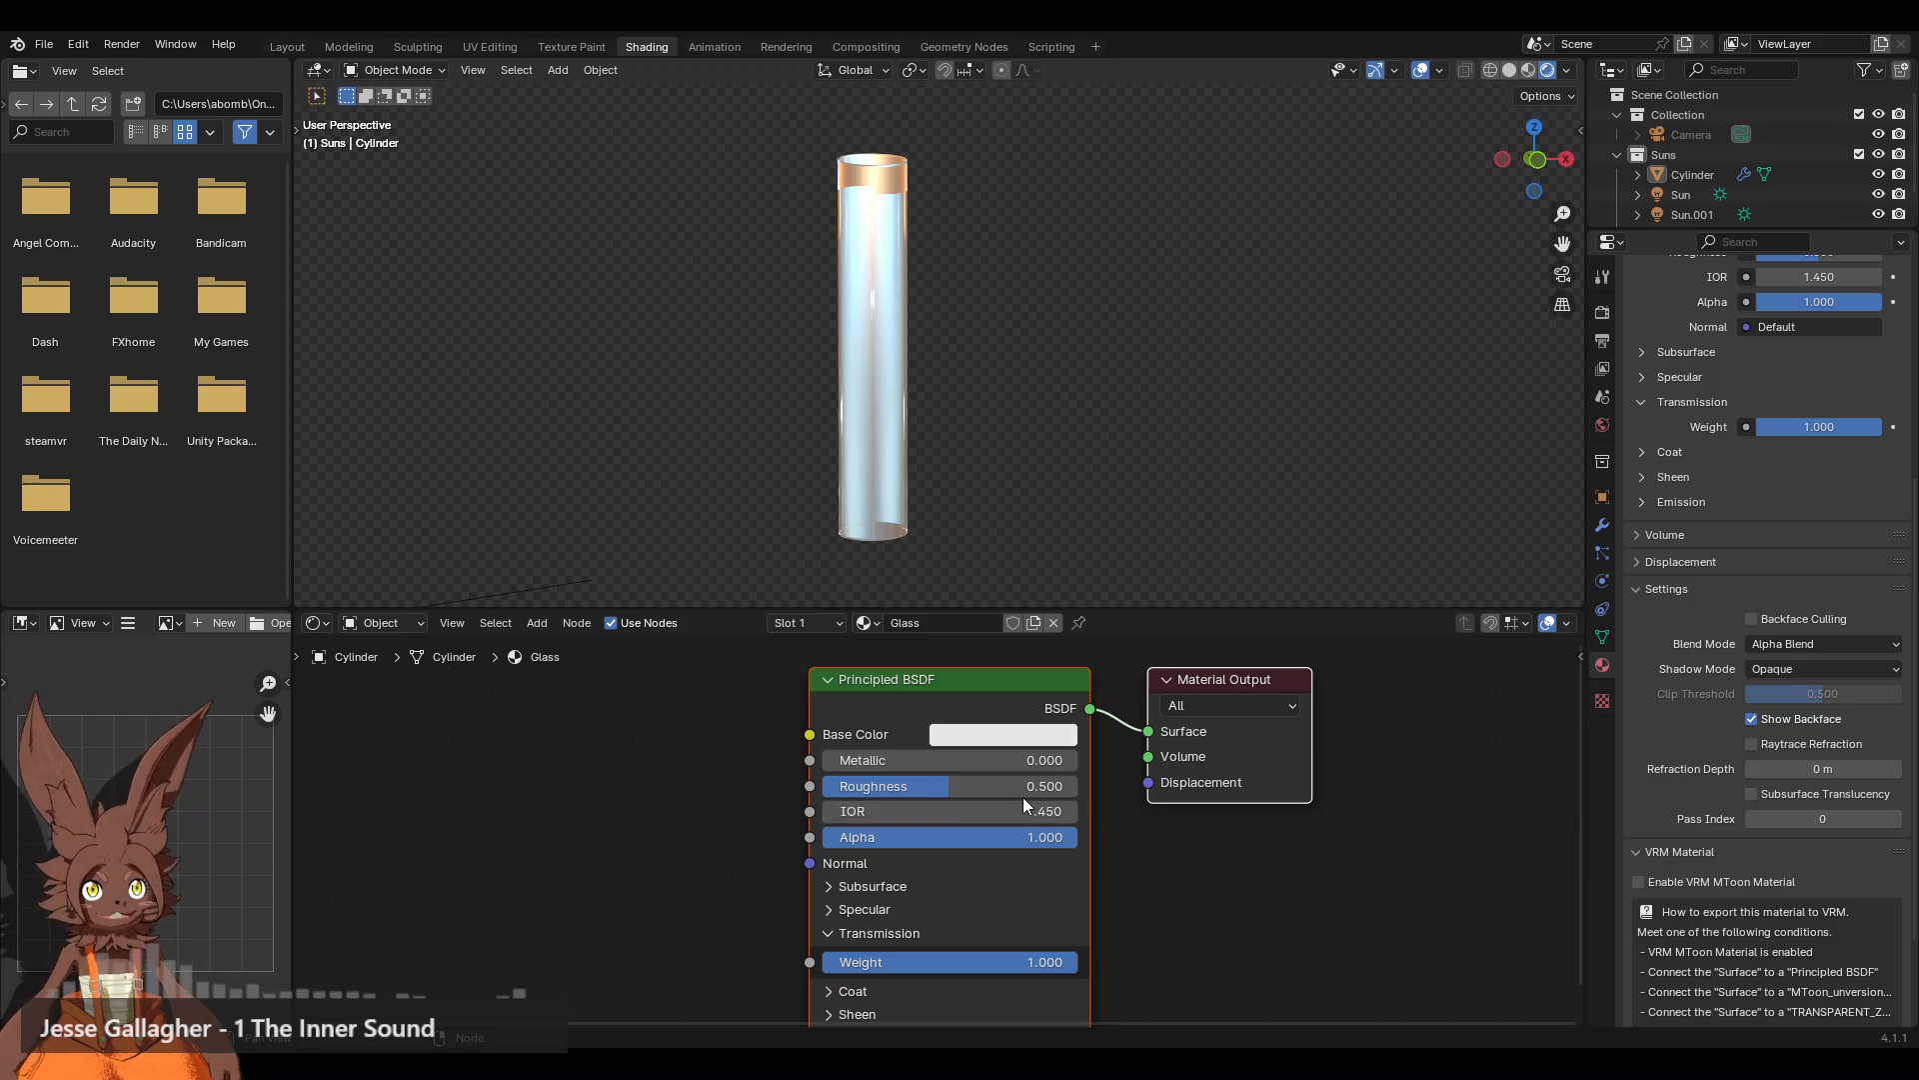
{"action": "left_click_drag", "start_coordinate": [1029, 786], "coordinate": [1077, 761]}
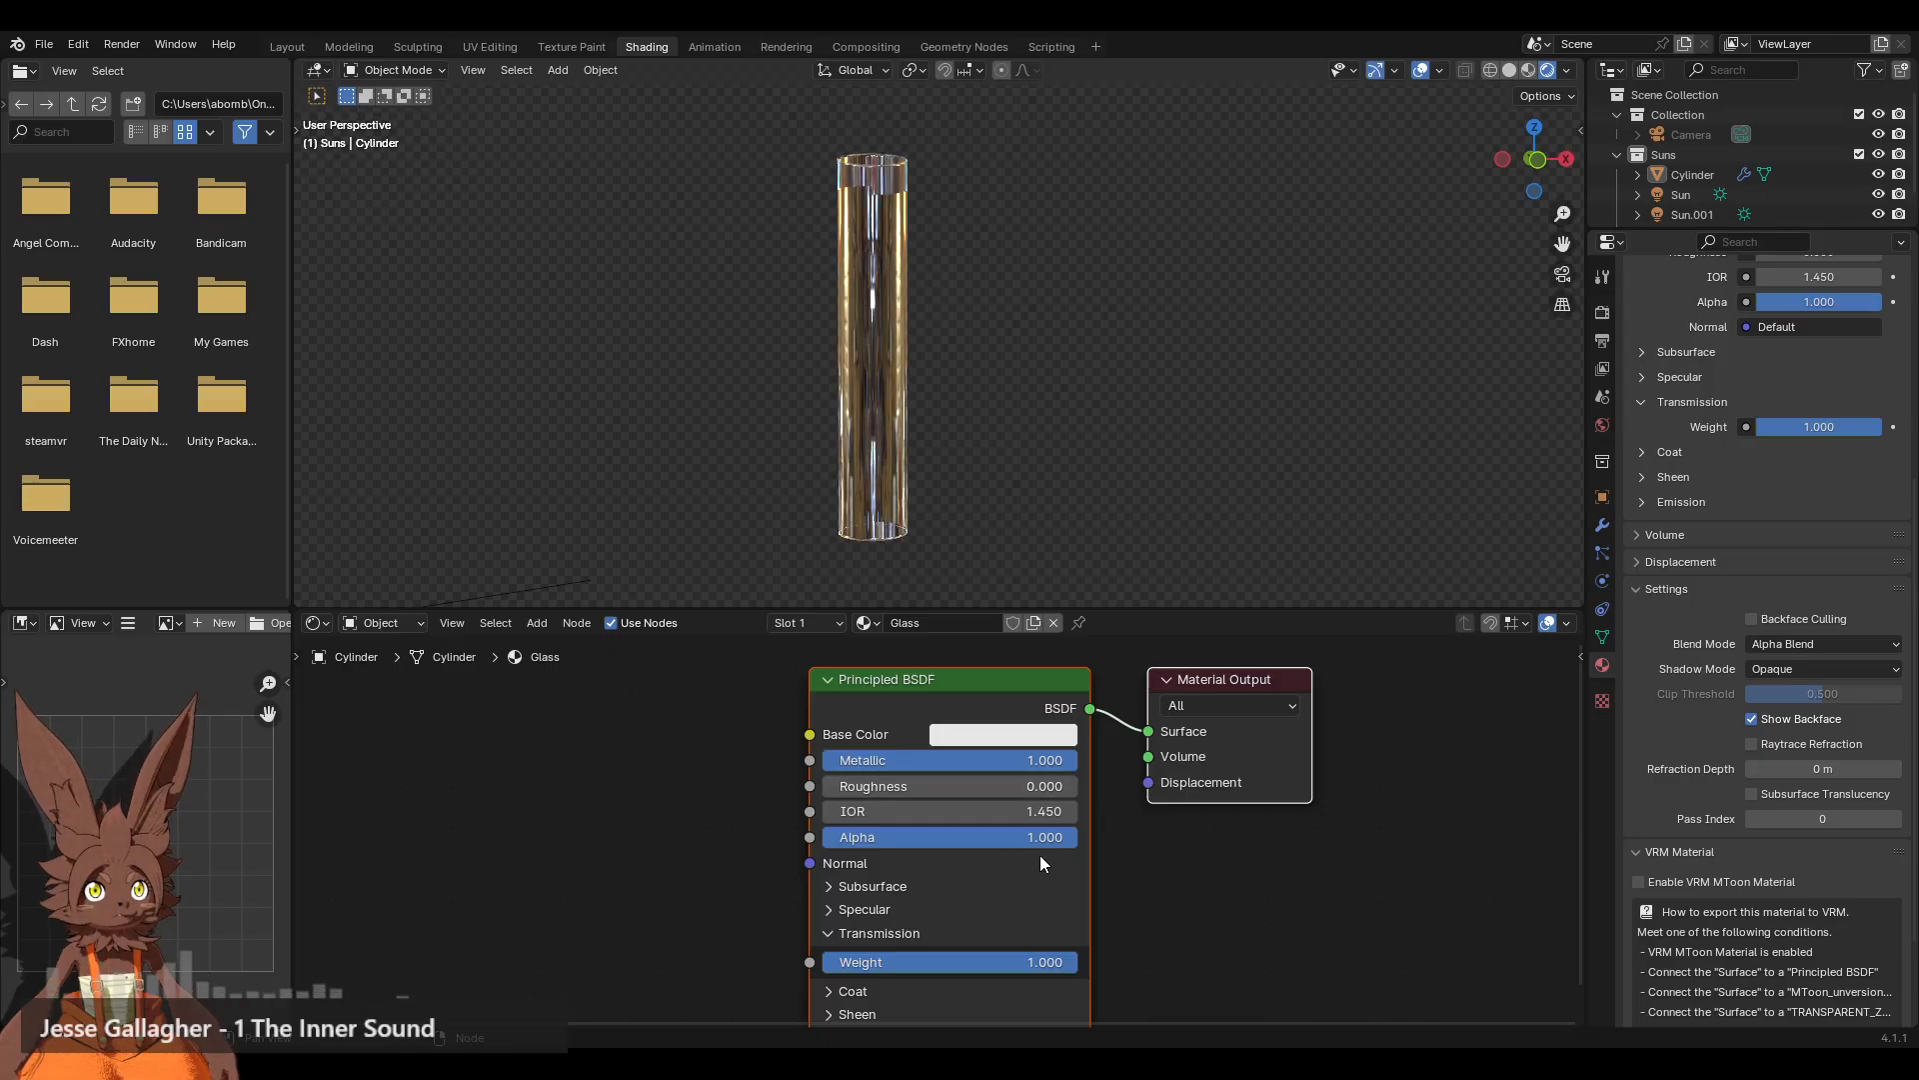
Step: Lower the Principled BSDF's alpha to 0.05
{"action": "left_click_drag", "start_coordinate": [1062, 846], "coordinate": [833, 846]}
{"action": "left_click", "coordinate": [969, 836]}
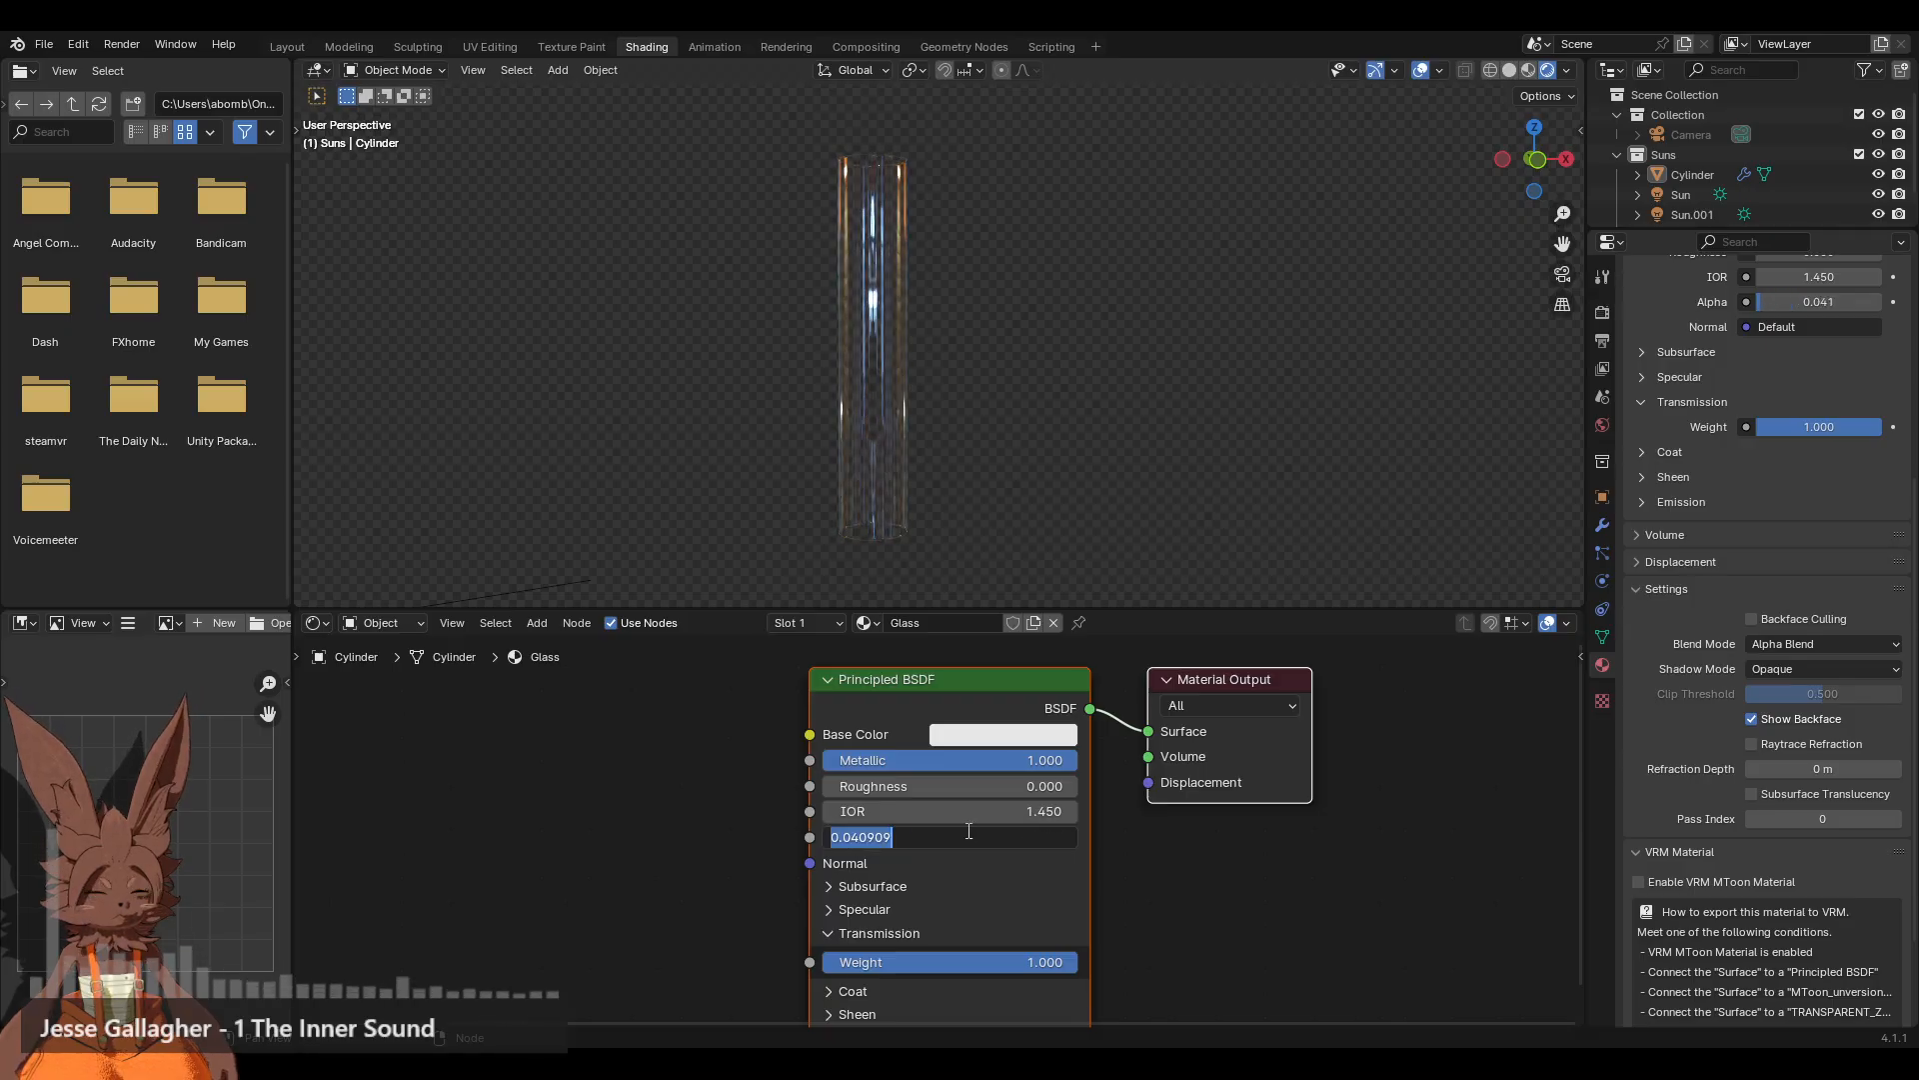
{"action": "key", "text": "BackSpace"}
{"action": "type", "text": ".04"}
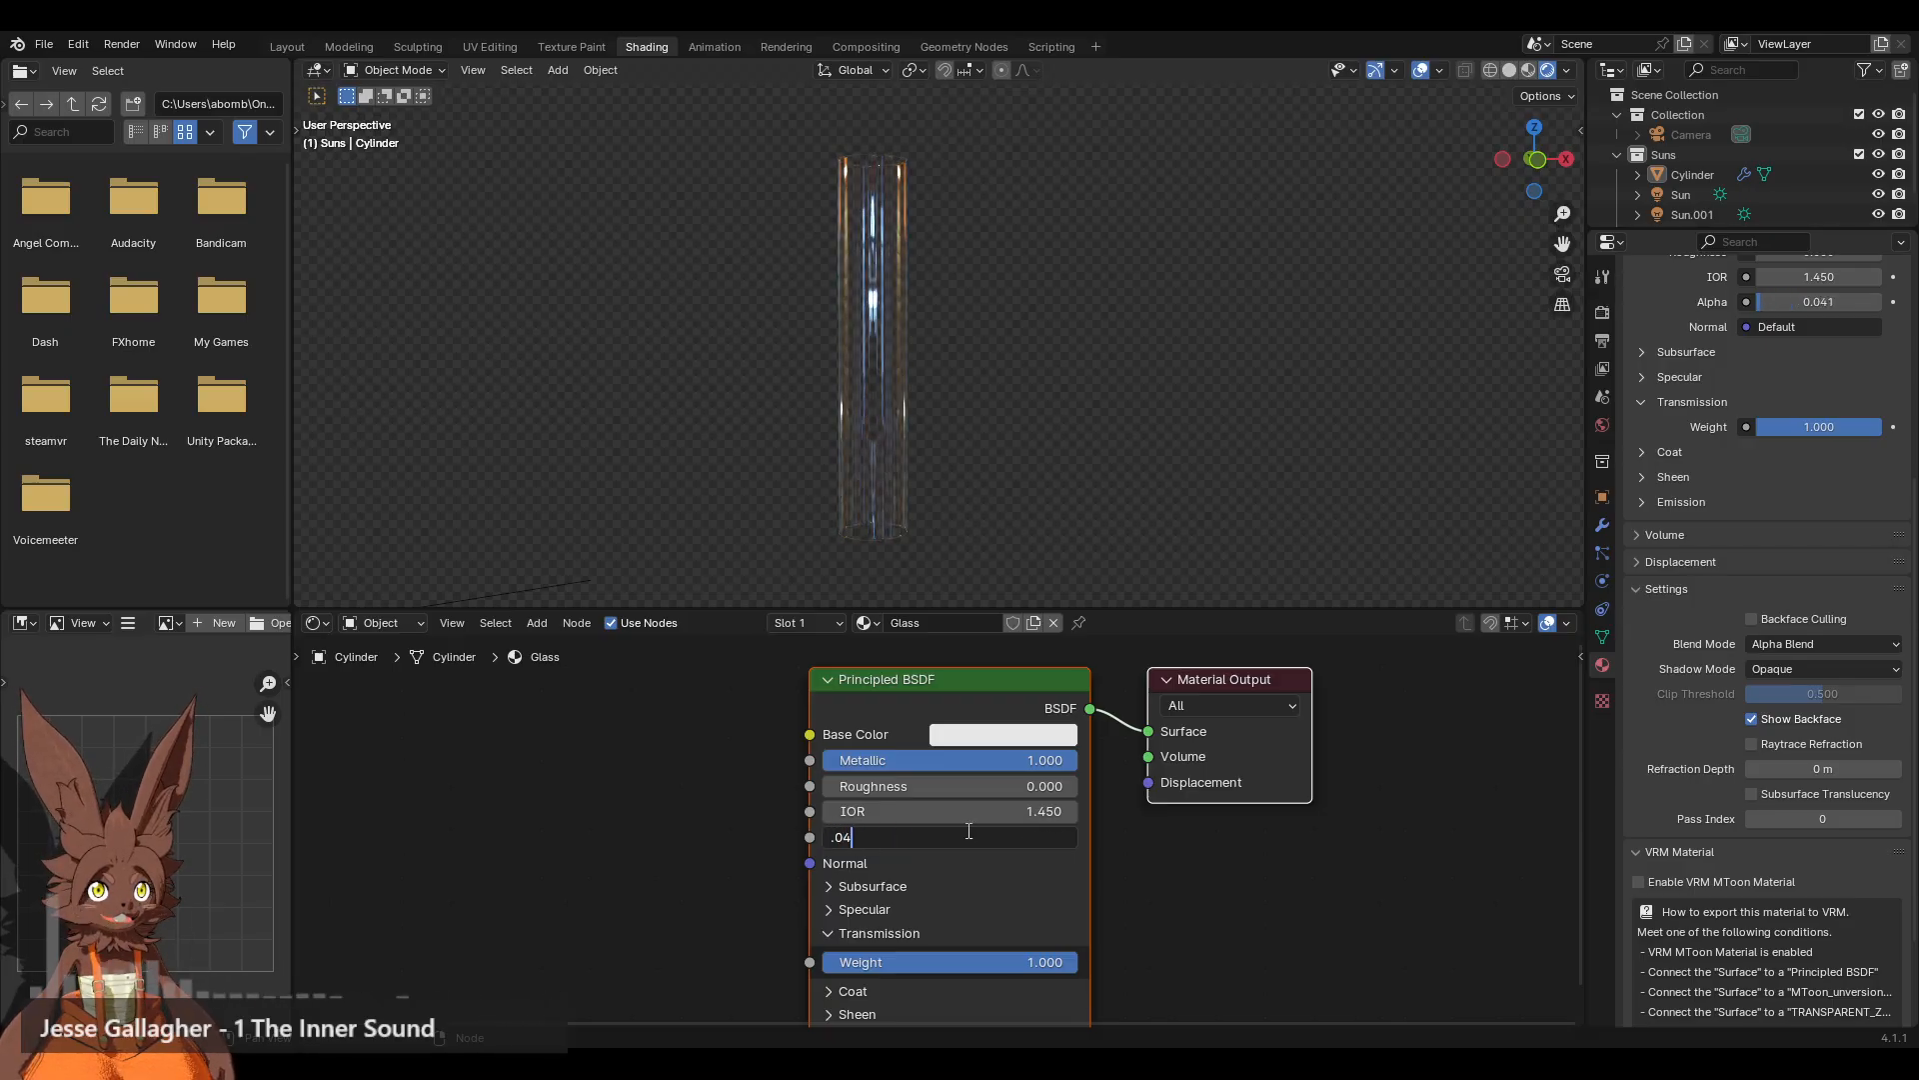
{"action": "key", "text": "BackSpace"}
{"action": "type", "text": "5"}
{"action": "key", "text": "Return"}
Step: Spread the Principled BSDF and Material Output nodes apart to make room for more nodes between and above them
{"action": "scroll", "coordinate": [968, 839], "scroll_direction": "down", "scroll_amount": 3}
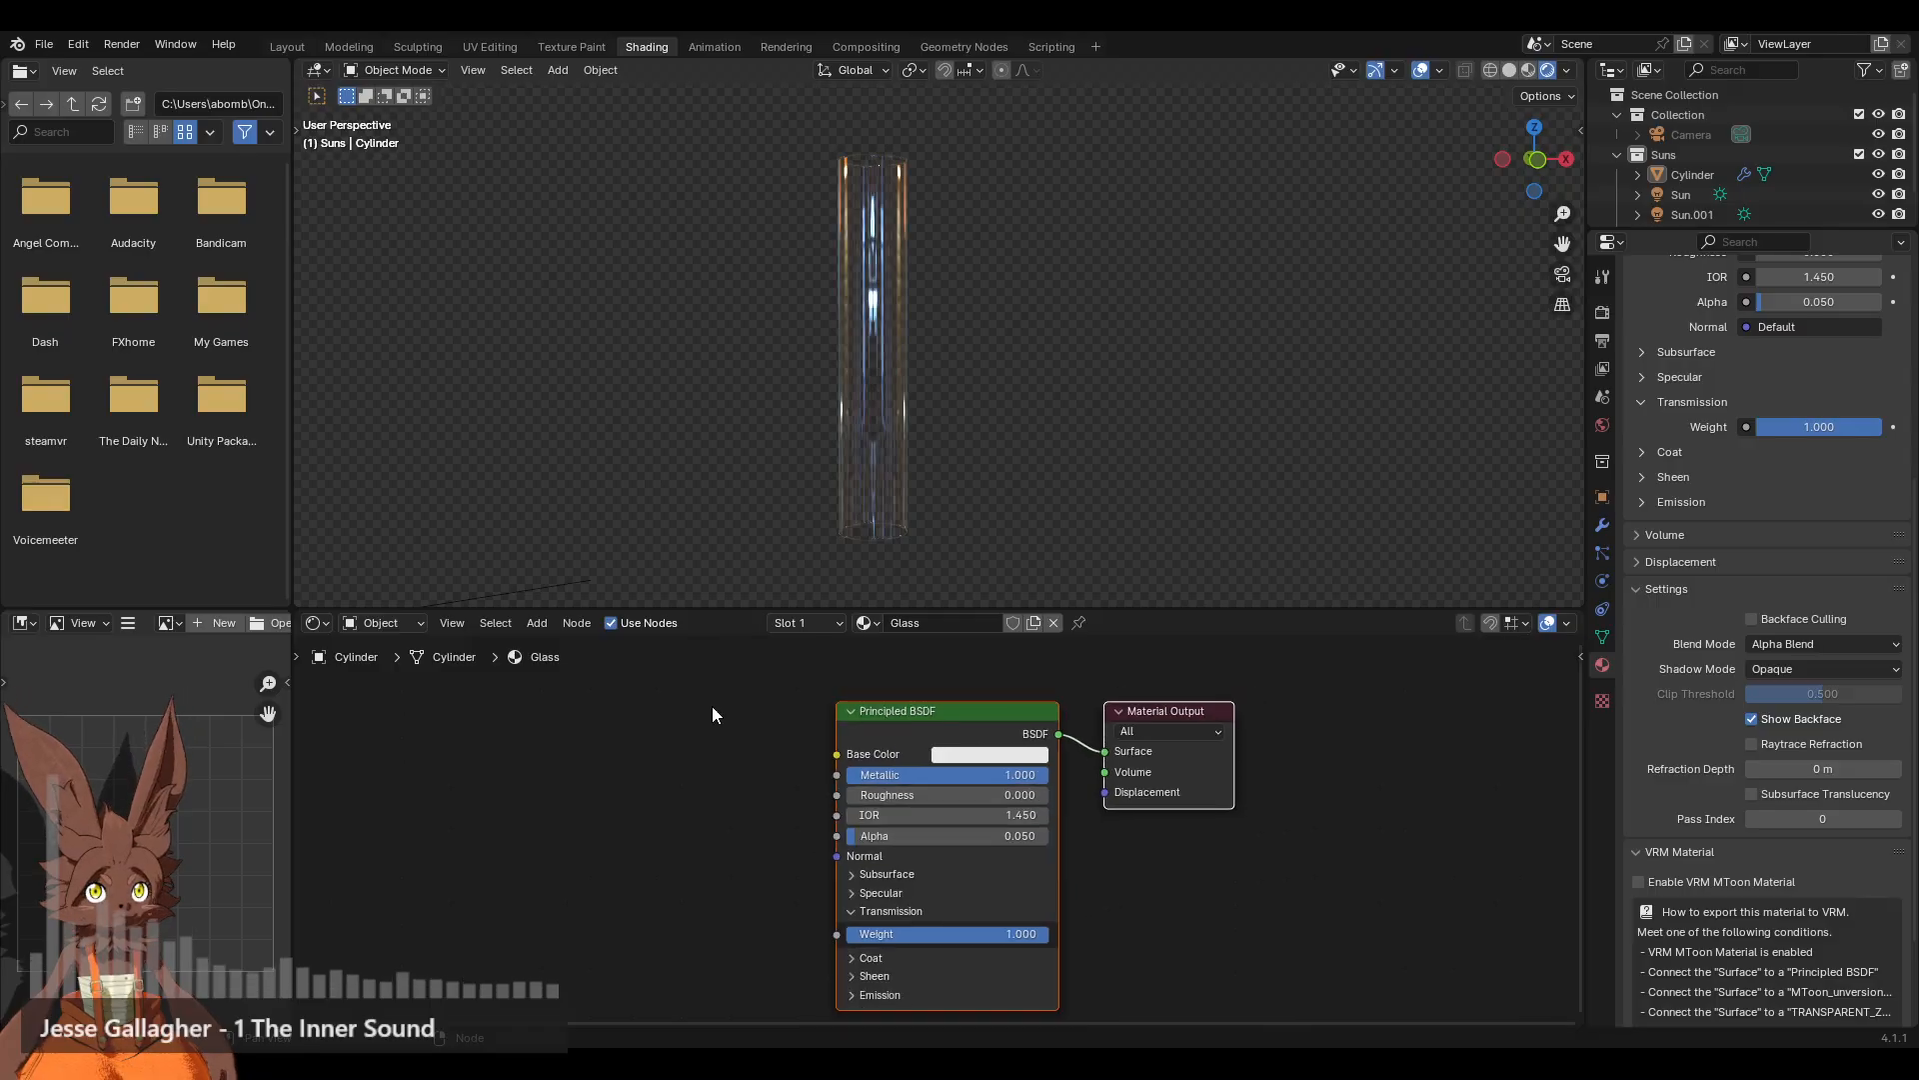
{"action": "middle_click_drag", "start_coordinate": [711, 712], "coordinate": [722, 886]}
{"action": "left_click_drag", "start_coordinate": [1188, 890], "coordinate": [1304, 828]}
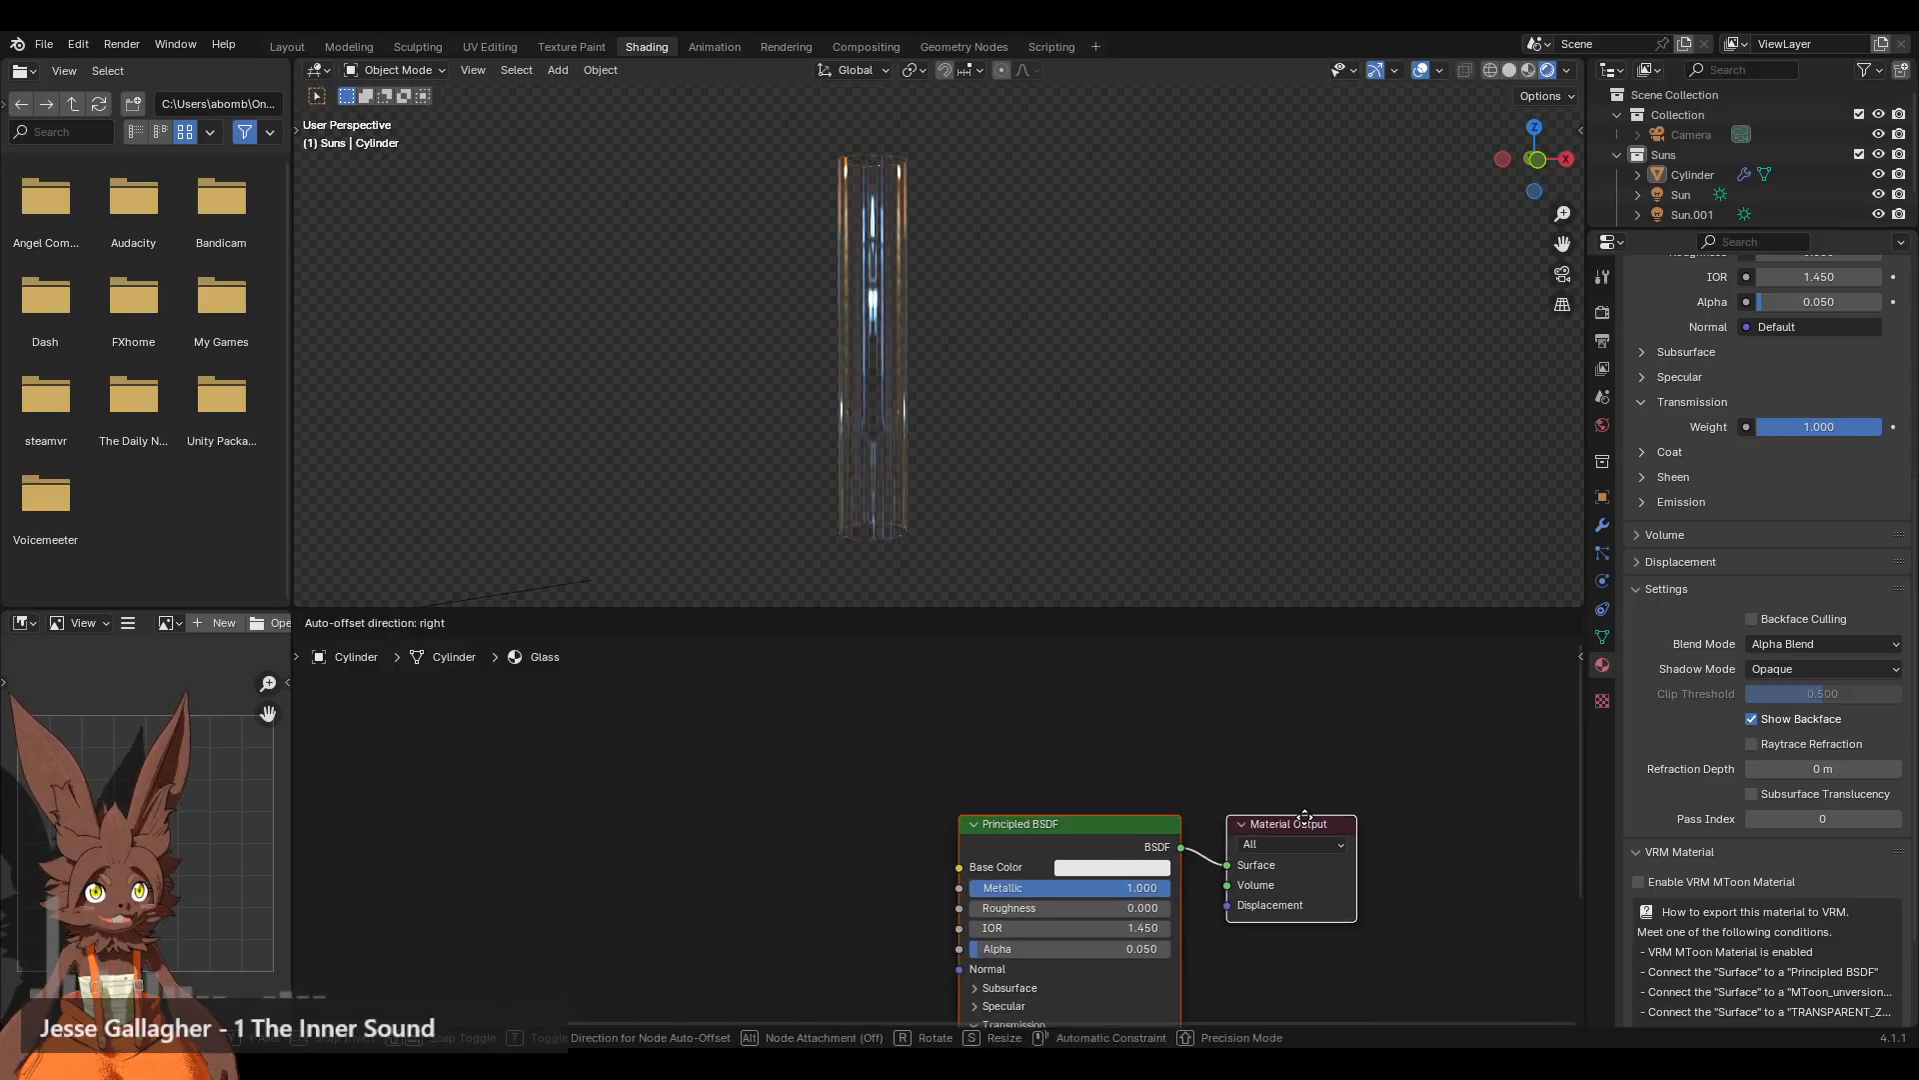
{"action": "left_click", "coordinate": [1066, 821]}
{"action": "left_click_drag", "start_coordinate": [1065, 832], "coordinate": [969, 895]}
{"action": "left_click_drag", "start_coordinate": [1288, 823], "coordinate": [1318, 800]}
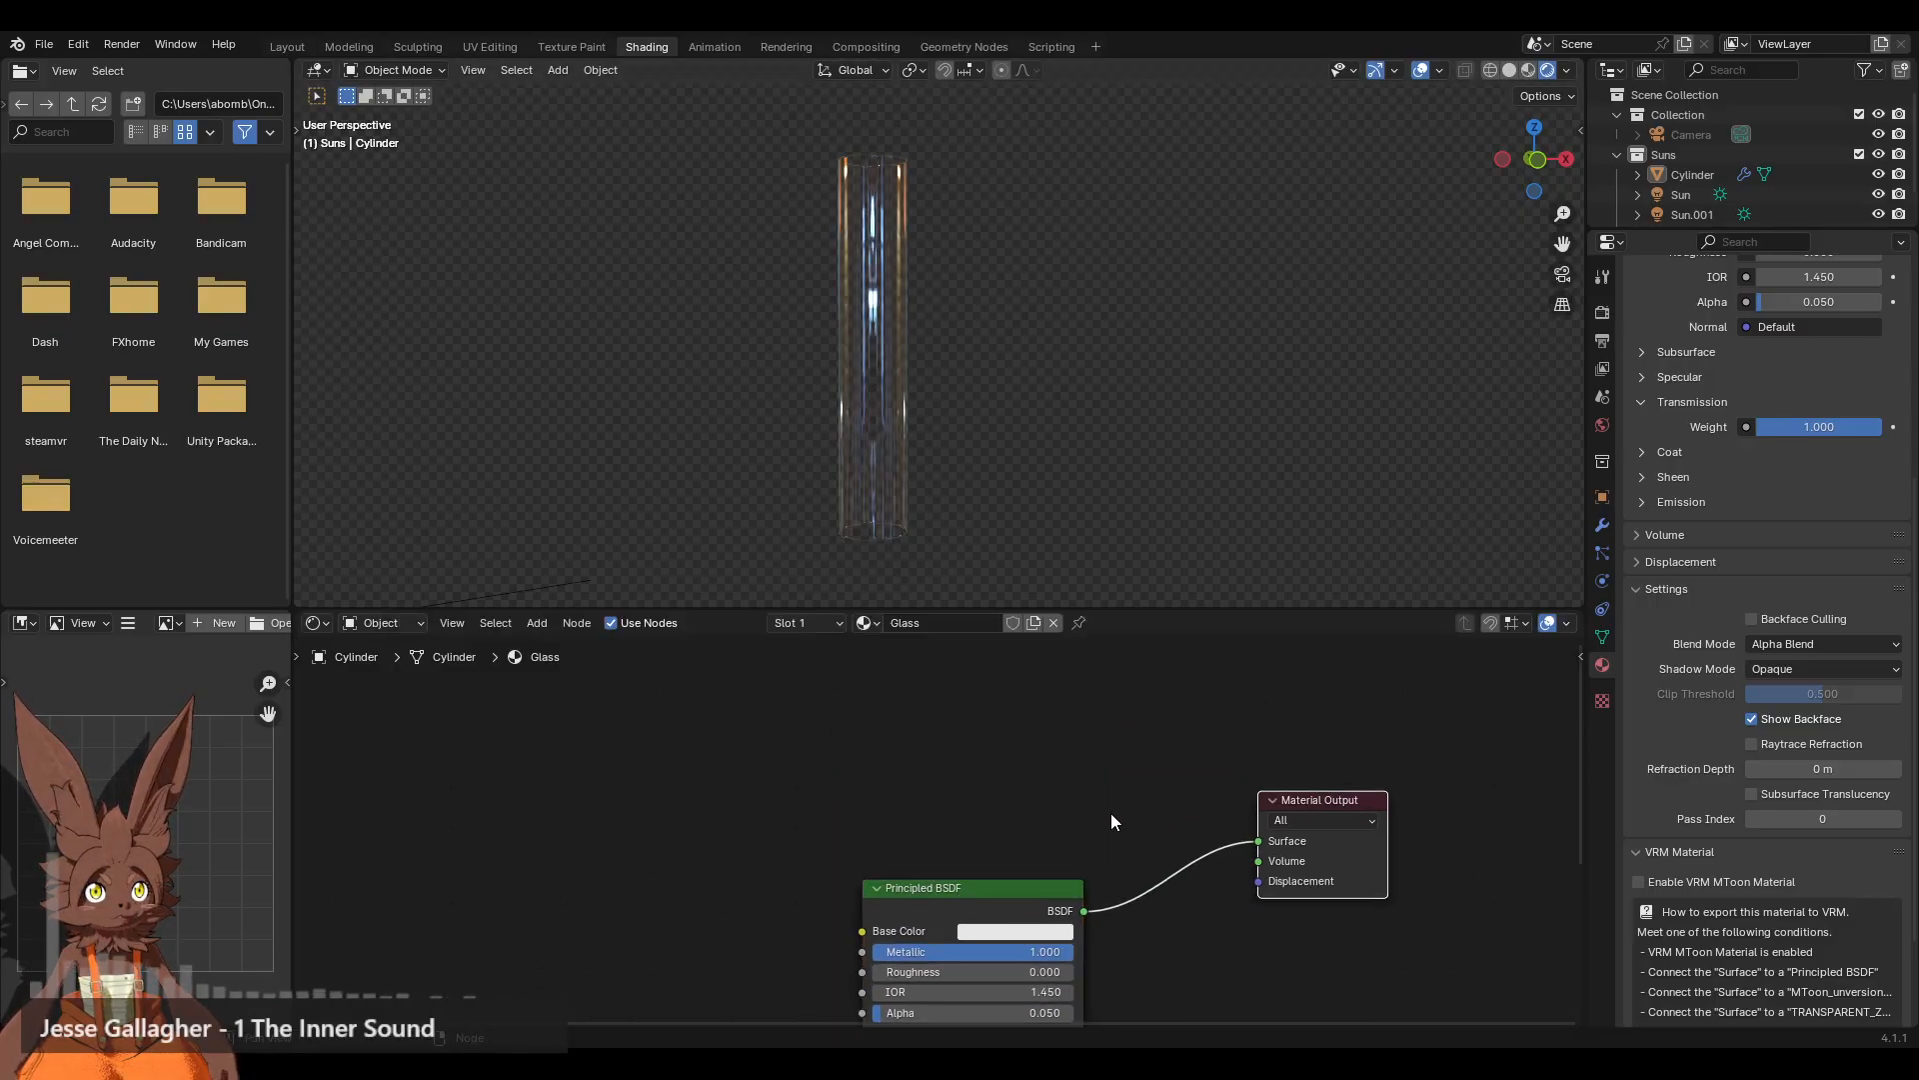
Step: Add a Fresnel input node and place it above the Principled BSDF node
{"action": "left_click", "coordinate": [536, 622]}
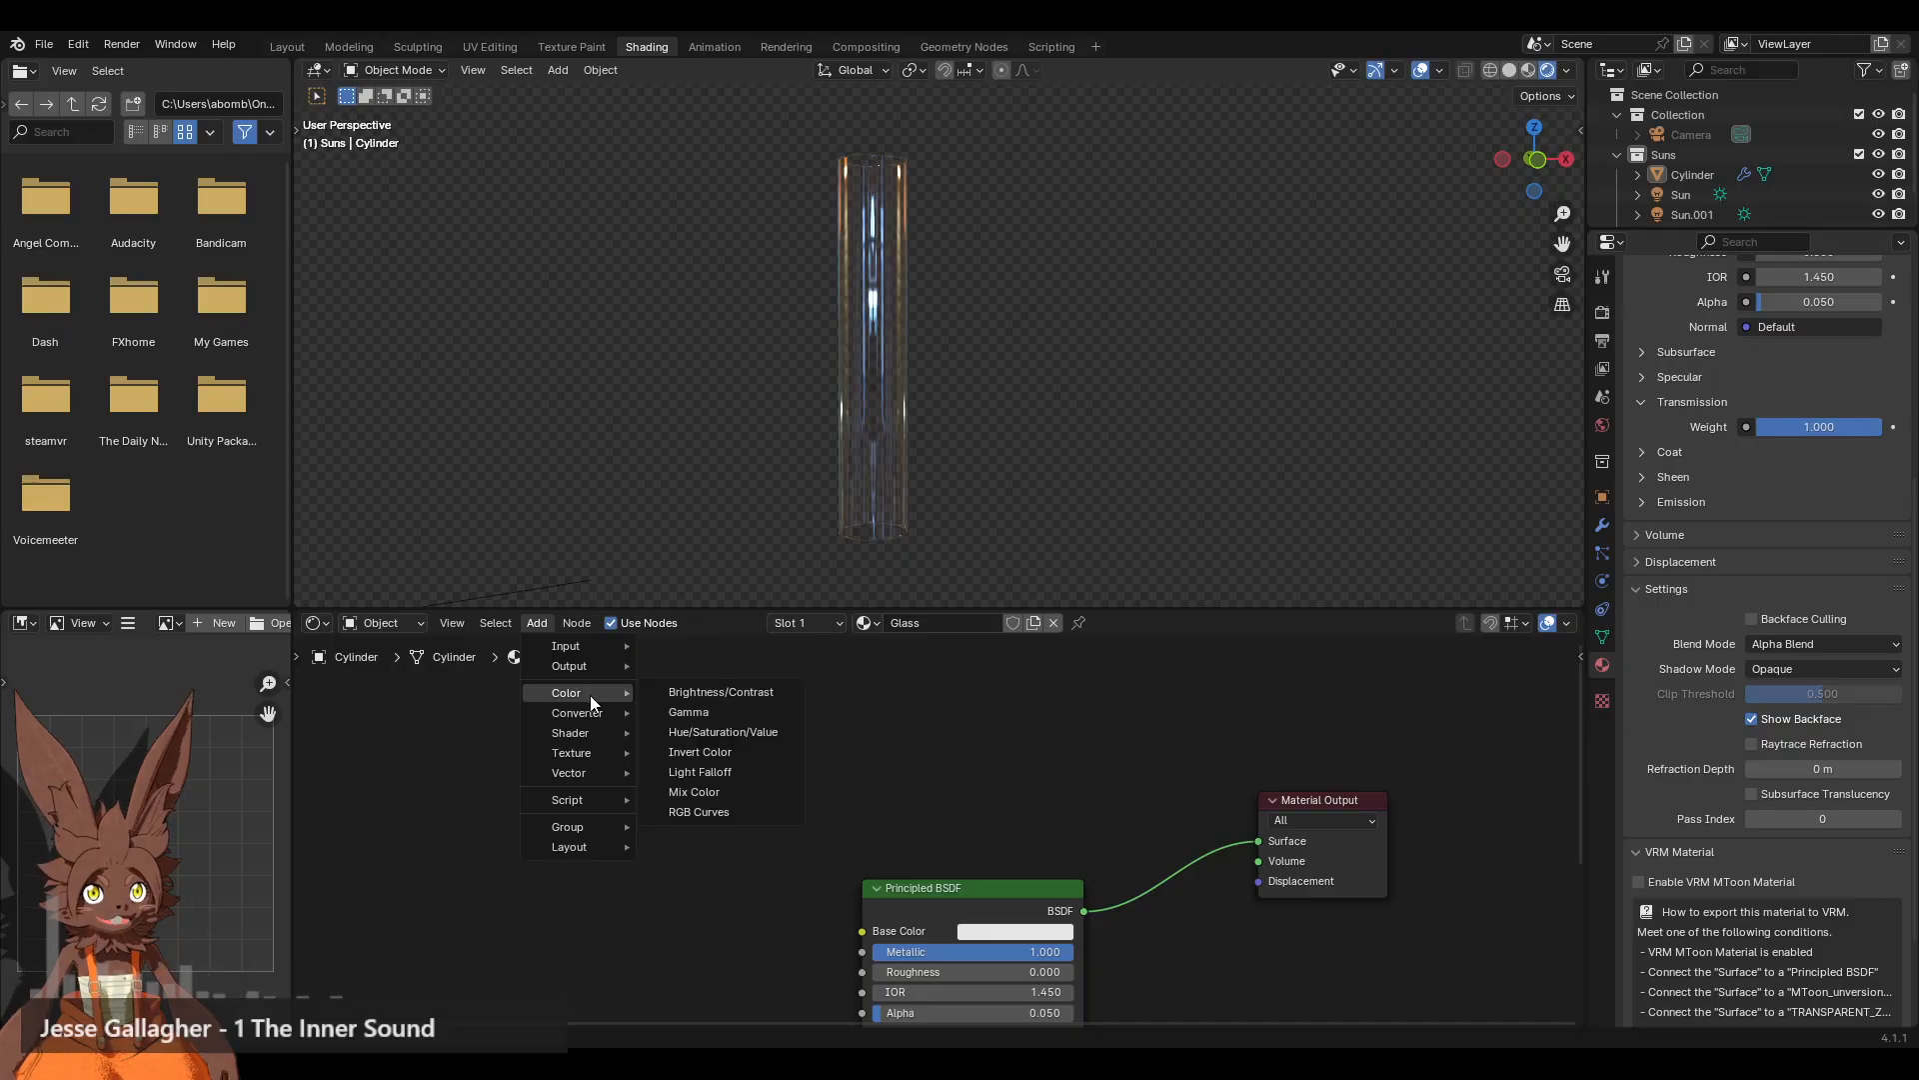
{"action": "mouse_move", "coordinate": [548, 646]}
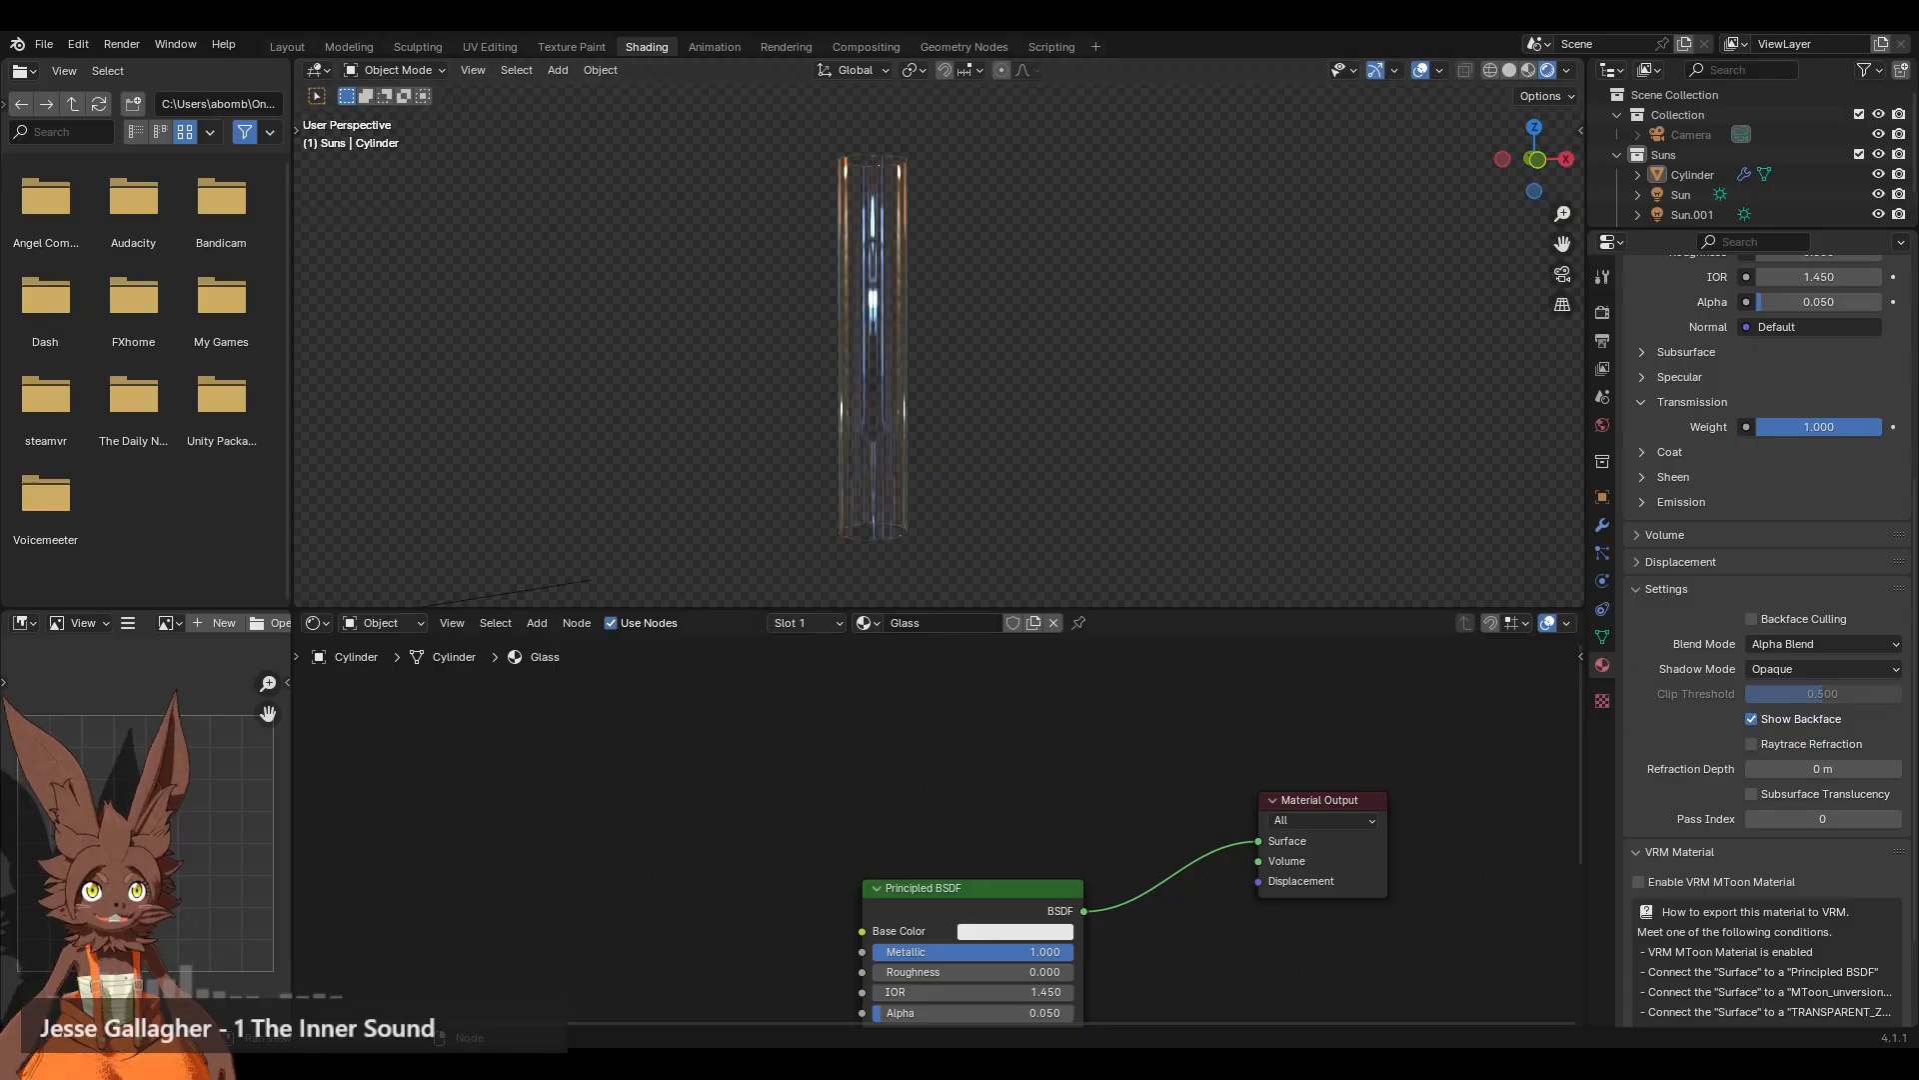
{"action": "left_click", "coordinate": [538, 623]}
{"action": "mouse_move", "coordinate": [573, 644]}
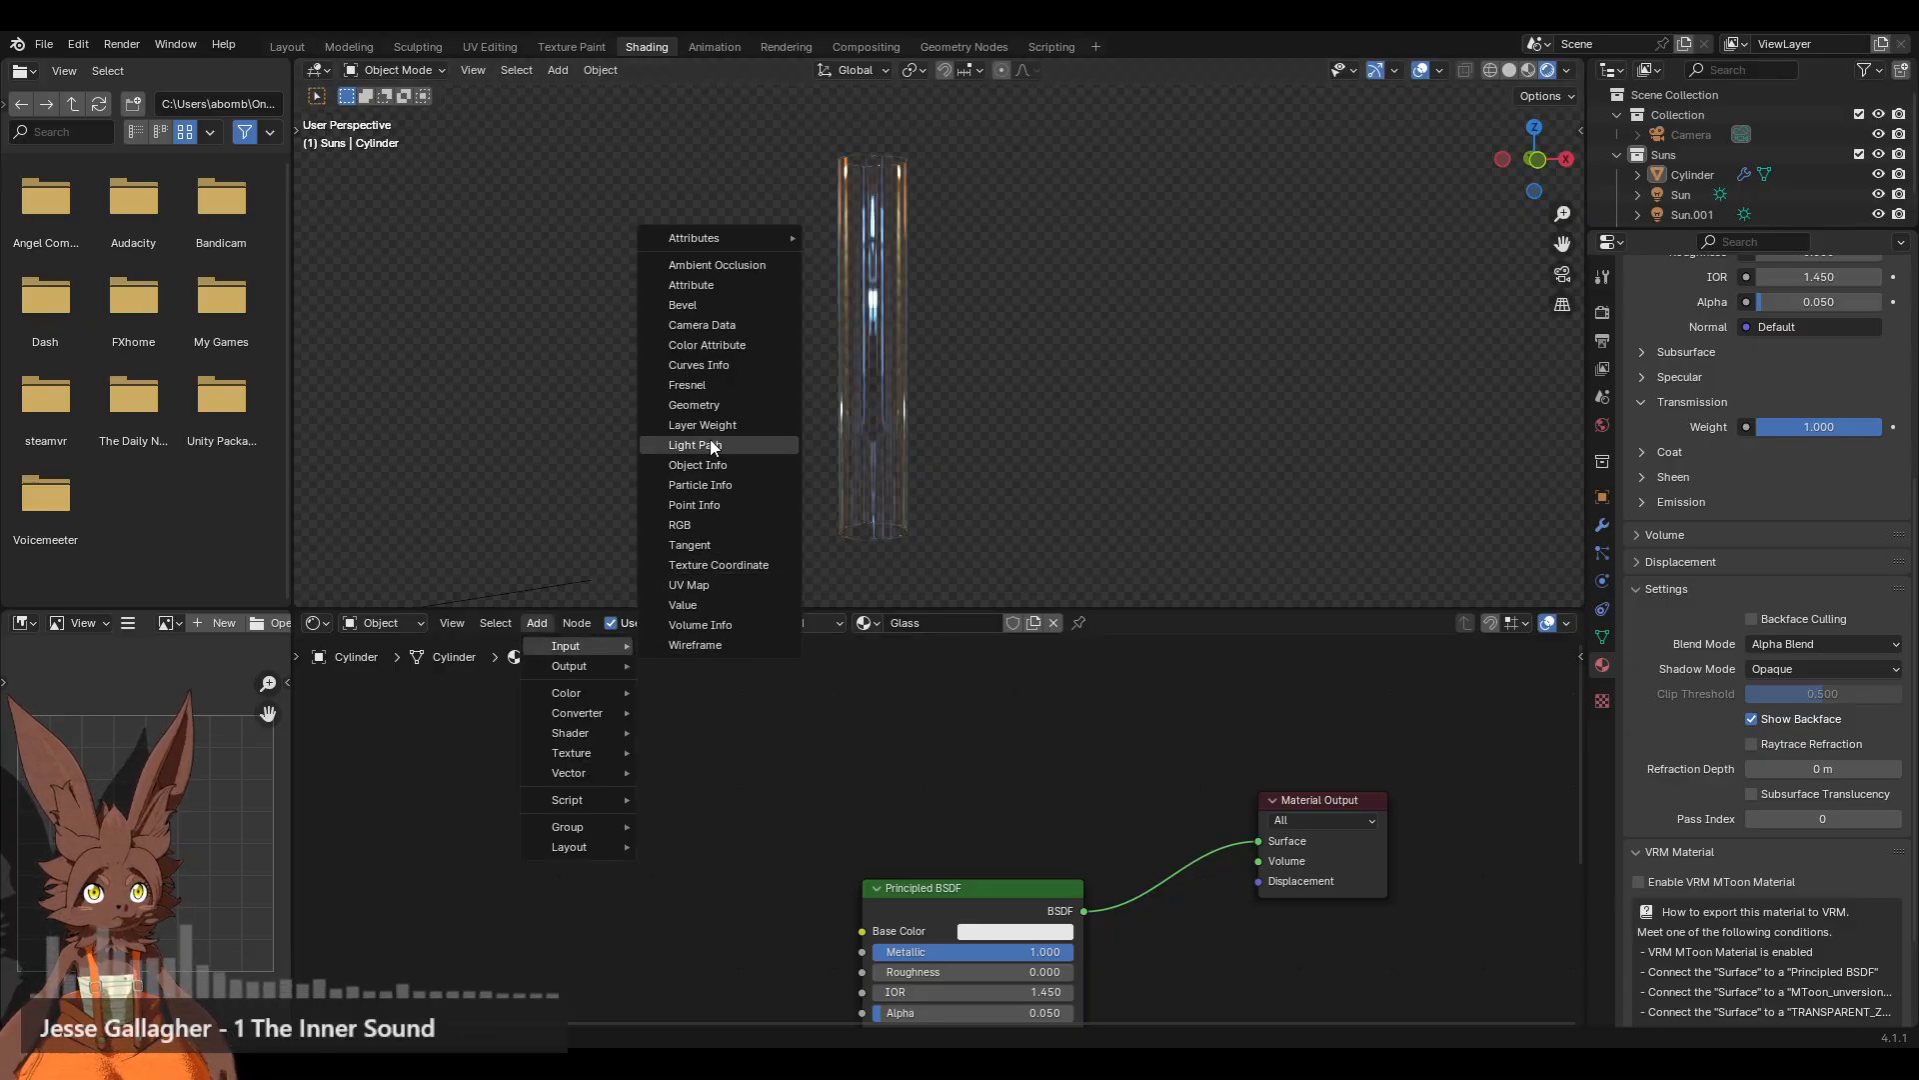
{"action": "left_click", "coordinate": [698, 385]}
{"action": "left_click", "coordinate": [901, 795]}
Step: Add a Color Ramp node before the Fresnel node and connect its Color output to the Fresnel's Normal input
{"action": "left_click_drag", "start_coordinate": [1006, 785], "coordinate": [1145, 759]}
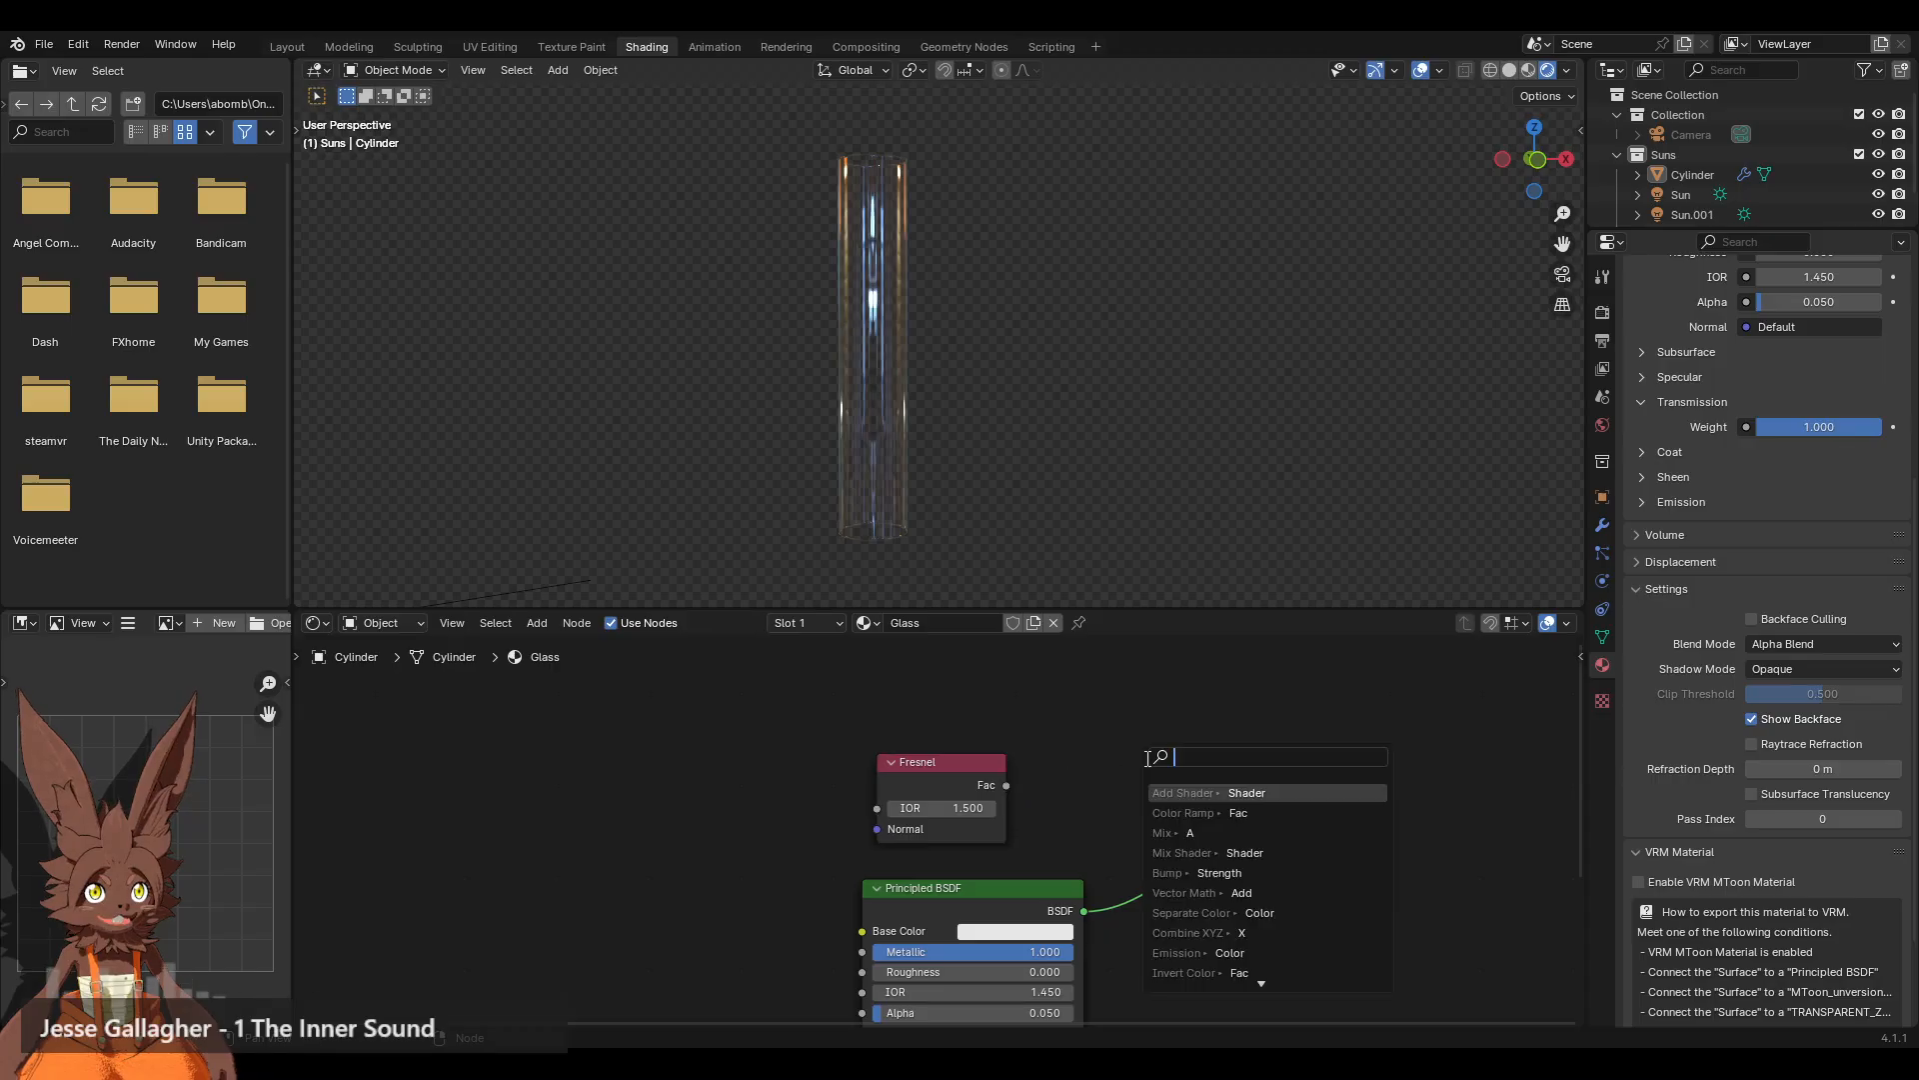
{"action": "left_click", "coordinate": [1208, 812]}
{"action": "left_click", "coordinate": [1145, 730]}
{"action": "left_click_drag", "start_coordinate": [1070, 823], "coordinate": [1069, 793]}
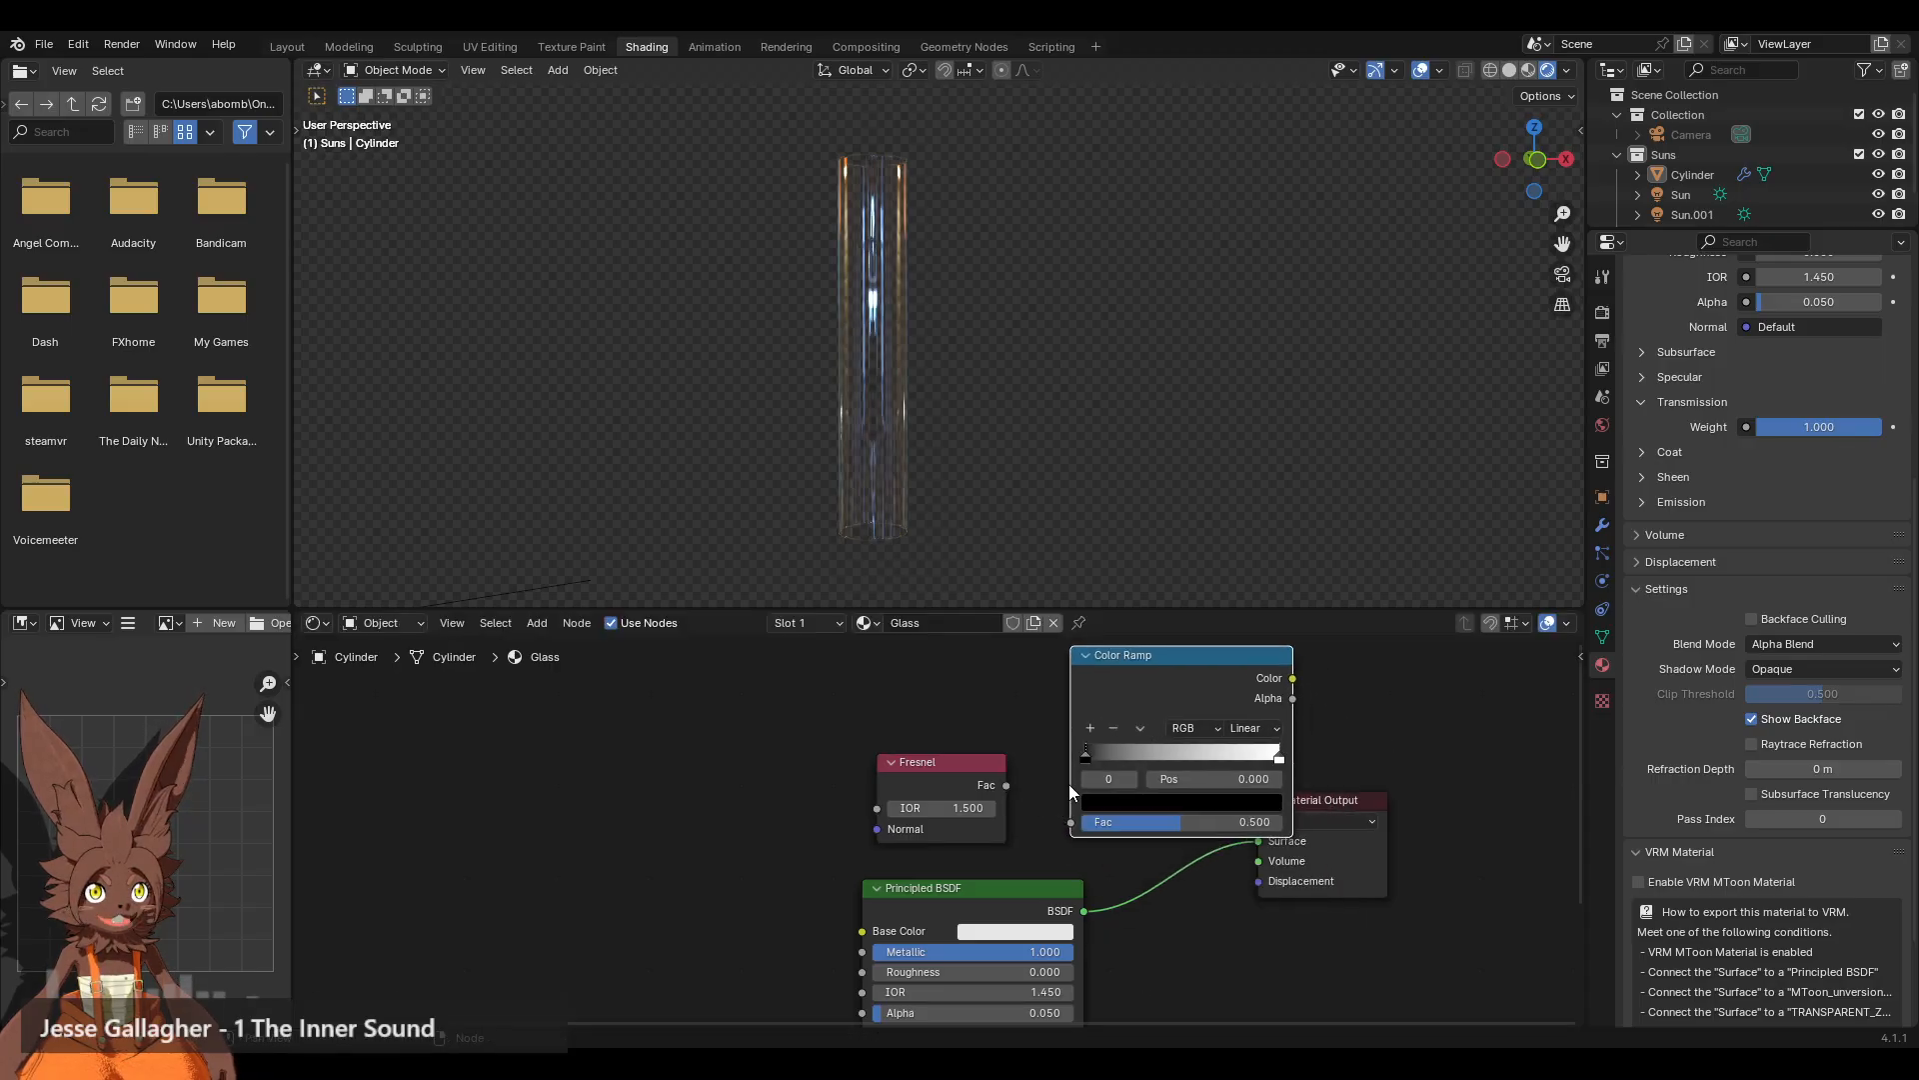
{"action": "left_click_drag", "start_coordinate": [1165, 670], "coordinate": [659, 742]}
{"action": "left_click_drag", "start_coordinate": [788, 751], "coordinate": [876, 829]}
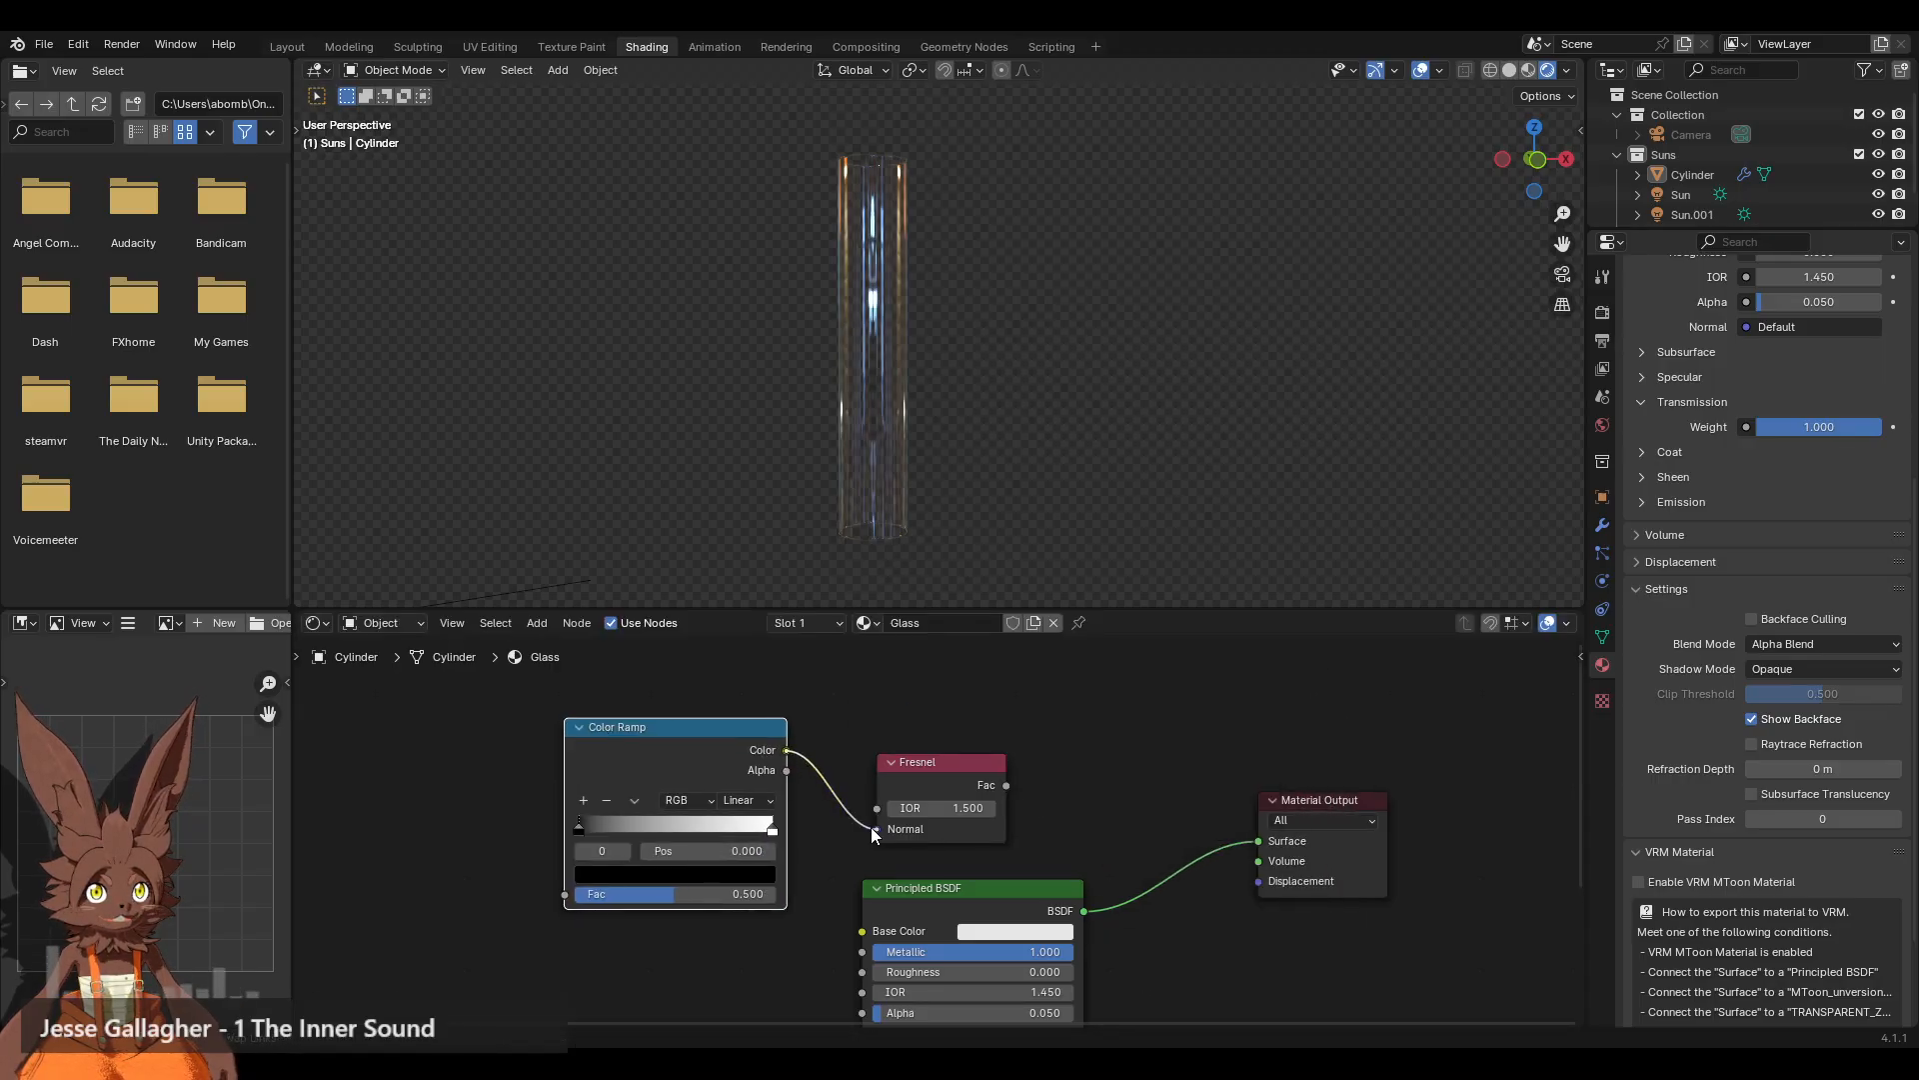
Step: Combine the Fresnel and Principled BSDF outputs in an Add Shader node and connect it to the Material Output's Surface
{"action": "left_click_drag", "start_coordinate": [995, 784], "coordinate": [1134, 773]}
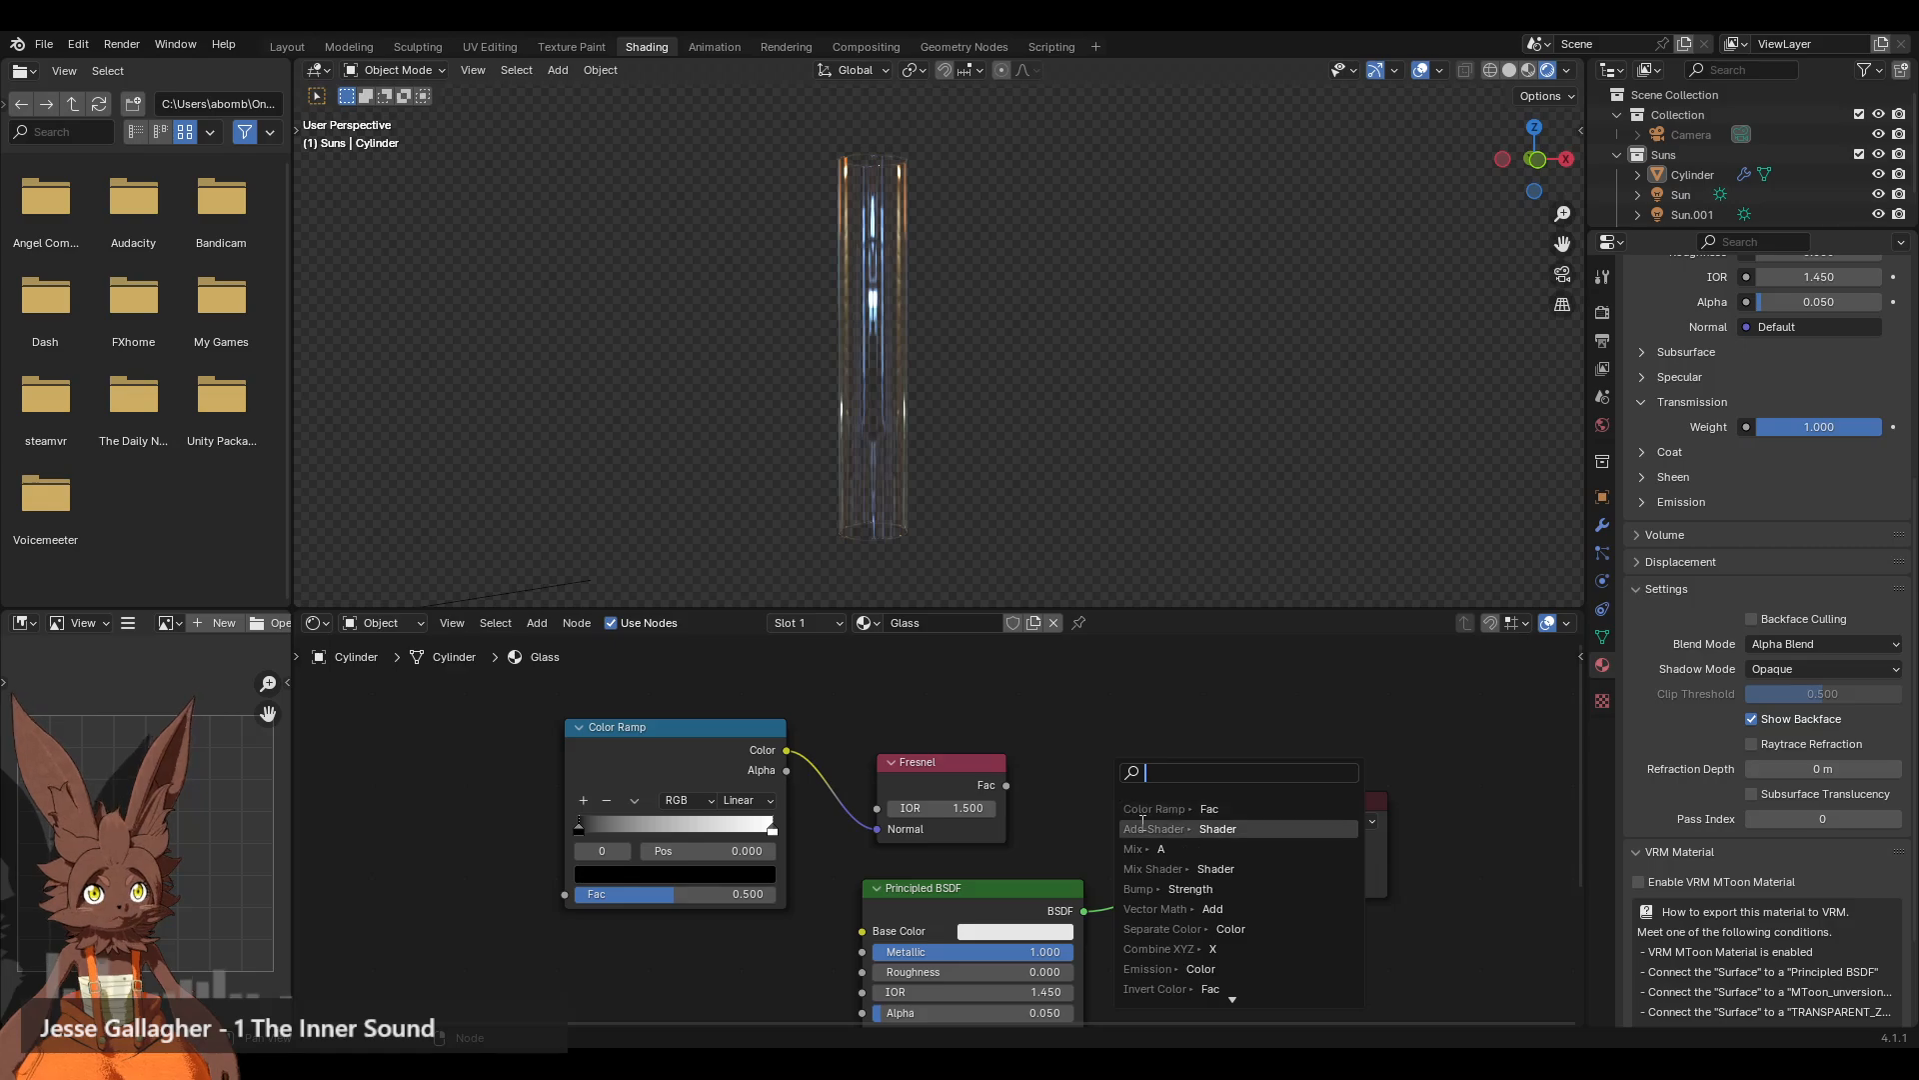
{"action": "left_click", "coordinate": [1159, 829]}
{"action": "left_click_drag", "start_coordinate": [1084, 910], "coordinate": [1131, 781]}
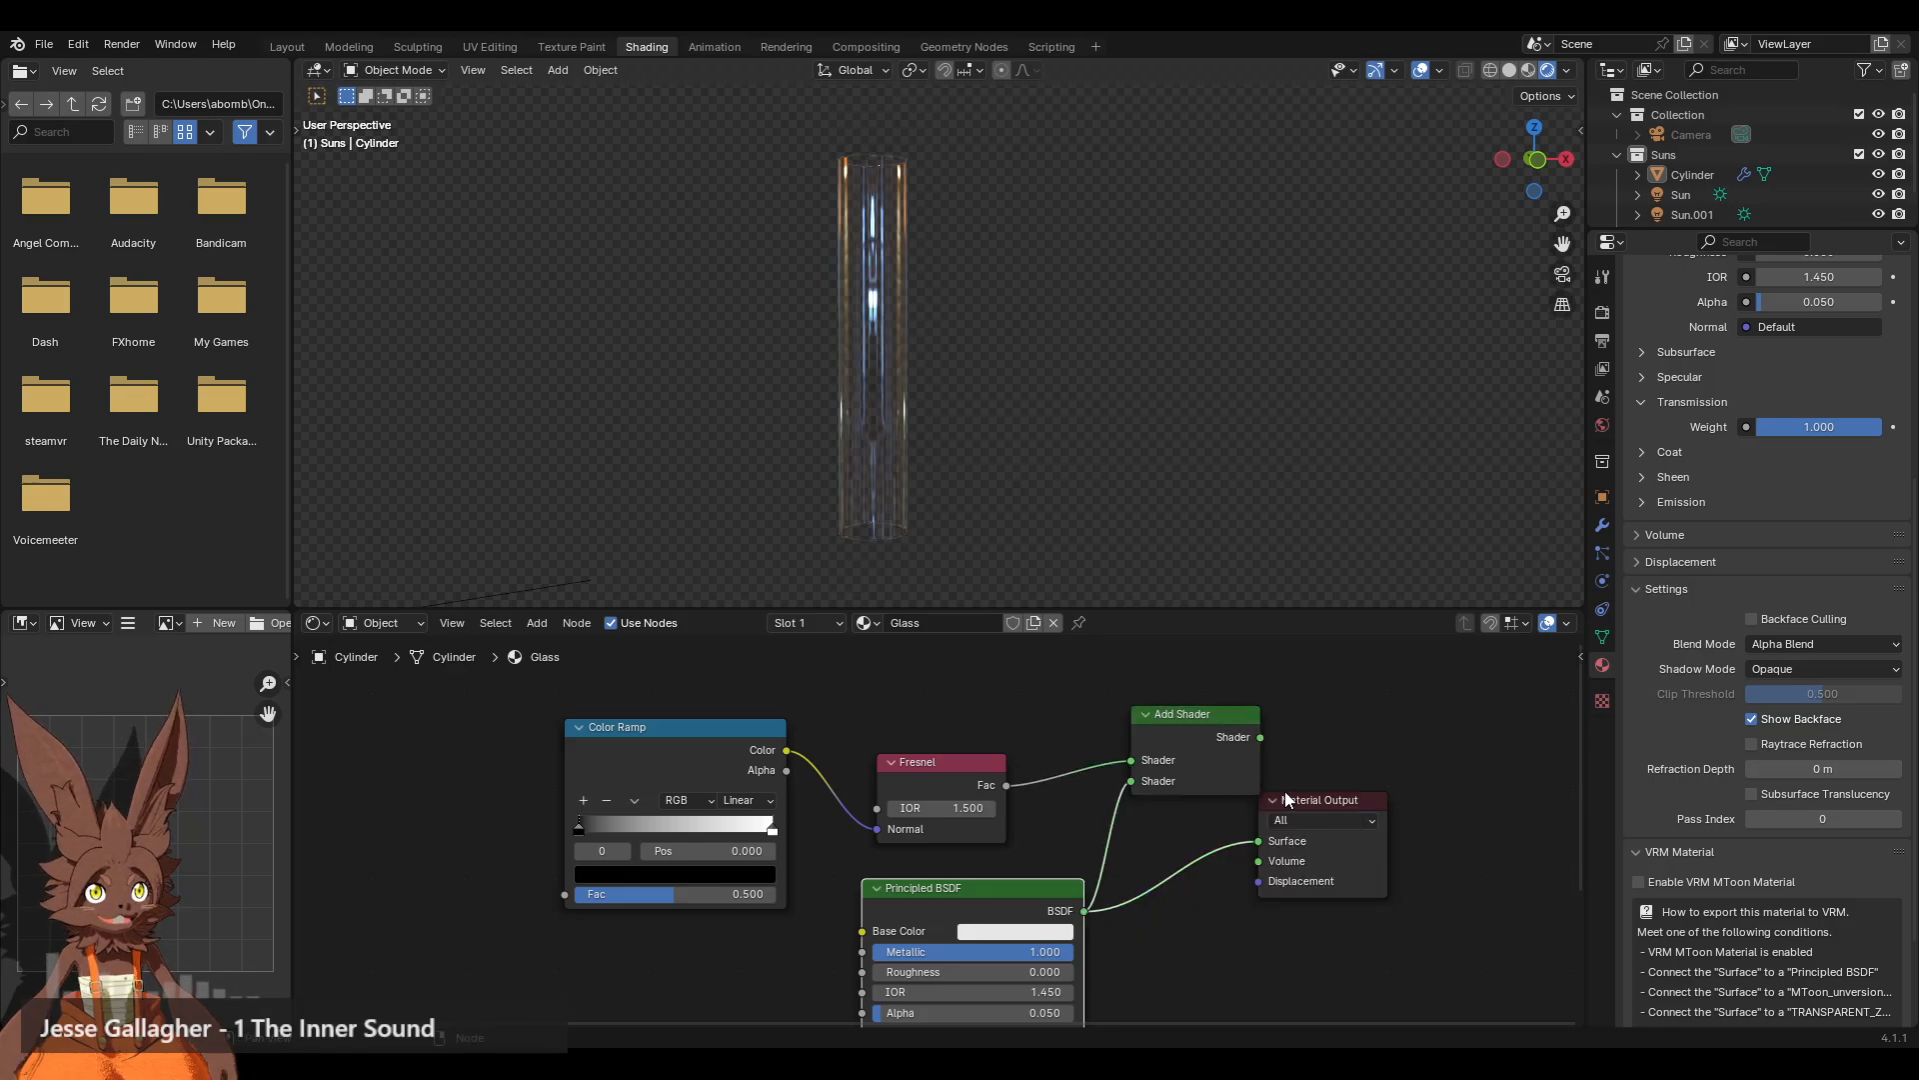
{"action": "mouse_move", "coordinate": [1290, 797]}
{"action": "left_mouse_down"}
{"action": "mouse_move", "coordinate": [1339, 779]}
{"action": "mouse_move", "coordinate": [1292, 808]}
{"action": "mouse_move", "coordinate": [1306, 822]}
{"action": "left_mouse_up"}
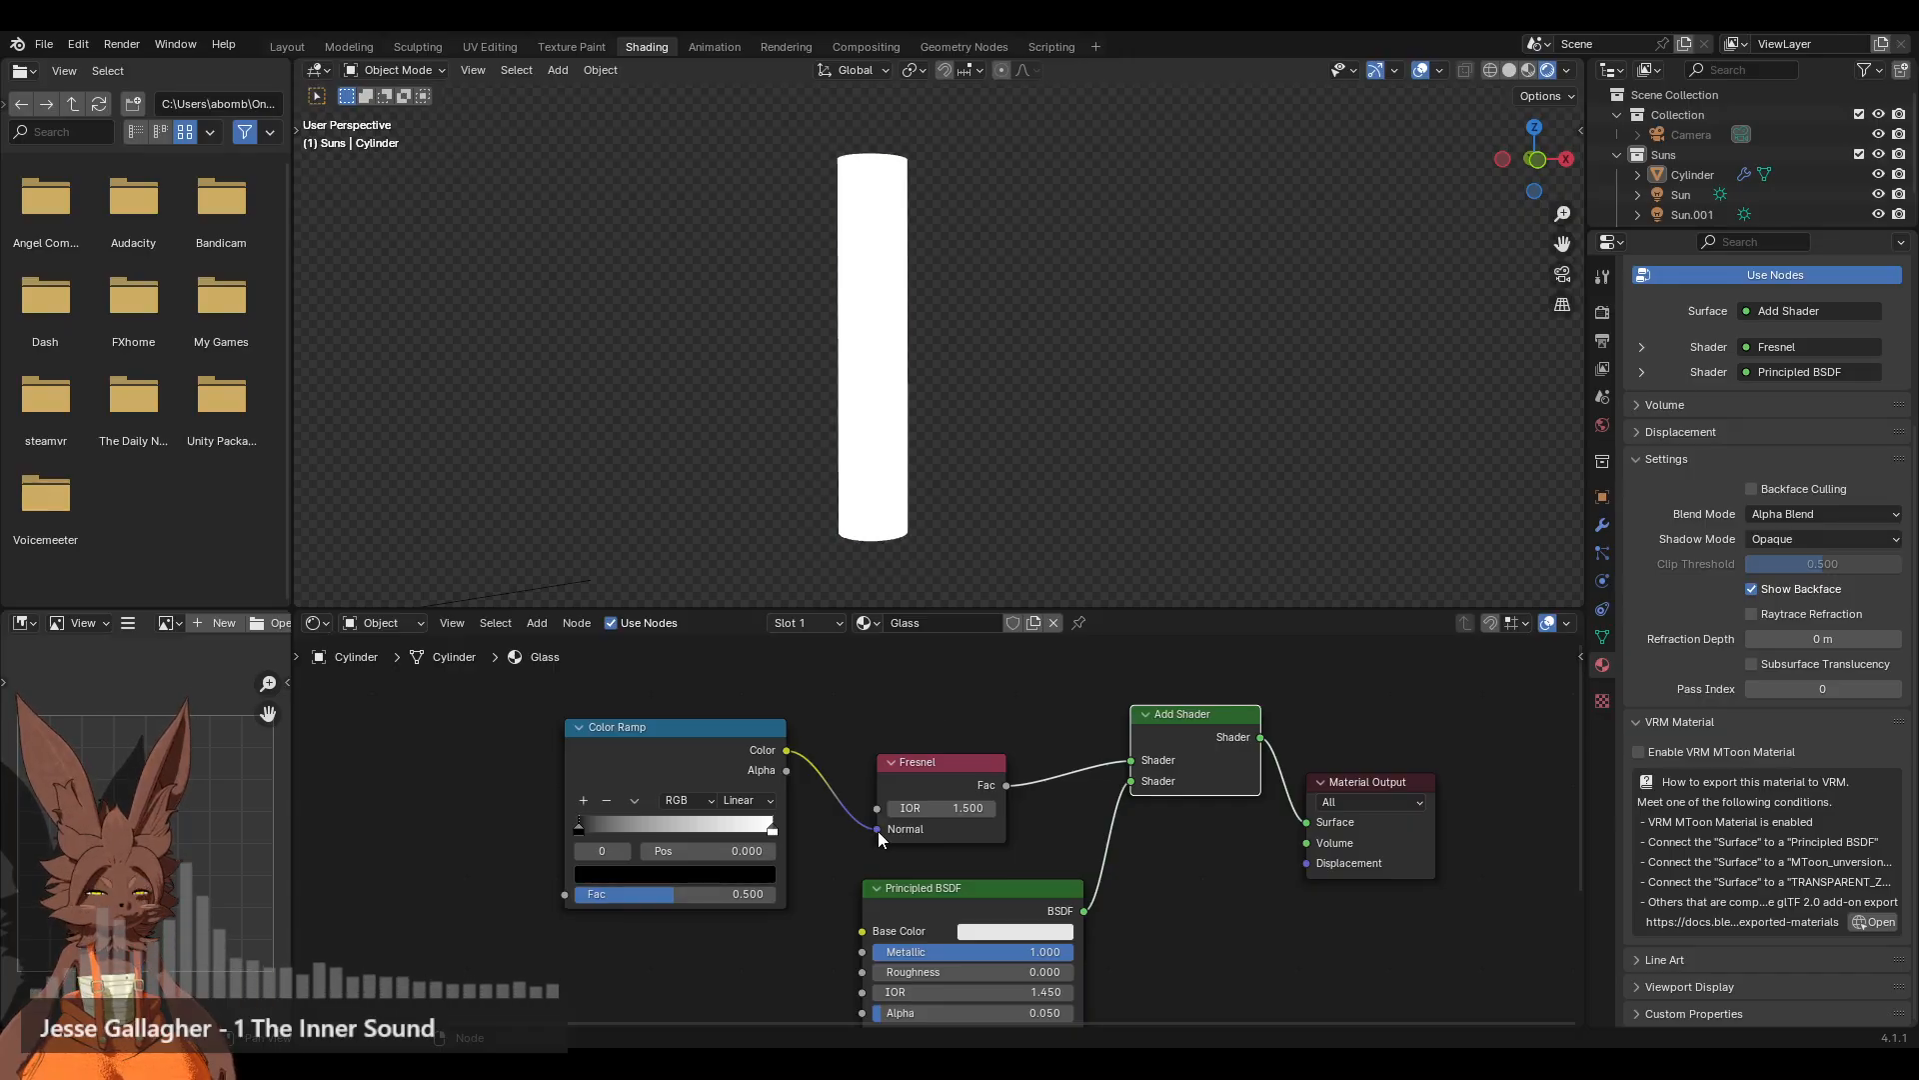
Step: Reconnect the Color Ramp to the Fresnel's IOR input and move the ramp's white stop to about 0.509
{"action": "left_click_drag", "start_coordinate": [877, 829], "coordinate": [877, 807]}
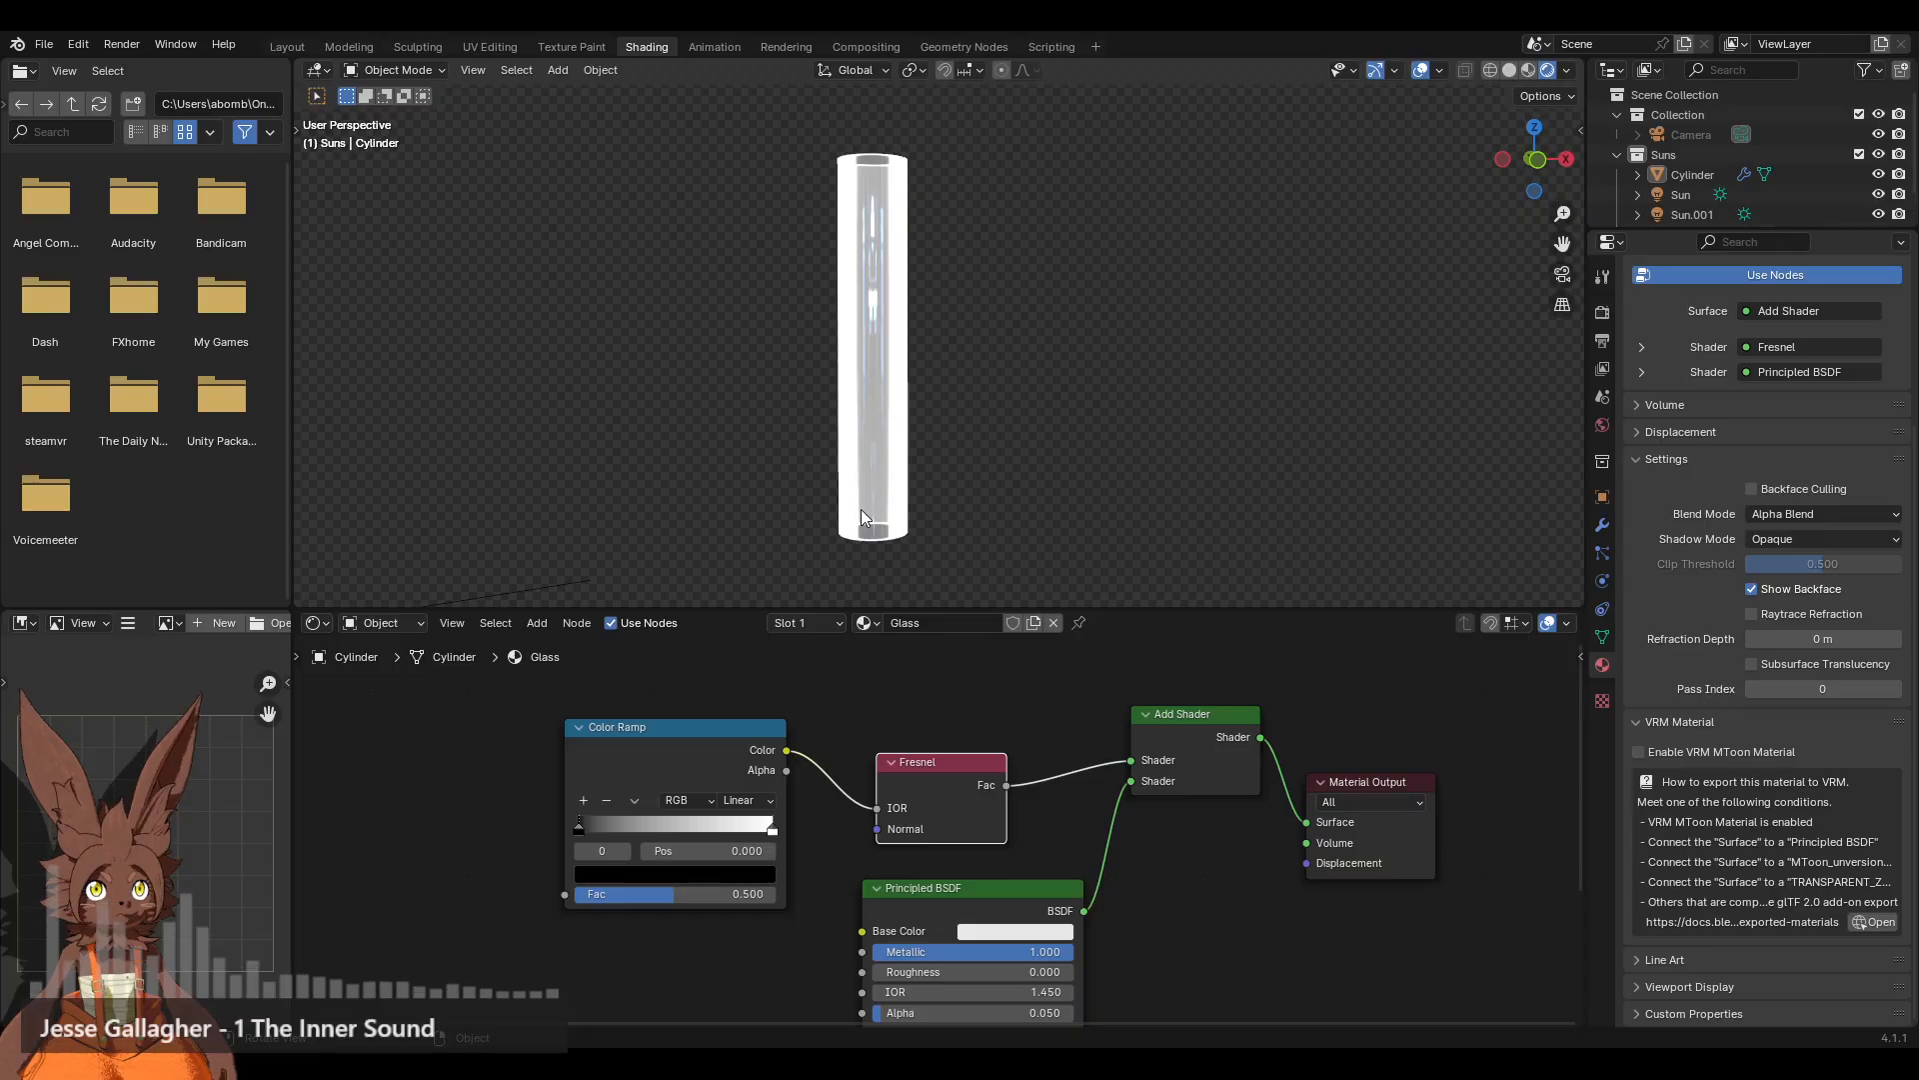
{"action": "scroll", "coordinate": [780, 775], "scroll_direction": "up", "scroll_amount": 2}
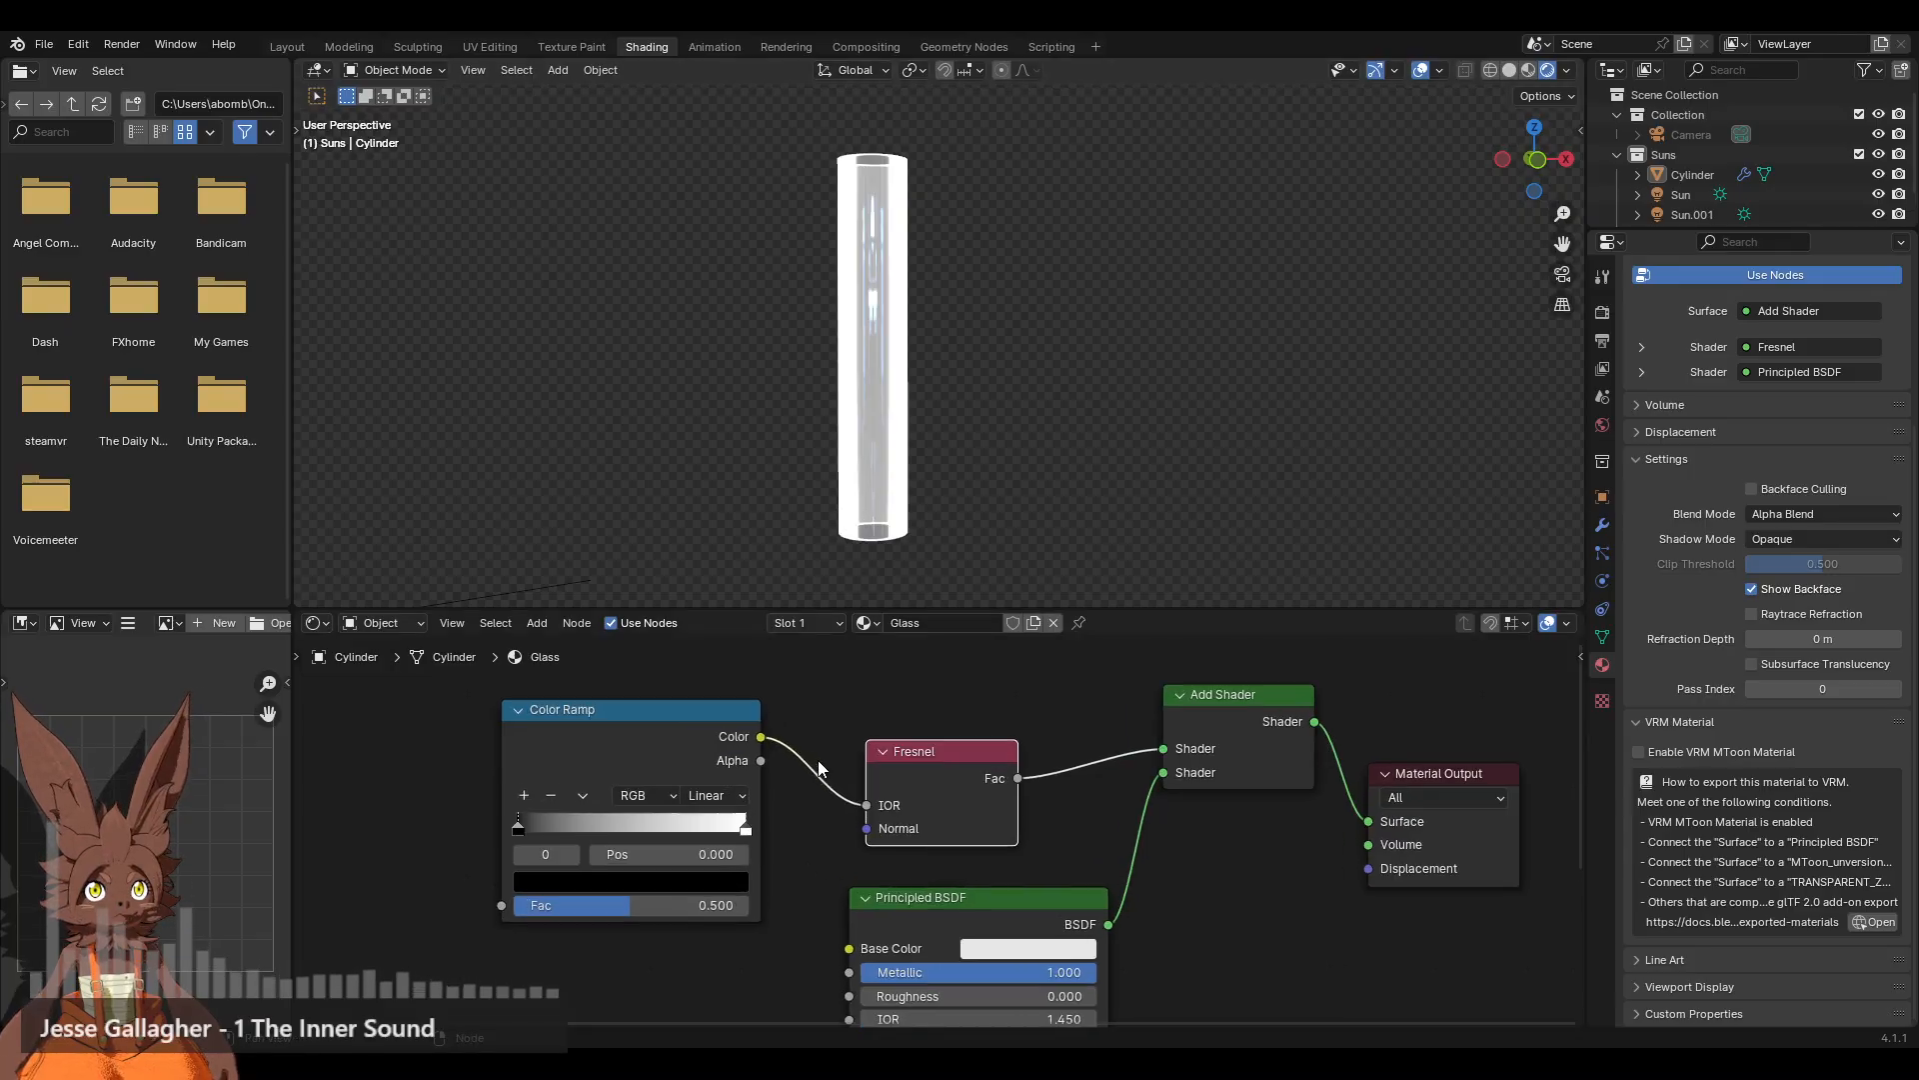
{"action": "middle_click_drag", "start_coordinate": [817, 761], "coordinate": [982, 770]}
{"action": "scroll", "coordinate": [942, 765], "scroll_direction": "up", "scroll_amount": 3}
{"action": "scroll", "coordinate": [899, 785], "scroll_direction": "down", "scroll_amount": 1}
{"action": "mouse_move", "coordinate": [904, 845]}
{"action": "left_mouse_down"}
{"action": "mouse_move", "coordinate": [736, 851]}
{"action": "mouse_move", "coordinate": [769, 855]}
{"action": "left_mouse_up"}
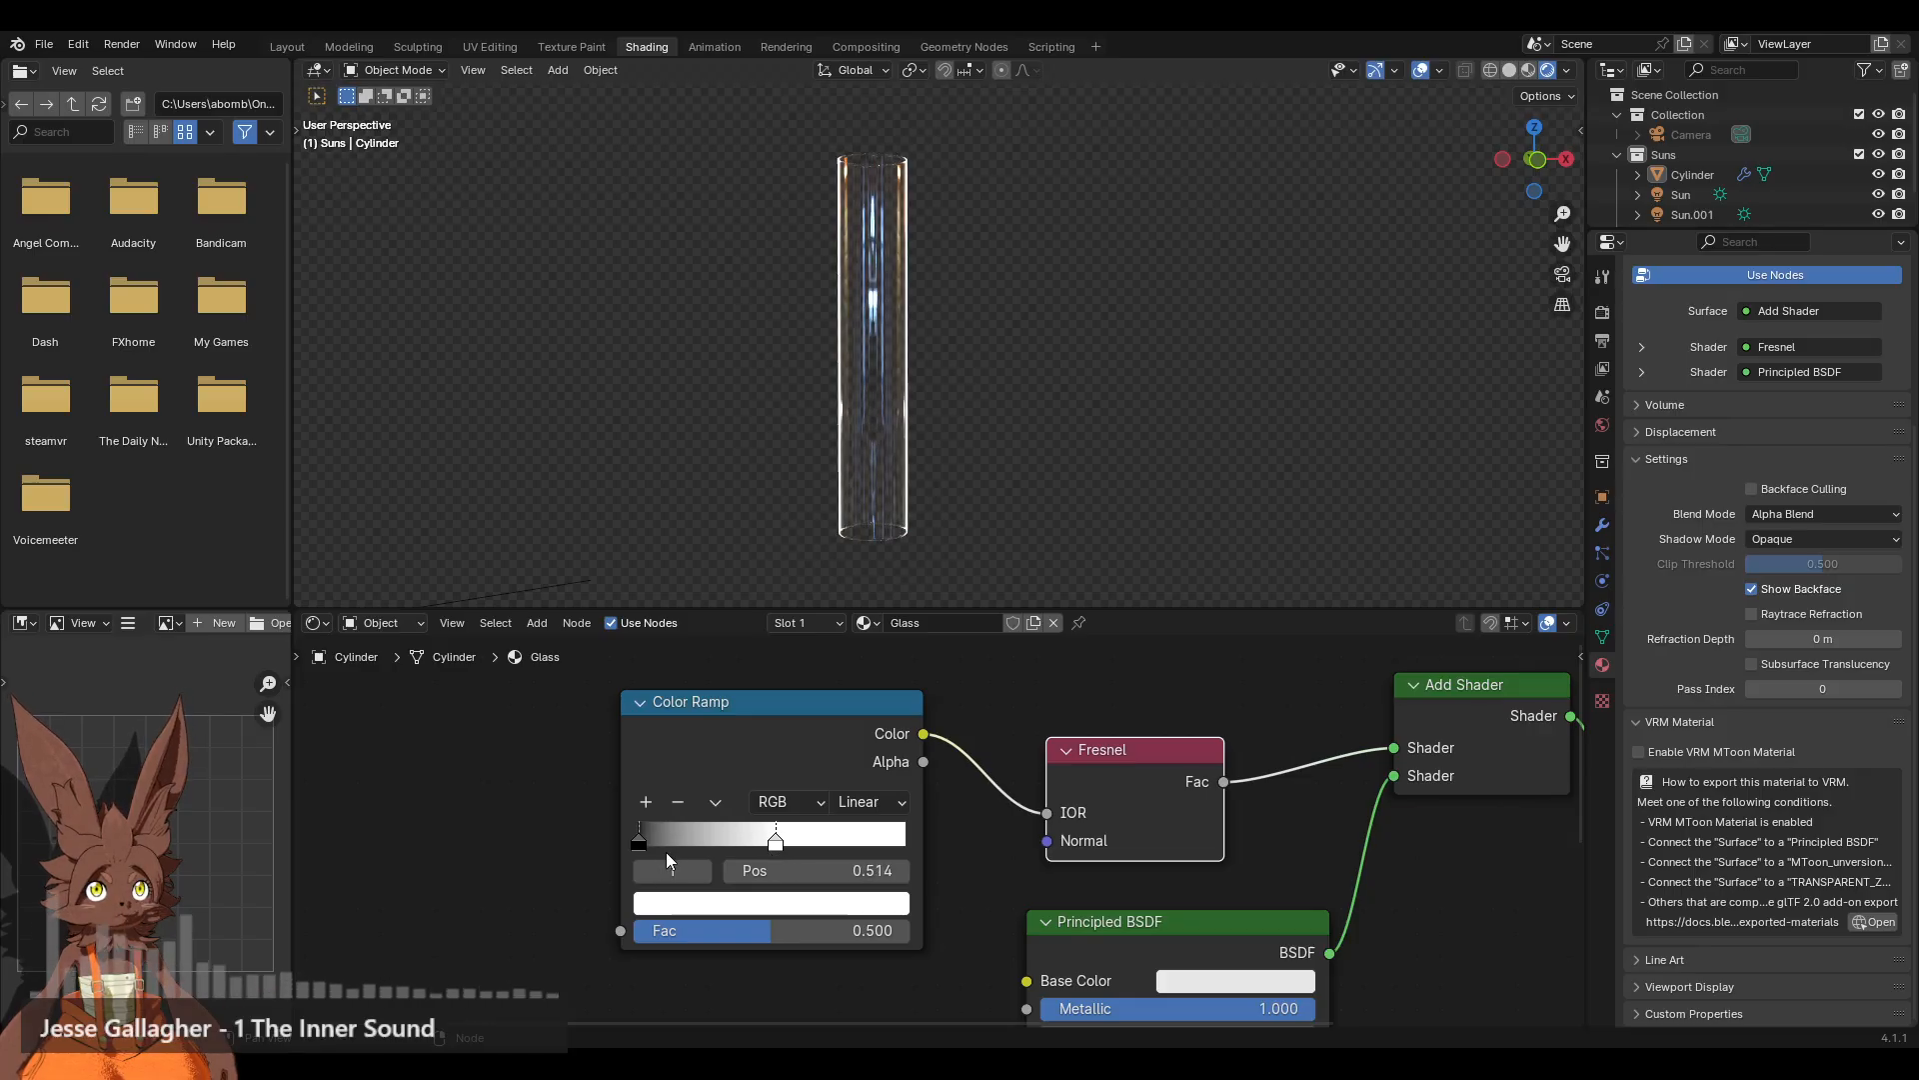
{"action": "left_click", "coordinate": [638, 846]}
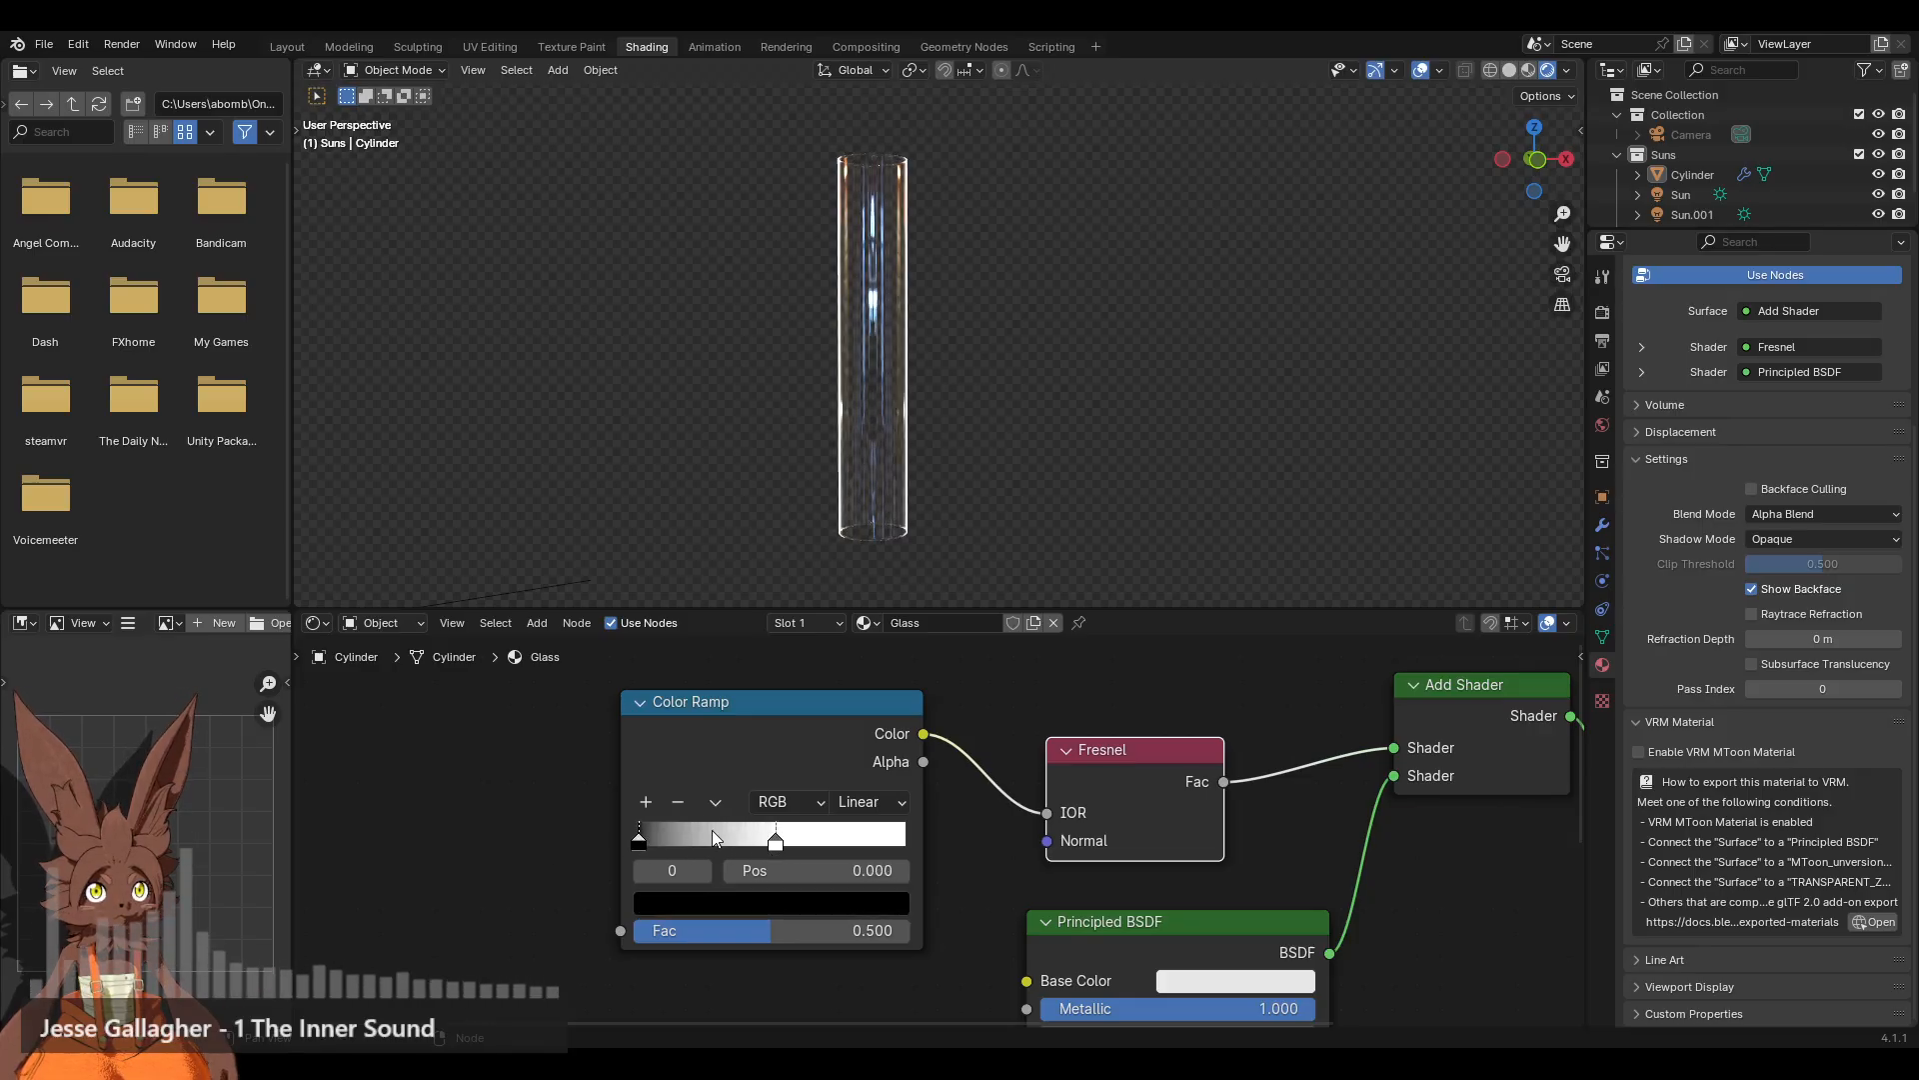
{"action": "left_click_drag", "start_coordinate": [776, 845], "coordinate": [773, 845]}
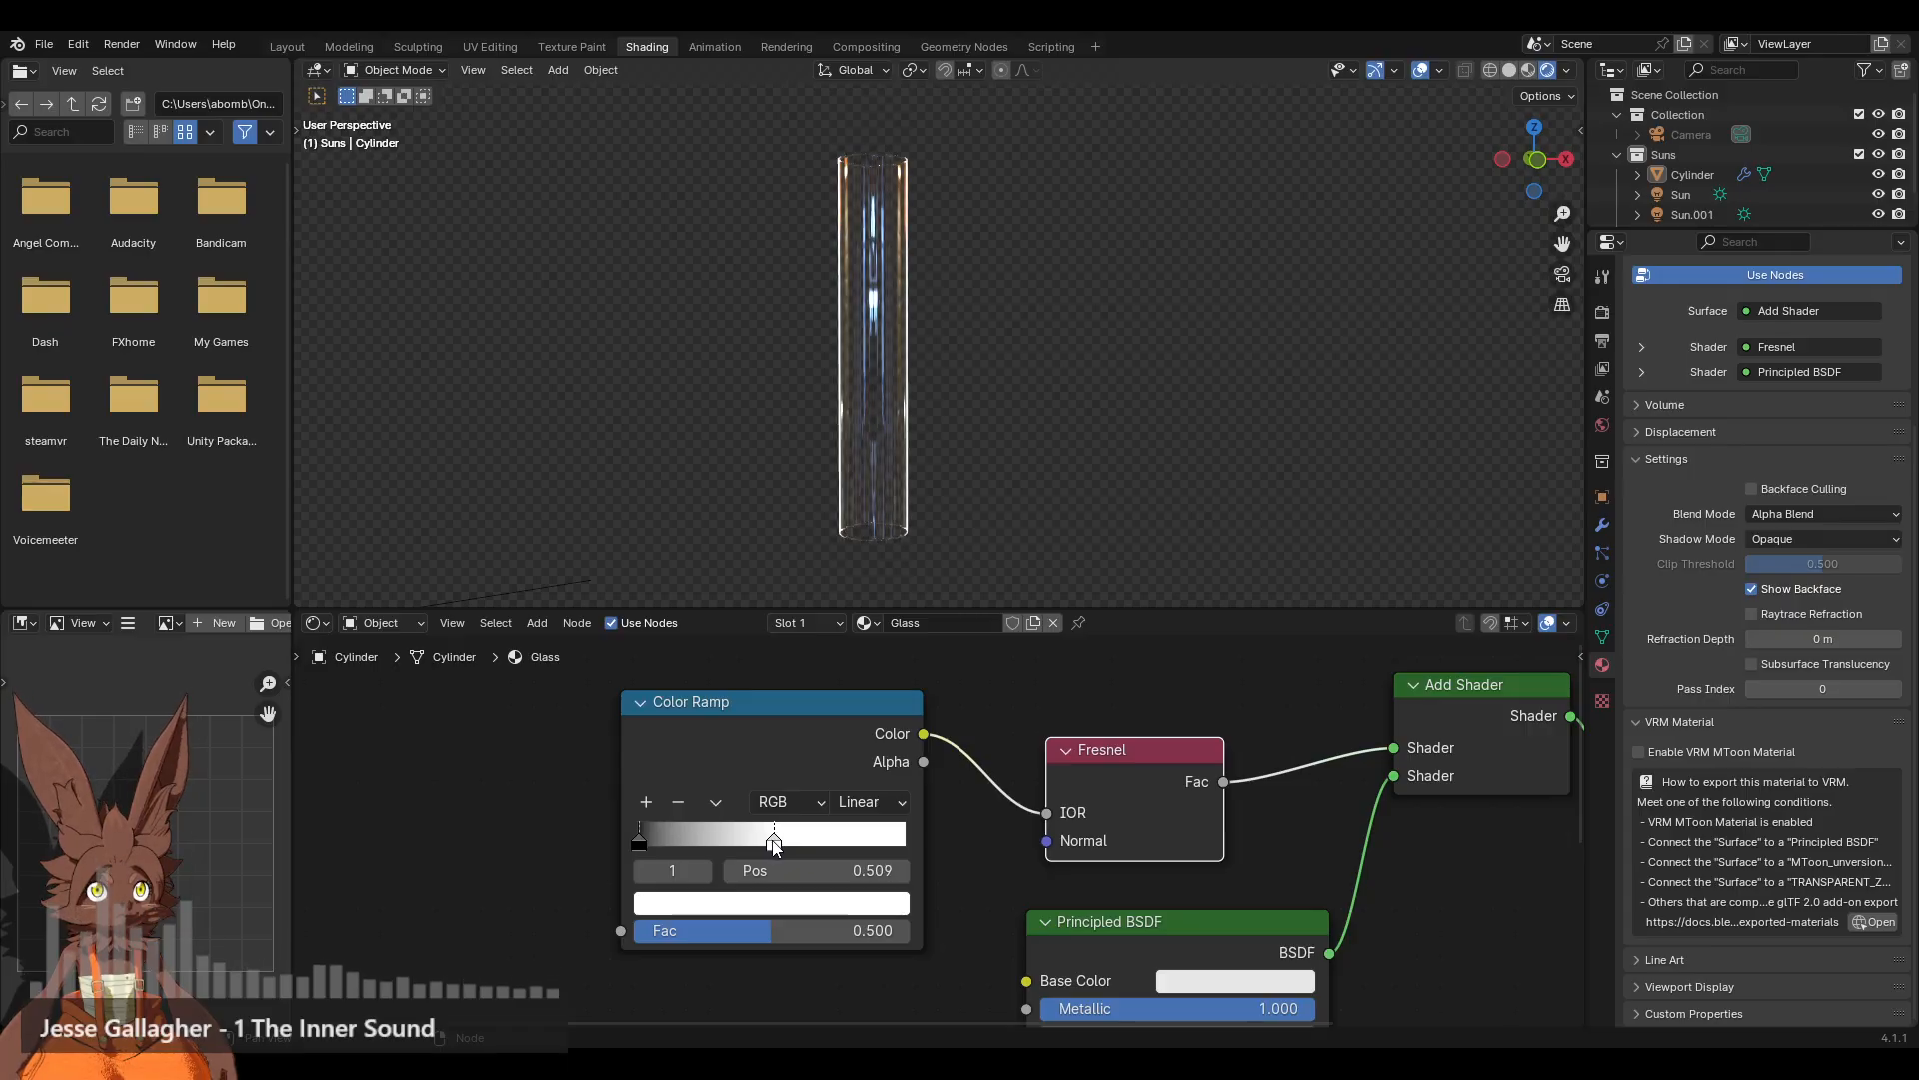
Step: Move the Color Ramp node closer to the Fresnel node and check the glass tube's look from several distances
{"action": "middle_click_drag", "start_coordinate": [974, 406], "coordinate": [896, 346]}
{"action": "scroll", "coordinate": [879, 510], "scroll_direction": "up", "scroll_amount": 4}
{"action": "scroll", "coordinate": [874, 396], "scroll_direction": "down", "scroll_amount": 4}
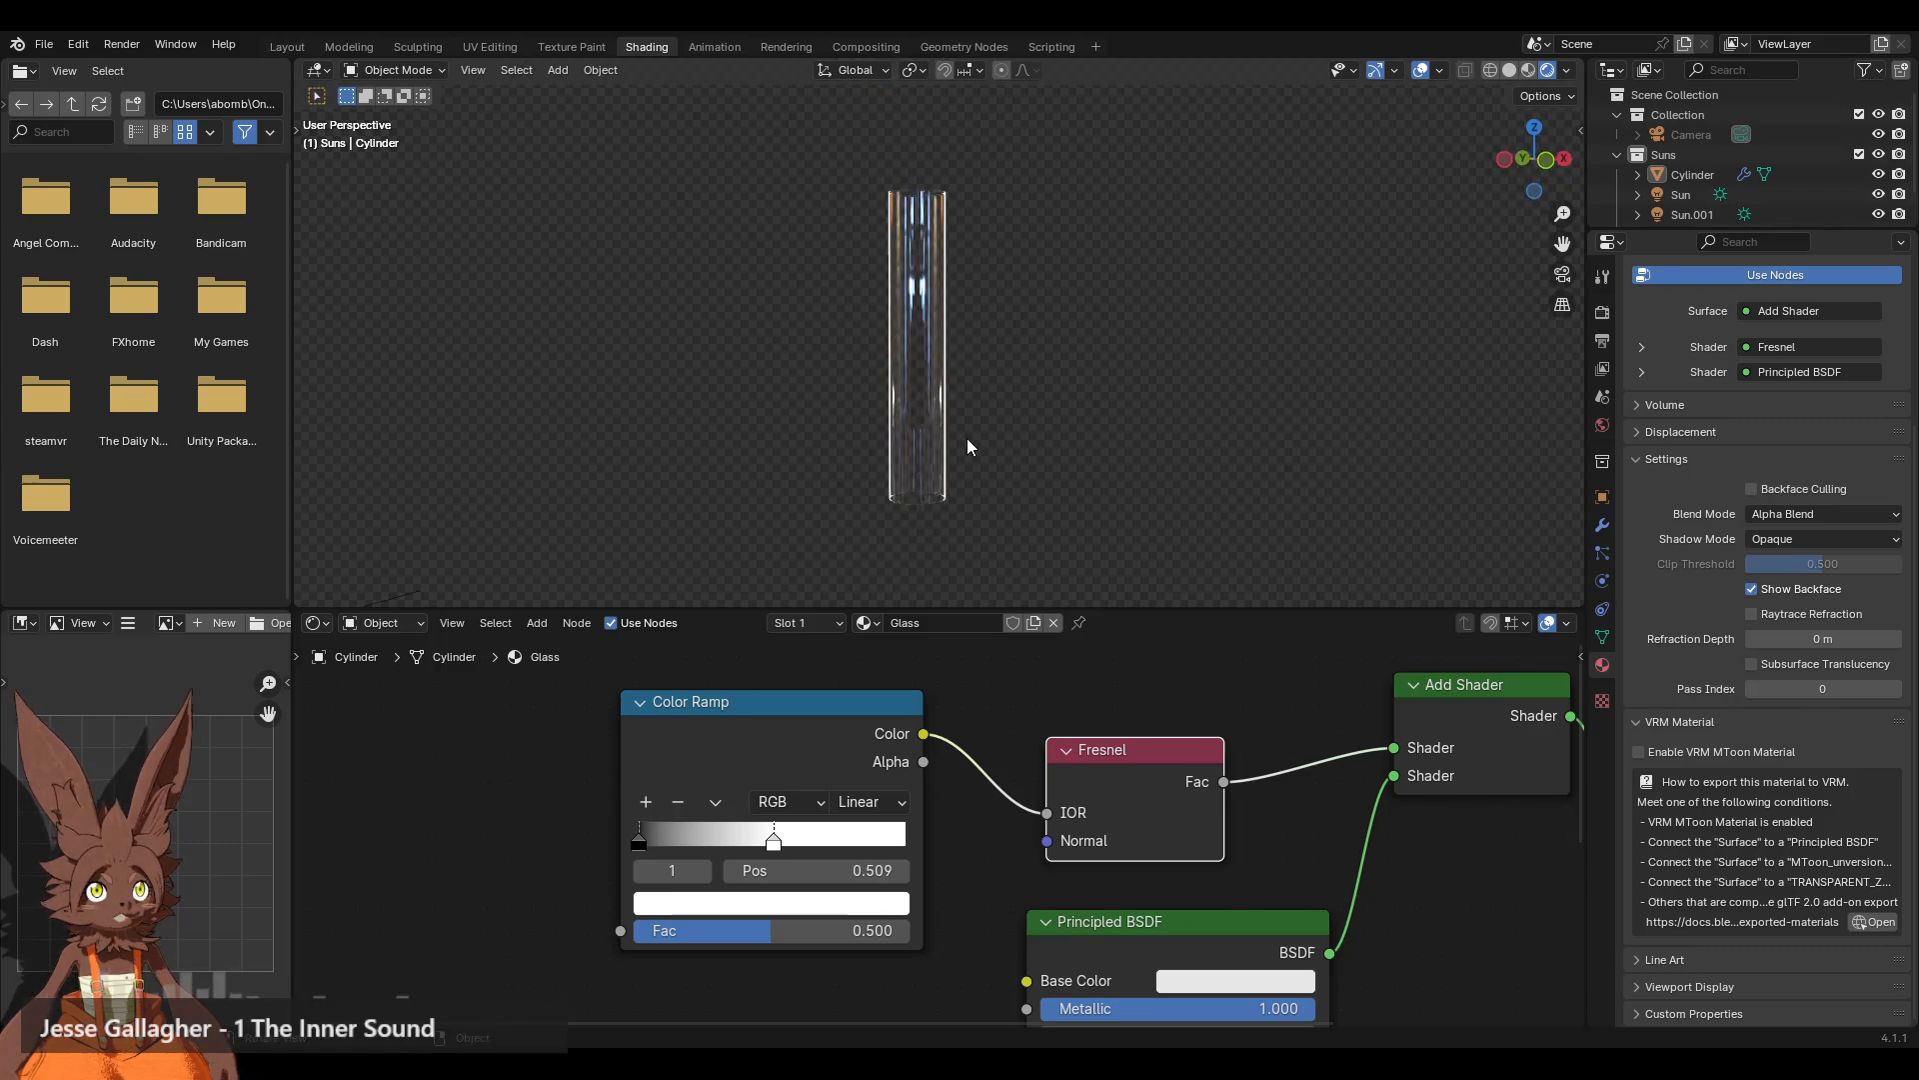
{"action": "left_click_drag", "start_coordinate": [840, 740], "coordinate": [893, 777]}
{"action": "left_click", "coordinate": [1124, 702]}
{"action": "scroll", "coordinate": [1070, 464], "scroll_direction": "down", "scroll_amount": 2}
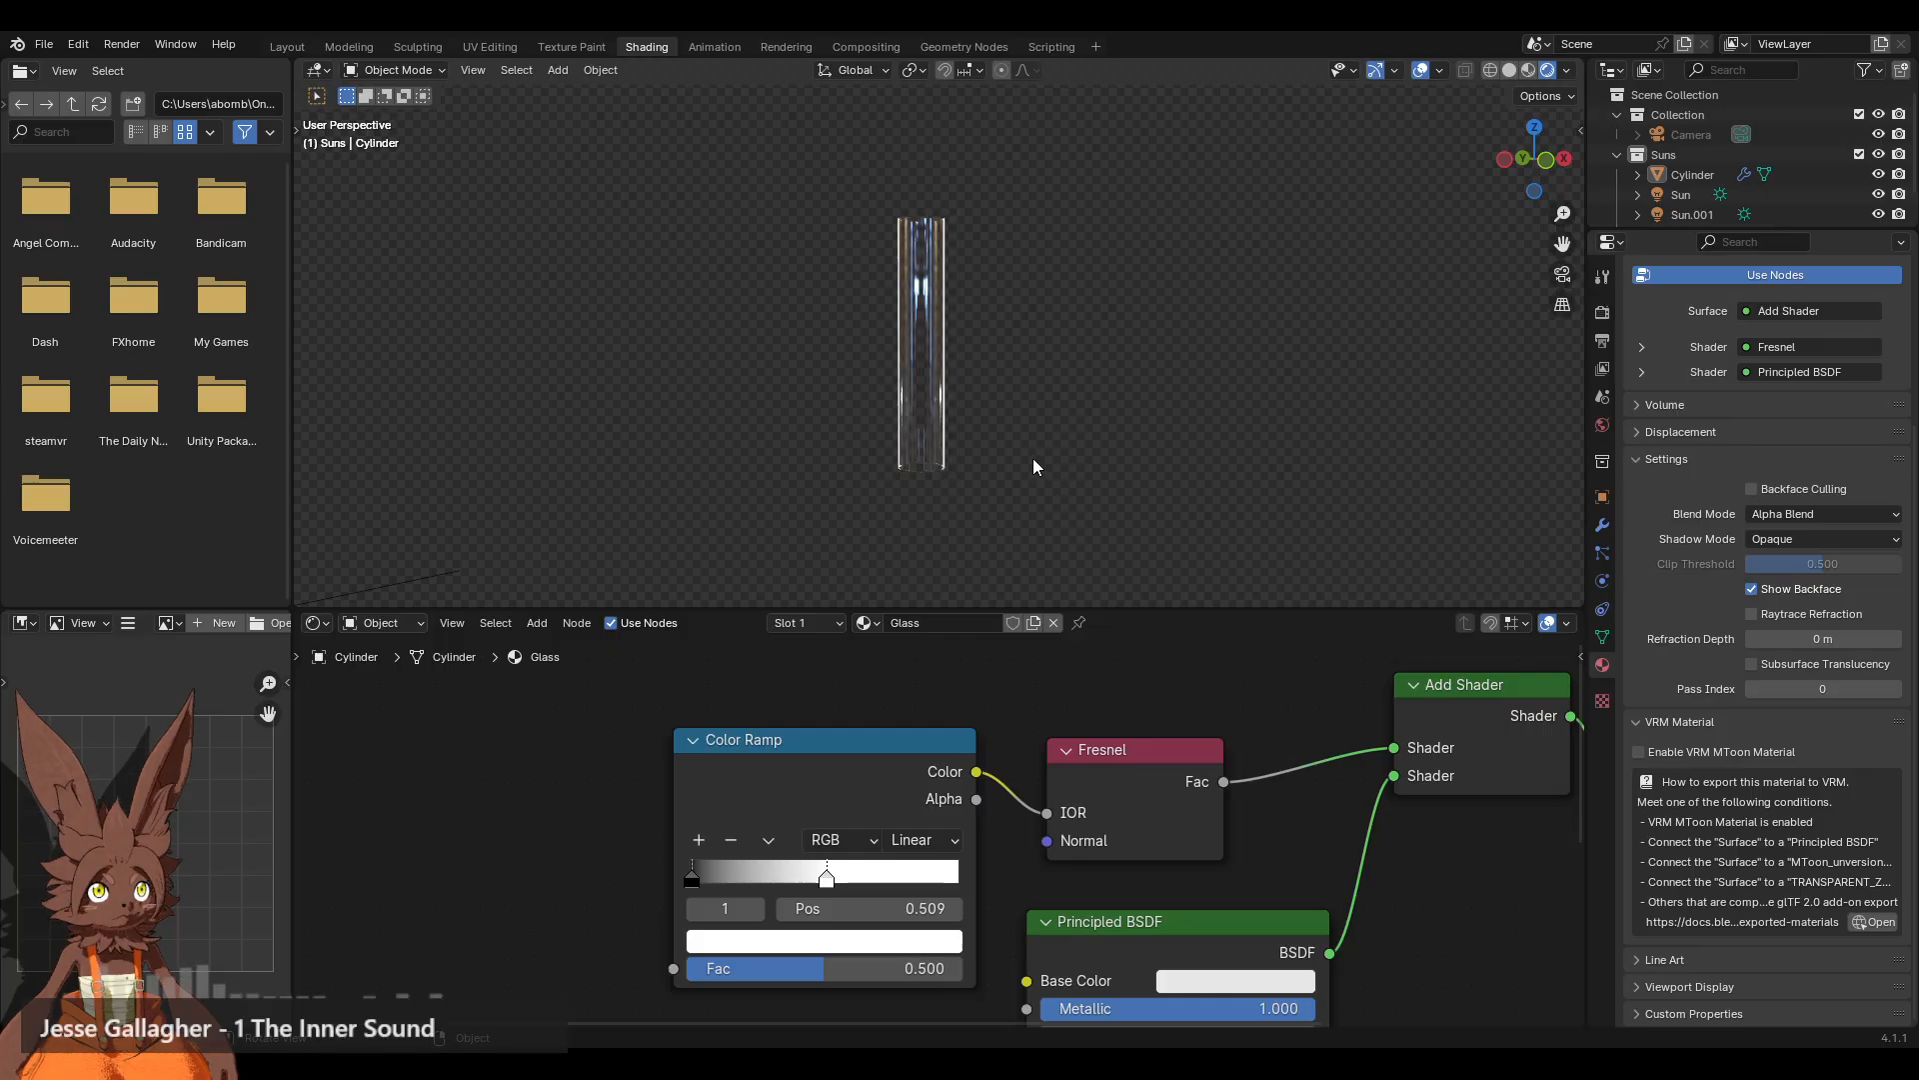
{"action": "scroll", "coordinate": [948, 330], "scroll_direction": "up", "scroll_amount": 3}
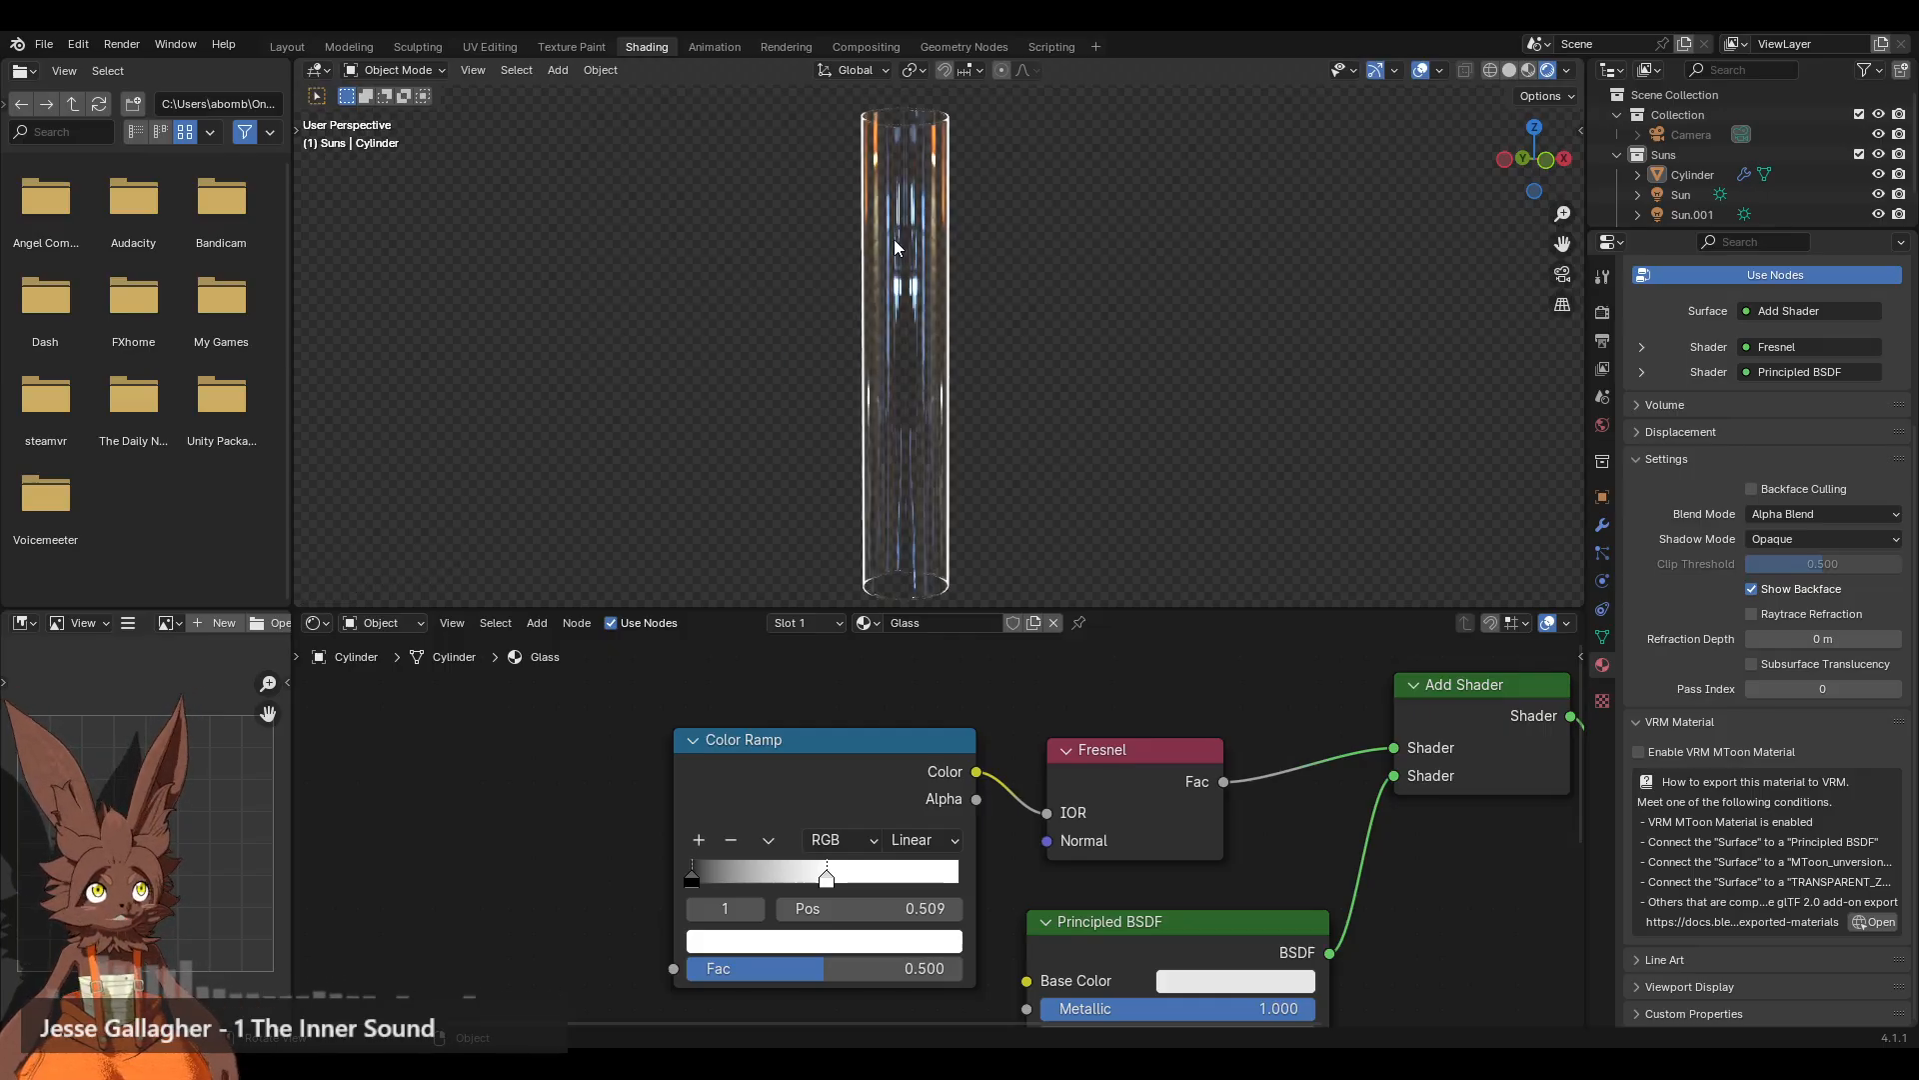
Step: Select the tube in the Layout workspace and open it in the UV Editing workspace
{"action": "left_click", "coordinate": [282, 40]}
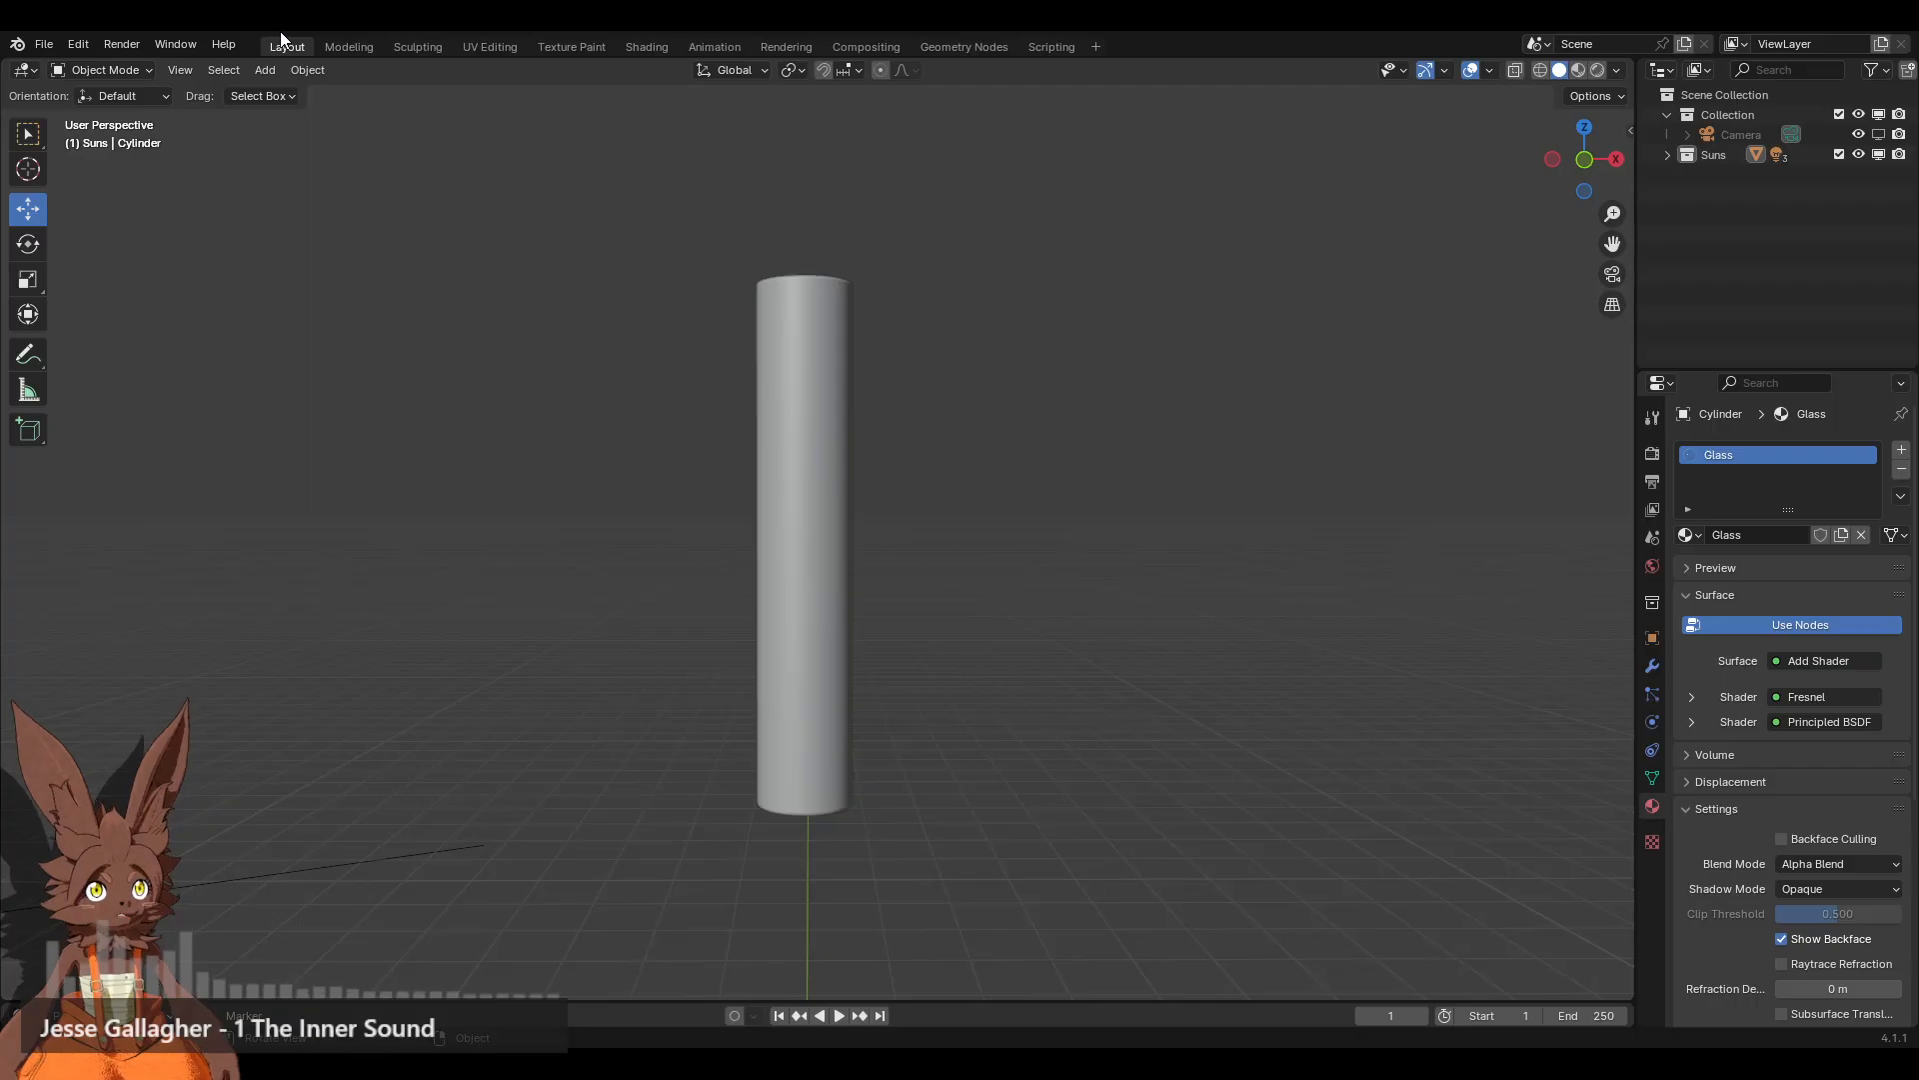
{"action": "left_click", "coordinate": [779, 520]}
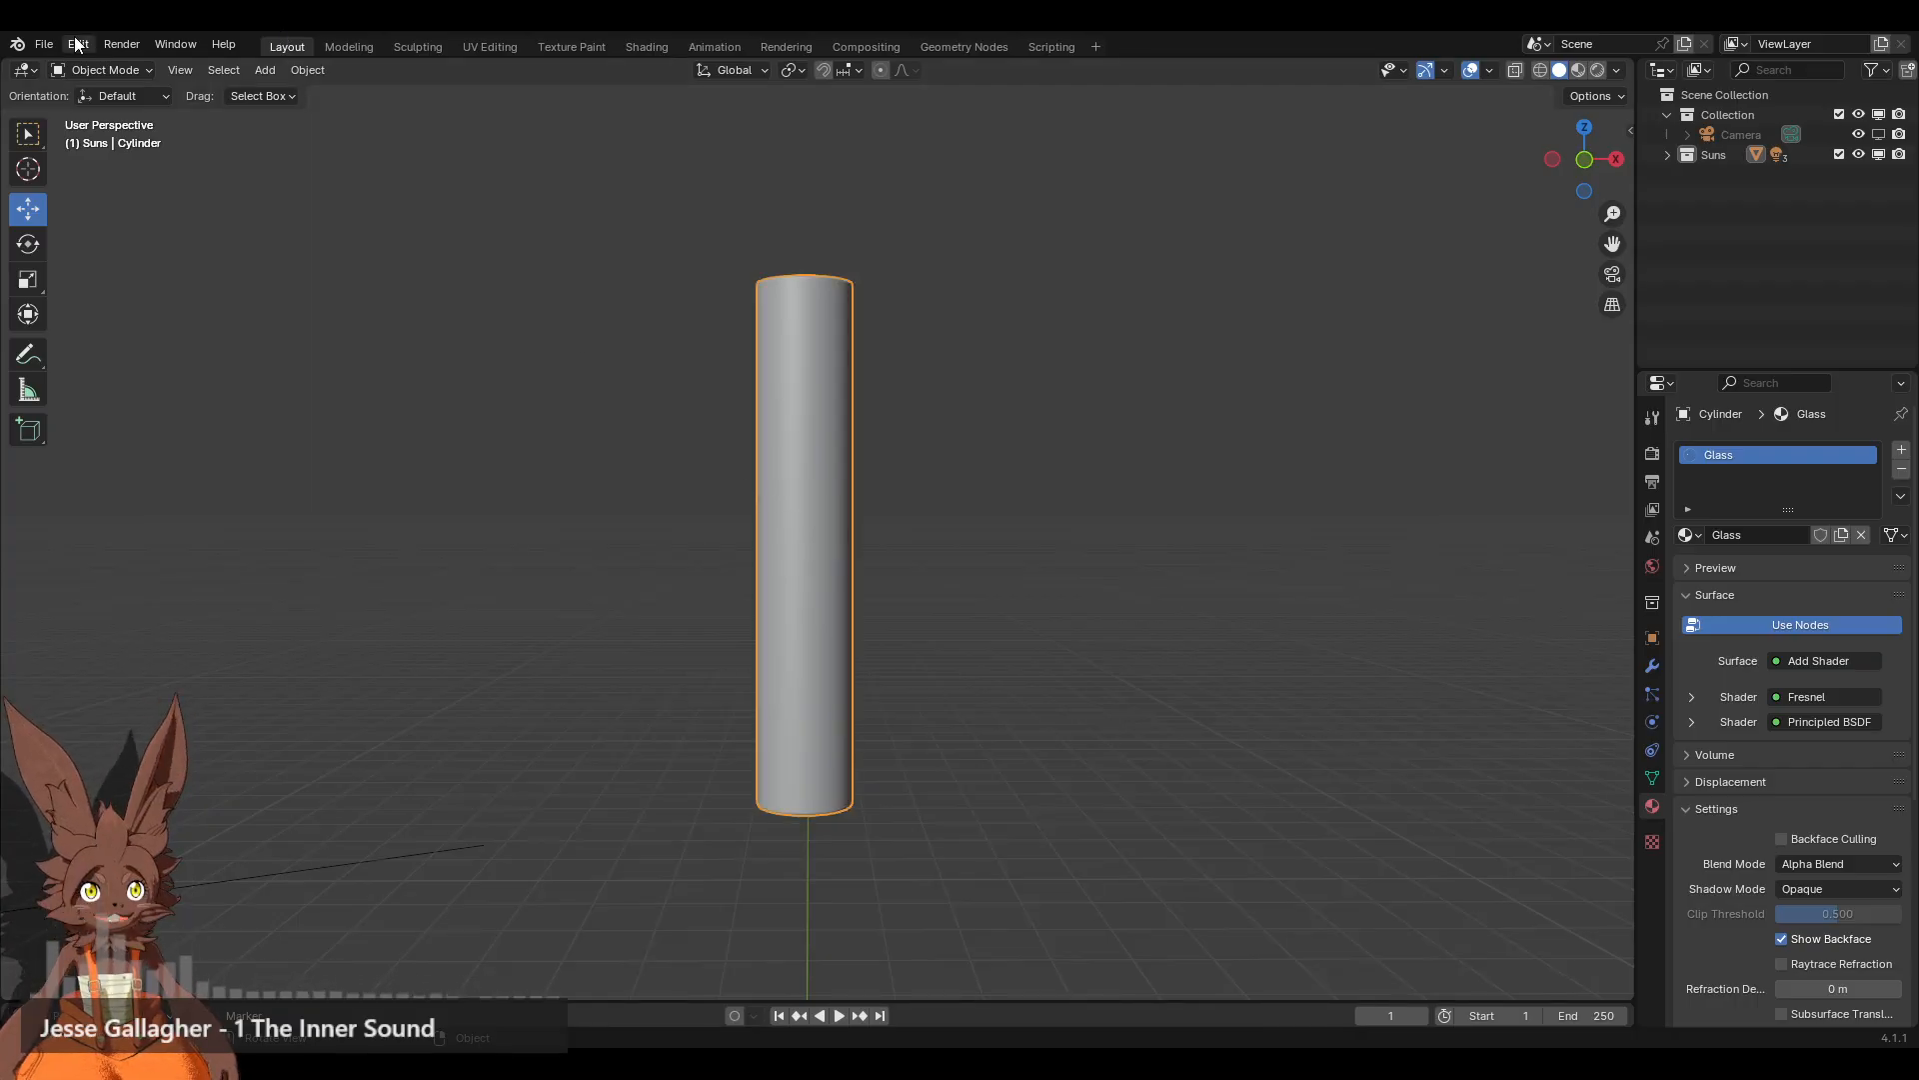
{"action": "left_click", "coordinate": [492, 46]}
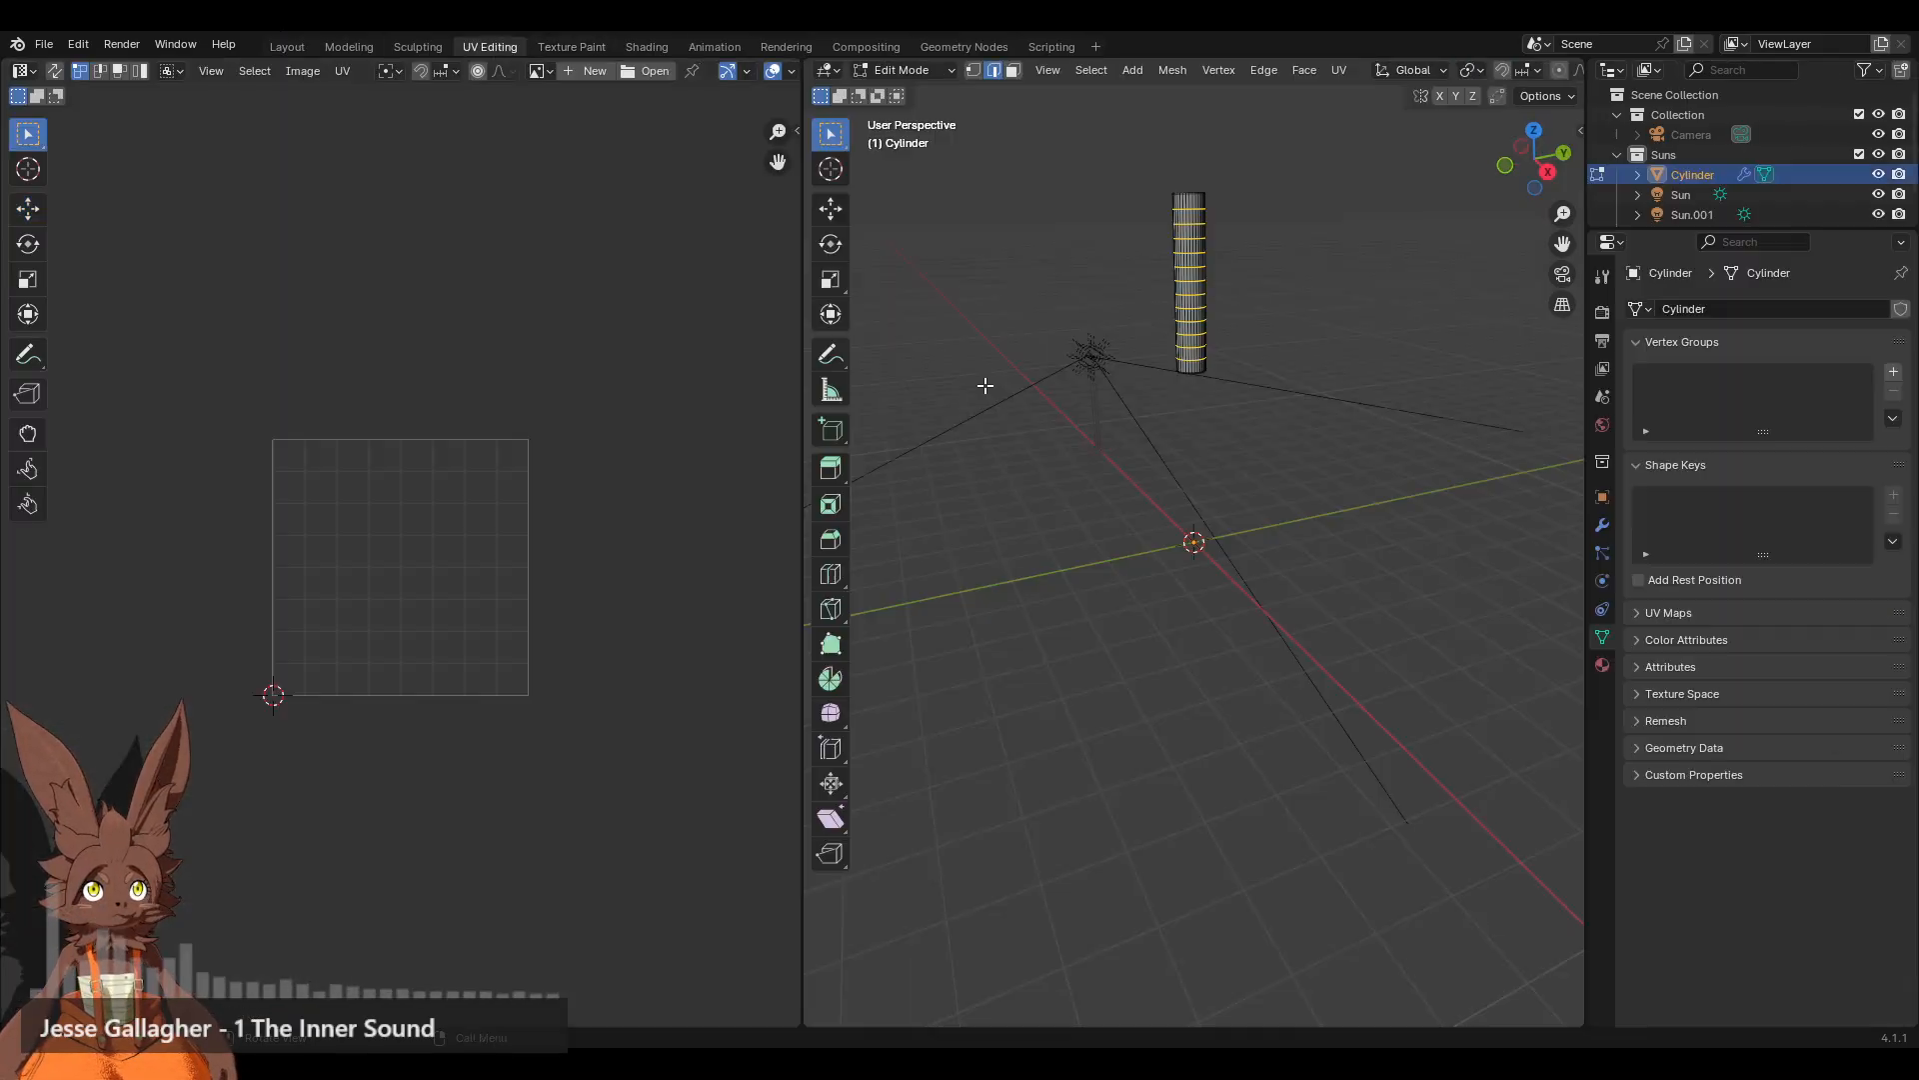
Step: Unwrap the tube's whole mesh without any seams
{"action": "left_click", "coordinate": [1339, 70]}
{"action": "left_click", "coordinate": [1350, 118]}
{"action": "scroll", "coordinate": [500, 560], "scroll_direction": "up", "scroll_amount": 4}
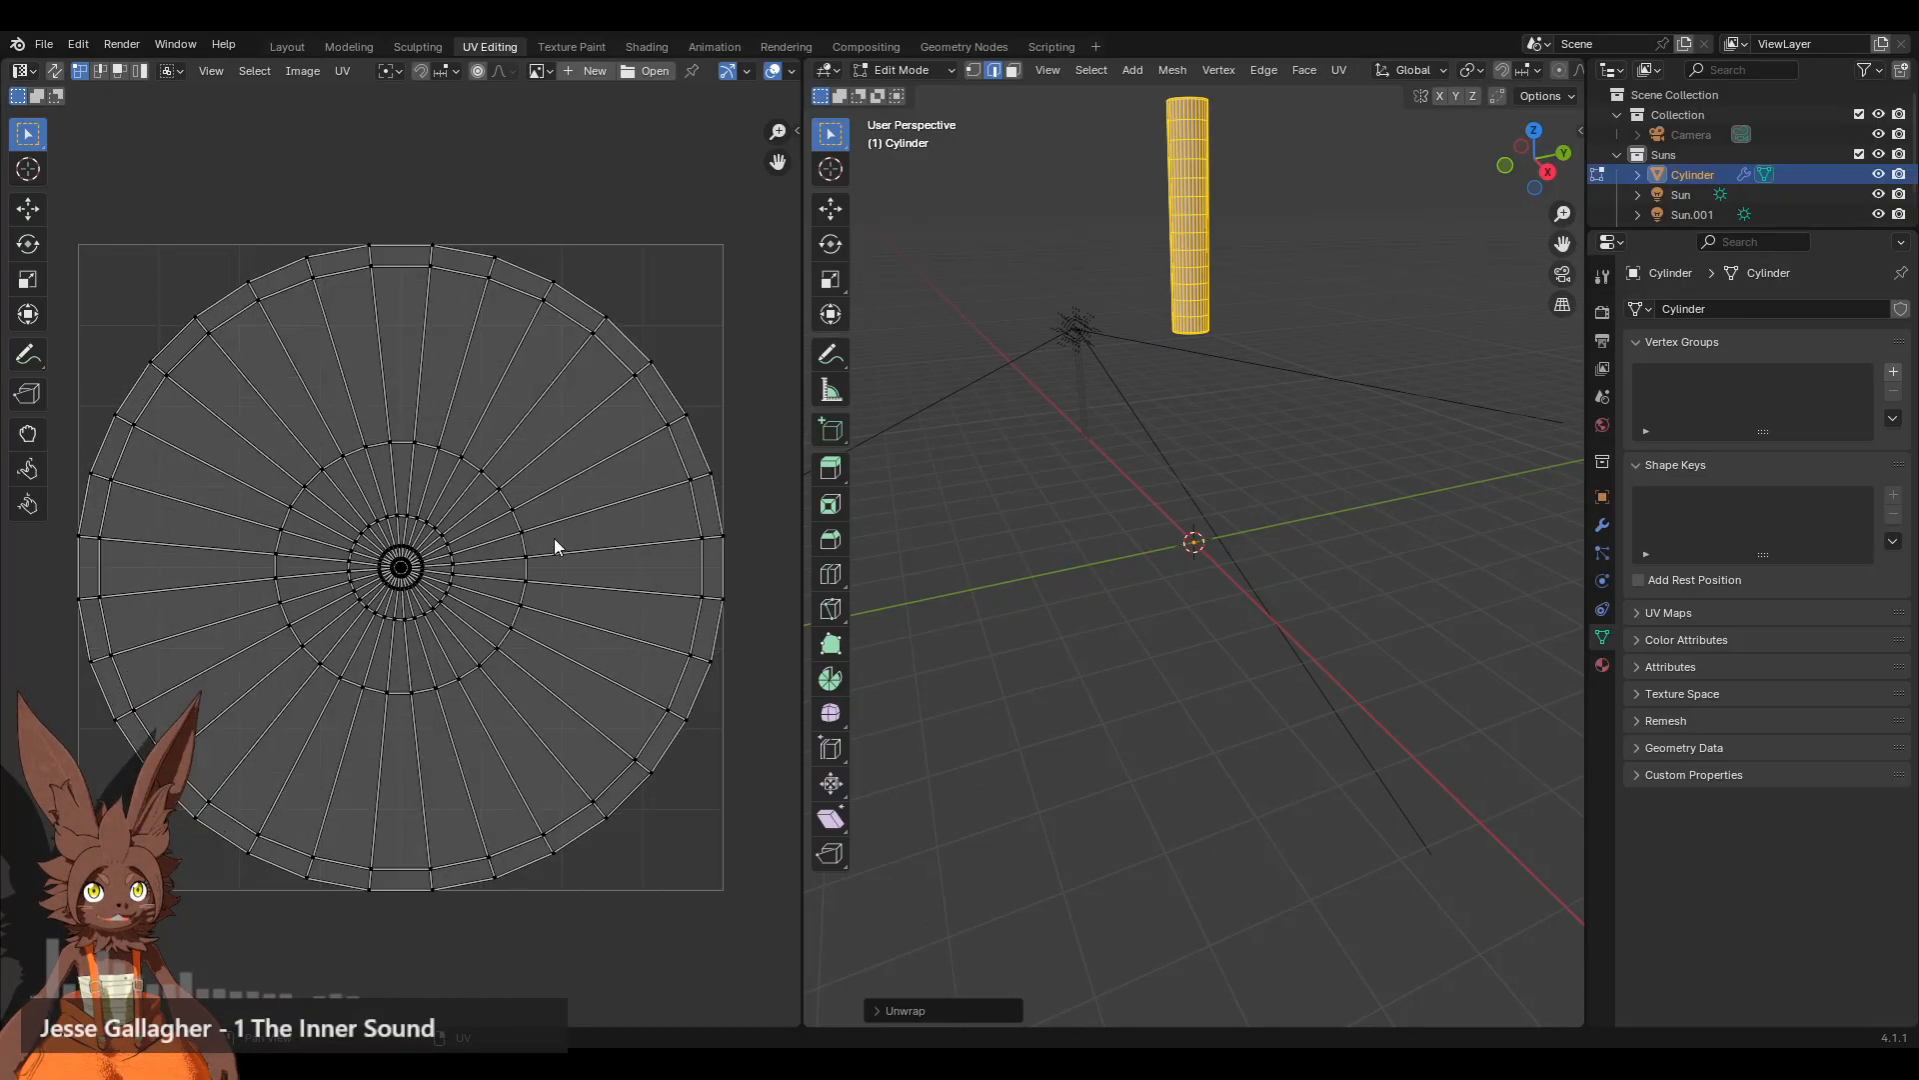
{"action": "middle_click_drag", "start_coordinate": [1118, 245], "coordinate": [1097, 445]}
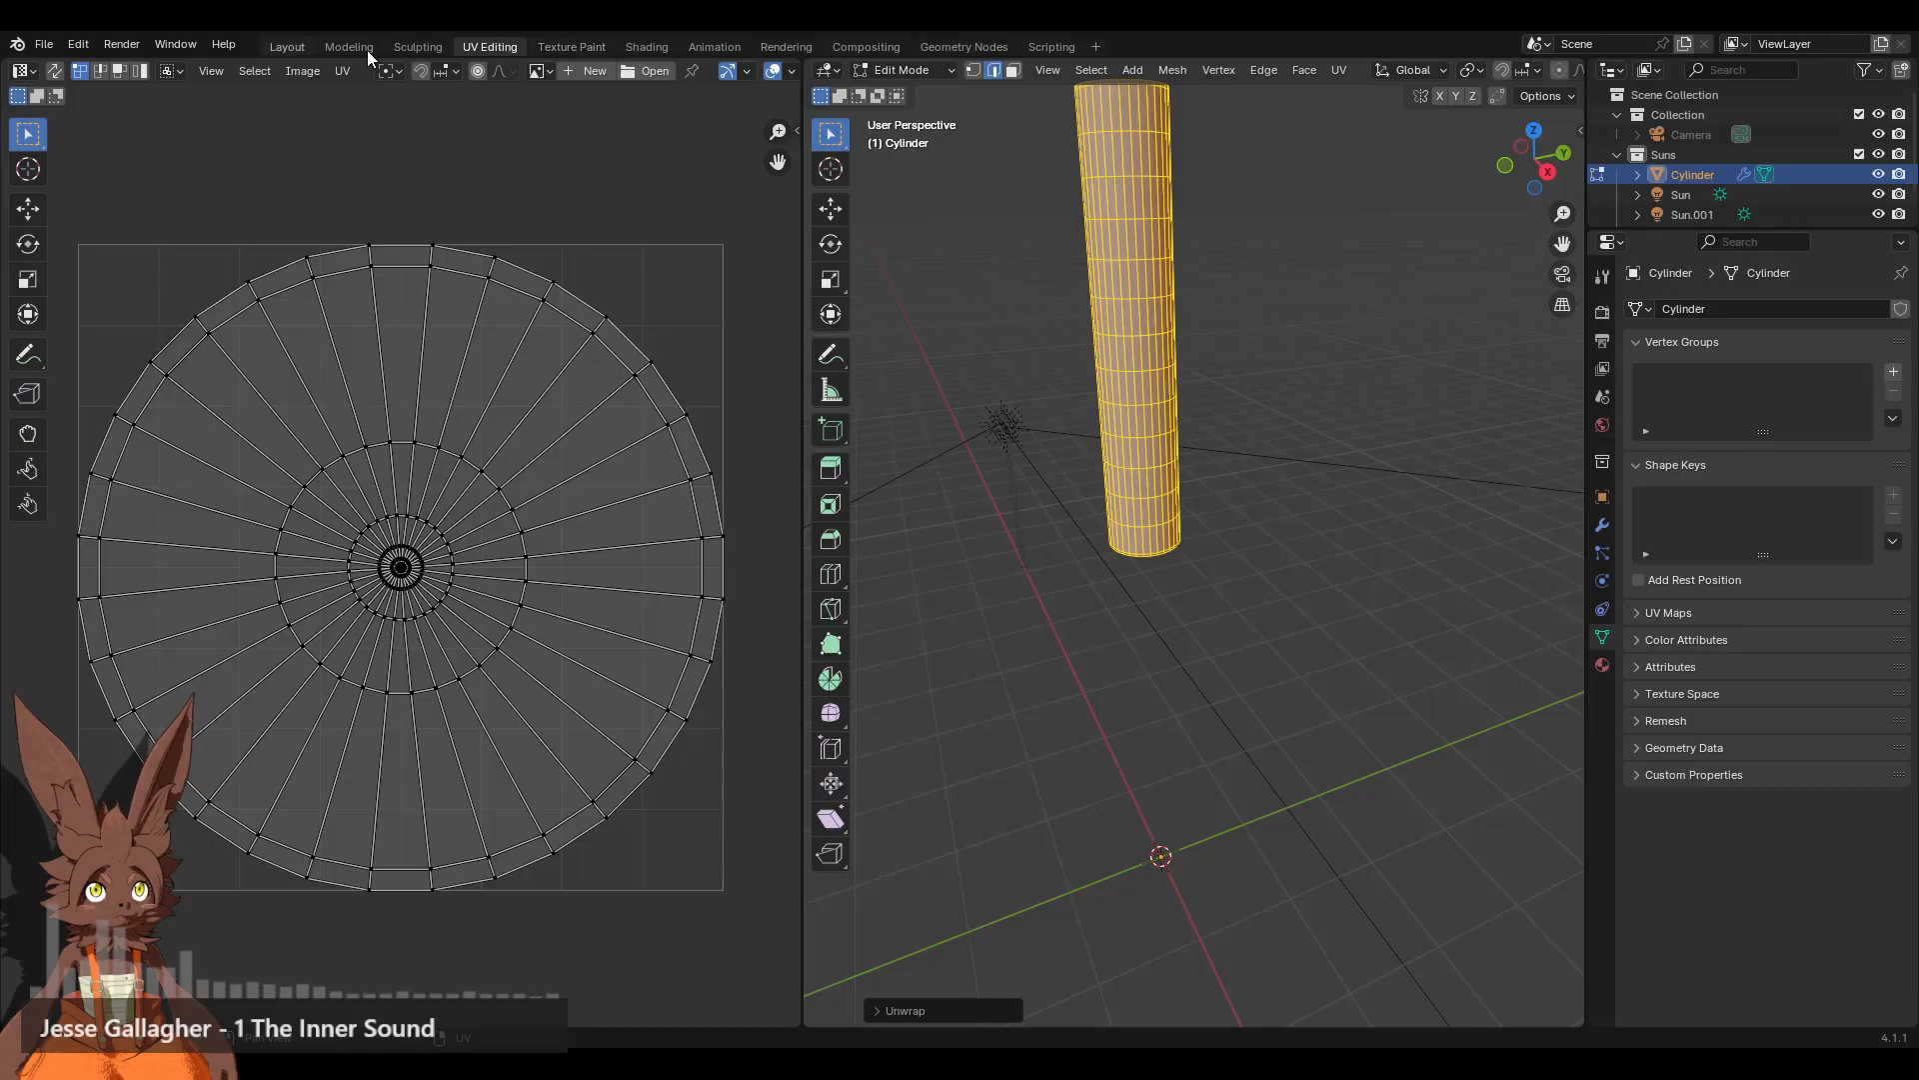
{"action": "middle_click_drag", "start_coordinate": [1068, 258], "coordinate": [911, 471]}
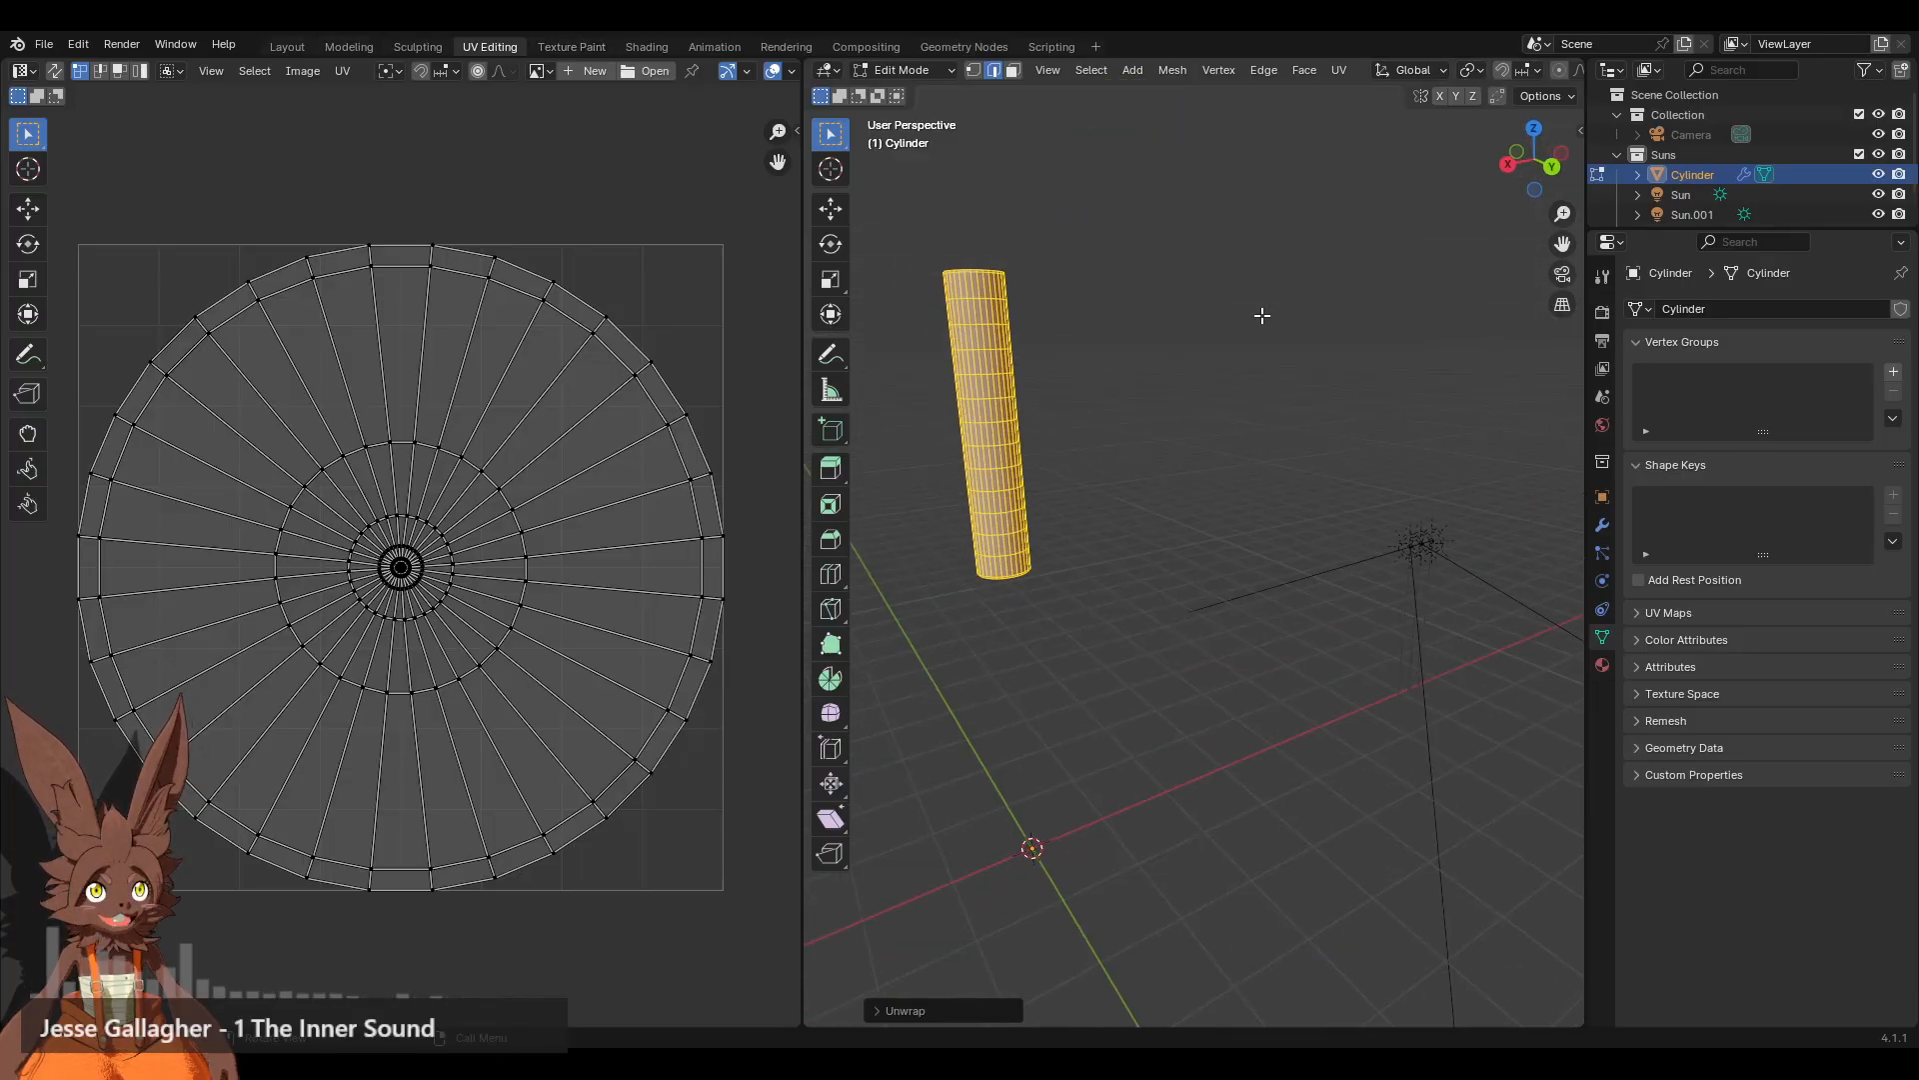
Step: Mark the vertical edge loop along the middle of the tube's back side as a seam
{"action": "left_click", "coordinate": [1556, 165]}
{"action": "middle_click_drag", "start_coordinate": [1202, 499], "coordinate": [1275, 664], "text": "shift"}
{"action": "scroll", "coordinate": [1209, 591], "scroll_direction": "up", "scroll_amount": 3}
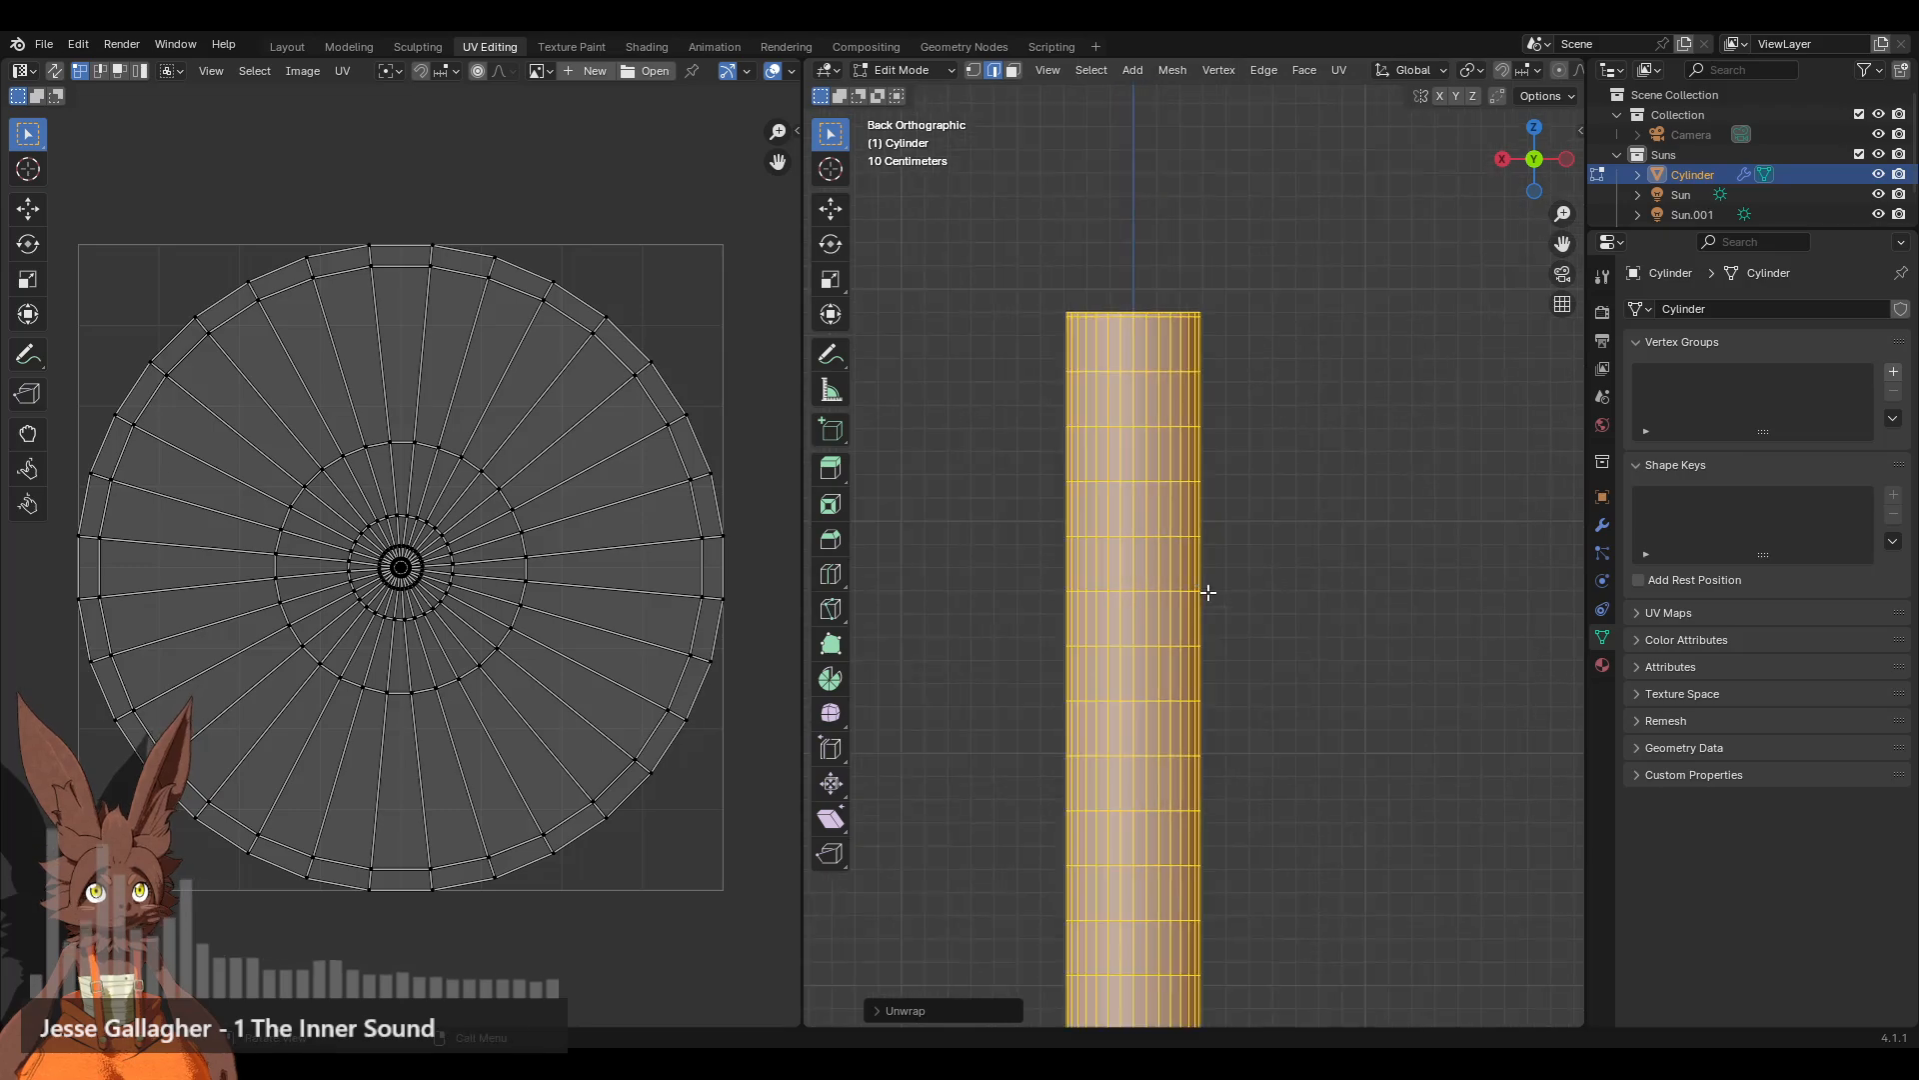
{"action": "left_click", "coordinate": [1126, 430], "text": "alt"}
{"action": "right_click", "coordinate": [1305, 510]}
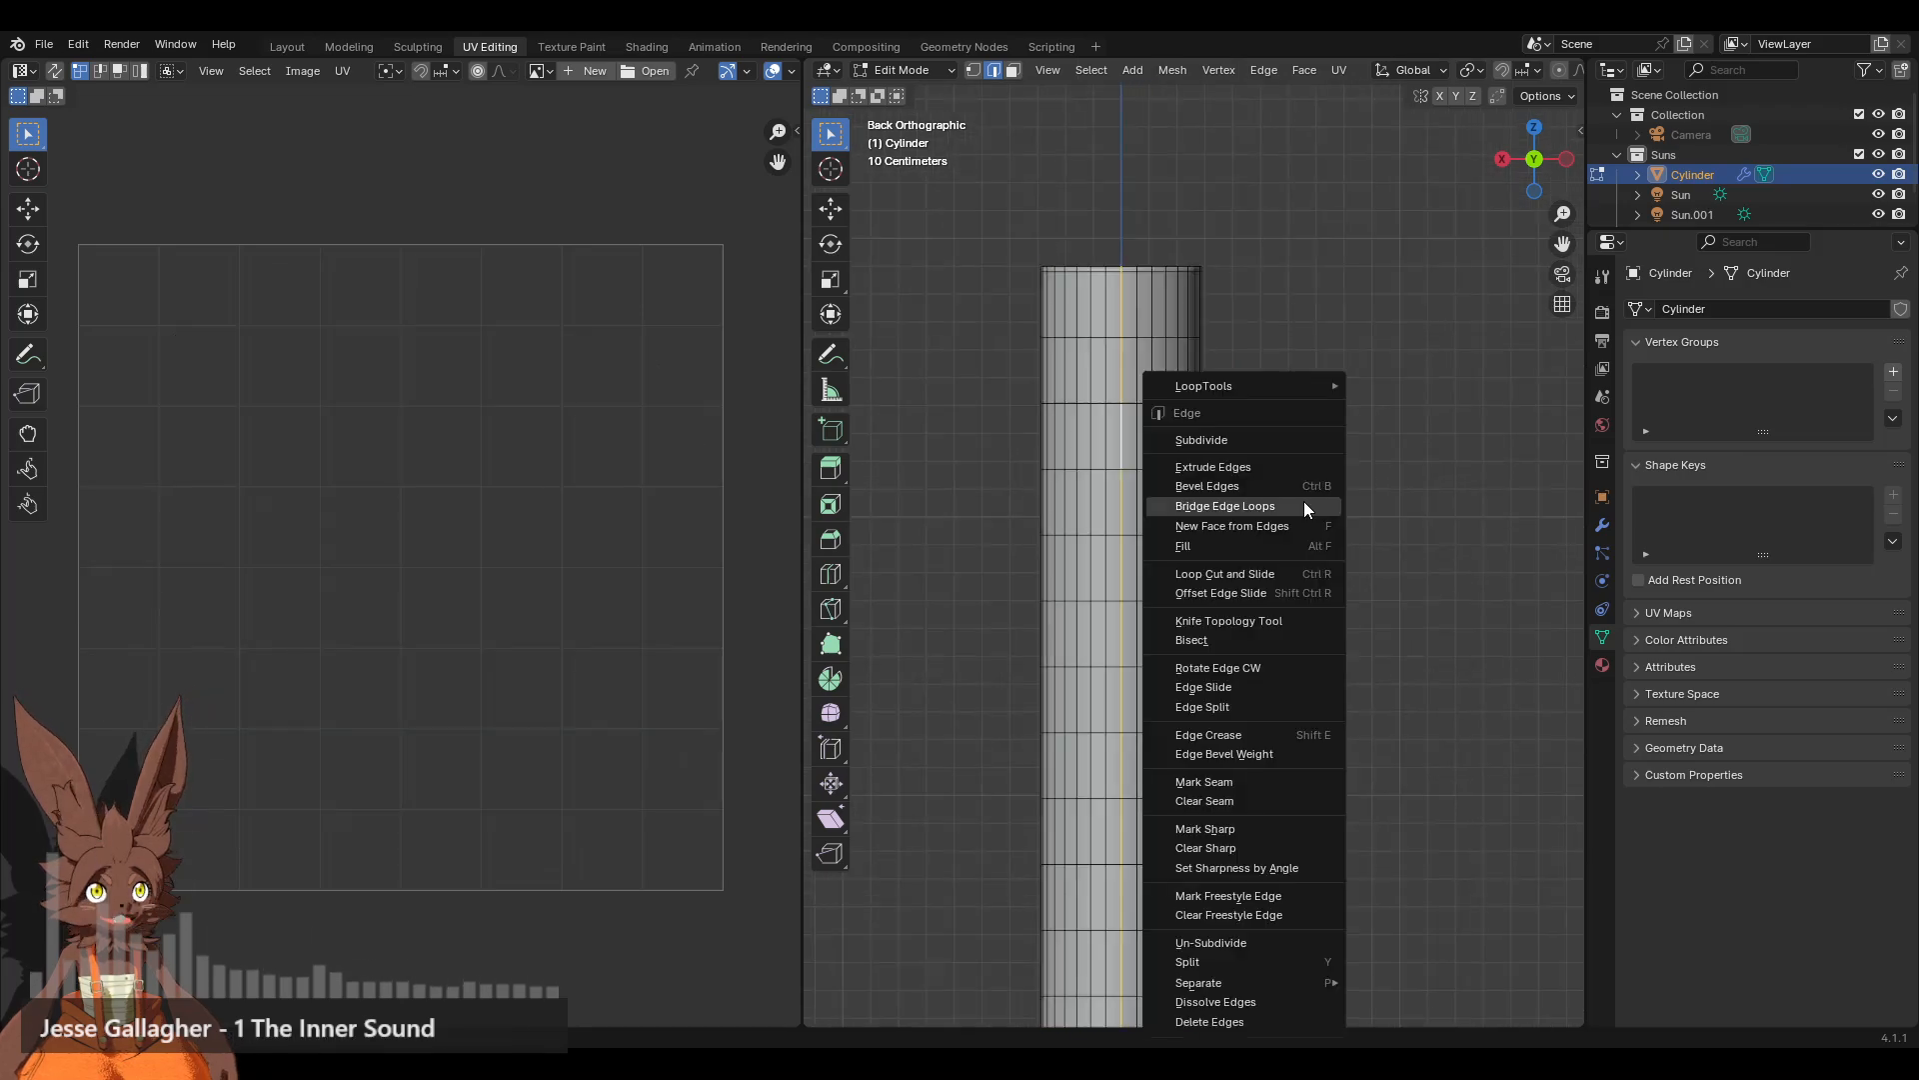
{"action": "left_click", "coordinate": [1243, 784]}
Step: Select the tube's entire mesh and unwrap it along the marked seam
{"action": "key", "text": "a"}
{"action": "left_click", "coordinate": [1338, 70]}
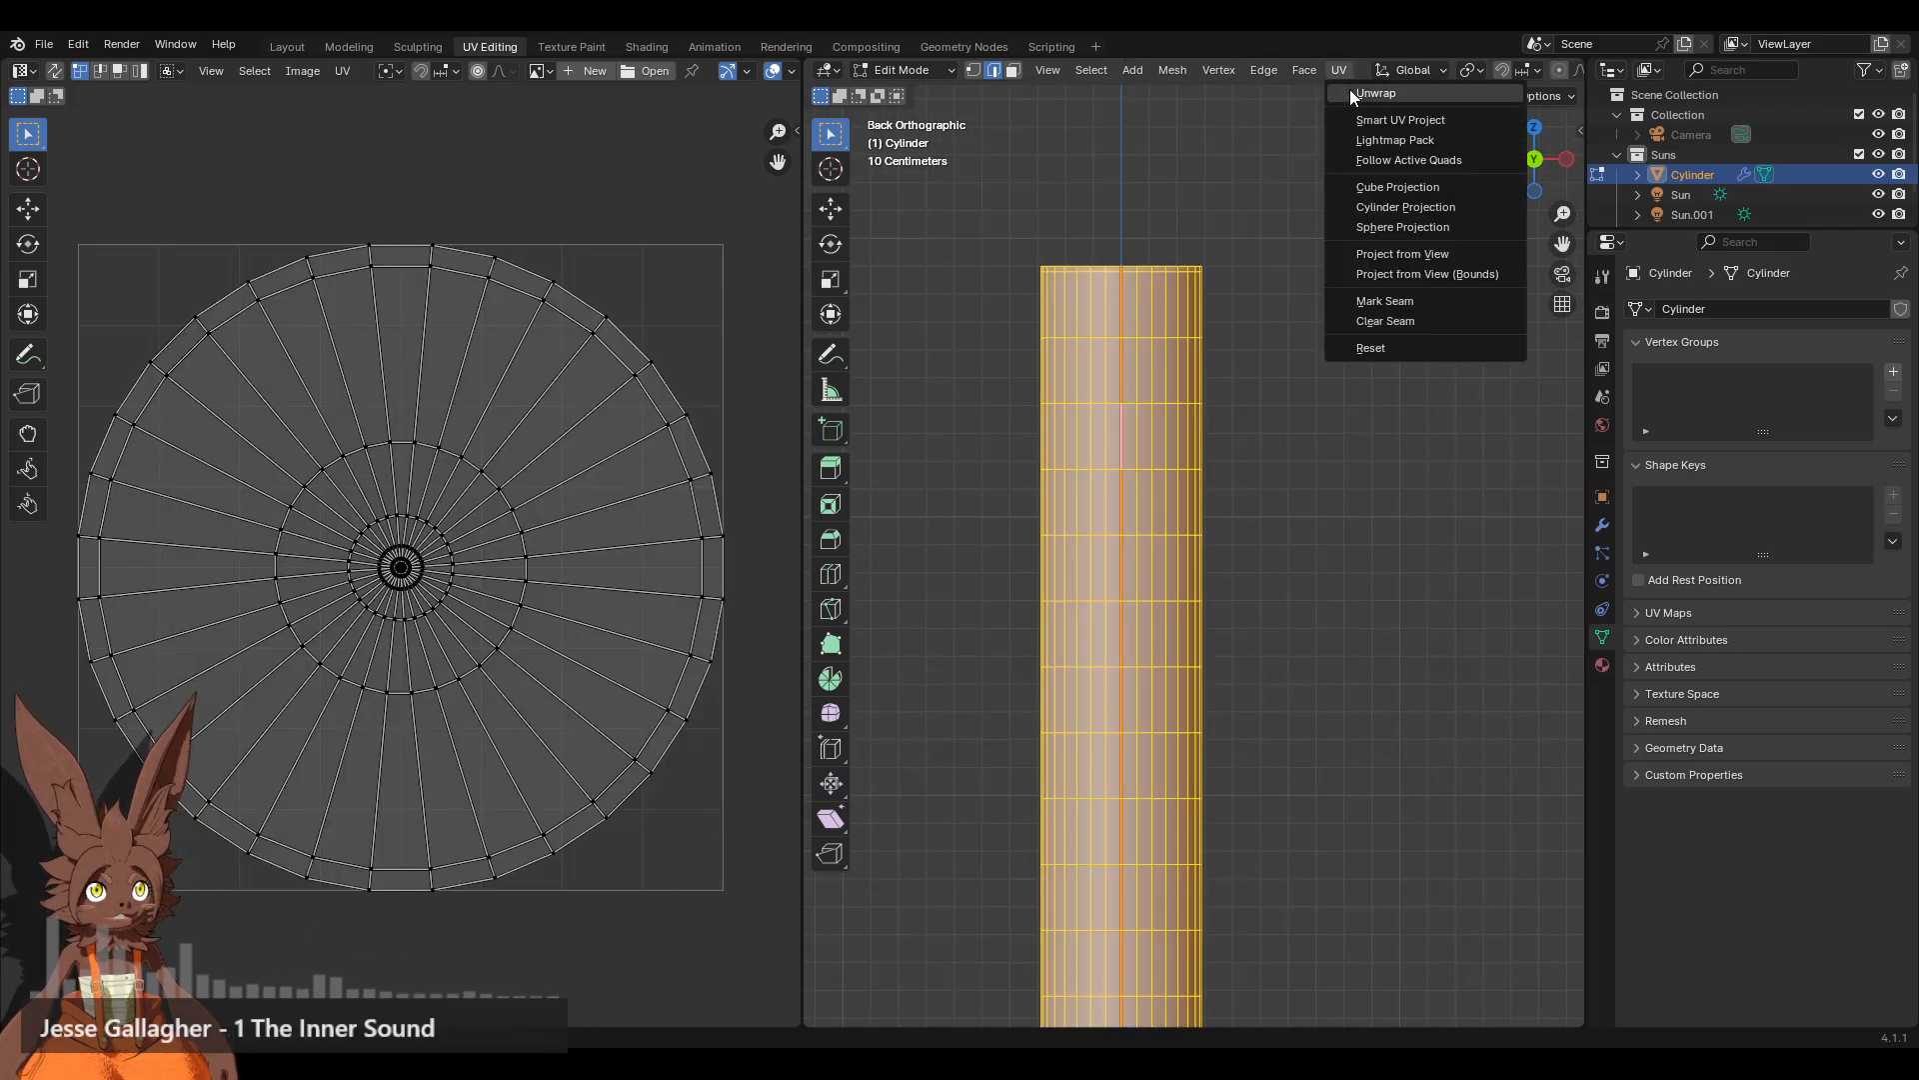
{"action": "left_click", "coordinate": [1355, 99]}
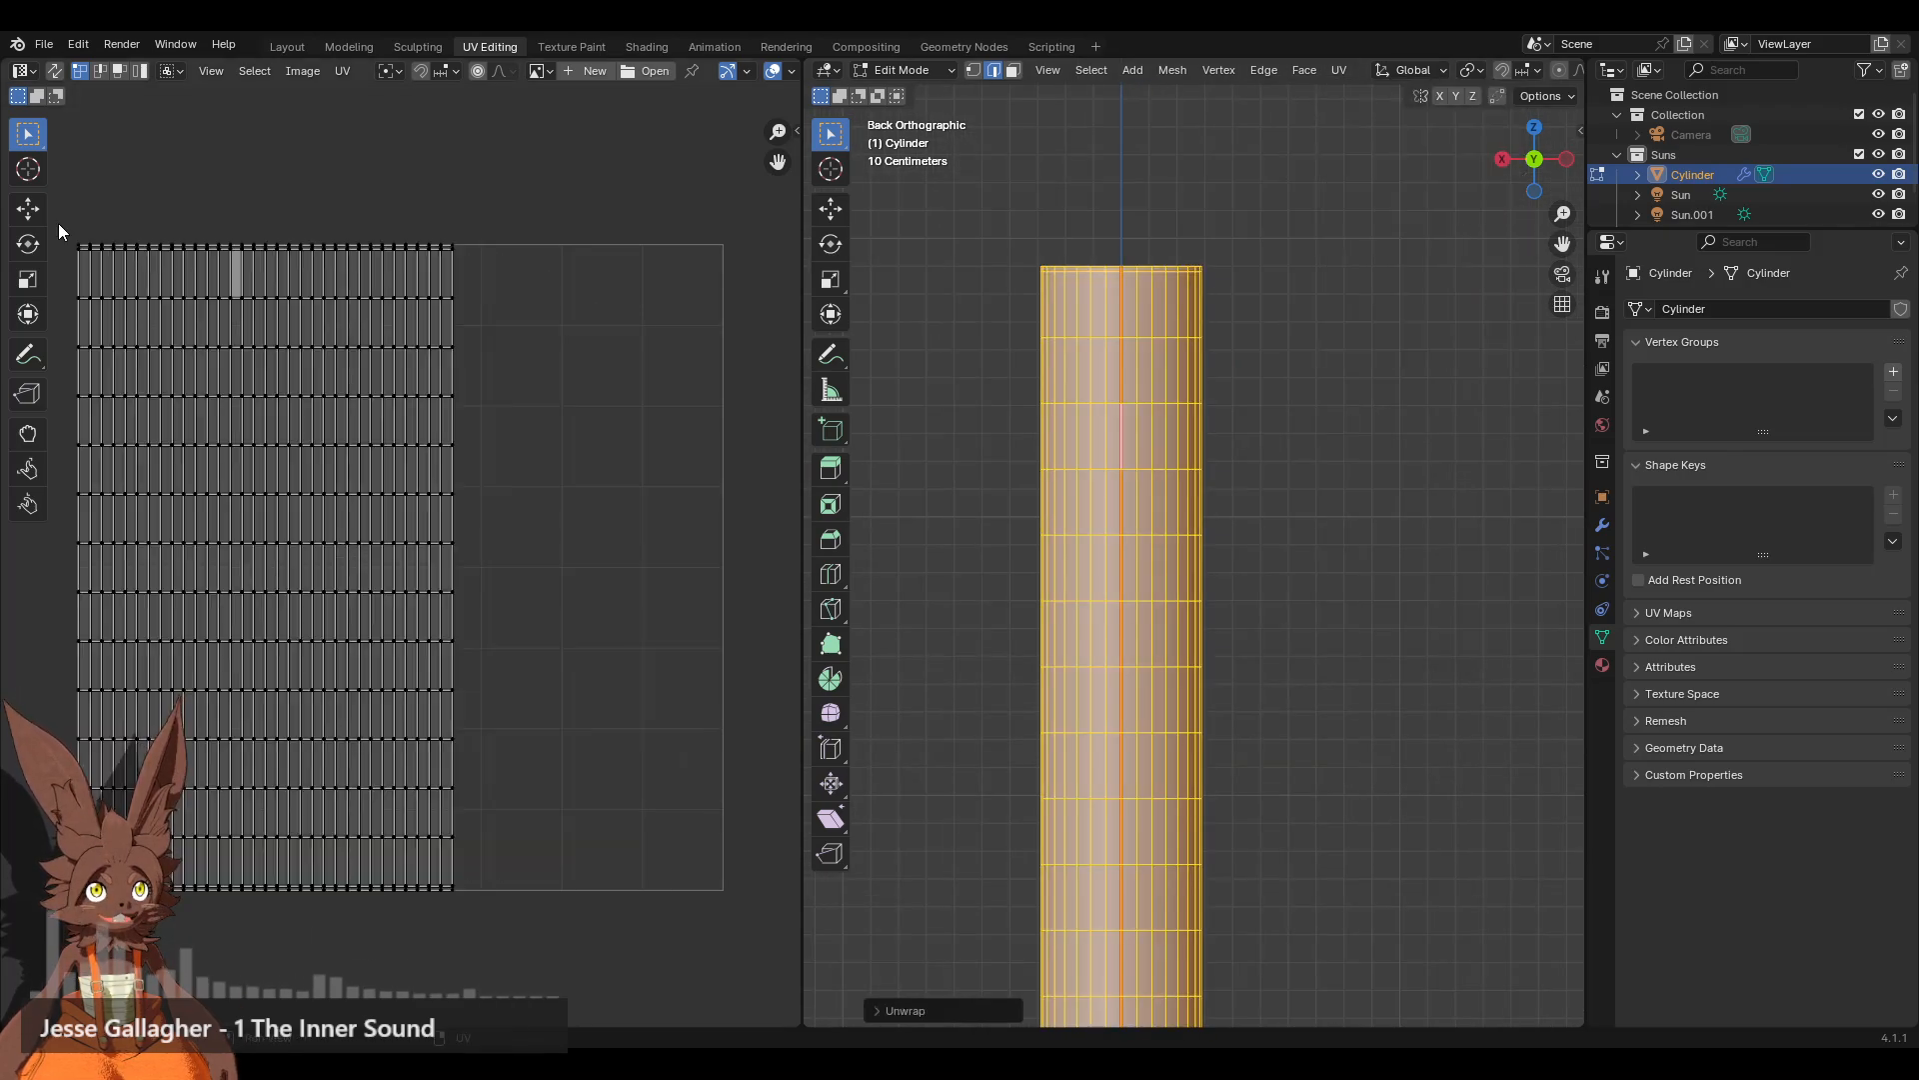
Step: Return to the Layout workspace and add a cylinder mesh while in the front orthographic view
{"action": "left_click", "coordinate": [268, 47]}
{"action": "left_click", "coordinate": [902, 560]}
{"action": "scroll", "coordinate": [900, 575], "scroll_direction": "down", "scroll_amount": 3}
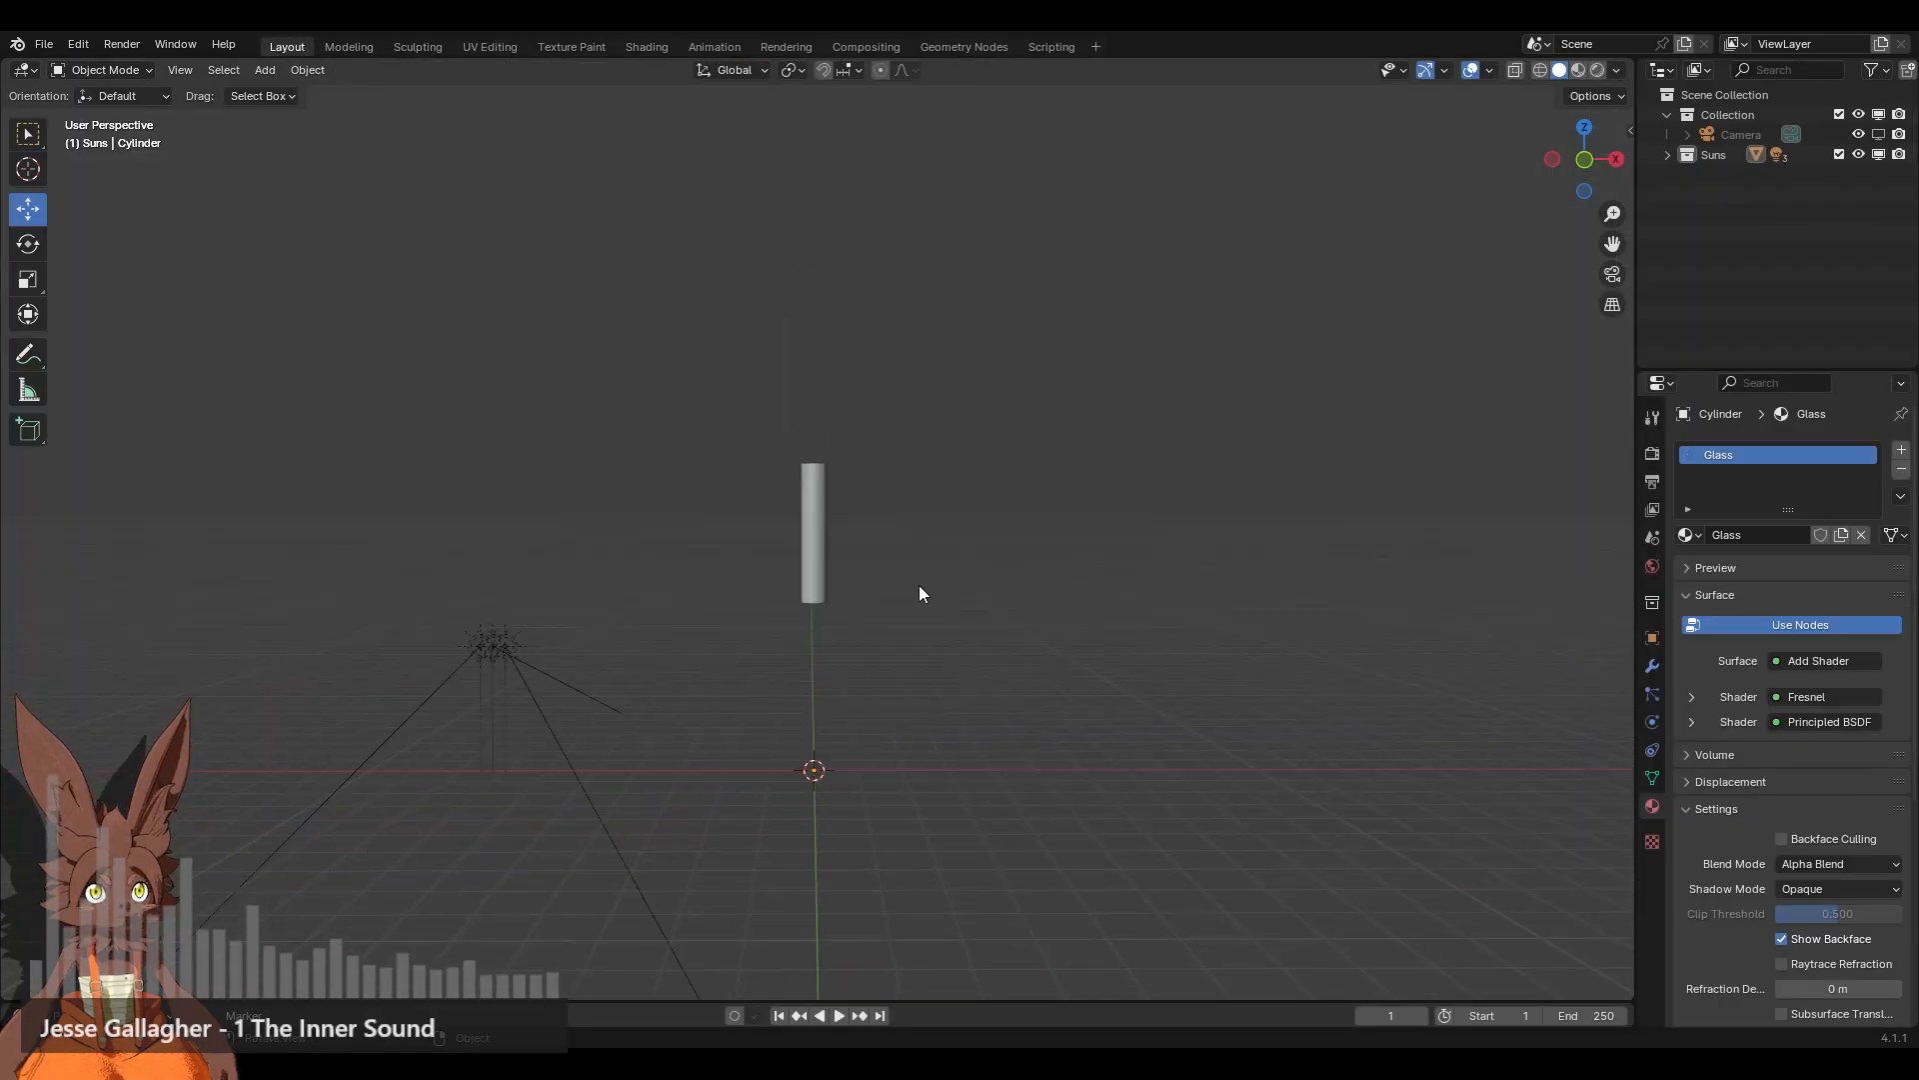
{"action": "mouse_move", "coordinate": [920, 593]}
{"action": "middle_mouse_down"}
{"action": "mouse_move", "coordinate": [826, 598]}
{"action": "mouse_move", "coordinate": [905, 606]}
{"action": "middle_mouse_up"}
{"action": "scroll", "coordinate": [904, 607], "scroll_direction": "up", "scroll_amount": 3}
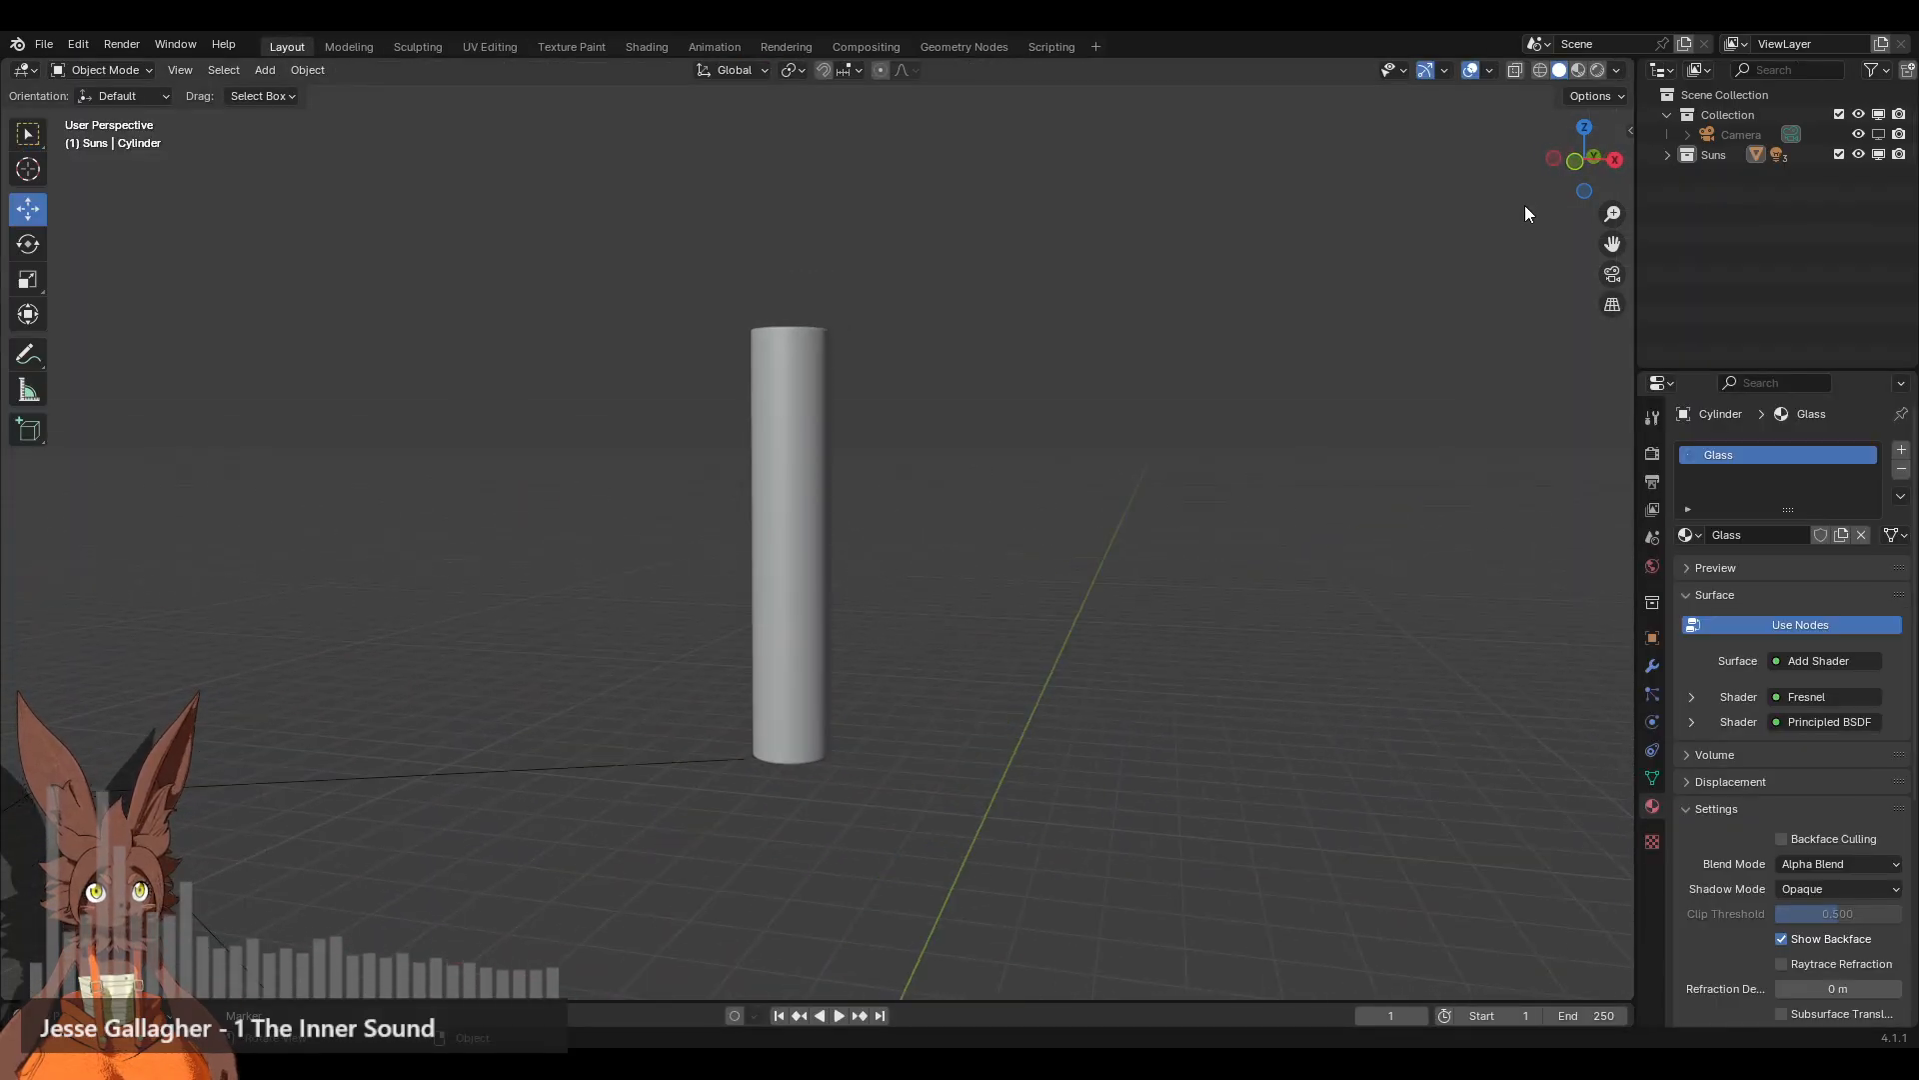
{"action": "left_click", "coordinate": [1575, 160]}
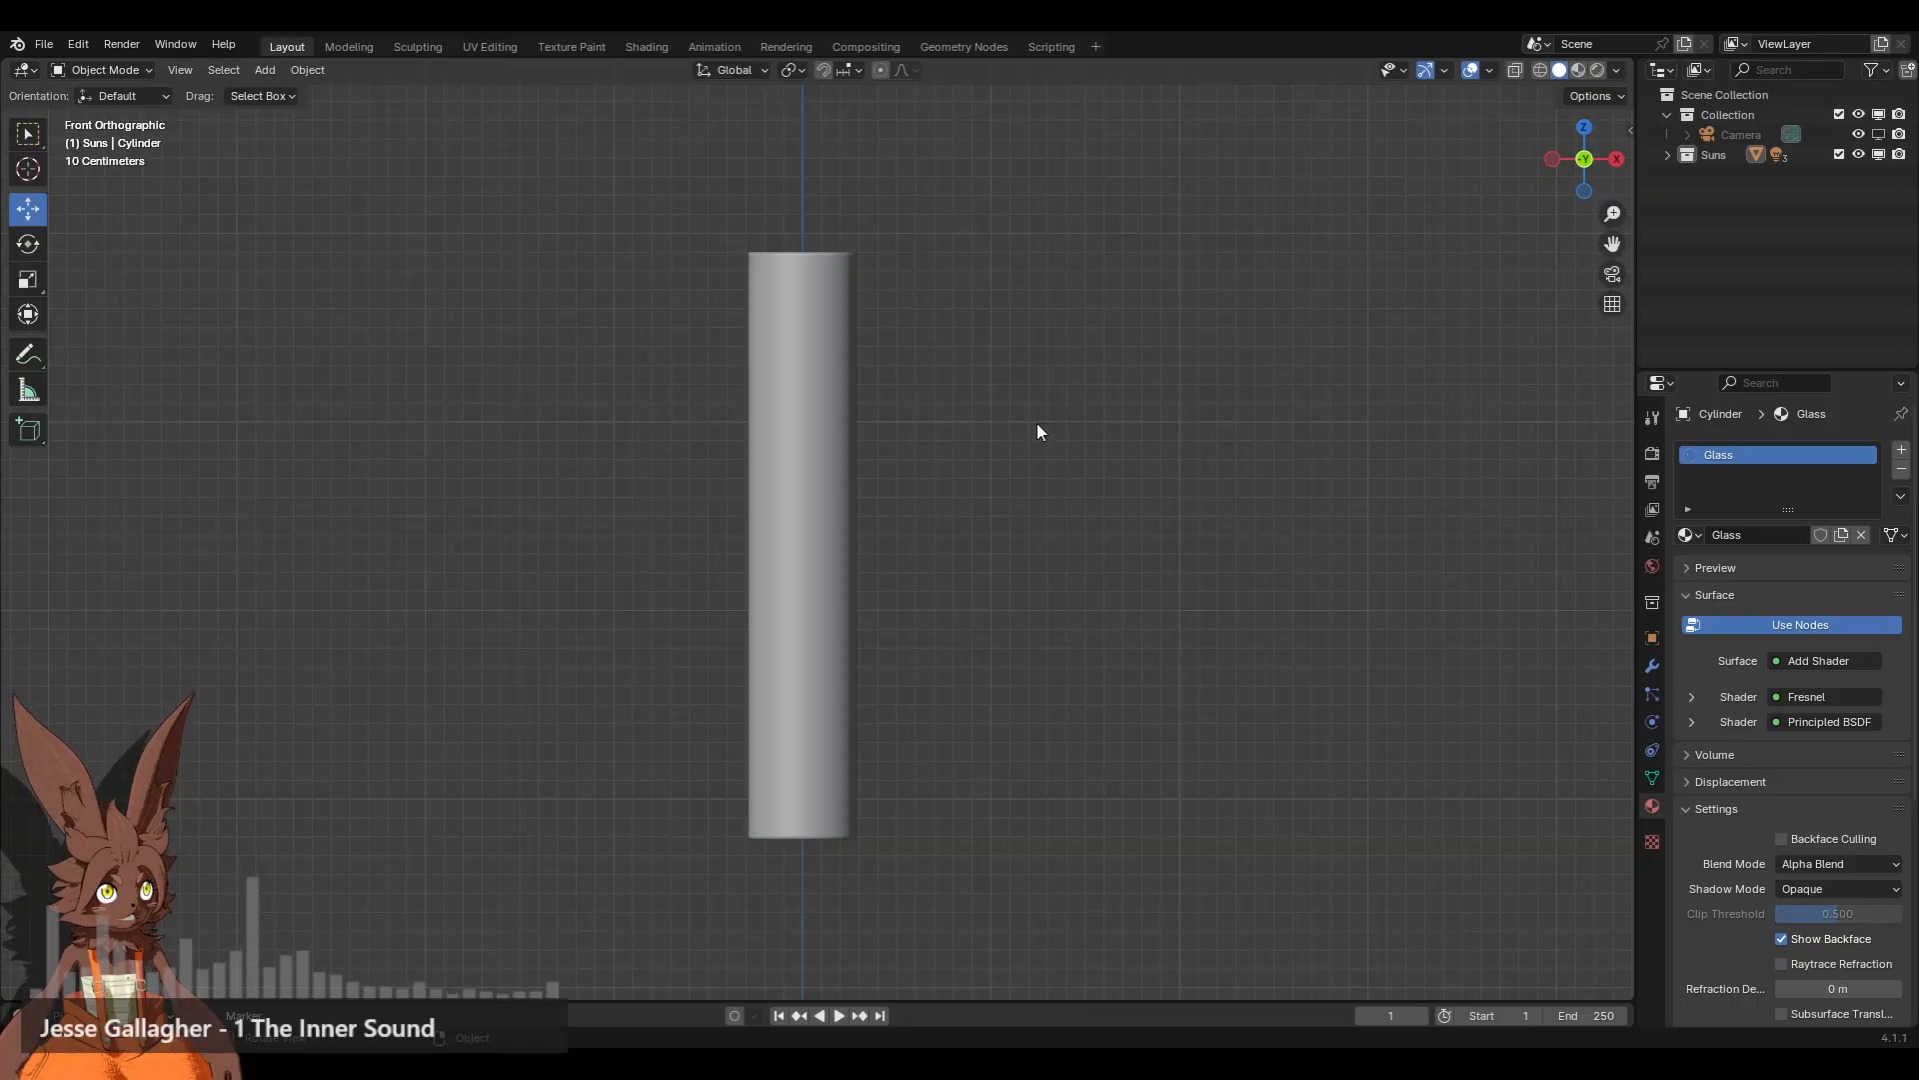
{"action": "left_click", "coordinate": [128, 72]}
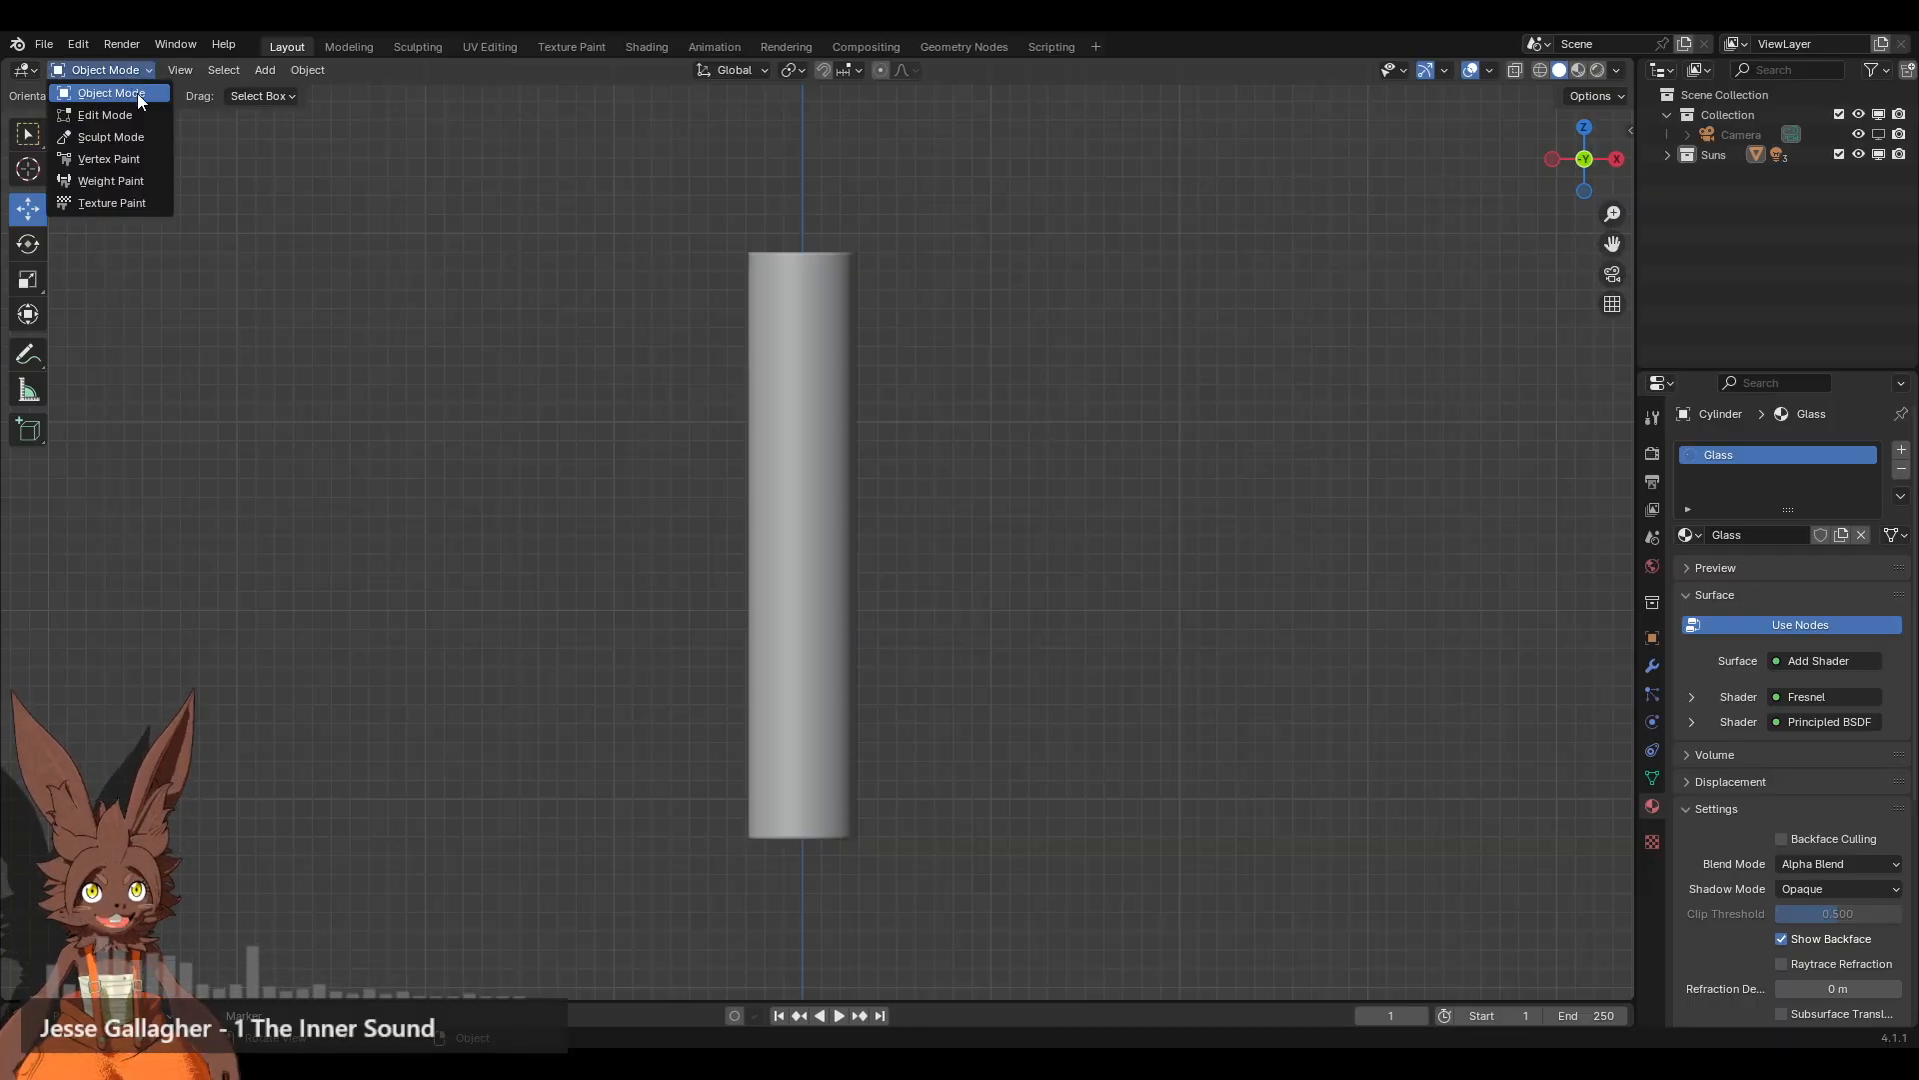
{"action": "left_click", "coordinate": [263, 71]}
{"action": "mouse_move", "coordinate": [309, 92]}
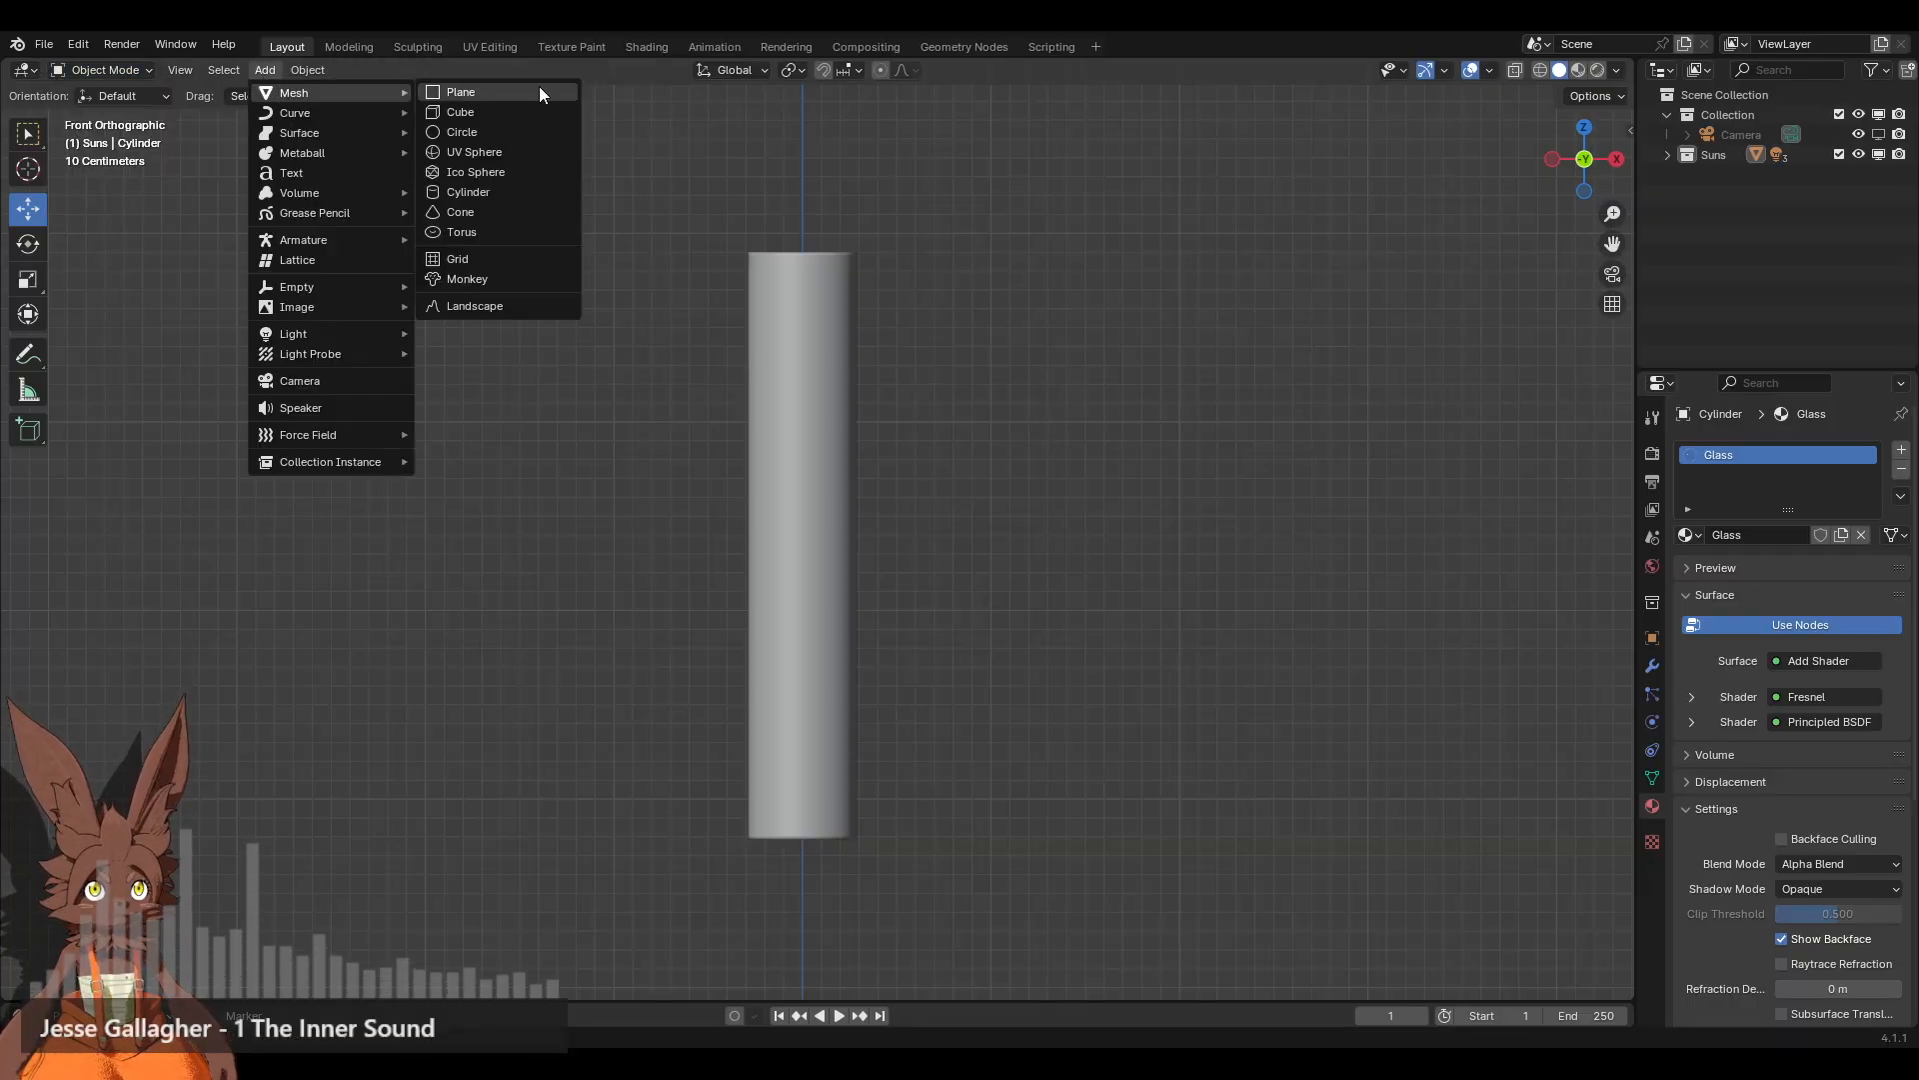
{"action": "left_click", "coordinate": [516, 188]}
Step: Raise the new cylinder about 8.09 m along Z, then lower it about 0.3 m to meet the tube's top
{"action": "scroll", "coordinate": [847, 498], "scroll_direction": "down", "scroll_amount": 5}
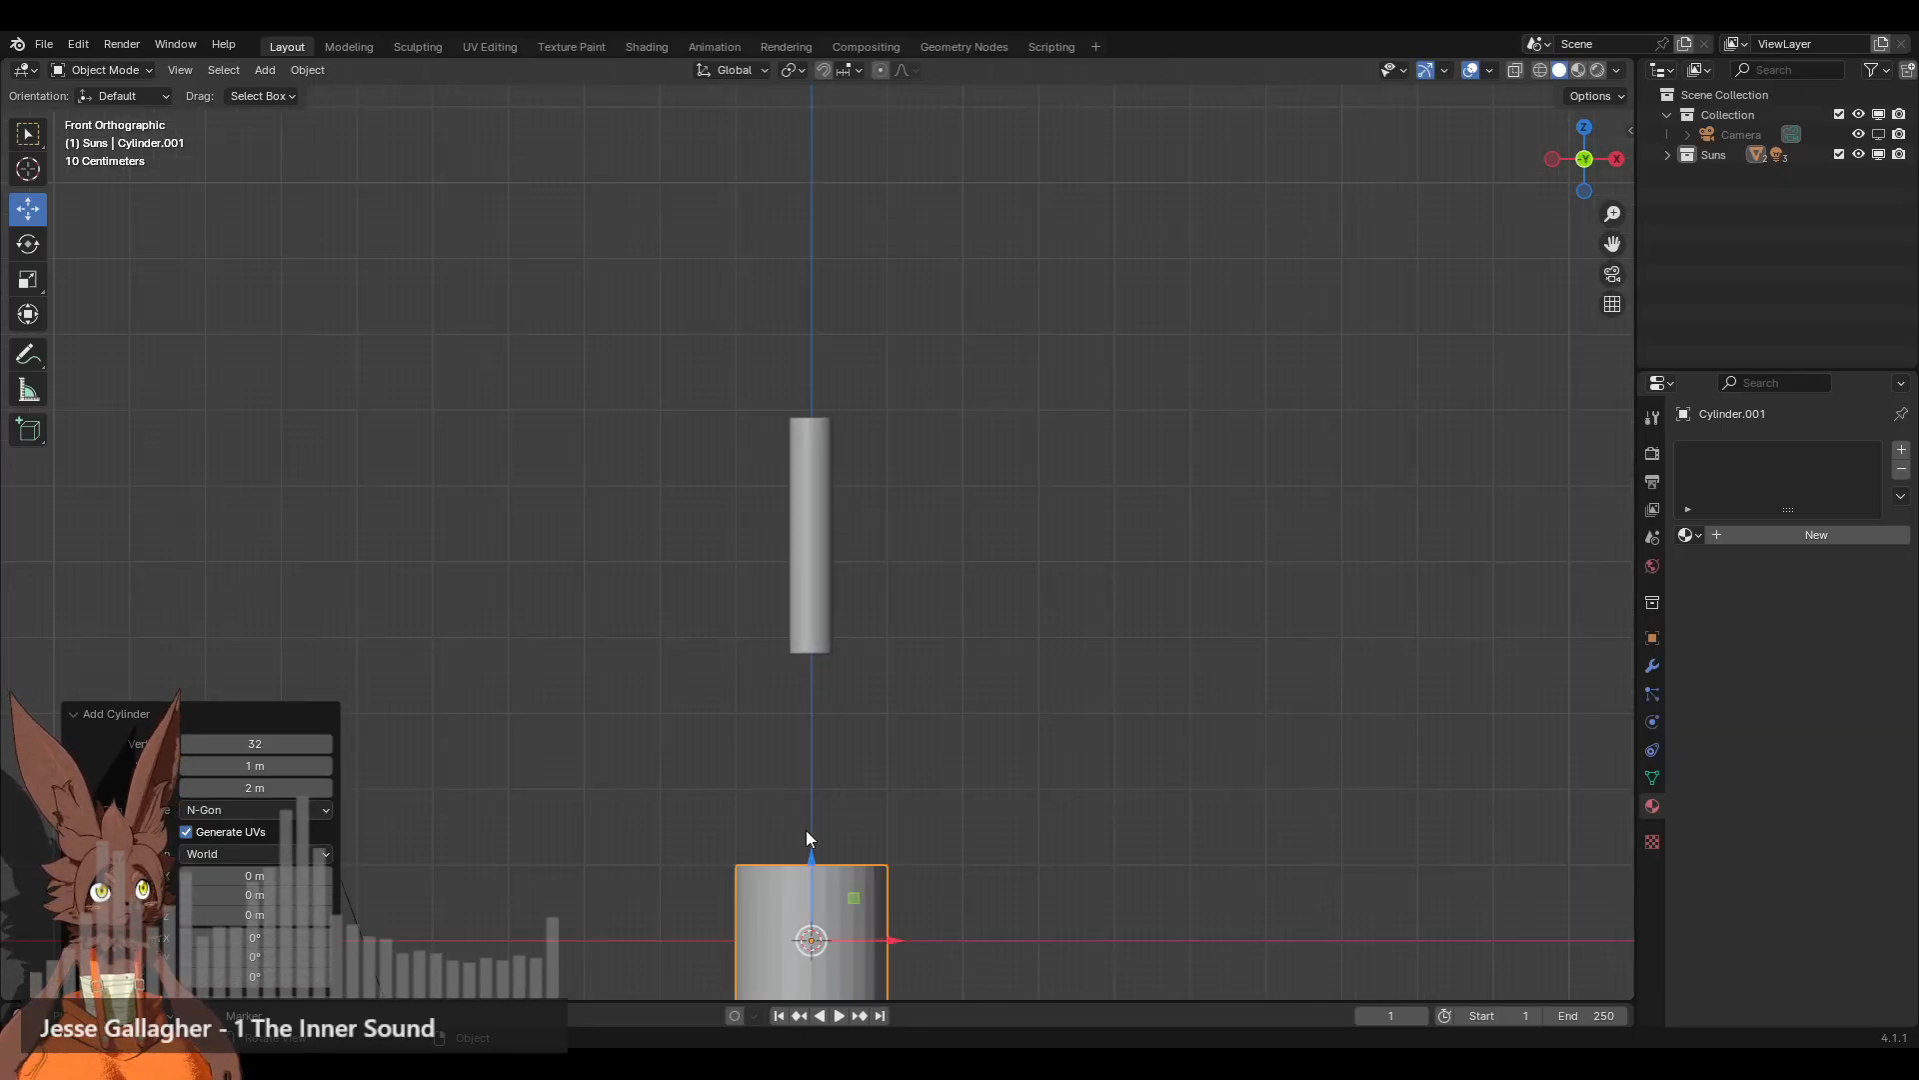
{"action": "left_click_drag", "start_coordinate": [816, 873], "coordinate": [752, 261]}
{"action": "scroll", "coordinate": [921, 458], "scroll_direction": "up", "scroll_amount": 5}
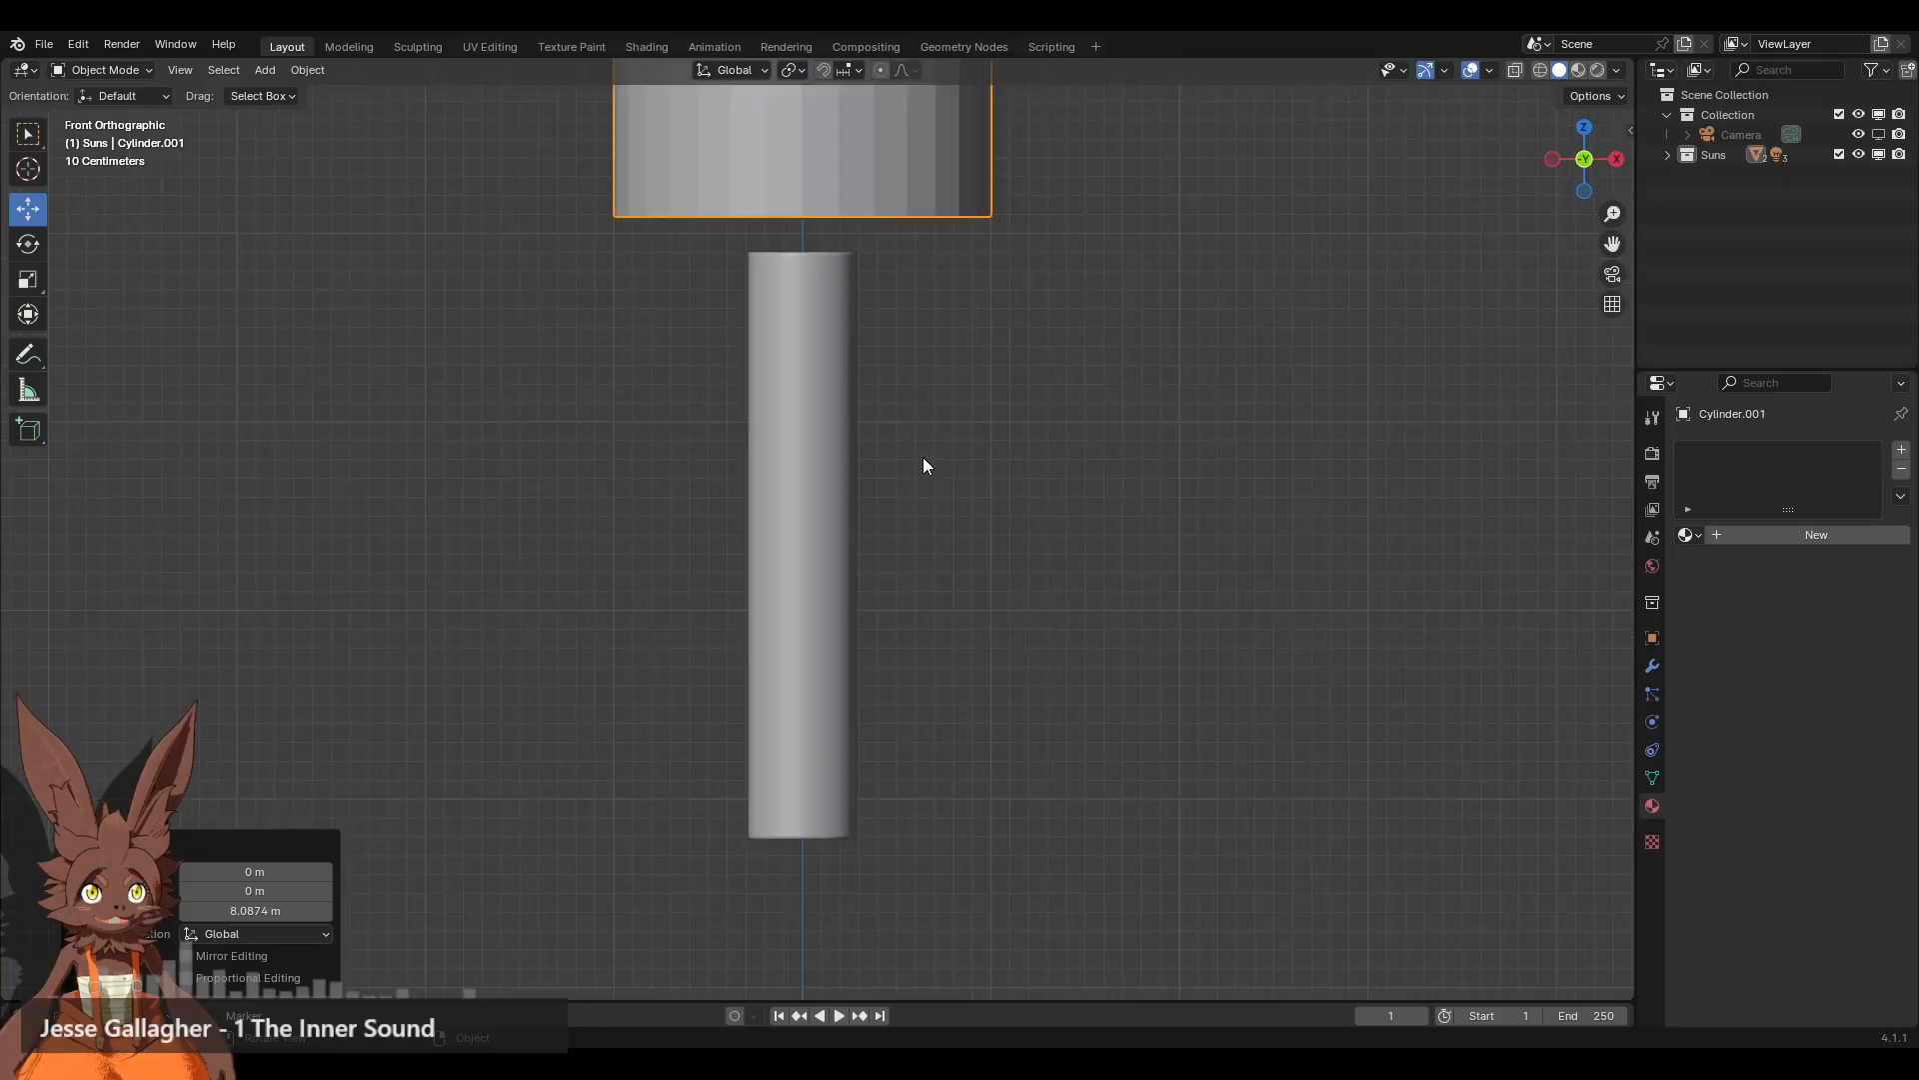
{"action": "middle_click_drag", "start_coordinate": [890, 301], "coordinate": [903, 620], "text": "shift"}
{"action": "scroll", "coordinate": [878, 578], "scroll_direction": "up", "scroll_amount": 2}
{"action": "scroll", "coordinate": [878, 578], "scroll_direction": "down", "scroll_amount": 2}
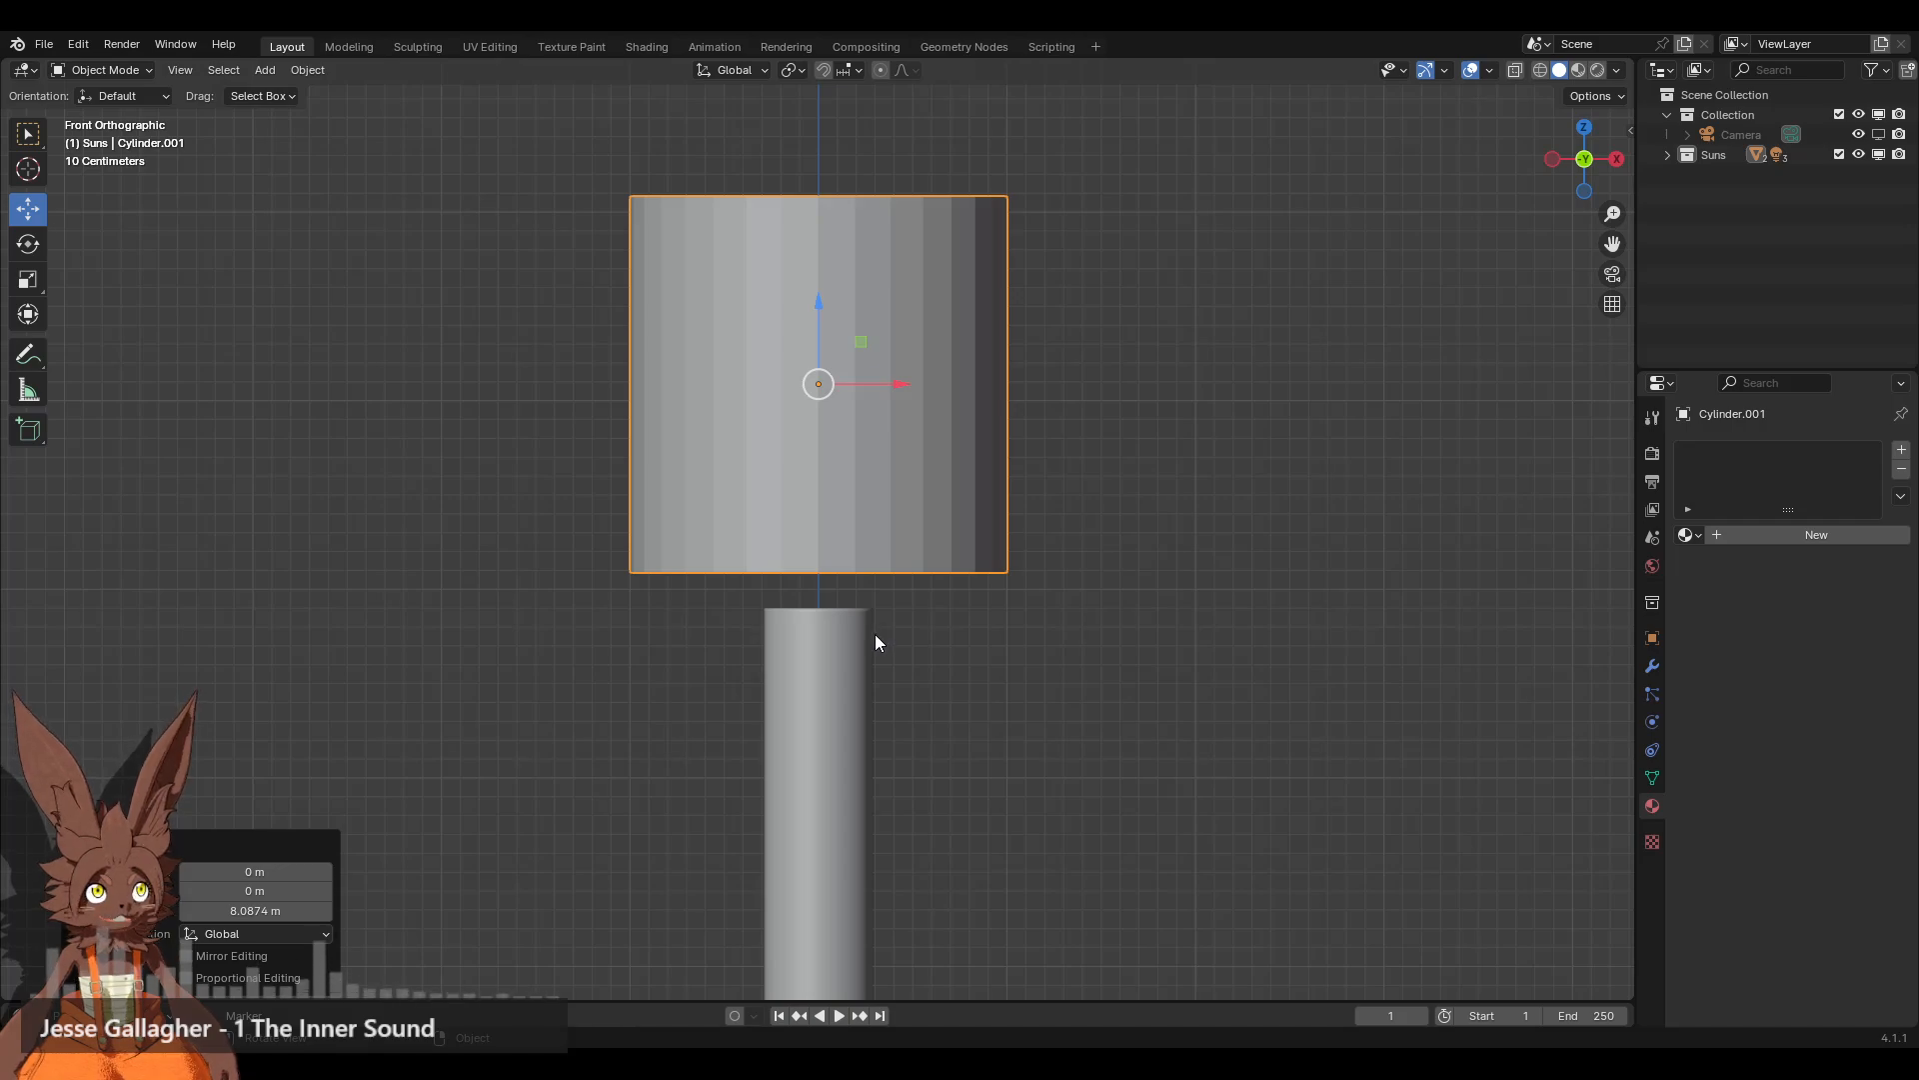
{"action": "left_click", "coordinate": [812, 302]}
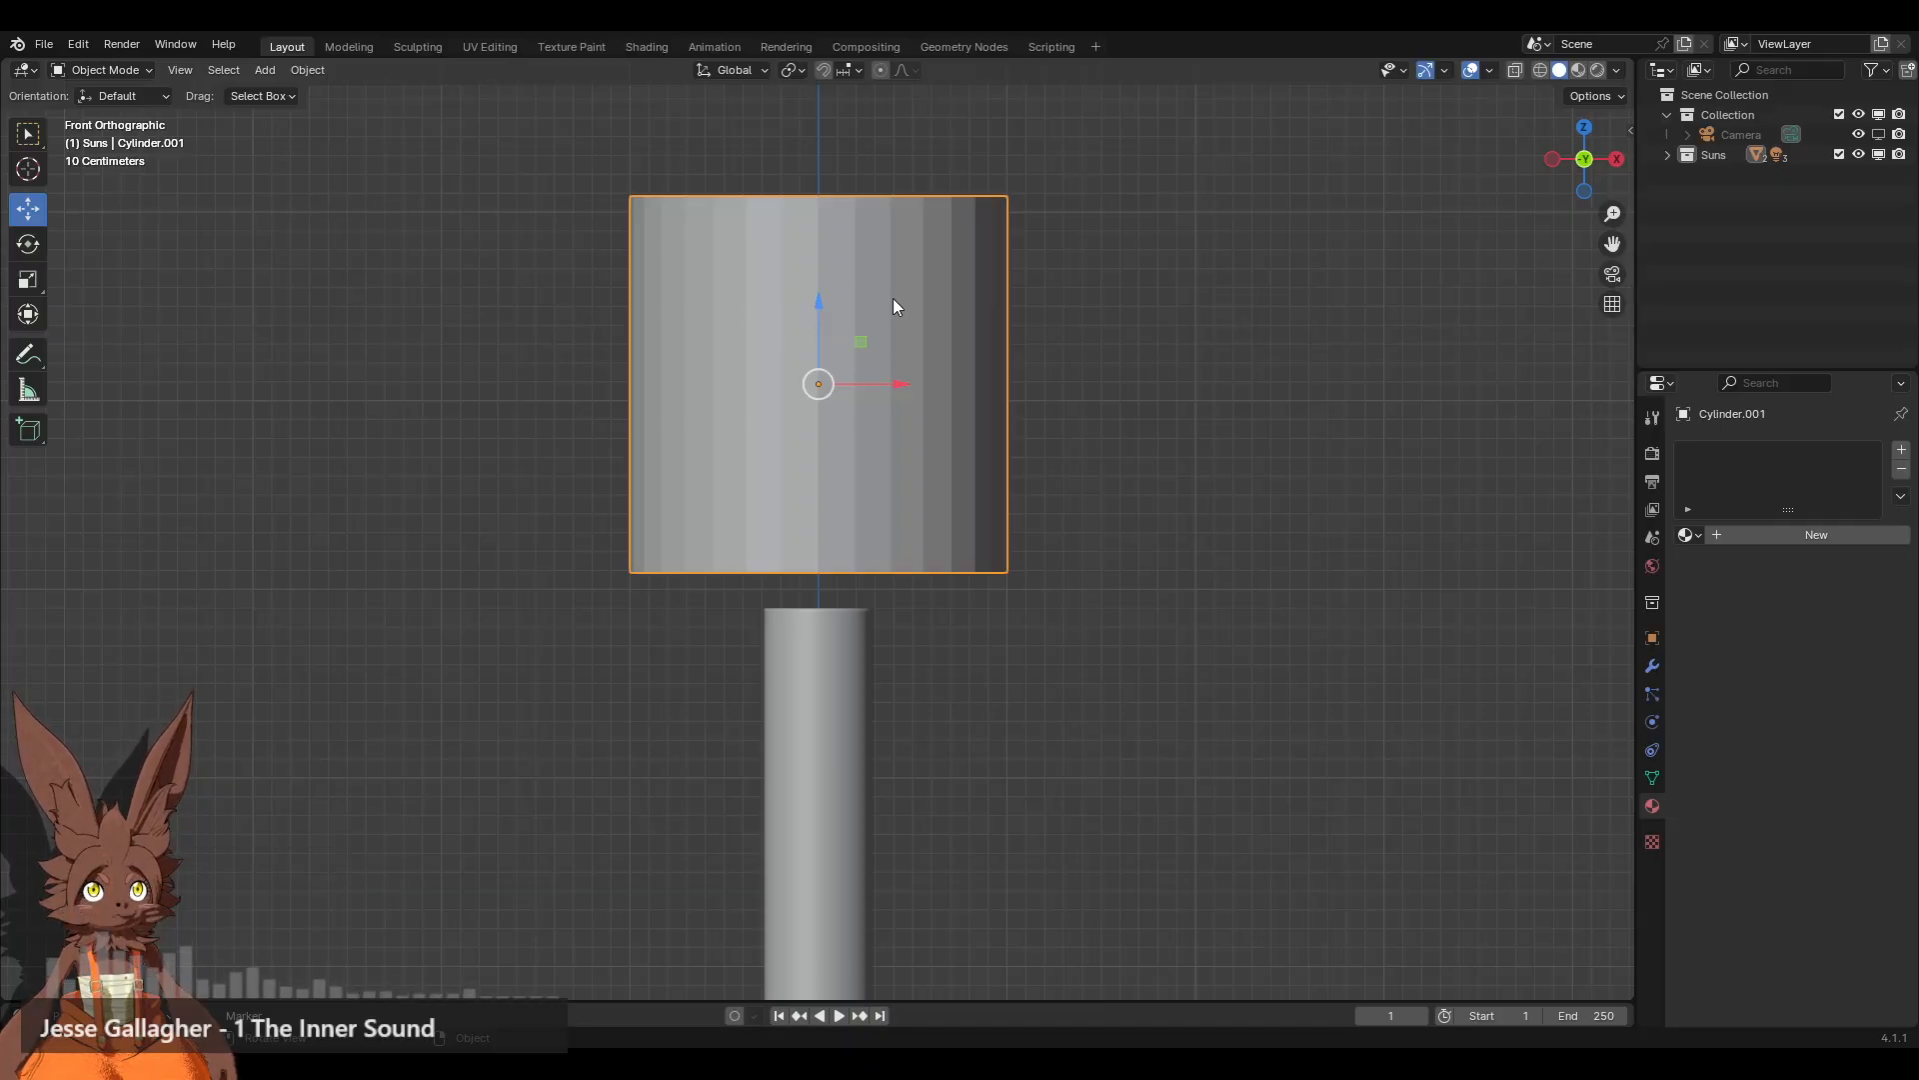
{"action": "left_click_drag", "start_coordinate": [818, 300], "coordinate": [822, 365]}
Step: Switch the new cylinder to Edit Mode and scale its whole mesh uniformly to about 0.472
{"action": "left_click", "coordinate": [118, 66]}
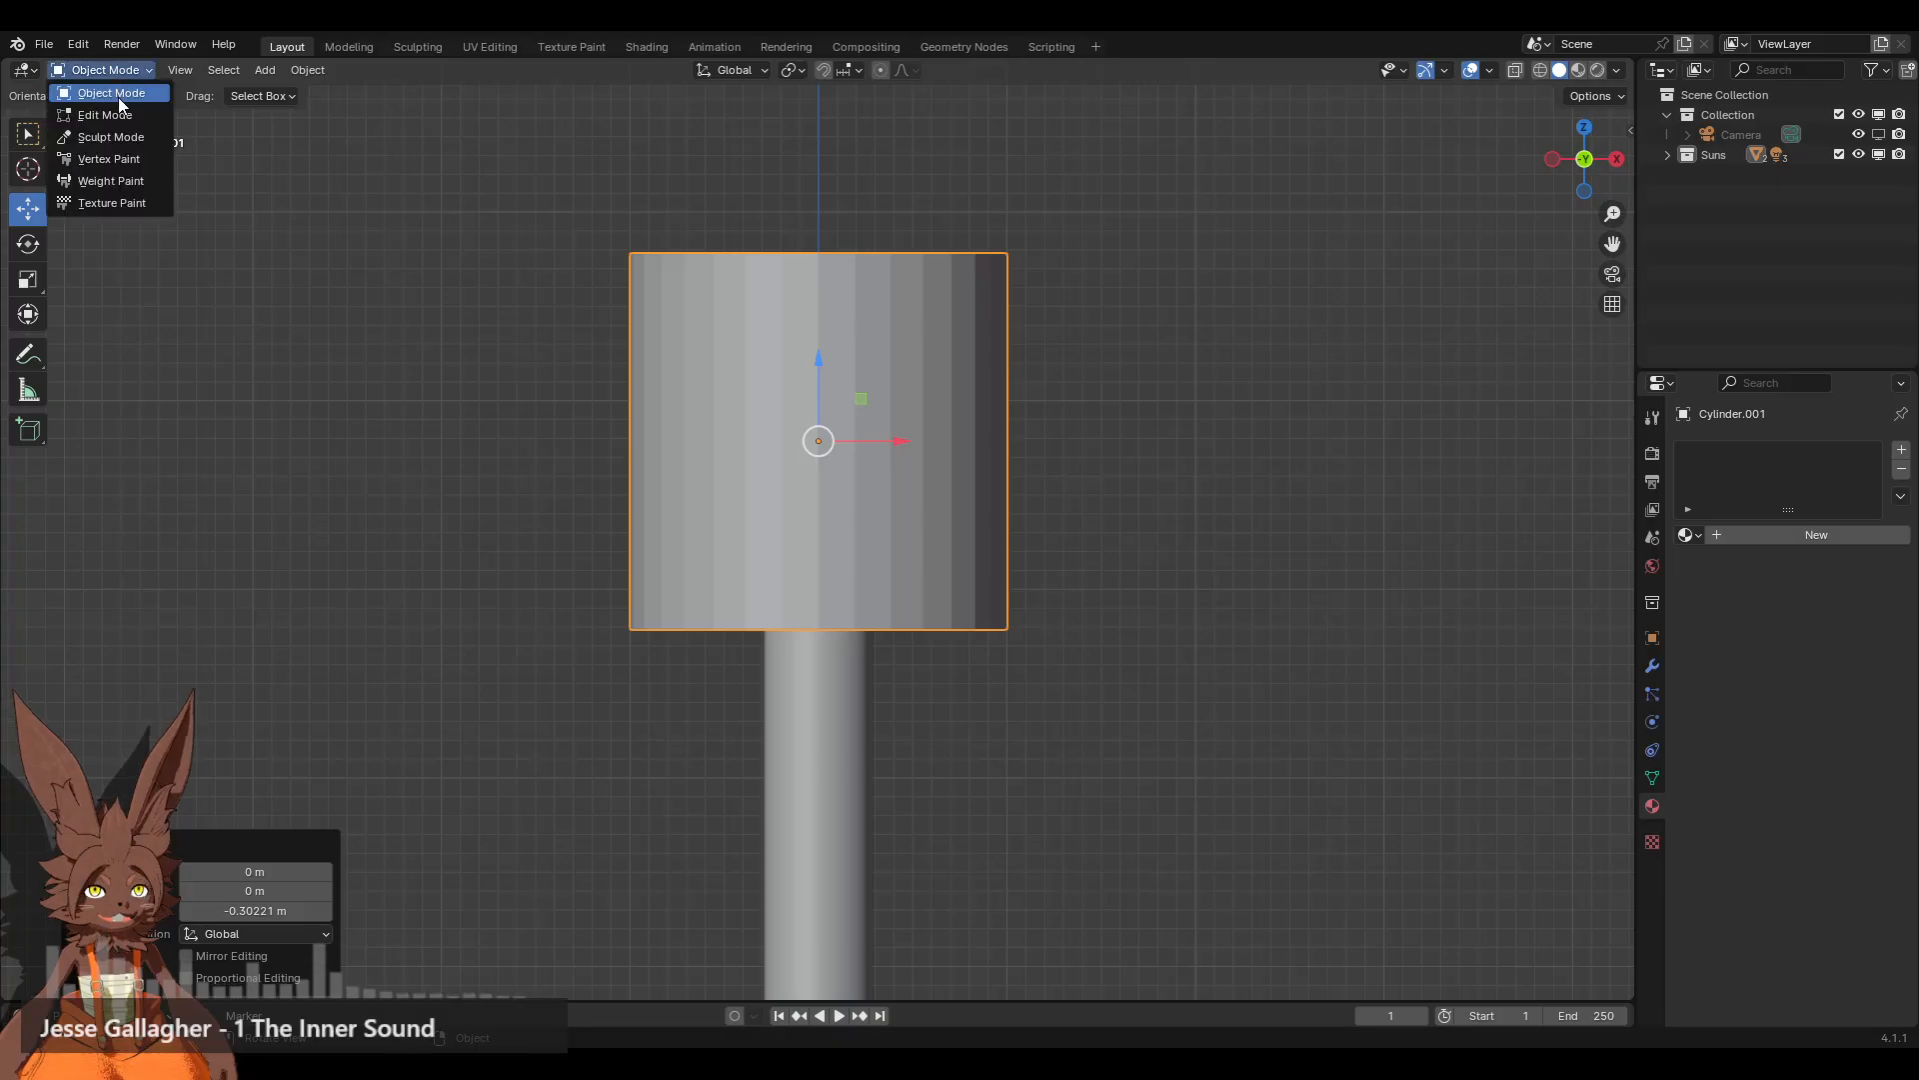
{"action": "left_click", "coordinate": [118, 96]}
{"action": "left_click", "coordinate": [104, 70]}
{"action": "left_click", "coordinate": [100, 114]}
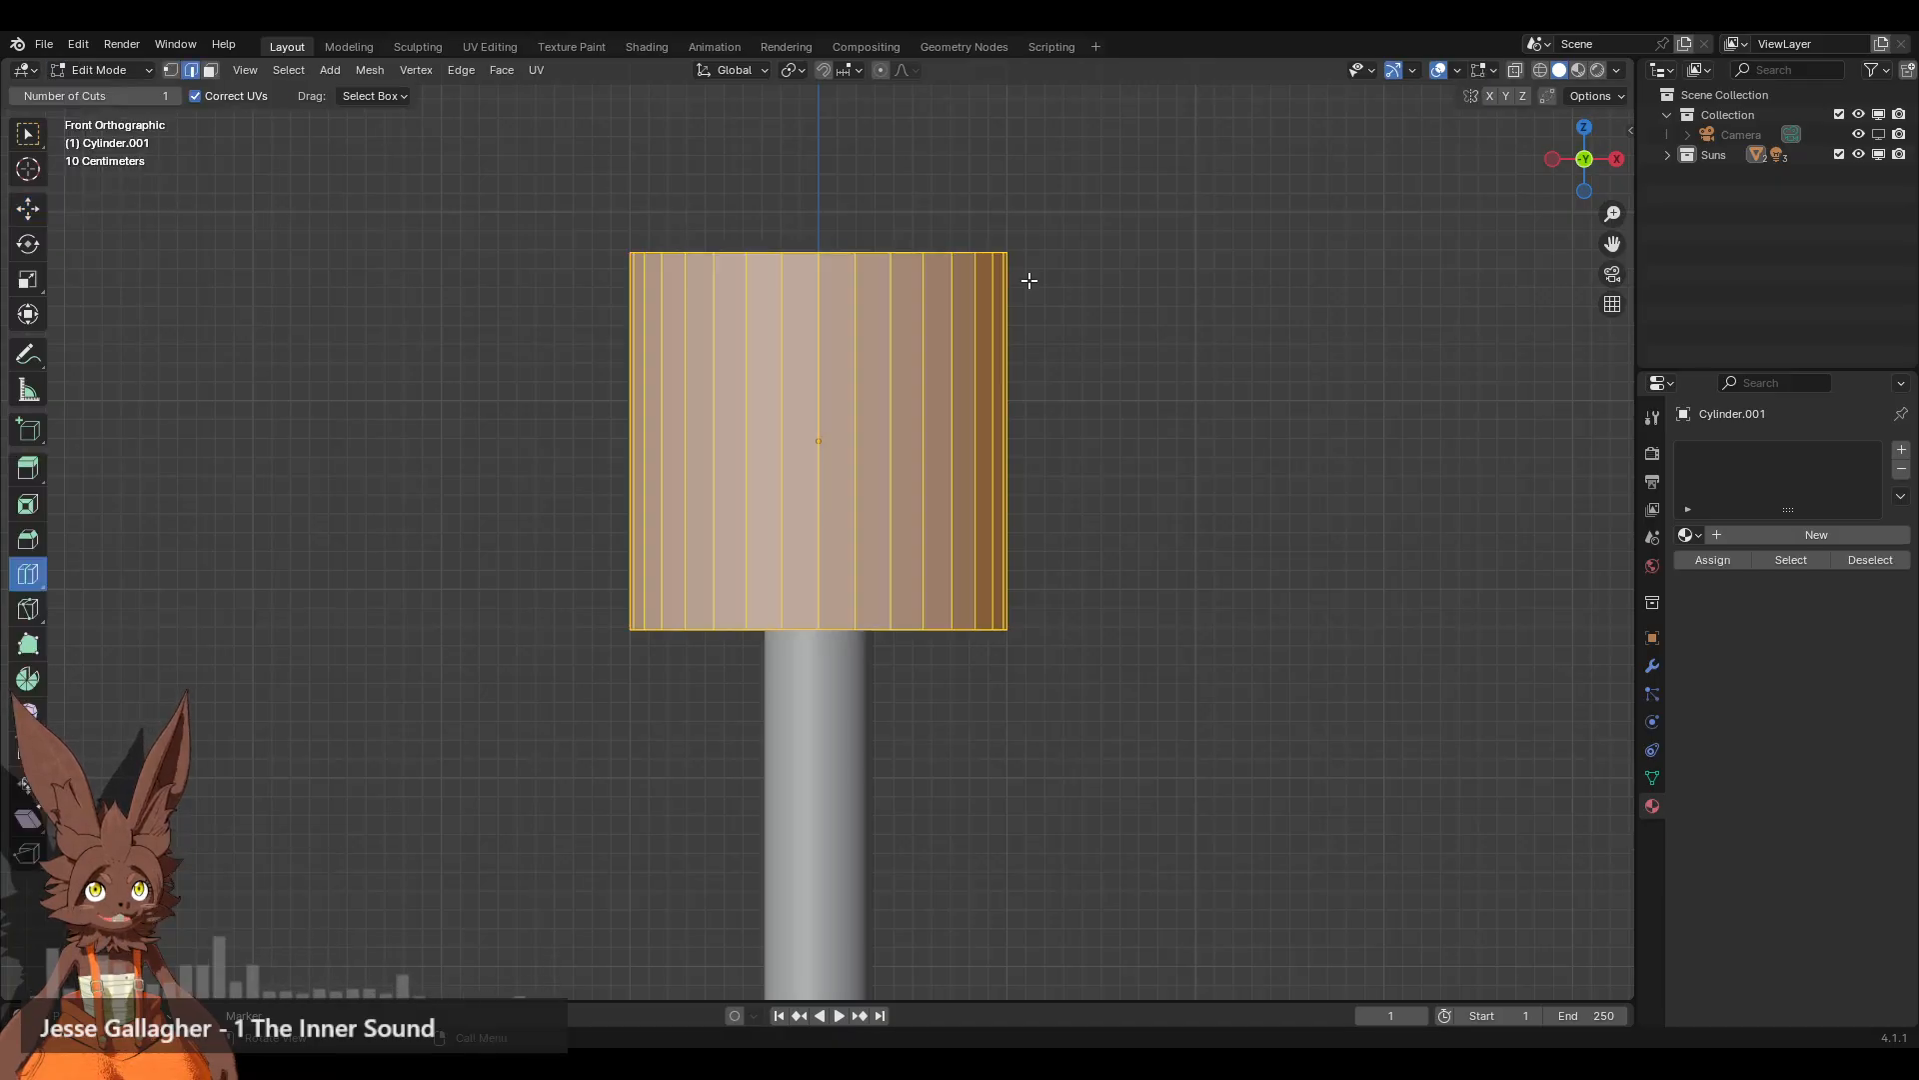
{"action": "key", "text": "s"}
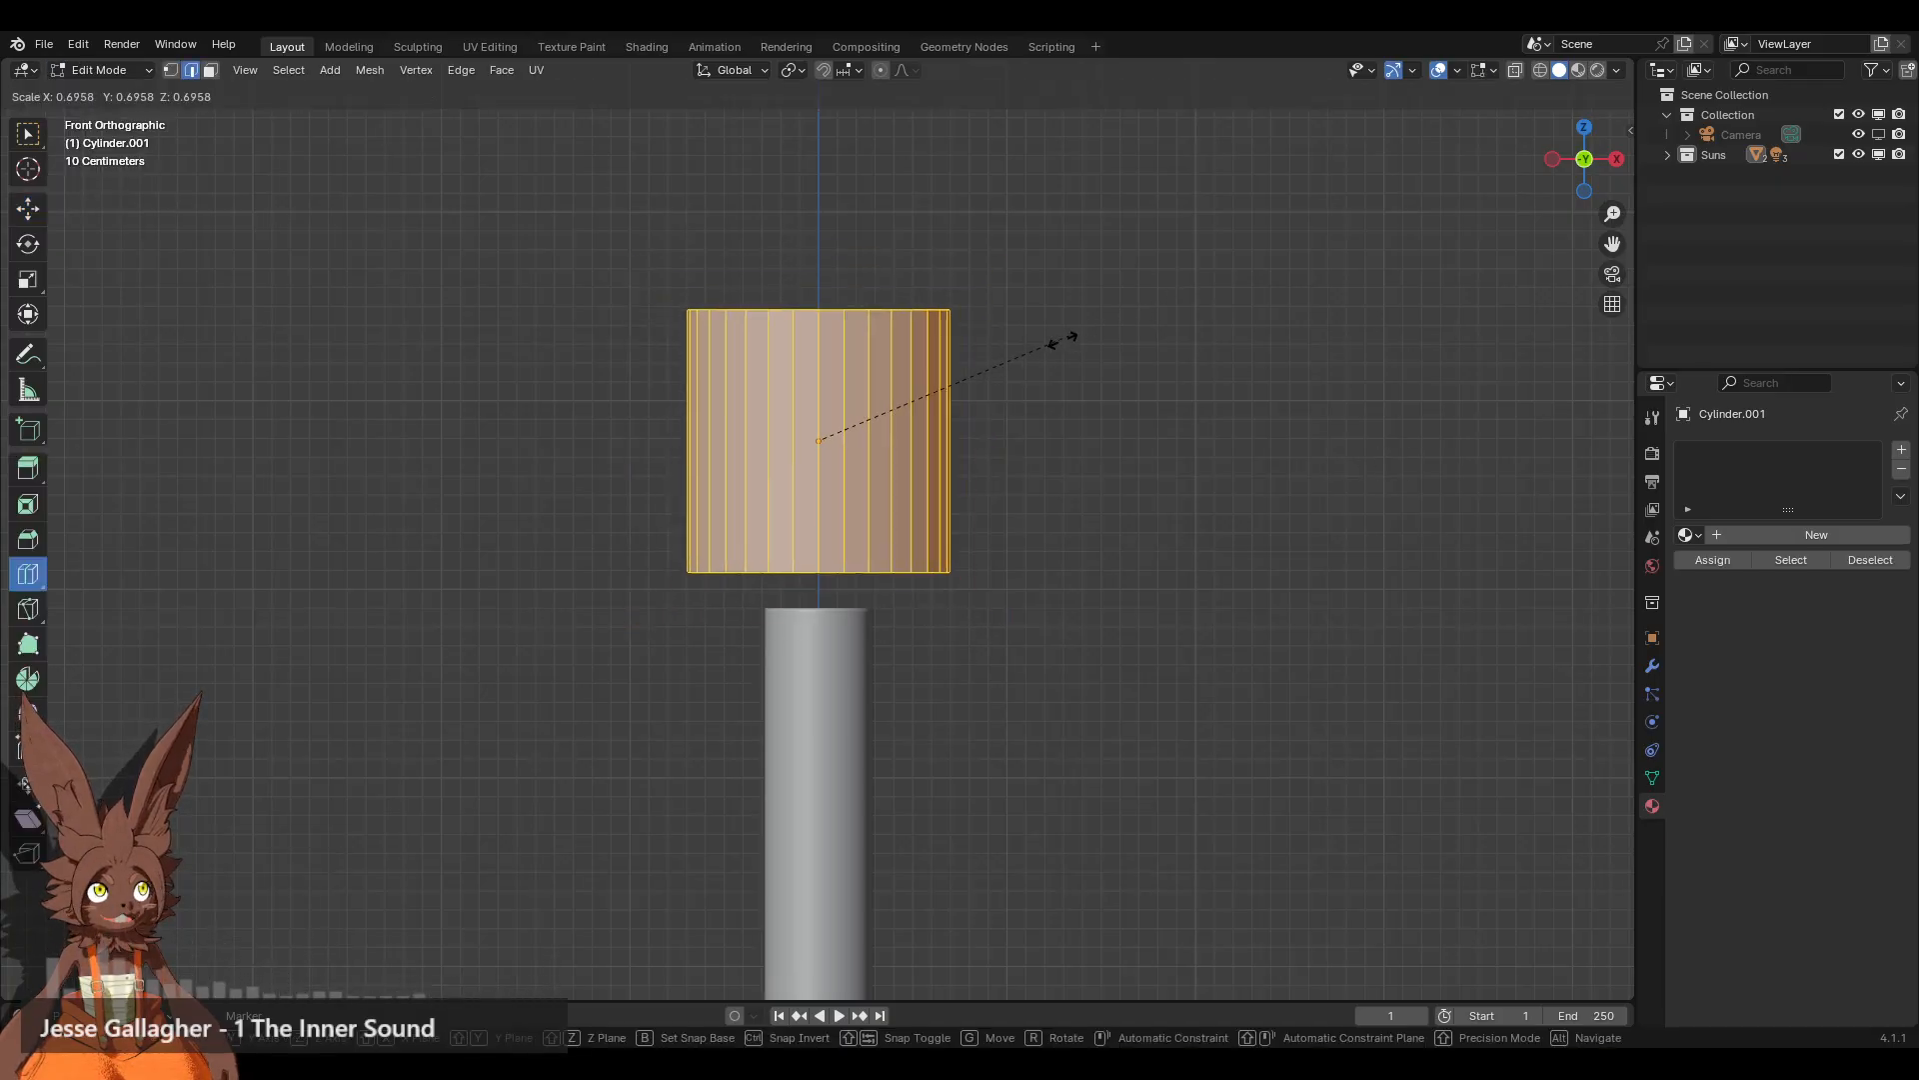
{"action": "left_click", "coordinate": [987, 361]}
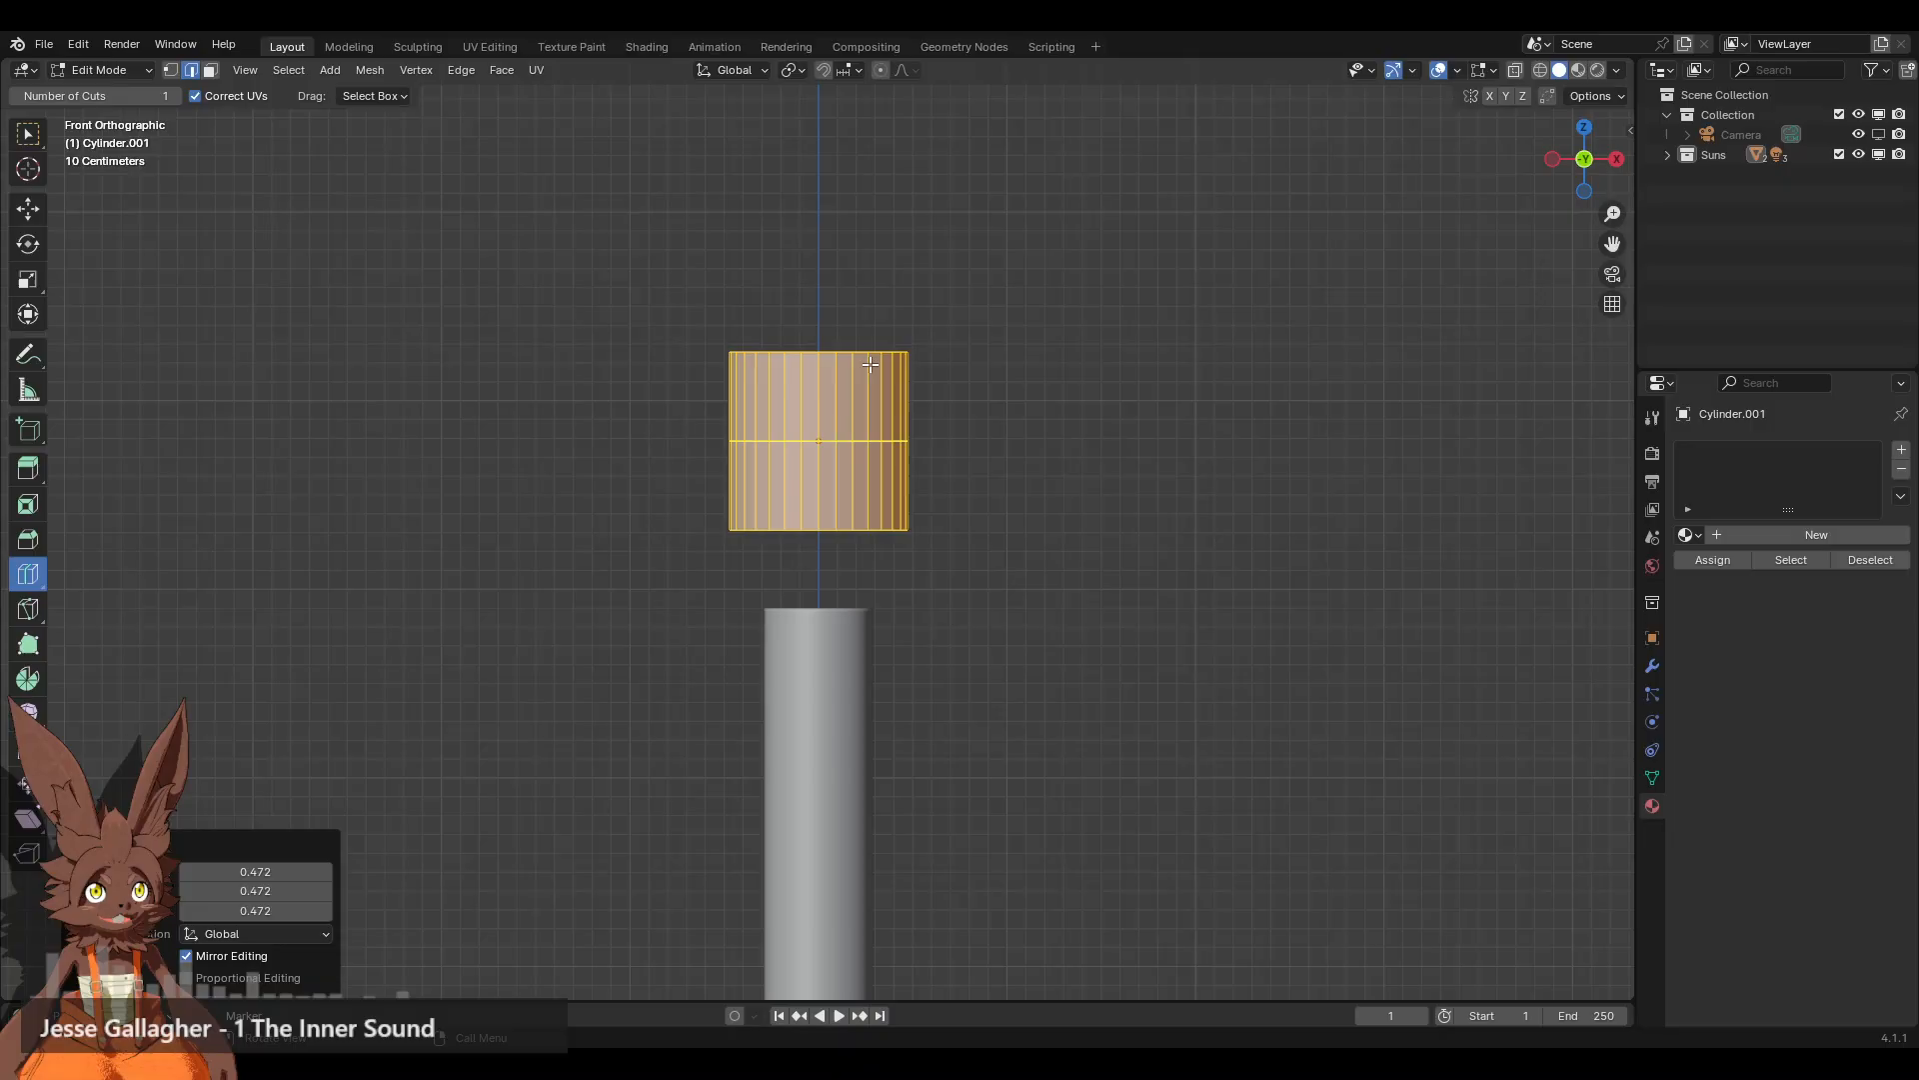
Step: Move the scaled cylinder mesh down along Z until it sits over the tube's upper end
{"action": "left_click", "coordinate": [28, 208]}
{"action": "left_click_drag", "start_coordinate": [812, 372], "coordinate": [812, 466]}
{"action": "left_click", "coordinate": [967, 579]}
{"action": "scroll", "coordinate": [968, 580], "scroll_direction": "down", "scroll_amount": 3}
{"action": "middle_click_drag", "start_coordinate": [968, 580], "coordinate": [974, 620]}
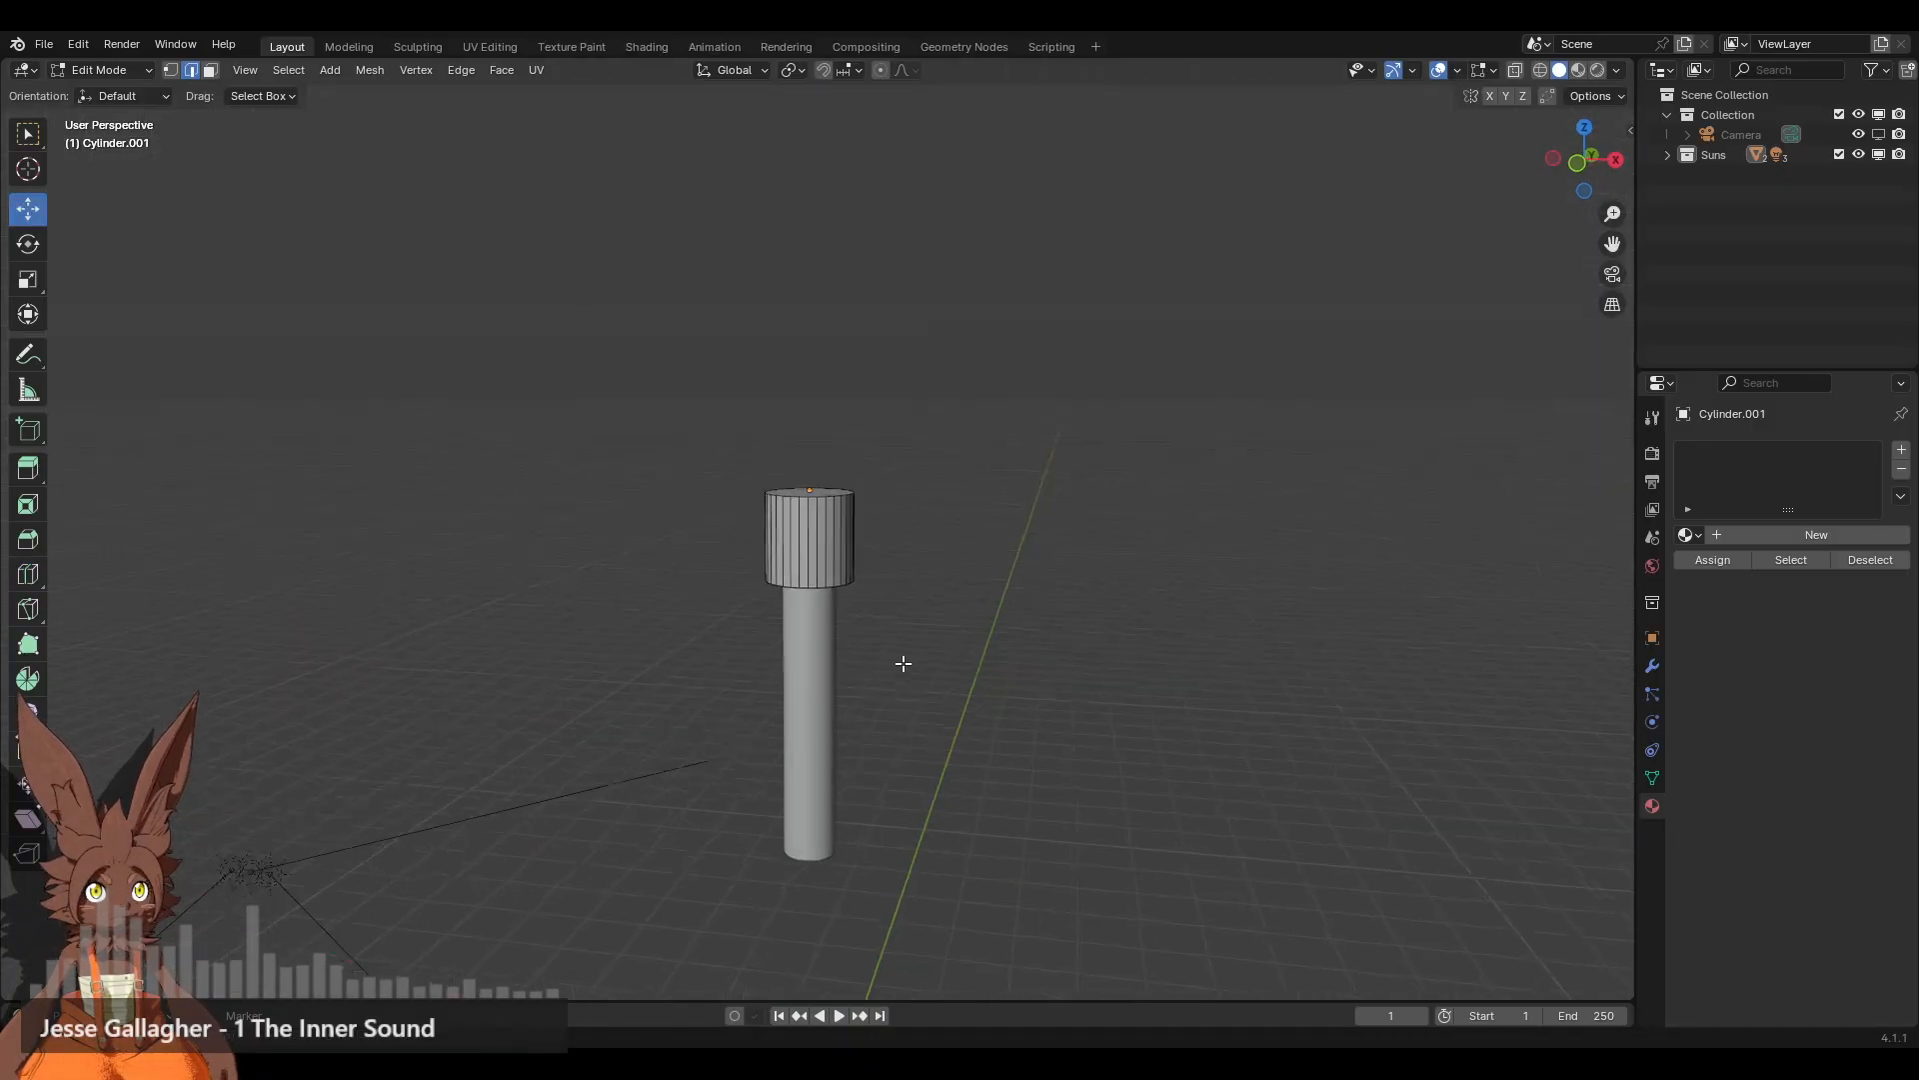
Step: In face select mode, lower the cylinder's top face about 0.68 m to flatten it into a cap
{"action": "scroll", "coordinate": [960, 617], "scroll_direction": "up", "scroll_amount": 4}
{"action": "scroll", "coordinate": [961, 608], "scroll_direction": "down", "scroll_amount": 3}
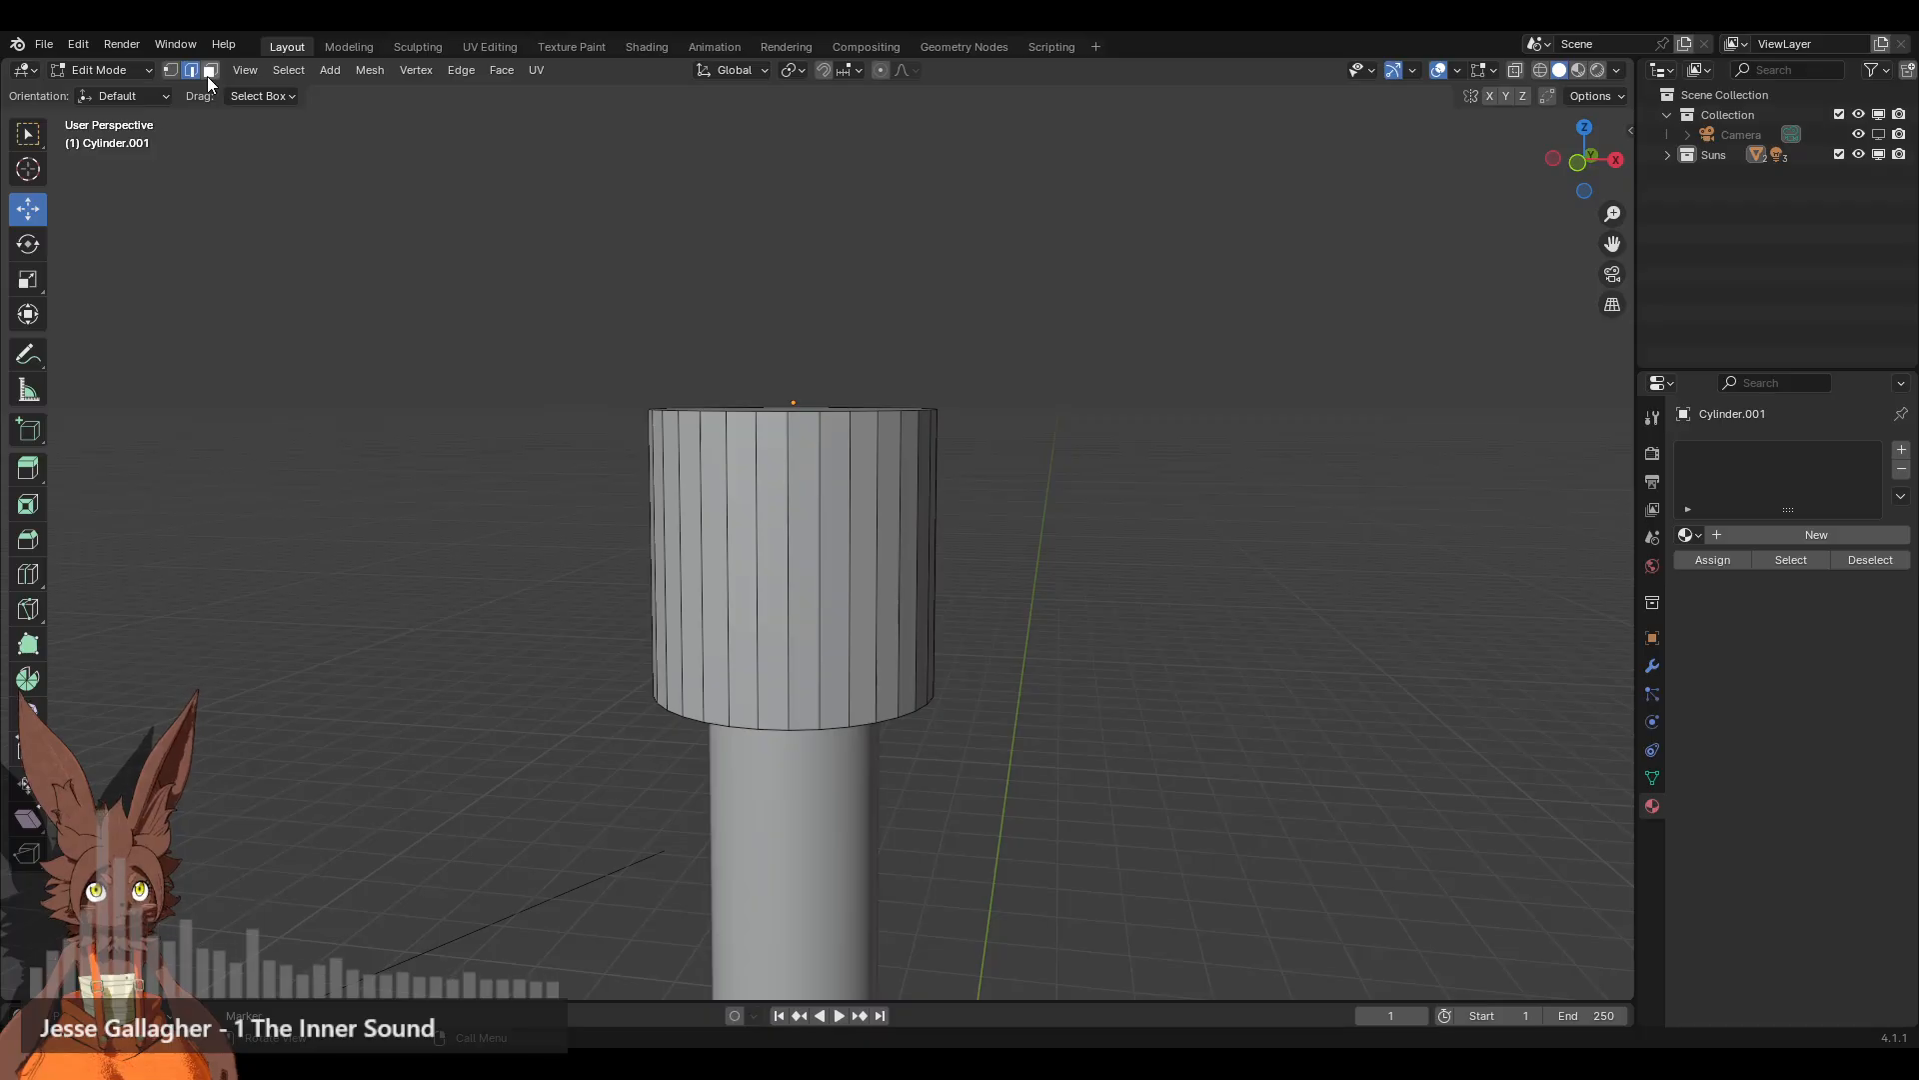
{"action": "middle_click_drag", "start_coordinate": [834, 386], "coordinate": [834, 430]}
{"action": "left_click", "coordinate": [812, 429]}
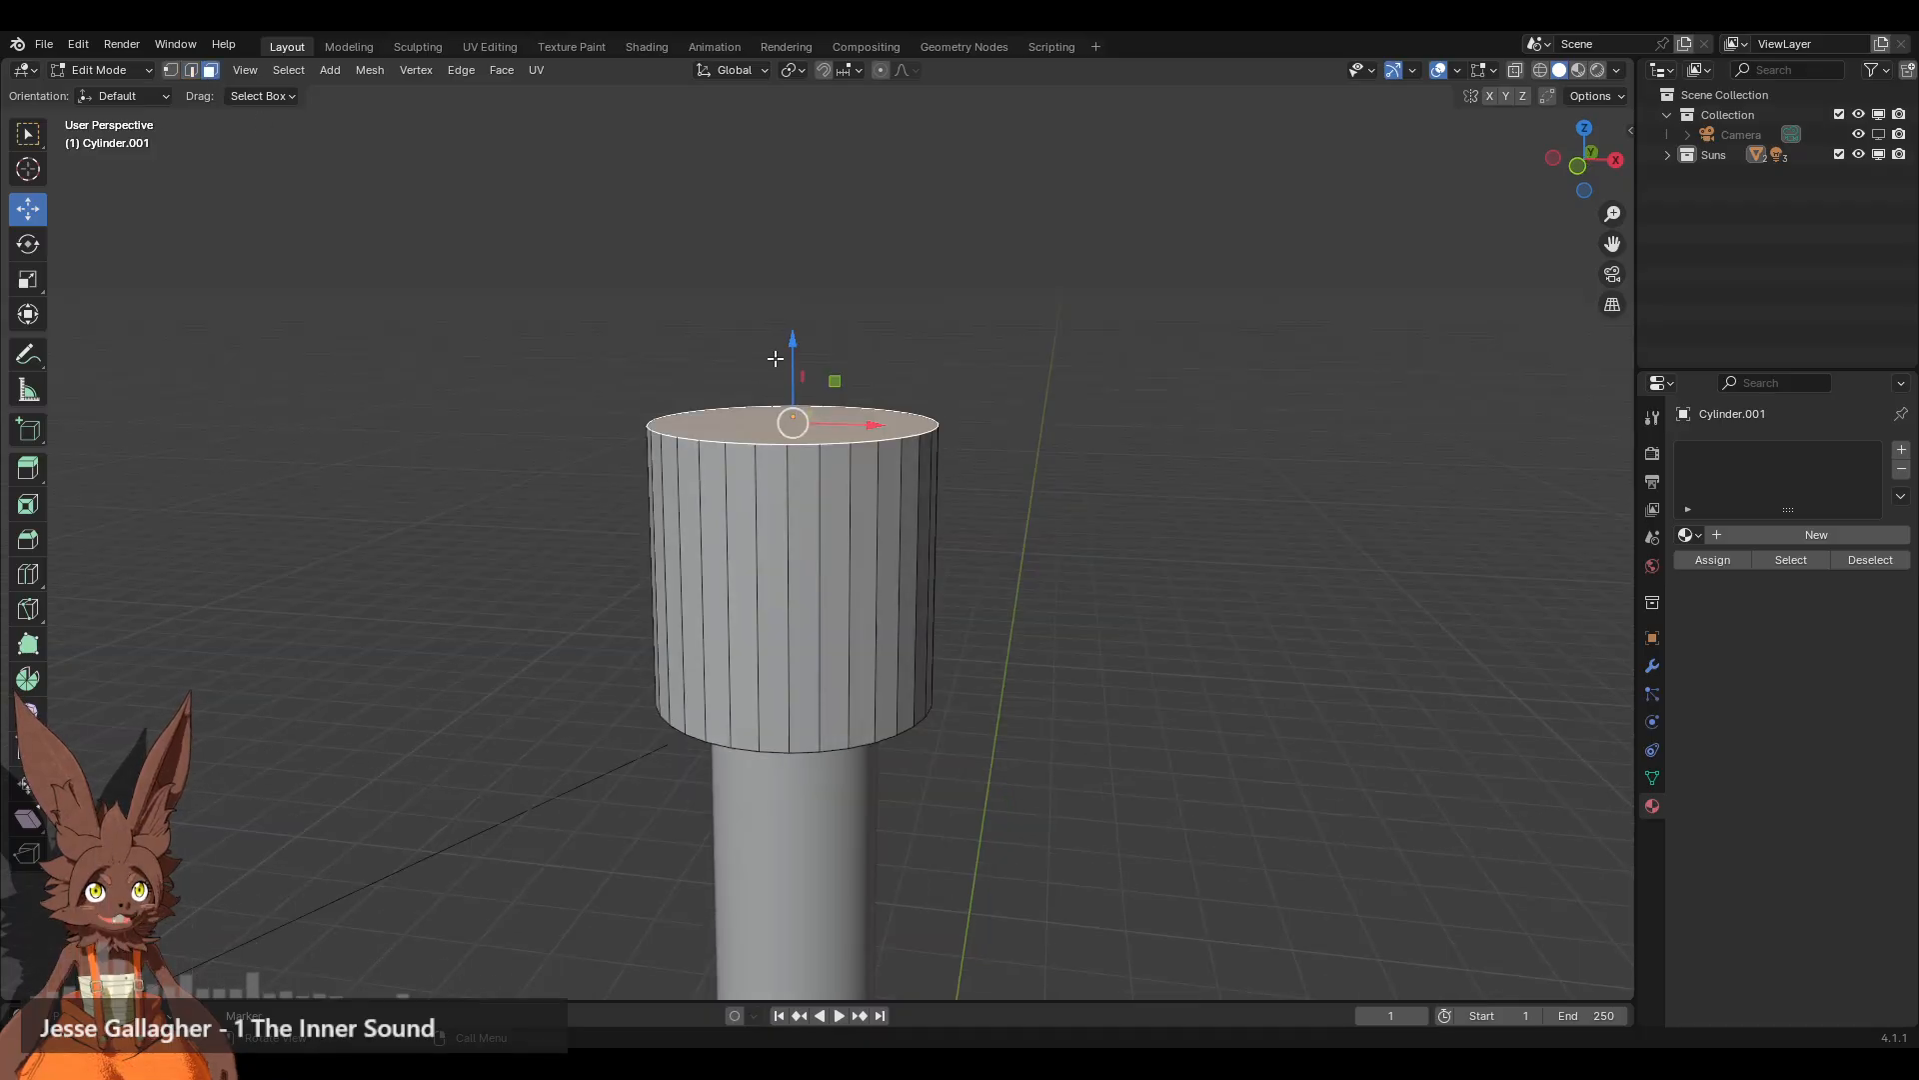
{"action": "left_click_drag", "start_coordinate": [795, 398], "coordinate": [829, 548]}
{"action": "middle_click_drag", "start_coordinate": [1054, 660], "coordinate": [1062, 612]}
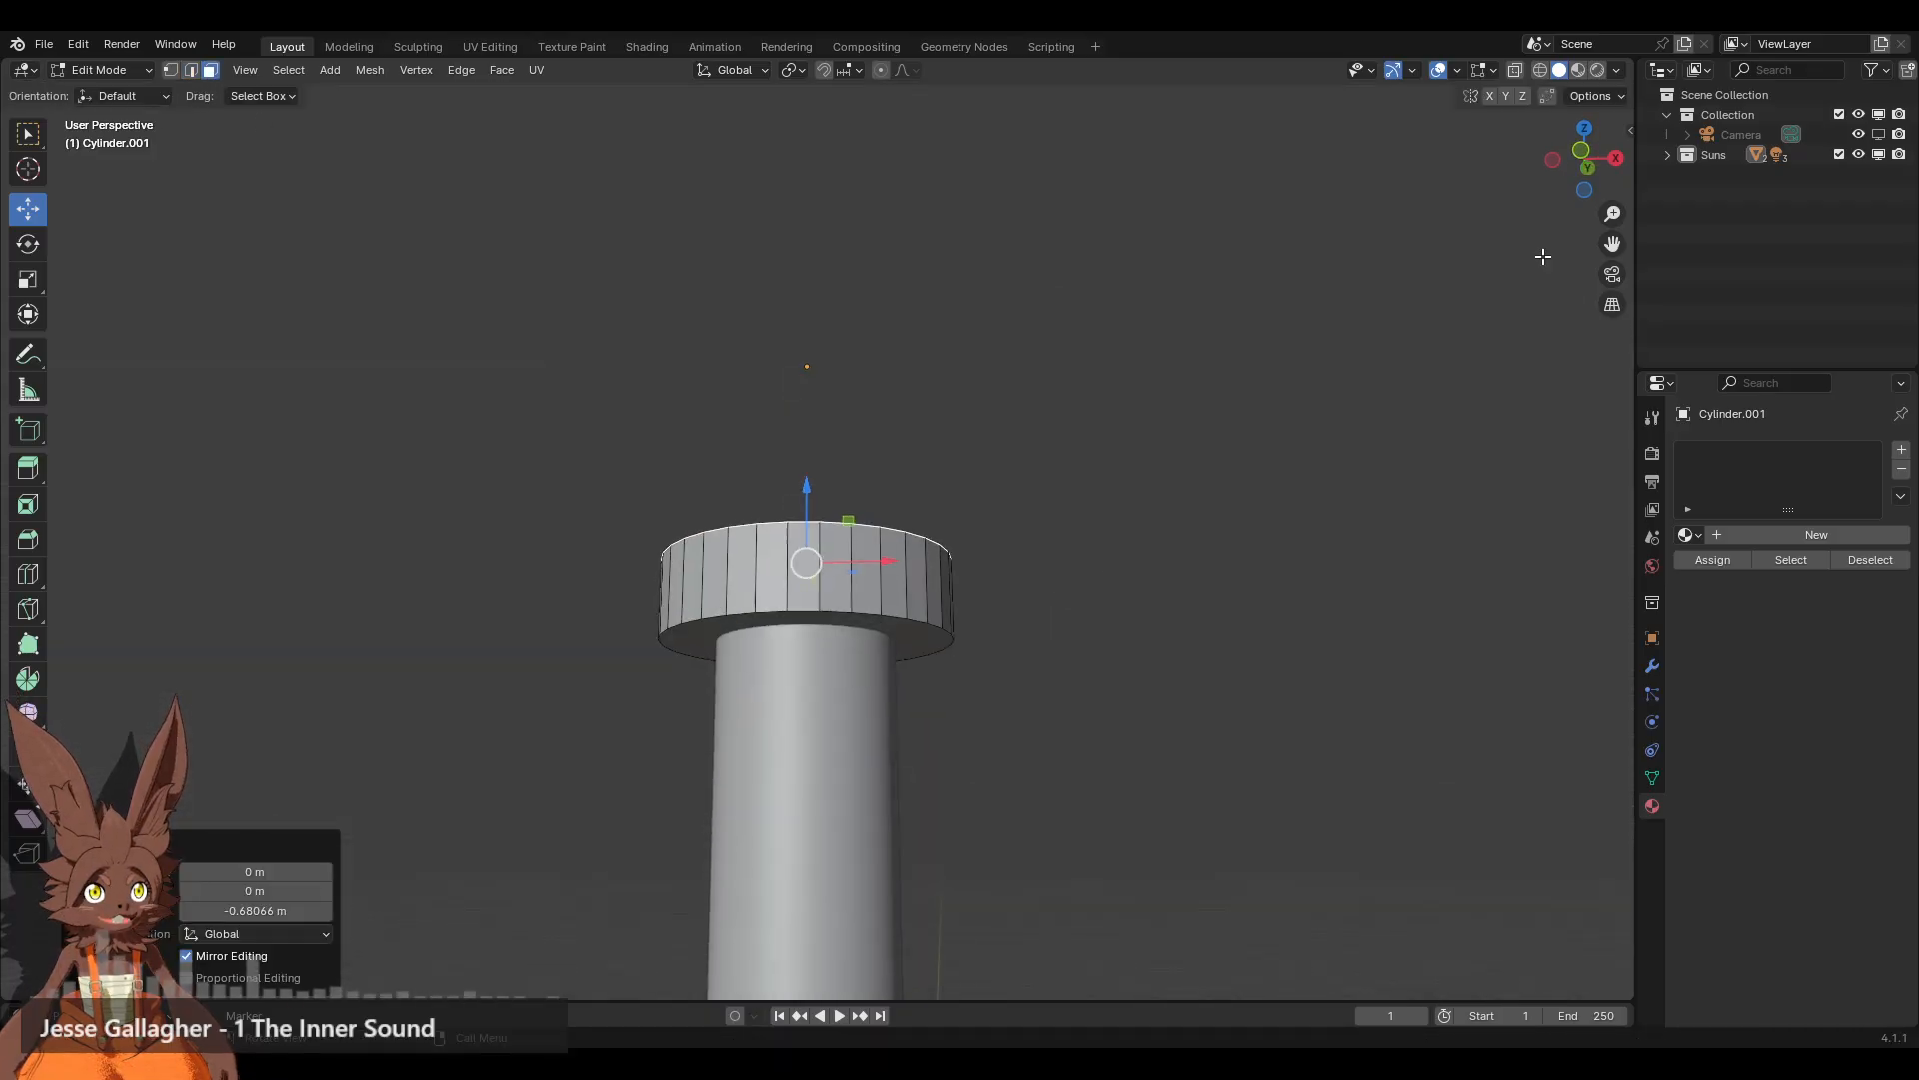
Step: Scale the entire cap uniformly to about 0.76 in front view so it fits the tube more closely
{"action": "left_click", "coordinate": [1583, 158]}
{"action": "scroll", "coordinate": [1221, 489], "scroll_direction": "up", "scroll_amount": 4}
{"action": "middle_click_drag", "start_coordinate": [1093, 776], "coordinate": [1115, 532], "text": "shift"}
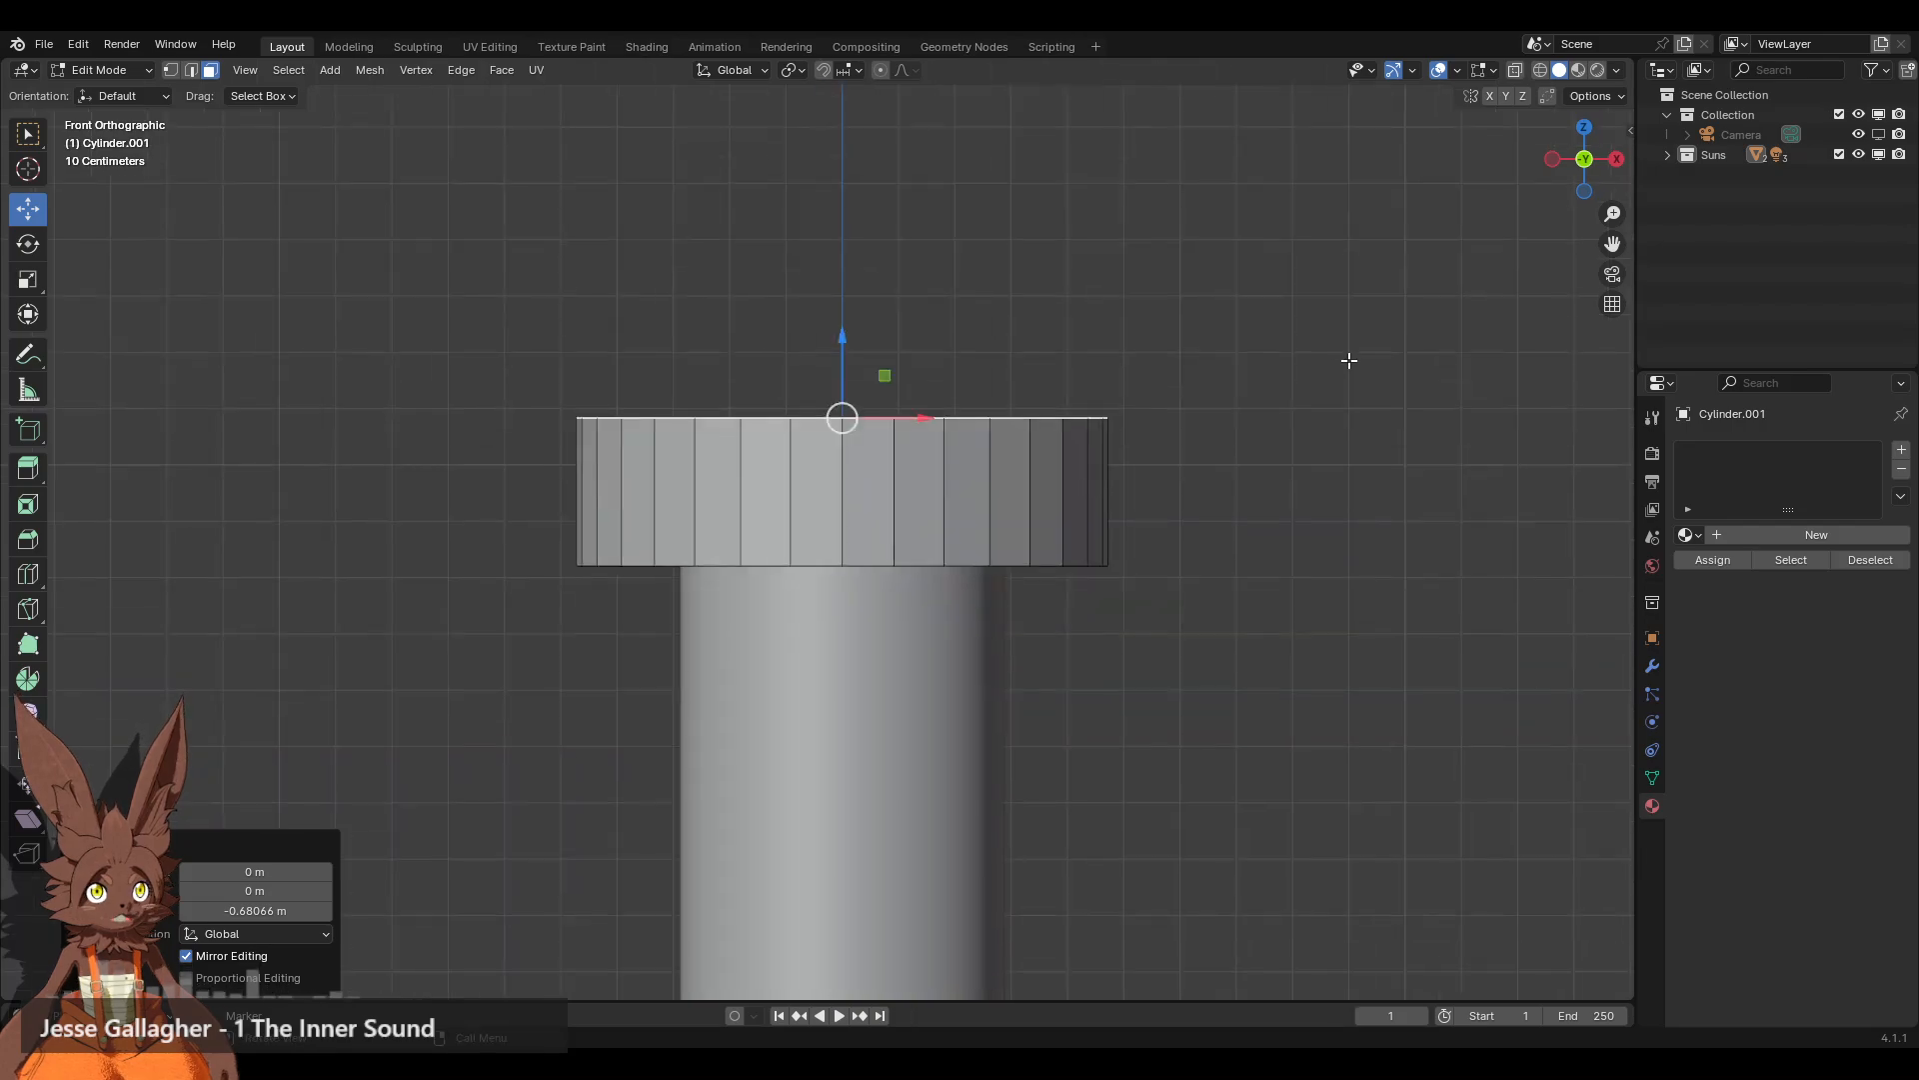
{"action": "key", "text": "a"}
{"action": "key", "text": "s"}
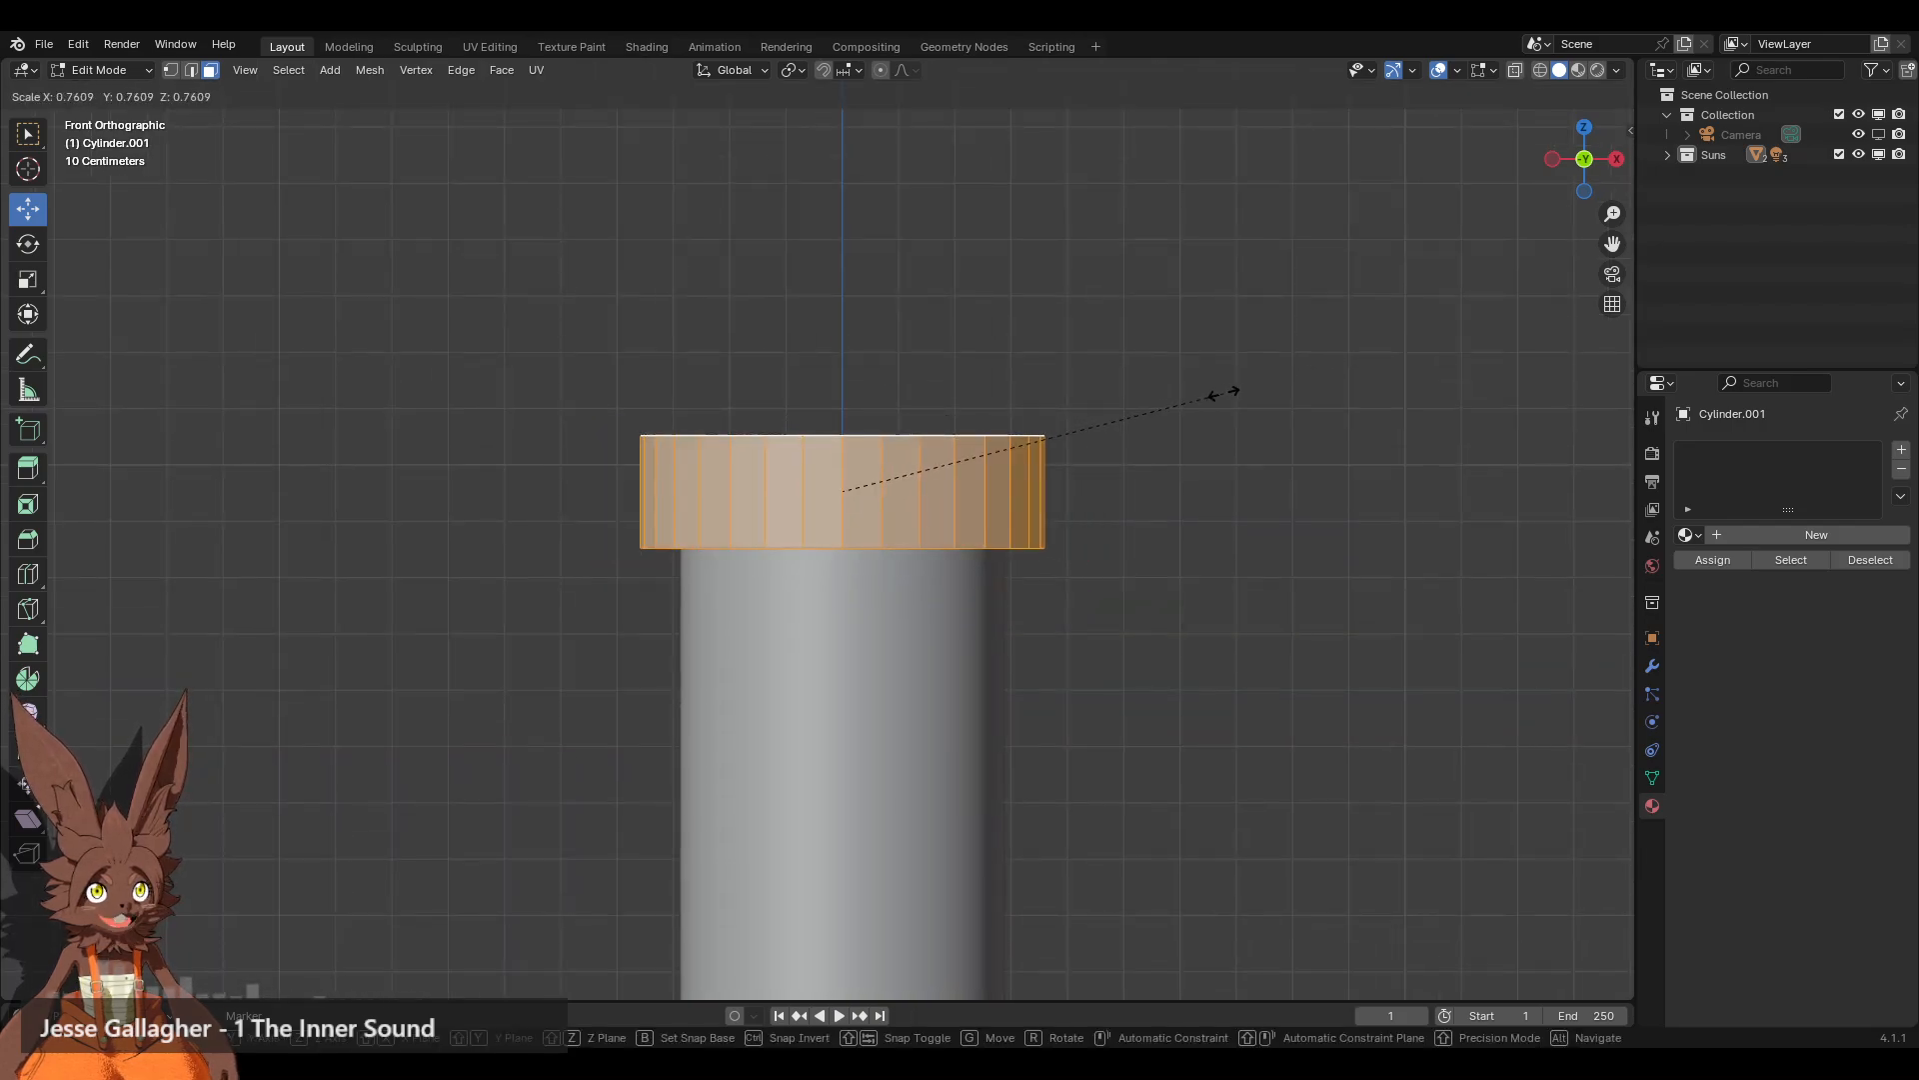
{"action": "left_click", "coordinate": [1221, 394]}
Step: Raise the cap's top face slightly along Z
{"action": "left_click", "coordinate": [1071, 647]}
{"action": "middle_click_drag", "start_coordinate": [1071, 647], "coordinate": [986, 651]}
{"action": "left_click", "coordinate": [765, 514]}
{"action": "left_click_drag", "start_coordinate": [762, 457], "coordinate": [765, 429]}
{"action": "left_click", "coordinate": [764, 440]}
{"action": "left_click", "coordinate": [1036, 480]}
{"action": "scroll", "coordinate": [939, 750], "scroll_direction": "down", "scroll_amount": 9}
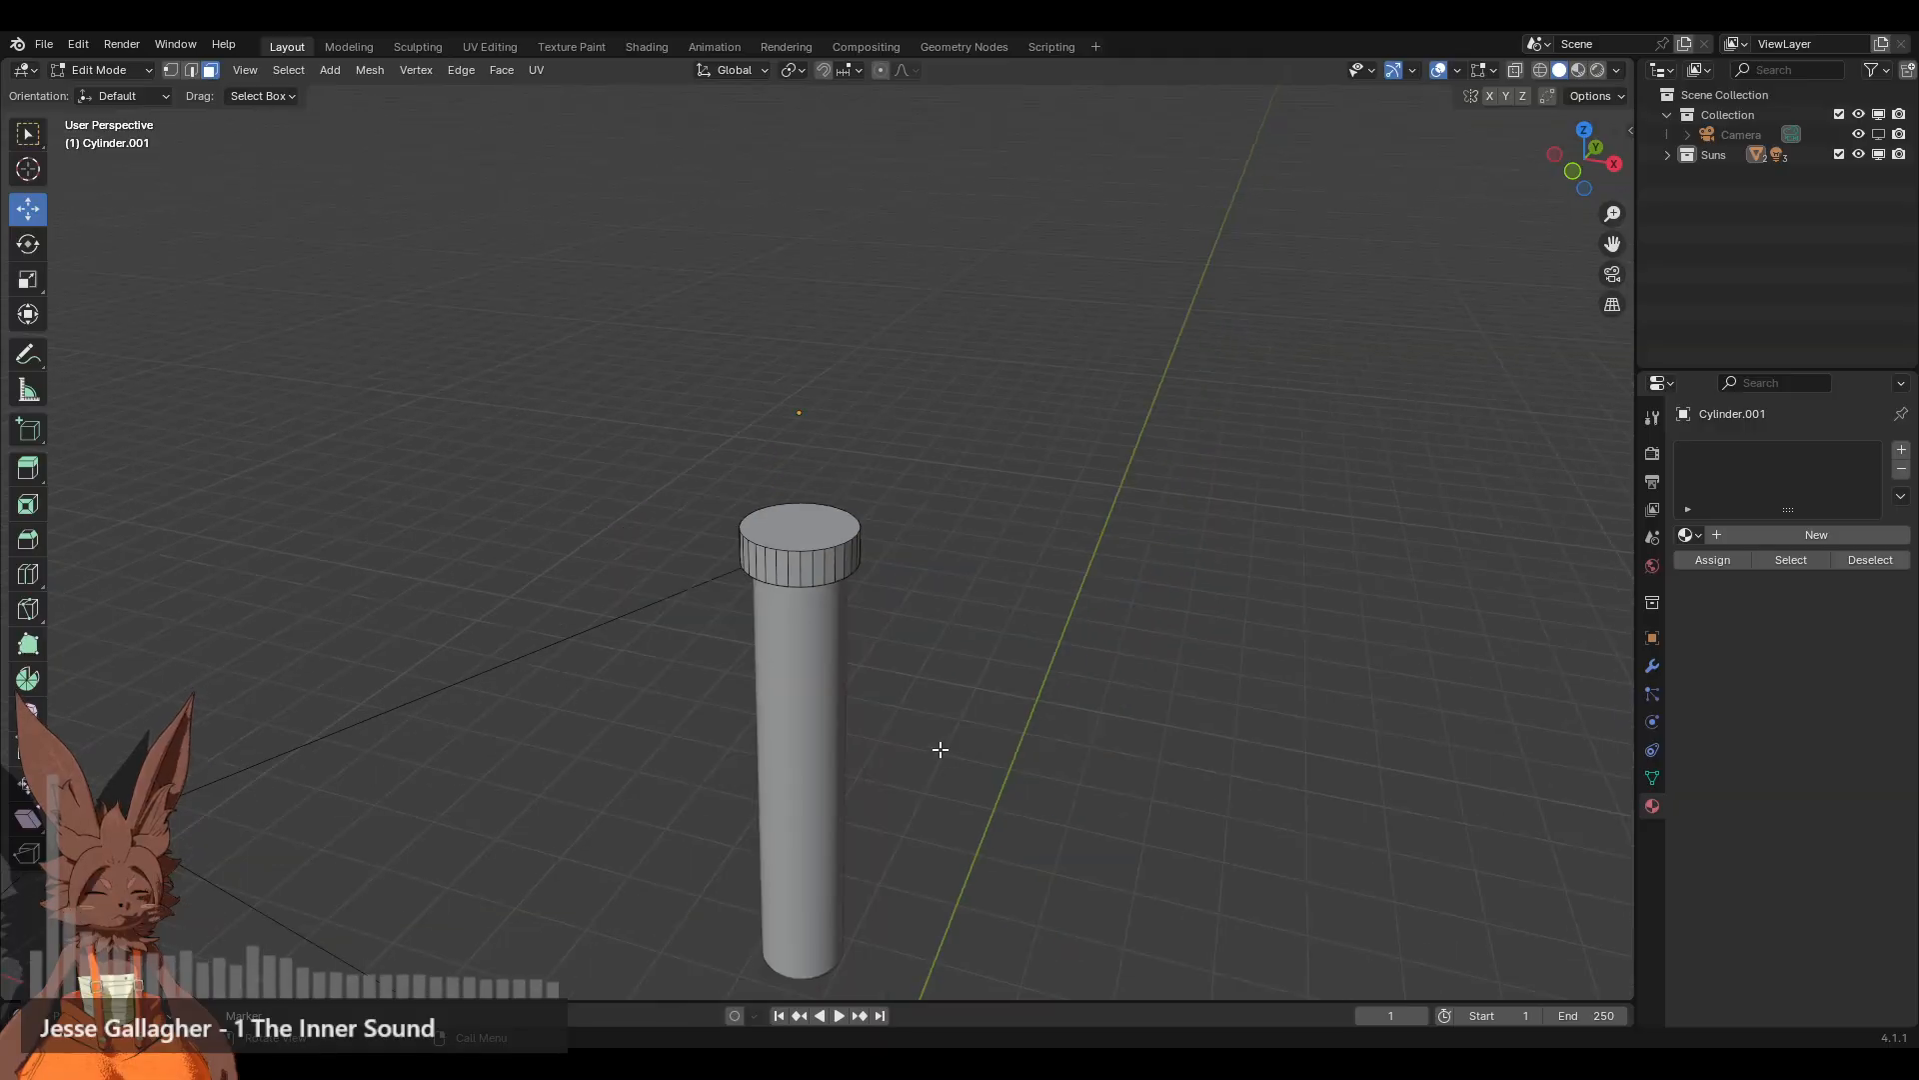
Step: Raise the cap's top face a little more to thicken the cap
{"action": "middle_click_drag", "start_coordinate": [939, 750], "coordinate": [836, 642]}
{"action": "scroll", "coordinate": [813, 706], "scroll_direction": "up", "scroll_amount": 1}
{"action": "scroll", "coordinate": [813, 707], "scroll_direction": "up", "scroll_amount": 6}
{"action": "middle_click_drag", "start_coordinate": [855, 561], "coordinate": [839, 615]}
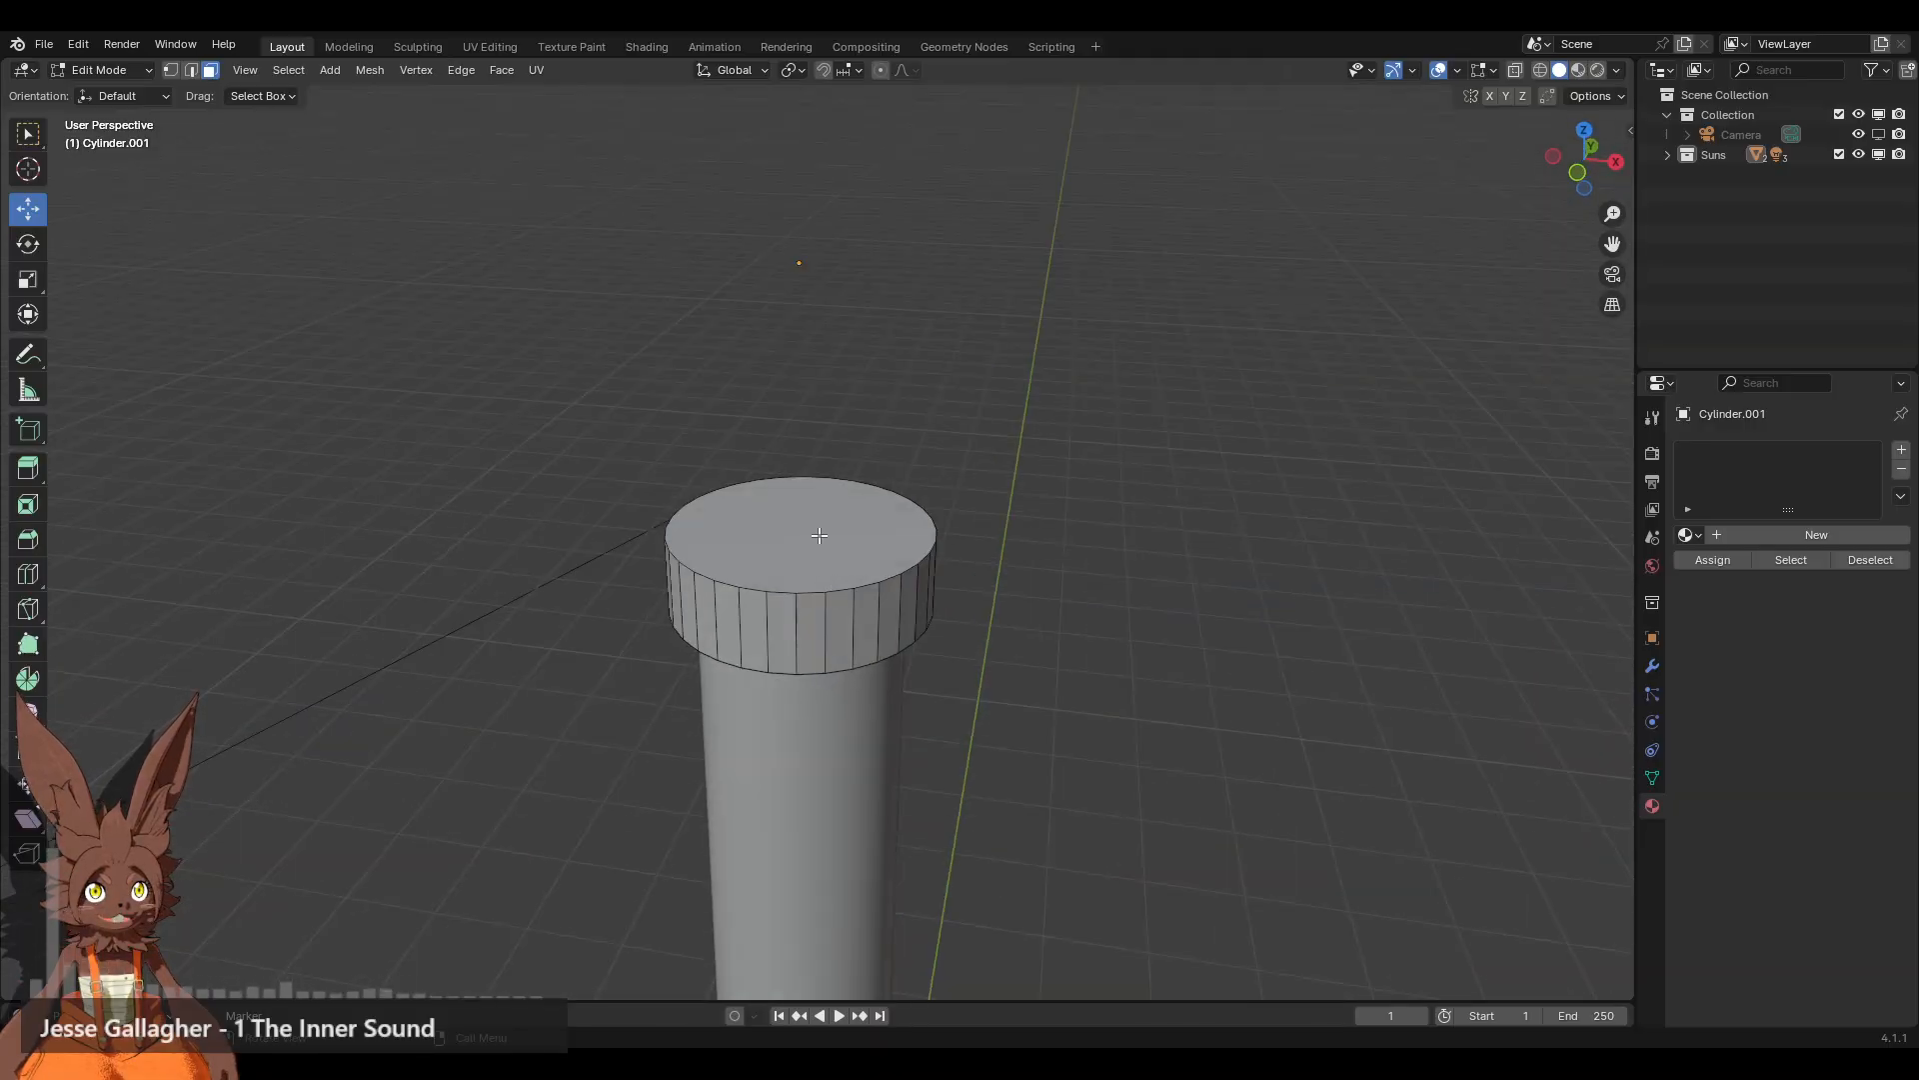
{"action": "left_click", "coordinate": [822, 540]}
{"action": "left_click_drag", "start_coordinate": [798, 442], "coordinate": [799, 432]}
{"action": "left_click", "coordinate": [1007, 673]}
{"action": "middle_click_drag", "start_coordinate": [1006, 673], "coordinate": [930, 612]}
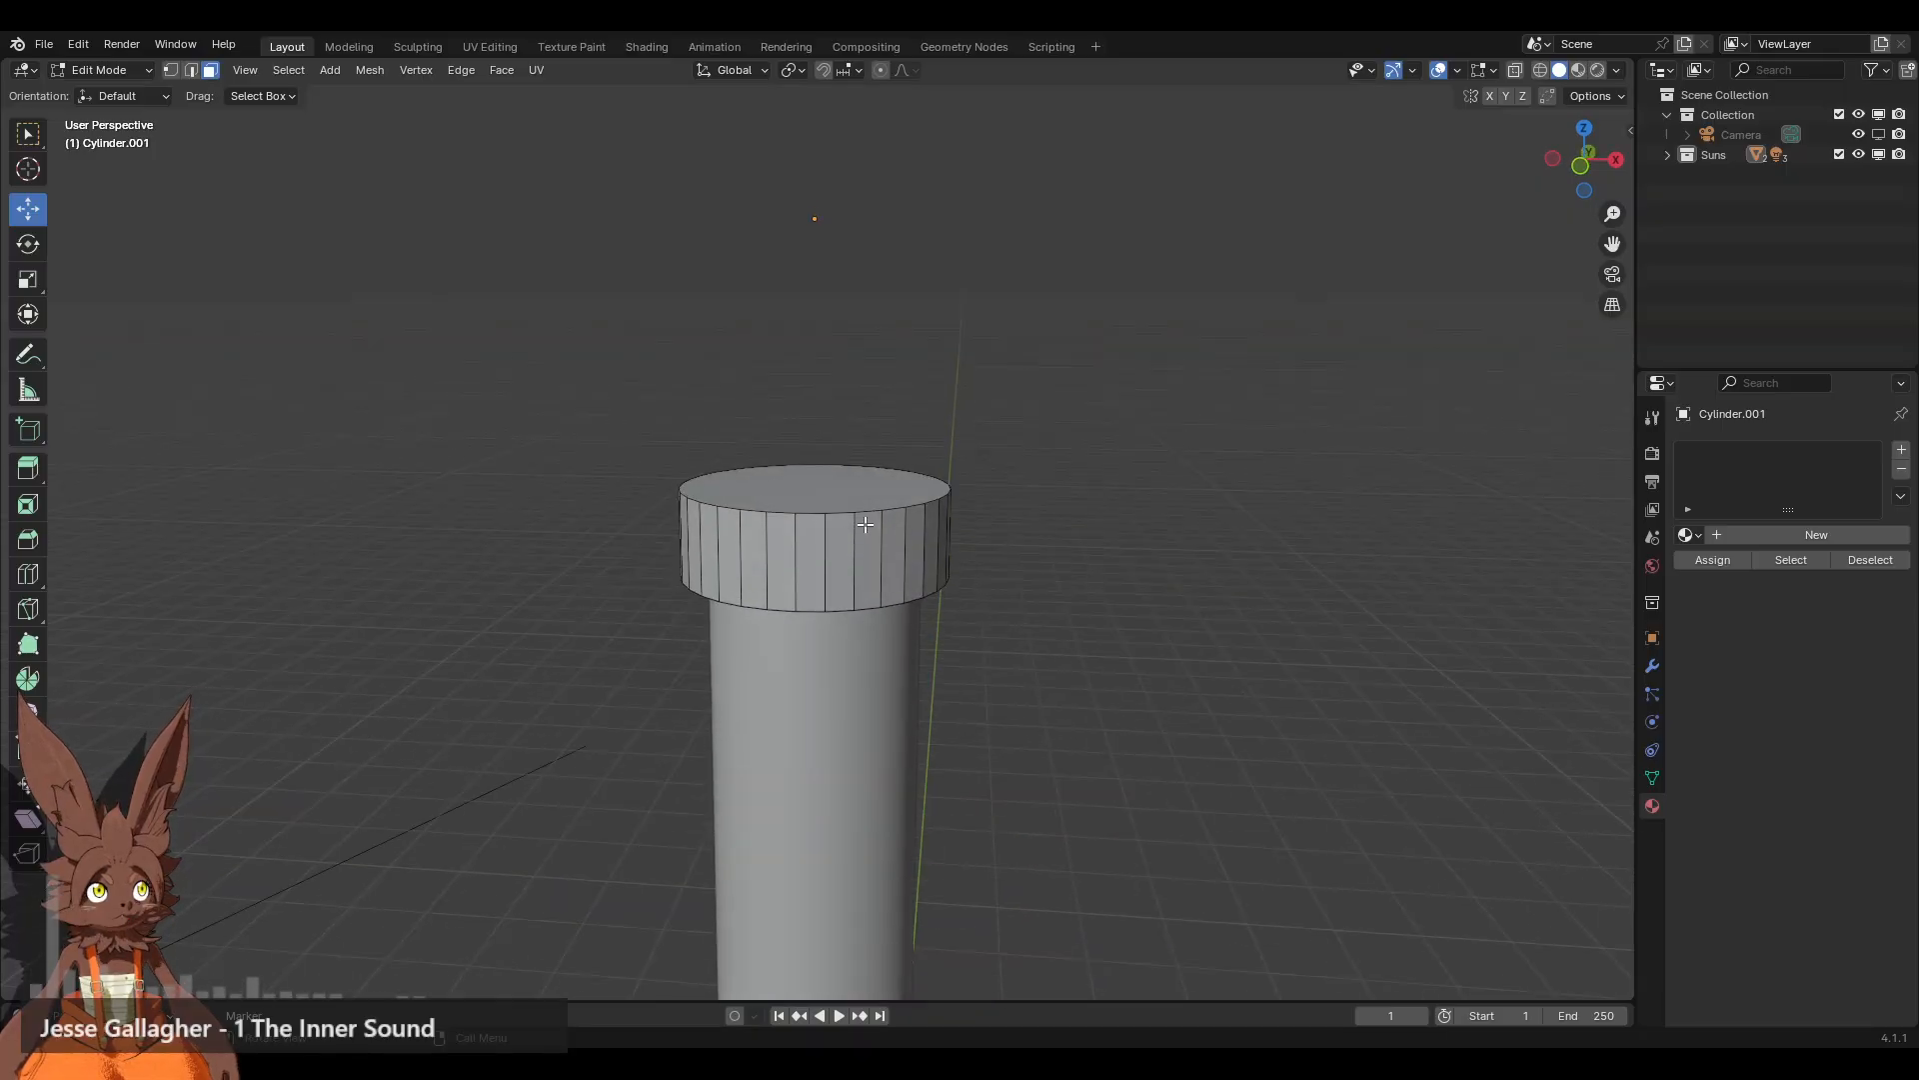
Step: Inset the cap's top face about 0.063 m and scale the inner face to about 0.544
{"action": "middle_click_drag", "start_coordinate": [913, 490], "coordinate": [900, 555]}
{"action": "left_click", "coordinate": [725, 620]}
{"action": "scroll", "coordinate": [1014, 560], "scroll_direction": "up", "scroll_amount": 1}
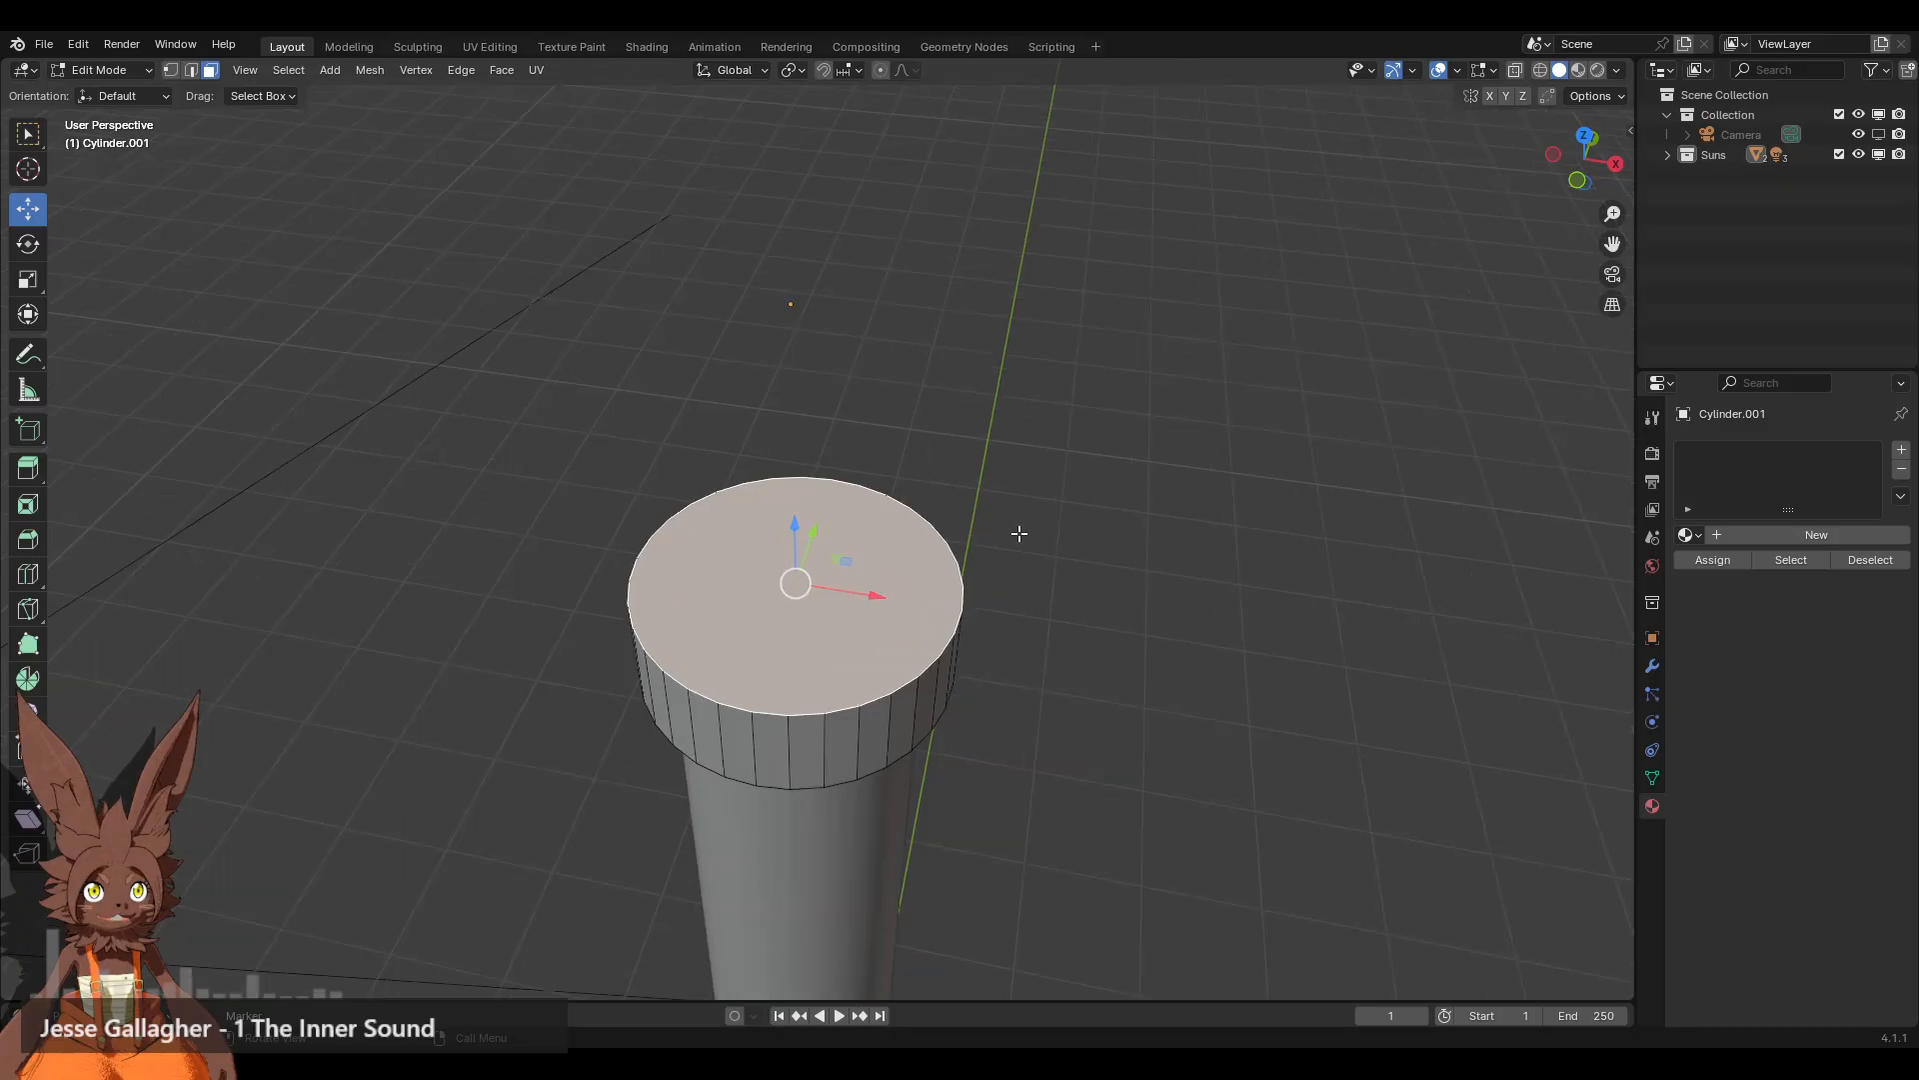
{"action": "middle_click_drag", "start_coordinate": [1019, 530], "coordinate": [1004, 480]}
{"action": "left_click", "coordinate": [28, 505]}
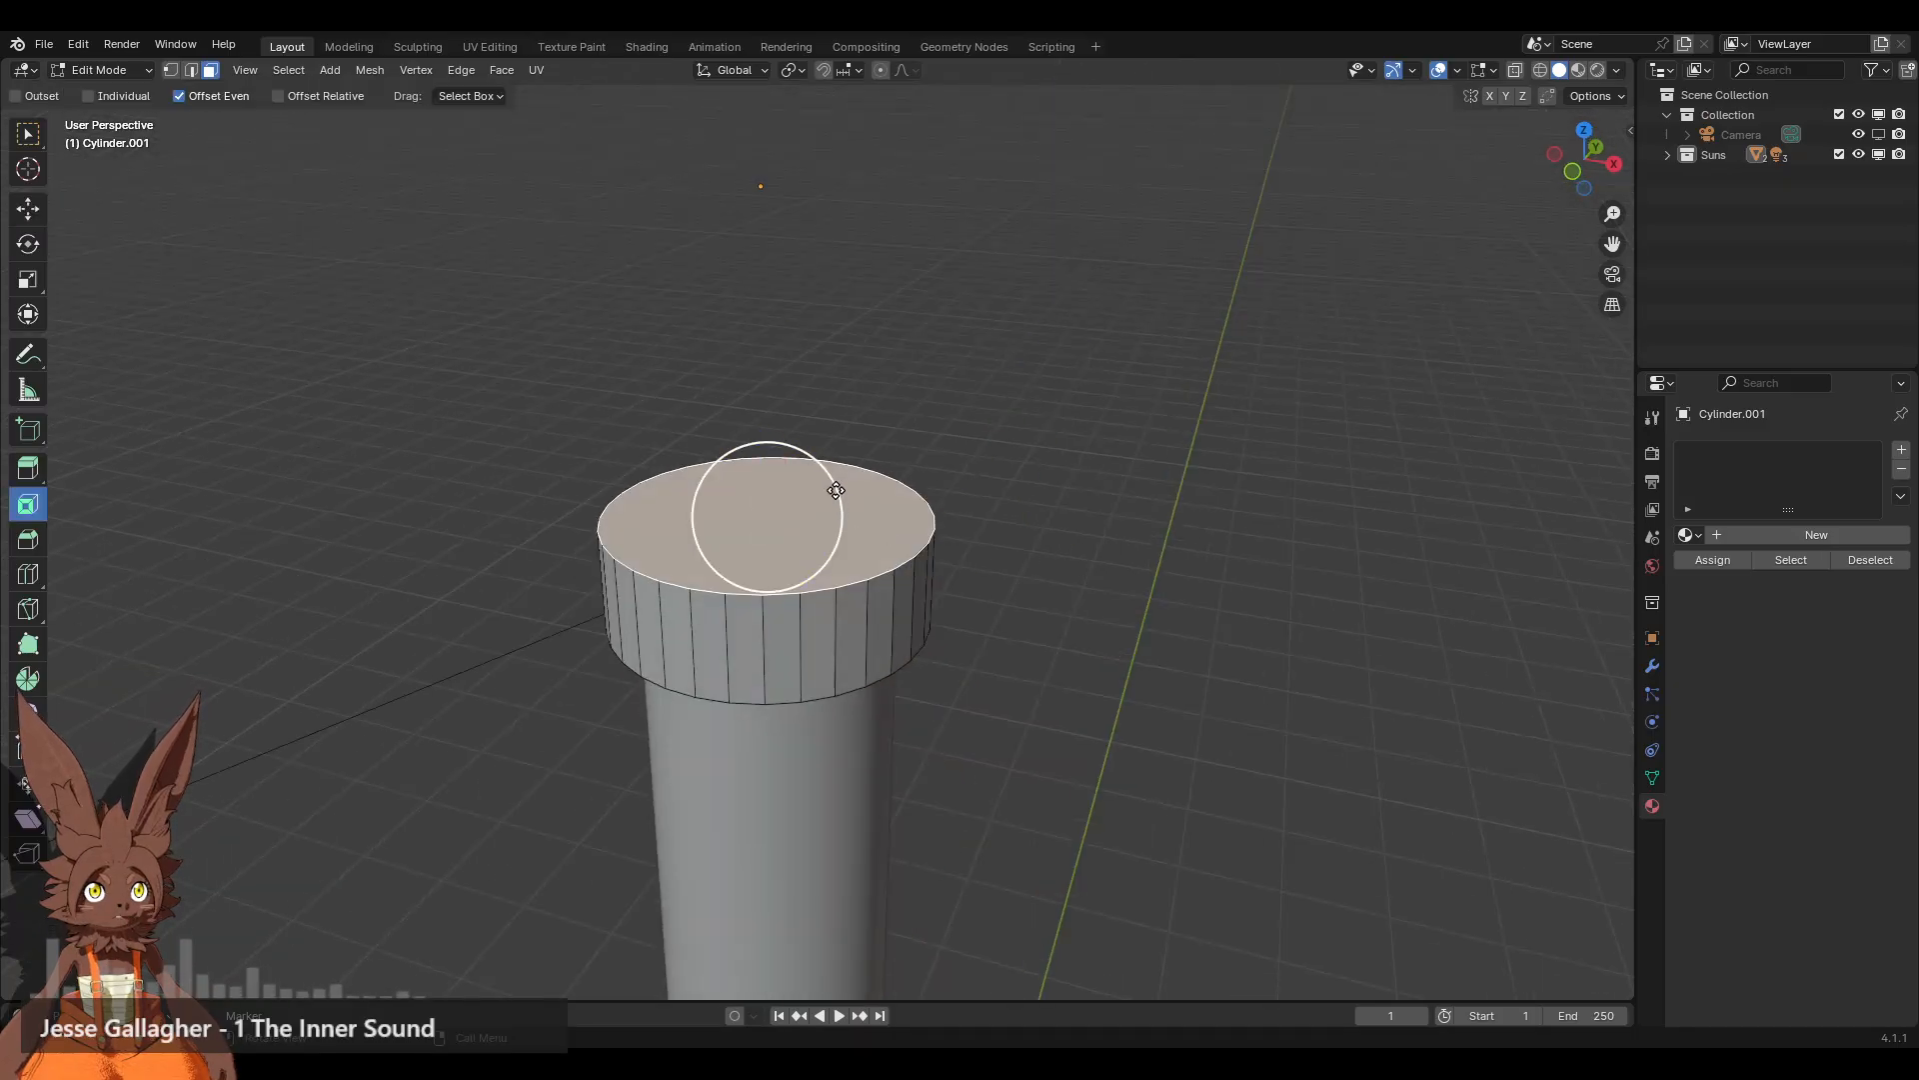
{"action": "left_click_drag", "start_coordinate": [836, 490], "coordinate": [790, 499]}
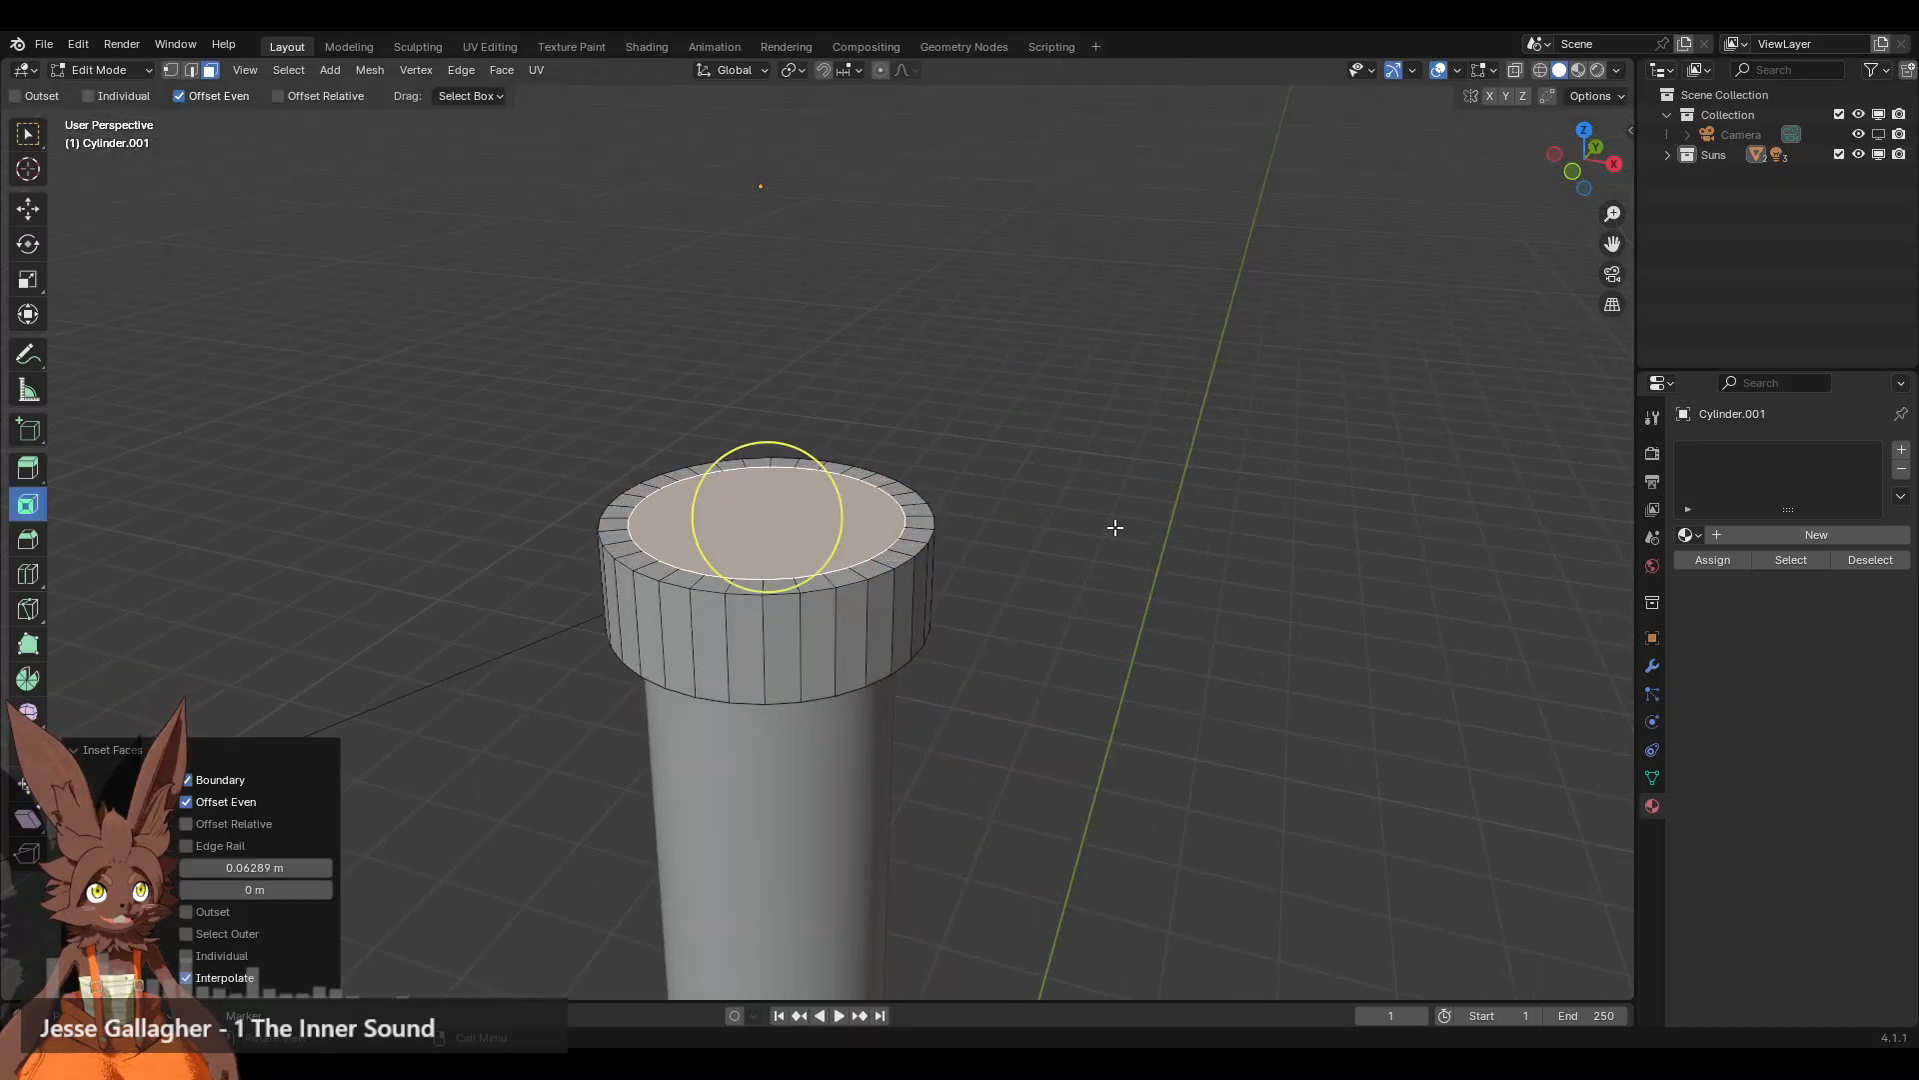
{"action": "key", "text": "s"}
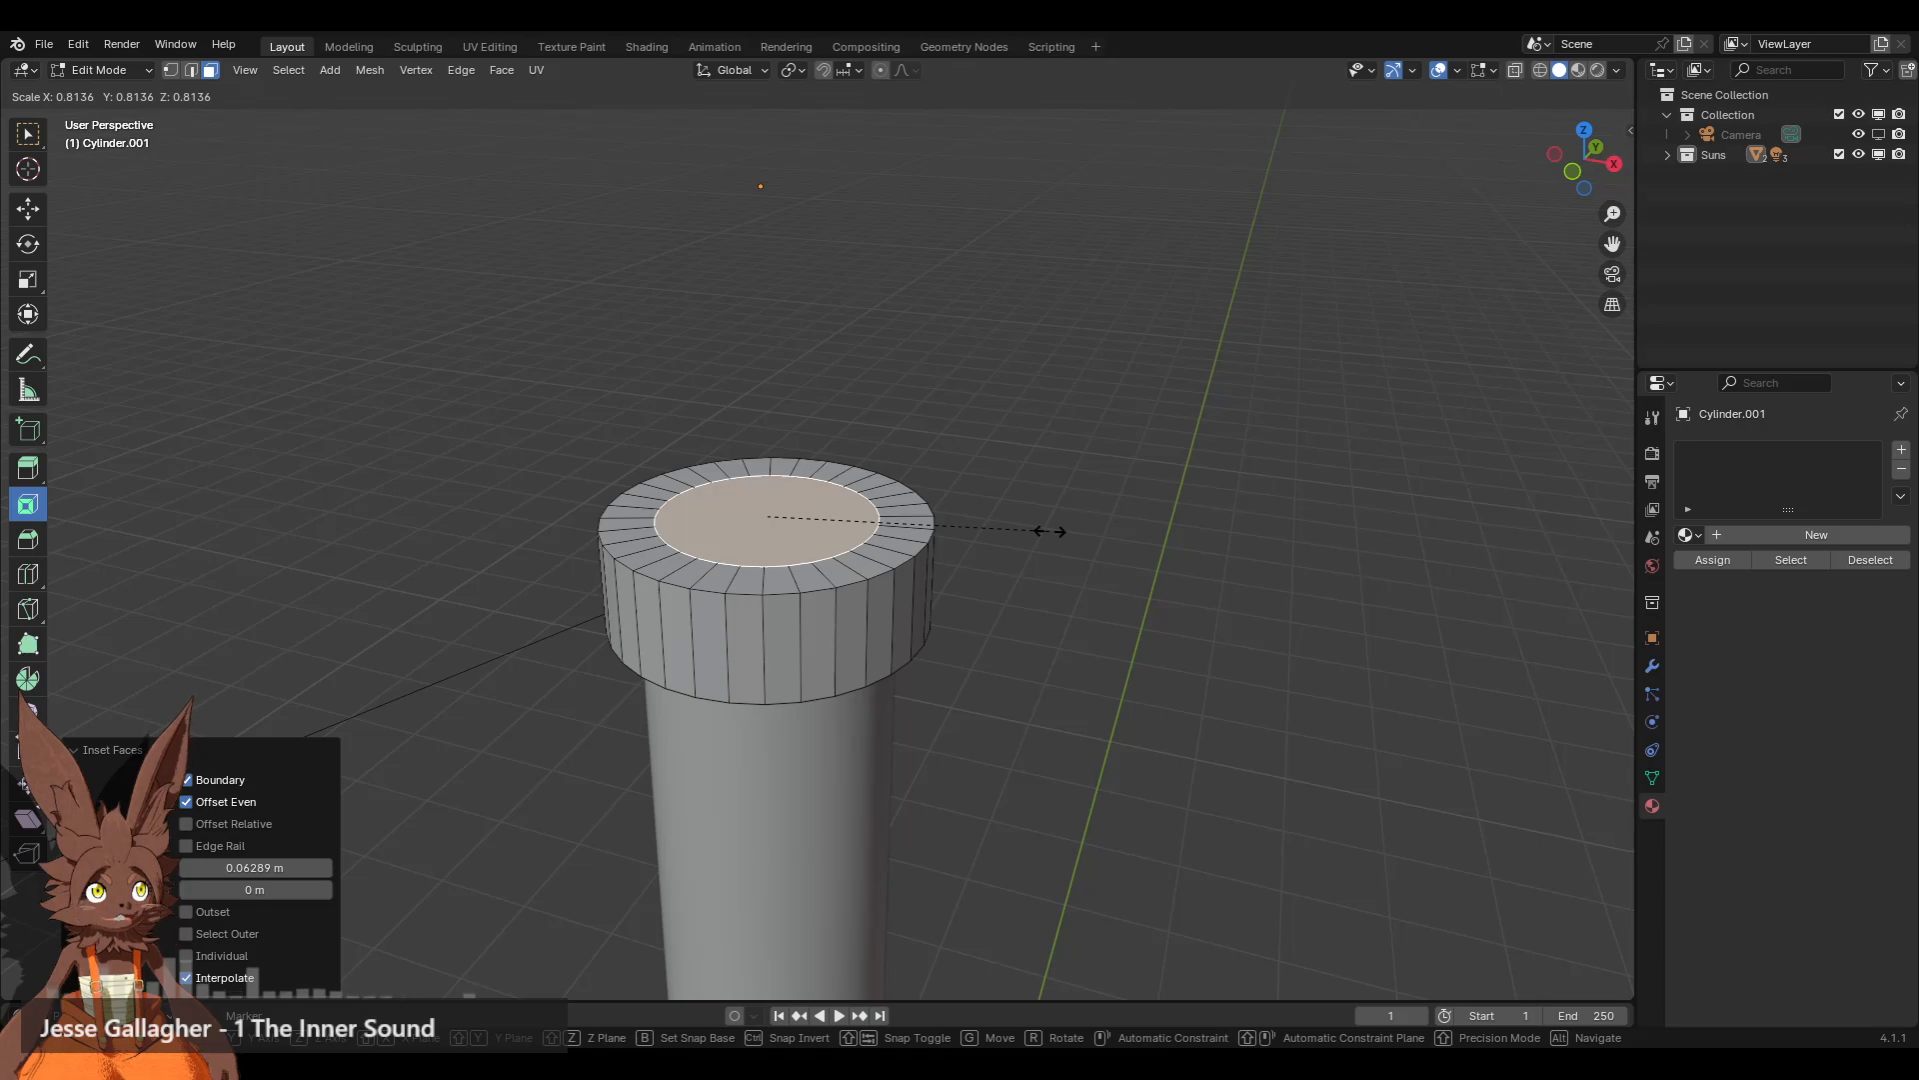
{"action": "left_click", "coordinate": [955, 547]}
Step: Extrude the cap's inner top face upward about 0.126 m and again about 0.22 m to form a two-section stem
{"action": "middle_click_drag", "start_coordinate": [964, 543], "coordinate": [880, 522]}
{"action": "key", "text": "e"}
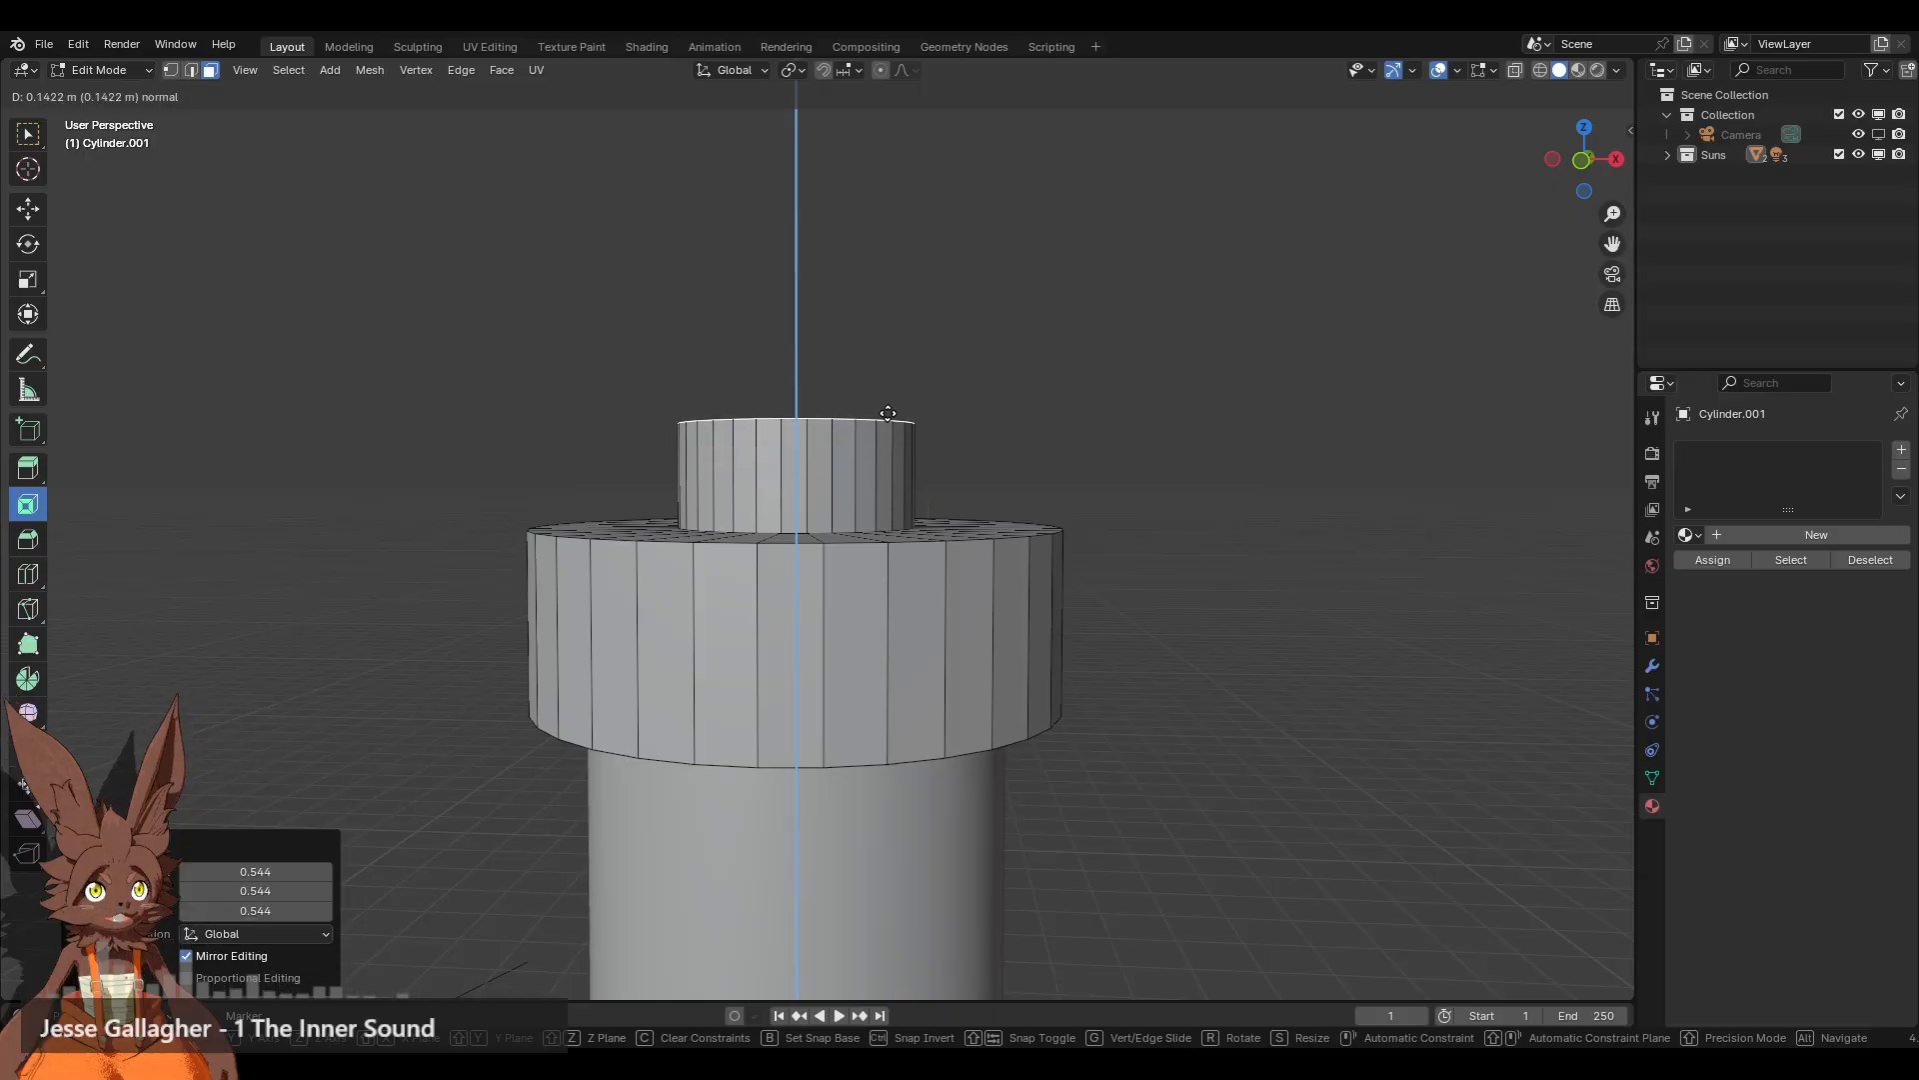
{"action": "left_click", "coordinate": [950, 440]}
{"action": "middle_click_drag", "start_coordinate": [950, 440], "coordinate": [933, 591]}
{"action": "key", "text": "e"}
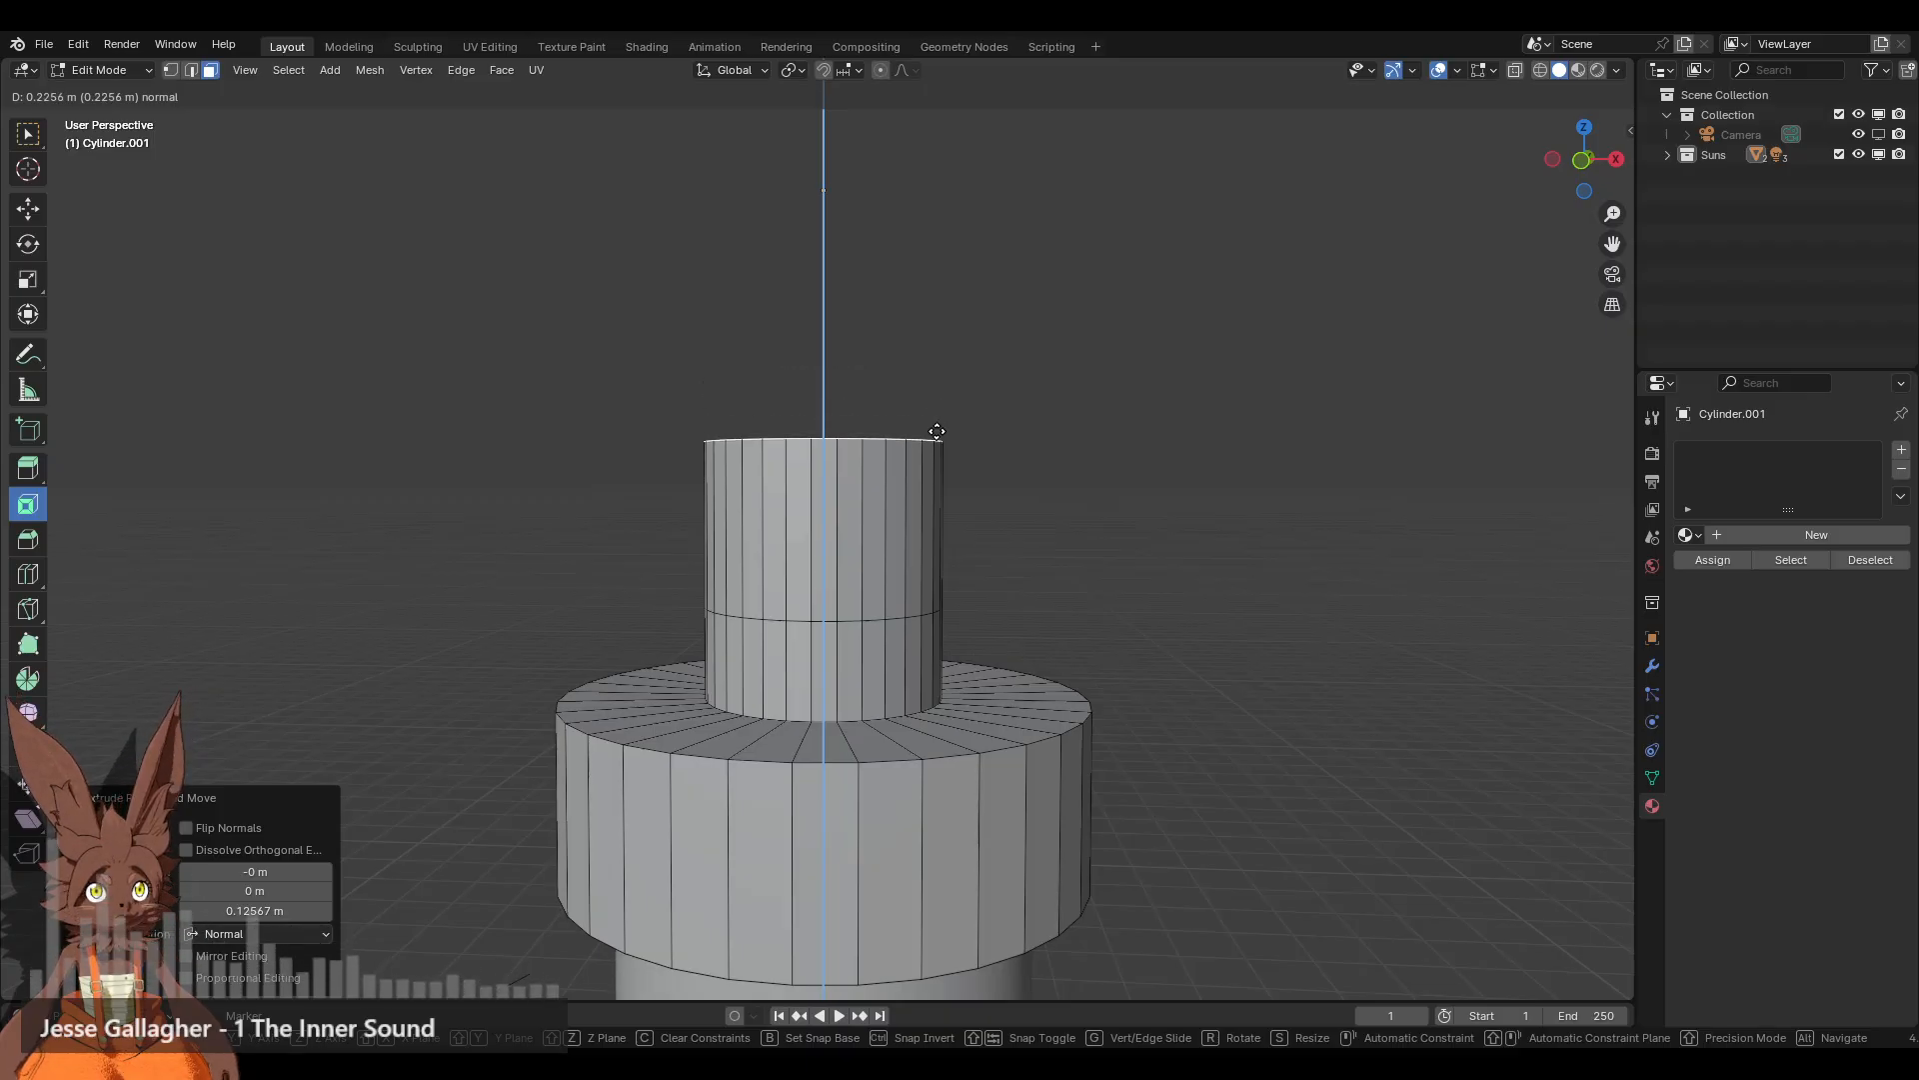
{"action": "left_click", "coordinate": [937, 432]}
Step: Lower the edge loop between the stem's two sections by about 0.045 m along Z
{"action": "scroll", "coordinate": [981, 544], "scroll_direction": "down", "scroll_amount": 5}
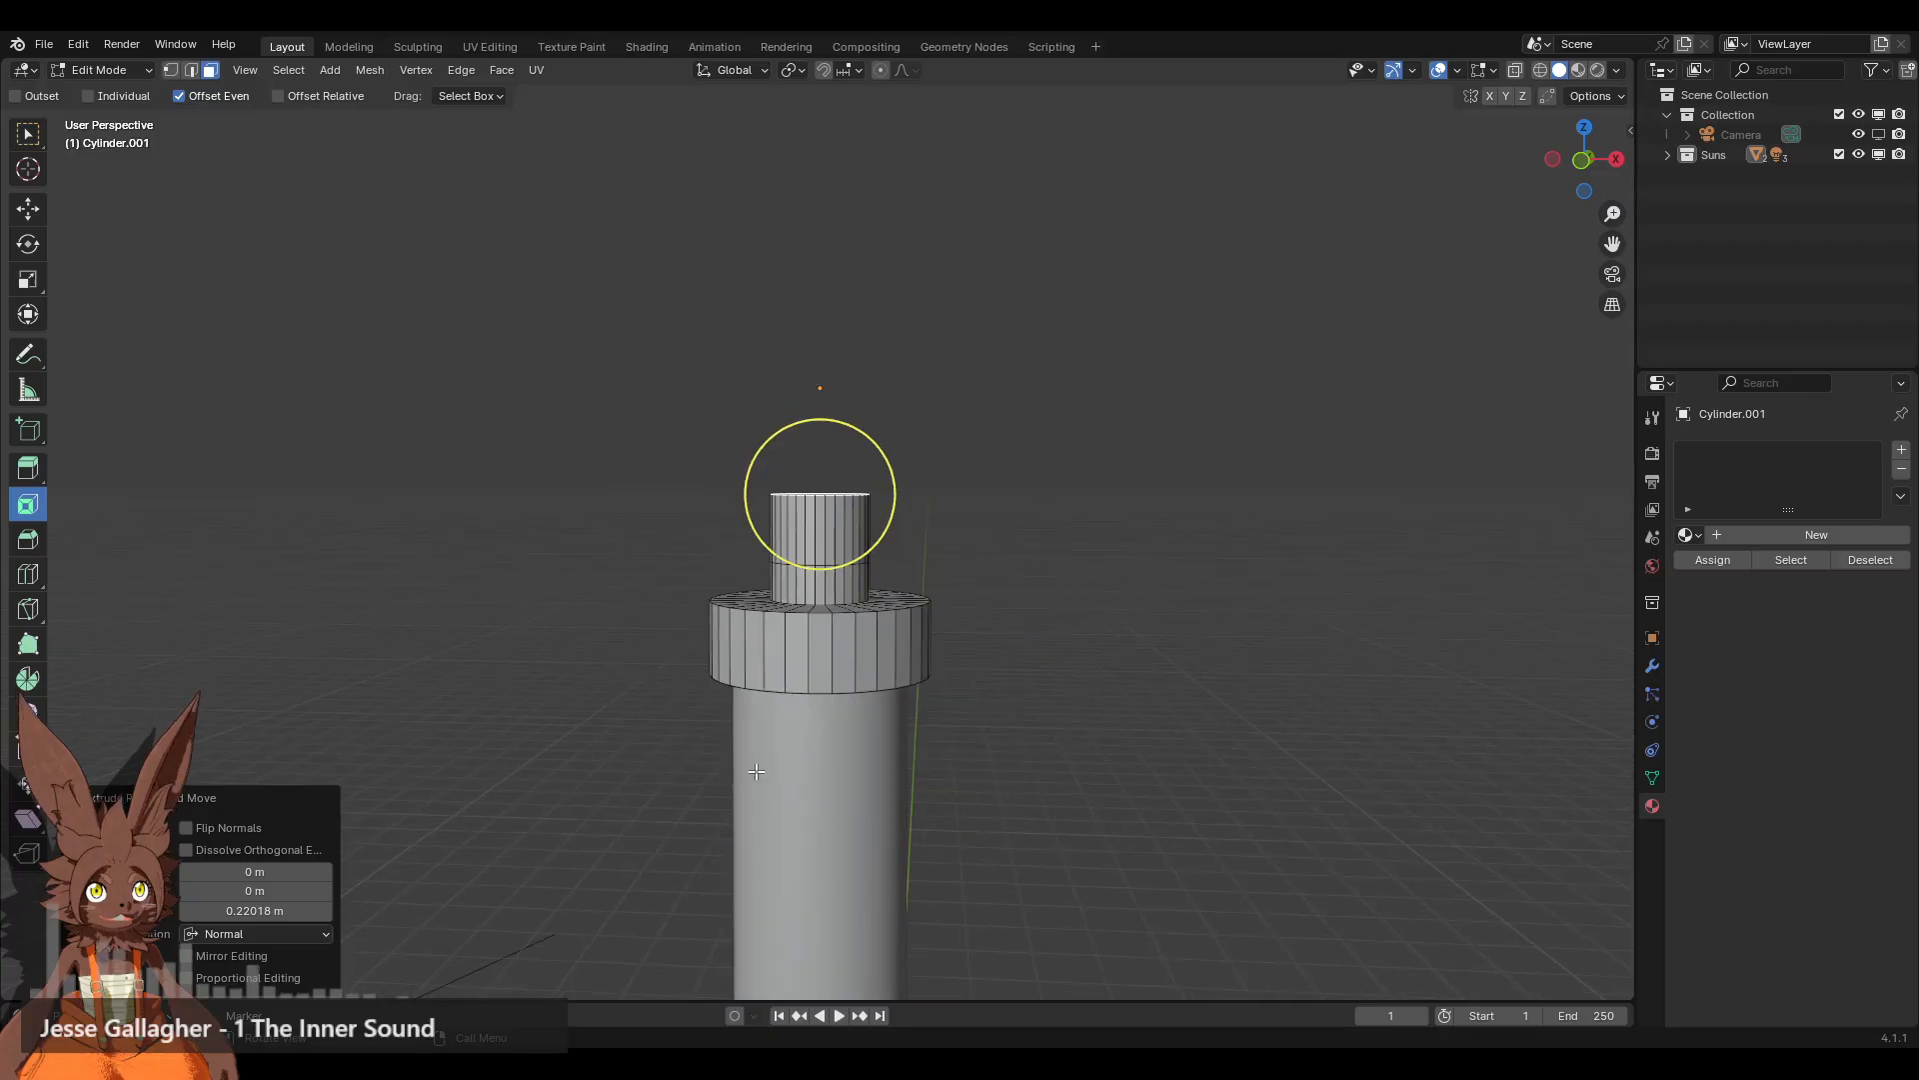
{"action": "scroll", "coordinate": [899, 637], "scroll_direction": "up", "scroll_amount": 3}
{"action": "left_click", "coordinate": [872, 576], "text": "alt"}
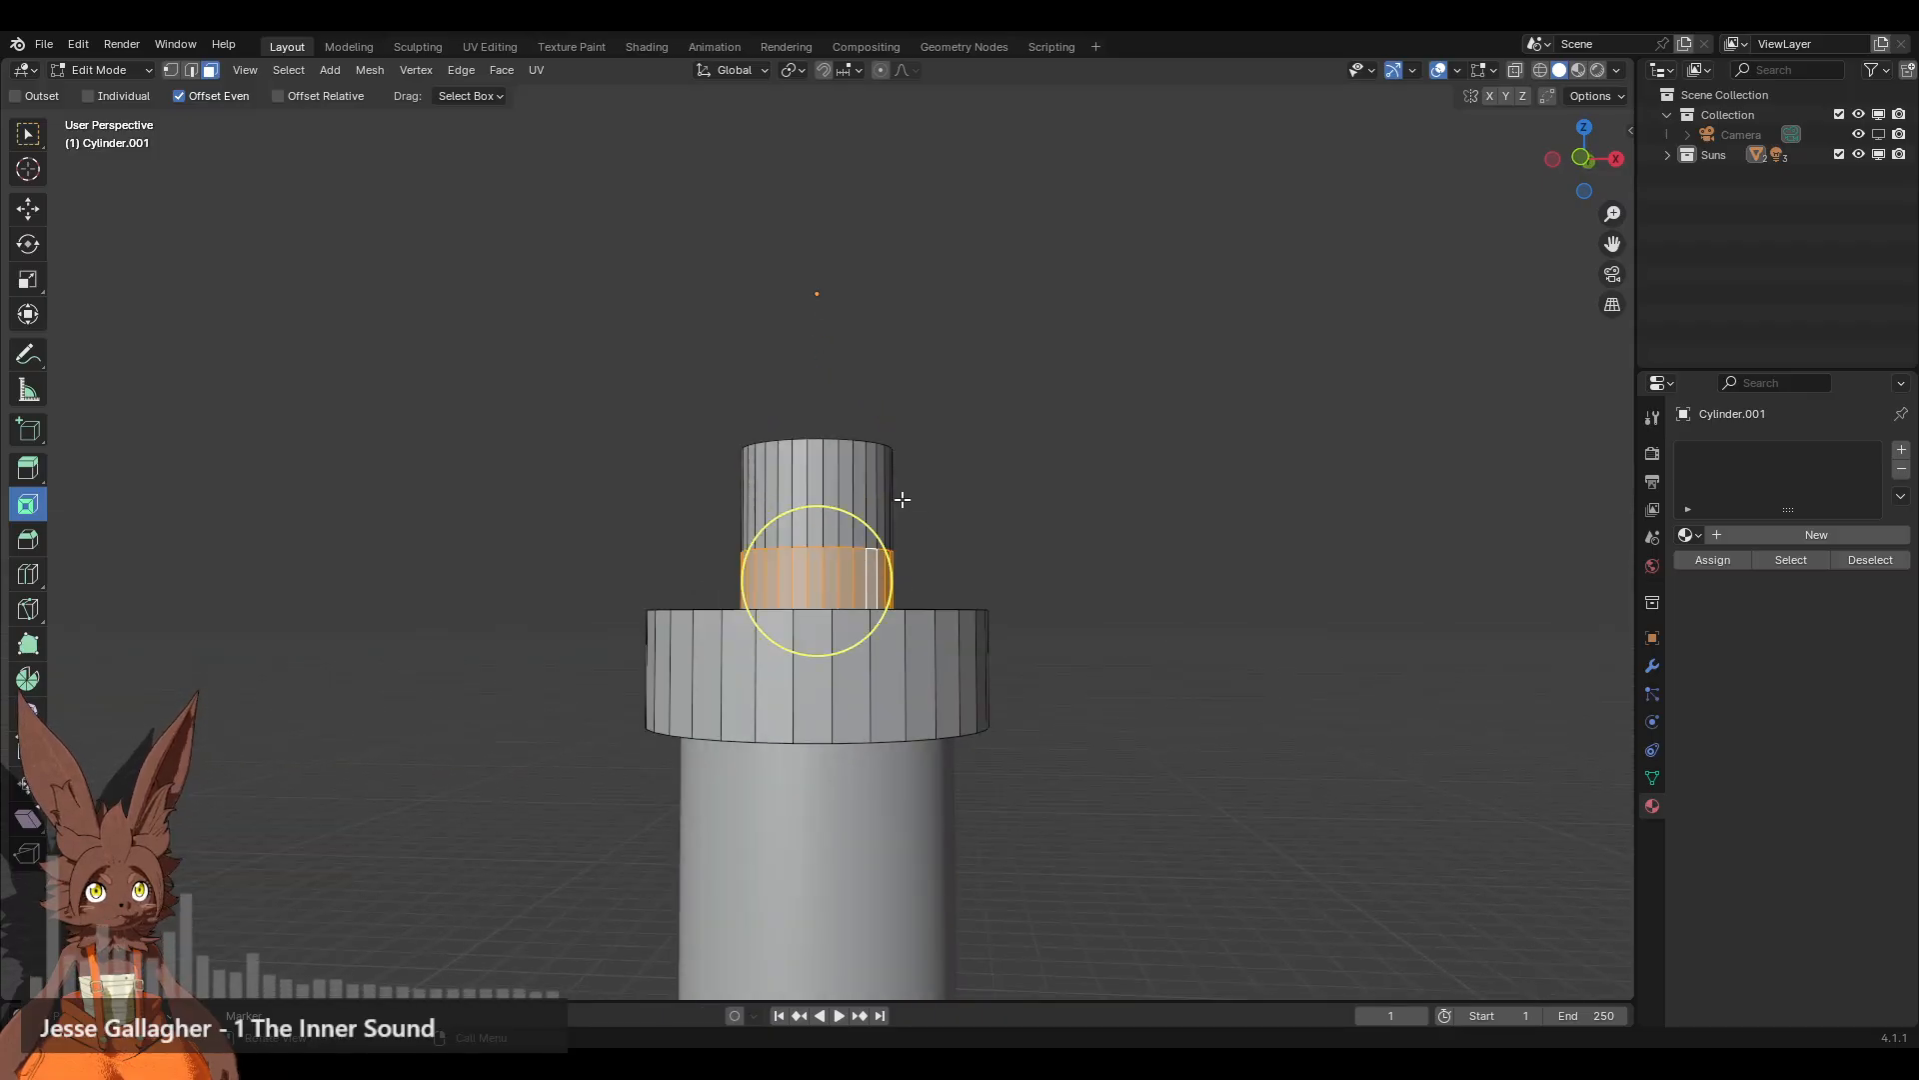
{"action": "scroll", "coordinate": [900, 501], "scroll_direction": "up", "scroll_amount": 3}
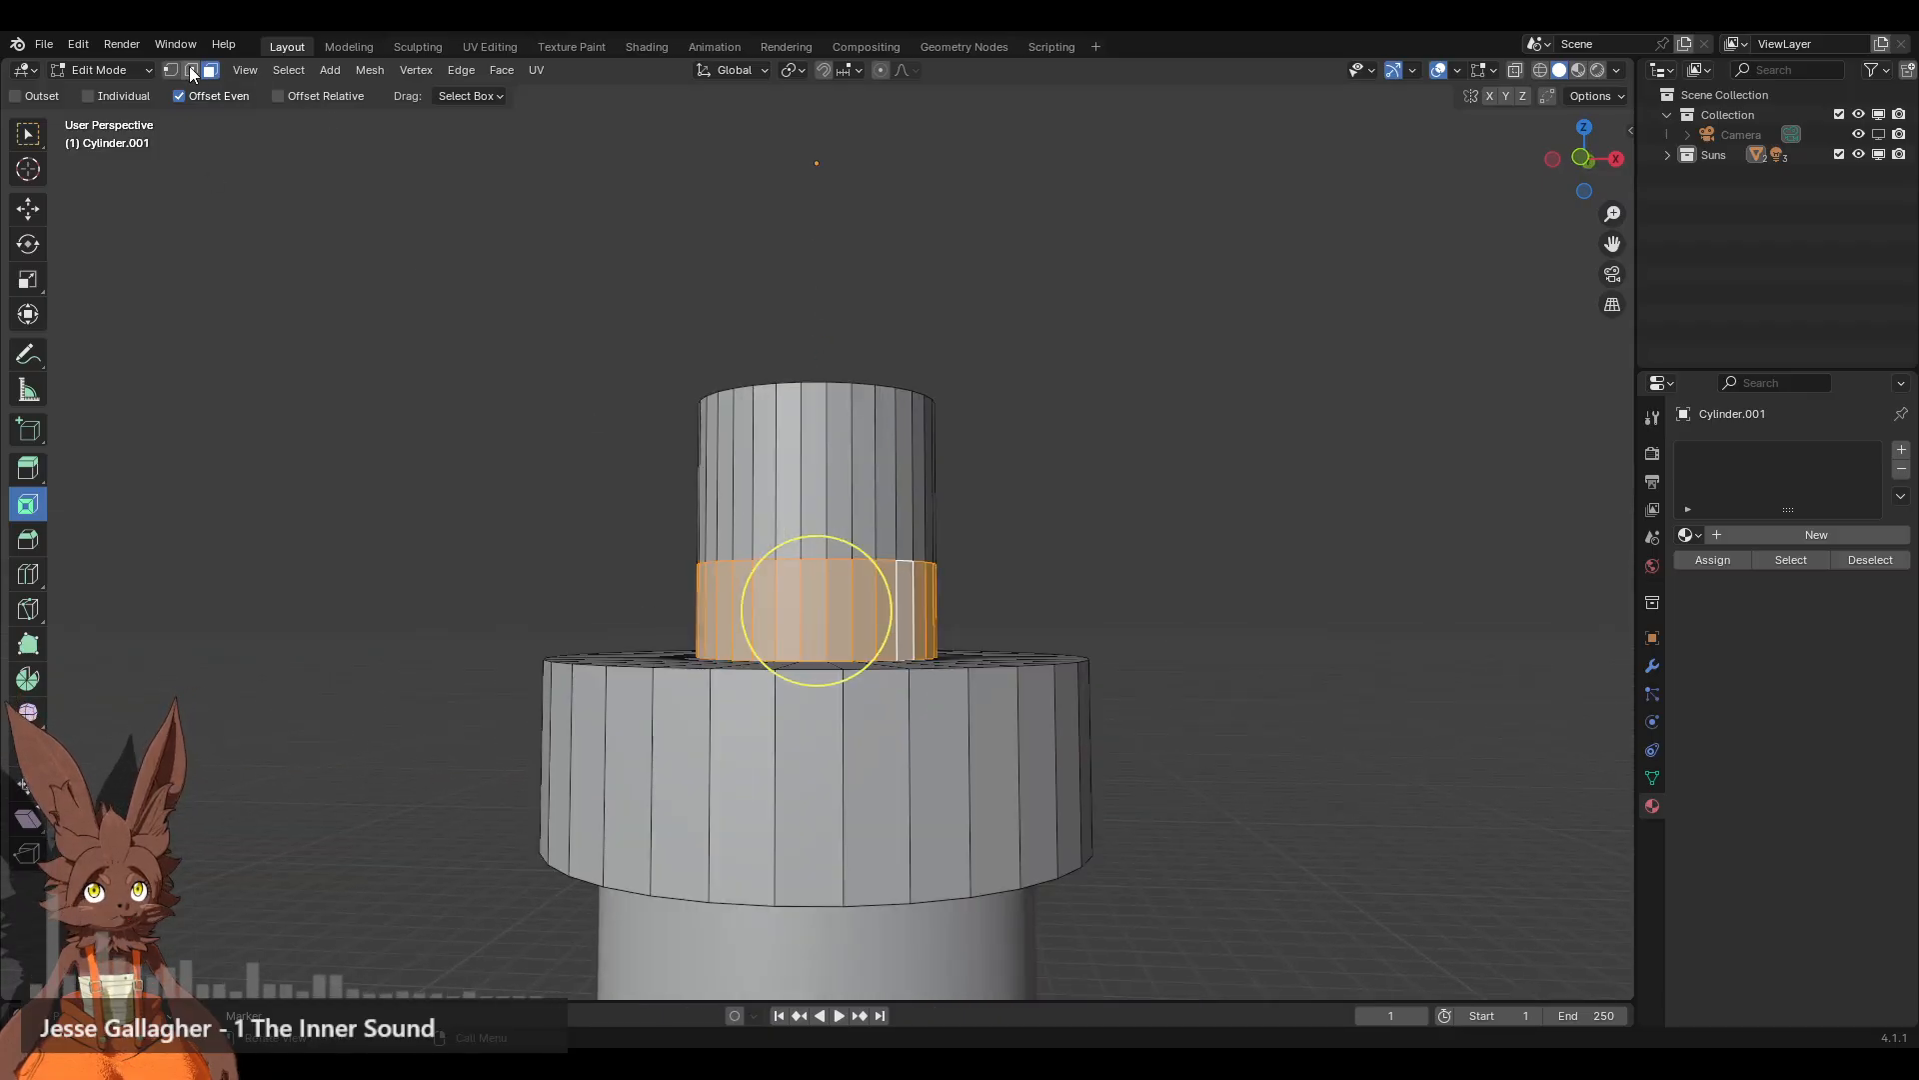
{"action": "key", "text": "2"}
{"action": "left_click", "coordinate": [825, 555], "text": "alt"}
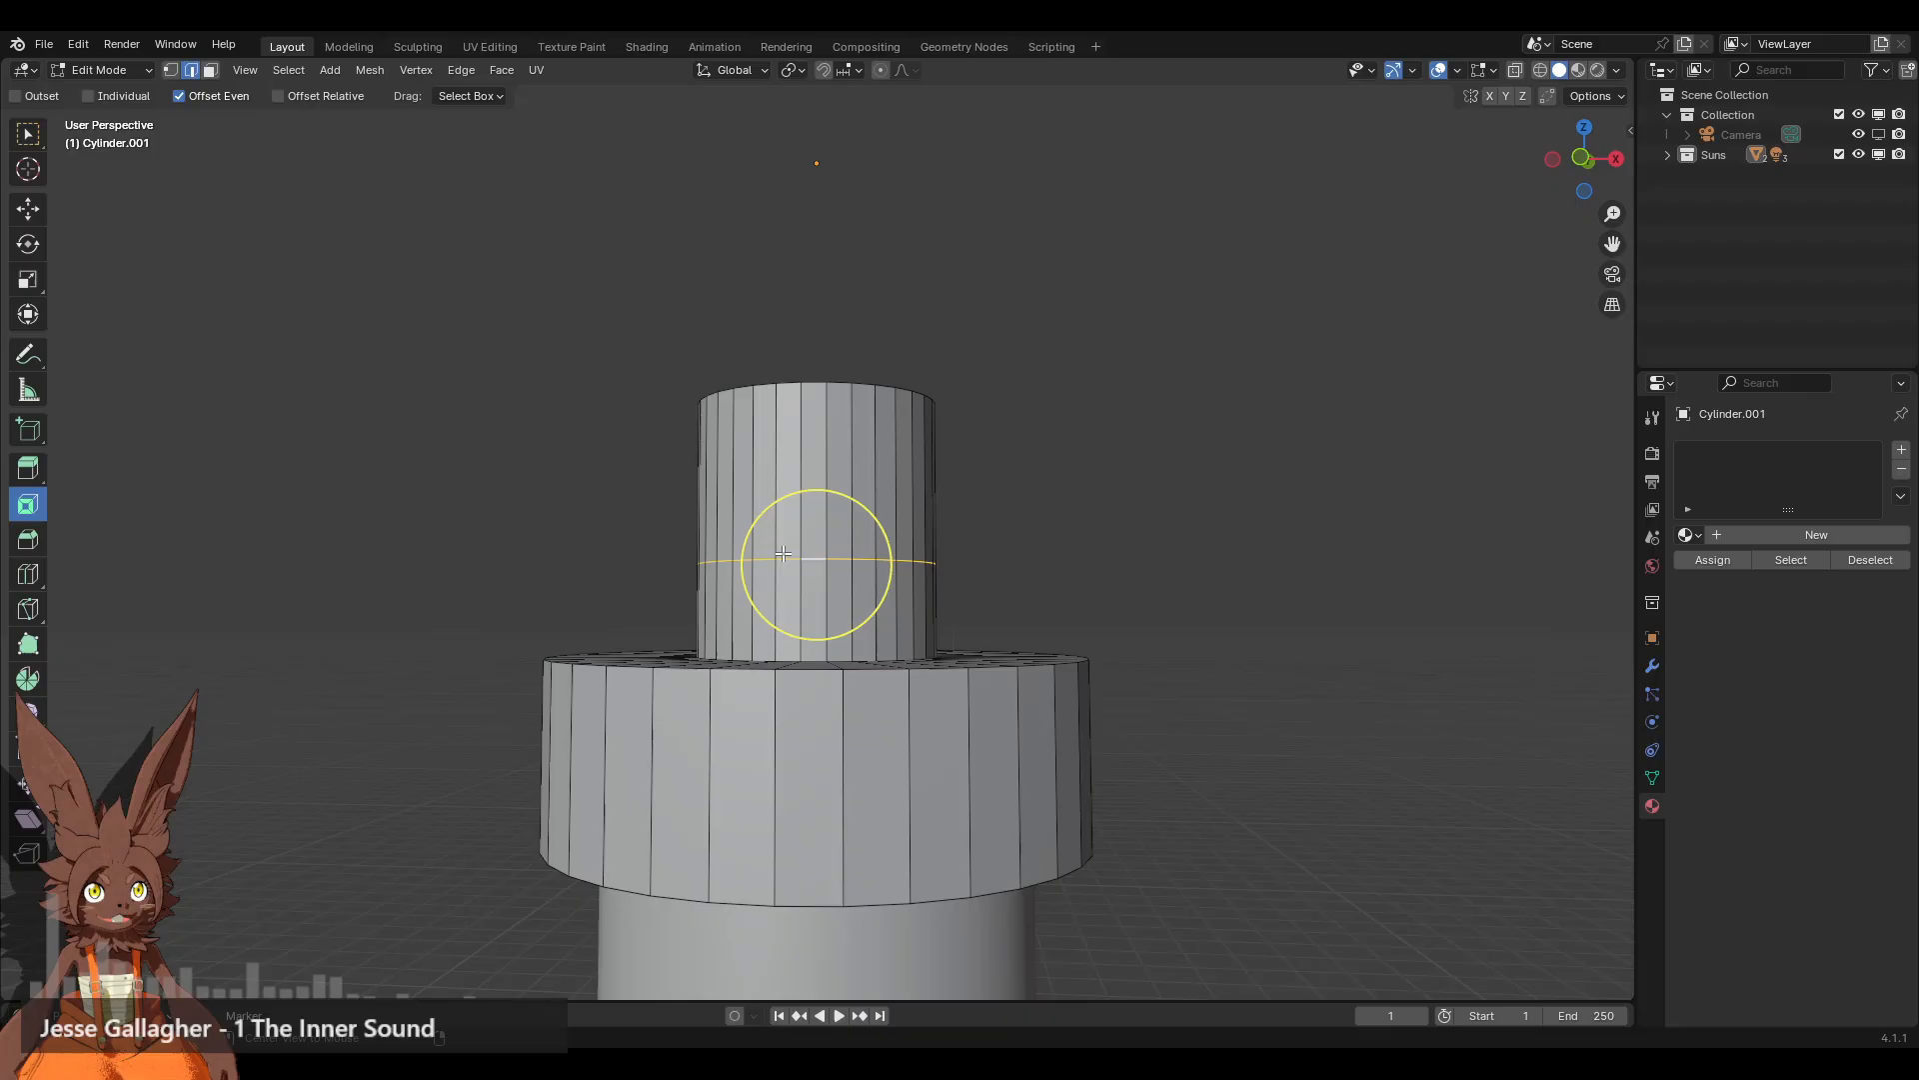
{"action": "left_click", "coordinate": [29, 203]}
{"action": "left_click_drag", "start_coordinate": [819, 484], "coordinate": [820, 518]}
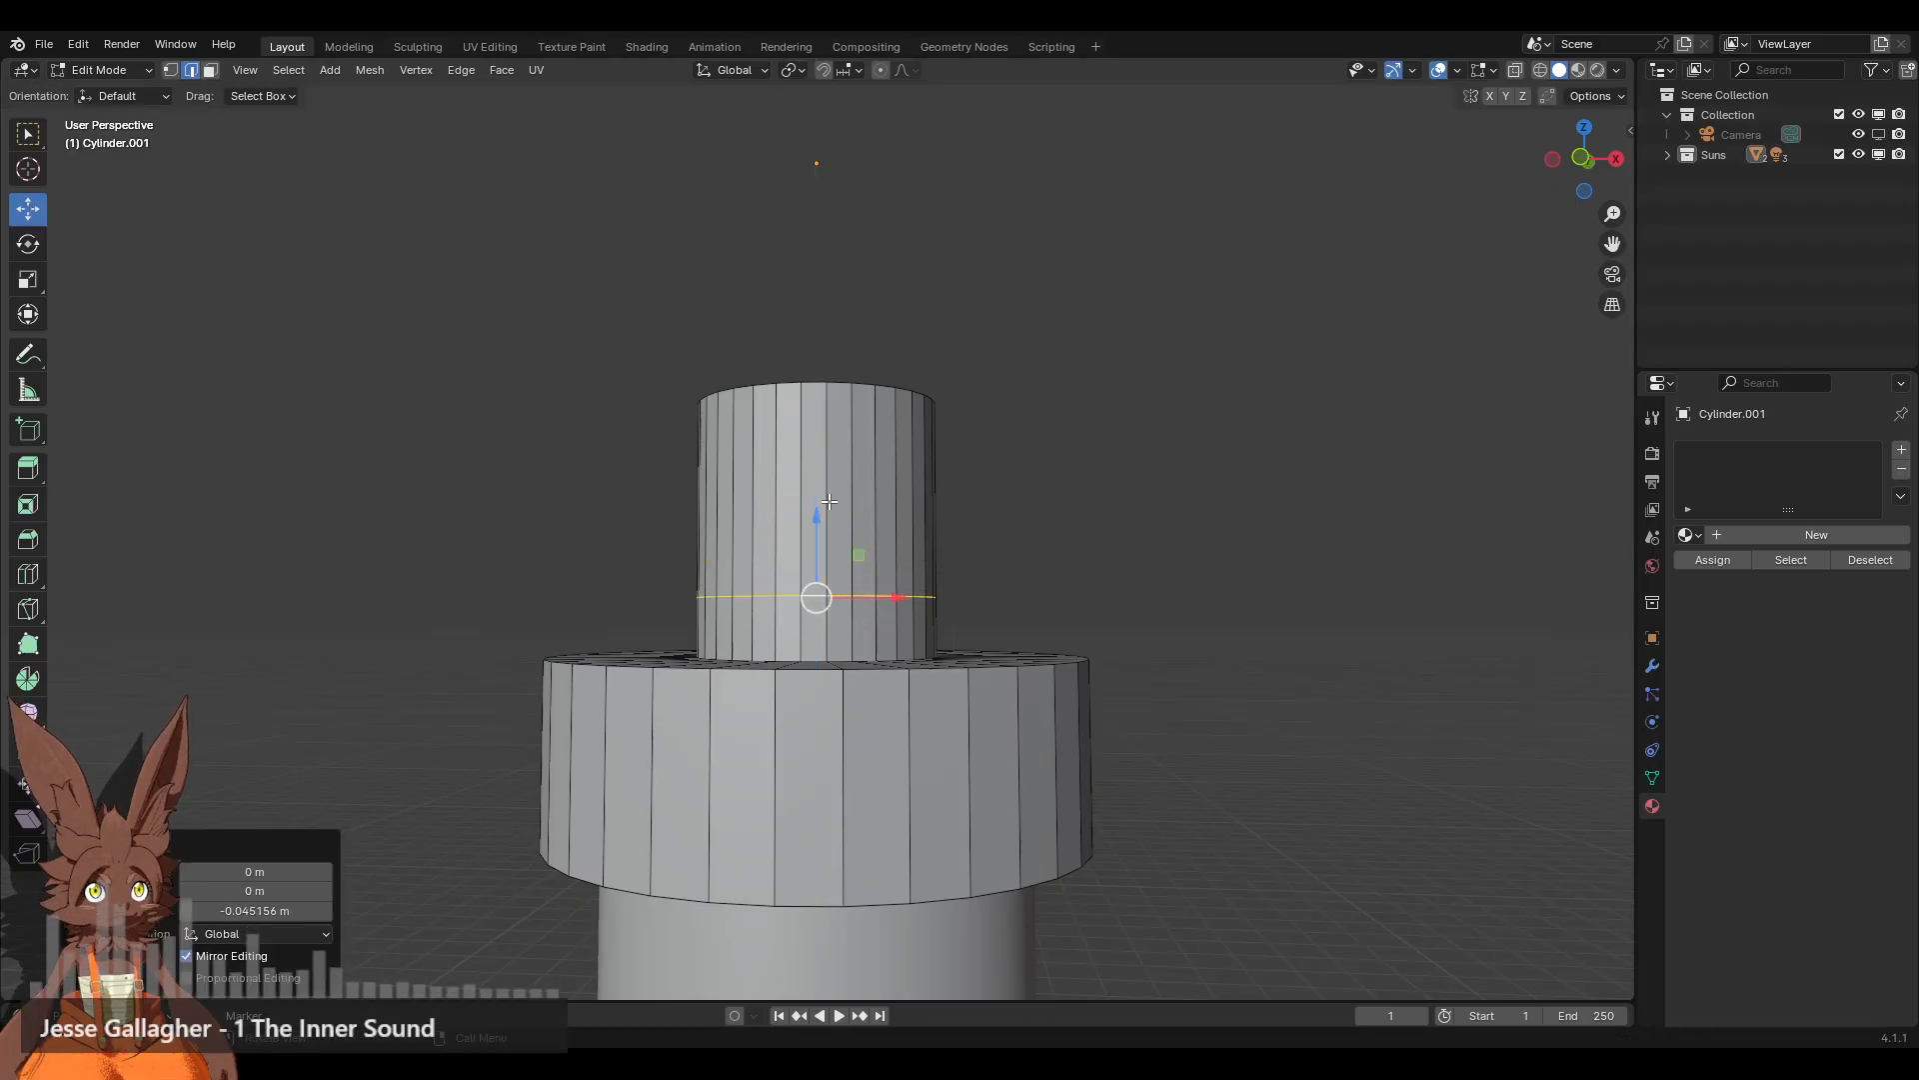
Step: Lower the stem's top face by about 0.071 m along Z in front view
{"action": "left_click", "coordinate": [210, 70]}
{"action": "middle_click_drag", "start_coordinate": [1084, 300], "coordinate": [980, 432]}
{"action": "left_click", "coordinate": [818, 579]}
{"action": "middle_click_drag", "start_coordinate": [818, 580], "coordinate": [827, 474]}
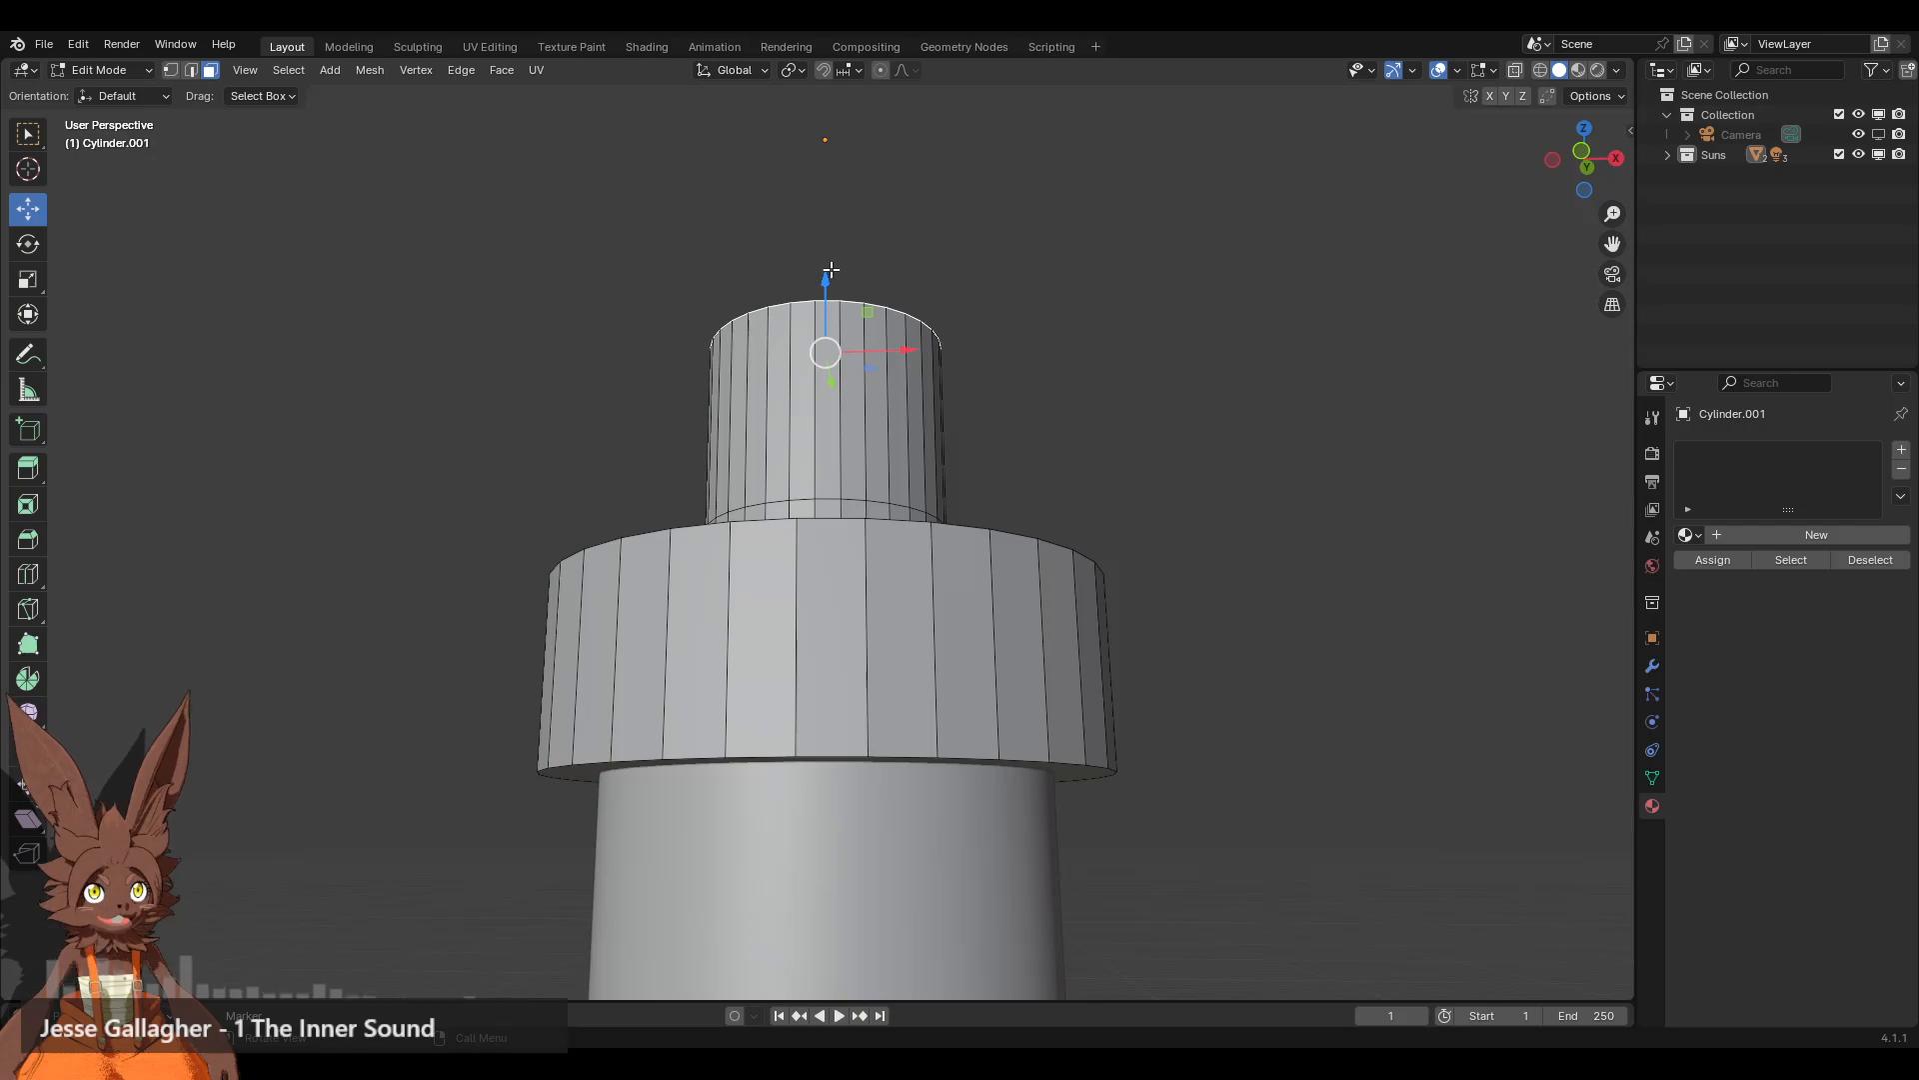
{"action": "middle_click_drag", "start_coordinate": [831, 270], "coordinate": [843, 309]}
{"action": "left_click", "coordinate": [1571, 166]}
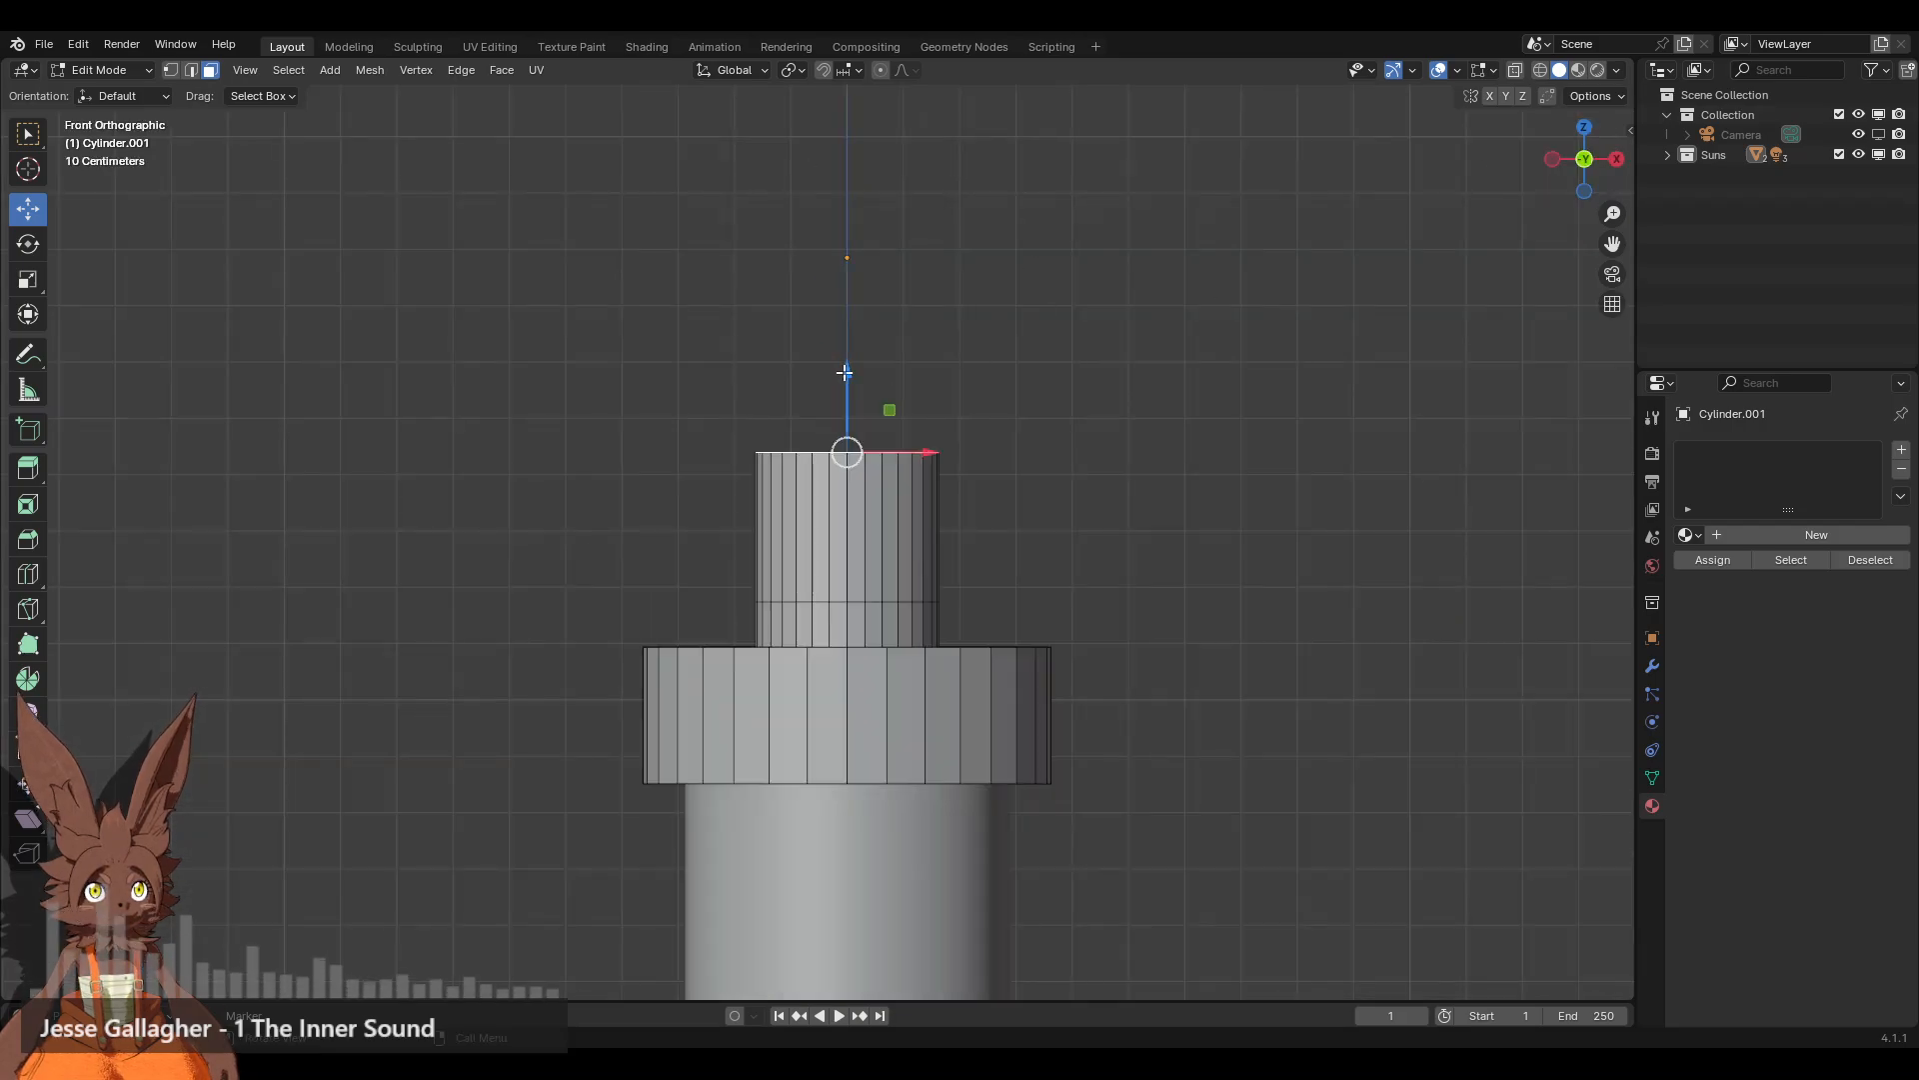
{"action": "left_click_drag", "start_coordinate": [844, 366], "coordinate": [841, 422]}
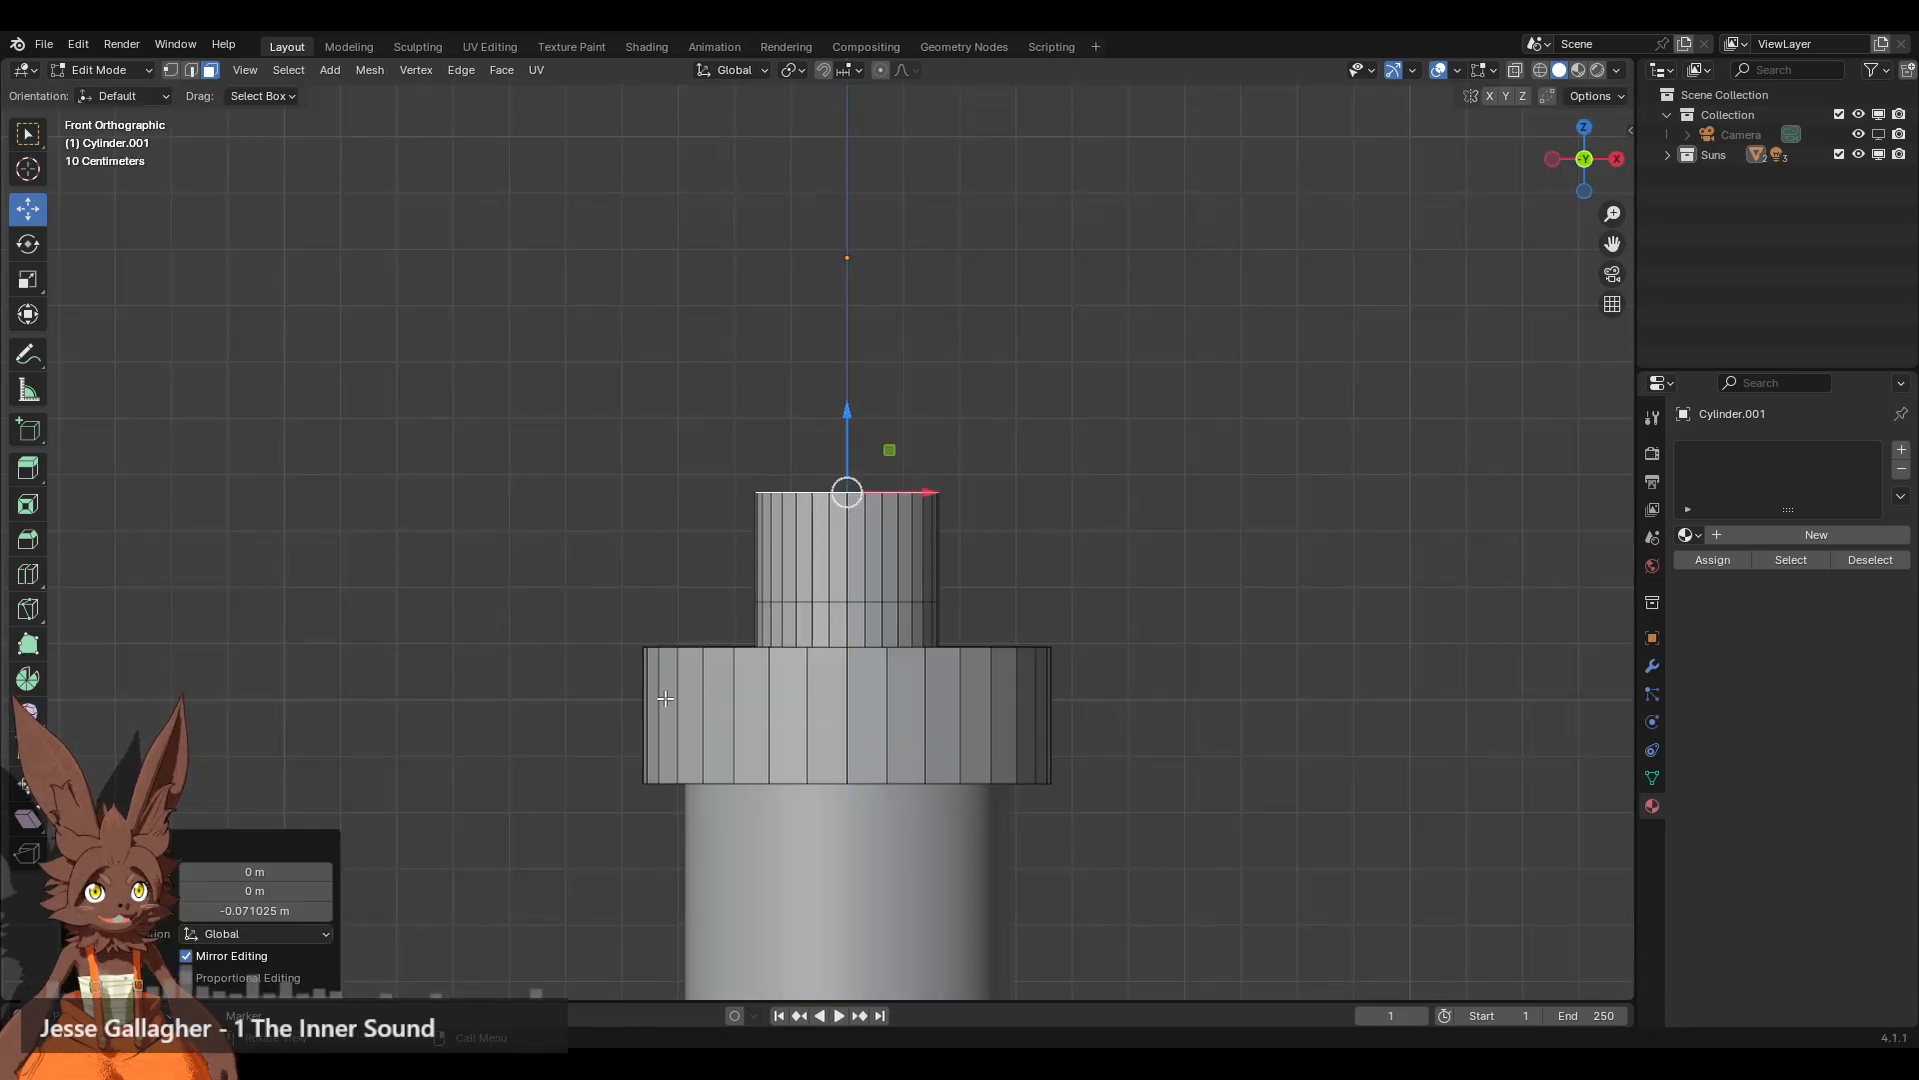
Step: Inset the stem's top face about 0.022 m and scale the inner face uniformly to about 0.254
{"action": "middle_click_drag", "start_coordinate": [908, 445], "coordinate": [905, 530]}
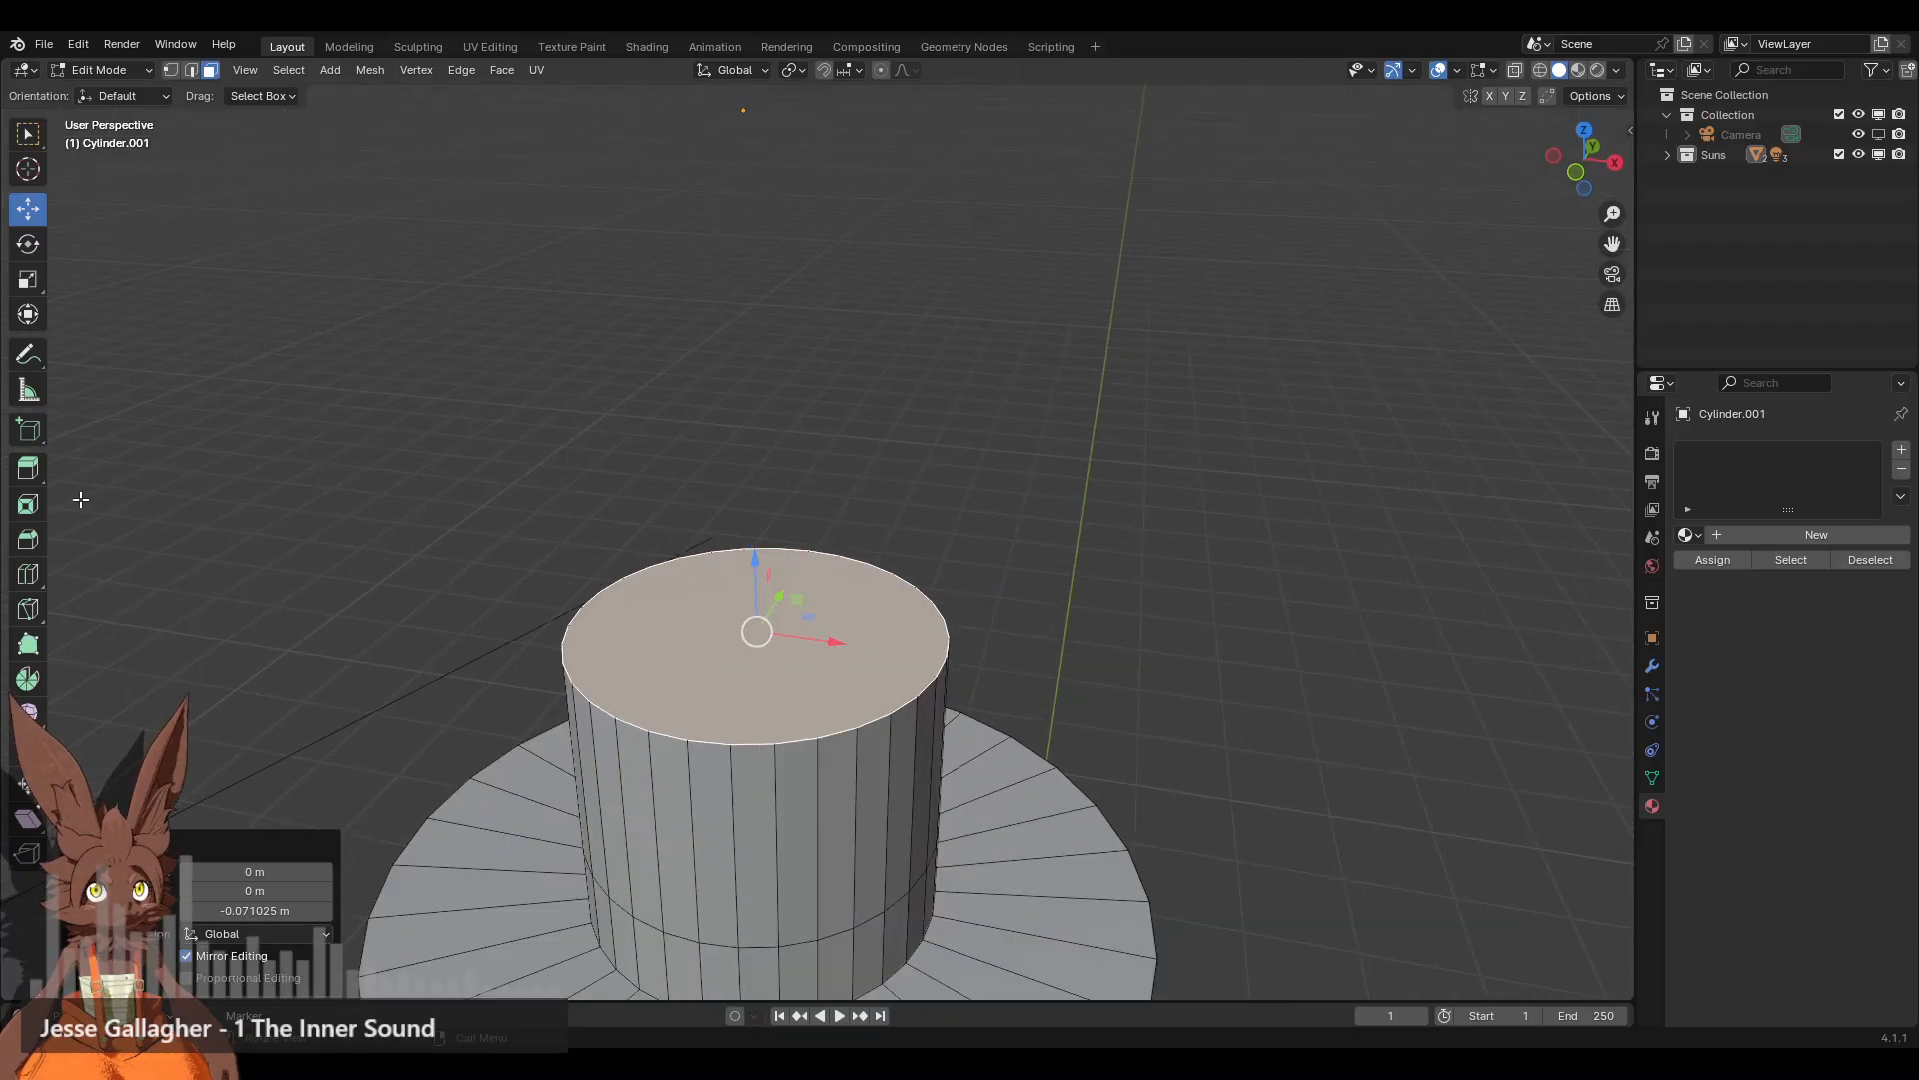
{"action": "left_click", "coordinate": [28, 504]}
{"action": "left_click_drag", "start_coordinate": [814, 582], "coordinate": [795, 605]}
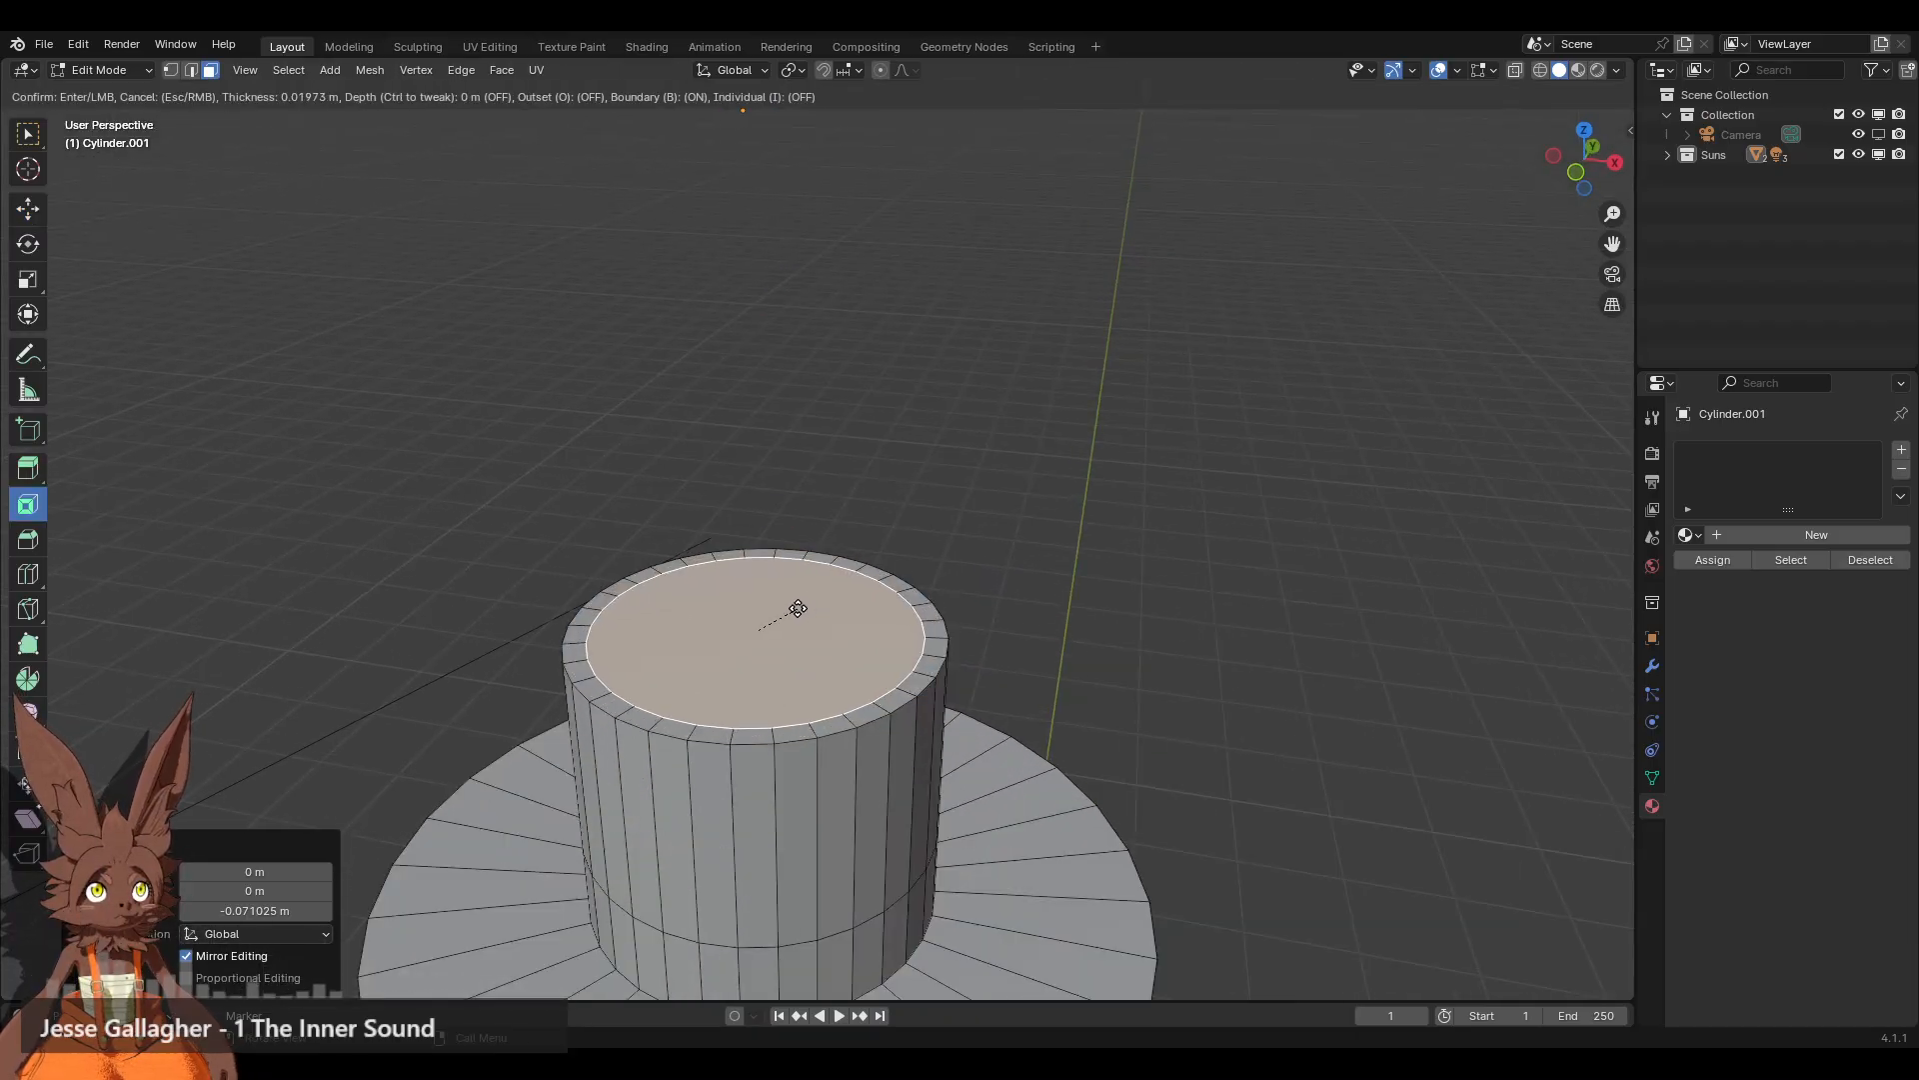
{"action": "key", "text": "s"}
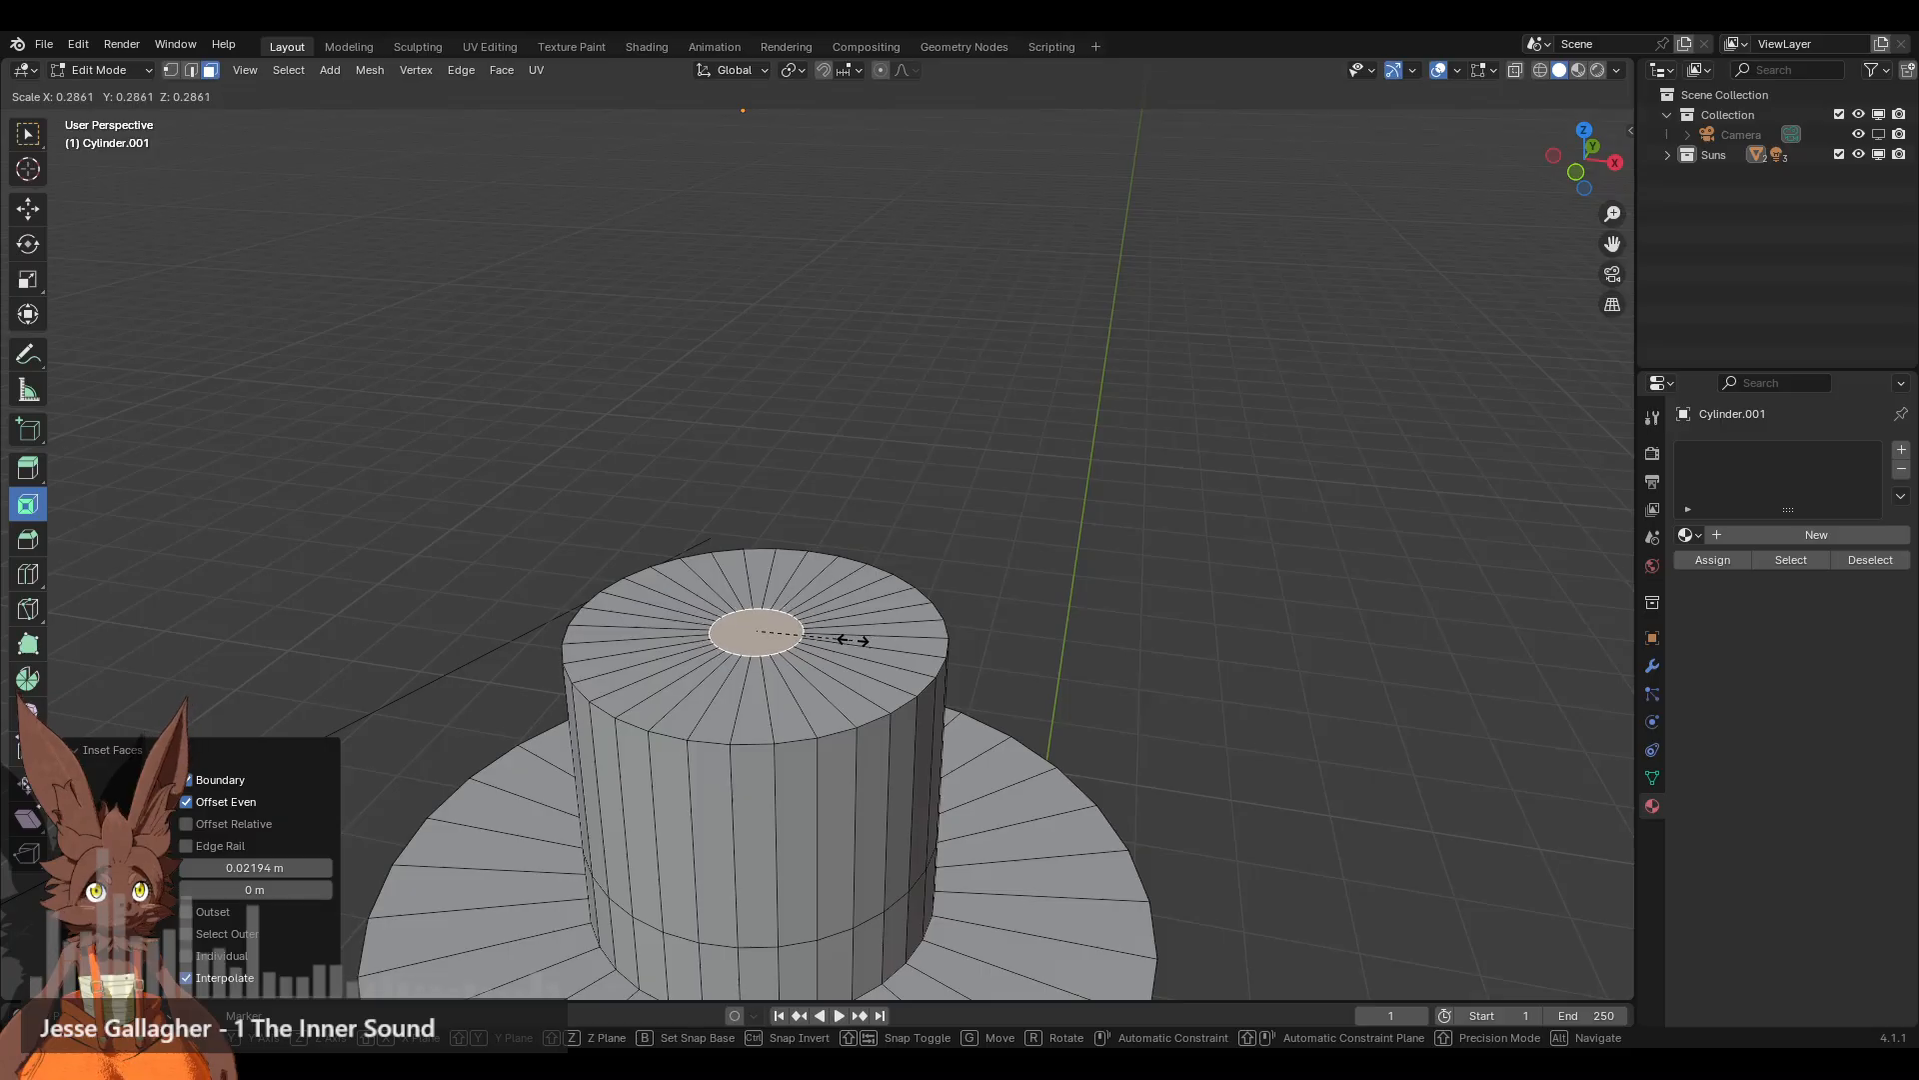
{"action": "left_click", "coordinate": [843, 640]}
Step: Extrude the small inner face on top of the stem upward about 0.033 m to form a nub
{"action": "middle_click_drag", "start_coordinate": [844, 639], "coordinate": [874, 591]}
{"action": "key", "text": "e"}
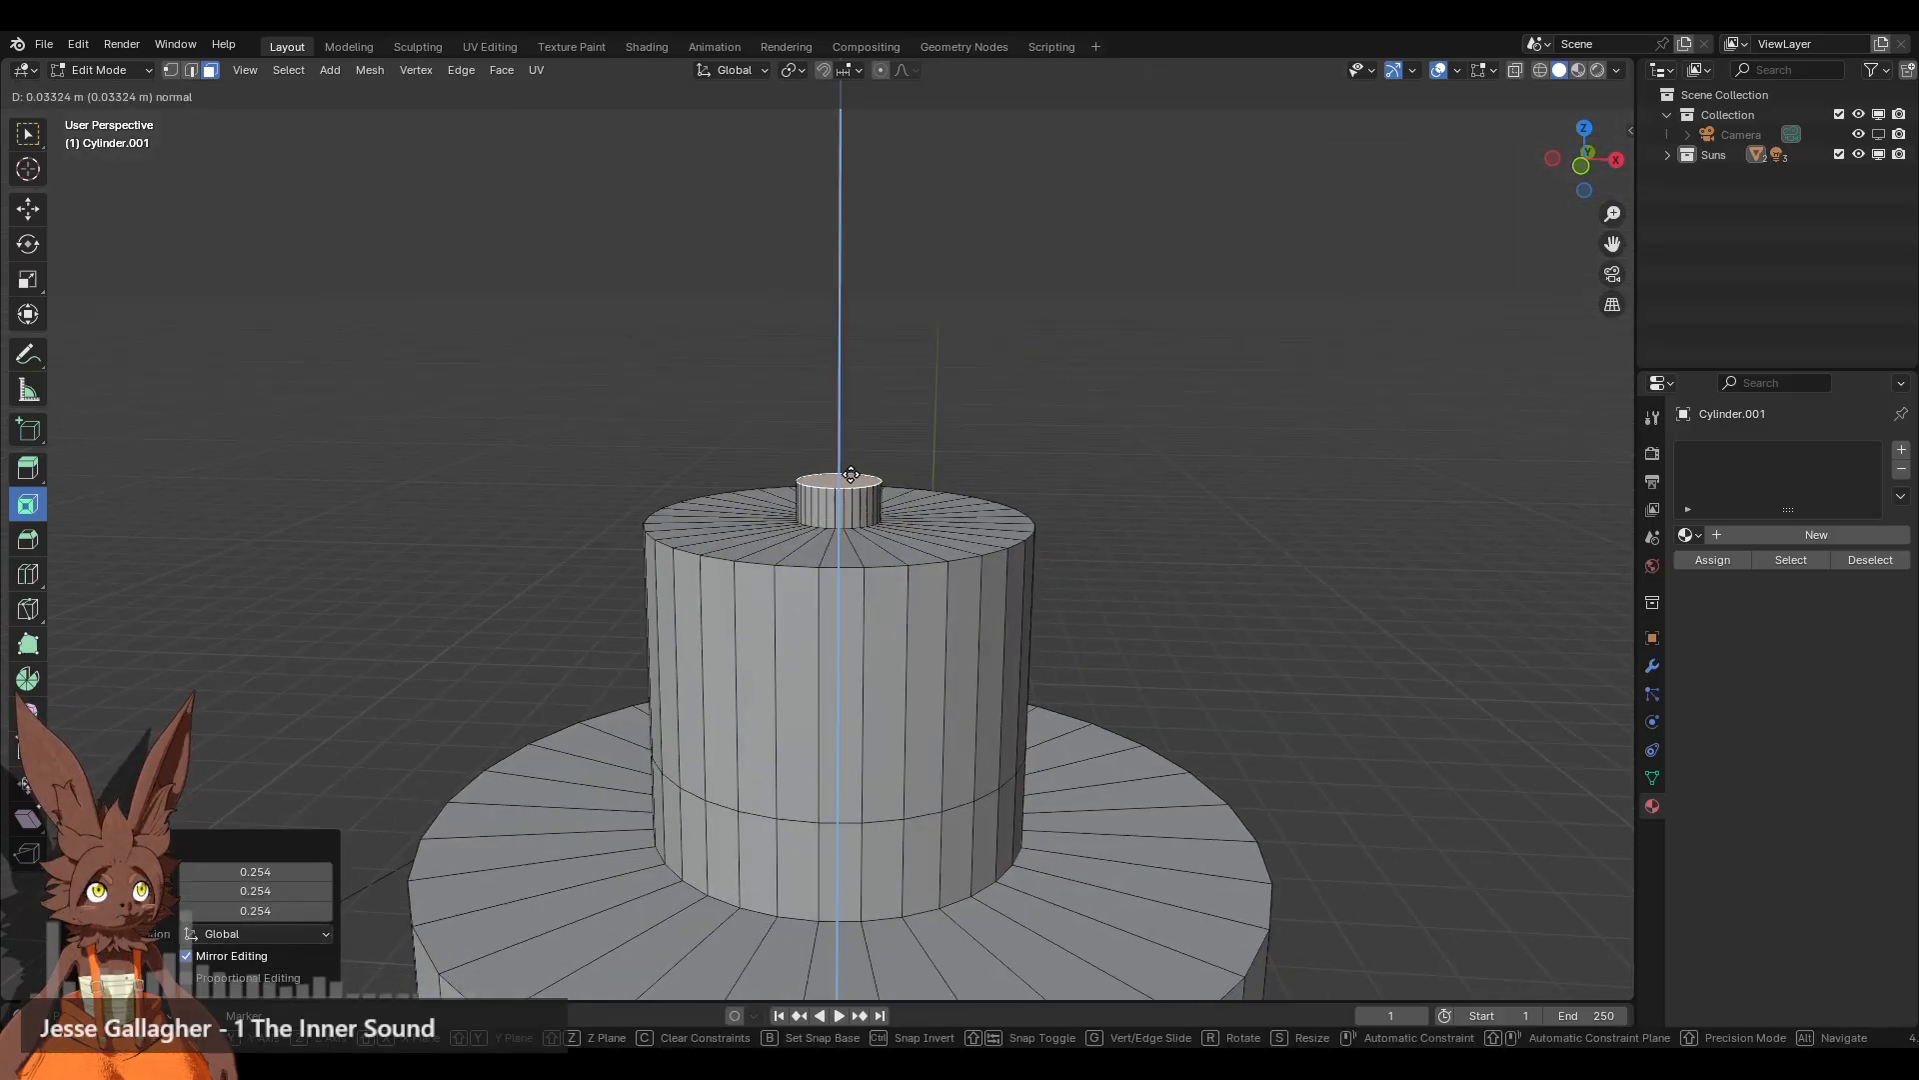
{"action": "left_click", "coordinate": [851, 474]}
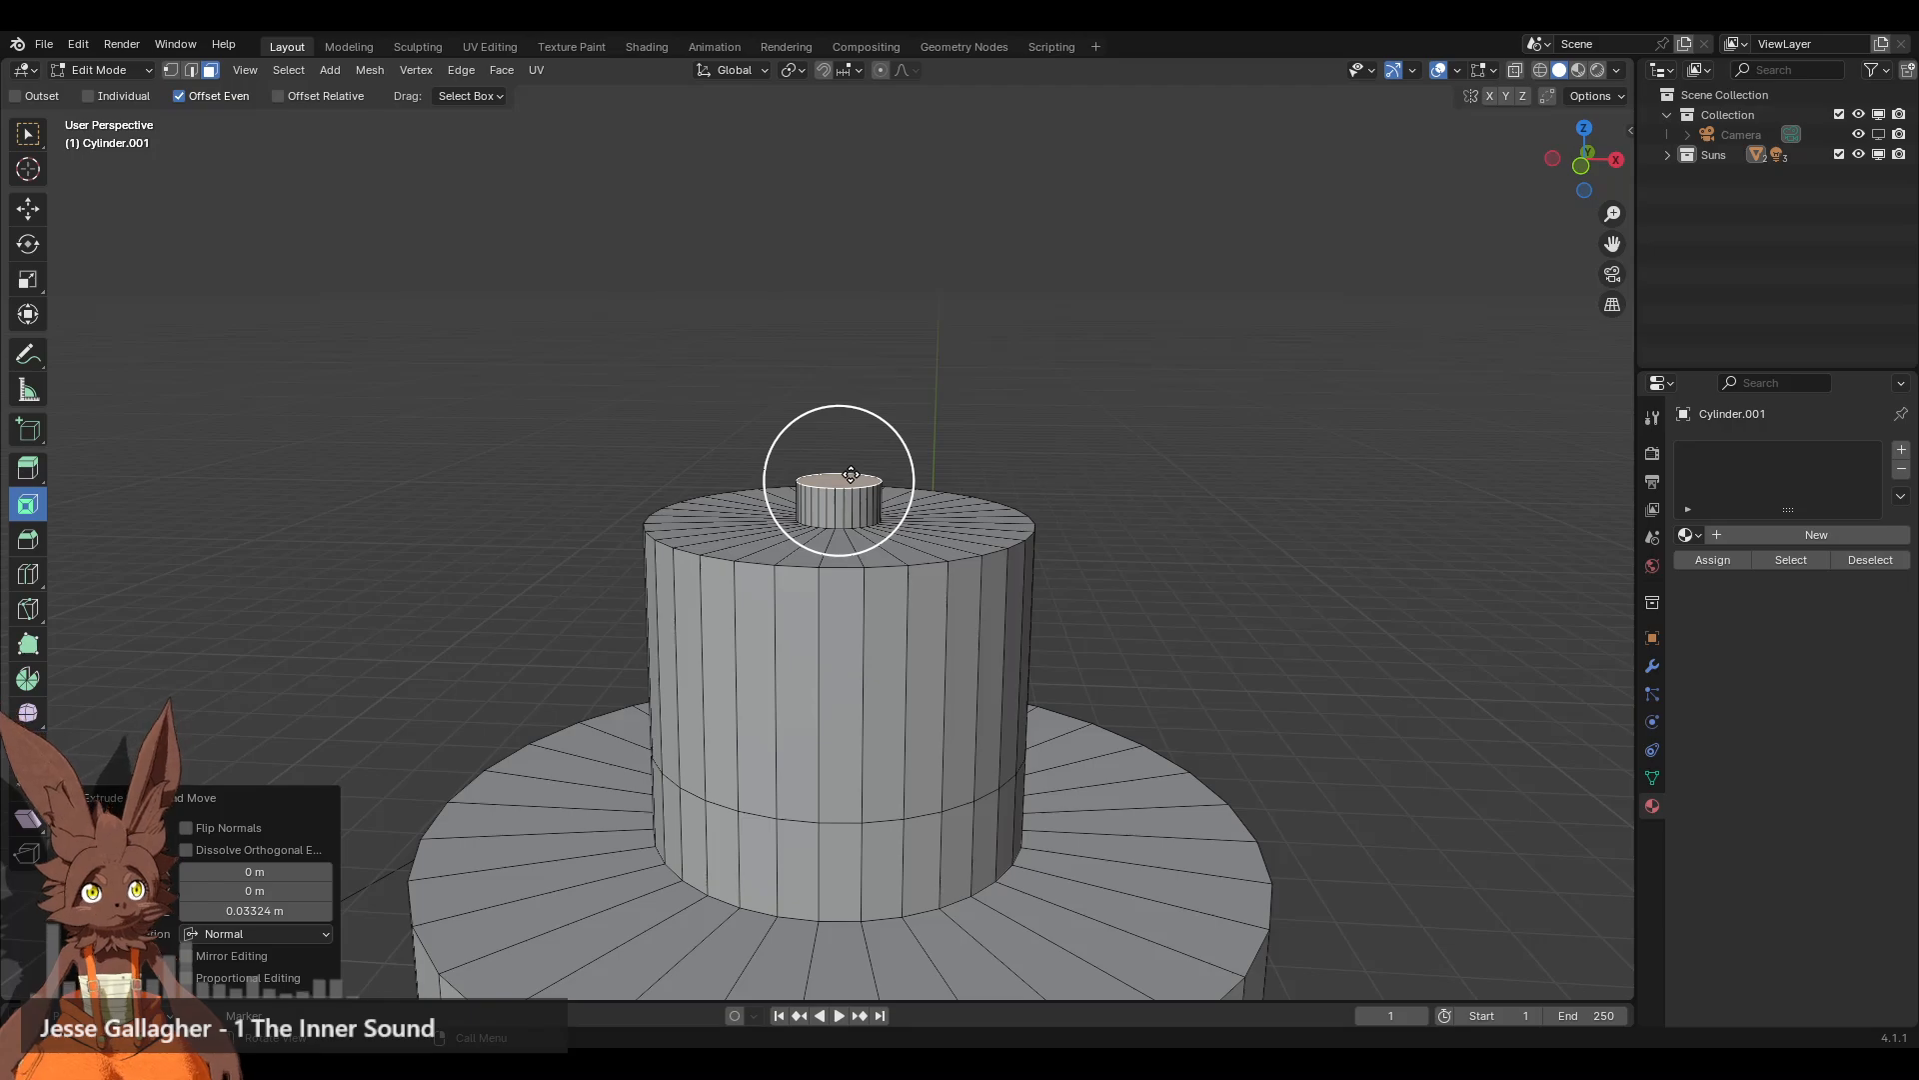
{"action": "scroll", "coordinate": [960, 437], "scroll_direction": "down", "scroll_amount": 3}
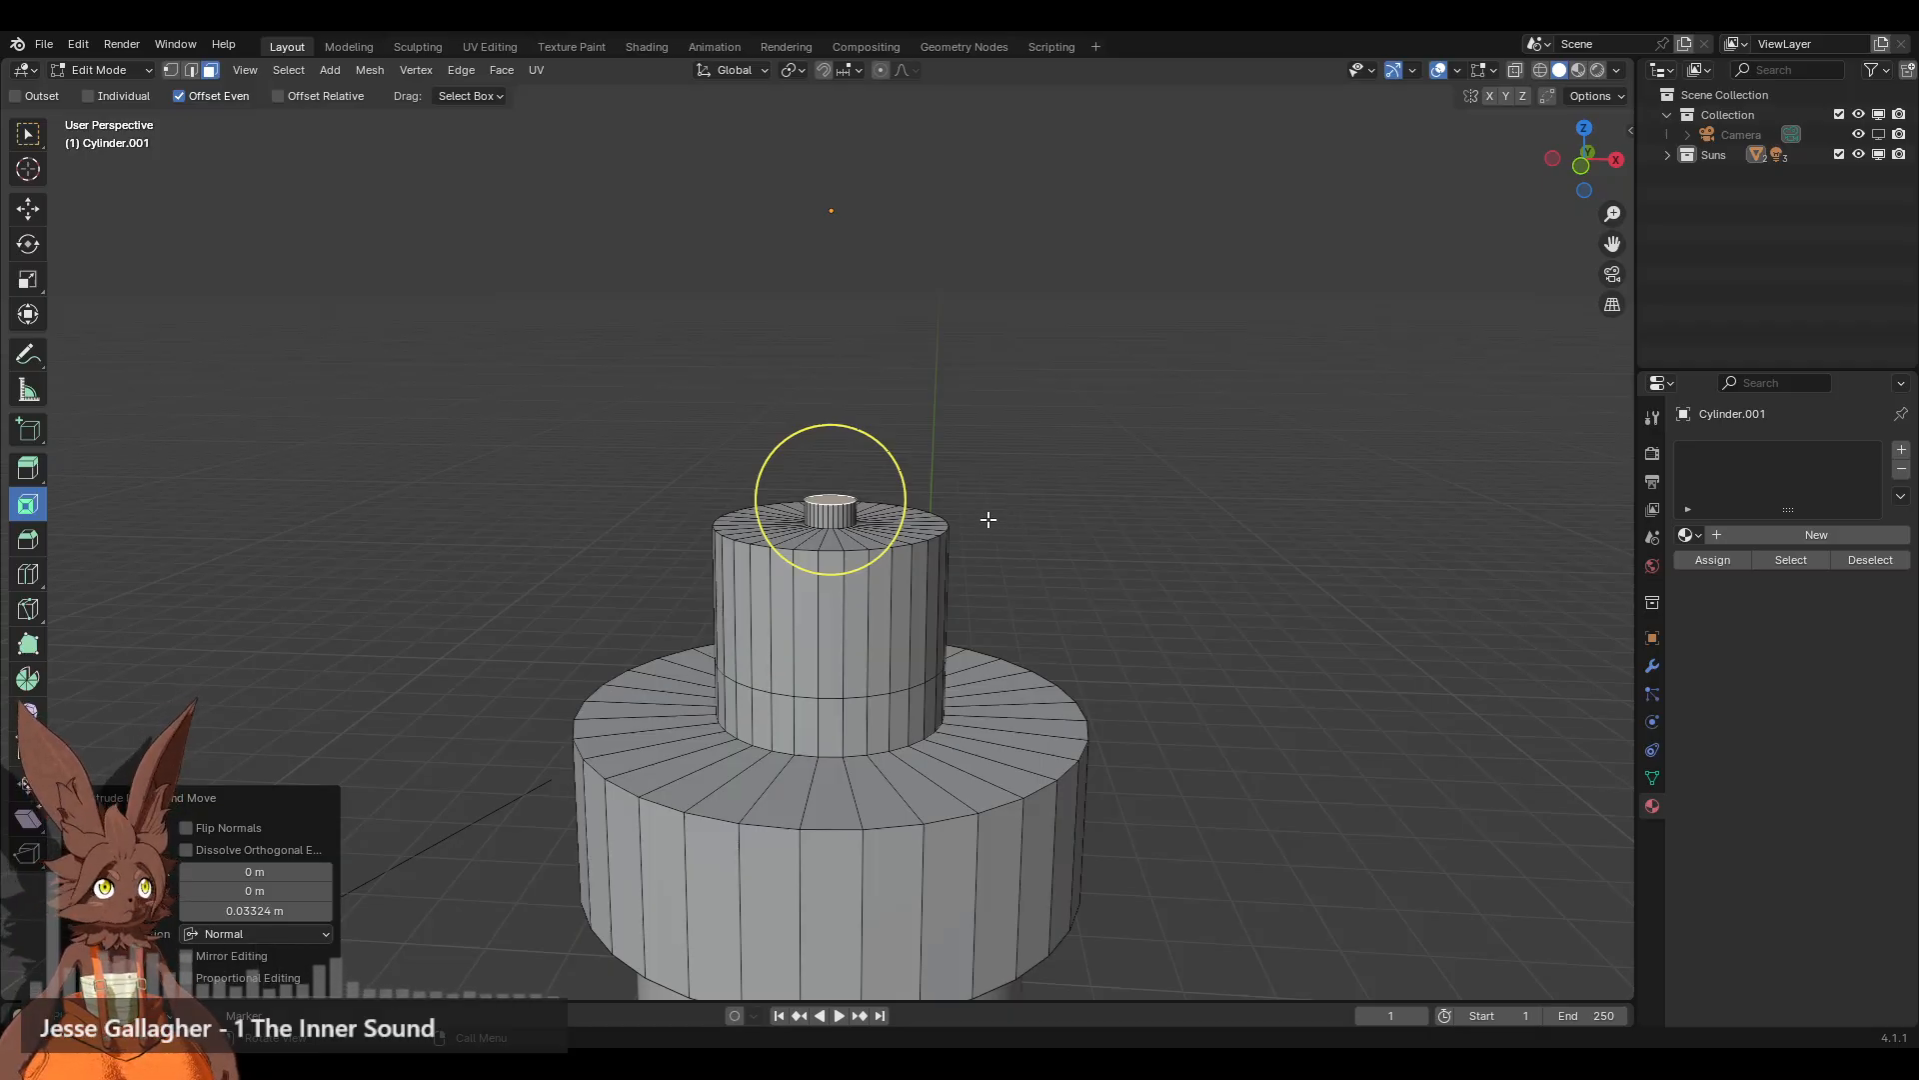
{"action": "middle_click_drag", "start_coordinate": [943, 533], "coordinate": [965, 498]}
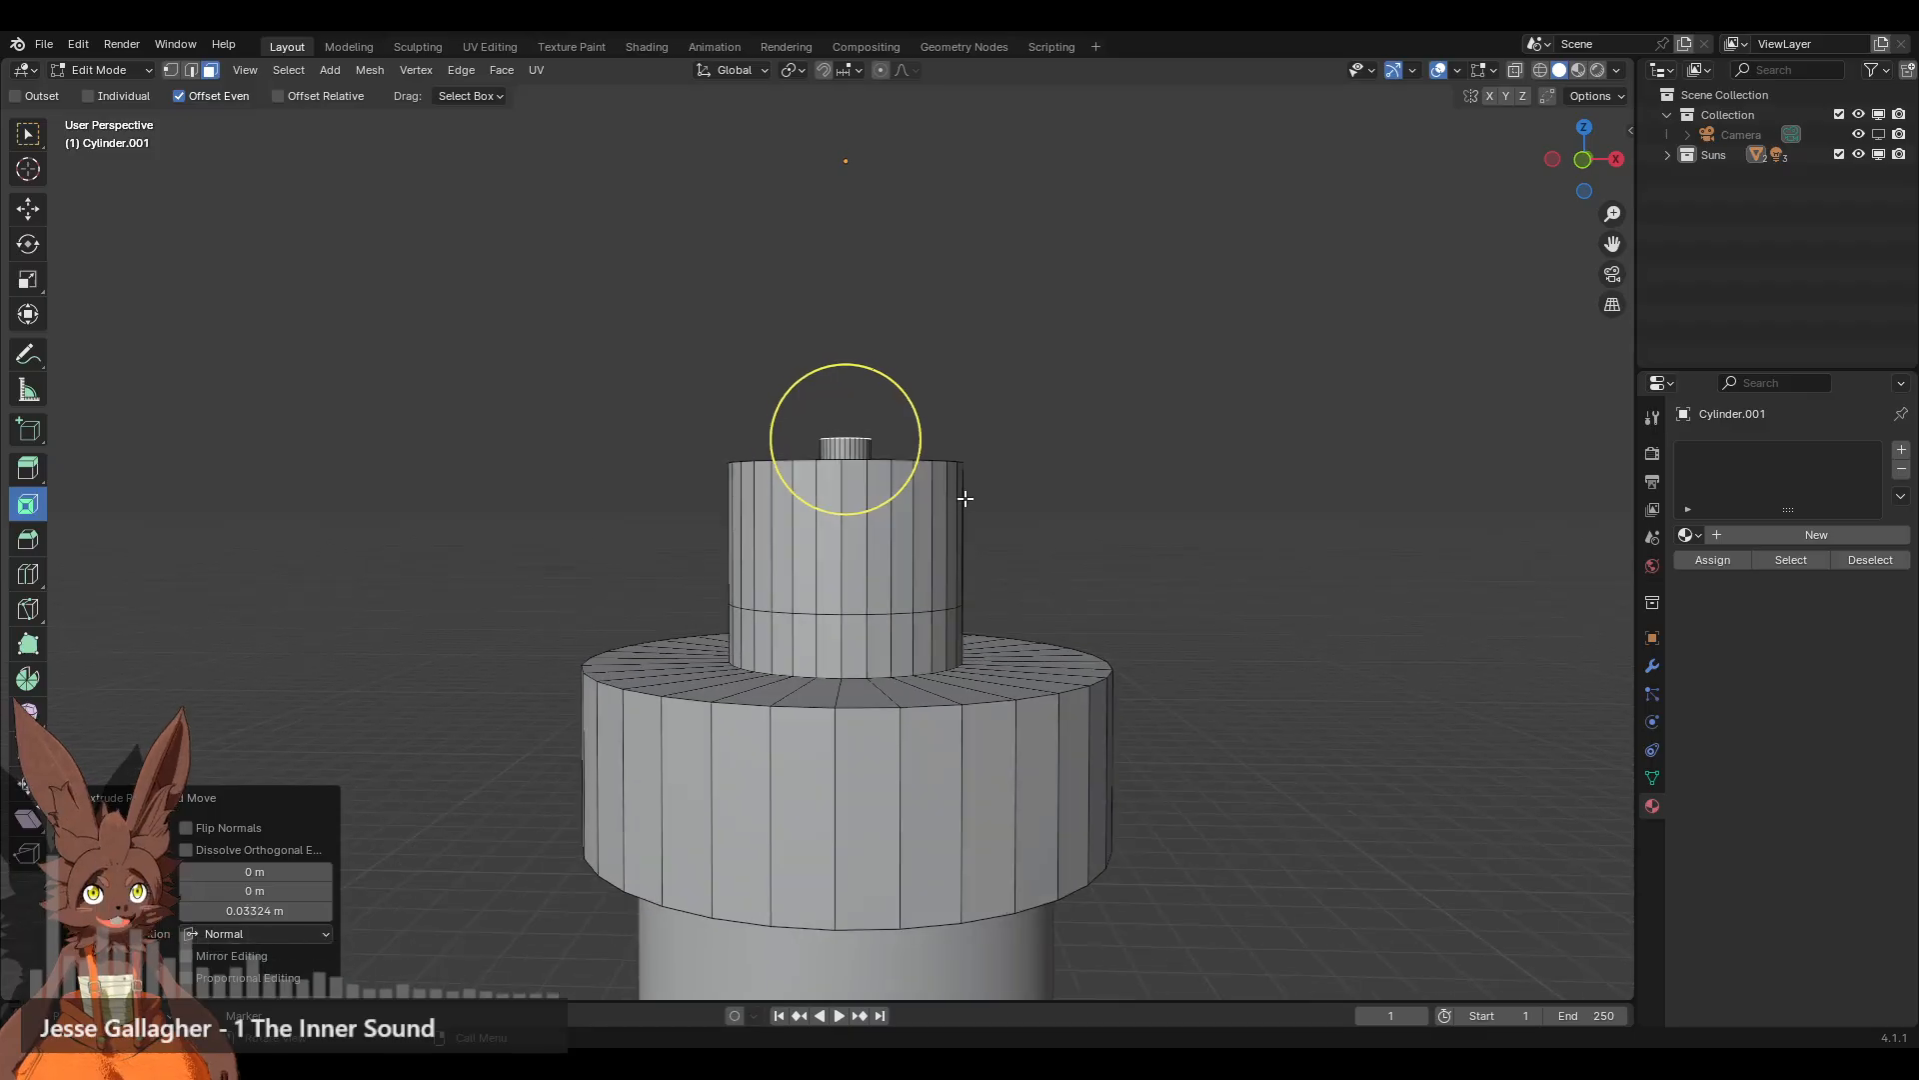
Step: Inset the cap's underside face about 0.051 m and scale the inner face to about 0.764 so its edge meets the tube
{"action": "left_click", "coordinate": [1585, 160]}
{"action": "left_click", "coordinate": [179, 96]}
{"action": "left_click", "coordinate": [190, 70]}
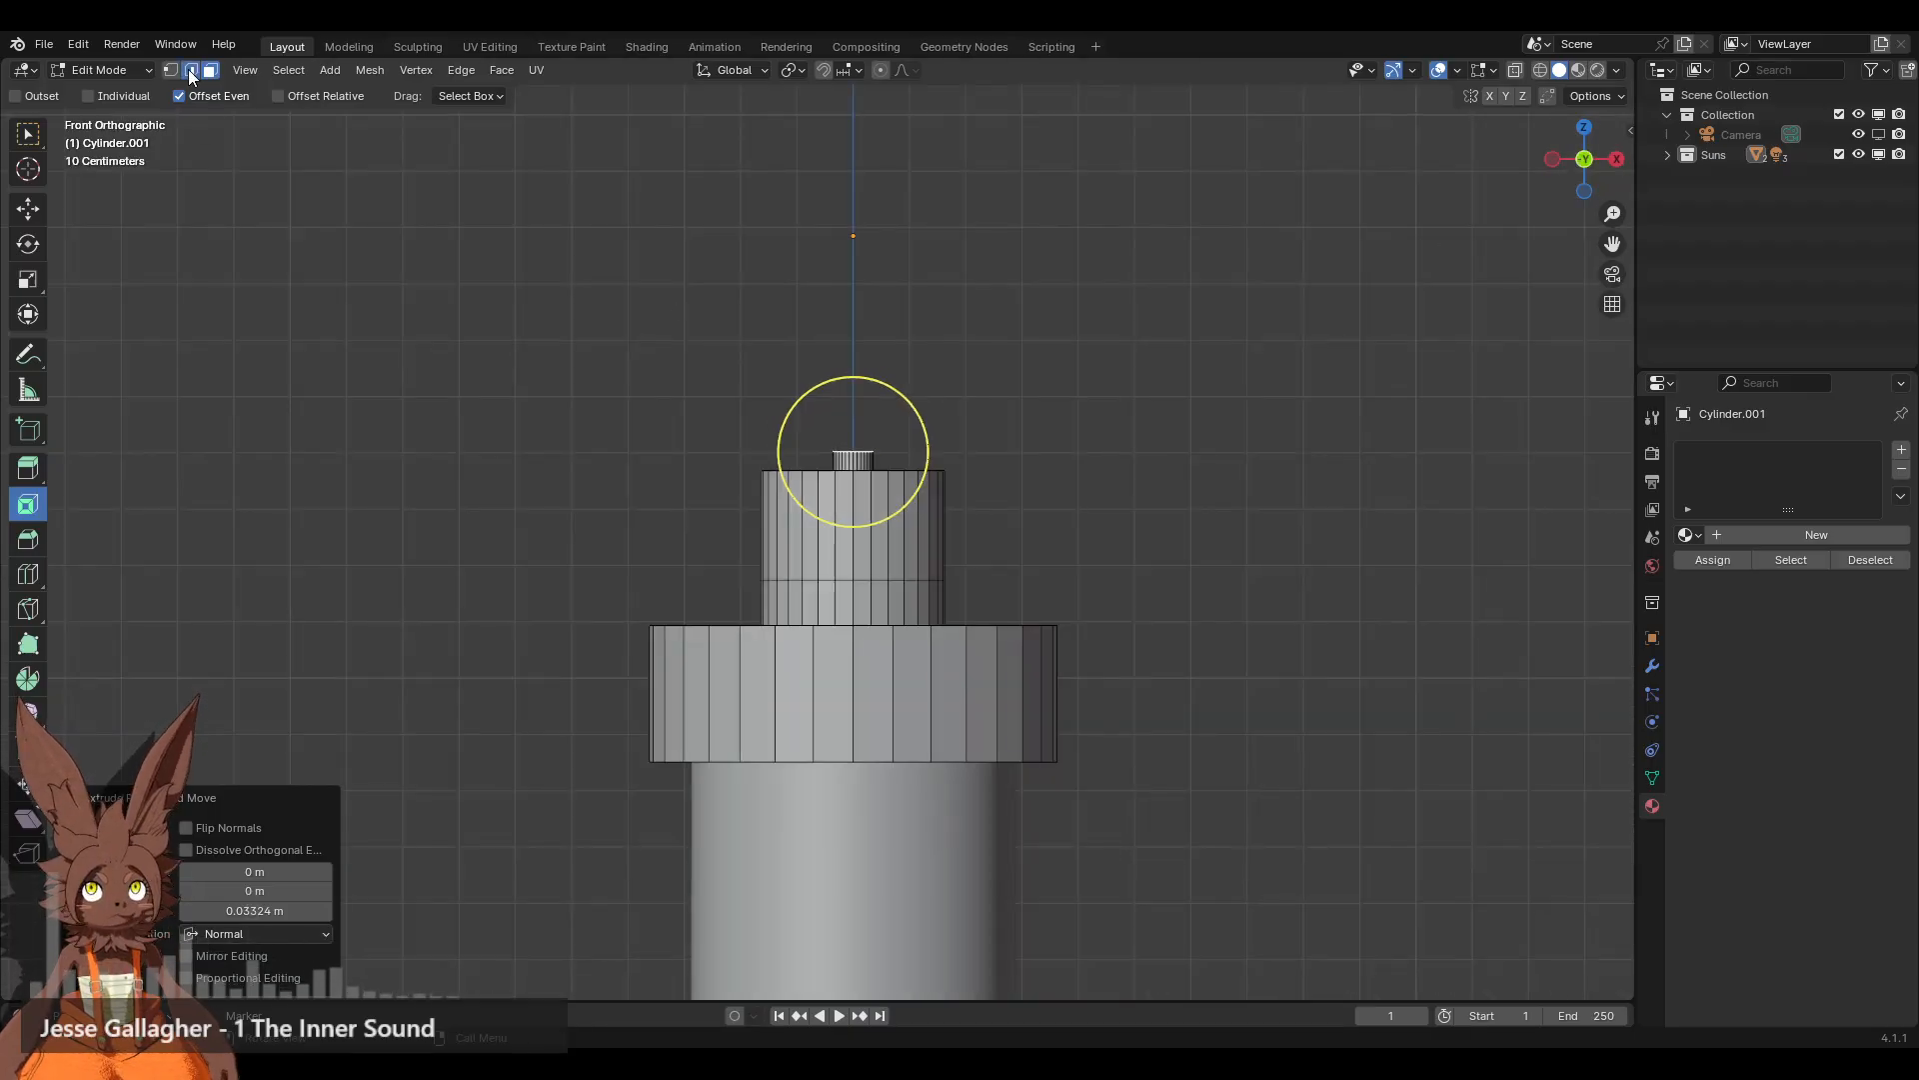
{"action": "middle_click_drag", "start_coordinate": [767, 360], "coordinate": [758, 423]}
{"action": "left_click", "coordinate": [893, 916], "text": "alt"}
{"action": "middle_click_drag", "start_coordinate": [893, 916], "coordinate": [888, 699]}
{"action": "left_click", "coordinate": [899, 305], "text": "alt+shift"}
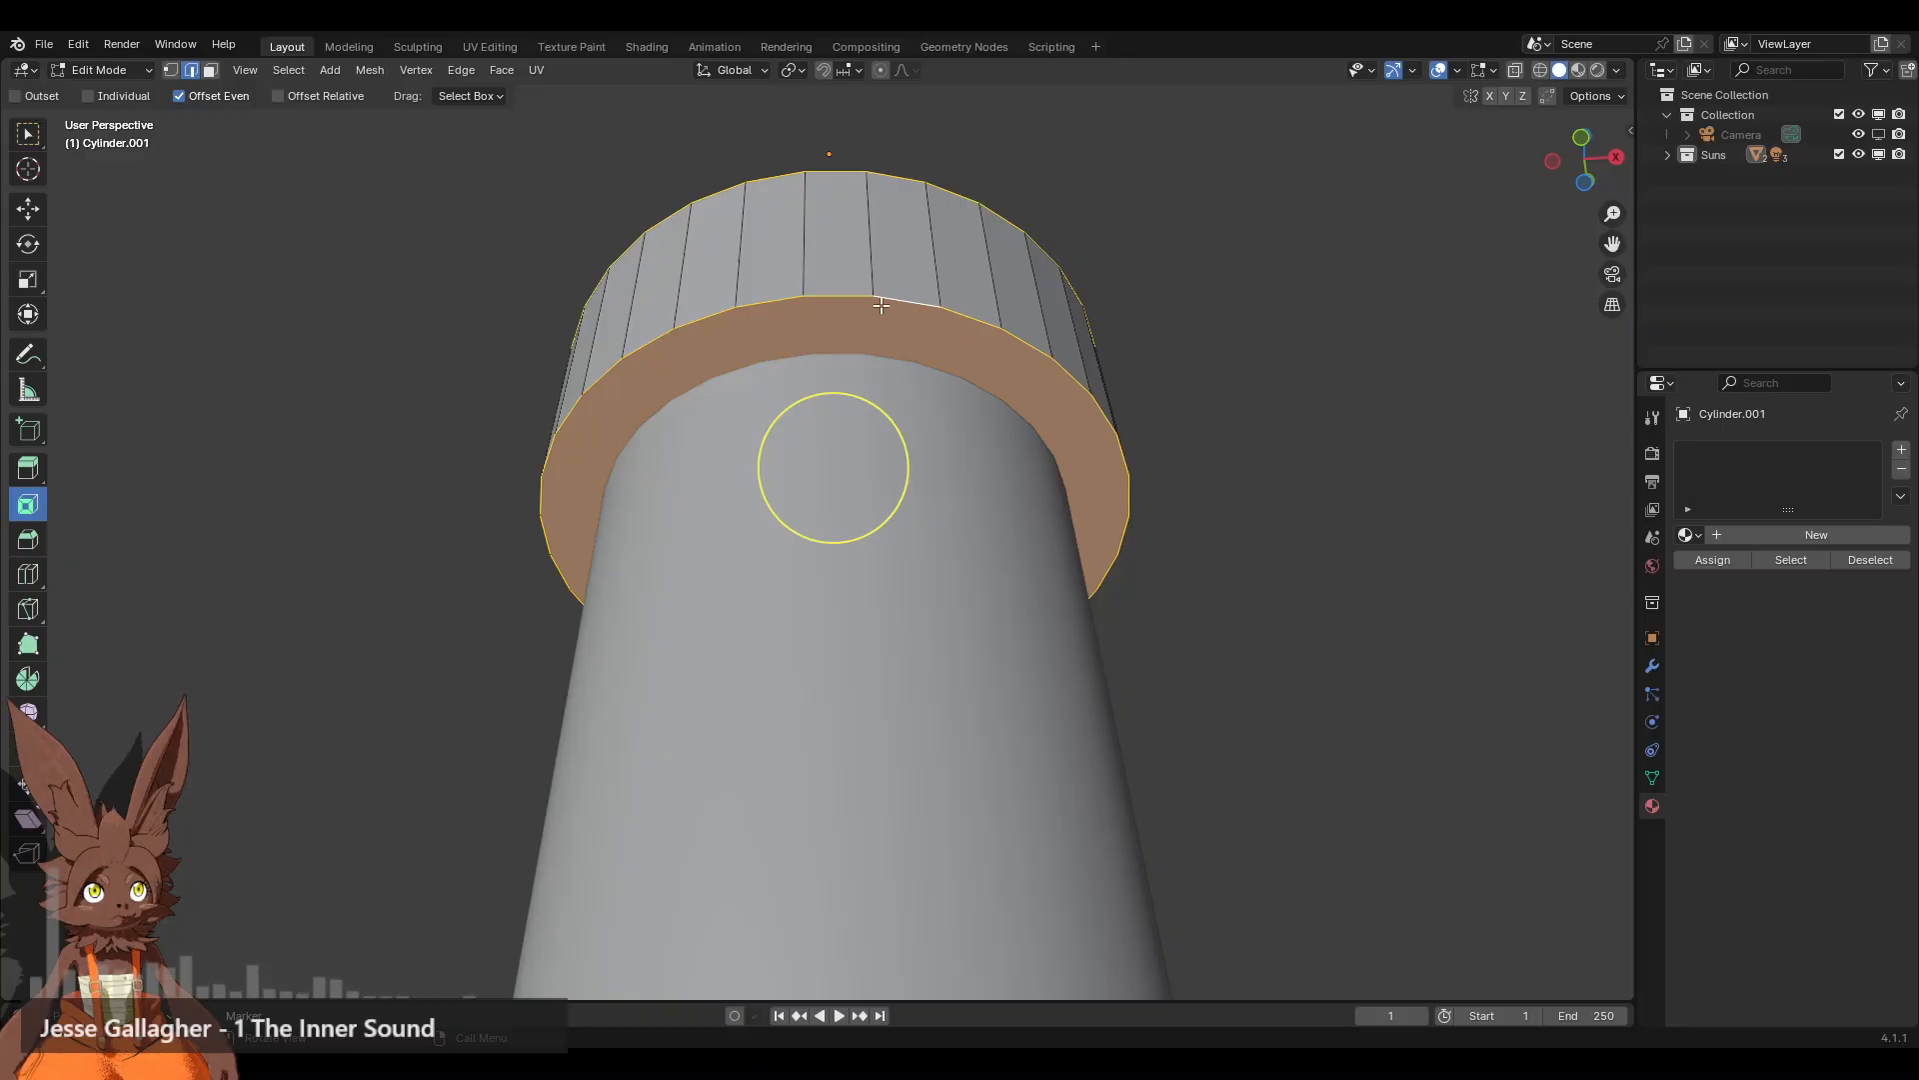
{"action": "middle_click_drag", "start_coordinate": [880, 305], "coordinate": [886, 338]}
{"action": "left_click", "coordinate": [209, 71]}
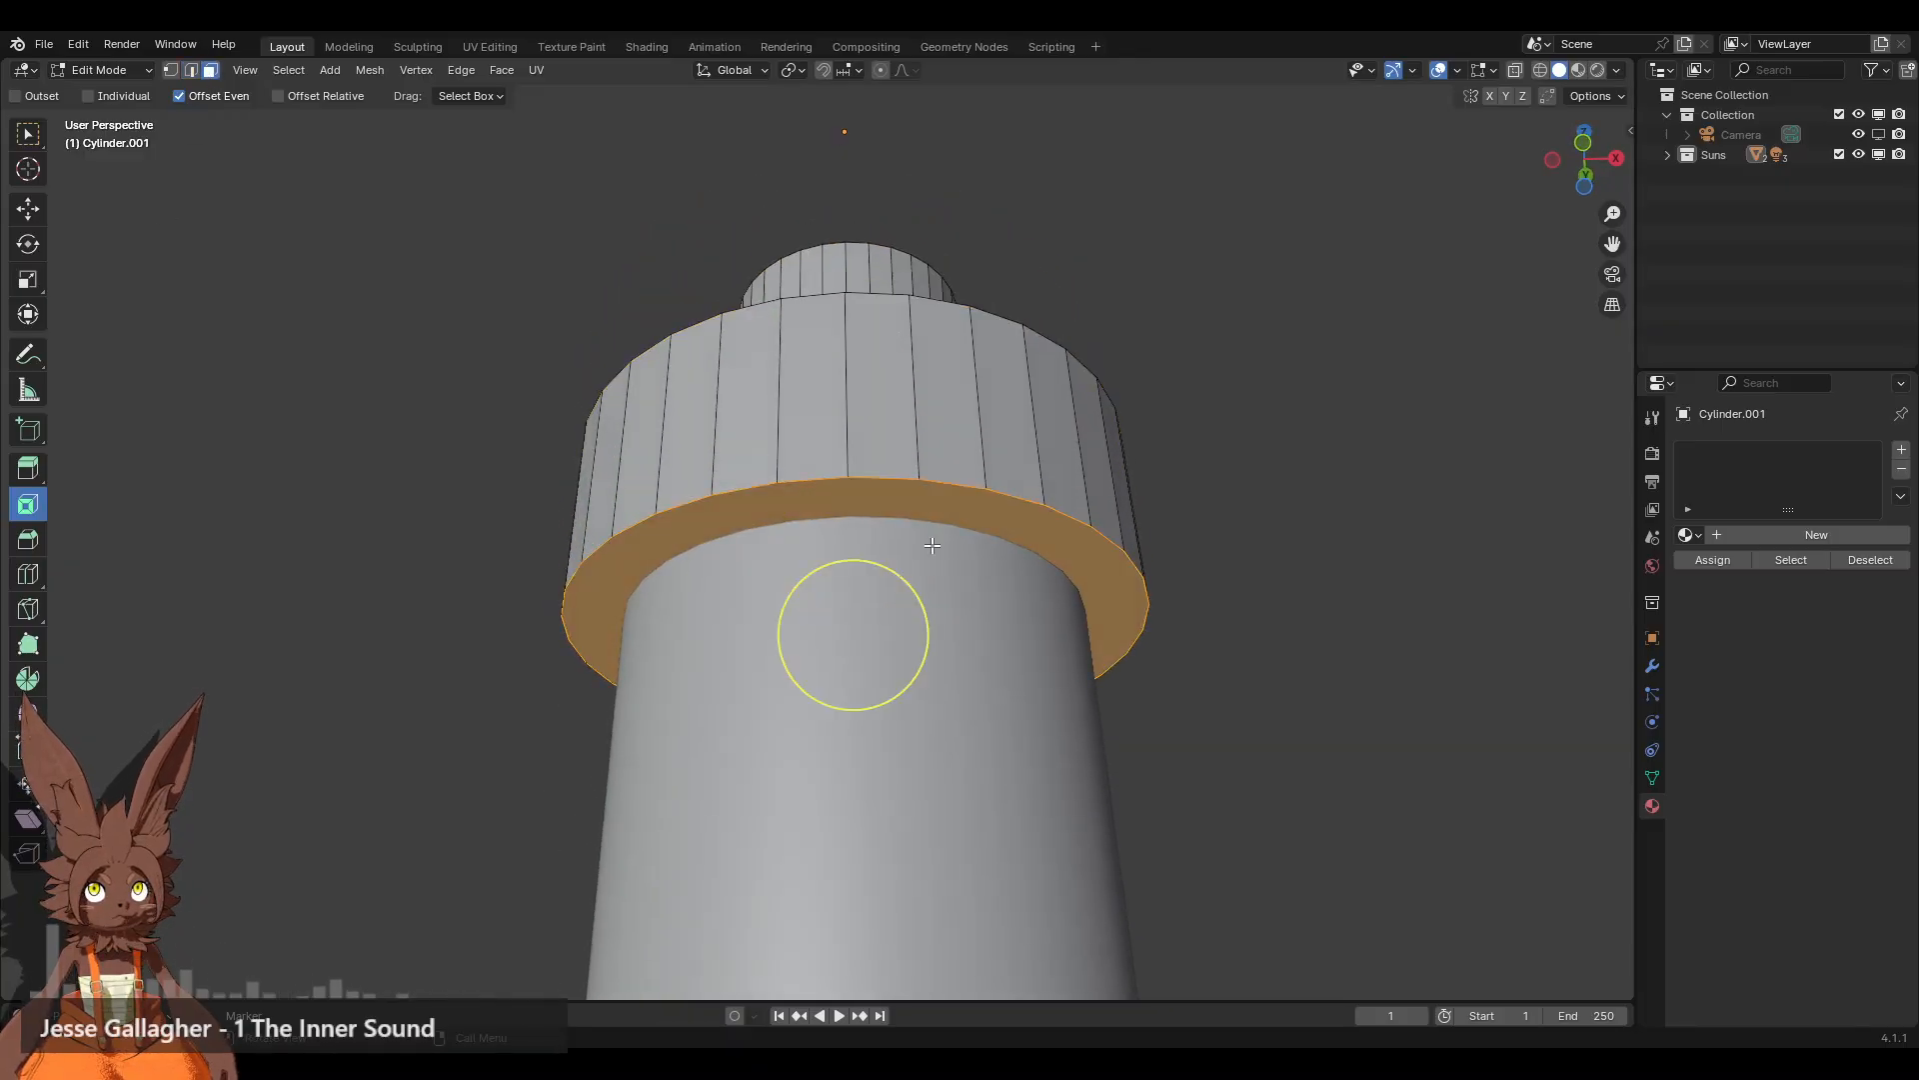
{"action": "left_click_drag", "start_coordinate": [922, 630], "coordinate": [858, 635]}
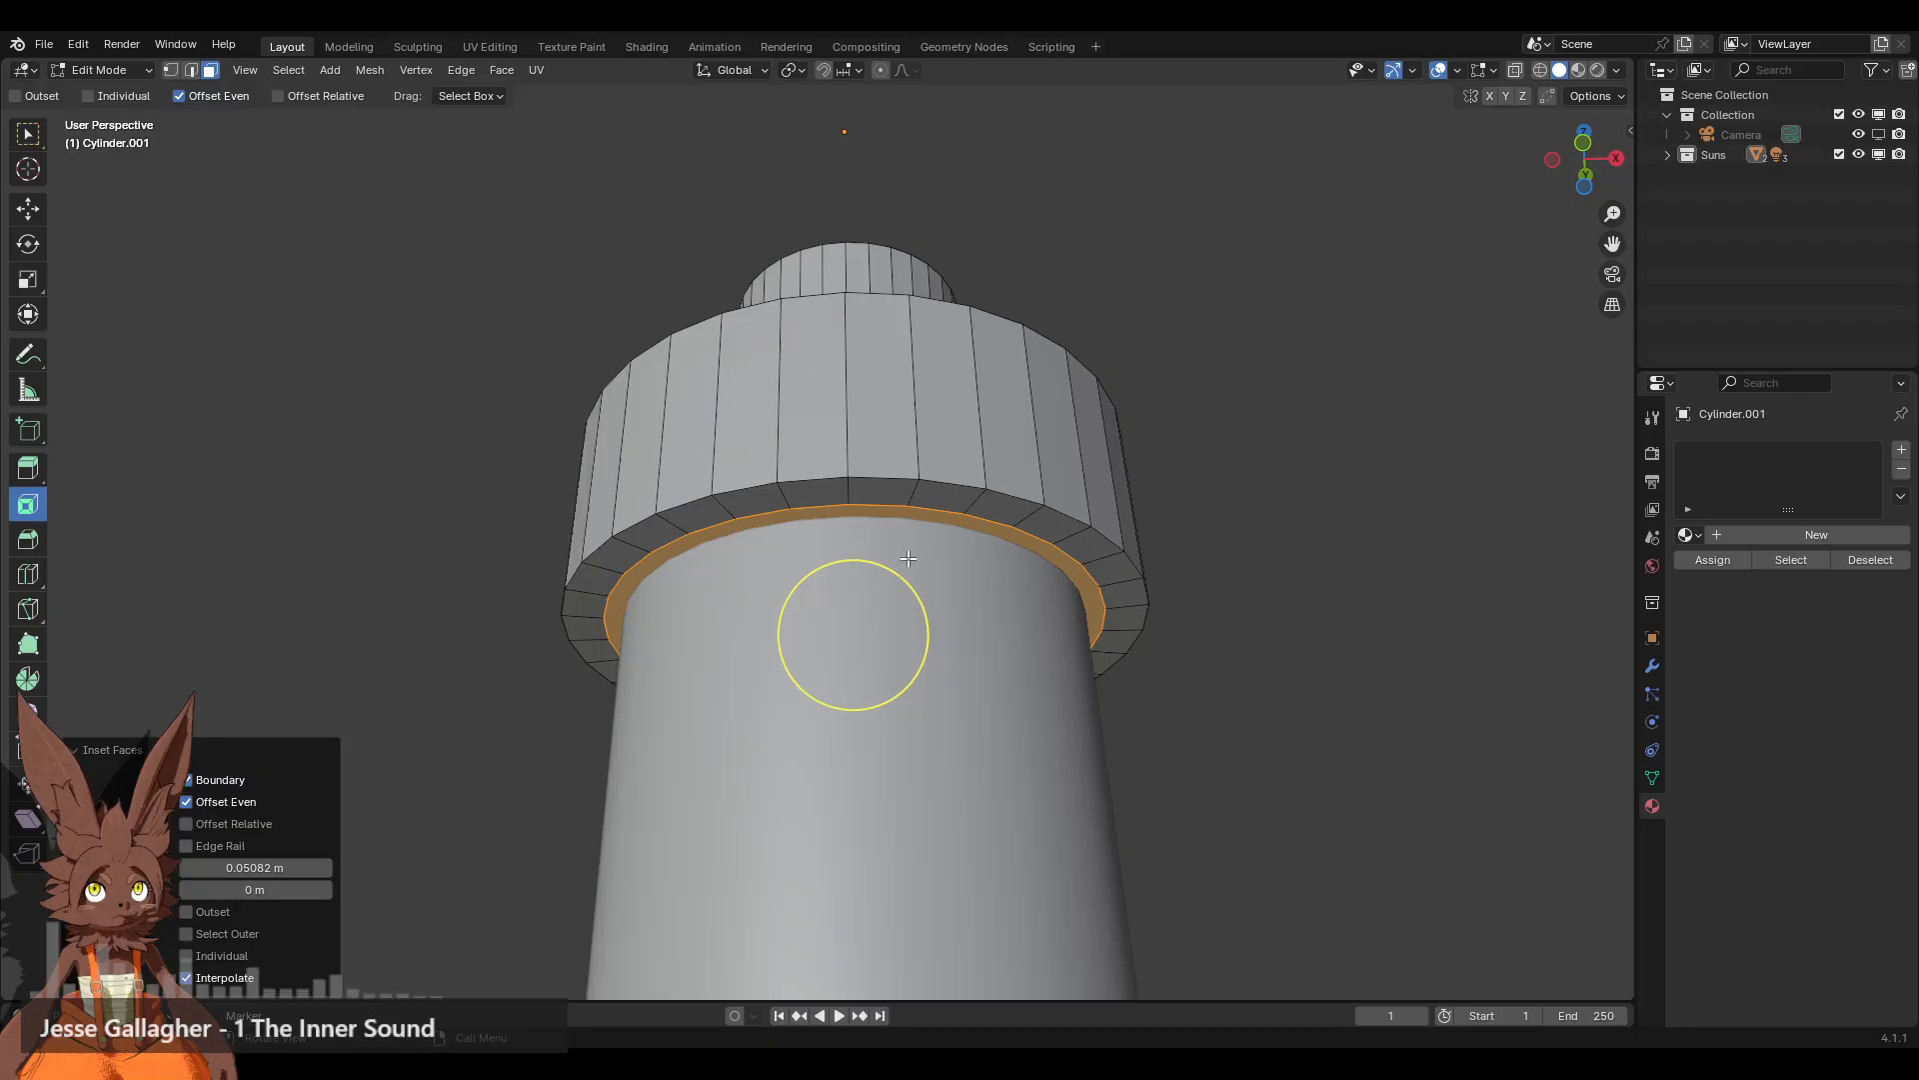
{"action": "key", "text": "s"}
{"action": "left_click", "coordinate": [1148, 588]}
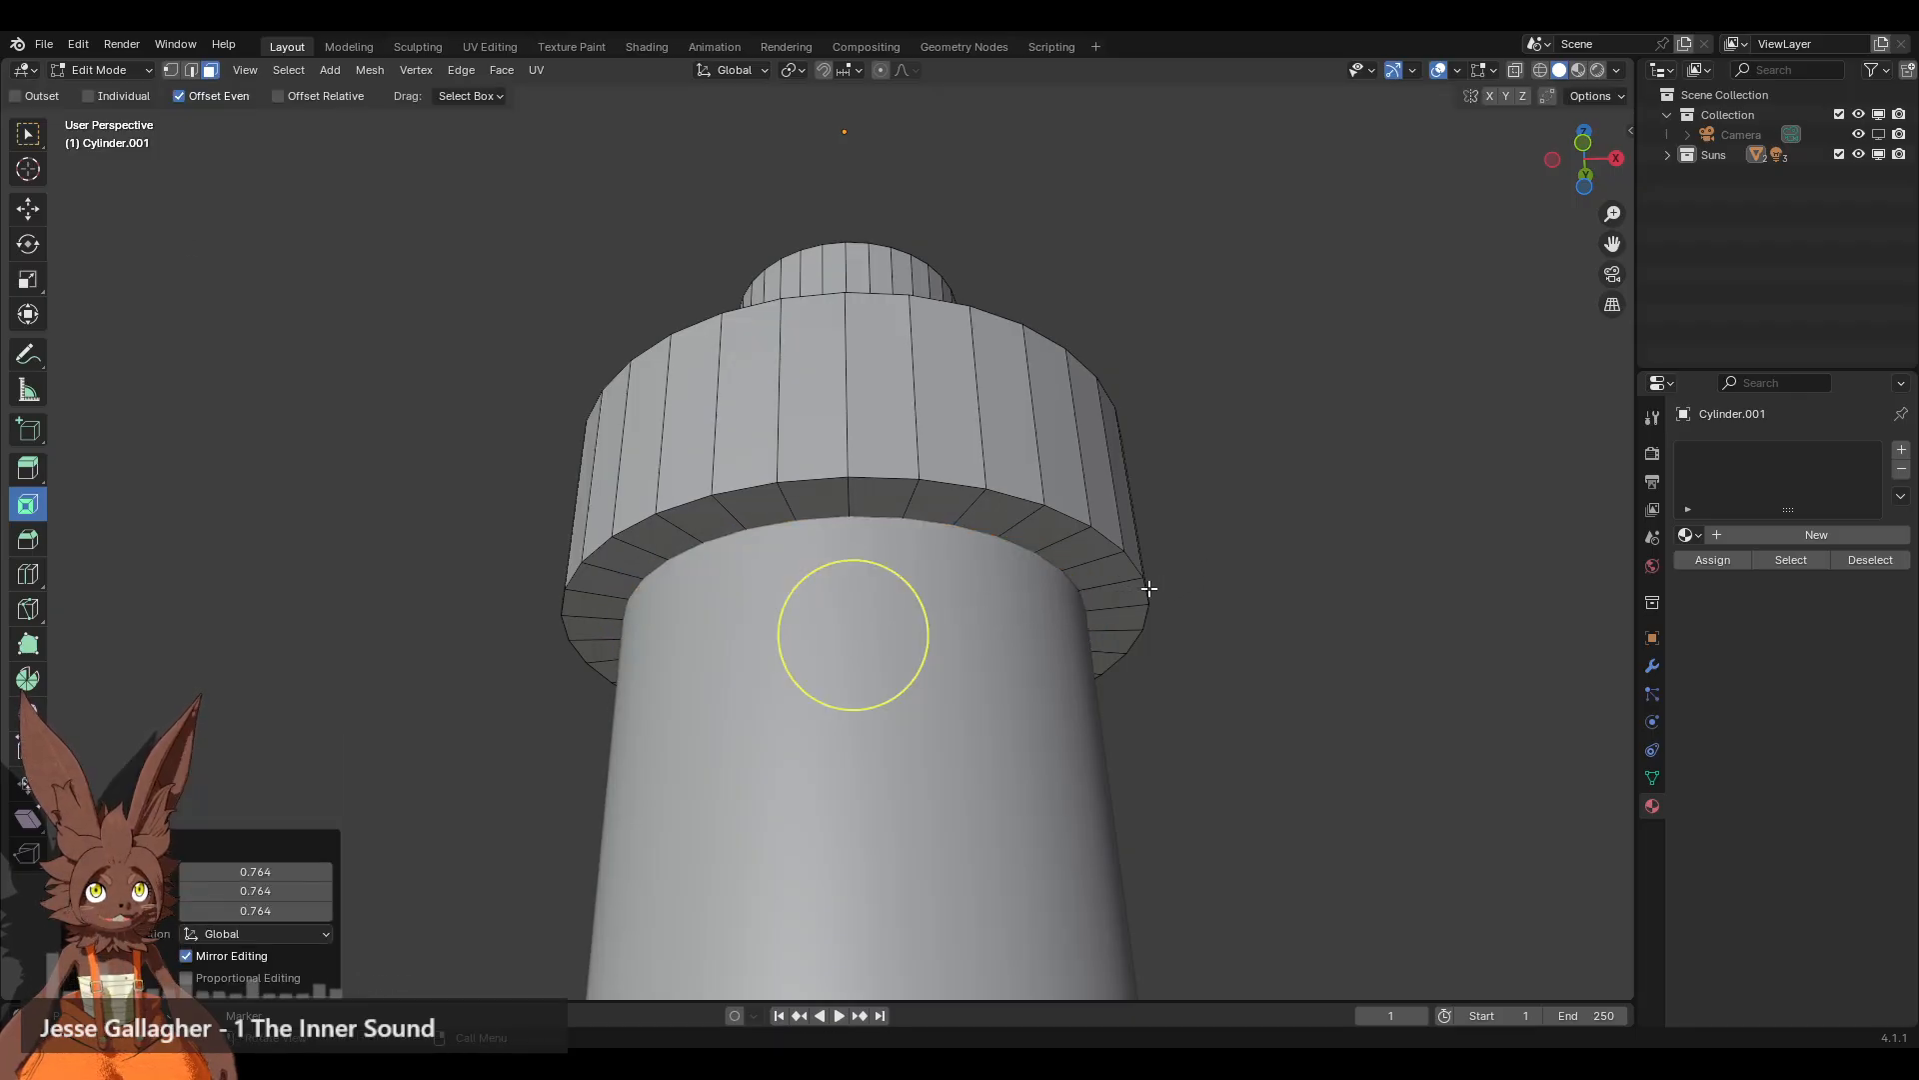
Step: Bevel the upper and lower outer rim edge loops of the wide cap with a width of about 0.033 m and 6 segments
{"action": "left_click", "coordinate": [190, 70]}
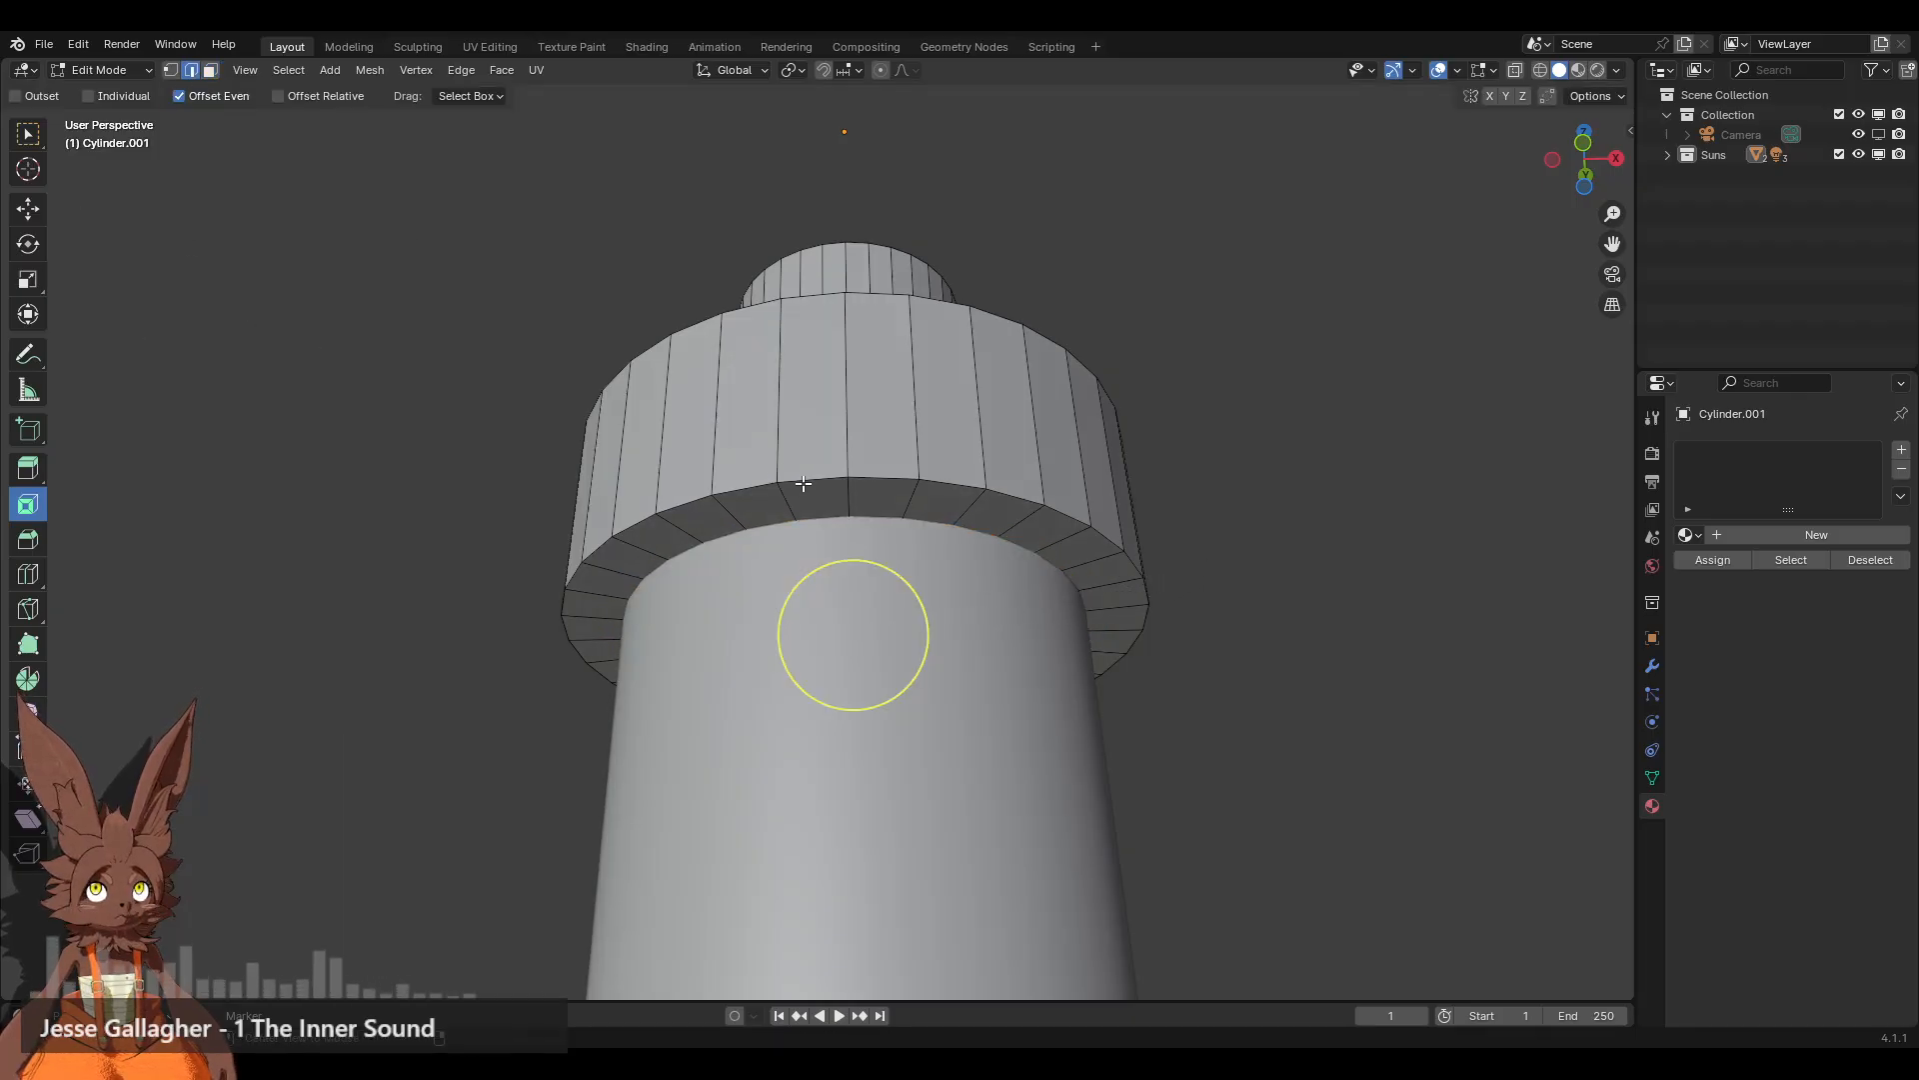
{"action": "left_click", "coordinate": [861, 480], "text": "alt"}
{"action": "middle_click_drag", "start_coordinate": [953, 387], "coordinate": [769, 429]}
{"action": "left_click", "coordinate": [28, 540]}
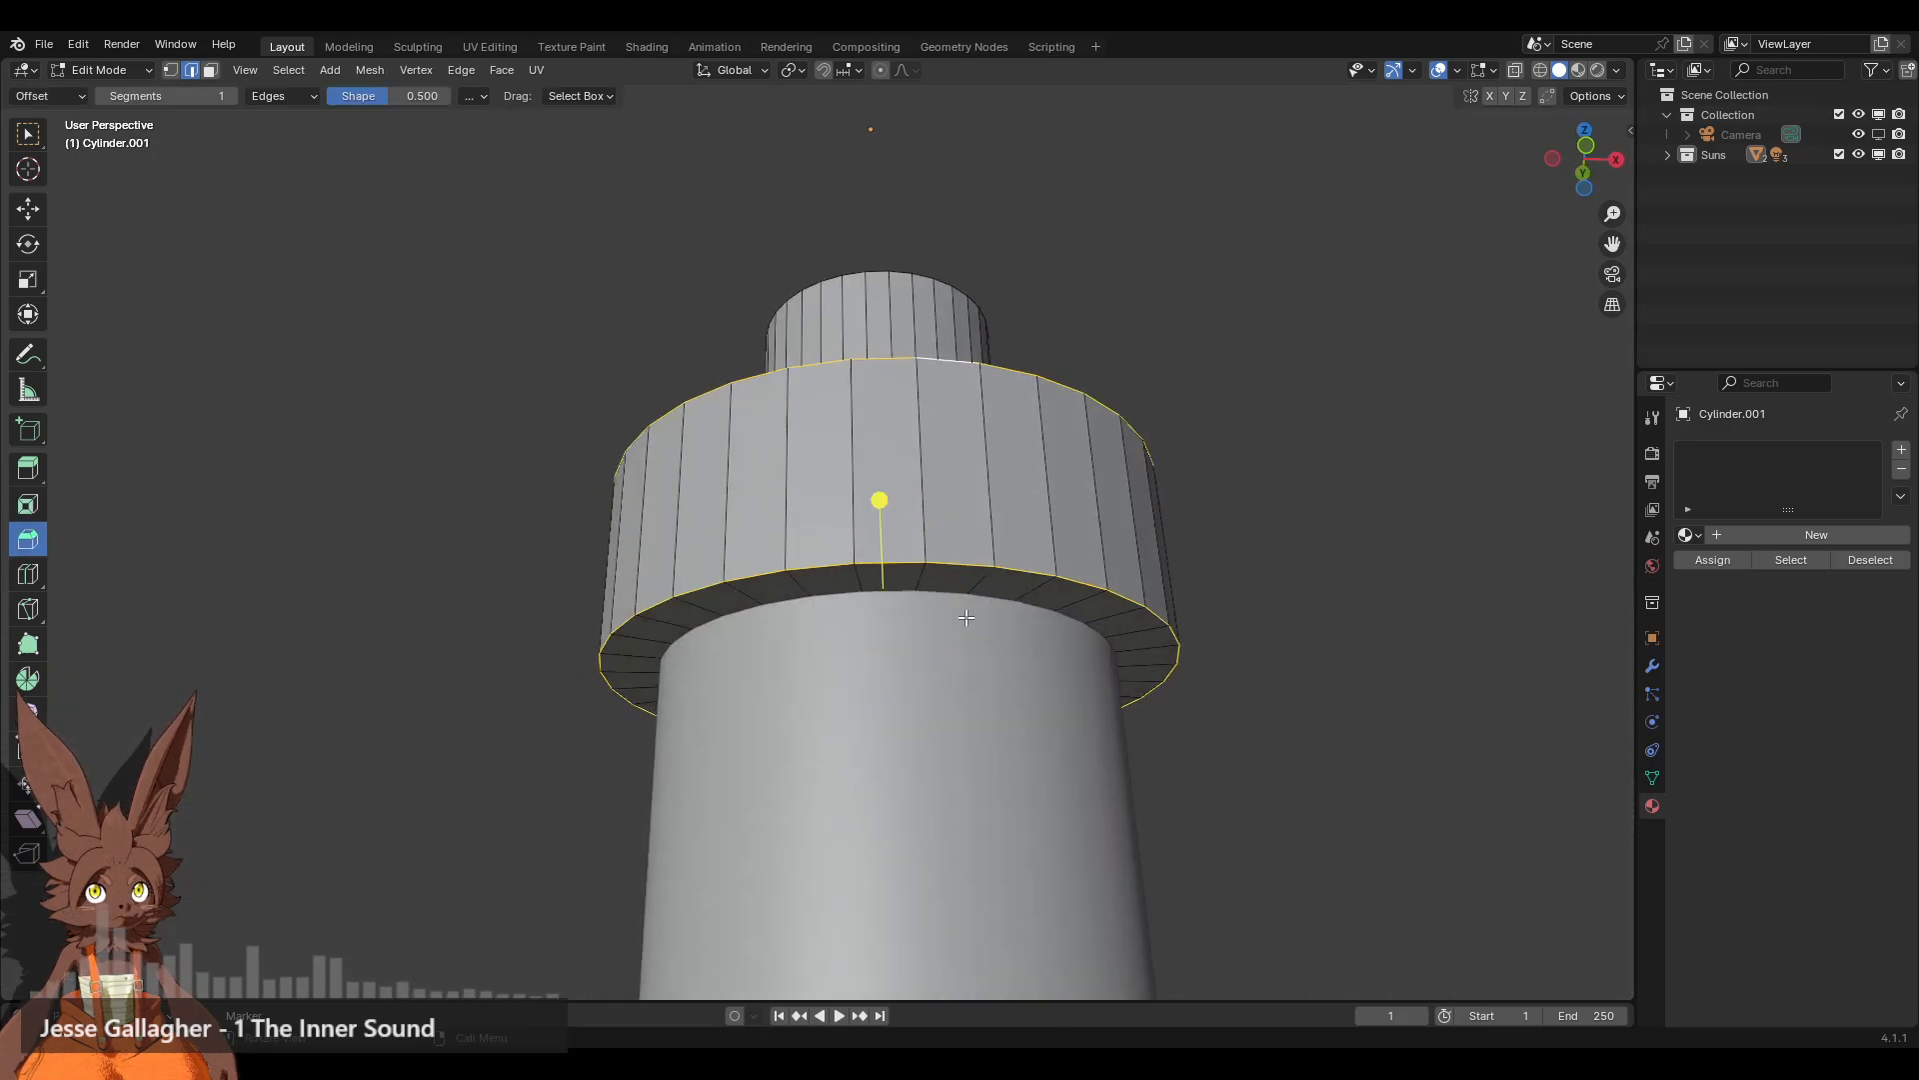
{"action": "mouse_move", "coordinate": [861, 497]}
{"action": "left_mouse_down"}
{"action": "mouse_move", "coordinate": [806, 454]}
{"action": "mouse_move", "coordinate": [830, 484]}
{"action": "left_mouse_up"}
{"action": "scroll", "coordinate": [813, 450], "scroll_direction": "up", "scroll_amount": 2}
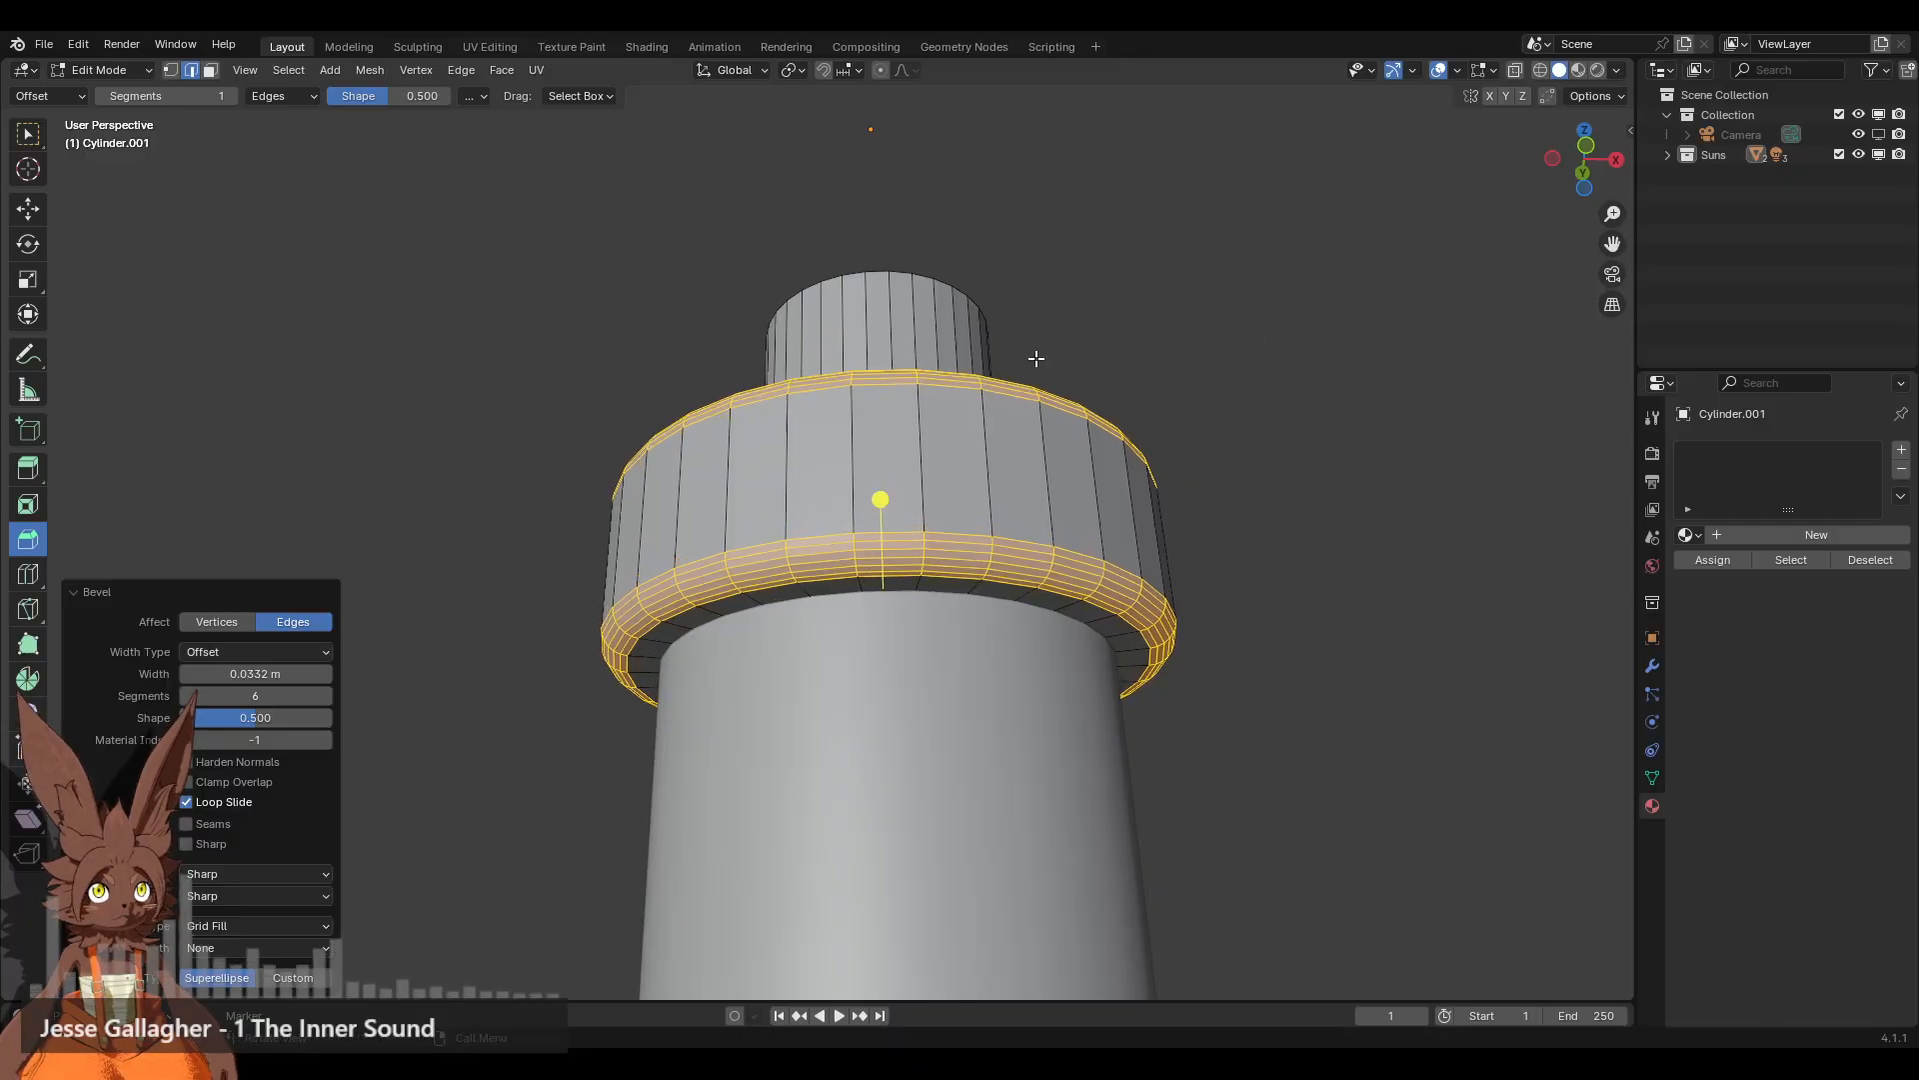
{"action": "left_click", "coordinate": [1080, 351]}
{"action": "middle_click_drag", "start_coordinate": [1080, 351], "coordinate": [1061, 430]}
{"action": "scroll", "coordinate": [1040, 449], "scroll_direction": "down", "scroll_amount": 2}
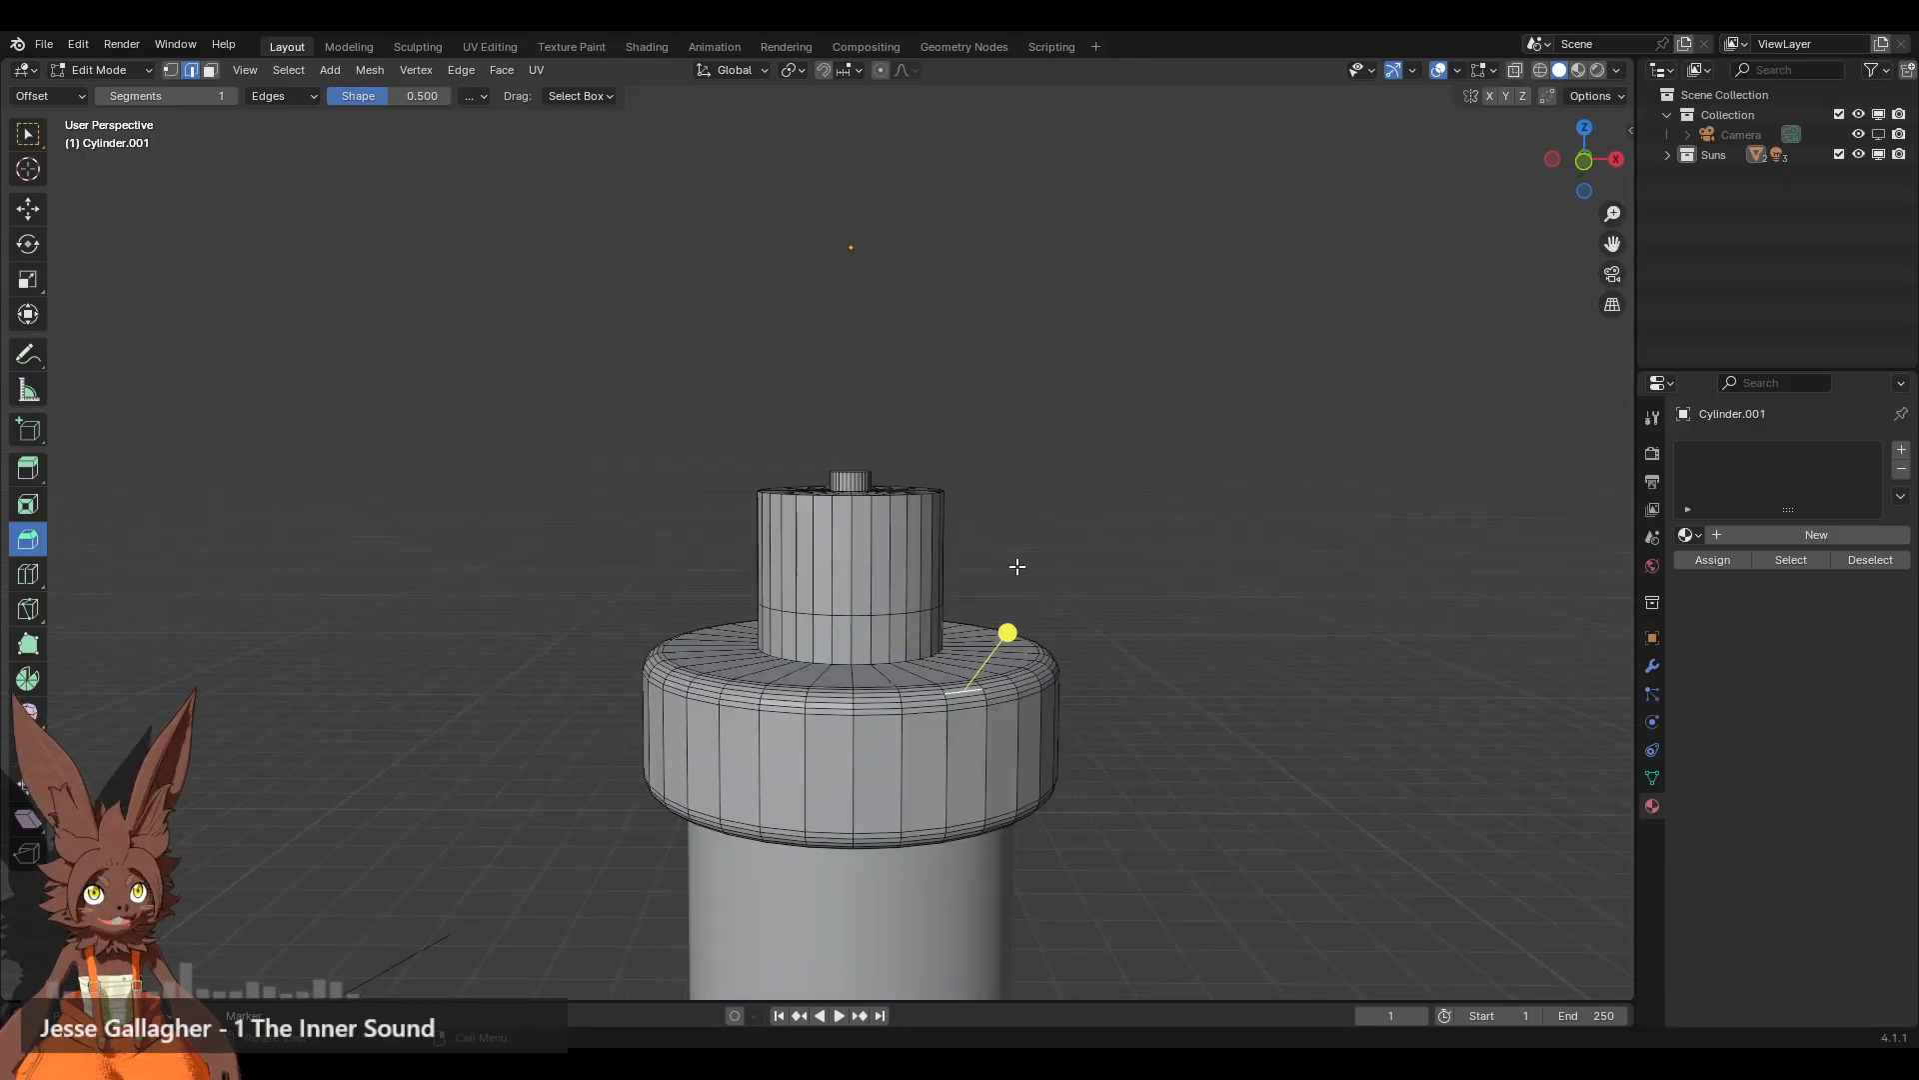
Step: Extrude the side face loop of the stem's upper section and scale it outward about 1.1 in X and Y only
{"action": "mouse_move", "coordinate": [934, 668]}
{"action": "middle_mouse_down"}
{"action": "mouse_move", "coordinate": [933, 585]}
{"action": "mouse_move", "coordinate": [915, 662]}
{"action": "middle_mouse_up"}
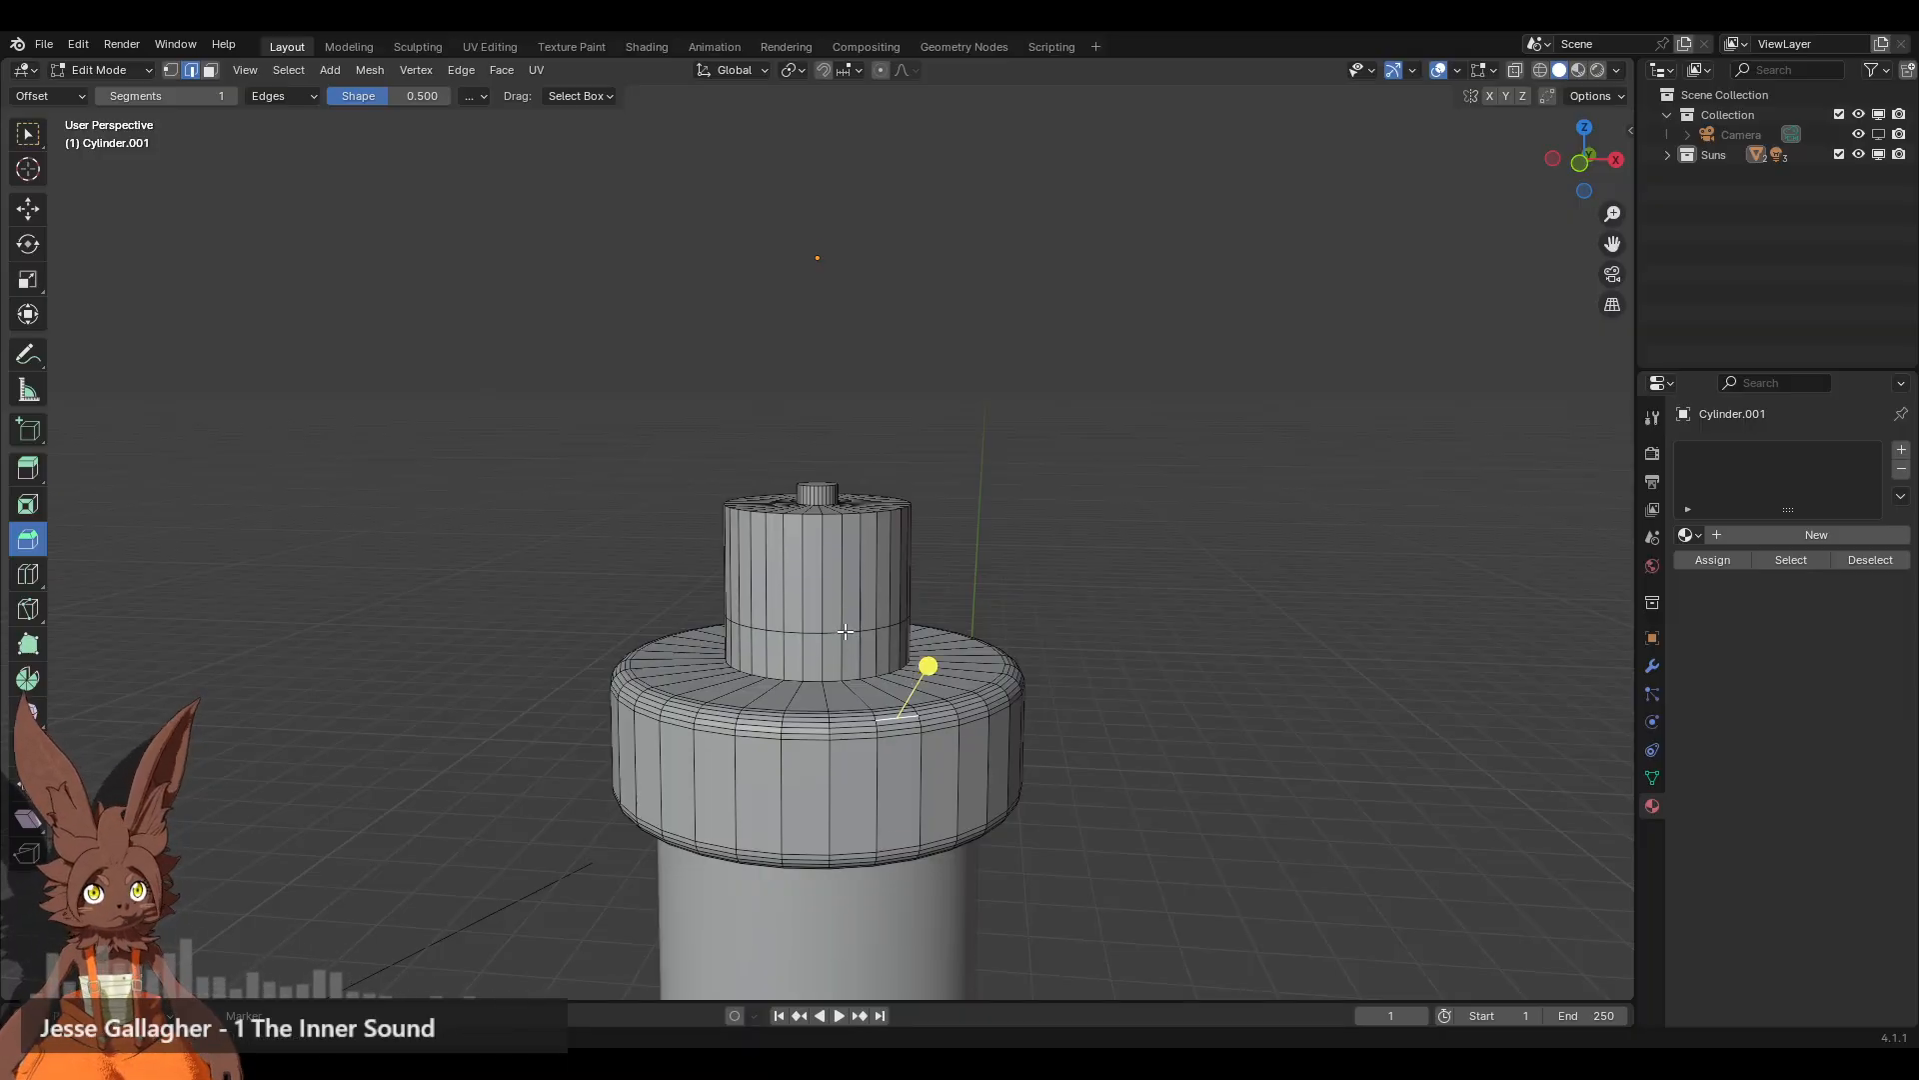
{"action": "middle_click_drag", "start_coordinate": [846, 631], "coordinate": [916, 591], "text": "shift"}
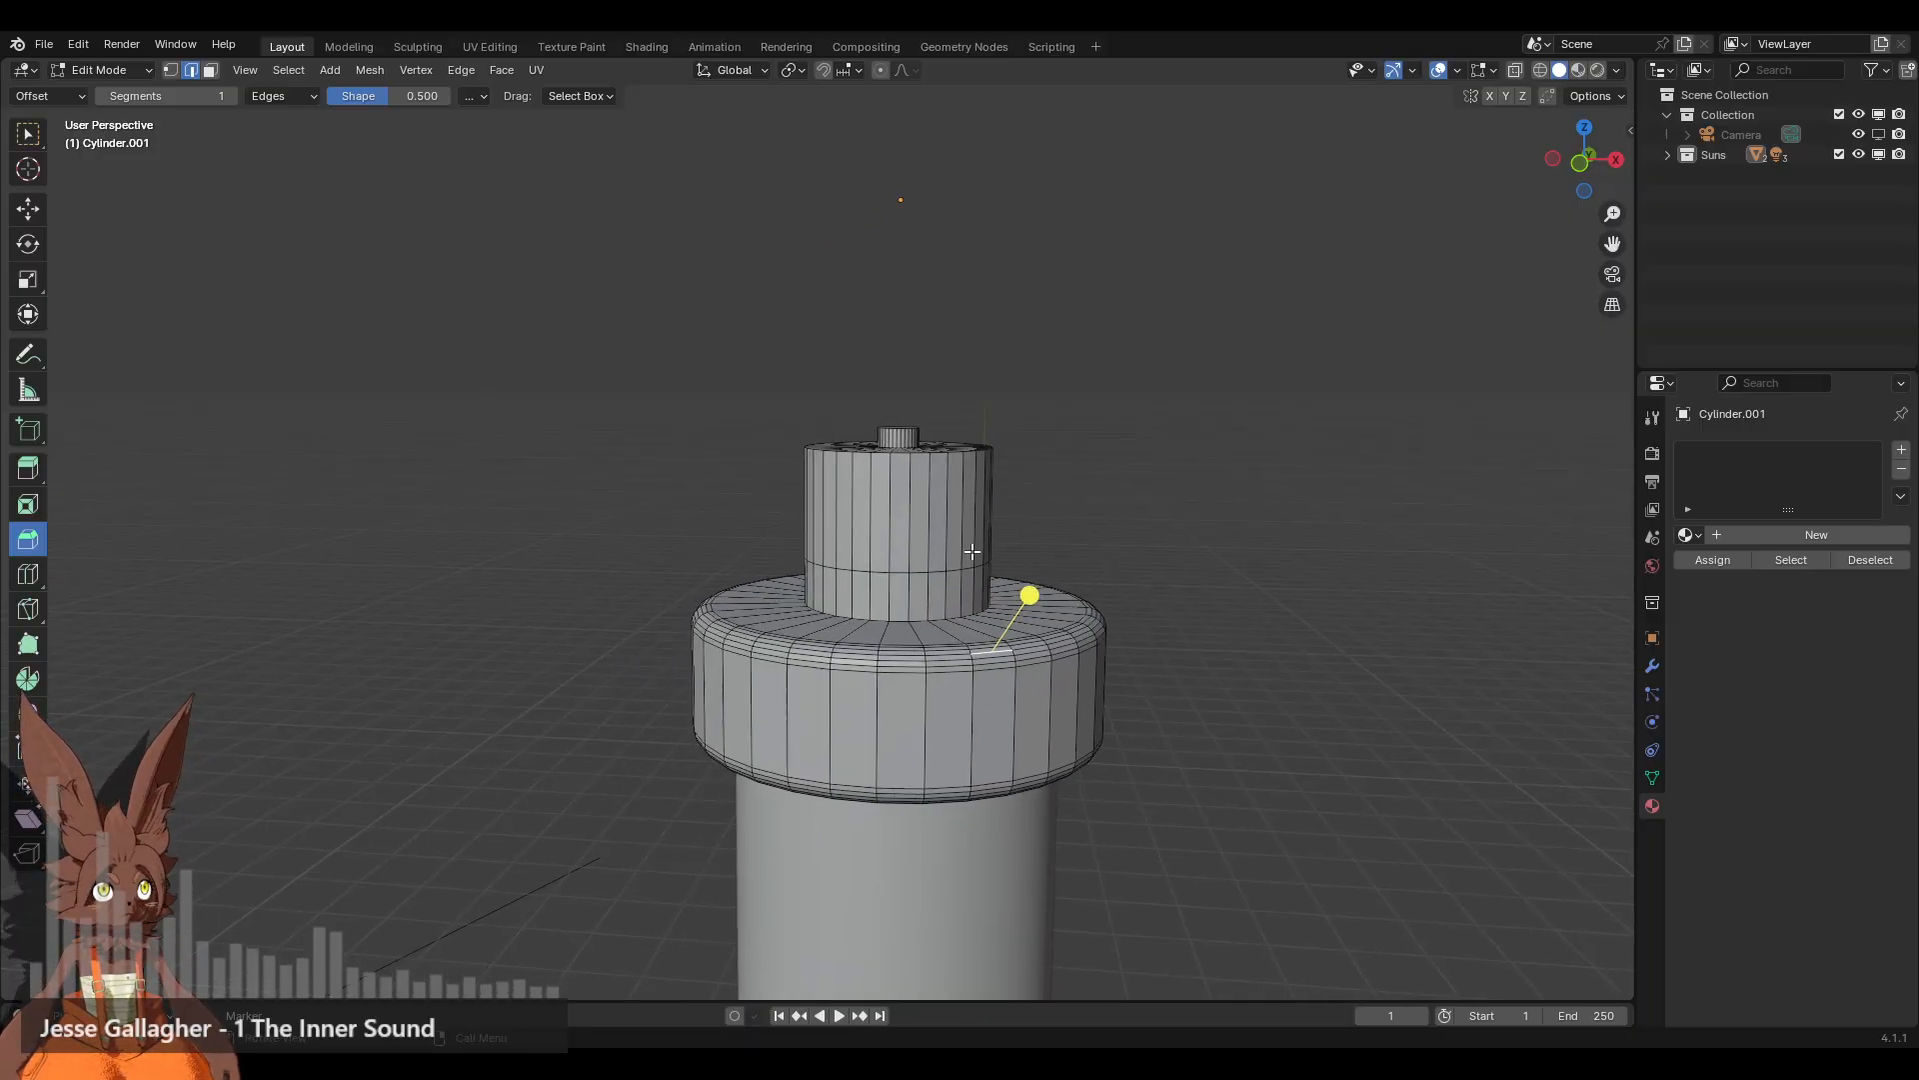
{"action": "scroll", "coordinate": [972, 551], "scroll_direction": "up", "scroll_amount": 4}
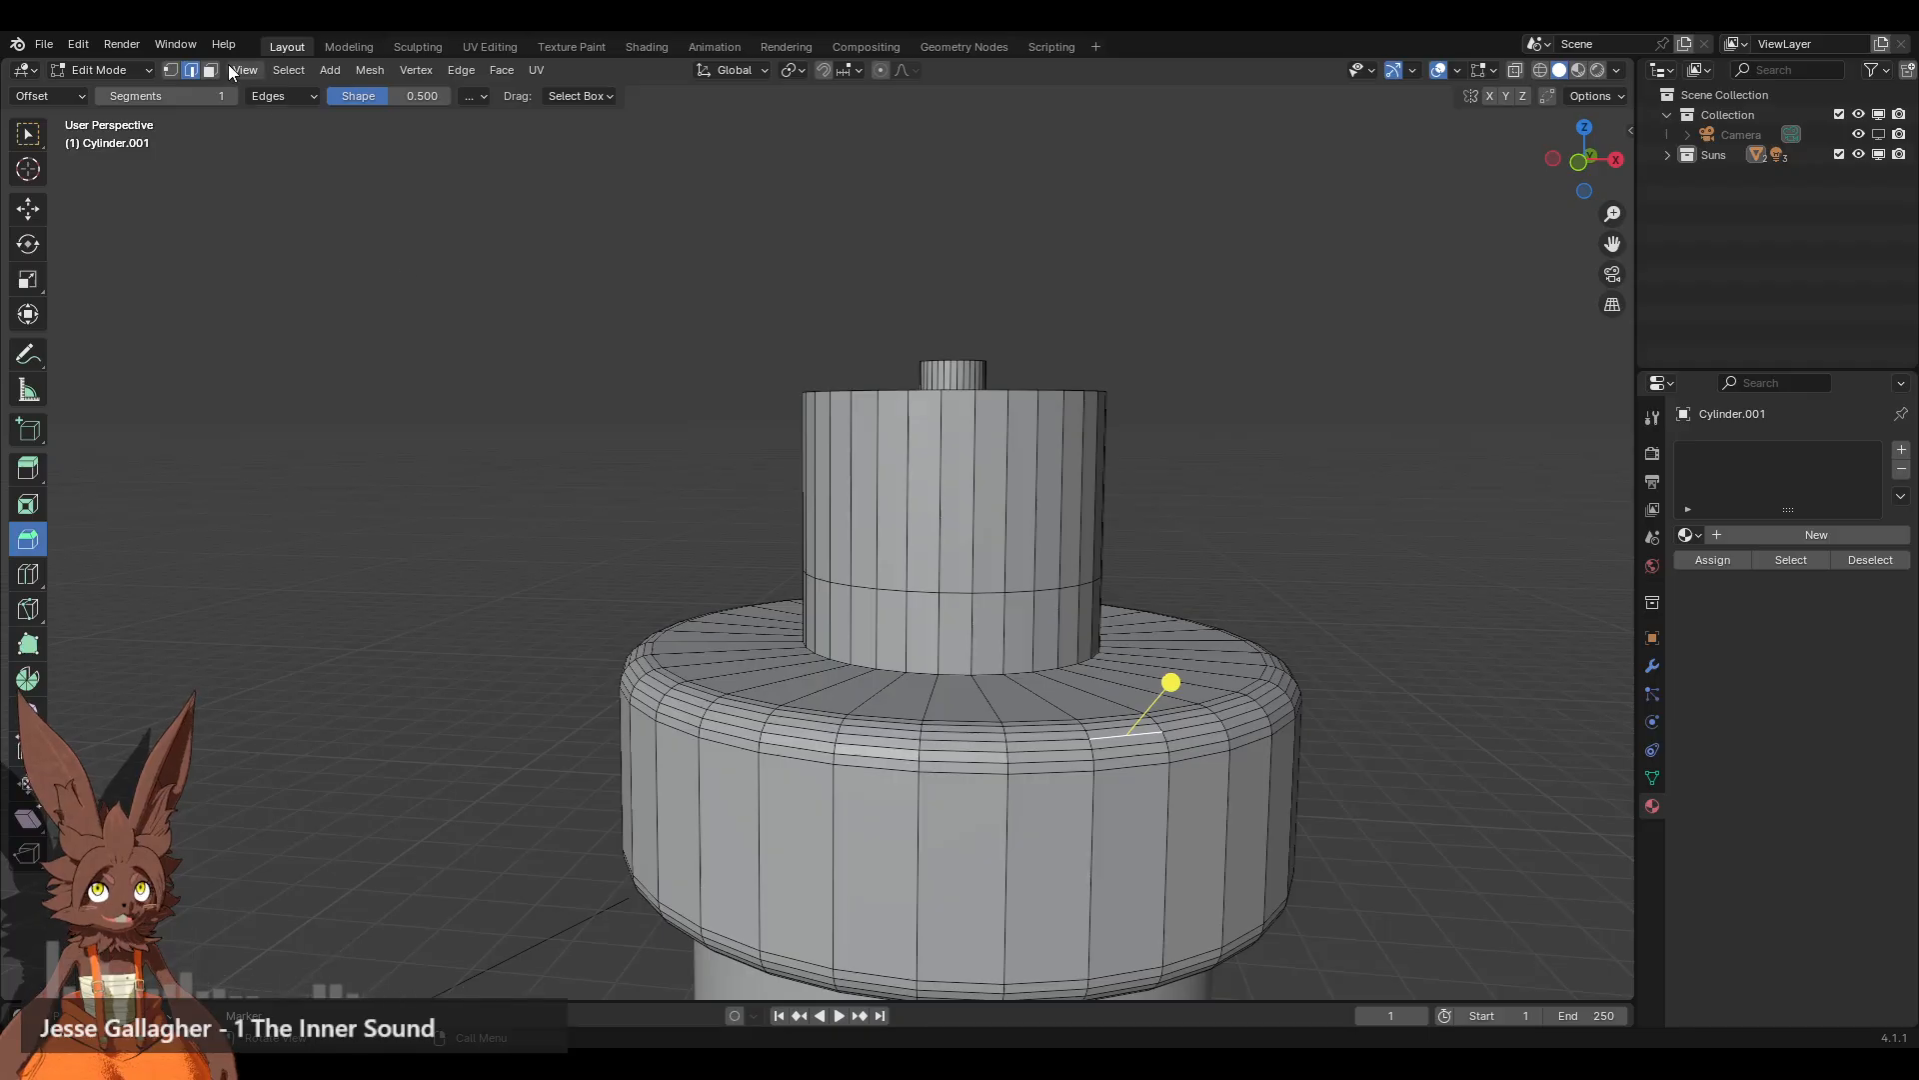
{"action": "left_click", "coordinate": [209, 70]}
{"action": "left_click", "coordinate": [963, 528], "text": "alt"}
{"action": "middle_click_drag", "start_coordinate": [1189, 463], "coordinate": [1159, 517]}
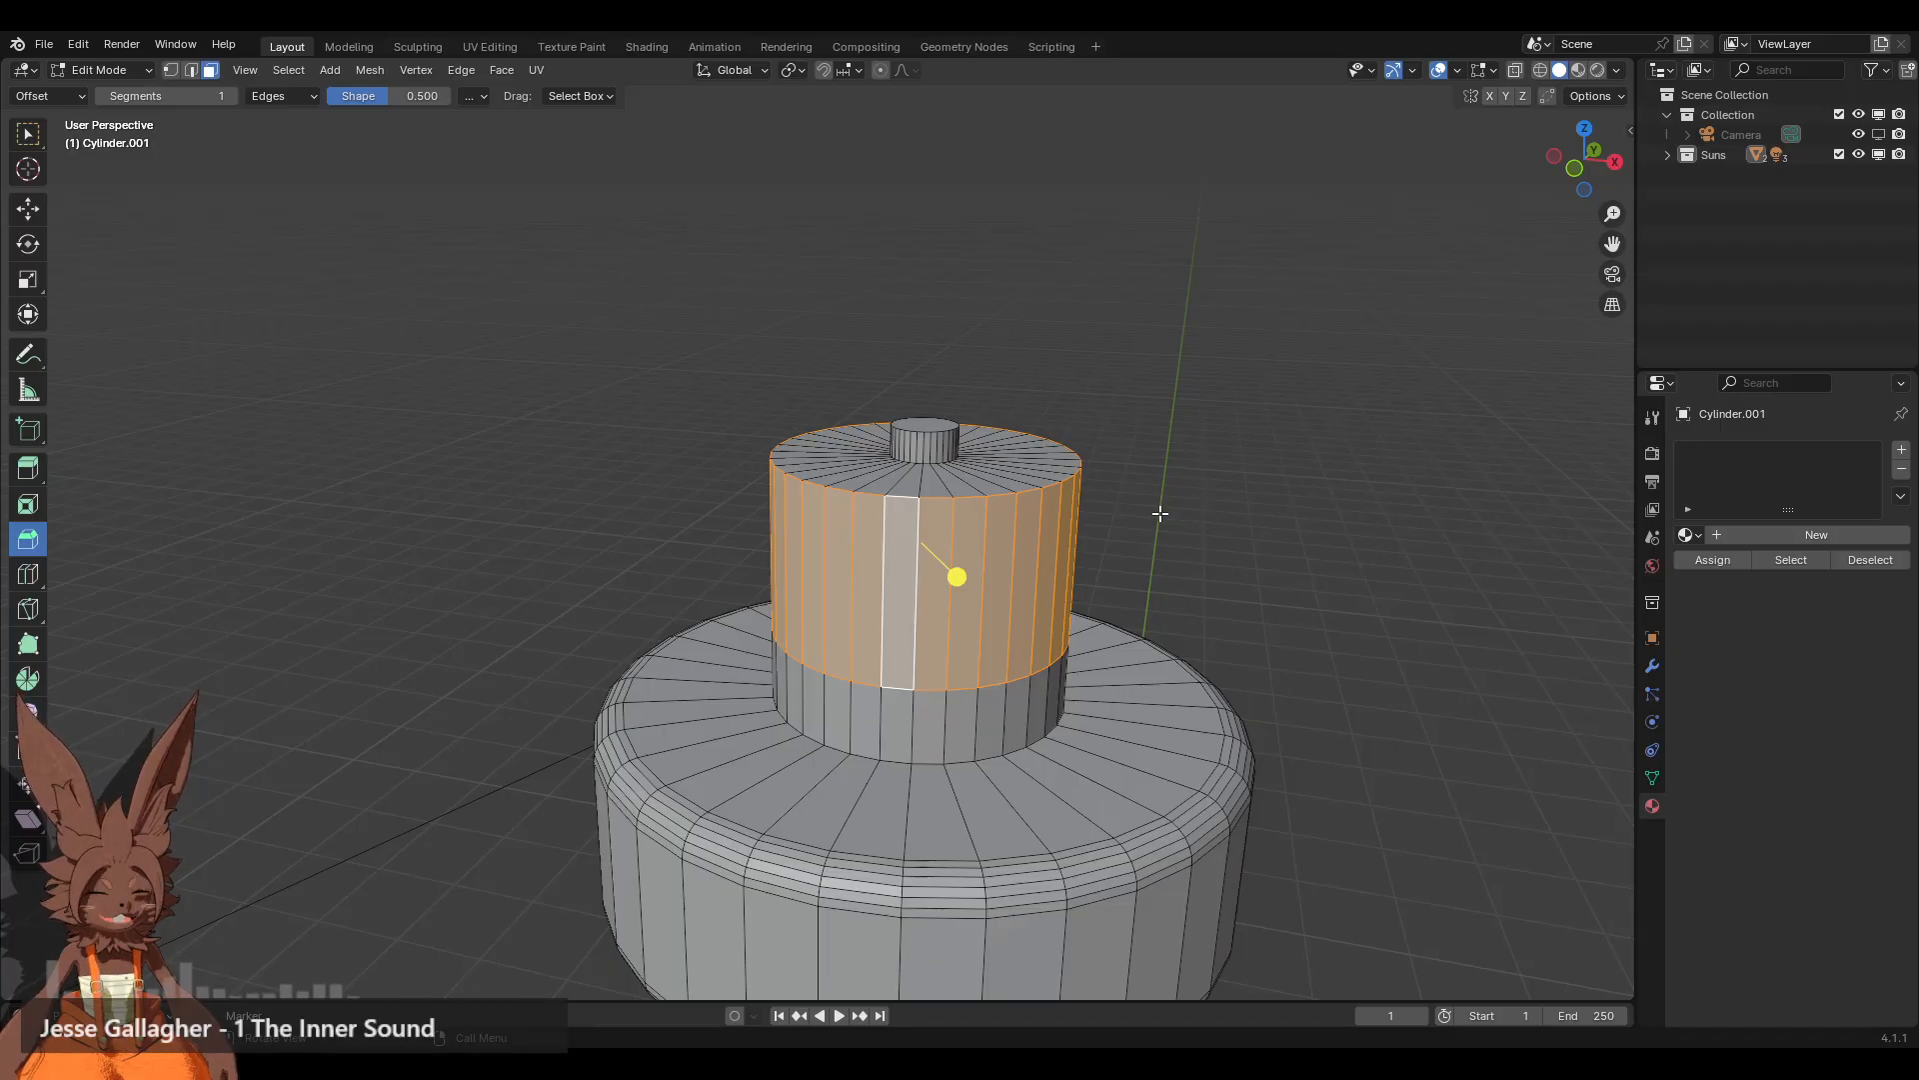
{"action": "key", "text": "e"}
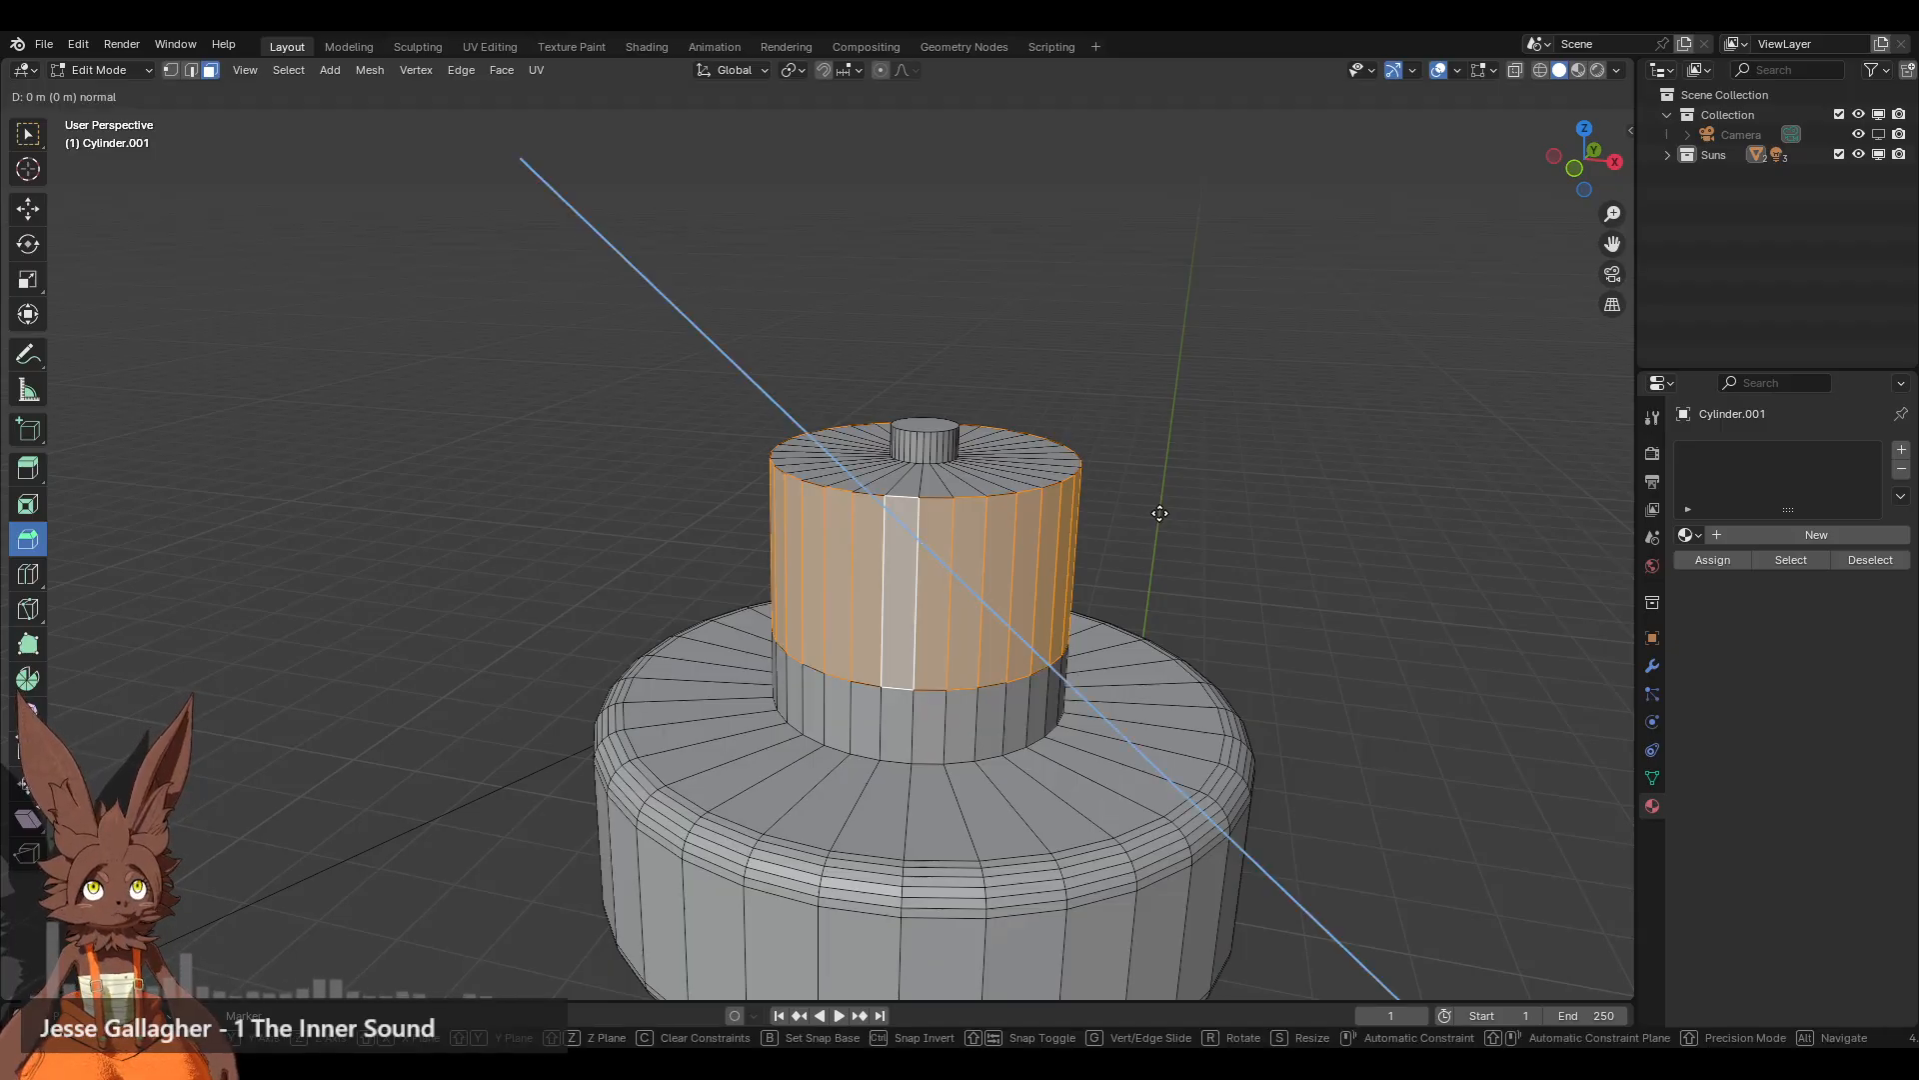
{"action": "key", "text": "s"}
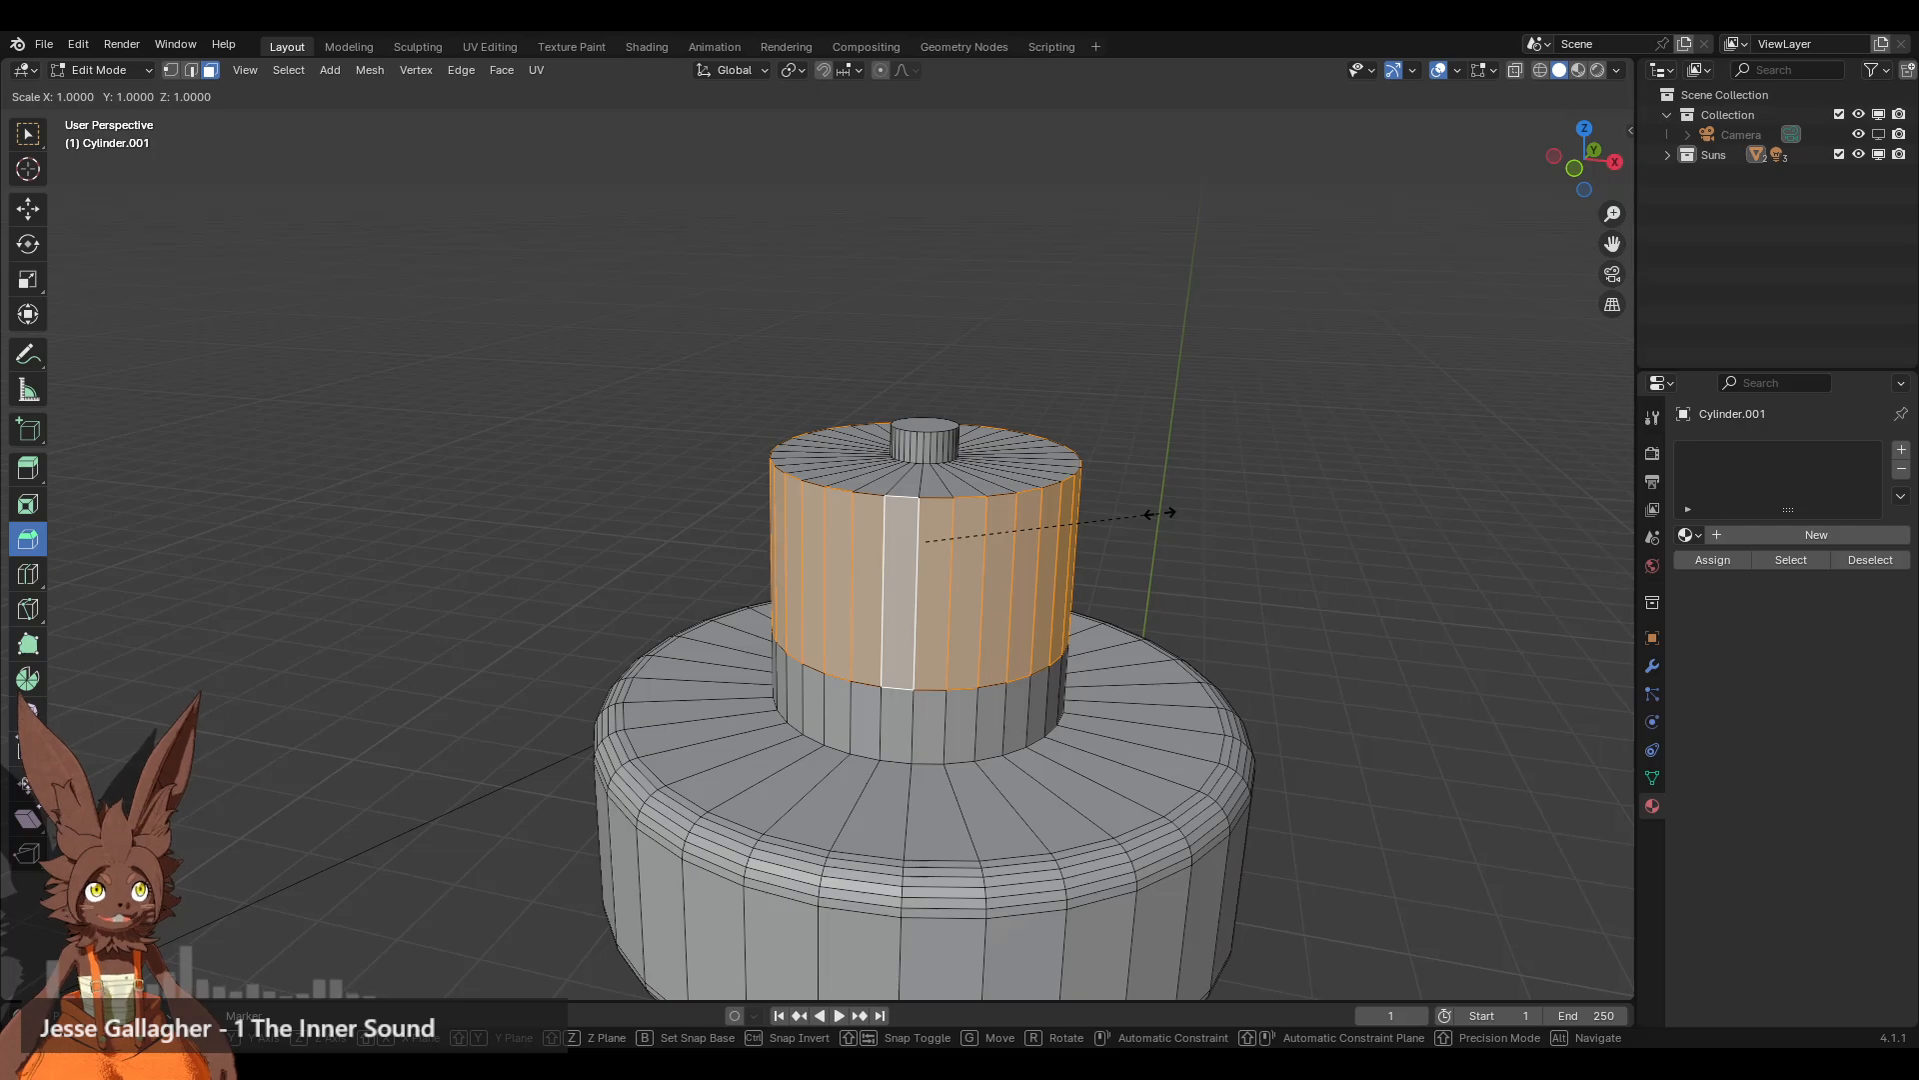
{"action": "key", "text": "x"}
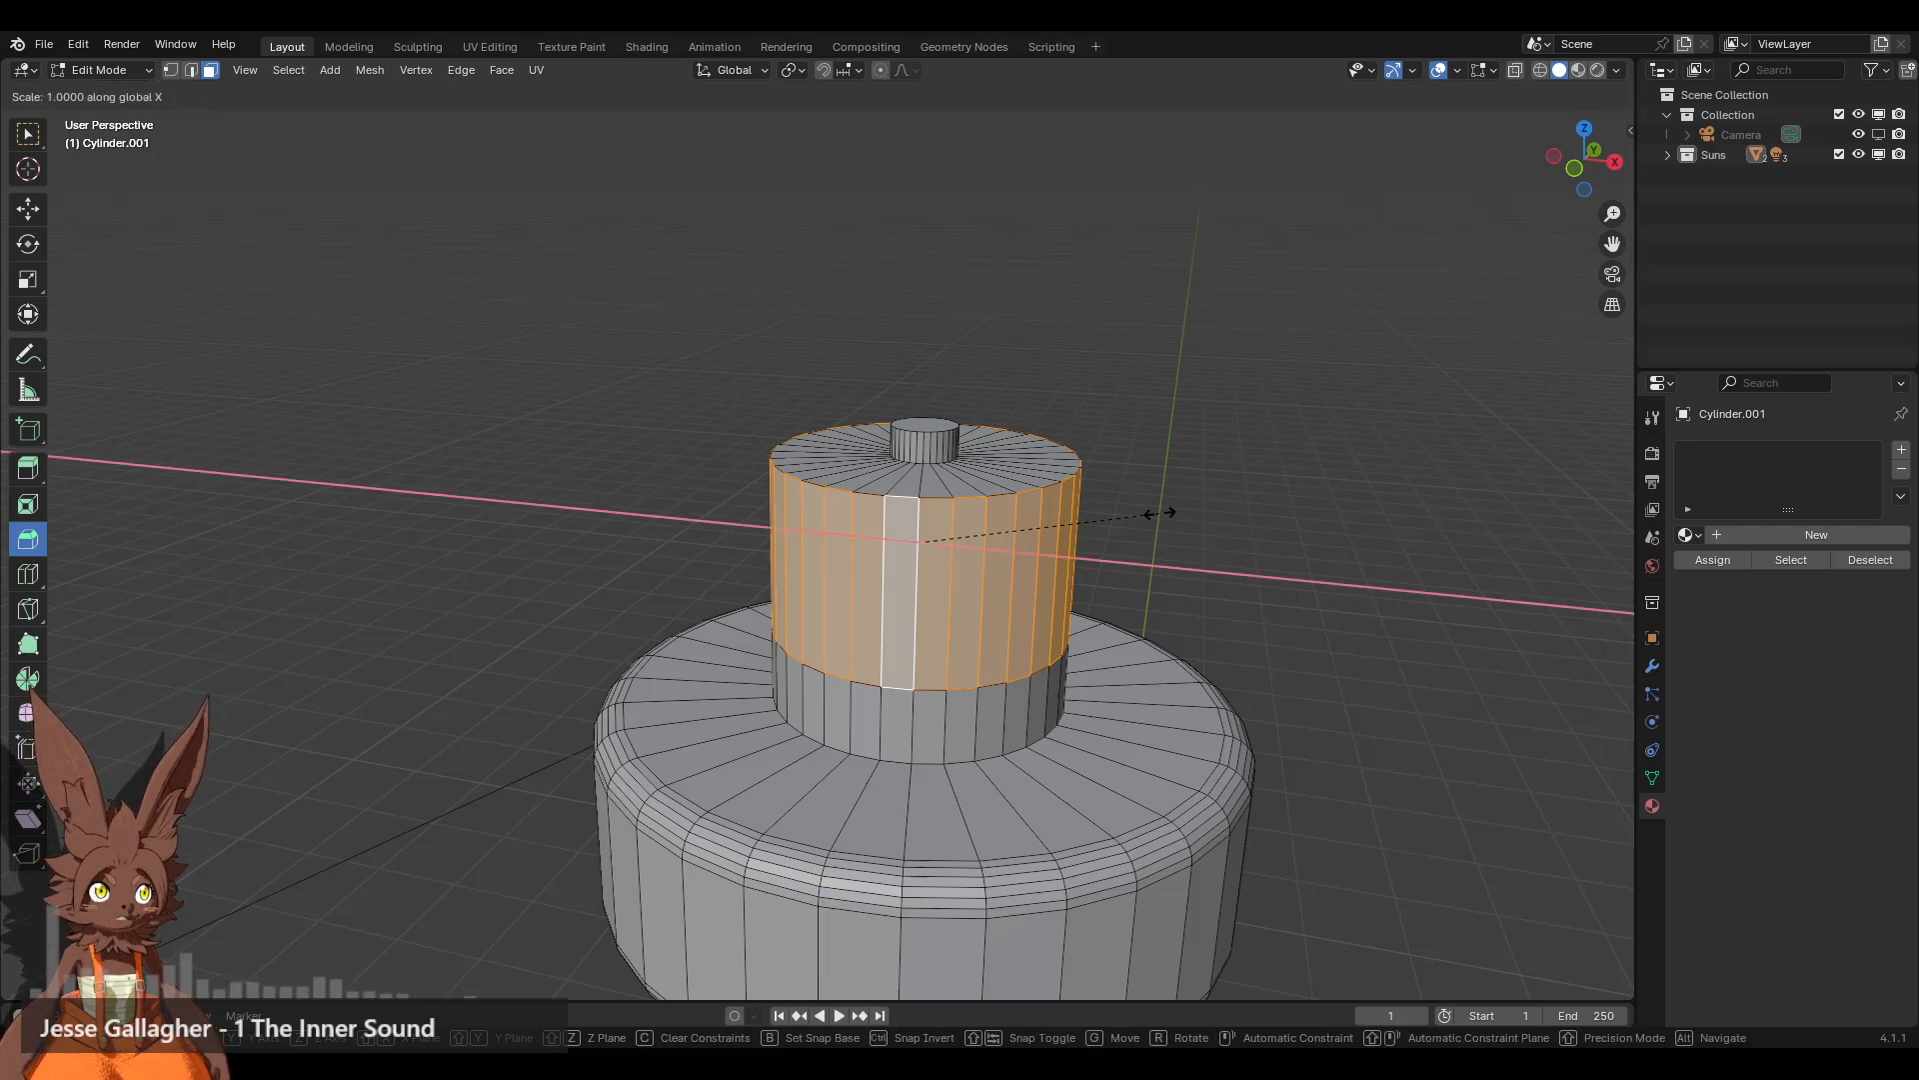
{"action": "key", "text": "shift+z"}
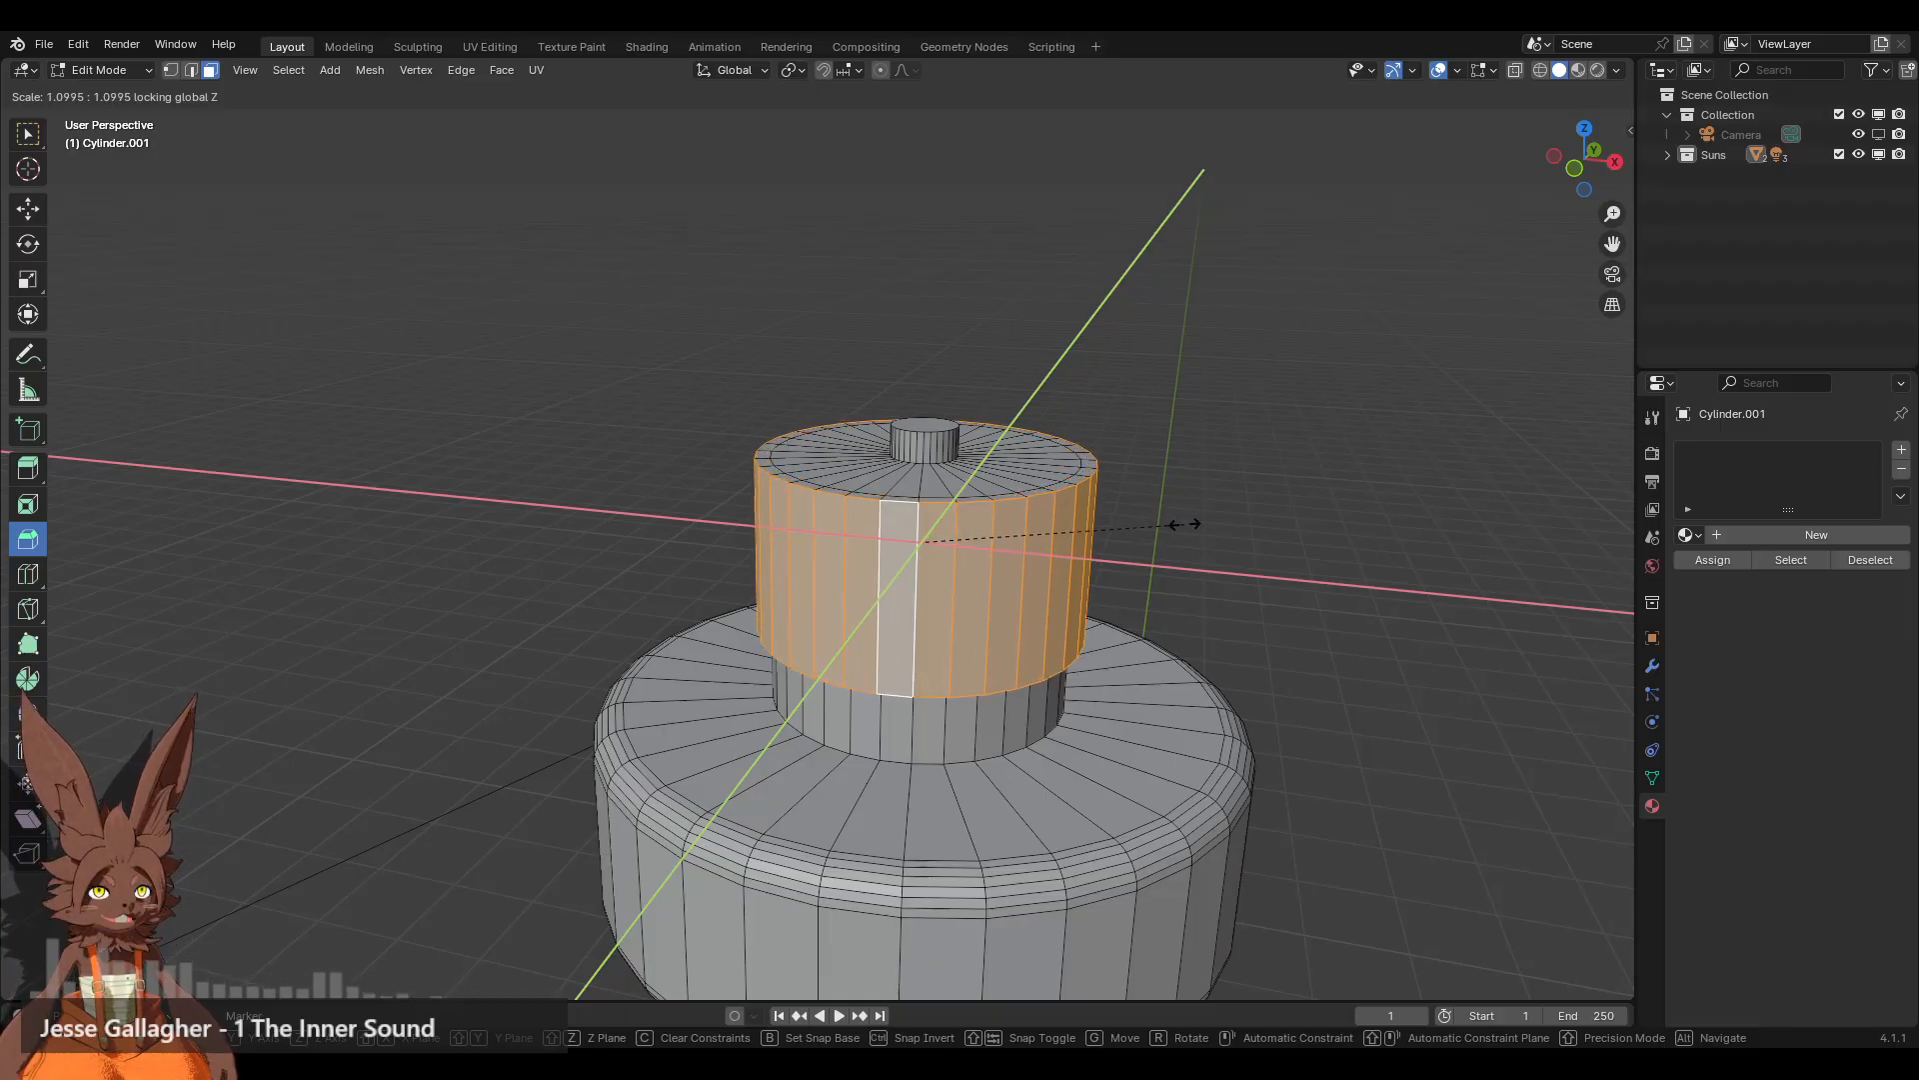
{"action": "left_click", "coordinate": [1184, 524]}
{"action": "left_click", "coordinate": [1248, 566]}
{"action": "middle_click_drag", "start_coordinate": [1044, 653], "coordinate": [1012, 602]}
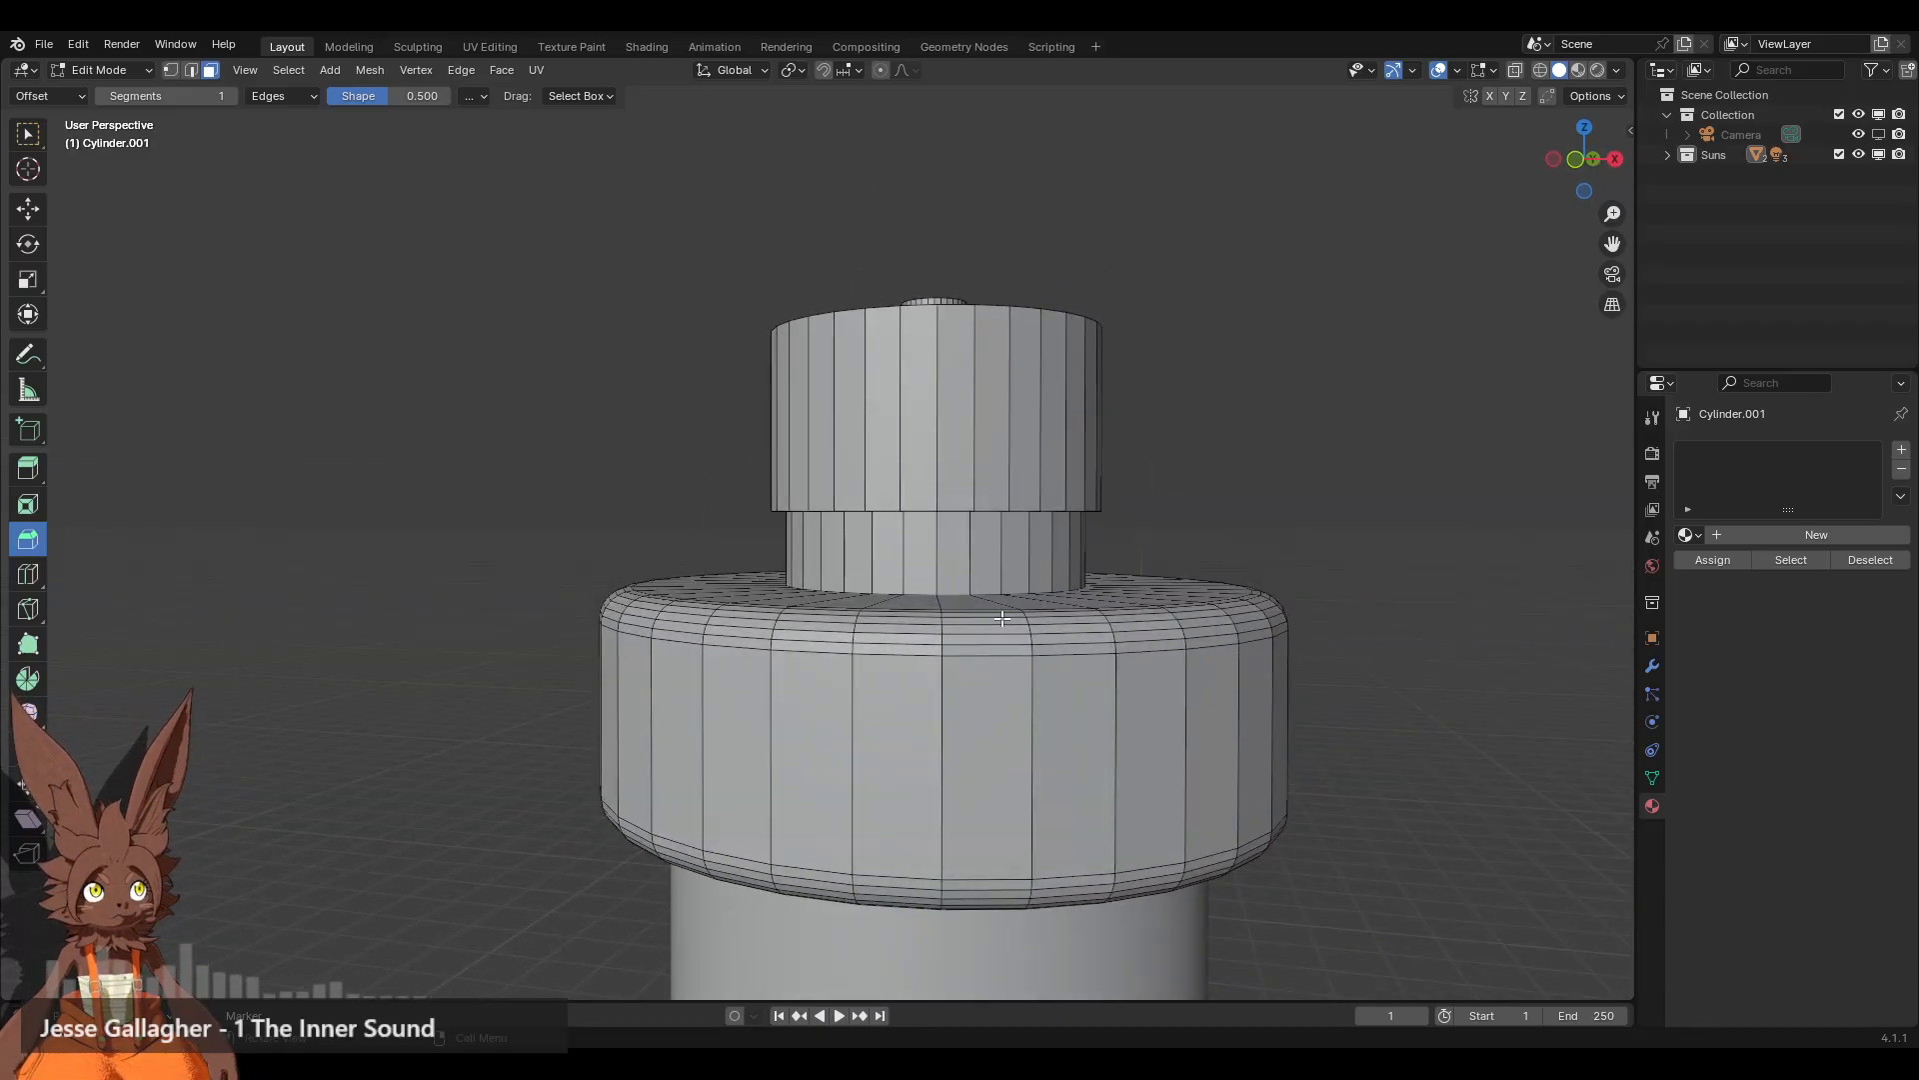
Step: Add a loop cut around the middle of the stem's narrow lower neck and scale it inward to about 0.931
{"action": "left_click", "coordinate": [1032, 536], "text": "alt"}
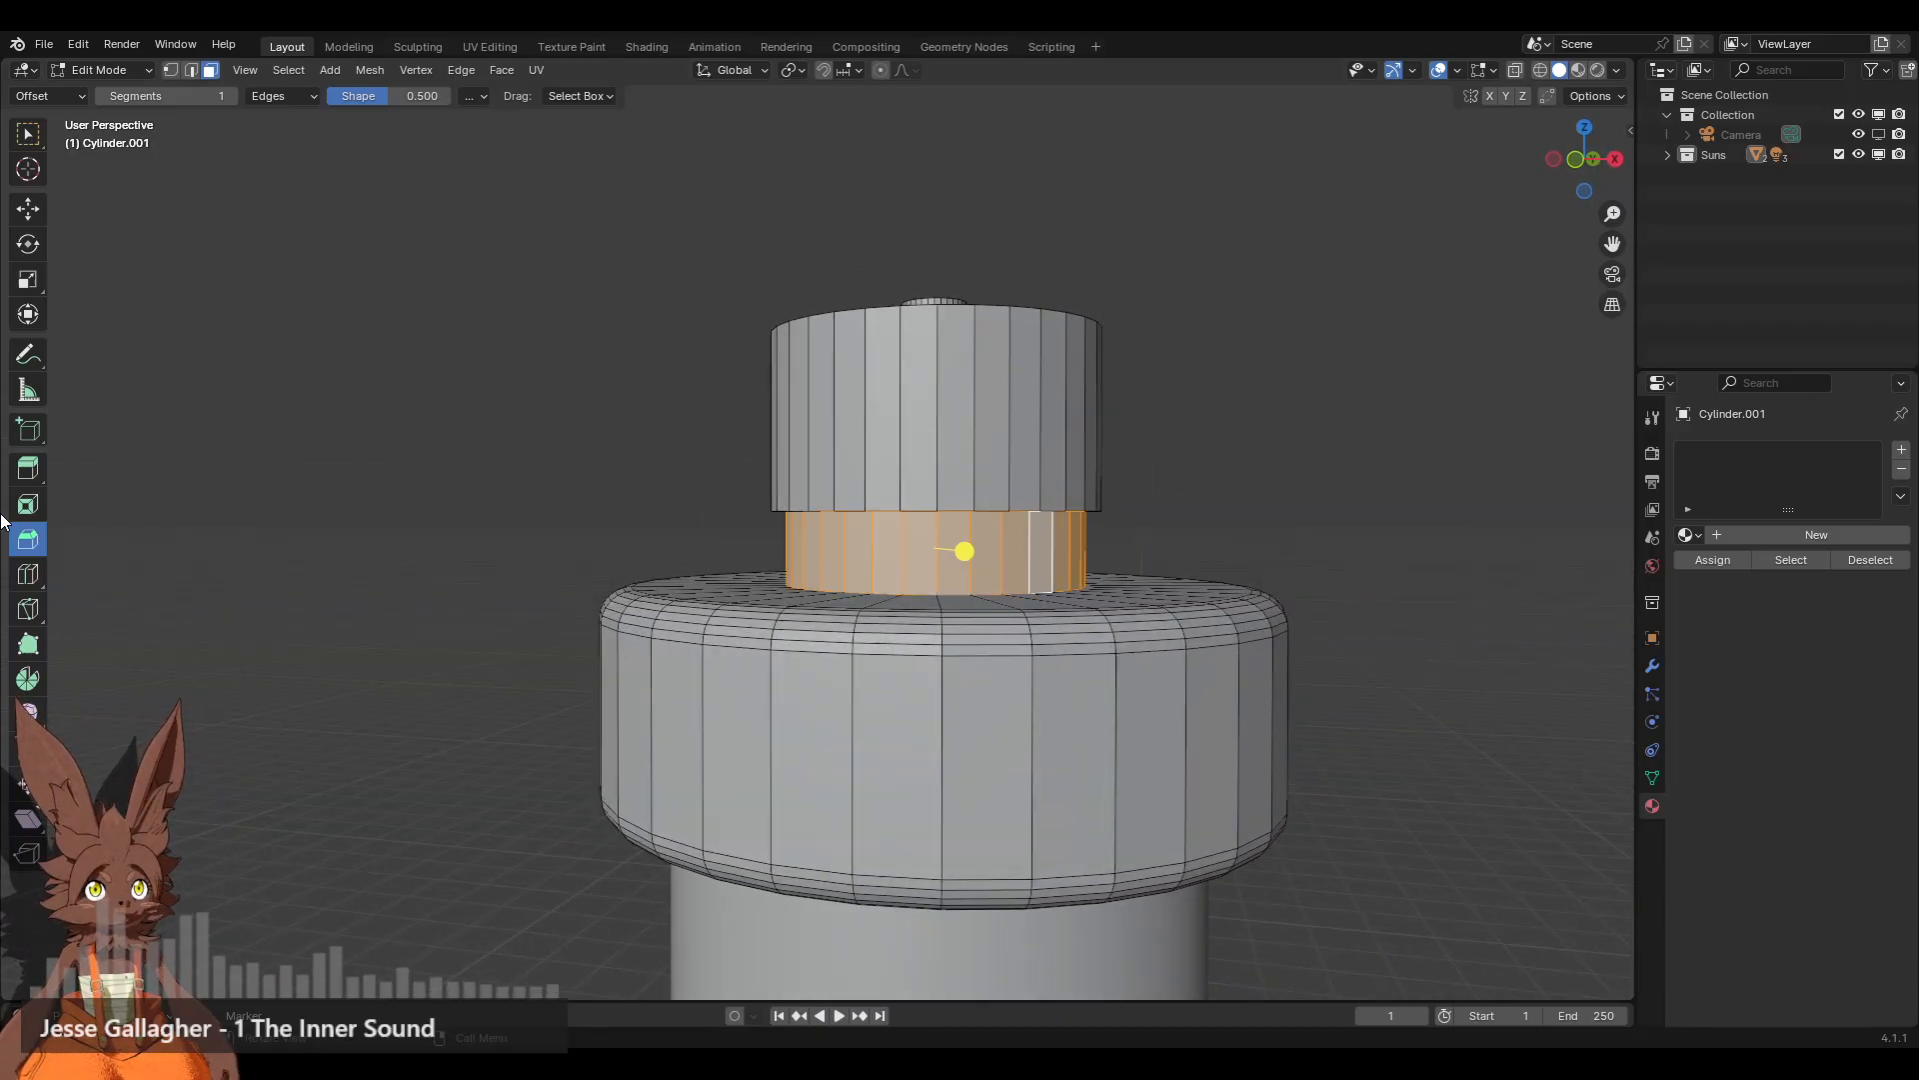
{"action": "left_click", "coordinate": [28, 572]}
{"action": "left_click", "coordinate": [997, 569]}
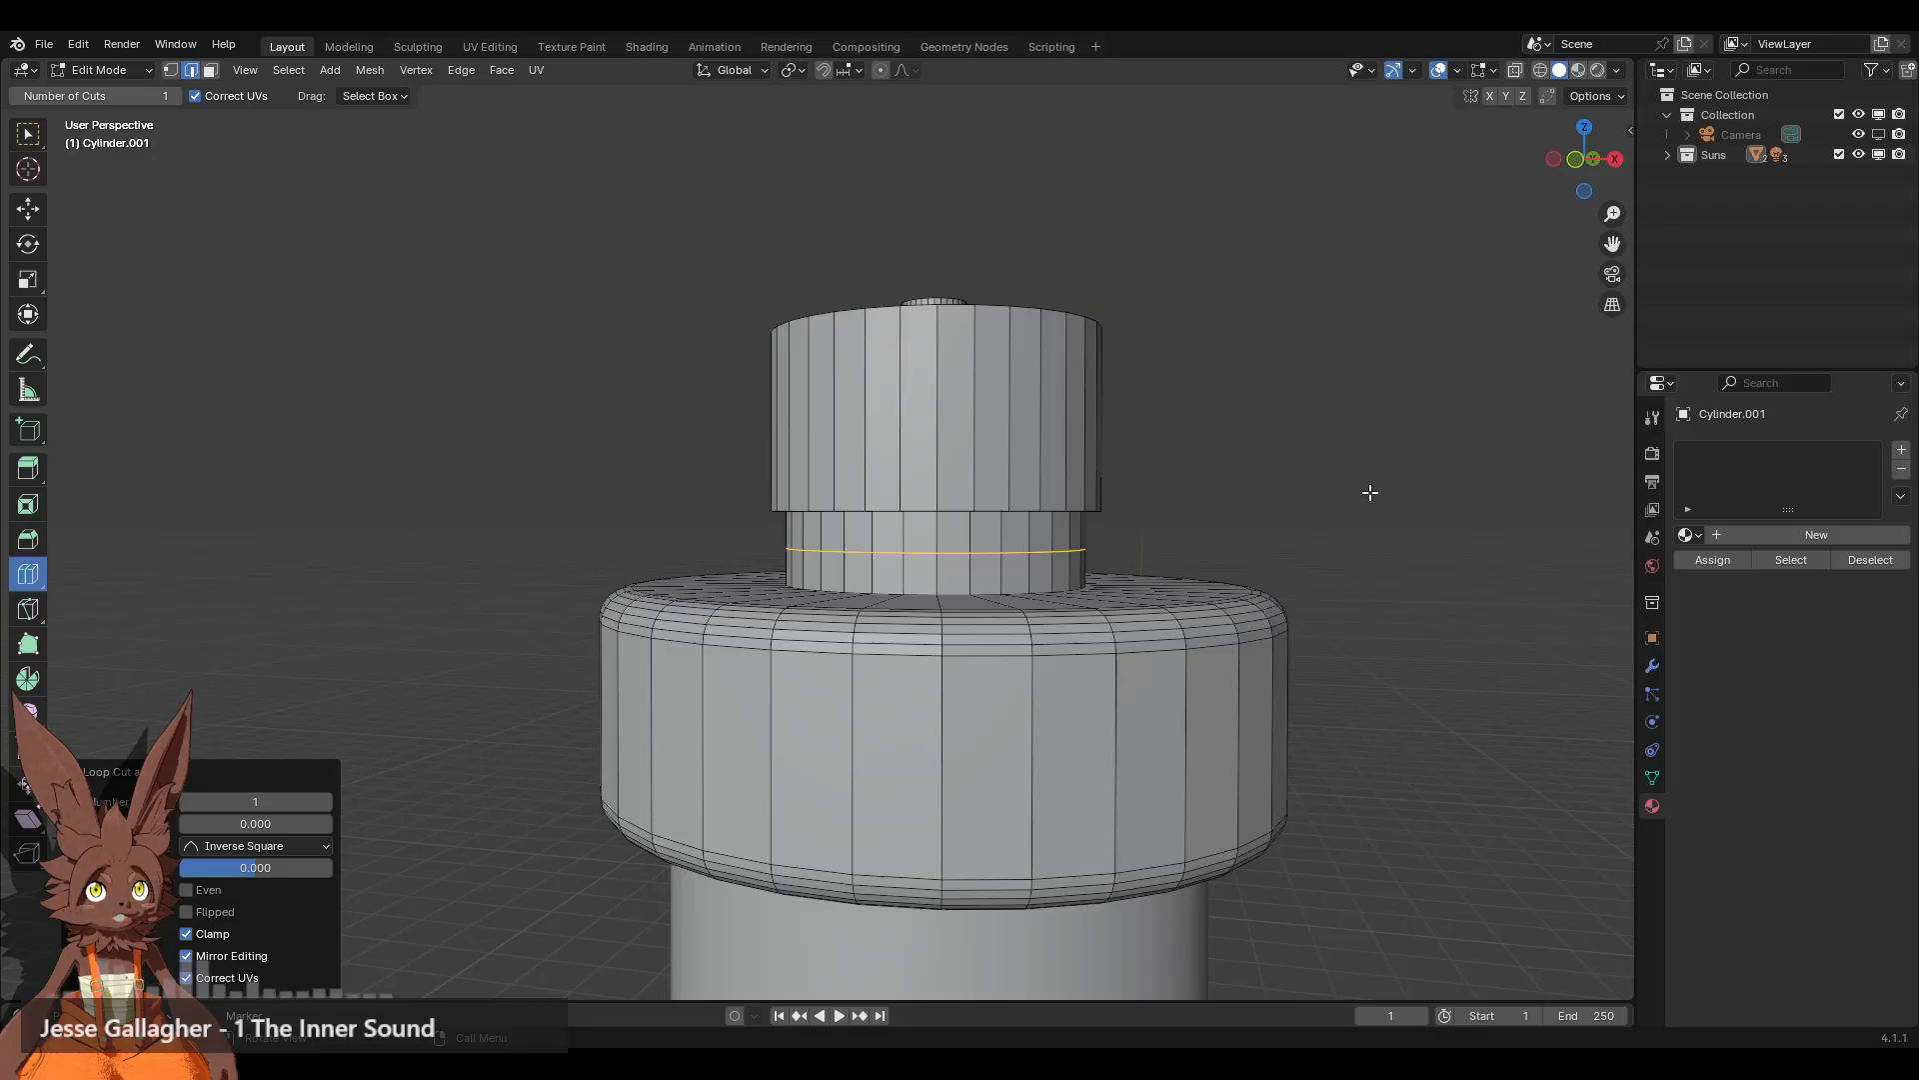
{"action": "key", "text": "s"}
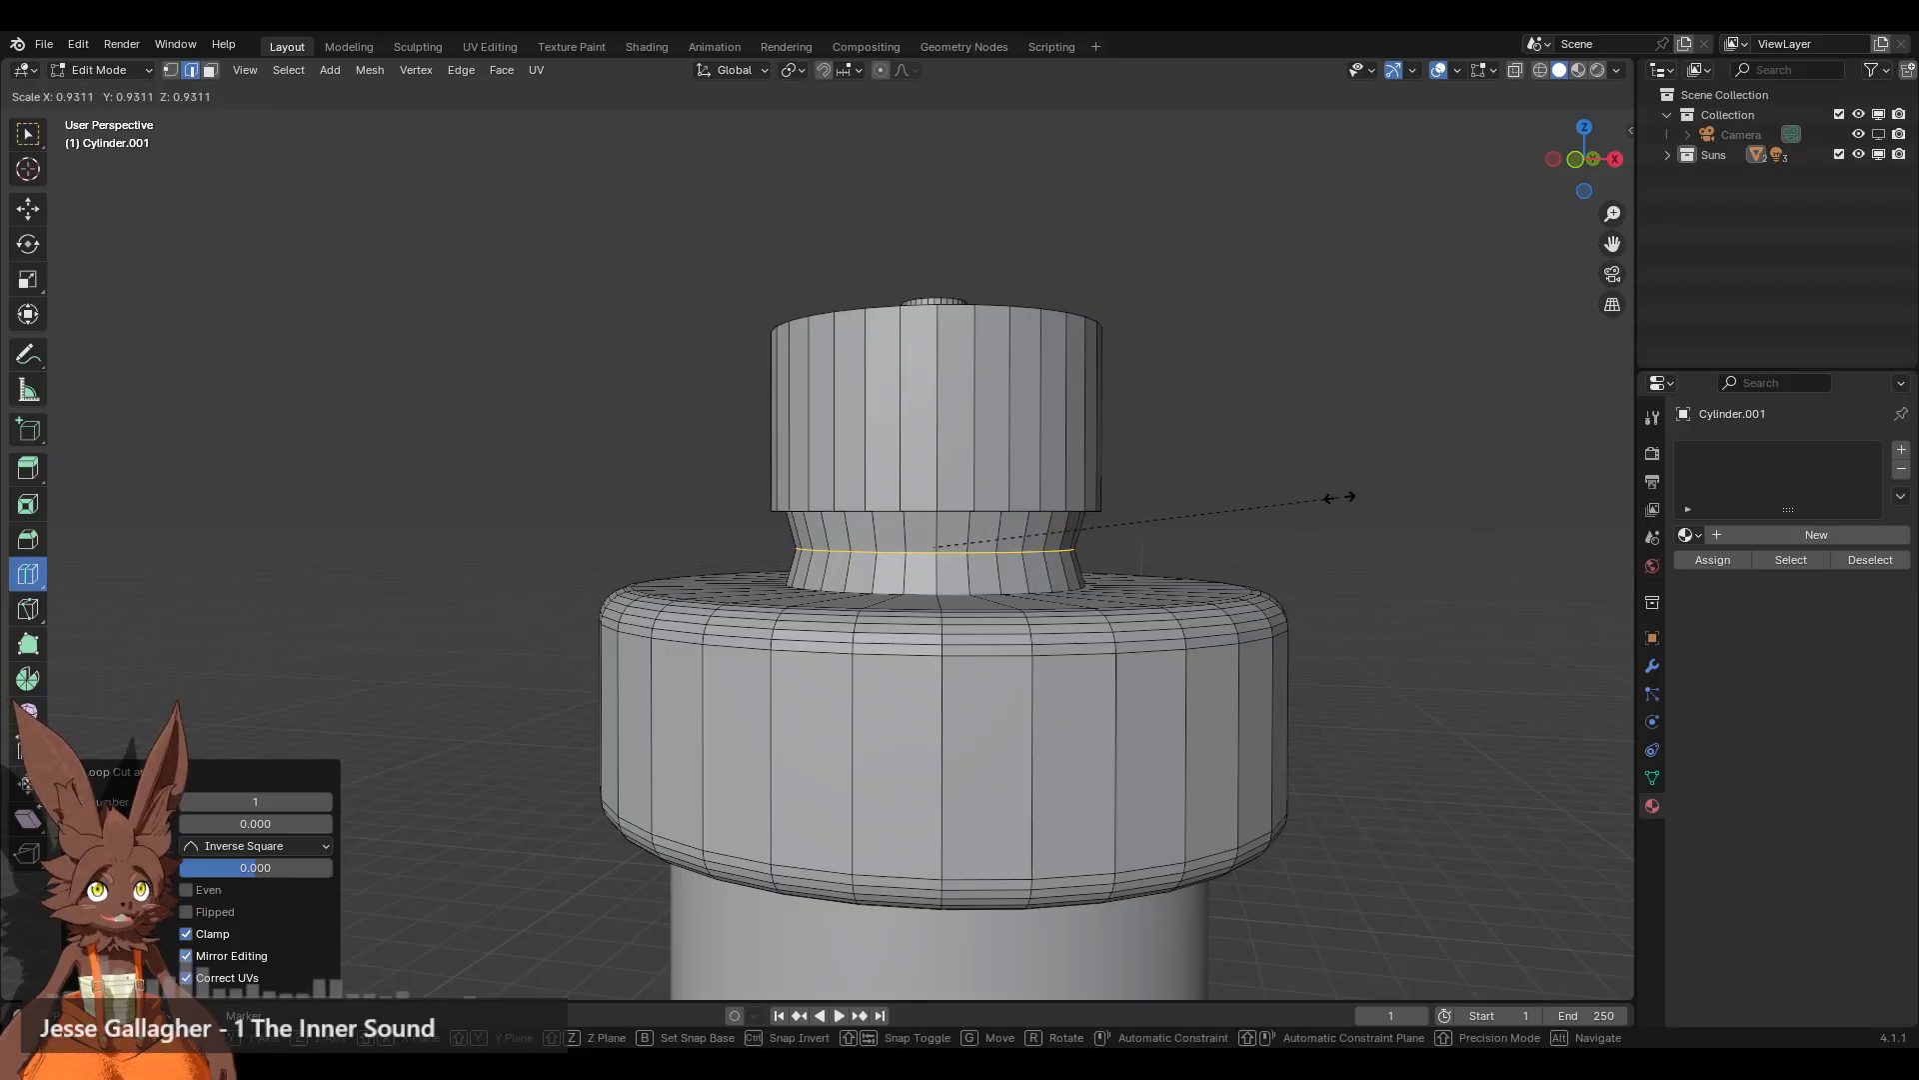
{"action": "left_click", "coordinate": [1340, 497]}
Step: Bevel the neck's middle edge loop with multiple segments to give the neck a smooth concave curve
{"action": "left_click", "coordinate": [38, 544]}
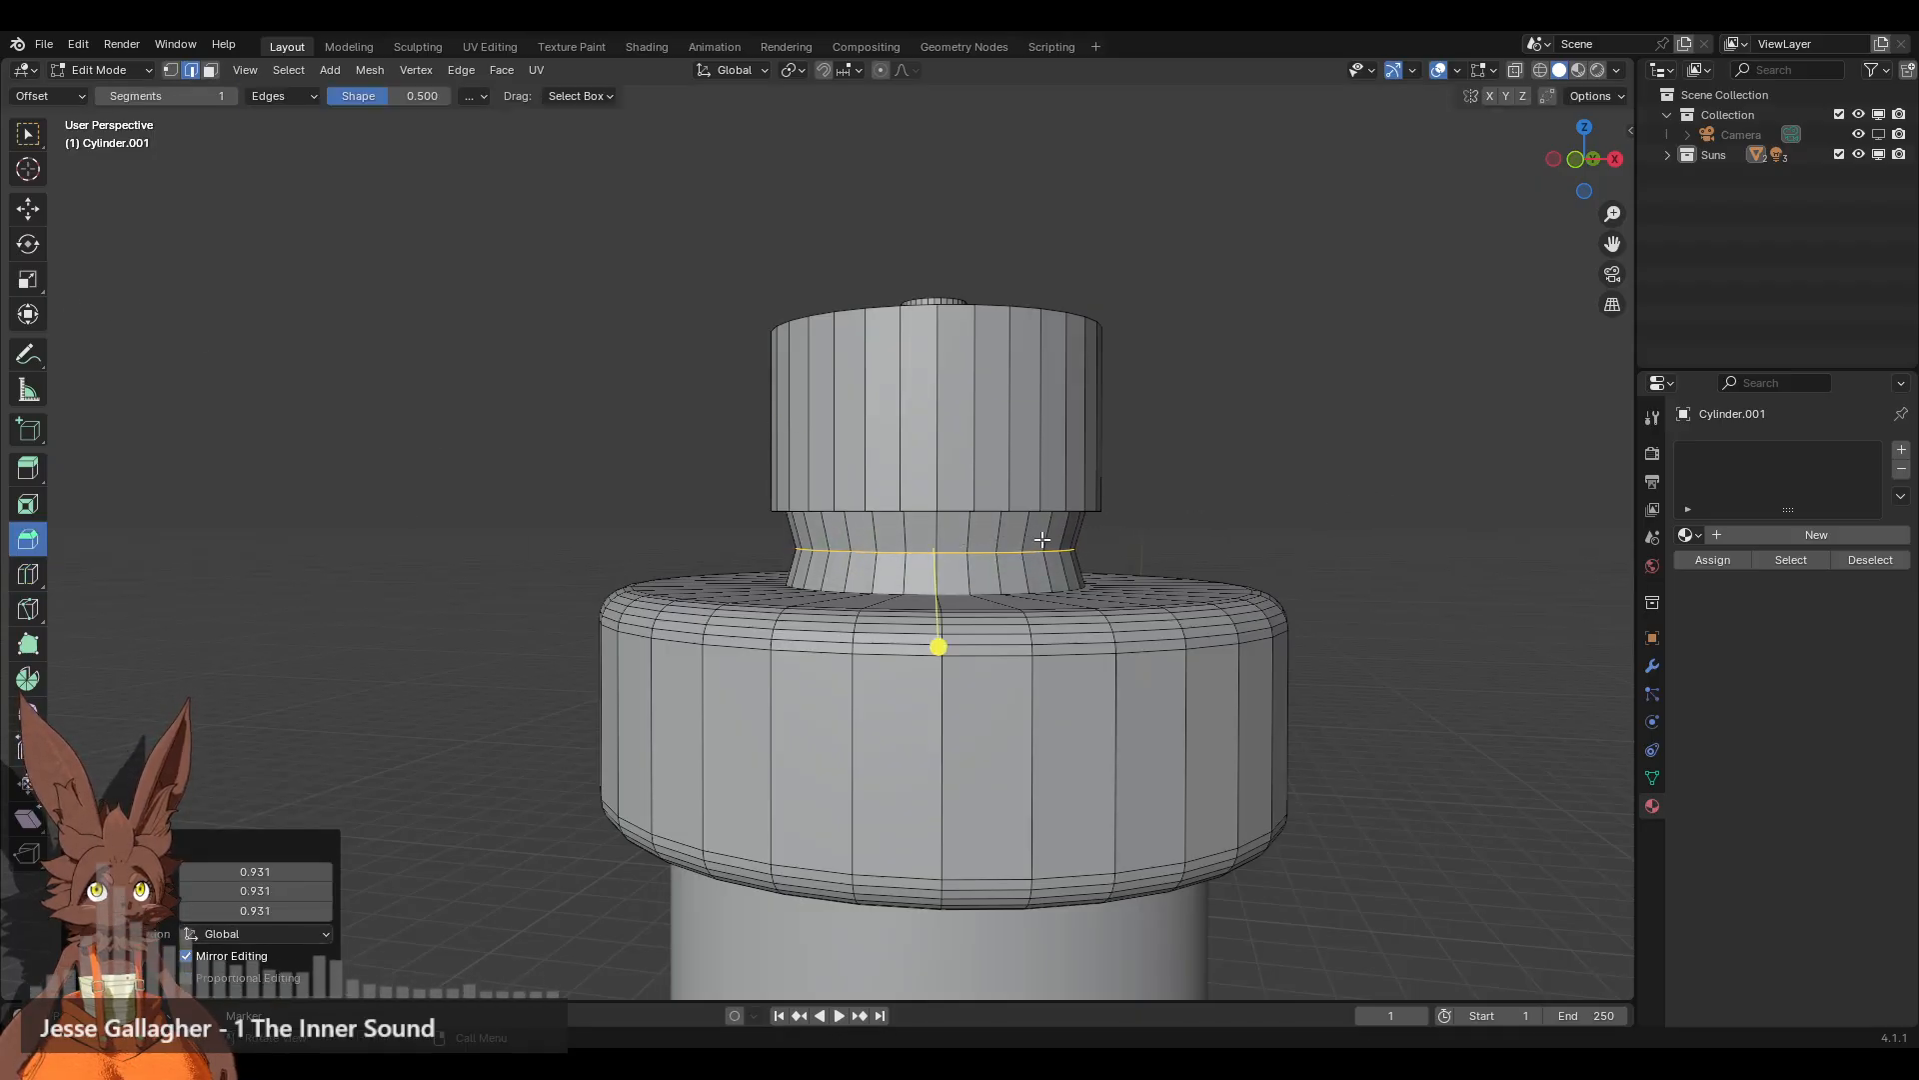
{"action": "left_click_drag", "start_coordinate": [942, 645], "coordinate": [977, 669]}
{"action": "scroll", "coordinate": [970, 674], "scroll_direction": "up", "scroll_amount": 3}
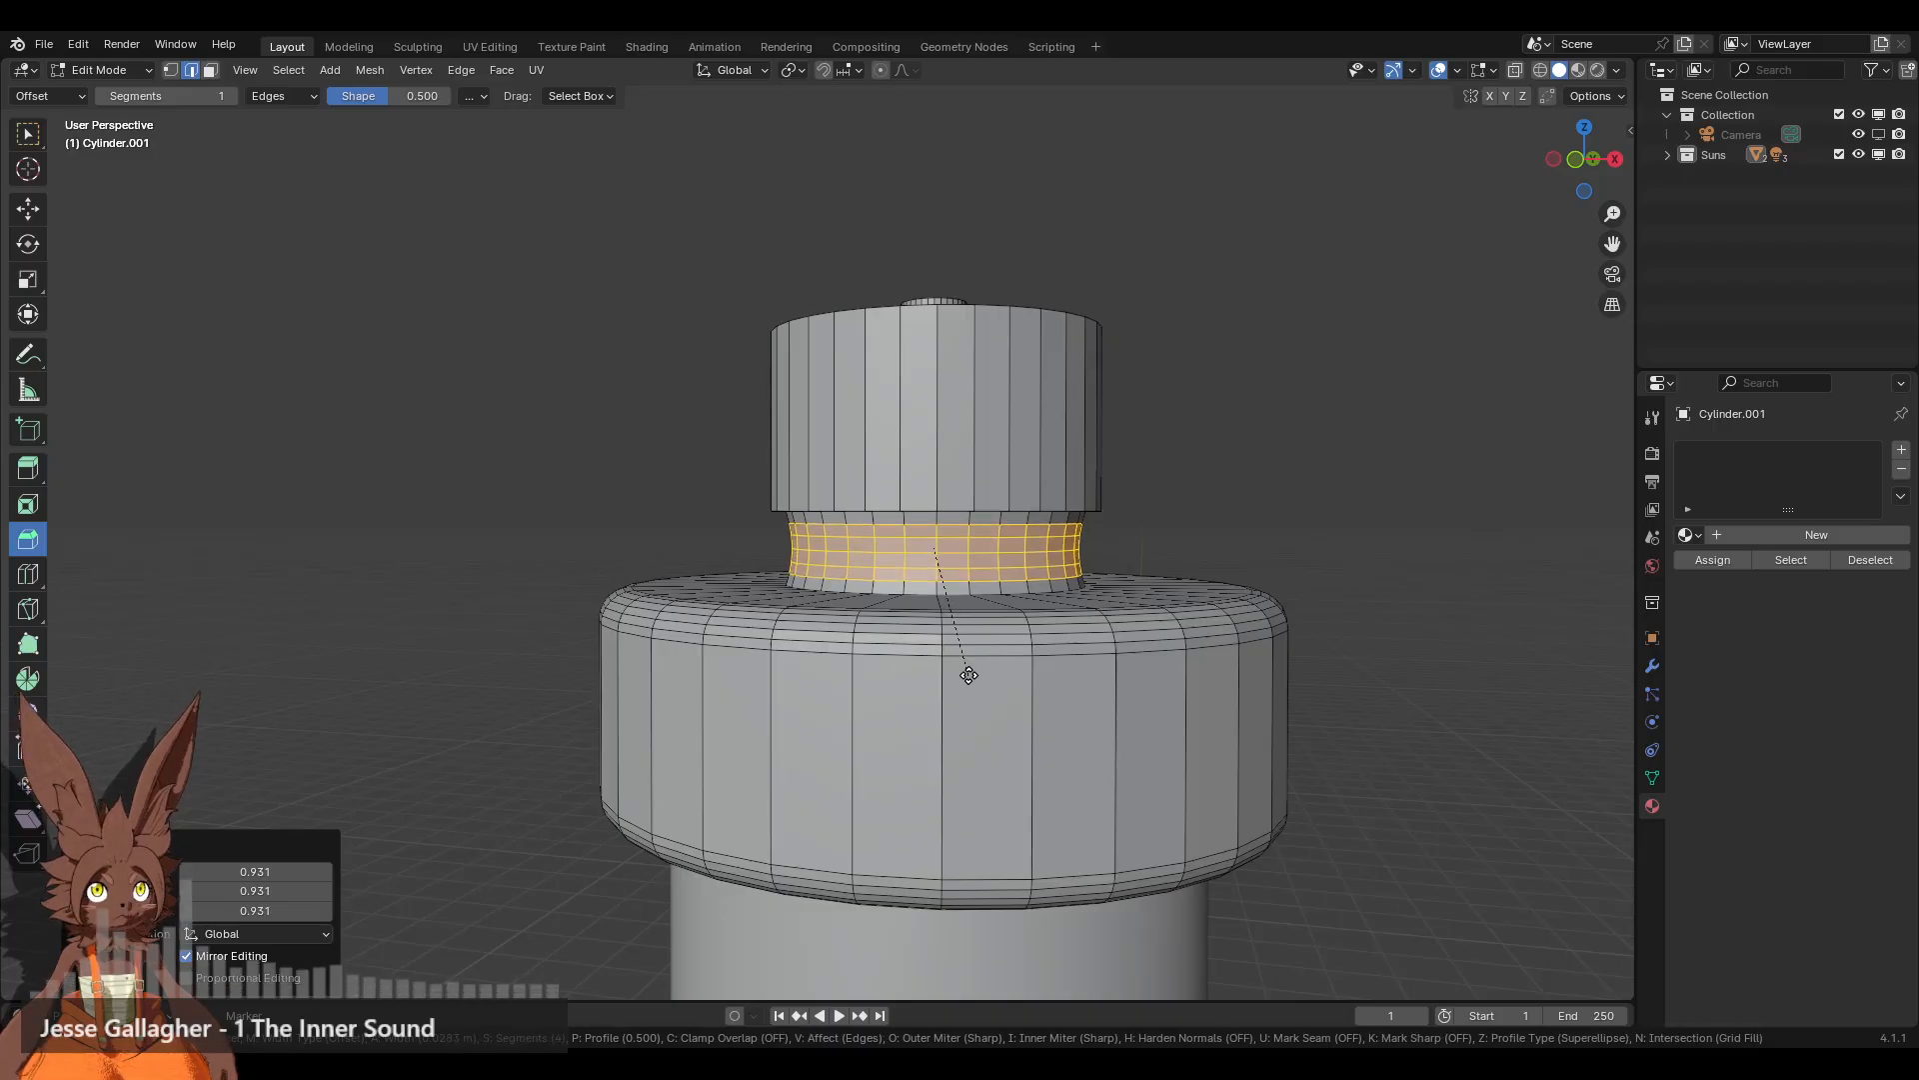
{"action": "left_click", "coordinate": [1171, 485]}
Step: Bevel the upper and lower outer rim loops of the stem's upper section with a width of about 0.0101 m and 4 segments
{"action": "scroll", "coordinate": [1029, 556], "scroll_direction": "down", "scroll_amount": 2}
{"action": "mouse_move", "coordinate": [1029, 557]}
{"action": "middle_mouse_down"}
{"action": "mouse_move", "coordinate": [1059, 540]}
{"action": "mouse_move", "coordinate": [1081, 567]}
{"action": "mouse_move", "coordinate": [1058, 573]}
{"action": "middle_mouse_up"}
{"action": "scroll", "coordinate": [1082, 568], "scroll_direction": "up", "scroll_amount": 1}
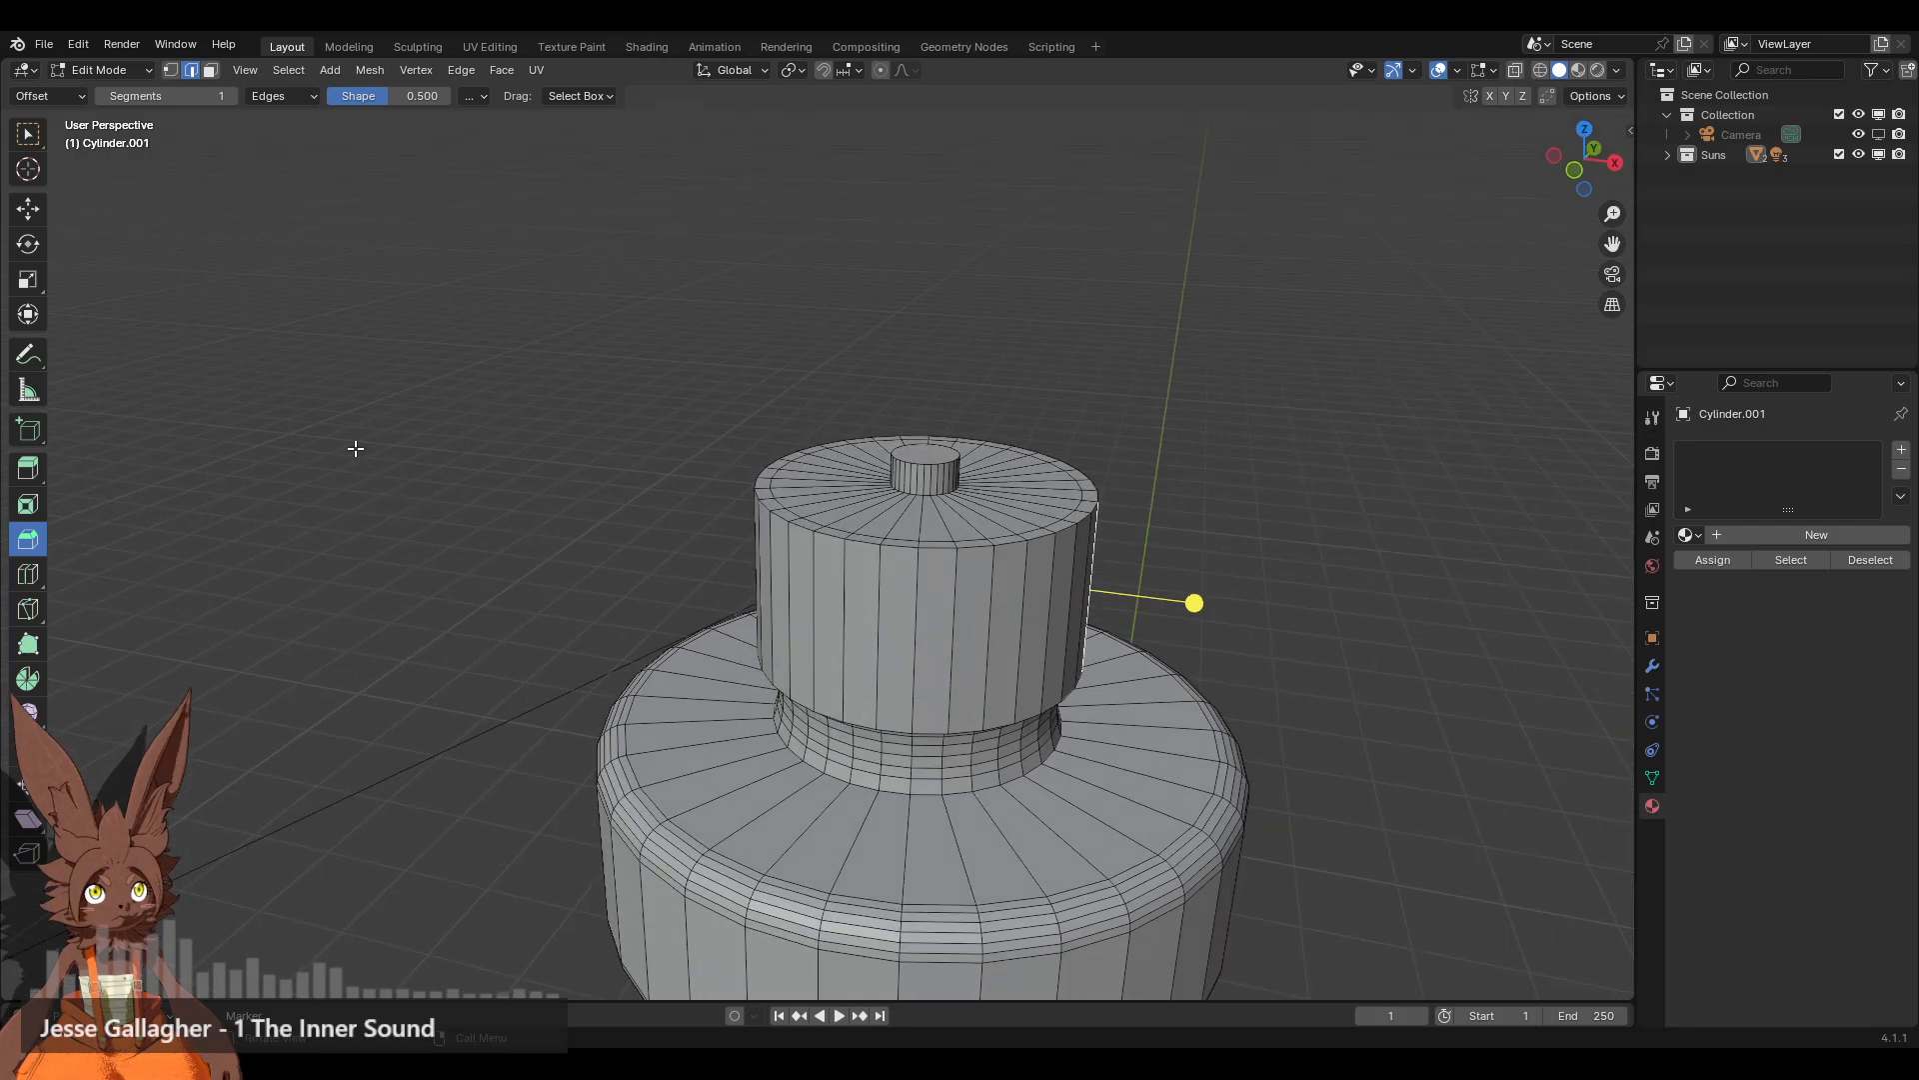
{"action": "left_click", "coordinate": [28, 208]}
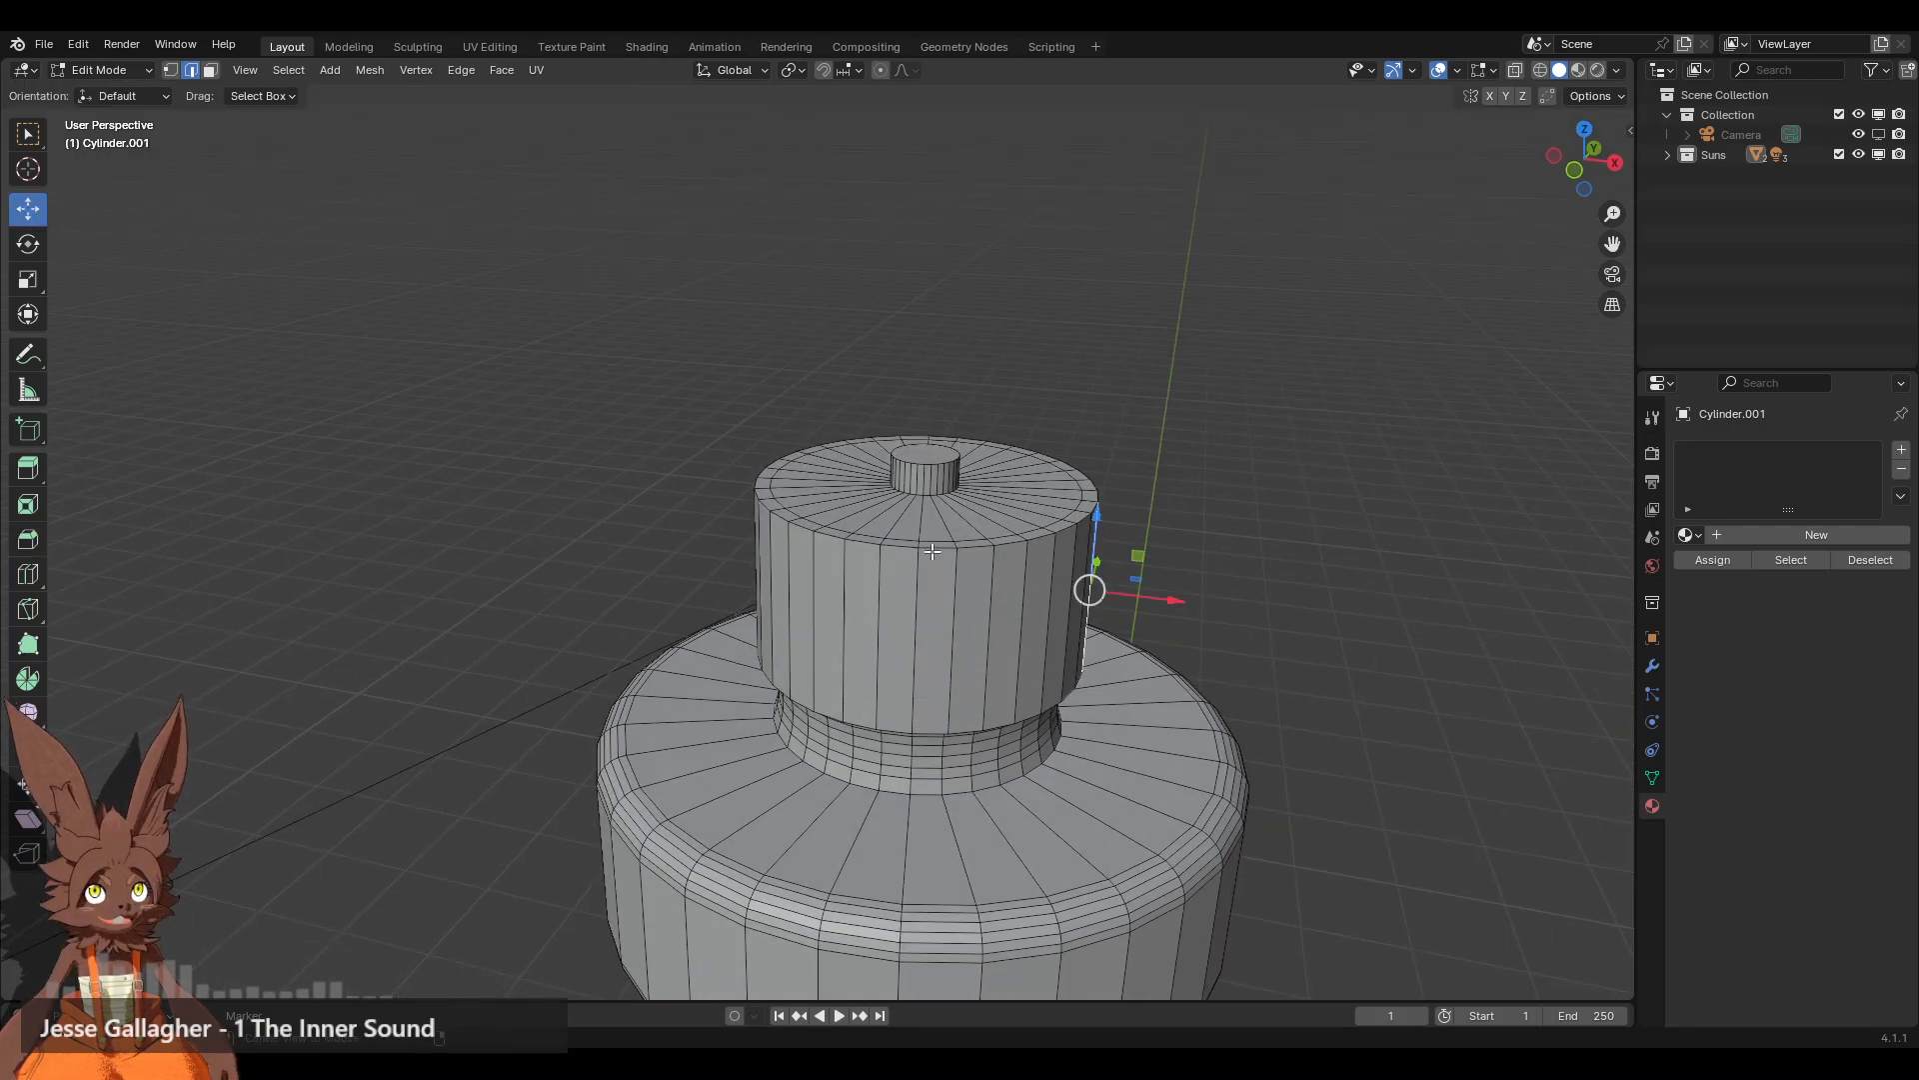
{"action": "scroll", "coordinate": [920, 602], "scroll_direction": "up", "scroll_amount": 3}
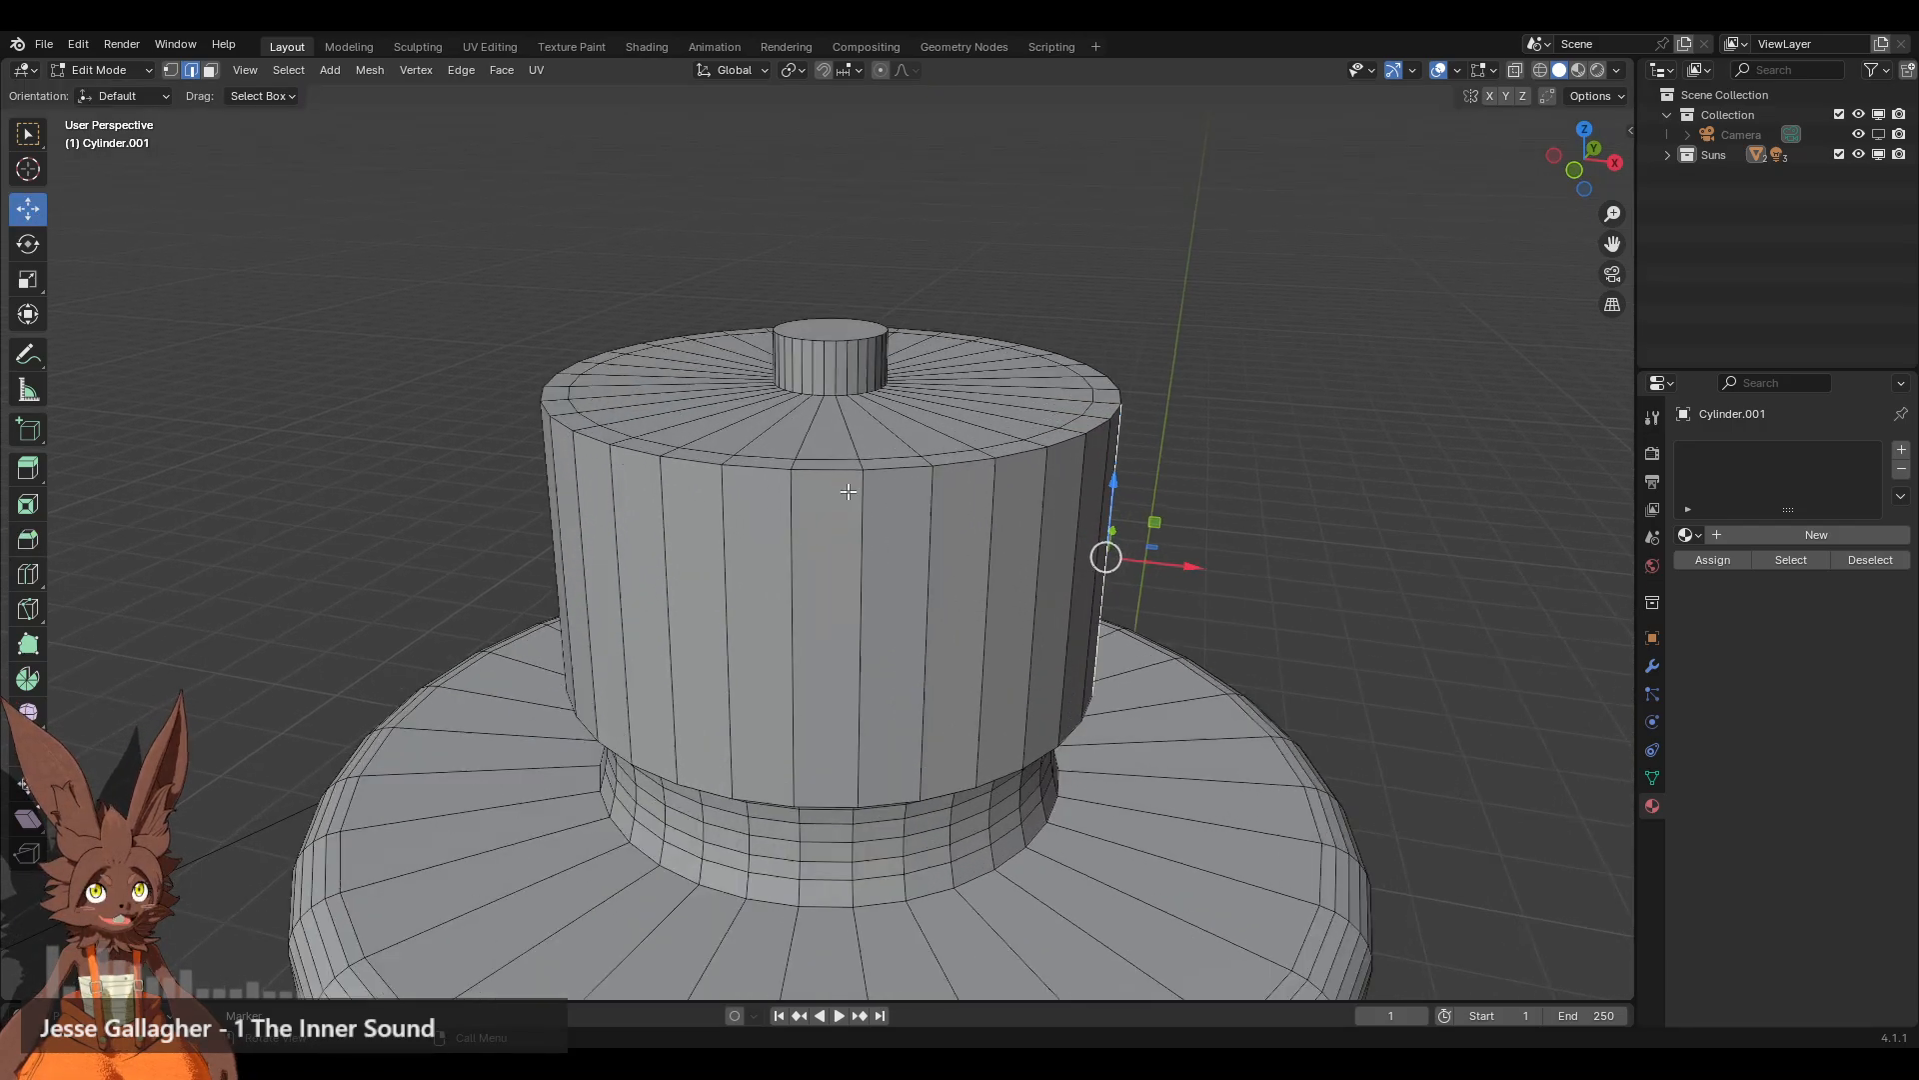
{"action": "left_click", "coordinate": [821, 471], "text": "alt"}
{"action": "middle_click_drag", "start_coordinate": [821, 472], "coordinate": [772, 506]}
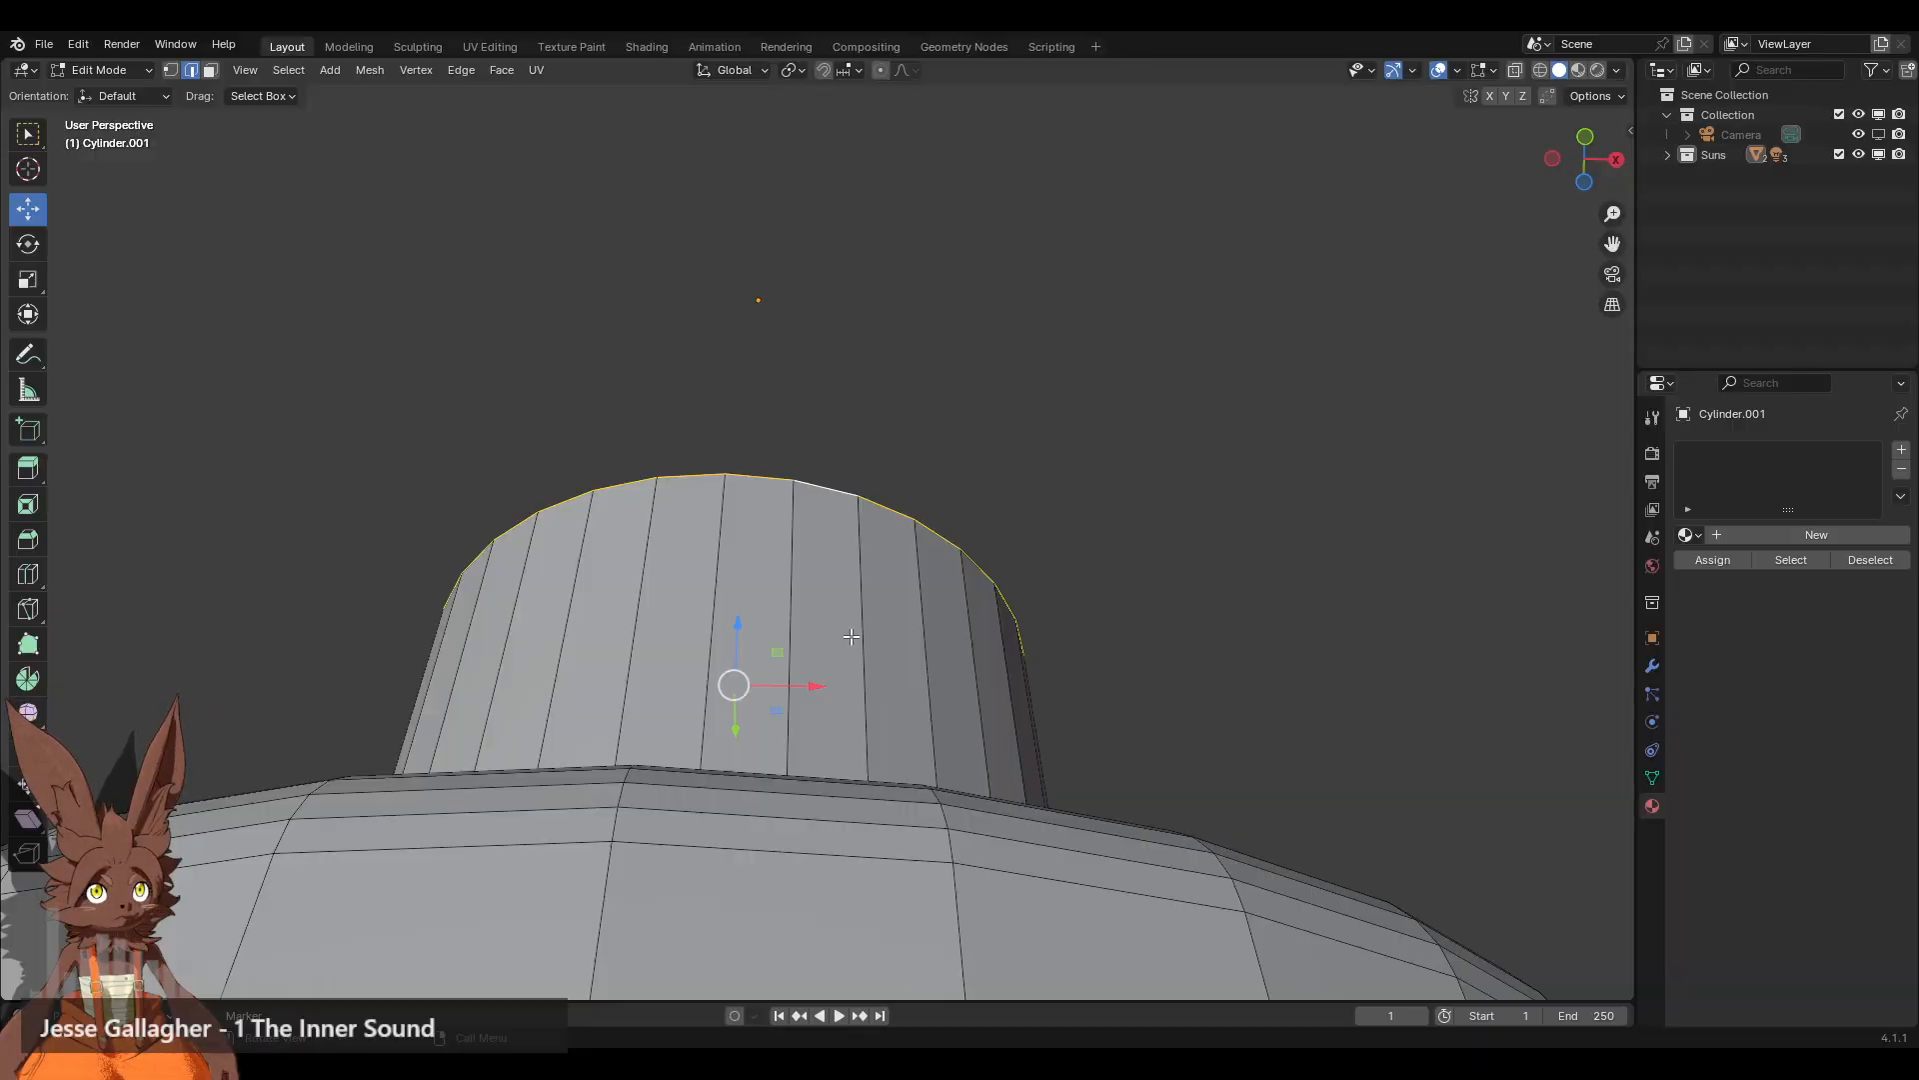
{"action": "middle_click_drag", "start_coordinate": [850, 637], "coordinate": [853, 803]}
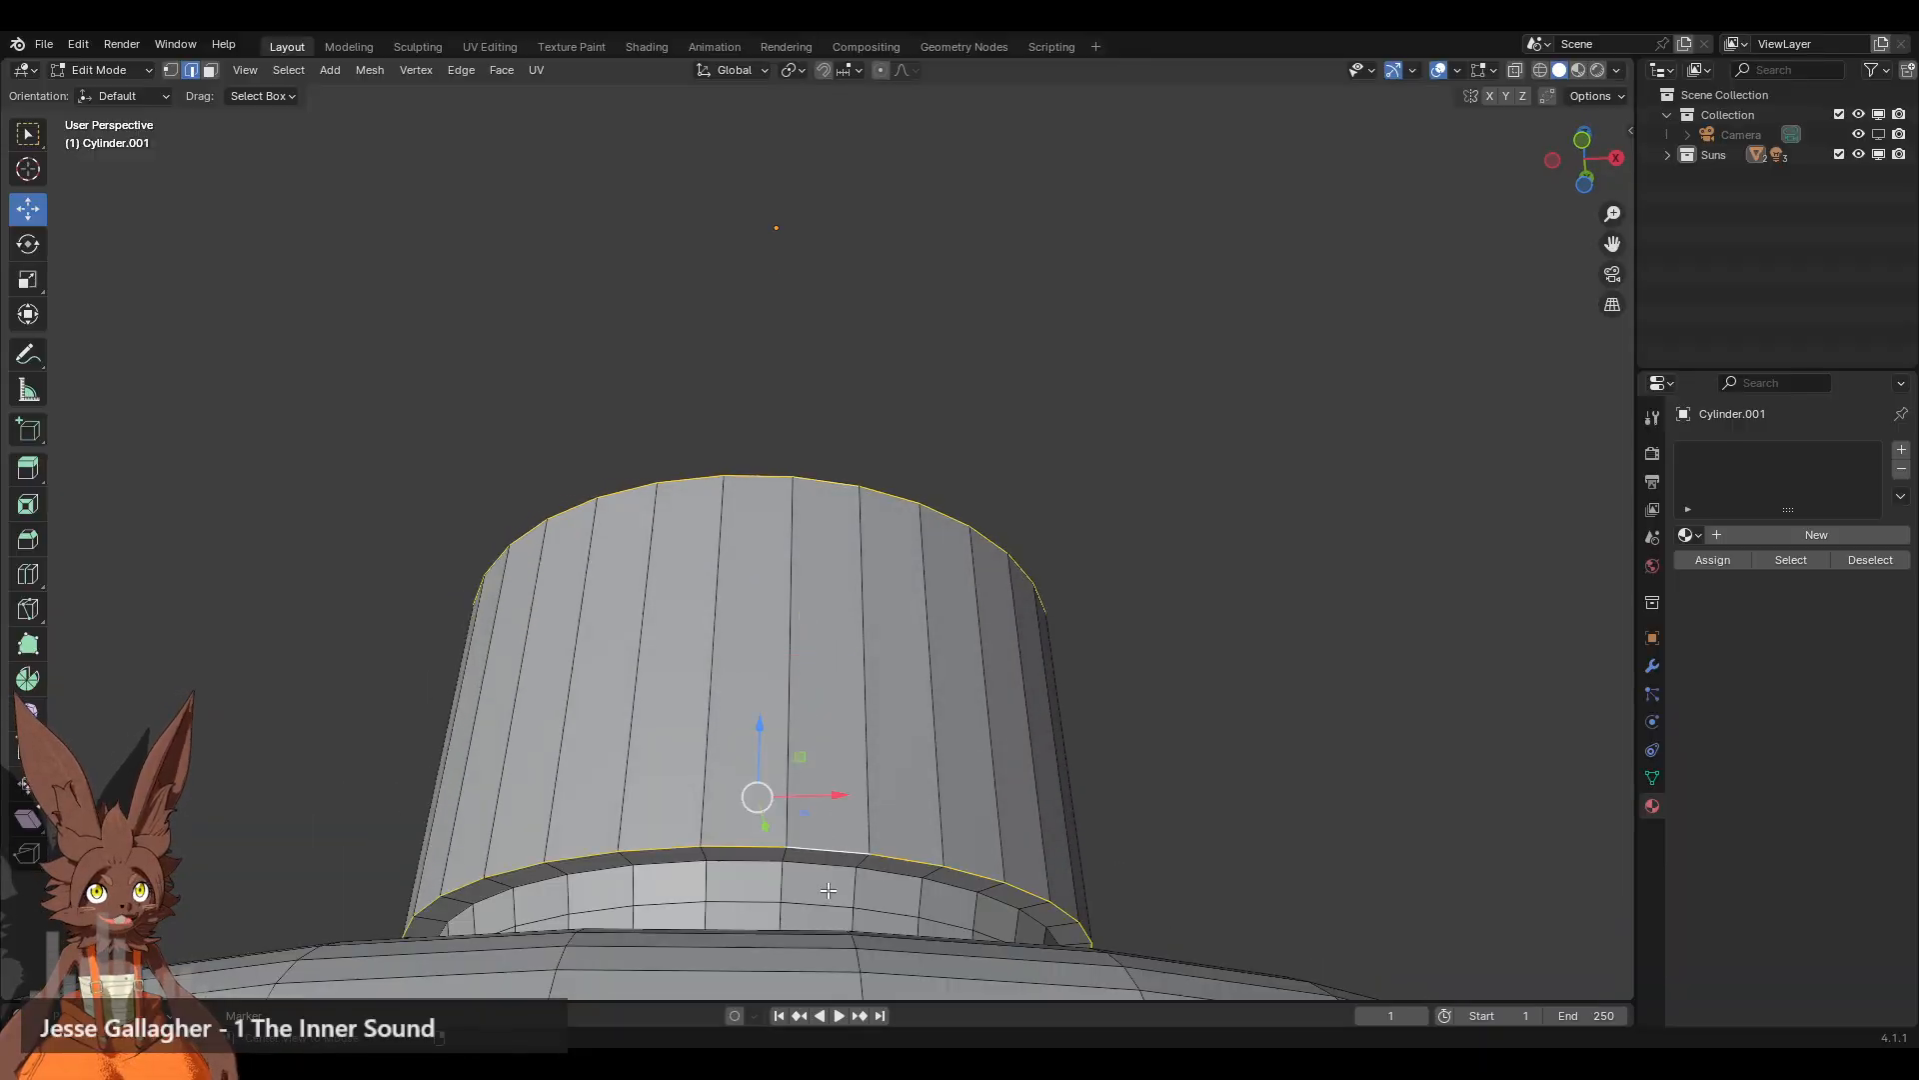
{"action": "scroll", "coordinate": [722, 546], "scroll_direction": "up", "scroll_amount": 5}
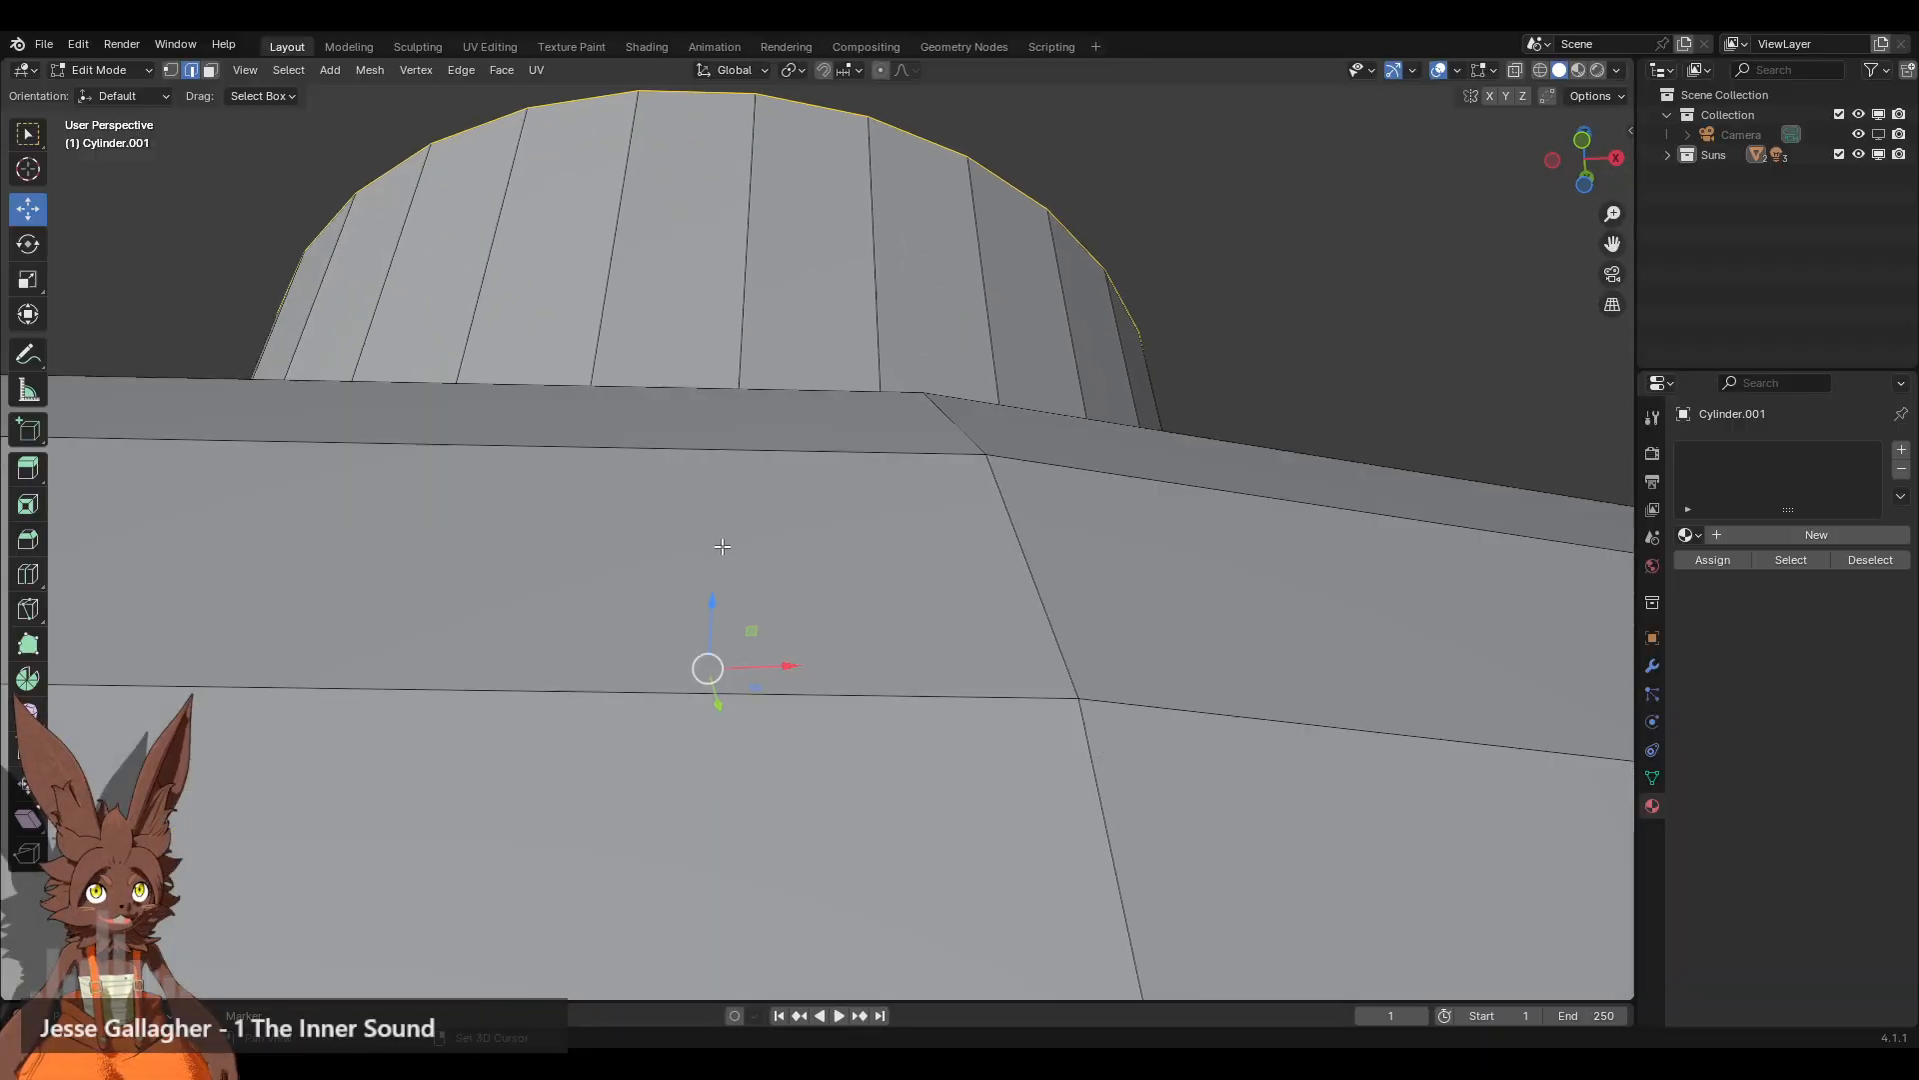
{"action": "mouse_move", "coordinate": [723, 546]}
{"action": "middle_mouse_down"}
{"action": "mouse_move", "coordinate": [722, 584]}
{"action": "mouse_move", "coordinate": [712, 531]}
{"action": "mouse_move", "coordinate": [691, 555]}
{"action": "middle_mouse_up"}
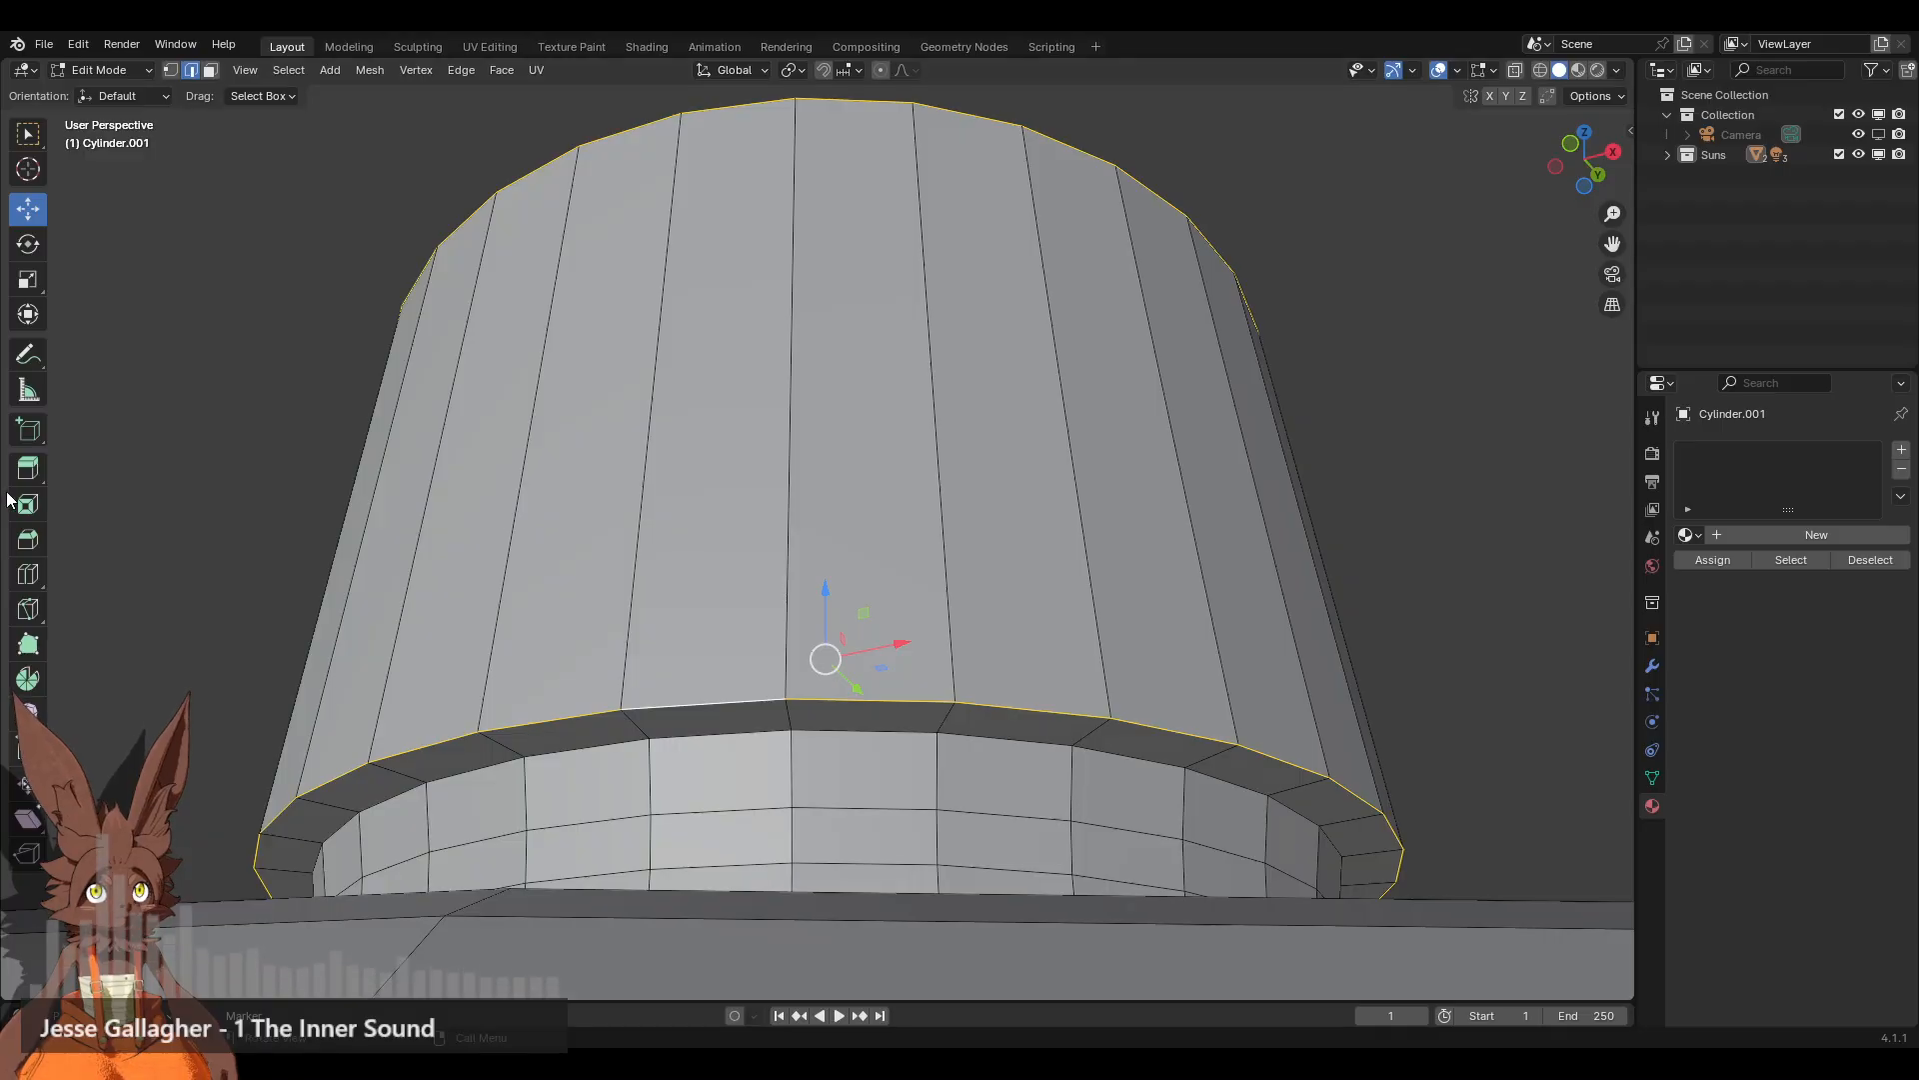
{"action": "left_click", "coordinate": [29, 541]}
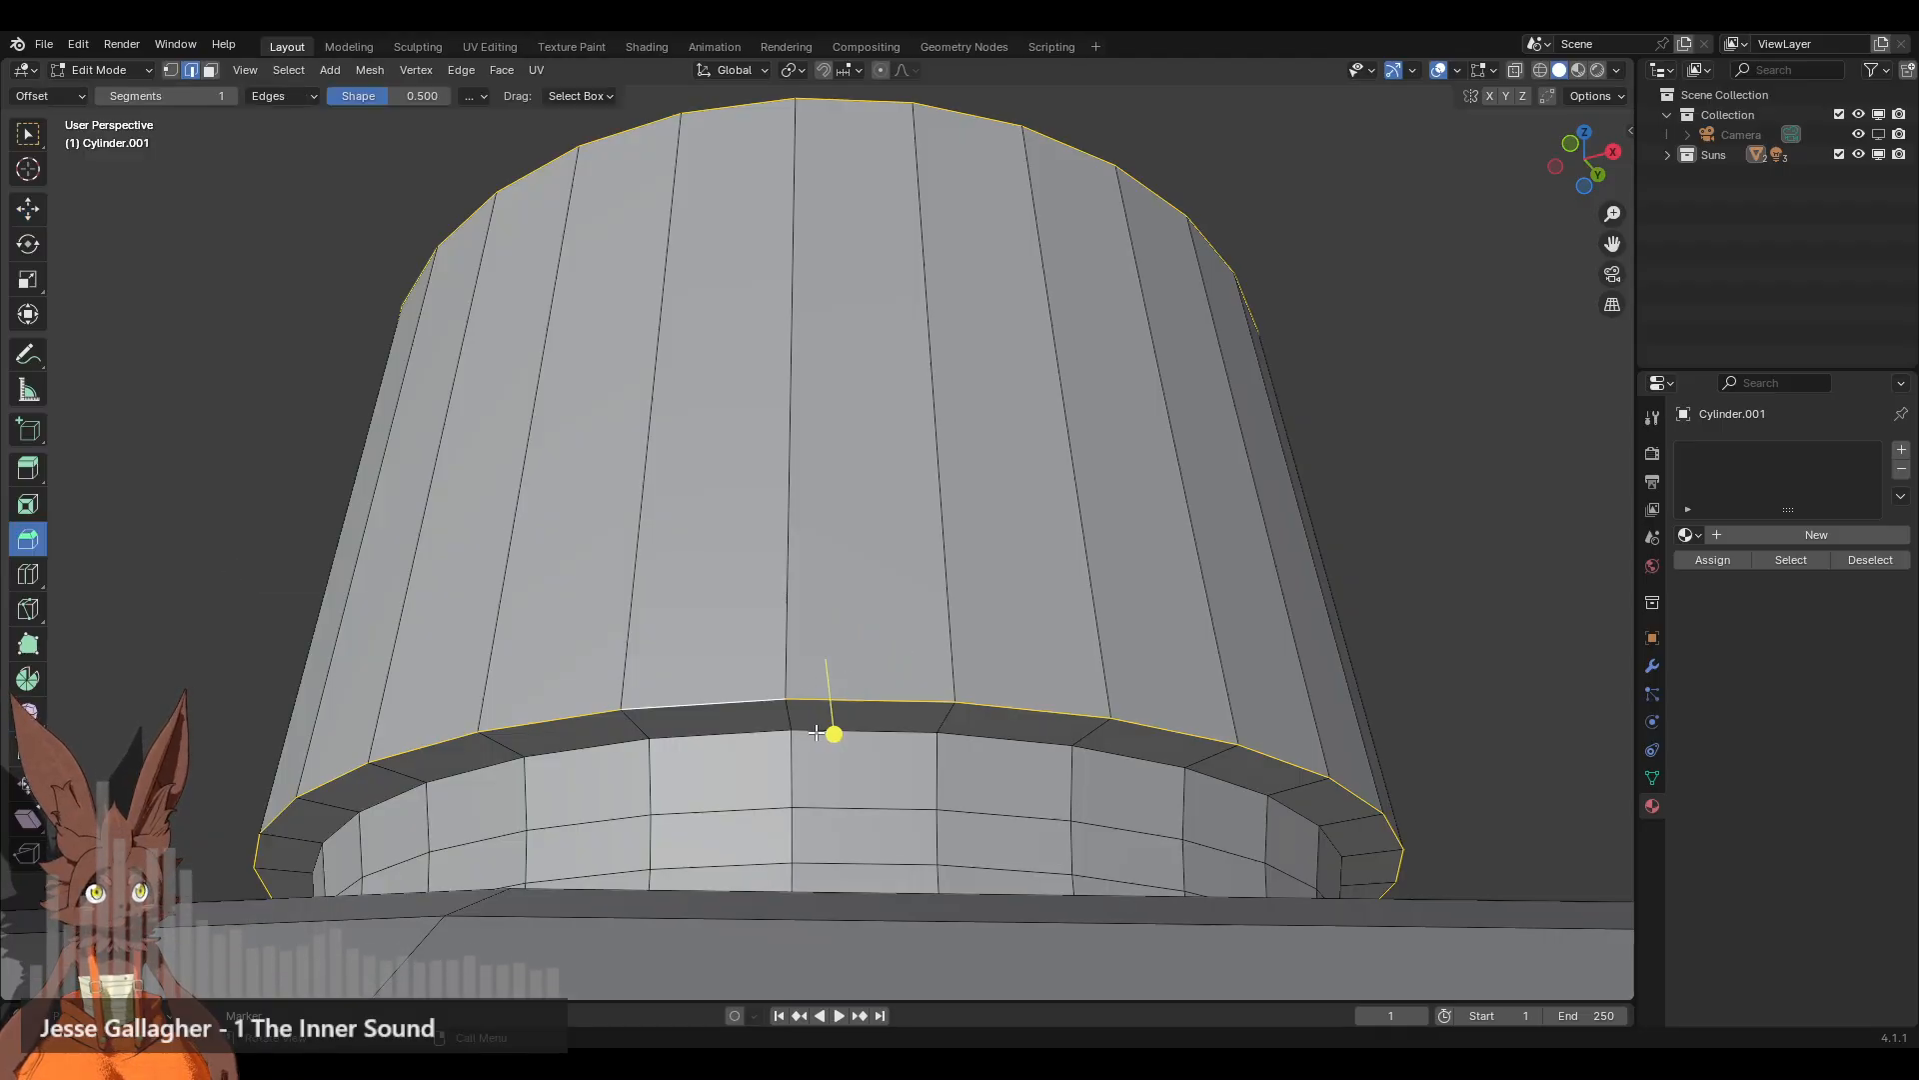
{"action": "left_click_drag", "start_coordinate": [833, 735], "coordinate": [864, 761]}
{"action": "scroll", "coordinate": [857, 754], "scroll_direction": "up", "scroll_amount": 3}
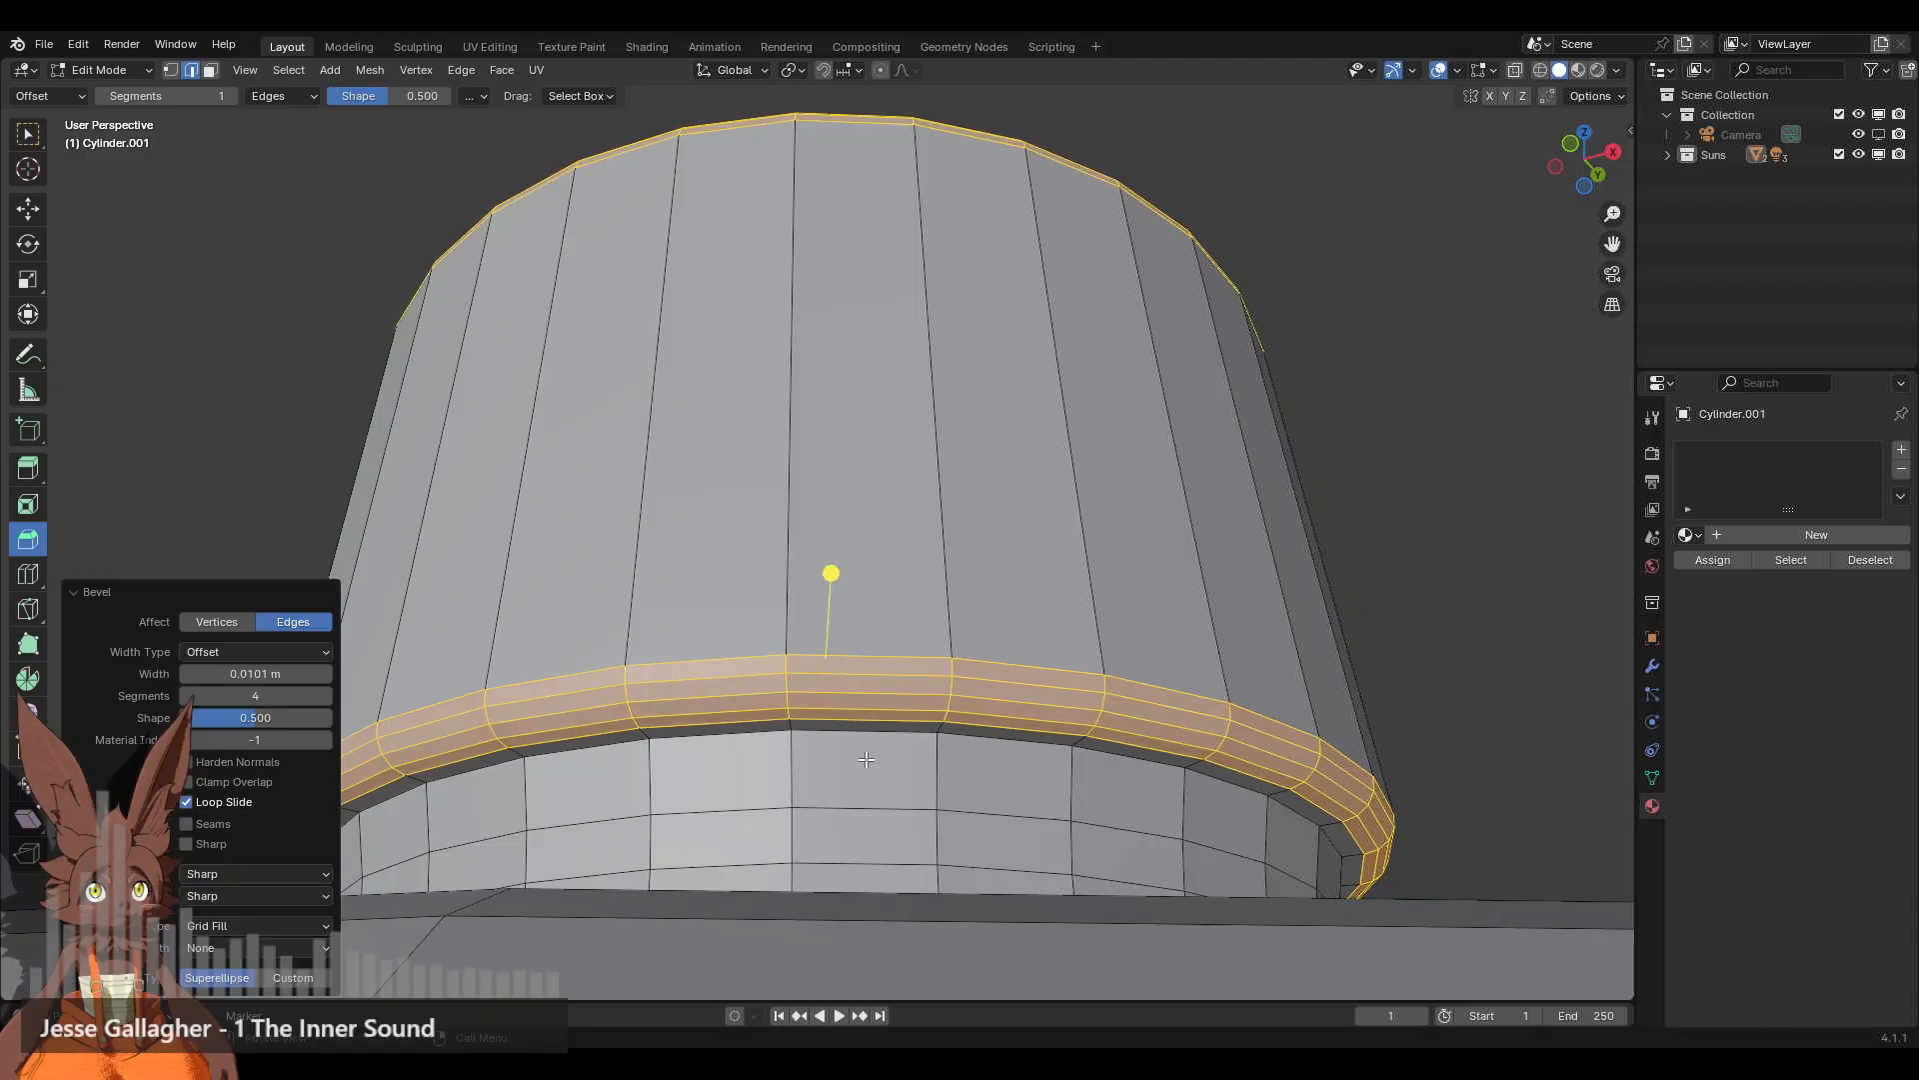
{"action": "scroll", "coordinate": [882, 496], "scroll_direction": "down", "scroll_amount": 4}
{"action": "middle_click_drag", "start_coordinate": [882, 497], "coordinate": [1011, 617]}
{"action": "left_click", "coordinate": [1172, 583]}
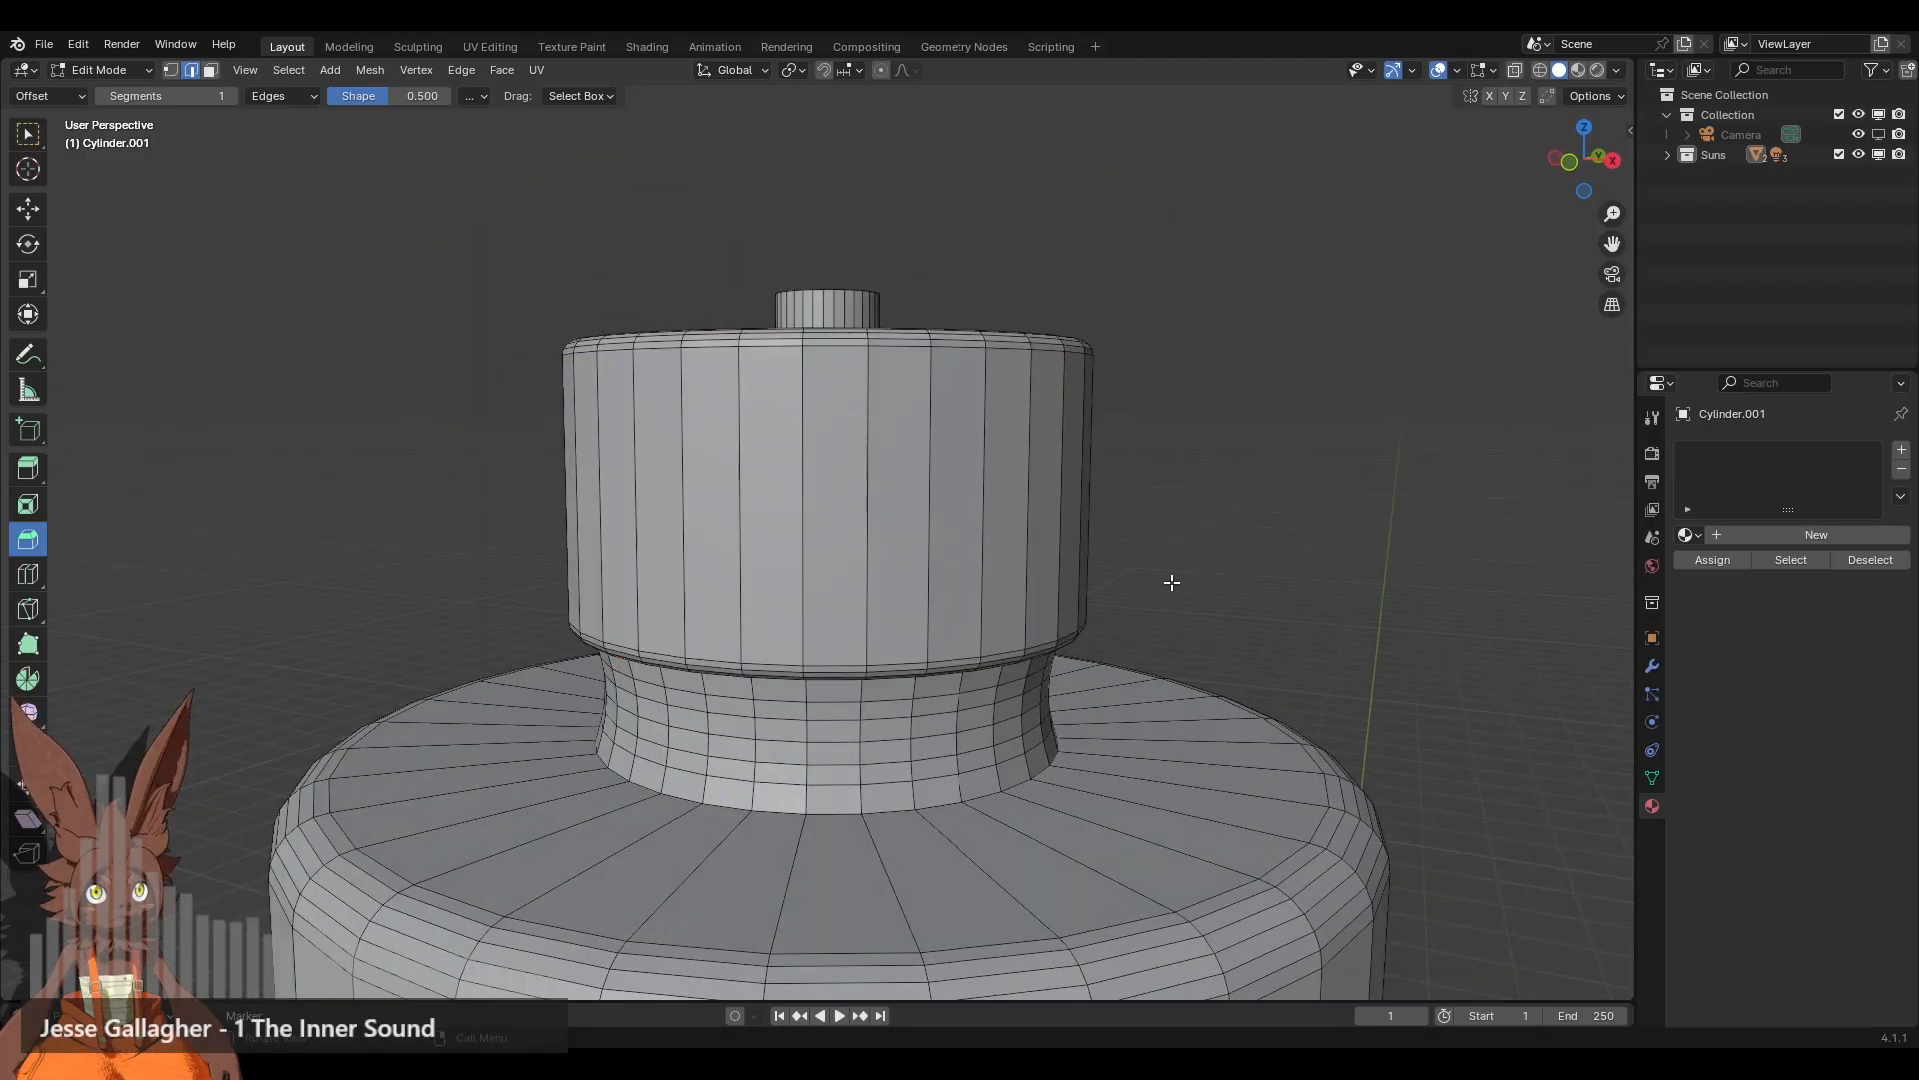
Step: Inset the nub's side face loop slightly to add edge loops near its upper and lower rims
{"action": "scroll", "coordinate": [1172, 582], "scroll_direction": "down", "scroll_amount": 6}
{"action": "middle_click_drag", "start_coordinate": [876, 598], "coordinate": [950, 622]}
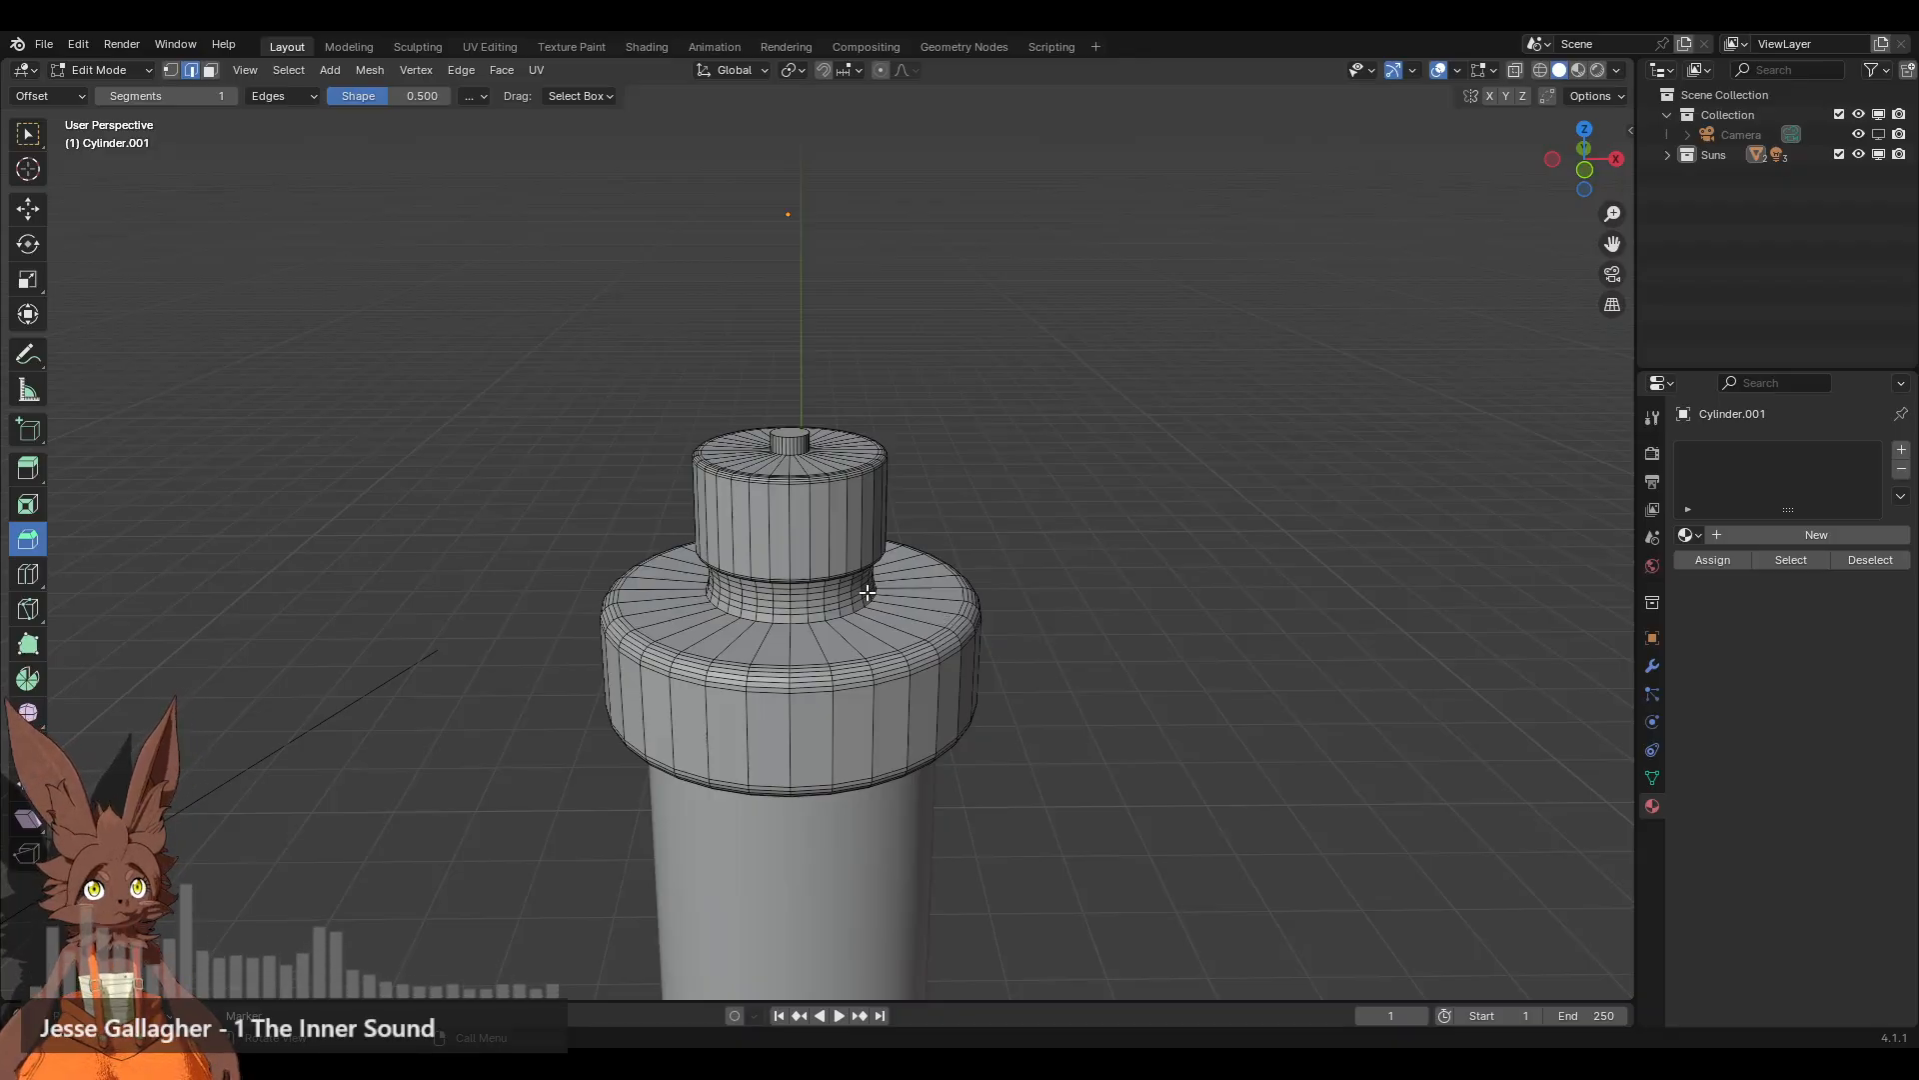
{"action": "scroll", "coordinate": [829, 531], "scroll_direction": "up", "scroll_amount": 5}
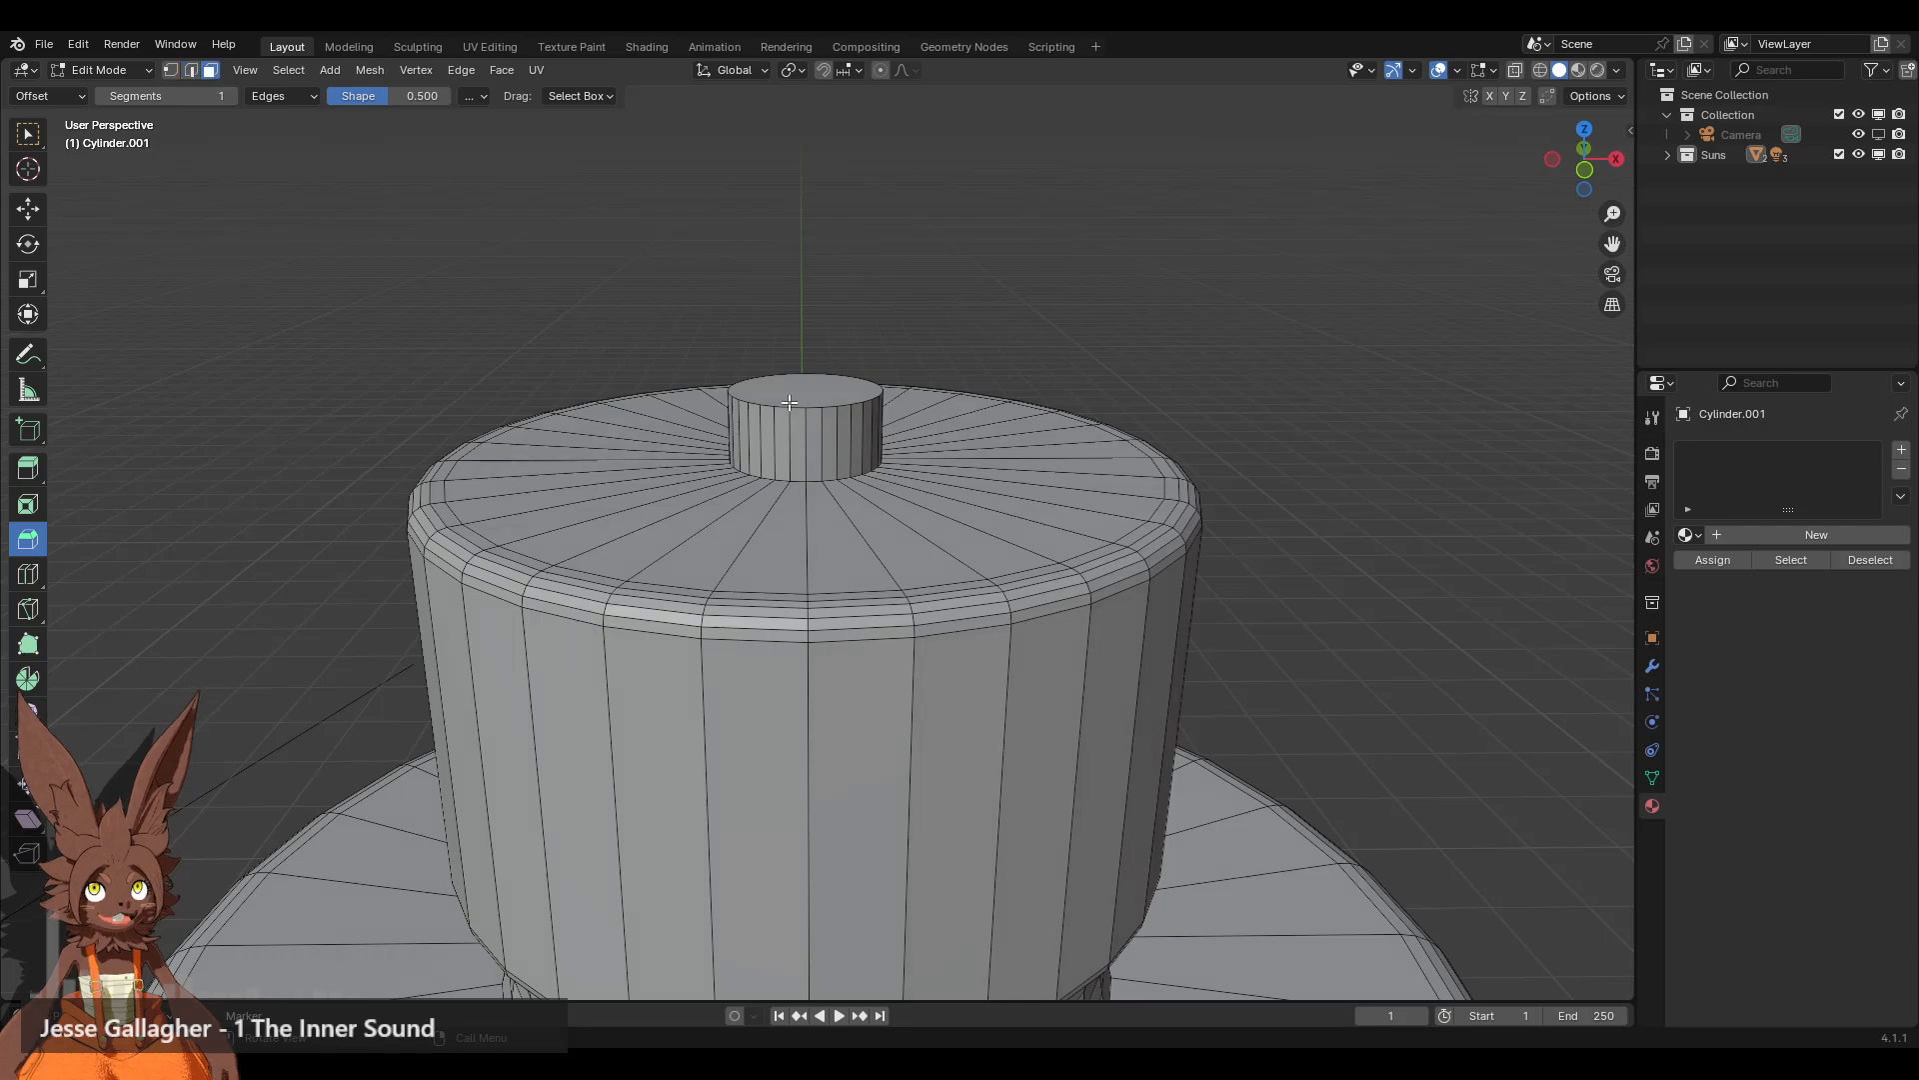
{"action": "left_click", "coordinate": [840, 457]}
{"action": "scroll", "coordinate": [827, 449], "scroll_direction": "down", "scroll_amount": 8}
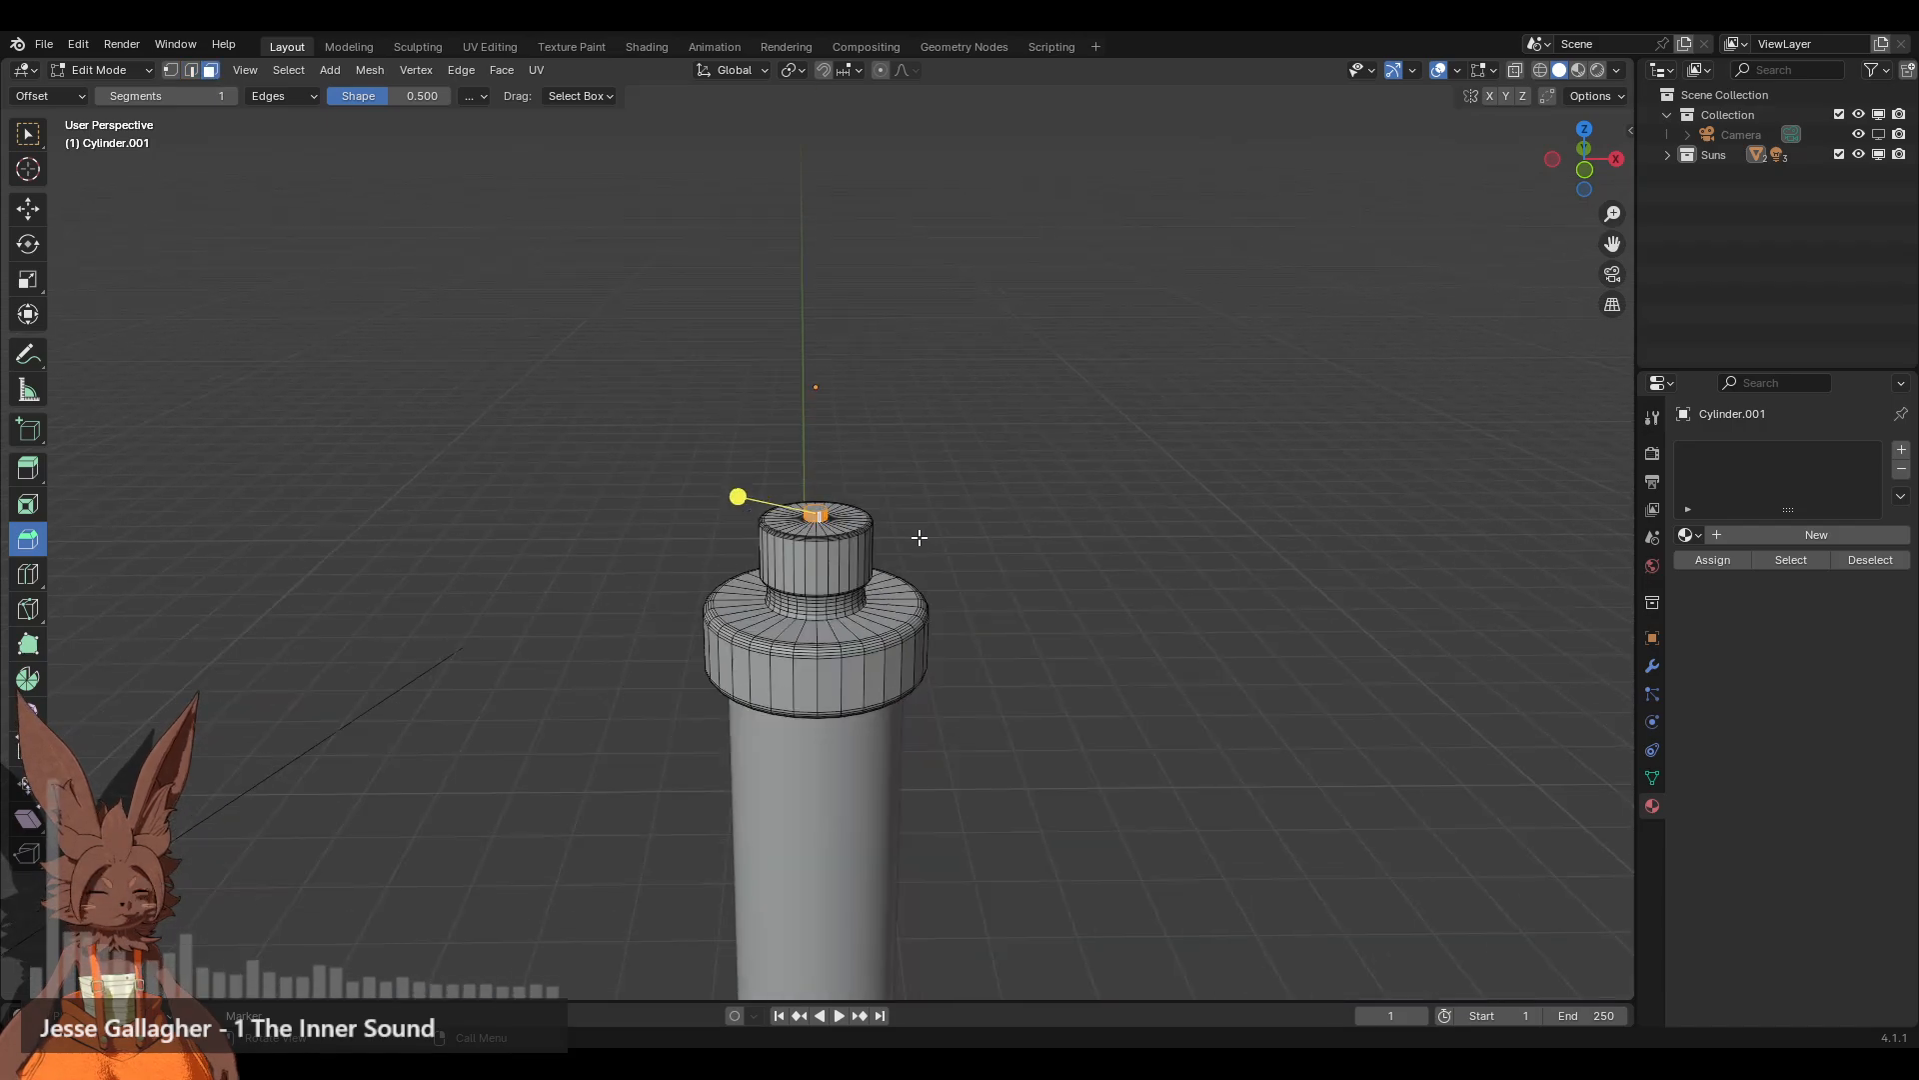
{"action": "middle_click_drag", "start_coordinate": [897, 690], "coordinate": [874, 626]}
{"action": "scroll", "coordinate": [883, 634], "scroll_direction": "up", "scroll_amount": 5}
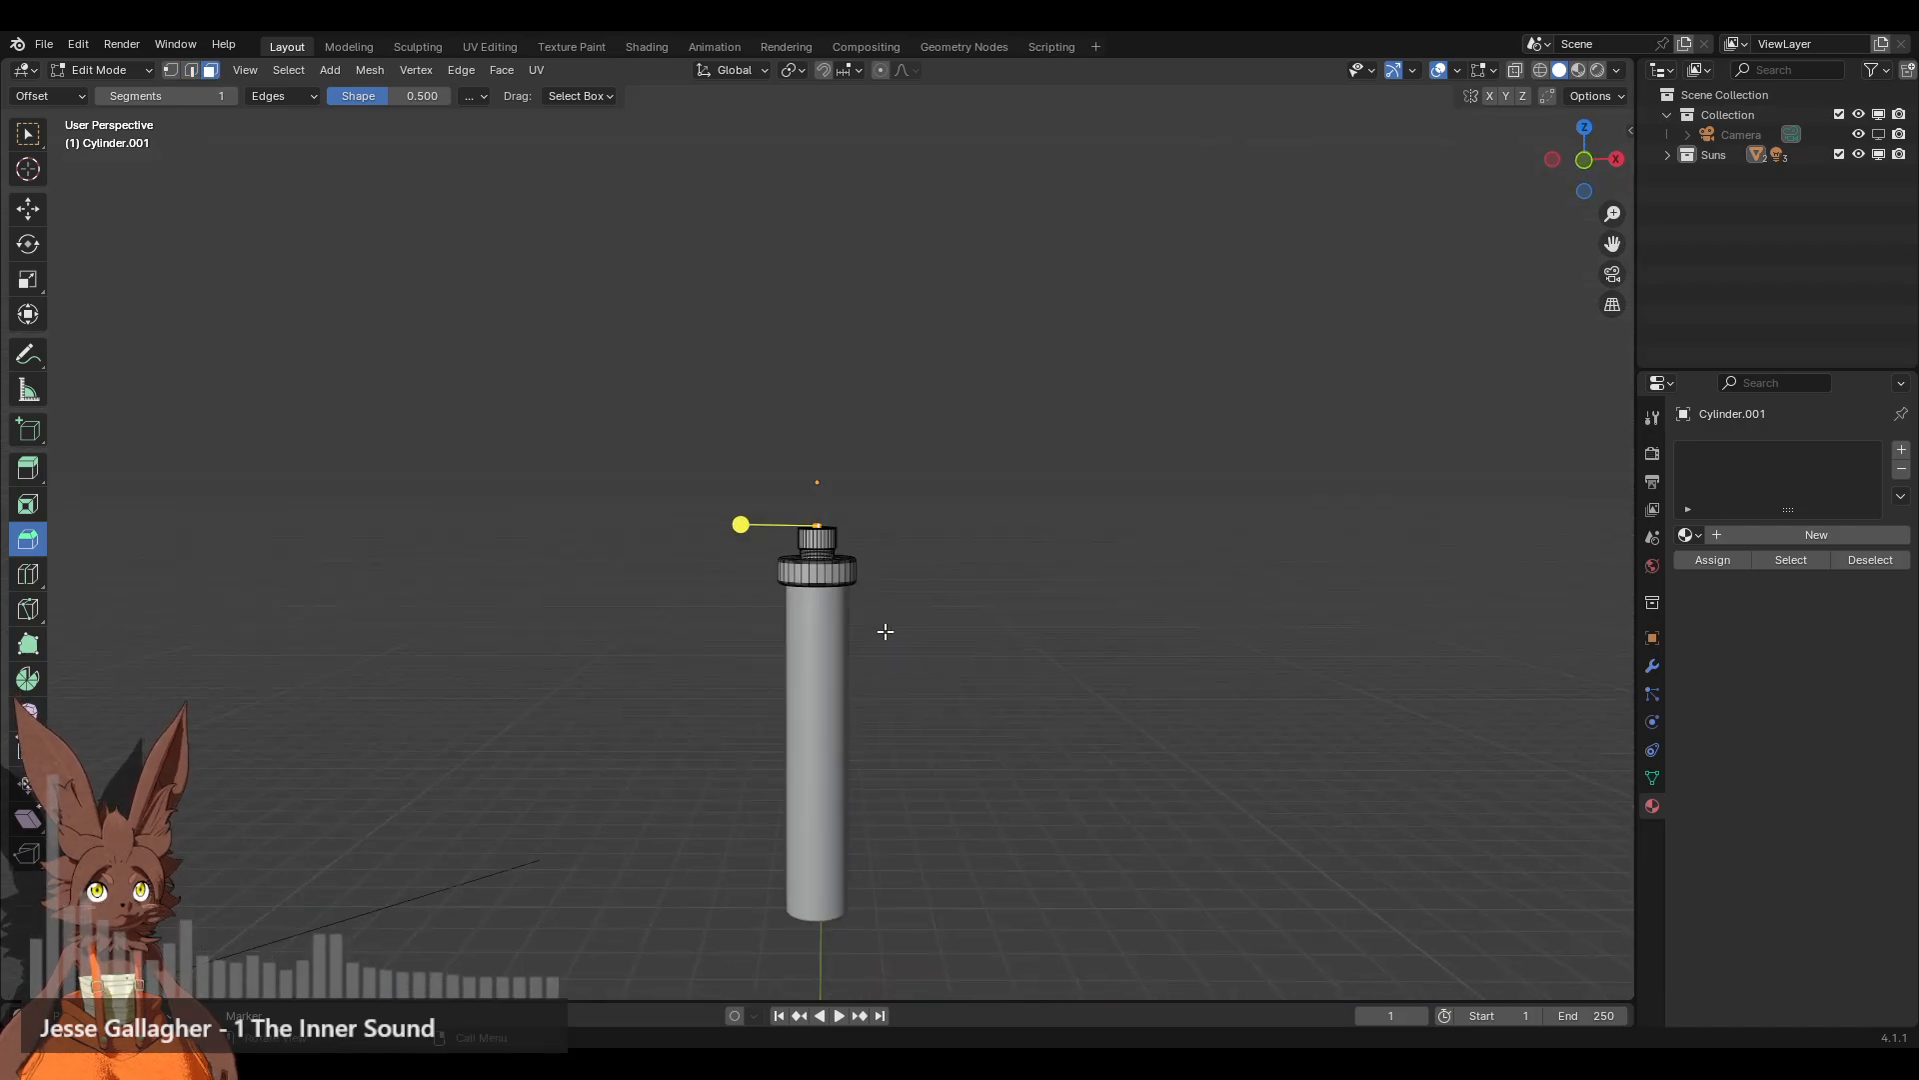
{"action": "scroll", "coordinate": [892, 629], "scroll_direction": "up", "scroll_amount": 8}
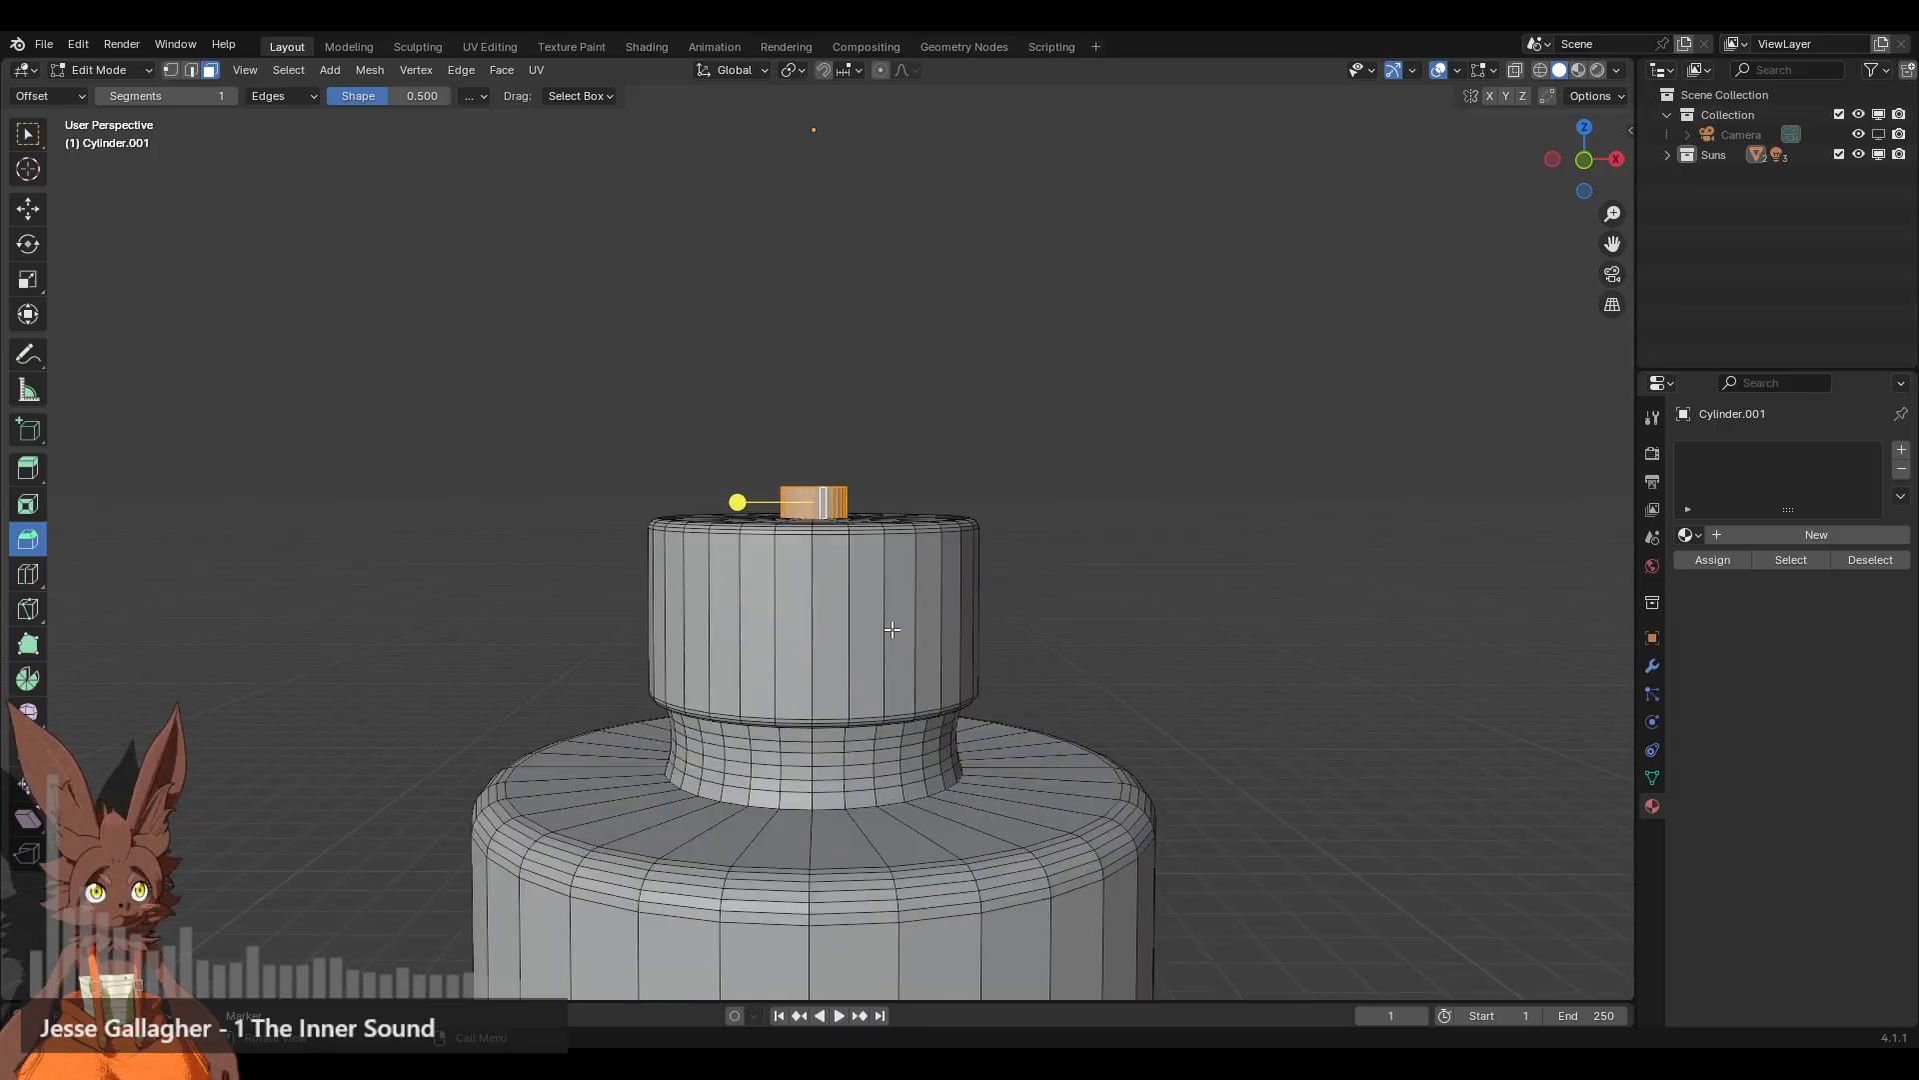
{"action": "middle_click_drag", "start_coordinate": [942, 404], "coordinate": [929, 543], "text": "shift"}
{"action": "scroll", "coordinate": [930, 544], "scroll_direction": "up", "scroll_amount": 4}
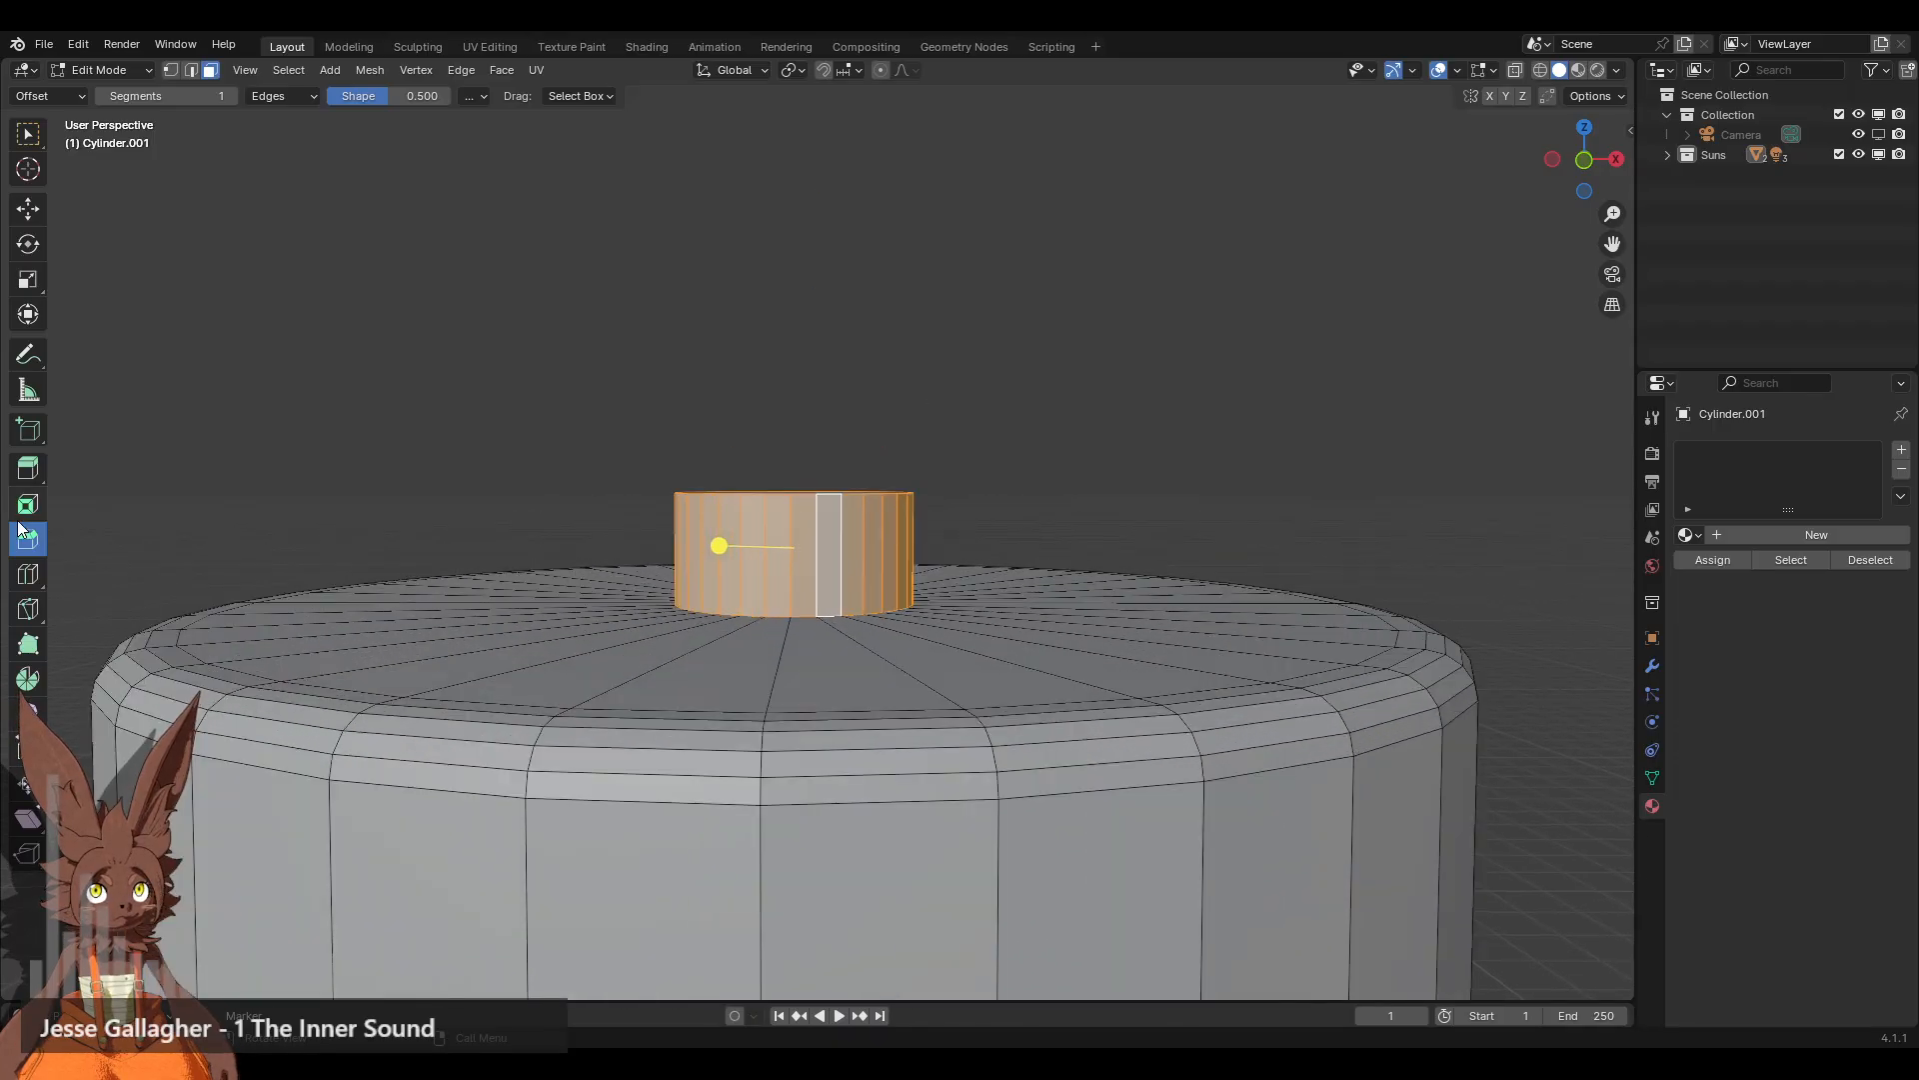
{"action": "left_click", "coordinate": [28, 505]}
{"action": "left_click_drag", "start_coordinate": [862, 515], "coordinate": [851, 520]}
{"action": "left_click", "coordinate": [1012, 469]}
Step: Inset the nub's top face slightly and scale the inner face to about 0.431
{"action": "middle_click_drag", "start_coordinate": [928, 417], "coordinate": [903, 455]}
{"action": "left_click", "coordinate": [903, 456]}
{"action": "left_click_drag", "start_coordinate": [962, 415], "coordinate": [940, 416]}
{"action": "key", "text": "s"}
{"action": "left_click", "coordinate": [985, 440]}
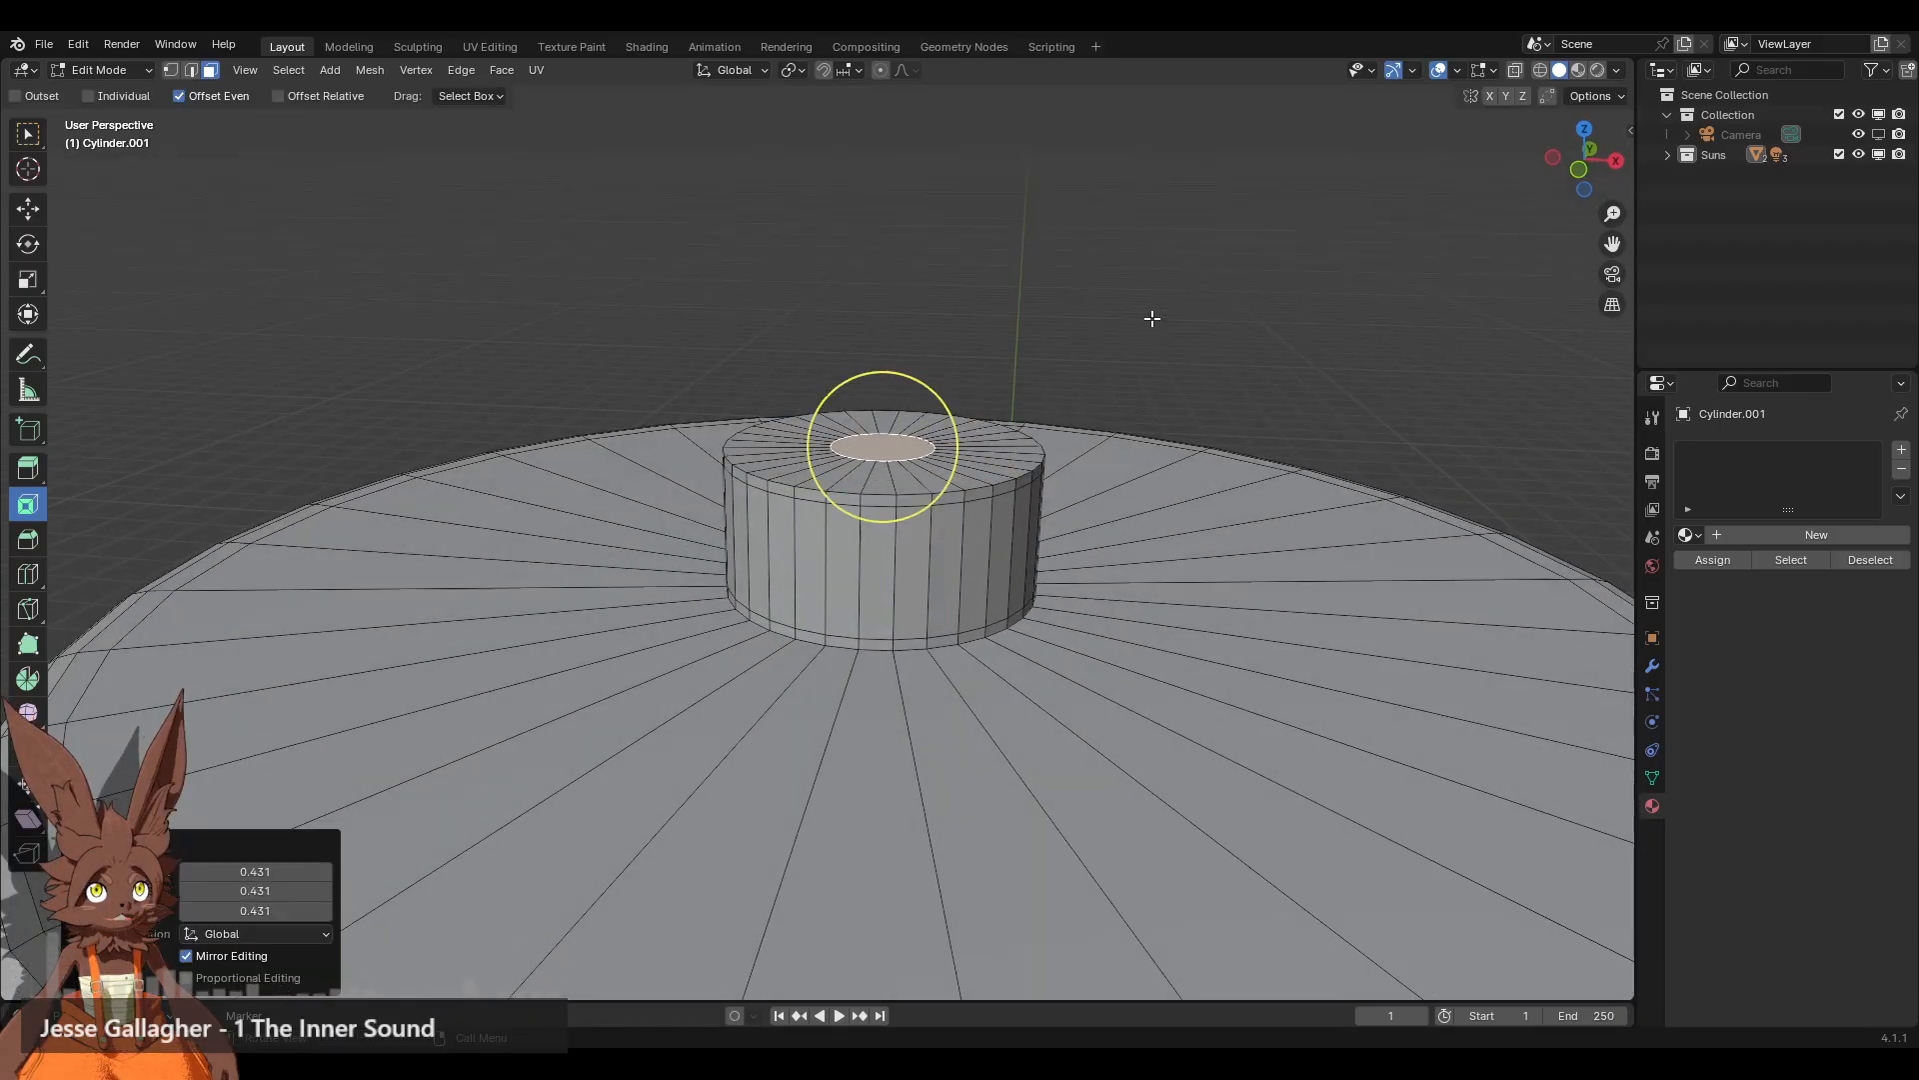
{"action": "left_click", "coordinate": [1106, 358]}
Step: Extrude the small inner face on top of the nub upward about 1.168 m into a thin rod, working in front view
{"action": "scroll", "coordinate": [1016, 403], "scroll_direction": "up", "scroll_amount": 4}
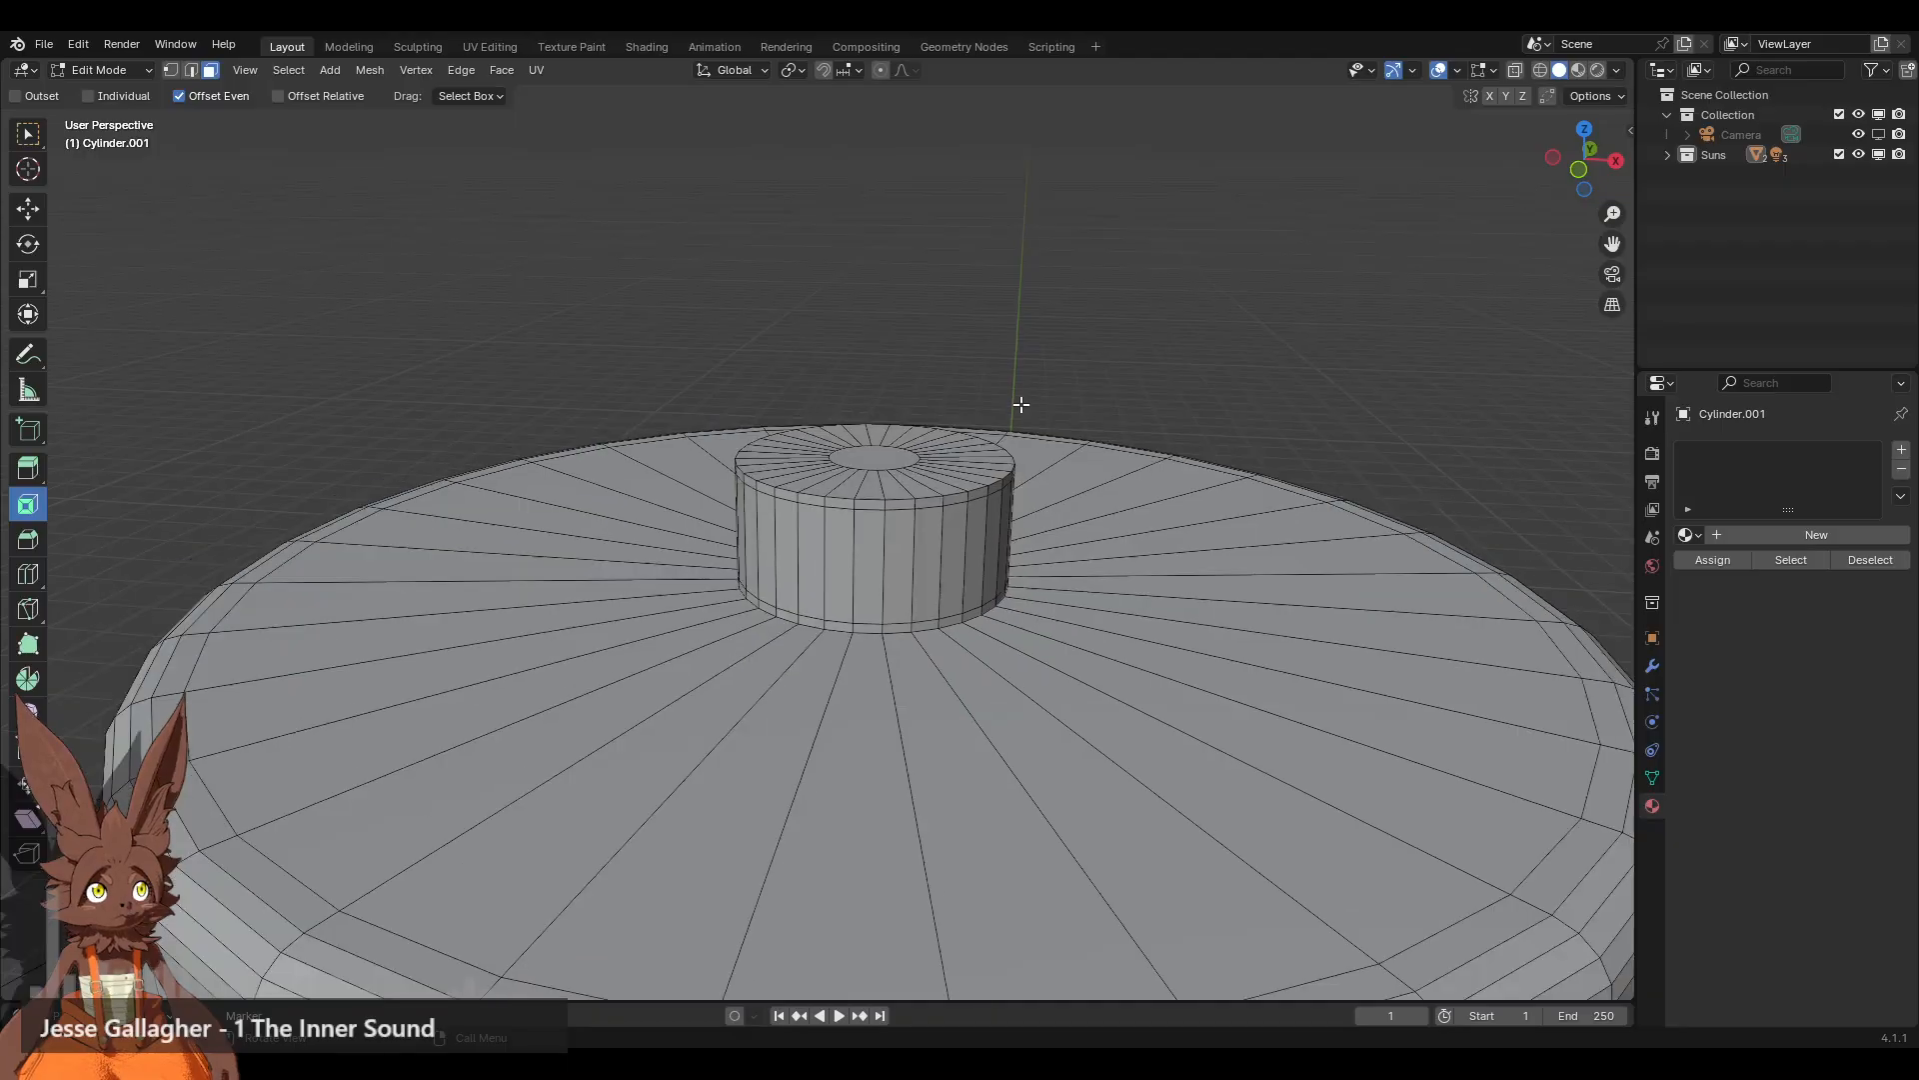
{"action": "left_click", "coordinate": [842, 497]}
{"action": "scroll", "coordinate": [1082, 549], "scroll_direction": "down", "scroll_amount": 12}
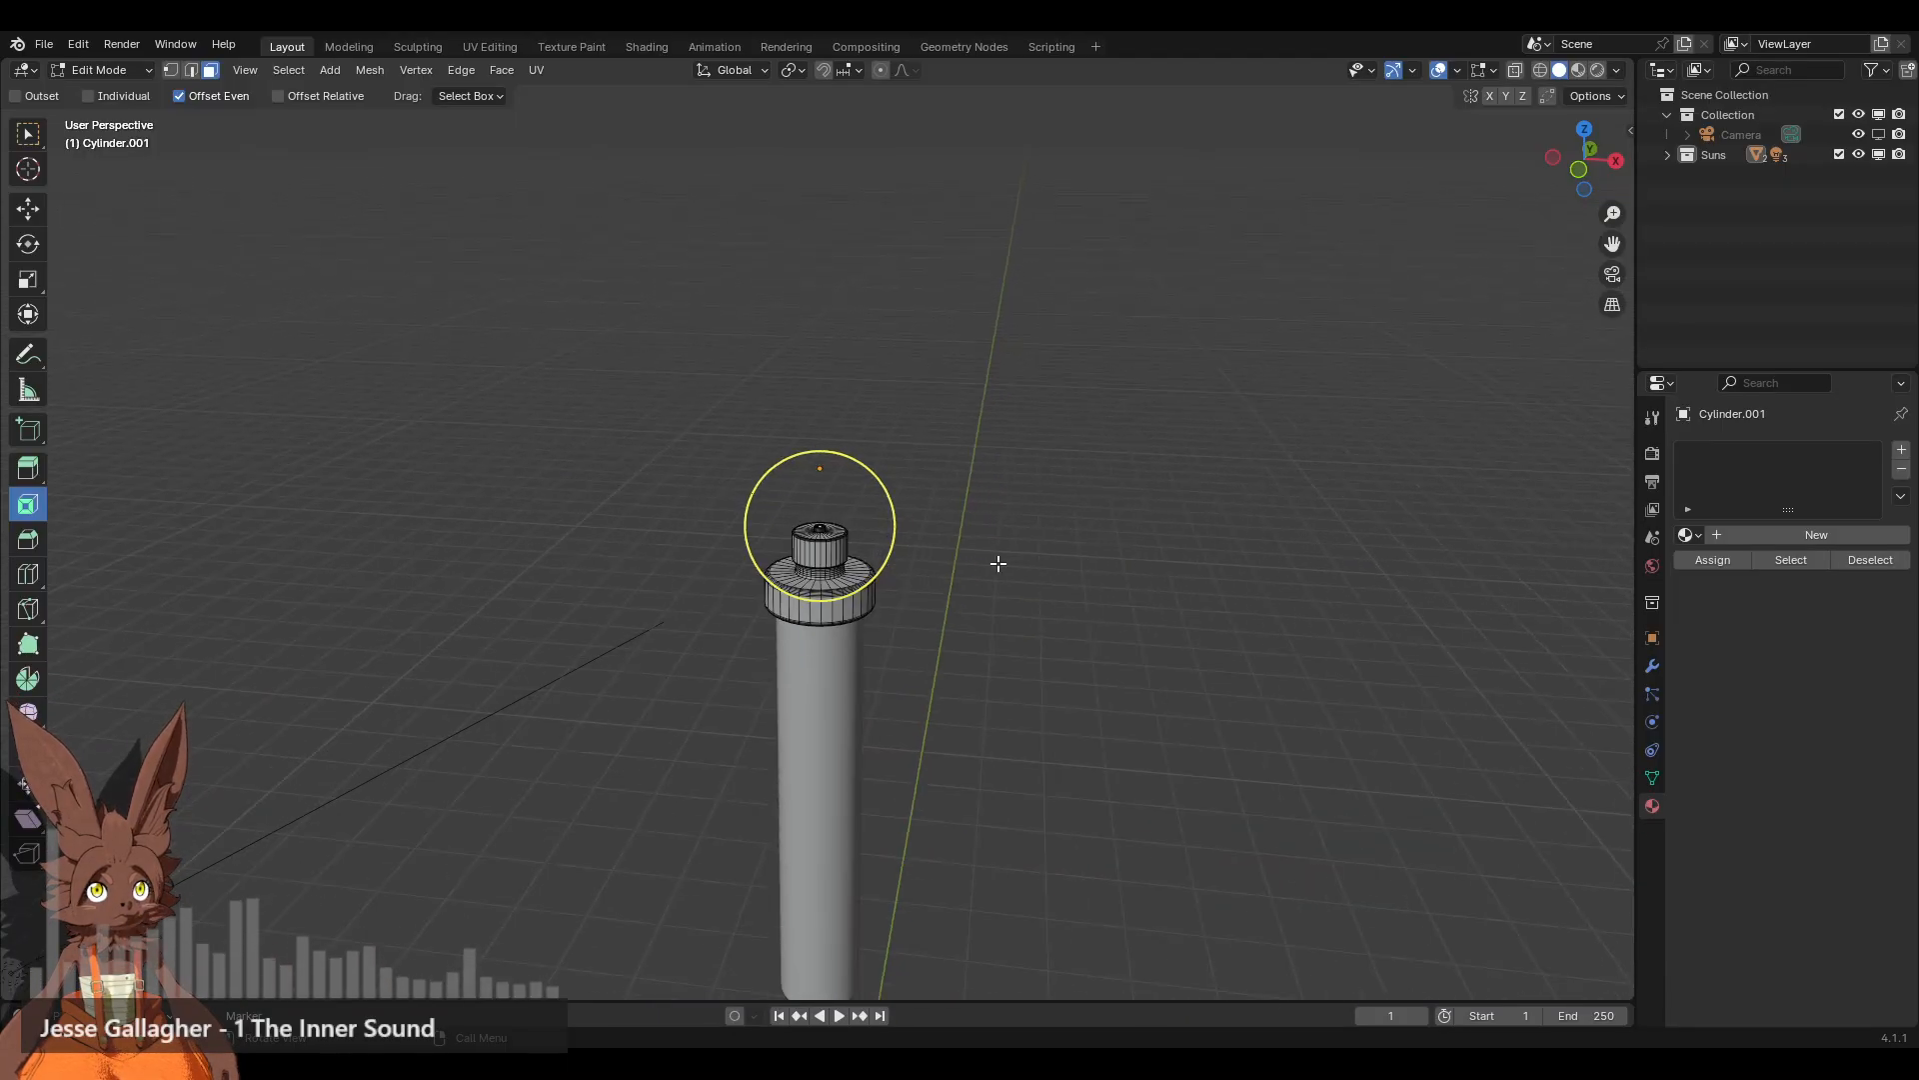
{"action": "scroll", "coordinate": [999, 560], "scroll_direction": "up", "scroll_amount": 7}
{"action": "left_click", "coordinate": [1579, 169]}
{"action": "middle_click_drag", "start_coordinate": [1093, 360], "coordinate": [1080, 561], "text": "shift"}
{"action": "middle_click_drag", "start_coordinate": [940, 590], "coordinate": [995, 651], "text": "shift"}
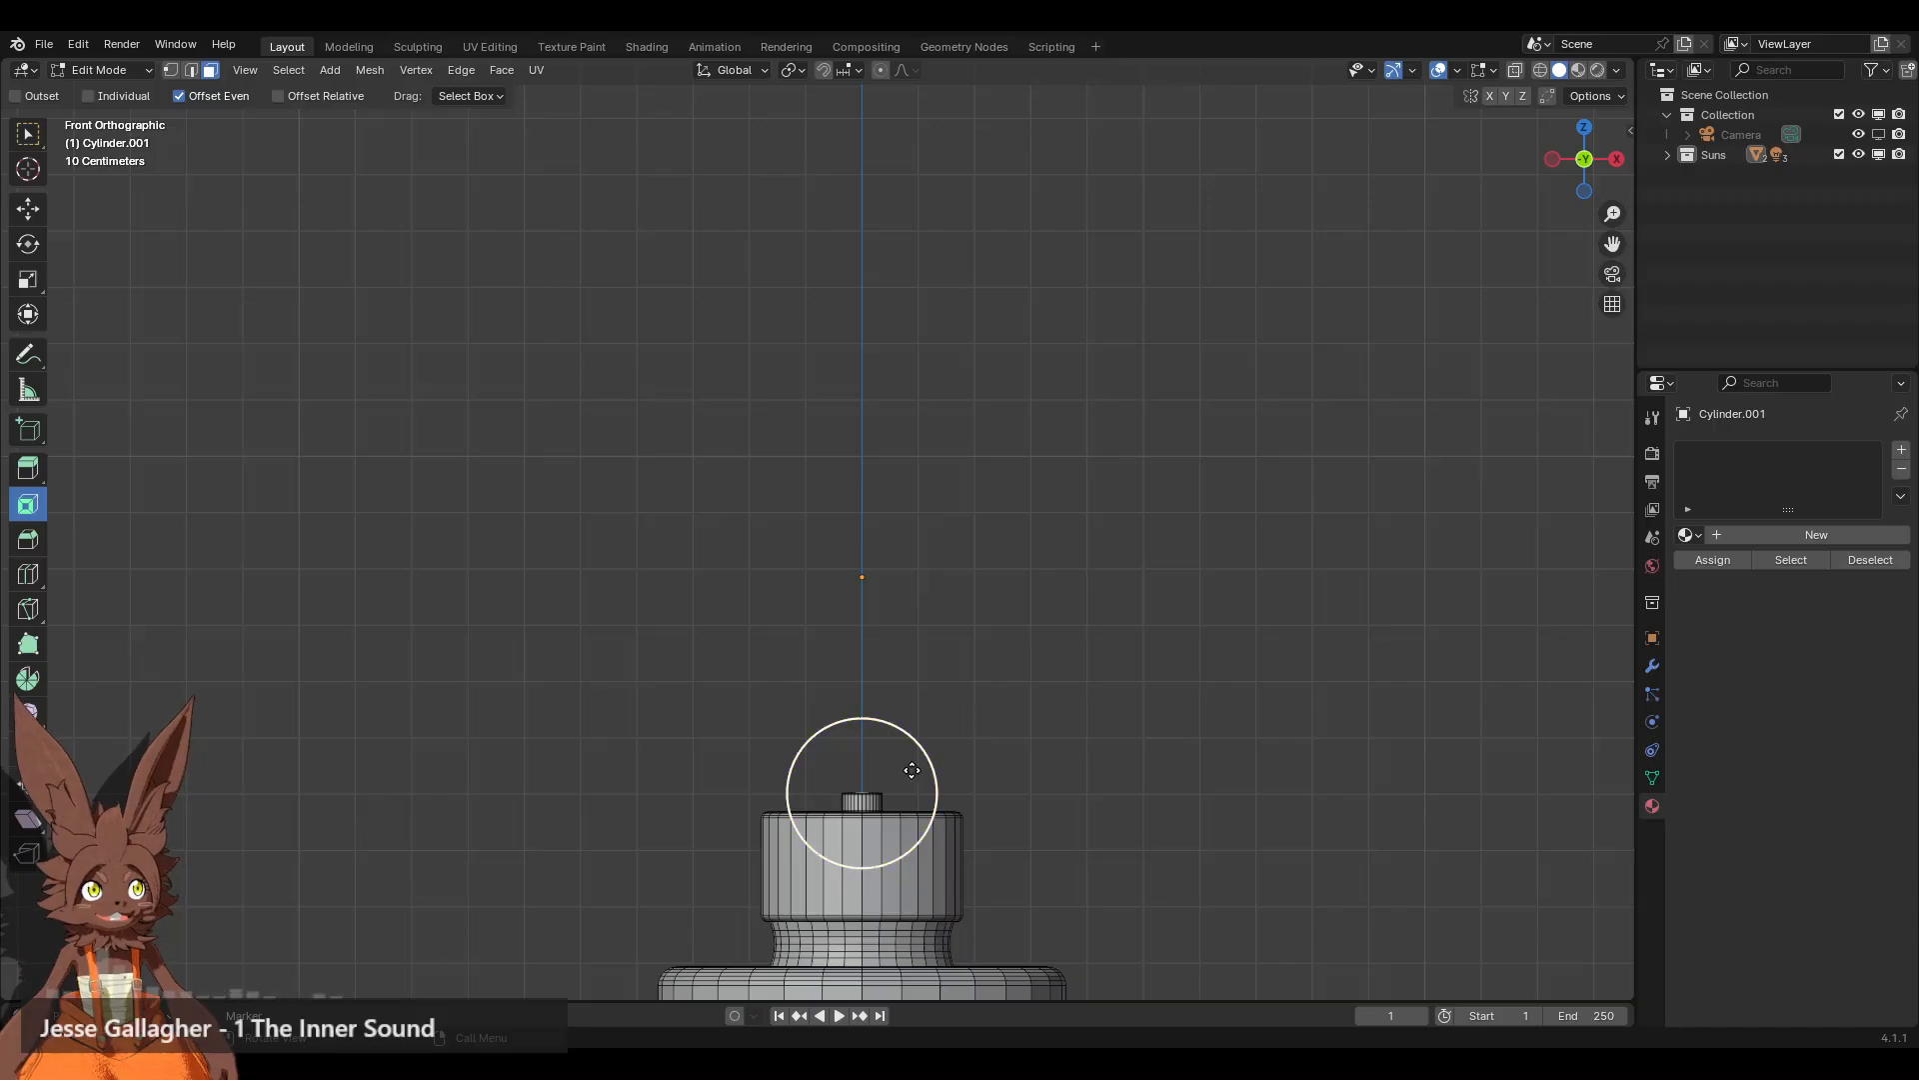
{"action": "key", "text": "e"}
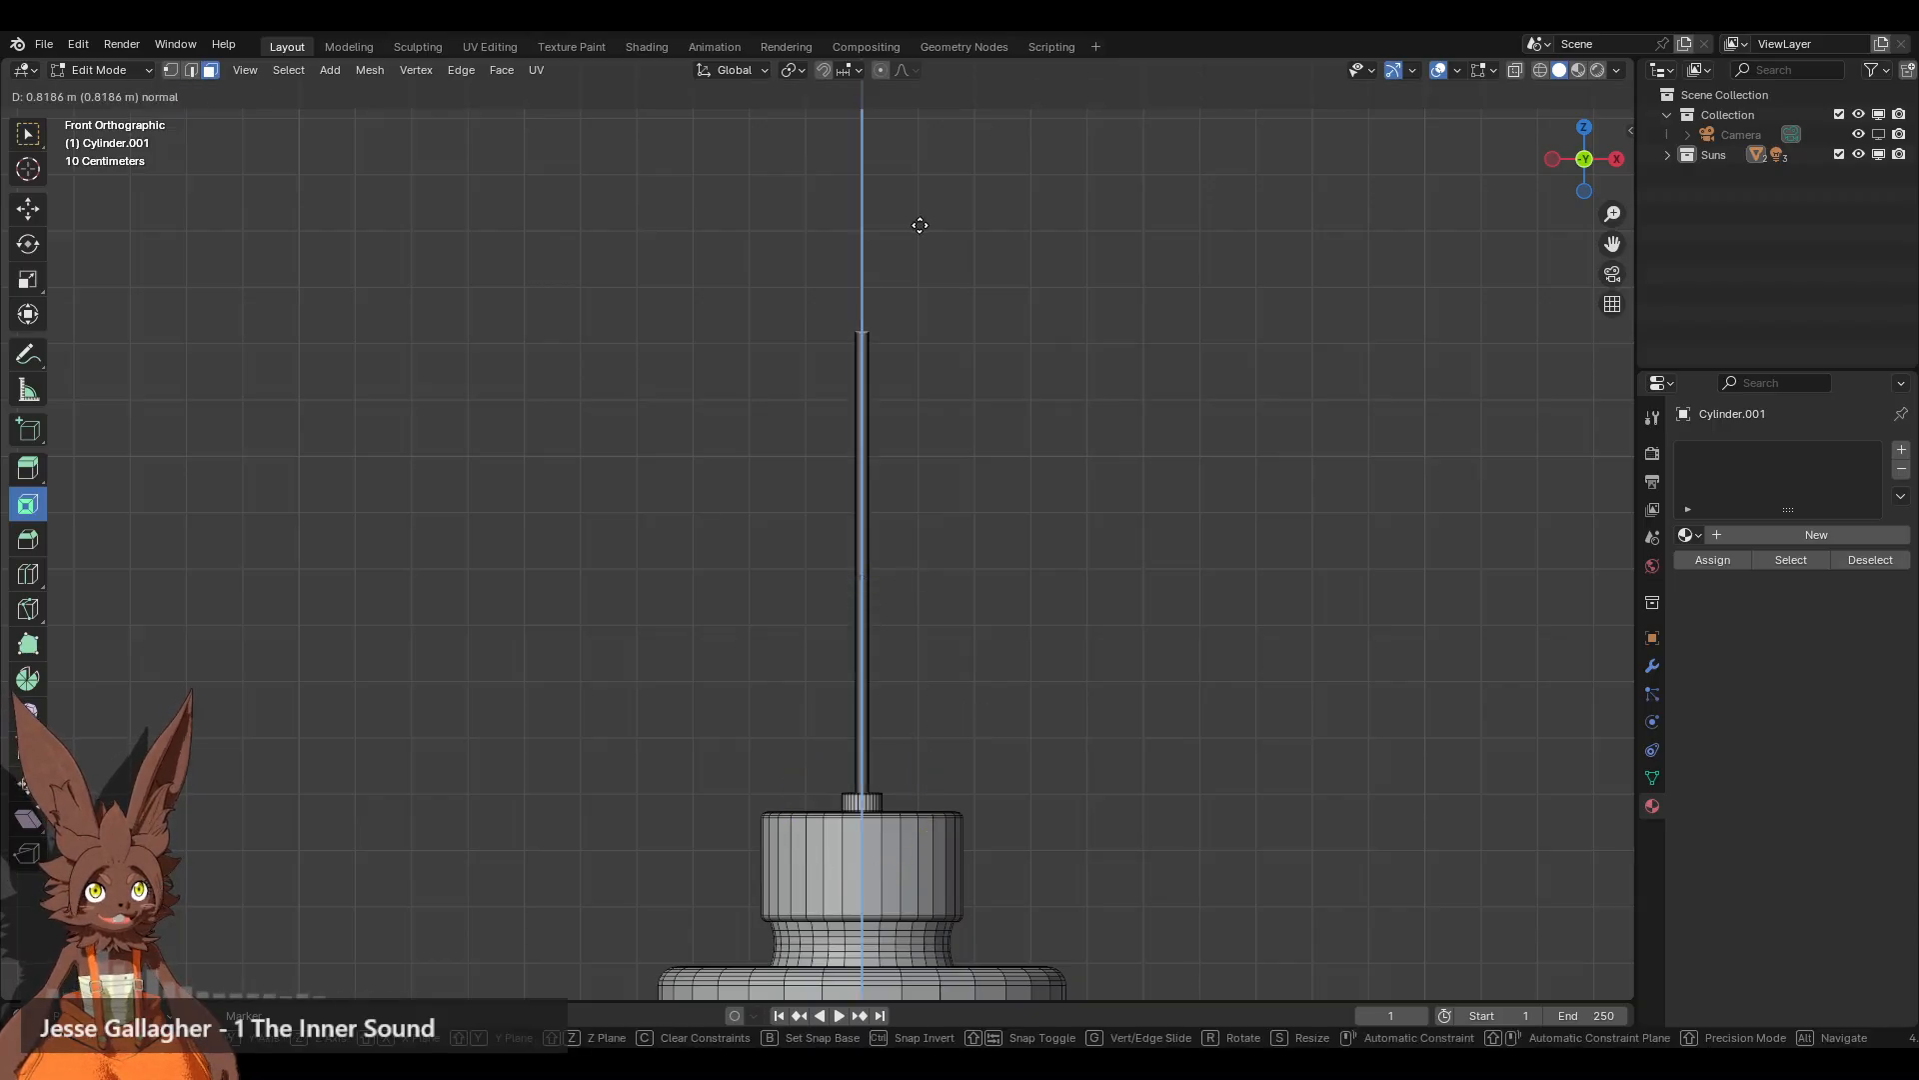
{"action": "left_click", "coordinate": [924, 128]}
Step: Move the rod's top face further up along Z to lengthen the rod
{"action": "scroll", "coordinate": [1147, 476], "scroll_direction": "down", "scroll_amount": 8}
{"action": "middle_click_drag", "start_coordinate": [1148, 476], "coordinate": [938, 546]}
{"action": "scroll", "coordinate": [938, 546], "scroll_direction": "up", "scroll_amount": 2}
{"action": "left_click", "coordinate": [28, 210]}
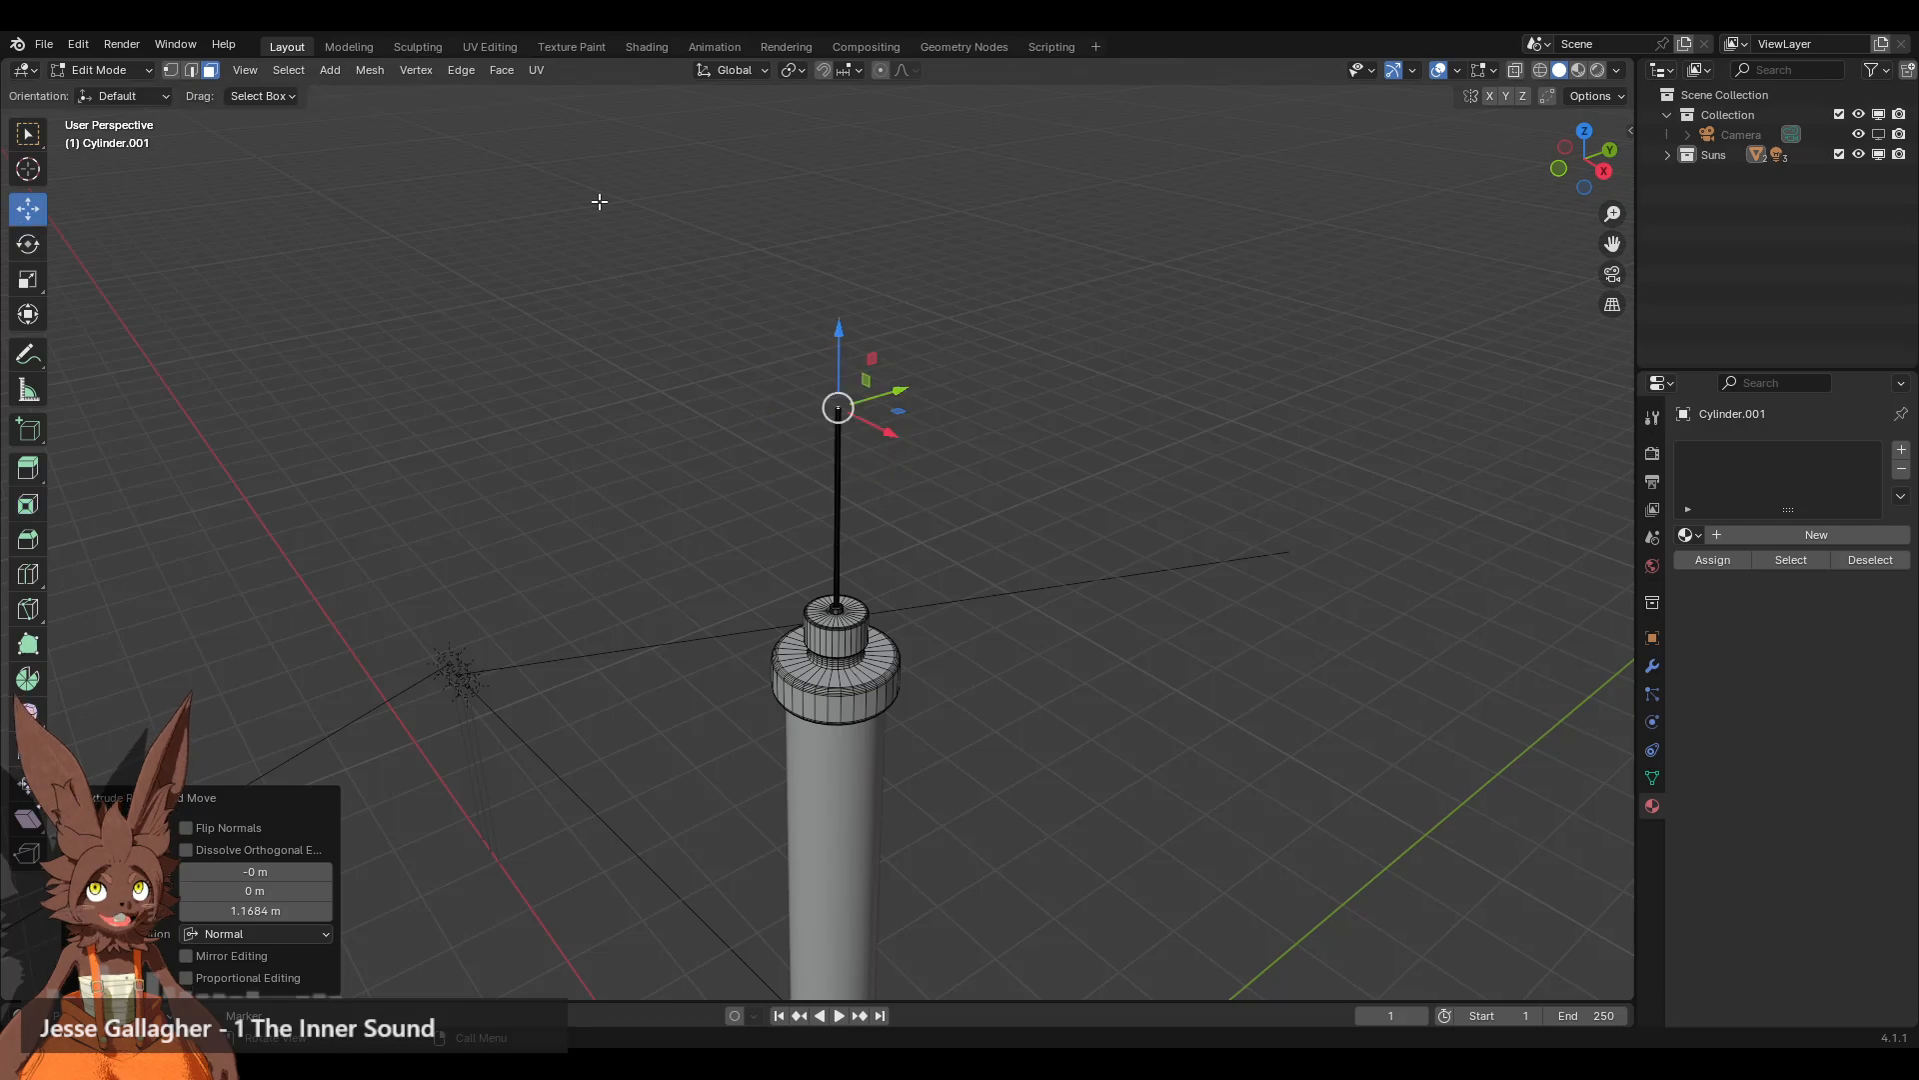
{"action": "left_click_drag", "start_coordinate": [846, 330], "coordinate": [846, 235]}
{"action": "left_click", "coordinate": [880, 372]}
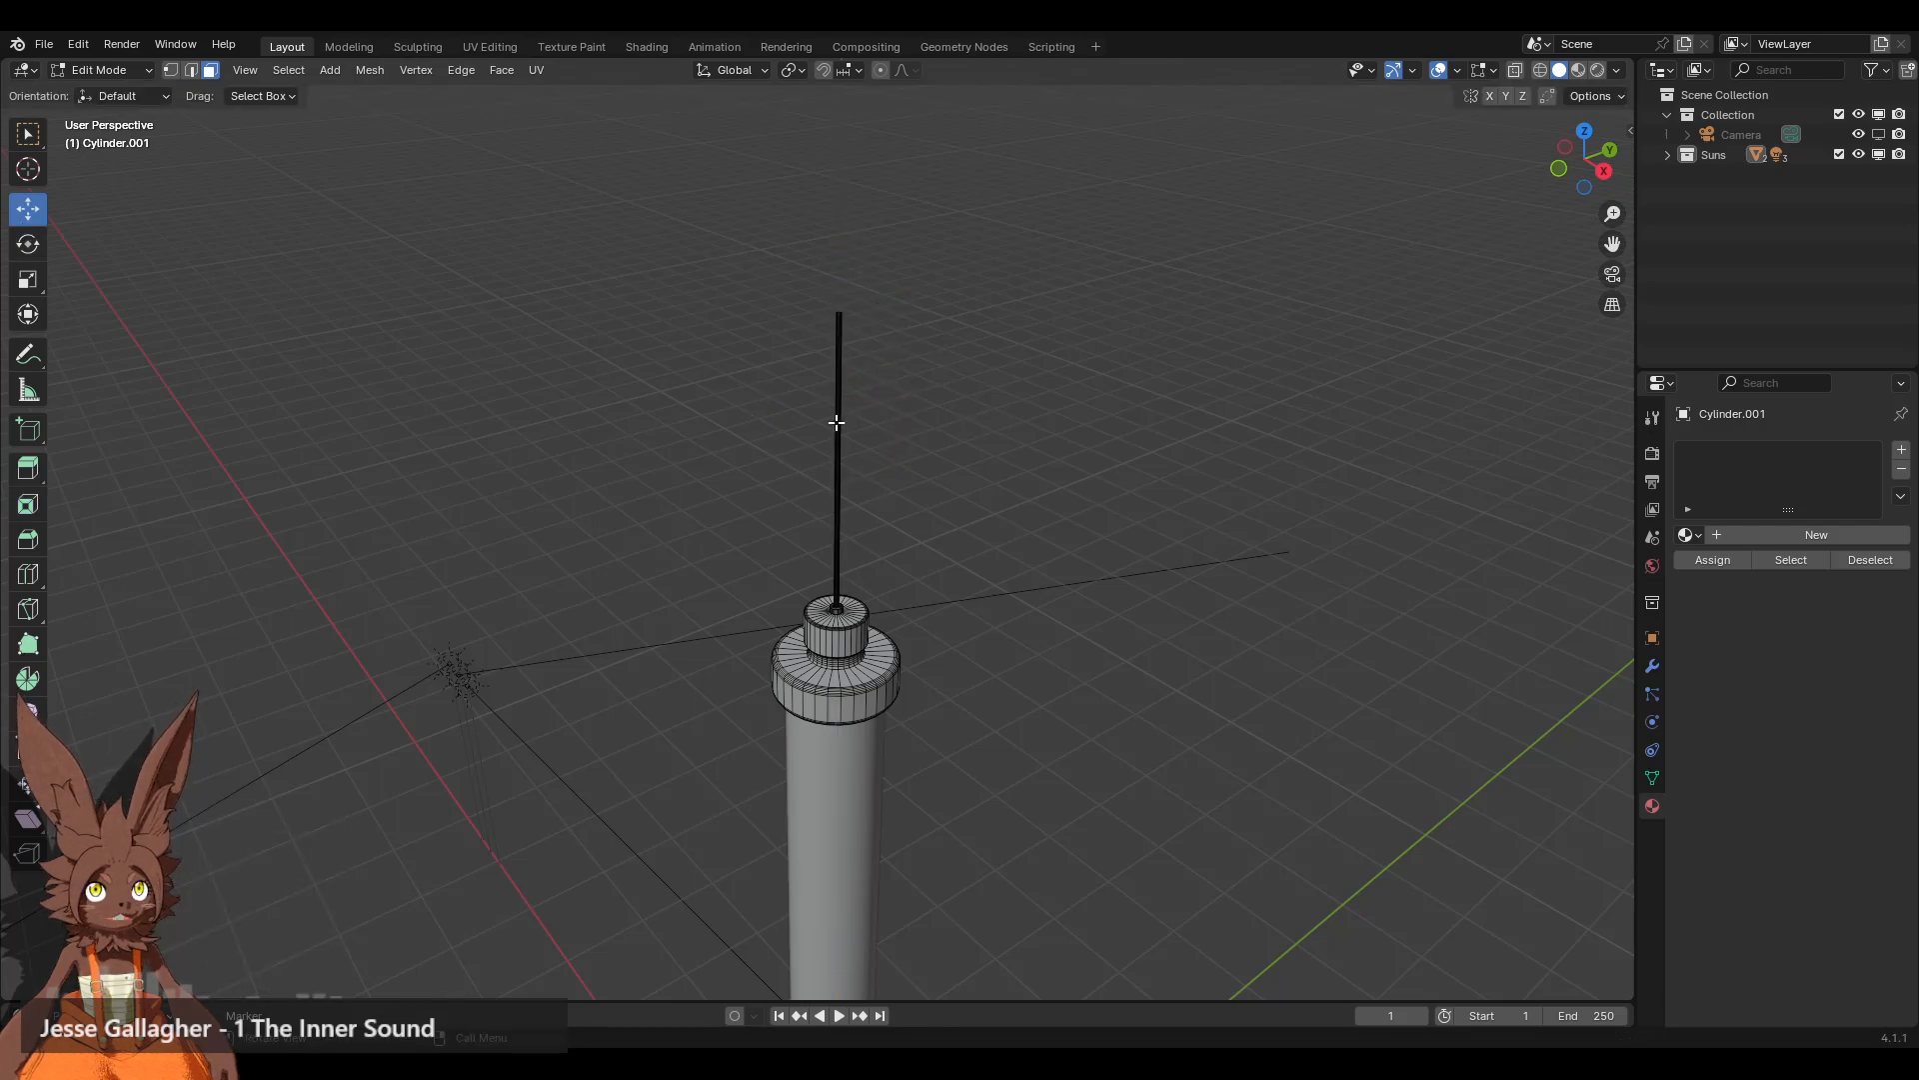
Step: Scale the rod's top end face to about 0.056 so the rod tapers to a fine needle point
{"action": "scroll", "coordinate": [747, 499], "scroll_direction": "down", "scroll_amount": 3}
{"action": "middle_click_drag", "start_coordinate": [746, 499], "coordinate": [887, 450]}
{"action": "scroll", "coordinate": [887, 450], "scroll_direction": "up", "scroll_amount": 8}
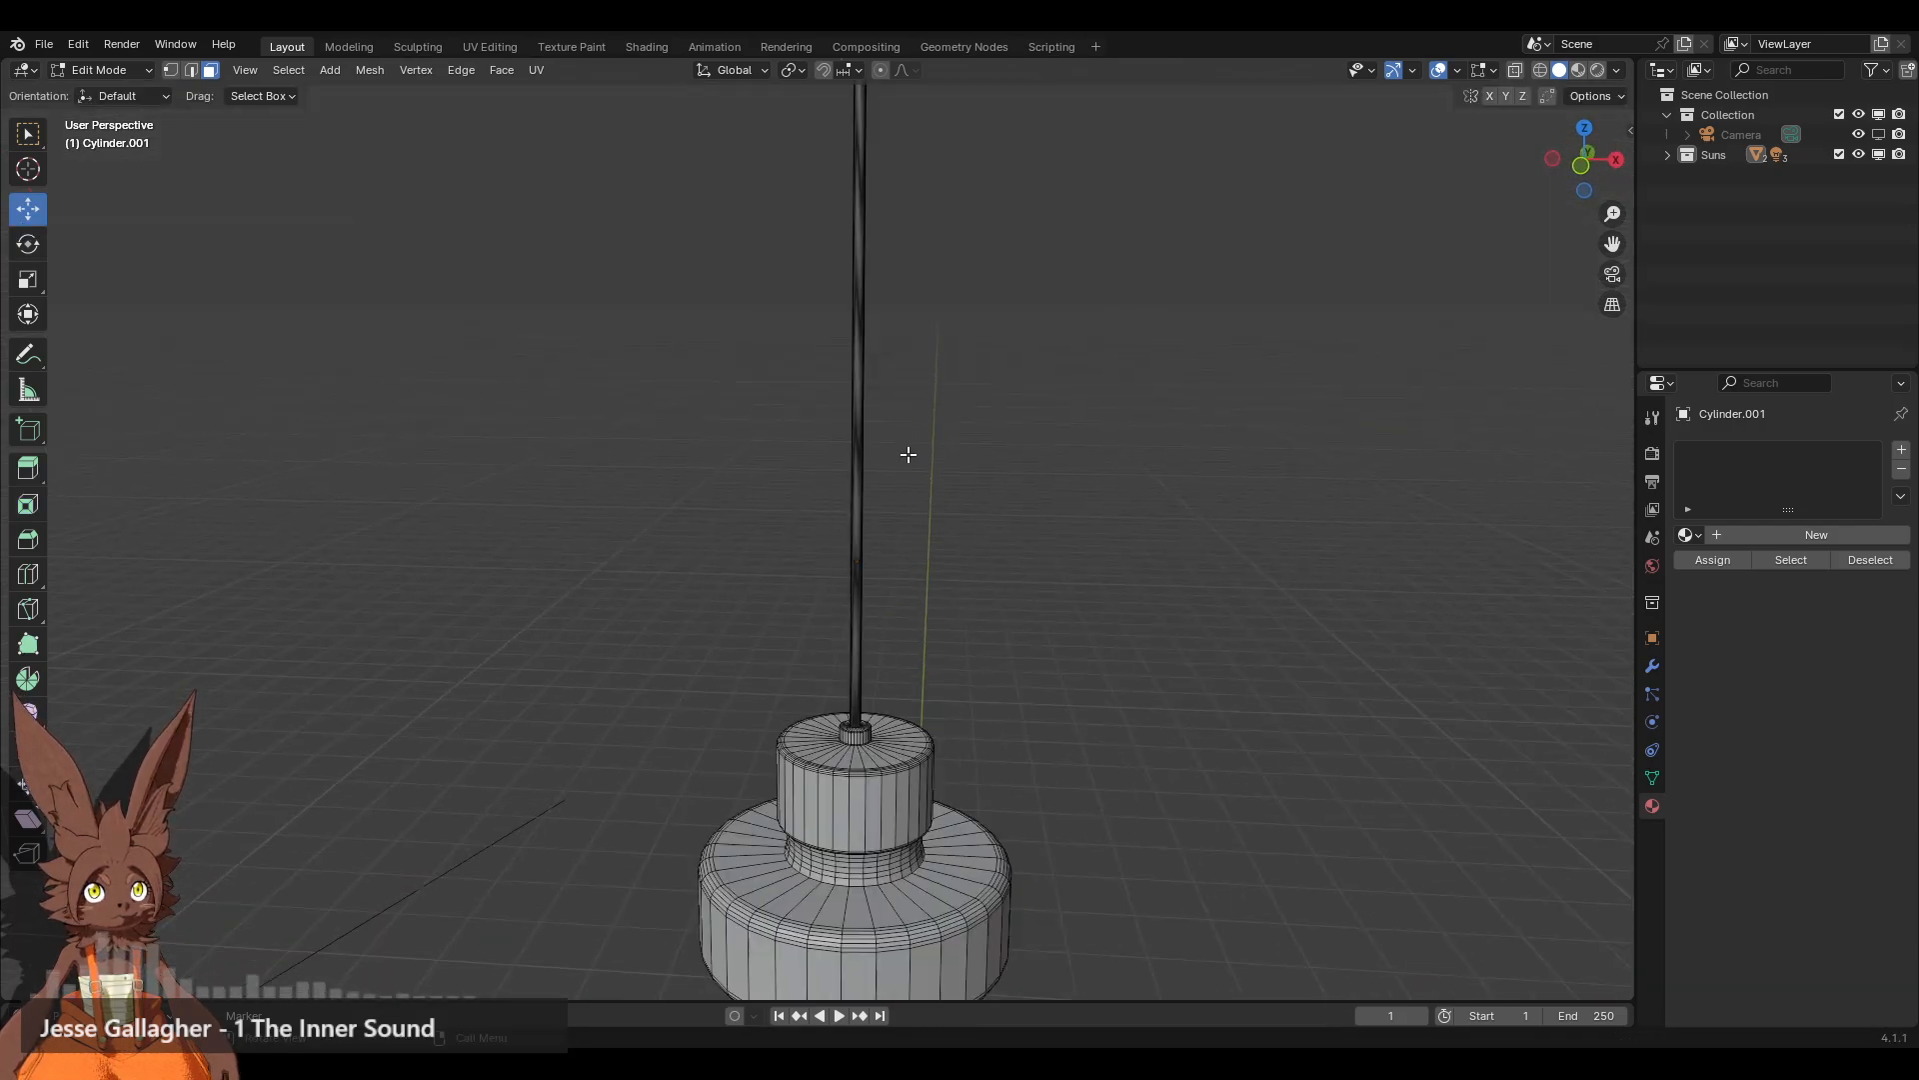
{"action": "middle_click_drag", "start_coordinate": [965, 306], "coordinate": [904, 639], "text": "shift"}
{"action": "scroll", "coordinate": [907, 598], "scroll_direction": "up", "scroll_amount": 3}
{"action": "middle_click_drag", "start_coordinate": [934, 545], "coordinate": [922, 613], "text": "shift"}
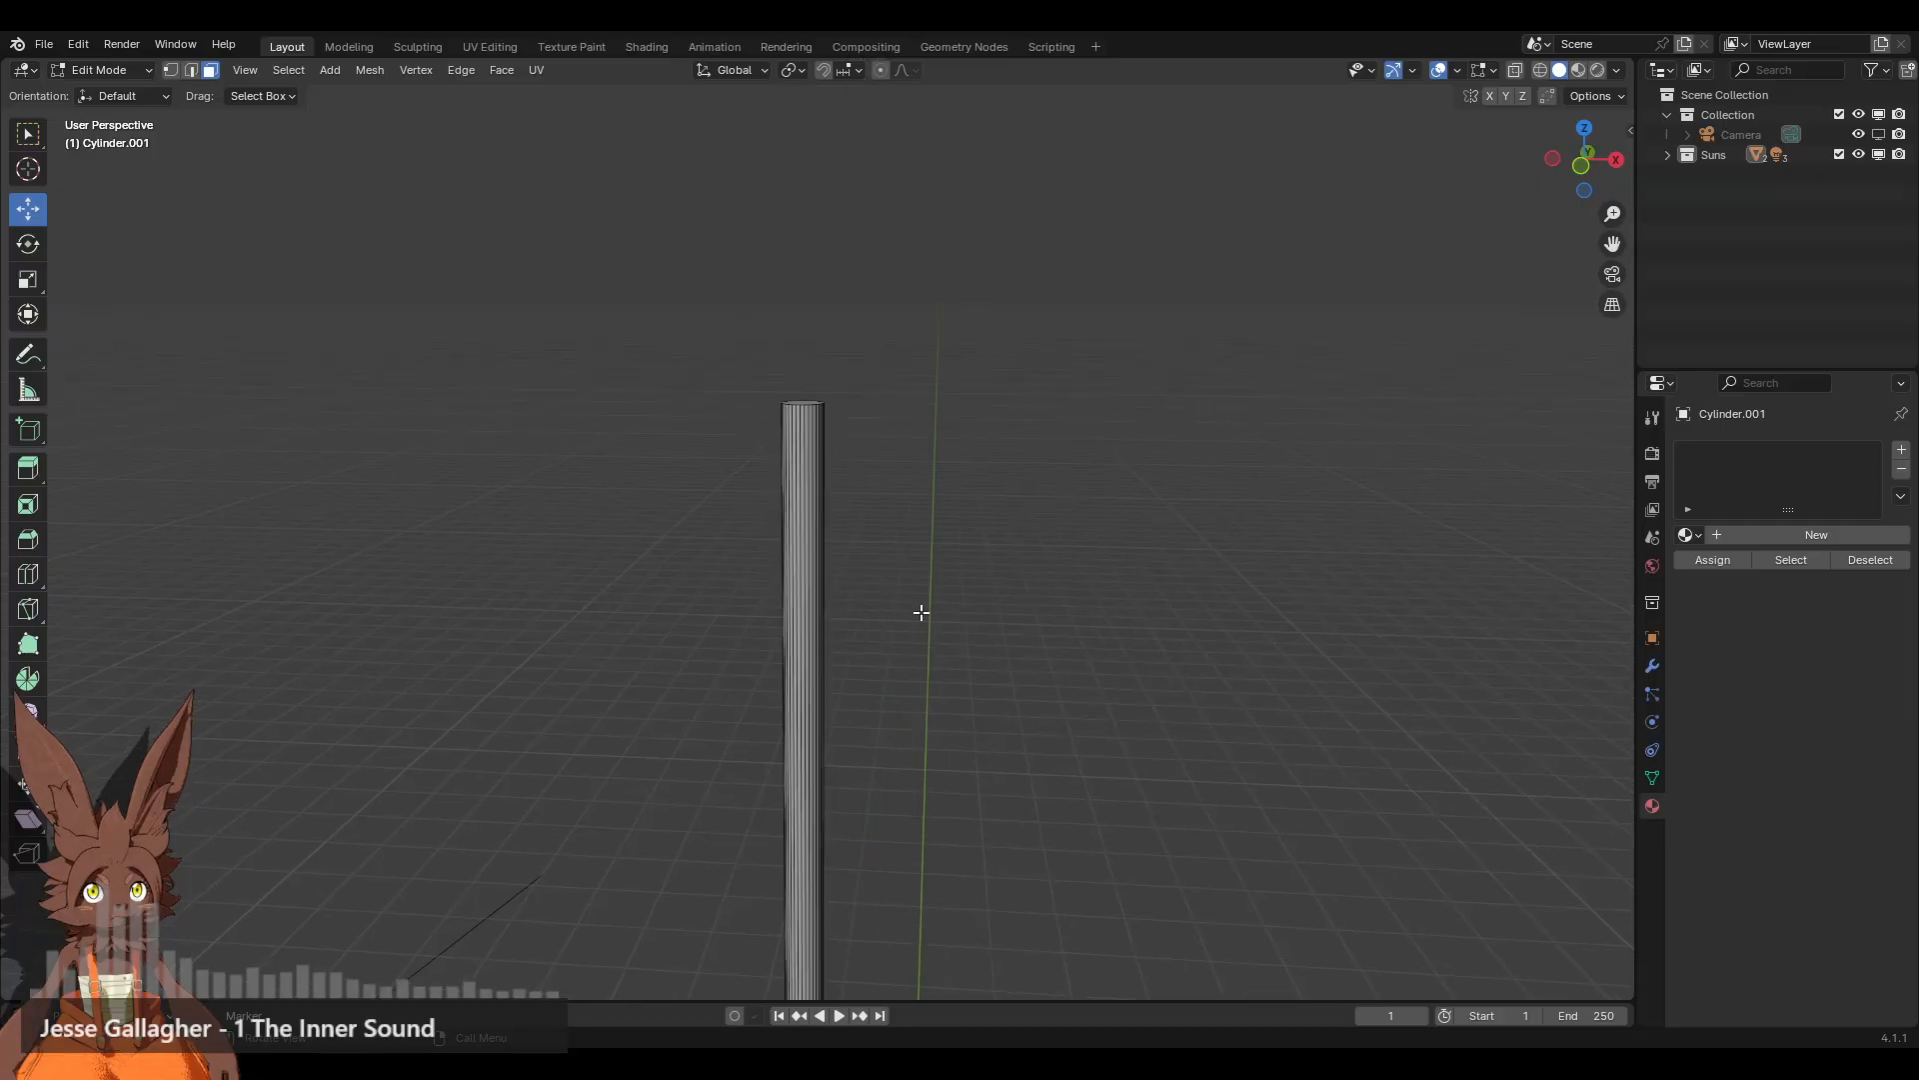
{"action": "middle_click_drag", "start_coordinate": [888, 506], "coordinate": [894, 519]}
{"action": "left_click", "coordinate": [814, 438]}
{"action": "scroll", "coordinate": [960, 485], "scroll_direction": "up", "scroll_amount": 3}
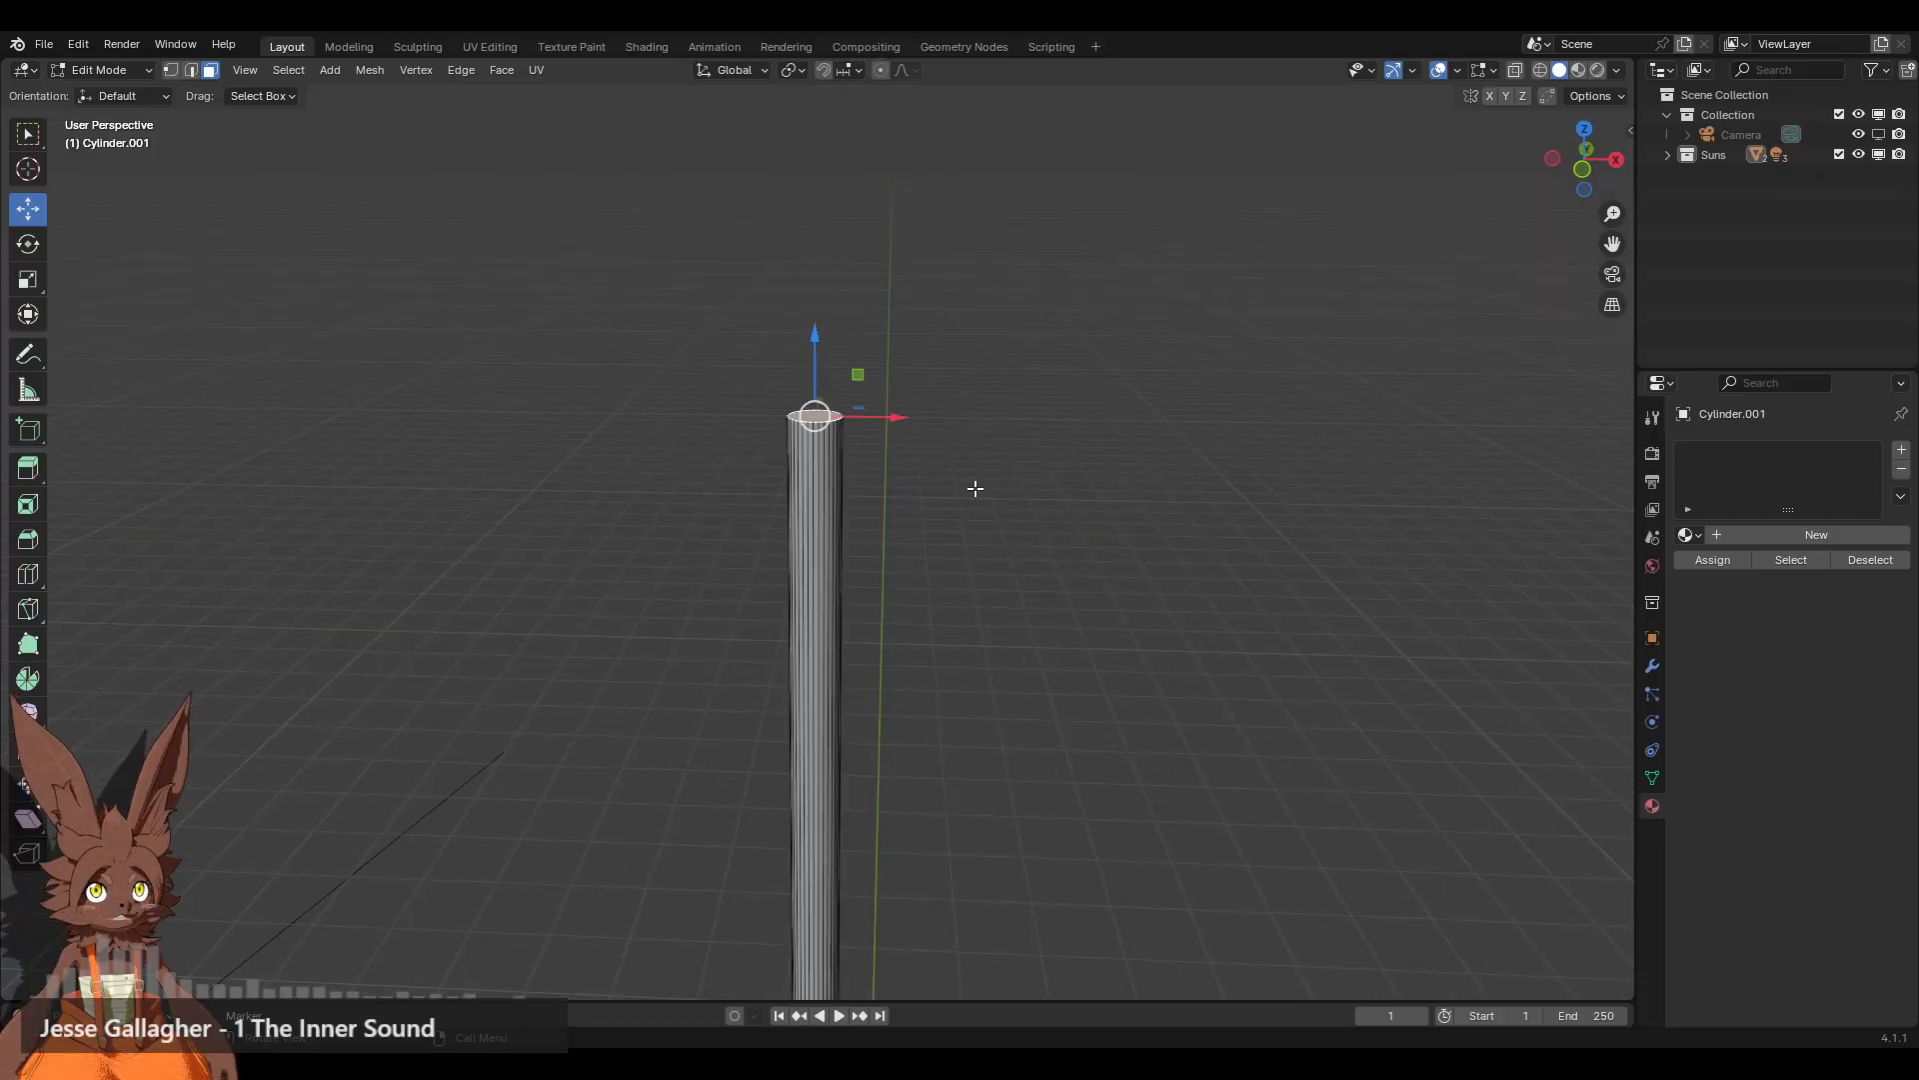
{"action": "key", "text": "s"}
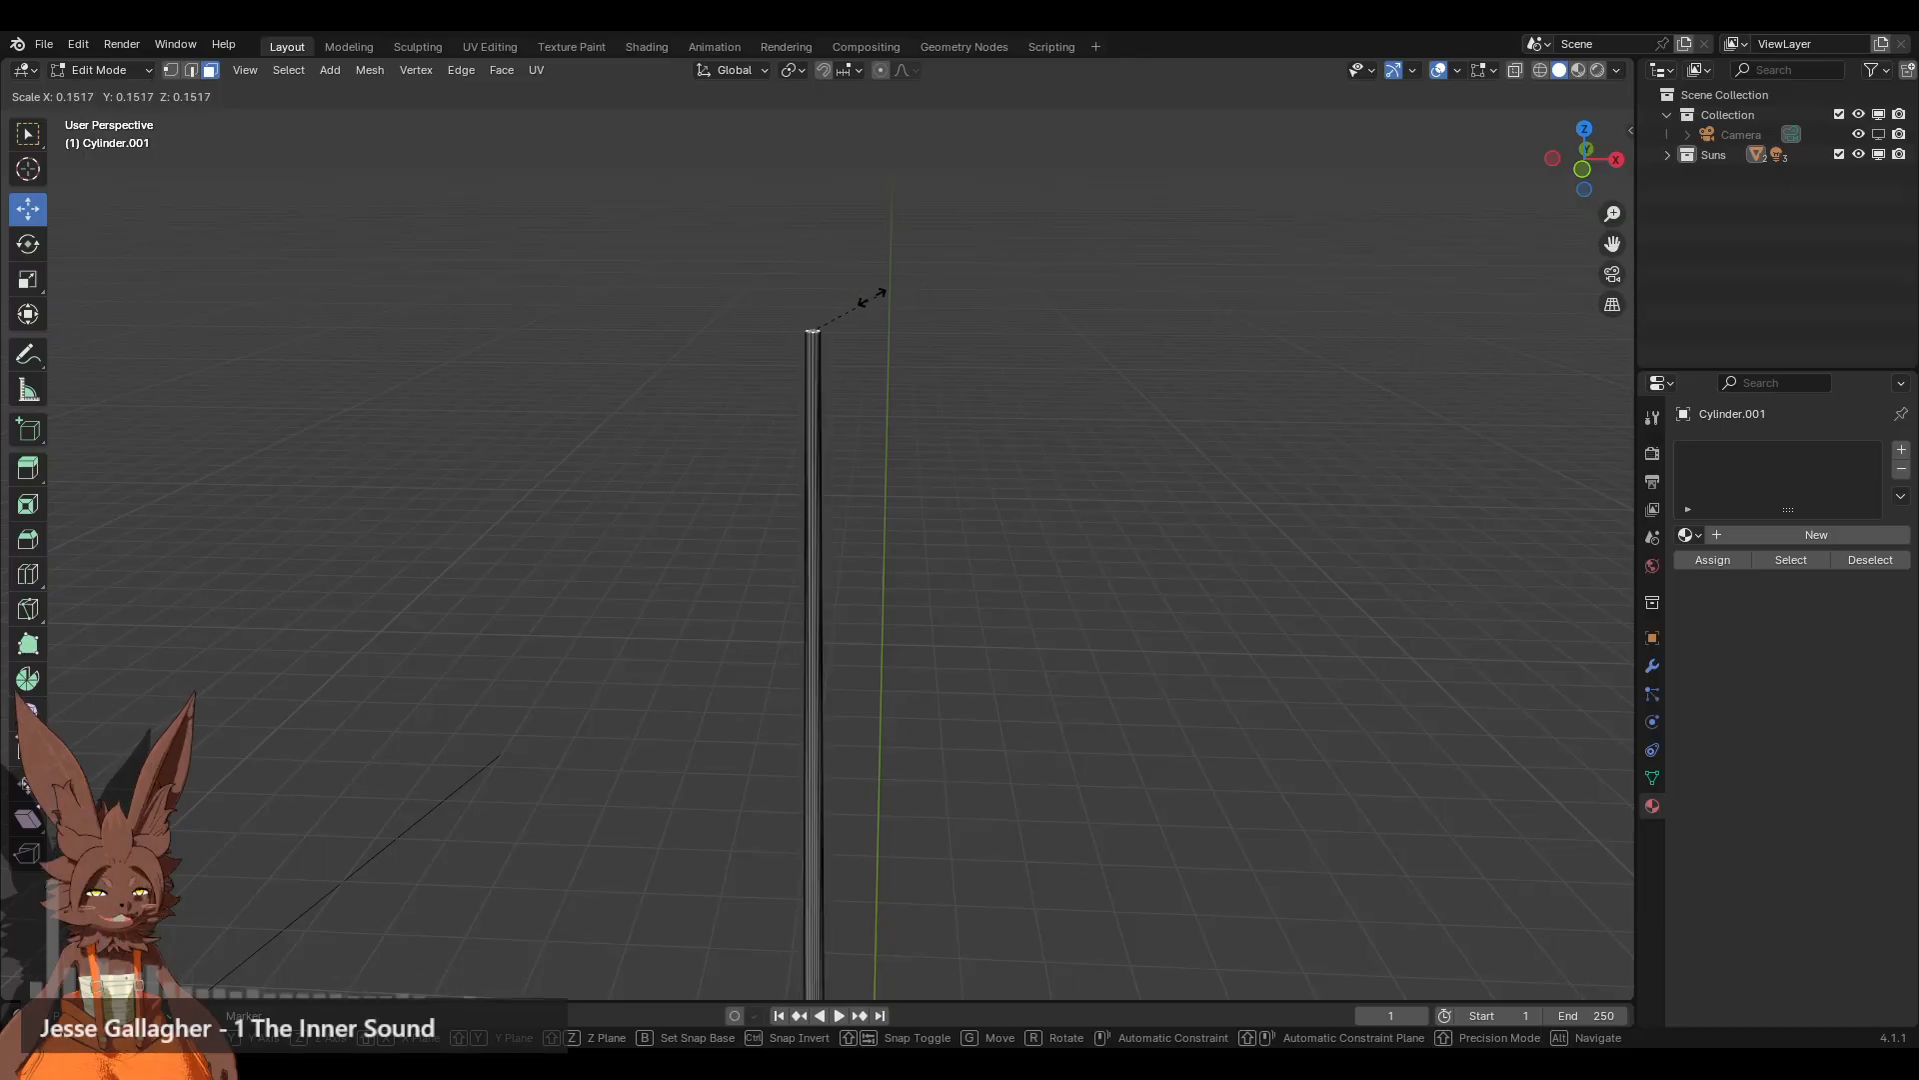
{"action": "left_click", "coordinate": [834, 315]}
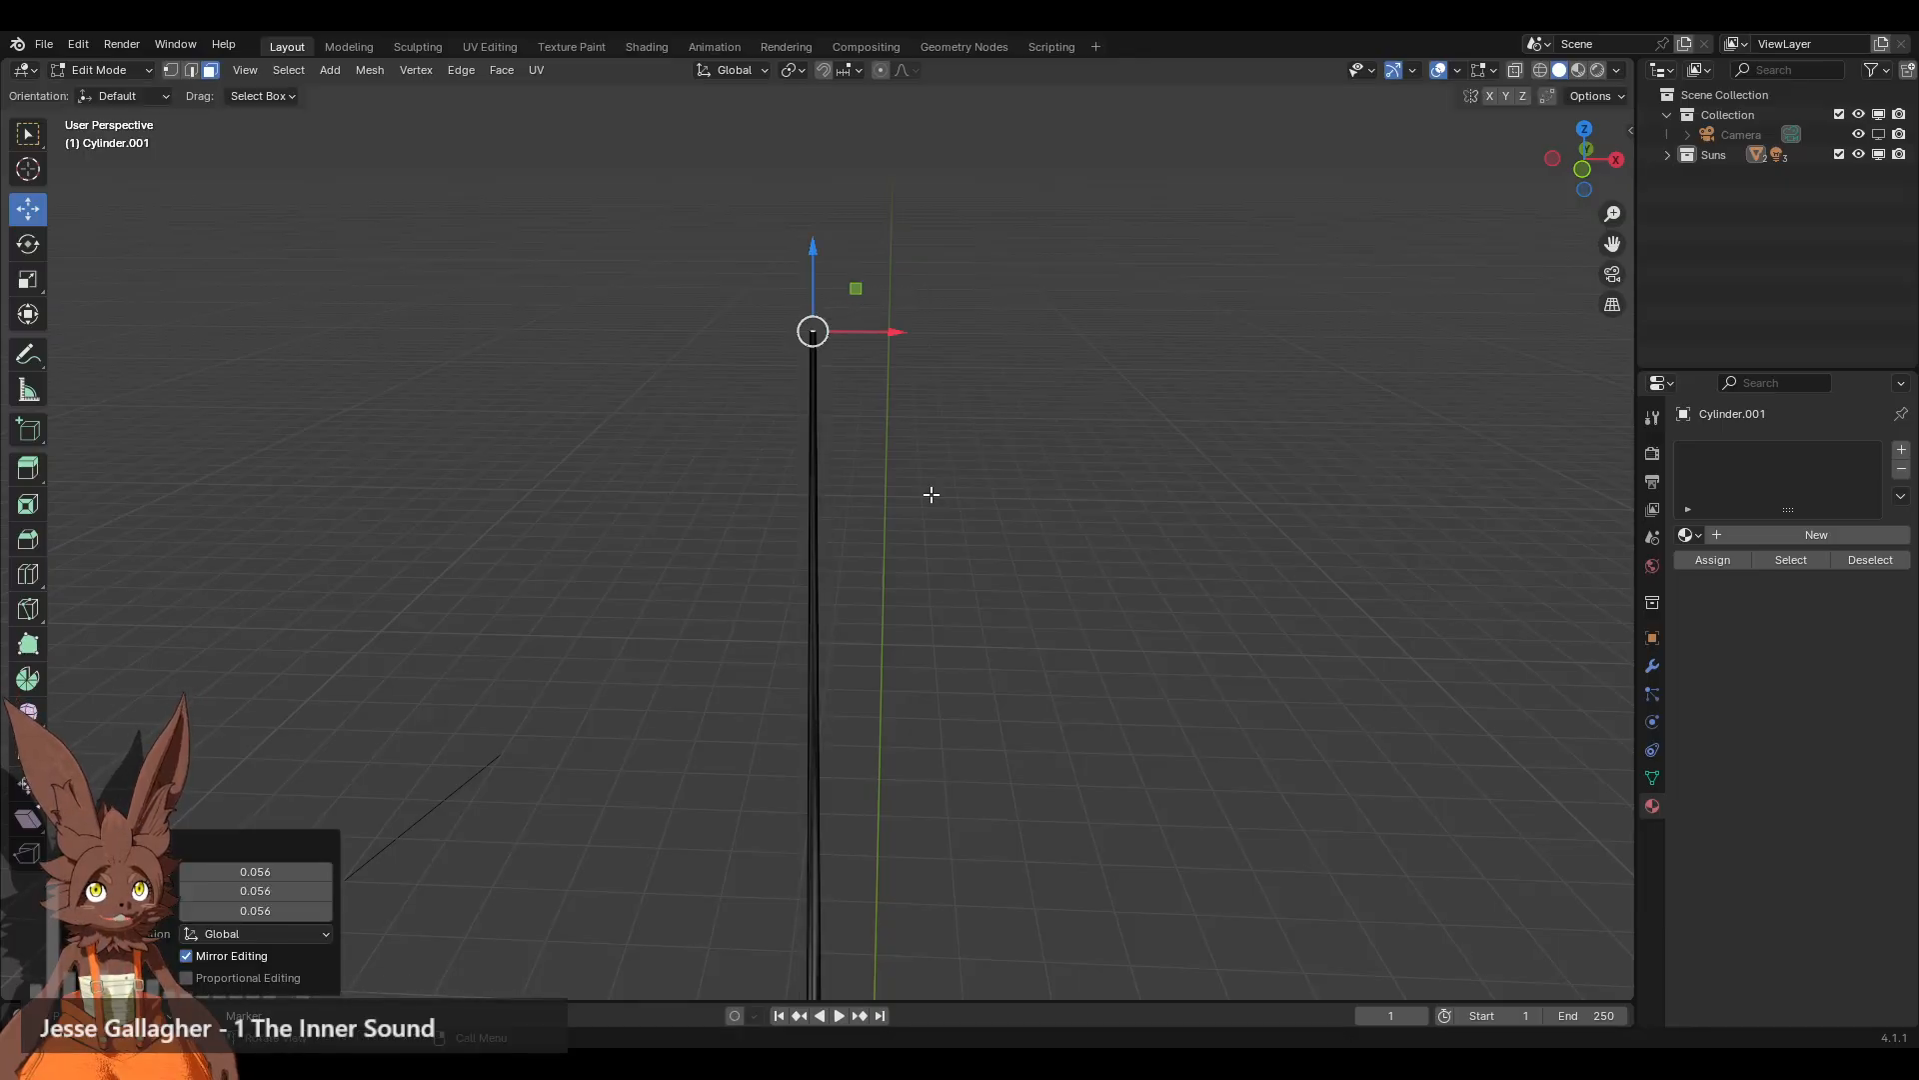
{"action": "left_click", "coordinate": [932, 495]}
{"action": "scroll", "coordinate": [890, 525], "scroll_direction": "down", "scroll_amount": 3}
{"action": "scroll", "coordinate": [876, 550], "scroll_direction": "down", "scroll_amount": 4}
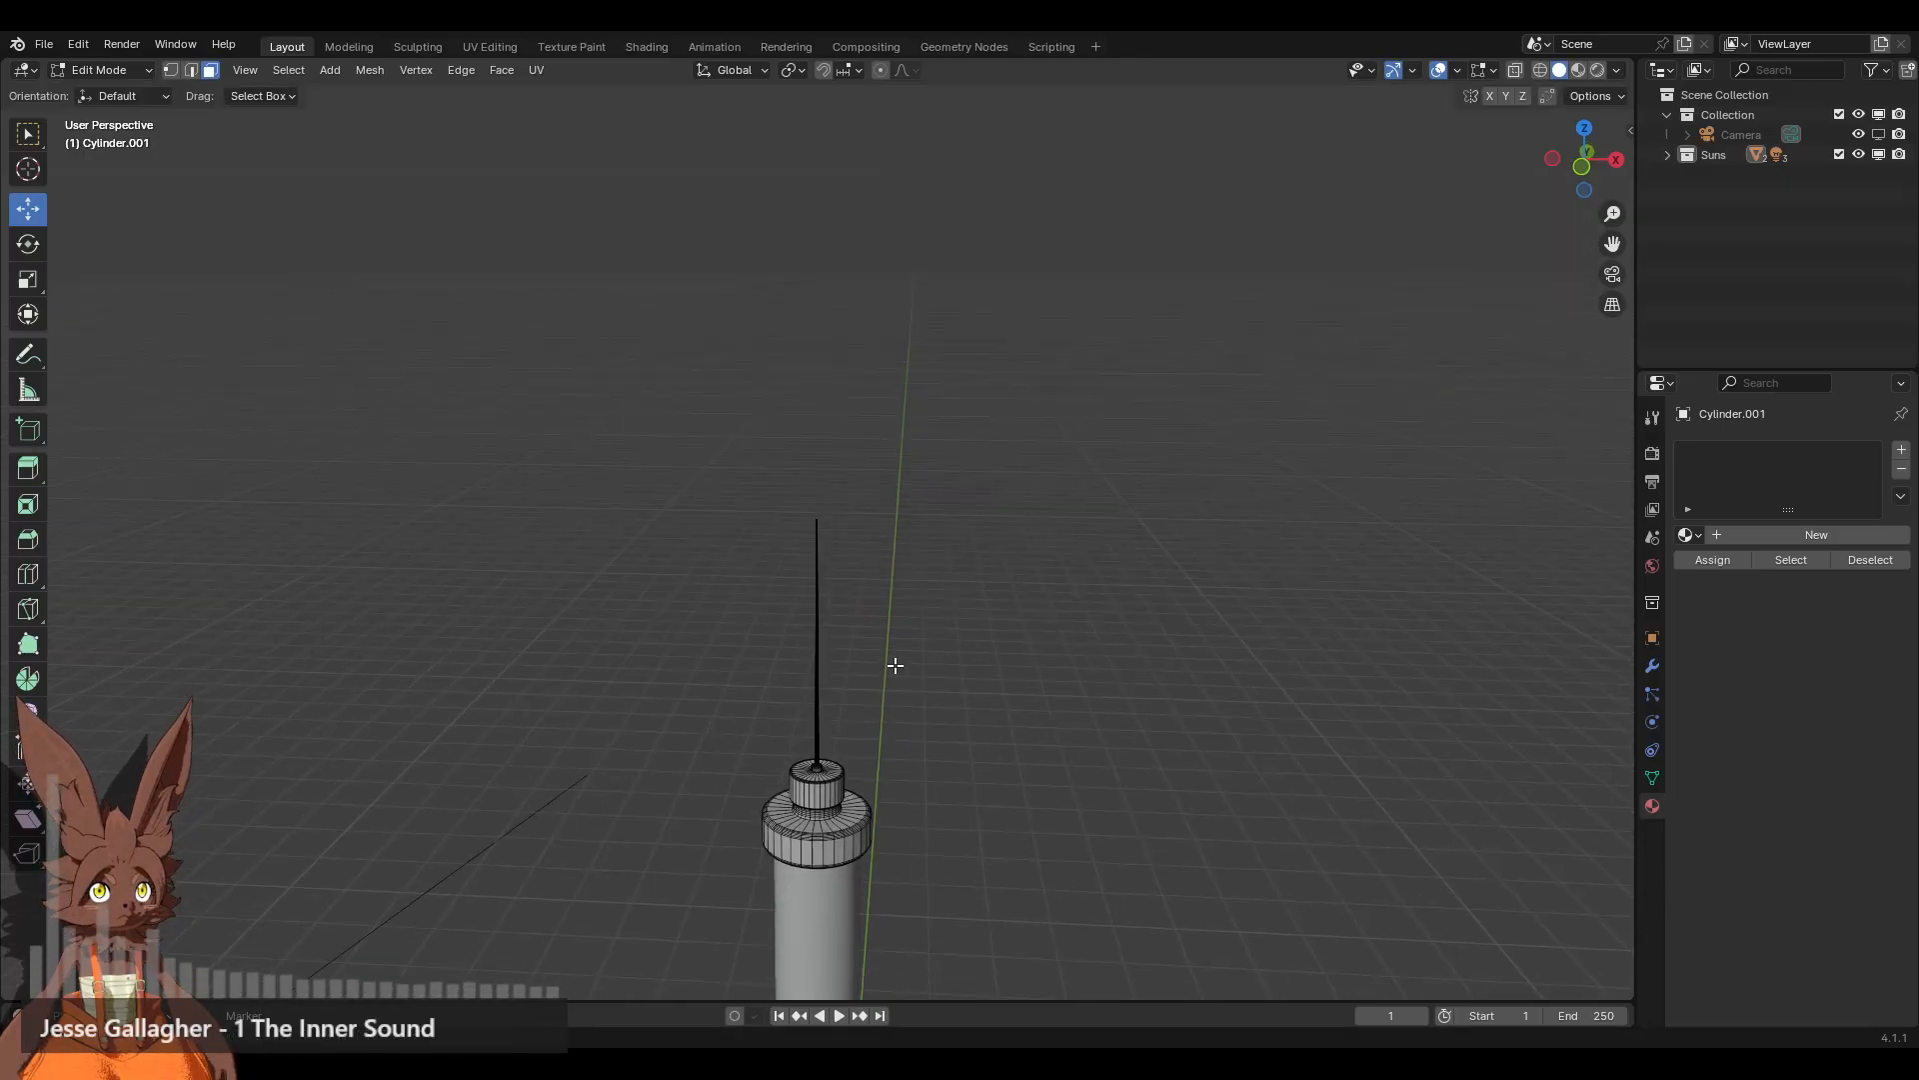
{"action": "middle_click_drag", "start_coordinate": [891, 664], "coordinate": [926, 626]}
{"action": "scroll", "coordinate": [933, 573], "scroll_direction": "up", "scroll_amount": 1}
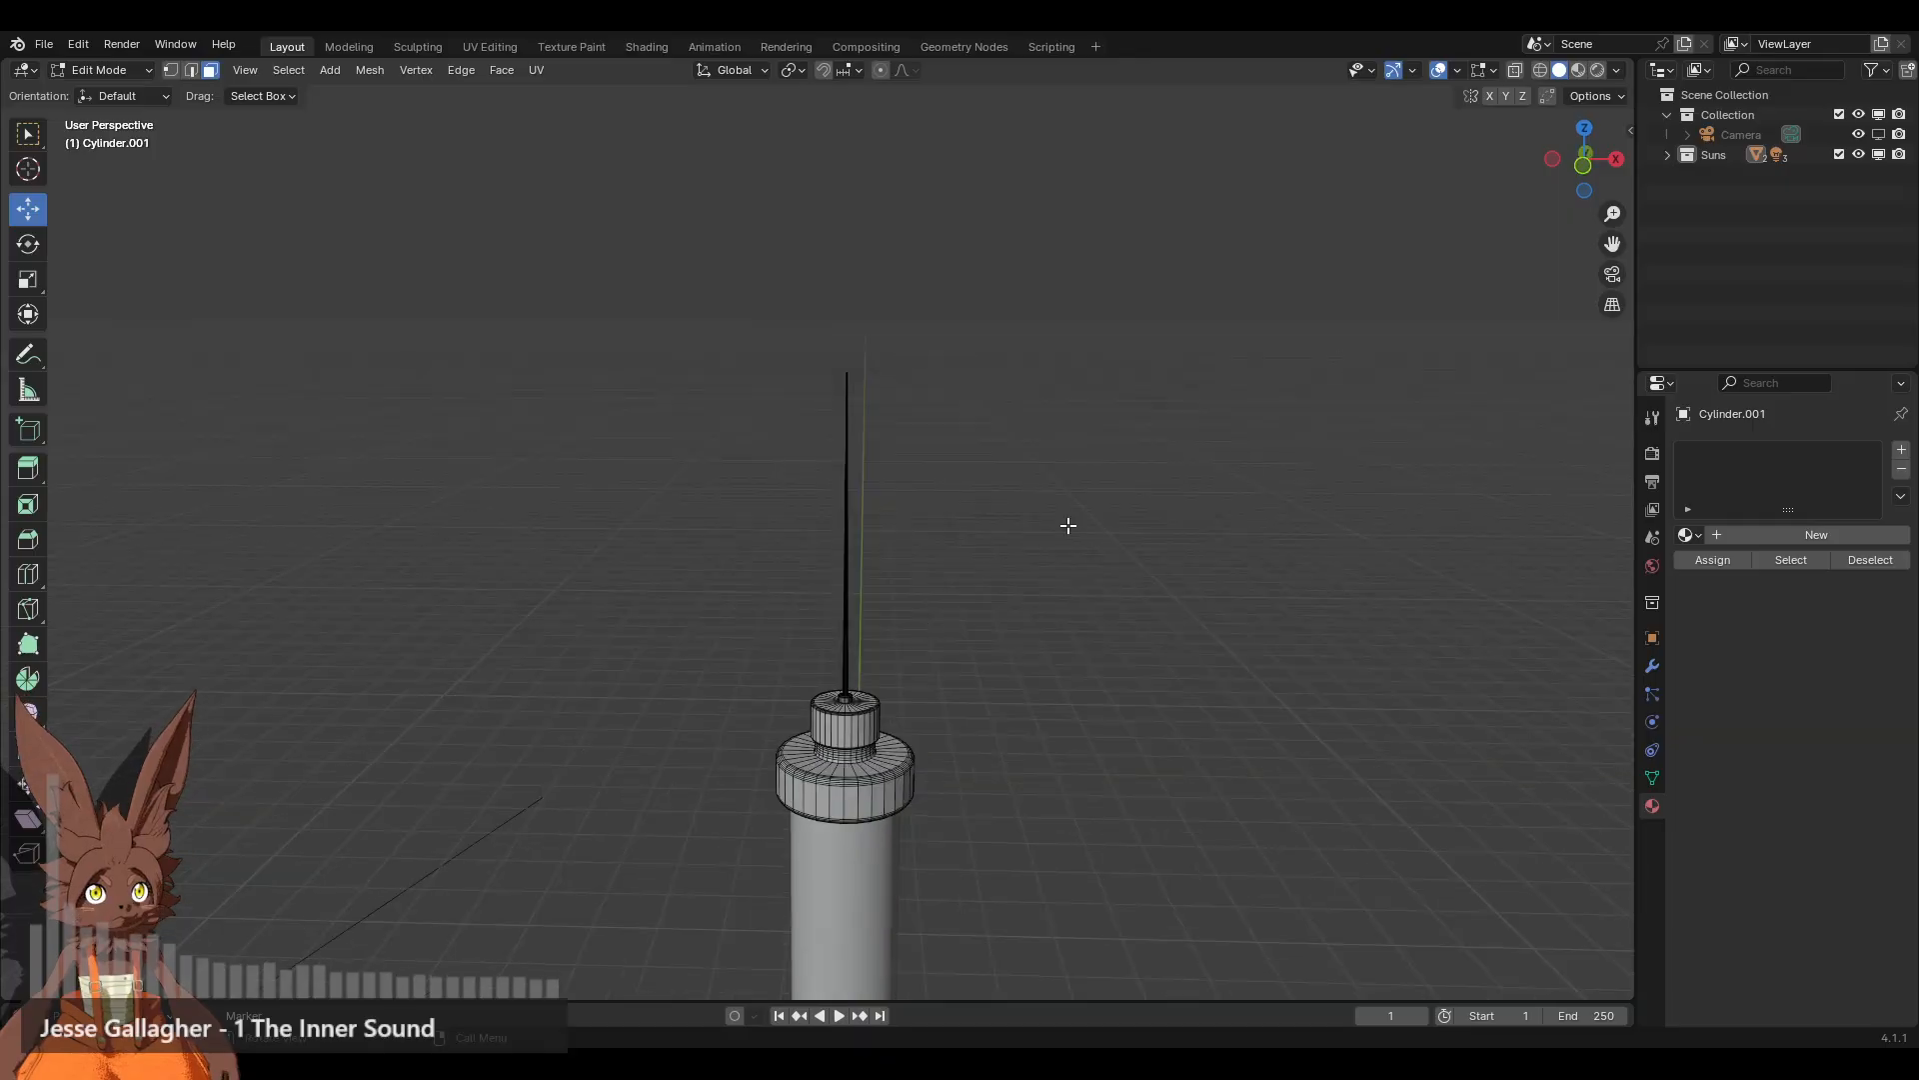
Step: Scale the edge loop at the base of the thin rod to about 0.54 to narrow the rod's foot
{"action": "middle_click_drag", "start_coordinate": [923, 723], "coordinate": [954, 588], "text": "shift"}
{"action": "scroll", "coordinate": [934, 566], "scroll_direction": "up", "scroll_amount": 8}
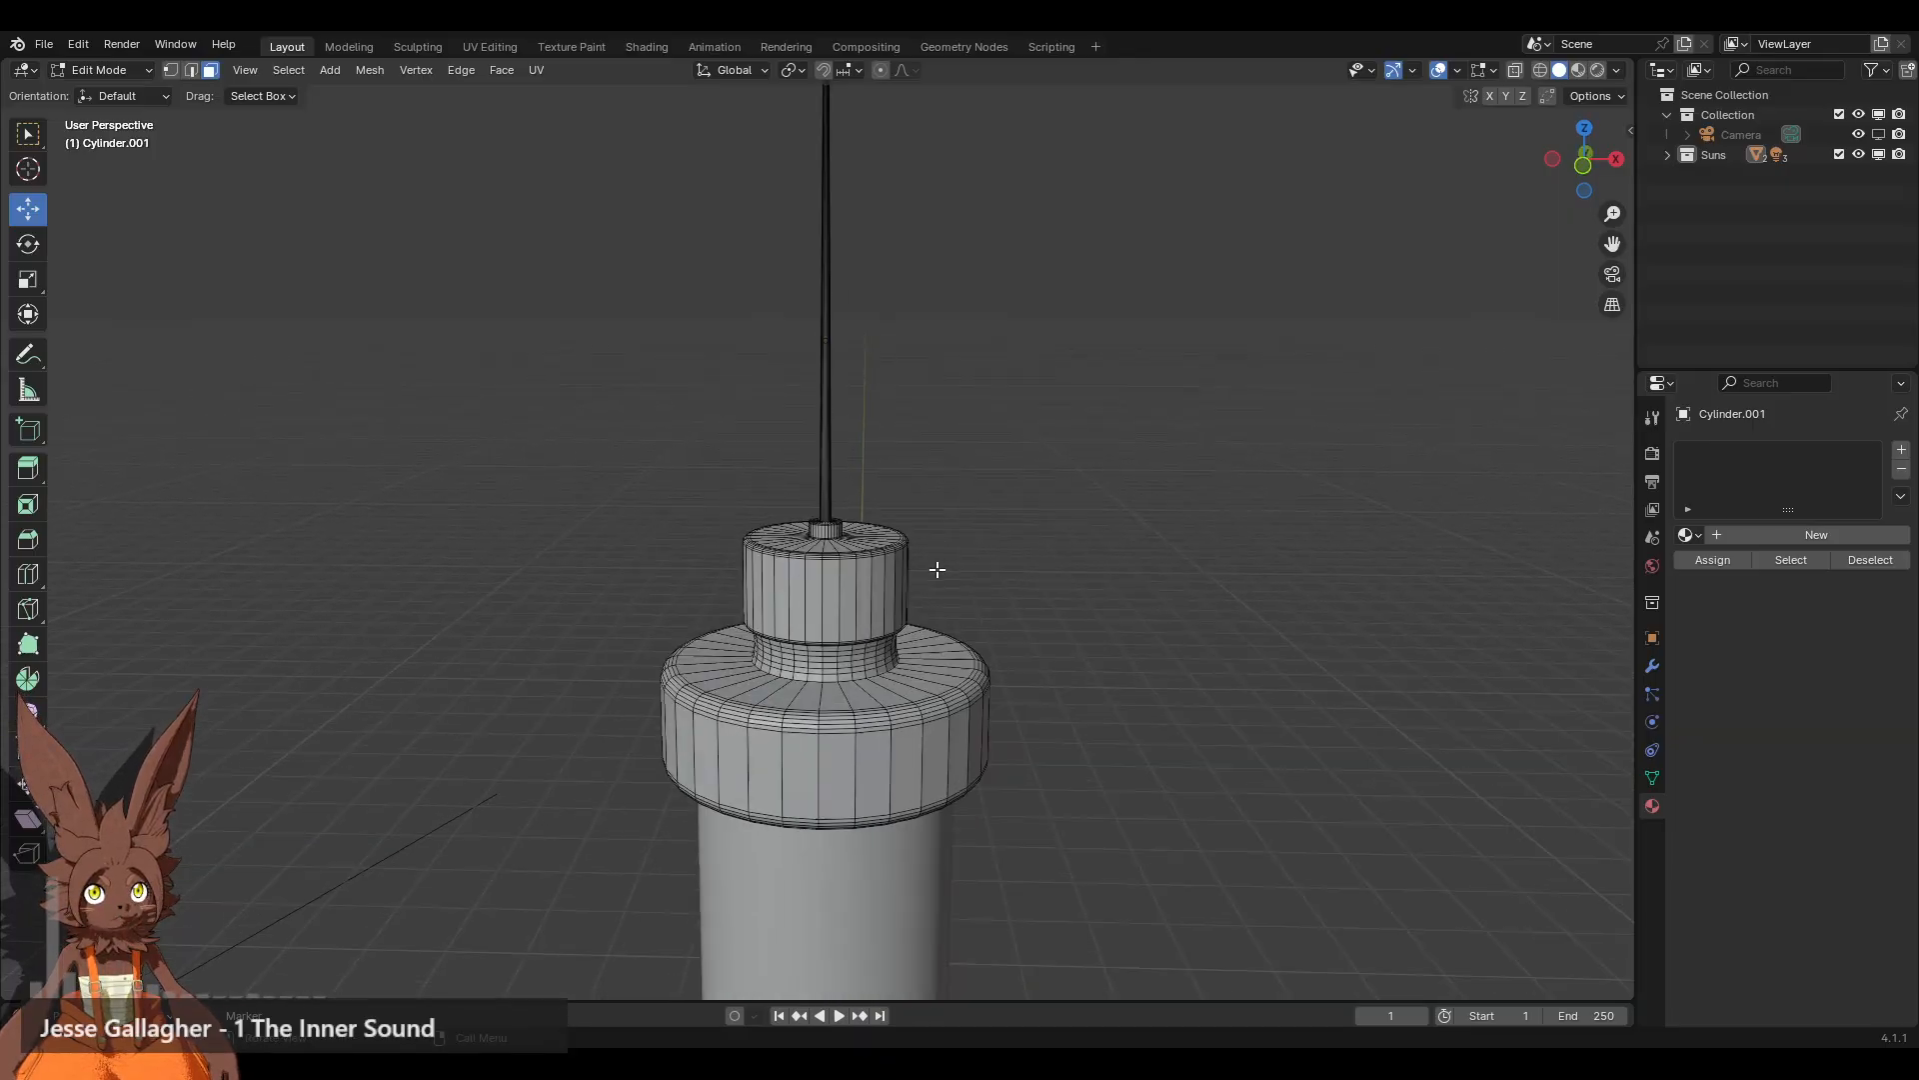
{"action": "middle_click_drag", "start_coordinate": [937, 571], "coordinate": [849, 738]}
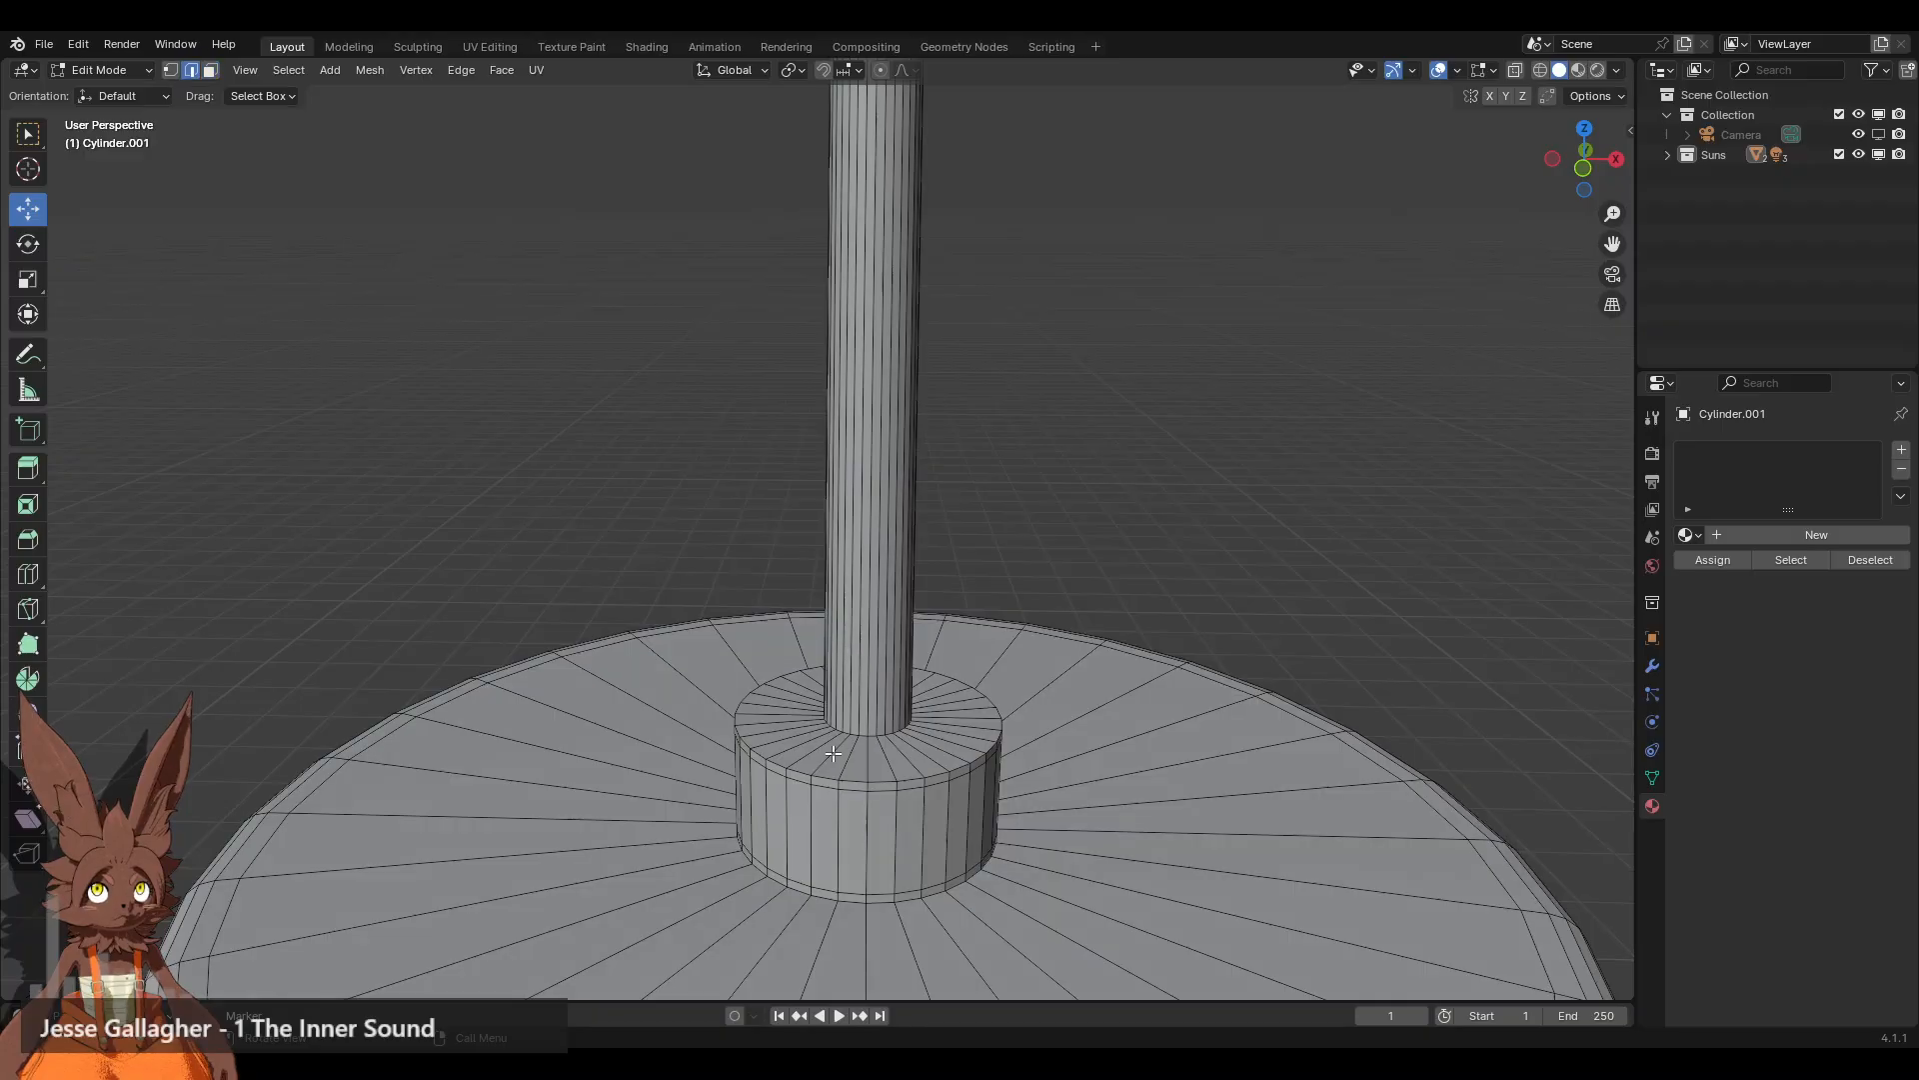
{"action": "left_click", "coordinate": [878, 732], "text": "alt"}
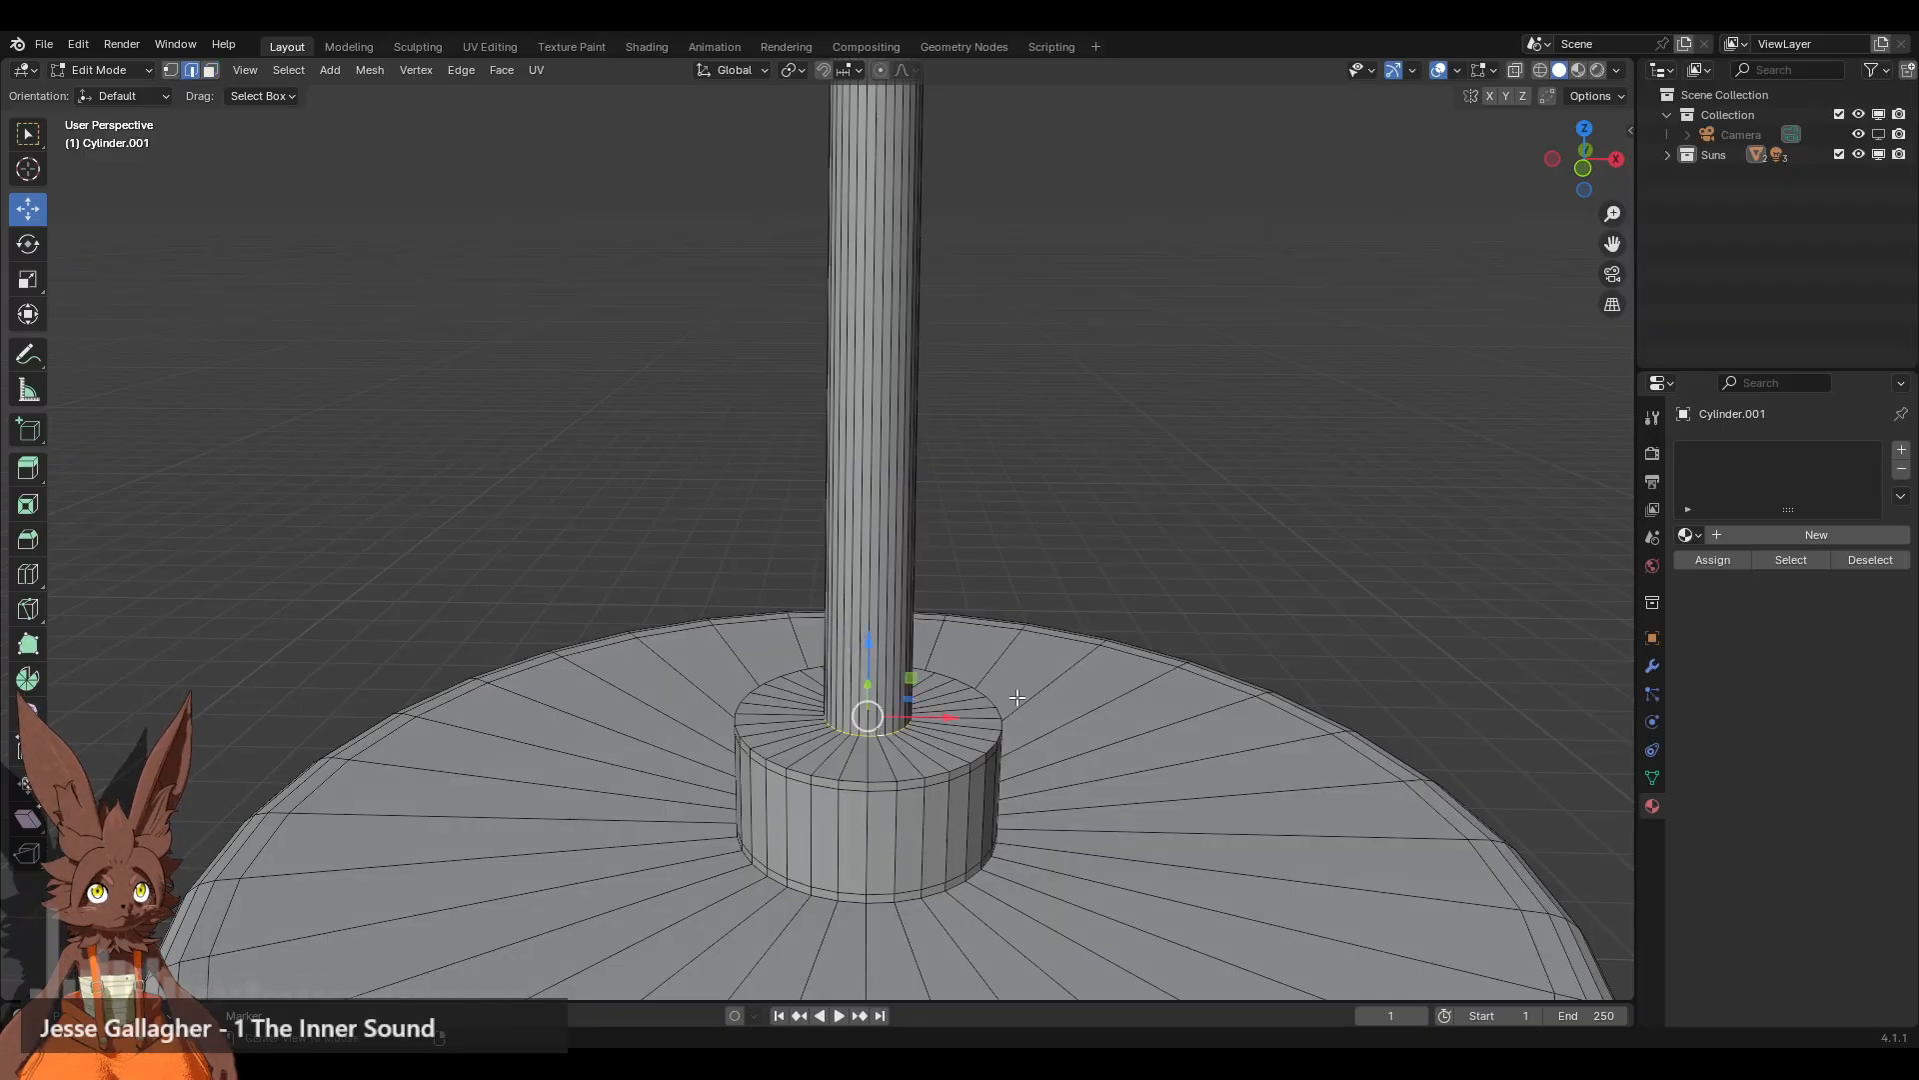
{"action": "key", "text": "s"}
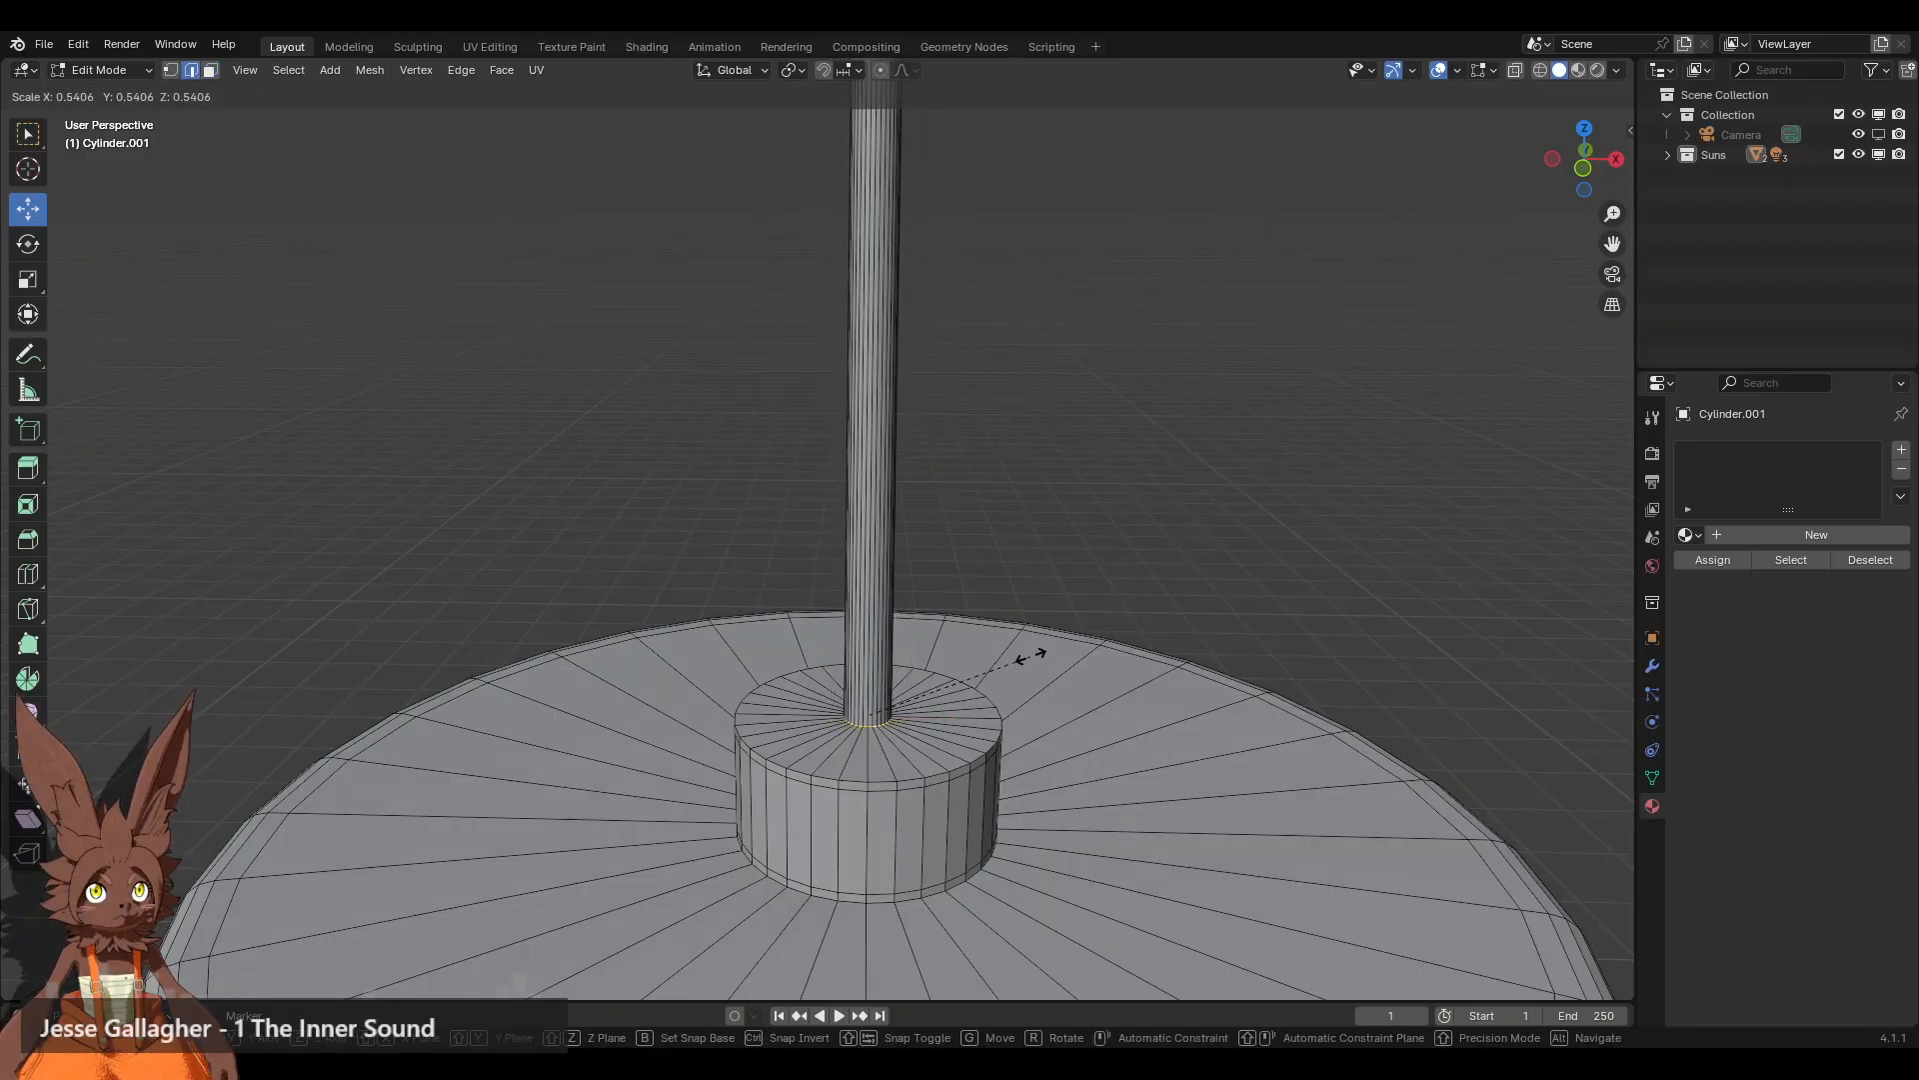
{"action": "left_click", "coordinate": [1027, 655]}
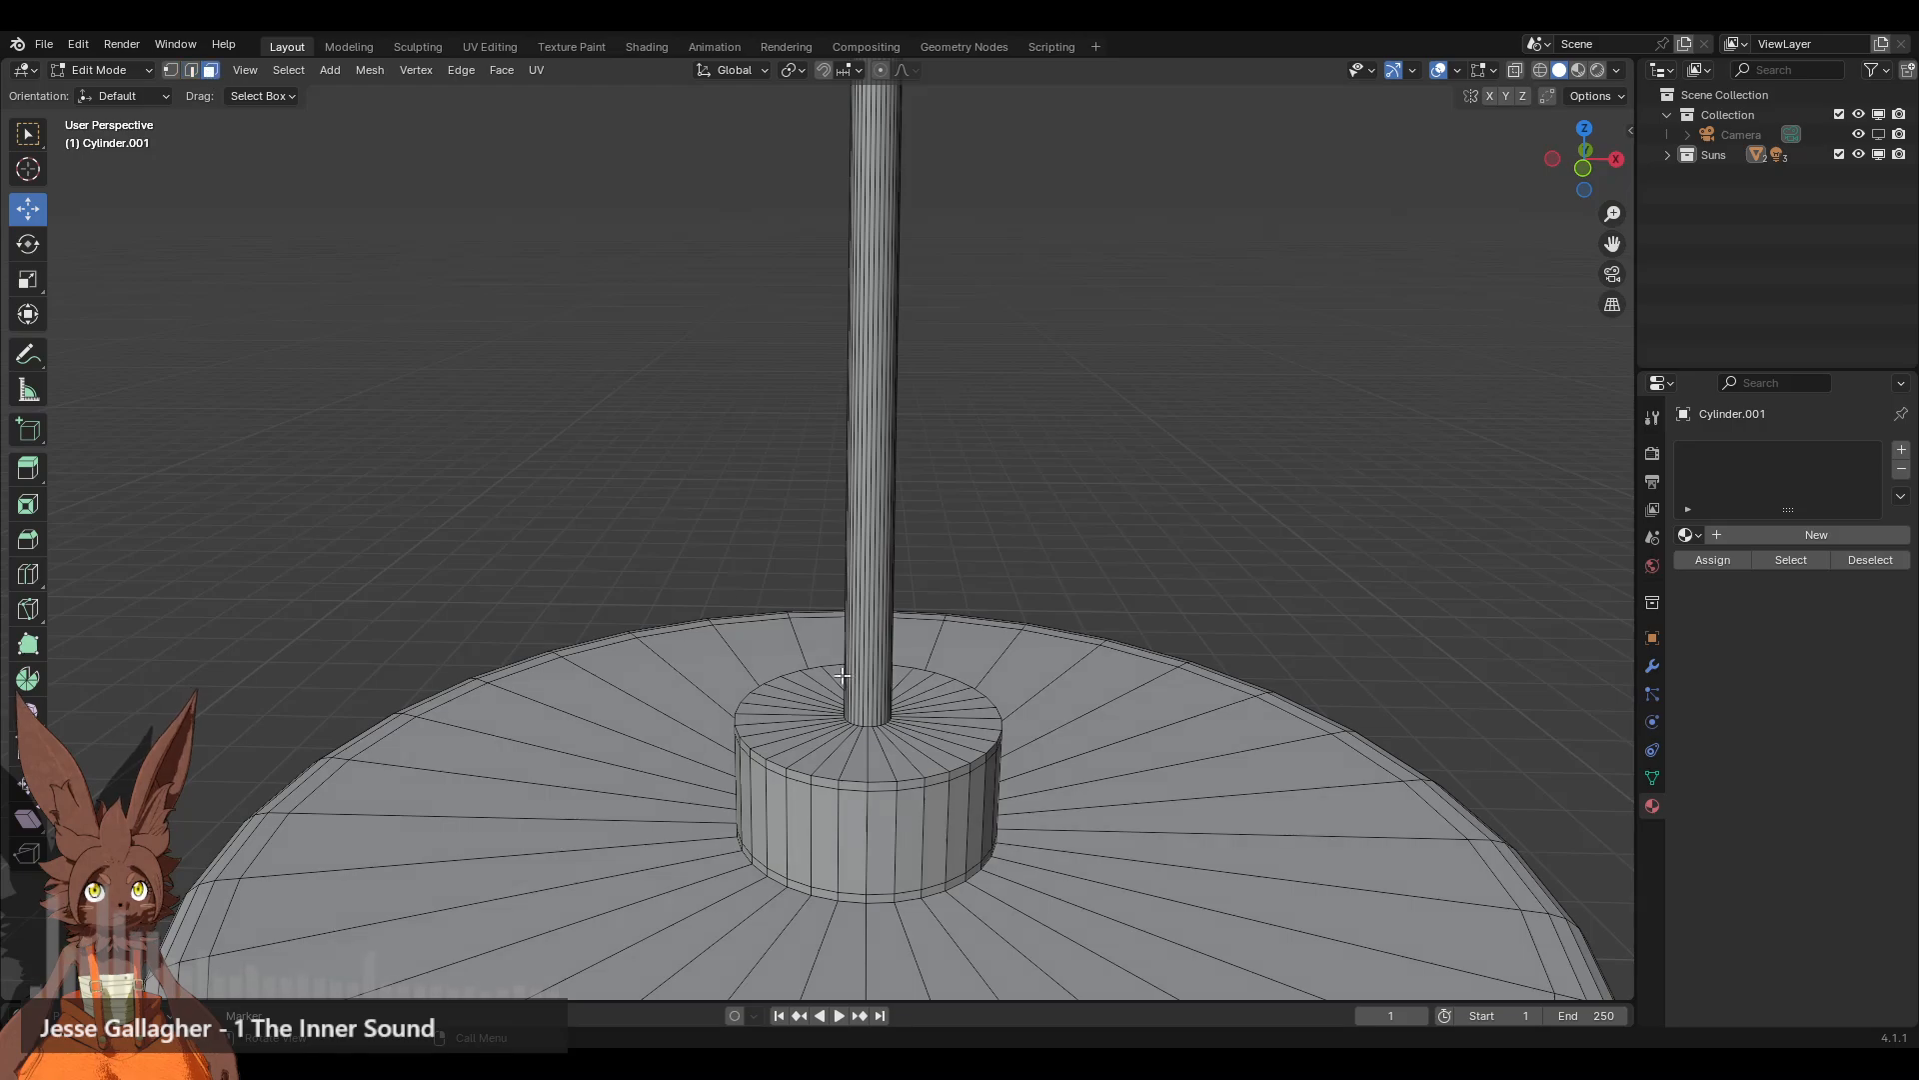
Step: Inset the ring of faces on top of the small base around the rod by about 0.0023 m
{"action": "left_click", "coordinate": [916, 763], "text": "alt"}
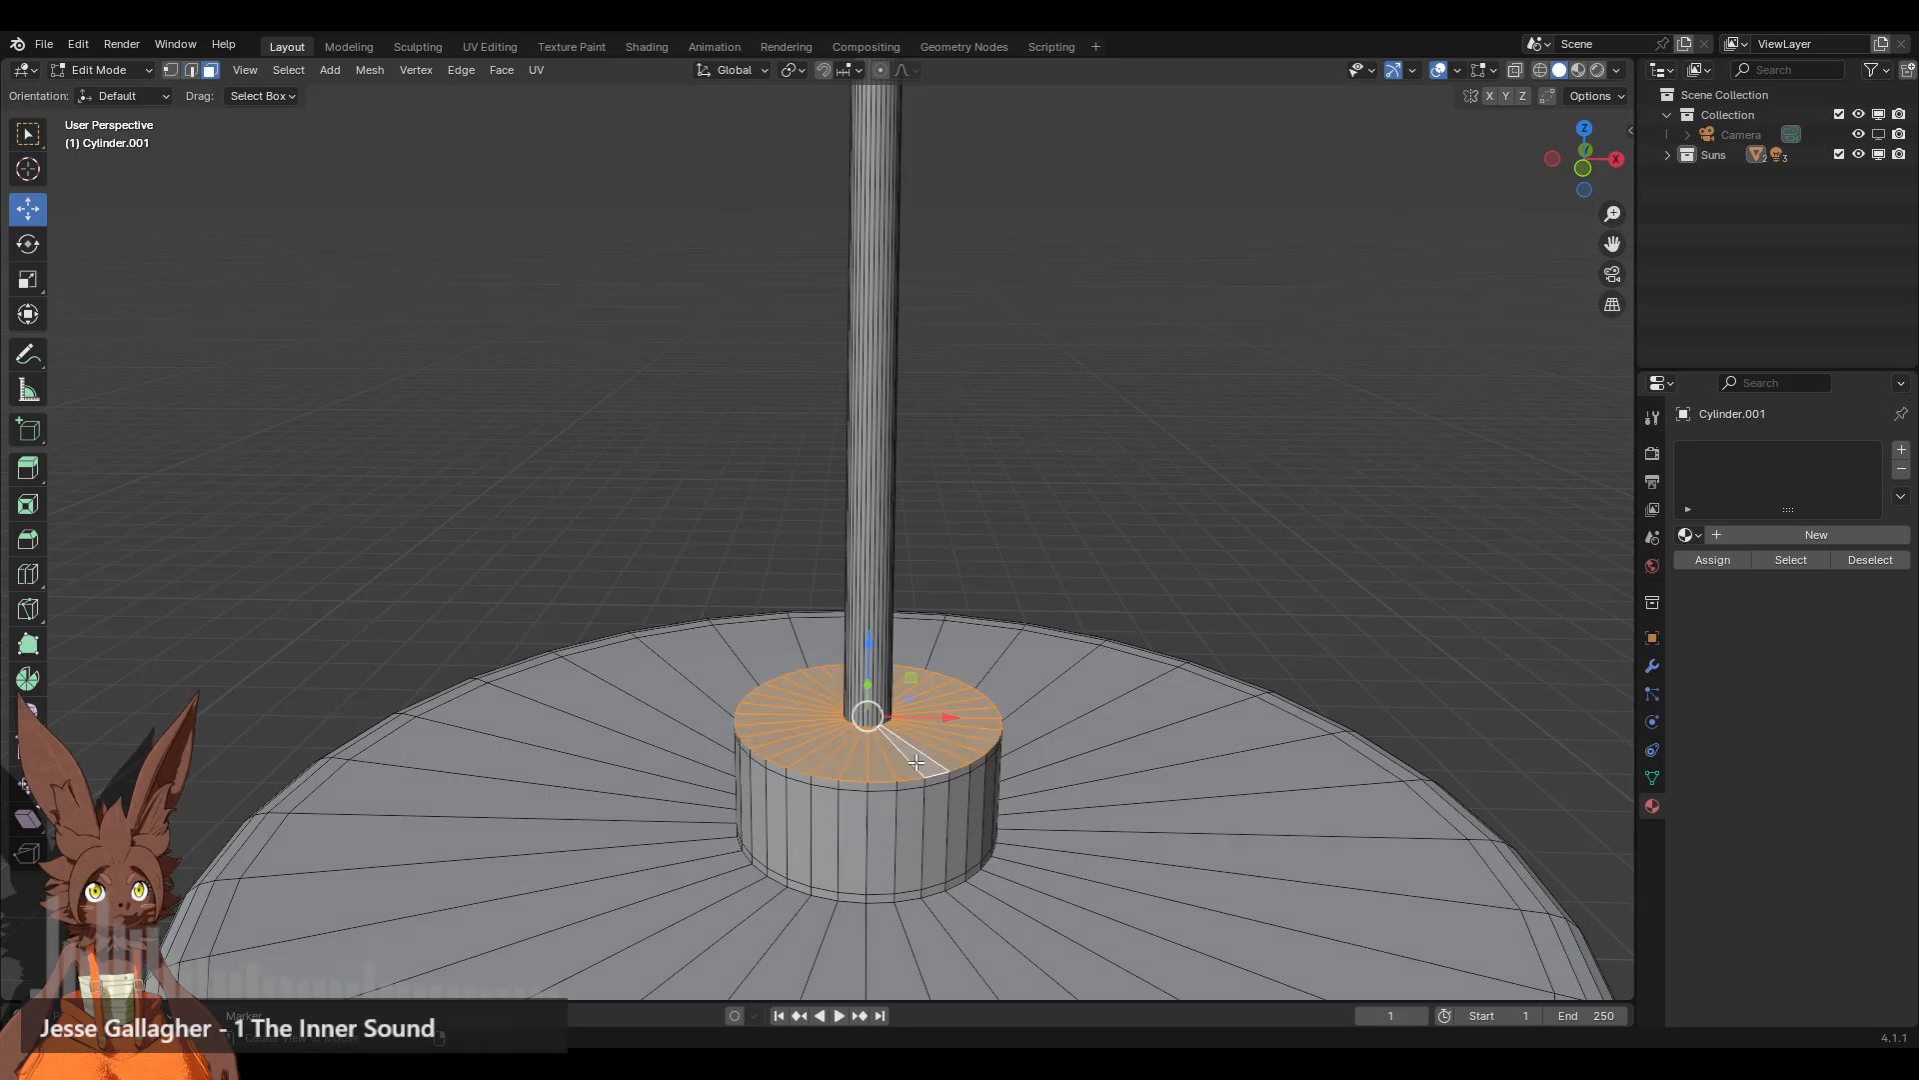
{"action": "left_click", "coordinate": [28, 504]}
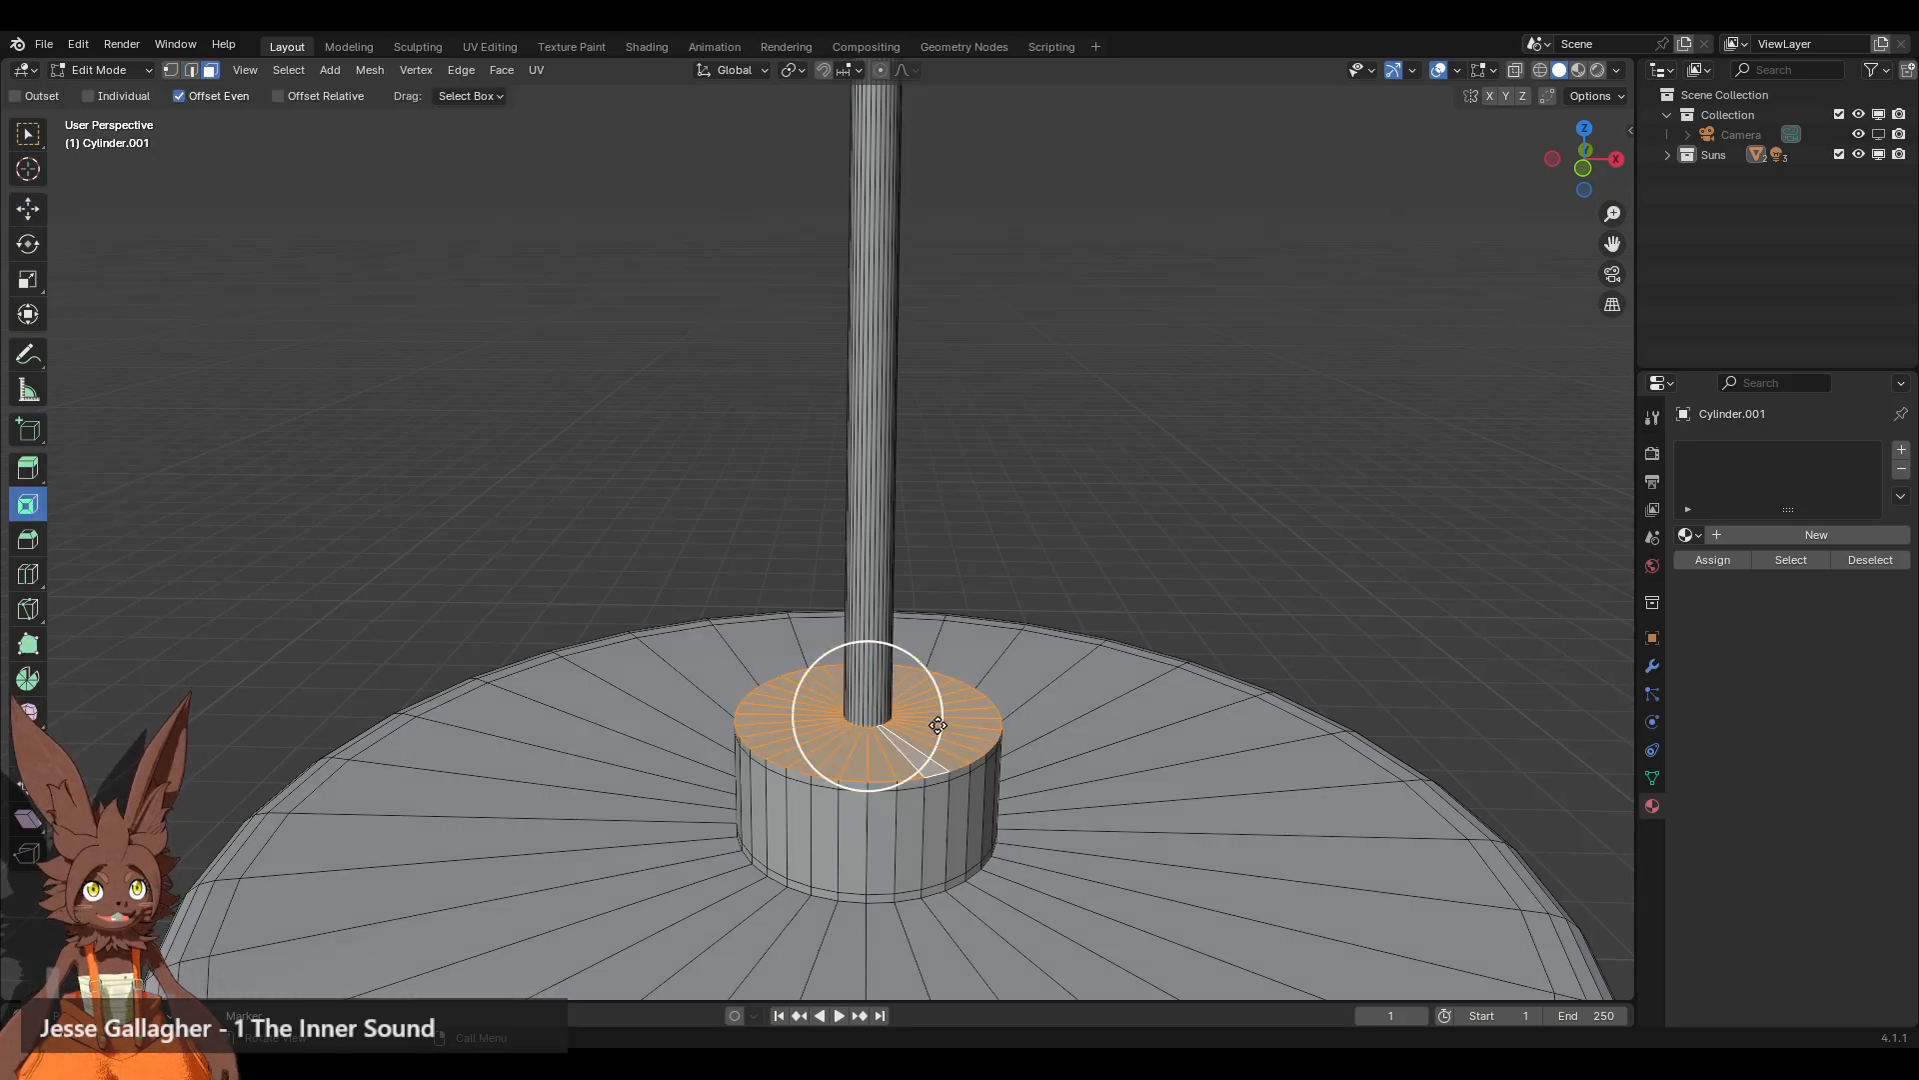
{"action": "left_click_drag", "start_coordinate": [938, 725], "coordinate": [924, 724]}
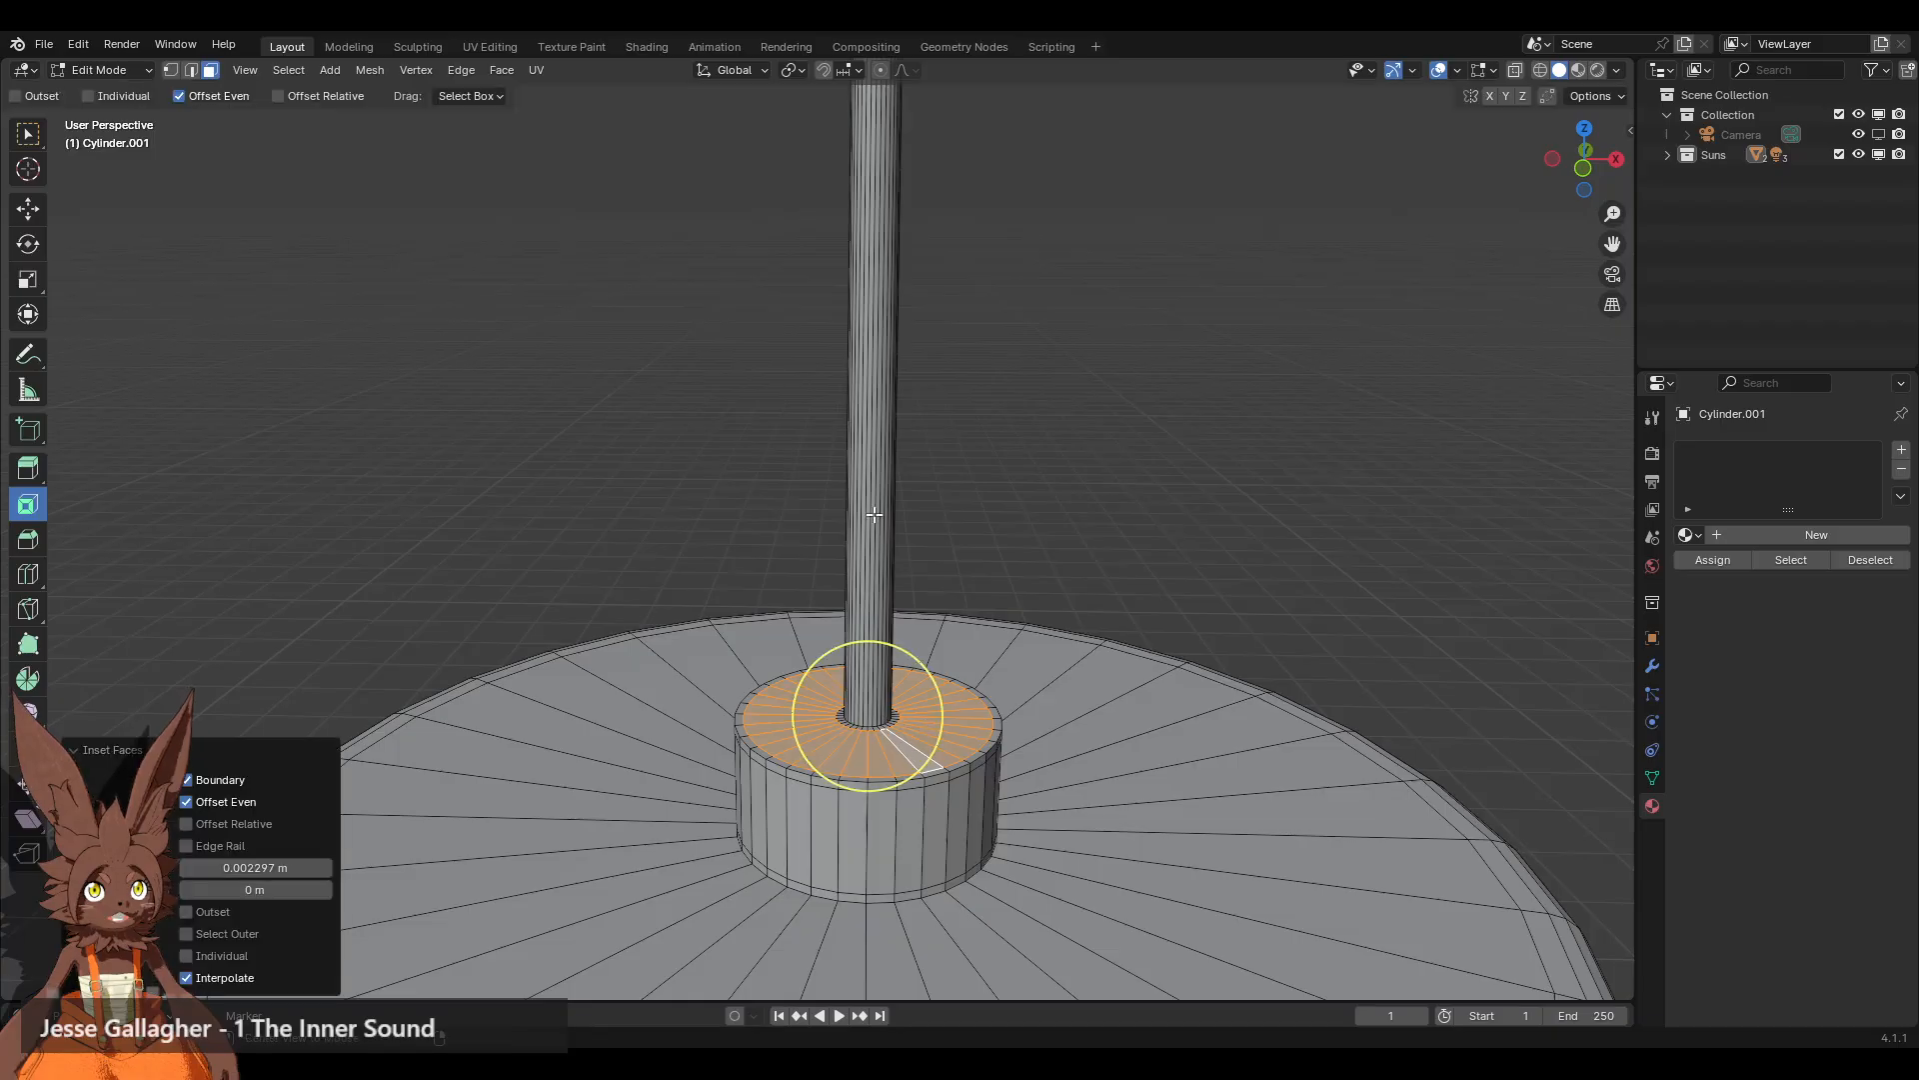
Step: Inset the ring of long side faces around the needle slightly
{"action": "left_click", "coordinate": [889, 513], "text": "alt"}
{"action": "mouse_move", "coordinate": [911, 322]}
{"action": "middle_mouse_down", "text": "shift"}
{"action": "mouse_move", "coordinate": [883, 432]}
{"action": "mouse_move", "coordinate": [909, 514]}
{"action": "middle_mouse_up", "text": "shift"}
{"action": "mouse_move", "coordinate": [914, 170]}
{"action": "middle_mouse_down", "text": "shift"}
{"action": "mouse_move", "coordinate": [951, 227]}
{"action": "mouse_move", "coordinate": [968, 457]}
{"action": "middle_mouse_up", "text": "shift"}
{"action": "middle_click_drag", "start_coordinate": [1000, 249], "coordinate": [977, 399], "text": "shift"}
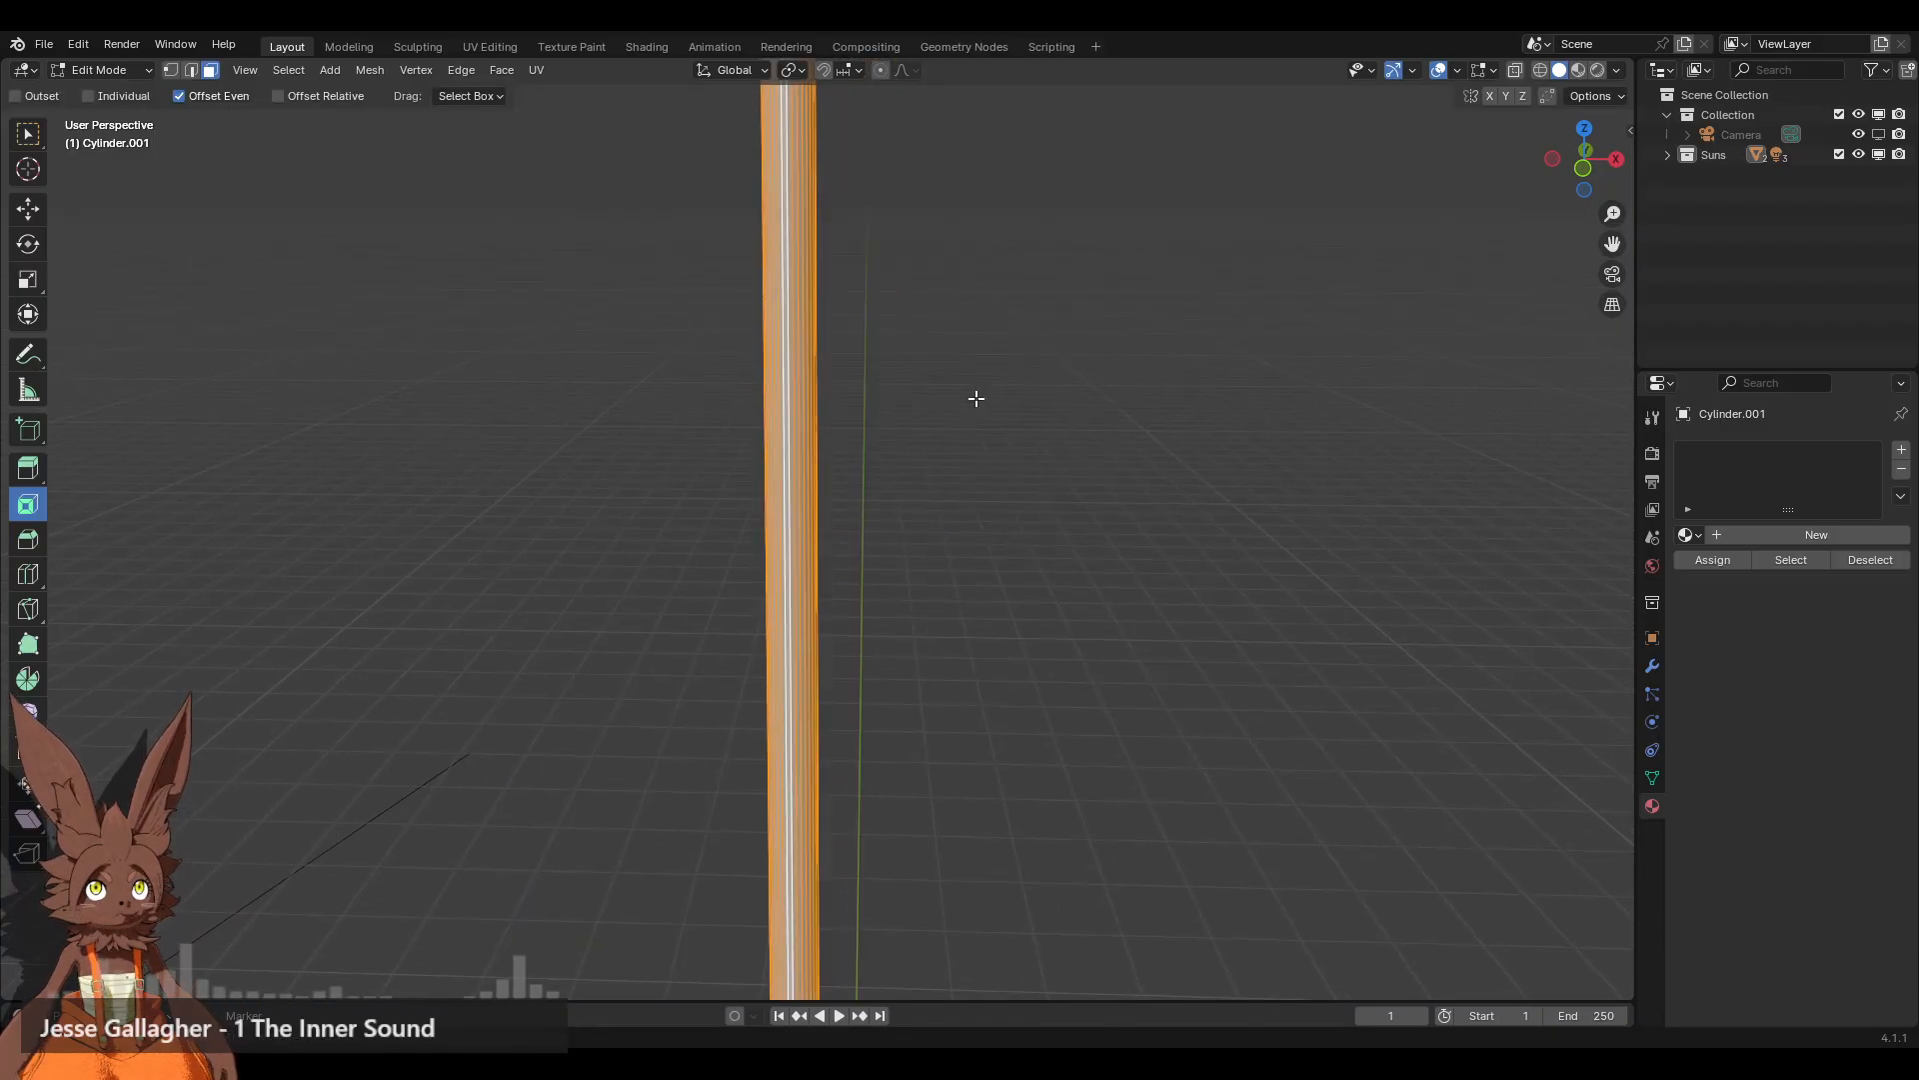
{"action": "middle_click_drag", "start_coordinate": [940, 125], "coordinate": [956, 428], "text": "shift"}
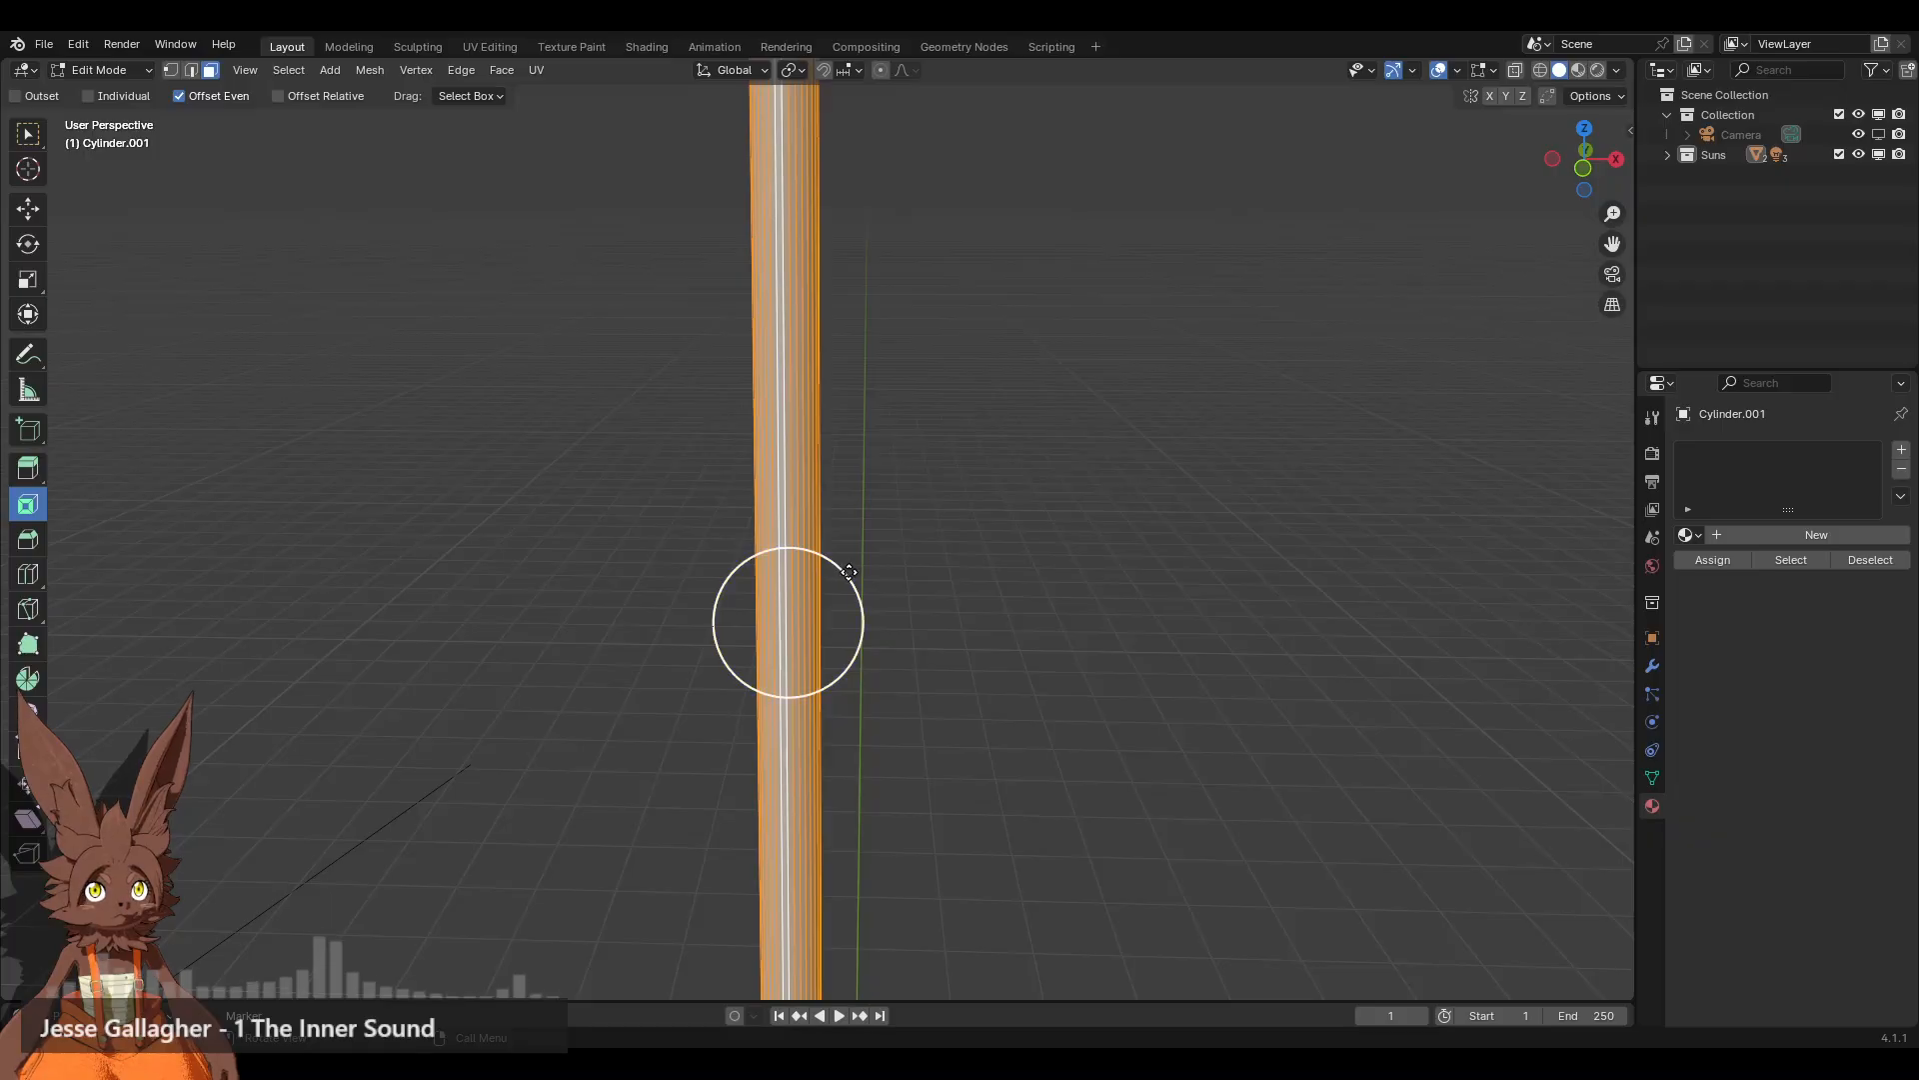
{"action": "left_click_drag", "start_coordinate": [846, 555], "coordinate": [840, 571]}
{"action": "left_click", "coordinate": [922, 571]}
Step: Scale the edge loop just inside the small base's top rim to about 0.86
{"action": "middle_click_drag", "start_coordinate": [852, 570], "coordinate": [789, 442], "text": "shift"}
{"action": "middle_click_drag", "start_coordinate": [840, 820], "coordinate": [818, 350], "text": "shift"}
{"action": "scroll", "coordinate": [655, 570], "scroll_direction": "up", "scroll_amount": 5}
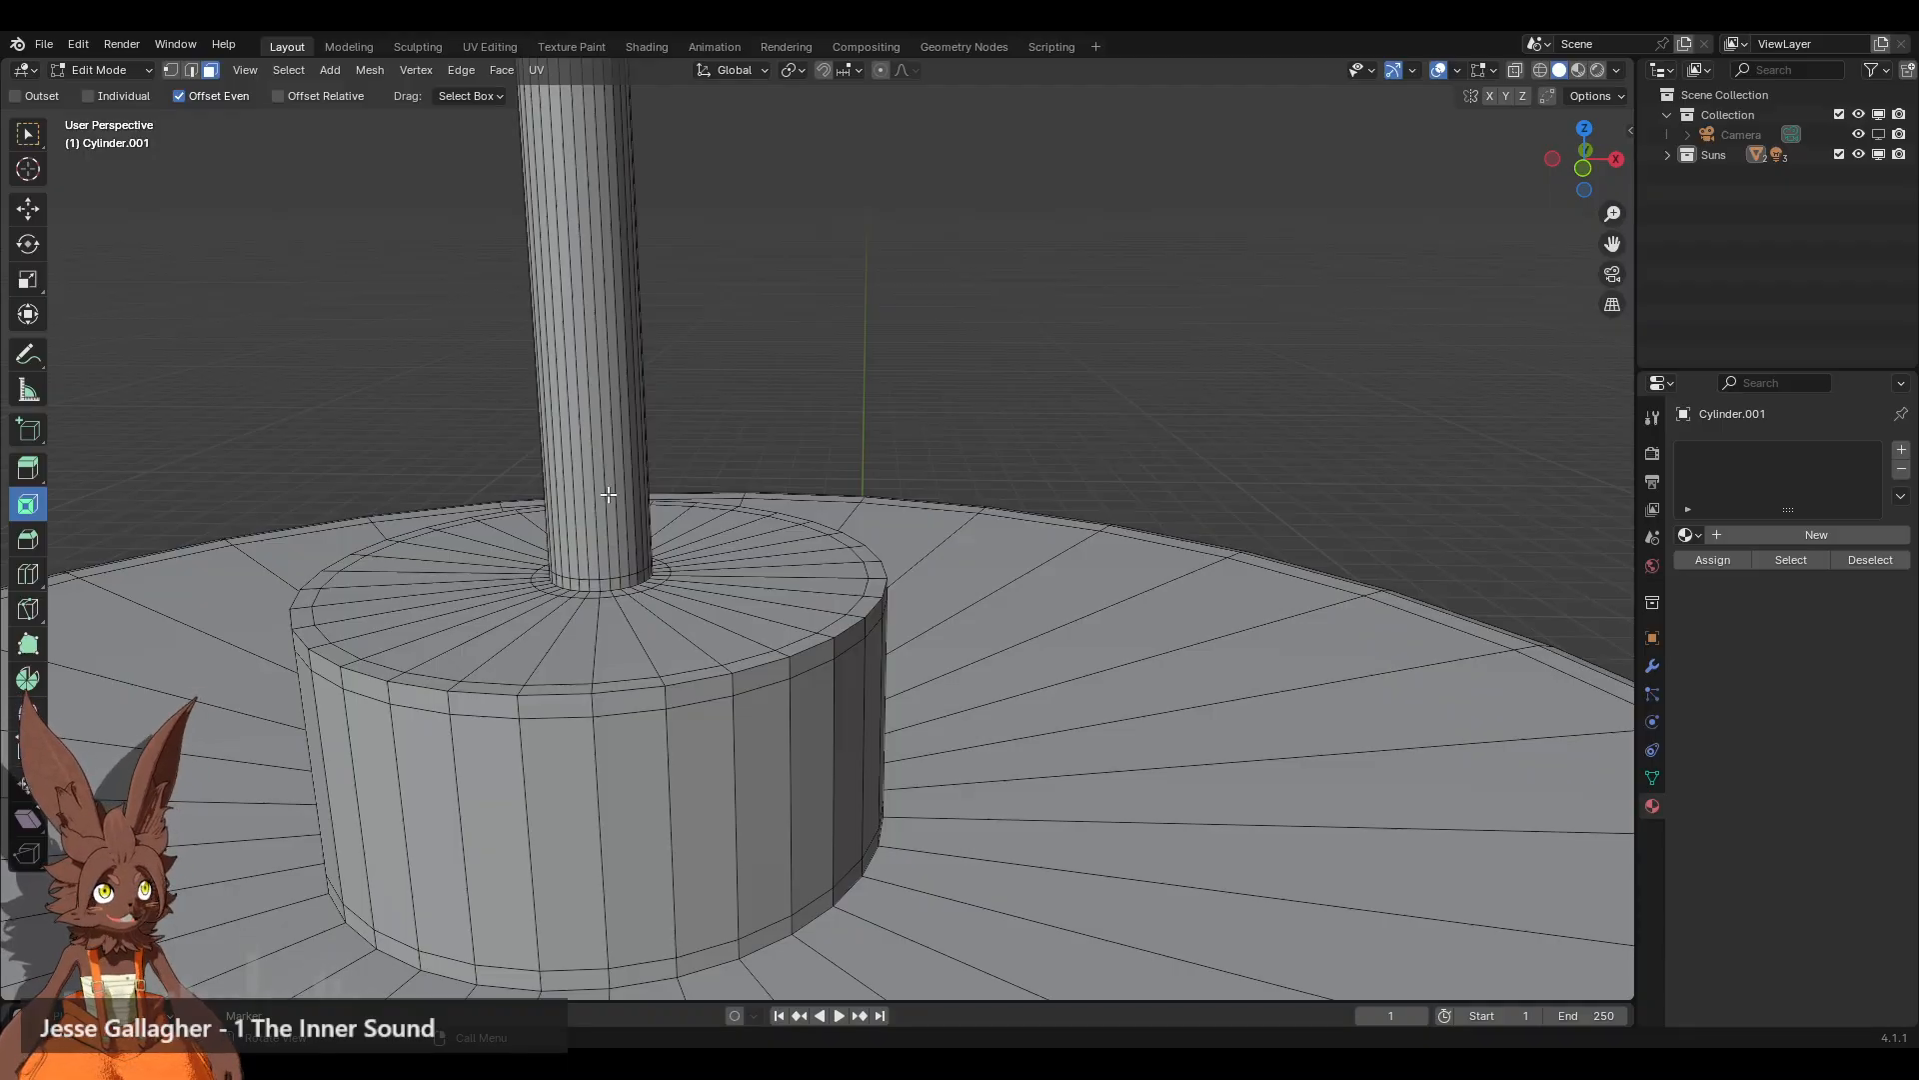
{"action": "scroll", "coordinate": [634, 534], "scroll_direction": "down", "scroll_amount": 3}
{"action": "middle_click_drag", "start_coordinate": [644, 461], "coordinate": [804, 424], "text": "shift"}
{"action": "scroll", "coordinate": [807, 456], "scroll_direction": "up", "scroll_amount": 1}
{"action": "scroll", "coordinate": [807, 456], "scroll_direction": "up", "scroll_amount": 2}
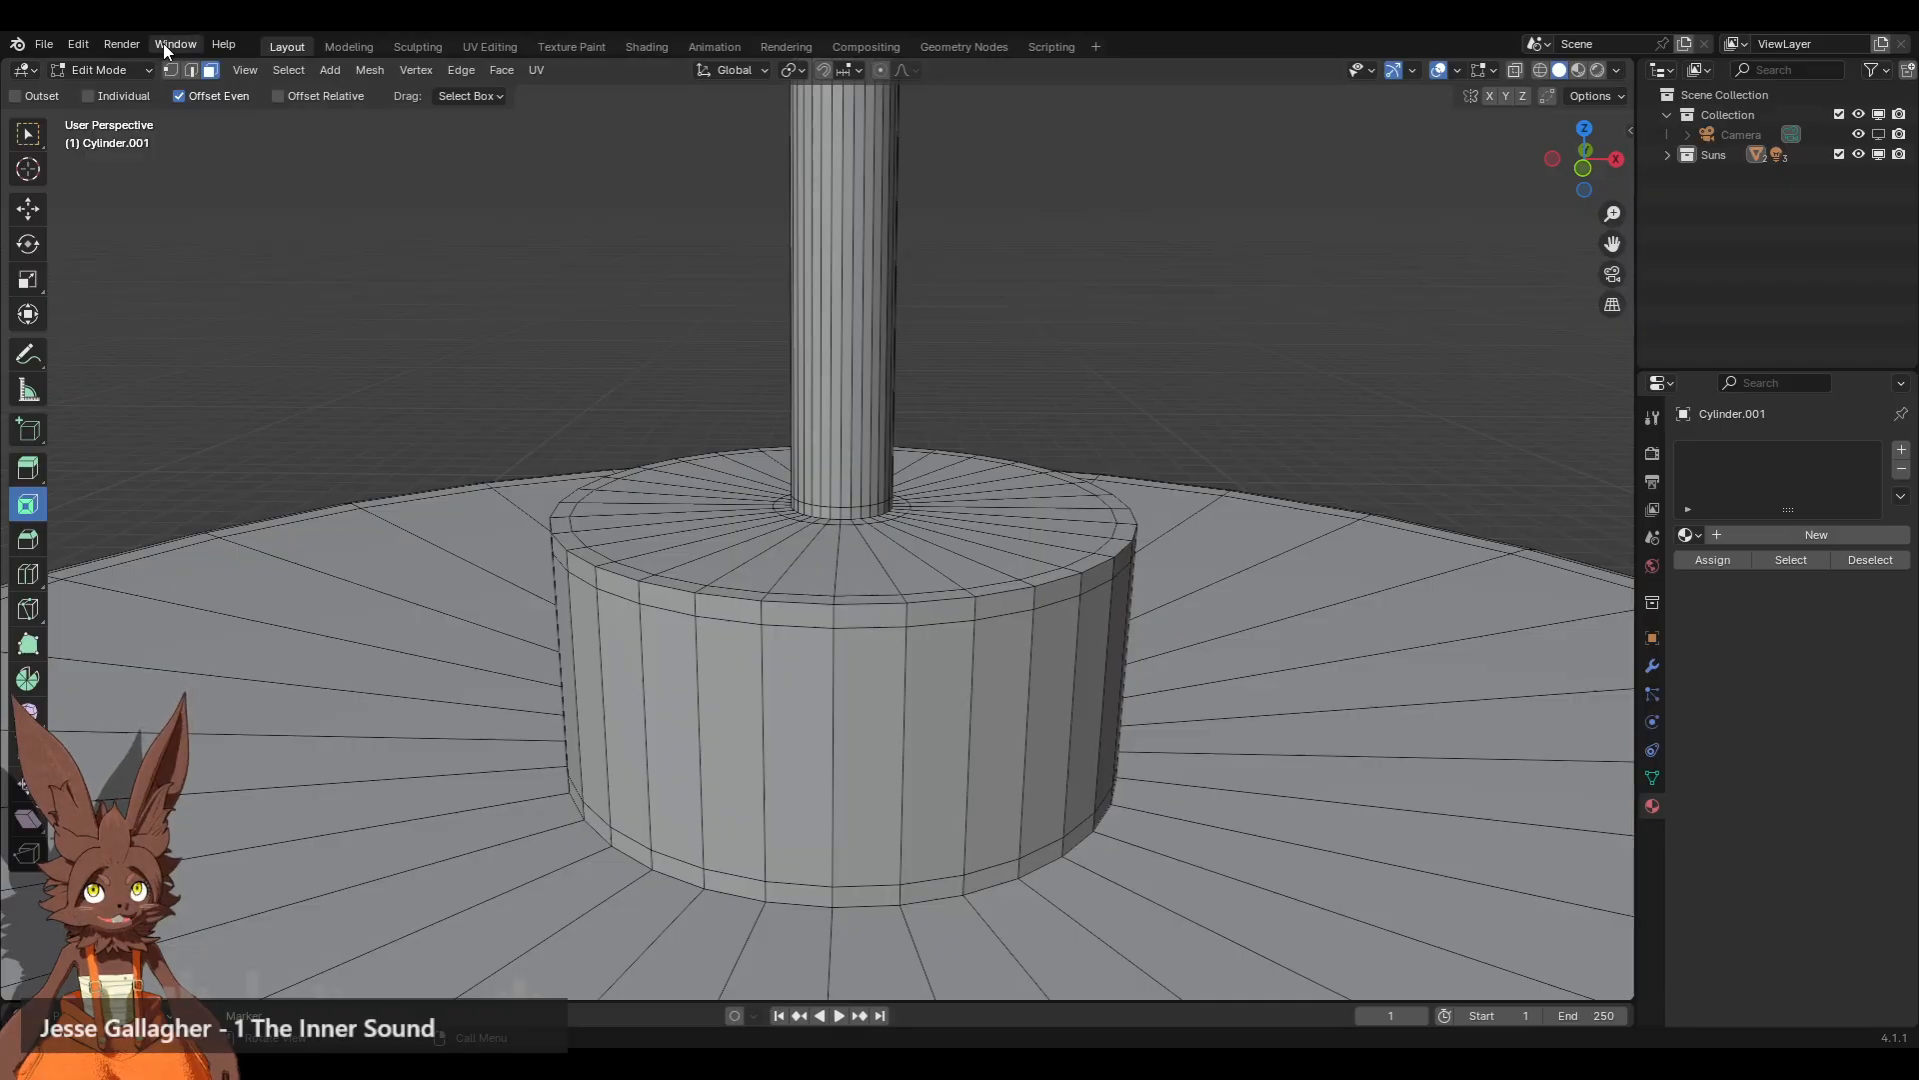
{"action": "left_click", "coordinate": [910, 584], "text": "alt"}
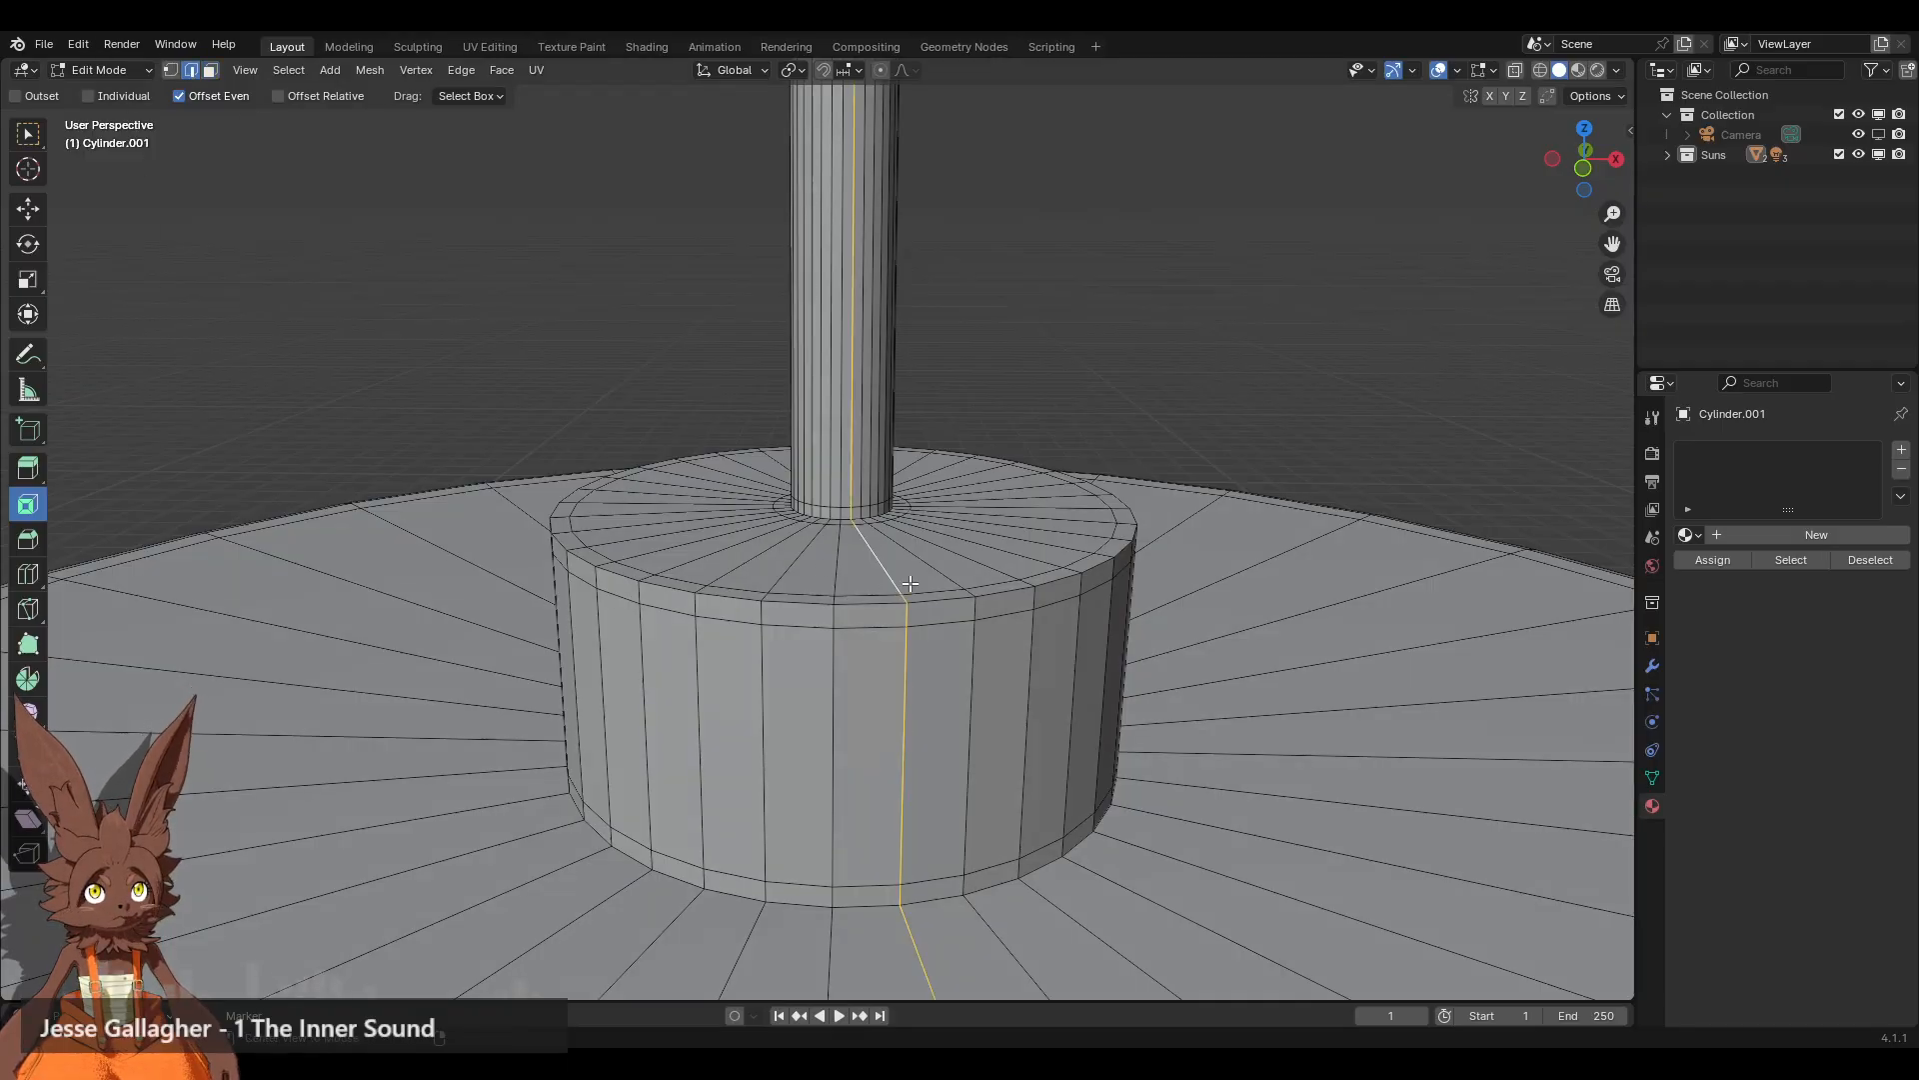
{"action": "left_click", "coordinate": [868, 597], "text": "alt"}
{"action": "key", "text": "s"}
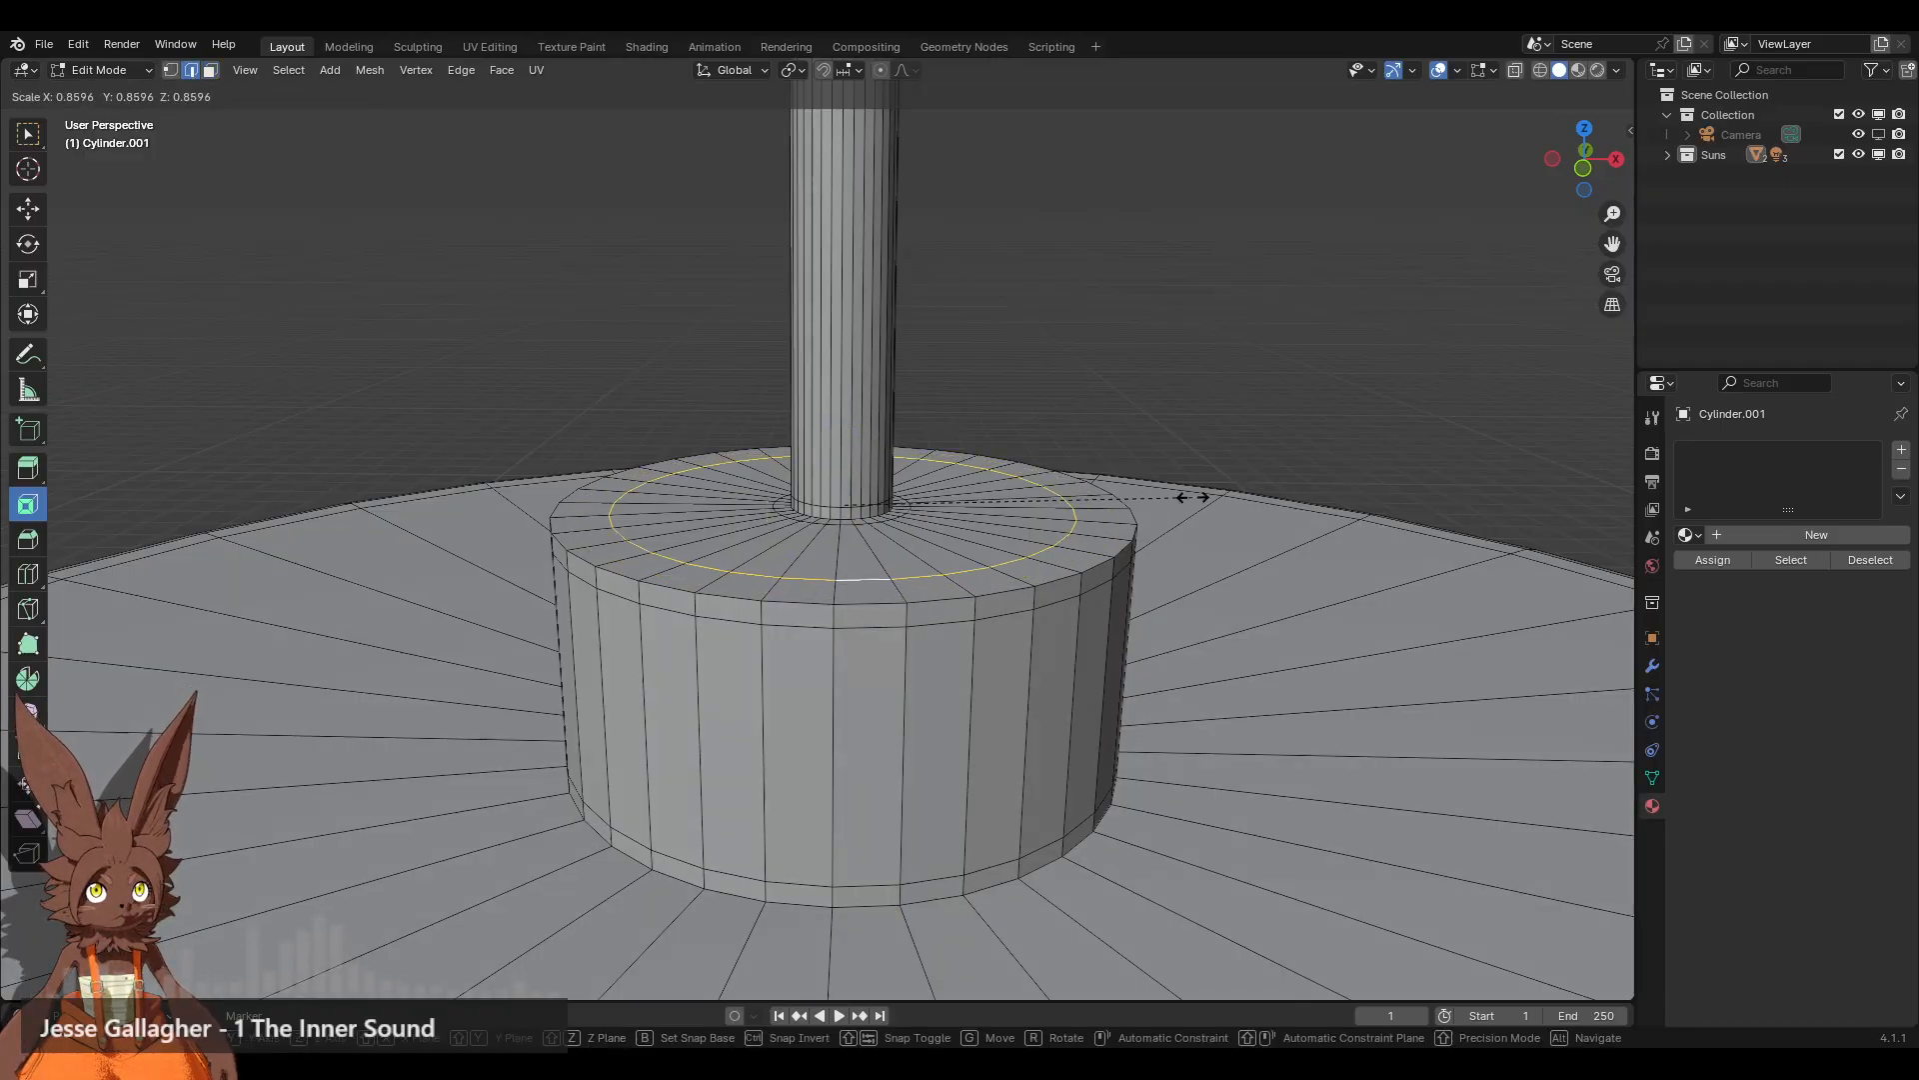
{"action": "left_click", "coordinate": [1193, 497]}
Step: Move the edge loop just below the small base's top rim down along Z
{"action": "left_click", "coordinate": [889, 622], "text": "alt"}
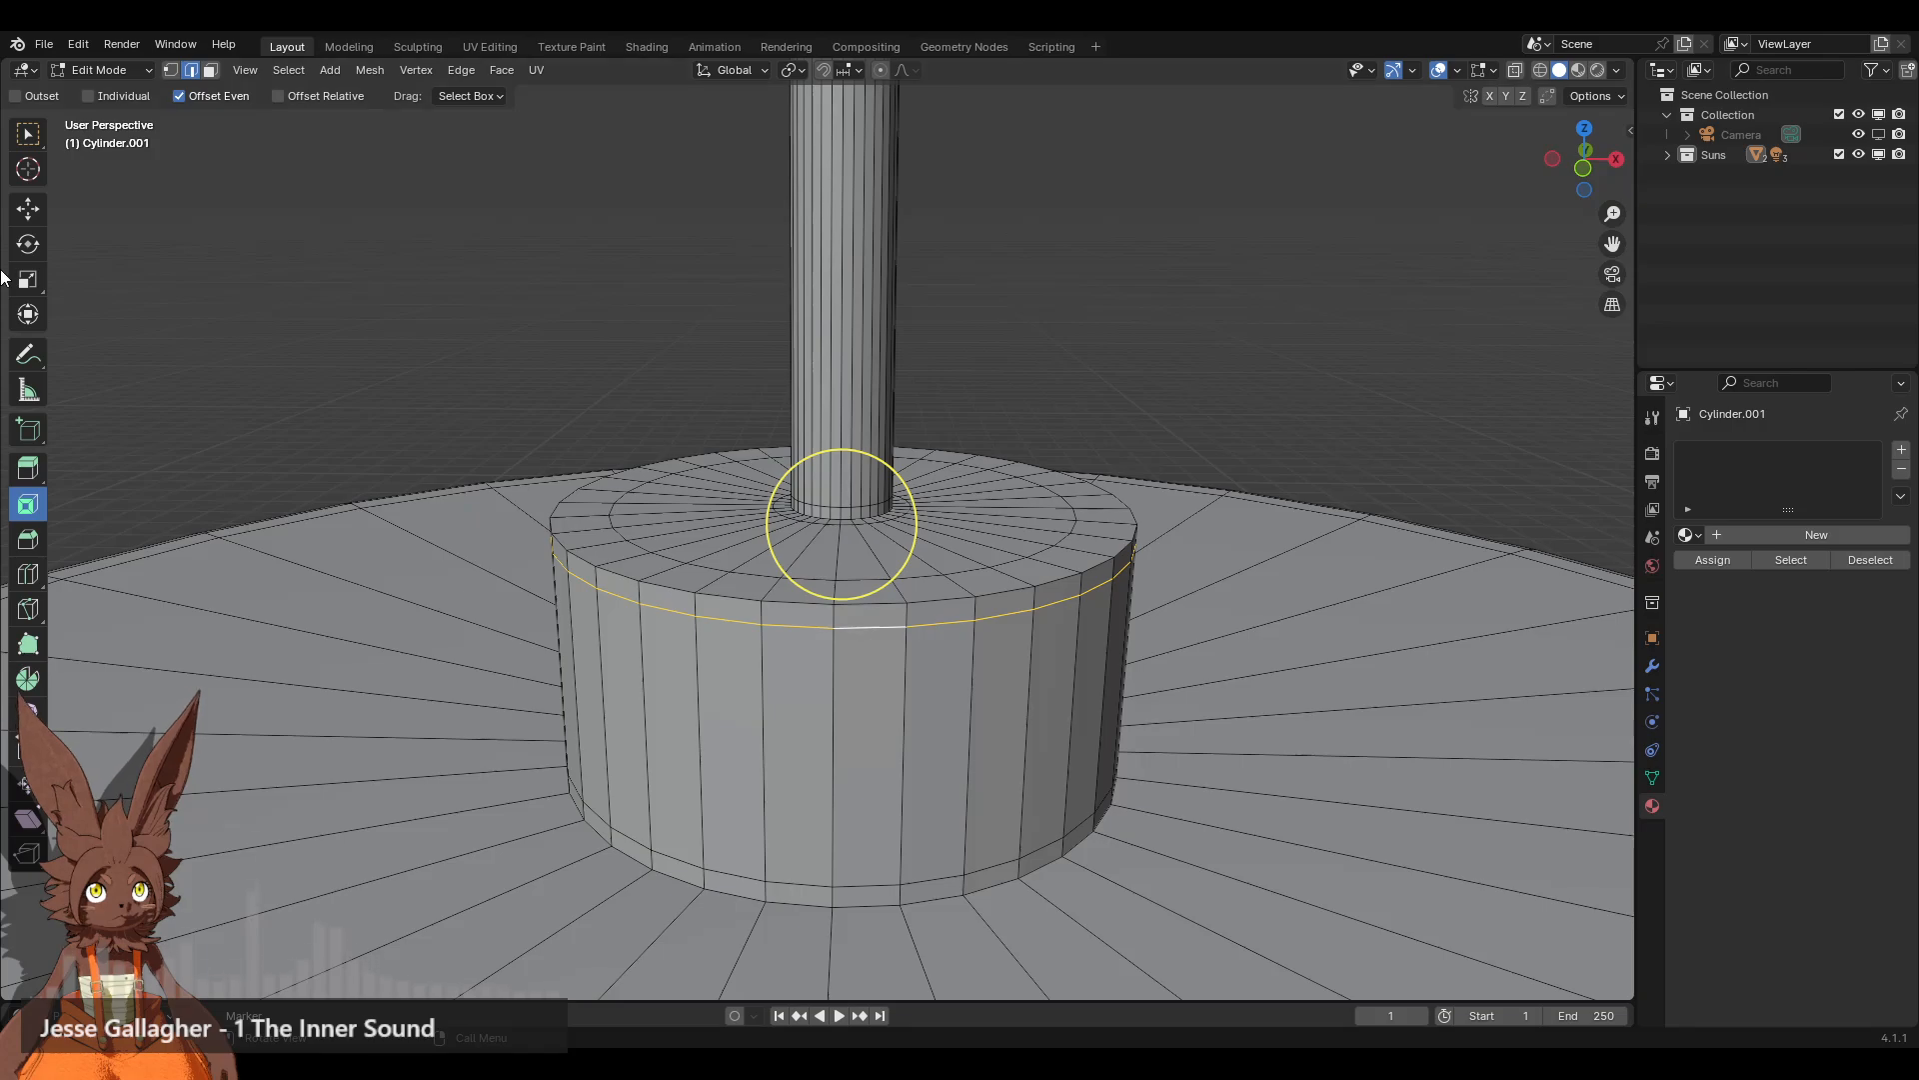
{"action": "left_click", "coordinate": [19, 226]}
{"action": "left_click_drag", "start_coordinate": [849, 465], "coordinate": [854, 501]}
{"action": "key", "text": "ctrl+z"}
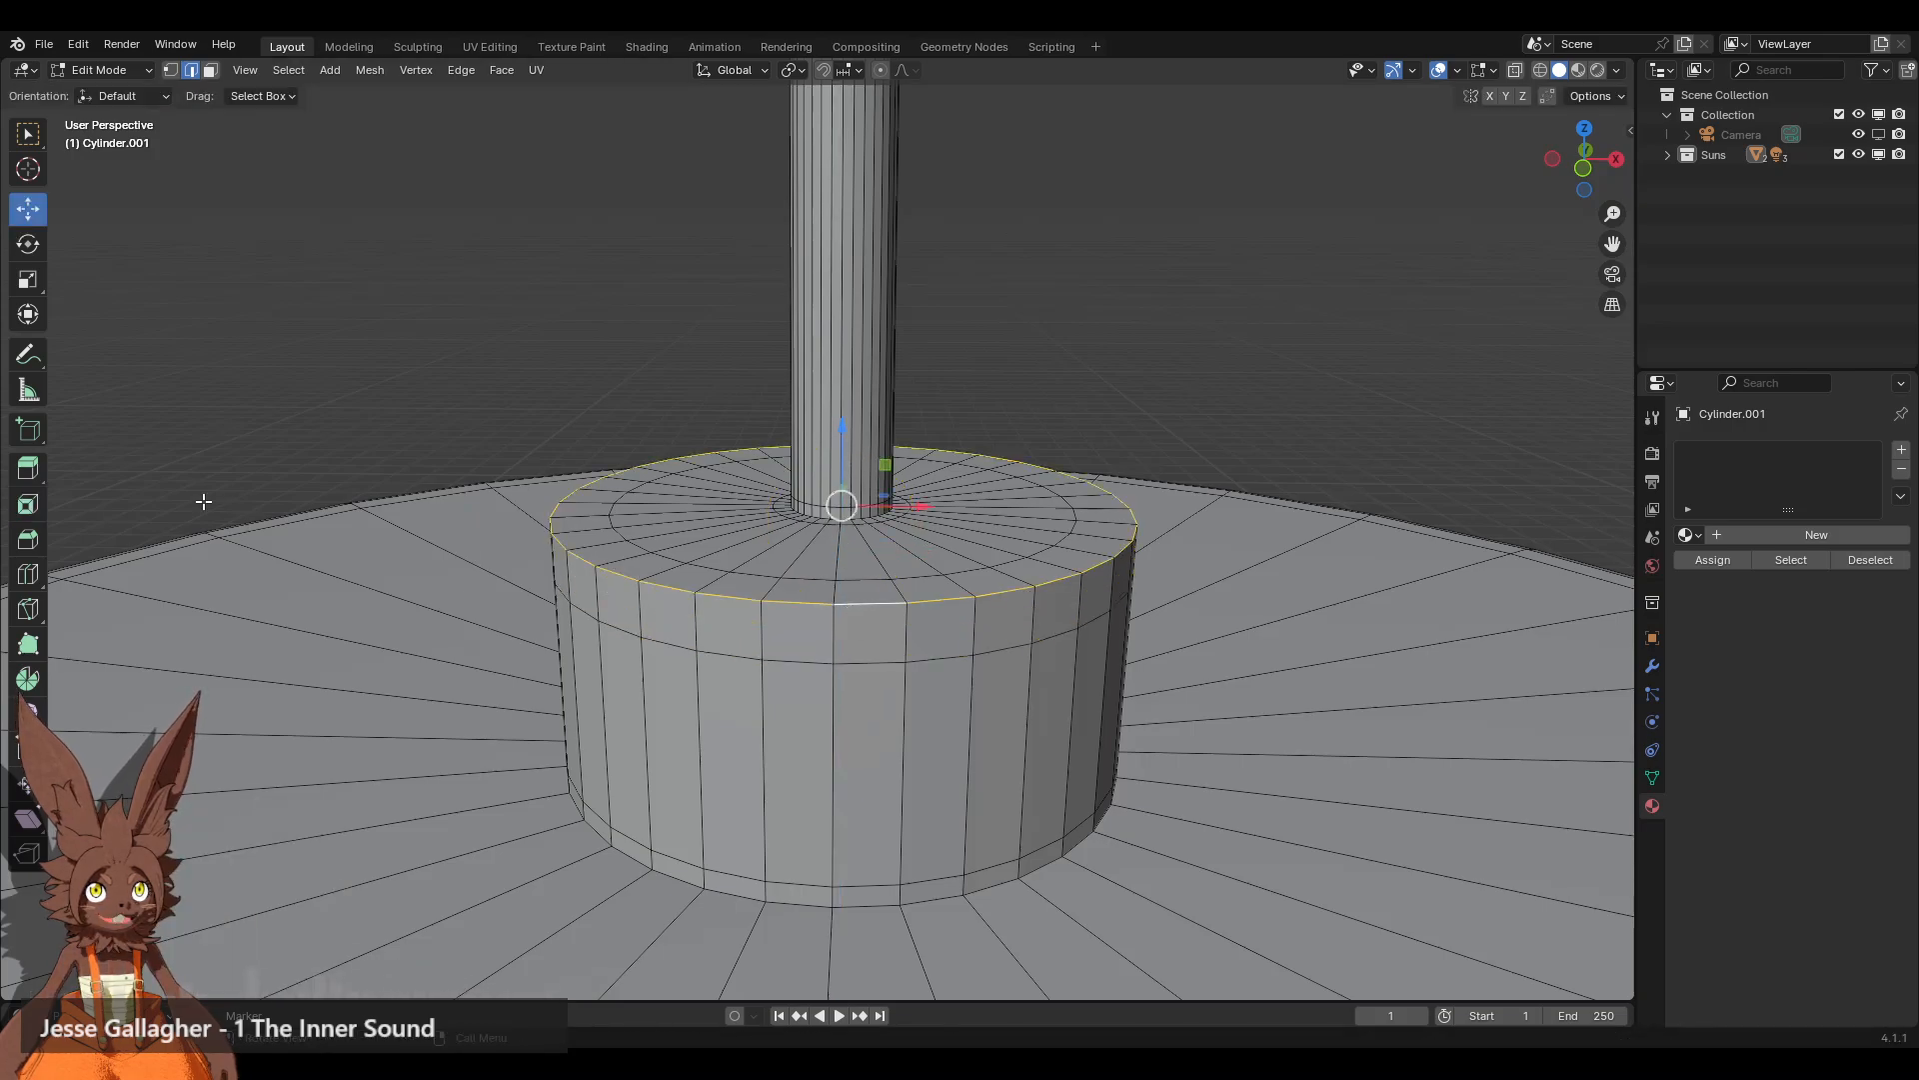
Step: Bevel the small base's top rim edge loop with several segments to round it
{"action": "left_click", "coordinate": [28, 539]}
{"action": "left_click_drag", "start_coordinate": [834, 421], "coordinate": [791, 387]}
{"action": "scroll", "coordinate": [791, 387], "scroll_direction": "up", "scroll_amount": 3}
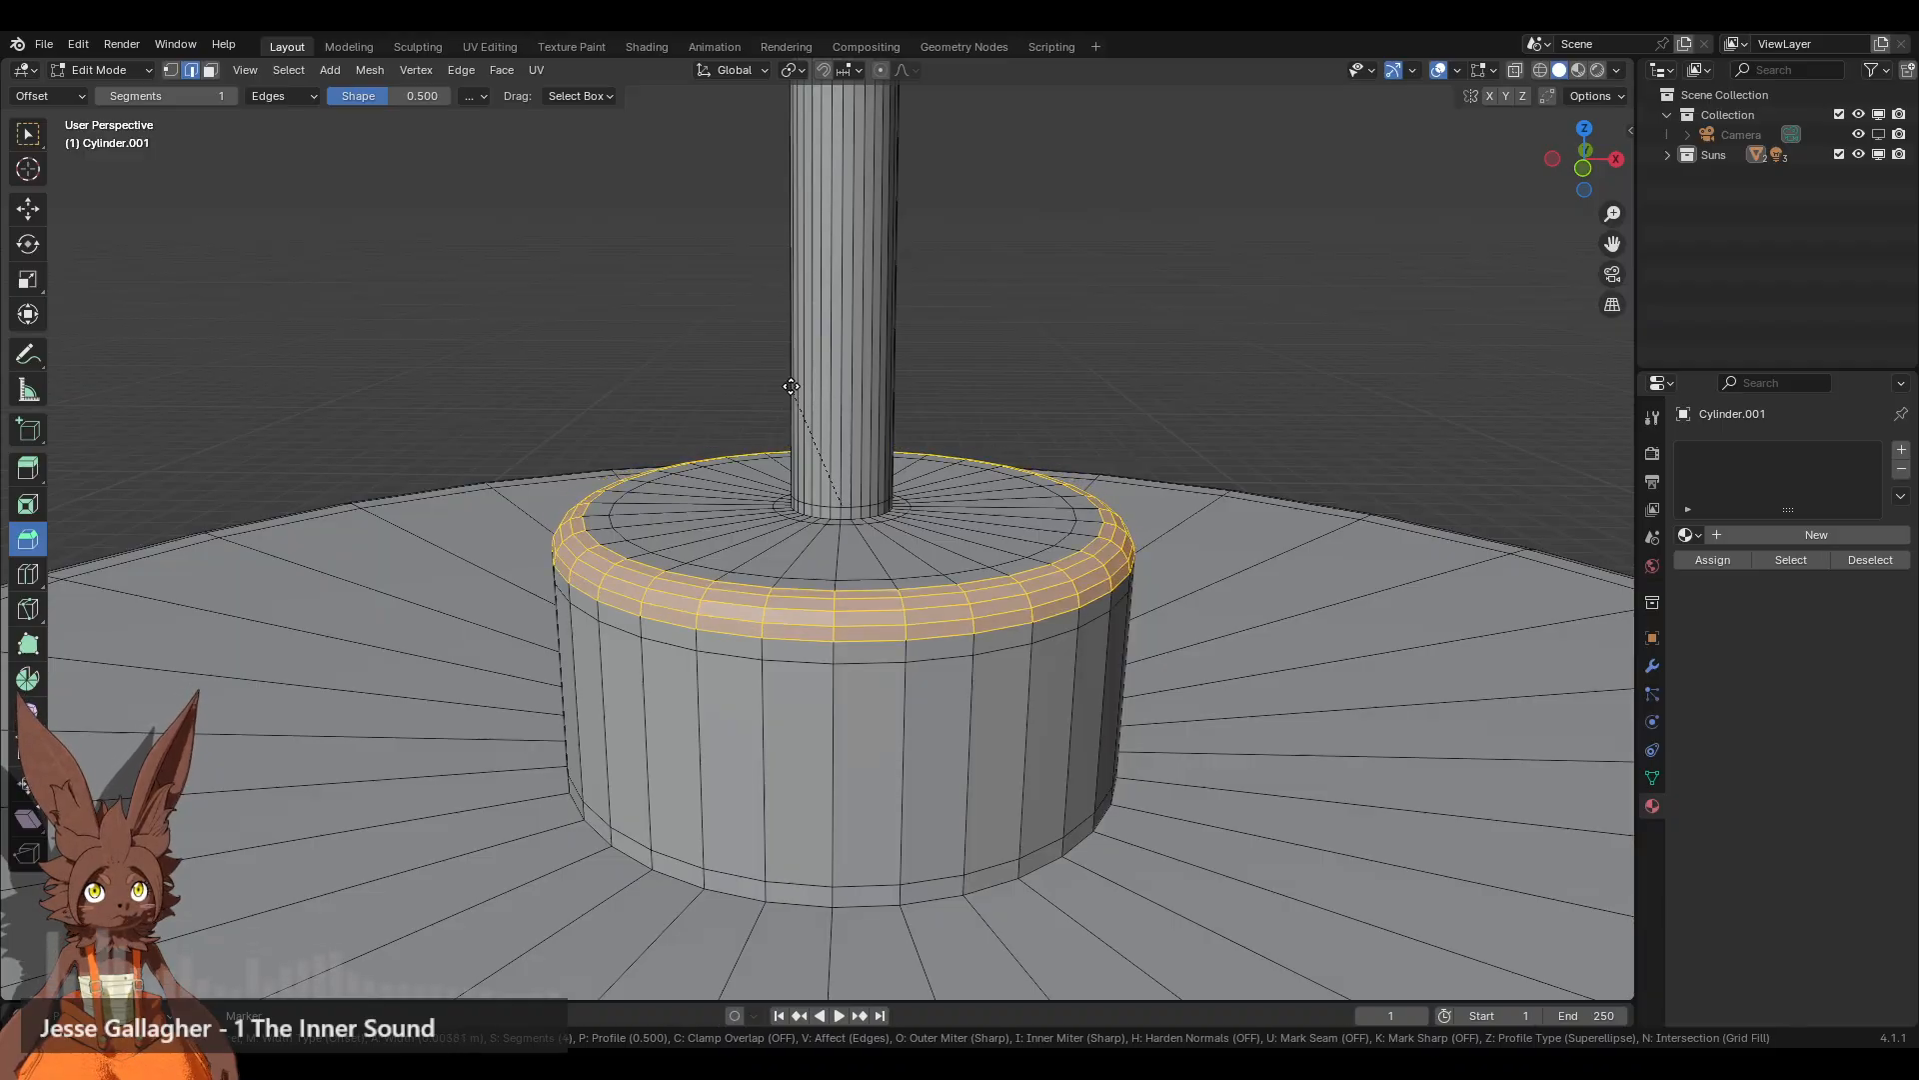
{"action": "left_click", "coordinate": [1118, 354]}
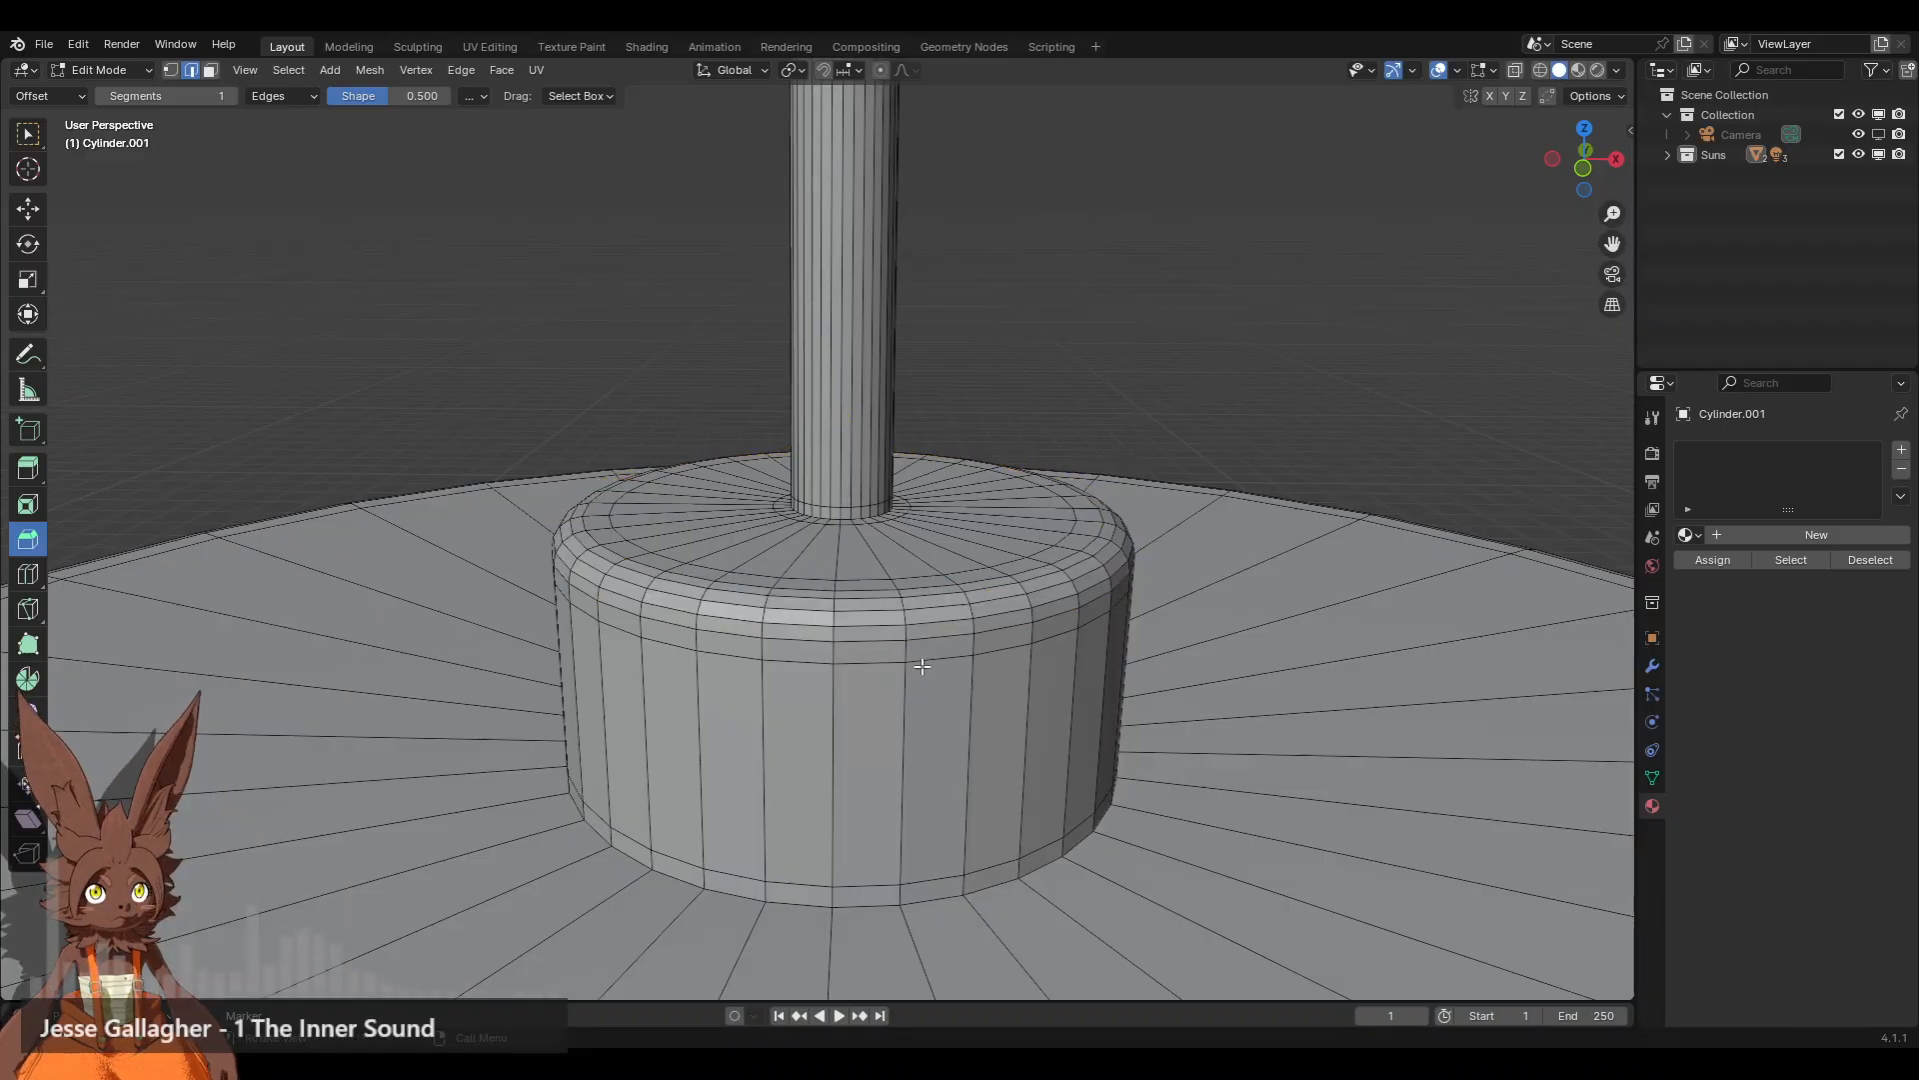
Step: Move the needle's tip up along Z in wireframe shading to lengthen the needle, and return to solid shading
{"action": "scroll", "coordinate": [916, 657], "scroll_direction": "down", "scroll_amount": 10}
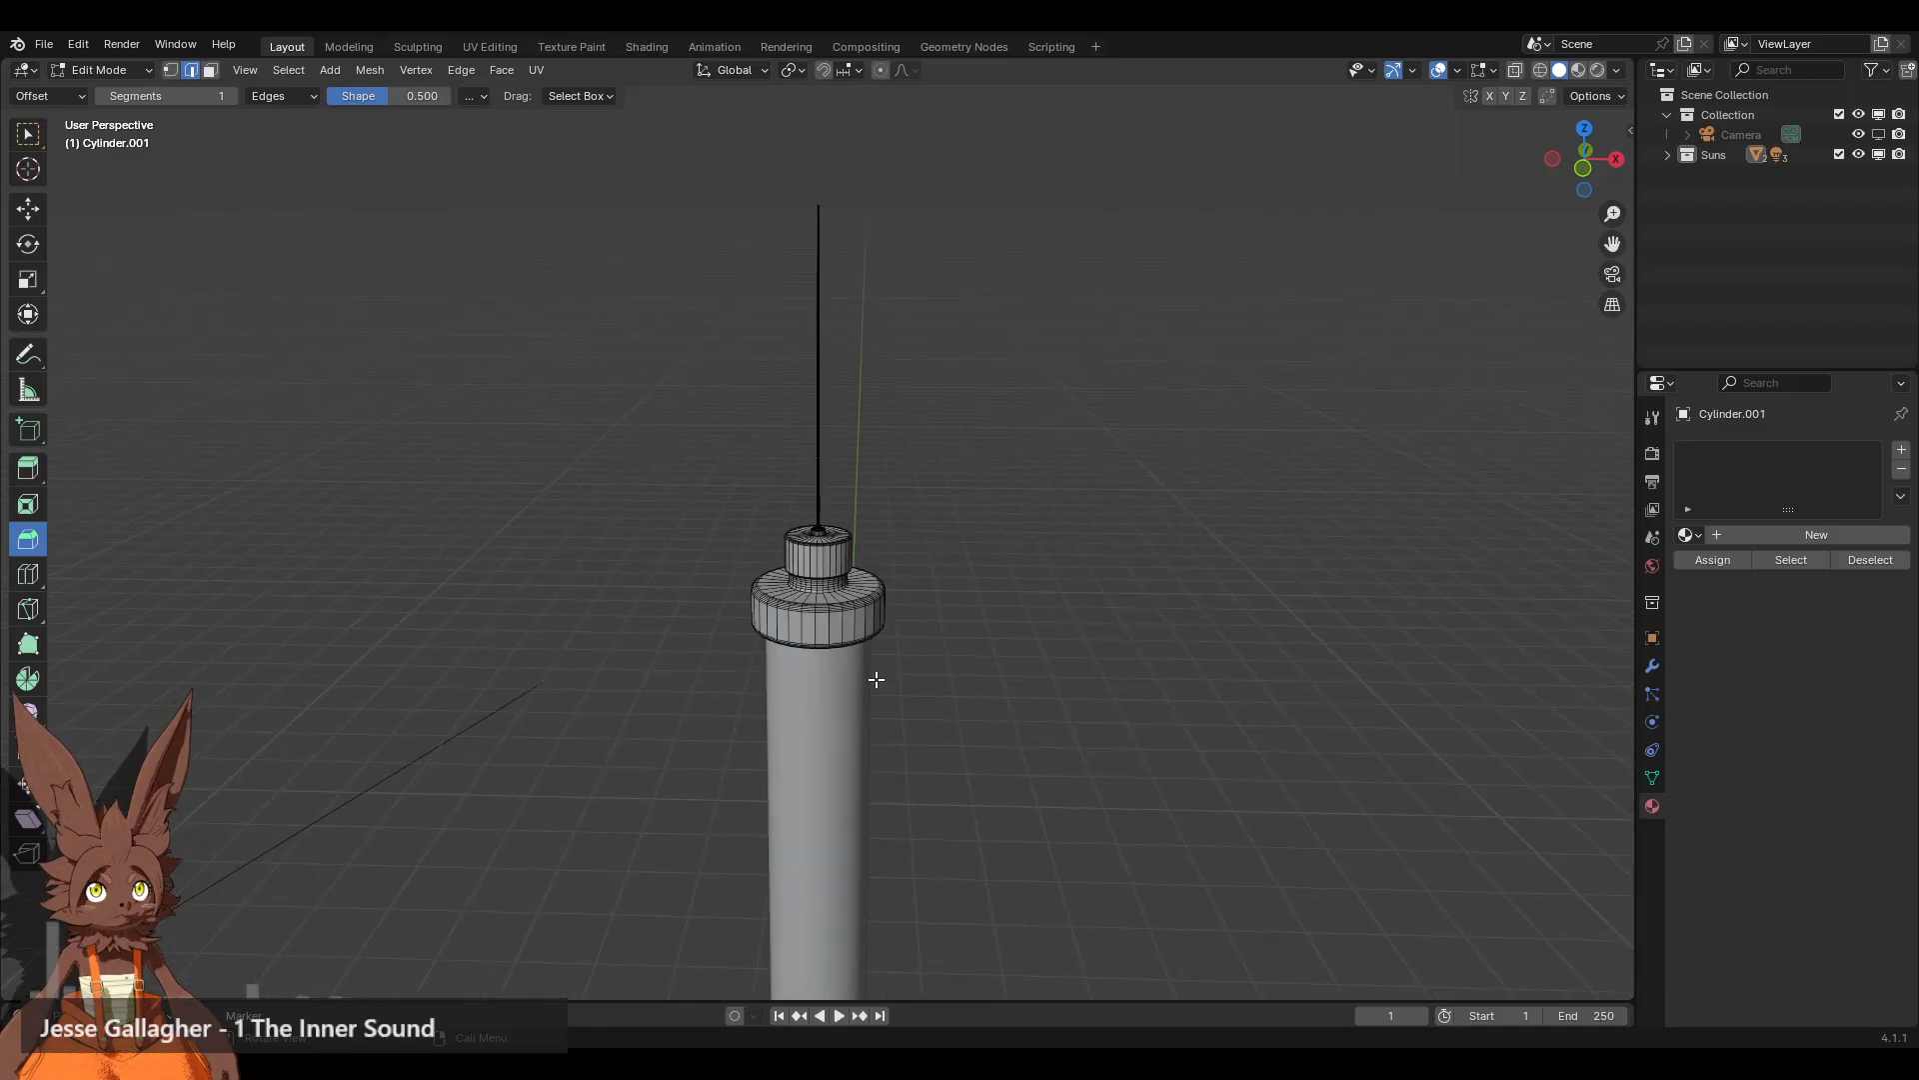
{"action": "scroll", "coordinate": [886, 588], "scroll_direction": "down", "scroll_amount": 6}
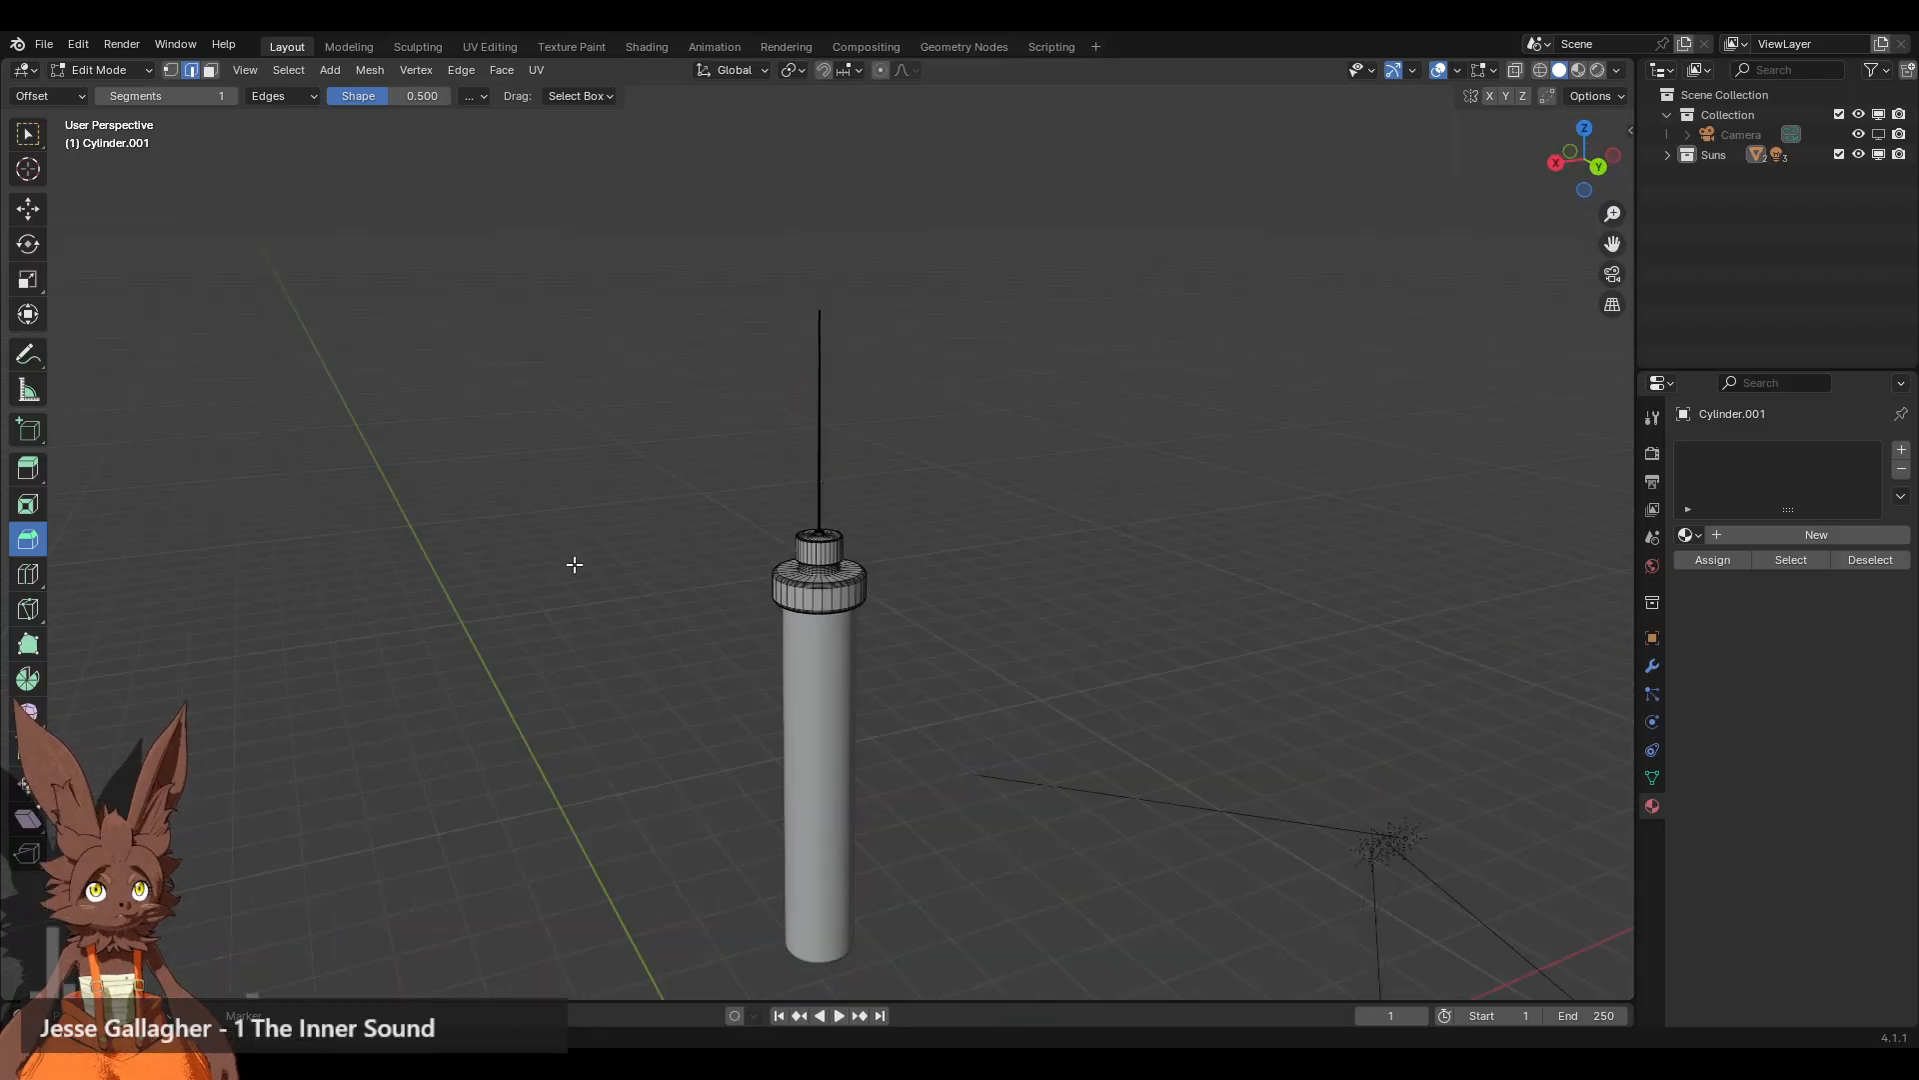
{"action": "middle_click_drag", "start_coordinate": [975, 551], "coordinate": [973, 648]}
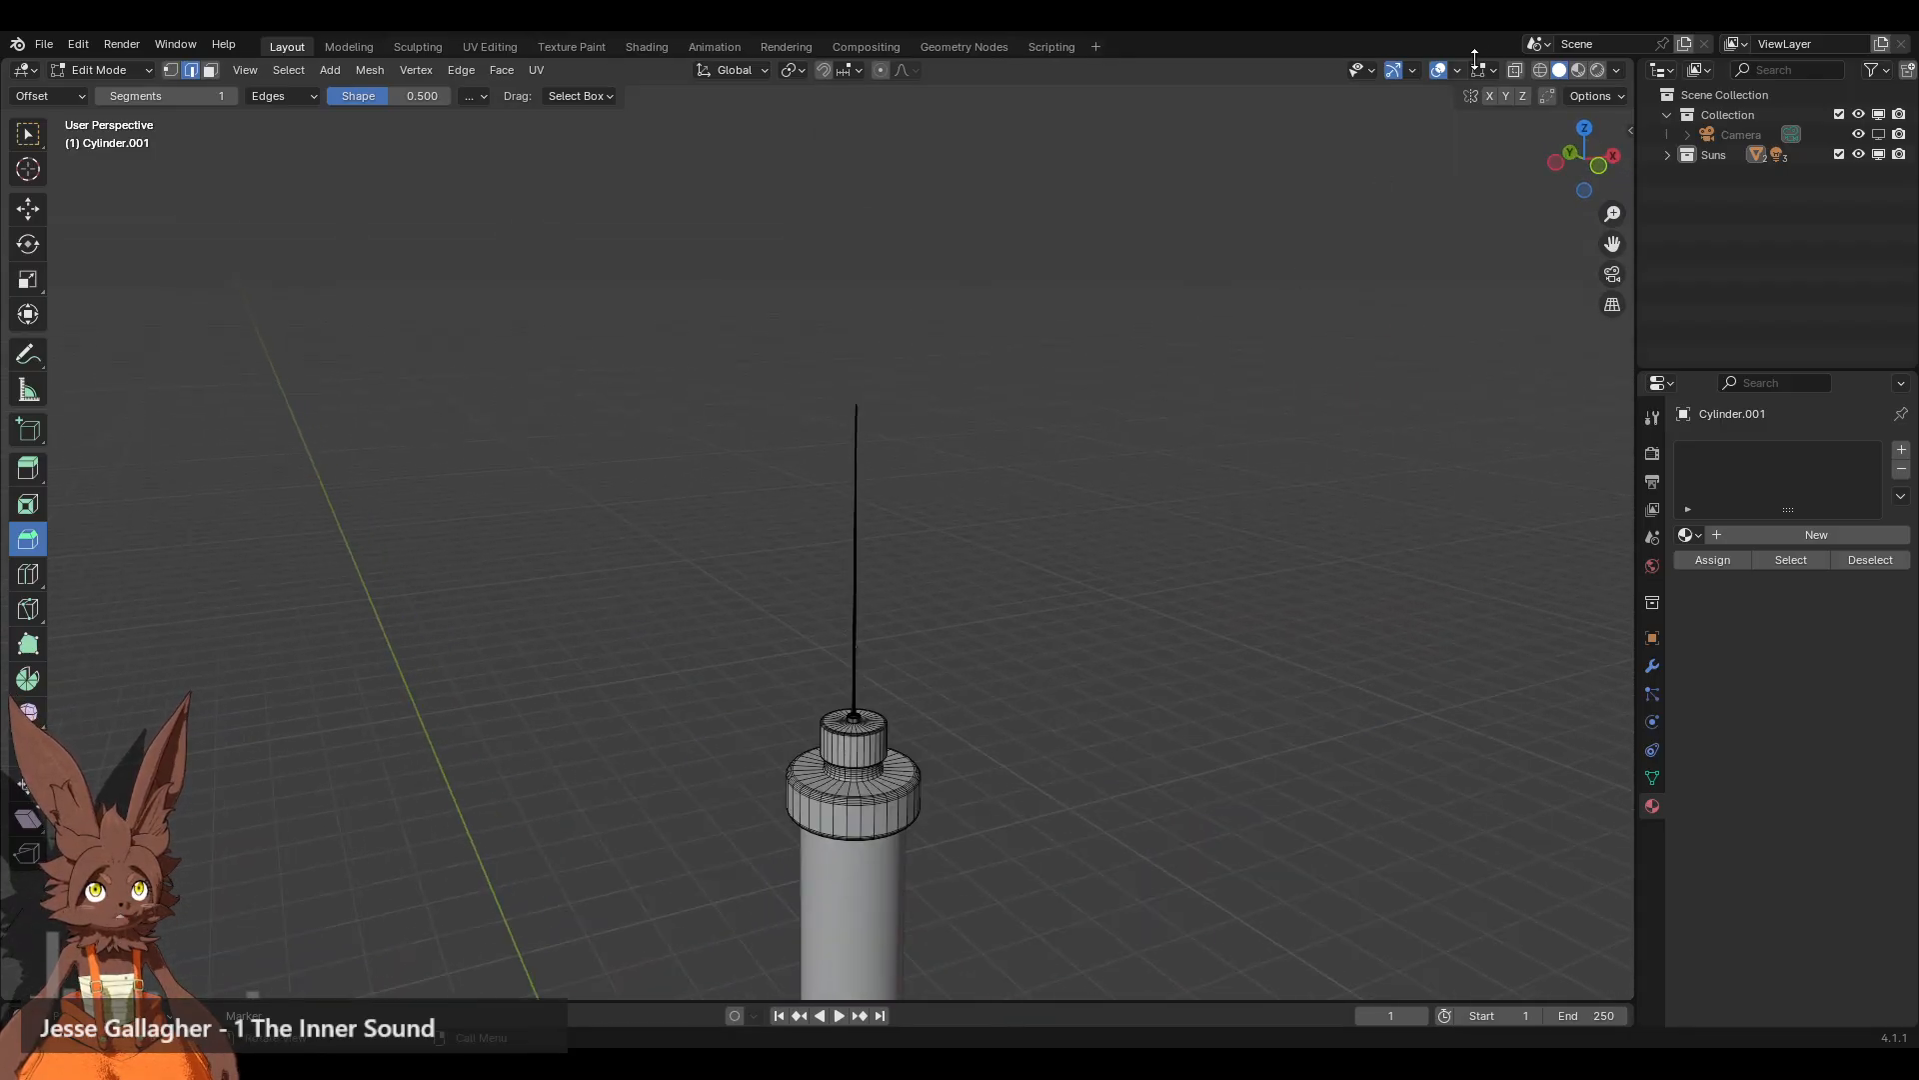
{"action": "left_click", "coordinate": [1540, 70]}
{"action": "left_click_drag", "start_coordinate": [620, 273], "coordinate": [1002, 528]}
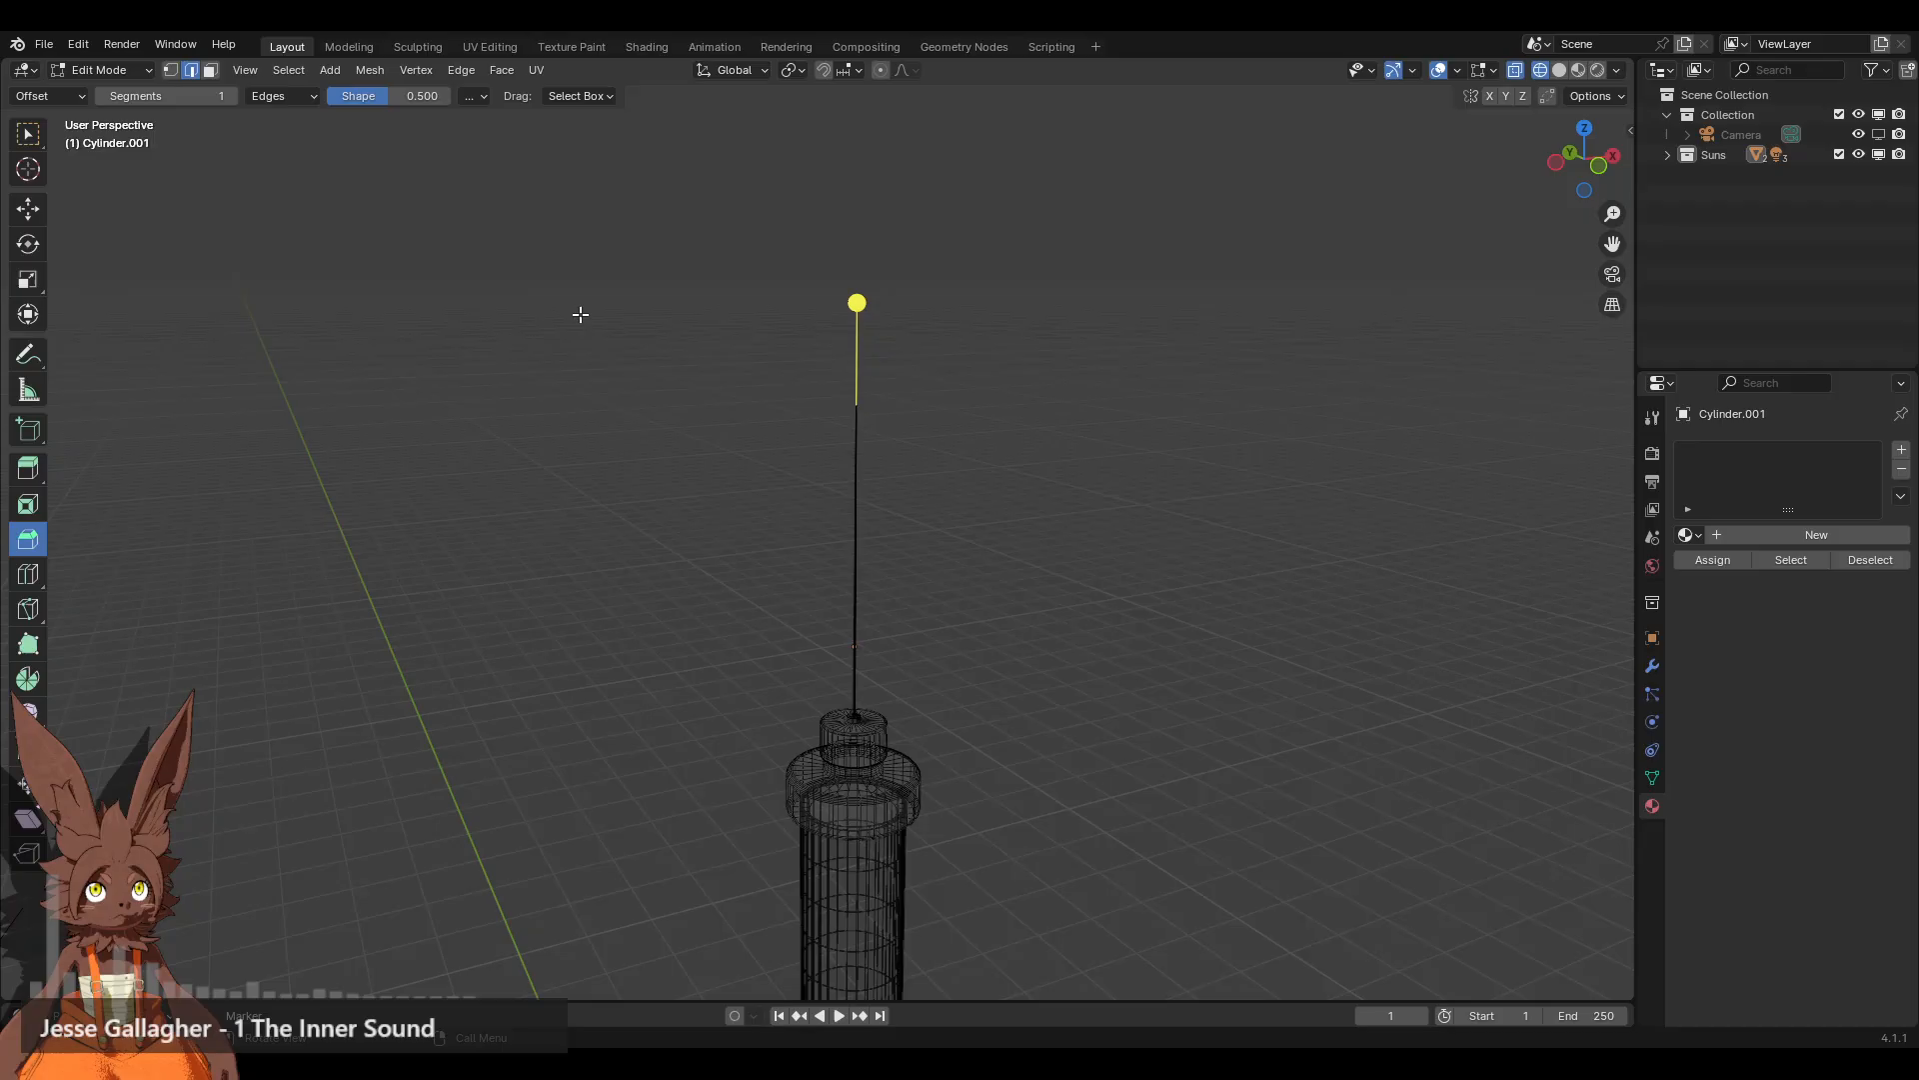
{"action": "left_click", "coordinate": [28, 209]}
{"action": "left_click_drag", "start_coordinate": [856, 335], "coordinate": [867, 228]}
{"action": "left_click", "coordinate": [1088, 479]}
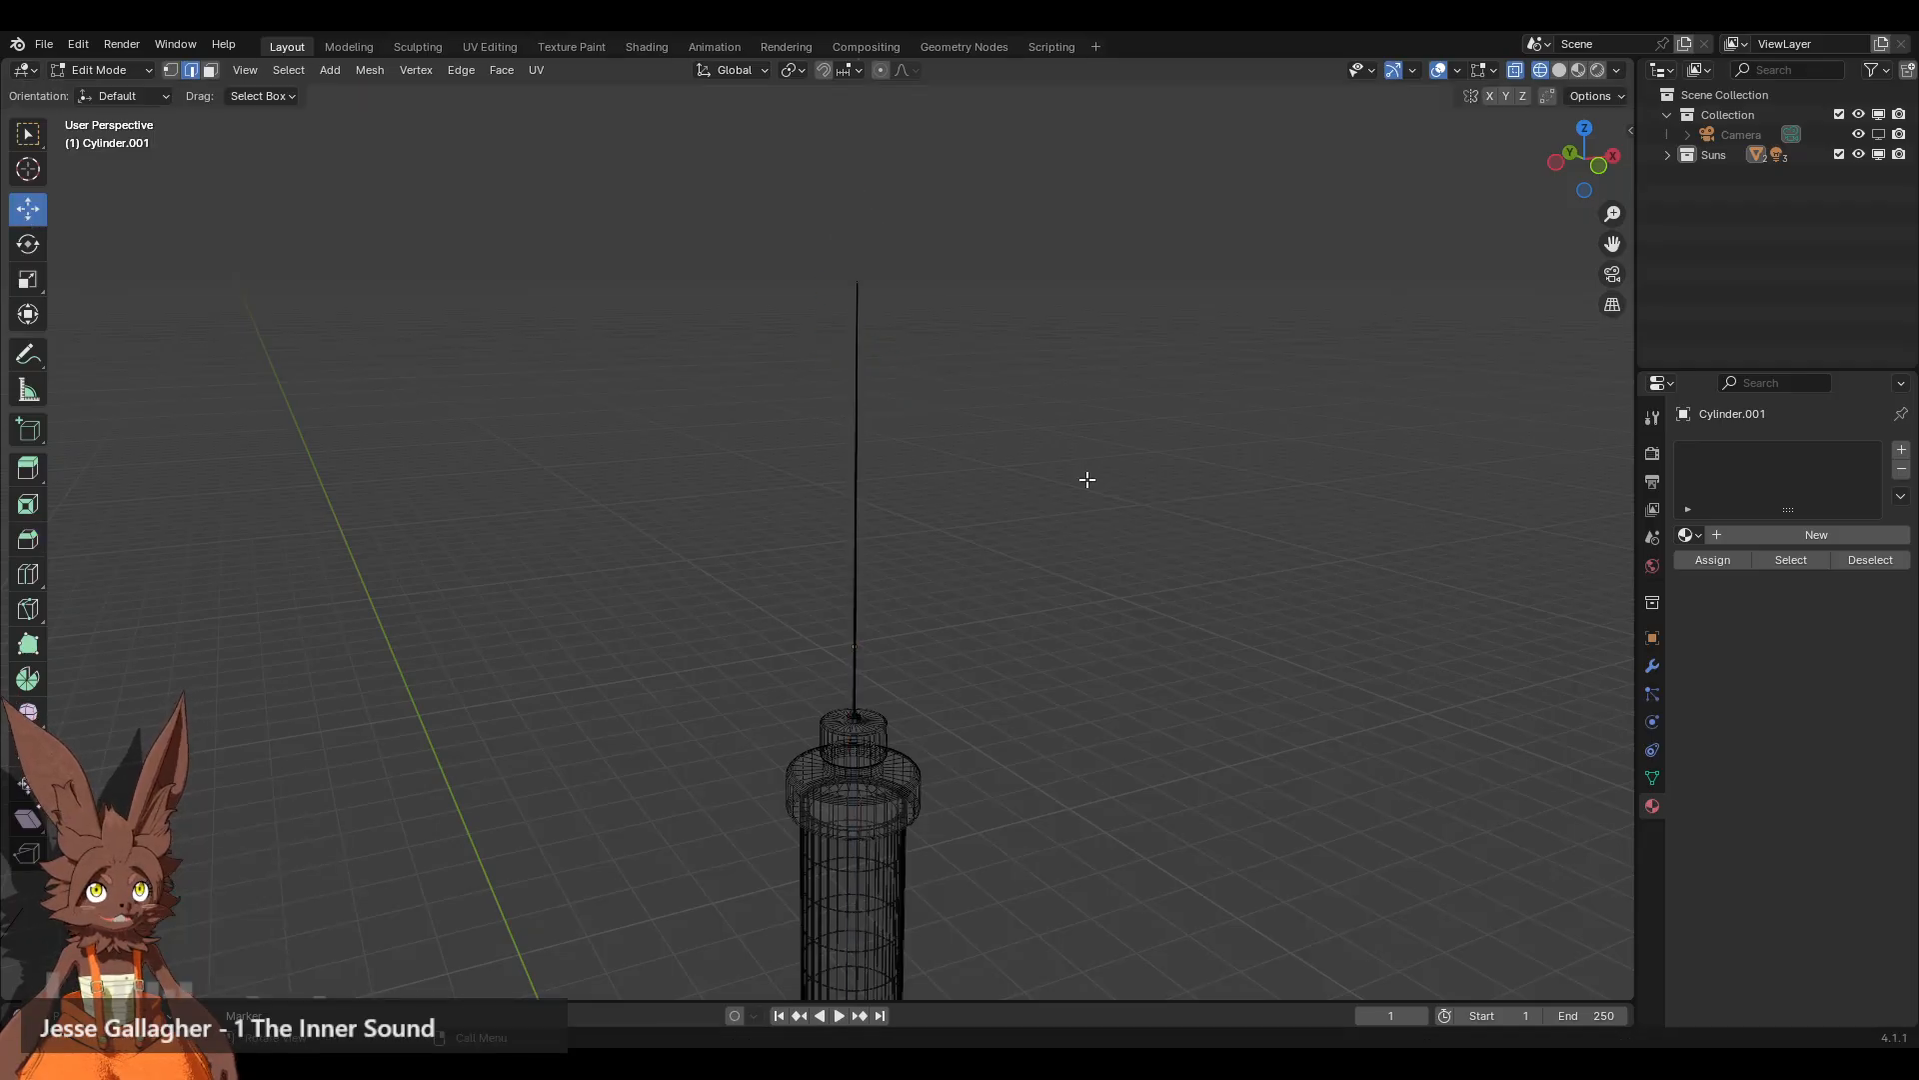
{"action": "middle_click_drag", "start_coordinate": [1088, 480], "coordinate": [965, 445]}
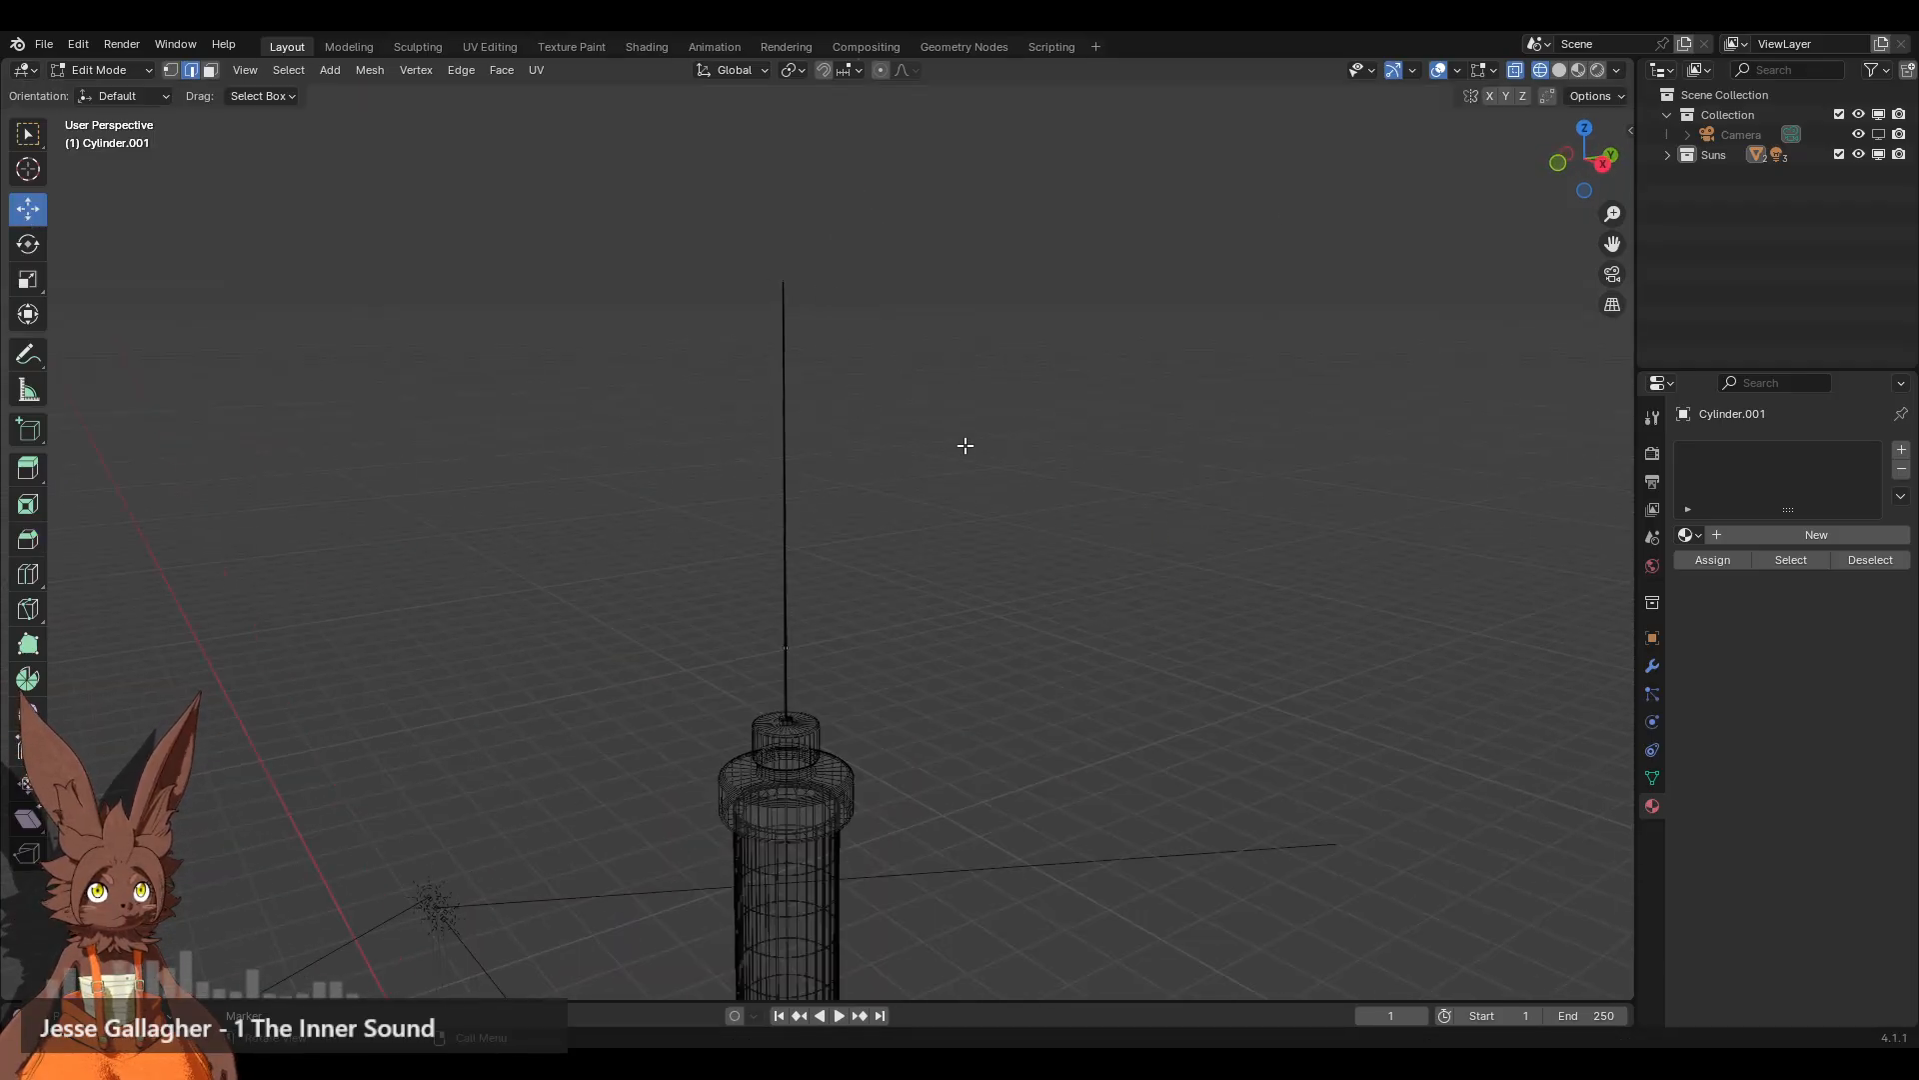
{"action": "left_click", "coordinate": [1560, 70]}
Step: Scale the bottom face on the cap's underside to about 1.224 so it meets the tube's outer wall
{"action": "mouse_move", "coordinate": [959, 754]}
{"action": "middle_mouse_down"}
{"action": "mouse_move", "coordinate": [994, 574]}
{"action": "mouse_move", "coordinate": [1026, 571]}
{"action": "middle_mouse_up"}
{"action": "middle_click_drag", "start_coordinate": [986, 495], "coordinate": [981, 557], "text": "shift"}
{"action": "scroll", "coordinate": [973, 609], "scroll_direction": "up", "scroll_amount": 3}
{"action": "left_click", "coordinate": [95, 75]}
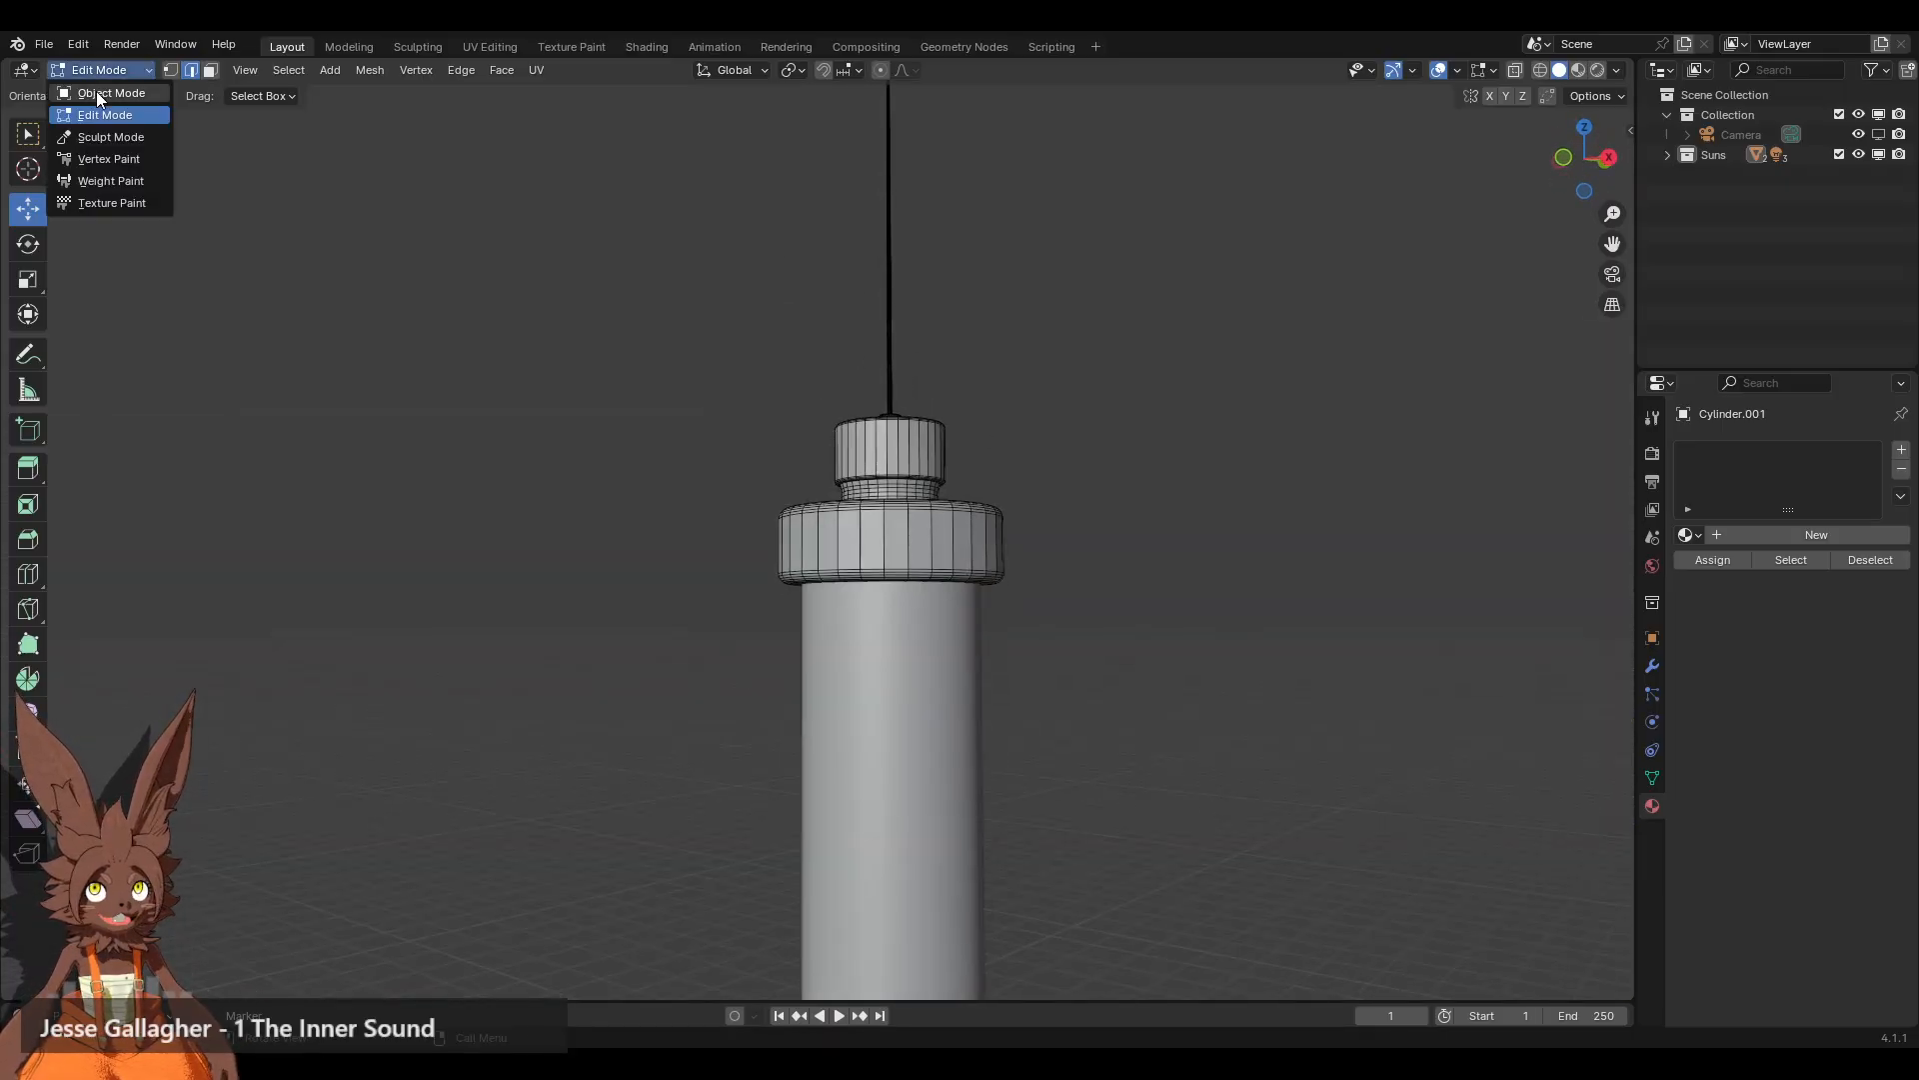
{"action": "scroll", "coordinate": [1081, 572], "scroll_direction": "up", "scroll_amount": 1}
{"action": "left_click", "coordinate": [1082, 572]}
{"action": "middle_click_drag", "start_coordinate": [1141, 646], "coordinate": [1030, 496]}
{"action": "middle_click_drag", "start_coordinate": [1027, 482], "coordinate": [269, 149]}
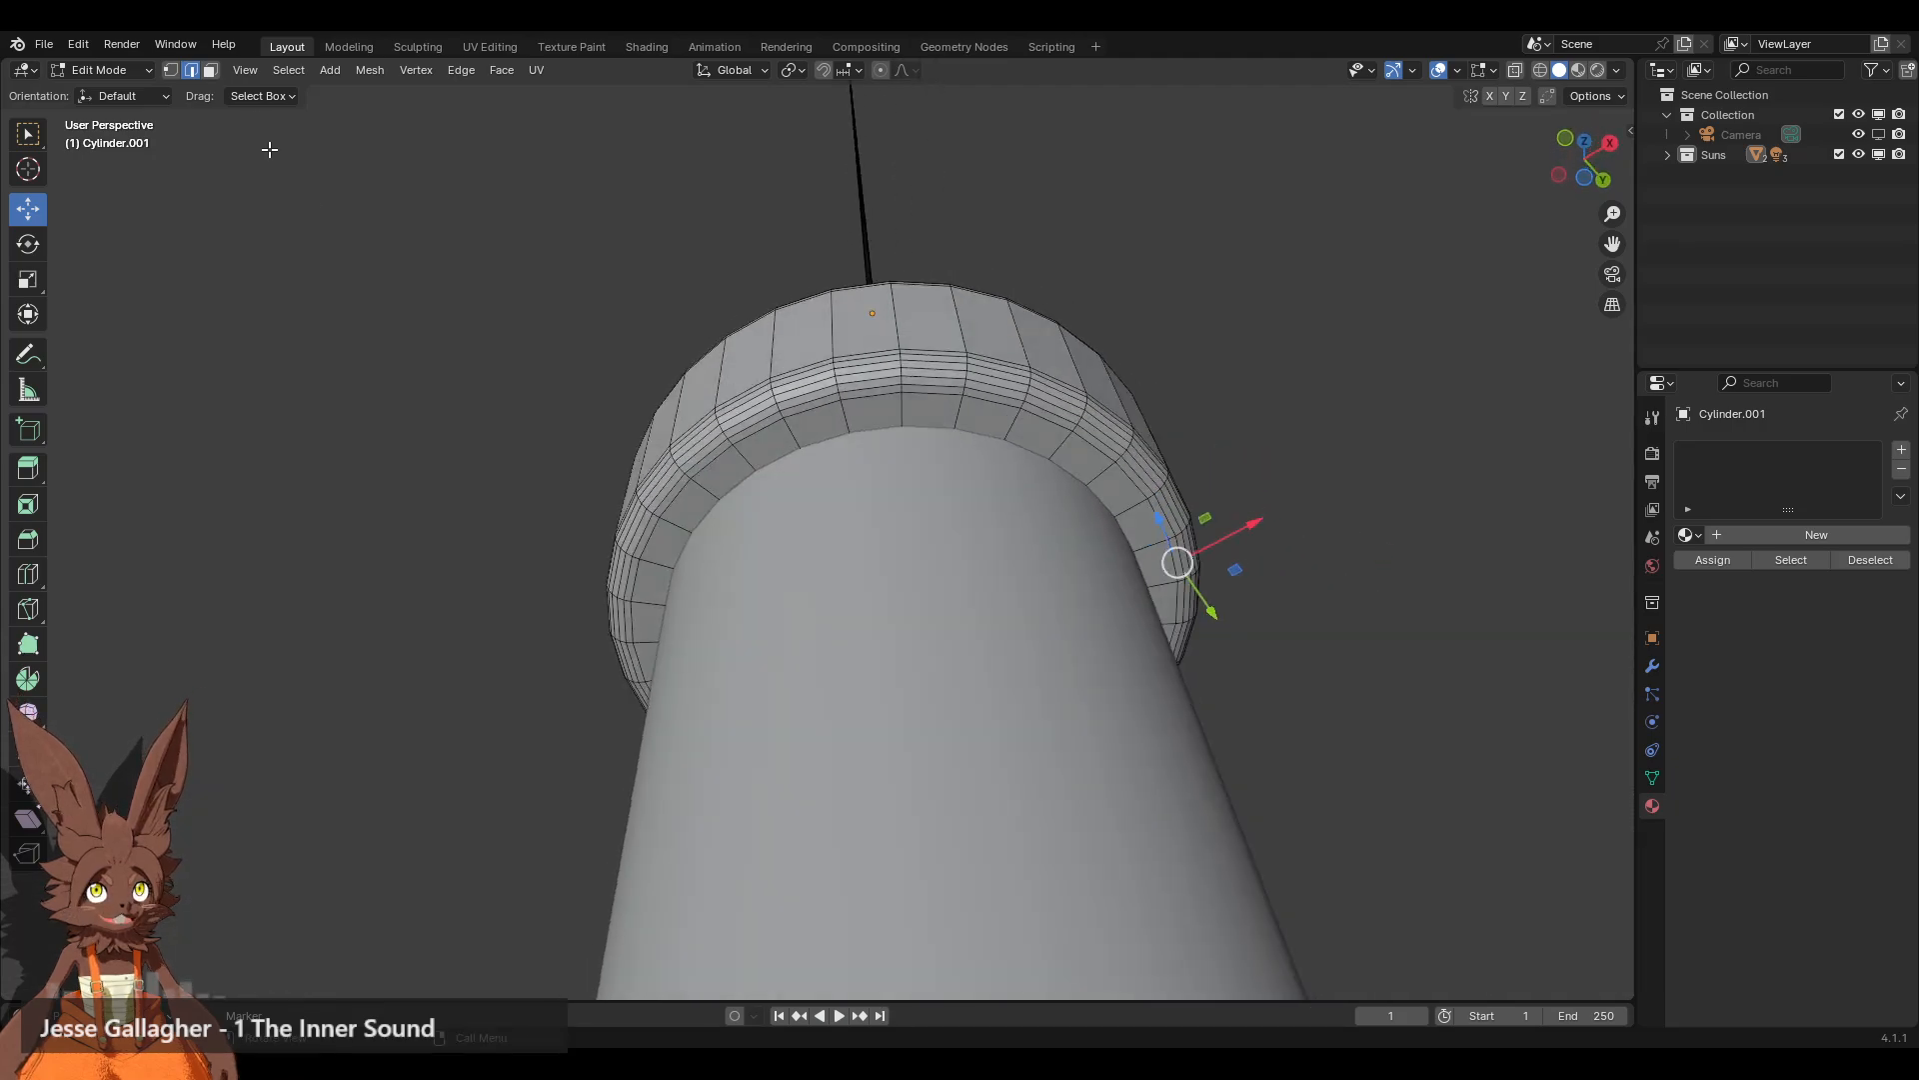
{"action": "left_click", "coordinate": [1536, 71]}
{"action": "key", "text": "l"}
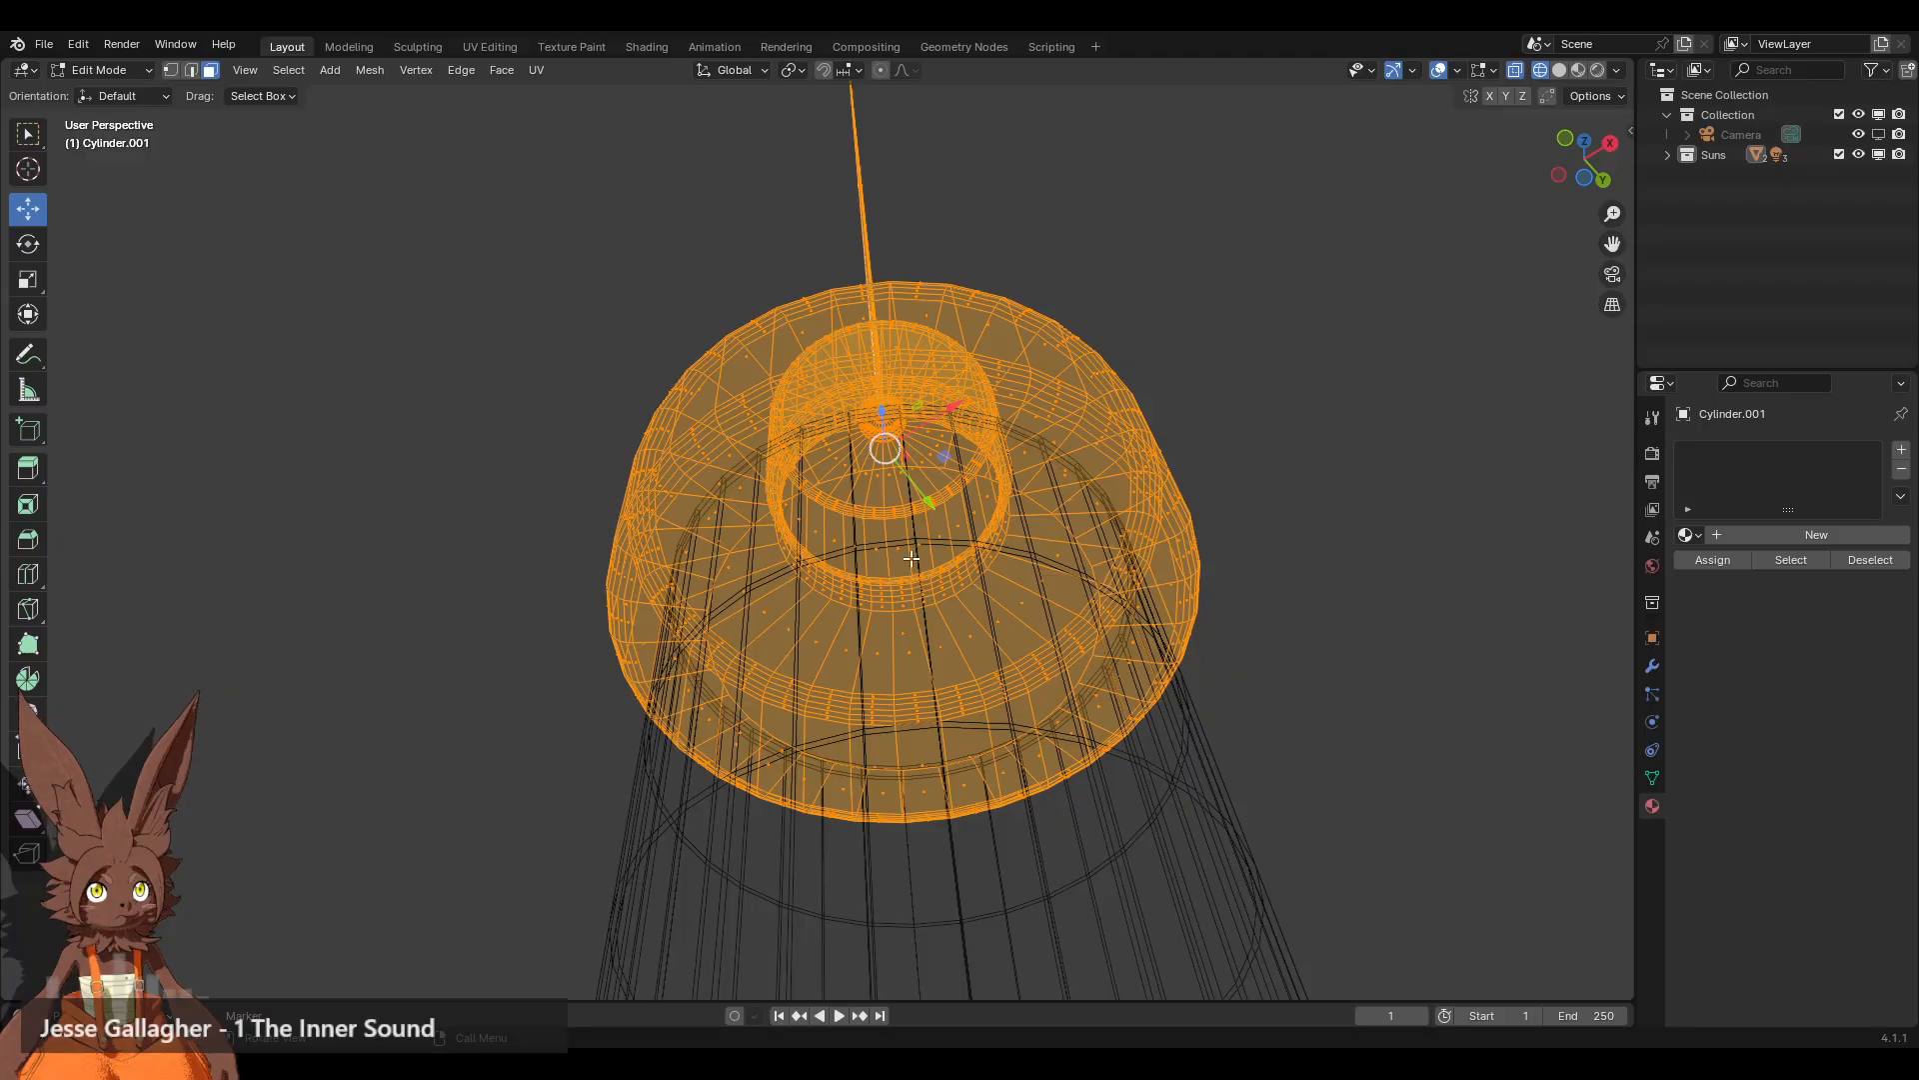
{"action": "left_click", "coordinate": [902, 632]}
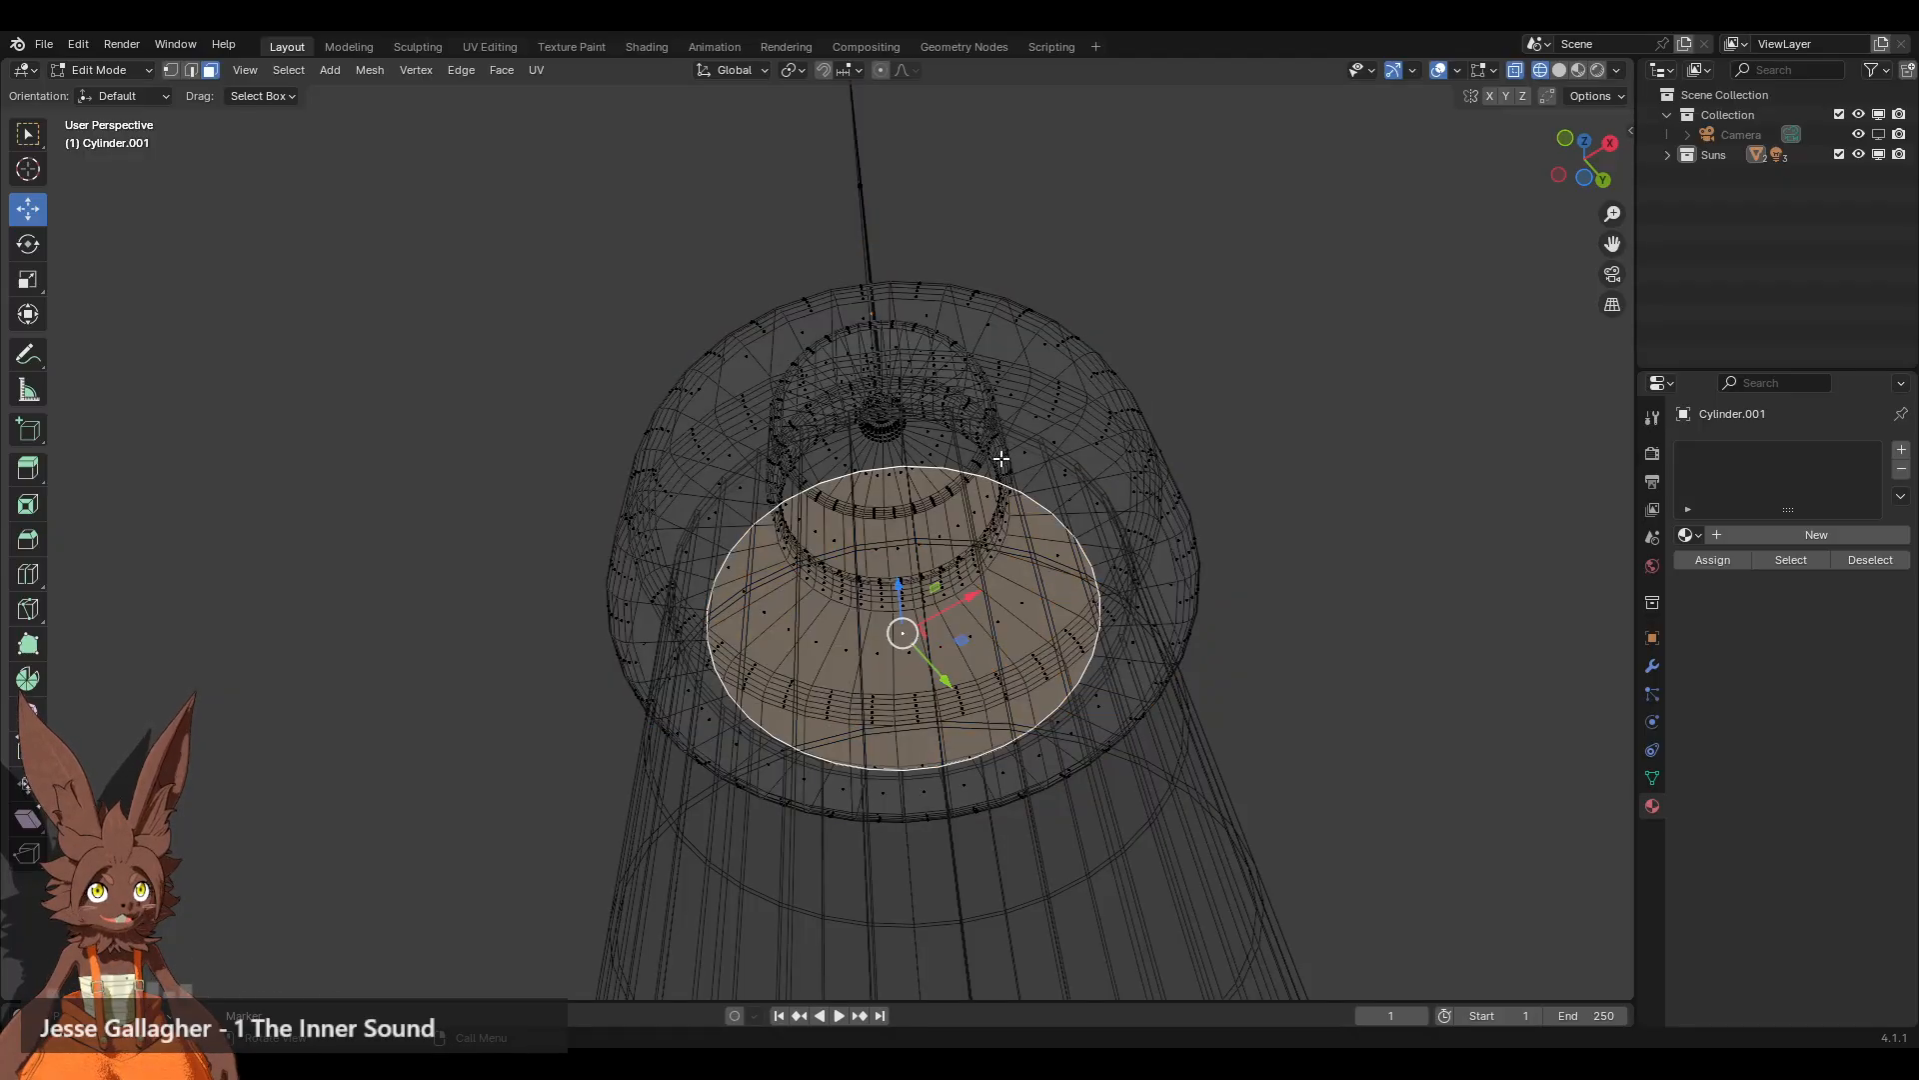
{"action": "left_click", "coordinate": [1560, 70]}
{"action": "key", "text": "s"}
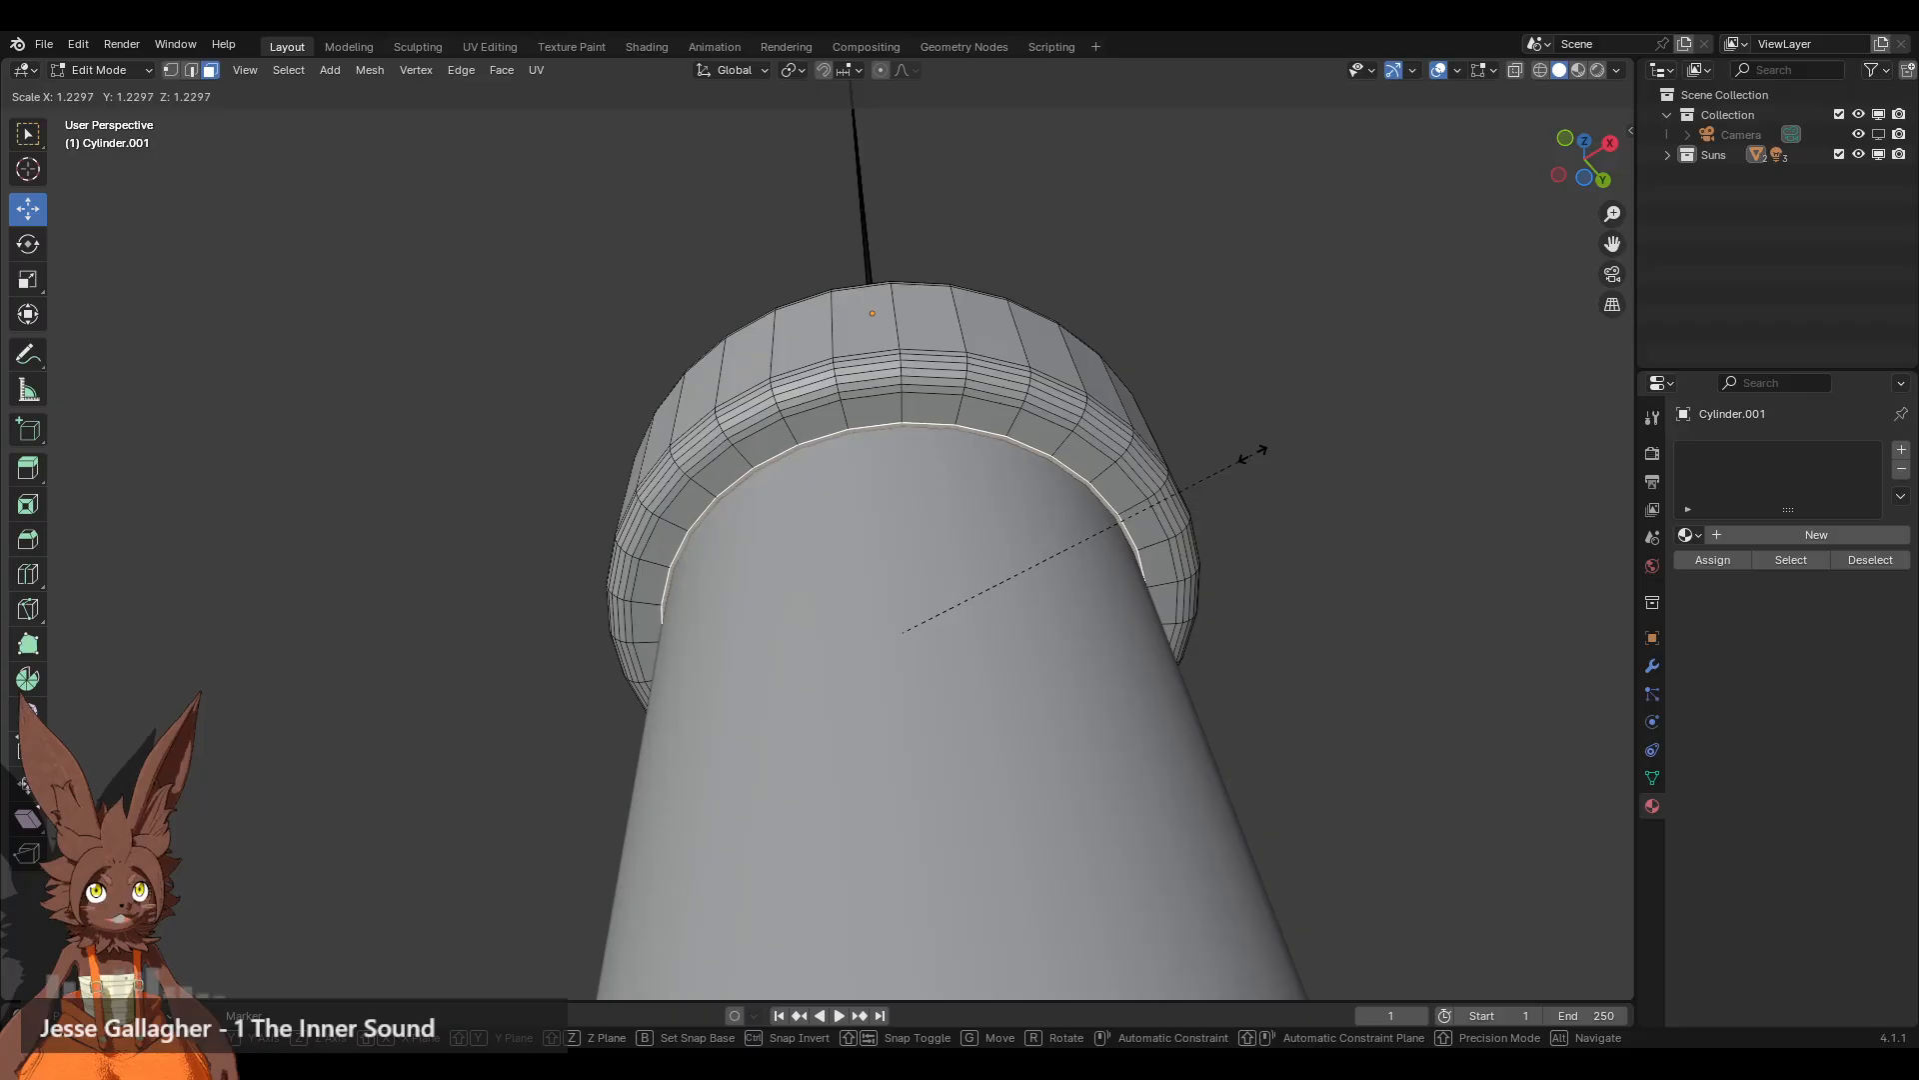
{"action": "left_click", "coordinate": [1251, 454]}
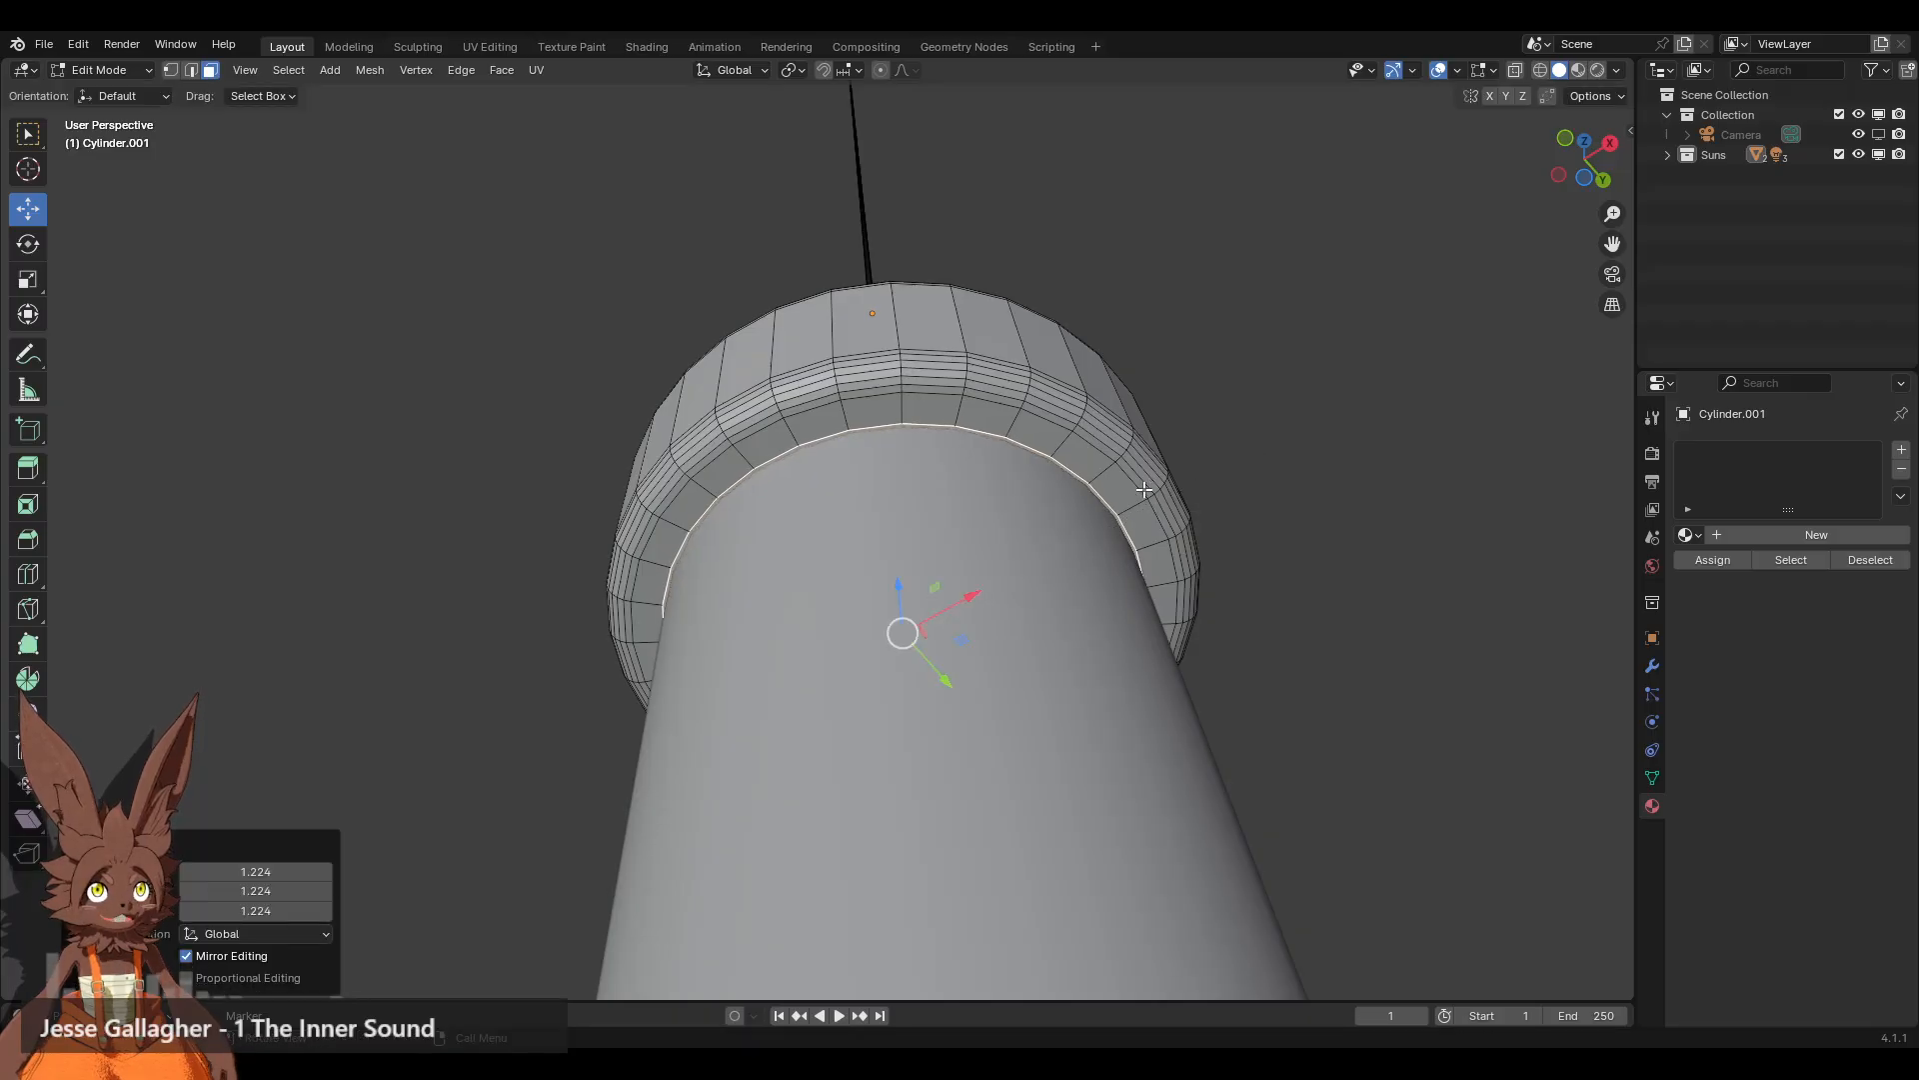
Step: Extrude the cap's bottom face about -0.053 m along its normal
{"action": "middle_click_drag", "start_coordinate": [1145, 490], "coordinate": [749, 481]}
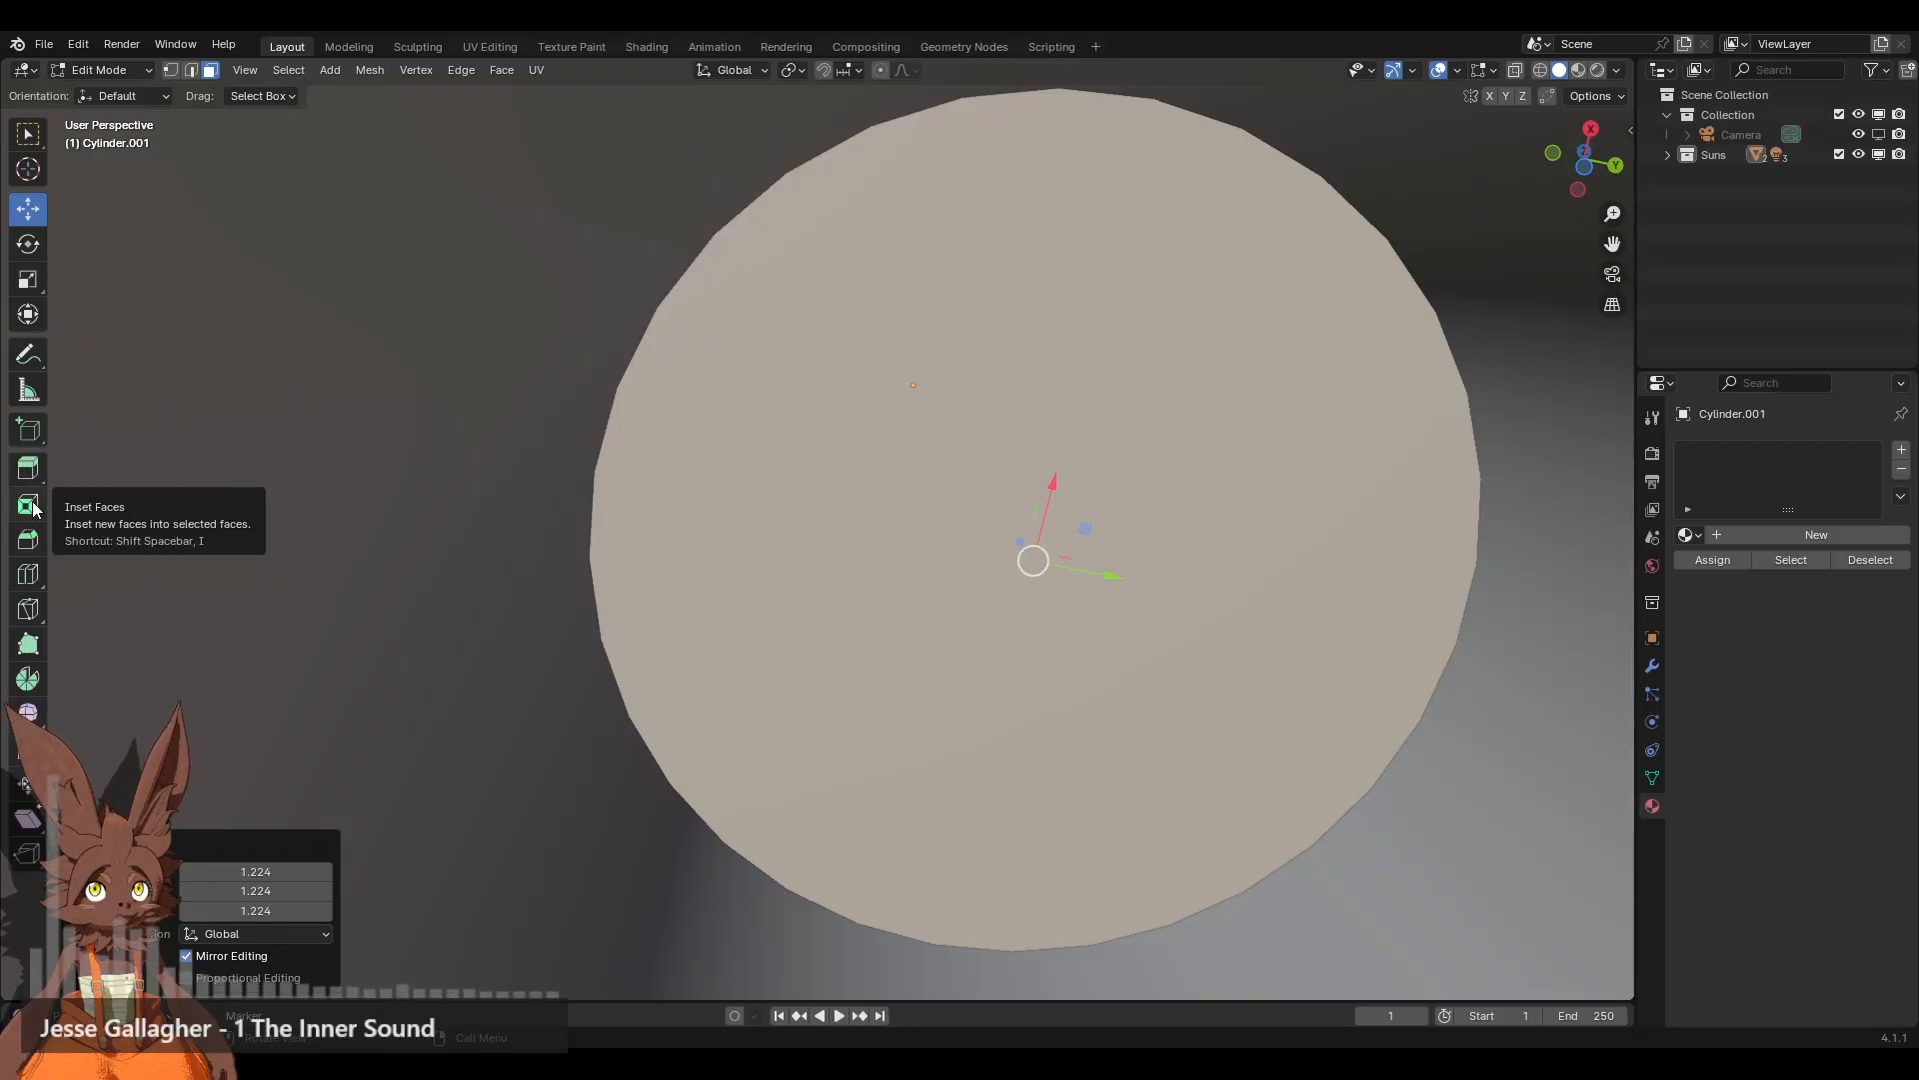
{"action": "scroll", "coordinate": [952, 519], "scroll_direction": "down", "scroll_amount": 2}
{"action": "middle_click_drag", "start_coordinate": [953, 520], "coordinate": [977, 489]}
{"action": "scroll", "coordinate": [953, 541], "scroll_direction": "up", "scroll_amount": 2}
{"action": "scroll", "coordinate": [784, 634], "scroll_direction": "up", "scroll_amount": 4}
{"action": "middle_click_drag", "start_coordinate": [753, 565], "coordinate": [692, 467], "text": "shift"}
{"action": "scroll", "coordinate": [754, 549], "scroll_direction": "down", "scroll_amount": 2}
{"action": "scroll", "coordinate": [796, 525], "scroll_direction": "up", "scroll_amount": 2}
{"action": "key", "text": "e"}
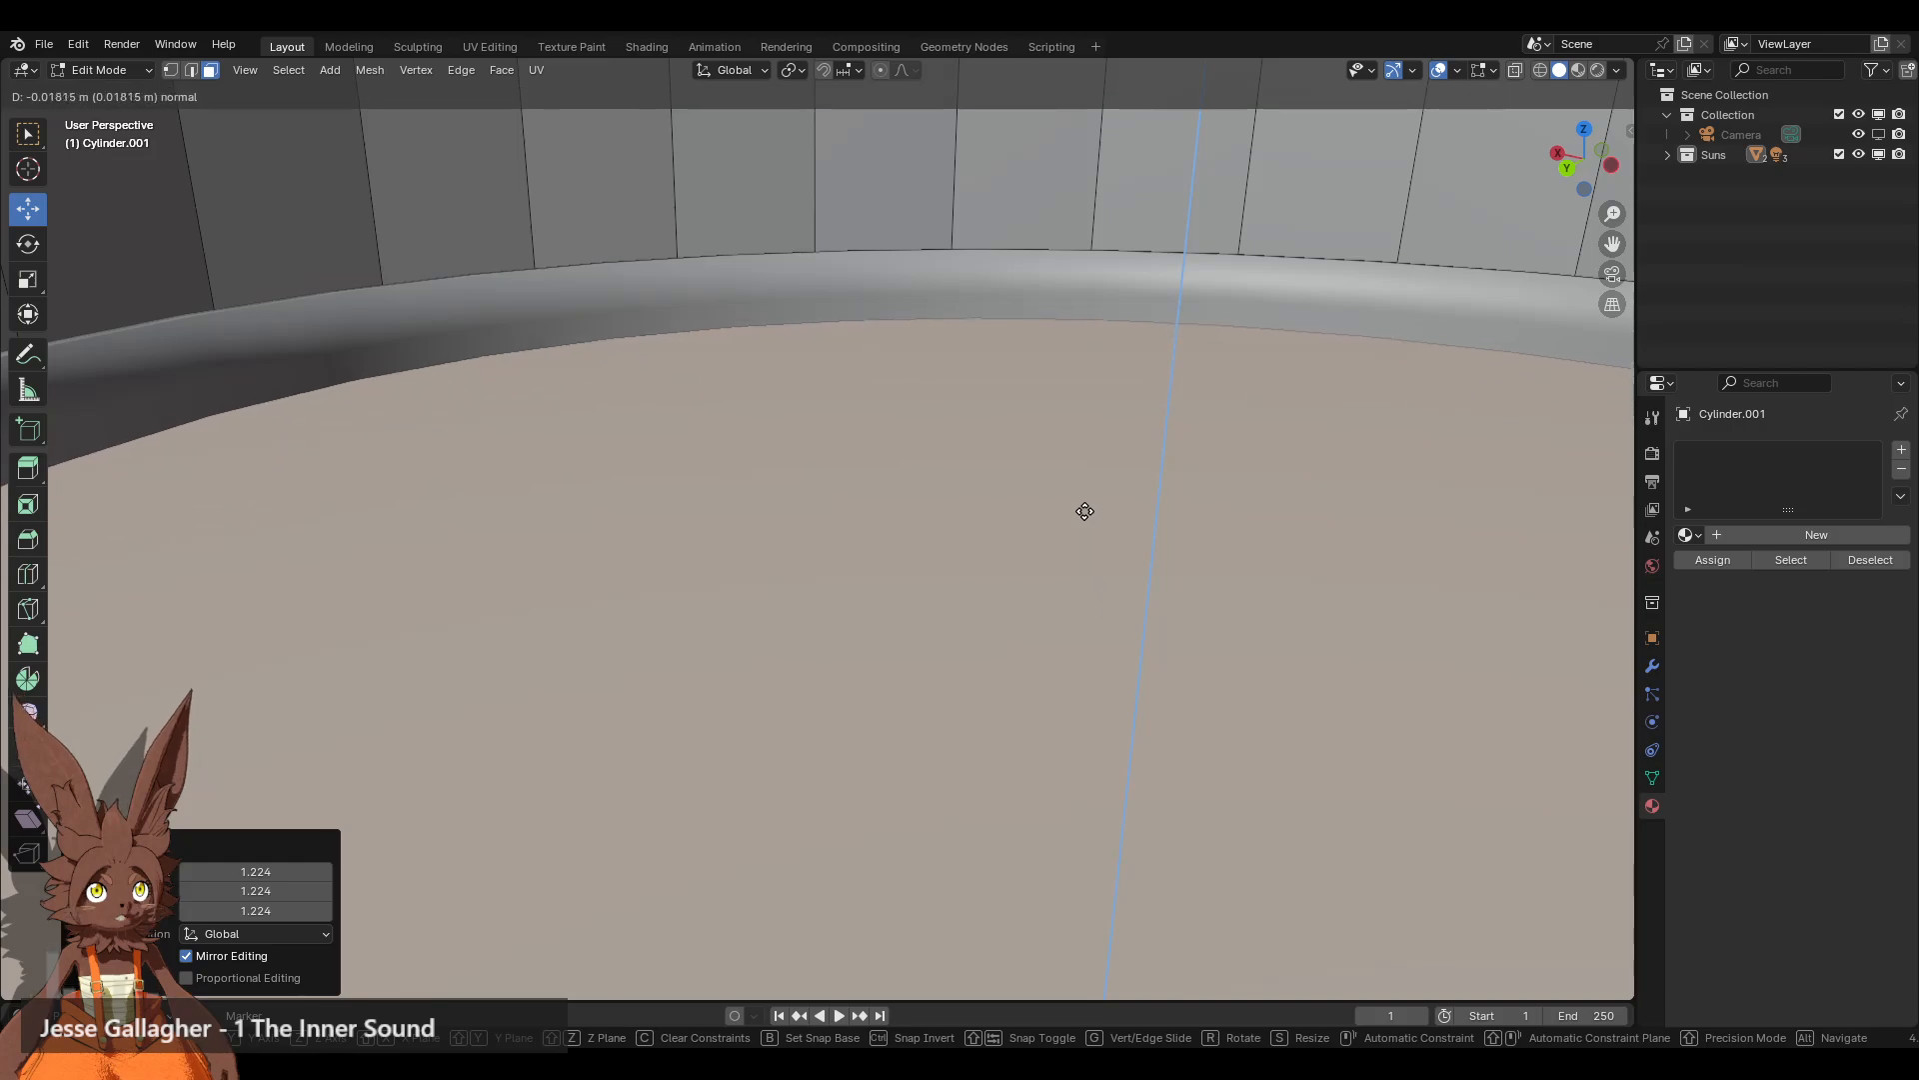
{"action": "left_click", "coordinate": [1081, 374]}
Step: Inset the extruded bottom face of the cap by about 0.011 m
{"action": "mouse_move", "coordinate": [932, 618]}
{"action": "middle_mouse_down"}
{"action": "mouse_move", "coordinate": [909, 512]}
{"action": "mouse_move", "coordinate": [941, 744]}
{"action": "mouse_move", "coordinate": [939, 642]}
{"action": "middle_mouse_up"}
{"action": "scroll", "coordinate": [909, 511], "scroll_direction": "down", "scroll_amount": 3}
{"action": "scroll", "coordinate": [941, 744], "scroll_direction": "up", "scroll_amount": 2}
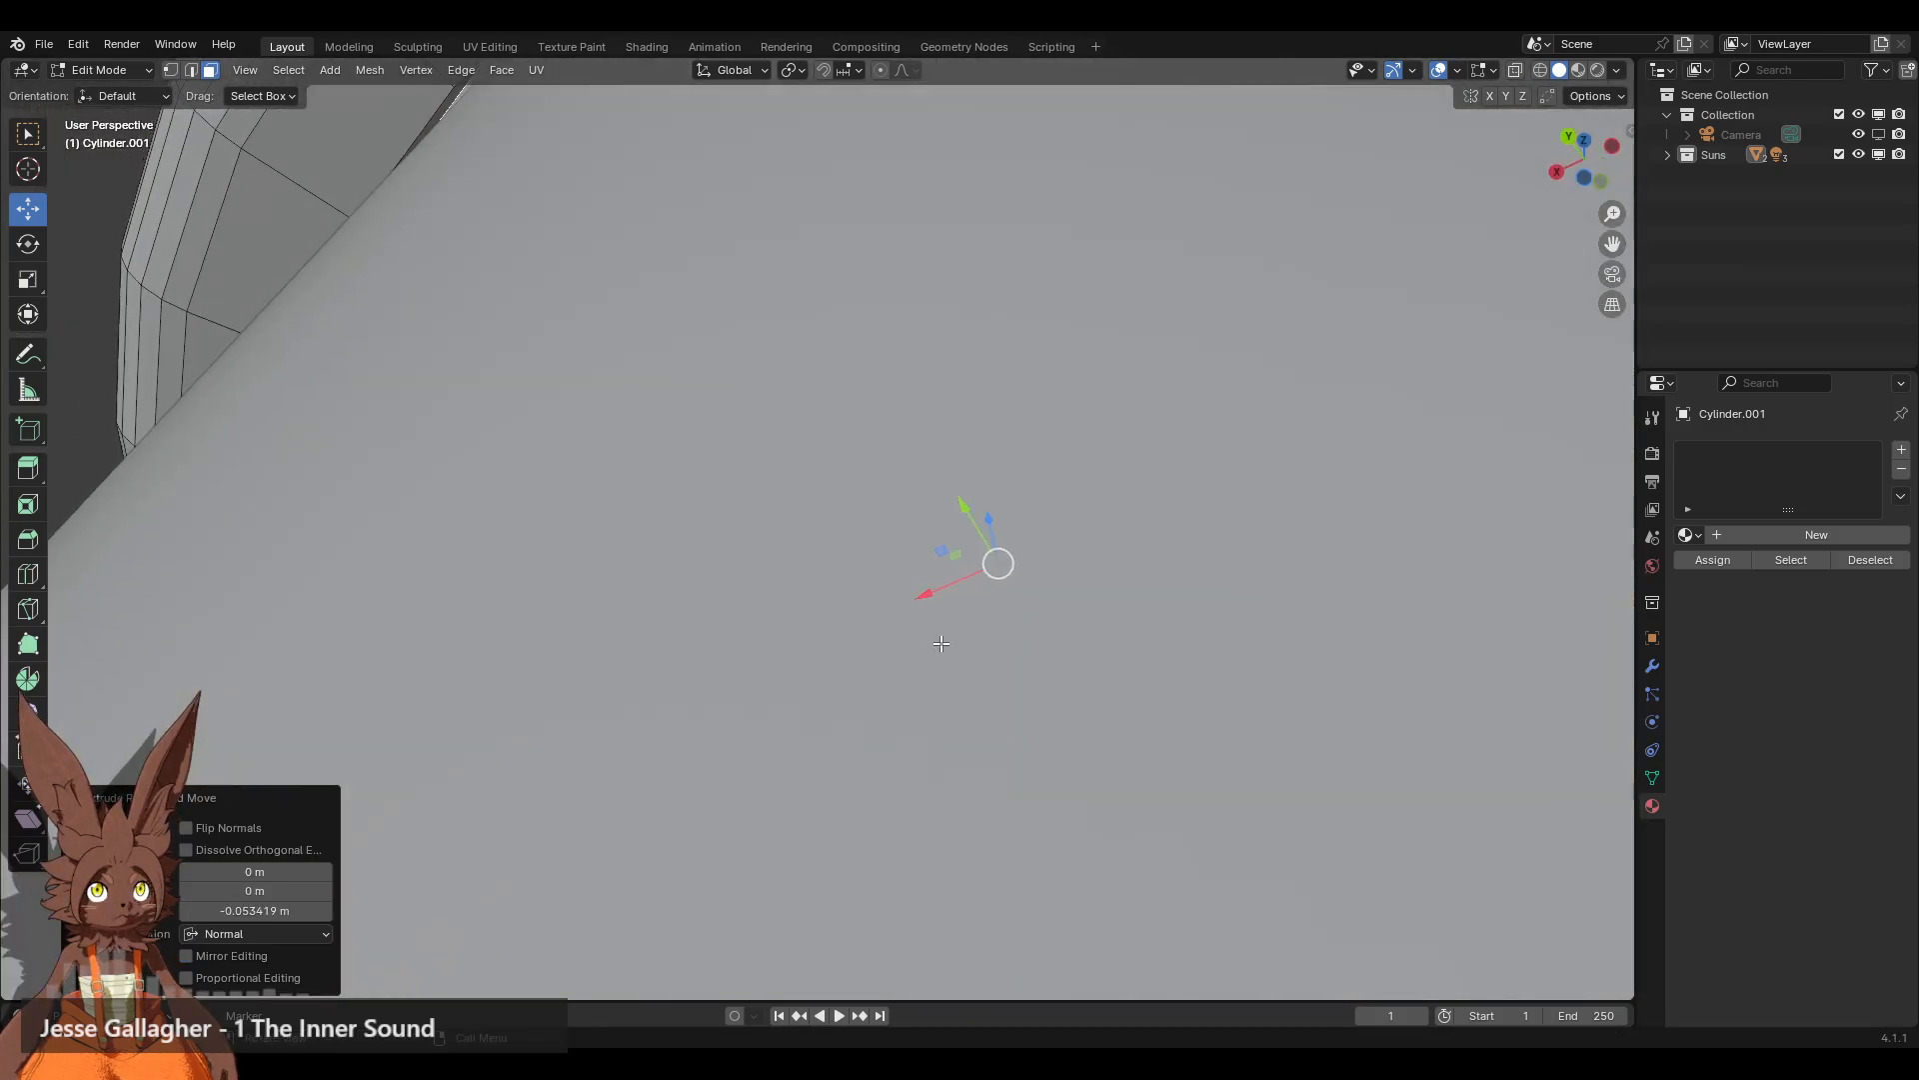
{"action": "middle_click_drag", "start_coordinate": [866, 530], "coordinate": [866, 639], "text": "shift"}
{"action": "mouse_move", "coordinate": [1436, 170]}
{"action": "middle_mouse_down"}
{"action": "mouse_move", "coordinate": [1163, 287]}
{"action": "mouse_move", "coordinate": [1000, 290]}
{"action": "middle_mouse_up"}
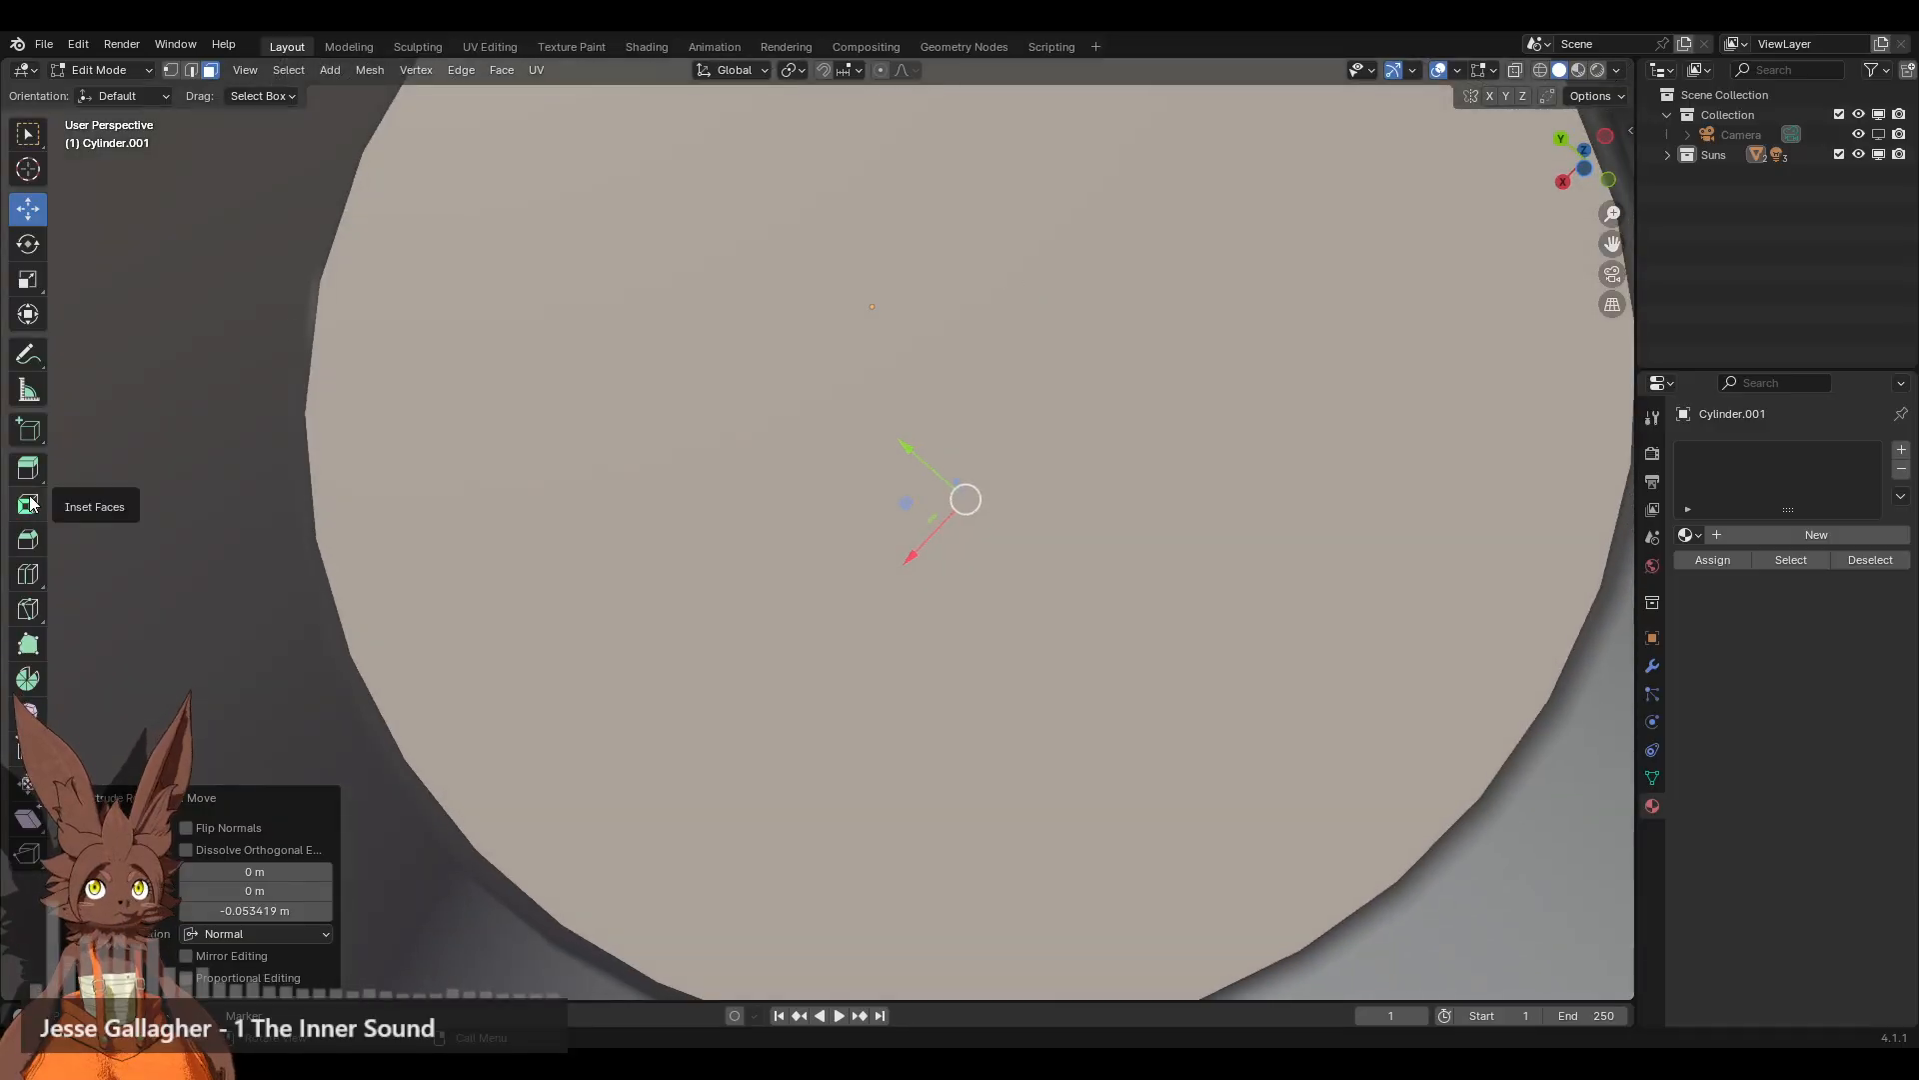
{"action": "left_click", "coordinate": [28, 502]}
{"action": "left_click_drag", "start_coordinate": [1037, 463], "coordinate": [1007, 471]}
{"action": "scroll", "coordinate": [990, 465], "scroll_direction": "down", "scroll_amount": 2}
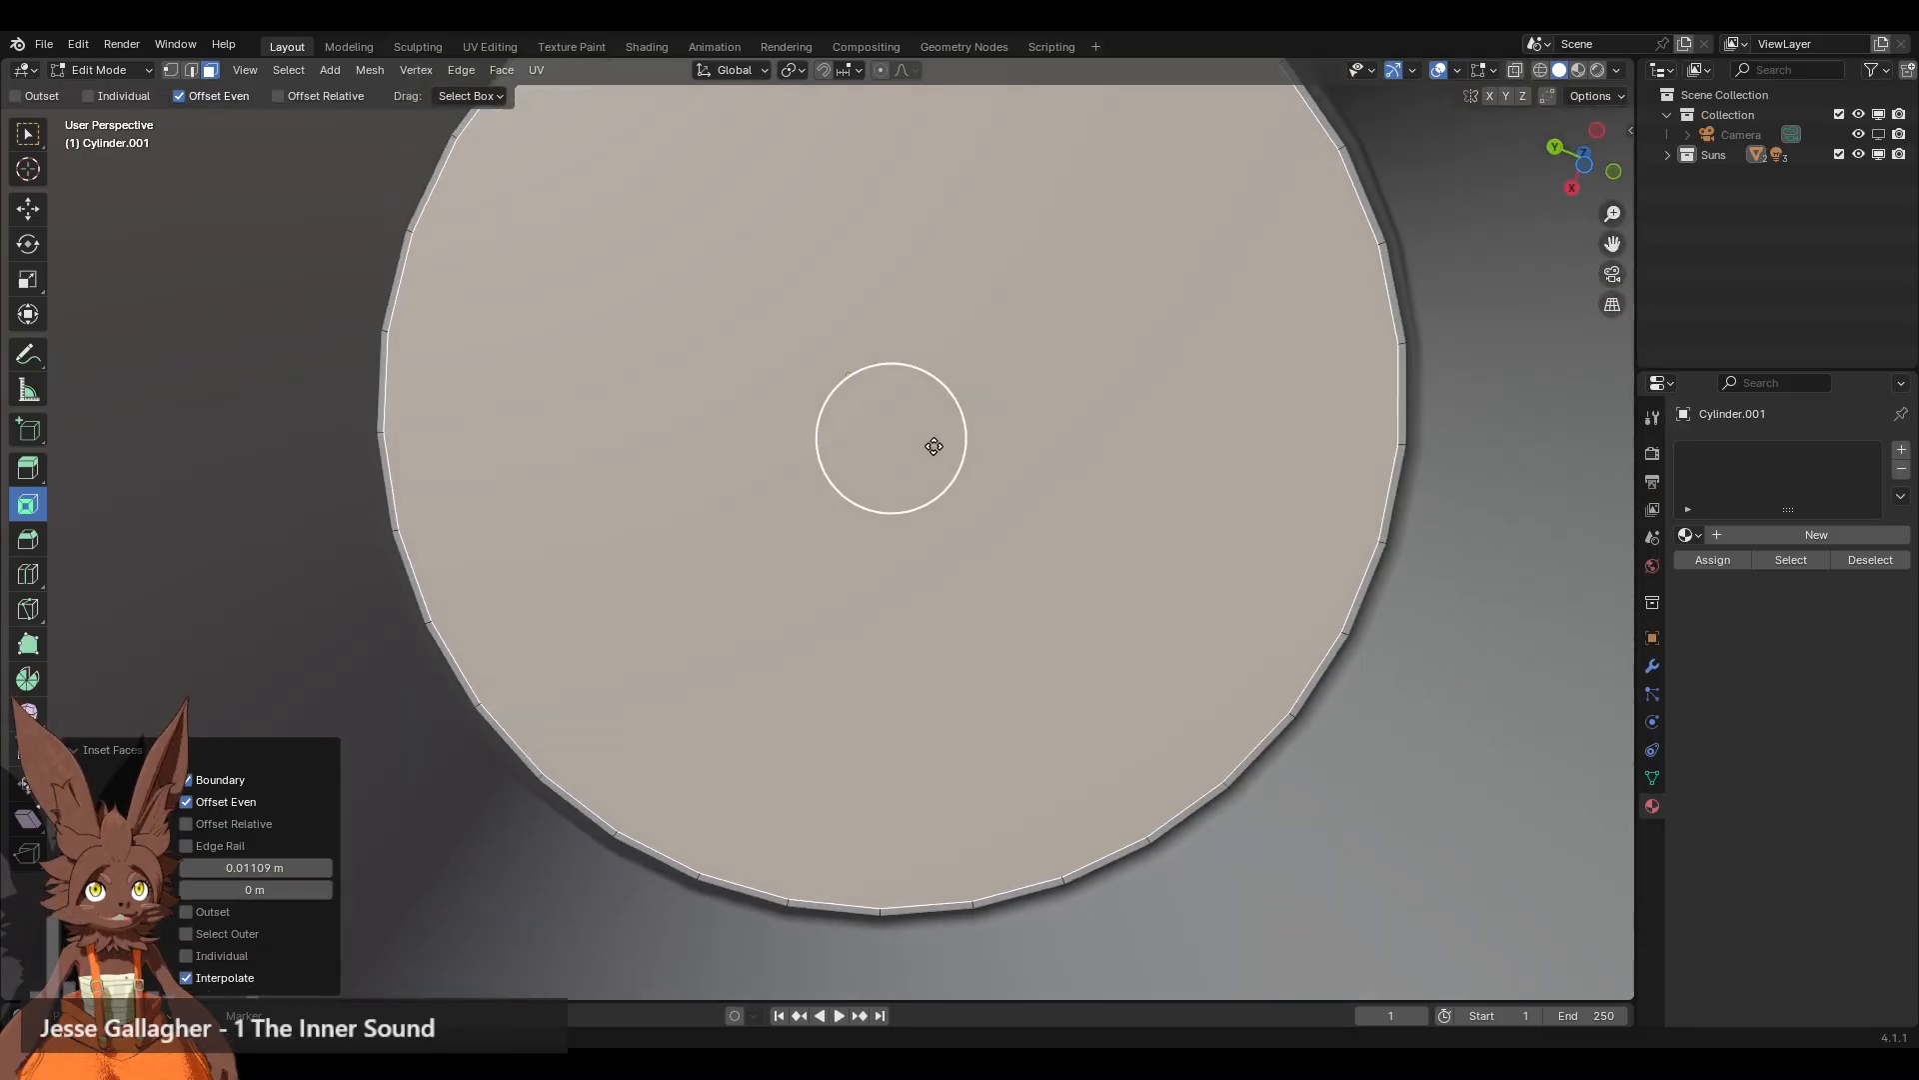
Step: Extrude the inset face on the cap's underside about 0.179 m along its normal into the tube
{"action": "key", "text": "e"}
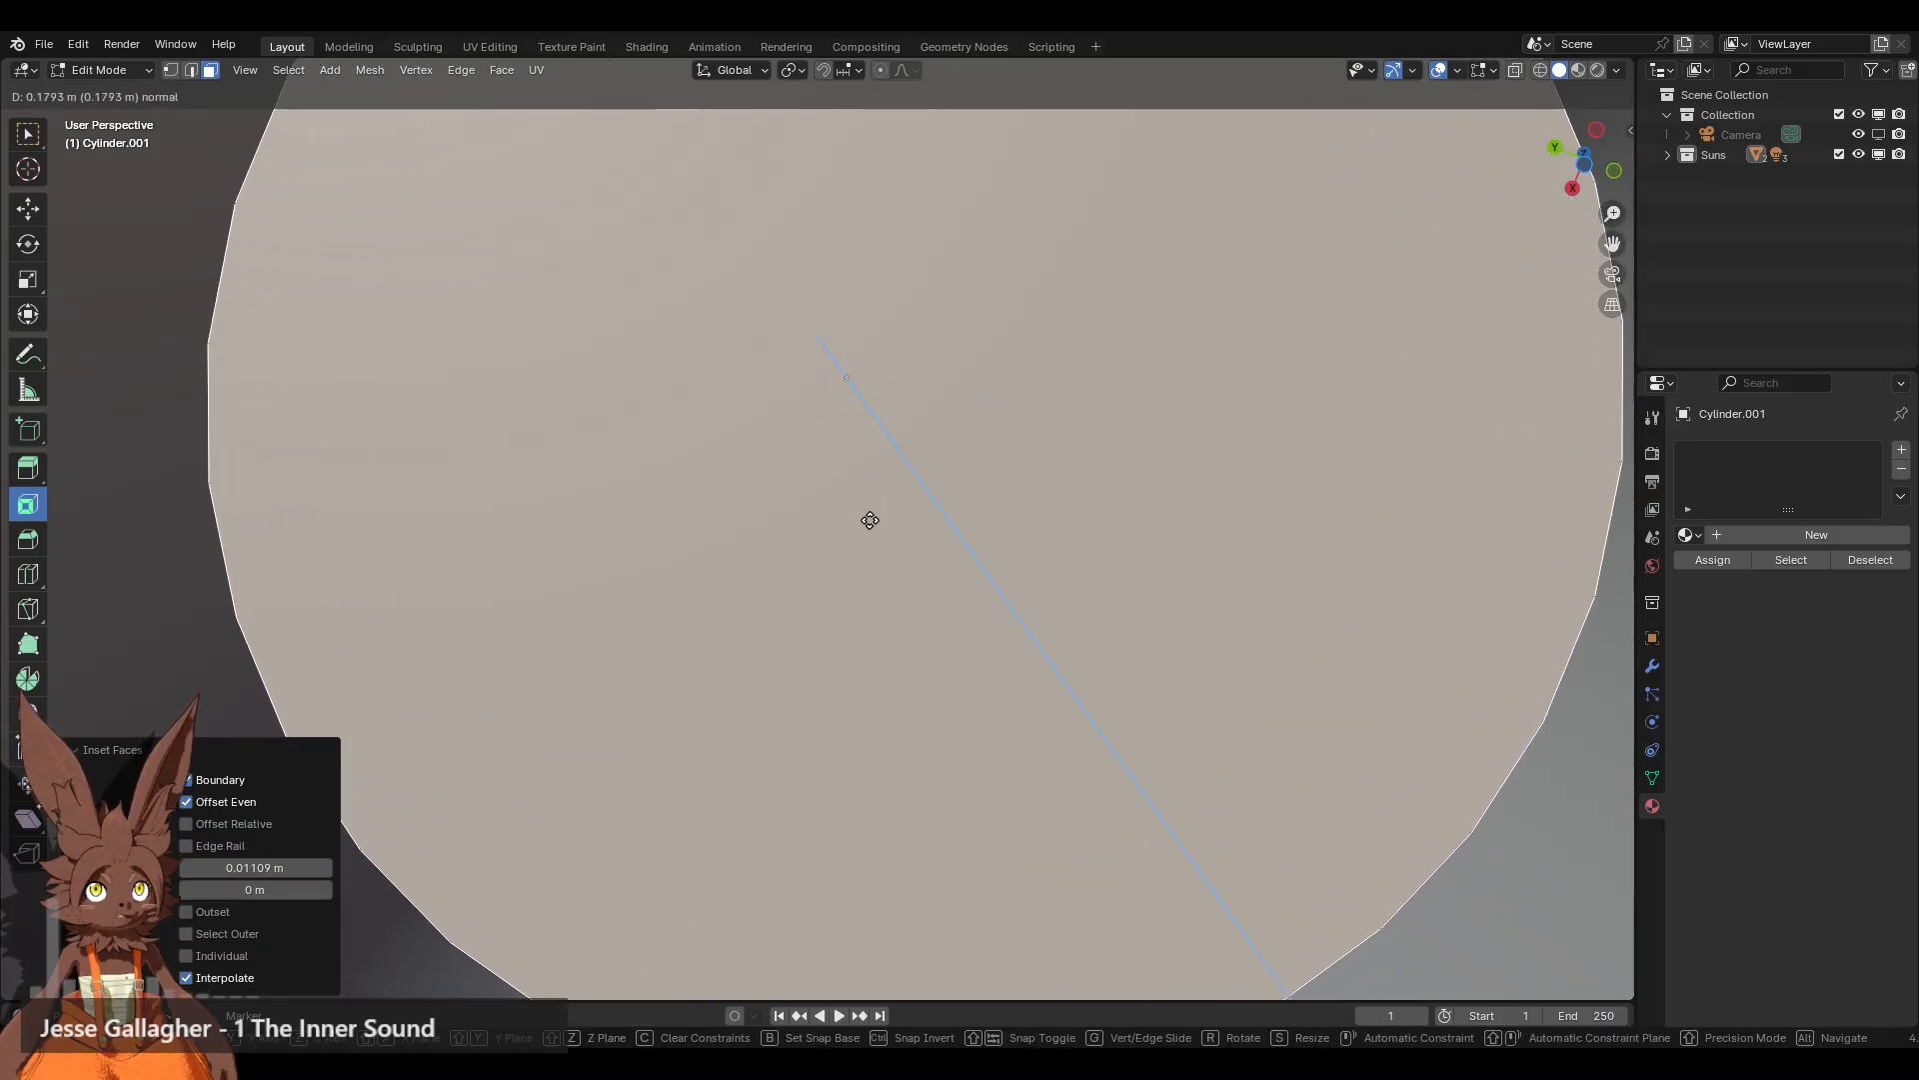
{"action": "left_click", "coordinate": [868, 515]}
{"action": "scroll", "coordinate": [795, 505], "scroll_direction": "down", "scroll_amount": 5}
{"action": "middle_click_drag", "start_coordinate": [807, 541], "coordinate": [1484, 124]}
Step: In wireframe shading, move the extruded face up along Z to shorten the plug inside the tube, and return to solid shading
{"action": "left_click", "coordinate": [1541, 72]}
{"action": "scroll", "coordinate": [960, 500], "scroll_direction": "up", "scroll_amount": 5}
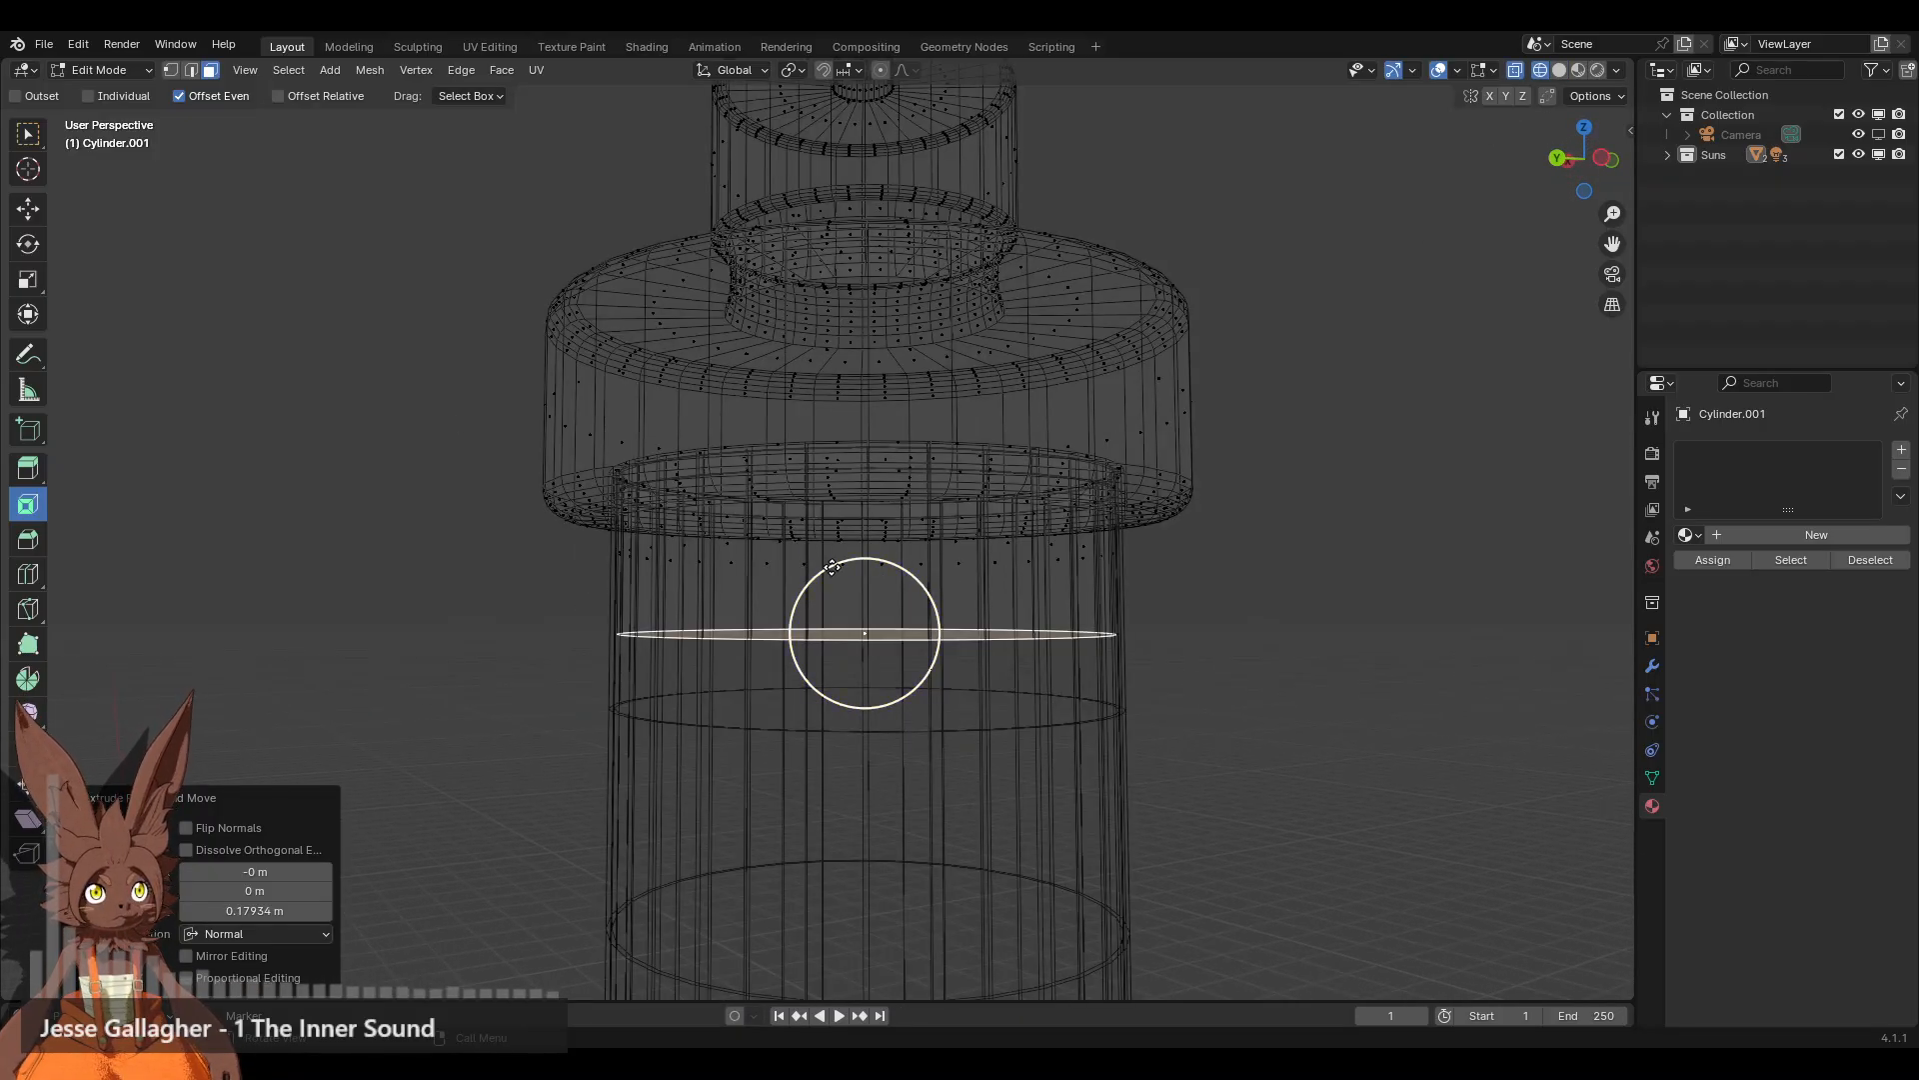
{"action": "left_click", "coordinate": [28, 209]}
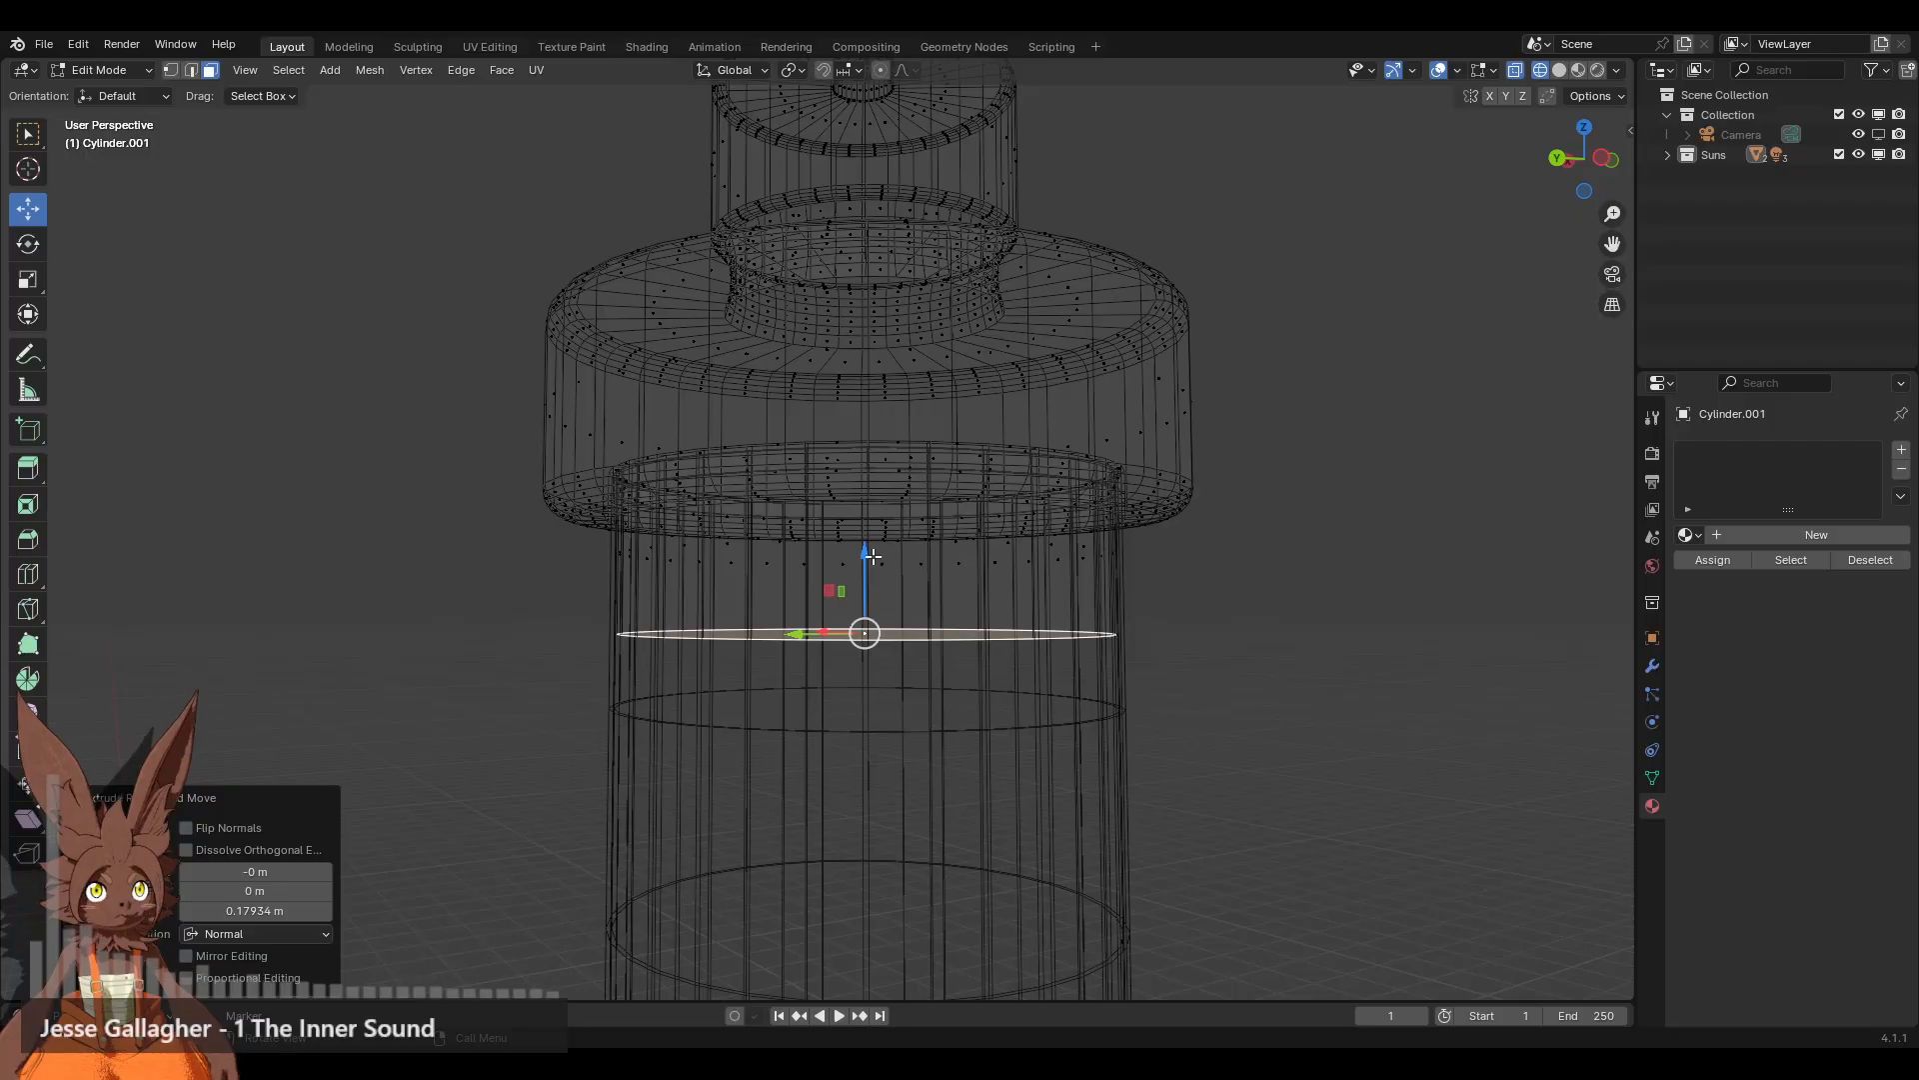
{"action": "left_click_drag", "start_coordinate": [865, 565], "coordinate": [866, 455]}
{"action": "left_click", "coordinate": [1200, 609]}
{"action": "middle_click_drag", "start_coordinate": [1199, 609], "coordinate": [1120, 527]}
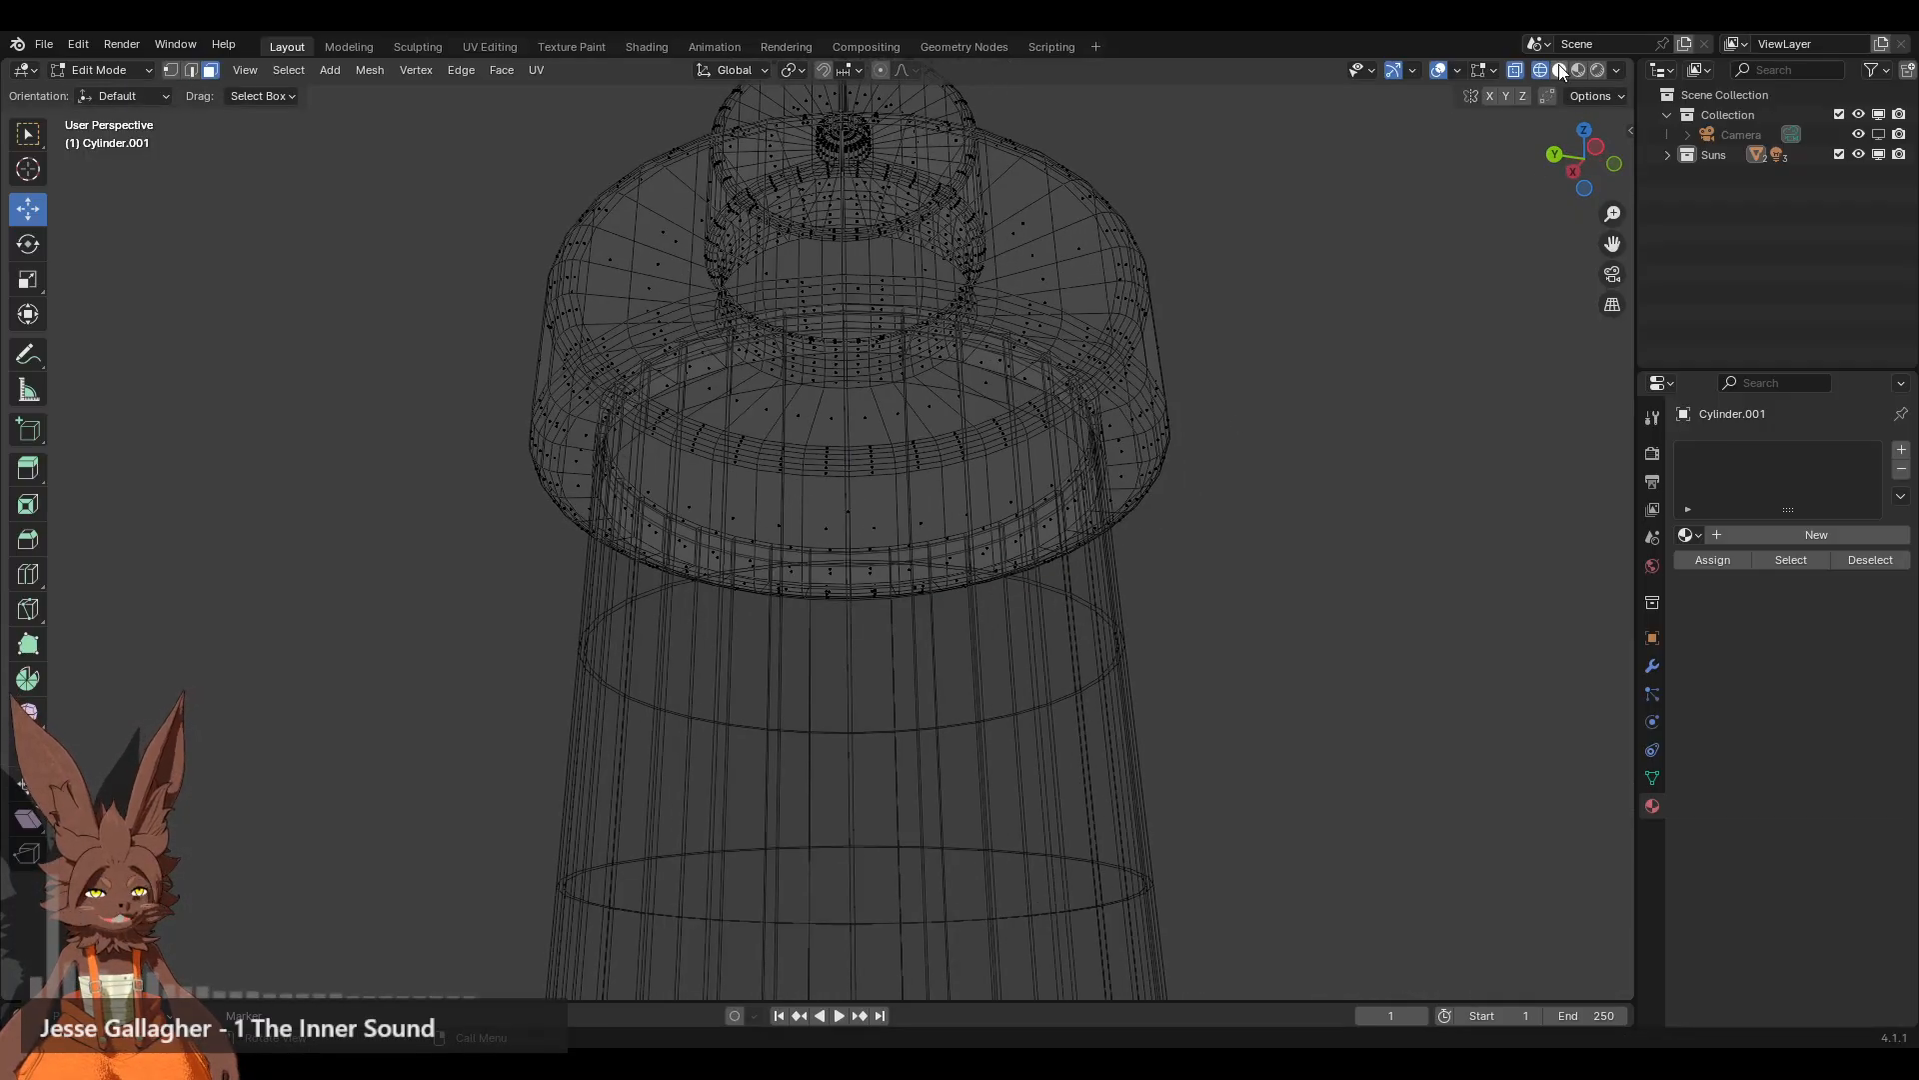
{"action": "left_click", "coordinate": [1561, 71]}
Step: Examine the joint between the cap's underside and the tube from below in solid, rendered and wireframe shading
{"action": "middle_click_drag", "start_coordinate": [843, 528], "coordinate": [685, 418]}
{"action": "scroll", "coordinate": [684, 418], "scroll_direction": "up", "scroll_amount": 3}
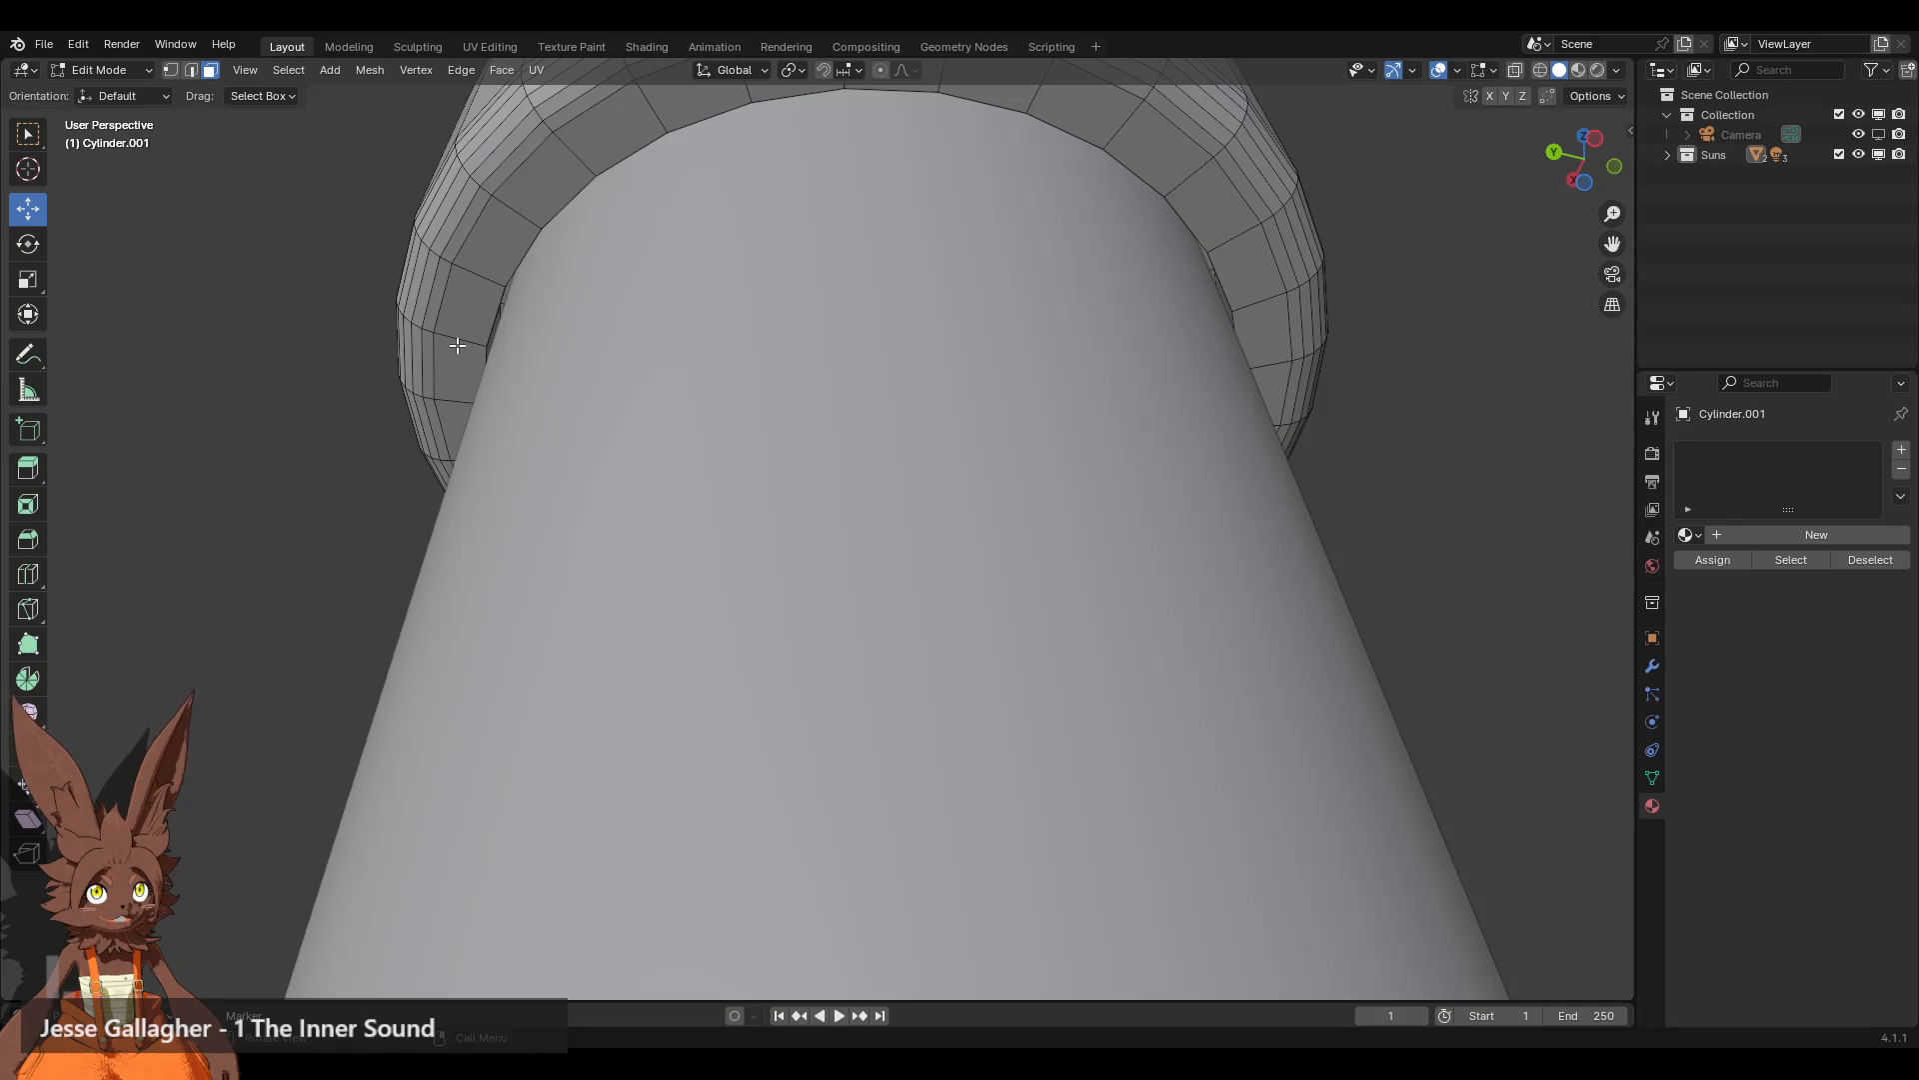
{"action": "middle_click_drag", "start_coordinate": [1044, 294], "coordinate": [1029, 449]}
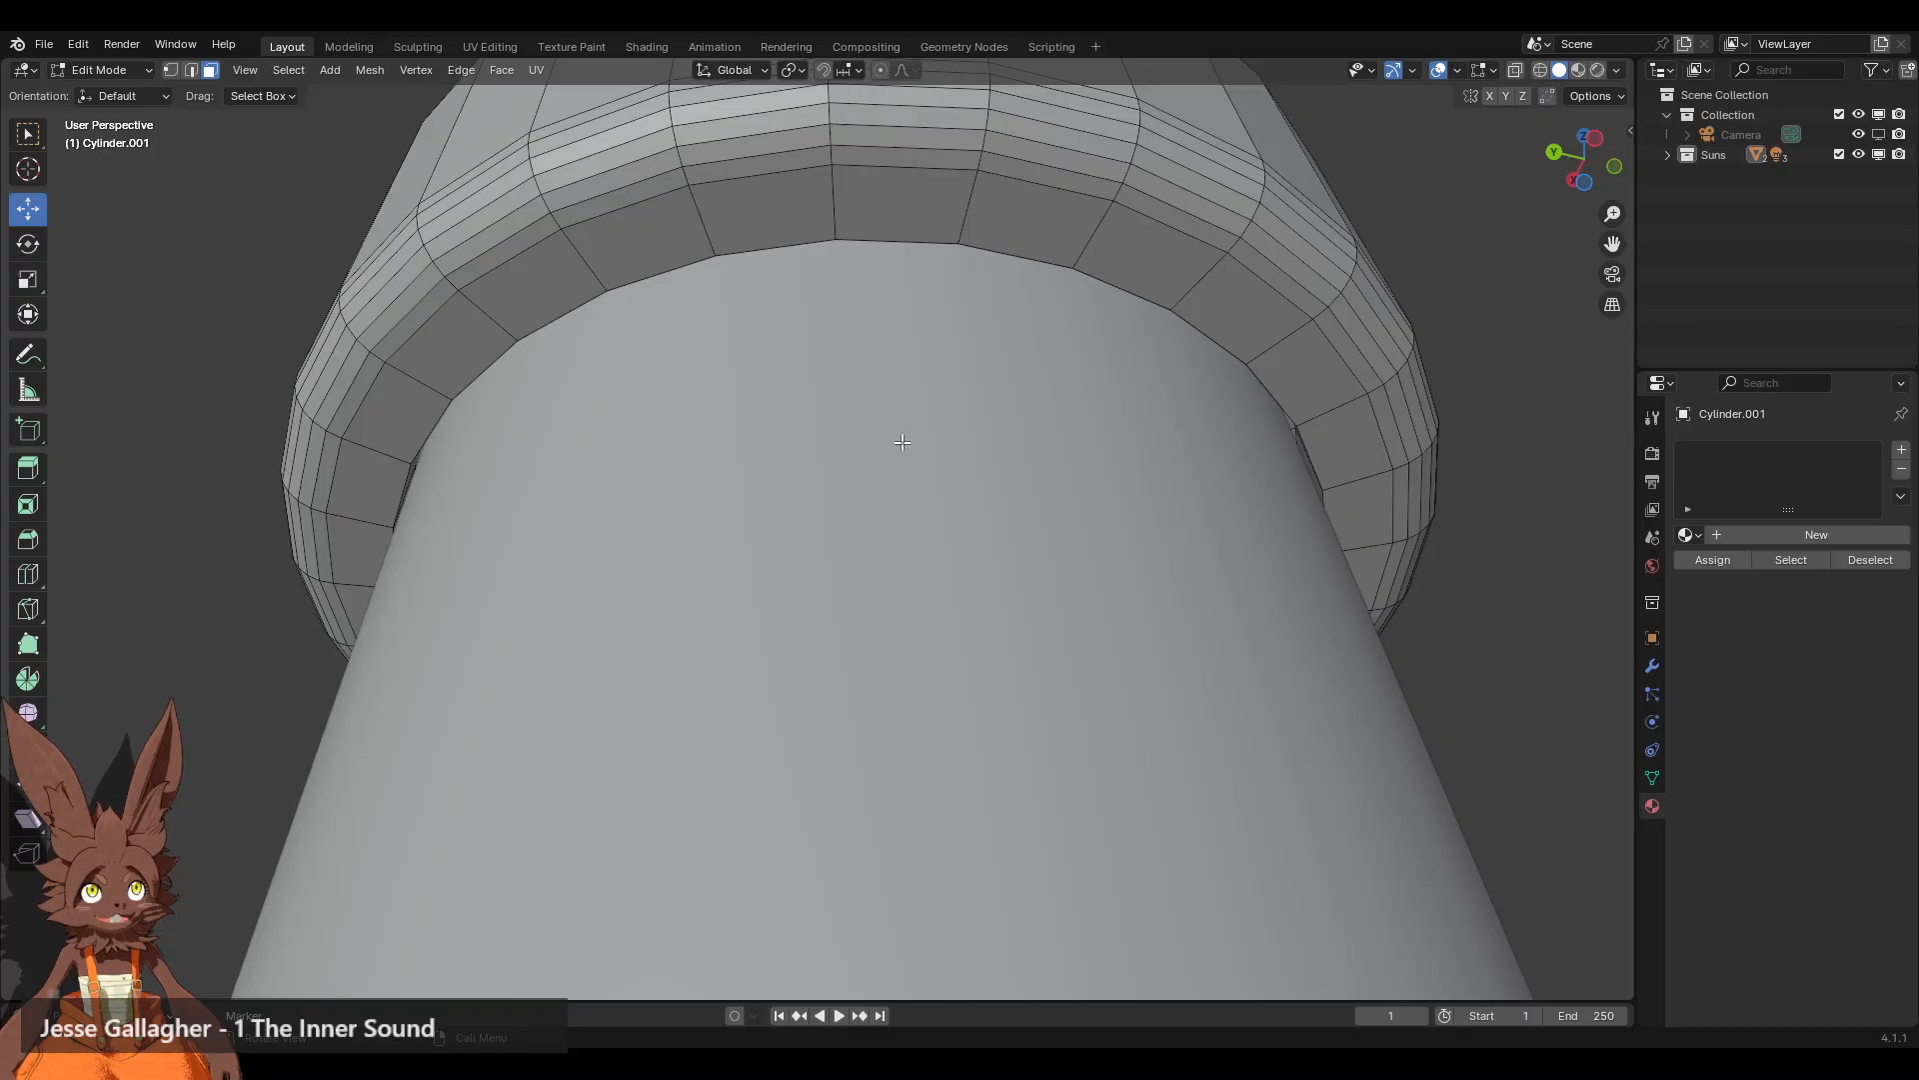
{"action": "scroll", "coordinate": [902, 441], "scroll_direction": "down", "scroll_amount": 4}
{"action": "middle_click_drag", "start_coordinate": [902, 442], "coordinate": [867, 597]}
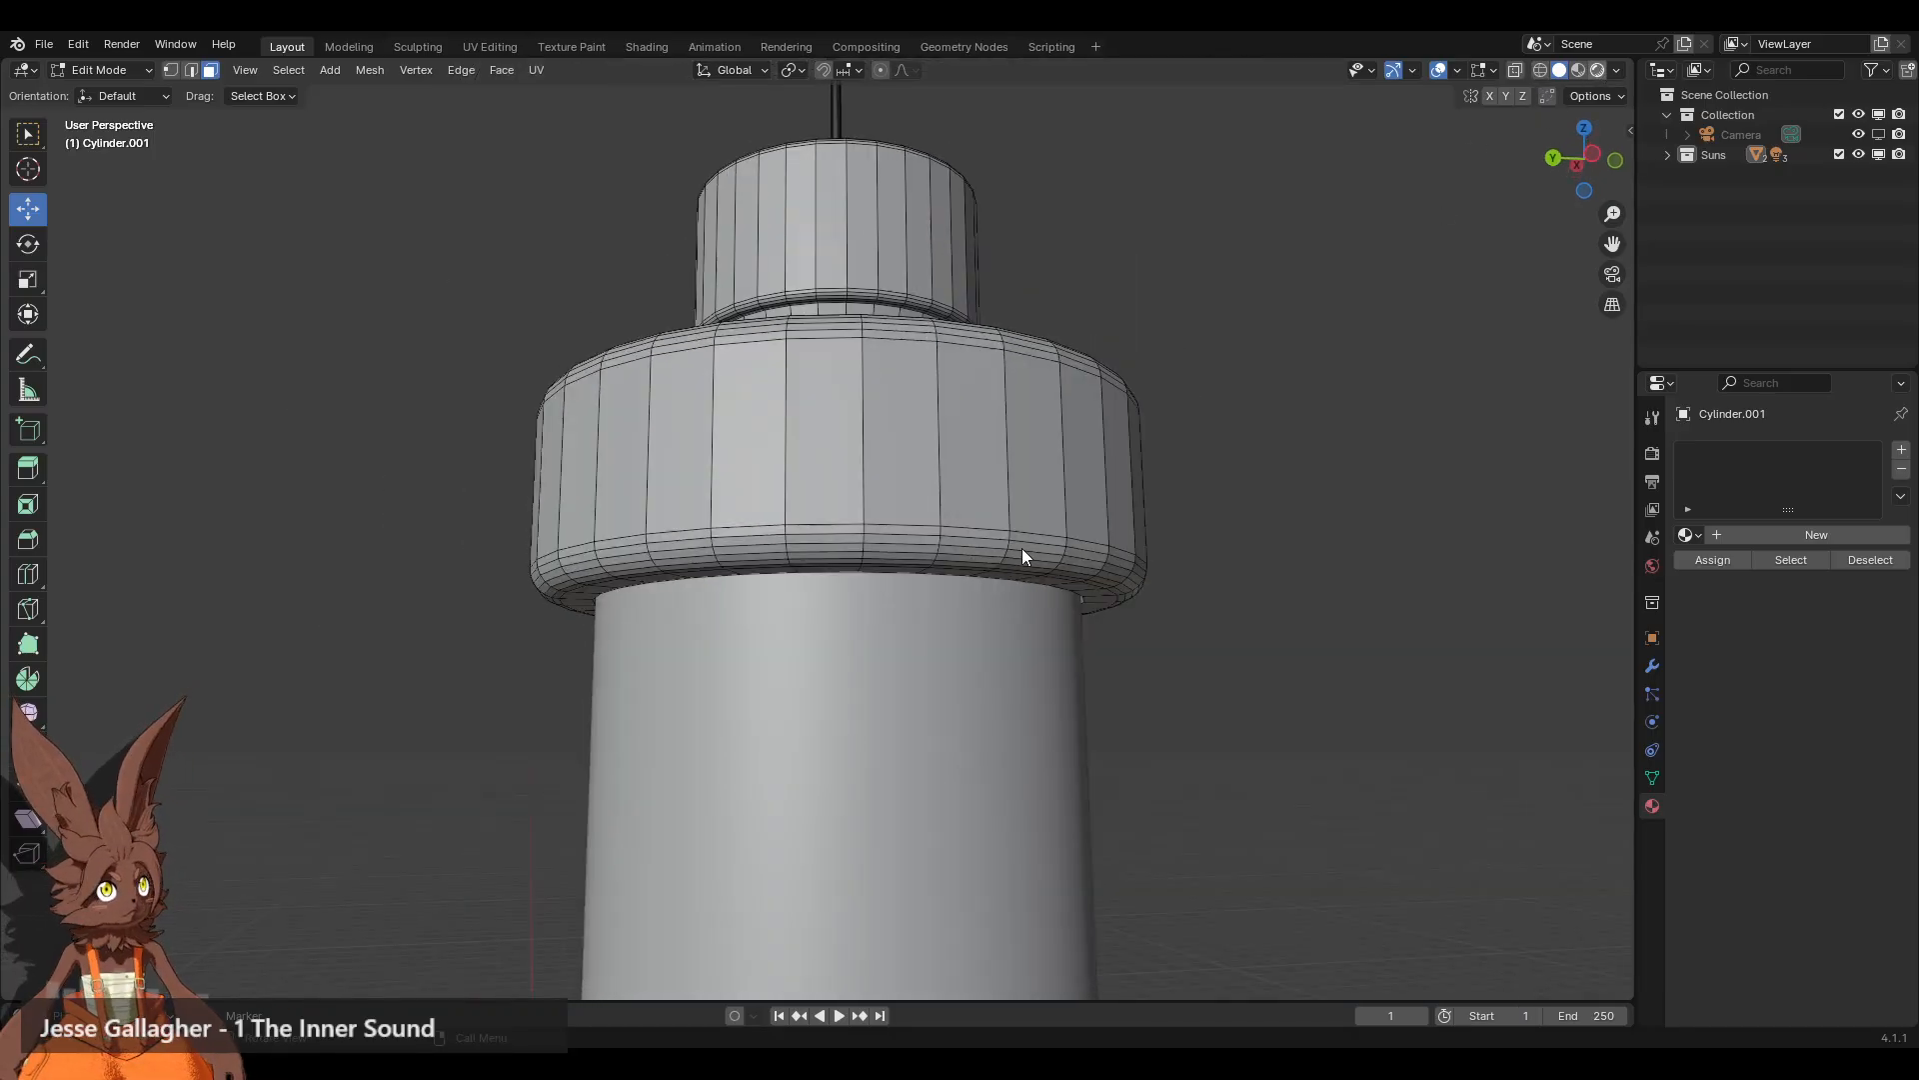
{"action": "key", "text": "z"}
{"action": "key", "text": "8"}
{"action": "scroll", "coordinate": [798, 655], "scroll_direction": "up", "scroll_amount": 3}
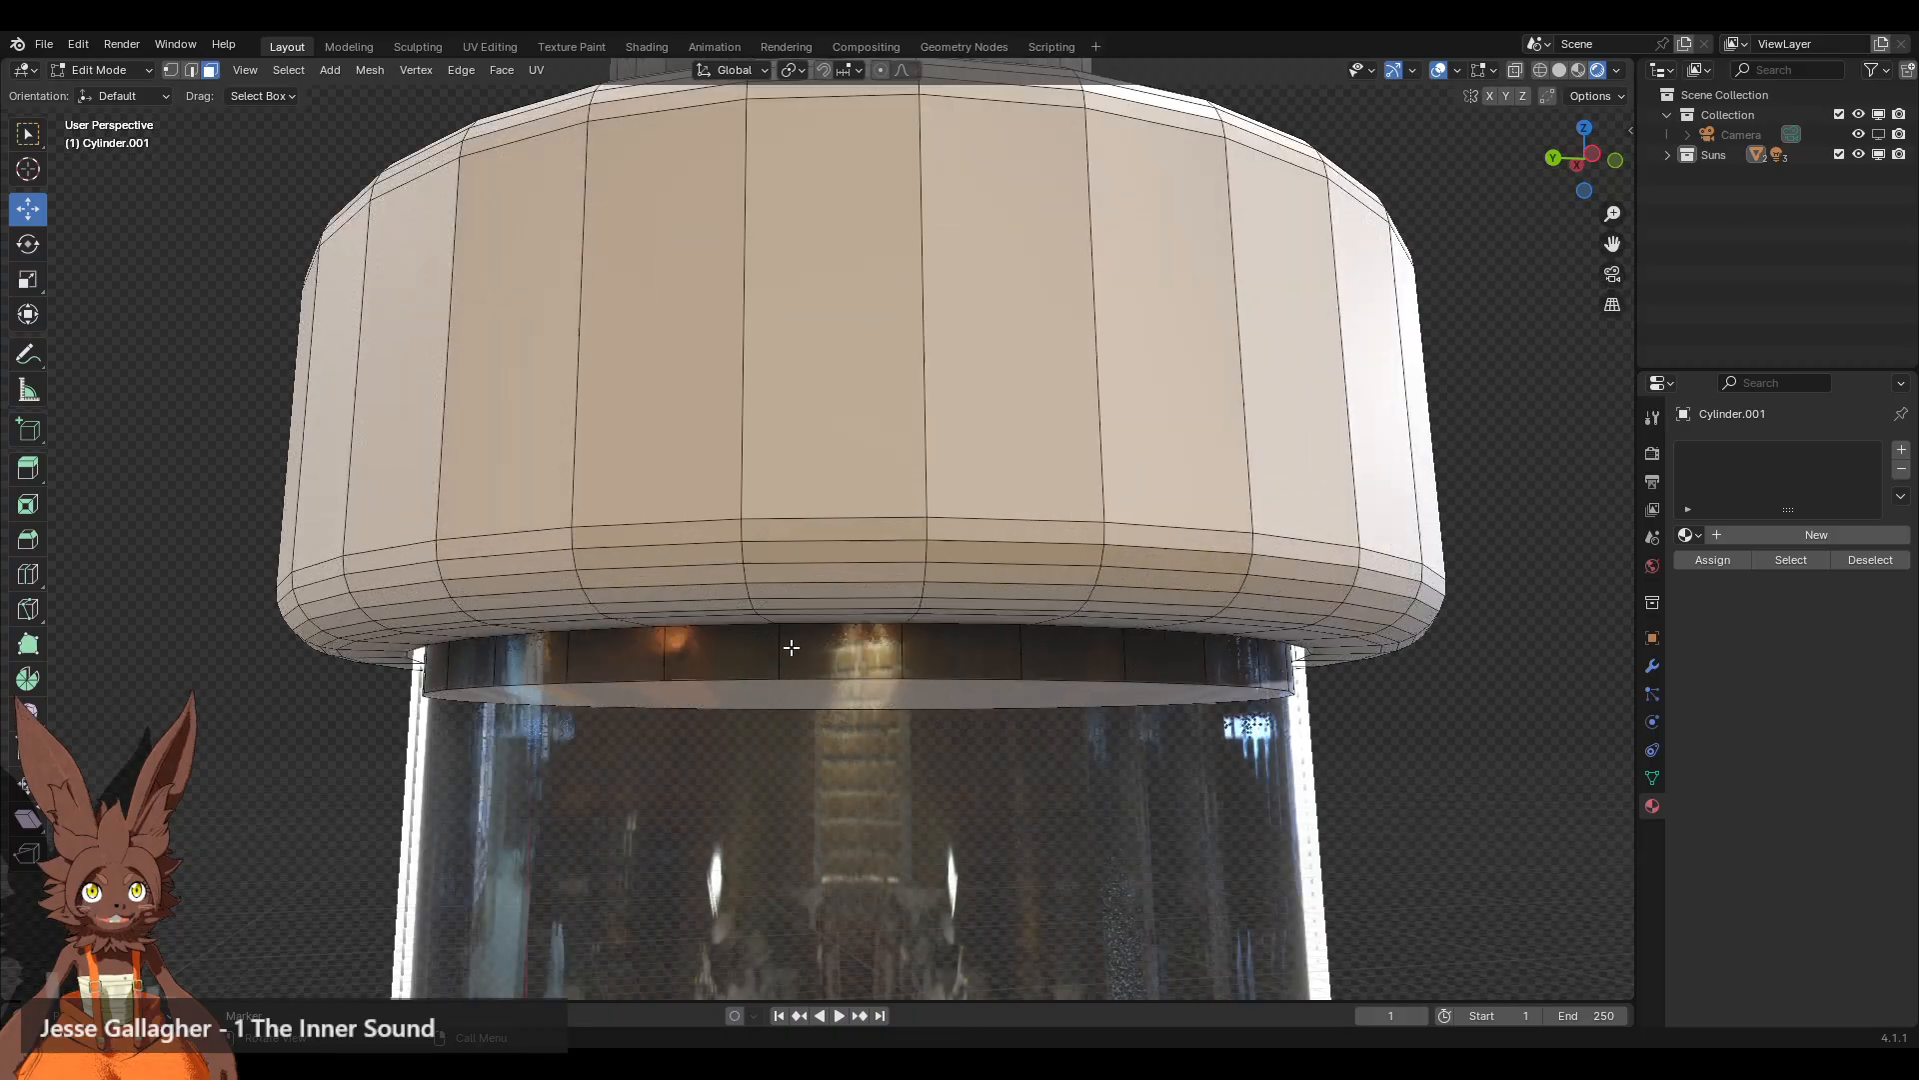
{"action": "middle_click_drag", "start_coordinate": [791, 648], "coordinate": [933, 395]}
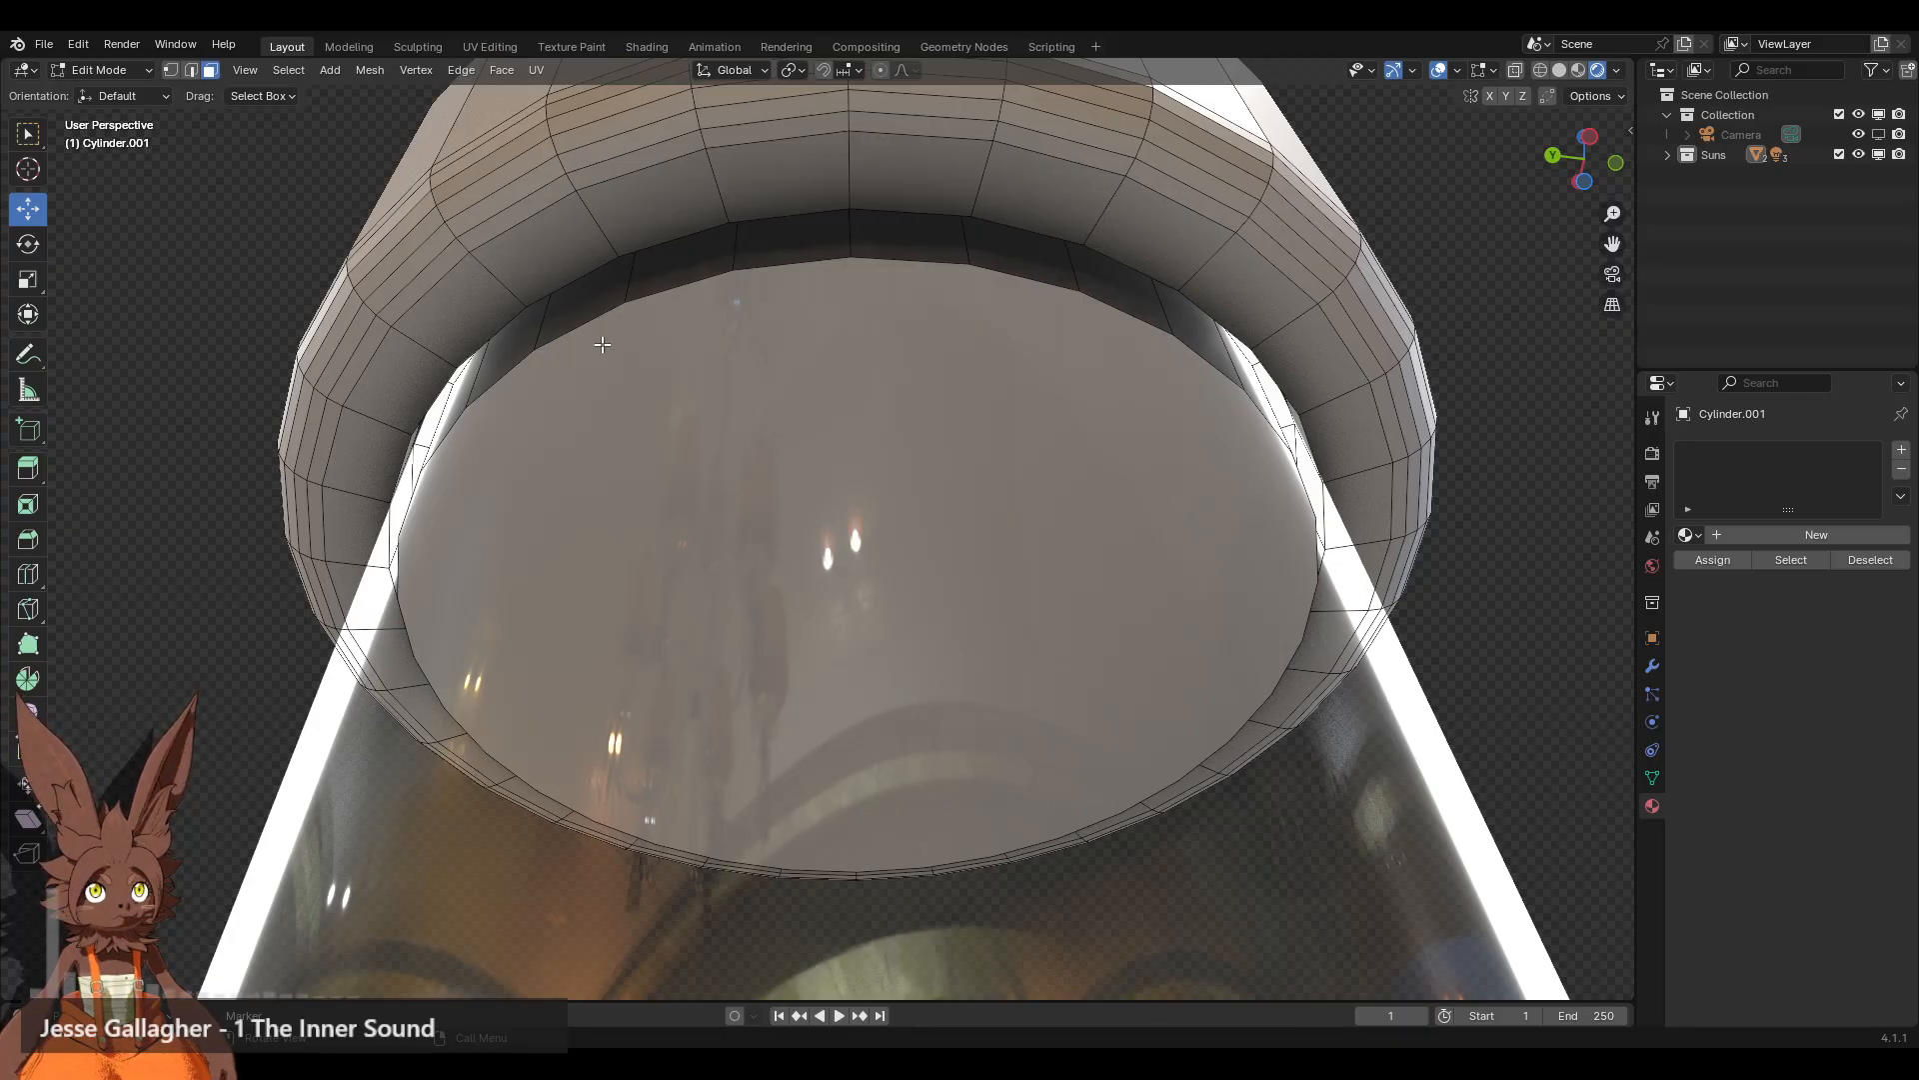
{"action": "left_click", "coordinate": [1560, 70]}
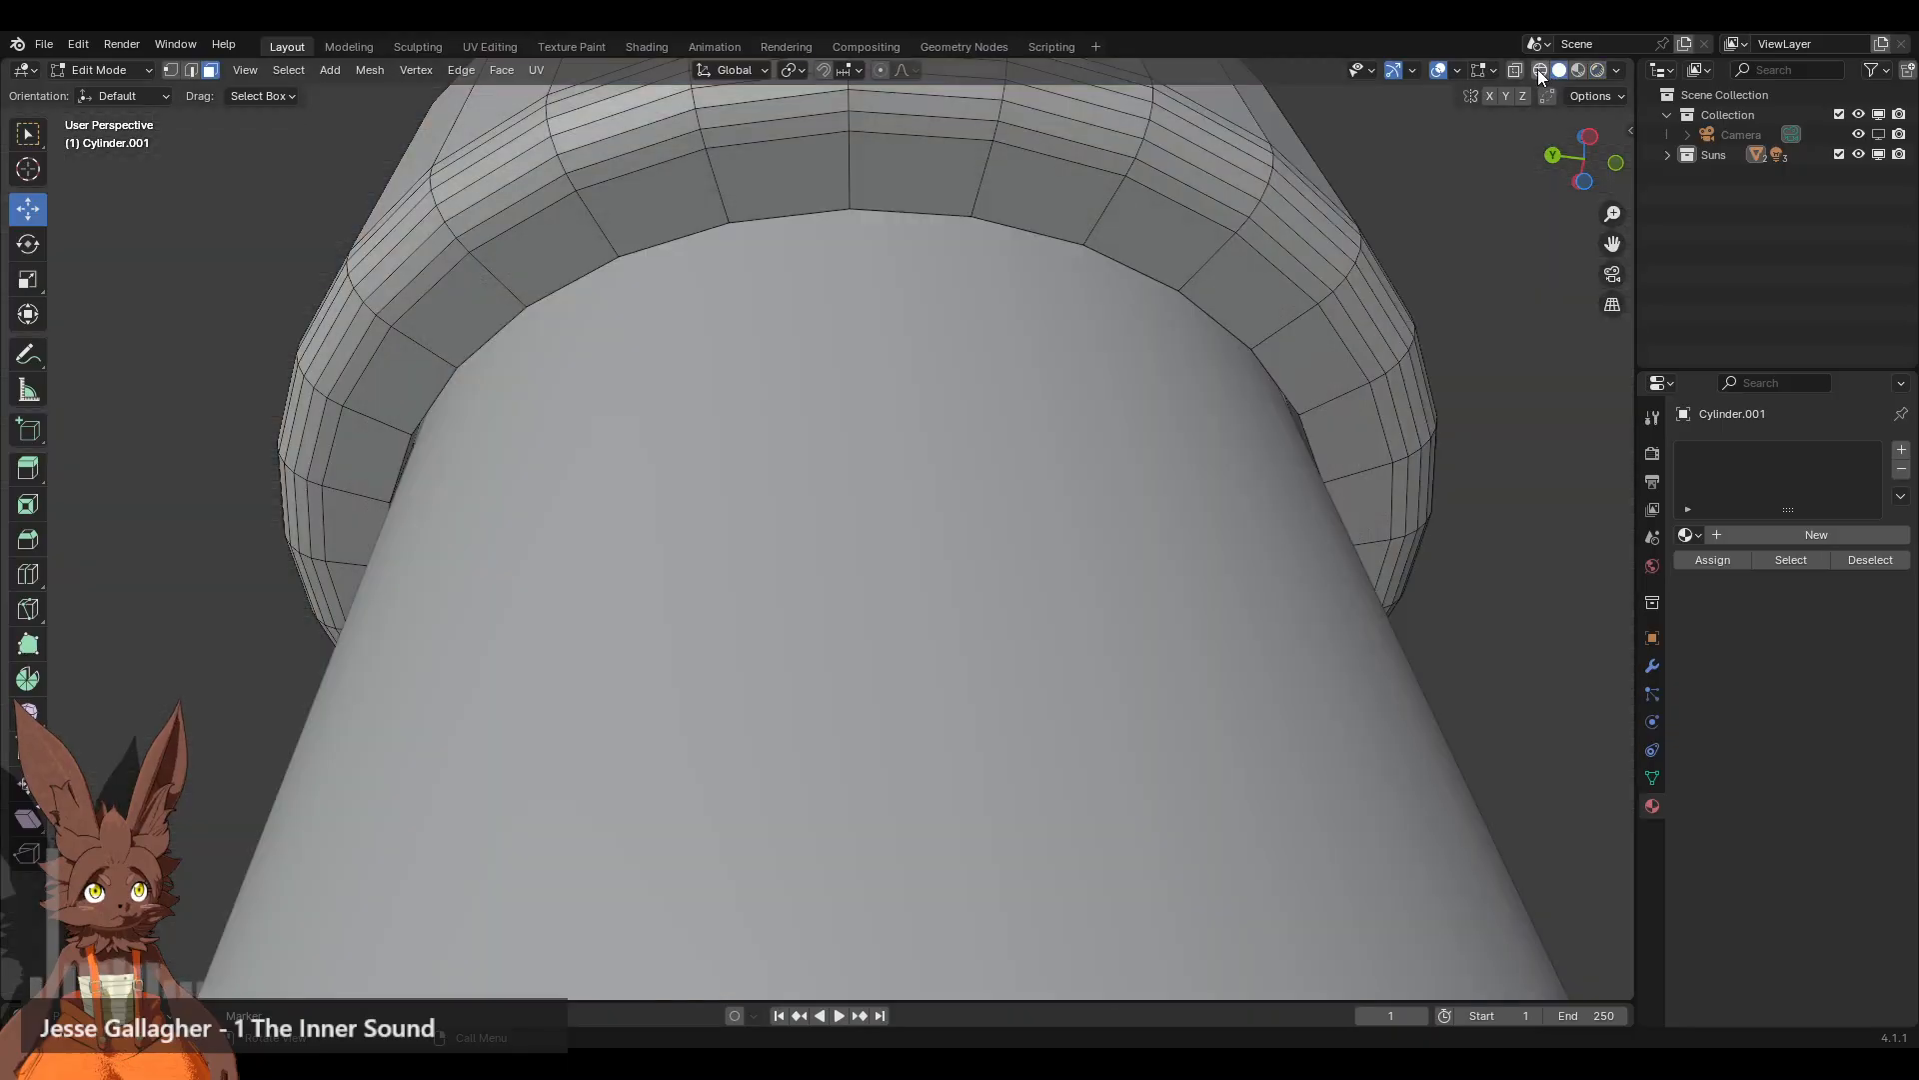
{"action": "left_click", "coordinate": [1541, 70]}
{"action": "middle_click_drag", "start_coordinate": [700, 440], "coordinate": [722, 458]}
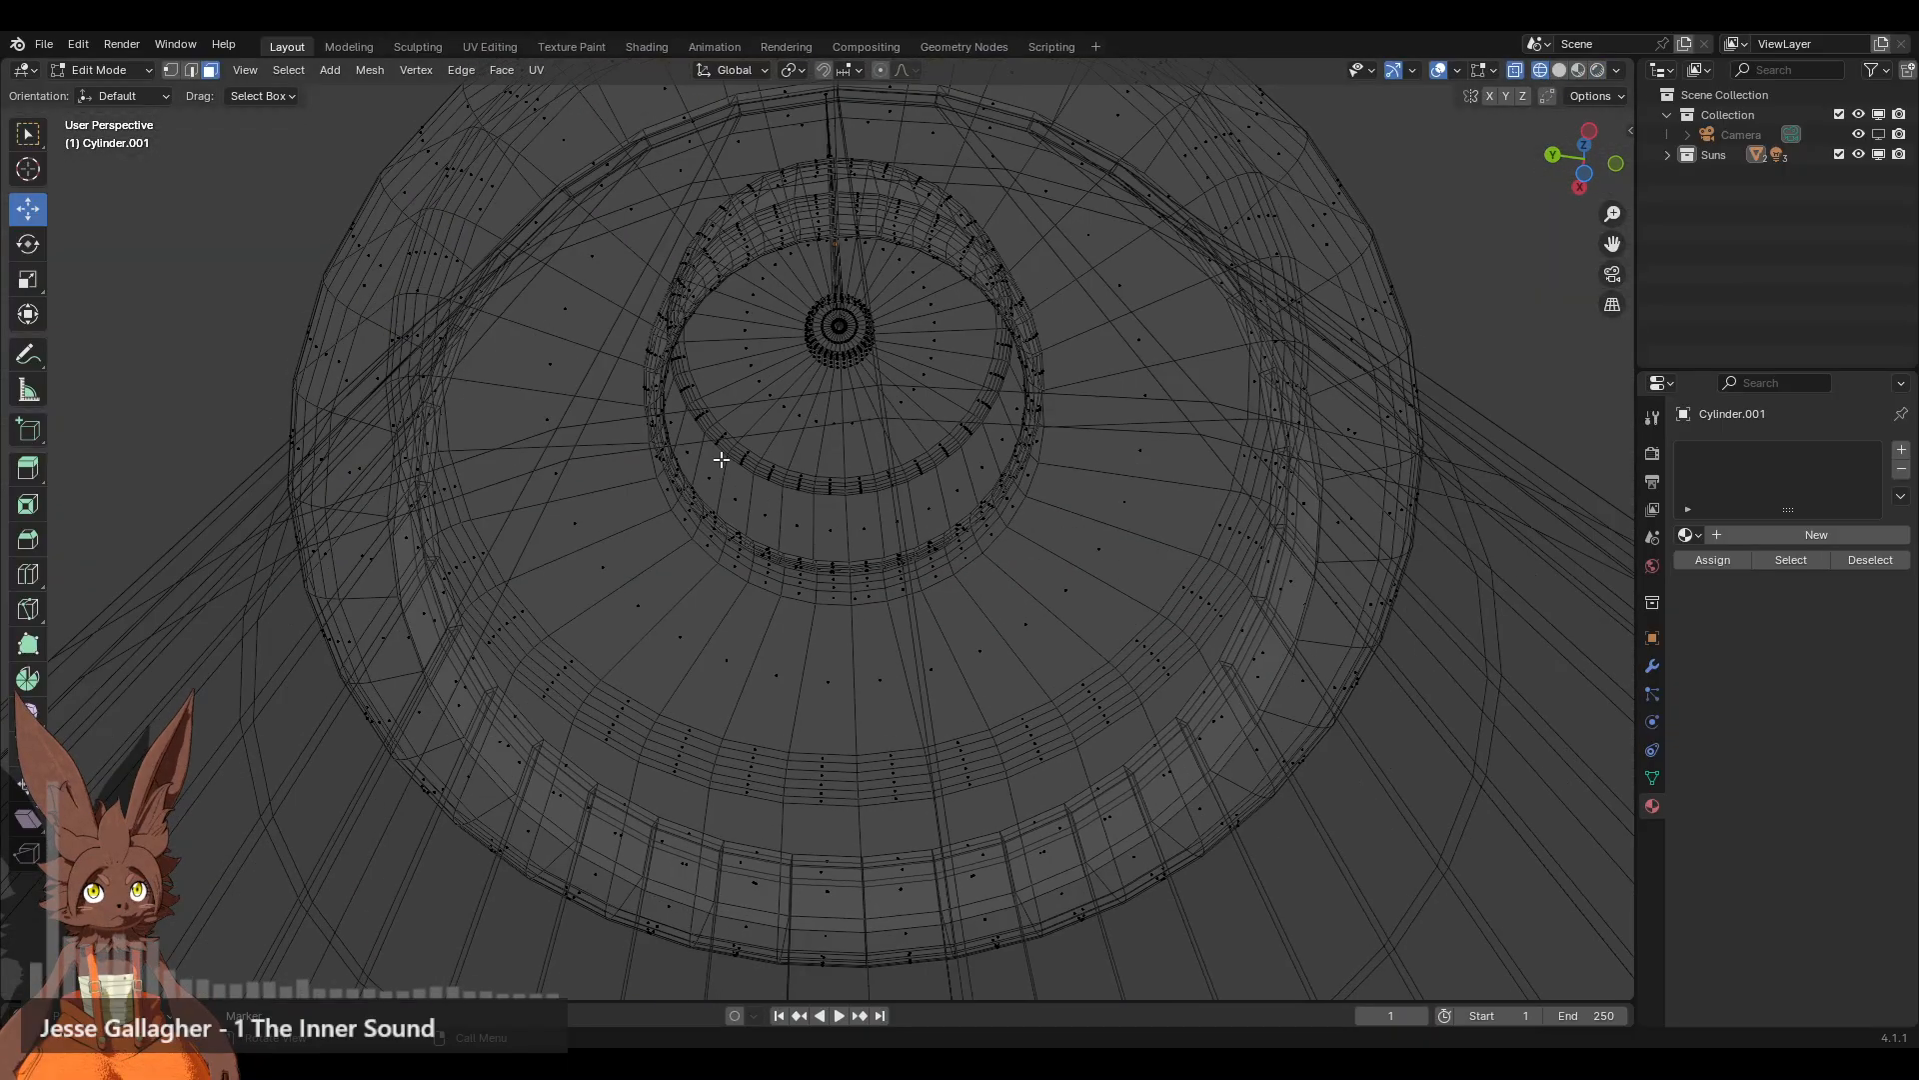
{"action": "left_click", "coordinate": [1560, 70]}
Step: Scale the ring of faces where the cap's underside meets the tube to 0.993 and deselect it
{"action": "mouse_move", "coordinate": [893, 358]}
{"action": "middle_mouse_down"}
{"action": "mouse_move", "coordinate": [909, 410]}
{"action": "mouse_move", "coordinate": [879, 395]}
{"action": "middle_mouse_up"}
{"action": "middle_click_drag", "start_coordinate": [337, 105], "coordinate": [600, 530]}
{"action": "left_click", "coordinate": [783, 486], "text": "alt"}
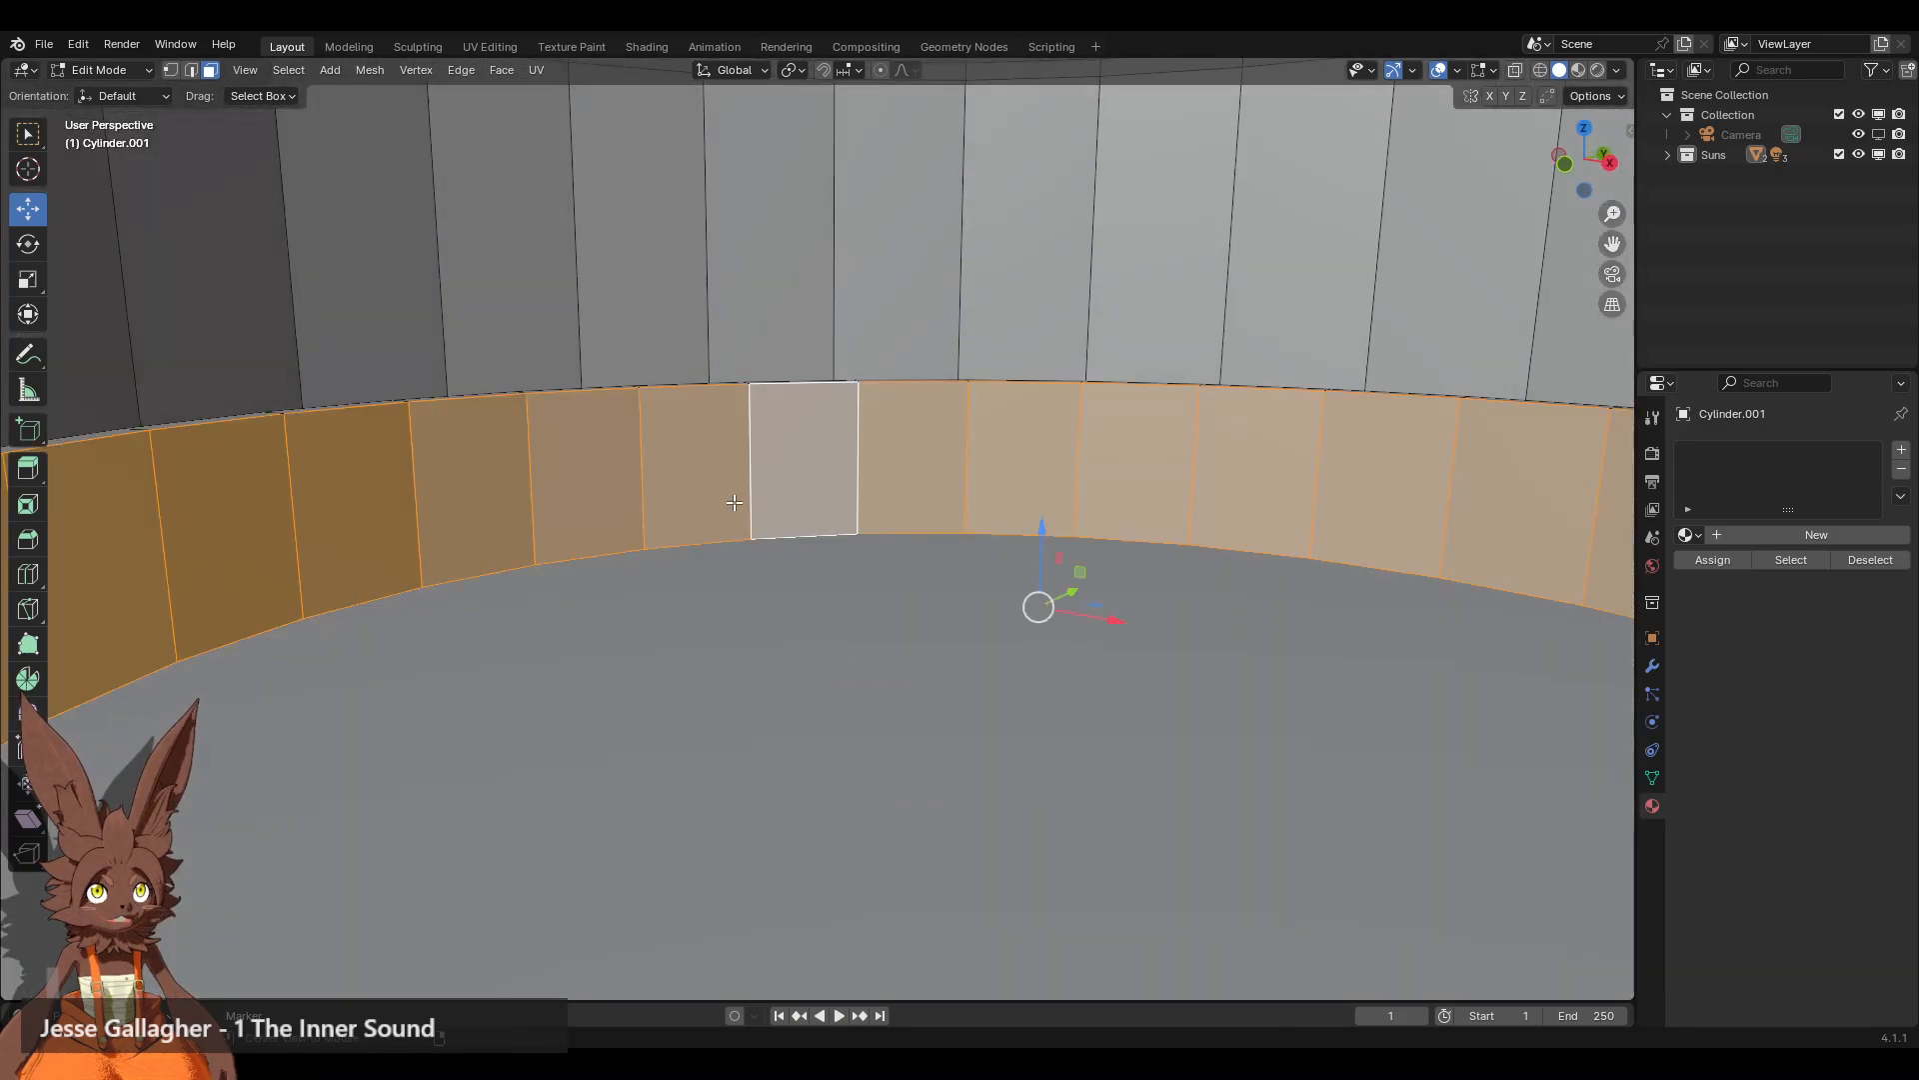
{"action": "scroll", "coordinate": [737, 501], "scroll_direction": "down", "scroll_amount": 4}
{"action": "middle_click_drag", "start_coordinate": [463, 626], "coordinate": [736, 650]}
{"action": "scroll", "coordinate": [741, 636], "scroll_direction": "up", "scroll_amount": 5}
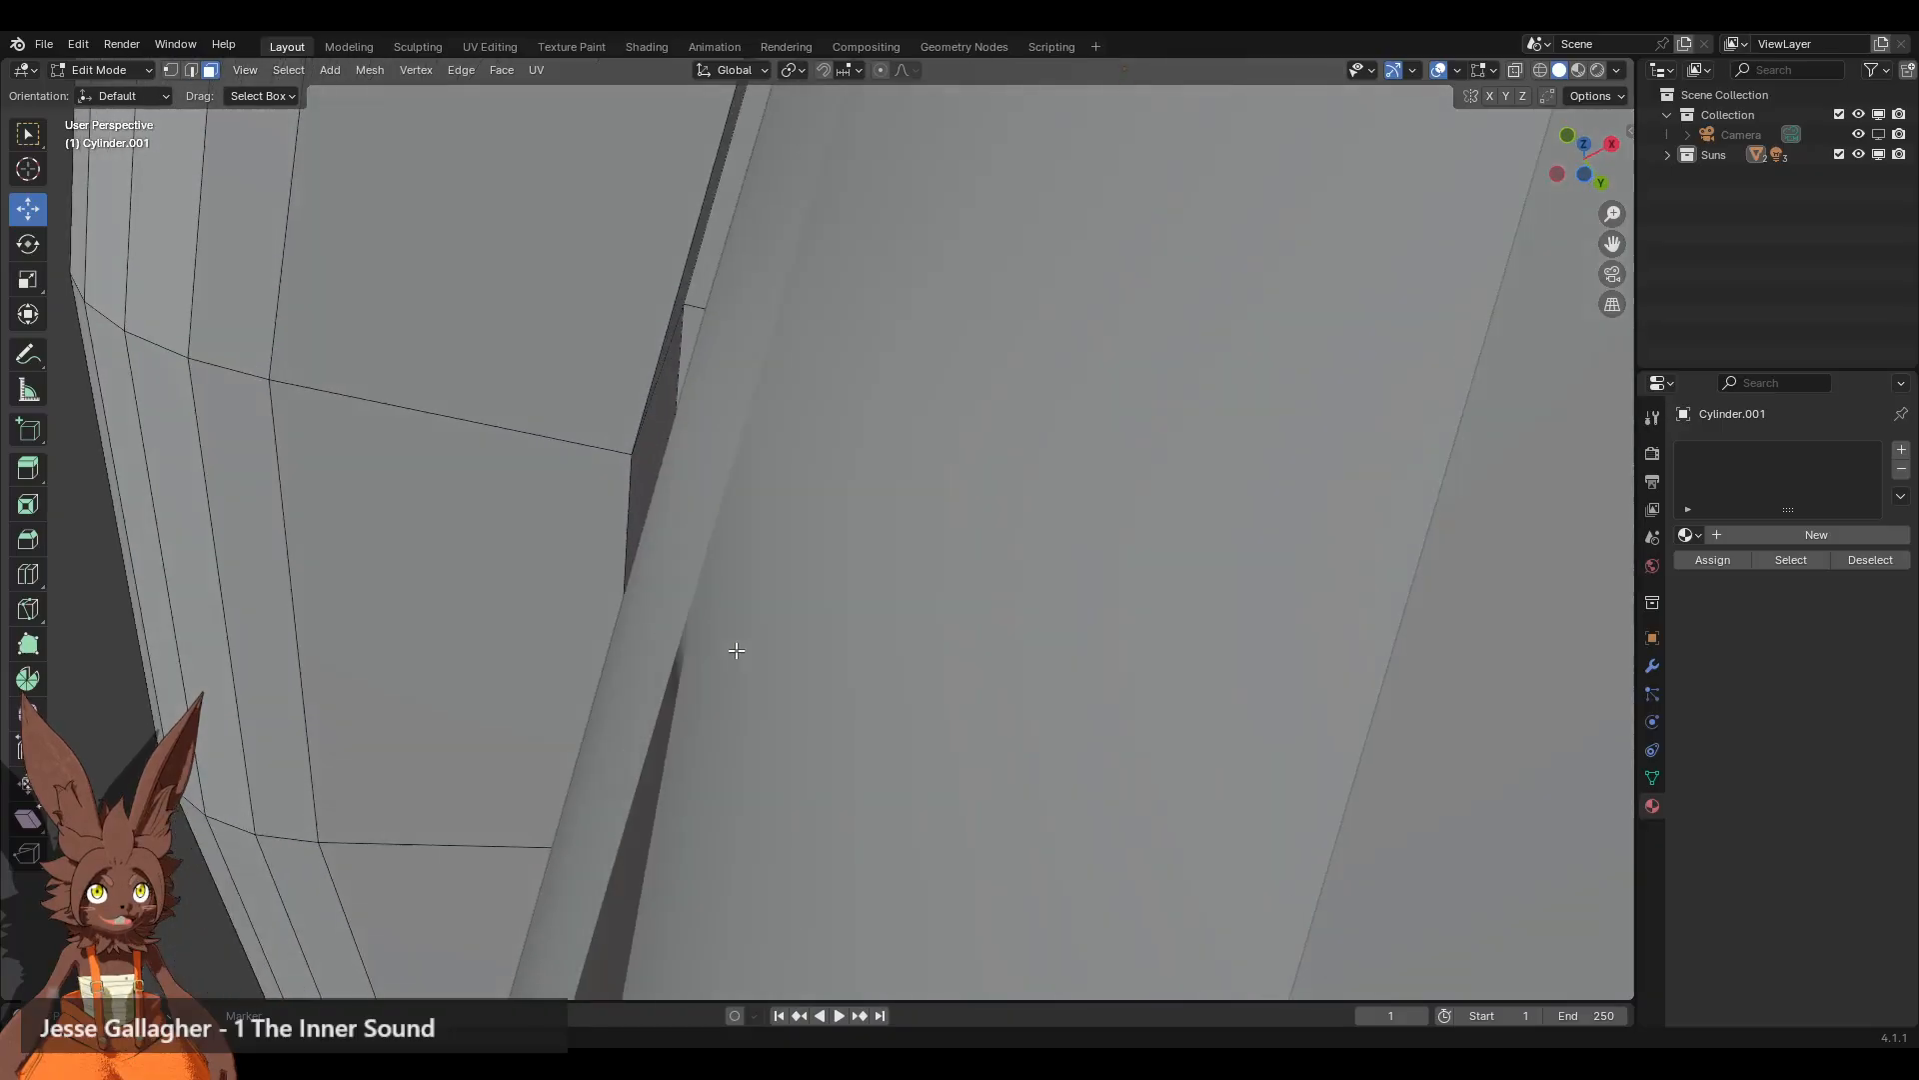
{"action": "left_click", "coordinate": [662, 373], "text": "alt"}
{"action": "middle_click_drag", "start_coordinate": [777, 405], "coordinate": [917, 345]}
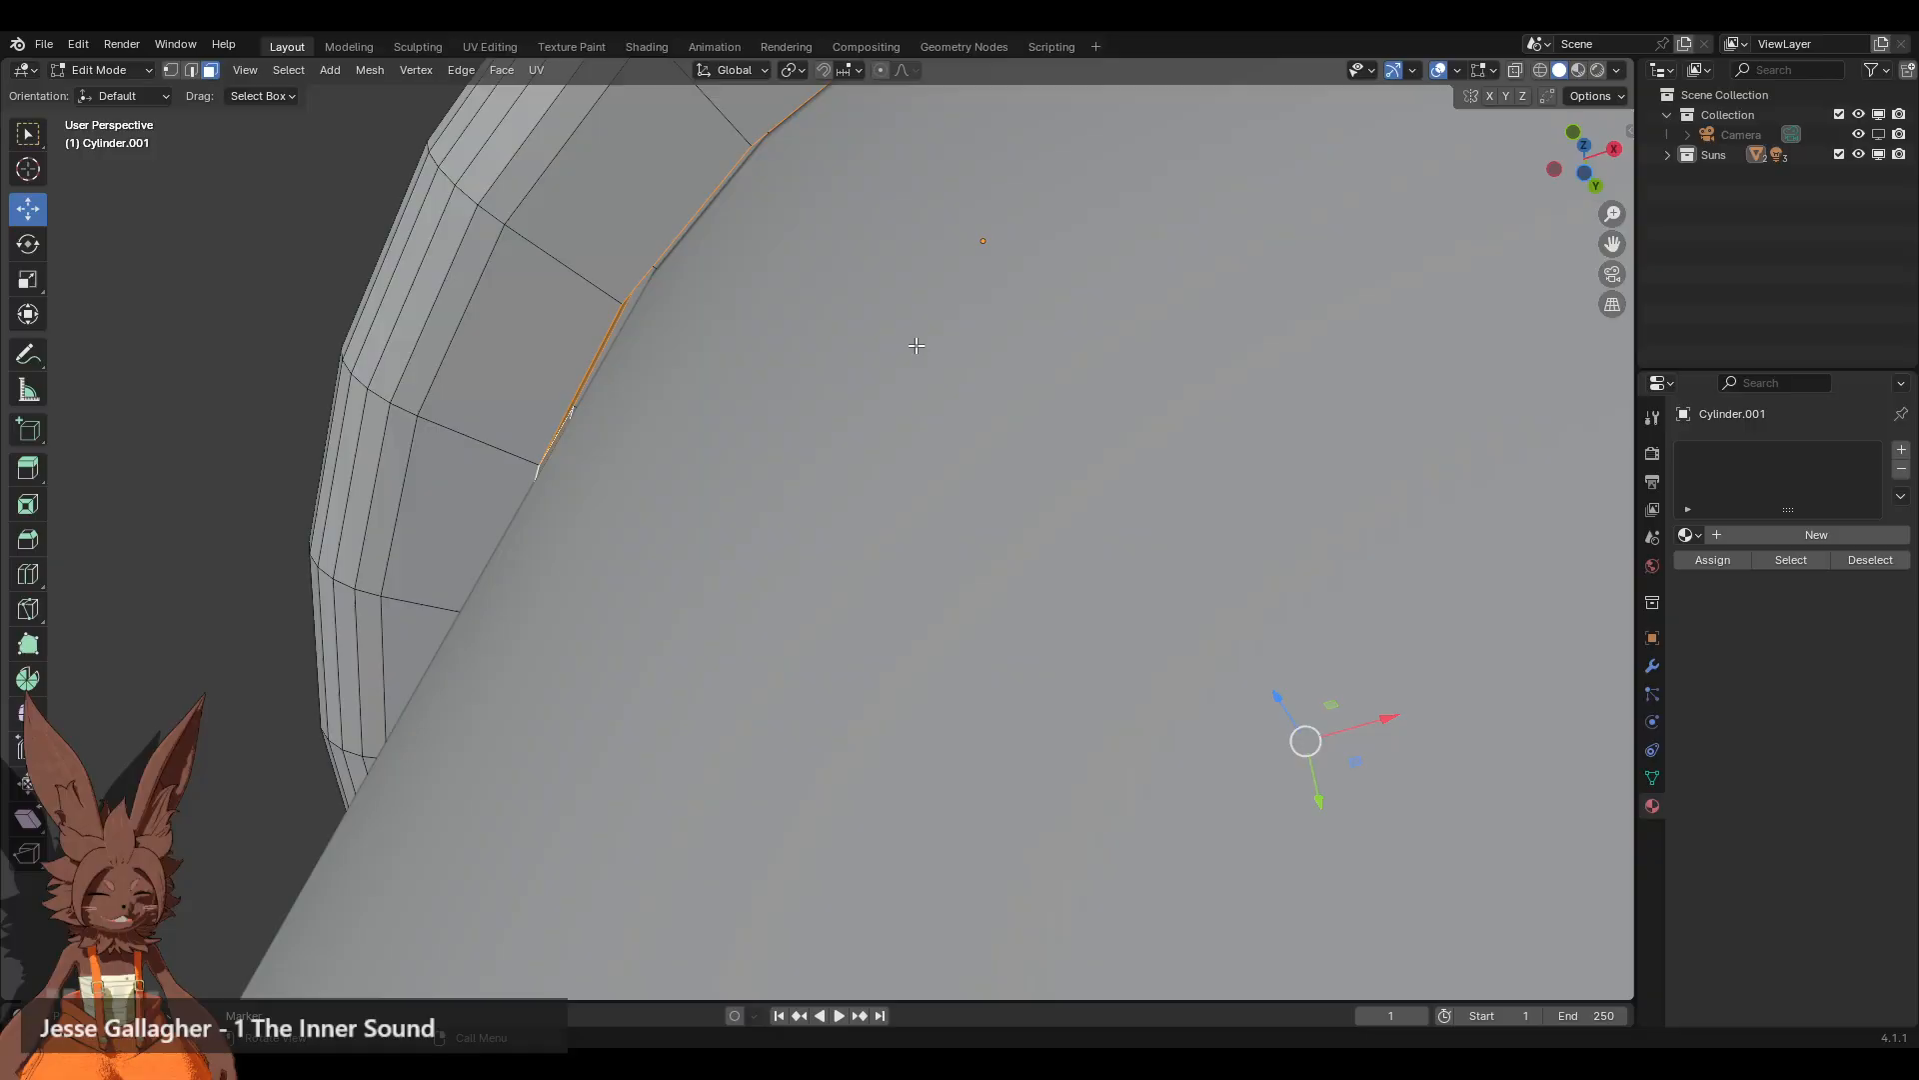
{"action": "key", "text": "s"}
{"action": "left_click", "coordinate": [590, 227]}
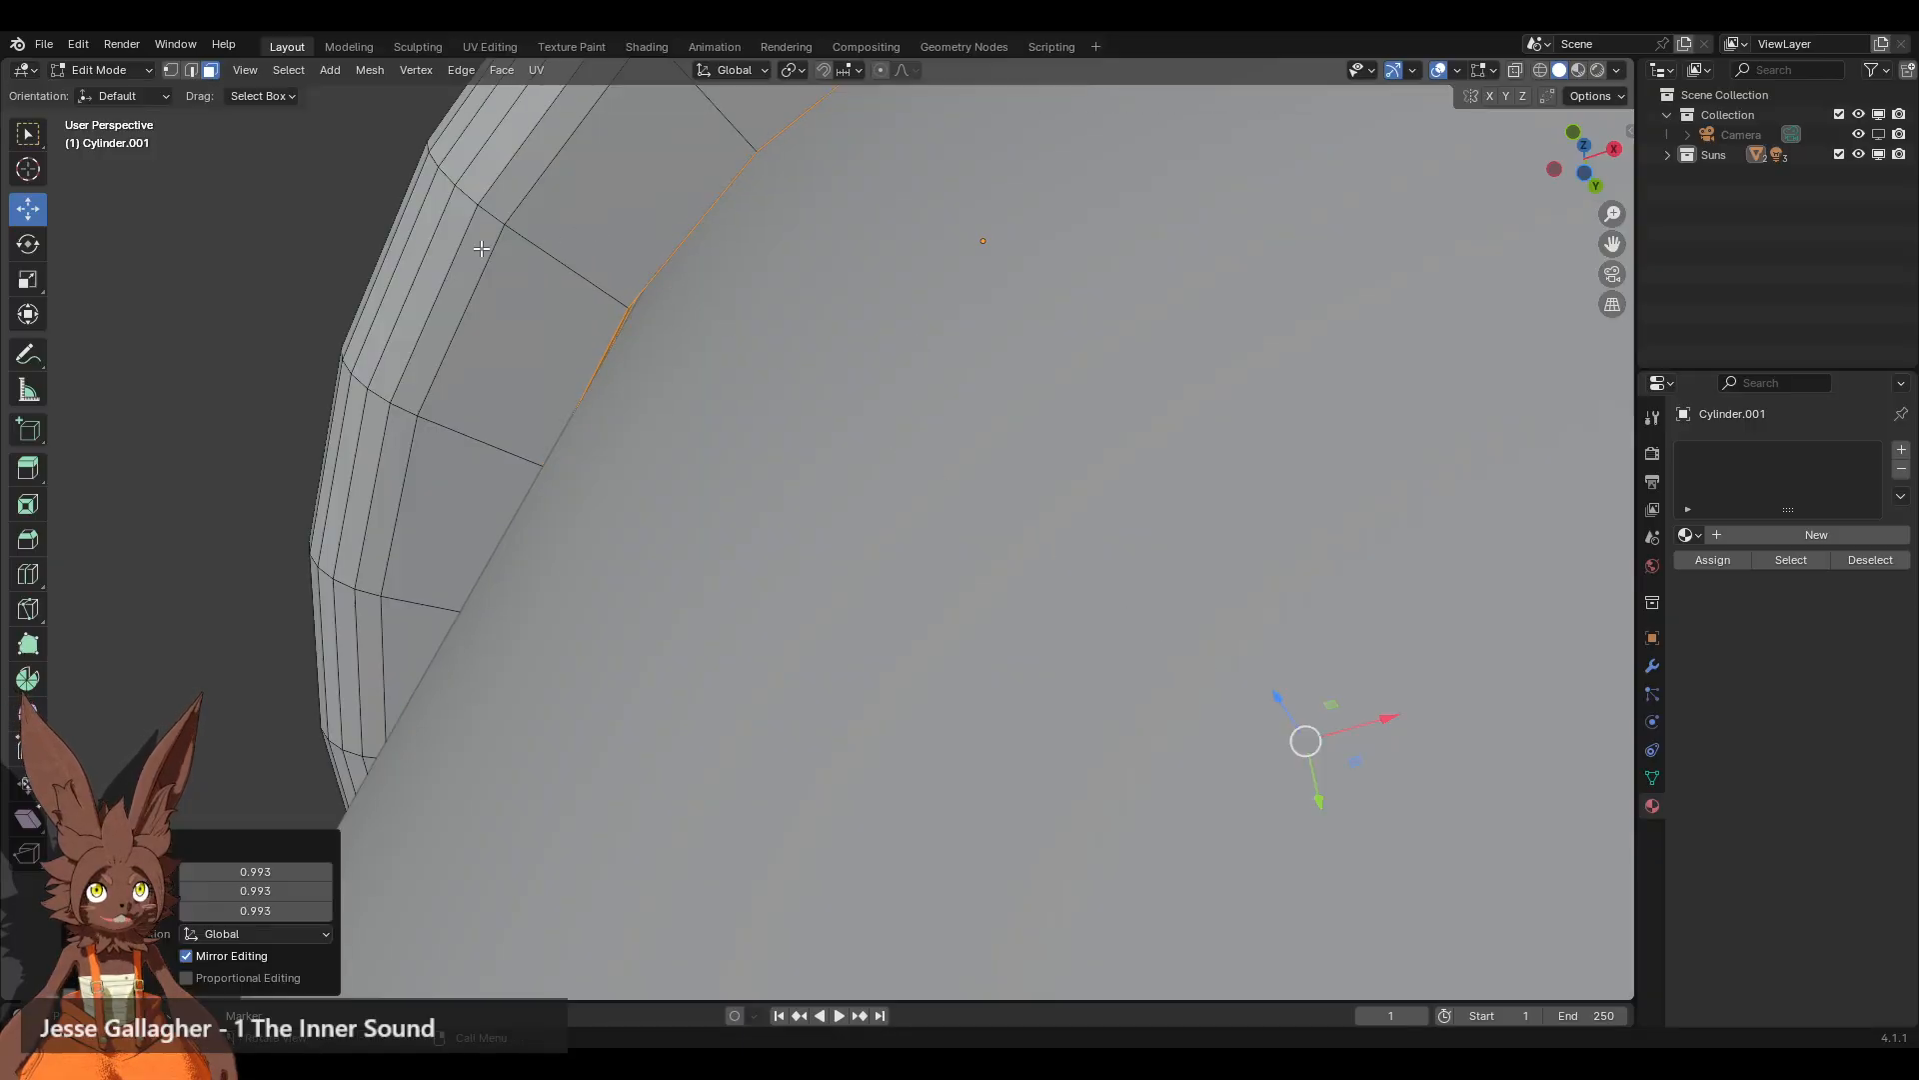
{"action": "scroll", "coordinate": [271, 272], "scroll_direction": "down", "scroll_amount": 7}
{"action": "middle_click_drag", "start_coordinate": [757, 428], "coordinate": [689, 555]}
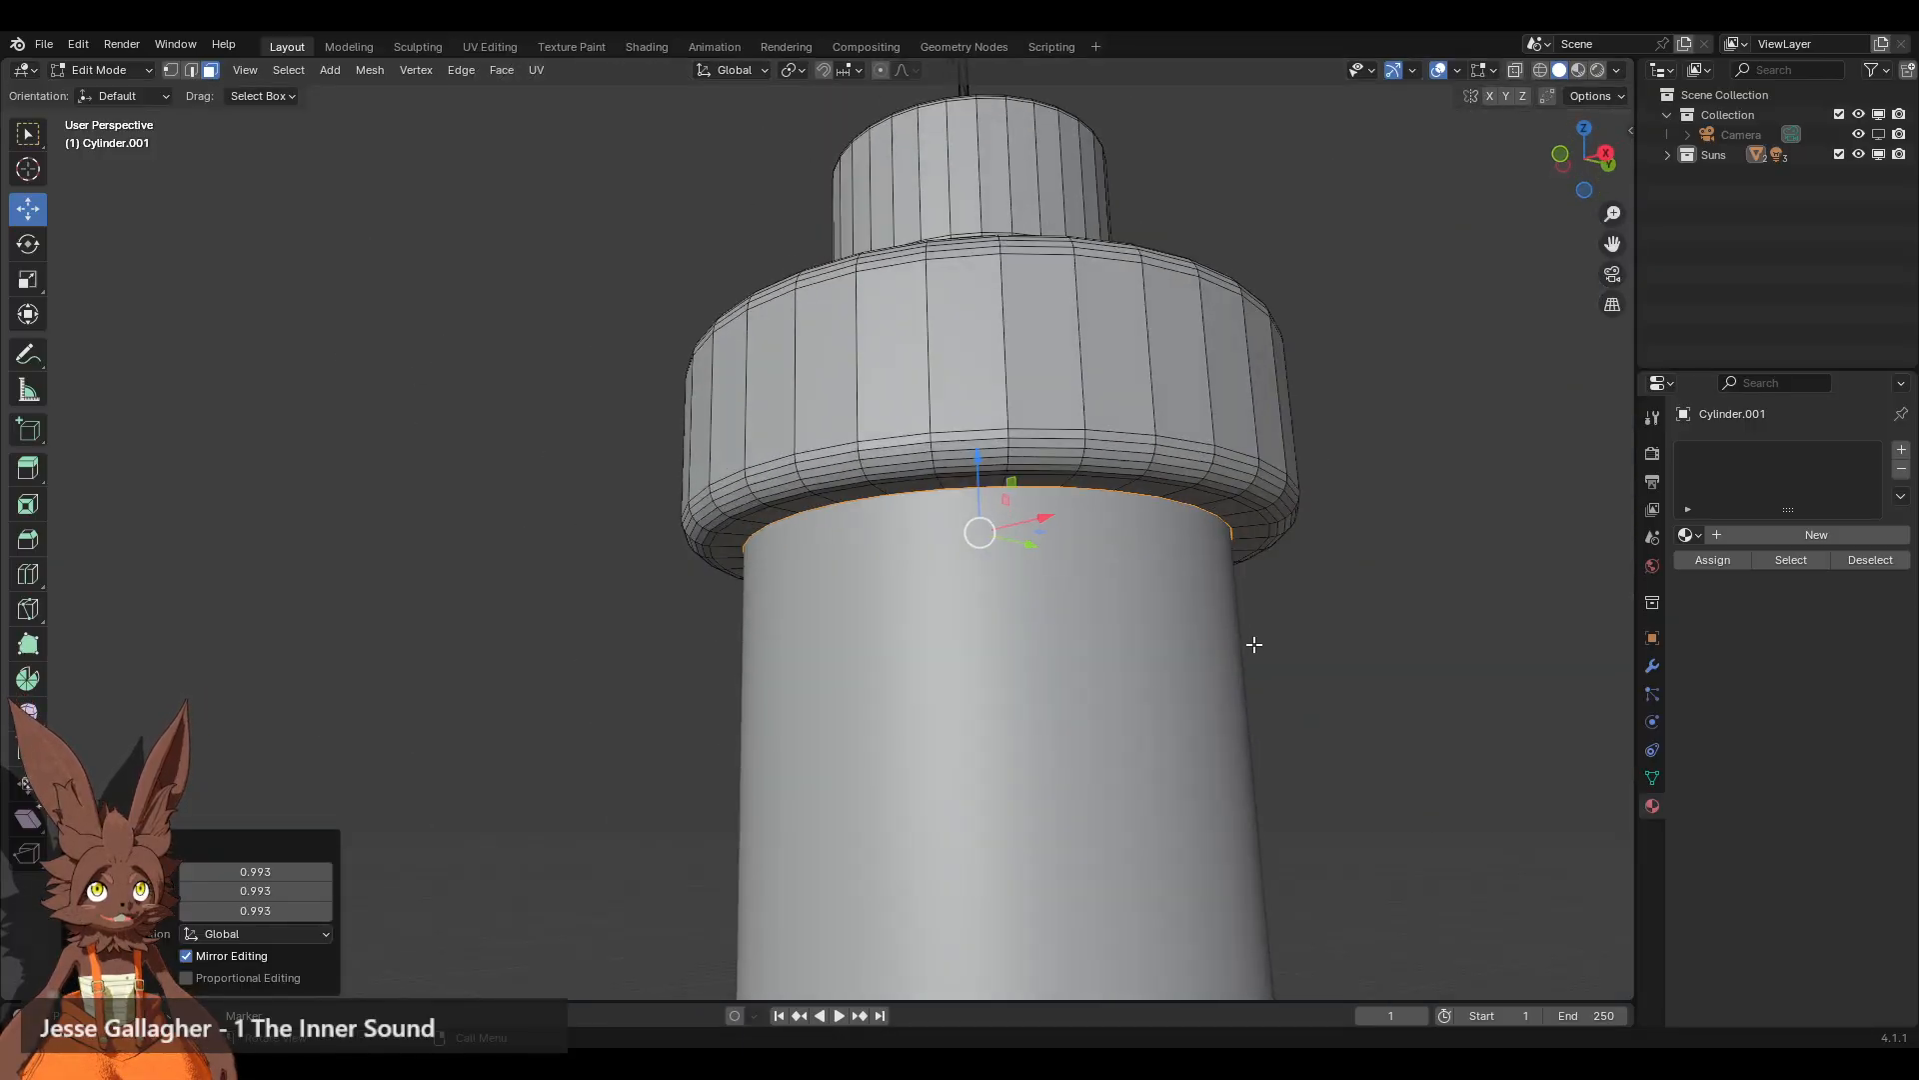
{"action": "left_click", "coordinate": [1250, 648]}
Step: Return the cap to Object Mode and apply Shade Smooth by Angle to it
{"action": "scroll", "coordinate": [1251, 648], "scroll_direction": "down", "scroll_amount": 6}
{"action": "middle_click_drag", "start_coordinate": [1250, 648], "coordinate": [1007, 623]}
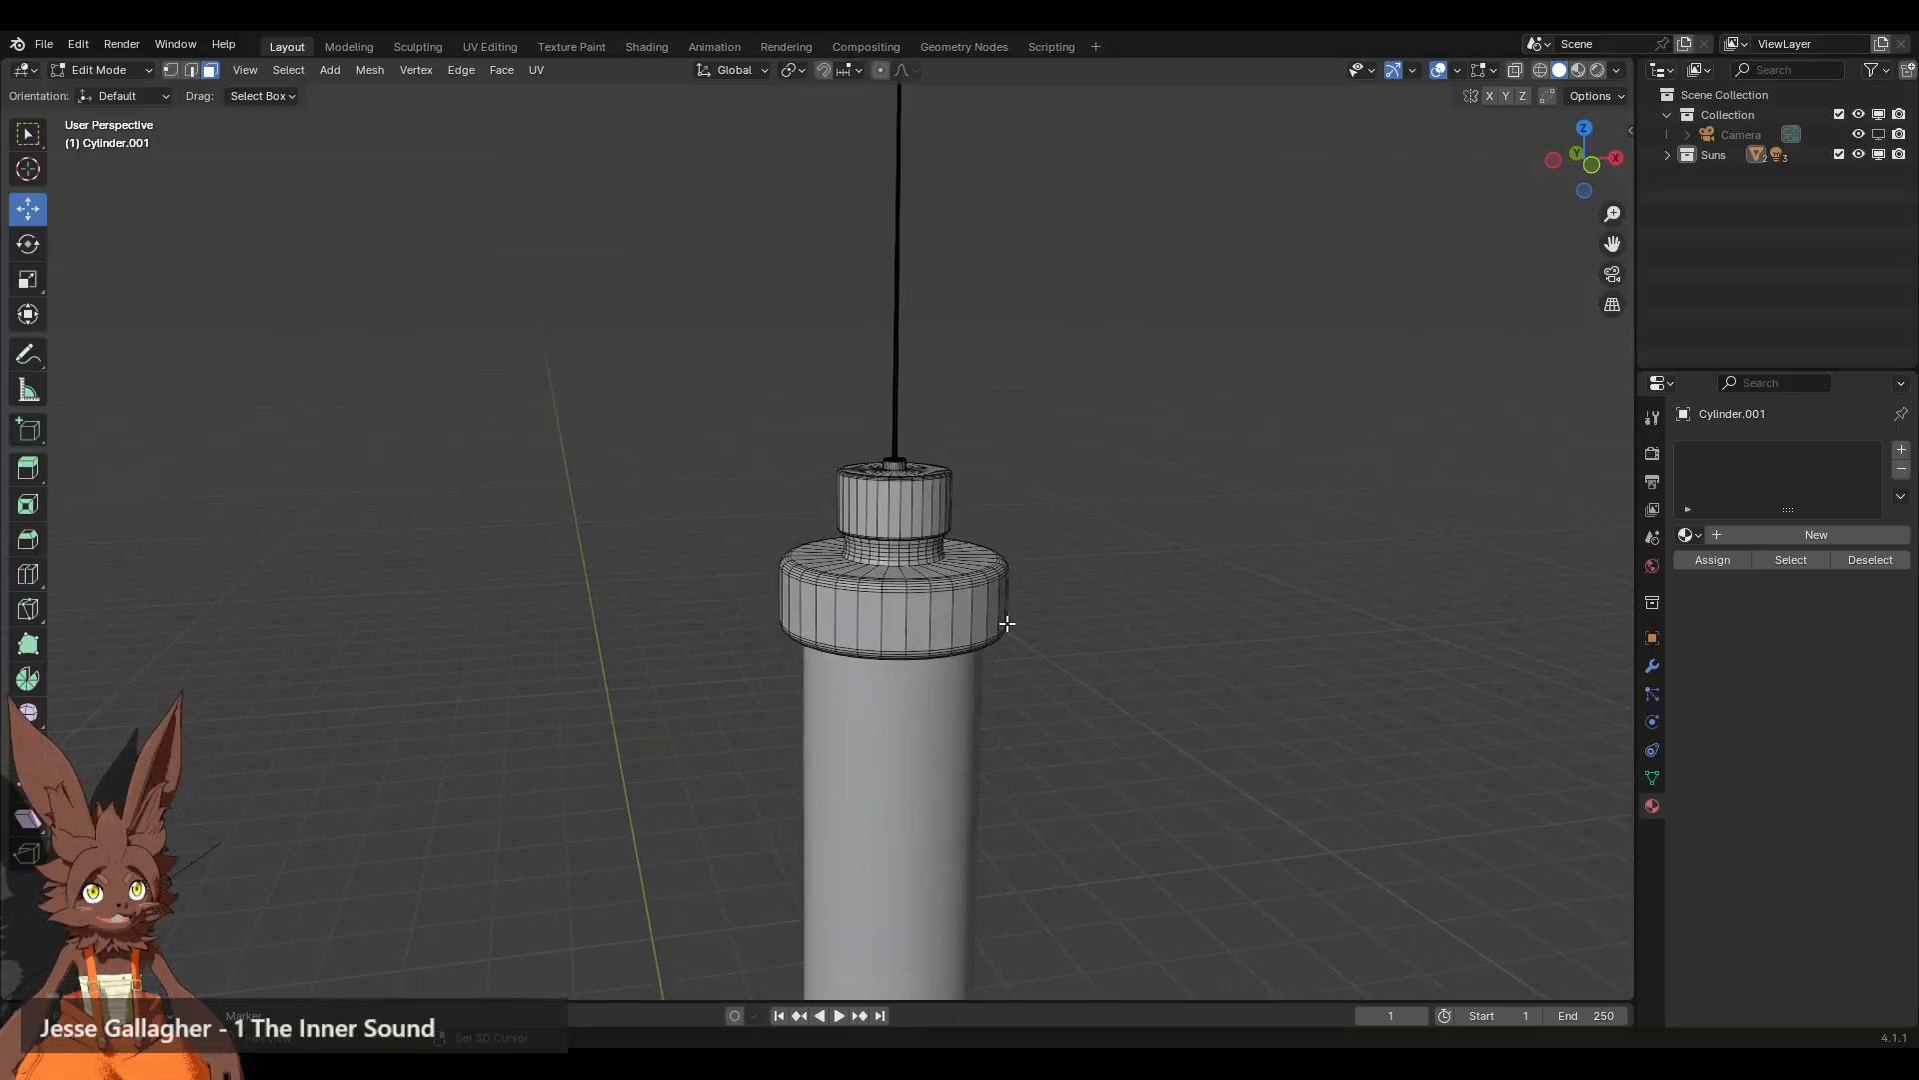
{"action": "left_click", "coordinate": [110, 70]}
{"action": "left_click", "coordinate": [110, 91]}
{"action": "right_click", "coordinate": [904, 531]}
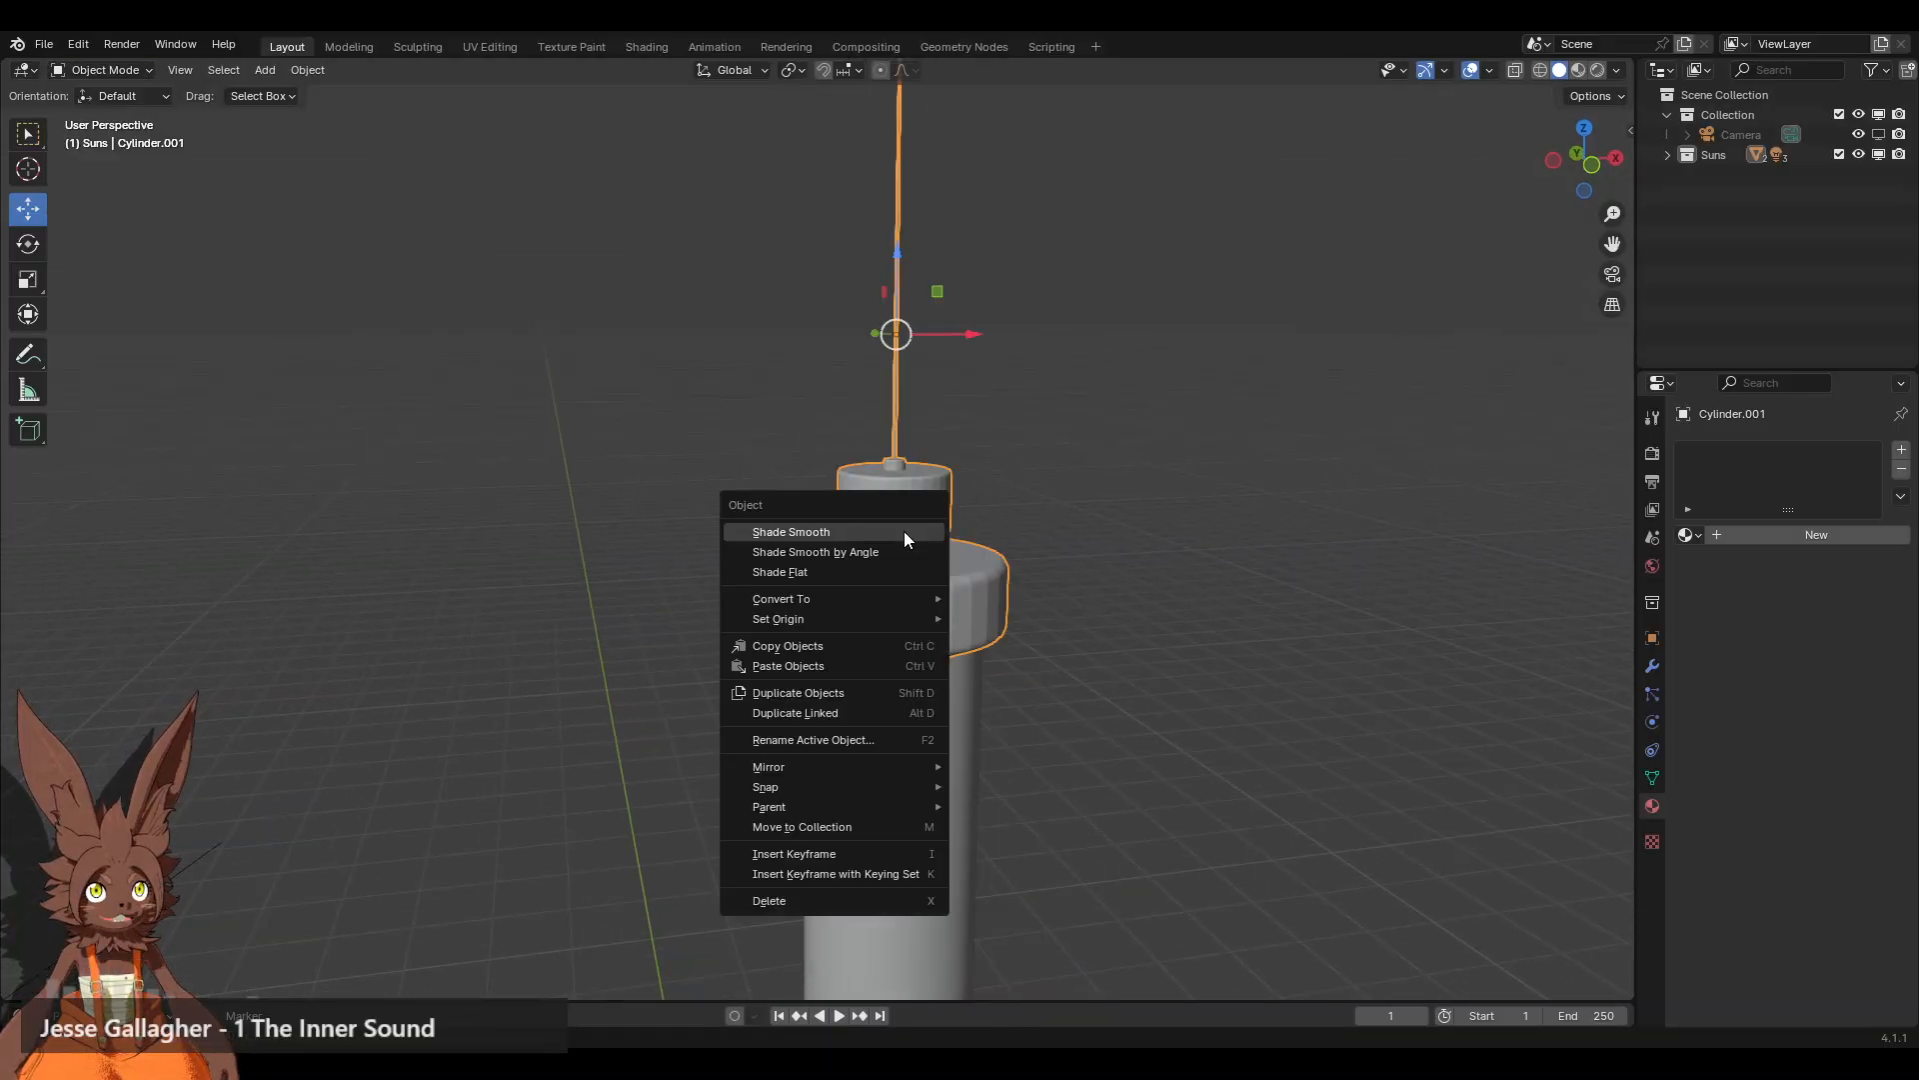
{"action": "left_click", "coordinate": [909, 545]}
Step: Select the cap and give it a new material named Metal
{"action": "scroll", "coordinate": [1075, 501], "scroll_direction": "down", "scroll_amount": 5}
{"action": "middle_click_drag", "start_coordinate": [908, 534], "coordinate": [879, 578]}
{"action": "scroll", "coordinate": [882, 572], "scroll_direction": "up", "scroll_amount": 6}
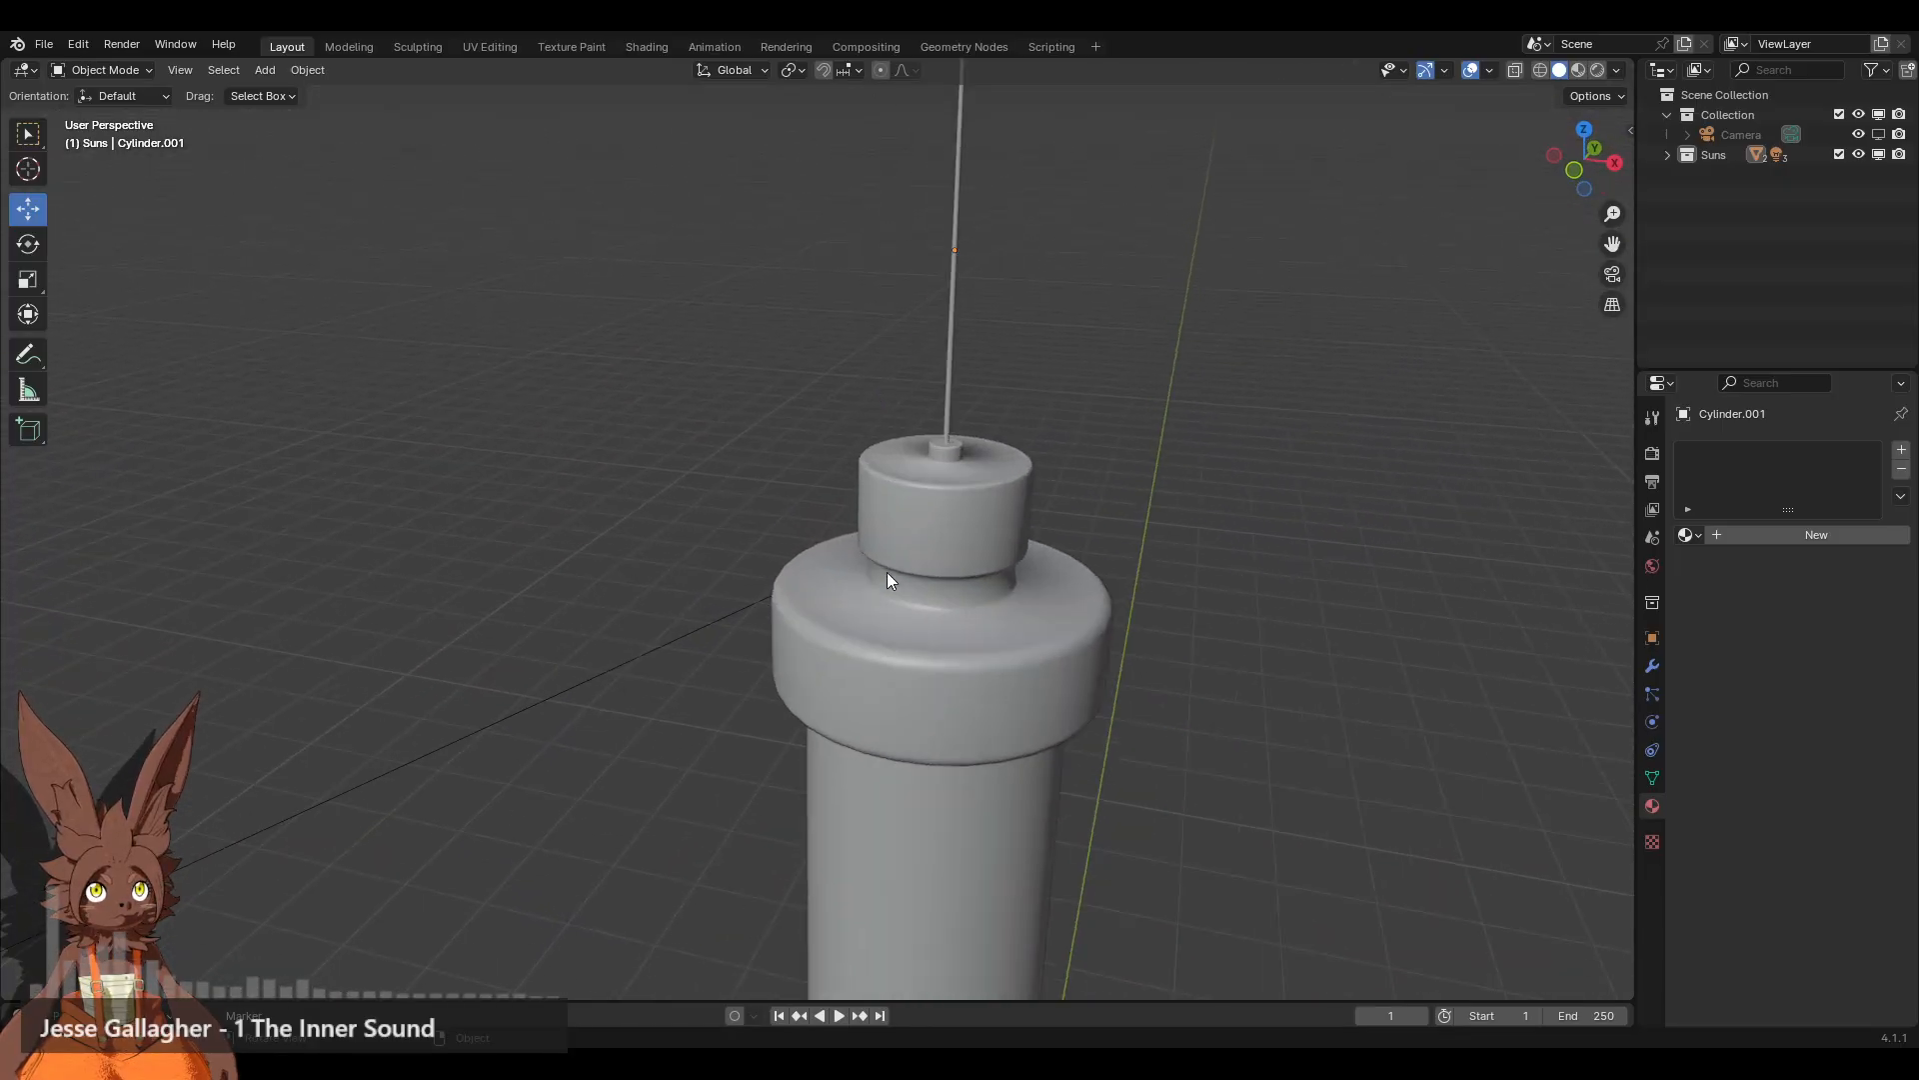
{"action": "middle_click_drag", "start_coordinate": [1040, 514], "coordinate": [889, 645], "text": "shift"}
{"action": "mouse_move", "coordinate": [869, 650]}
{"action": "middle_mouse_down"}
{"action": "mouse_move", "coordinate": [871, 540]}
{"action": "mouse_move", "coordinate": [895, 660]}
{"action": "middle_mouse_up"}
{"action": "left_click", "coordinate": [896, 660]}
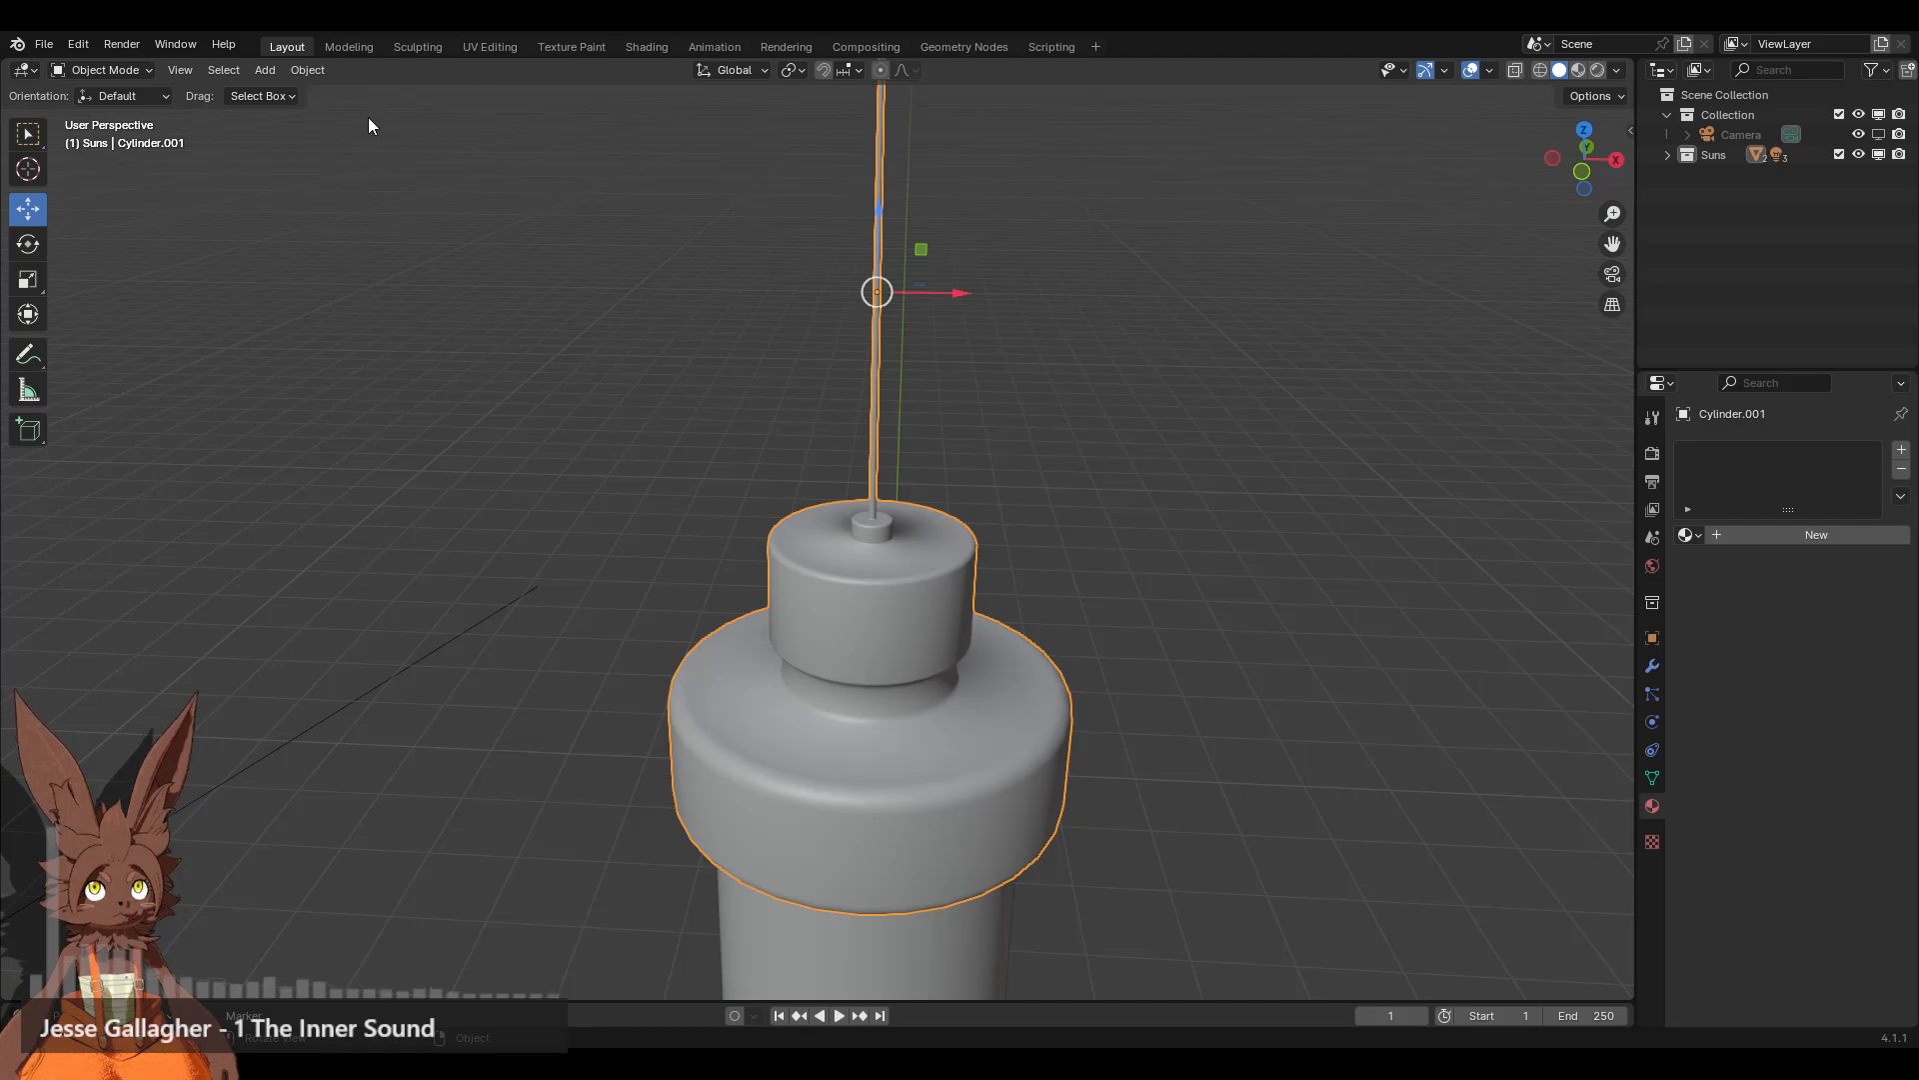
{"action": "left_click", "coordinate": [1765, 534]}
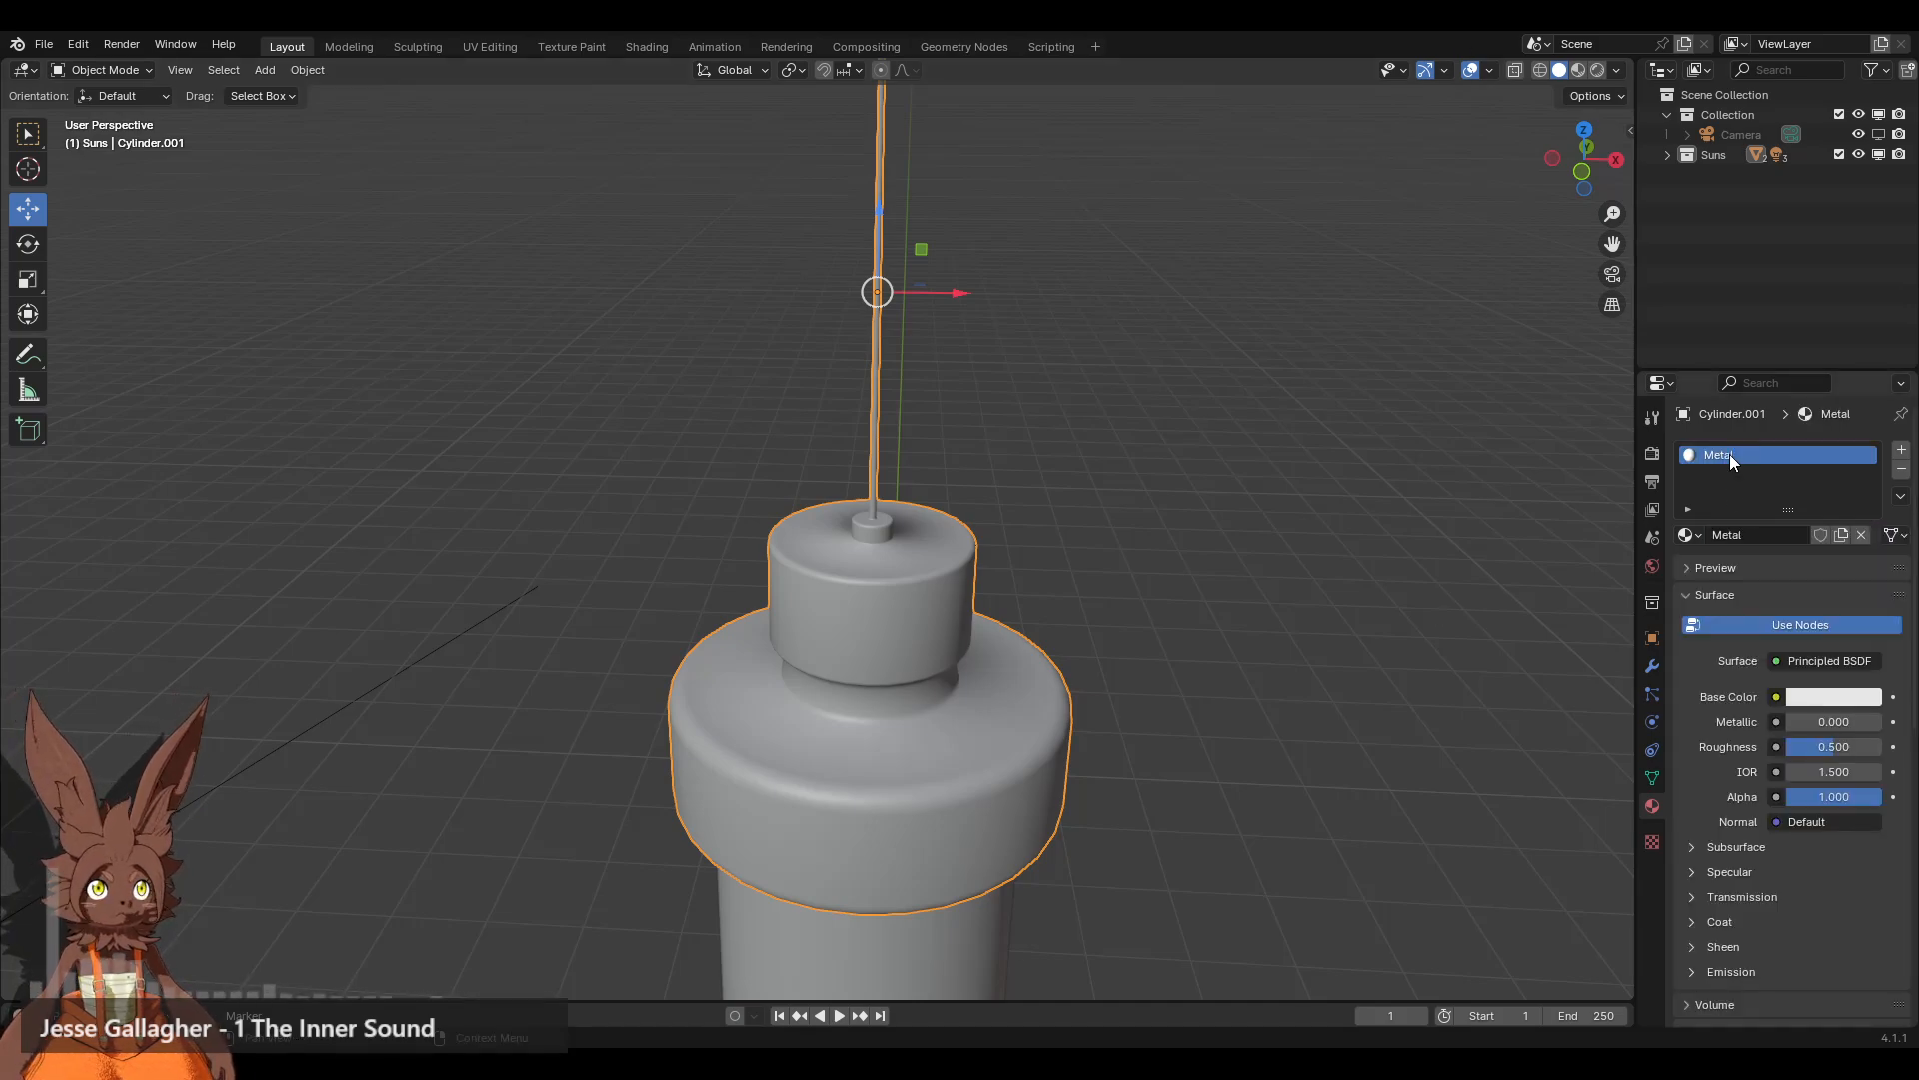
Step: Switch to the Shading workspace and bring the Metal material's Principled BSDF node settings into view
{"action": "left_click", "coordinate": [628, 47]}
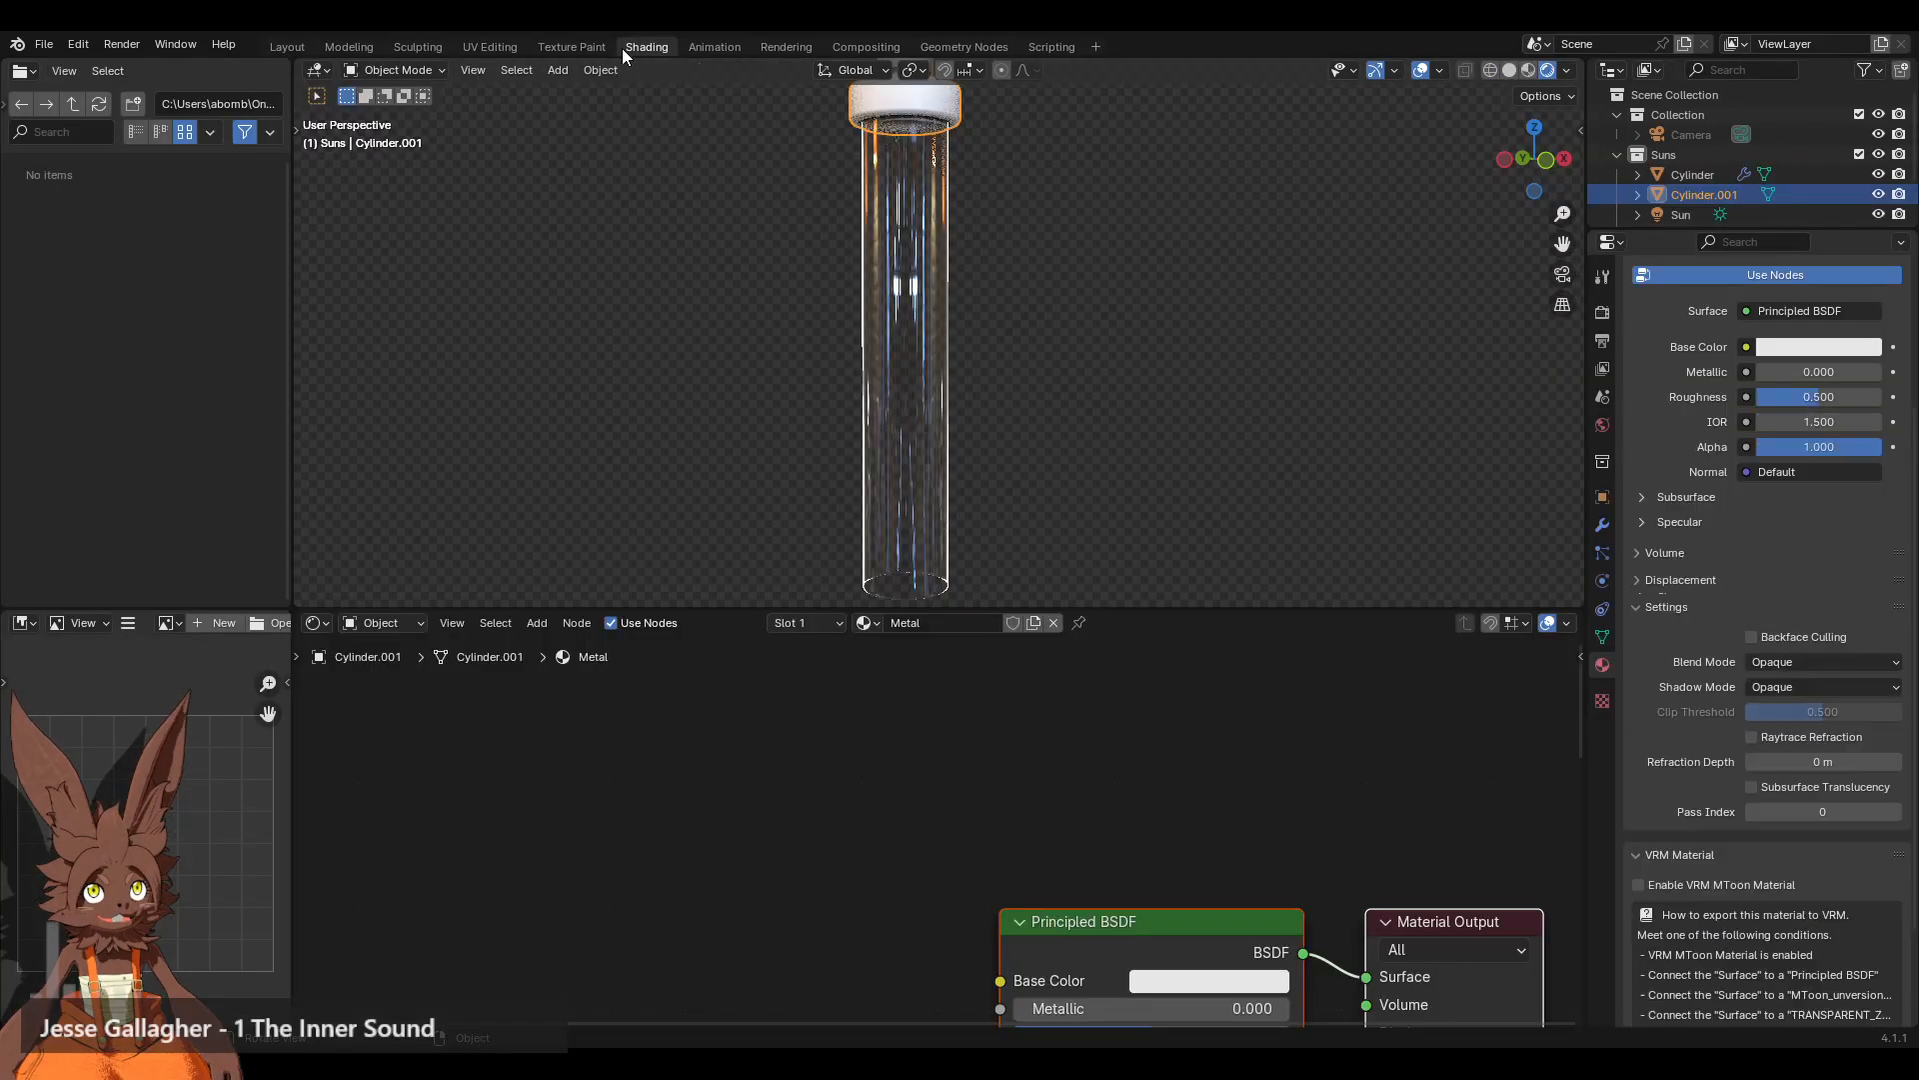
{"action": "scroll", "coordinate": [993, 262], "scroll_direction": "down", "scroll_amount": 4}
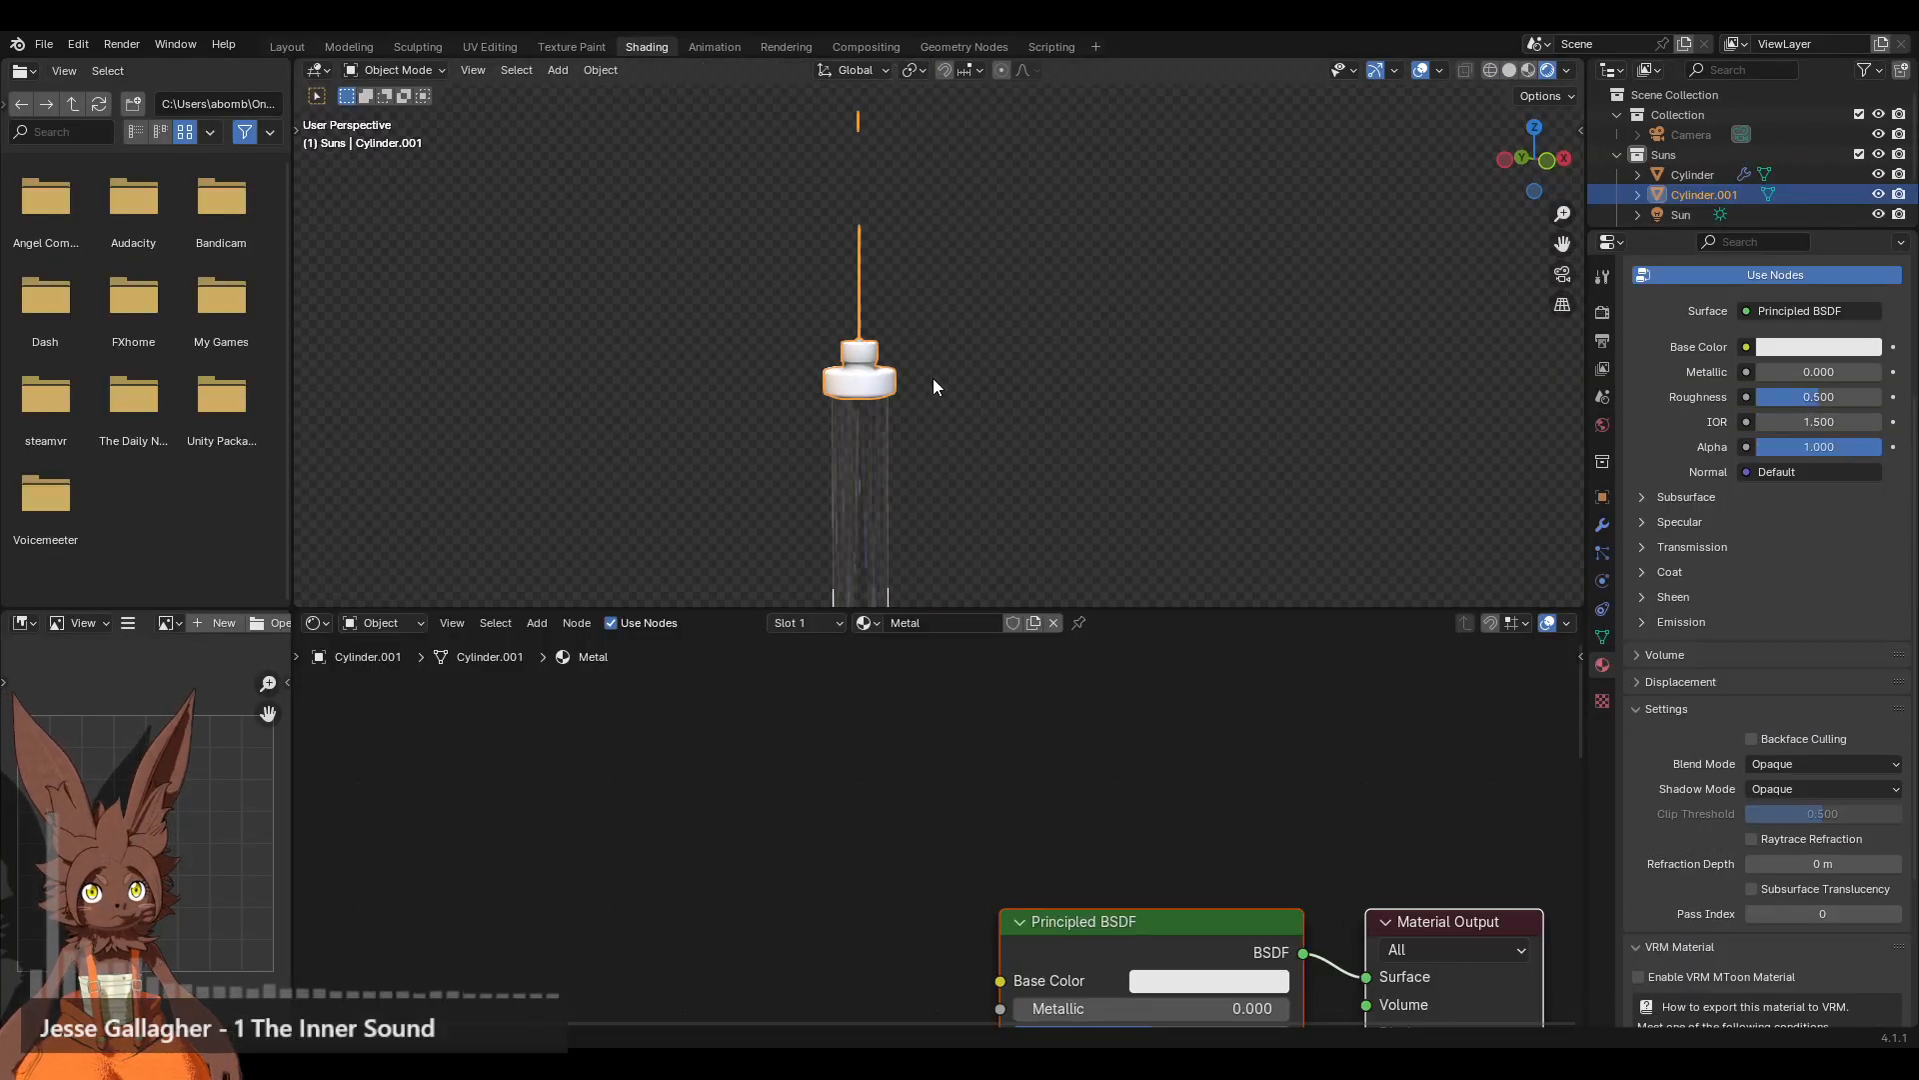
{"action": "middle_click_drag", "start_coordinate": [933, 378], "coordinate": [960, 374]}
{"action": "left_click", "coordinate": [992, 404]}
{"action": "scroll", "coordinate": [959, 674], "scroll_direction": "down", "scroll_amount": 3}
{"action": "middle_click_drag", "start_coordinate": [945, 812], "coordinate": [923, 641]}
{"action": "scroll", "coordinate": [866, 790], "scroll_direction": "up", "scroll_amount": 4}
{"action": "middle_click_drag", "start_coordinate": [848, 837], "coordinate": [773, 710]}
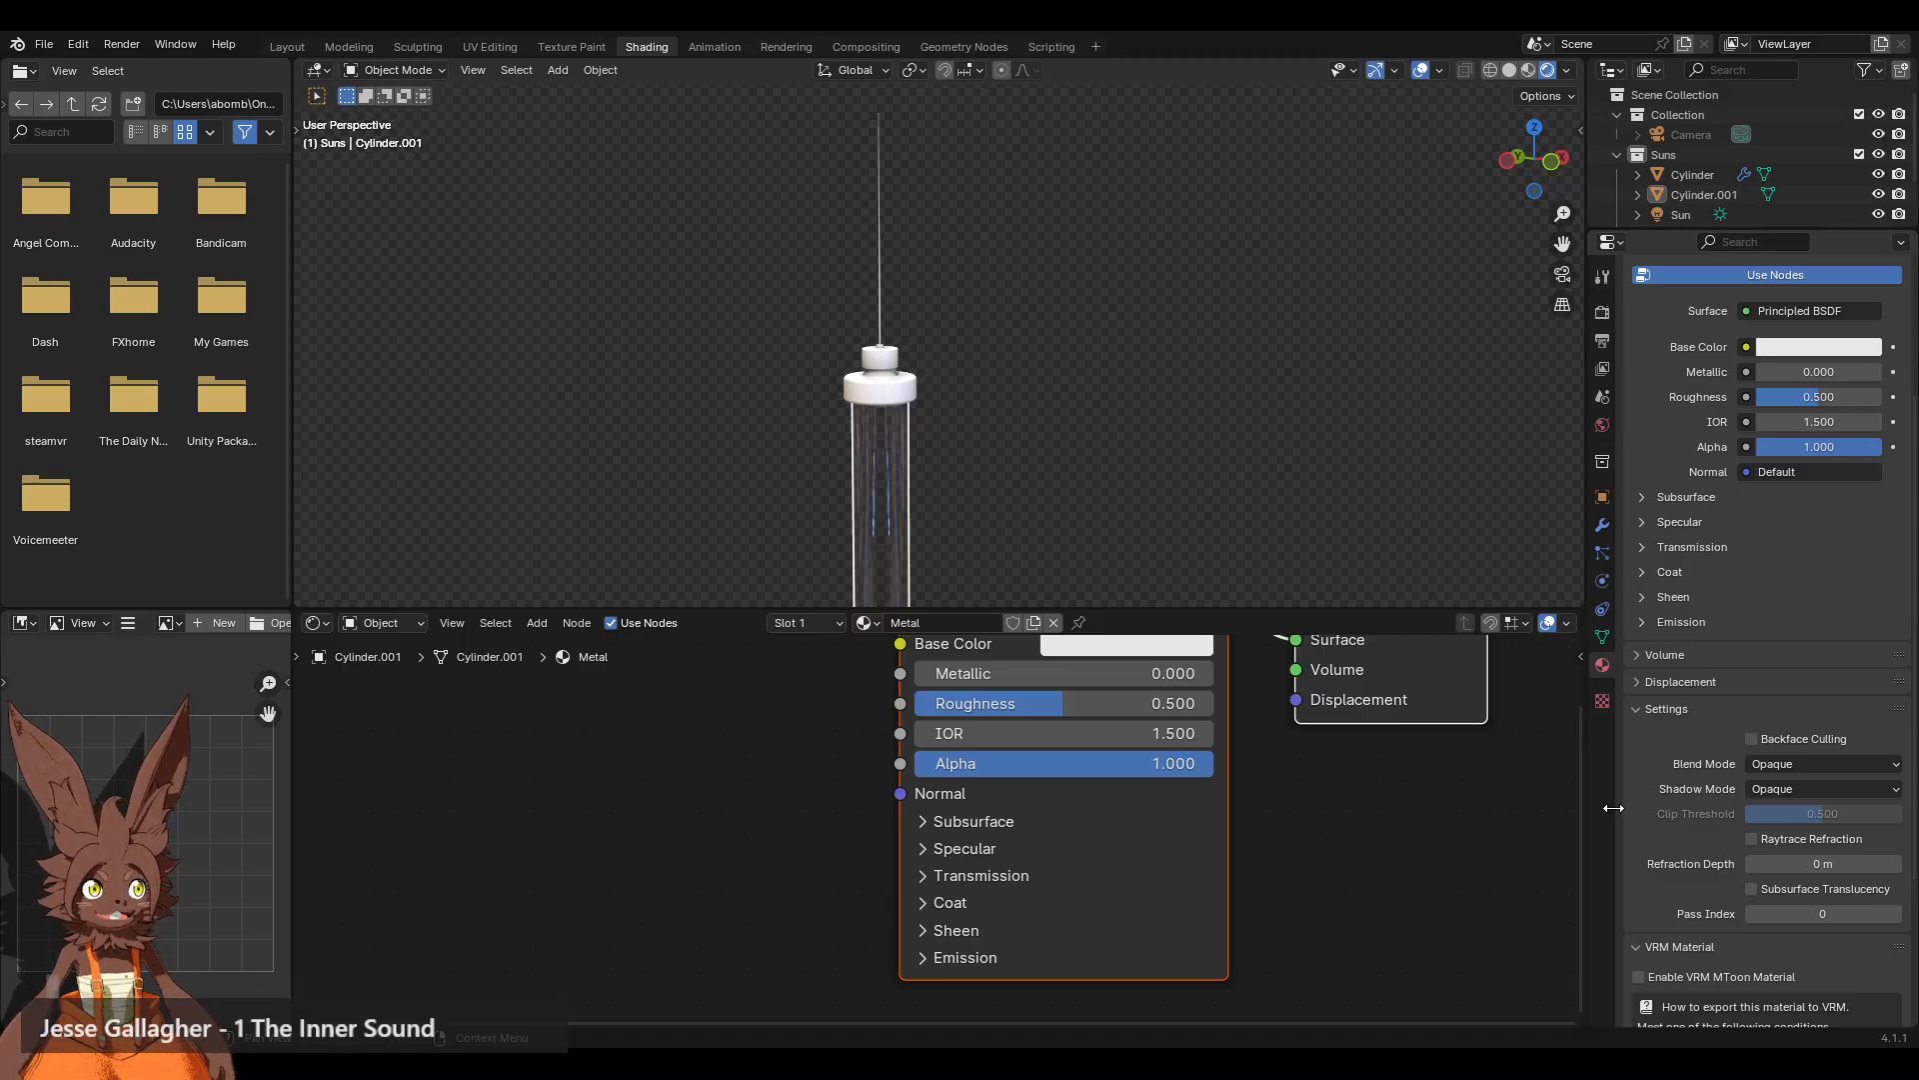
{"action": "middle_click_drag", "start_coordinate": [1329, 789], "coordinate": [1356, 835]}
Step: Set the Metal material's Metallic to 1.000 and Roughness to 0.1 on the Principled BSDF node
{"action": "left_click", "coordinate": [949, 949]}
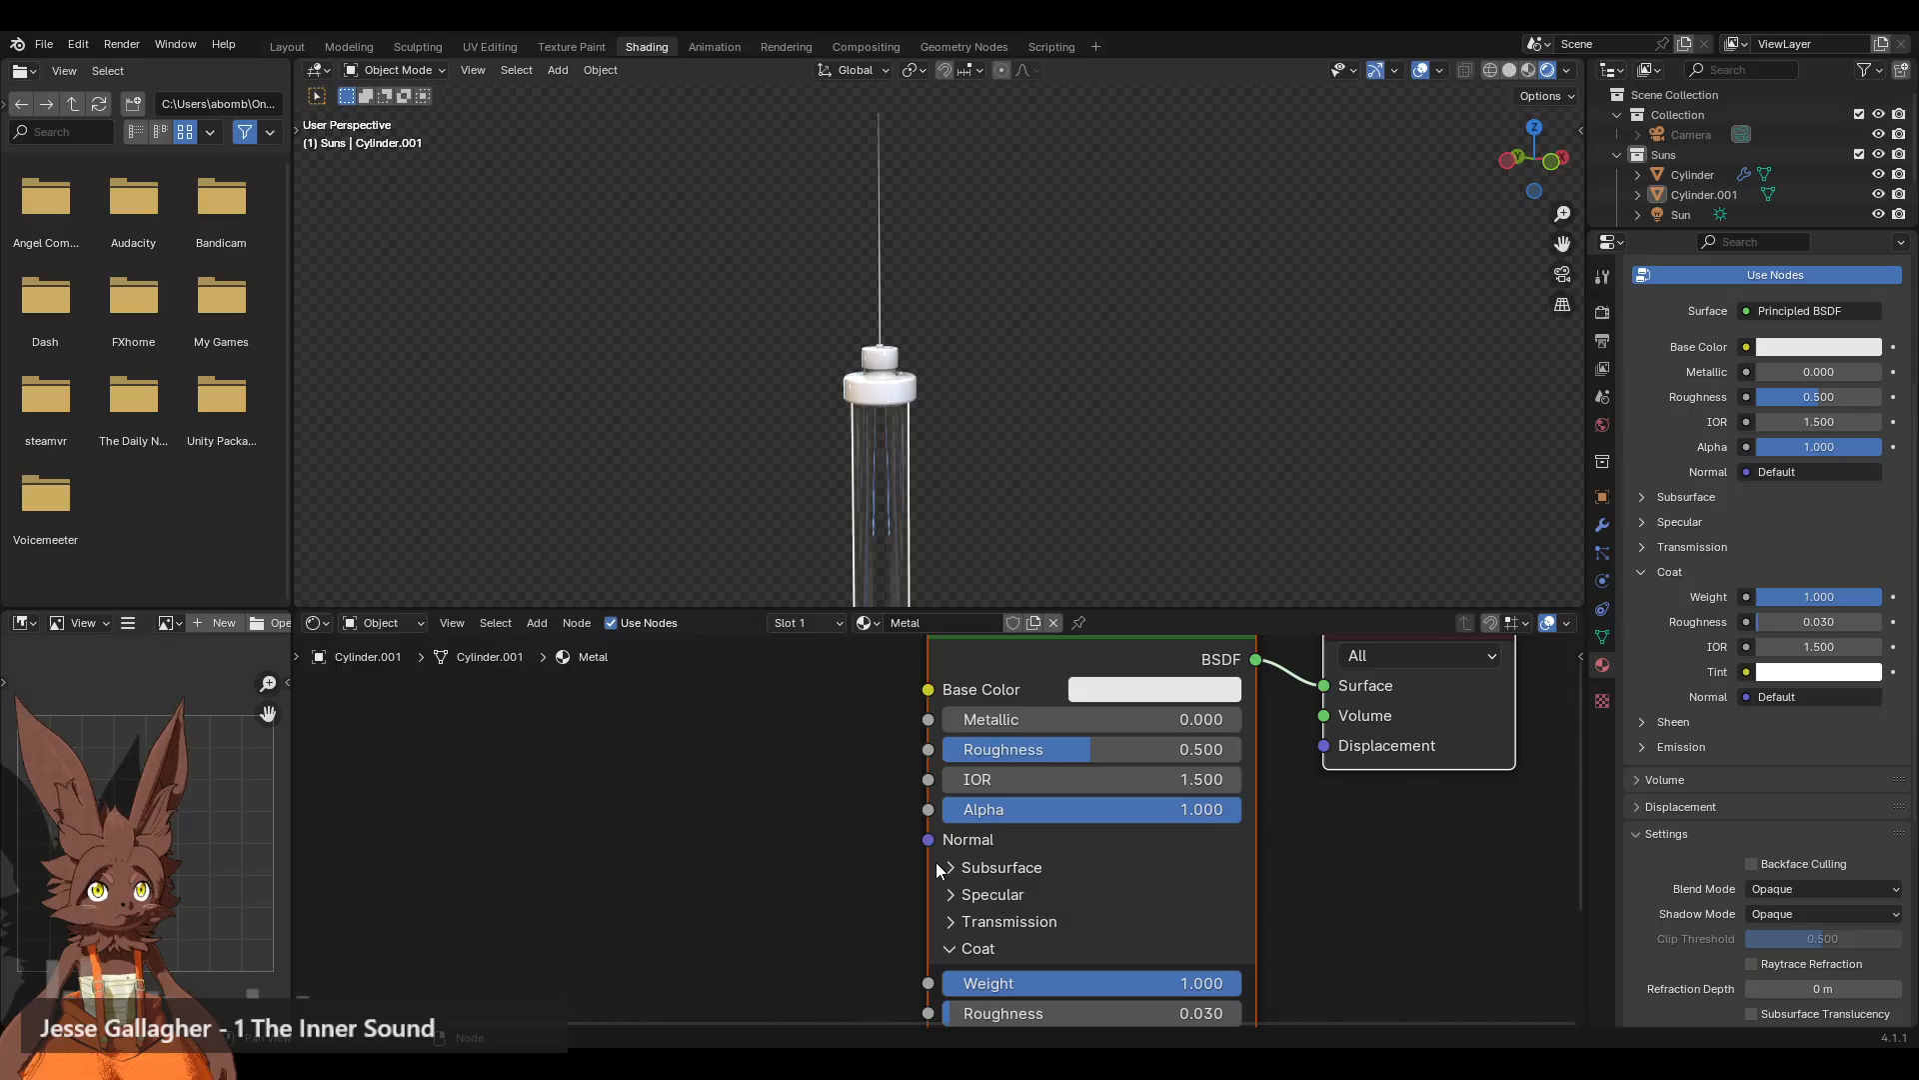
{"action": "left_click", "coordinate": [951, 956]}
{"action": "left_click_drag", "start_coordinate": [1069, 752], "coordinate": [1191, 769]}
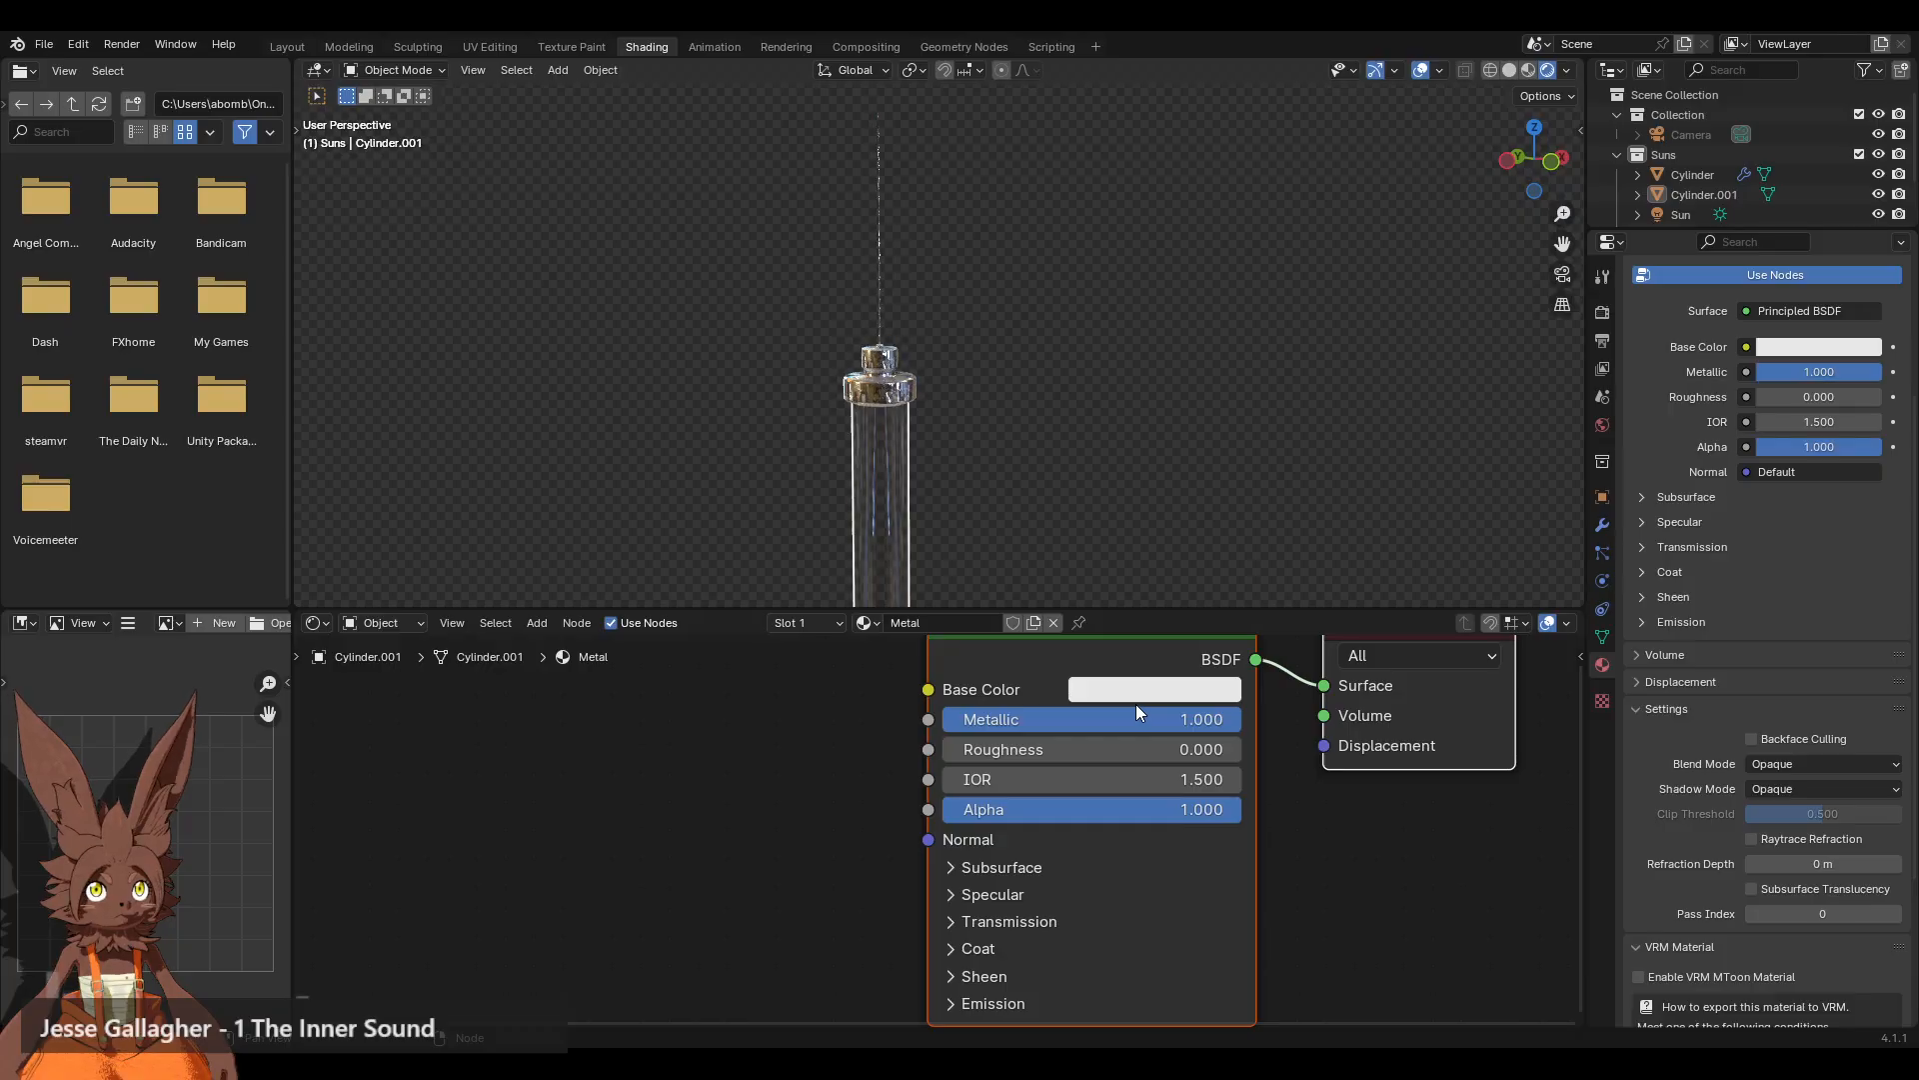
{"action": "left_click", "coordinate": [1016, 757]}
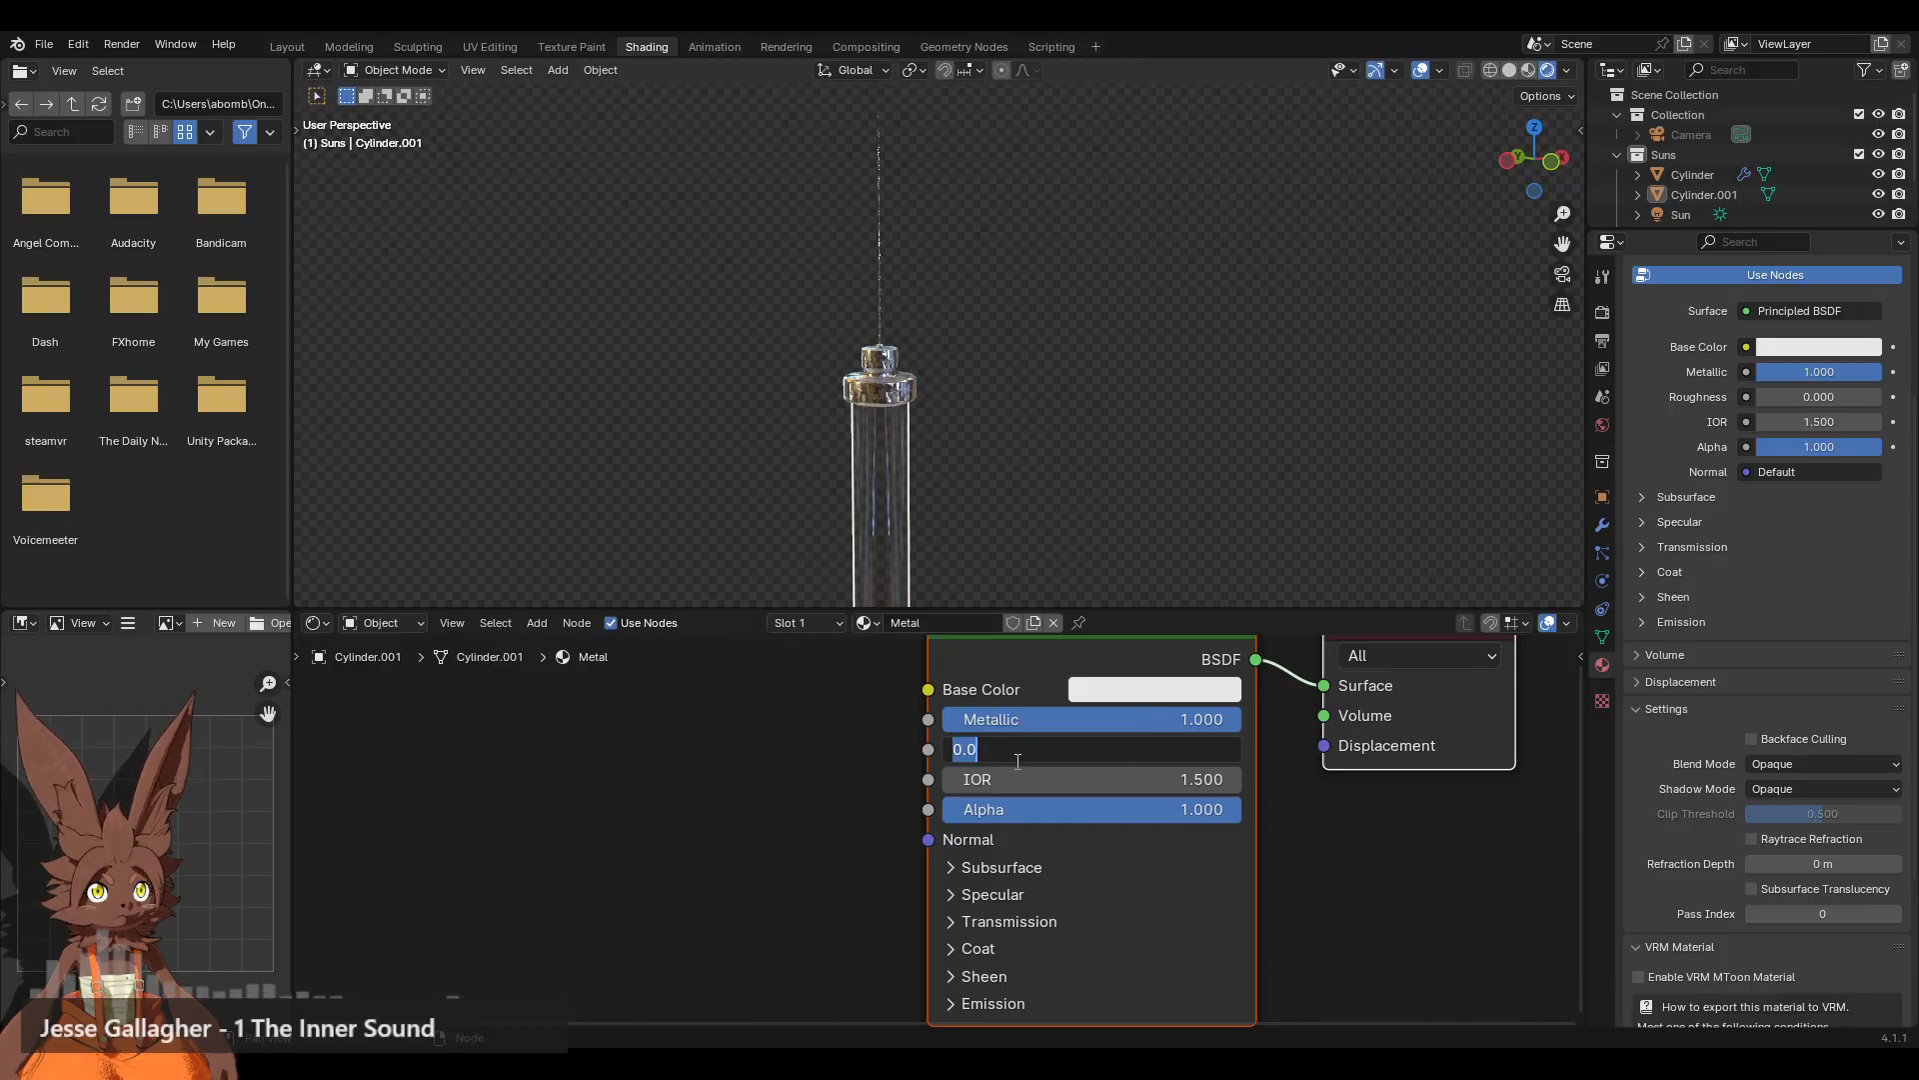
{"action": "type", "text": ".1"}
{"action": "key", "text": "Return"}
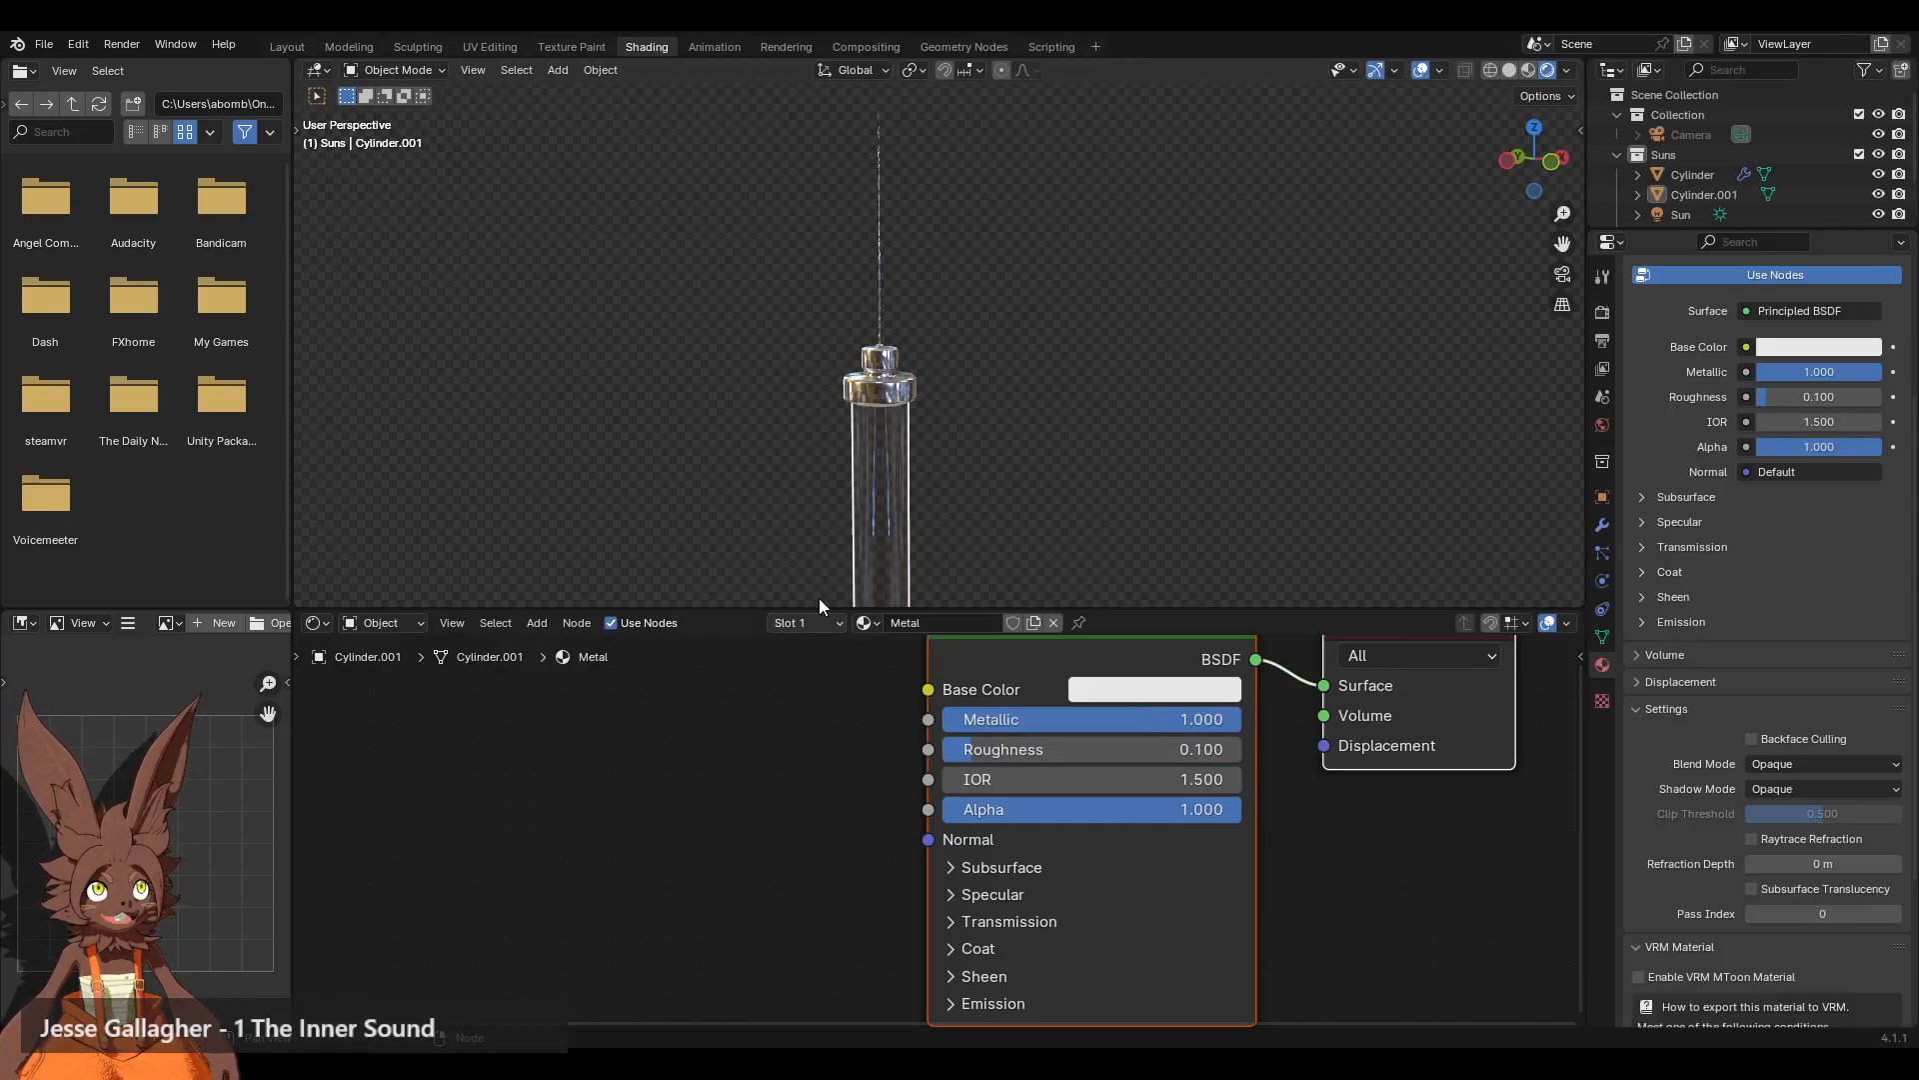
Step: Try a Roughness of 0.250 on the Metal material while checking the reflections on the cap
{"action": "scroll", "coordinate": [819, 448], "scroll_direction": "down", "scroll_amount": 2}
{"action": "scroll", "coordinate": [819, 448], "scroll_direction": "up", "scroll_amount": 6}
{"action": "middle_click_drag", "start_coordinate": [899, 458], "coordinate": [964, 448], "text": "shift"}
{"action": "scroll", "coordinate": [974, 456], "scroll_direction": "up", "scroll_amount": 3}
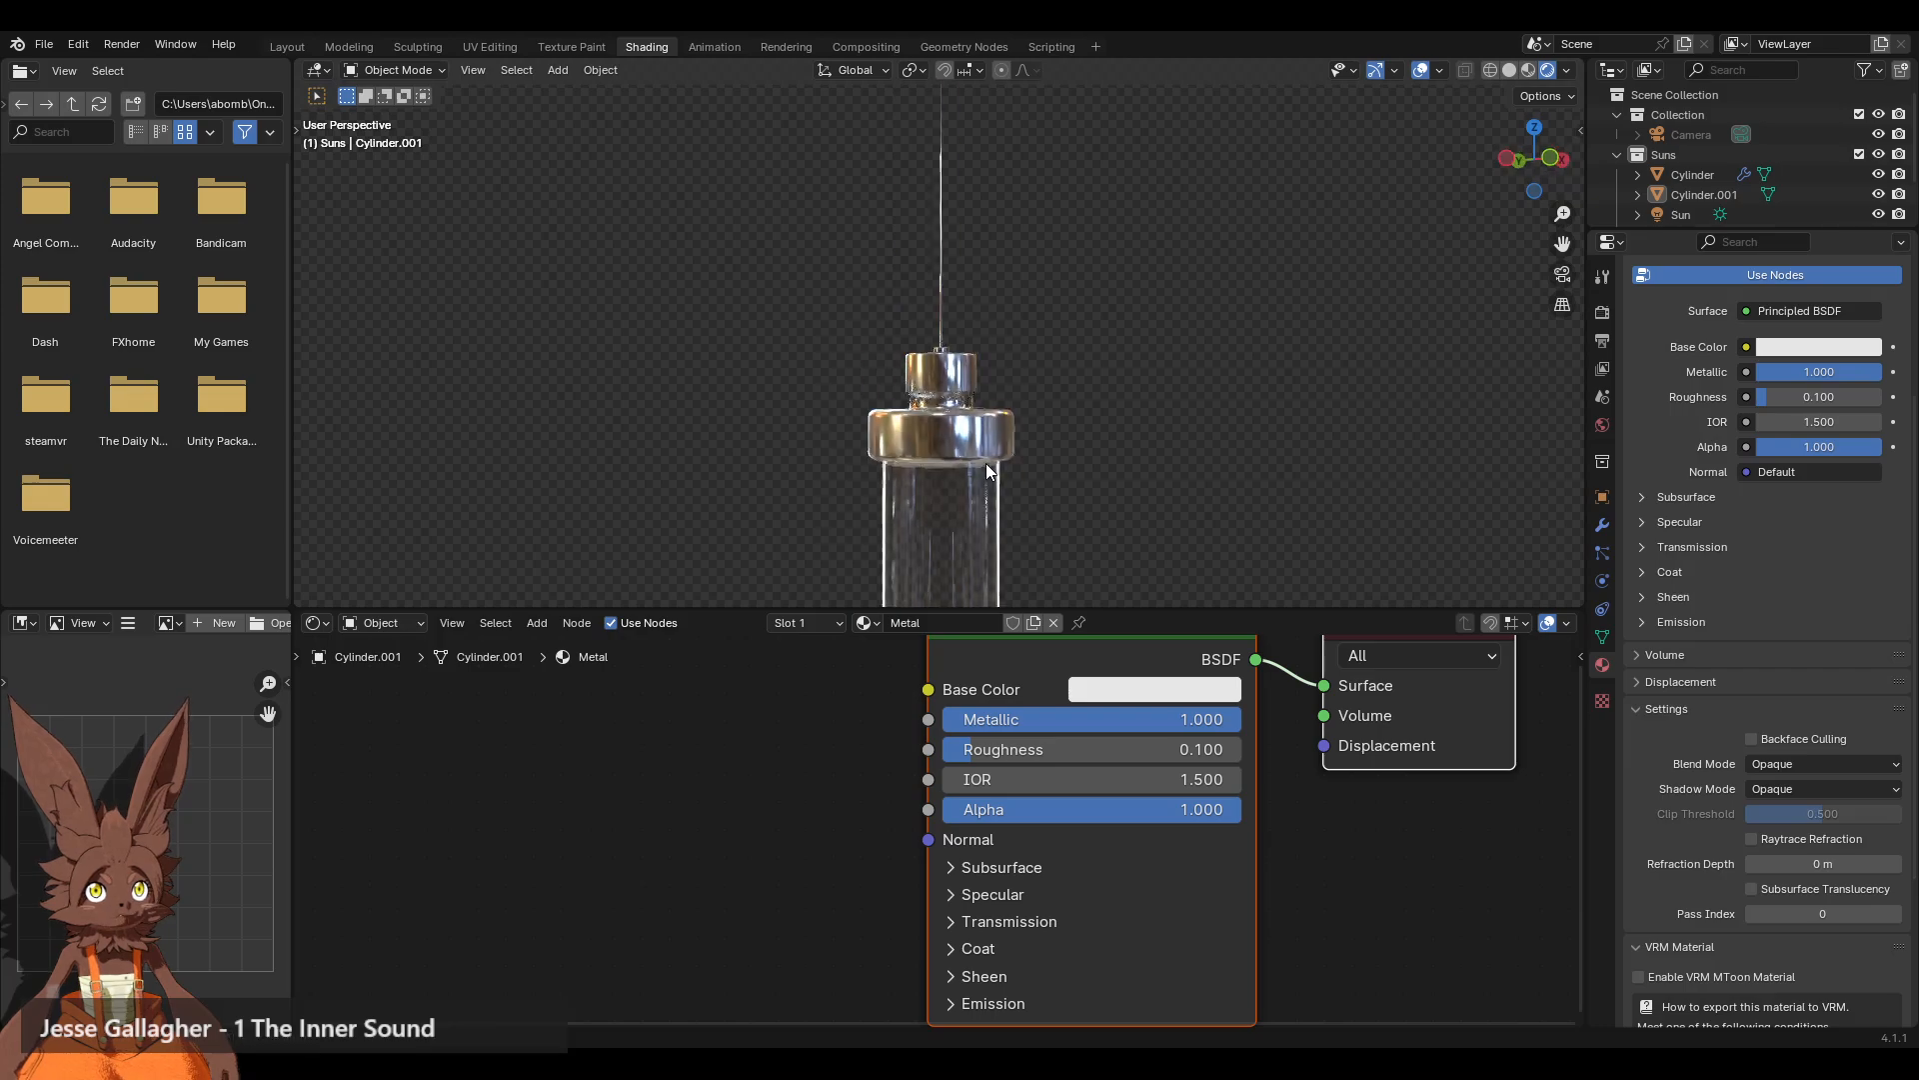
{"action": "scroll", "coordinate": [989, 460], "scroll_direction": "up", "scroll_amount": 4}
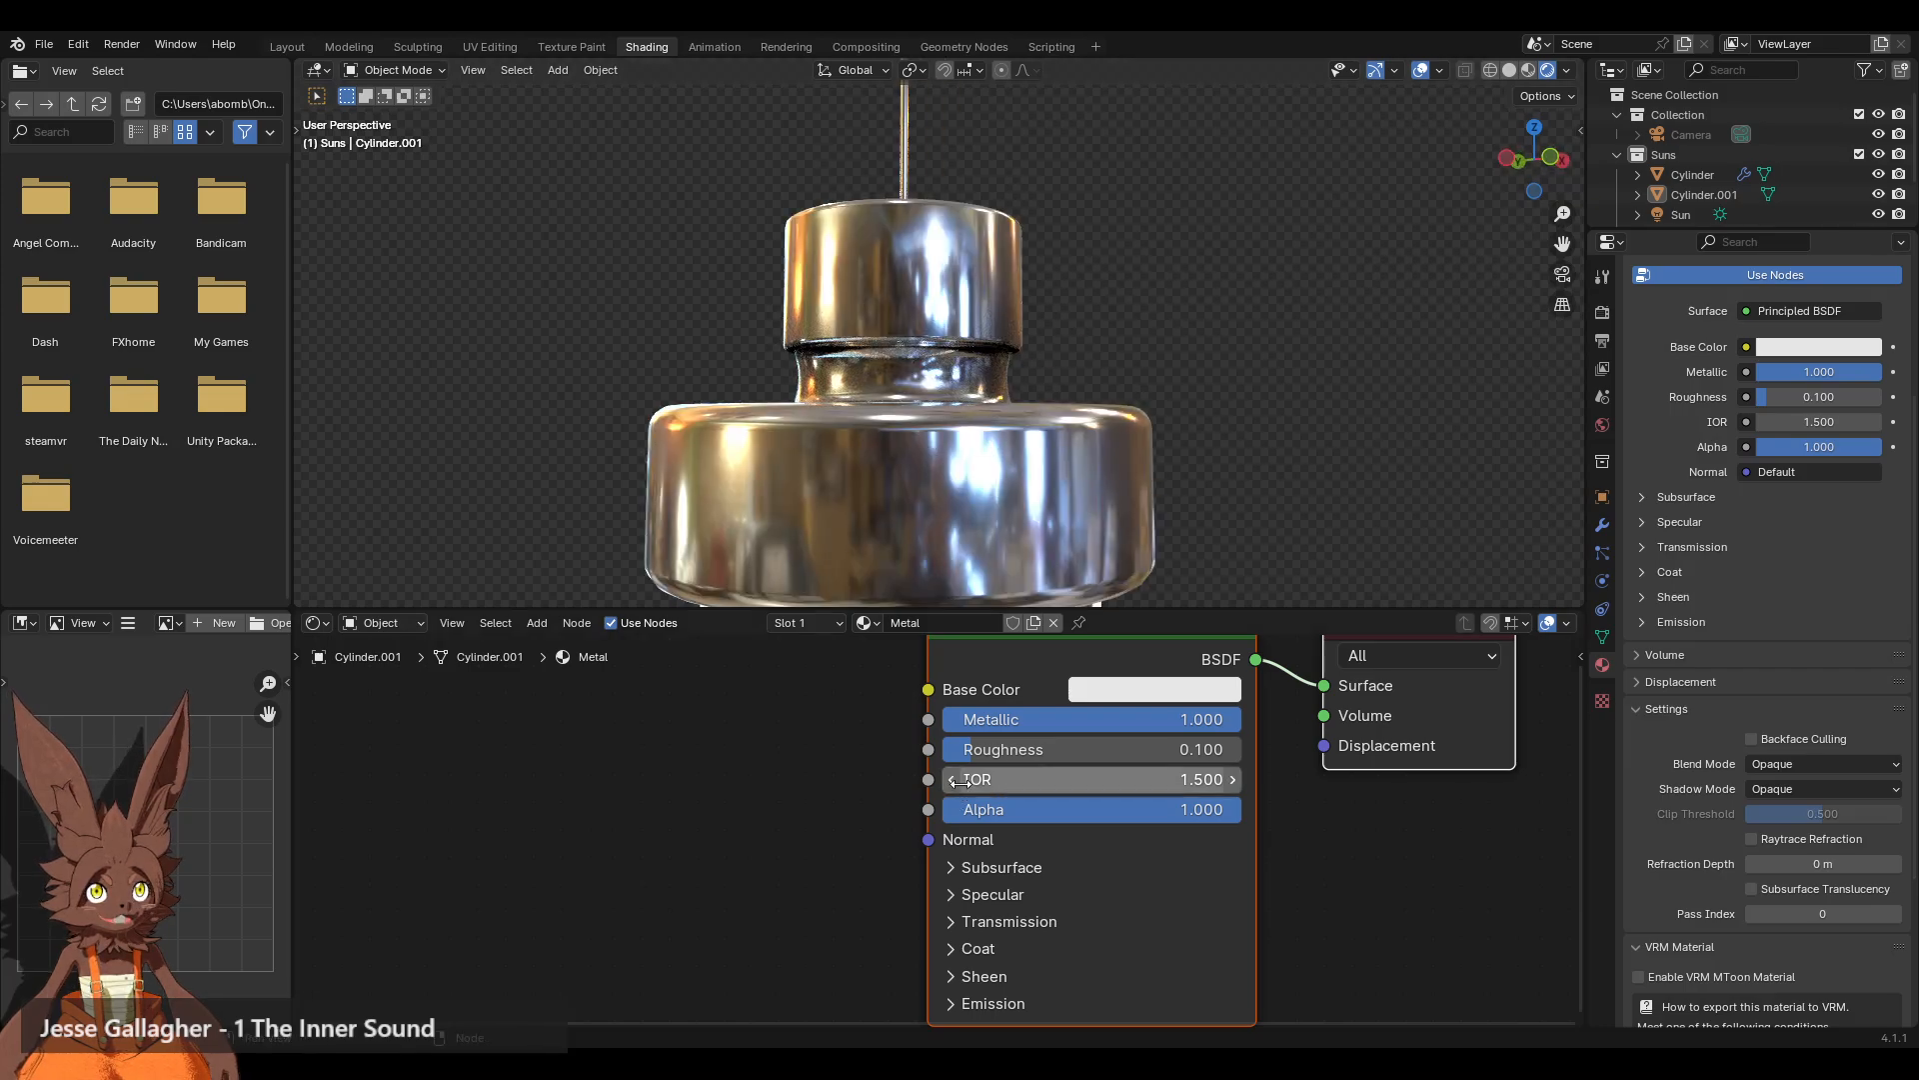
{"action": "left_click_drag", "start_coordinate": [968, 750], "coordinate": [1018, 750]}
{"action": "scroll", "coordinate": [958, 405], "scroll_direction": "down", "scroll_amount": 8}
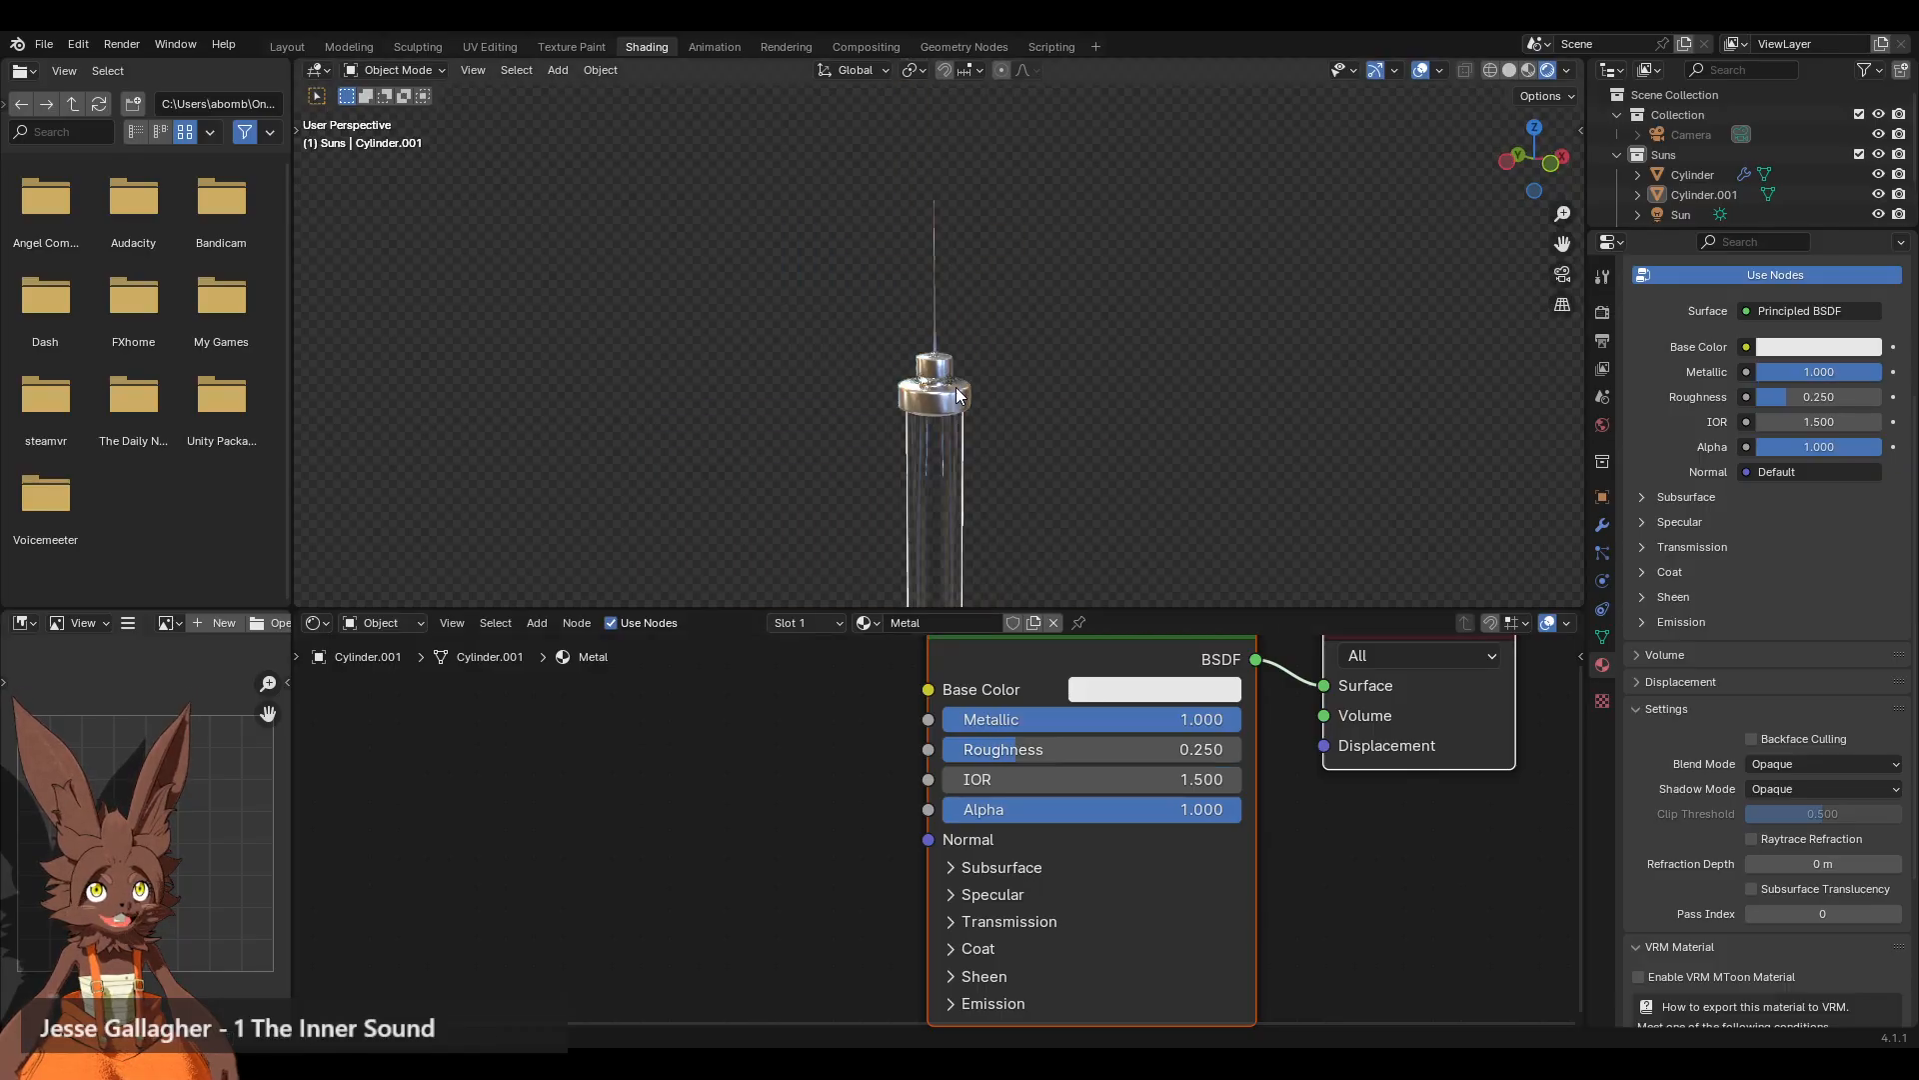
{"action": "scroll", "coordinate": [954, 440], "scroll_direction": "up", "scroll_amount": 1}
{"action": "middle_click_drag", "start_coordinate": [956, 446], "coordinate": [956, 421]}
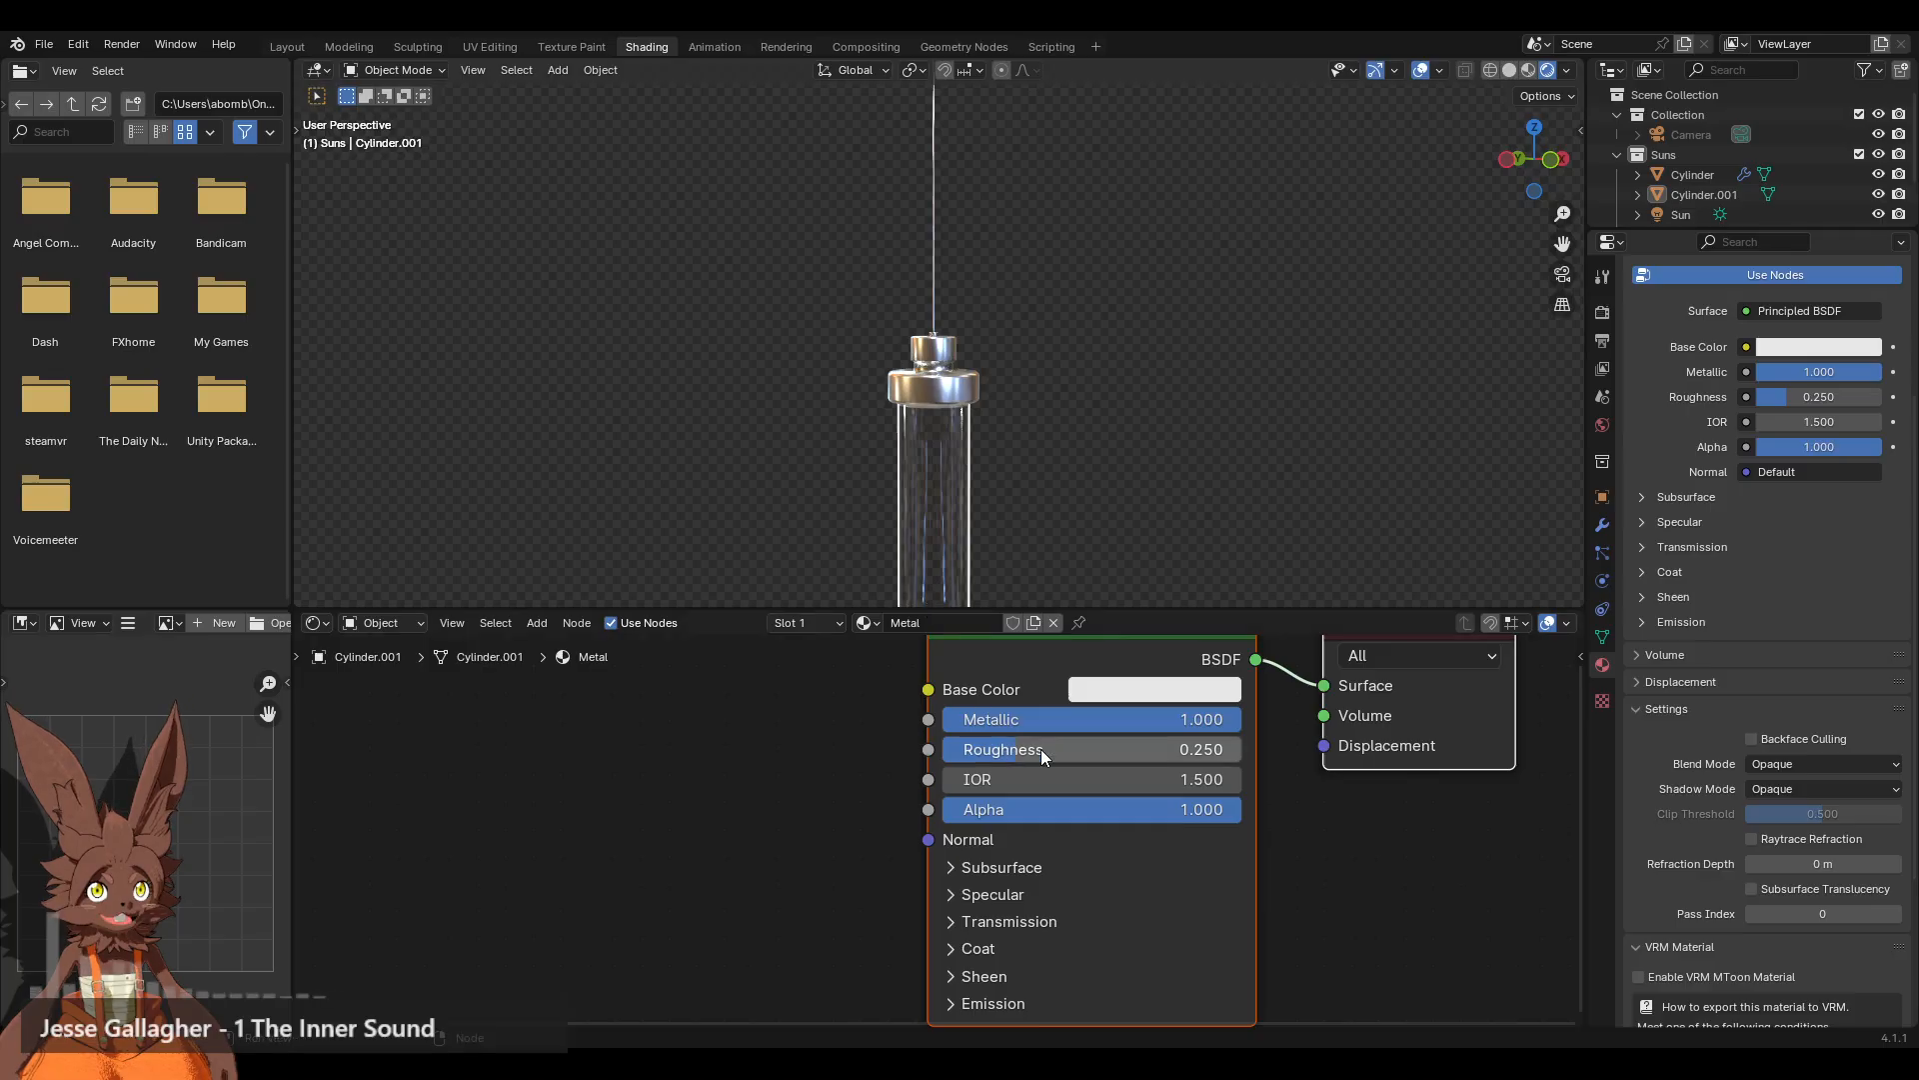
Step: Set the Metal material's Roughness to 0.2 and check the look of the cap and tube
{"action": "left_click_drag", "start_coordinate": [1031, 752], "coordinate": [997, 757]}
{"action": "left_click", "coordinate": [995, 751]}
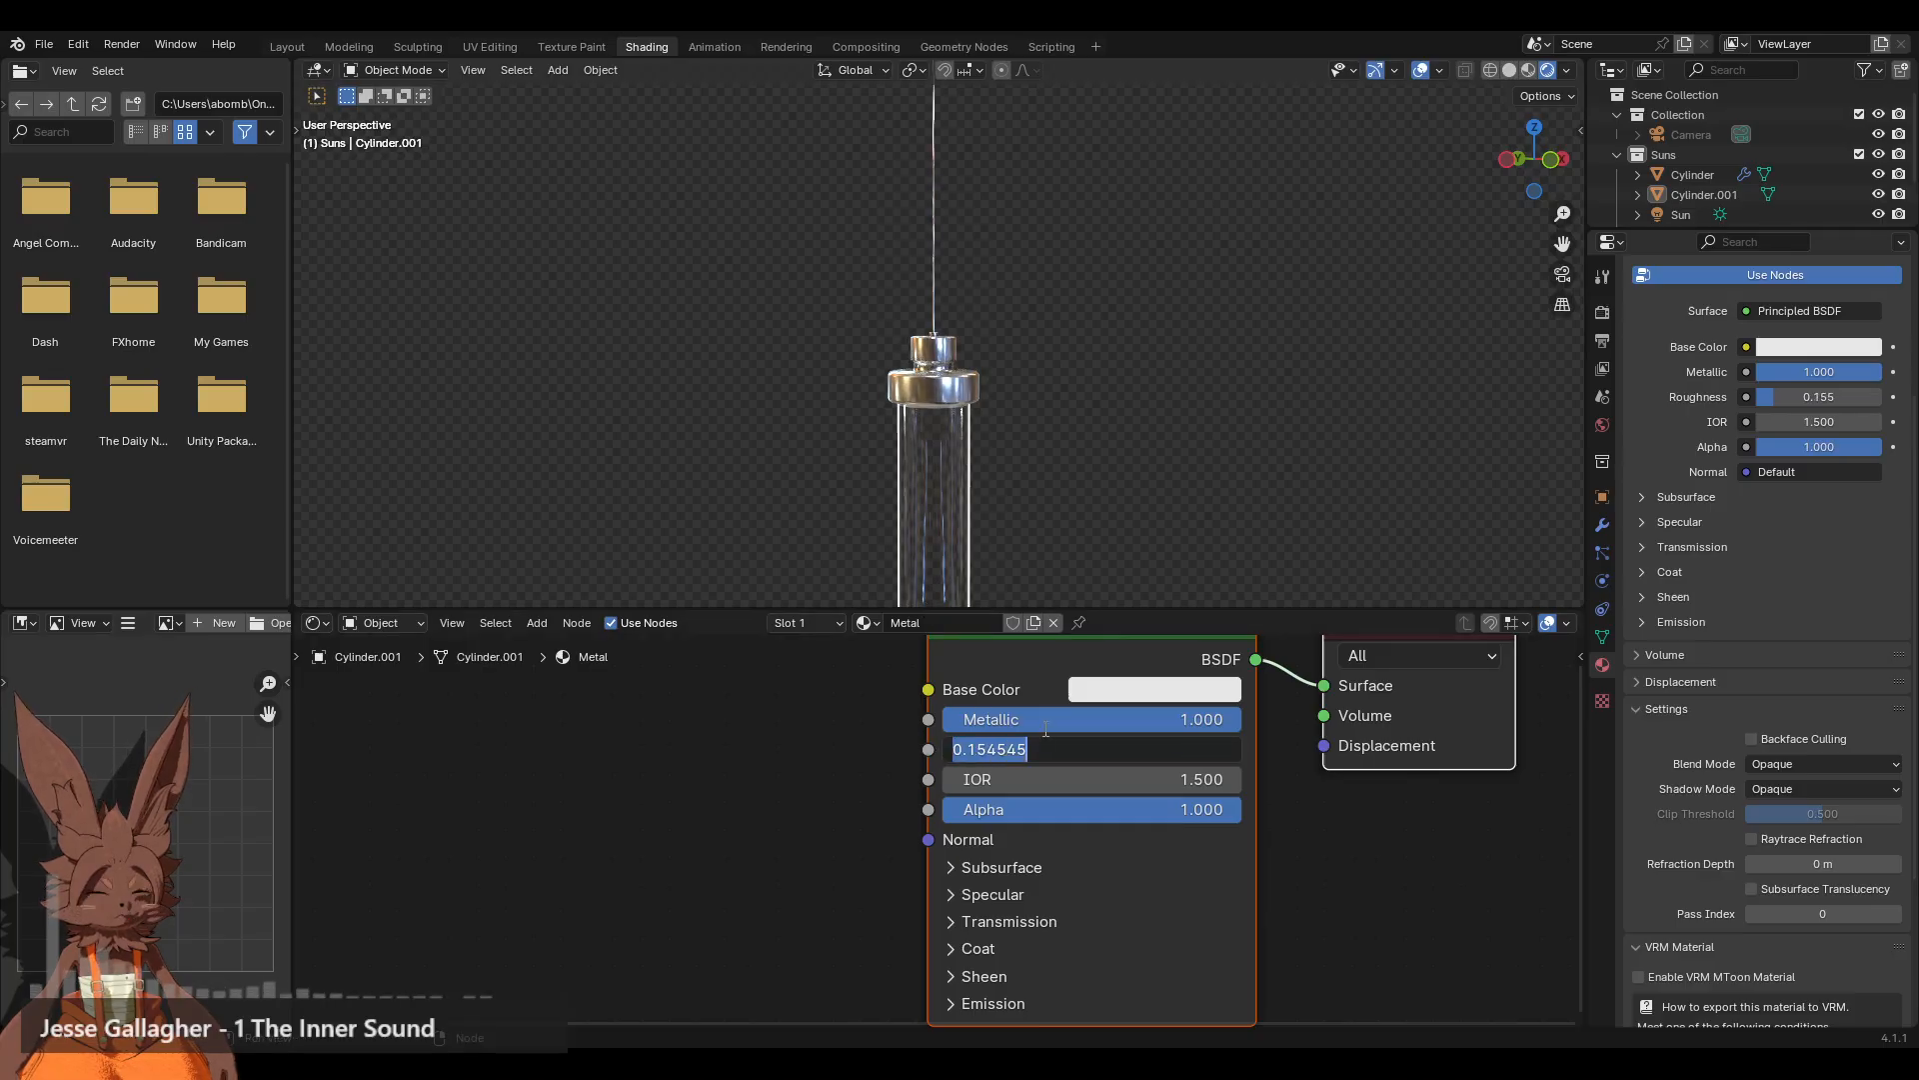
{"action": "type", "text": ".2"}
{"action": "key", "text": "Return"}
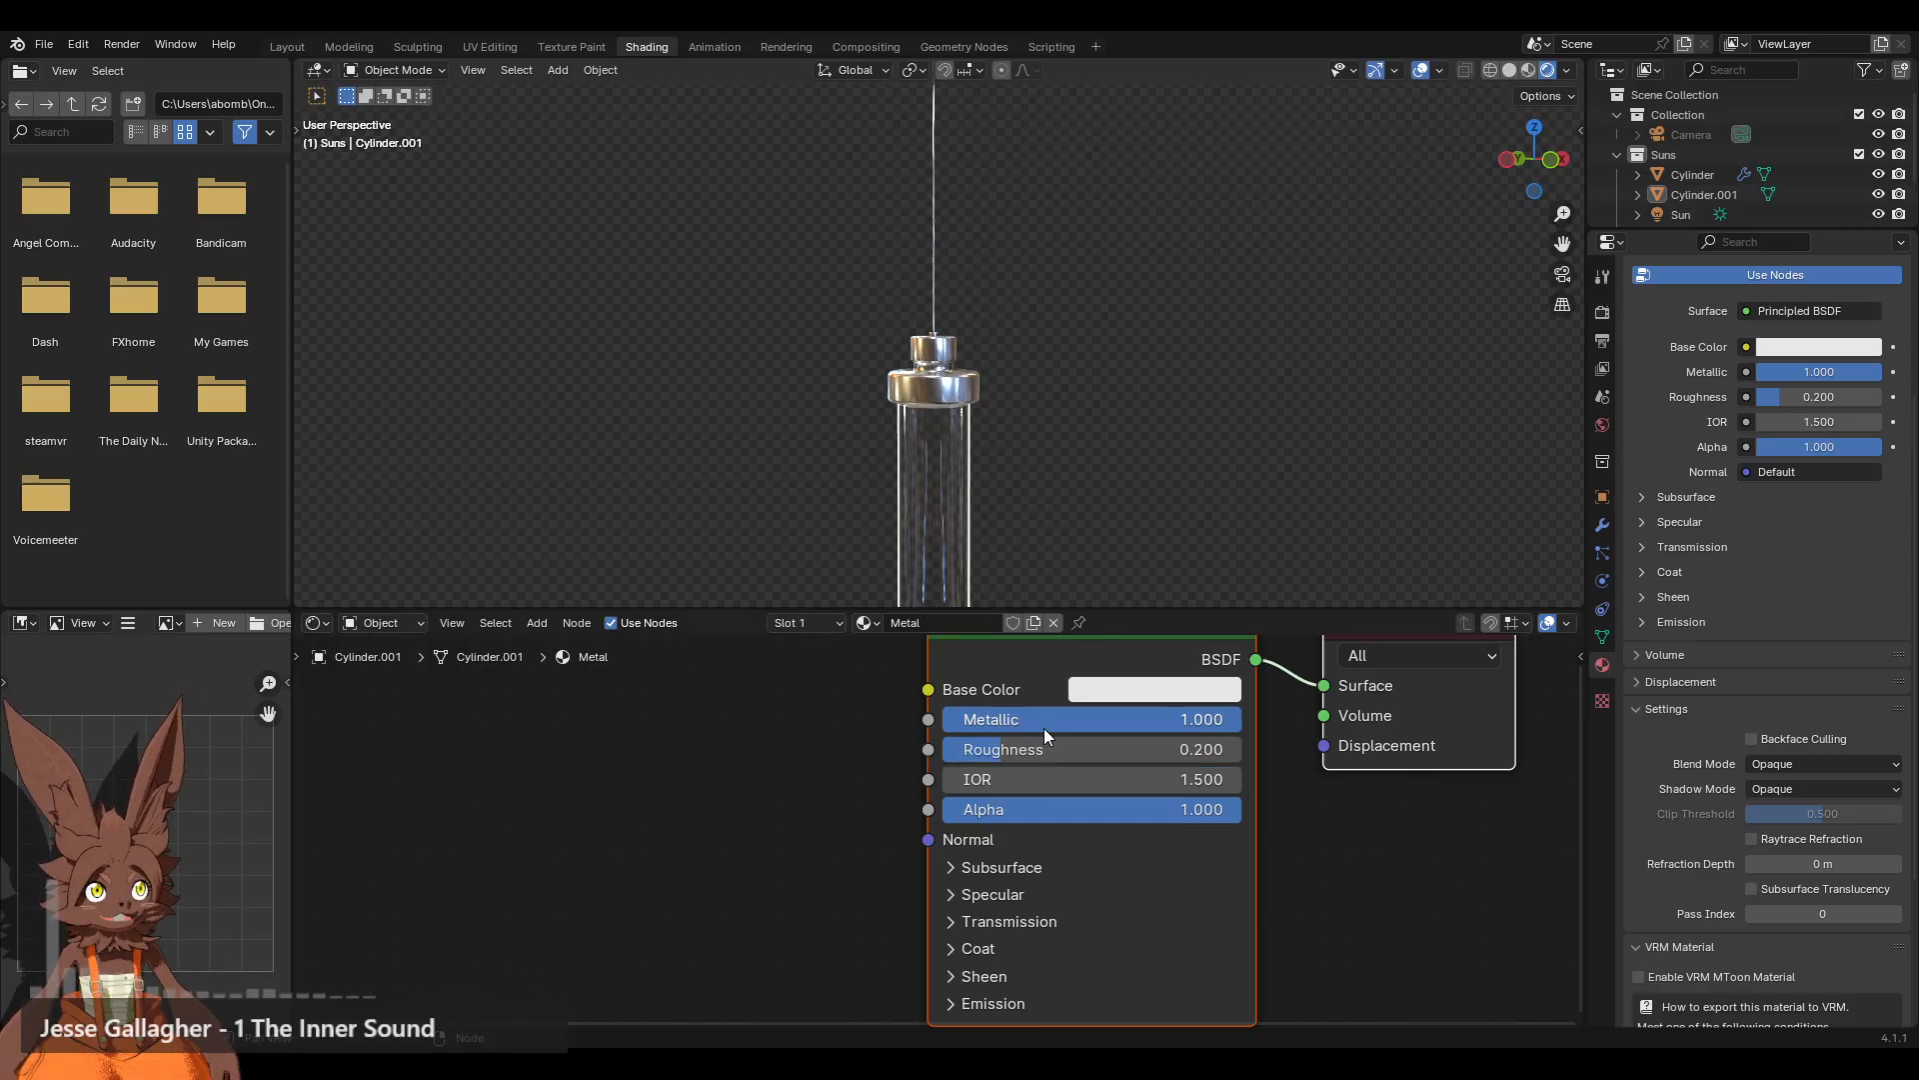
{"action": "scroll", "coordinate": [930, 430], "scroll_direction": "down", "scroll_amount": 4}
{"action": "middle_click_drag", "start_coordinate": [929, 430], "coordinate": [1054, 436]}
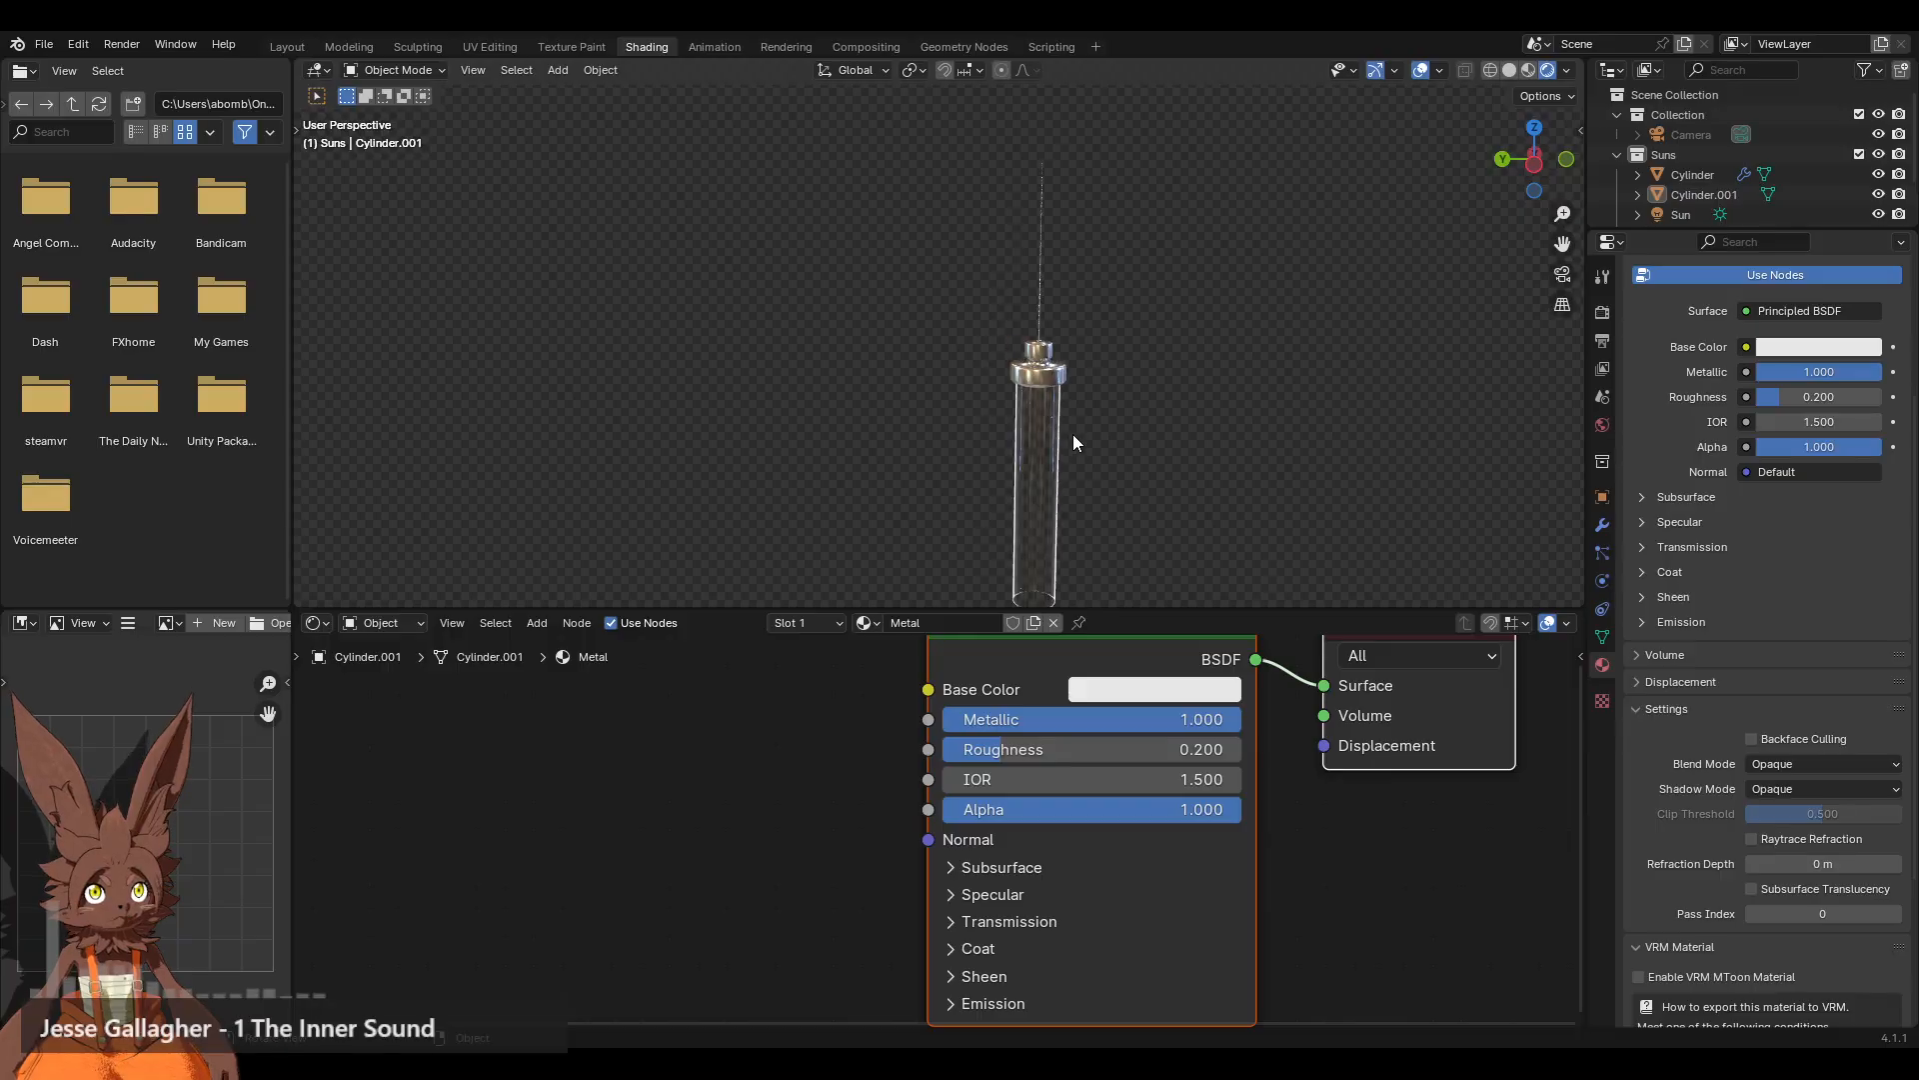
Step: Switch to the Layout workspace and enter Edit Mode on the metal cap, focusing on its neck
{"action": "scroll", "coordinate": [1072, 434], "scroll_direction": "up", "scroll_amount": 8}
{"action": "middle_click_drag", "start_coordinate": [1191, 473], "coordinate": [1029, 422], "text": "shift"}
{"action": "left_click", "coordinate": [1029, 422]}
{"action": "left_click", "coordinate": [287, 47]}
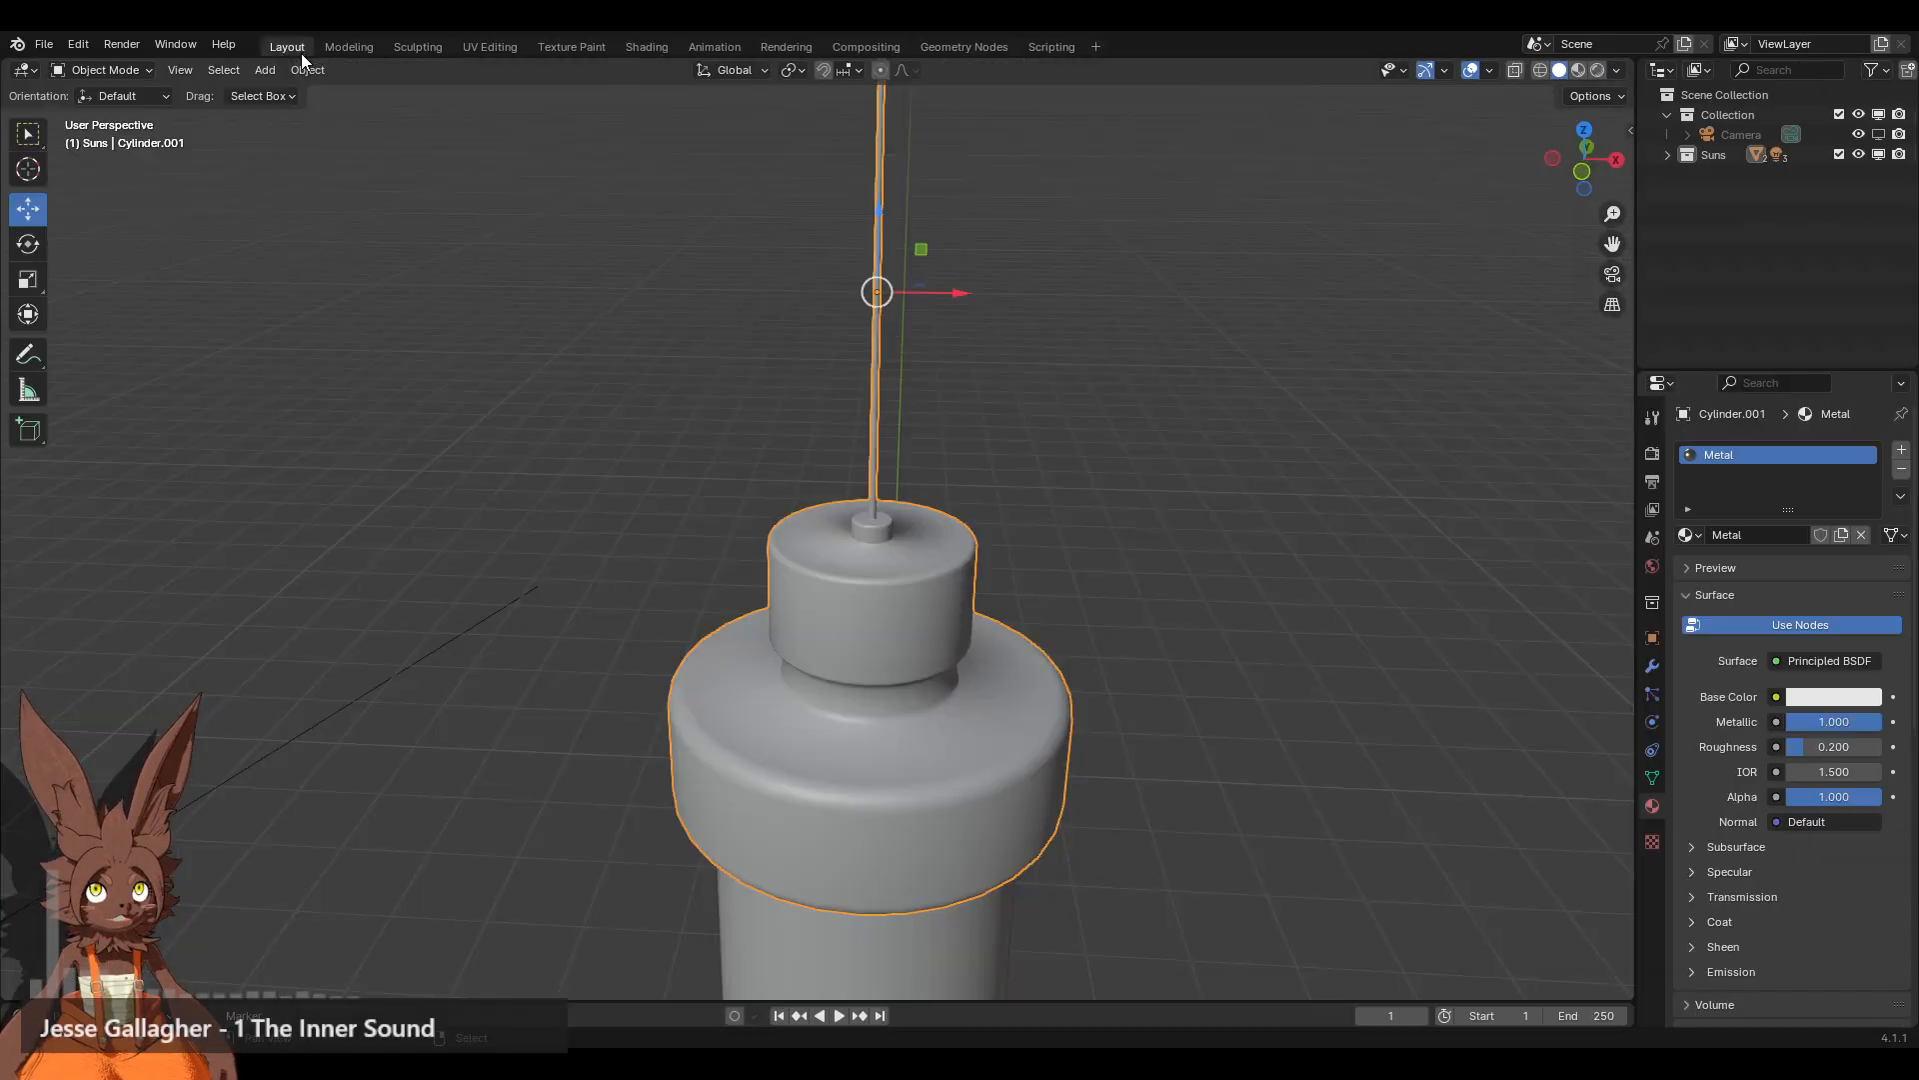
{"action": "scroll", "coordinate": [890, 508], "scroll_direction": "up", "scroll_amount": 6}
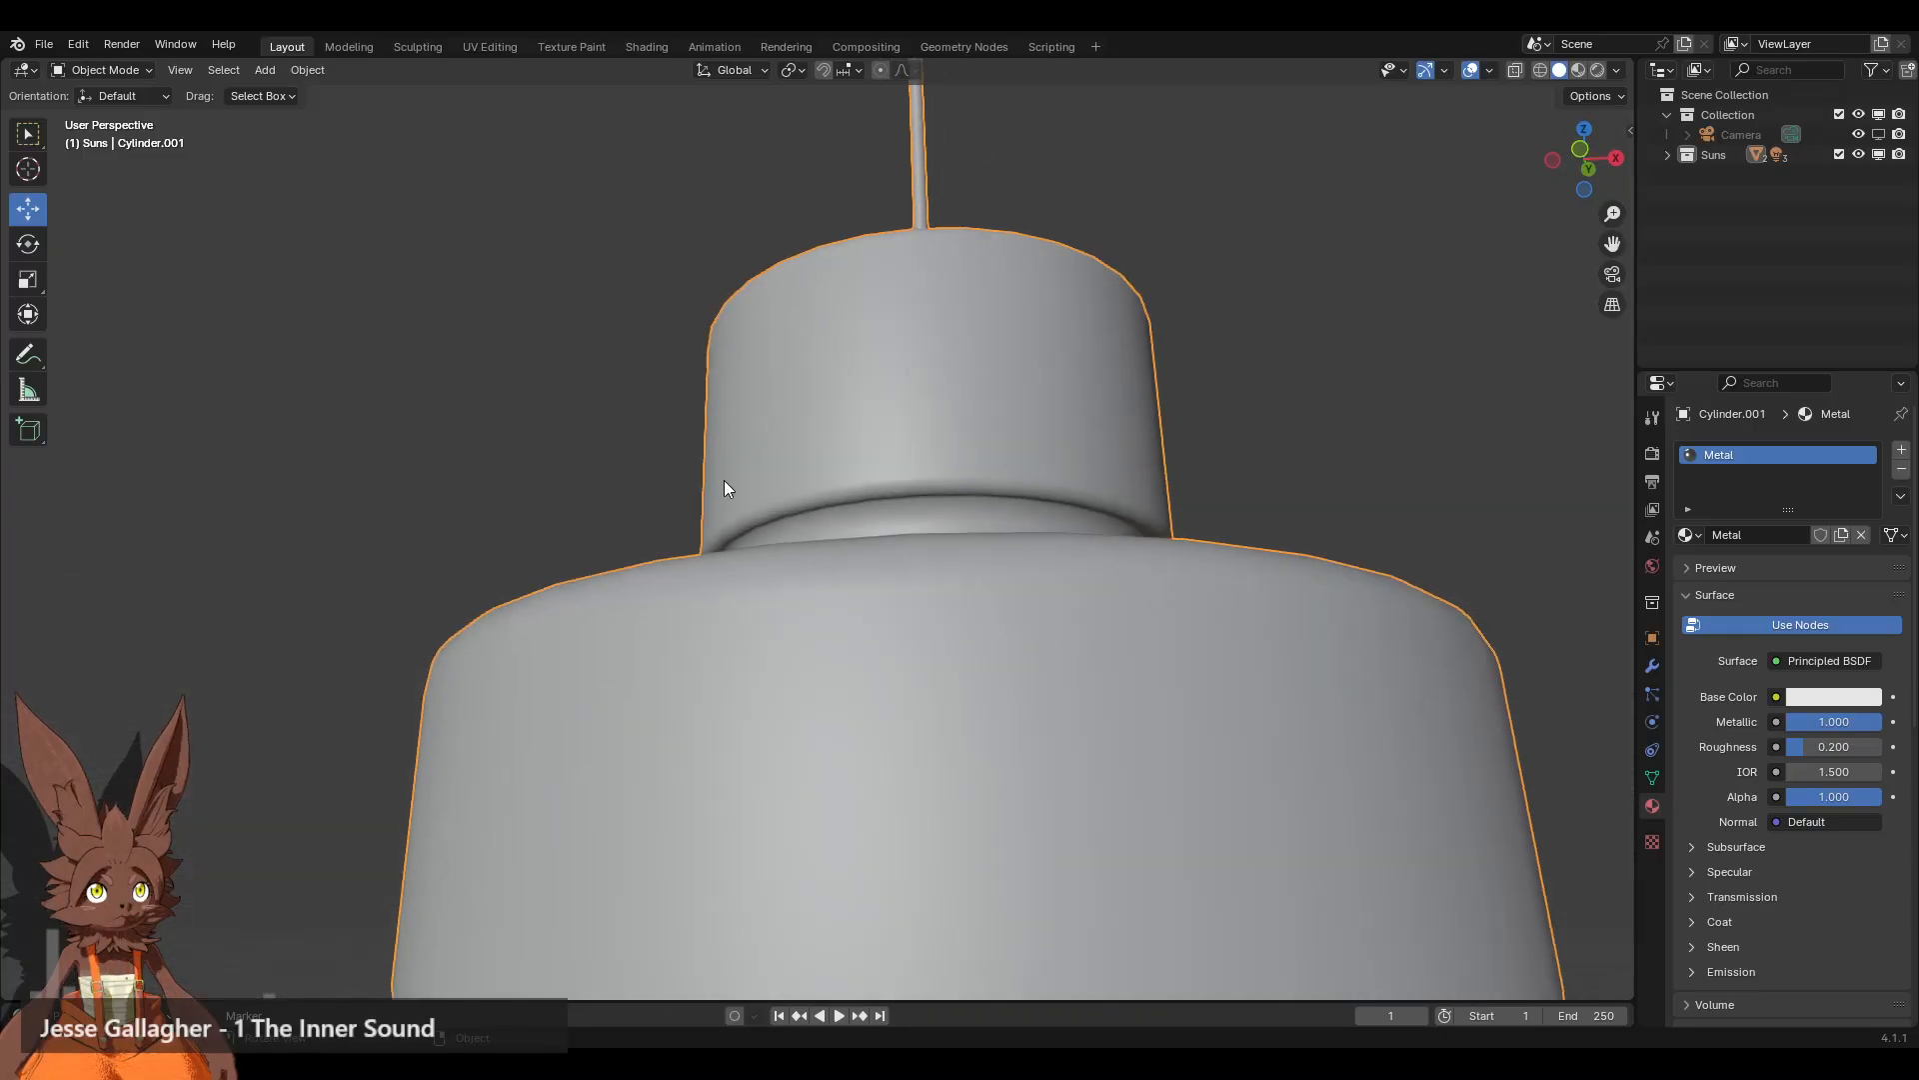
{"action": "scroll", "coordinate": [724, 487], "scroll_direction": "up", "scroll_amount": 4}
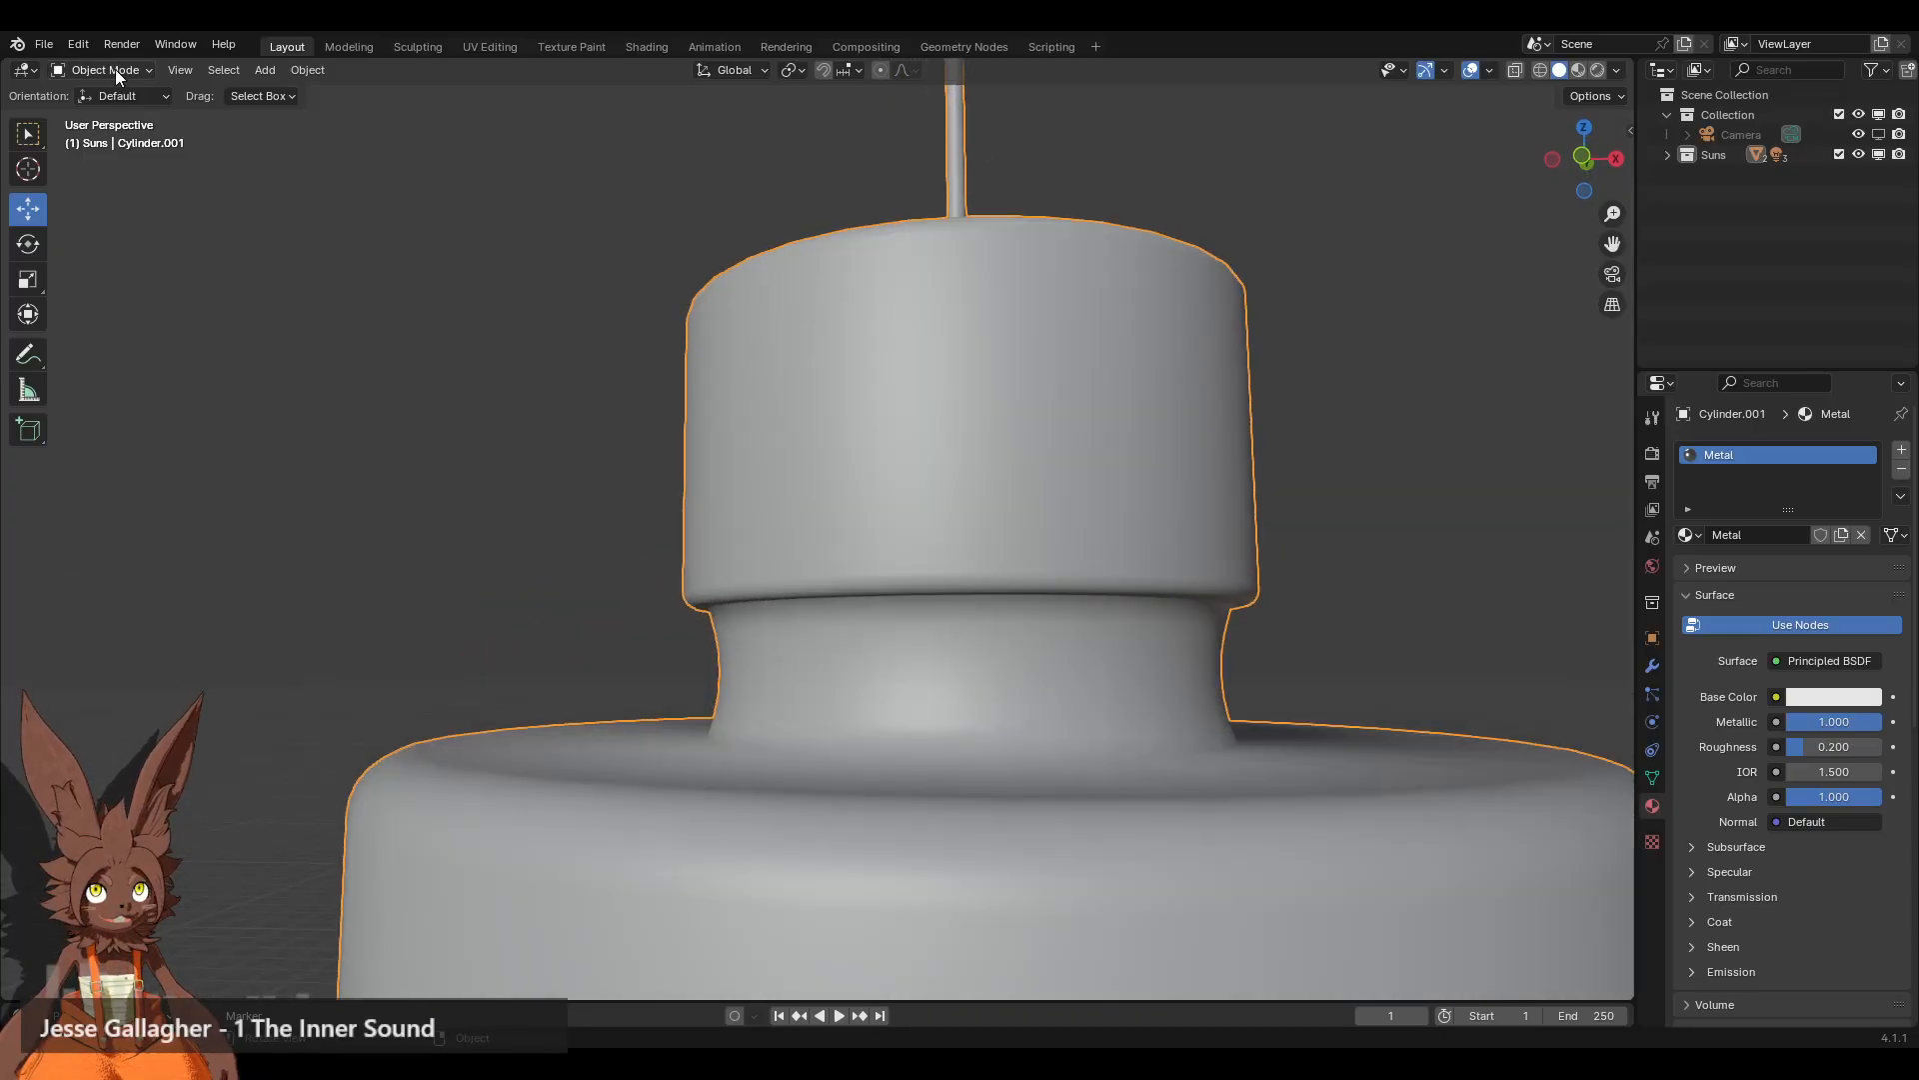
{"action": "left_click", "coordinate": [116, 69]}
{"action": "left_click", "coordinate": [116, 112]}
{"action": "mouse_move", "coordinate": [824, 620]}
{"action": "middle_mouse_down"}
{"action": "mouse_move", "coordinate": [824, 588]}
{"action": "mouse_move", "coordinate": [847, 621]}
{"action": "middle_mouse_up"}
{"action": "middle_click_drag", "start_coordinate": [521, 410], "coordinate": [397, 420]}
{"action": "scroll", "coordinate": [398, 420], "scroll_direction": "down", "scroll_amount": 2}
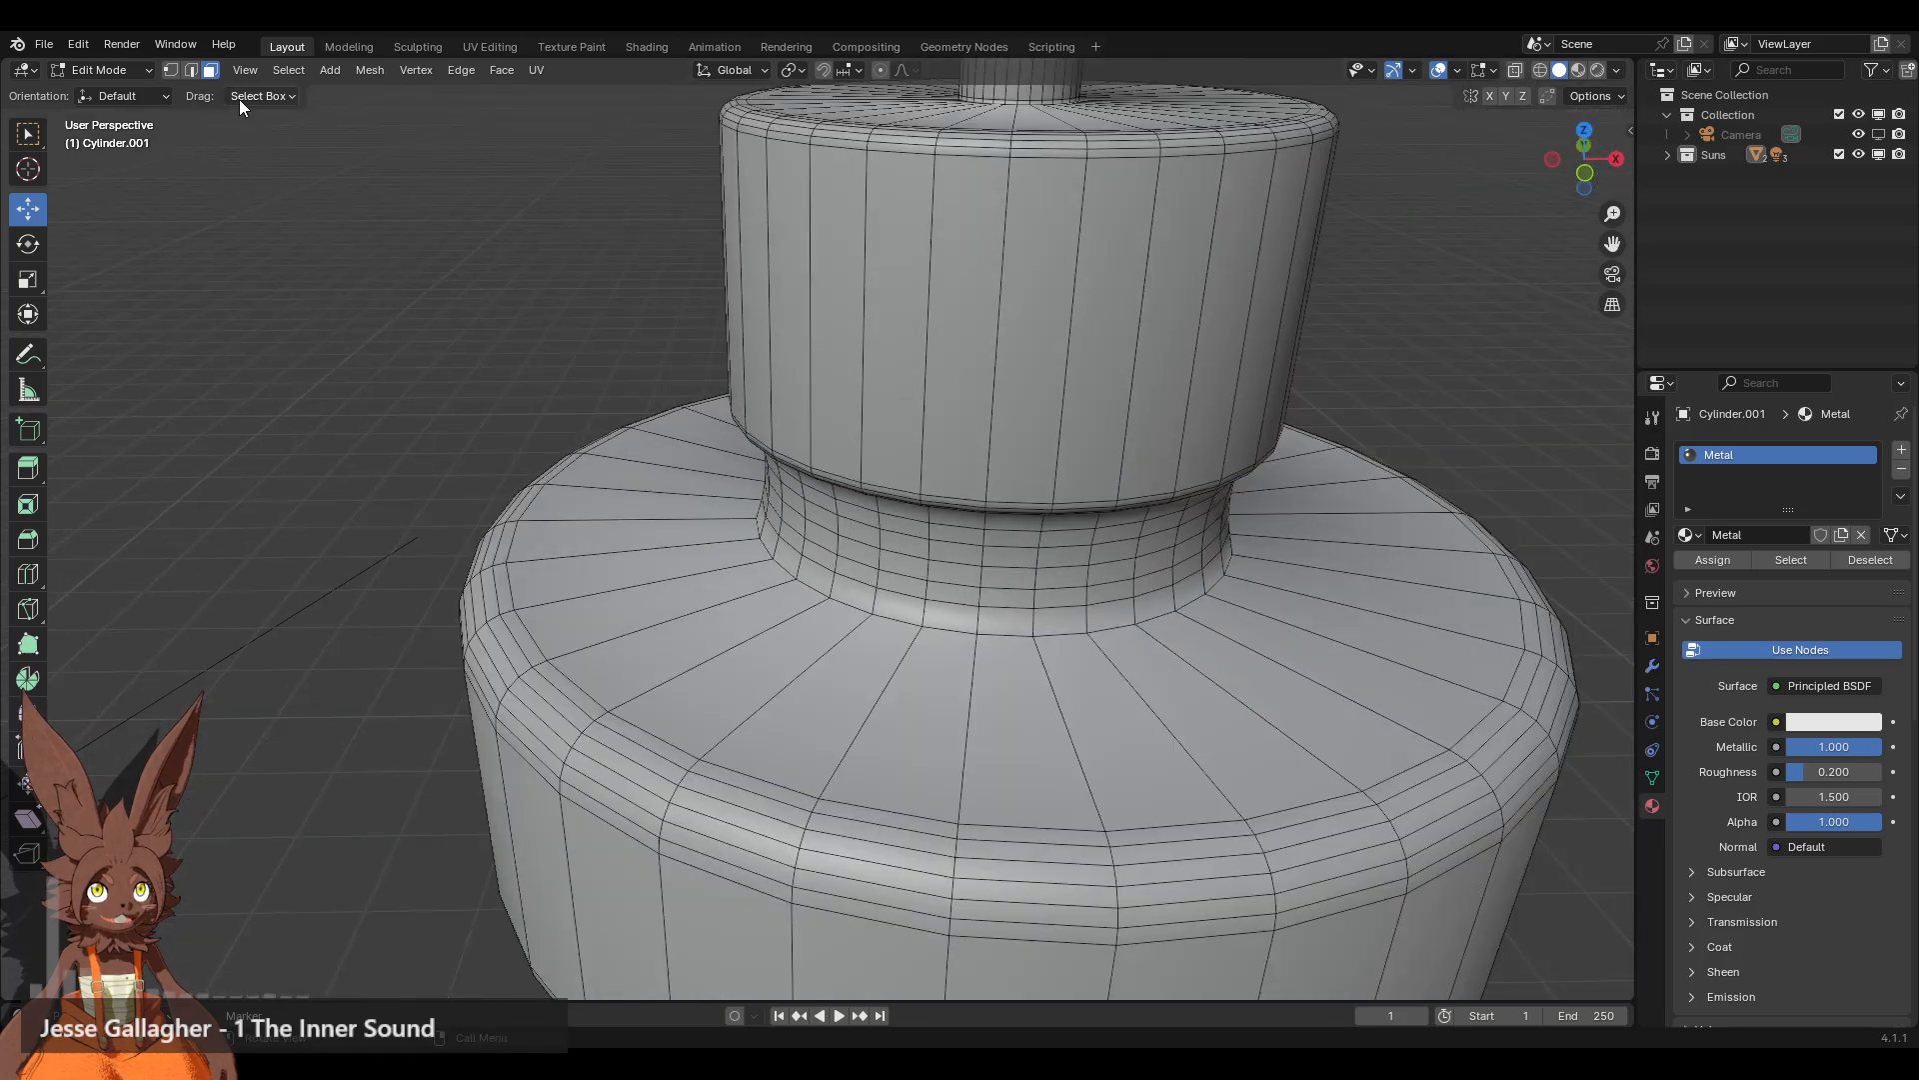
Step: Inset the ring of faces on the shoulder around the cap's neck by about 0.0054 m
{"action": "left_click", "coordinate": [713, 674], "text": "alt"}
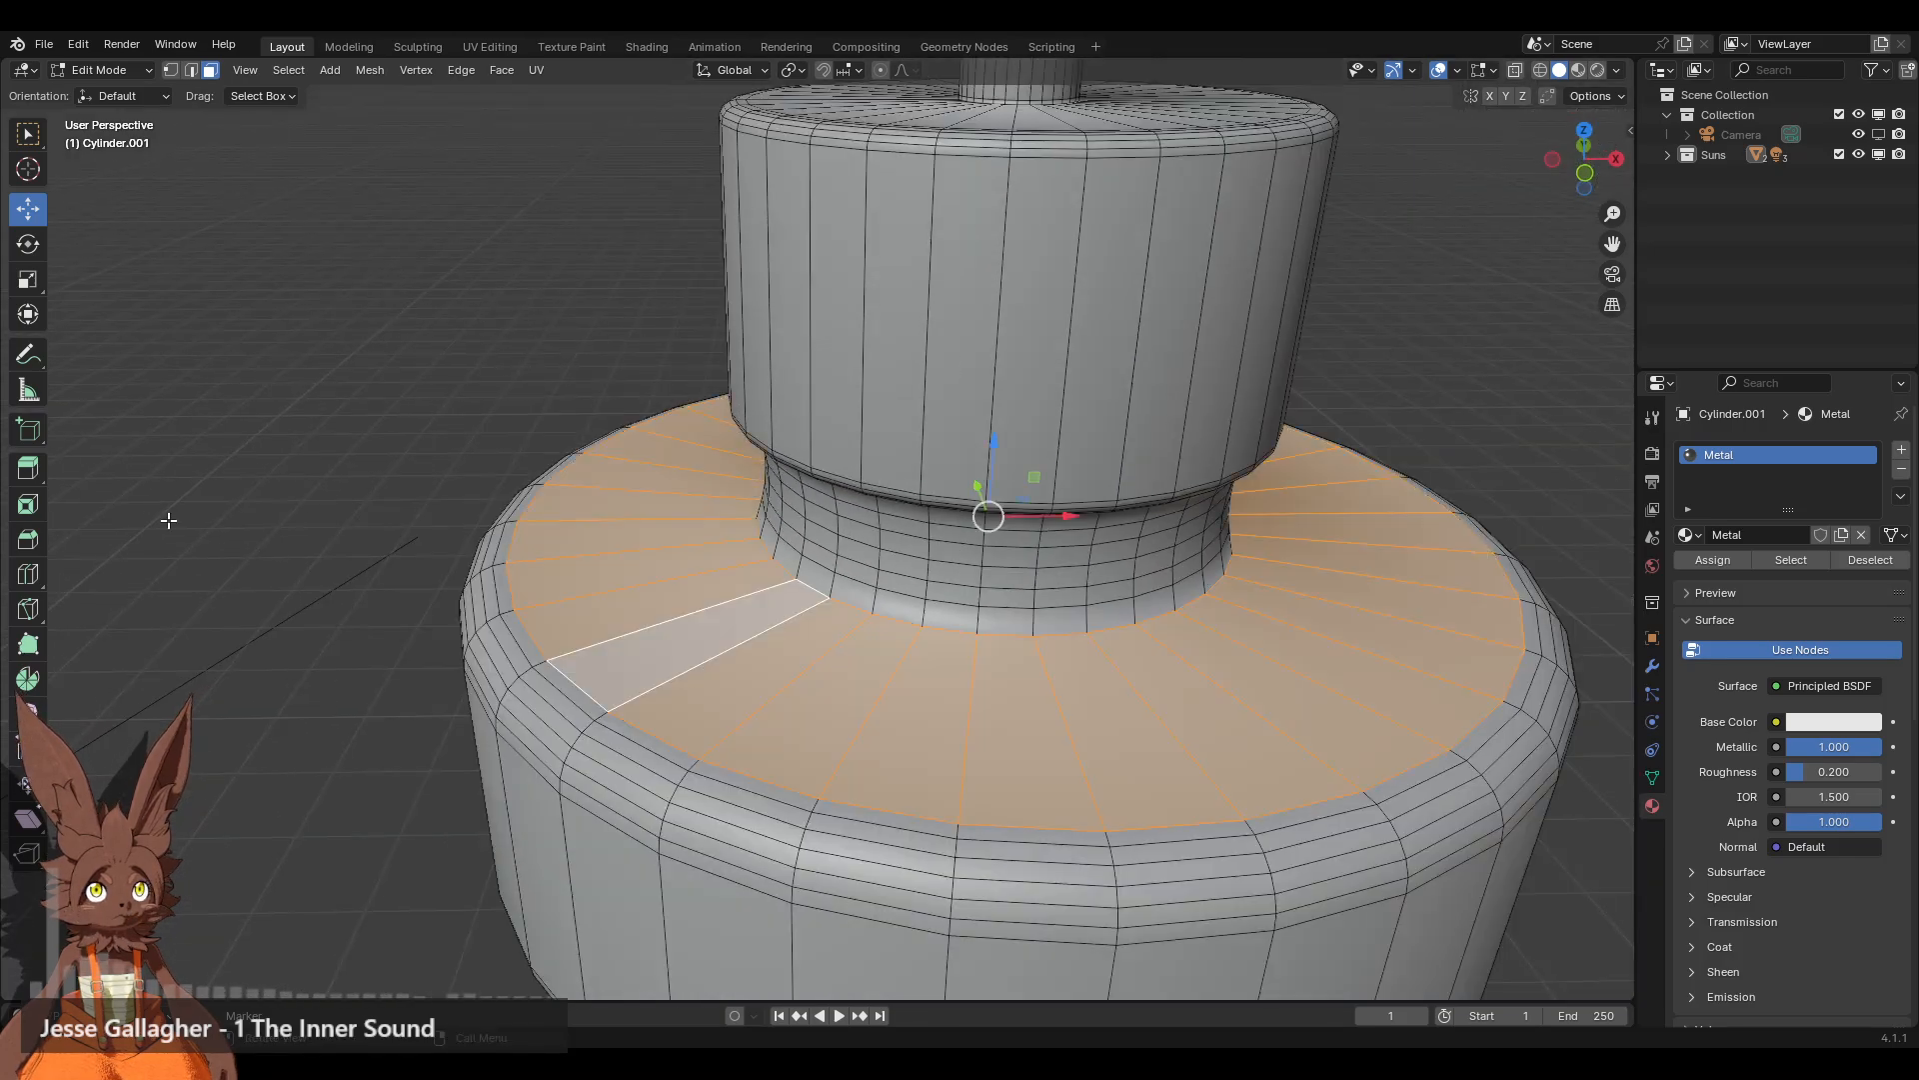
{"action": "left_click", "coordinate": [27, 504]}
{"action": "left_click_drag", "start_coordinate": [1062, 497], "coordinate": [1046, 496]}
{"action": "scroll", "coordinate": [878, 699], "scroll_direction": "up", "scroll_amount": 2}
{"action": "middle_click_drag", "start_coordinate": [878, 698], "coordinate": [860, 585]}
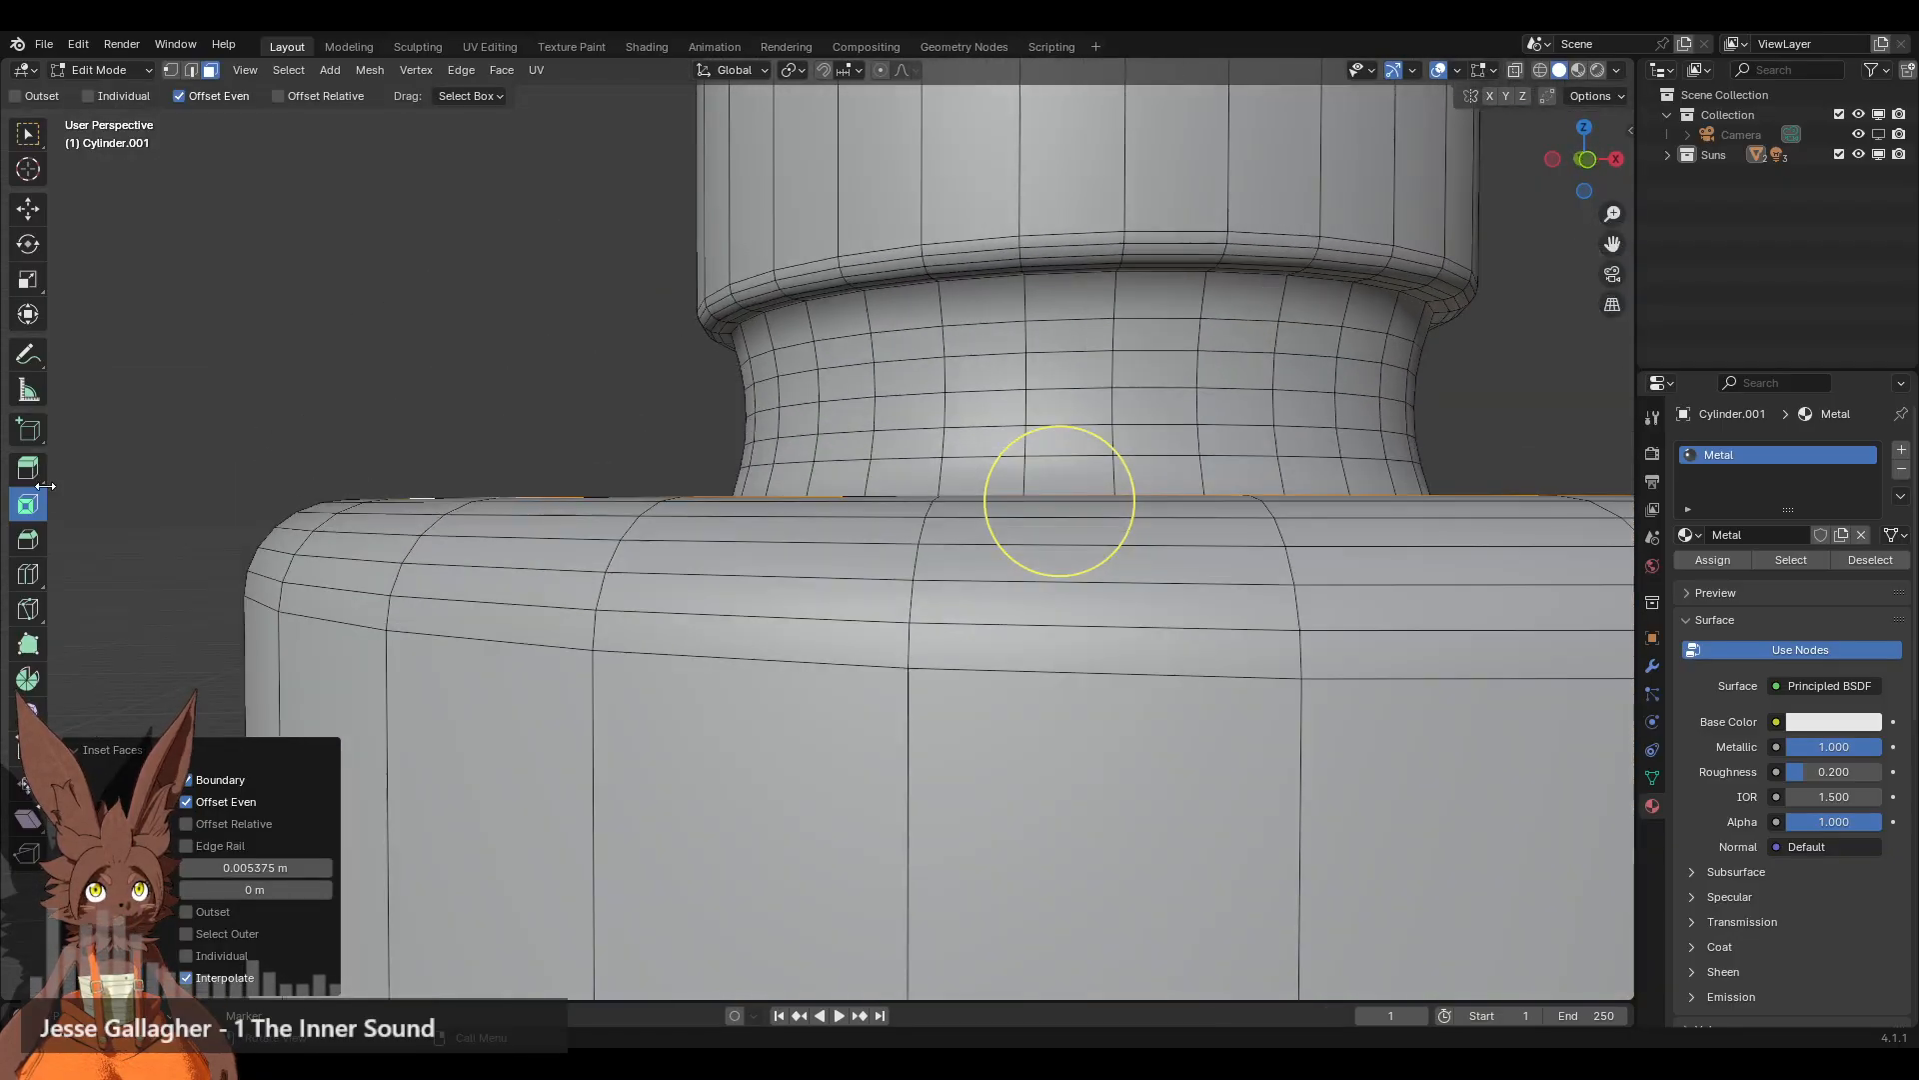
Step: Add one supporting loop cut near each end of the cap's neck, with factors 0.701 and -0.651, and return to Object Mode
{"action": "left_click", "coordinate": [27, 574]}
{"action": "middle_click_drag", "start_coordinate": [977, 560], "coordinate": [925, 530]}
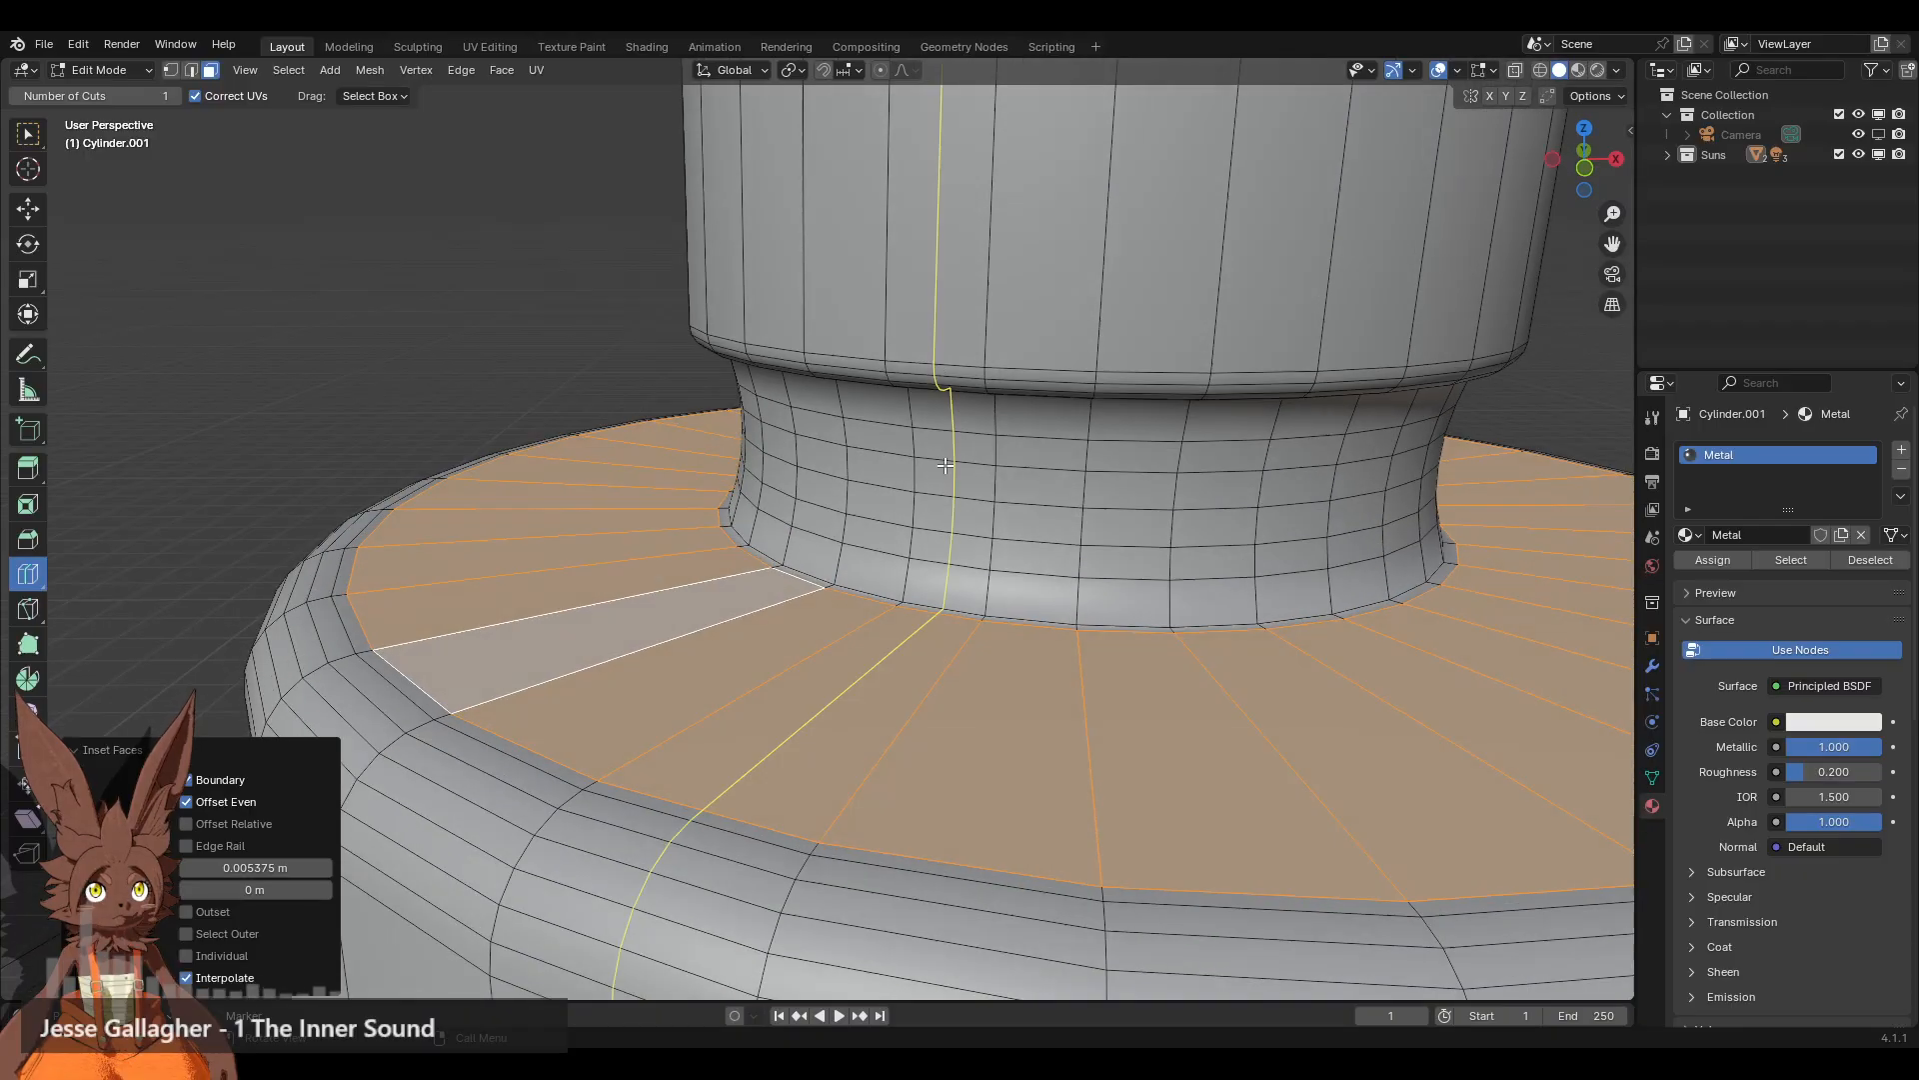
{"action": "left_click_drag", "start_coordinate": [987, 598], "coordinate": [990, 609]}
{"action": "middle_click_drag", "start_coordinate": [1003, 404], "coordinate": [994, 330]}
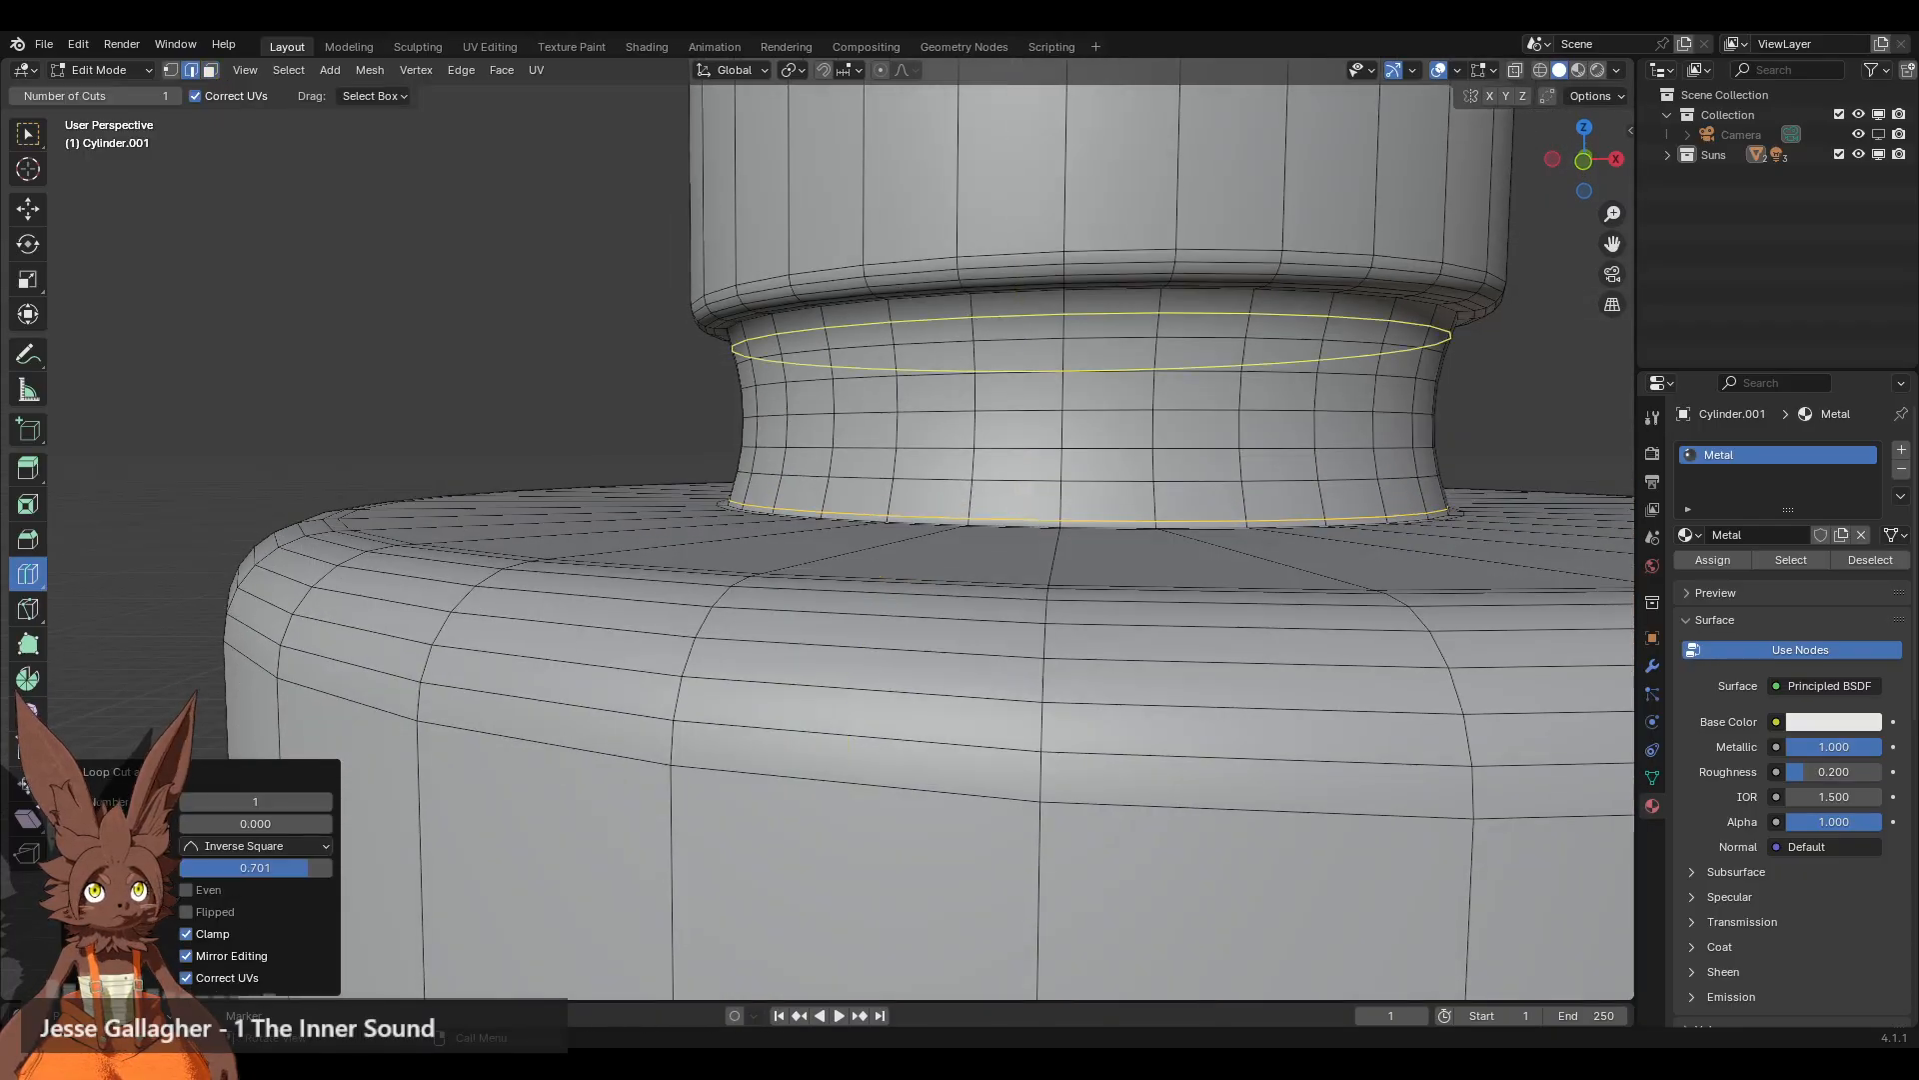
{"action": "left_click_drag", "start_coordinate": [974, 327], "coordinate": [966, 306]}
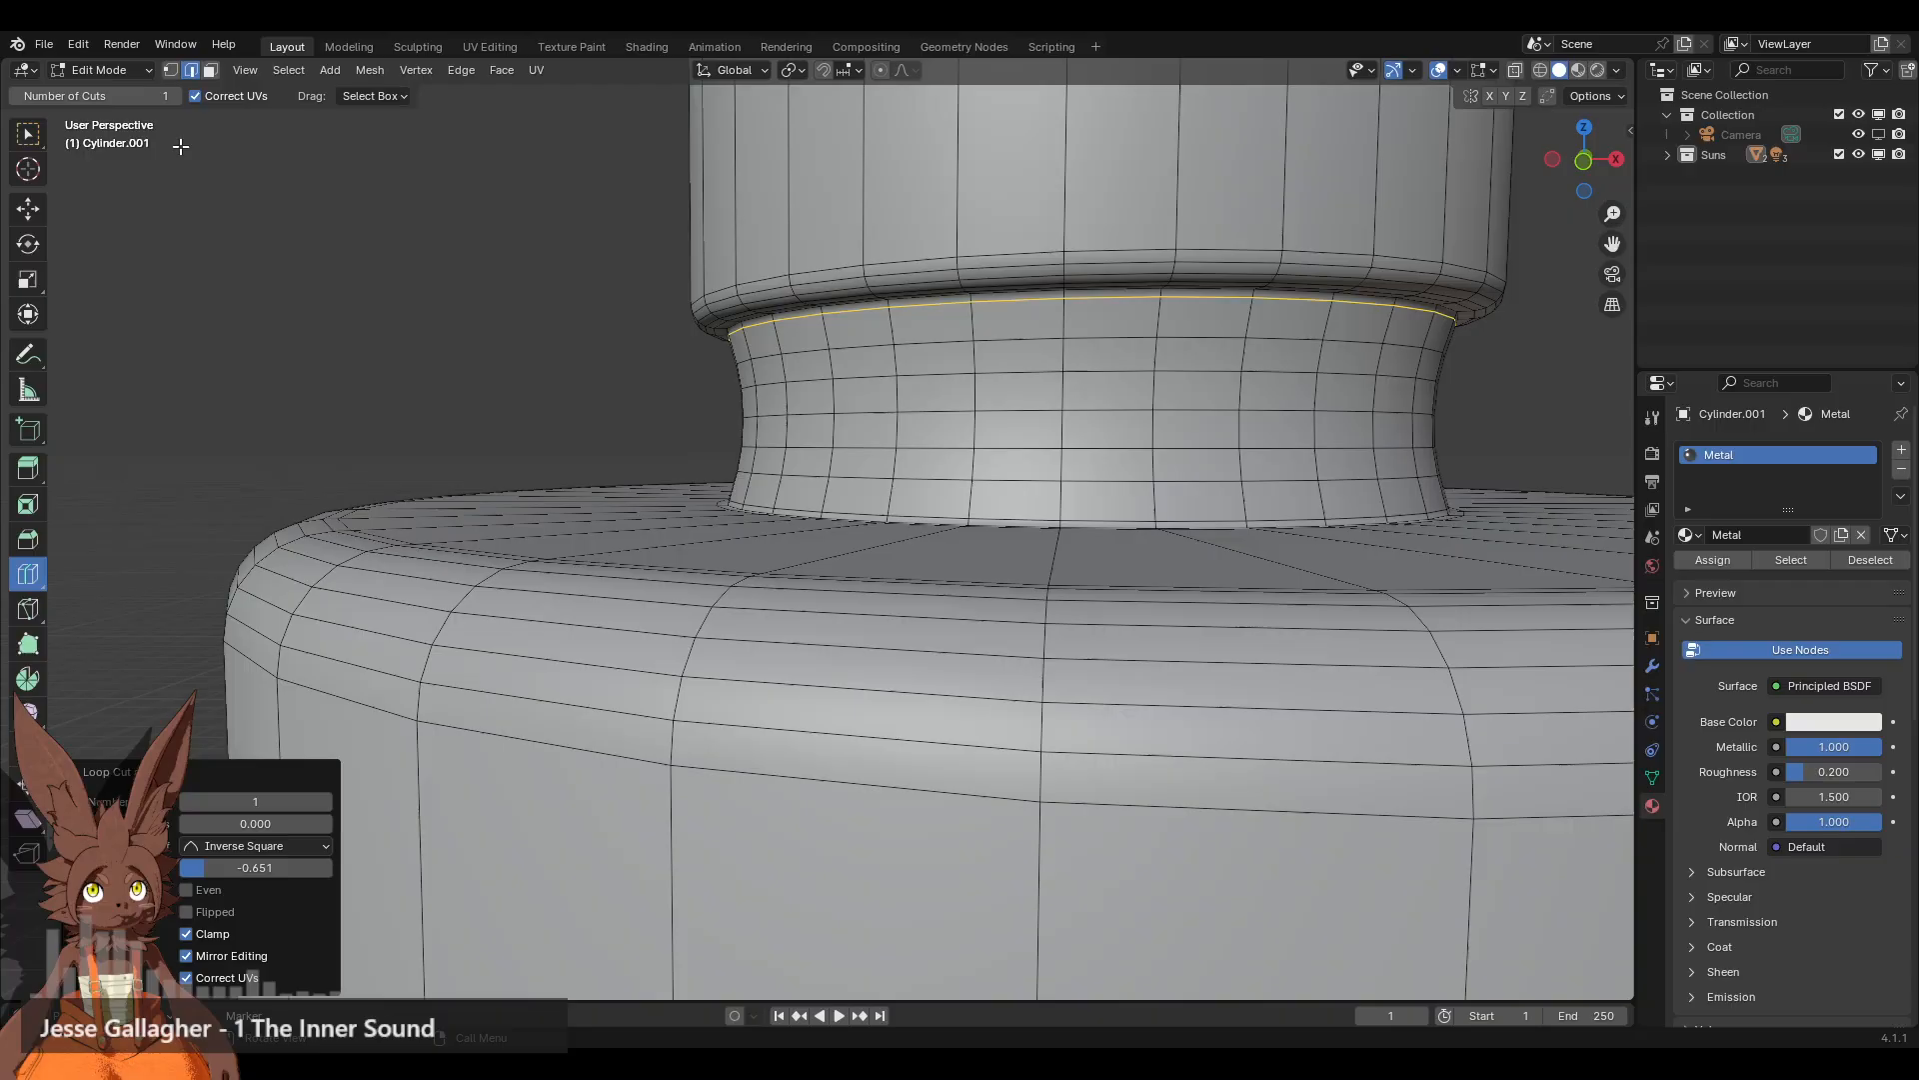
{"action": "left_click", "coordinate": [101, 69]}
{"action": "left_click", "coordinate": [102, 88]}
Step: Examine the deselected cap and glass tube in rendered shading, including the reflections on the cap's underside
{"action": "scroll", "coordinate": [564, 329], "scroll_direction": "down", "scroll_amount": 6}
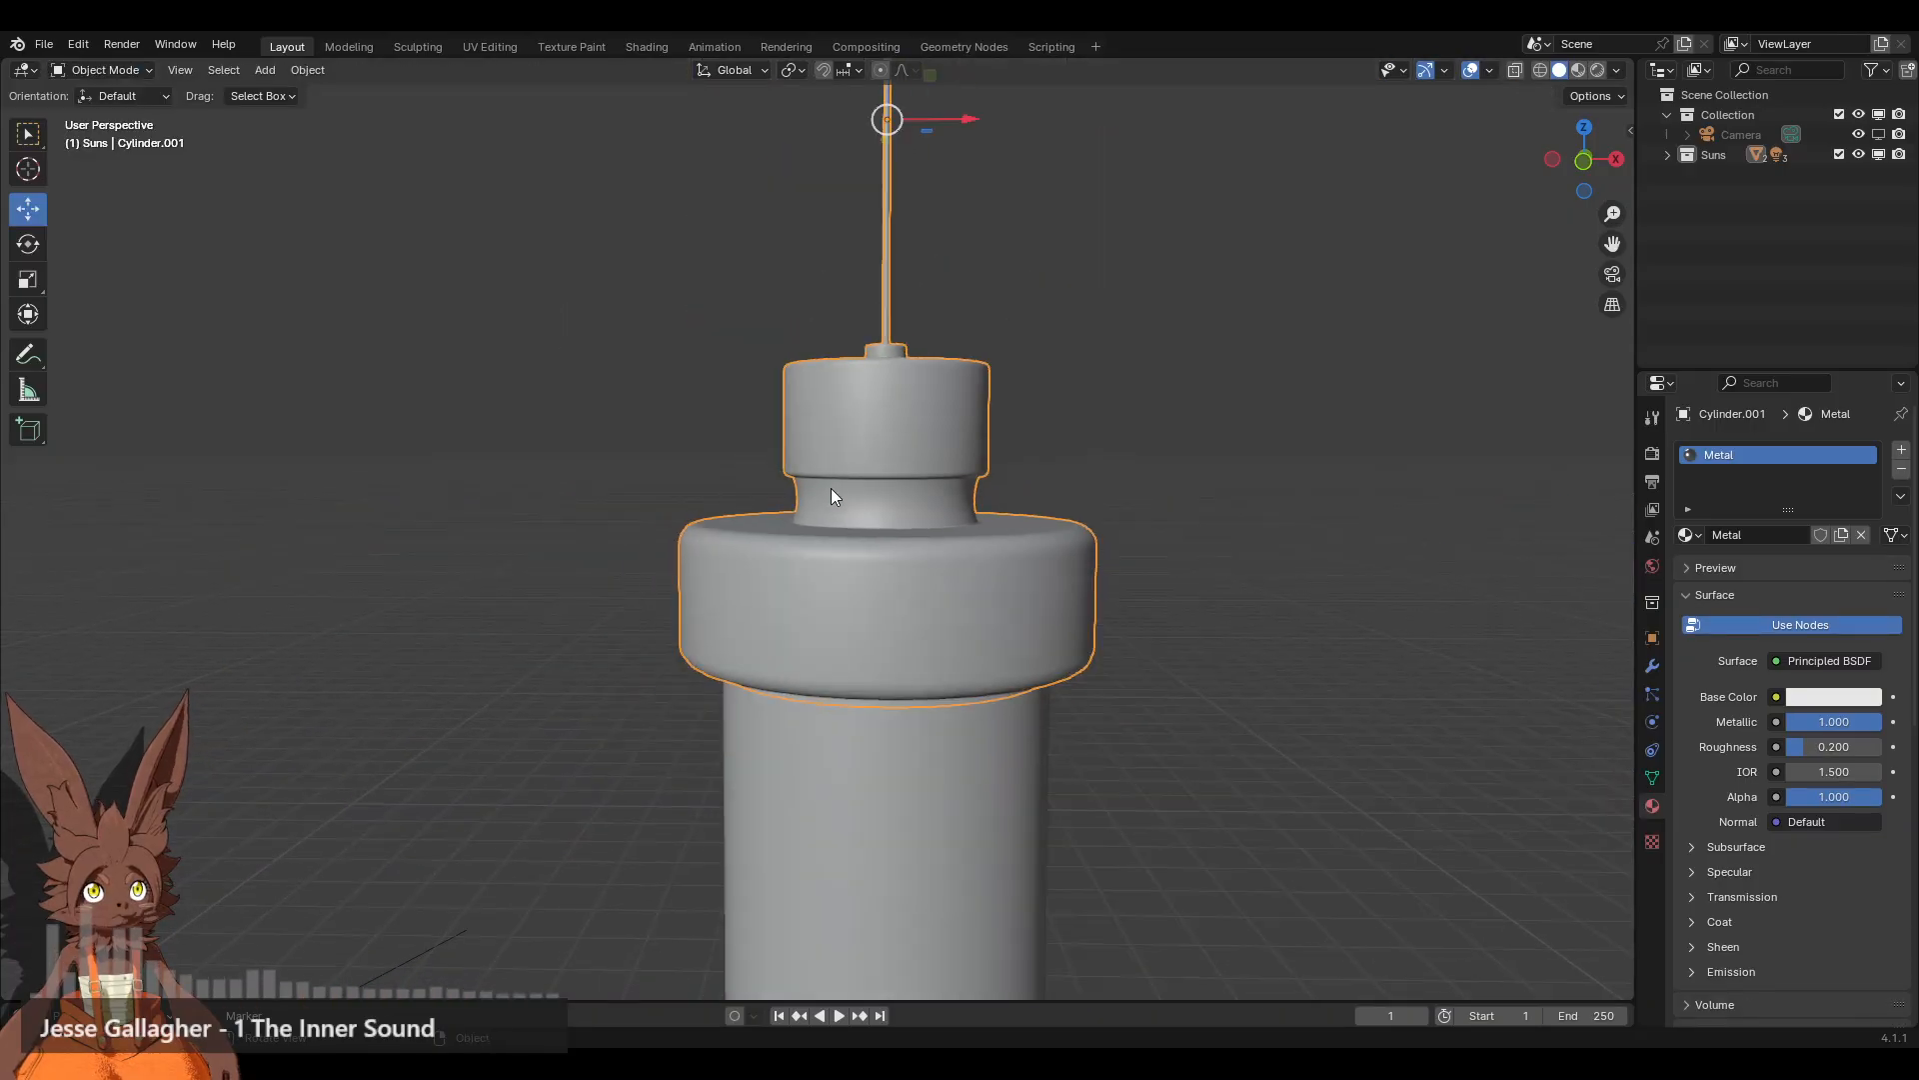
{"action": "left_click", "coordinate": [1264, 396]}
{"action": "middle_click_drag", "start_coordinate": [1047, 419], "coordinate": [1068, 440]}
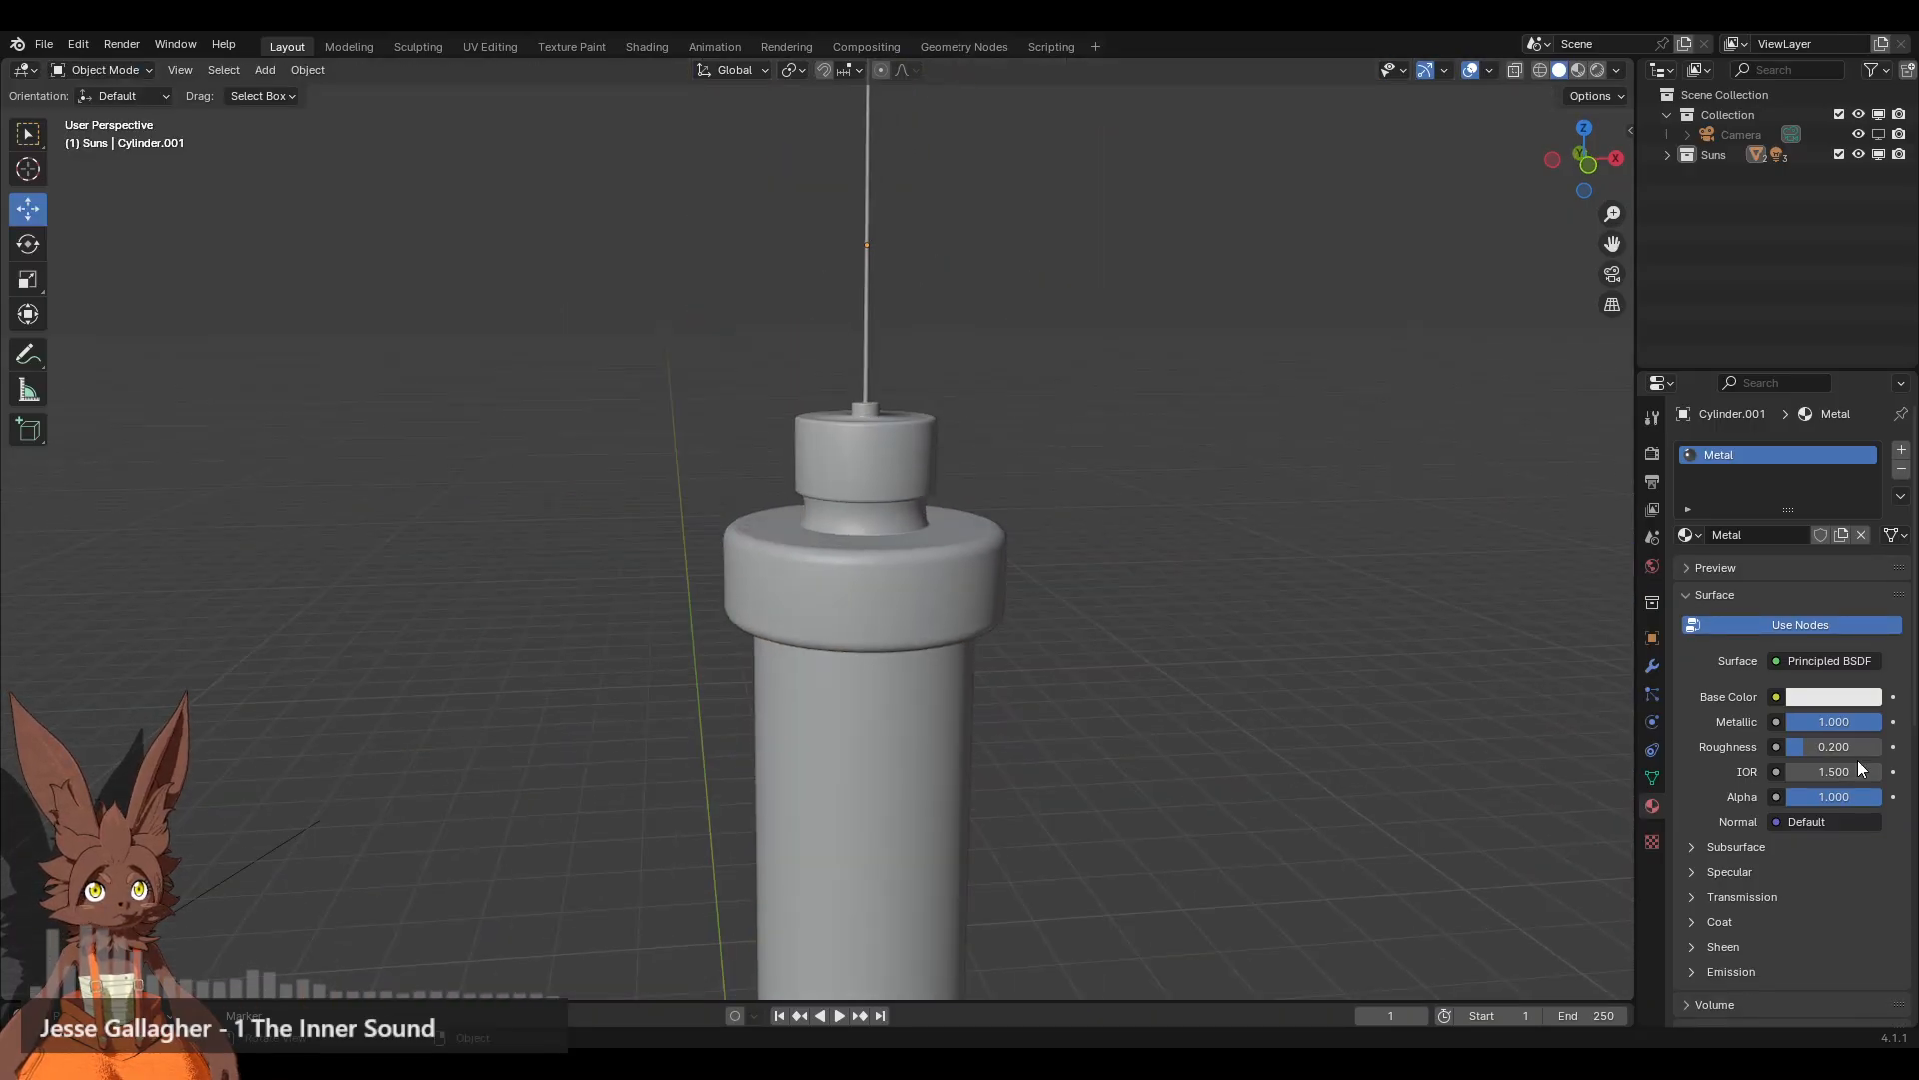
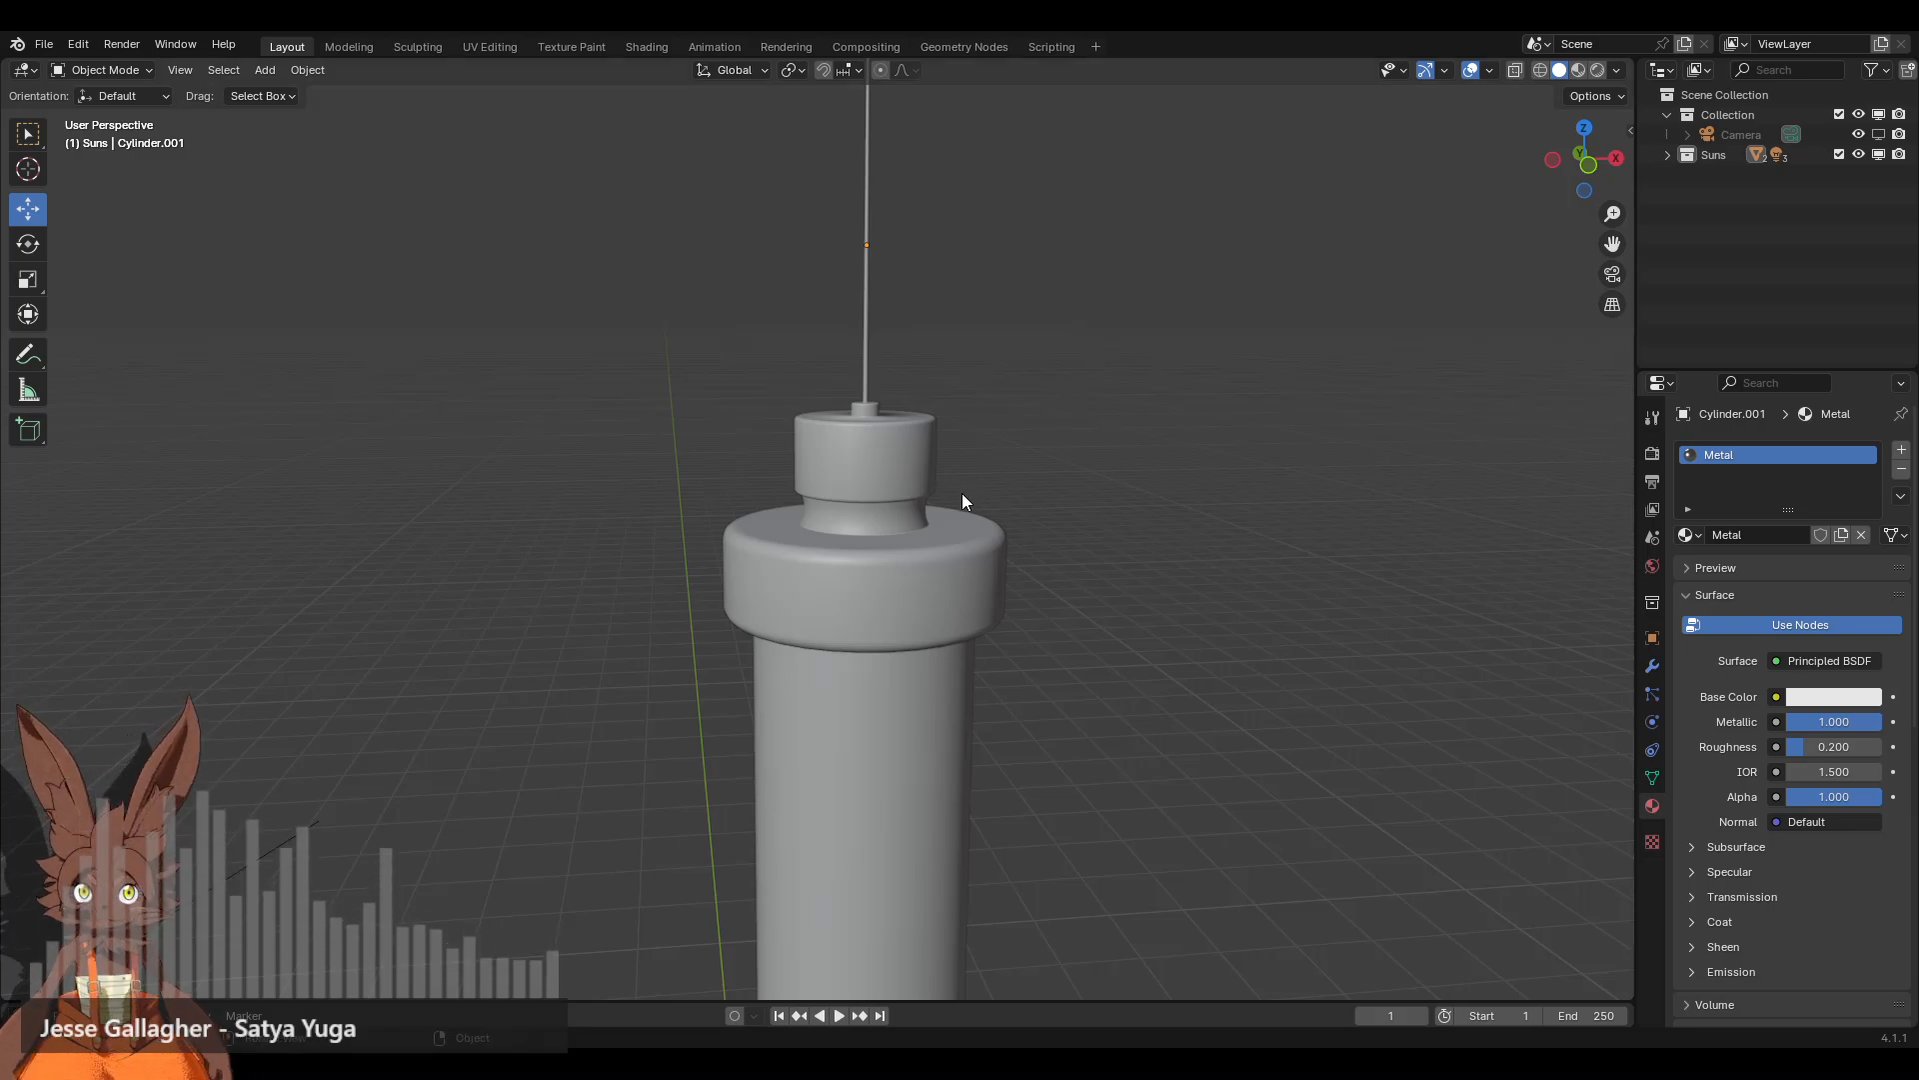
{"action": "scroll", "coordinate": [962, 494], "scroll_direction": "down", "scroll_amount": 5}
{"action": "left_click", "coordinate": [1579, 70]}
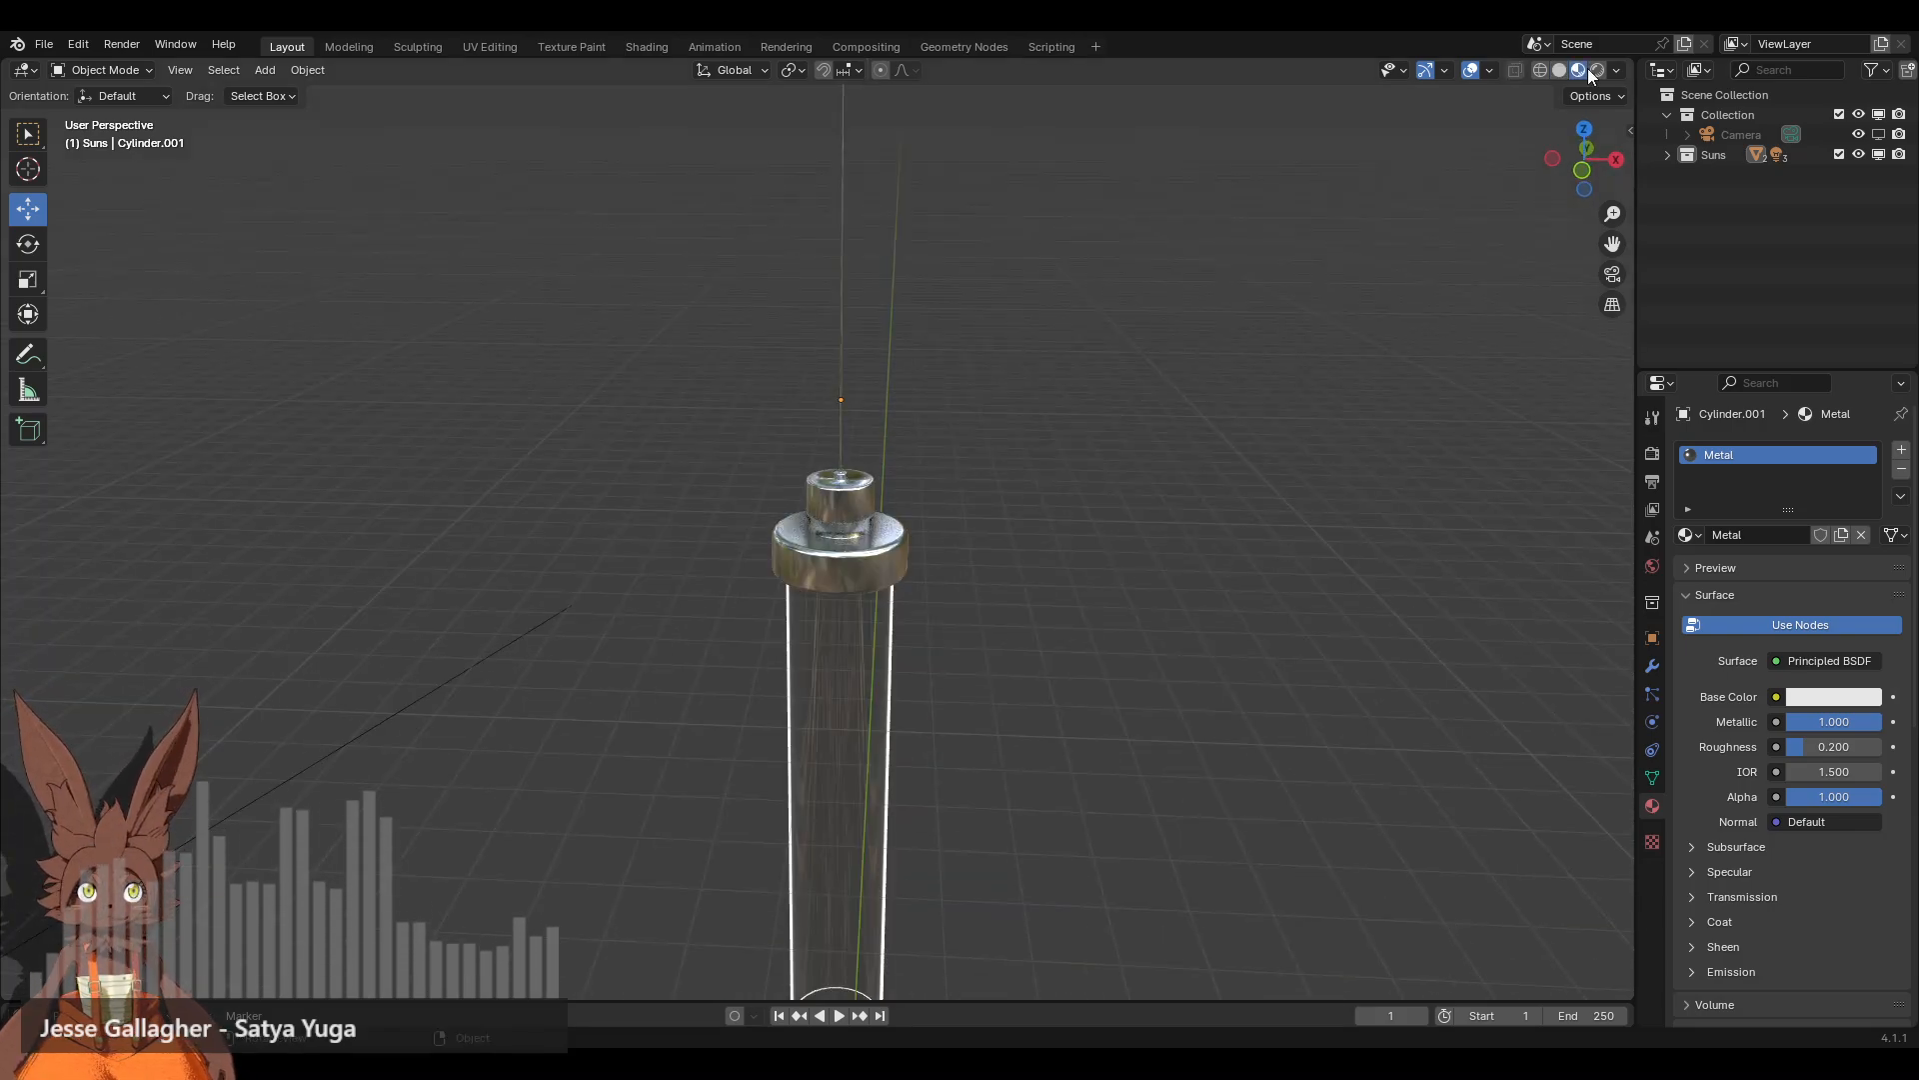
{"action": "left_click", "coordinate": [1592, 70]}
{"action": "scroll", "coordinate": [999, 520], "scroll_direction": "down", "scroll_amount": 3}
{"action": "mouse_move", "coordinate": [955, 538]}
{"action": "middle_mouse_down"}
{"action": "mouse_move", "coordinate": [940, 449]}
{"action": "mouse_move", "coordinate": [944, 512]}
{"action": "mouse_move", "coordinate": [892, 362]}
{"action": "mouse_move", "coordinate": [898, 242]}
{"action": "mouse_move", "coordinate": [880, 350]}
{"action": "middle_mouse_up"}
{"action": "scroll", "coordinate": [950, 510], "scroll_direction": "up", "scroll_amount": 4}
{"action": "scroll", "coordinate": [902, 569], "scroll_direction": "down", "scroll_amount": 3}
{"action": "scroll", "coordinate": [939, 621], "scroll_direction": "up", "scroll_amount": 6}
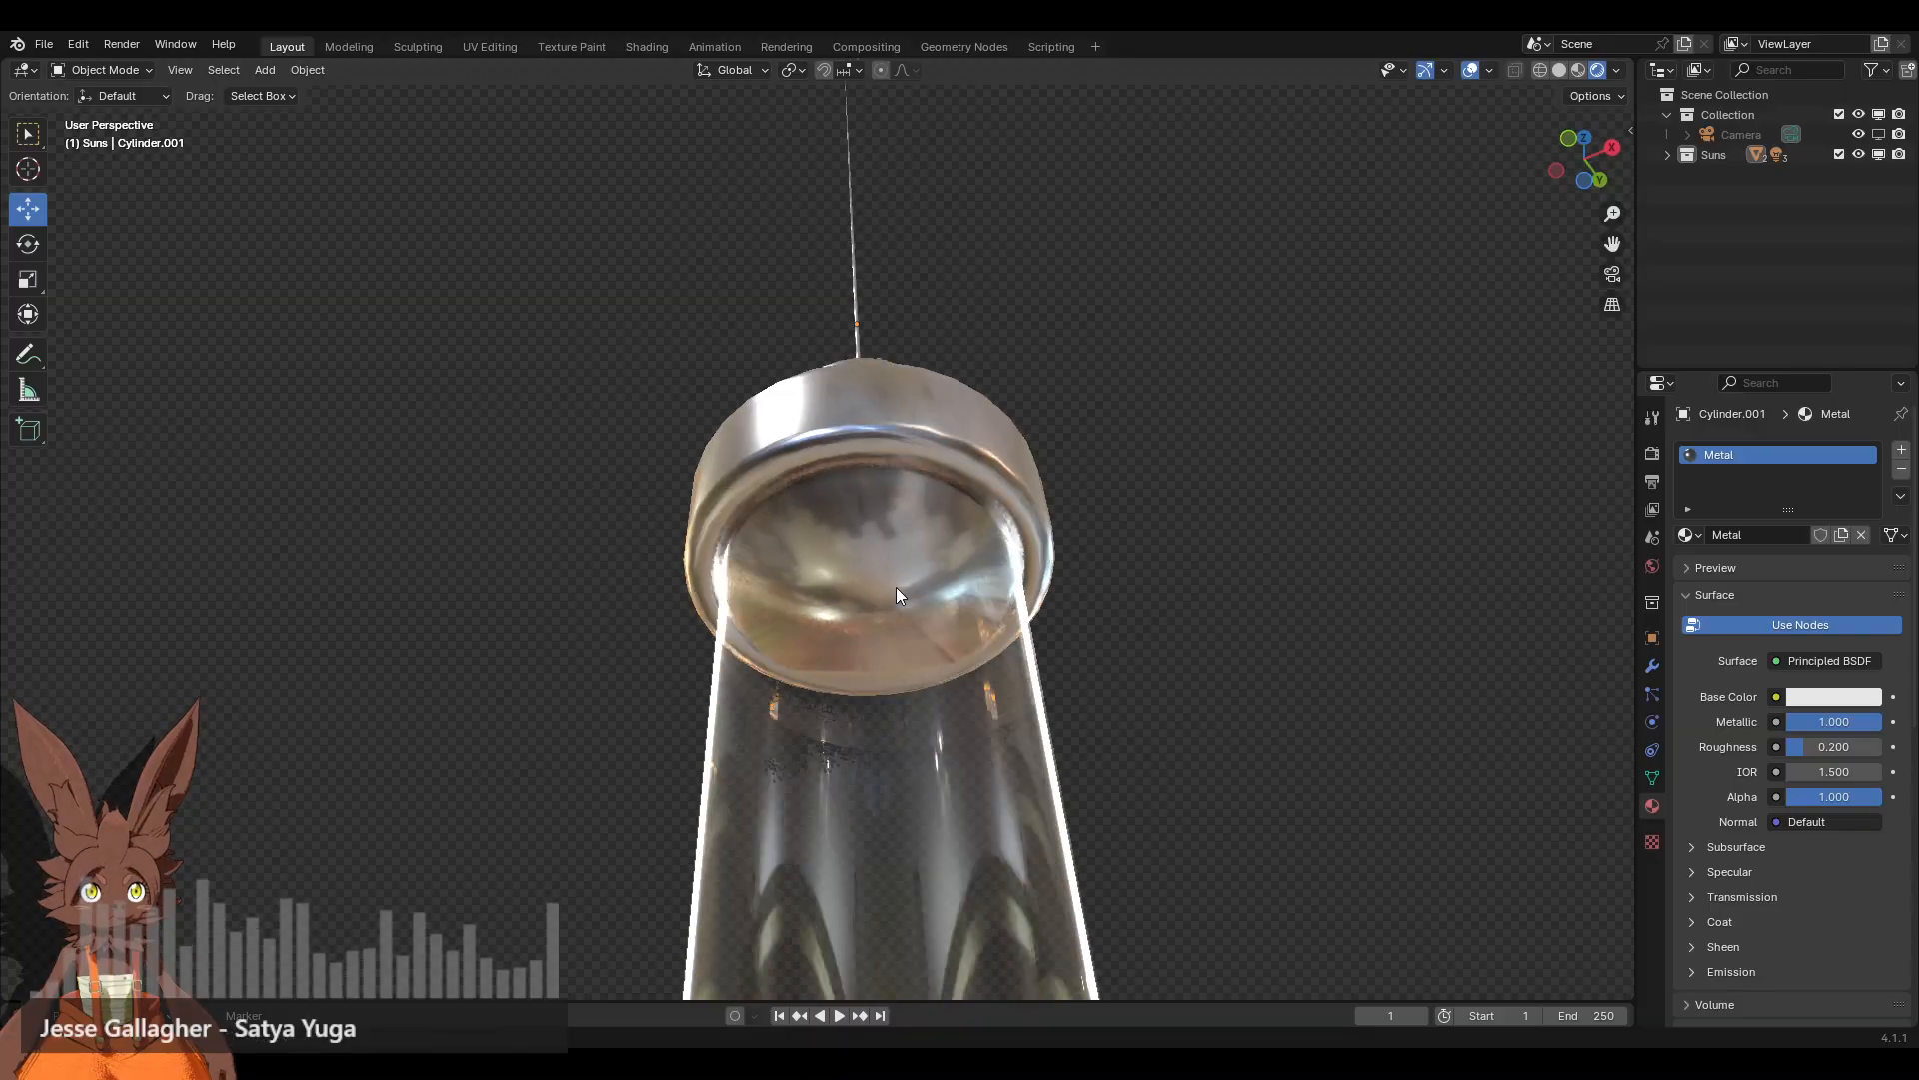
{"action": "middle_click_drag", "start_coordinate": [897, 589], "coordinate": [800, 409]}
{"action": "middle_click_drag", "start_coordinate": [923, 466], "coordinate": [844, 474]}
{"action": "scroll", "coordinate": [900, 590], "scroll_direction": "up", "scroll_amount": 2}
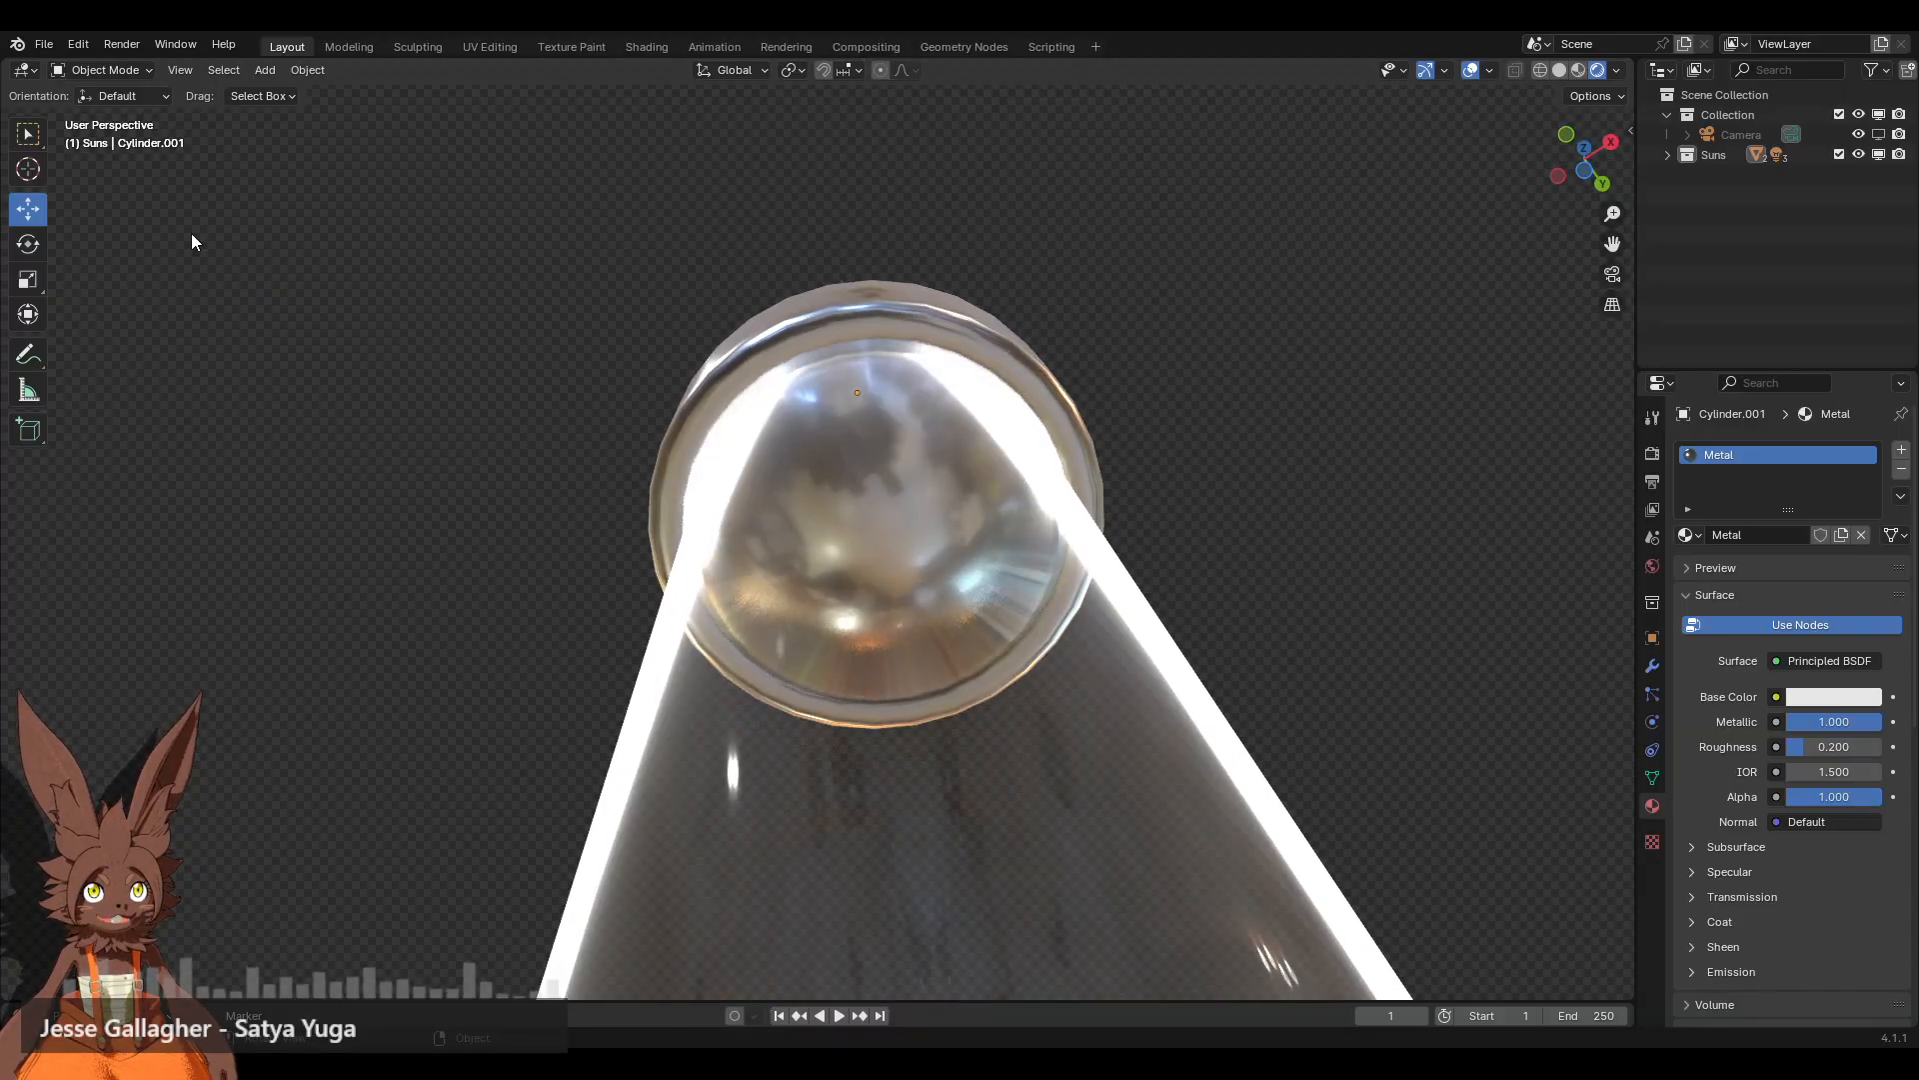
Step: Enter Edit Mode on the metal cap with face selection and solid viewport shading
{"action": "left_click", "coordinate": [825, 506]}
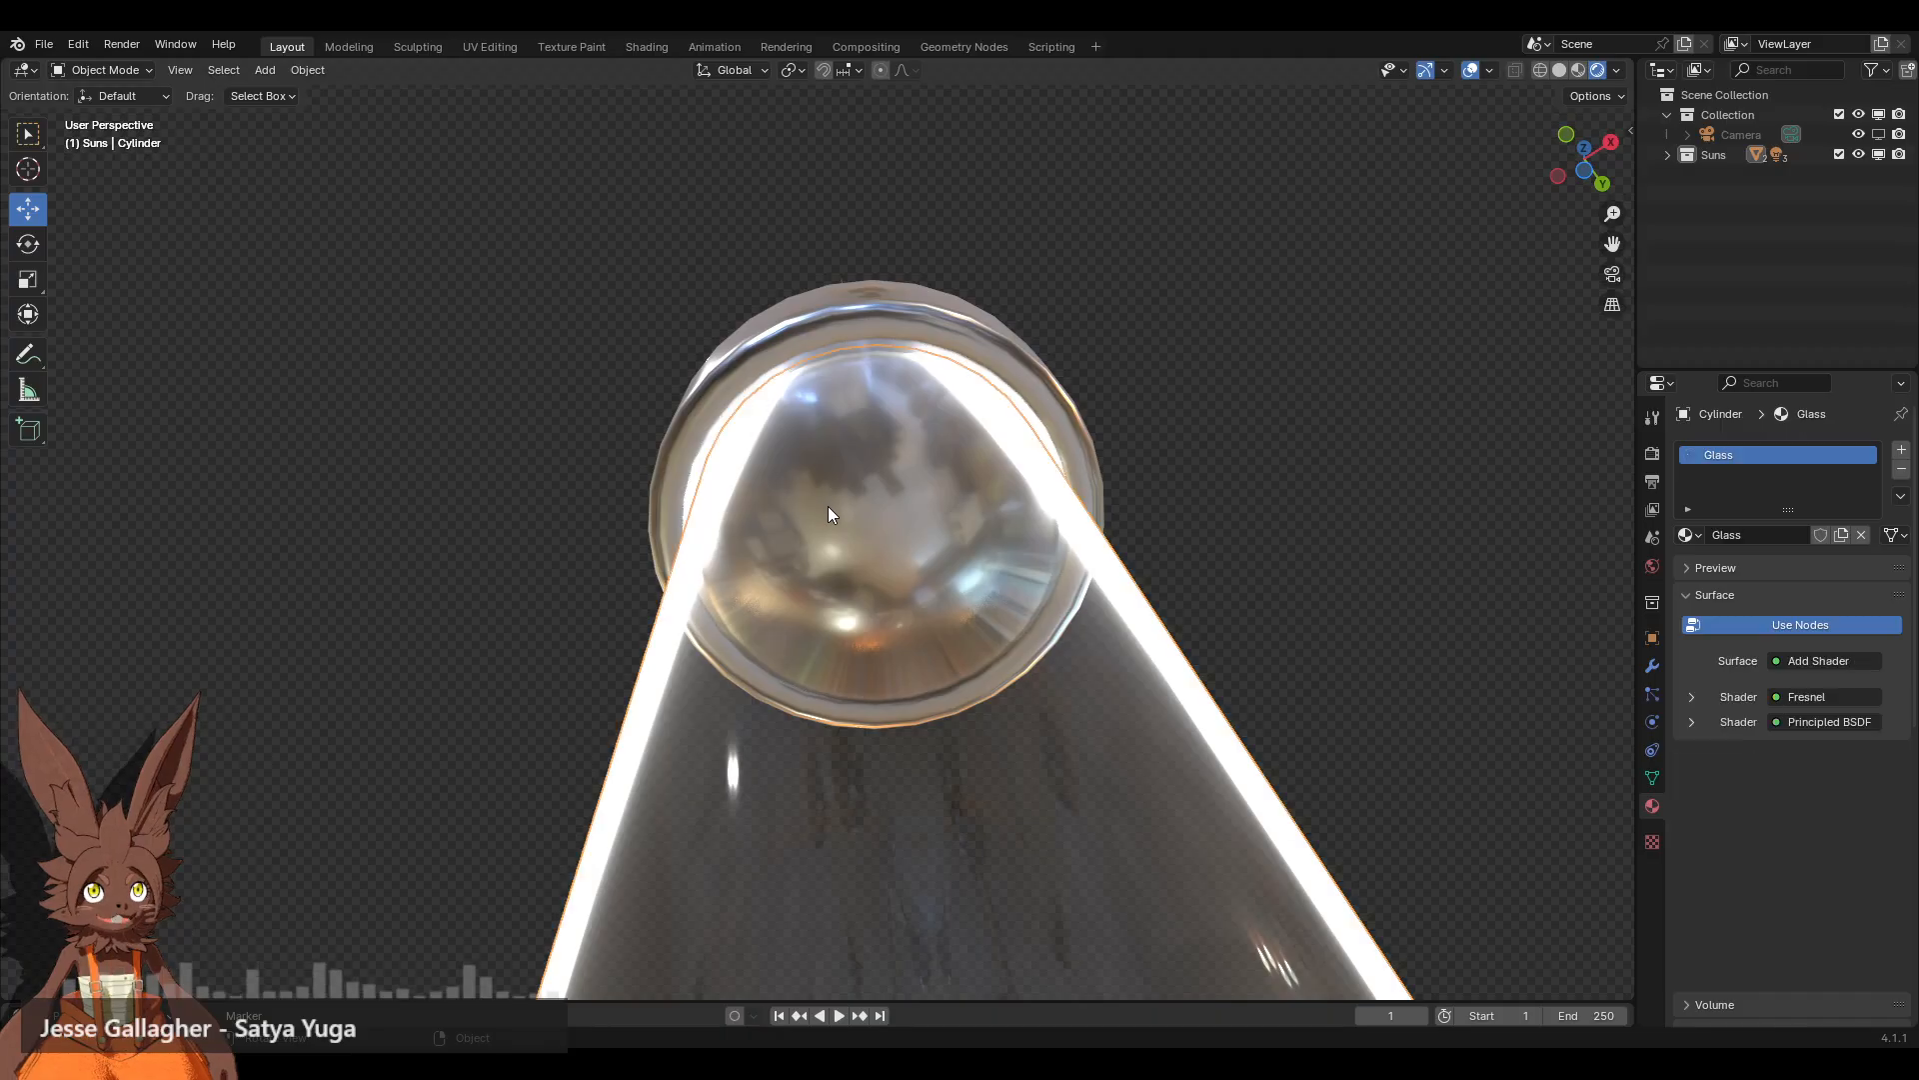
{"action": "left_click", "coordinate": [784, 326]}
{"action": "left_click", "coordinate": [128, 69]}
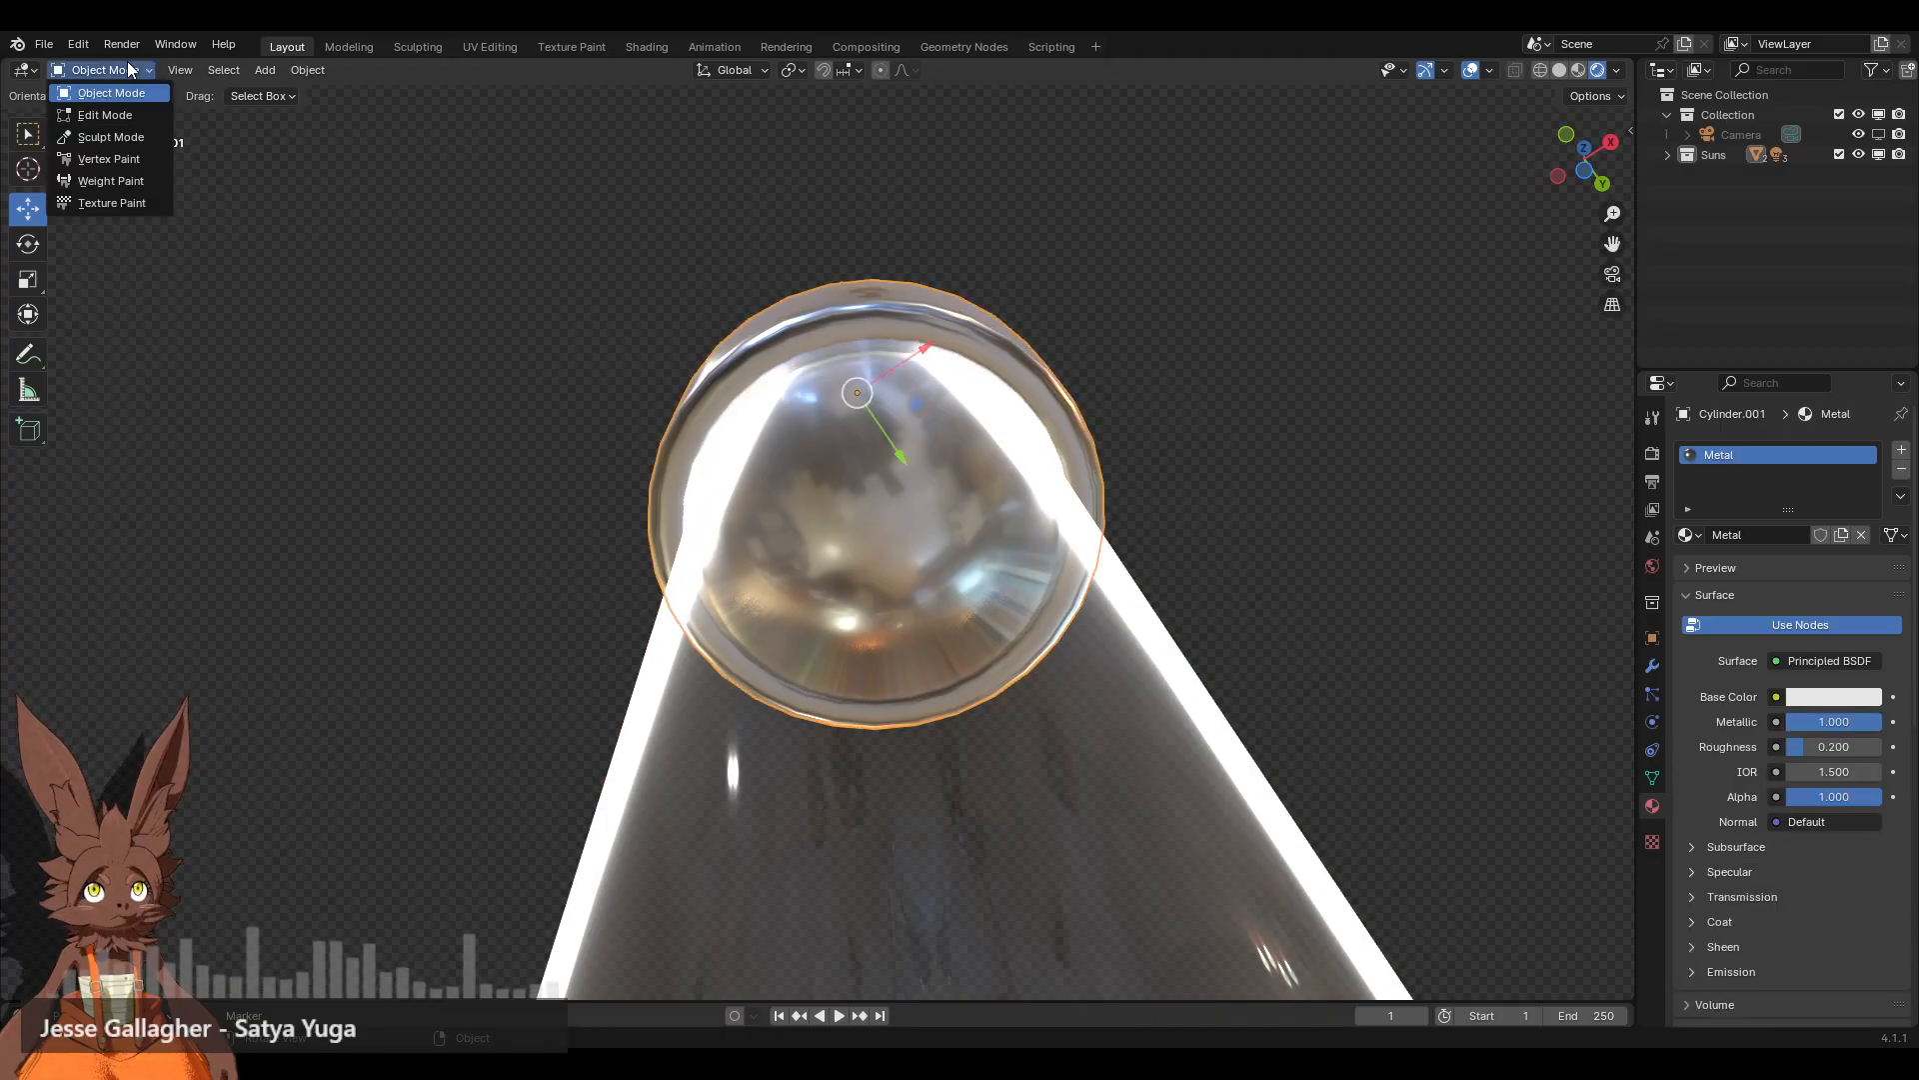
{"action": "left_click", "coordinate": [105, 115]}
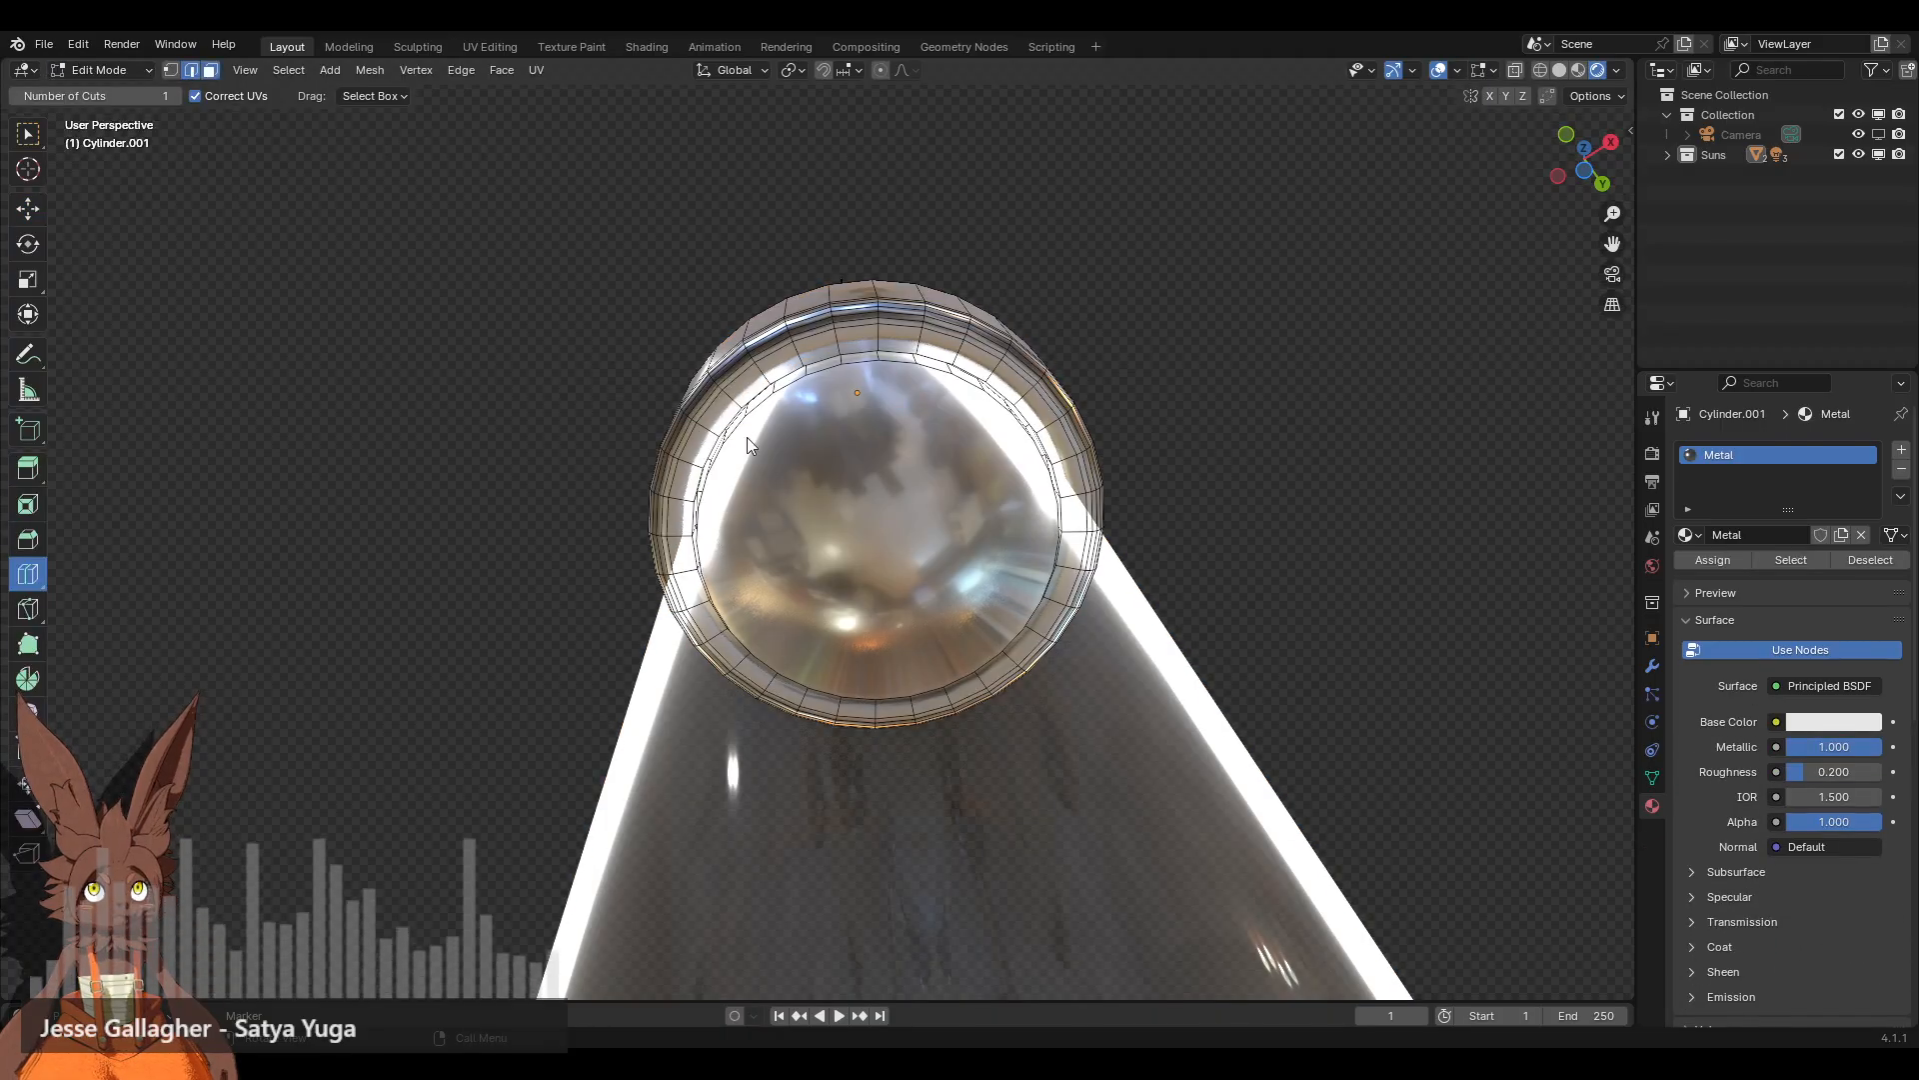
{"action": "key", "text": "3"}
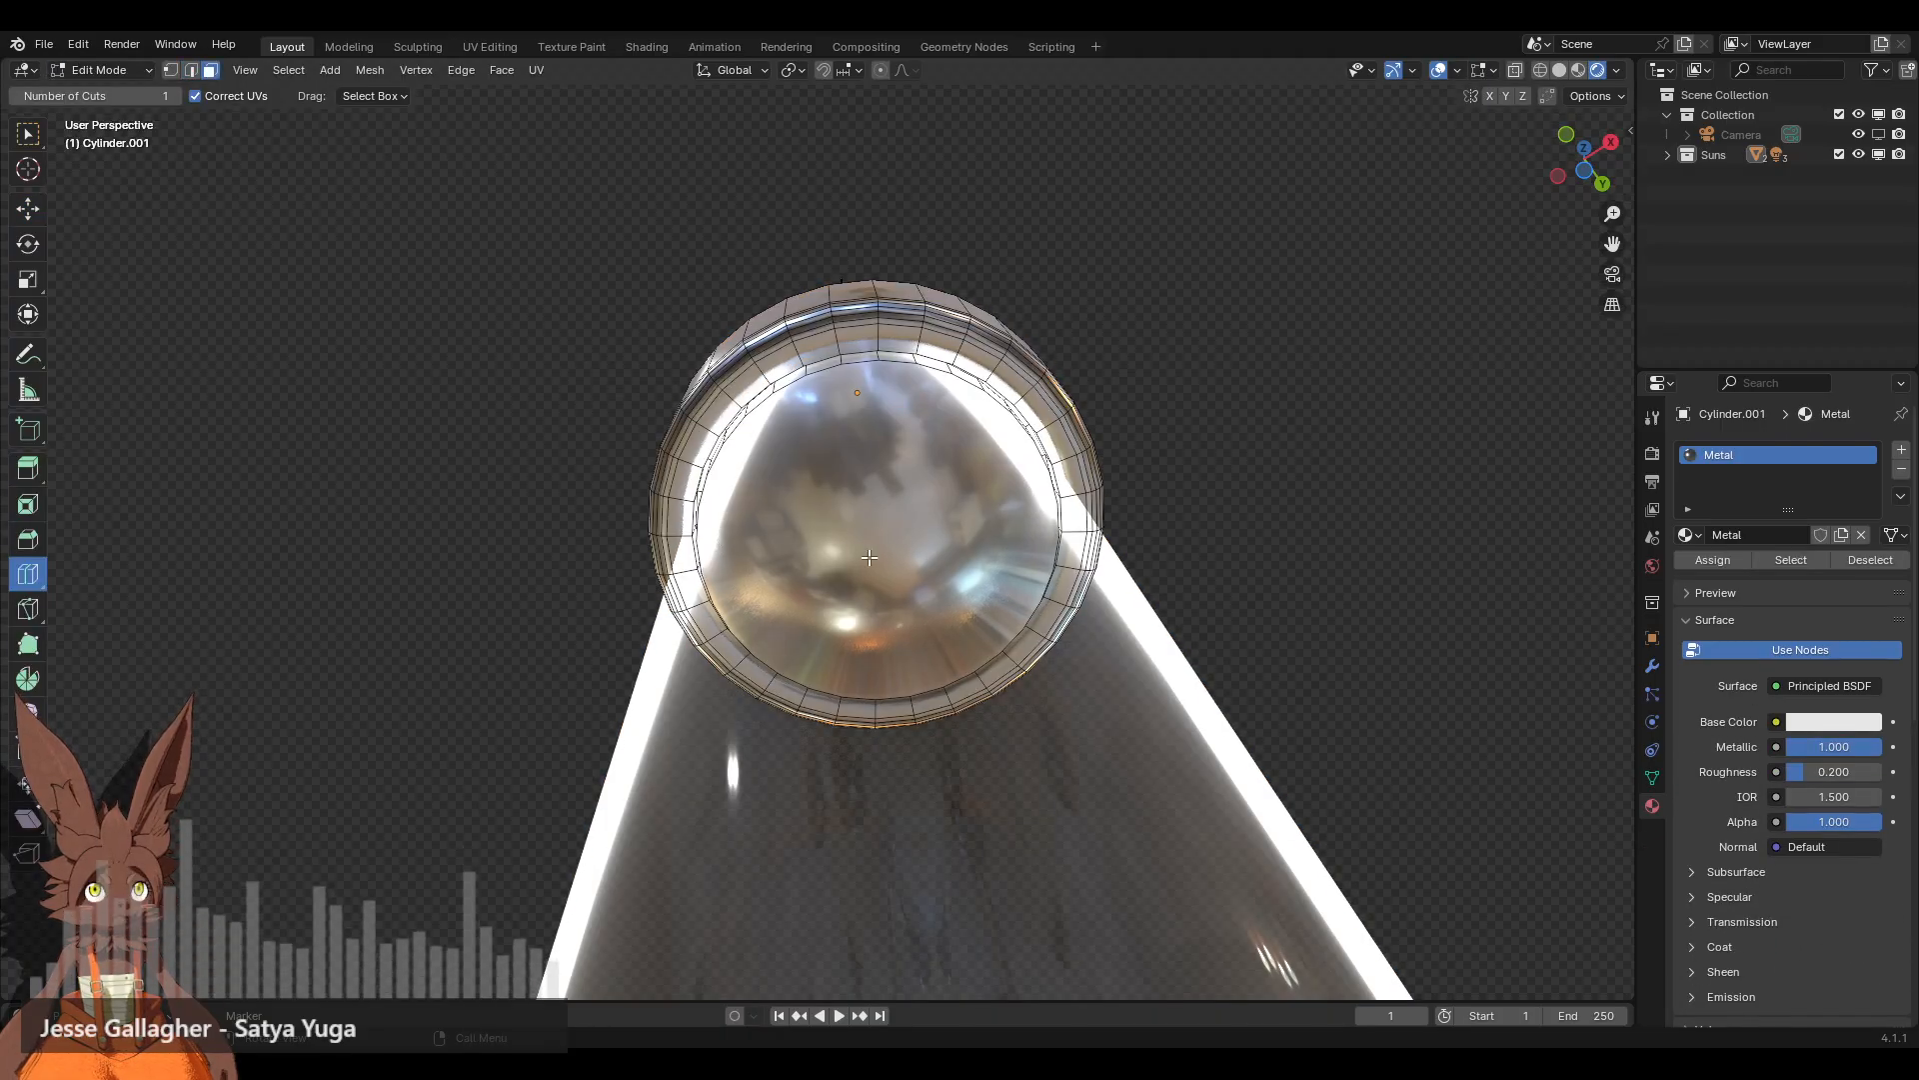
{"action": "left_click", "coordinate": [1555, 70]}
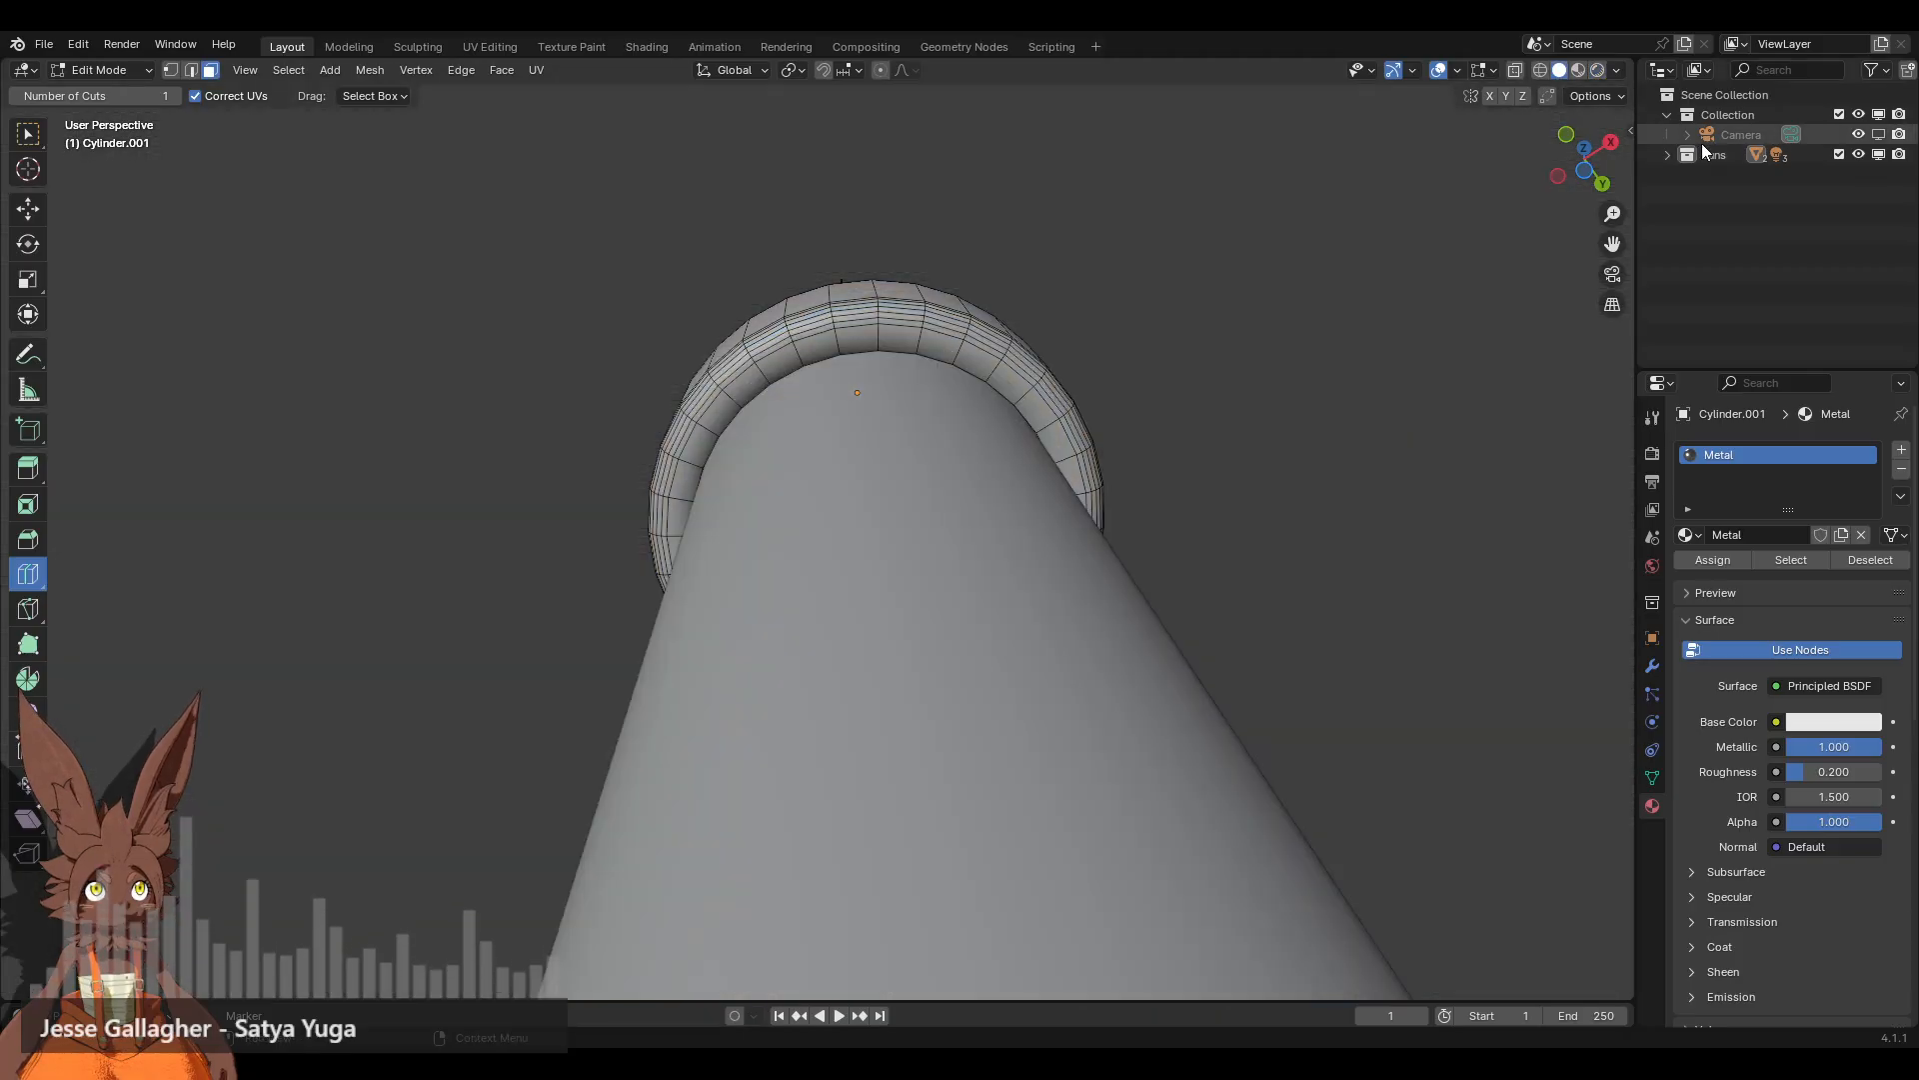
Step: Move Cylinder and Cylinder.001 from the Suns collection into Collection, and collapse Suns
{"action": "left_click", "coordinate": [1667, 155]}
{"action": "left_click", "coordinate": [1745, 177], "text": "ctrl"}
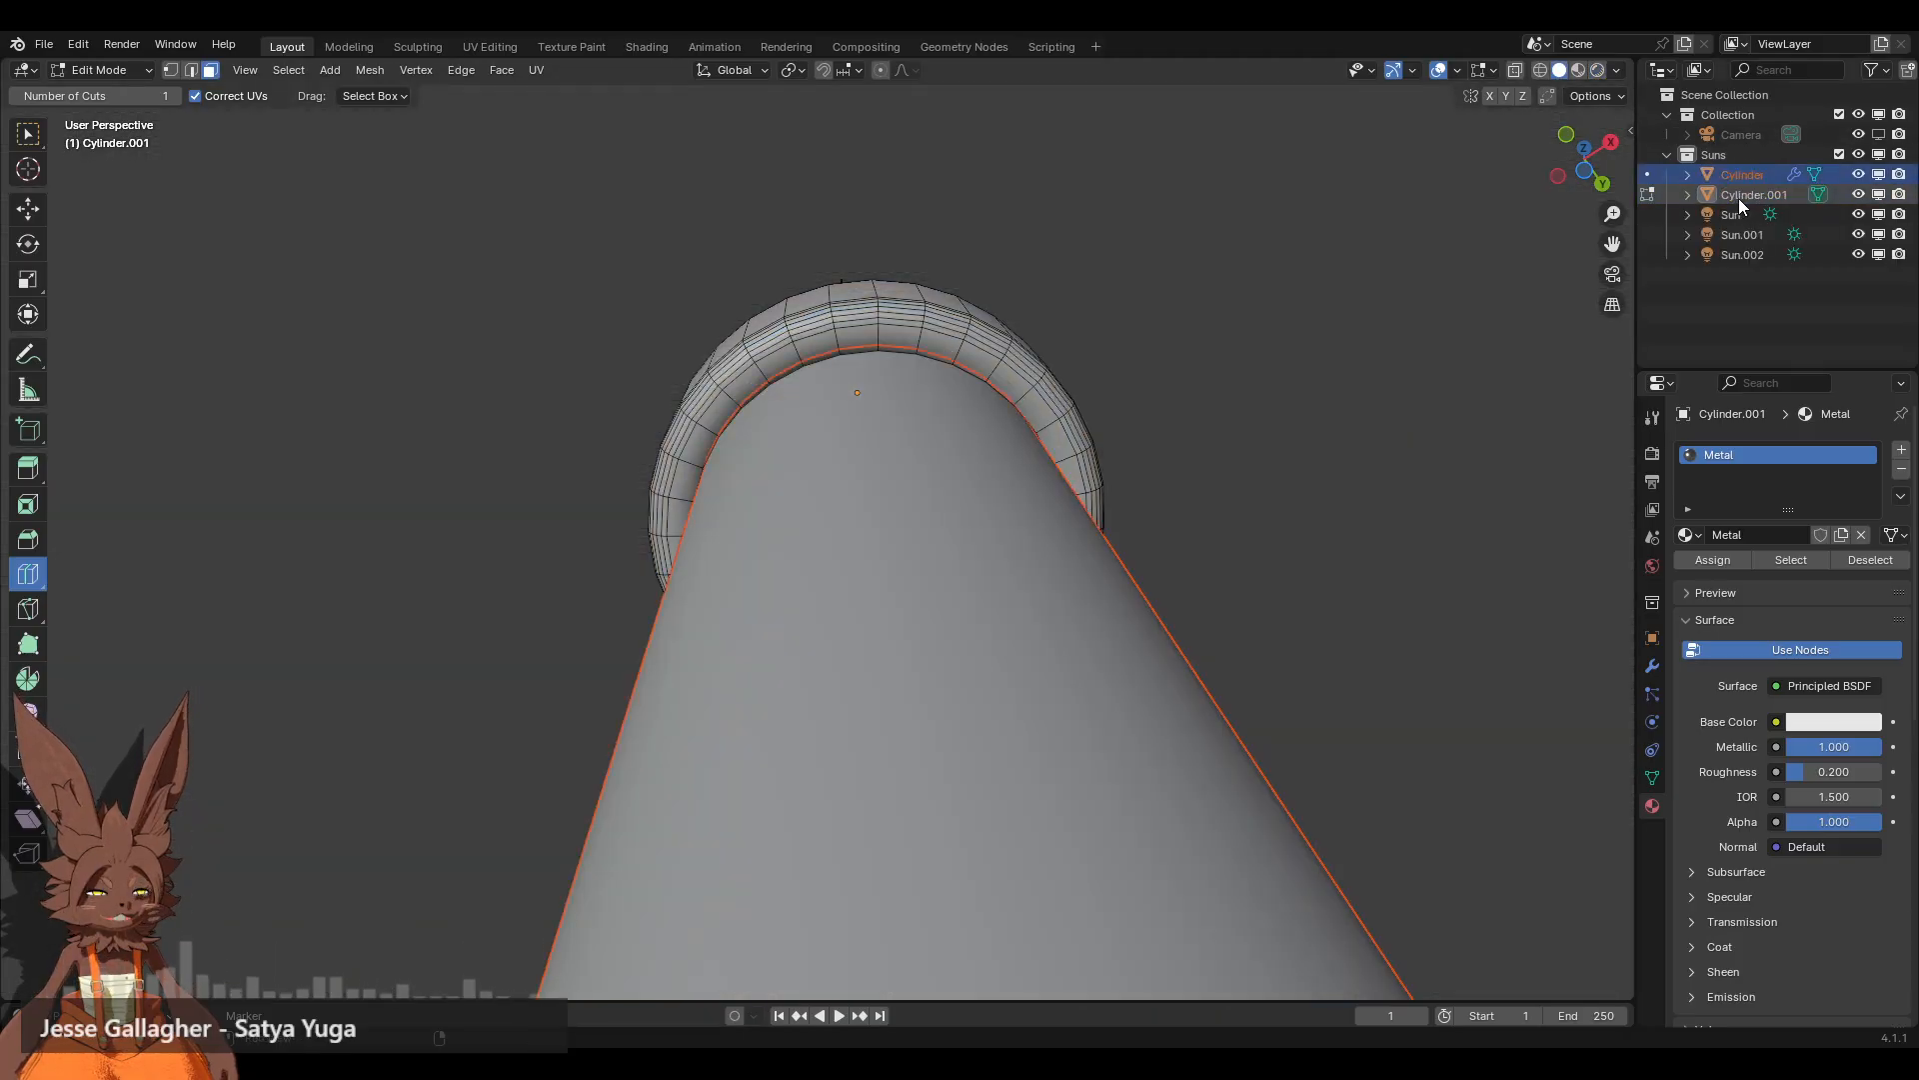
{"action": "left_click_drag", "start_coordinate": [1729, 144], "coordinate": [1725, 112]}
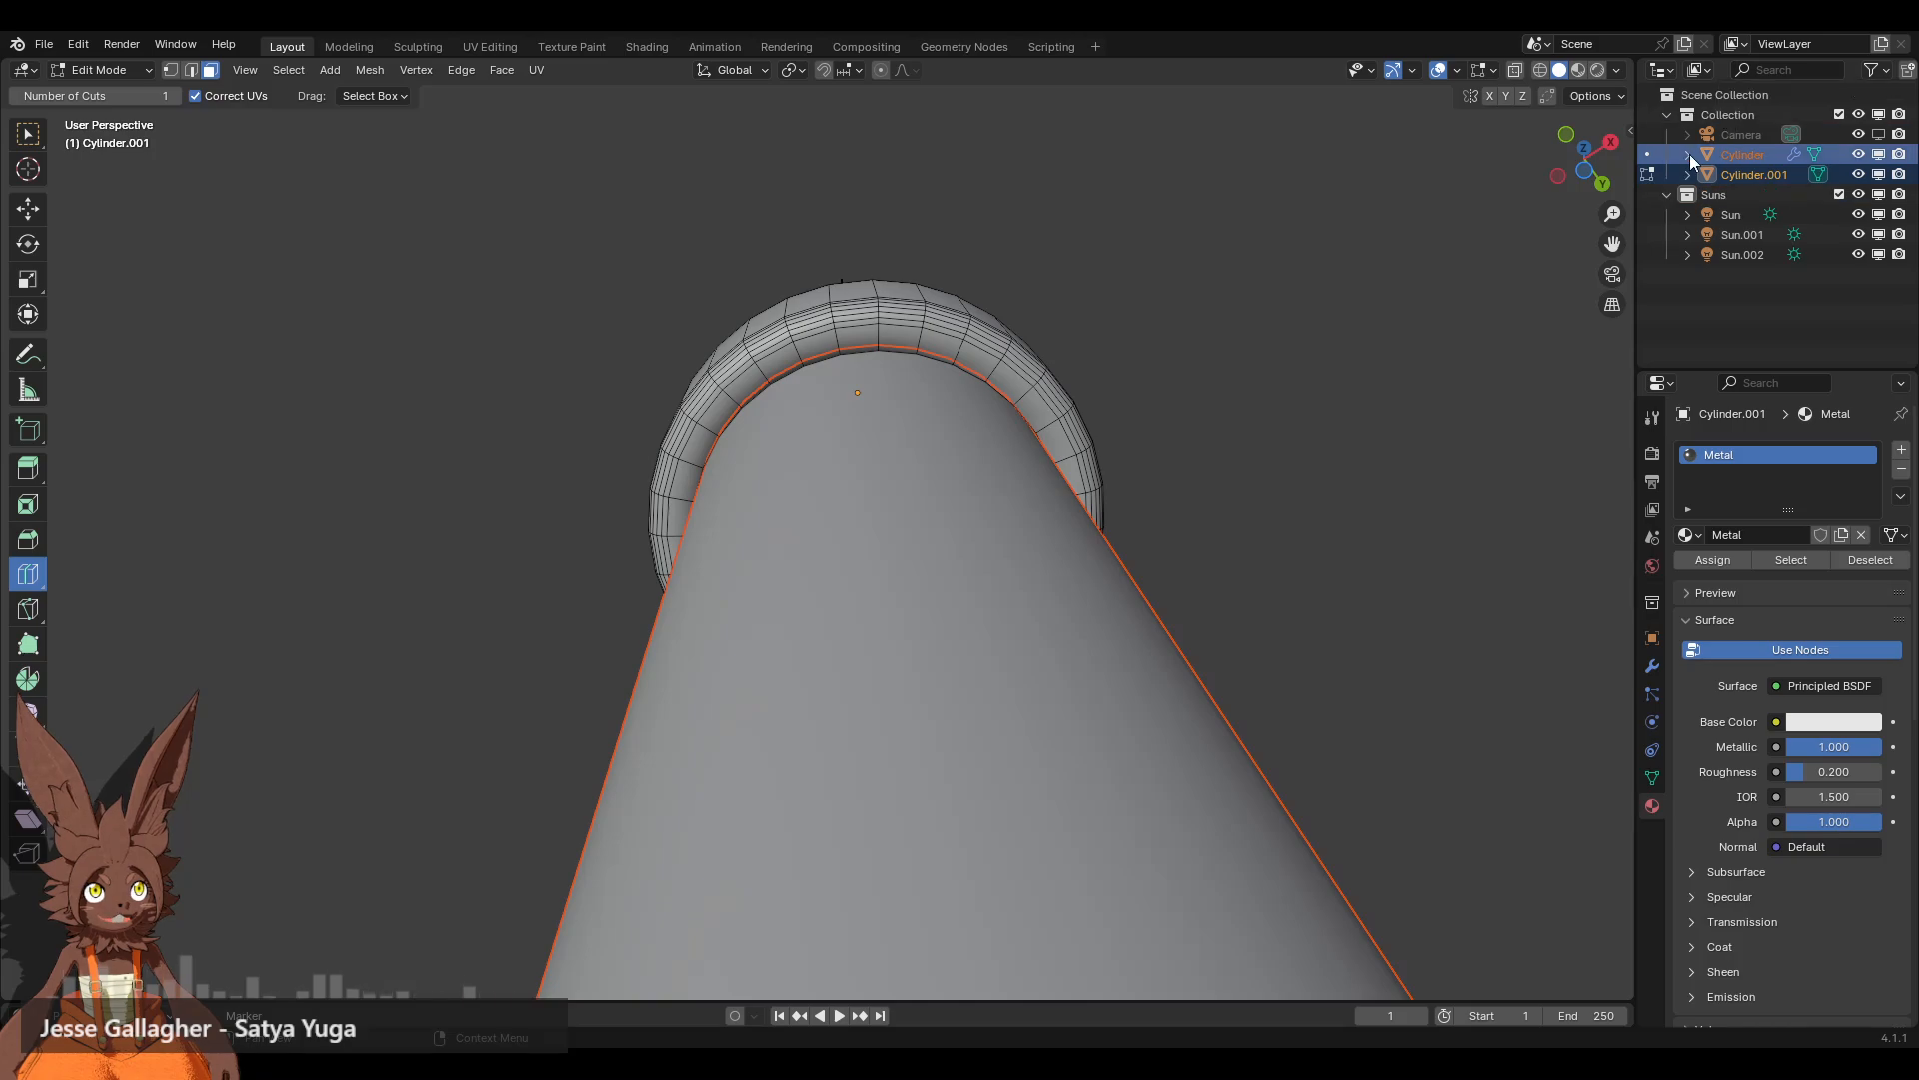
{"action": "left_click", "coordinate": [1668, 194]}
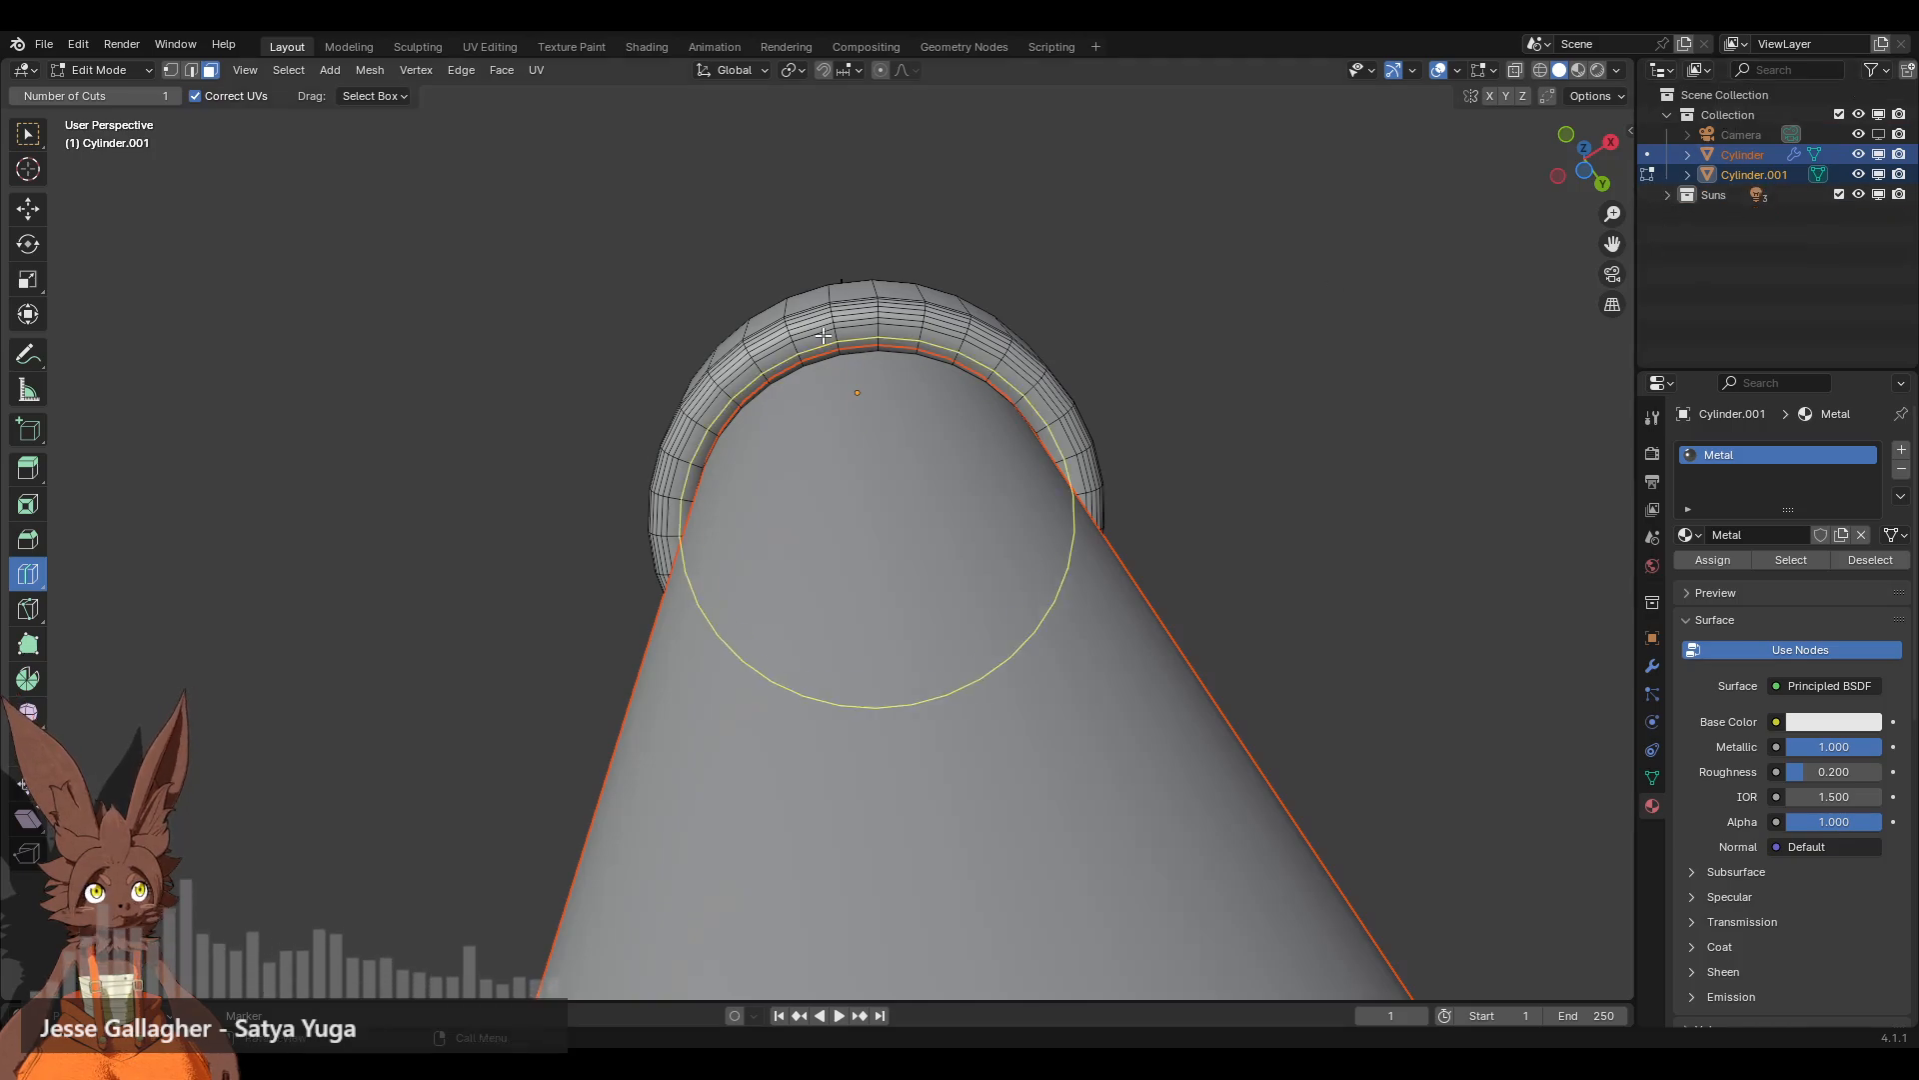
Step: Activate the Move tool and disable the glass tube, Cylinder, in the viewport, keeping only Cylinder.001 selected
{"action": "left_click", "coordinate": [28, 208]}
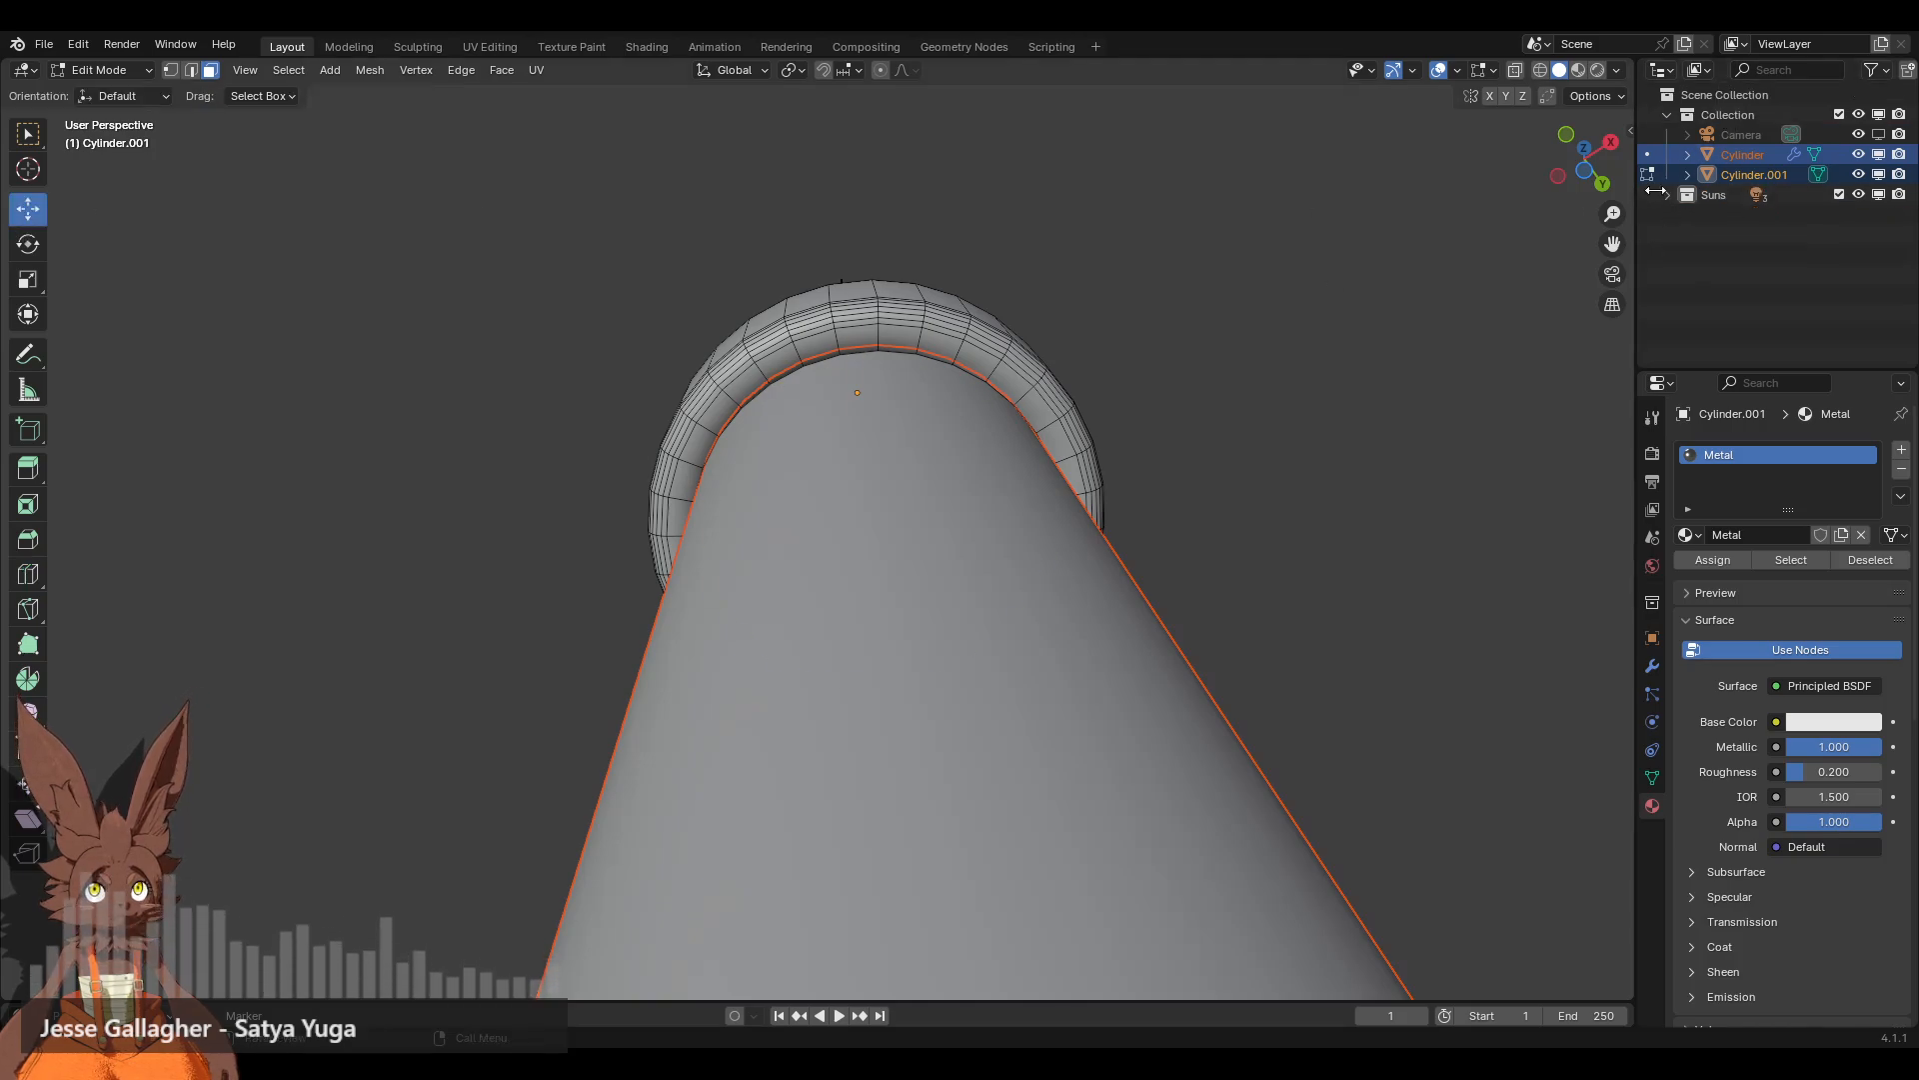
{"action": "left_click", "coordinate": [1757, 173]}
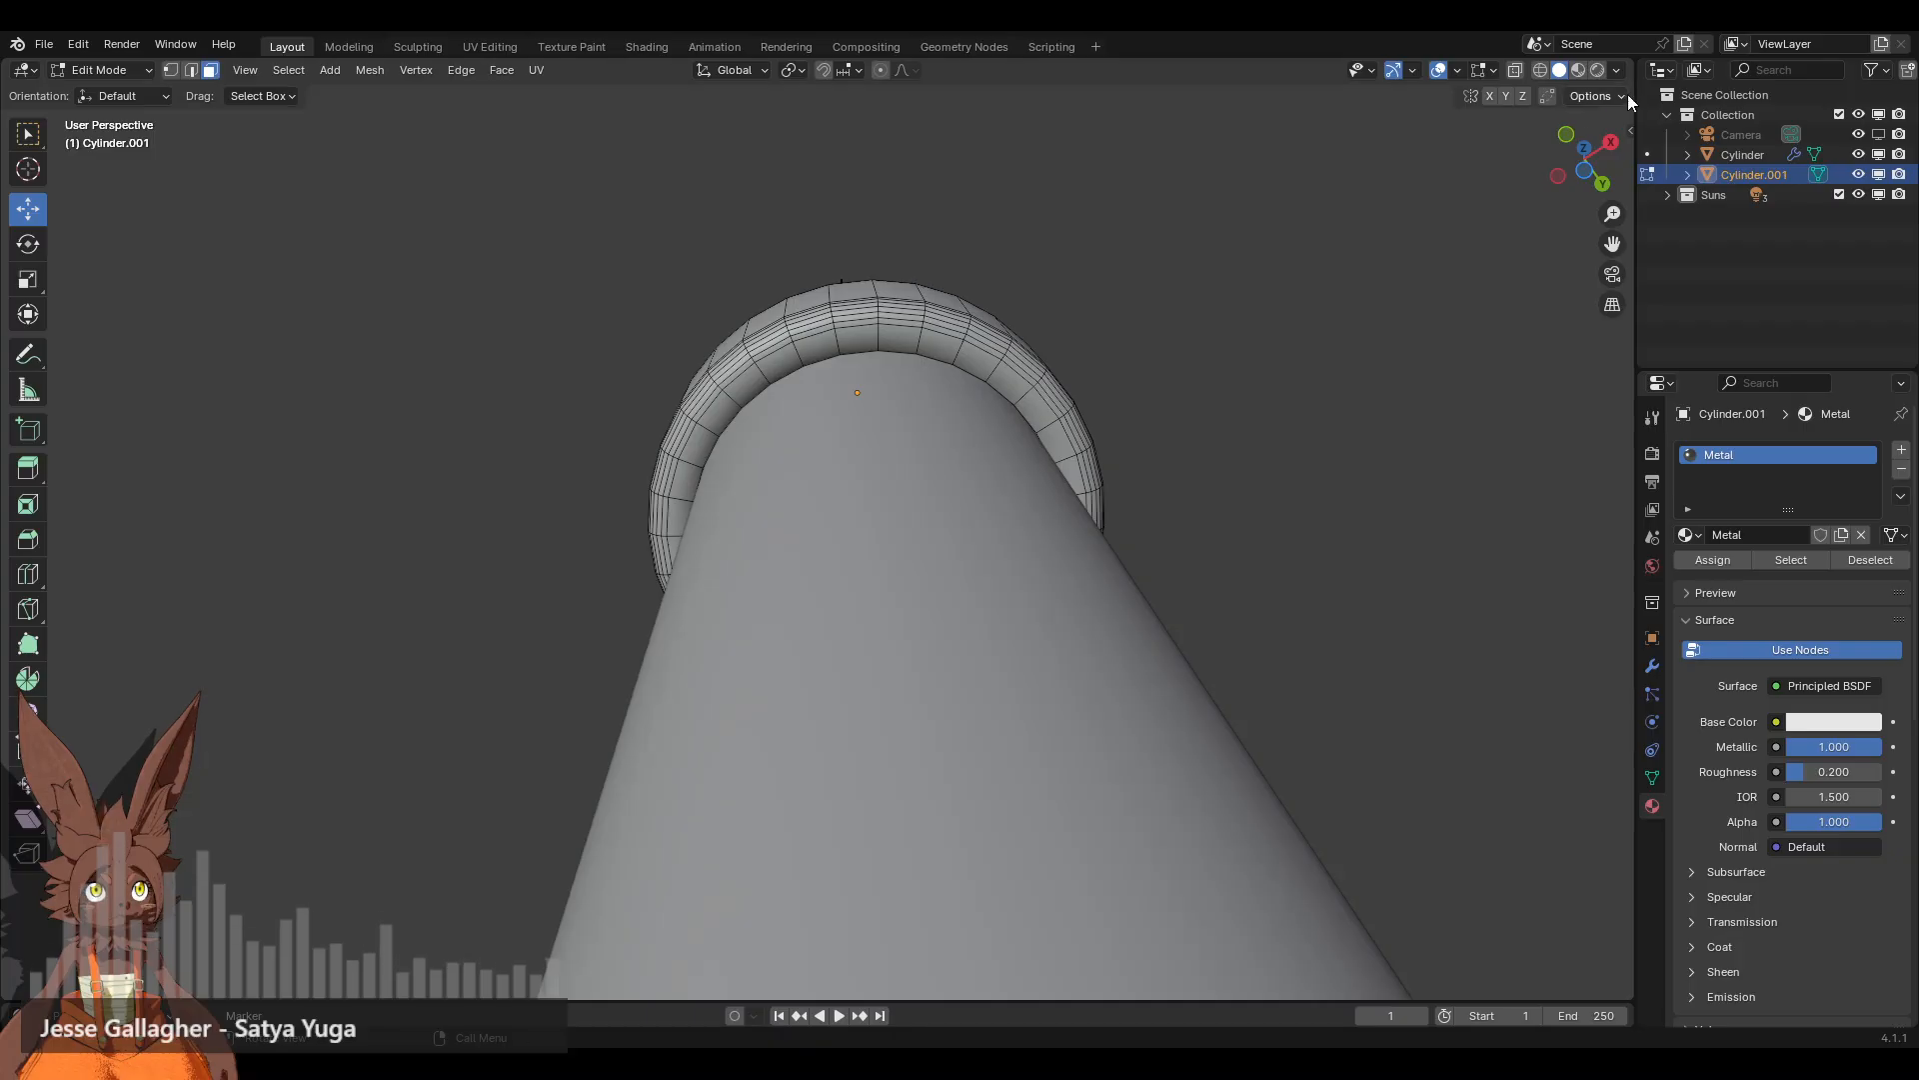
{"action": "left_click", "coordinate": [1879, 155]}
Step: Inset the cap's underside face by 0.09357 m and scale the inner face to 0.597
{"action": "left_click", "coordinate": [787, 511]}
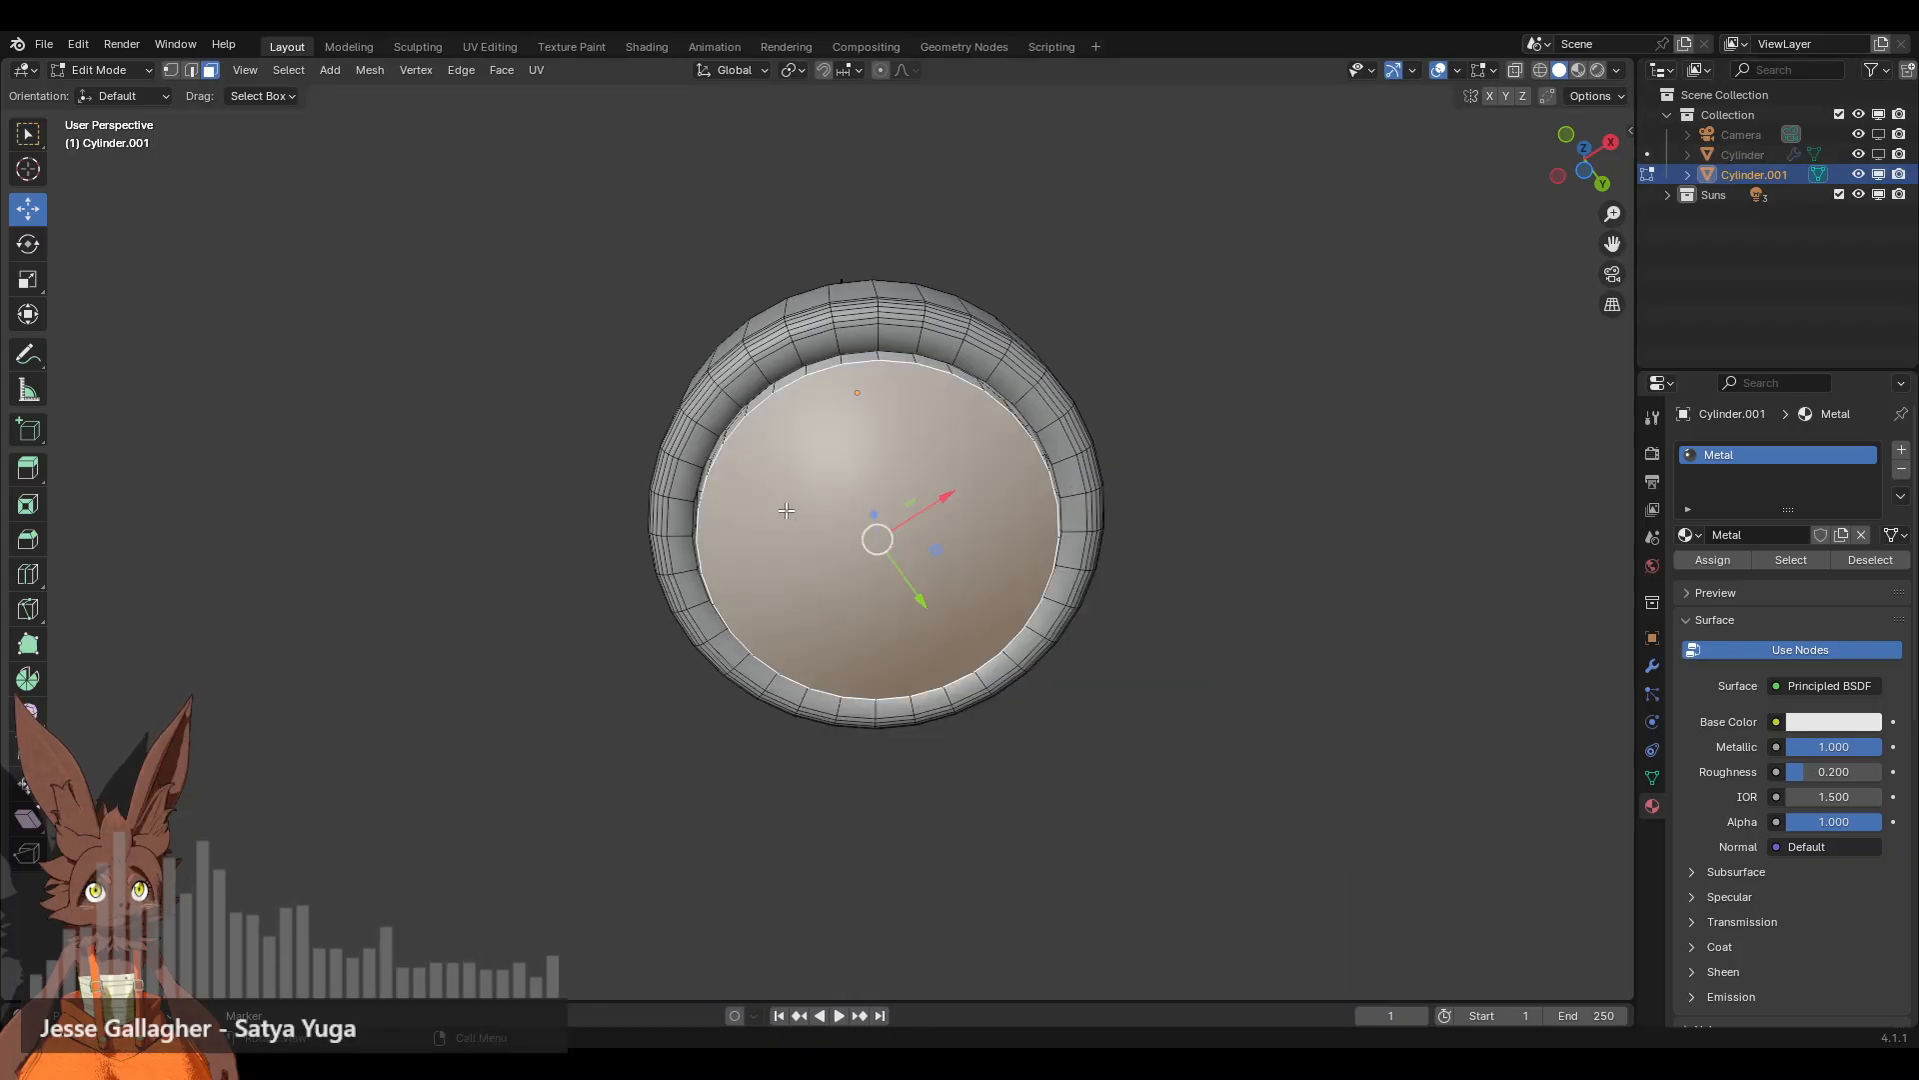
{"action": "left_click", "coordinate": [28, 505]}
{"action": "mouse_move", "coordinate": [934, 501]}
{"action": "left_mouse_down"}
{"action": "mouse_move", "coordinate": [896, 525]}
{"action": "mouse_move", "coordinate": [919, 513]}
{"action": "left_mouse_up"}
{"action": "key", "text": "s"}
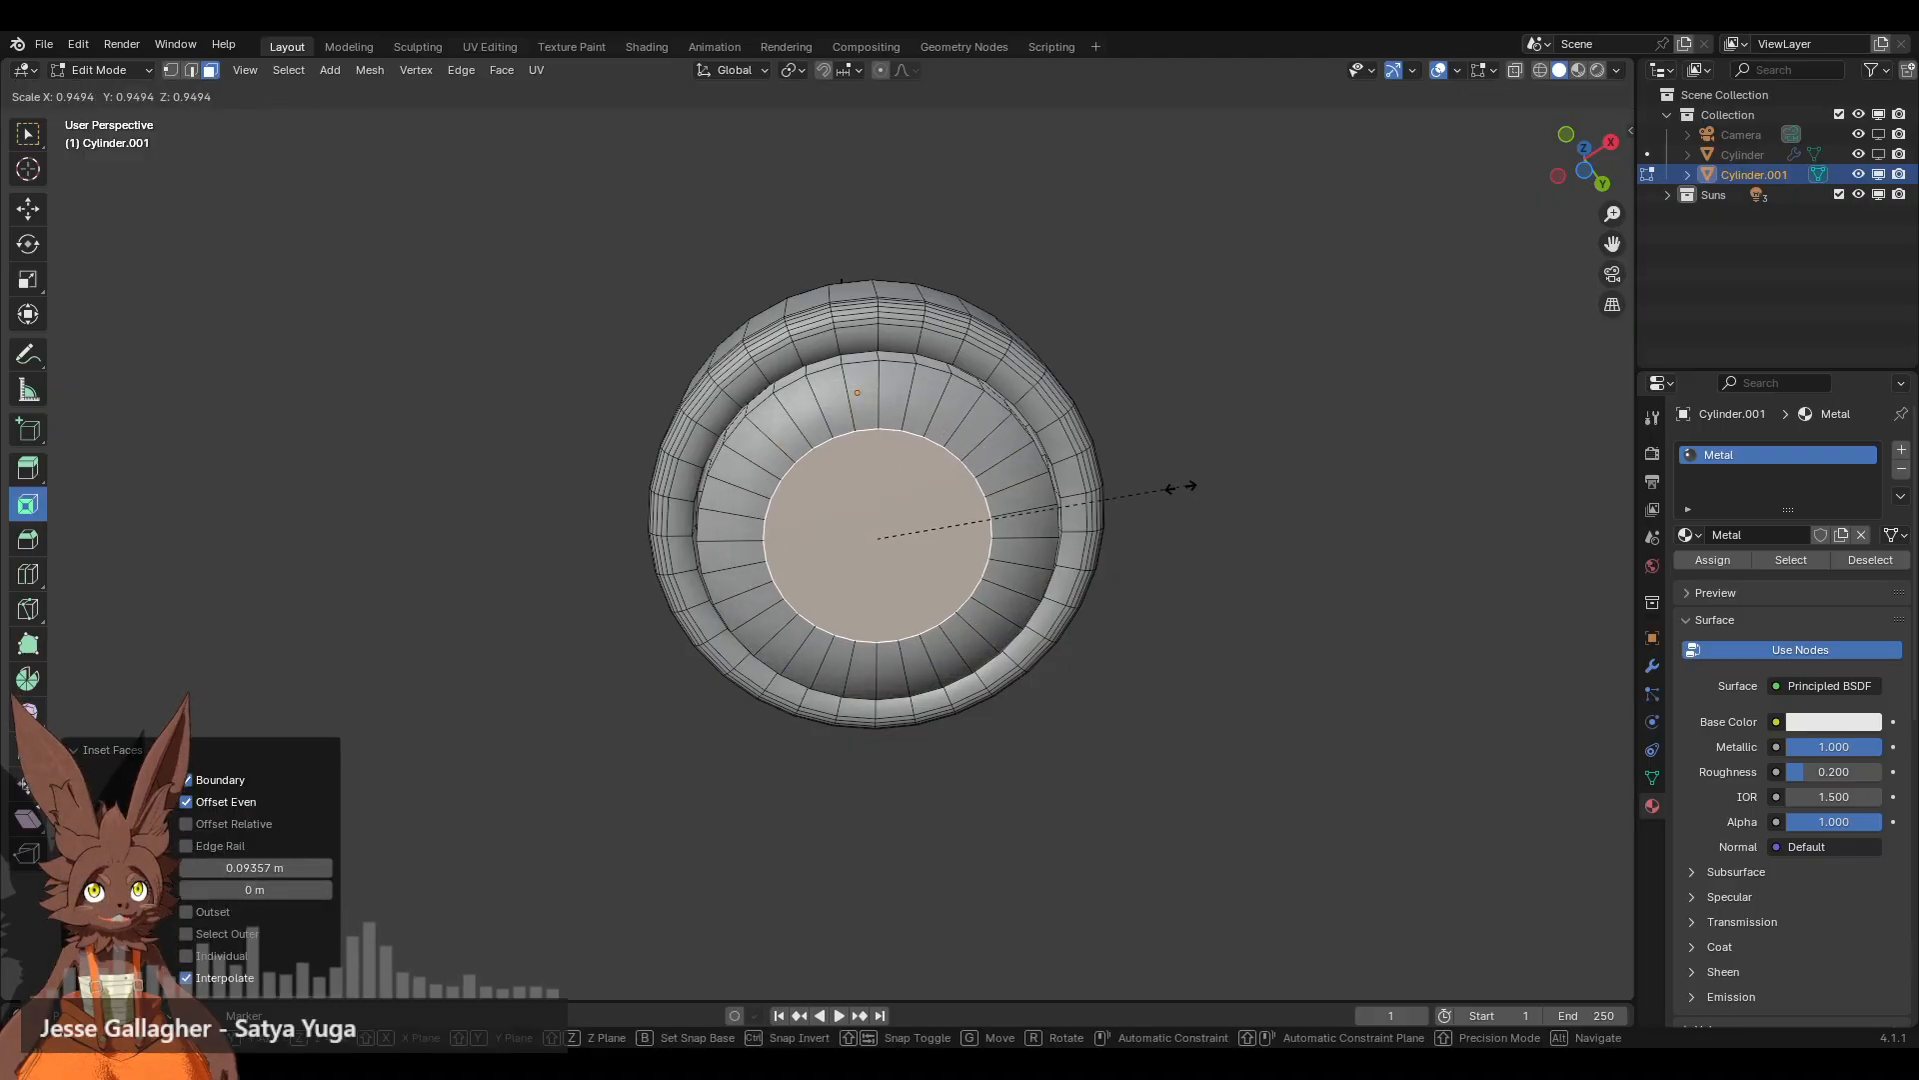
{"action": "left_click", "coordinate": [1070, 501]}
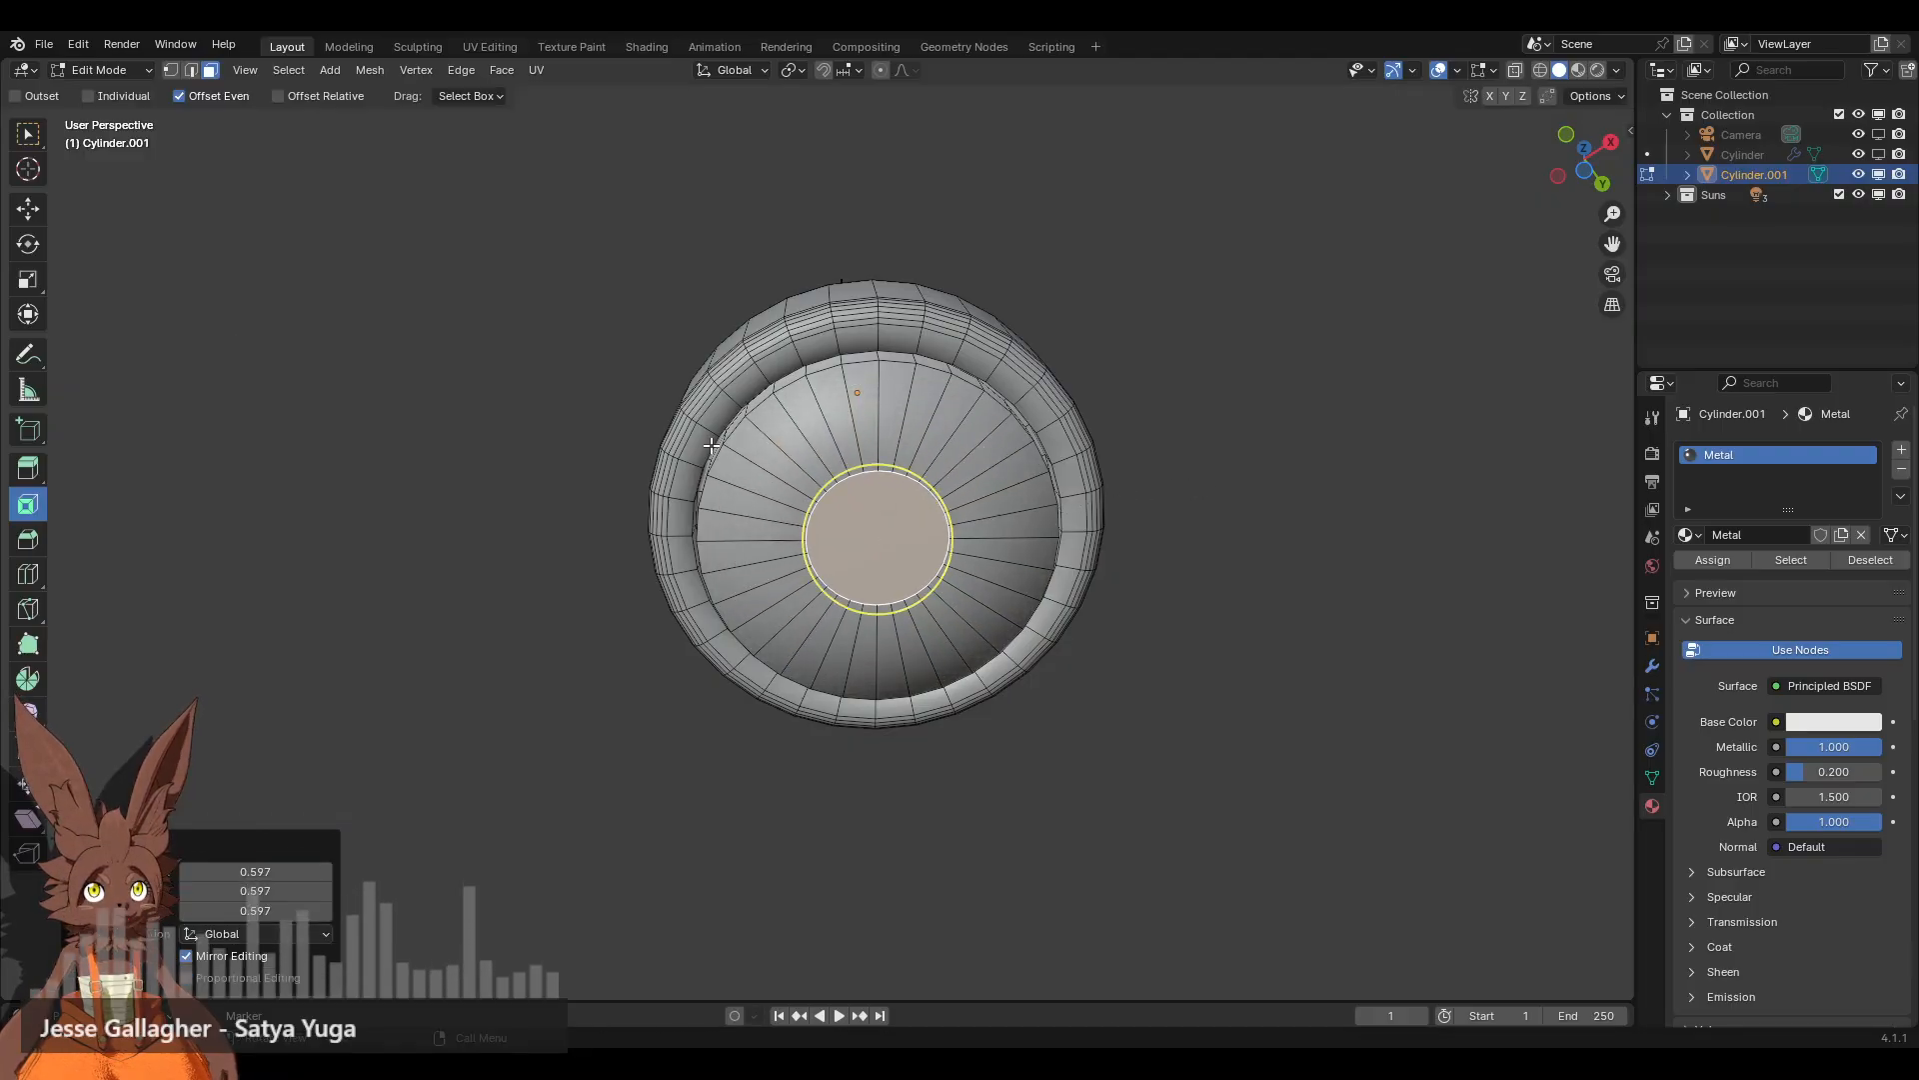
Step: Slightly inset the ring of faces surrounding the small central face on the cap's underside
{"action": "left_click", "coordinate": [775, 421], "text": "alt"}
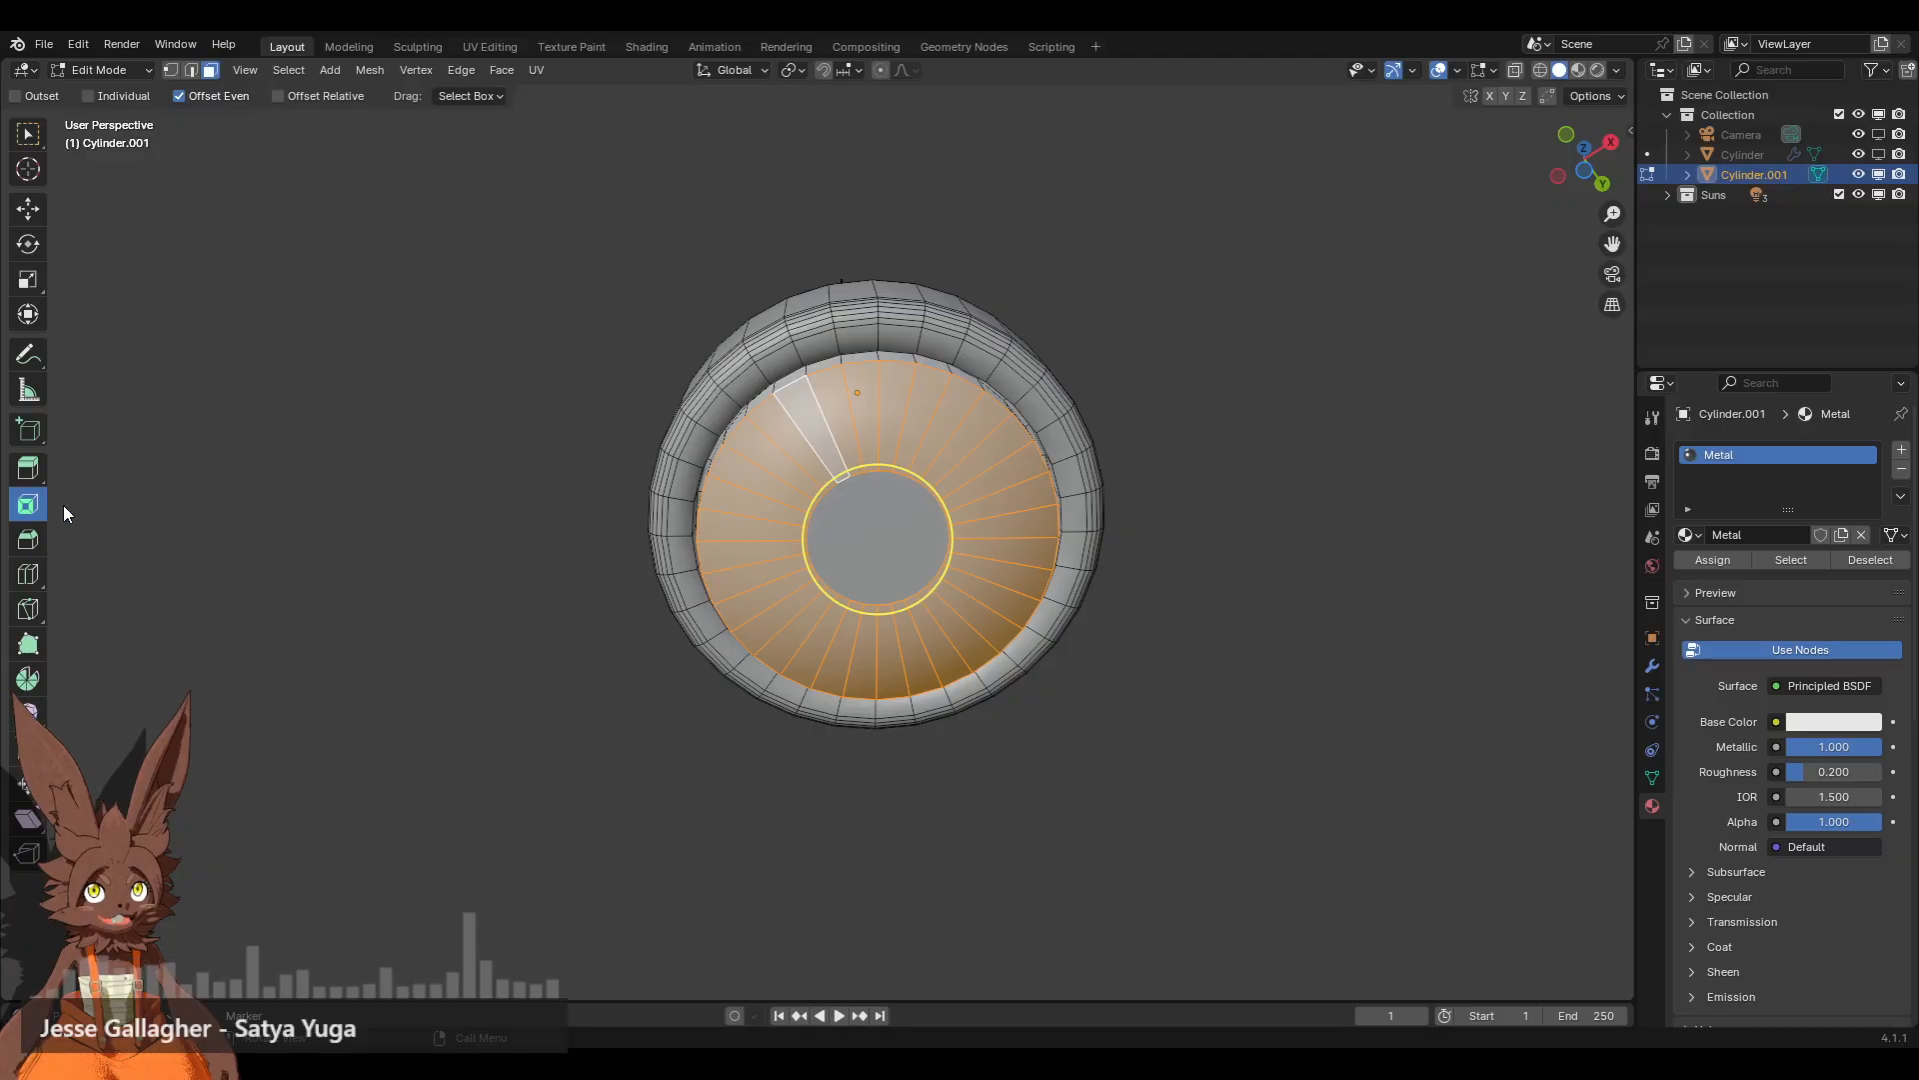
{"action": "key", "text": "i"}
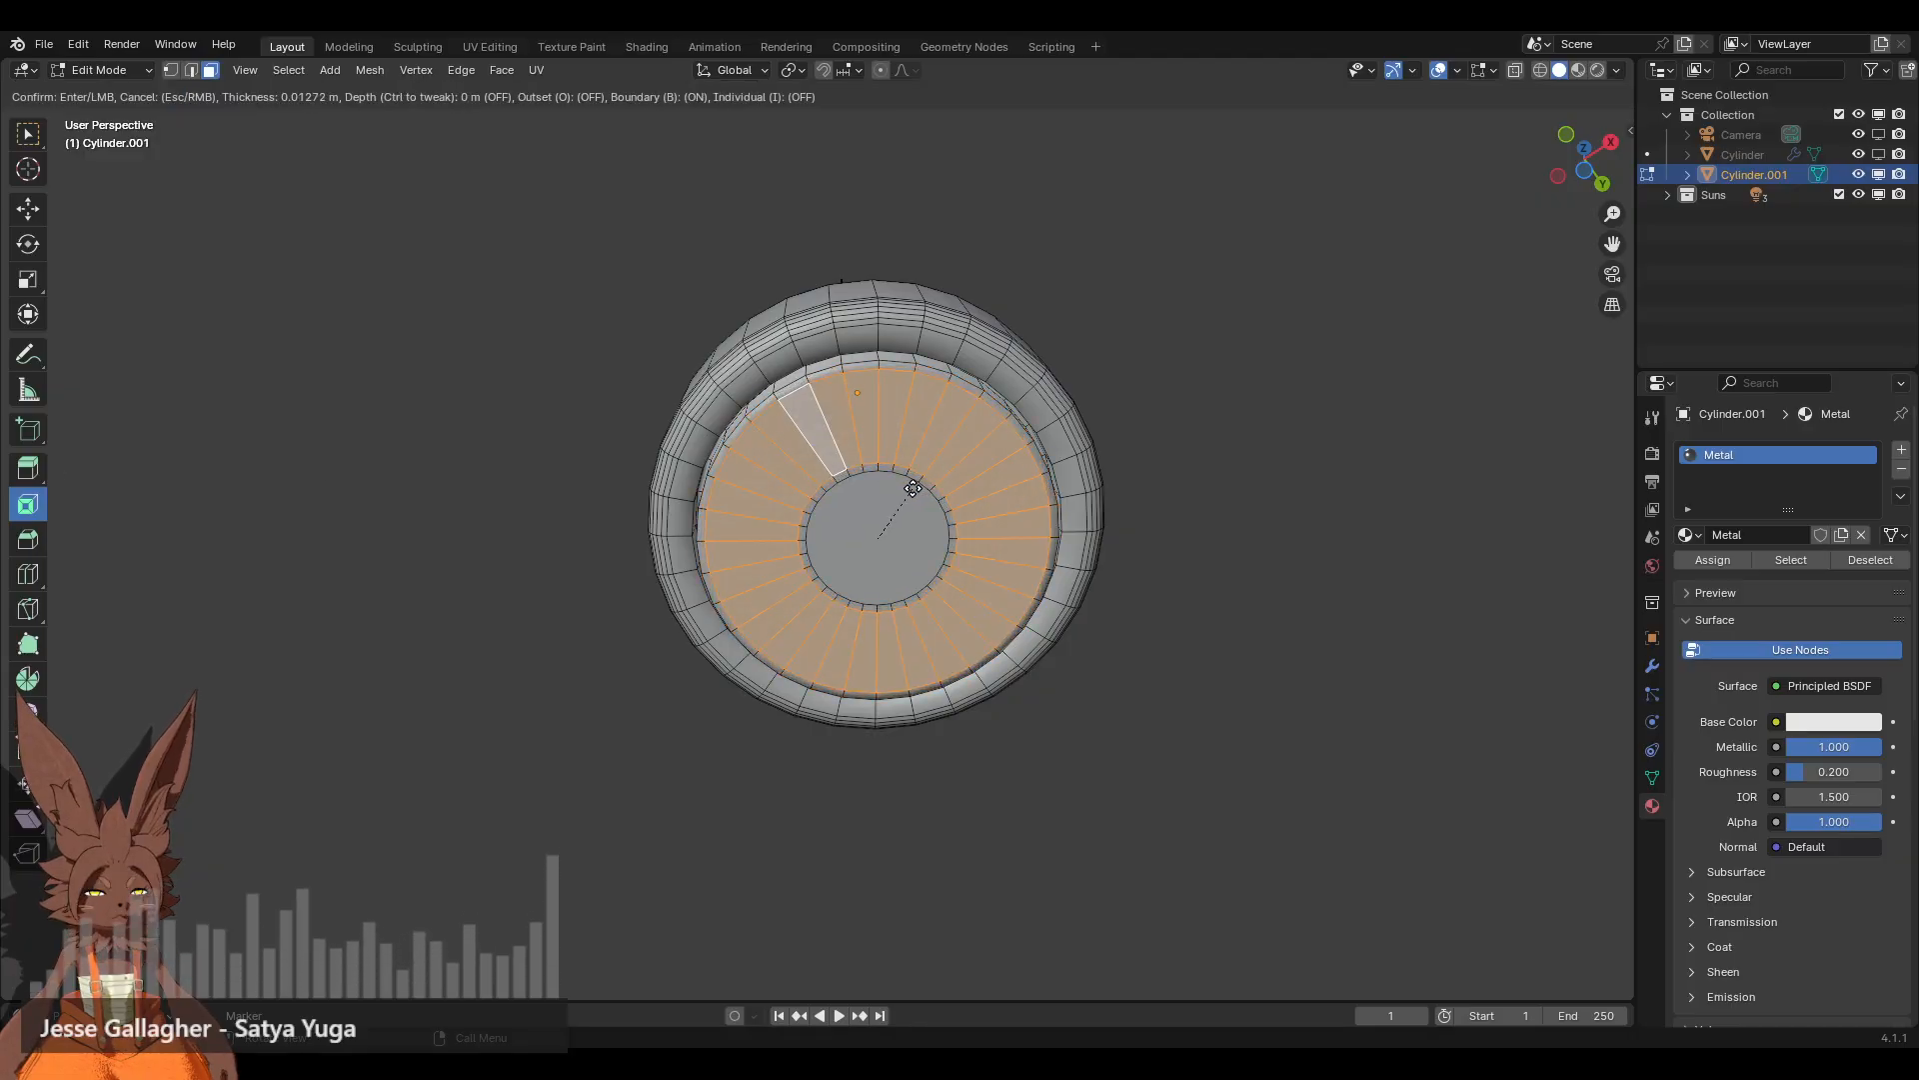
{"action": "left_click", "coordinate": [878, 539]}
Step: Select the underside's central face, grow the selection by one ring and scale it down slightly
{"action": "left_click", "coordinate": [876, 543]}
{"action": "mouse_move", "coordinate": [1021, 463]}
{"action": "middle_mouse_down"}
{"action": "mouse_move", "coordinate": [981, 558]}
{"action": "mouse_move", "coordinate": [945, 539]}
{"action": "mouse_move", "coordinate": [955, 620]}
{"action": "mouse_move", "coordinate": [971, 497]}
{"action": "mouse_move", "coordinate": [1005, 460]}
{"action": "middle_mouse_up"}
{"action": "scroll", "coordinate": [1016, 442], "scroll_direction": "up", "scroll_amount": 4}
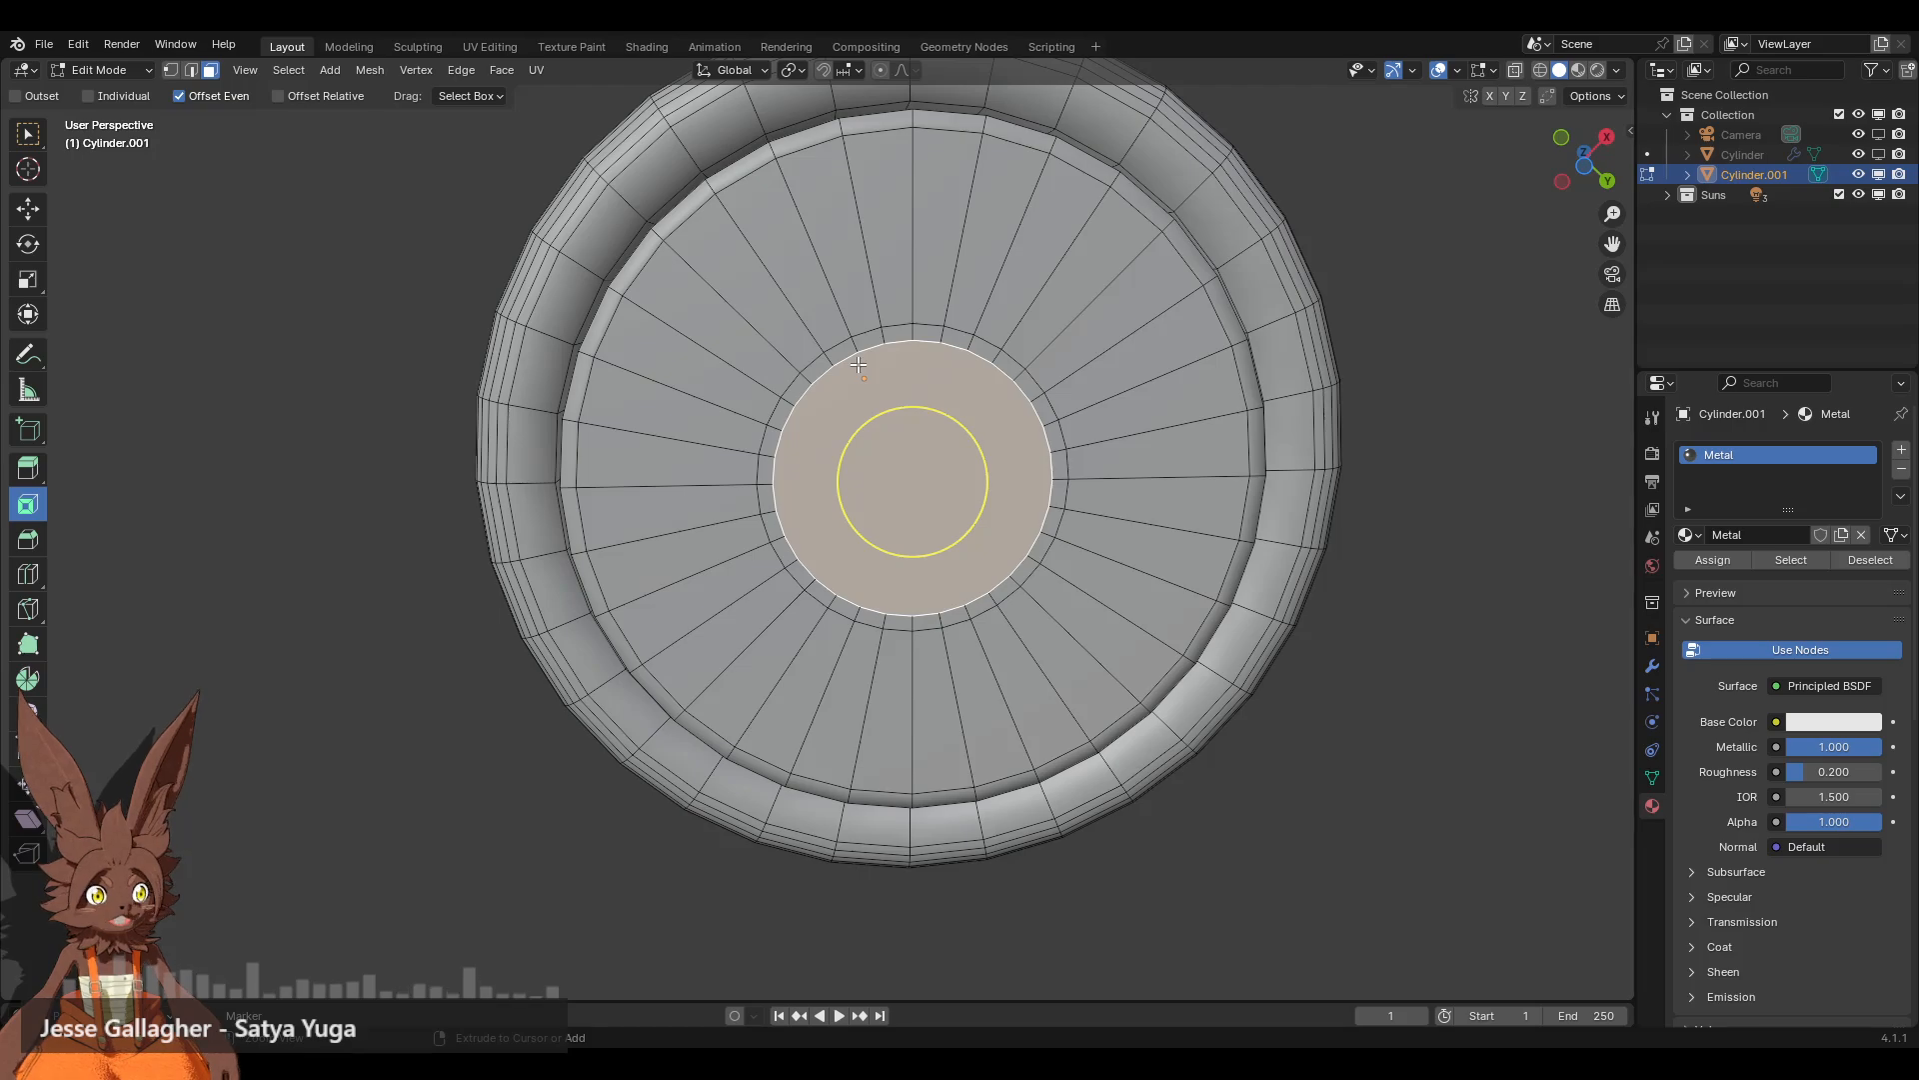
{"action": "key", "text": "ctrl+KP_Add"}
{"action": "key", "text": "s"}
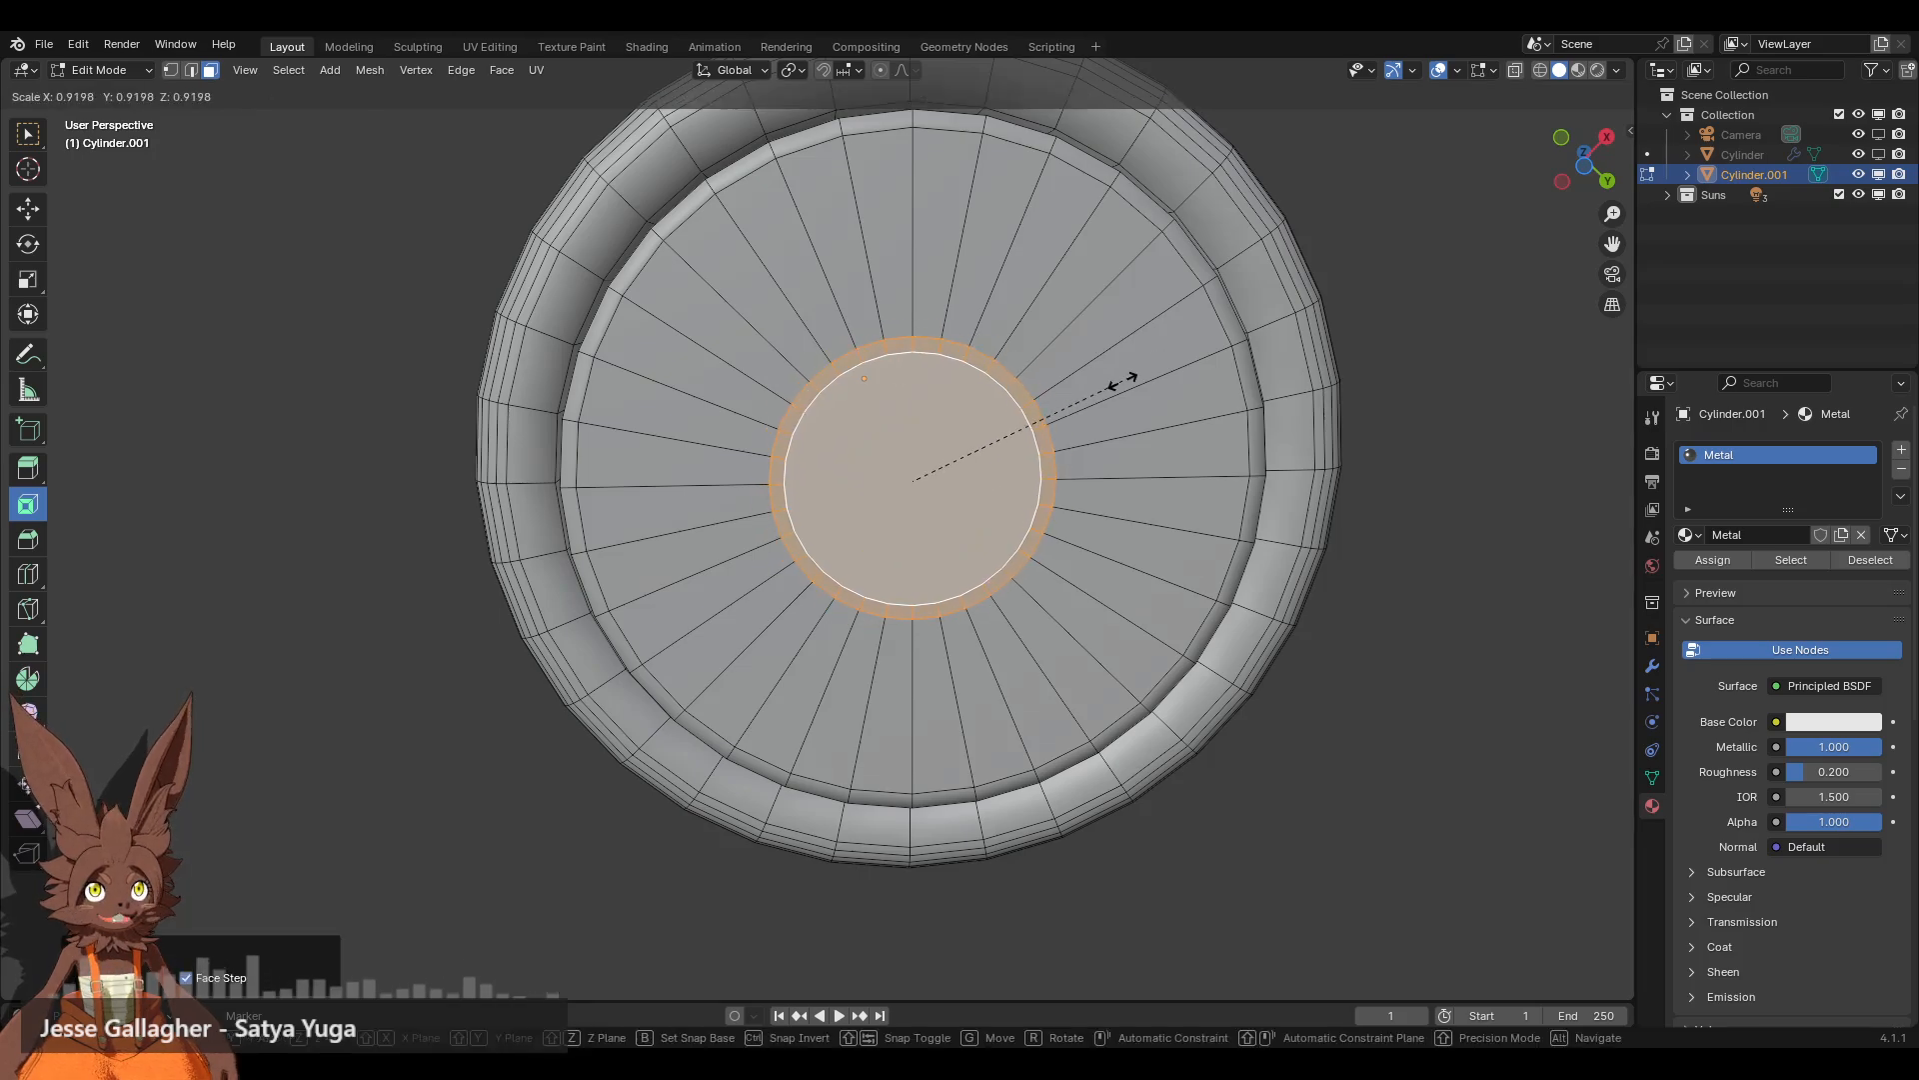
{"action": "left_click", "coordinate": [1070, 402]}
Step: Extrude the underside's central face upward through the neck into the cap's upper section, using the right orthographic wireframe view
{"action": "left_click", "coordinate": [941, 462]}
{"action": "middle_click_drag", "start_coordinate": [997, 300], "coordinate": [878, 532]}
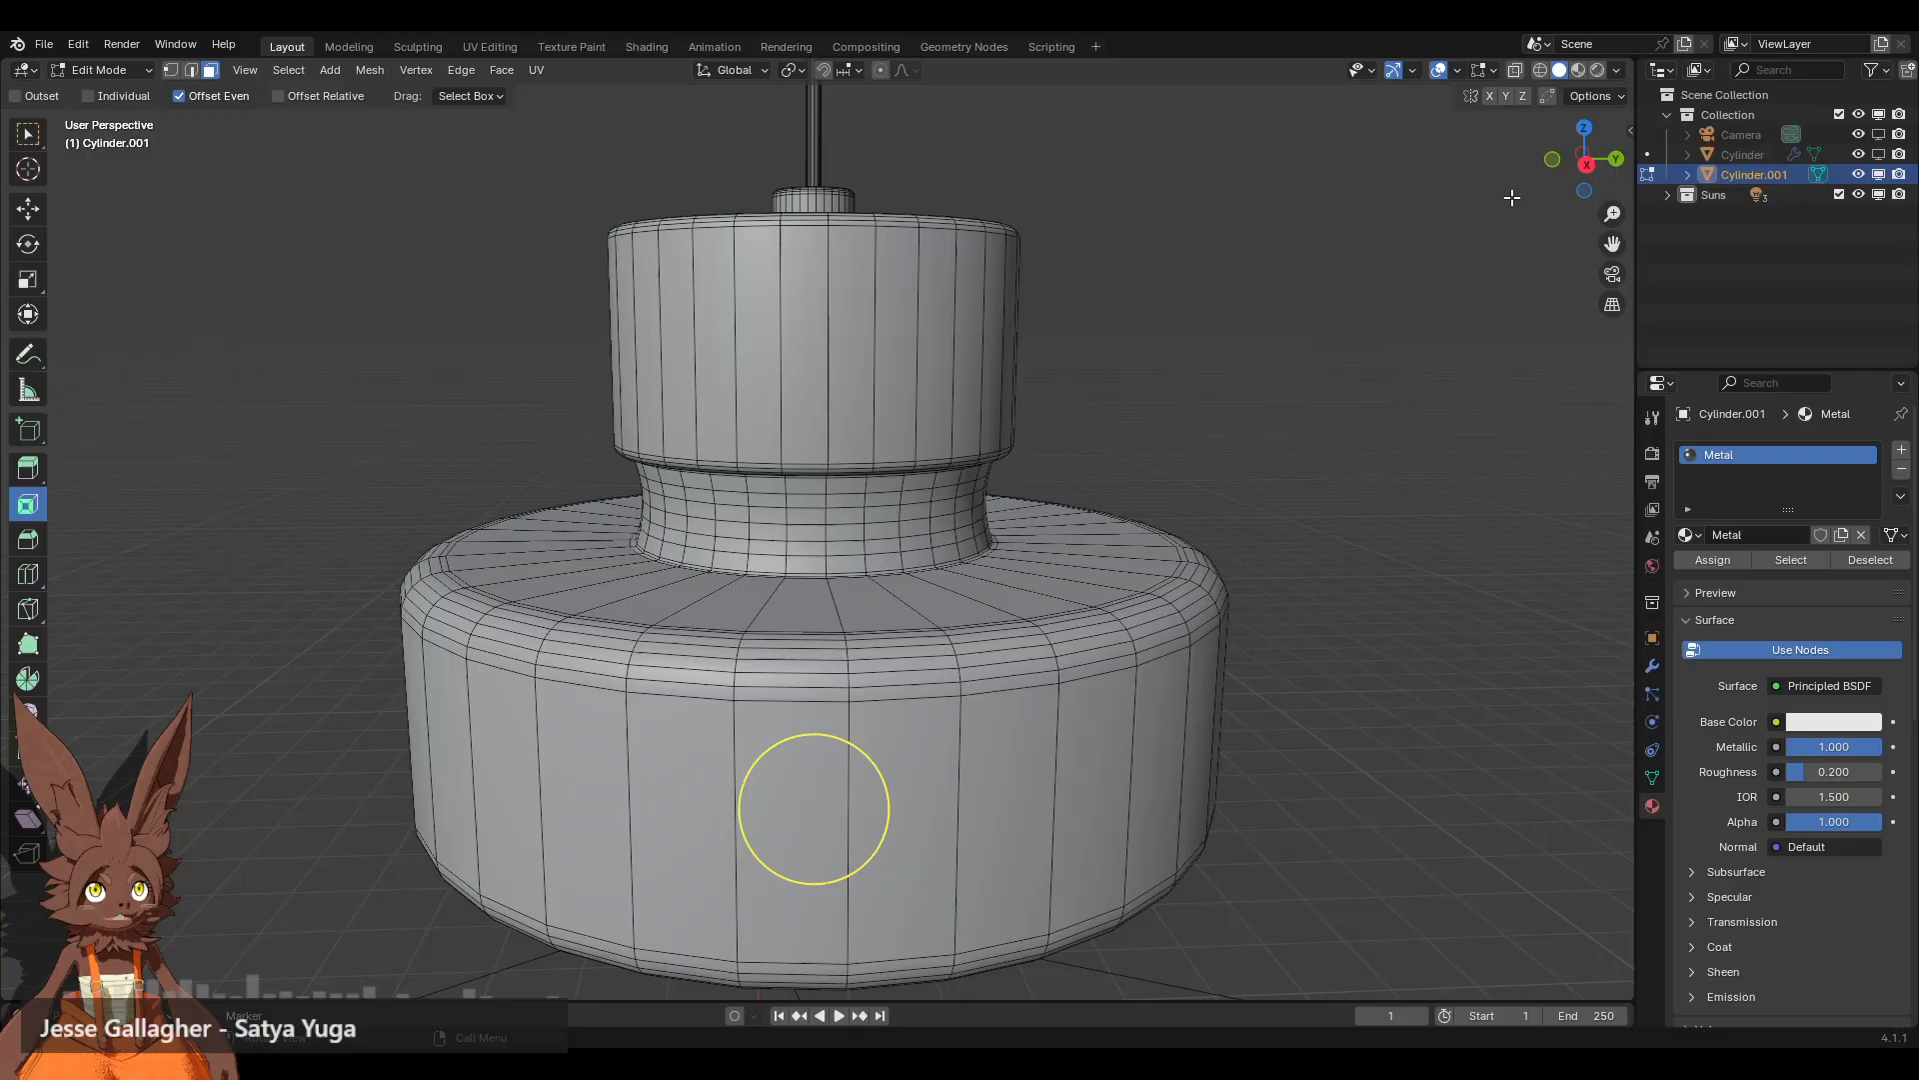
{"action": "left_click", "coordinate": [1585, 163]}
{"action": "key", "text": "shift+z"}
{"action": "key", "text": "e"}
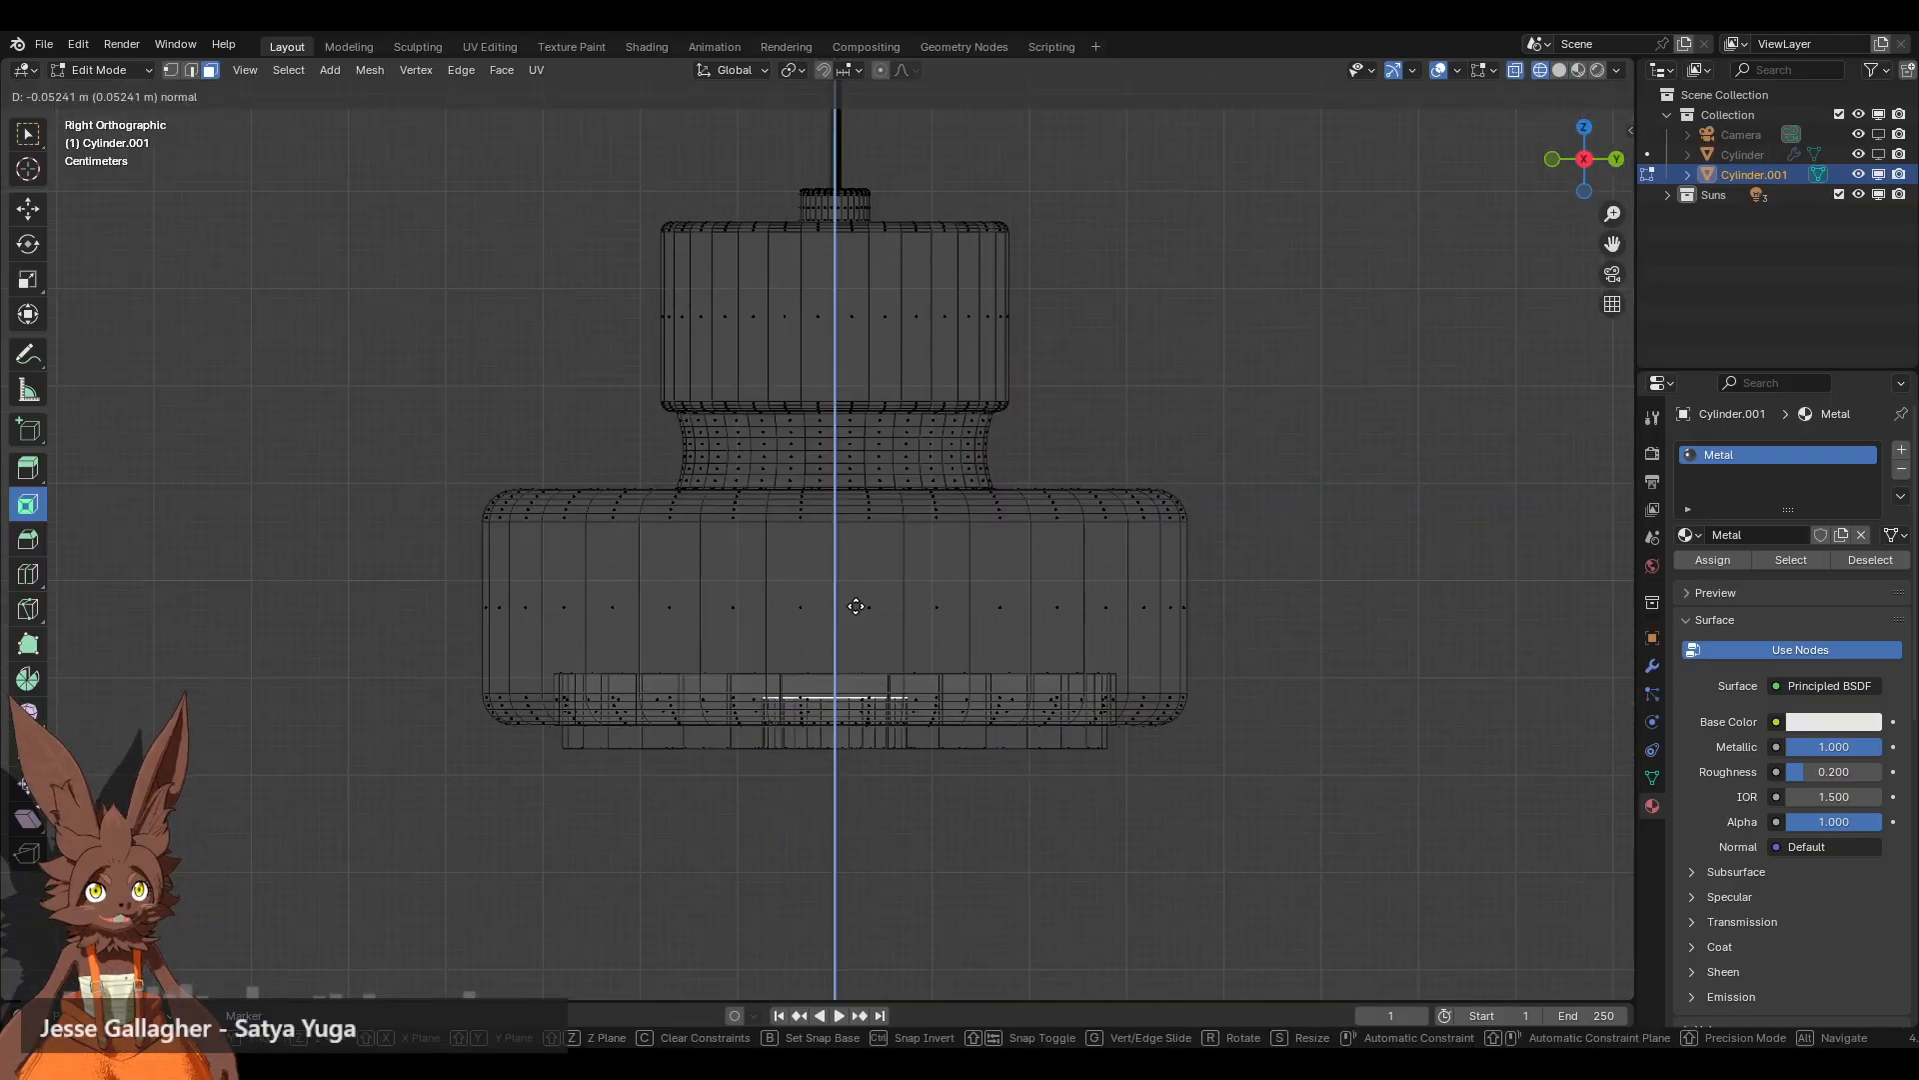
{"action": "left_click", "coordinate": [862, 196]}
{"action": "key", "text": "c"}
{"action": "left_click", "coordinate": [1112, 305]}
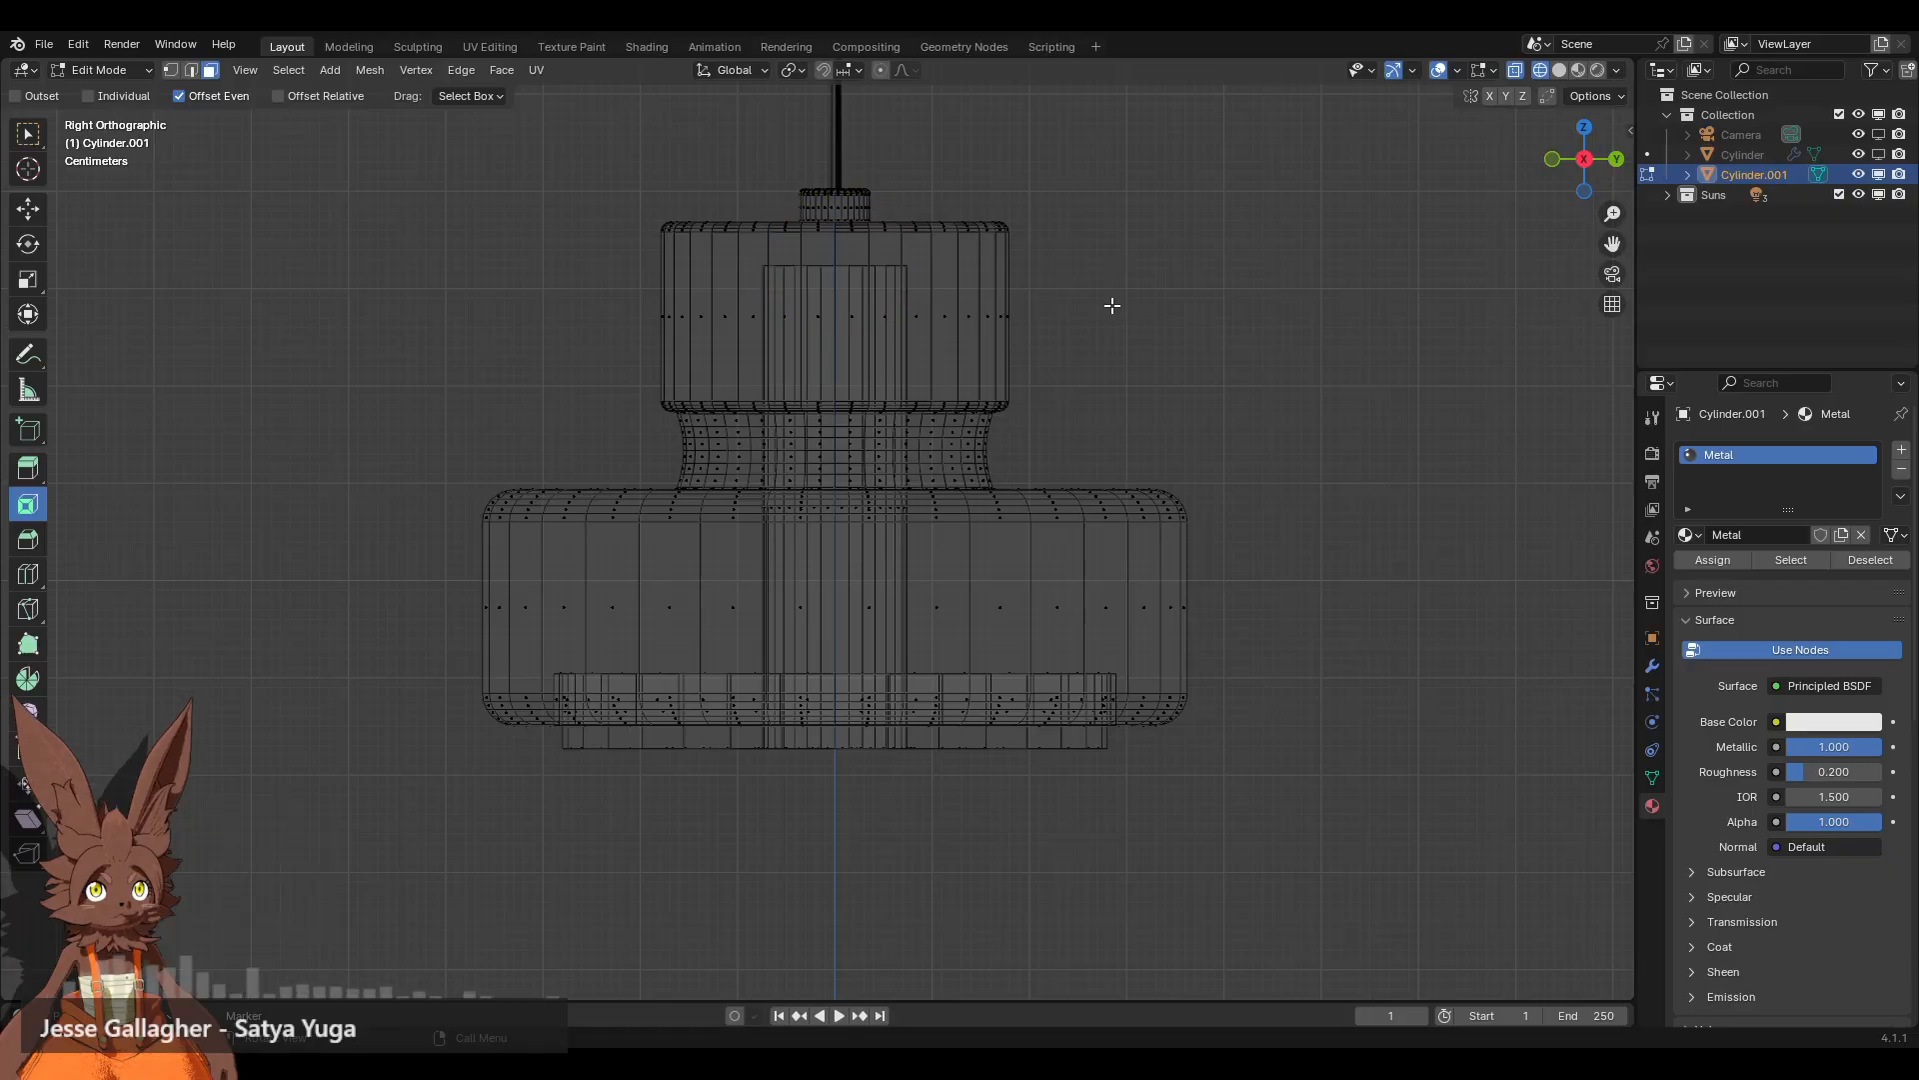
Step: Slightly inset the ring of wall faces inside the cap's central underside hole, using solid shading
{"action": "scroll", "coordinate": [1064, 261], "scroll_direction": "up", "scroll_amount": 2}
{"action": "middle_click_drag", "start_coordinate": [1065, 261], "coordinate": [1066, 467], "text": "shift"}
{"action": "scroll", "coordinate": [1049, 399], "scroll_direction": "up", "scroll_amount": 2}
{"action": "mouse_move", "coordinate": [1020, 310]}
{"action": "middle_mouse_down"}
{"action": "mouse_move", "coordinate": [999, 424]}
{"action": "mouse_move", "coordinate": [1003, 343]}
{"action": "middle_mouse_up"}
{"action": "scroll", "coordinate": [1003, 343], "scroll_direction": "down", "scroll_amount": 3}
{"action": "middle_click_drag", "start_coordinate": [947, 497], "coordinate": [960, 309], "text": "shift"}
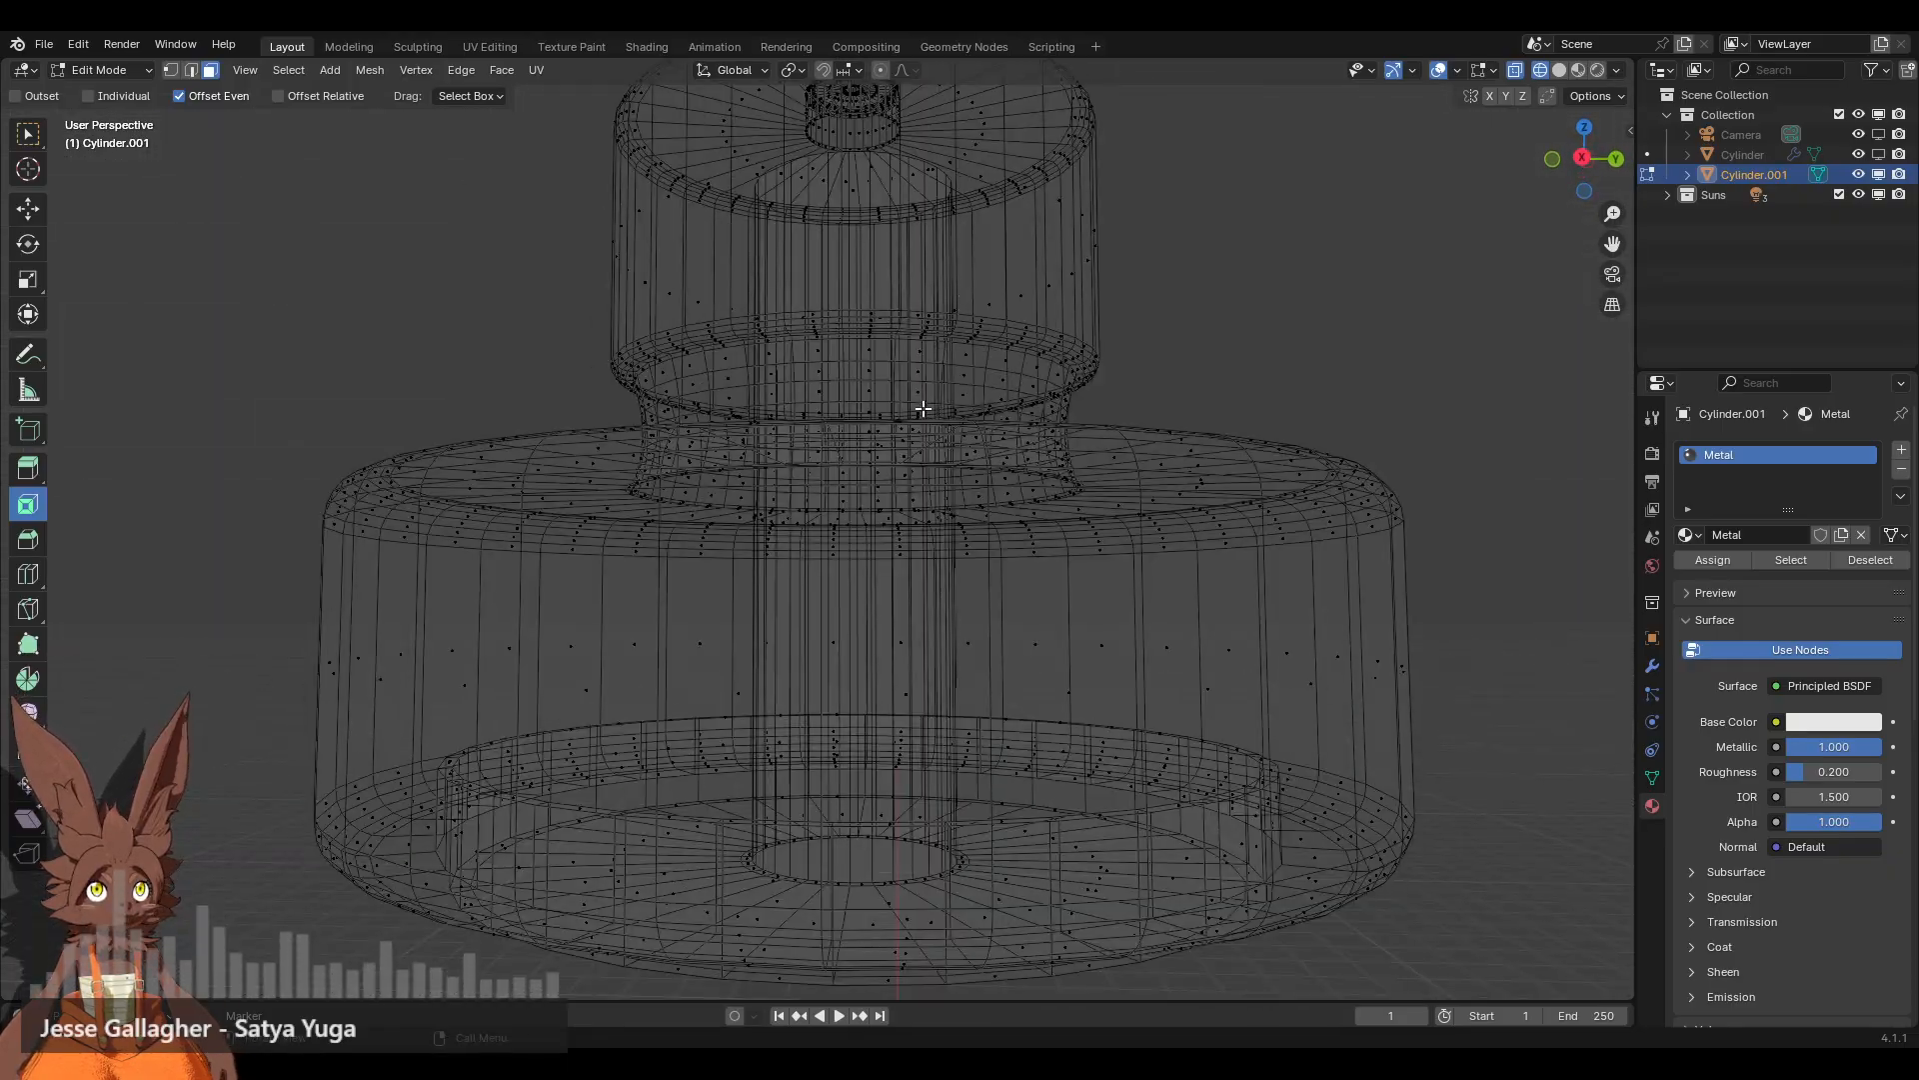
{"action": "mouse_move", "coordinate": [923, 408]}
{"action": "middle_mouse_down"}
{"action": "mouse_move", "coordinate": [913, 386]}
{"action": "mouse_move", "coordinate": [904, 514]}
{"action": "mouse_move", "coordinate": [909, 399]}
{"action": "mouse_move", "coordinate": [780, 287]}
{"action": "mouse_move", "coordinate": [579, 578]}
{"action": "mouse_move", "coordinate": [829, 554]}
{"action": "mouse_move", "coordinate": [813, 493]}
{"action": "mouse_move", "coordinate": [836, 516]}
{"action": "middle_mouse_up"}
{"action": "left_click", "coordinate": [1560, 70]}
{"action": "left_click", "coordinate": [864, 473], "text": "alt"}
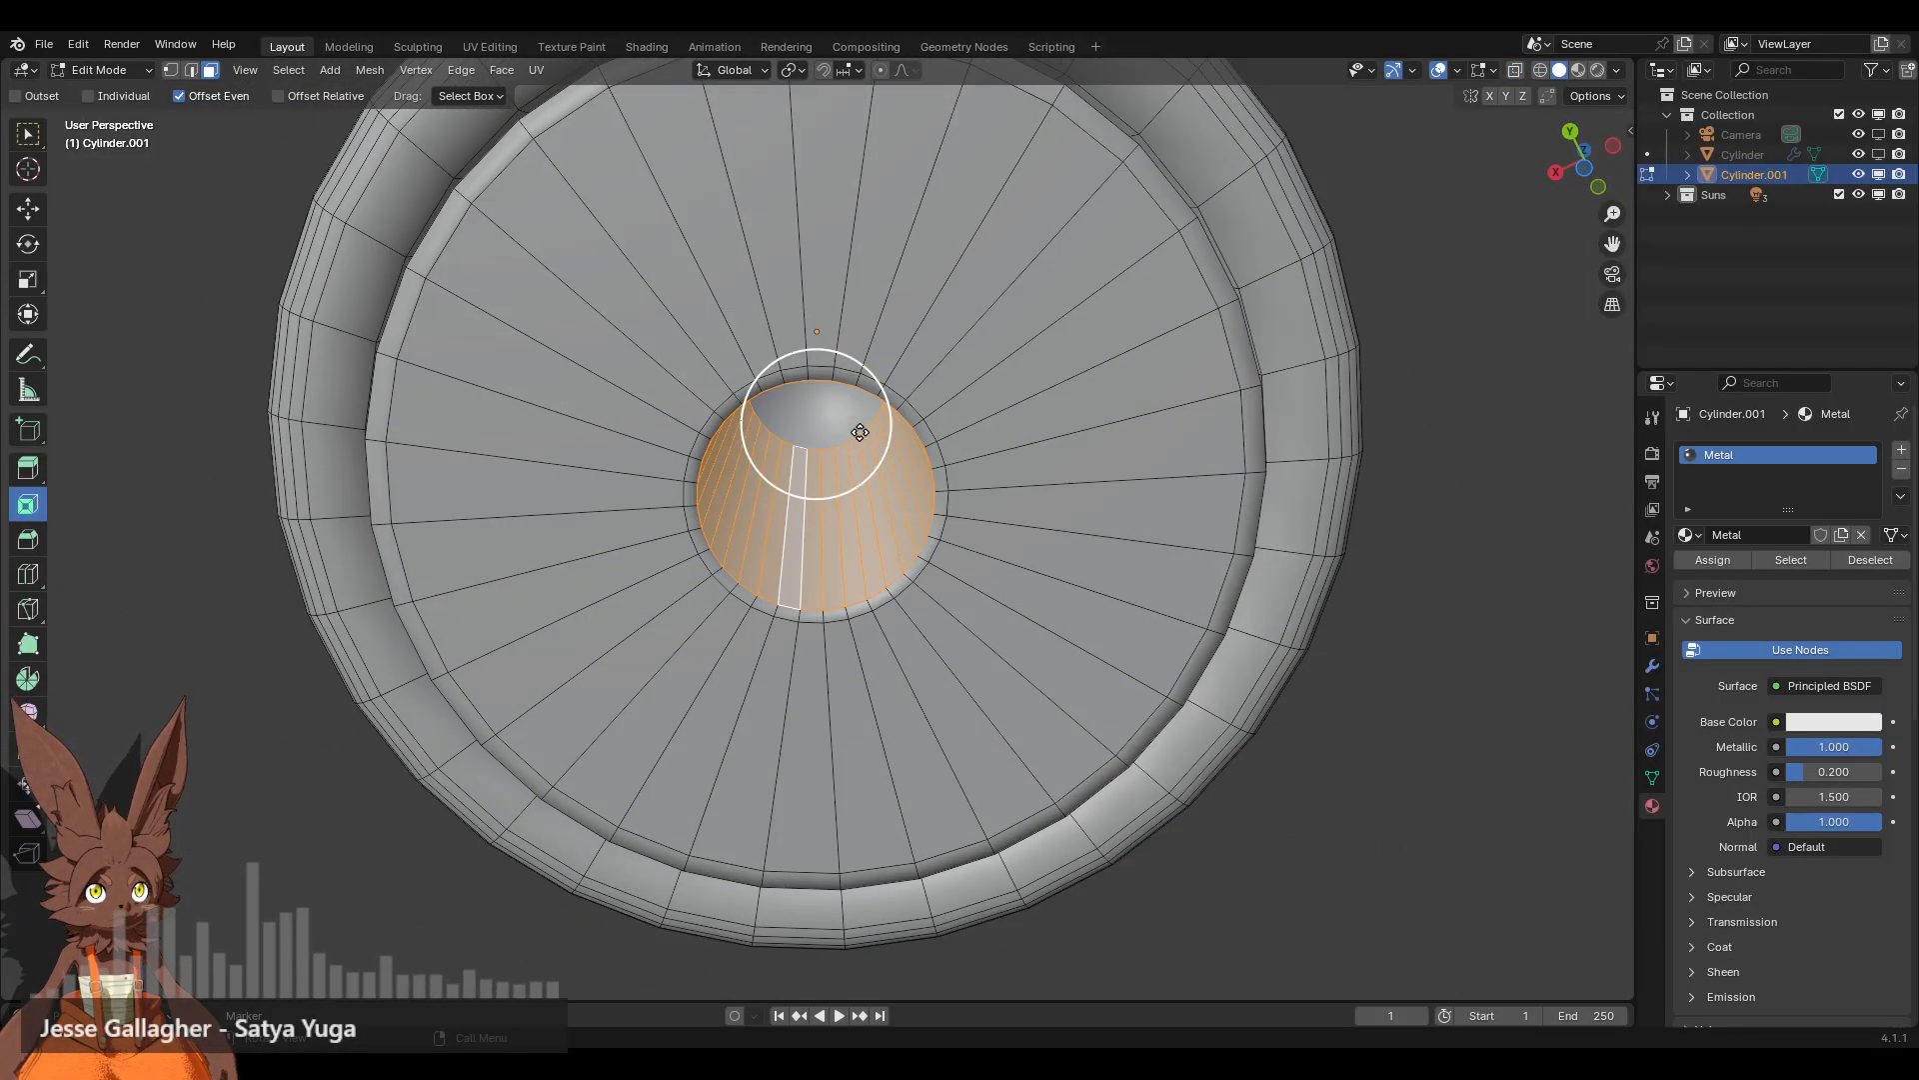
{"action": "left_click_drag", "start_coordinate": [878, 391], "coordinate": [864, 394]}
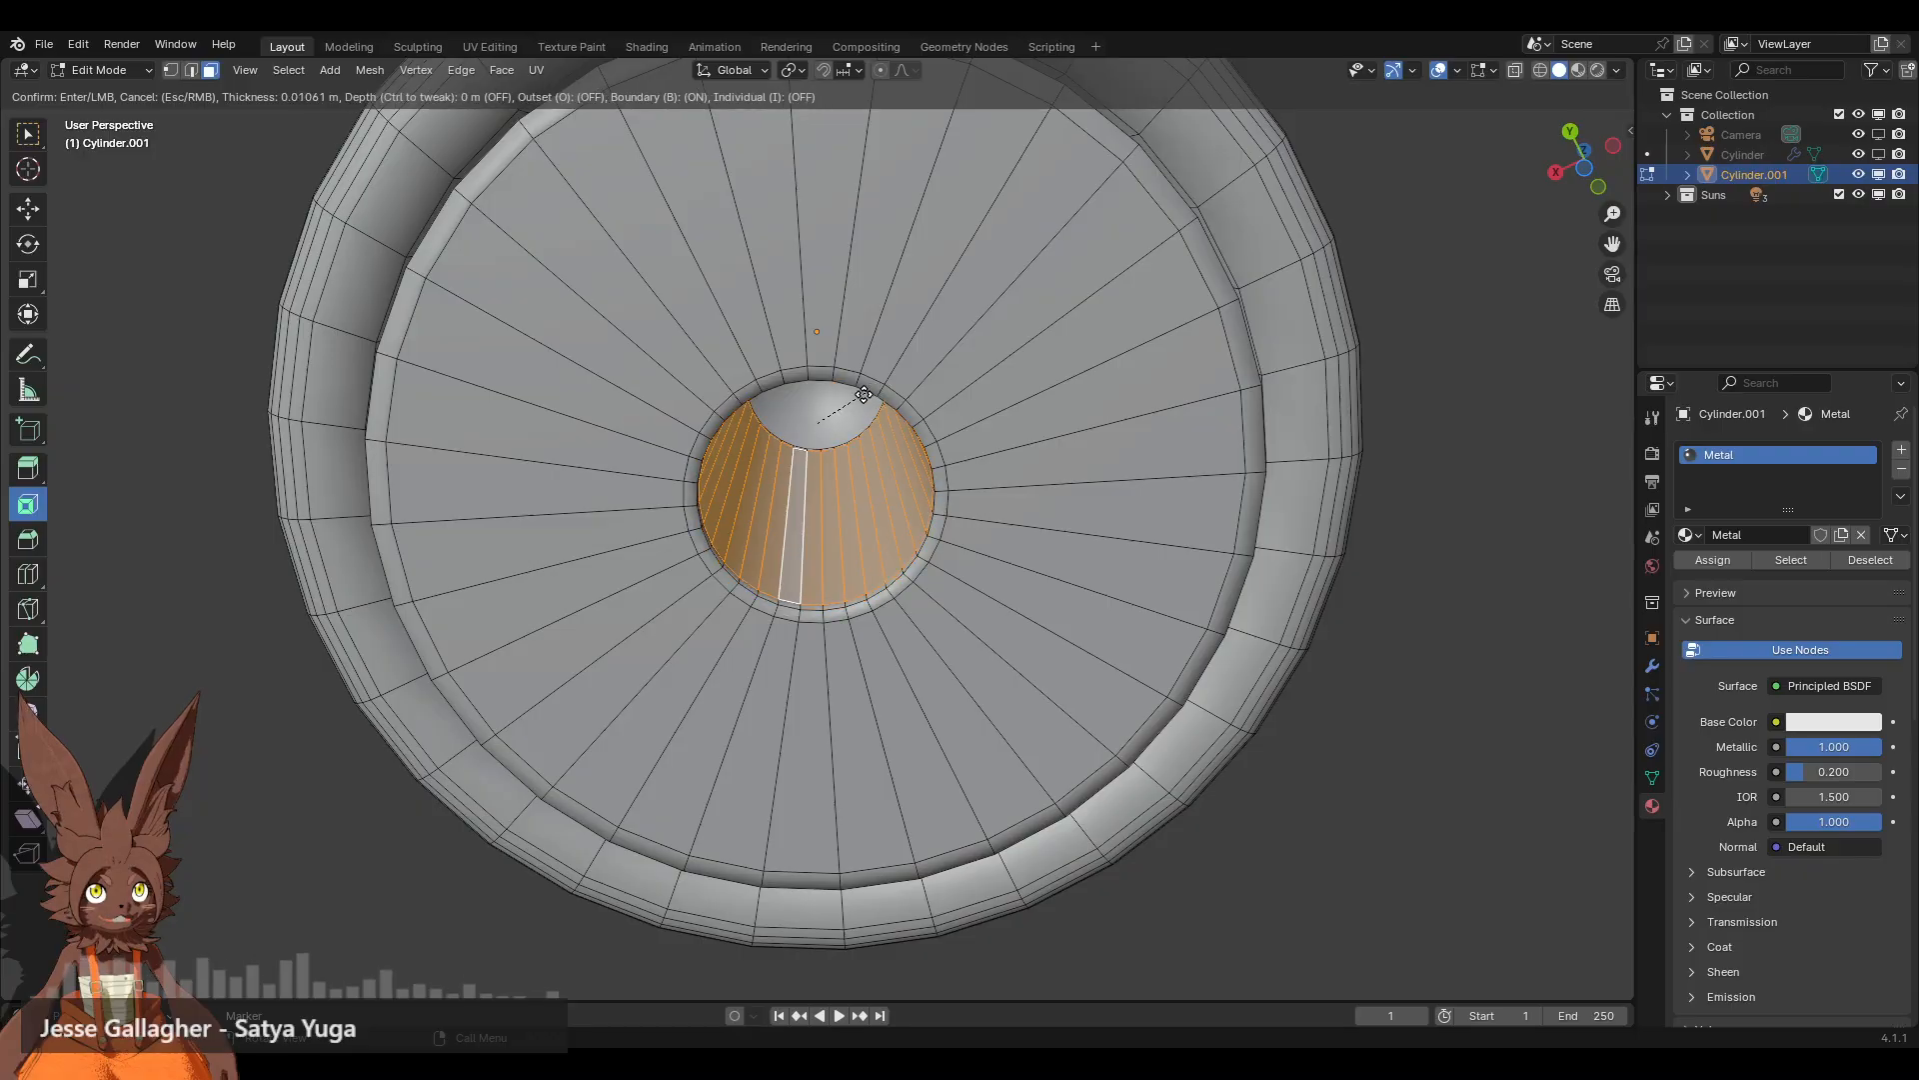
{"action": "left_click", "coordinate": [857, 400]}
Step: Inset the end face deep inside the cap's central hole by 0.01337 m
{"action": "middle_click_drag", "start_coordinate": [858, 400], "coordinate": [831, 381]}
{"action": "left_click", "coordinate": [815, 427]}
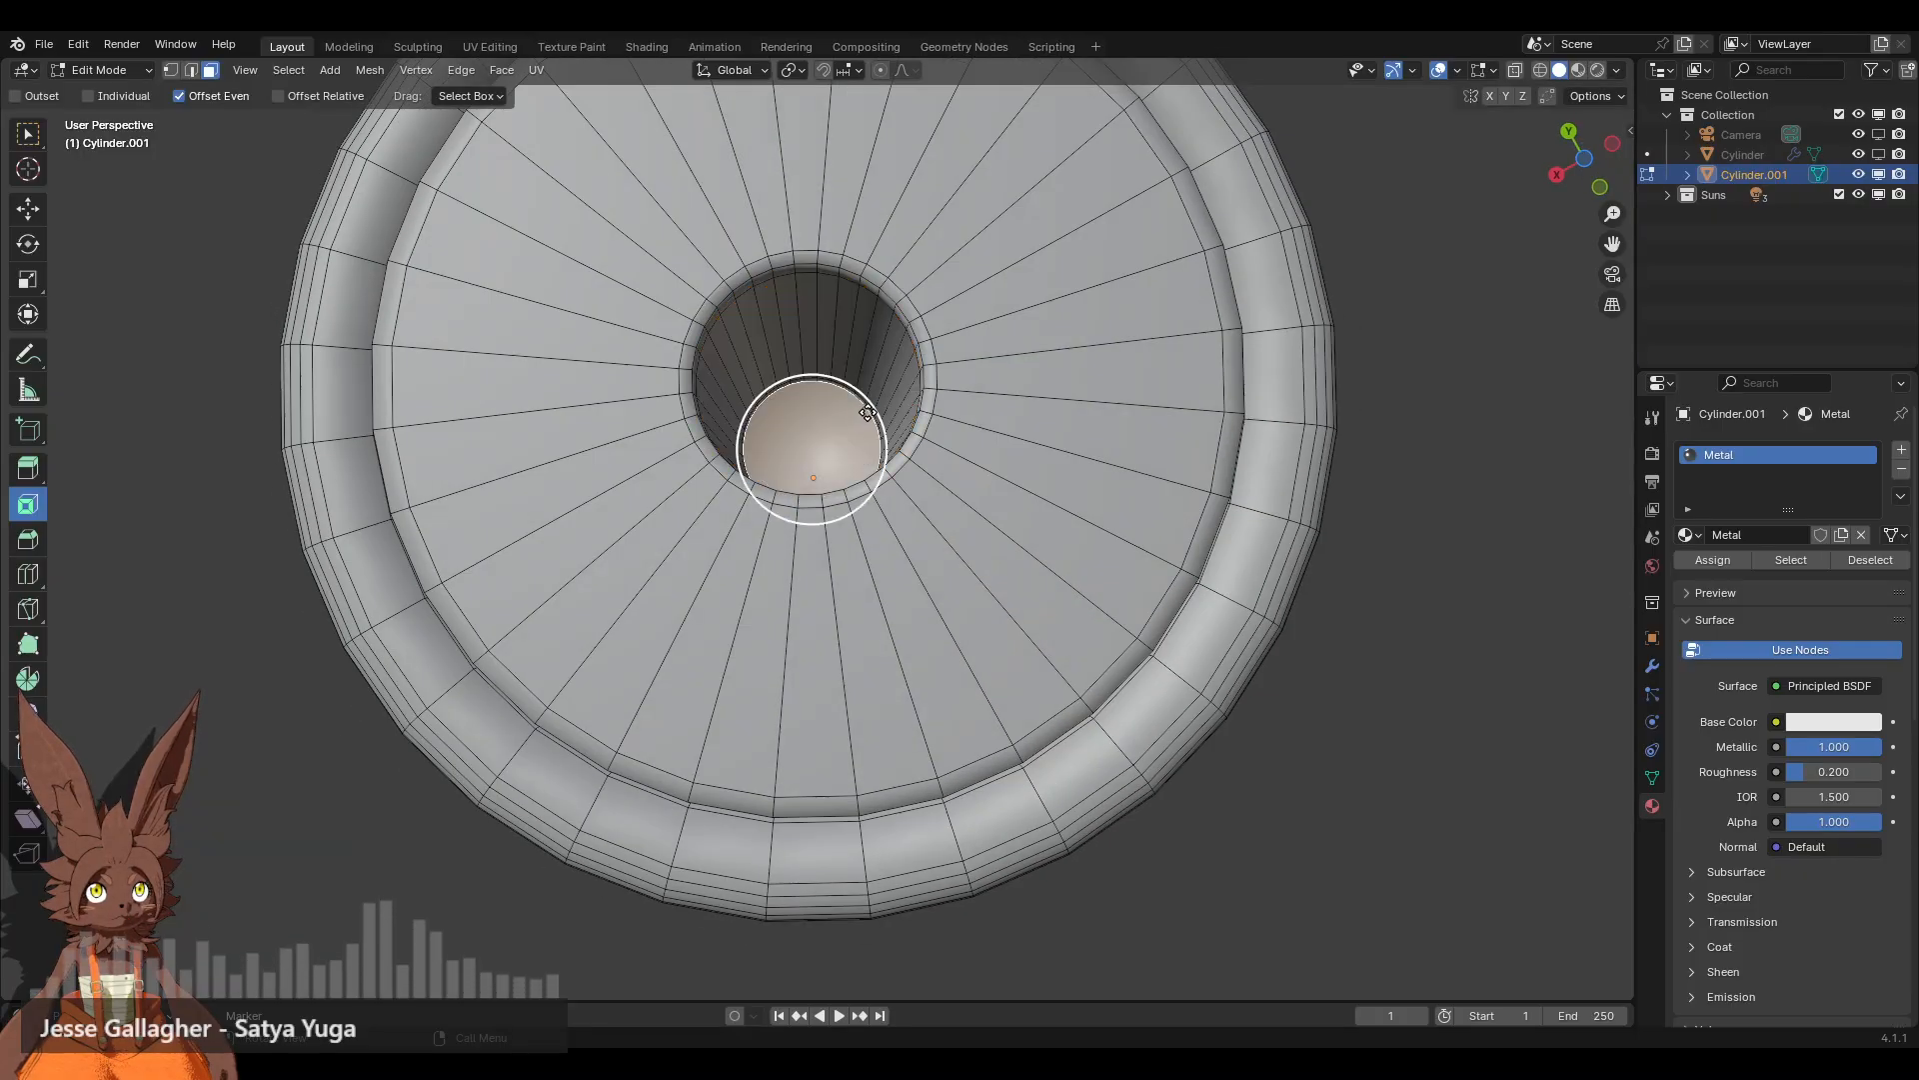
{"action": "left_click_drag", "start_coordinate": [869, 410], "coordinate": [851, 417]}
{"action": "middle_click_drag", "start_coordinate": [920, 346], "coordinate": [933, 379]}
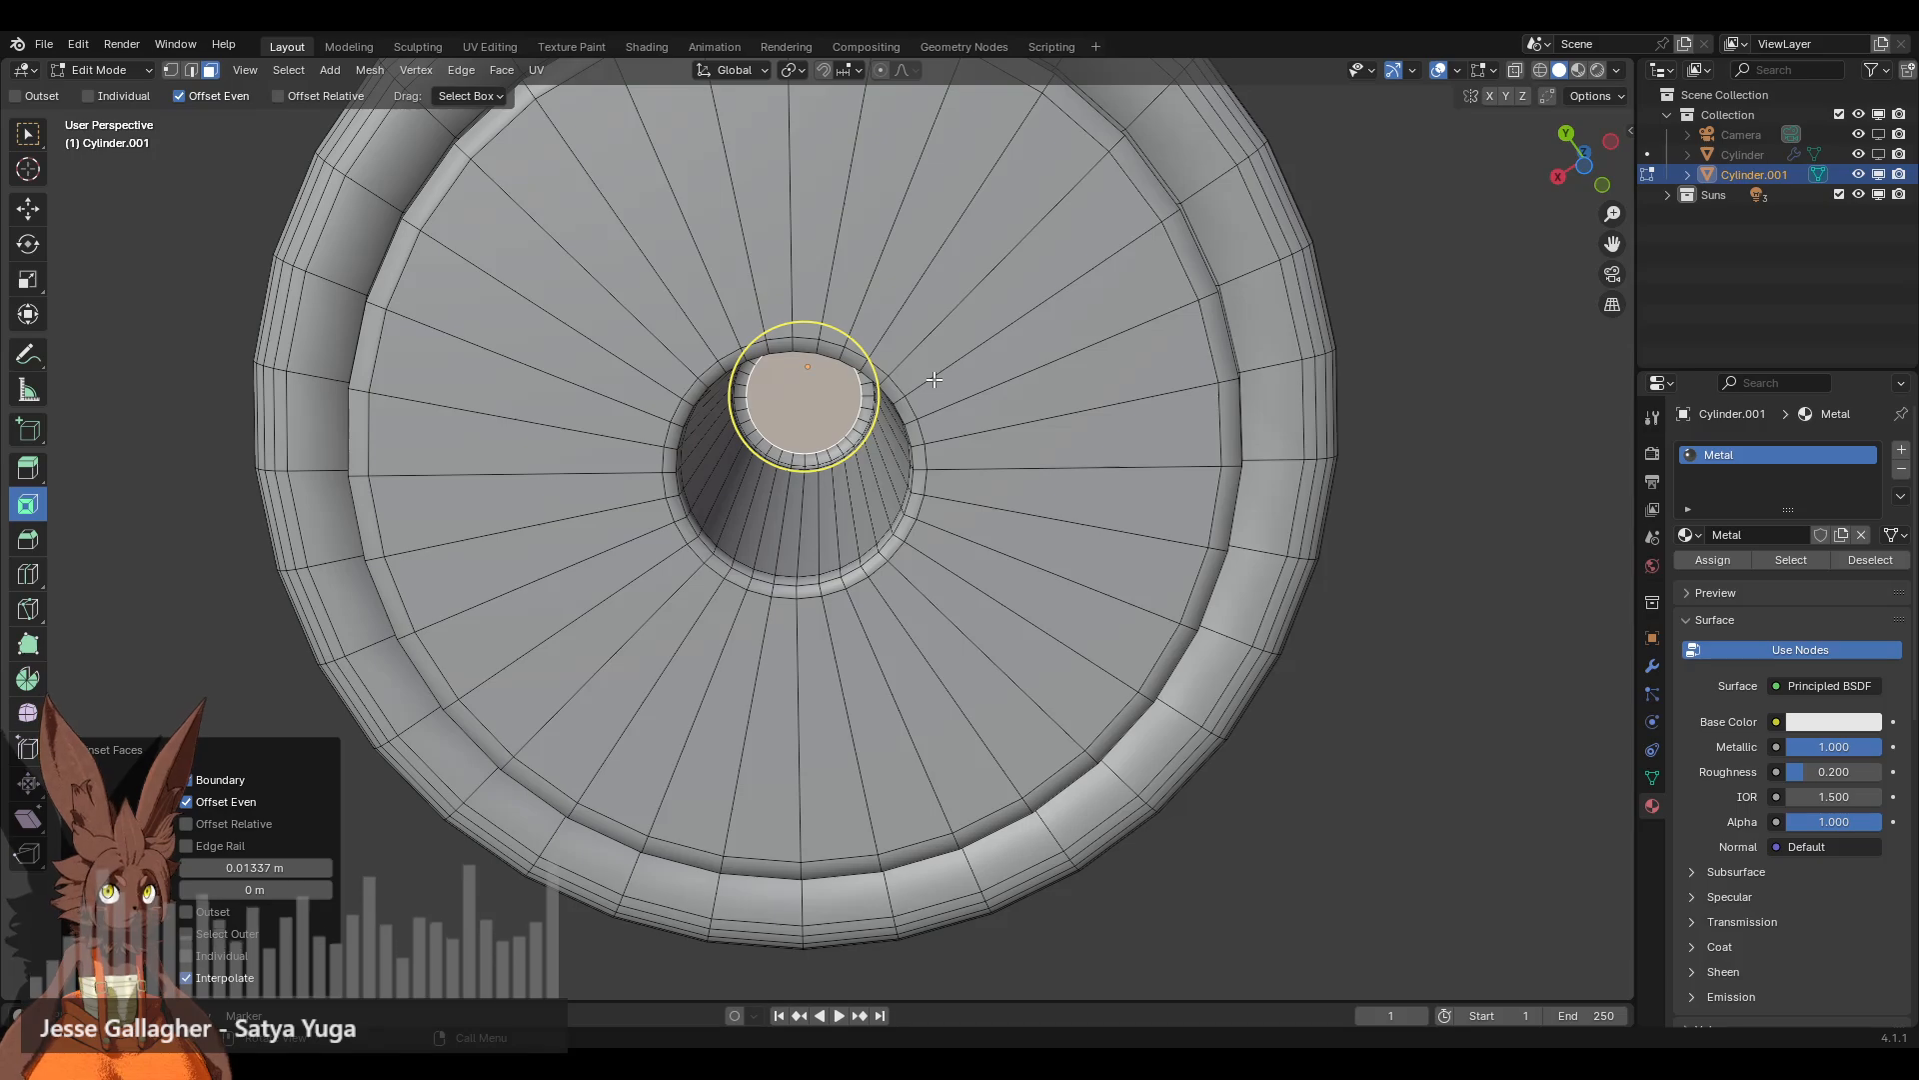
Step: Switch the viewport to rendered shading and return the cap to Object Mode, with nothing selected
{"action": "scroll", "coordinate": [1066, 518], "scroll_direction": "down", "scroll_amount": 4}
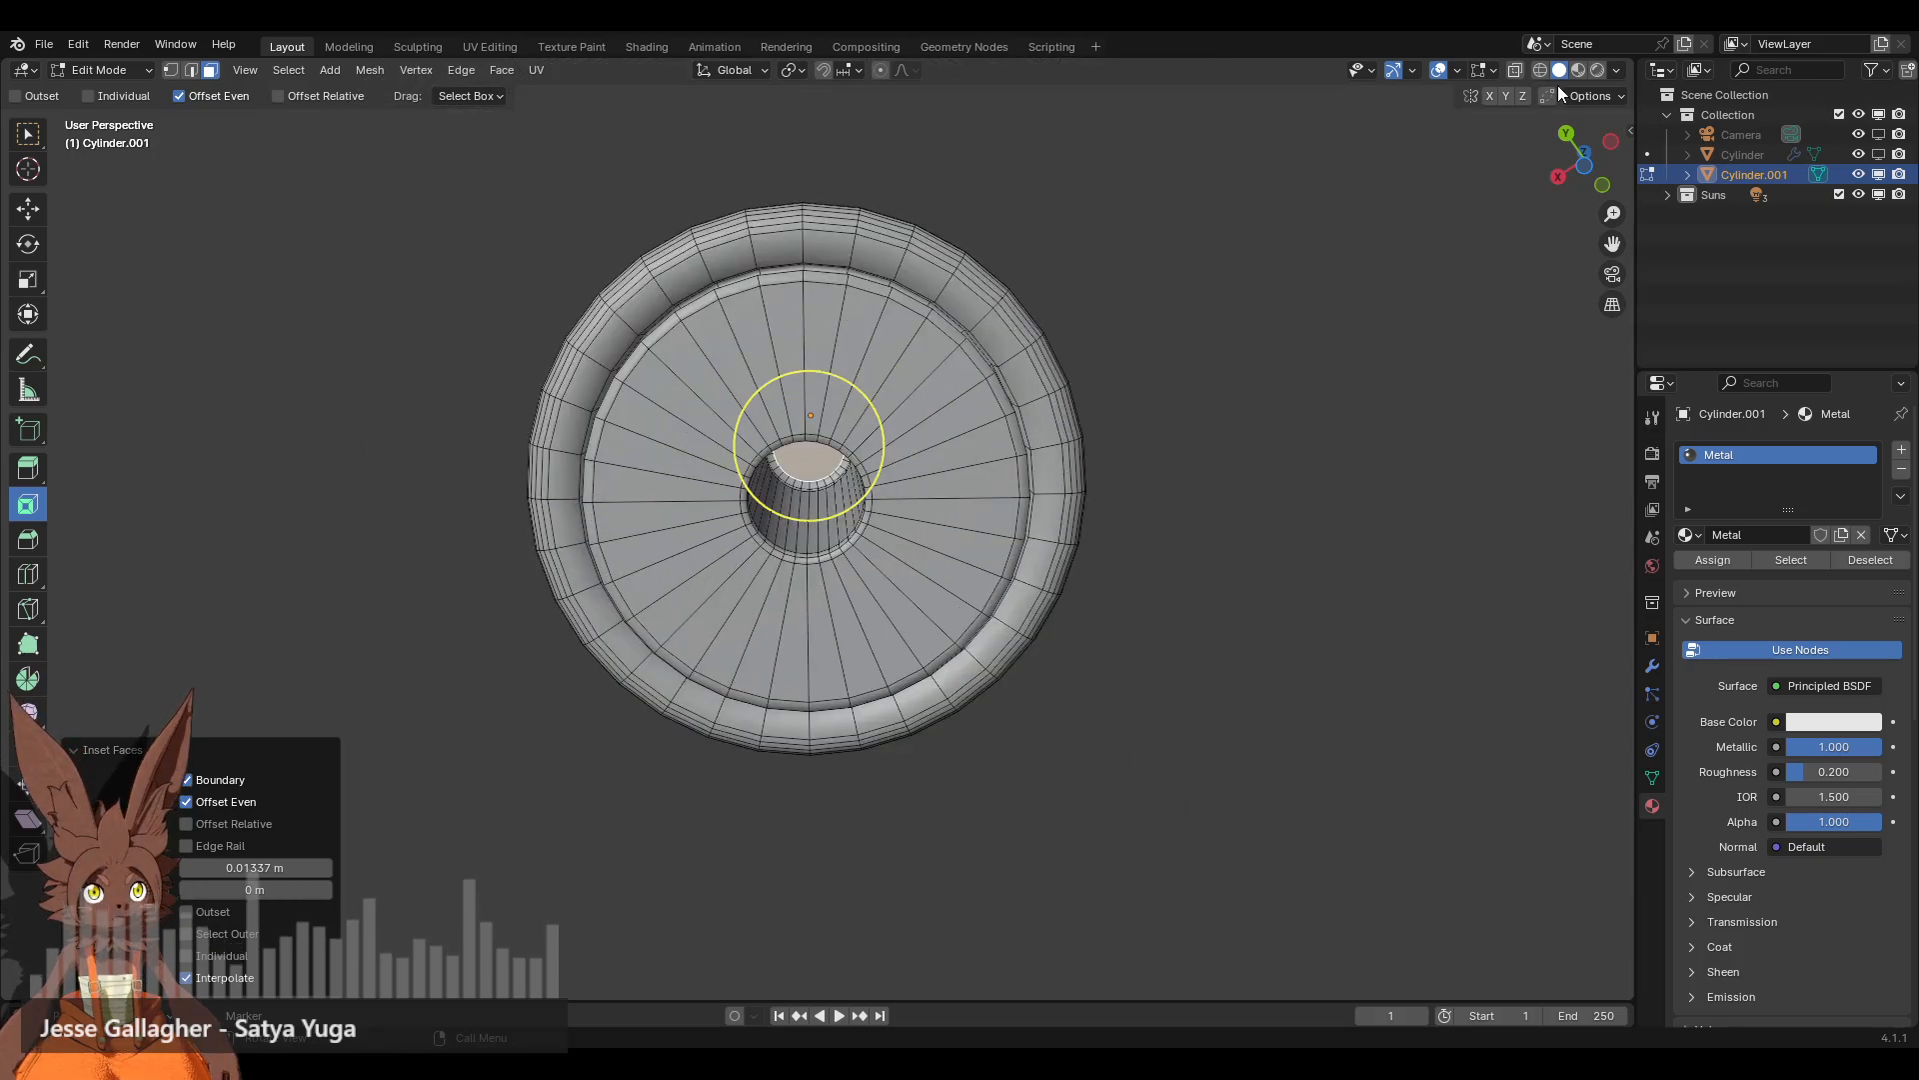
{"action": "left_click", "coordinate": [1598, 70]}
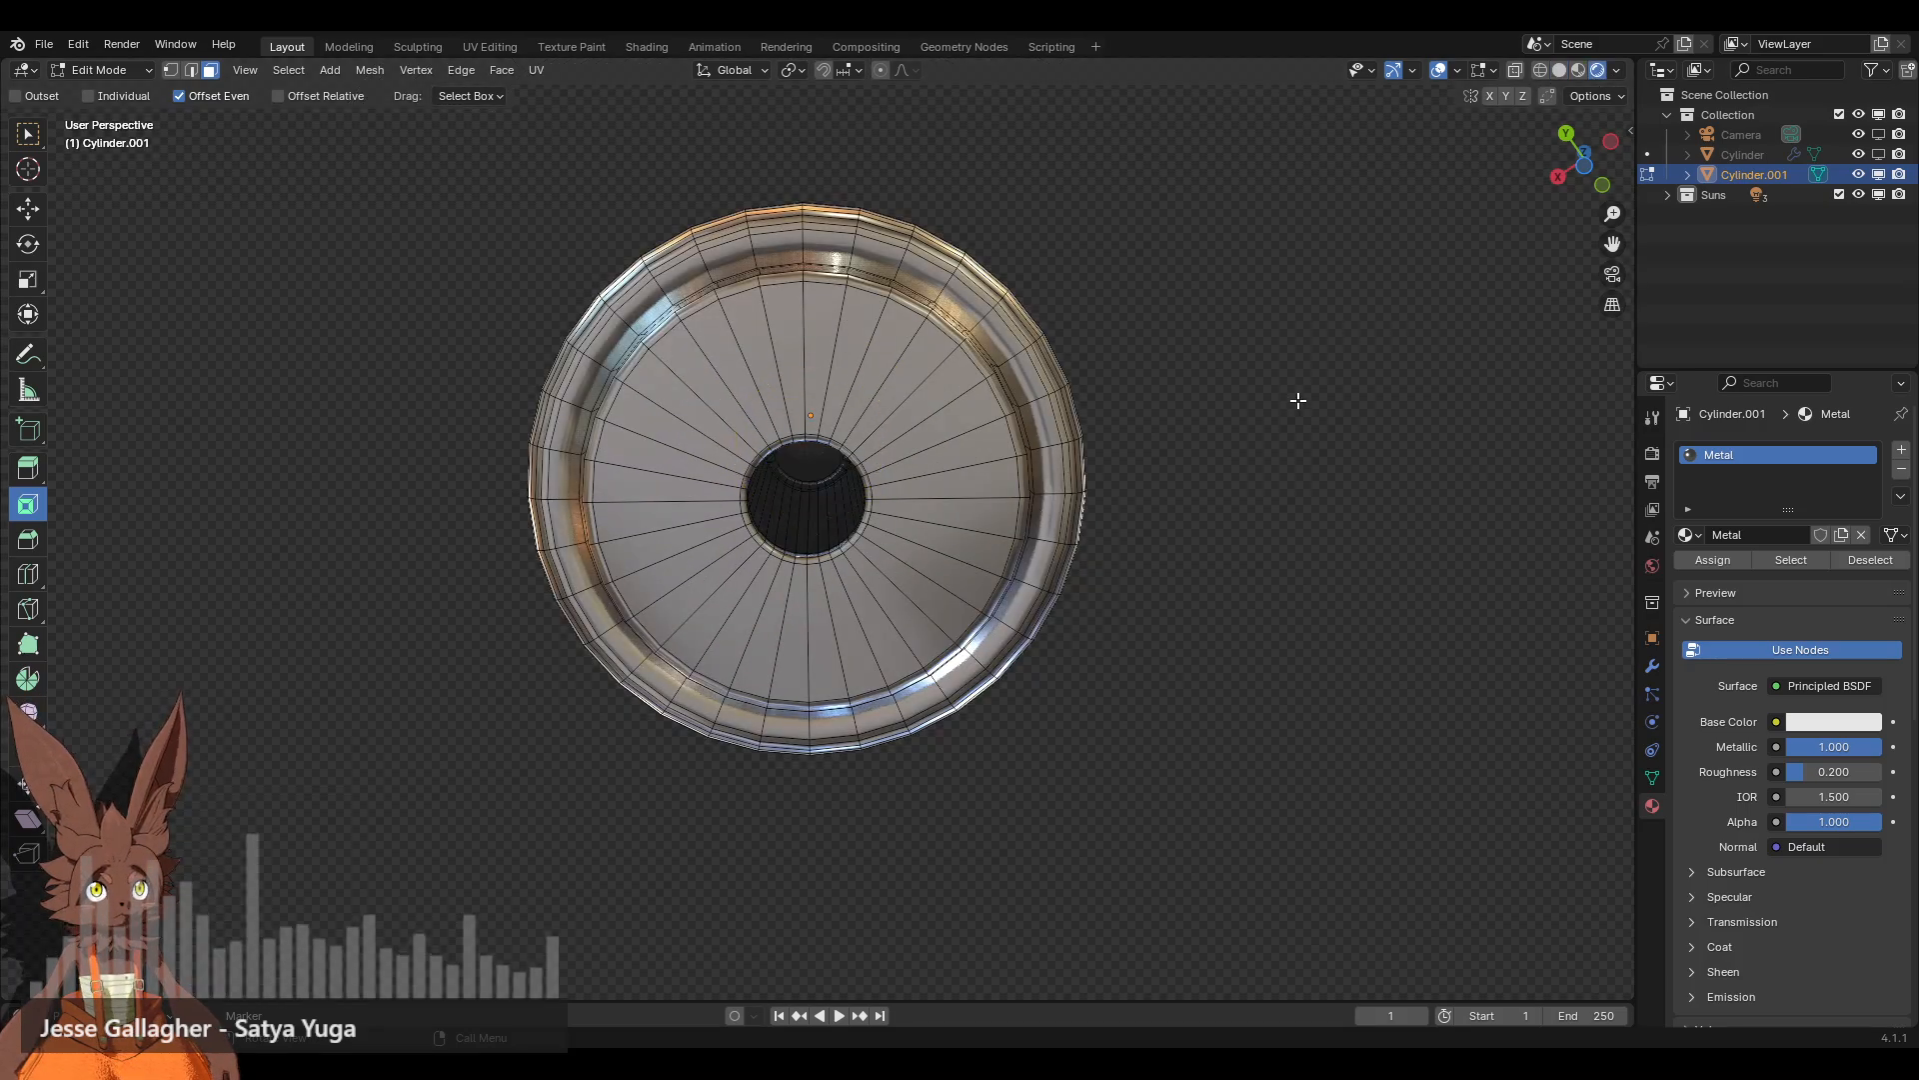
{"action": "left_click", "coordinate": [108, 68]}
{"action": "left_click", "coordinate": [112, 93]}
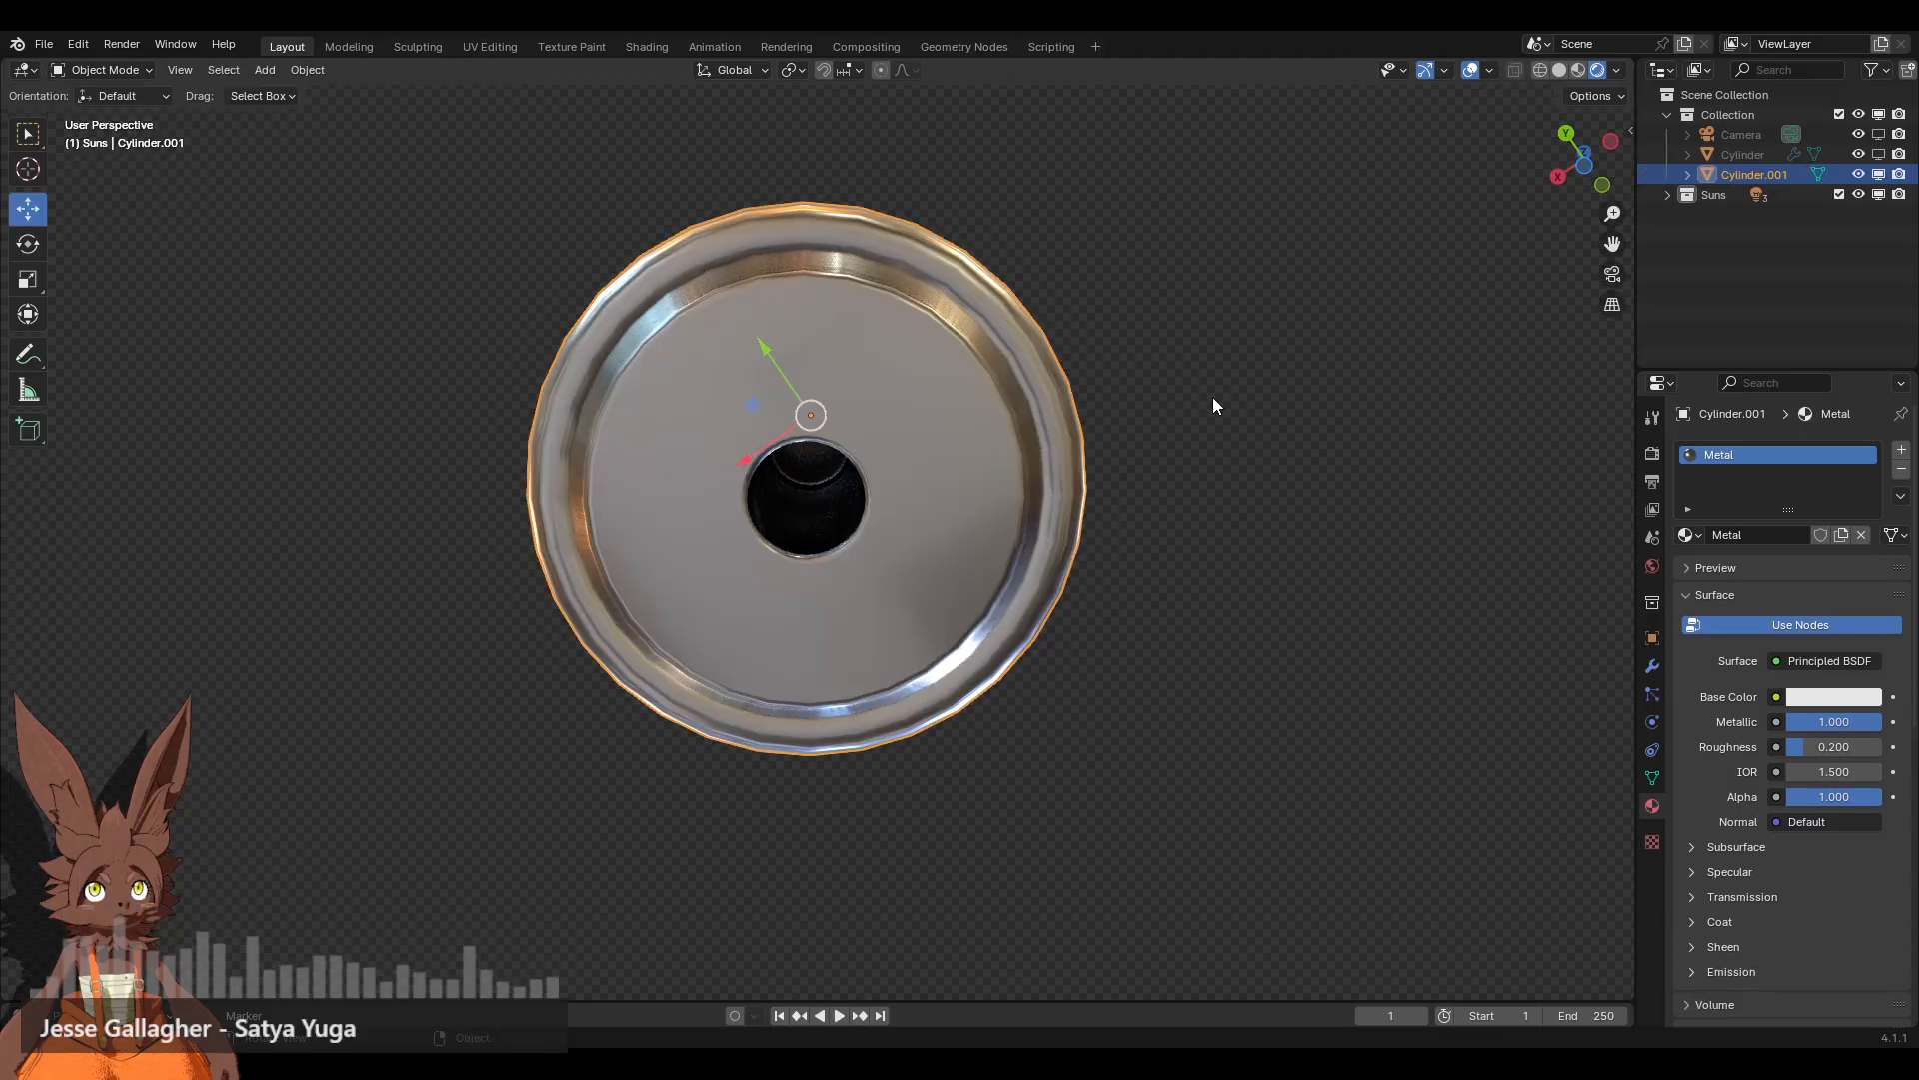
{"action": "scroll", "coordinate": [921, 361], "scroll_direction": "down", "scroll_amount": 3}
{"action": "middle_click_drag", "start_coordinate": [921, 362], "coordinate": [962, 482]}
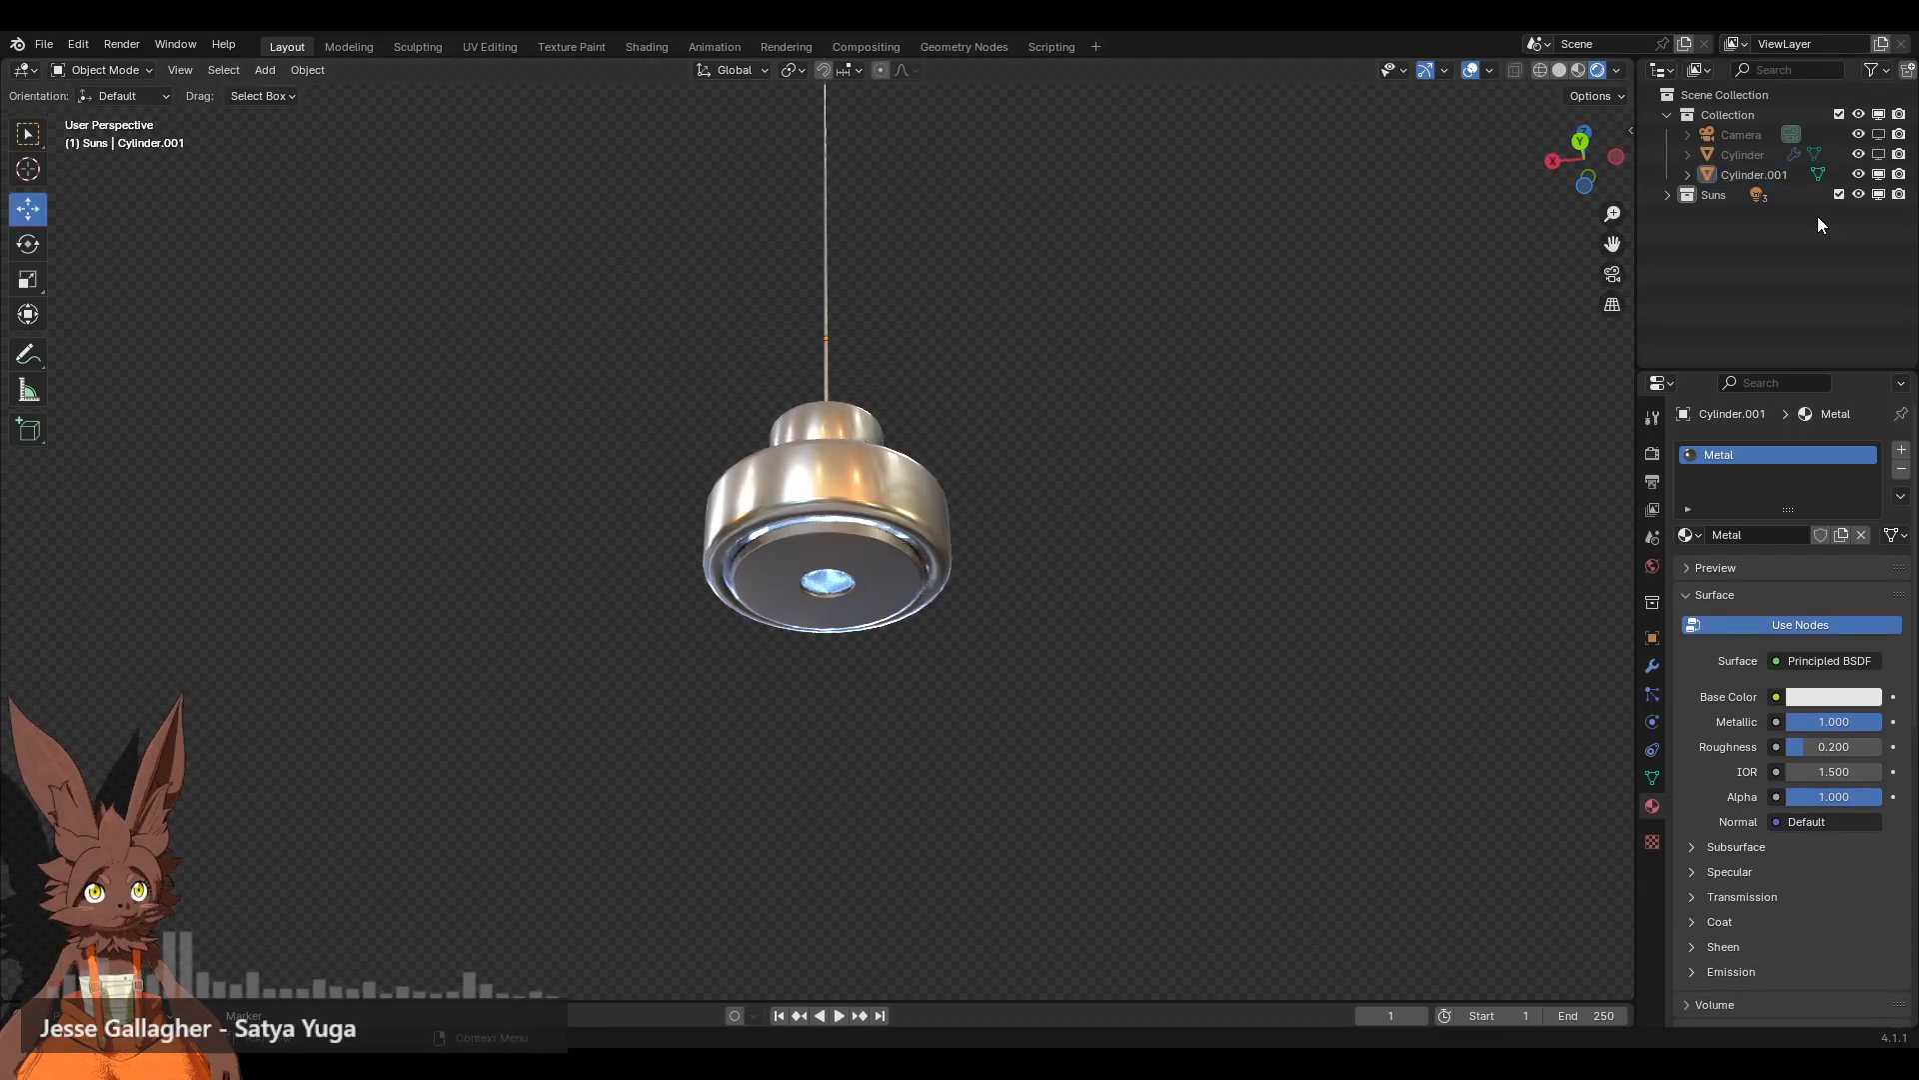
Step: Show the glass tube in the viewport again and inspect how the metal cap fits on it
{"action": "left_click", "coordinate": [1878, 155]}
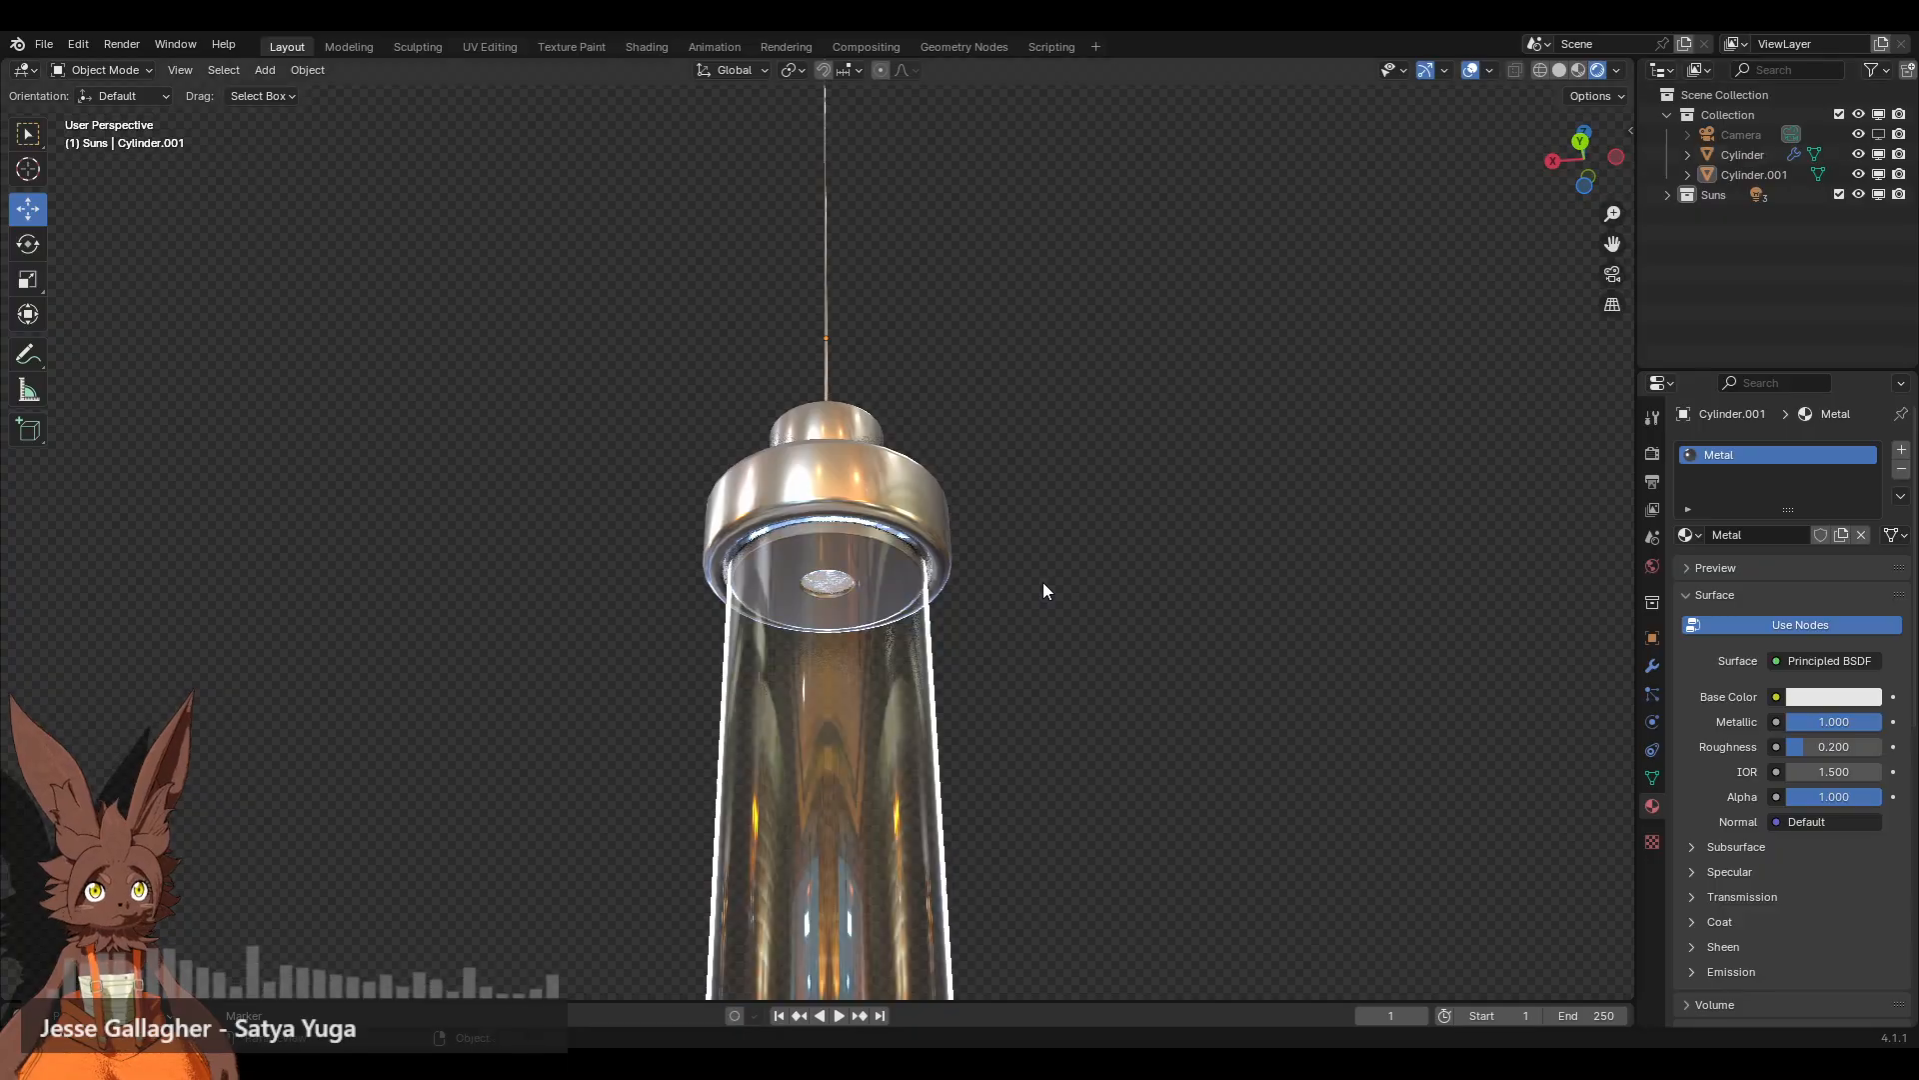
{"action": "middle_click_drag", "start_coordinate": [1042, 580], "coordinate": [896, 522]}
{"action": "scroll", "coordinate": [890, 612], "scroll_direction": "down", "scroll_amount": 4}
{"action": "scroll", "coordinate": [910, 550], "scroll_direction": "up", "scroll_amount": 4}
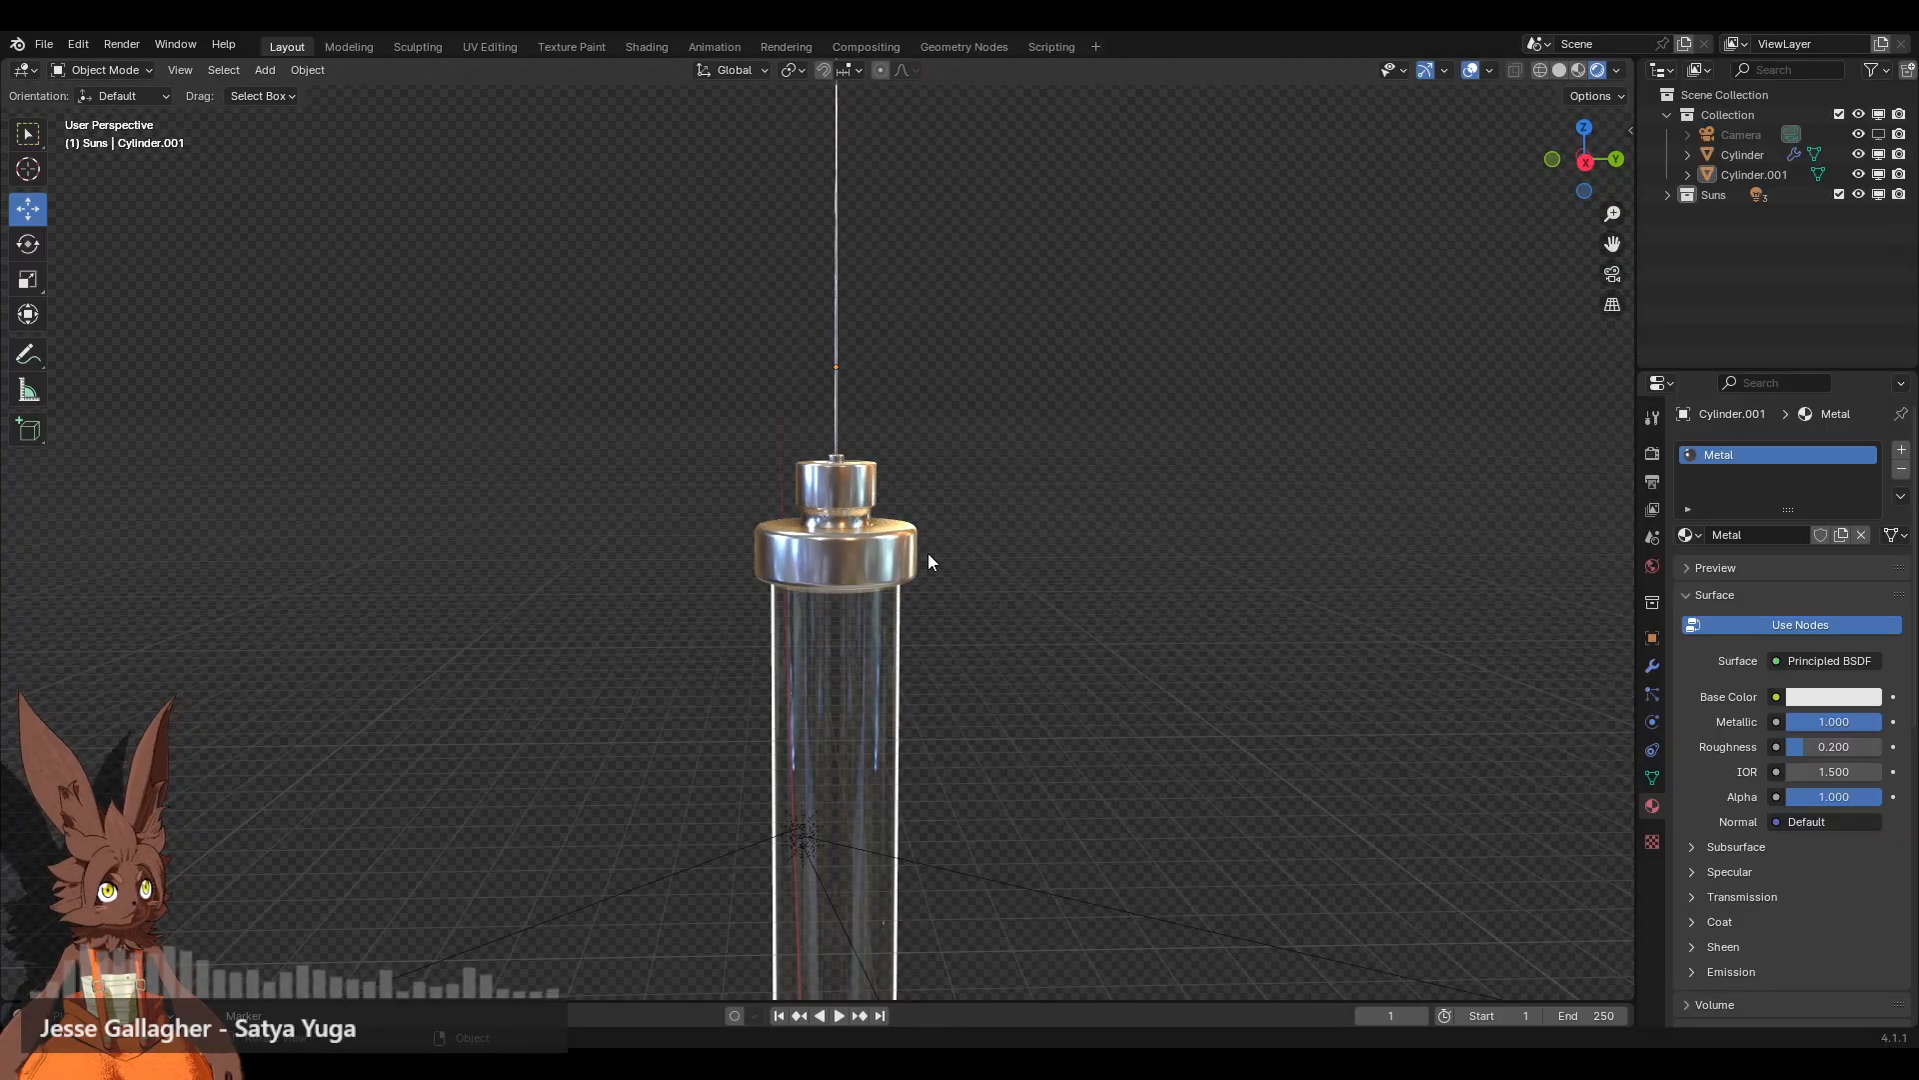
{"action": "scroll", "coordinate": [921, 556], "scroll_direction": "up", "scroll_amount": 6}
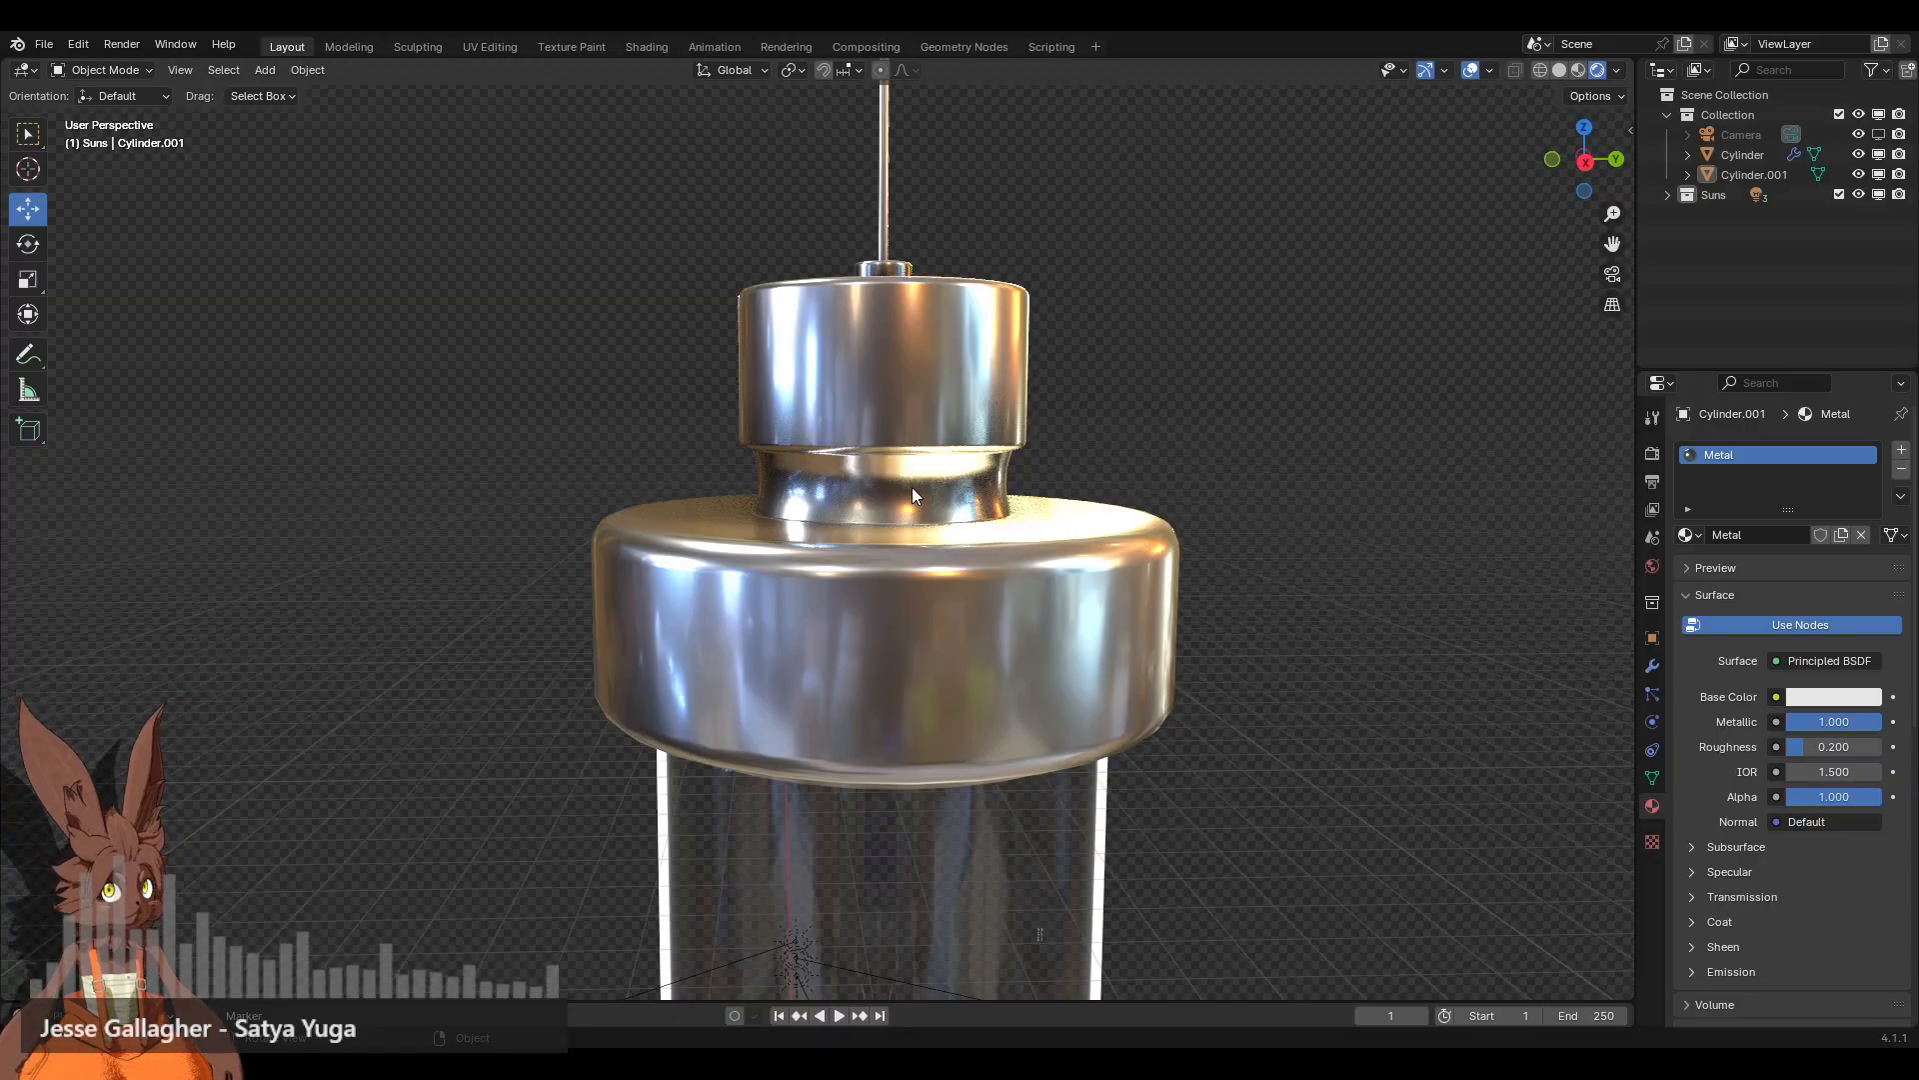
{"action": "scroll", "coordinate": [911, 488], "scroll_direction": "down", "scroll_amount": 8}
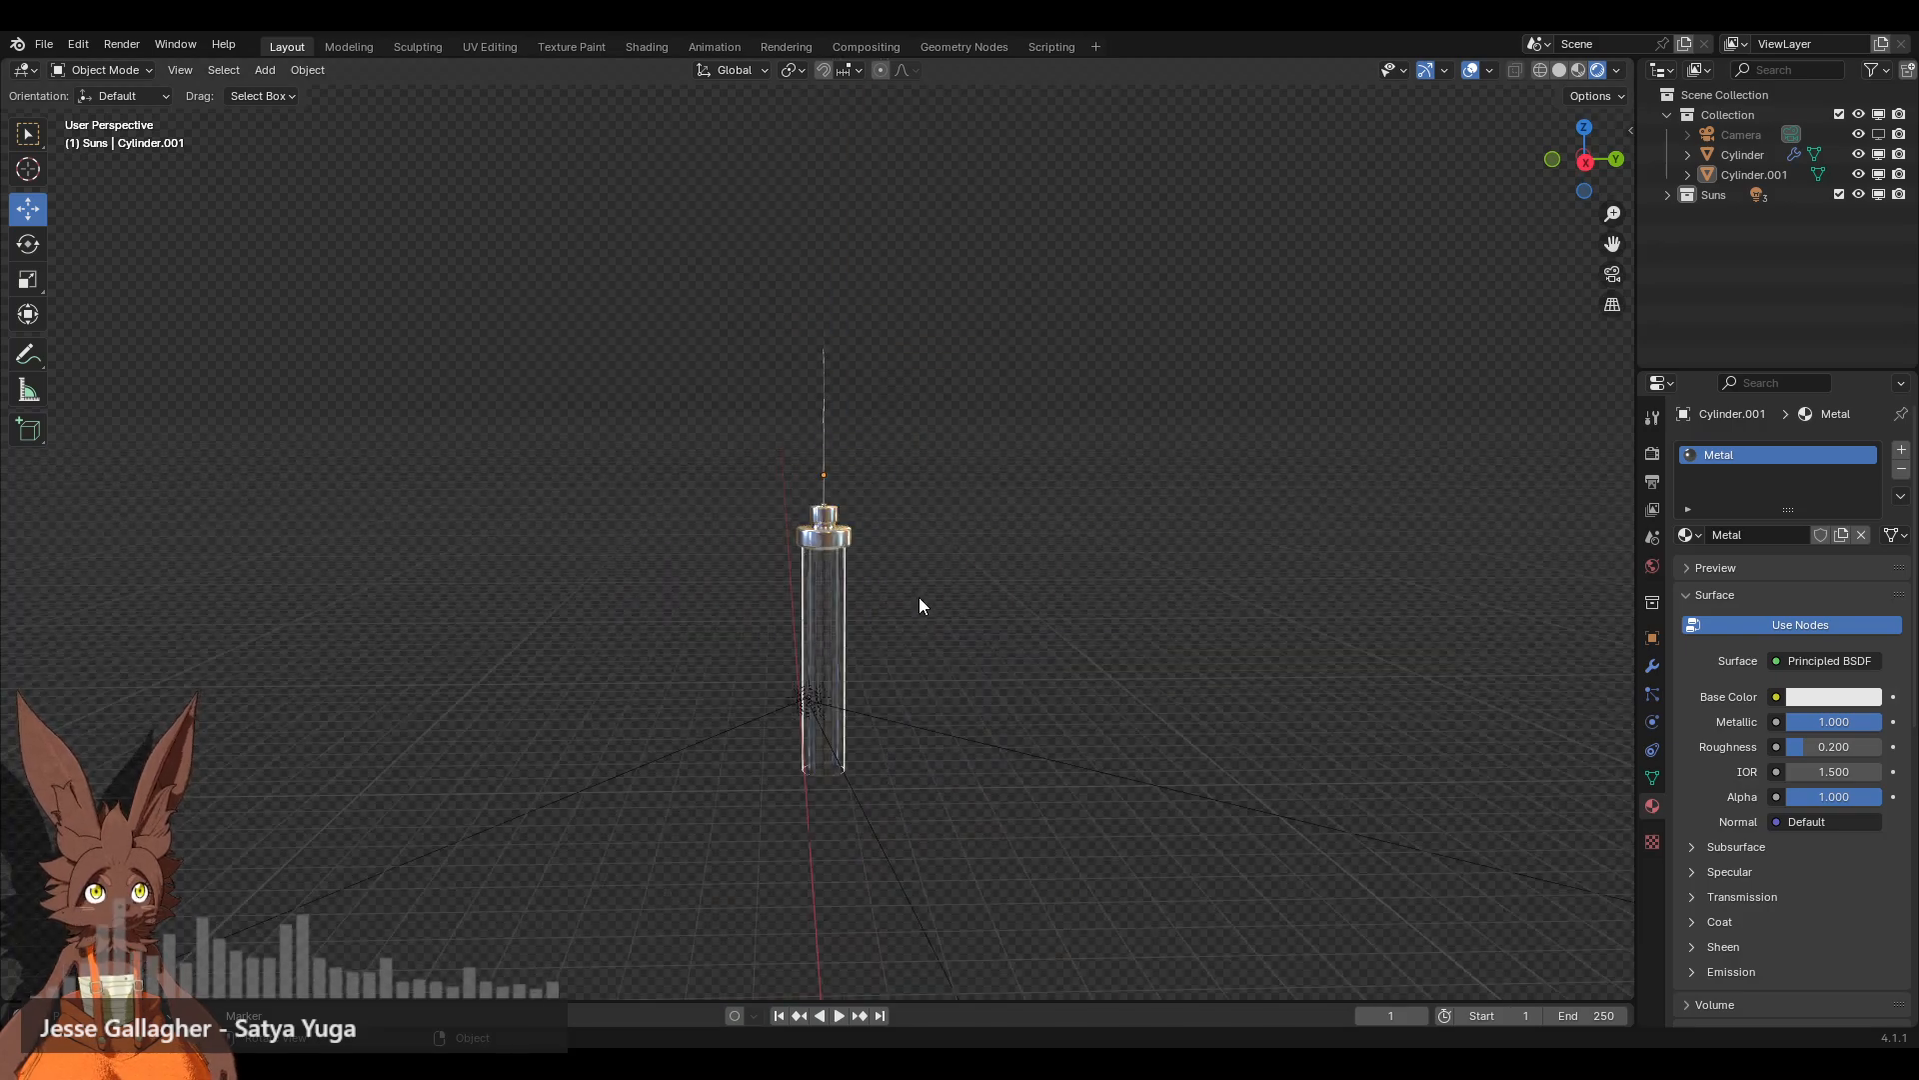
{"action": "scroll", "coordinate": [919, 605], "scroll_direction": "up", "scroll_amount": 5}
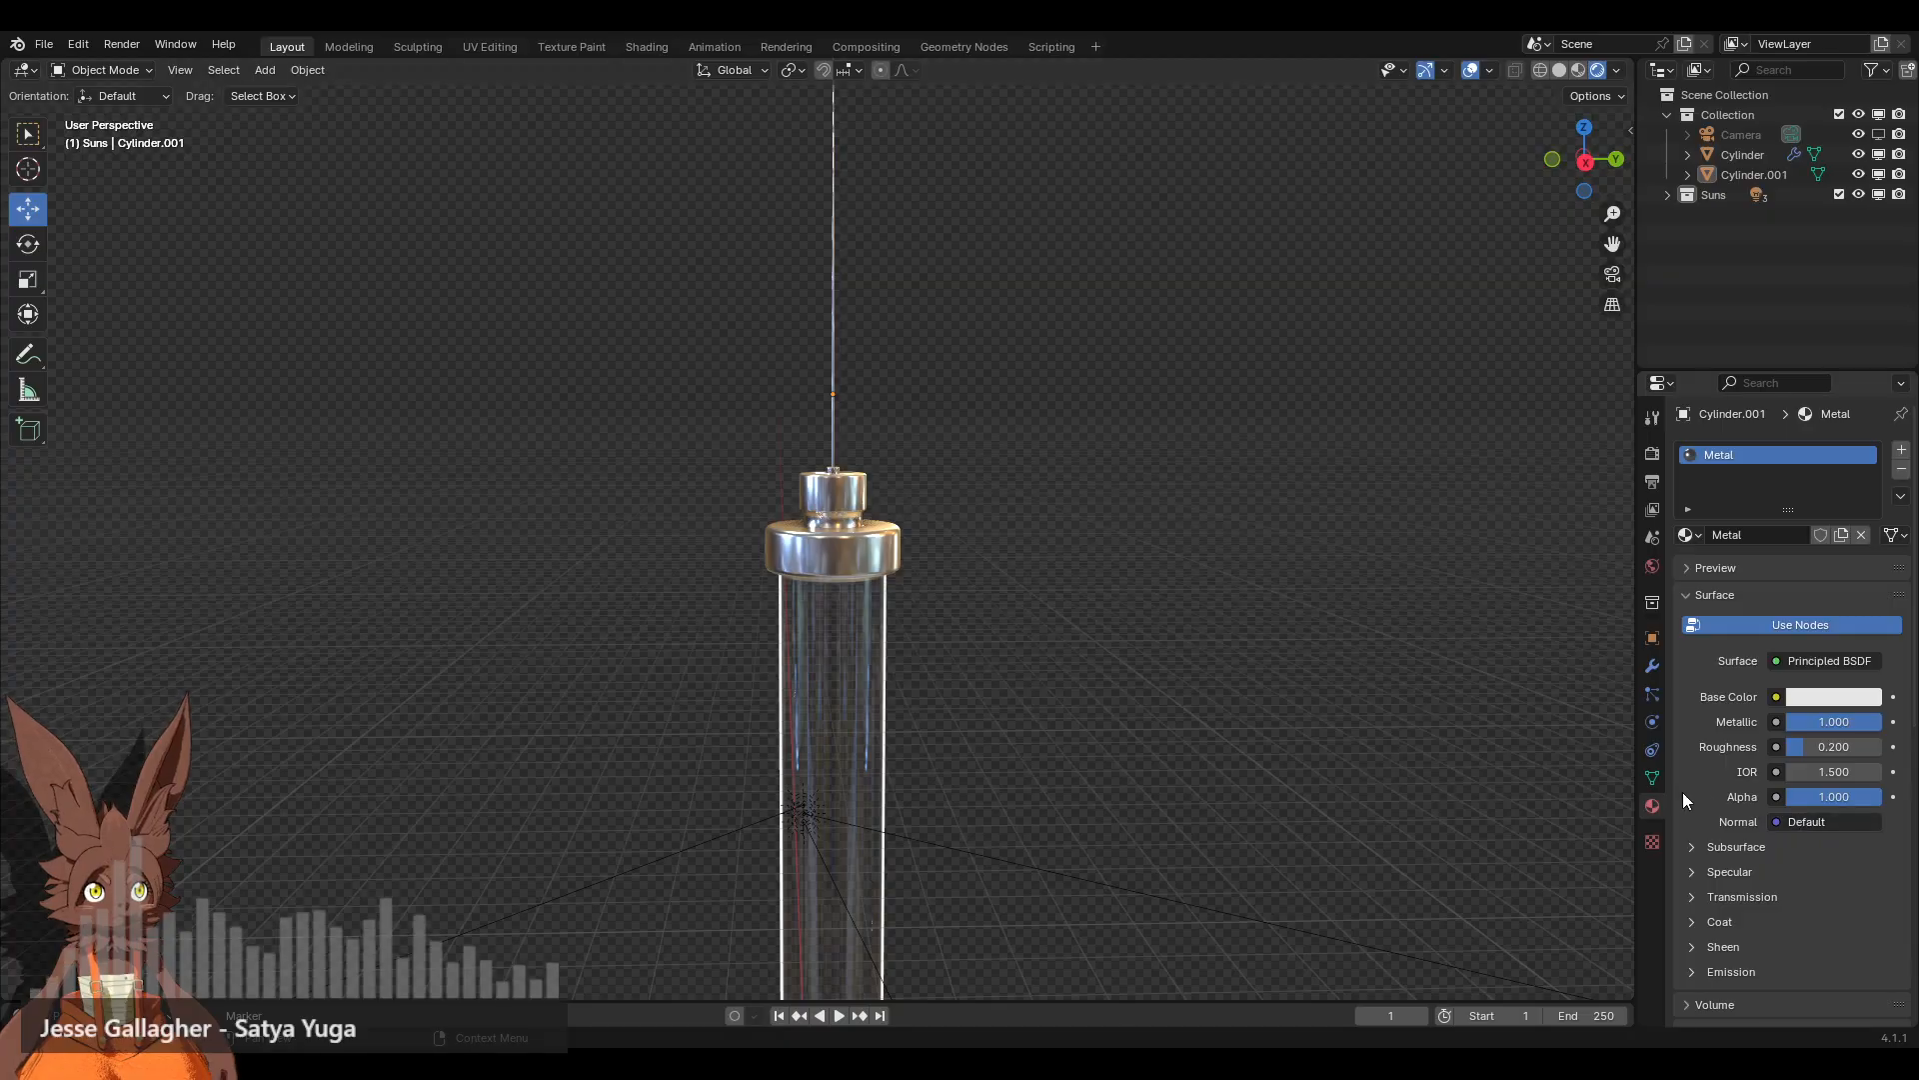
Step: Set the Metal material's roughness to 0.000 and inspect the reflections on the cap
{"action": "scroll", "coordinate": [1723, 789], "scroll_direction": "down", "scroll_amount": 8}
{"action": "scroll", "coordinate": [1717, 786], "scroll_direction": "down", "scroll_amount": 2}
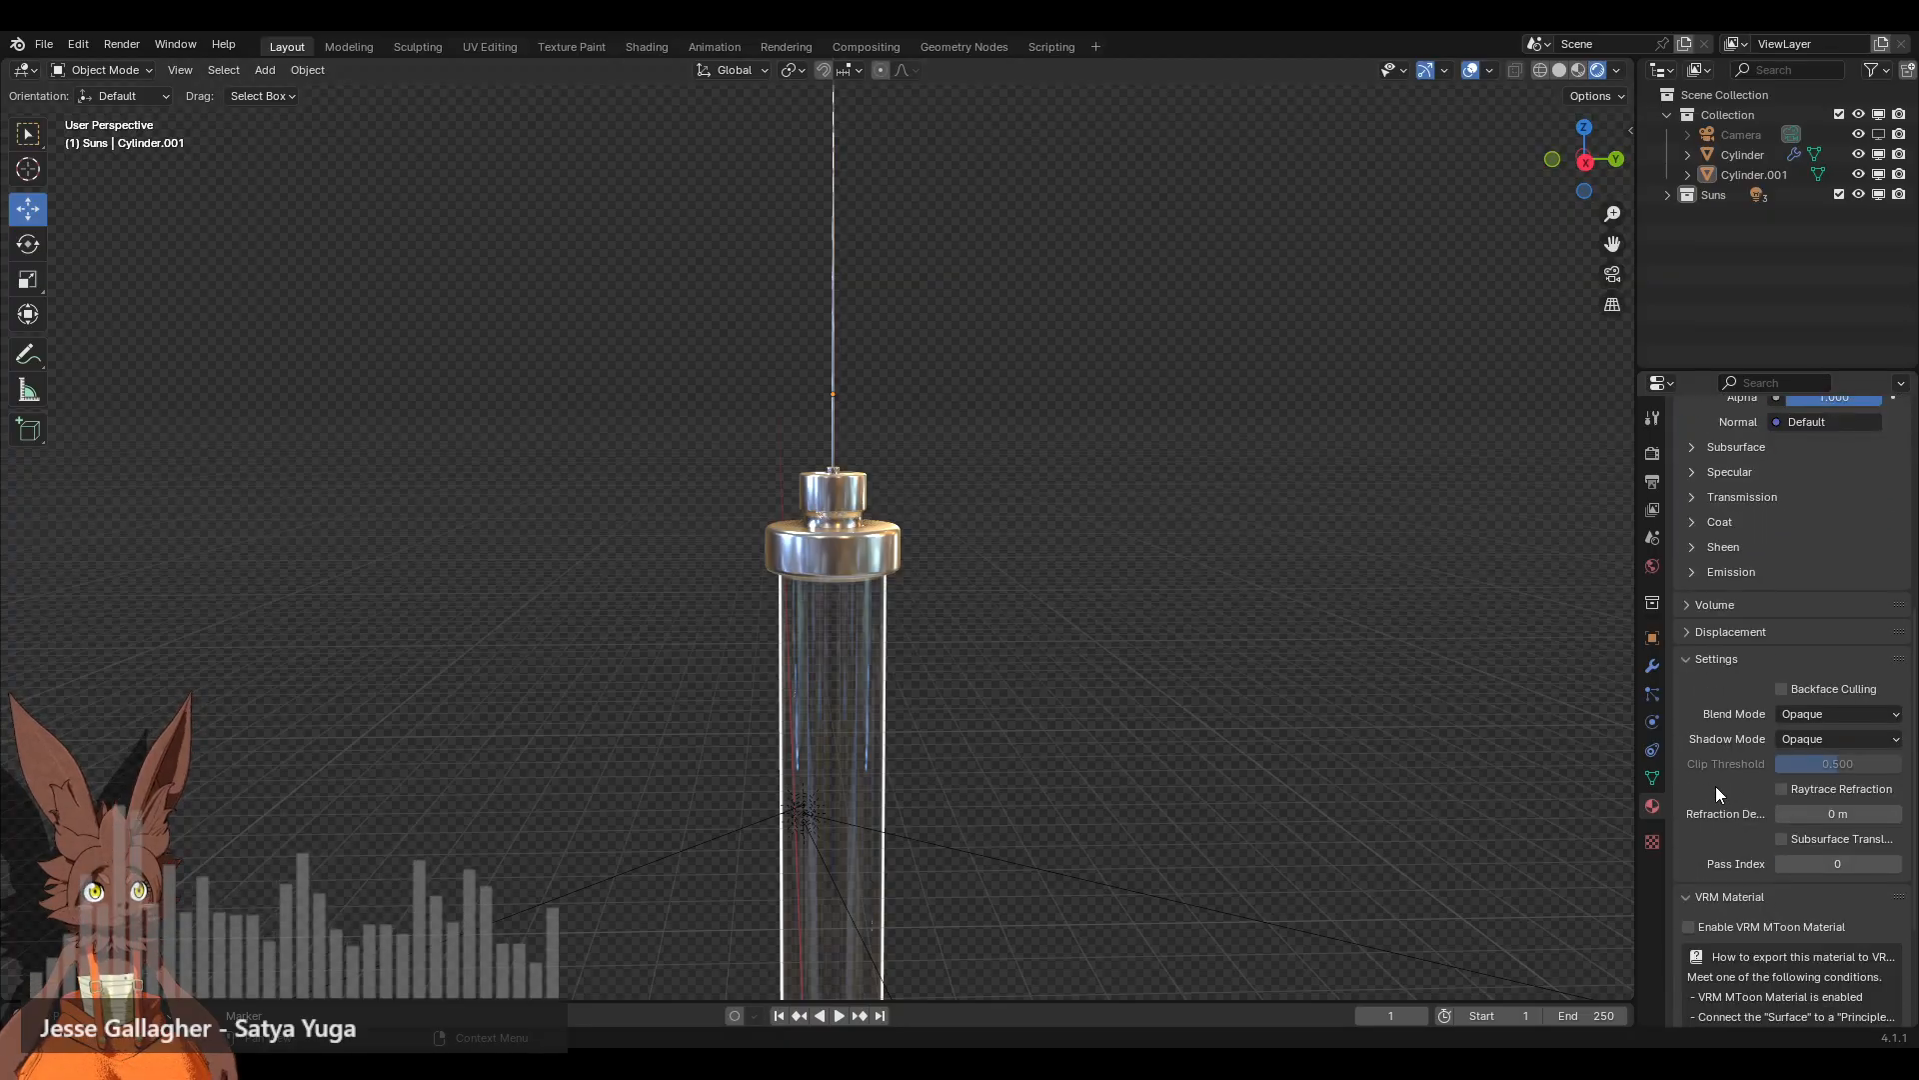
{"action": "scroll", "coordinate": [1716, 786], "scroll_direction": "up", "scroll_amount": 7}
{"action": "left_click_drag", "start_coordinate": [1790, 630], "coordinate": [1740, 630]}
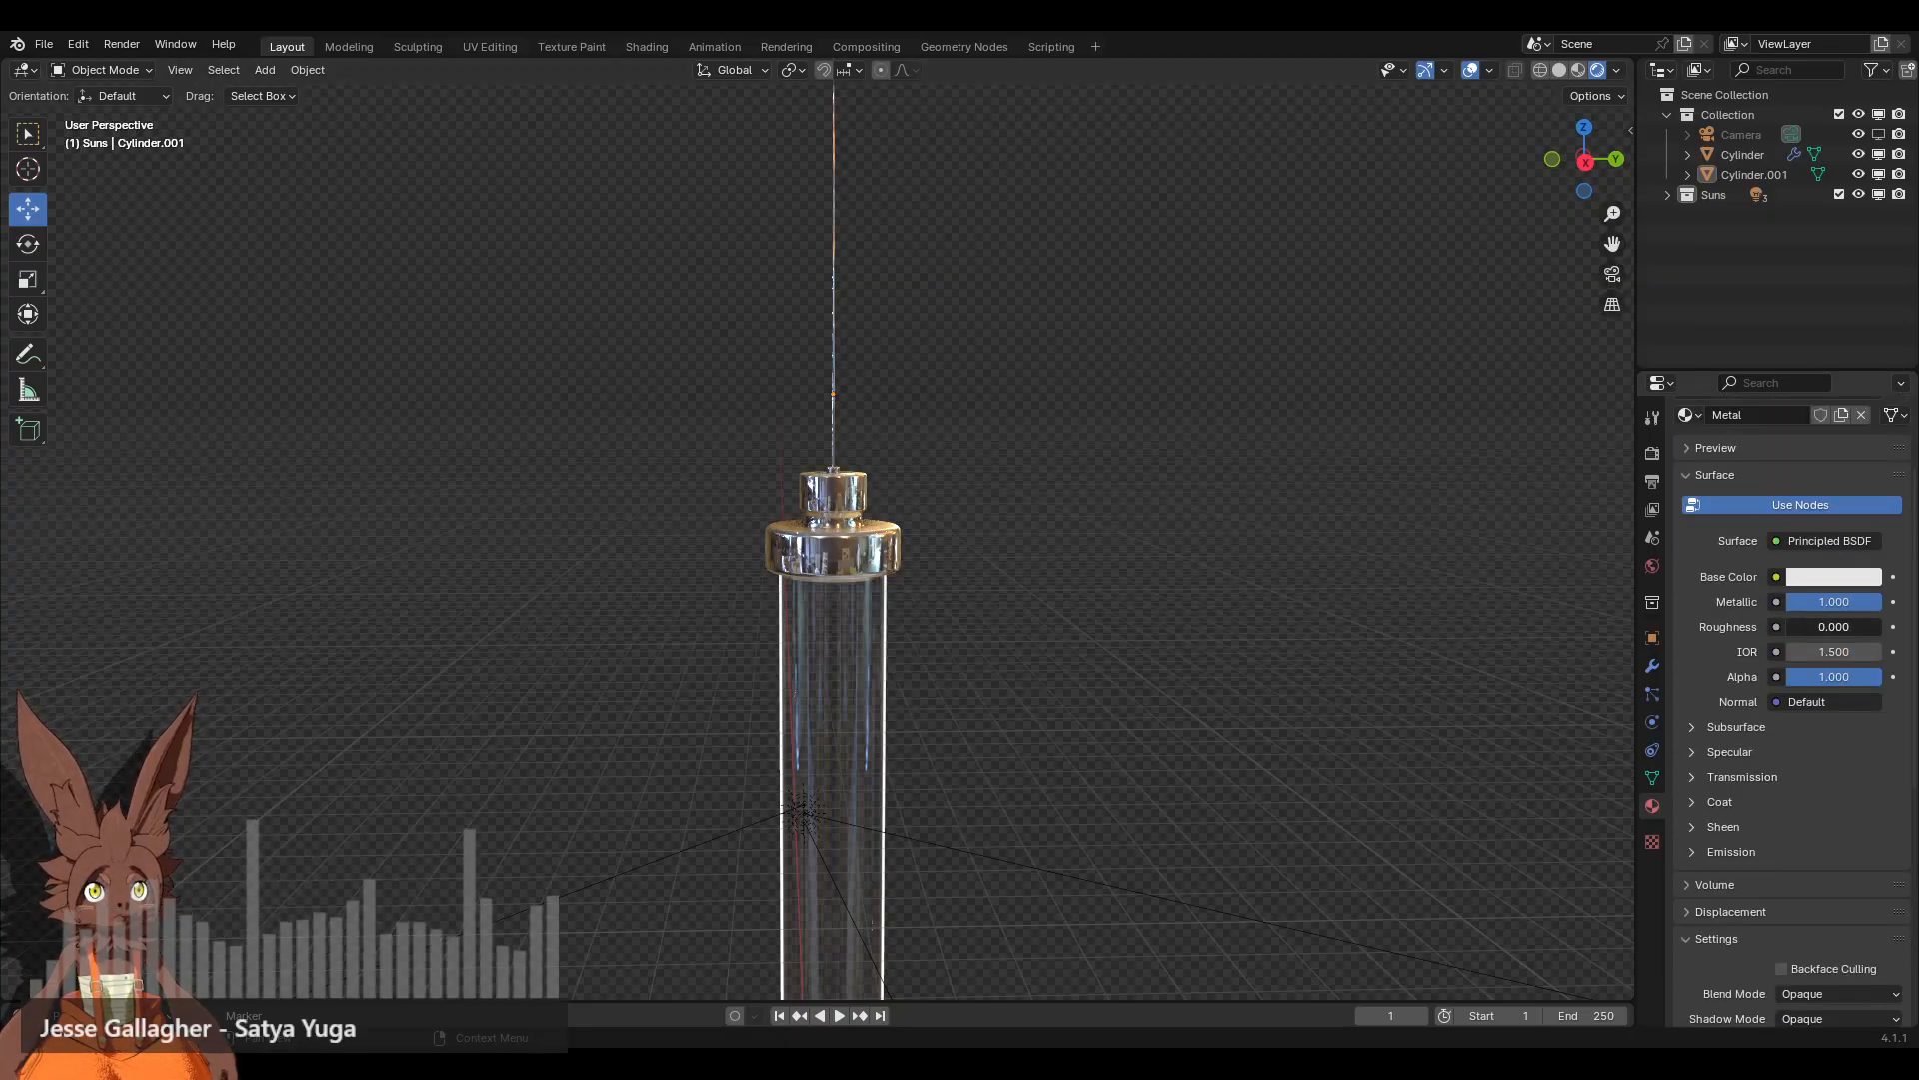
{"action": "scroll", "coordinate": [863, 604], "scroll_direction": "down", "scroll_amount": 5}
{"action": "middle_click_drag", "start_coordinate": [864, 604], "coordinate": [956, 648]}
{"action": "scroll", "coordinate": [844, 595], "scroll_direction": "up", "scroll_amount": 6}
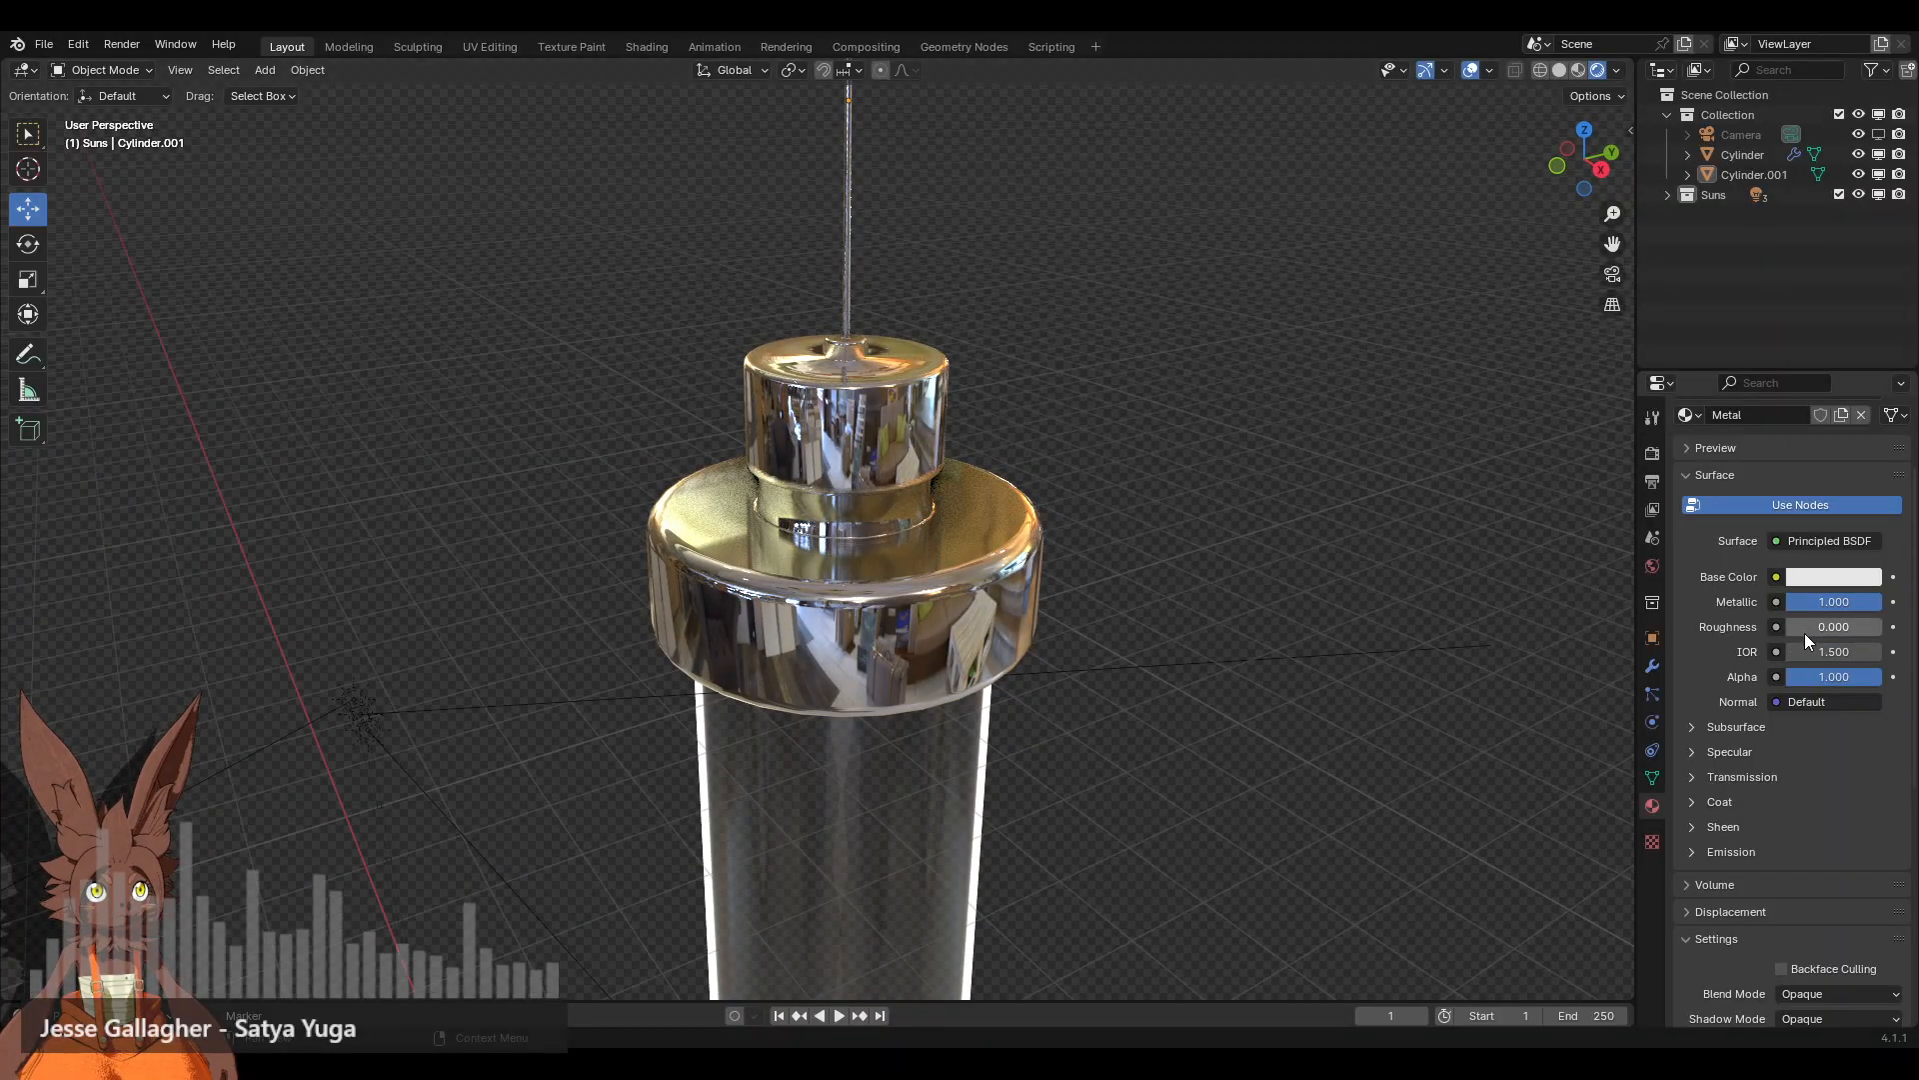
Step: Set the Metal material's roughness to 0.268 and check the cap from the side
{"action": "mouse_move", "coordinate": [1801, 626]}
{"action": "left_mouse_down"}
{"action": "mouse_move", "coordinate": [1883, 626]}
{"action": "mouse_move", "coordinate": [1812, 626]}
{"action": "left_mouse_up"}
{"action": "scroll", "coordinate": [1065, 606], "scroll_direction": "down", "scroll_amount": 4}
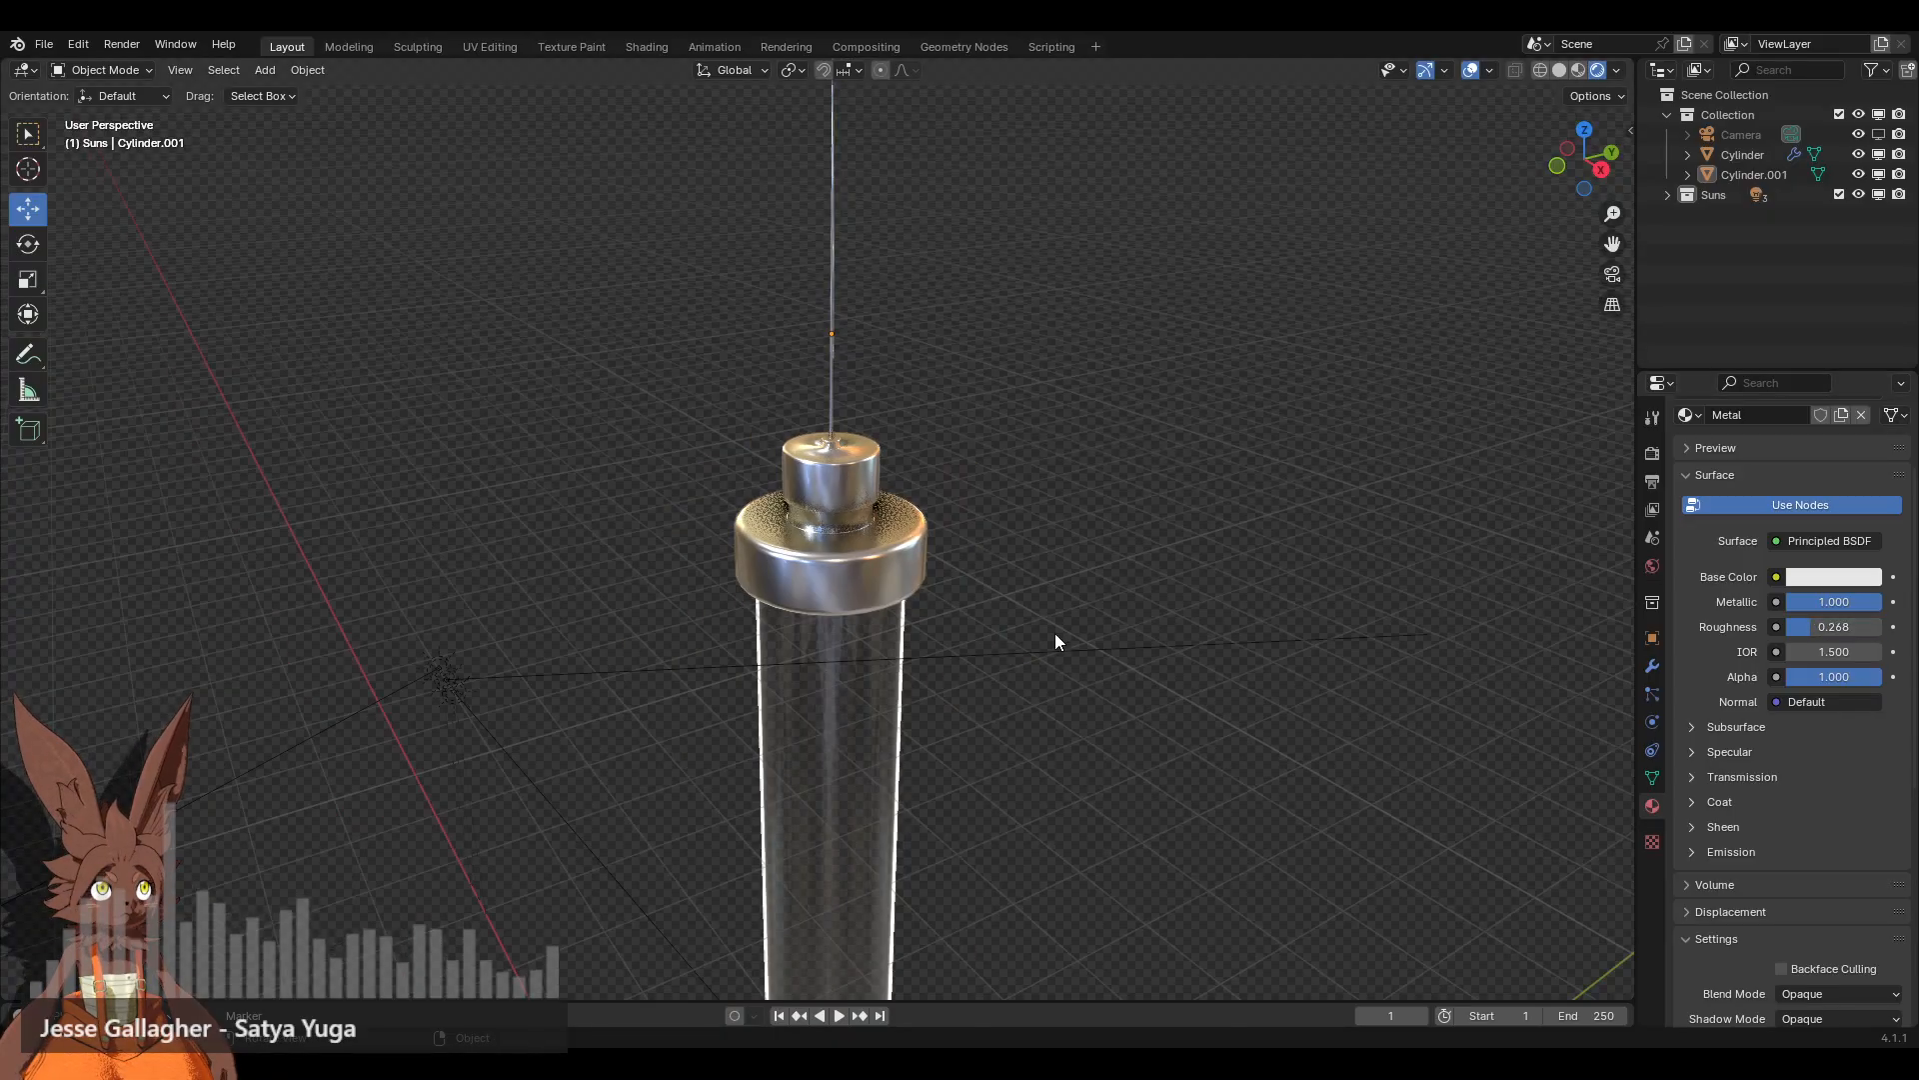
{"action": "middle_click_drag", "start_coordinate": [879, 683], "coordinate": [838, 626]}
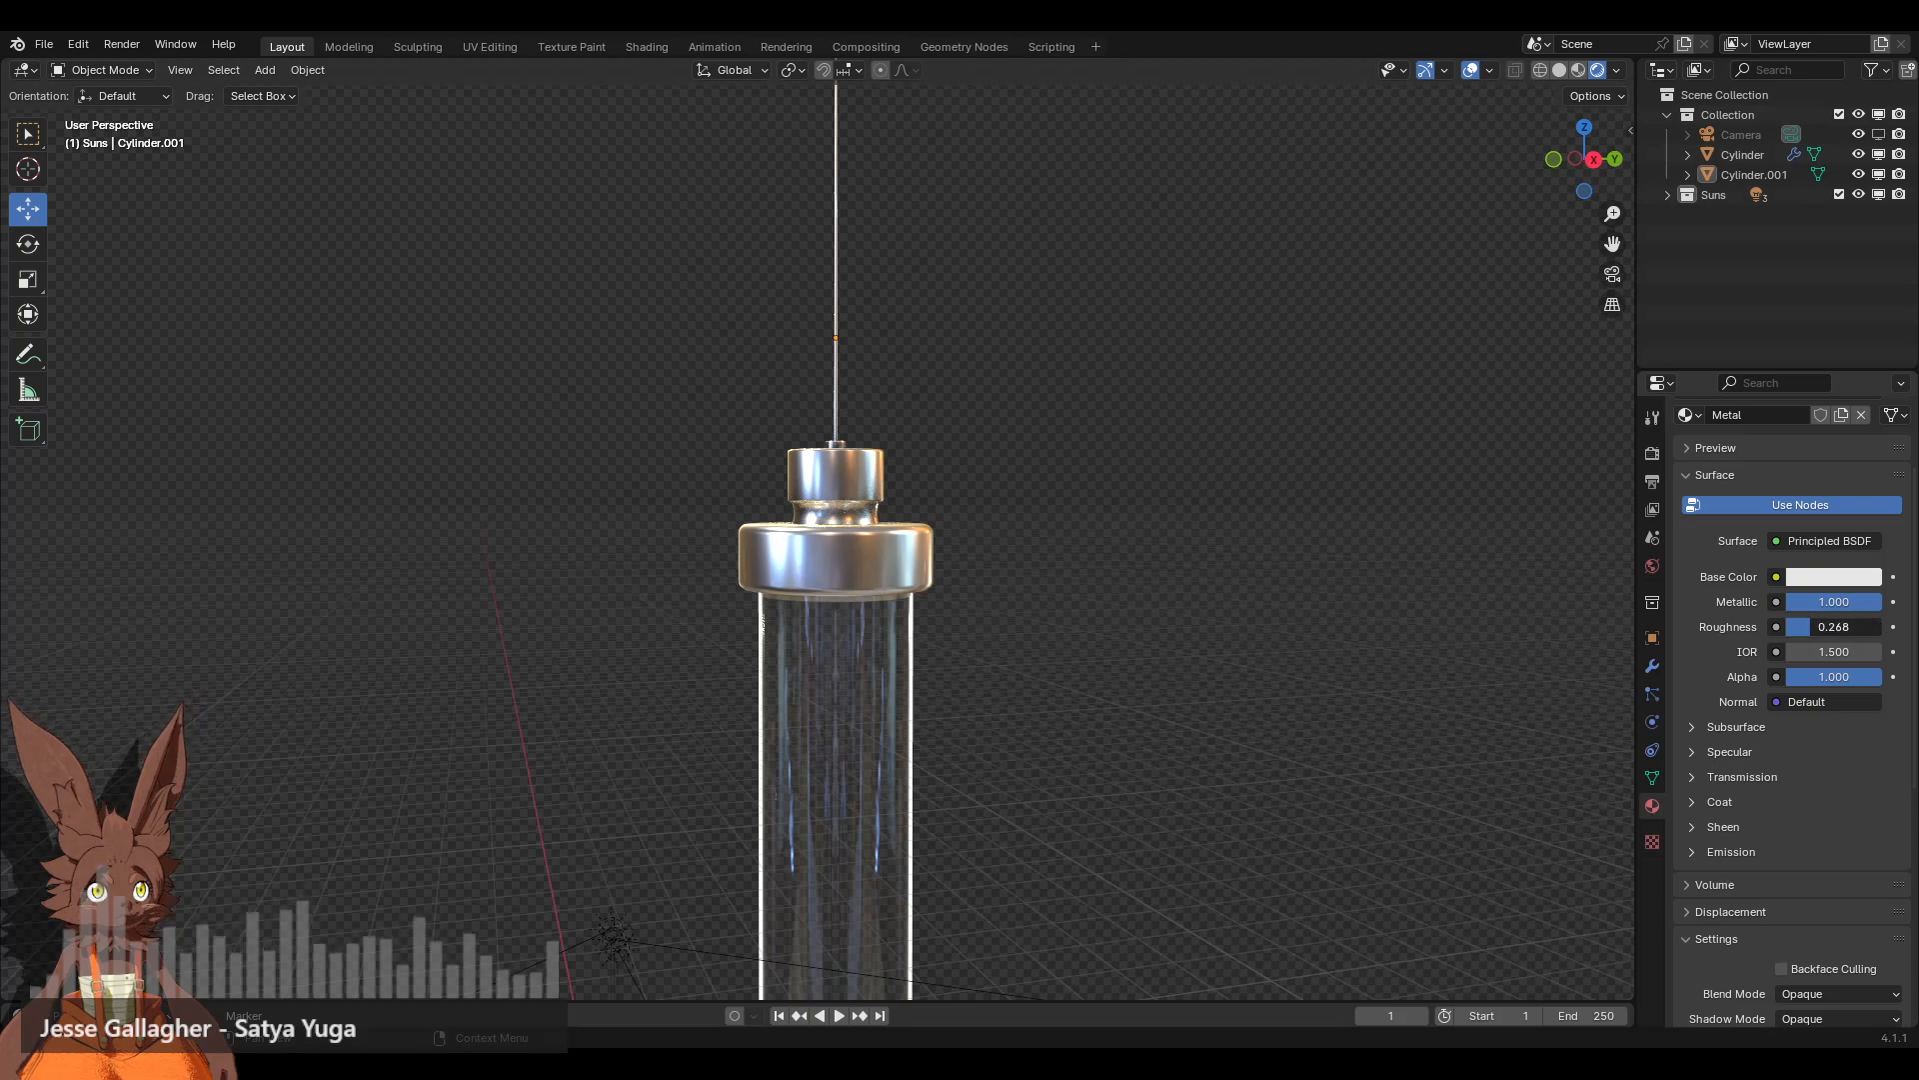
Step: Set the Metal material's roughness to 0.200
{"action": "left_click_drag", "start_coordinate": [1812, 626], "coordinate": [1788, 625]}
{"action": "left_click", "coordinate": [1835, 626]}
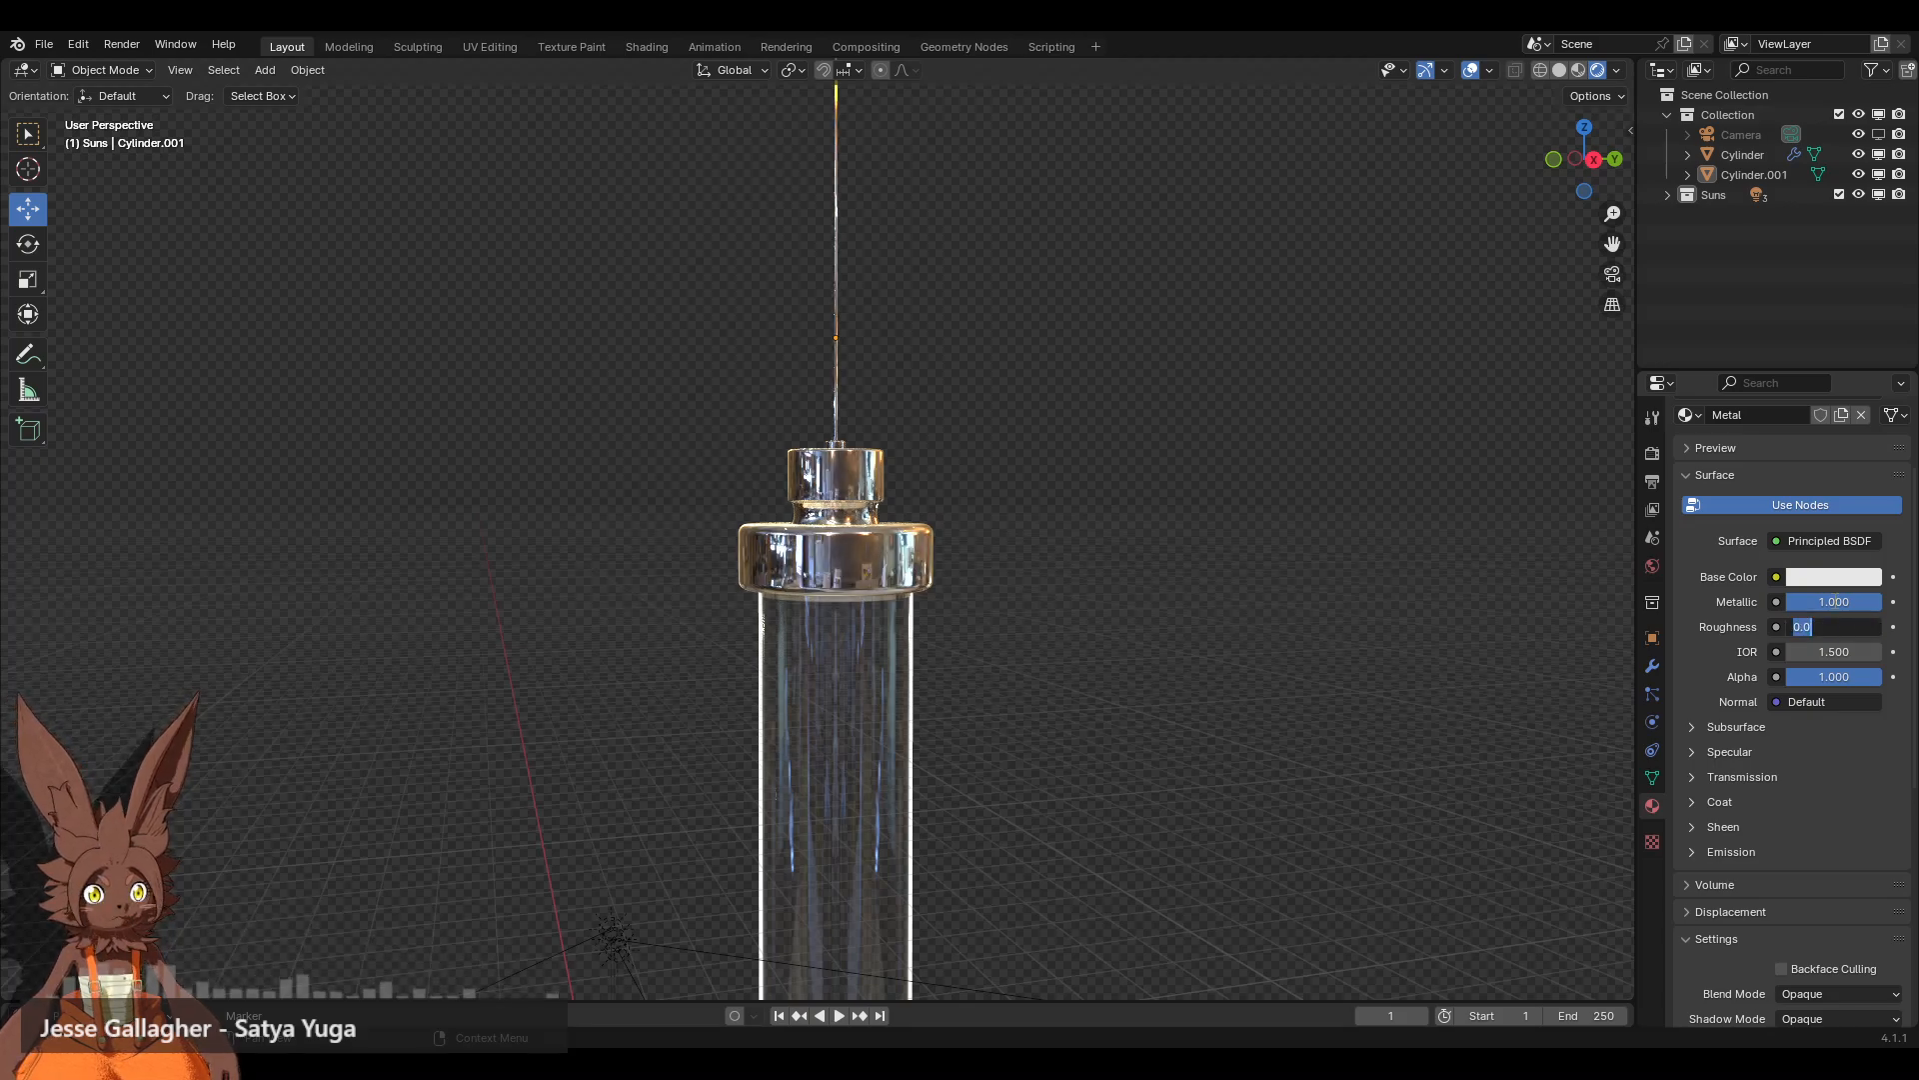
{"action": "key", "text": "Return"}
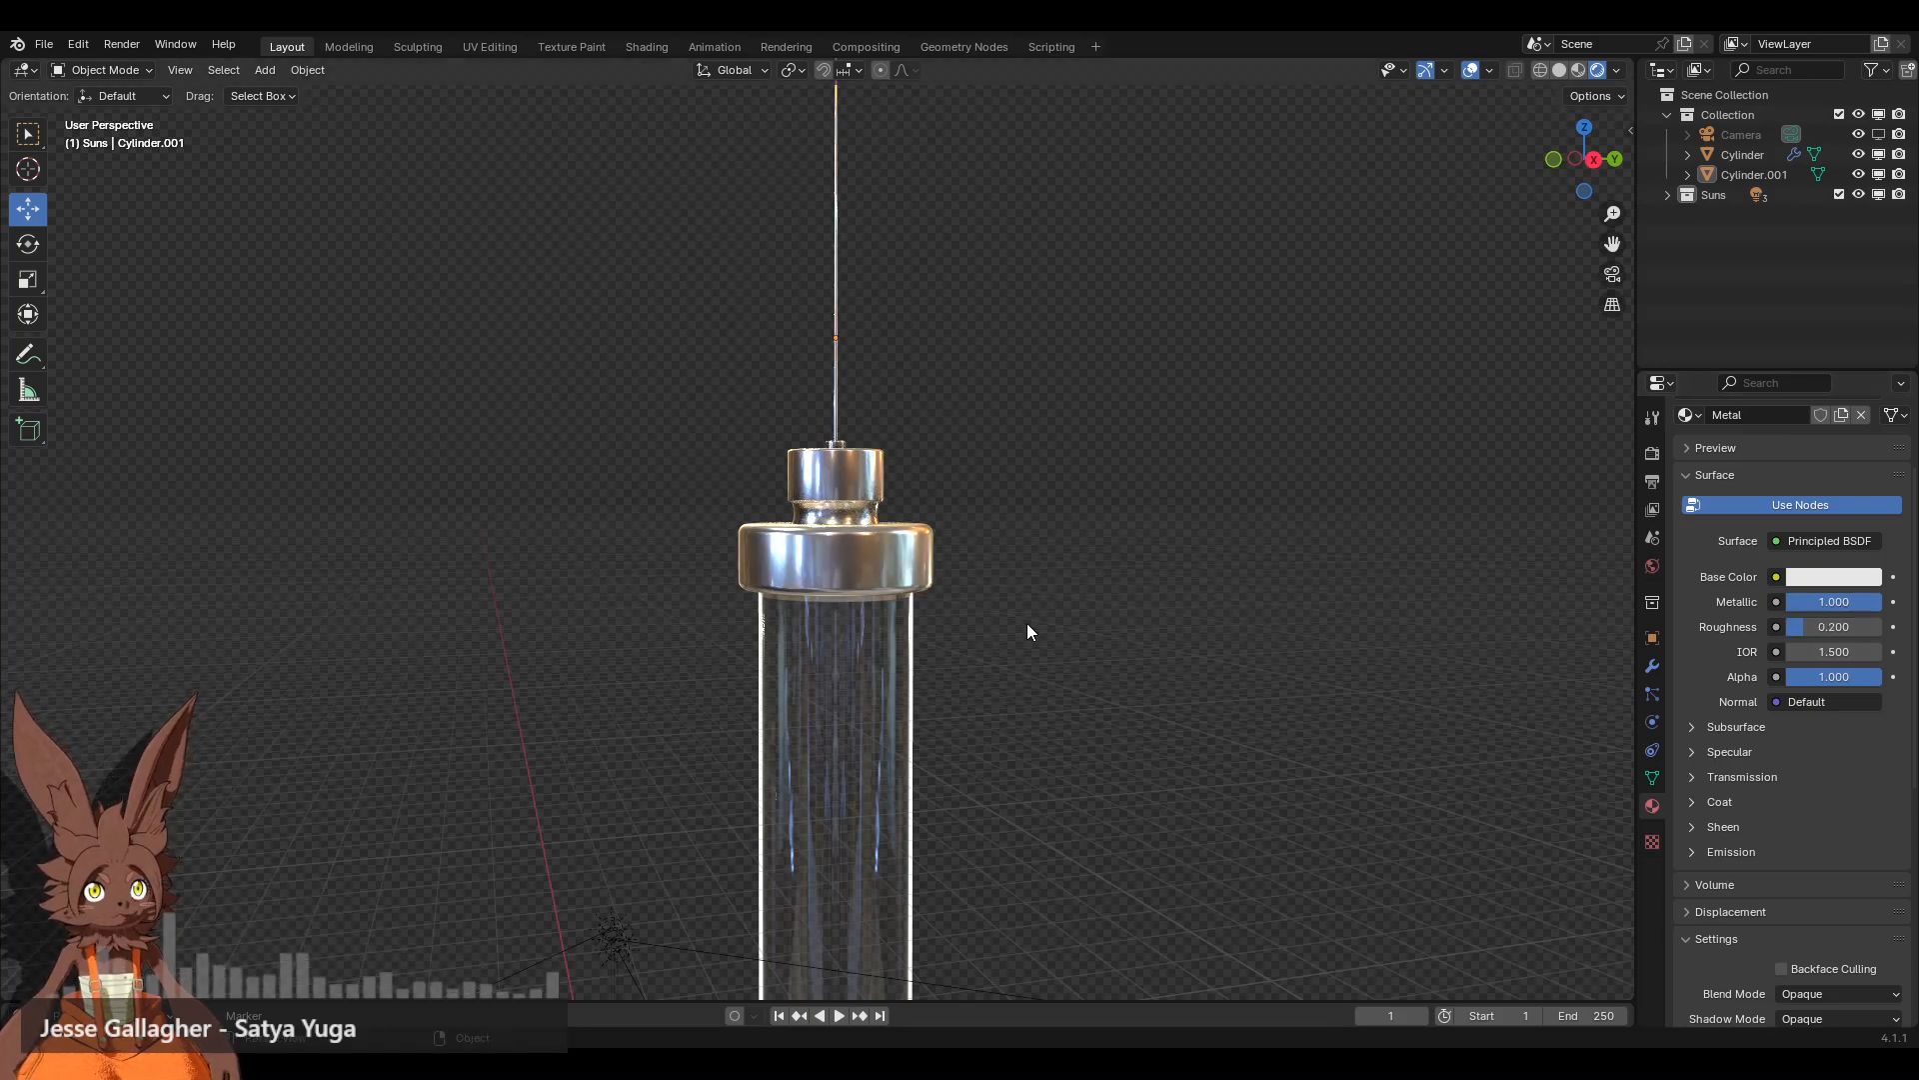
{"action": "scroll", "coordinate": [1107, 549], "scroll_direction": "down", "scroll_amount": 7}
{"action": "scroll", "coordinate": [974, 494], "scroll_direction": "up", "scroll_amount": 4}
{"action": "middle_click_drag", "start_coordinate": [878, 505], "coordinate": [840, 514]}
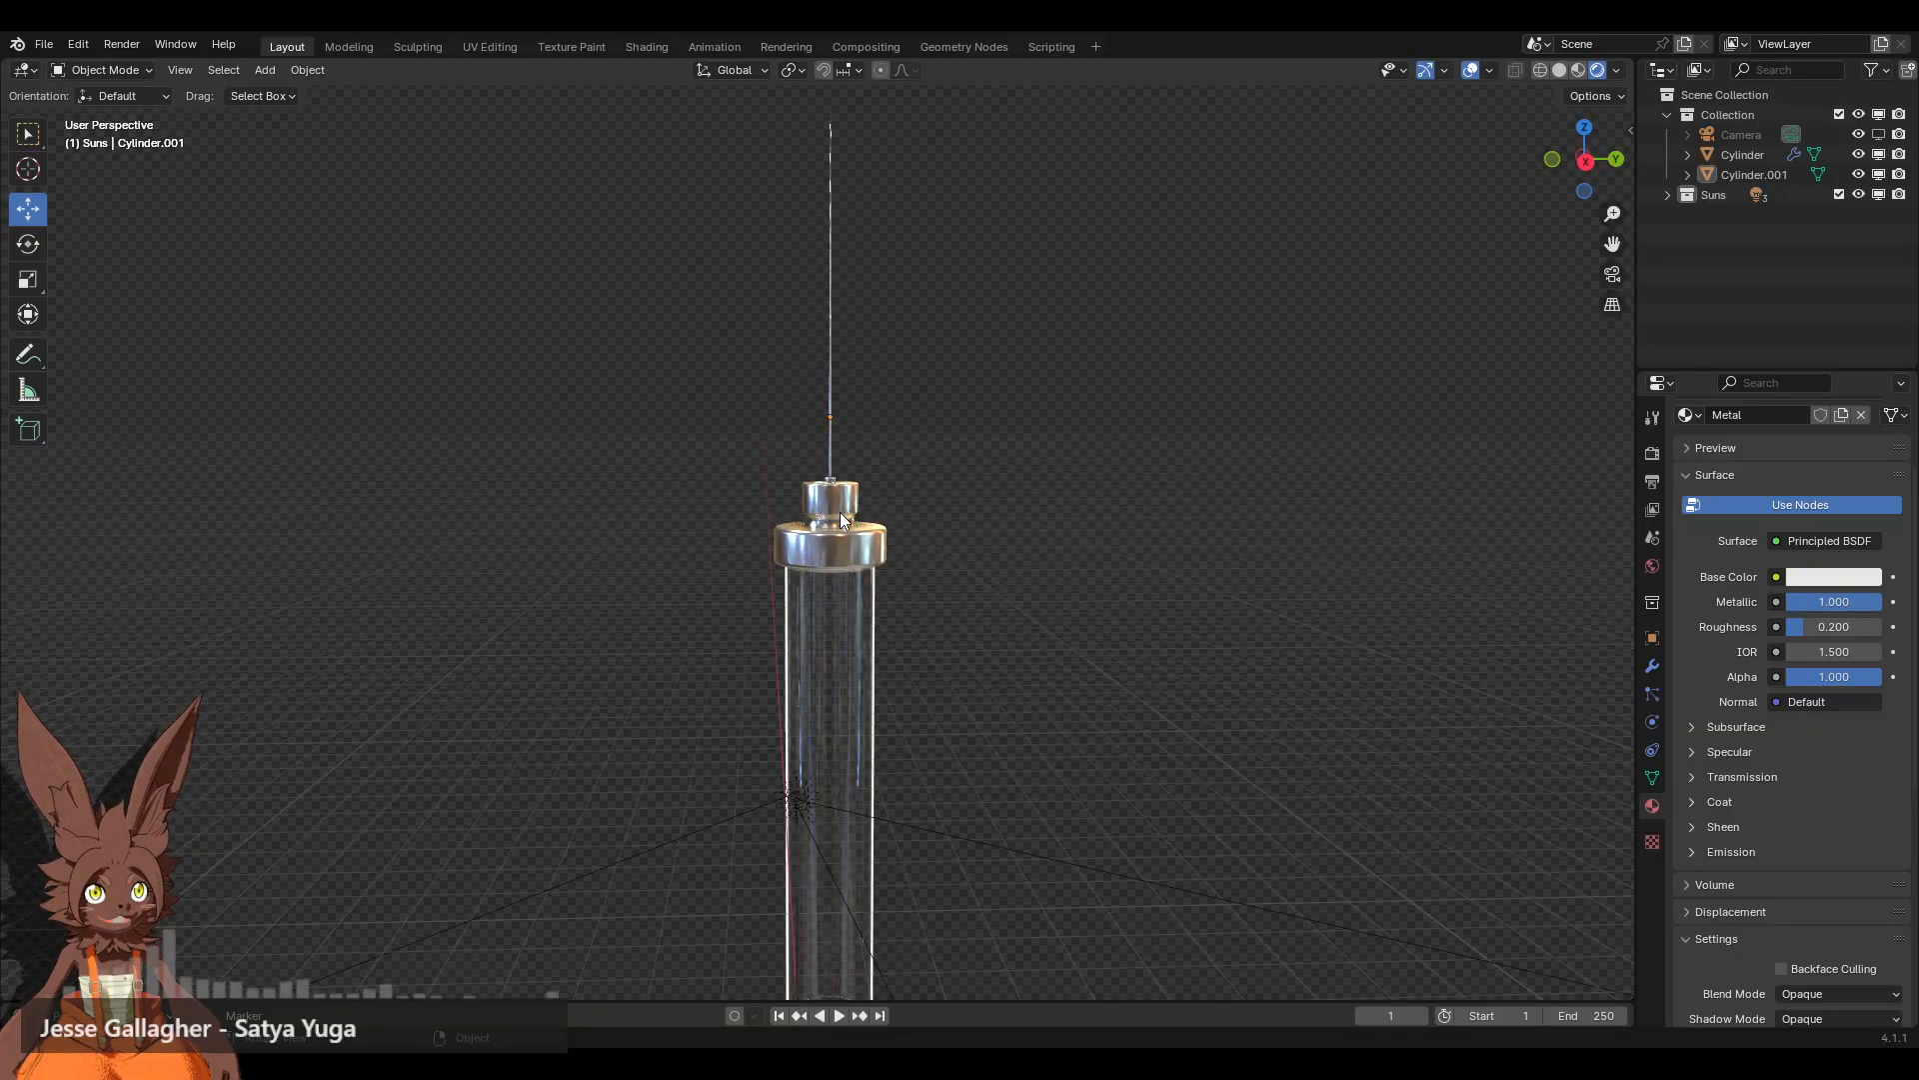
Step: In the Shading workspace, select the glass tube and copy its Color Ramp, Fresnel and Add Shader nodes
{"action": "left_click", "coordinate": [843, 519]}
{"action": "left_click", "coordinate": [647, 47]}
{"action": "left_click", "coordinate": [1330, 500]}
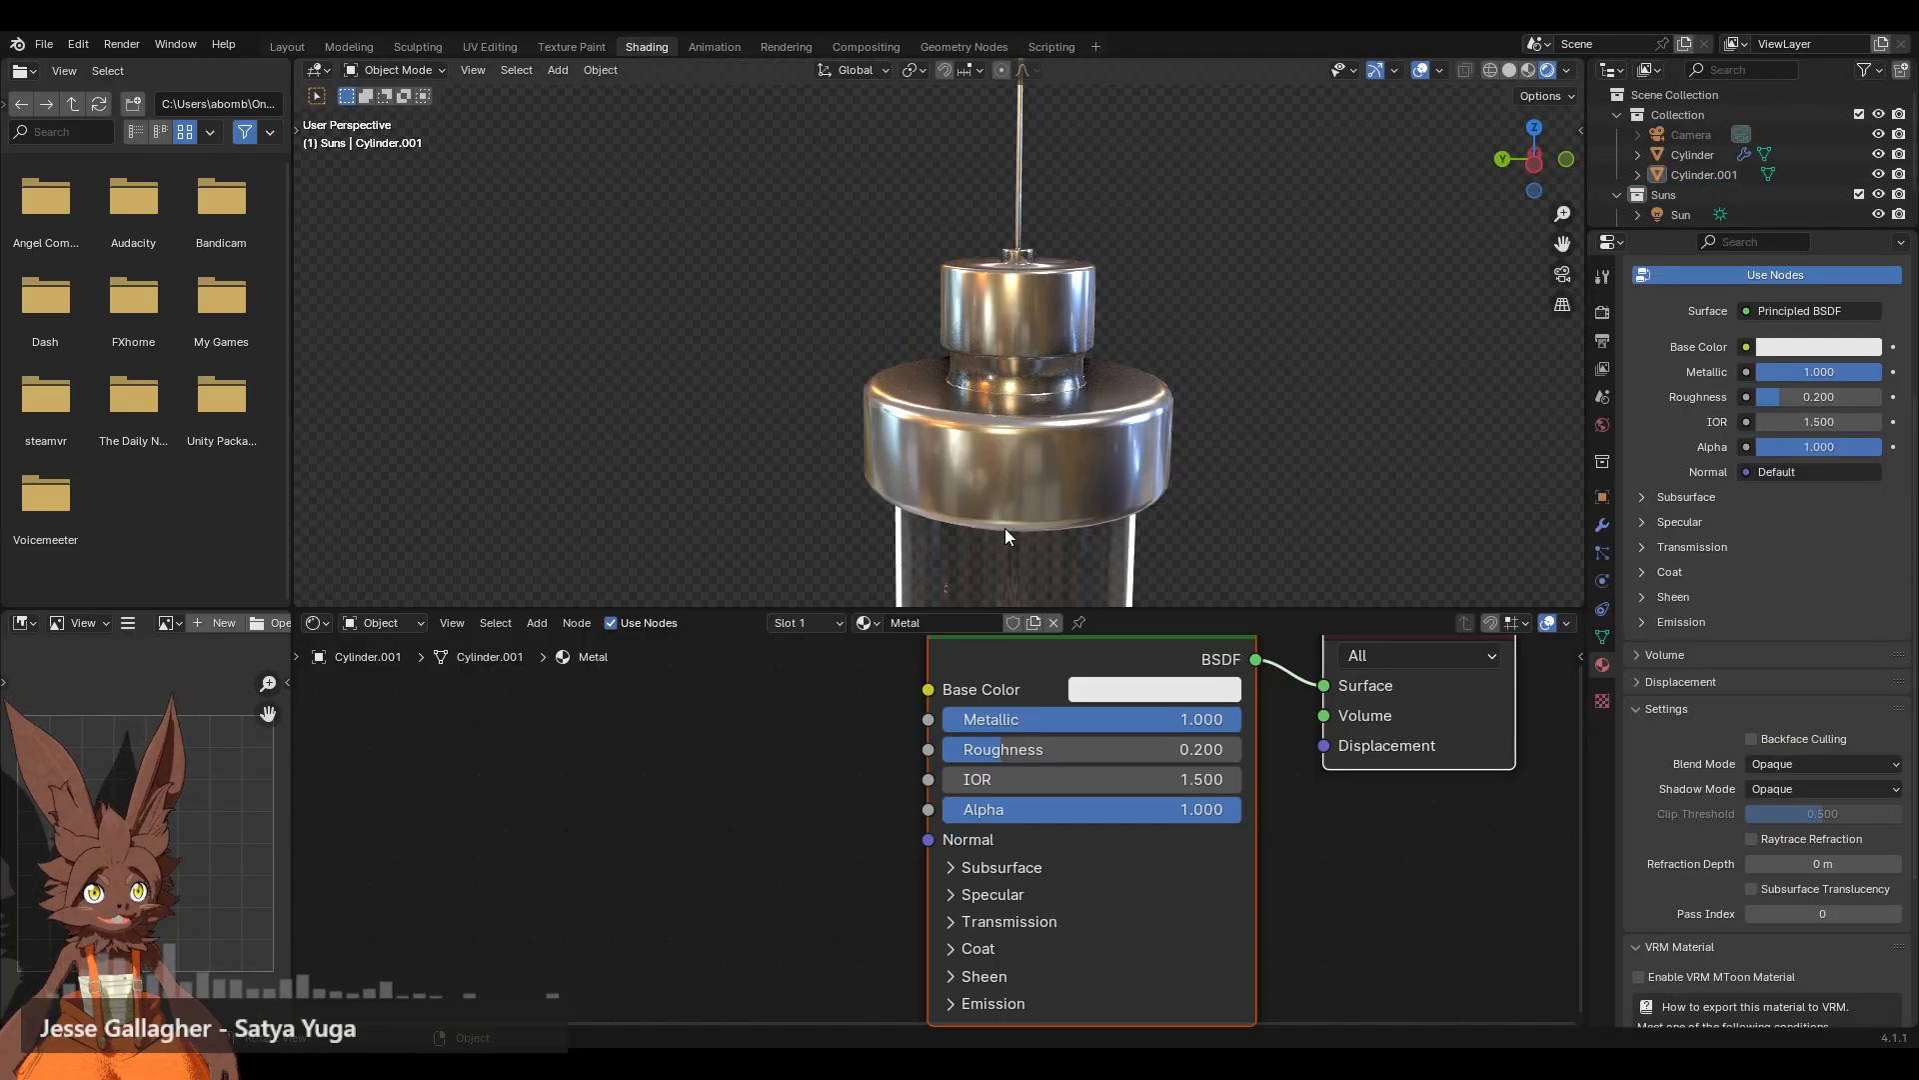
{"action": "scroll", "coordinate": [1005, 528], "scroll_direction": "down", "scroll_amount": 5}
{"action": "left_click", "coordinate": [970, 482]}
{"action": "scroll", "coordinate": [903, 776], "scroll_direction": "down", "scroll_amount": 3}
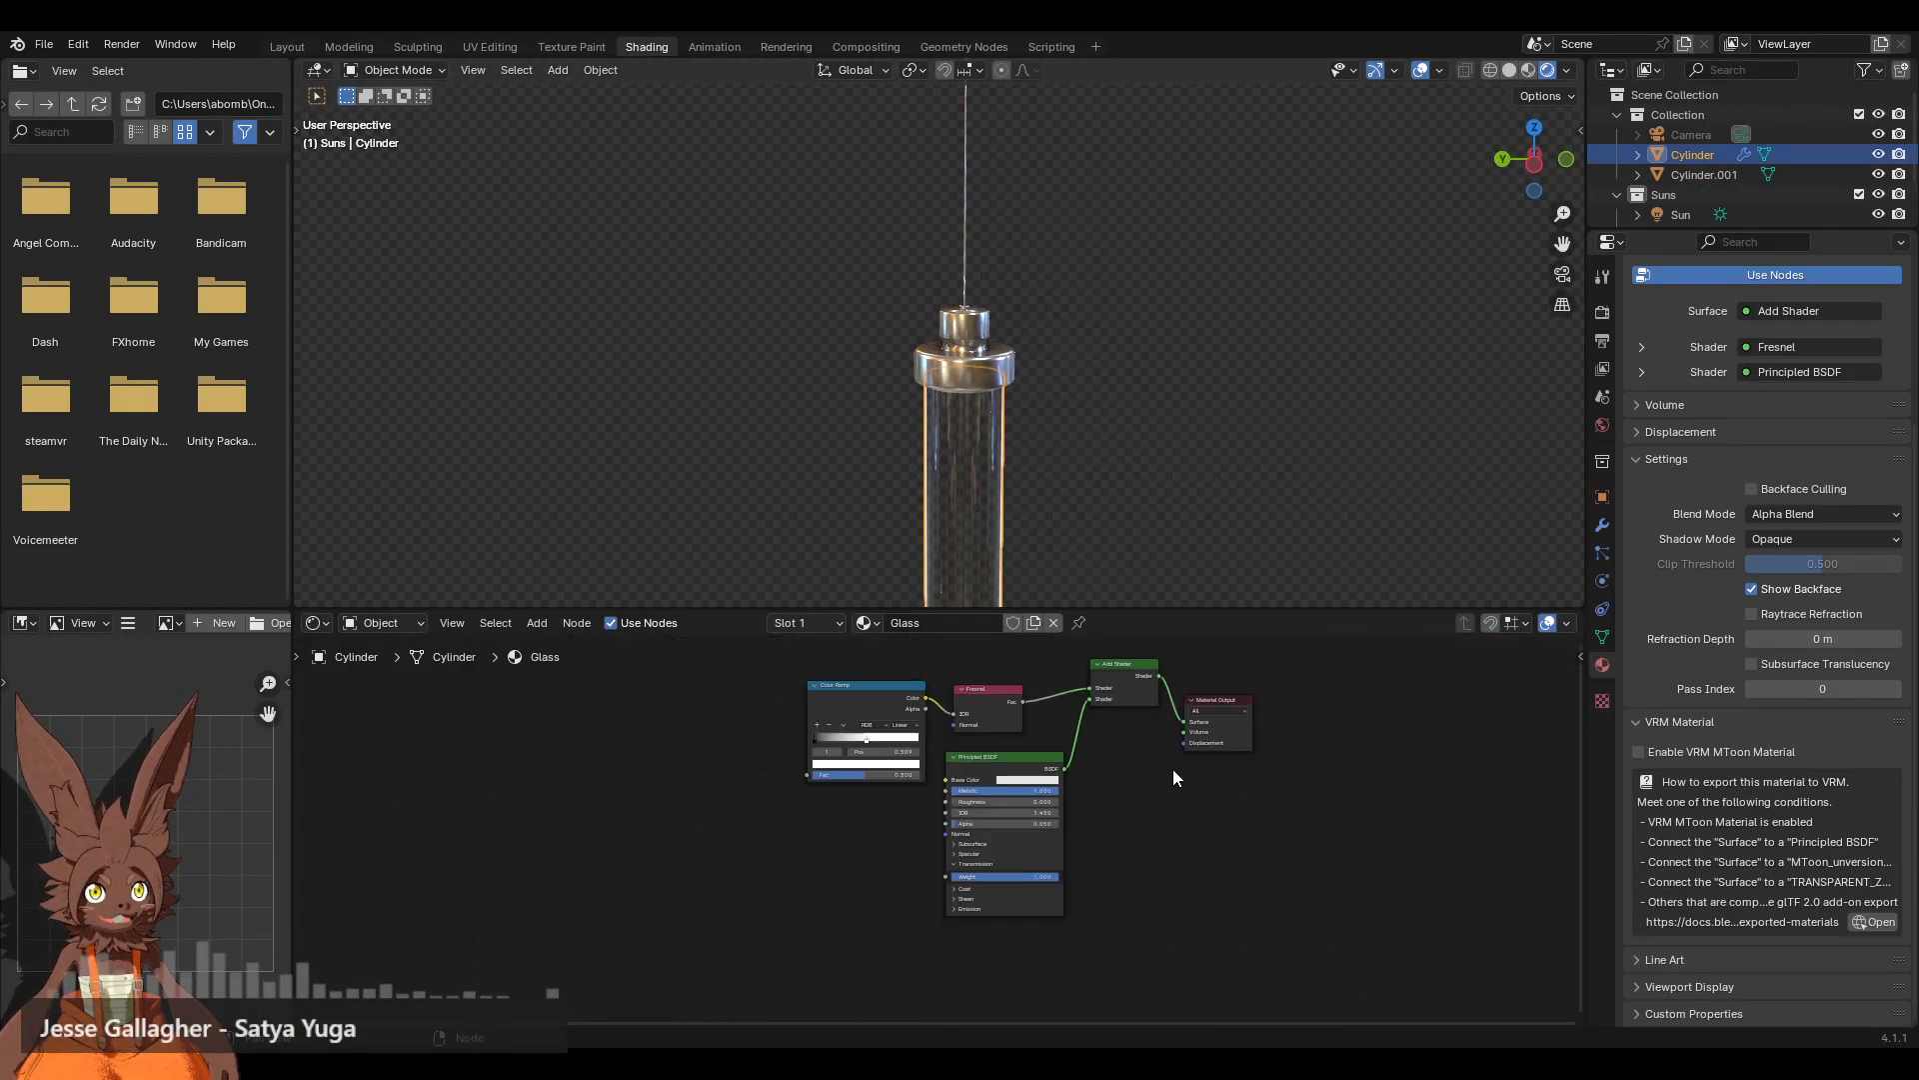
{"action": "scroll", "coordinate": [1160, 809], "scroll_direction": "up", "scroll_amount": 2}
{"action": "left_click_drag", "start_coordinate": [621, 698], "coordinate": [1100, 795]}
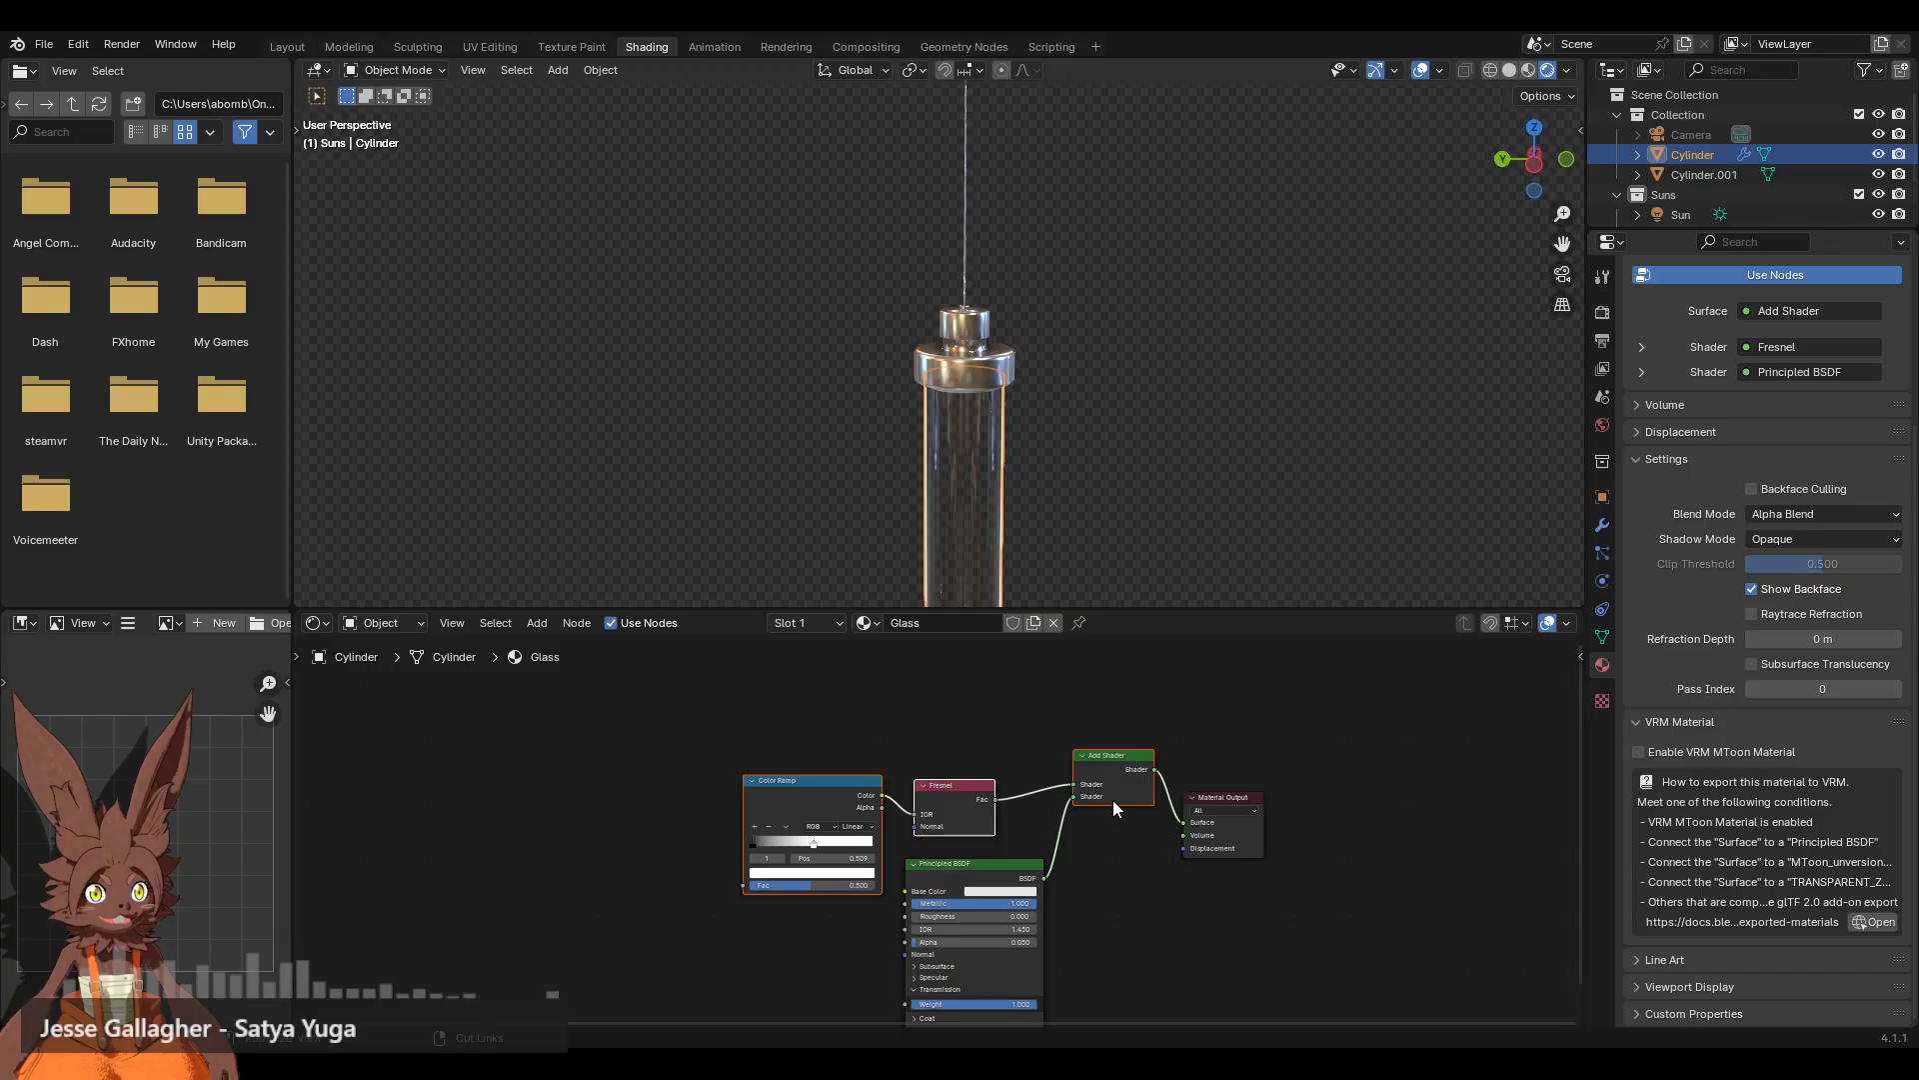
{"action": "key", "text": "ctrl+c"}
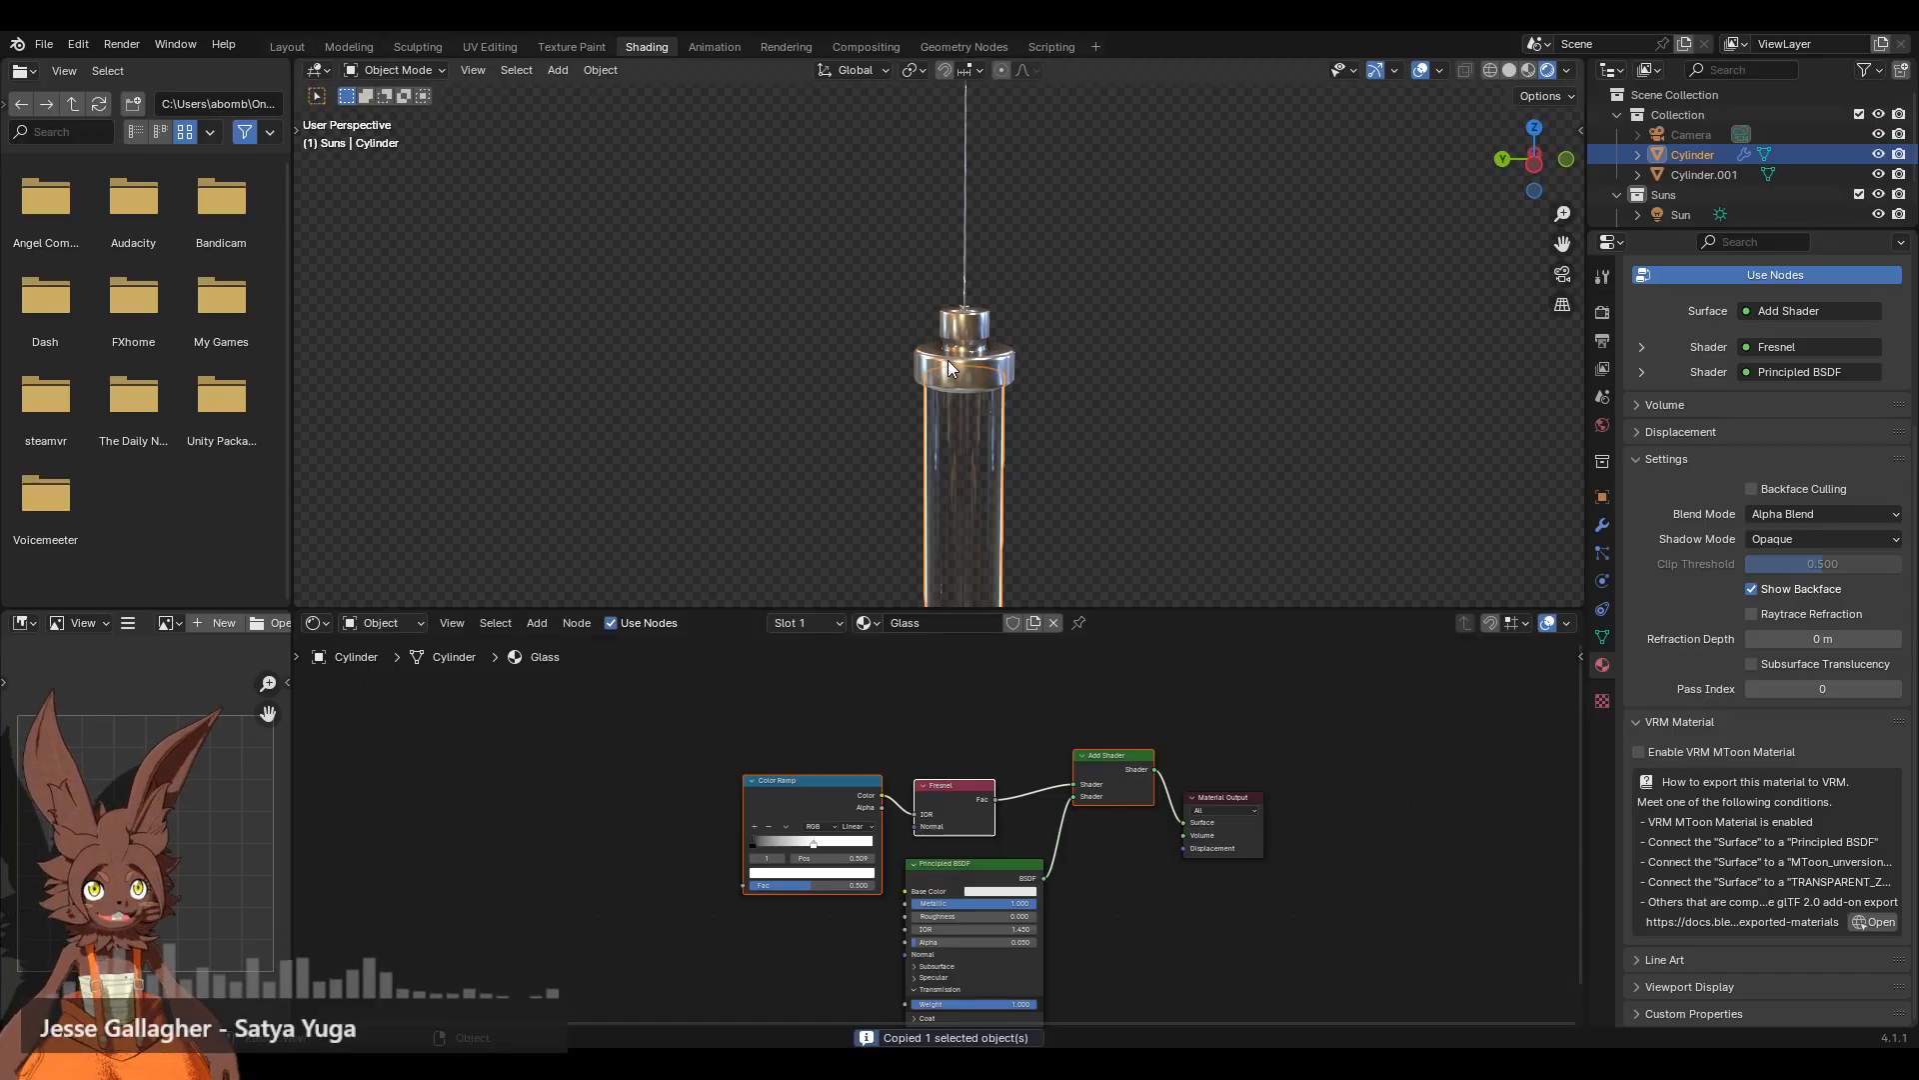
Step: Paste the copied nodes into the cap's Metal material and wire the Add Shader between the Principled BSDF and the Material Output
{"action": "left_click", "coordinate": [948, 360]}
{"action": "key", "text": "ctrl+v"}
{"action": "left_click_drag", "start_coordinate": [510, 746], "coordinate": [900, 875]}
{"action": "left_click_drag", "start_coordinate": [878, 774], "coordinate": [948, 753]}
{"action": "left_click_drag", "start_coordinate": [962, 877], "coordinate": [1062, 888]}
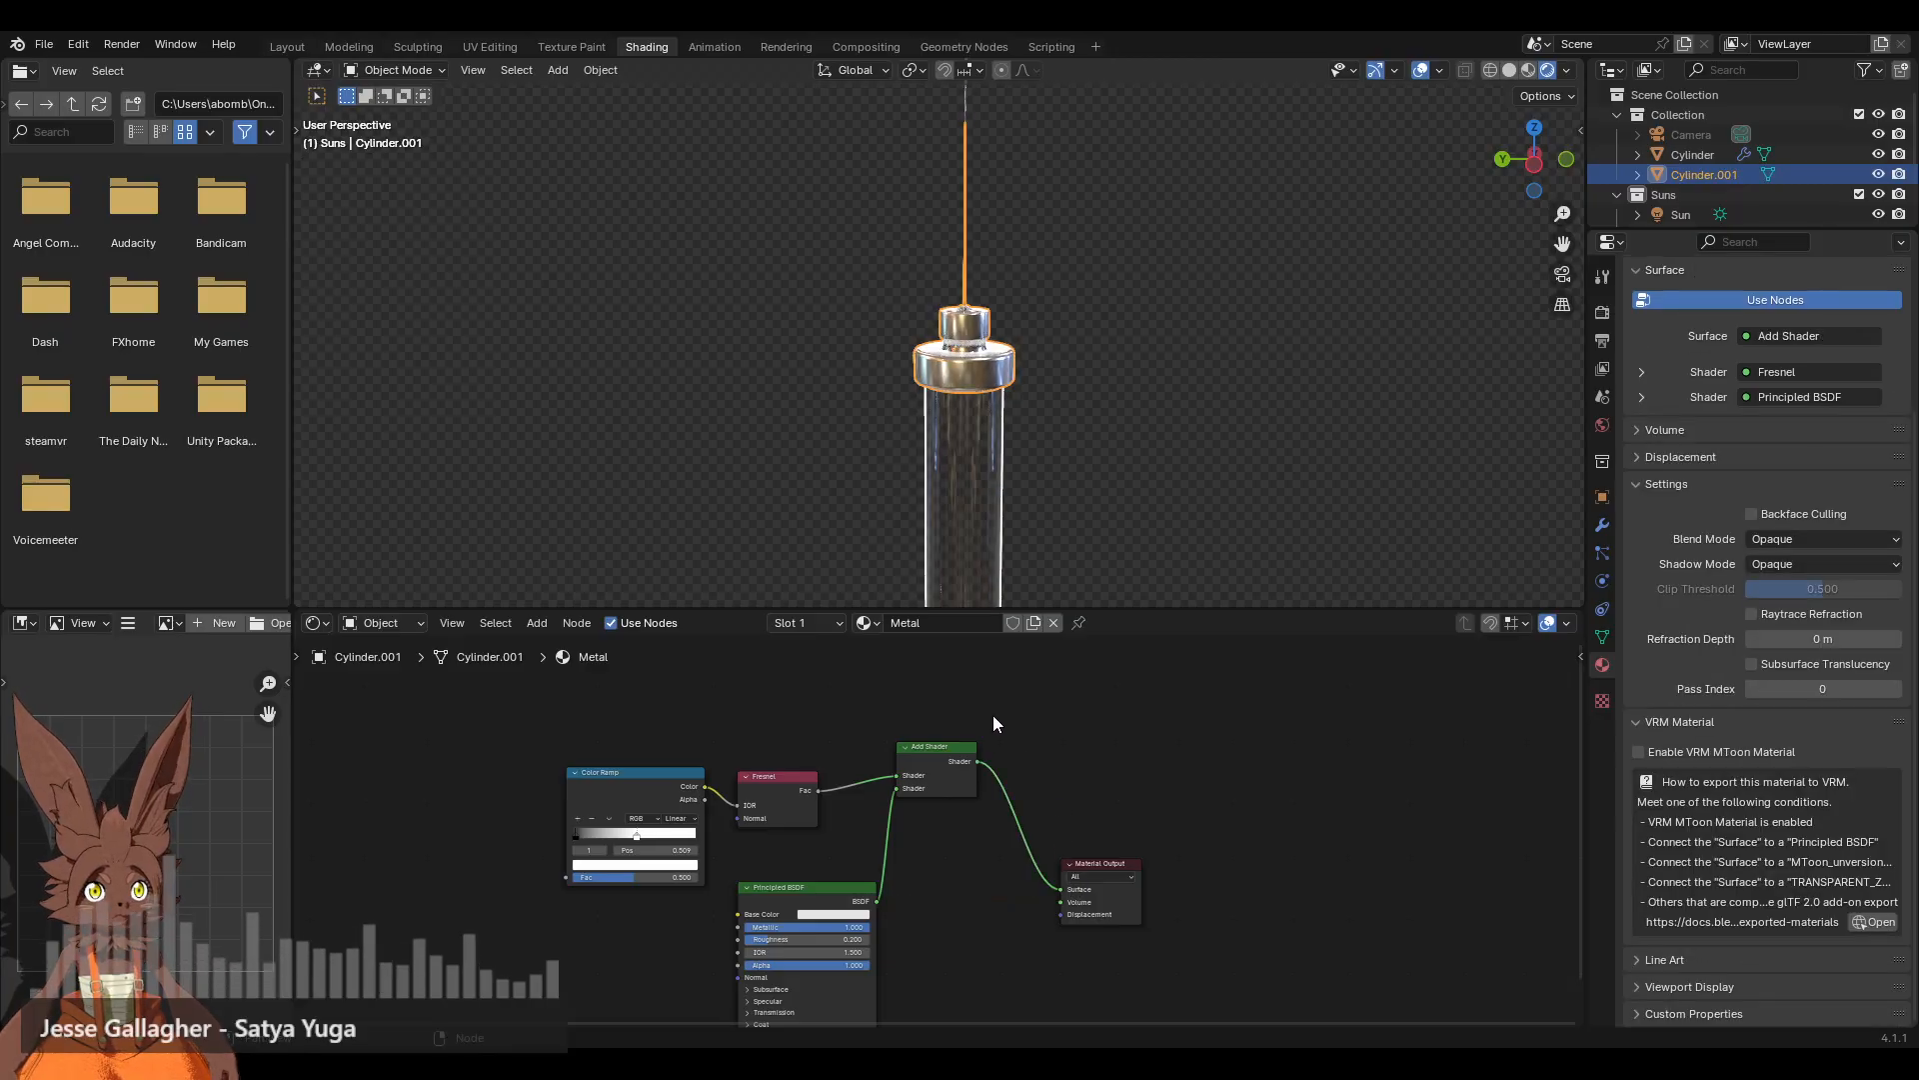
{"action": "scroll", "coordinate": [1100, 406], "scroll_direction": "up", "scroll_amount": 5}
{"action": "left_click", "coordinate": [1265, 386]}
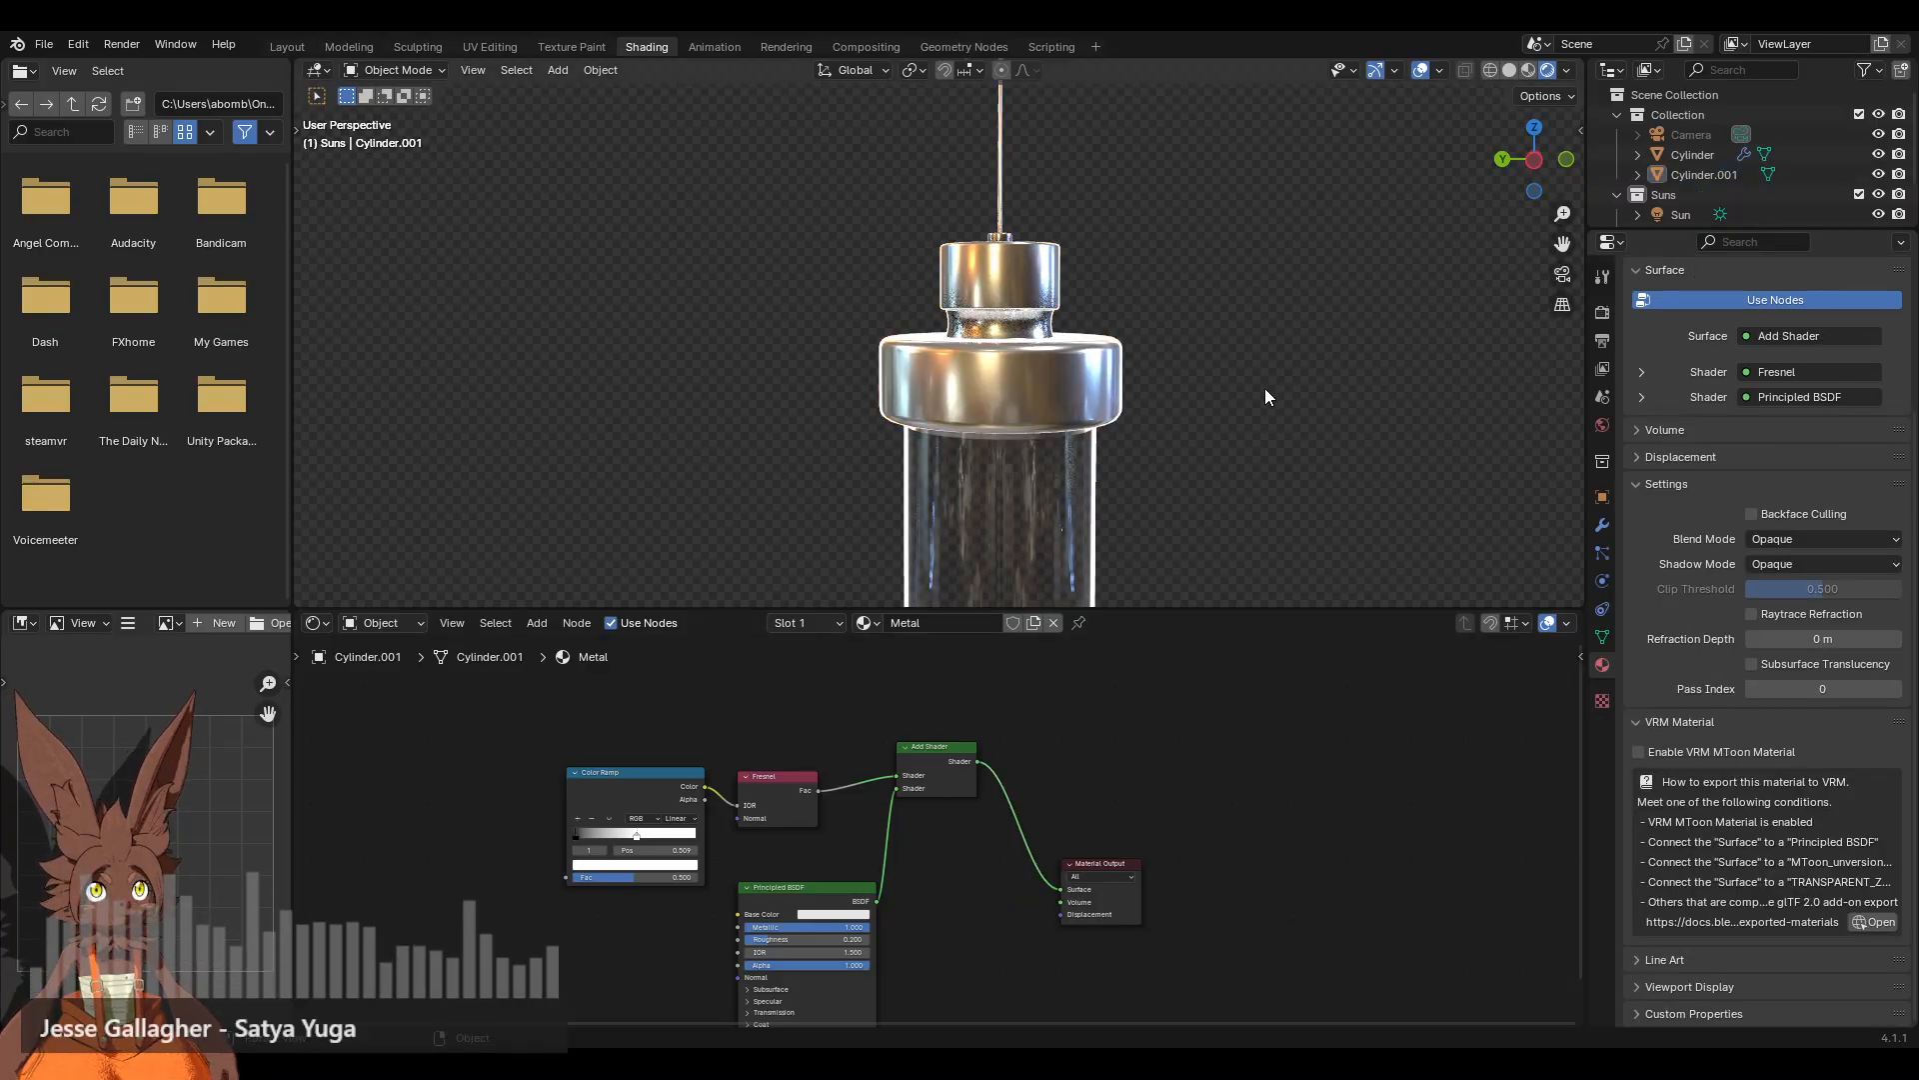
Step: Move the white stop of the Metal material's Color Ramp to position 0.505
{"action": "scroll", "coordinate": [684, 755], "scroll_direction": "up", "scroll_amount": 1}
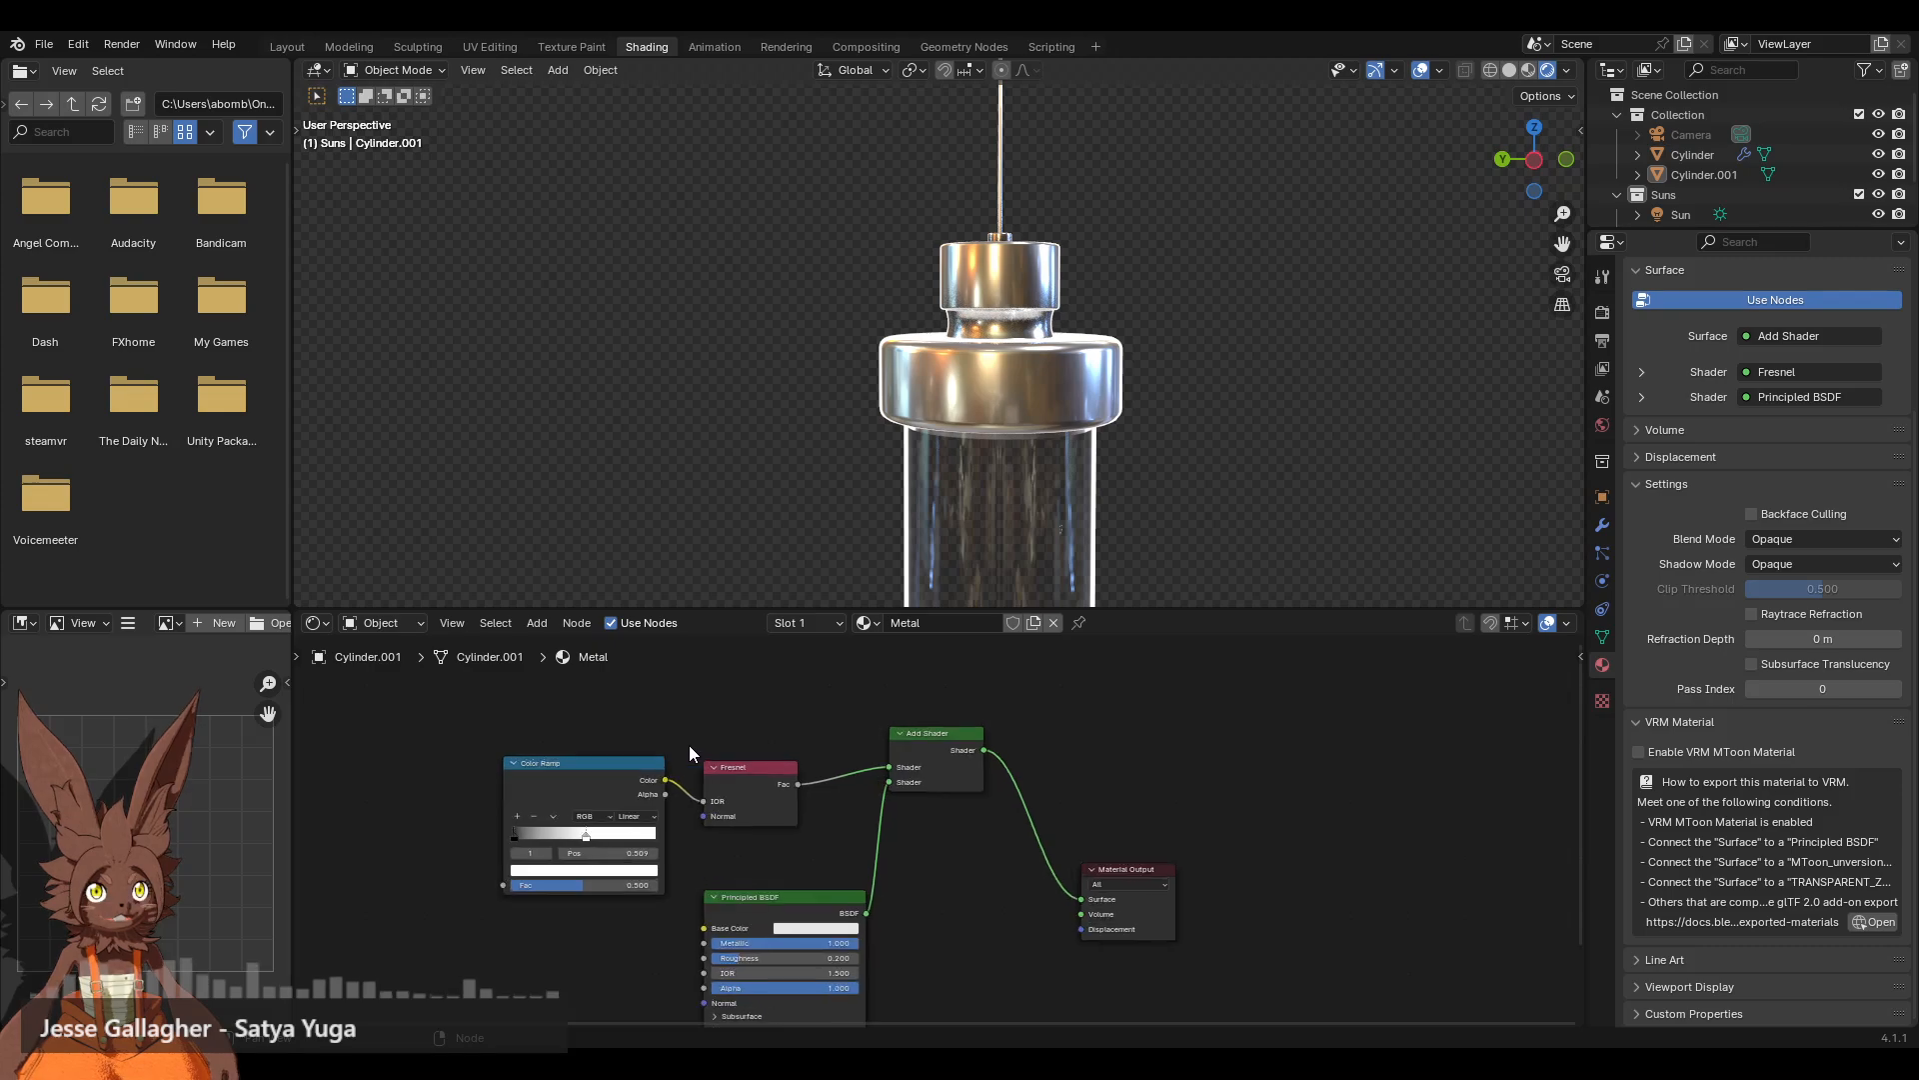
{"action": "scroll", "coordinate": [664, 800], "scroll_direction": "up", "scroll_amount": 8}
{"action": "middle_click_drag", "start_coordinate": [580, 873], "coordinate": [906, 913]}
{"action": "left_click_drag", "start_coordinate": [705, 866], "coordinate": [706, 868]}
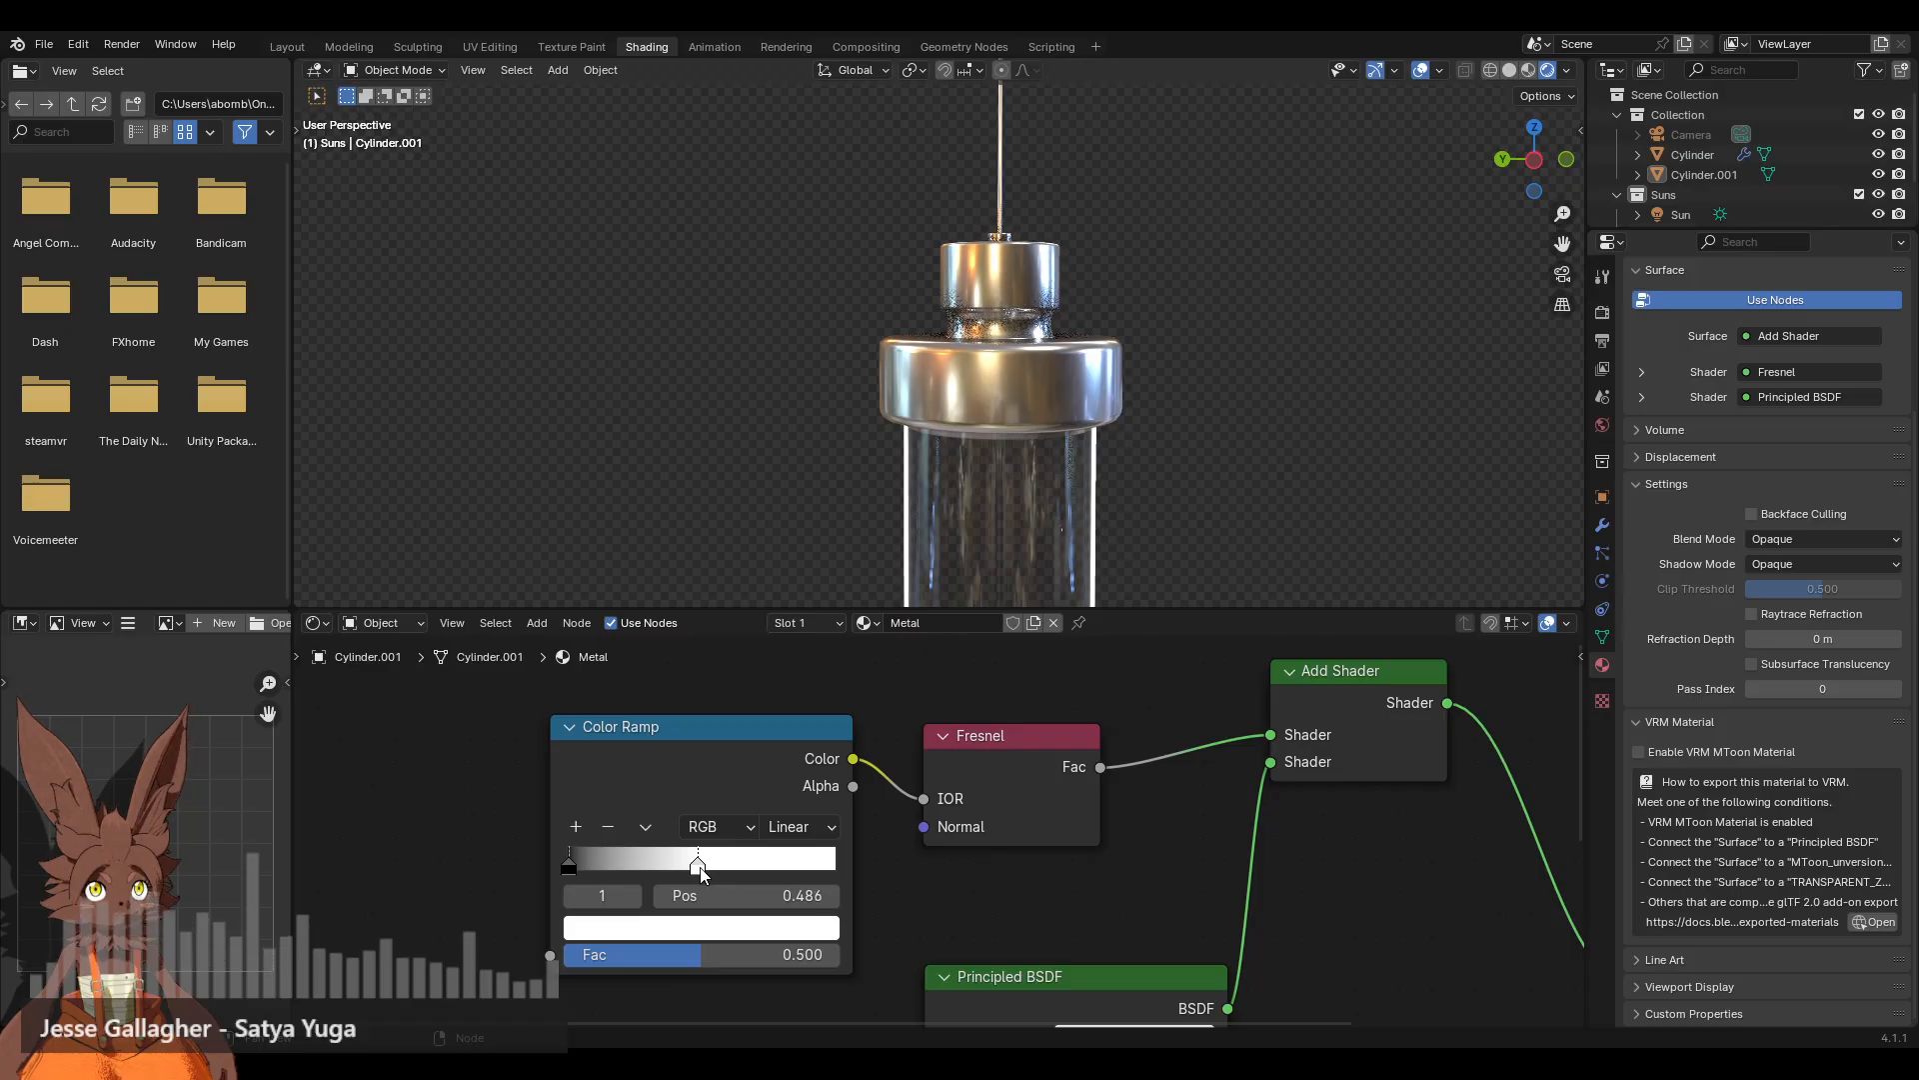
{"action": "scroll", "coordinate": [1099, 460], "scroll_direction": "down", "scroll_amount": 8}
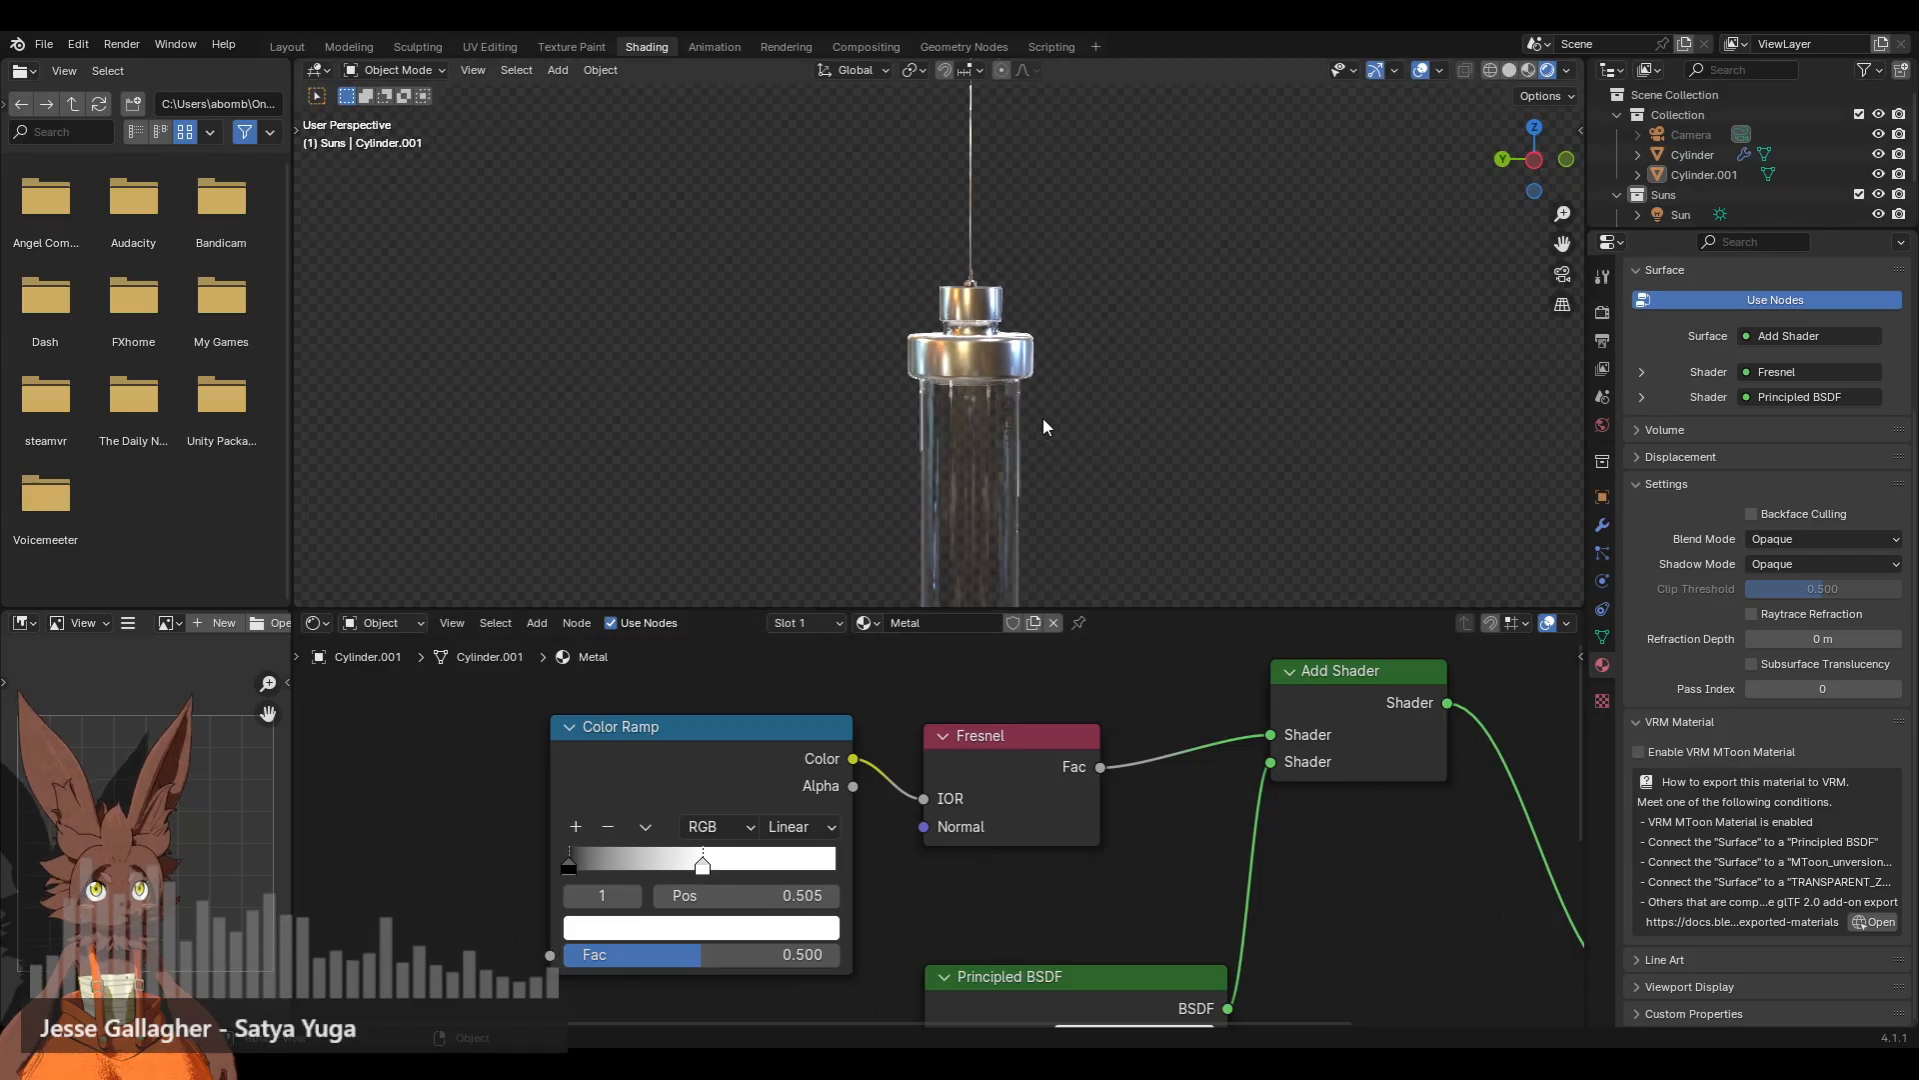
Step: Return to the Layout workspace and inspect the cap's Fresnel rim effect above the glass tube
{"action": "left_click", "coordinate": [284, 46]}
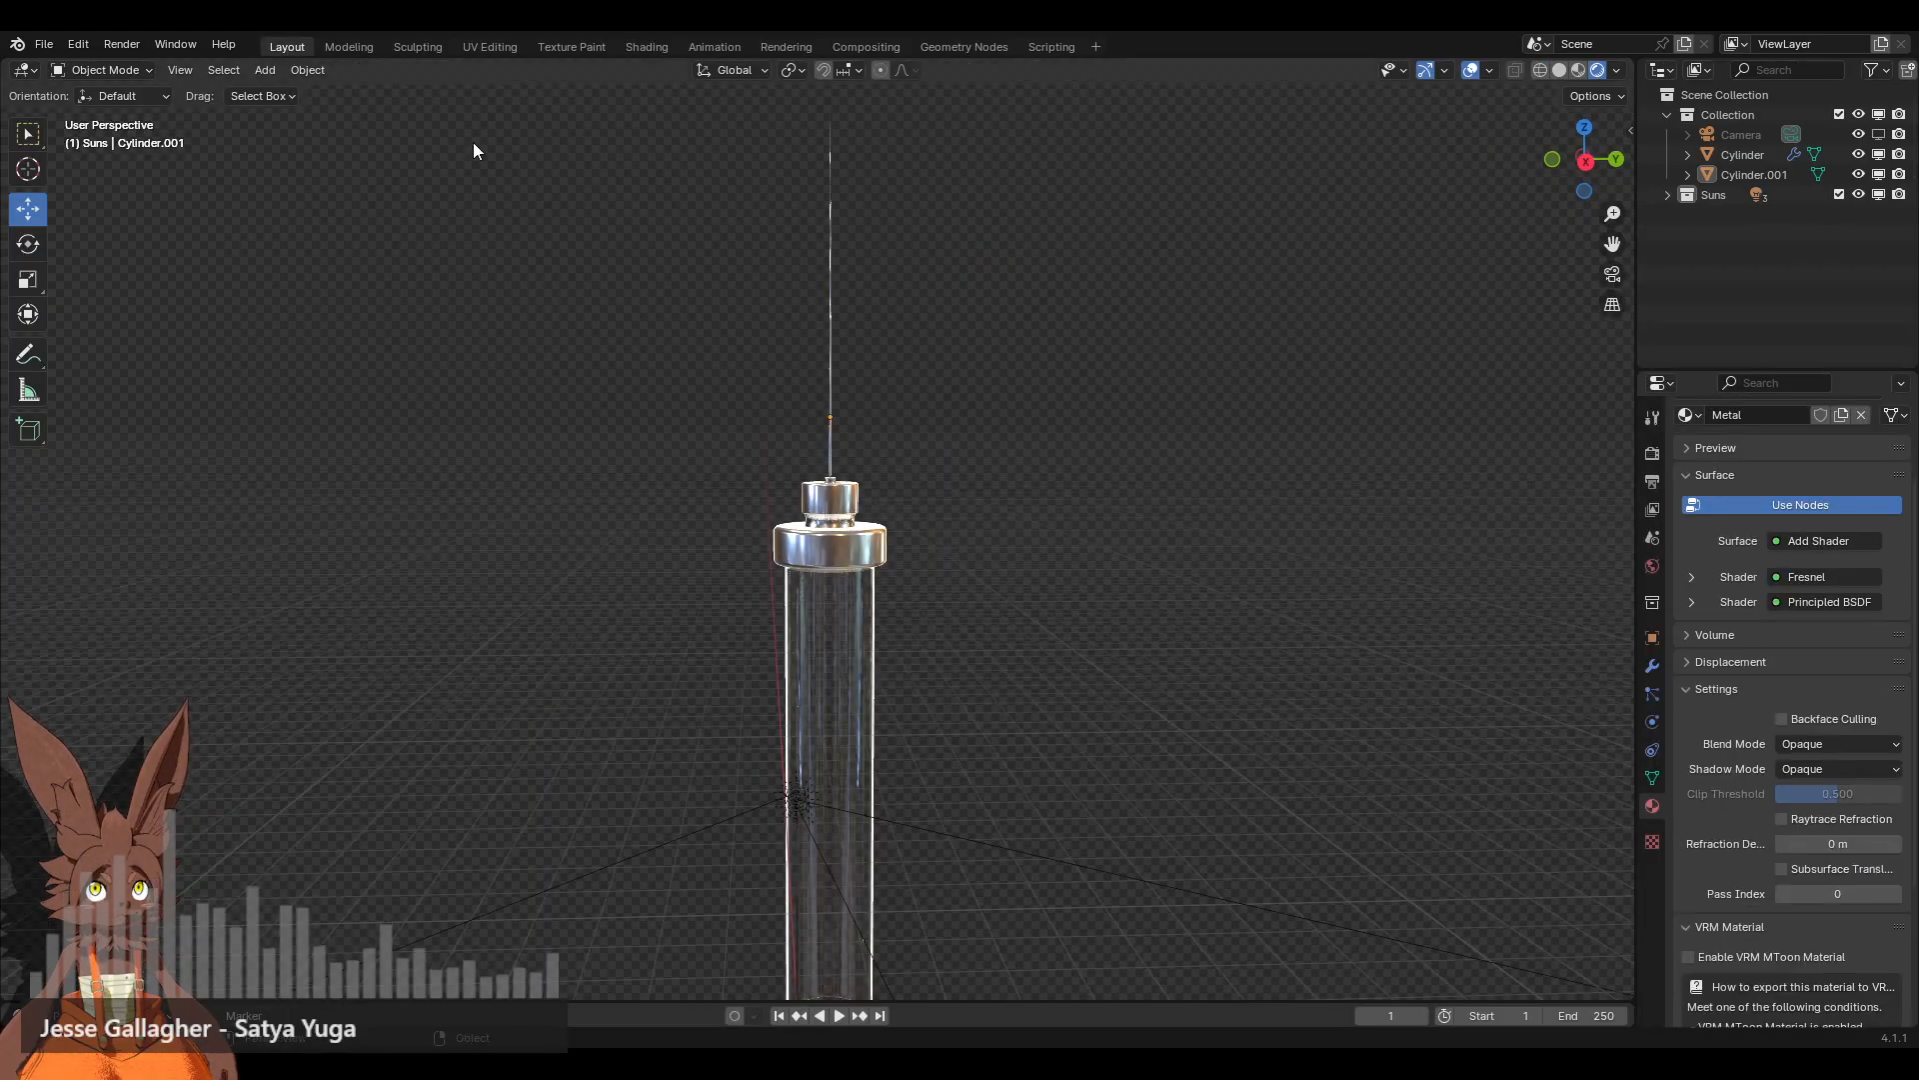
{"action": "scroll", "coordinate": [1006, 541], "scroll_direction": "up", "scroll_amount": 4}
{"action": "scroll", "coordinate": [1020, 540], "scroll_direction": "down", "scroll_amount": 5}
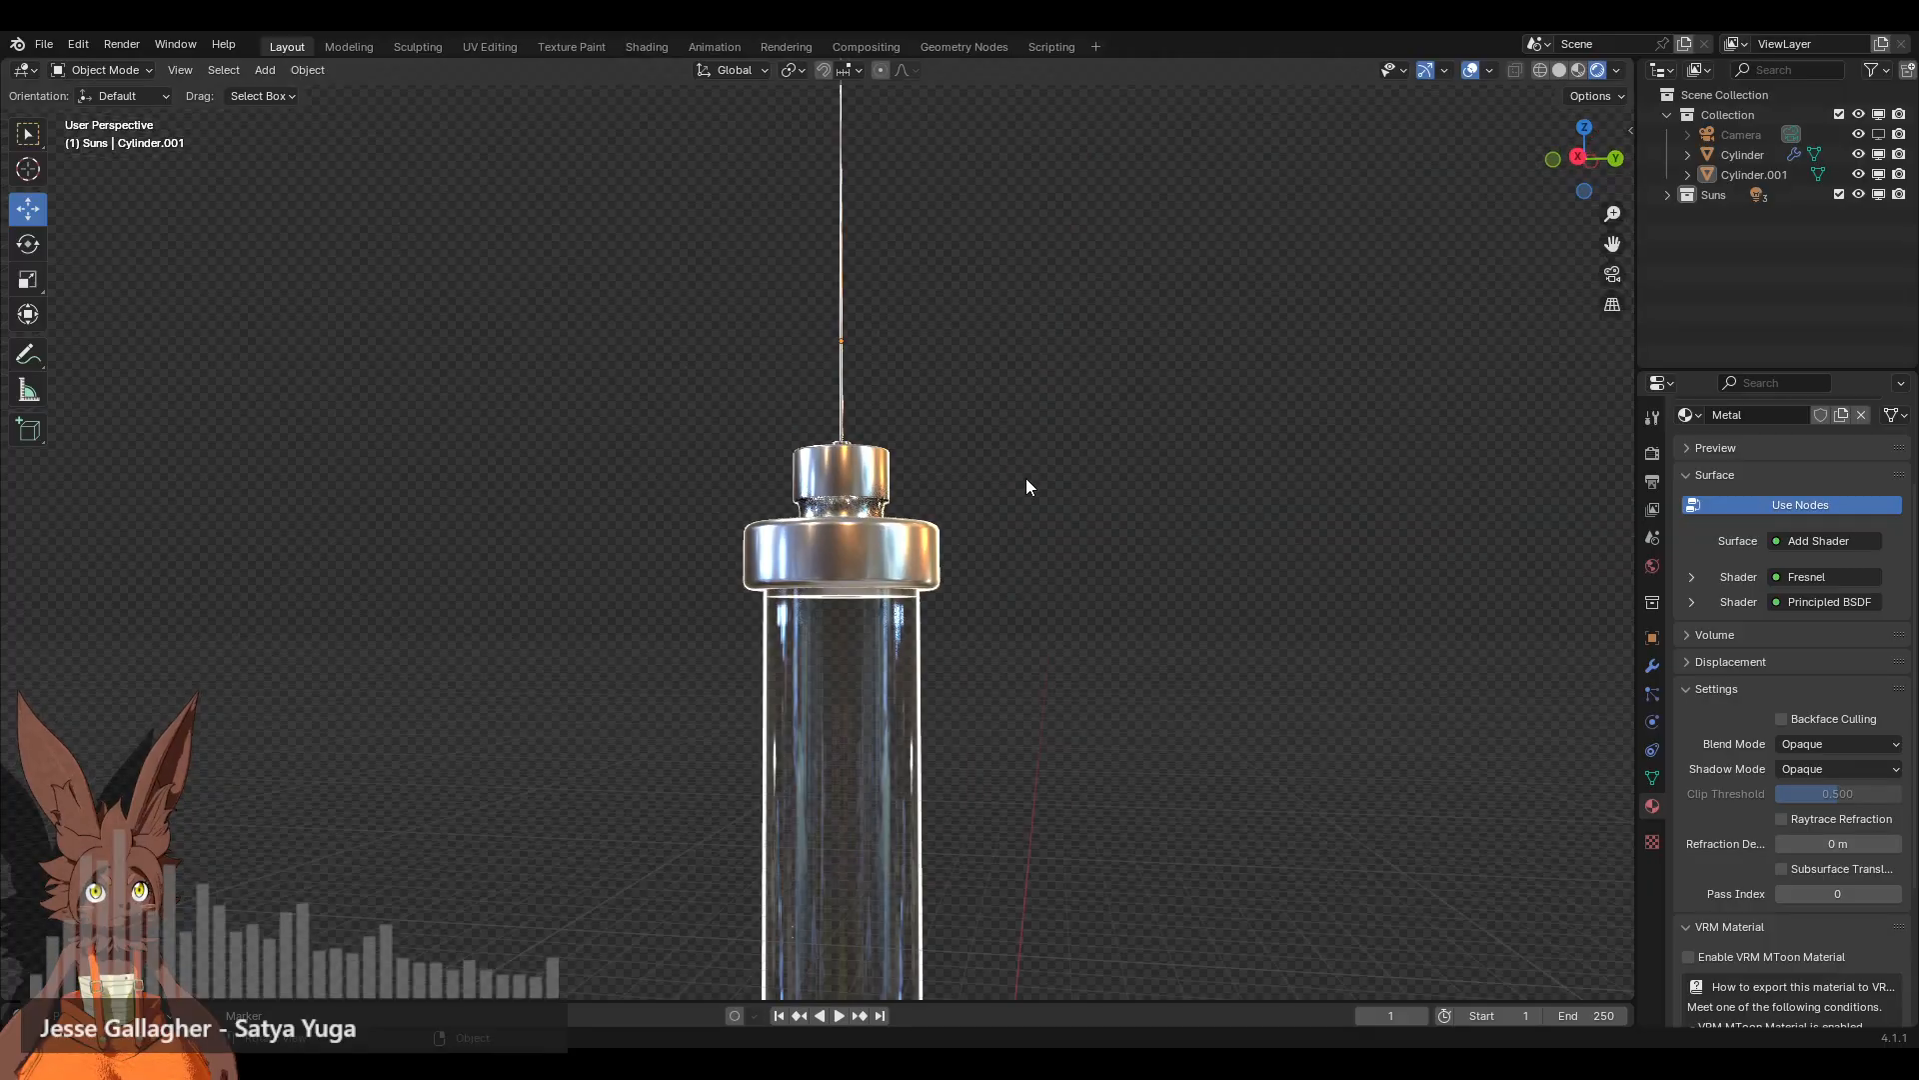
Step: Add a mesh cylinder of 1 m radius and 2 m depth at the world origin and switch to solid shading
{"action": "mouse_move", "coordinate": [981, 544]}
{"action": "middle_mouse_down"}
{"action": "mouse_move", "coordinate": [990, 470]}
{"action": "mouse_move", "coordinate": [993, 641]}
{"action": "mouse_move", "coordinate": [994, 560]}
{"action": "middle_mouse_up"}
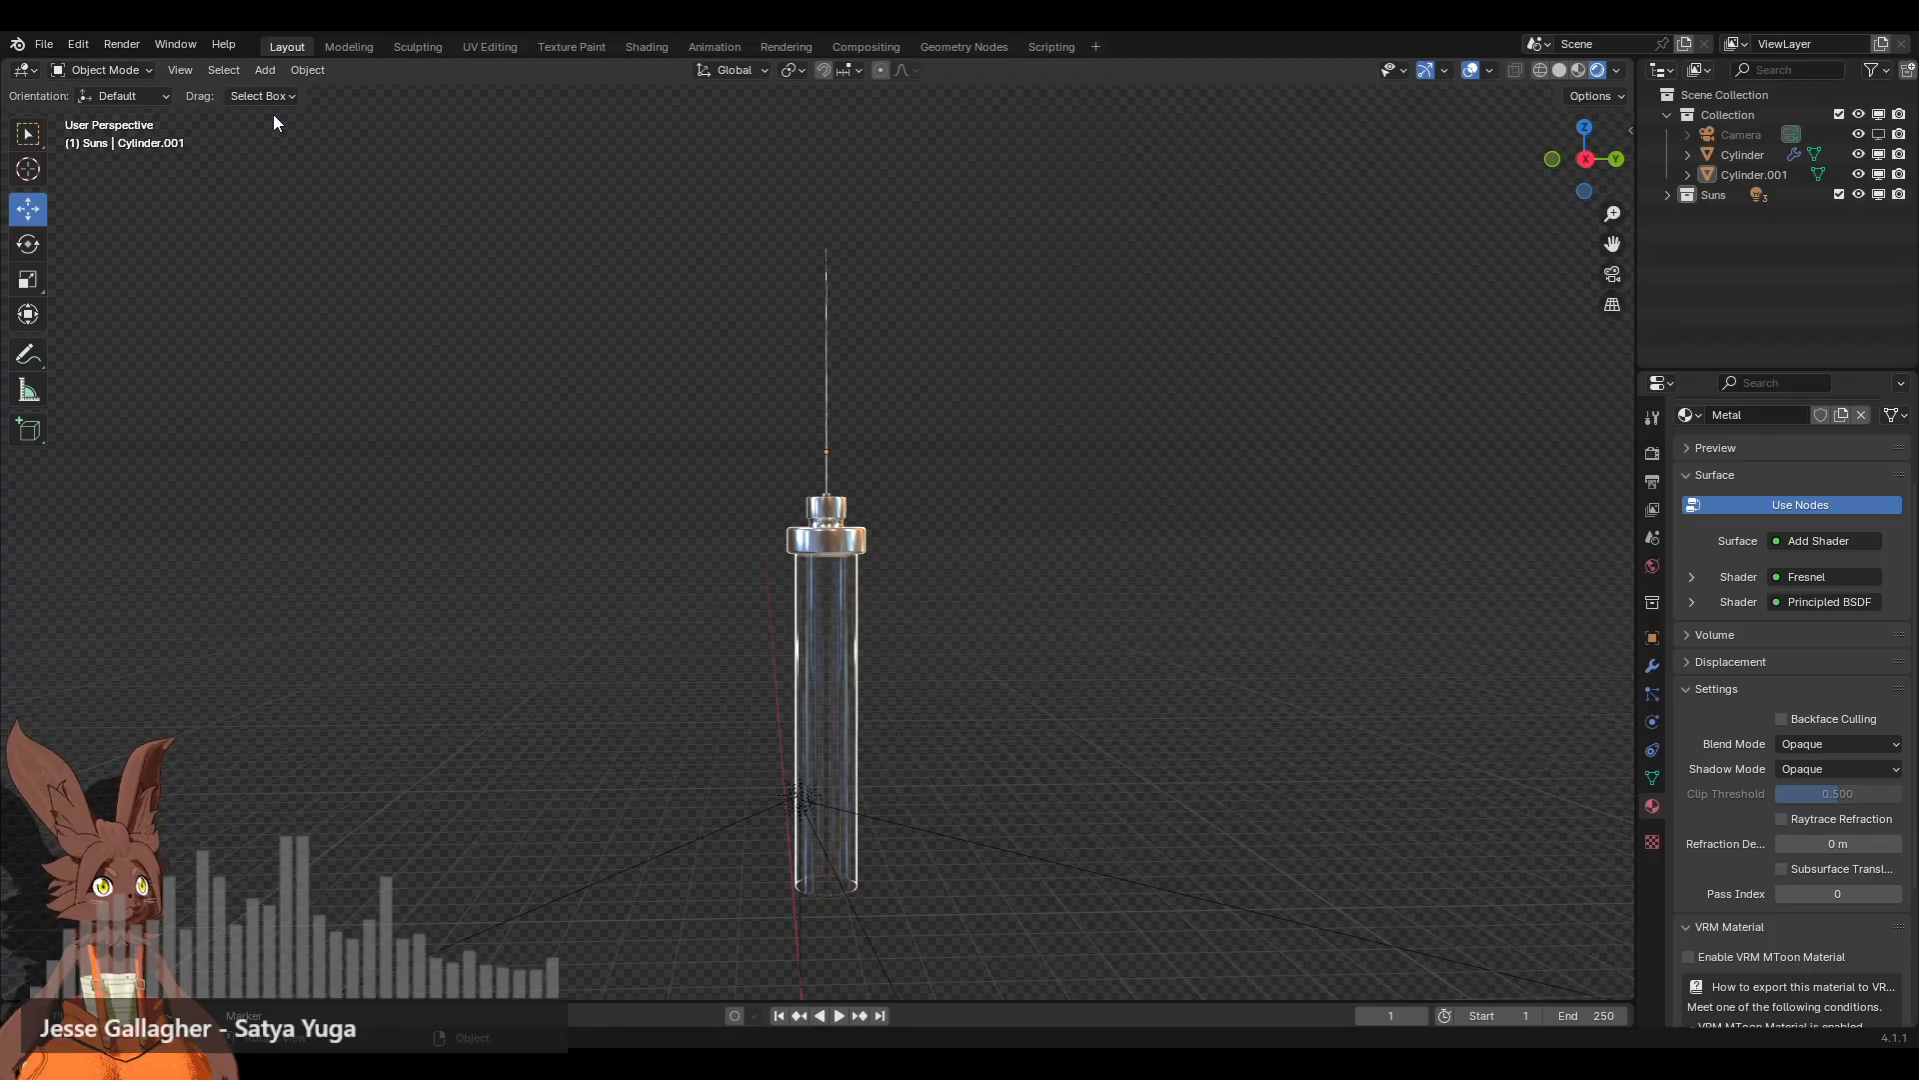
{"action": "left_click", "coordinate": [270, 69]}
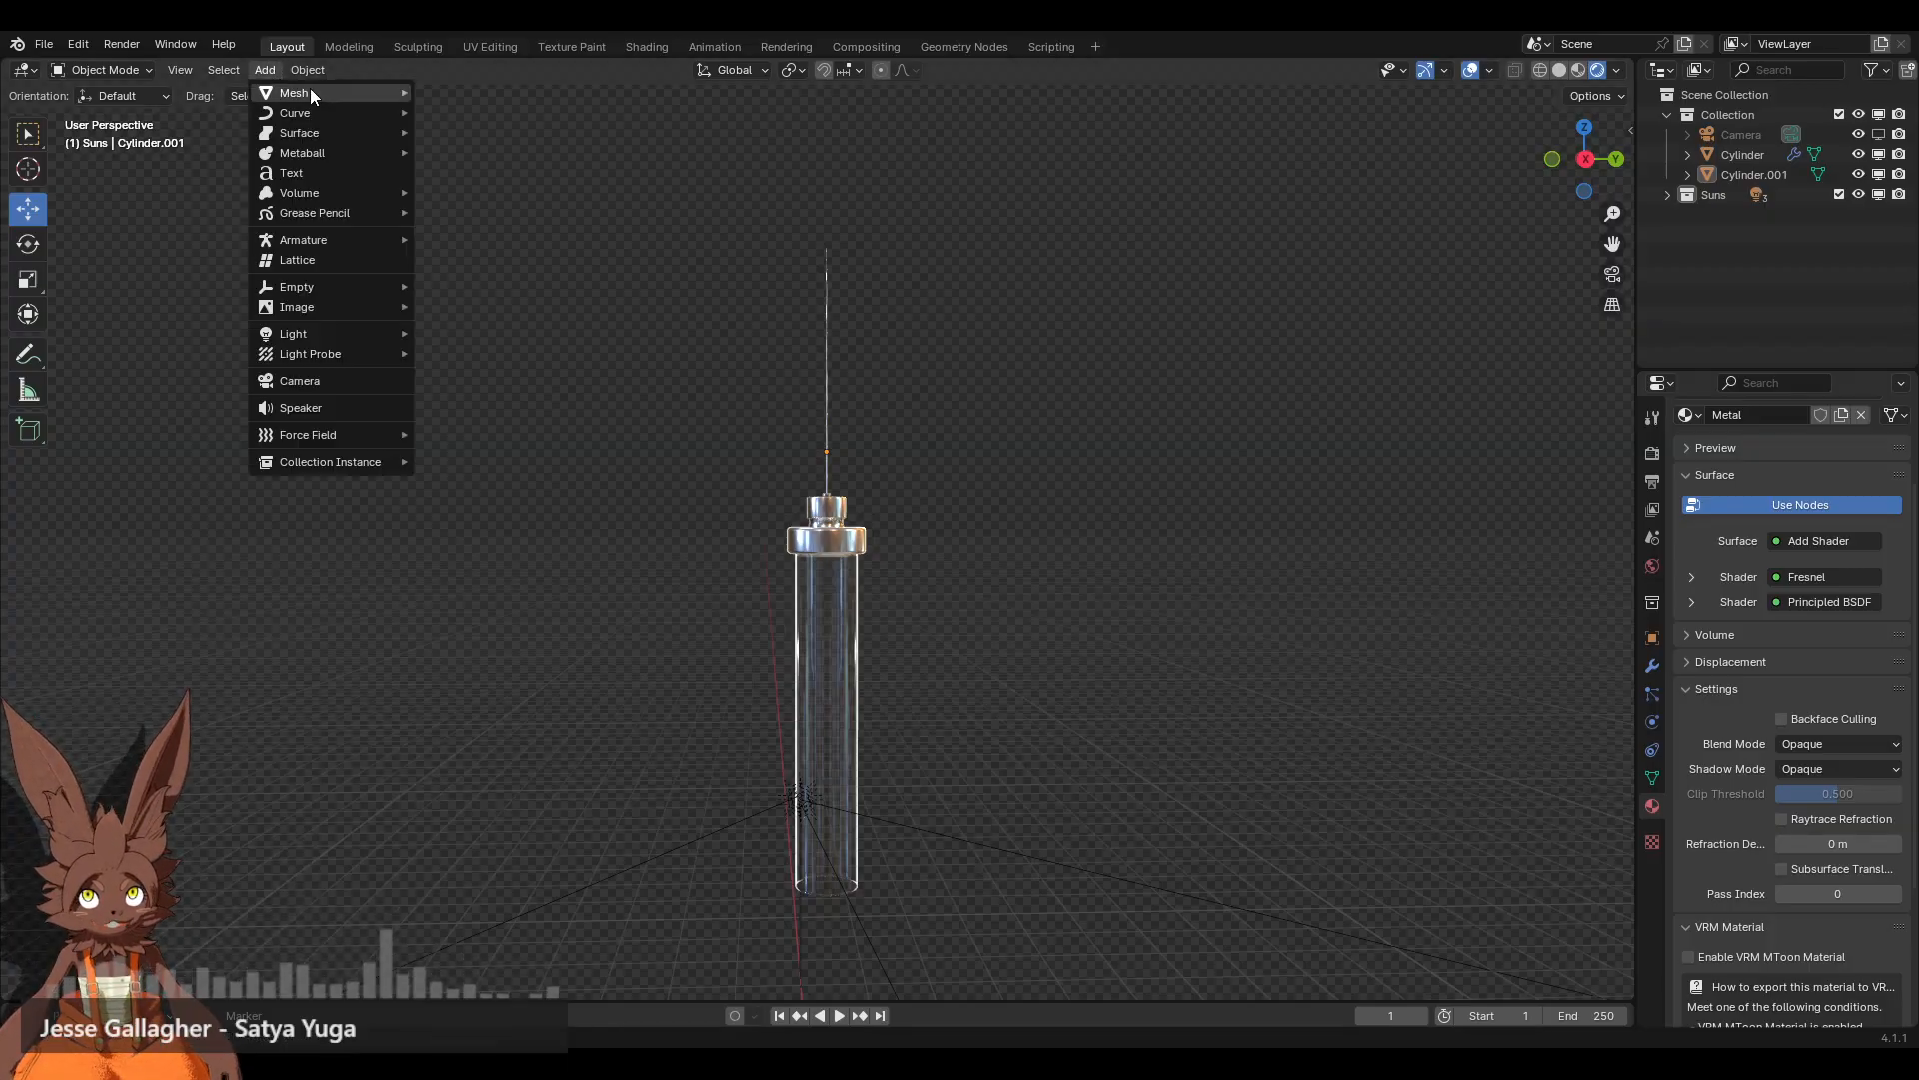
{"action": "mouse_move", "coordinate": [318, 93]}
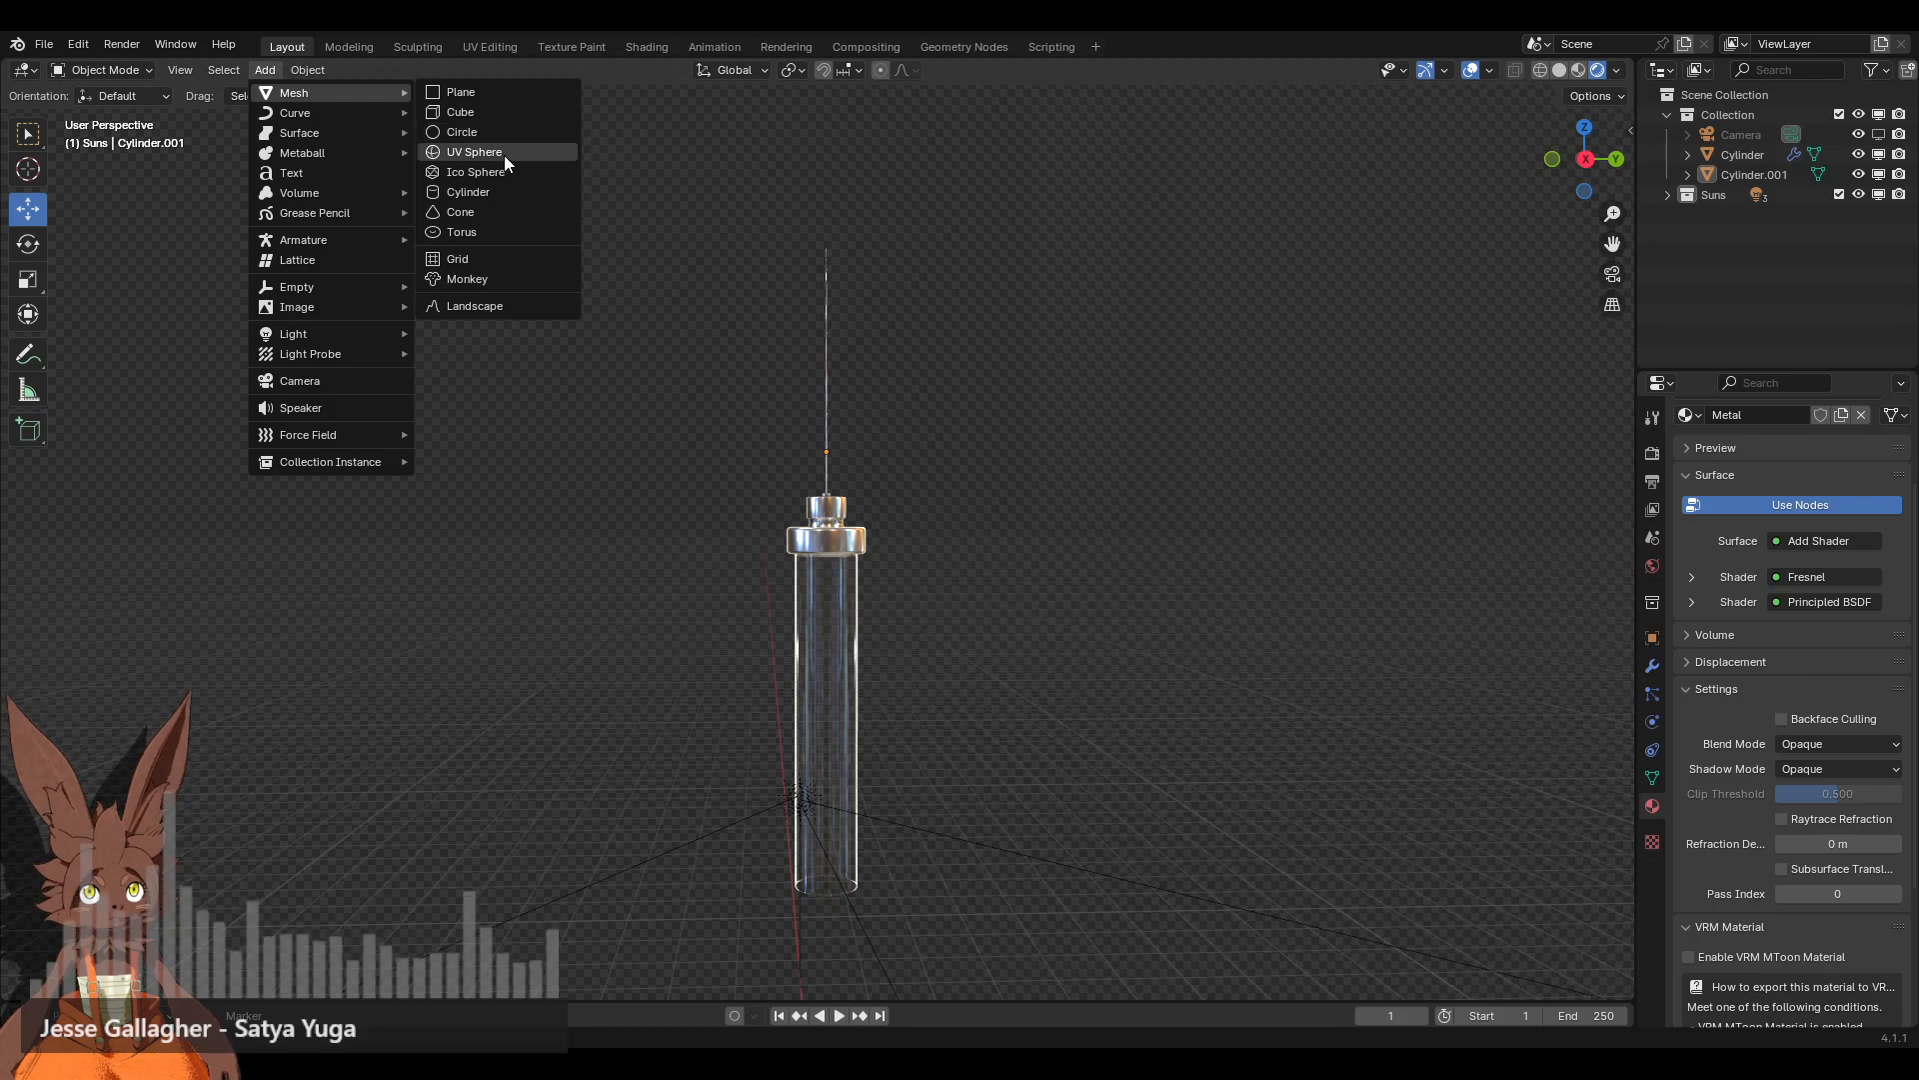
{"action": "left_click", "coordinate": [498, 192]}
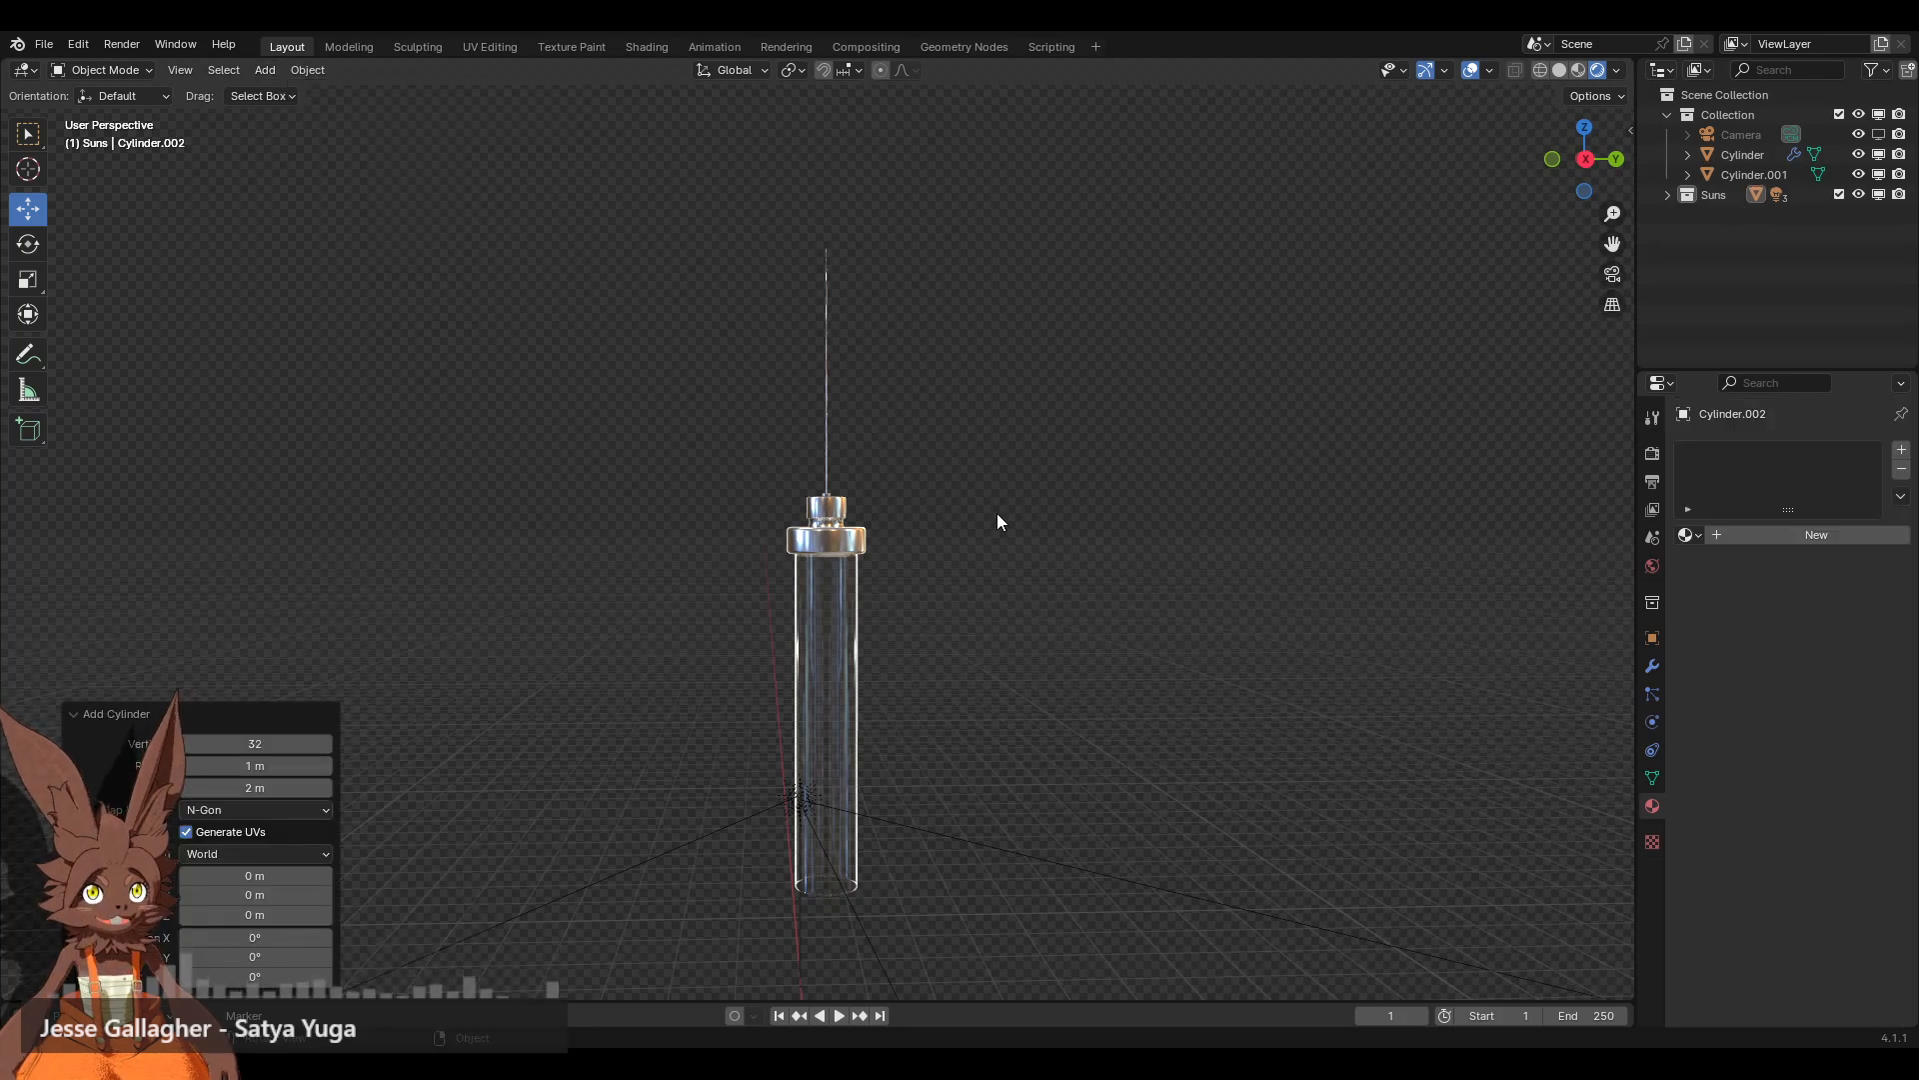
{"action": "middle_click_drag", "start_coordinate": [998, 520], "coordinate": [1180, 314]}
{"action": "key", "text": "z"}
{"action": "middle_click_drag", "start_coordinate": [930, 520], "coordinate": [889, 560]}
{"action": "scroll", "coordinate": [889, 560], "scroll_direction": "down", "scroll_amount": 2}
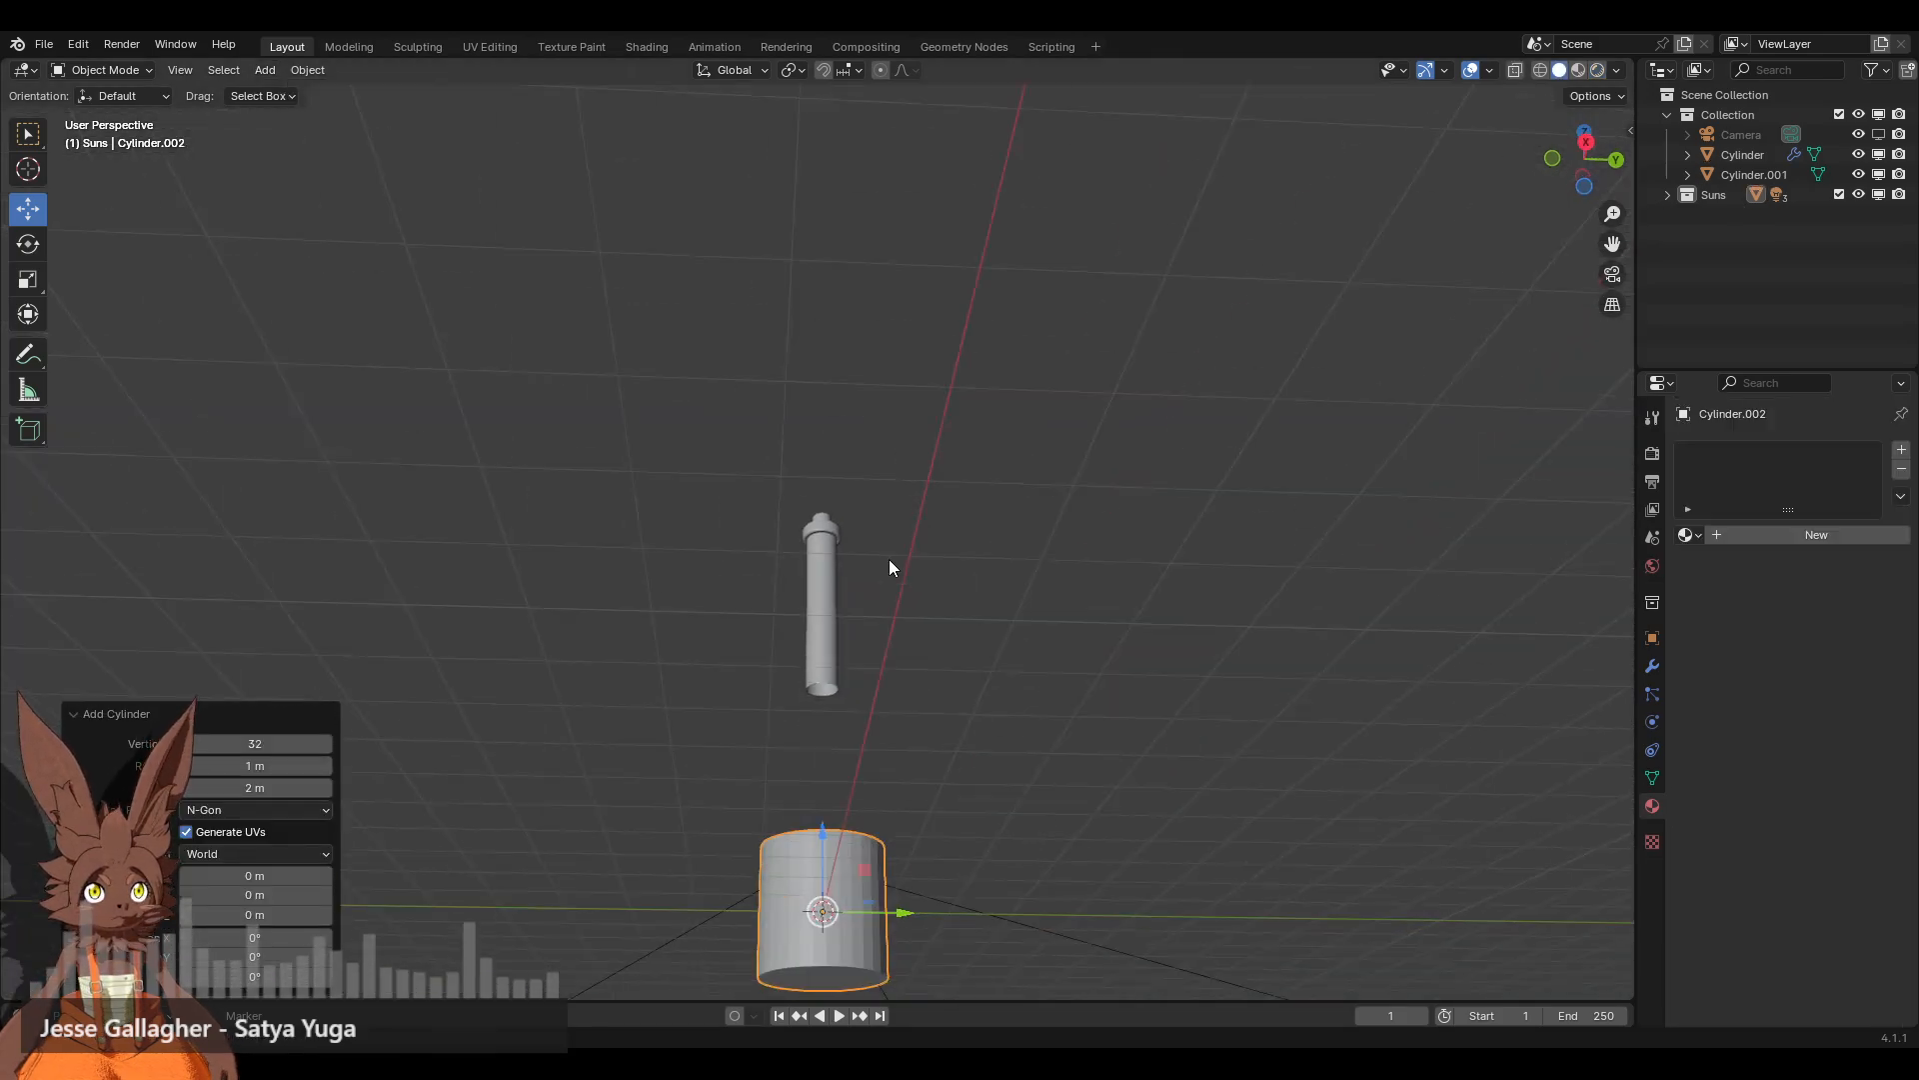
Step: In Edit Mode, shrink the whole new cylinder and raise it about 3.46 m along Z to the syringe tube's lower end
{"action": "scroll", "coordinate": [890, 560], "scroll_direction": "up", "scroll_amount": 1}
{"action": "middle_click_drag", "start_coordinate": [866, 712], "coordinate": [898, 552], "text": "shift"}
{"action": "scroll", "coordinate": [898, 552], "scroll_direction": "down", "scroll_amount": 1}
{"action": "left_click", "coordinate": [126, 75]}
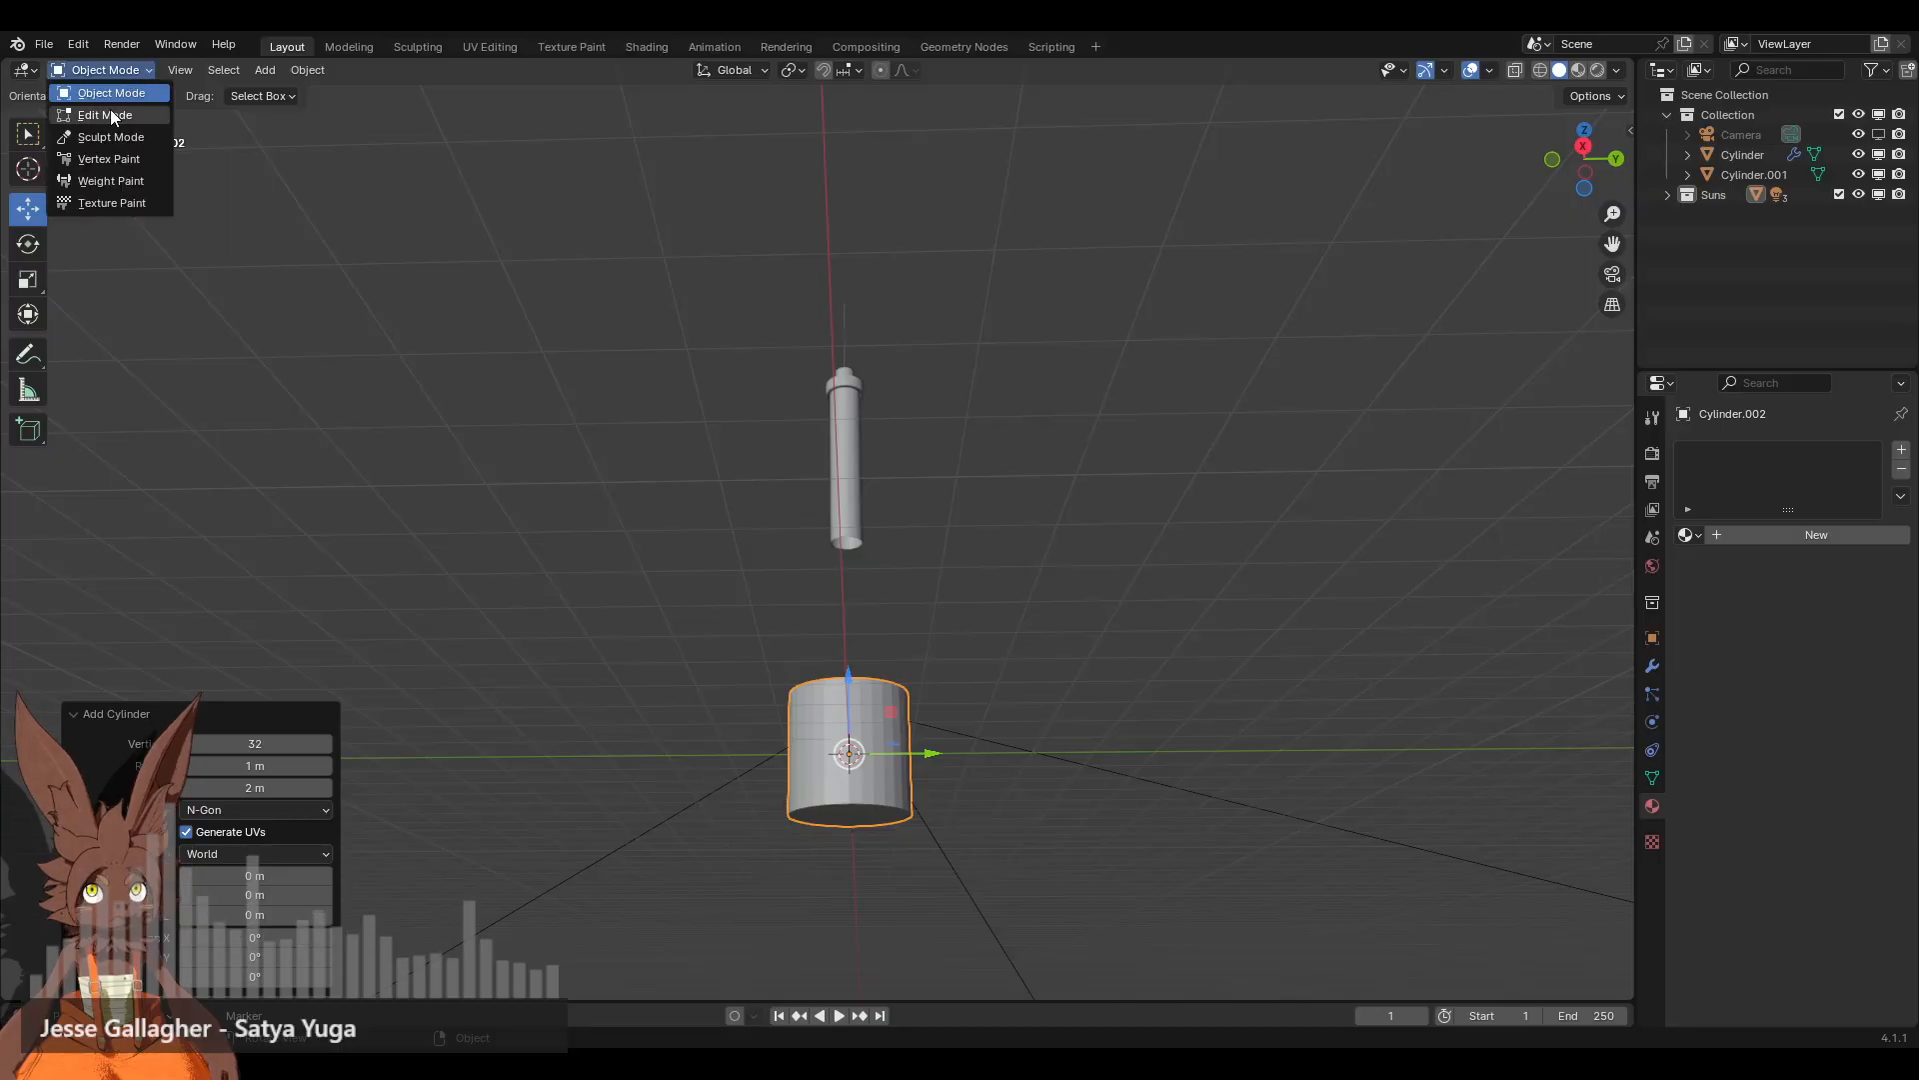
{"action": "left_click", "coordinate": [109, 110]}
{"action": "key", "text": "s"}
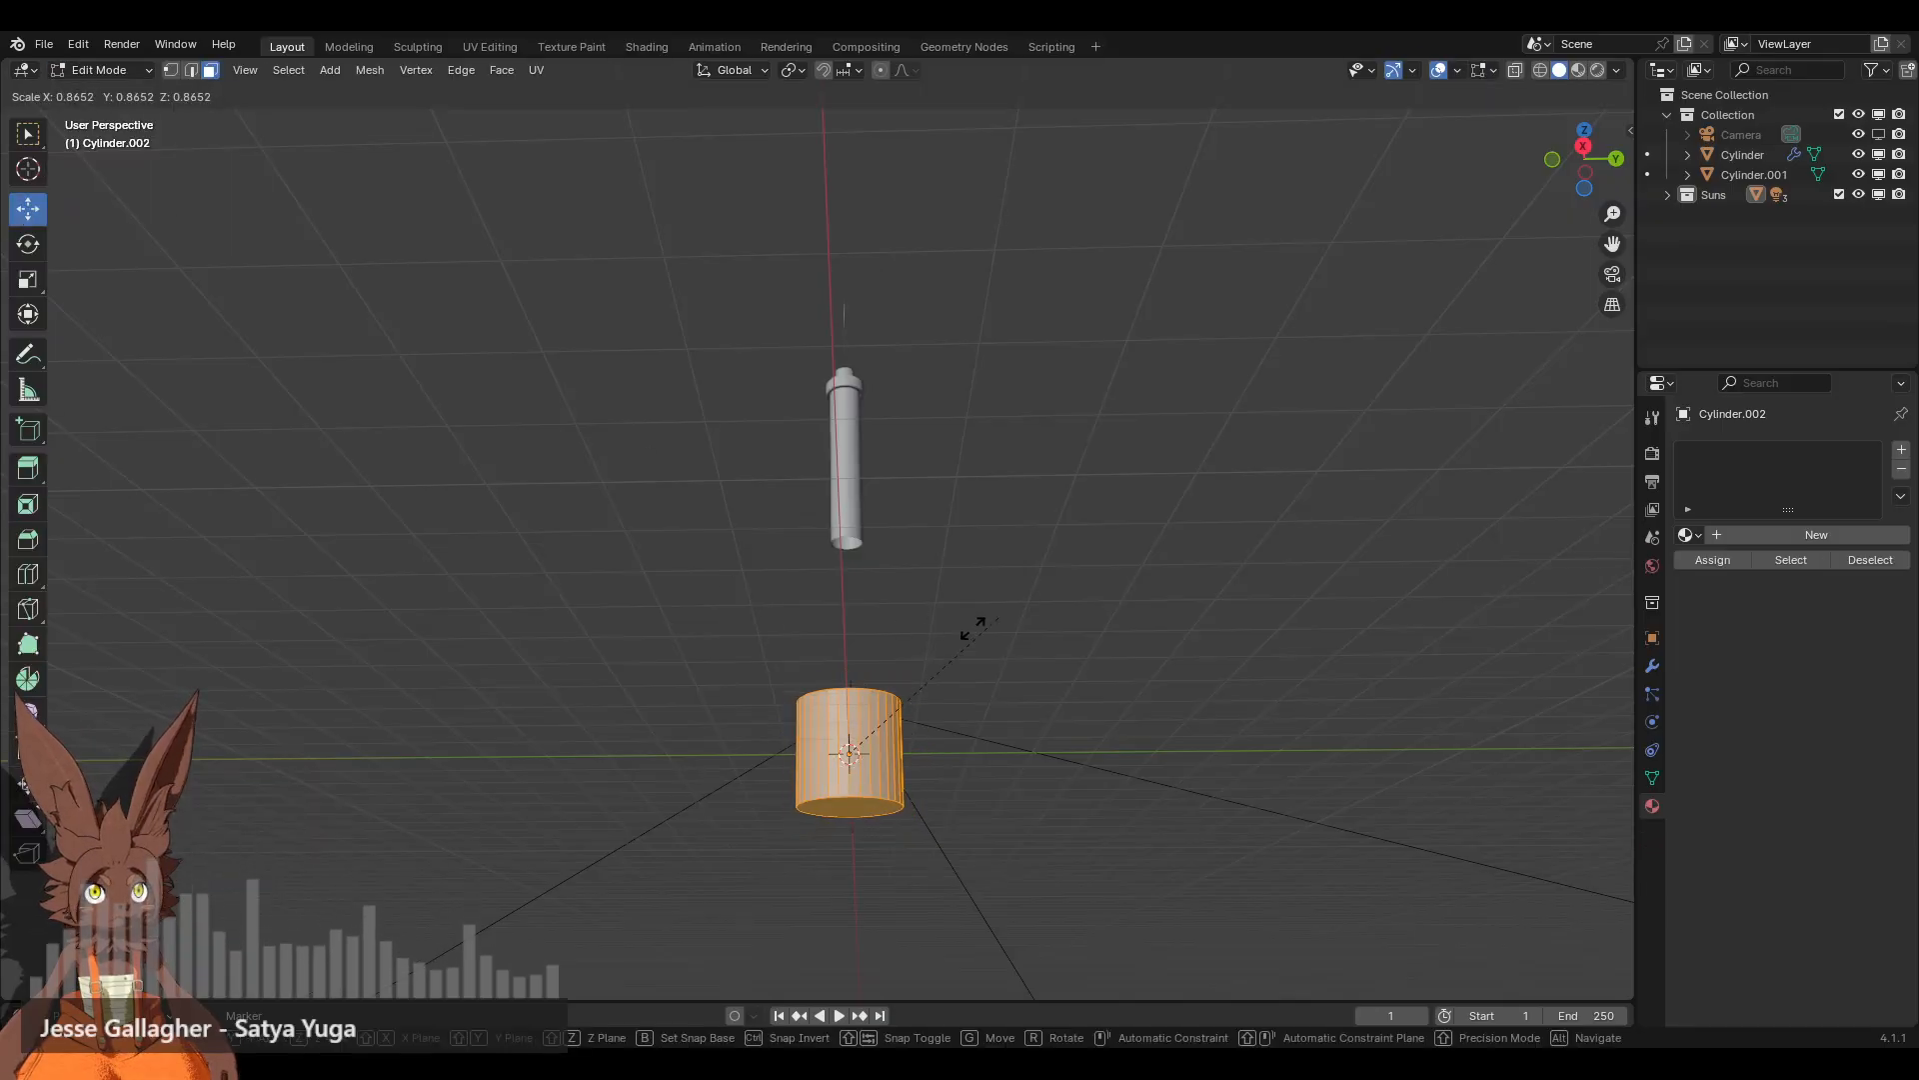
{"action": "left_click", "coordinate": [908, 668]}
{"action": "left_click_drag", "start_coordinate": [848, 684], "coordinate": [850, 489]}
{"action": "scroll", "coordinate": [998, 608], "scroll_direction": "up", "scroll_amount": 8}
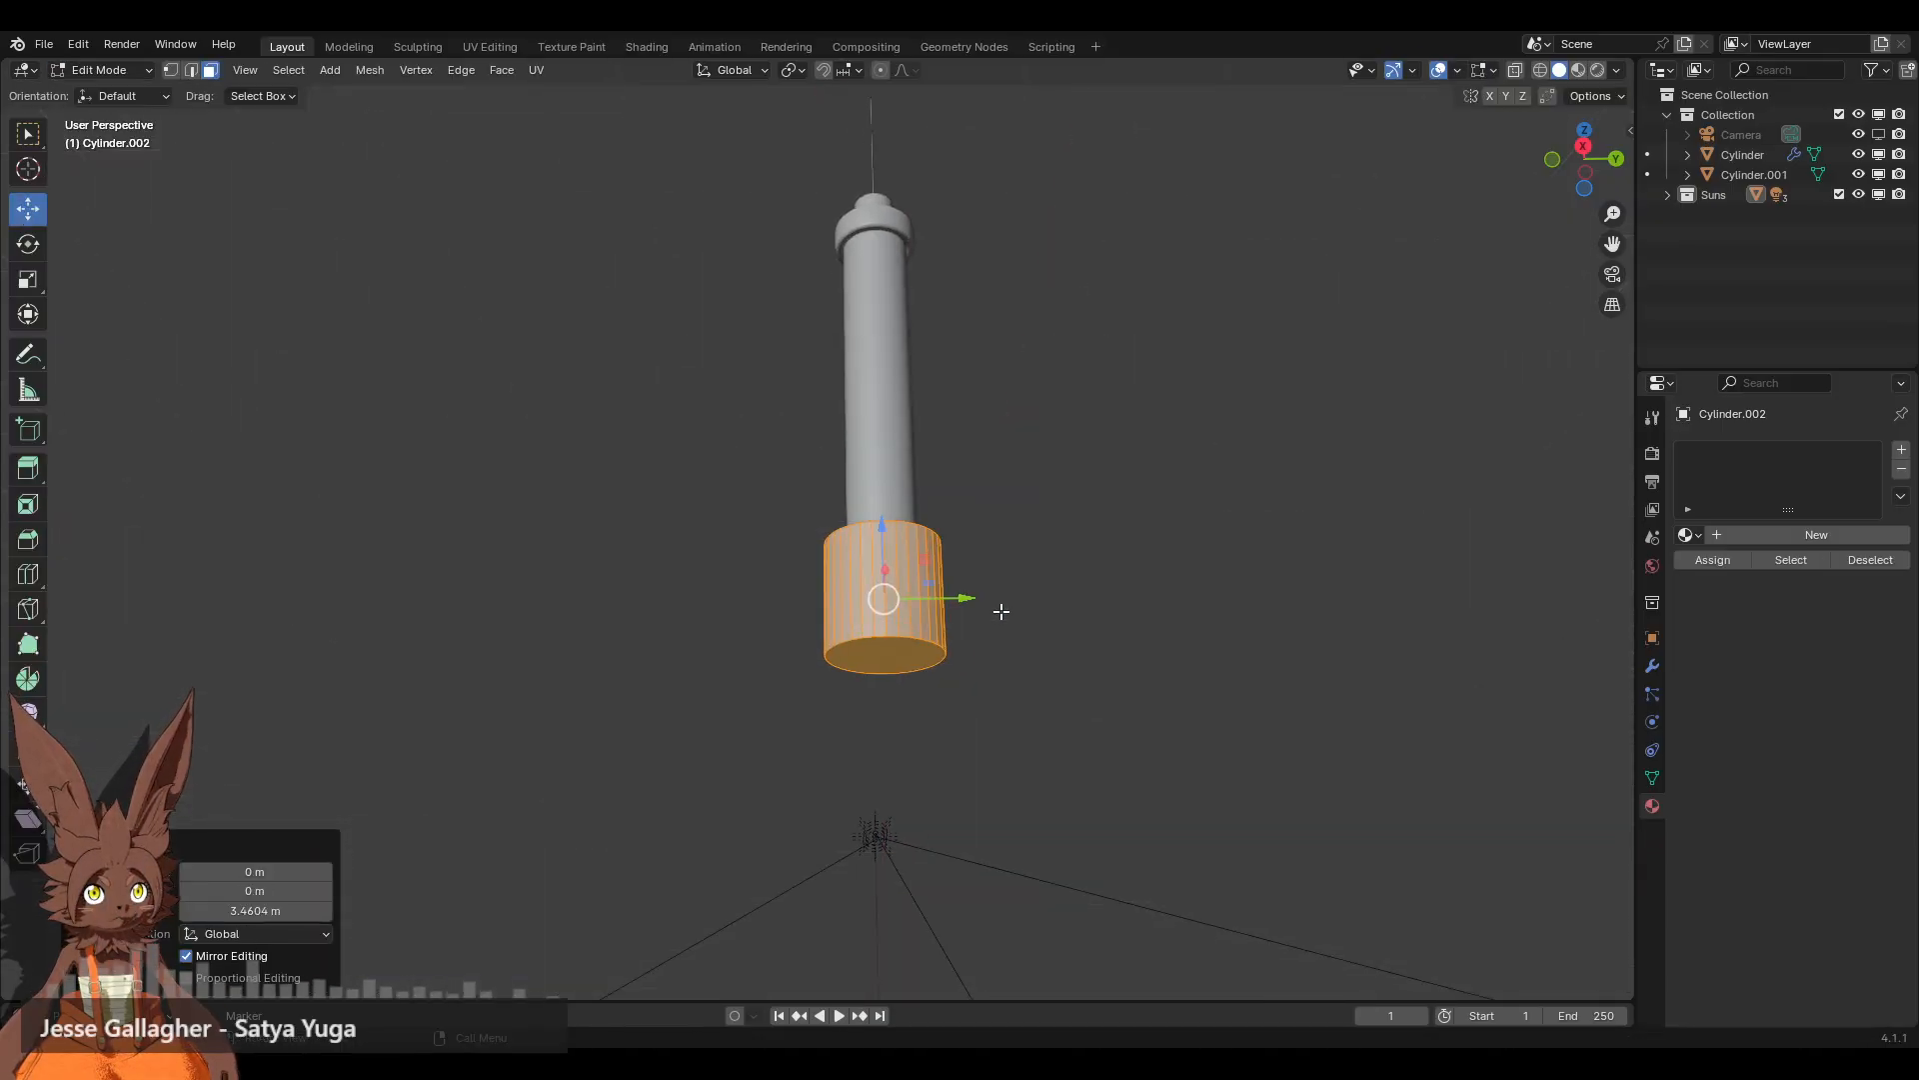
Step: With see-through wireframe display on, scale the cylinder mesh uniformly by about 0.602 to fit the tube's diameter
{"action": "middle_click_drag", "start_coordinate": [1127, 610], "coordinate": [1001, 448], "text": "shift"}
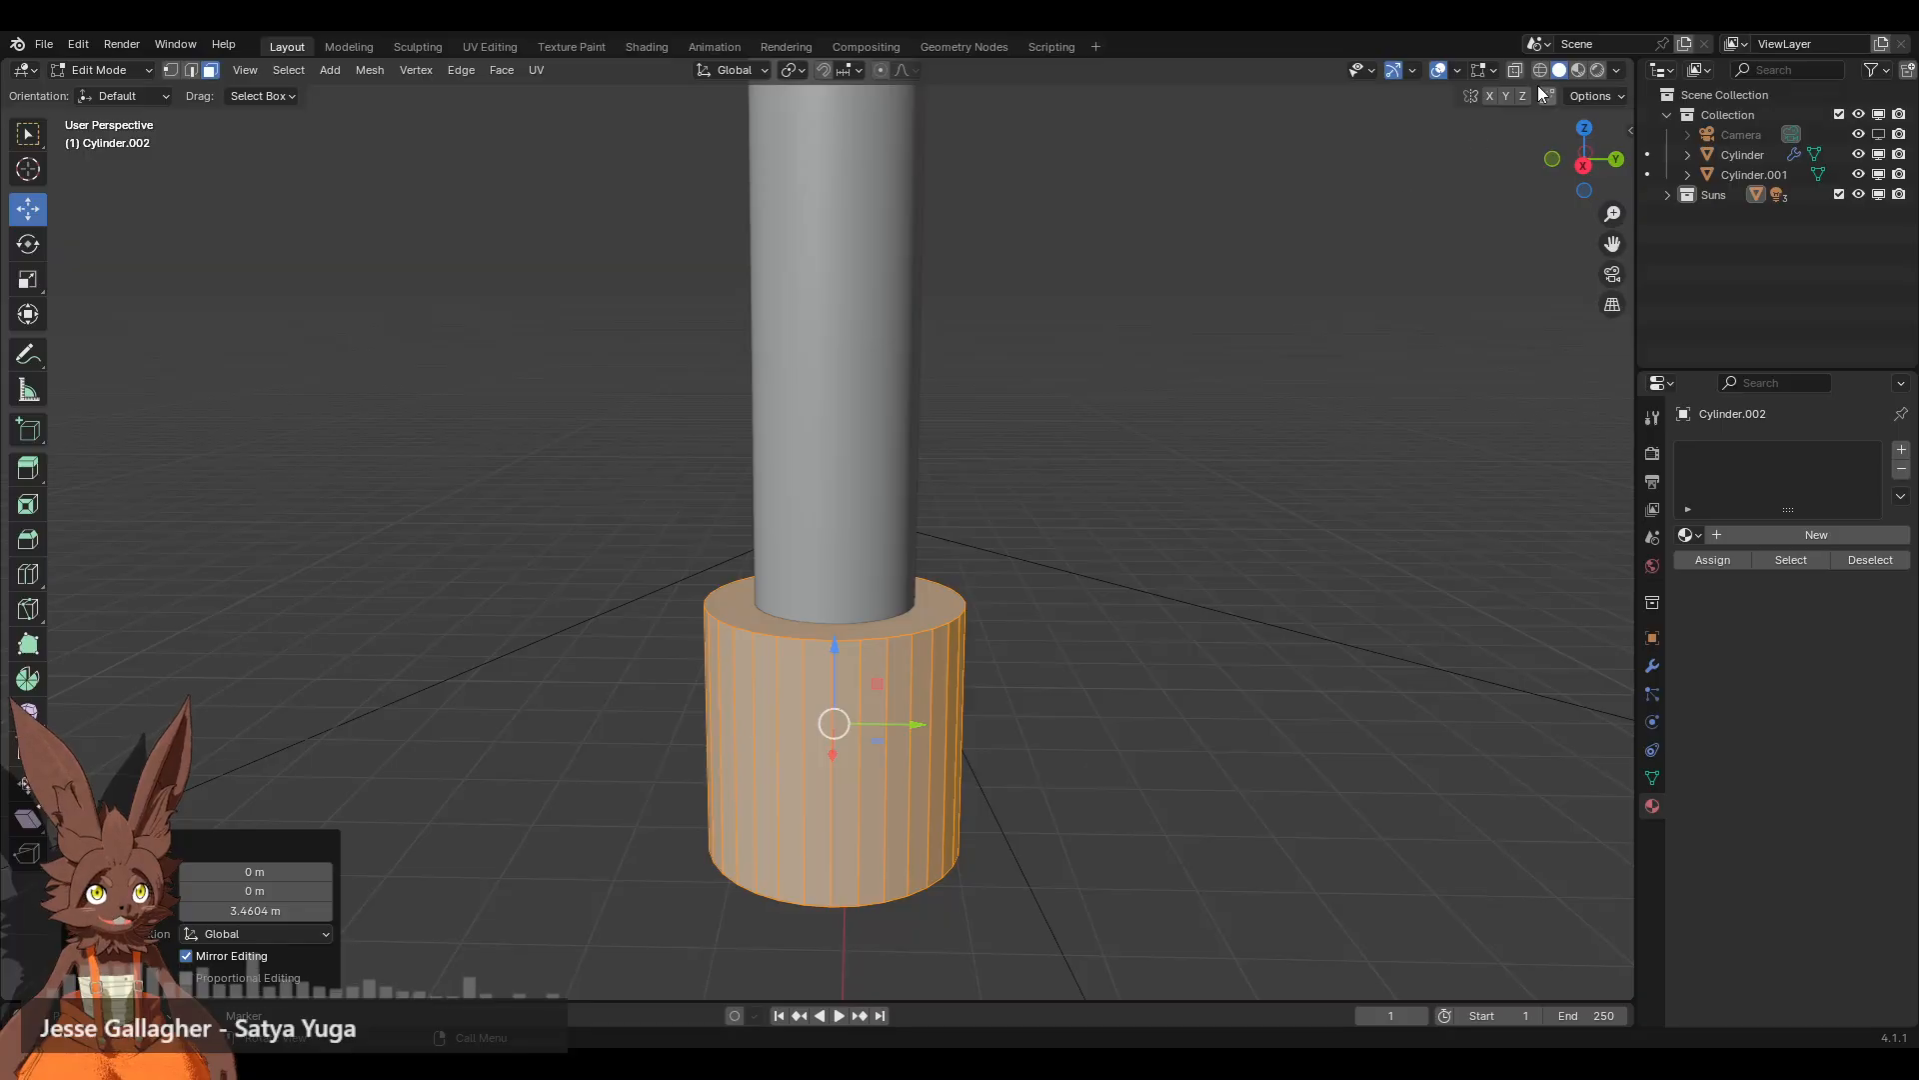
{"action": "left_click", "coordinate": [1515, 70]}
{"action": "scroll", "coordinate": [1145, 484], "scroll_direction": "up", "scroll_amount": 3}
{"action": "key", "text": "s"}
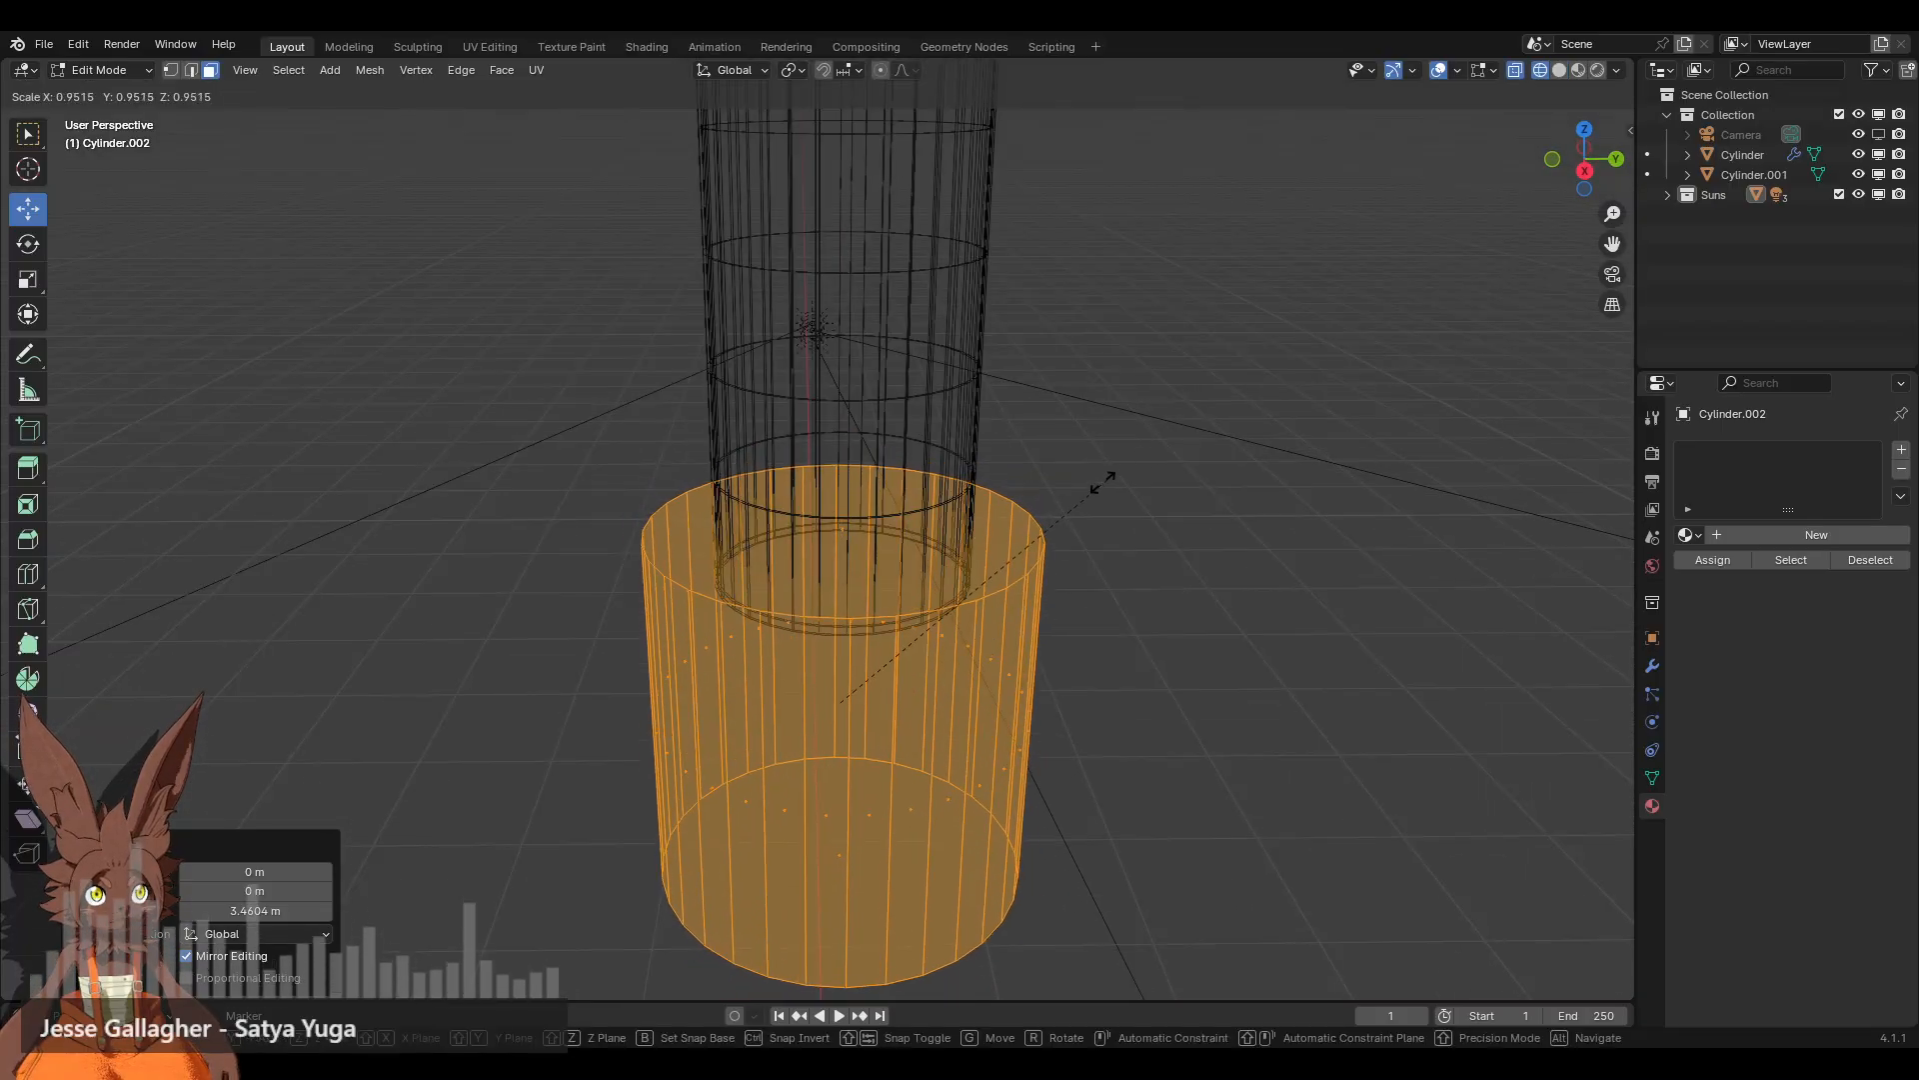
{"action": "left_click", "coordinate": [1005, 561]}
{"action": "middle_click_drag", "start_coordinate": [1006, 561], "coordinate": [1011, 500]}
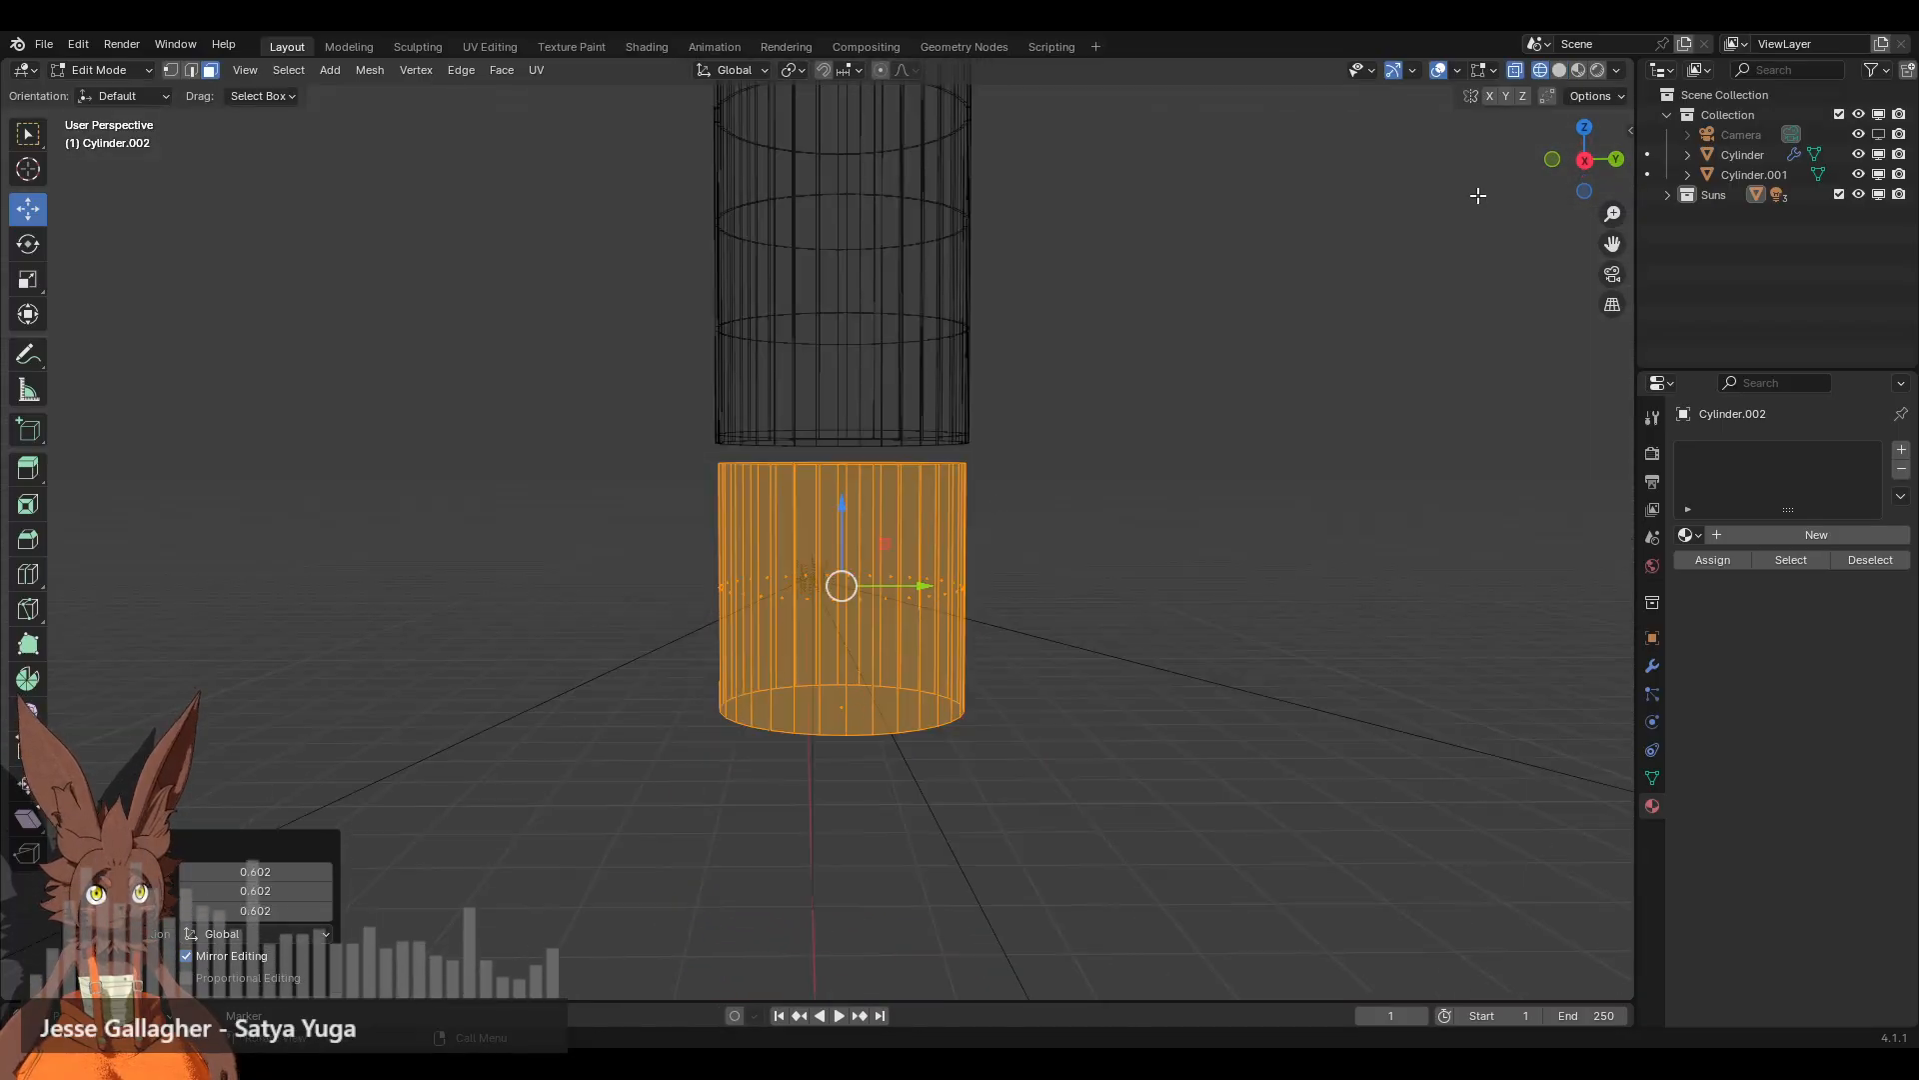
Step: Move the cylinder mesh up about 0.062 m along Z so its upper edge overlaps the tube's open end
{"action": "left_click", "coordinate": [1585, 160]}
{"action": "scroll", "coordinate": [1059, 501], "scroll_direction": "up", "scroll_amount": 6}
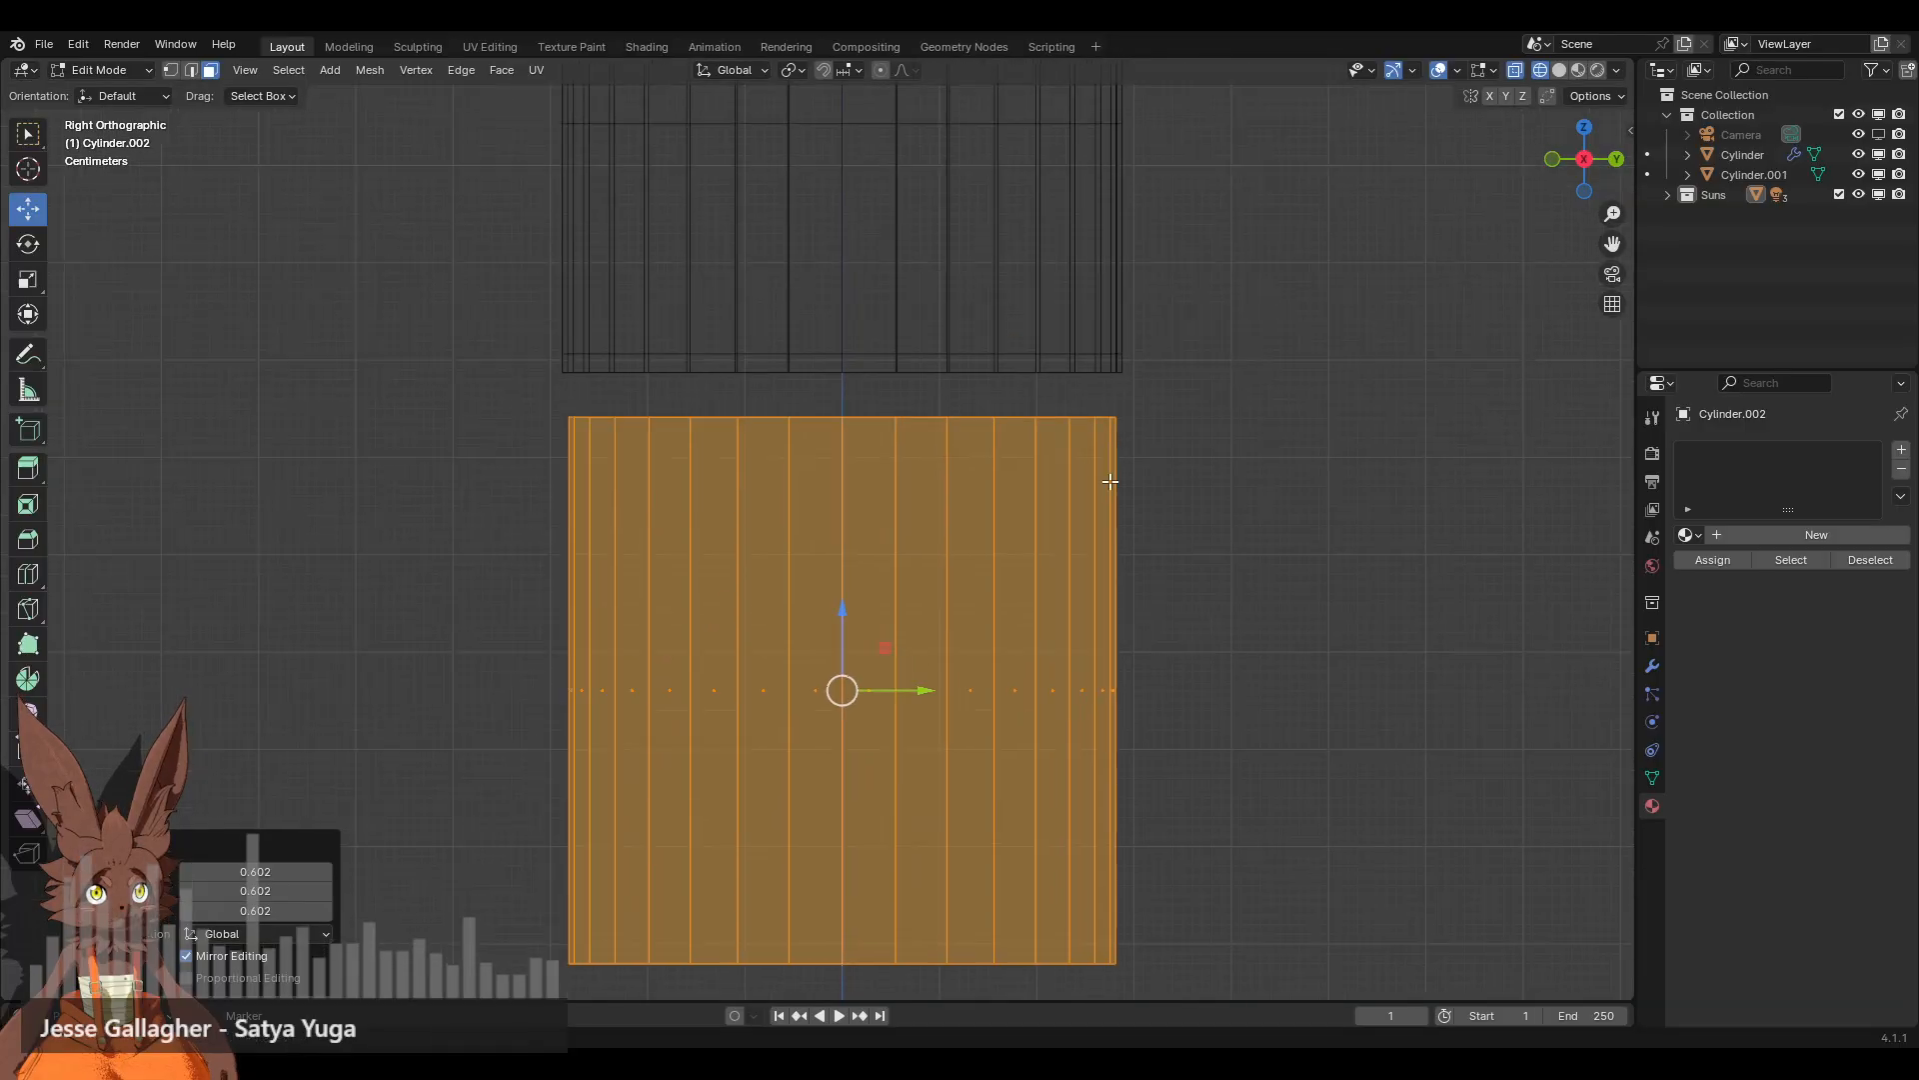
{"action": "scroll", "coordinate": [1110, 482], "scroll_direction": "up", "scroll_amount": 2}
{"action": "key", "text": "g"}
{"action": "key", "text": "z"}
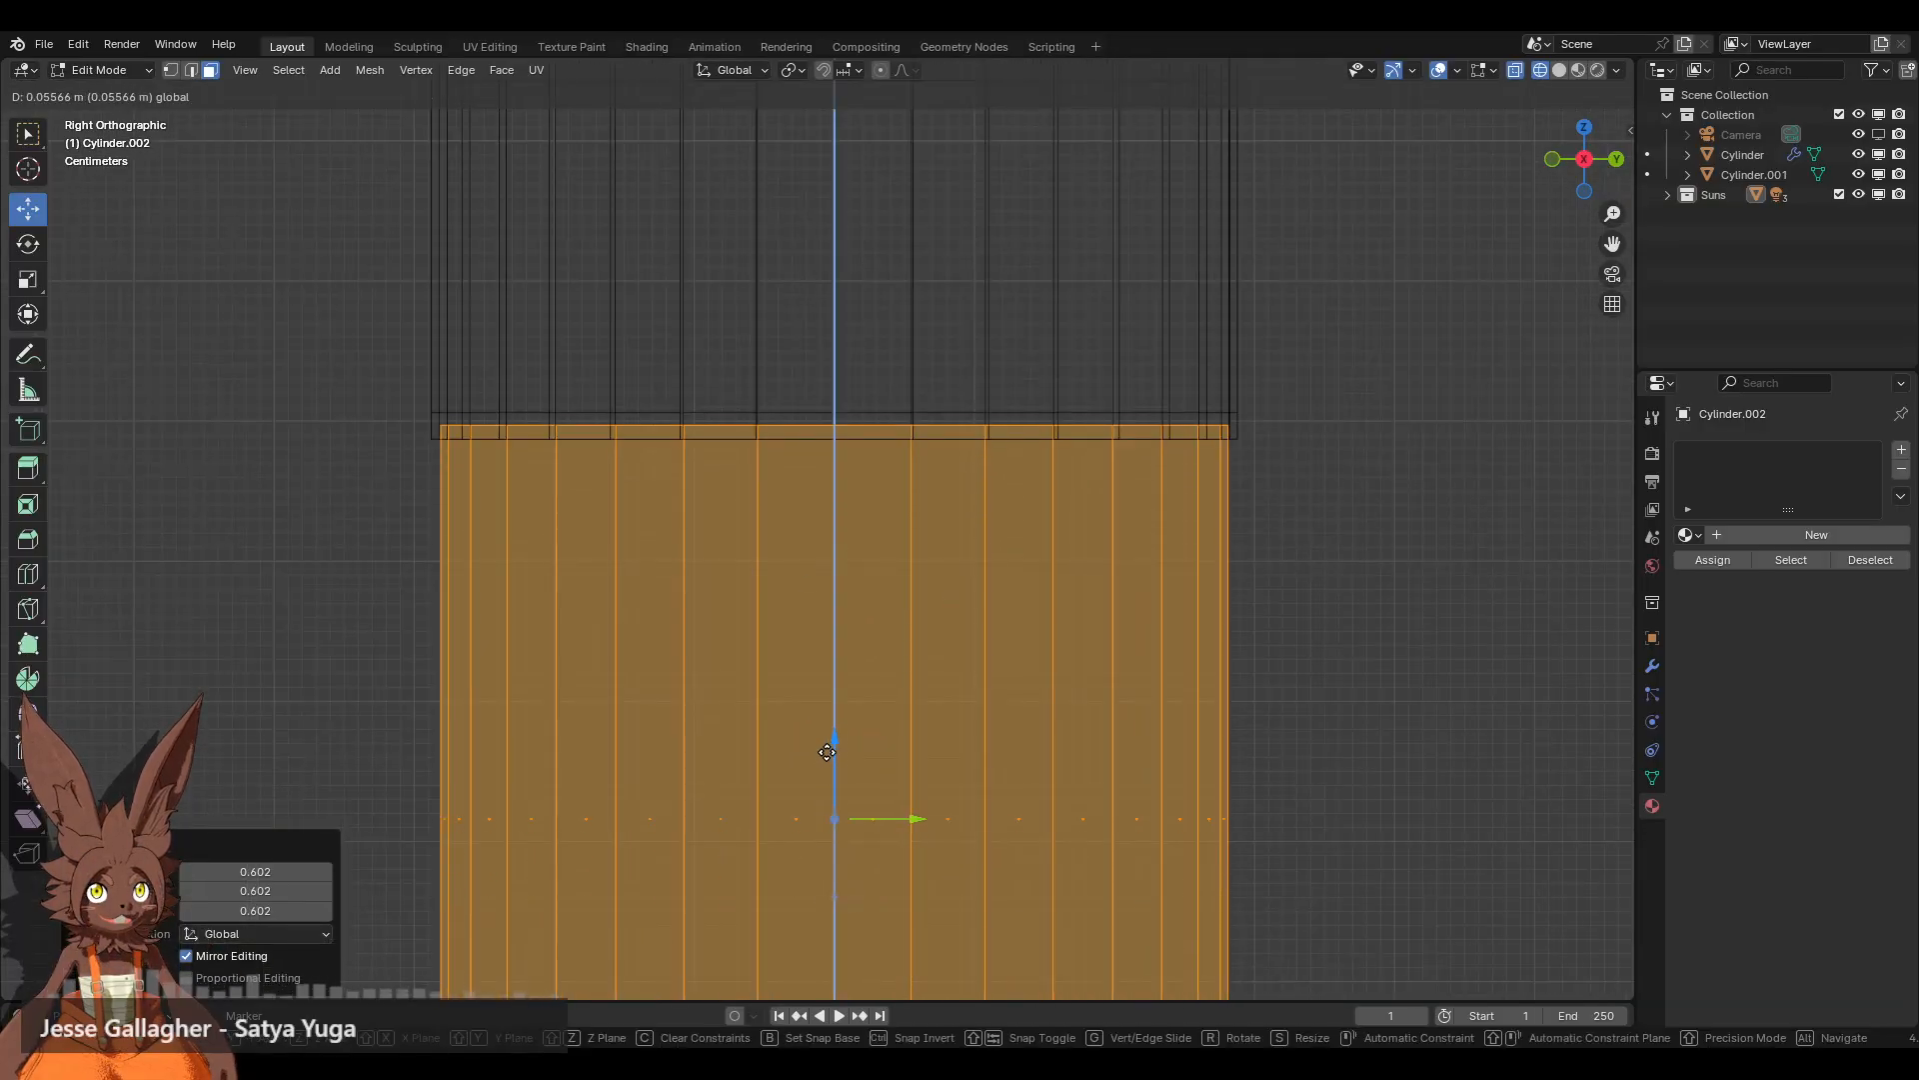
{"action": "left_click", "coordinate": [831, 745]}
{"action": "middle_click_drag", "start_coordinate": [831, 746], "coordinate": [1199, 582]}
{"action": "scroll", "coordinate": [1199, 582], "scroll_direction": "down", "scroll_amount": 8}
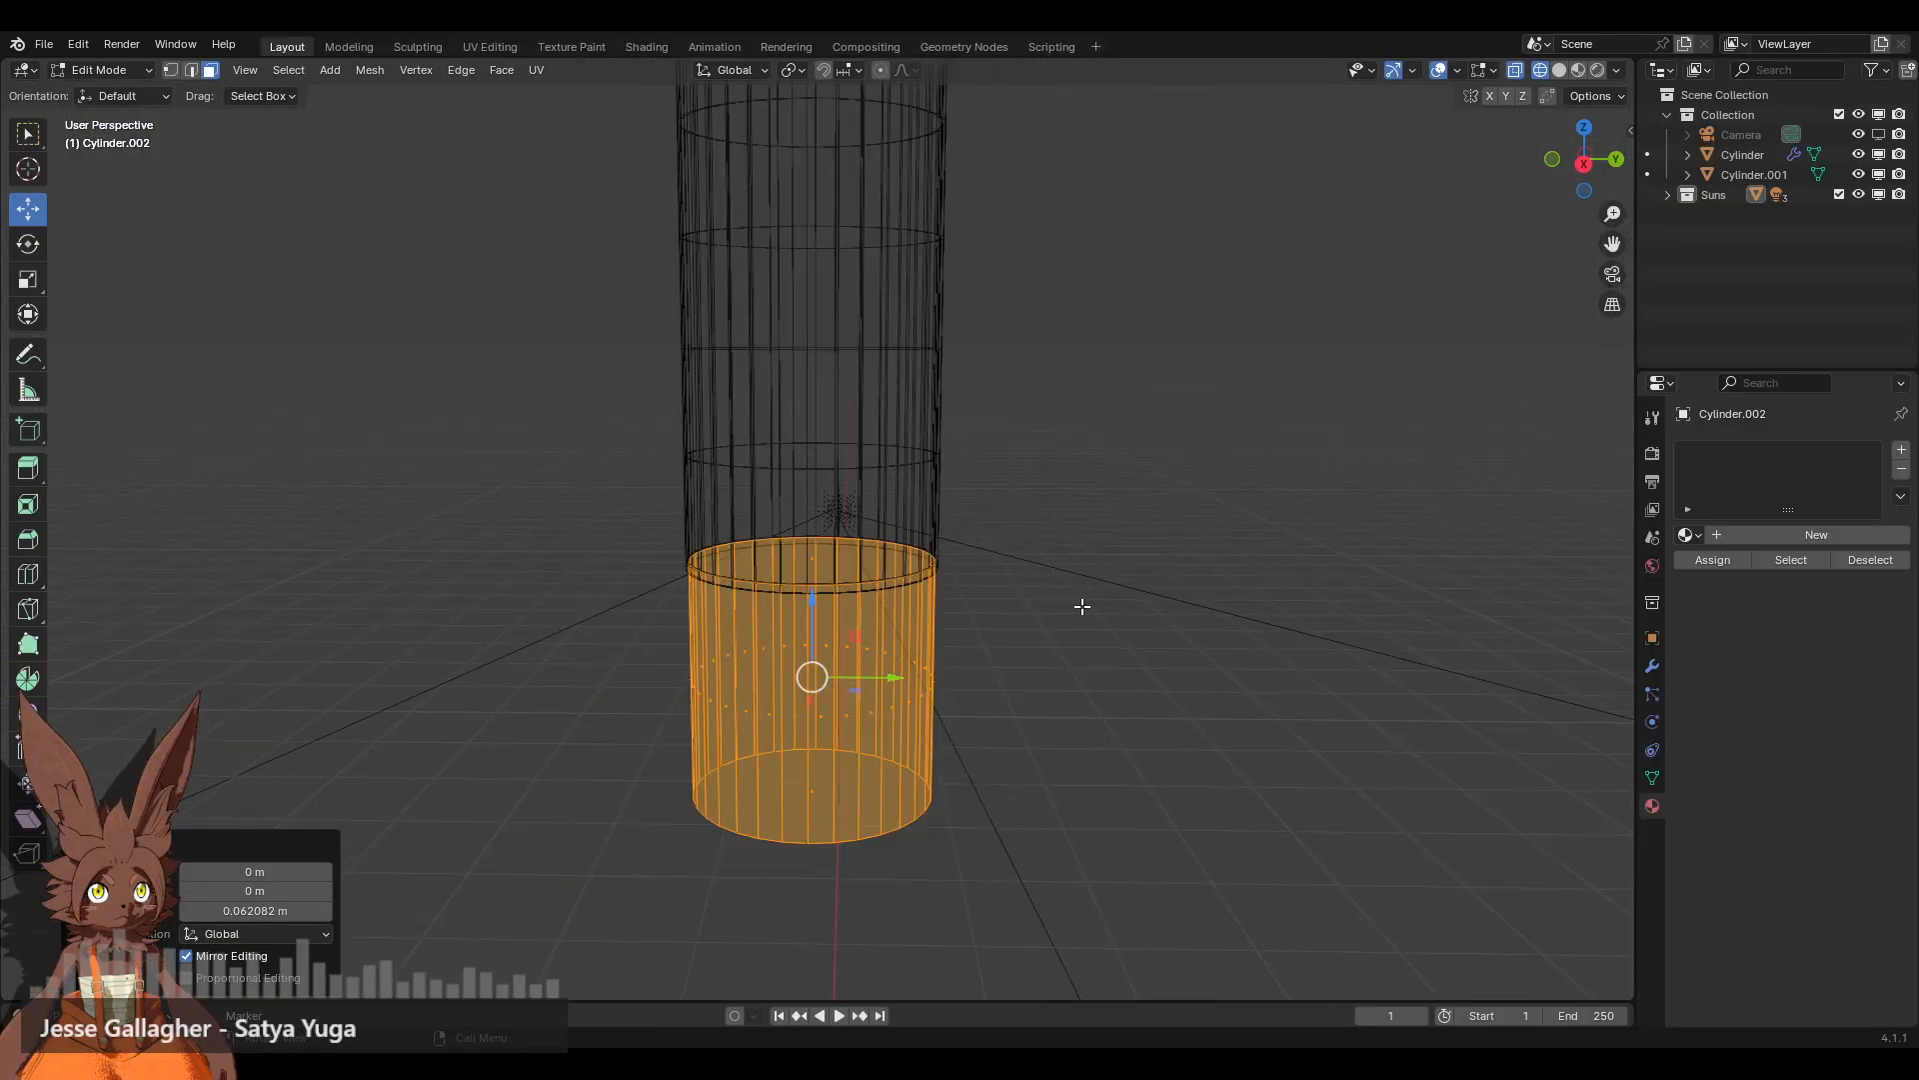
Step: Flatten the cylinder mesh into a disc by scaling it along Z by about 0.272
{"action": "left_click", "coordinate": [1560, 70]}
{"action": "scroll", "coordinate": [1049, 620], "scroll_direction": "up", "scroll_amount": 5}
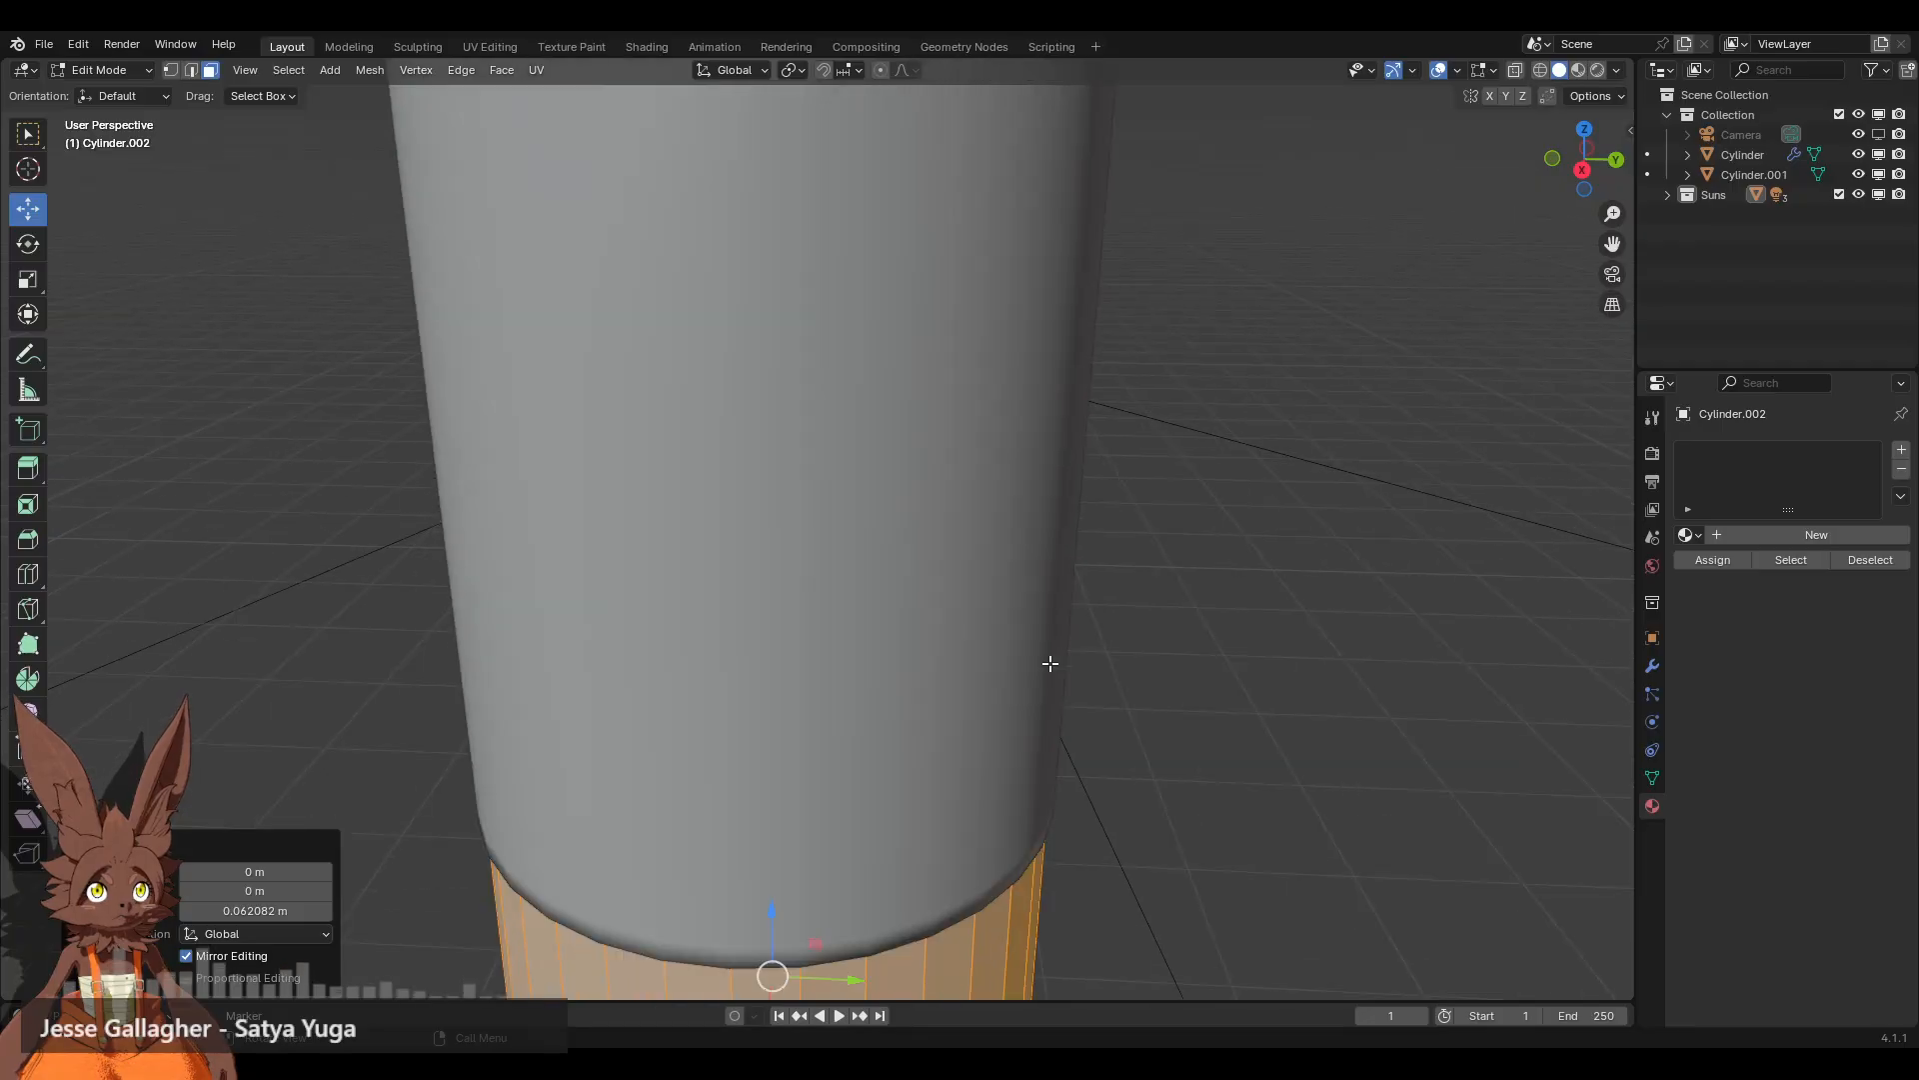
{"action": "mouse_move", "coordinate": [1050, 659]}
{"action": "middle_mouse_down"}
{"action": "mouse_move", "coordinate": [986, 574]}
{"action": "mouse_move", "coordinate": [1043, 556]}
{"action": "mouse_move", "coordinate": [891, 321]}
{"action": "mouse_move", "coordinate": [870, 433]}
{"action": "mouse_move", "coordinate": [736, 476]}
{"action": "mouse_move", "coordinate": [713, 403]}
{"action": "mouse_move", "coordinate": [776, 463]}
{"action": "mouse_move", "coordinate": [817, 609]}
{"action": "middle_mouse_up"}
{"action": "scroll", "coordinate": [817, 608], "scroll_direction": "down", "scroll_amount": 5}
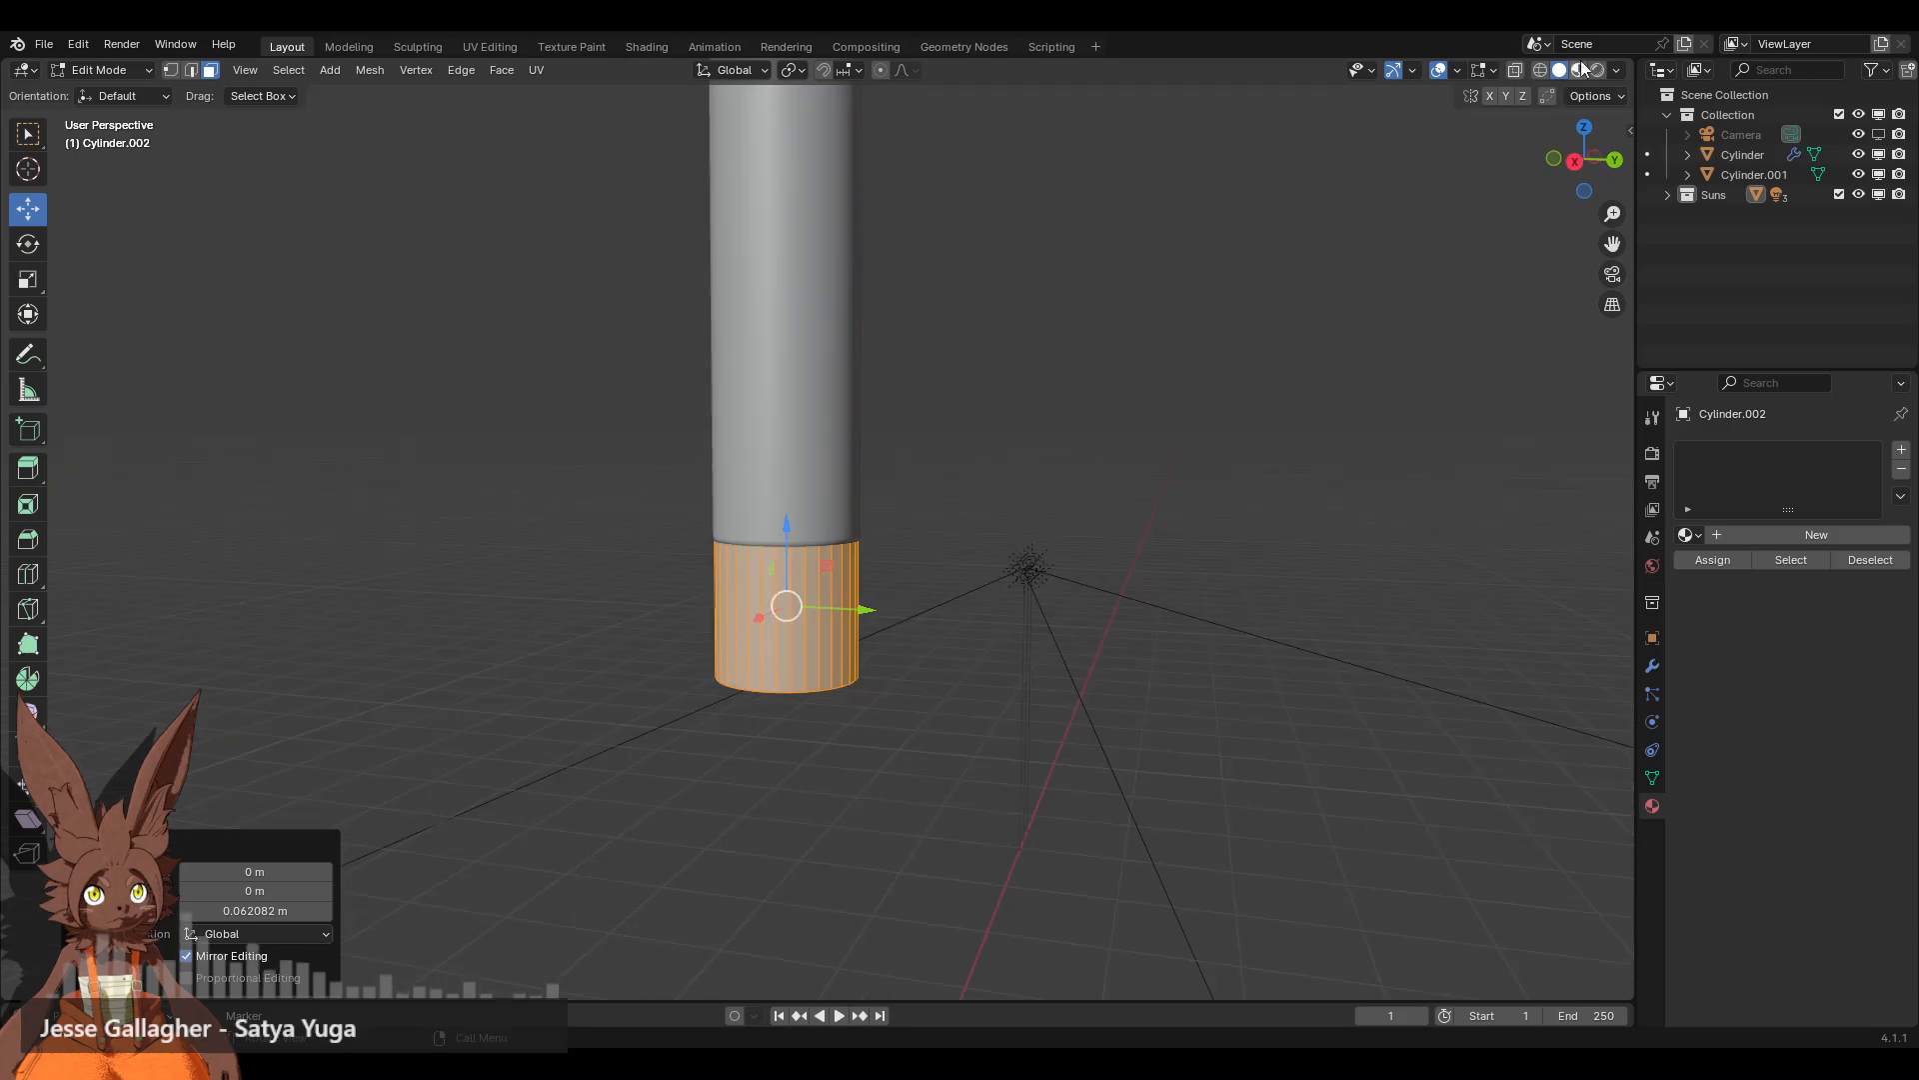
{"action": "key", "text": "shift+z"}
{"action": "scroll", "coordinate": [863, 551], "scroll_direction": "up", "scroll_amount": 1}
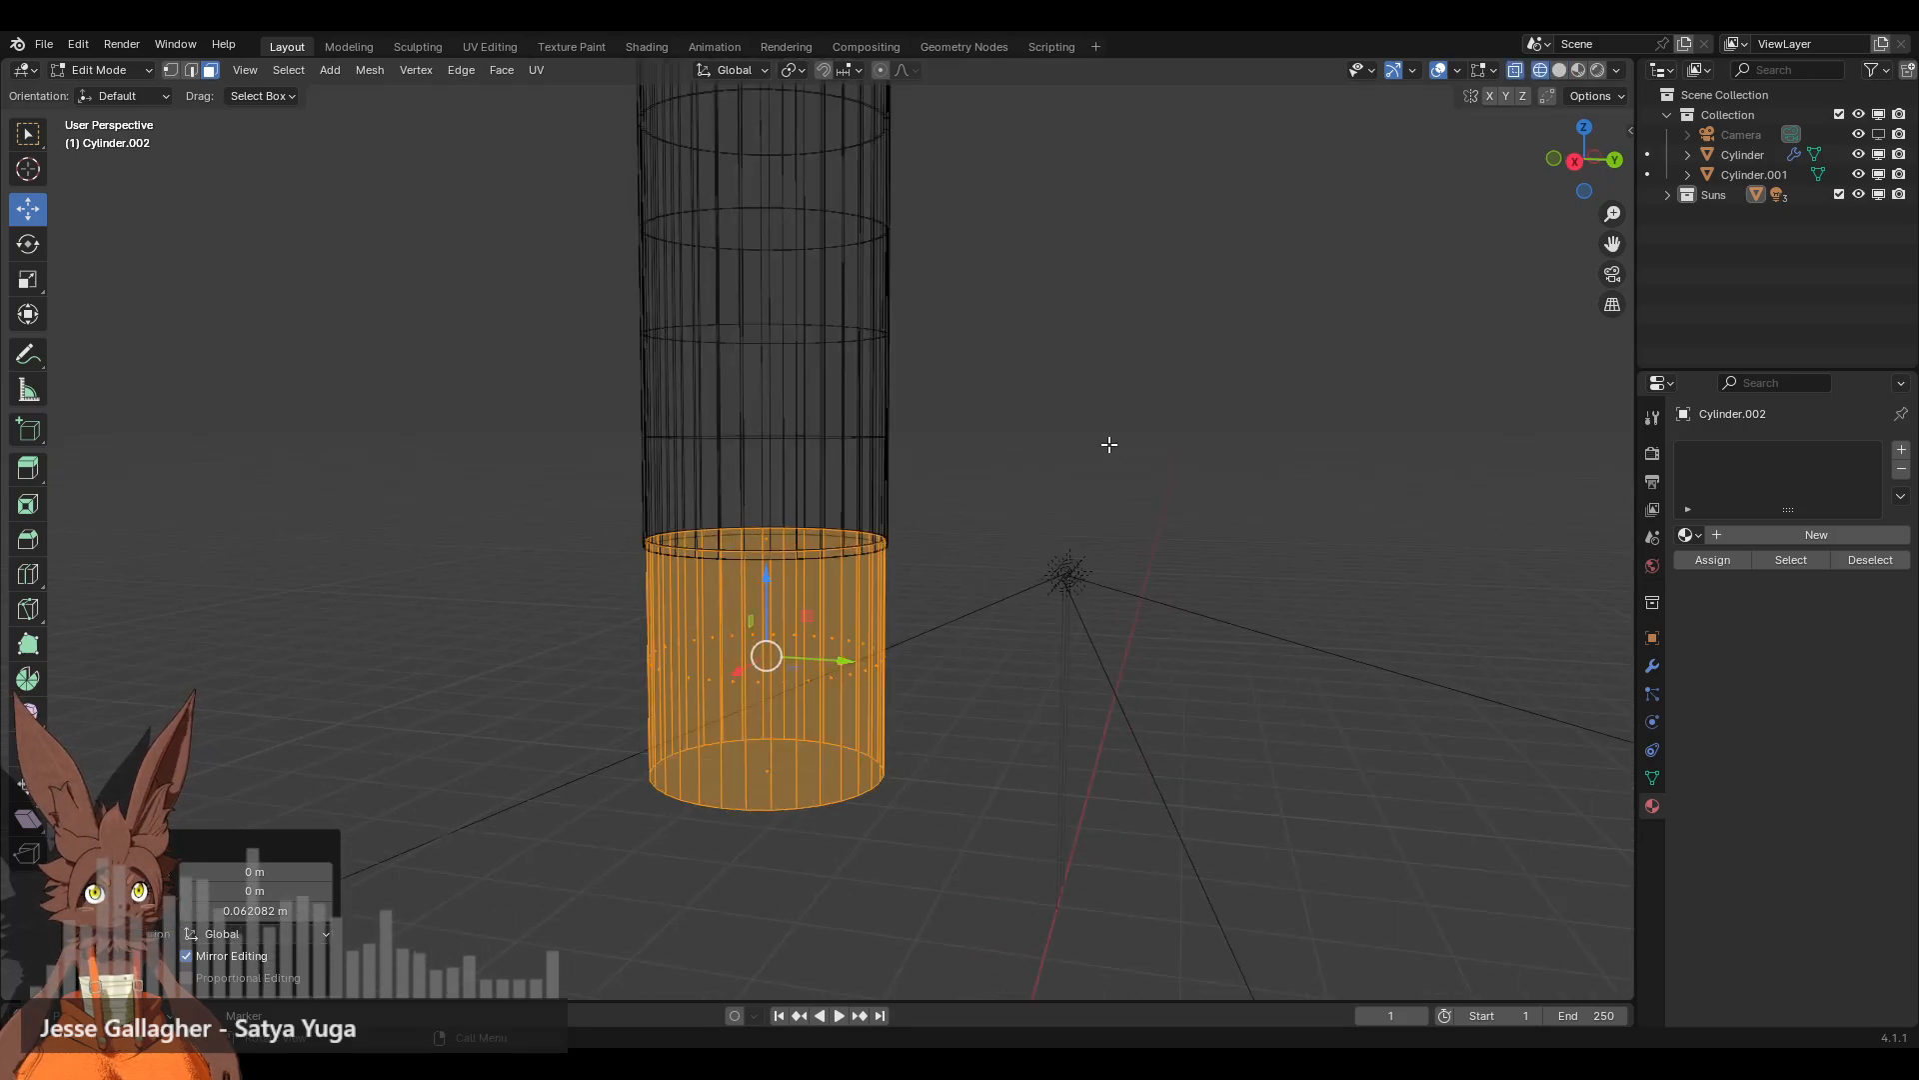
{"action": "key", "text": "s"}
{"action": "key", "text": "z"}
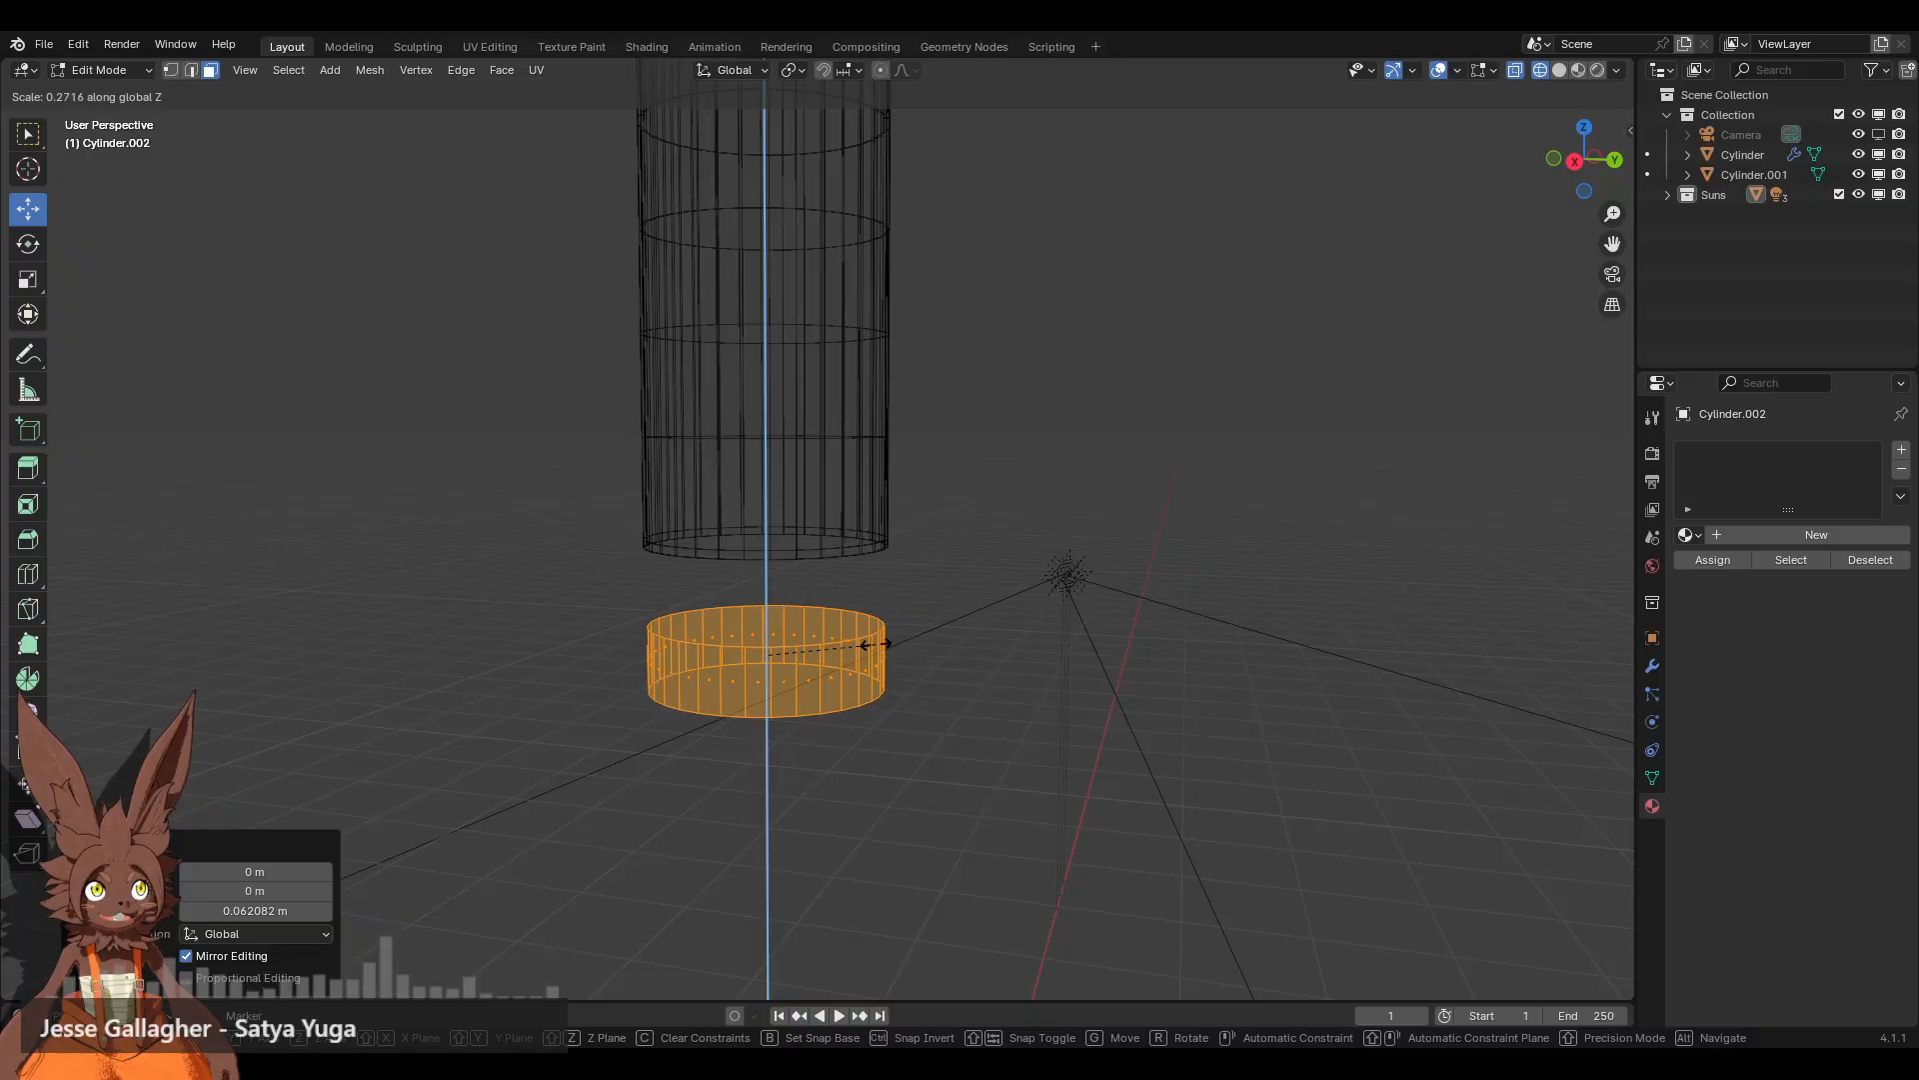
{"action": "left_click", "coordinate": [875, 645]}
Step: Bevel the disc's upper and lower rim edge loops with a width of about 0.024 m and 5 segments
{"action": "middle_click_drag", "start_coordinate": [240, 372], "coordinate": [357, 312], "text": "shift"}
{"action": "scroll", "coordinate": [398, 301], "scroll_direction": "up", "scroll_amount": 3}
{"action": "scroll", "coordinate": [414, 339], "scroll_direction": "up", "scroll_amount": 1}
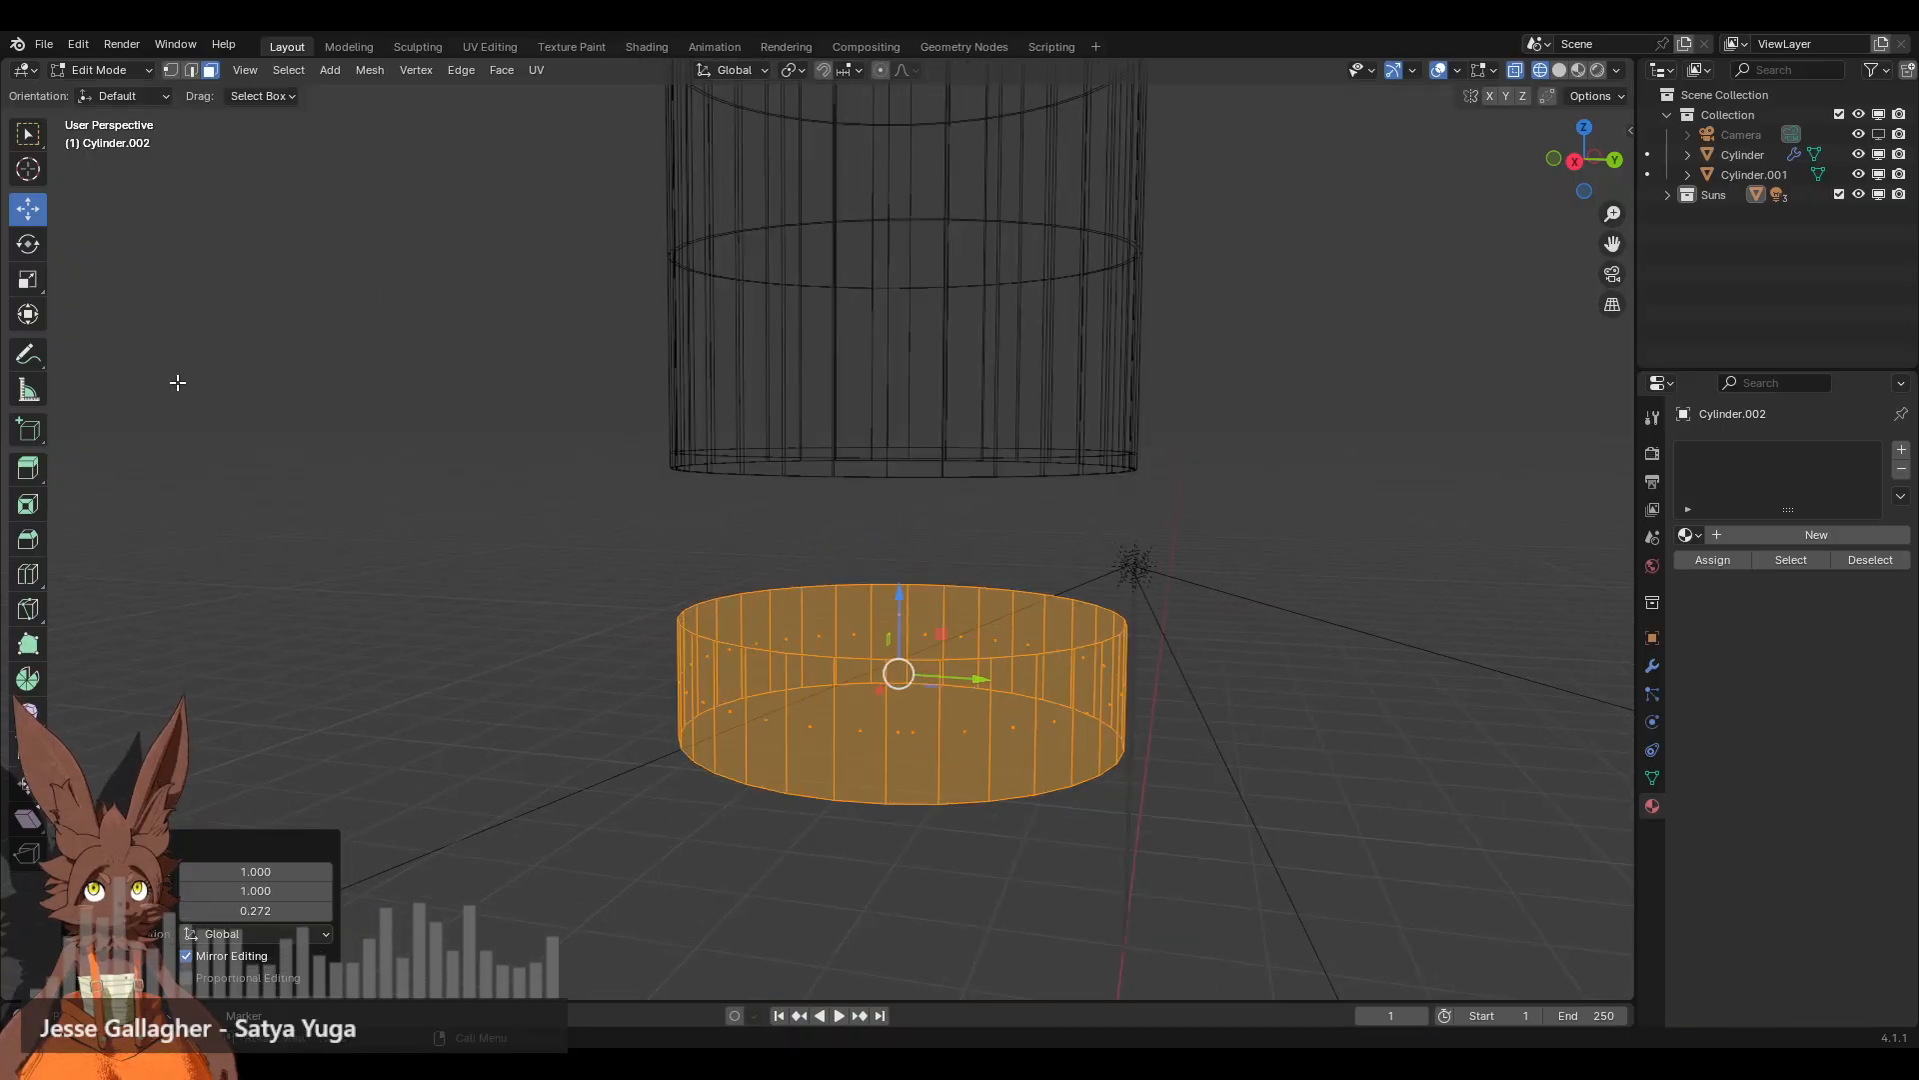
{"action": "left_click", "coordinate": [195, 71]}
{"action": "left_click", "coordinate": [1005, 654], "text": "alt"}
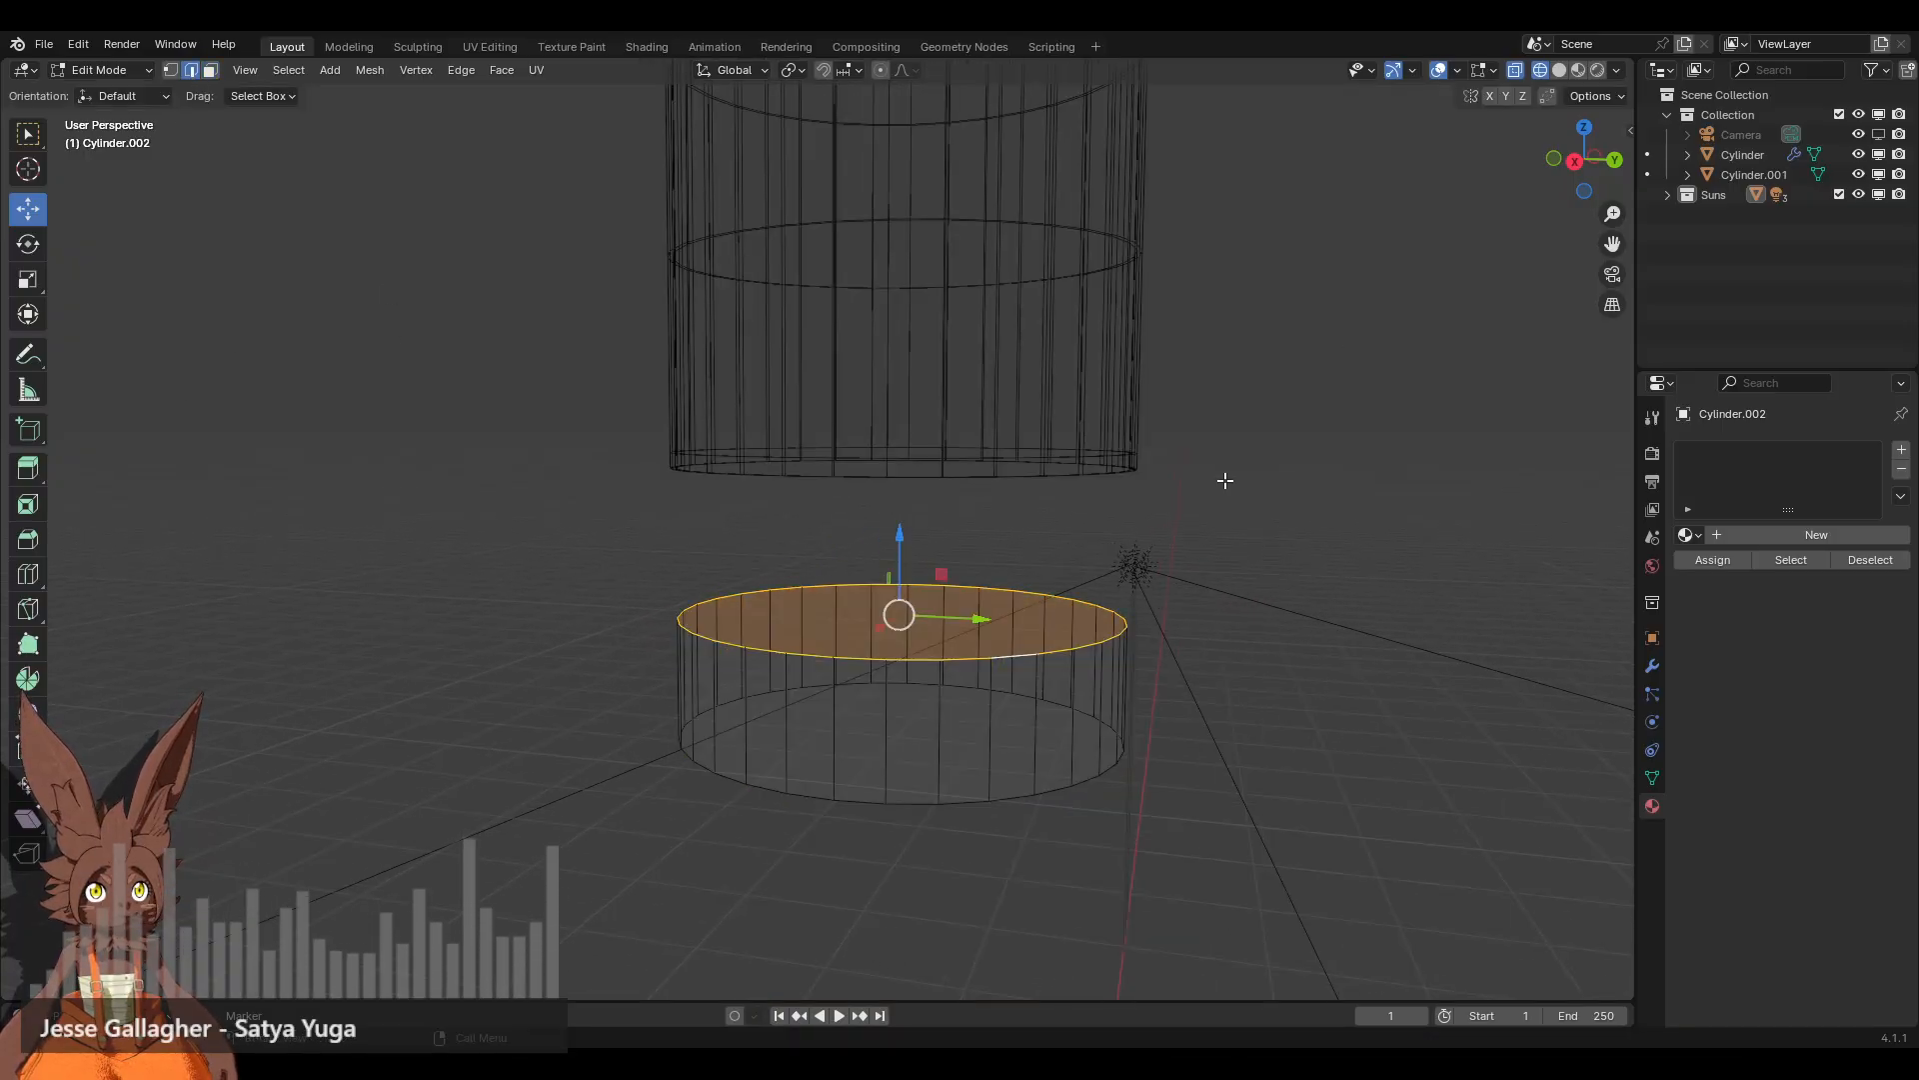
{"action": "middle_click_drag", "start_coordinate": [1200, 465], "coordinate": [1196, 413]}
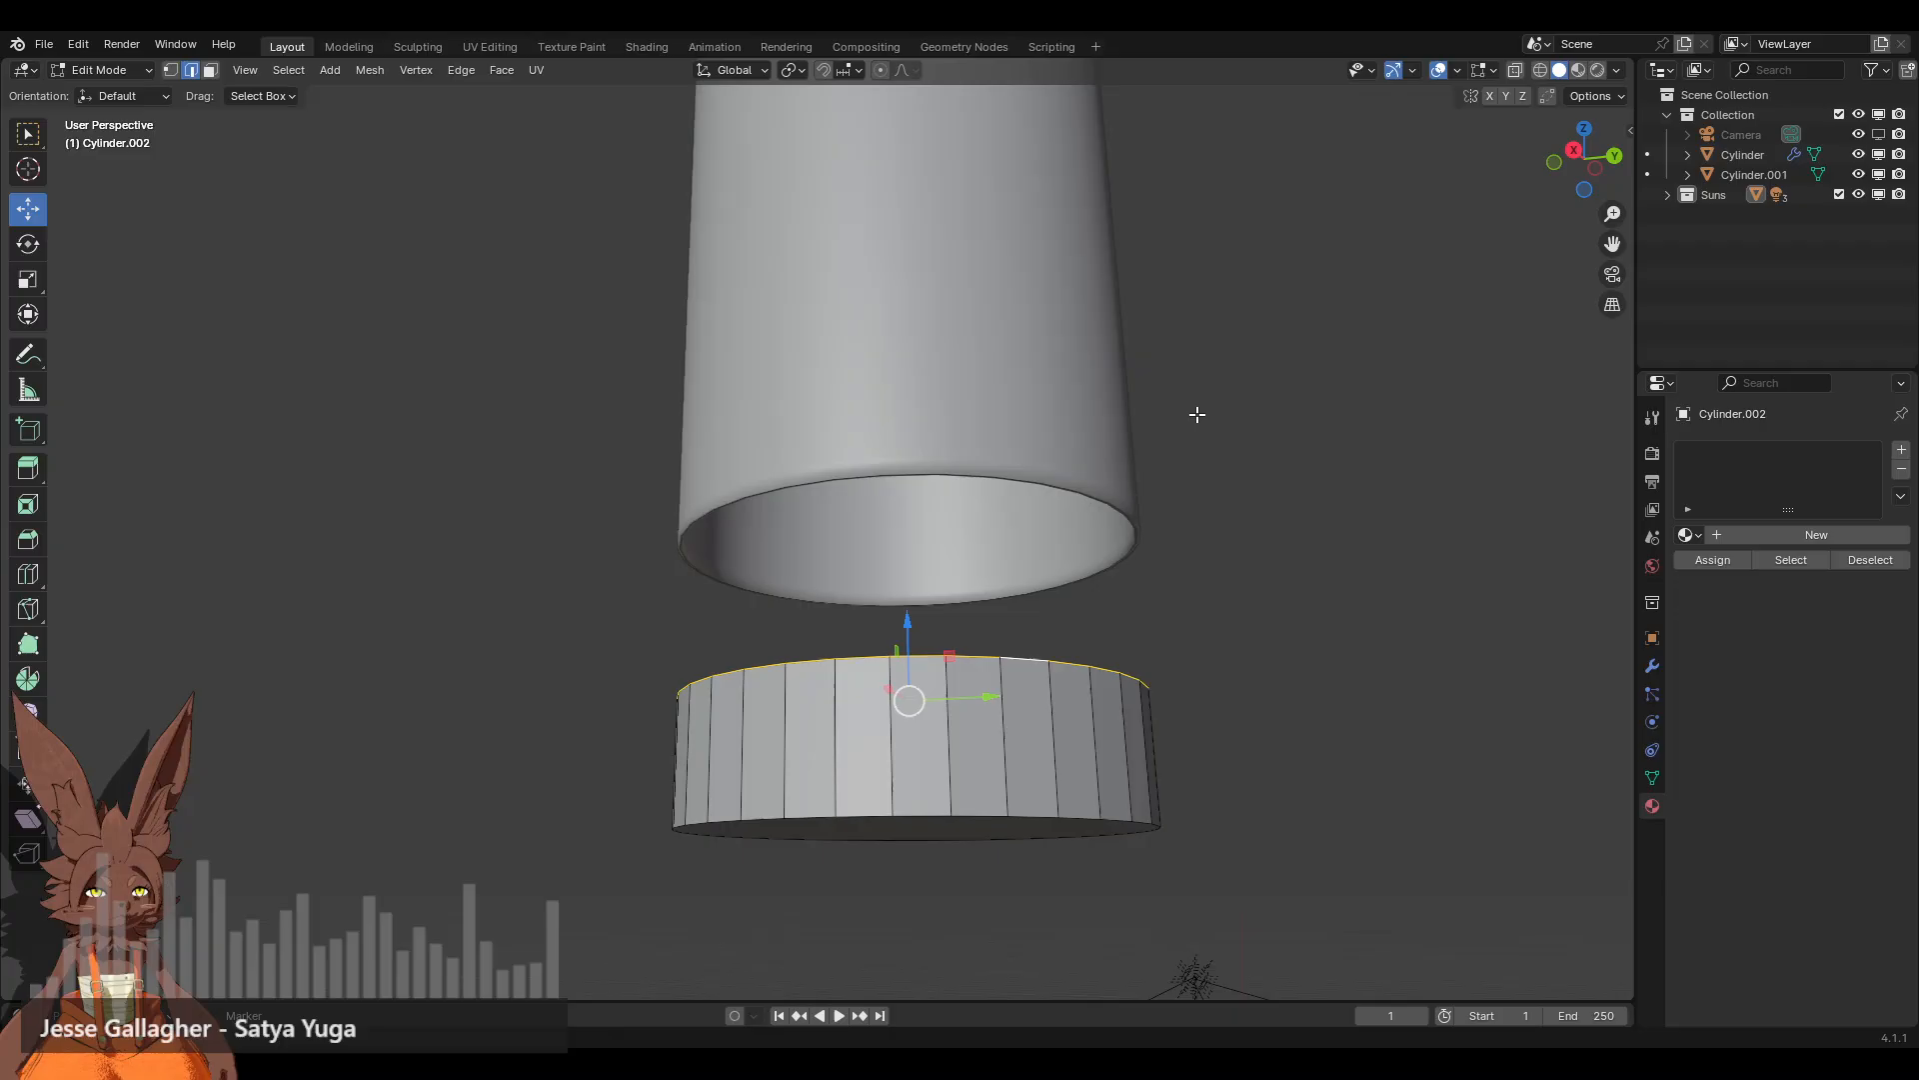
{"action": "left_click", "coordinate": [984, 815], "text": "alt+shift"}
{"action": "left_click", "coordinate": [28, 538]}
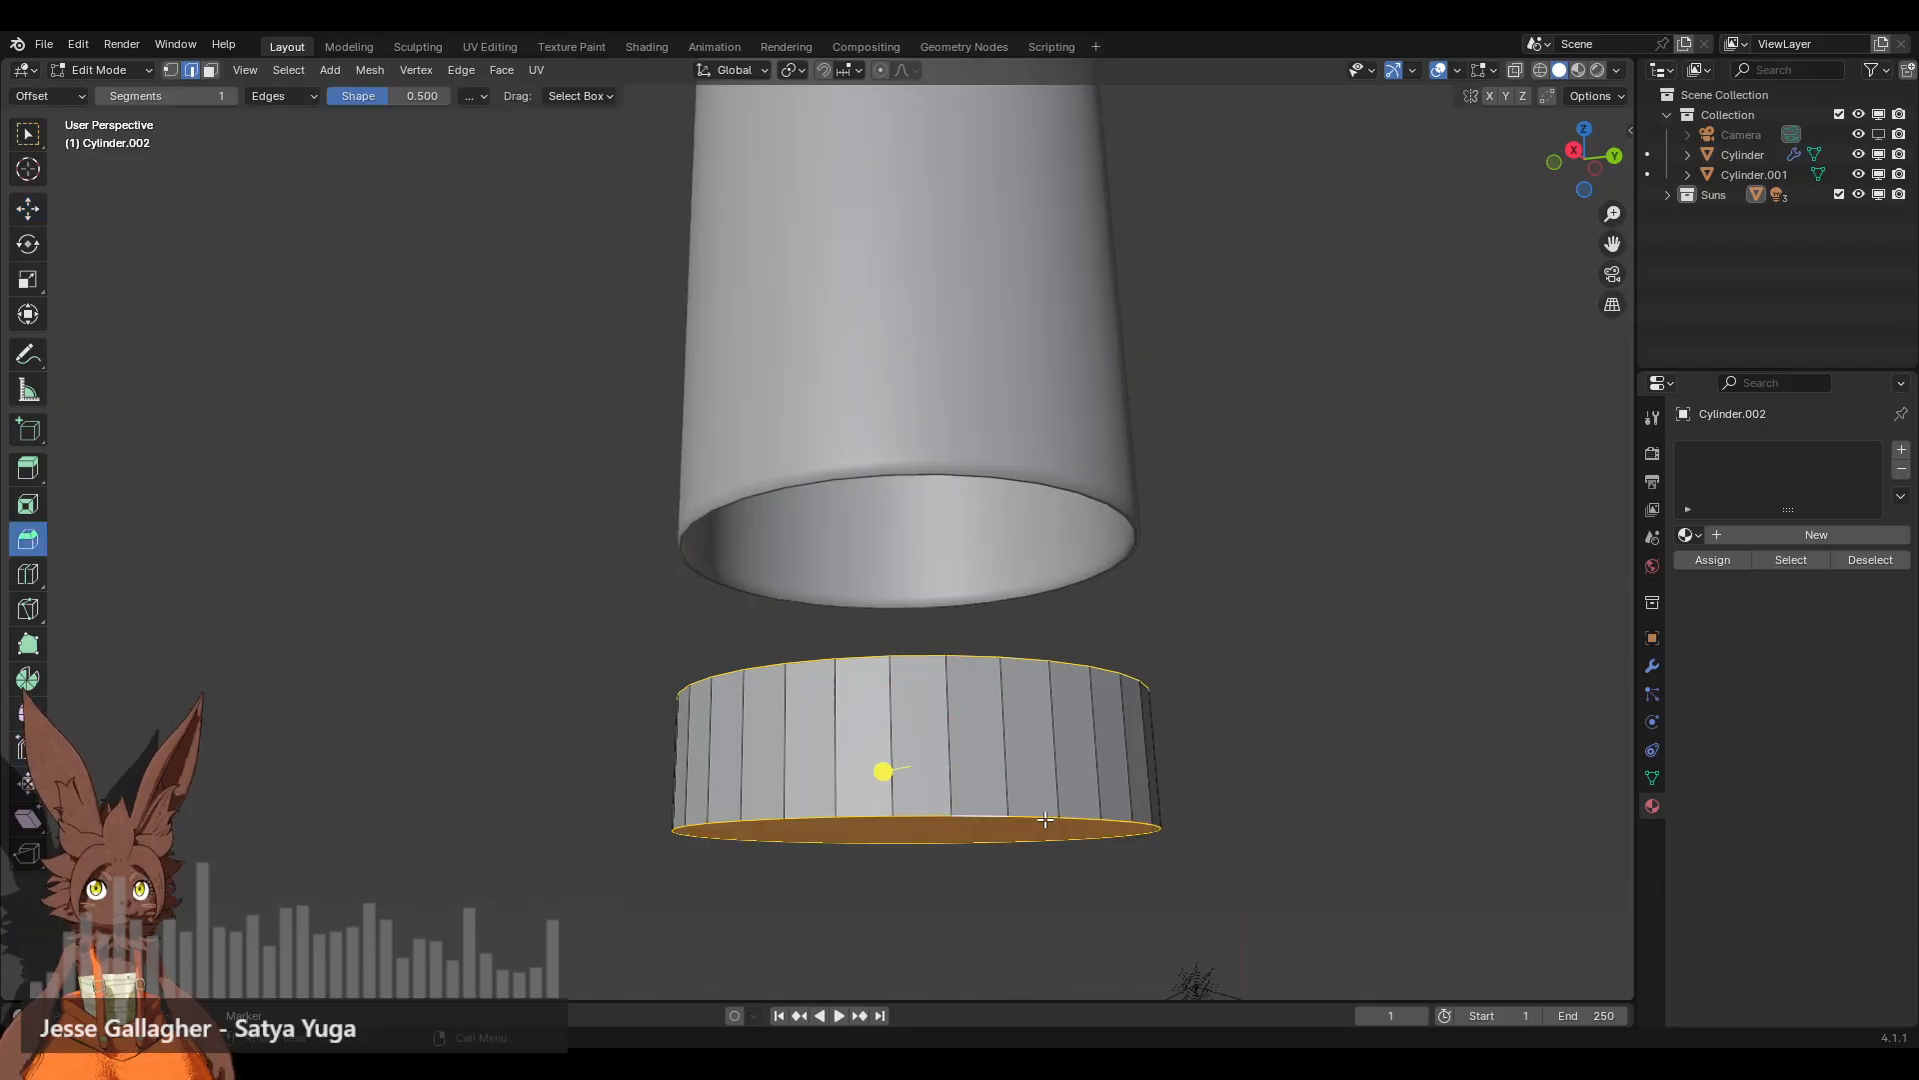
{"action": "left_click_drag", "start_coordinate": [879, 771], "coordinate": [855, 775]}
{"action": "scroll", "coordinate": [862, 769], "scroll_direction": "up", "scroll_amount": 2}
{"action": "scroll", "coordinate": [851, 773], "scroll_direction": "up", "scroll_amount": 2}
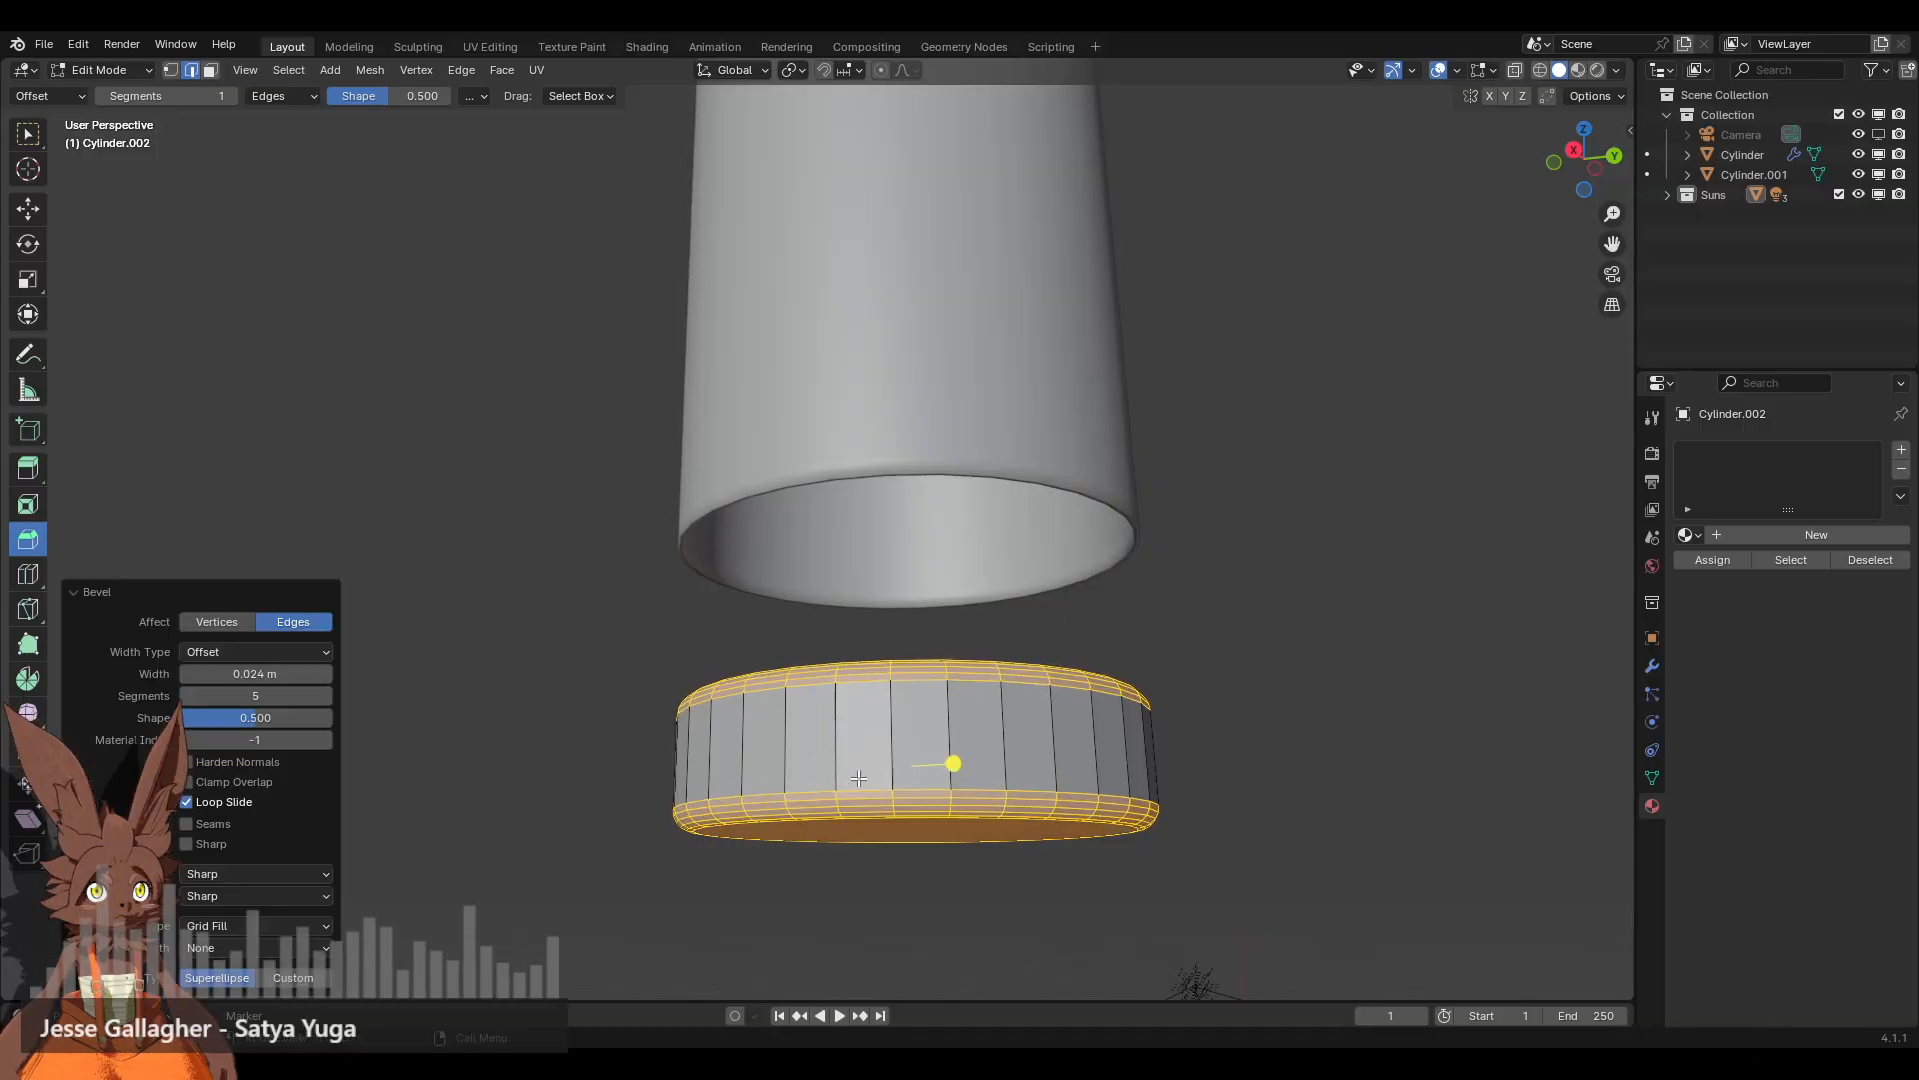
{"action": "left_click", "coordinate": [1205, 655]}
Step: Inset the disc's bottom and top faces slightly to add a narrow ring of faces inside each rim
{"action": "middle_click_drag", "start_coordinate": [1204, 655], "coordinate": [604, 436]}
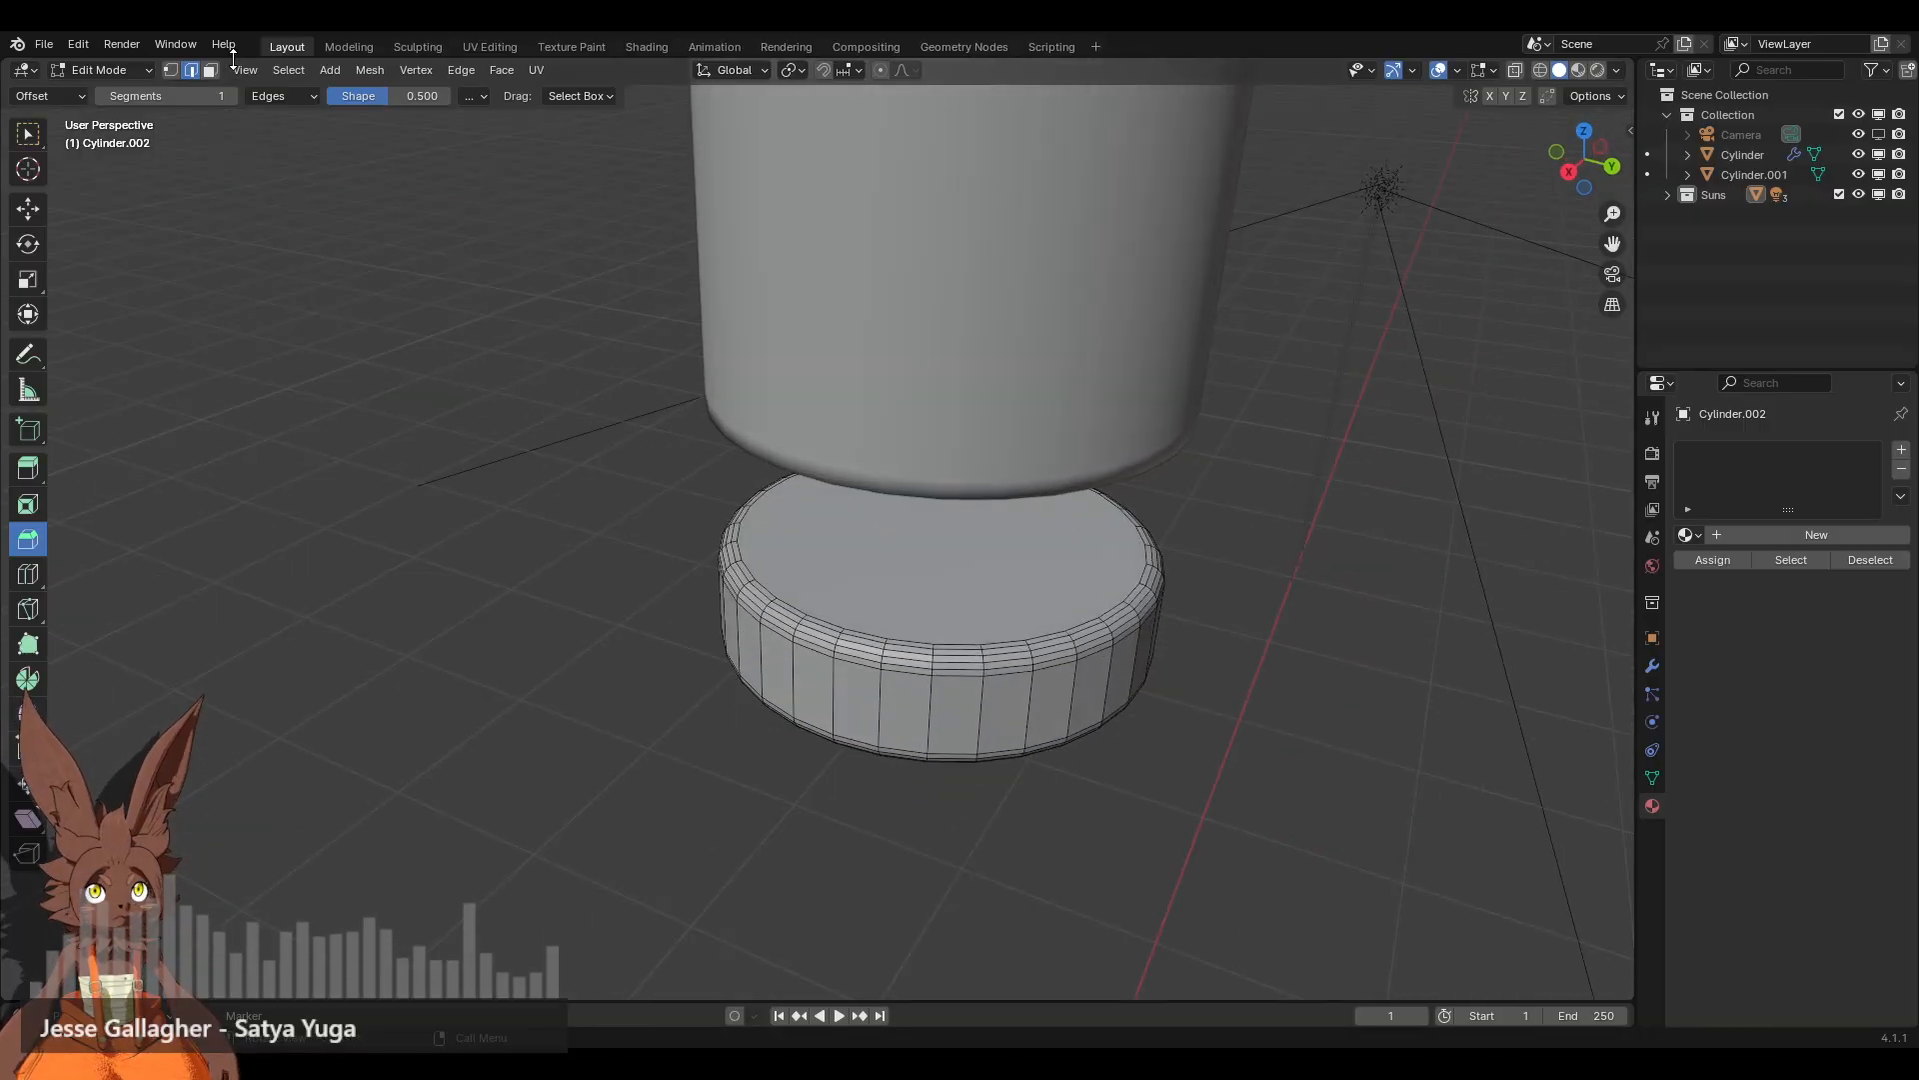
{"action": "middle_click_drag", "start_coordinate": [974, 578], "coordinate": [962, 852]}
{"action": "left_click", "coordinate": [975, 905]}
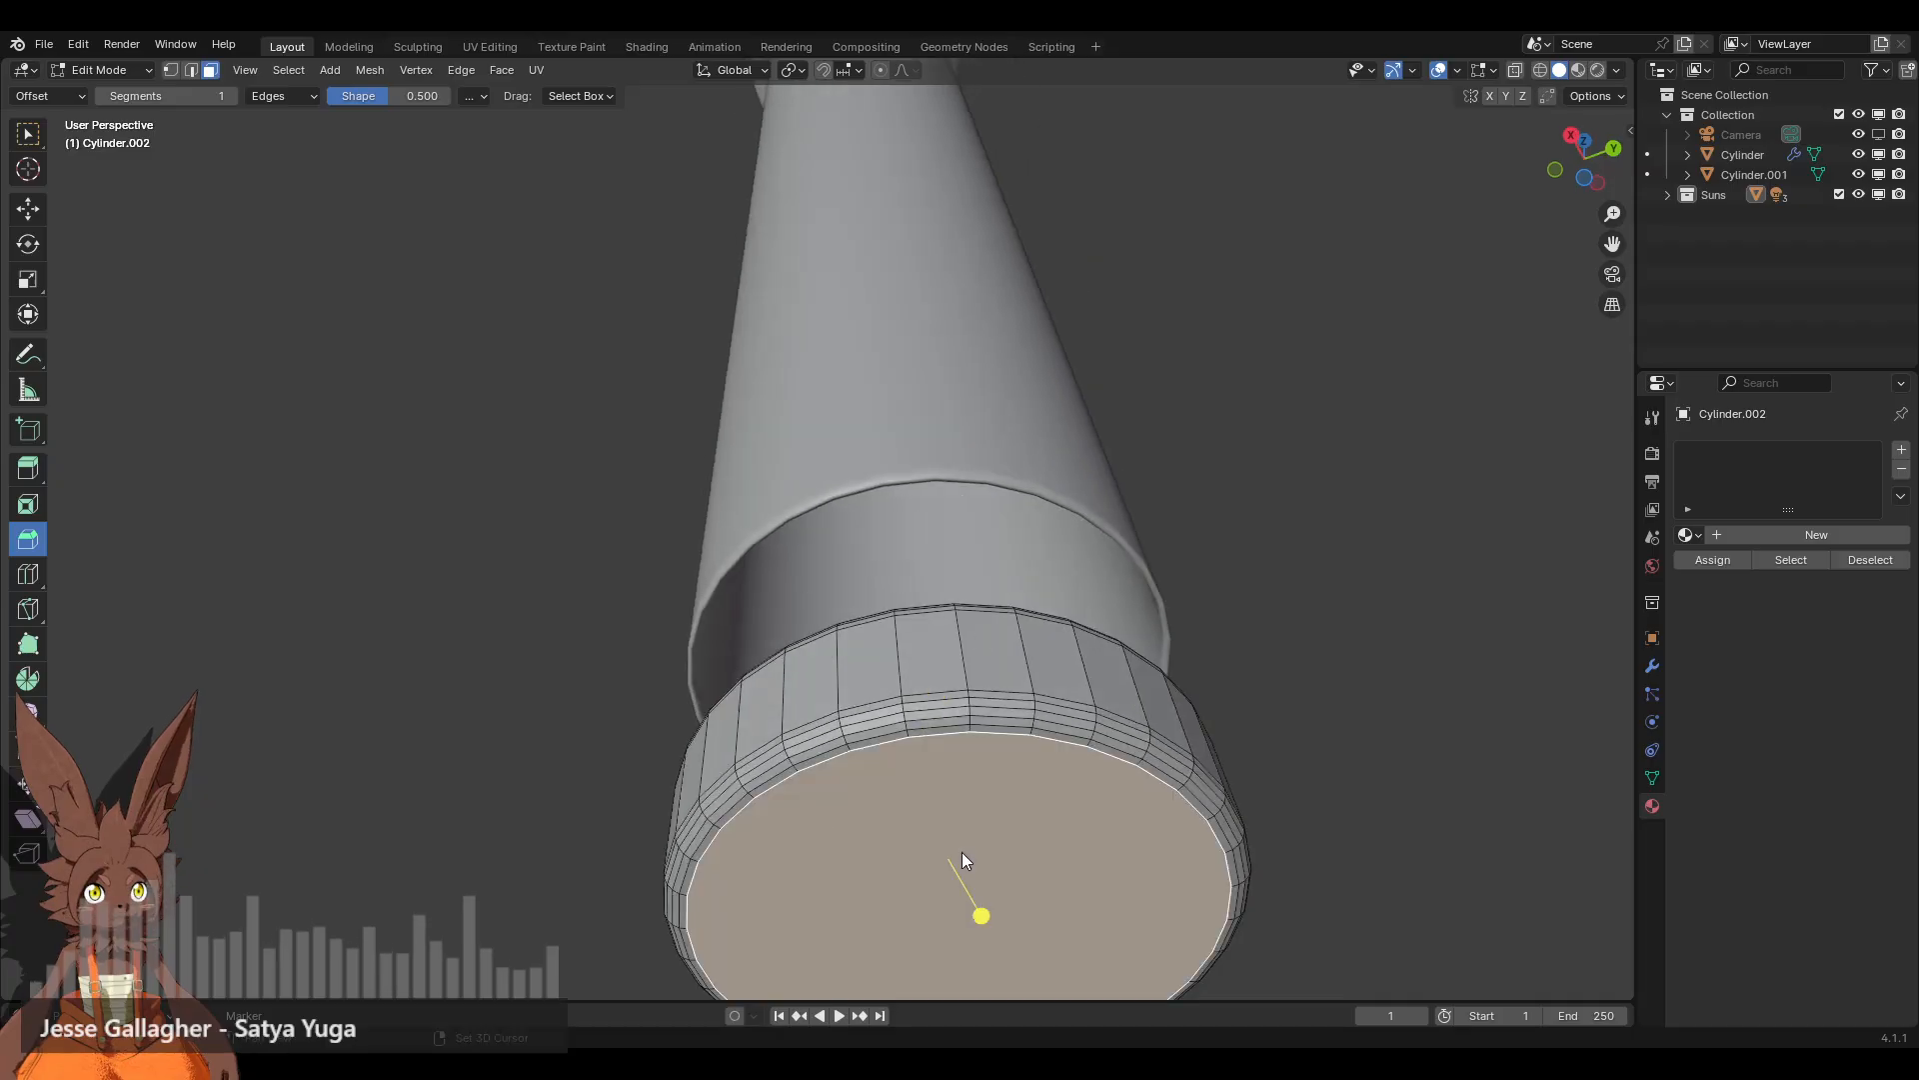
{"action": "middle_click_drag", "start_coordinate": [689, 664], "coordinate": [692, 404], "text": "shift"}
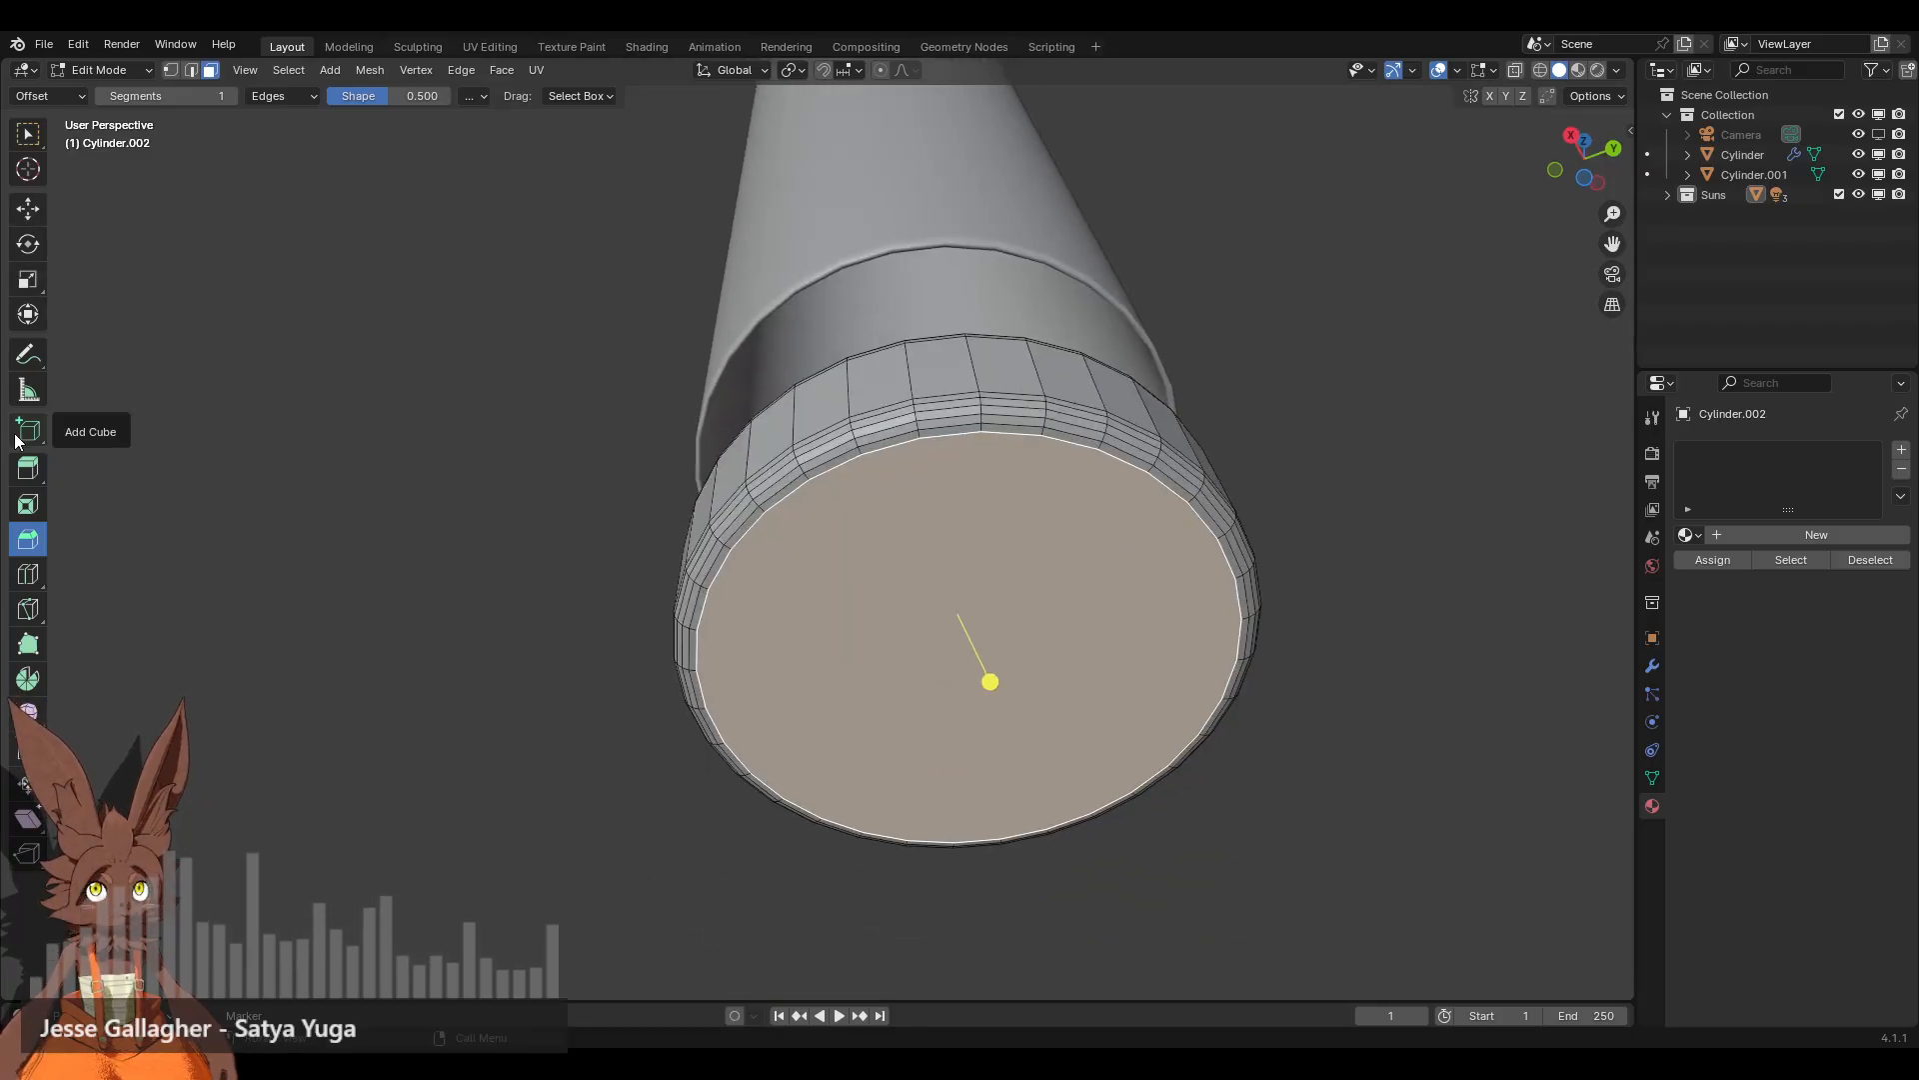
{"action": "left_click", "coordinate": [28, 504]}
{"action": "left_click_drag", "start_coordinate": [899, 630], "coordinate": [1029, 600]}
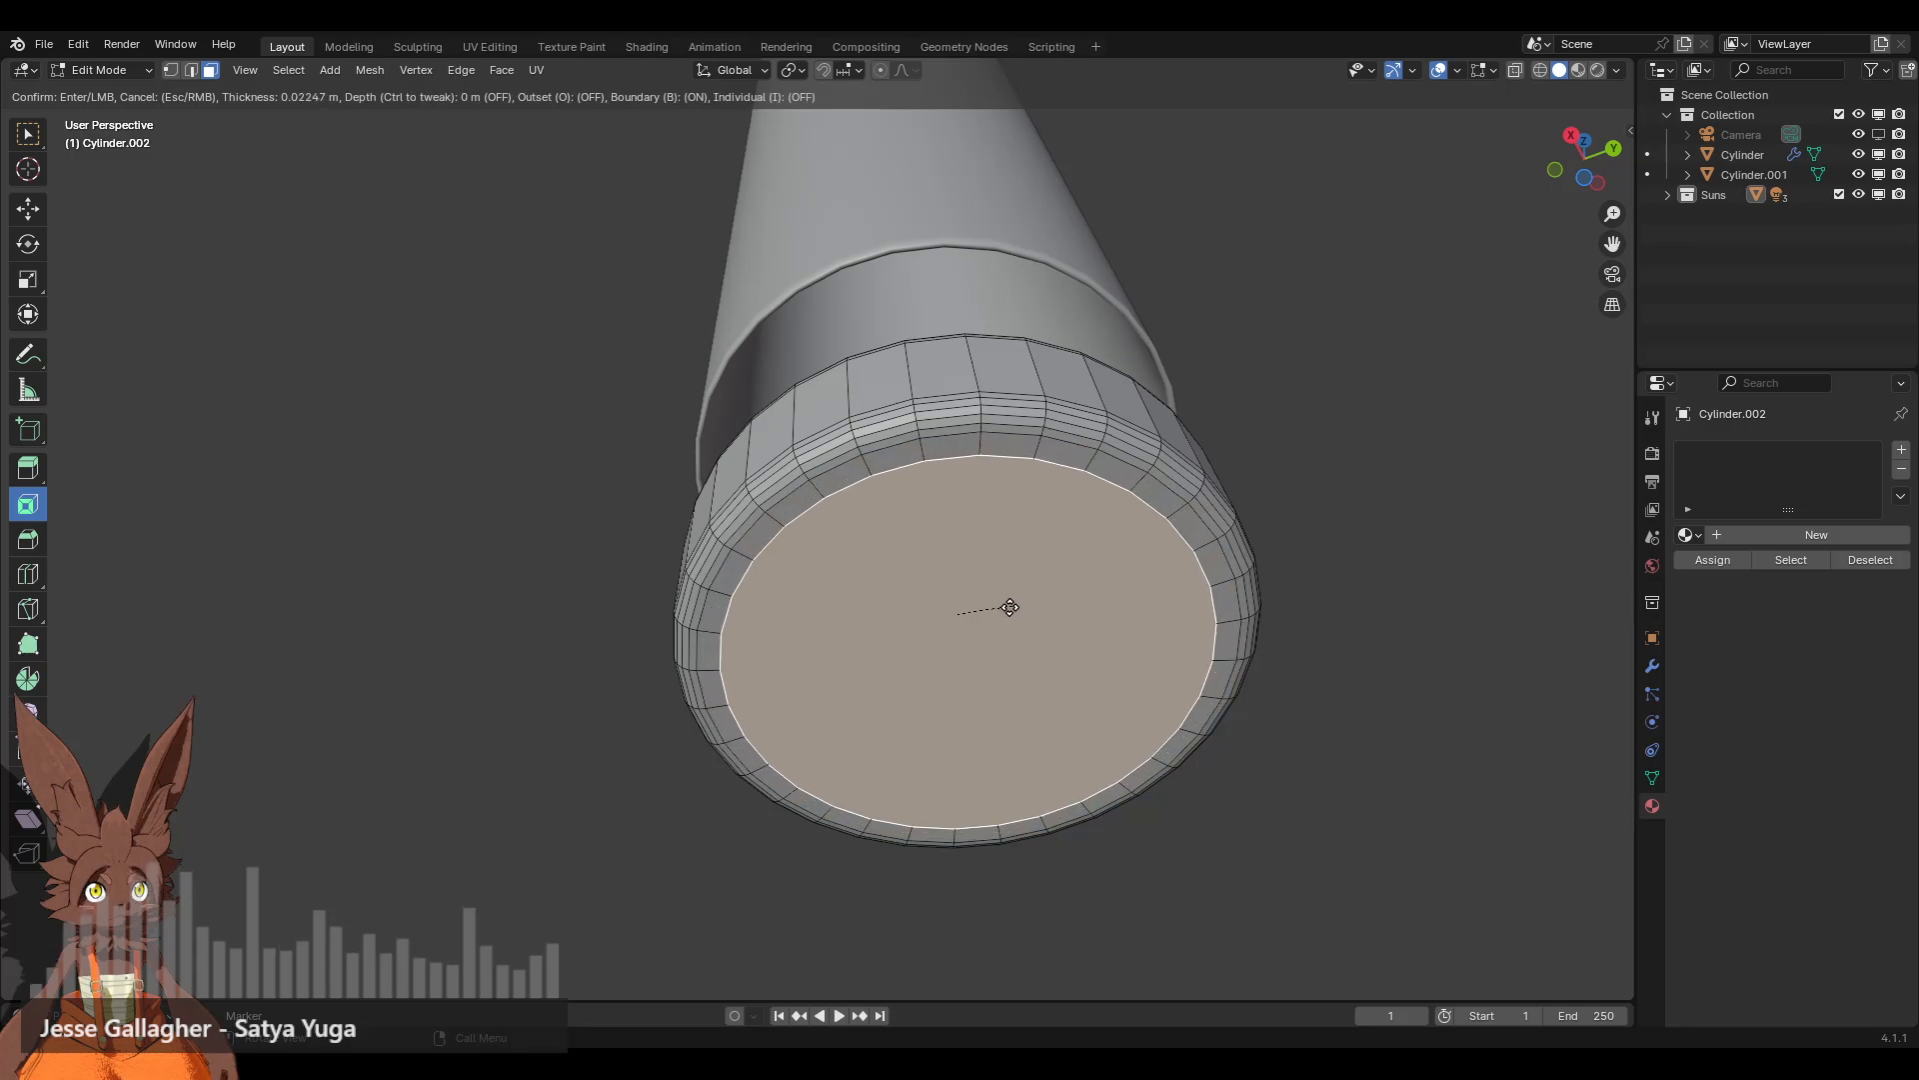
{"action": "left_click", "coordinate": [956, 607]}
{"action": "middle_click_drag", "start_coordinate": [1277, 424], "coordinate": [1233, 525]}
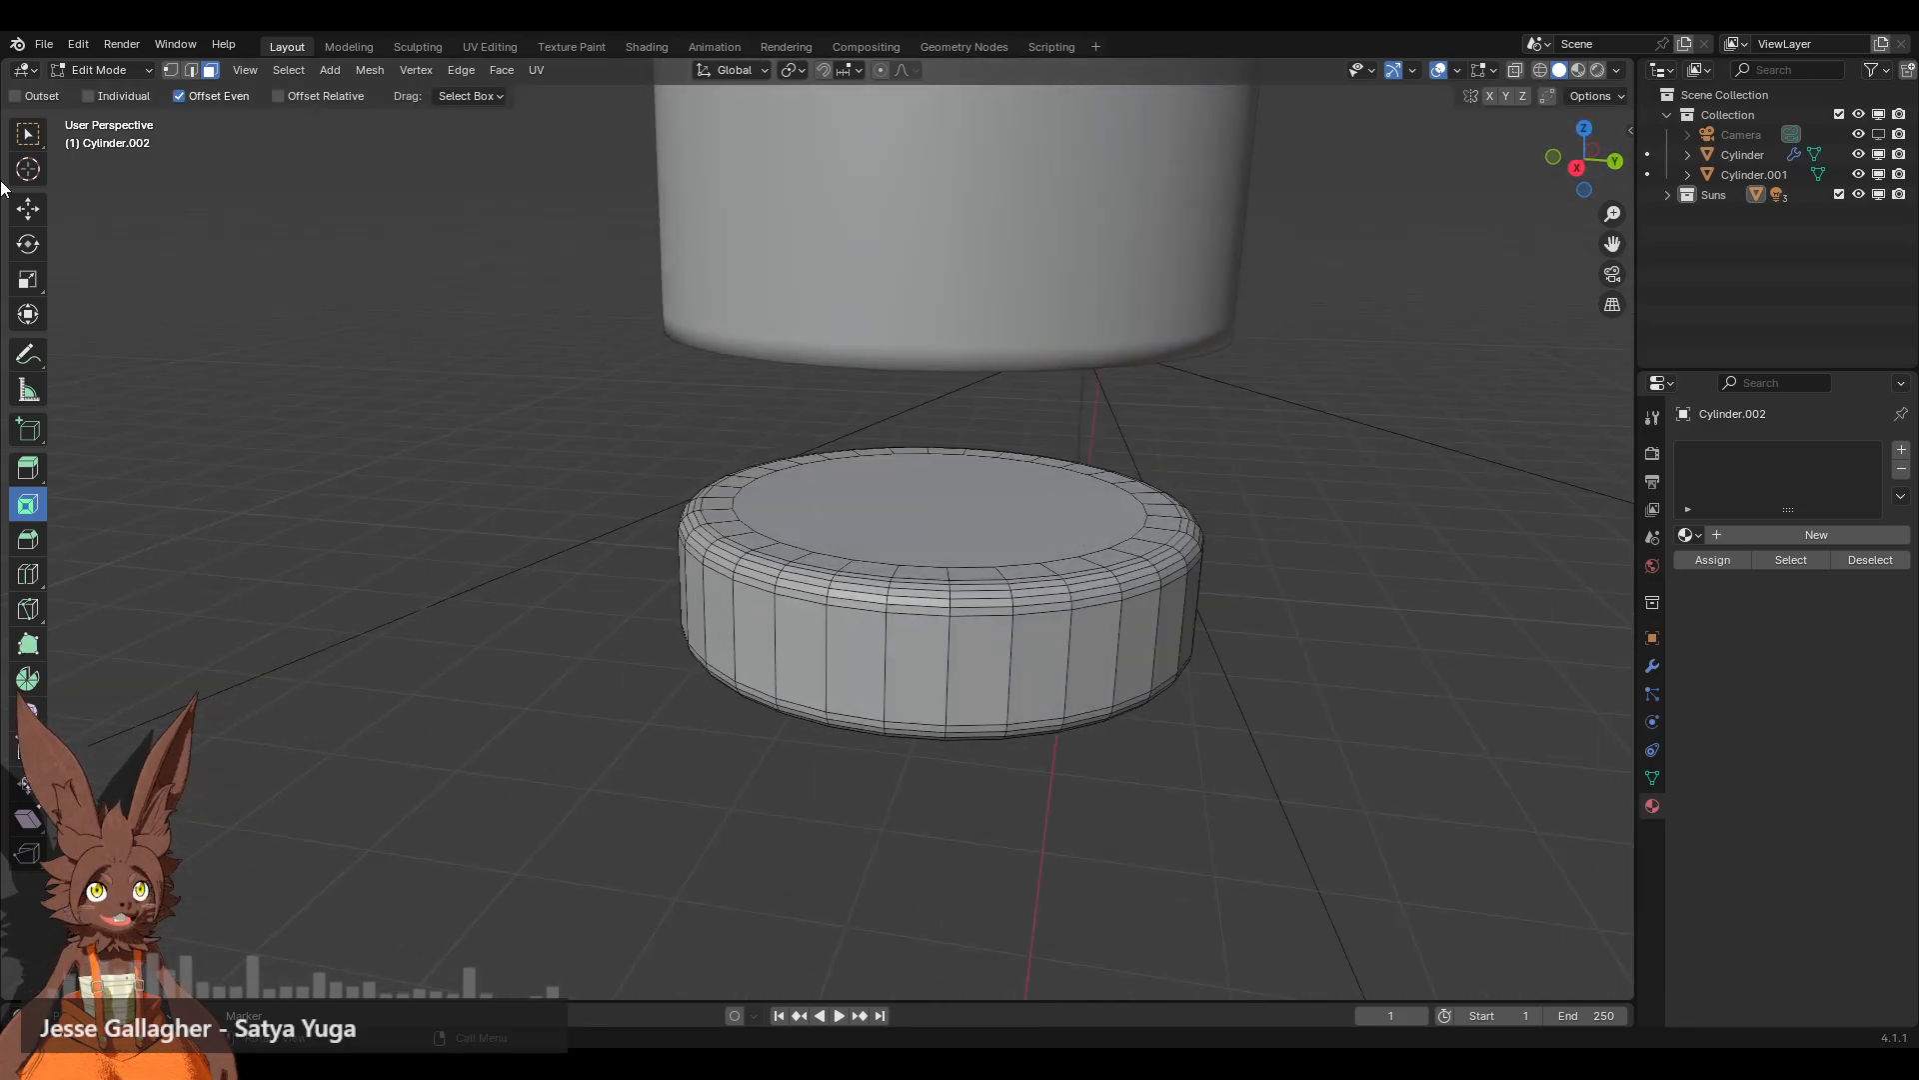
Step: Select the whole disc mesh and move it up about 1.59 m along Z inside the glass tube
{"action": "left_click", "coordinate": [14, 210]}
{"action": "left_click", "coordinate": [1577, 168]}
{"action": "key", "text": "a"}
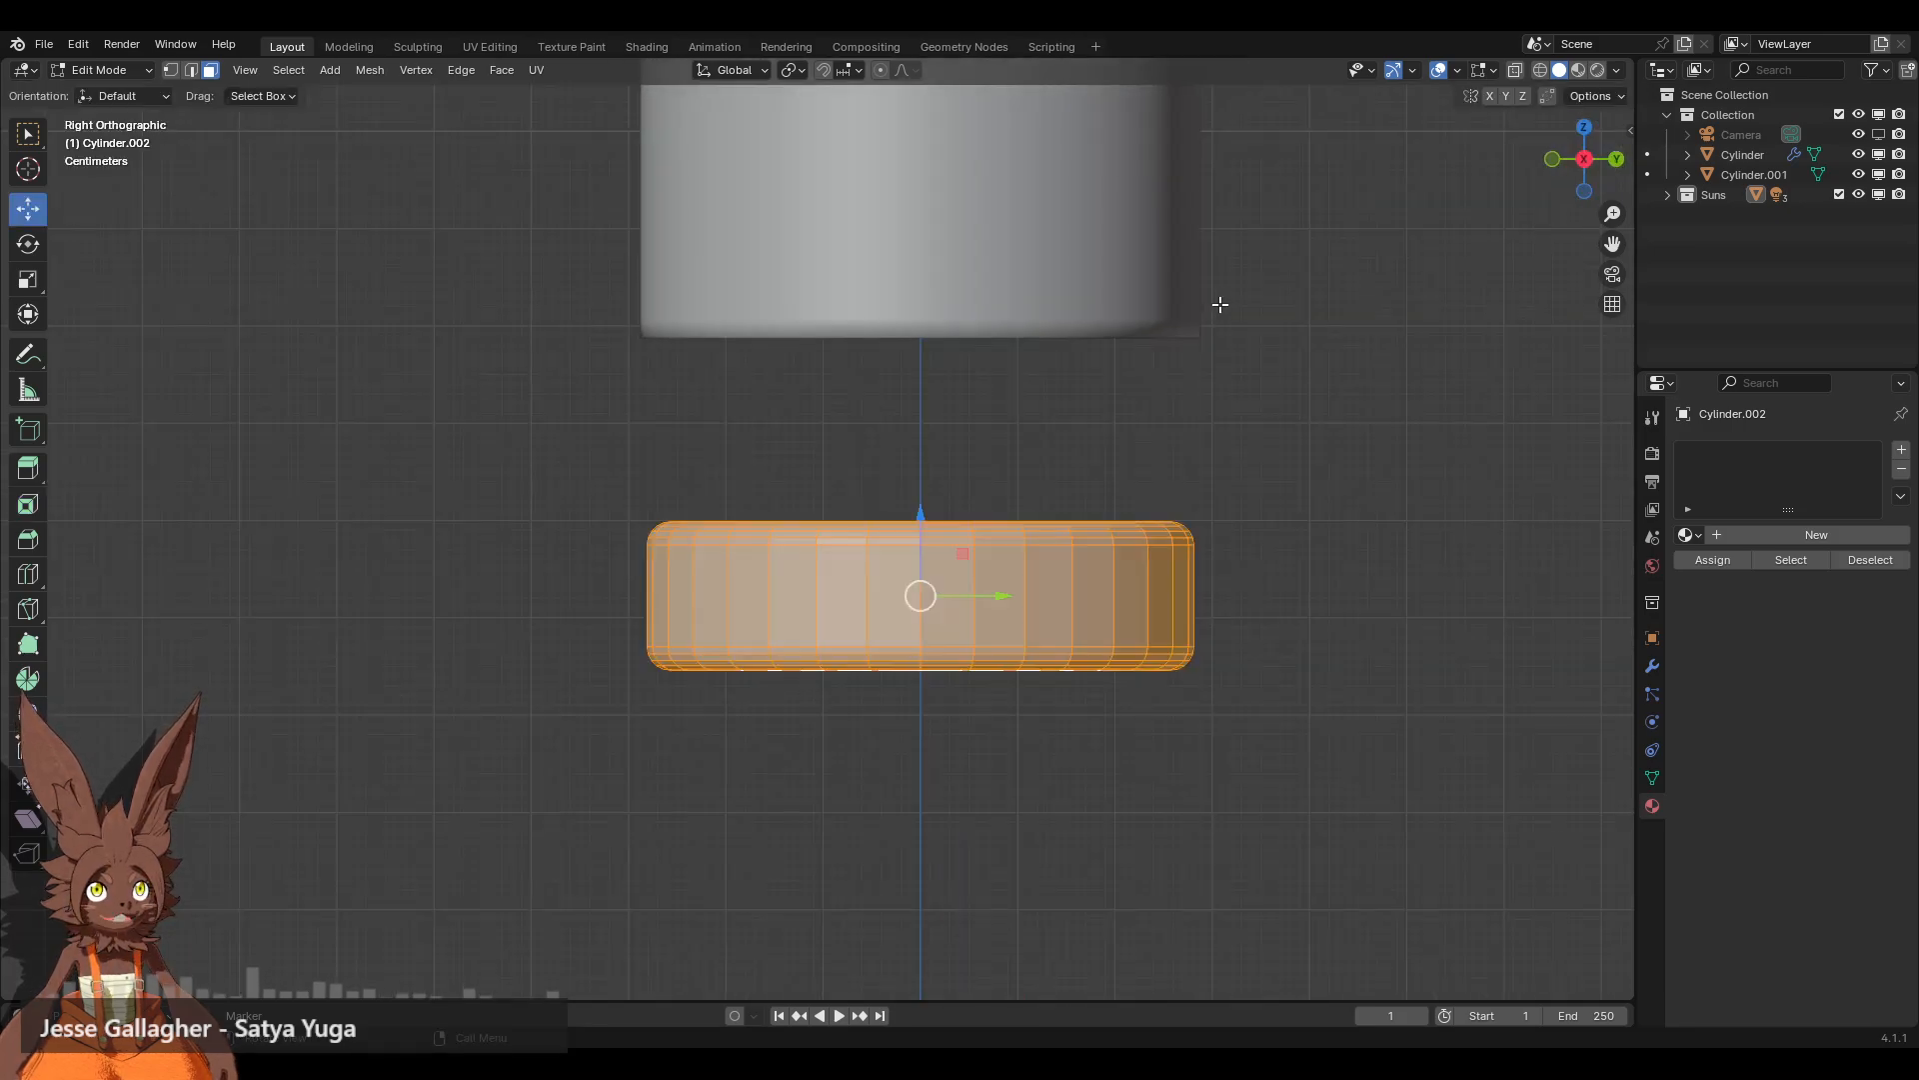
{"action": "scroll", "coordinate": [1203, 319], "scroll_direction": "down", "scroll_amount": 6}
{"action": "middle_click_drag", "start_coordinate": [1046, 160], "coordinate": [1020, 379], "text": "shift"}
{"action": "scroll", "coordinate": [1019, 378], "scroll_direction": "down", "scroll_amount": 3}
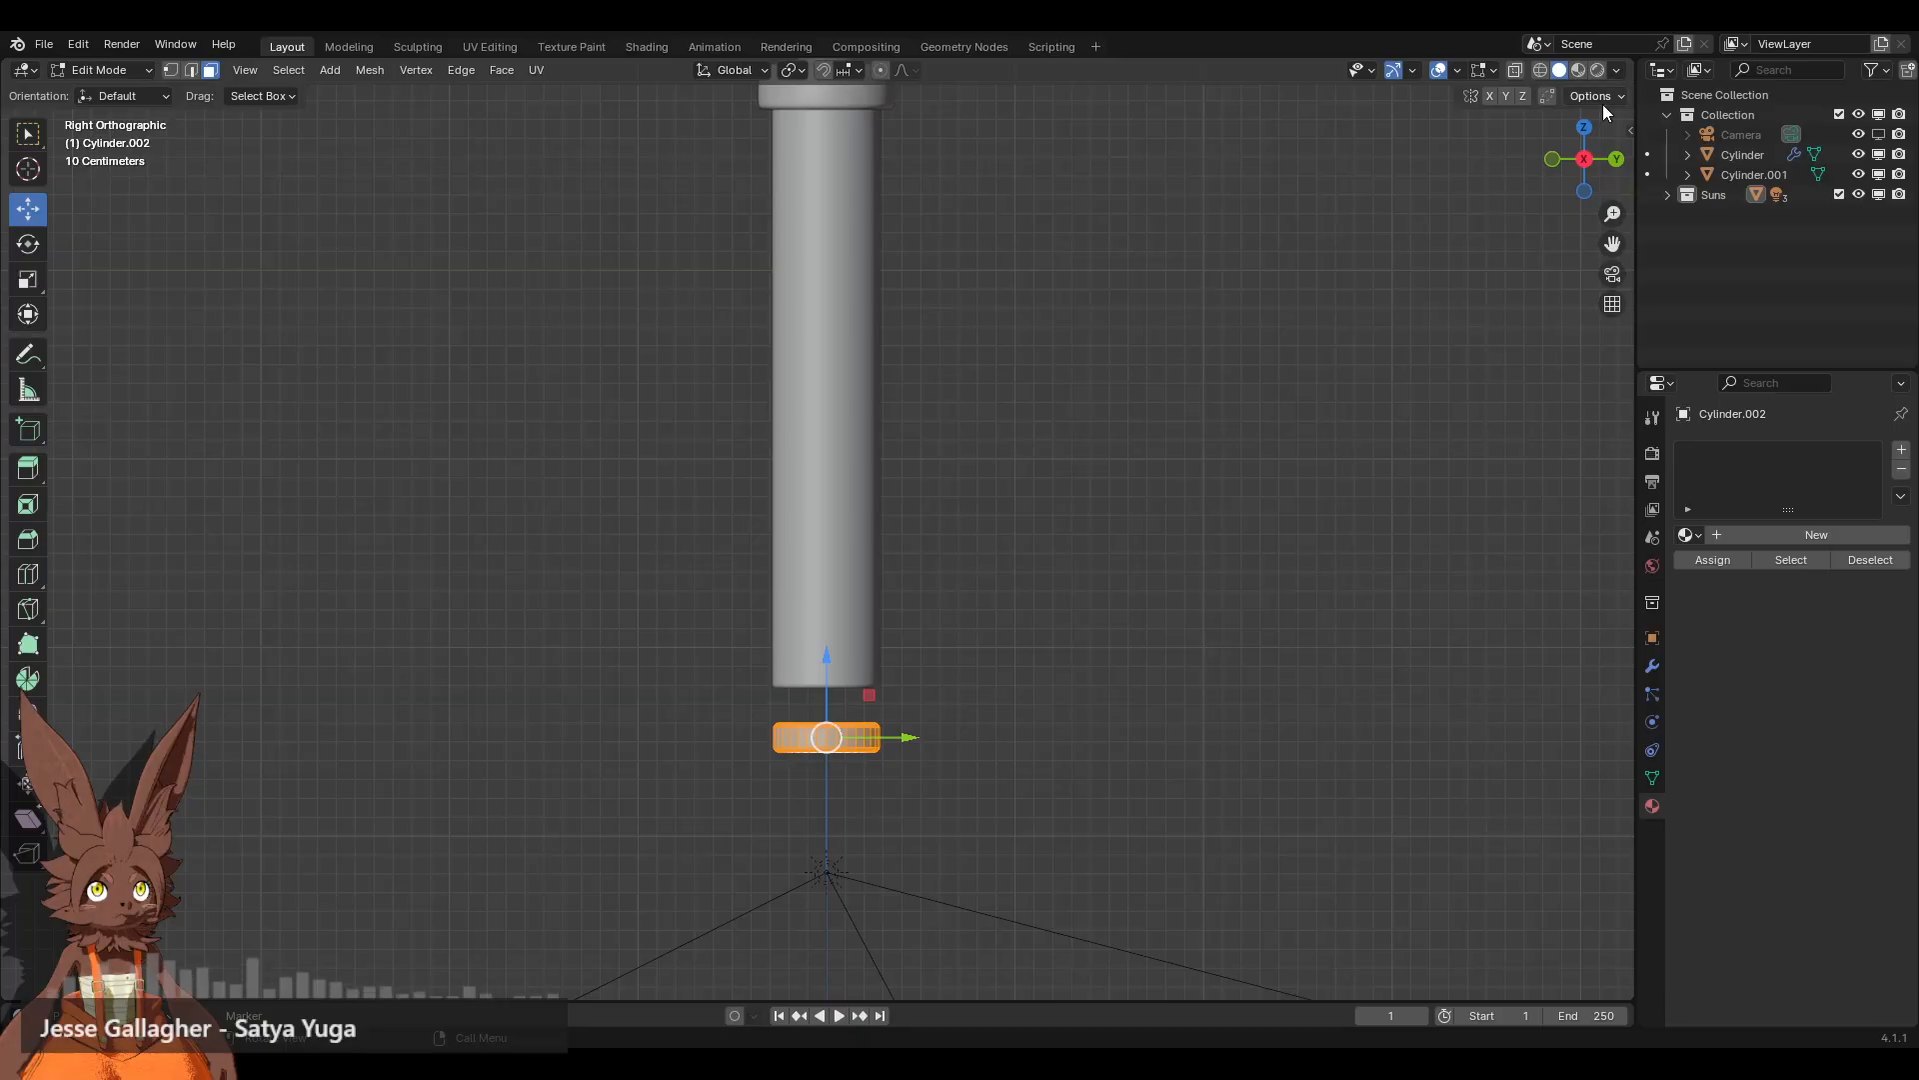
{"action": "left_click", "coordinate": [1542, 71]}
{"action": "left_click_drag", "start_coordinate": [837, 661], "coordinate": [809, 360]}
{"action": "middle_click_drag", "start_coordinate": [1000, 311], "coordinate": [1046, 540], "text": "shift"}
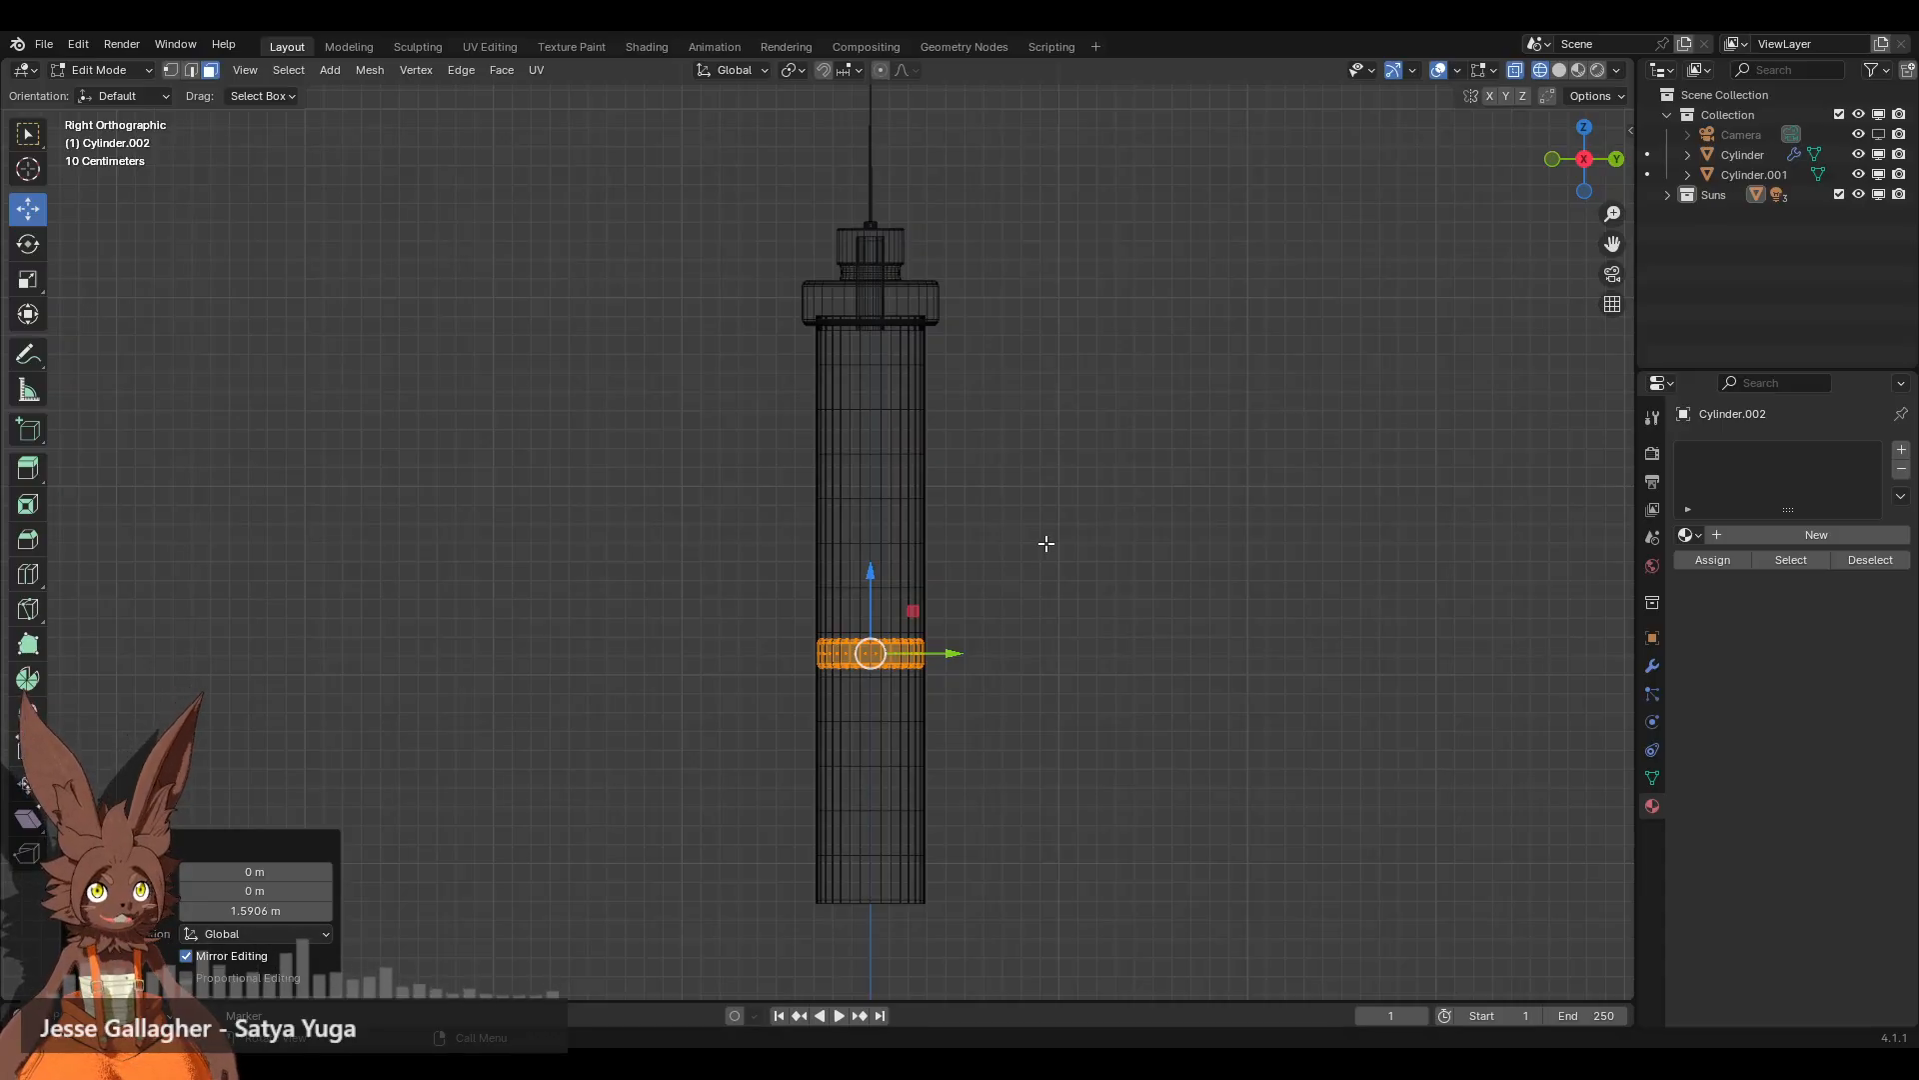
Step: Deselect the disc mesh, return to Object Mode and display the syringe in rendered shading
{"action": "scroll", "coordinate": [1046, 543], "scroll_direction": "up", "scroll_amount": 4}
{"action": "left_click", "coordinate": [1203, 735]}
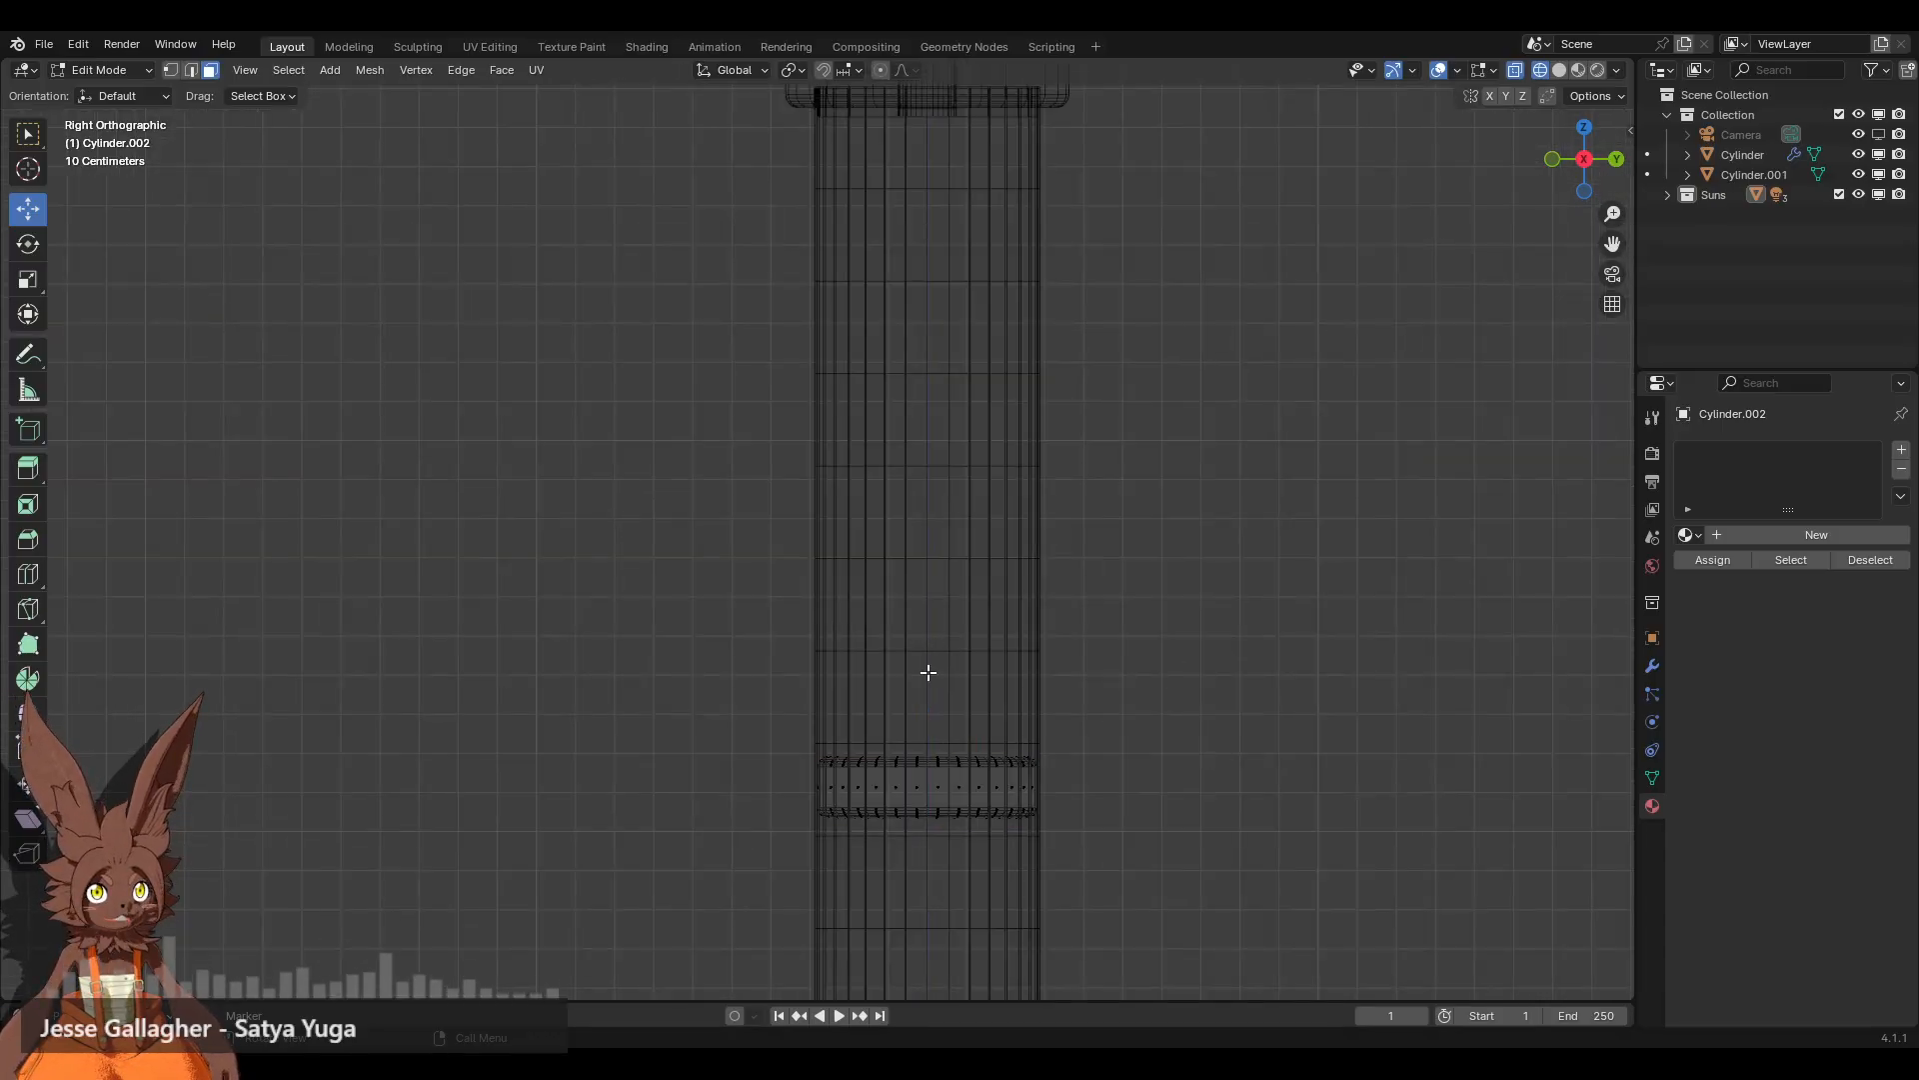
{"action": "left_click", "coordinate": [130, 70]}
{"action": "left_click", "coordinate": [100, 107]}
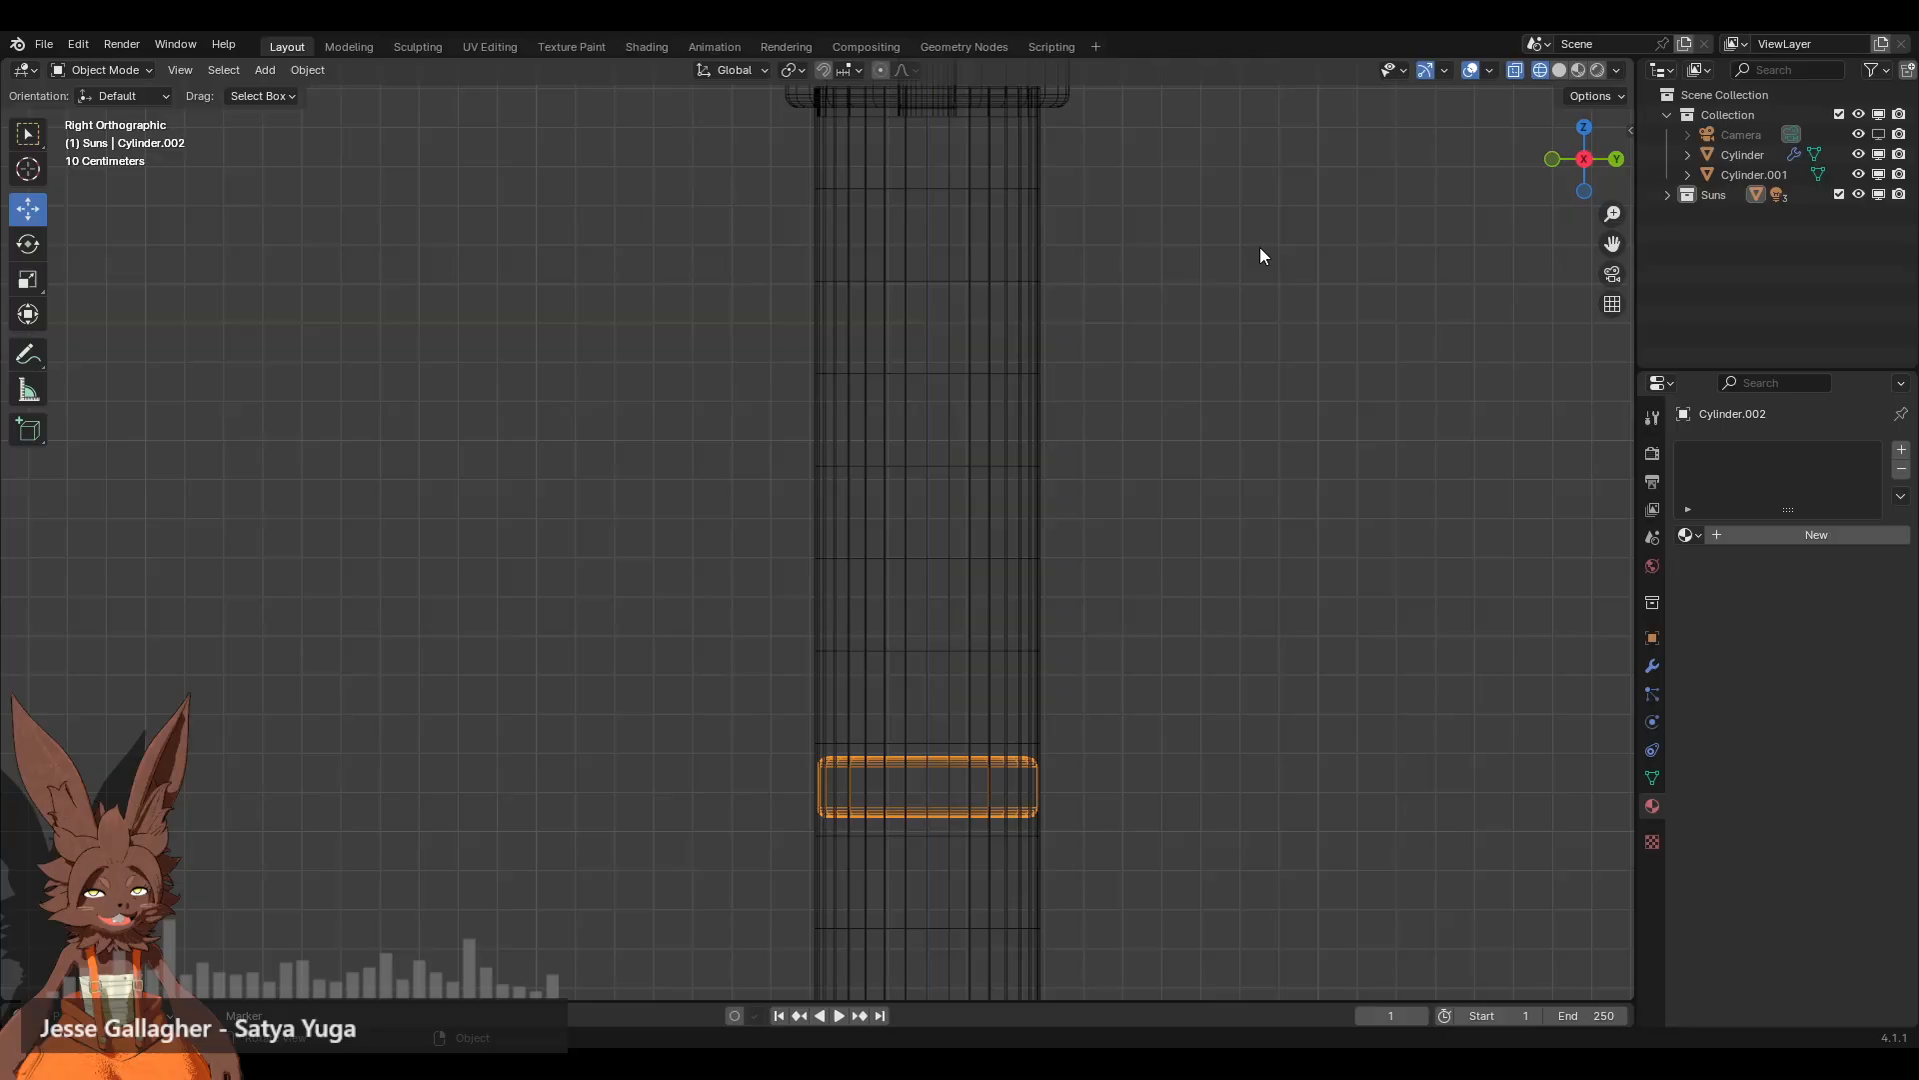
{"action": "left_click", "coordinate": [1604, 71]}
{"action": "scroll", "coordinate": [1046, 532], "scroll_direction": "down", "scroll_amount": 3}
{"action": "mouse_move", "coordinate": [1047, 531]}
{"action": "middle_mouse_down"}
{"action": "mouse_move", "coordinate": [1038, 590]}
{"action": "mouse_move", "coordinate": [980, 560]}
{"action": "middle_mouse_up"}
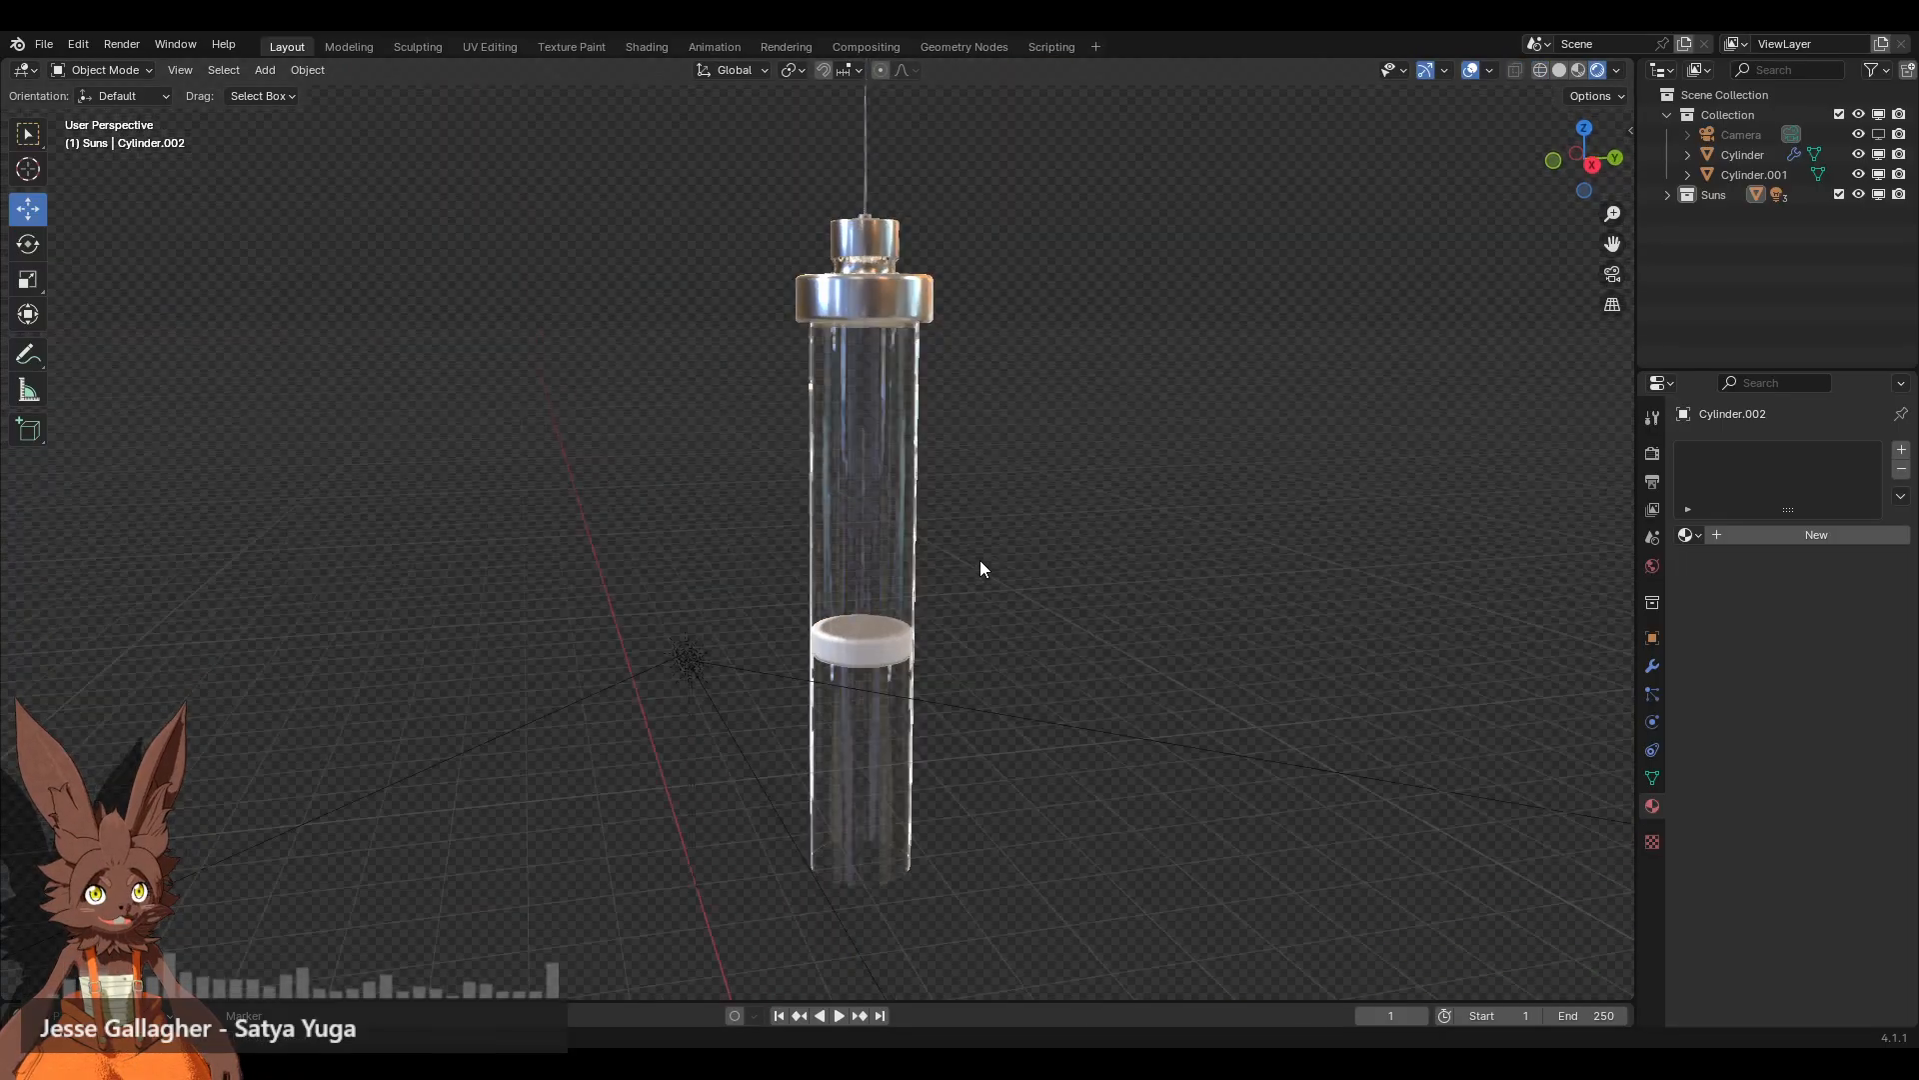
Step: Rename the metal cap and needle object as Top
{"action": "left_click", "coordinate": [1734, 177]}
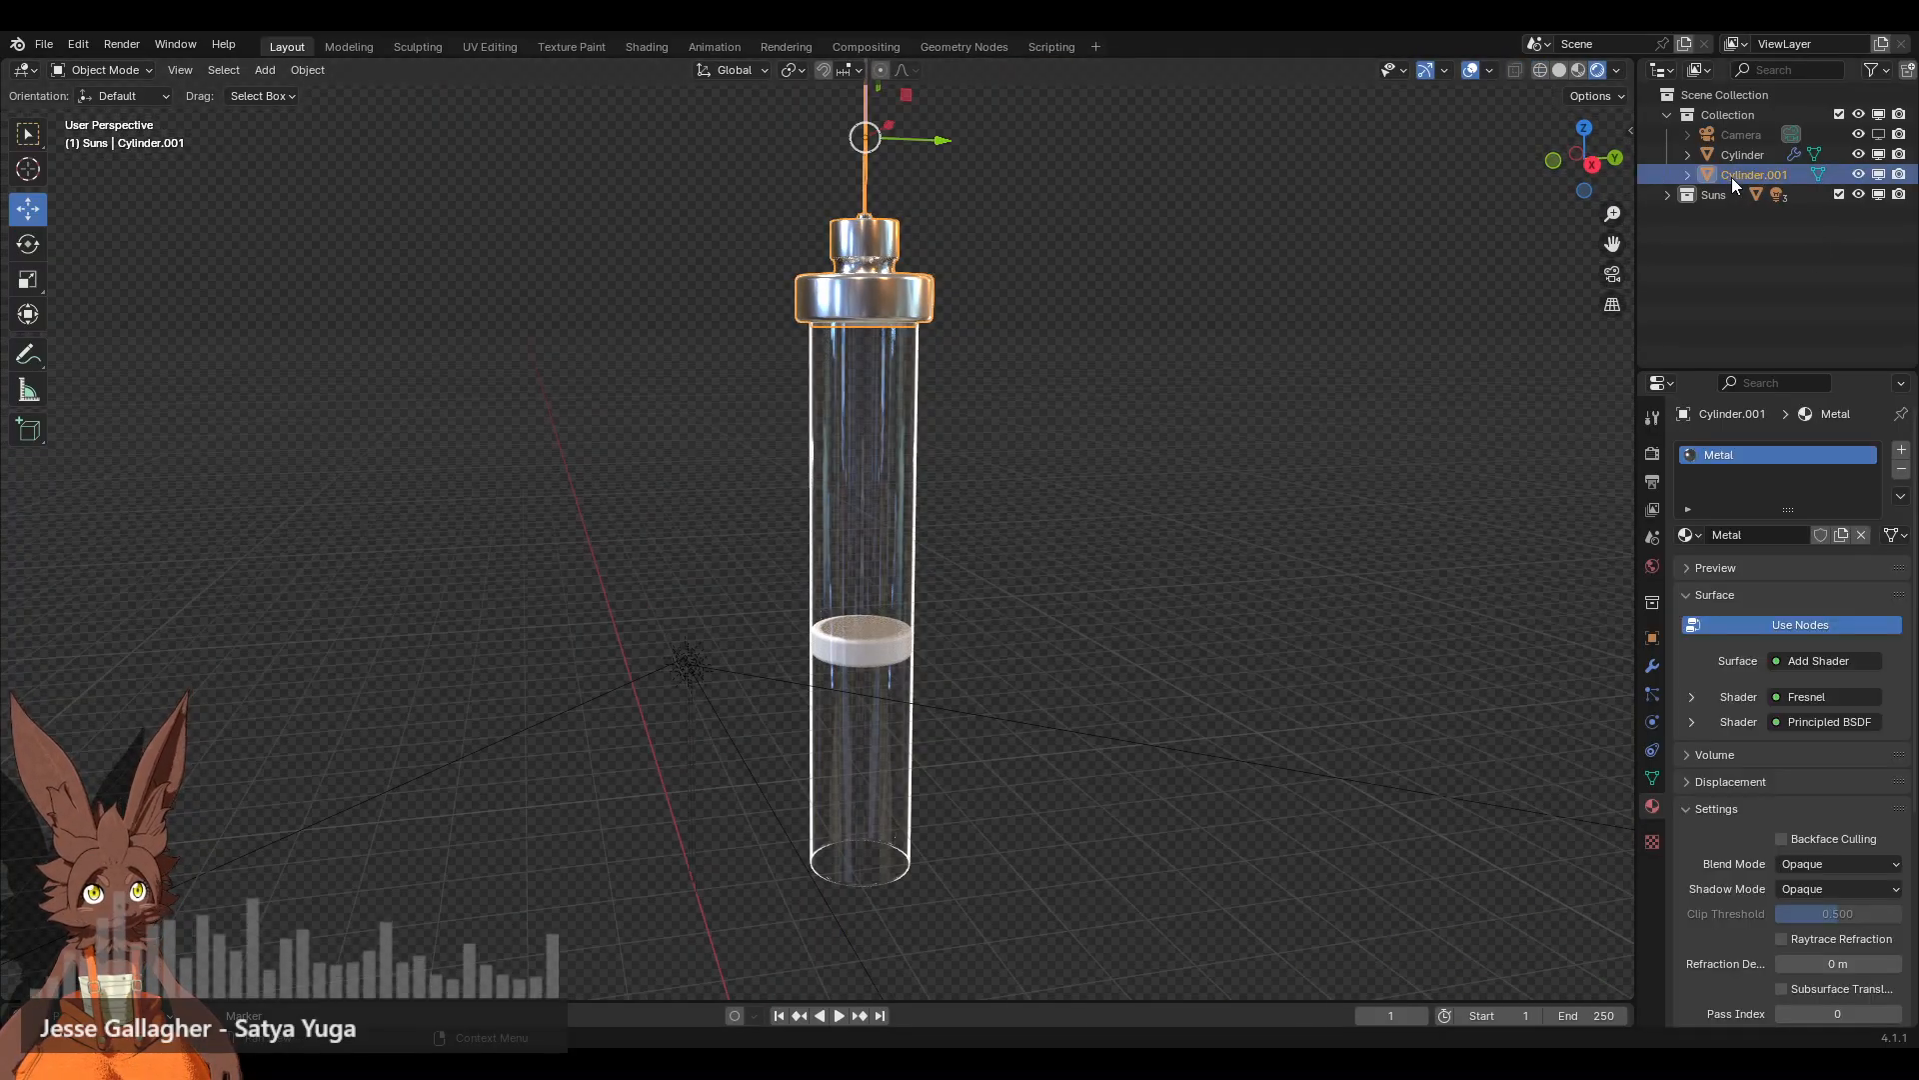
{"action": "double_click", "coordinate": [1731, 176]}
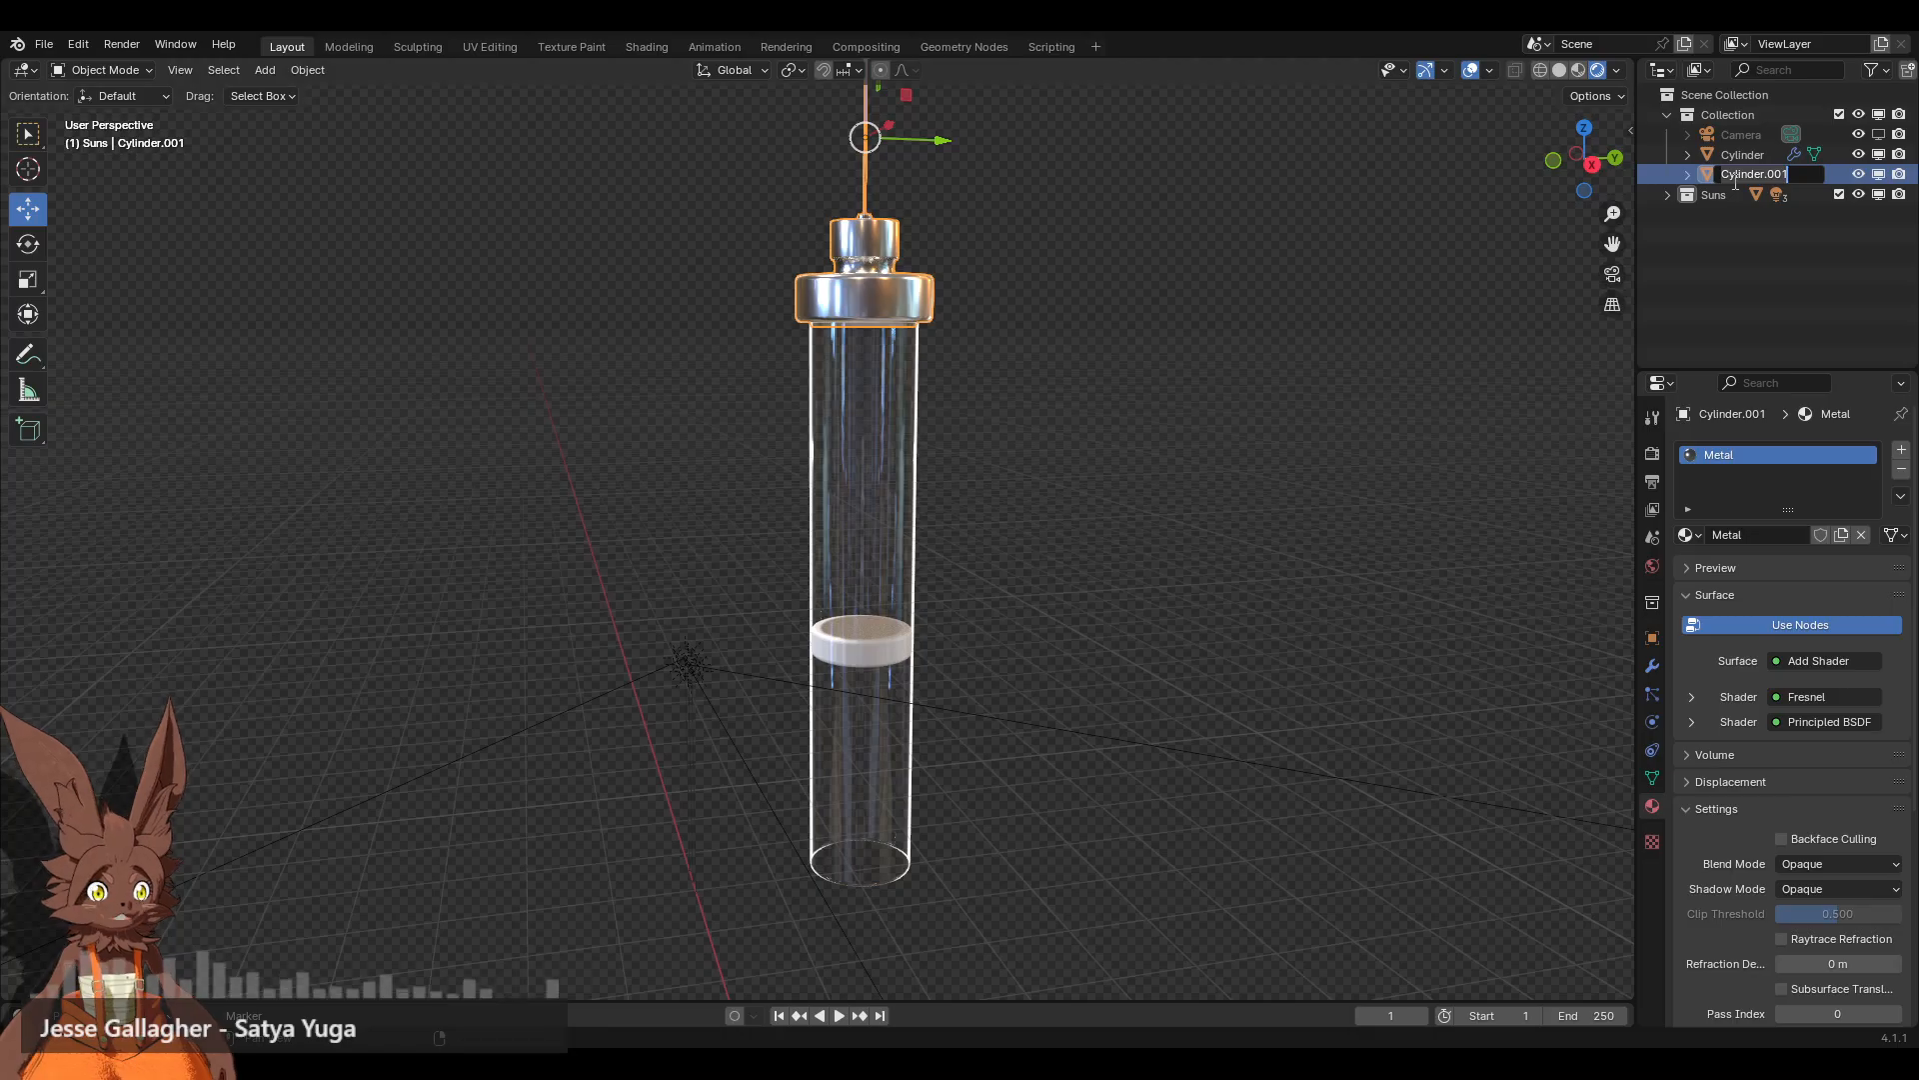
{"action": "type", "text": "Top"}
{"action": "key", "text": "Return"}
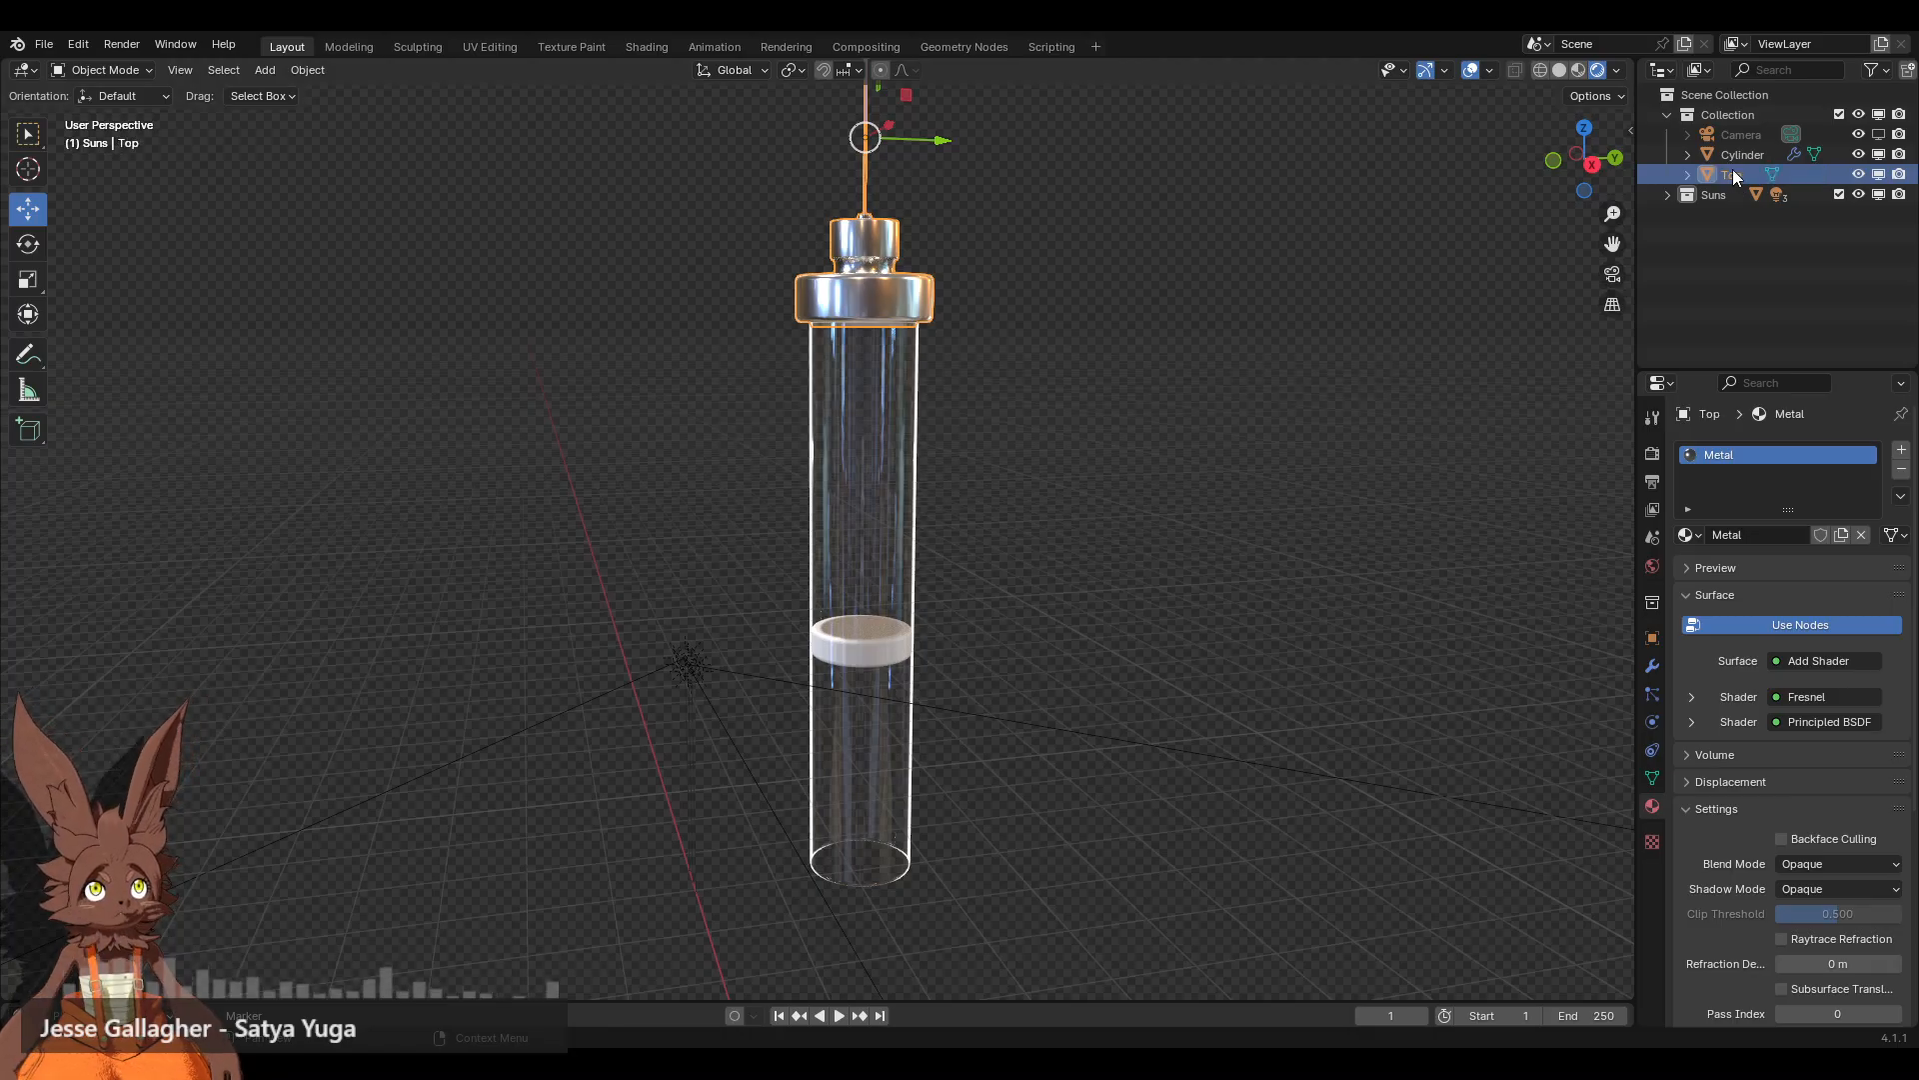
Step: Rename the glass tube object as Glass
{"action": "left_click", "coordinate": [1732, 158]}
{"action": "double_click", "coordinate": [1732, 156]}
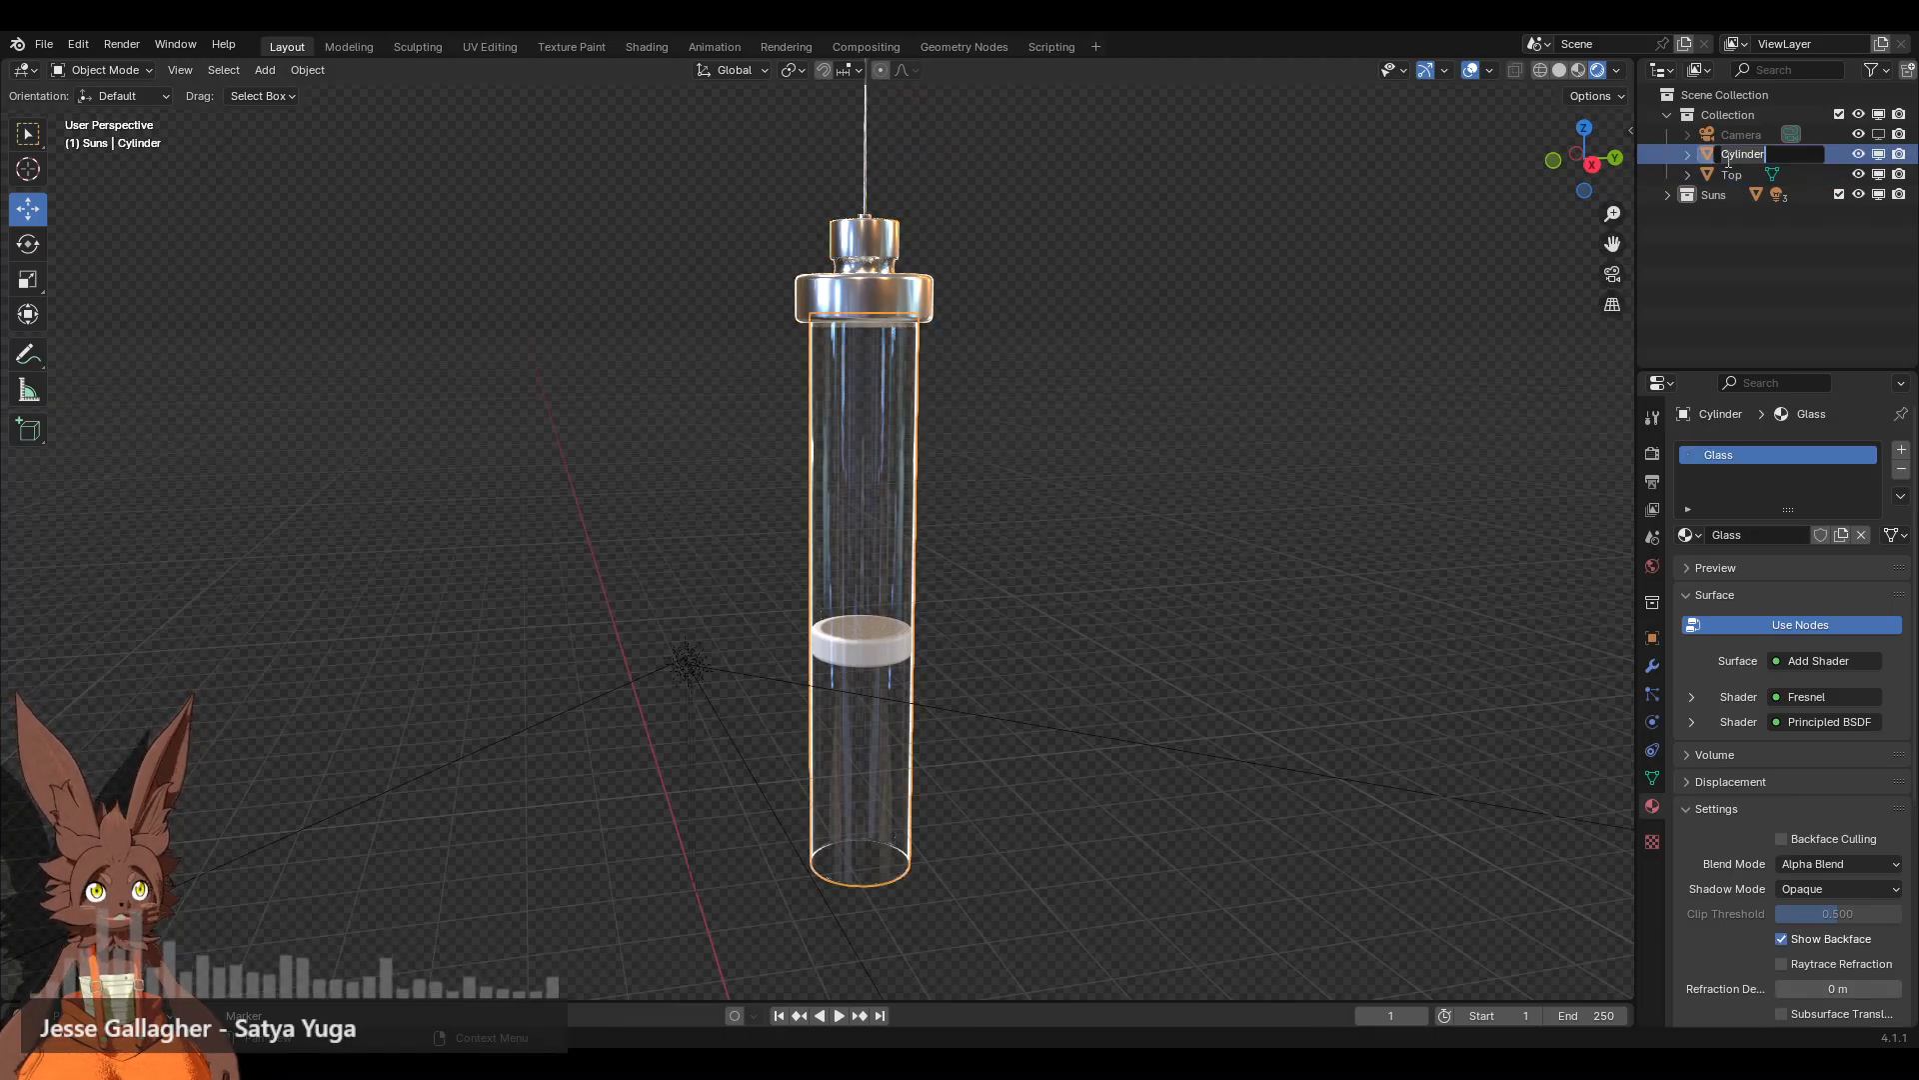
{"action": "type", "text": "Glass"}
{"action": "key", "text": "Return"}
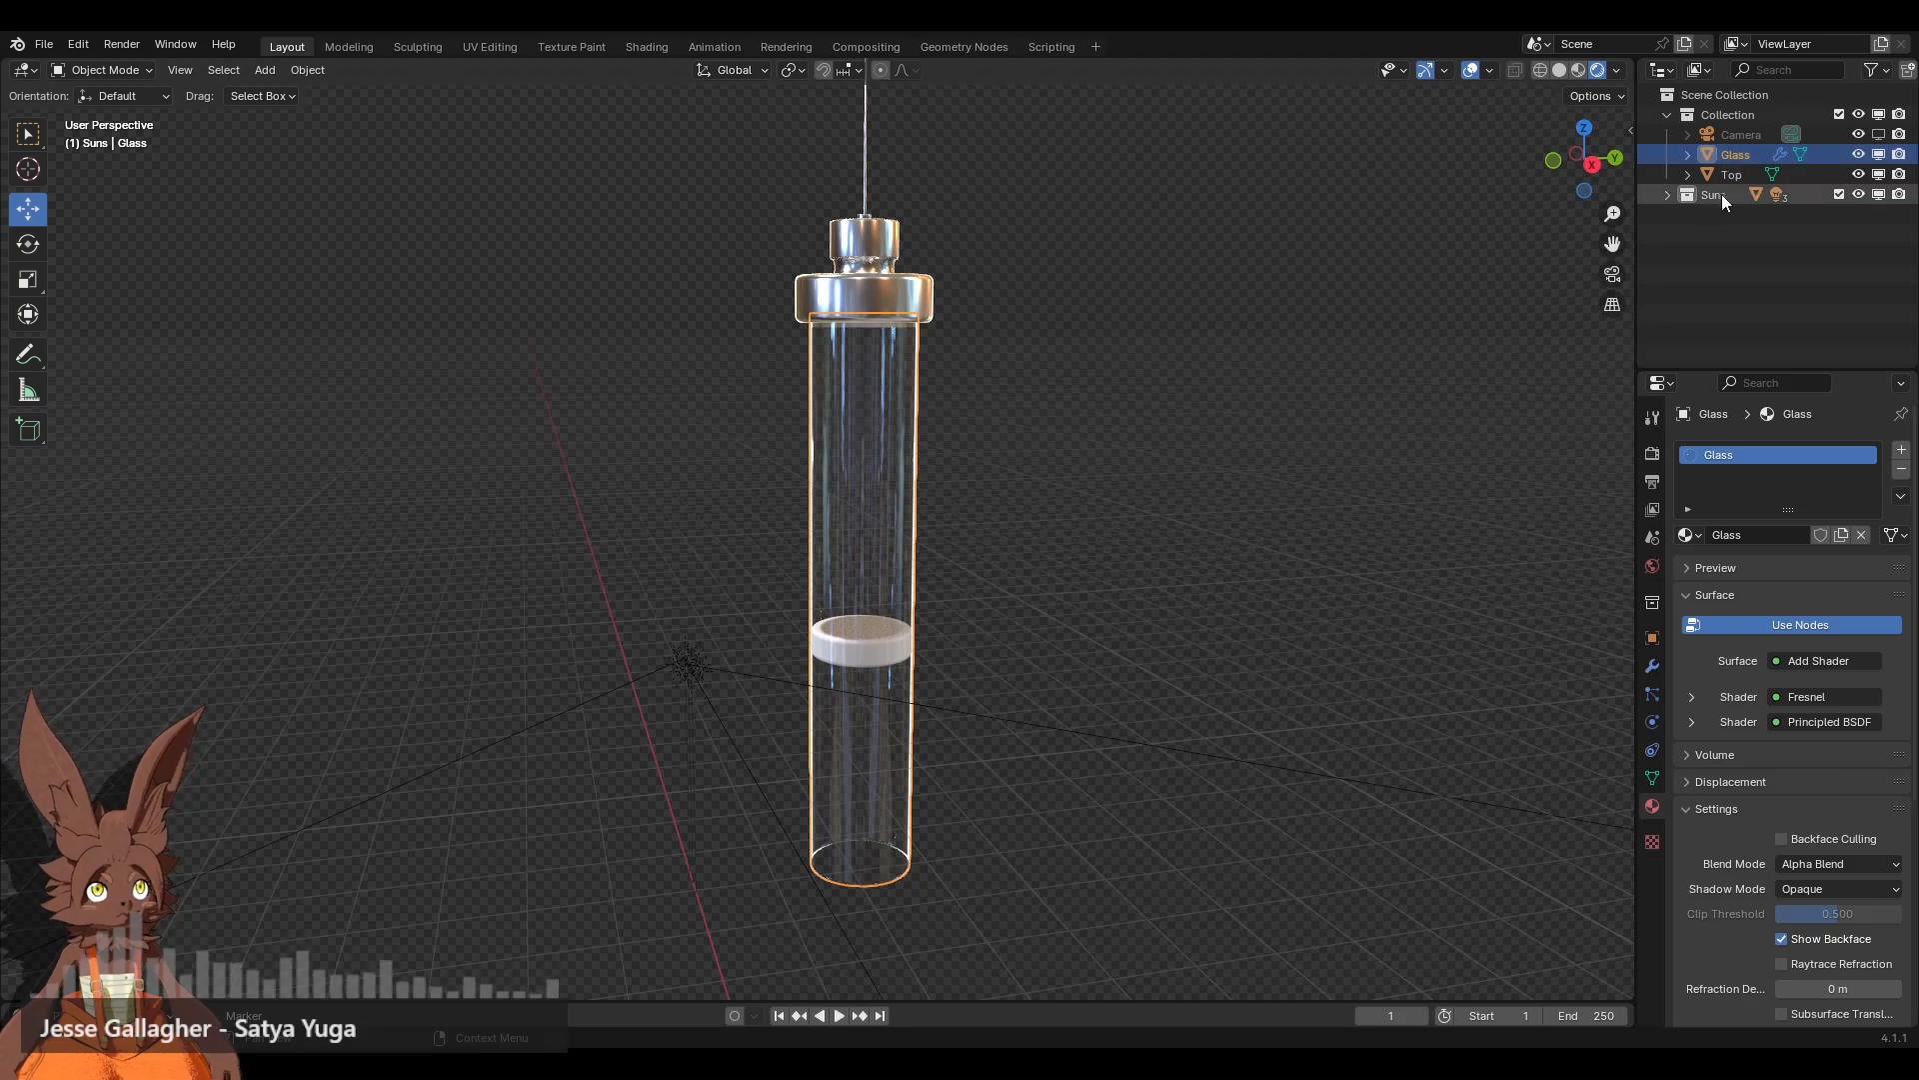
Step: Move the disc object out of the Suns collection into Collection and make Collection the active one
{"action": "left_click", "coordinate": [1668, 194]}
{"action": "left_click_drag", "start_coordinate": [1719, 216], "coordinate": [1718, 141]}
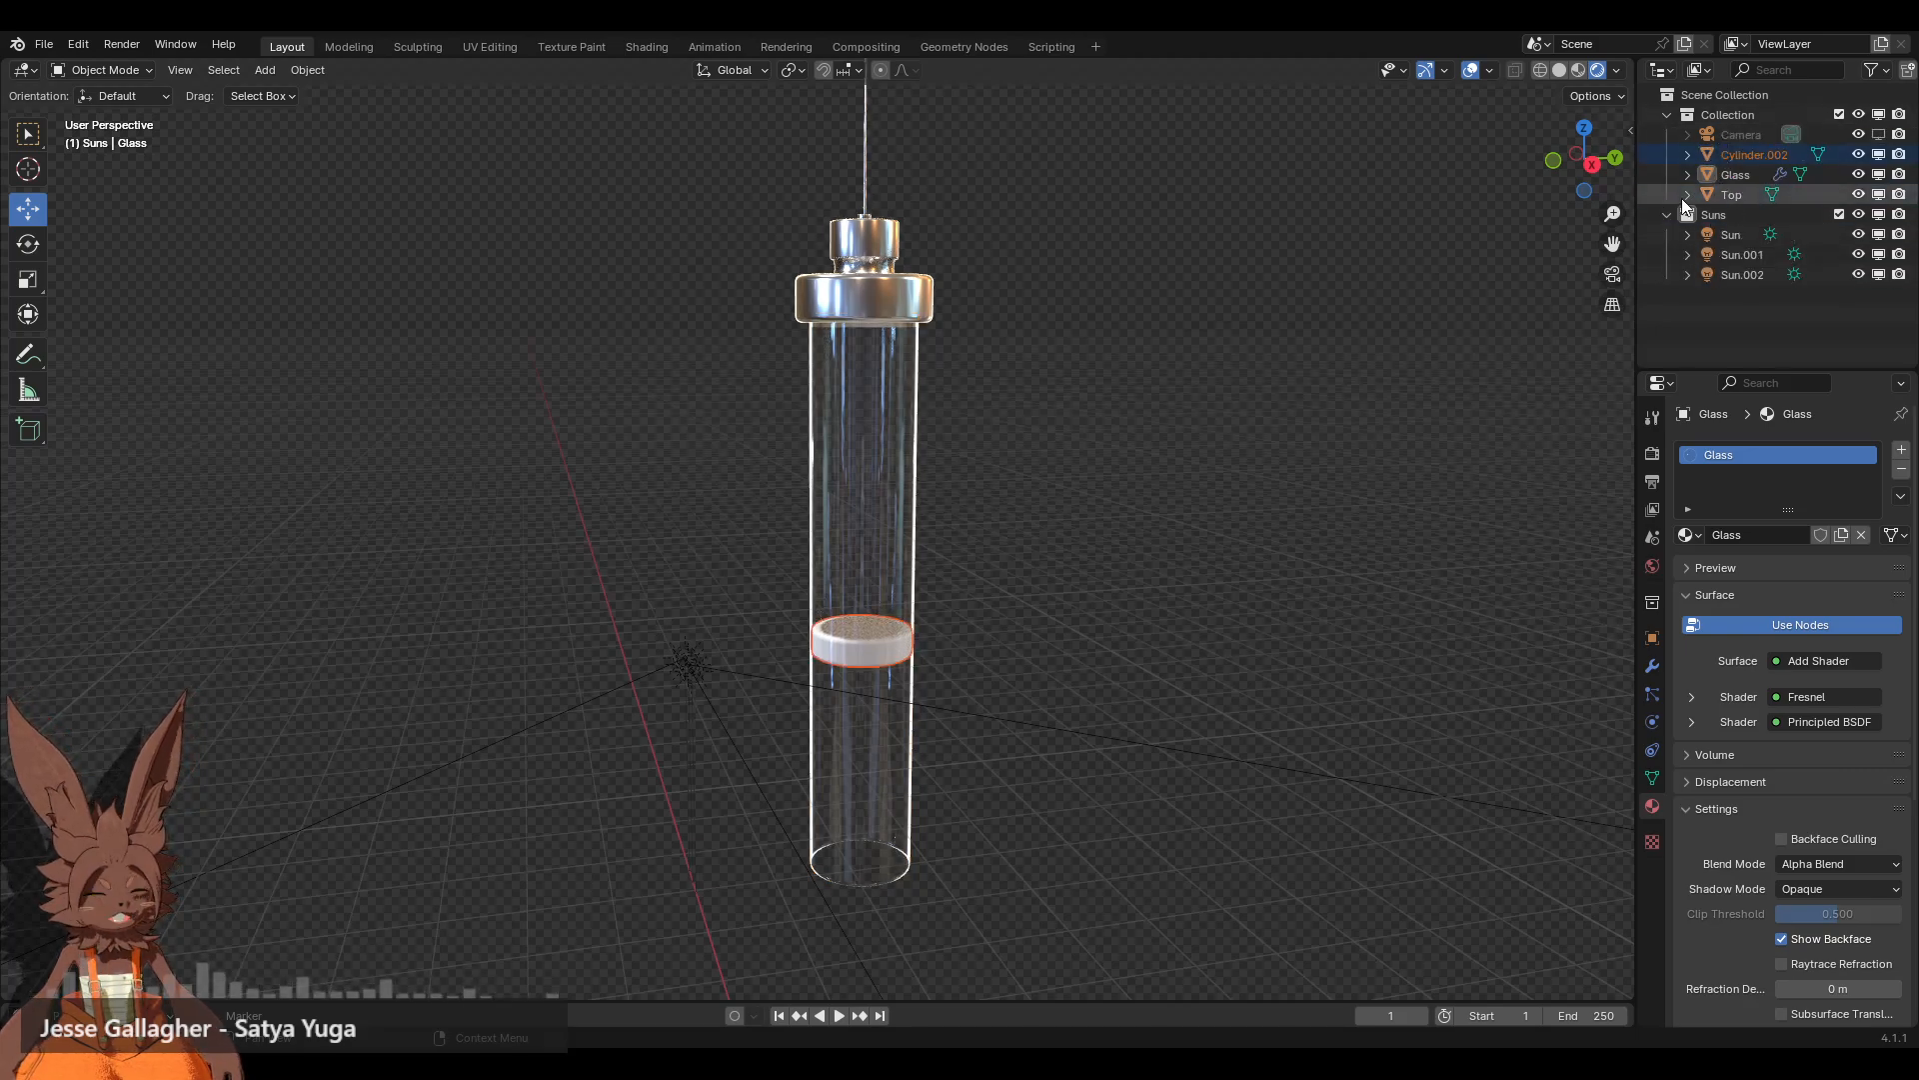
{"action": "left_click", "coordinate": [1681, 195]}
{"action": "left_click", "coordinate": [1666, 214]}
{"action": "left_click", "coordinate": [1738, 154]}
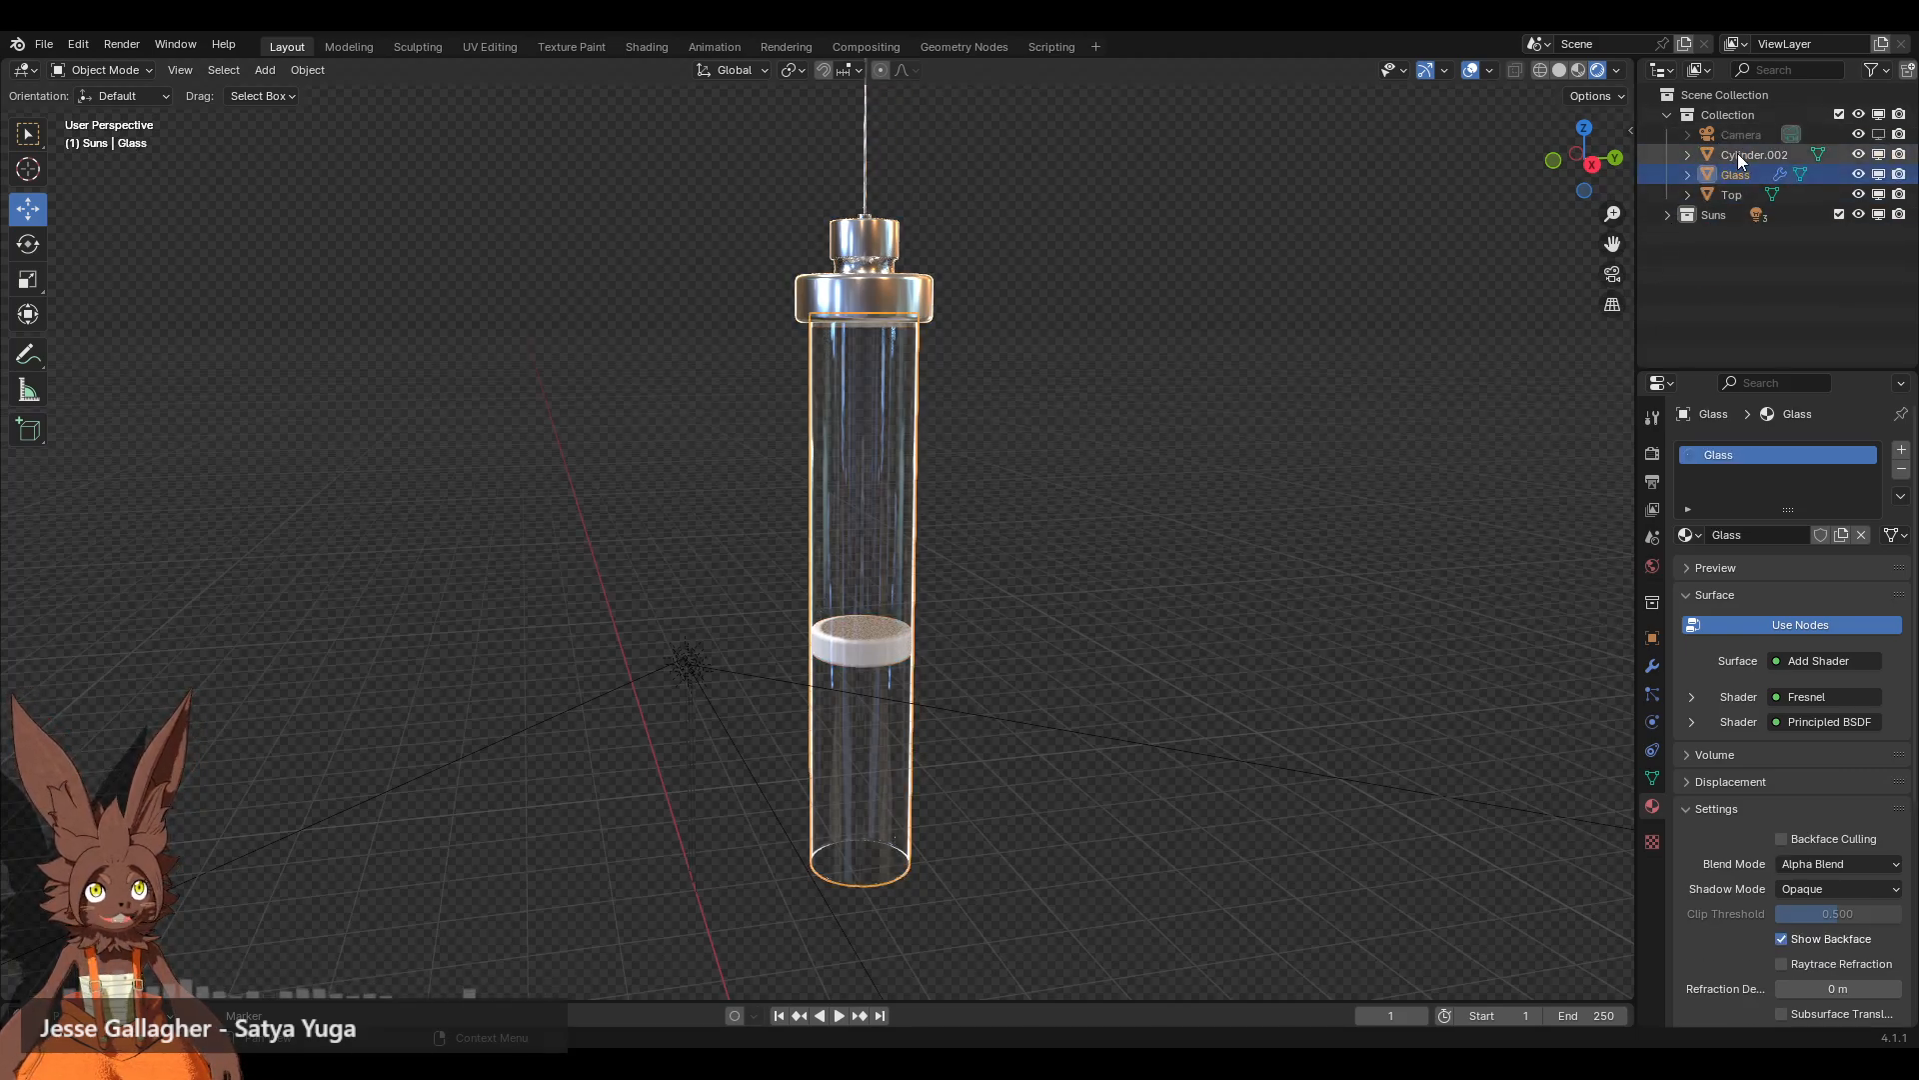
{"action": "left_click", "coordinate": [1725, 116]}
Step: Rename the disc object as Stopper and deselect it
{"action": "double_click", "coordinate": [1744, 154]}
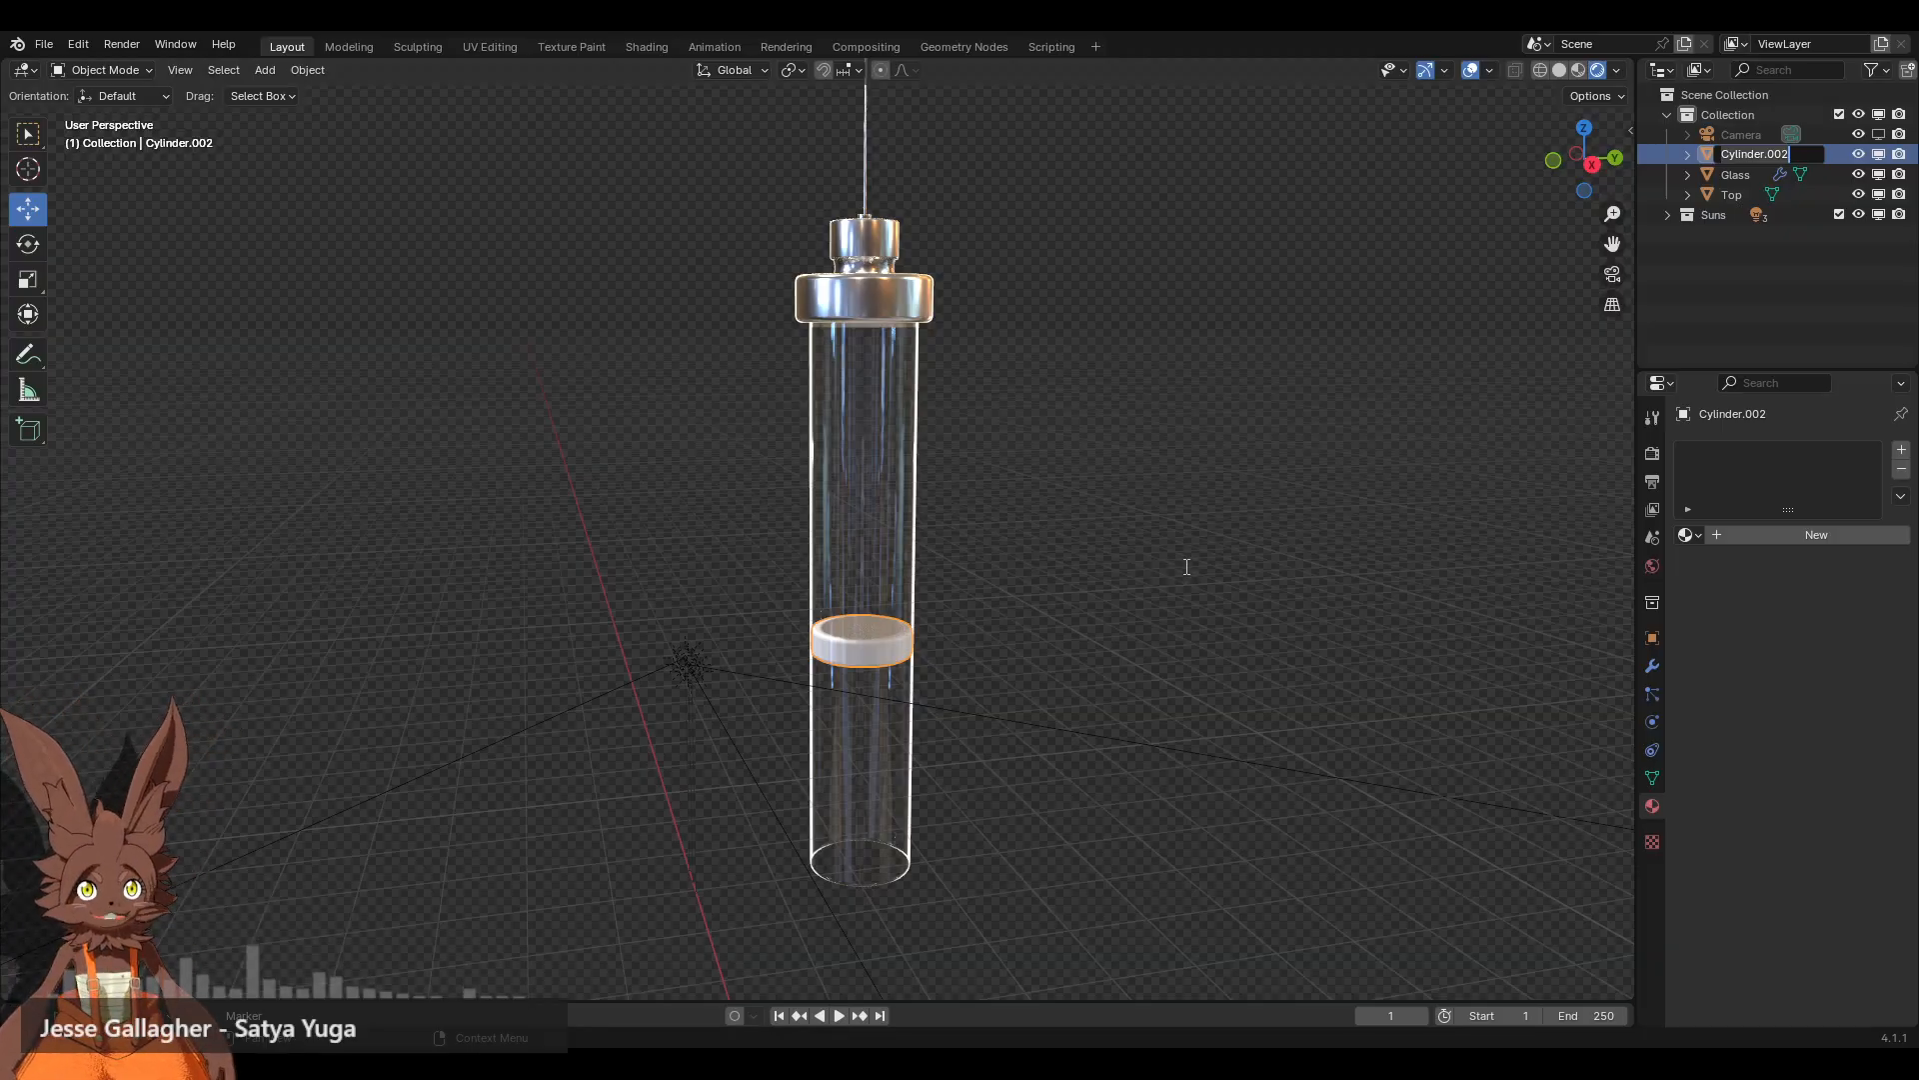
{"action": "type", "text": "Stopper"}
{"action": "key", "text": "Return"}
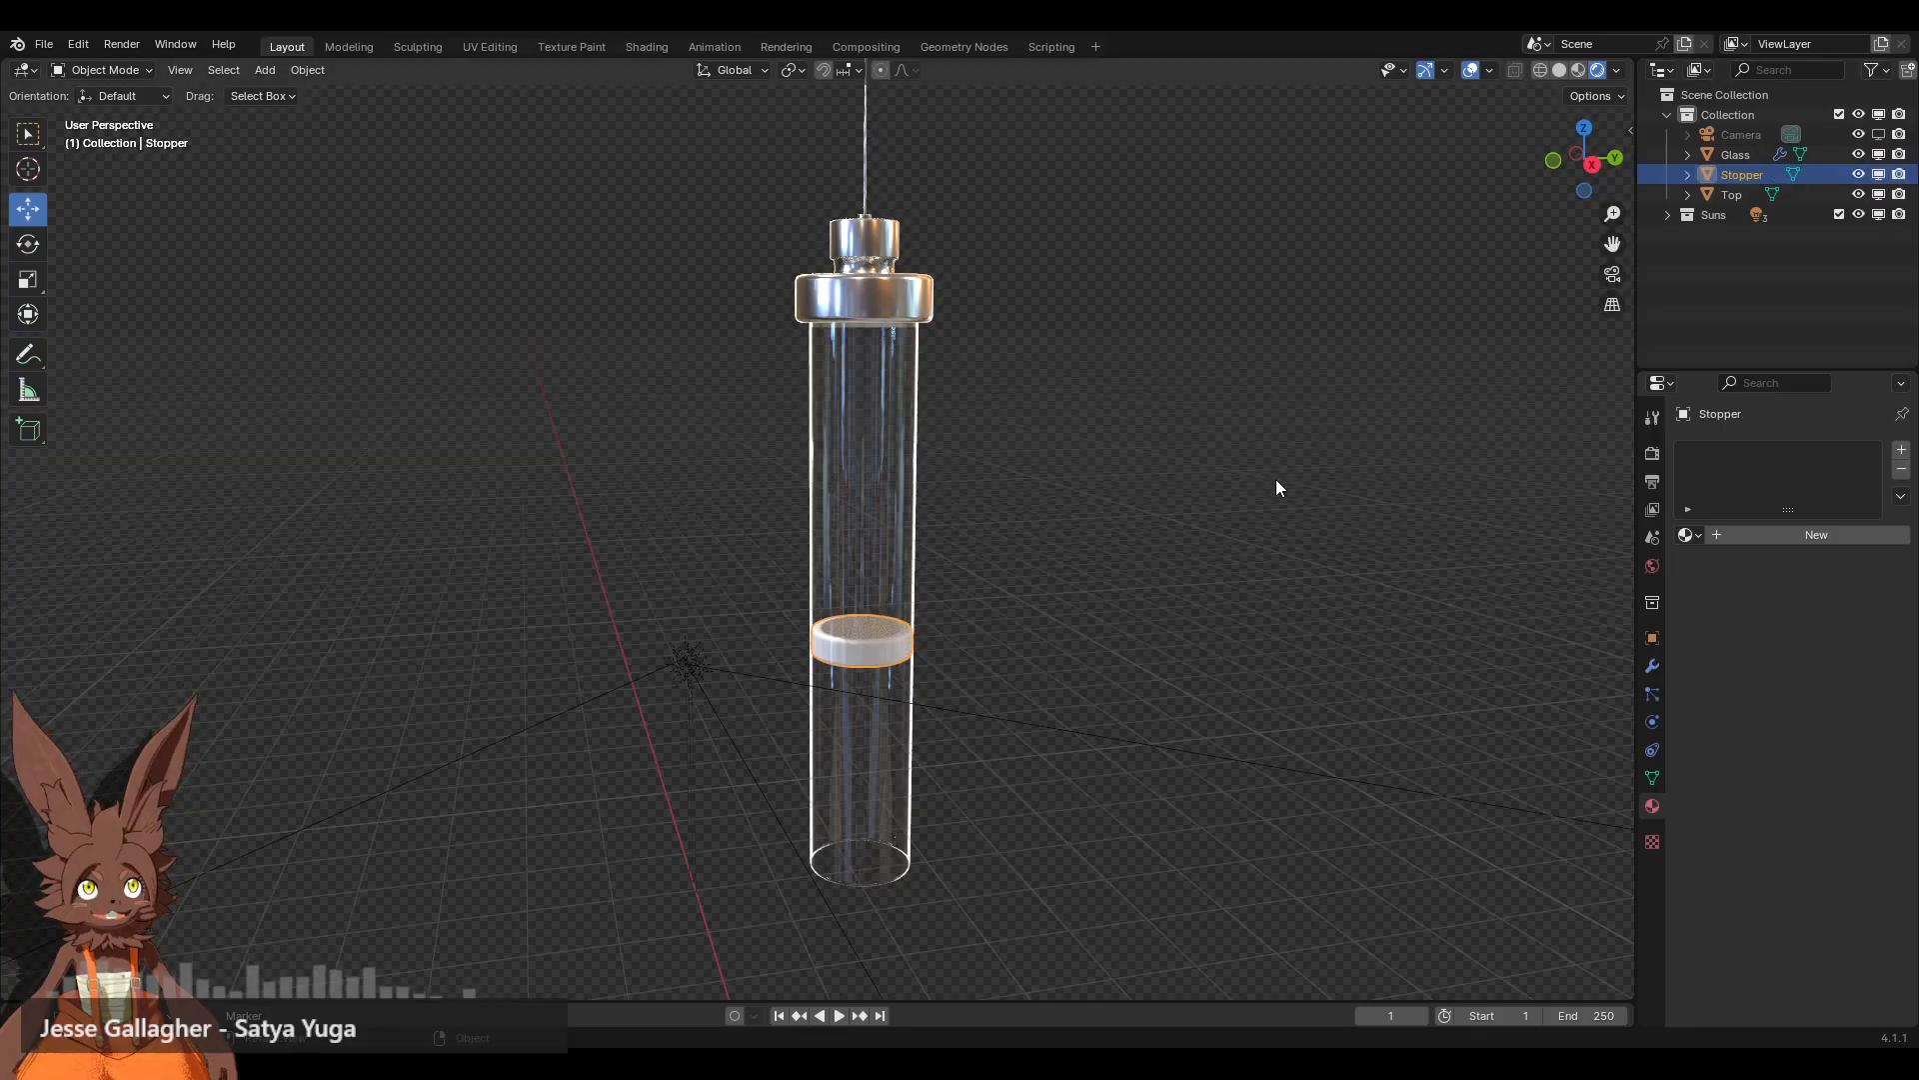
{"action": "left_click", "coordinate": [1285, 527]}
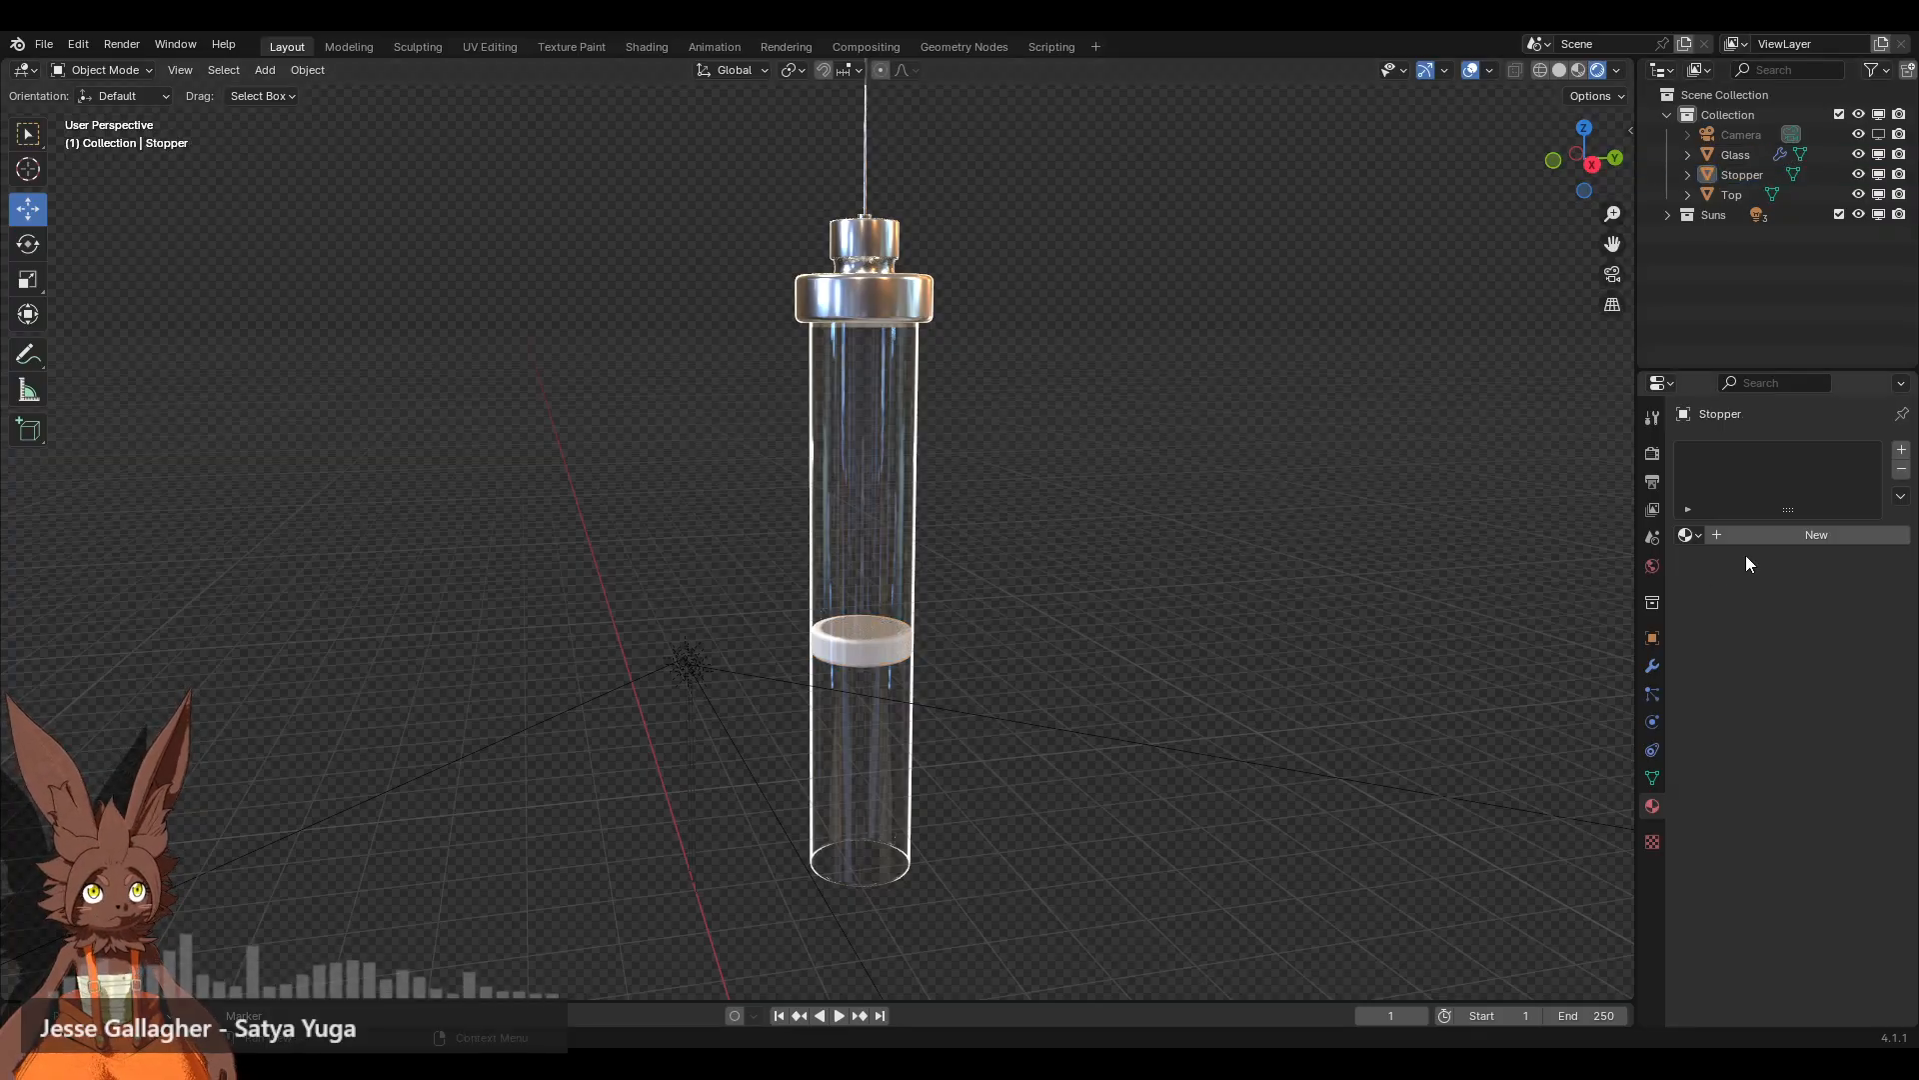
Step: Create a new material for the Stopper and name it Rubber
{"action": "left_click", "coordinate": [1765, 538]}
{"action": "type", "text": "Ru"}
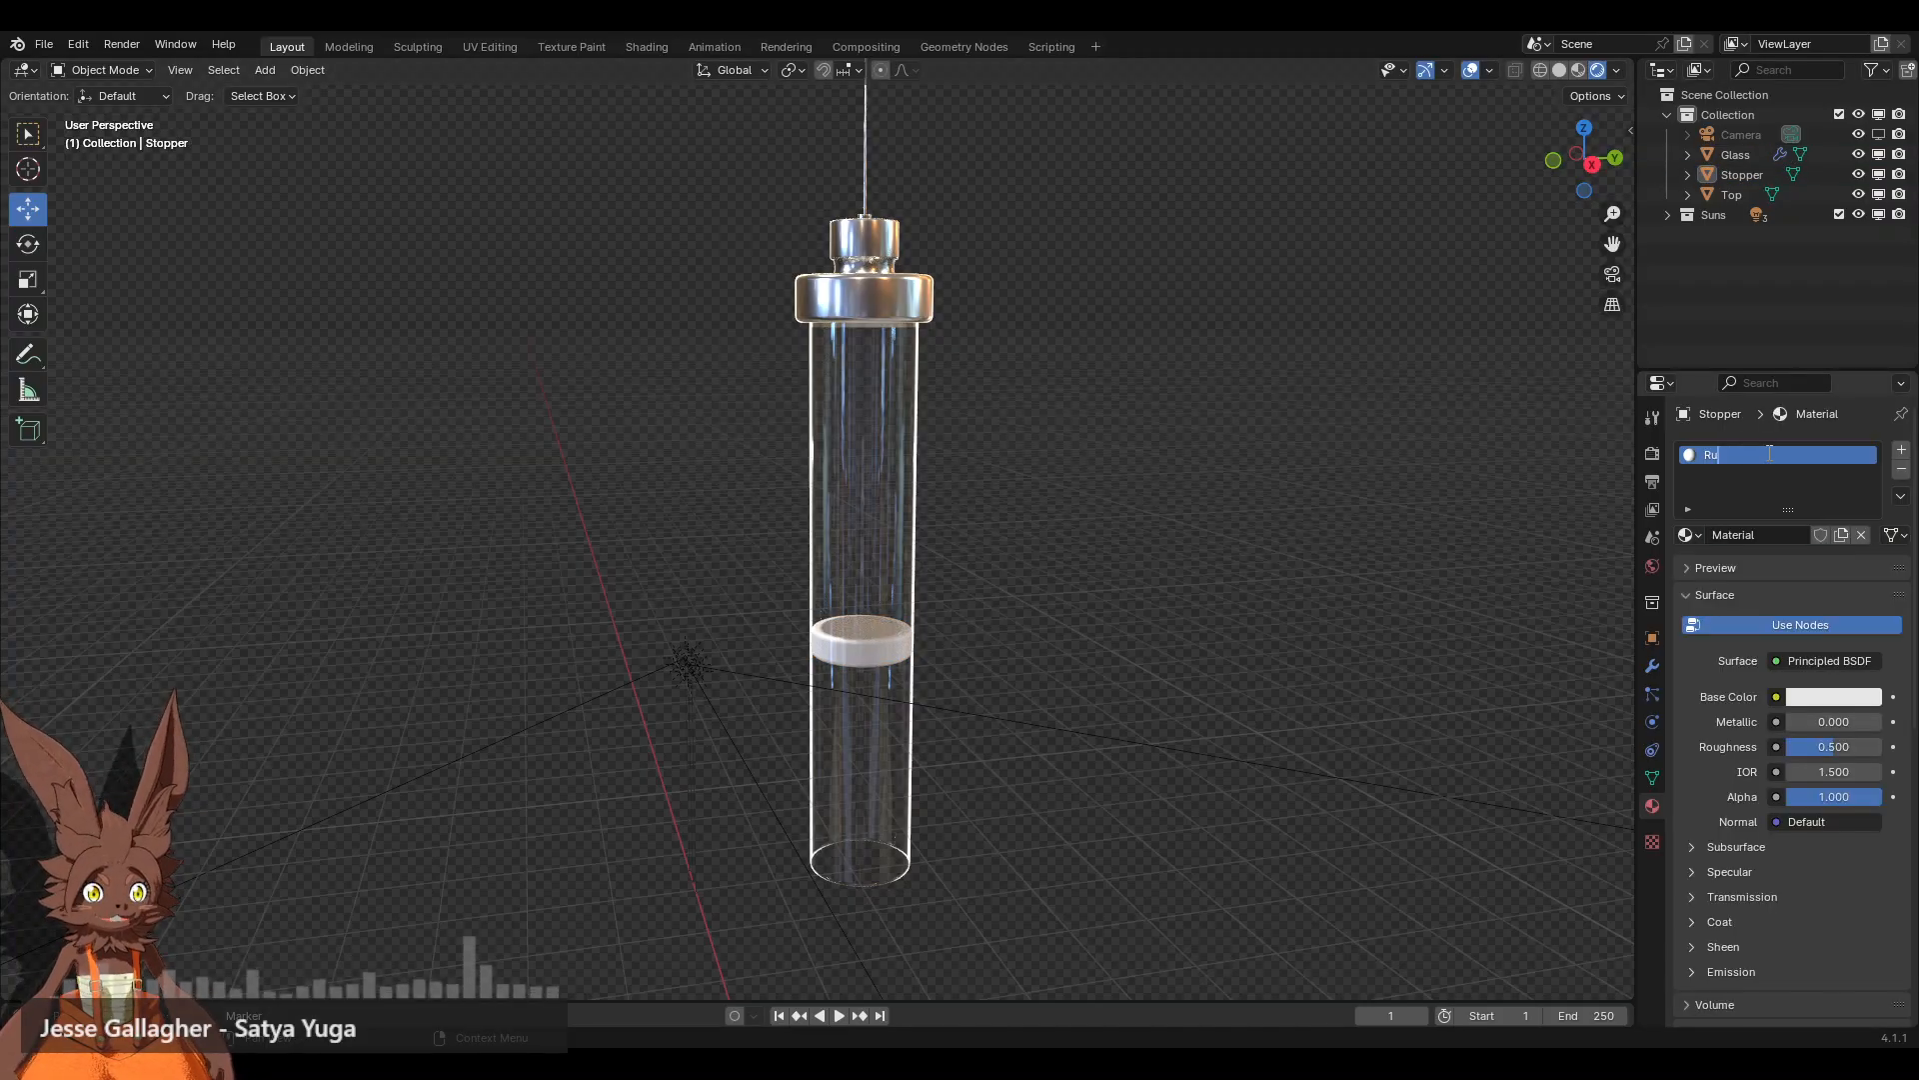
{"action": "type", "text": "bber"}
{"action": "key", "text": "Return"}
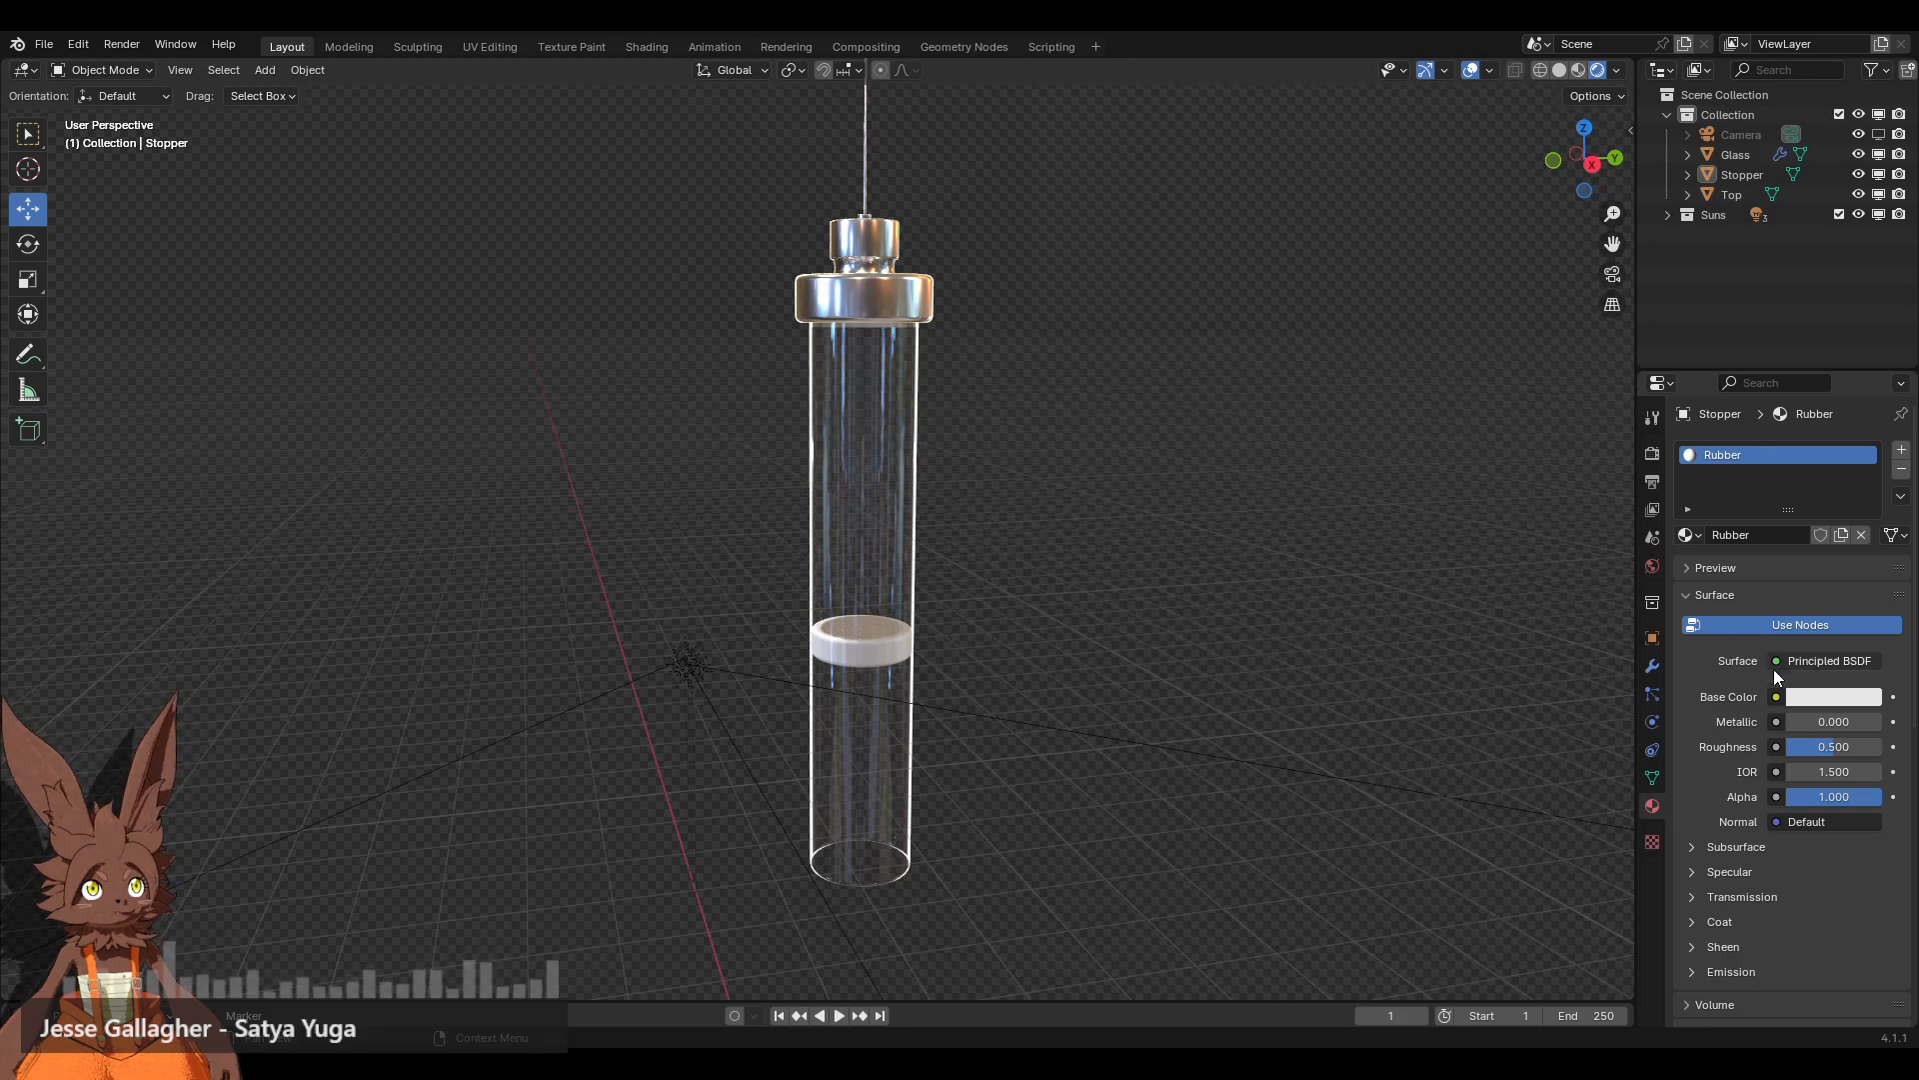
Step: Set the Rubber material's base color to black and its roughness to 0.2
{"action": "left_click", "coordinate": [1816, 702]}
{"action": "left_click_drag", "start_coordinate": [1857, 544], "coordinate": [1856, 575]}
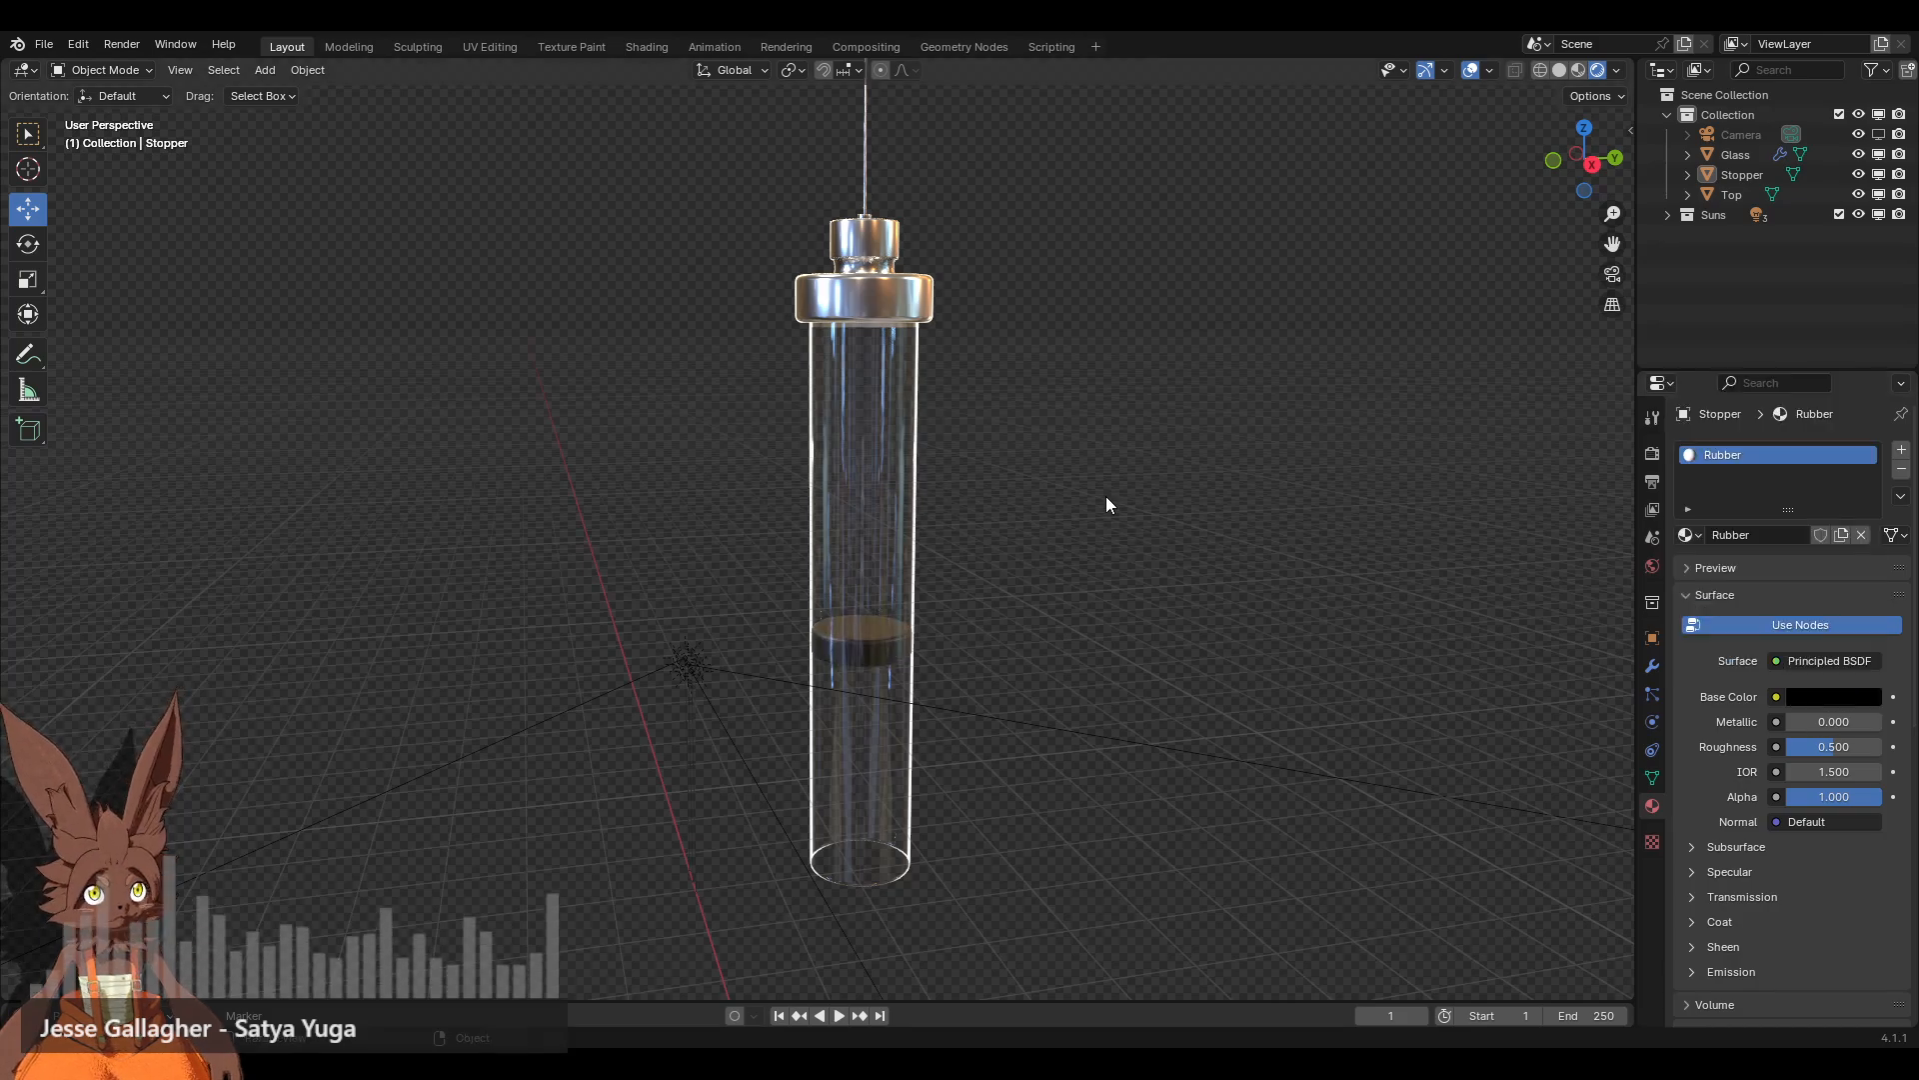
{"action": "left_click_drag", "start_coordinate": [1824, 746], "coordinate": [1810, 746]}
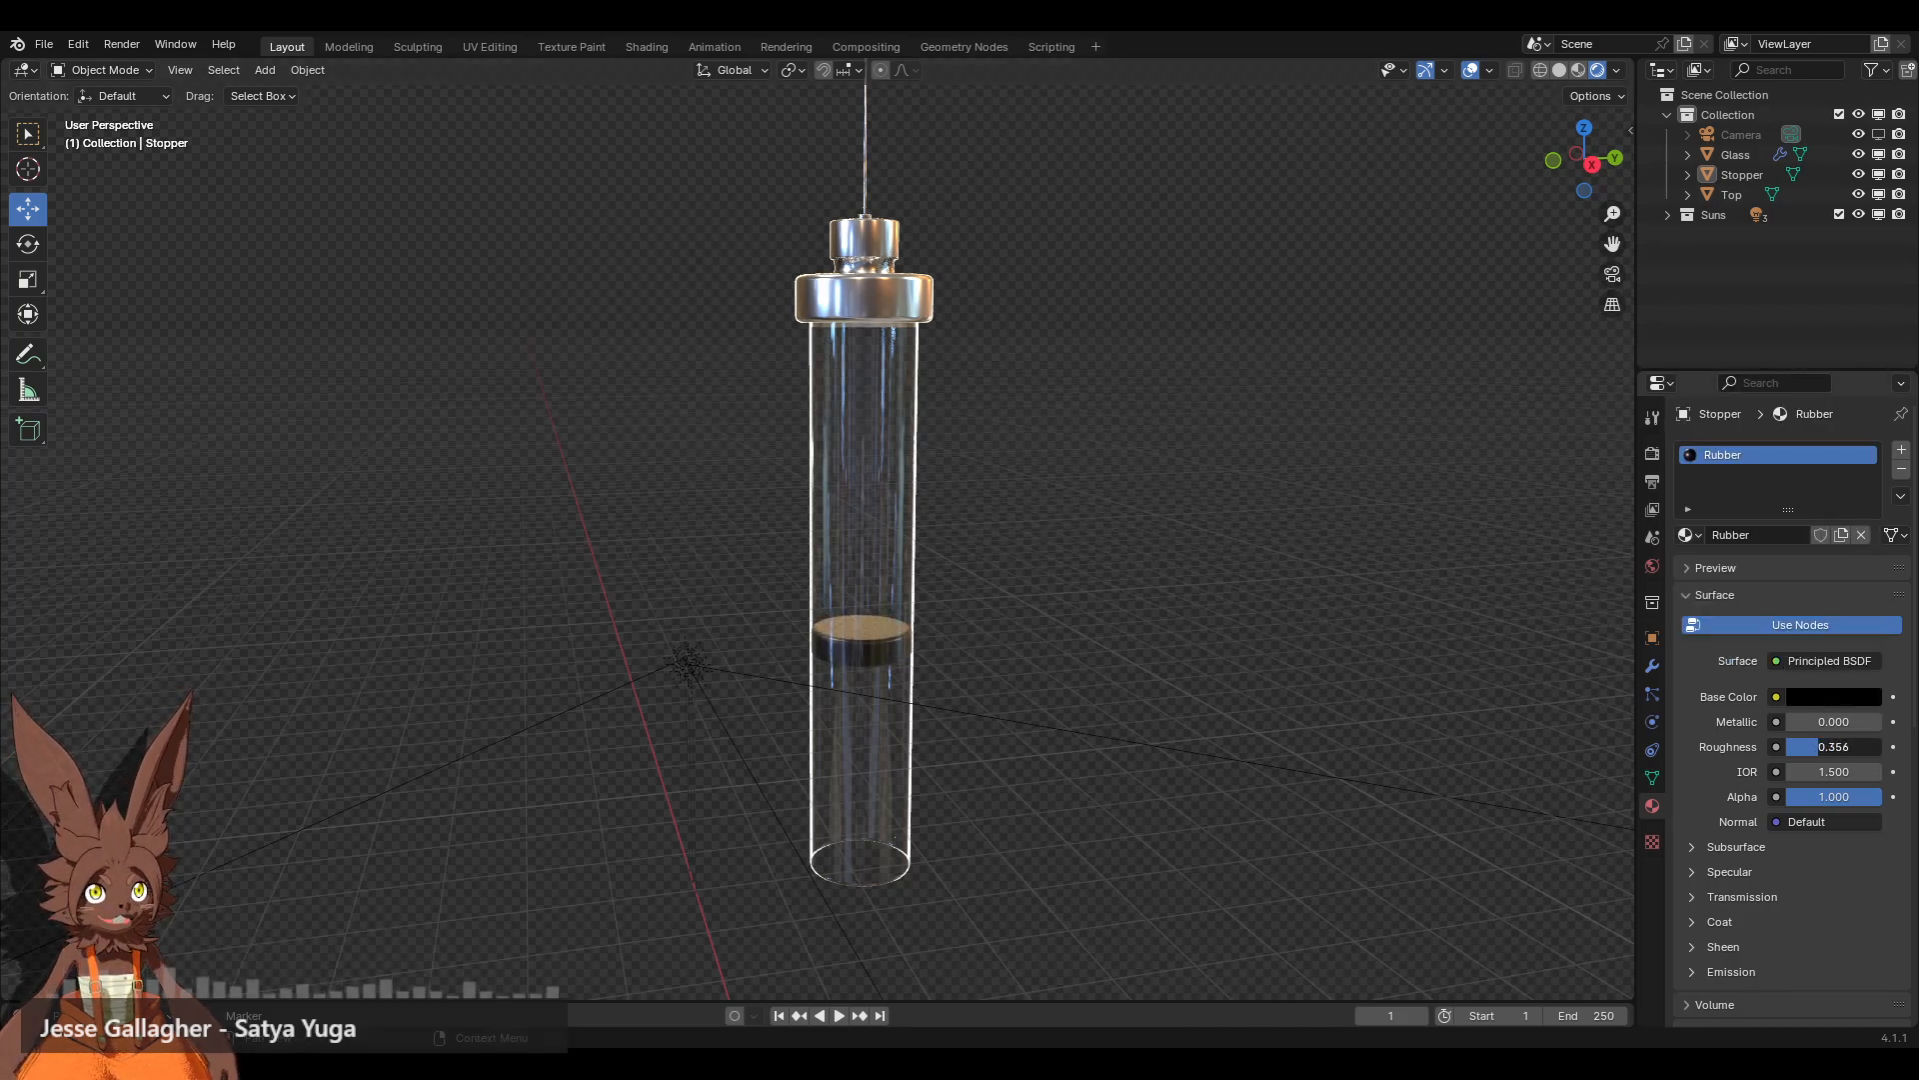
{"action": "left_click", "coordinate": [1830, 748]}
{"action": "type", "text": ".2"}
{"action": "key", "text": "Return"}
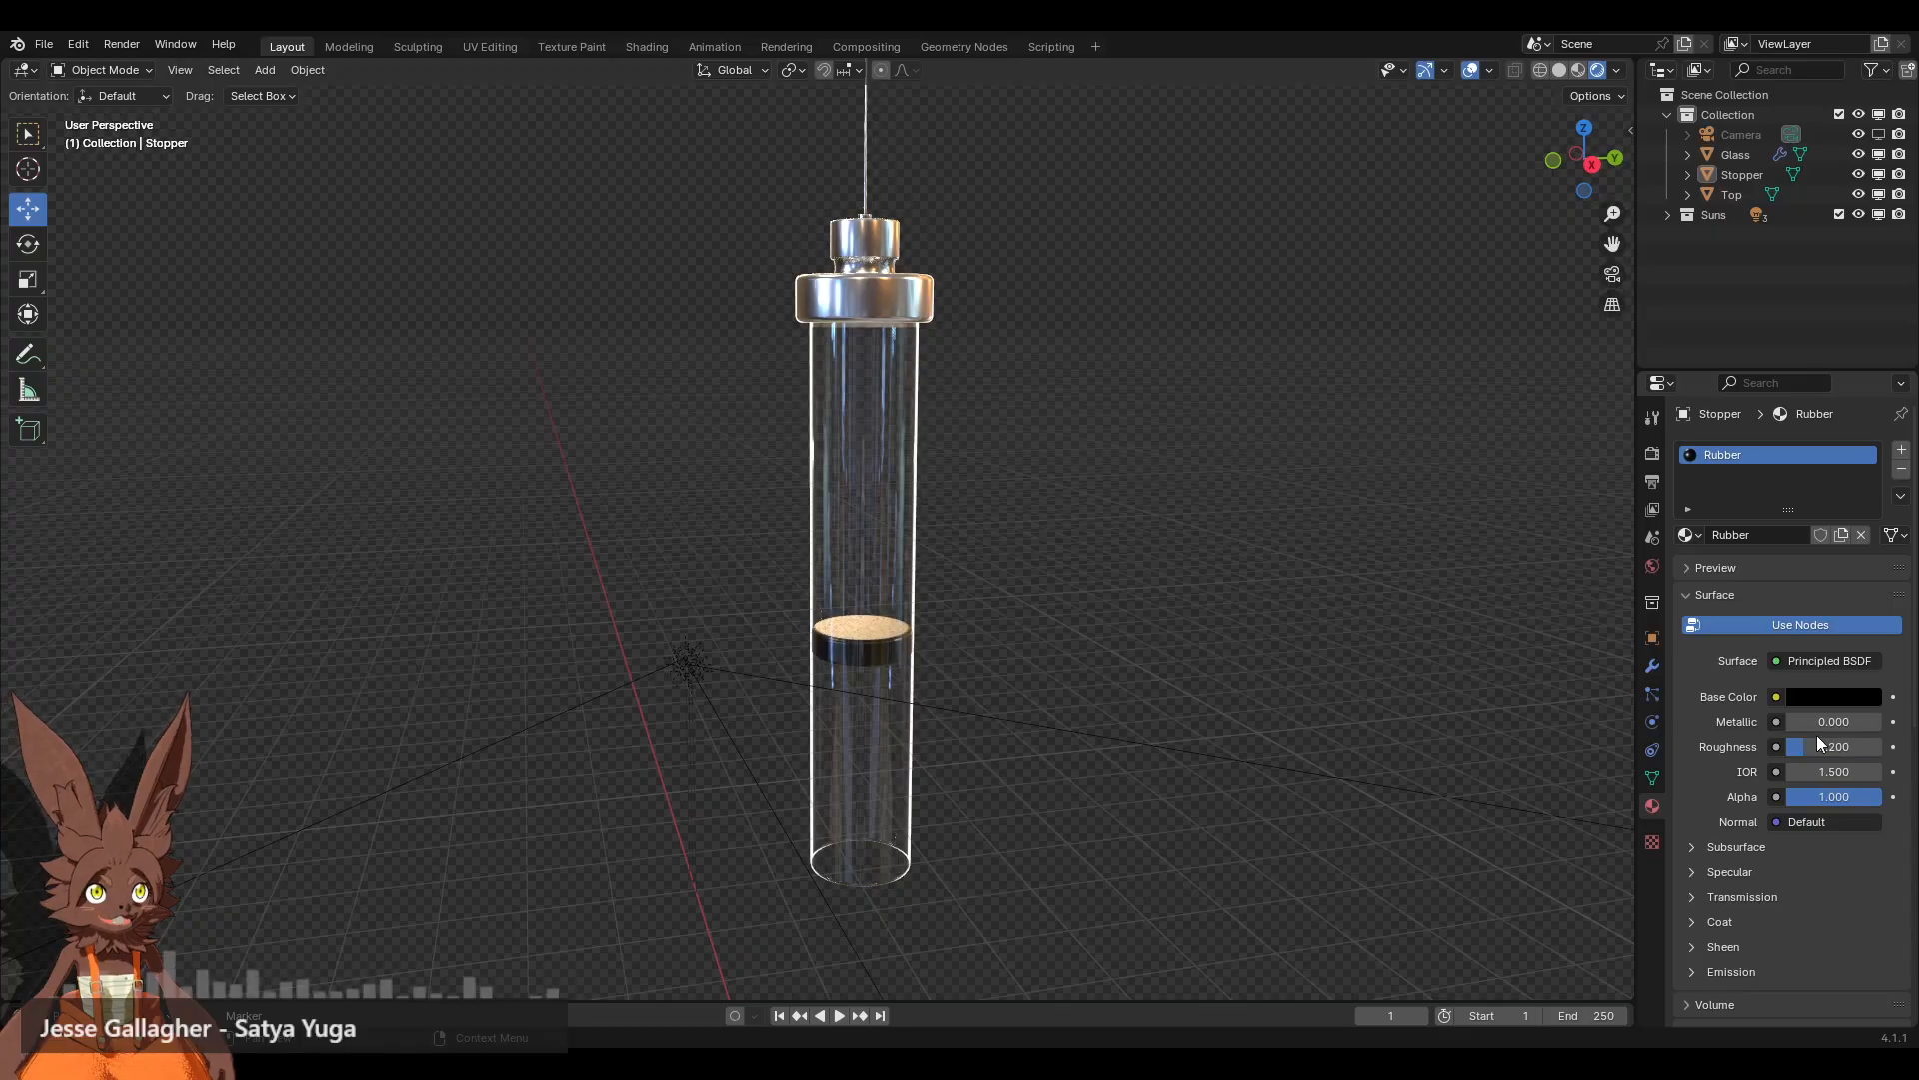
Step: Apply Shade Smooth to the Stopper inside the glass tube and deselect it
{"action": "scroll", "coordinate": [965, 544], "scroll_direction": "up", "scroll_amount": 6}
{"action": "middle_click_drag", "start_coordinate": [966, 543], "coordinate": [961, 474], "text": "shift"}
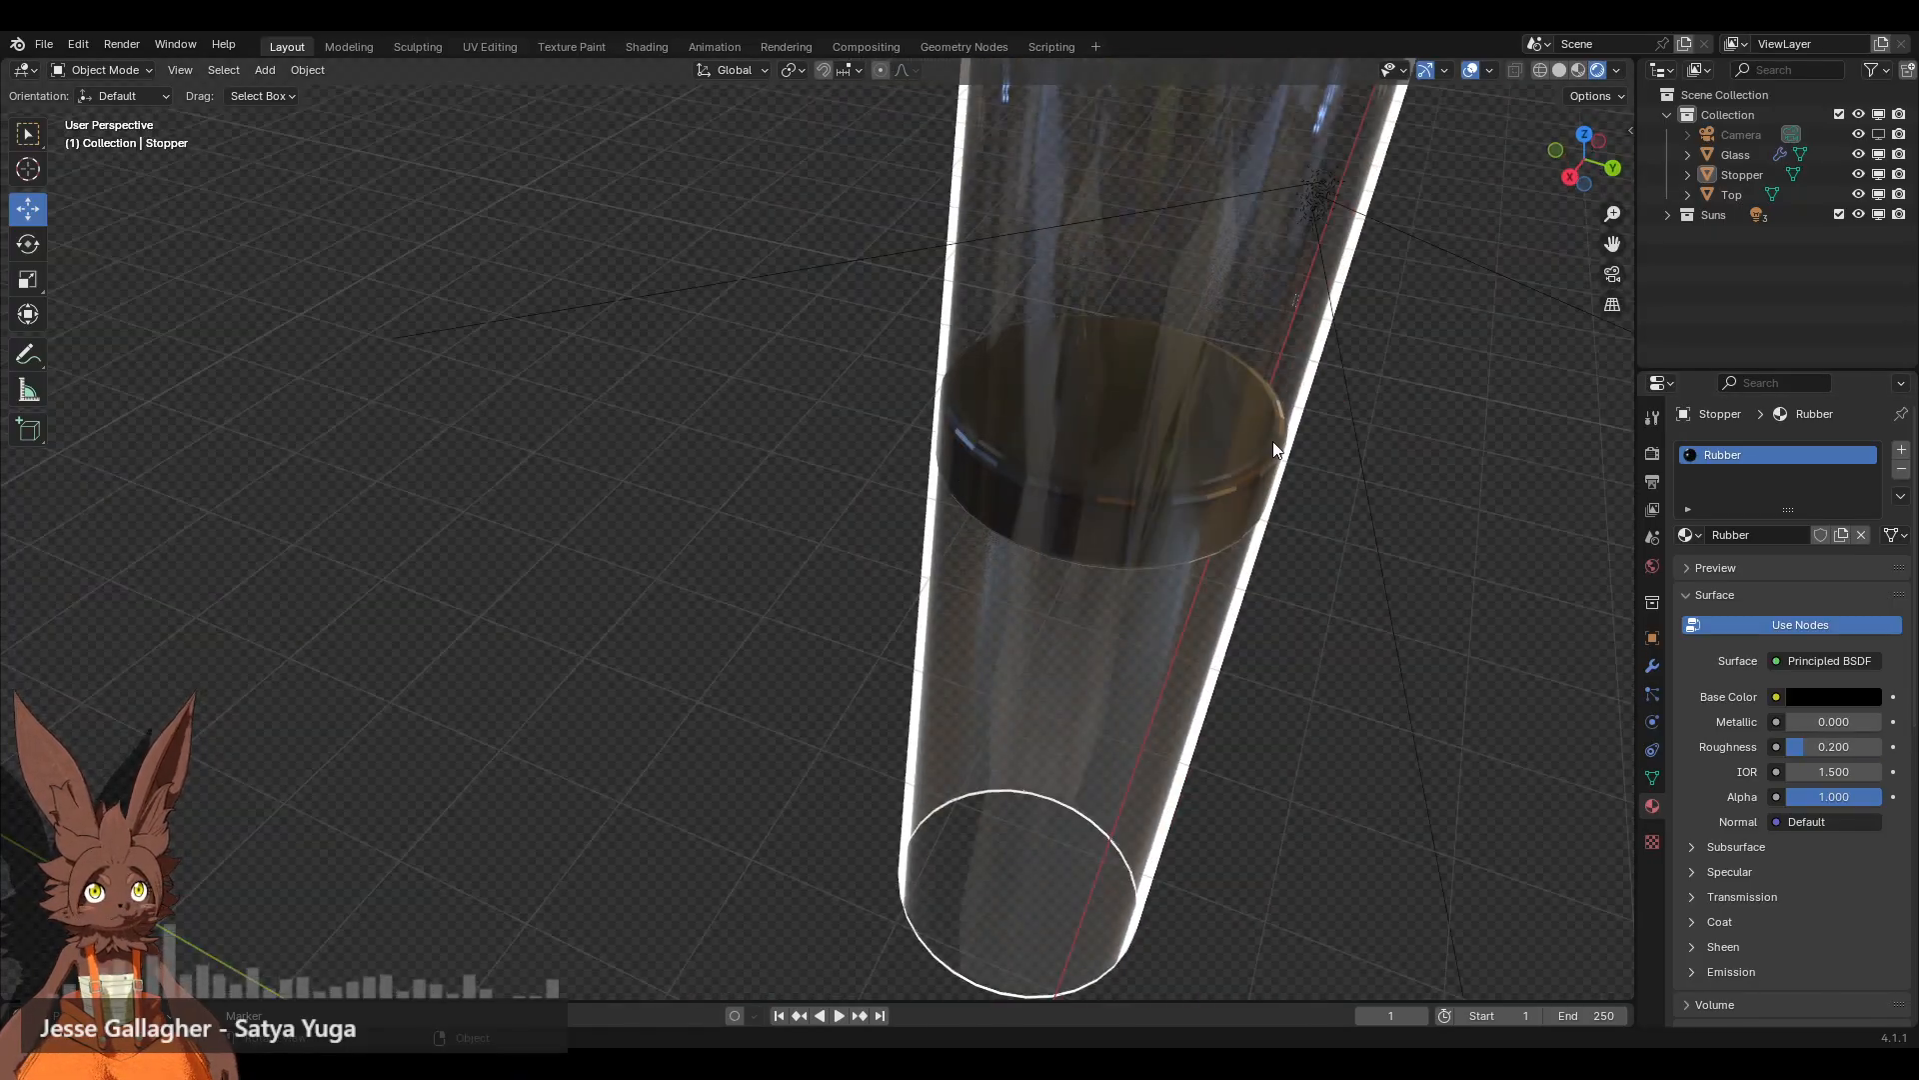
{"action": "left_click", "coordinate": [1751, 176]}
{"action": "right_click", "coordinate": [1404, 390]}
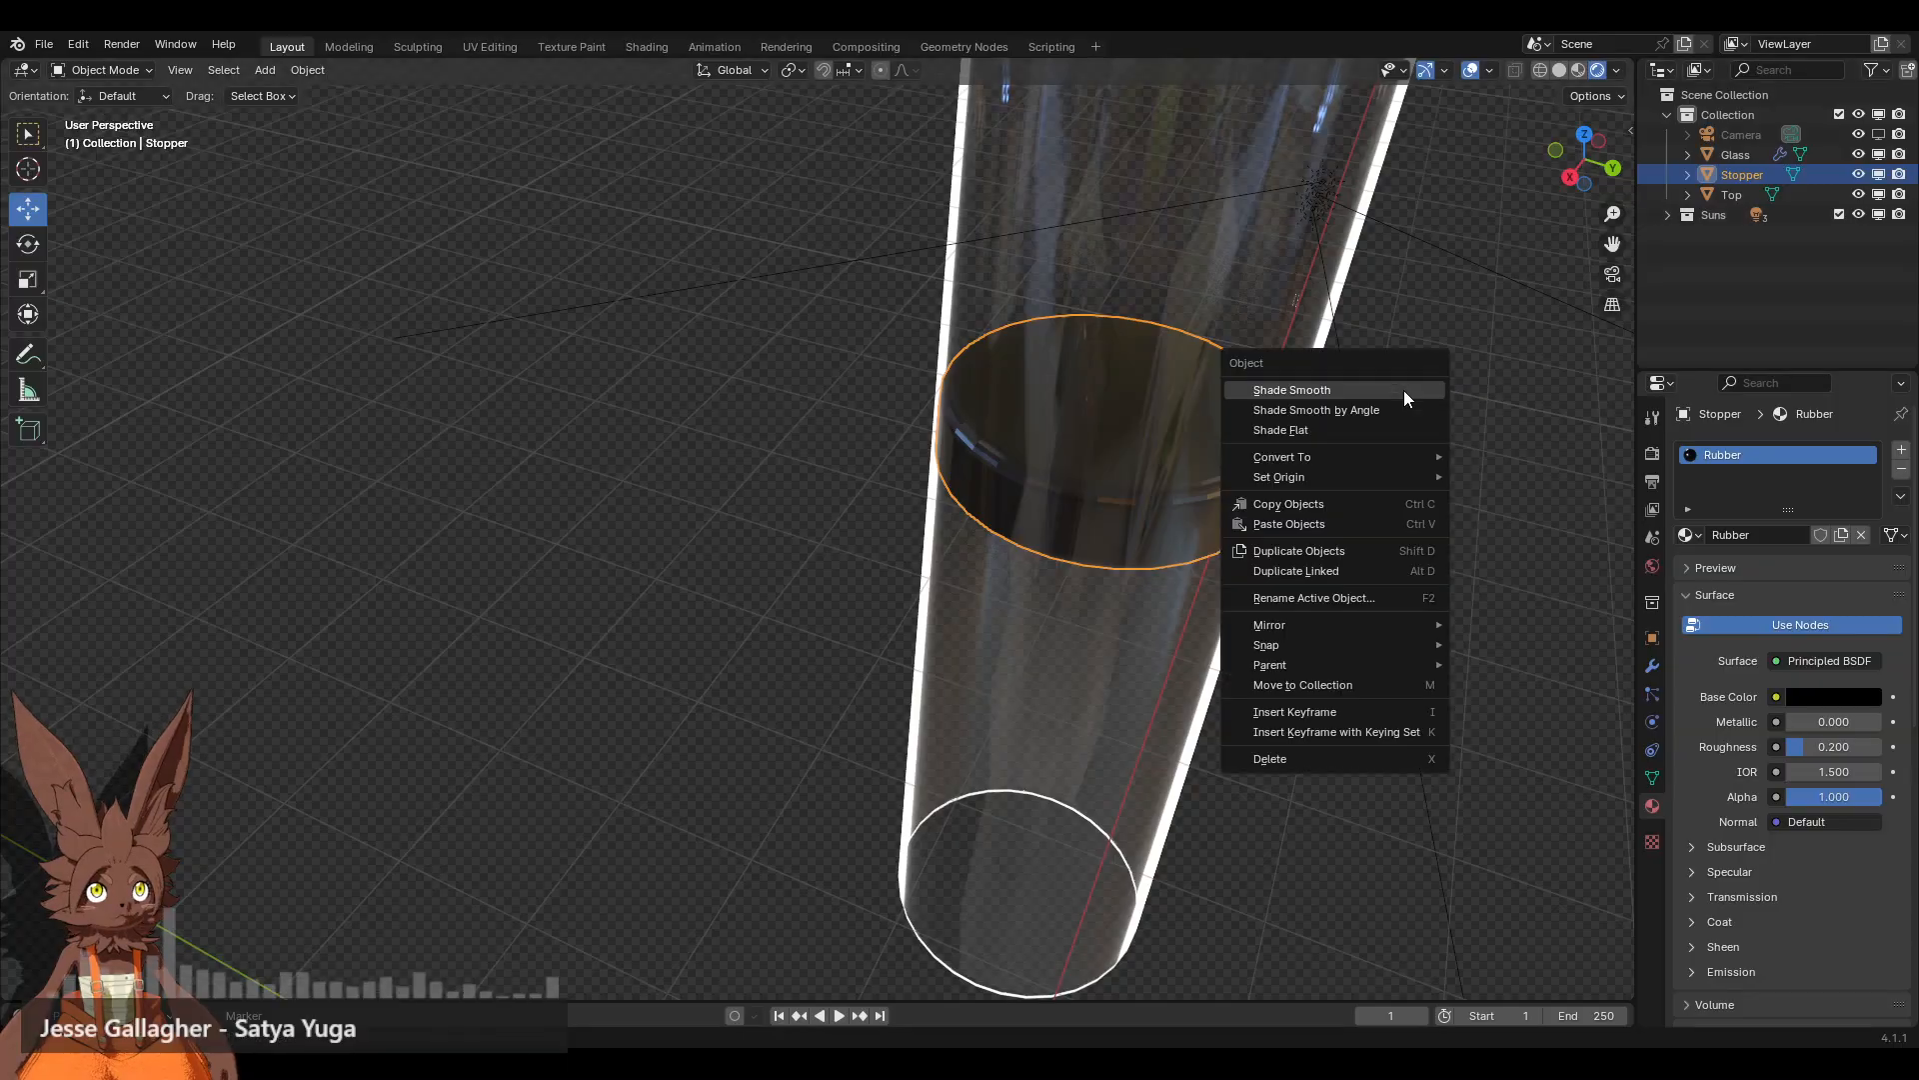
{"action": "left_click", "coordinate": [1394, 386]}
{"action": "left_click", "coordinate": [1424, 454]}
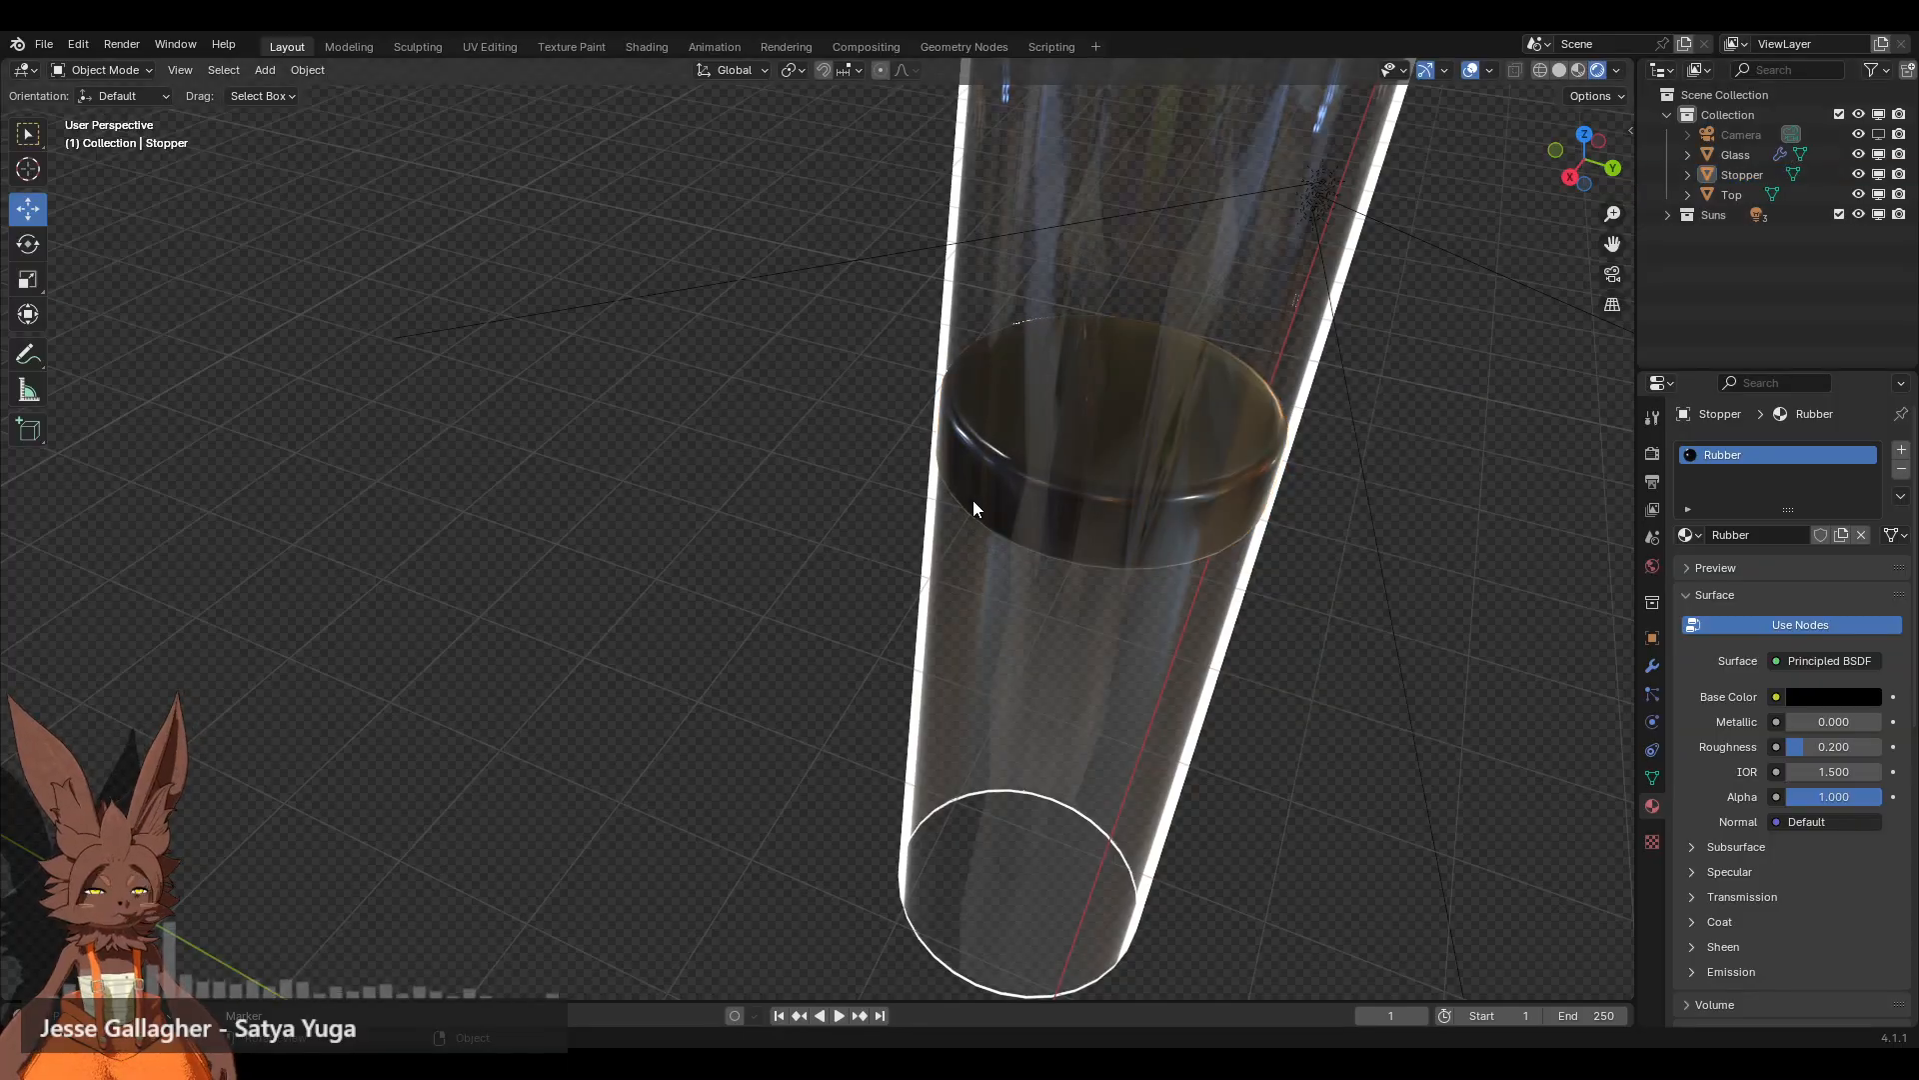
Step: Raise the Rubber material's roughness to about 0.705 and check the stopper's look on the whole syringe
{"action": "scroll", "coordinate": [973, 500], "scroll_direction": "down", "scroll_amount": 8}
{"action": "middle_click_drag", "start_coordinate": [836, 542], "coordinate": [884, 496]}
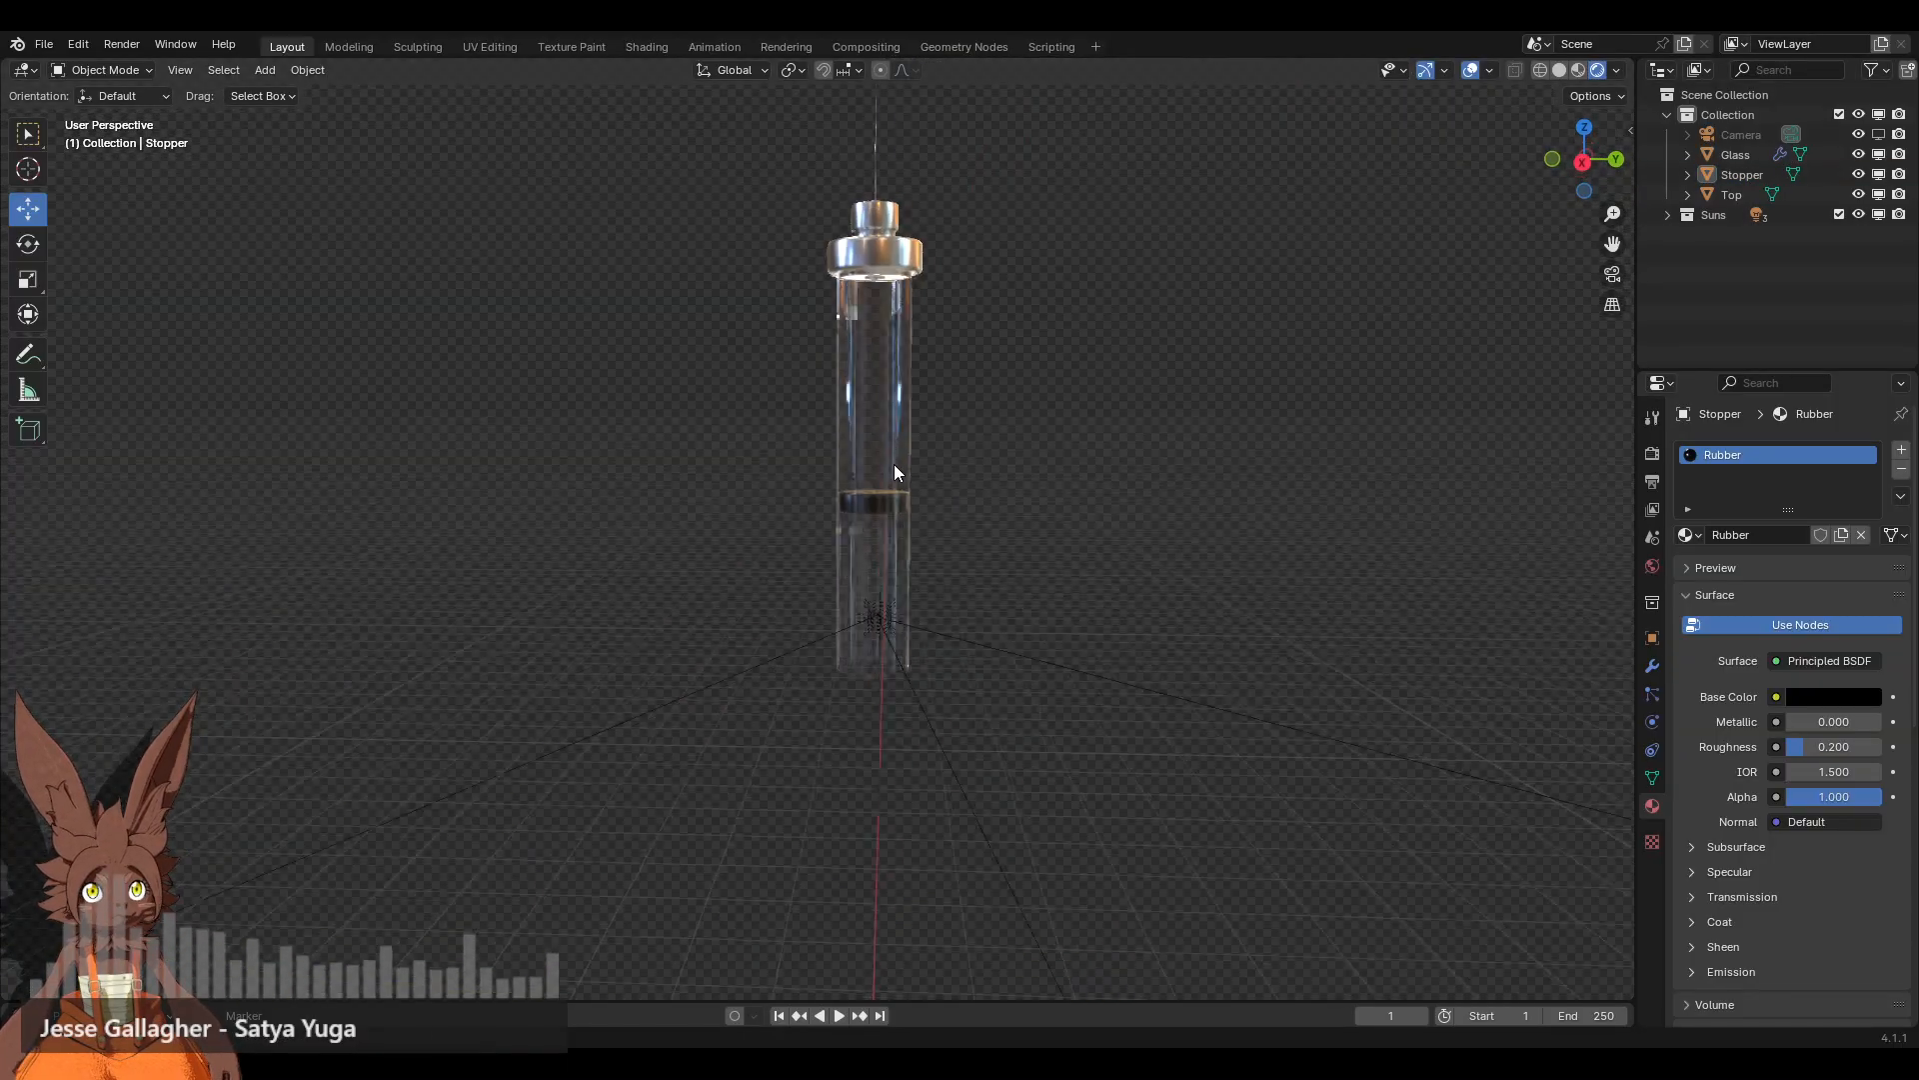
{"action": "scroll", "coordinate": [934, 470], "scroll_direction": "up", "scroll_amount": 5}
{"action": "scroll", "coordinate": [1010, 438], "scroll_direction": "up", "scroll_amount": 3}
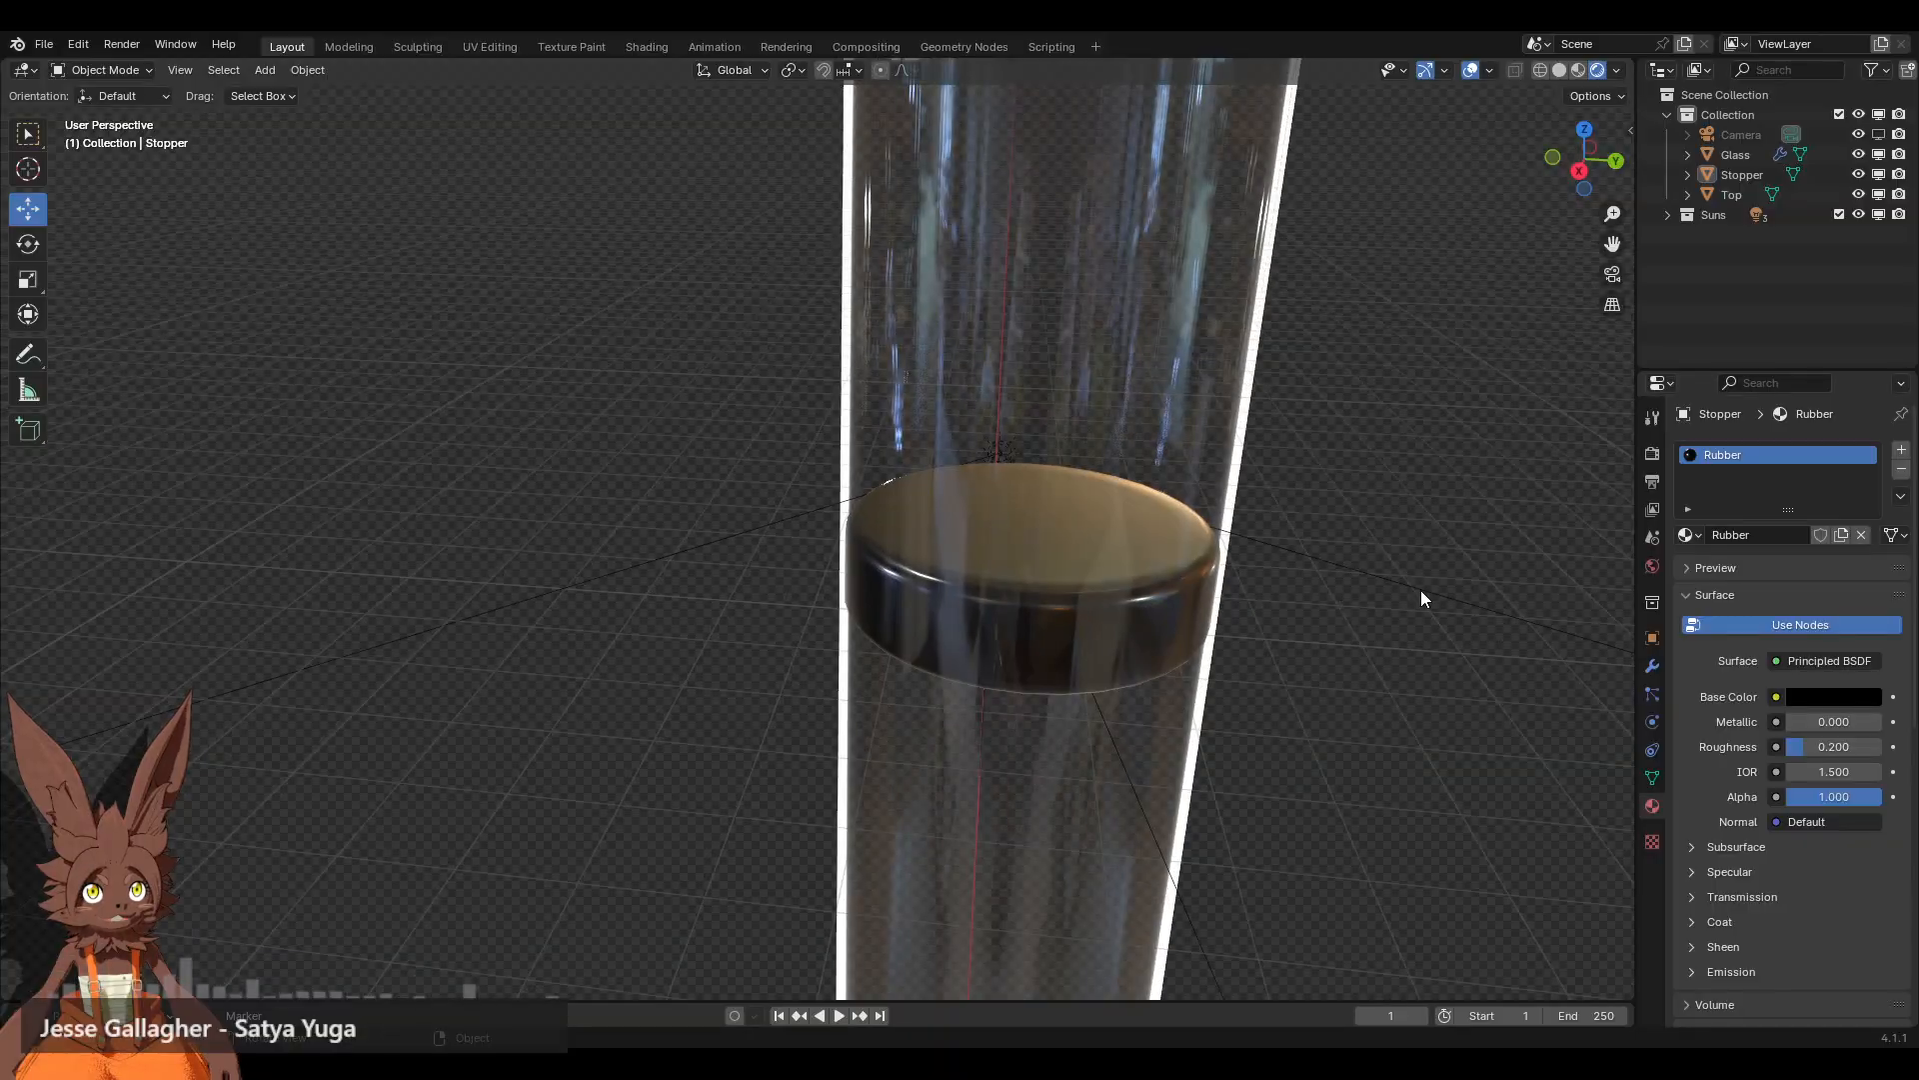
{"action": "left_click_drag", "start_coordinate": [1809, 747], "coordinate": [1854, 746]}
{"action": "scroll", "coordinate": [1029, 622], "scroll_direction": "down", "scroll_amount": 3}
{"action": "mouse_move", "coordinate": [1028, 622]}
{"action": "middle_mouse_down"}
{"action": "mouse_move", "coordinate": [1017, 514]}
{"action": "mouse_move", "coordinate": [1021, 597]}
{"action": "middle_mouse_up"}
{"action": "scroll", "coordinate": [1021, 597], "scroll_direction": "up", "scroll_amount": 1}
{"action": "scroll", "coordinate": [1216, 523], "scroll_direction": "down", "scroll_amount": 4}
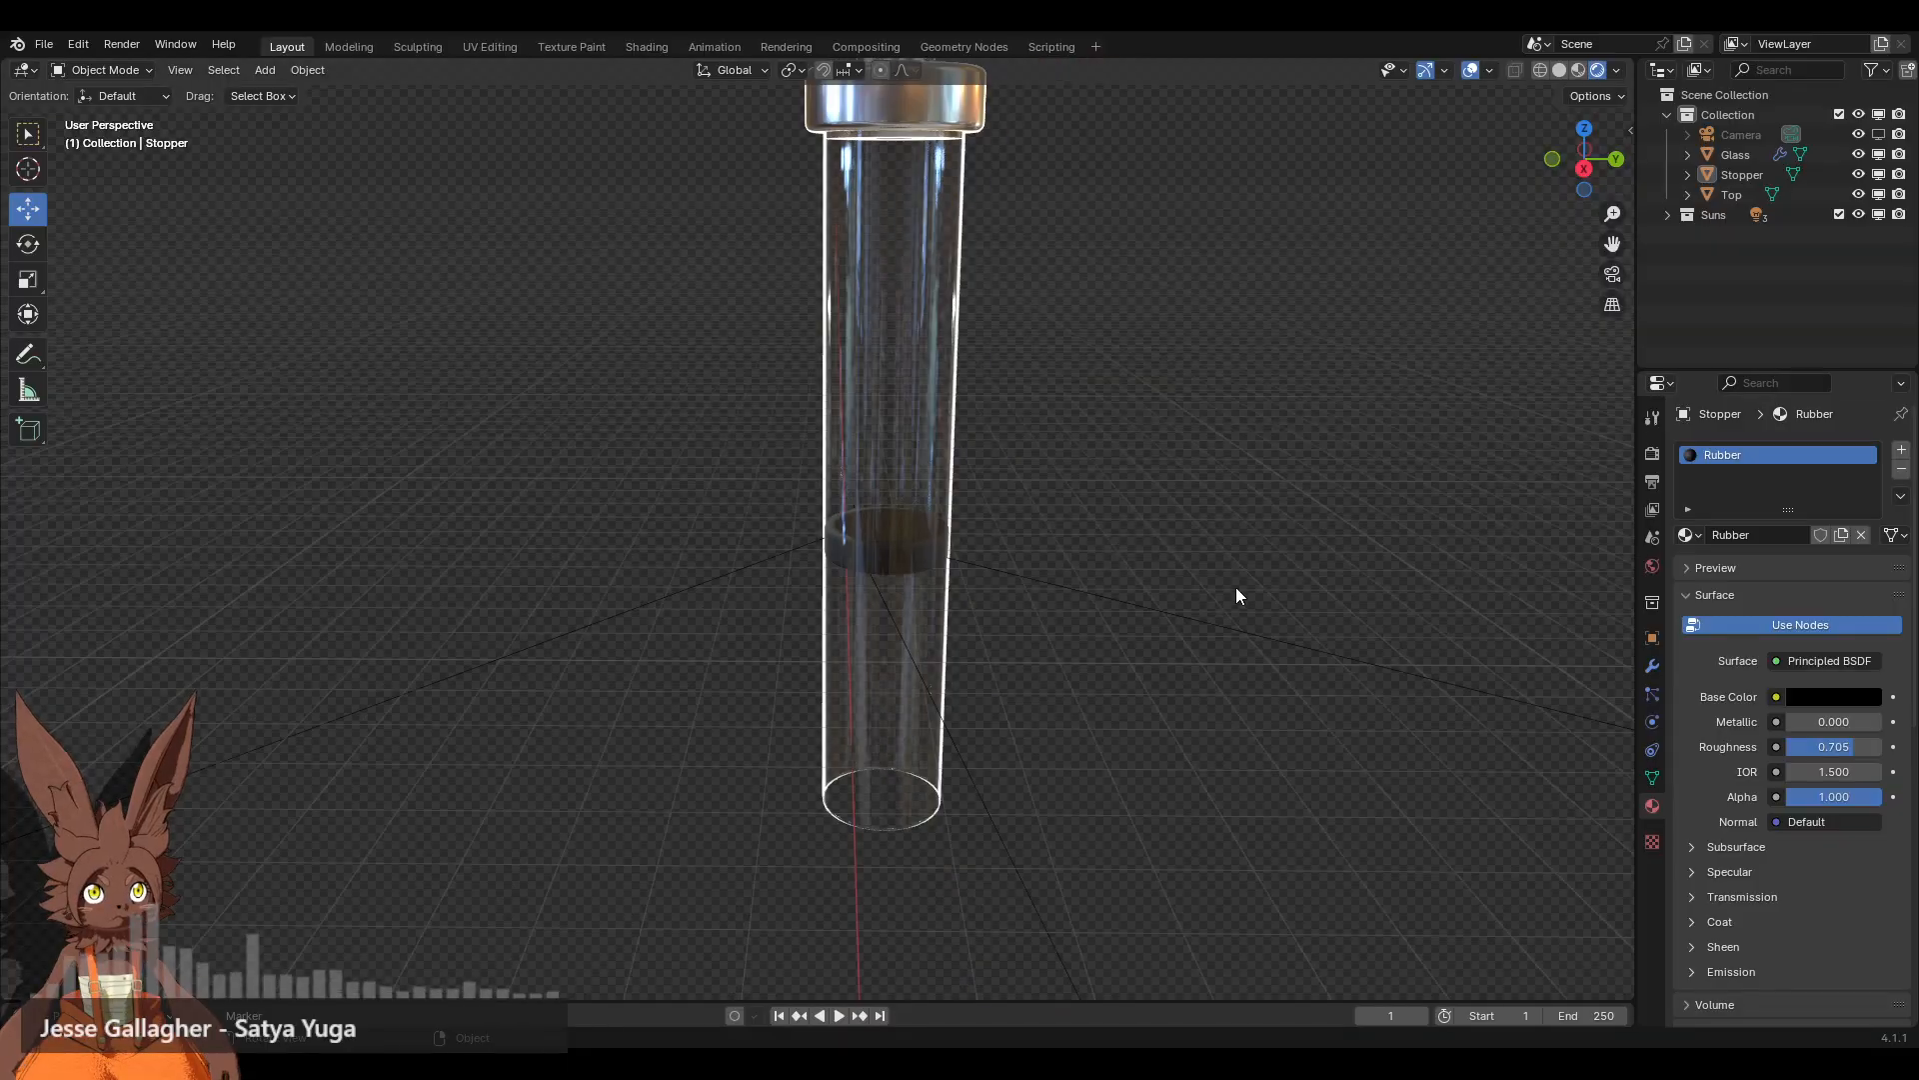
{"action": "scroll", "coordinate": [1200, 589], "scroll_direction": "down", "scroll_amount": 4}
{"action": "middle_click_drag", "start_coordinate": [940, 548], "coordinate": [1028, 522]}
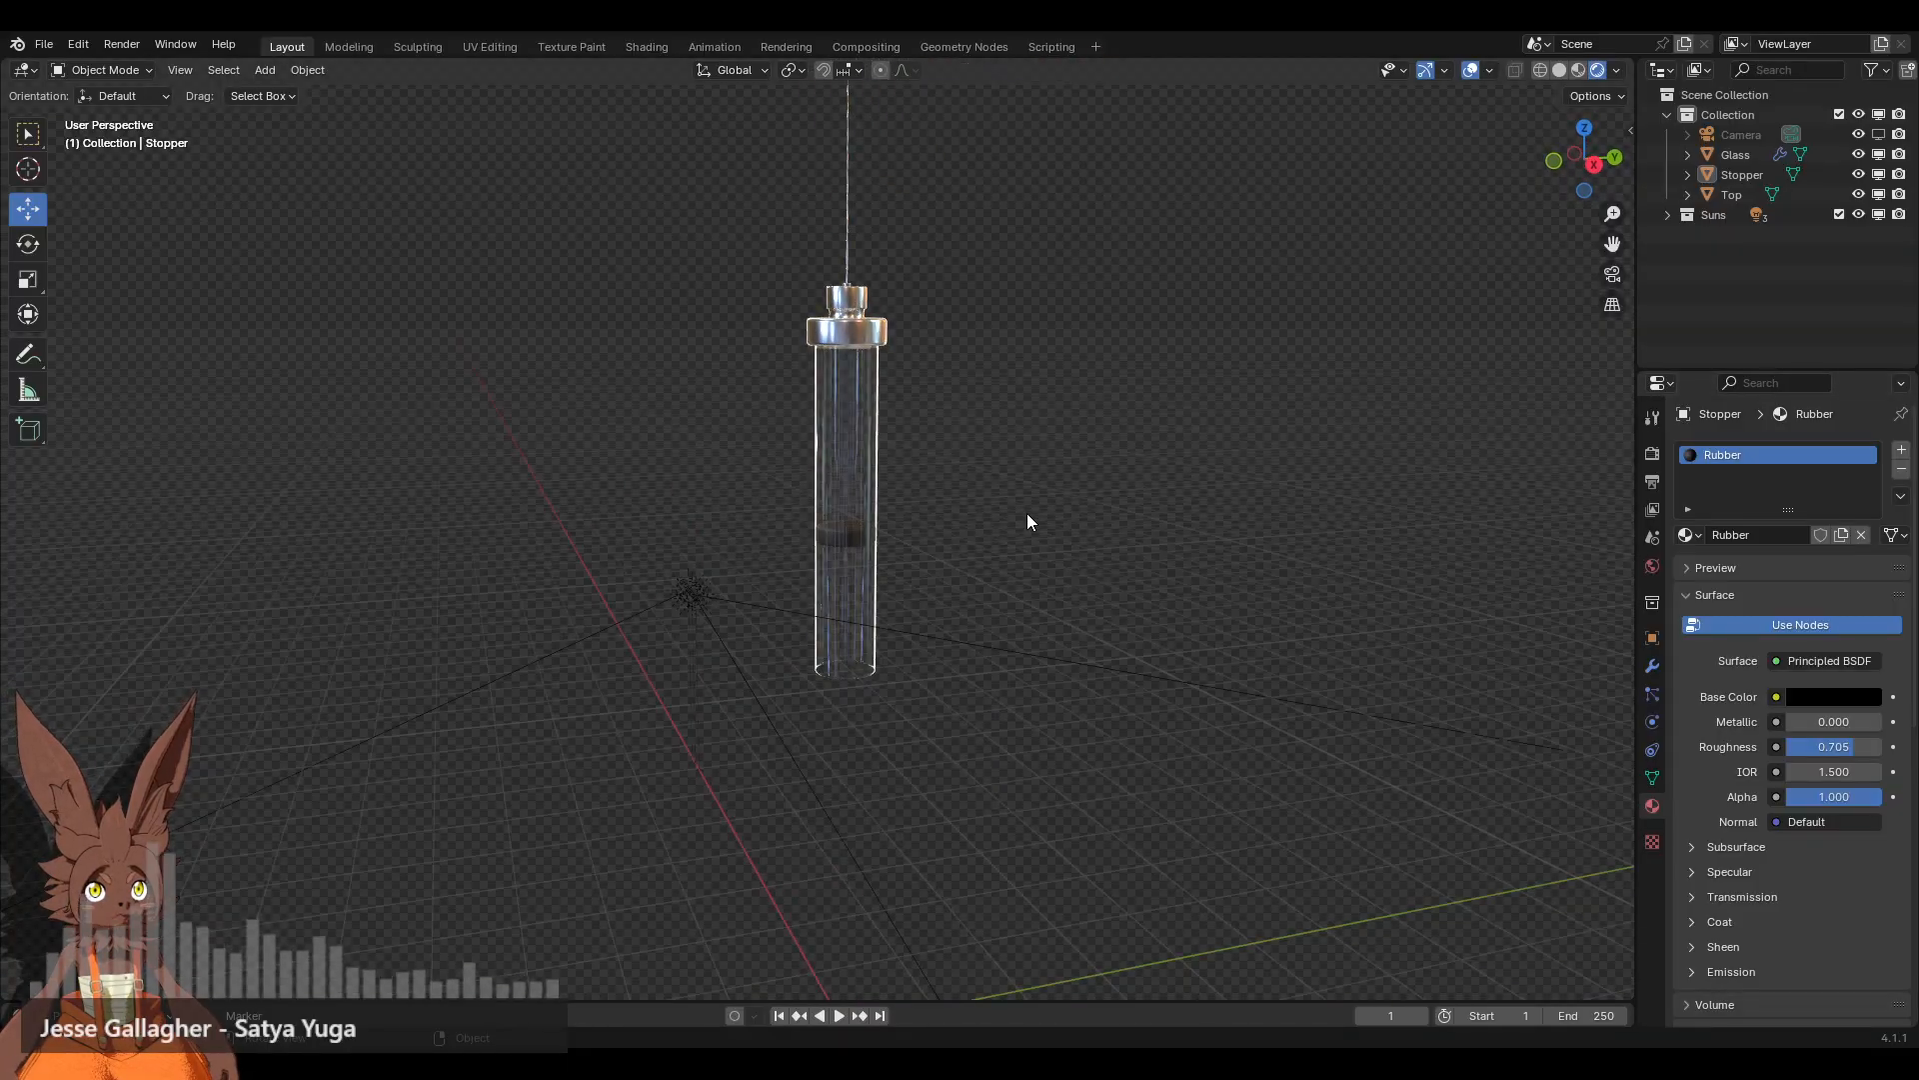
Step: Display the model in solid shading and add a mesh cylinder with 32 vertices, 1 m radius and 2 m depth
{"action": "left_click", "coordinate": [1560, 72]}
{"action": "left_click", "coordinate": [273, 70]}
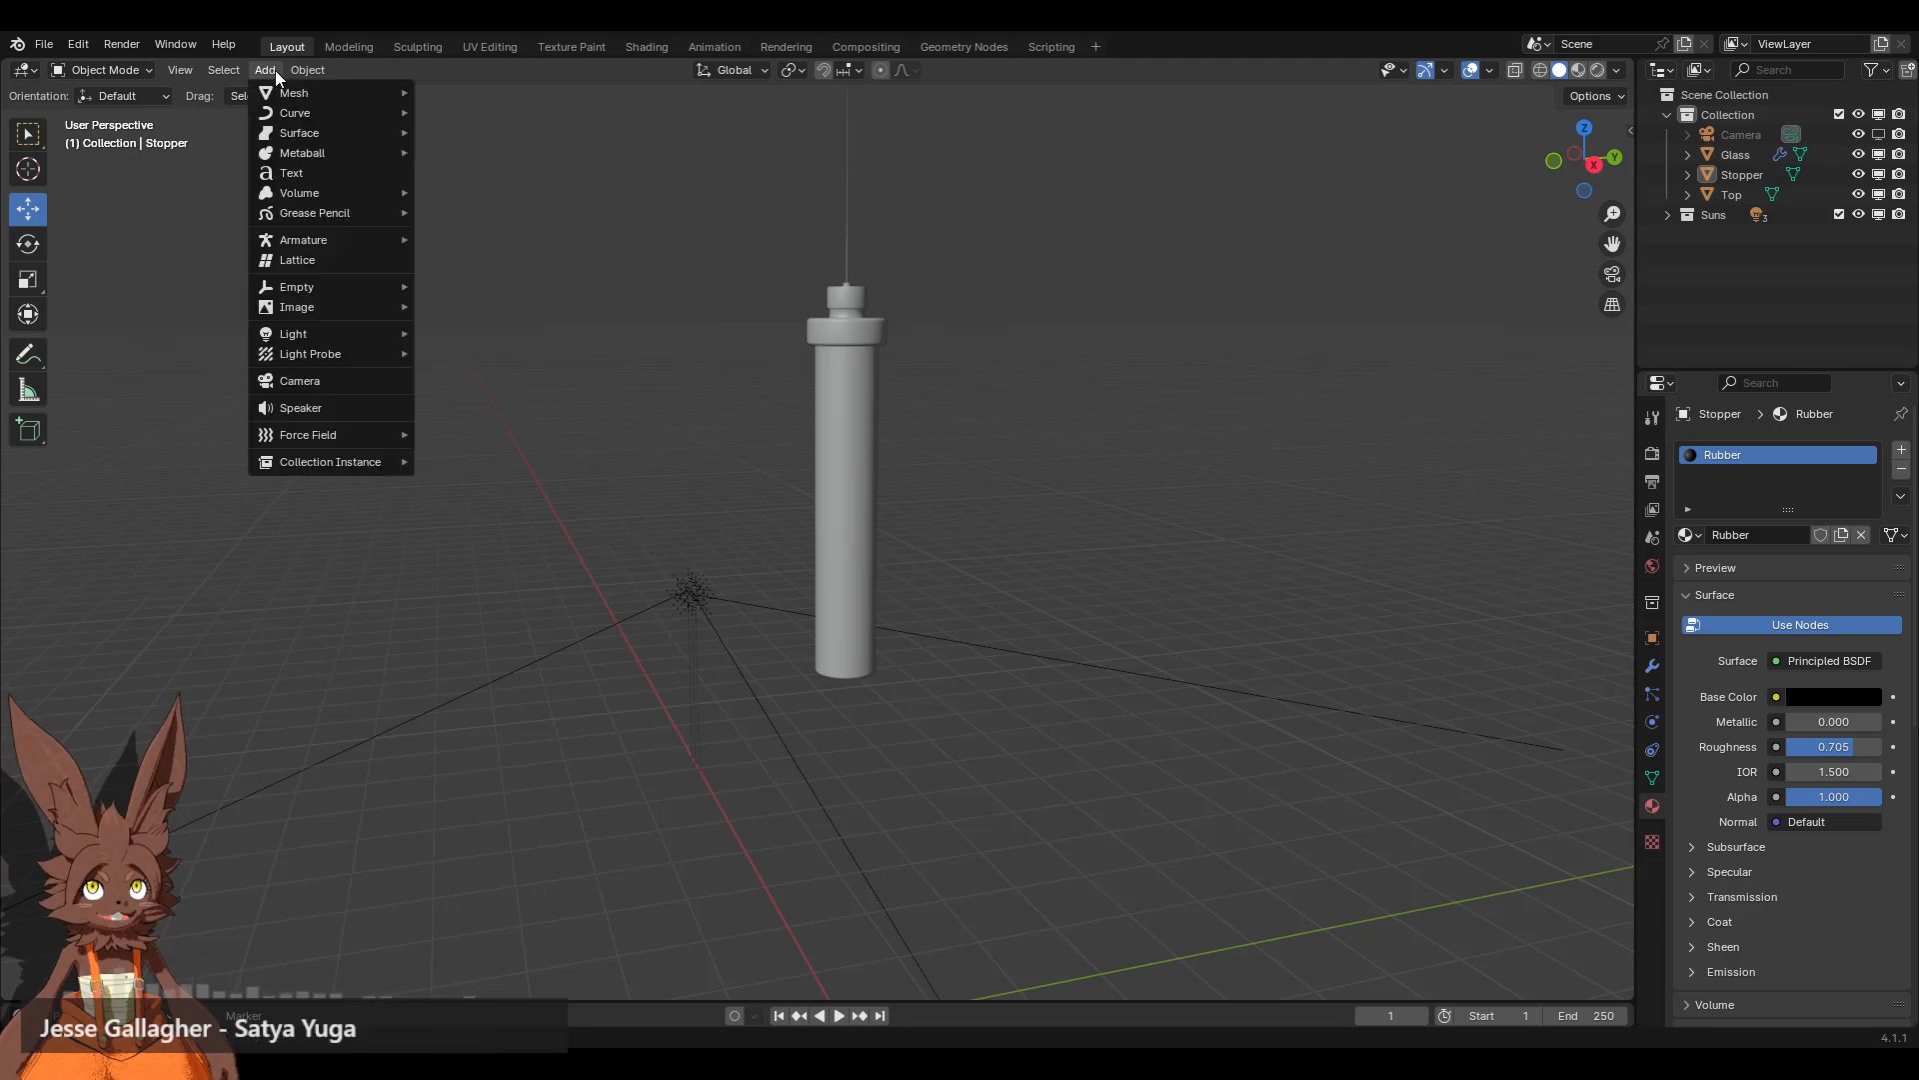
{"action": "middle_click_drag", "start_coordinate": [1146, 542], "coordinate": [1359, 236]}
{"action": "left_click", "coordinate": [266, 71]}
{"action": "mouse_move", "coordinate": [318, 93]}
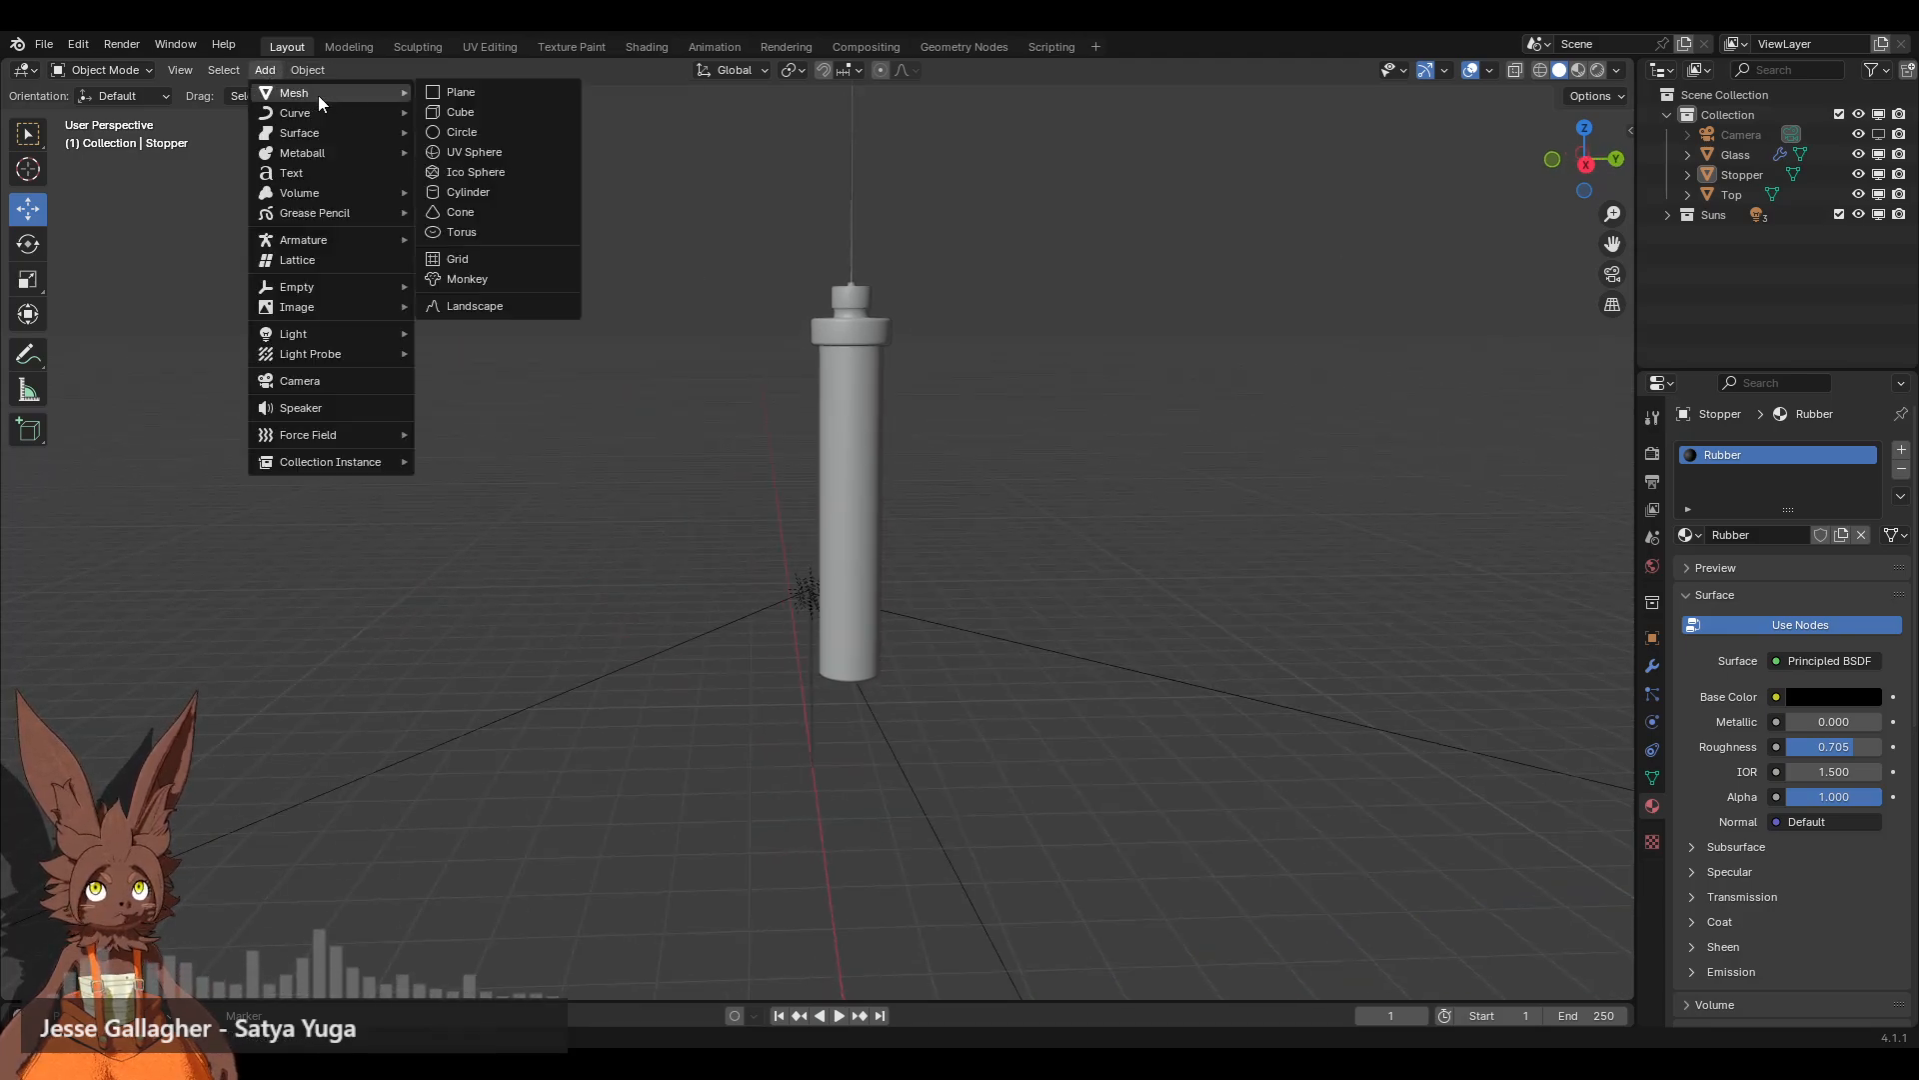
{"action": "left_click", "coordinate": [478, 191]}
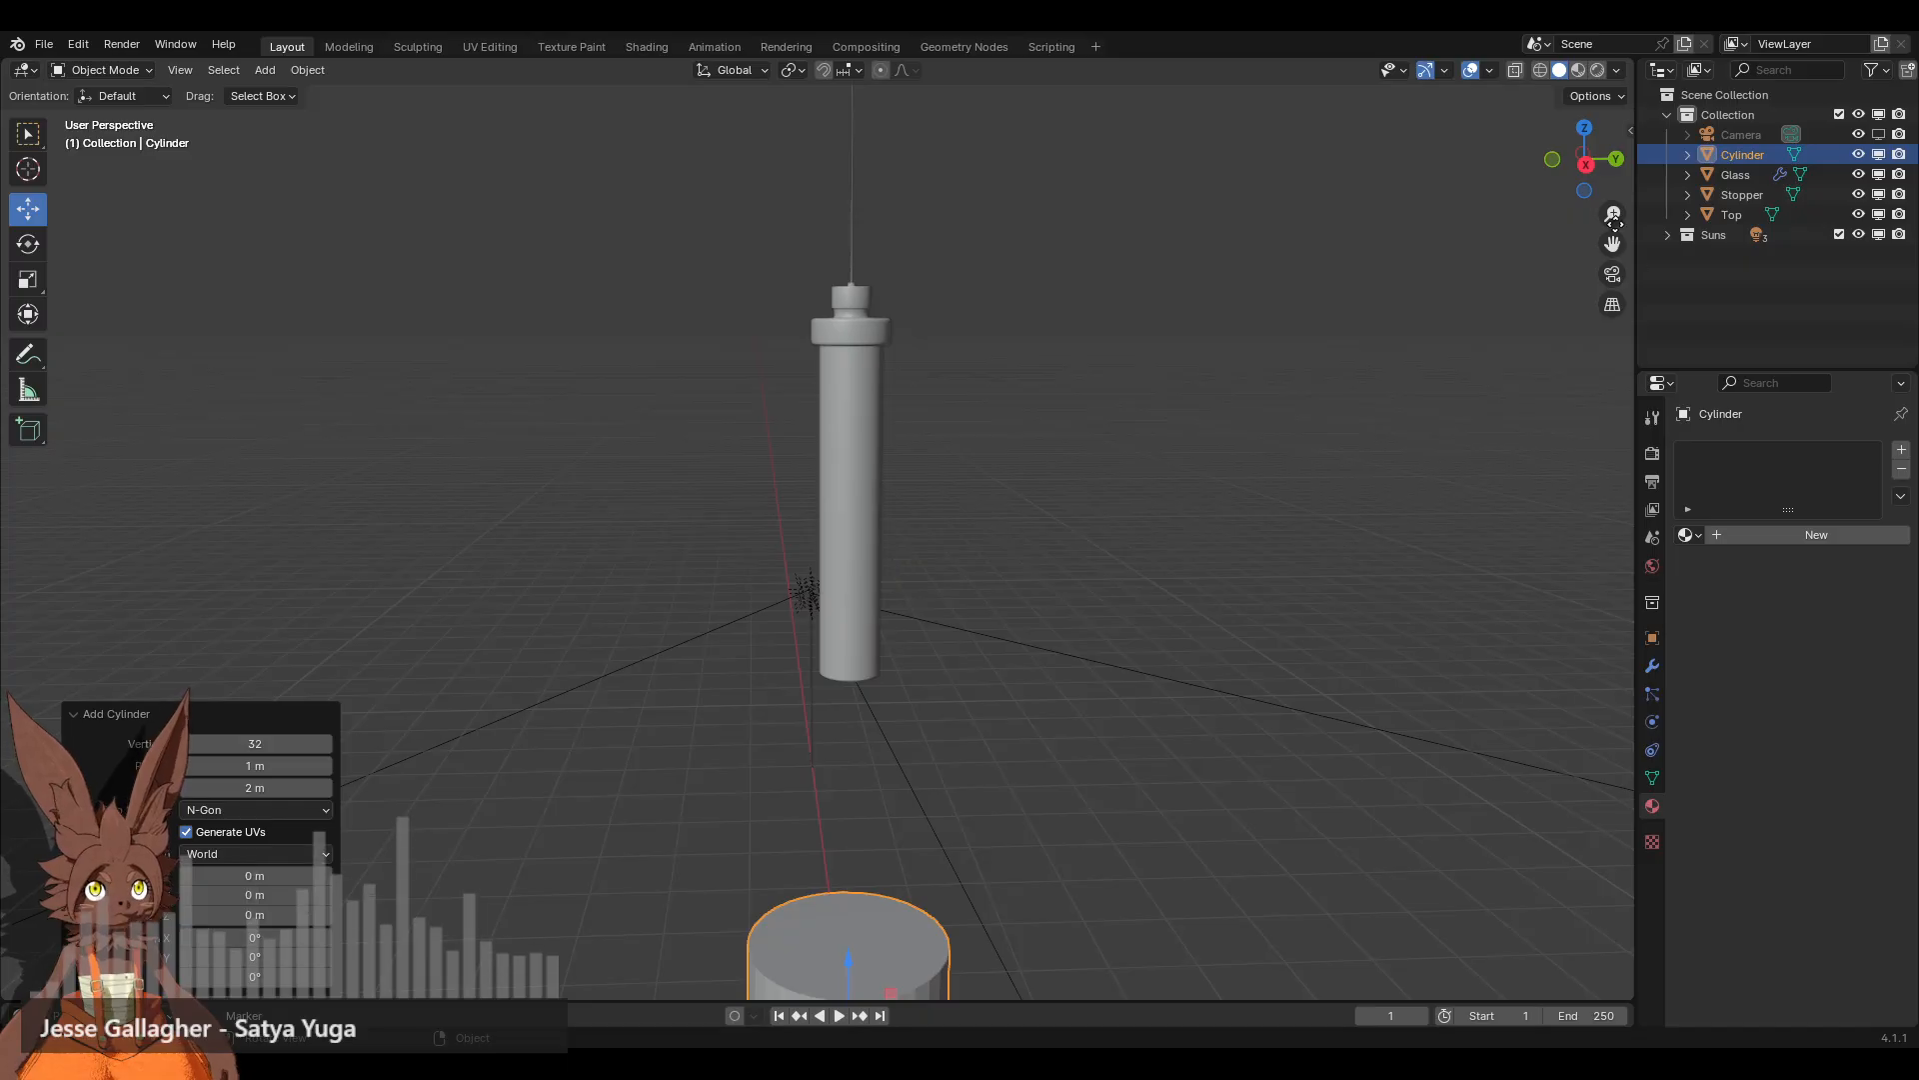
Step: Move the new cylinder up about 2.87 m along Z towards the lower end of the glass tube
{"action": "left_click", "coordinate": [1587, 162]}
{"action": "scroll", "coordinate": [961, 652], "scroll_direction": "down", "scroll_amount": 3}
{"action": "left_click_drag", "start_coordinate": [839, 777], "coordinate": [836, 600]}
{"action": "scroll", "coordinate": [1100, 607], "scroll_direction": "up", "scroll_amount": 8}
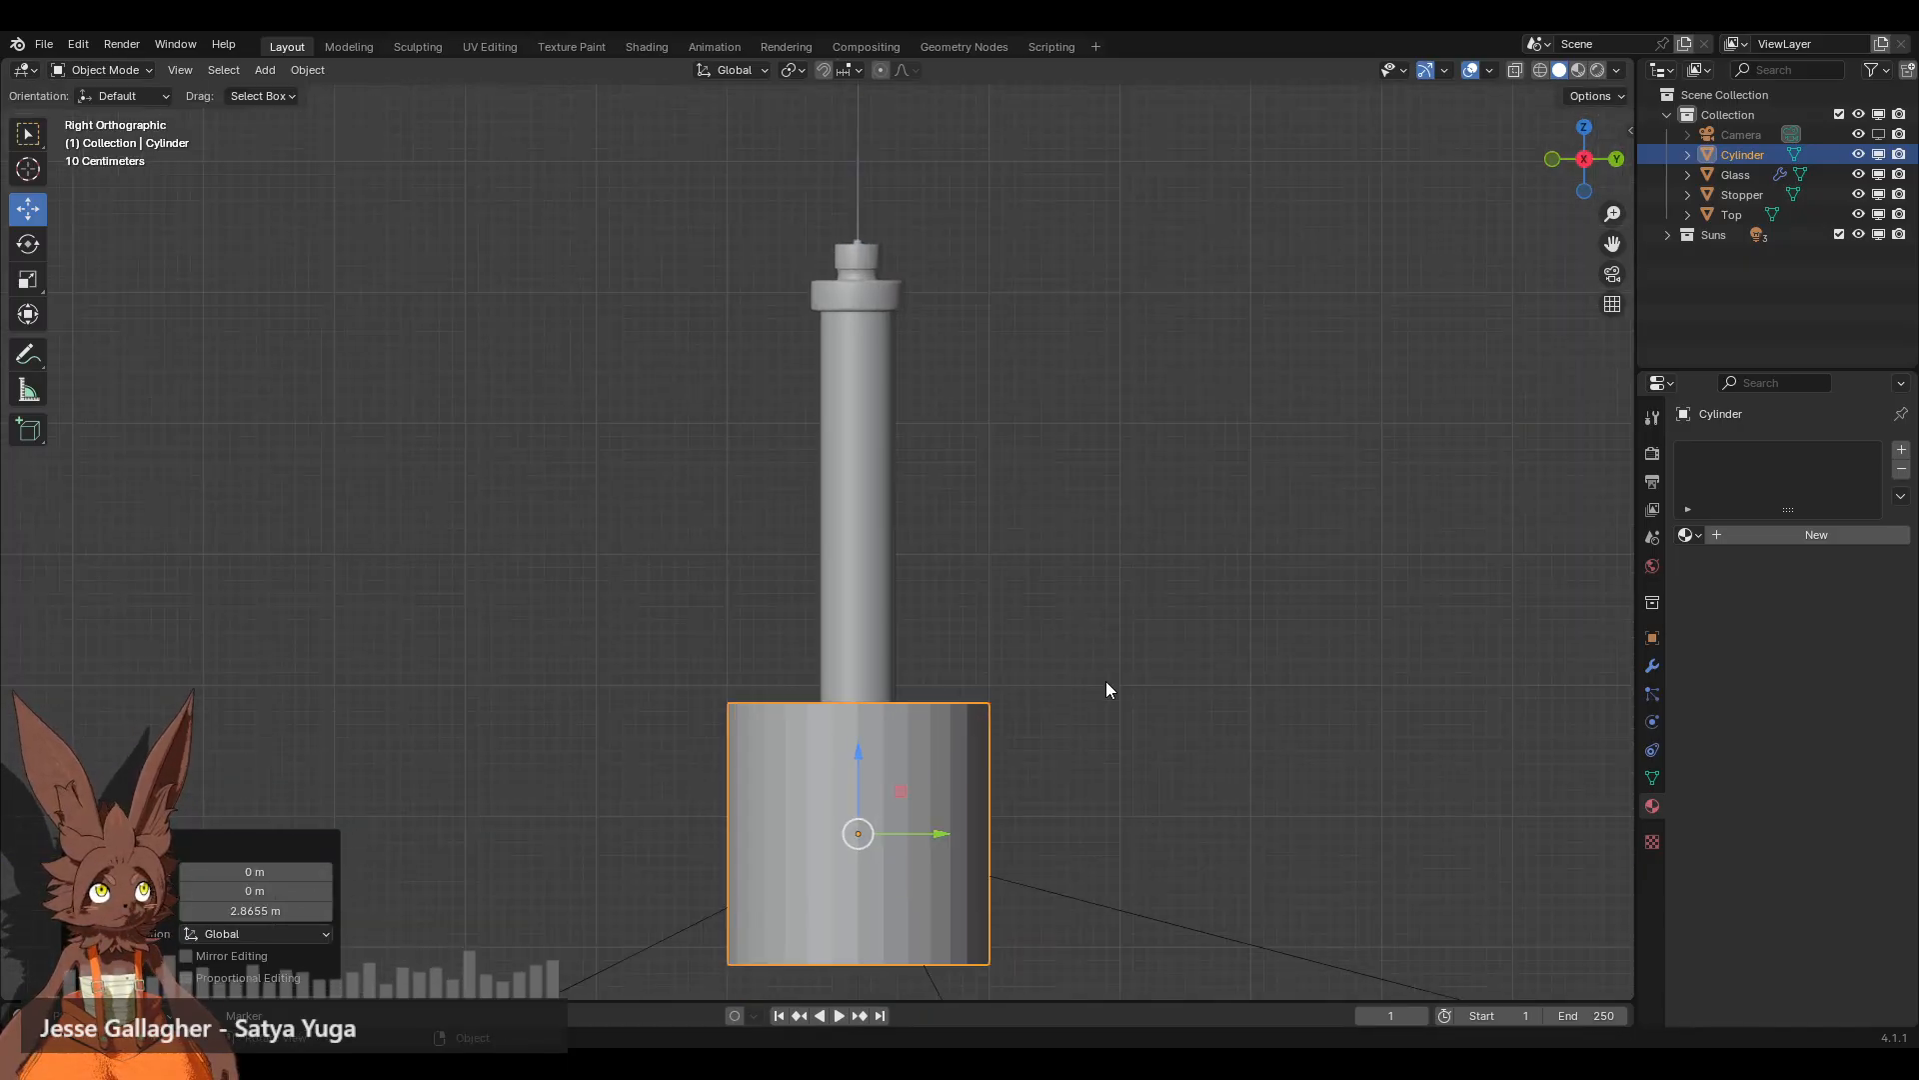
Step: Scale the cylinder down to slightly wider than the glass tube and move it up about 0.64 m to meet the tube's lower end
{"action": "key", "text": "s"}
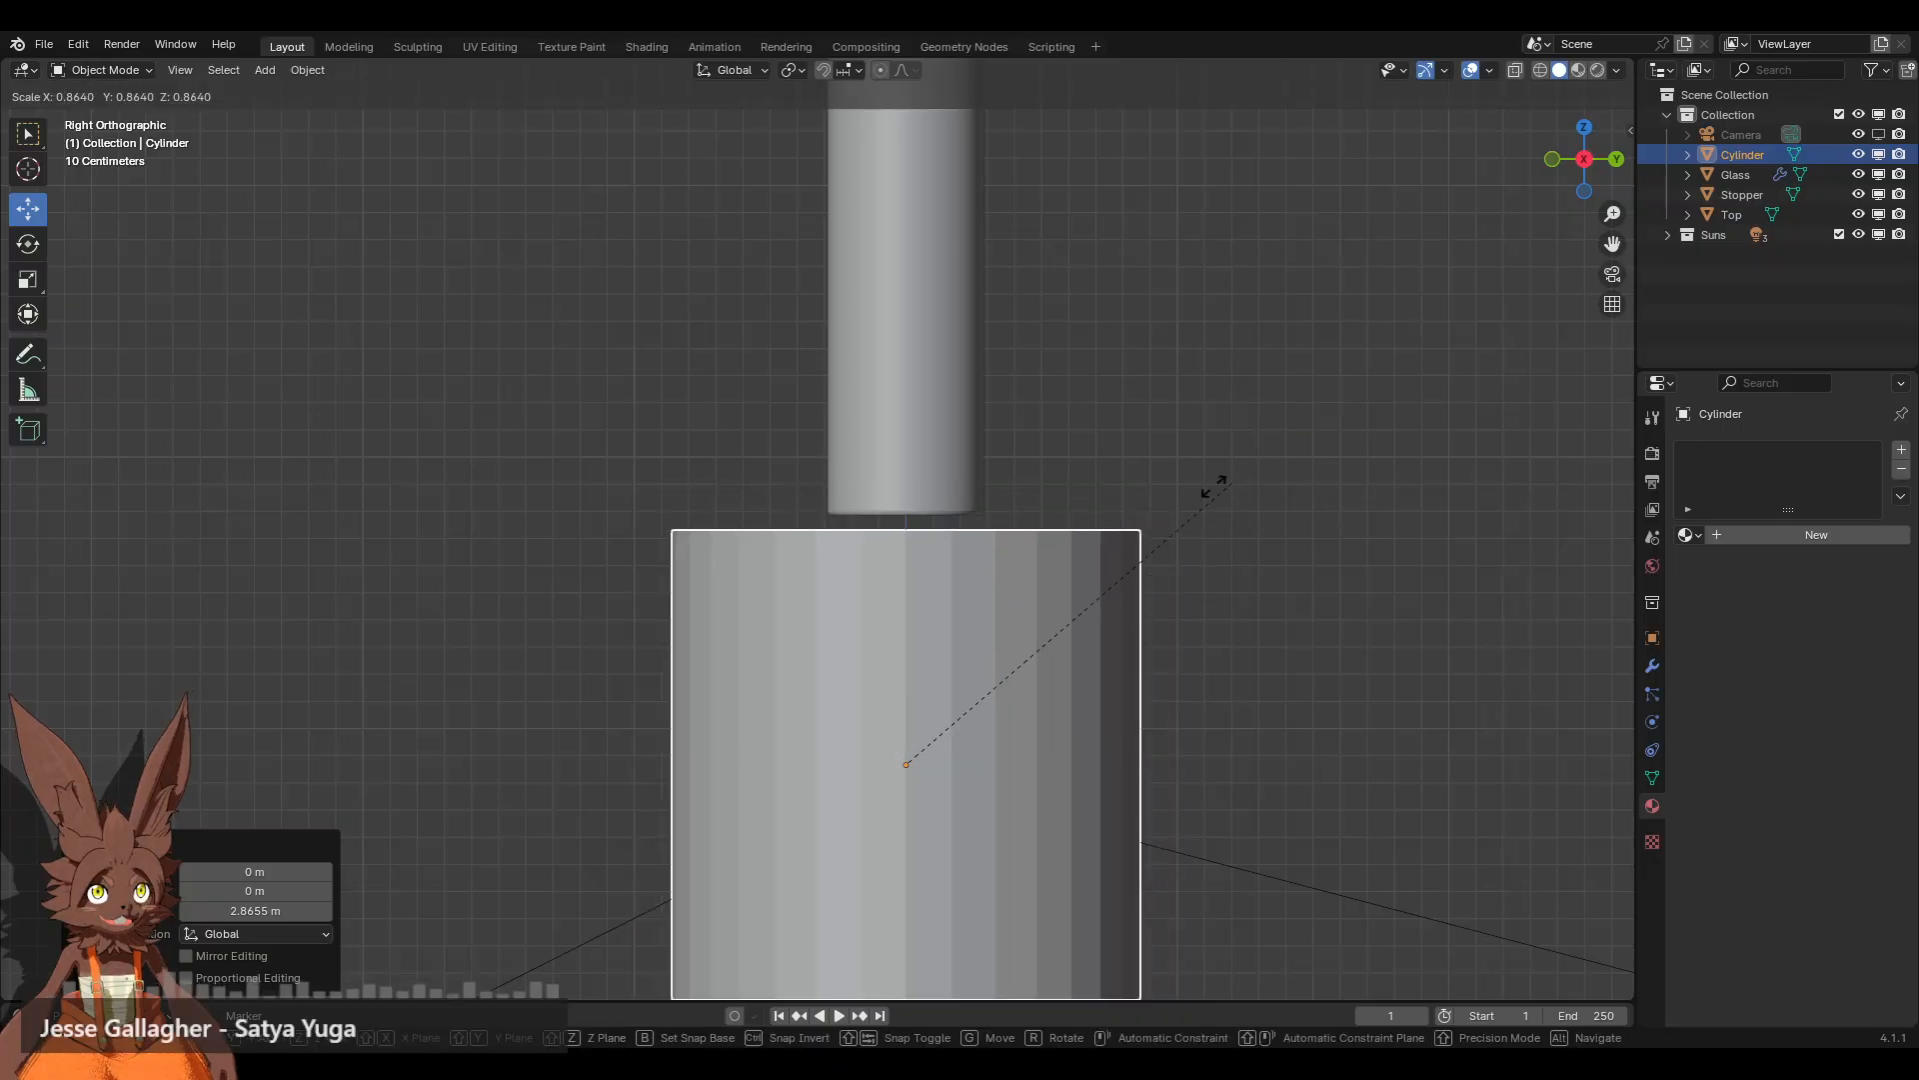
{"action": "left_click", "coordinate": [996, 607]}
{"action": "left_click_drag", "start_coordinate": [900, 677], "coordinate": [895, 494]}
{"action": "scroll", "coordinate": [1067, 423], "scroll_direction": "down", "scroll_amount": 4}
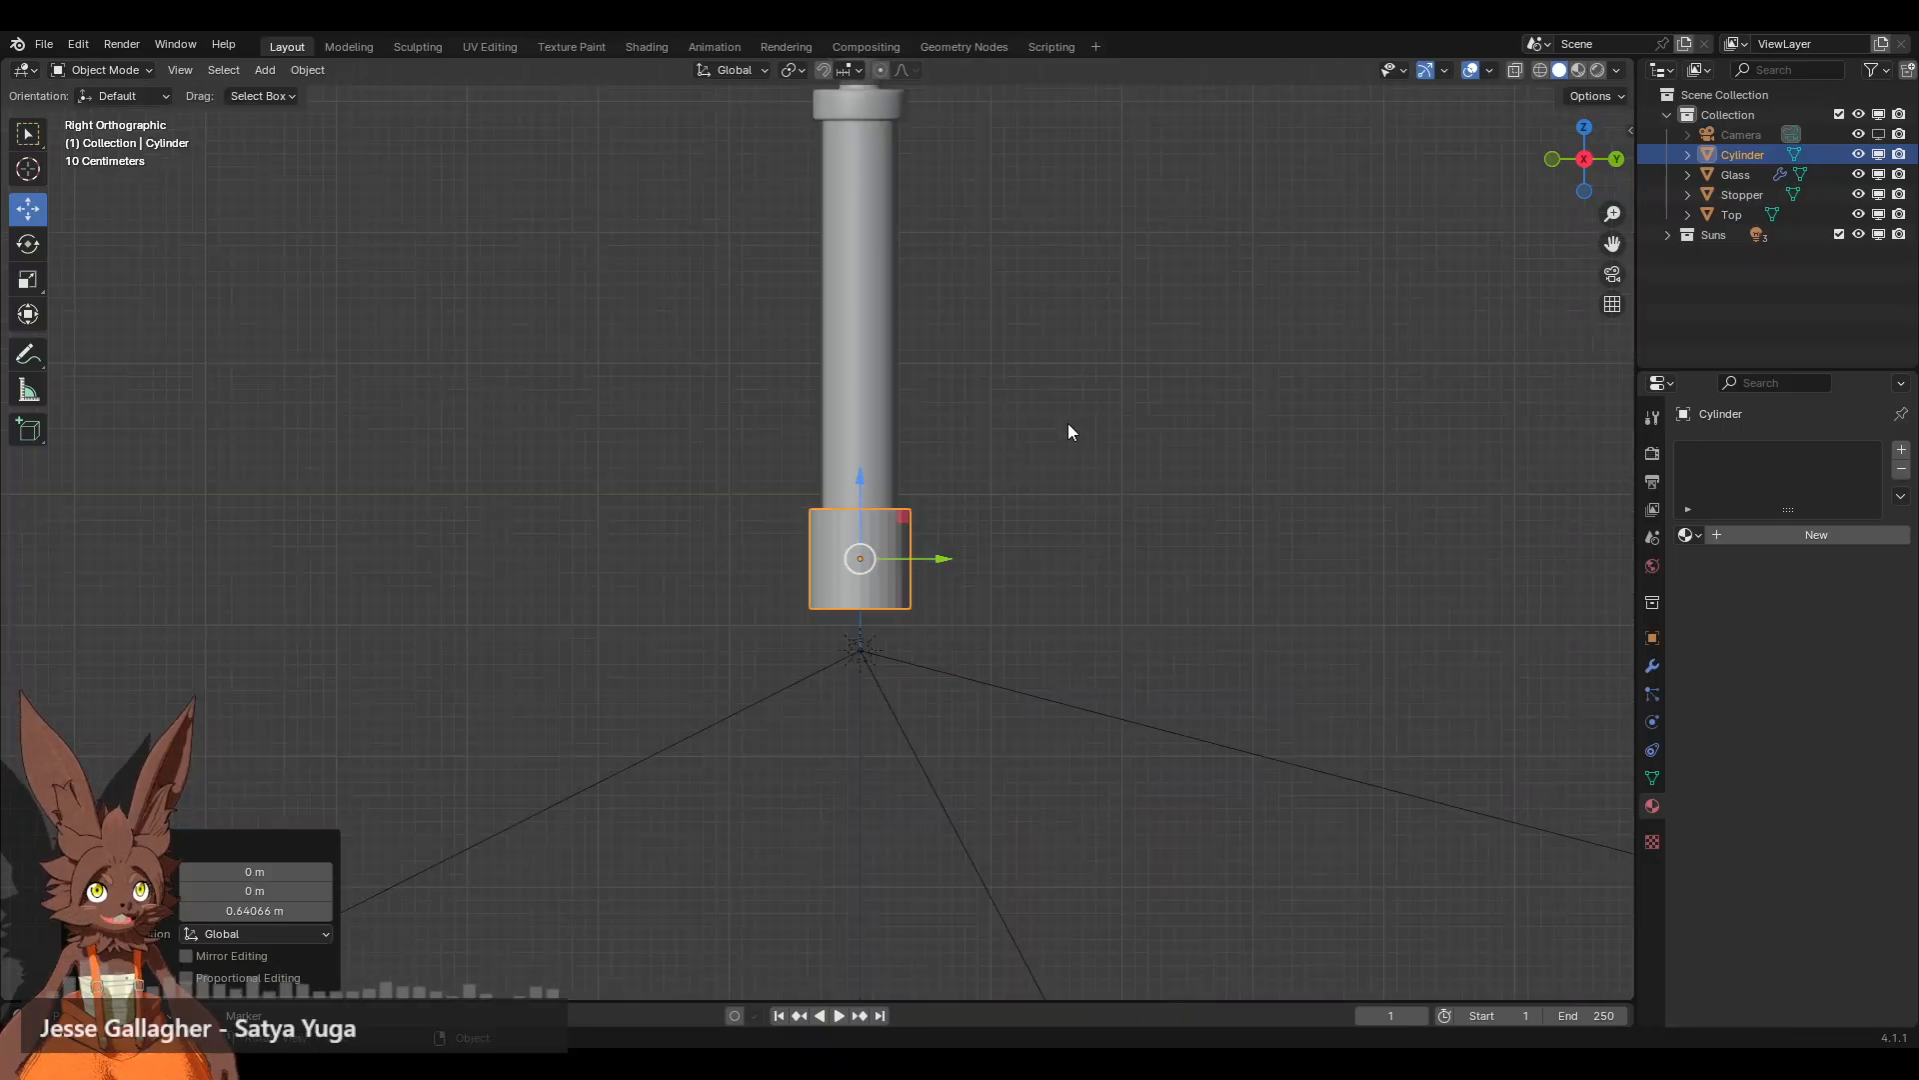
Step: Shorten the cylinder in Edit Mode by moving its bottom face up about 0.41 m along Z
{"action": "middle_click_drag", "start_coordinate": [1068, 423], "coordinate": [1029, 396]}
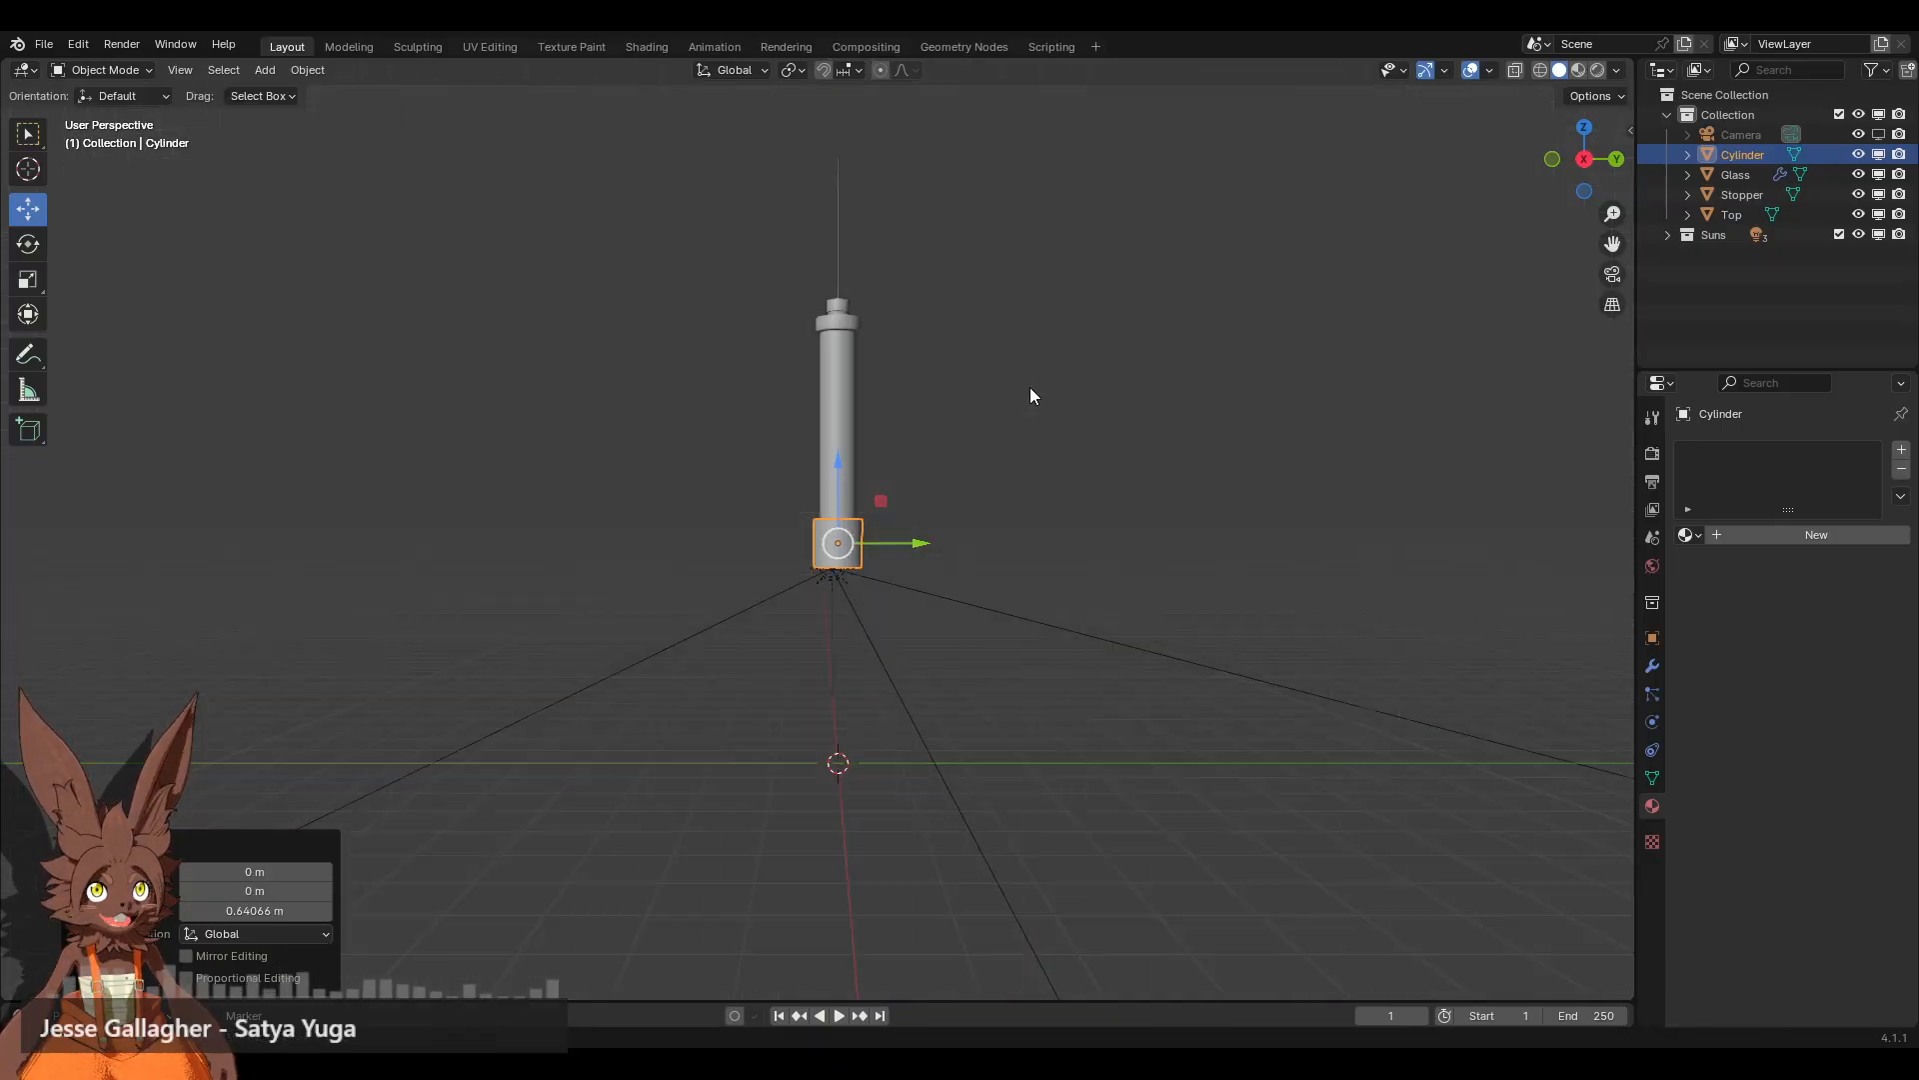
{"action": "left_click", "coordinate": [1585, 159]}
{"action": "scroll", "coordinate": [1012, 484], "scroll_direction": "up", "scroll_amount": 2}
{"action": "middle_click_drag", "start_coordinate": [1025, 385], "coordinate": [891, 754], "text": "shift"}
{"action": "scroll", "coordinate": [946, 630], "scroll_direction": "up", "scroll_amount": 1}
{"action": "scroll", "coordinate": [993, 470], "scroll_direction": "up", "scroll_amount": 5}
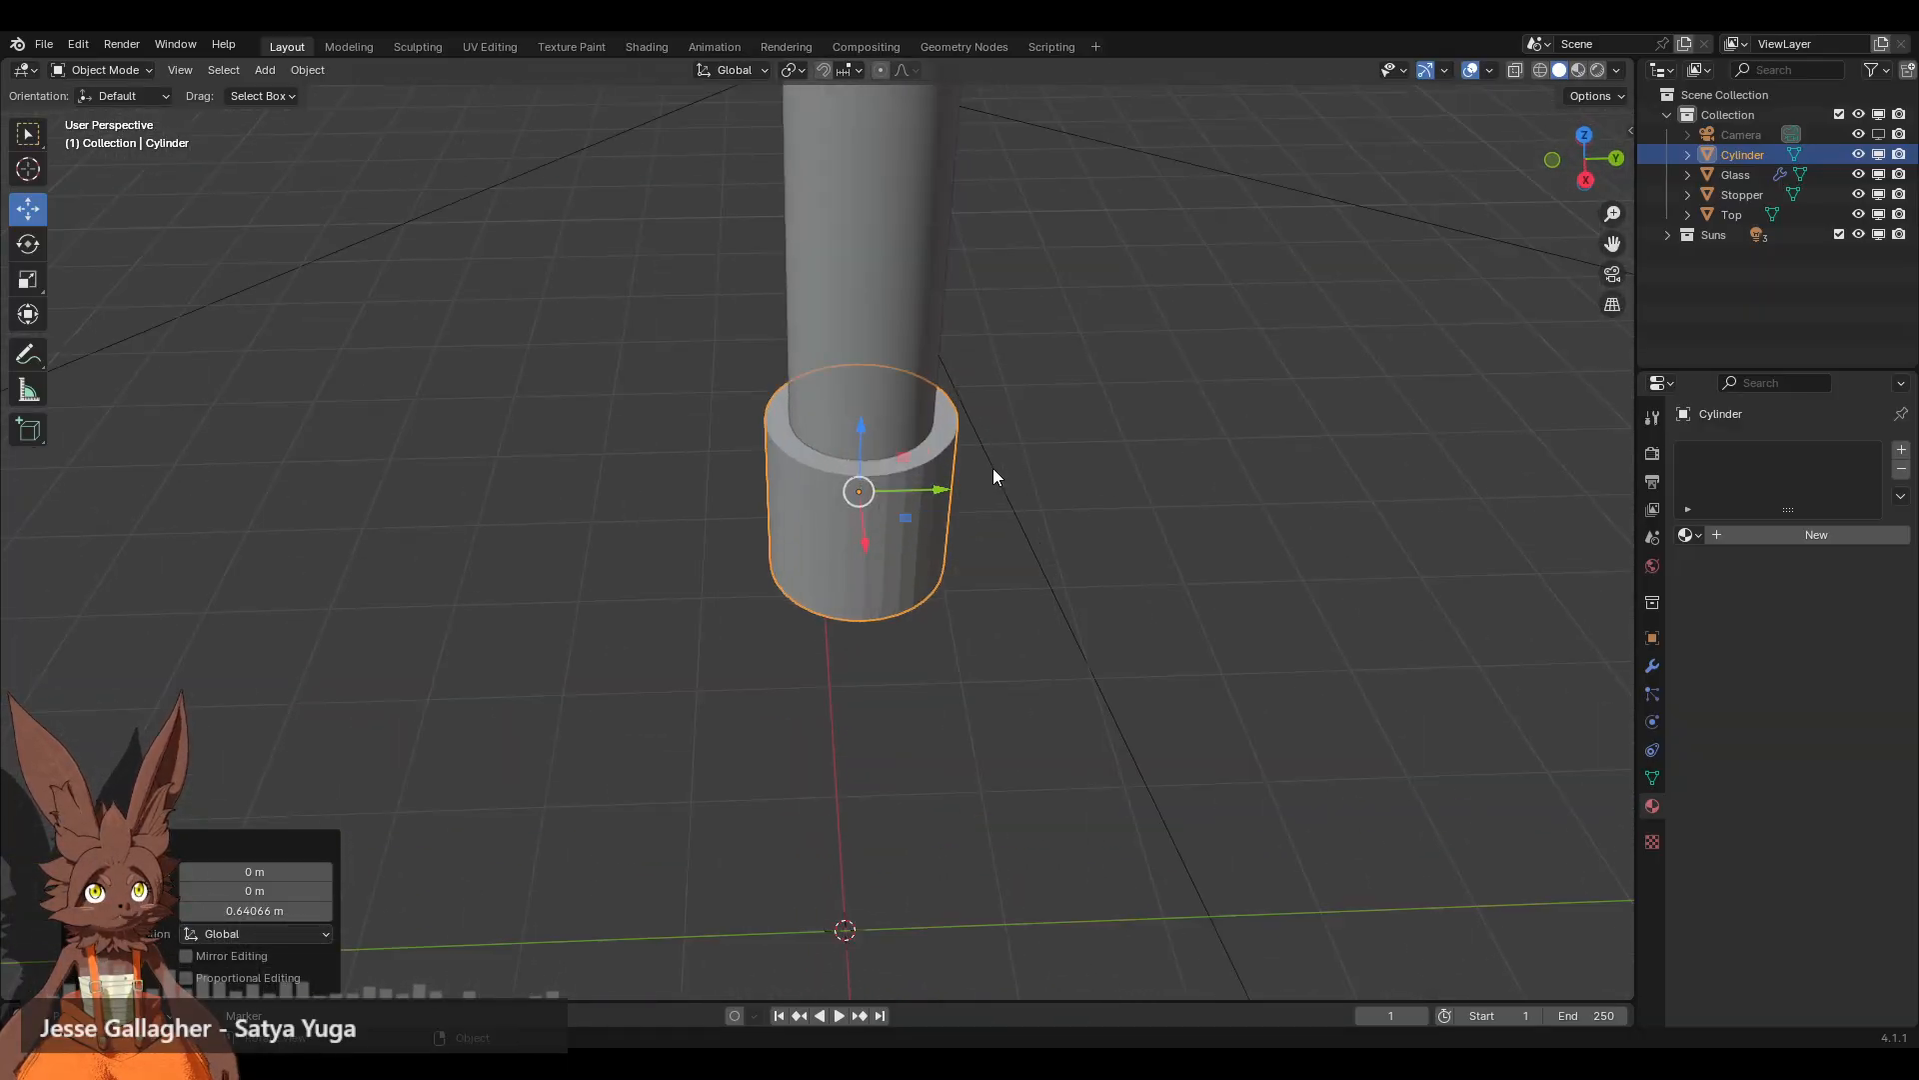
{"action": "middle_click_drag", "start_coordinate": [1056, 434], "coordinate": [998, 217], "text": "shift"}
{"action": "left_click", "coordinate": [1584, 172]}
{"action": "middle_click_drag", "start_coordinate": [880, 752], "coordinate": [888, 768]}
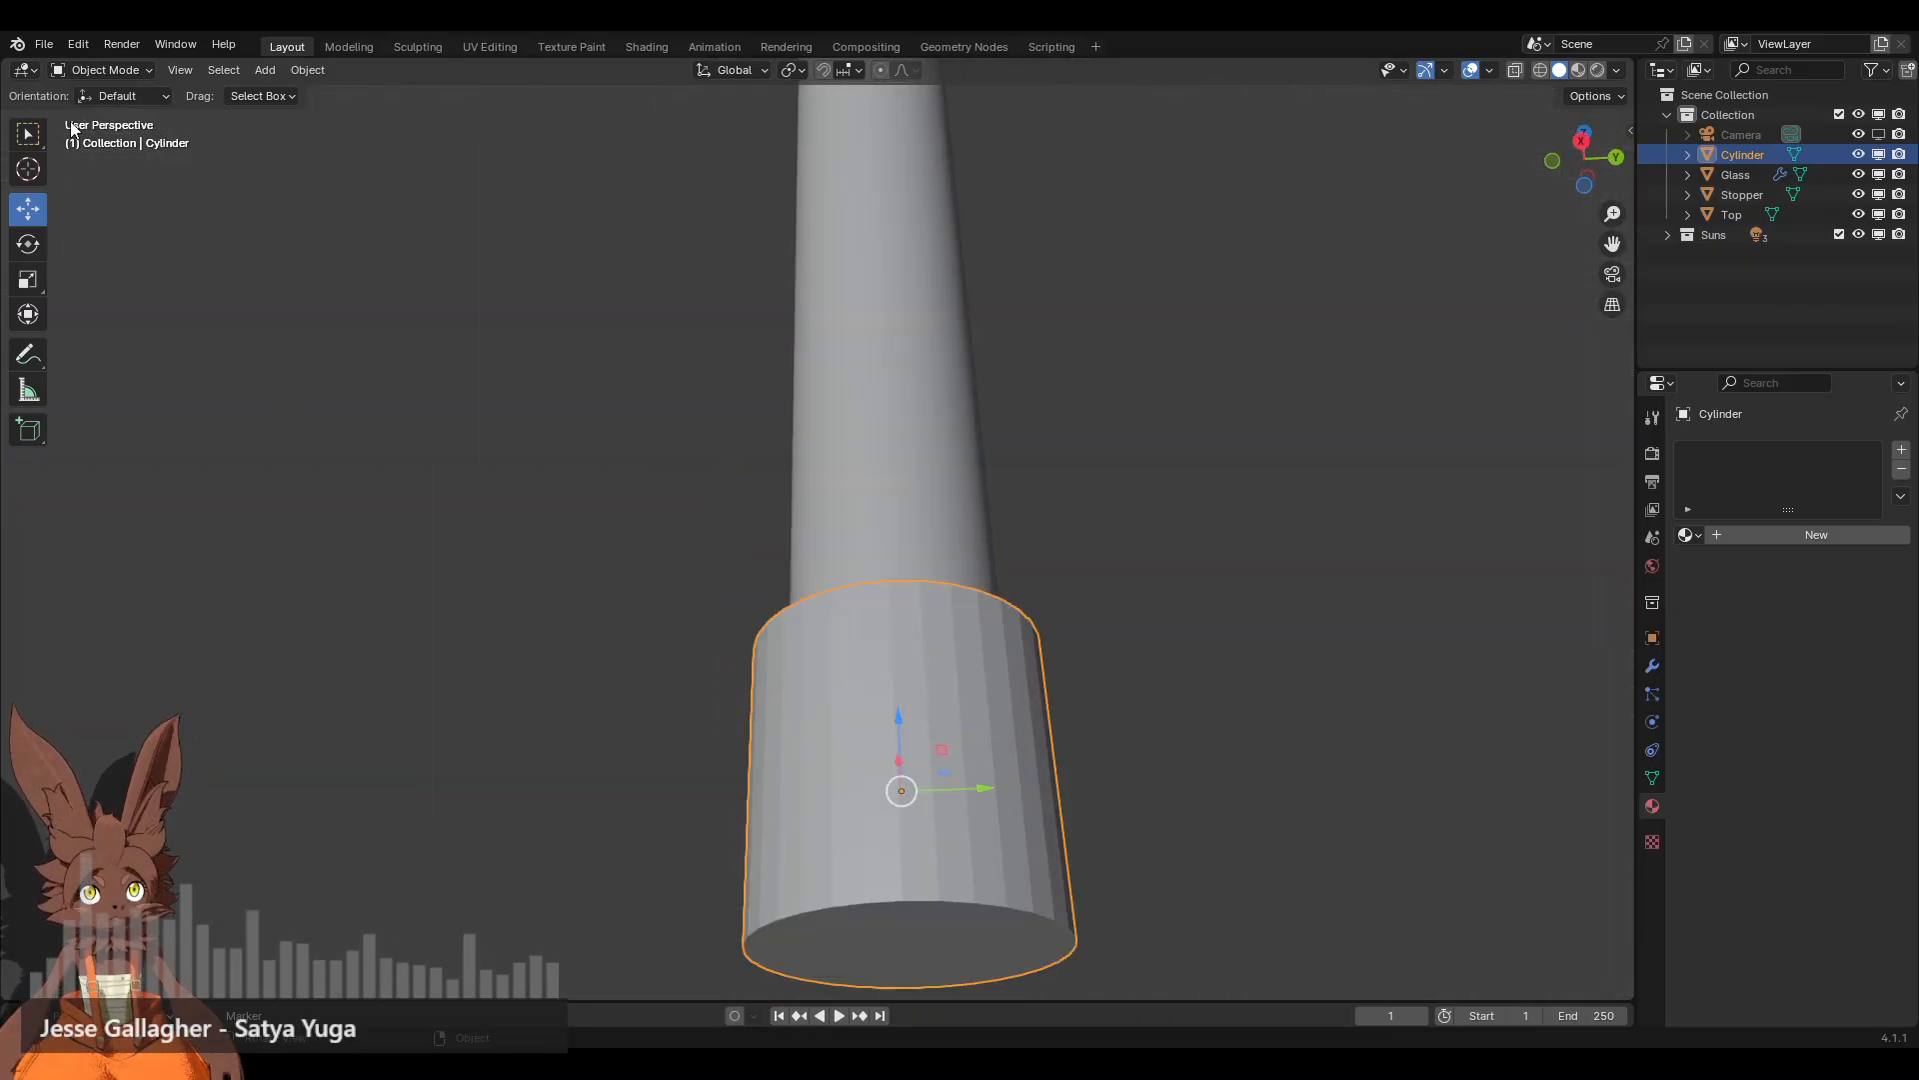
{"action": "left_click", "coordinate": [105, 70]}
{"action": "left_click", "coordinate": [105, 94]}
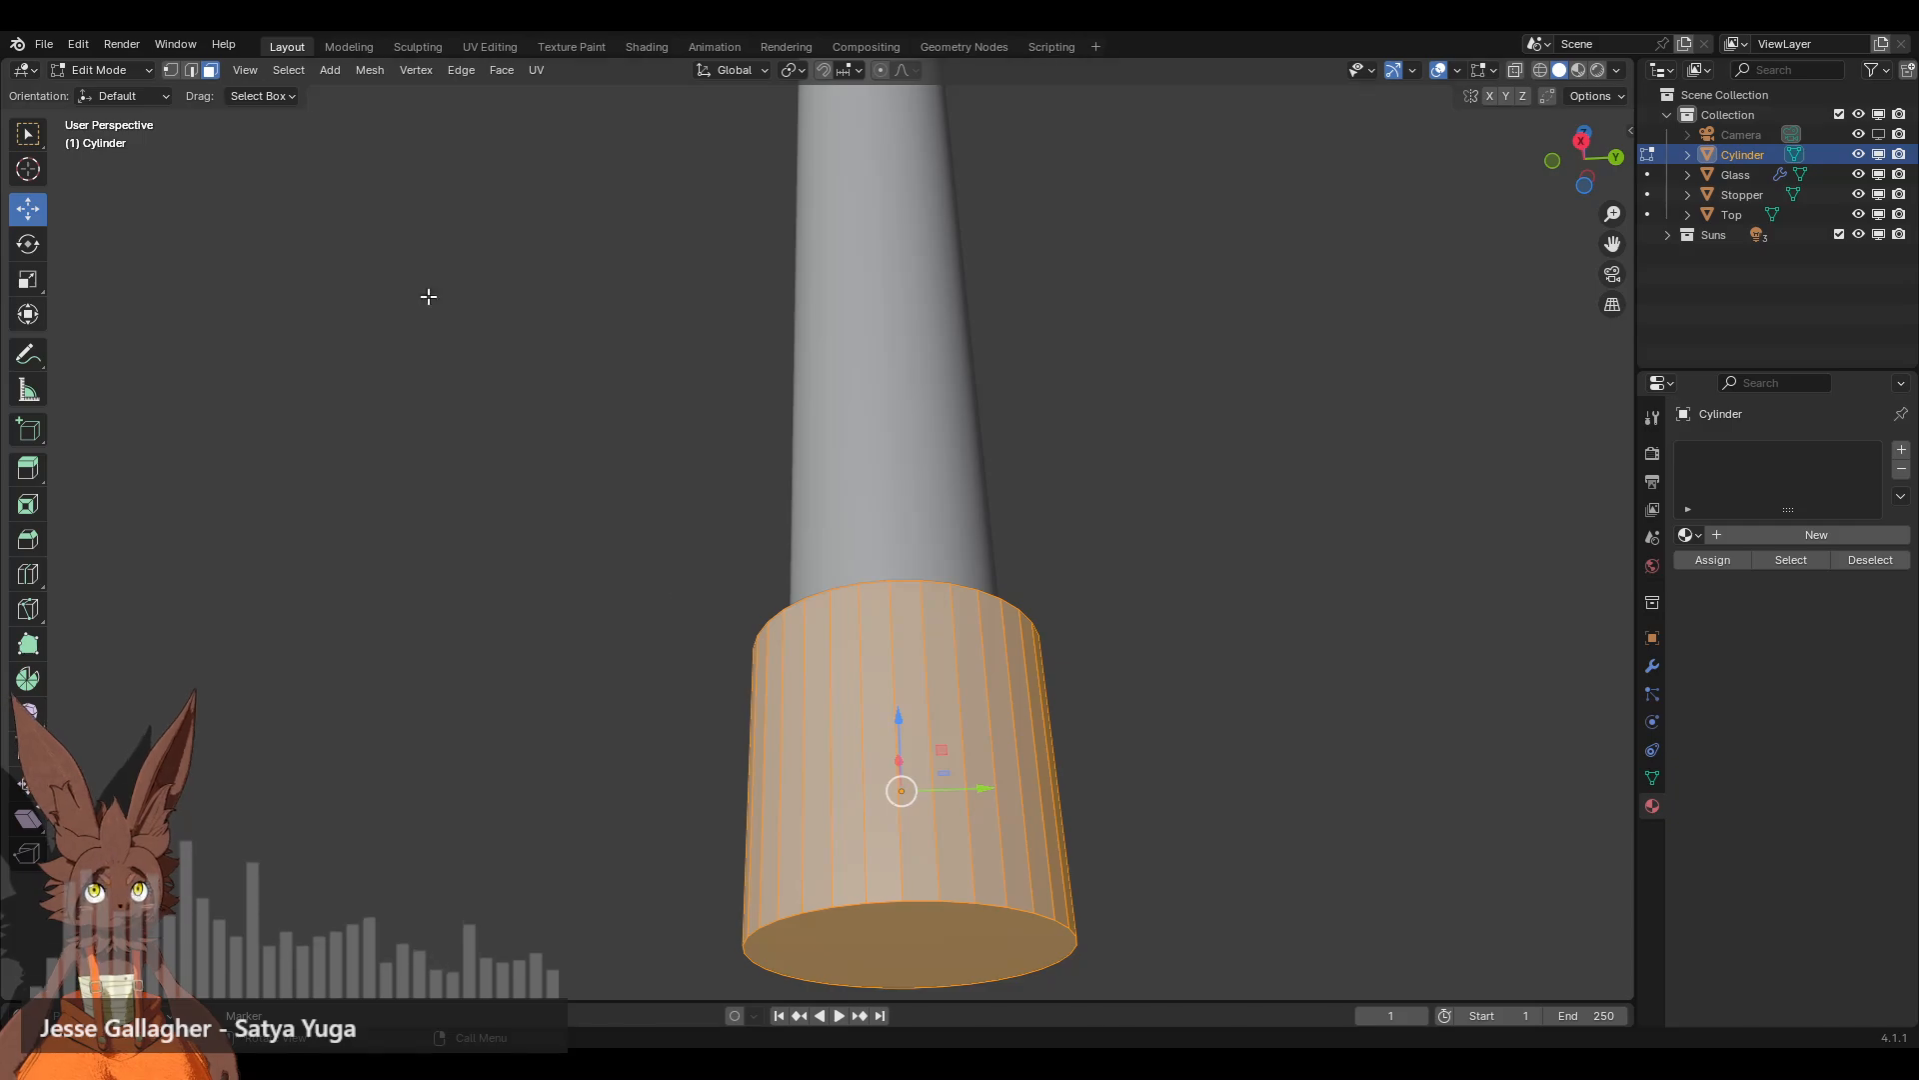
{"action": "left_click", "coordinate": [965, 930]}
{"action": "left_click_drag", "start_coordinate": [907, 874], "coordinate": [901, 700]}
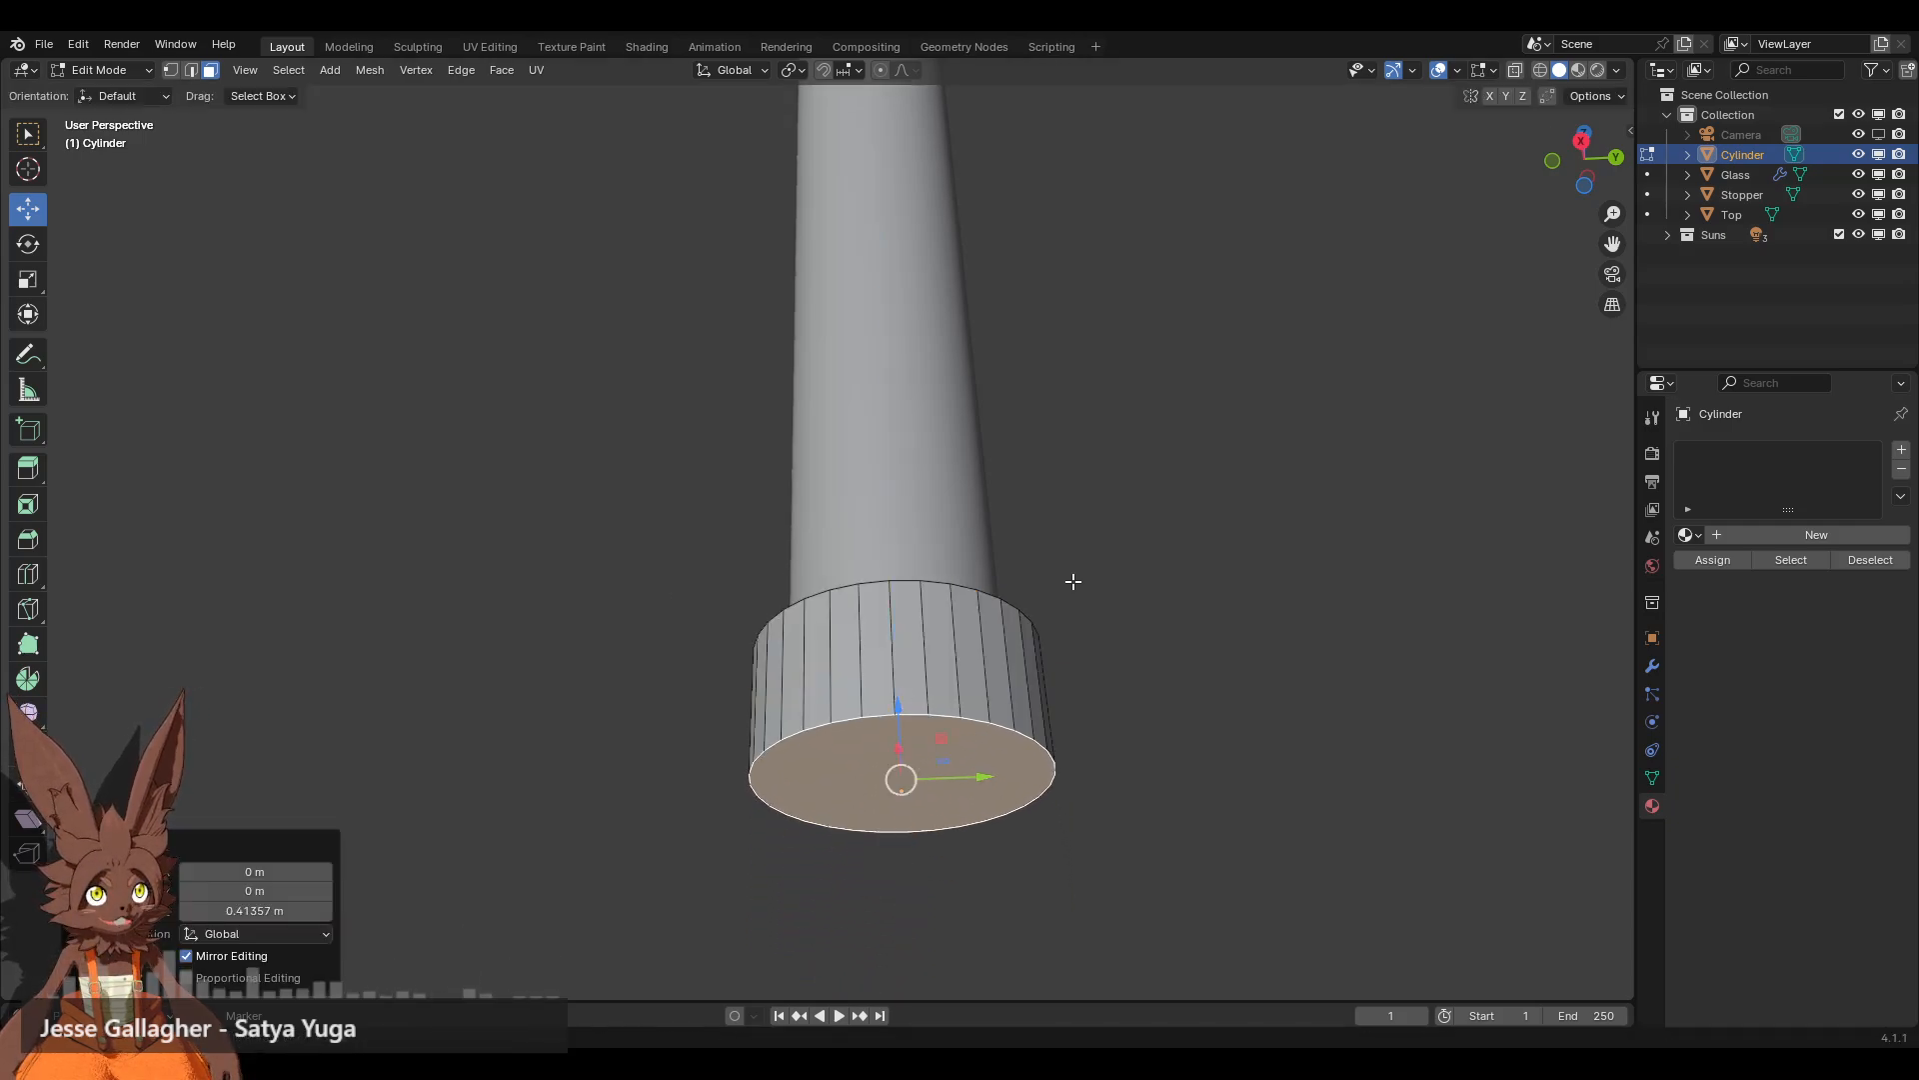
Step: Add one horizontal loop cut around the cylinder, slid towards its upper edge by a factor of about -0.455
{"action": "middle_click_drag", "start_coordinate": [1070, 579], "coordinate": [1083, 683]}
{"action": "middle_click_drag", "start_coordinate": [1235, 519], "coordinate": [1278, 623], "text": "shift"}
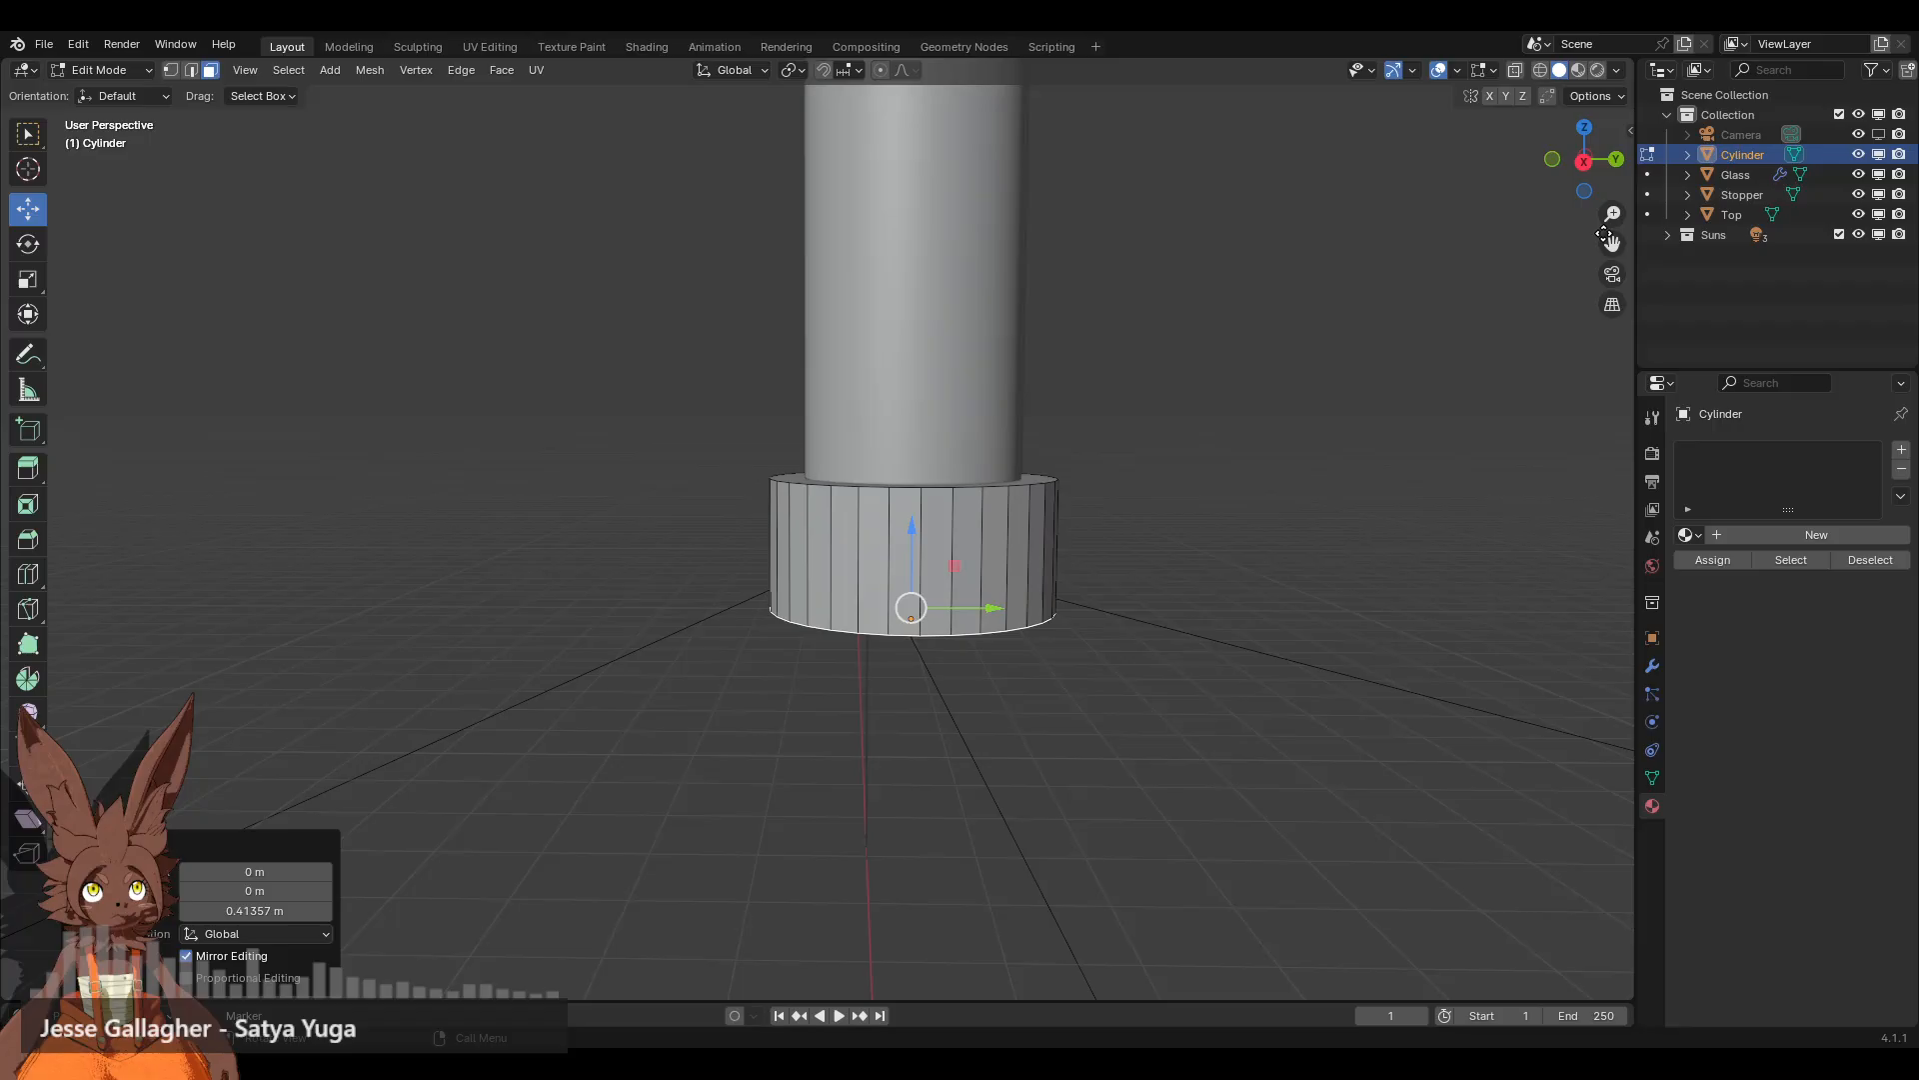
{"action": "left_click", "coordinate": [1587, 162]}
{"action": "scroll", "coordinate": [1020, 606], "scroll_direction": "up", "scroll_amount": 2}
{"action": "scroll", "coordinate": [1110, 608], "scroll_direction": "down", "scroll_amount": 2}
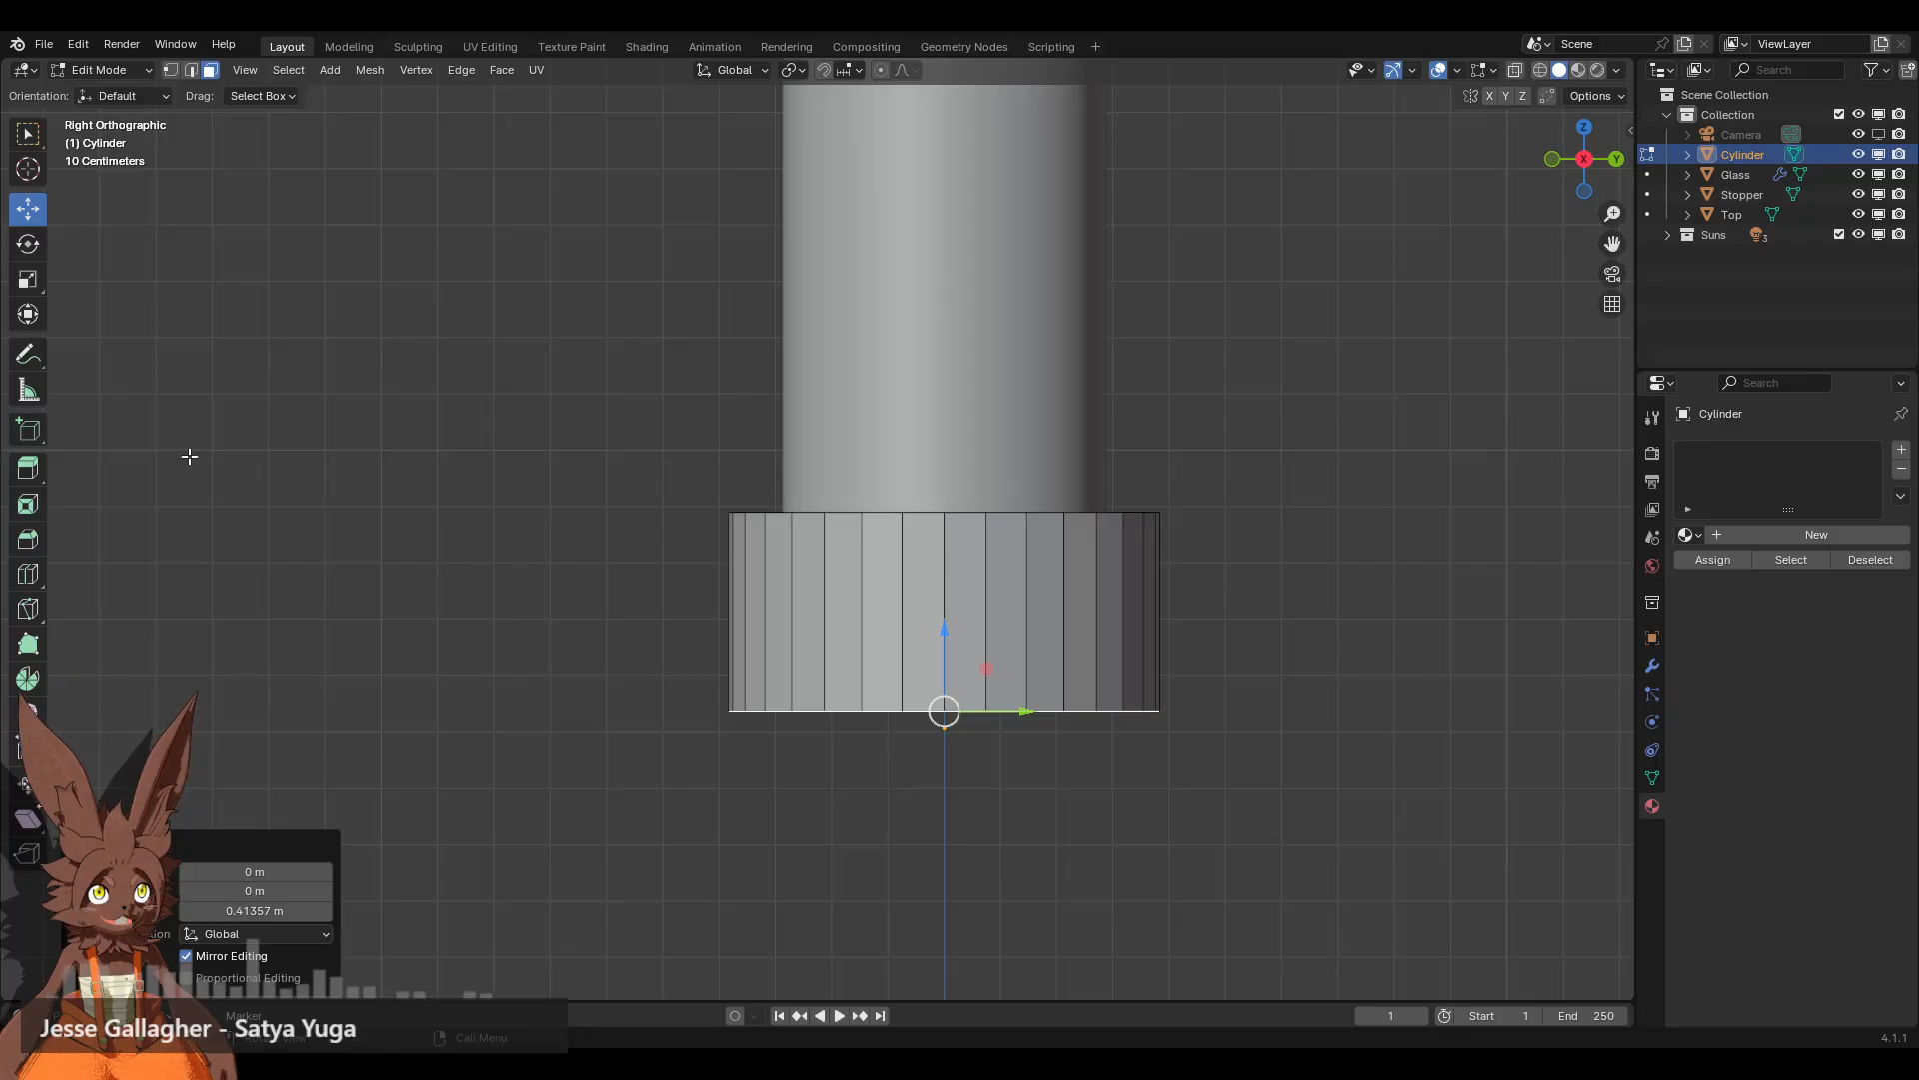
{"action": "left_click", "coordinate": [28, 574]}
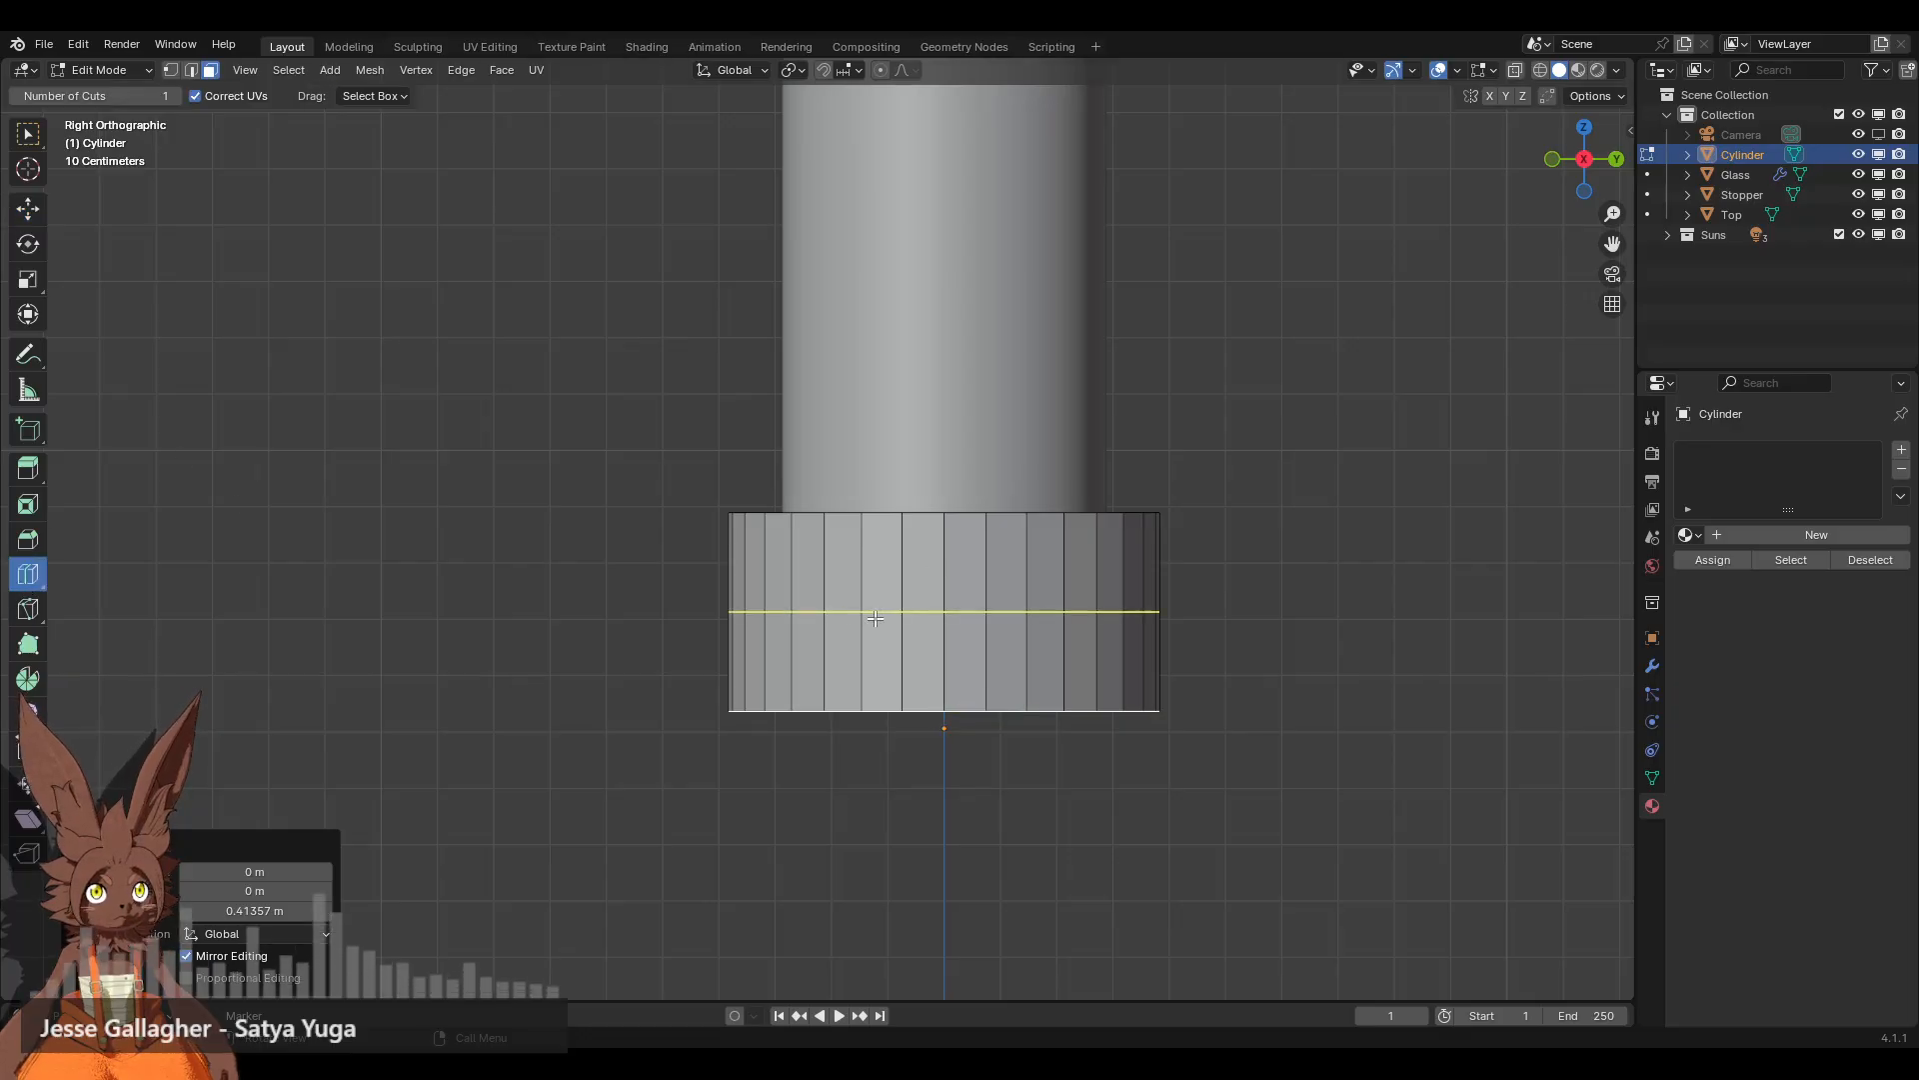
{"action": "left_click_drag", "start_coordinate": [876, 618], "coordinate": [878, 572]}
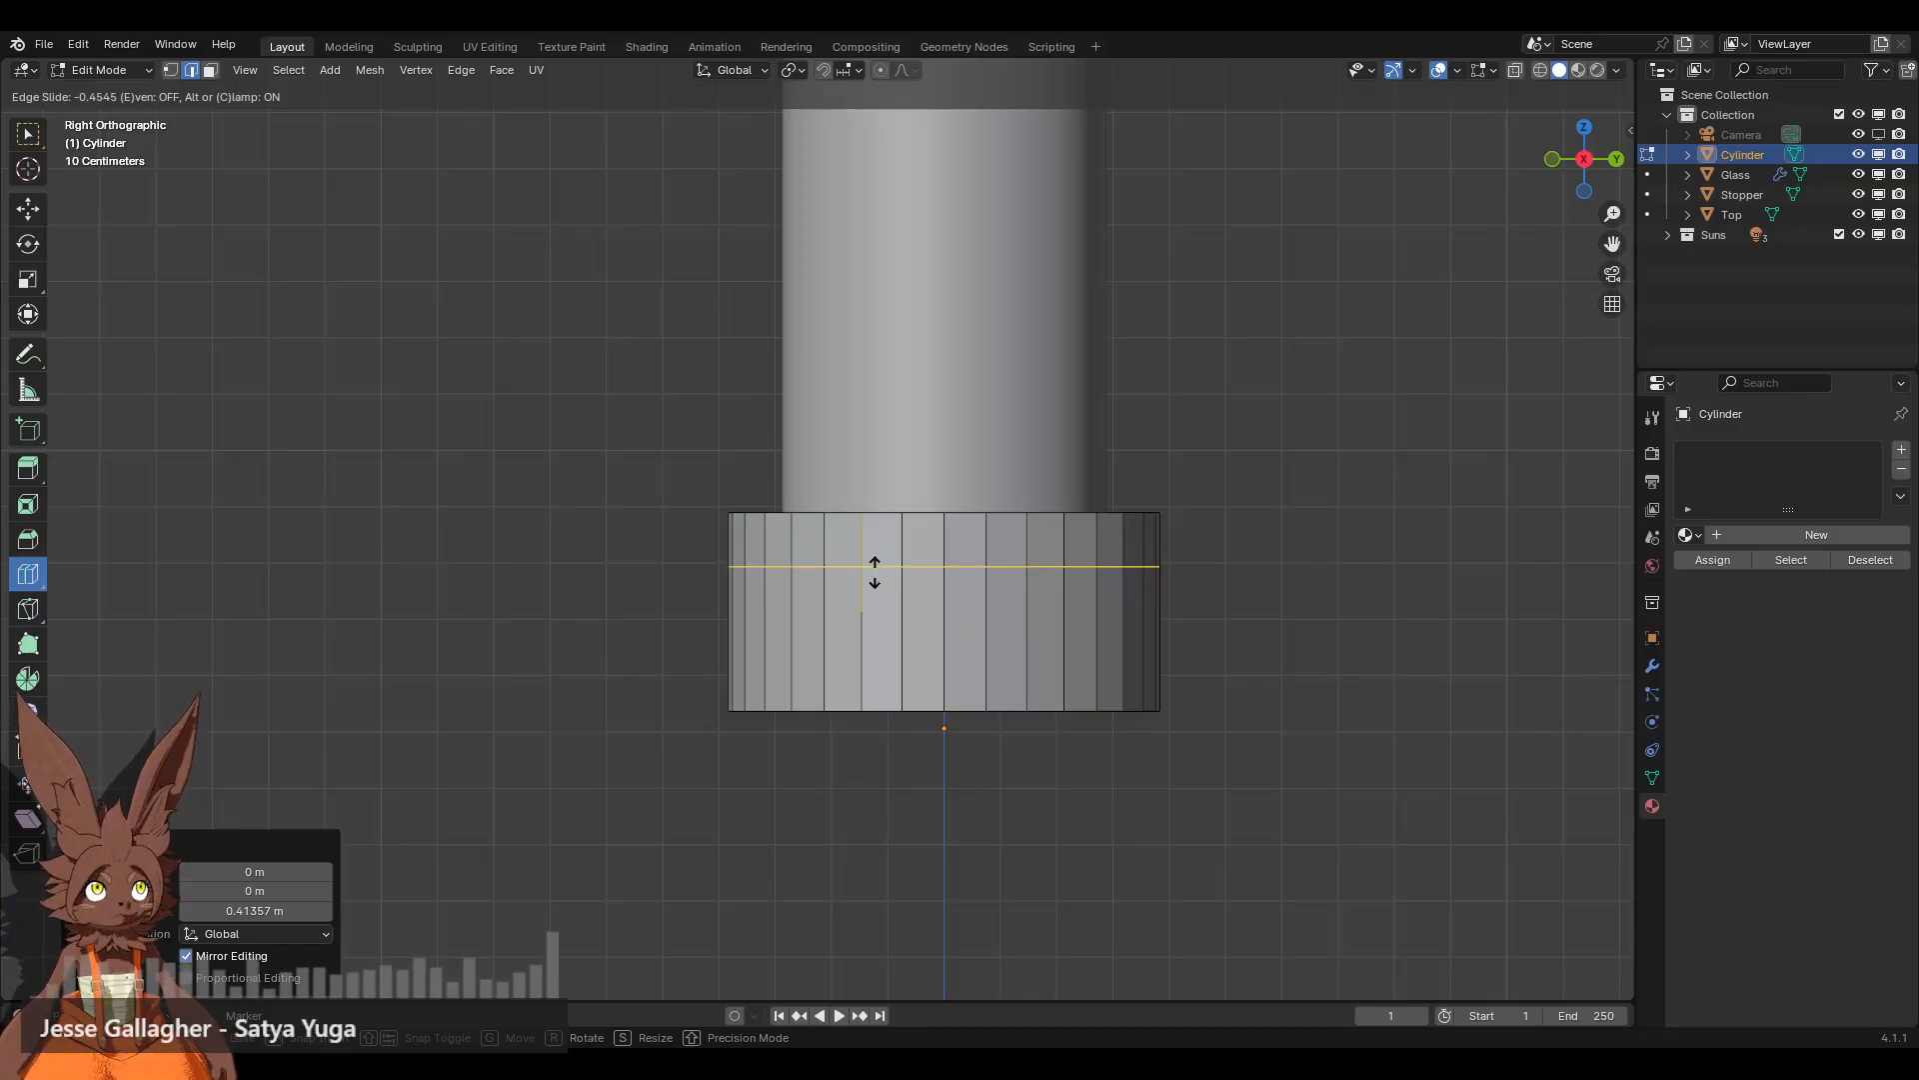
{"action": "left_click_drag", "start_coordinate": [875, 572], "coordinate": [876, 572]}
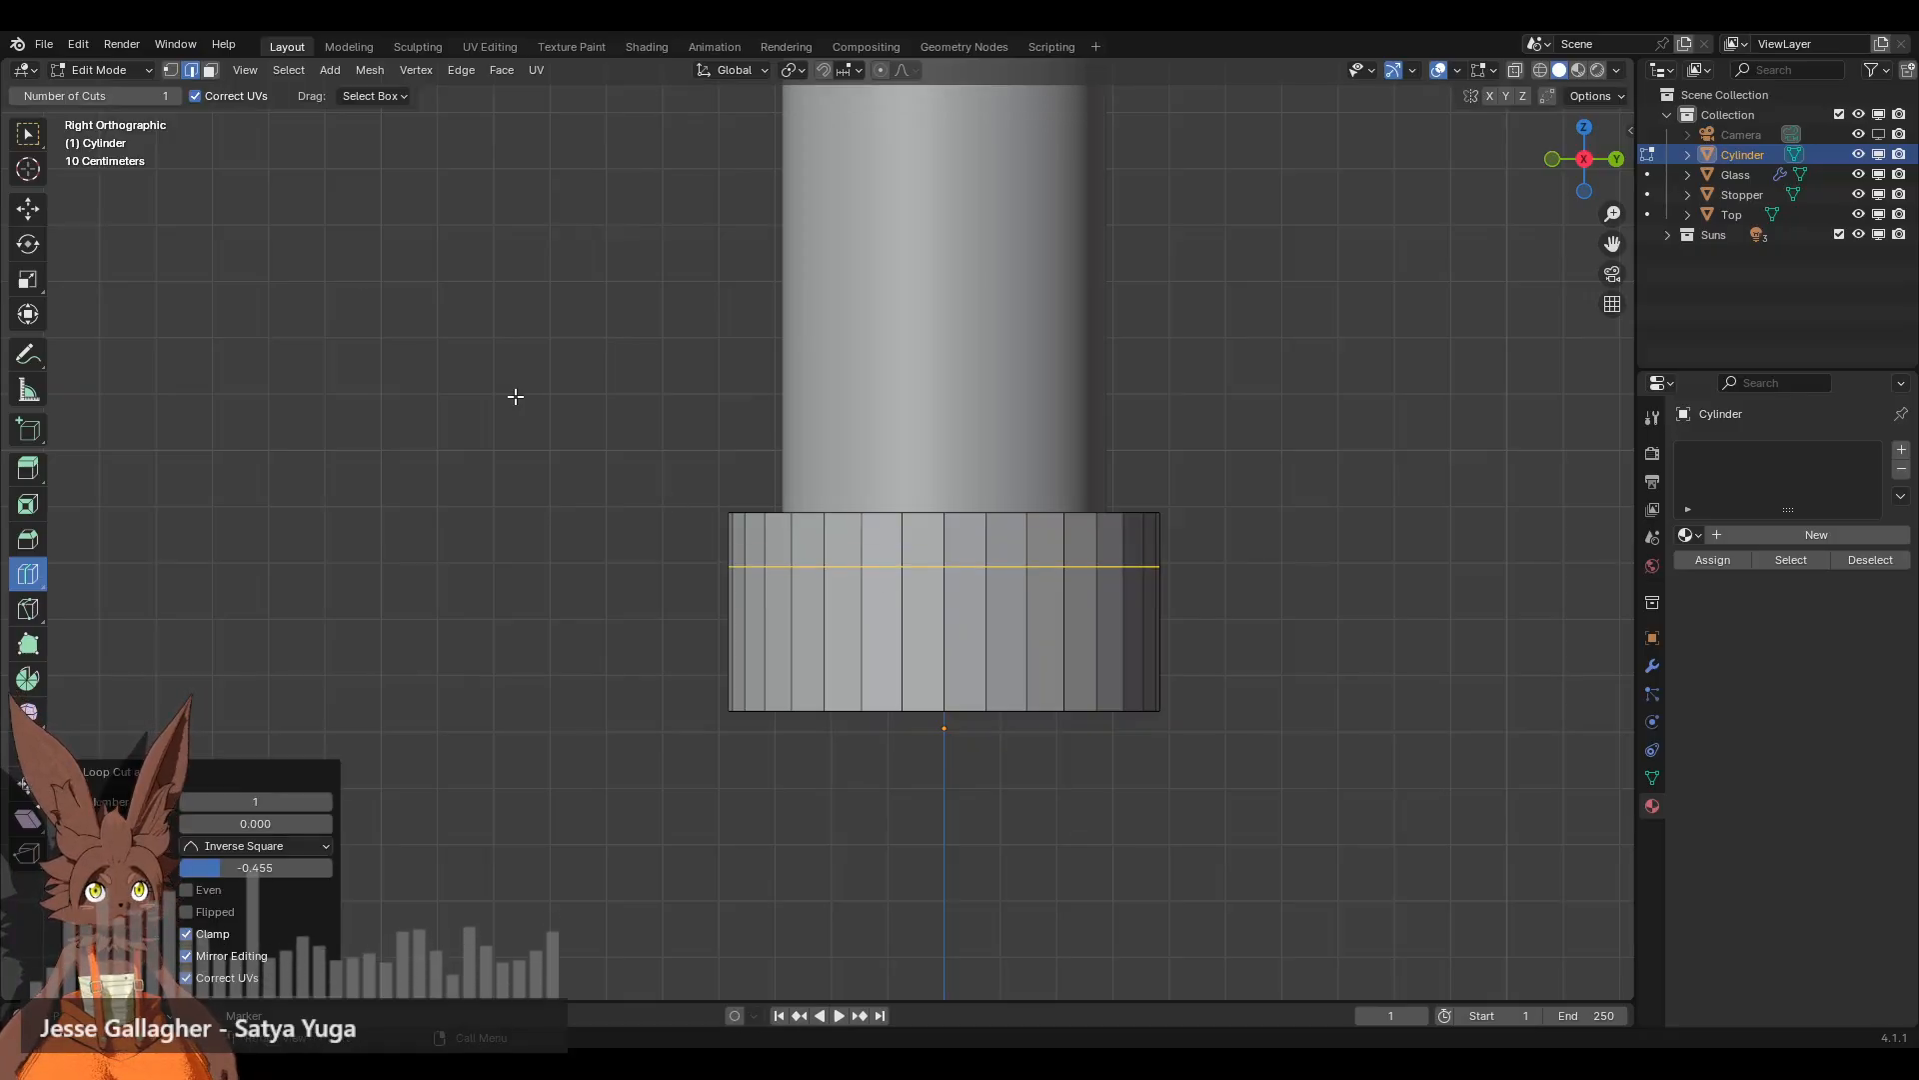
Step: Scale the faces below the loop cut, including the bottom face, to about 0.94 in X and Y with Z locked
{"action": "left_click", "coordinate": [210, 70]}
{"action": "middle_click_drag", "start_coordinate": [1041, 458], "coordinate": [994, 779]}
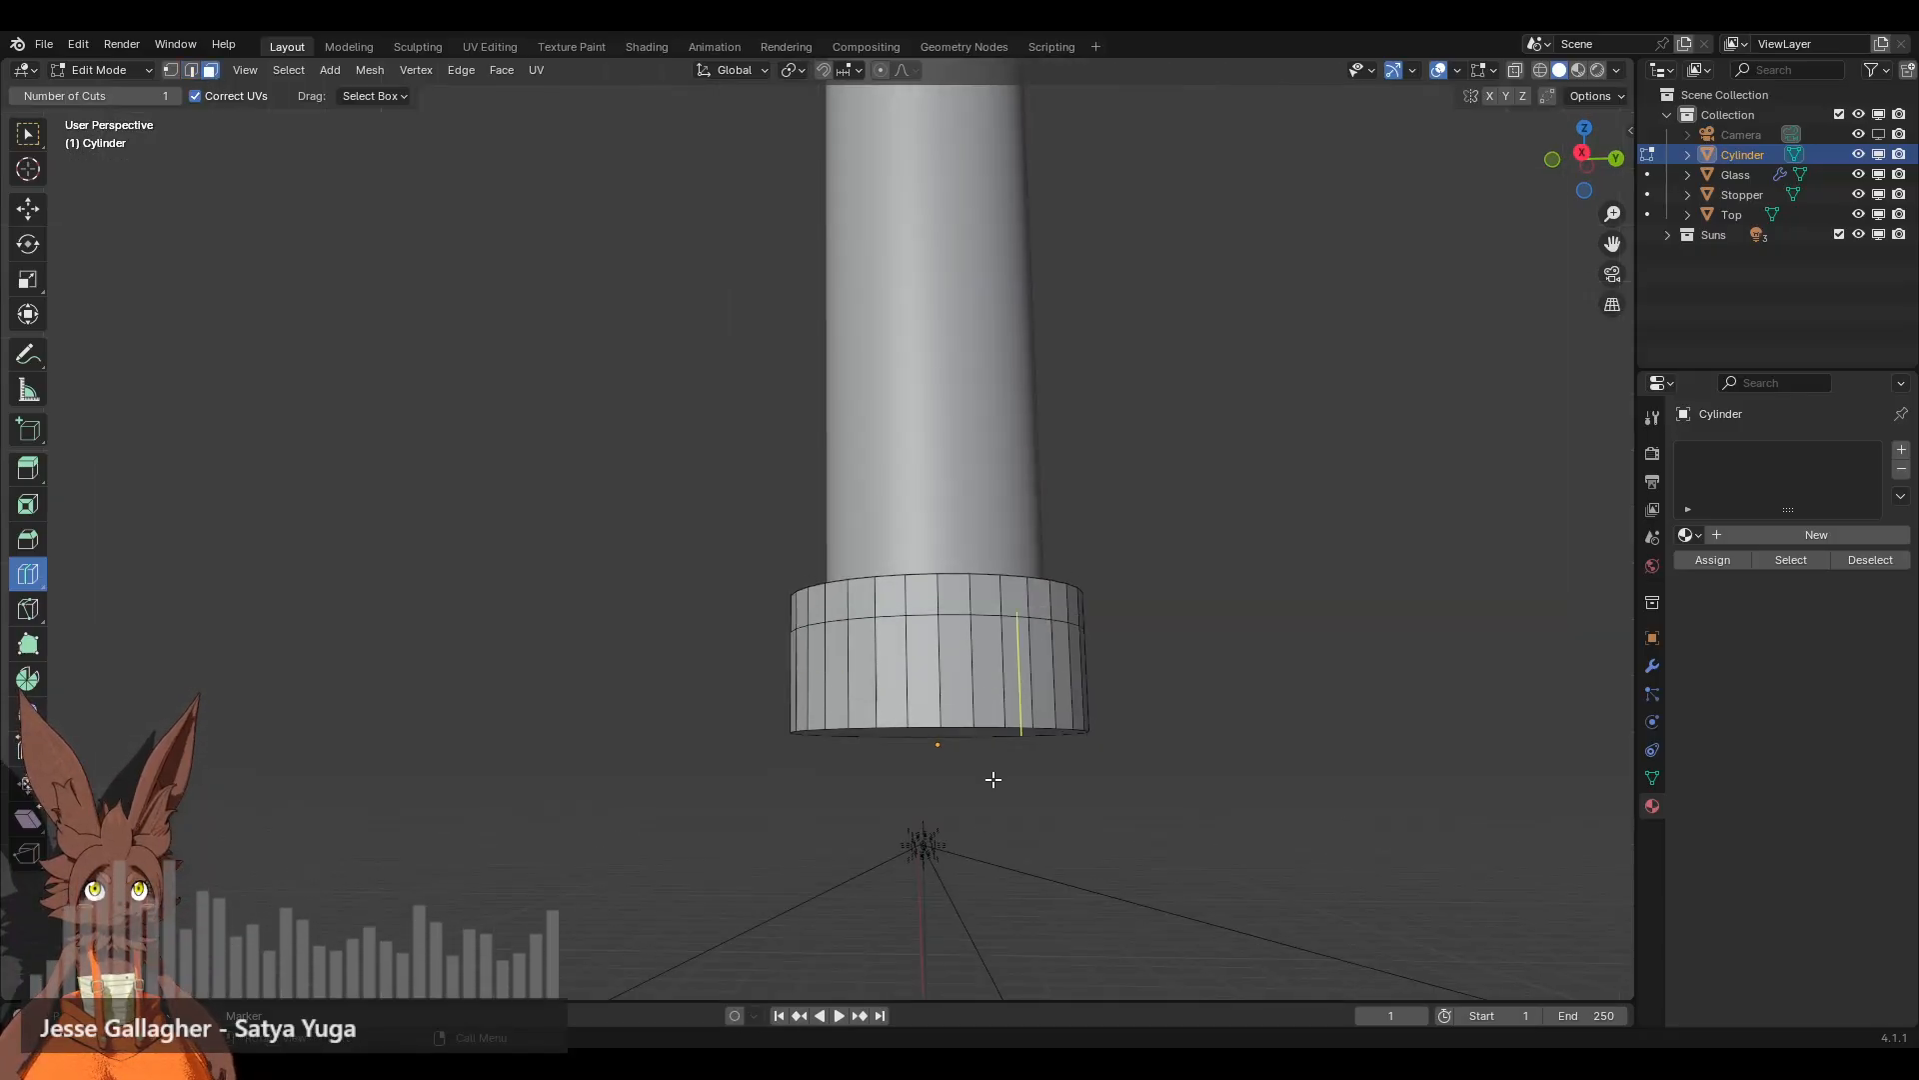
{"action": "left_click", "coordinate": [28, 209]}
{"action": "left_click", "coordinate": [904, 734]}
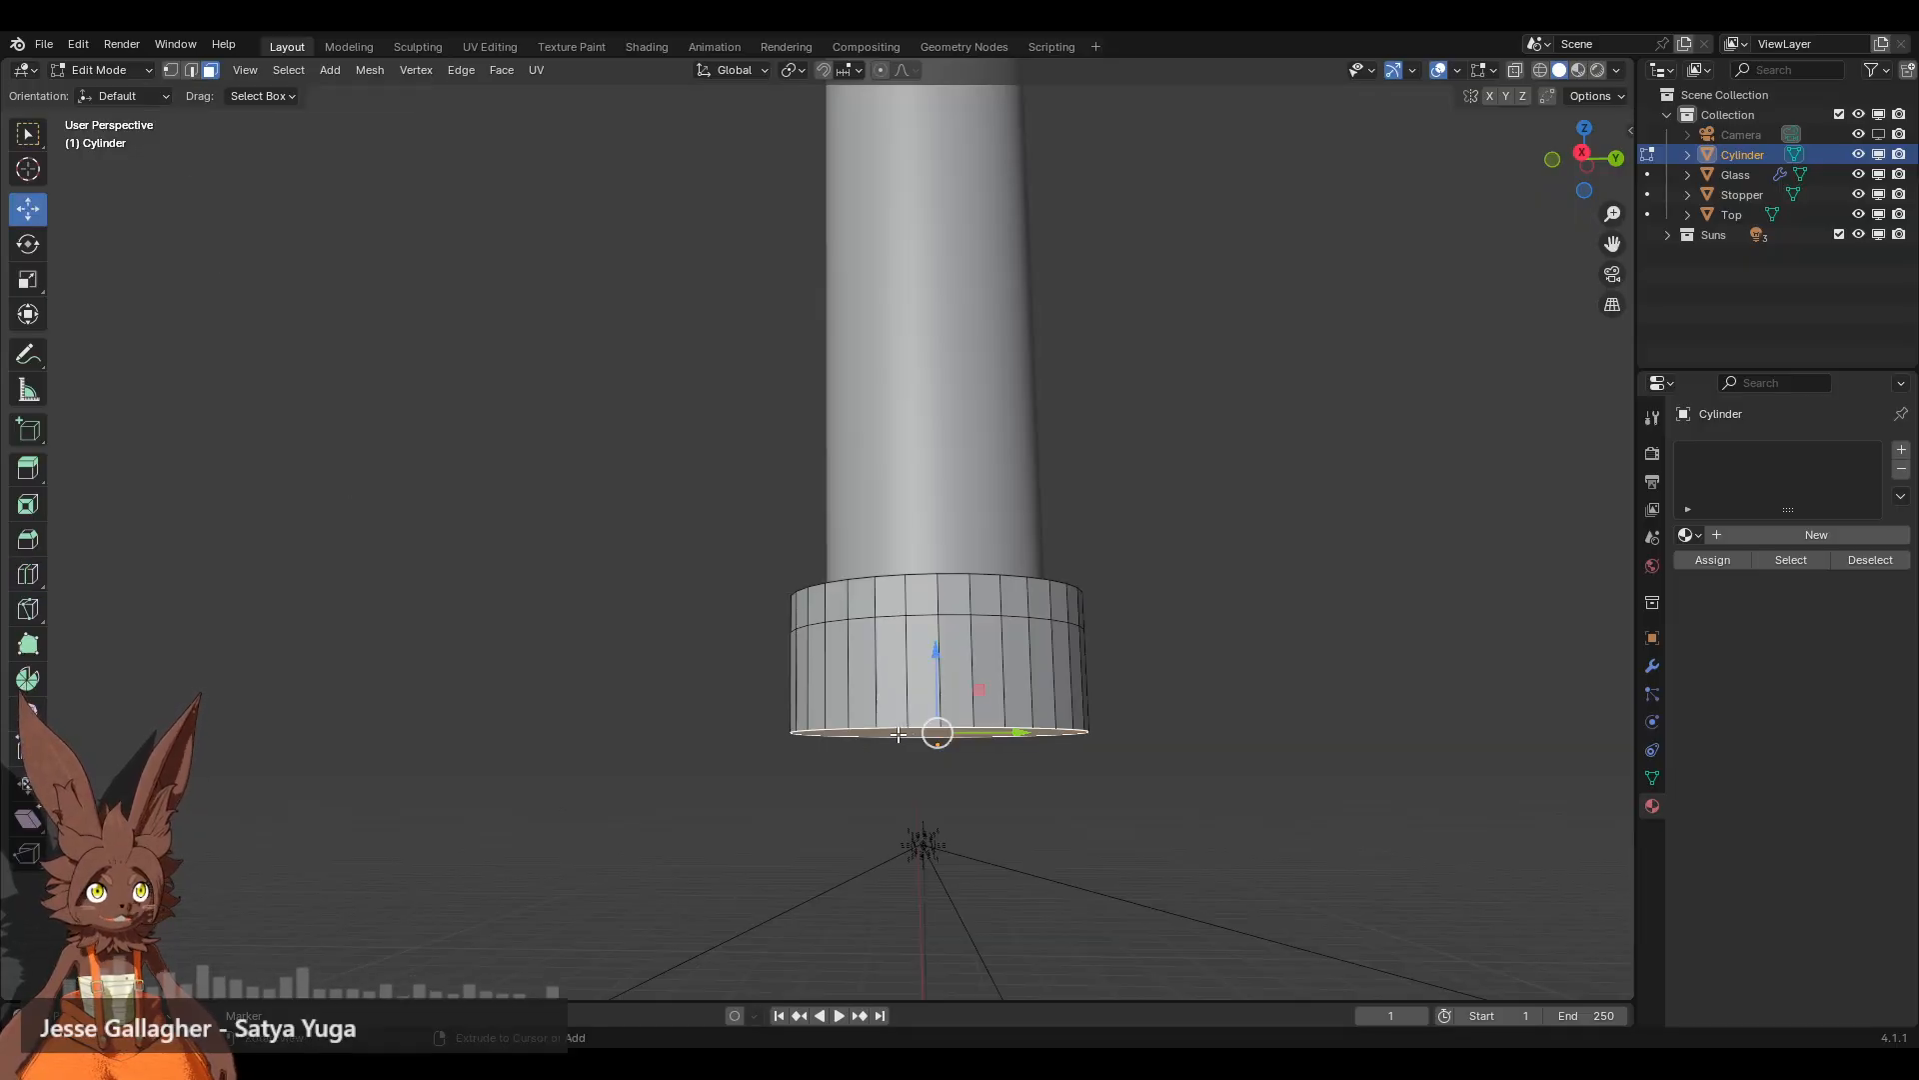
{"action": "left_click", "coordinate": [898, 735], "text": "ctrl"}
{"action": "middle_click_drag", "start_coordinate": [1098, 467], "coordinate": [1213, 543]}
{"action": "scroll", "coordinate": [1136, 512], "scroll_direction": "up", "scroll_amount": 3}
{"action": "key", "text": "s"}
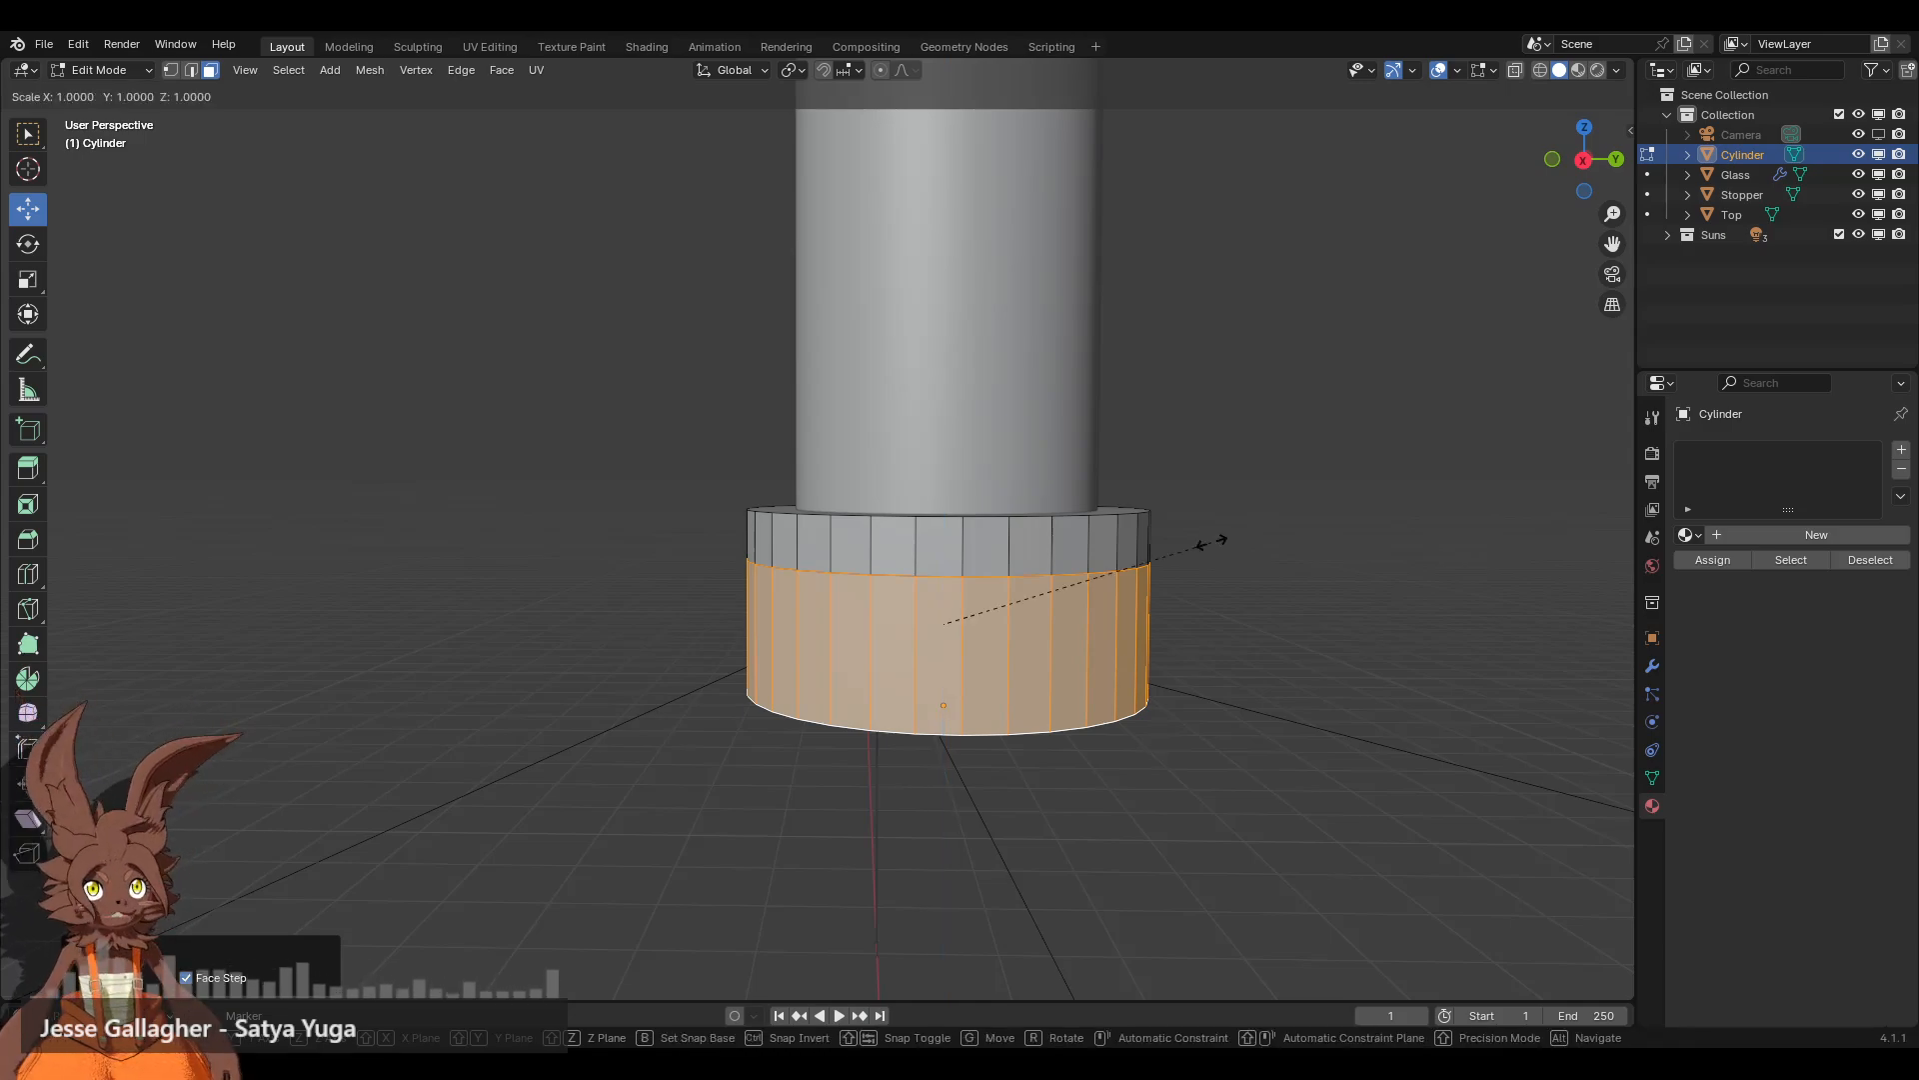
{"action": "key", "text": "x"}
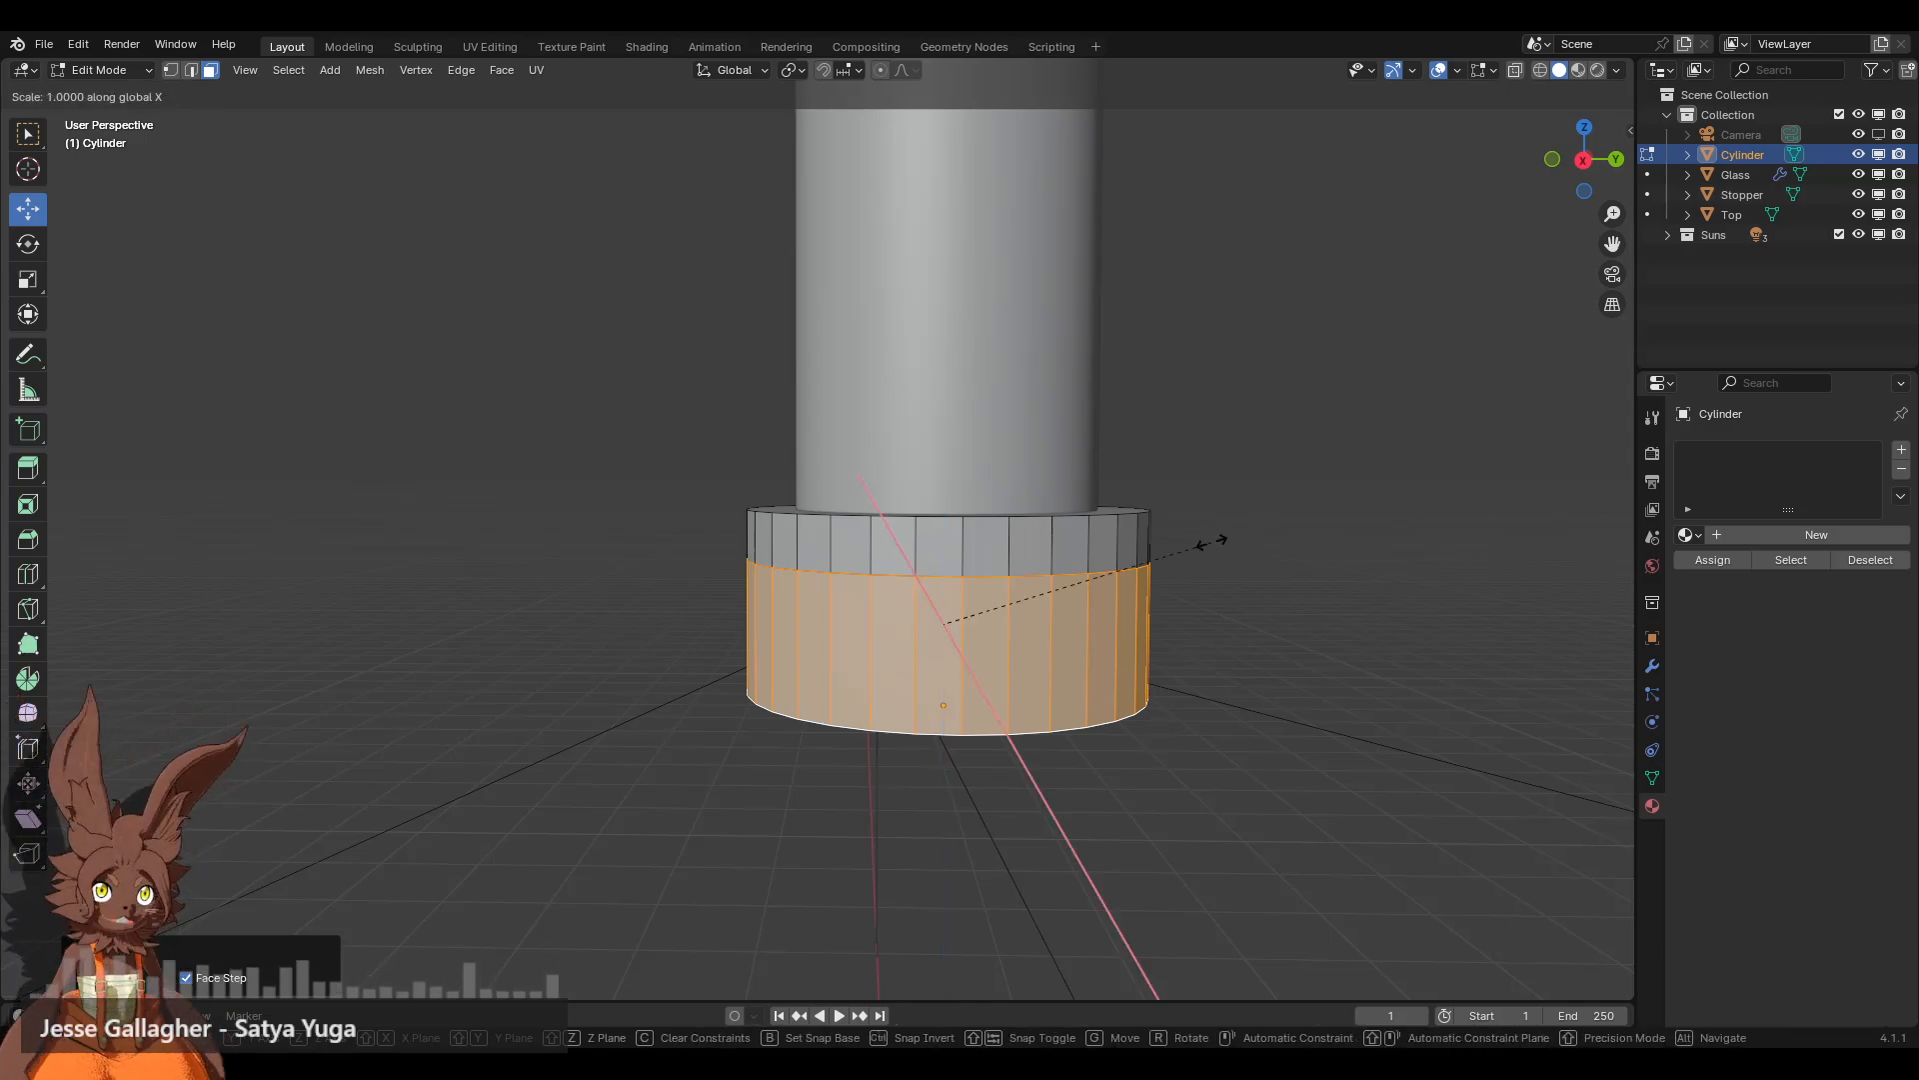
{"action": "key", "text": "shift+z"}
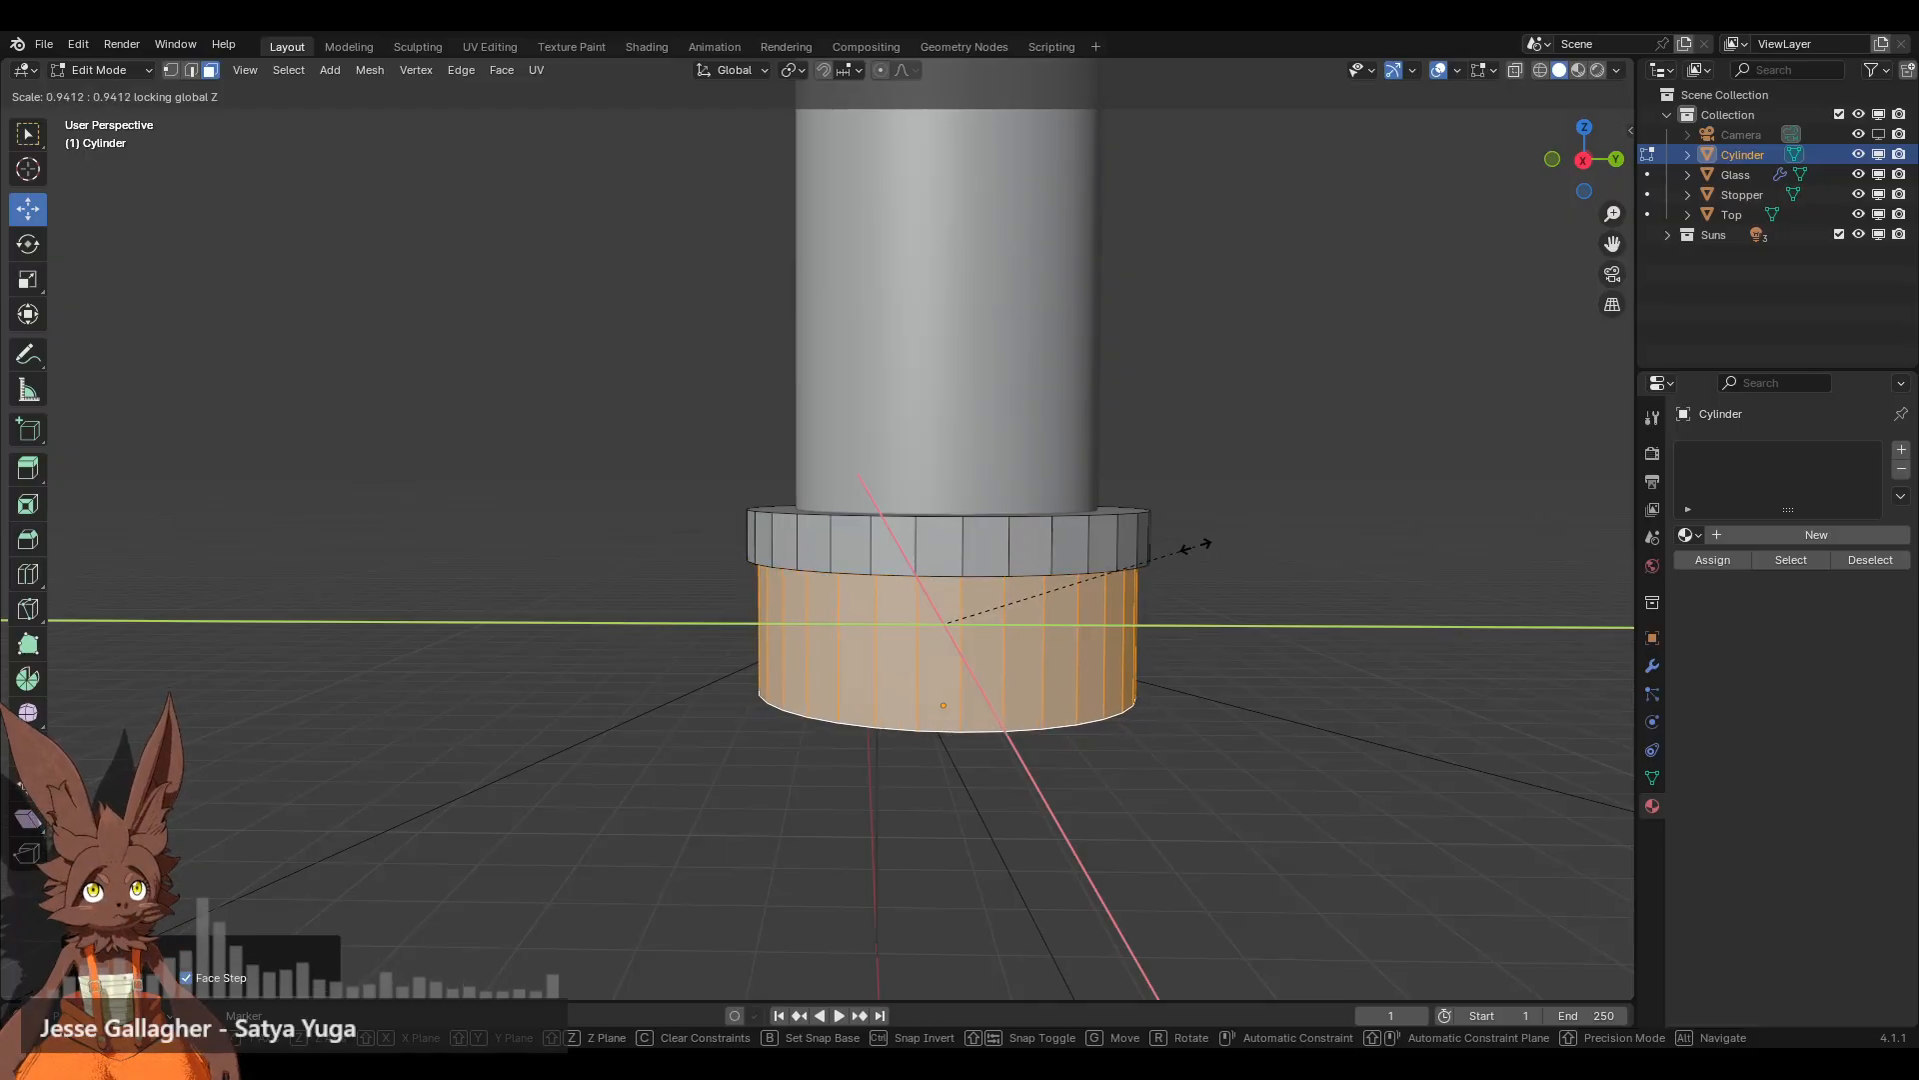
{"action": "left_click", "coordinate": [1194, 545]}
{"action": "left_click", "coordinate": [1338, 605]}
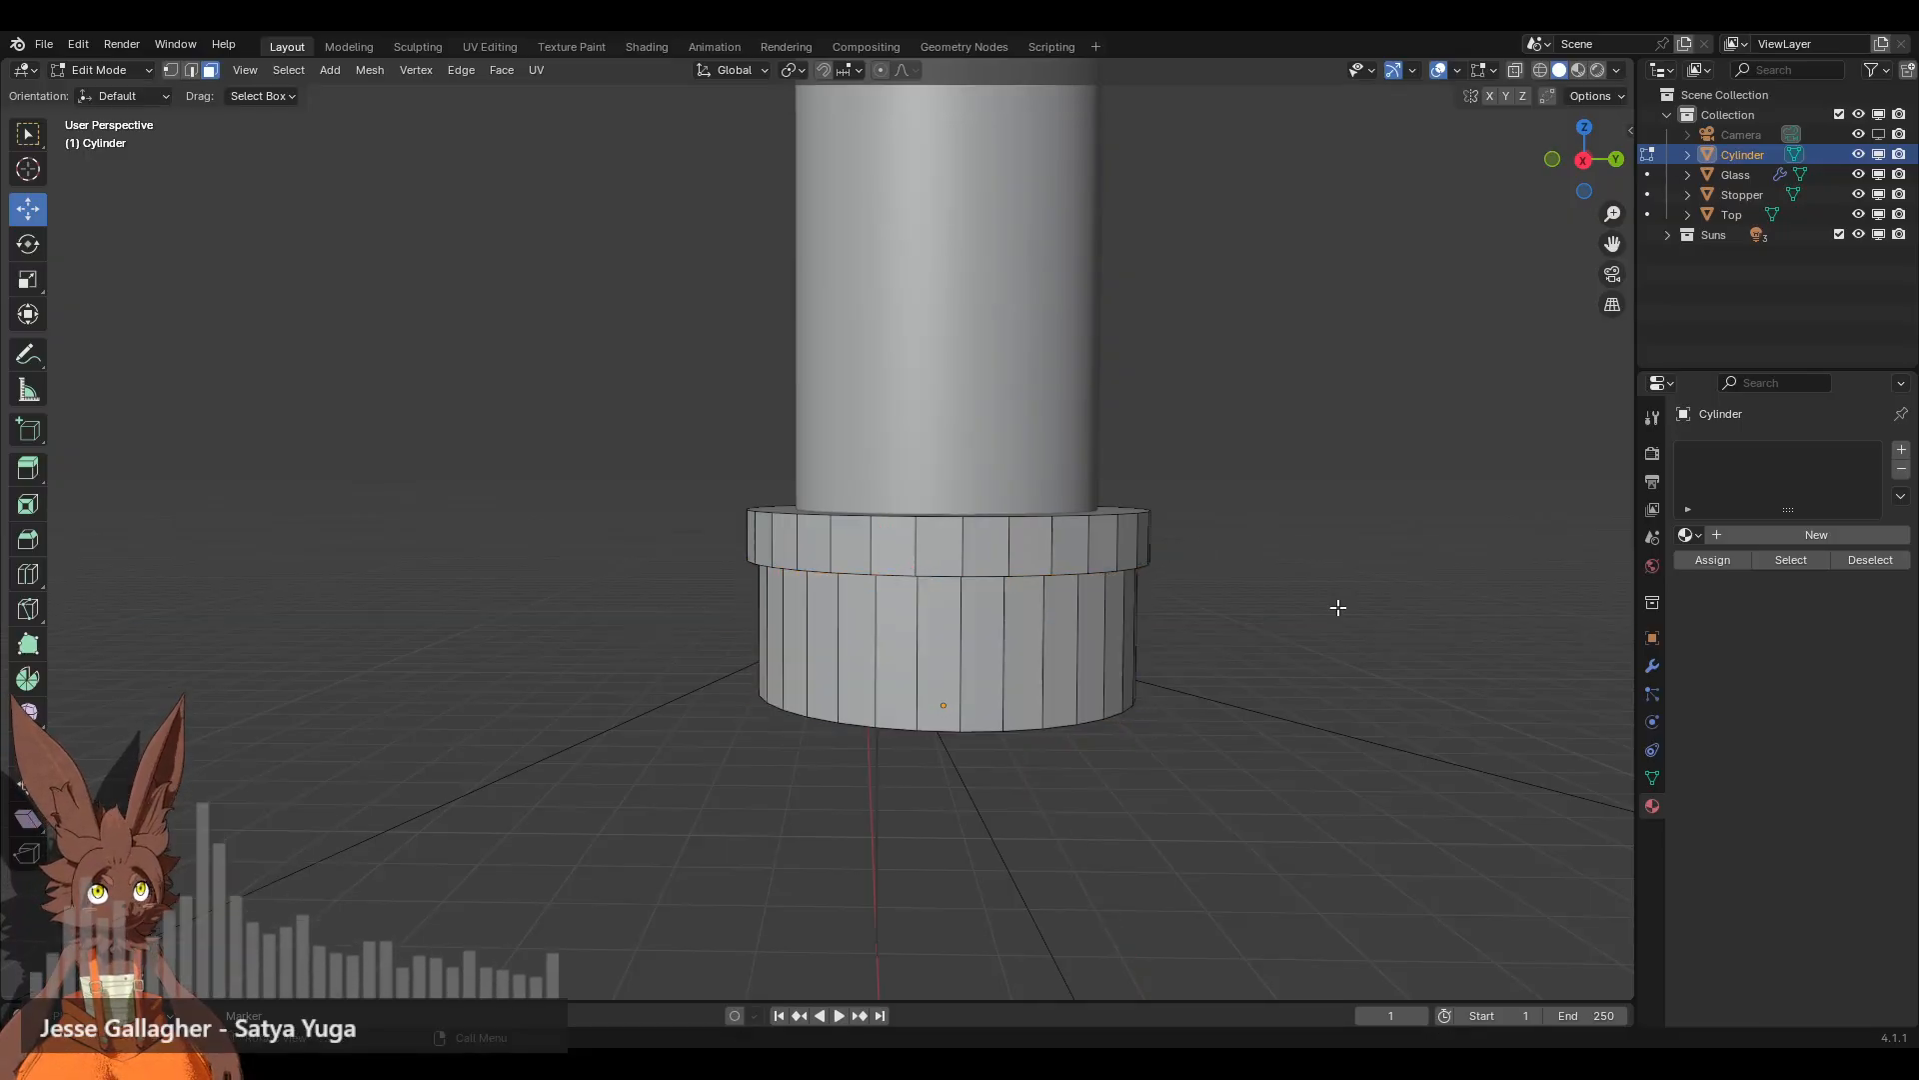
Step: Move the cap's bottom face slightly up along Z to shorten its lower section
{"action": "middle_click_drag", "start_coordinate": [1337, 605], "coordinate": [1203, 626]}
{"action": "middle_click_drag", "start_coordinate": [1143, 903], "coordinate": [995, 814]}
{"action": "left_click", "coordinate": [988, 805]}
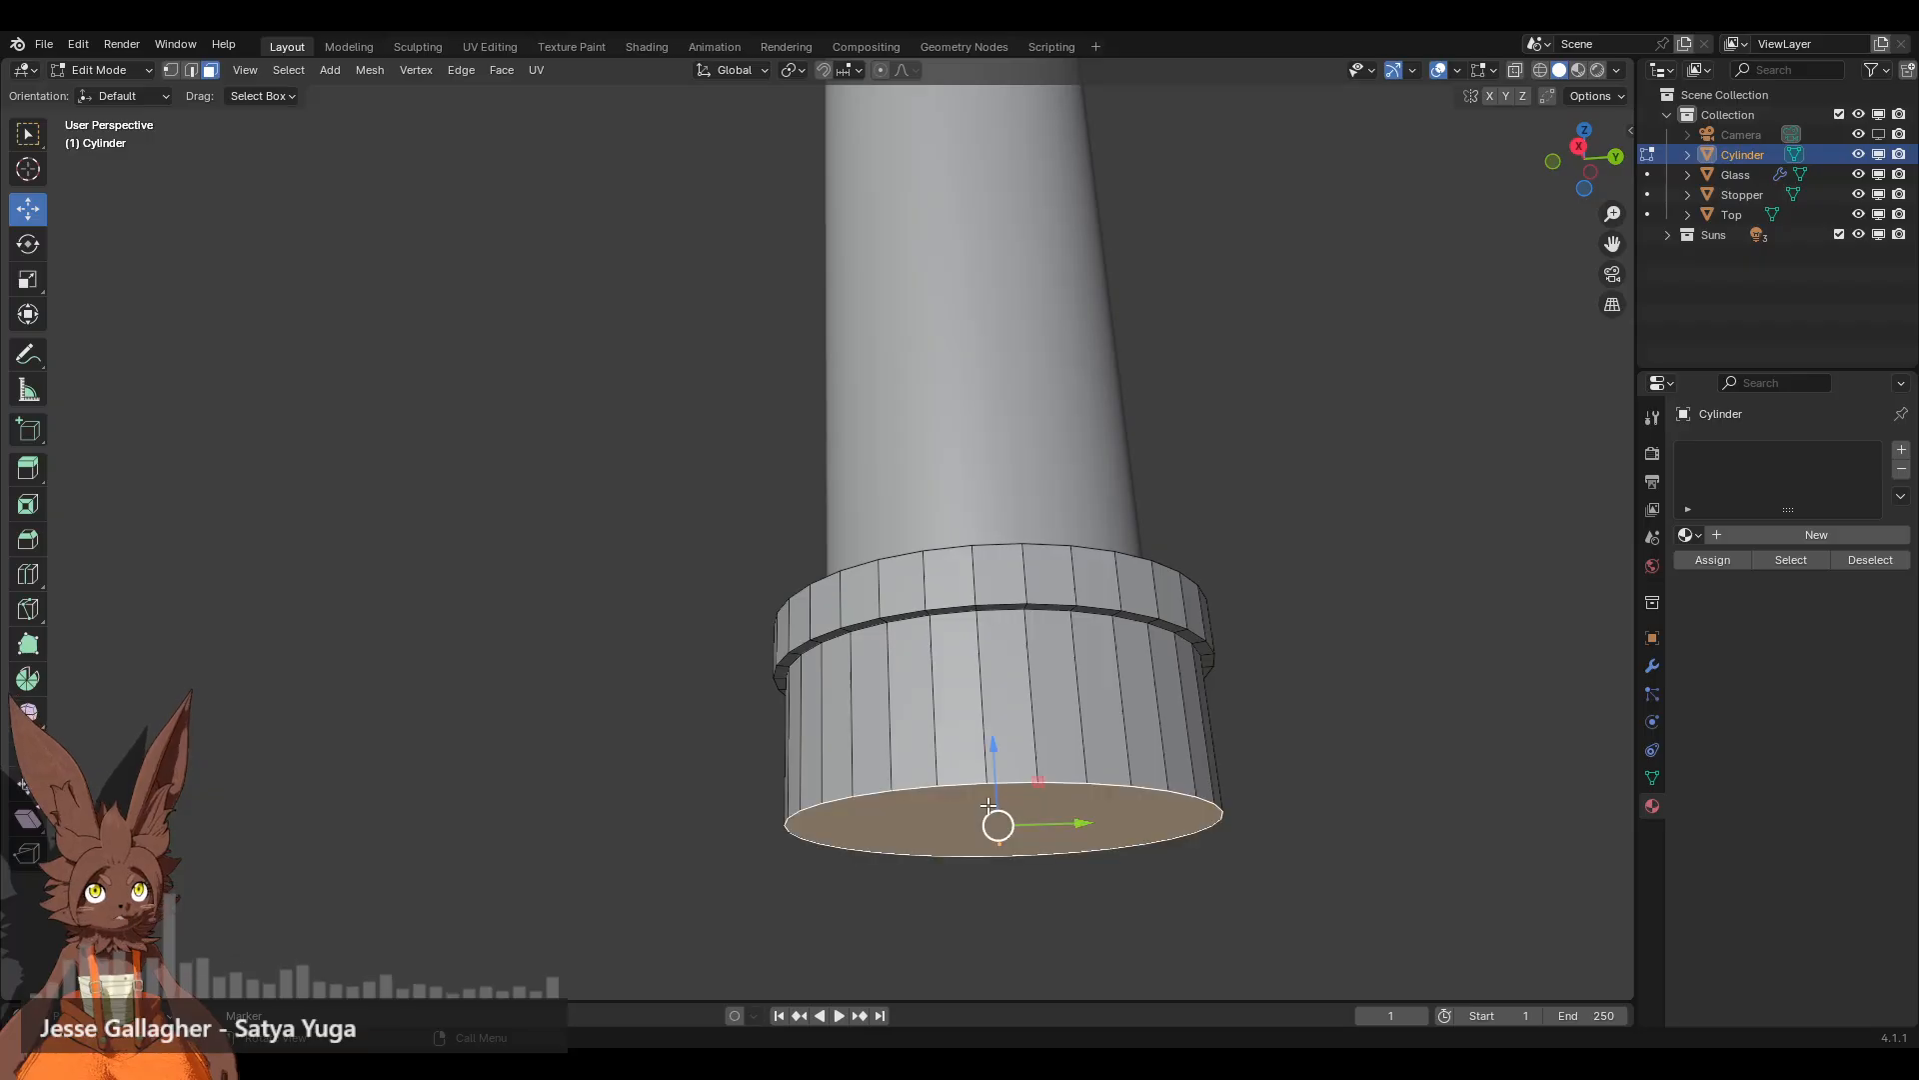
{"action": "left_click_drag", "start_coordinate": [1003, 756], "coordinate": [999, 704]}
Step: Bevel the cap's bottom edge loop with a width of about 0.155 m and 4 segments
{"action": "middle_click_drag", "start_coordinate": [1242, 444], "coordinate": [966, 625]}
{"action": "left_click", "coordinate": [191, 71]}
{"action": "middle_click_drag", "start_coordinate": [1187, 807], "coordinate": [1022, 390]}
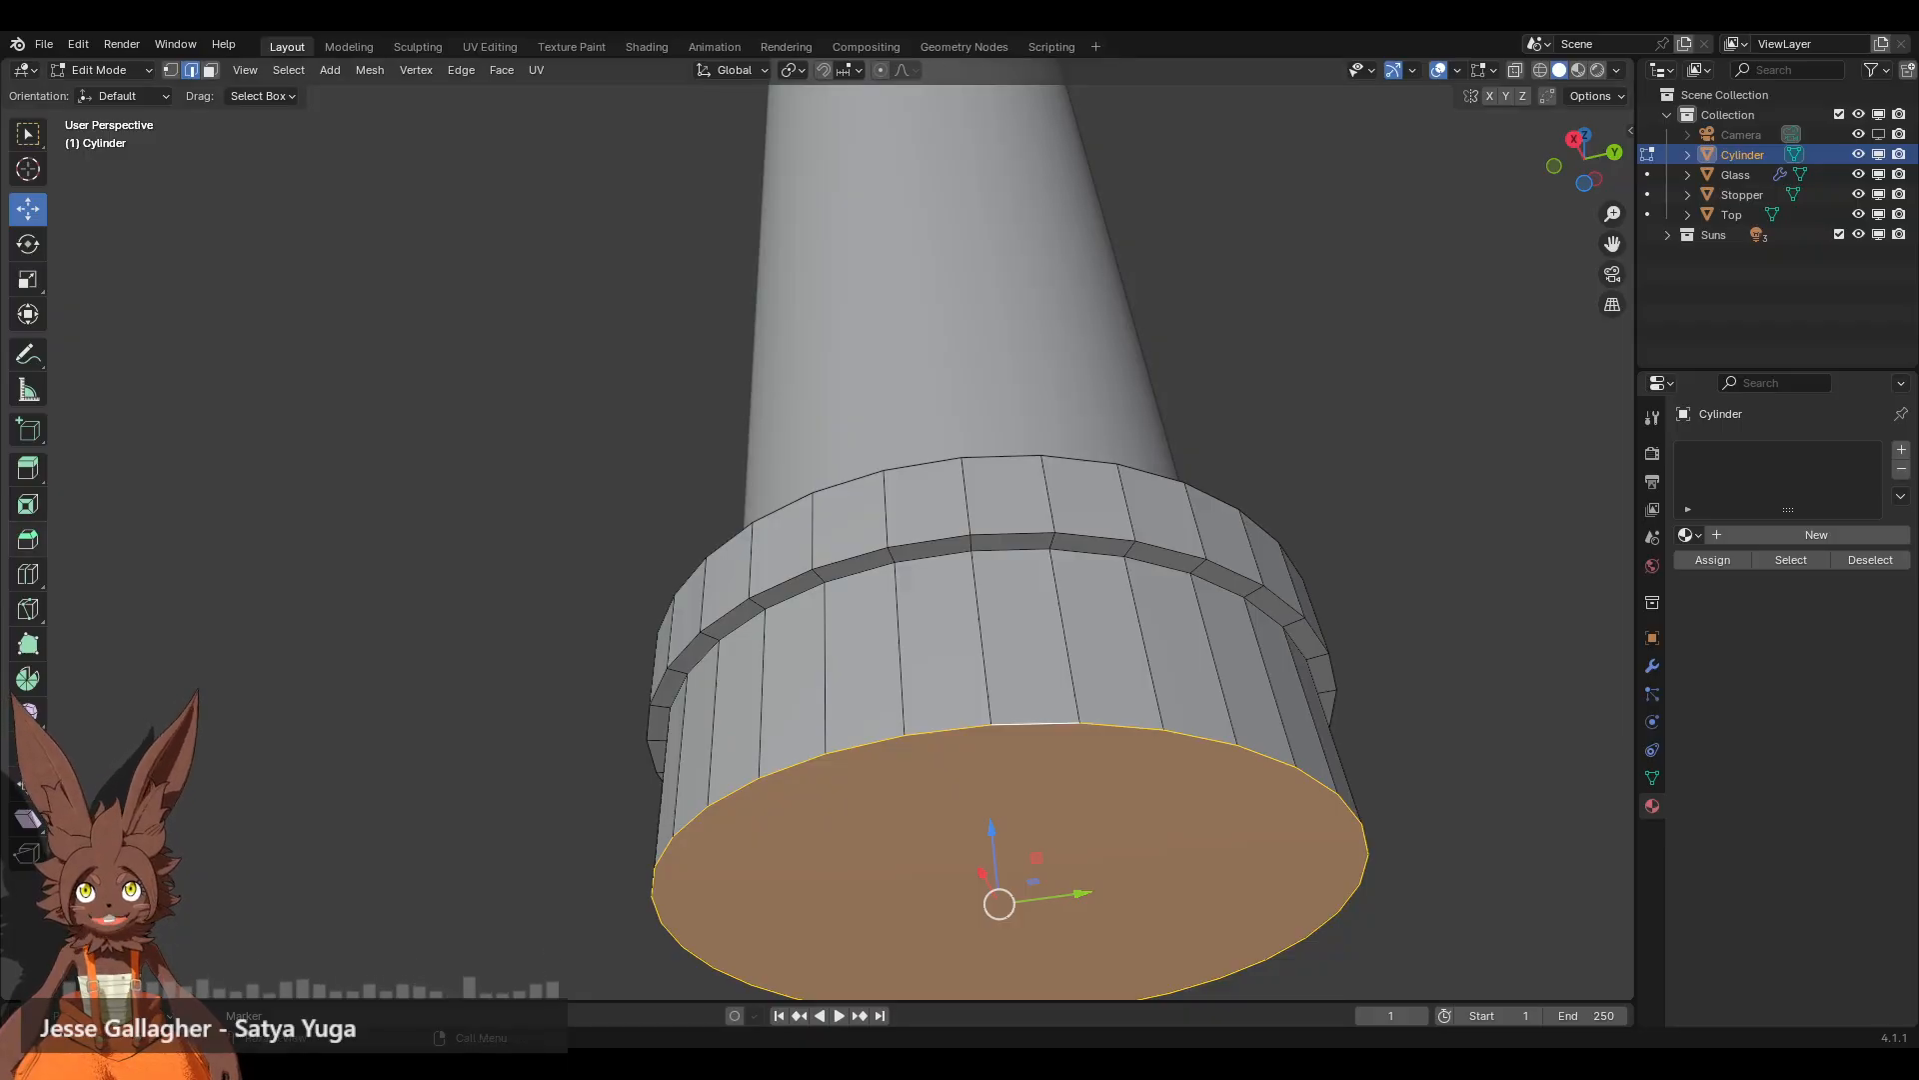
{"action": "left_click", "coordinate": [28, 539]}
{"action": "middle_click_drag", "start_coordinate": [1101, 777], "coordinate": [1088, 603], "text": "shift"}
{"action": "left_click_drag", "start_coordinate": [908, 791], "coordinate": [923, 853]}
{"action": "middle_click_drag", "start_coordinate": [923, 853], "coordinate": [747, 442]}
{"action": "scroll", "coordinate": [738, 311], "scroll_direction": "up", "scroll_amount": 4}
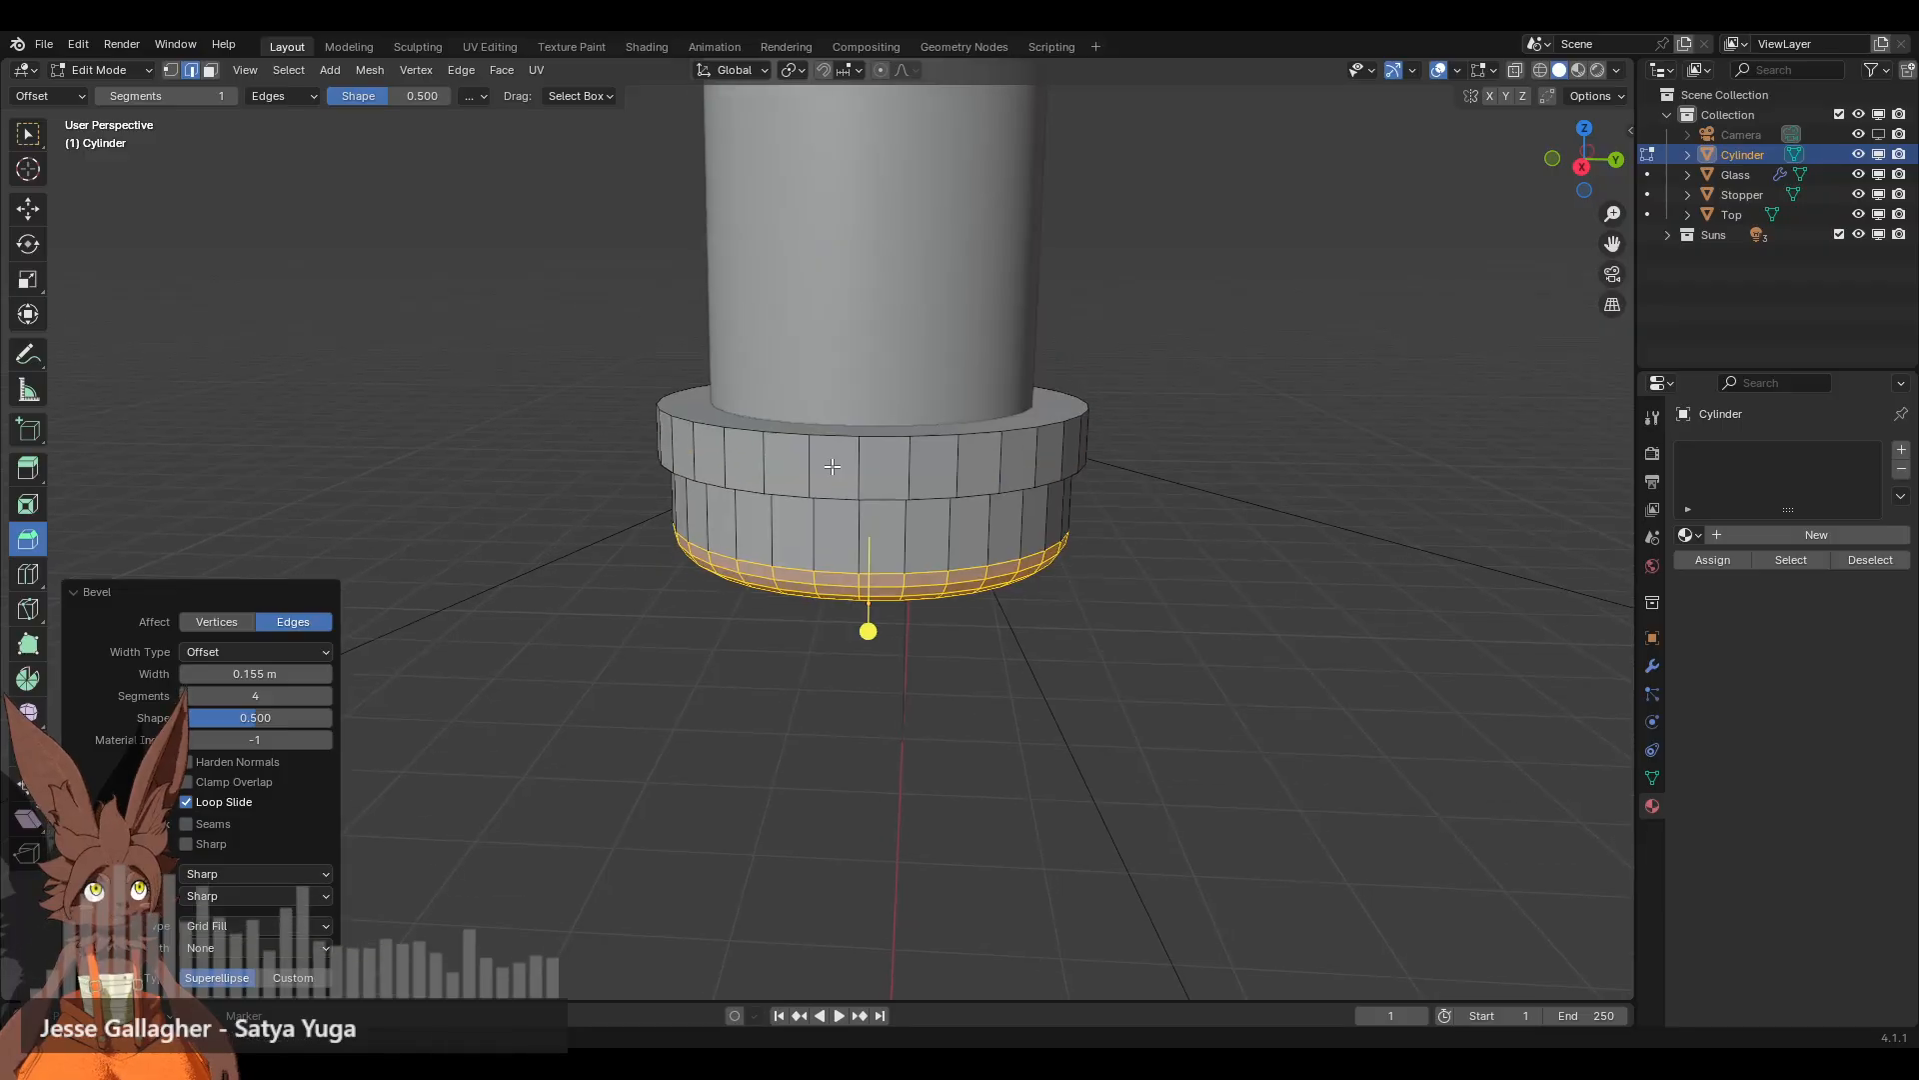
Step: Bevel the upper and lower outer edge loops of the cap's wide rim by about 0.036 m with 4 segments
{"action": "middle_click_drag", "start_coordinate": [865, 293], "coordinate": [890, 343]}
{"action": "left_click", "coordinate": [890, 343], "text": "alt"}
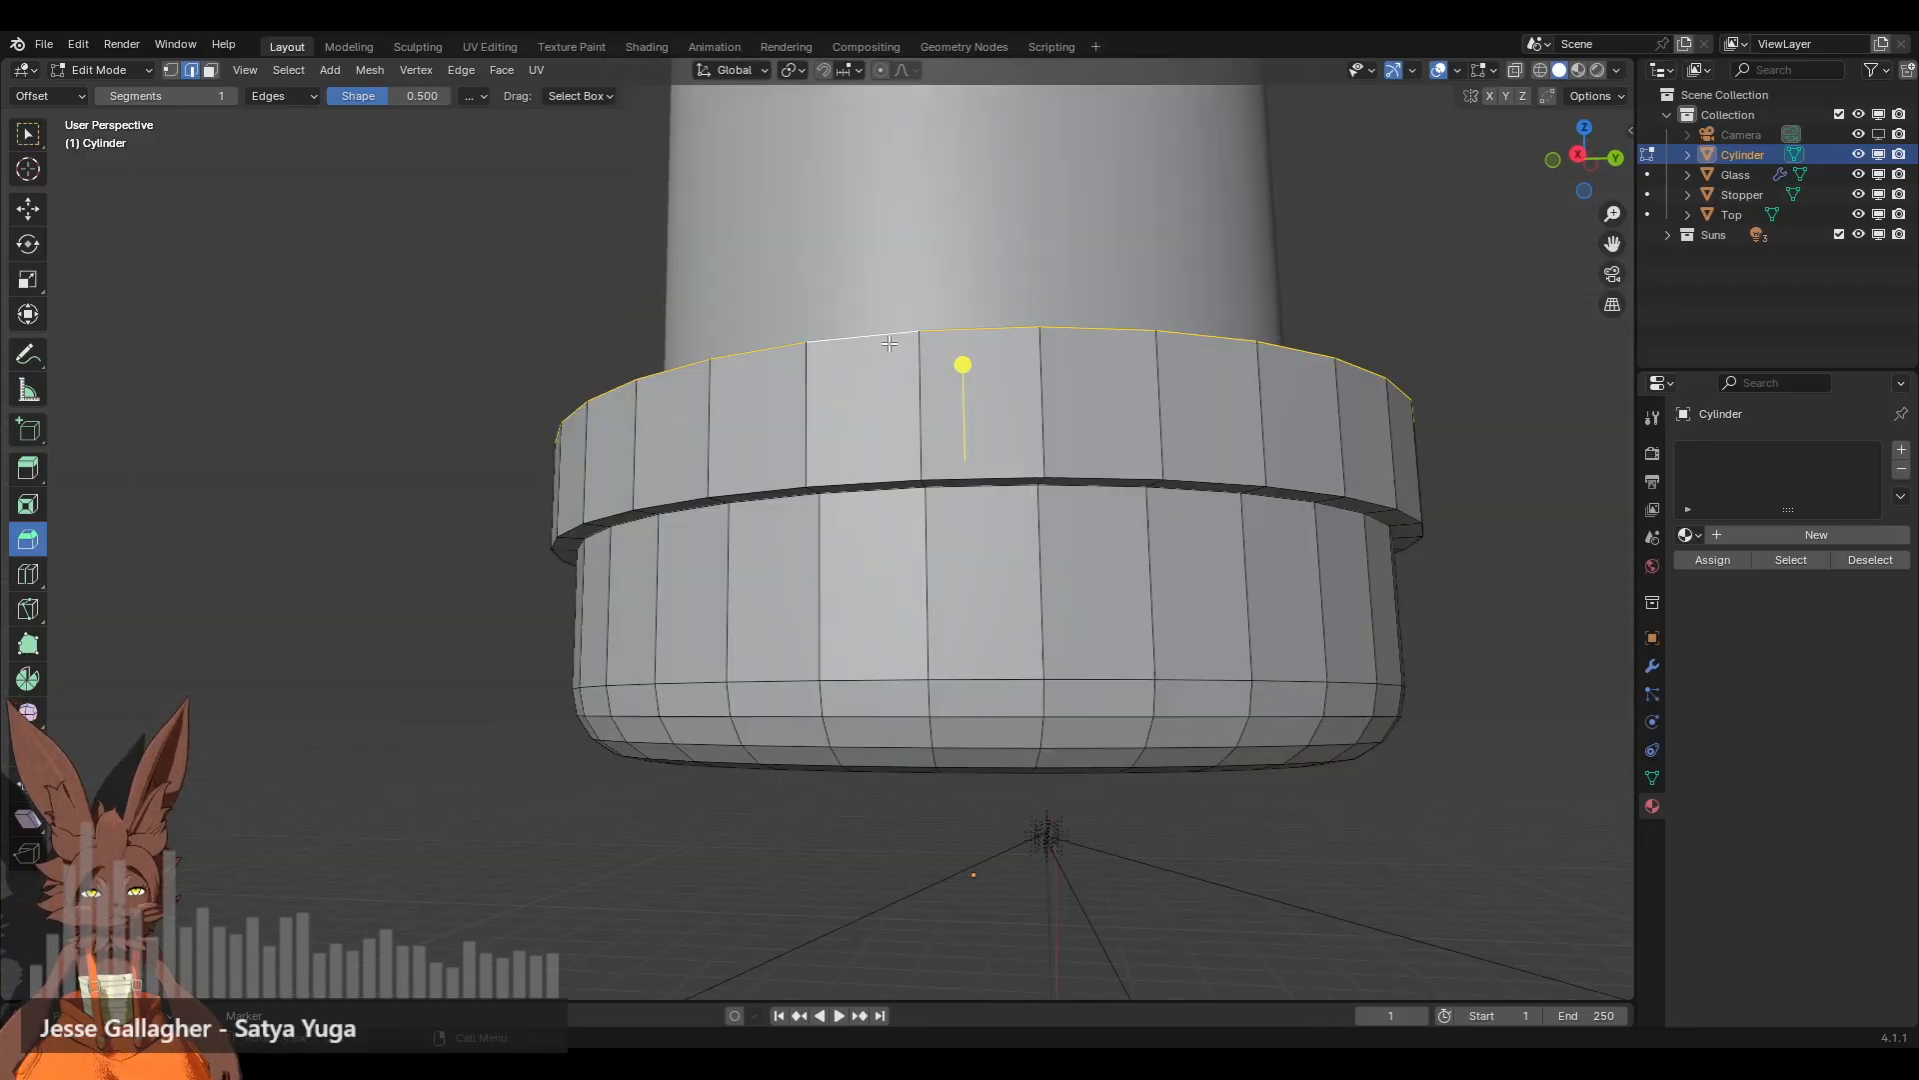
{"action": "left_click", "coordinate": [845, 481], "text": "alt+shift"}
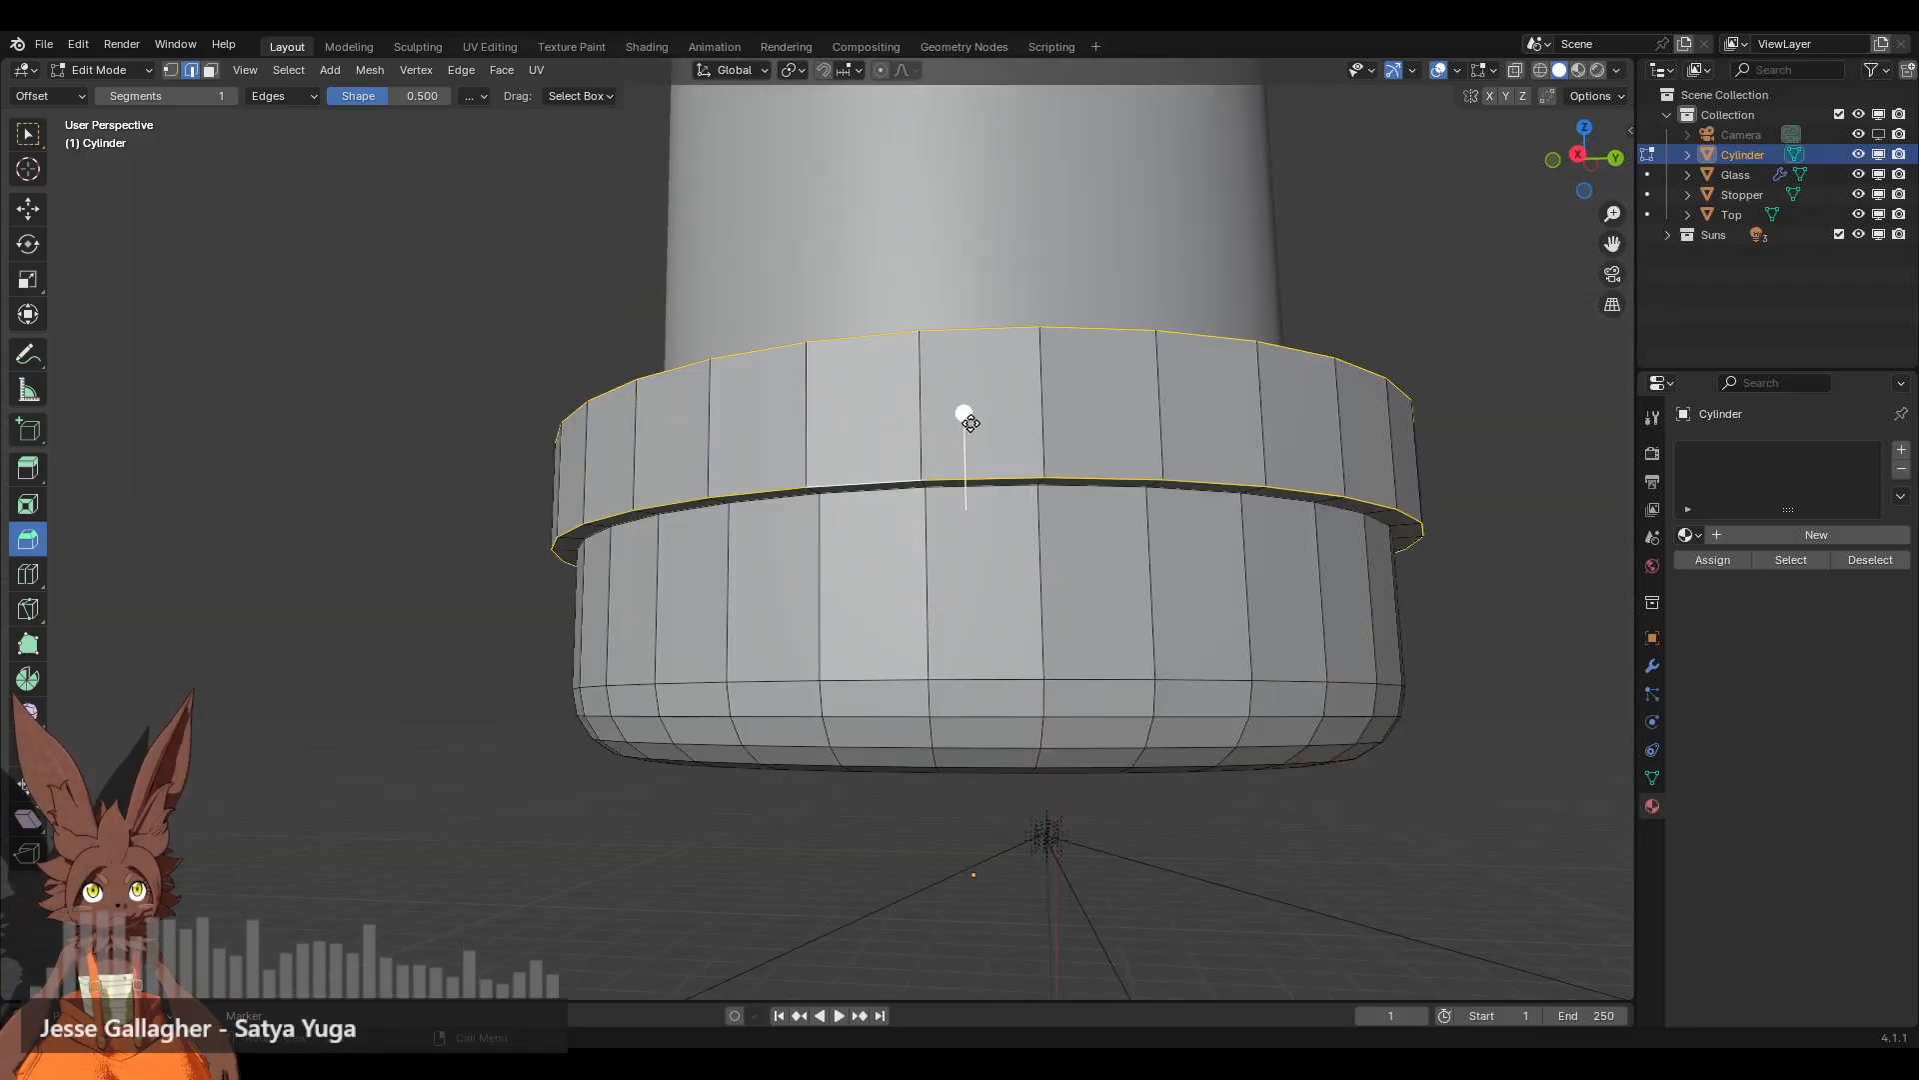
{"action": "left_click_drag", "start_coordinate": [971, 423], "coordinate": [951, 408]}
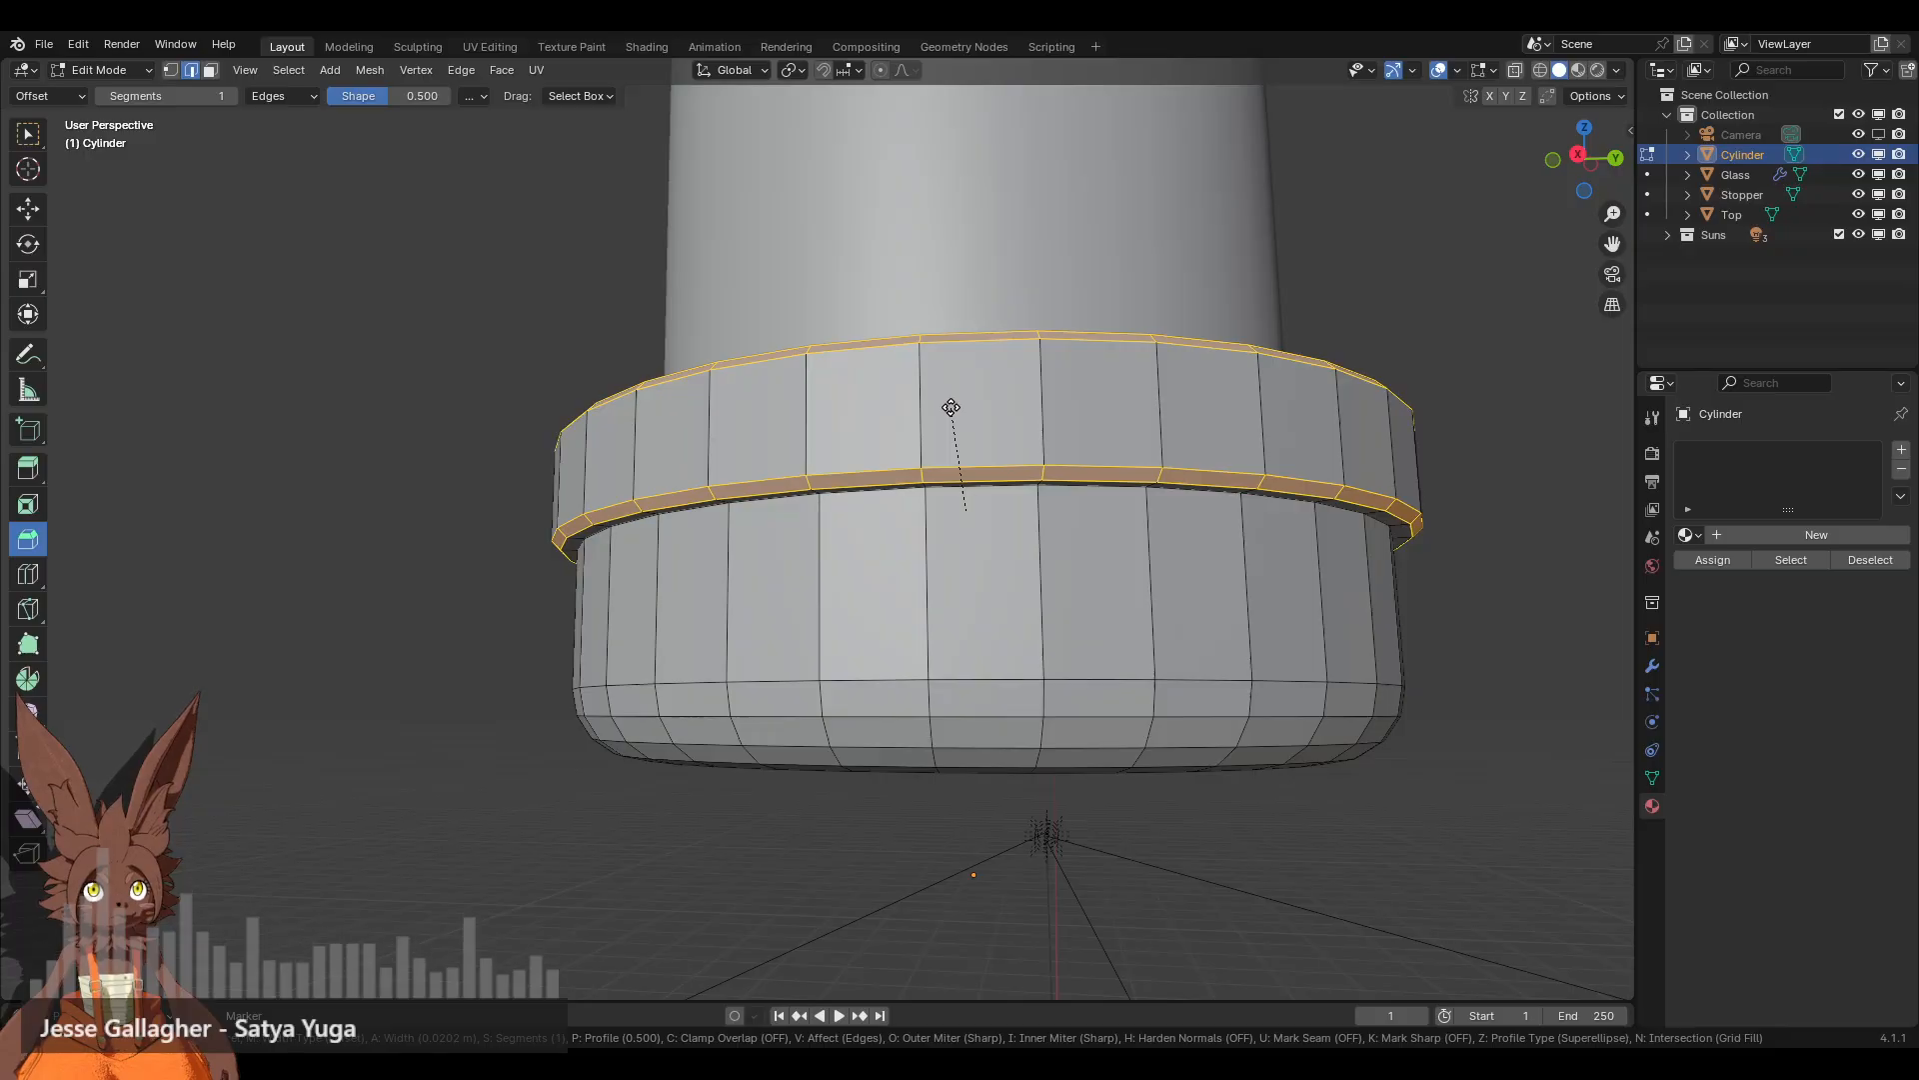
{"action": "scroll", "coordinate": [944, 406], "scroll_direction": "up", "scroll_amount": 1}
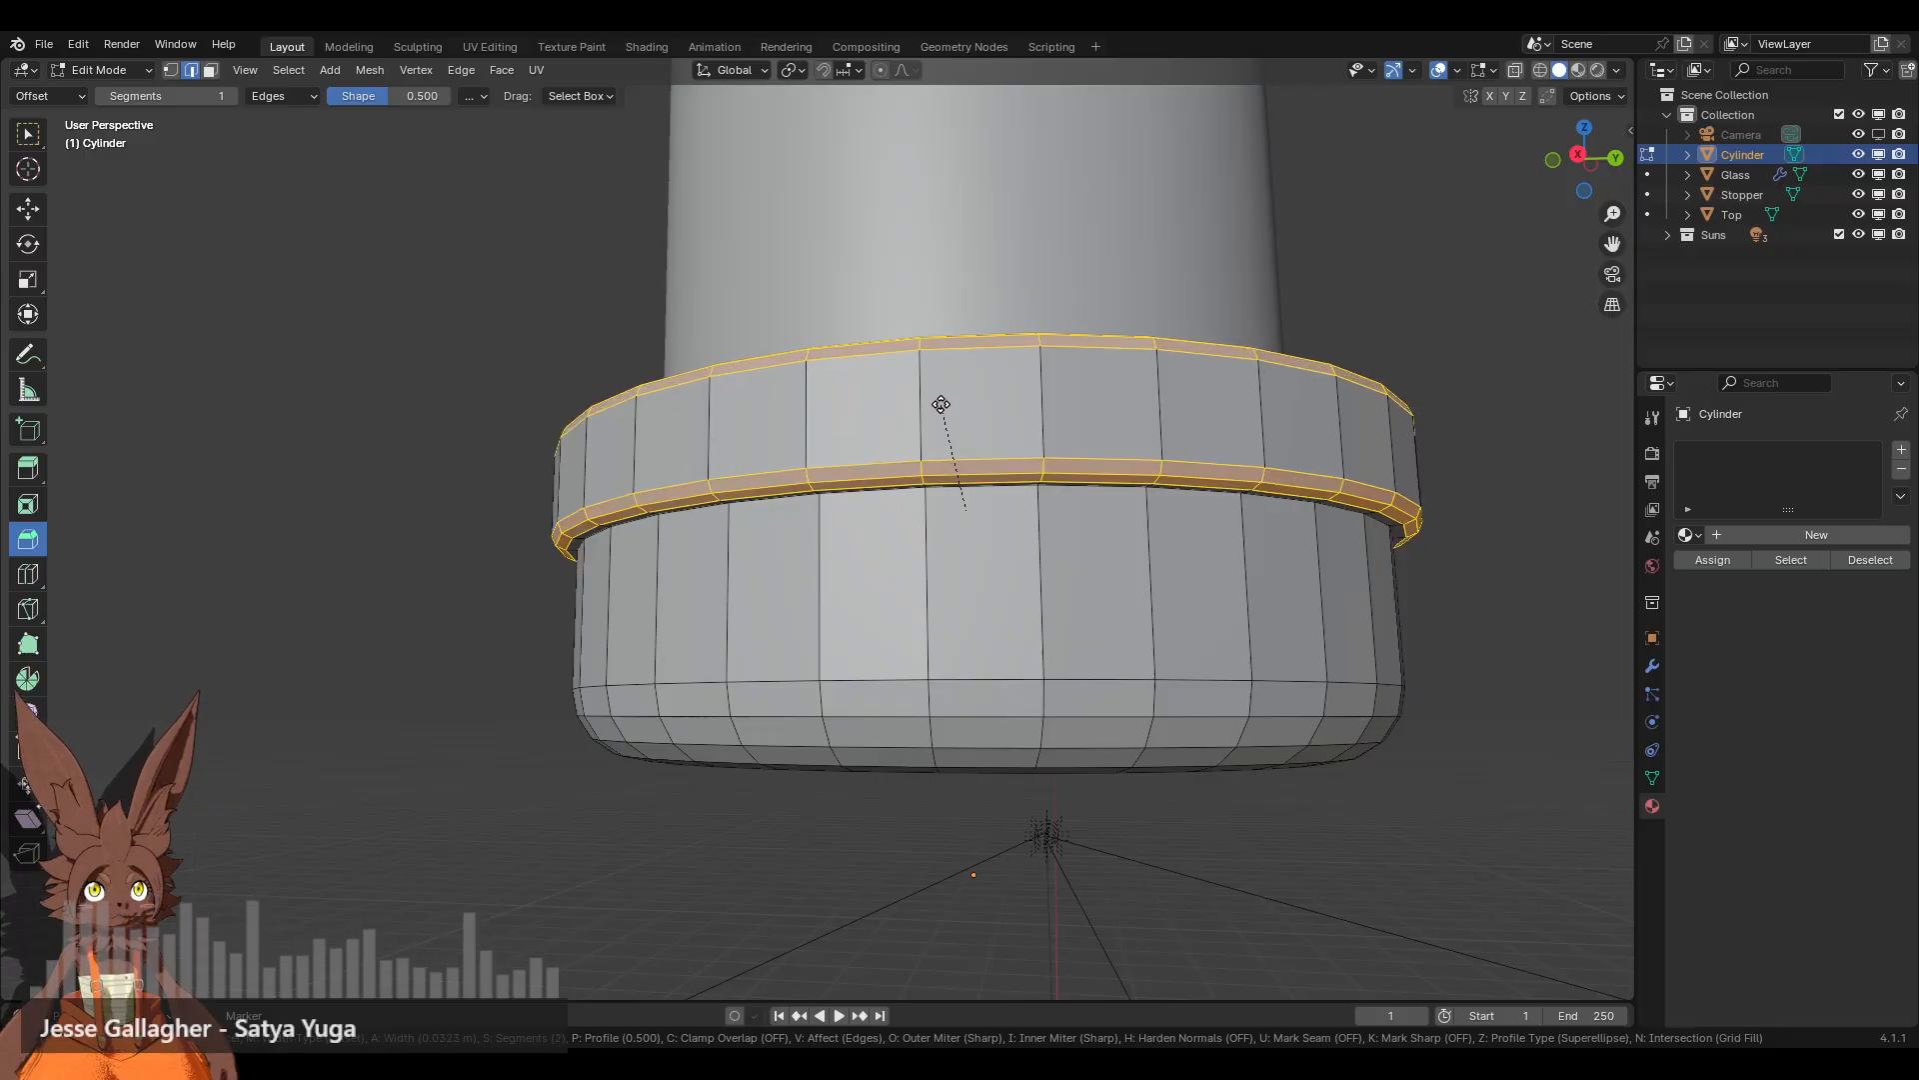
{"action": "scroll", "coordinate": [940, 403], "scroll_direction": "up", "scroll_amount": 2}
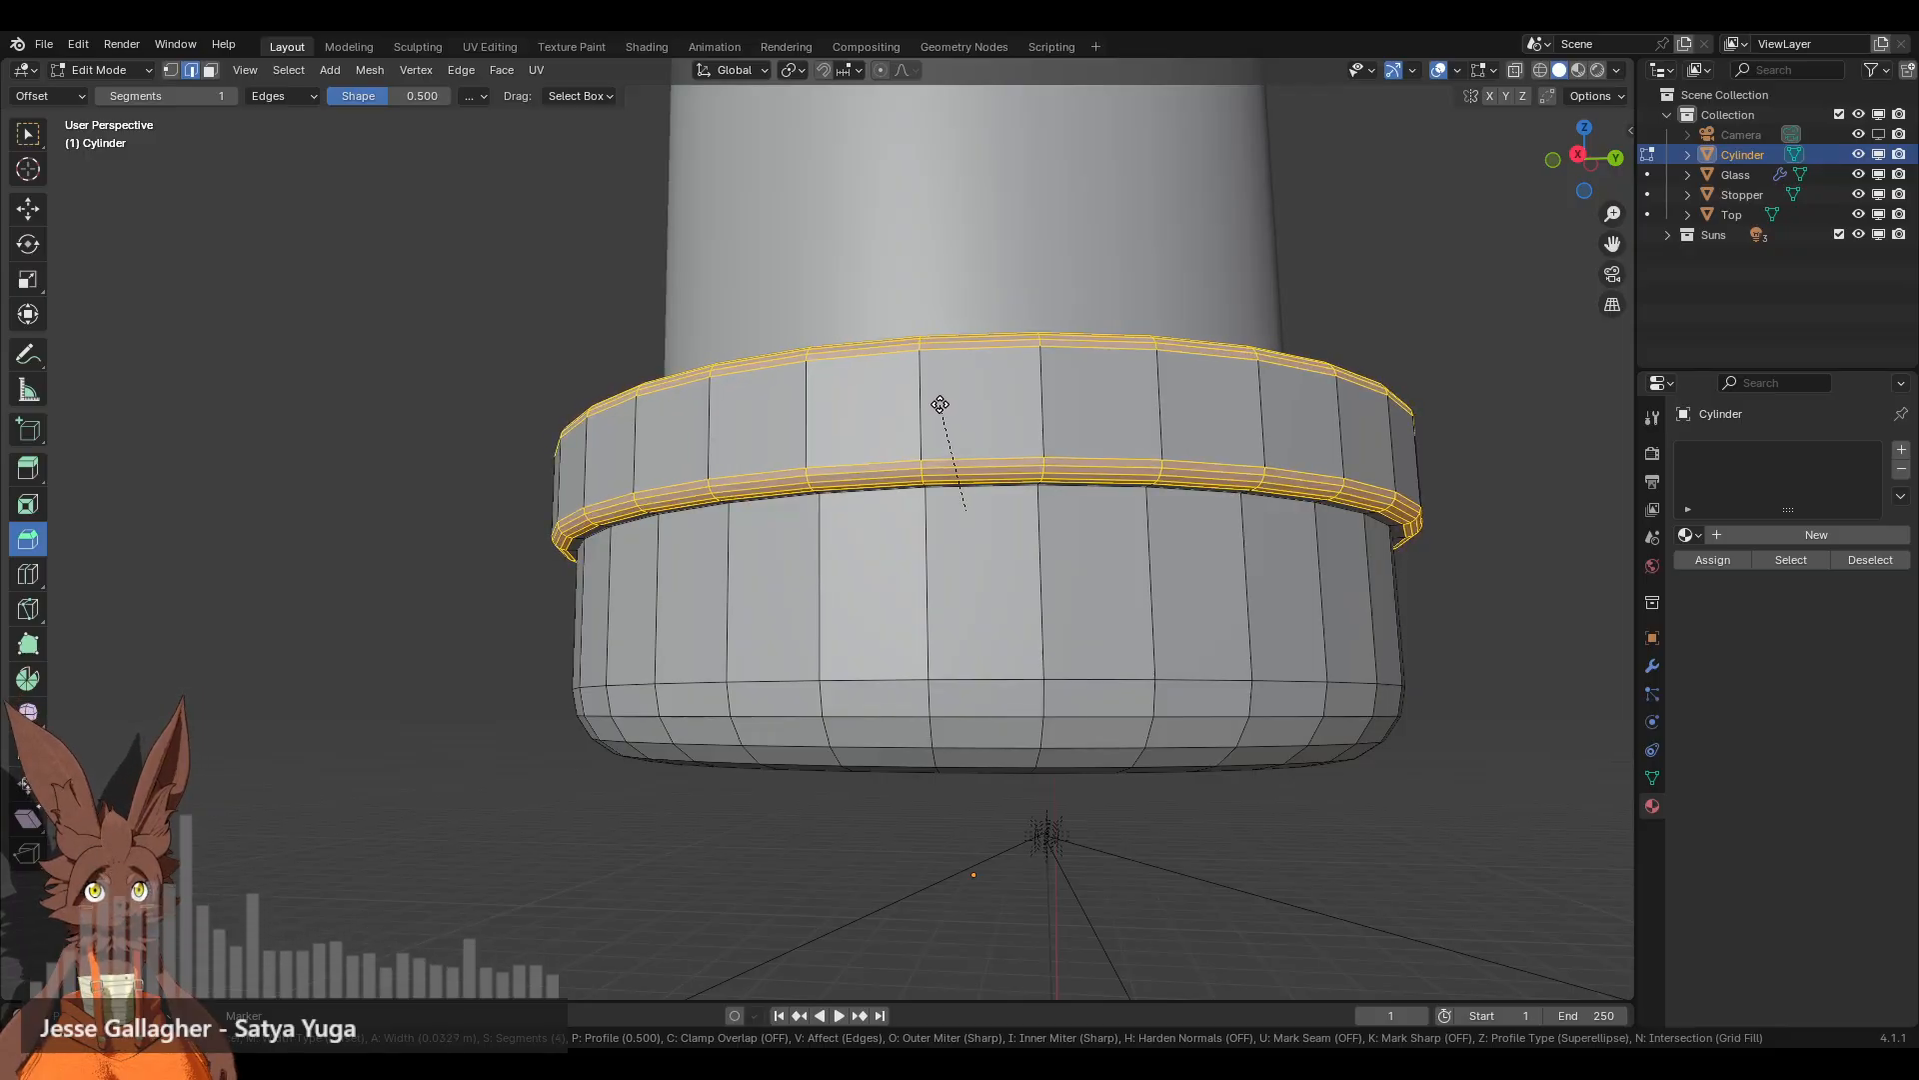
{"action": "left_click_drag", "start_coordinate": [940, 404], "coordinate": [936, 398]}
{"action": "mouse_move", "coordinate": [920, 372]}
{"action": "middle_mouse_down"}
{"action": "mouse_move", "coordinate": [921, 514]}
{"action": "mouse_move", "coordinate": [917, 390]}
{"action": "mouse_move", "coordinate": [916, 406]}
{"action": "middle_mouse_up"}
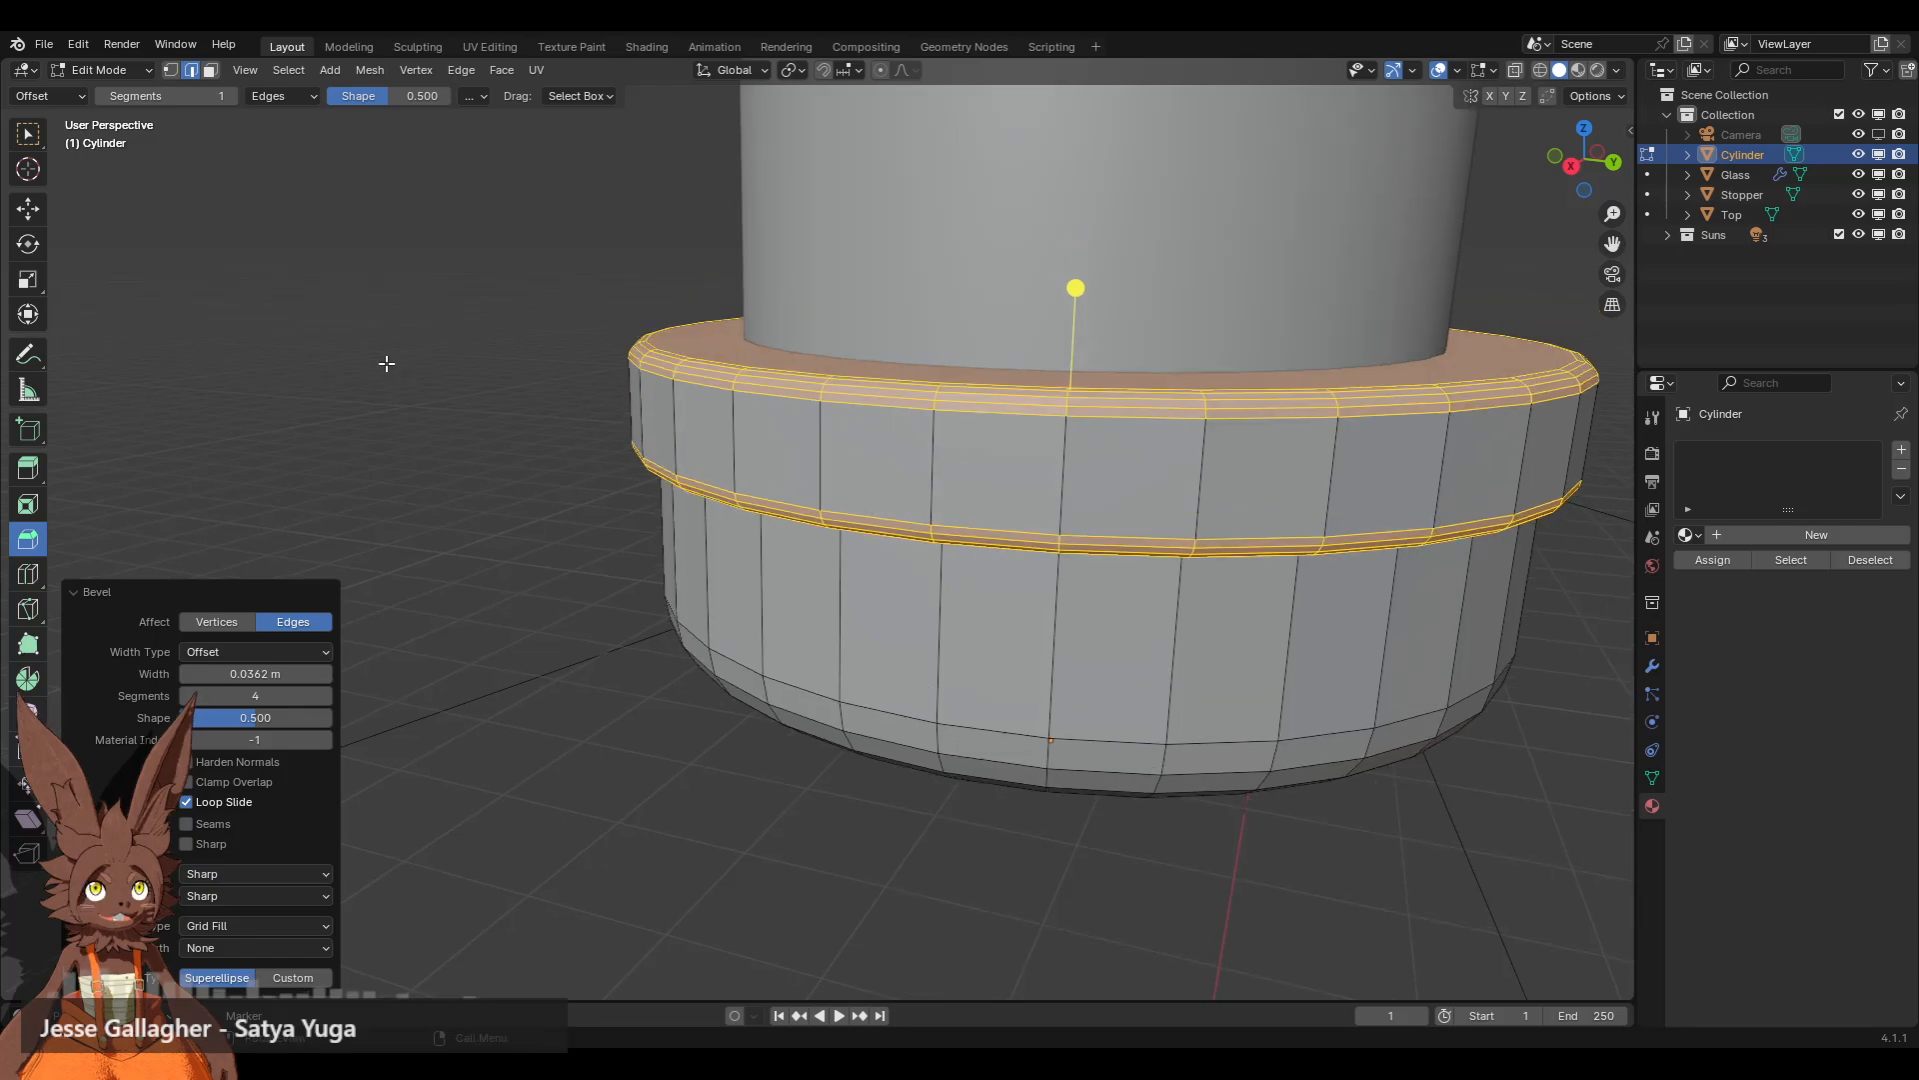
Step: Inset the cap's top face around the glass tube by about 0.103 m
{"action": "left_click", "coordinate": [210, 70]}
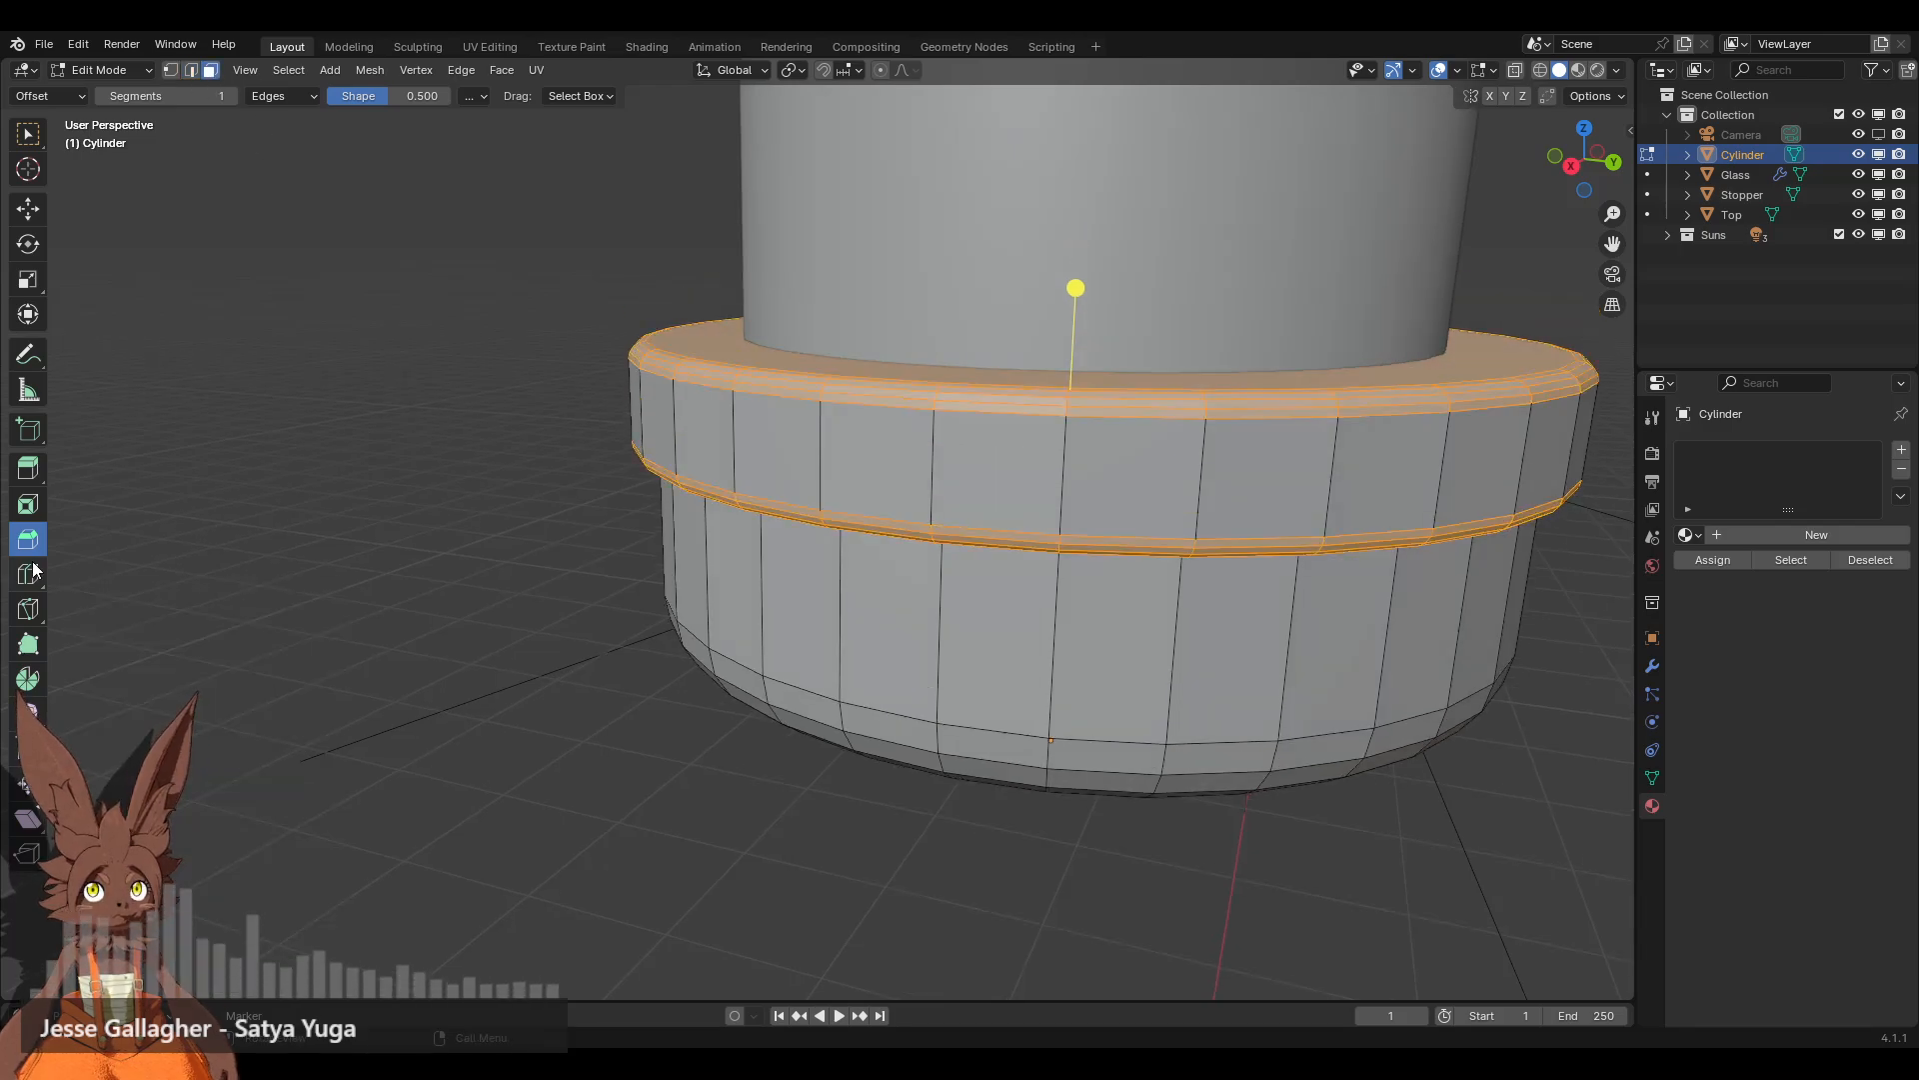
{"action": "left_click", "coordinate": [28, 504]}
{"action": "scroll", "coordinate": [999, 419], "scroll_direction": "up", "scroll_amount": 3}
{"action": "middle_click_drag", "start_coordinate": [985, 405], "coordinate": [998, 420]}
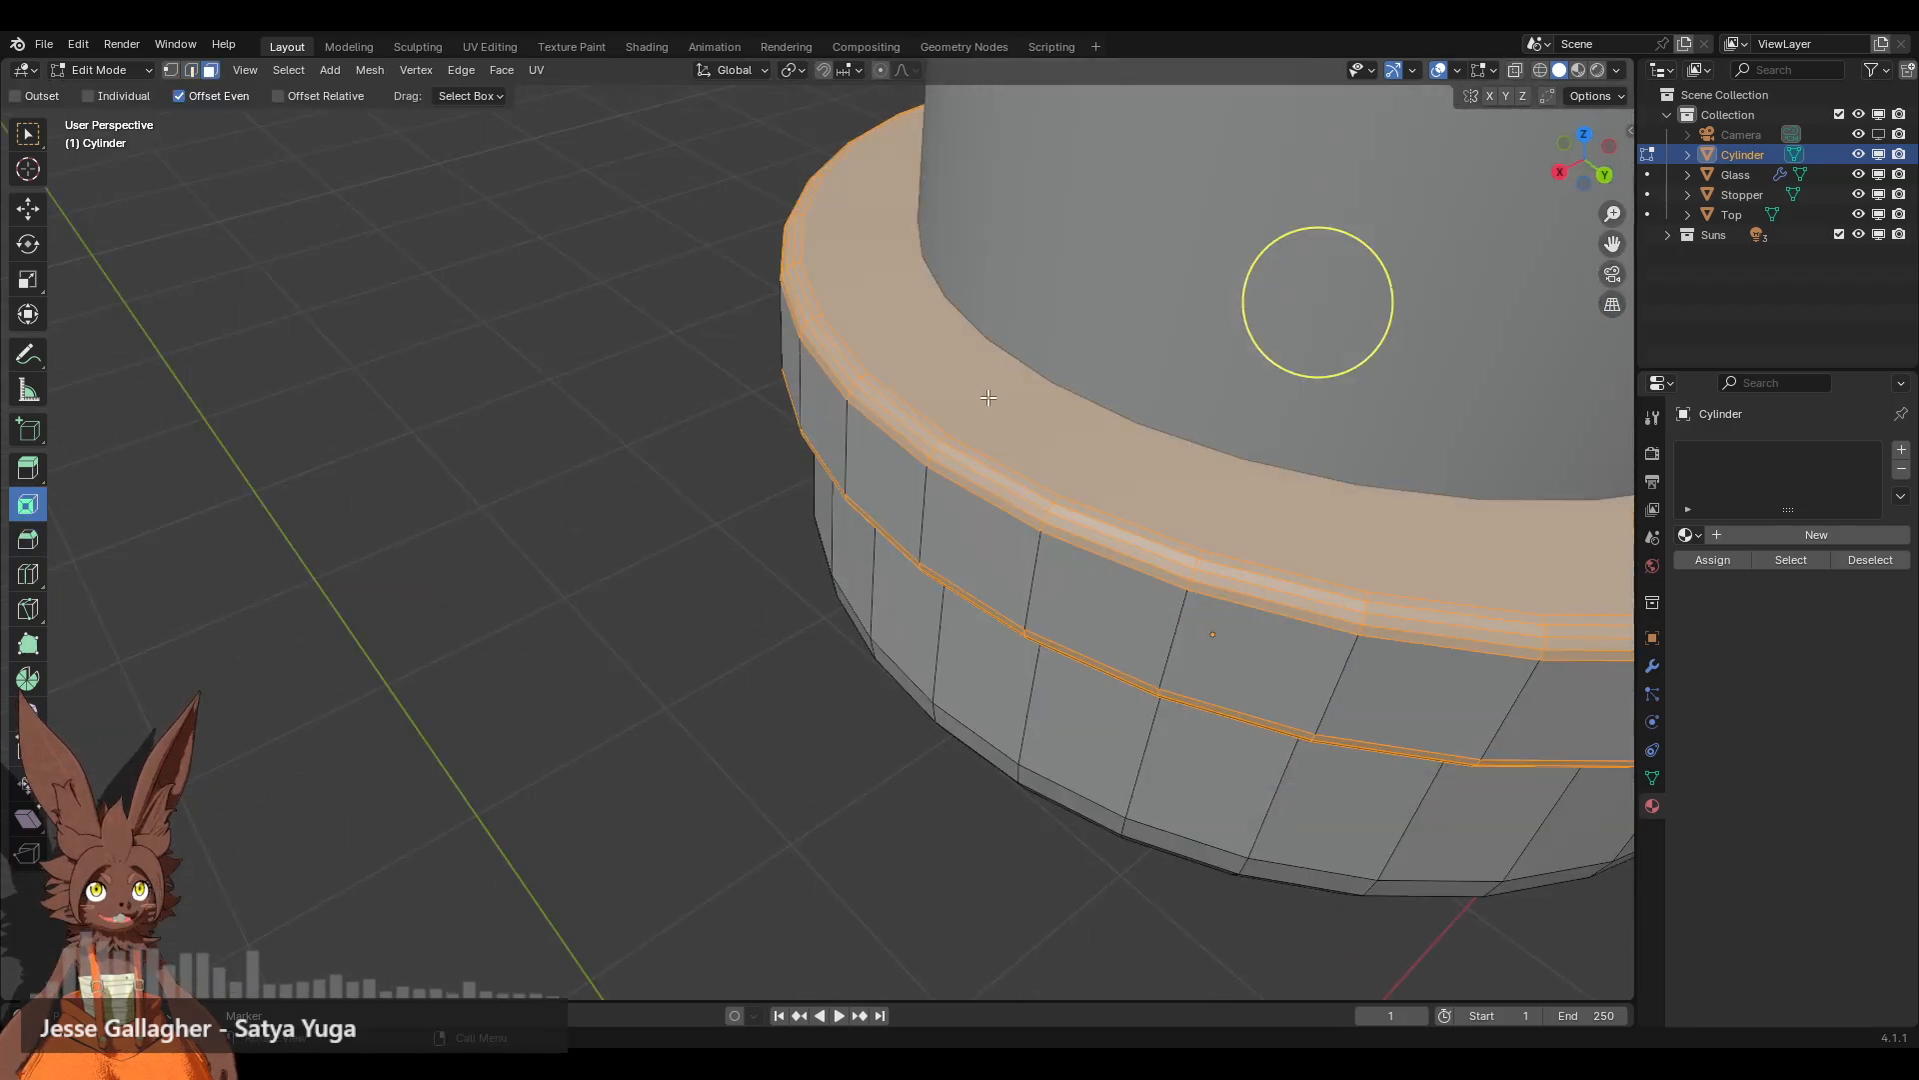
{"action": "left_click", "coordinate": [988, 398]}
{"action": "left_click_drag", "start_coordinate": [1405, 215], "coordinate": [1335, 250]}
{"action": "scroll", "coordinate": [1334, 250], "scroll_direction": "down", "scroll_amount": 3}
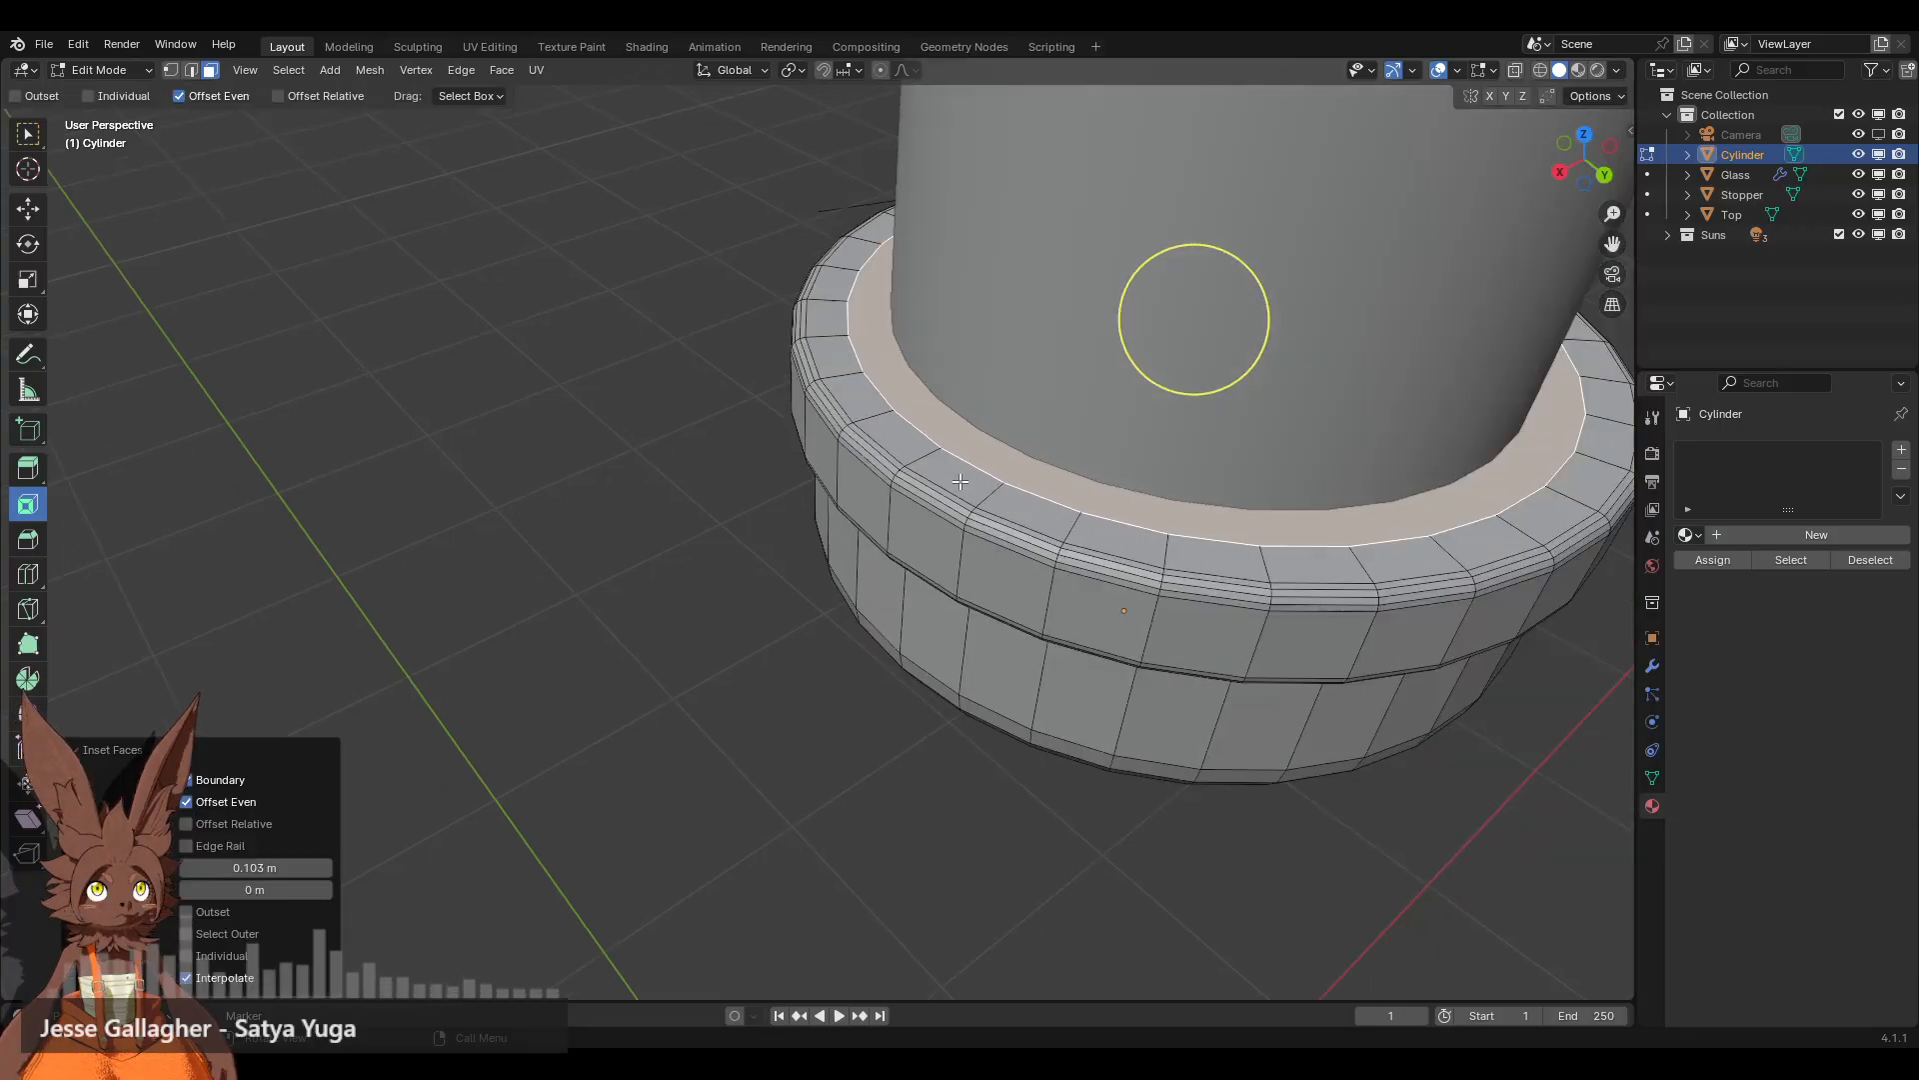
Step: Inset the cap's flat bottom face slightly inside its rounded edge
{"action": "middle_click_drag", "start_coordinate": [870, 555], "coordinate": [969, 315]}
{"action": "left_click", "coordinate": [1023, 675]}
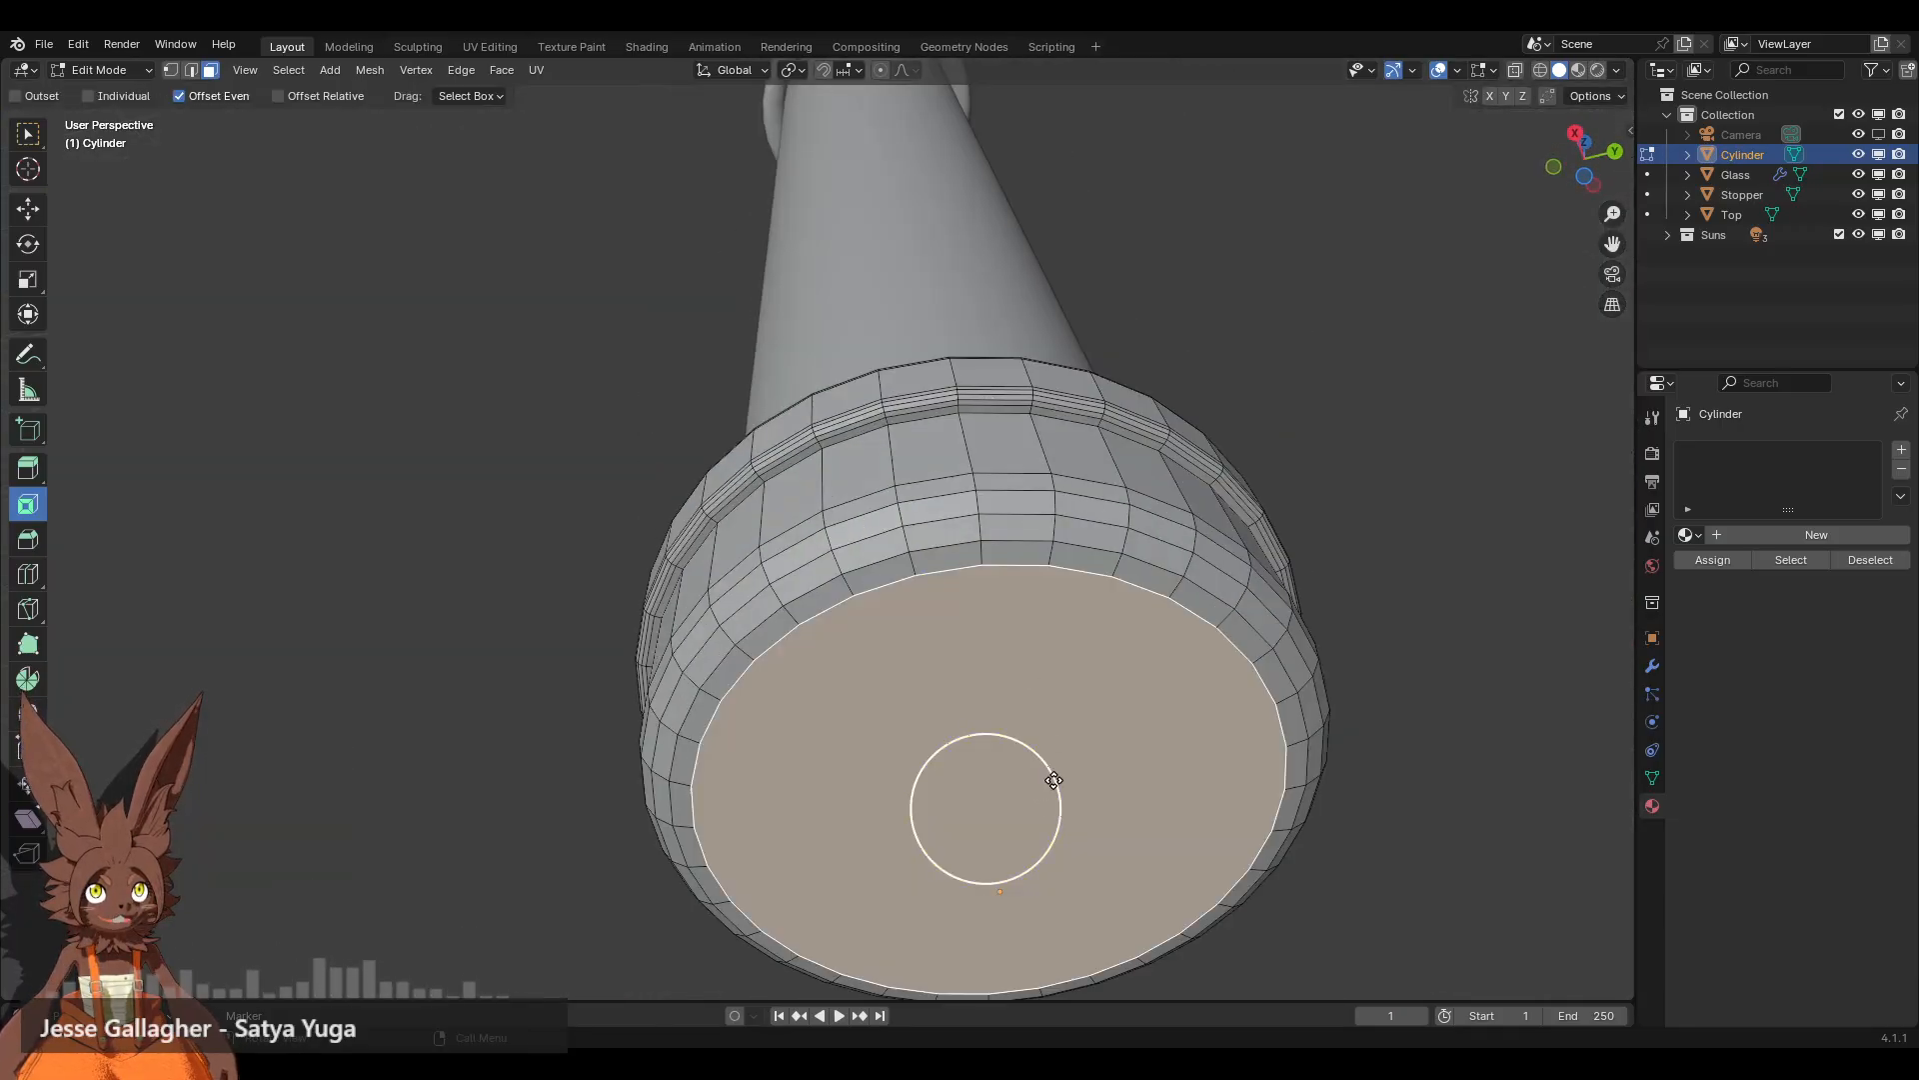
{"action": "left_click_drag", "start_coordinate": [1045, 775], "coordinate": [1005, 536]}
{"action": "middle_click_drag", "start_coordinate": [1005, 536], "coordinate": [964, 599]}
Step: Inset the ring of side faces below the cap's rim by about 0.043 m and deselect everything
{"action": "left_click", "coordinate": [964, 506], "text": "alt"}
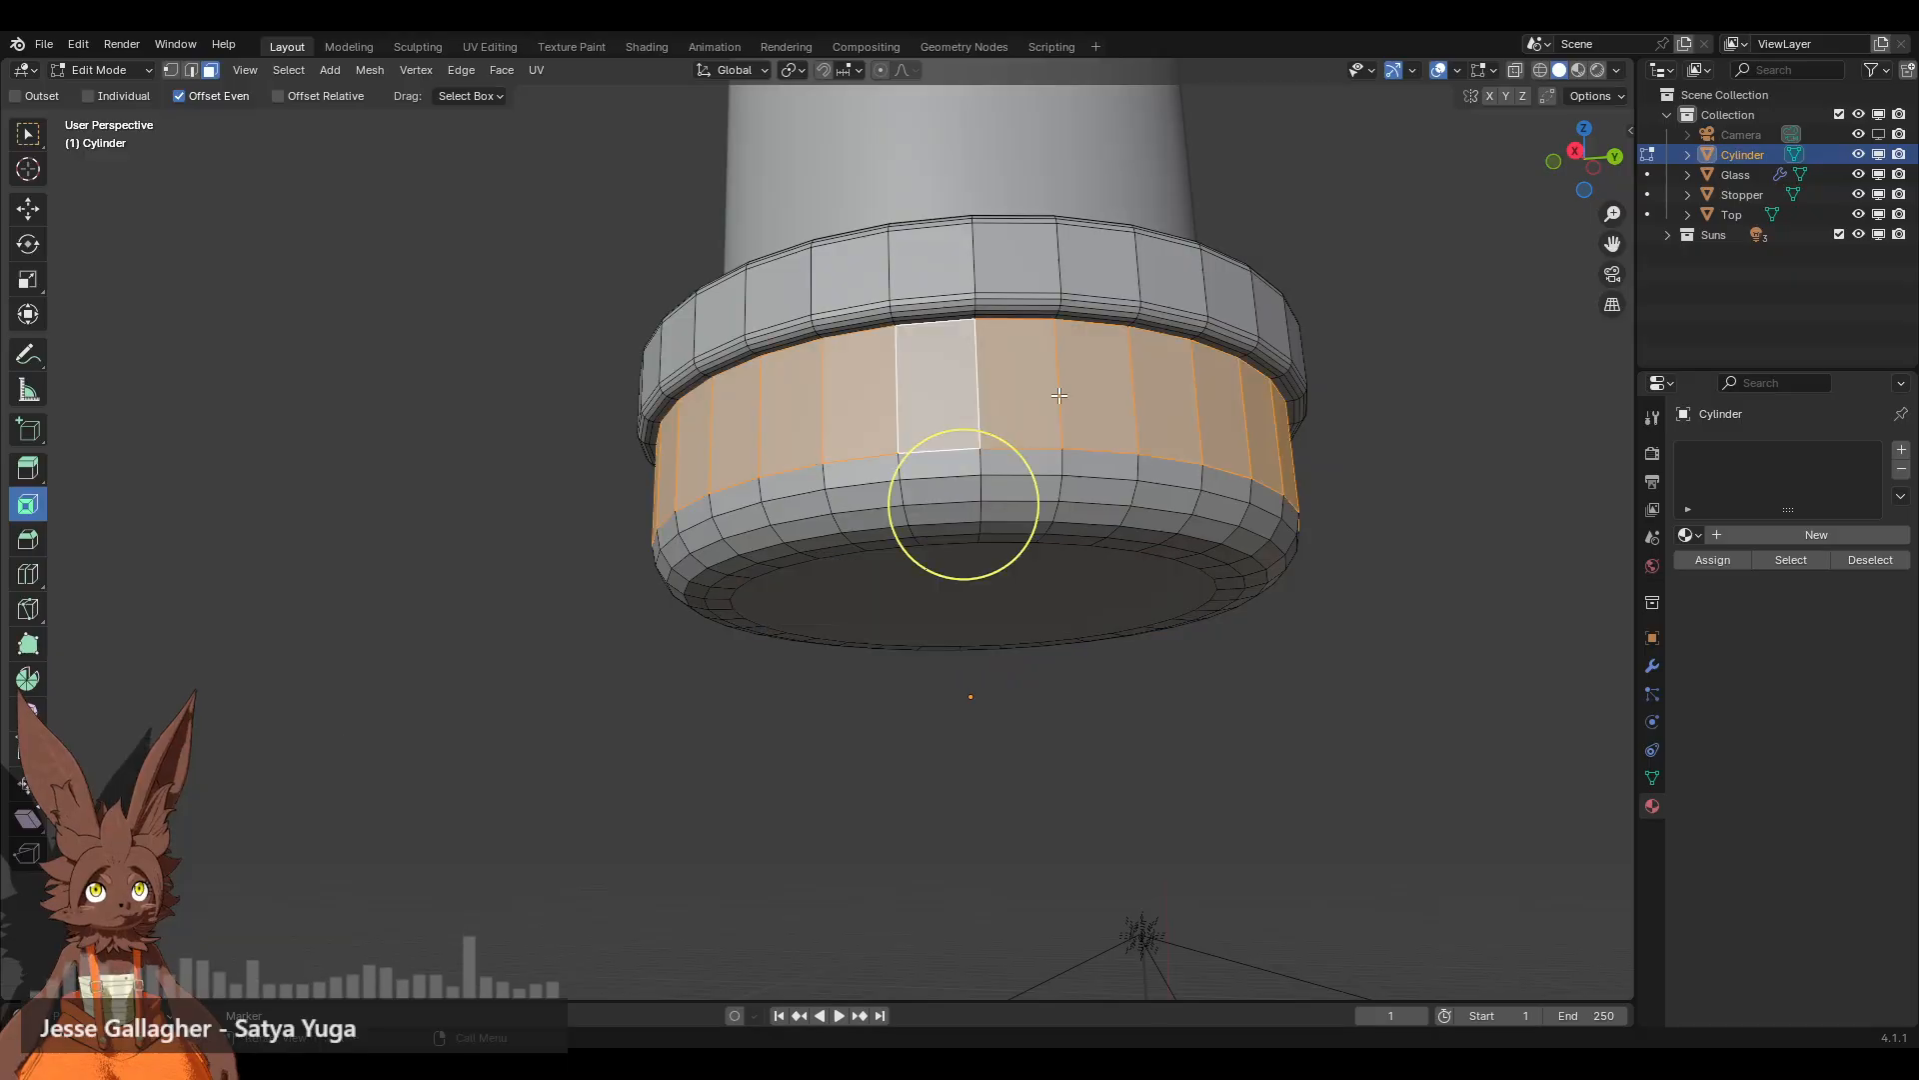
{"action": "key", "text": "i"}
{"action": "left_click", "coordinate": [997, 468]}
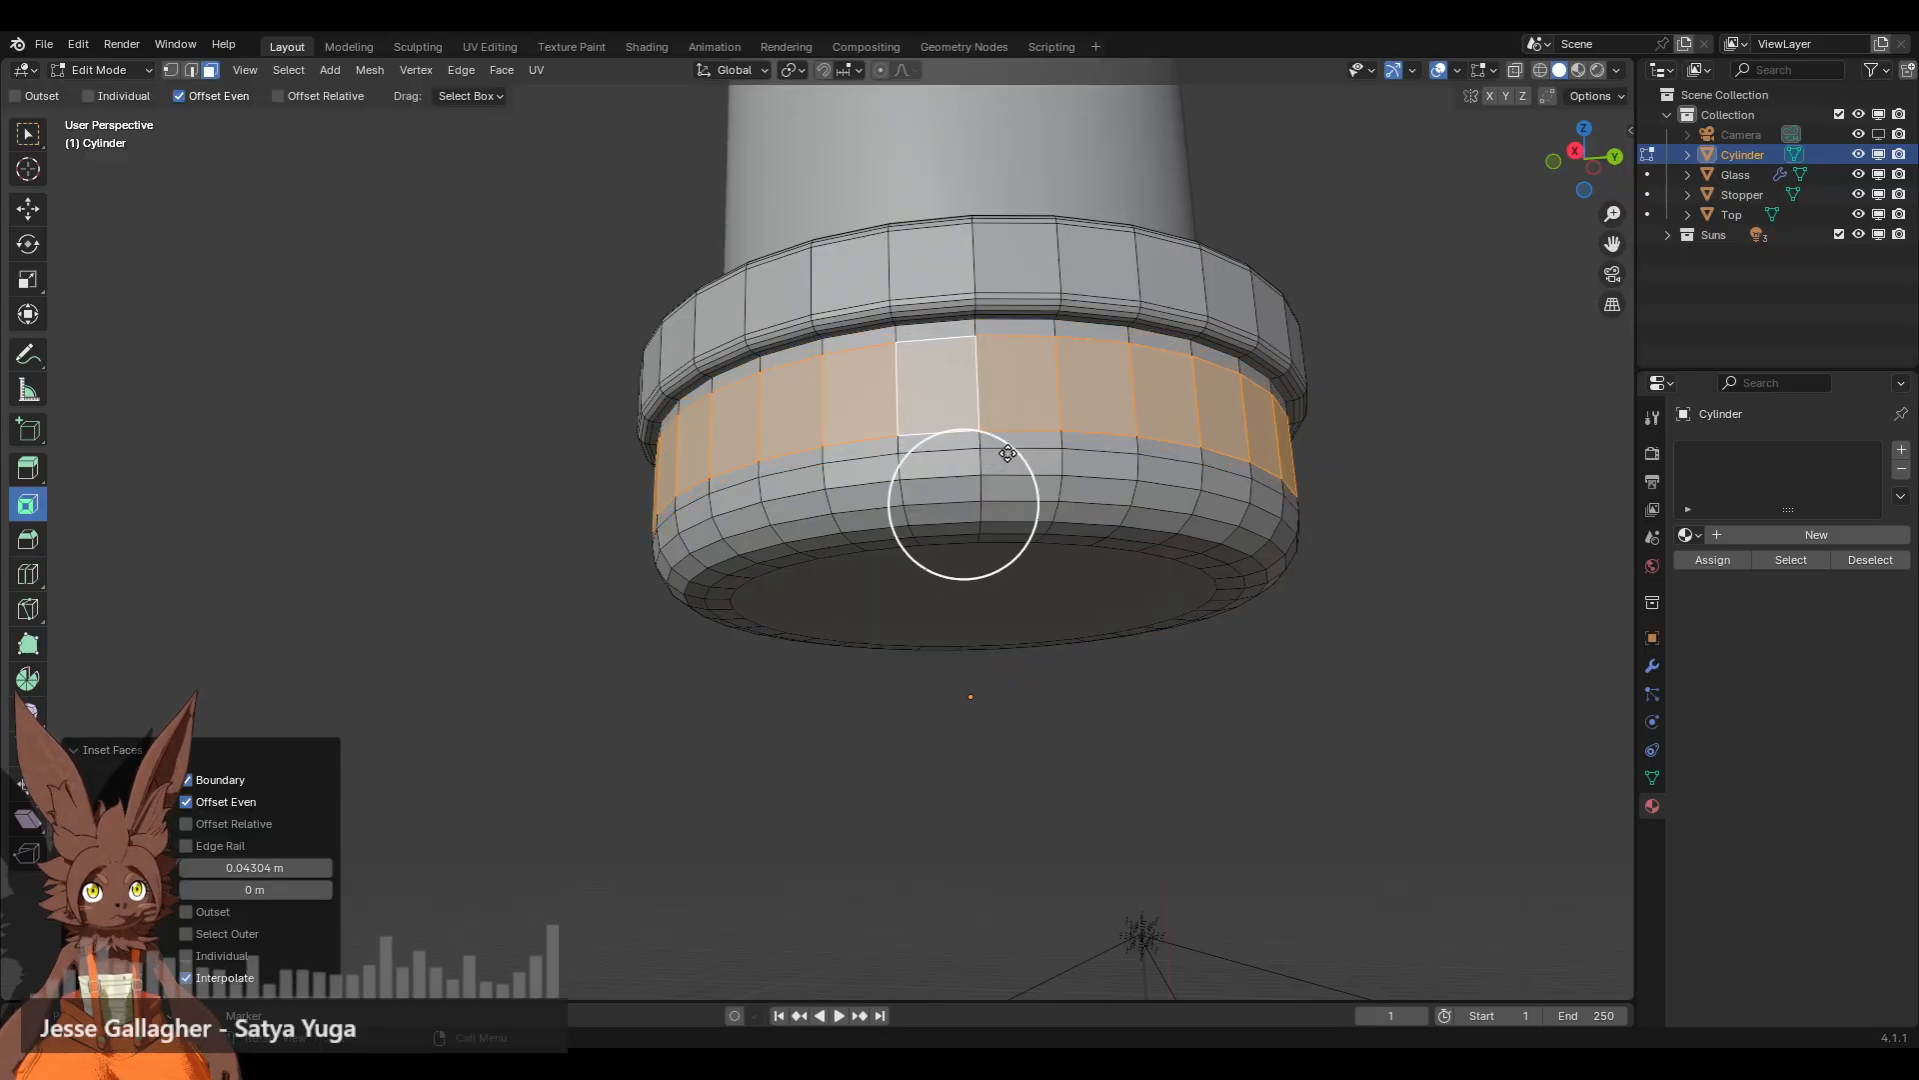
{"action": "middle_click_drag", "start_coordinate": [1007, 453], "coordinate": [978, 508]}
{"action": "left_click", "coordinate": [372, 403]}
Step: In wireframe display, inset the cap's inner top face by about 0.034 m and scale it down to about 0.112
{"action": "scroll", "coordinate": [939, 448], "scroll_direction": "down", "scroll_amount": 3}
{"action": "scroll", "coordinate": [1006, 492], "scroll_direction": "up", "scroll_amount": 2}
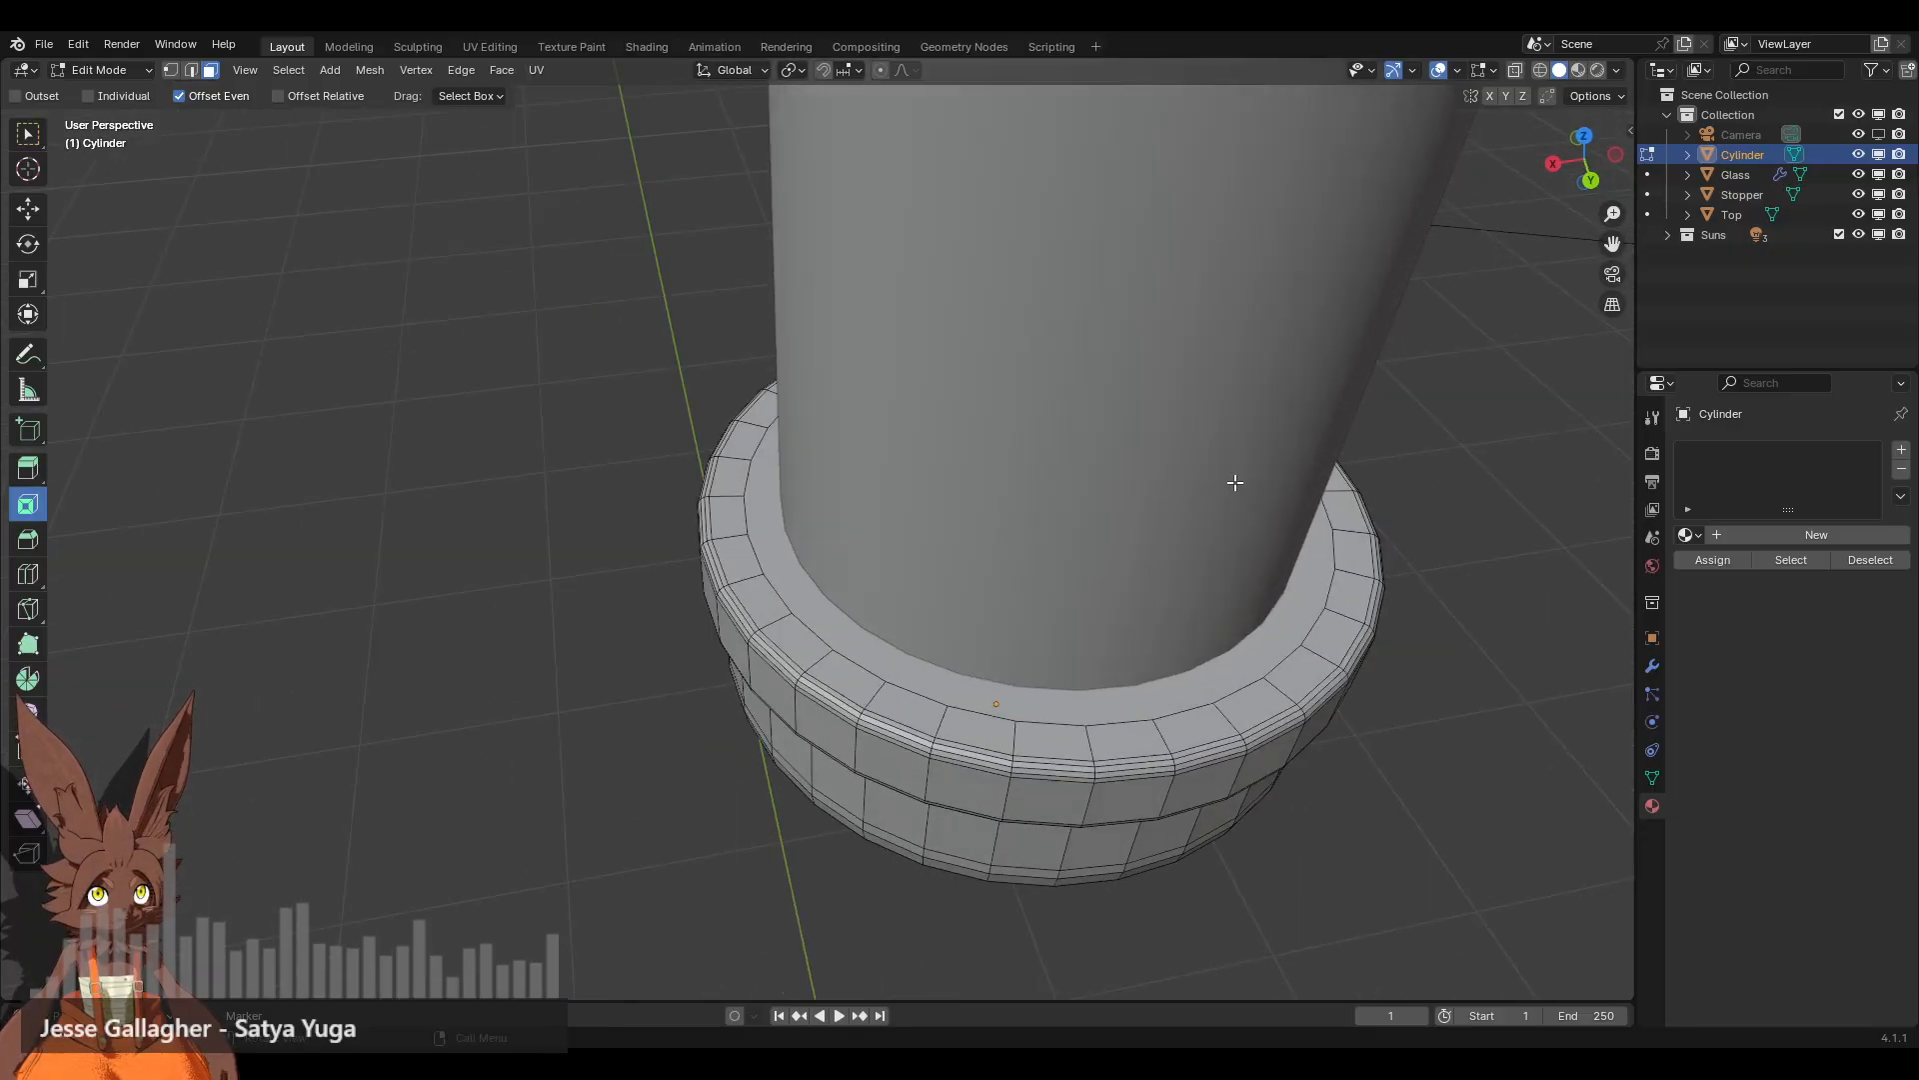
{"action": "left_click", "coordinate": [1541, 71]}
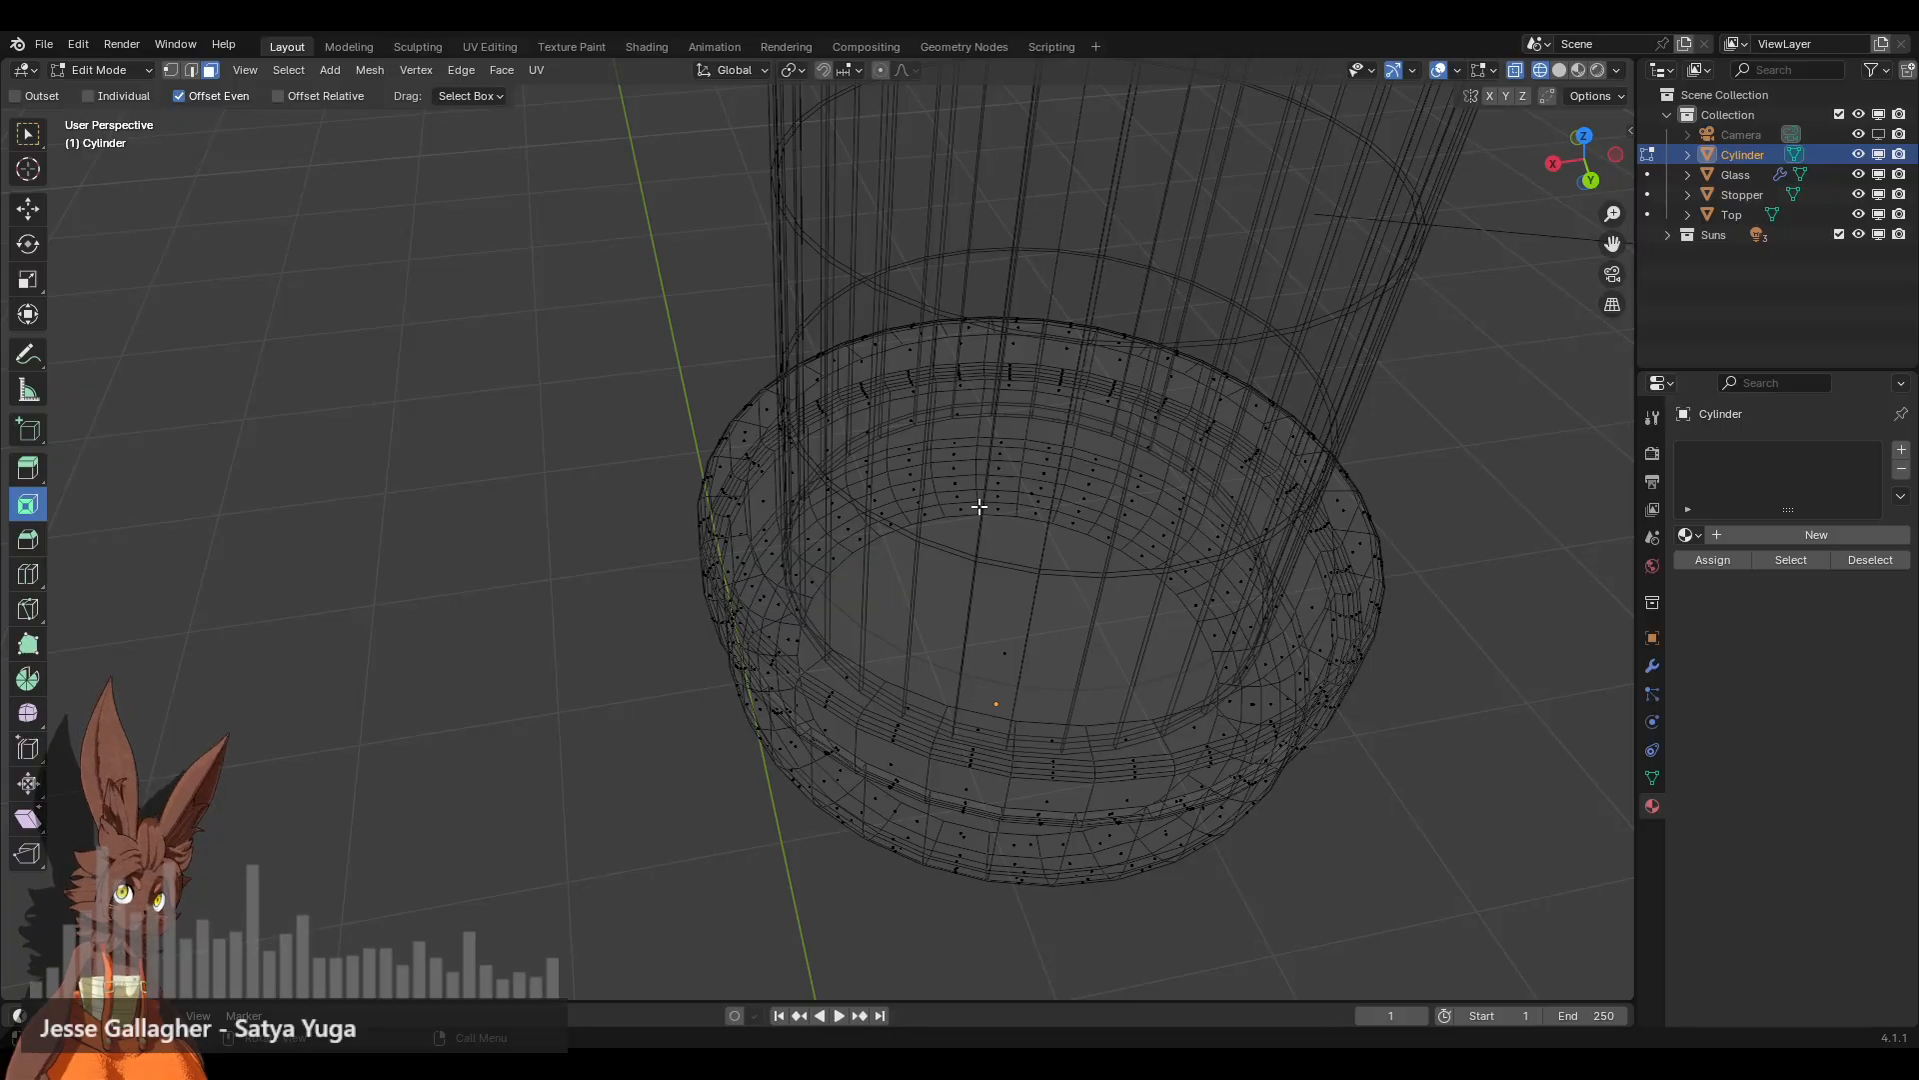
{"action": "key", "text": "q"}
{"action": "key", "text": "a"}
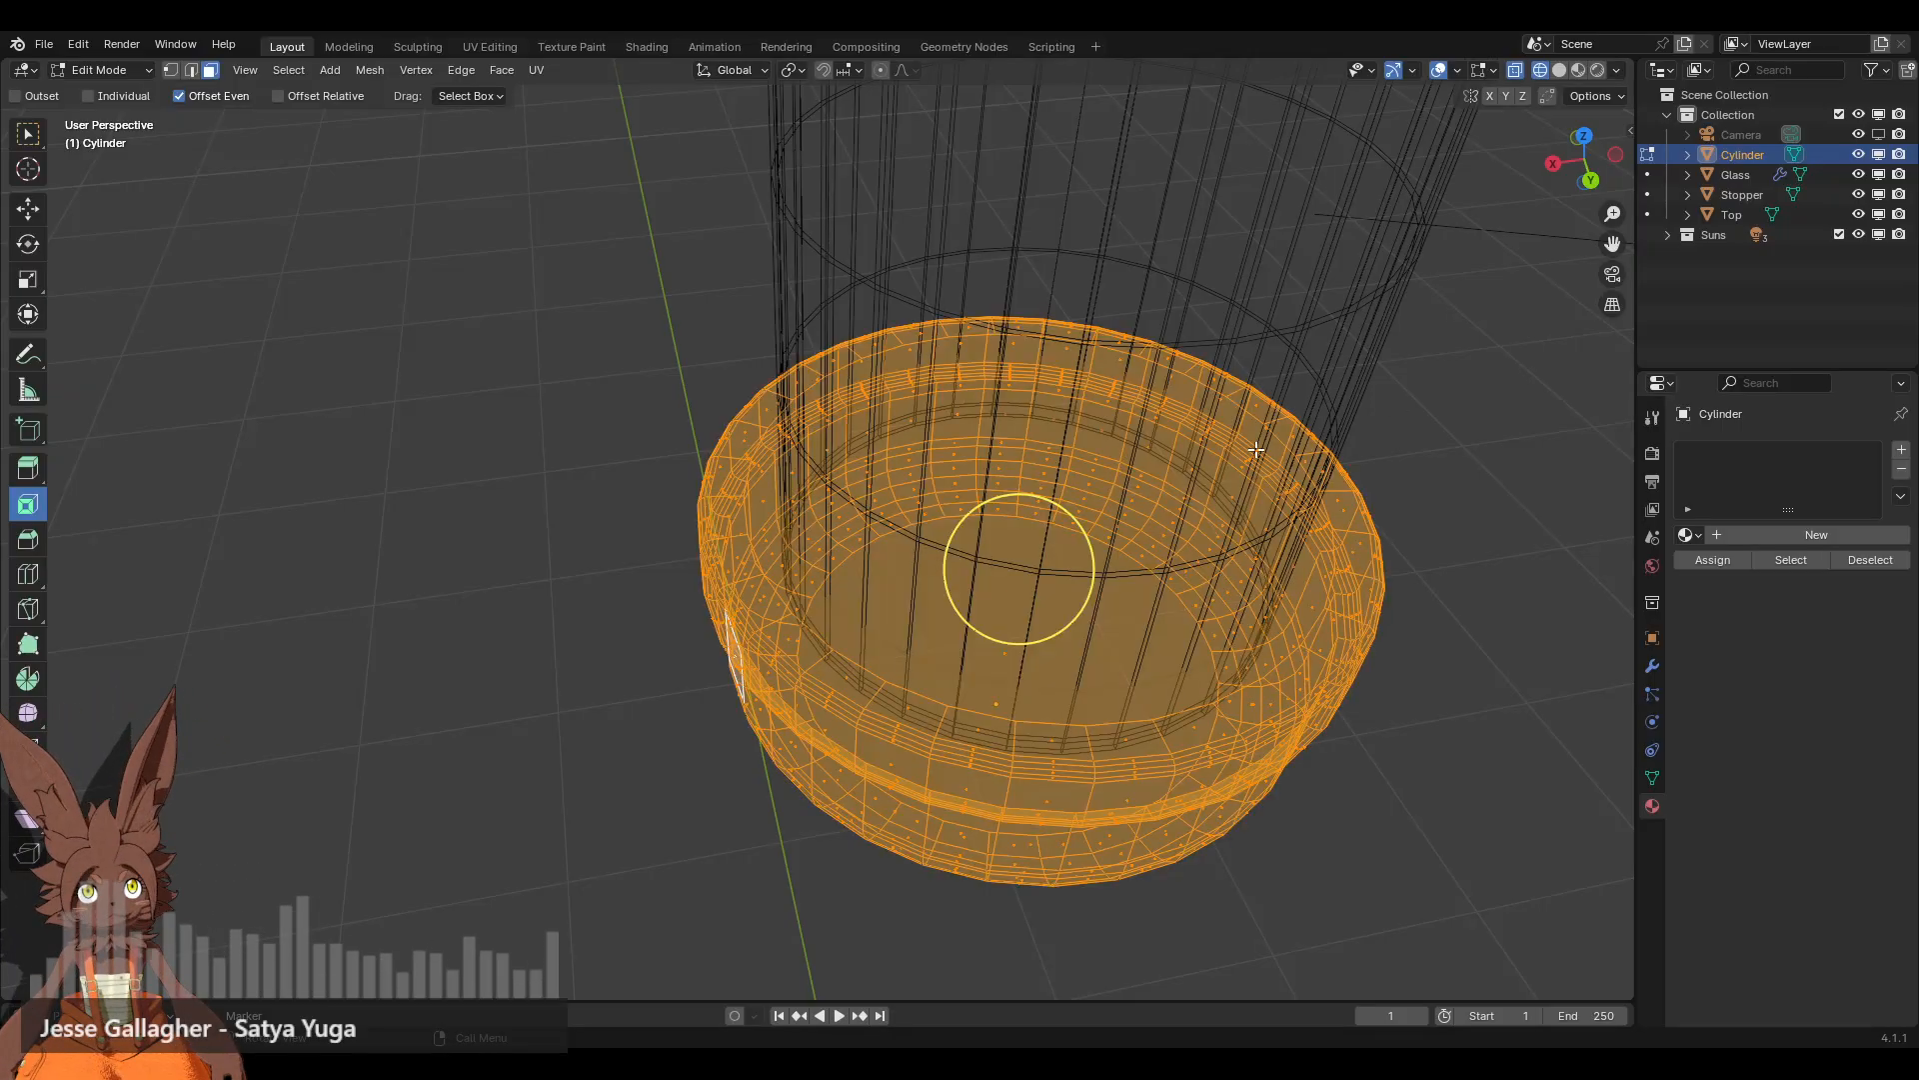
{"action": "middle_click_drag", "start_coordinate": [1256, 450], "coordinate": [1021, 460]}
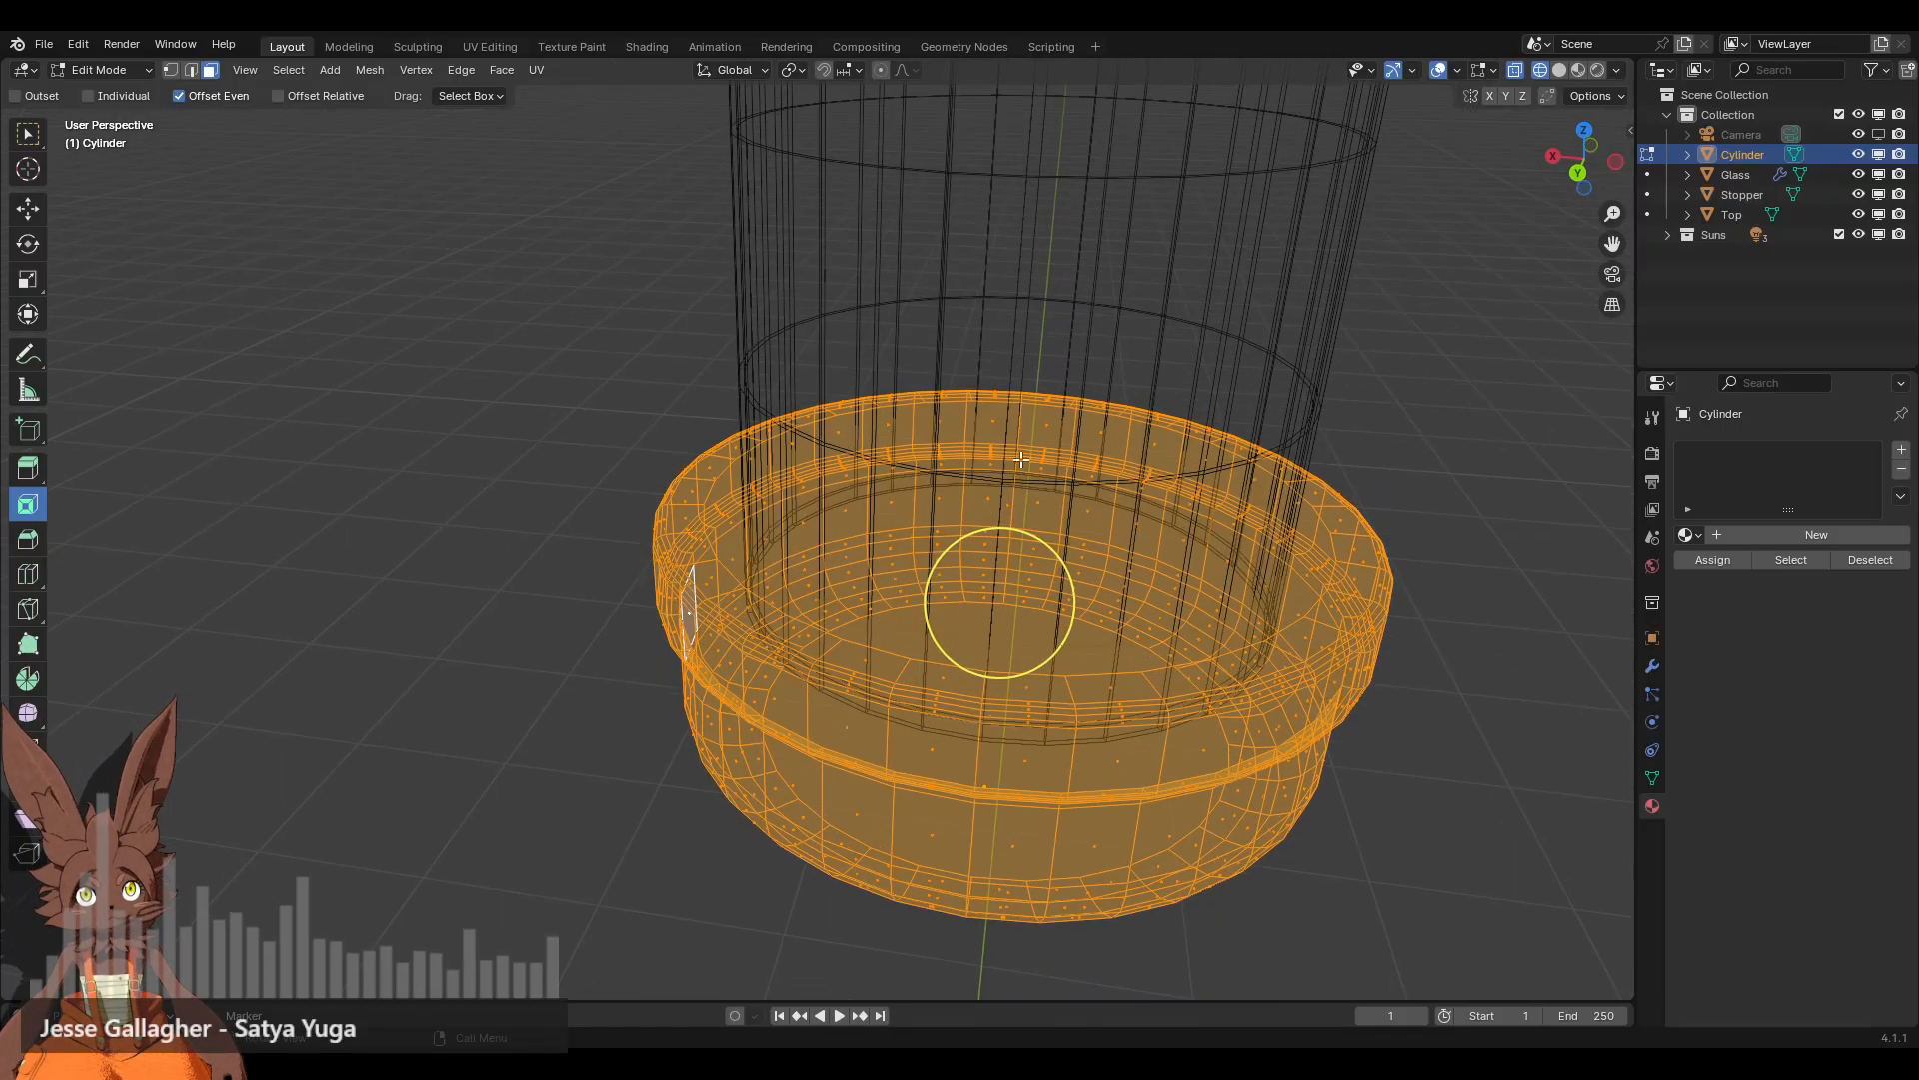
{"action": "left_click", "coordinate": [993, 552]}
{"action": "left_click", "coordinate": [1003, 521]}
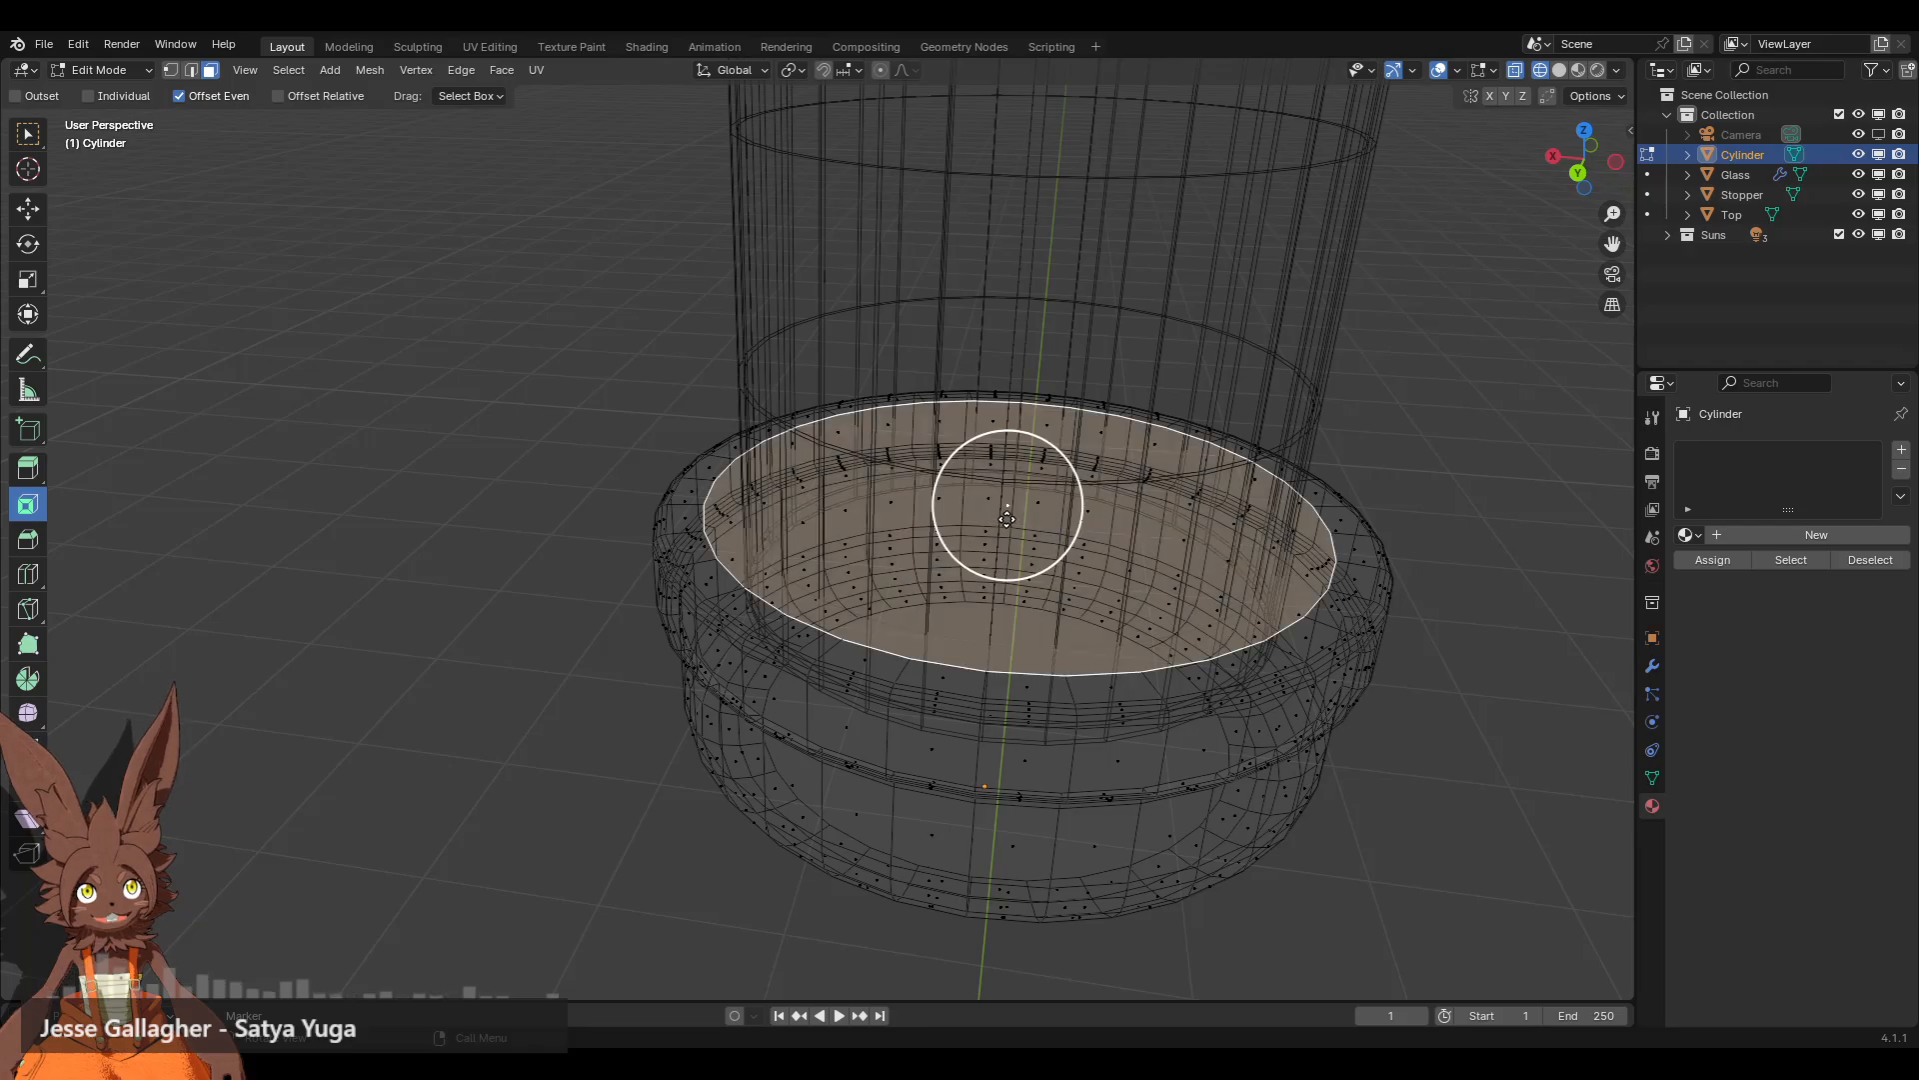
{"action": "middle_click_drag", "start_coordinate": [1160, 505], "coordinate": [1066, 500]}
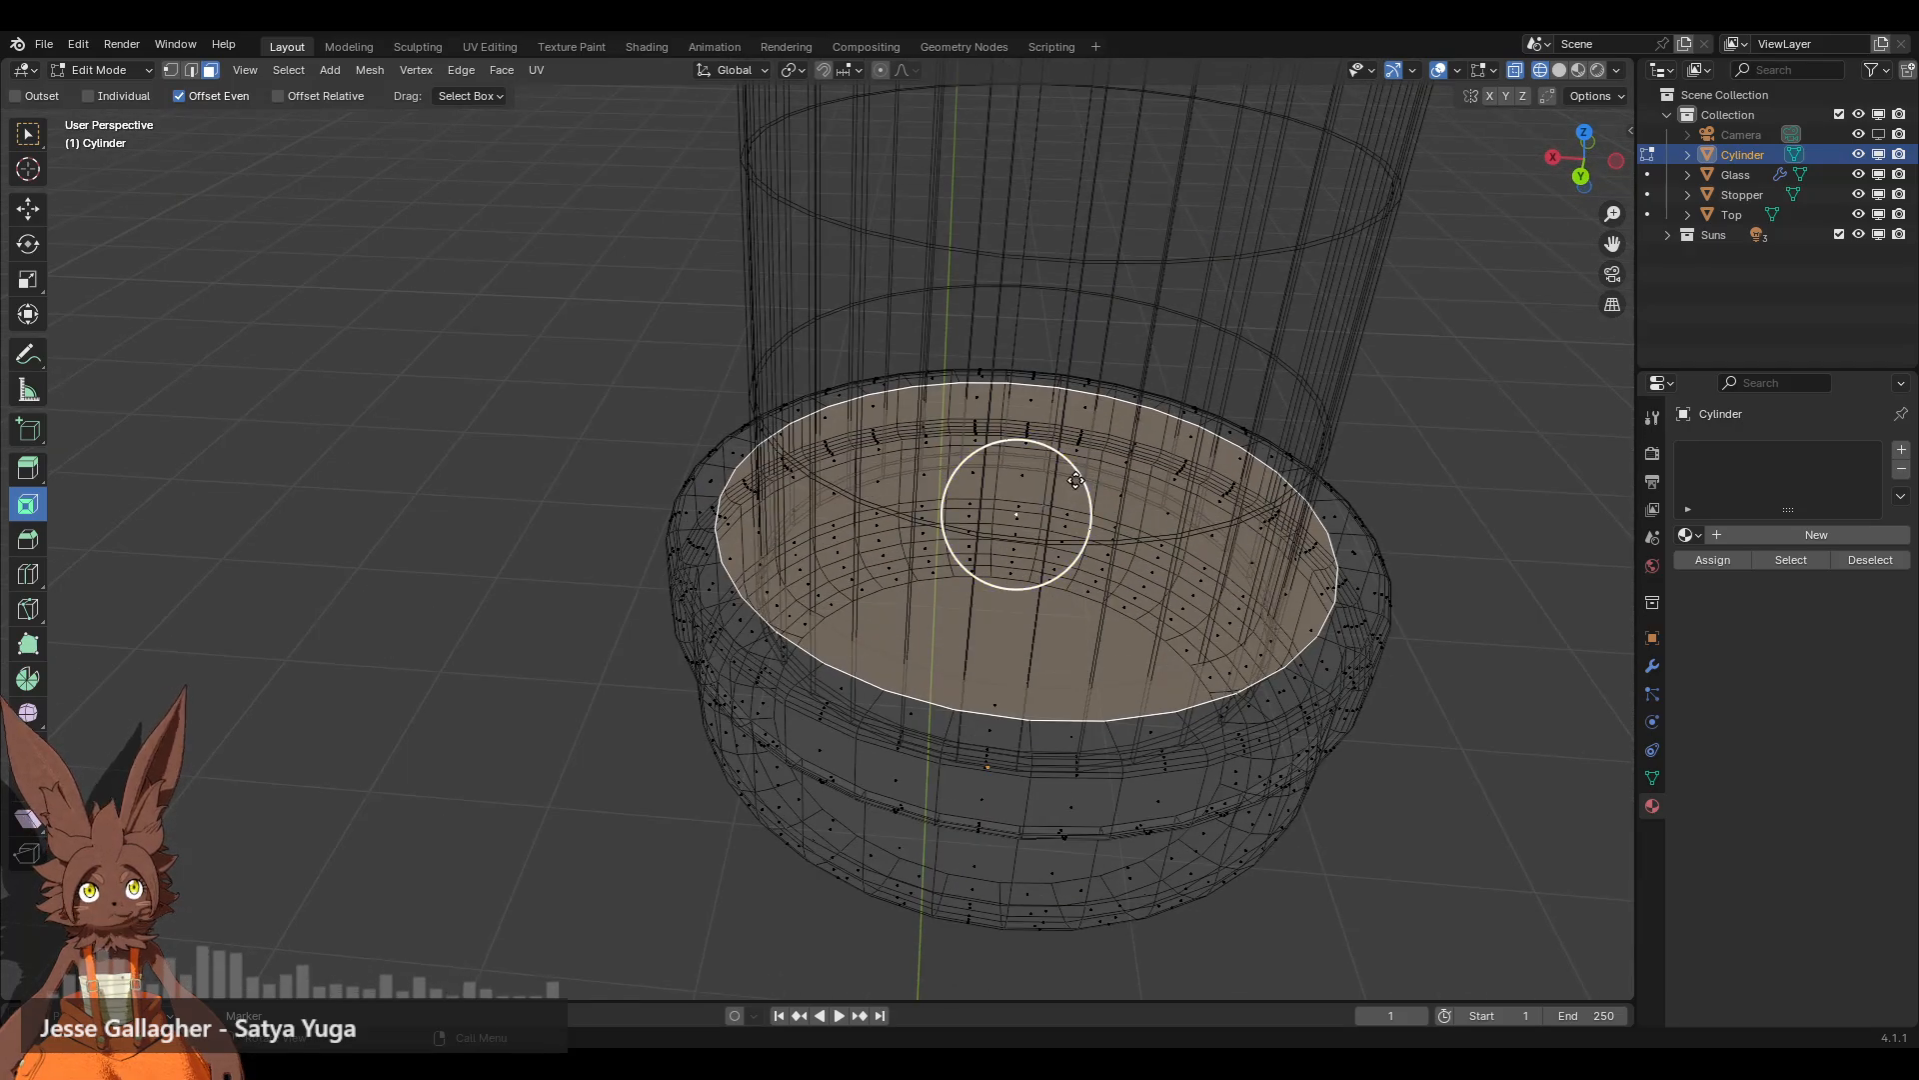
{"action": "left_click_drag", "start_coordinate": [1076, 480], "coordinate": [1150, 472]}
{"action": "key", "text": "s"}
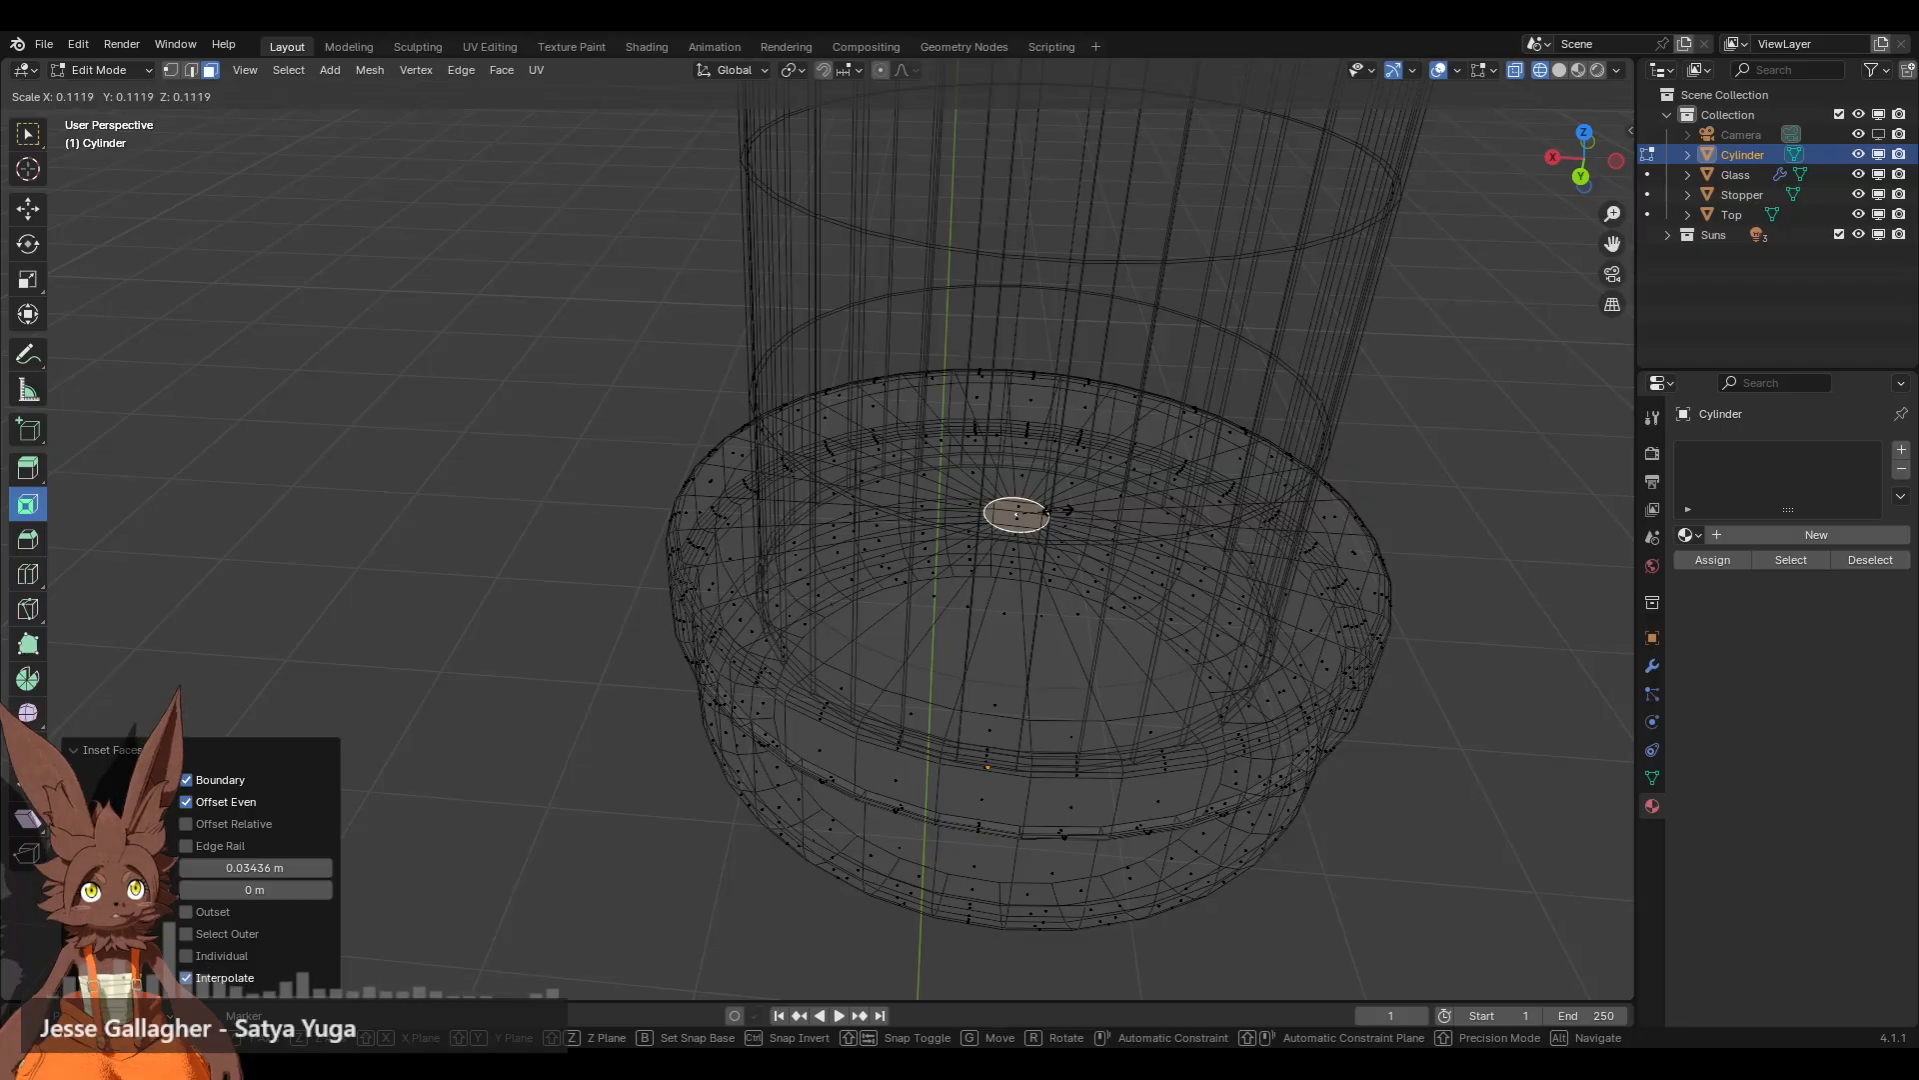
{"action": "left_click", "coordinate": [1058, 511]}
Step: Try to extrude the cap's small inner face up about 0.785 m and raise it another 0.432 m to the stopper
{"action": "scroll", "coordinate": [853, 609], "scroll_direction": "down", "scroll_amount": 3}
{"action": "middle_click_drag", "start_coordinate": [852, 609], "coordinate": [918, 539]}
{"action": "middle_click_drag", "start_coordinate": [1115, 329], "coordinate": [1116, 457]}
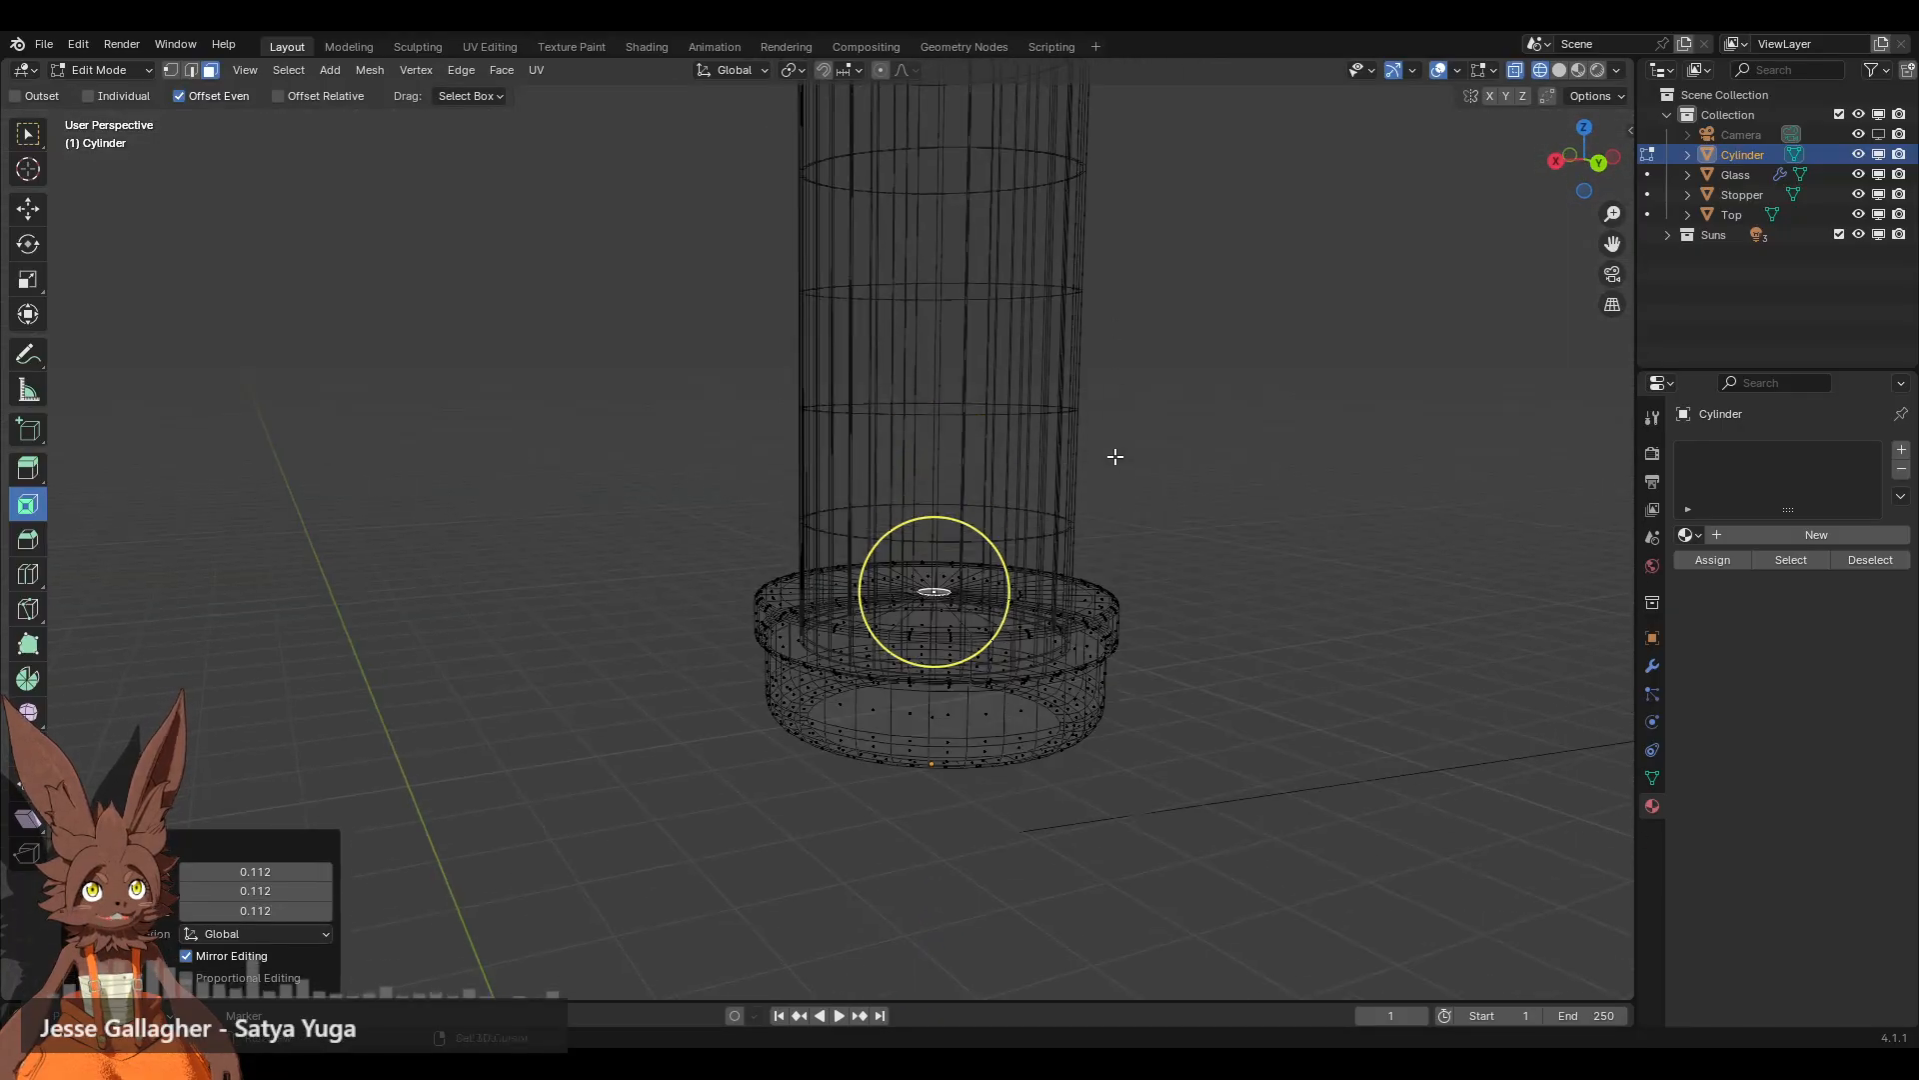
{"action": "key", "text": "e"}
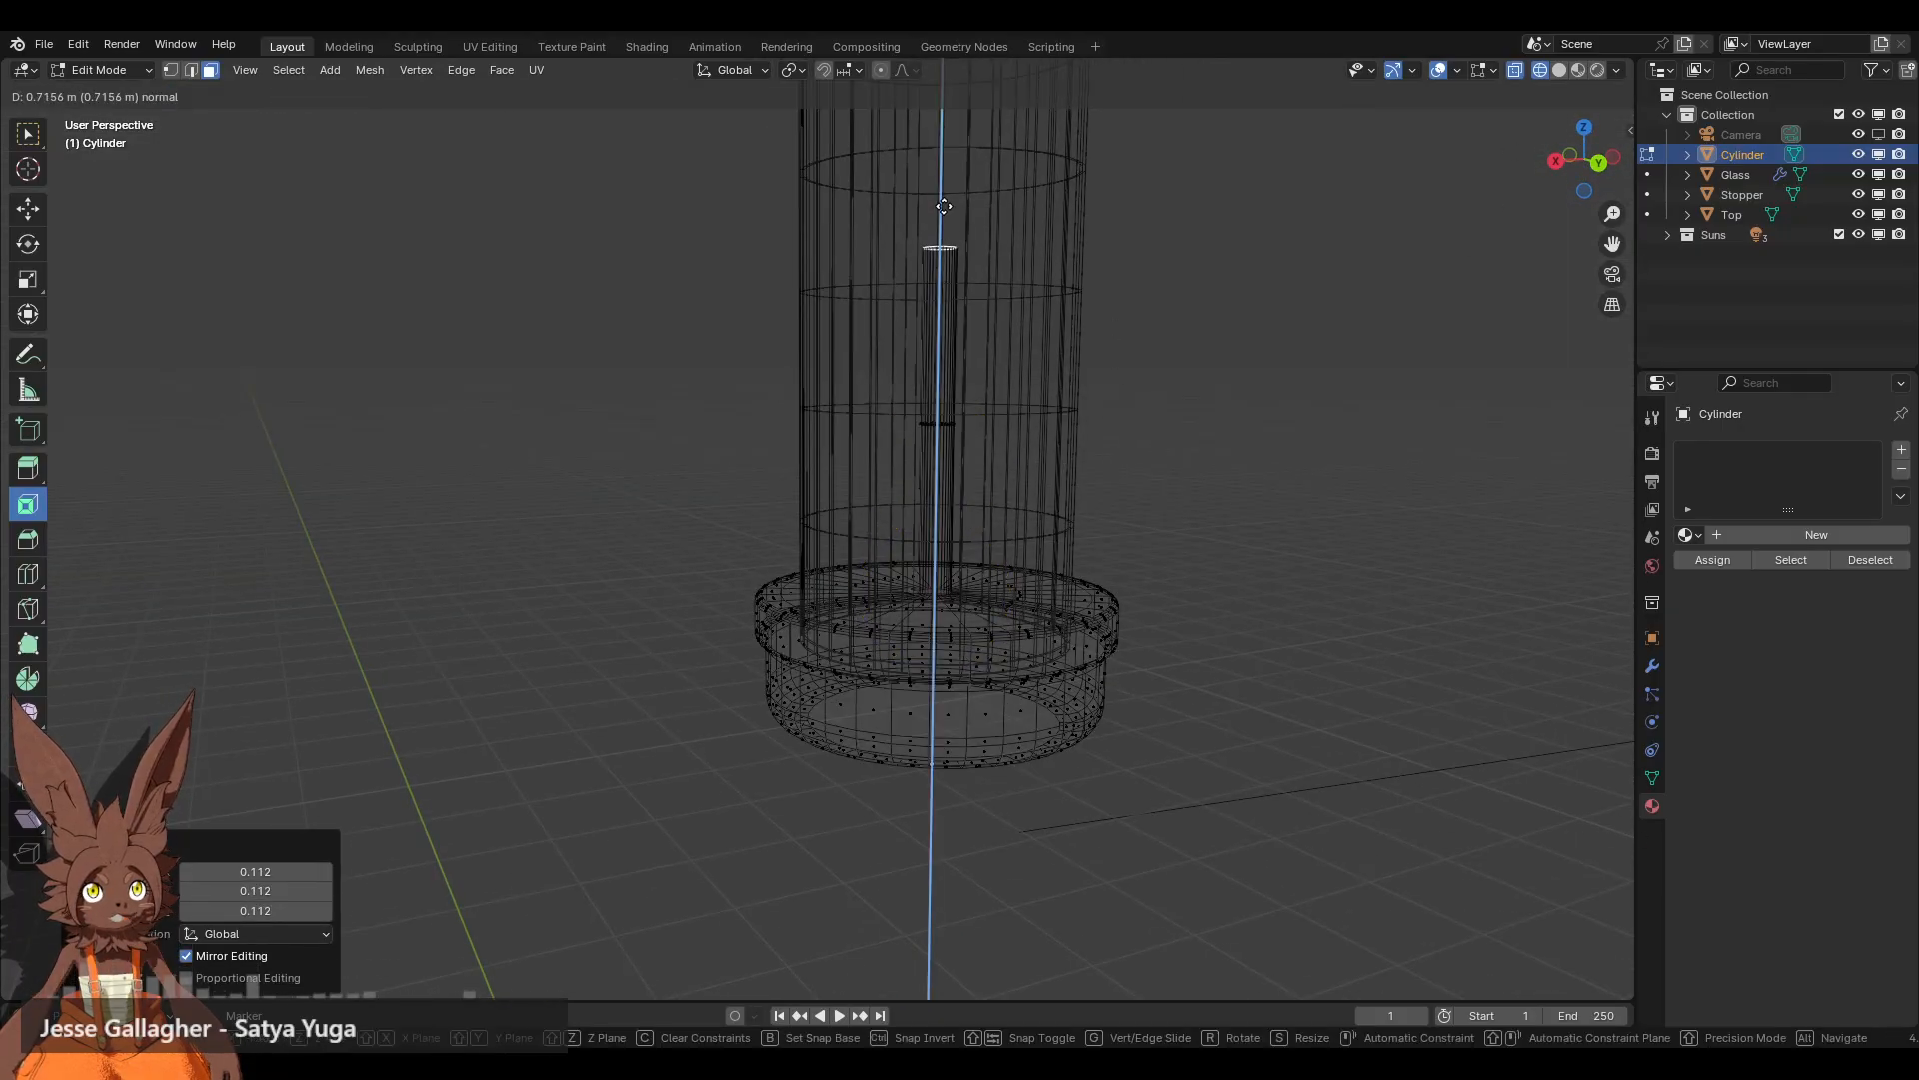
{"action": "left_click", "coordinate": [946, 197]}
{"action": "middle_click_drag", "start_coordinate": [1190, 279], "coordinate": [1191, 569], "text": "shift"}
{"action": "left_click", "coordinate": [29, 214]}
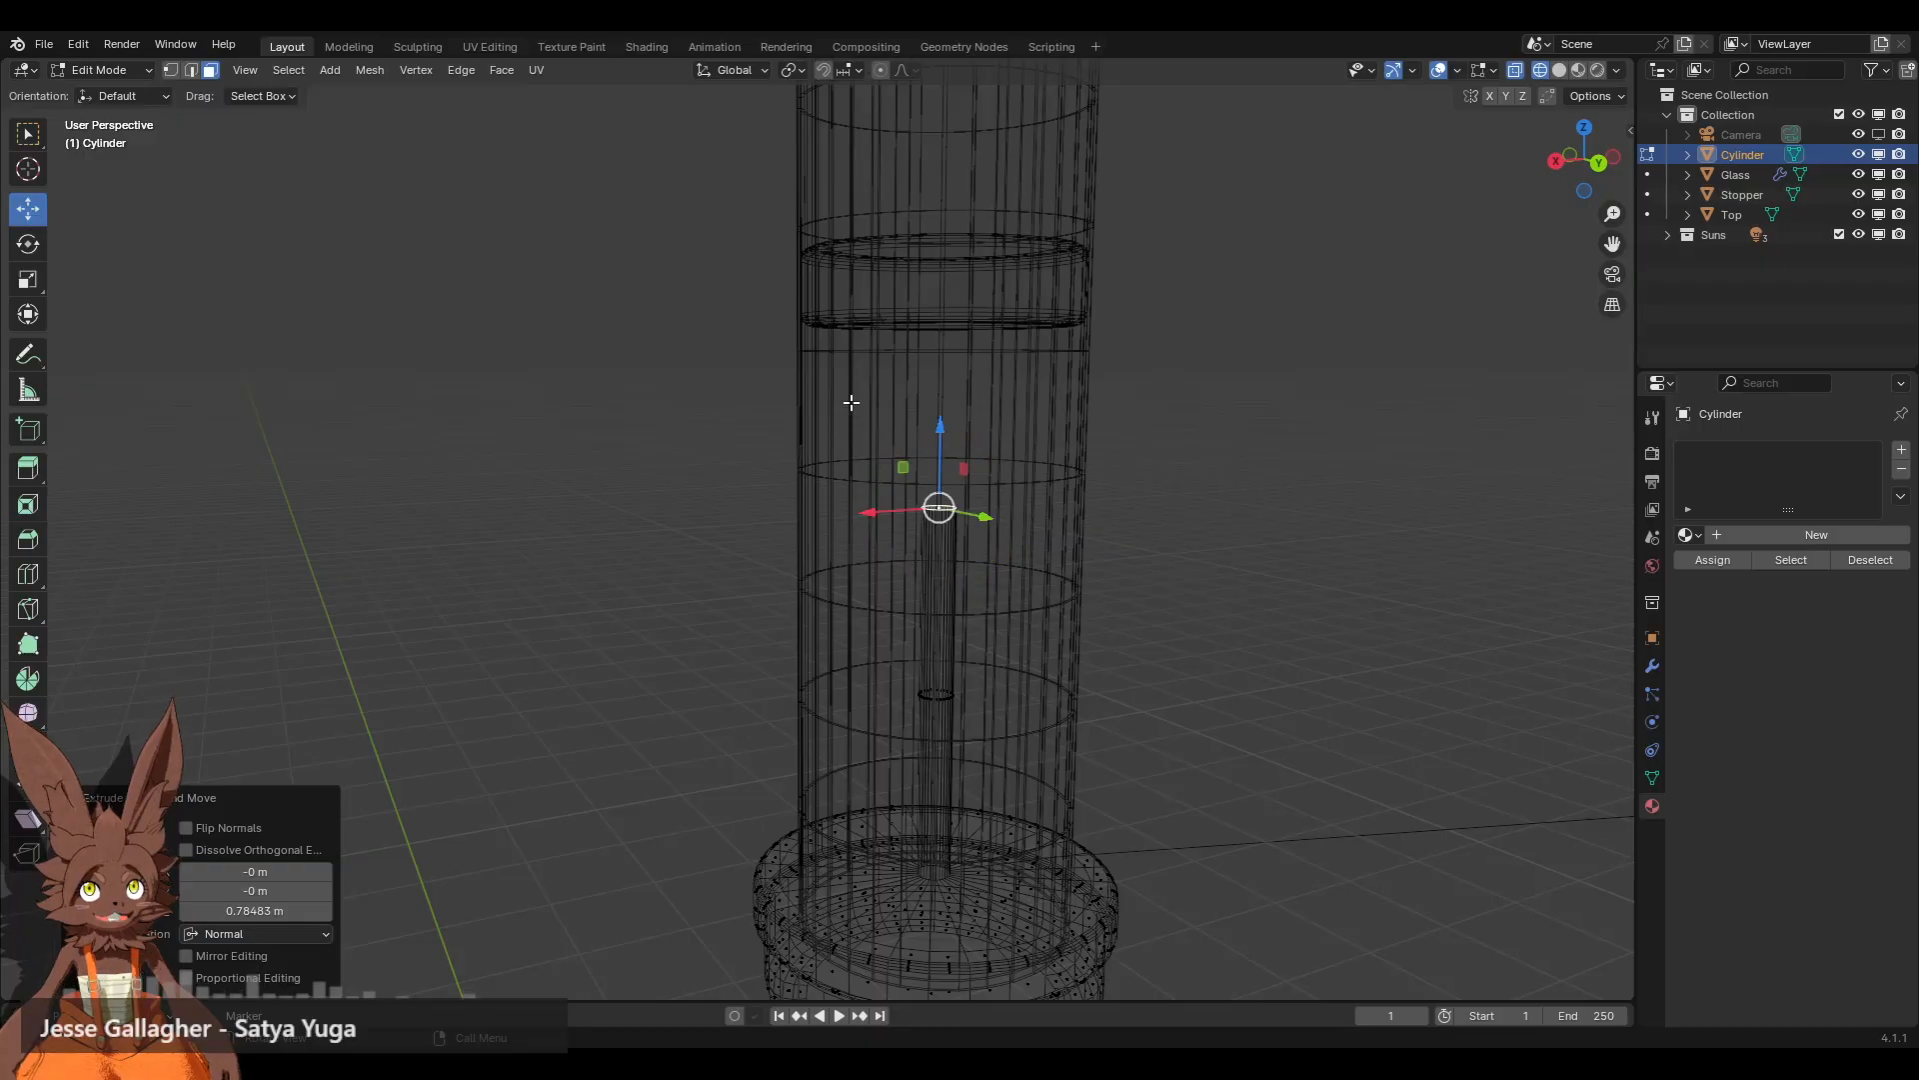
{"action": "left_click_drag", "start_coordinate": [936, 427], "coordinate": [941, 209]}
{"action": "mouse_move", "coordinate": [1215, 377]}
{"action": "middle_mouse_down"}
{"action": "mouse_move", "coordinate": [1234, 428]}
{"action": "mouse_move", "coordinate": [1219, 360]}
{"action": "middle_mouse_up"}
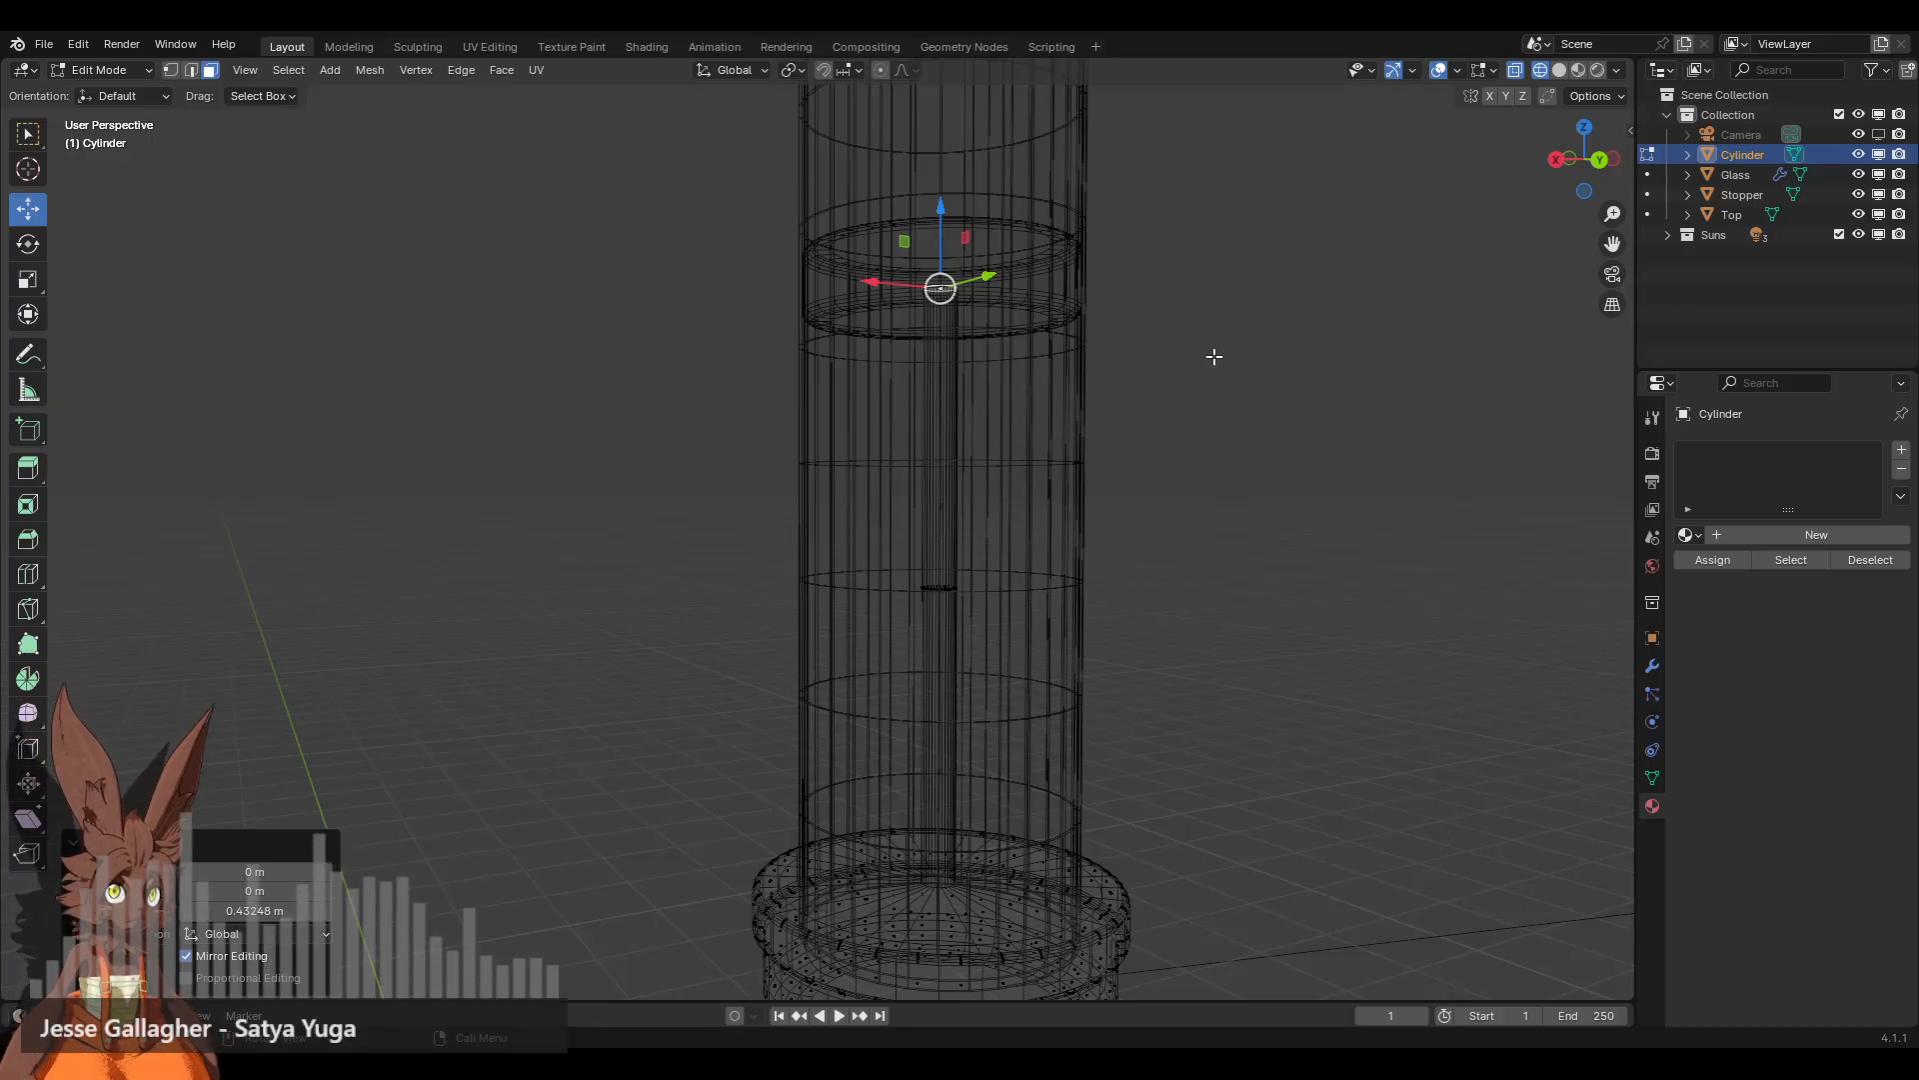
Step: Undo the rod extrusion together with the inset and scaling of the cap's inner top face
{"action": "key", "text": "ctrl+z"}
{"action": "key", "text": "ctrl+z"}
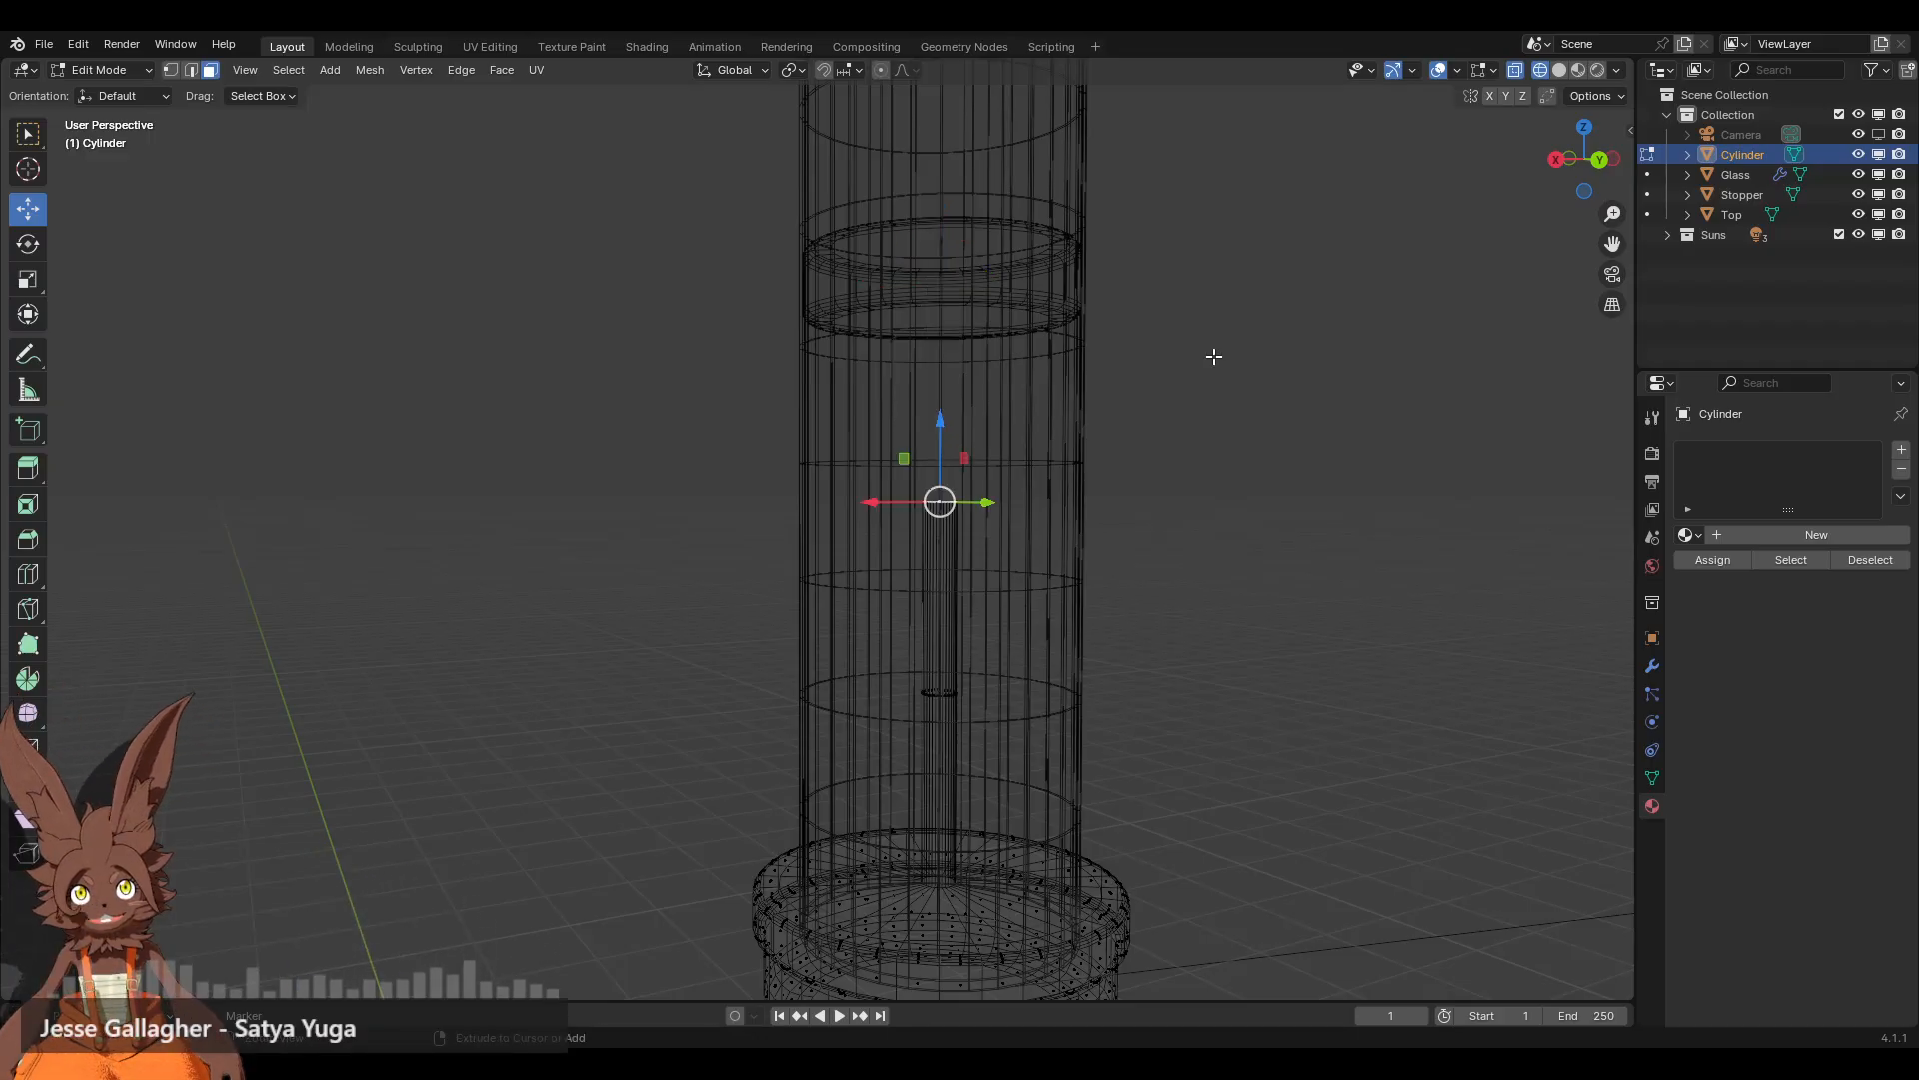
{"action": "key", "text": "ctrl+z"}
Step: Hide the glass tube and display the model with solid shading
{"action": "mouse_move", "coordinate": [1186, 535]}
{"action": "middle_mouse_down"}
{"action": "mouse_move", "coordinate": [1114, 514]}
{"action": "mouse_move", "coordinate": [1040, 625]}
{"action": "mouse_move", "coordinate": [1166, 354]}
{"action": "mouse_move", "coordinate": [985, 467]}
{"action": "mouse_move", "coordinate": [972, 553]}
{"action": "mouse_move", "coordinate": [1028, 414]}
{"action": "mouse_move", "coordinate": [884, 541]}
{"action": "mouse_move", "coordinate": [1066, 344]}
{"action": "mouse_move", "coordinate": [1087, 370]}
{"action": "middle_mouse_up"}
{"action": "scroll", "coordinate": [1028, 414], "scroll_direction": "down", "scroll_amount": 2}
{"action": "left_click", "coordinate": [1878, 174]}
{"action": "left_click", "coordinate": [1560, 70]}
{"action": "scroll", "coordinate": [1040, 498], "scroll_direction": "up", "scroll_amount": 2}
Step: Inset the cap's flat top and bottom faces together by about 0.168 m
{"action": "left_click", "coordinate": [894, 582]}
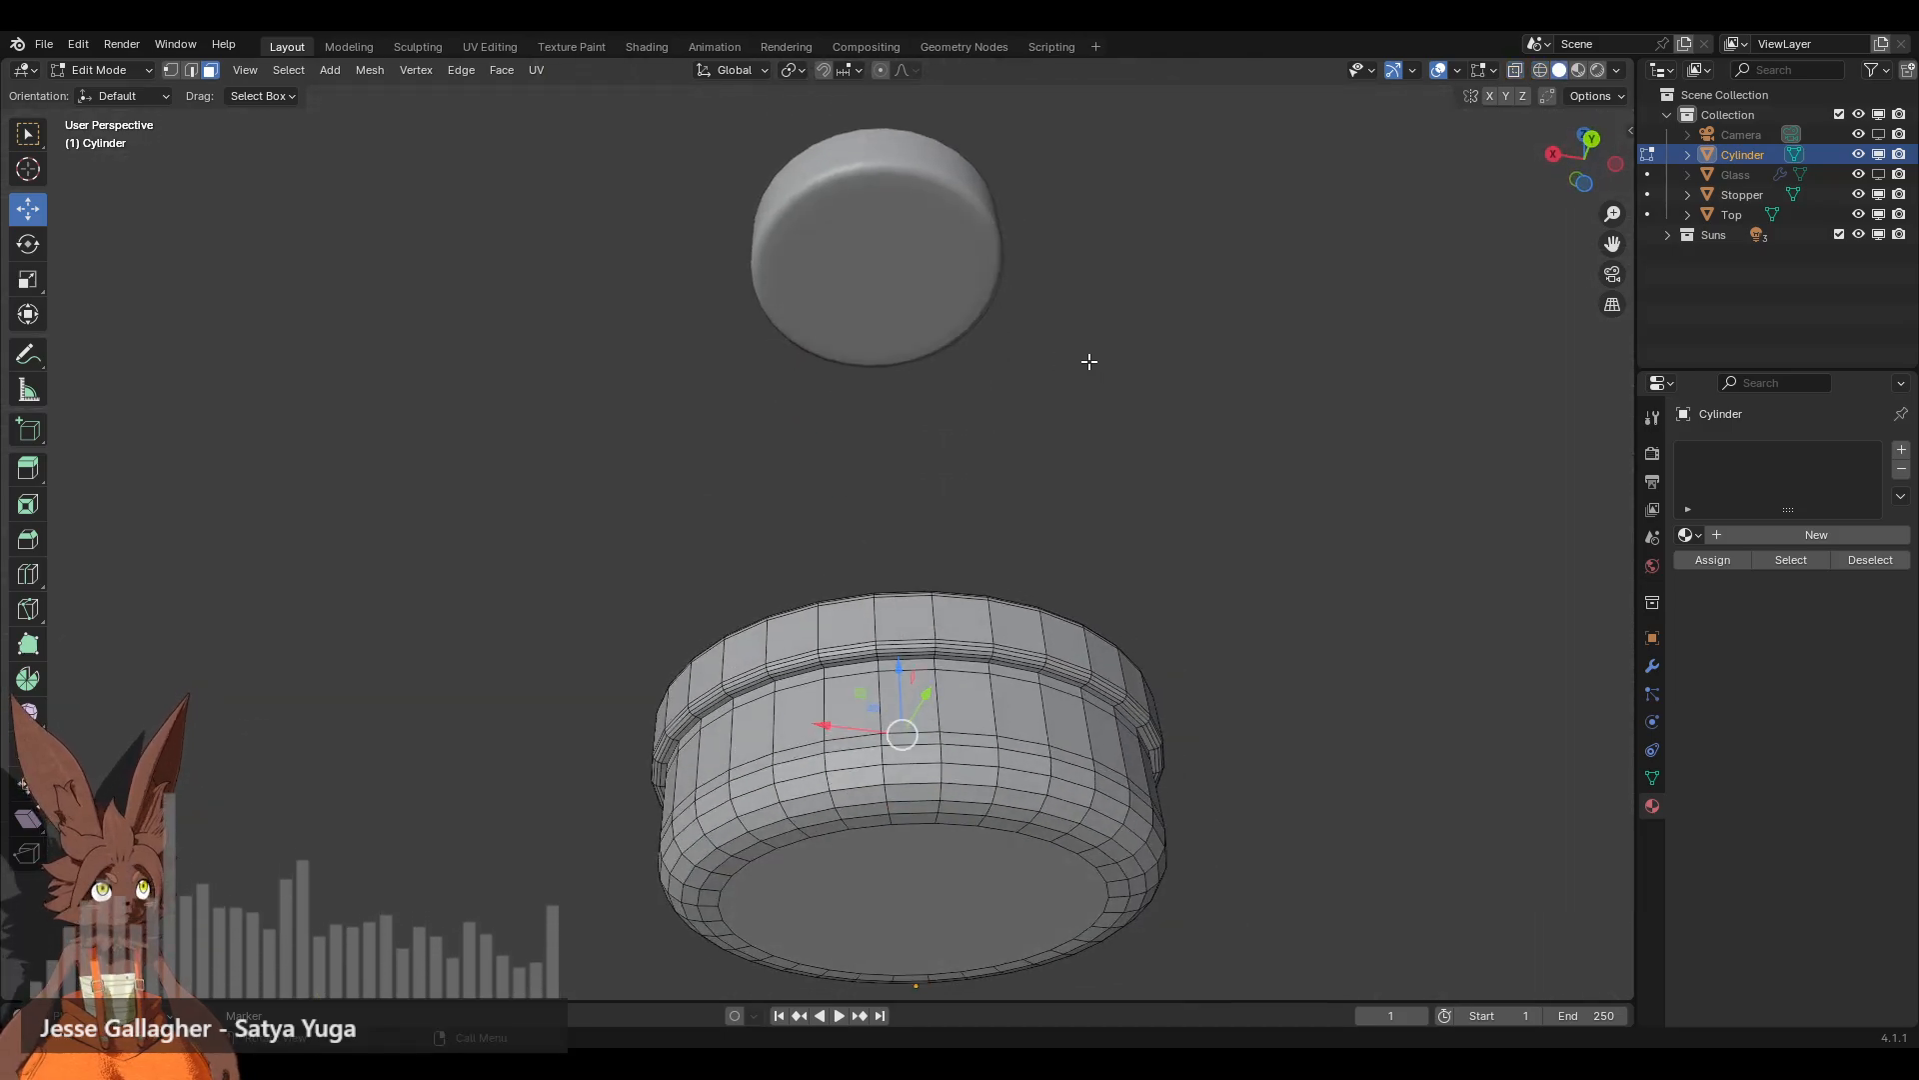
{"action": "middle_click_drag", "start_coordinate": [1043, 447], "coordinate": [958, 646]}
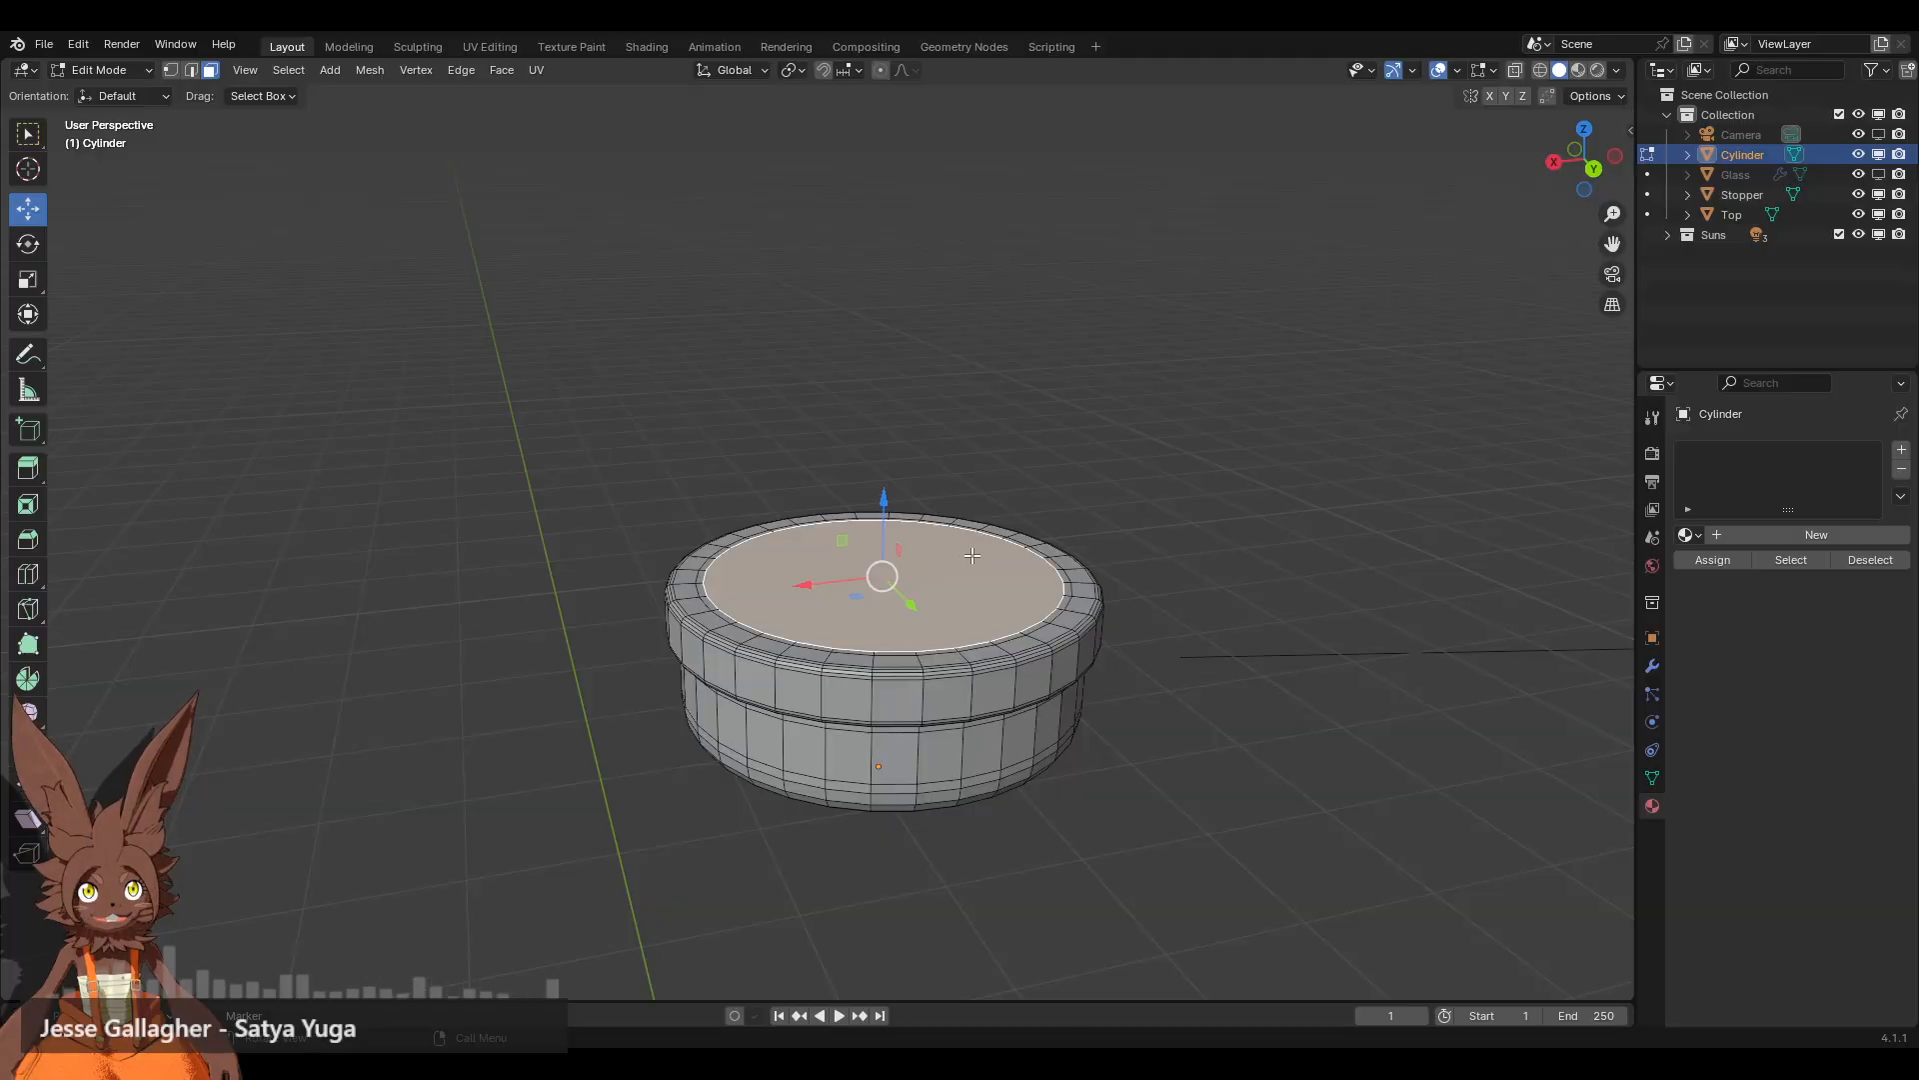
{"action": "middle_click_drag", "start_coordinate": [971, 555], "coordinate": [964, 450]}
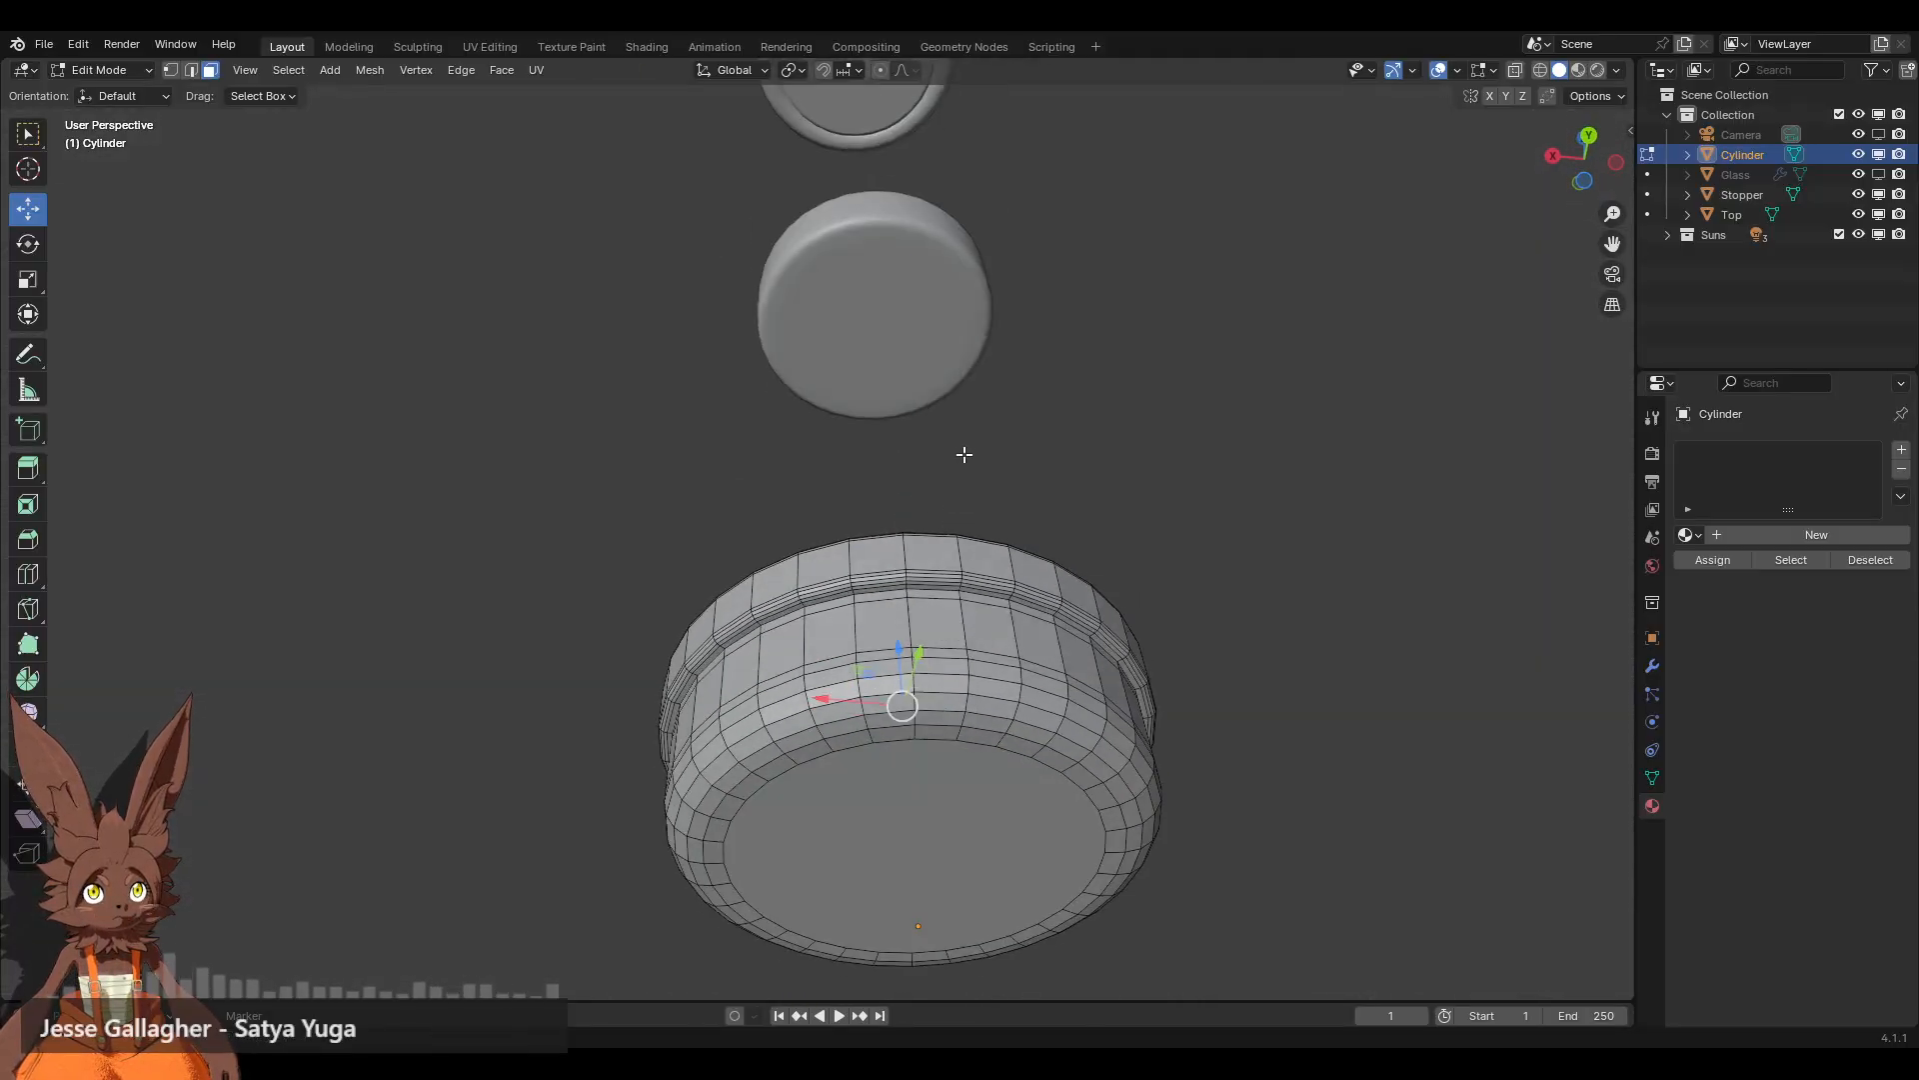
{"action": "left_click", "coordinate": [987, 838]}
{"action": "middle_click_drag", "start_coordinate": [1084, 488], "coordinate": [1084, 613]}
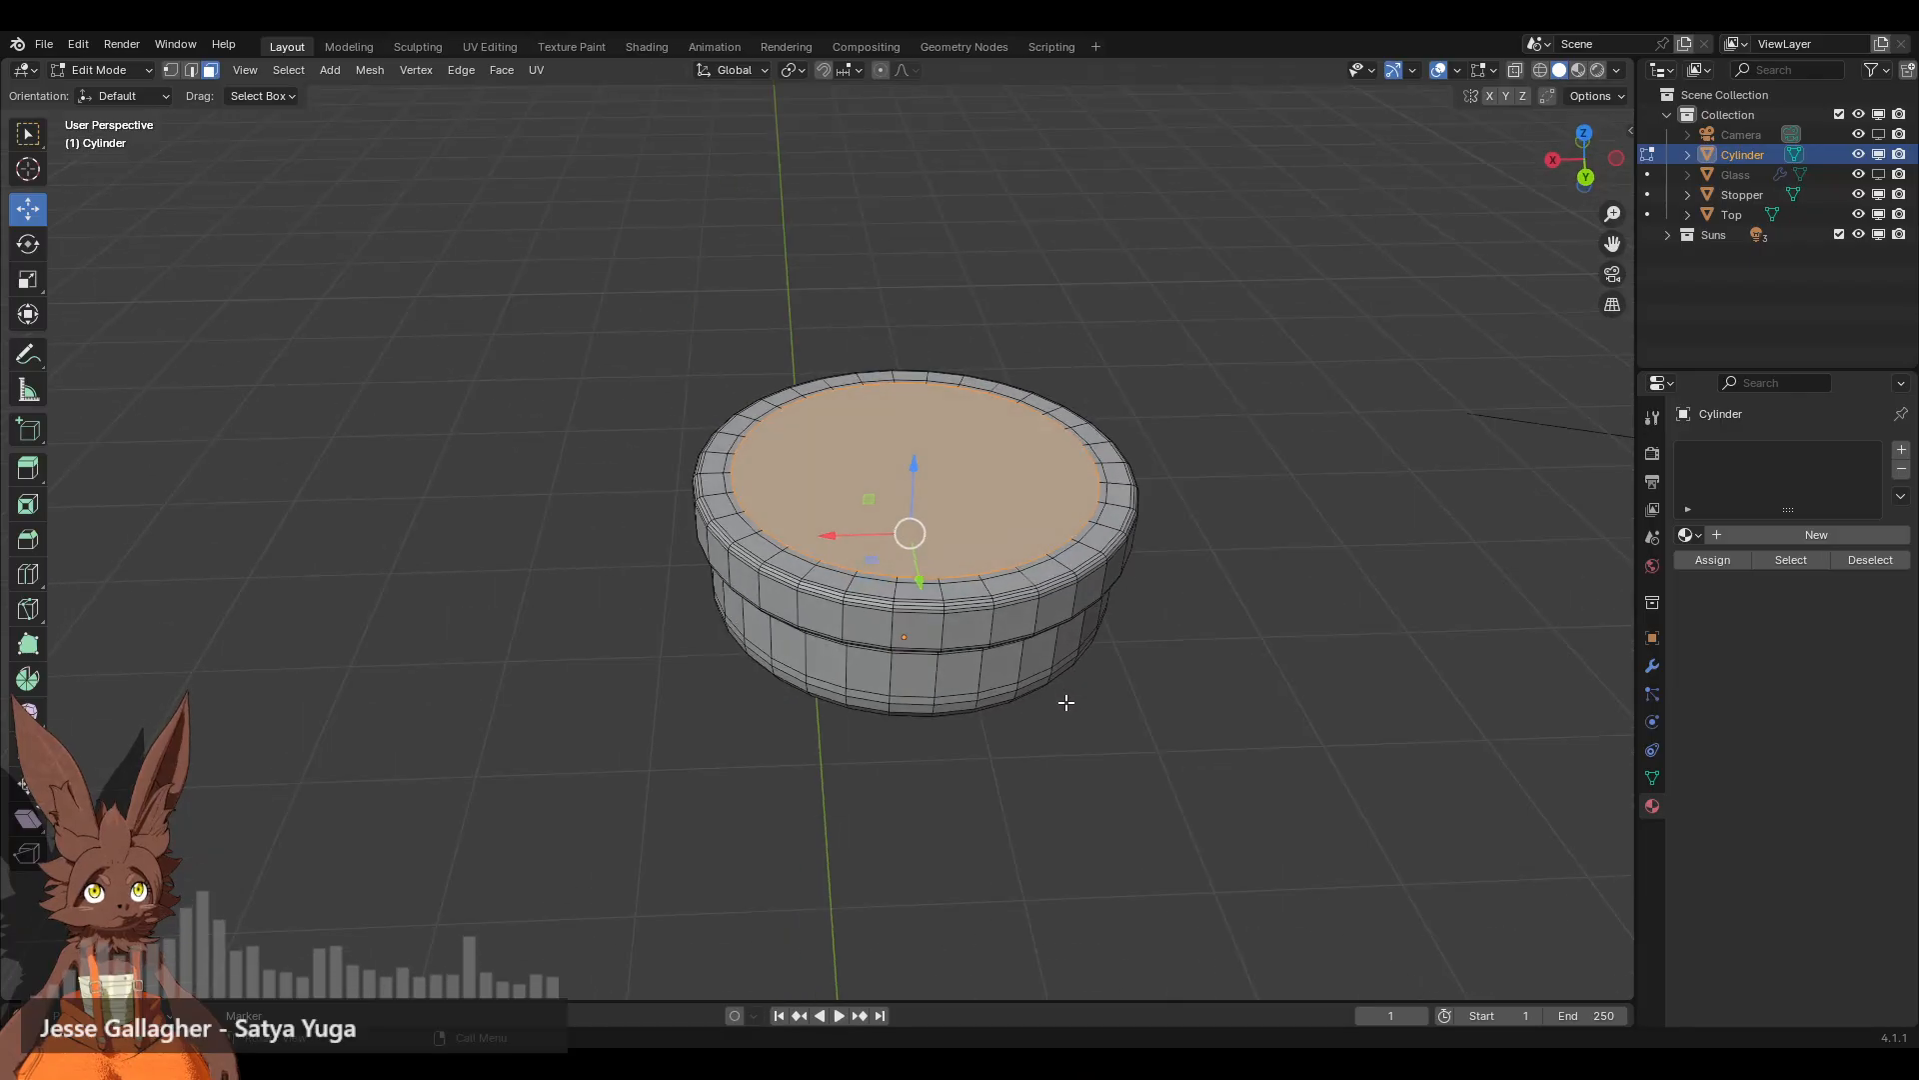
{"action": "scroll", "coordinate": [1084, 613], "scroll_direction": "up", "scroll_amount": 3}
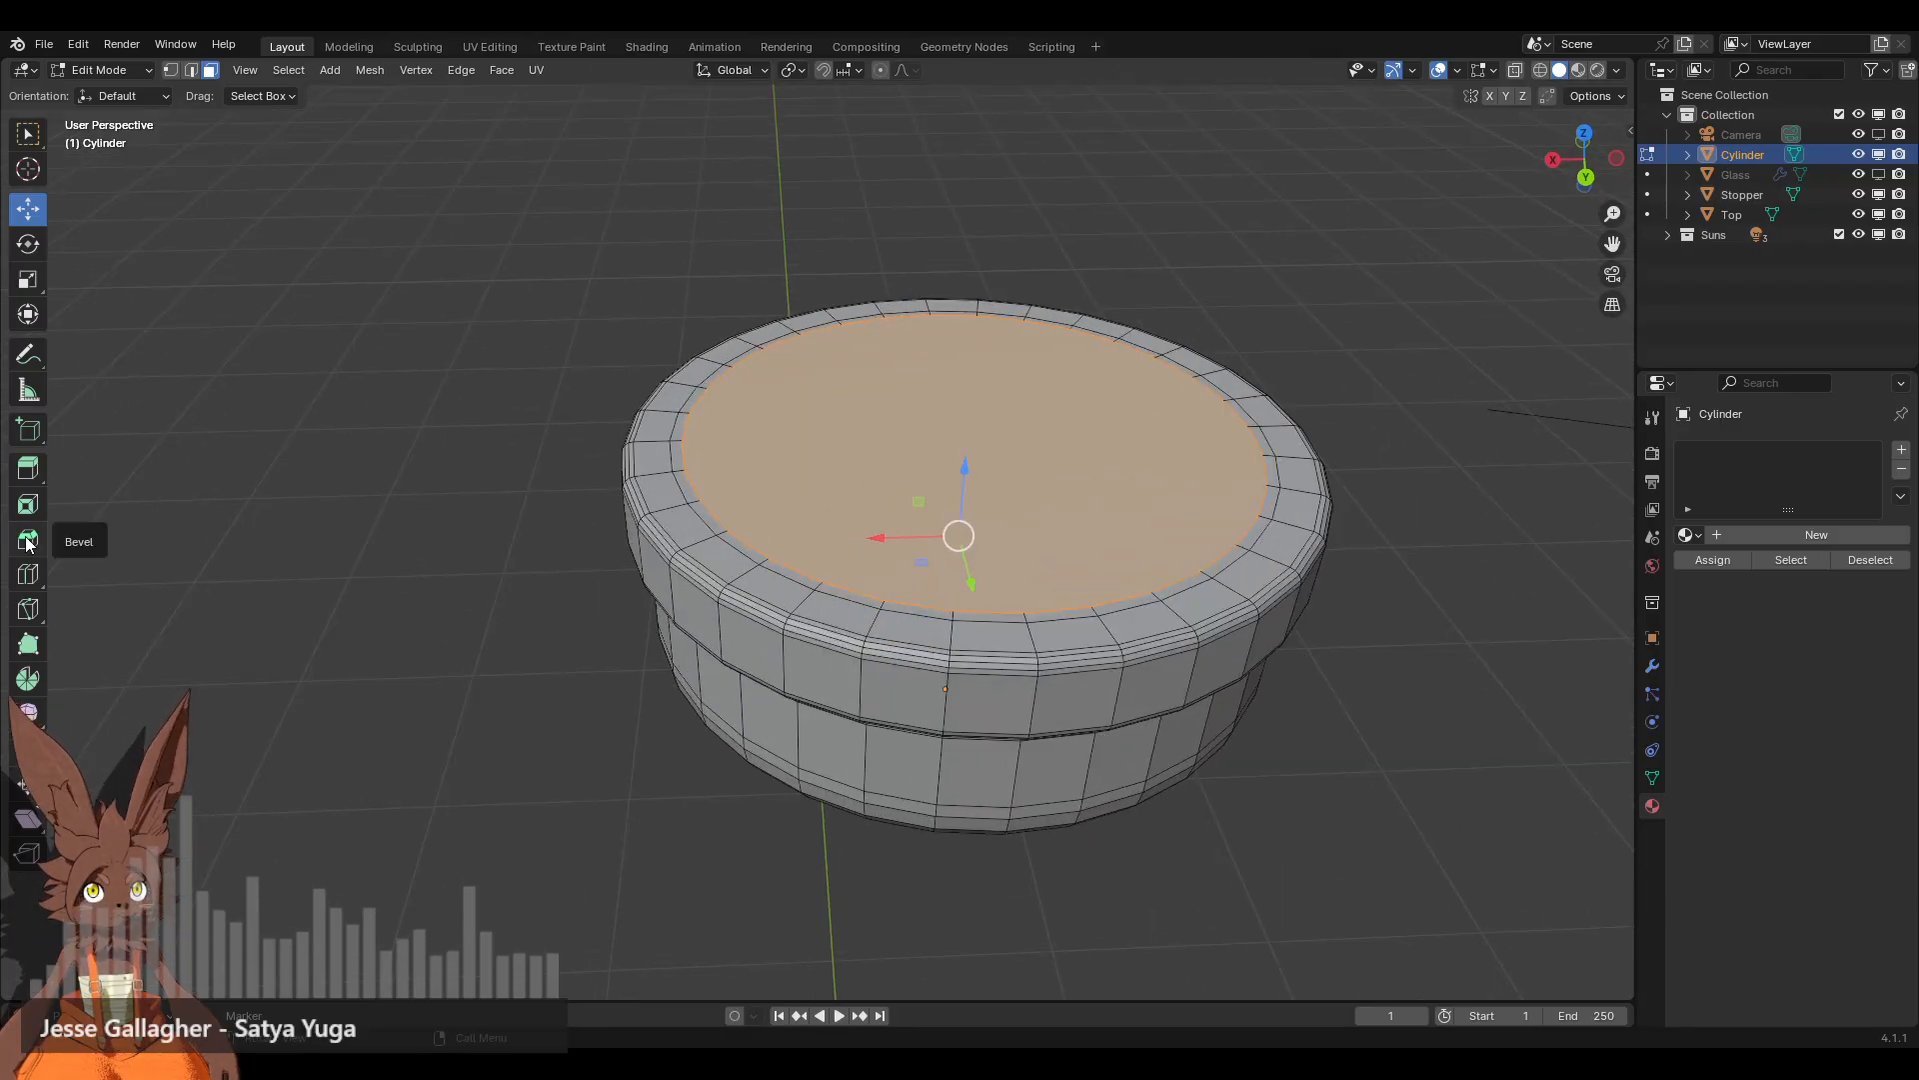
{"action": "left_click", "coordinate": [28, 504]}
{"action": "left_click_drag", "start_coordinate": [1015, 493], "coordinate": [968, 527]}
{"action": "key", "text": "s"}
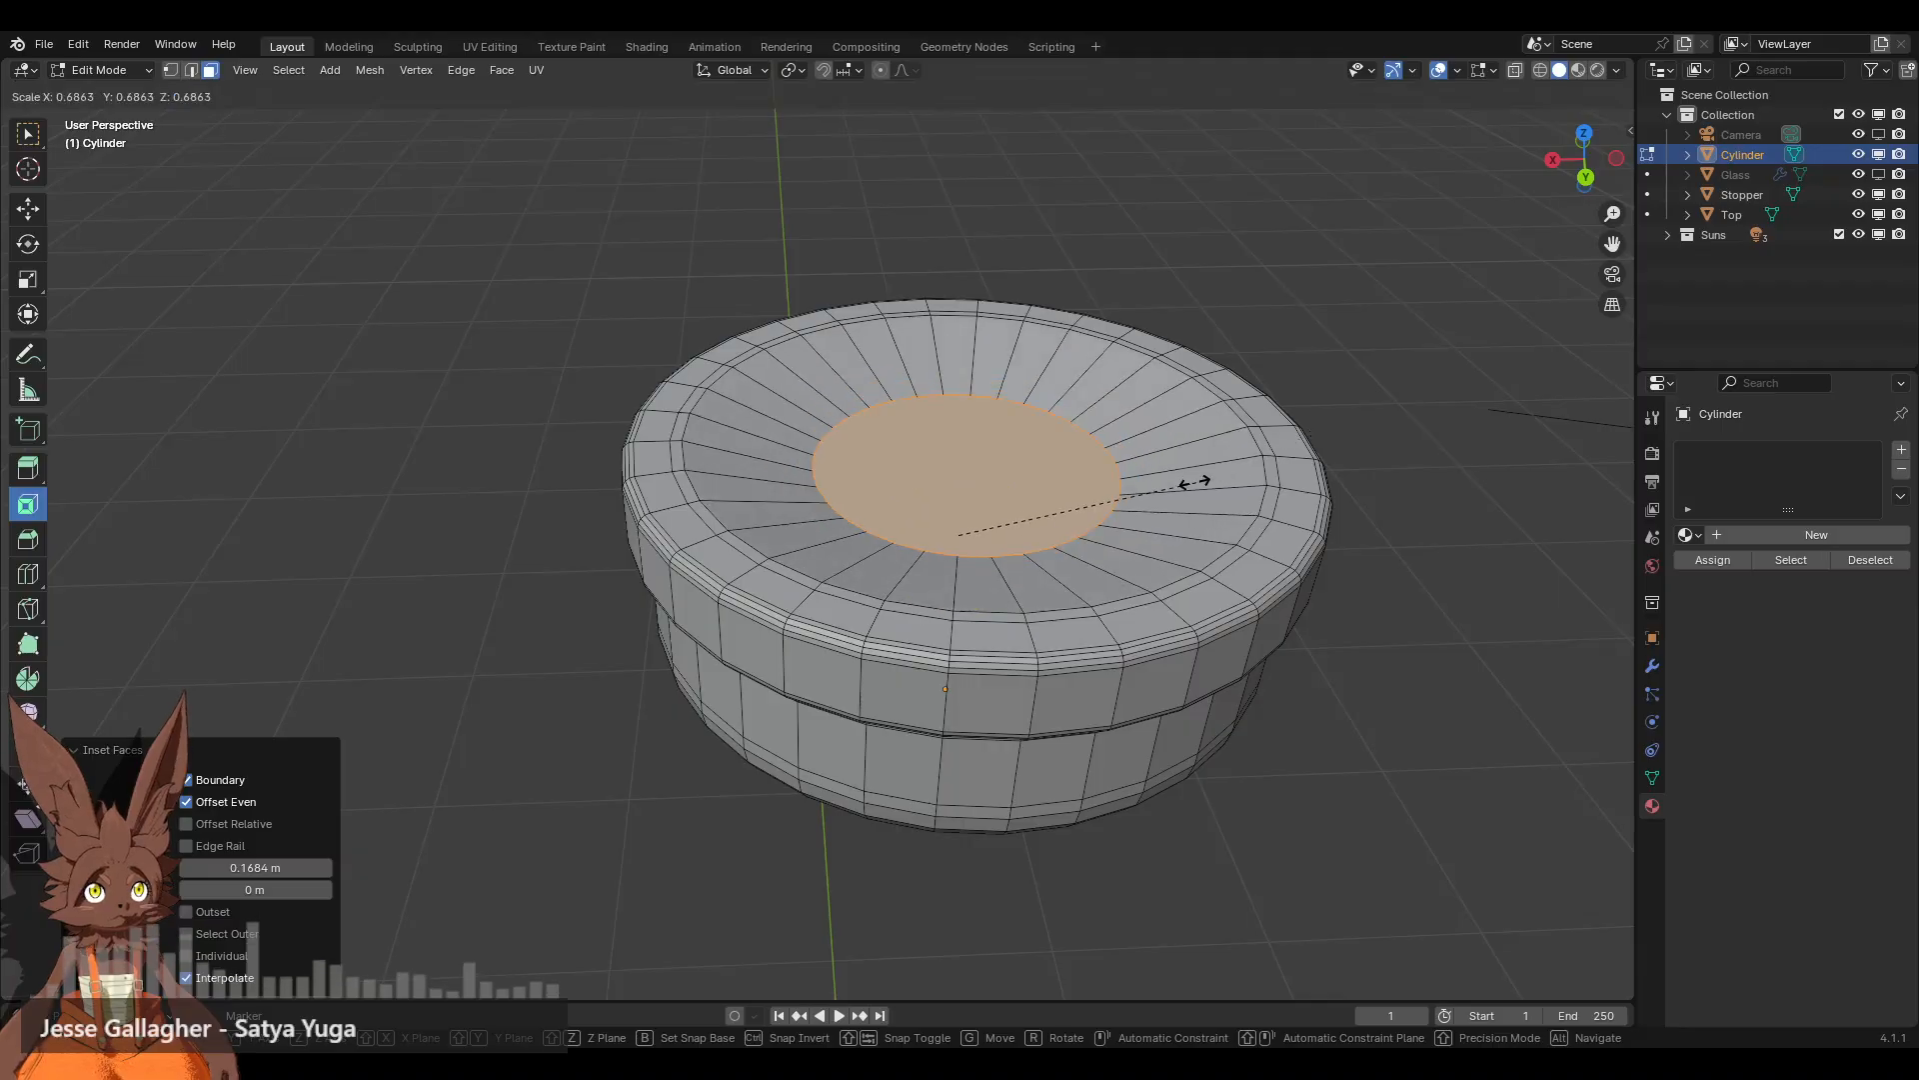
{"action": "right_click", "coordinate": [1196, 483]}
Step: Hide the Top and Stopper objects in the top view and delete the cap's two inset faces
{"action": "middle_click_drag", "start_coordinate": [1196, 483], "coordinate": [1479, 171]}
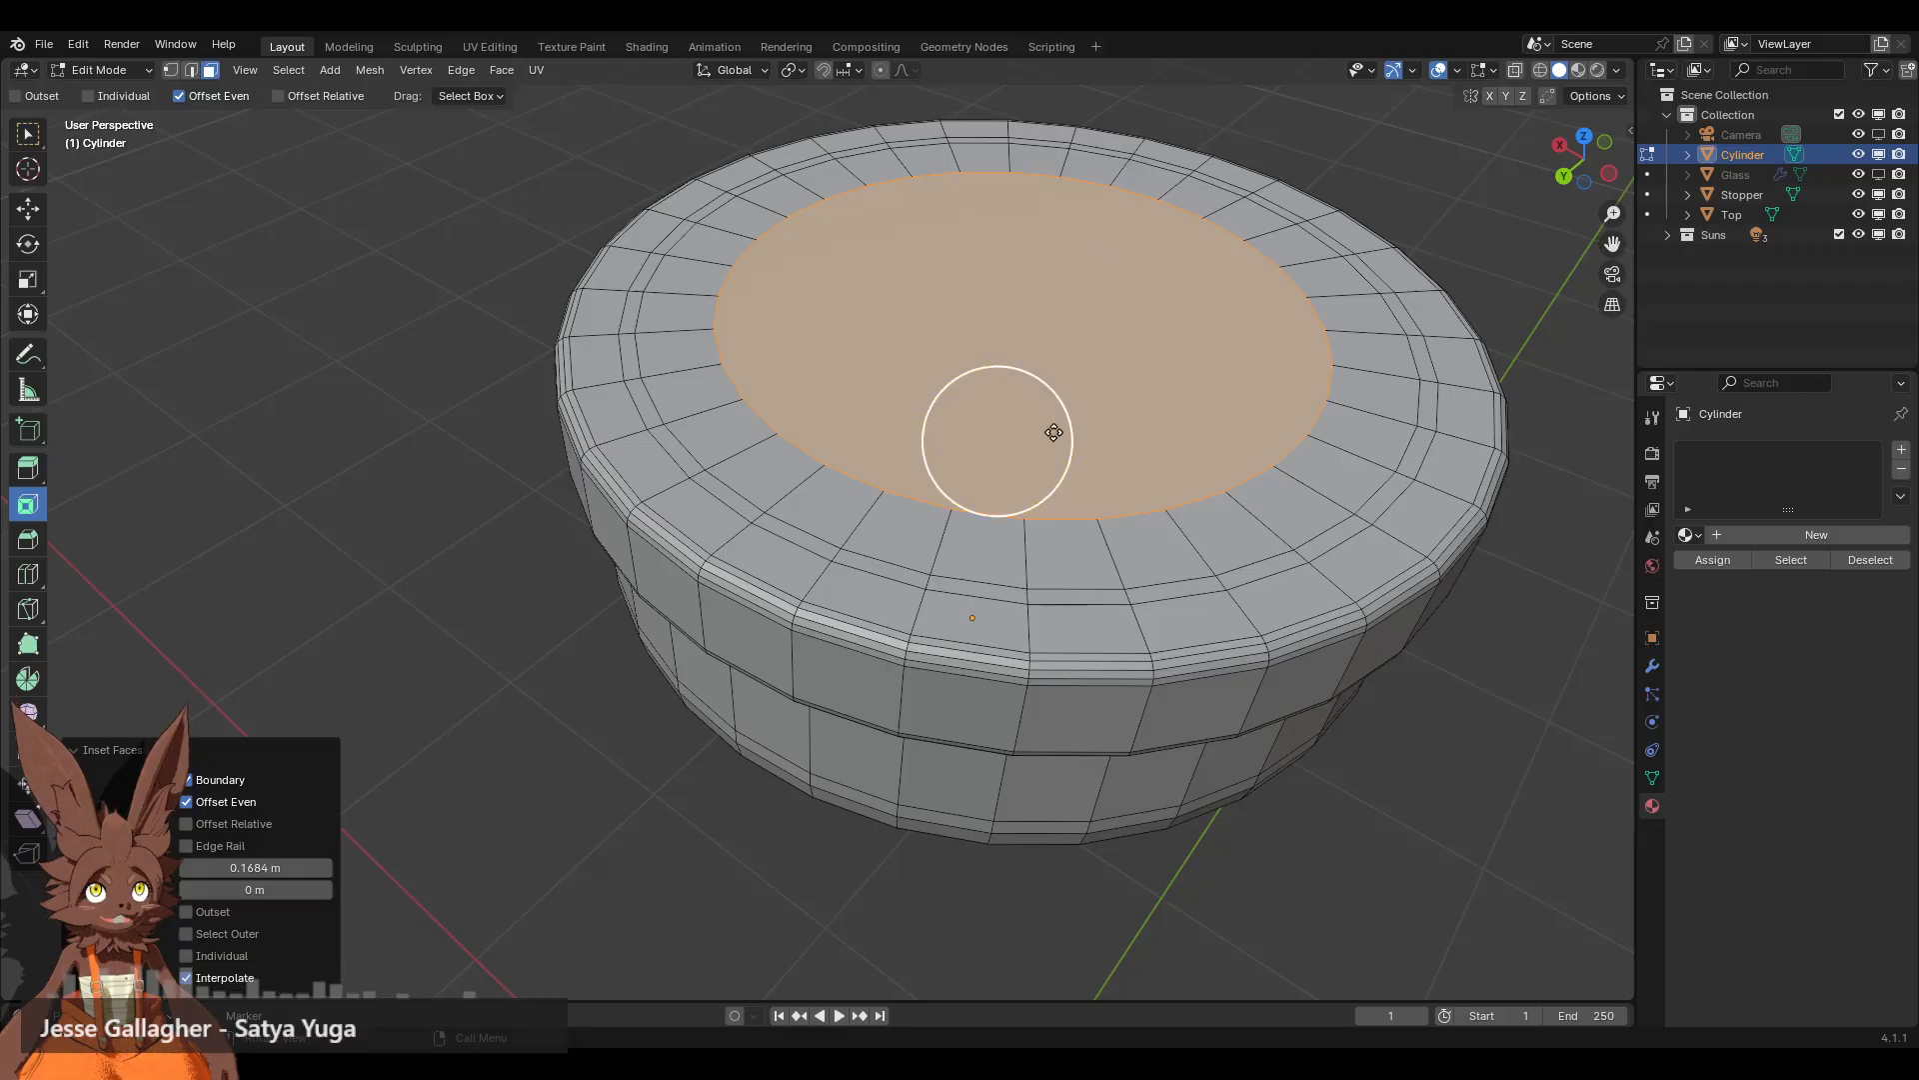
{"action": "middle_click_drag", "start_coordinate": [1050, 428], "coordinate": [1129, 368]}
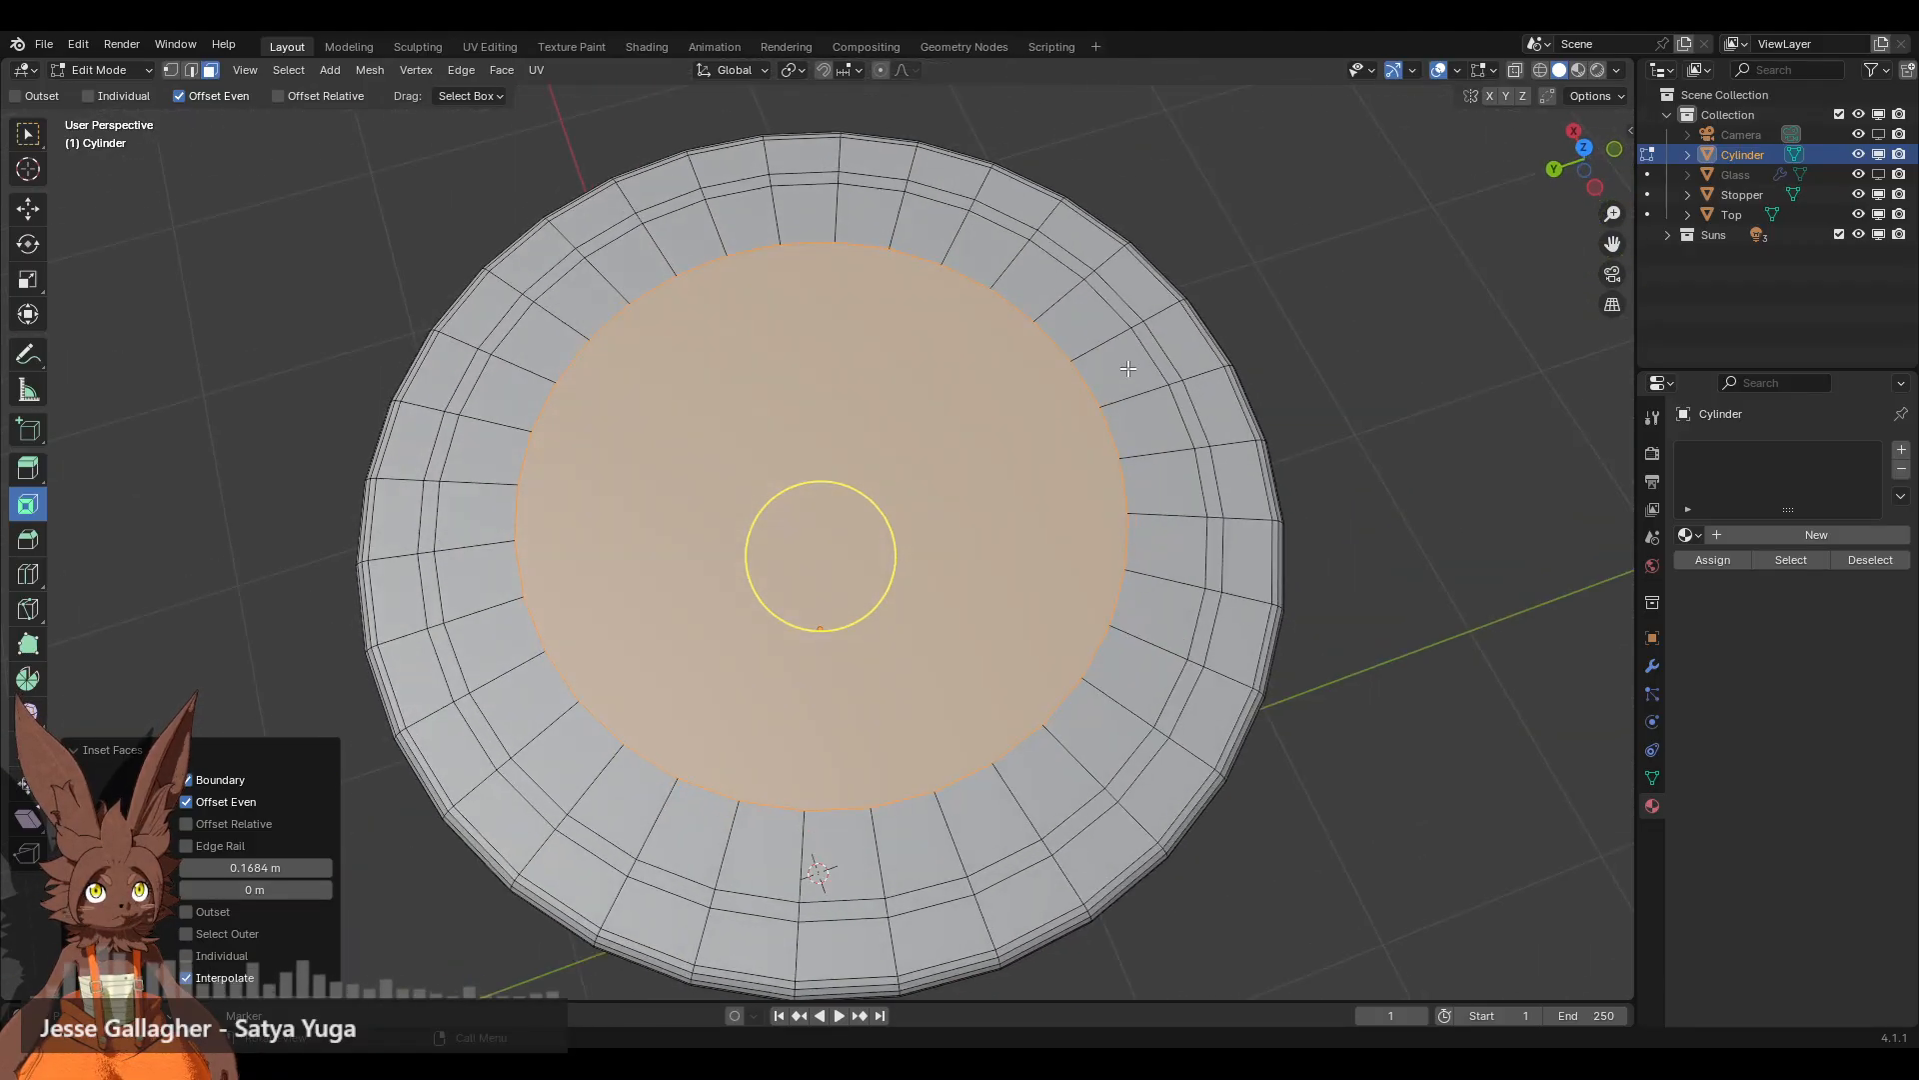
{"action": "left_click", "coordinate": [1585, 151]}
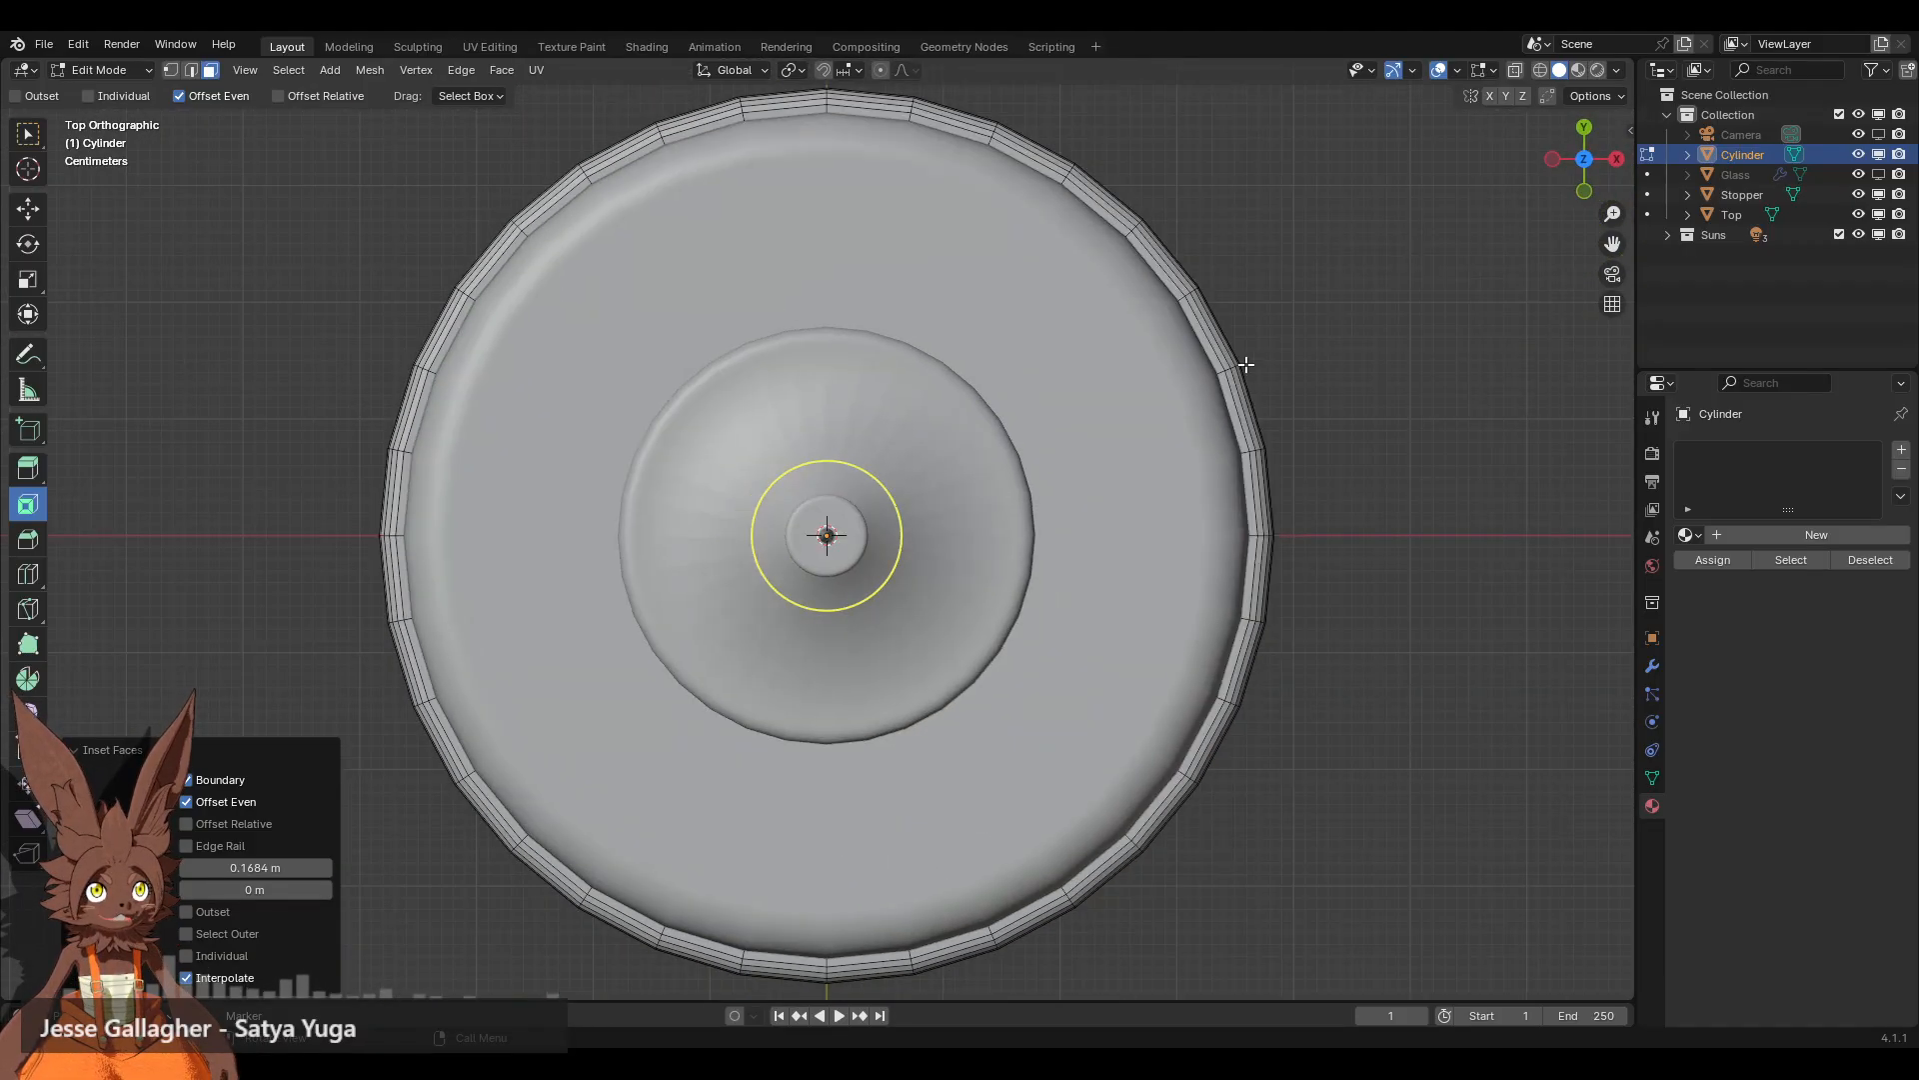
{"action": "left_click", "coordinate": [1880, 214]}
{"action": "middle_click_drag", "start_coordinate": [878, 543], "coordinate": [943, 513], "text": "shift"}
{"action": "left_click", "coordinate": [1878, 194]}
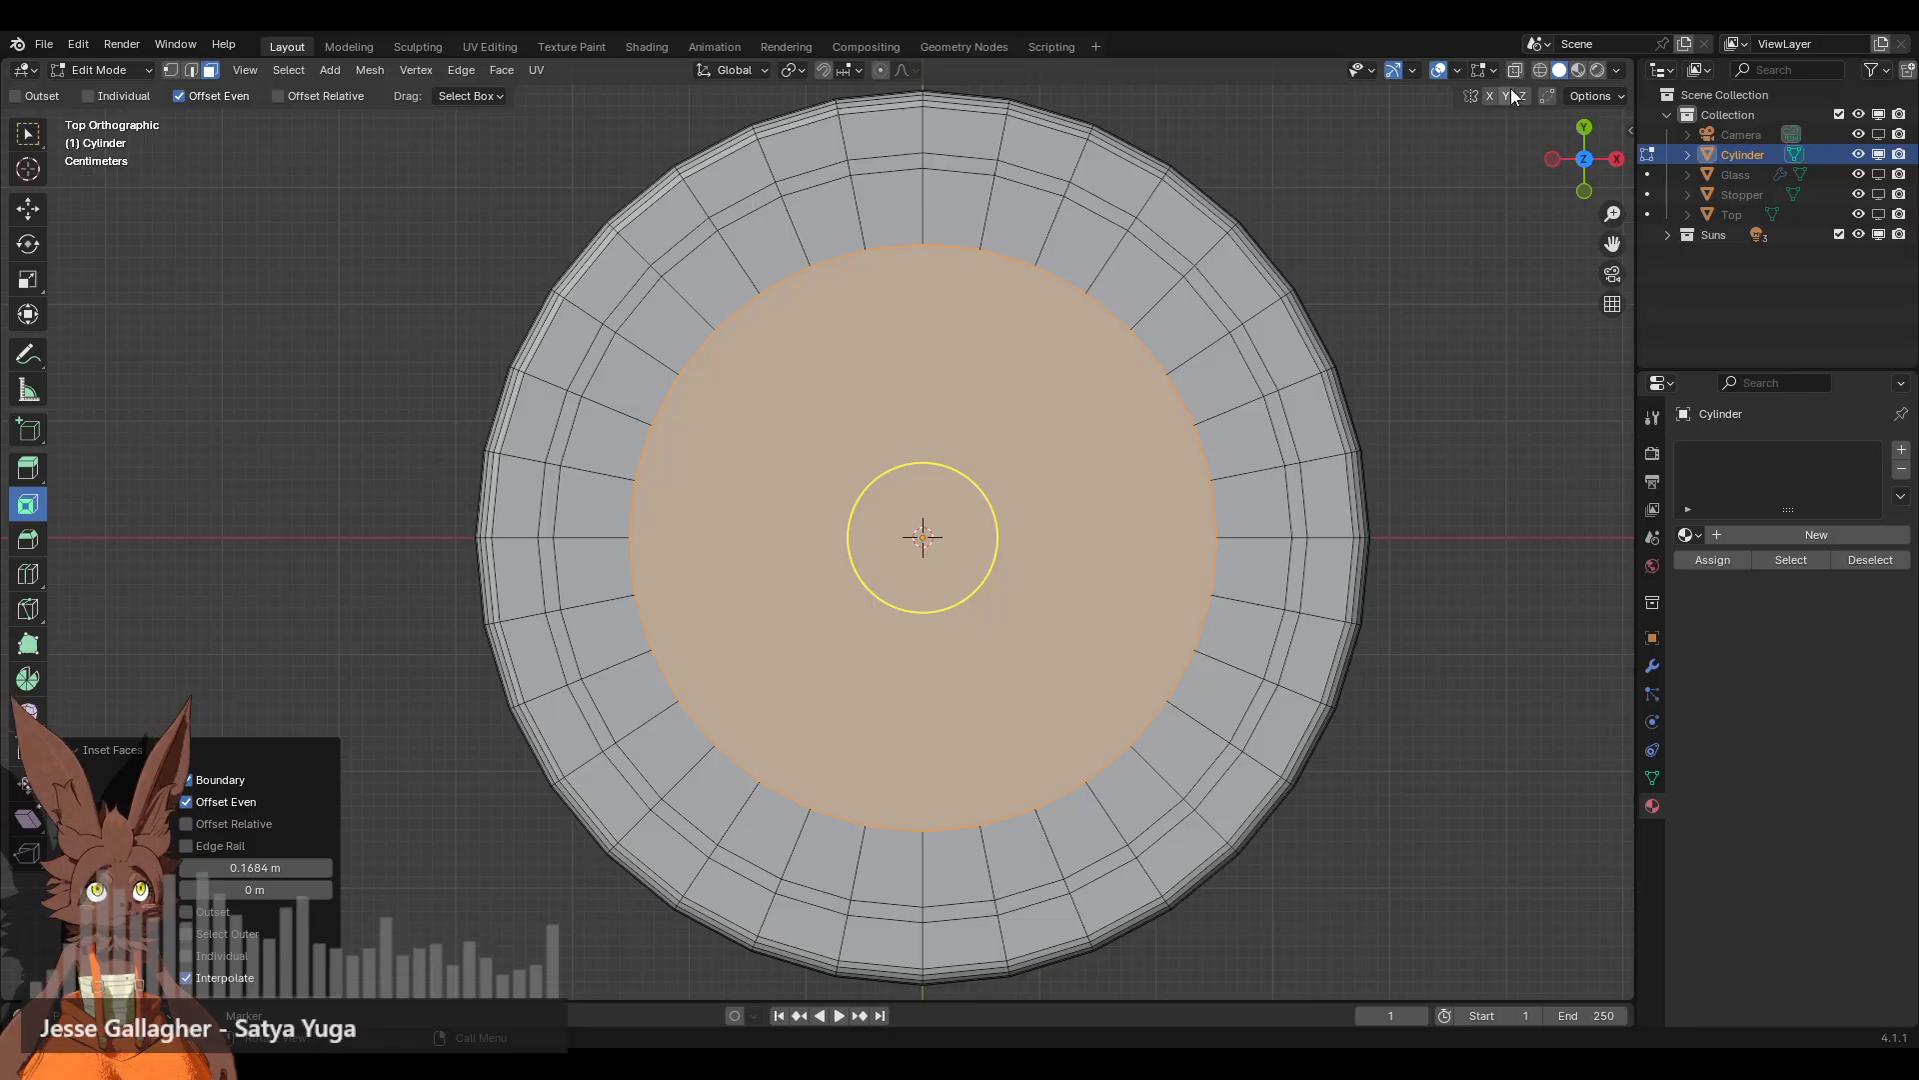
{"action": "key", "text": "x"}
{"action": "left_click", "coordinate": [1035, 350]}
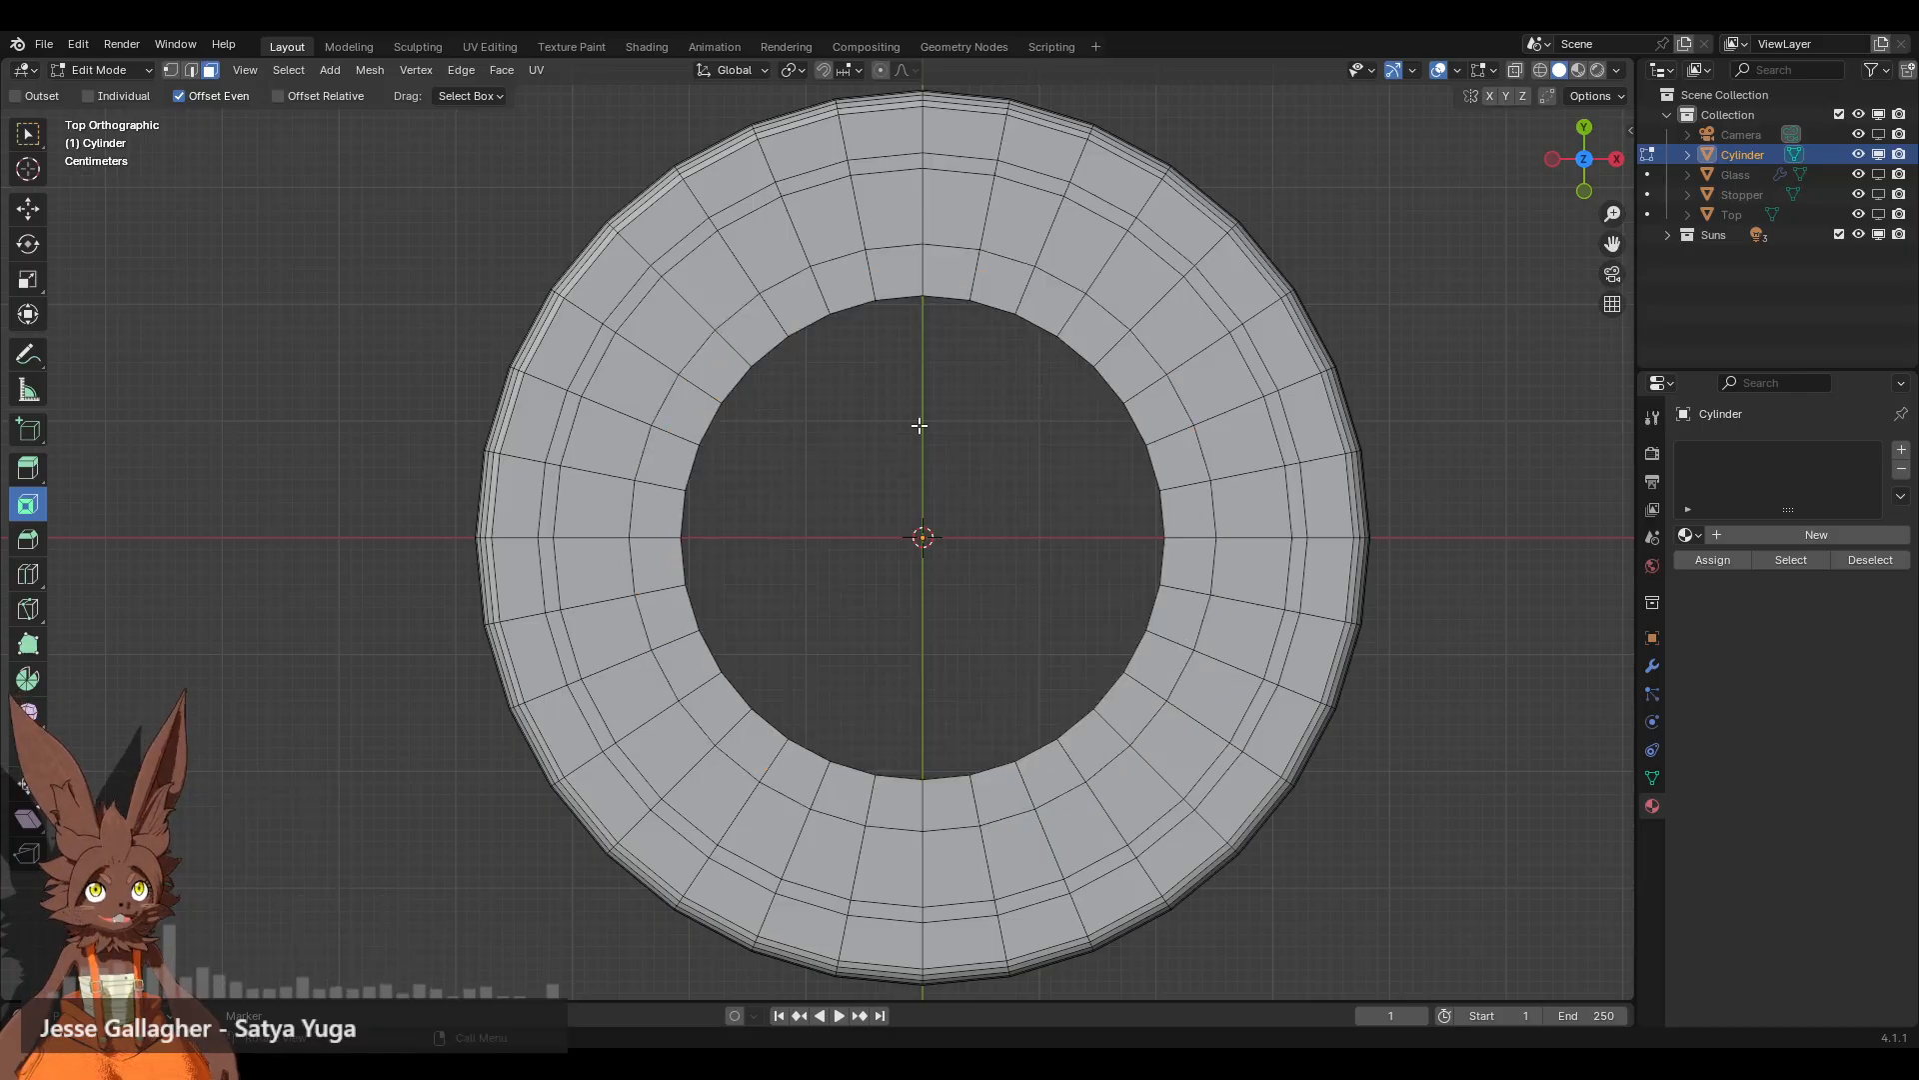
Step: Scale the vertex loop around the cap's upper opening down to about 0.827, close to the lower opening's size
{"action": "left_click", "coordinate": [171, 70]}
{"action": "key", "text": "a"}
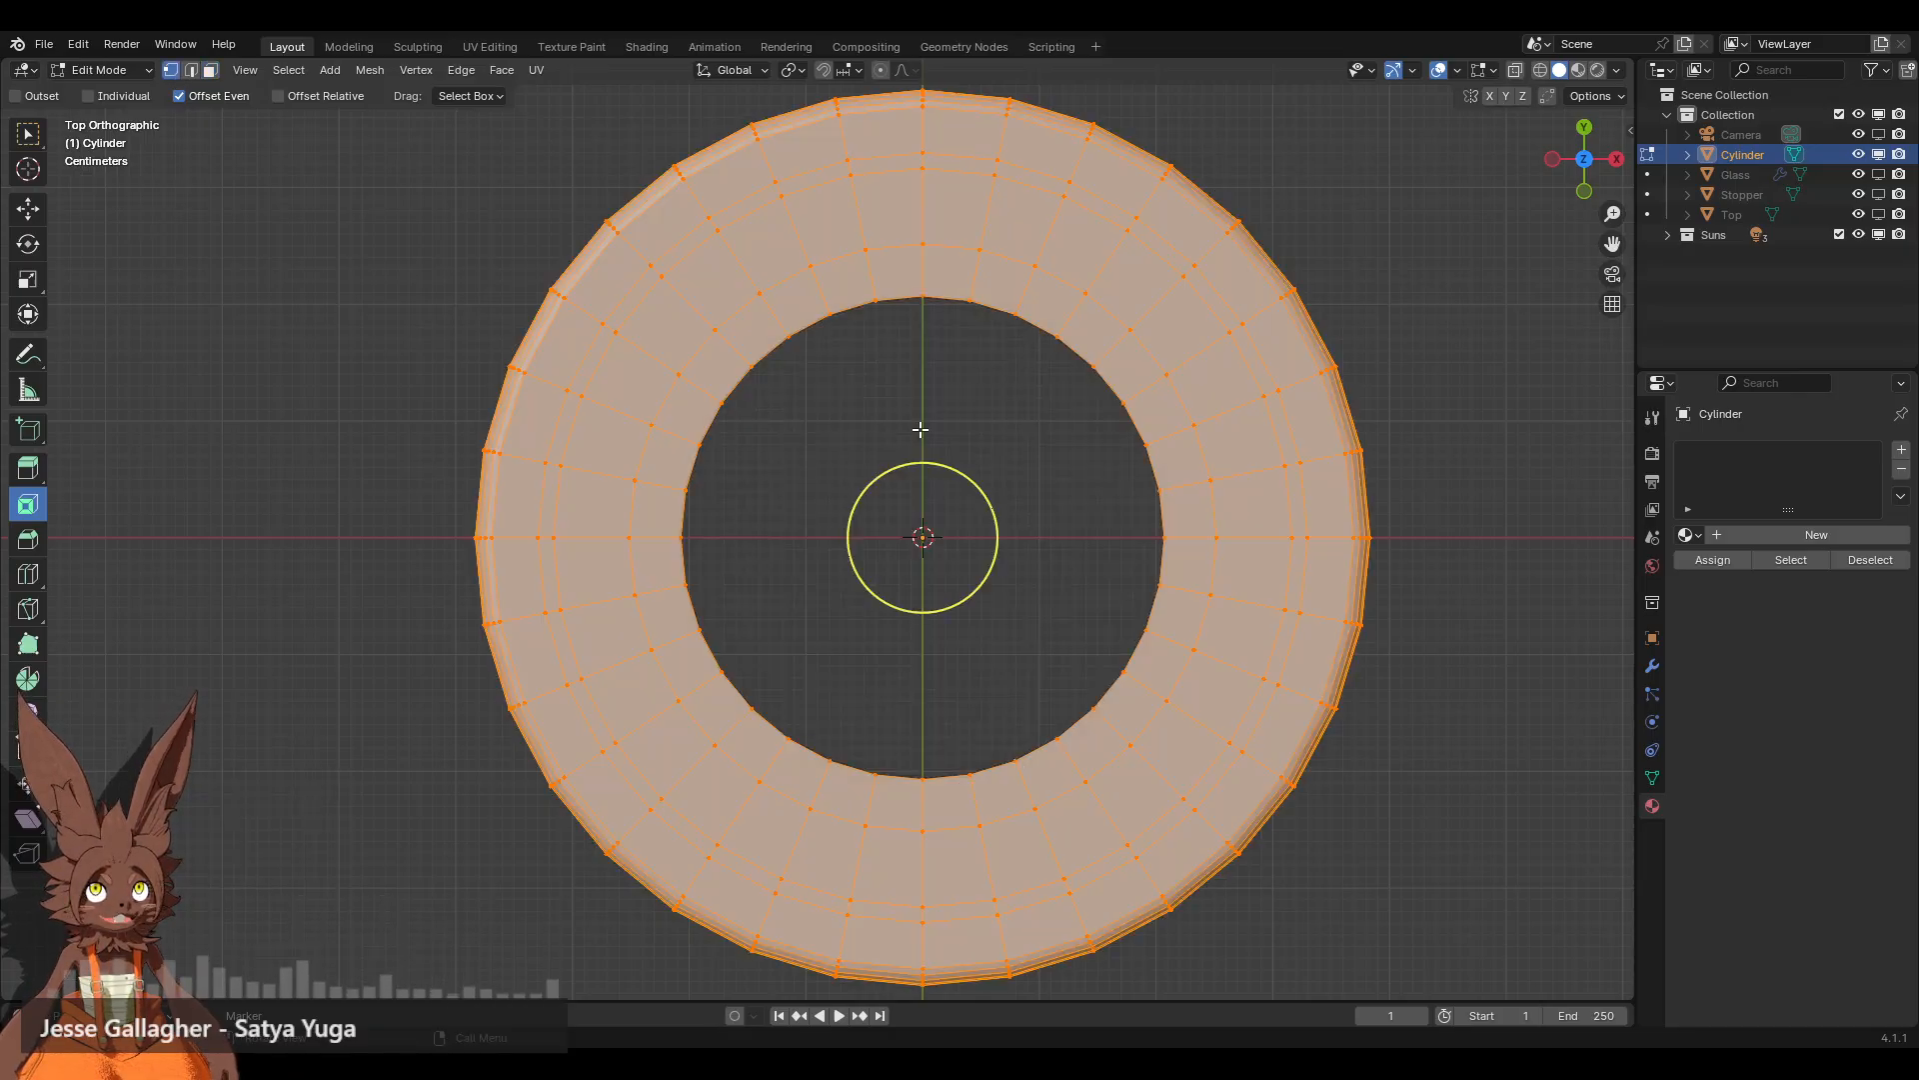
{"action": "left_click", "coordinate": [774, 357], "text": "alt"}
{"action": "scroll", "coordinate": [880, 505], "scroll_direction": "down", "scroll_amount": 4}
{"action": "middle_click_drag", "start_coordinate": [880, 505], "coordinate": [831, 745]}
{"action": "left_click", "coordinate": [1584, 146]}
{"action": "scroll", "coordinate": [1184, 407], "scroll_direction": "up", "scroll_amount": 3}
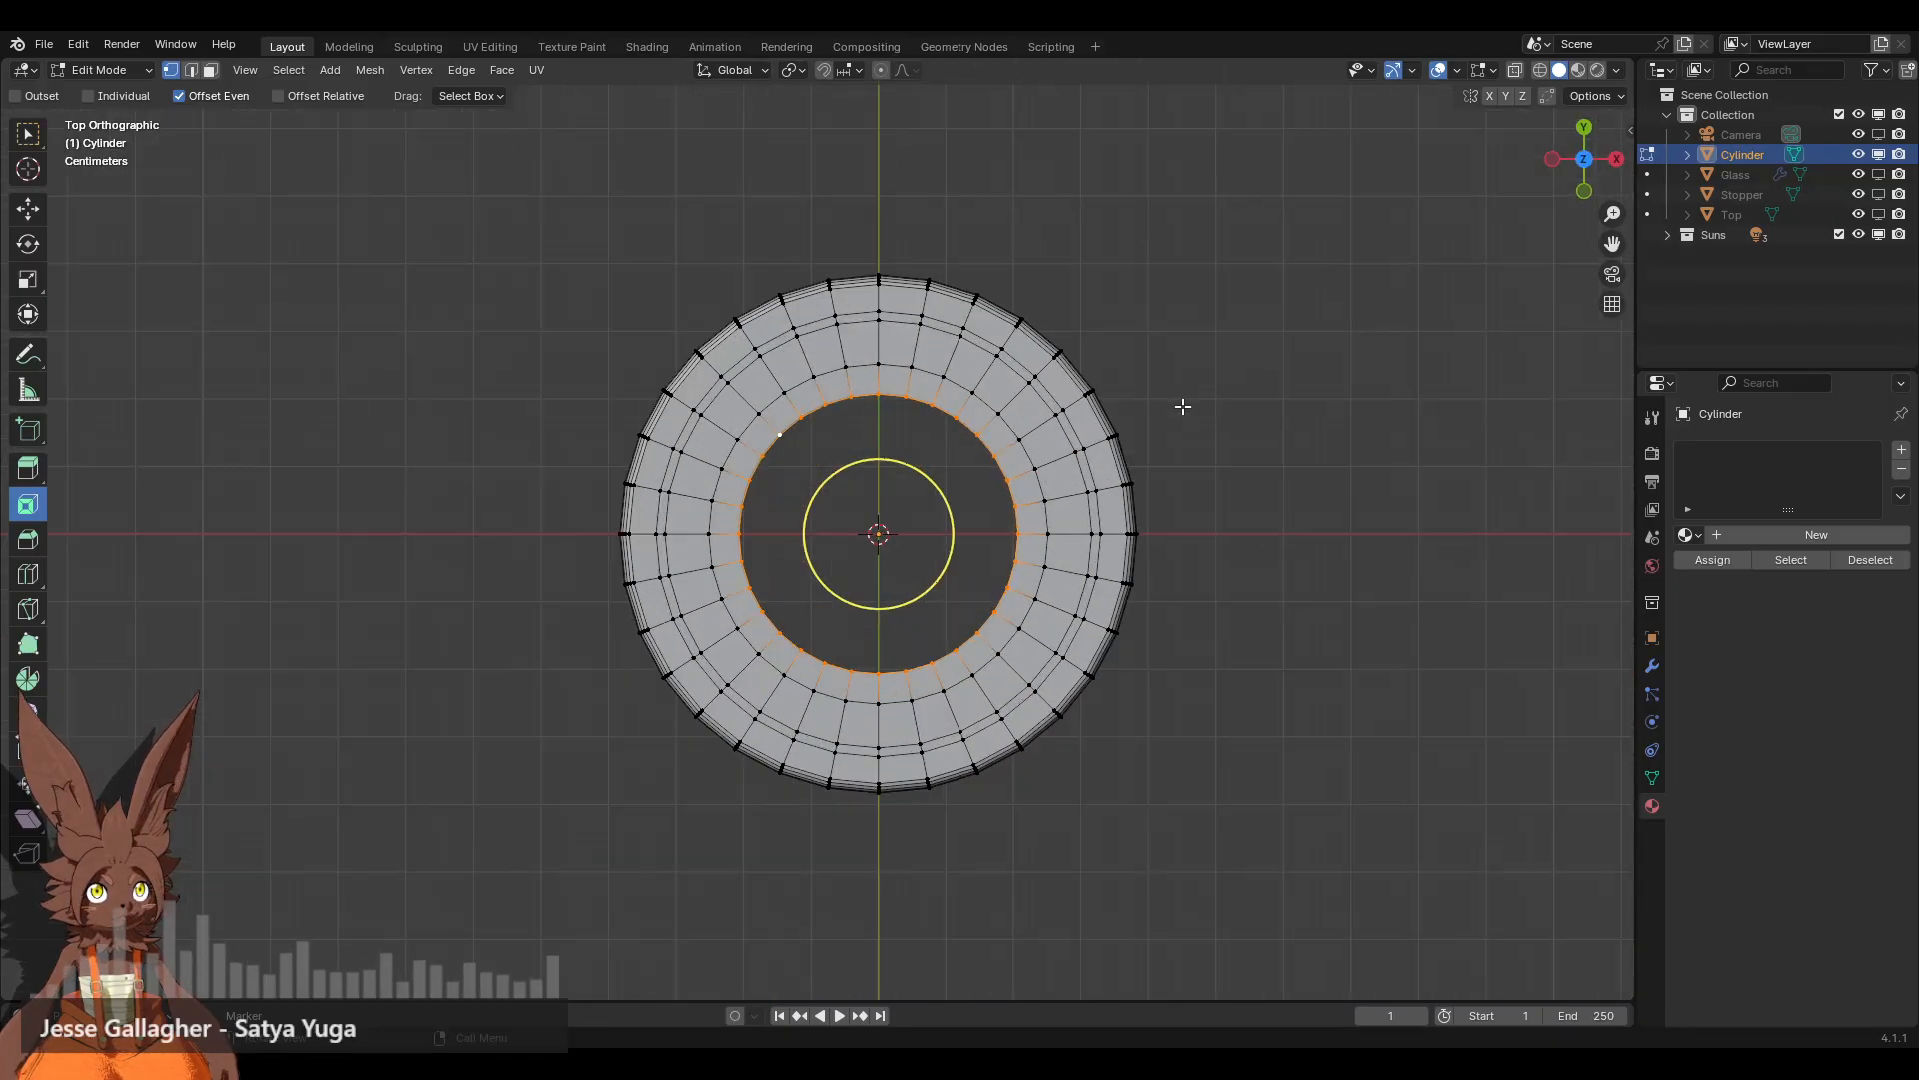
{"action": "scroll", "coordinate": [1183, 407], "scroll_direction": "up", "scroll_amount": 5}
{"action": "left_click", "coordinate": [1324, 380], "text": "alt"}
{"action": "middle_click_drag", "start_coordinate": [1323, 381], "coordinate": [1177, 354], "text": "shift"}
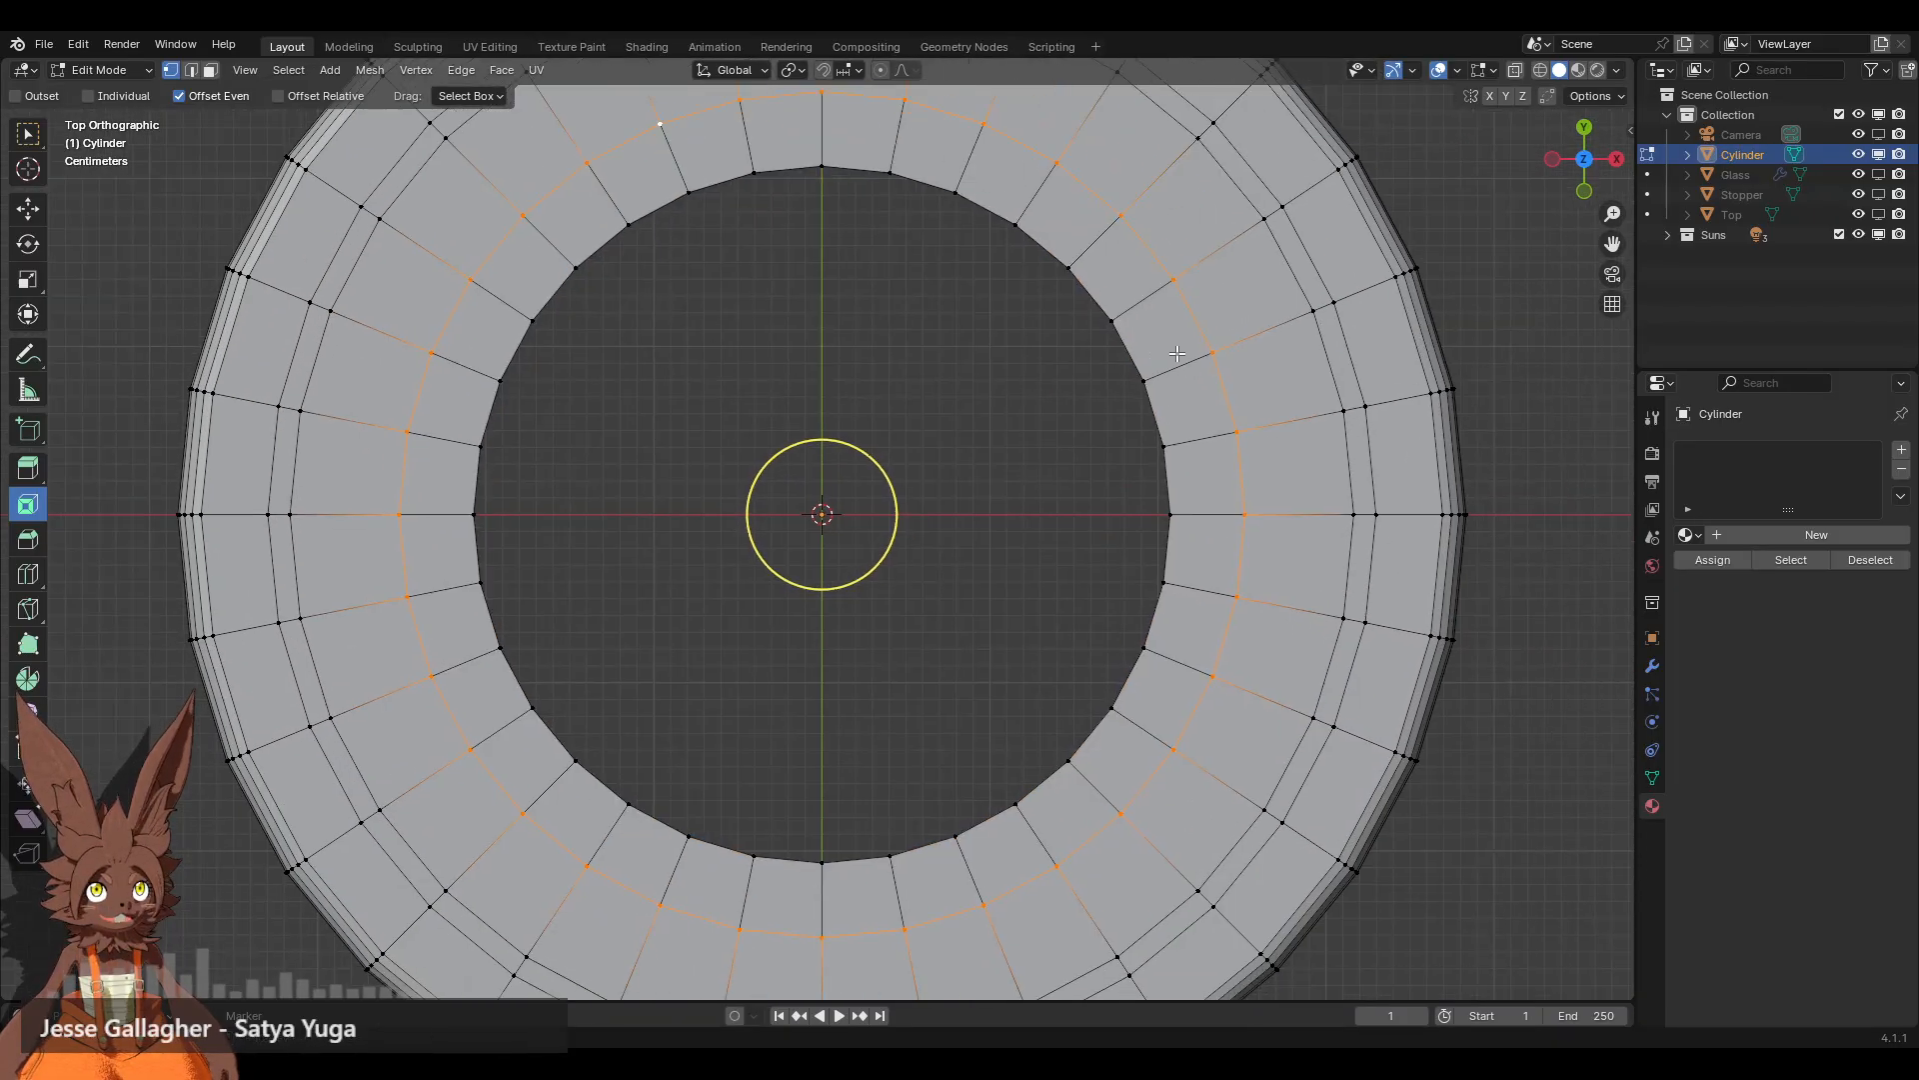
{"action": "key", "text": "s"}
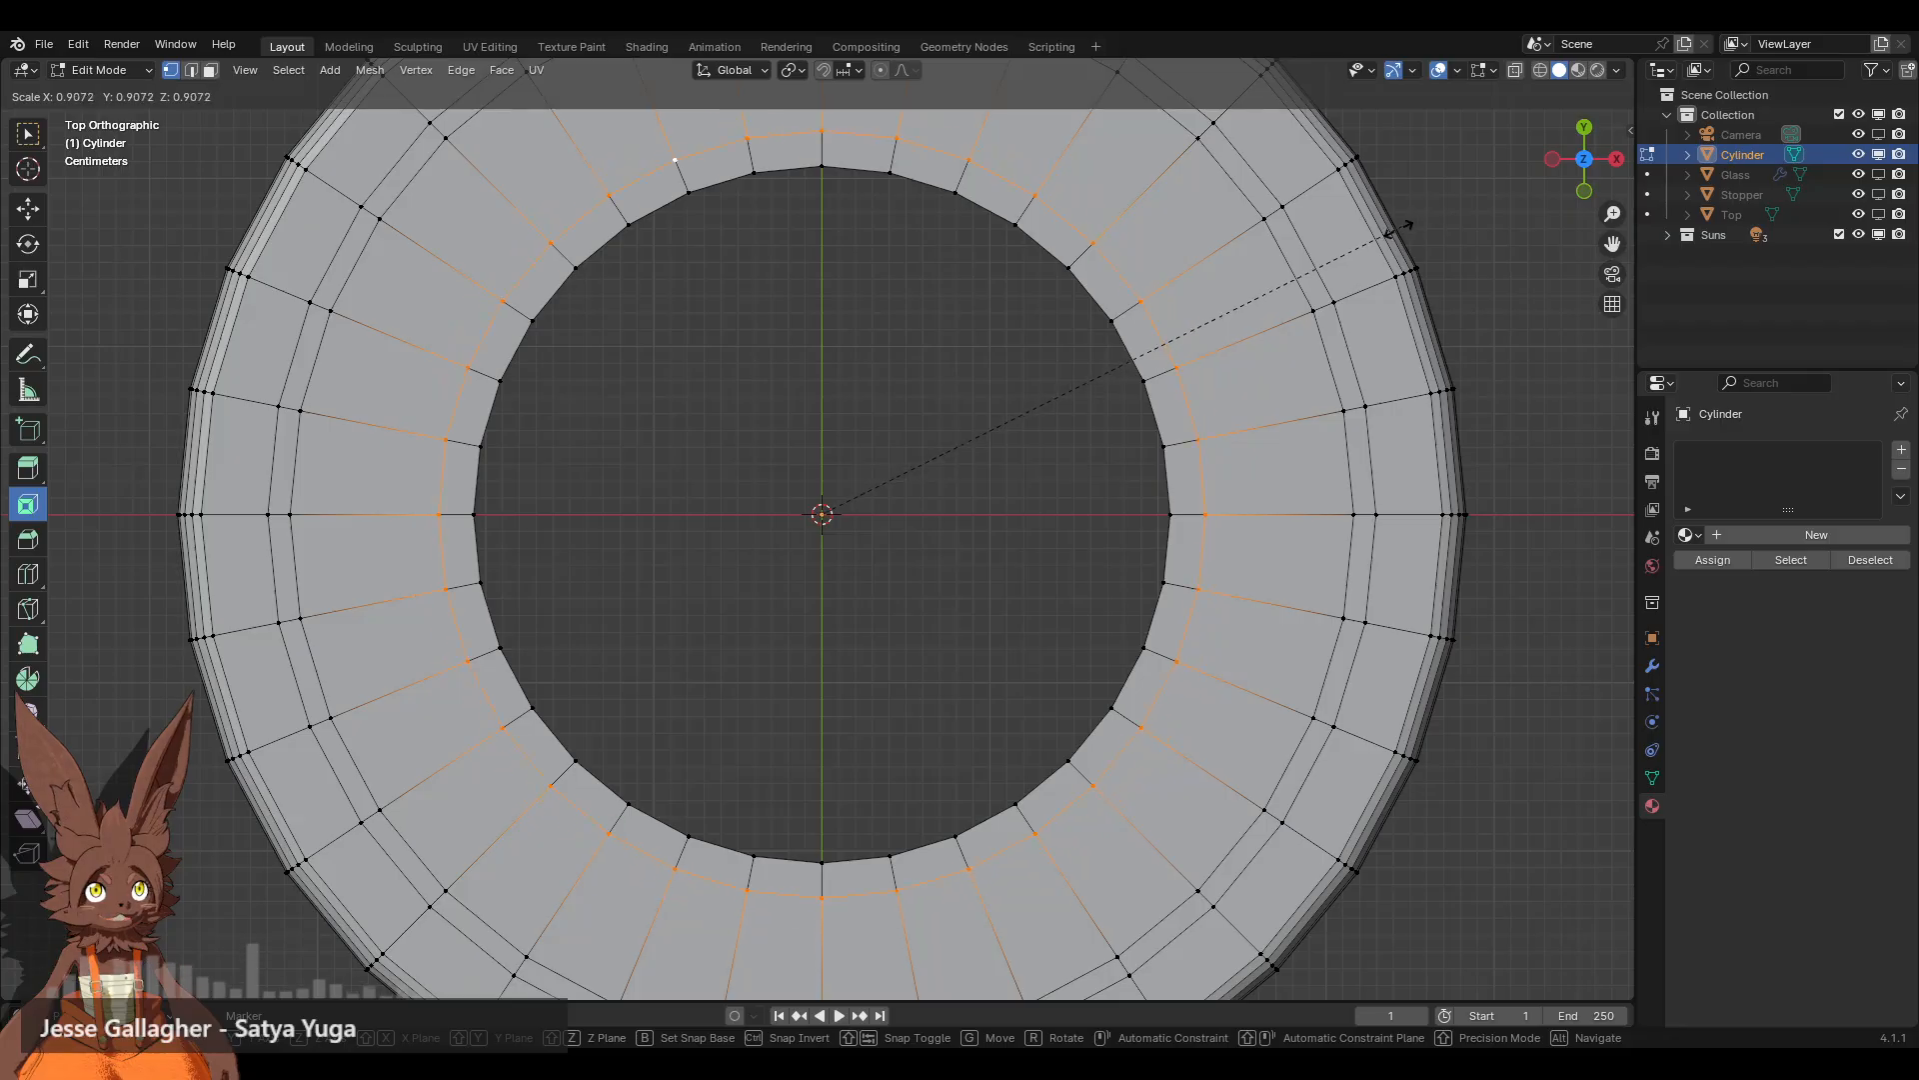
{"action": "left_click", "coordinate": [1349, 250]}
Step: Scale the upper and lower opening loops together to about 0.268 in X and Y, leaving Z locked
{"action": "middle_click_drag", "start_coordinate": [847, 541], "coordinate": [856, 540]}
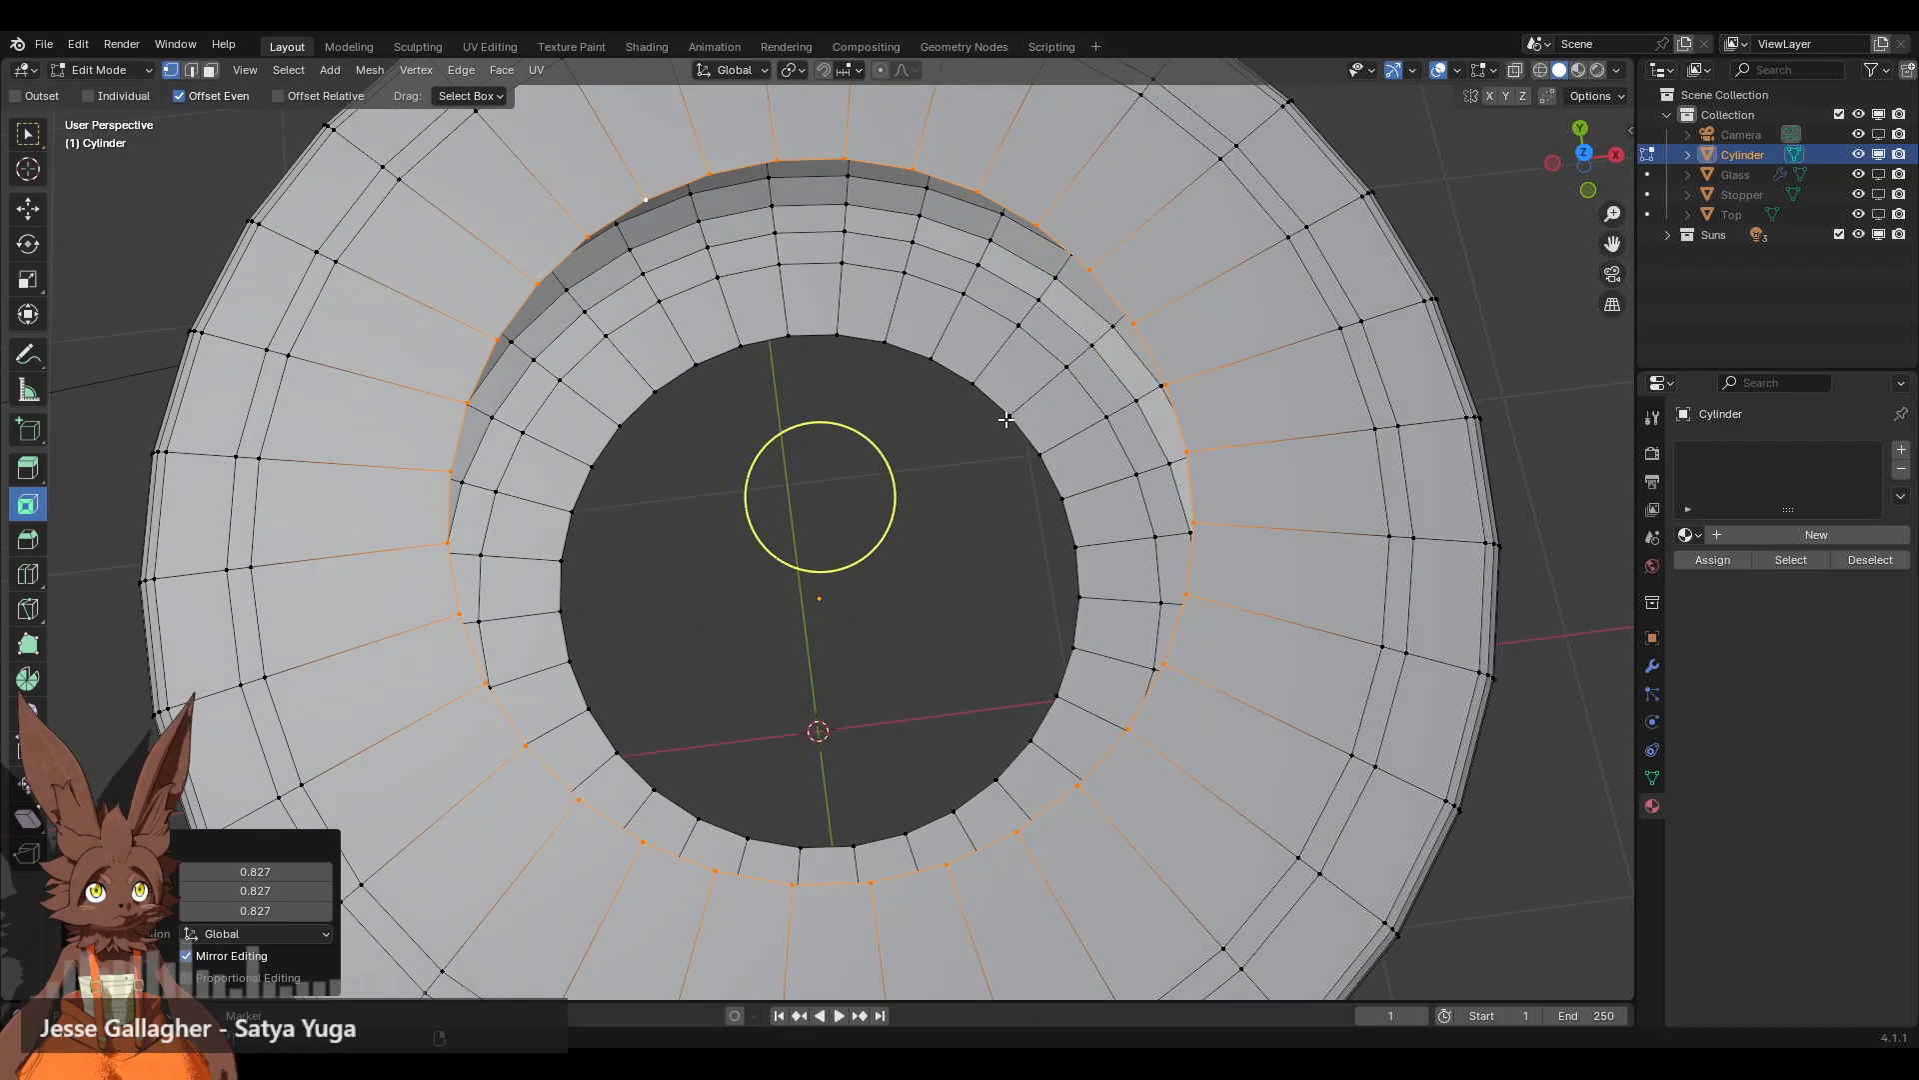
{"action": "left_click", "coordinate": [1004, 414], "text": "alt+shift"}
{"action": "left_click", "coordinate": [1584, 155]}
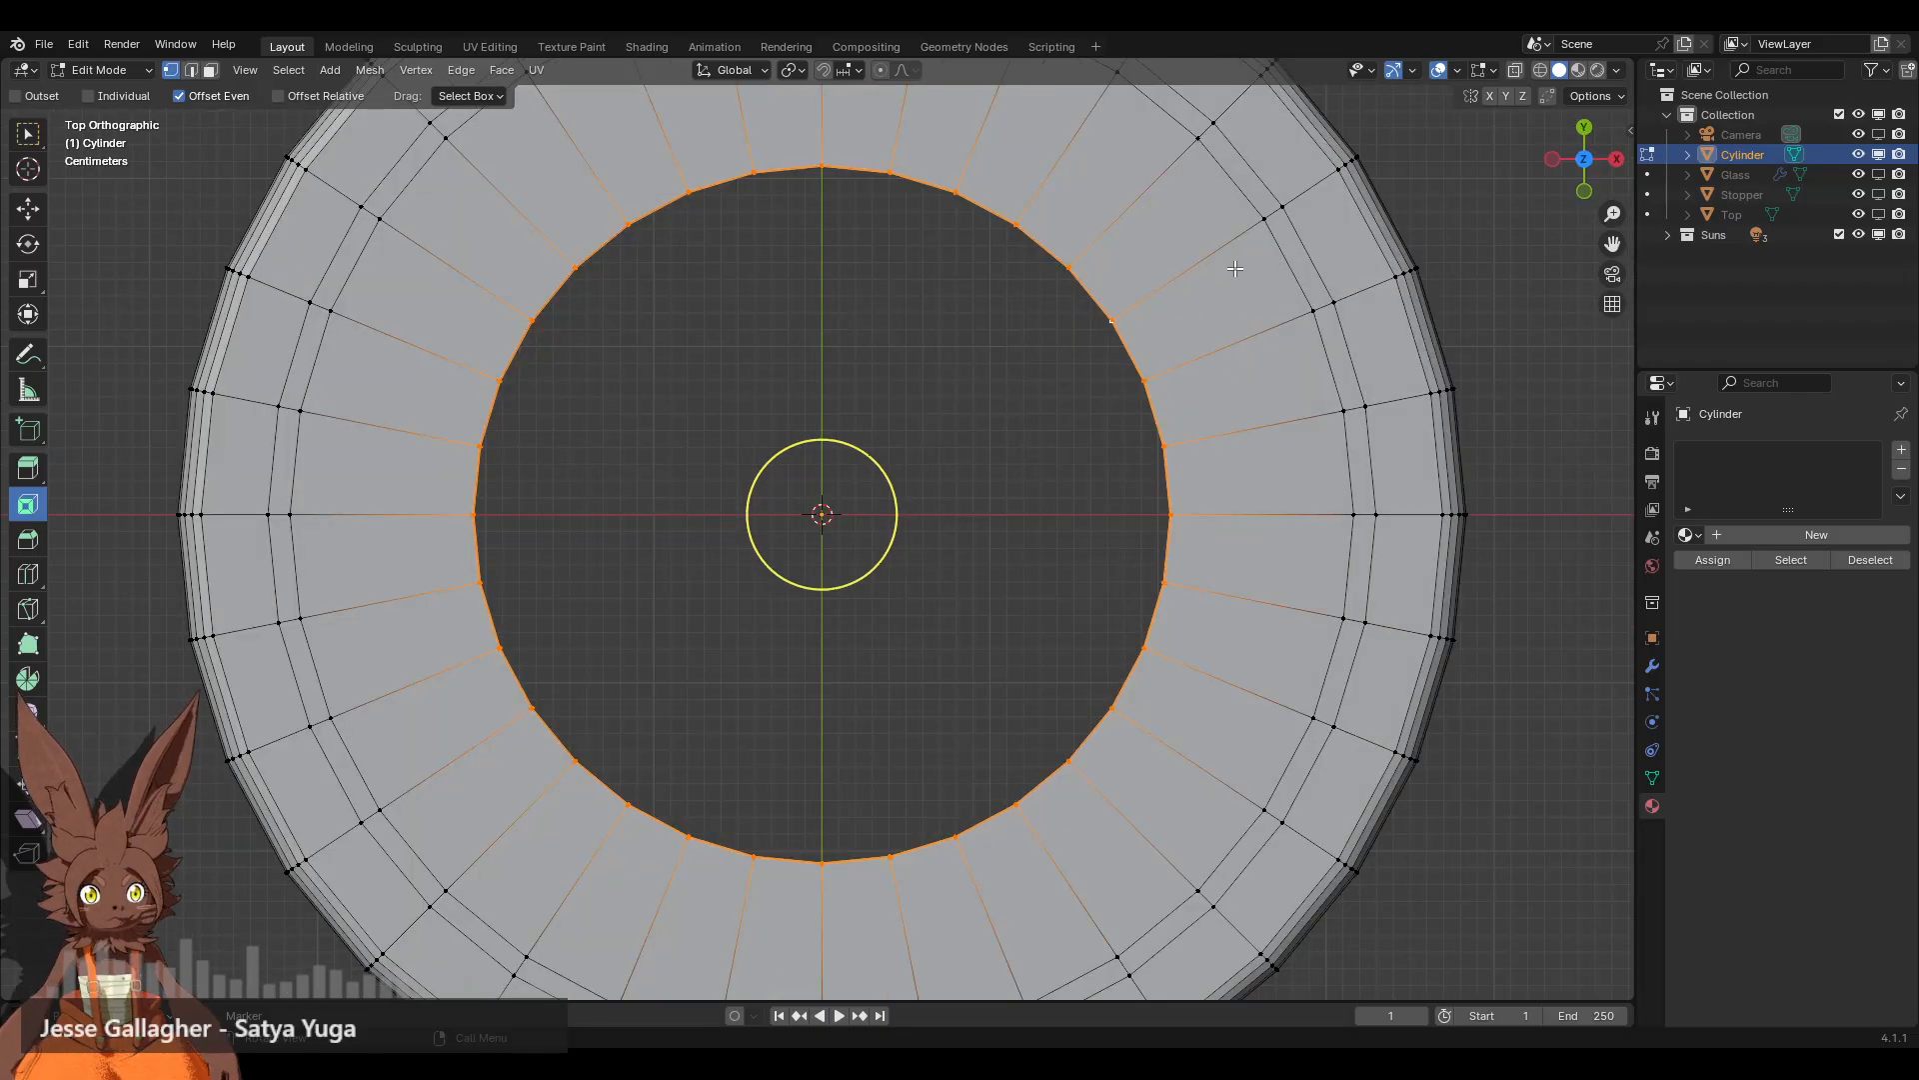
{"action": "key", "text": "s"}
{"action": "key", "text": "x"}
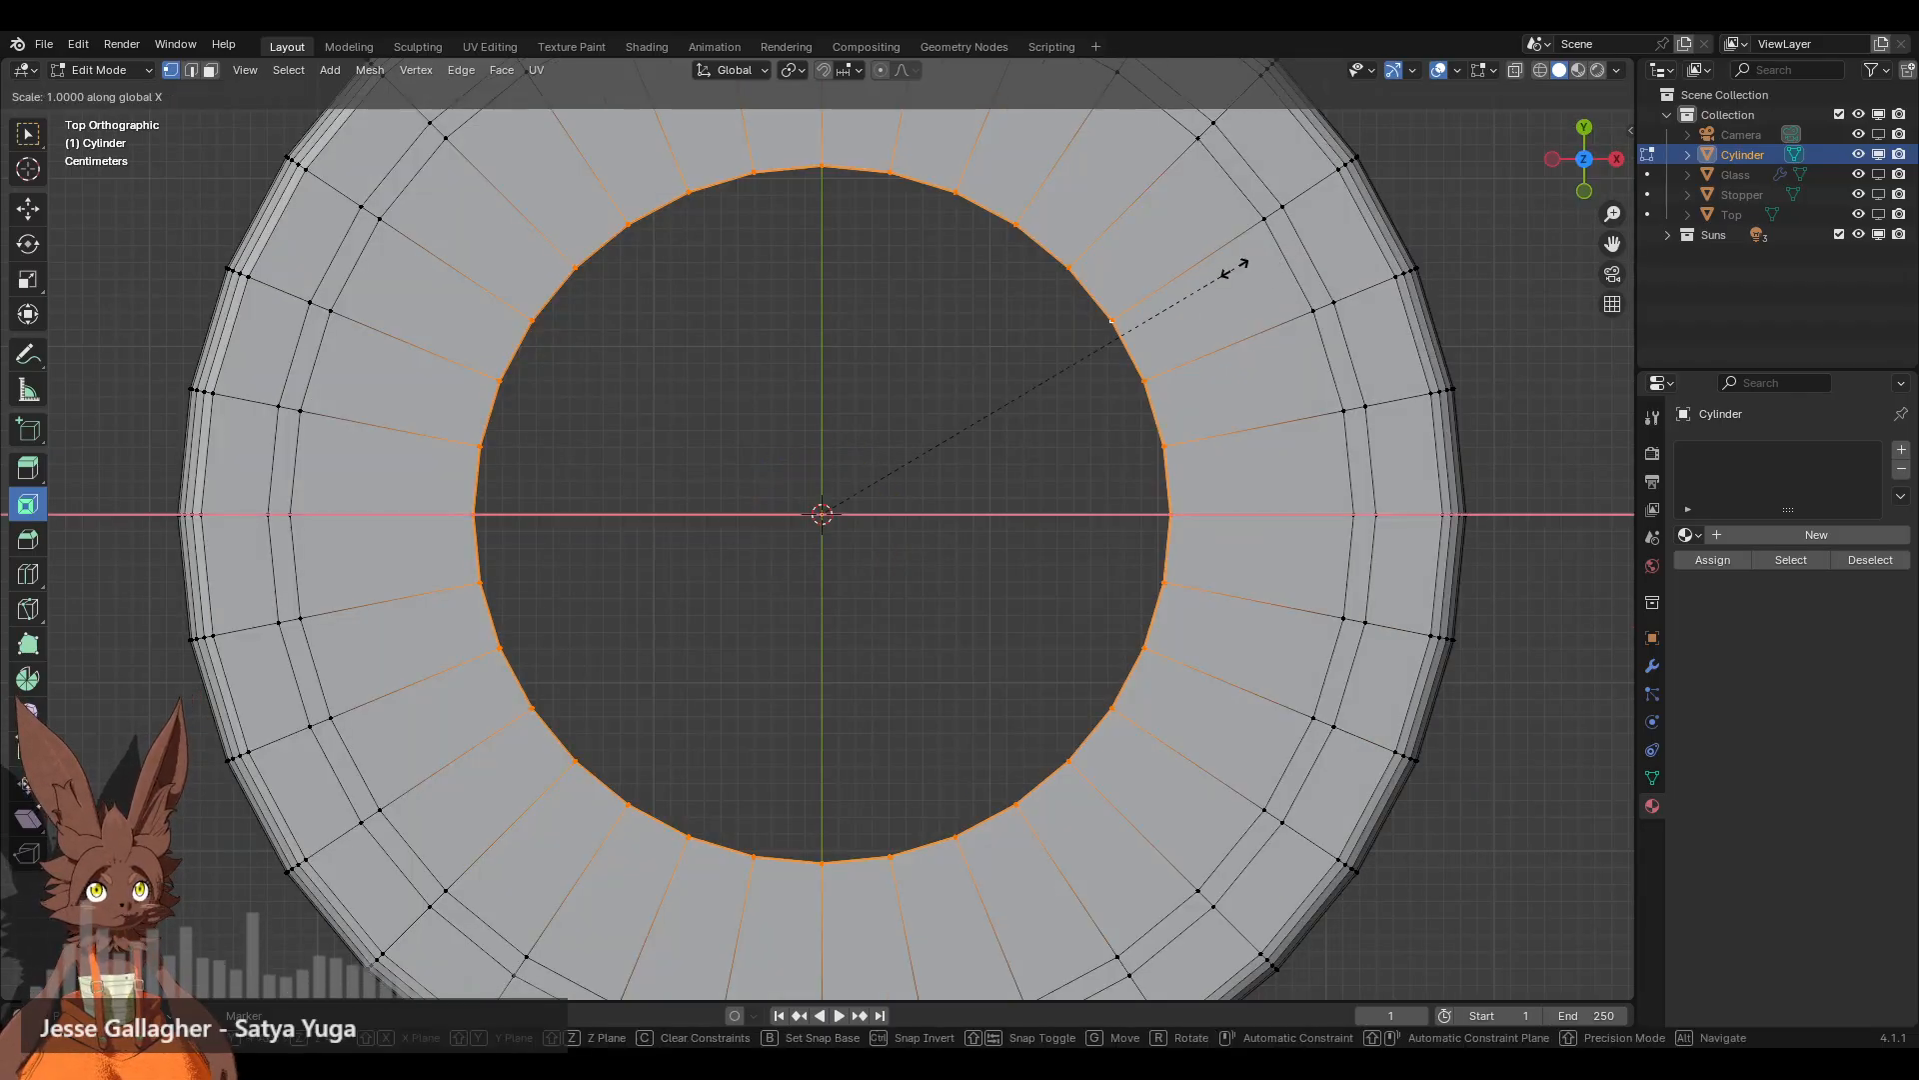
{"action": "key", "text": "shift+z"}
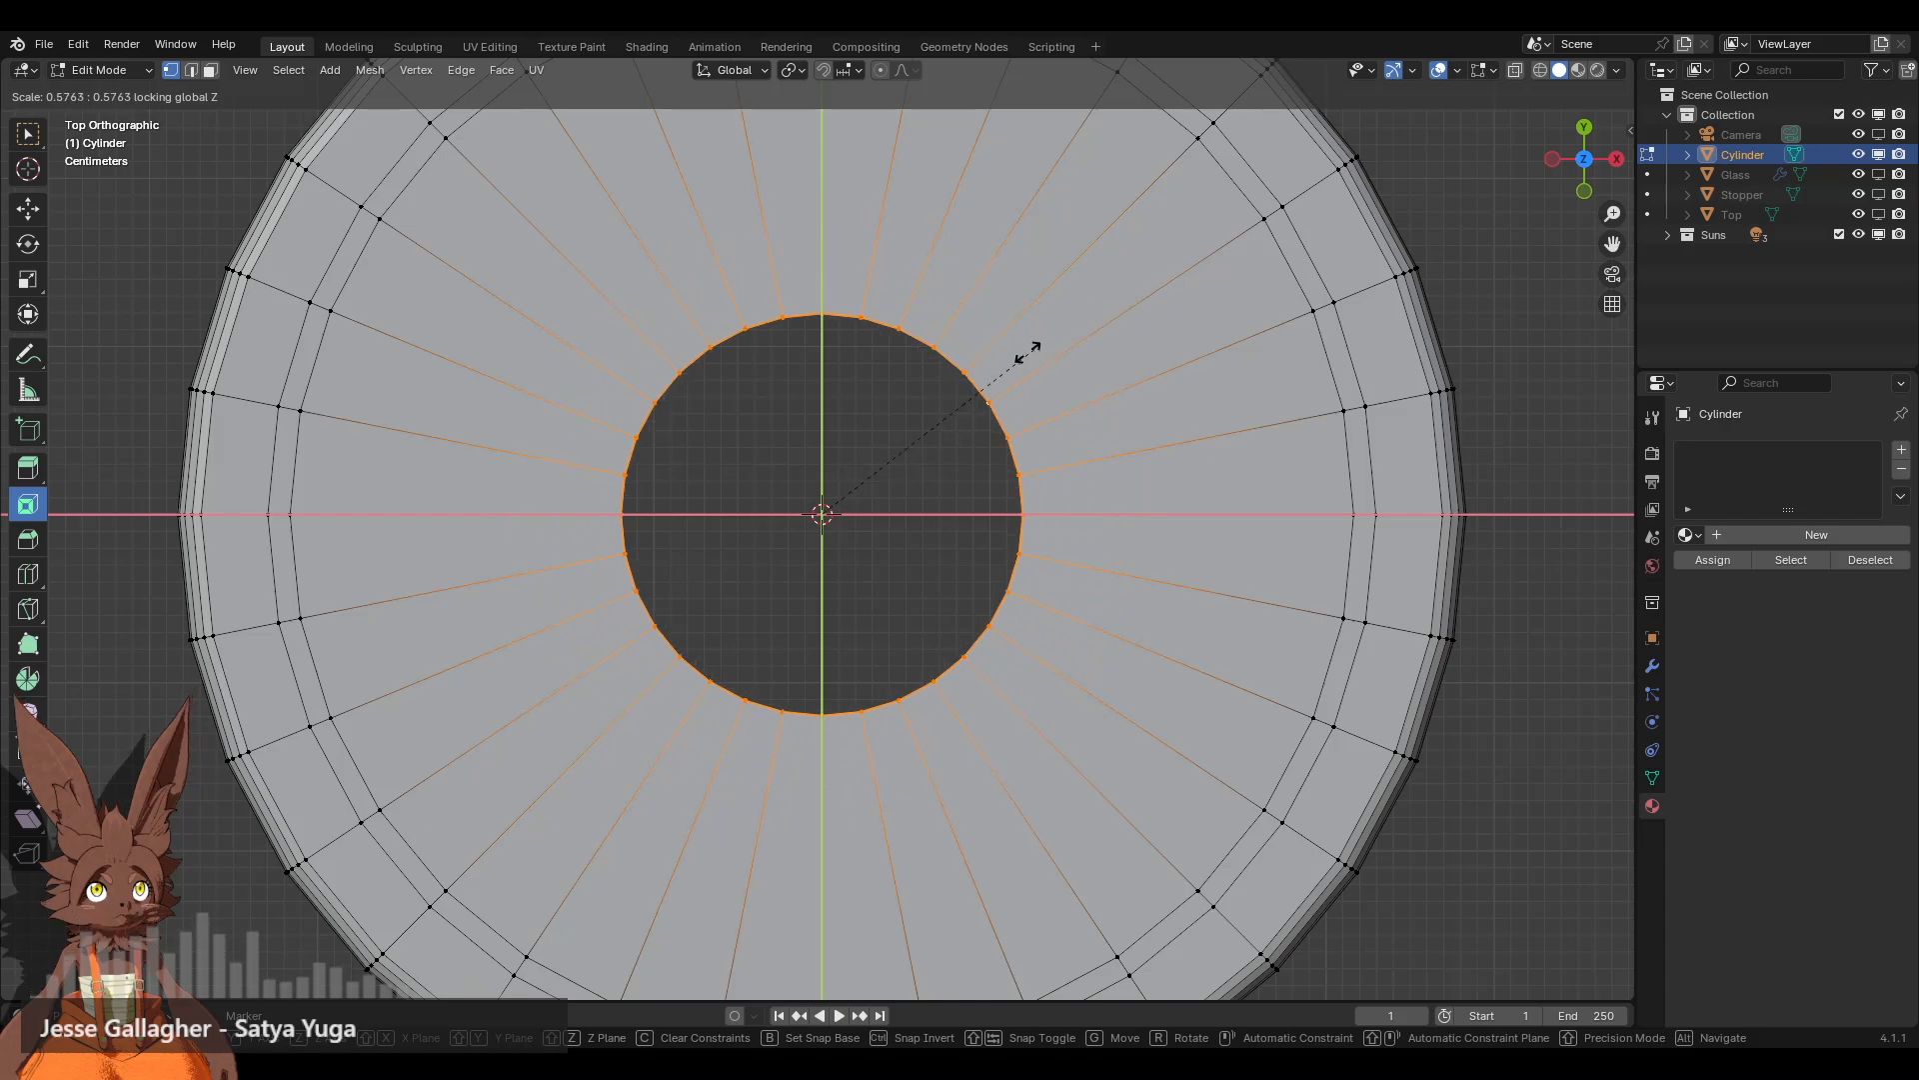
{"action": "left_click", "coordinate": [929, 443]}
Step: Enlarge both opening loops by a factor of about 1.291 in X and Y only
{"action": "scroll", "coordinate": [899, 510], "scroll_direction": "down", "scroll_amount": 6}
{"action": "middle_click_drag", "start_coordinate": [887, 560], "coordinate": [924, 504]}
{"action": "scroll", "coordinate": [930, 515], "scroll_direction": "up", "scroll_amount": 6}
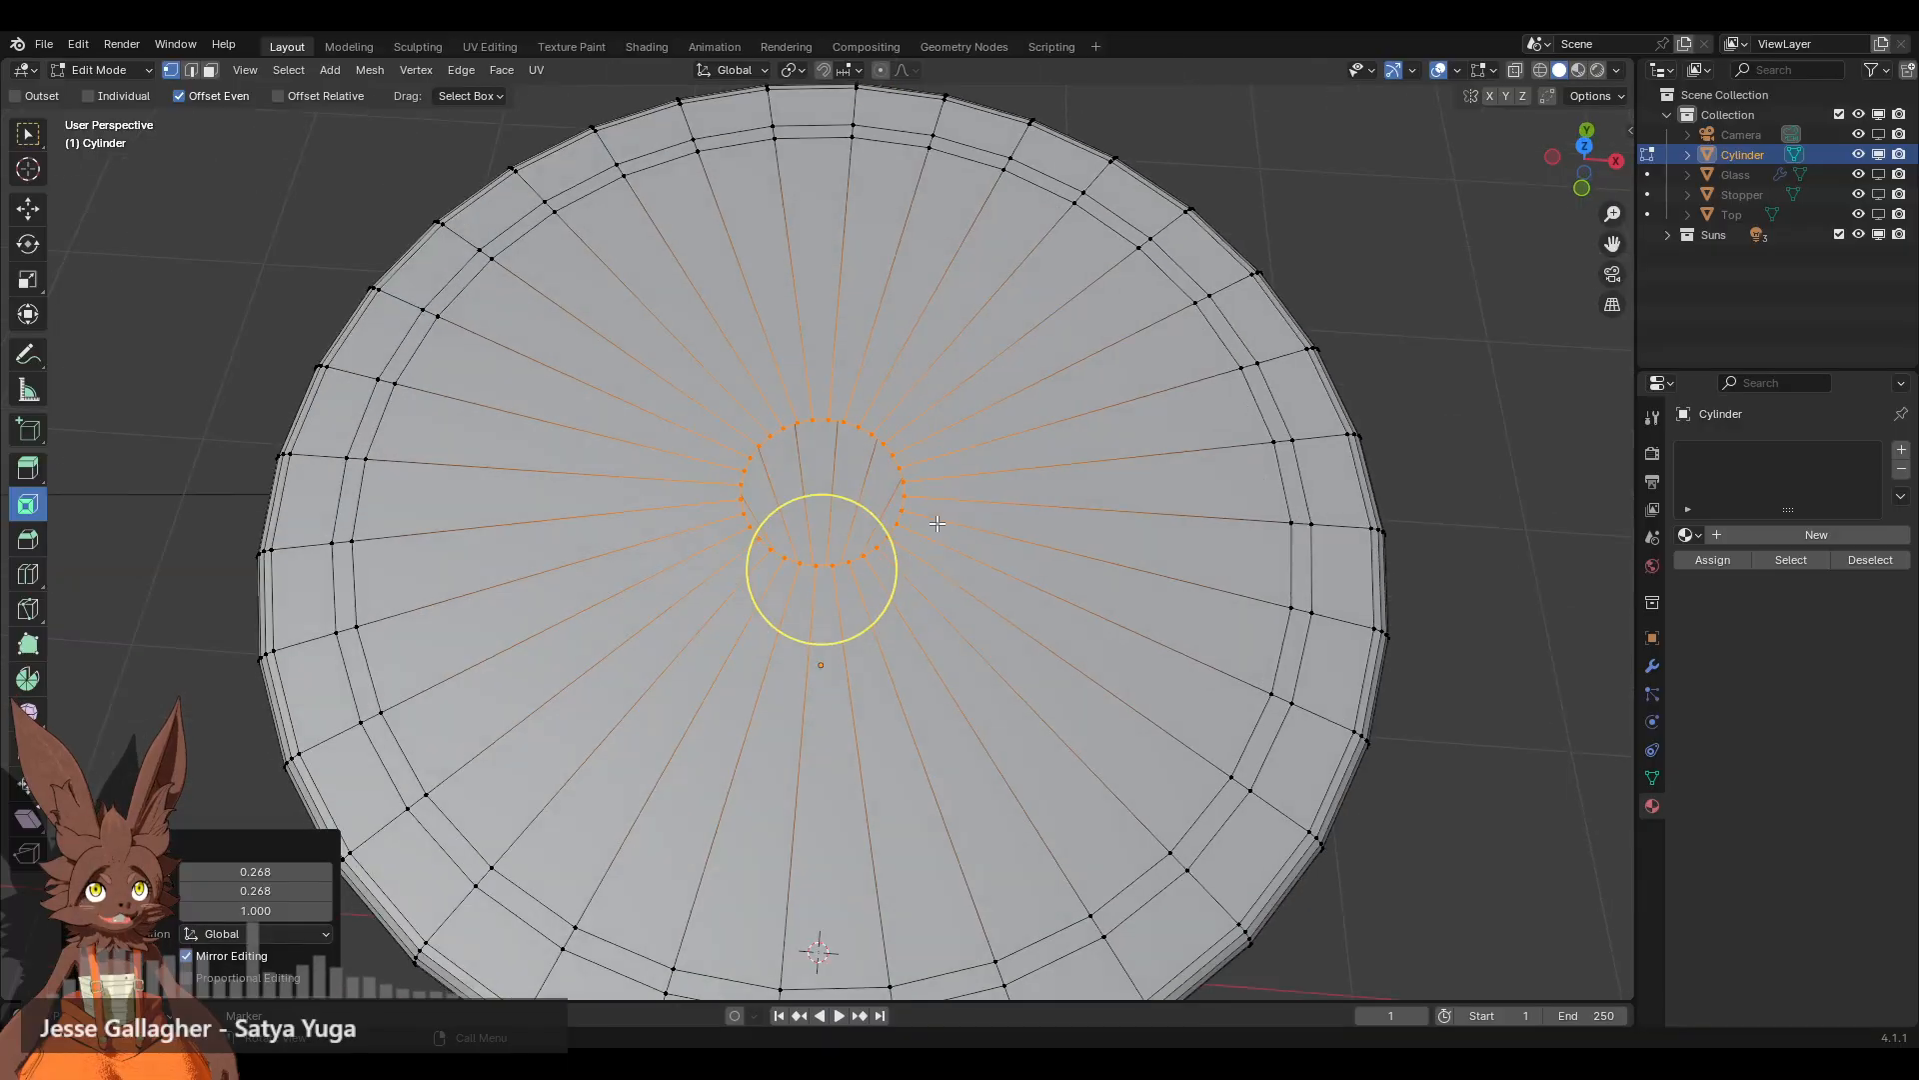
{"action": "key", "text": "s"}
{"action": "key", "text": "x"}
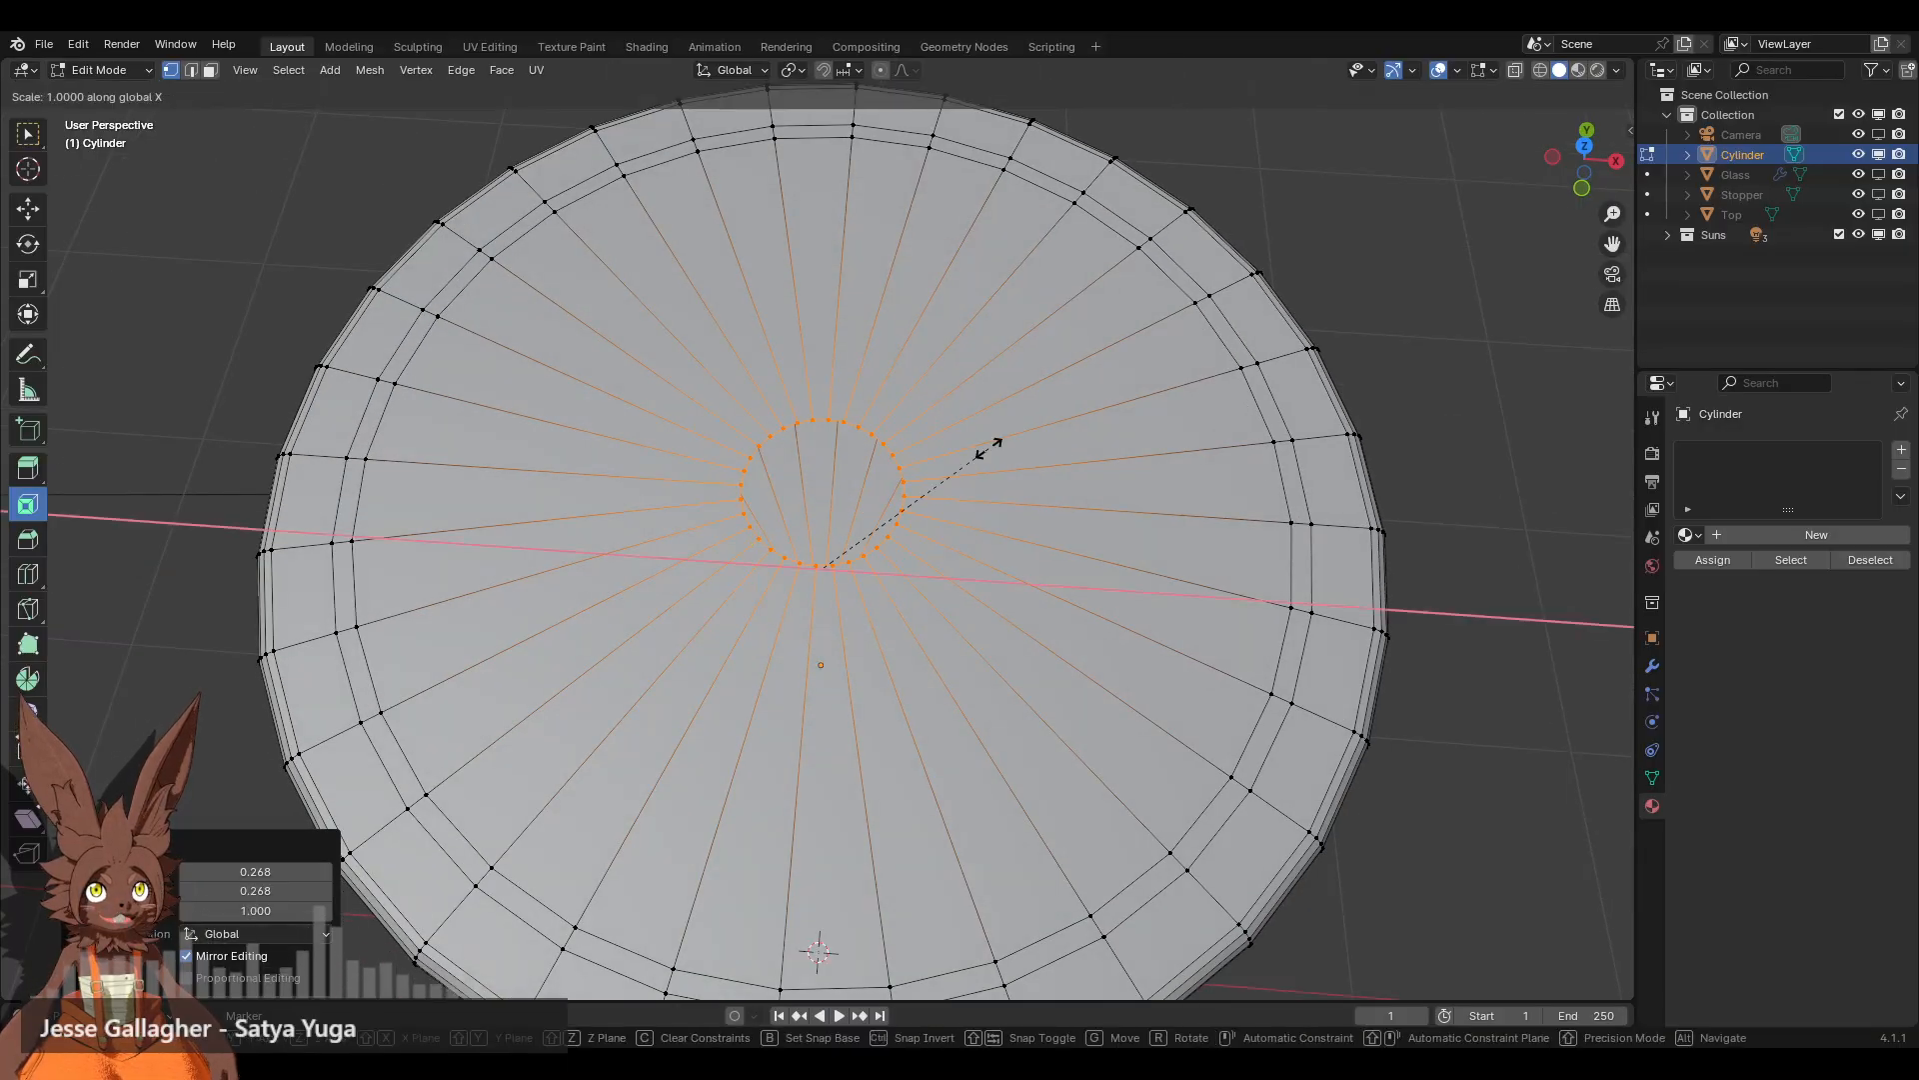
{"action": "left_click", "coordinate": [1060, 447]}
Step: Fill a face between one pair of matching edges on the upper and lower openings
{"action": "middle_click_drag", "start_coordinate": [975, 451], "coordinate": [858, 785]}
{"action": "scroll", "coordinate": [877, 567], "scroll_direction": "up", "scroll_amount": 5}
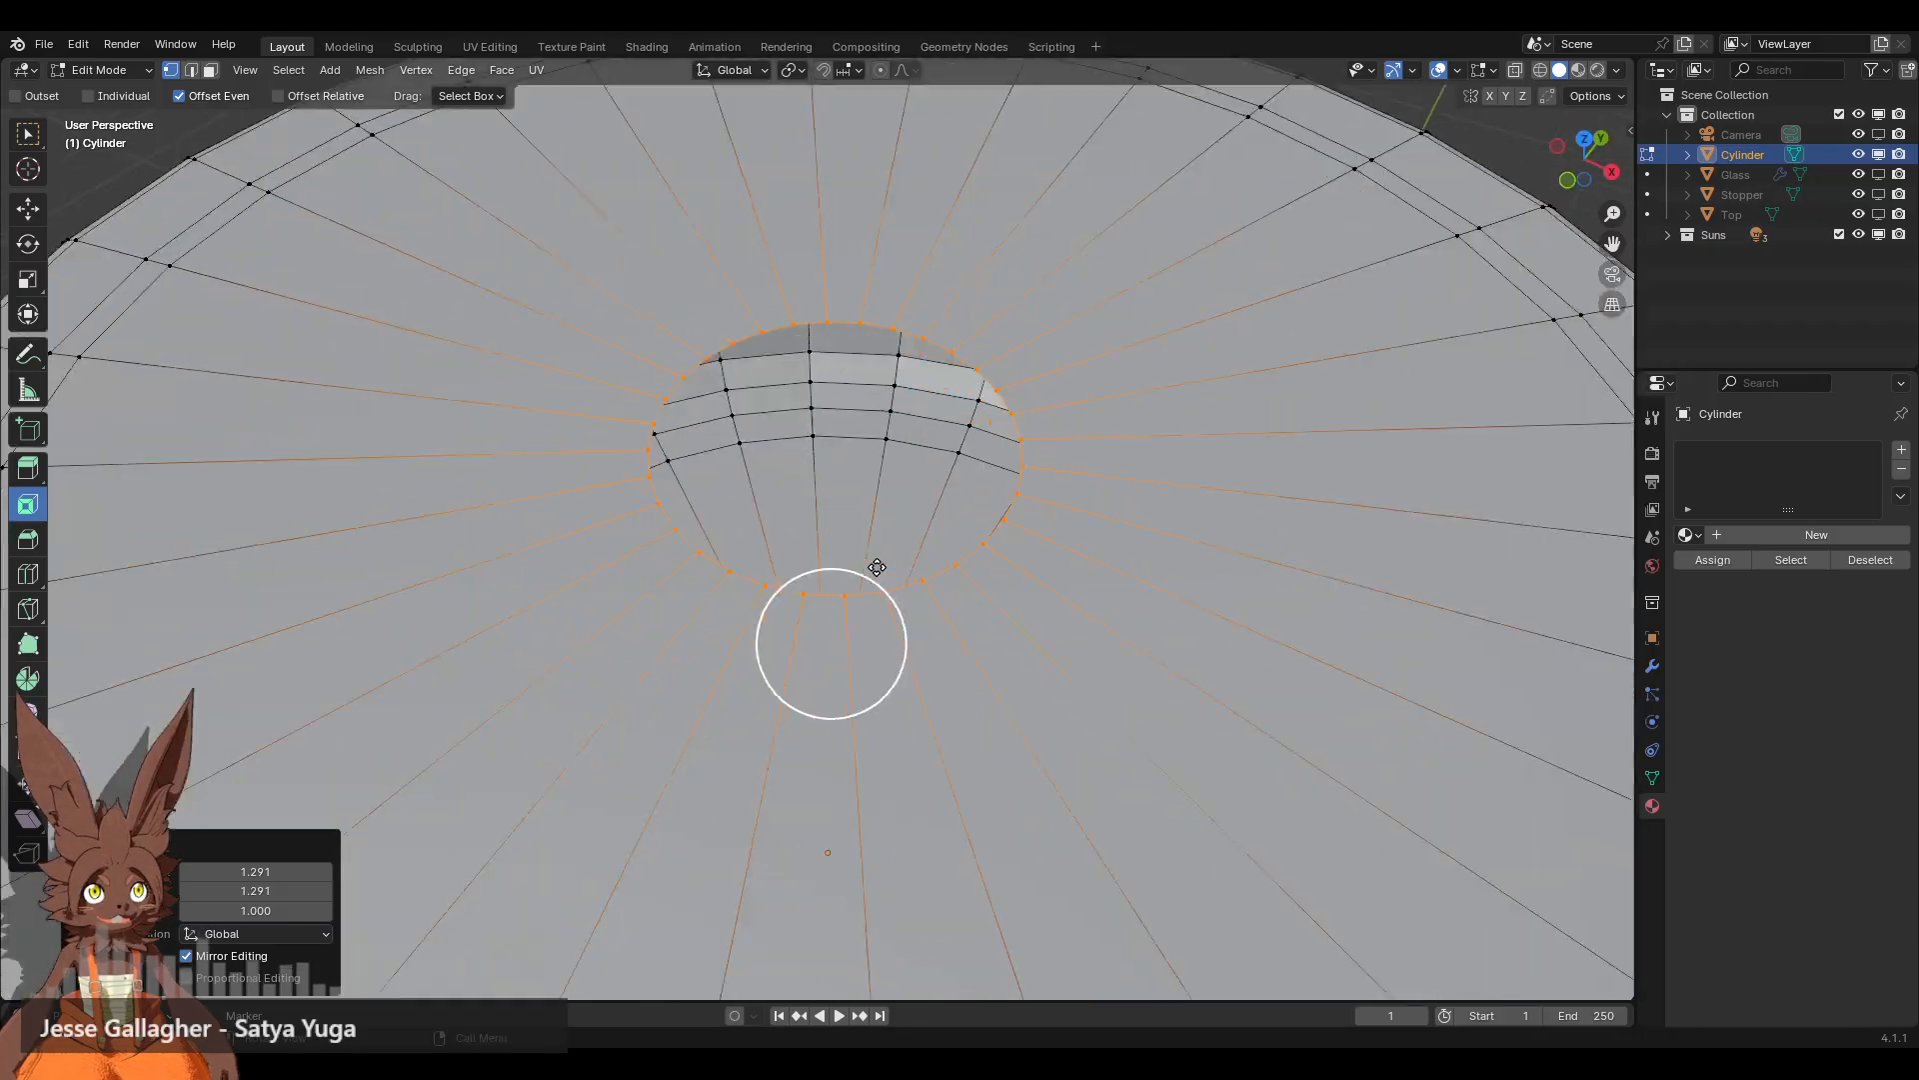
{"action": "middle_click_drag", "start_coordinate": [877, 566], "coordinate": [781, 598]}
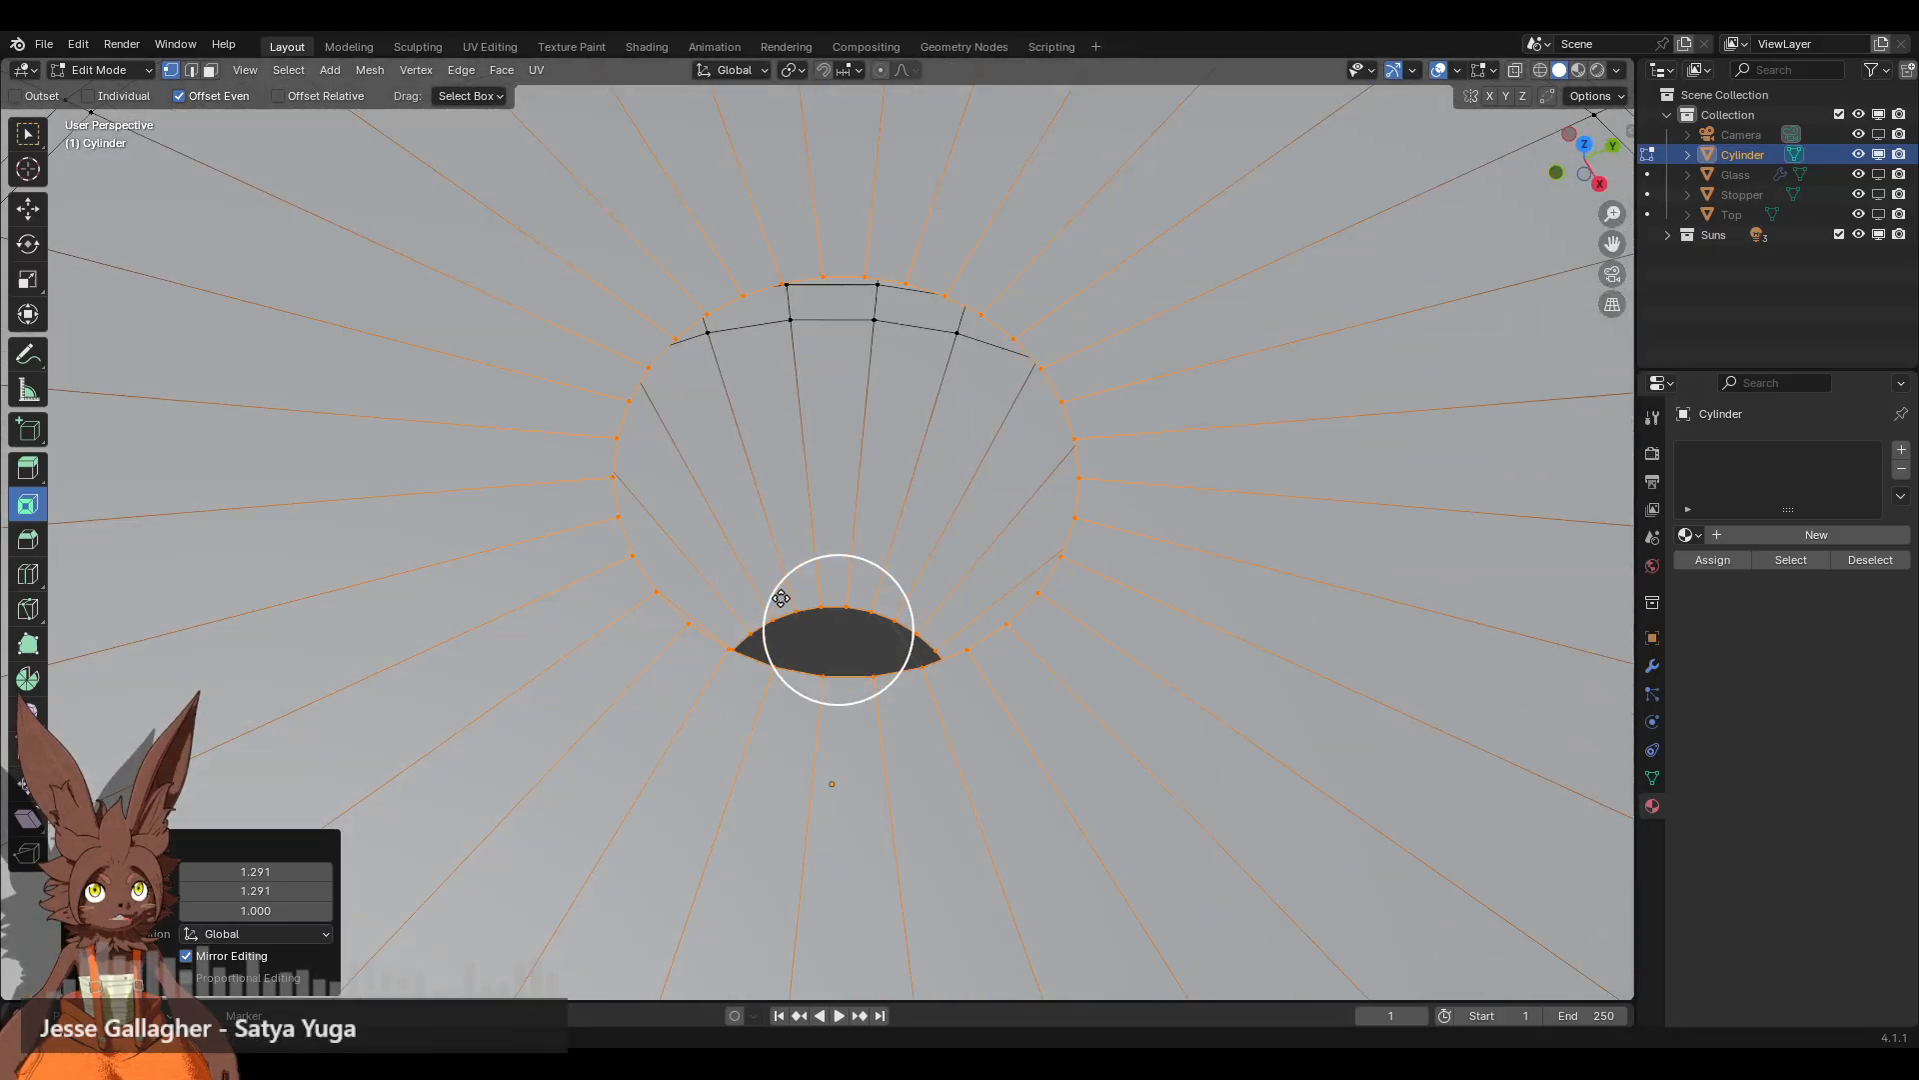
{"action": "left_click", "coordinate": [847, 606]}
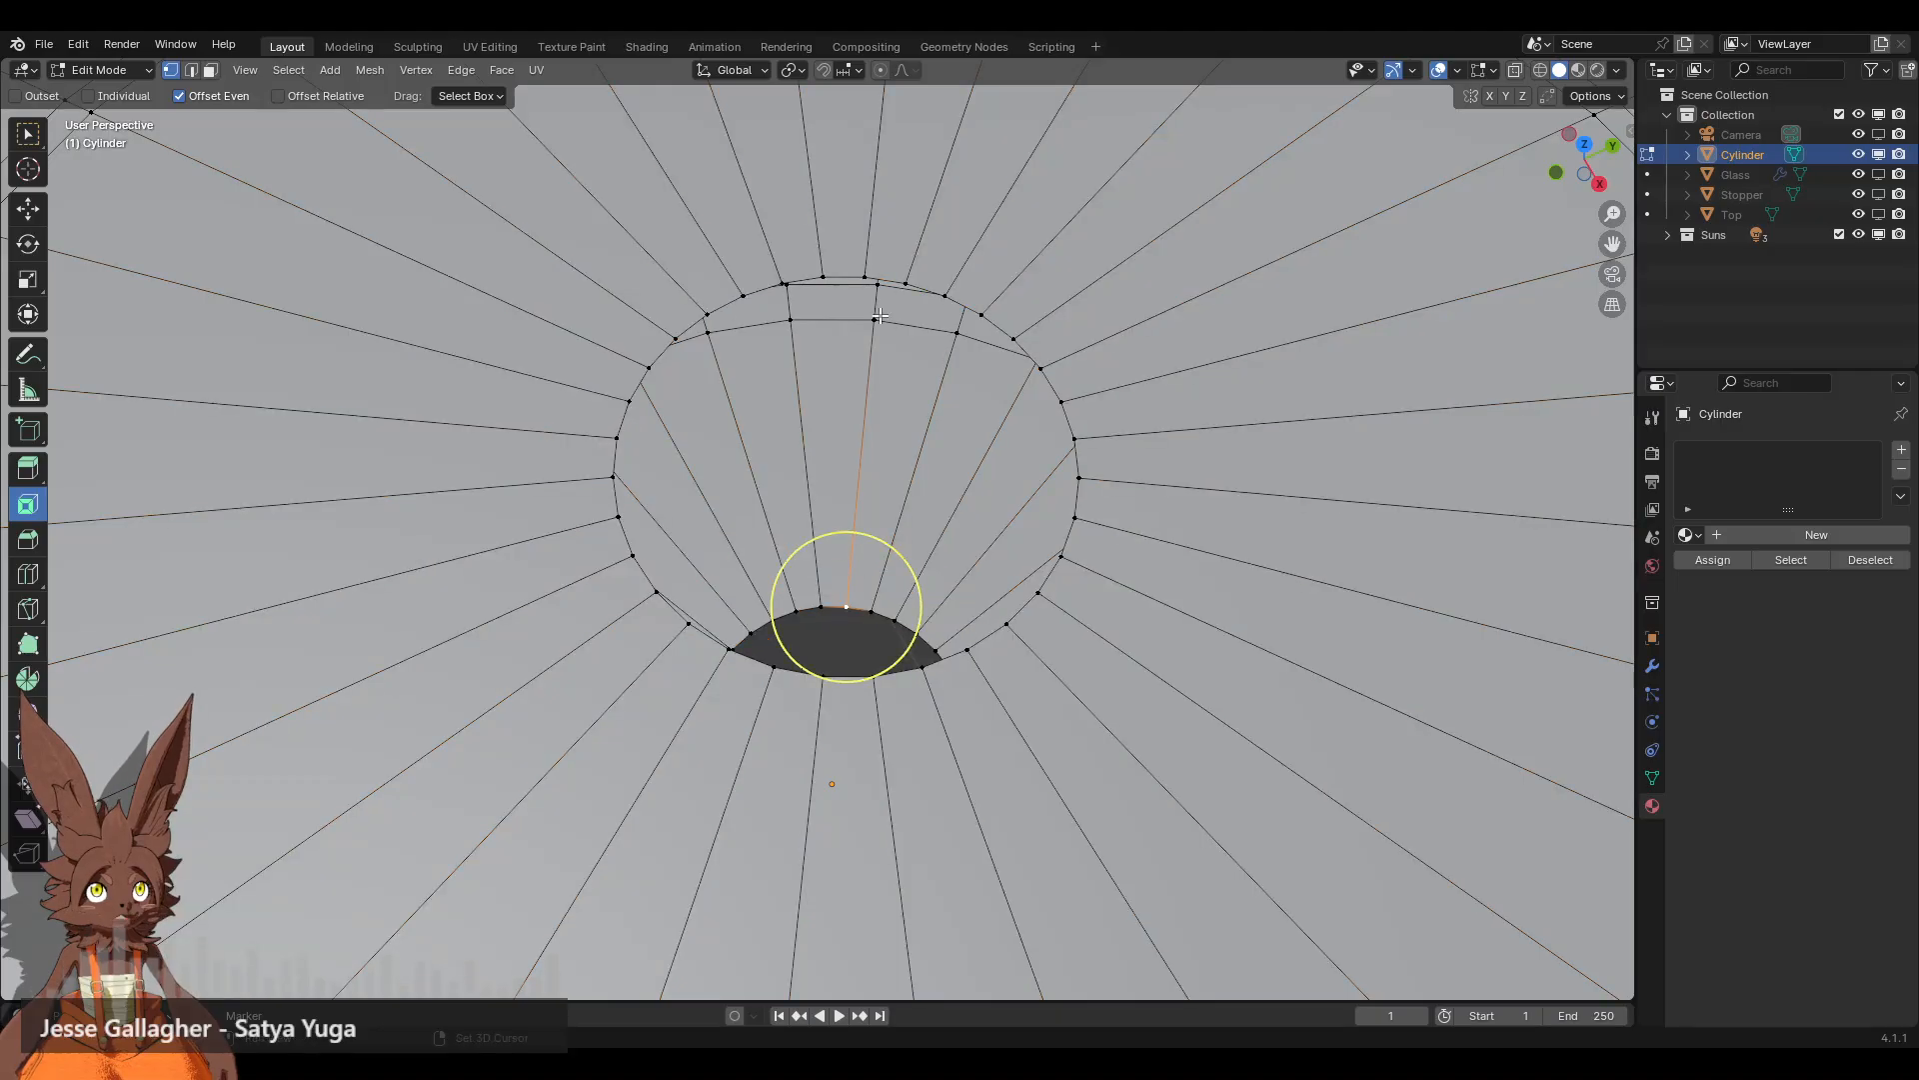
{"action": "mouse_move", "coordinate": [873, 274]}
{"action": "middle_mouse_down"}
{"action": "mouse_move", "coordinate": [867, 228]}
{"action": "mouse_move", "coordinate": [886, 256]}
{"action": "mouse_move", "coordinate": [857, 292]}
{"action": "middle_mouse_up"}
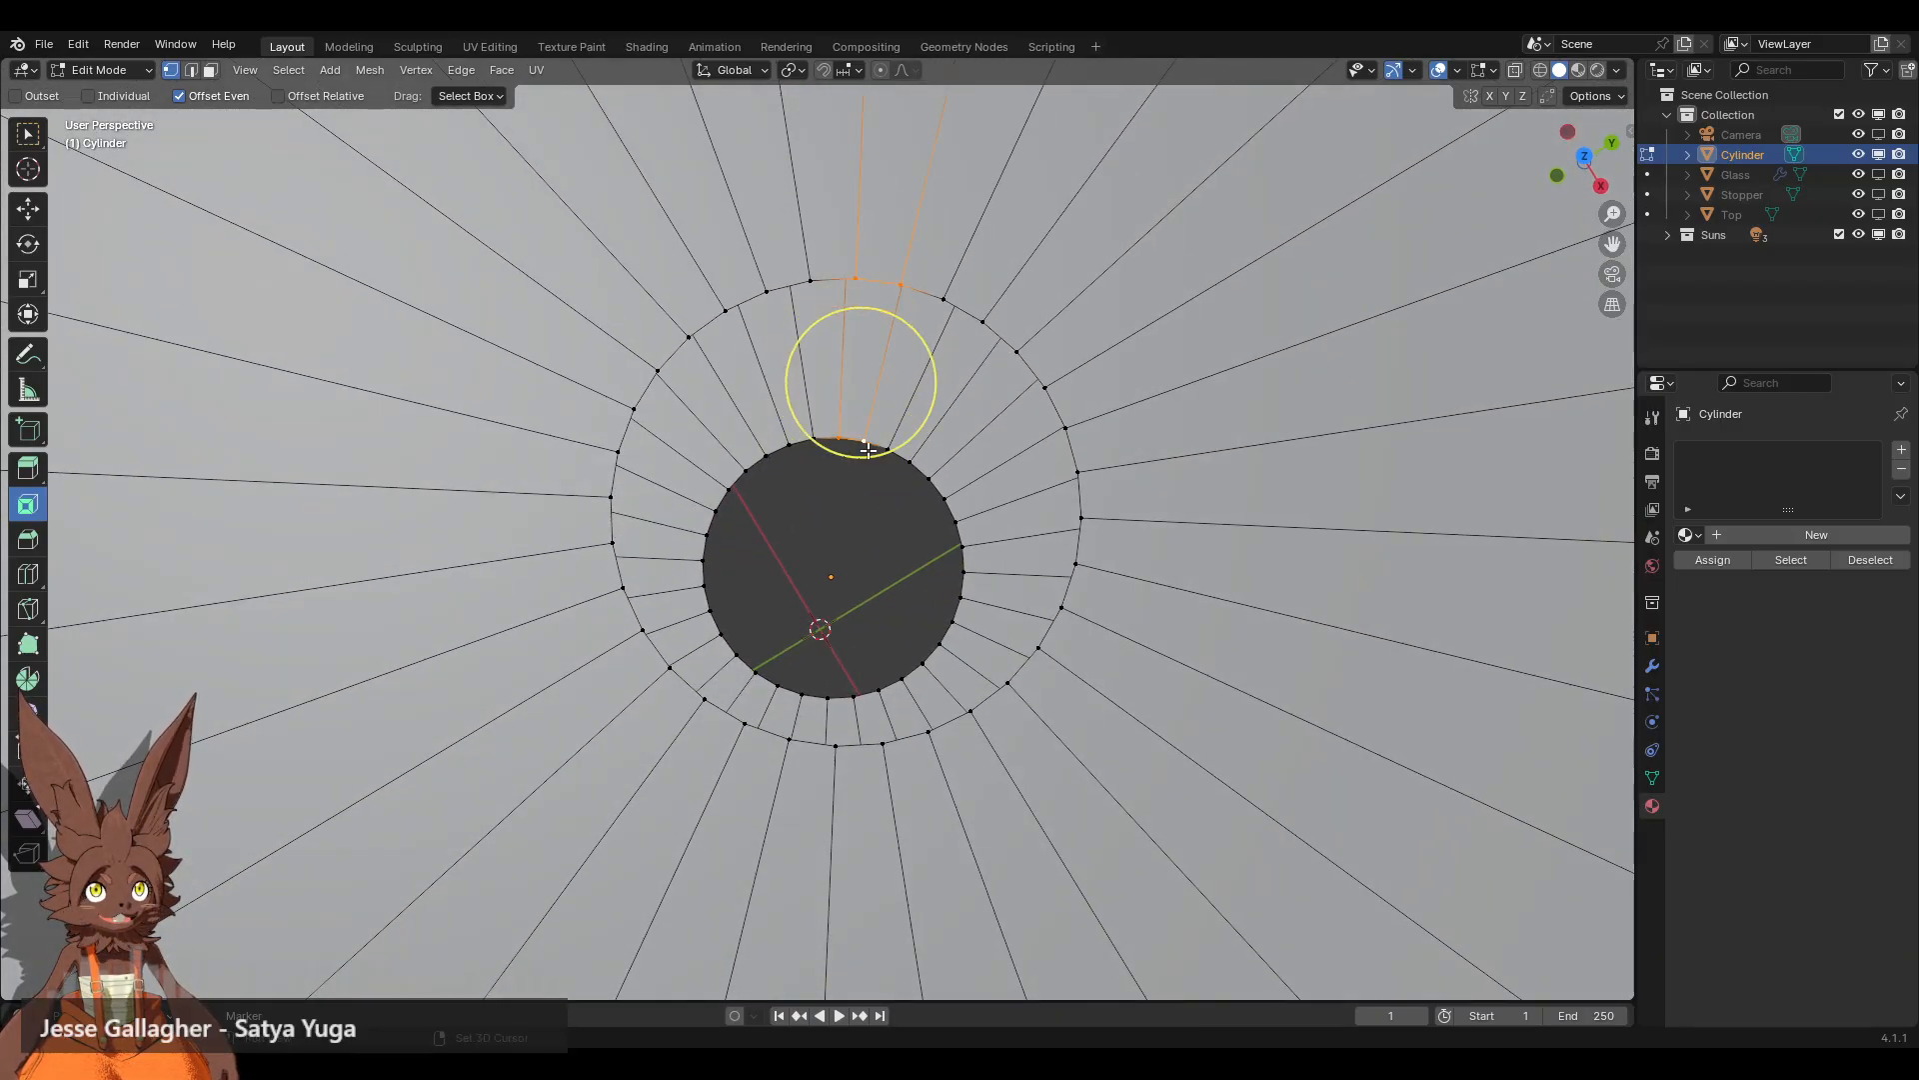
{"action": "middle_click_drag", "start_coordinate": [868, 450], "coordinate": [919, 525]}
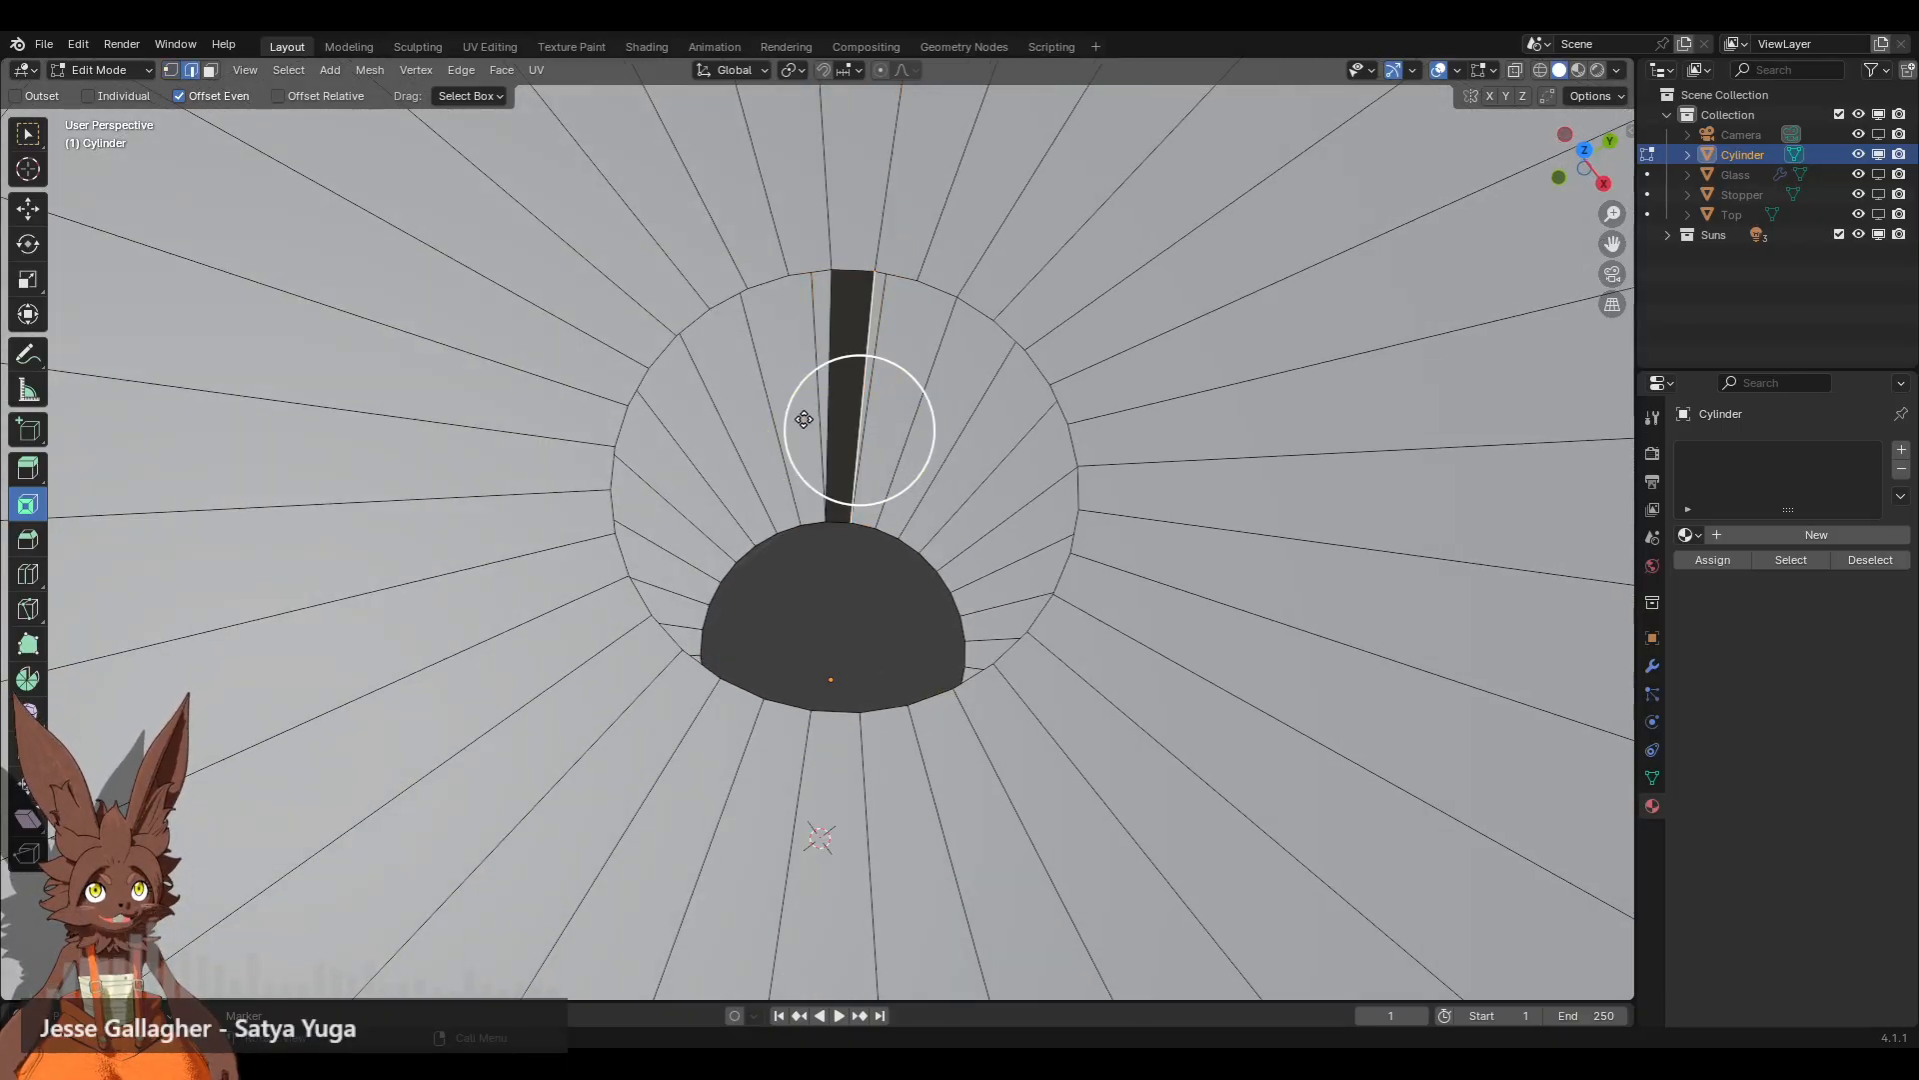
{"action": "middle_click_drag", "start_coordinate": [901, 278], "coordinate": [1062, 604]}
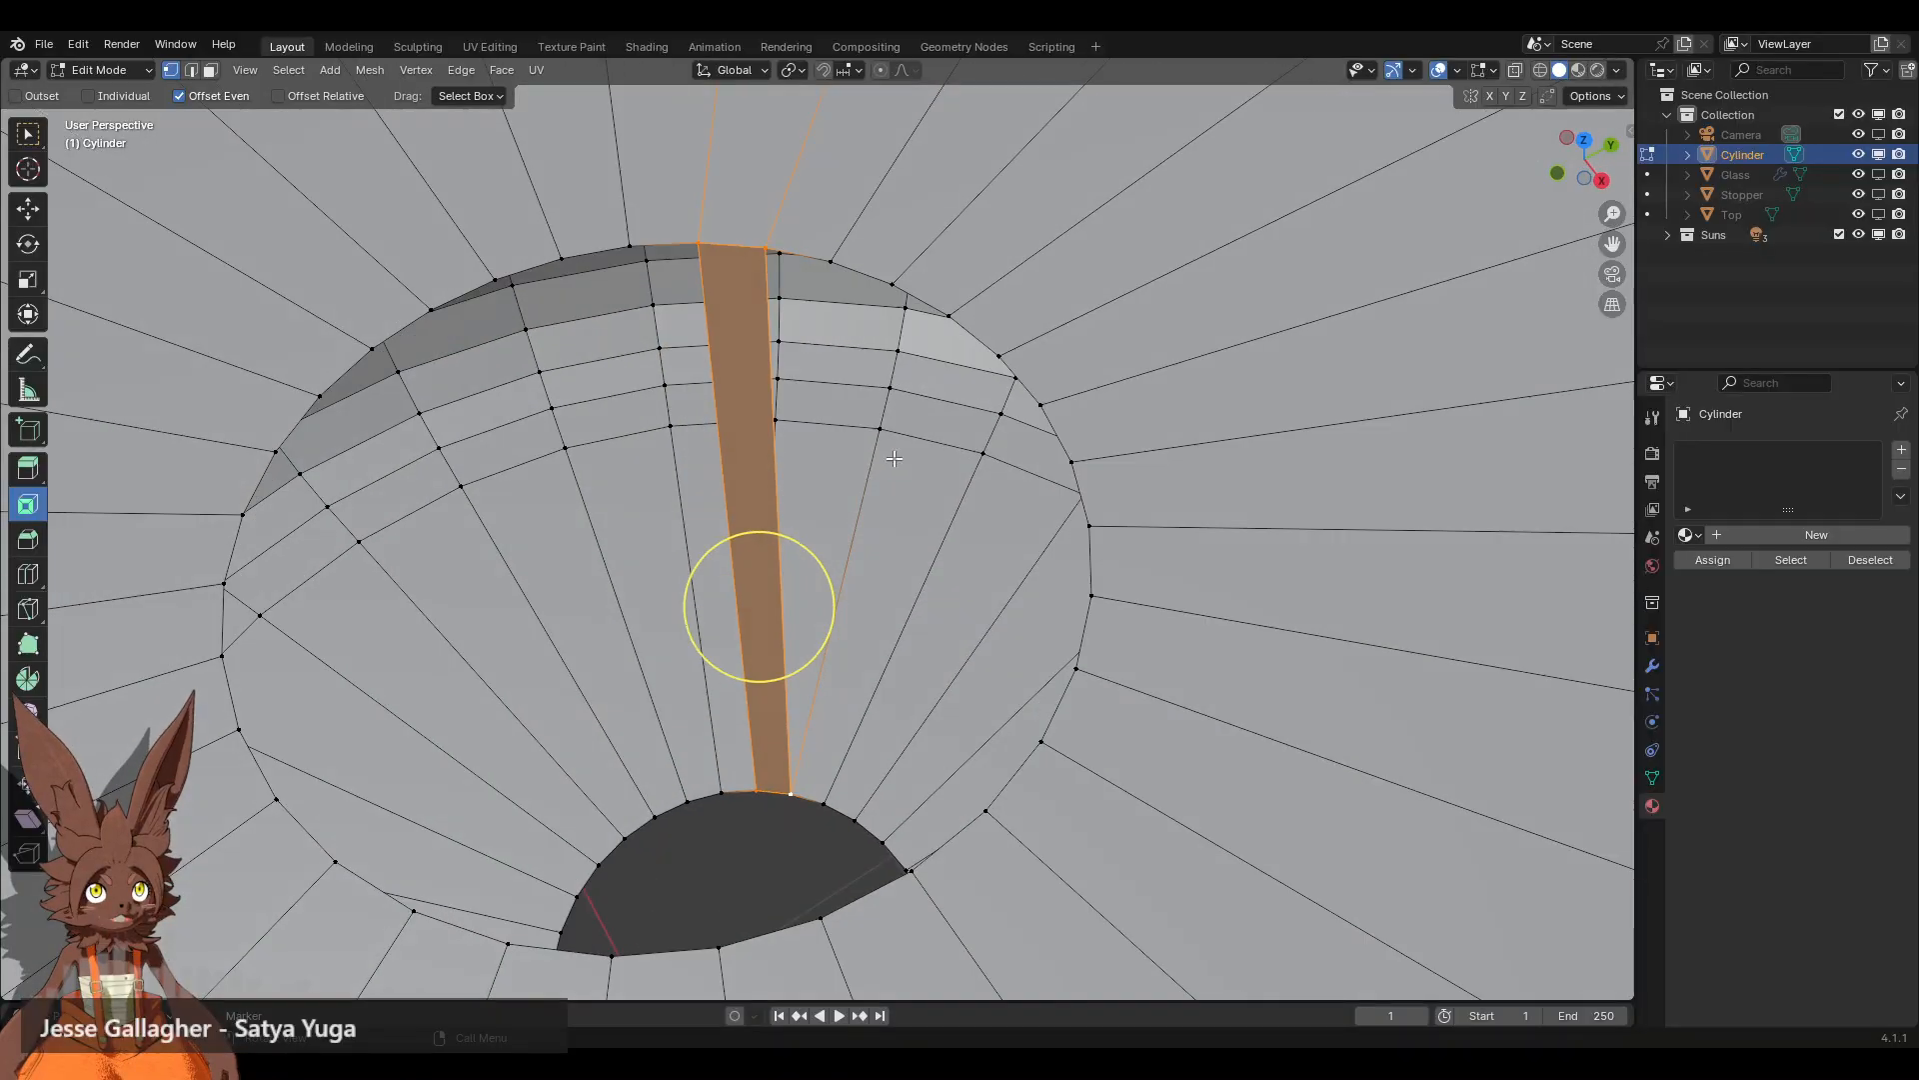
Step: Fill the remaining gaps between the upper and lower openings with faces to complete the wall around the cap's central hole
{"action": "left_click", "coordinate": [777, 422]}
{"action": "scroll", "coordinate": [818, 467], "scroll_direction": "down", "scroll_amount": 3}
{"action": "middle_click_drag", "start_coordinate": [819, 467], "coordinate": [851, 390], "text": "shift"}
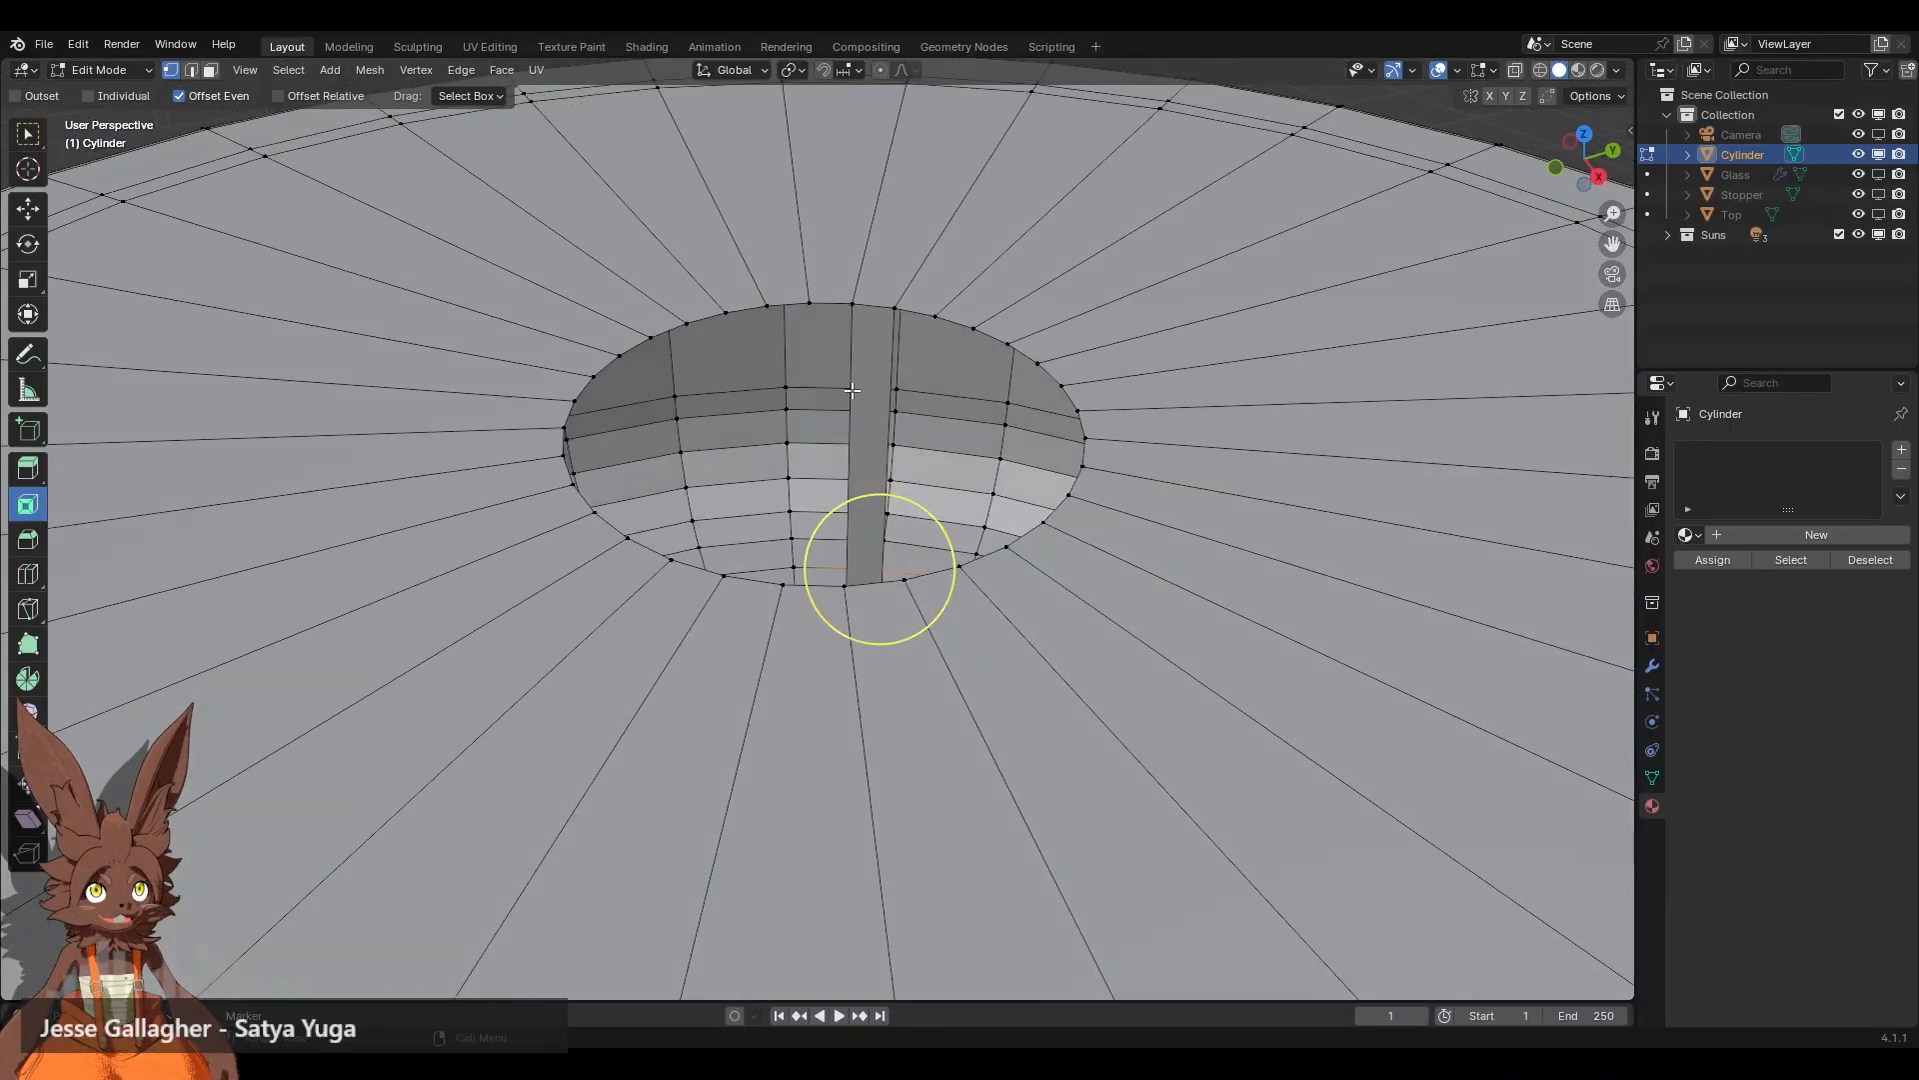
{"action": "left_click", "coordinate": [188, 70]}
{"action": "middle_click_drag", "start_coordinate": [850, 480], "coordinate": [1035, 507]}
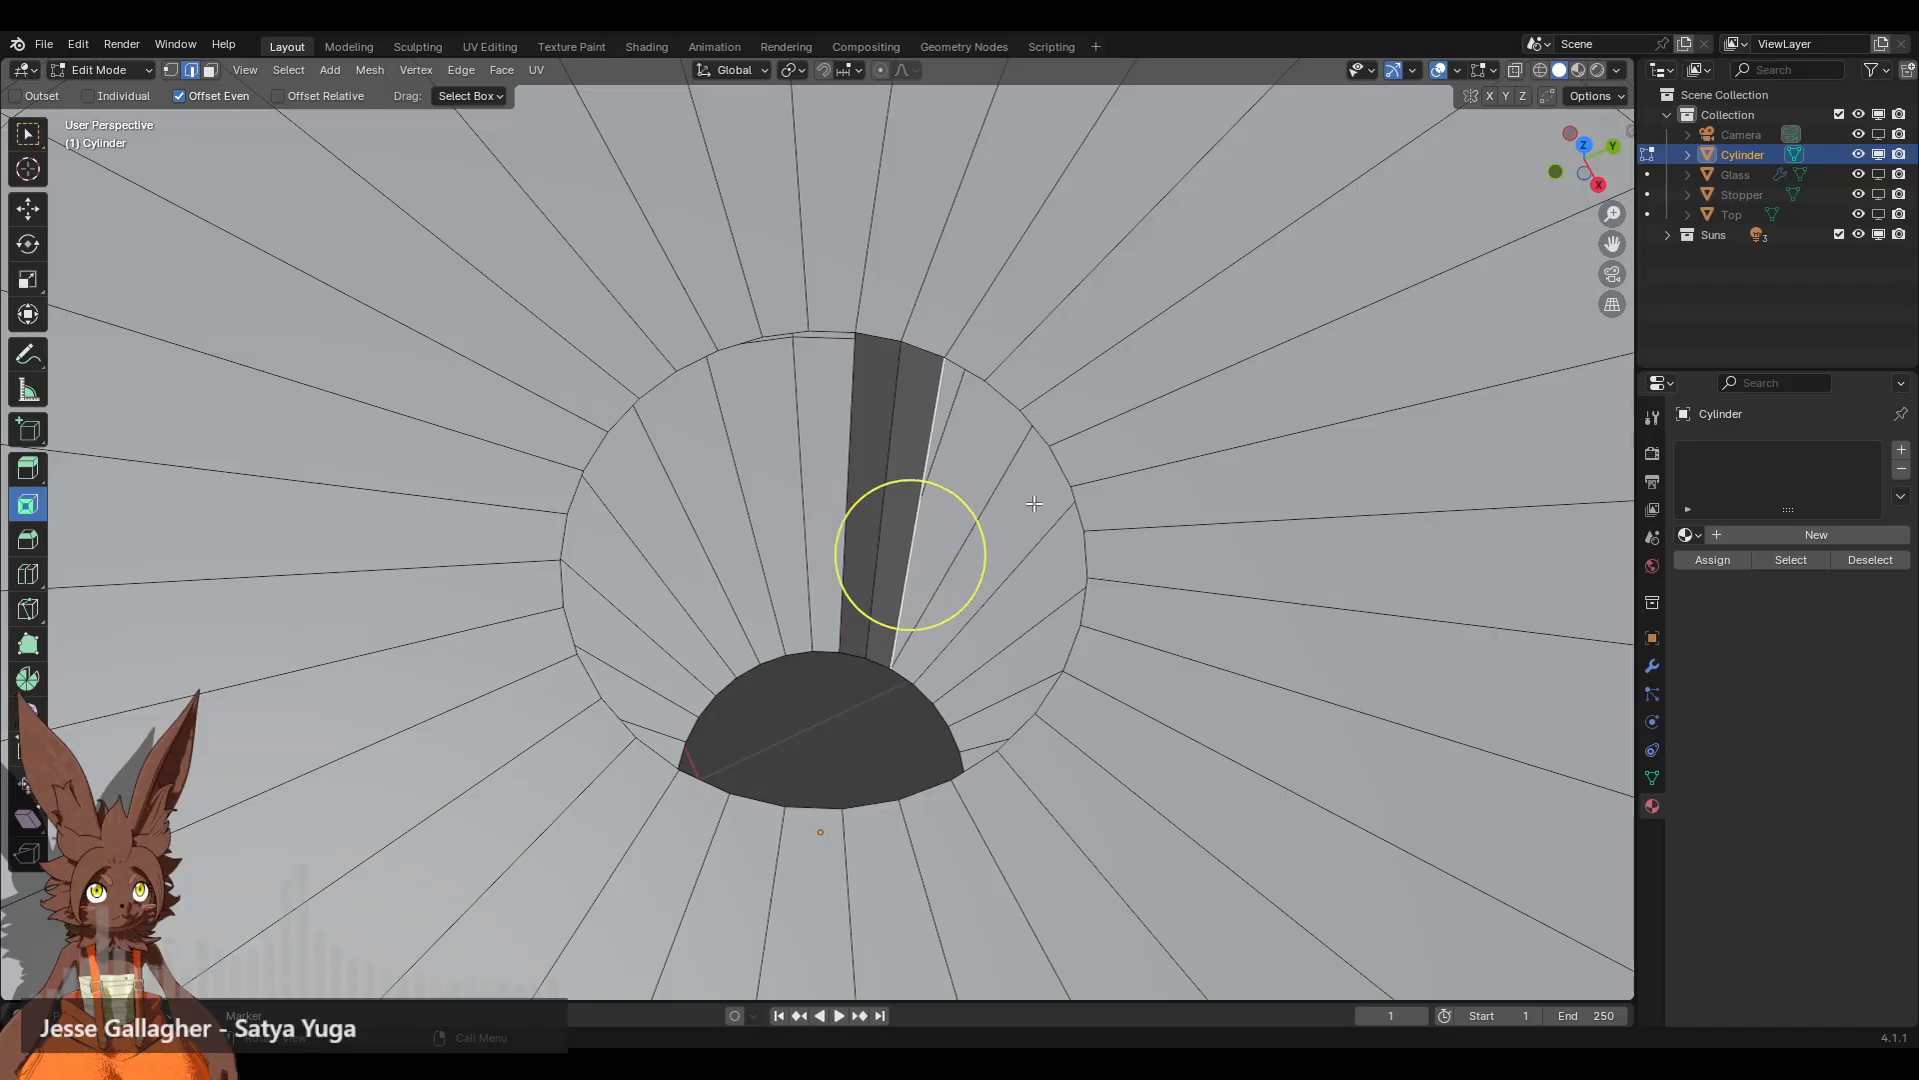
{"action": "mouse_move", "coordinate": [910, 555]}
{"action": "left_mouse_down"}
{"action": "mouse_move", "coordinate": [986, 621]}
{"action": "mouse_move", "coordinate": [1003, 763]}
{"action": "mouse_move", "coordinate": [986, 792]}
{"action": "left_mouse_up"}
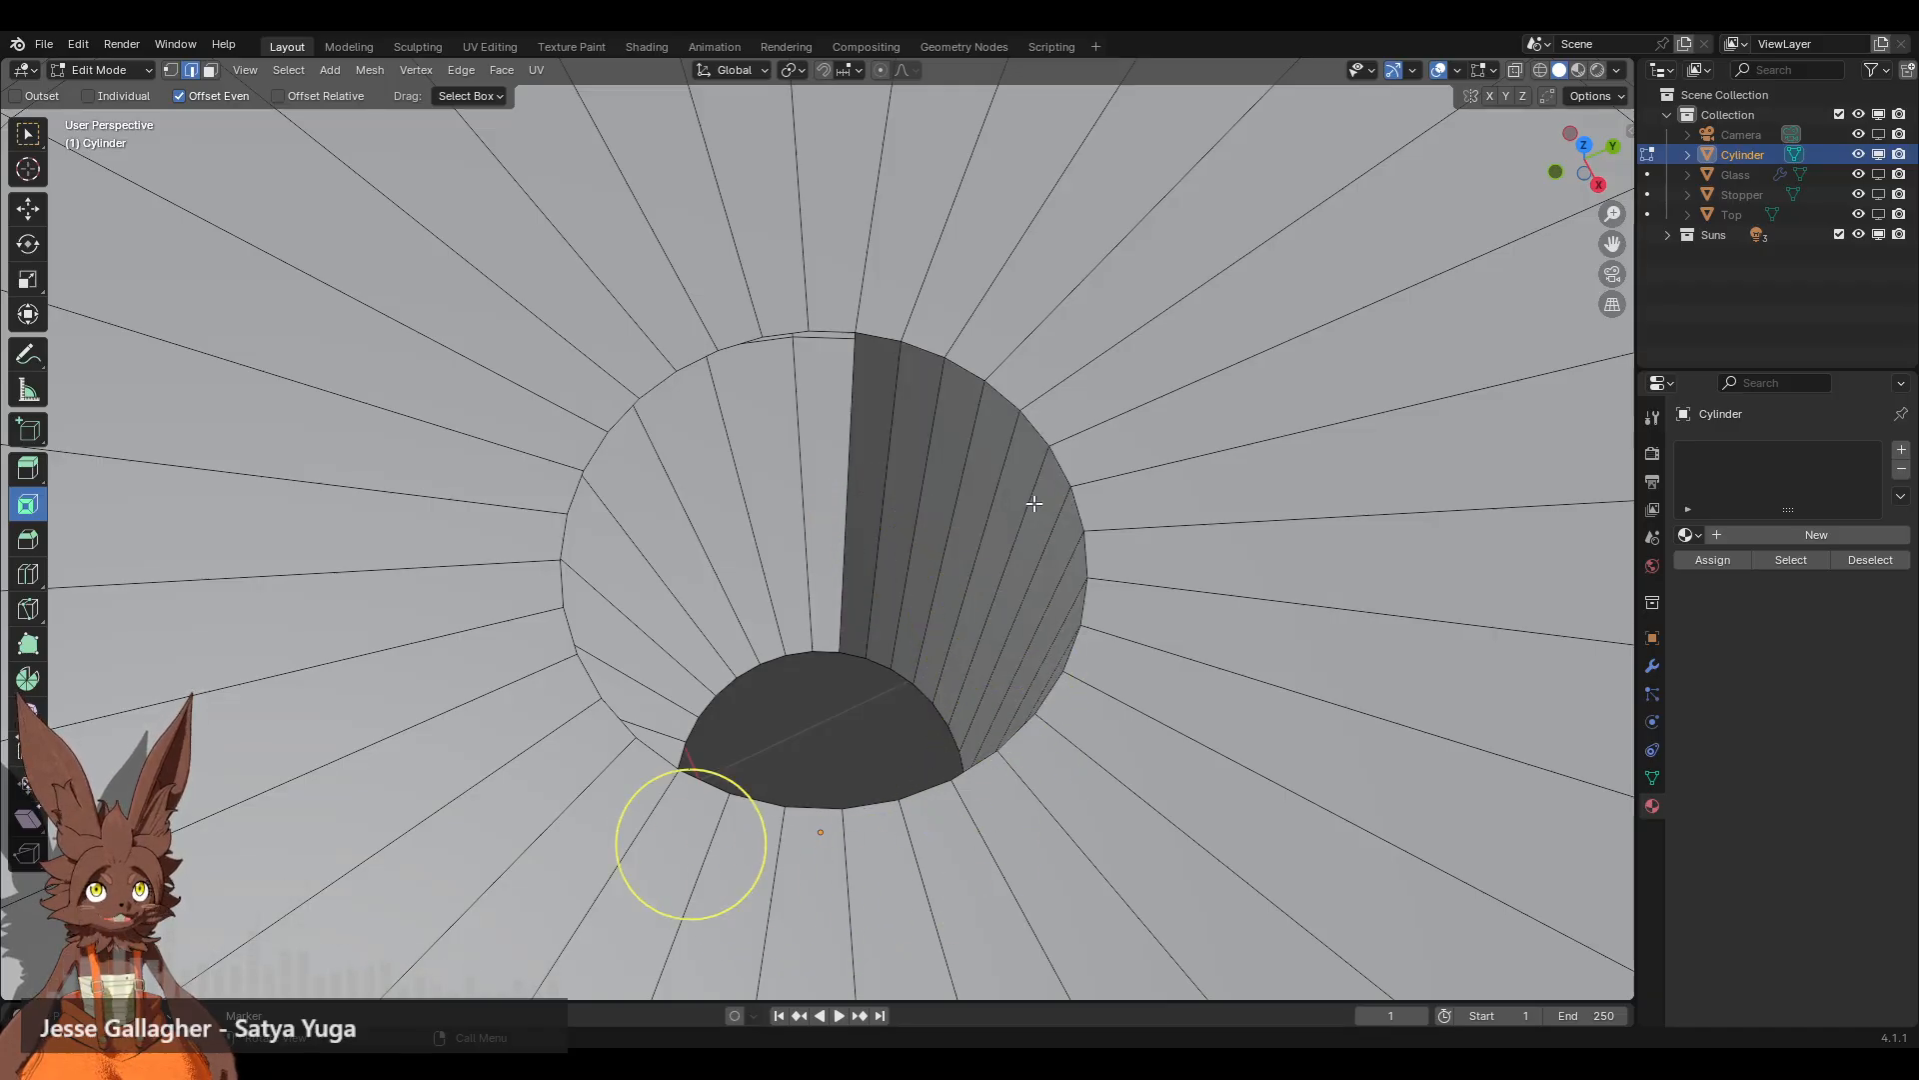
{"action": "mouse_move", "coordinate": [691, 842]}
{"action": "left_mouse_down"}
{"action": "mouse_move", "coordinate": [651, 634]}
{"action": "mouse_move", "coordinate": [737, 548]}
{"action": "mouse_move", "coordinate": [839, 530]}
{"action": "left_mouse_up"}
{"action": "scroll", "coordinate": [836, 531], "scroll_direction": "down", "scroll_amount": 4}
{"action": "middle_click_drag", "start_coordinate": [835, 531], "coordinate": [863, 461]}
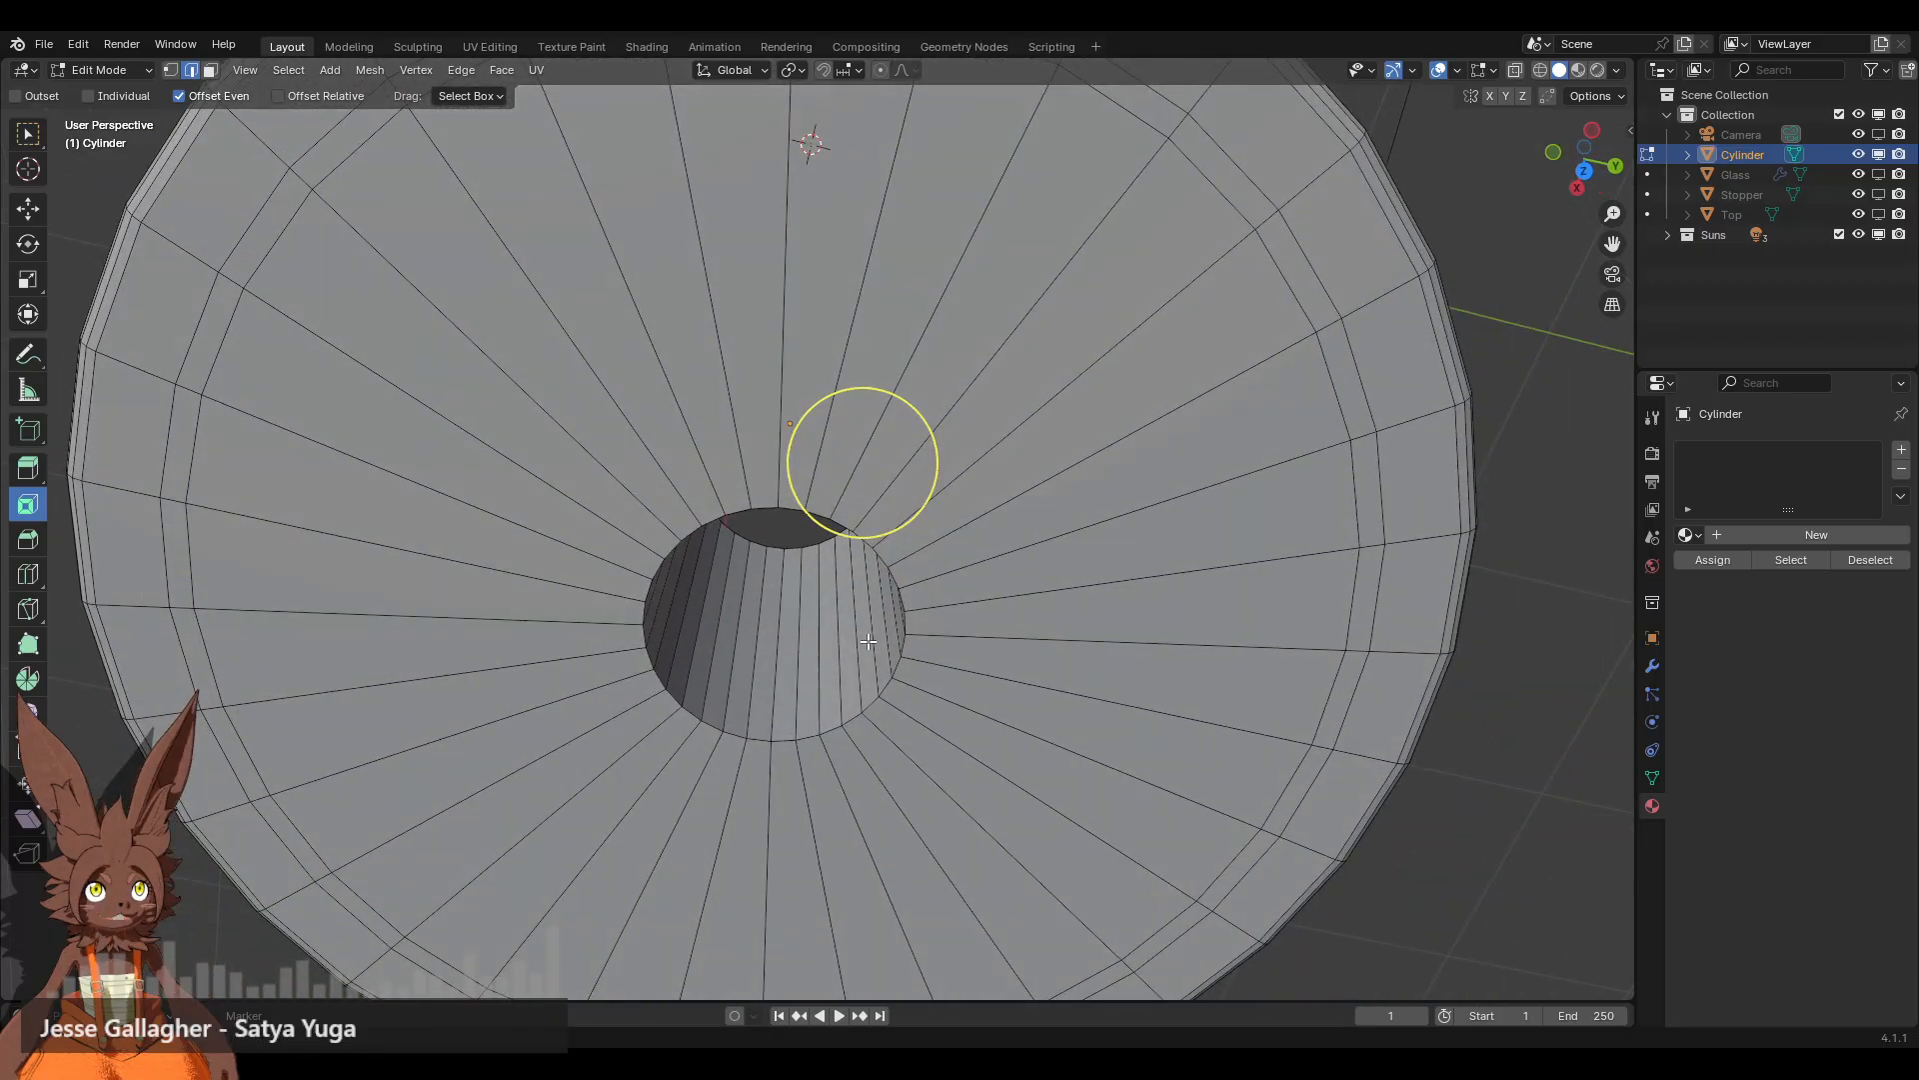
{"action": "middle_click_drag", "start_coordinate": [867, 641], "coordinate": [701, 409]}
Step: Select the whole cap mesh and set its normals from faces
{"action": "key", "text": "a"}
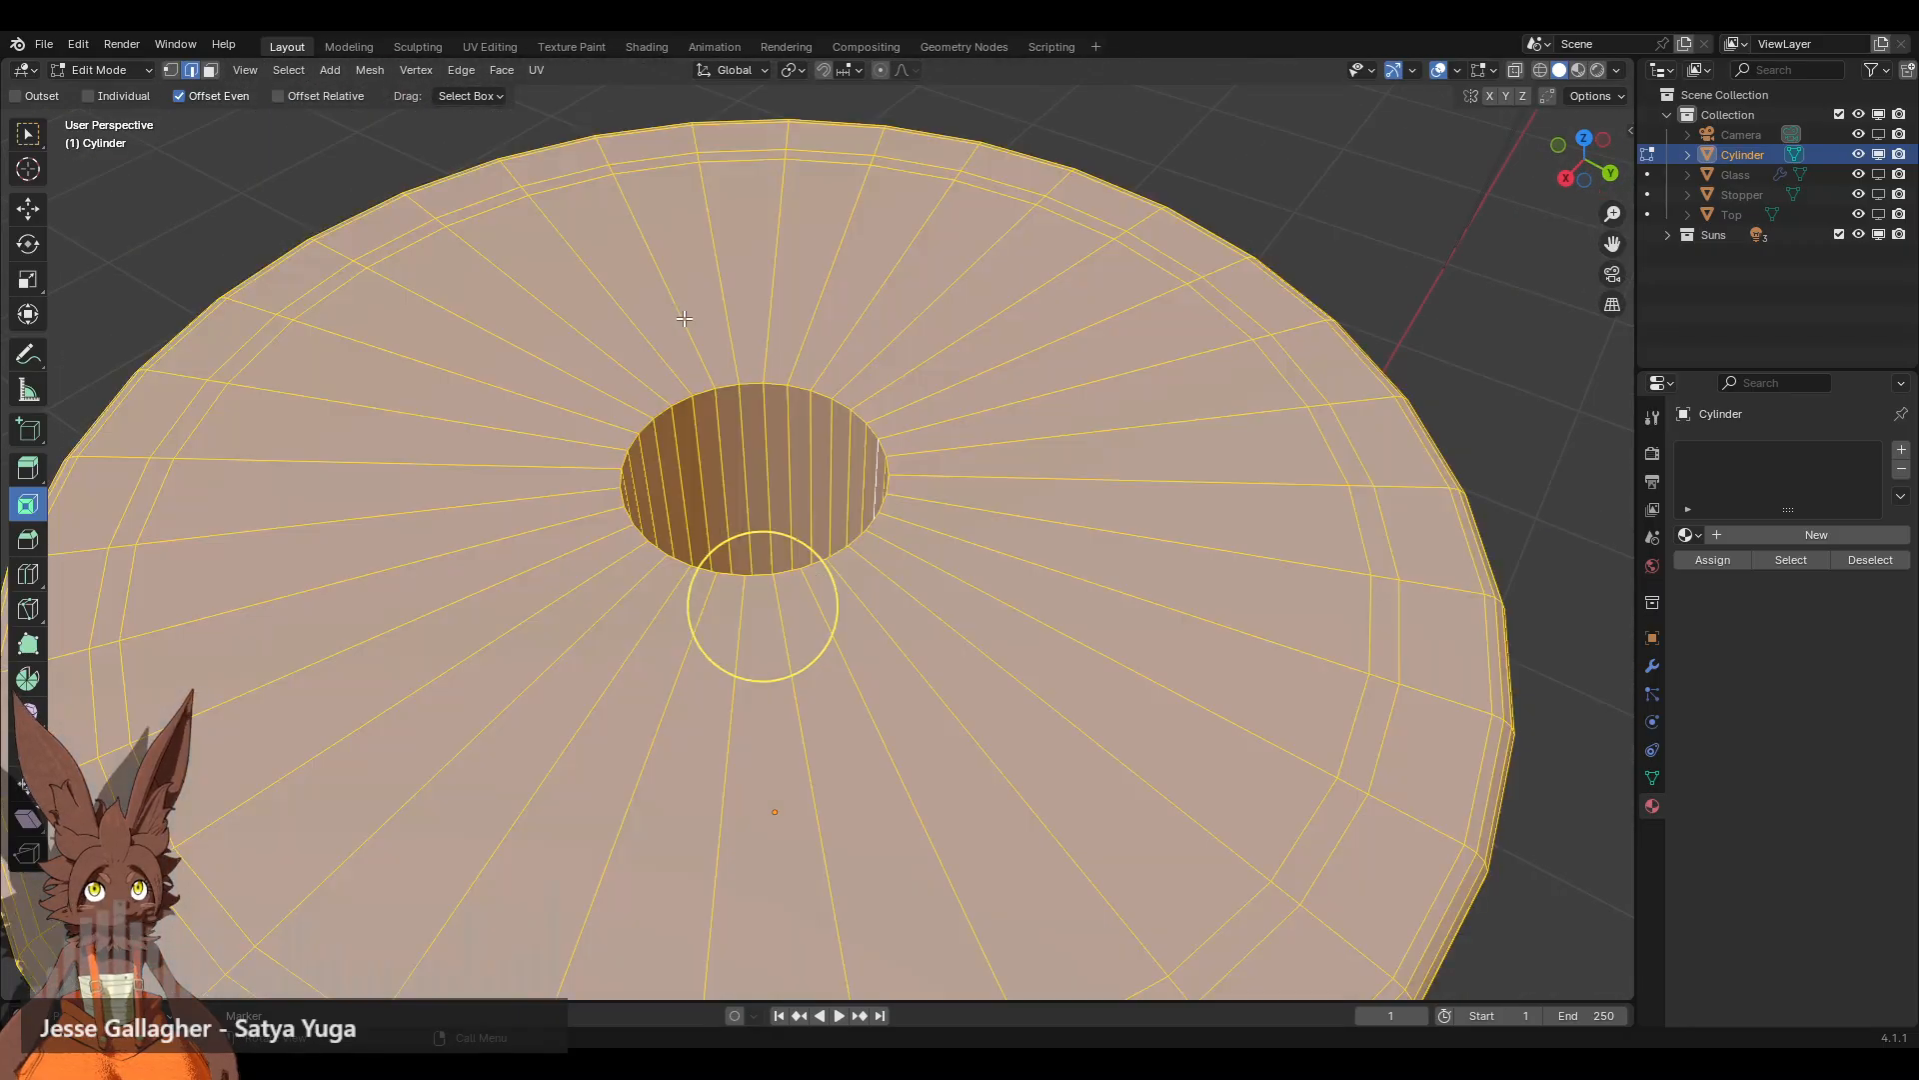
{"action": "left_click", "coordinate": [370, 70]}
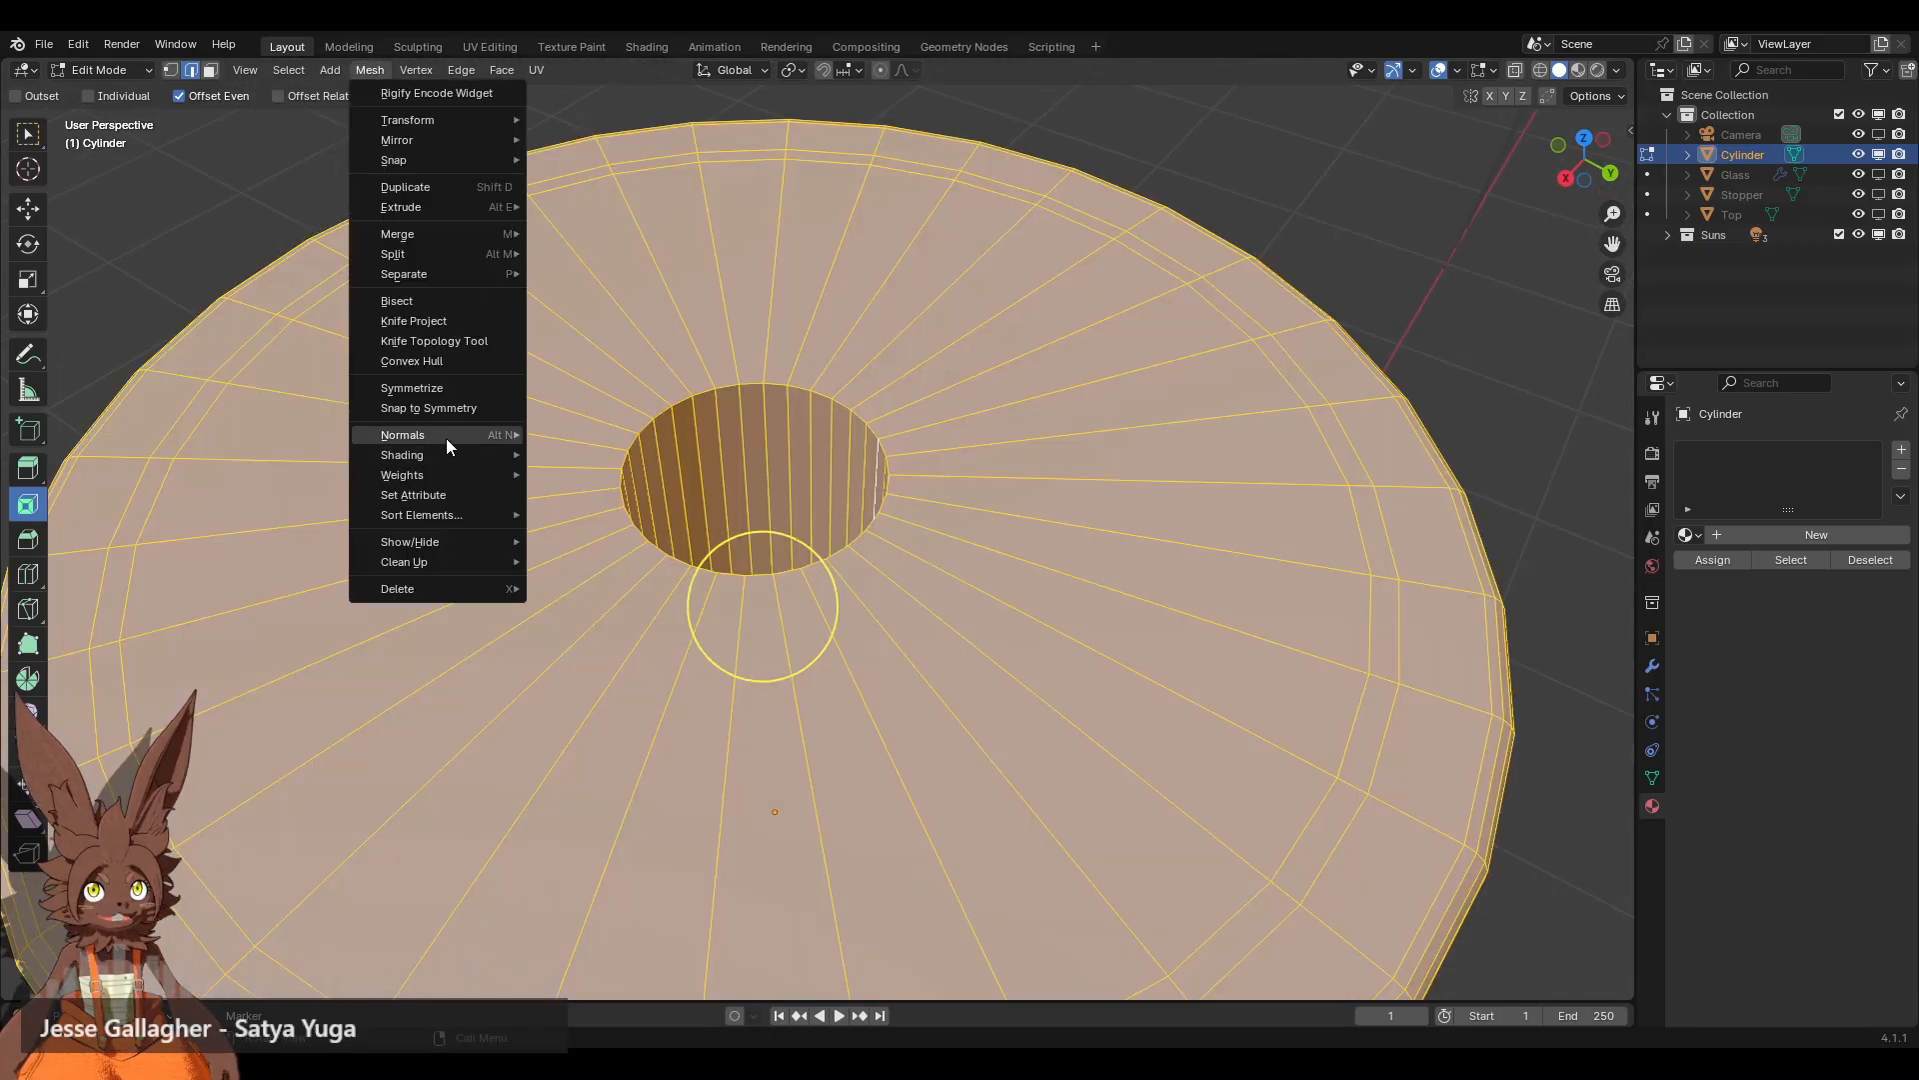
{"action": "mouse_move", "coordinate": [446, 438]}
{"action": "left_click", "coordinate": [645, 501]}
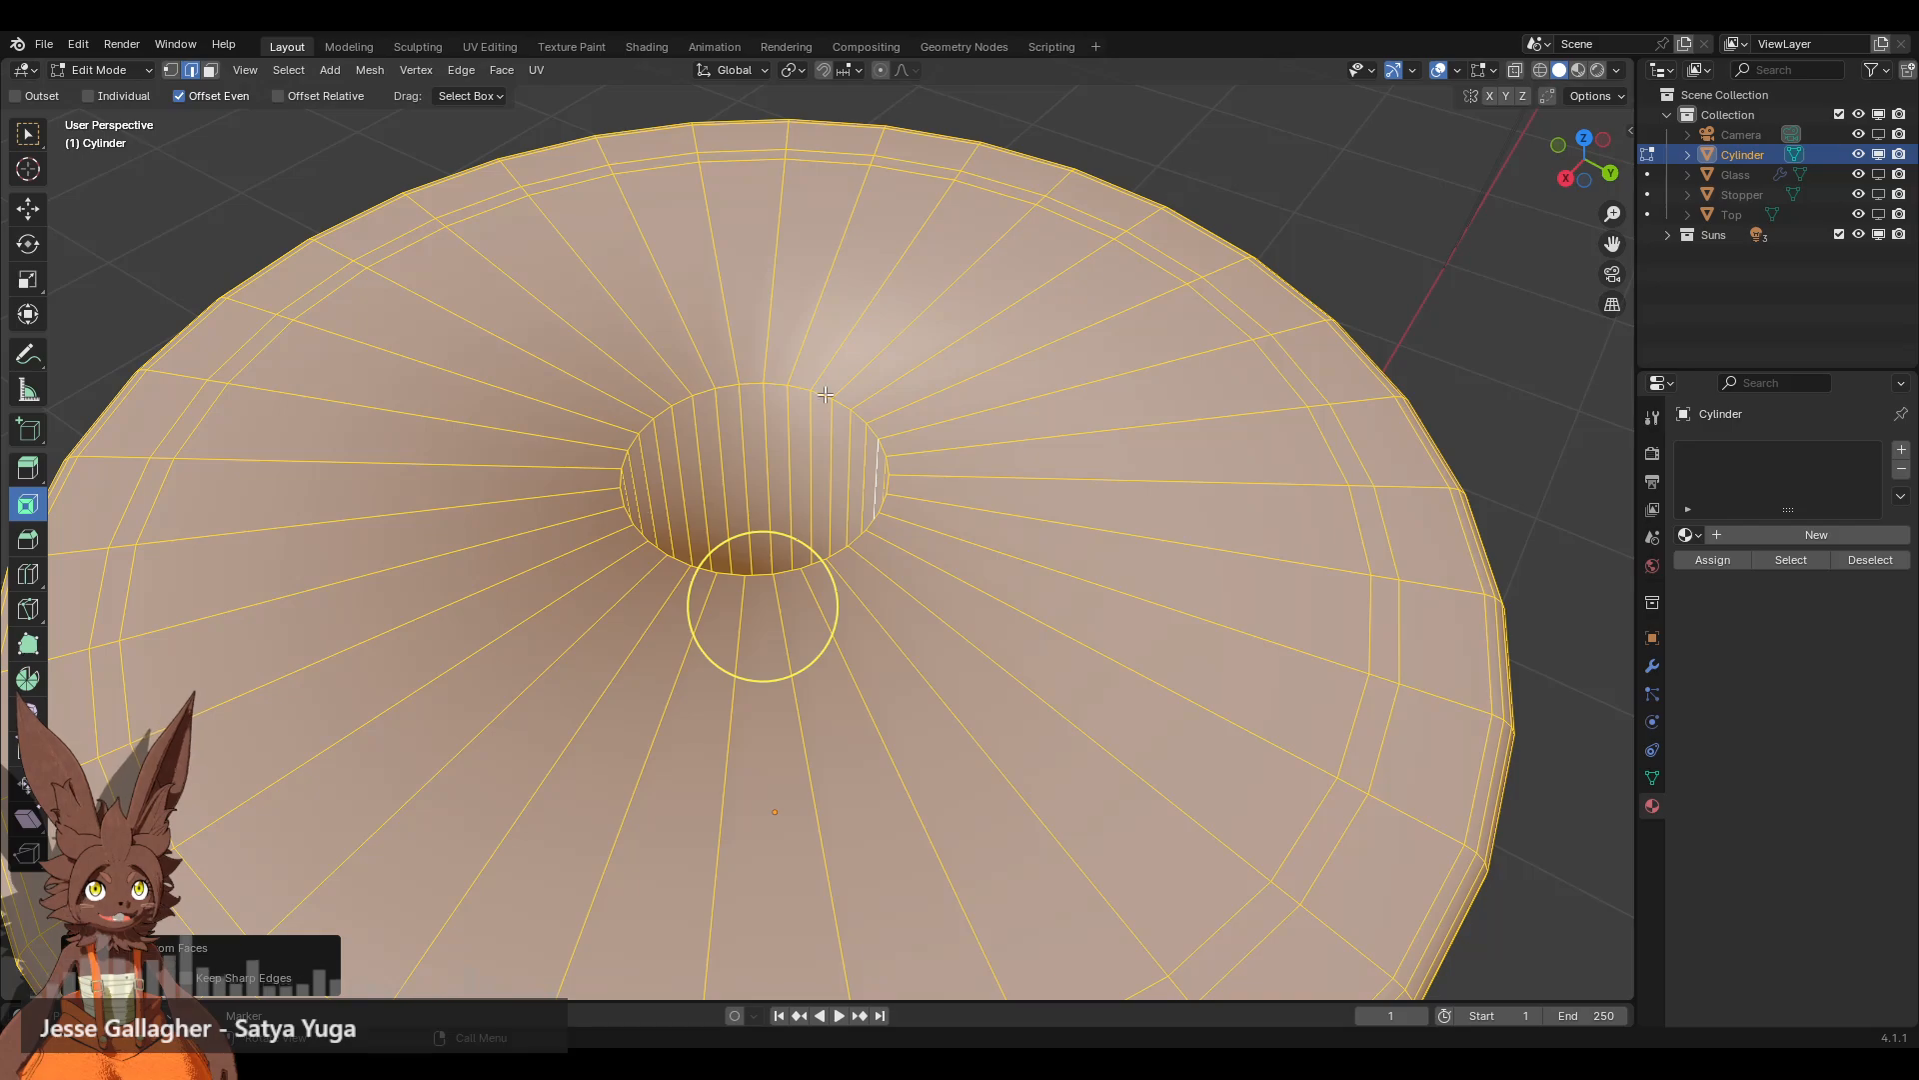
{"action": "left_click", "coordinate": [970, 369]}
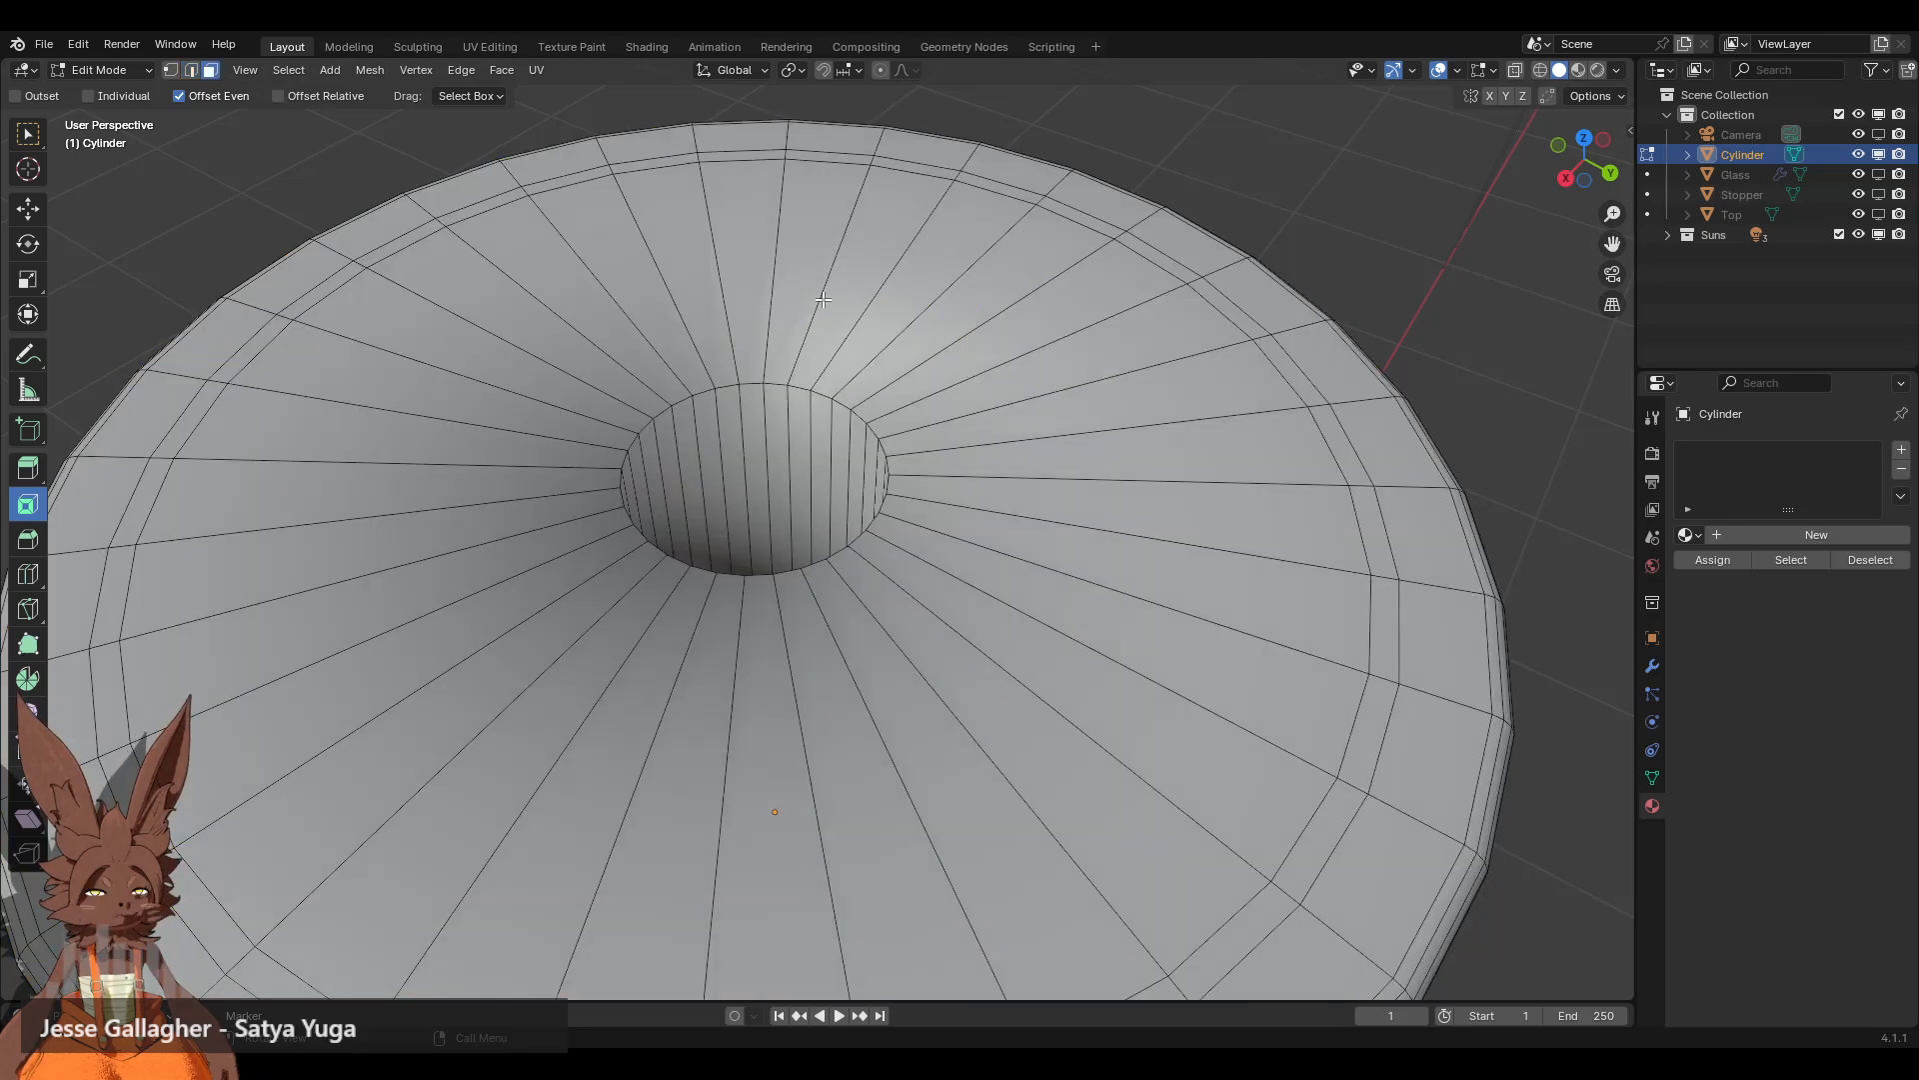
Step: Inset the hole's wall faces by about 0.024 m and the ring of faces on the cap's upper side by about 0.020 m
{"action": "left_click", "coordinate": [861, 268]}
{"action": "left_click", "coordinate": [764, 441], "text": "alt"}
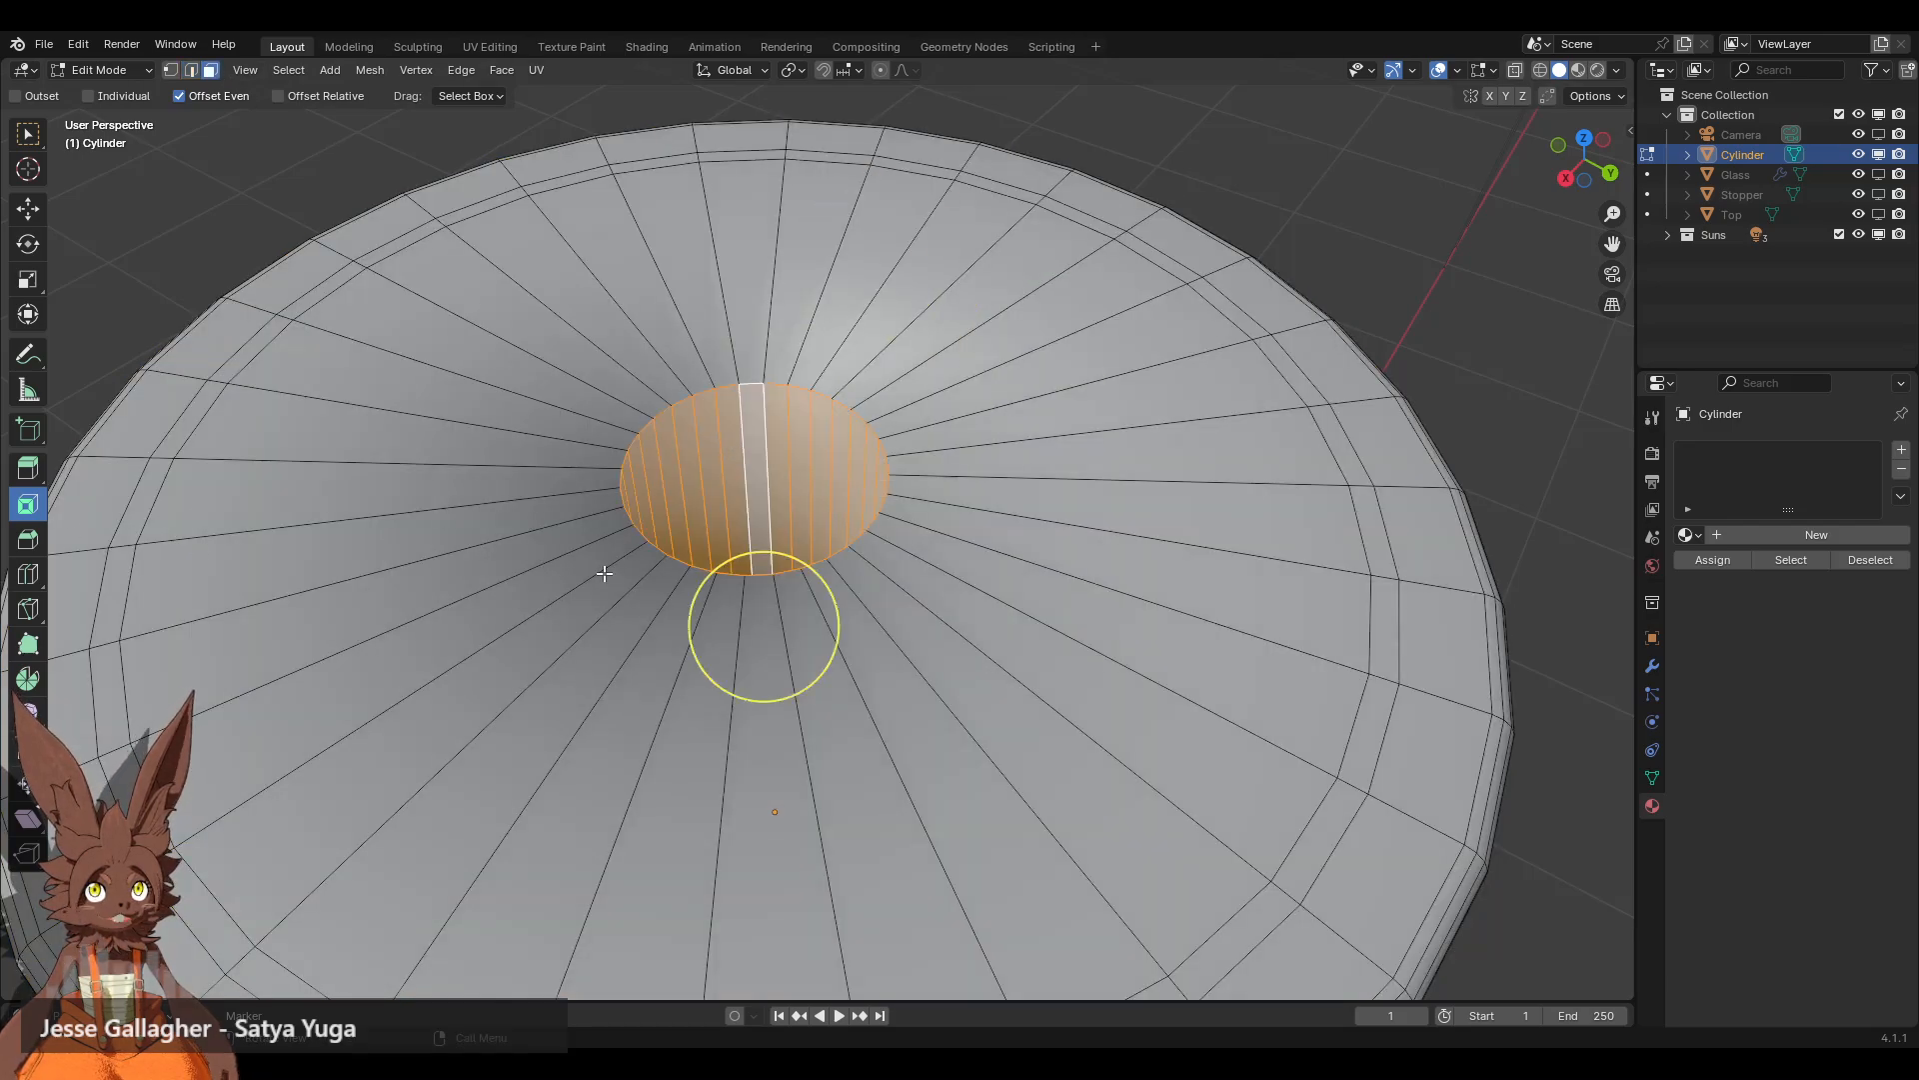
{"action": "left_click_drag", "start_coordinate": [822, 596], "coordinate": [810, 592], "text": "ctrl"}
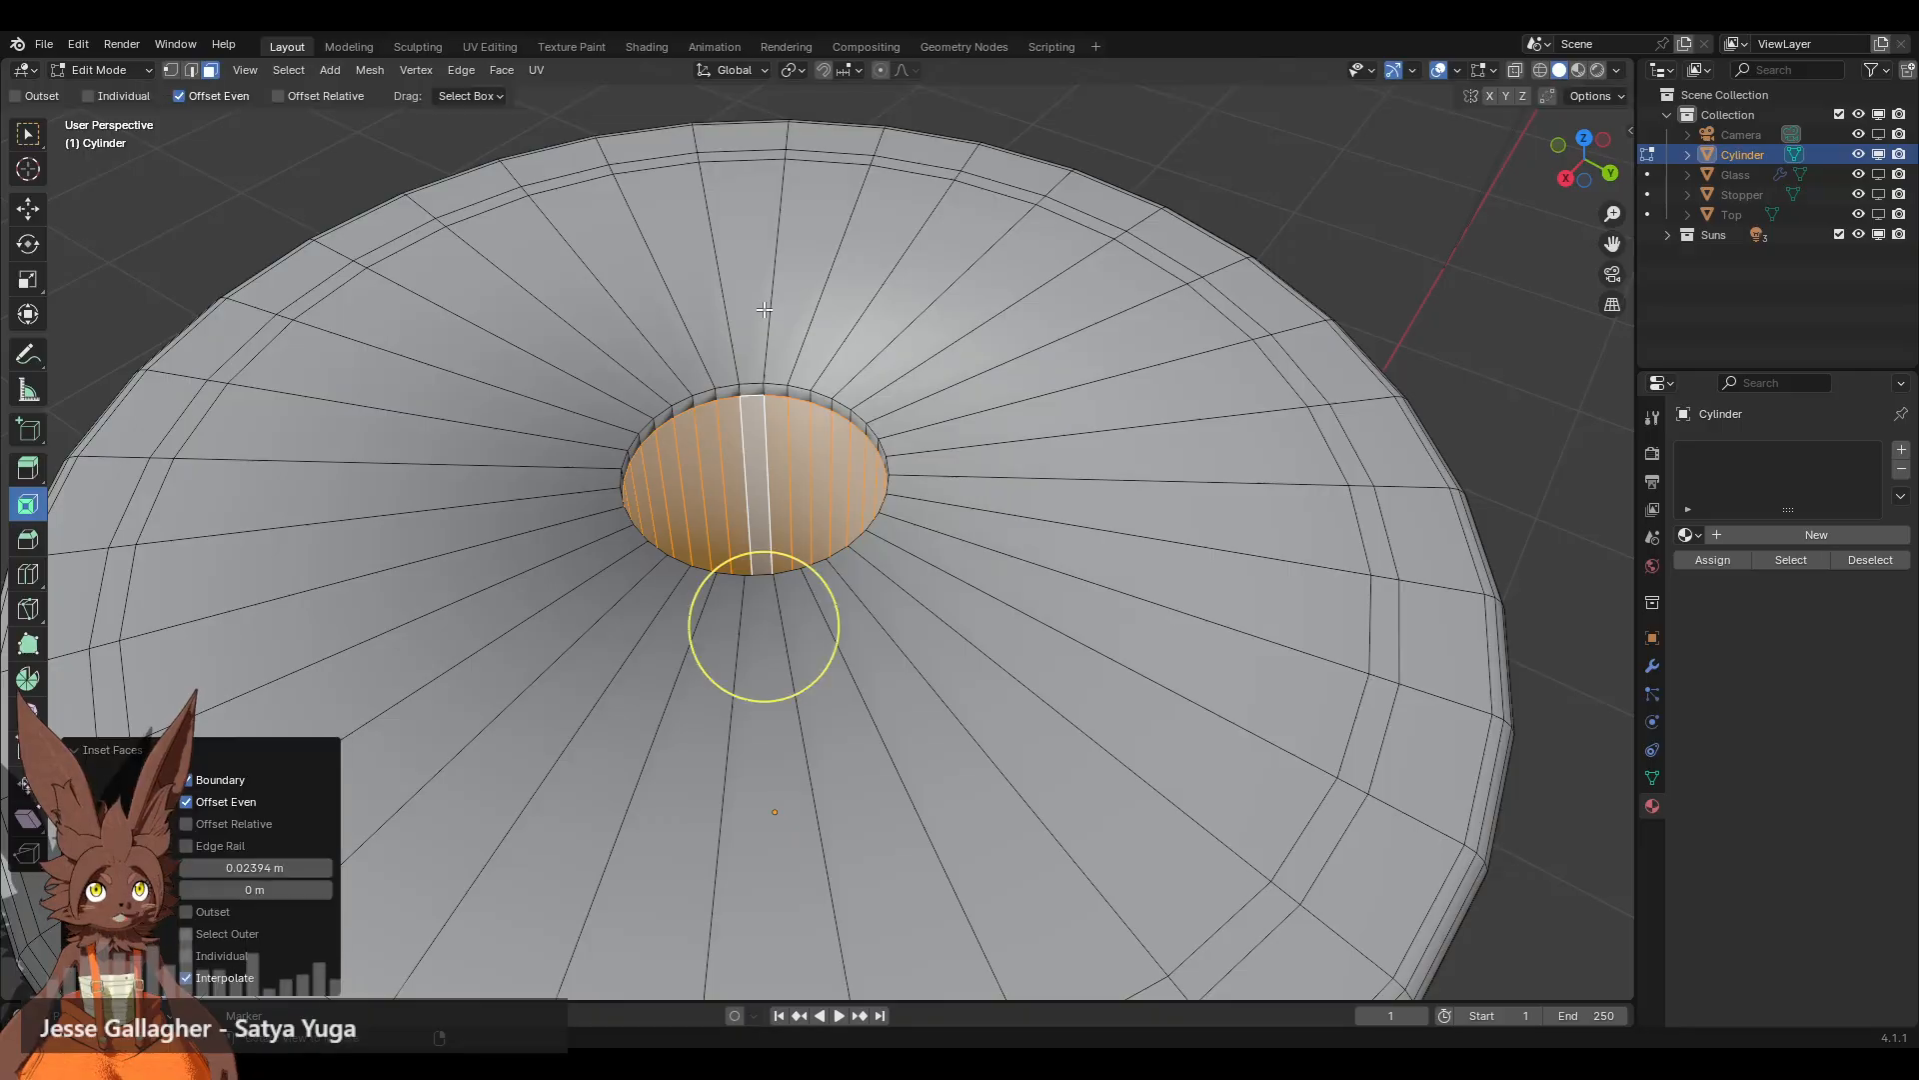
{"action": "left_click", "coordinate": [761, 368], "text": "alt"}
{"action": "left_click_drag", "start_coordinate": [826, 446], "coordinate": [810, 450]}
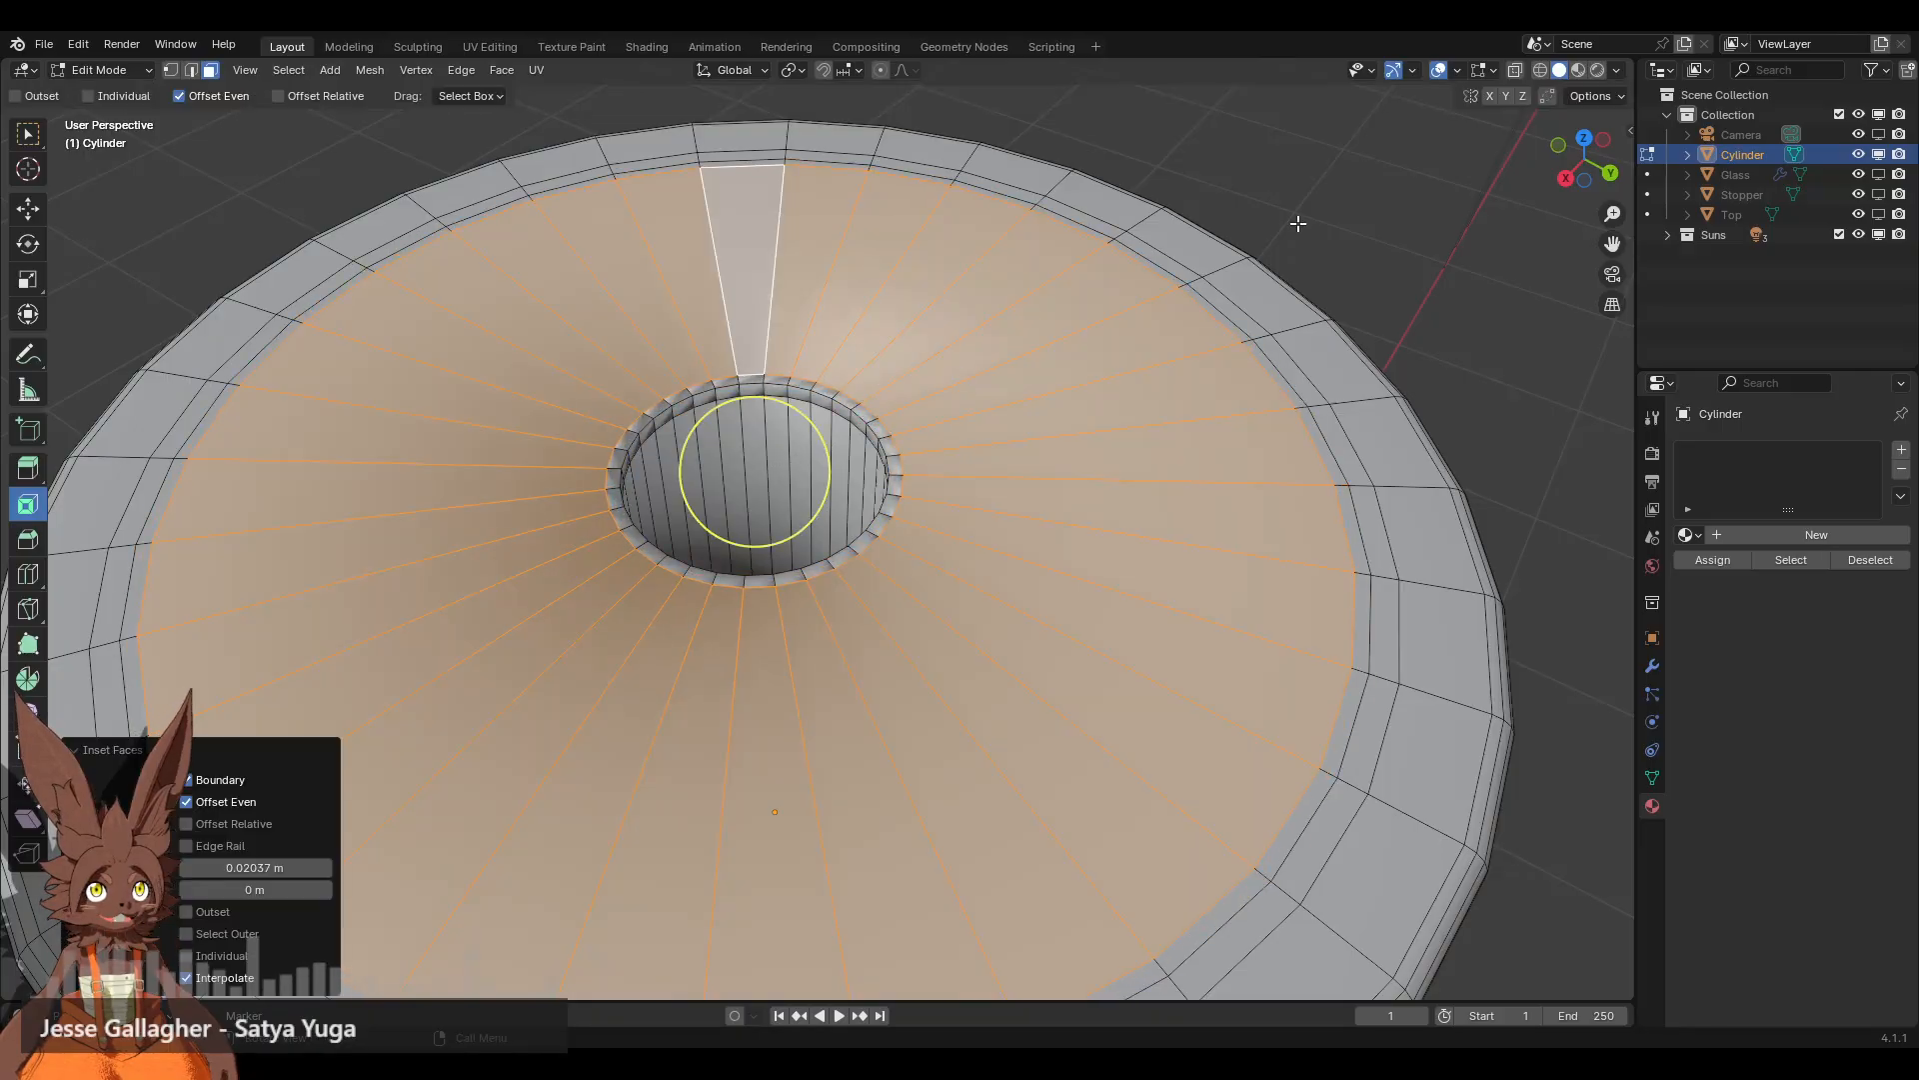
{"action": "left_click", "coordinate": [1296, 229]}
Step: Recalculate the whole cap's normals to the outside and set them from faces
{"action": "key", "text": "a"}
{"action": "left_click", "coordinate": [370, 69]}
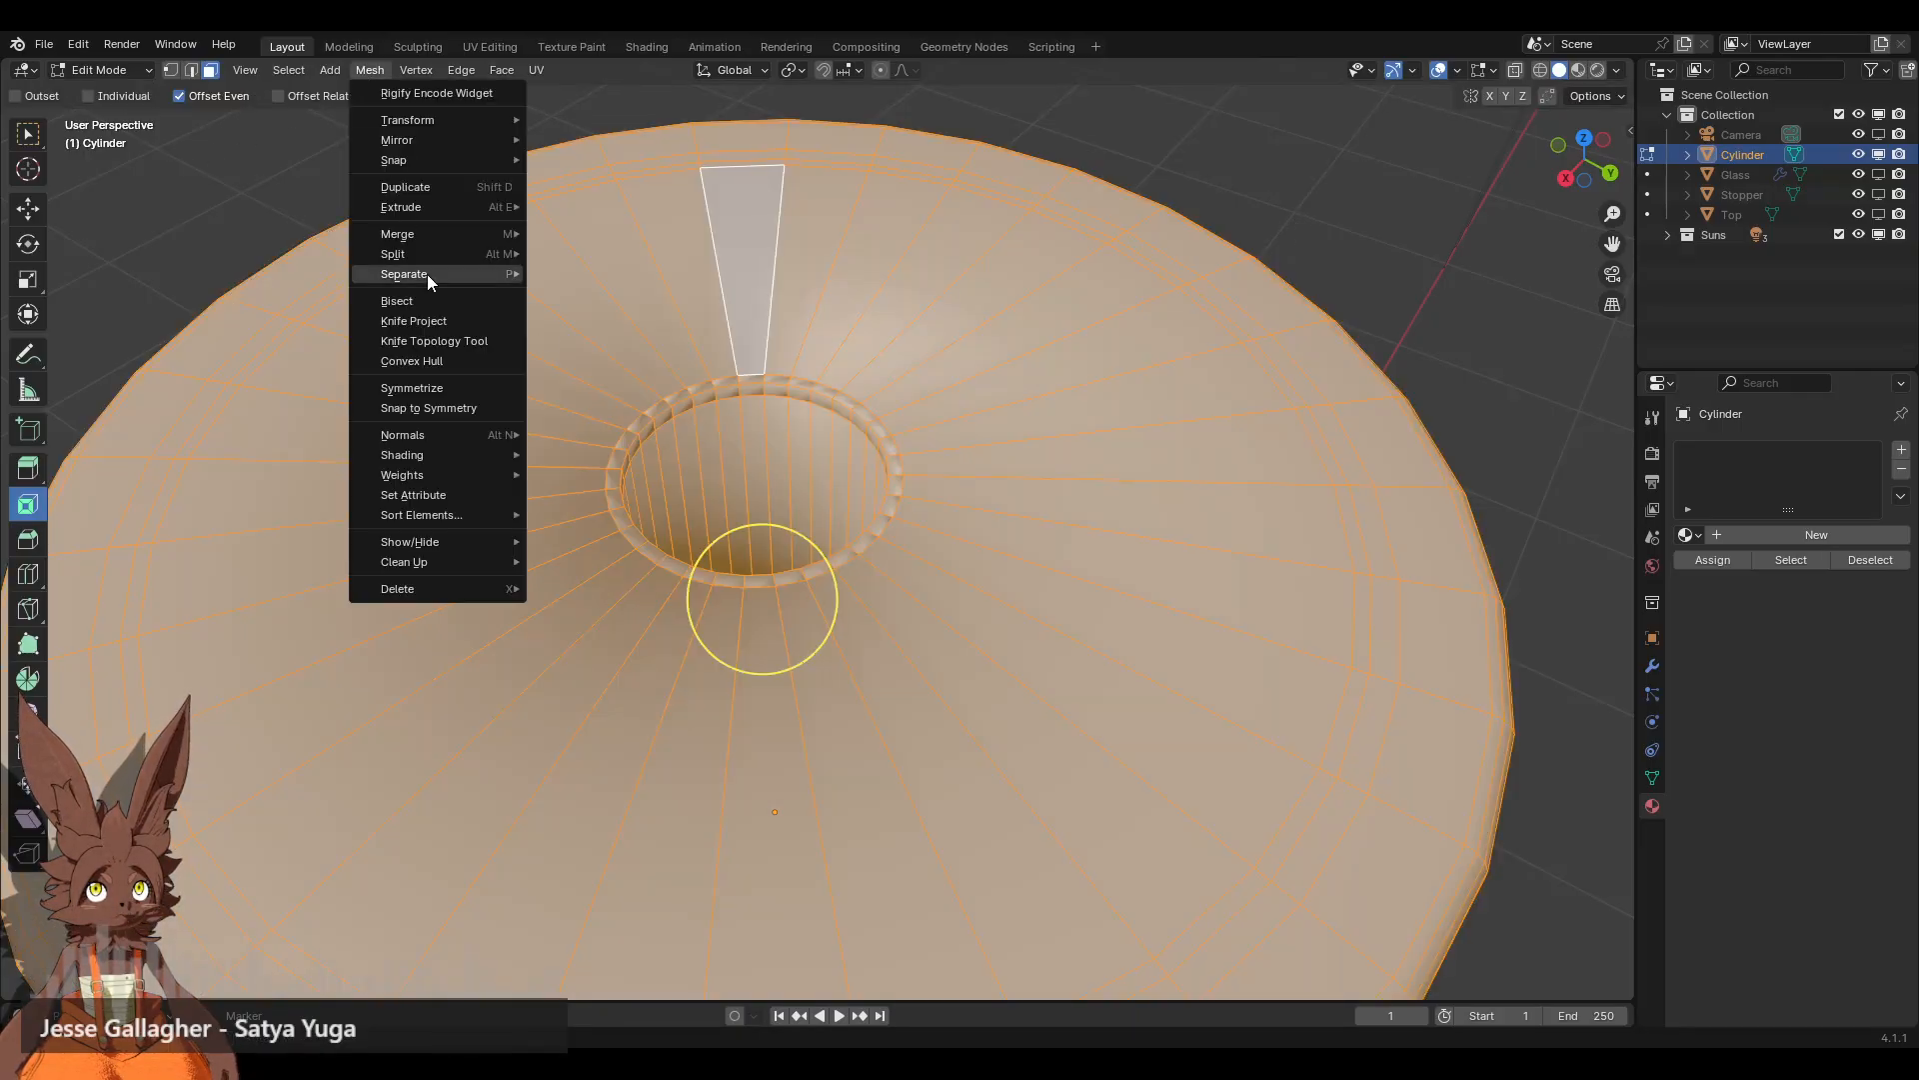
{"action": "mouse_move", "coordinate": [476, 435]}
{"action": "left_click", "coordinate": [650, 456]}
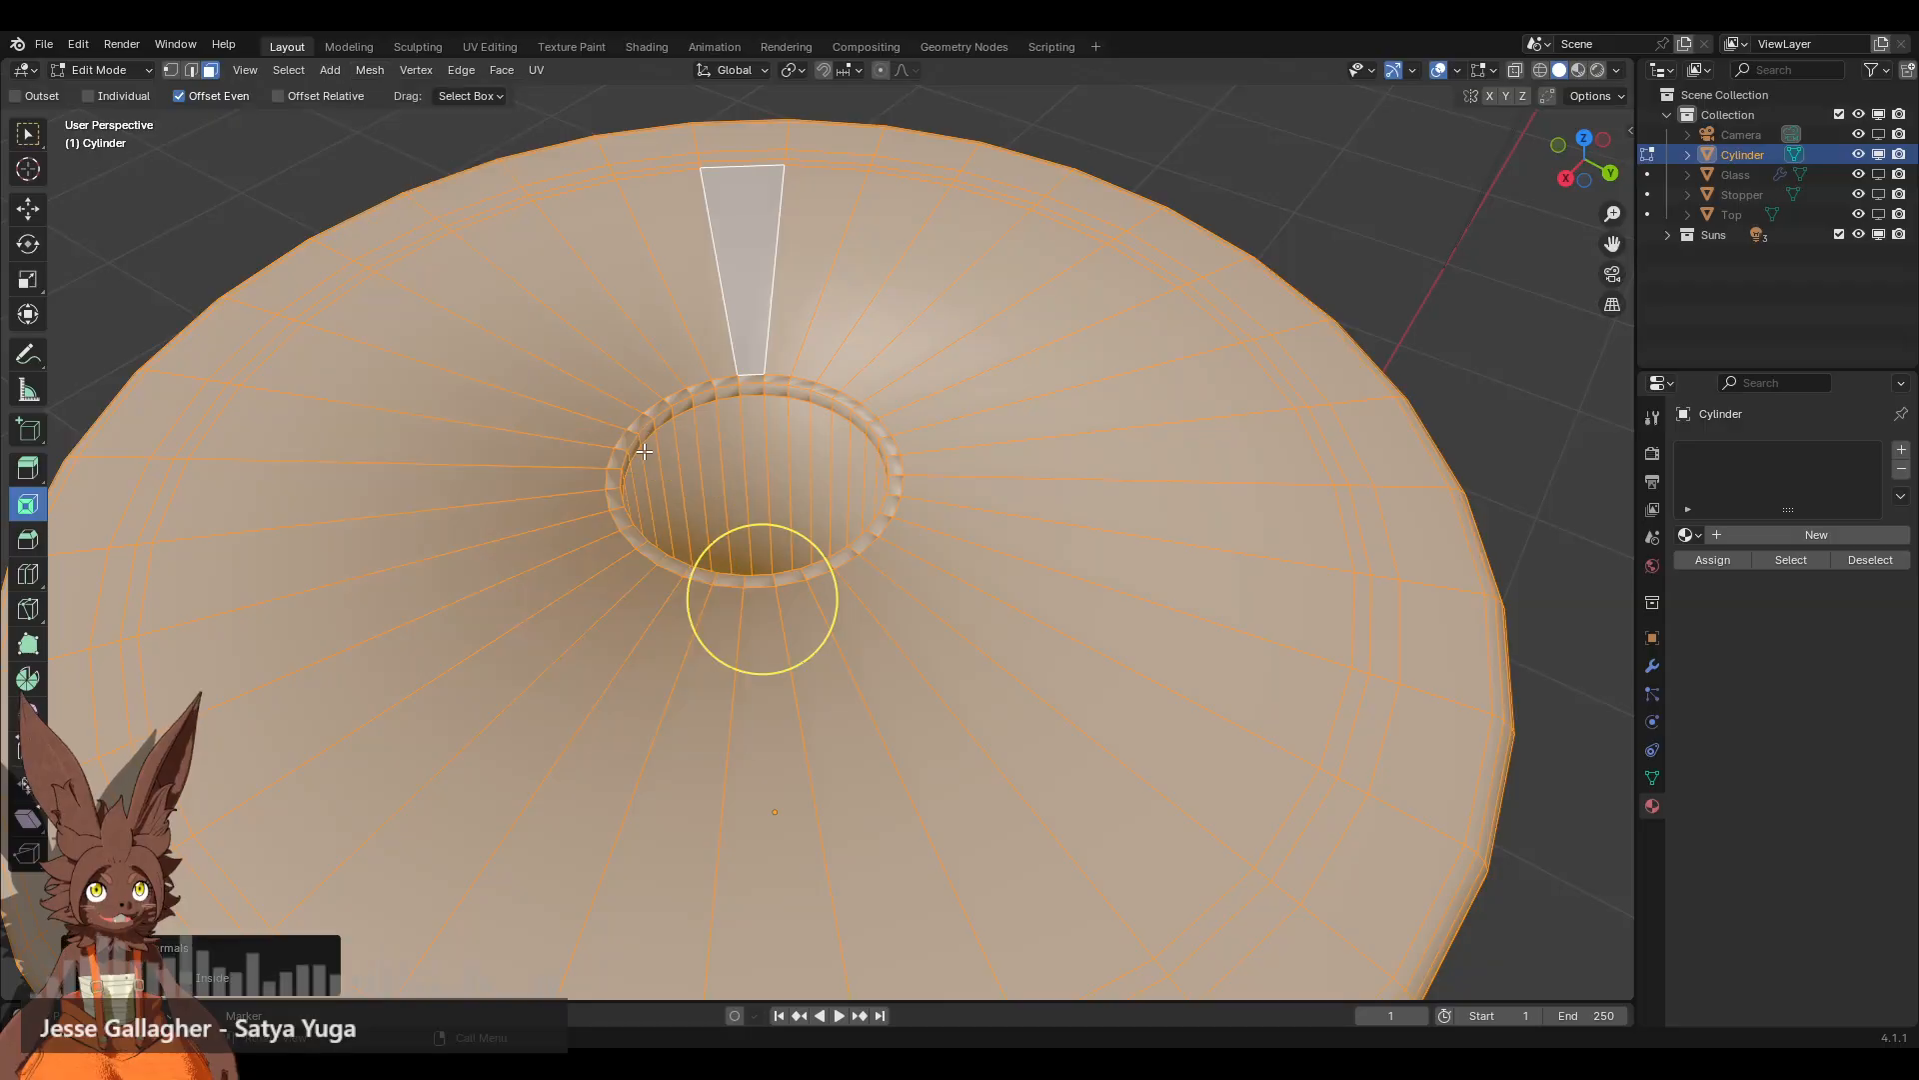
{"action": "left_click", "coordinate": [368, 70]}
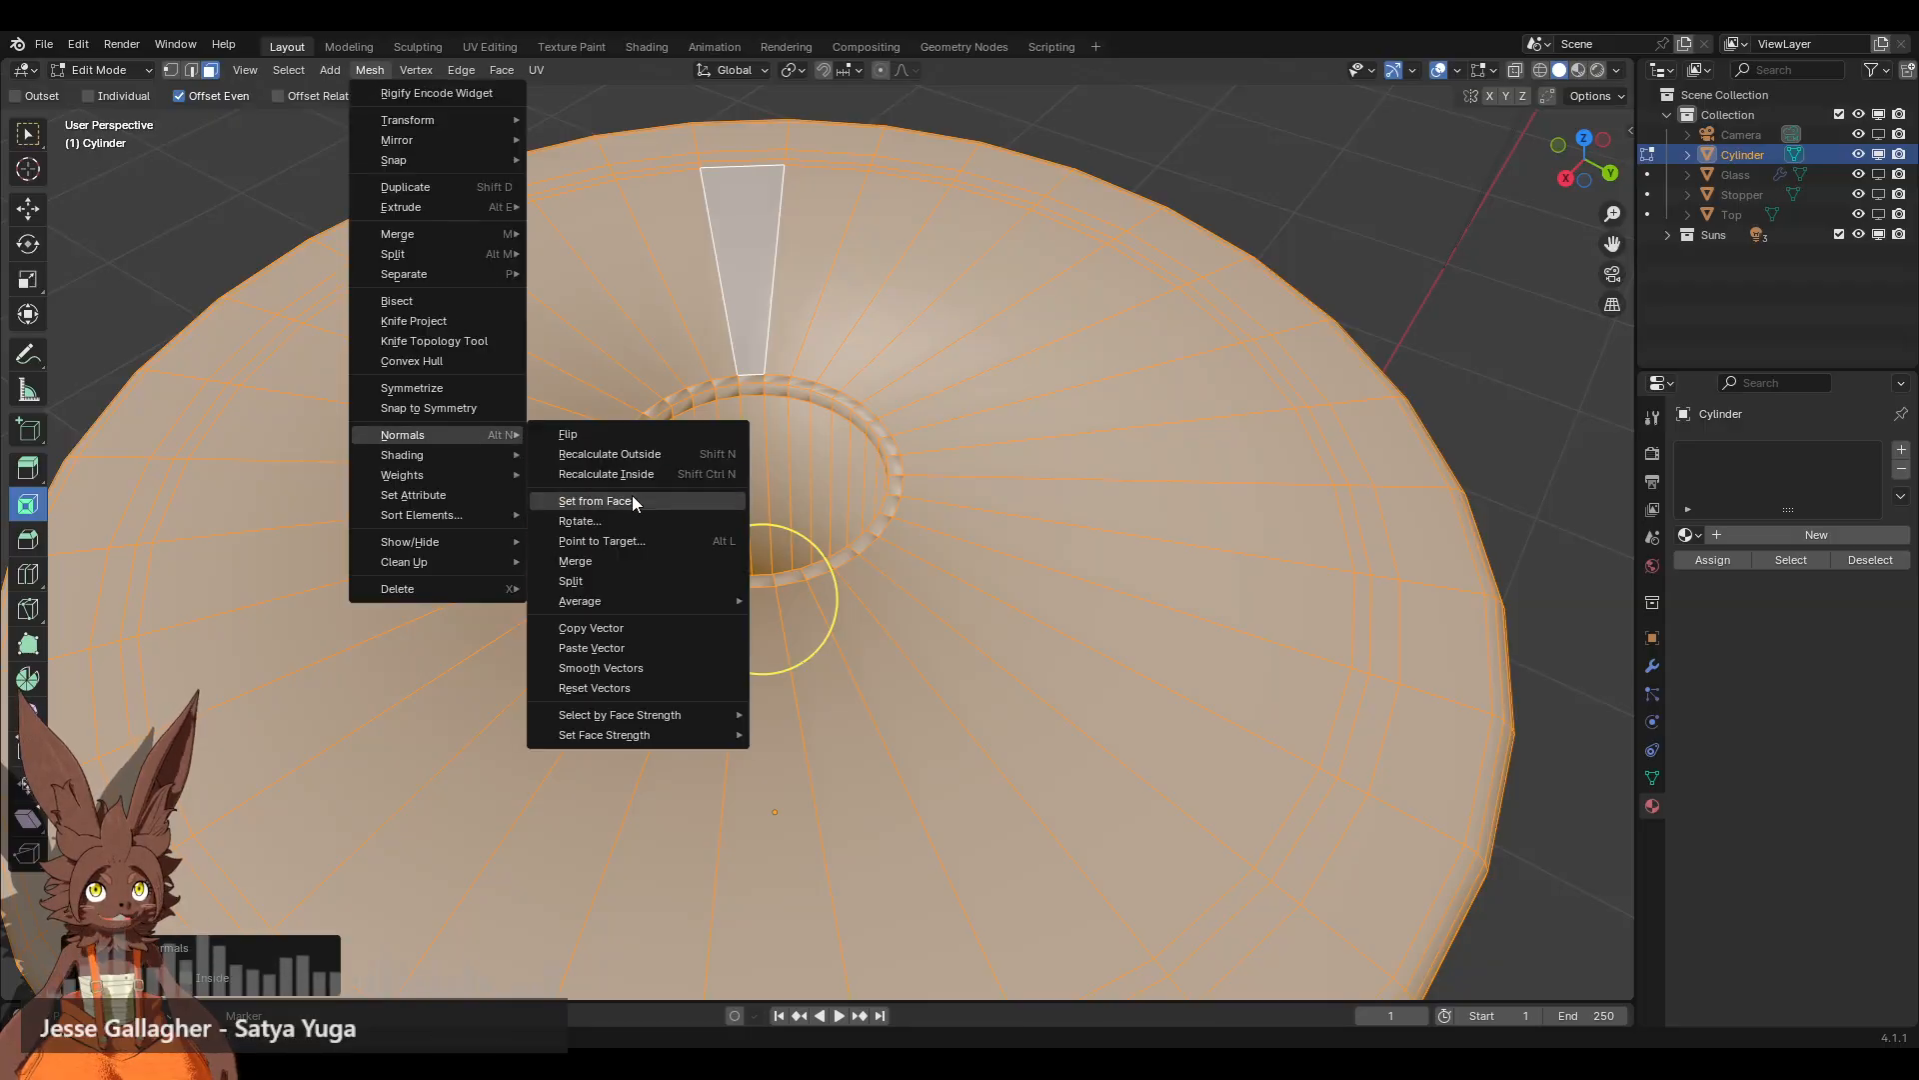
{"action": "left_click", "coordinate": [632, 500]}
{"action": "left_click", "coordinate": [1290, 195]}
{"action": "scroll", "coordinate": [879, 339], "scroll_direction": "down", "scroll_amount": 5}
{"action": "middle_click_drag", "start_coordinate": [879, 339], "coordinate": [797, 382]}
{"action": "scroll", "coordinate": [797, 382], "scroll_direction": "up", "scroll_amount": 4}
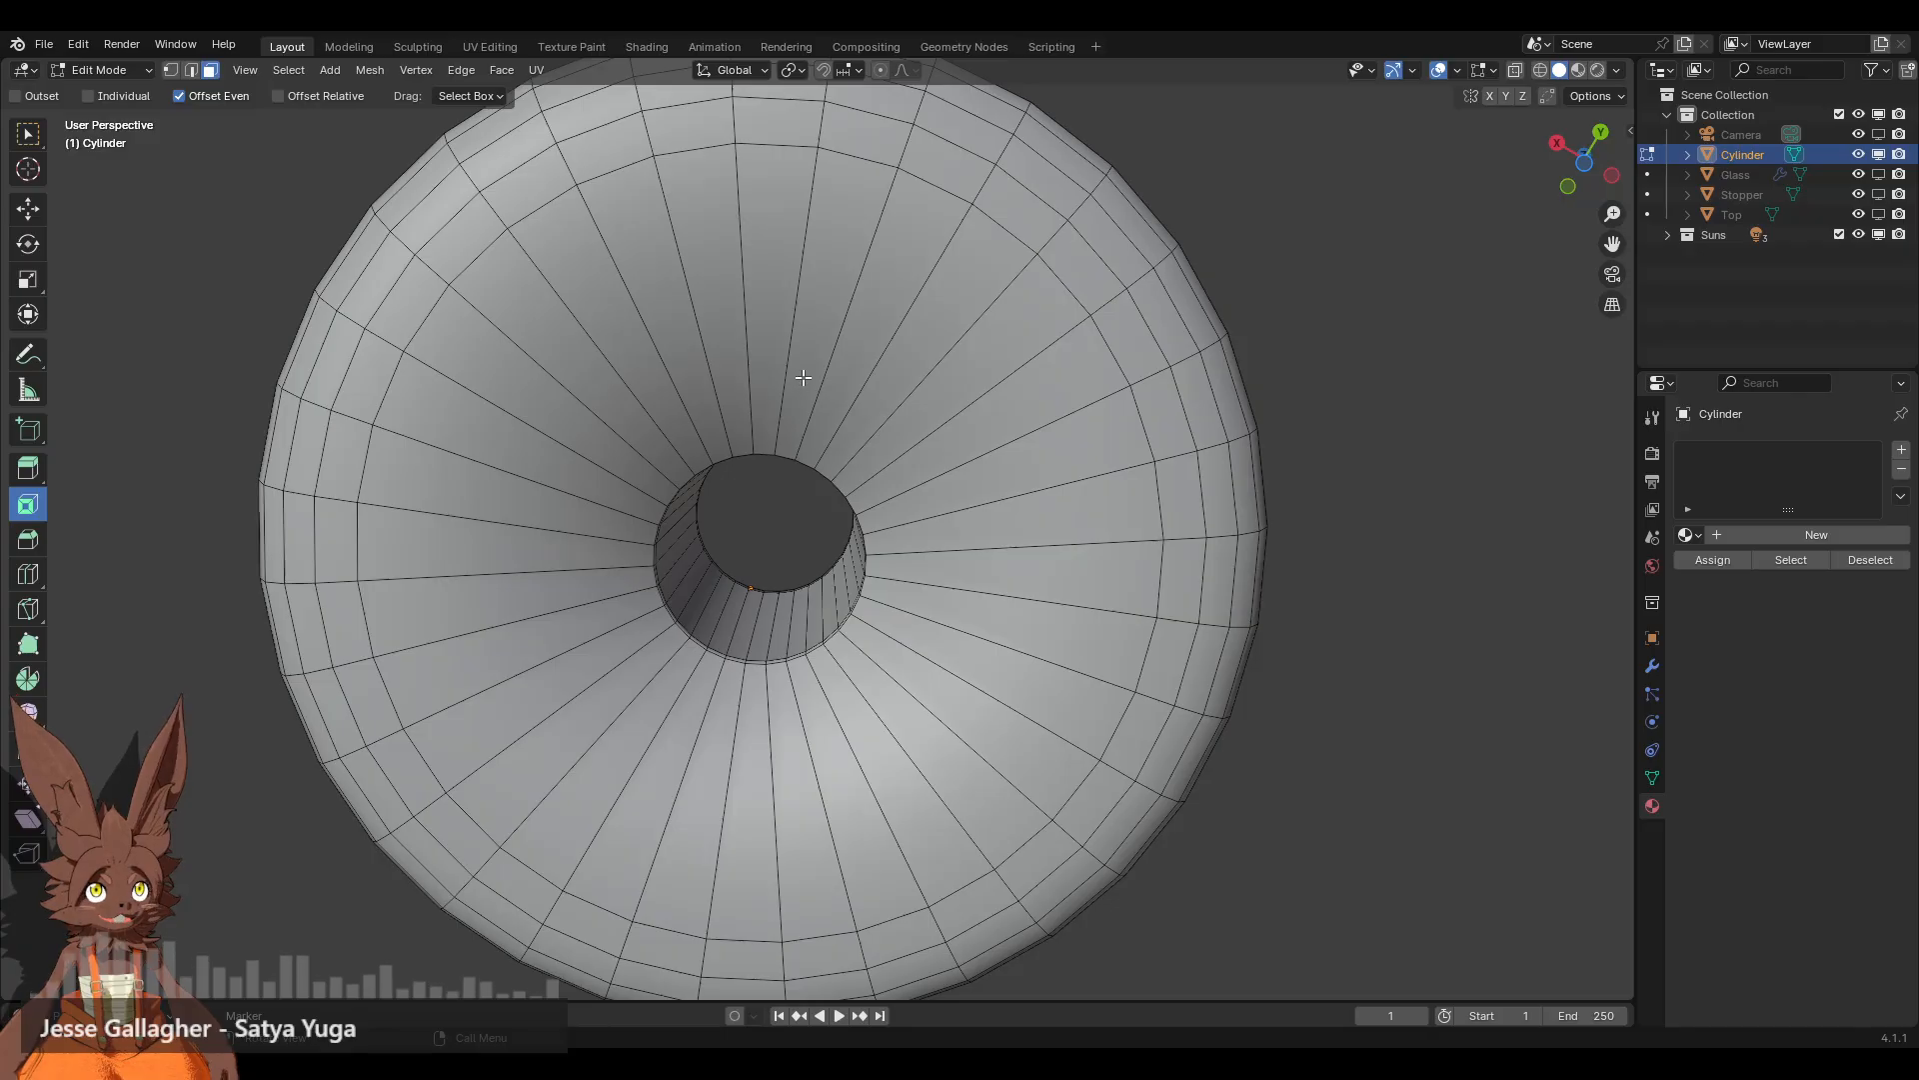
Step: Inset the ring of faces around the hole on the cap's underside by a thin margin
{"action": "left_click", "coordinate": [802, 377]}
{"action": "left_click", "coordinate": [901, 311], "text": "alt"}
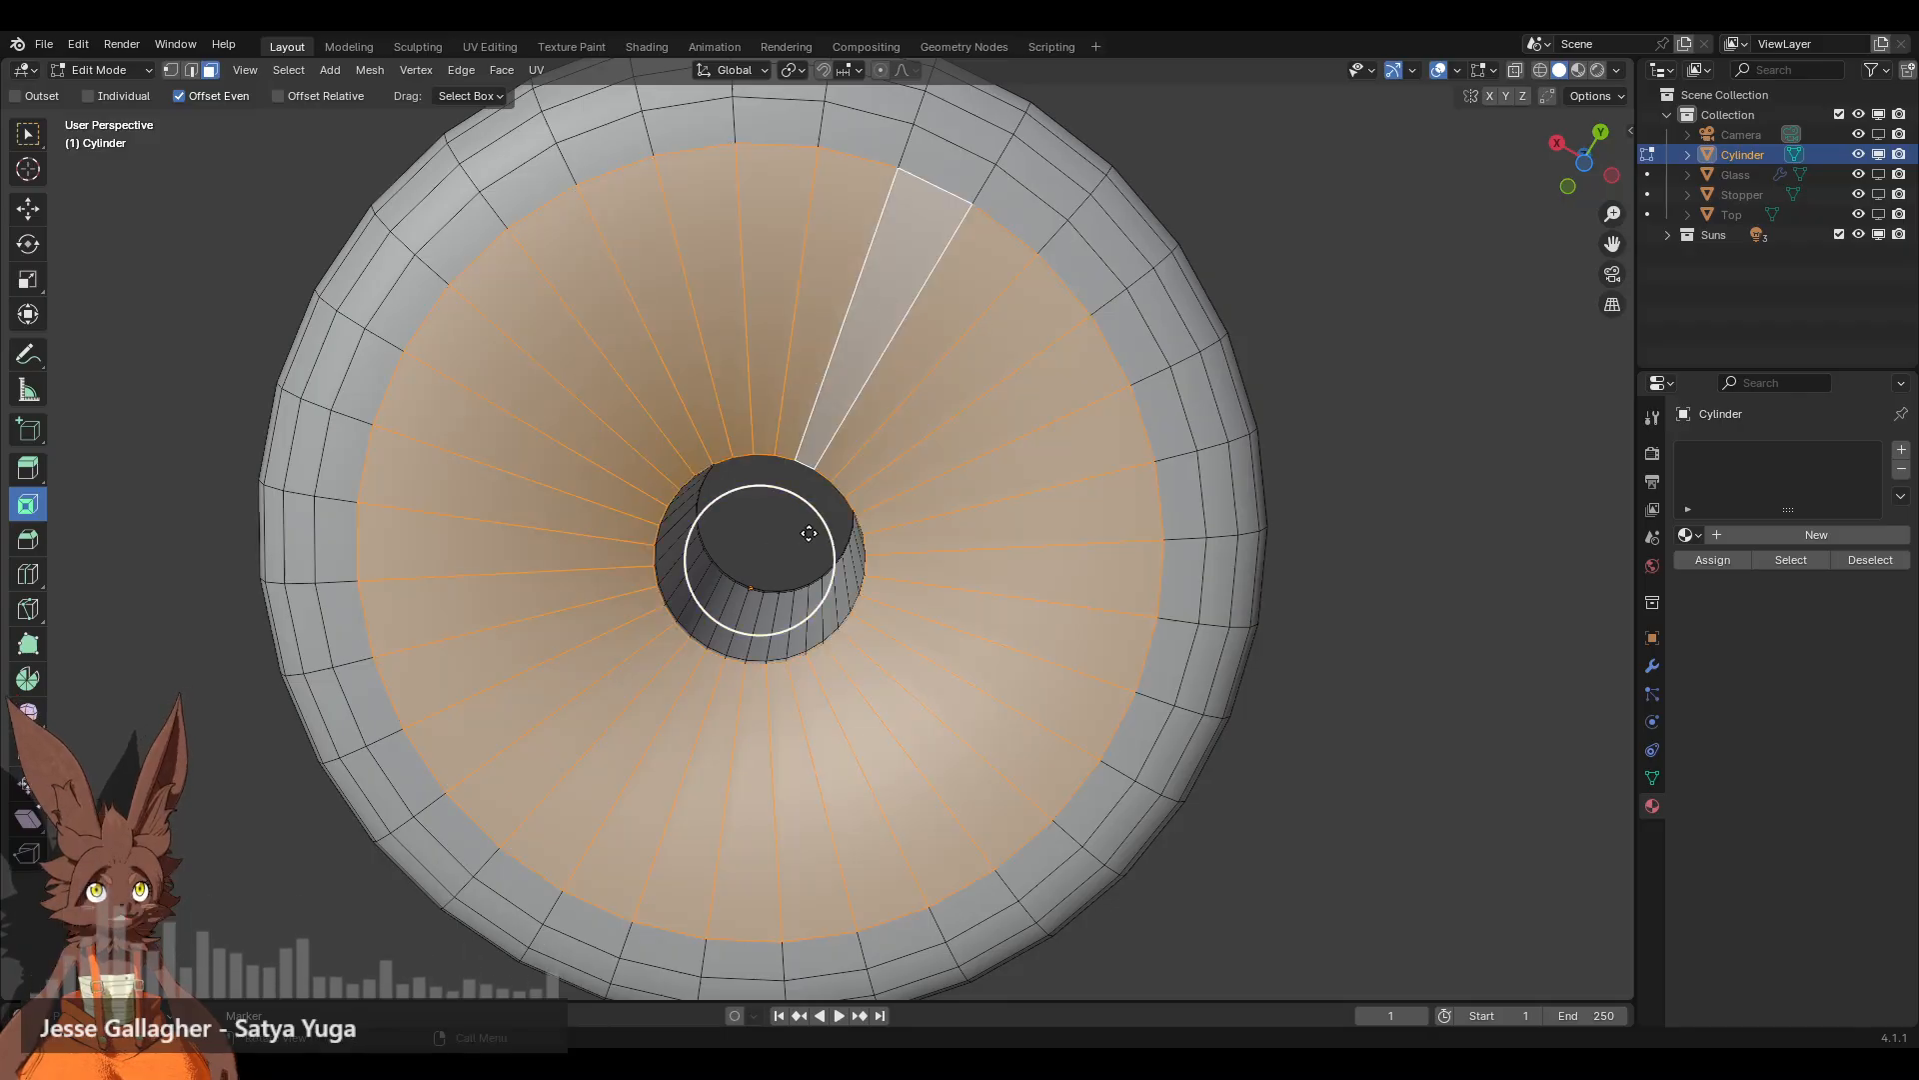
{"action": "left_click_drag", "start_coordinate": [820, 534], "coordinate": [802, 537]}
{"action": "left_click", "coordinate": [1323, 517]}
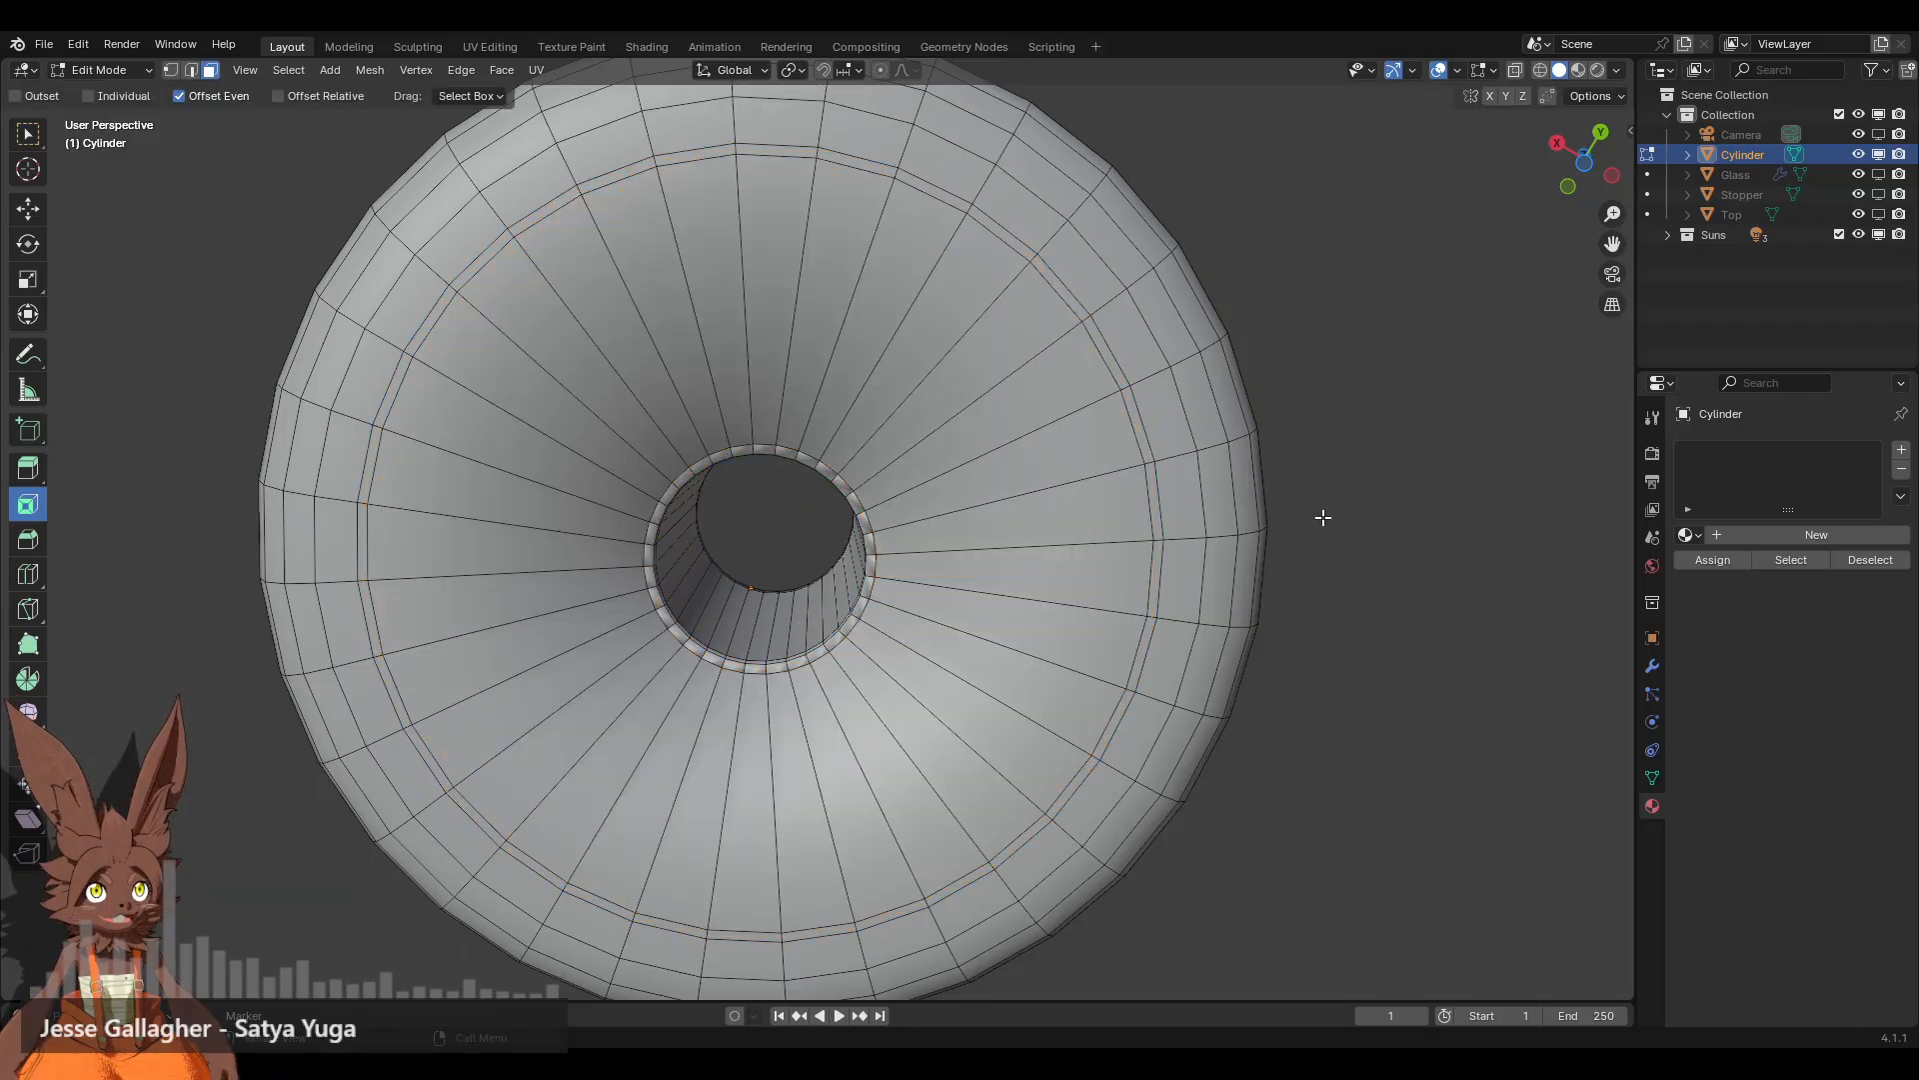
Step: Set the normals from faces again for the entire cap mesh, including the underside inset
{"action": "key", "text": "a"}
{"action": "left_click", "coordinate": [369, 69]}
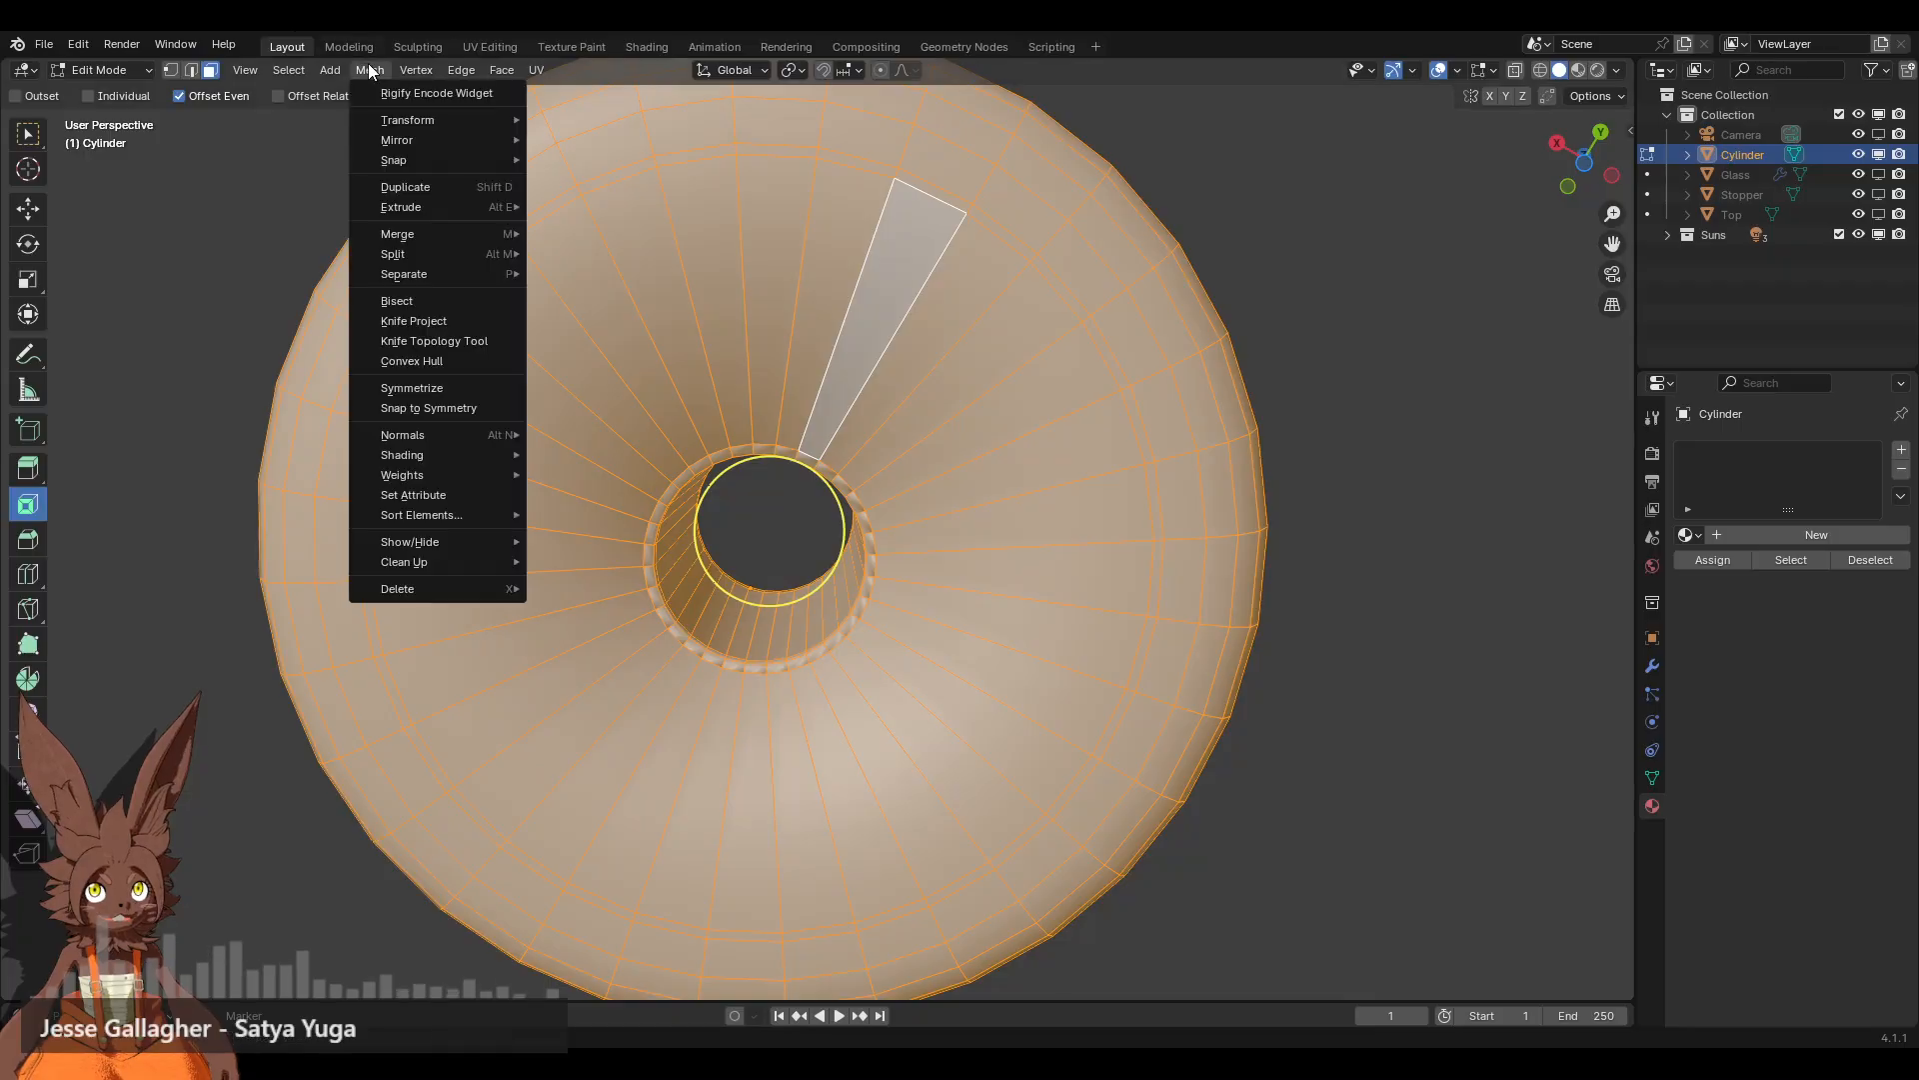
{"action": "mouse_move", "coordinate": [473, 442]}
{"action": "left_click", "coordinate": [621, 502]}
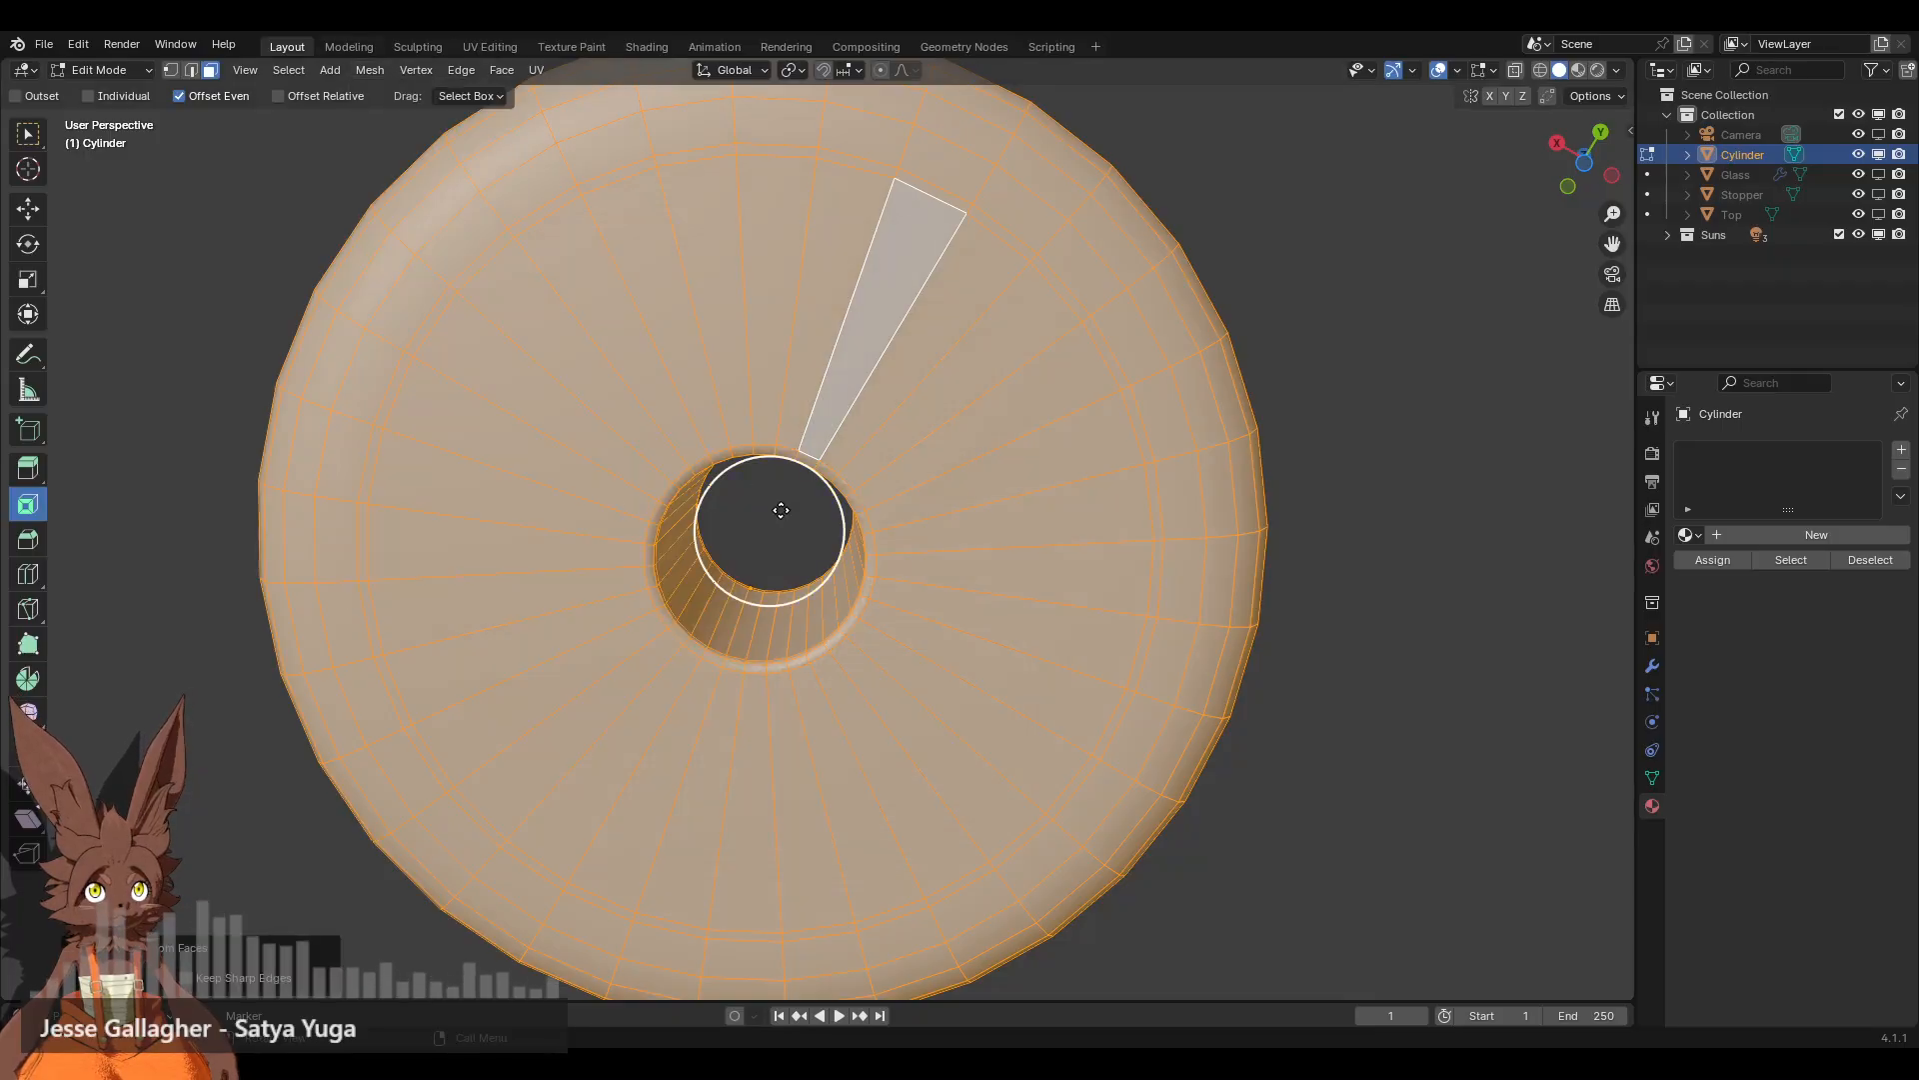
{"action": "left_click", "coordinate": [1406, 300]}
{"action": "middle_click_drag", "start_coordinate": [915, 503], "coordinate": [682, 582]}
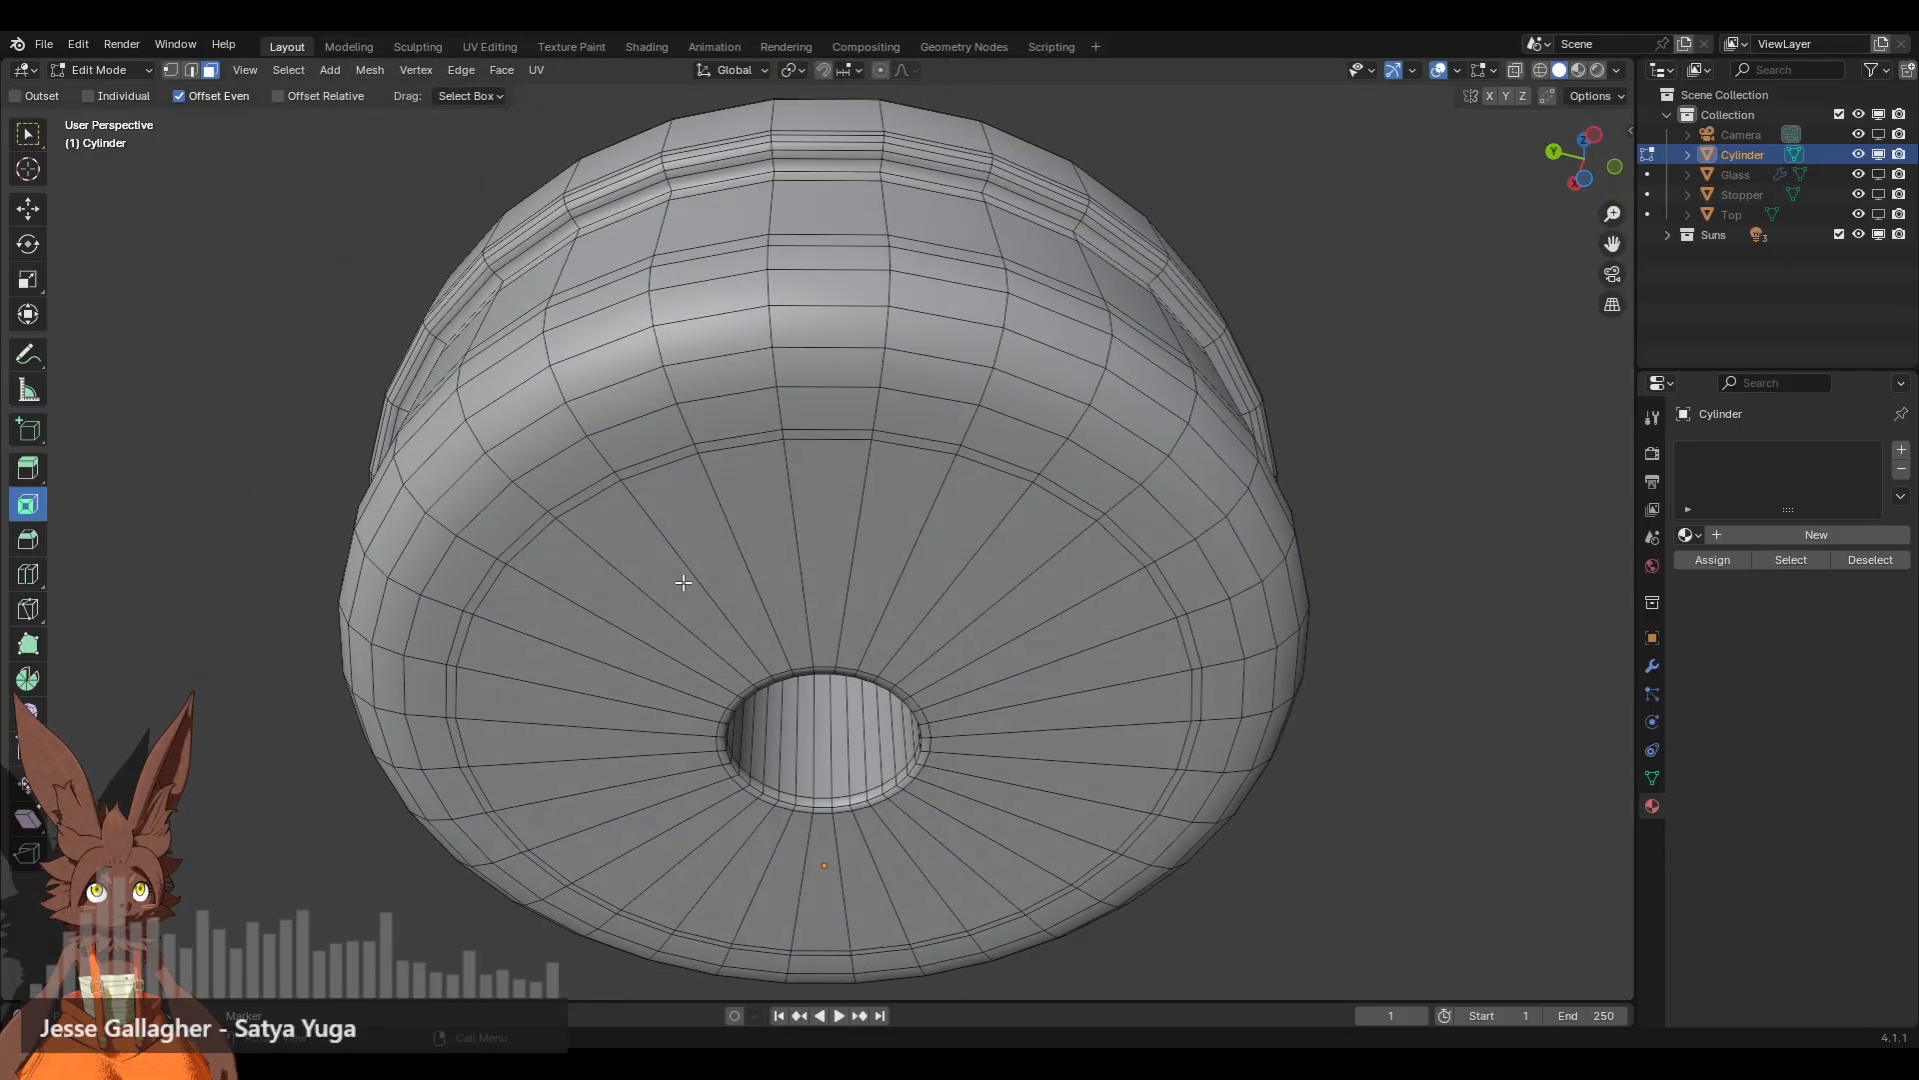
{"action": "middle_click_drag", "start_coordinate": [1013, 672], "coordinate": [954, 614]}
Step: Check the cap's normals with the Face Orientation overlay, turn the overlay off, and inspect the cap from several sides
{"action": "left_click", "coordinate": [1458, 72]}
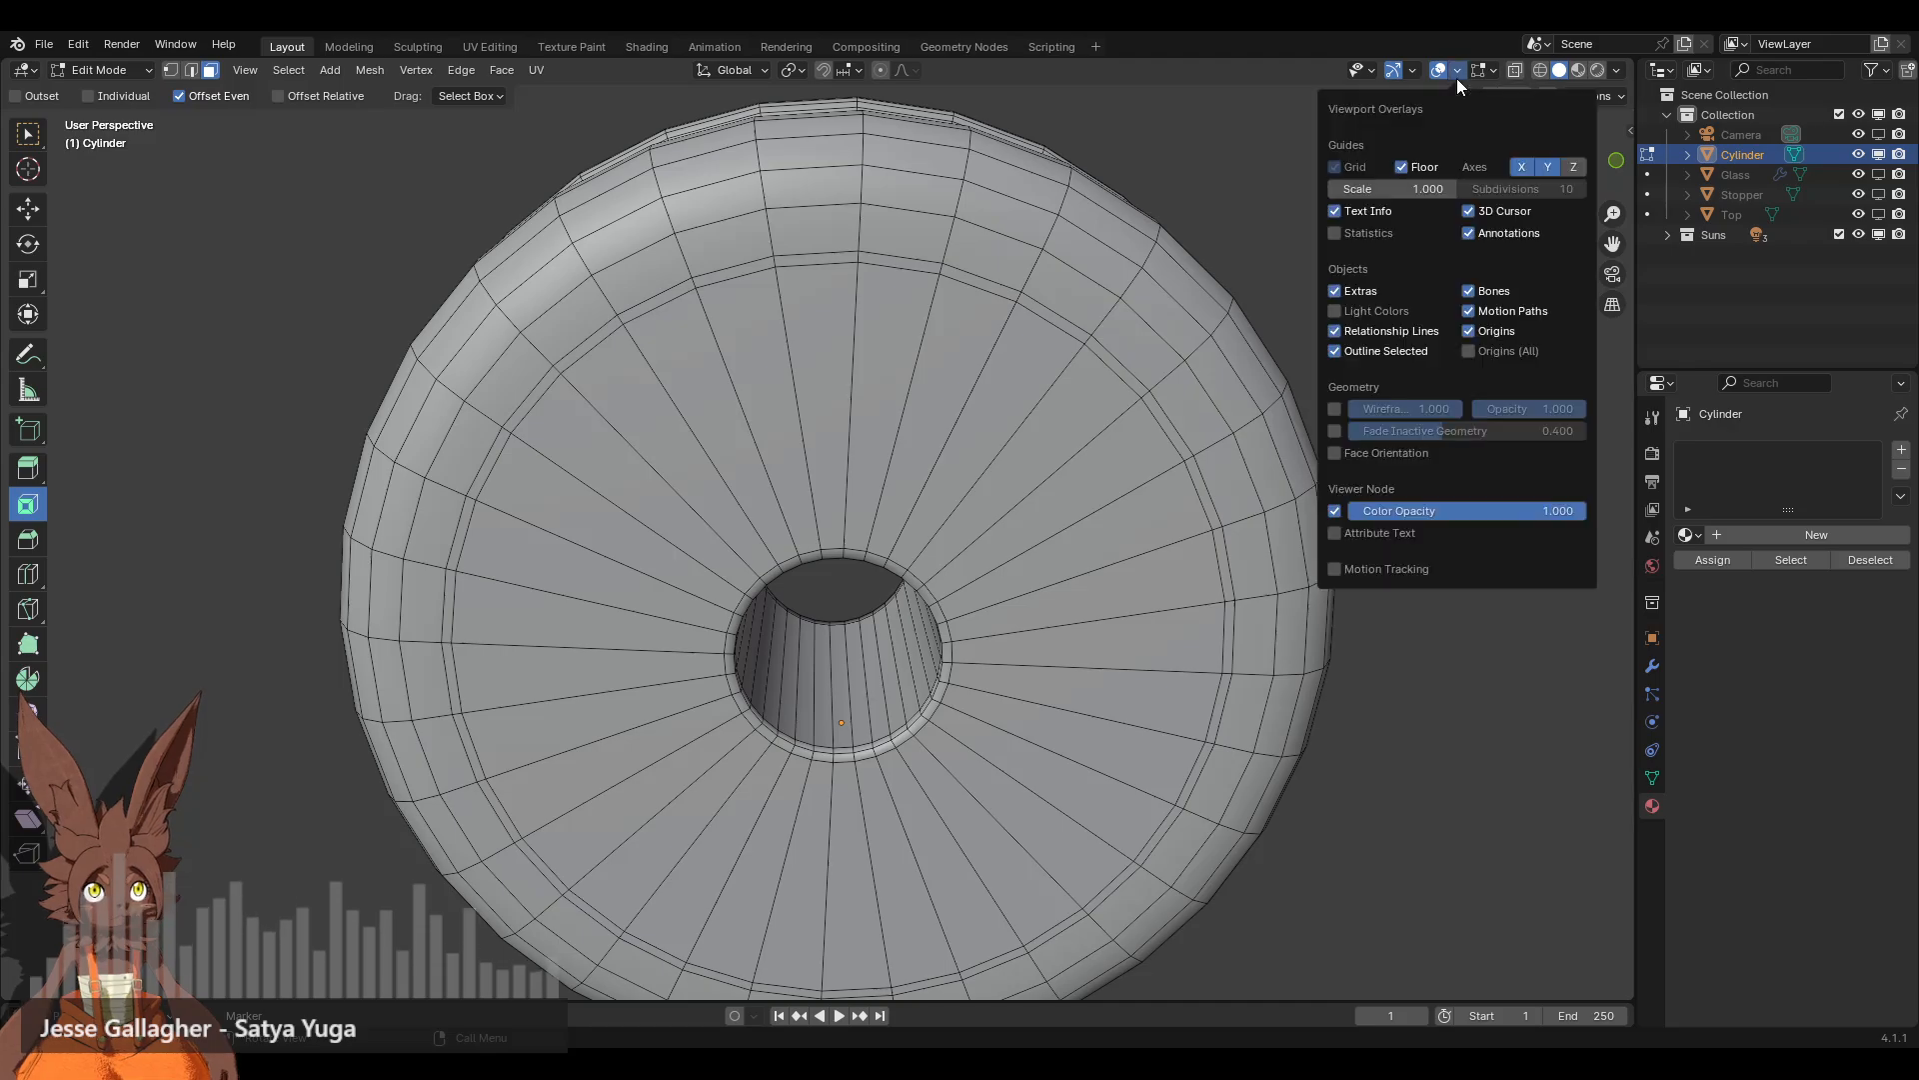
{"action": "key", "text": "a"}
{"action": "middle_click_drag", "start_coordinate": [1310, 184], "coordinate": [1140, 627]}
{"action": "left_click", "coordinate": [1458, 71]}
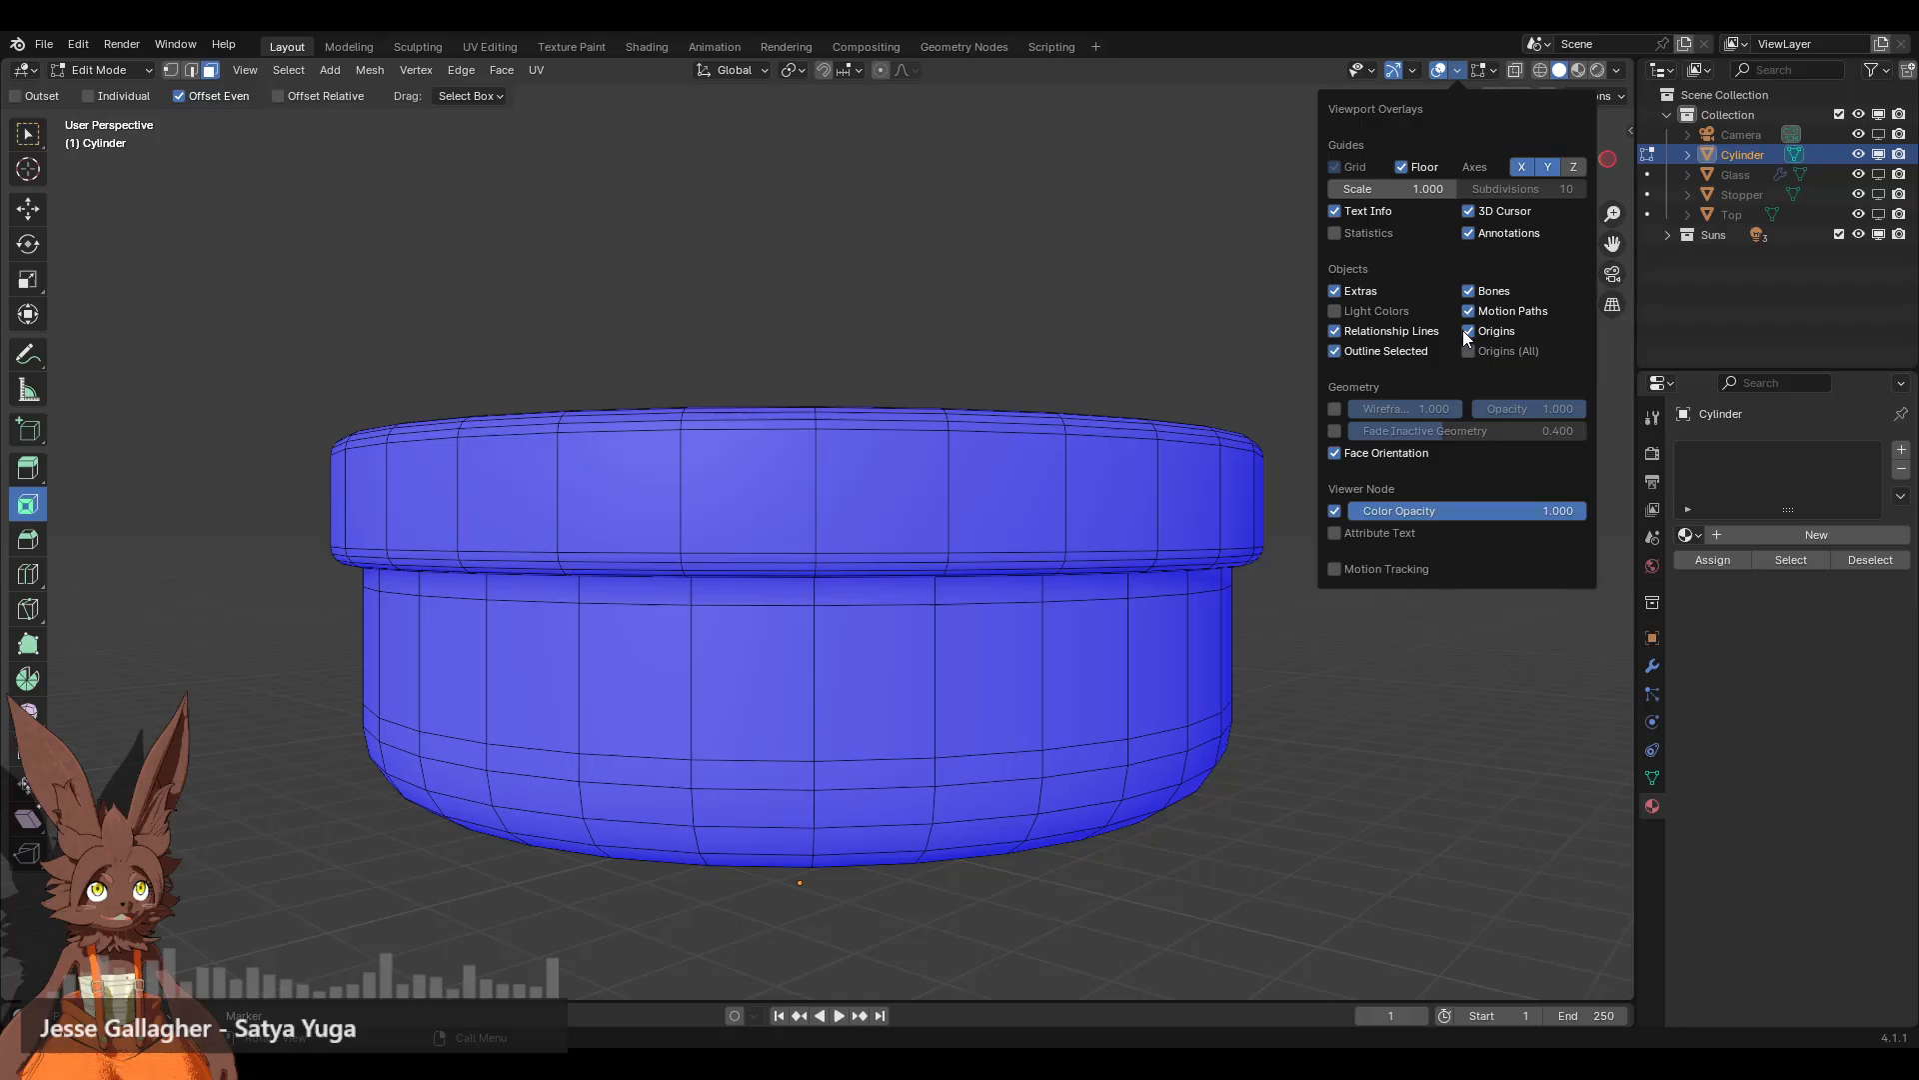
{"action": "left_click", "coordinate": [1335, 453]}
{"action": "middle_click_drag", "start_coordinate": [942, 299], "coordinate": [901, 474]}
{"action": "scroll", "coordinate": [840, 615], "scroll_direction": "up", "scroll_amount": 3}
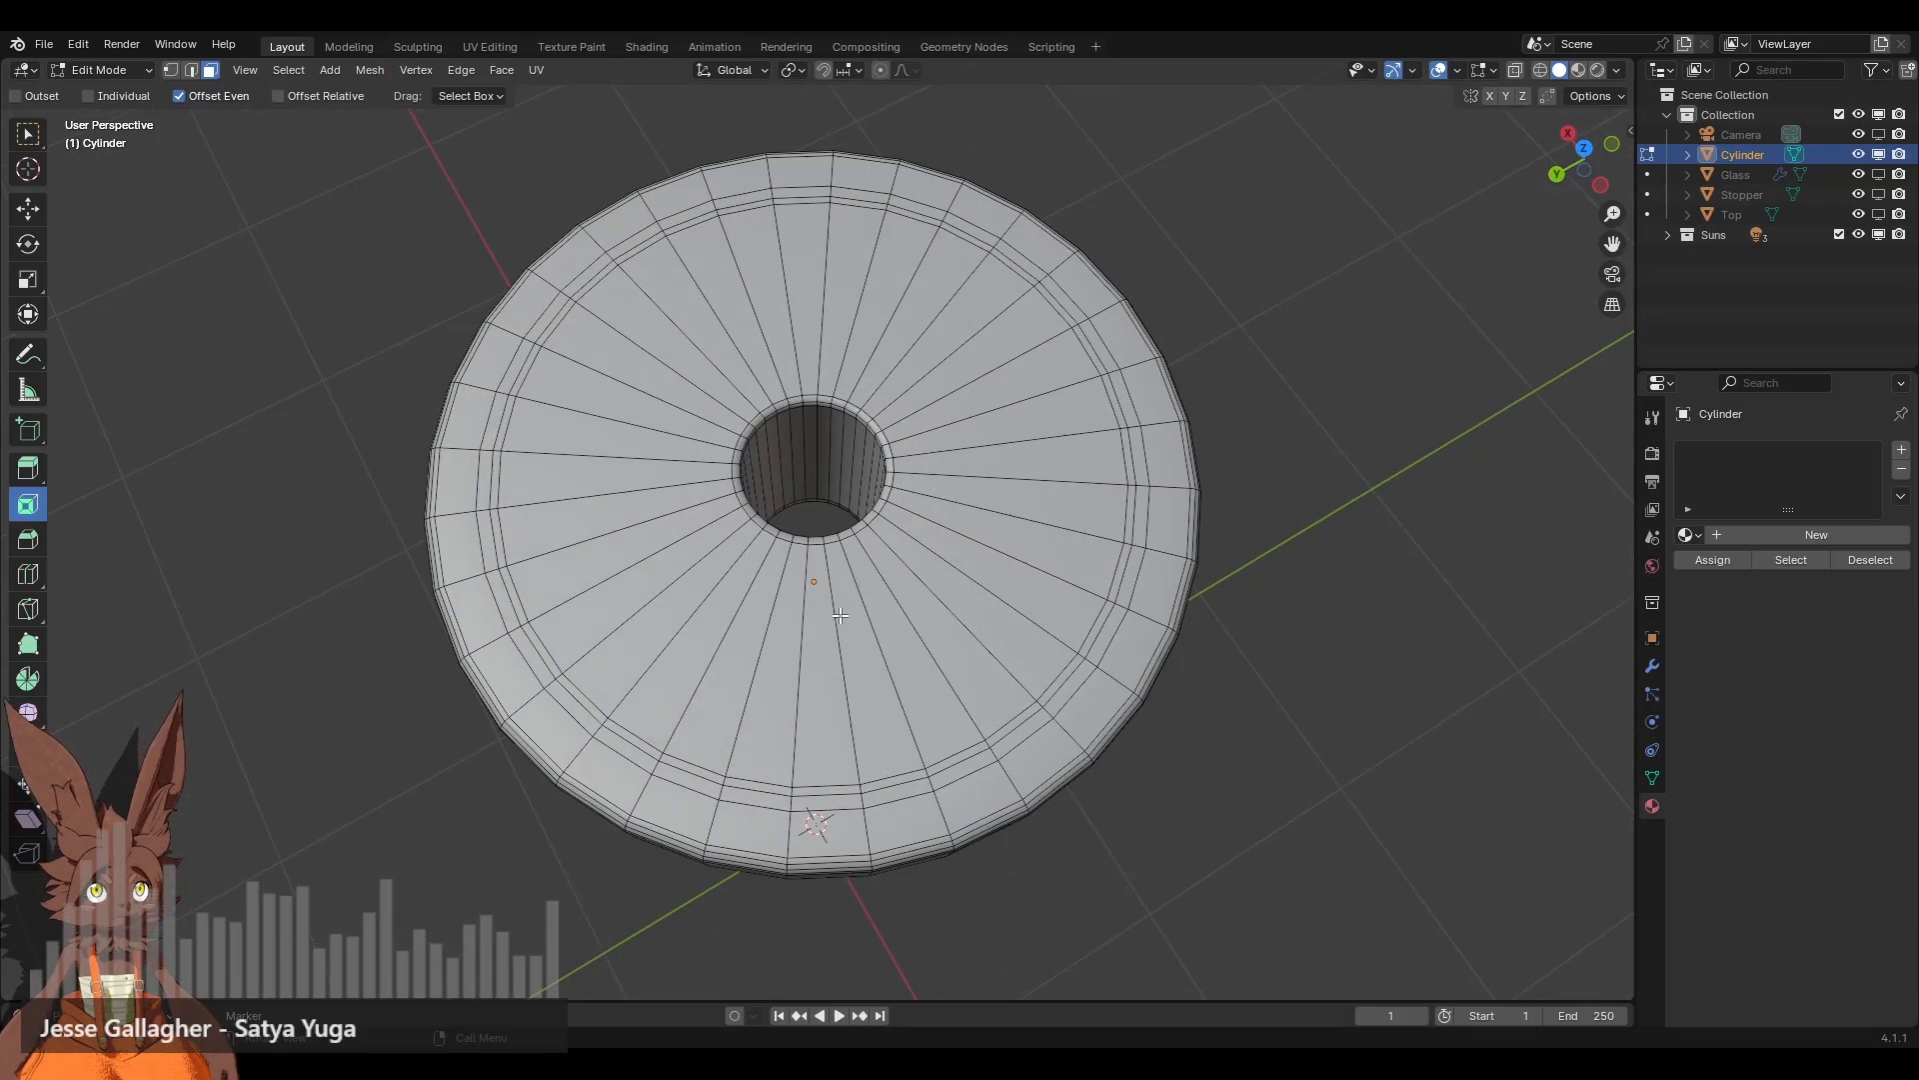
{"action": "scroll", "coordinate": [839, 614], "scroll_direction": "down", "scroll_amount": 2}
{"action": "middle_click_drag", "start_coordinate": [839, 615], "coordinate": [978, 542]}
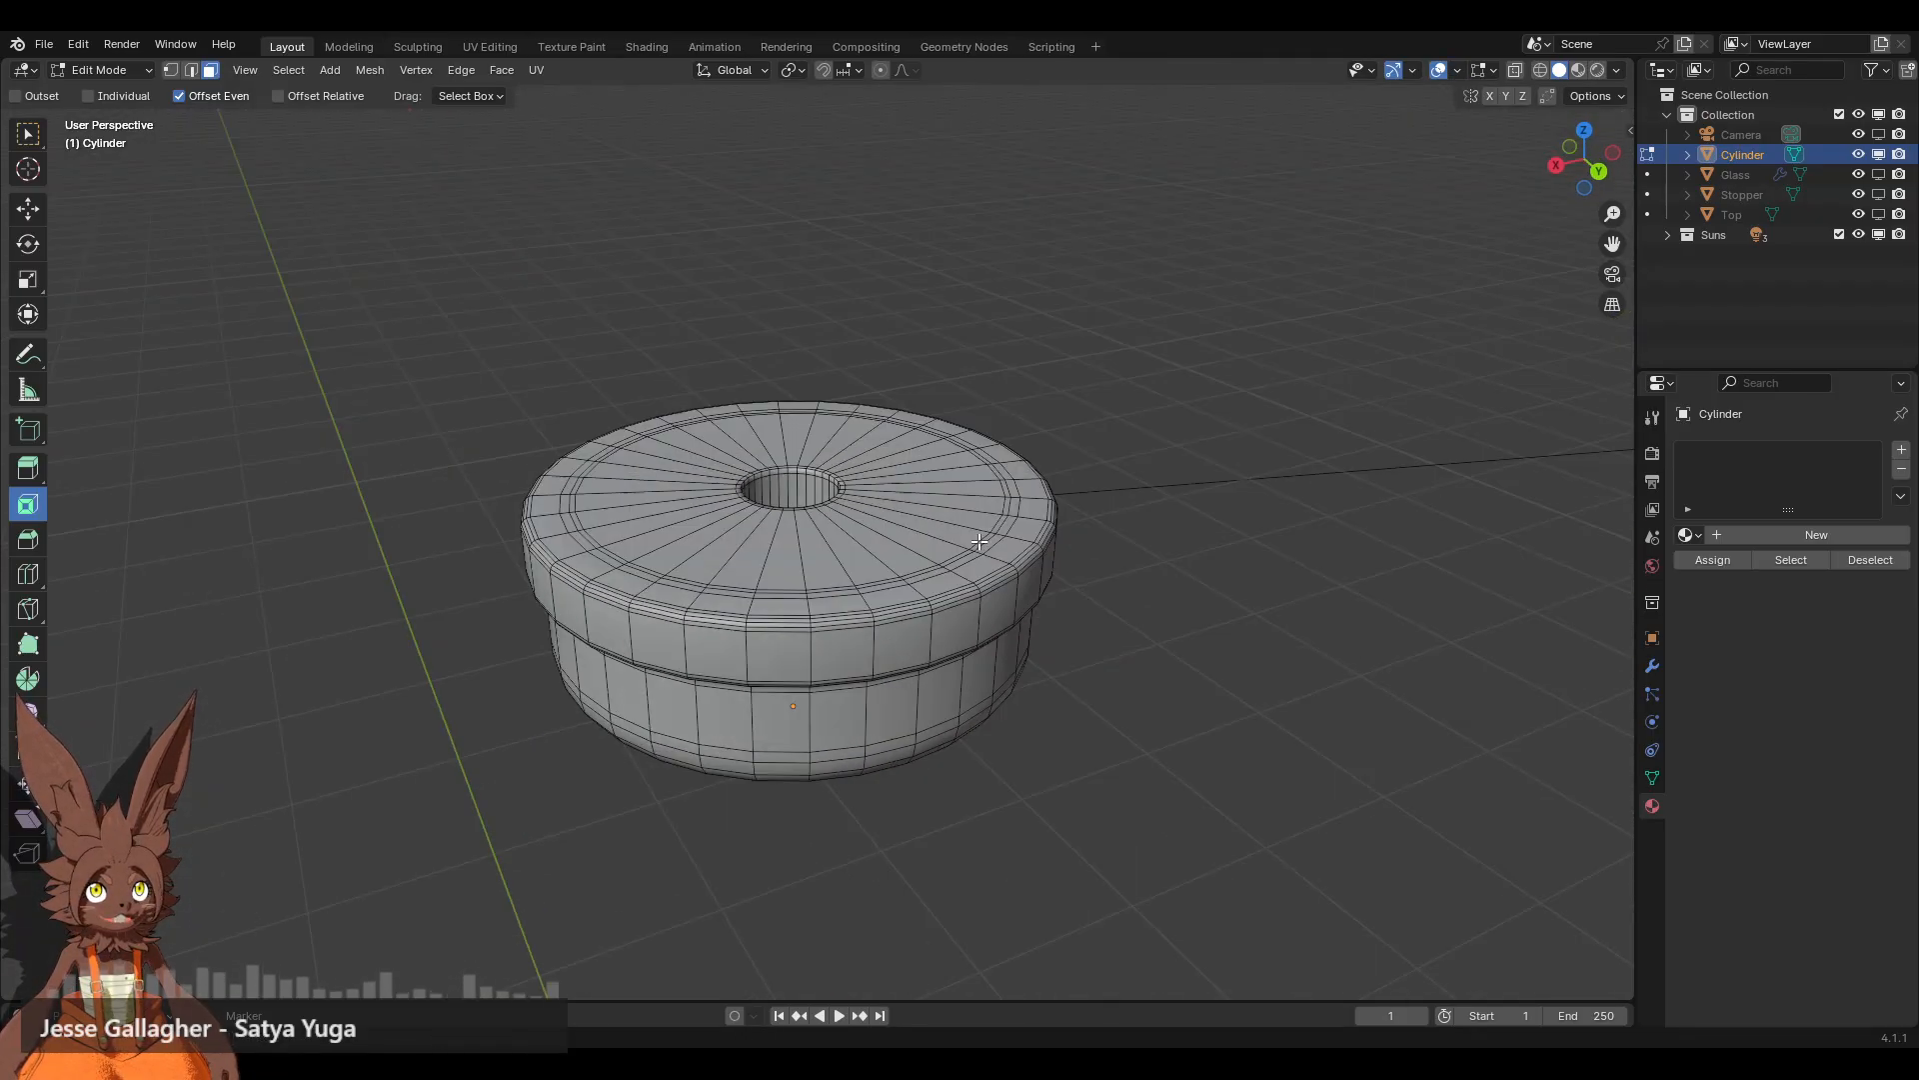
{"action": "middle_click_drag", "start_coordinate": [744, 462], "coordinate": [767, 464]}
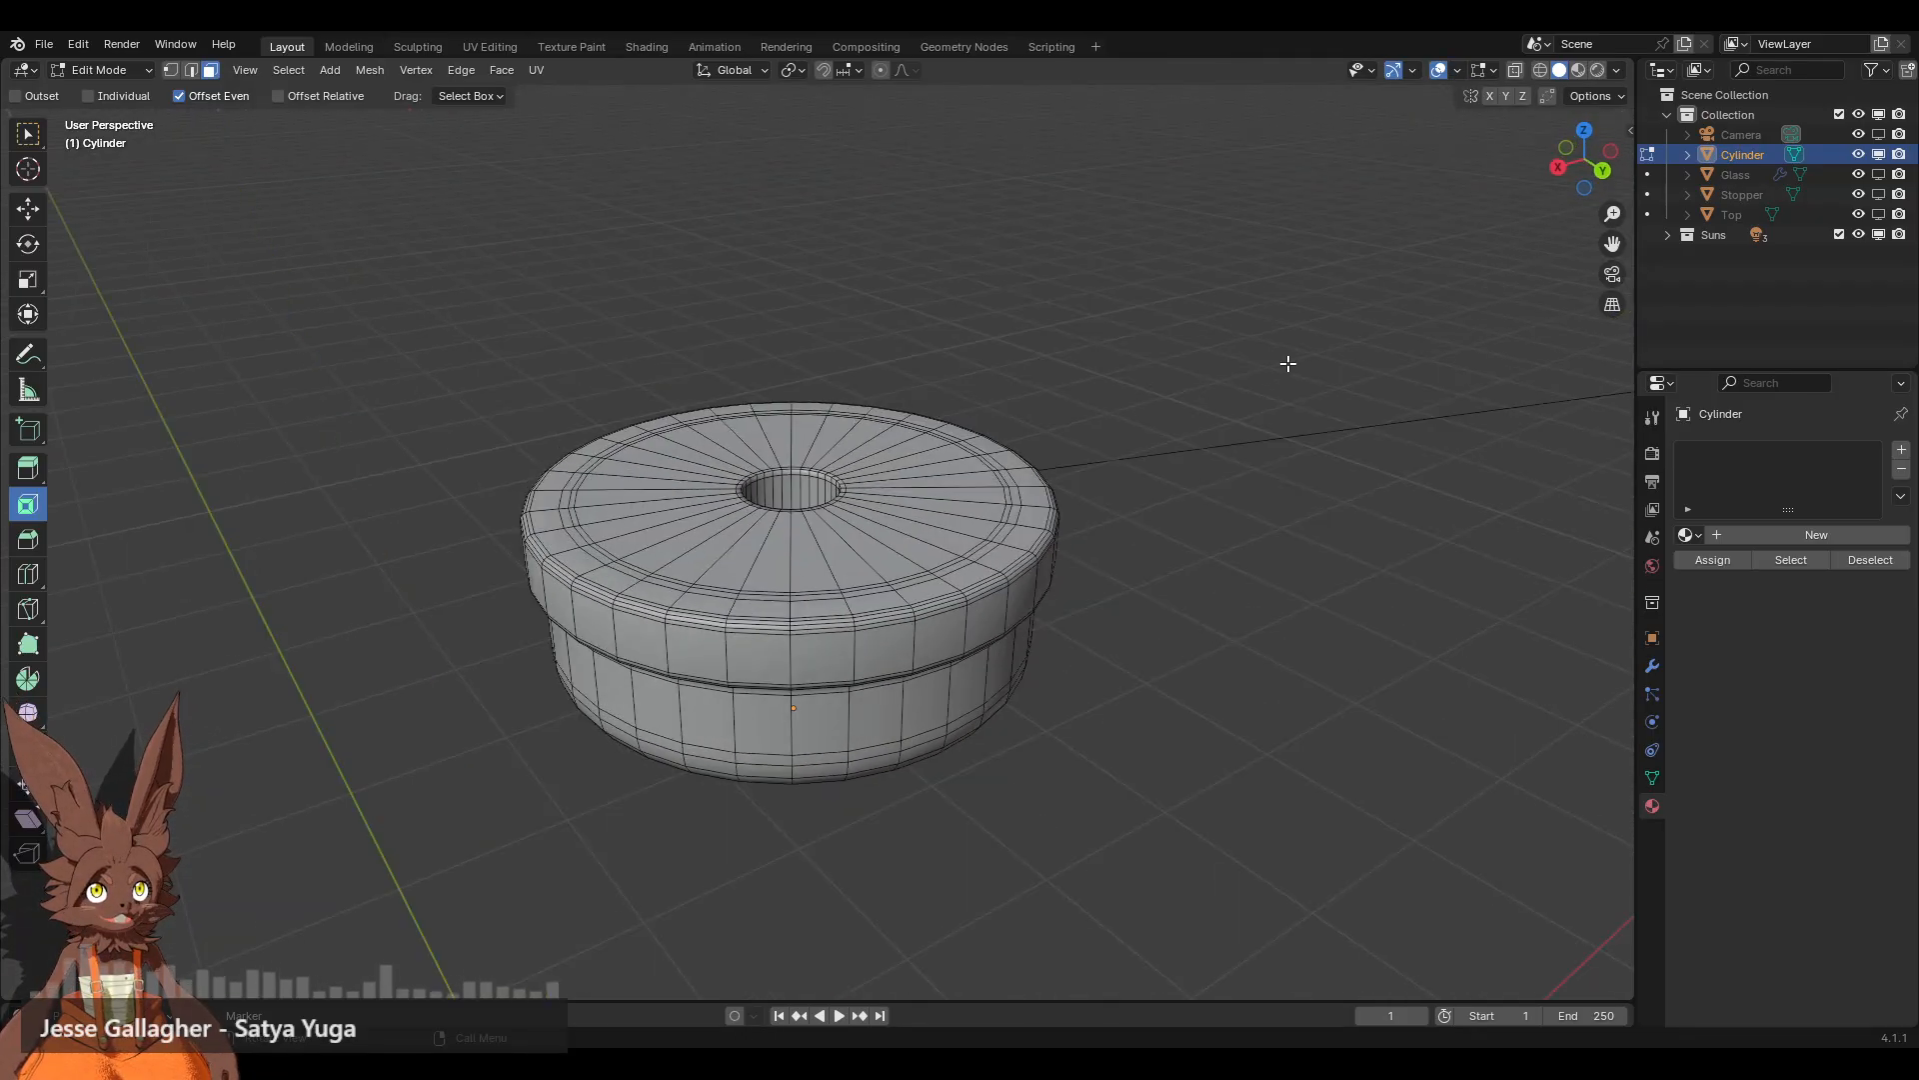
Step: Show the Glass object, switch to wireframe shading, and move the entire cap mesh down along Z against the tube's lower end
{"action": "left_click", "coordinate": [1877, 175]}
{"action": "middle_click_drag", "start_coordinate": [986, 413], "coordinate": [888, 436]}
{"action": "left_click", "coordinate": [1540, 70]}
{"action": "mouse_move", "coordinate": [1029, 527]}
{"action": "middle_mouse_down"}
{"action": "mouse_move", "coordinate": [1093, 386]}
{"action": "mouse_move", "coordinate": [1041, 300]}
{"action": "mouse_move", "coordinate": [1052, 261]}
{"action": "mouse_move", "coordinate": [1049, 313]}
{"action": "mouse_move", "coordinate": [1067, 304]}
{"action": "mouse_move", "coordinate": [1020, 334]}
{"action": "middle_mouse_up"}
{"action": "key", "text": "a"}
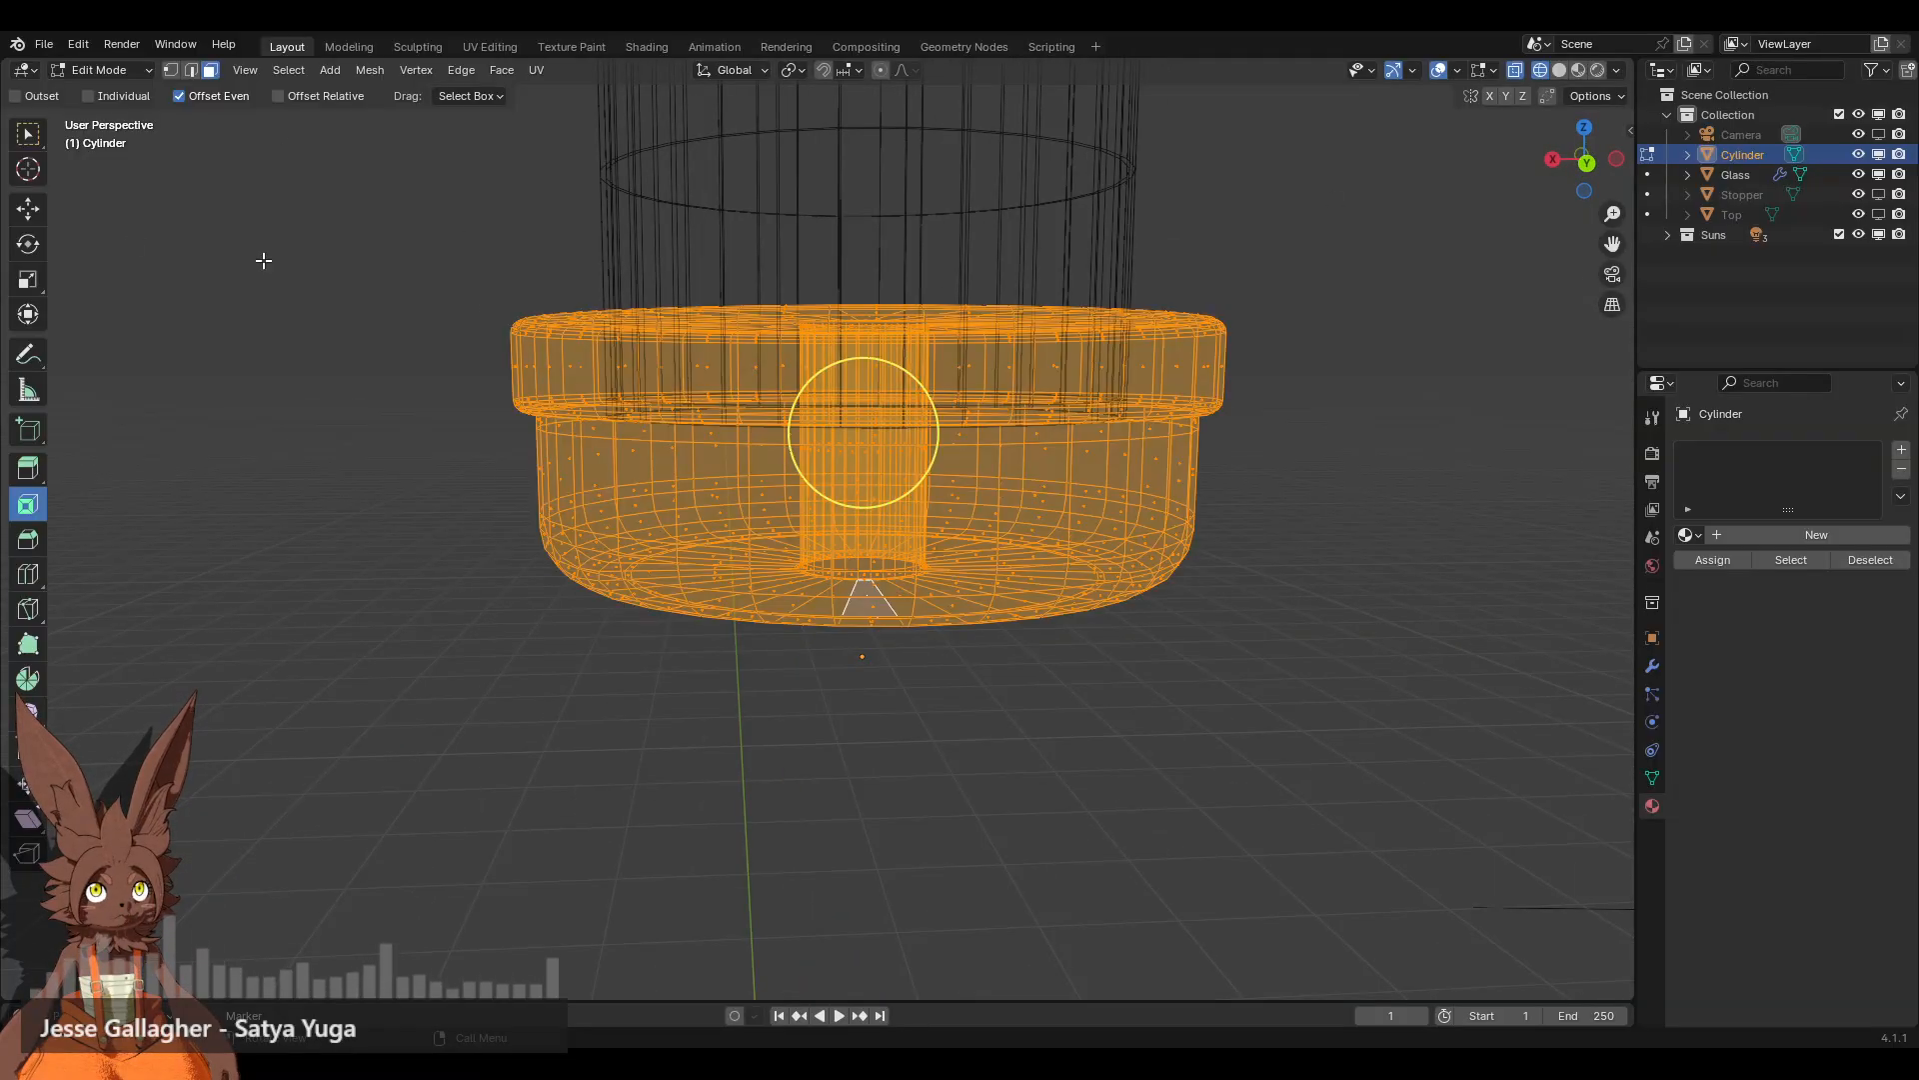
{"action": "left_click", "coordinate": [28, 212]}
{"action": "left_click_drag", "start_coordinate": [865, 353], "coordinate": [865, 408]}
{"action": "left_click", "coordinate": [1256, 261]}
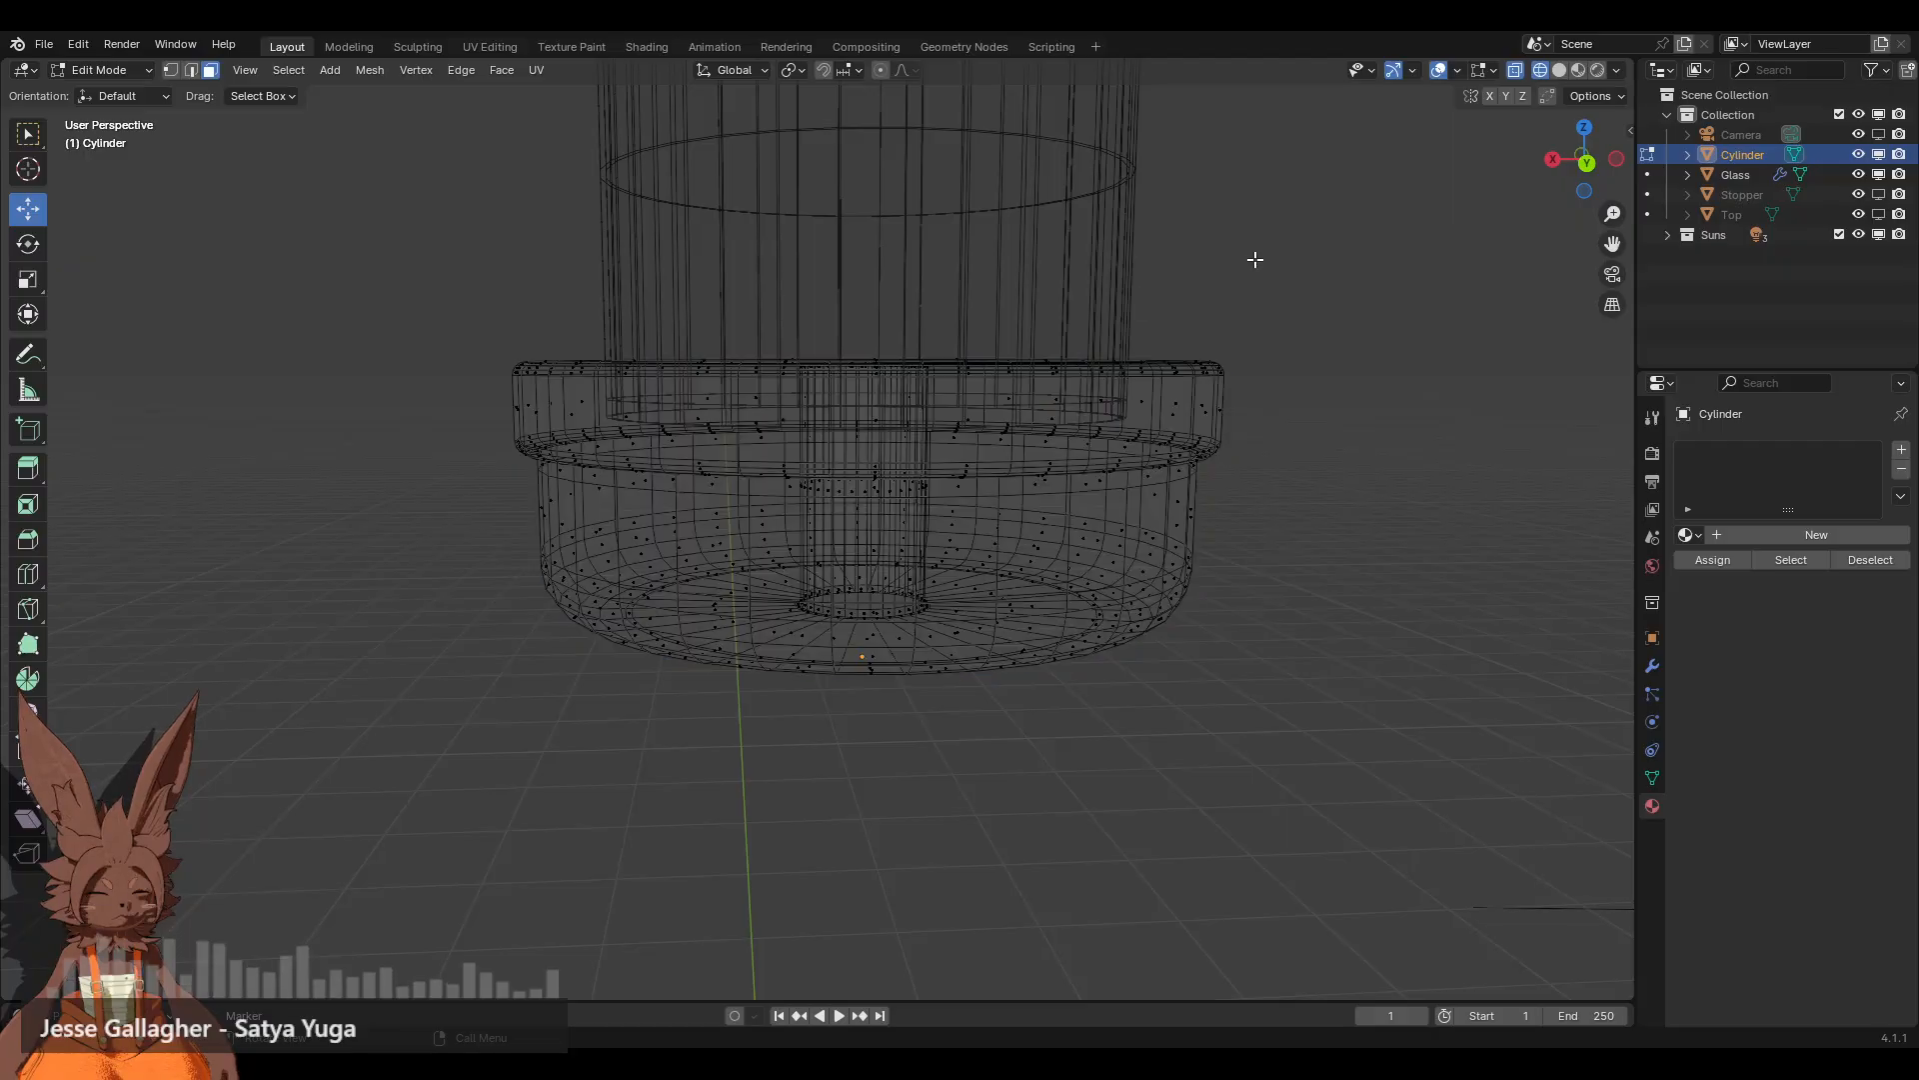
Step: Return the viewport to solid shading and select one wedge face on the cap's upper side inside the glass tube
{"action": "middle_click_drag", "start_coordinate": [1255, 261], "coordinate": [1096, 371]}
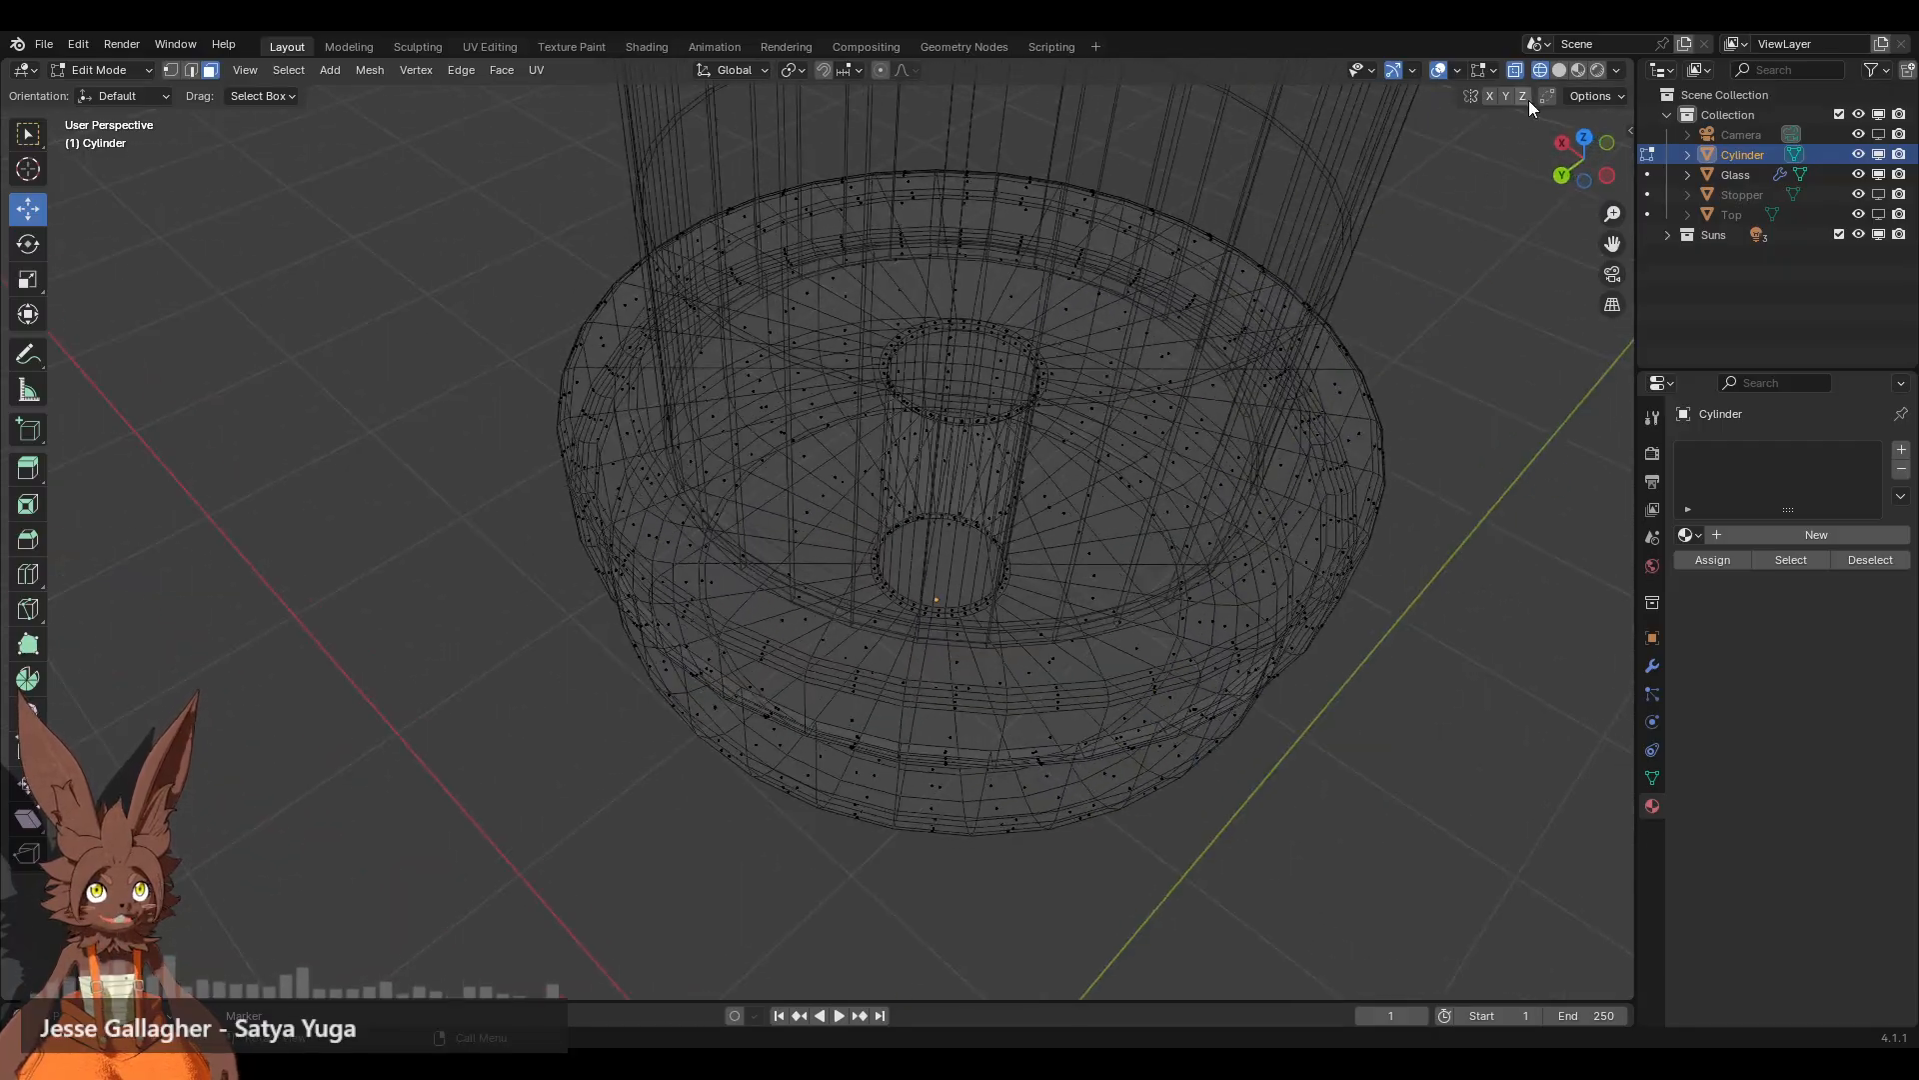
{"action": "scroll", "coordinate": [1146, 274], "scroll_direction": "up", "scroll_amount": 2}
{"action": "middle_click_drag", "start_coordinate": [1145, 274], "coordinate": [1049, 335]}
{"action": "key", "text": "a"}
{"action": "middle_click_drag", "start_coordinate": [1022, 400], "coordinate": [759, 344]}
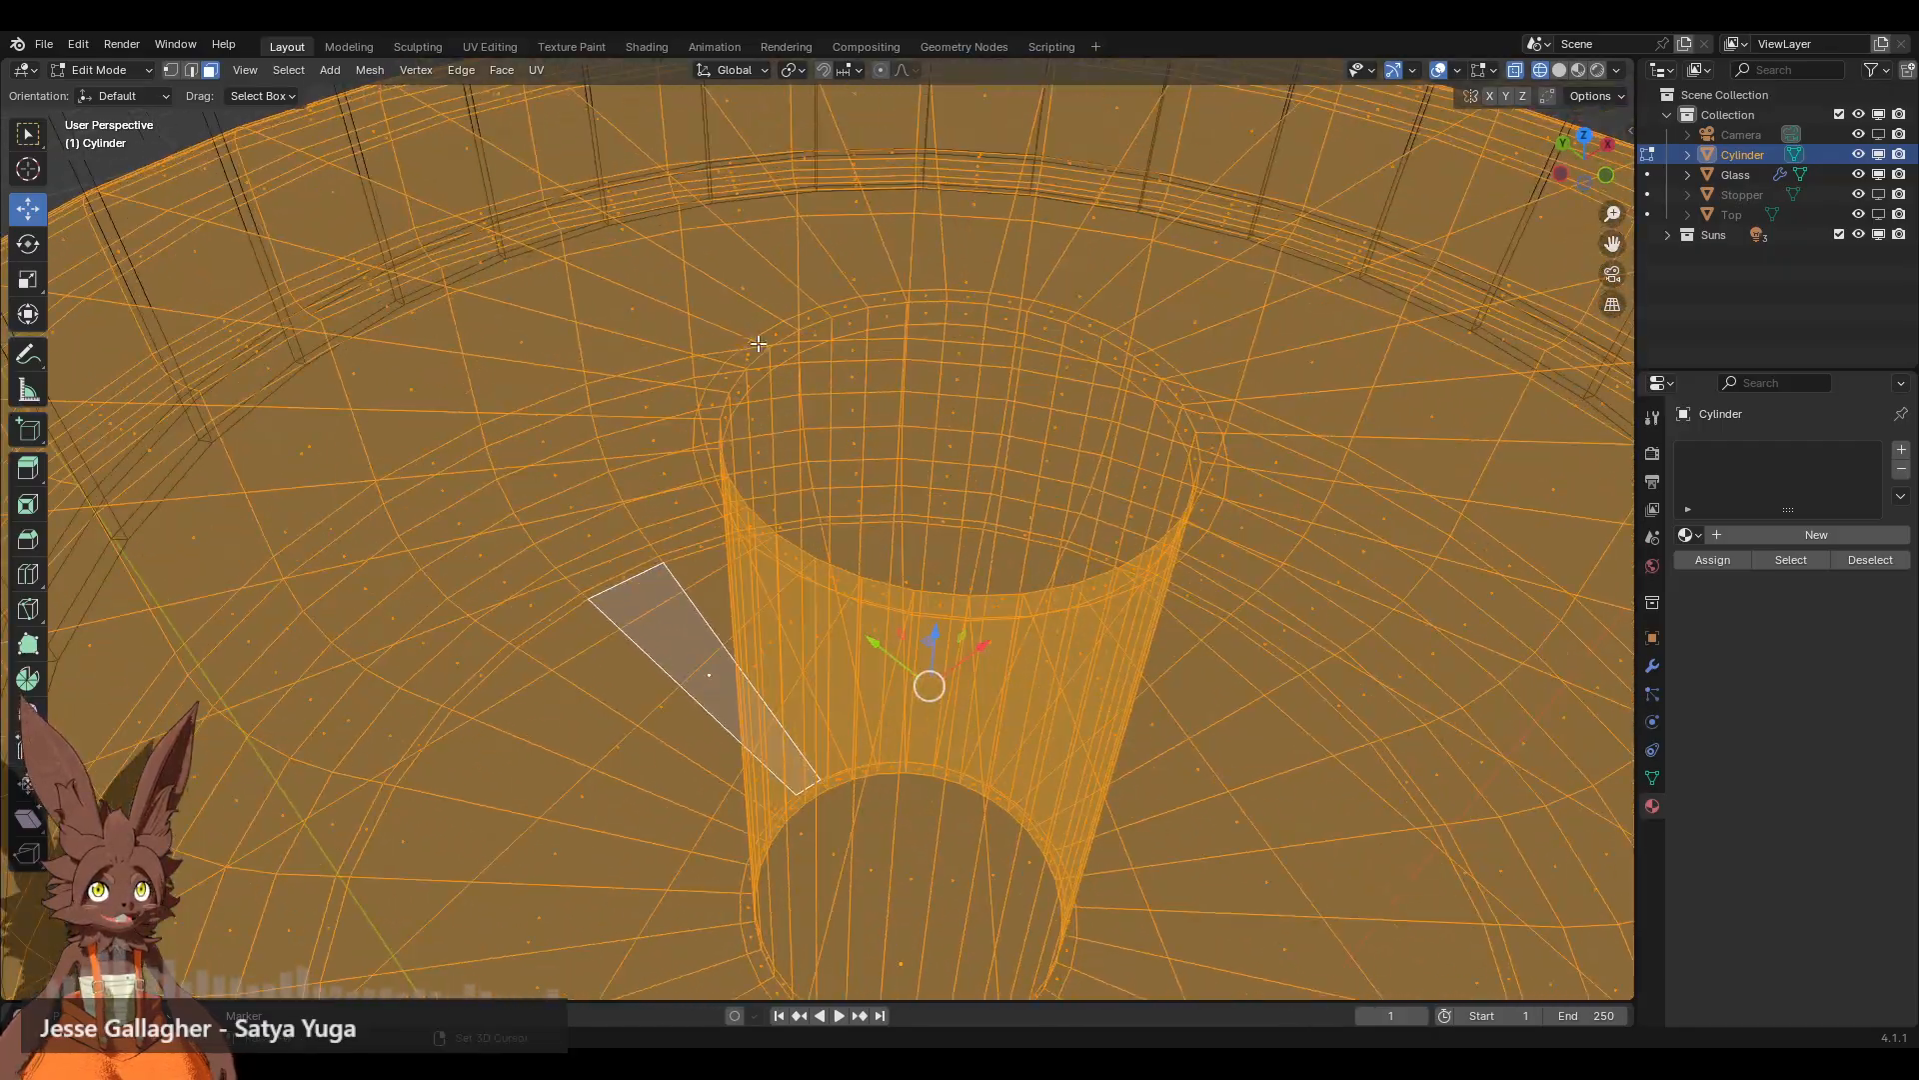
{"action": "left_click", "coordinate": [1559, 70]}
{"action": "middle_click_drag", "start_coordinate": [935, 439], "coordinate": [945, 481]}
{"action": "left_click", "coordinate": [680, 492]}
{"action": "middle_click_drag", "start_coordinate": [804, 378], "coordinate": [775, 406]}
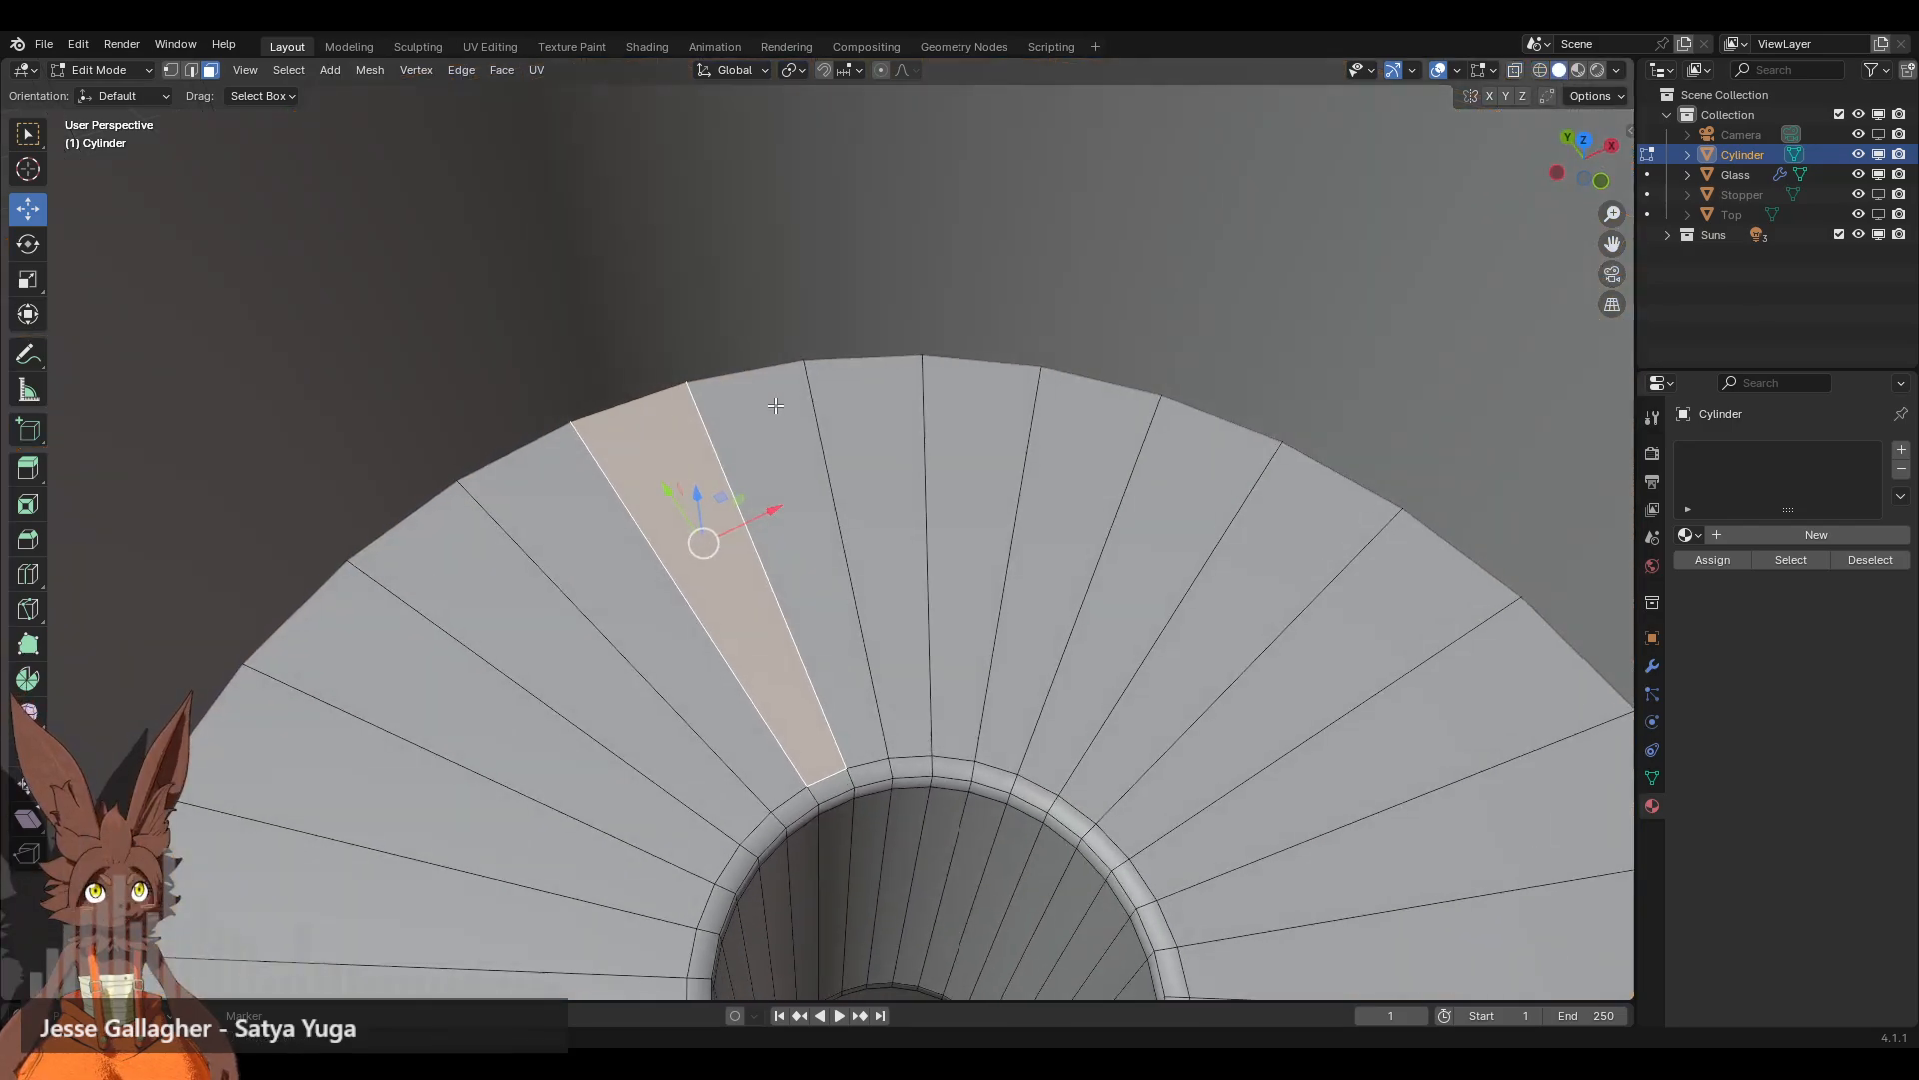
Step: Add a single loop cut around the wedge faces on the cap's upper side, offset by a factor of about -0.752
{"action": "left_click", "coordinate": [32, 573]}
{"action": "middle_click_drag", "start_coordinate": [739, 484], "coordinate": [997, 506], "text": "shift"}
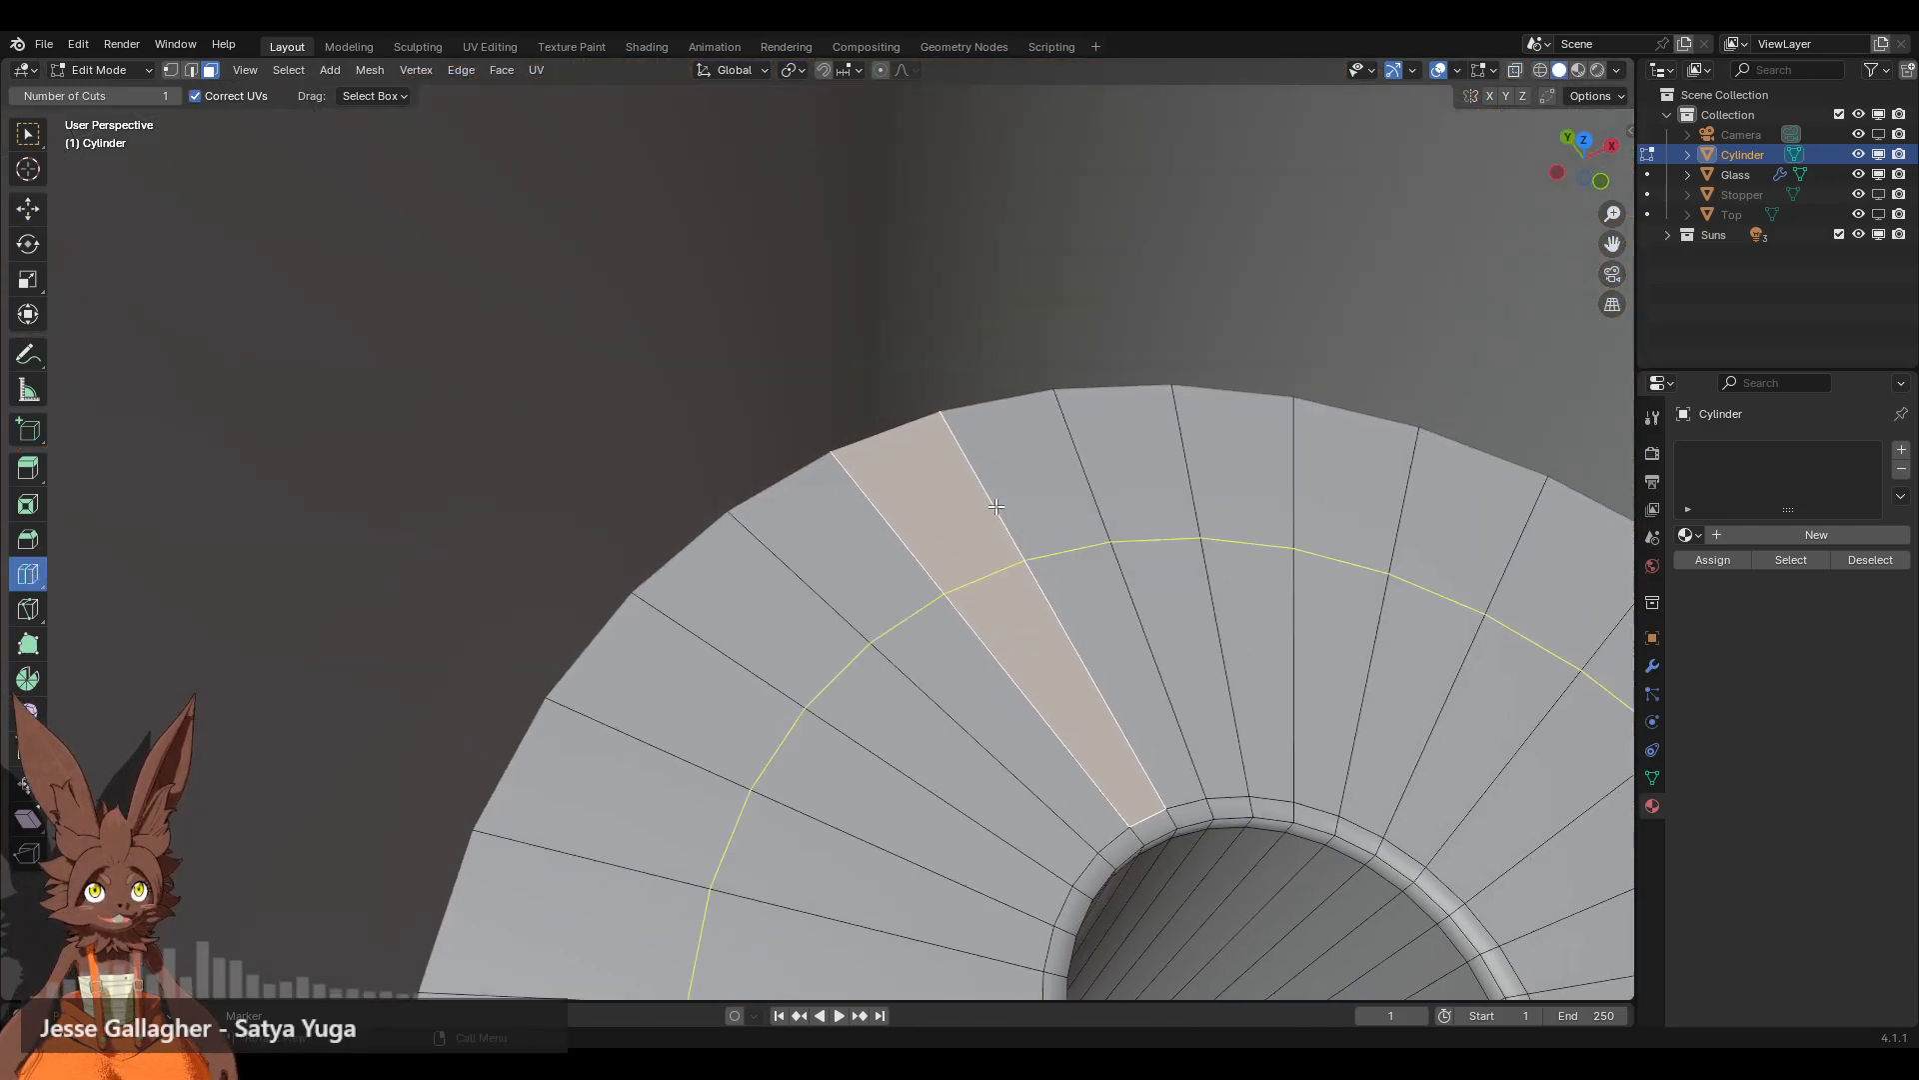
{"action": "scroll", "coordinate": [997, 506], "scroll_direction": "up", "scroll_amount": 2}
{"action": "left_click_drag", "start_coordinate": [880, 500], "coordinate": [793, 425]}
{"action": "middle_click_drag", "start_coordinate": [725, 502], "coordinate": [834, 495]}
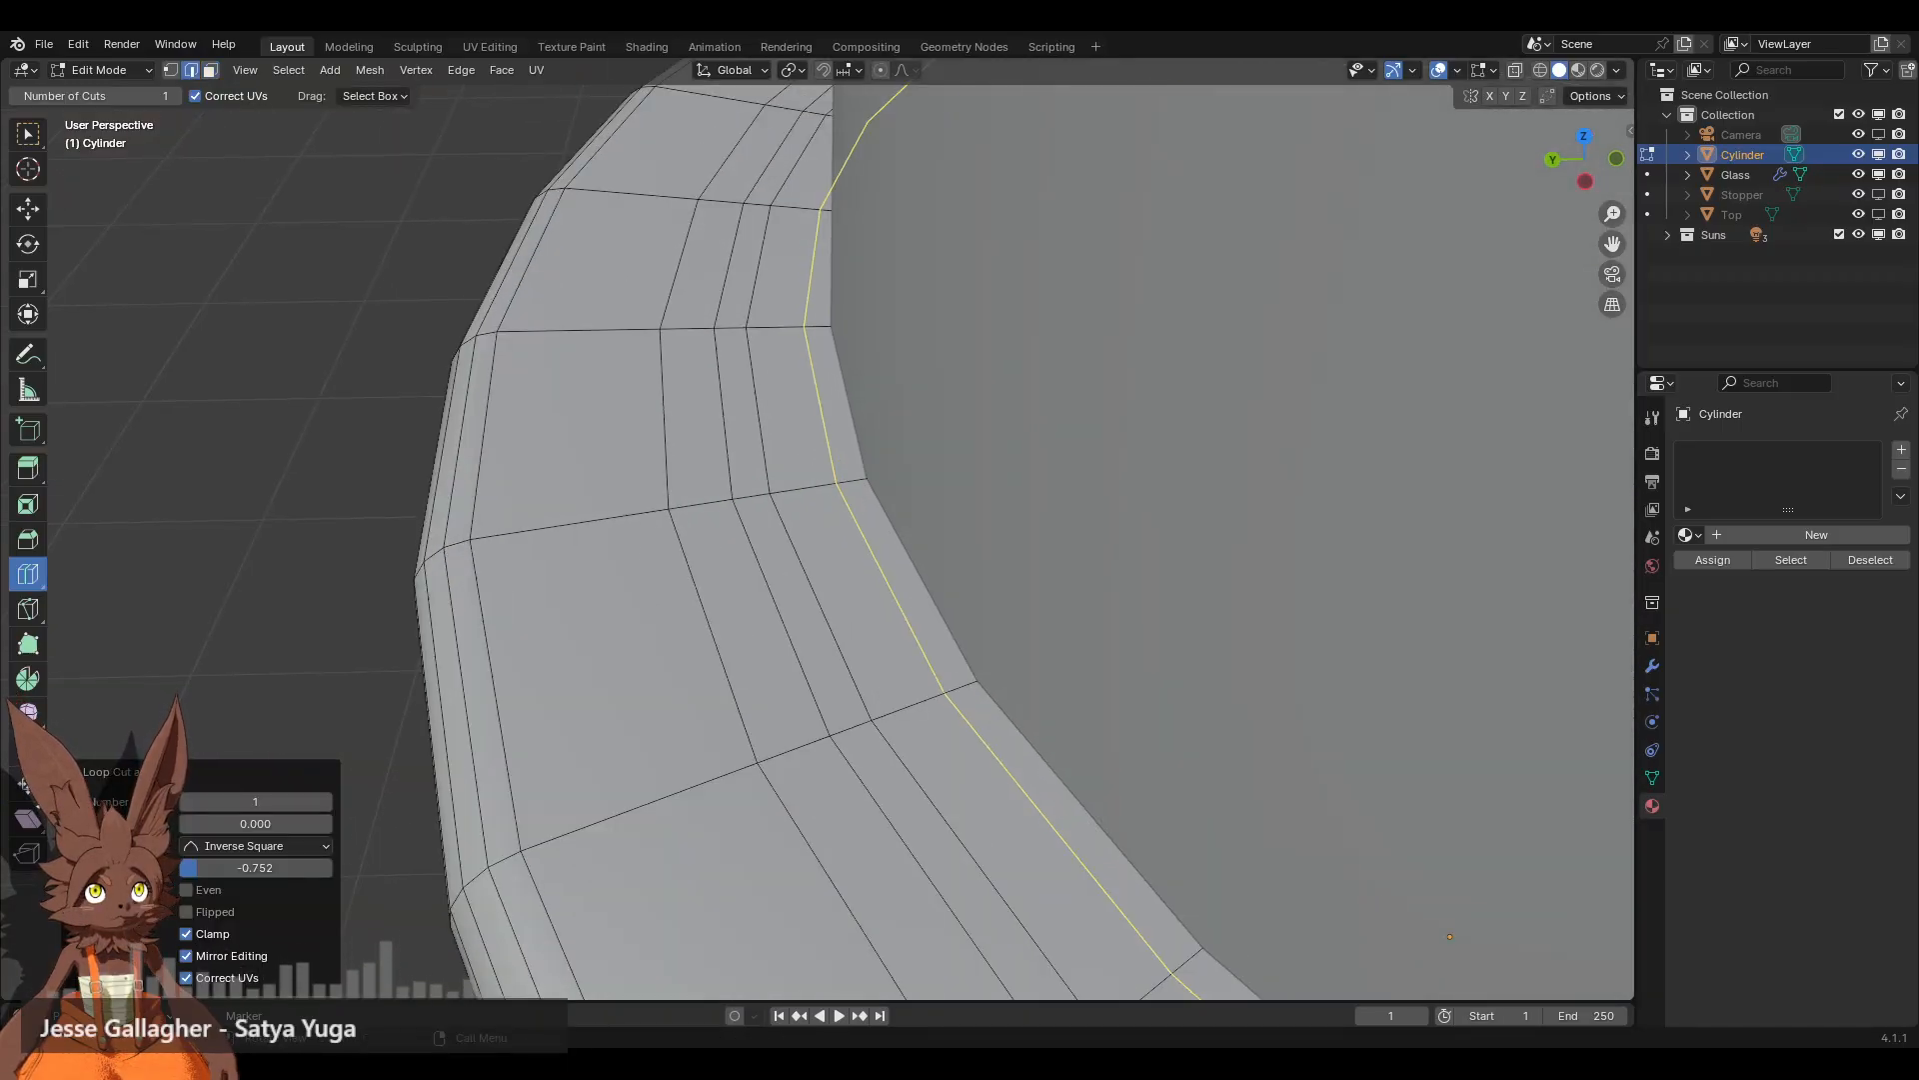
Step: Edge-slide the new loop by a factor of about 0.396 to line up with the glass tube's wall, and switch to face selection
{"action": "key", "text": "g"}
{"action": "key", "text": "g"}
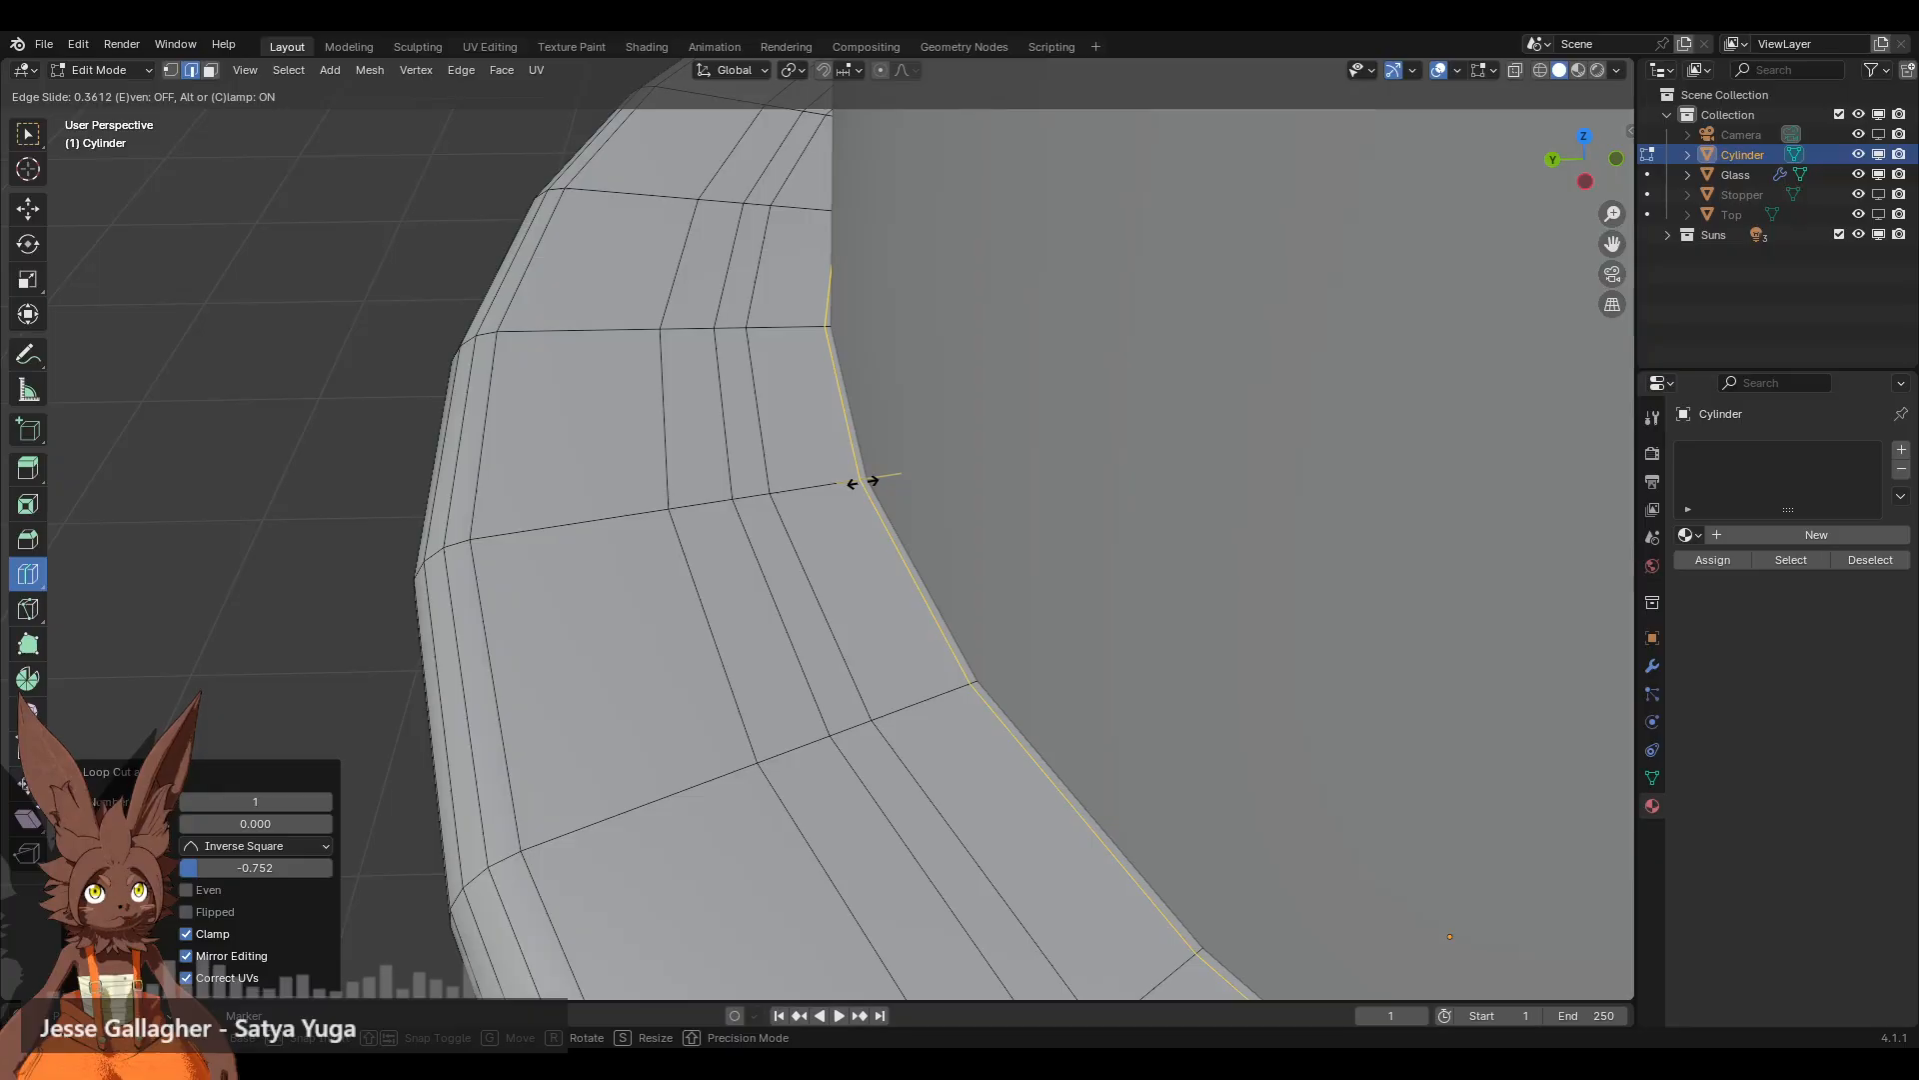
{"action": "left_click", "coordinate": [866, 481]}
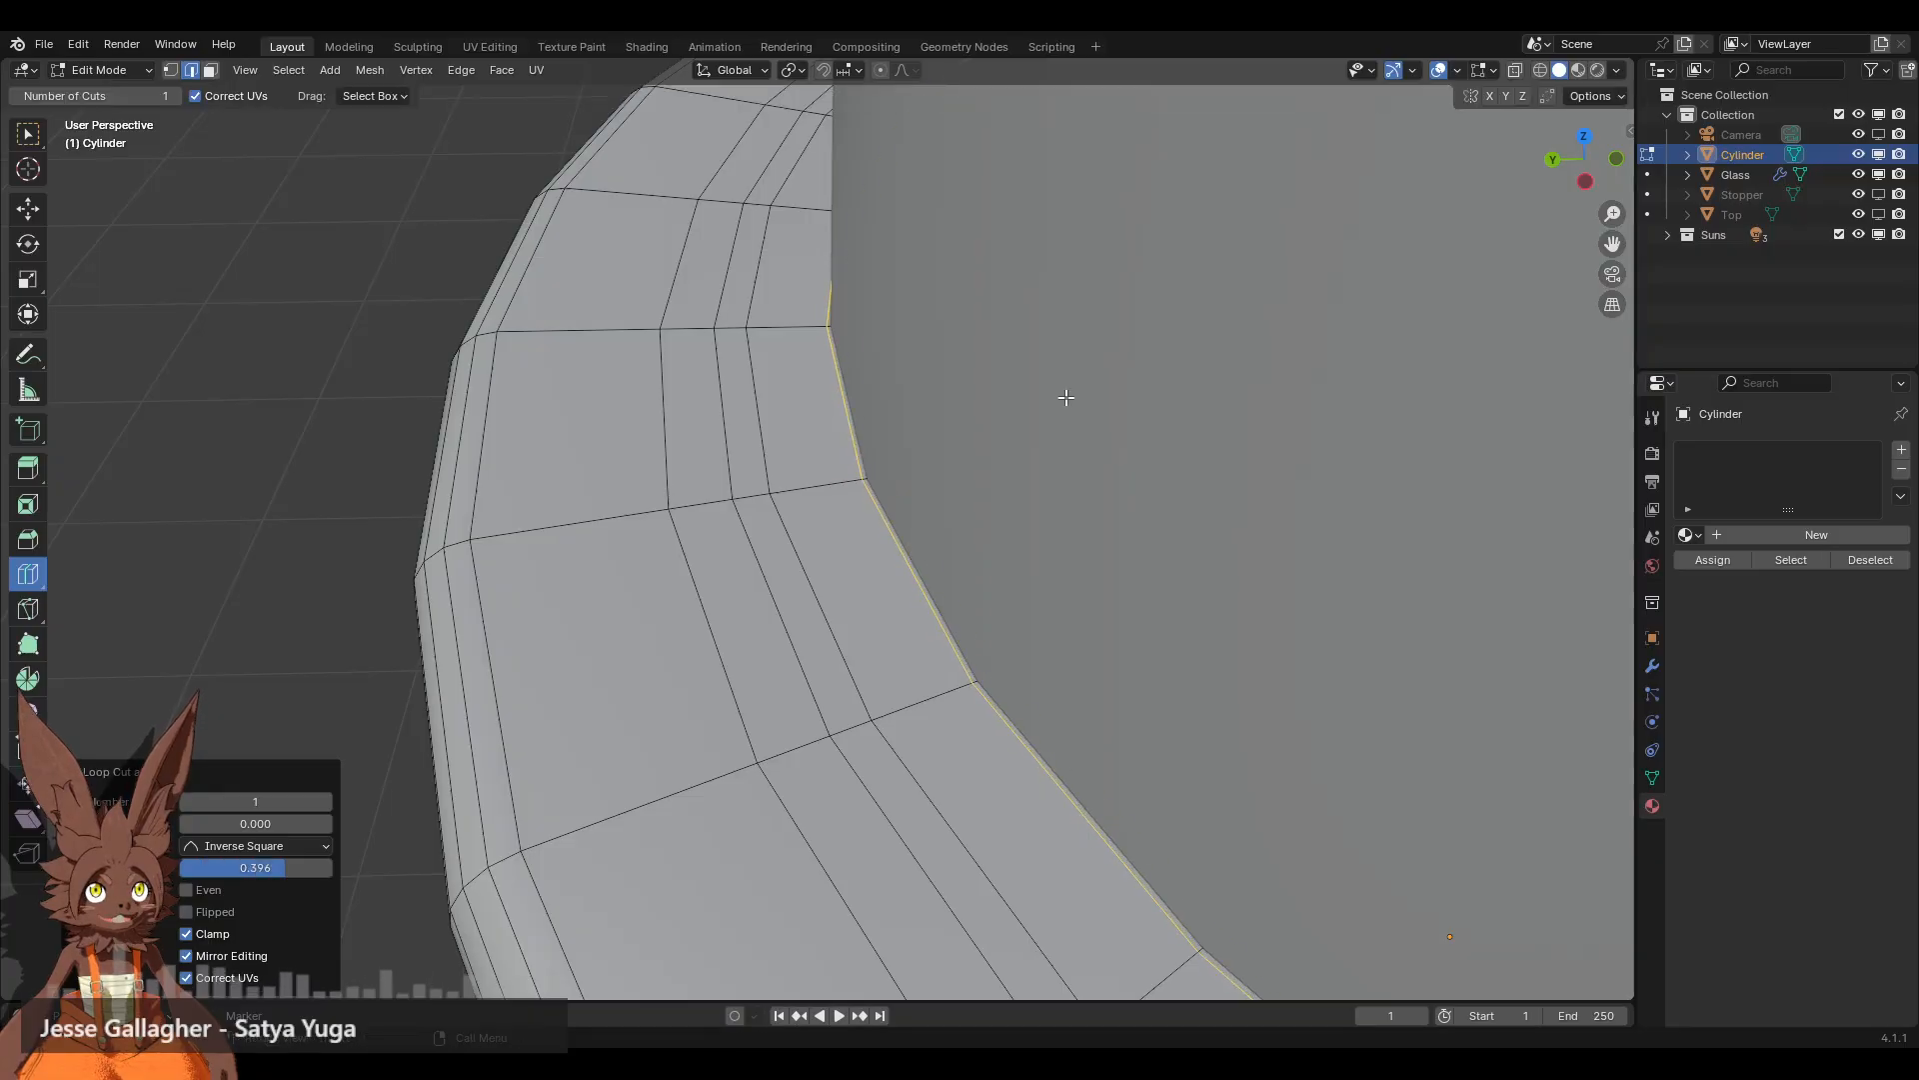
{"action": "middle_click_drag", "start_coordinate": [990, 389], "coordinate": [904, 388]}
{"action": "left_click", "coordinate": [210, 71]}
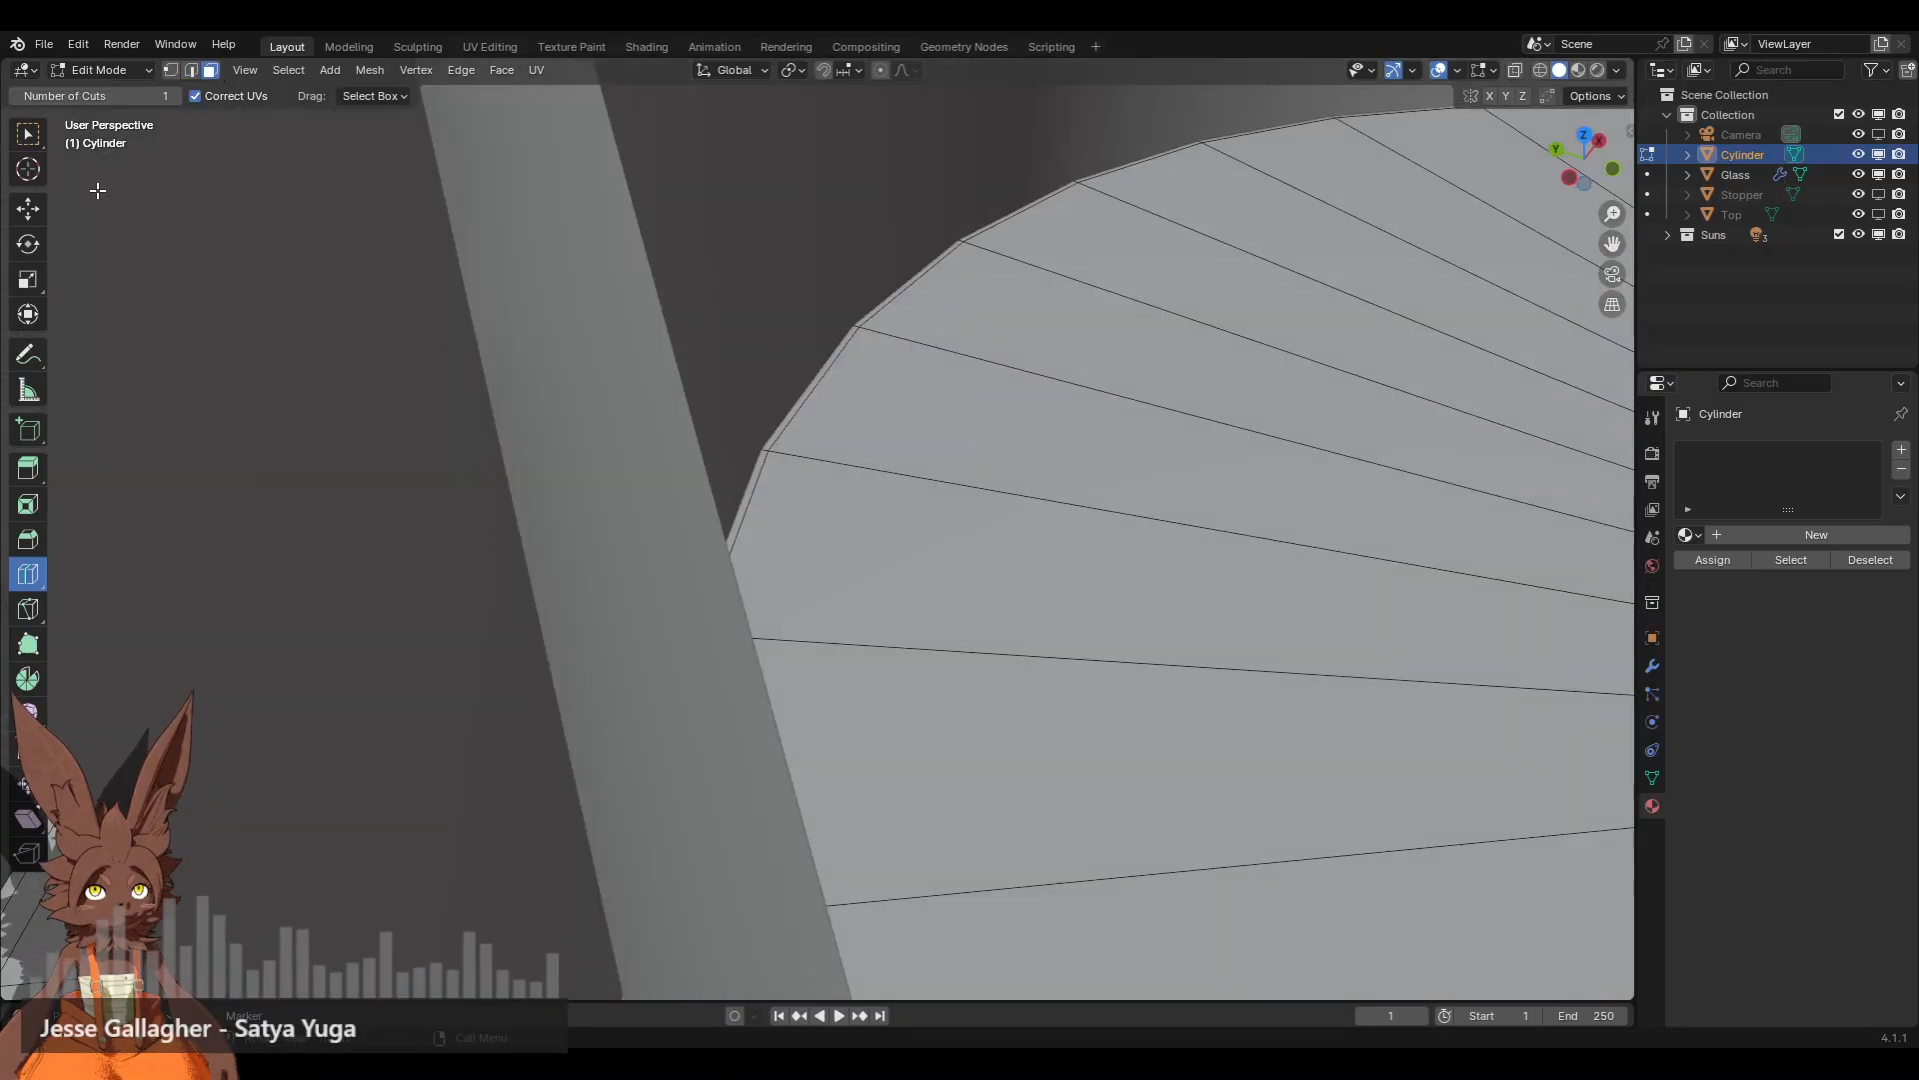
{"action": "left_click", "coordinate": [28, 208]}
{"action": "left_click", "coordinate": [848, 330], "text": "alt"}
{"action": "middle_click_drag", "start_coordinate": [928, 496], "coordinate": [1020, 443]}
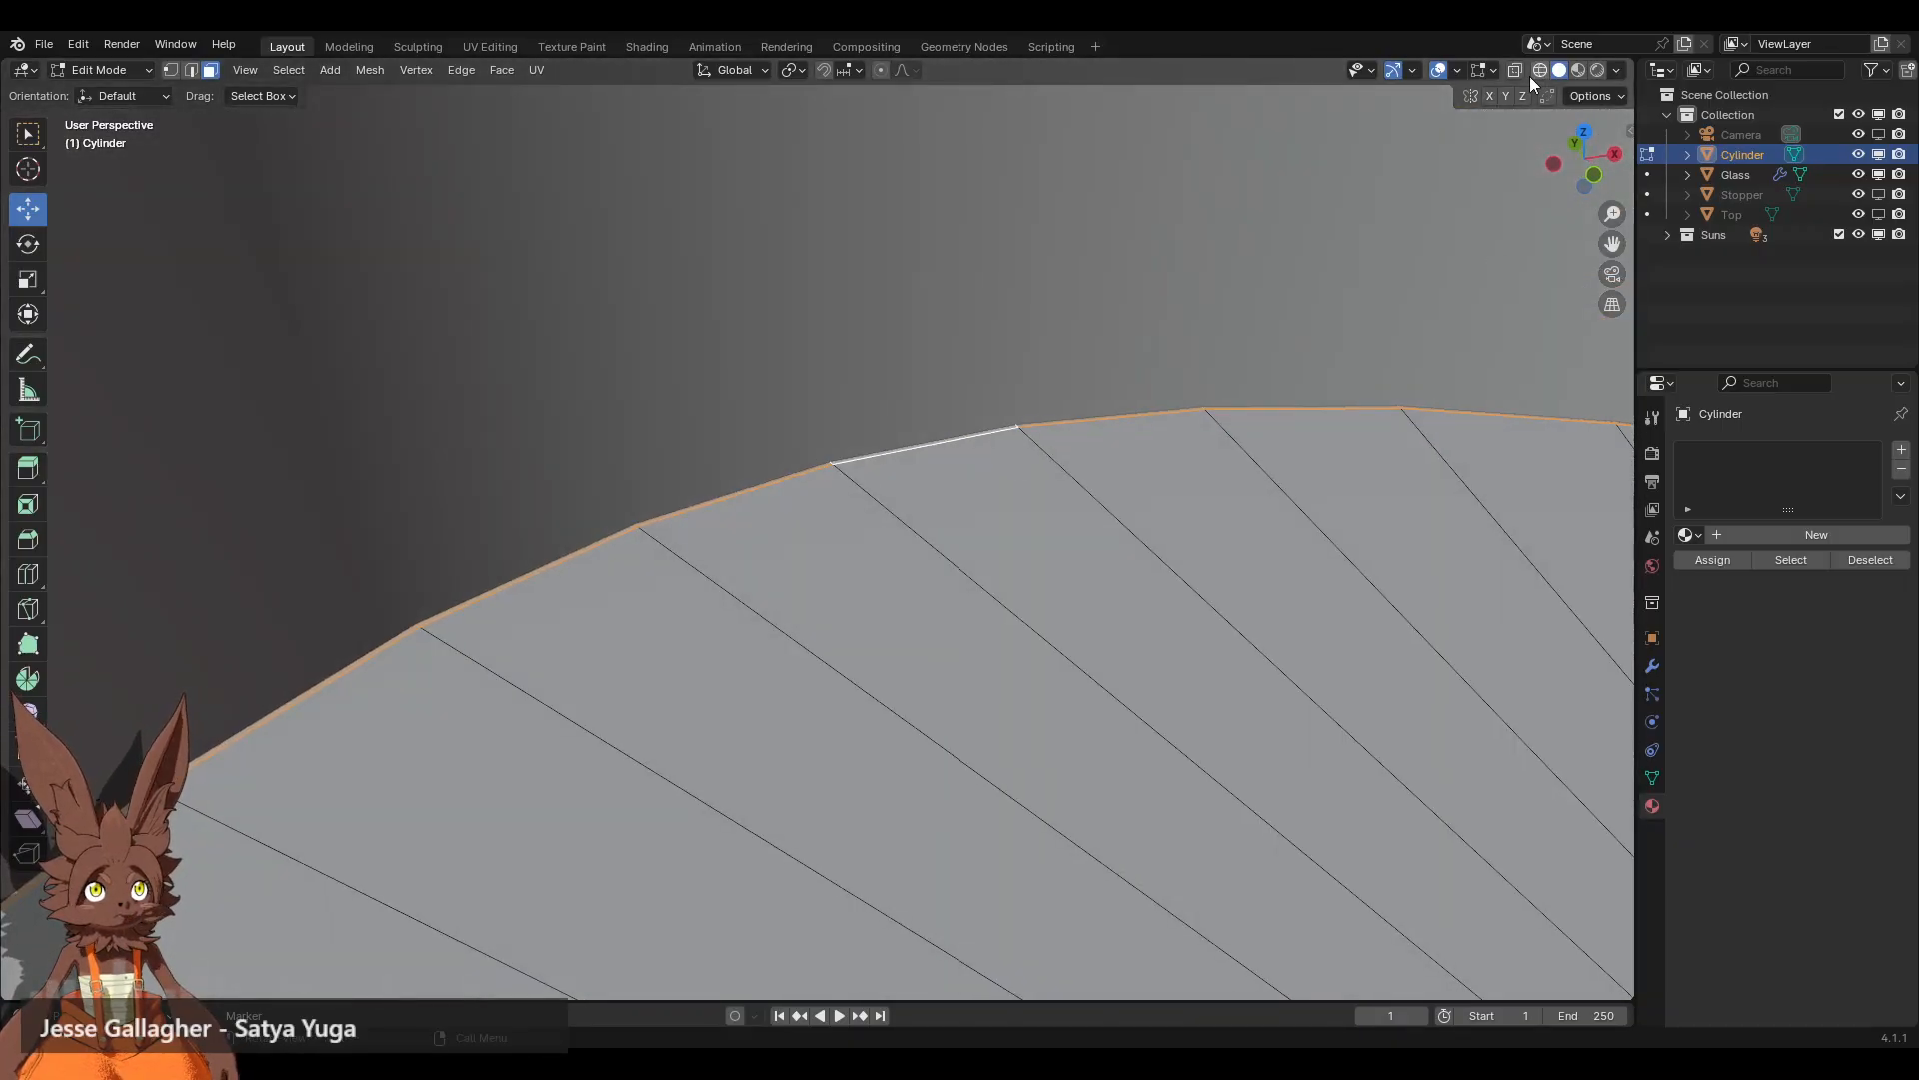
{"action": "key", "text": "alt+z"}
{"action": "key", "text": "g"}
{"action": "key", "text": "x"}
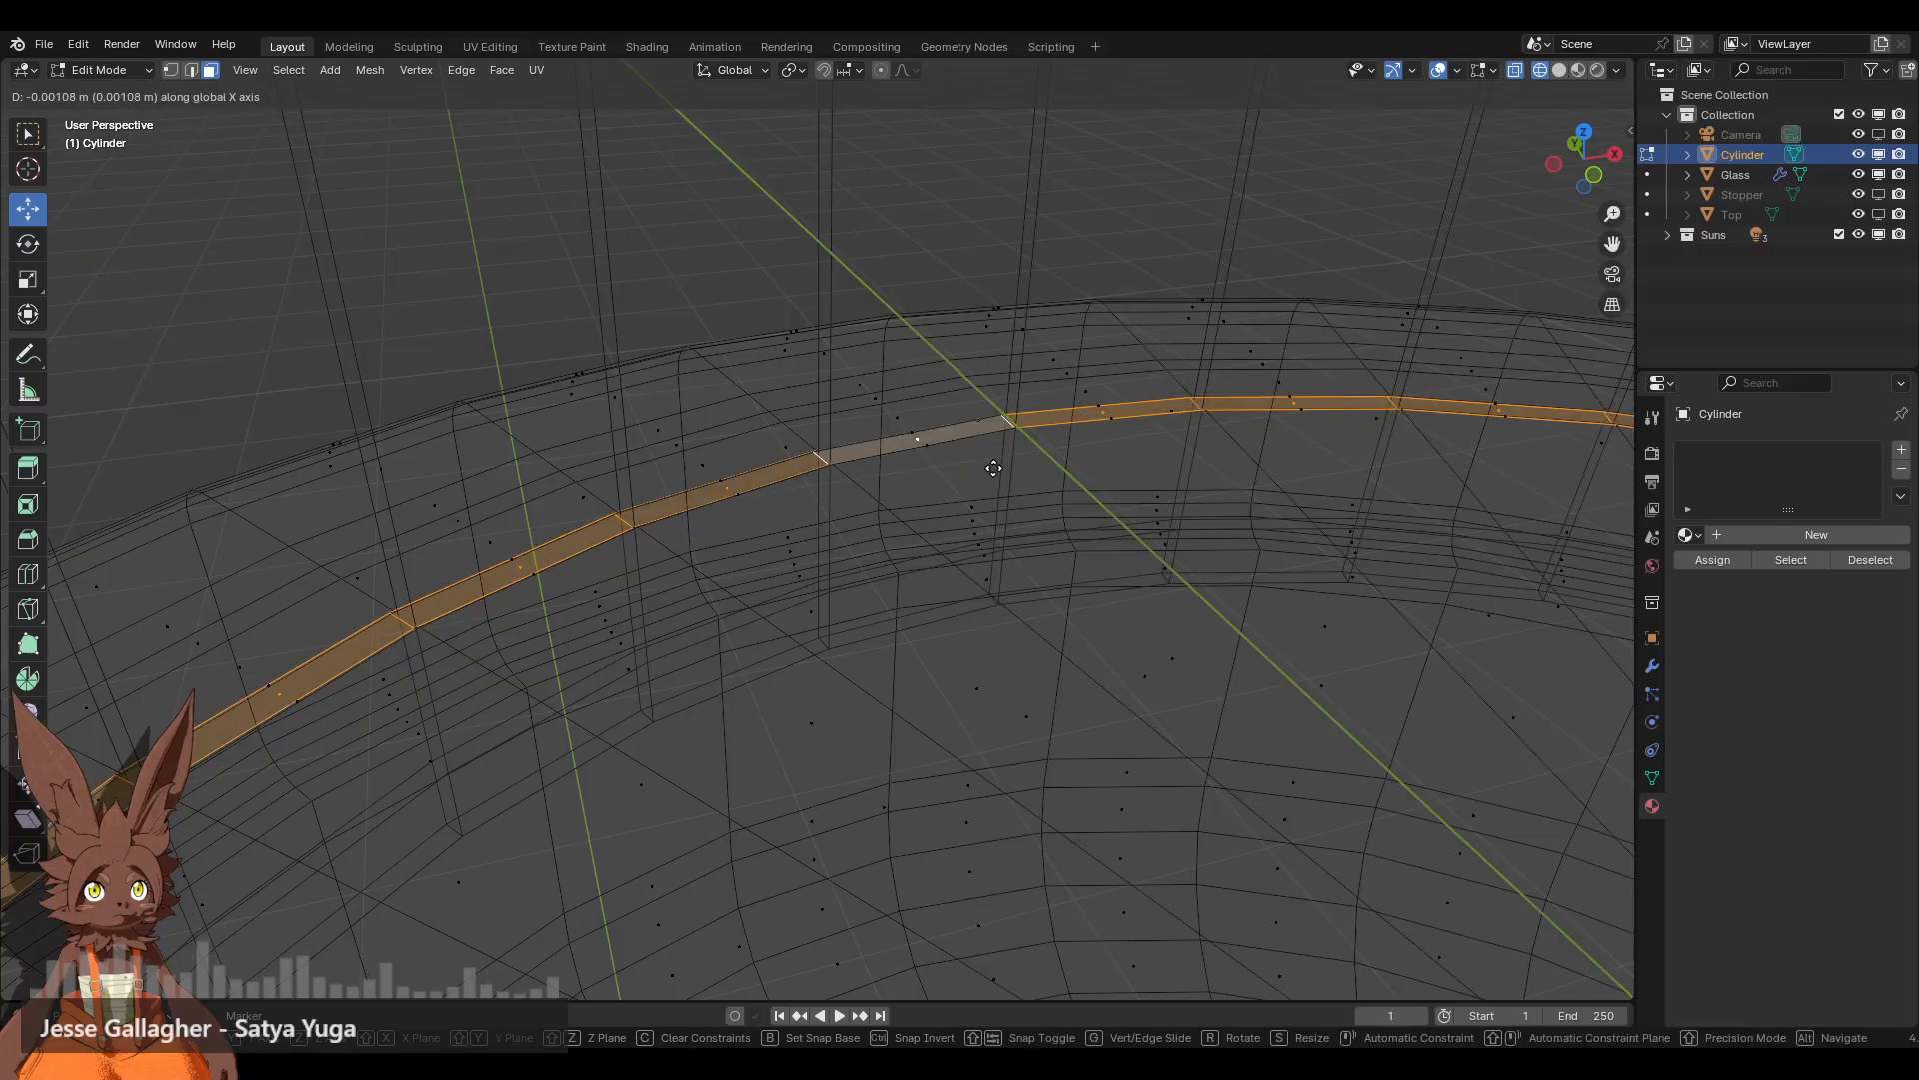
{"action": "key", "text": "y"}
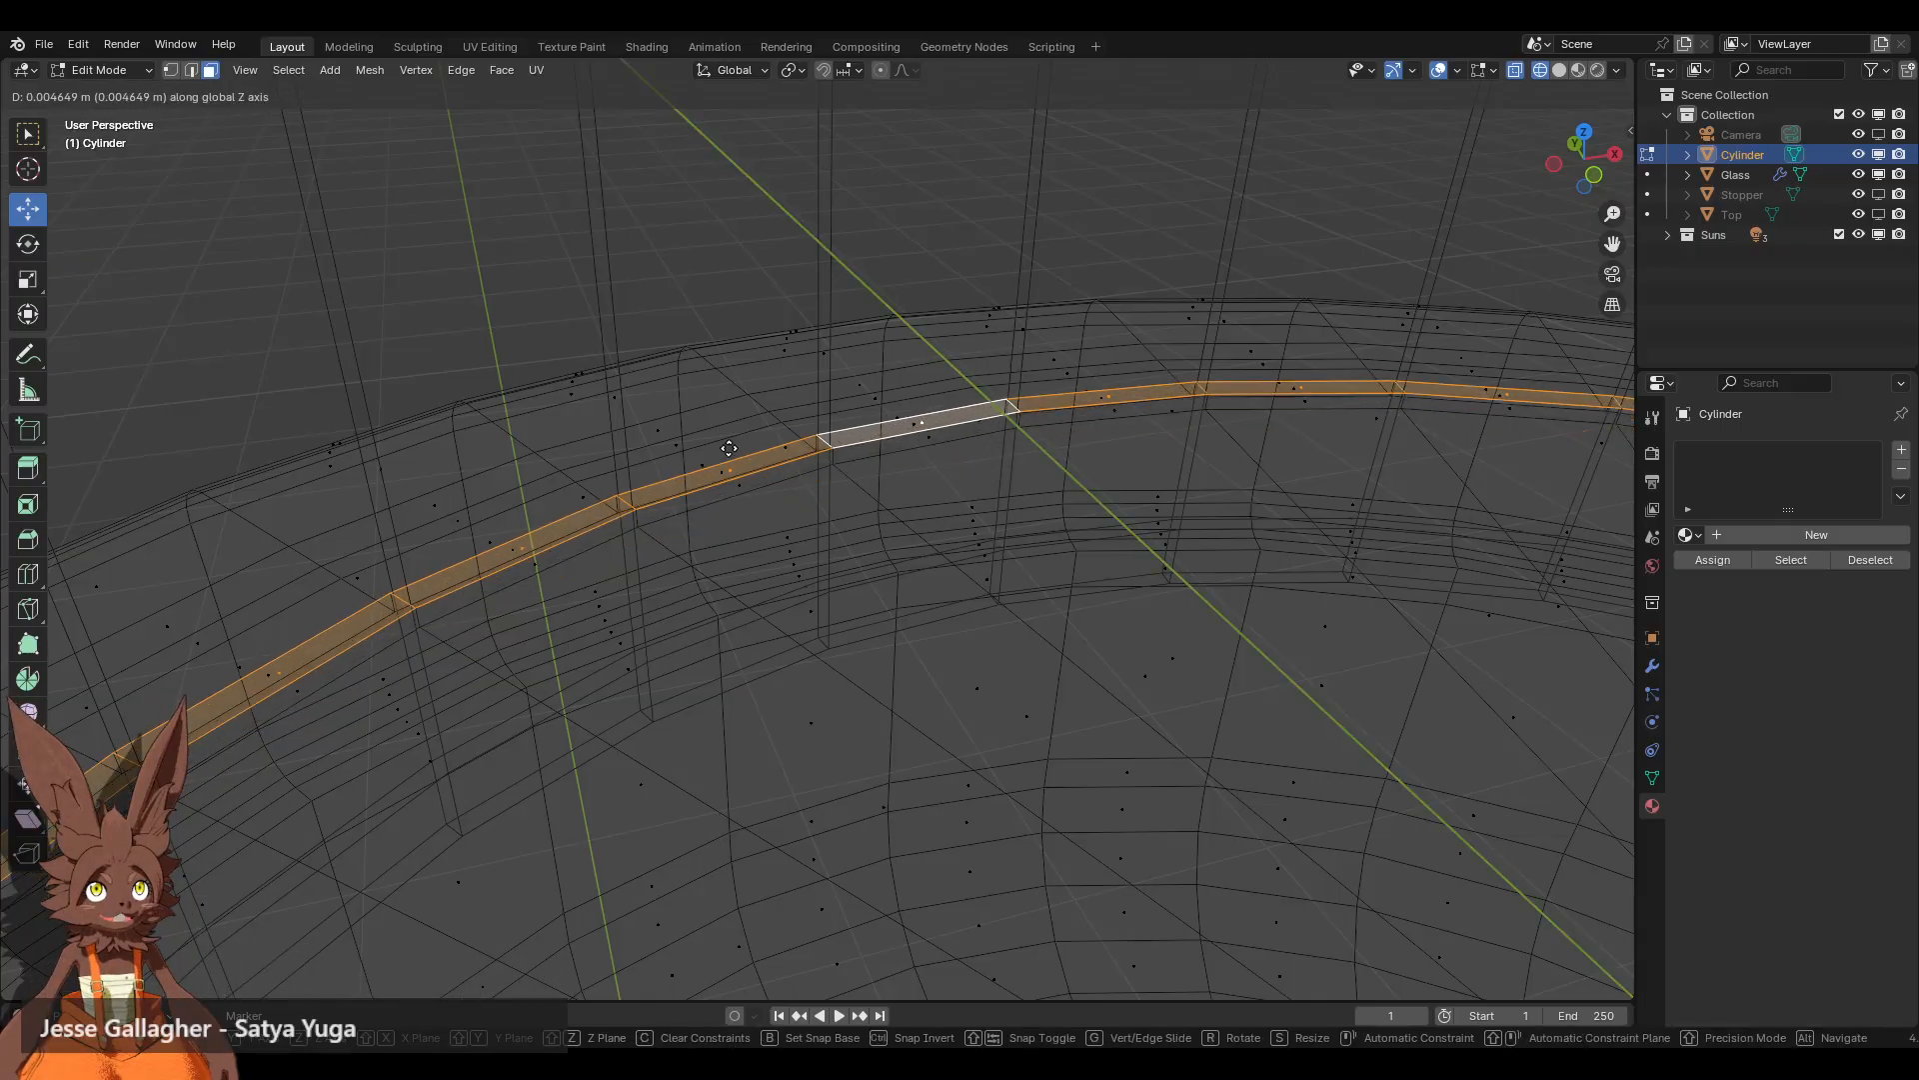
{"action": "key", "text": "z"}
{"action": "right_click", "coordinate": [925, 463]}
{"action": "key", "text": "ctrl+z"}
{"action": "key", "text": "ctrl+z"}
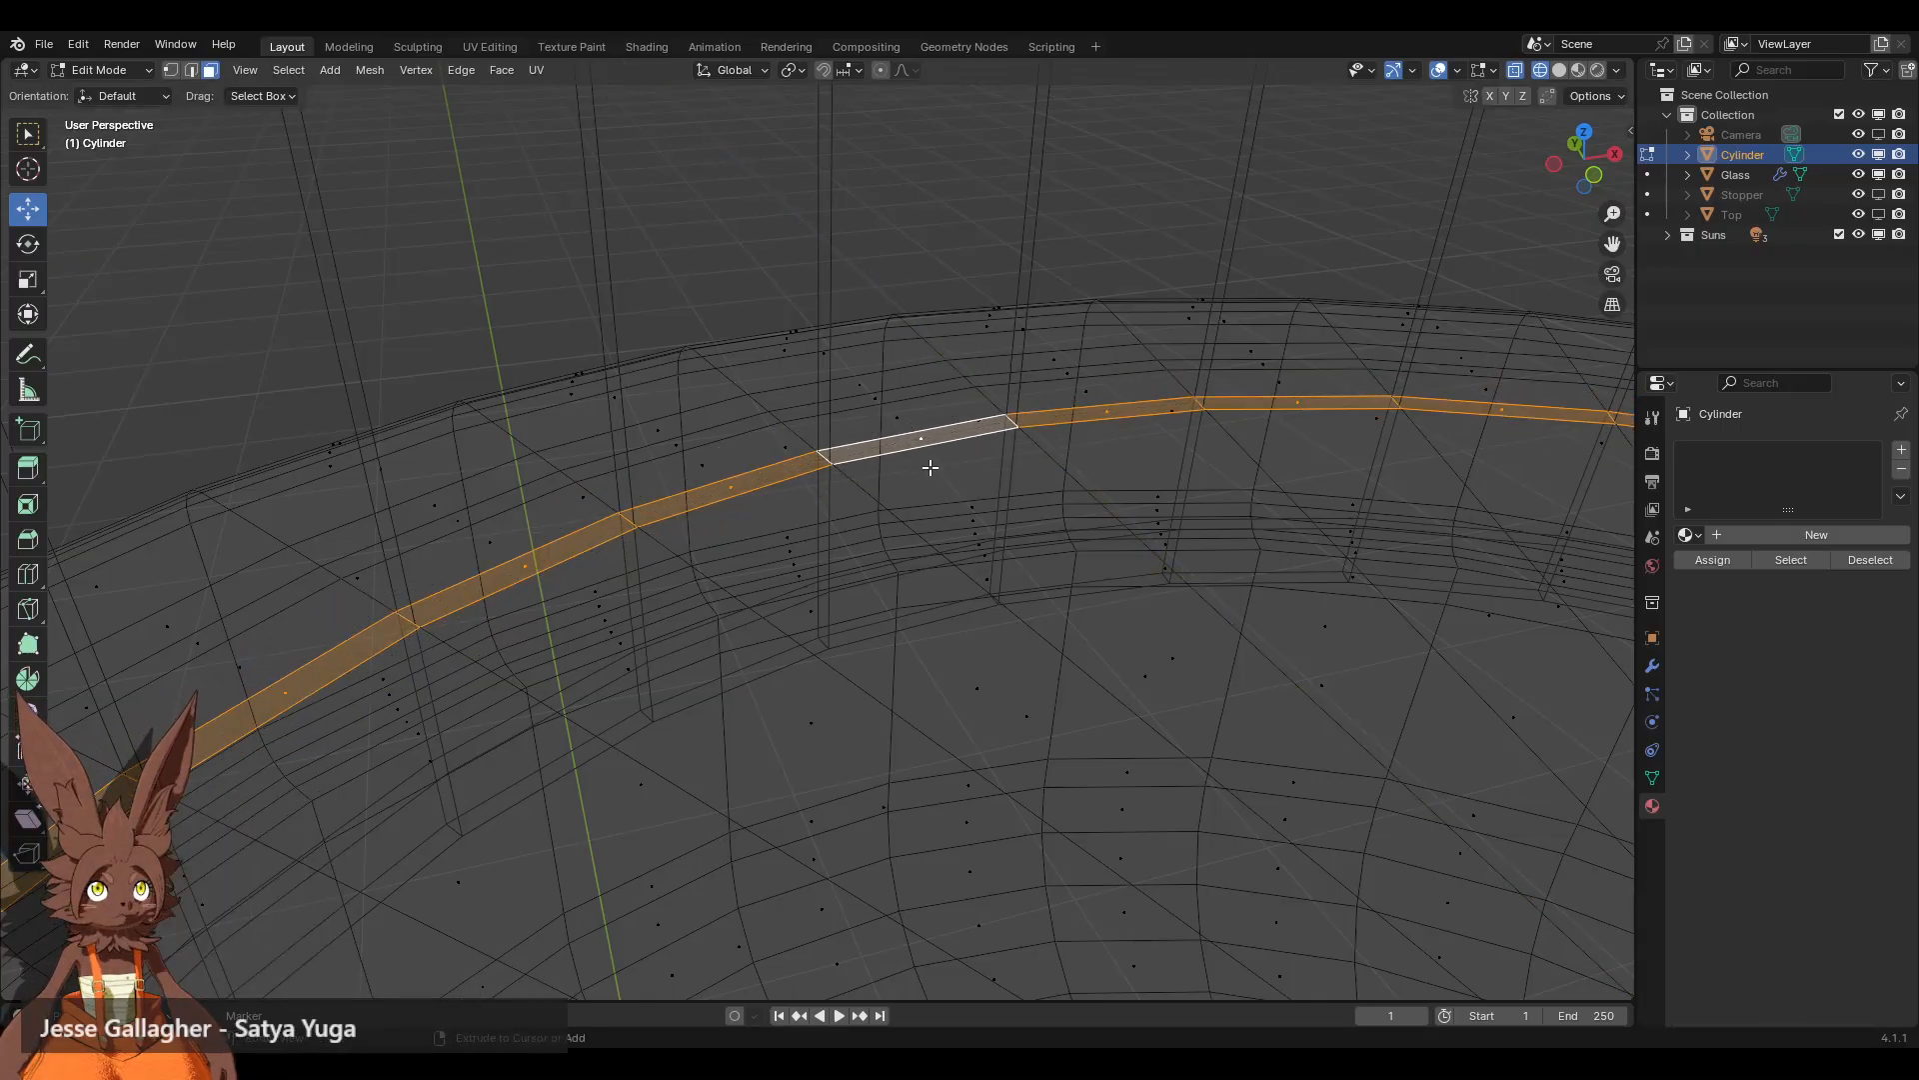
Step: In solid shading, select the narrow face ring on the cap at the tube's wall and extrude it inward about 0.015 m
{"action": "left_click", "coordinate": [1560, 70]}
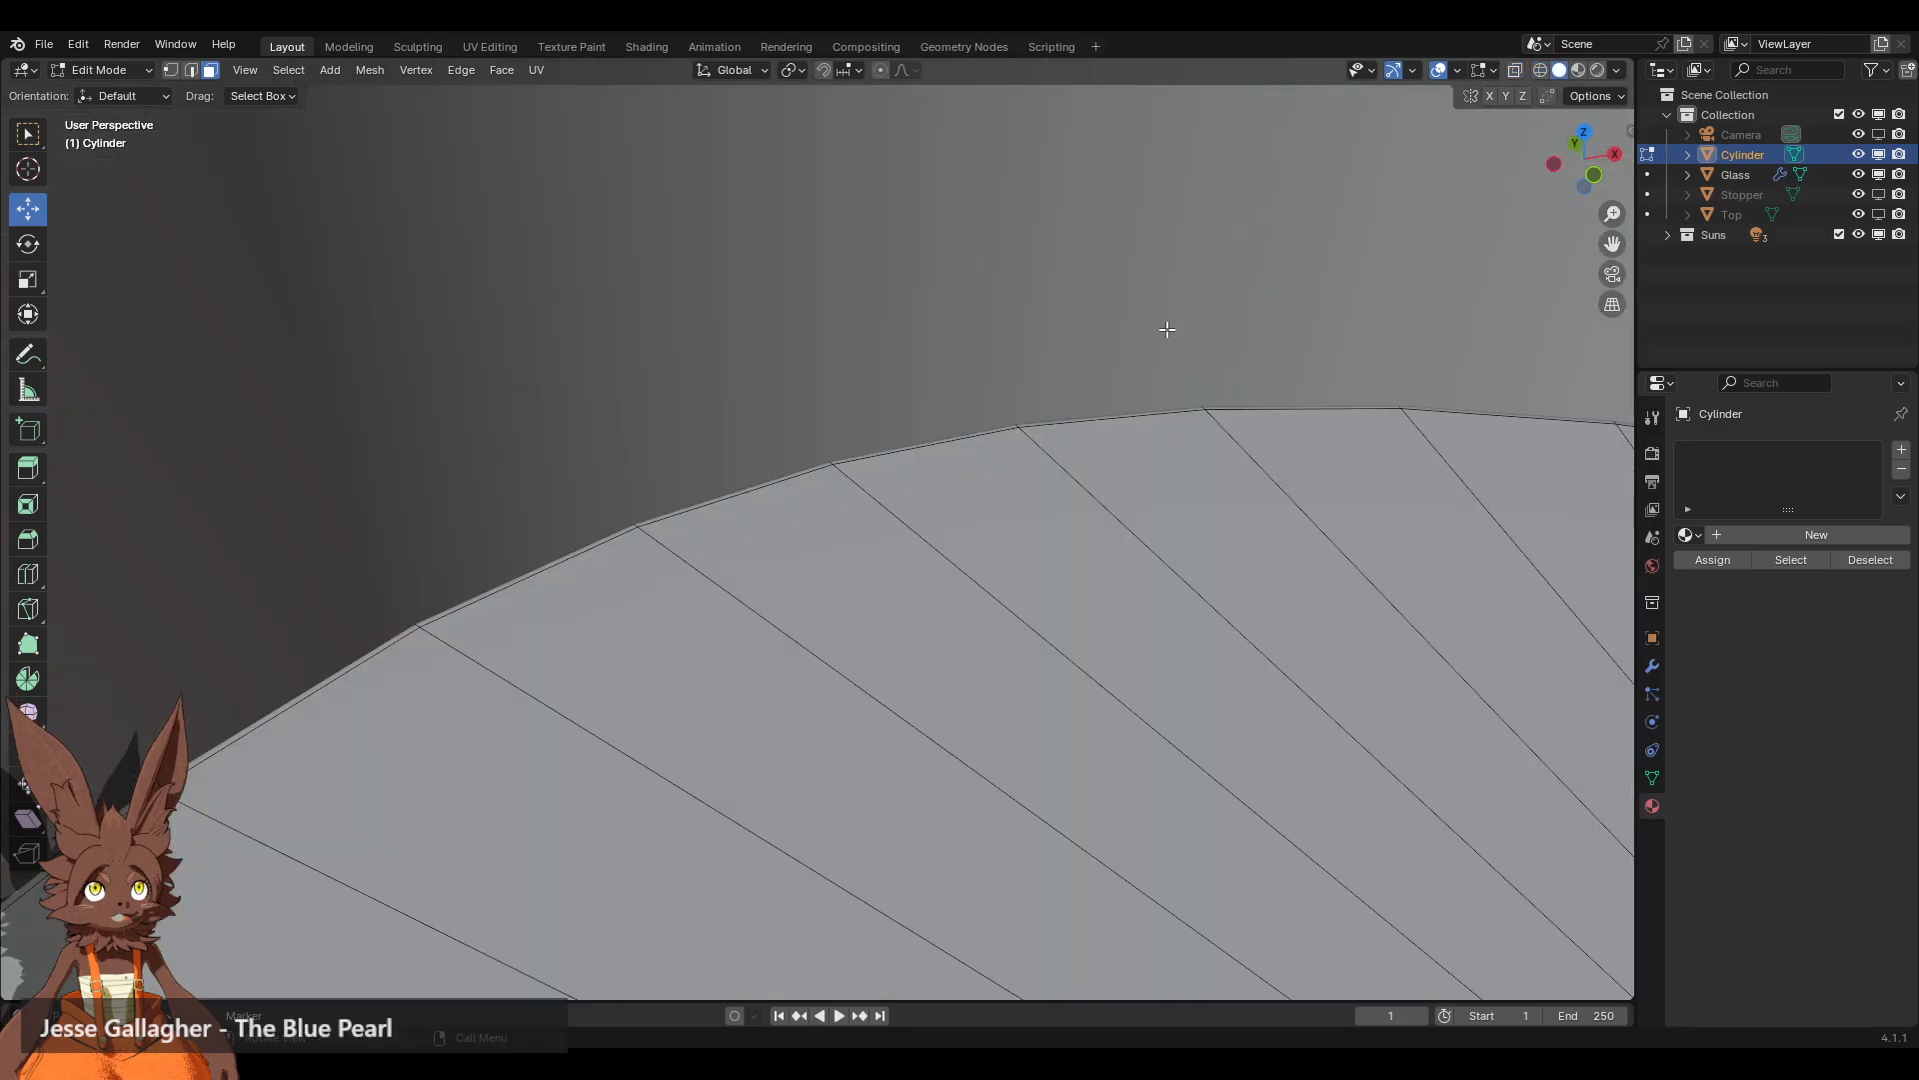
{"action": "left_click", "coordinate": [805, 469], "text": "alt"}
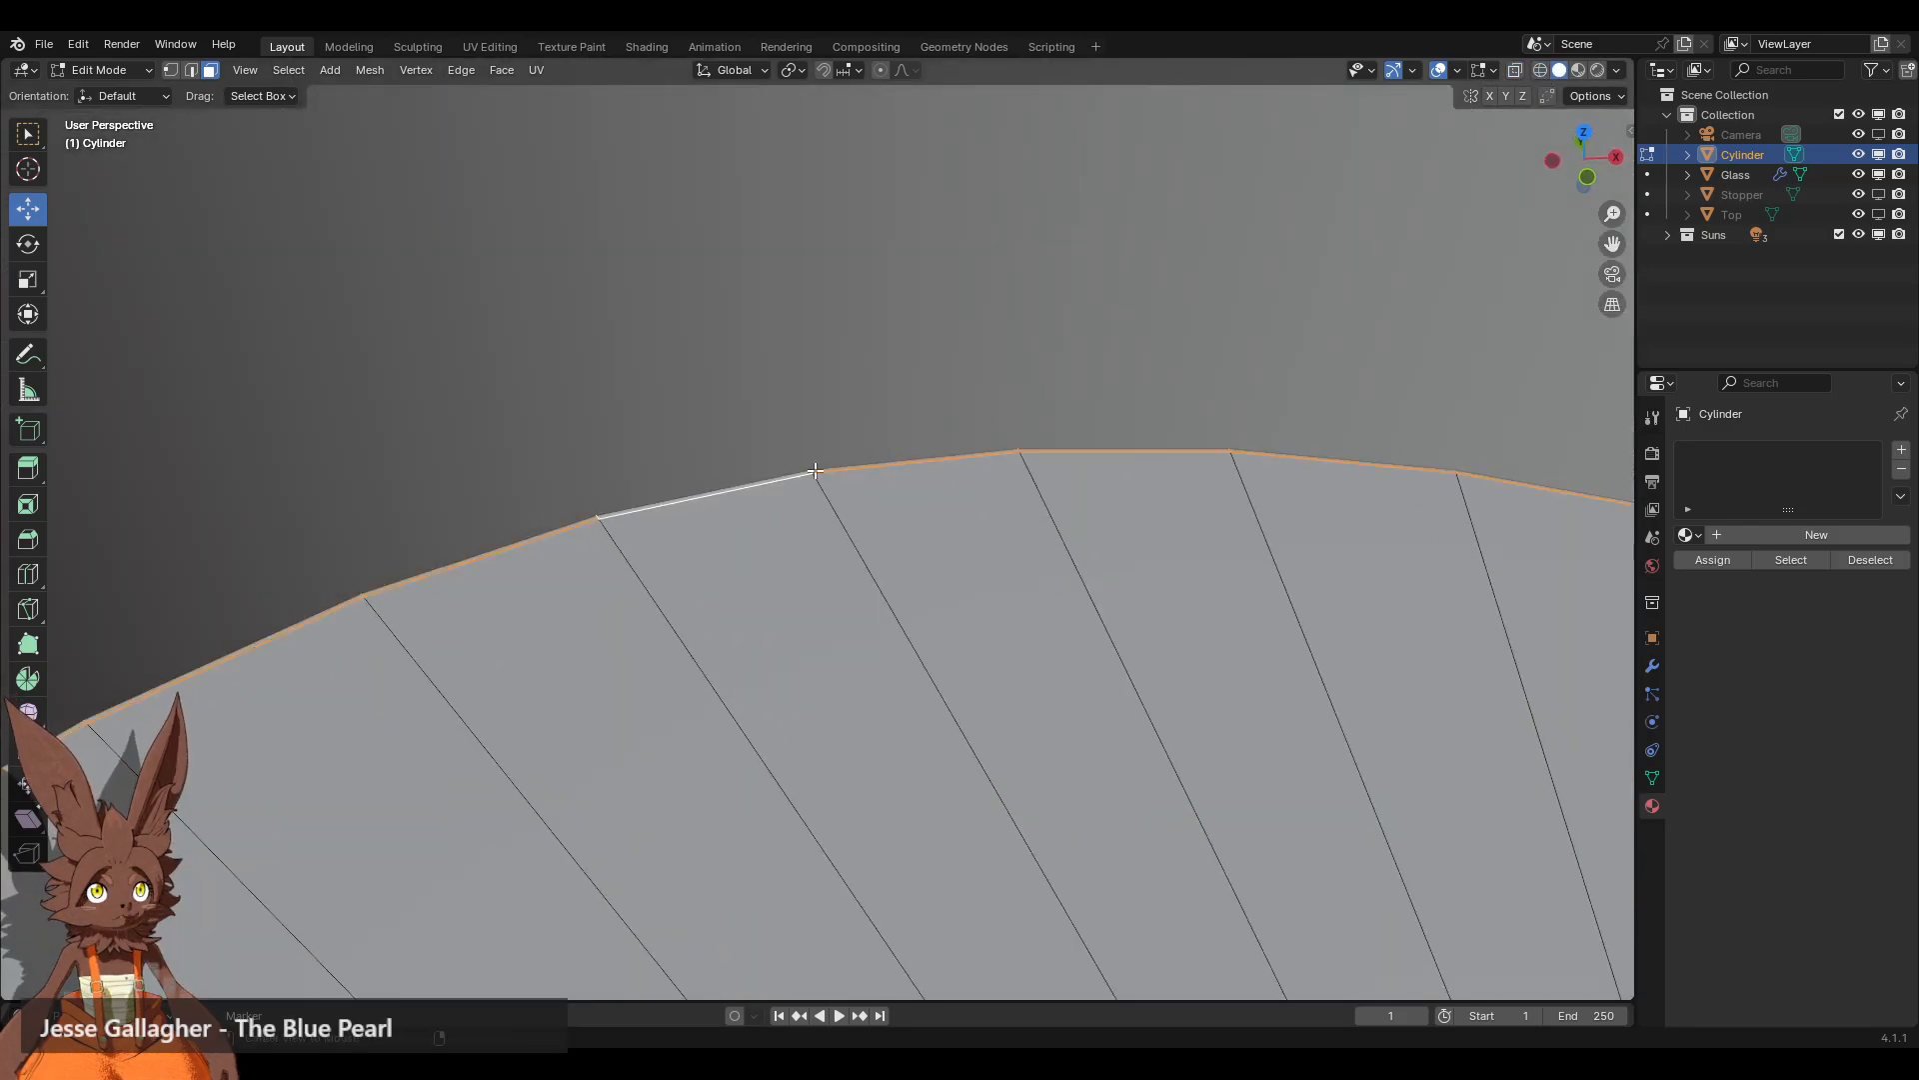
{"action": "middle_click_drag", "start_coordinate": [804, 469], "coordinate": [930, 425]}
{"action": "scroll", "coordinate": [930, 425], "scroll_direction": "down", "scroll_amount": 2}
{"action": "key", "text": "e"}
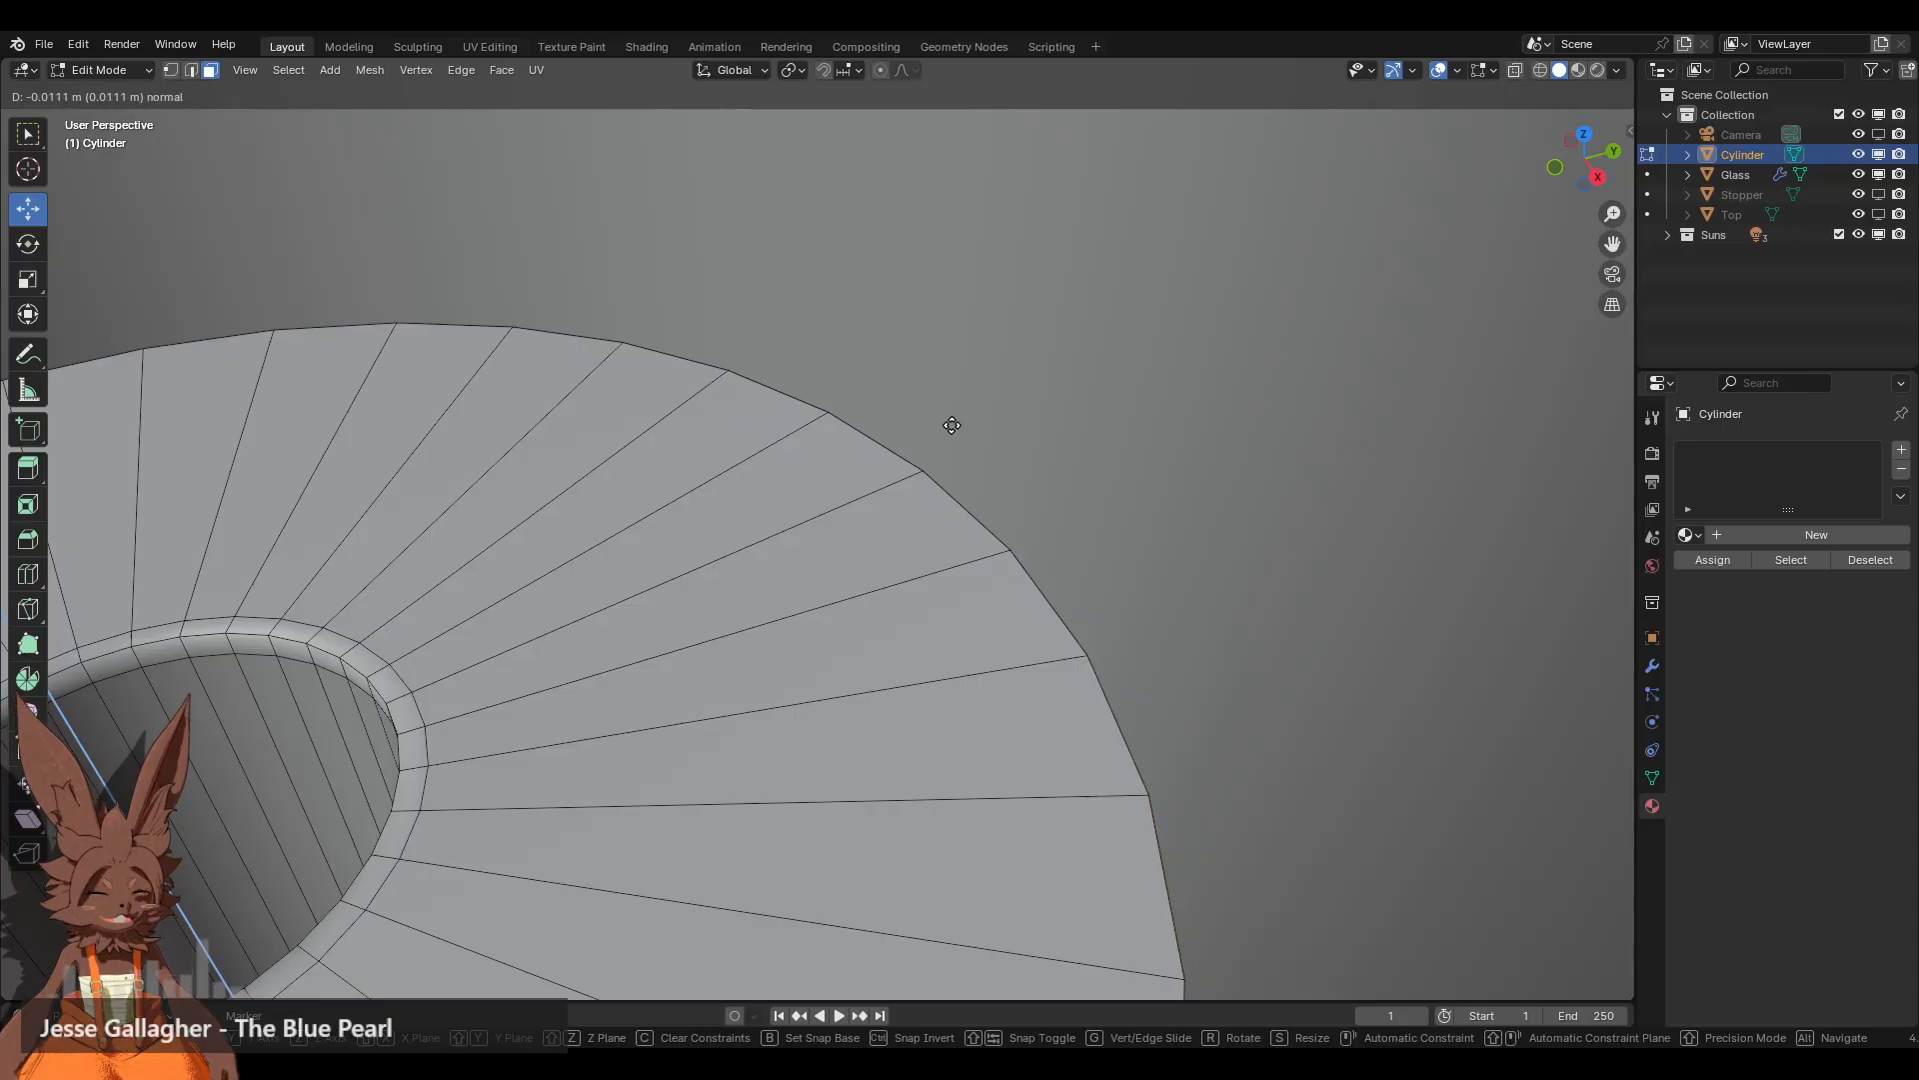
{"action": "left_click", "coordinate": [952, 435]}
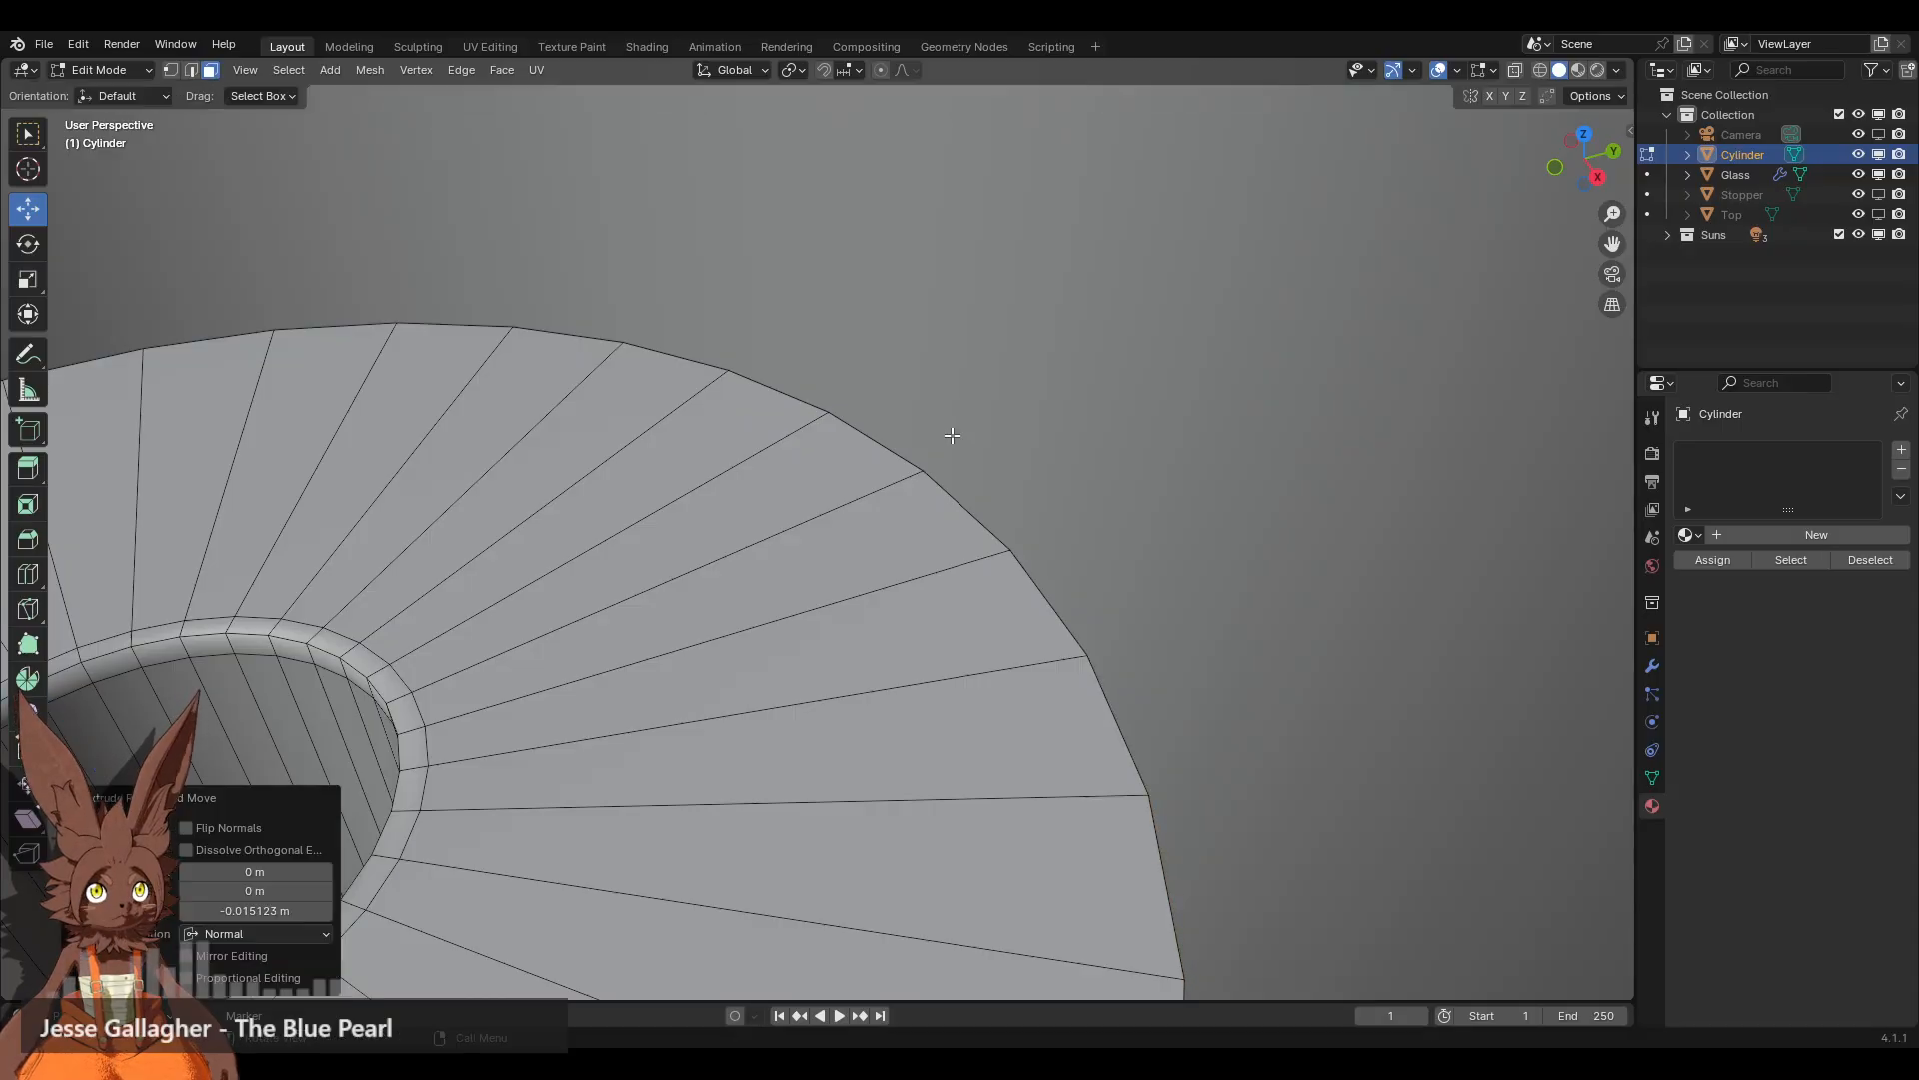
Step: Switch to wireframe shading and move the extruded face ring further down along Z to deepen the cap's groove
{"action": "left_click", "coordinate": [1541, 70]}
{"action": "mouse_move", "coordinate": [1199, 480]}
{"action": "middle_mouse_down"}
{"action": "mouse_move", "coordinate": [1140, 399]}
{"action": "mouse_move", "coordinate": [465, 584]}
{"action": "mouse_move", "coordinate": [250, 395]}
{"action": "middle_mouse_up"}
{"action": "key", "text": "g"}
{"action": "key", "text": "z"}
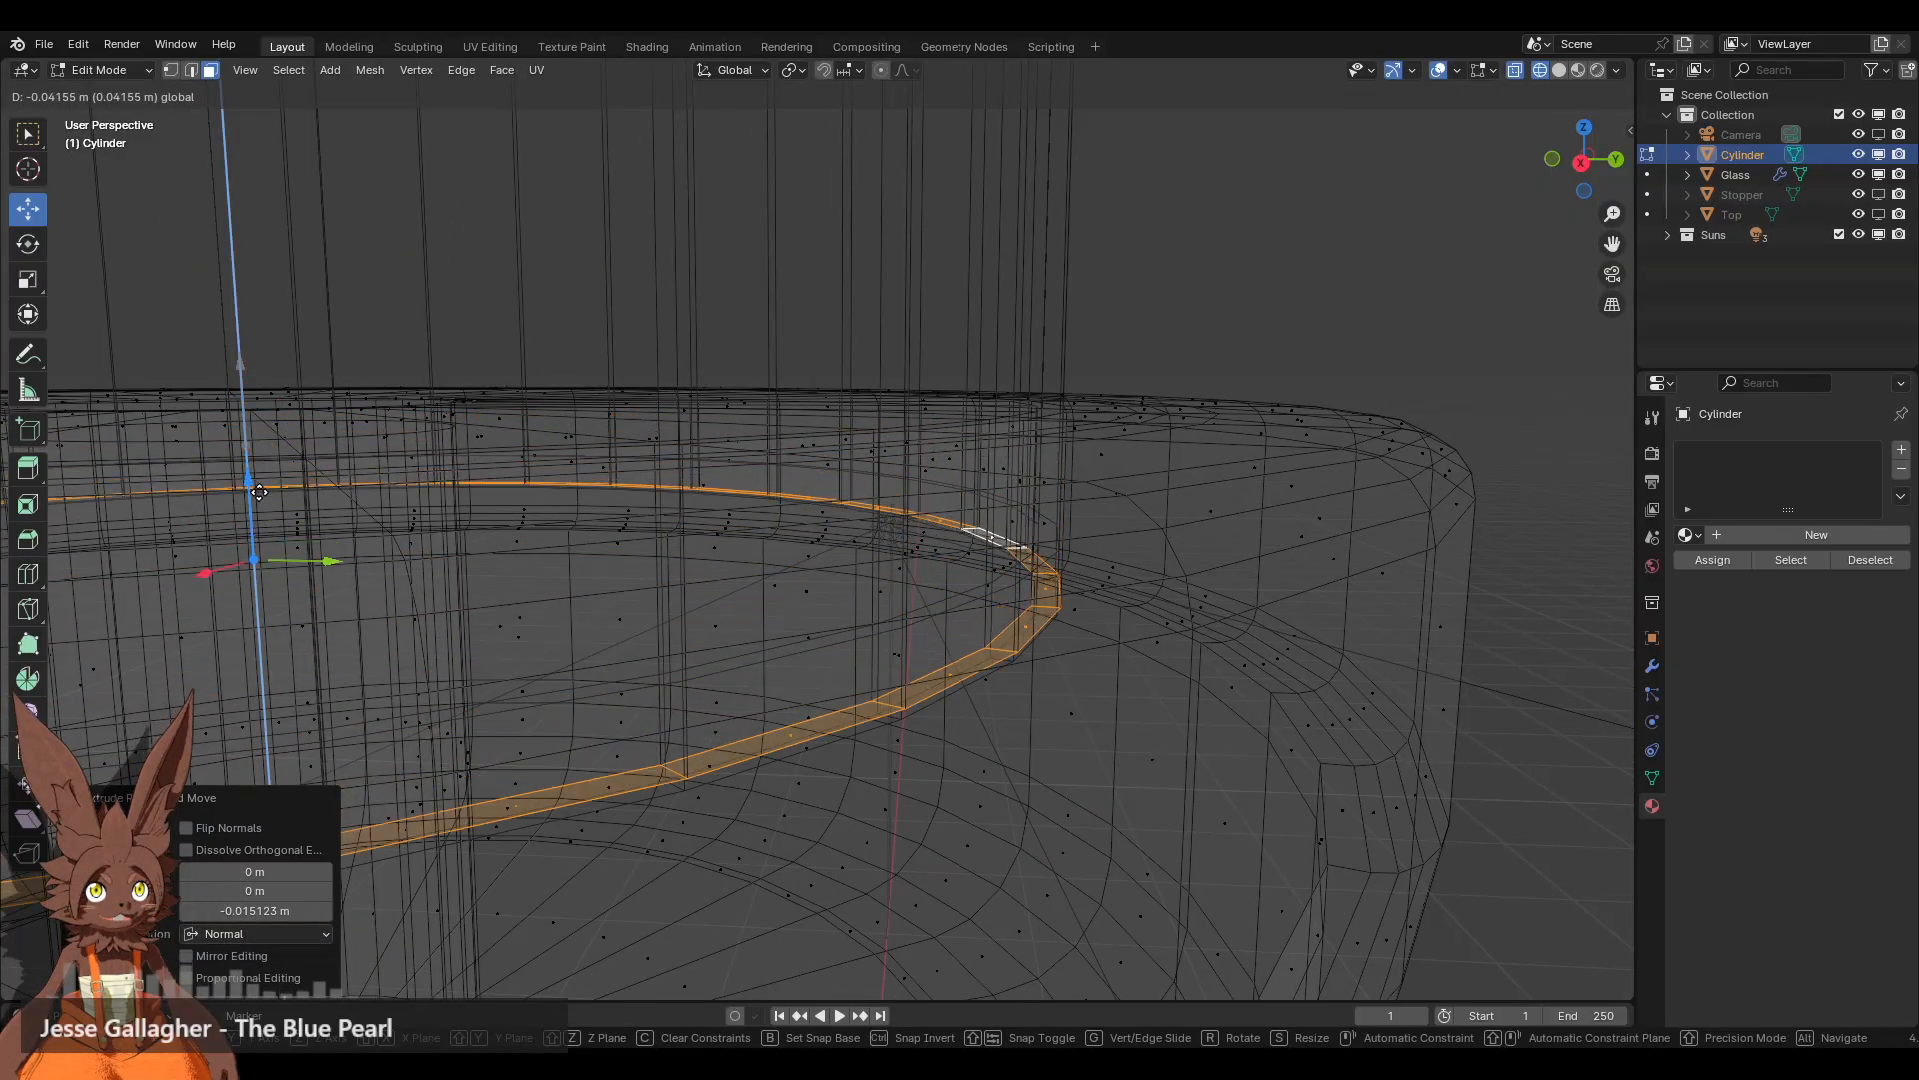
{"action": "left_click_drag", "start_coordinate": [259, 492], "coordinate": [264, 504]}
Step: Select the face ring forming one wall of the cap's groove and inset it about 0.0045 m
{"action": "middle_click_drag", "start_coordinate": [1050, 515], "coordinate": [1032, 520]}
{"action": "middle_click_drag", "start_coordinate": [1104, 573], "coordinate": [1017, 525]}
{"action": "left_click", "coordinate": [999, 483], "text": "alt"}
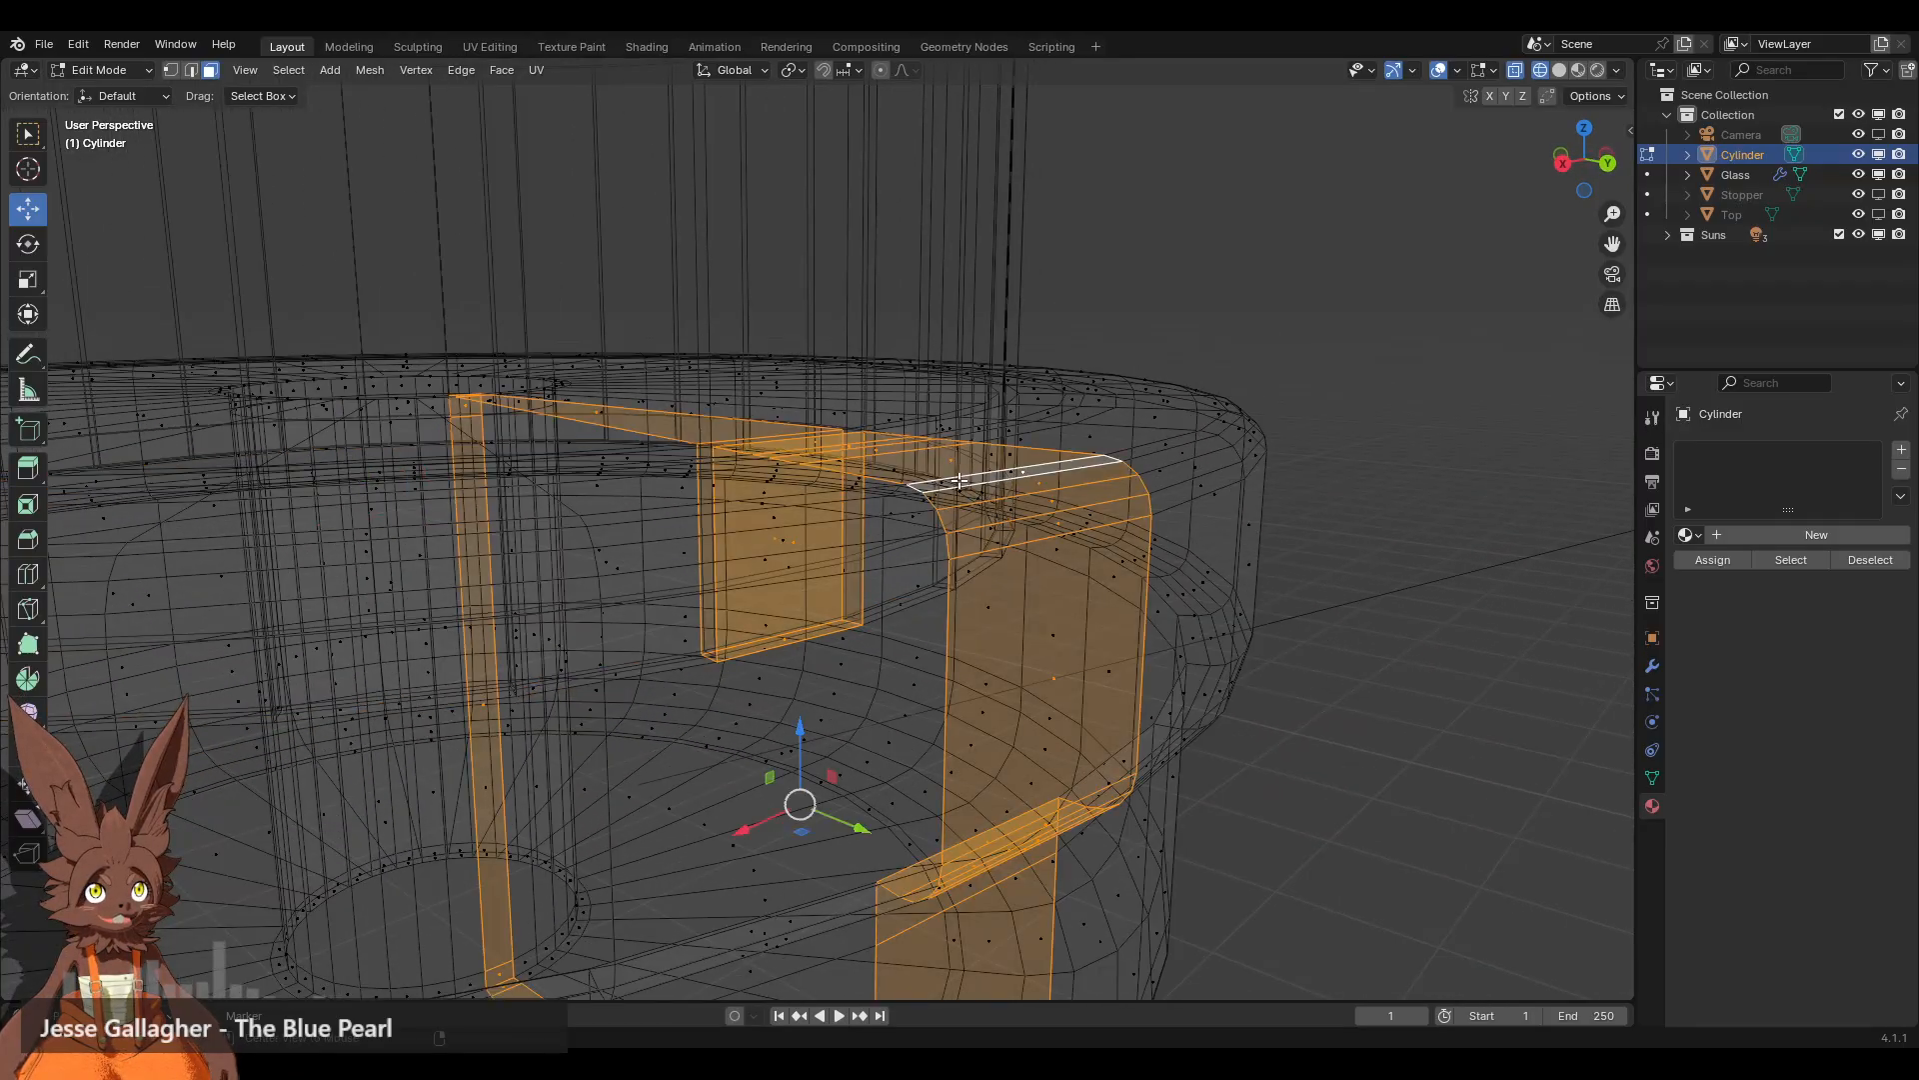
{"action": "left_click", "coordinate": [980, 462], "text": "alt"}
{"action": "left_click", "coordinate": [978, 459], "text": "alt"}
{"action": "middle_click_drag", "start_coordinate": [870, 513], "coordinate": [1082, 543]}
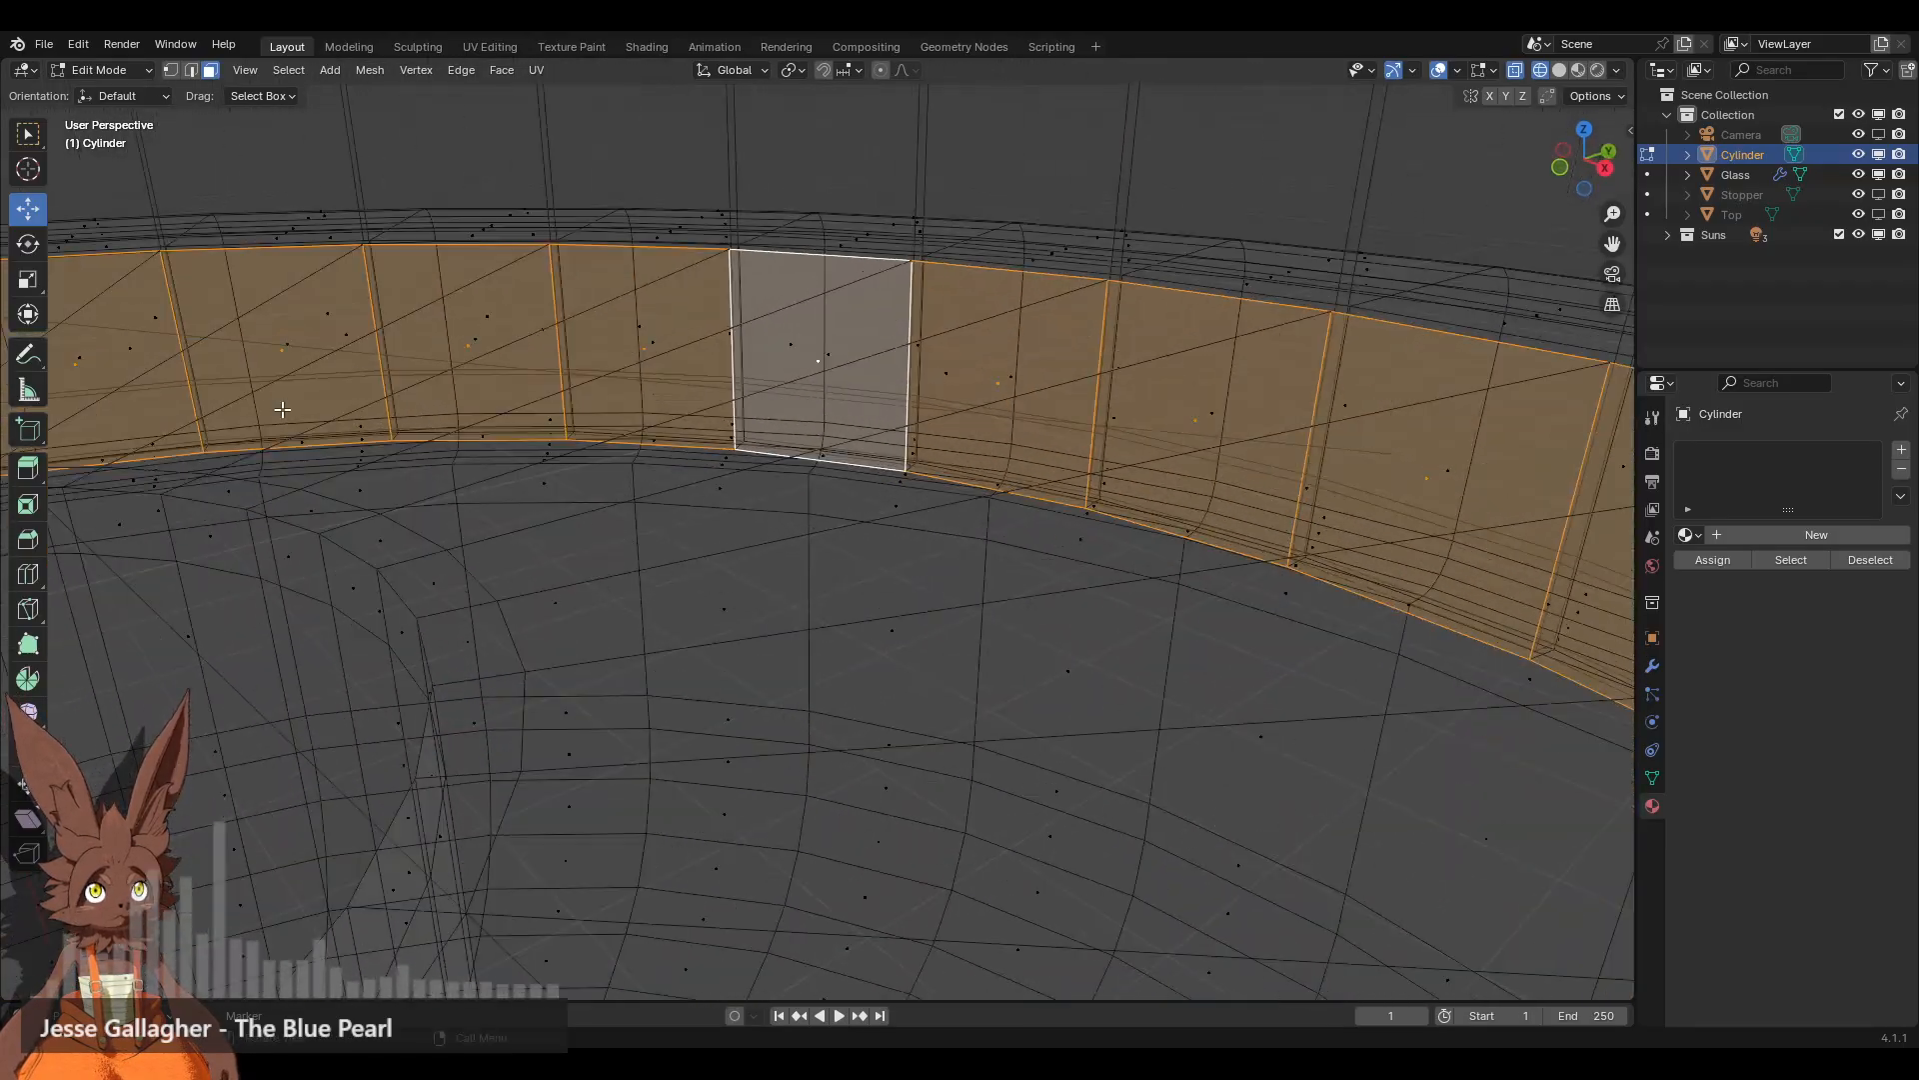
{"action": "left_click", "coordinate": [28, 504]}
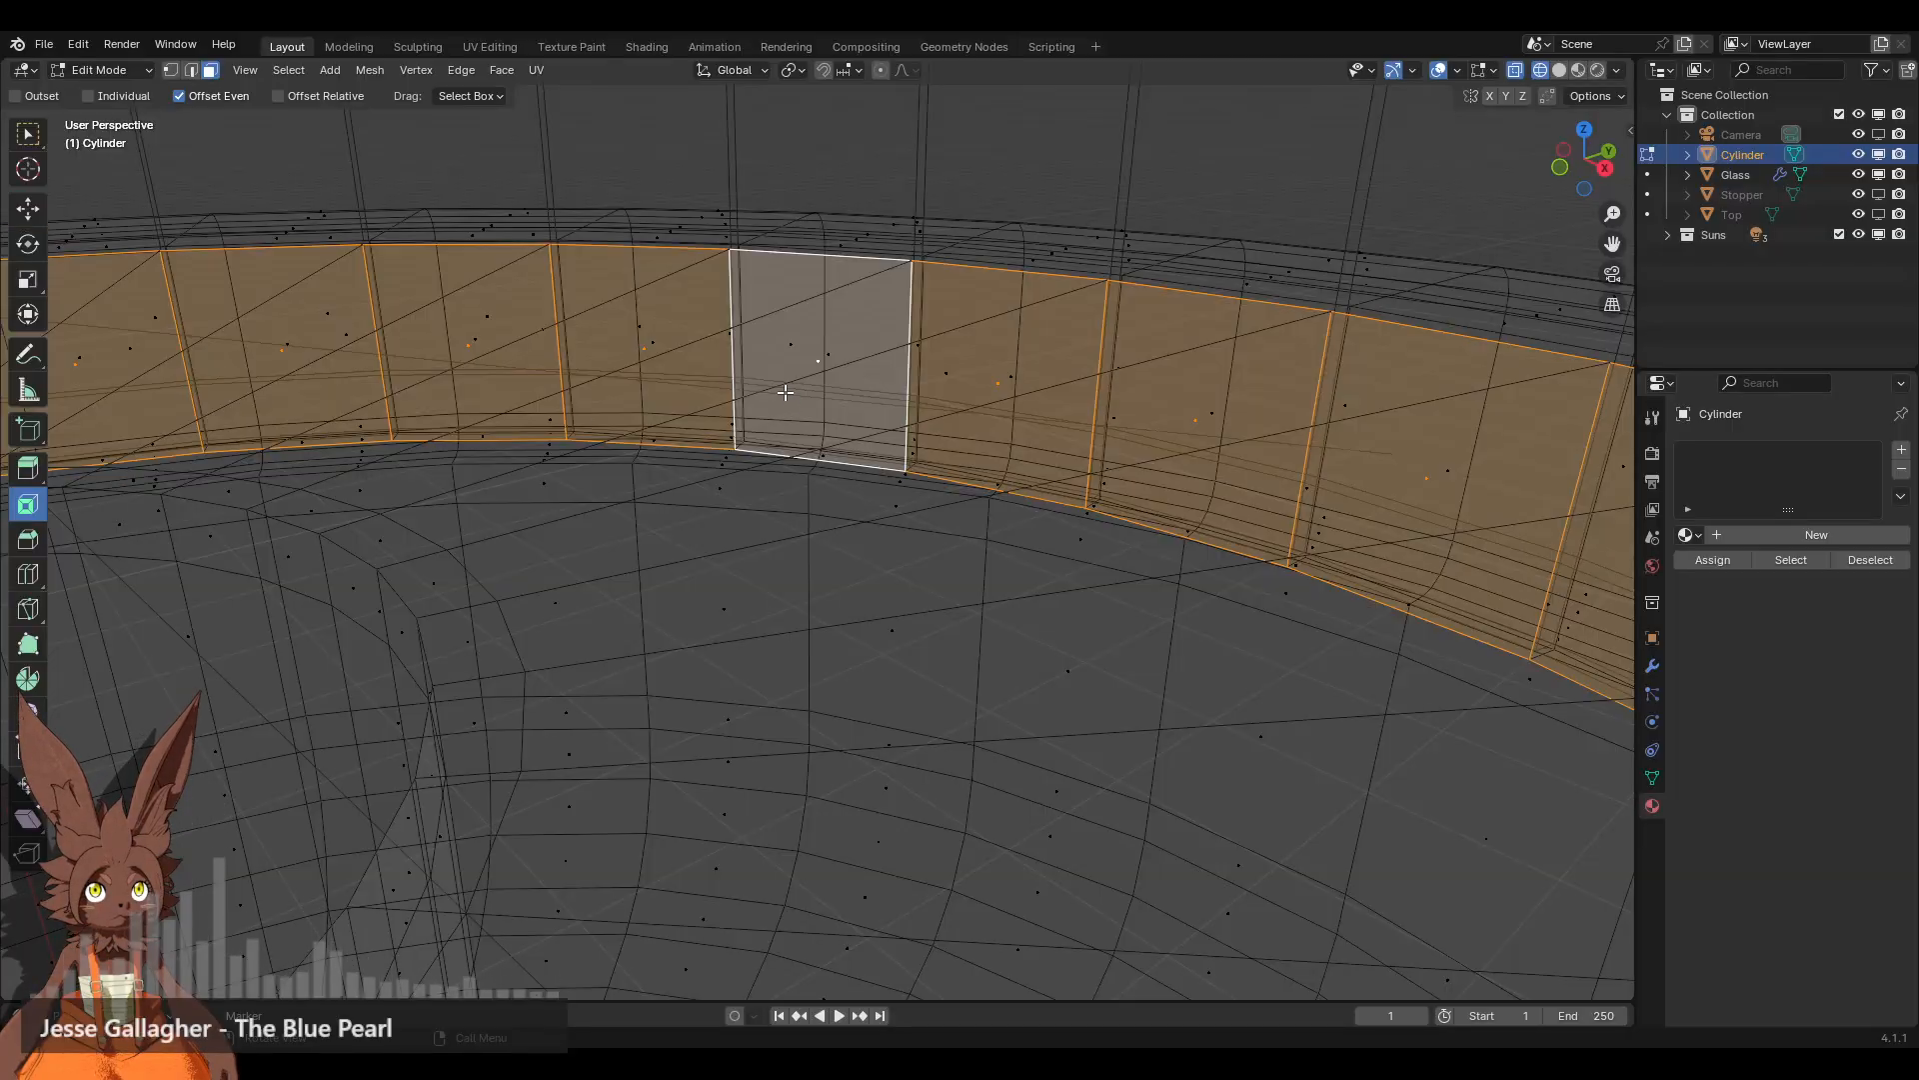
{"action": "scroll", "coordinate": [794, 404], "scroll_direction": "down", "scroll_amount": 3}
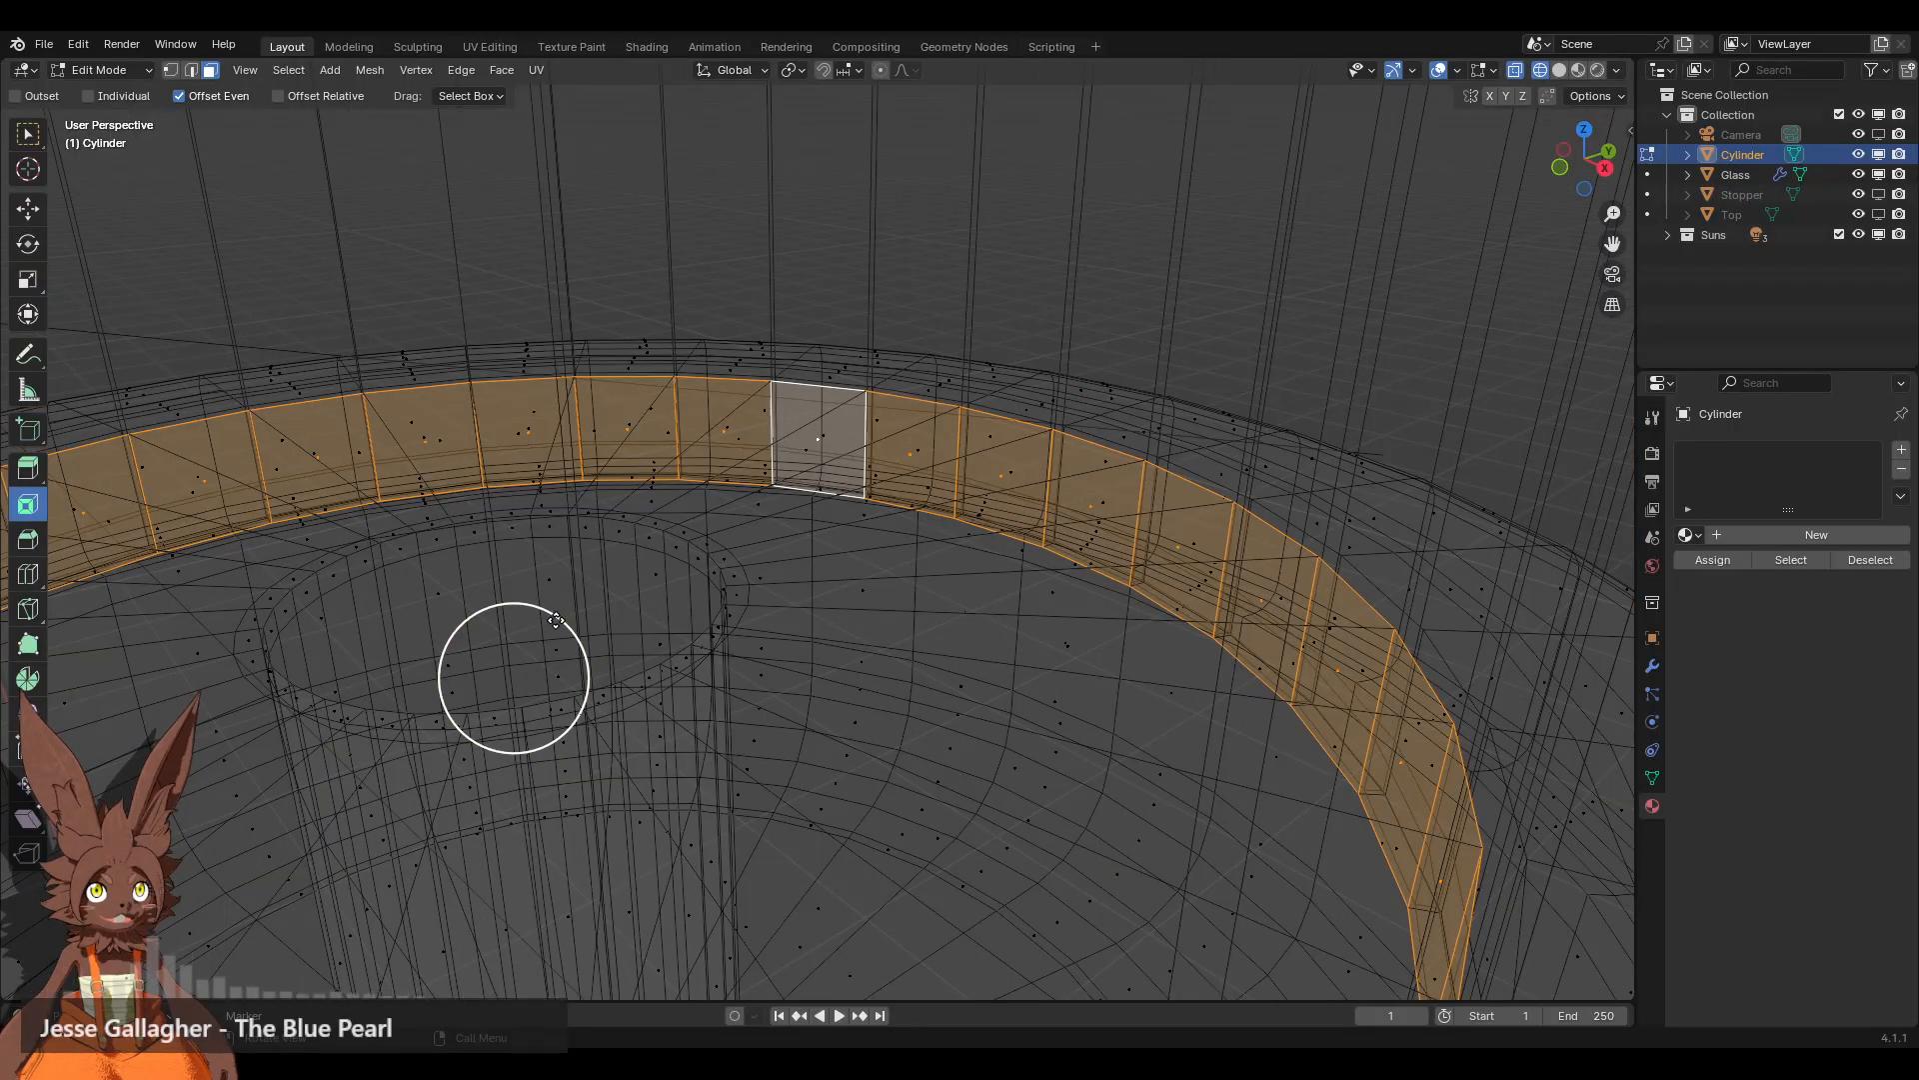
{"action": "left_click_drag", "start_coordinate": [555, 620], "coordinate": [545, 635]}
Step: Return to solid shading, hide the Glass object, and inset the face ring of the groove's outer wall about 0.011 m
{"action": "mouse_move", "coordinate": [1128, 448]}
{"action": "middle_mouse_down"}
{"action": "mouse_move", "coordinate": [925, 447]}
{"action": "mouse_move", "coordinate": [880, 440]}
{"action": "mouse_move", "coordinate": [875, 405]}
{"action": "middle_mouse_up"}
{"action": "left_click", "coordinate": [1560, 70]}
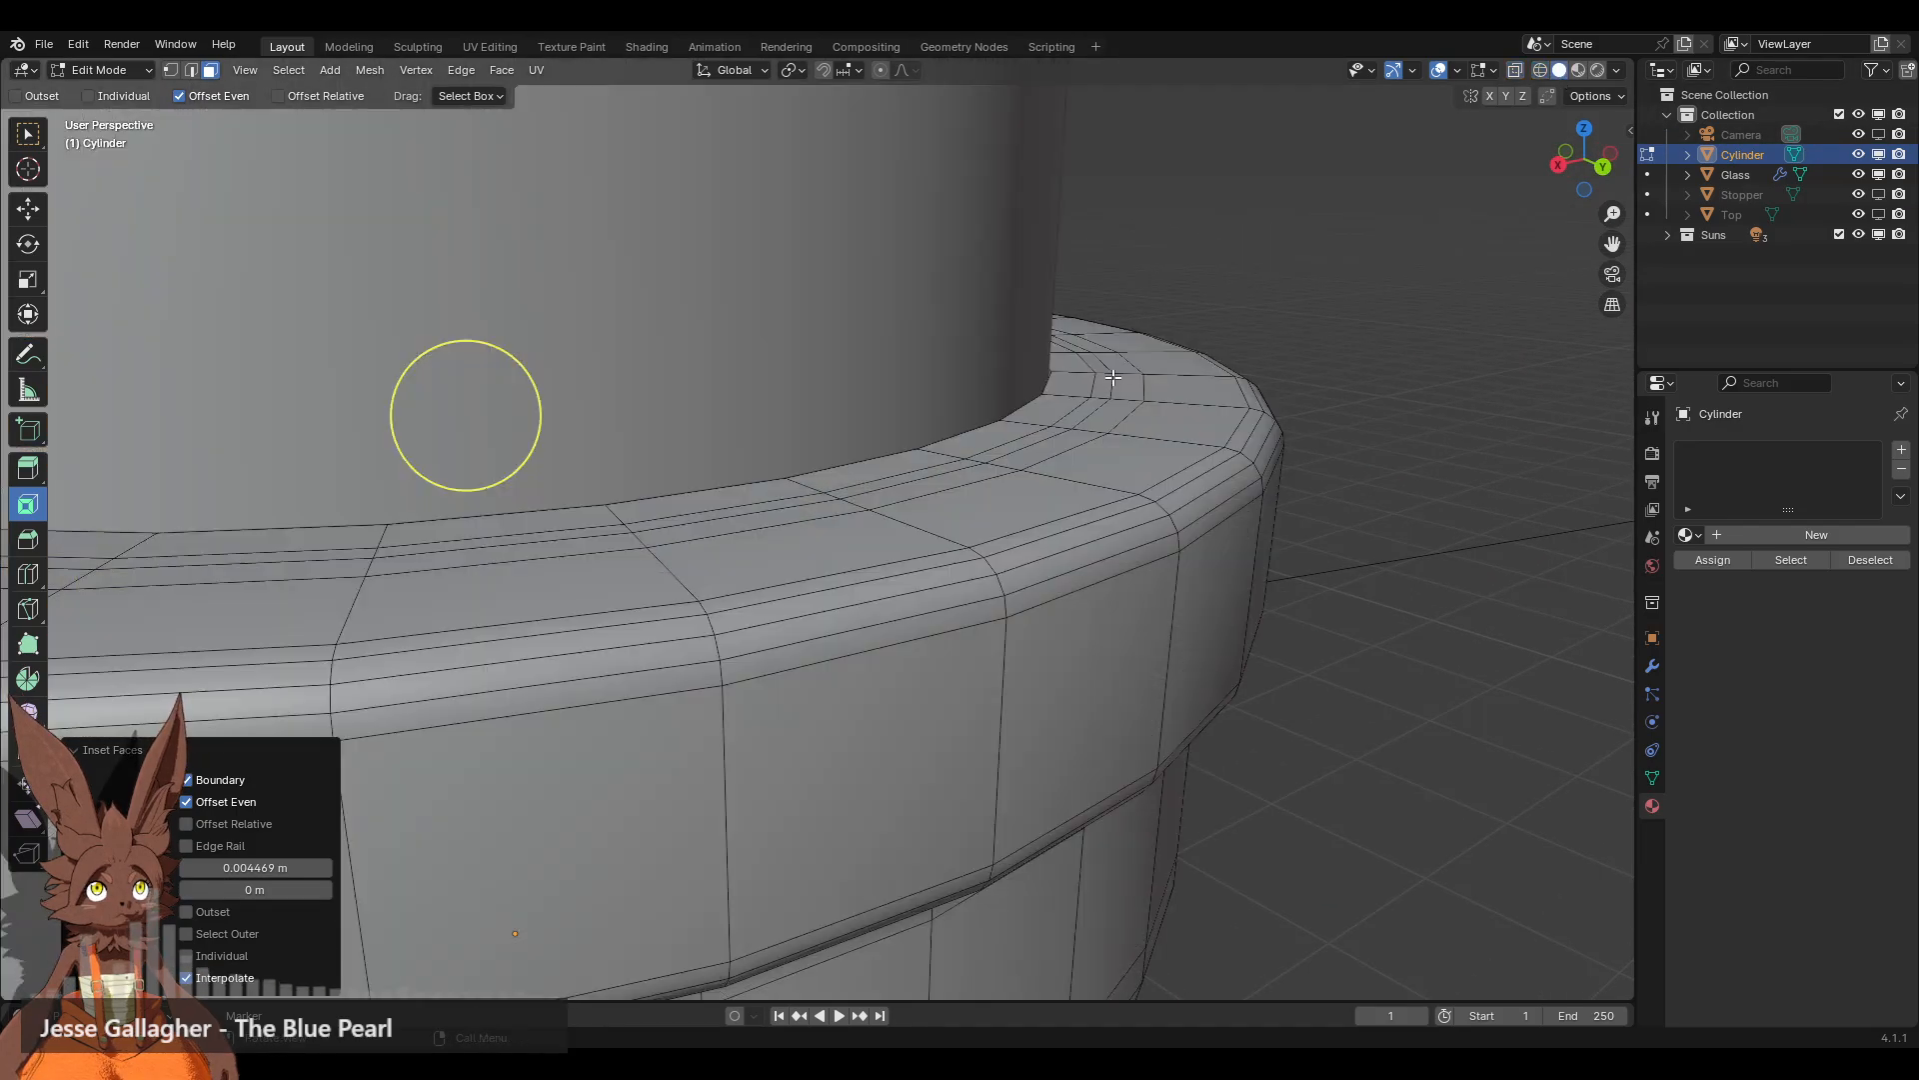
{"action": "middle_click_drag", "start_coordinate": [1113, 377], "coordinate": [1099, 355]}
{"action": "left_click", "coordinate": [1880, 175]}
{"action": "middle_click_drag", "start_coordinate": [975, 262], "coordinate": [1077, 333]}
{"action": "scroll", "coordinate": [1077, 333], "scroll_direction": "up", "scroll_amount": 2}
{"action": "left_click", "coordinate": [1069, 292], "text": "alt"}
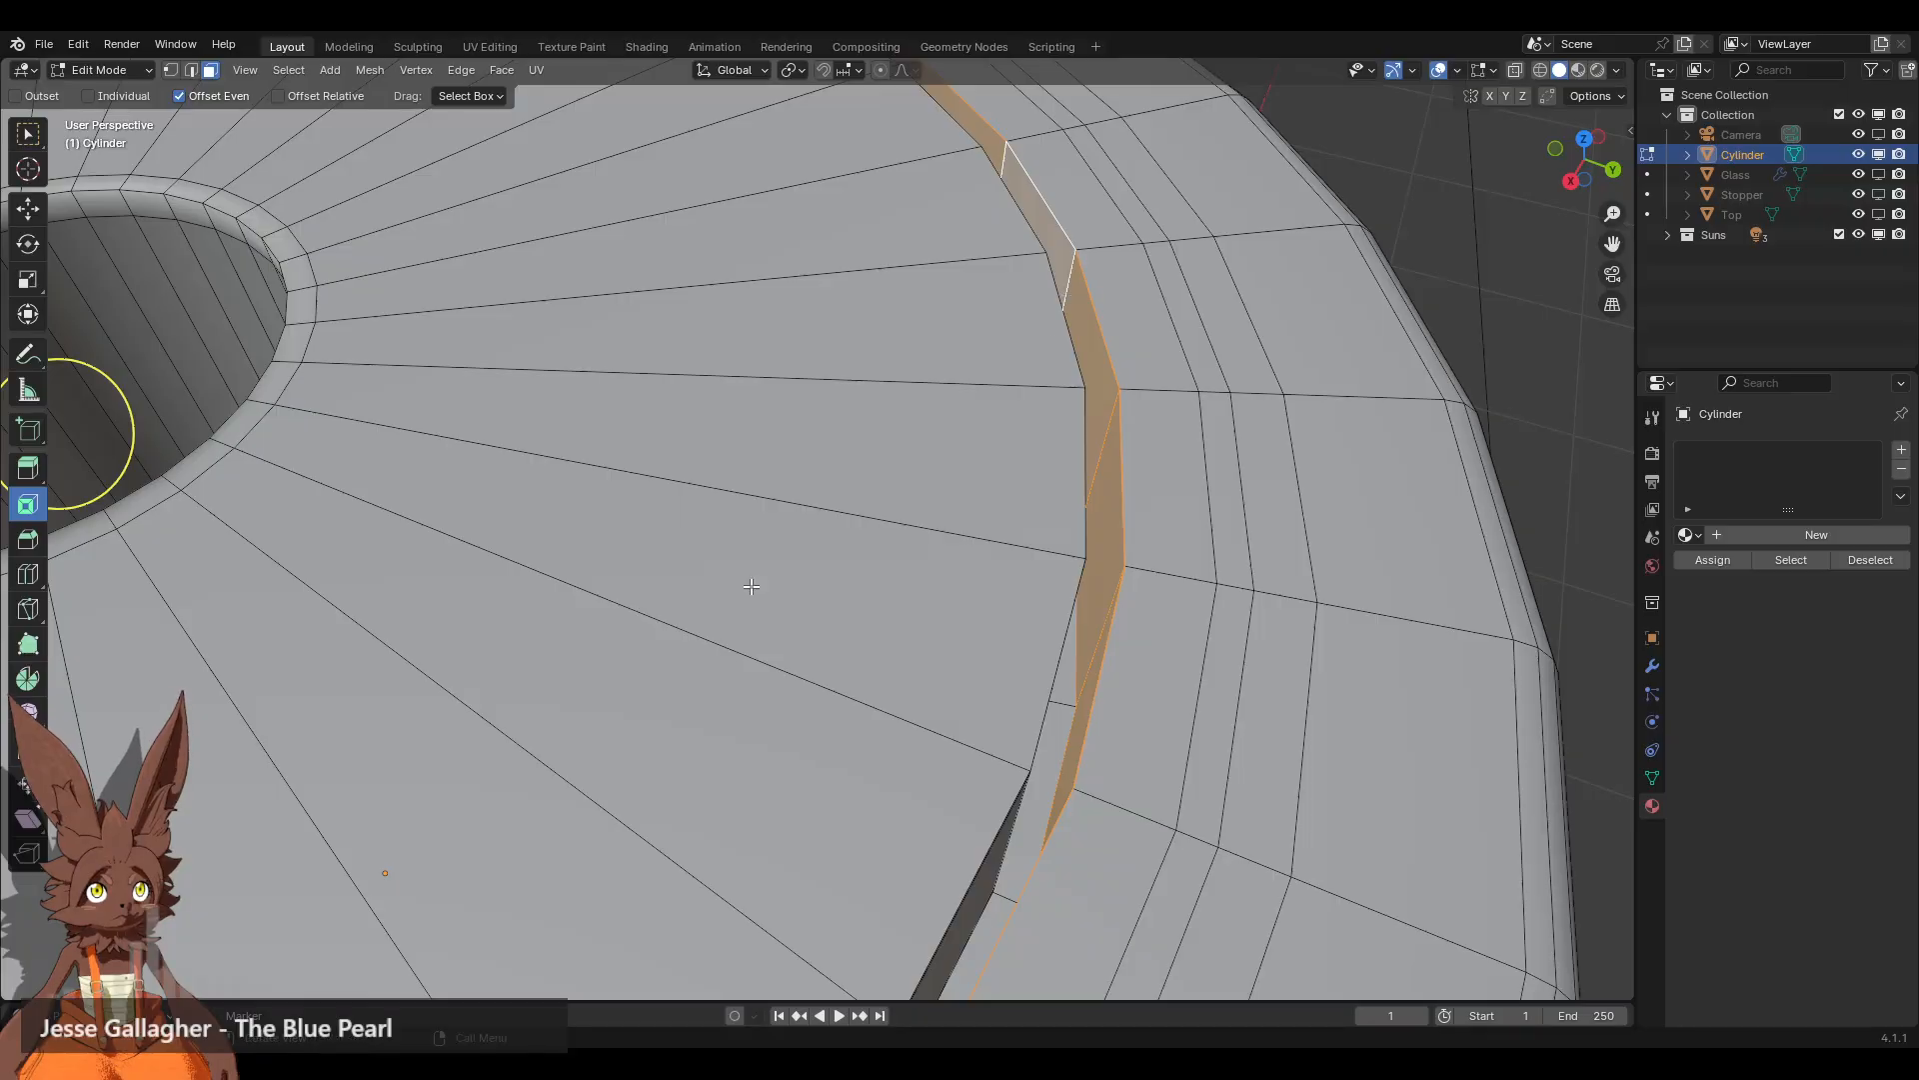
{"action": "middle_click_drag", "start_coordinate": [648, 668], "coordinate": [296, 478]}
{"action": "left_click_drag", "start_coordinate": [246, 415], "coordinate": [233, 420]}
{"action": "middle_click_drag", "start_coordinate": [839, 472], "coordinate": [500, 467]}
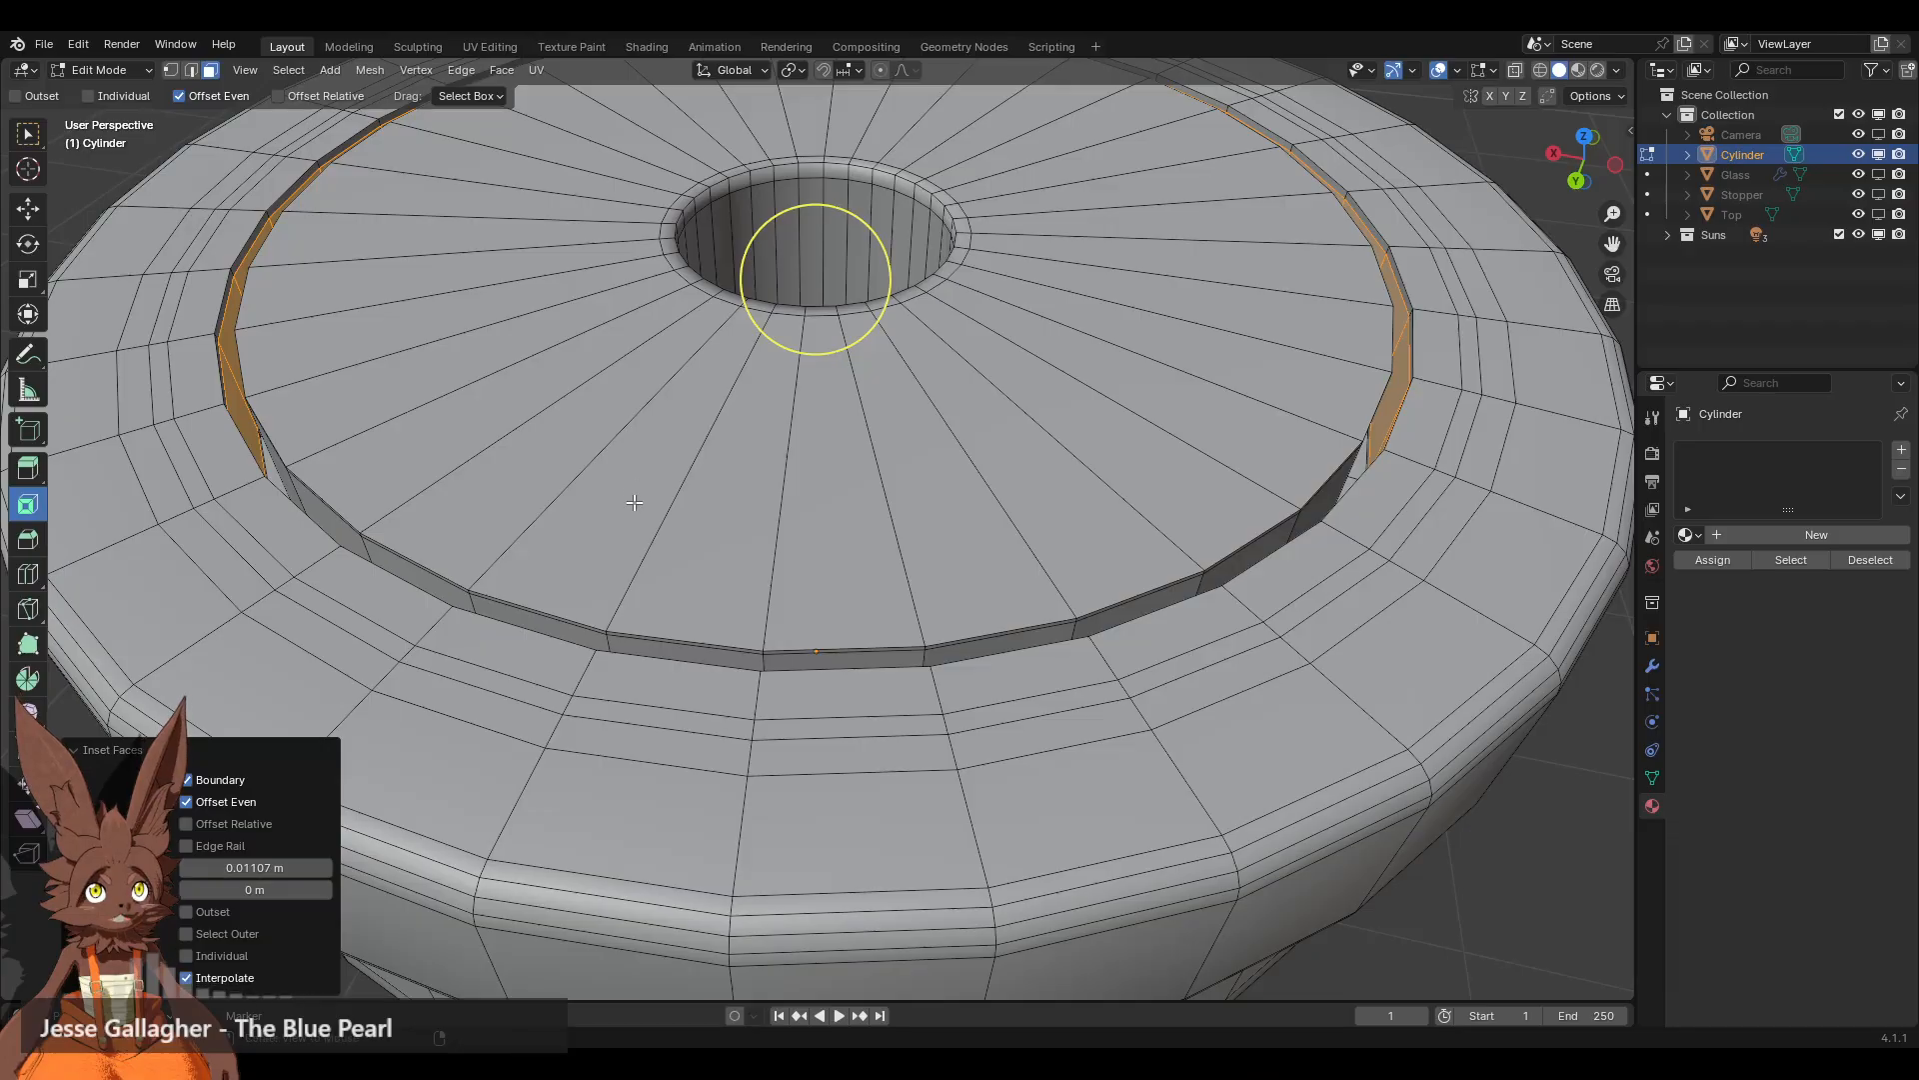
Step: Add a single loop cut around the cap's inner upper faces, close to the groove, with a factor of about -0.903
{"action": "left_click", "coordinate": [28, 573]}
{"action": "key", "text": "2"}
{"action": "left_click_drag", "start_coordinate": [558, 450], "coordinate": [463, 598]}
{"action": "scroll", "coordinate": [973, 501], "scroll_direction": "down", "scroll_amount": 1}
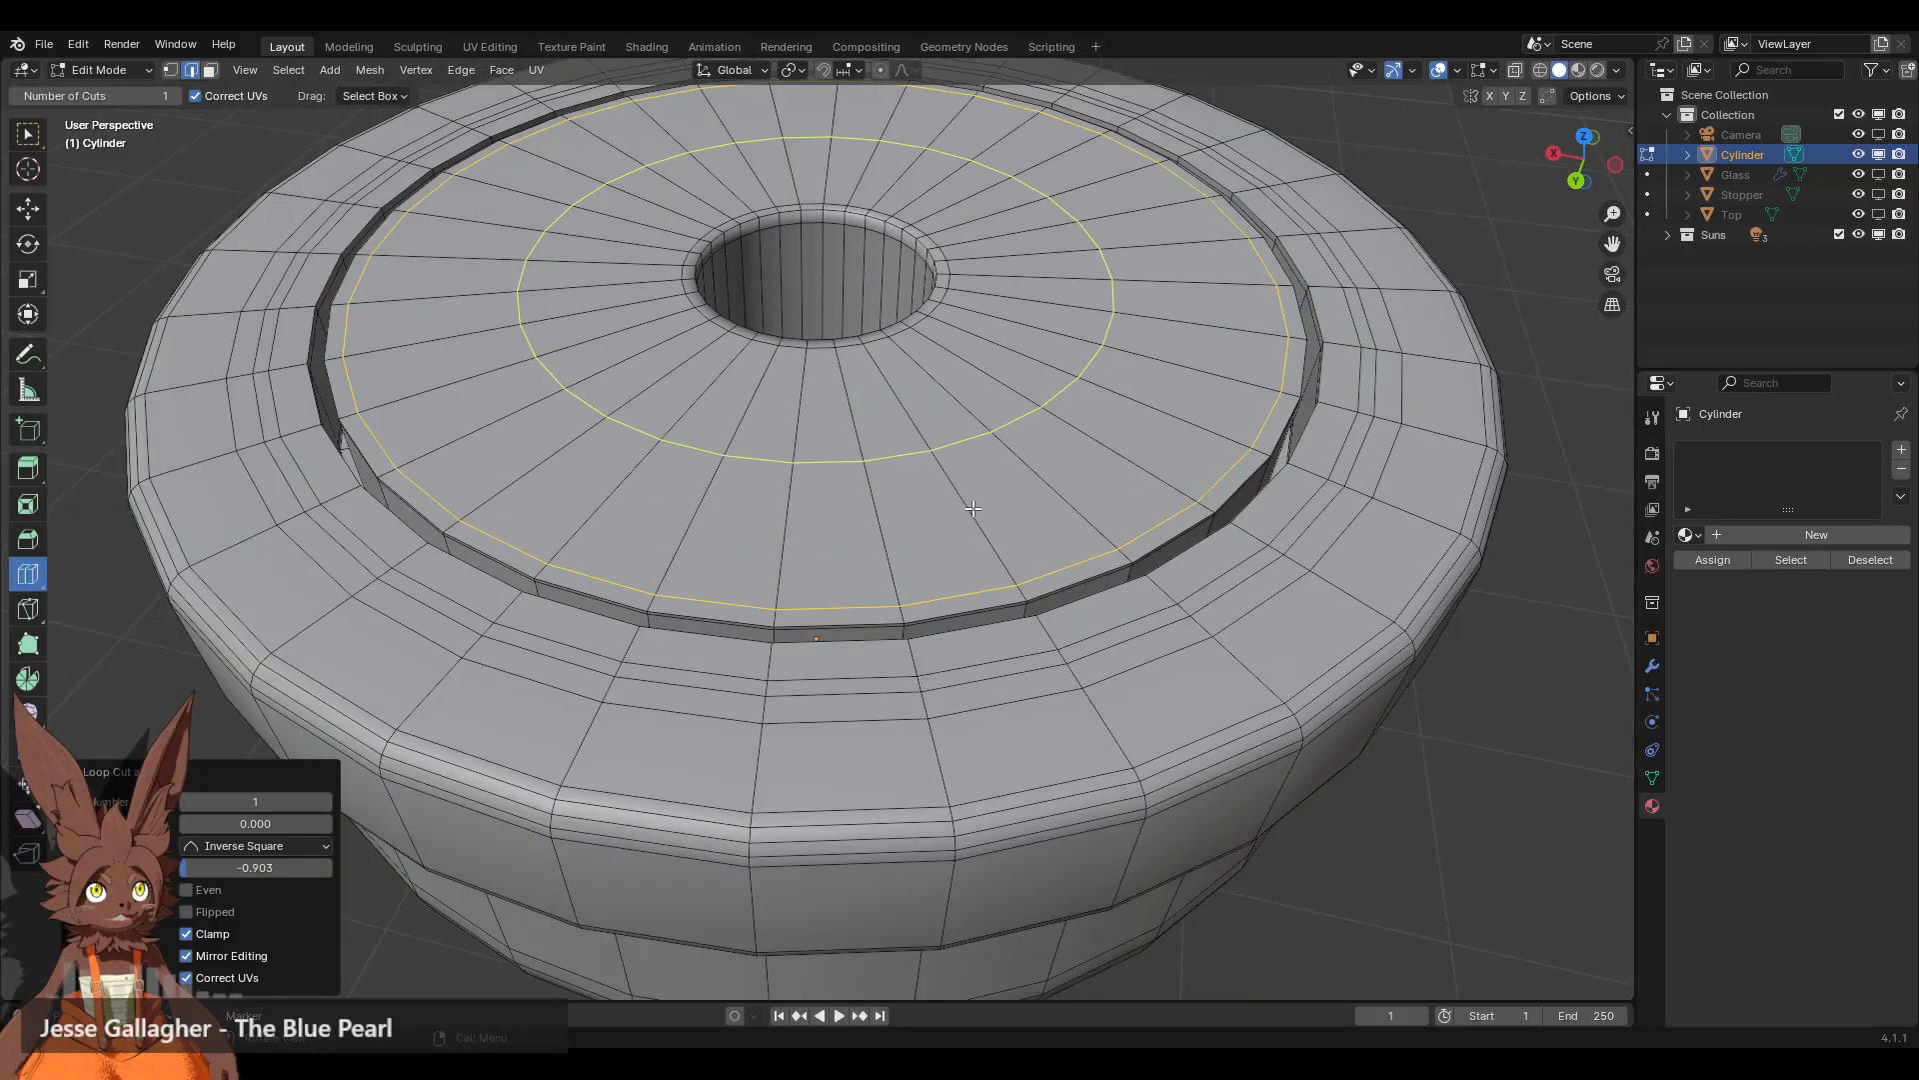
Step: Set the normals of the entire cap mesh from its faces and return to Object Mode
{"action": "middle_click_drag", "start_coordinate": [972, 501], "coordinate": [923, 447]}
{"action": "key", "text": "a"}
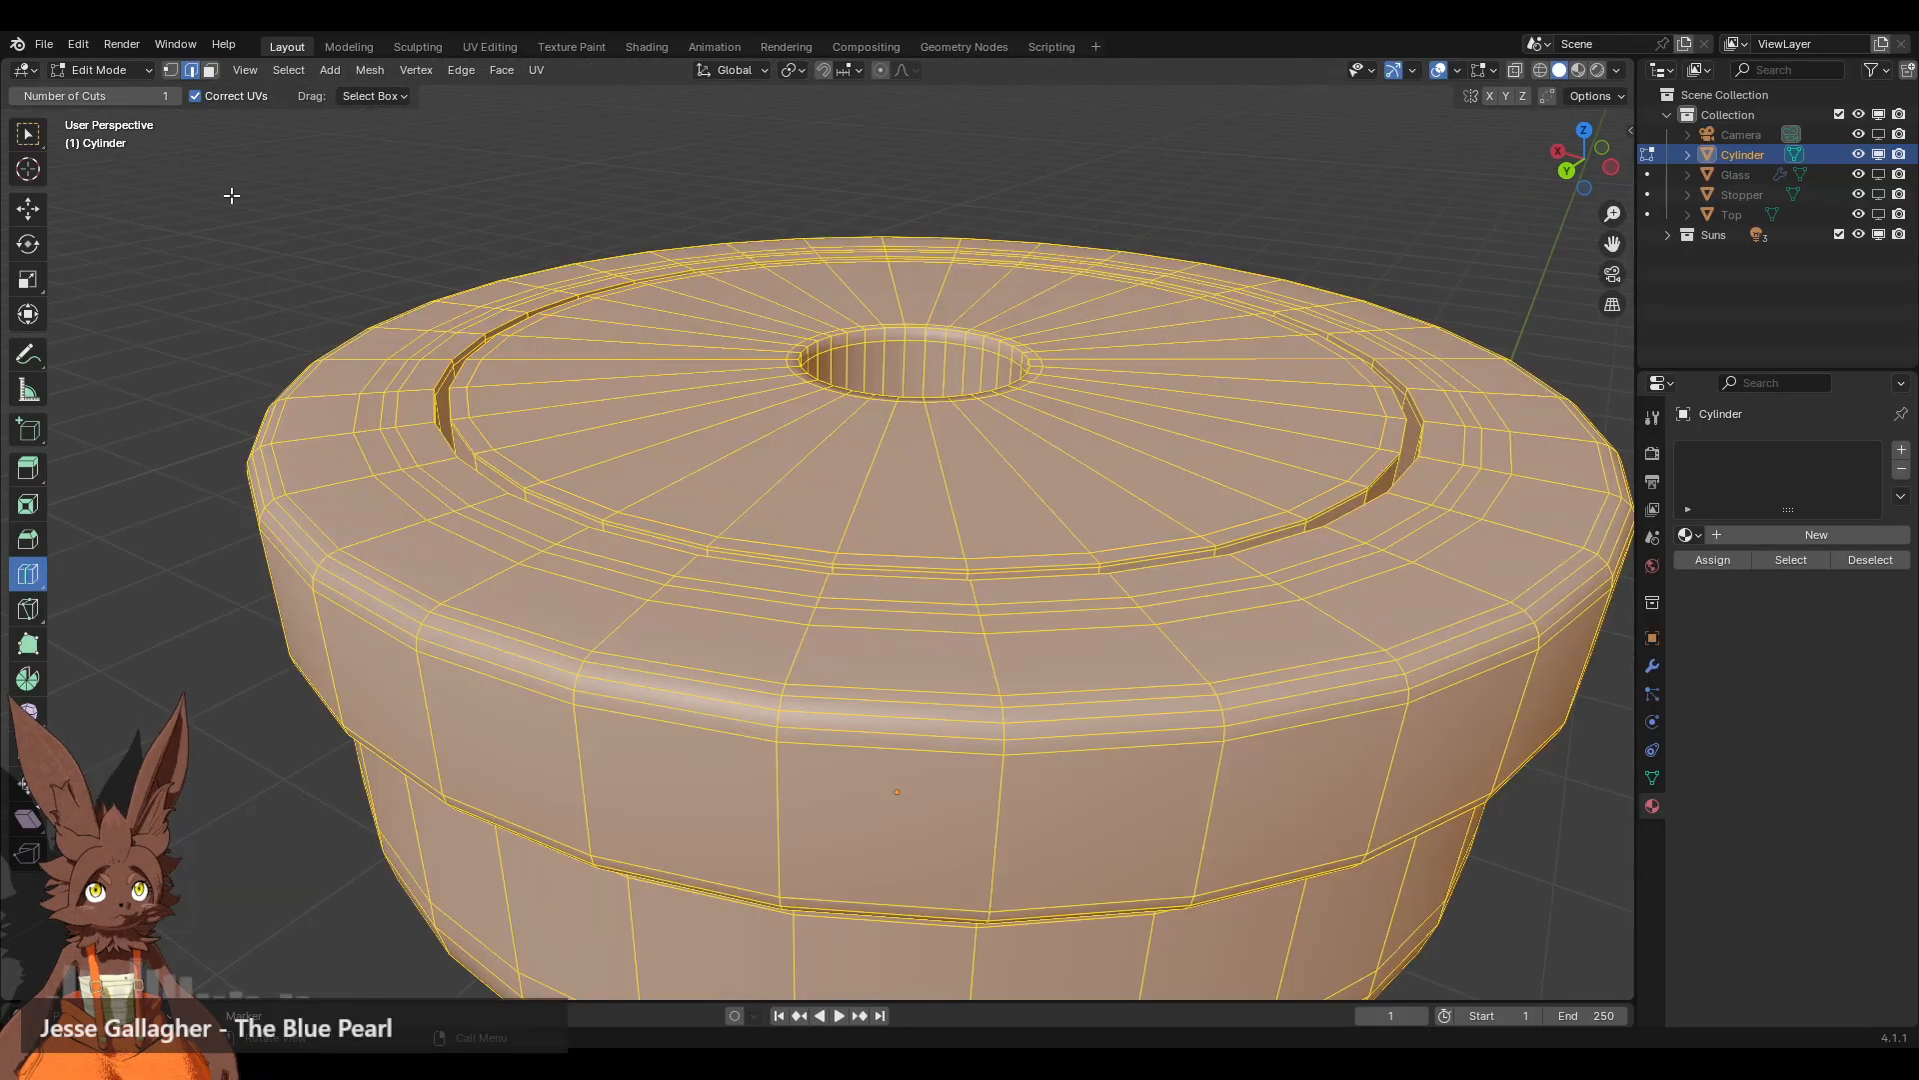
{"action": "left_click", "coordinate": [373, 79]}
{"action": "mouse_move", "coordinate": [442, 437]}
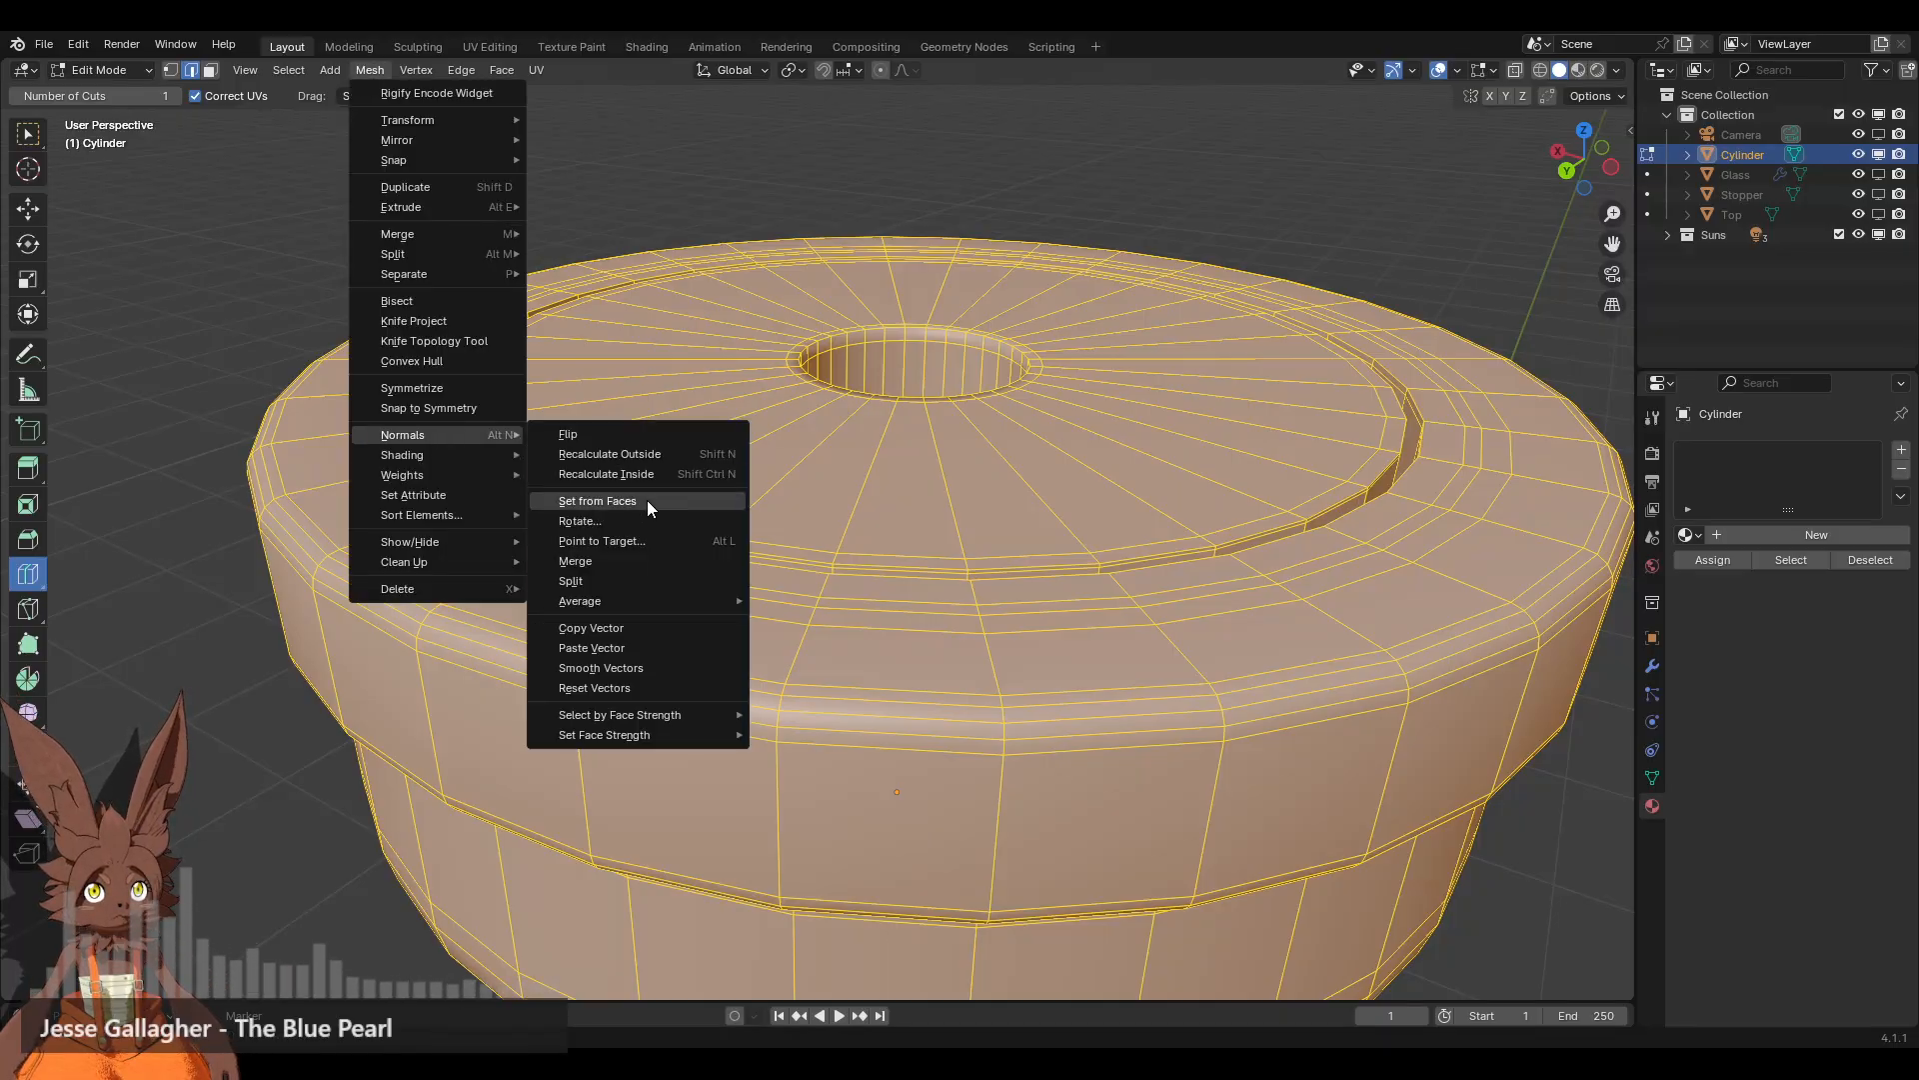
{"action": "left_click", "coordinate": [646, 500]}
{"action": "left_click", "coordinate": [110, 70]}
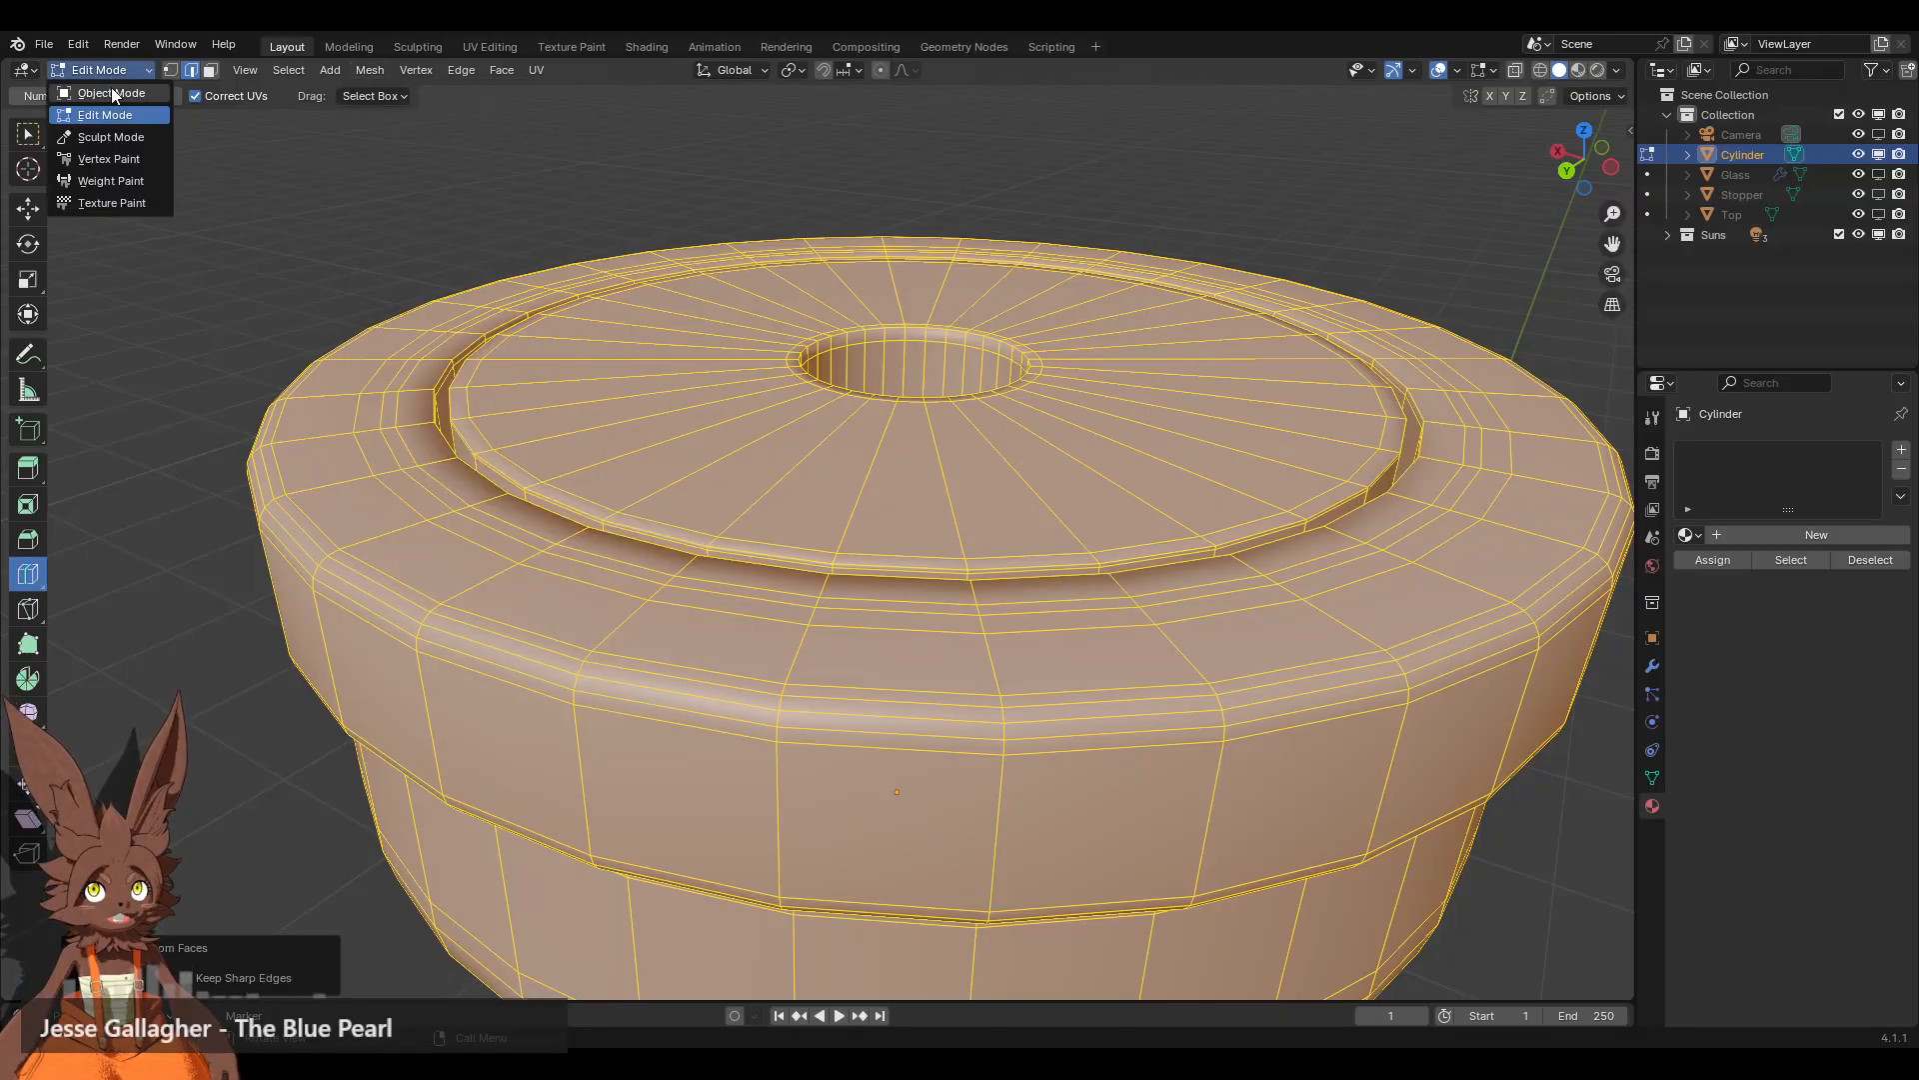
{"action": "left_click", "coordinate": [111, 98]}
{"action": "scroll", "coordinate": [812, 429], "scroll_direction": "up", "scroll_amount": 2}
{"action": "middle_click_drag", "start_coordinate": [784, 500], "coordinate": [980, 622]}
{"action": "scroll", "coordinate": [679, 510], "scroll_direction": "down", "scroll_amount": 6}
Step: Show the Glass, Stopper and Top objects again and switch the viewport to rendered shading
{"action": "left_click", "coordinate": [1878, 174]}
{"action": "scroll", "coordinate": [878, 505], "scroll_direction": "down", "scroll_amount": 5}
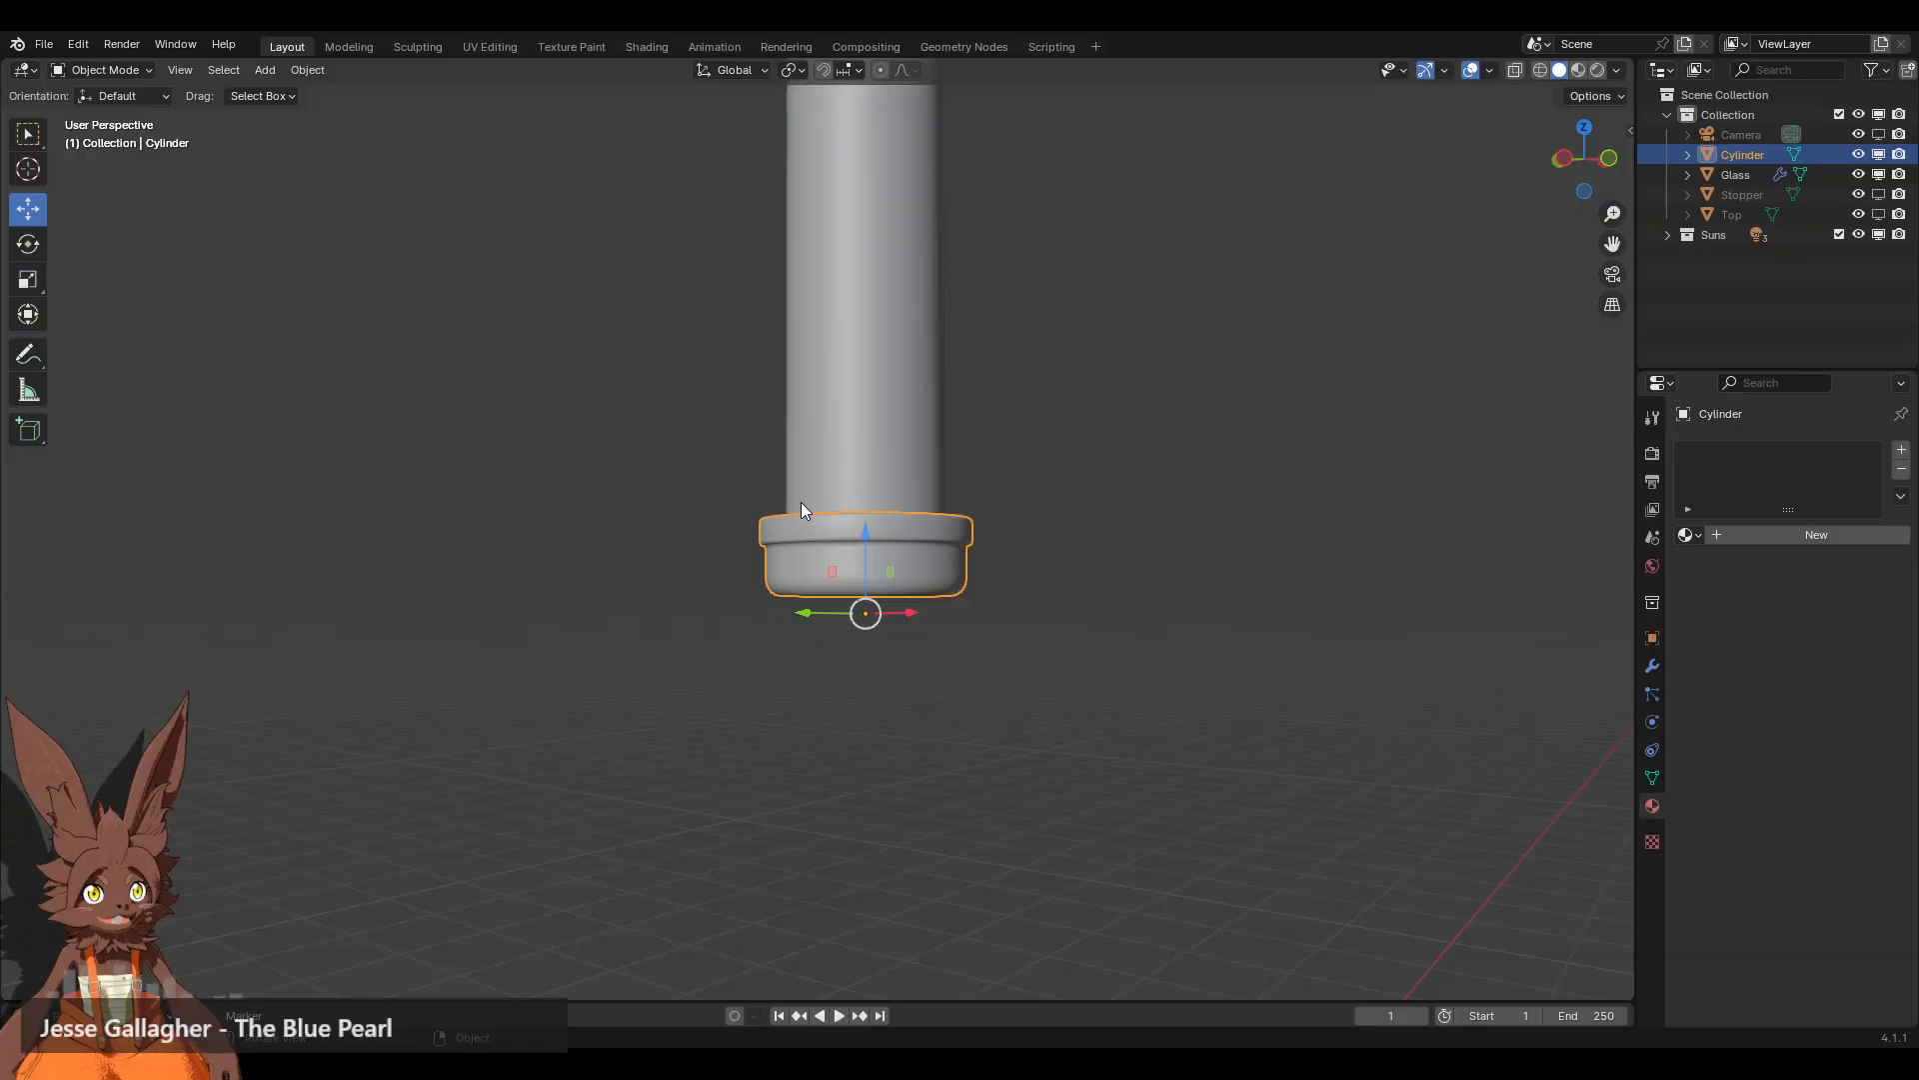
{"action": "middle_click_drag", "start_coordinate": [489, 513], "coordinate": [589, 513]}
{"action": "left_click", "coordinate": [1197, 410]}
{"action": "middle_click_drag", "start_coordinate": [807, 412], "coordinate": [798, 628], "text": "shift"}
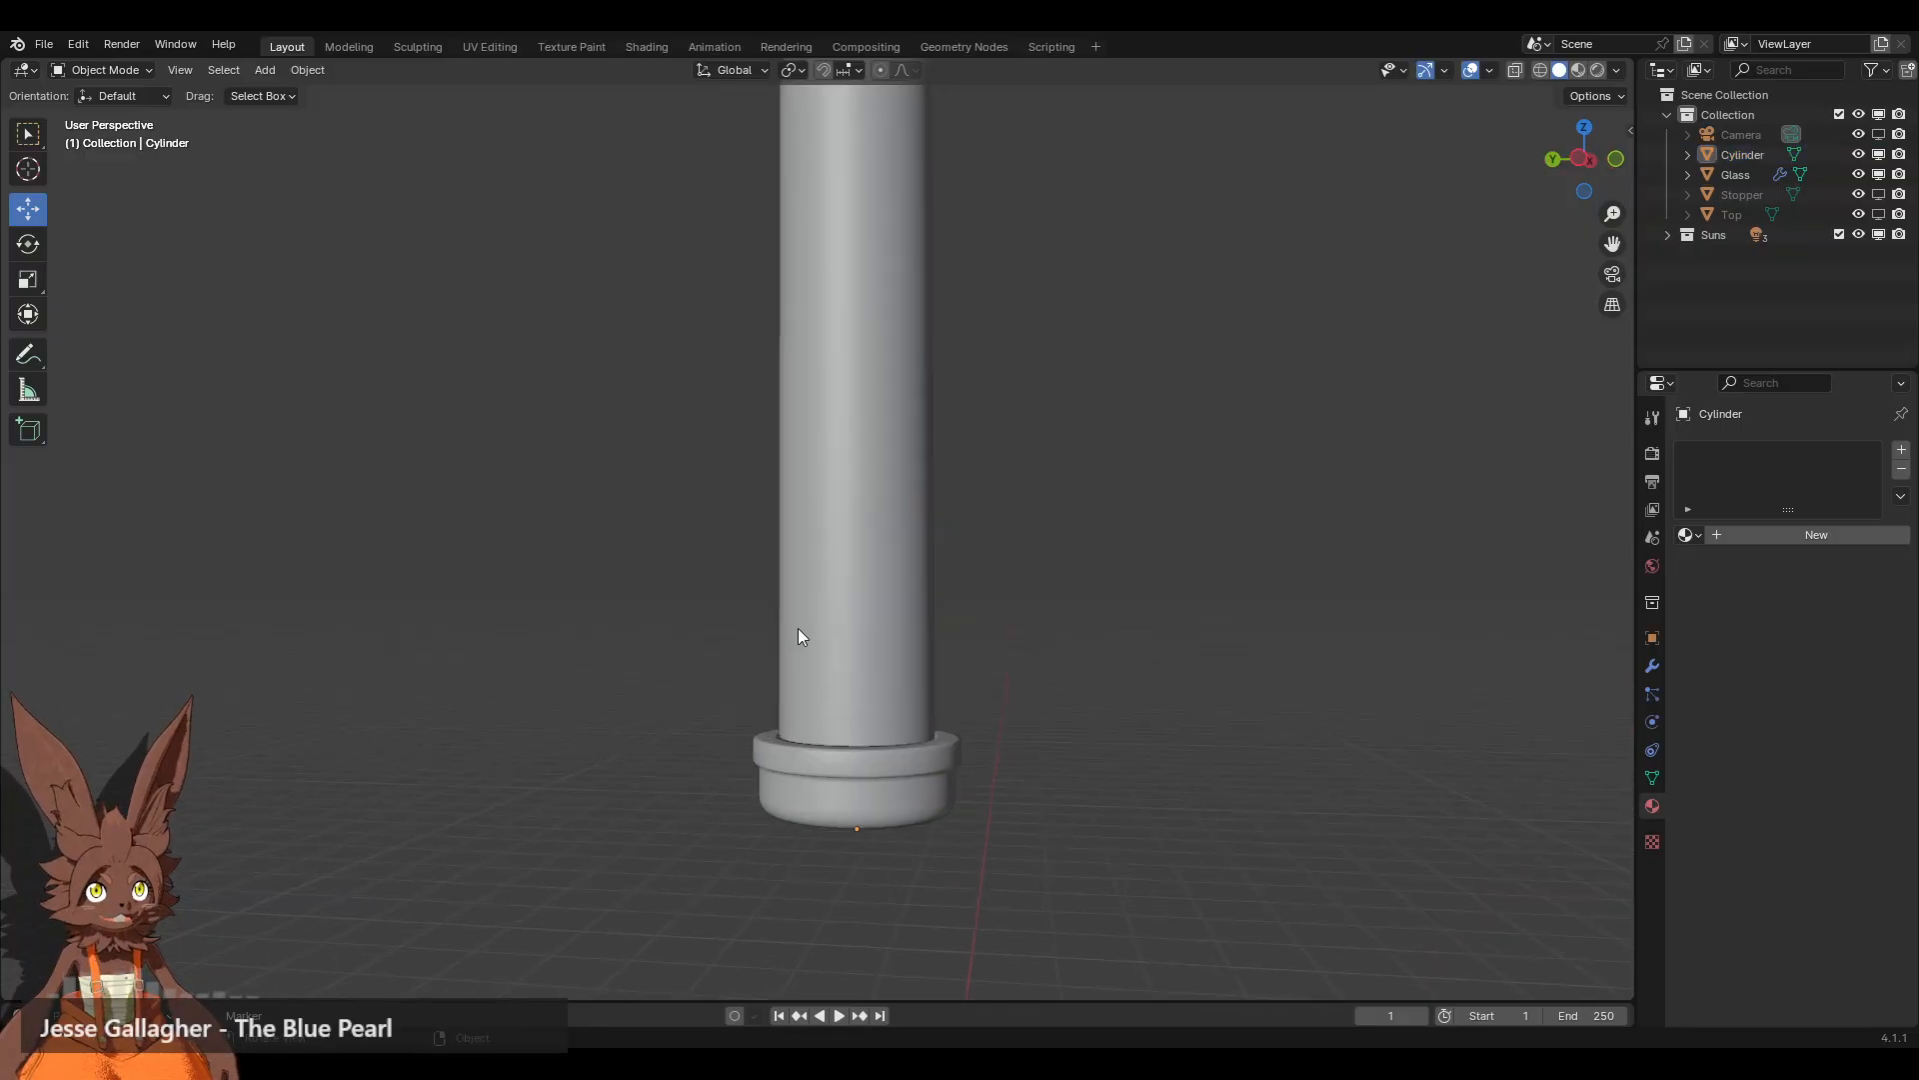
{"action": "mouse_move", "coordinate": [818, 452]}
{"action": "middle_mouse_down", "text": "shift"}
{"action": "mouse_move", "coordinate": [778, 634]}
{"action": "mouse_move", "coordinate": [814, 470]}
{"action": "middle_mouse_up", "text": "shift"}
{"action": "scroll", "coordinate": [804, 583], "scroll_direction": "down", "scroll_amount": 6}
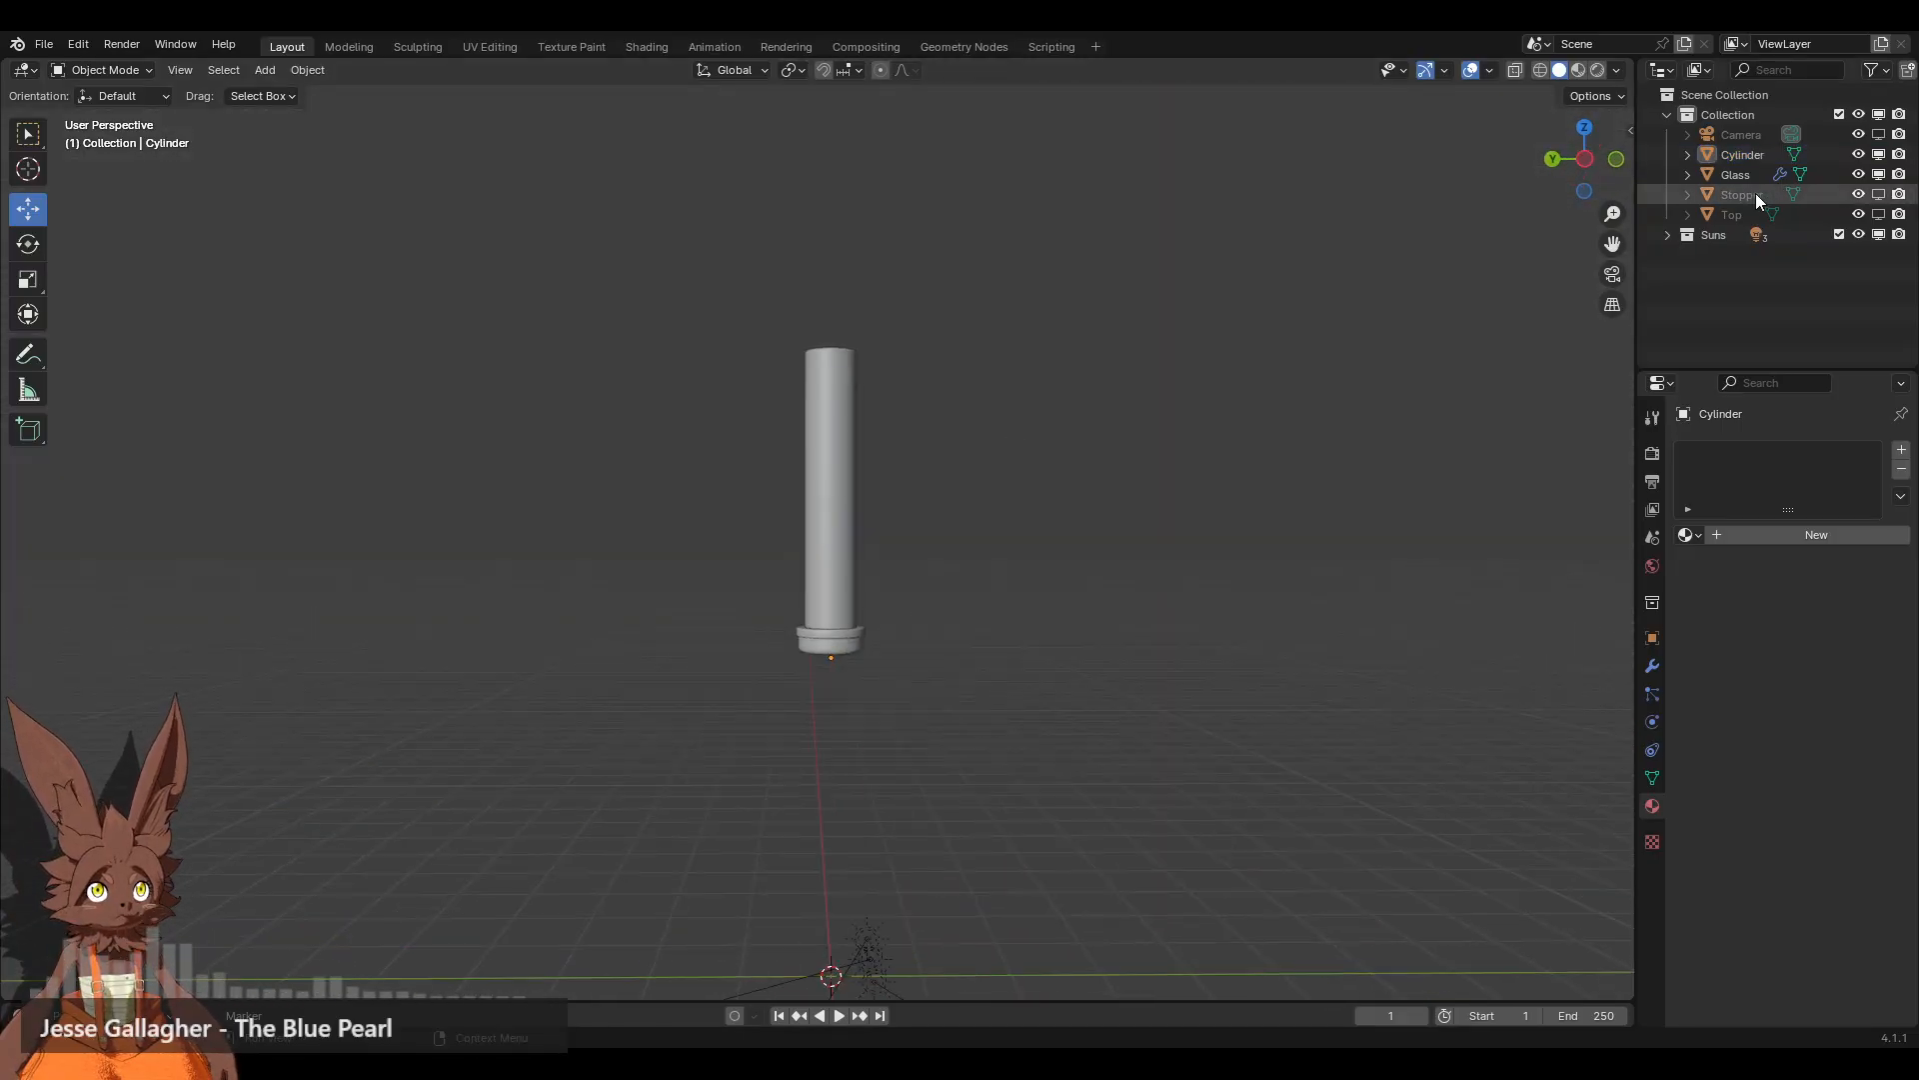
{"action": "left_click", "coordinate": [1879, 214]}
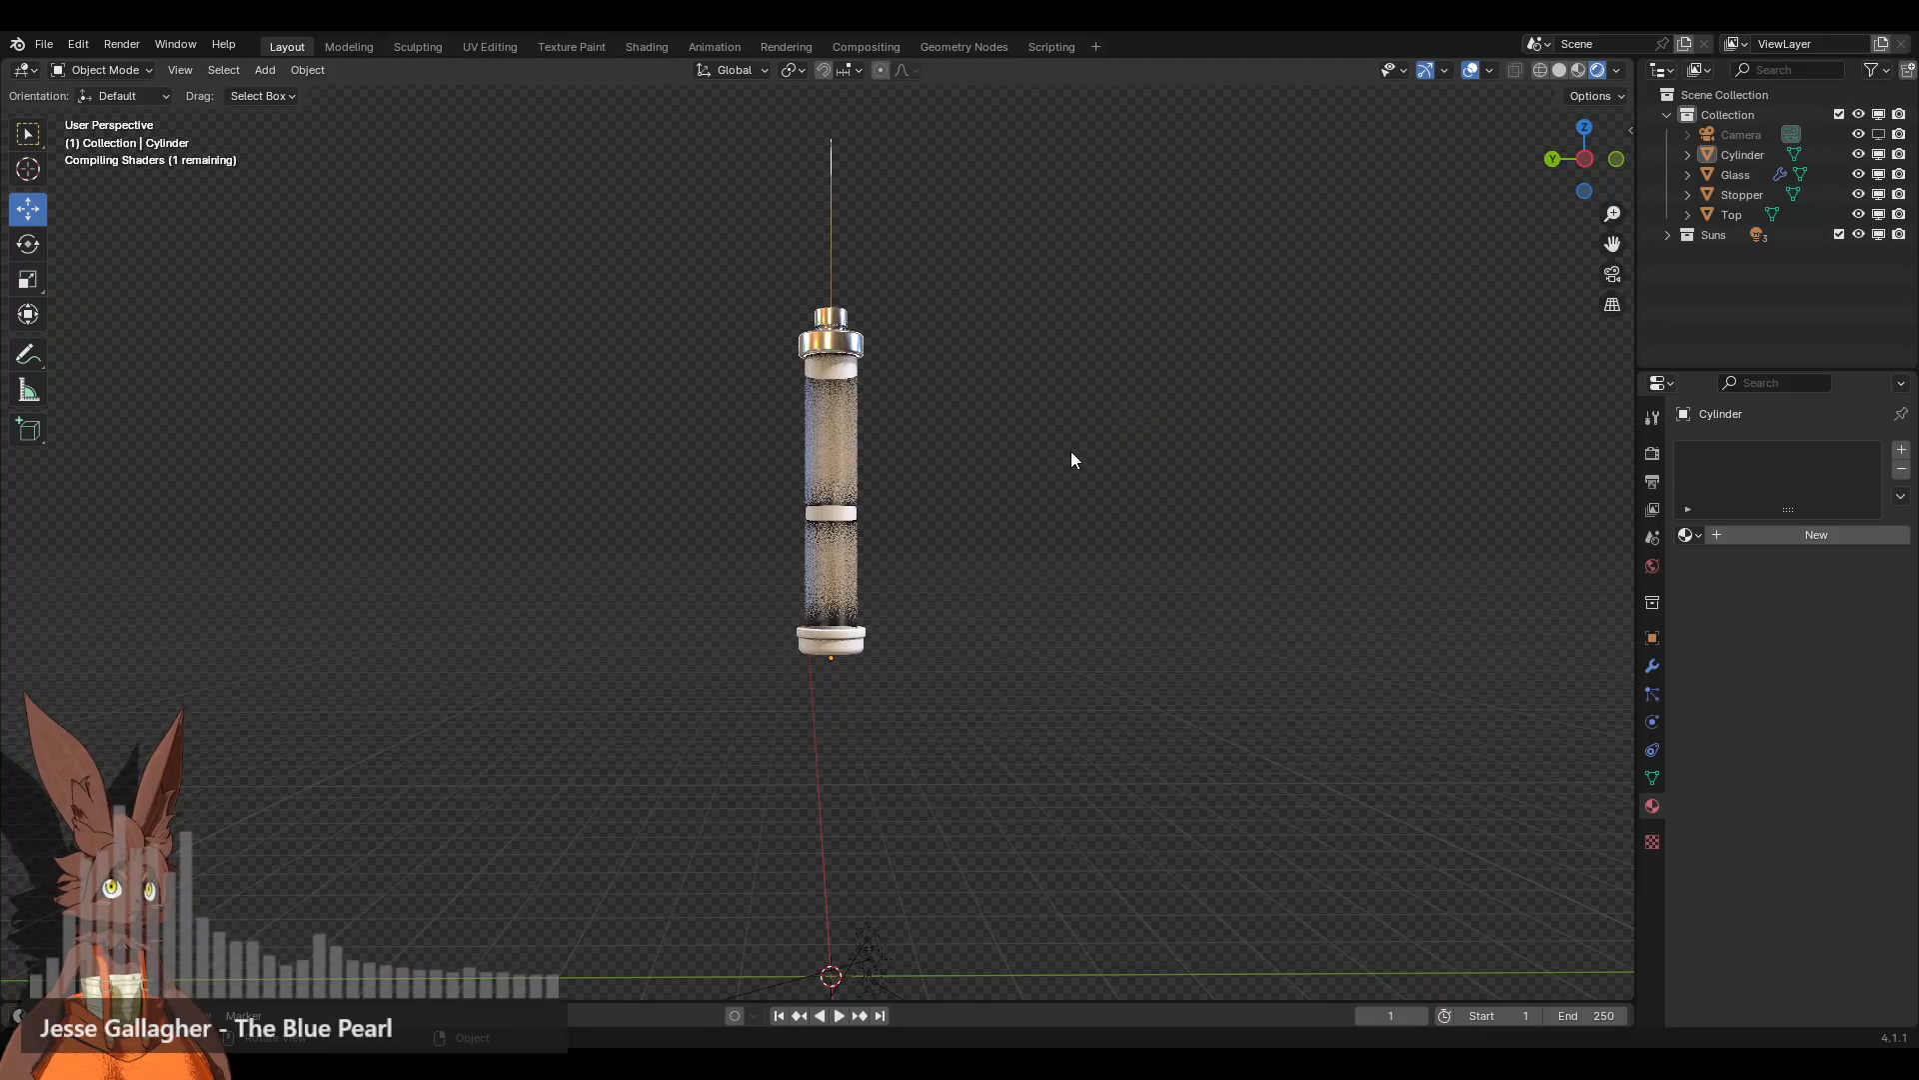
{"action": "mouse_move", "coordinate": [937, 482]}
{"action": "middle_mouse_down"}
{"action": "mouse_move", "coordinate": [899, 463]}
{"action": "mouse_move", "coordinate": [929, 489]}
{"action": "middle_mouse_up"}
{"action": "scroll", "coordinate": [930, 489], "scroll_direction": "up", "scroll_amount": 2}
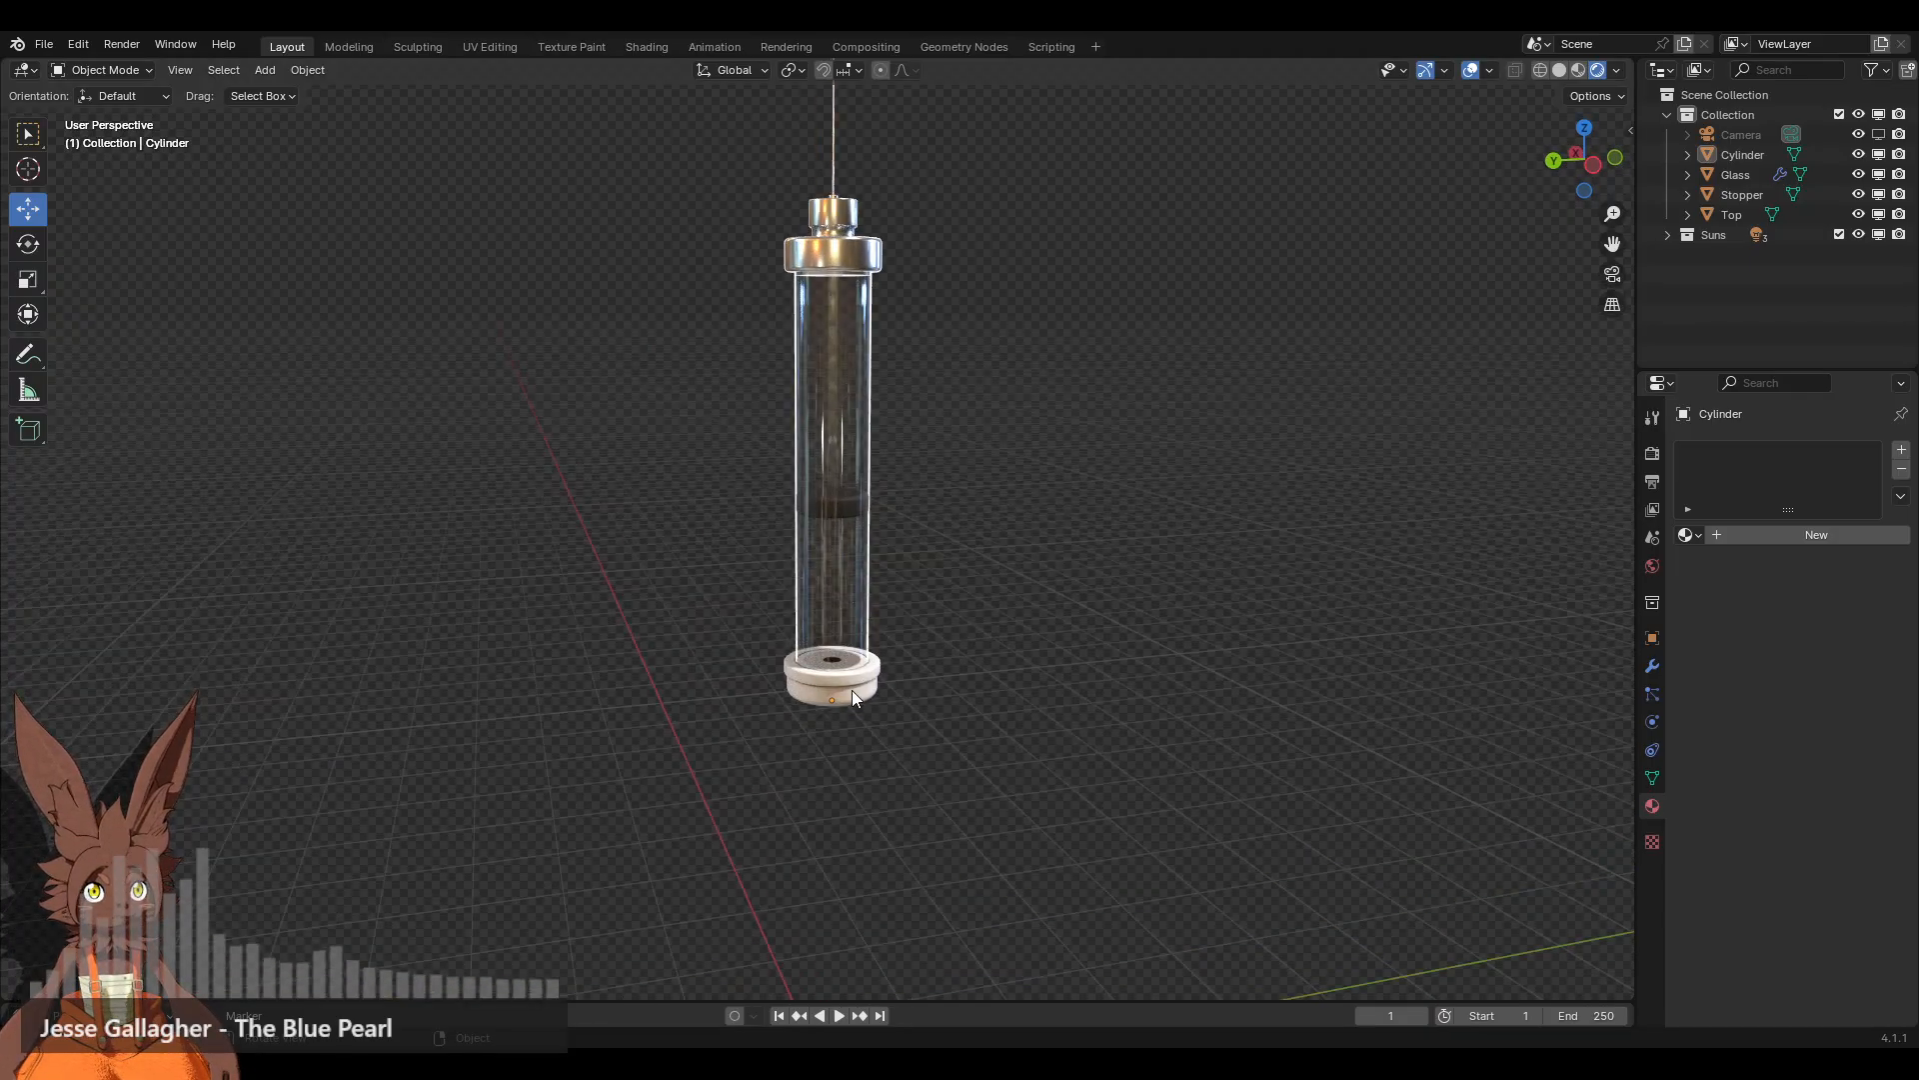
Step: Assign the existing Metal material to the base cap
{"action": "left_click", "coordinate": [852, 690]}
{"action": "left_click", "coordinate": [1688, 534]}
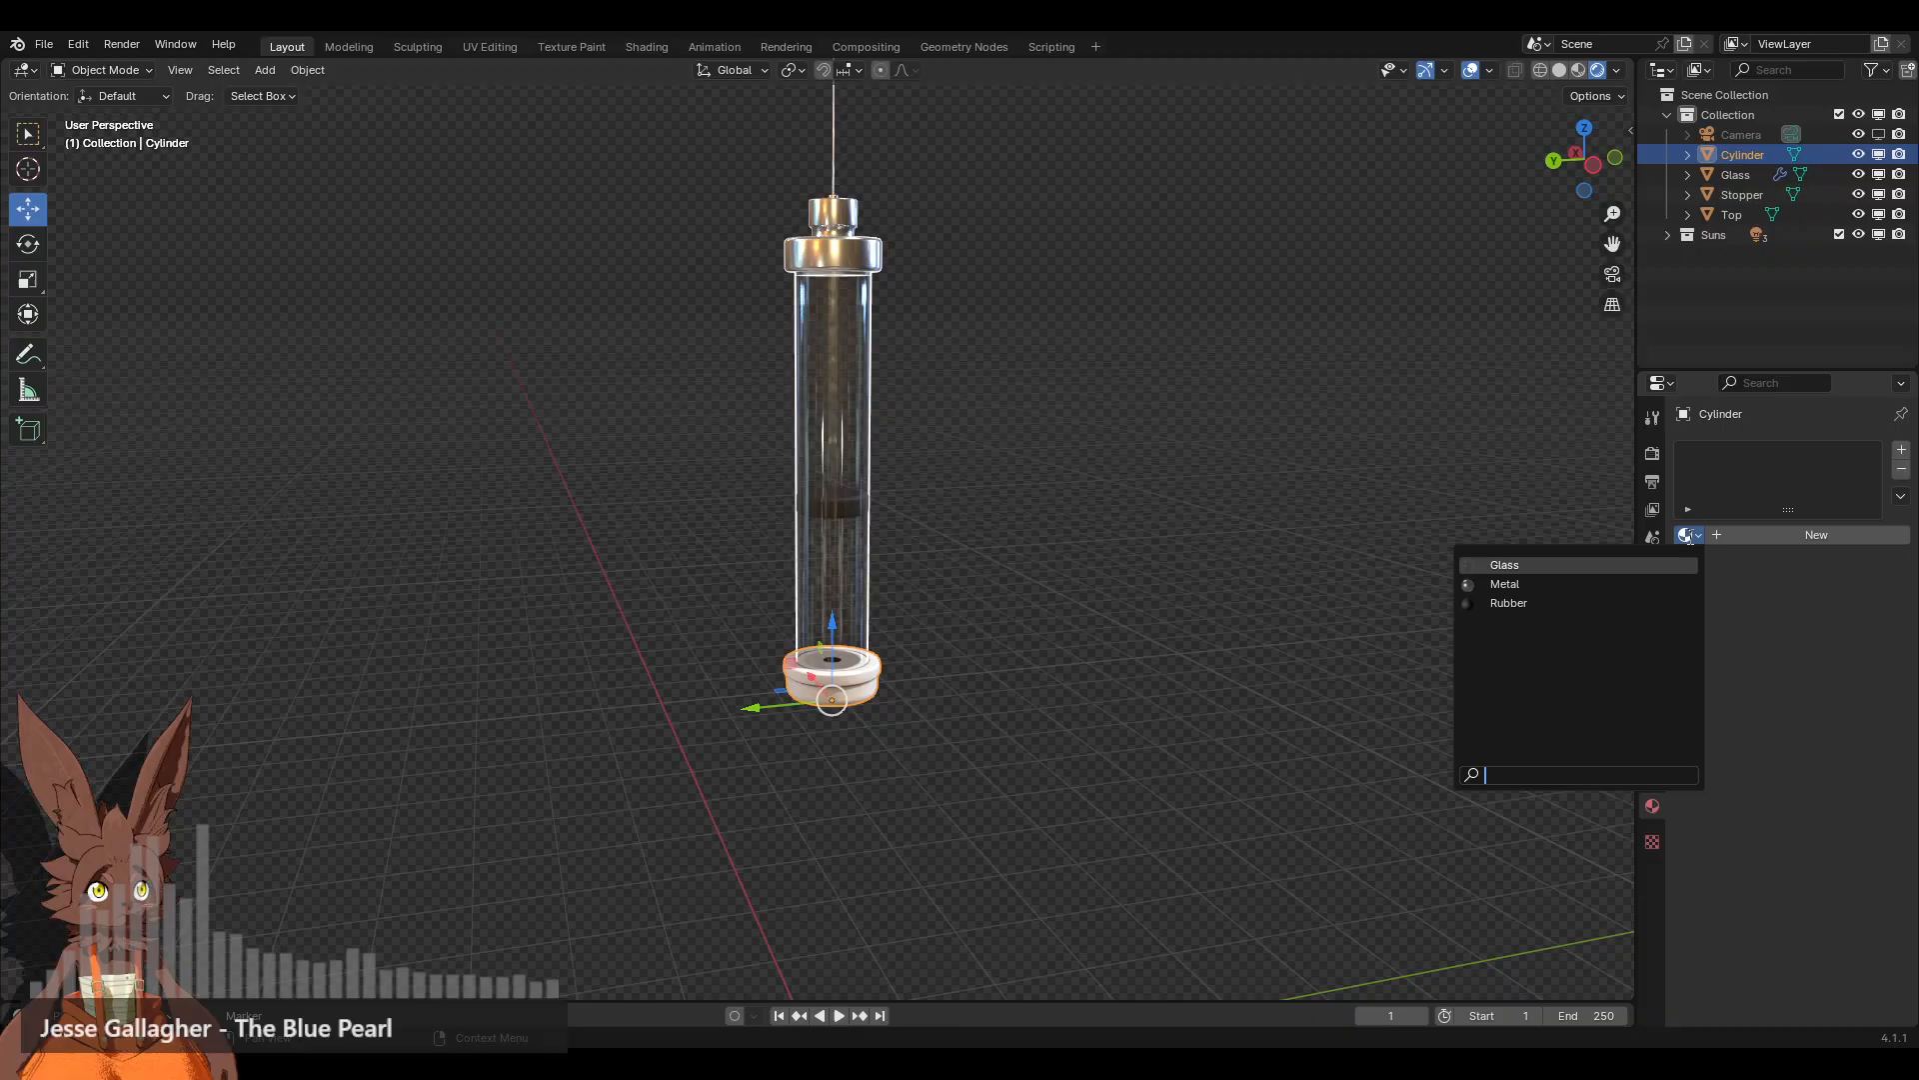
{"action": "left_click", "coordinate": [1570, 584]}
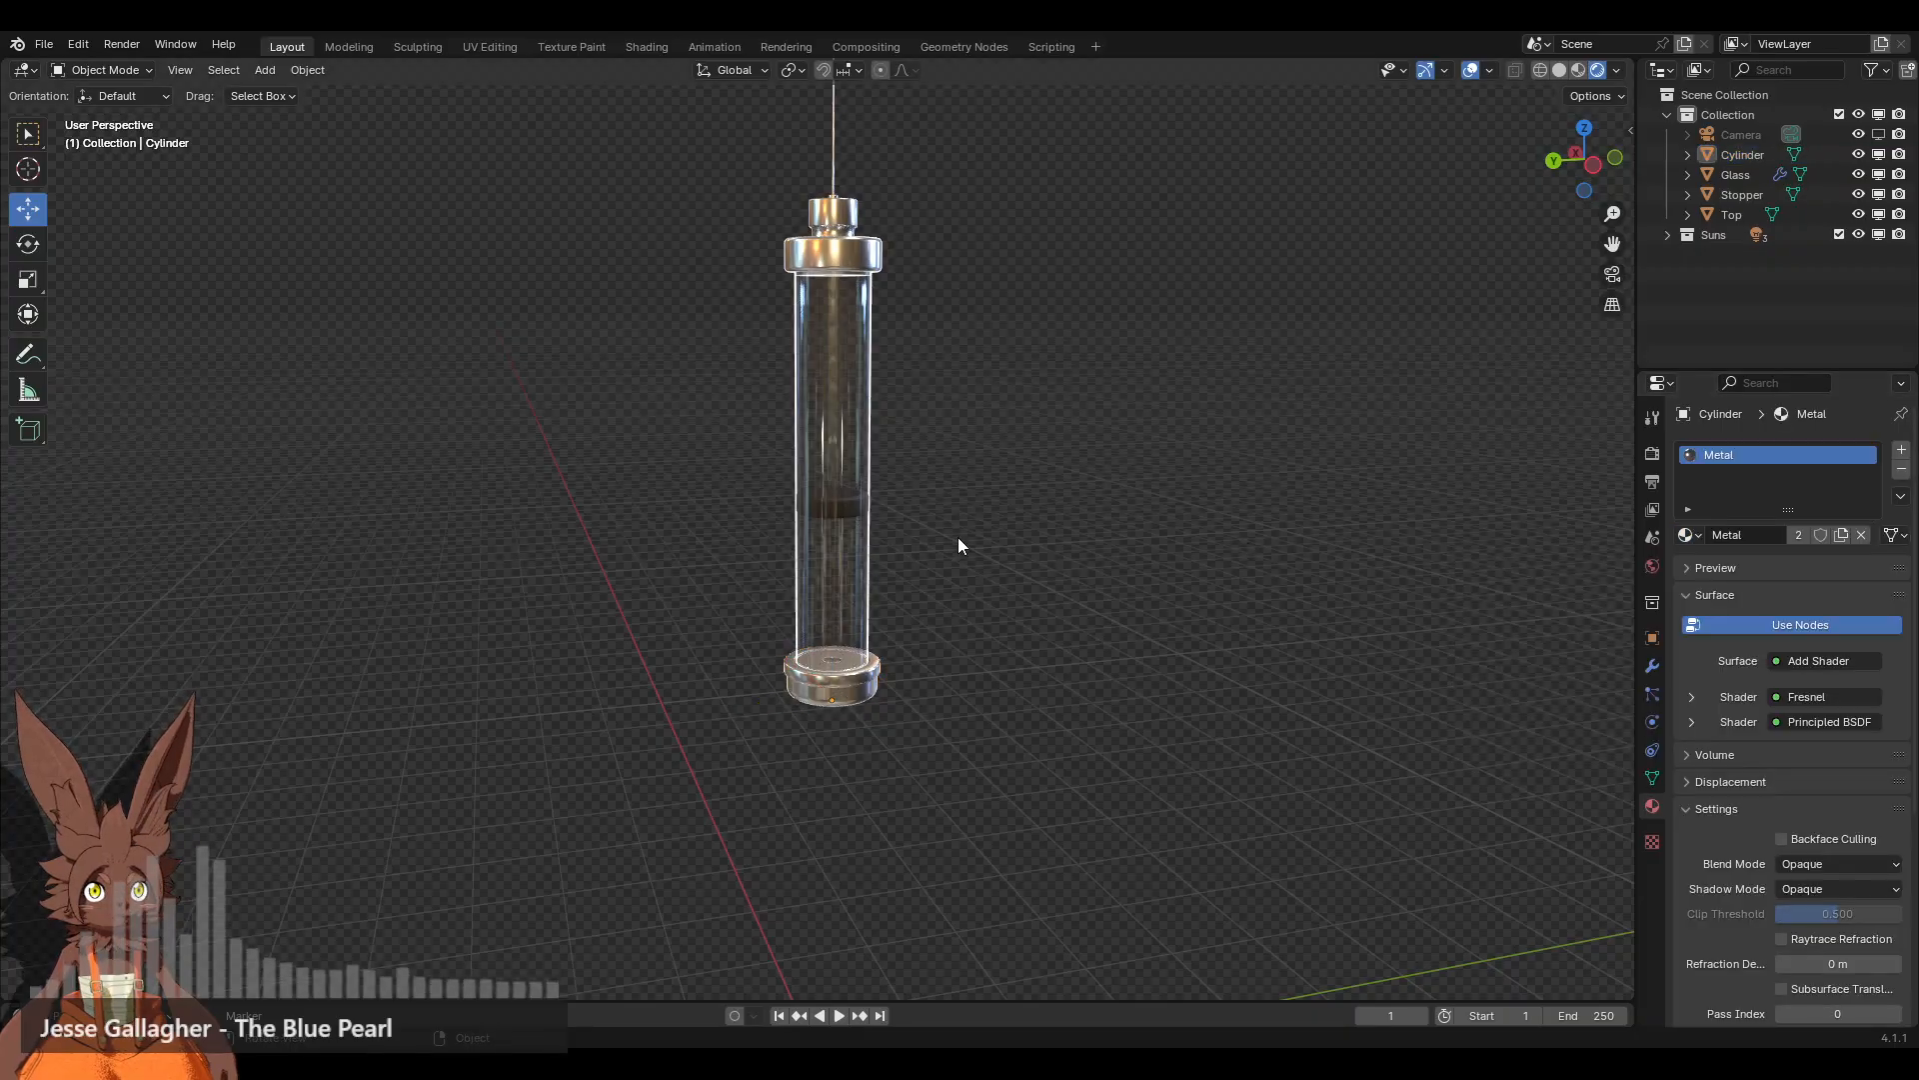
{"action": "mouse_move", "coordinate": [960, 544]}
{"action": "middle_mouse_down"}
{"action": "mouse_move", "coordinate": [1119, 626]}
{"action": "mouse_move", "coordinate": [908, 583]}
{"action": "mouse_move", "coordinate": [1114, 629]}
{"action": "mouse_move", "coordinate": [1071, 651]}
{"action": "mouse_move", "coordinate": [990, 589]}
{"action": "mouse_move", "coordinate": [540, 591]}
{"action": "mouse_move", "coordinate": [1040, 634]}
{"action": "mouse_move", "coordinate": [960, 527]}
{"action": "mouse_move", "coordinate": [951, 664]}
{"action": "middle_mouse_up"}
Step: Set the Stopper's origin to its geometry while viewing the syringe in left orthographic wireframe
{"action": "left_click", "coordinate": [1559, 70]}
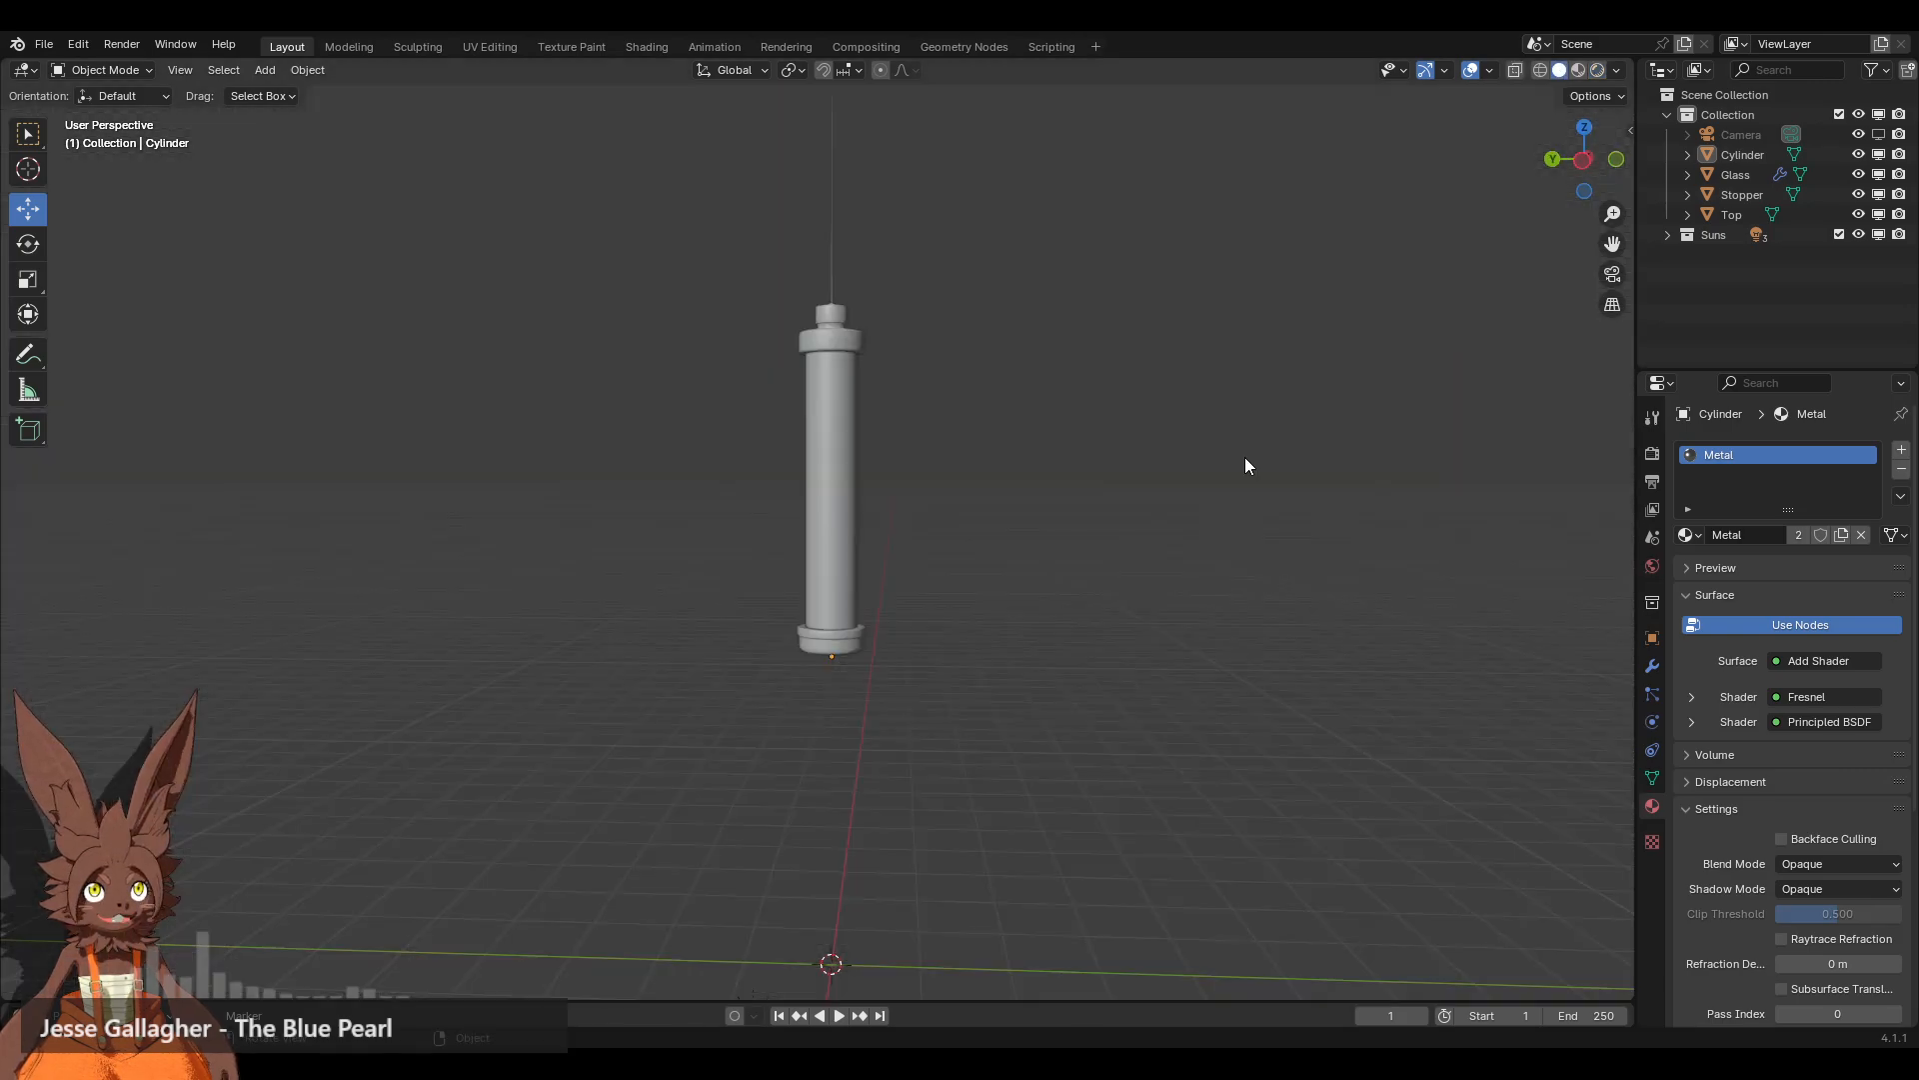
{"action": "scroll", "coordinate": [1062, 640], "scroll_direction": "up", "scroll_amount": 4}
{"action": "middle_click_drag", "start_coordinate": [1143, 682], "coordinate": [1181, 506], "text": "shift"}
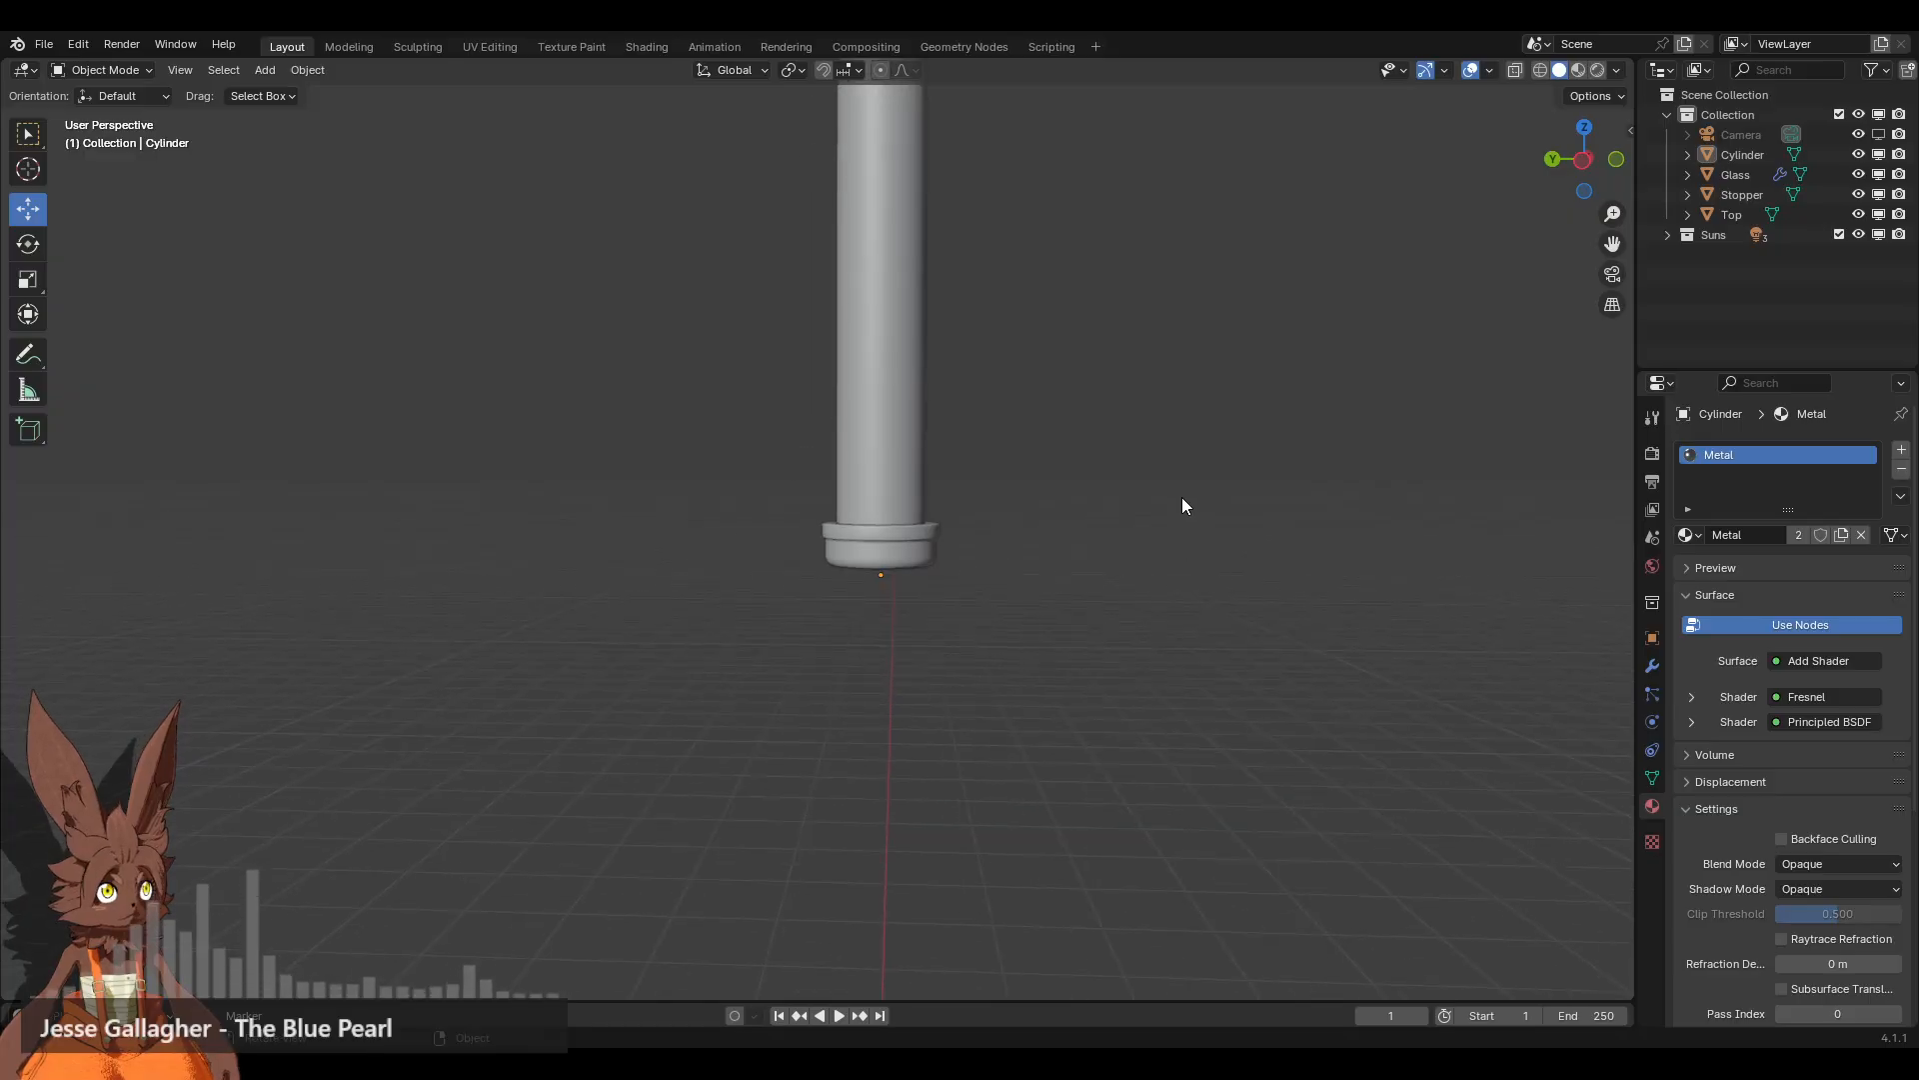
{"action": "key", "text": "ctrl+KP_3"}
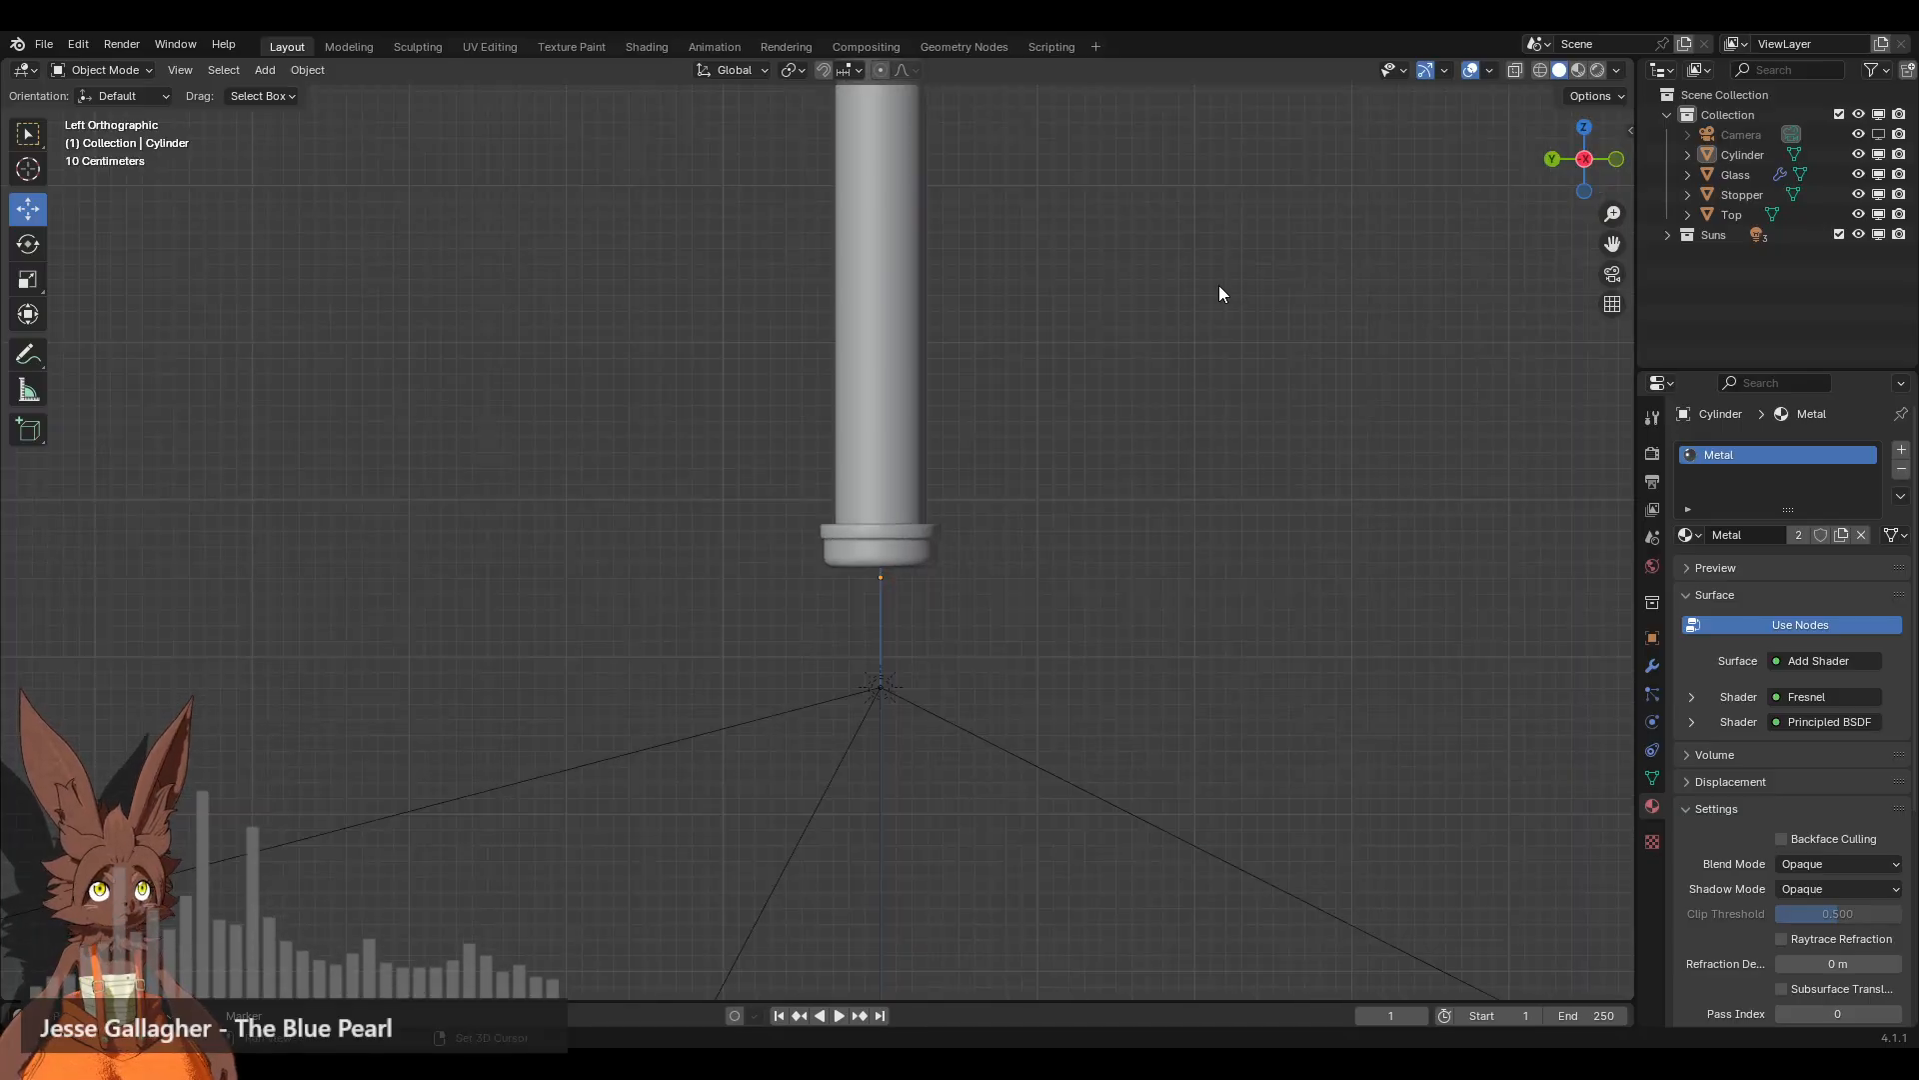
{"action": "middle_click_drag", "start_coordinate": [1220, 285], "coordinate": [1236, 501], "text": "shift"}
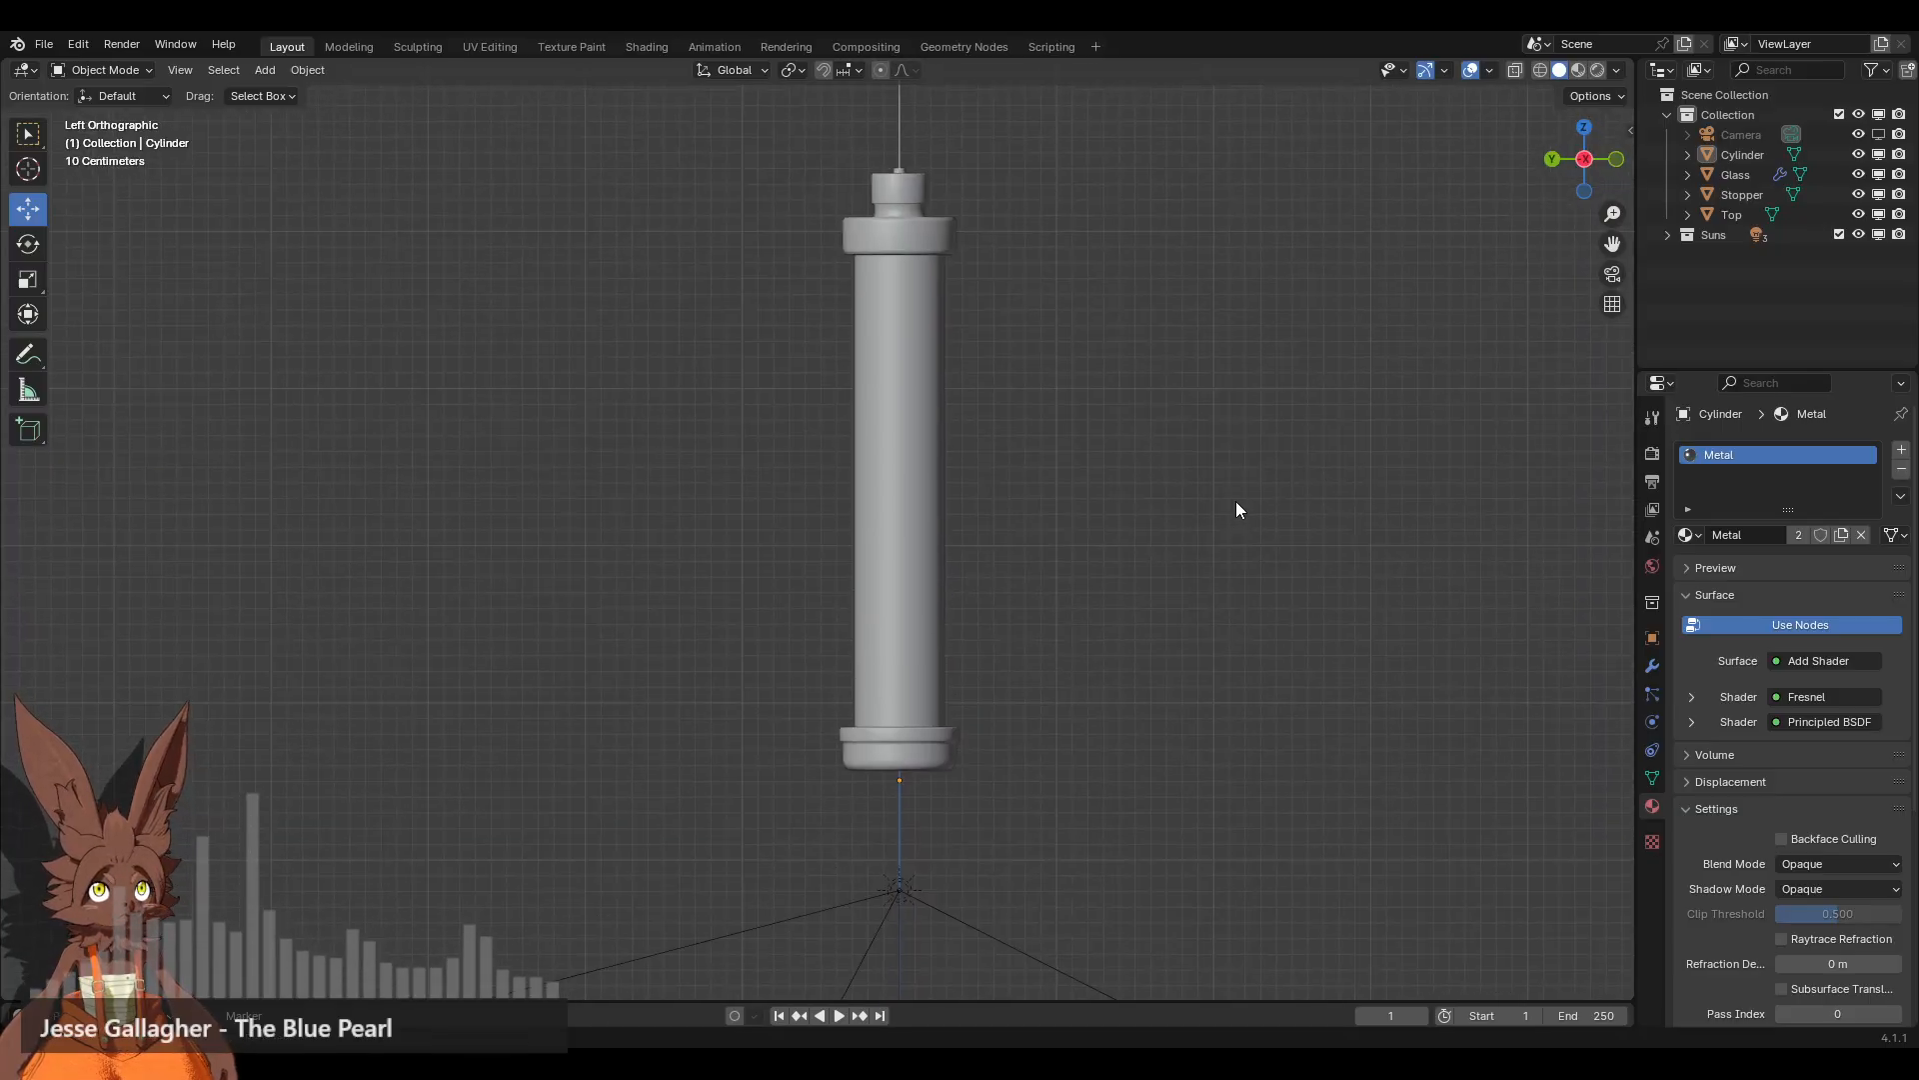
{"action": "left_click", "coordinate": [1540, 73]}
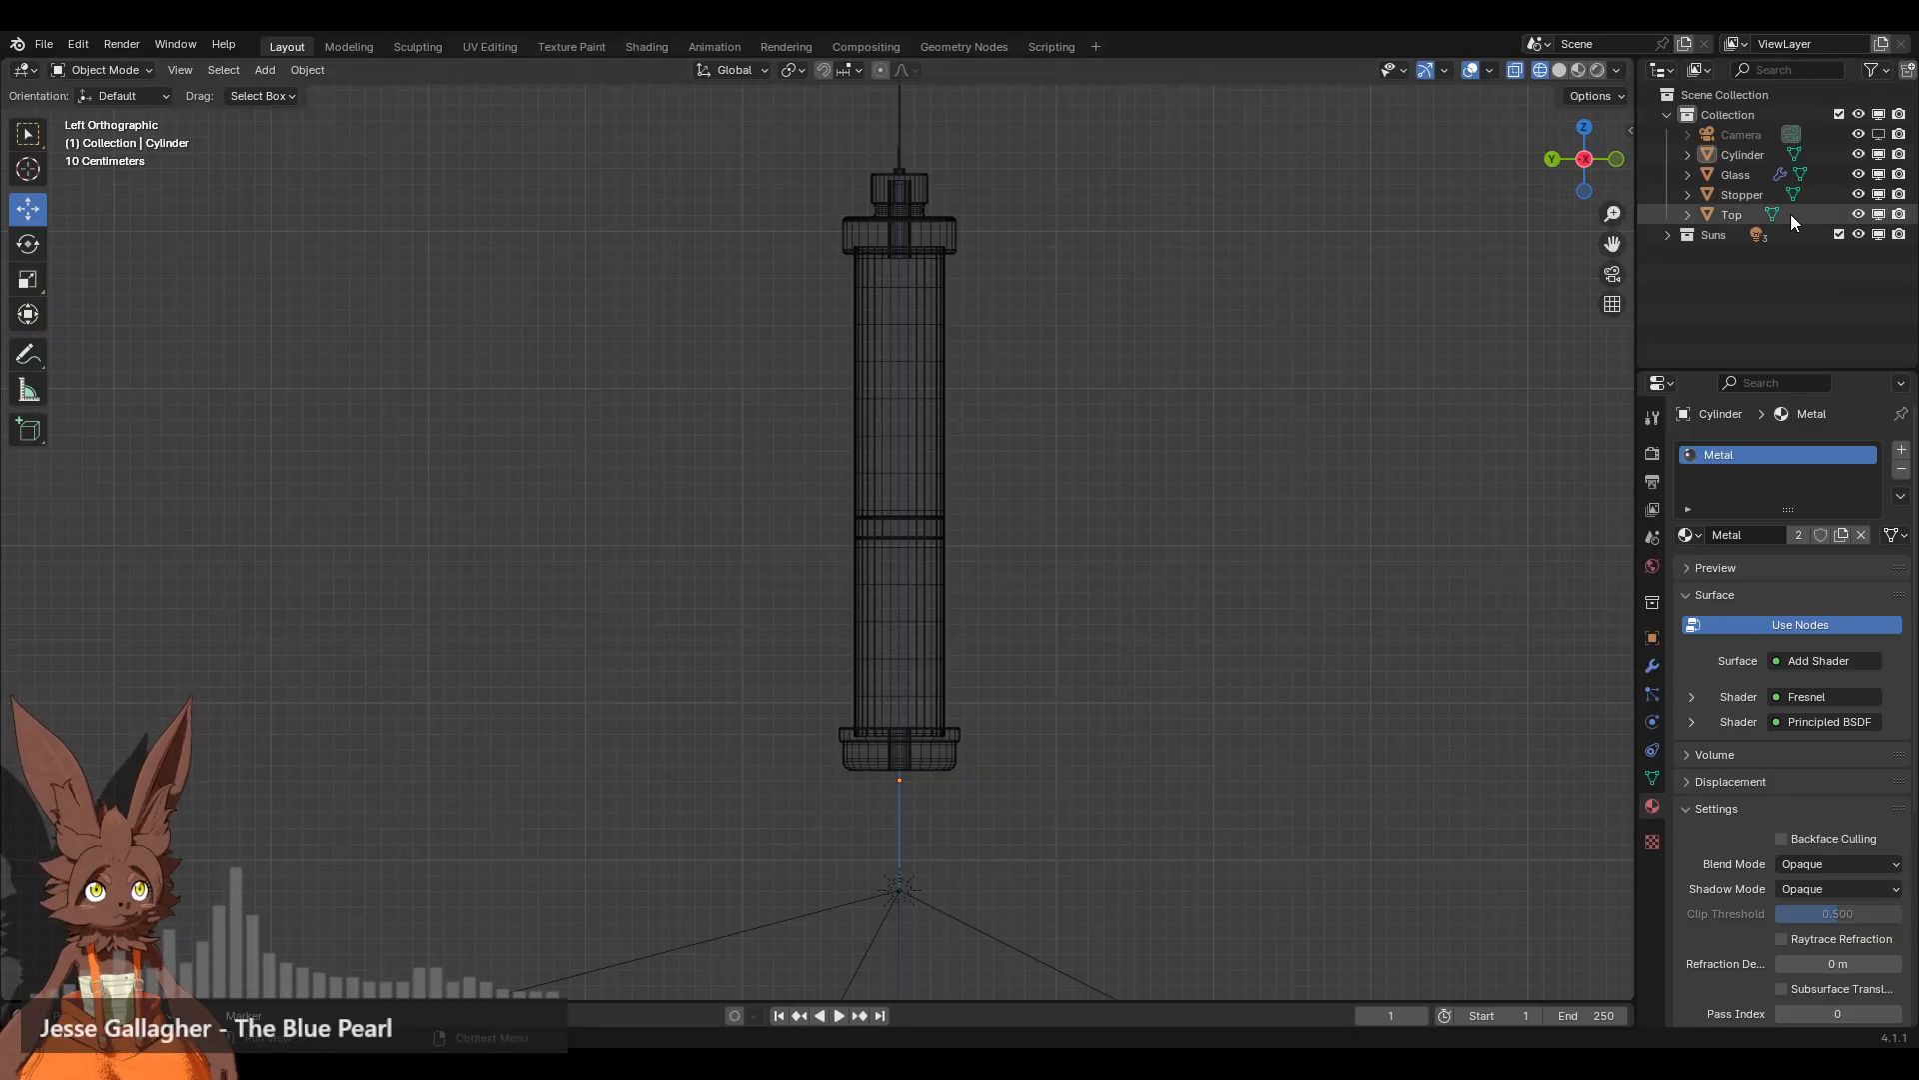
{"action": "left_click", "coordinate": [1760, 198]}
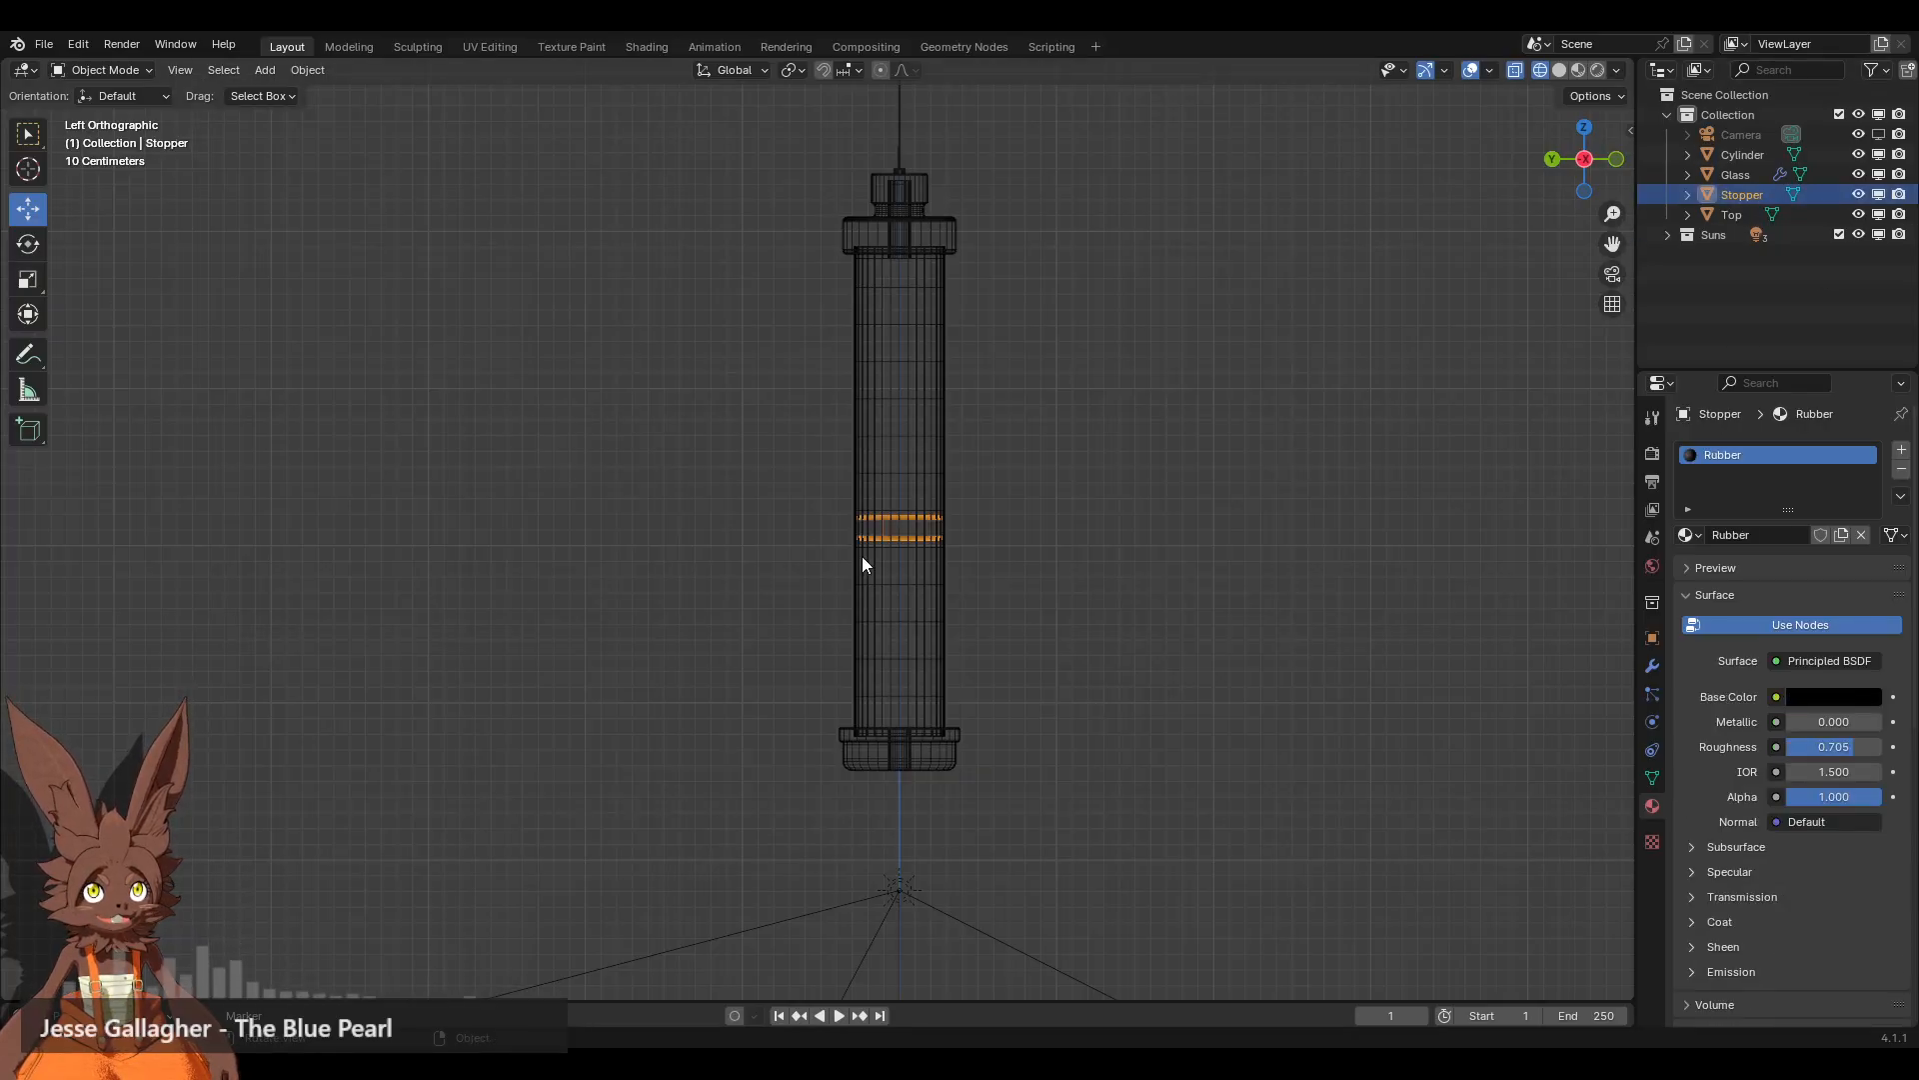
{"action": "right_click", "coordinate": [1159, 464]}
{"action": "mouse_move", "coordinate": [1179, 546]}
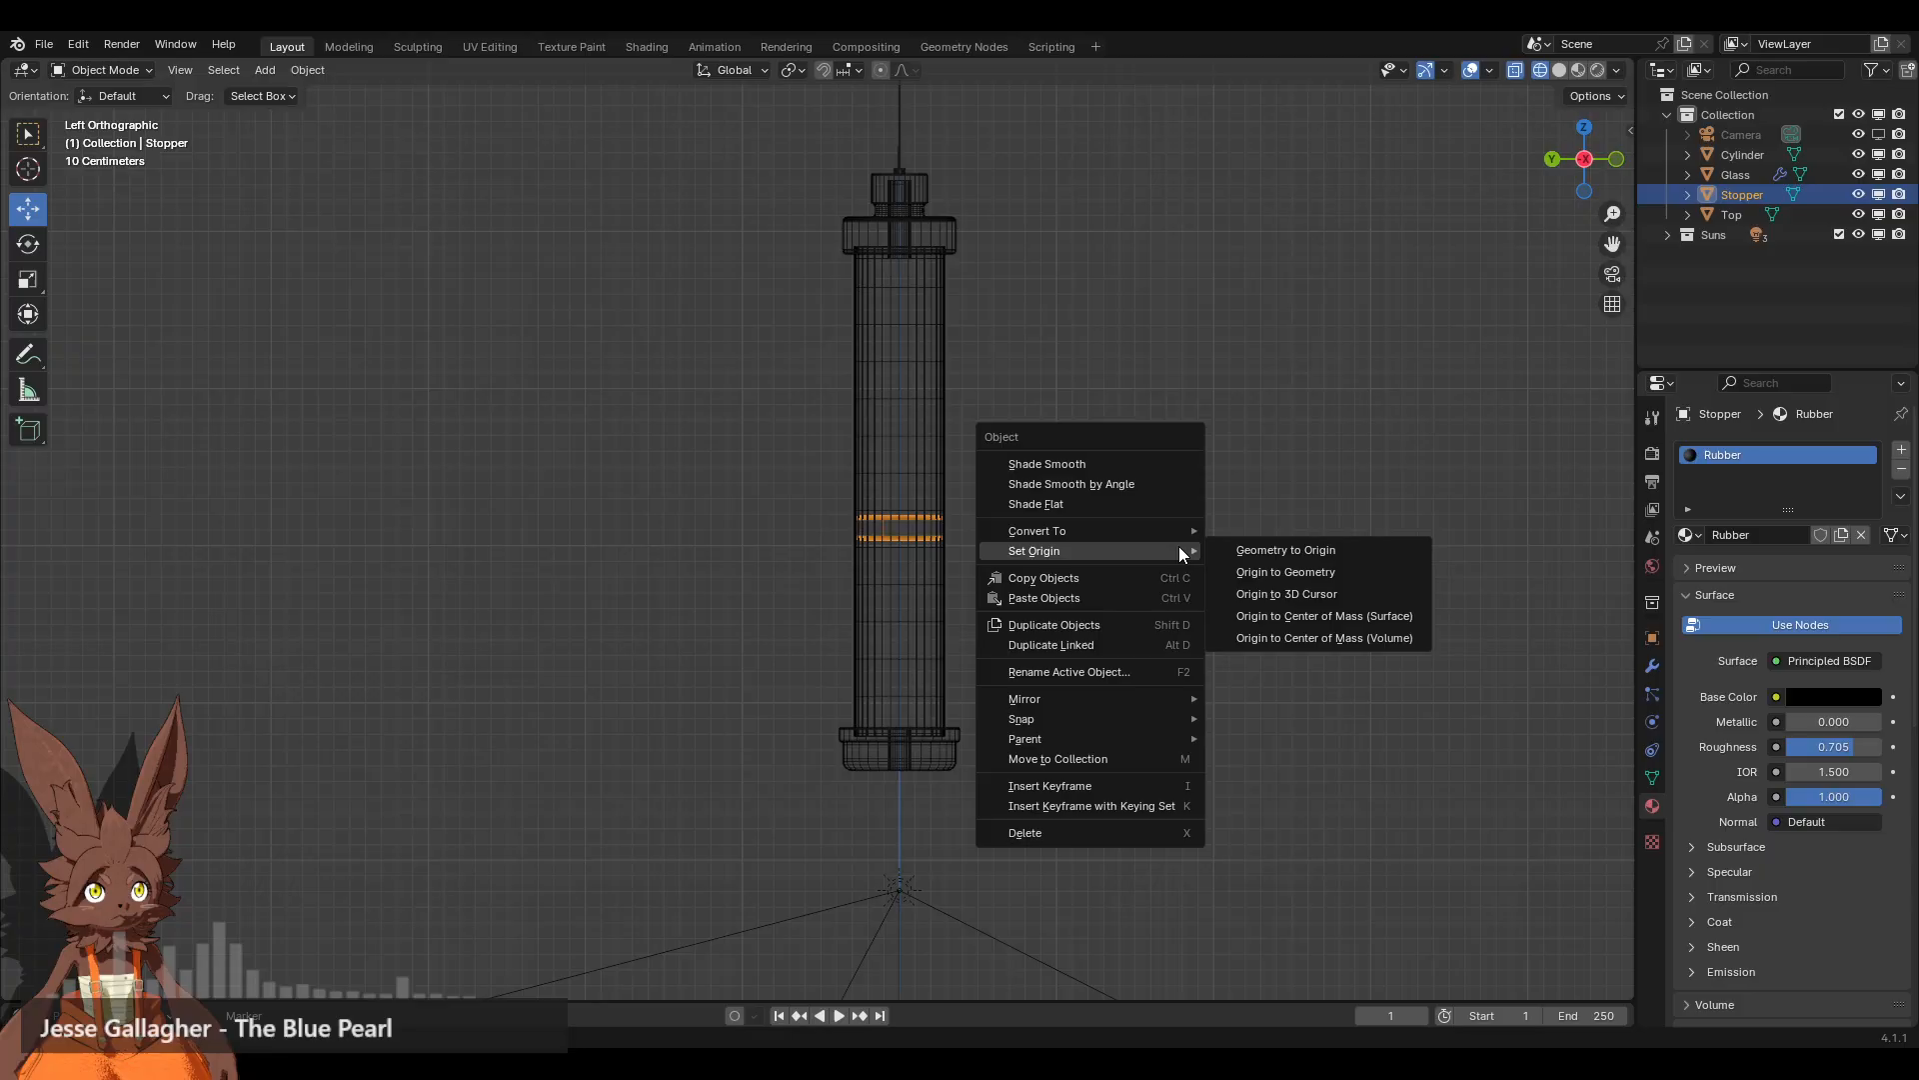
{"action": "left_click", "coordinate": [1266, 562]}
Step: Move the Stopper straight up along Z to the upper end of the glass tube, just below the top cap
{"action": "left_click_drag", "start_coordinate": [903, 460], "coordinate": [890, 187]}
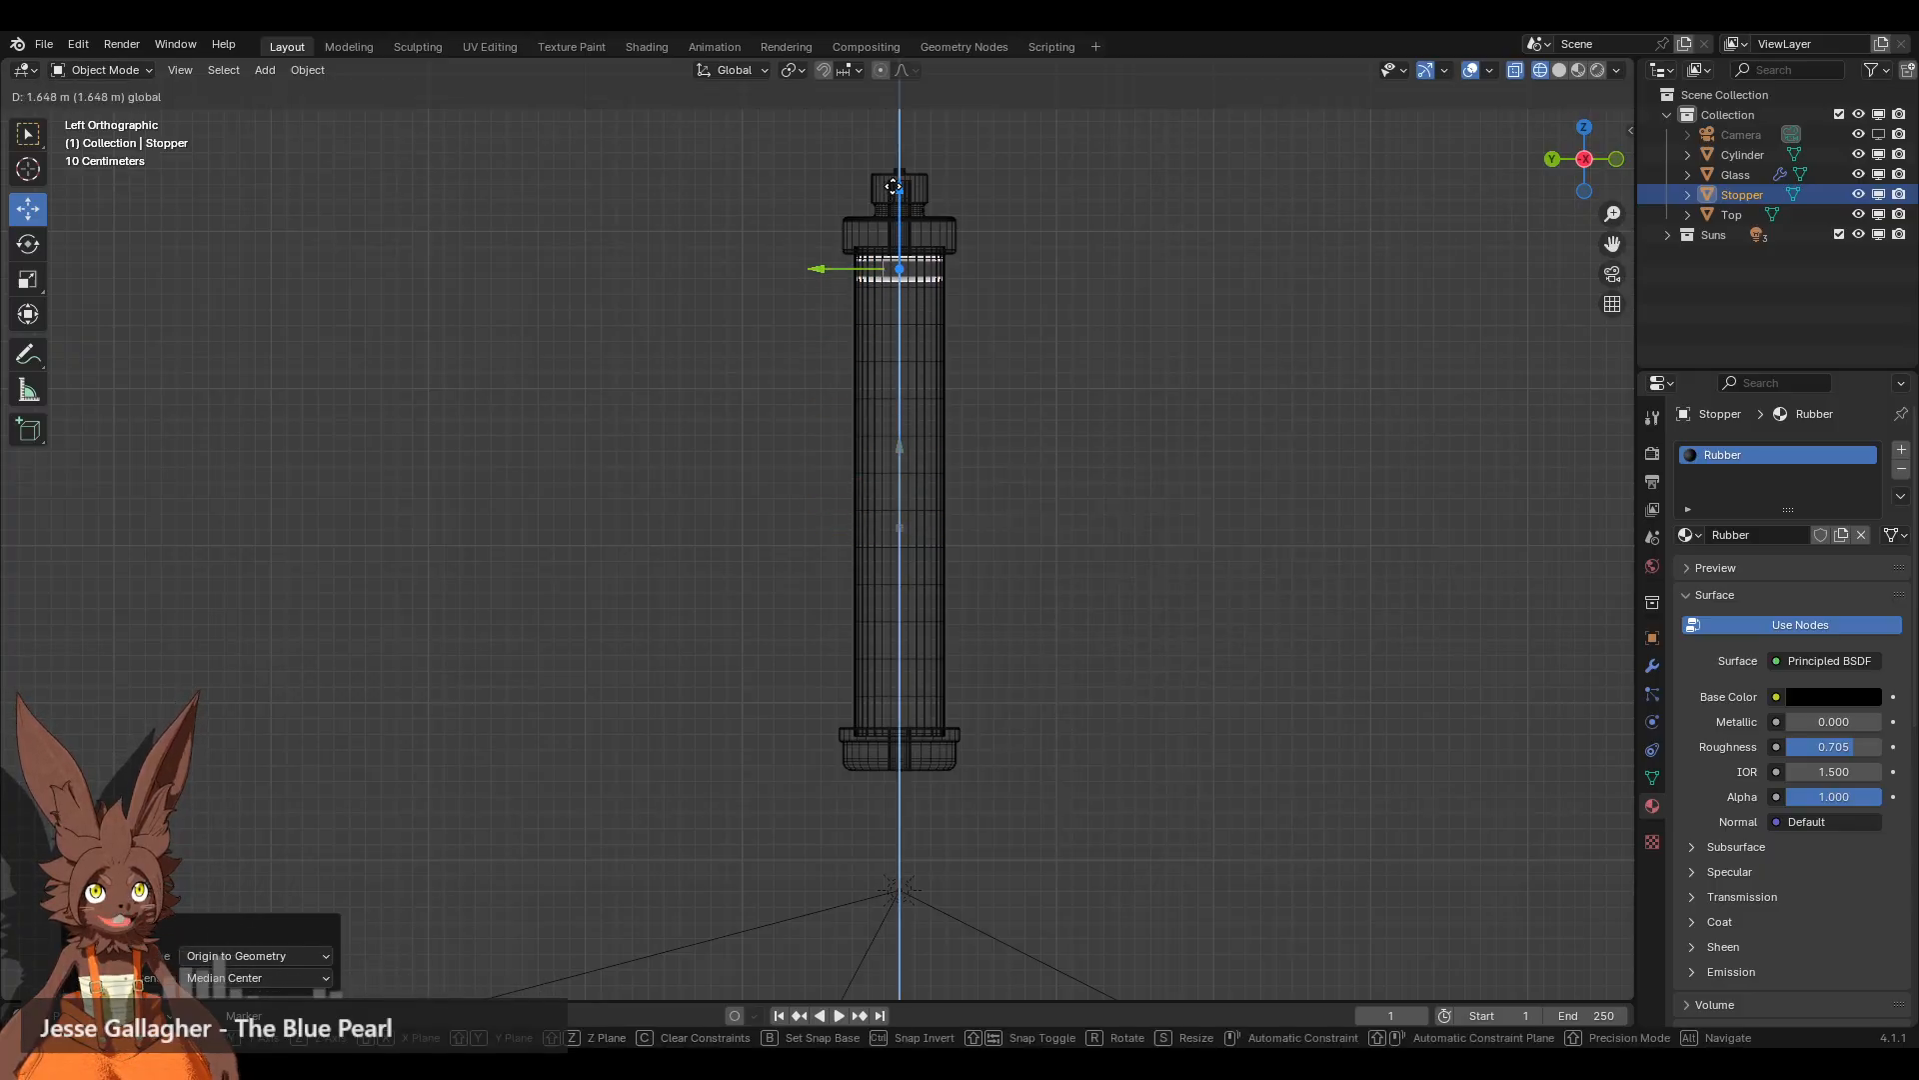
{"action": "left_click", "coordinate": [1065, 378]}
{"action": "scroll", "coordinate": [1066, 386], "scroll_direction": "up", "scroll_amount": 3}
{"action": "scroll", "coordinate": [1087, 530], "scroll_direction": "up", "scroll_amount": 3}
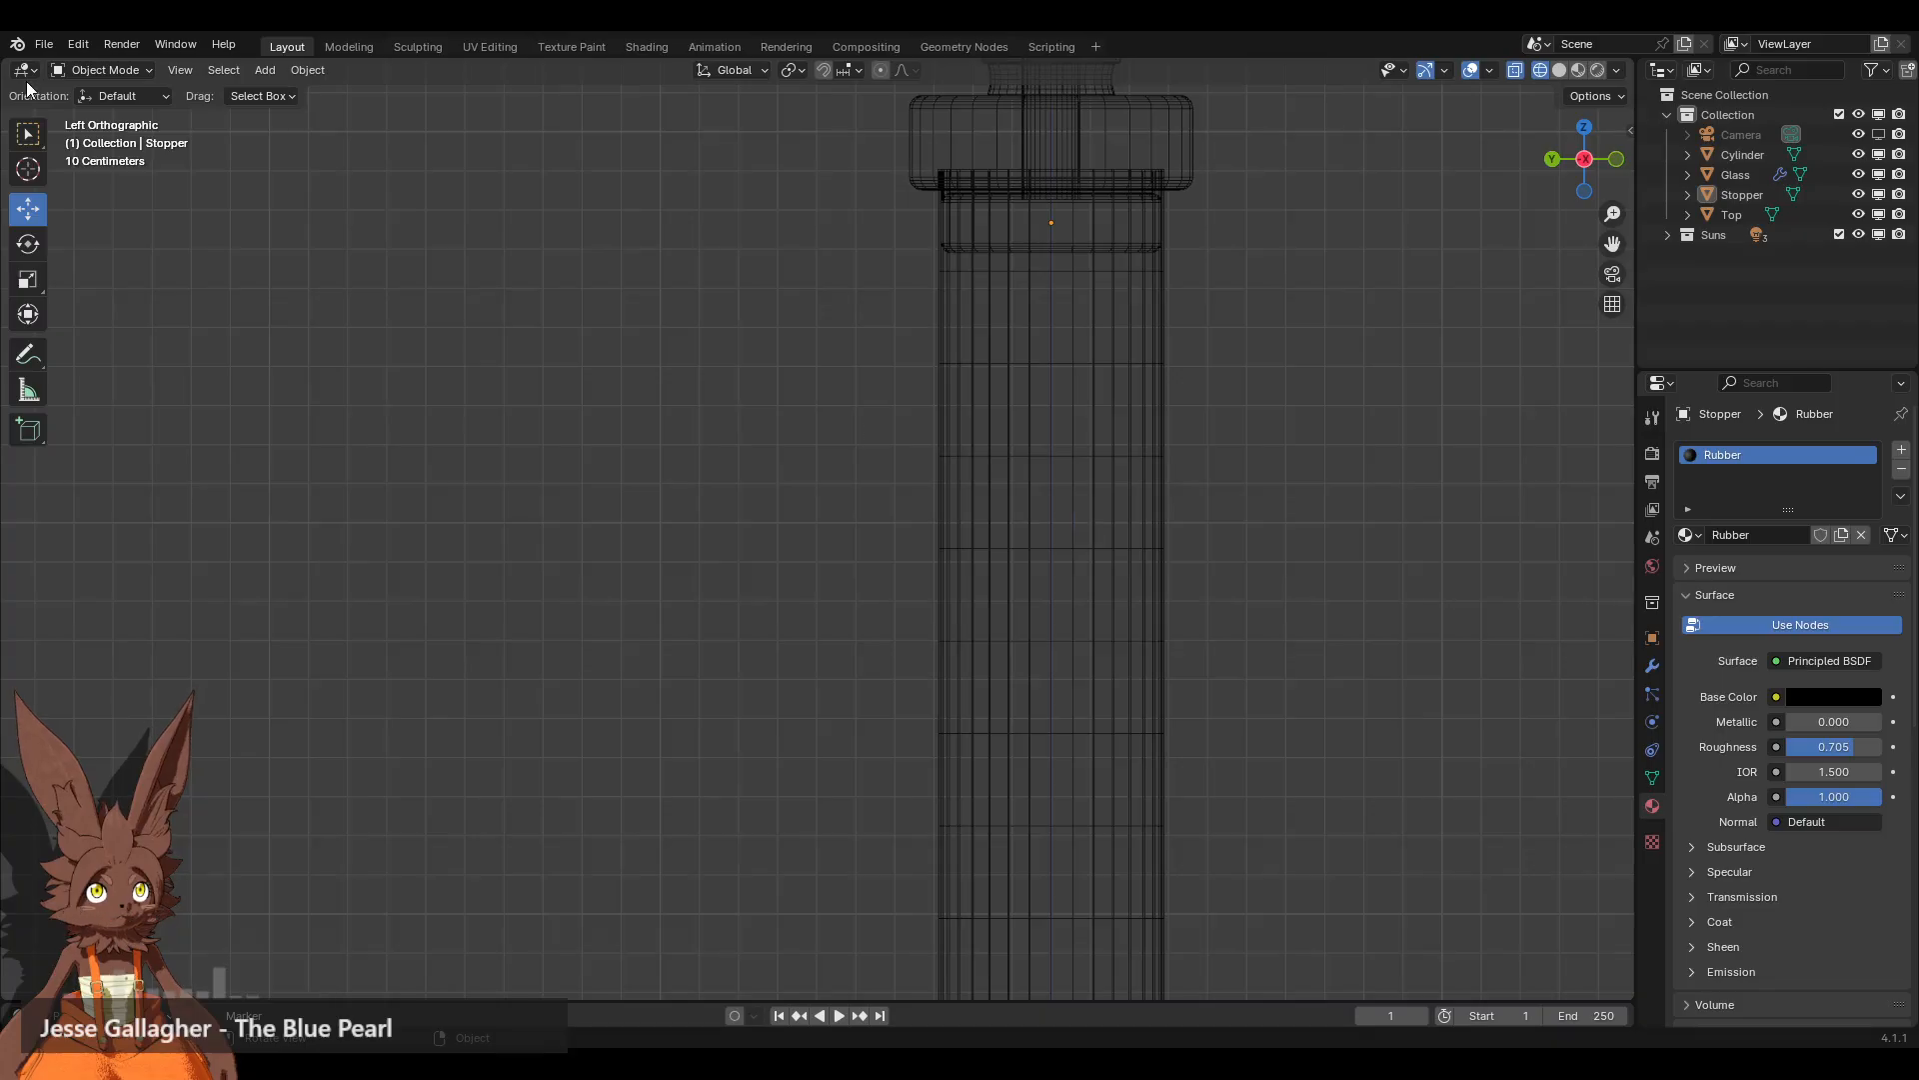
Step: Add a mesh cylinder with 32 vertices, 1 m radius and 2 m depth, and raise it about 5.91 m along Z
{"action": "left_click", "coordinate": [263, 69]}
{"action": "mouse_move", "coordinate": [338, 92]}
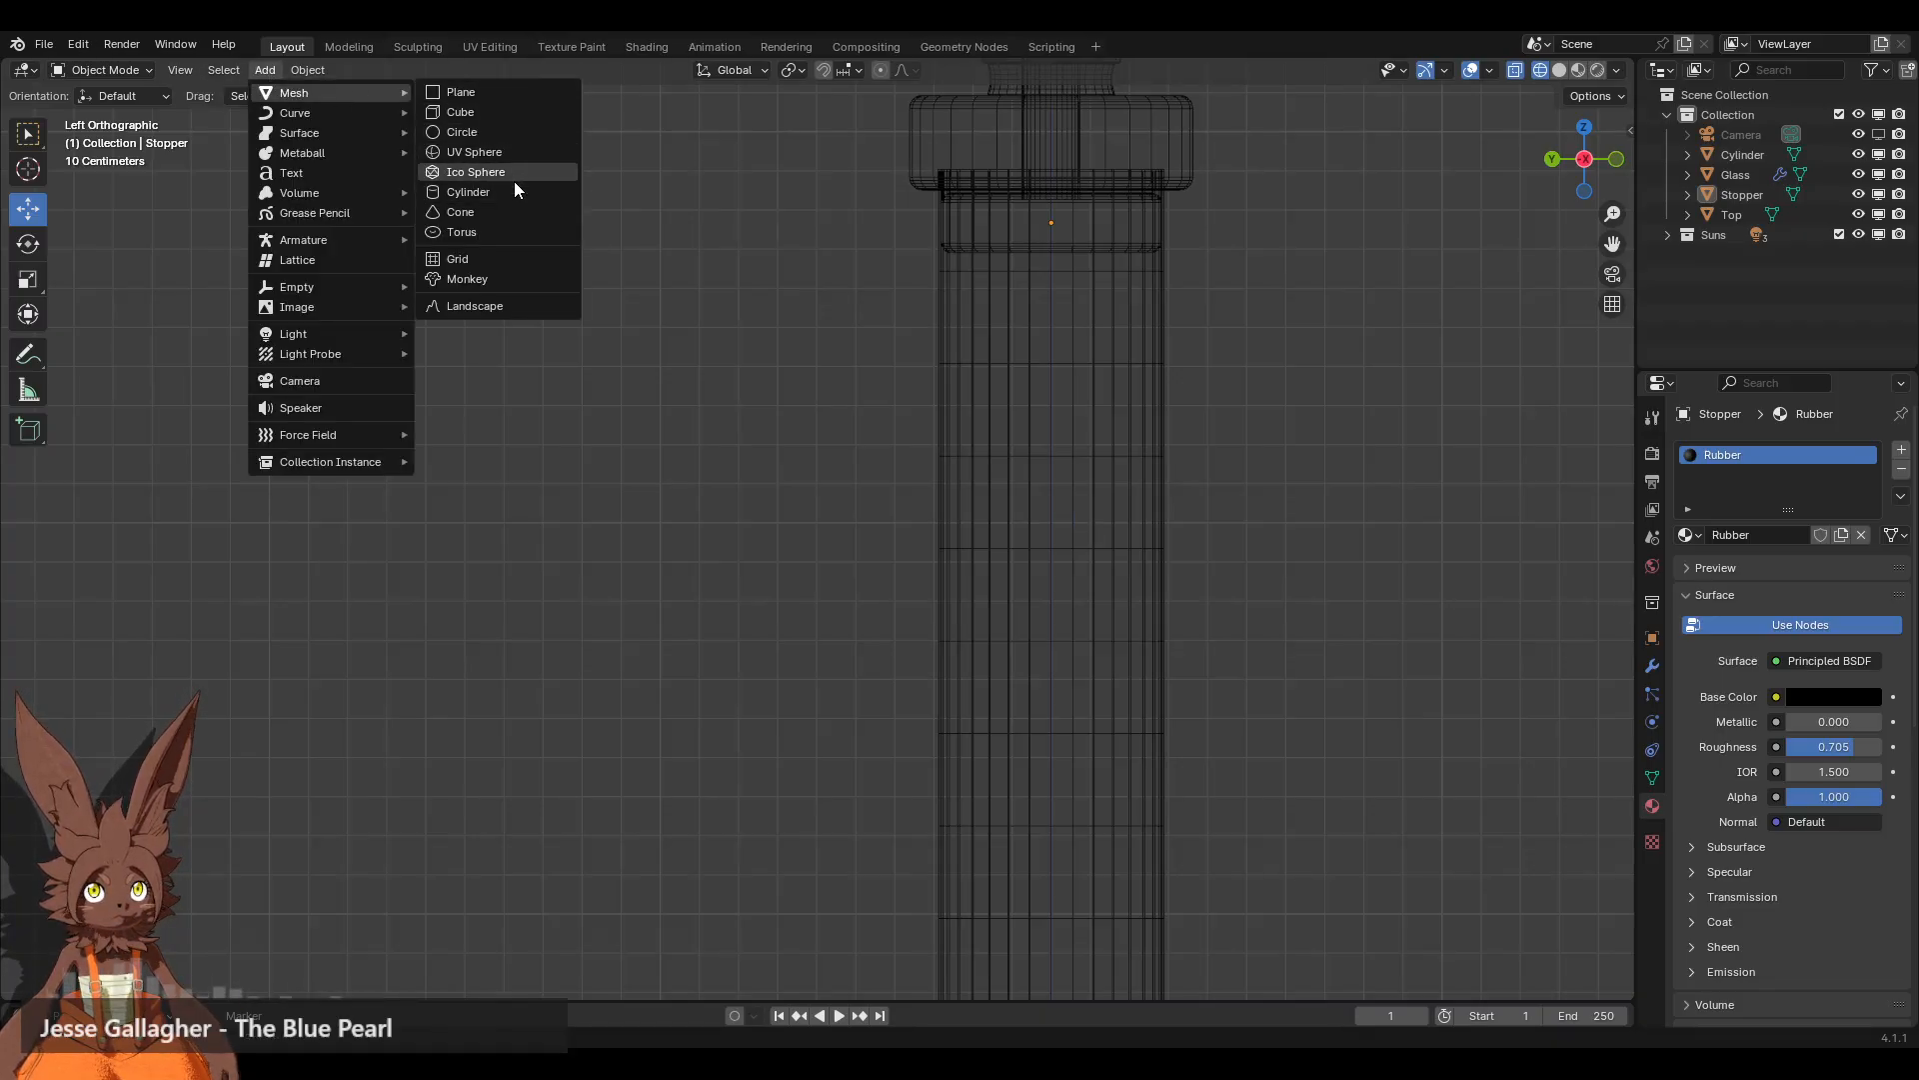
{"action": "left_click", "coordinate": [518, 190]}
{"action": "scroll", "coordinate": [1054, 630], "scroll_direction": "down", "scroll_amount": 4}
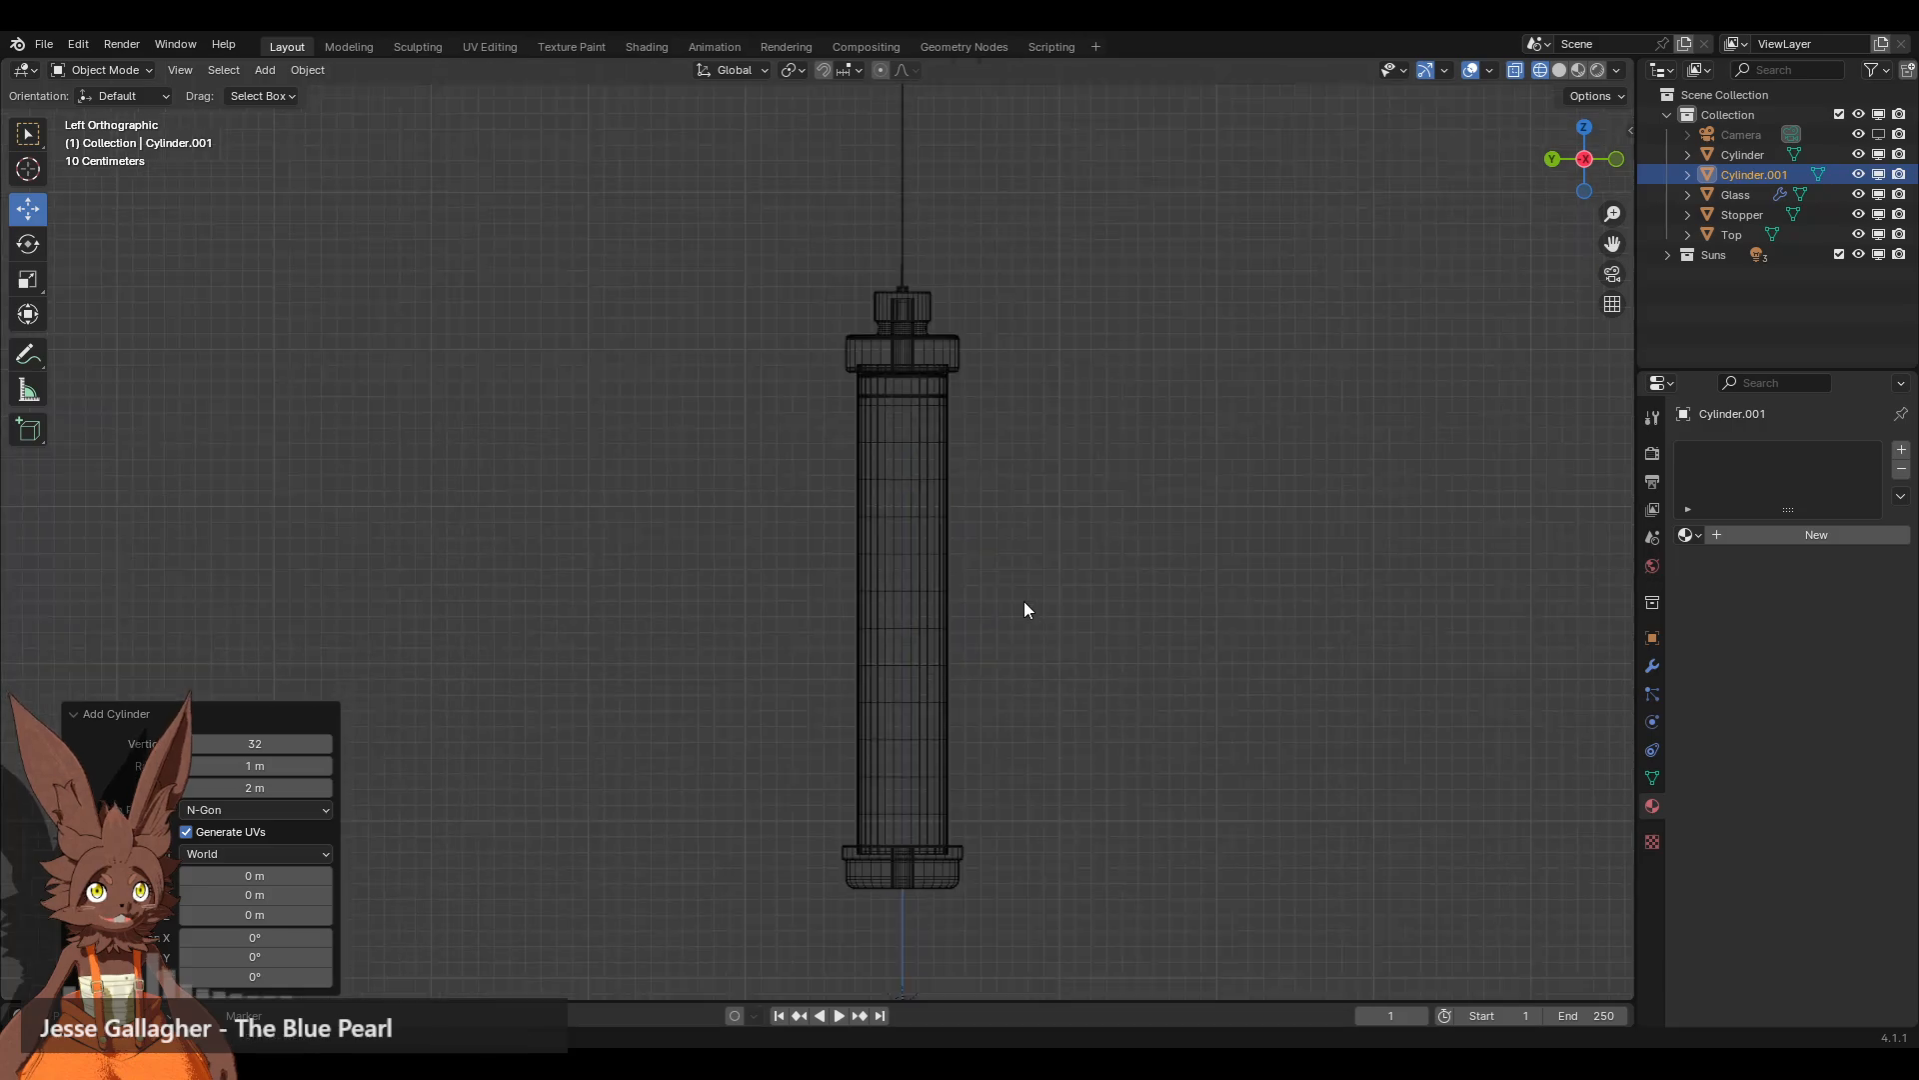
{"action": "scroll", "coordinate": [1000, 500], "scroll_direction": "down", "scroll_amount": 4}
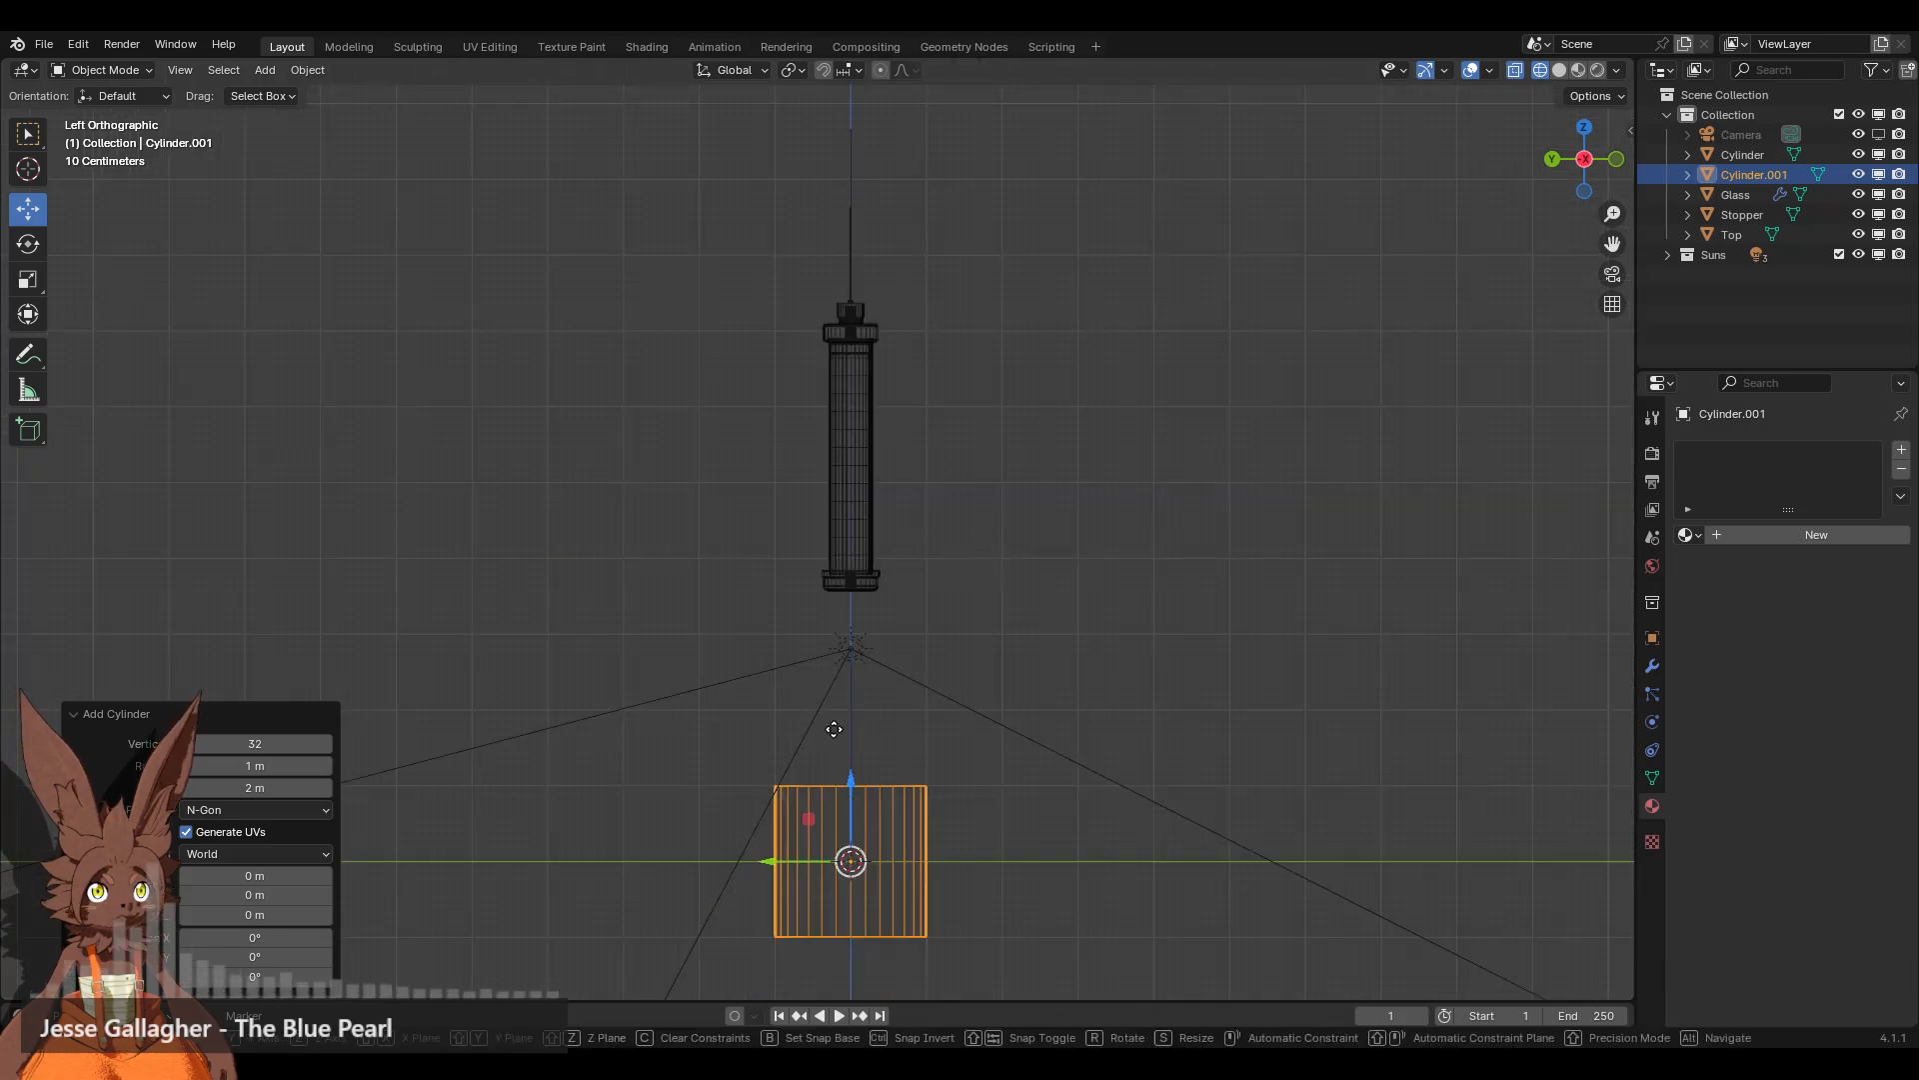
{"action": "key", "text": "g"}
{"action": "key", "text": "z"}
{"action": "left_click", "coordinate": [835, 338]}
Step: Scale the new cylinder uniformly to about 0.054, and stretch it along Z by about 15.341 to form a plunger rod
{"action": "scroll", "coordinate": [1071, 432], "scroll_direction": "up", "scroll_amount": 7}
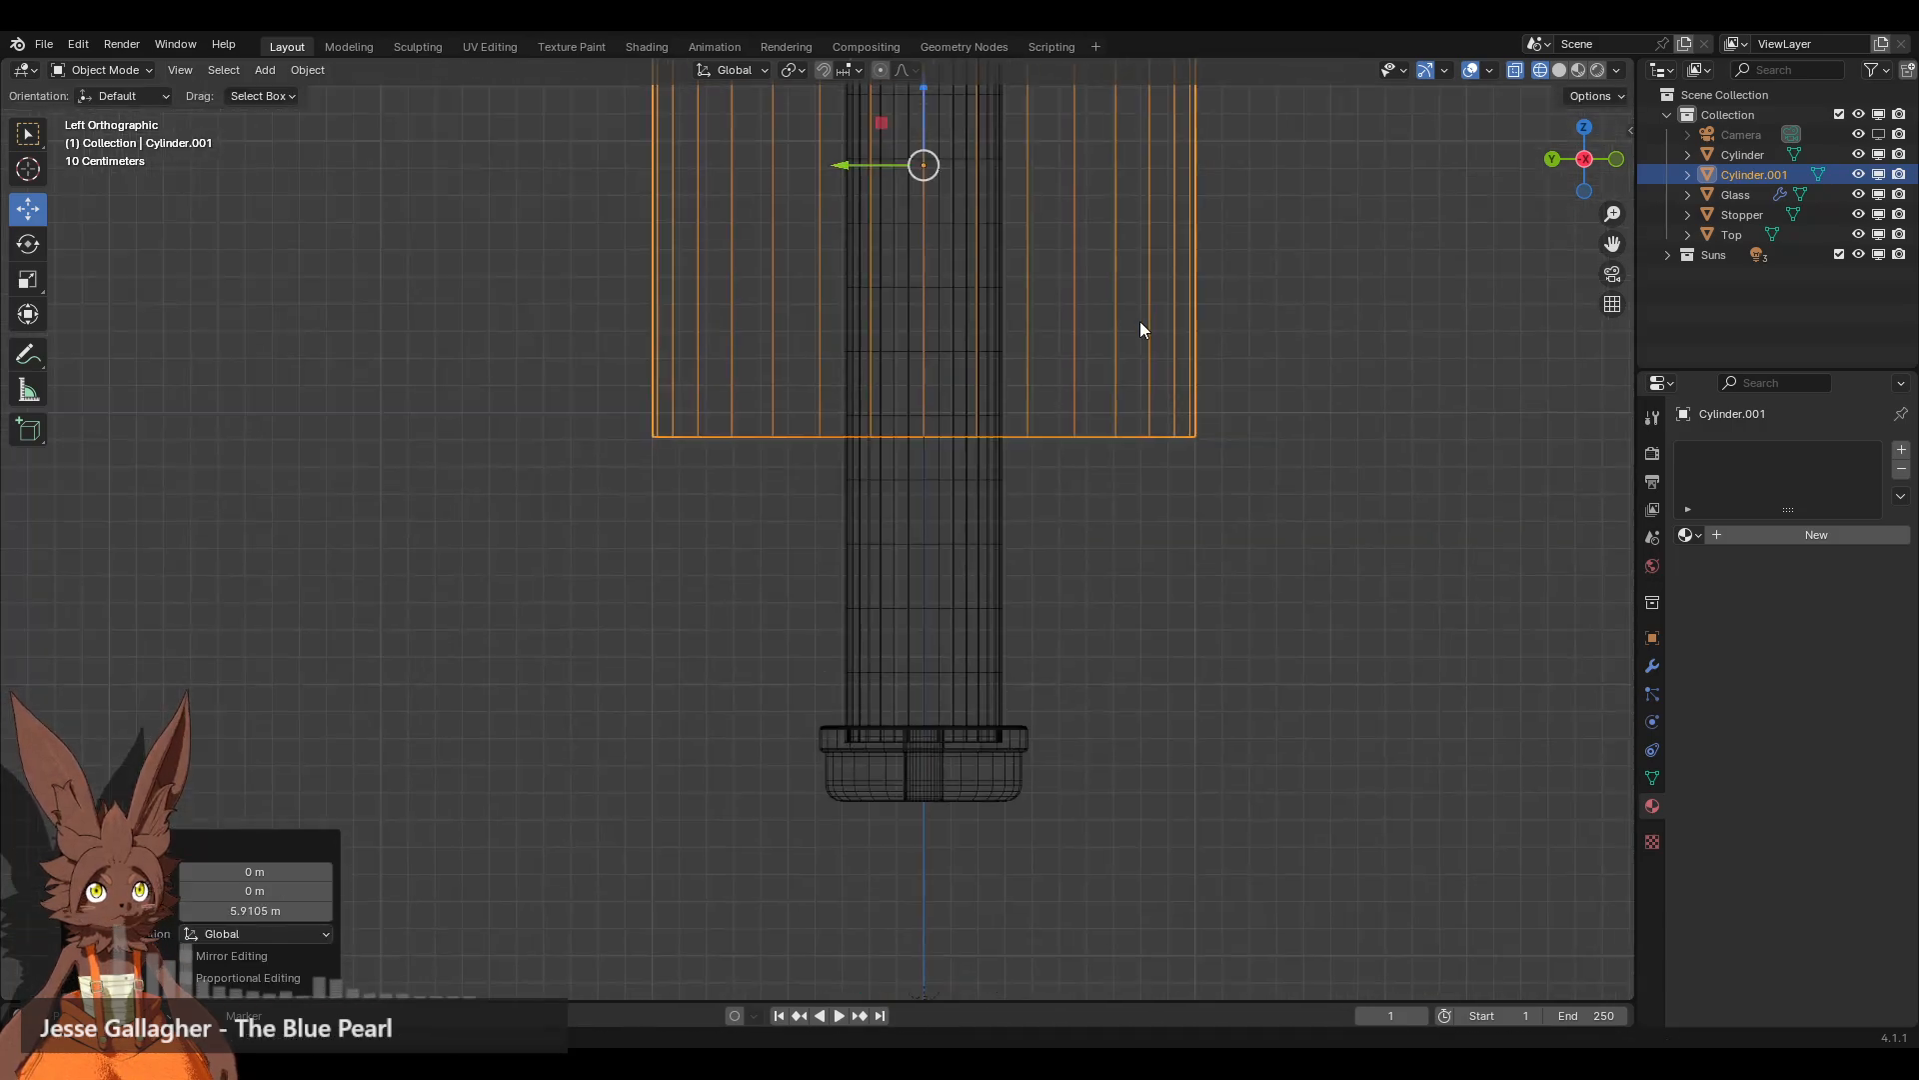
{"action": "middle_click_drag", "start_coordinate": [1189, 248], "coordinate": [1170, 473], "text": "shift"}
{"action": "key", "text": "s"}
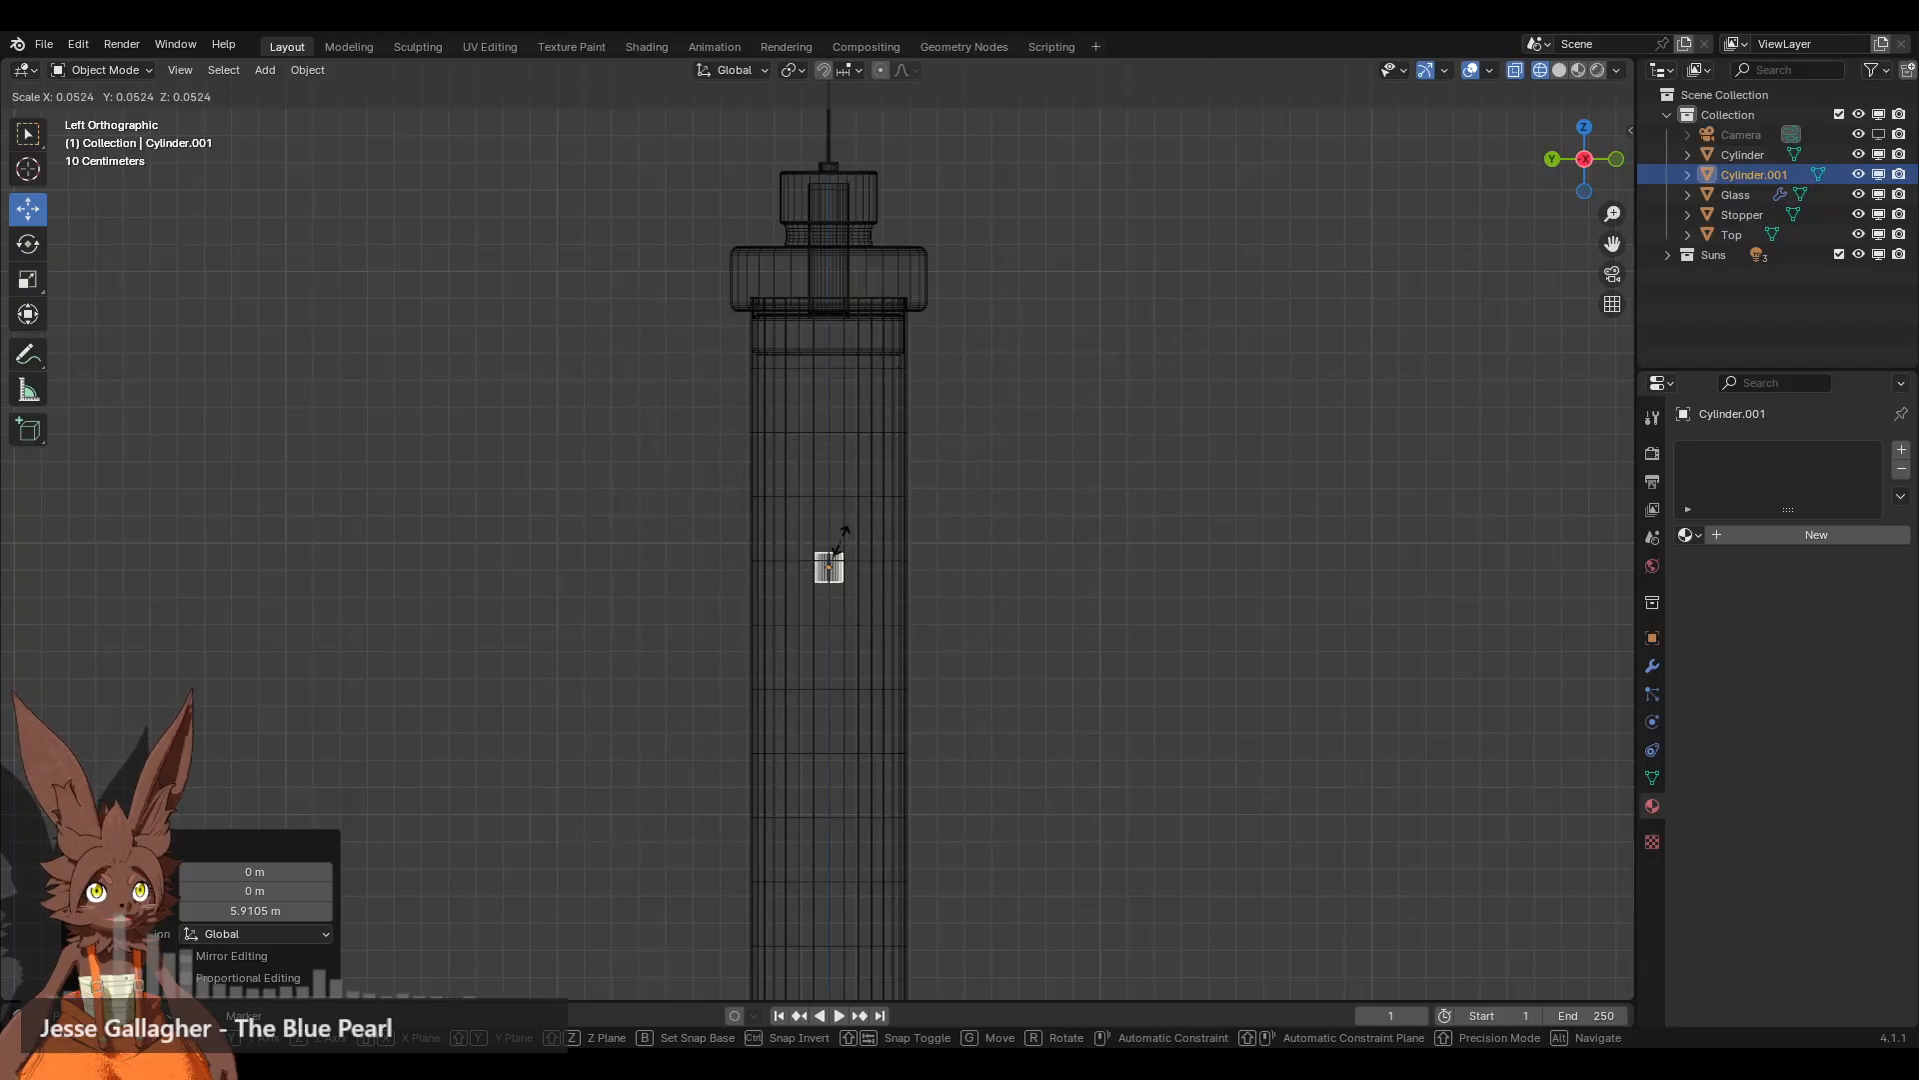
{"action": "left_click", "coordinate": [842, 538]}
{"action": "key", "text": "s"}
{"action": "key", "text": "z"}
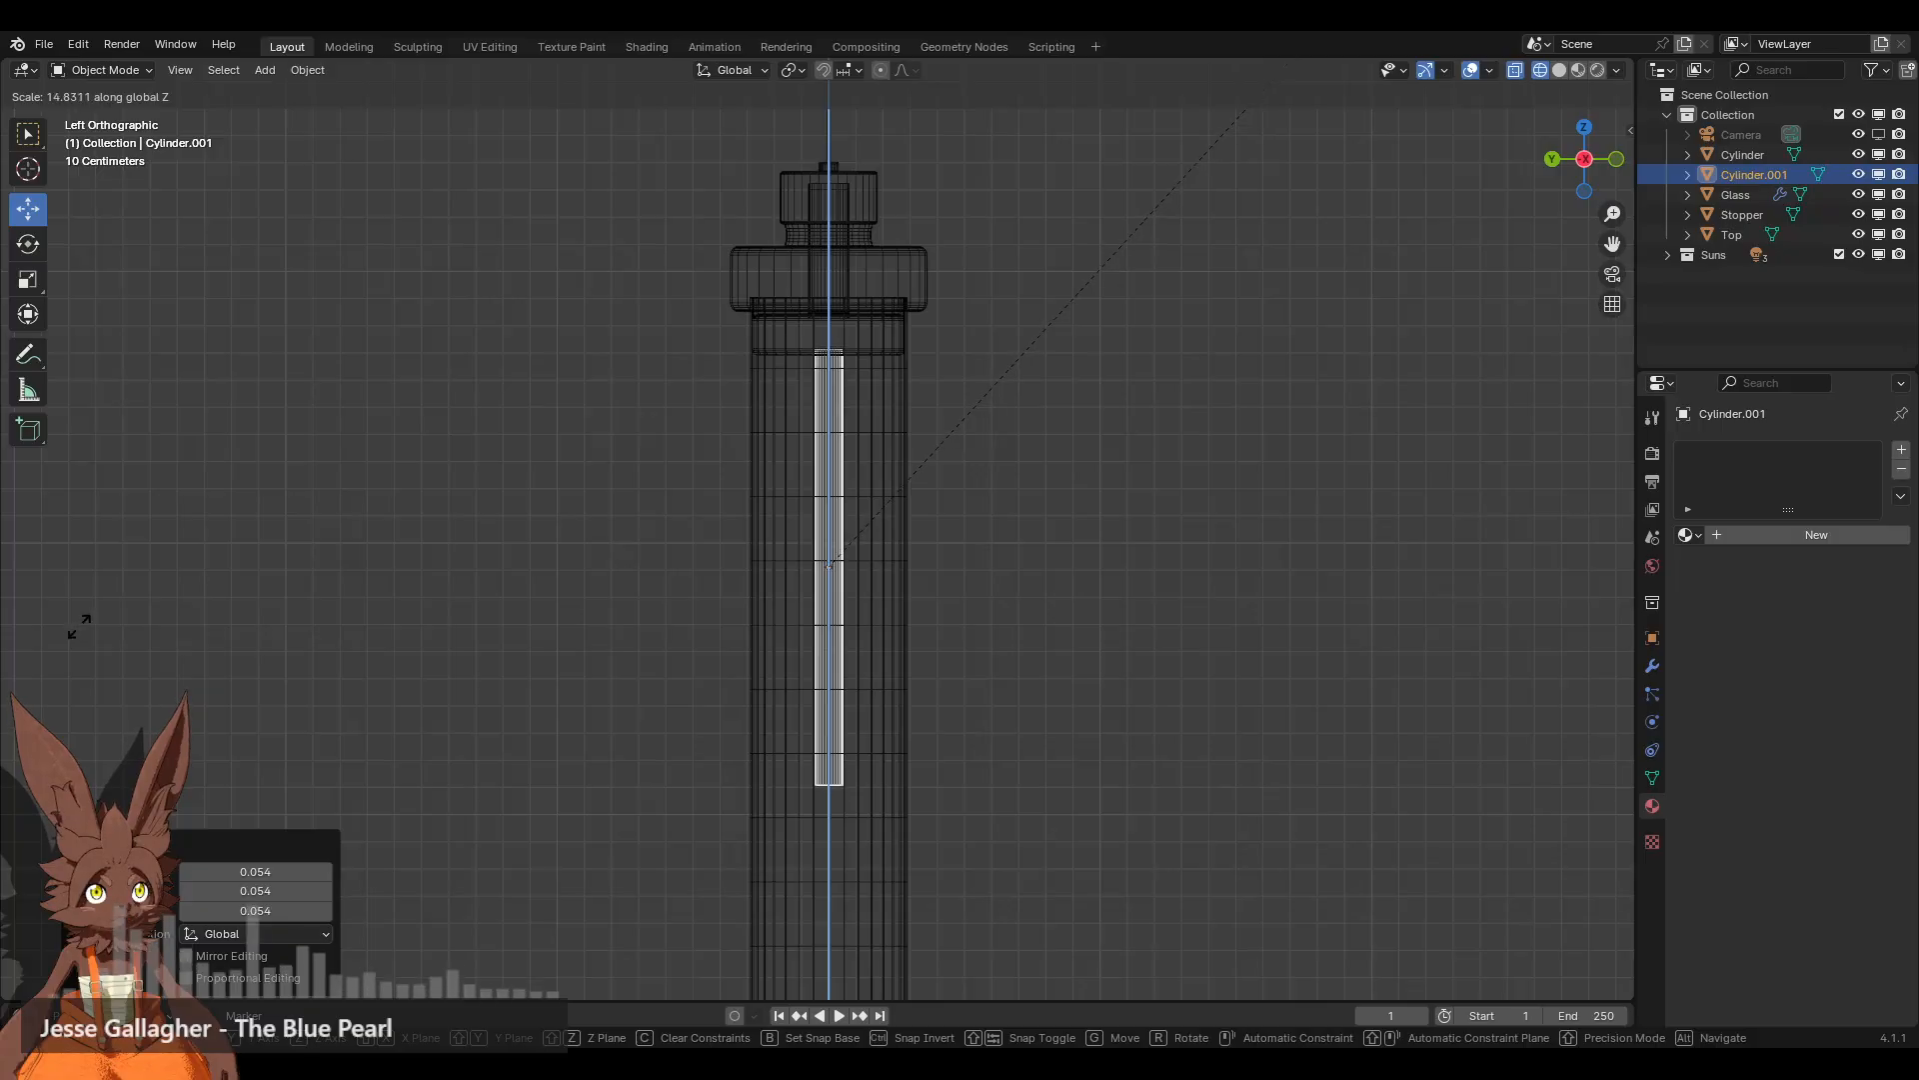
{"action": "left_click", "coordinate": [174, 538]}
Step: Apply the scale of the plunger rod
{"action": "middle_click_drag", "start_coordinate": [1062, 707], "coordinate": [1126, 510], "text": "shift"}
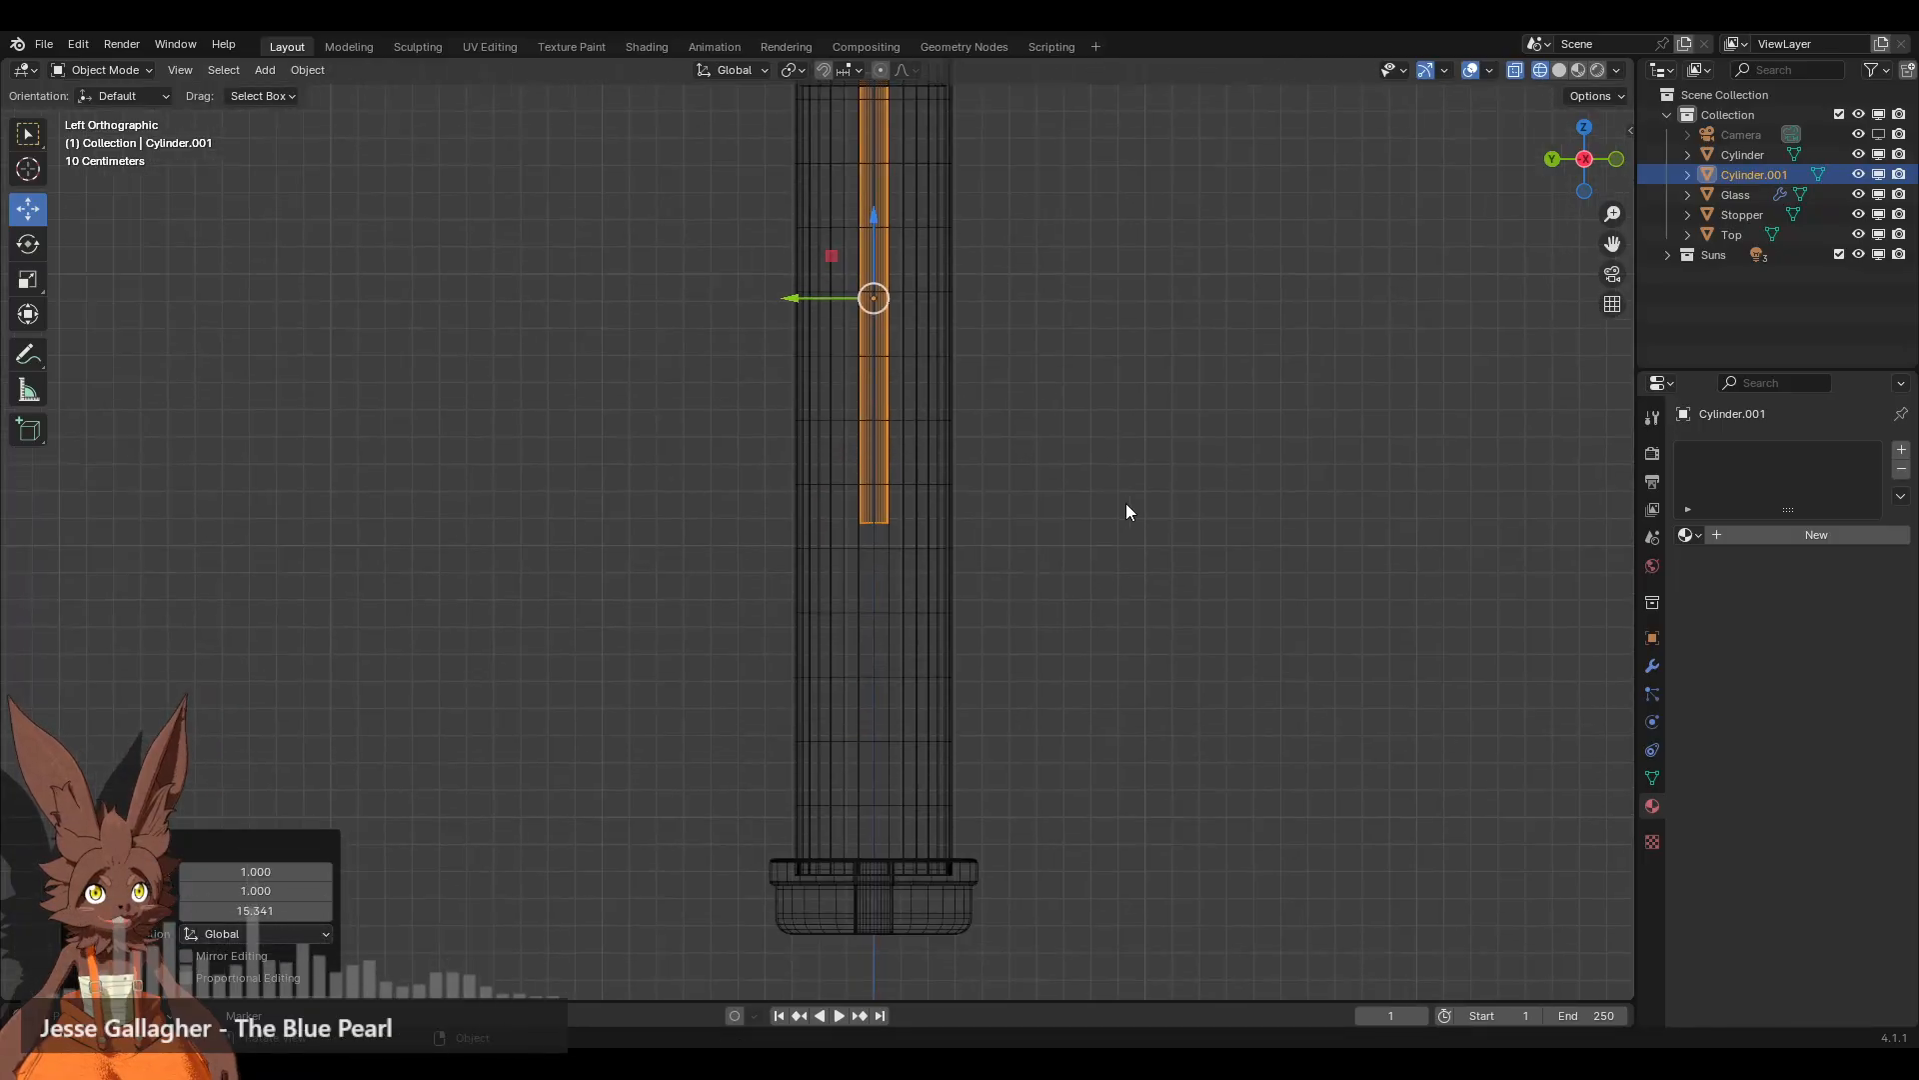
{"action": "key", "text": "ctrl+a"}
{"action": "left_click", "coordinate": [1120, 543]}
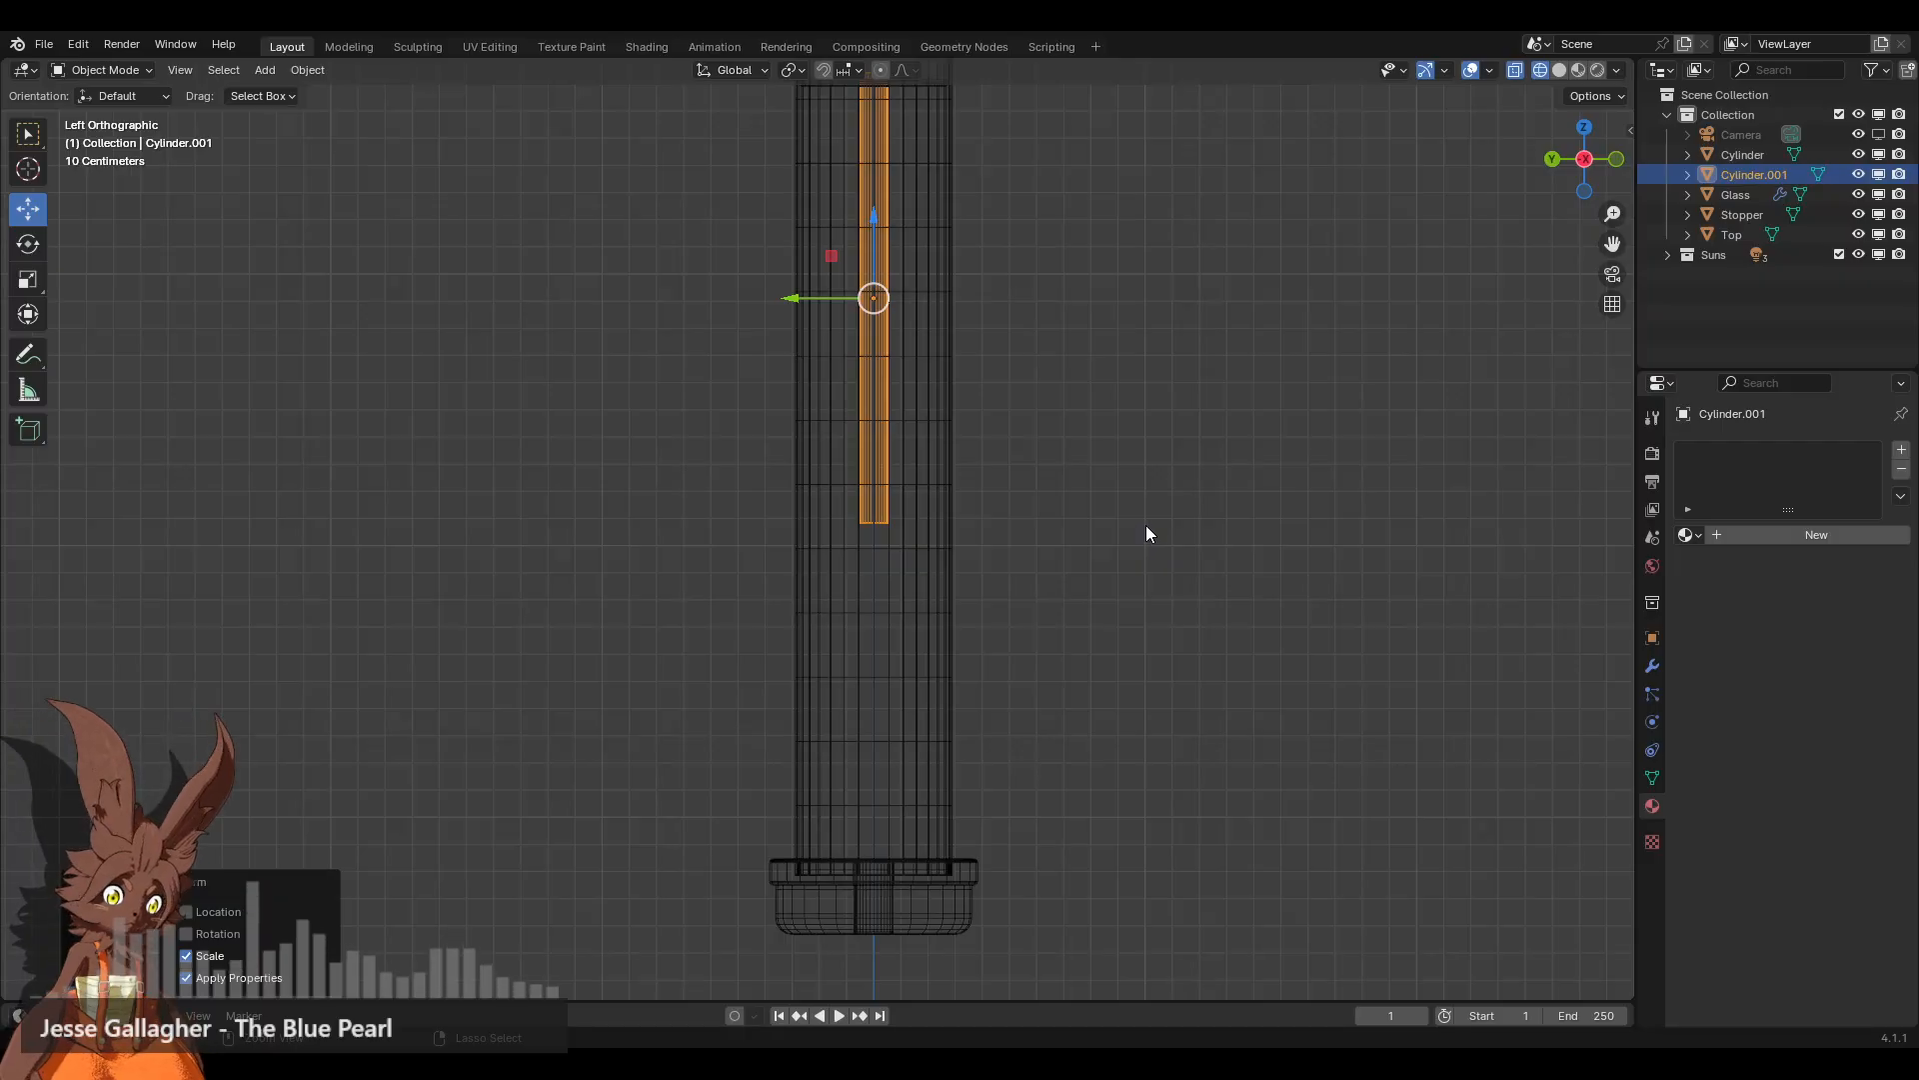
{"action": "key", "text": "ctrl+a"}
{"action": "left_click", "coordinate": [1072, 531]}
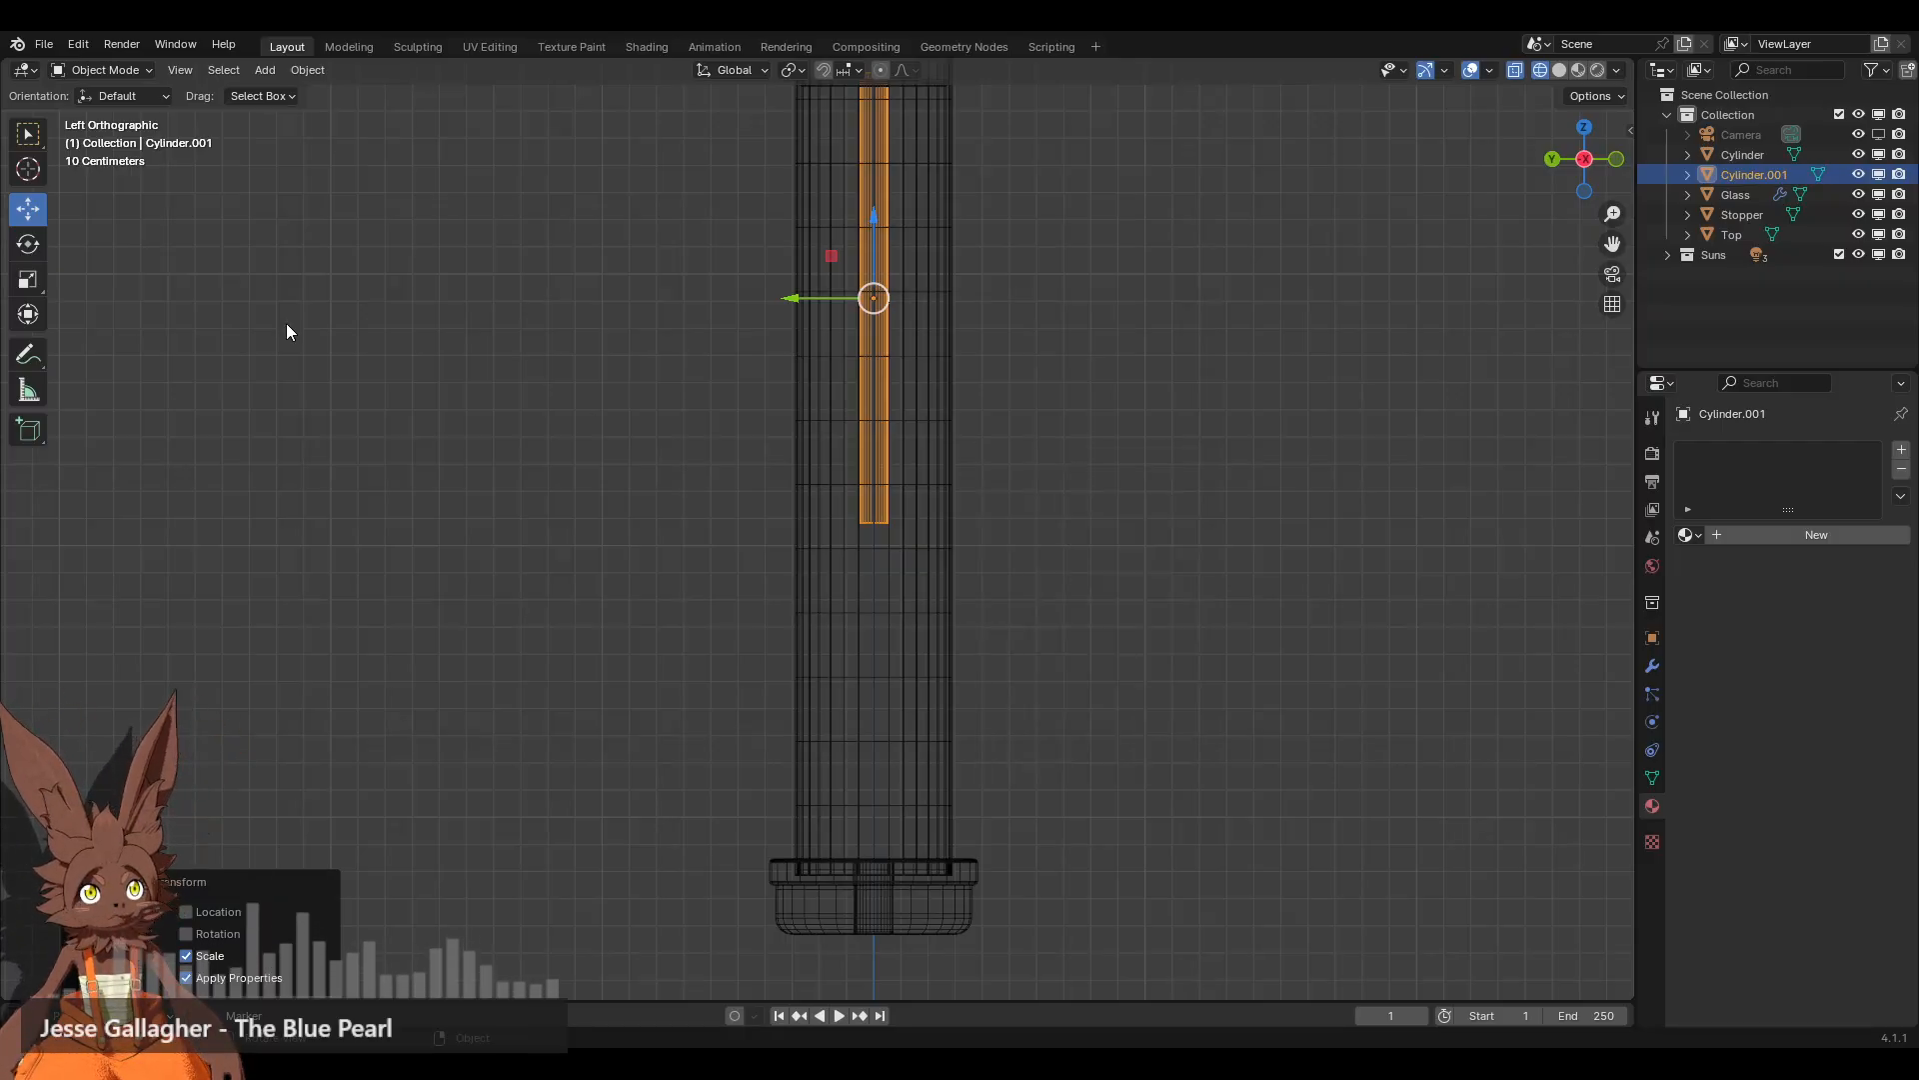
Step: In Edit Mode, move the rod's bottom vertices down about 1.7187 m along Z so they extend below the base cap
{"action": "left_click", "coordinate": [126, 71]}
{"action": "left_click", "coordinate": [122, 114]}
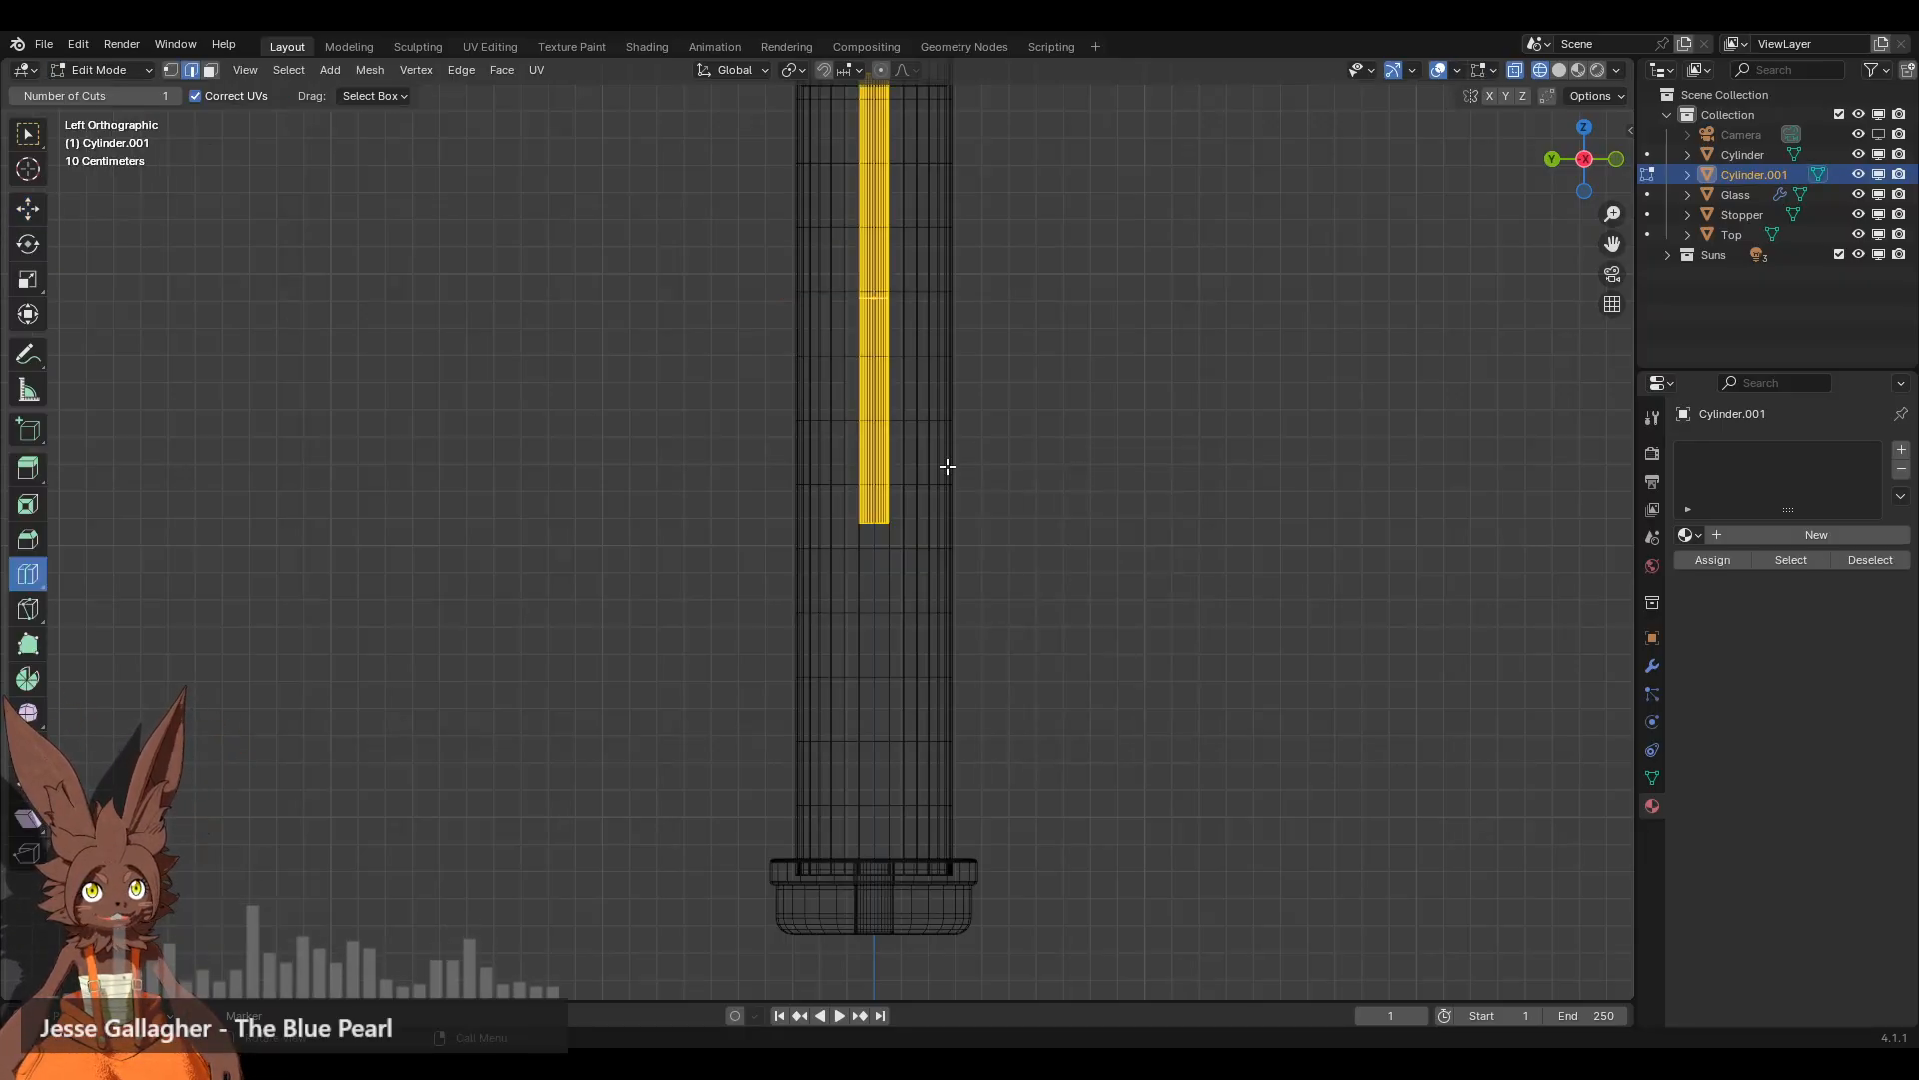
{"action": "left_click", "coordinate": [171, 69]}
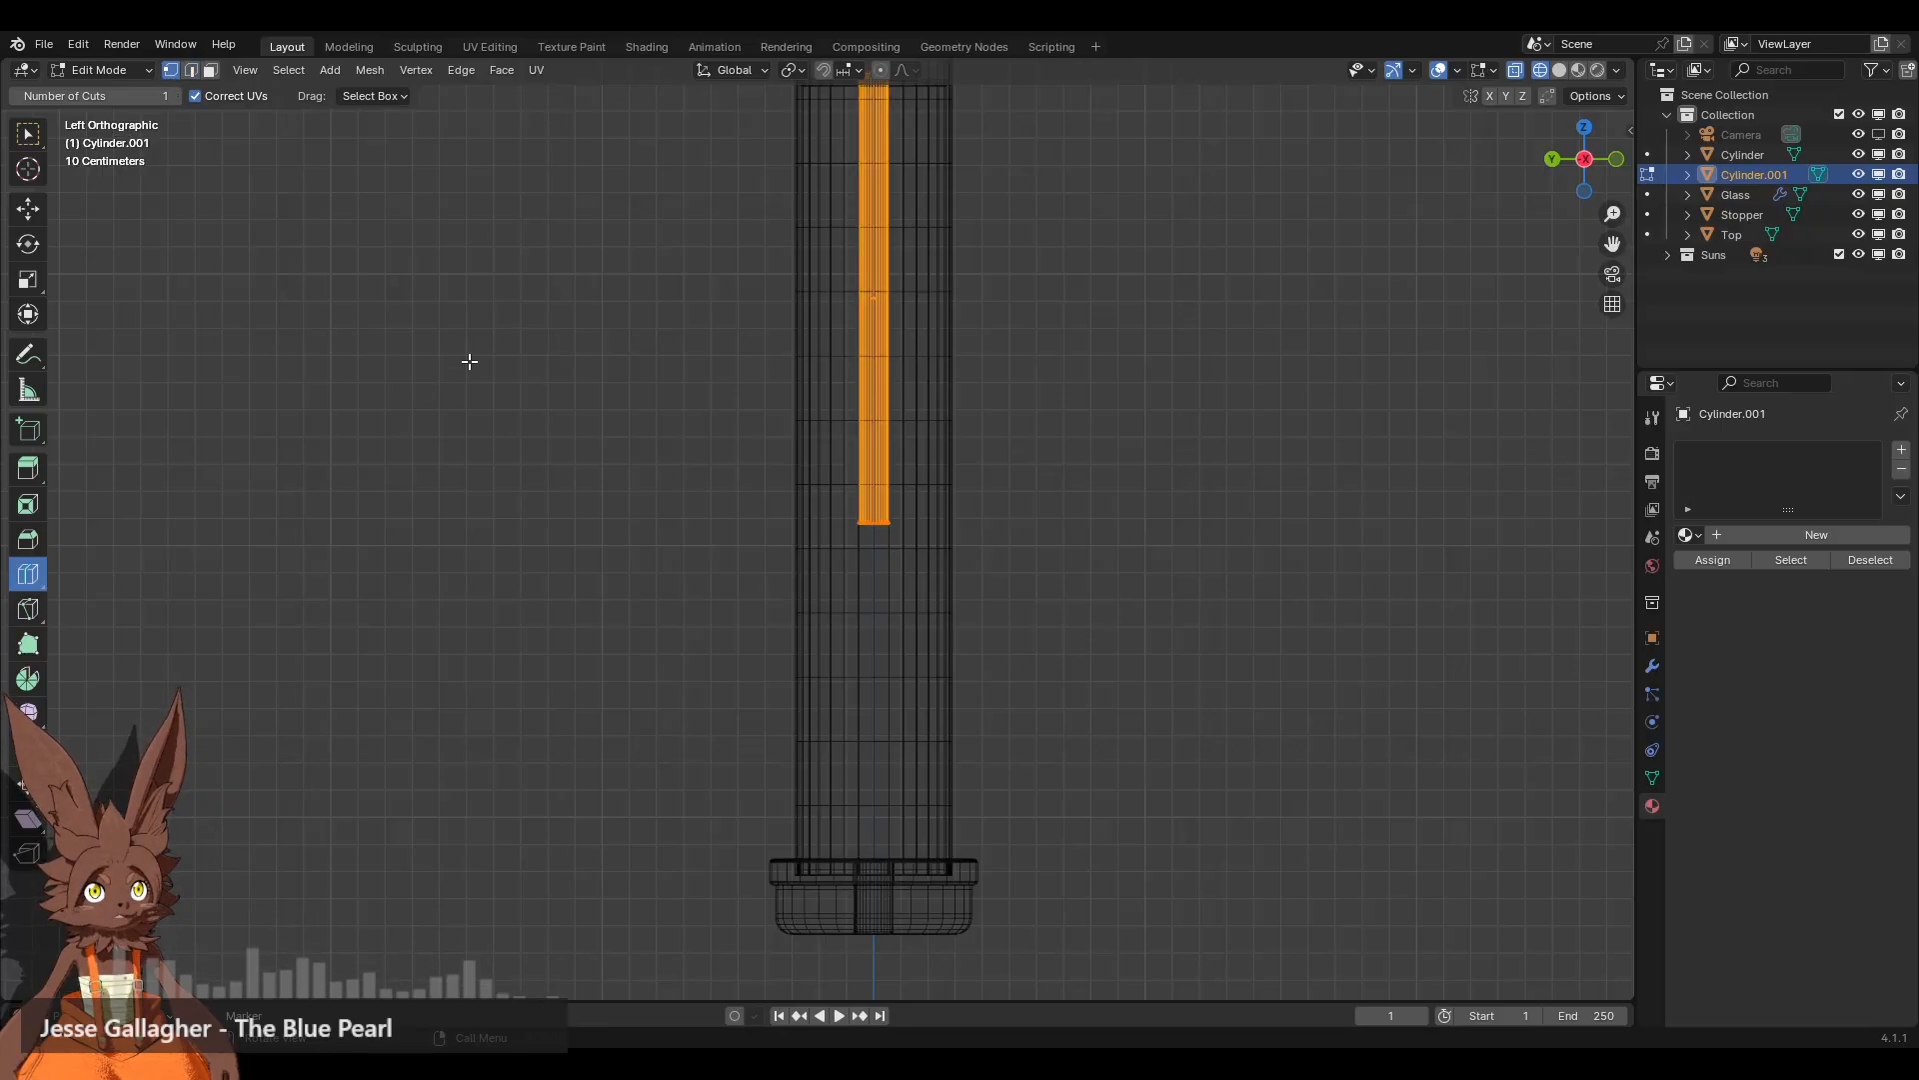
{"action": "left_click", "coordinate": [22, 213]}
{"action": "scroll", "coordinate": [1001, 530], "scroll_direction": "down", "scroll_amount": 1}
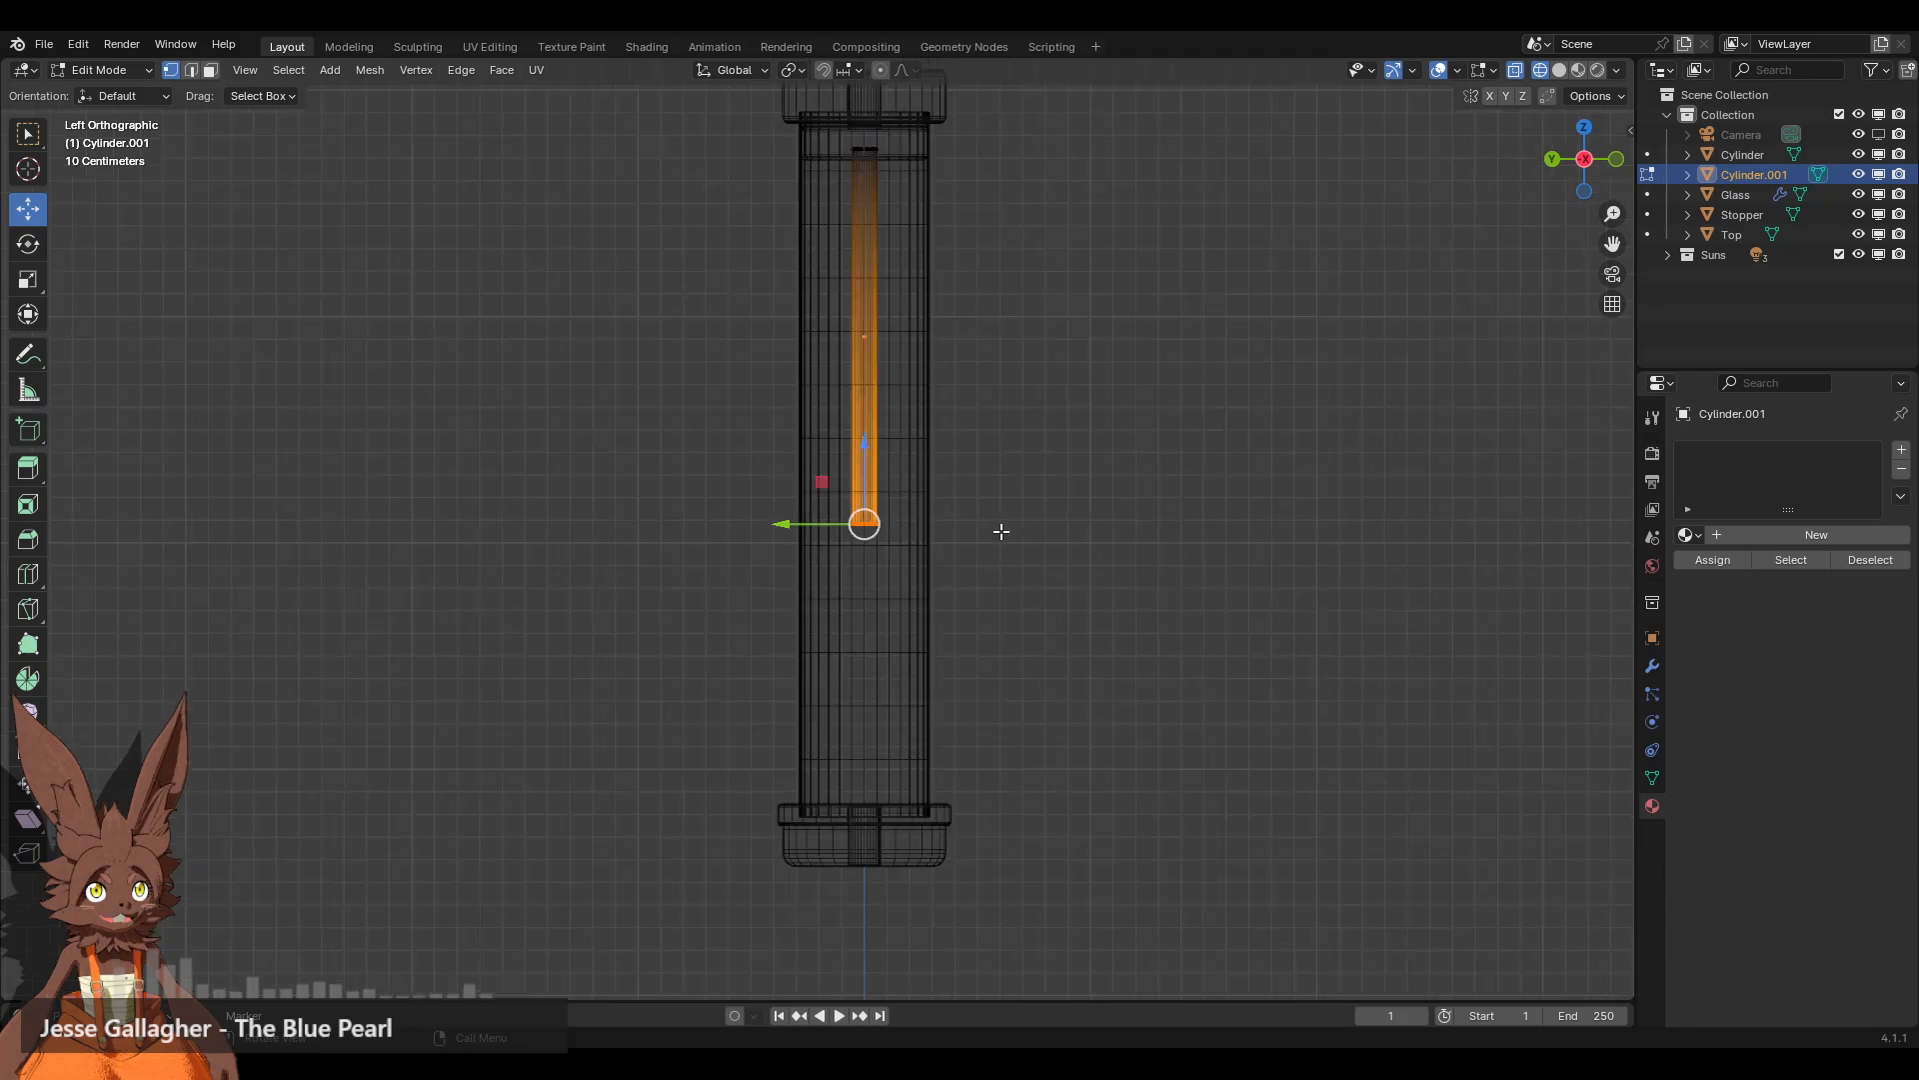
{"action": "left_click_drag", "start_coordinate": [860, 446], "coordinate": [858, 844]}
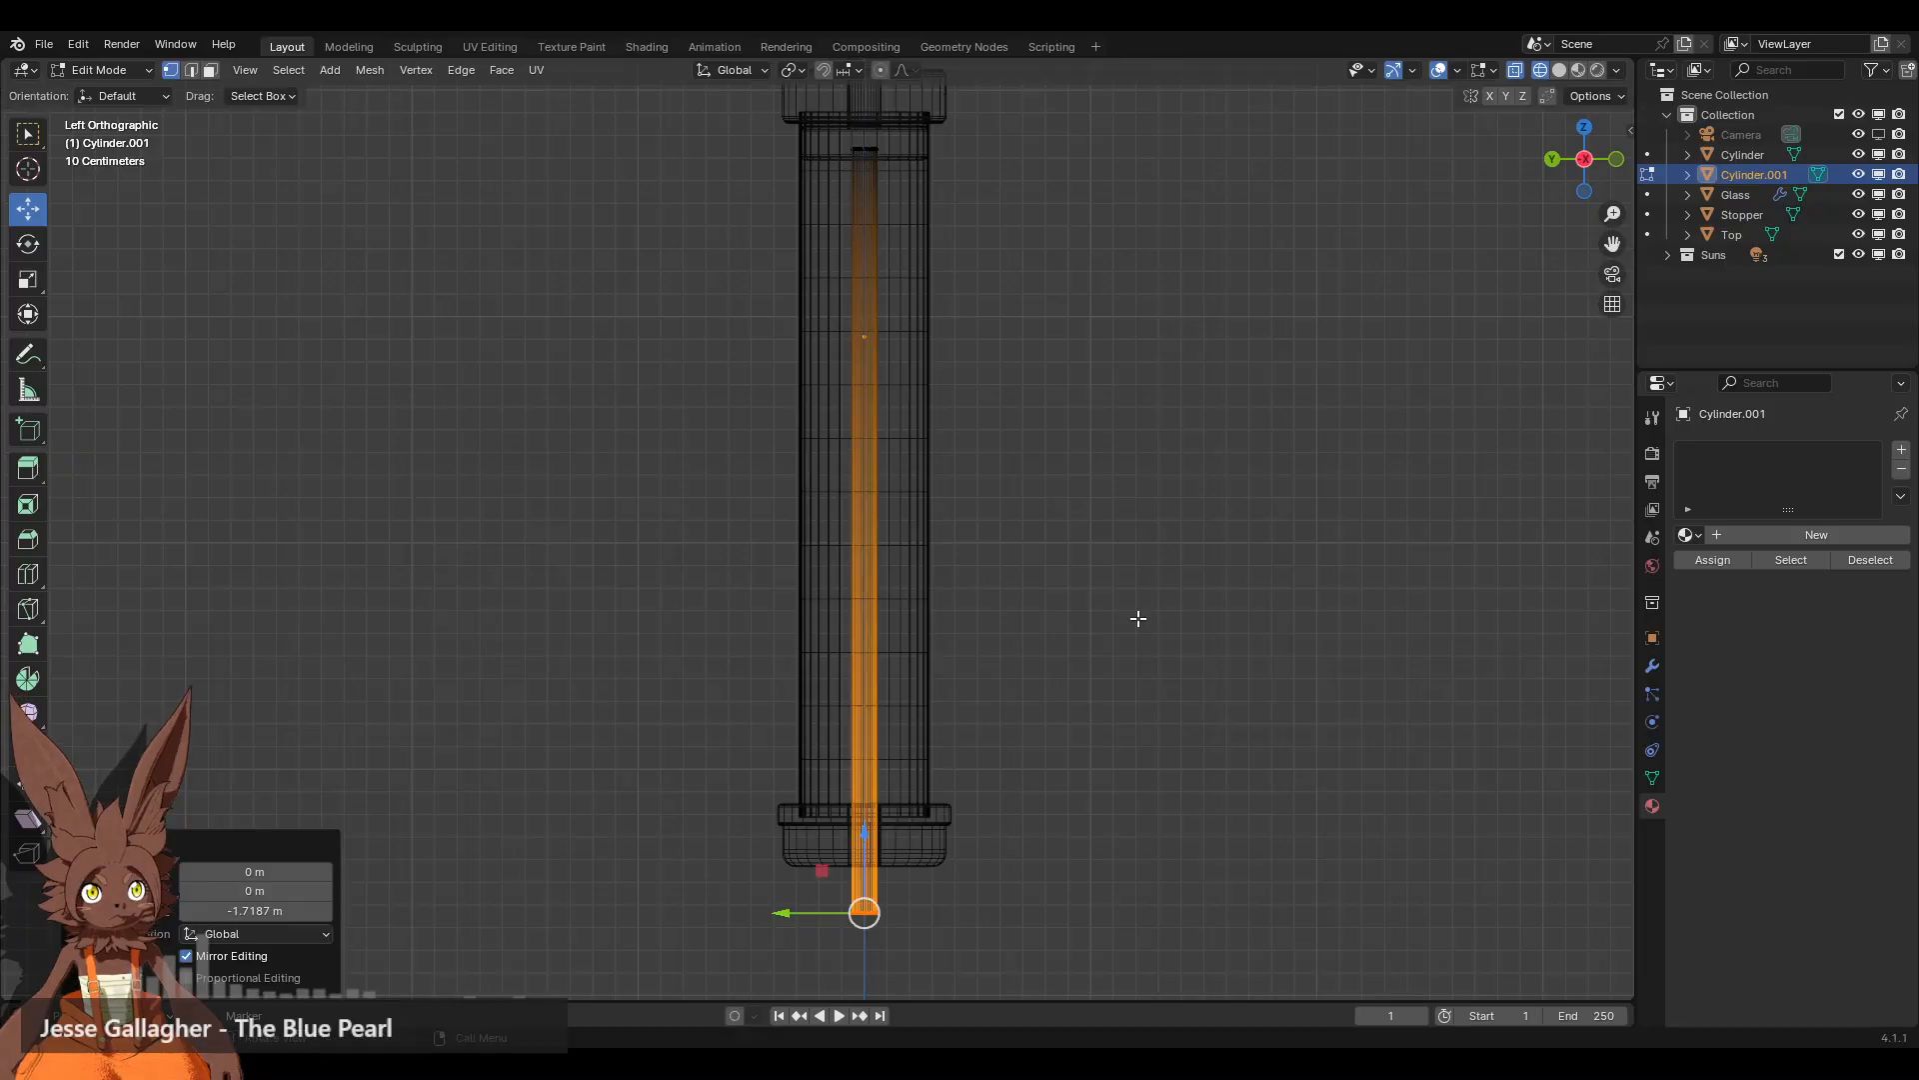
Step: Inset the plunger rod's side faces together by a small amount
{"action": "key", "text": "alt+a"}
{"action": "middle_click_drag", "start_coordinate": [1144, 613], "coordinate": [1119, 593]}
{"action": "middle_click_drag", "start_coordinate": [1058, 456], "coordinate": [1032, 543], "text": "shift"}
{"action": "scroll", "coordinate": [1080, 411], "scroll_direction": "down", "scroll_amount": 3}
{"action": "middle_click_drag", "start_coordinate": [1016, 649], "coordinate": [1015, 466], "text": "shift"}
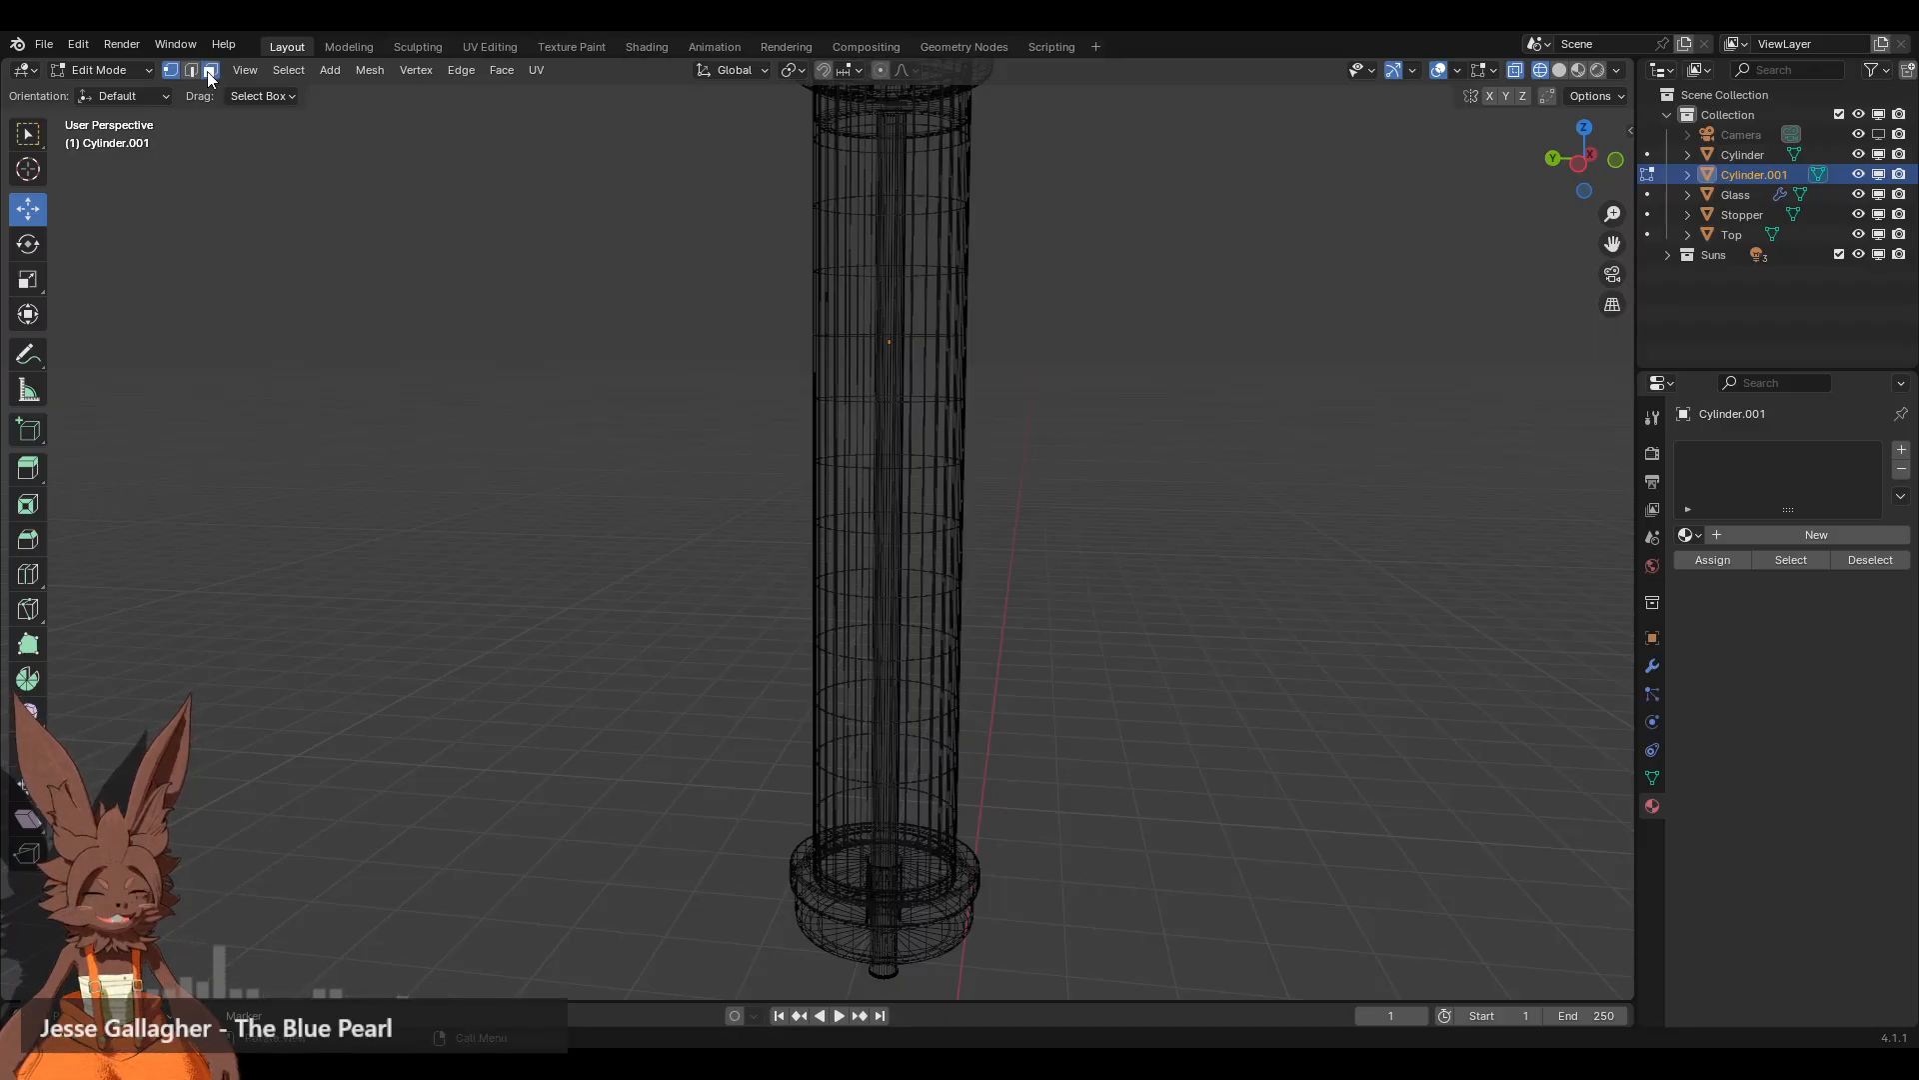
{"action": "key", "text": "l"}
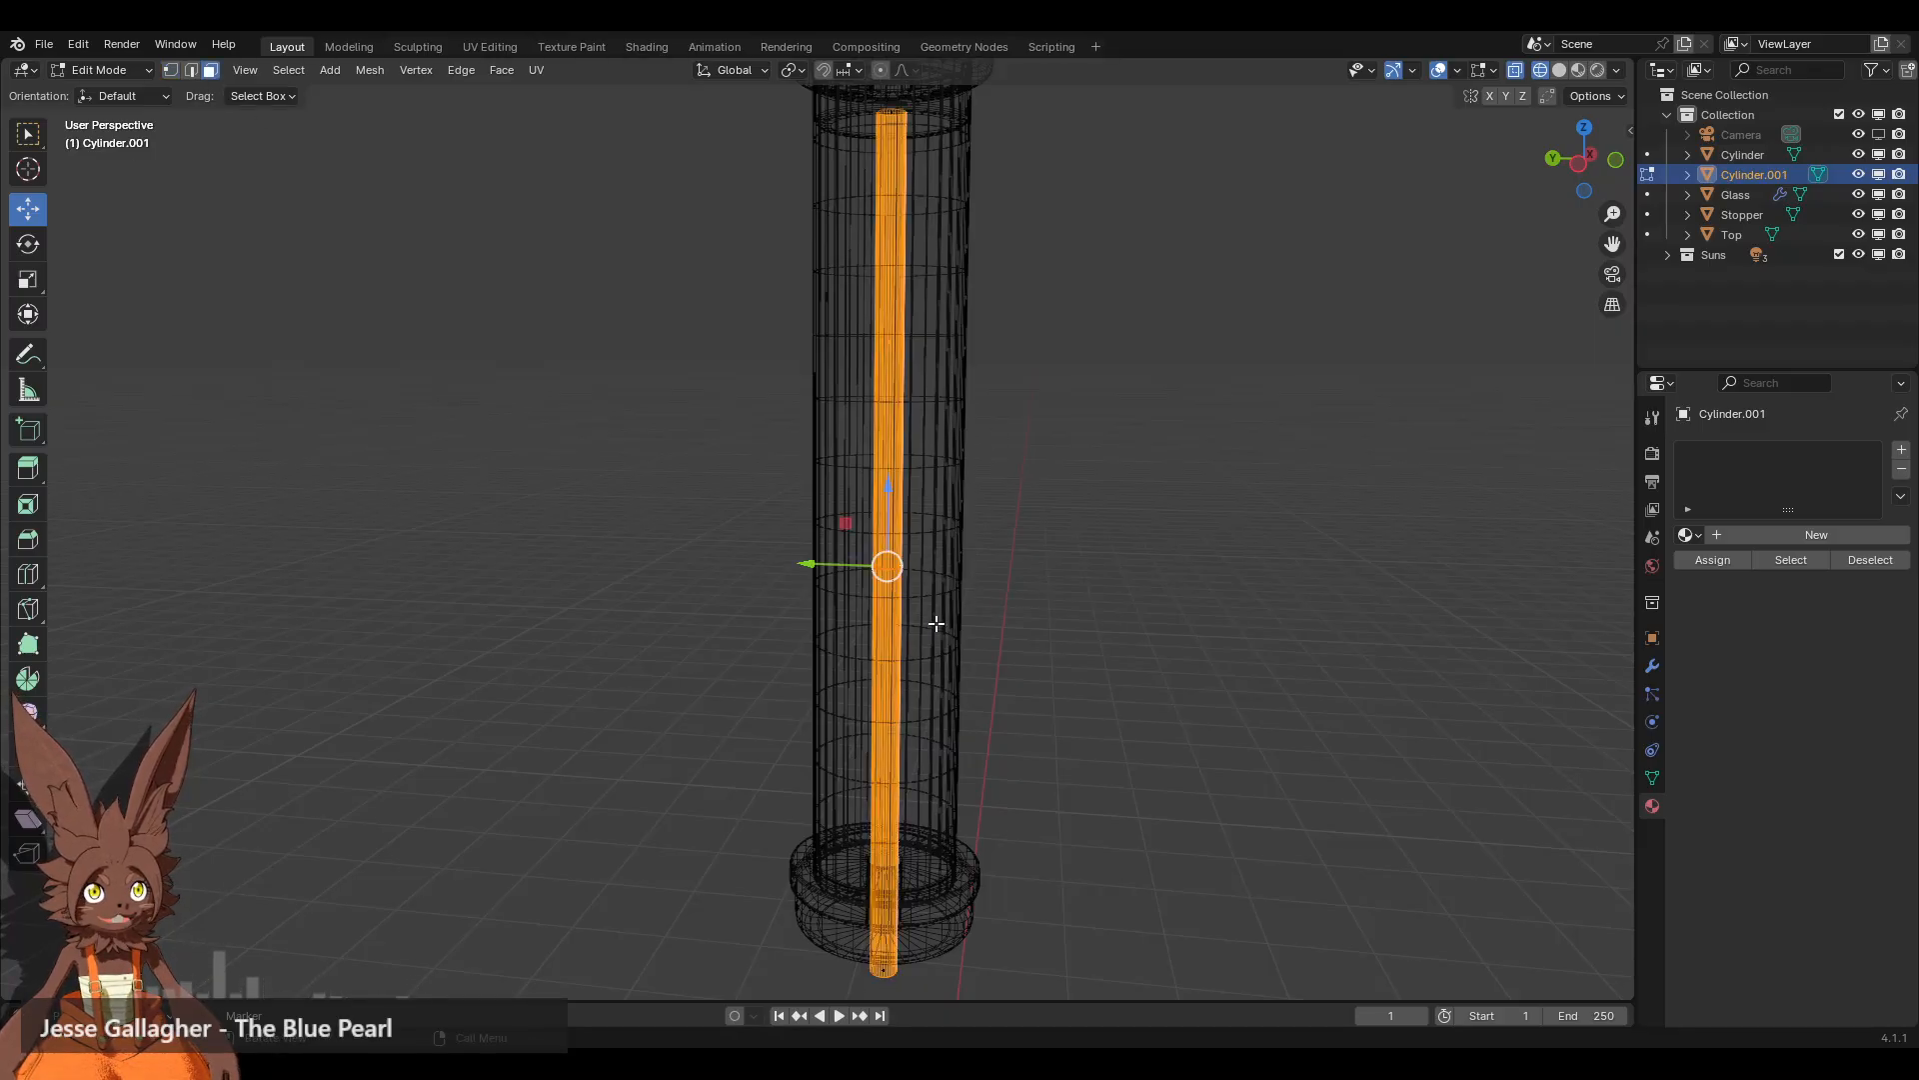
{"action": "left_click", "coordinate": [27, 507]}
{"action": "left_click_drag", "start_coordinate": [958, 544], "coordinate": [961, 546]}
{"action": "left_click", "coordinate": [1105, 578]}
Step: Inset the rod's bottom end face by about 0.01037 m, working from below in solid shading
{"action": "middle_click_drag", "start_coordinate": [1105, 578], "coordinate": [1053, 378]}
{"action": "left_click", "coordinate": [1559, 71]}
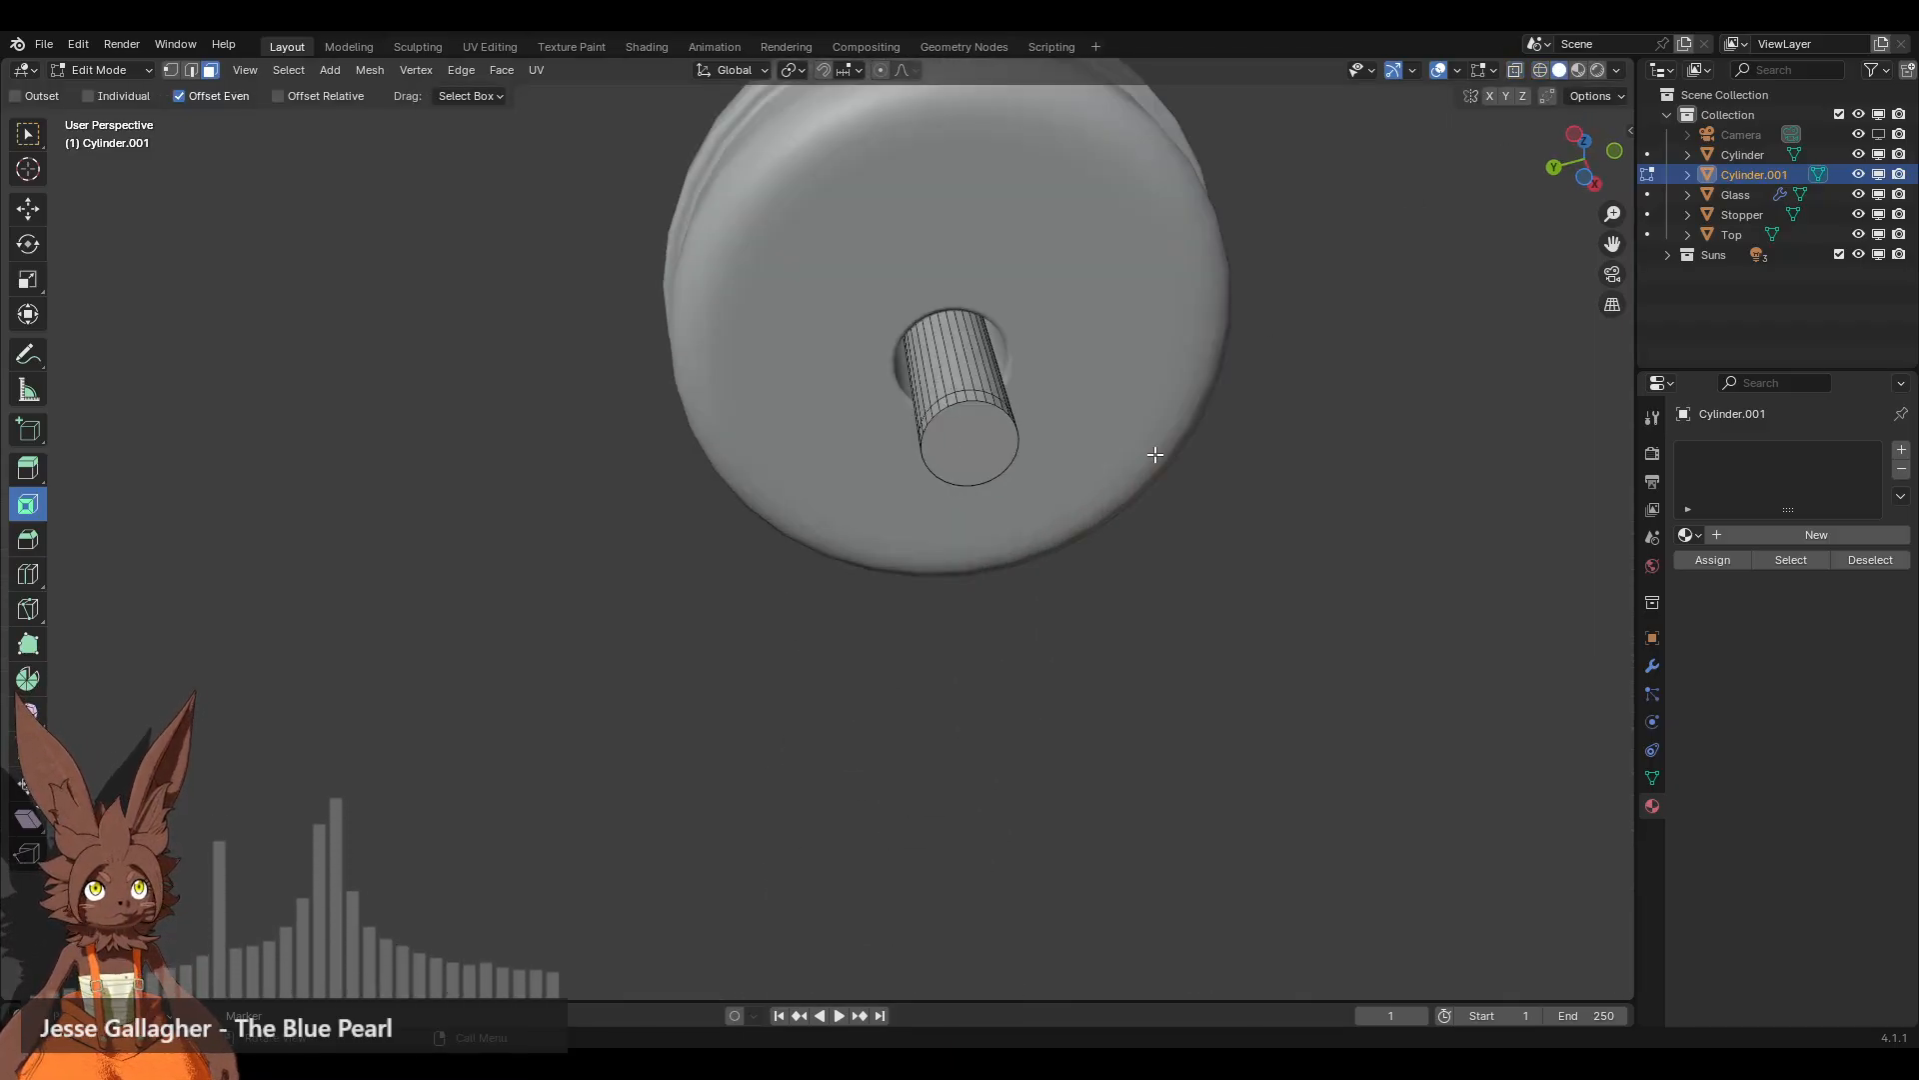
{"action": "left_click", "coordinate": [999, 445]}
{"action": "left_click_drag", "start_coordinate": [1034, 414], "coordinate": [1018, 417]}
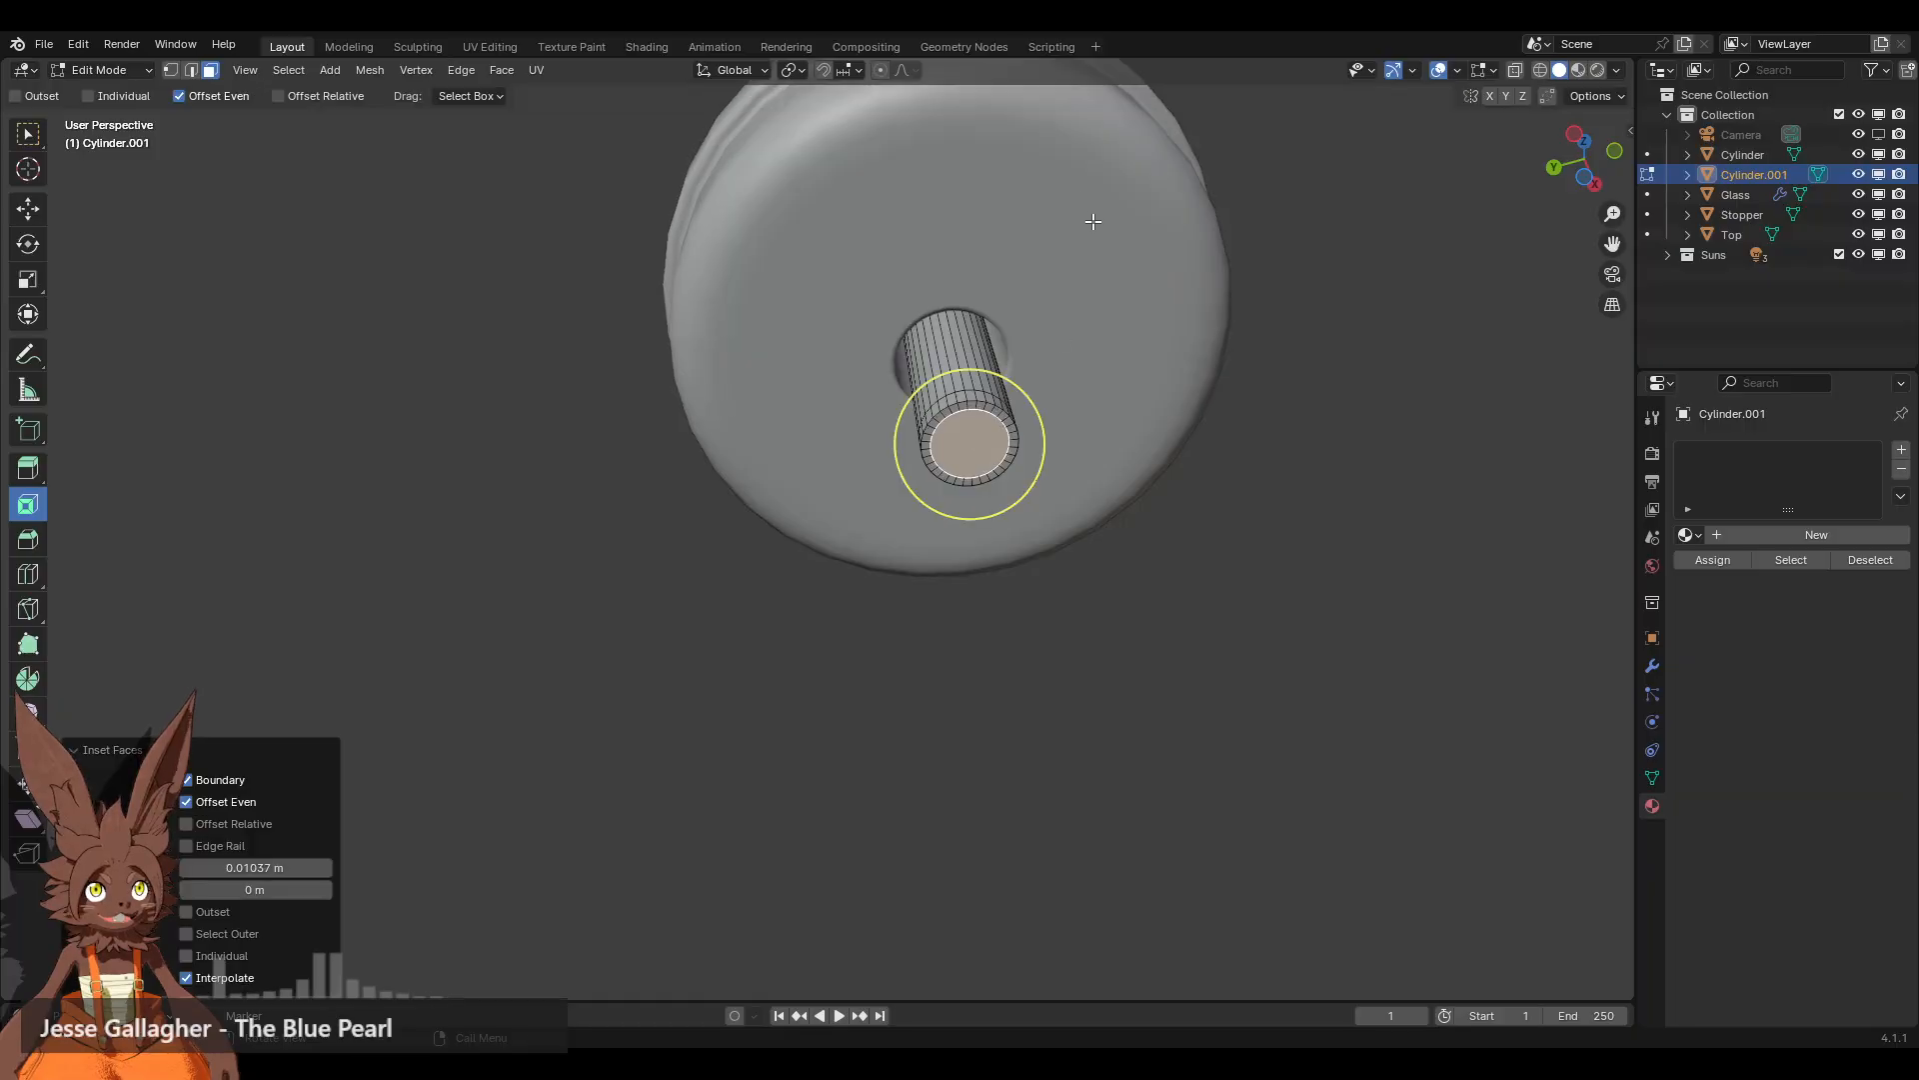
Step: Inset the rod's top end face inside the syringe by about 0.01083 m, working in wireframe
{"action": "middle_click_drag", "start_coordinate": [1038, 174], "coordinate": [984, 549]}
{"action": "scroll", "coordinate": [1085, 349], "scroll_direction": "down", "scroll_amount": 2}
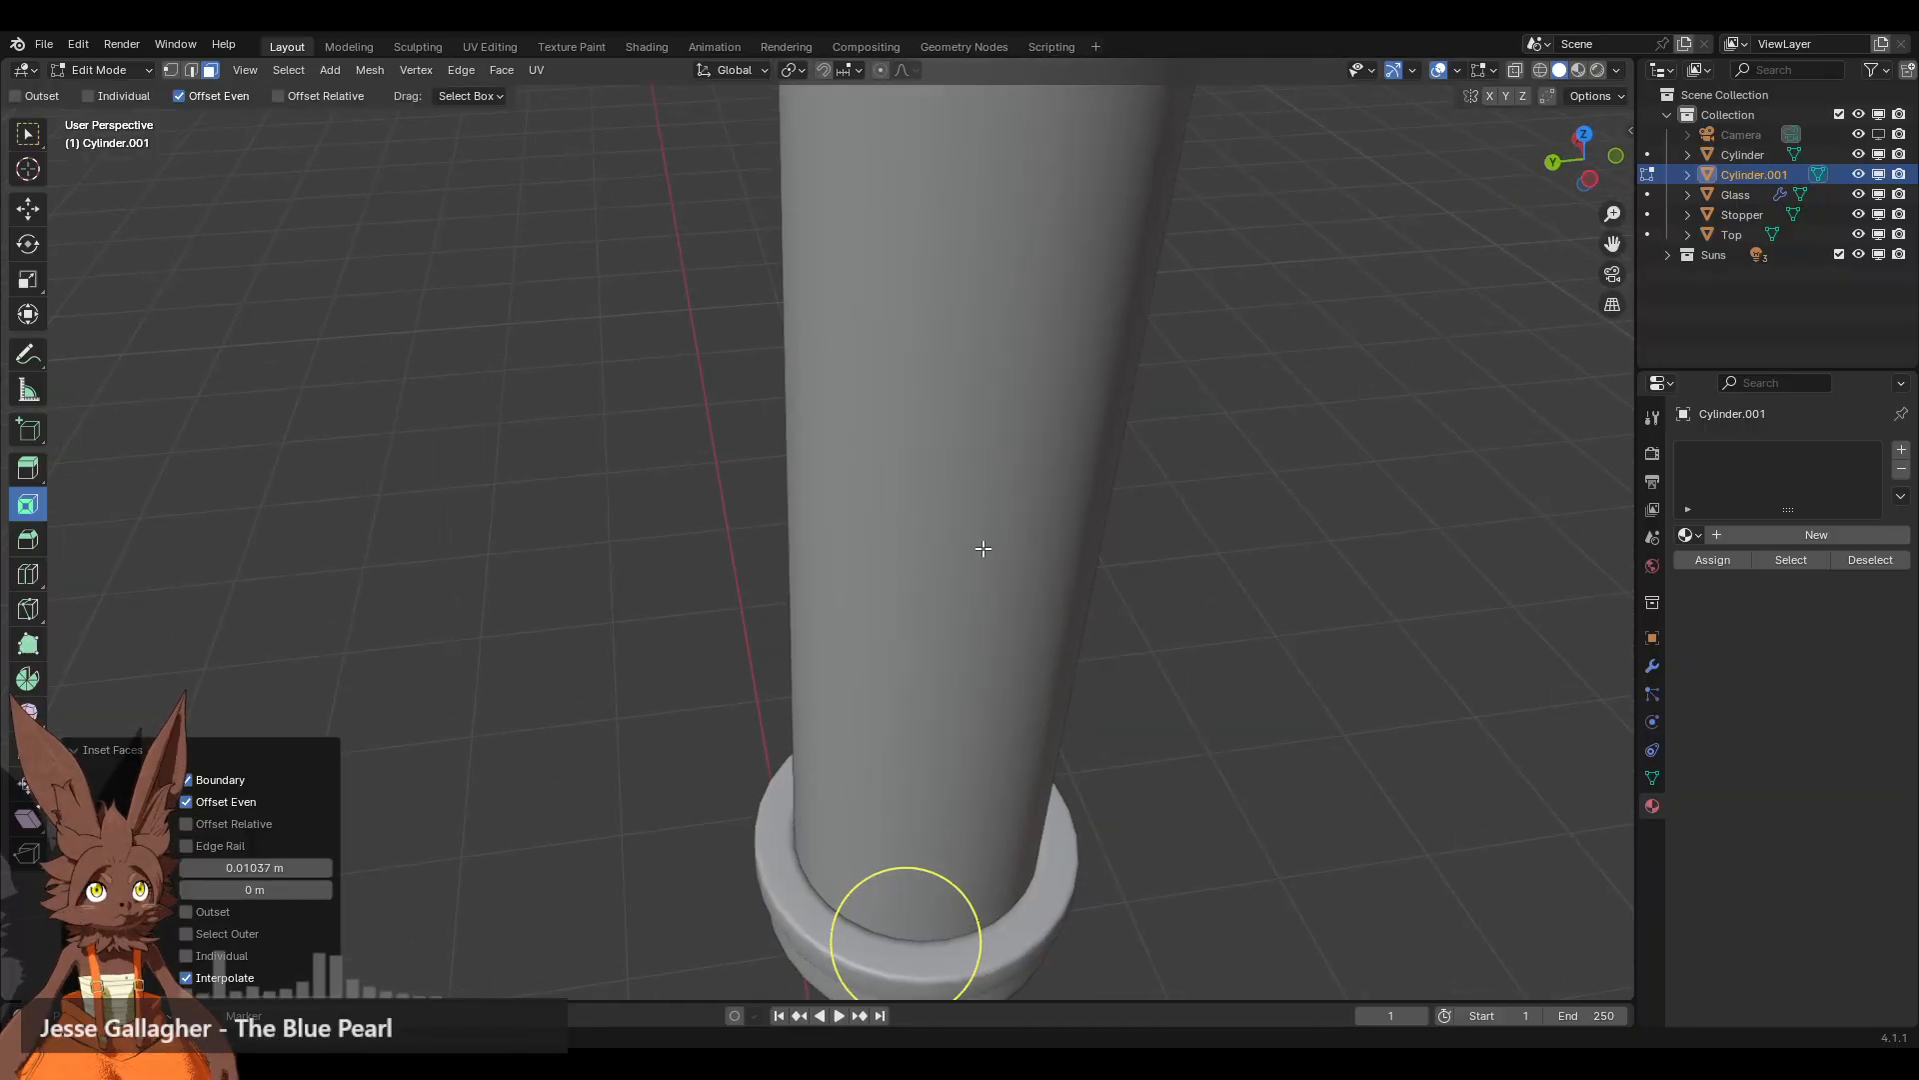
{"action": "left_click", "coordinate": [1540, 71]}
{"action": "middle_click_drag", "start_coordinate": [1180, 137], "coordinate": [1110, 387], "text": "shift"}
{"action": "key", "text": "a"}
{"action": "scroll", "coordinate": [966, 400], "scroll_direction": "down", "scroll_amount": 4}
{"action": "middle_click_drag", "start_coordinate": [878, 298], "coordinate": [882, 519], "text": "shift"}
{"action": "scroll", "coordinate": [889, 527], "scroll_direction": "up", "scroll_amount": 7}
{"action": "left_click", "coordinate": [879, 388]}
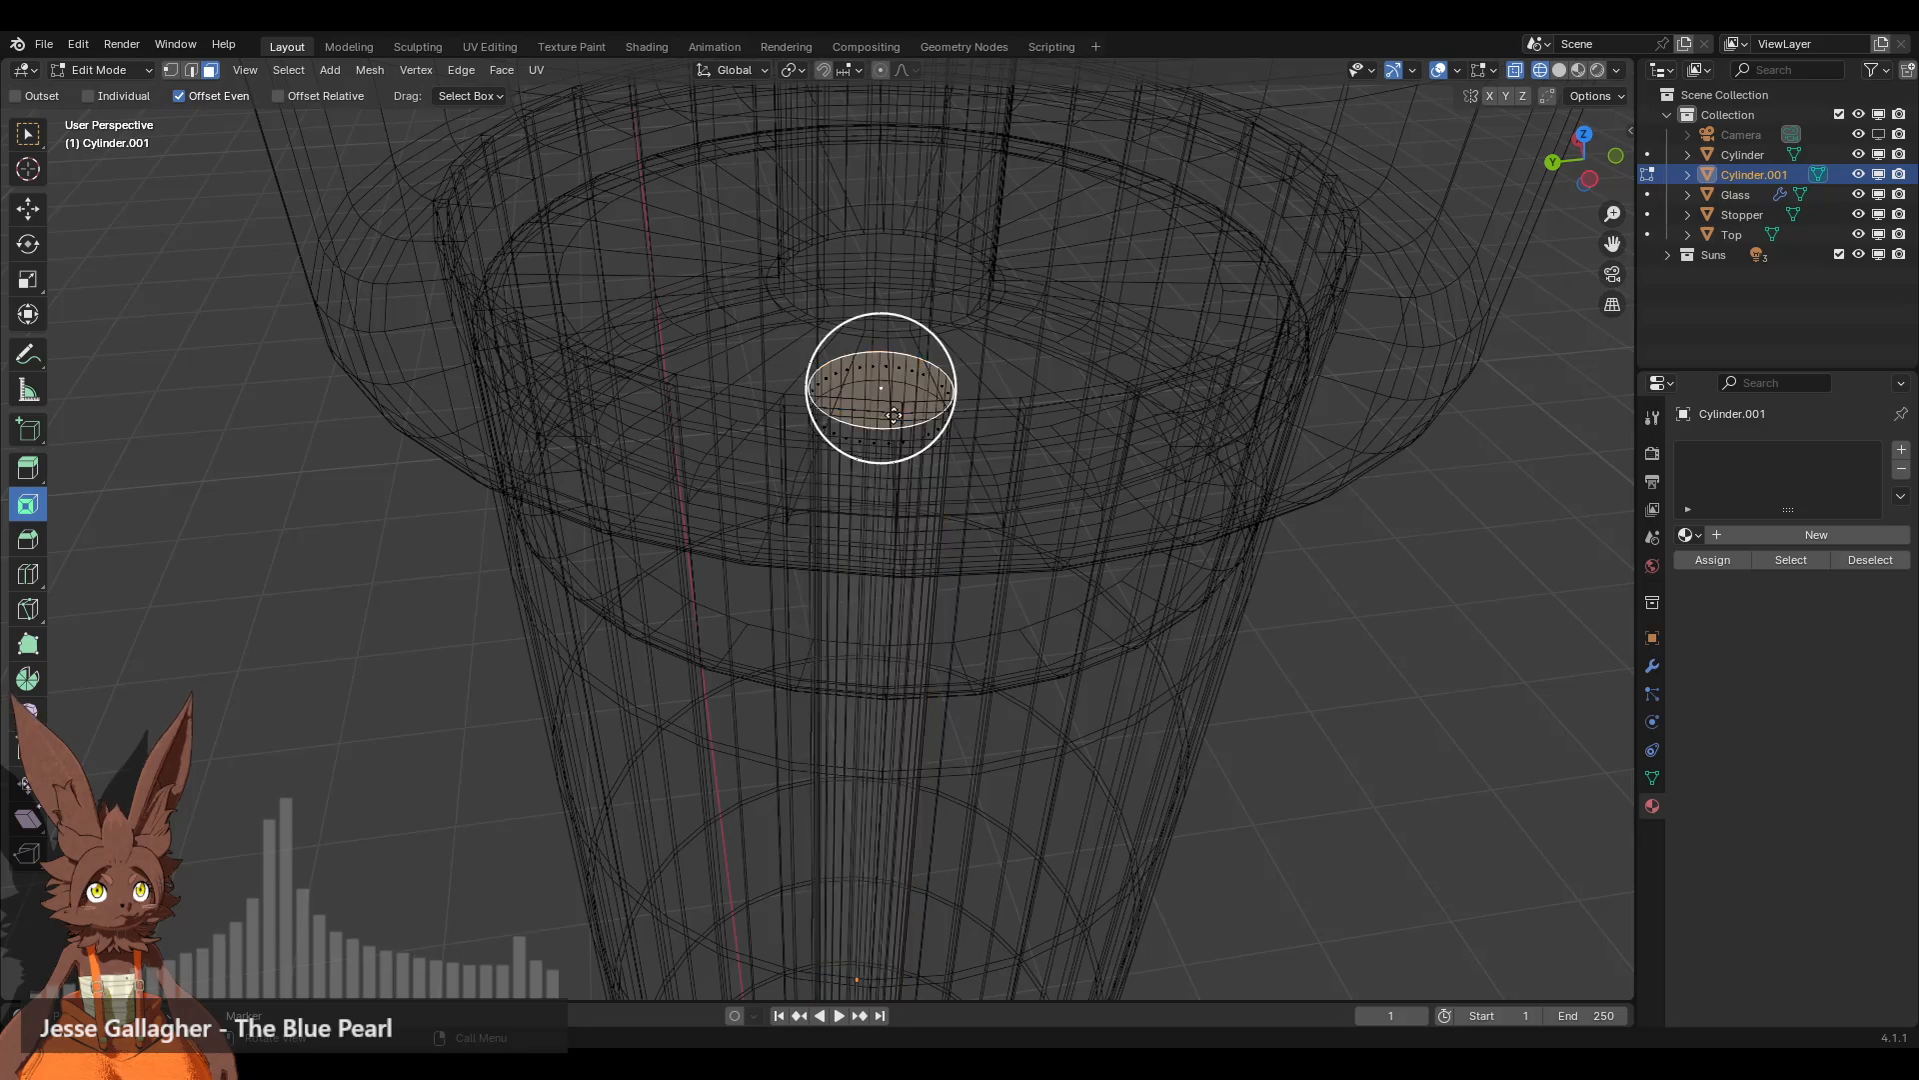
{"action": "key", "text": "i"}
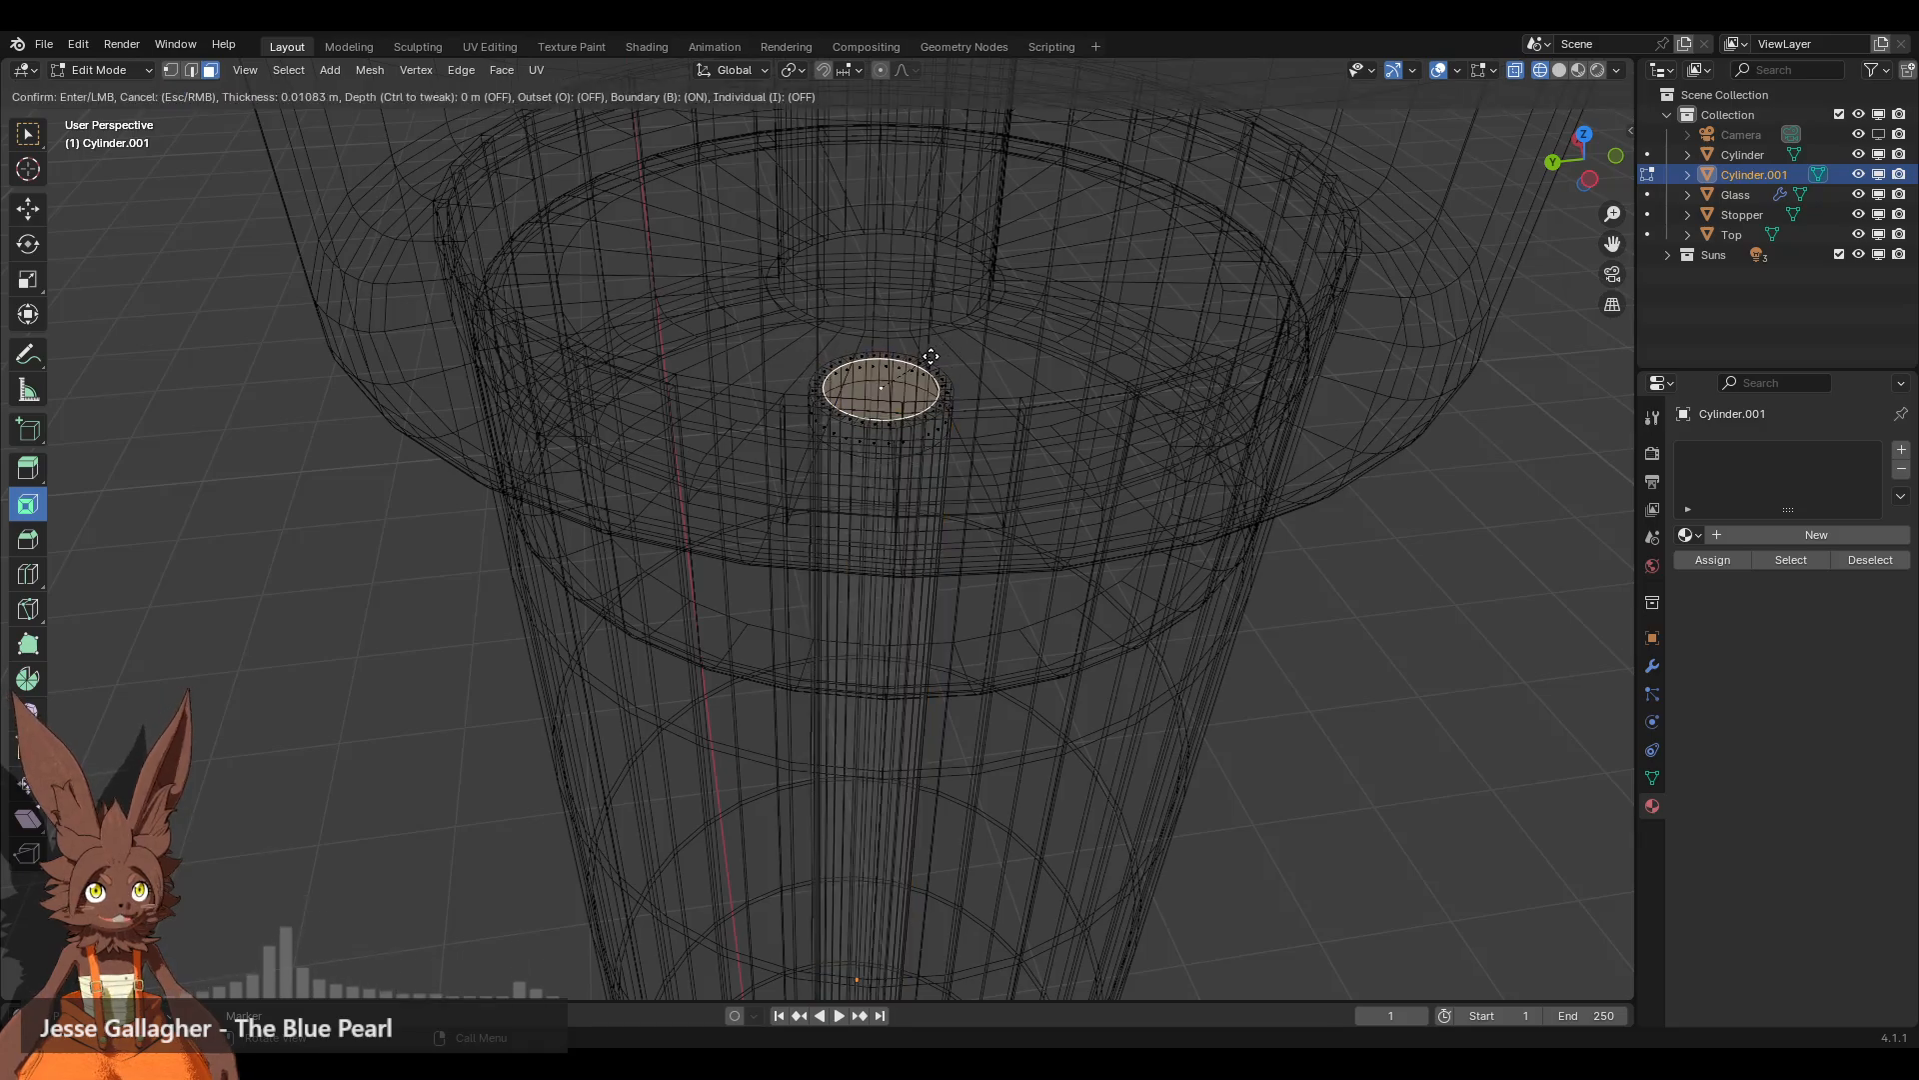
{"action": "left_click", "coordinate": [930, 356]}
Step: Return to Object Mode and assign the existing Metal material to the plunger rod
{"action": "scroll", "coordinate": [909, 651], "scroll_direction": "down", "scroll_amount": 9}
{"action": "middle_click_drag", "start_coordinate": [903, 856], "coordinate": [904, 578]}
{"action": "scroll", "coordinate": [886, 789], "scroll_direction": "down", "scroll_amount": 2}
{"action": "middle_click_drag", "start_coordinate": [890, 672], "coordinate": [895, 539], "text": "shift"}
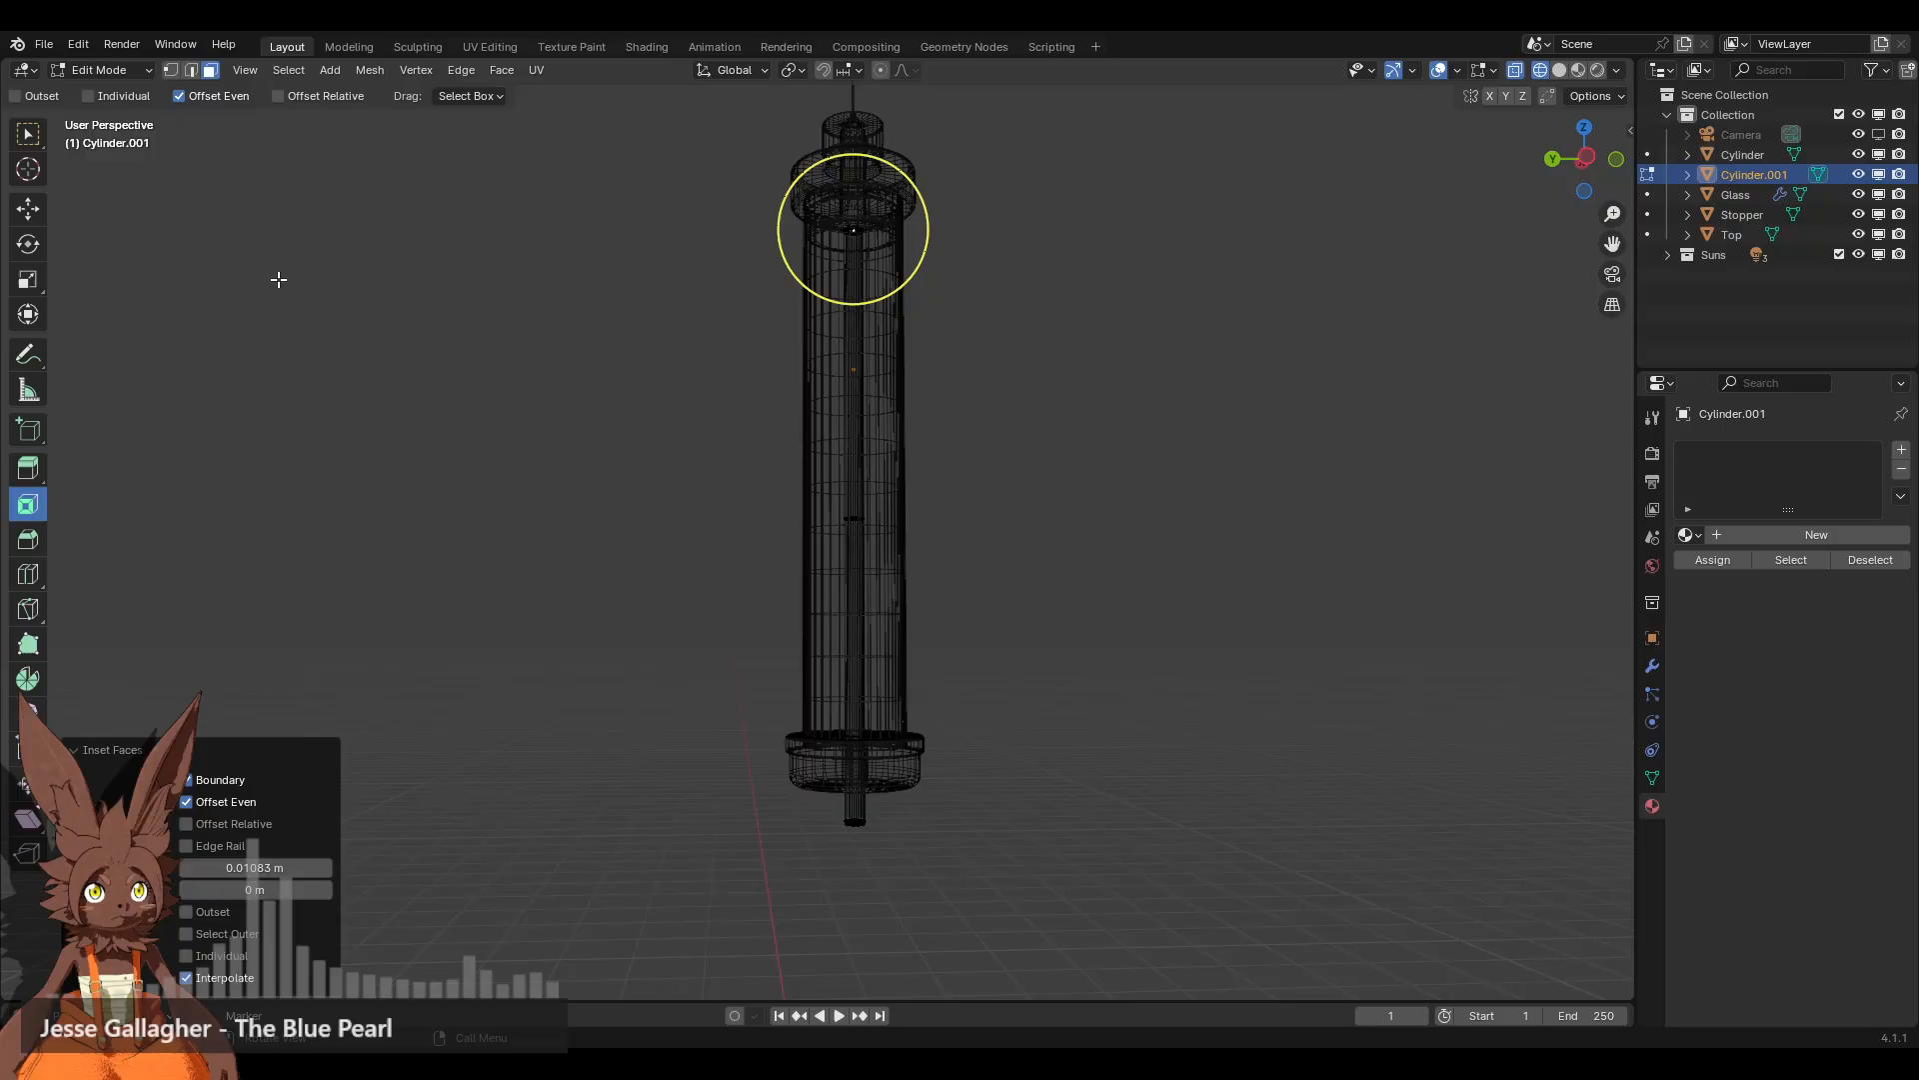
{"action": "left_click", "coordinate": [111, 76]}
{"action": "left_click", "coordinate": [118, 90]}
{"action": "left_click", "coordinate": [852, 807]}
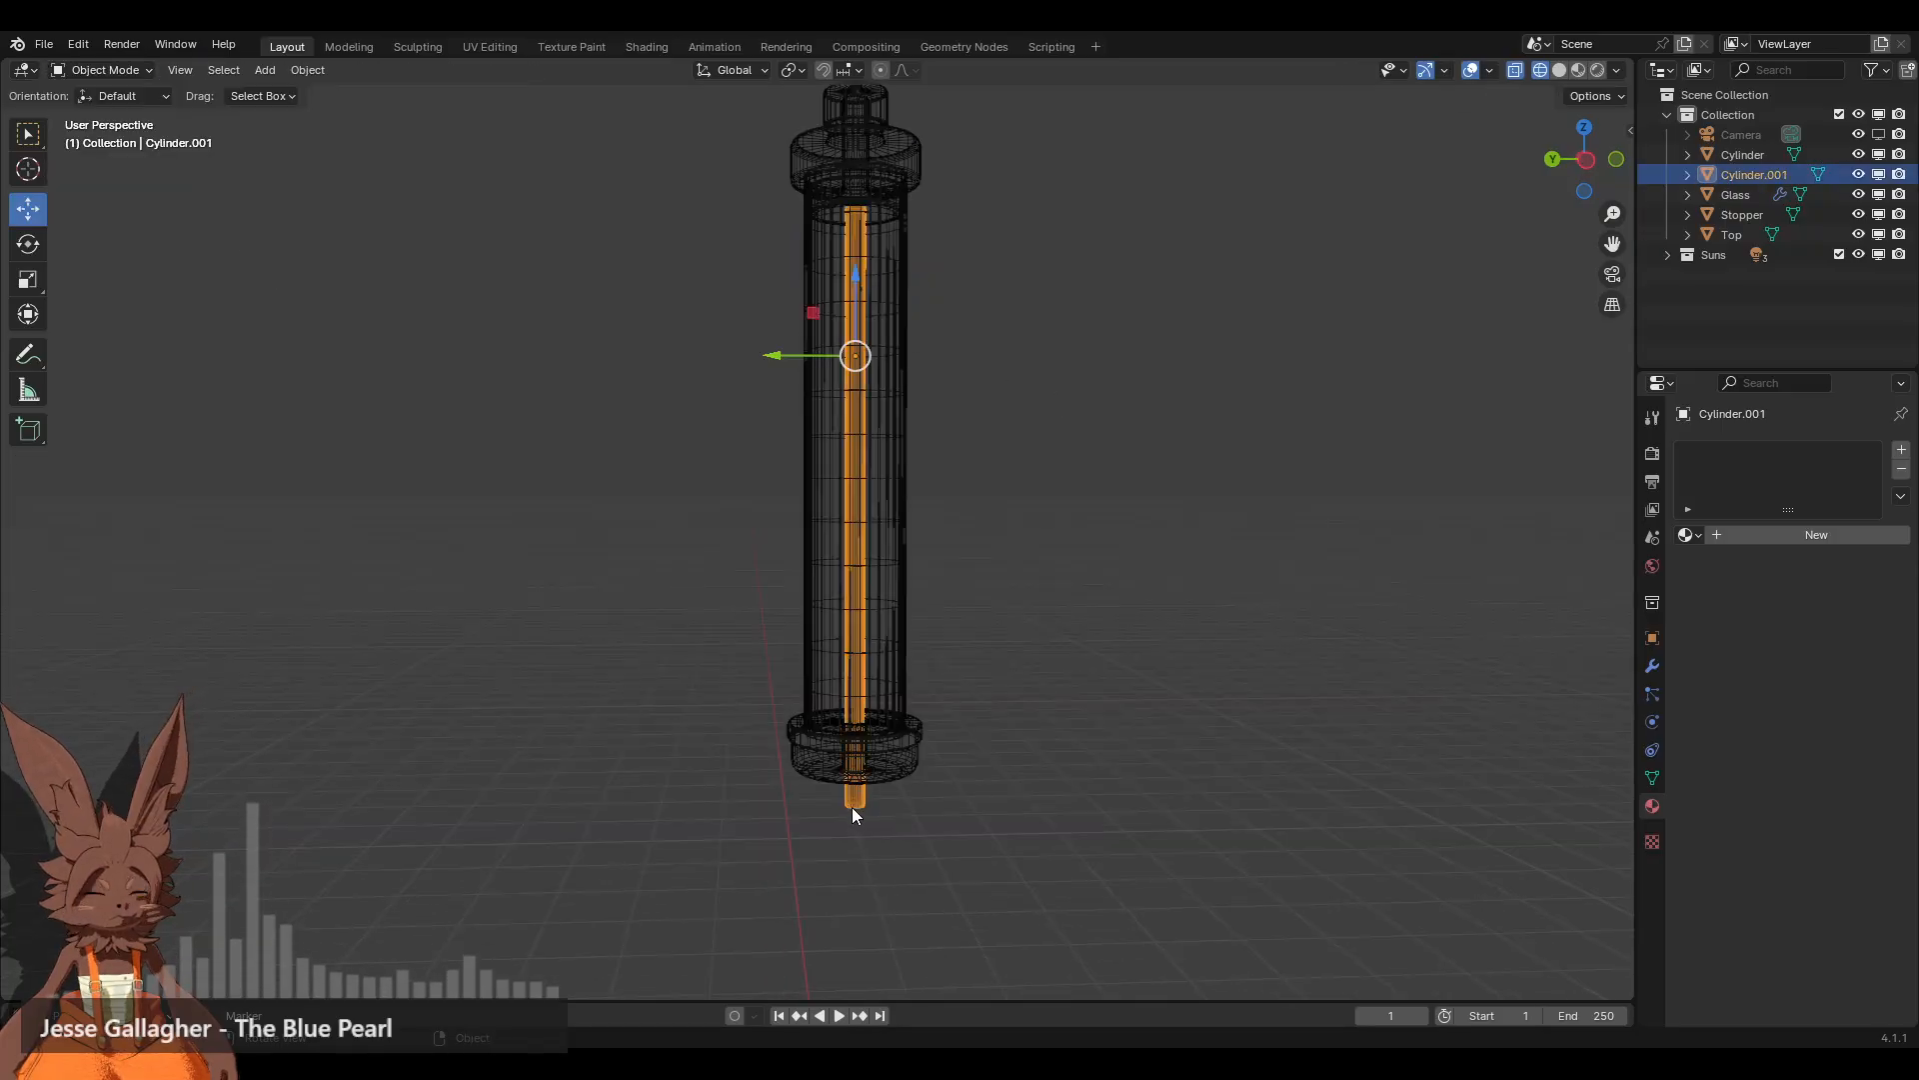
{"action": "left_click", "coordinate": [1690, 535]}
{"action": "left_click", "coordinate": [1479, 588]}
{"action": "left_click", "coordinate": [1382, 274]}
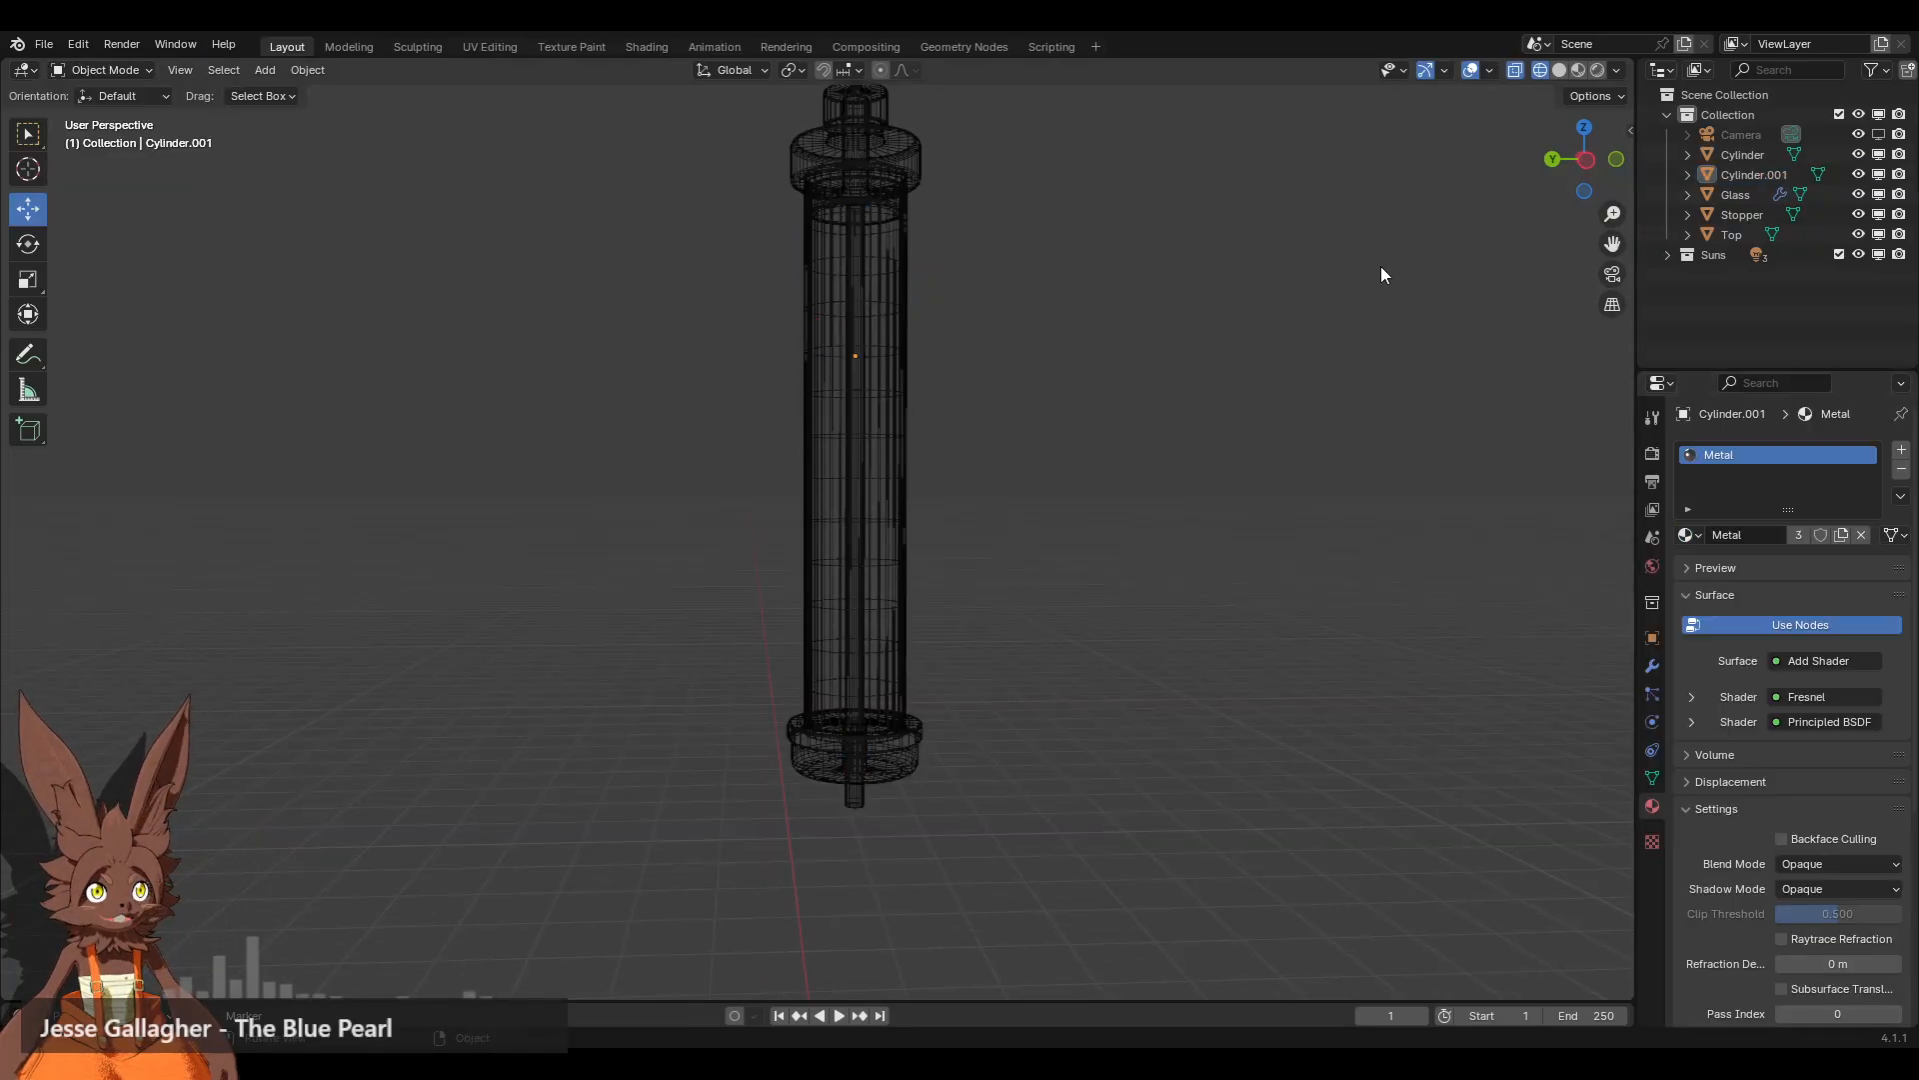
Step: Switch the viewport to solid shading and show the syringe's lower end in the left orthographic view
{"action": "left_click", "coordinate": [1562, 70]}
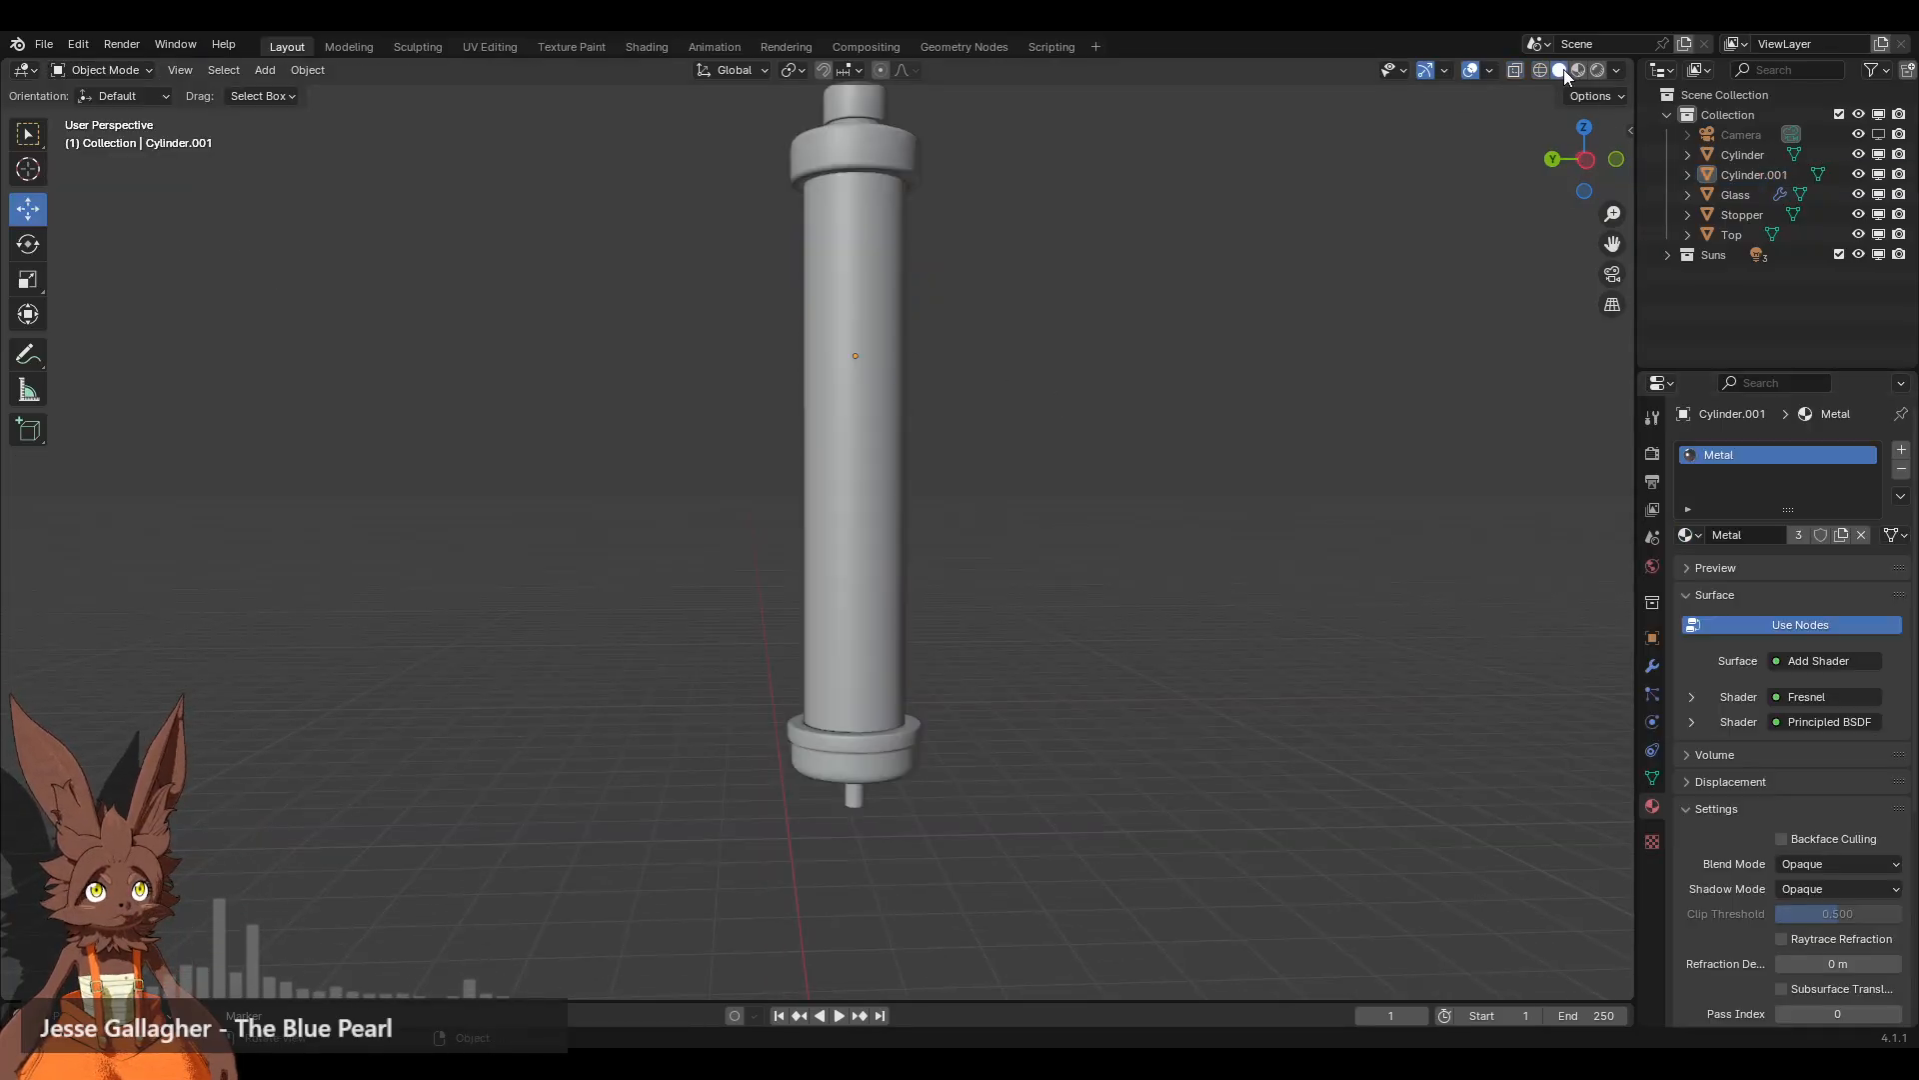
{"action": "left_click", "coordinate": [1585, 167]}
{"action": "scroll", "coordinate": [1028, 480], "scroll_direction": "up", "scroll_amount": 2}
{"action": "middle_click_drag", "start_coordinate": [1024, 476], "coordinate": [990, 30], "text": "shift"}
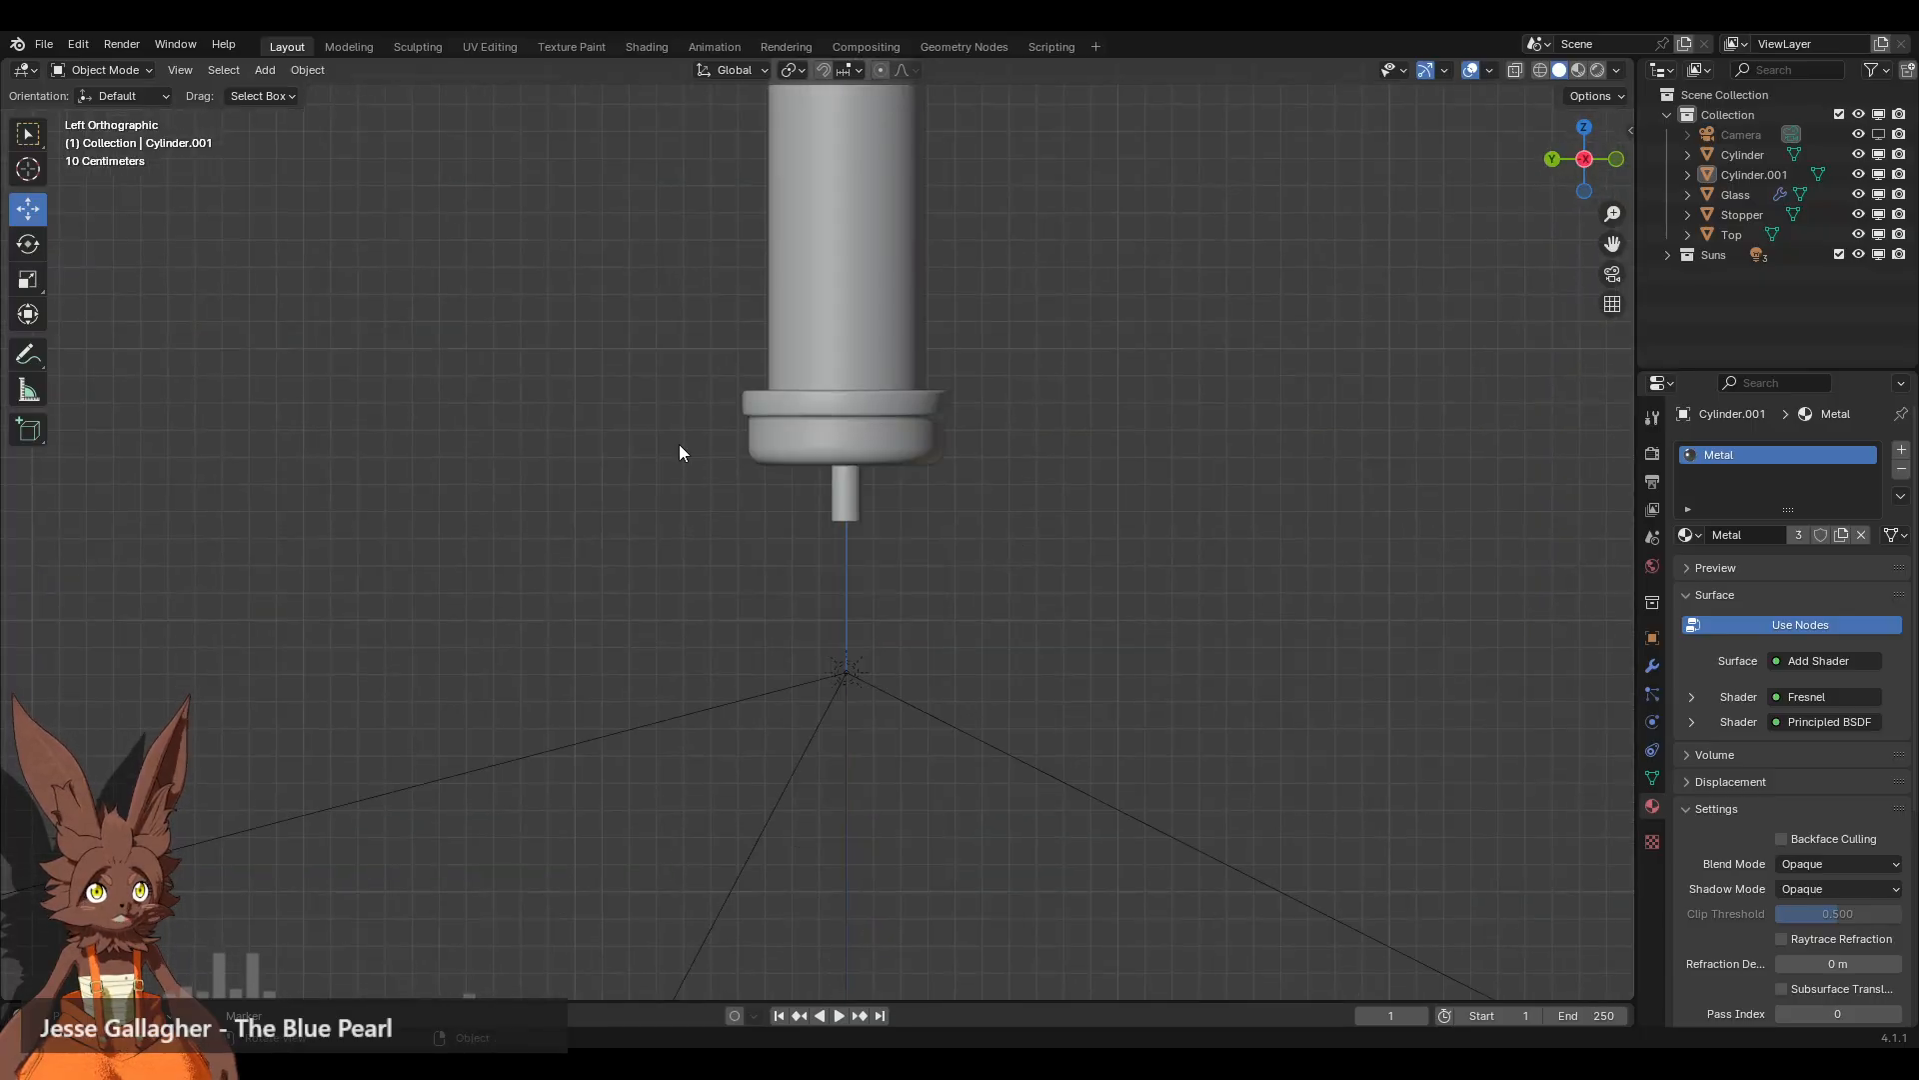
Step: Add a mesh cylinder and raise it about 2.58 m along Z, below the syringe's base cap
{"action": "left_click", "coordinate": [266, 70]}
{"action": "mouse_move", "coordinate": [296, 87]}
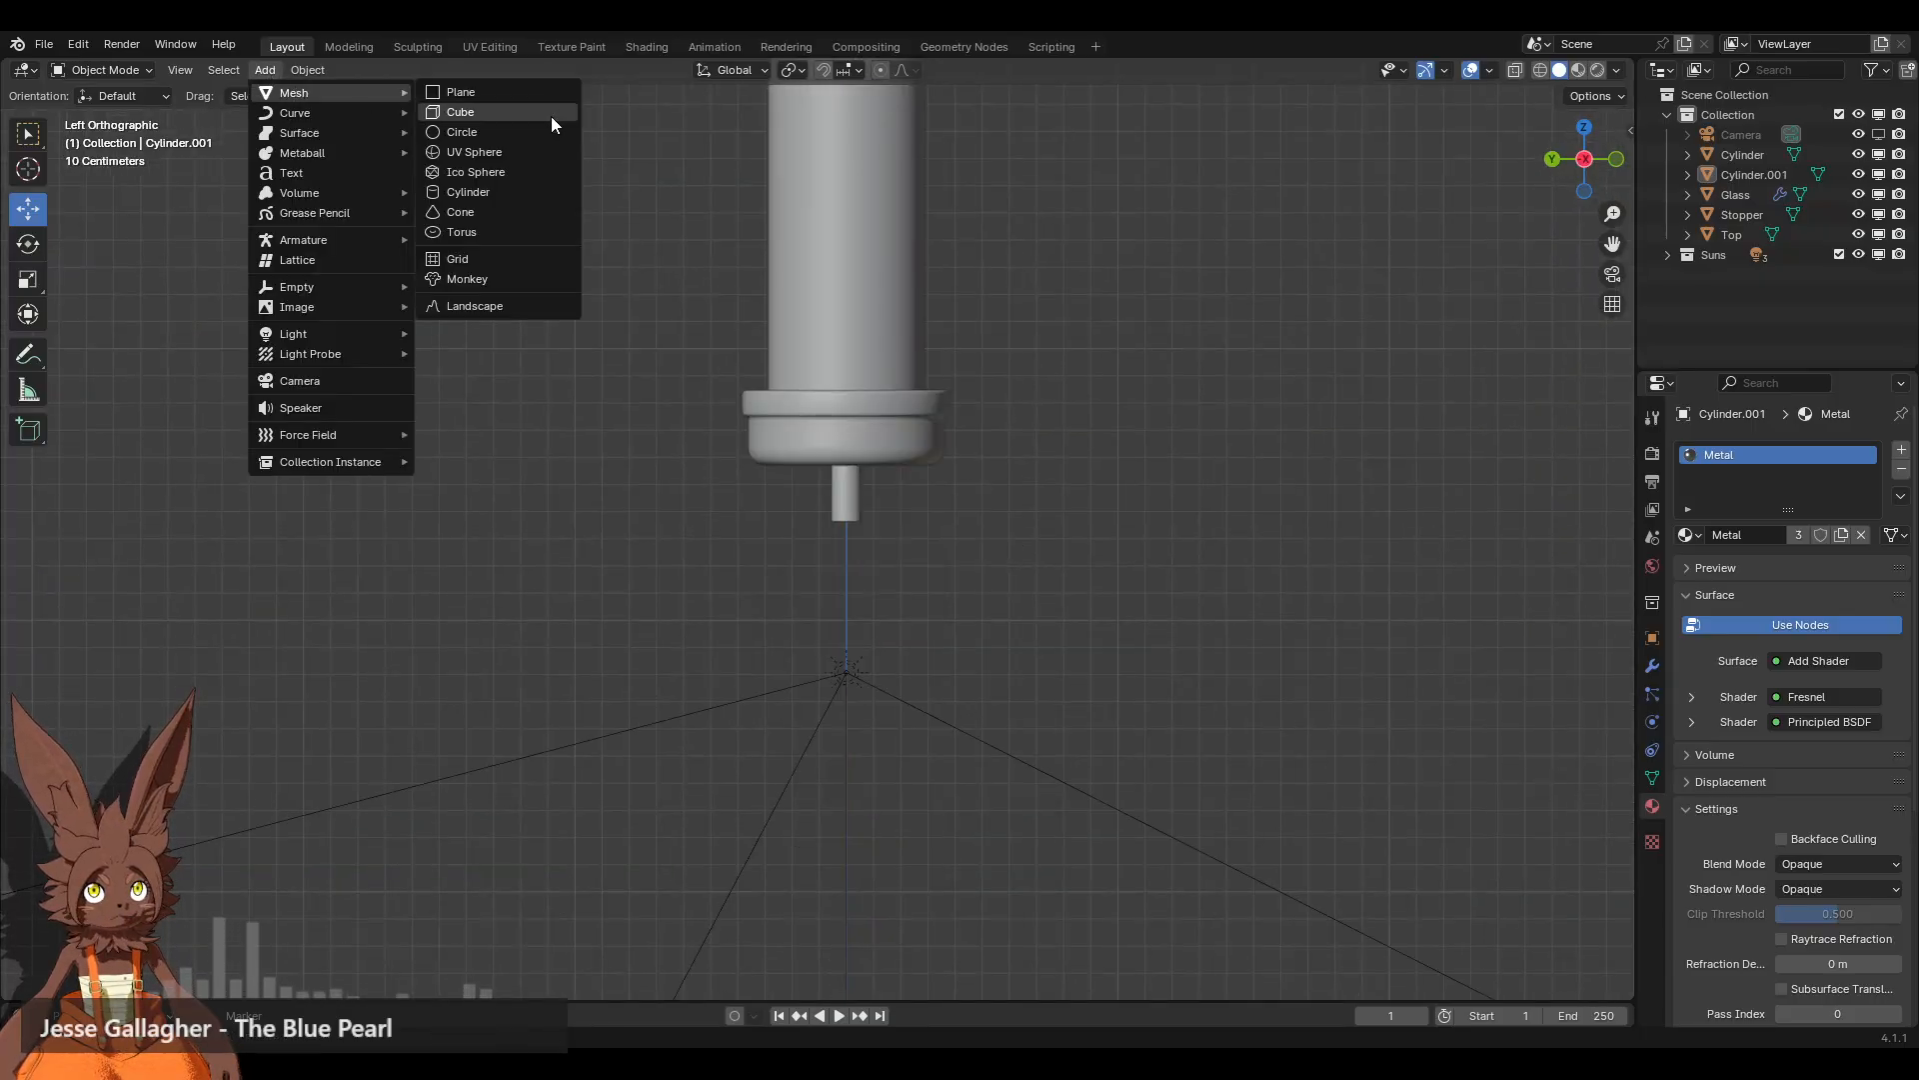
{"action": "left_click", "coordinate": [509, 190]}
{"action": "scroll", "coordinate": [984, 508], "scroll_direction": "down", "scroll_amount": 8}
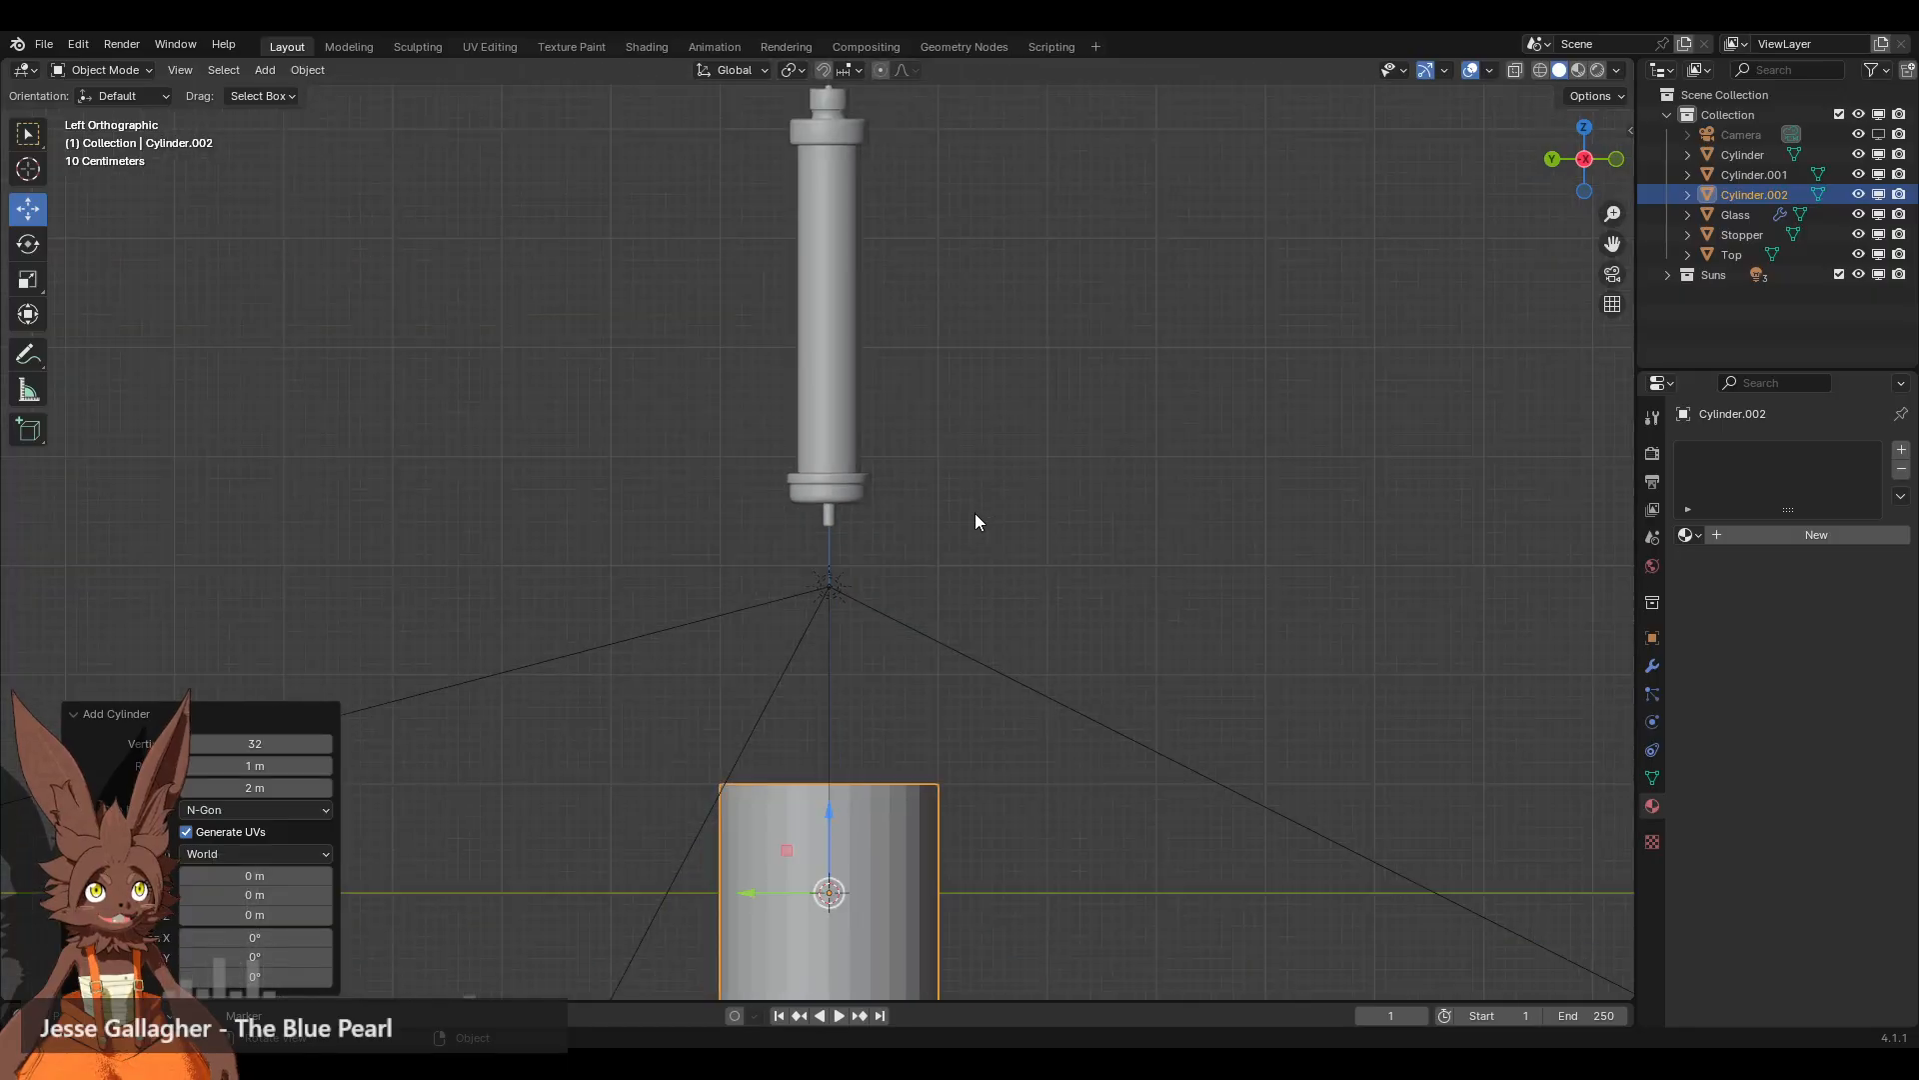
{"action": "left_click_drag", "start_coordinate": [829, 633], "coordinate": [836, 470]}
{"action": "scroll", "coordinate": [980, 507], "scroll_direction": "up", "scroll_amount": 6}
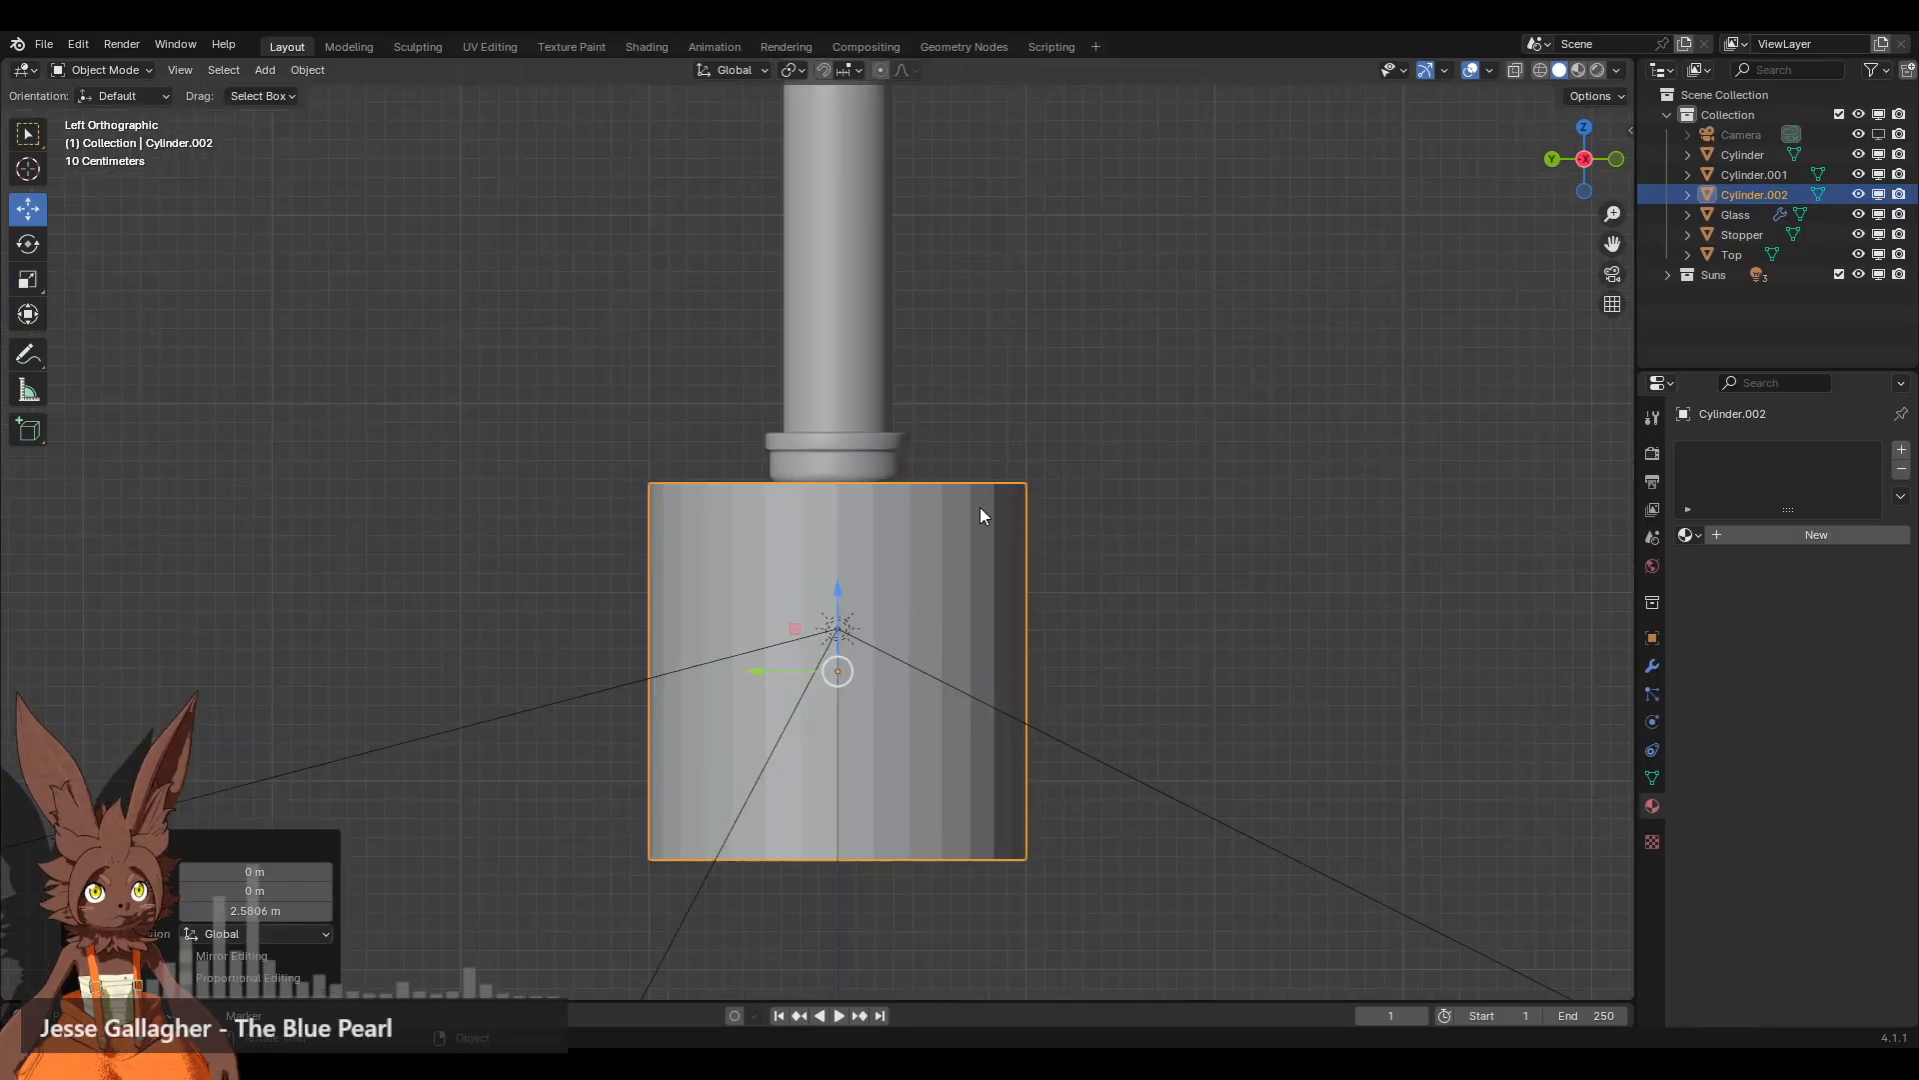
Step: Scale the new cylinder down uniformly and move it up against the underside of the base cap
{"action": "key", "text": "s"}
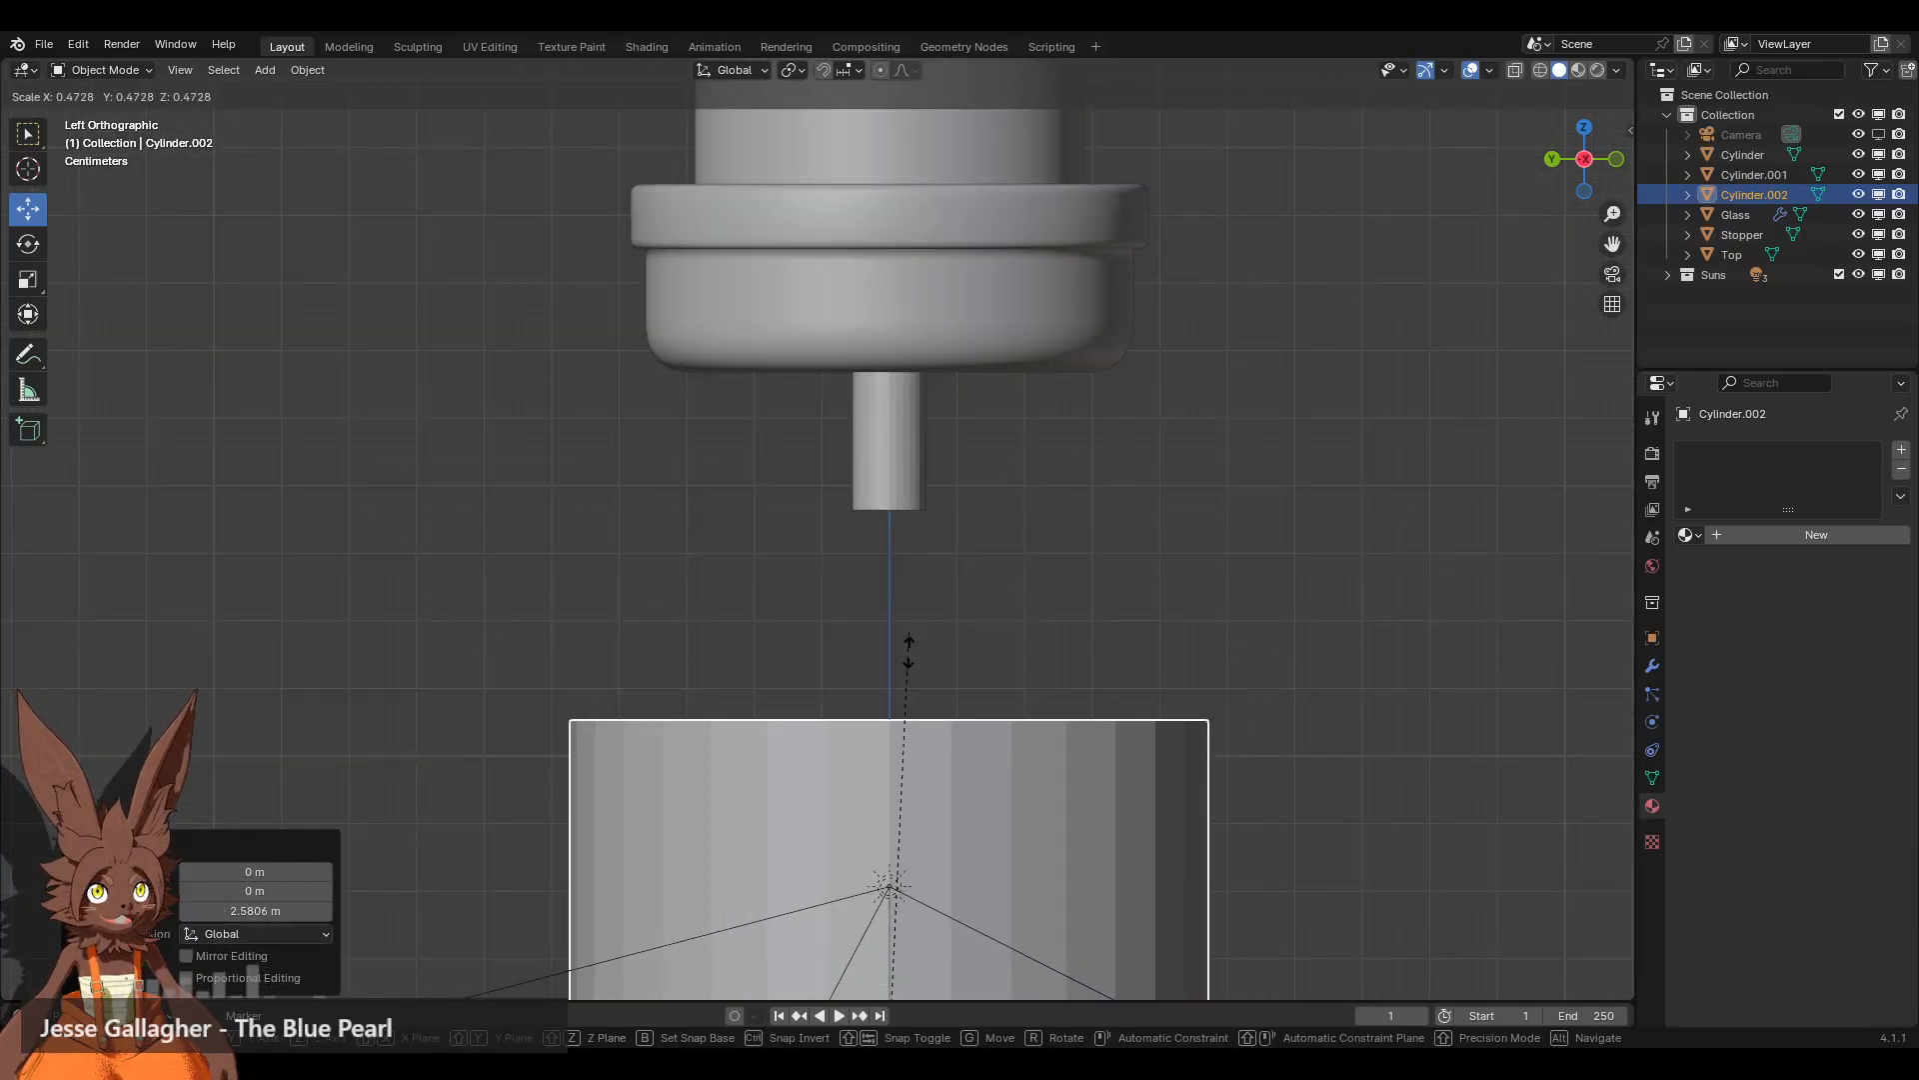
{"action": "left_click_drag", "start_coordinate": [888, 932], "coordinate": [910, 568]}
{"action": "left_click", "coordinate": [1255, 419]}
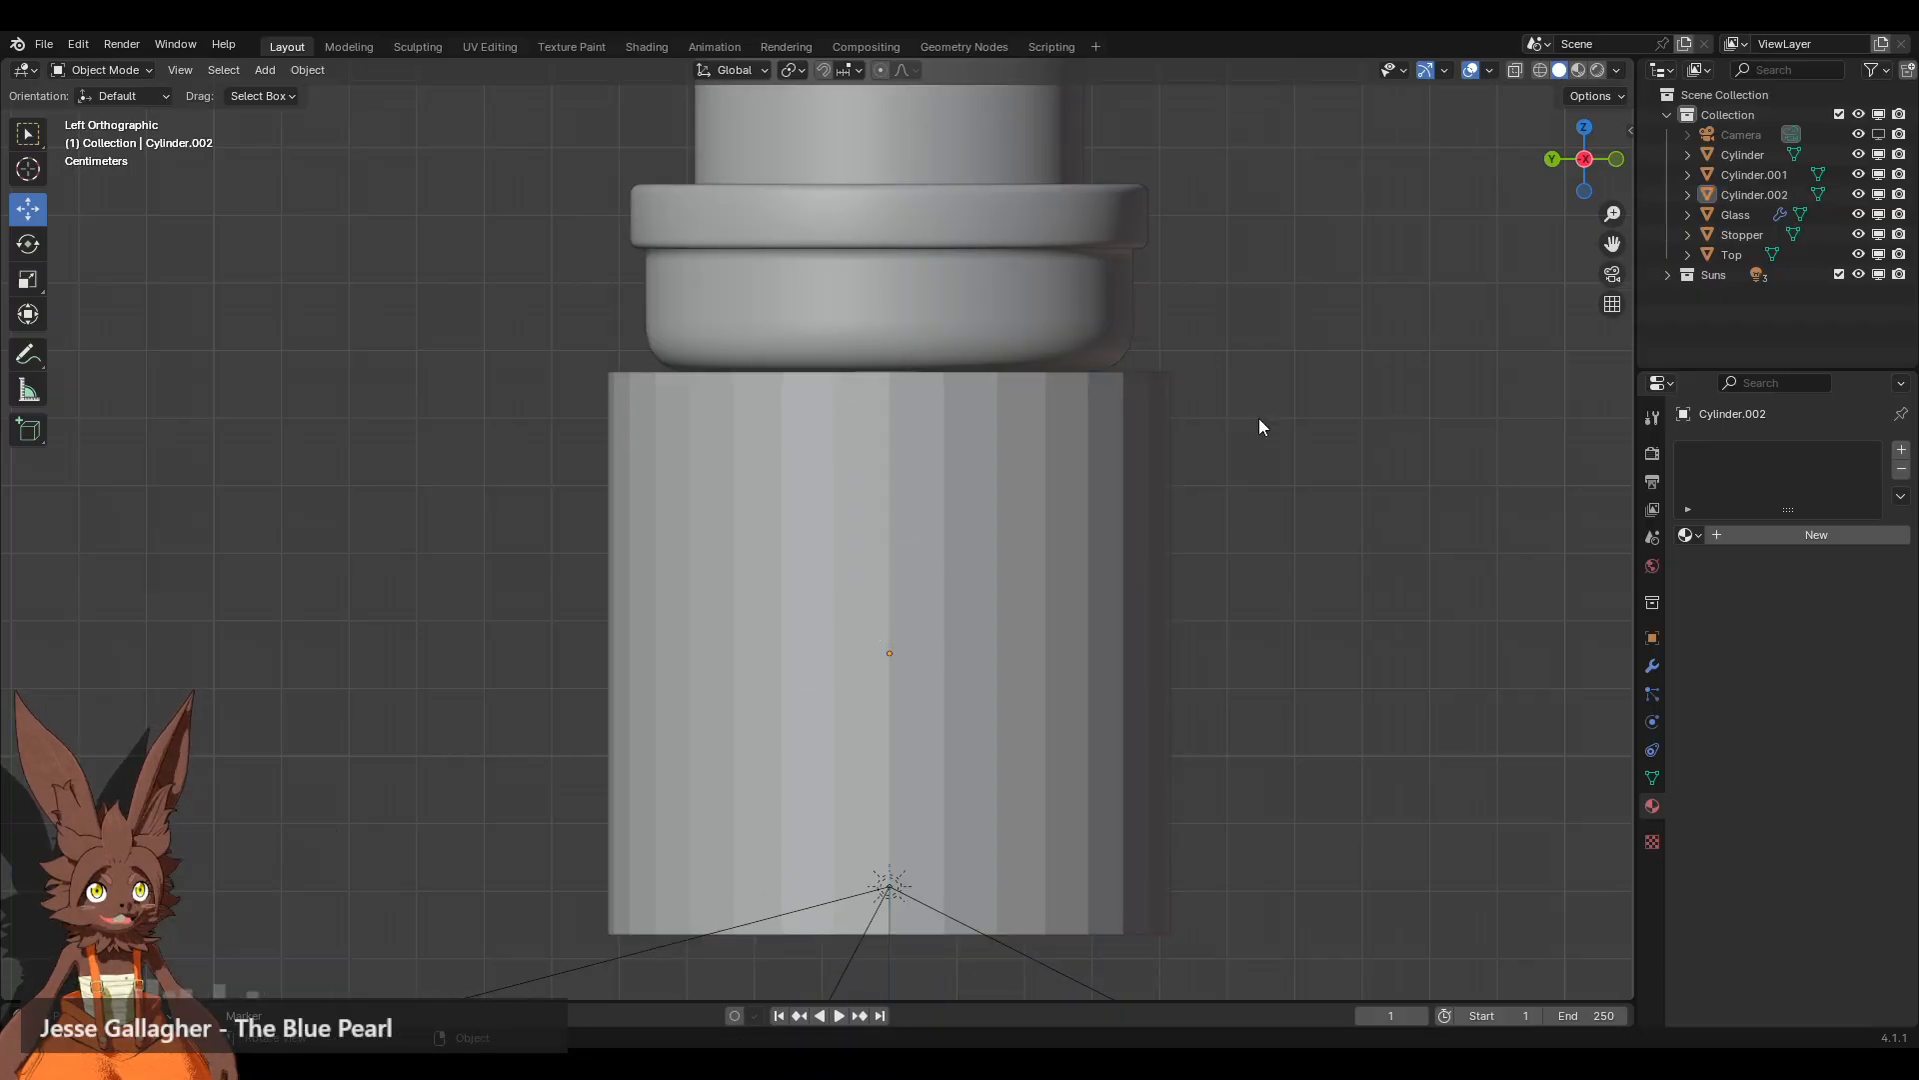
Step: Apply the scale of the new cylinder below the base cap
{"action": "left_click", "coordinate": [1033, 473]}
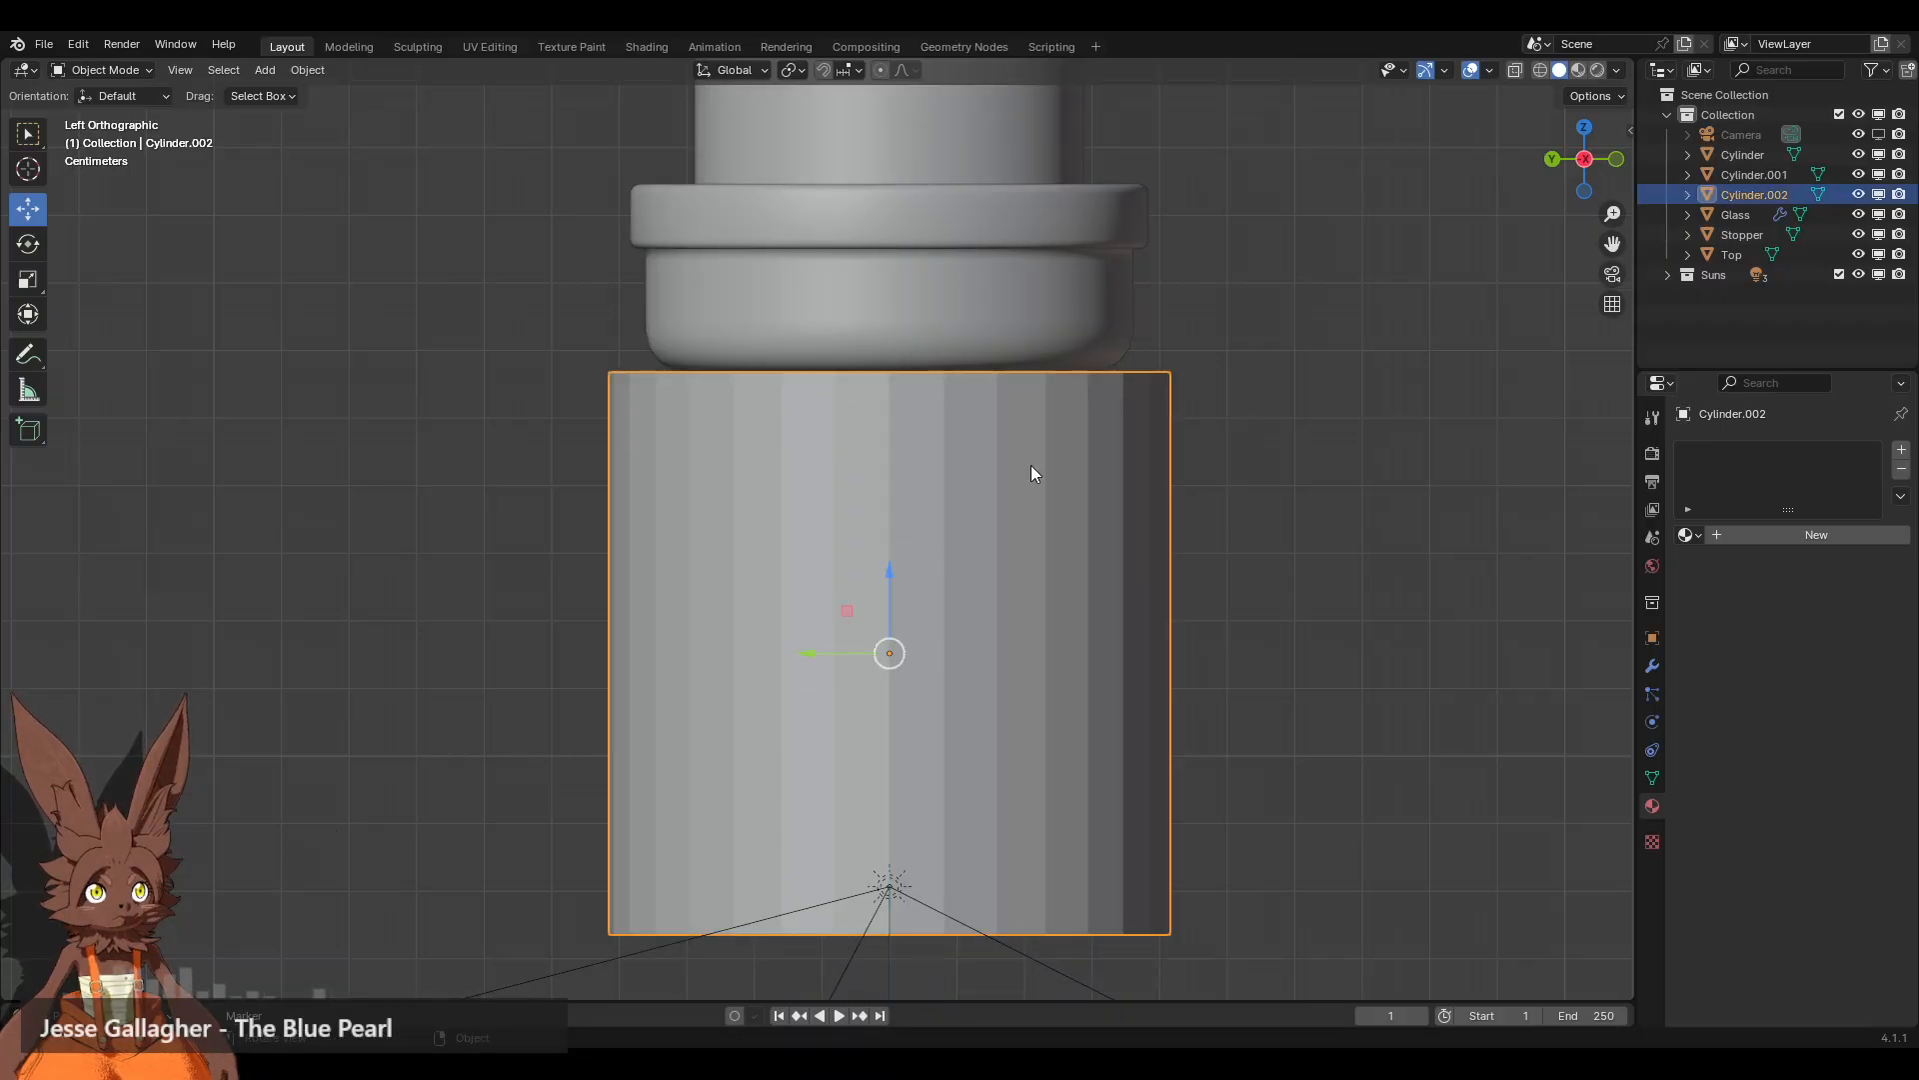
{"action": "key", "text": "ctrl+a"}
{"action": "left_click", "coordinate": [1252, 392]}
{"action": "scroll", "coordinate": [1199, 360], "scroll_direction": "down", "scroll_amount": 6}
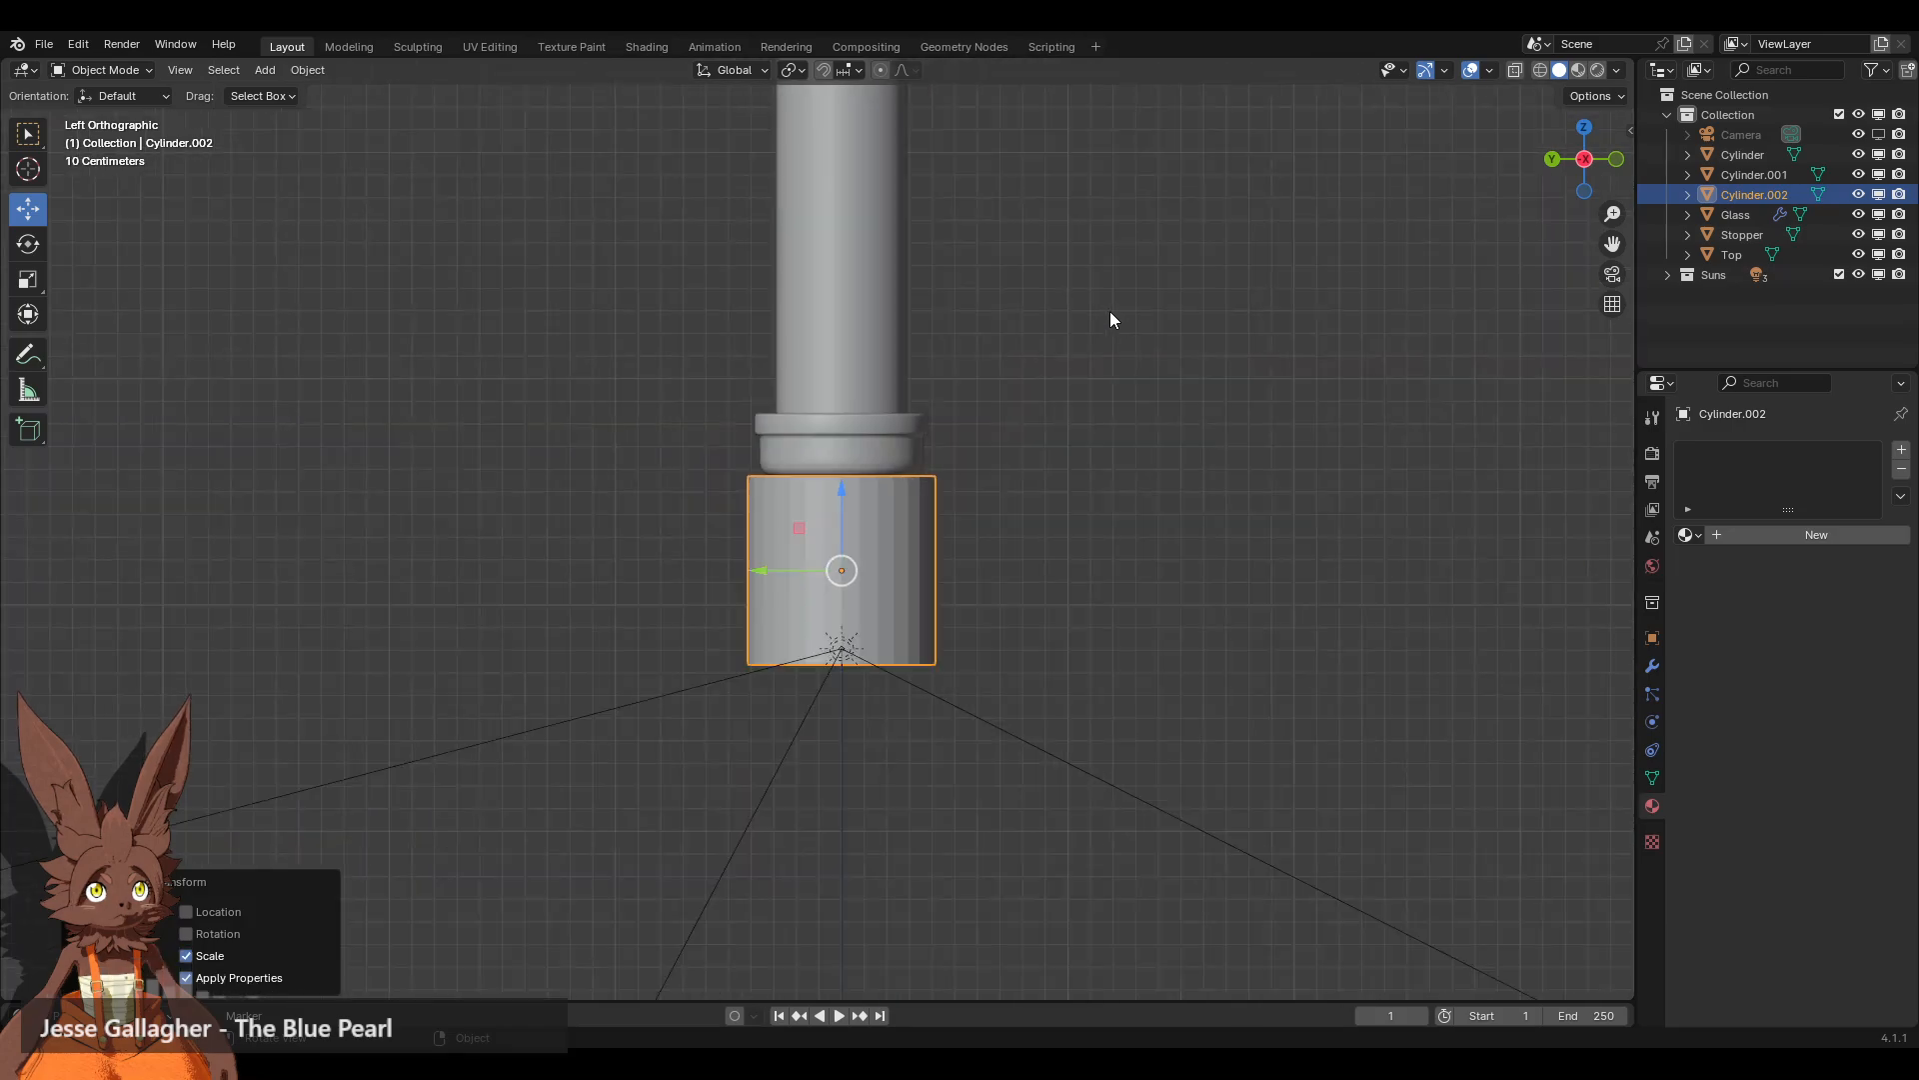
Step: Apply the scale of the metal base cap, the glass tube and the Top piece, one after another
{"action": "middle_click_drag", "start_coordinate": [1024, 242], "coordinate": [1061, 458], "text": "shift"}
{"action": "left_click", "coordinate": [890, 668]}
{"action": "key", "text": "ctrl+a"}
{"action": "left_click", "coordinate": [1101, 508]}
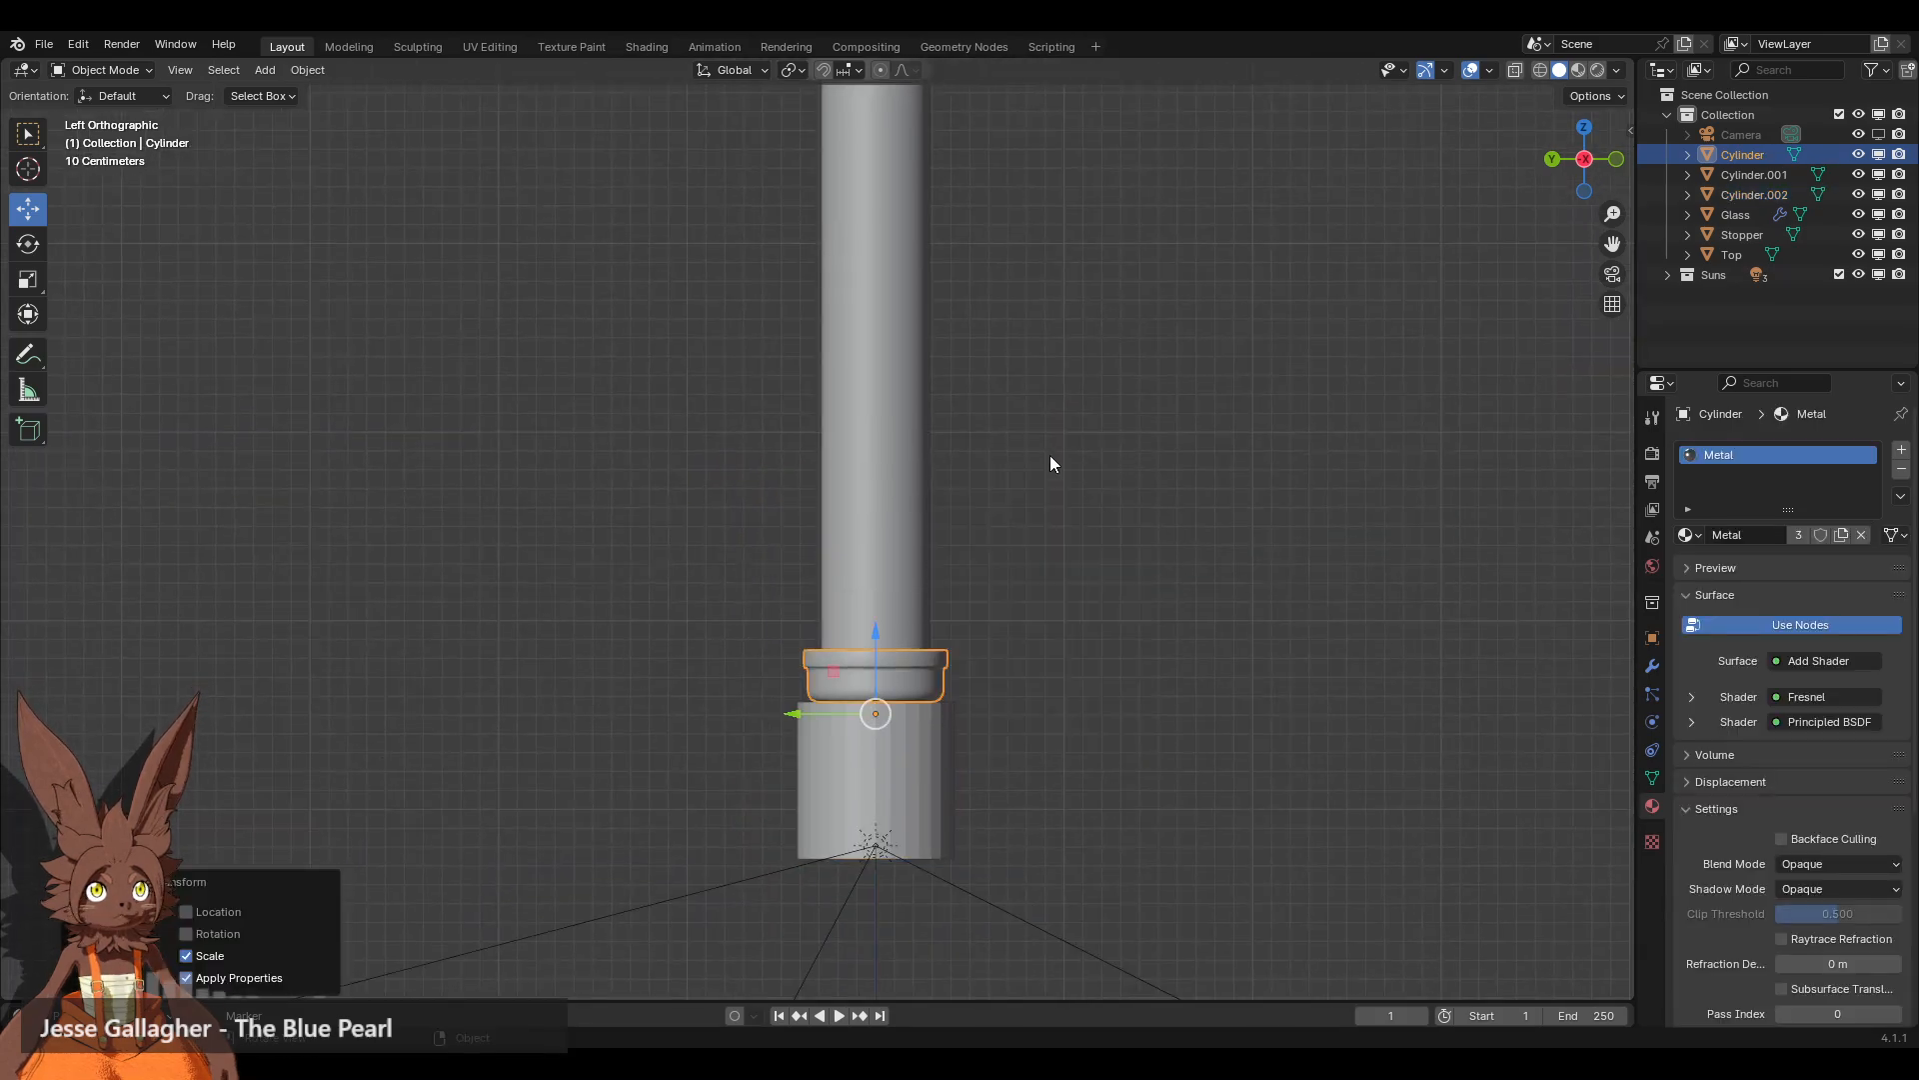
{"action": "left_click", "coordinate": [915, 374]}
{"action": "key", "text": "ctrl+a"}
{"action": "left_click", "coordinate": [963, 360]}
{"action": "scroll", "coordinate": [999, 304], "scroll_direction": "down", "scroll_amount": 4}
{"action": "scroll", "coordinate": [1037, 506], "scroll_direction": "up", "scroll_amount": 5}
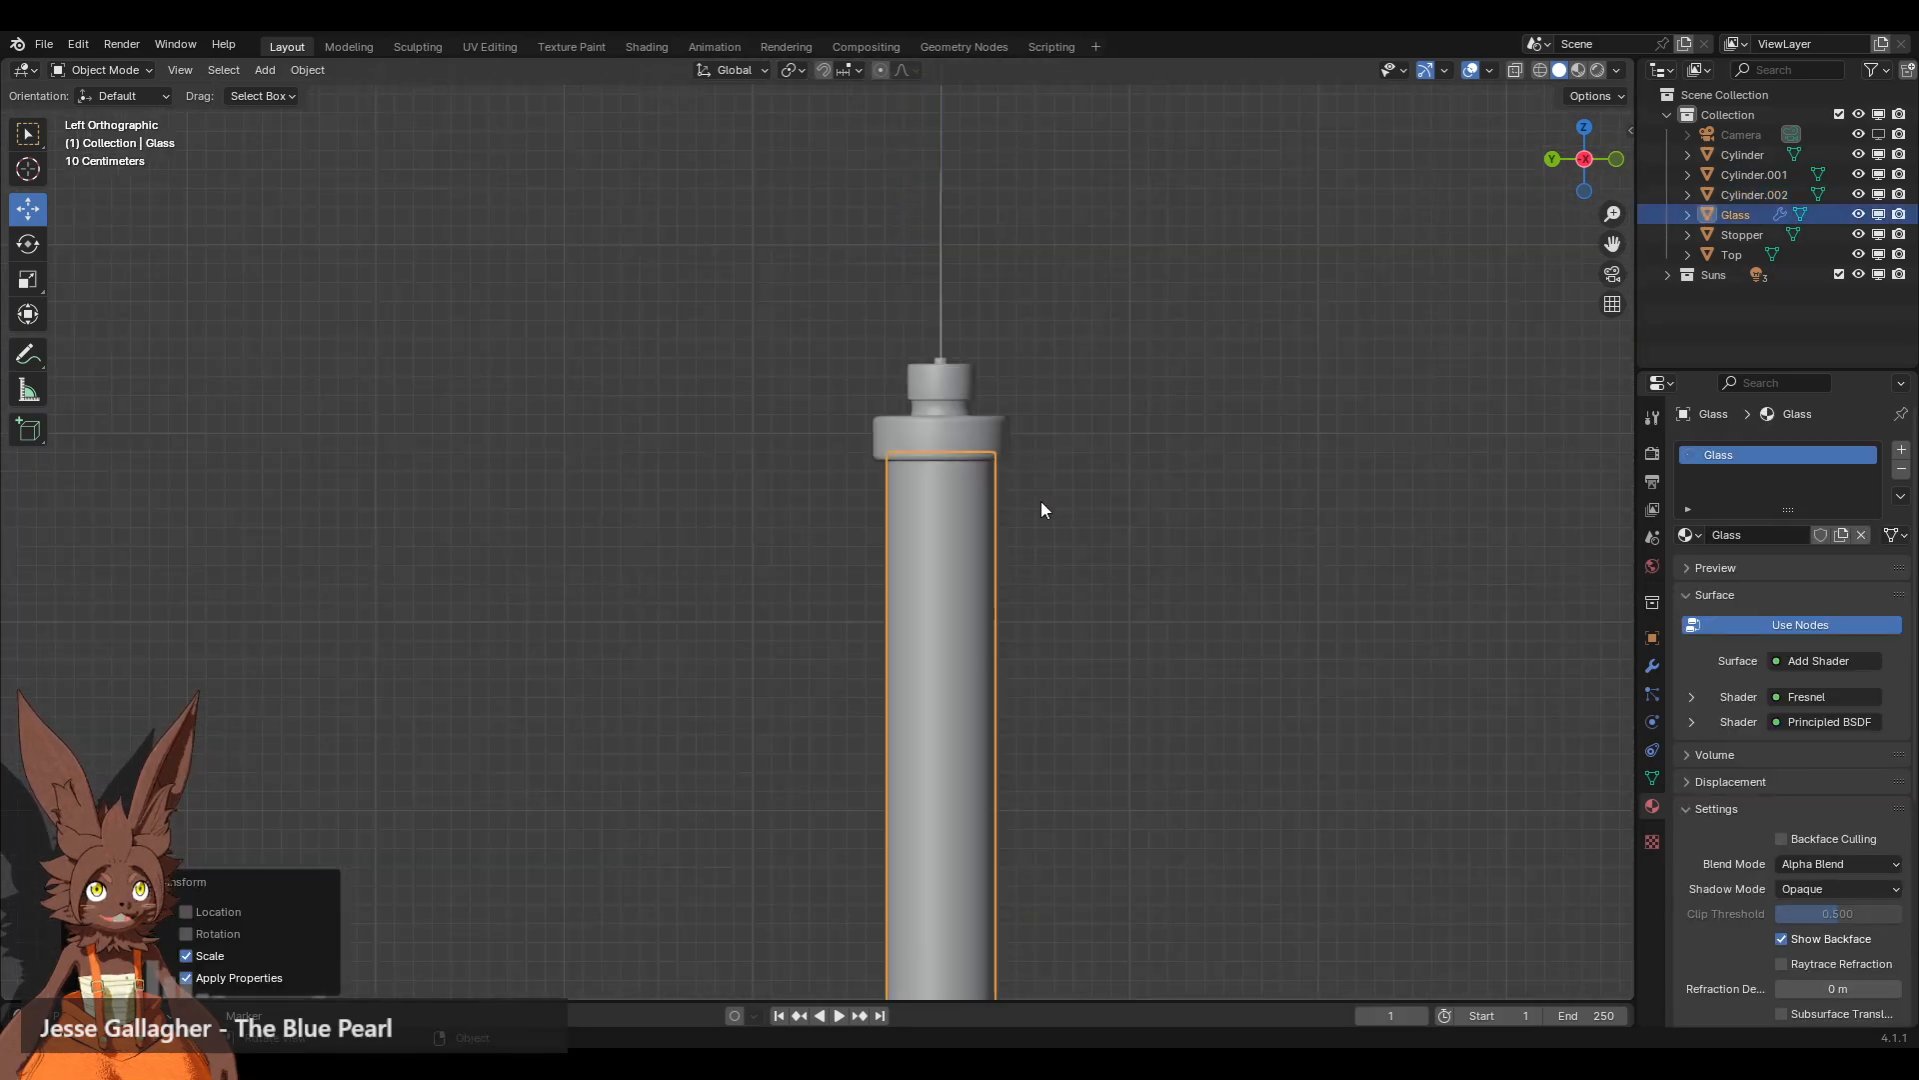
{"action": "left_click", "coordinate": [945, 422]}
{"action": "key", "text": "ctrl+a"}
{"action": "left_click", "coordinate": [978, 418]}
{"action": "left_click", "coordinate": [1064, 824]}
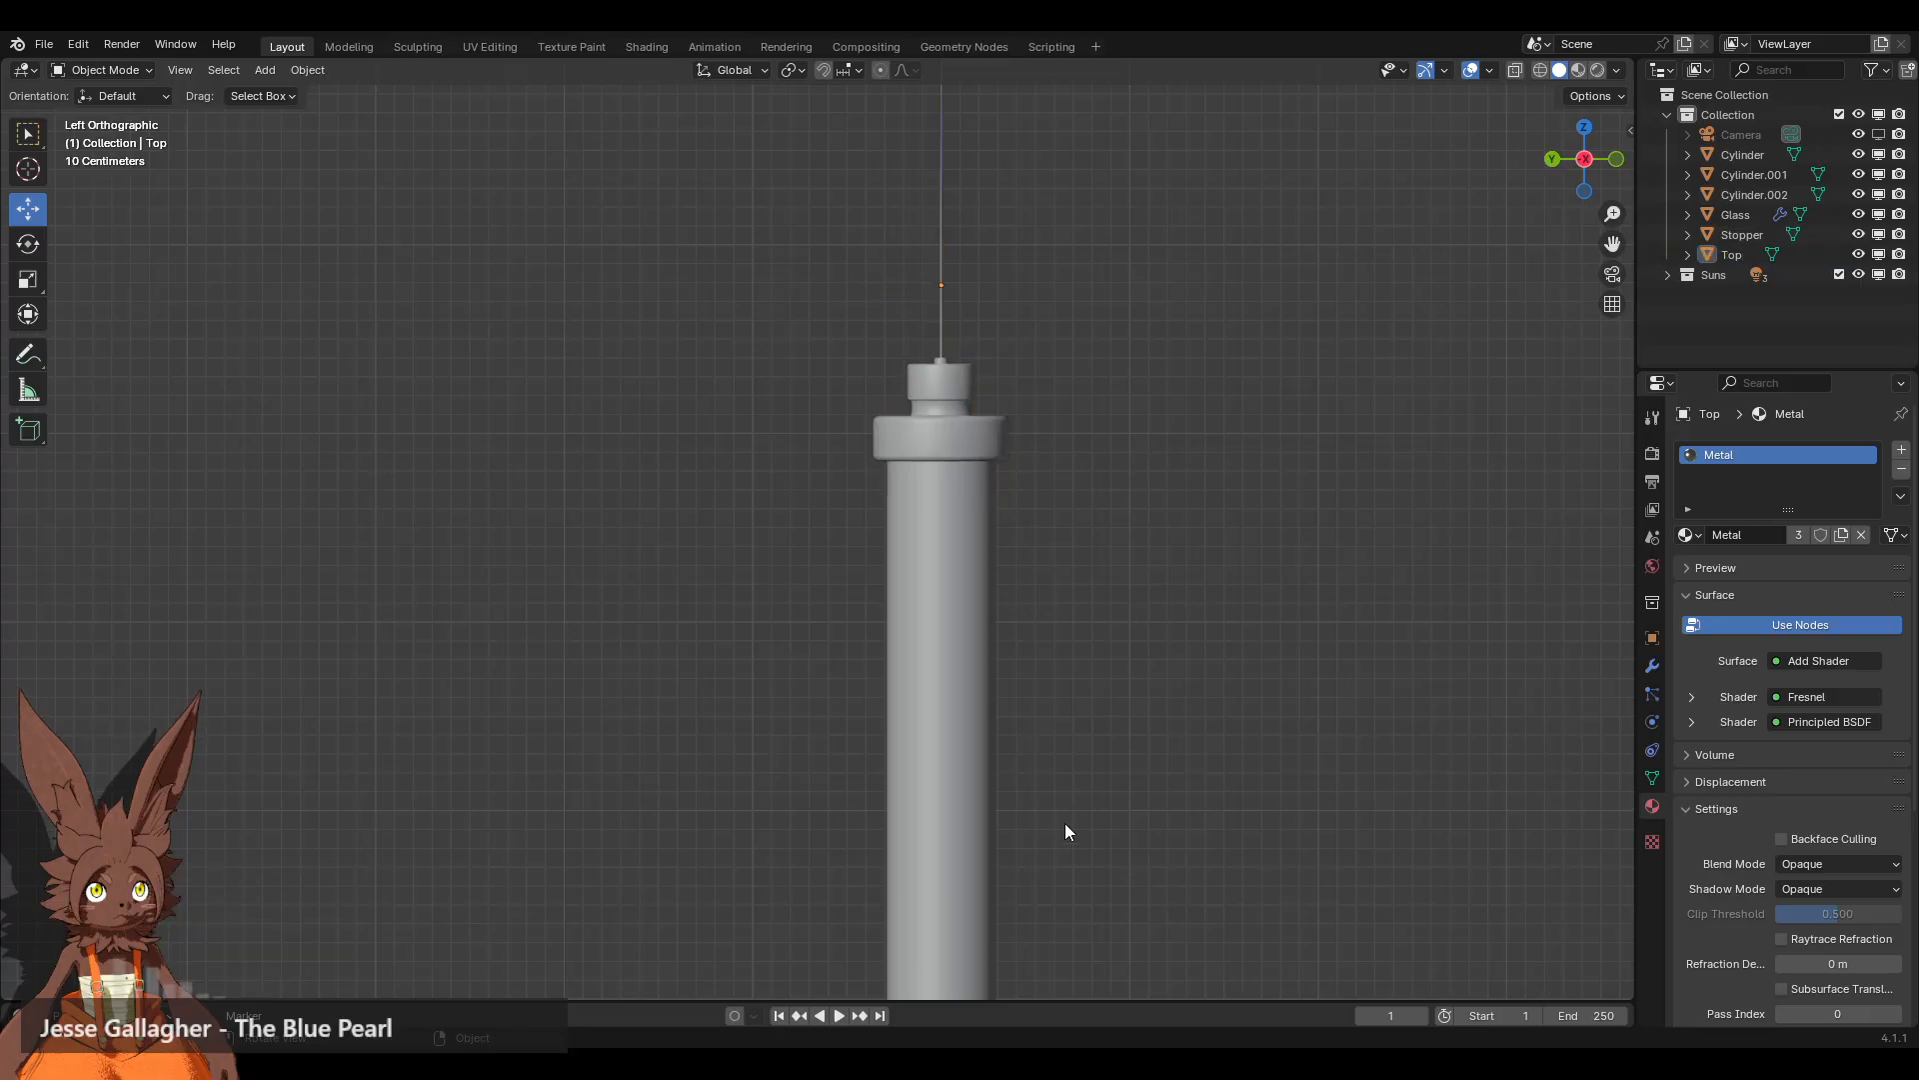
Step: Enter Edit Mode on the cylinder below the base cap
{"action": "middle_click_drag", "start_coordinate": [1065, 824], "coordinate": [1054, 314], "text": "shift"}
{"action": "left_click", "coordinate": [955, 573]}
{"action": "left_click", "coordinate": [99, 70]}
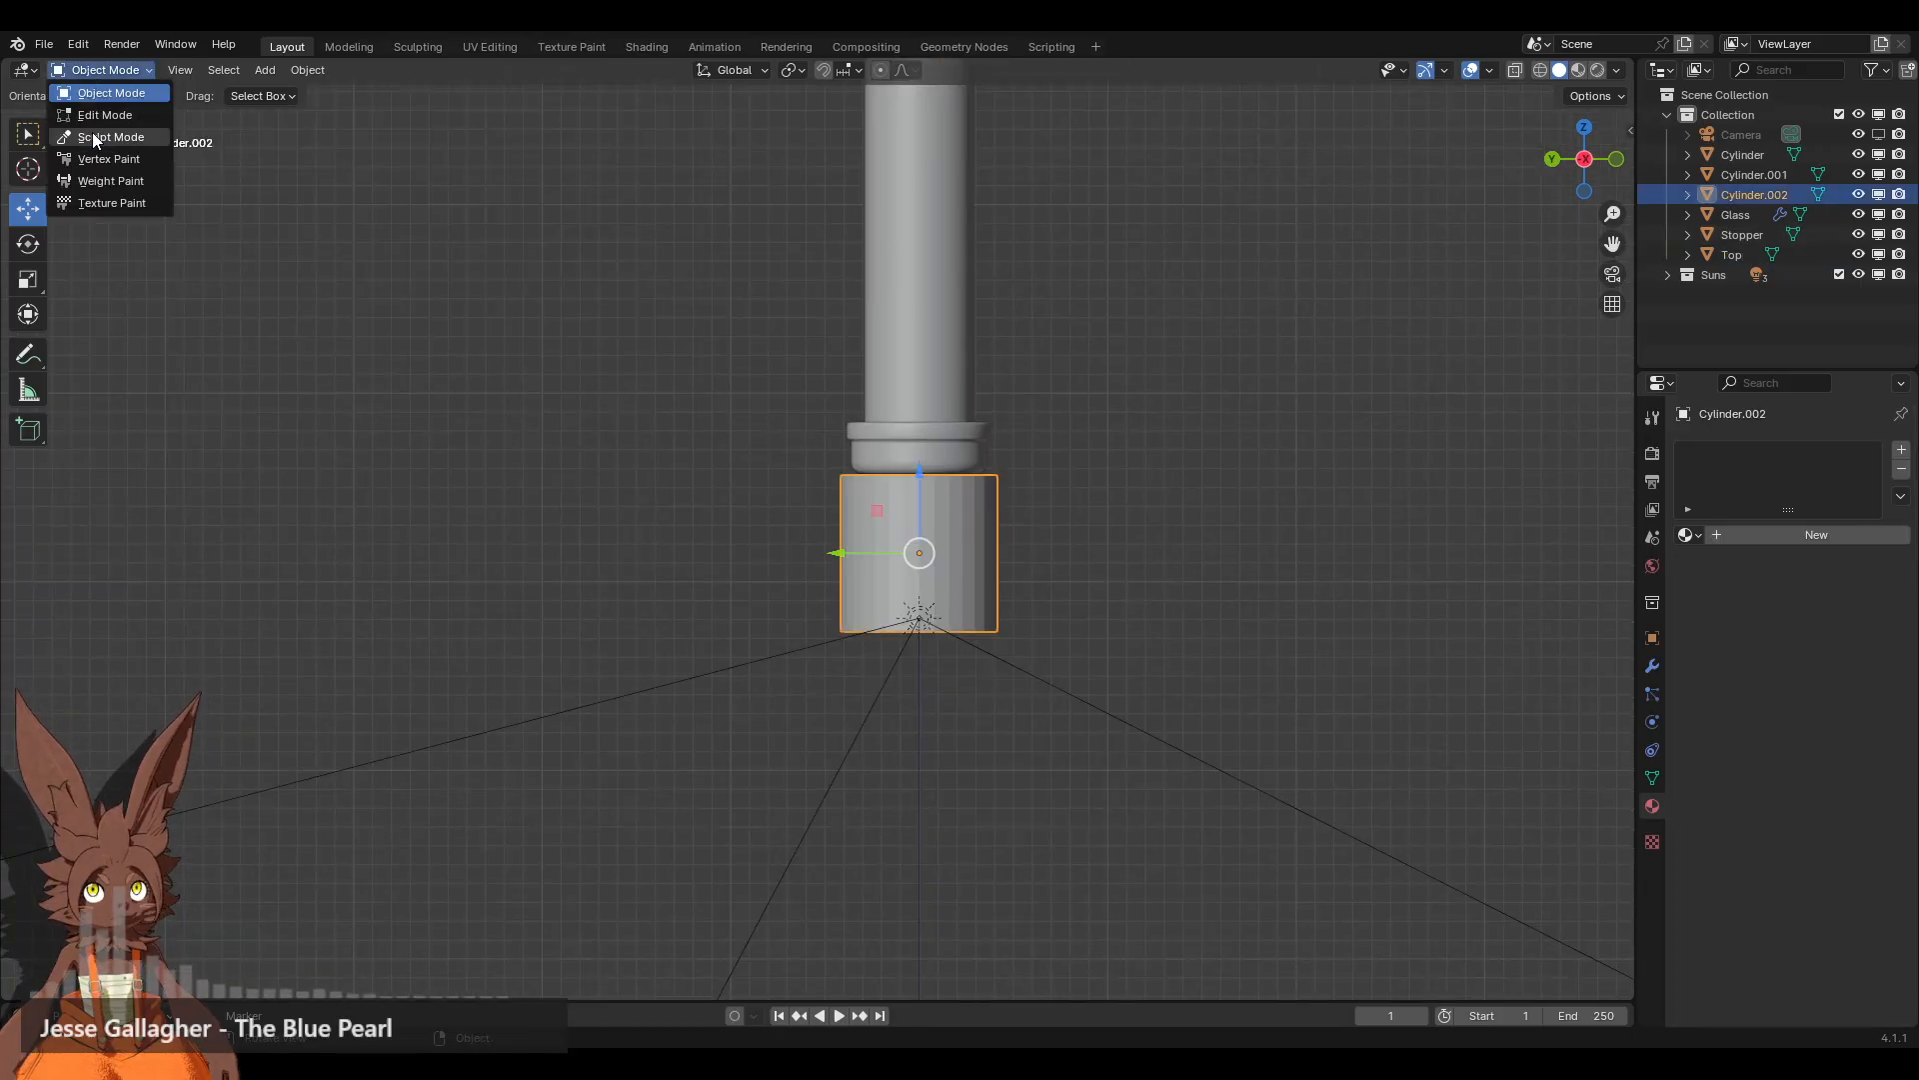
{"action": "left_click", "coordinate": [105, 138]}
{"action": "scroll", "coordinate": [1130, 520], "scroll_direction": "up", "scroll_amount": 4}
{"action": "middle_click_drag", "start_coordinate": [1148, 527], "coordinate": [1208, 472]}
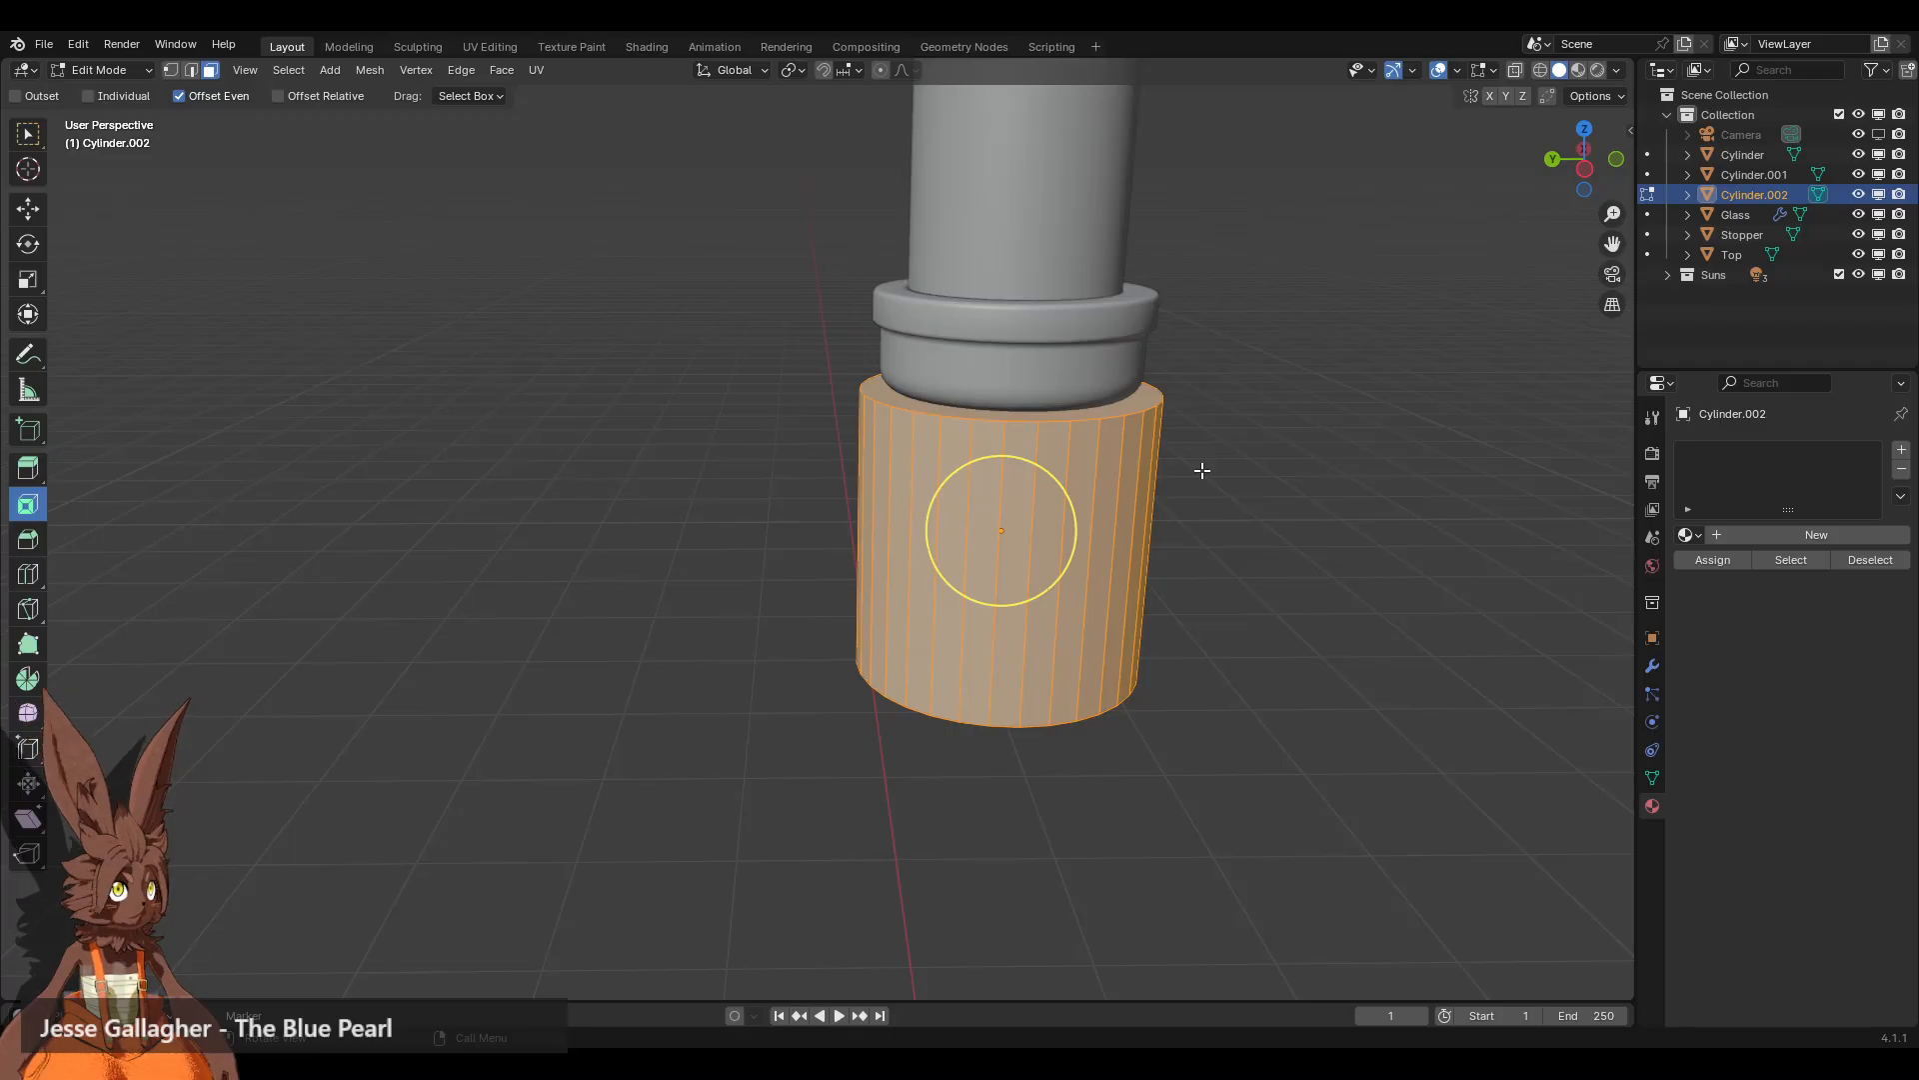
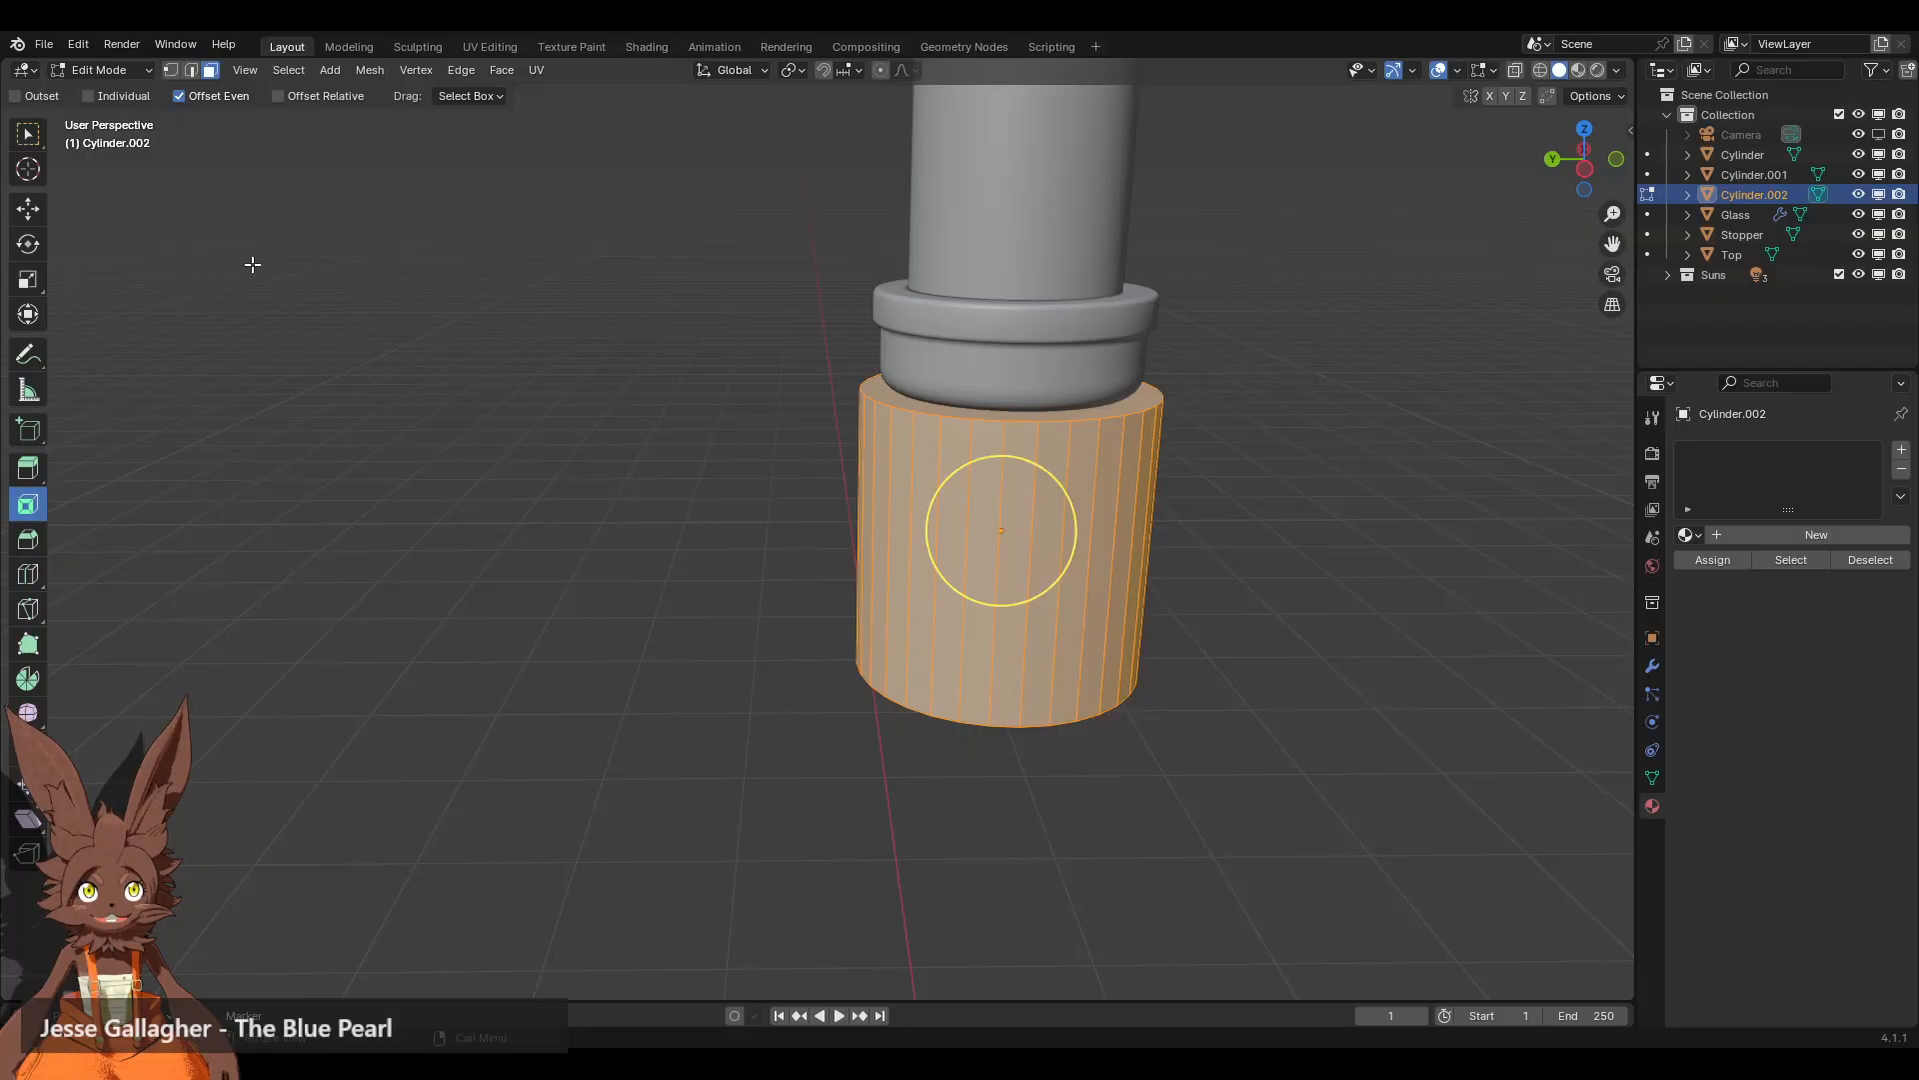
Step: Return to Object Mode and delete the cylinder below the base cap
{"action": "left_click", "coordinate": [103, 69]}
{"action": "left_click", "coordinate": [110, 105]}
{"action": "key", "text": "x"}
{"action": "left_click", "coordinate": [1118, 572]}
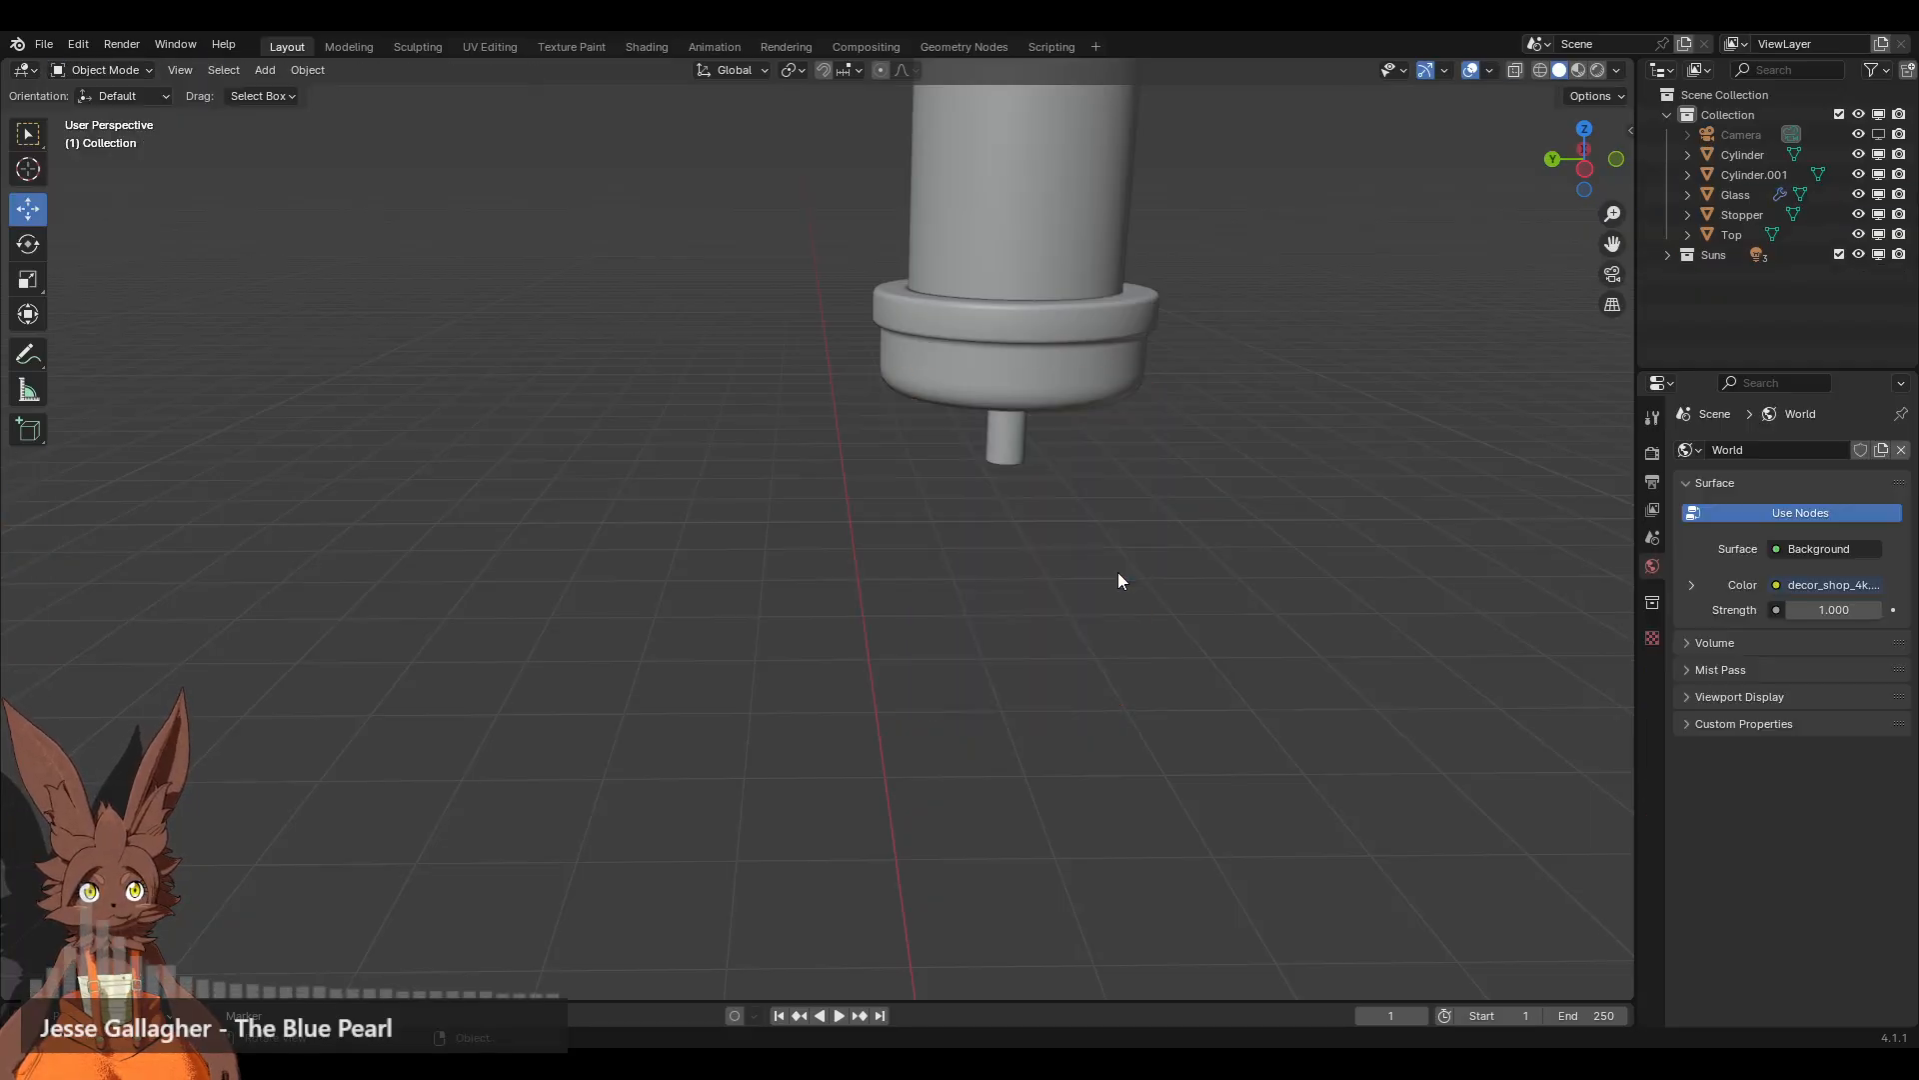
Step: Add a fresh mesh cylinder at the world origin for the plunger's end piece
{"action": "left_click", "coordinate": [265, 70]}
{"action": "mouse_move", "coordinate": [294, 93]}
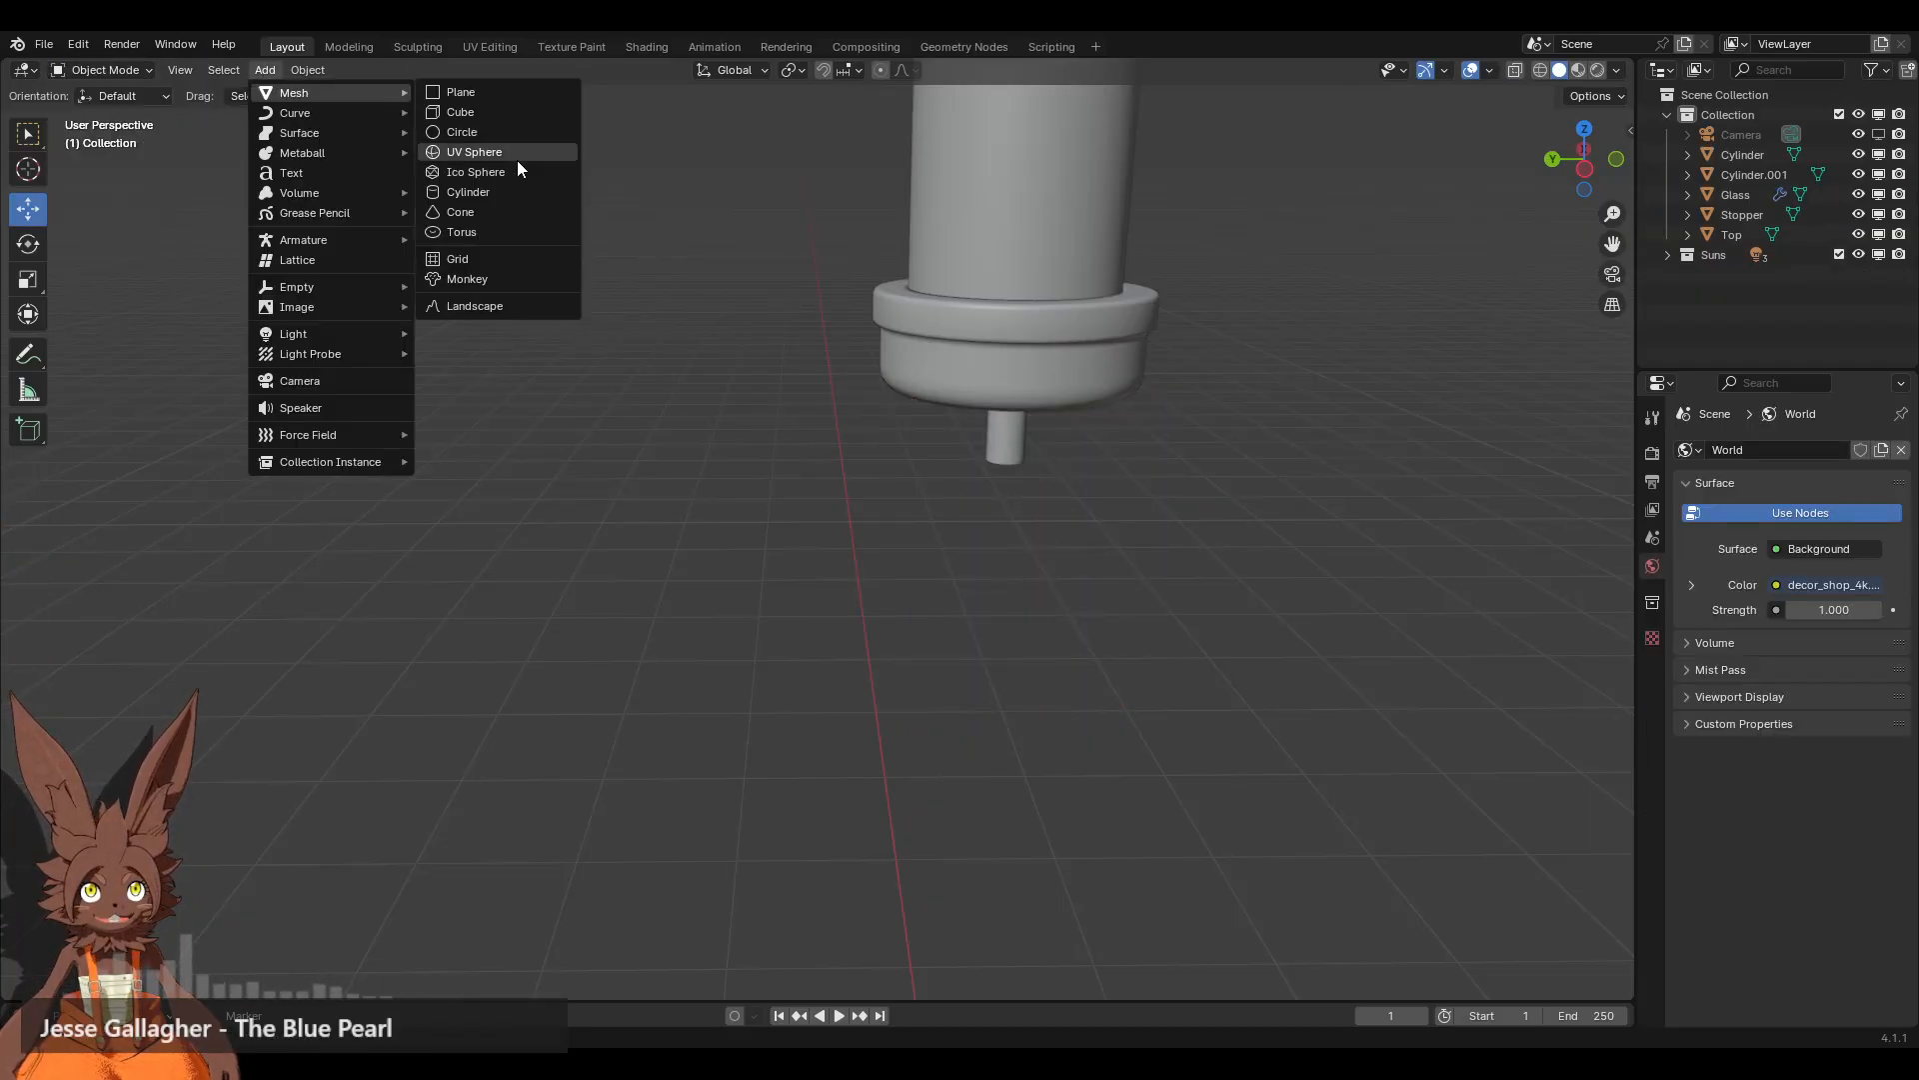
{"action": "left_click", "coordinate": [468, 192]}
{"action": "middle_click_drag", "start_coordinate": [890, 646], "coordinate": [883, 342], "text": "shift"}
{"action": "scroll", "coordinate": [884, 342], "scroll_direction": "up", "scroll_amount": 4}
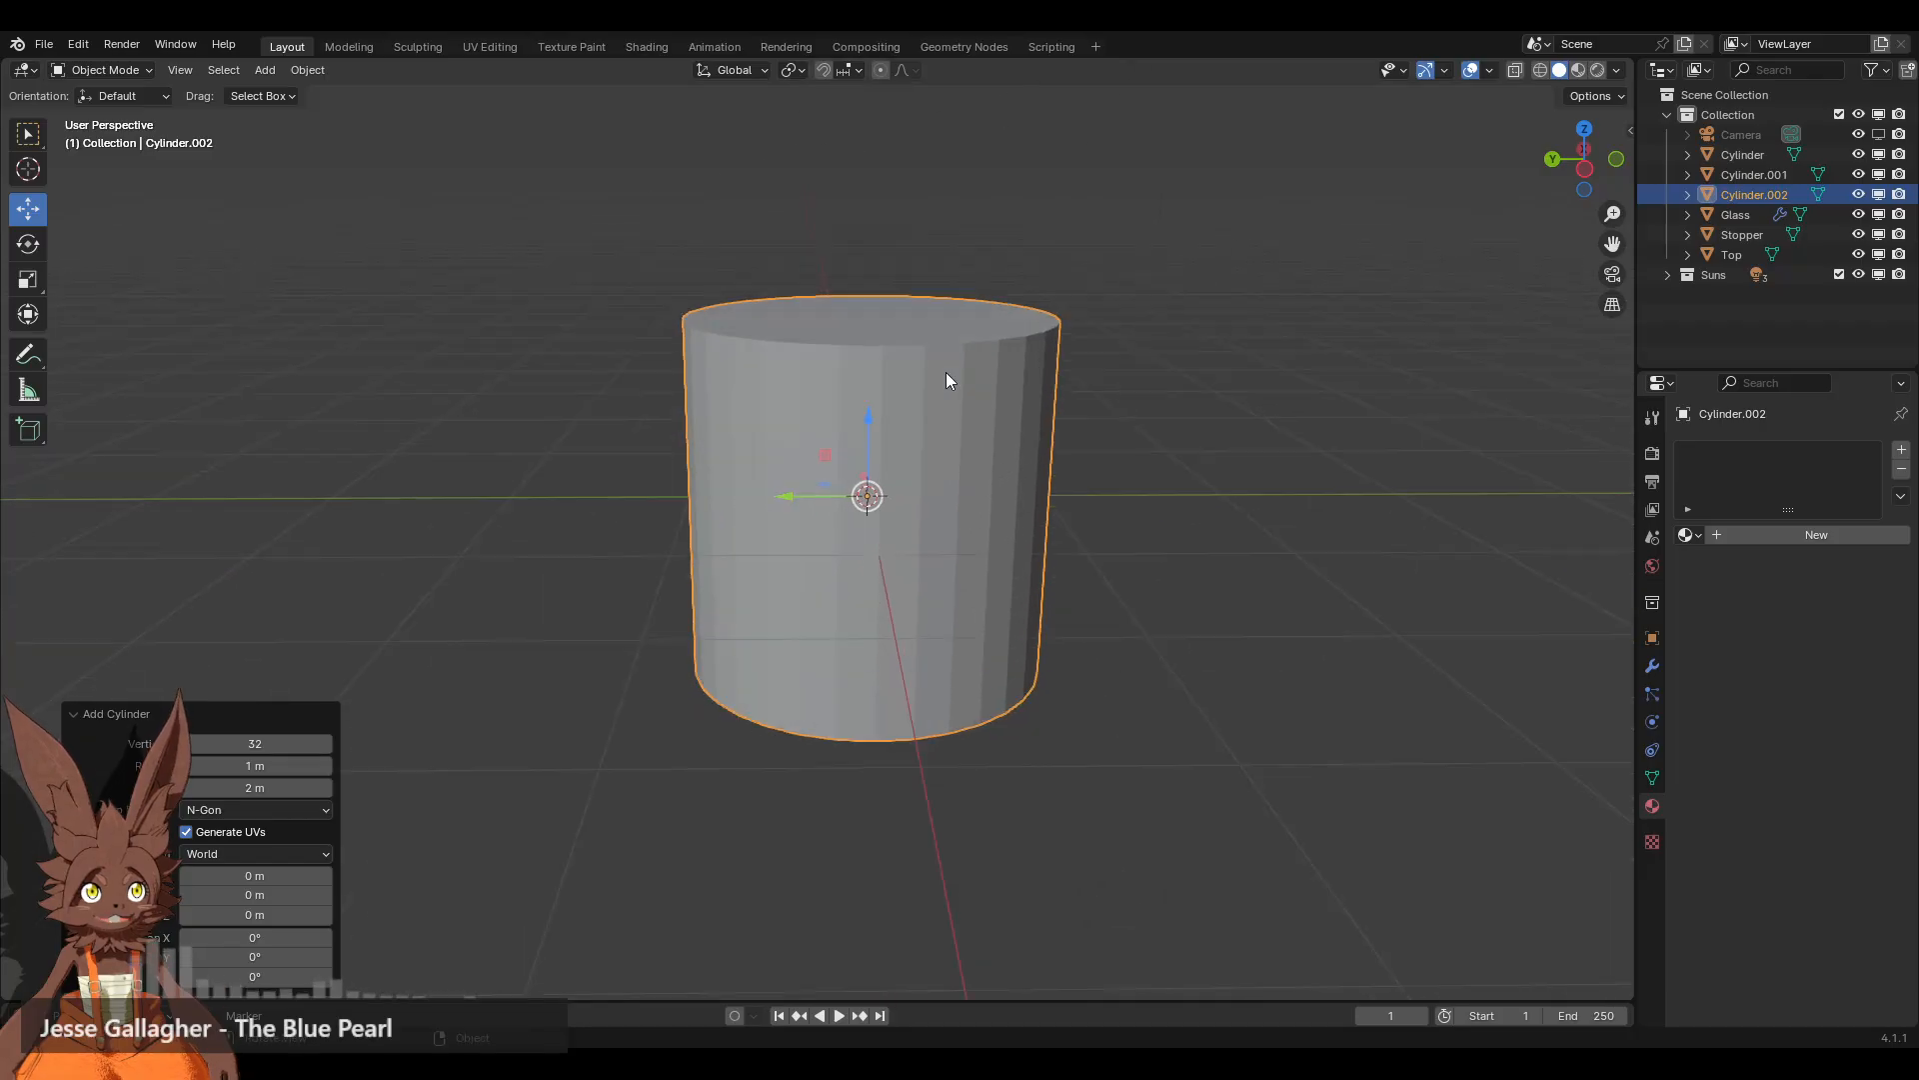
Step: Reduce the new cylinder's vertex count to 6 to make it hexagonal
{"action": "left_click", "coordinate": [188, 748]}
{"action": "left_click", "coordinate": [189, 748]}
{"action": "left_click", "coordinate": [189, 748]}
{"action": "left_click", "coordinate": [189, 748]}
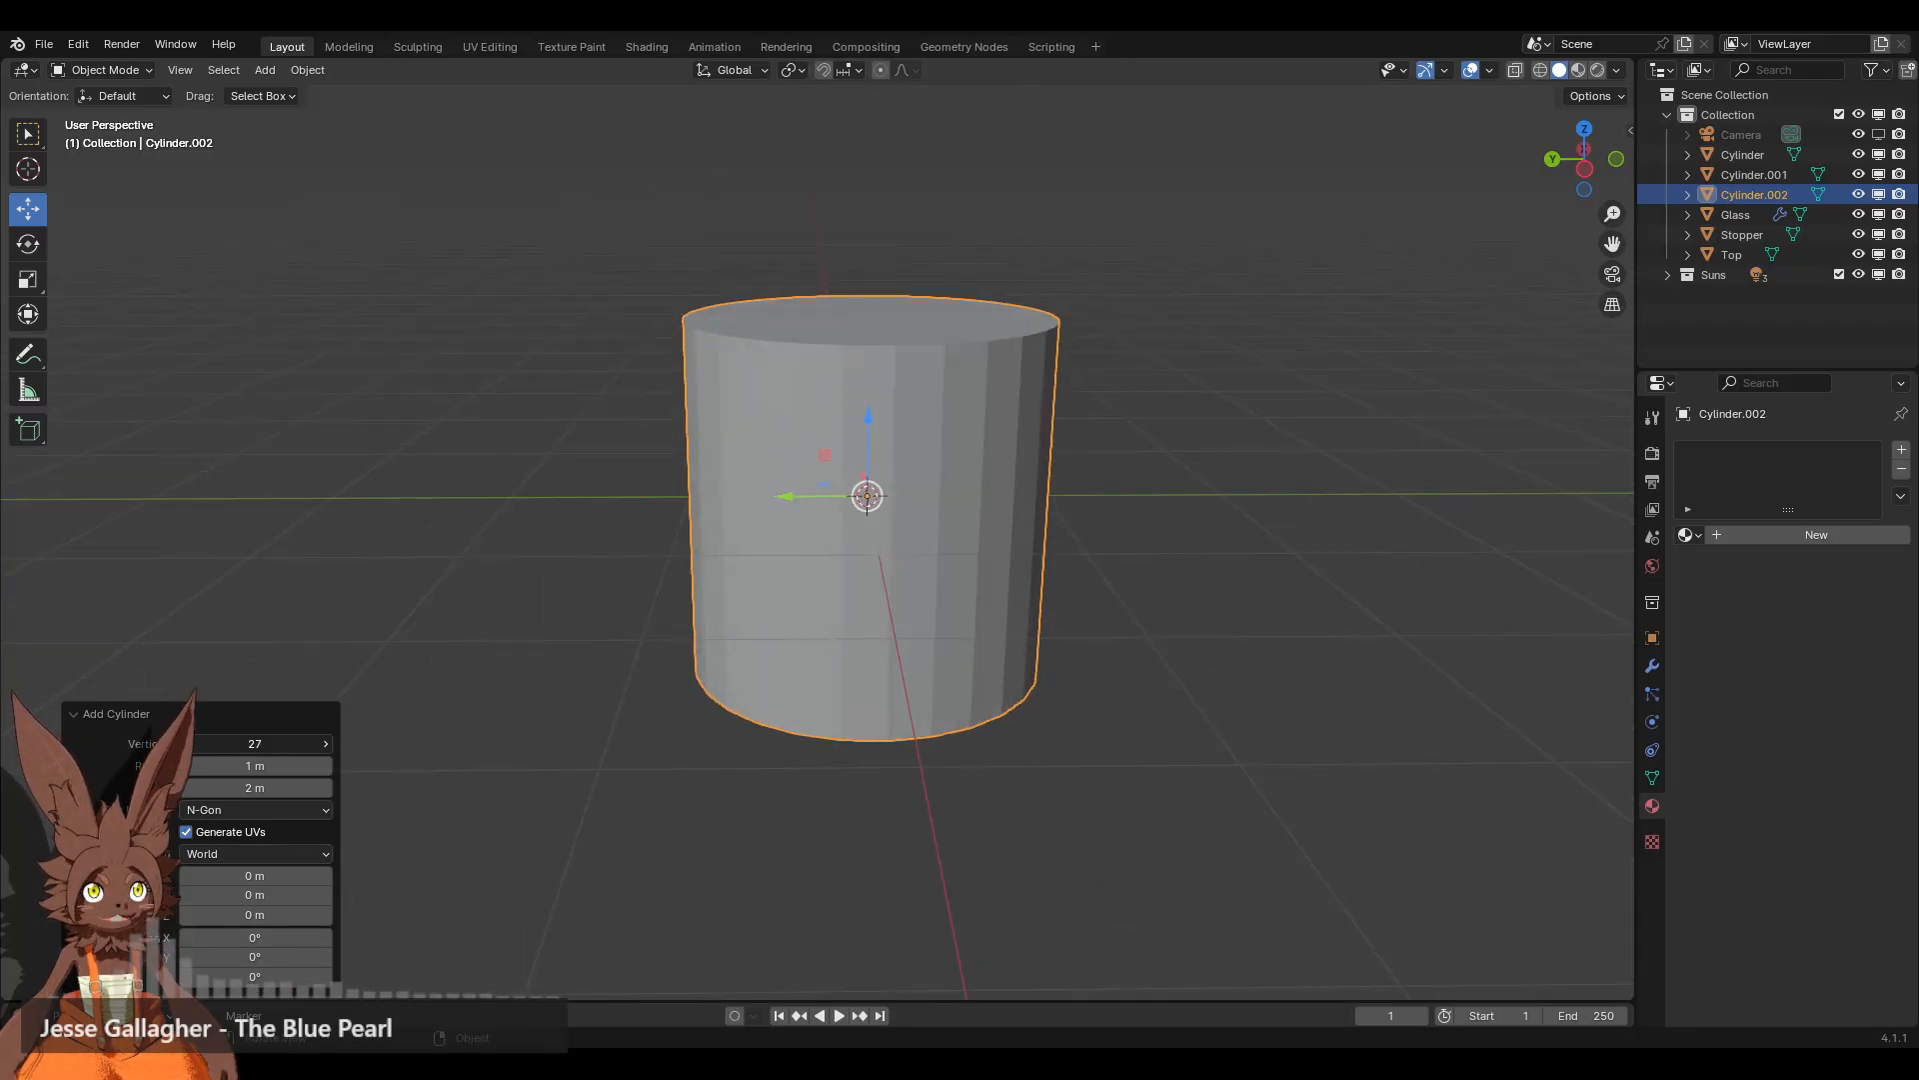
{"action": "left_click", "coordinate": [189, 748]}
{"action": "left_click", "coordinate": [189, 748]}
{"action": "left_click", "coordinate": [189, 748]}
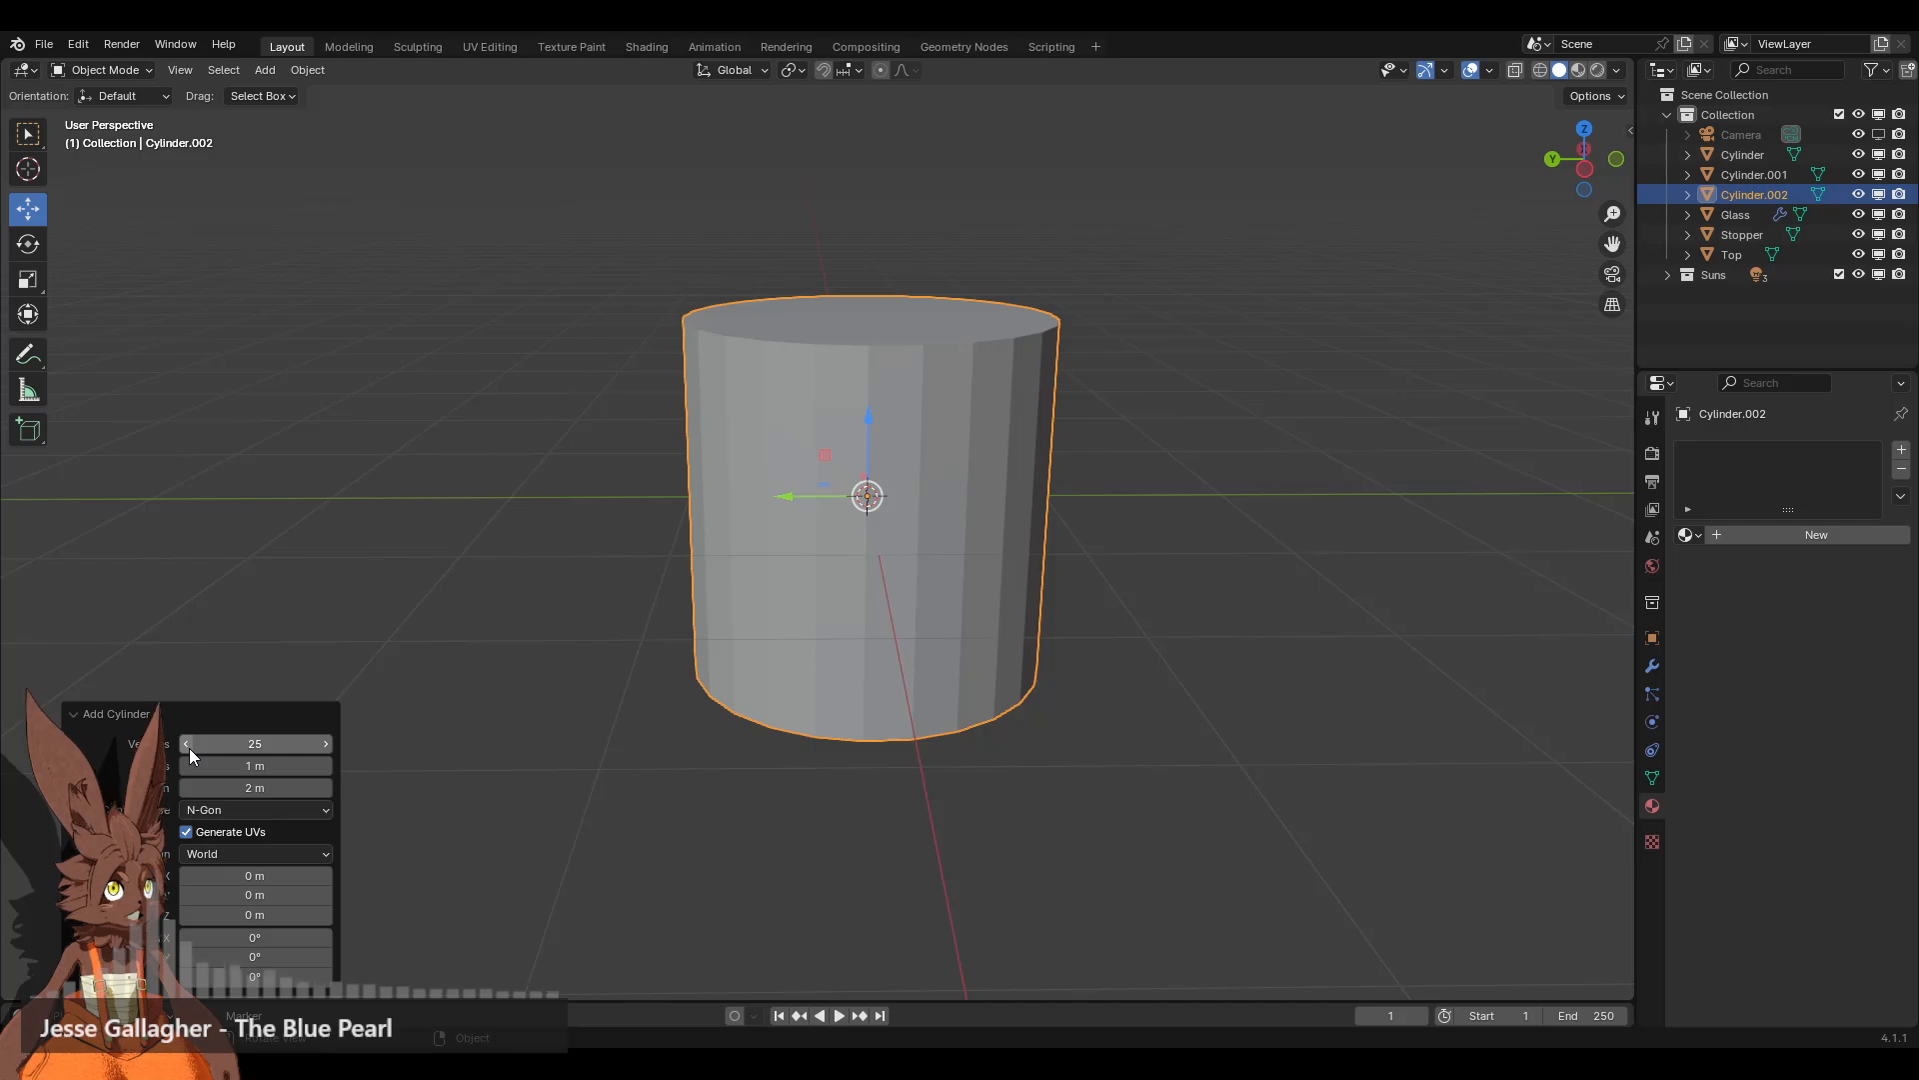
{"action": "left_click", "coordinate": [189, 748]}
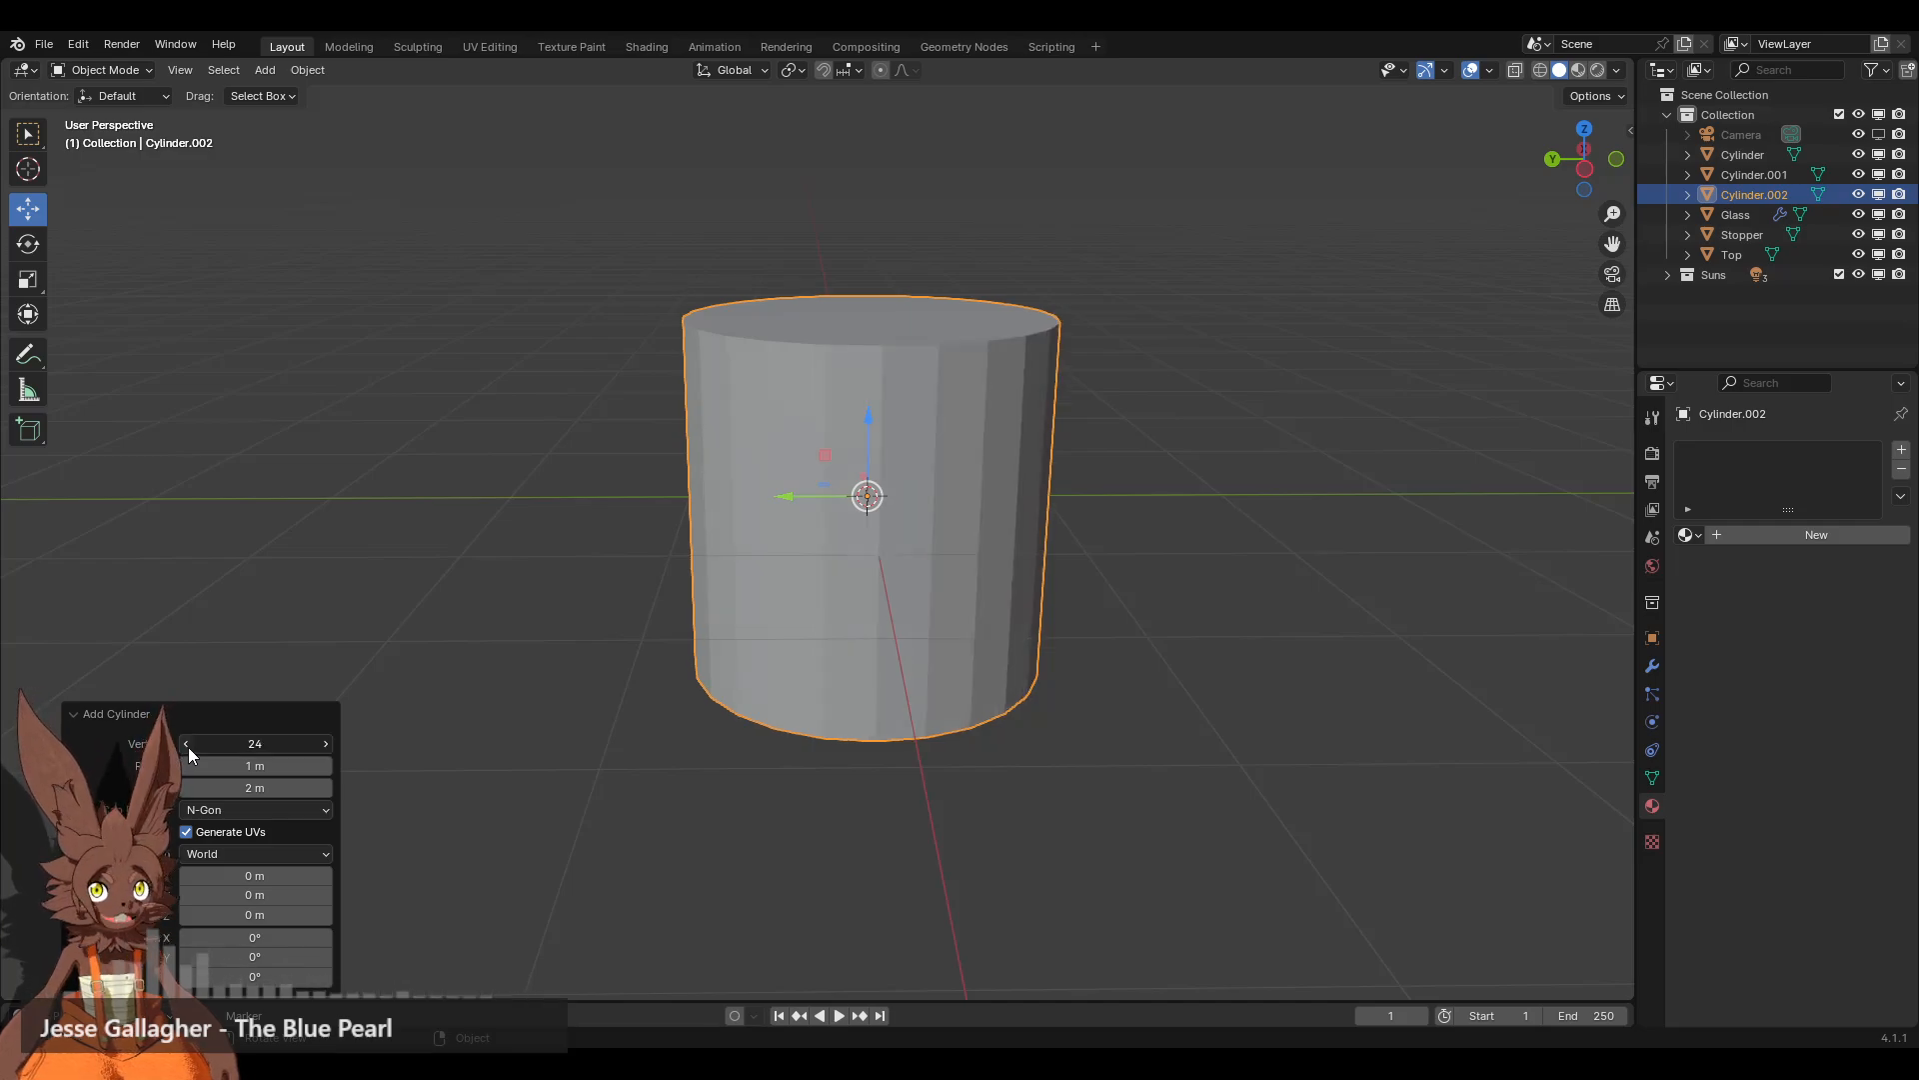
{"action": "left_click", "coordinate": [189, 748]}
{"action": "left_click", "coordinate": [189, 748]}
{"action": "left_click", "coordinate": [189, 748]}
{"action": "left_click", "coordinate": [189, 748]}
{"action": "left_click", "coordinate": [189, 748]}
{"action": "left_click", "coordinate": [190, 749]}
{"action": "left_click", "coordinate": [191, 750]}
{"action": "left_click", "coordinate": [189, 748]}
{"action": "left_click", "coordinate": [189, 748]}
{"action": "left_click", "coordinate": [189, 748]}
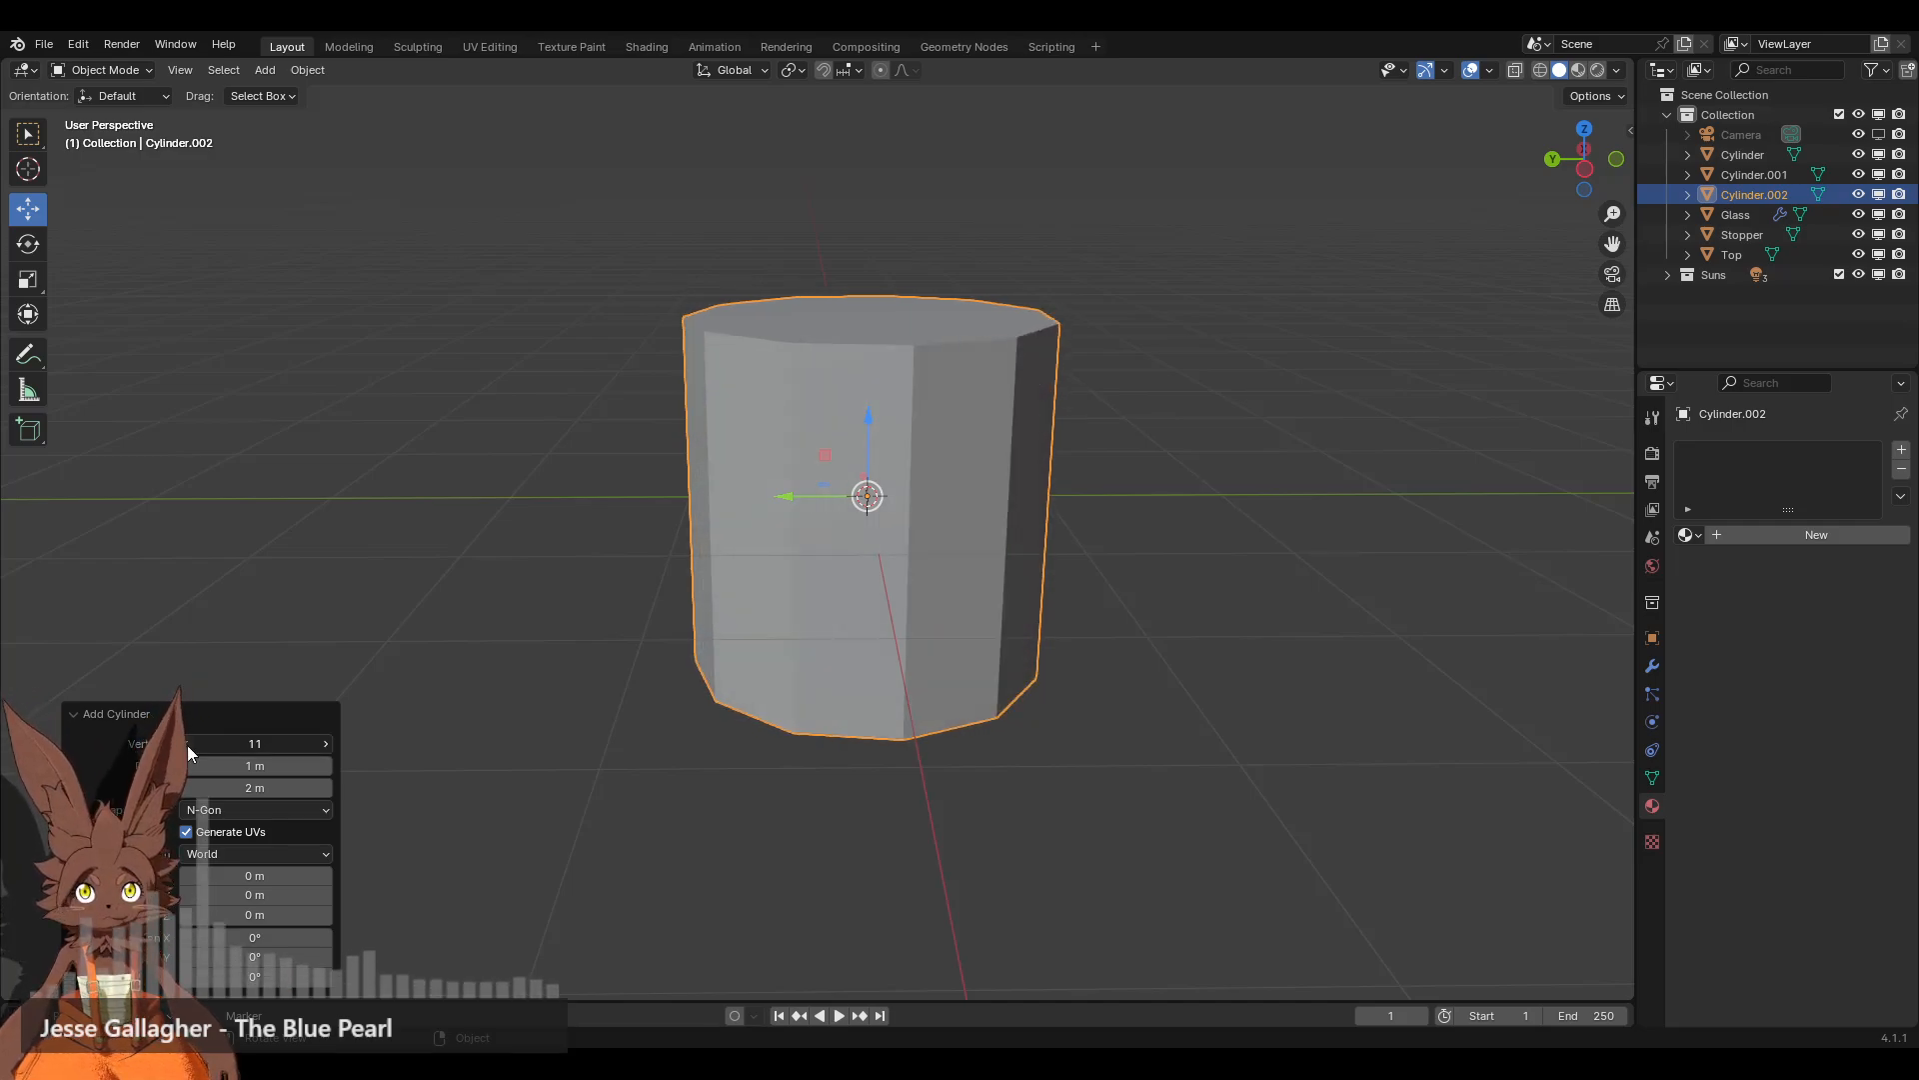
{"action": "left_click", "coordinate": [189, 748]}
{"action": "left_click", "coordinate": [188, 748]}
{"action": "left_click", "coordinate": [189, 748]}
{"action": "middle_click_drag", "start_coordinate": [850, 560], "coordinate": [752, 656]}
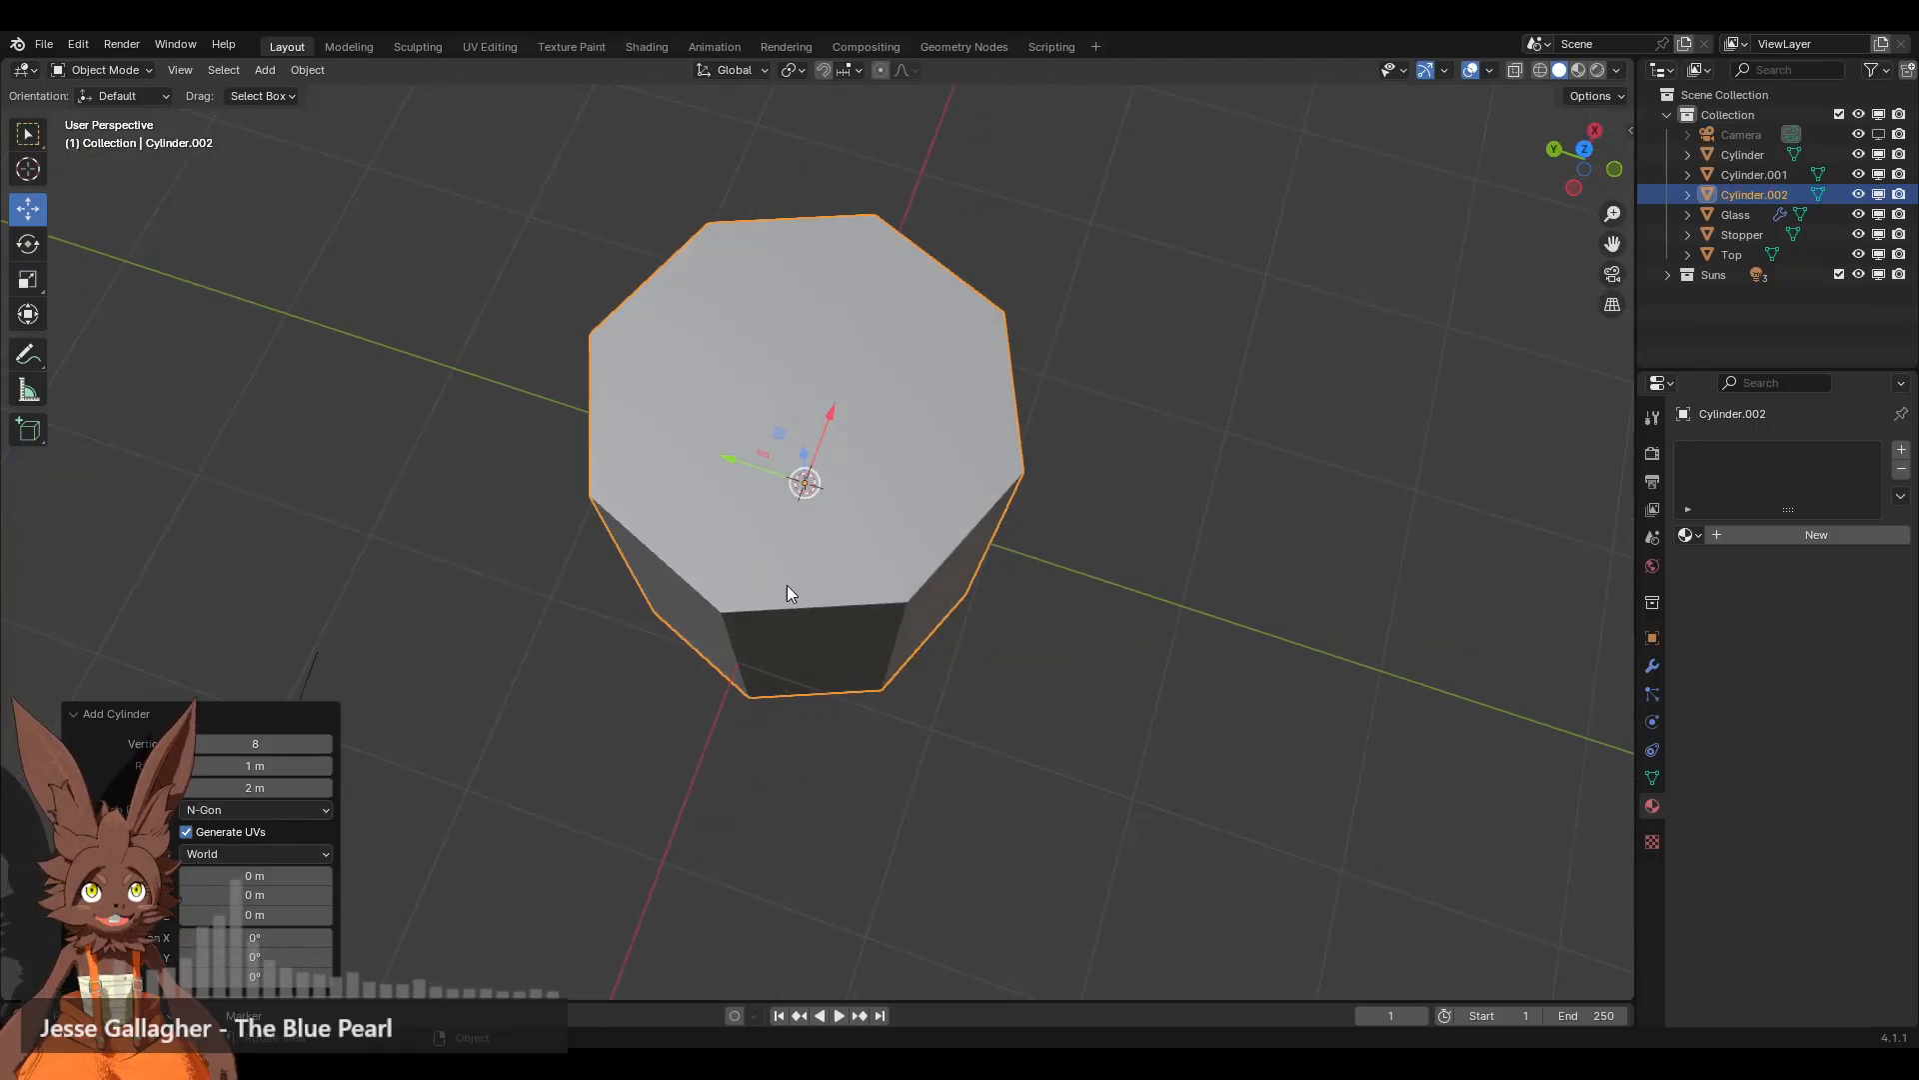
{"action": "left_click", "coordinate": [188, 748]}
{"action": "left_click", "coordinate": [188, 745]}
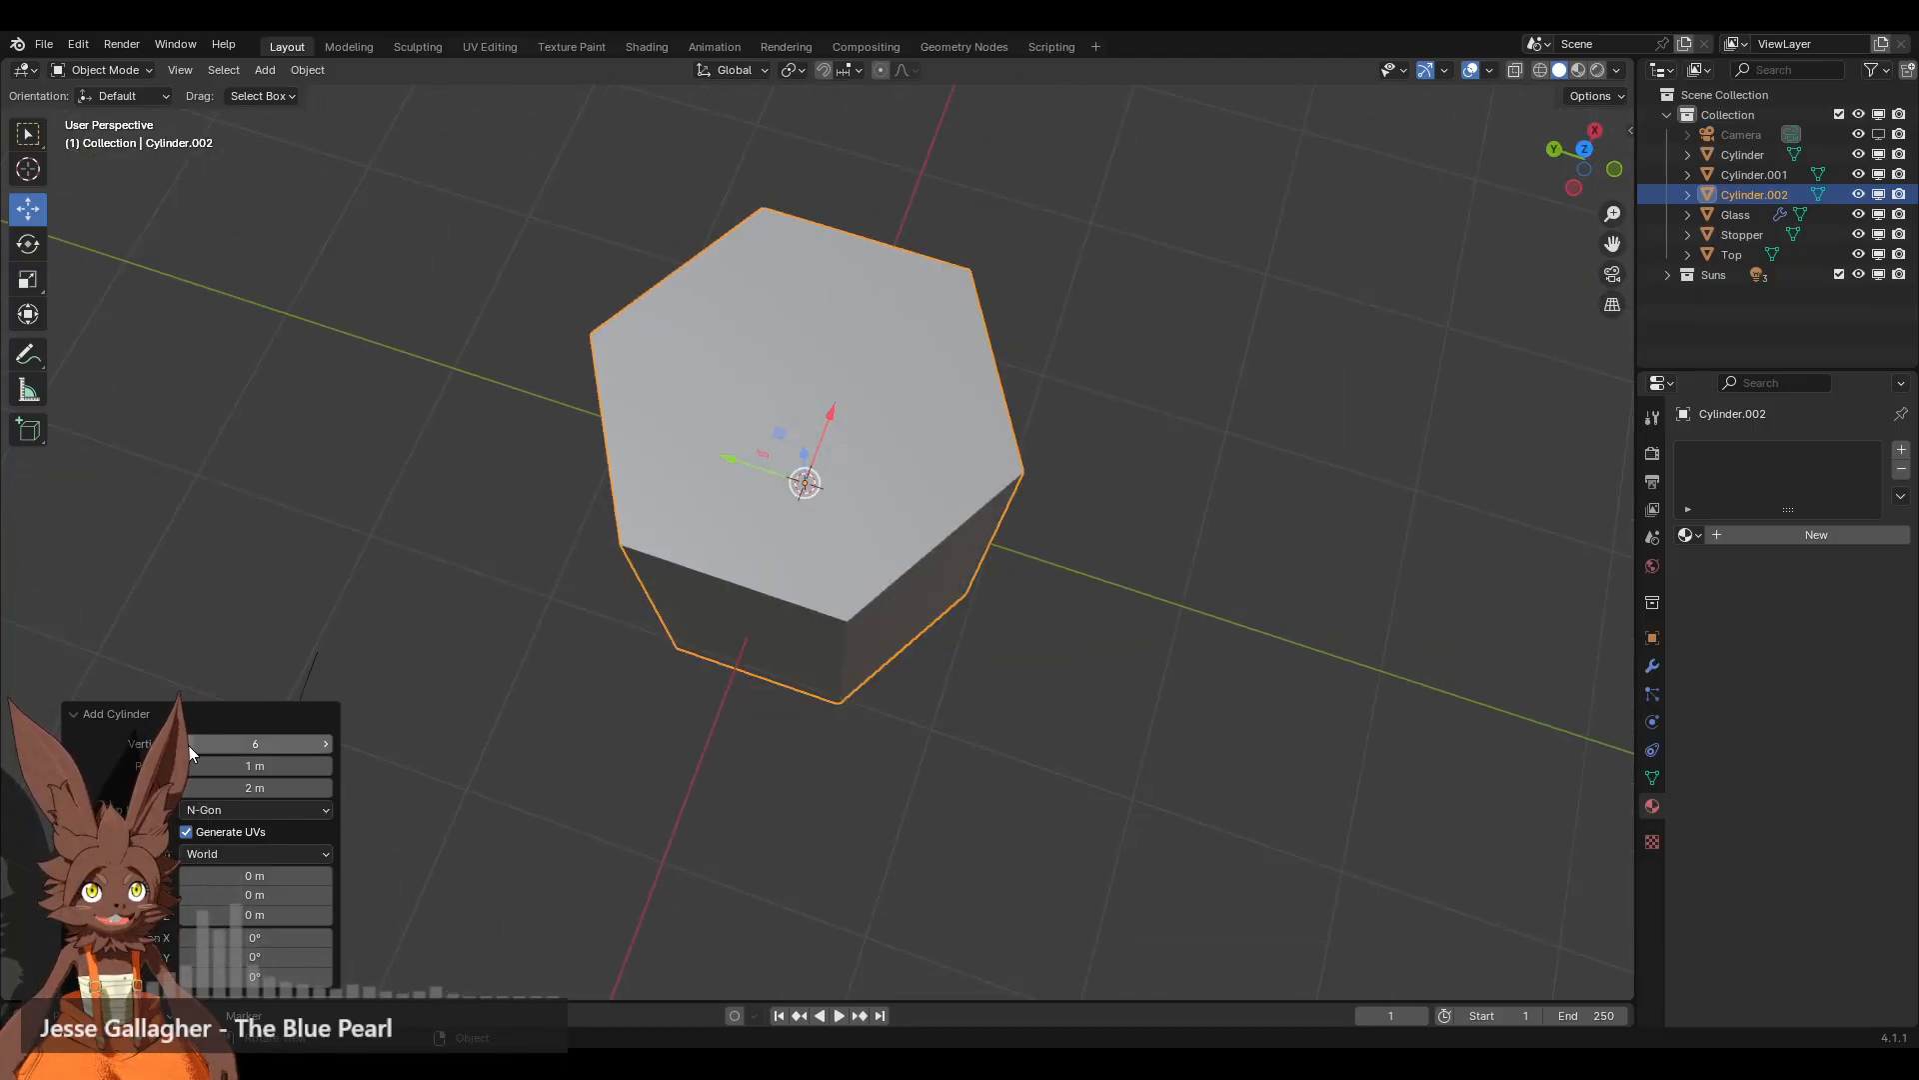
Step: Try 7 and 8 vertices on the cylinder to compare the shapes, and set the count back to 6
{"action": "middle_click_drag", "start_coordinate": [818, 645], "coordinate": [646, 686]}
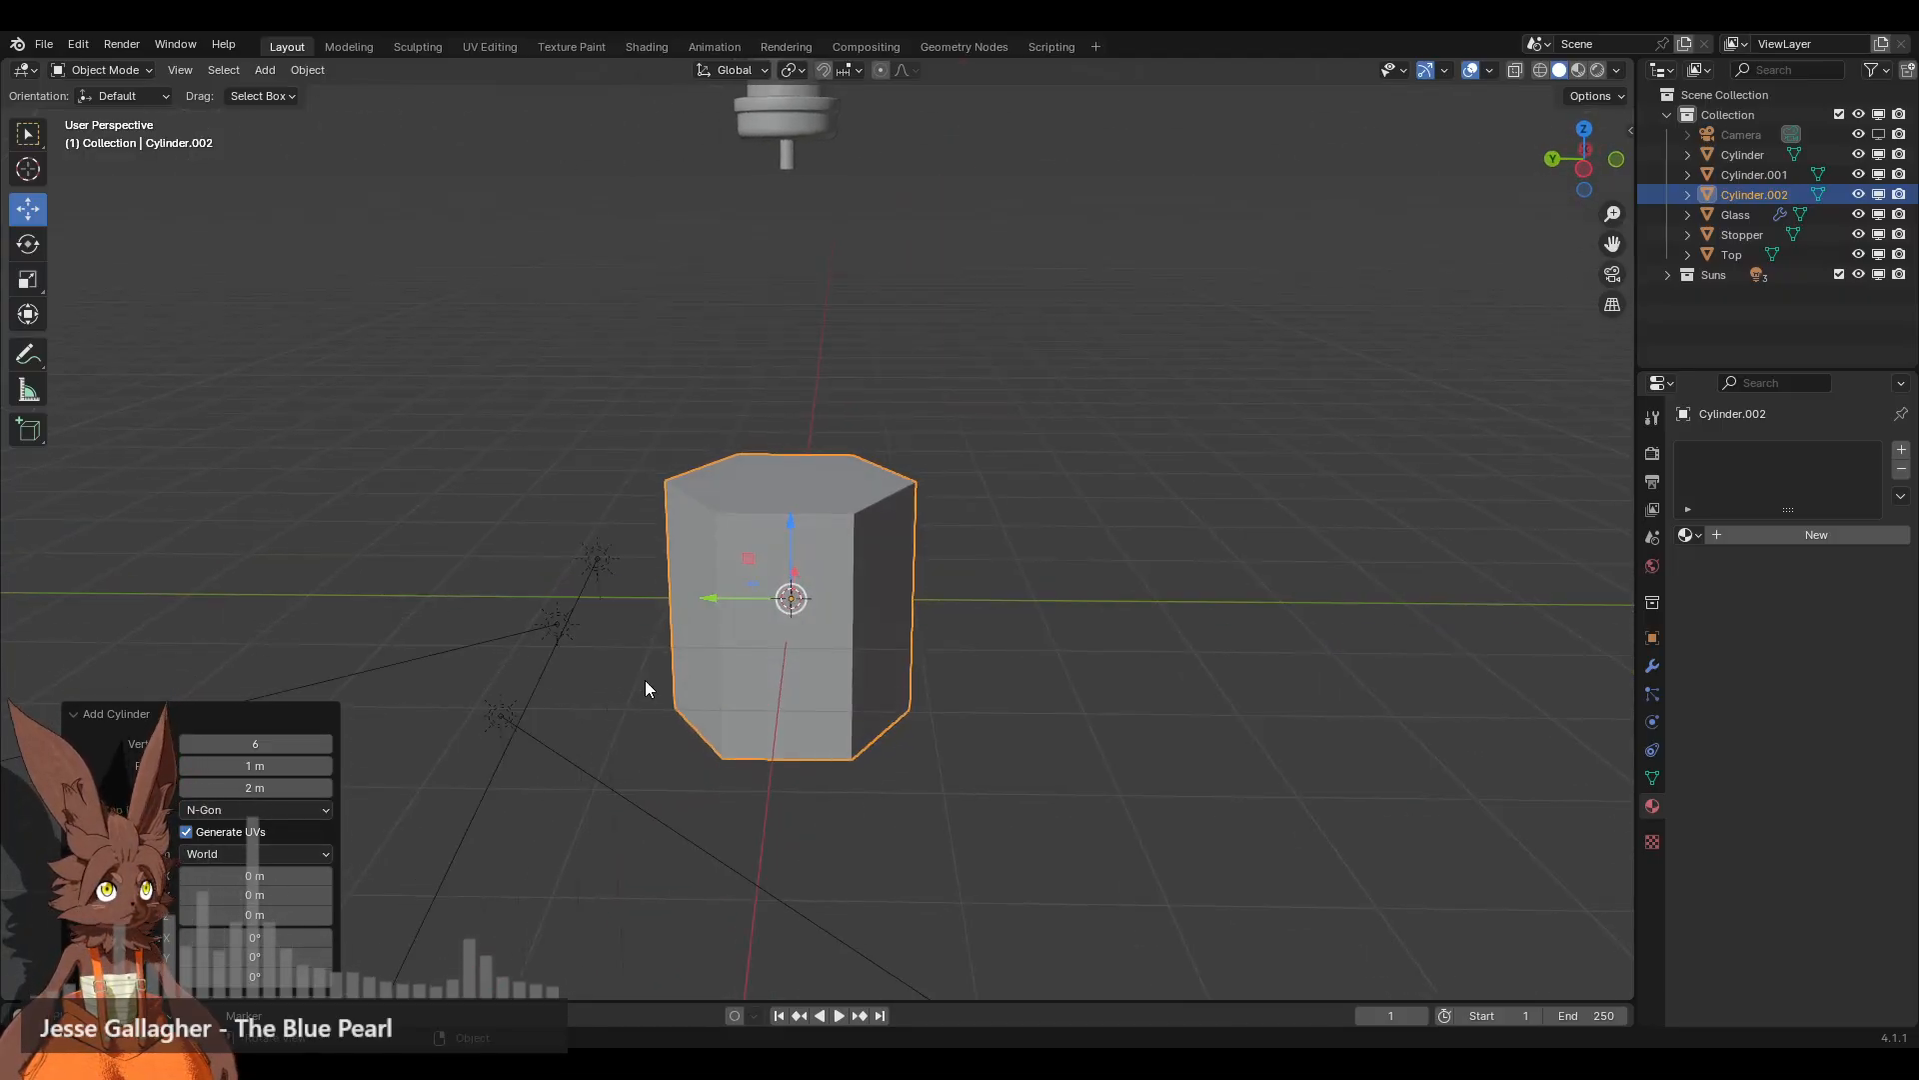
{"action": "left_click", "coordinate": [325, 743]}
{"action": "middle_click_drag", "start_coordinate": [585, 623], "coordinate": [964, 579]}
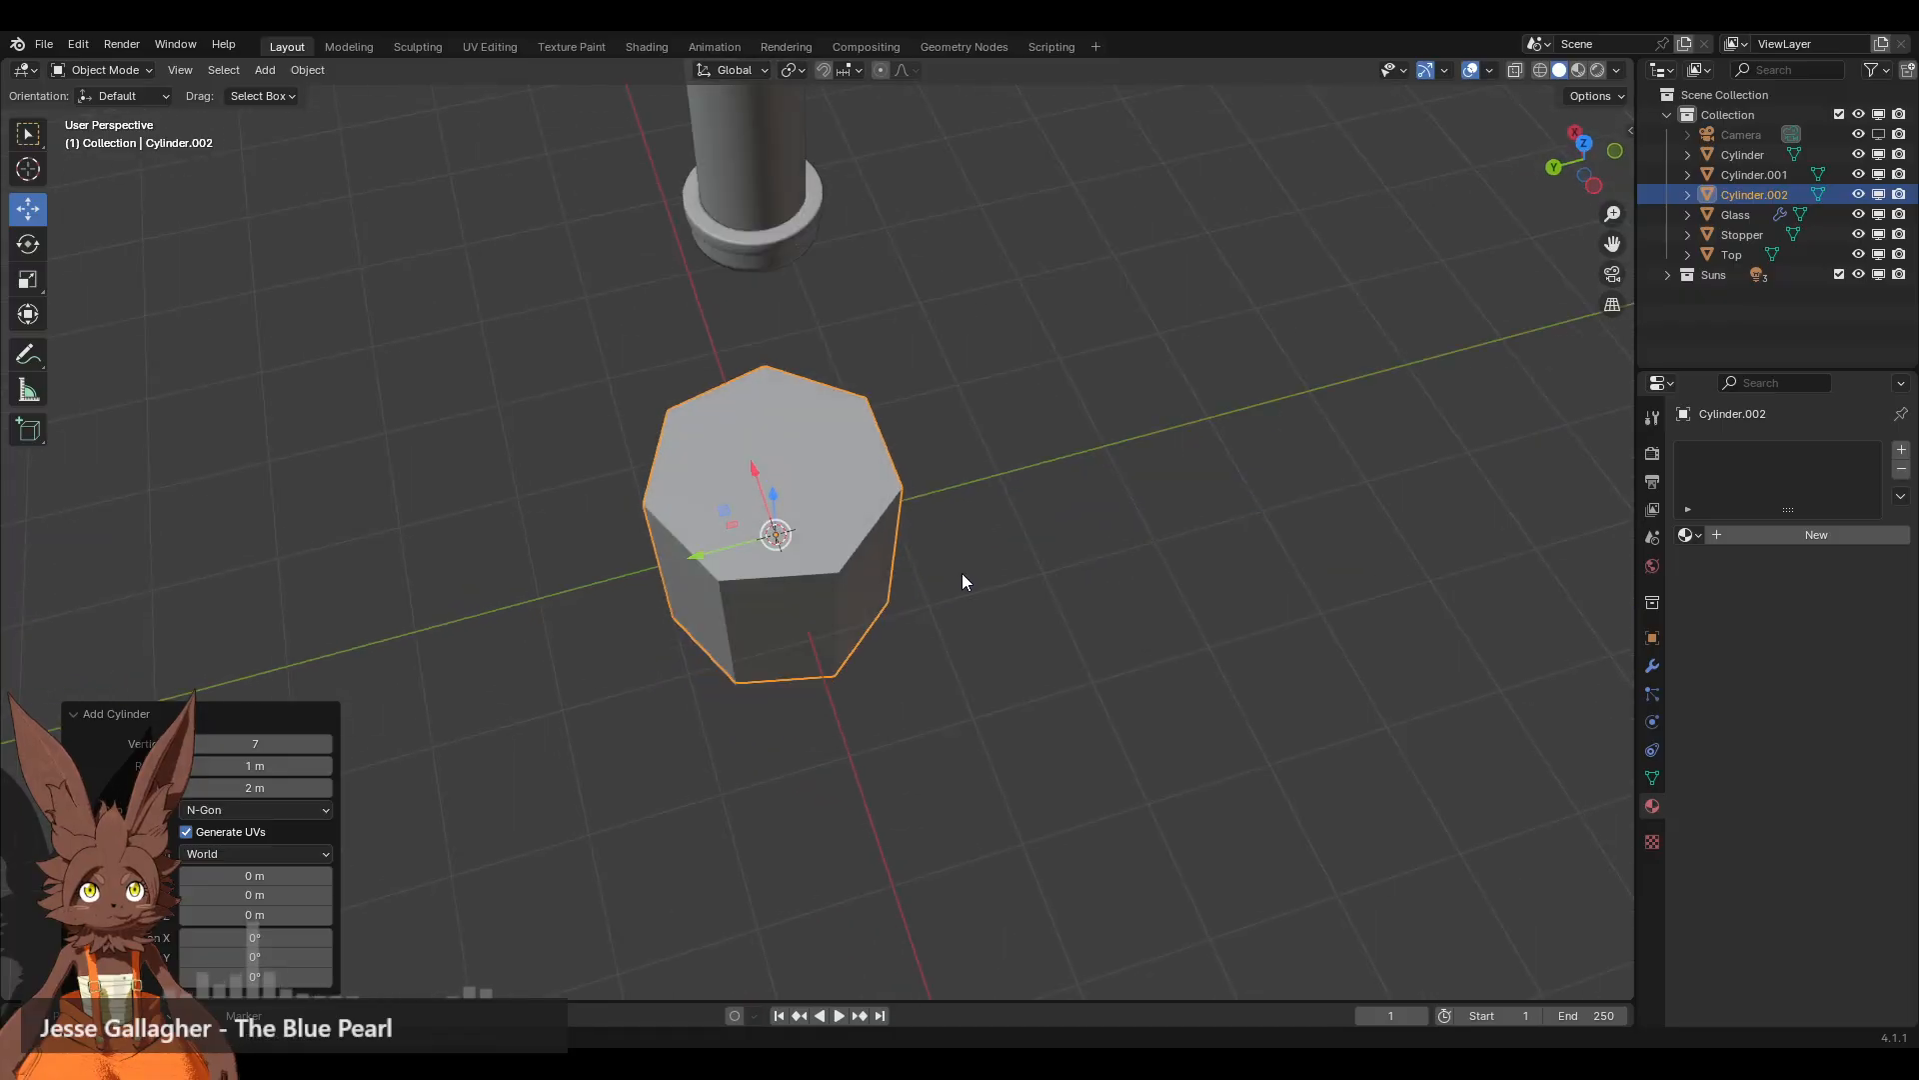
{"action": "left_click", "coordinate": [325, 743]}
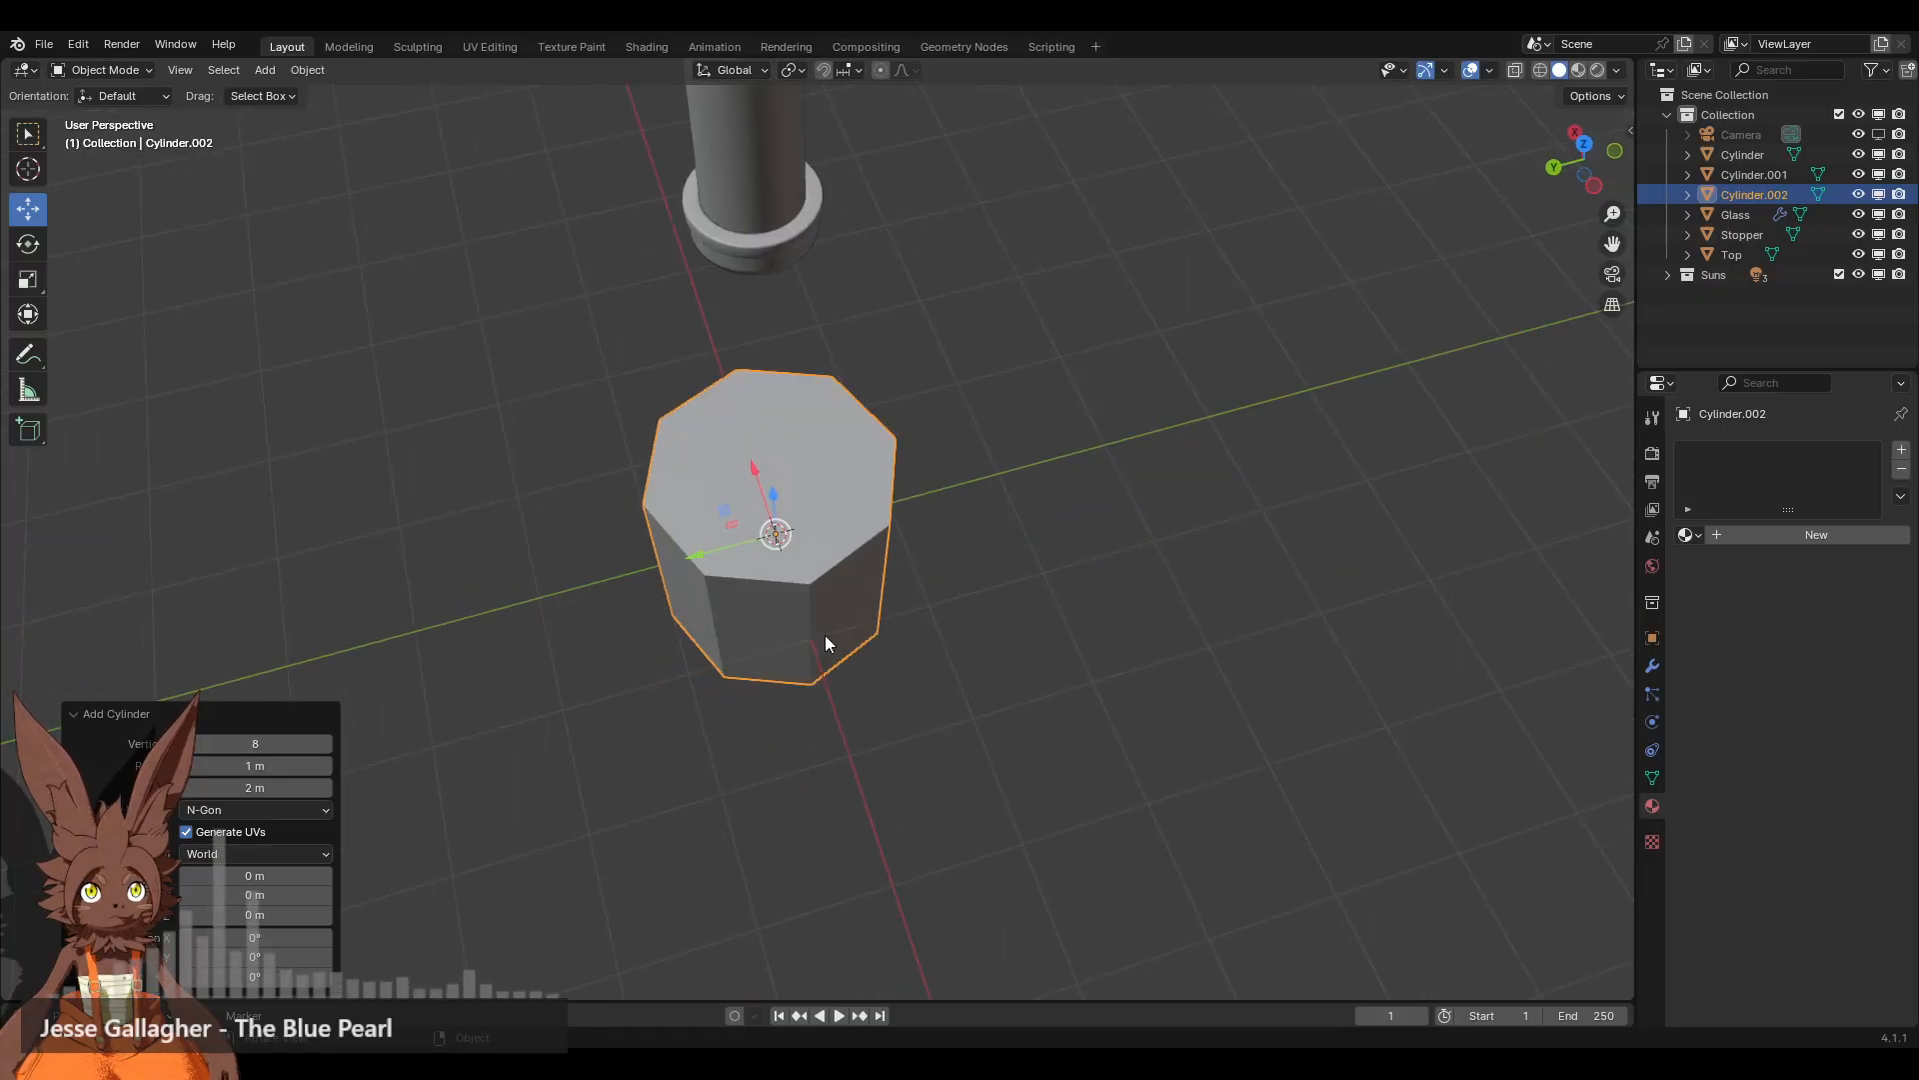
{"action": "middle_click_drag", "start_coordinate": [825, 634], "coordinate": [707, 579]}
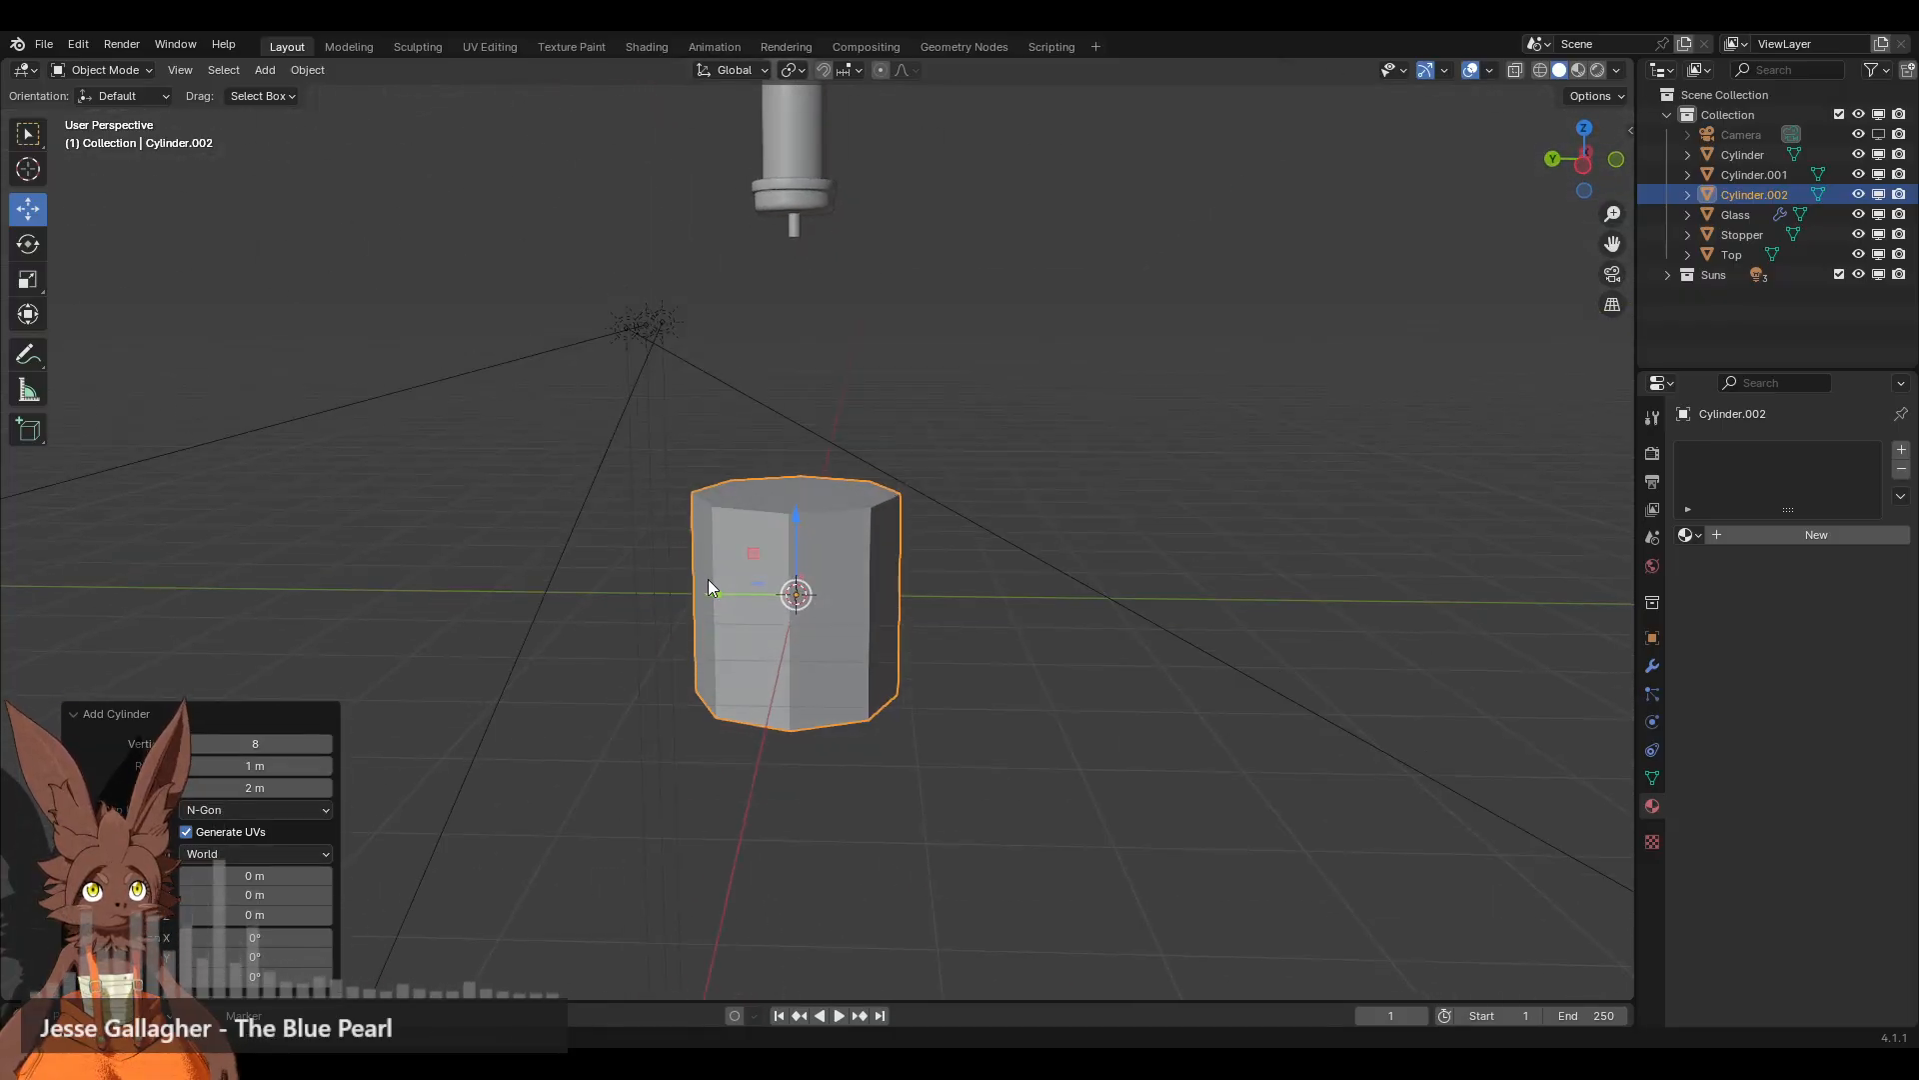
{"action": "left_click", "coordinate": [187, 743]}
{"action": "left_click", "coordinate": [187, 743]}
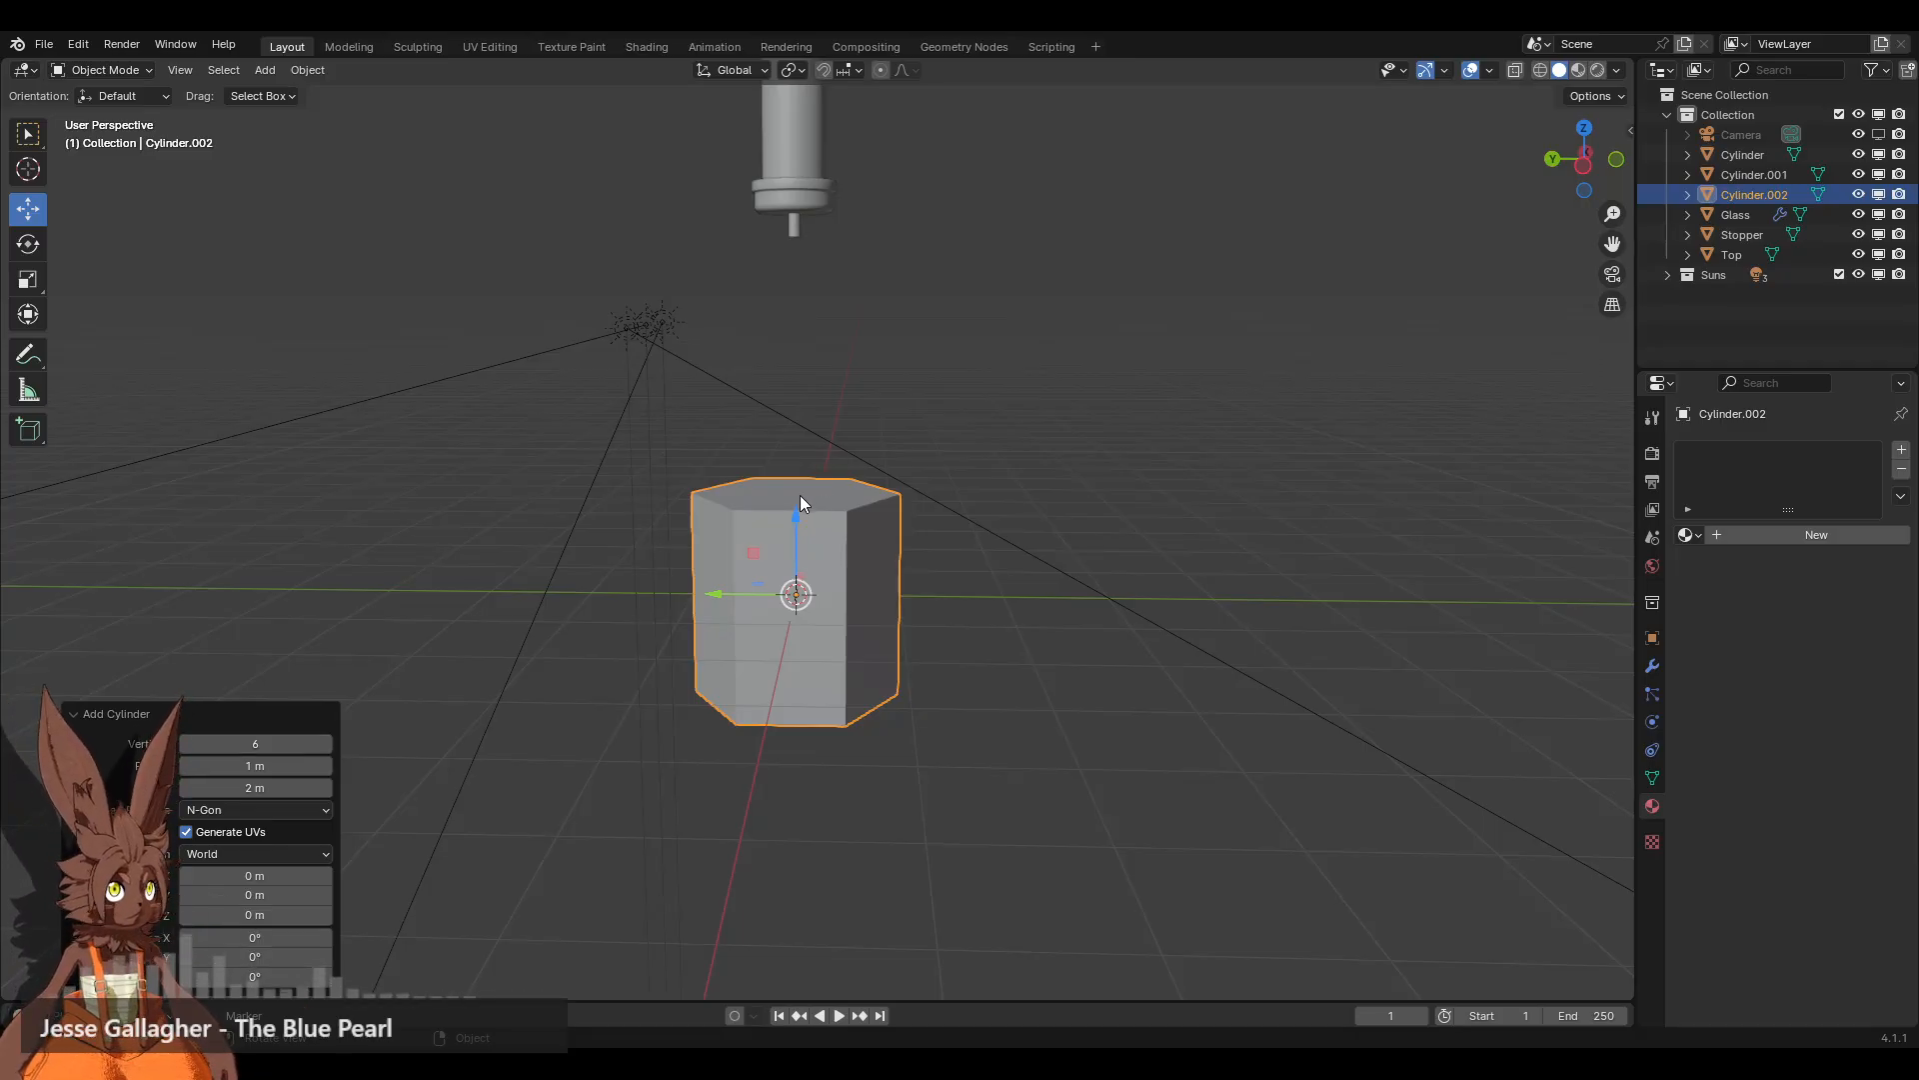
Step: Raise the hexagonal cylinder about 2.61 m along Z to beneath the base cap, and lower it by about 0.036 m
{"action": "left_click", "coordinate": [1583, 168]}
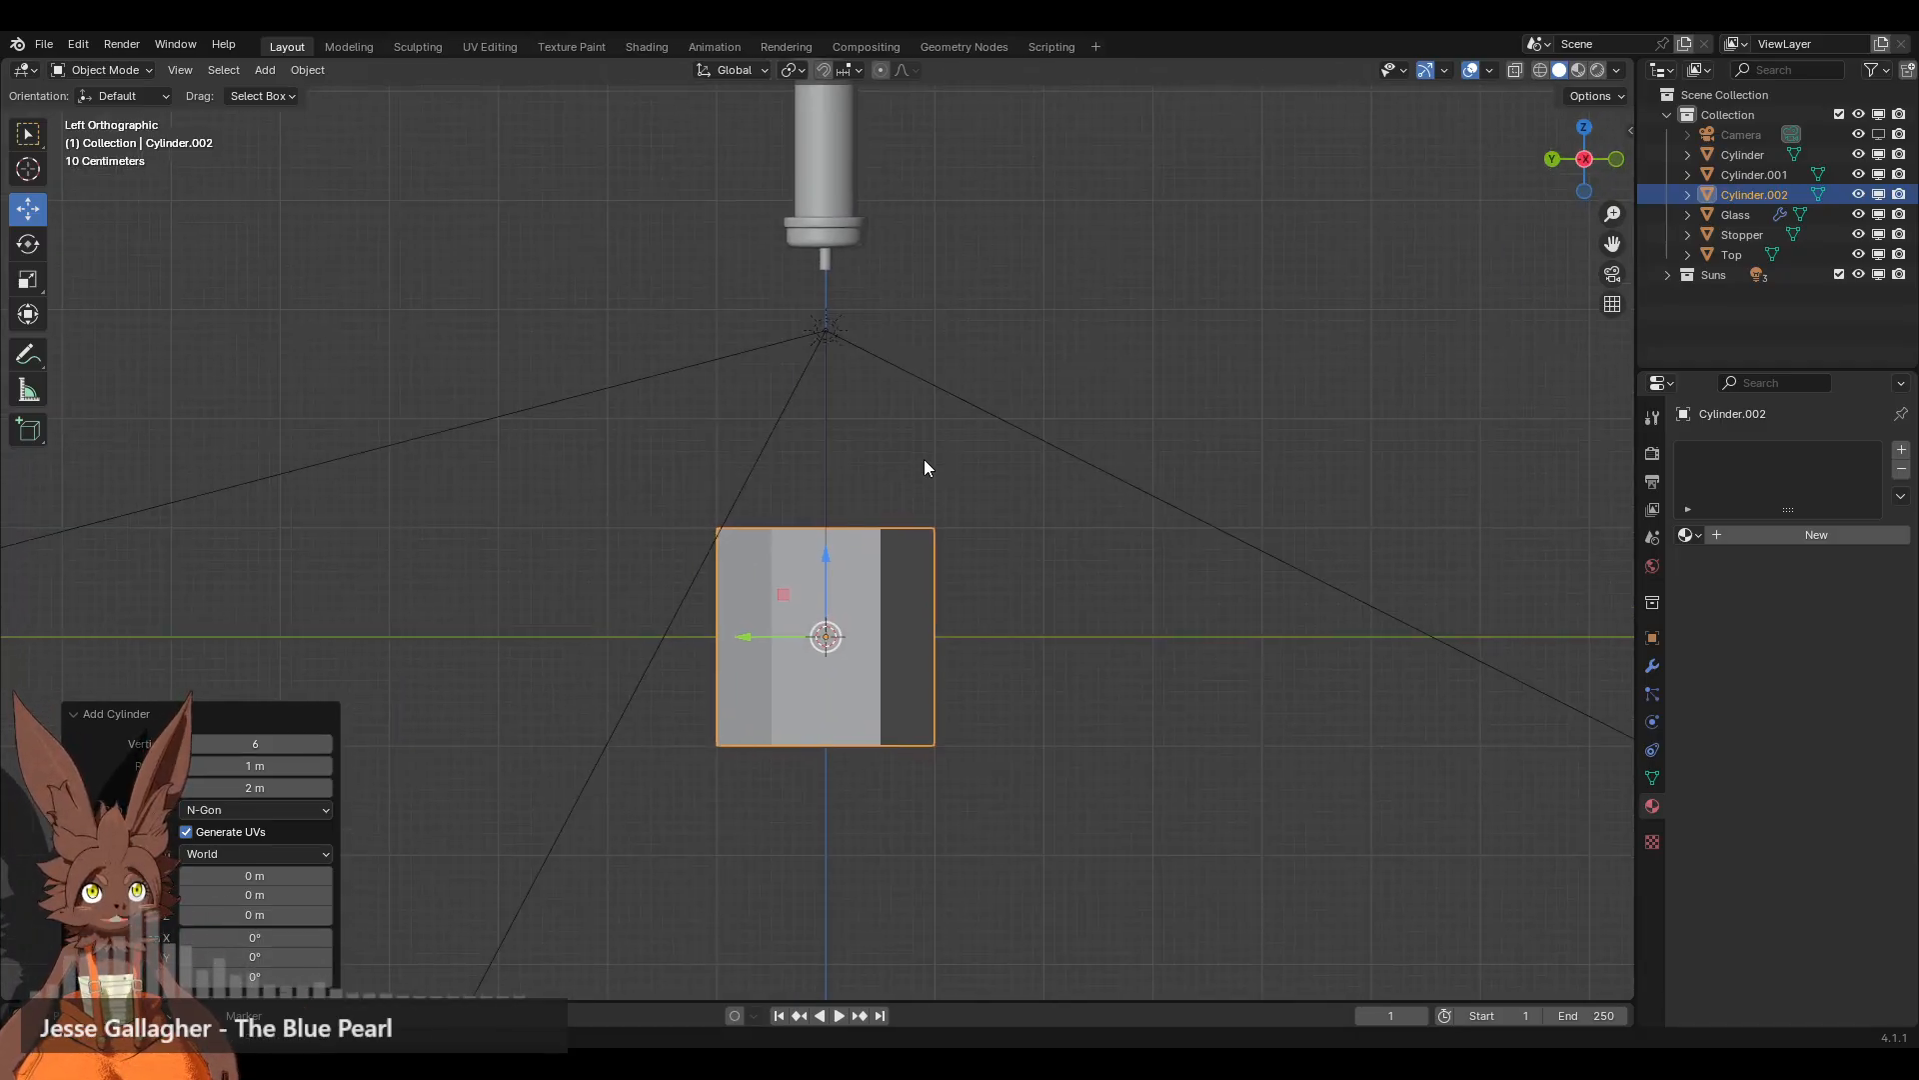
{"action": "scroll", "coordinate": [899, 500], "scroll_direction": "up", "scroll_amount": 2}
{"action": "left_click_drag", "start_coordinate": [835, 635], "coordinate": [869, 224]}
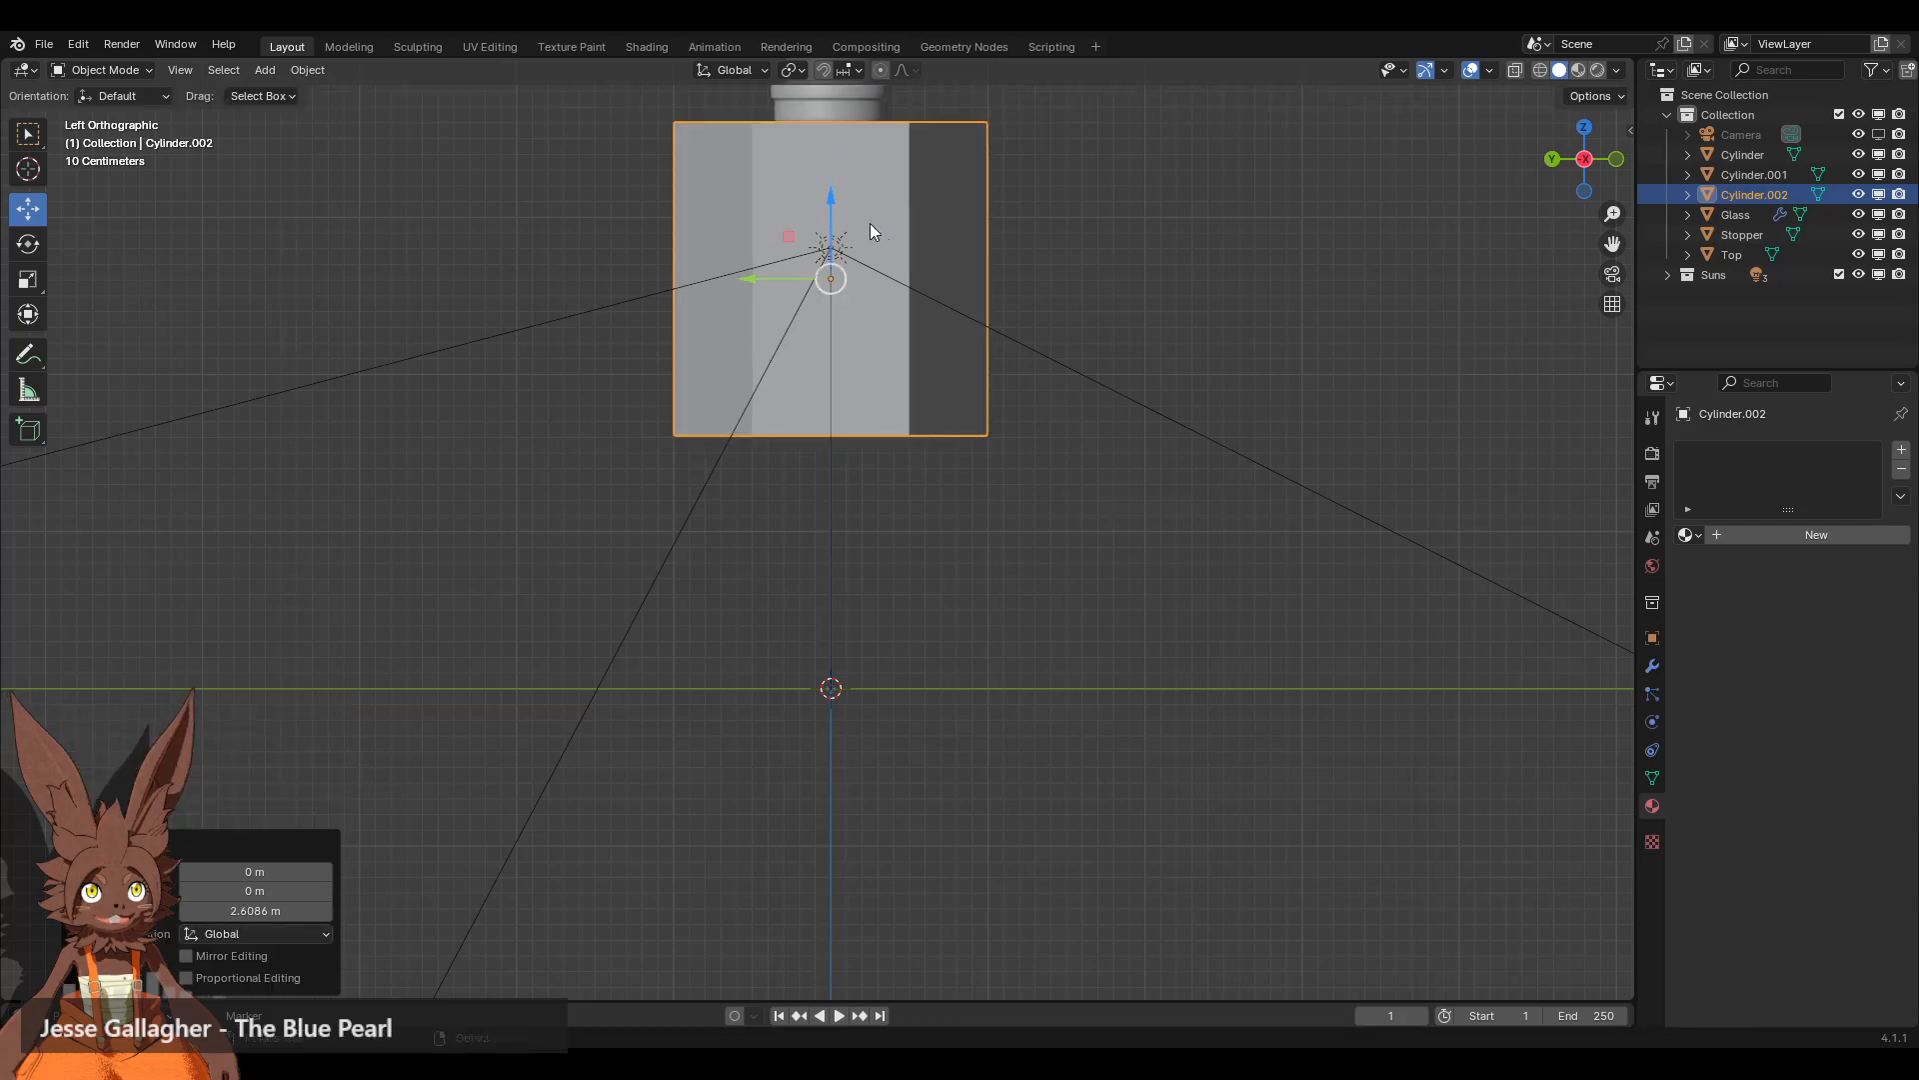
{"action": "scroll", "coordinate": [1077, 508], "scroll_direction": "up", "scroll_amount": 3}
{"action": "scroll", "coordinate": [1013, 347], "scroll_direction": "up", "scroll_amount": 3}
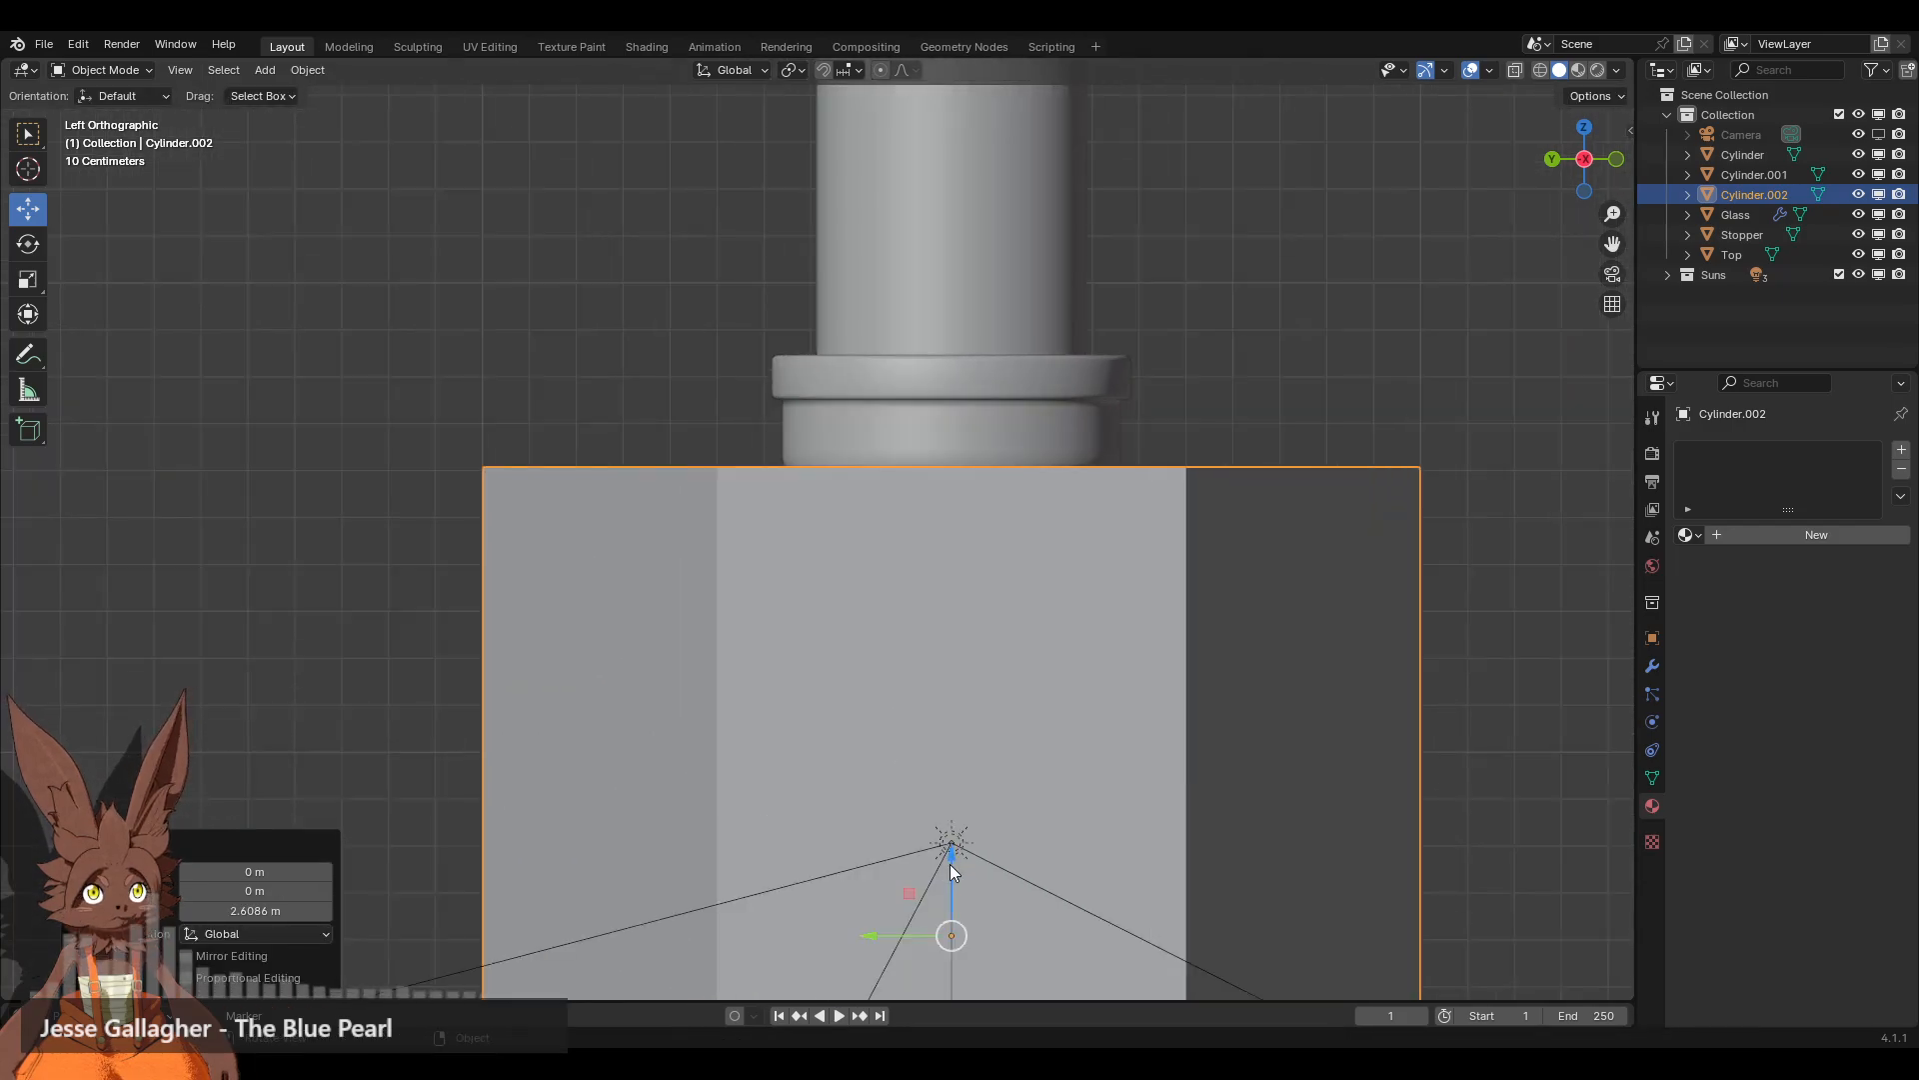
{"action": "left_click_drag", "start_coordinate": [949, 863], "coordinate": [948, 885]}
Step: Scale the hexagonal cylinder down uniformly by a factor of about 0.382
{"action": "scroll", "coordinate": [855, 715], "scroll_direction": "down", "scroll_amount": 2}
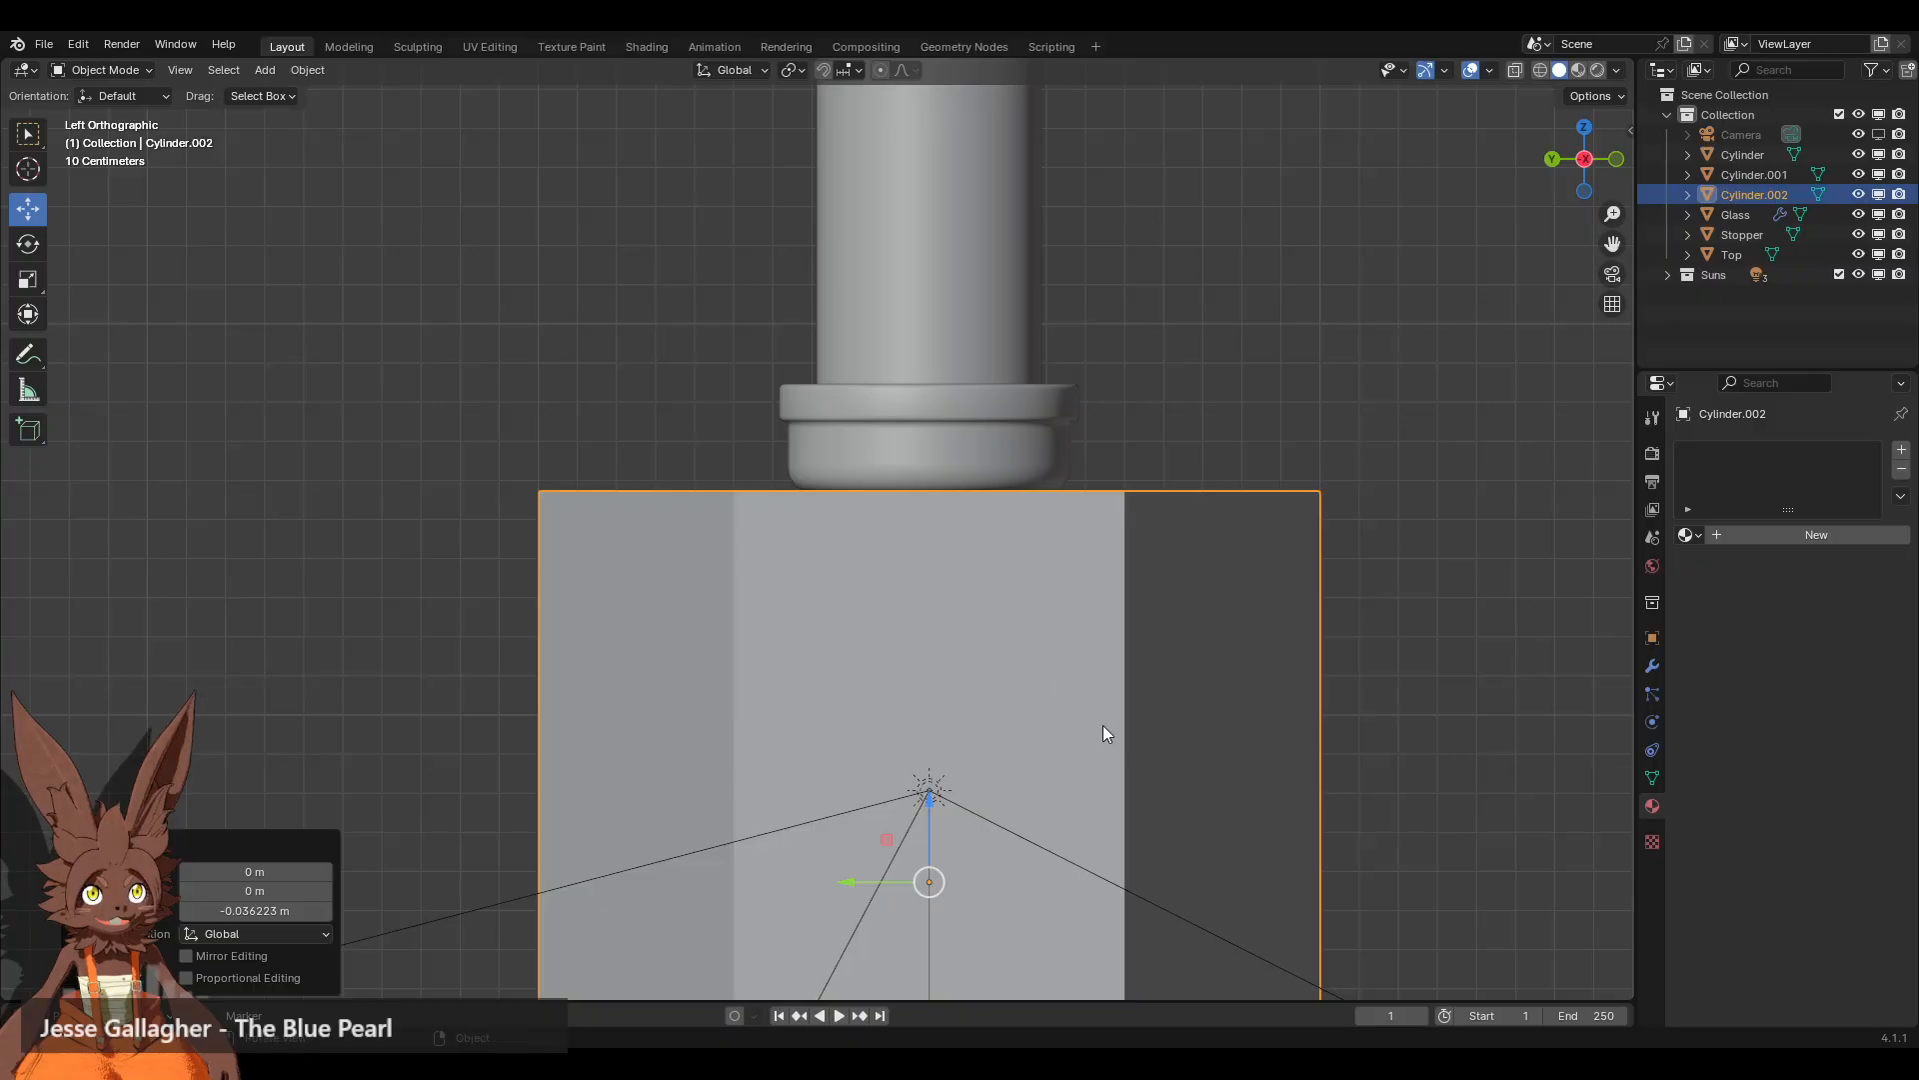
{"action": "scroll", "coordinate": [1095, 699], "scroll_direction": "down", "scroll_amount": 1}
{"action": "scroll", "coordinate": [1088, 672], "scroll_direction": "down", "scroll_amount": 1}
{"action": "key", "text": "s"}
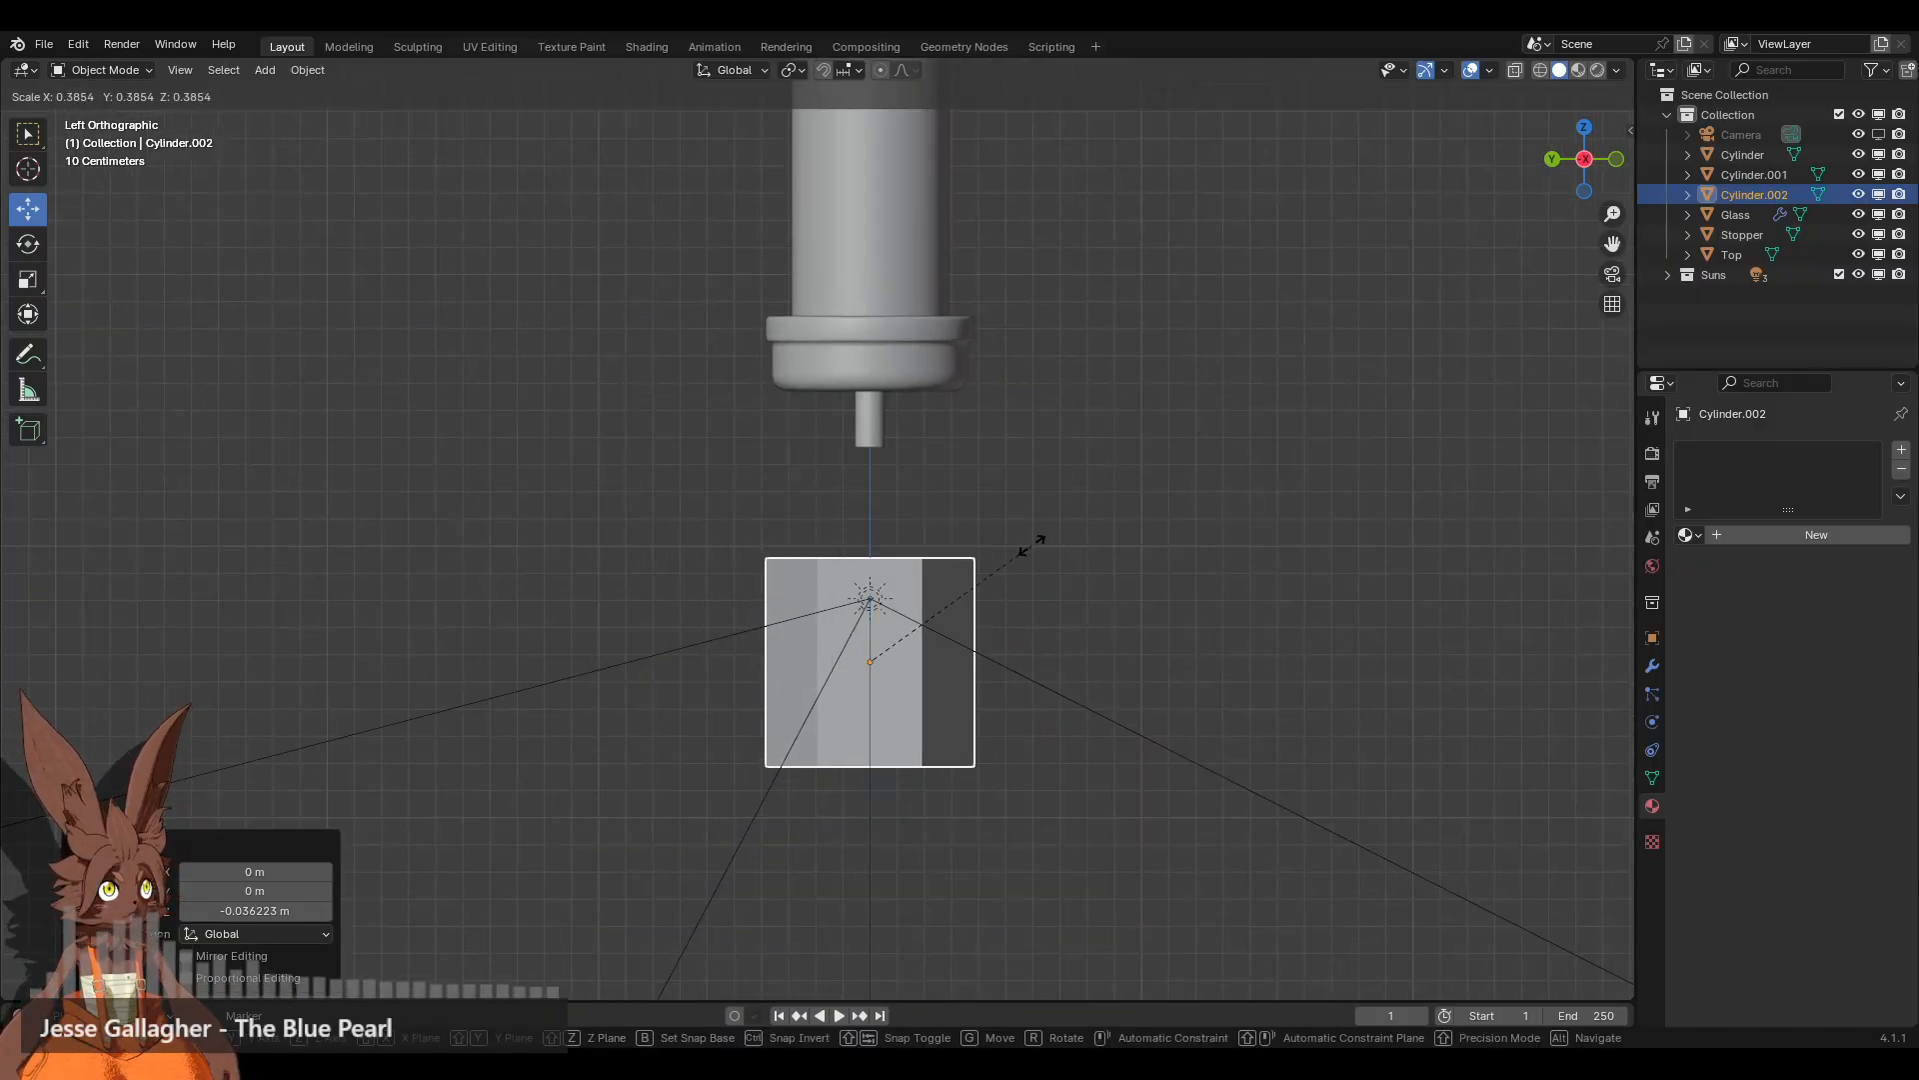
{"action": "left_click", "coordinate": [1033, 544]}
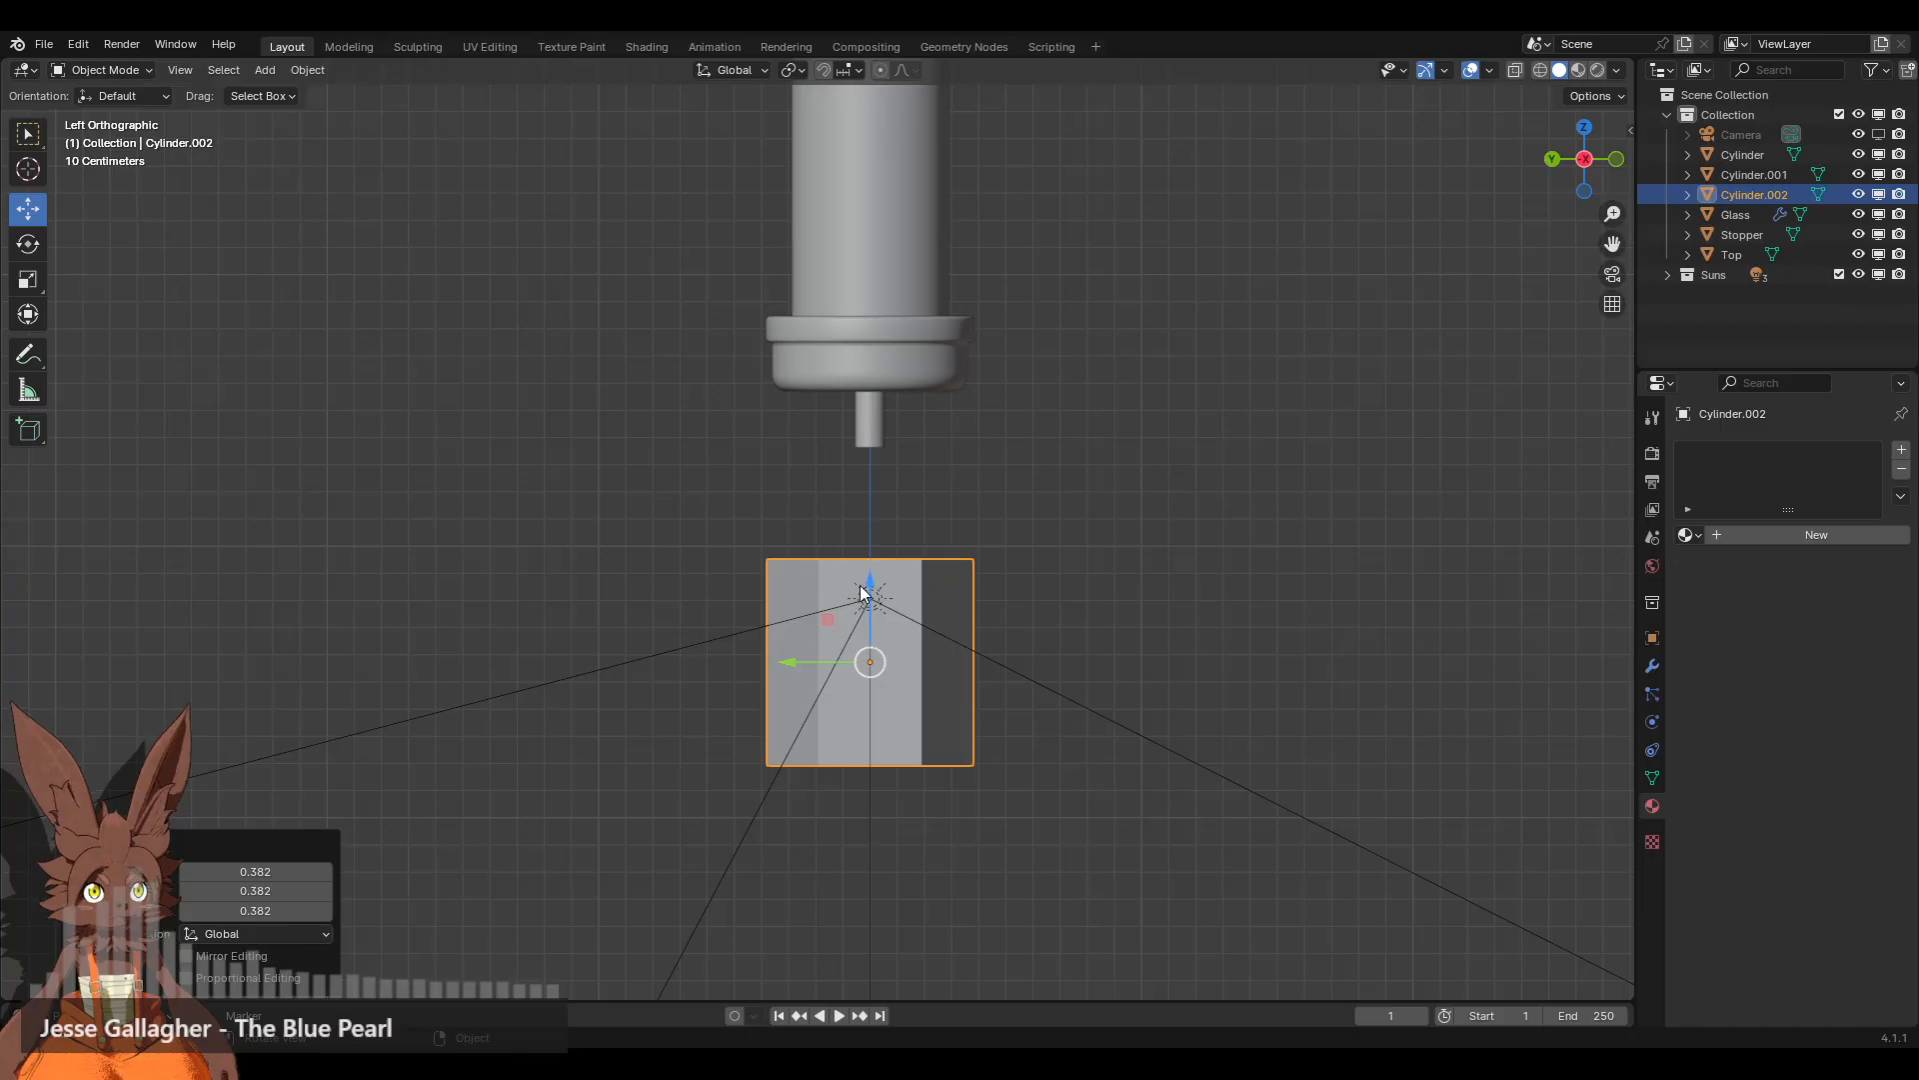
Step: Raise the hexagonal cylinder about 0.622 m along Z to just beneath the base cap, and scale it down uniformly by 0.75
{"action": "left_click_drag", "start_coordinate": [869, 578], "coordinate": [870, 408]}
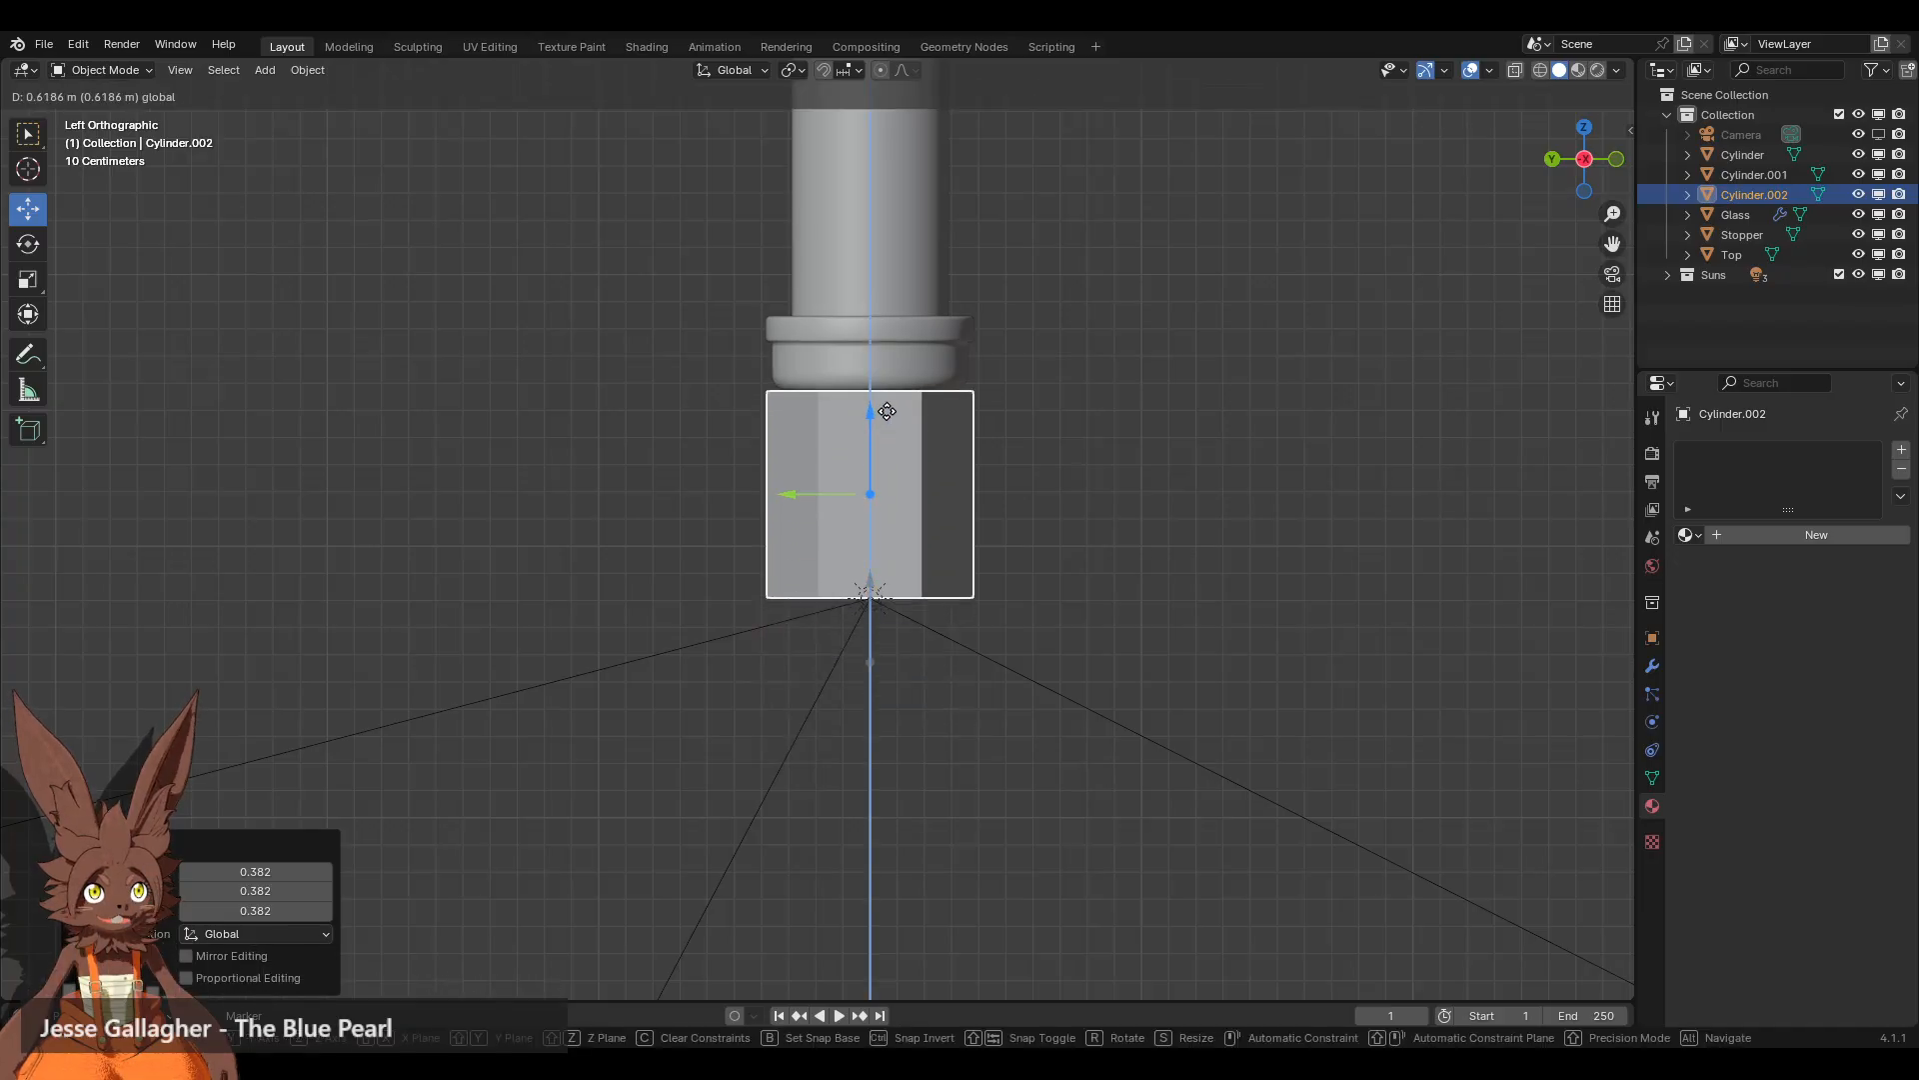
{"action": "scroll", "coordinate": [1111, 408], "scroll_direction": "up", "scroll_amount": 1}
{"action": "middle_click_drag", "start_coordinate": [1112, 399], "coordinate": [1061, 536]}
{"action": "scroll", "coordinate": [1099, 490], "scroll_direction": "up", "scroll_amount": 2}
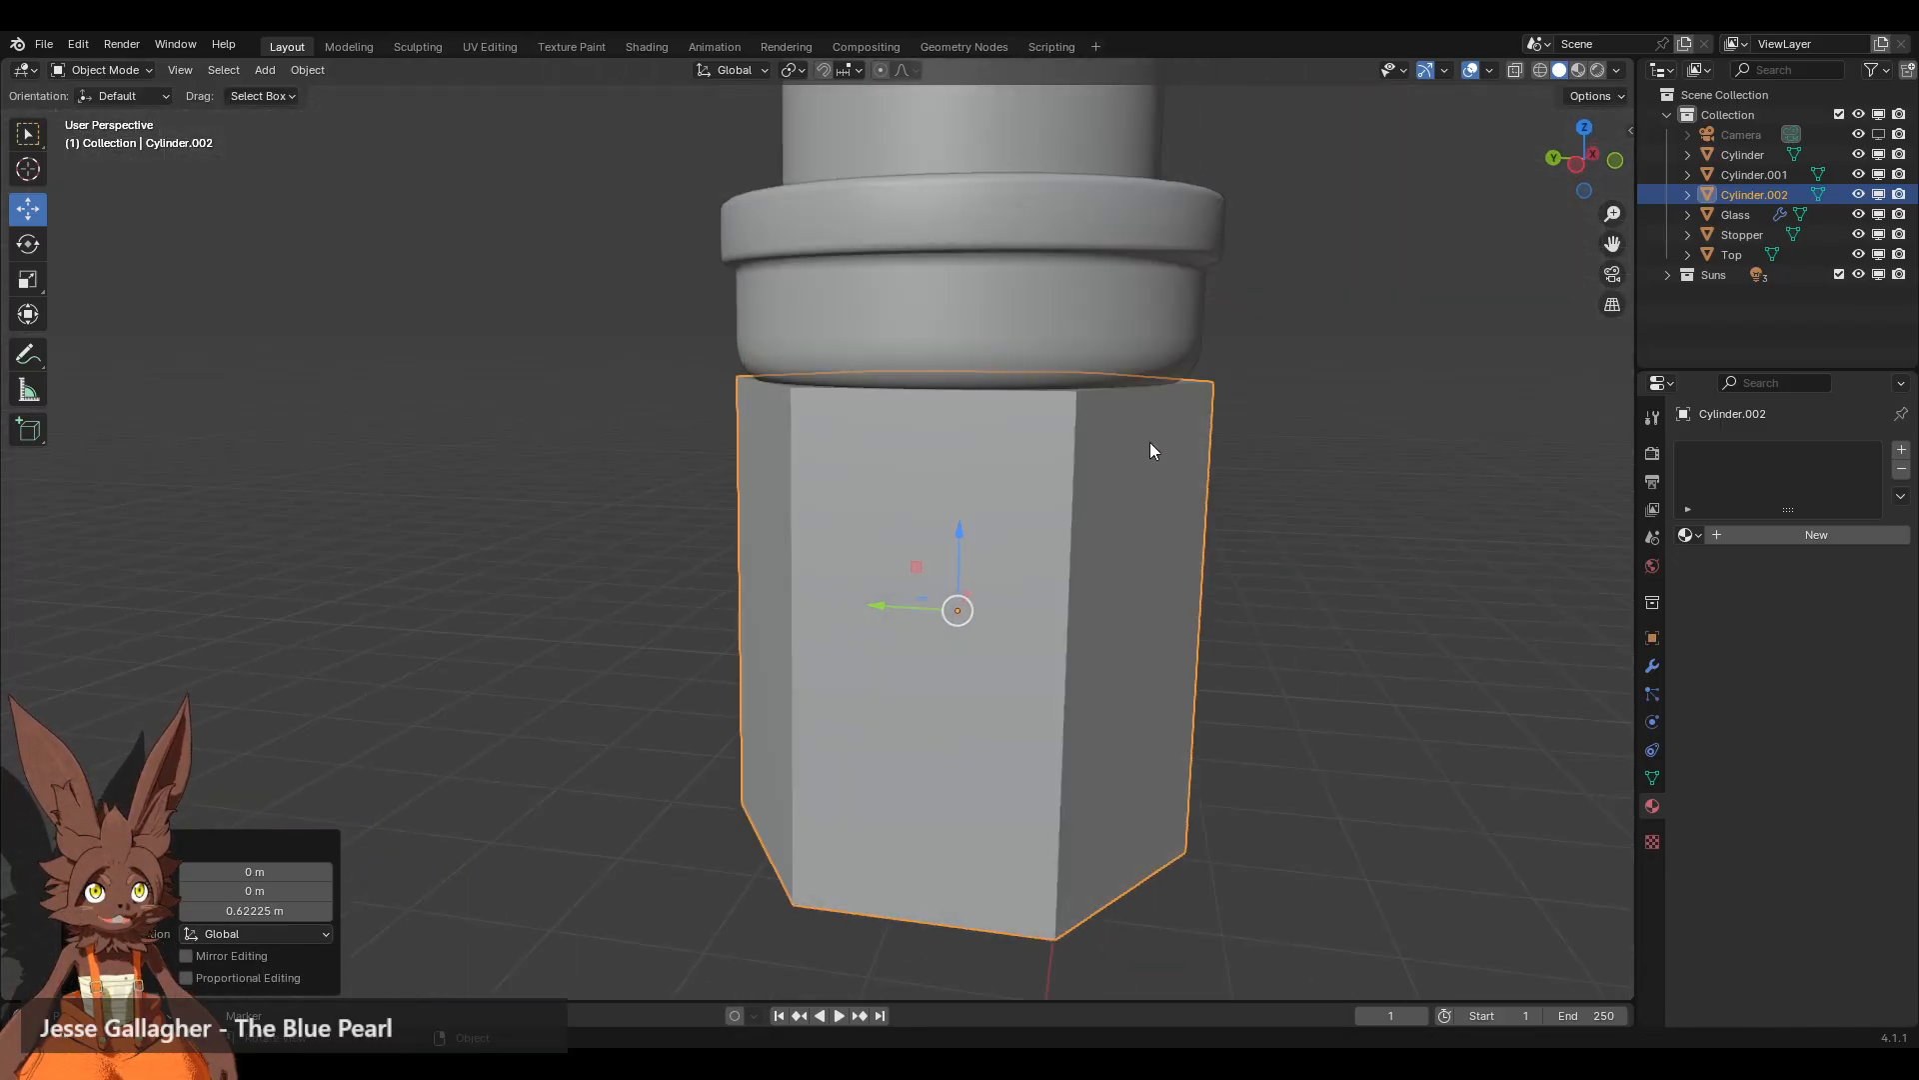
{"action": "key", "text": "s"}
{"action": "left_click", "coordinate": [1170, 440]}
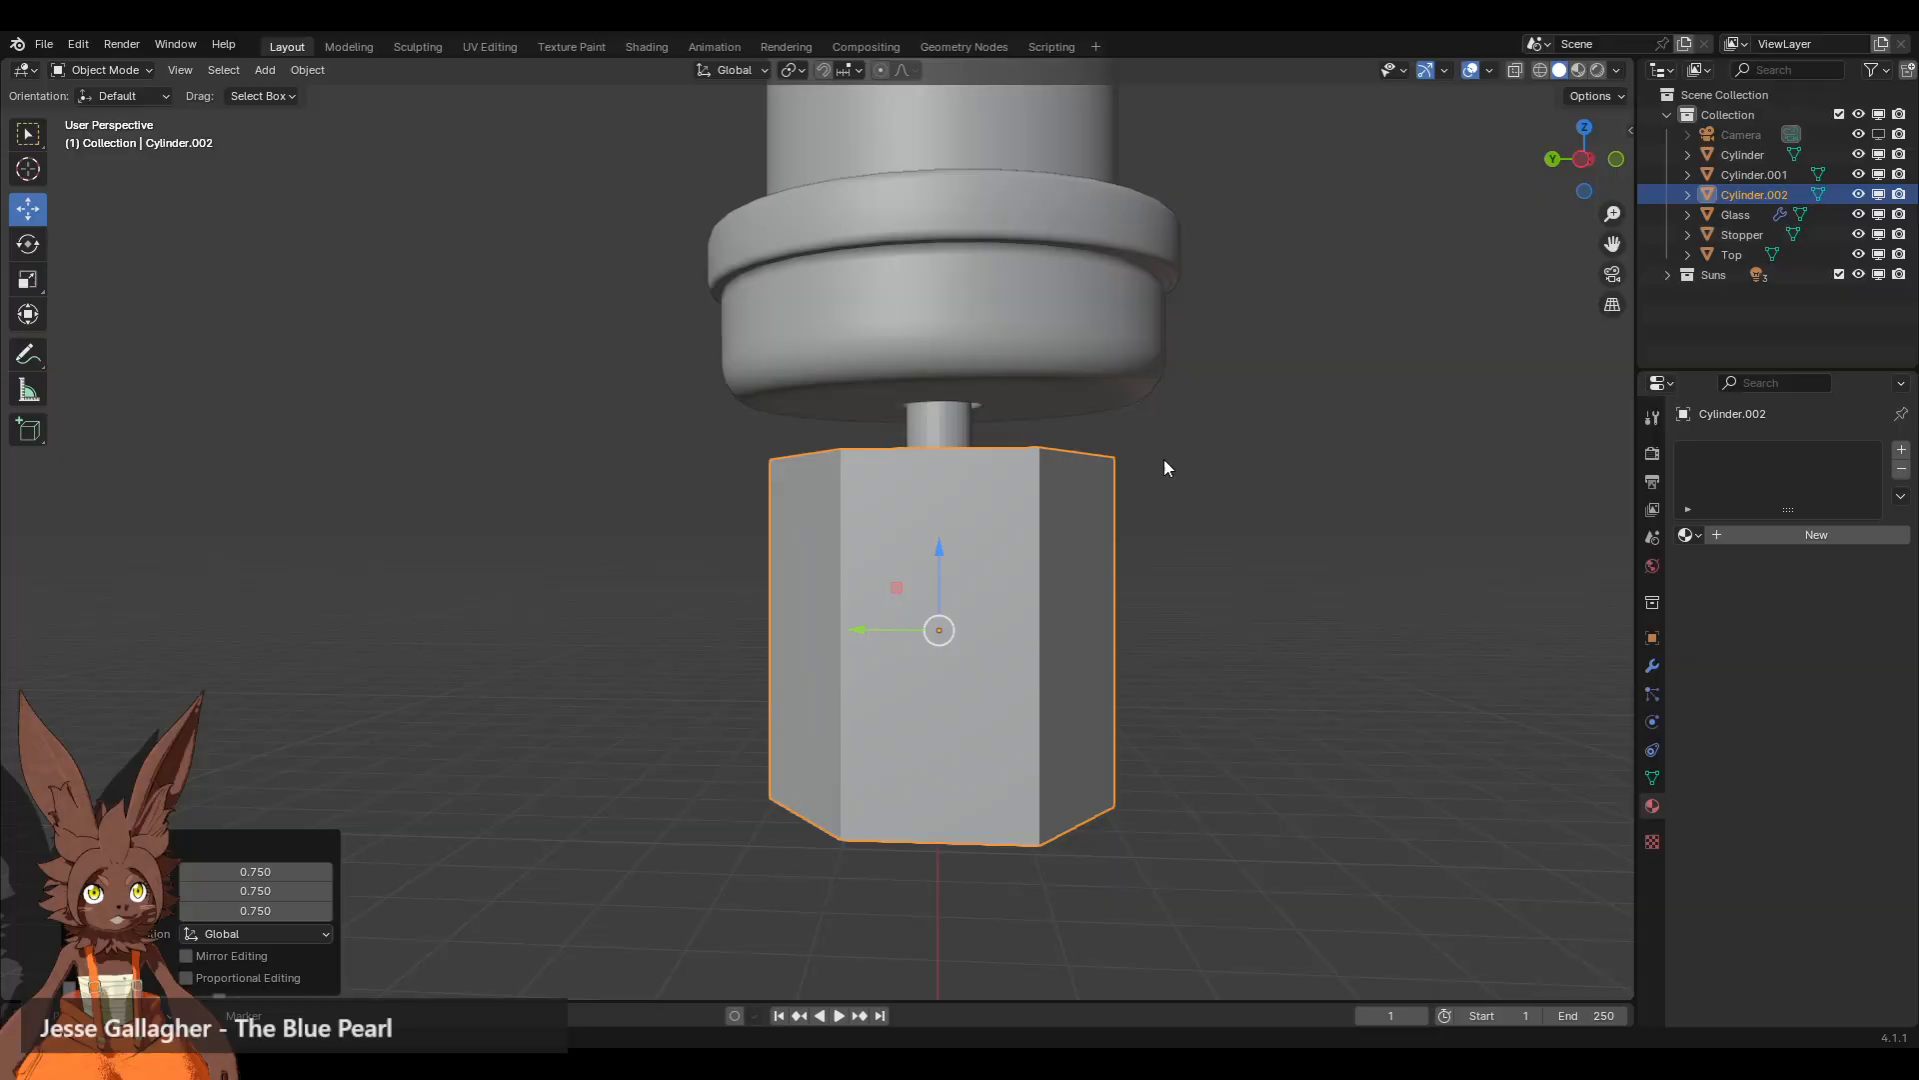
Step: Raise the hexagonal cylinder along Z until its upper face meets the underside of the base cap
{"action": "left_click", "coordinate": [964, 430]}
{"action": "right_click", "coordinate": [976, 420]}
{"action": "left_click", "coordinate": [940, 330]}
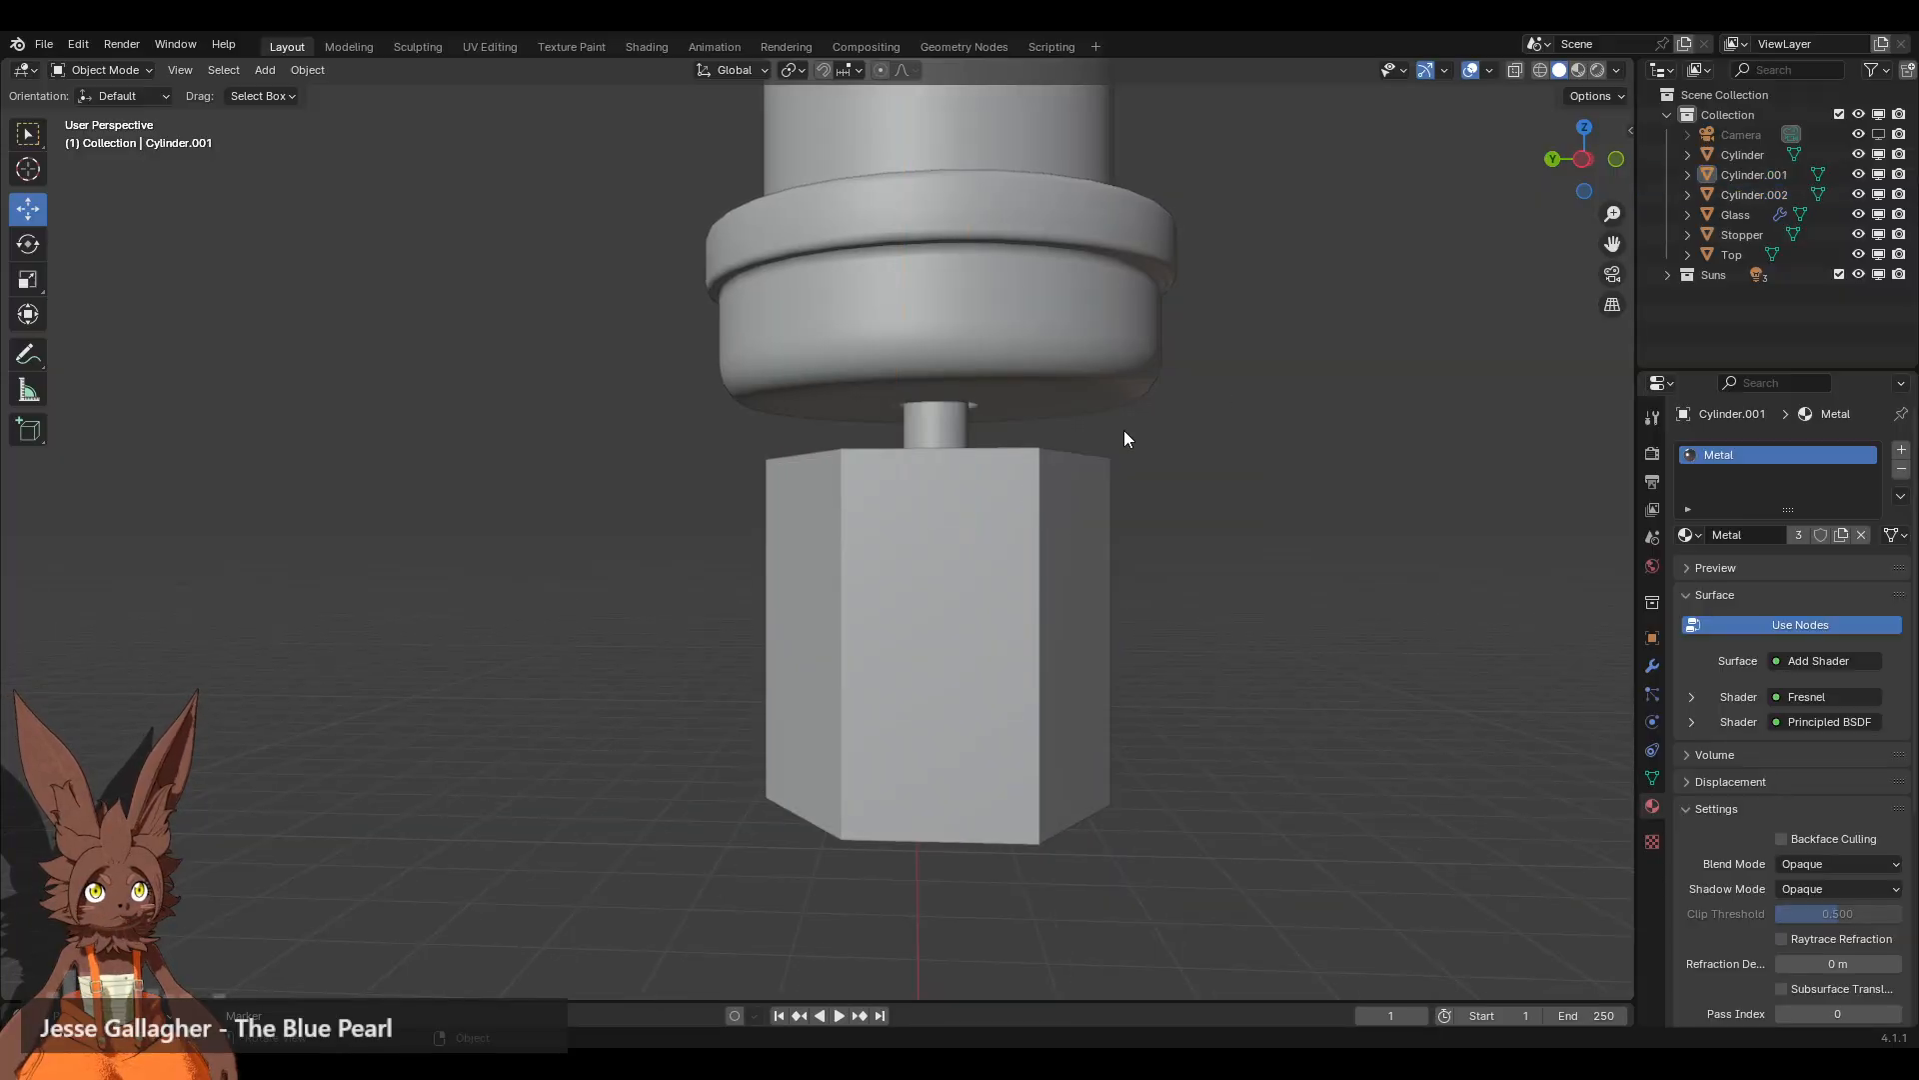
{"action": "left_click", "coordinate": [962, 527]}
{"action": "left_click_drag", "start_coordinate": [933, 560], "coordinate": [936, 494]}
{"action": "left_click", "coordinate": [1161, 490]}
{"action": "middle_click_drag", "start_coordinate": [1207, 490], "coordinate": [1165, 464]}
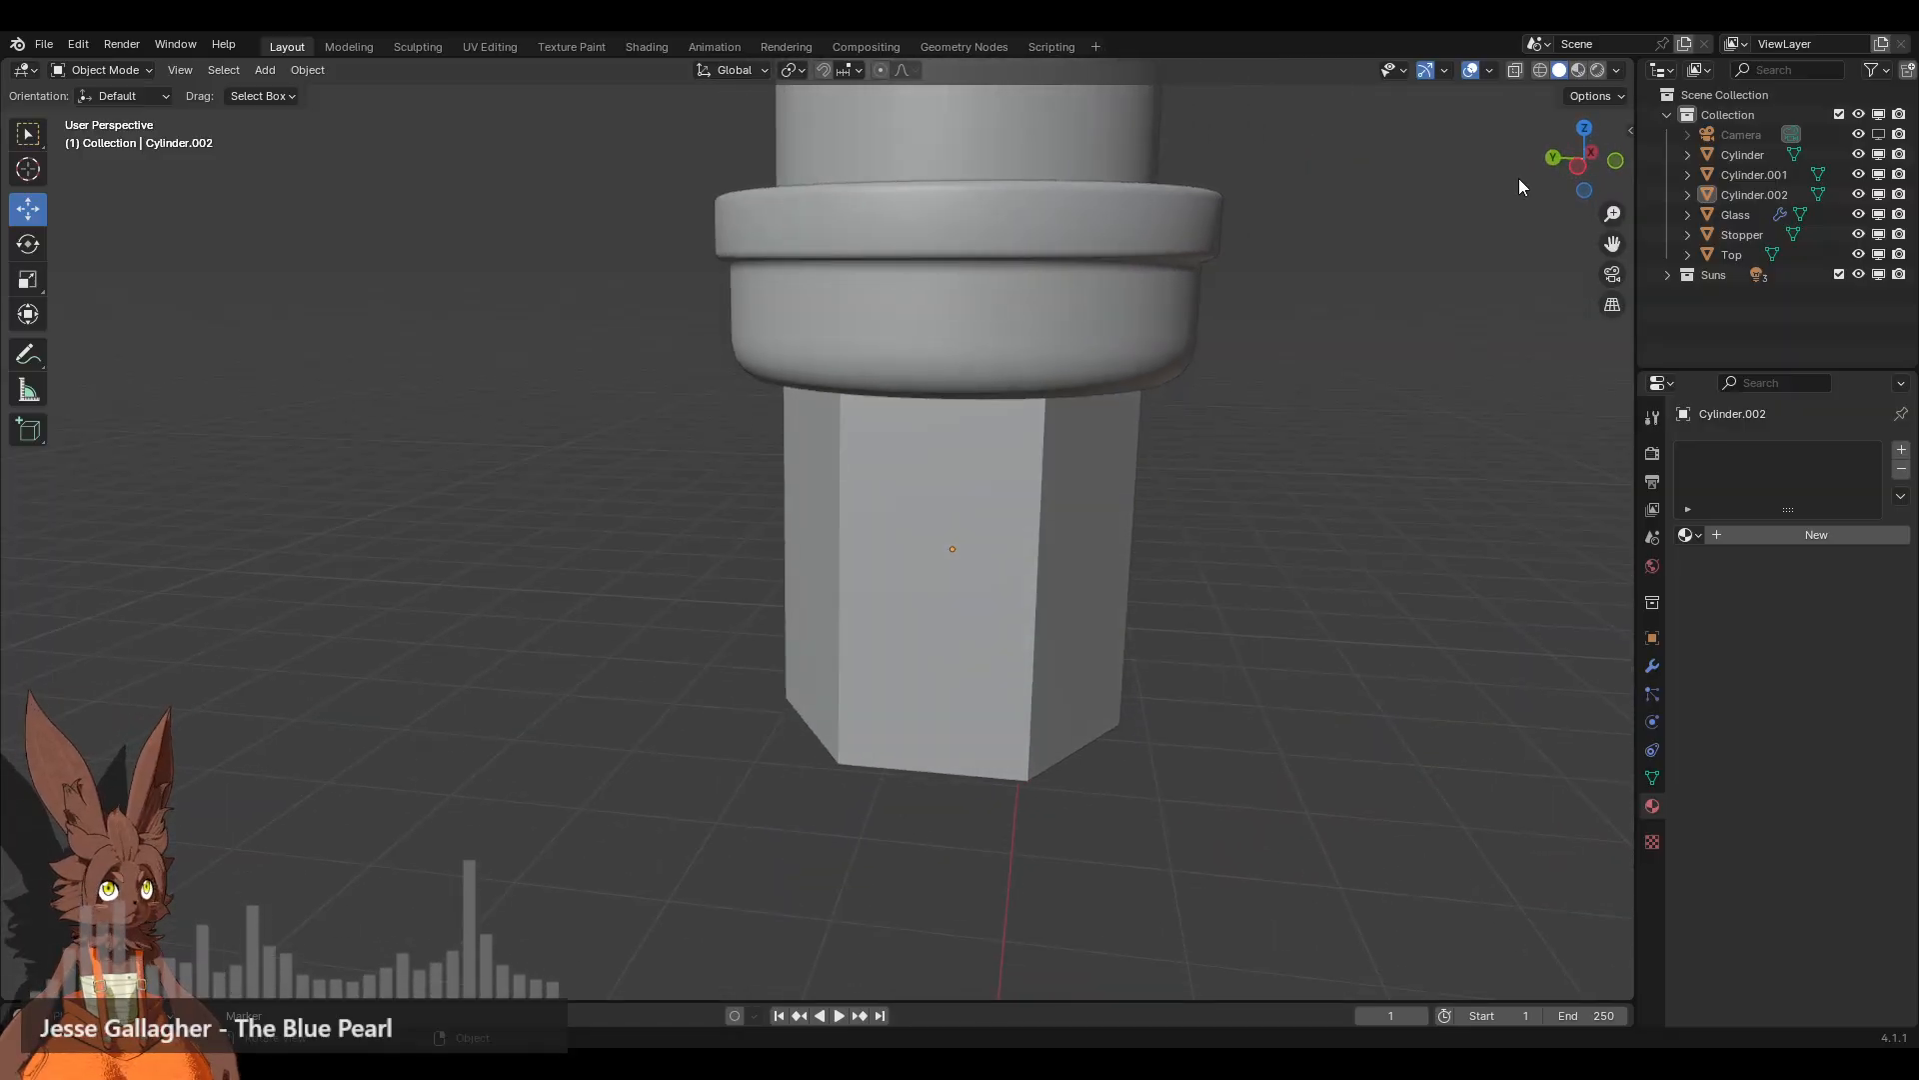
Step: In the left orthographic view, scale the hexagonal cylinder down very slightly and nudge it up flush with the base cap
{"action": "left_click", "coordinate": [1583, 158]}
{"action": "left_click", "coordinate": [1195, 500]}
{"action": "key", "text": "s"}
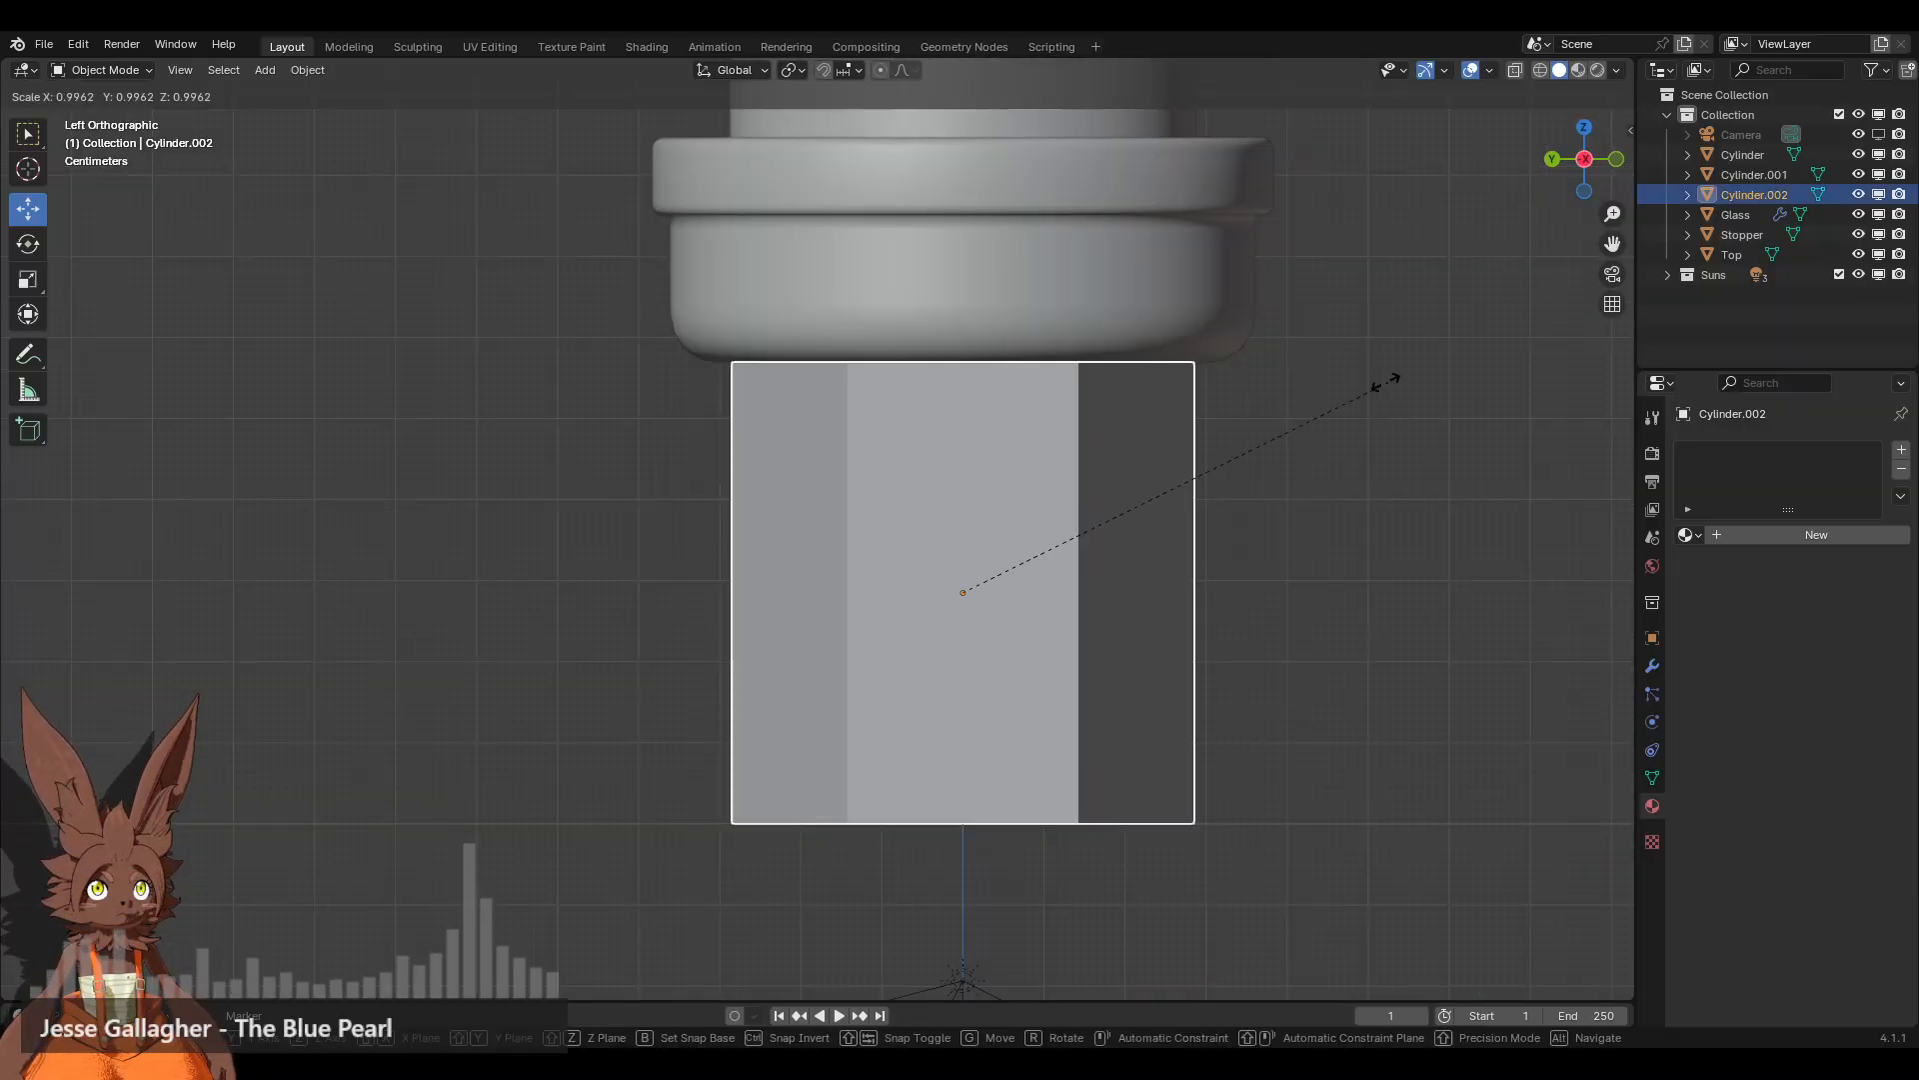
{"action": "left_click", "coordinate": [1378, 381]}
{"action": "left_click_drag", "start_coordinate": [961, 518], "coordinate": [961, 512]}
{"action": "left_click", "coordinate": [1256, 552]}
{"action": "middle_click_drag", "start_coordinate": [1245, 596], "coordinate": [1216, 530], "text": "shift"}
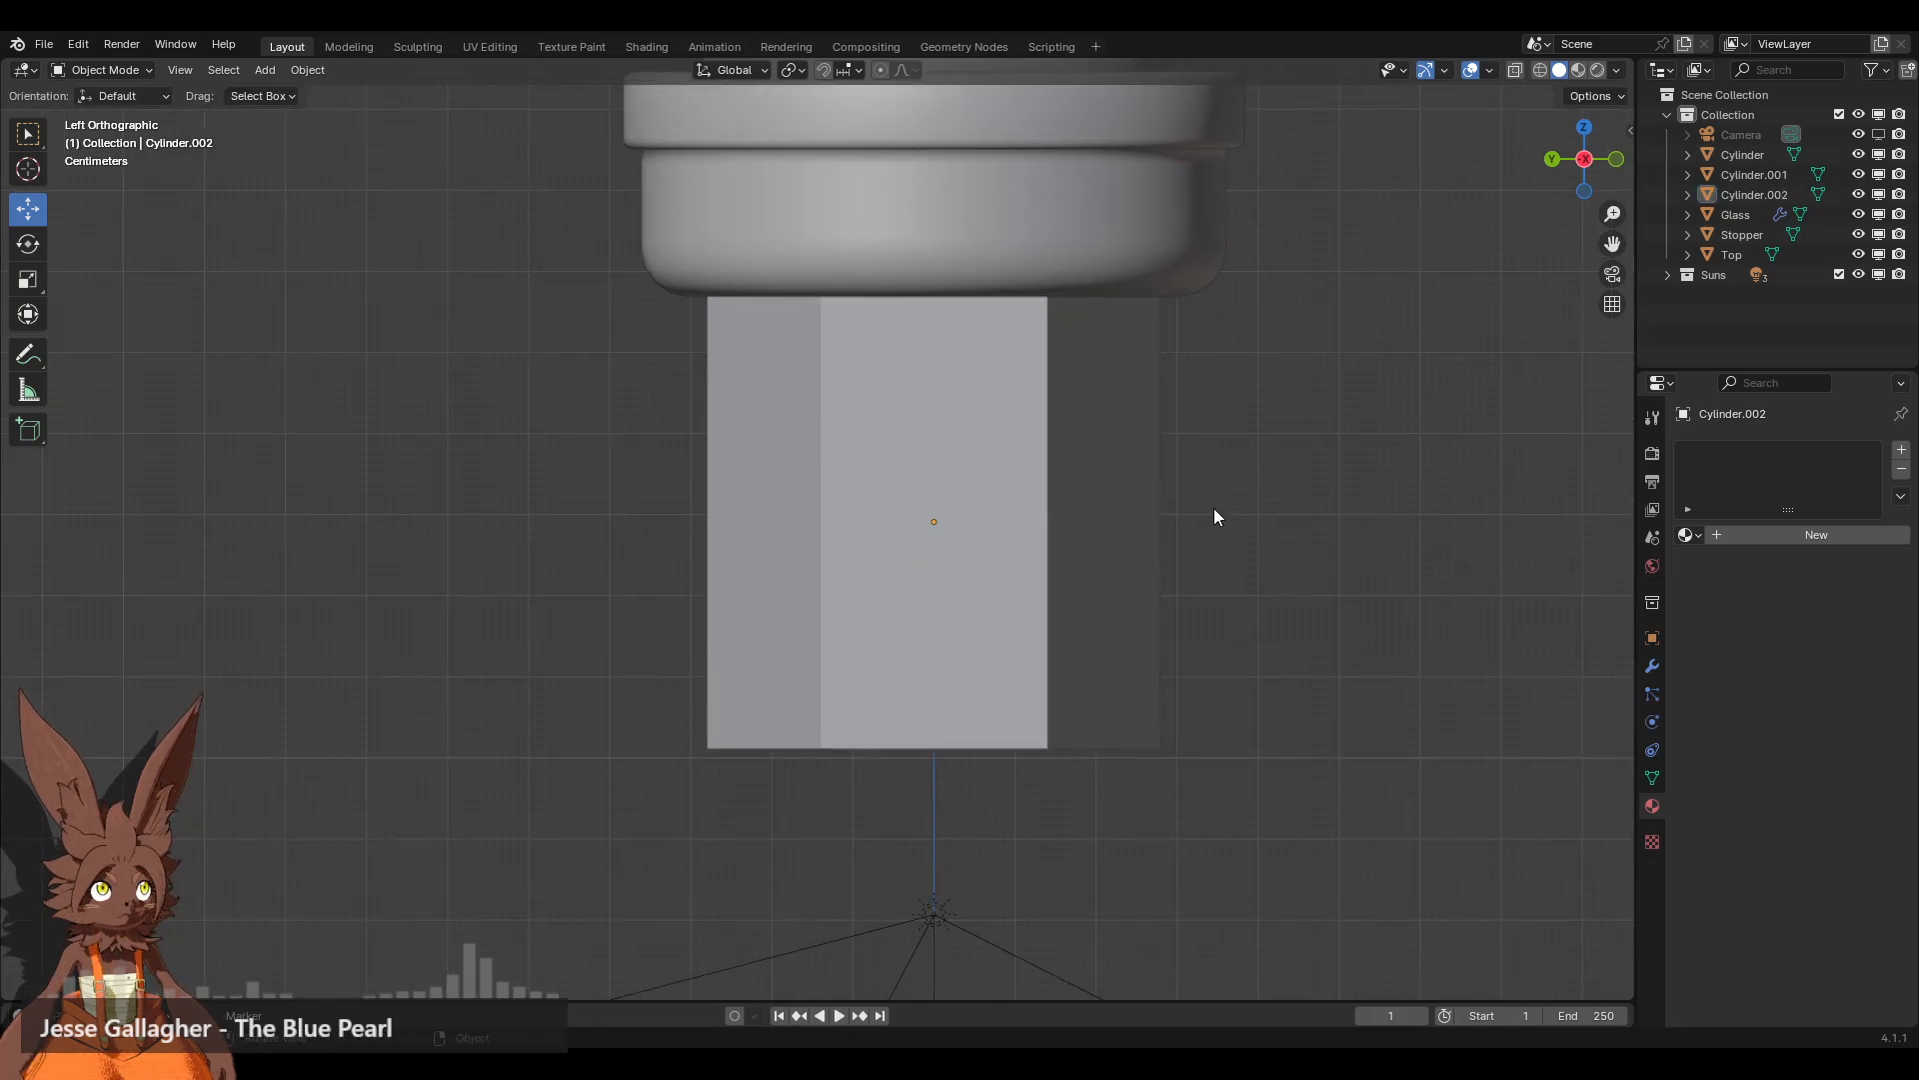
Step: Apply the scale transform of the hexagonal cylinder
{"action": "left_click", "coordinate": [920, 594]}
{"action": "scroll", "coordinate": [1234, 535], "scroll_direction": "down", "scroll_amount": 5}
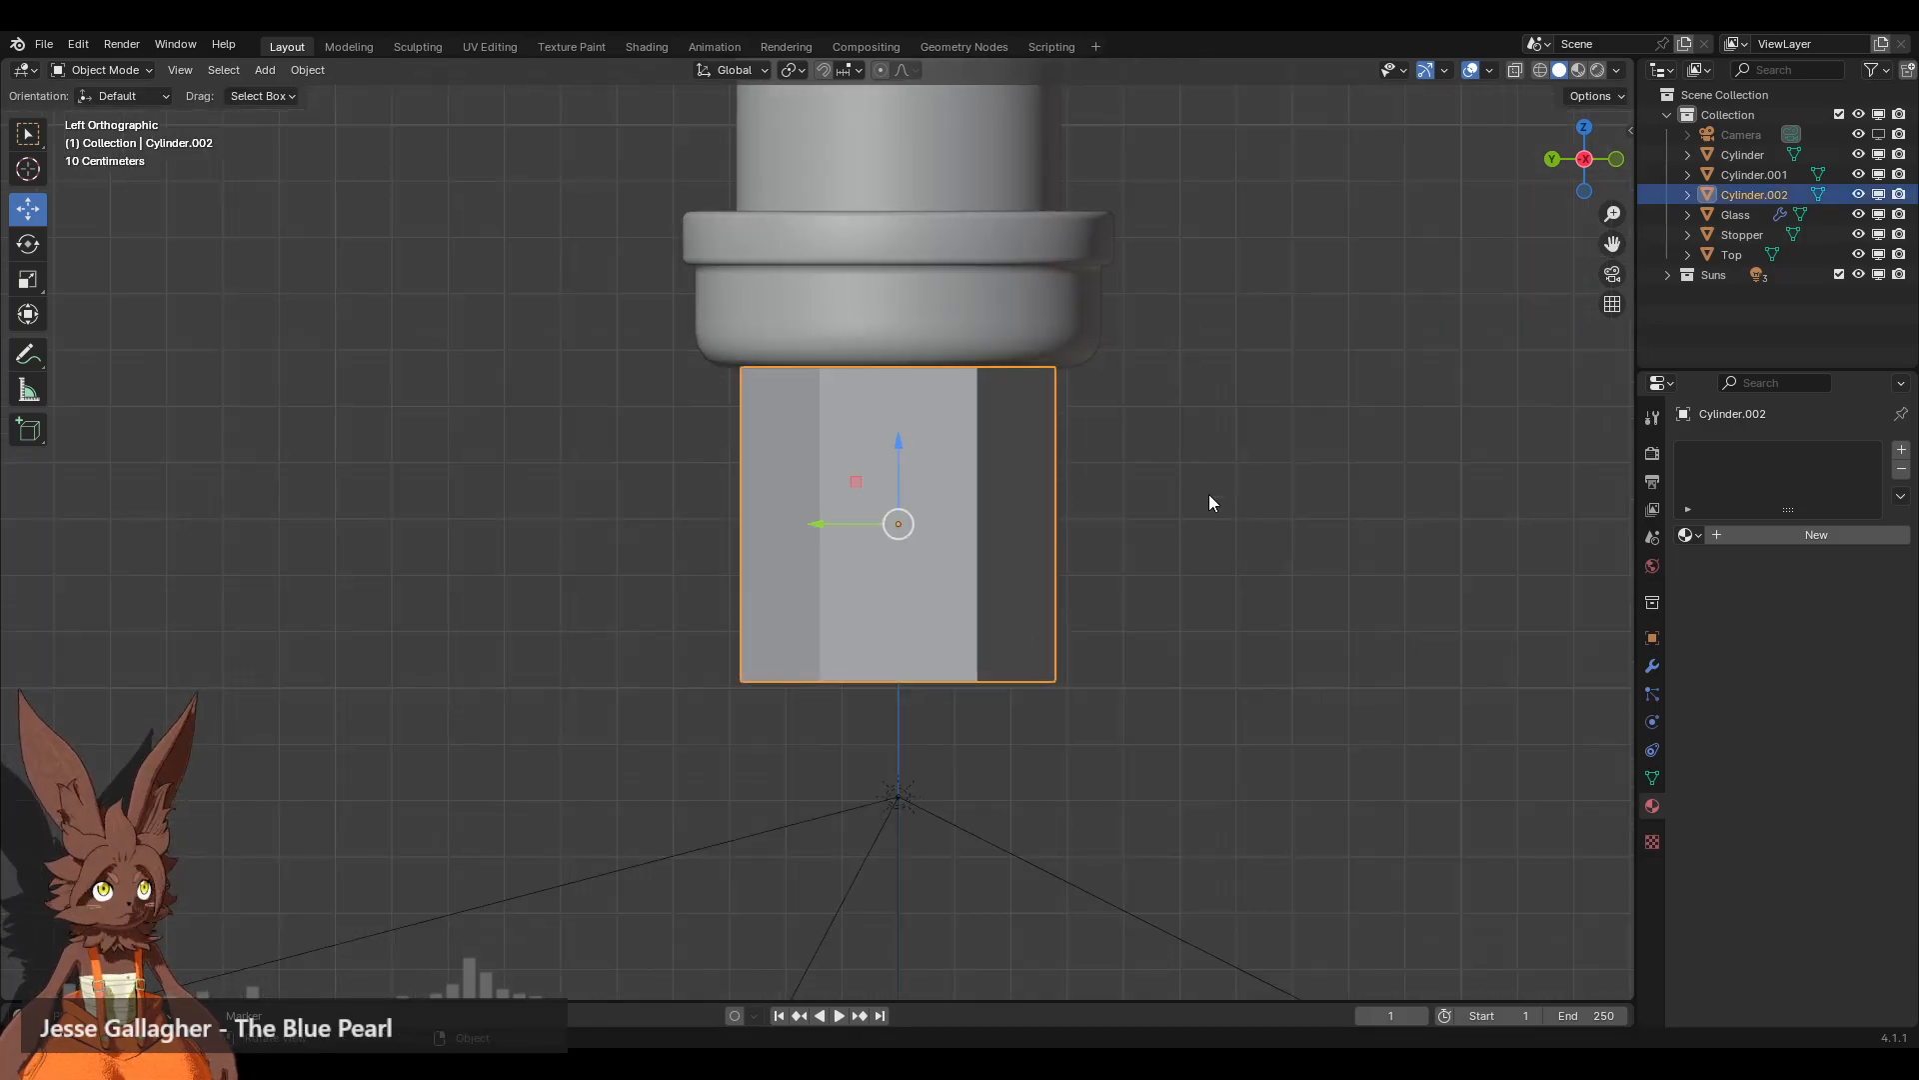
{"action": "middle_click_drag", "start_coordinate": [1122, 458], "coordinate": [1082, 470]}
{"action": "scroll", "coordinate": [1082, 470], "scroll_direction": "up", "scroll_amount": 5}
{"action": "middle_click_drag", "start_coordinate": [961, 770], "coordinate": [960, 711]}
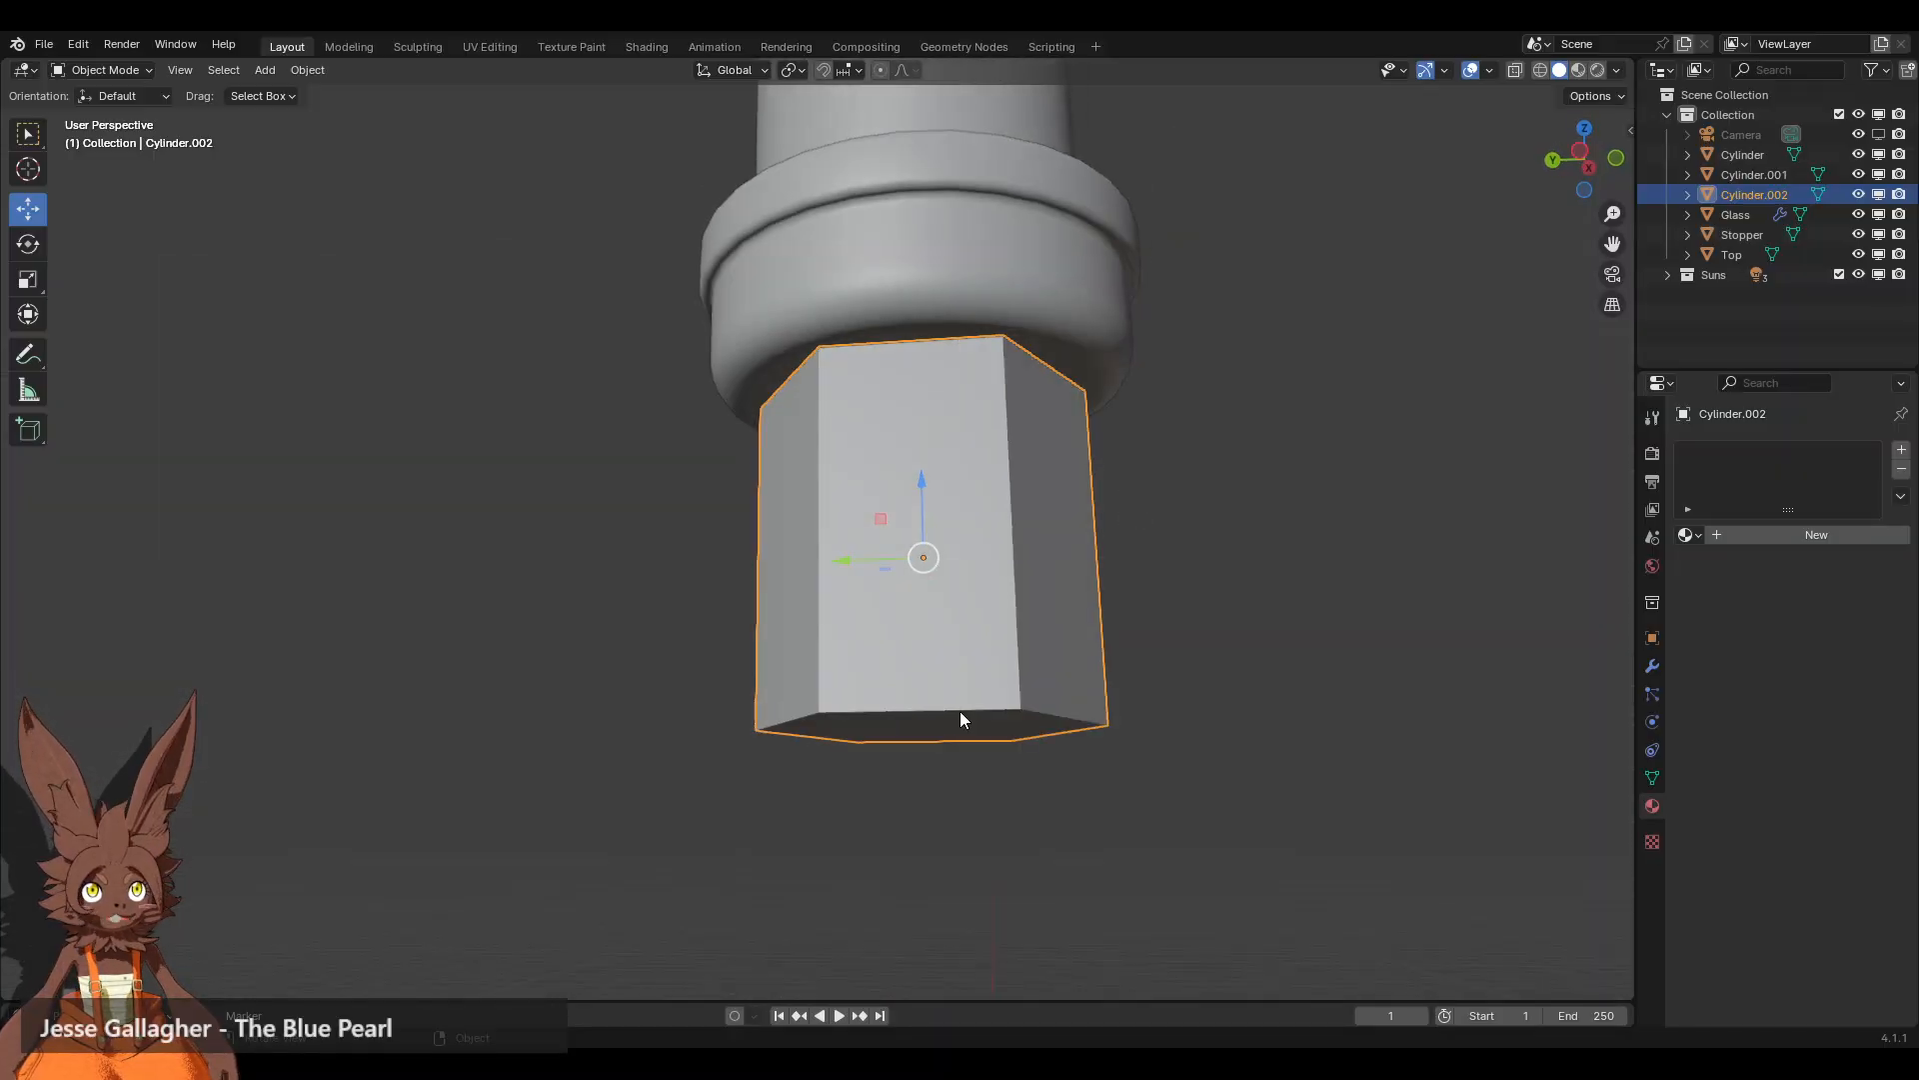
{"action": "left_click", "coordinate": [110, 70]}
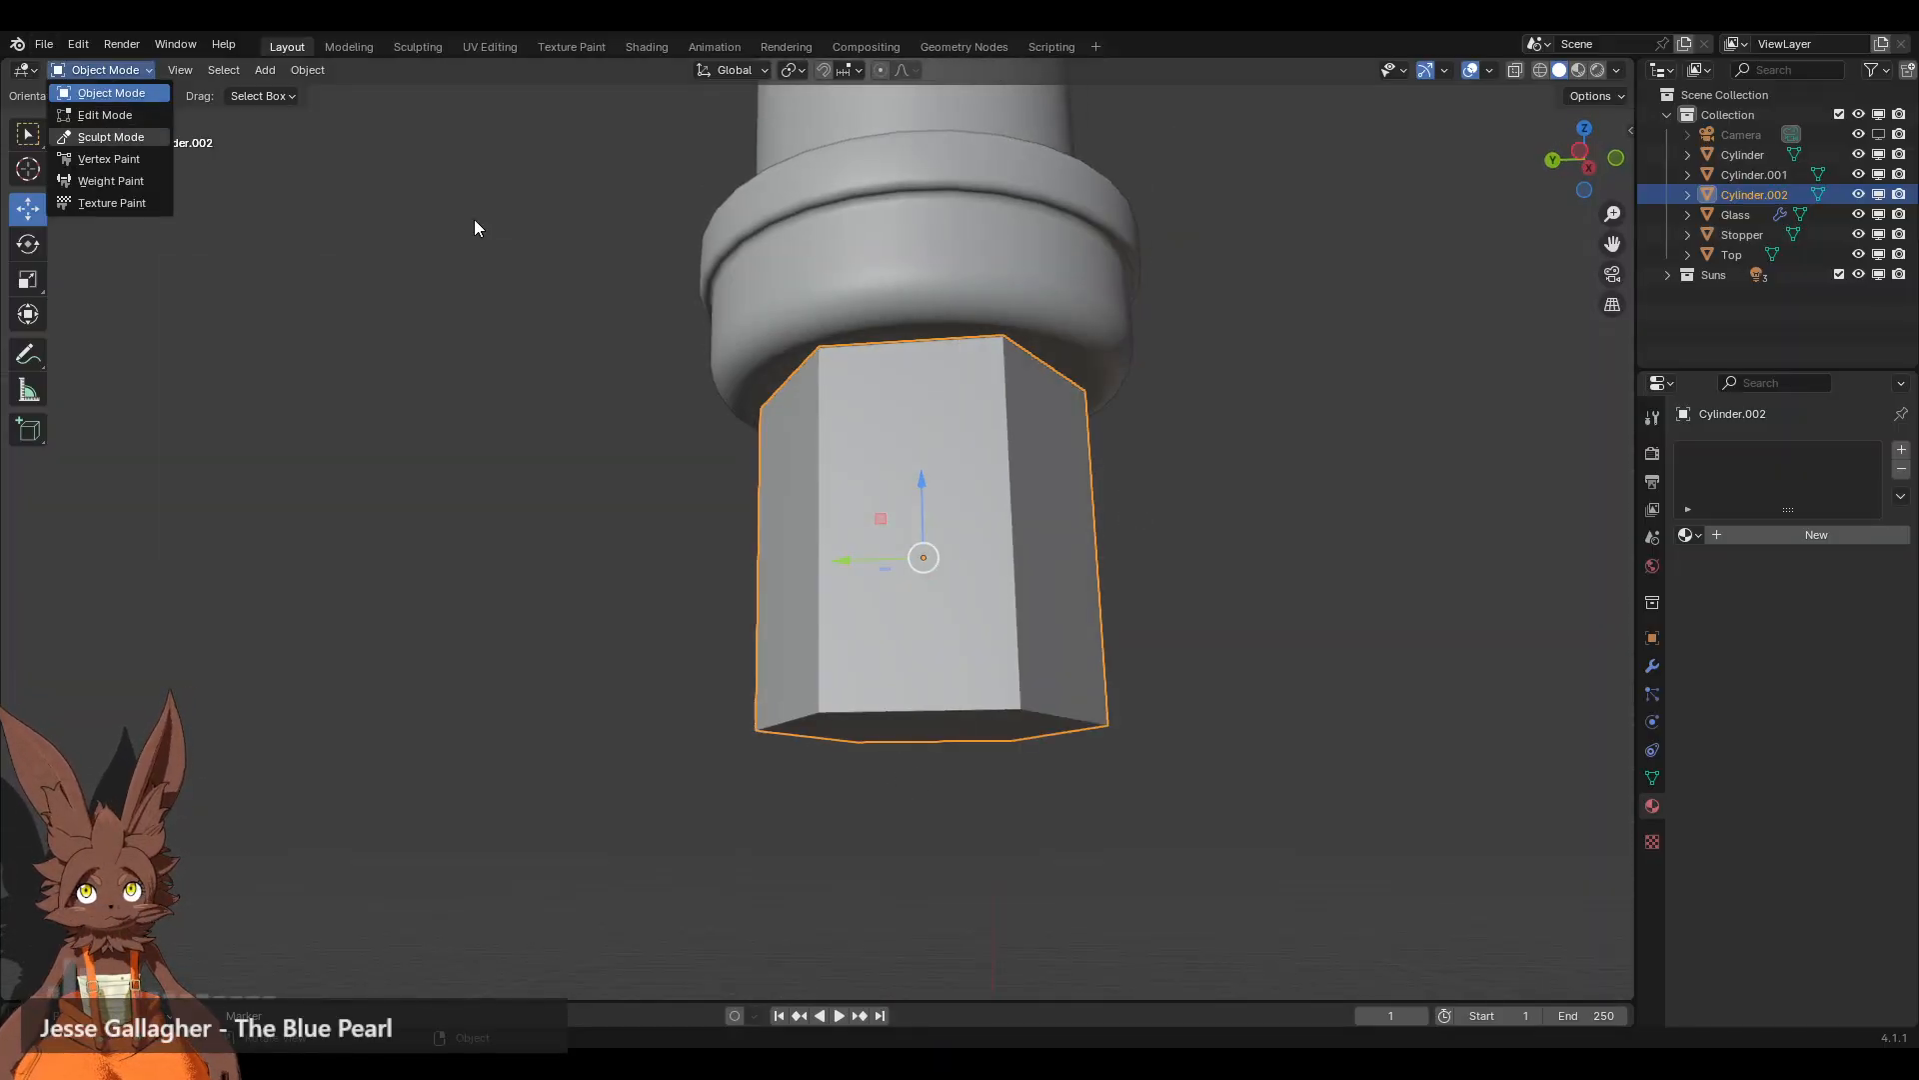
{"action": "key", "text": "ctrl+a"}
{"action": "left_click", "coordinate": [987, 418]}
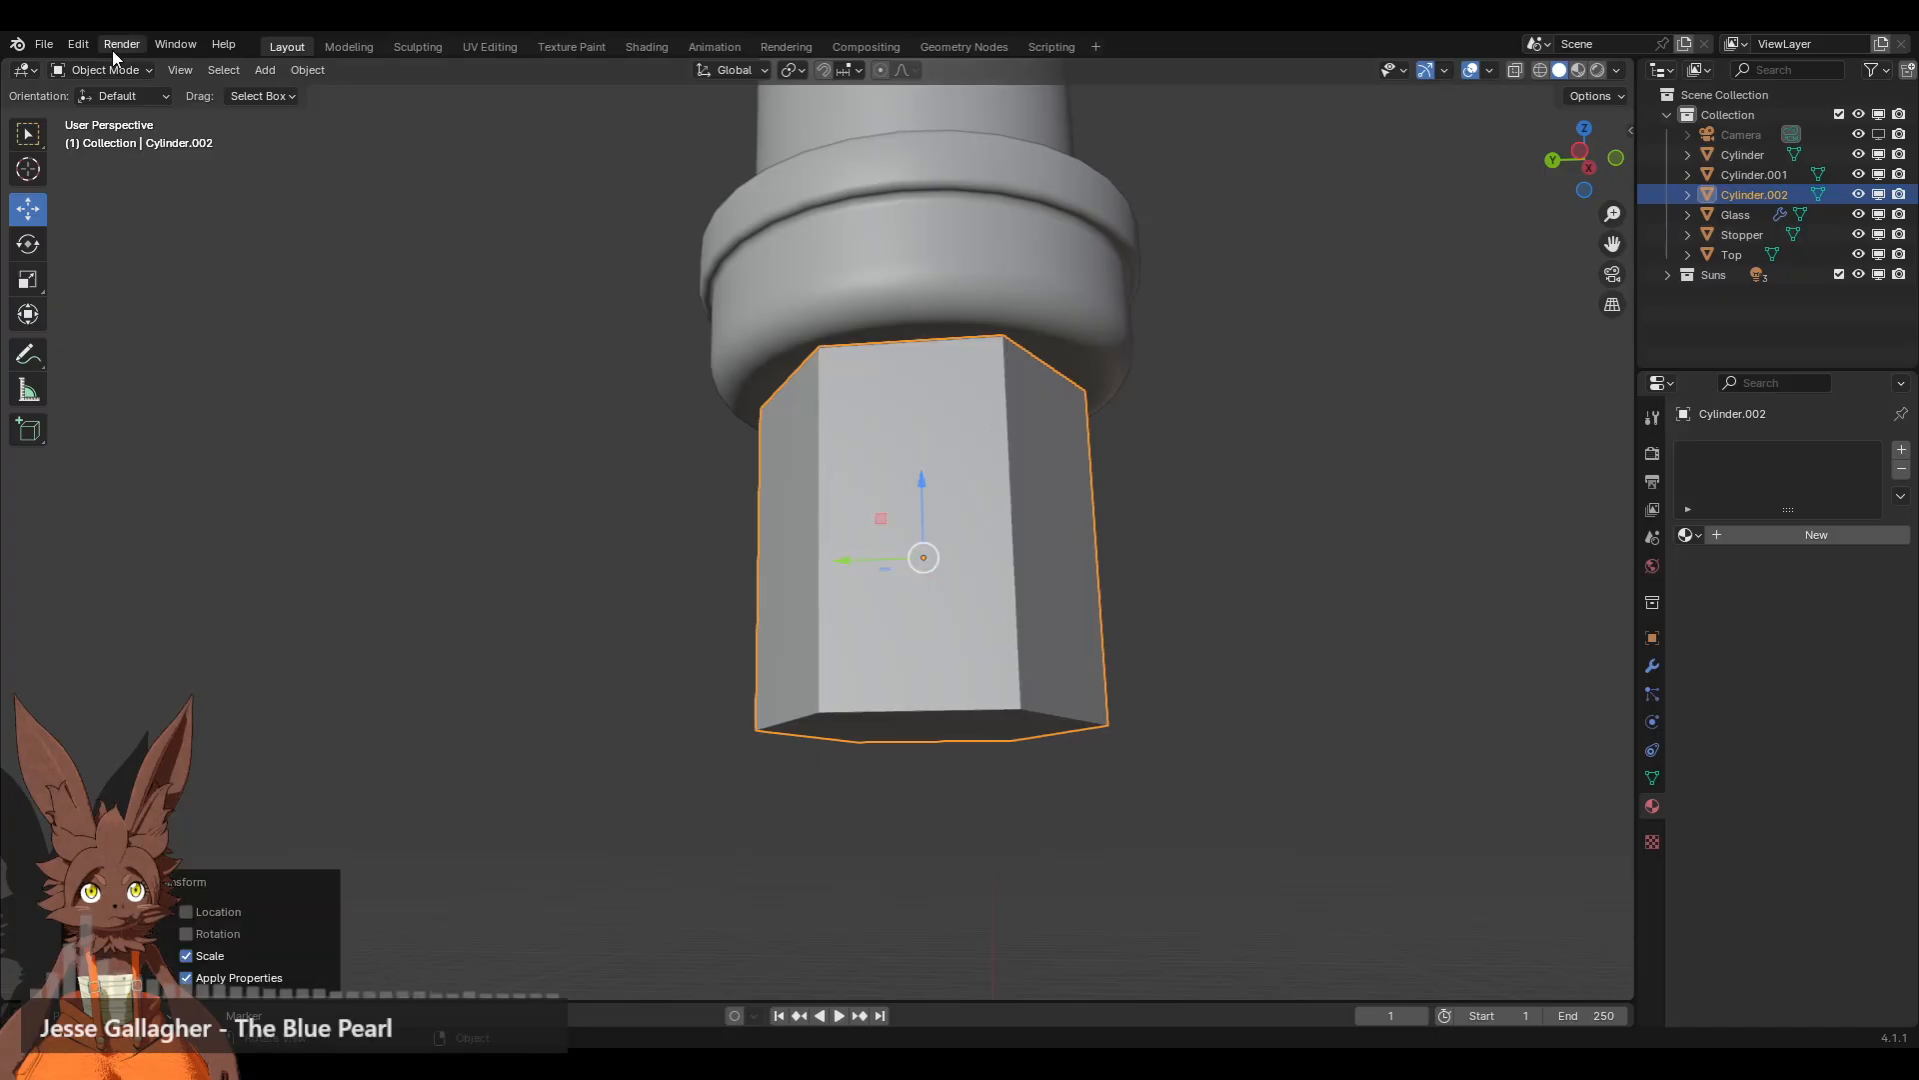
Step: In Edit Mode, lengthen the hexagonal cylinder by moving its bottom face down about 0.064 m along Z
{"action": "left_click", "coordinate": [105, 70]}
{"action": "left_click", "coordinate": [100, 108]}
{"action": "left_click", "coordinate": [930, 734]}
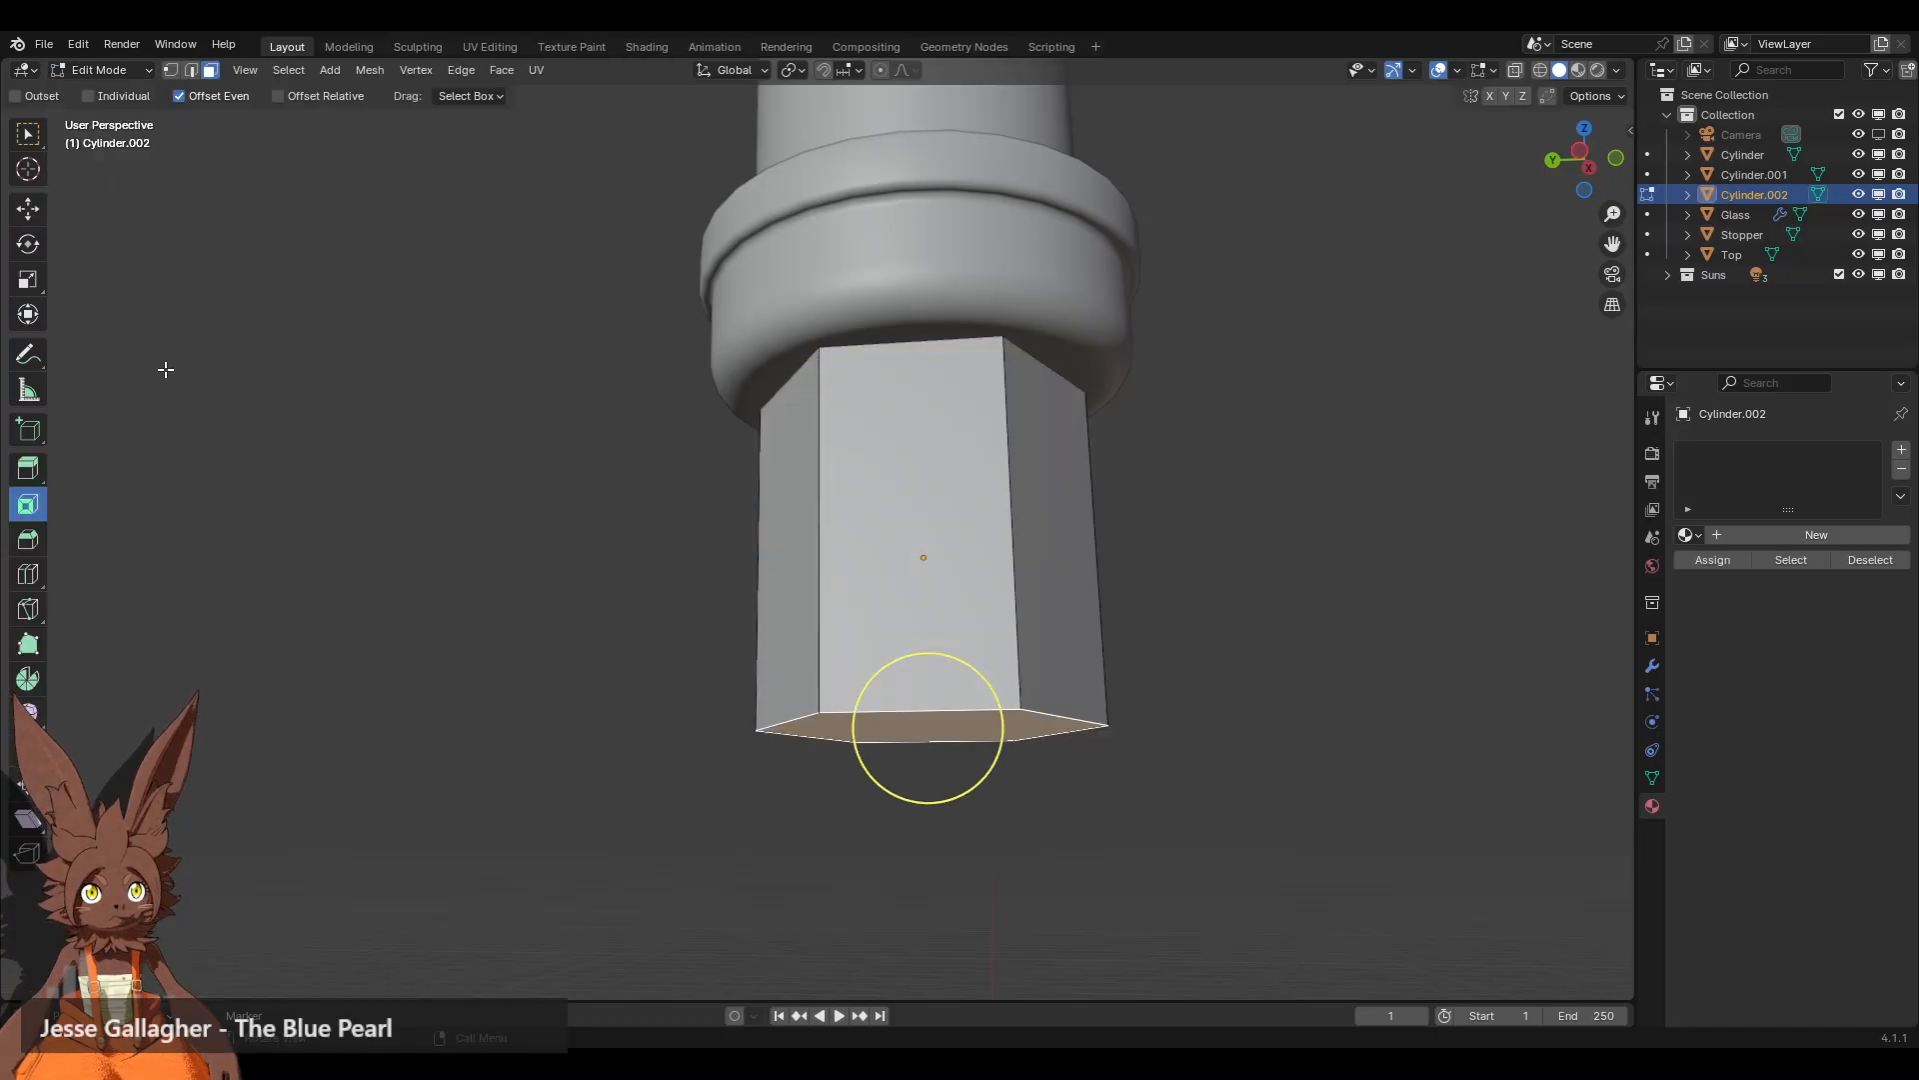
{"action": "left_click", "coordinate": [28, 208]}
{"action": "left_click_drag", "start_coordinate": [939, 678], "coordinate": [937, 720]}
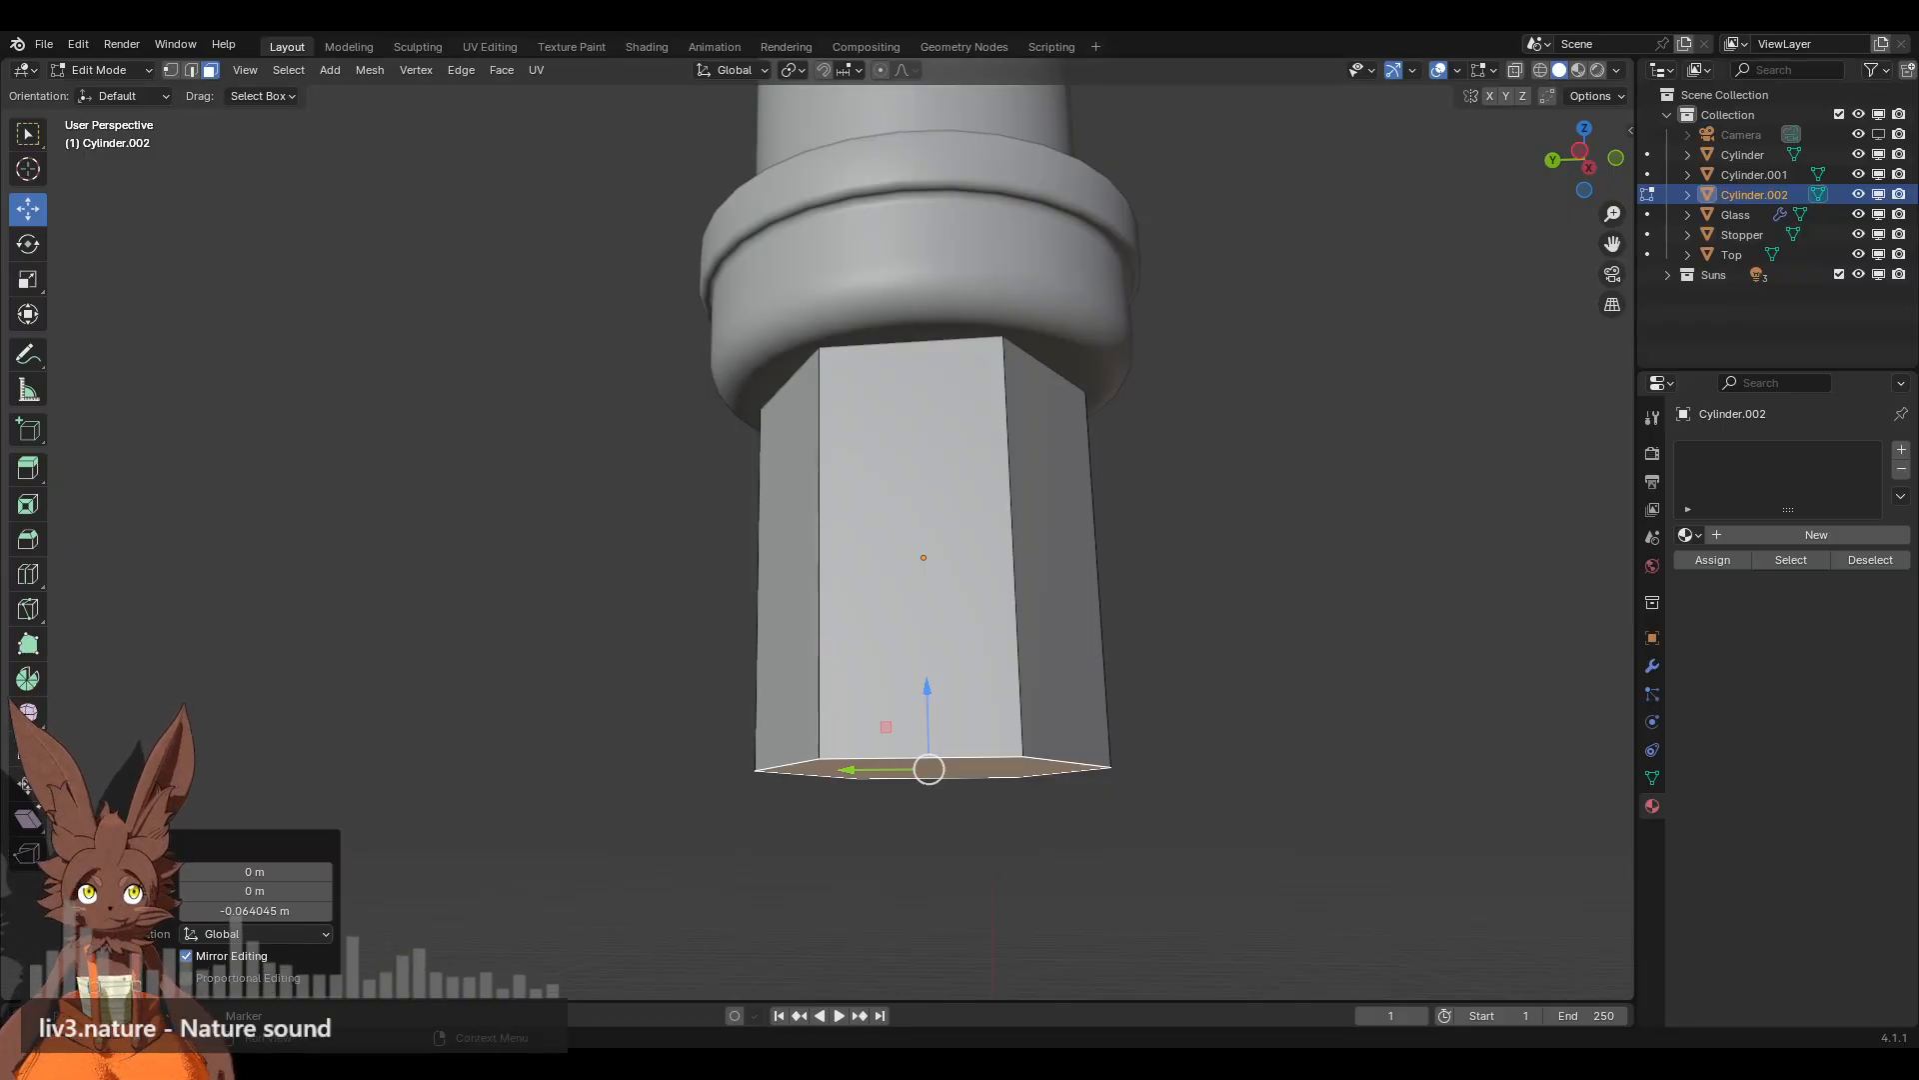
{"action": "left_click", "coordinate": [1749, 328]}
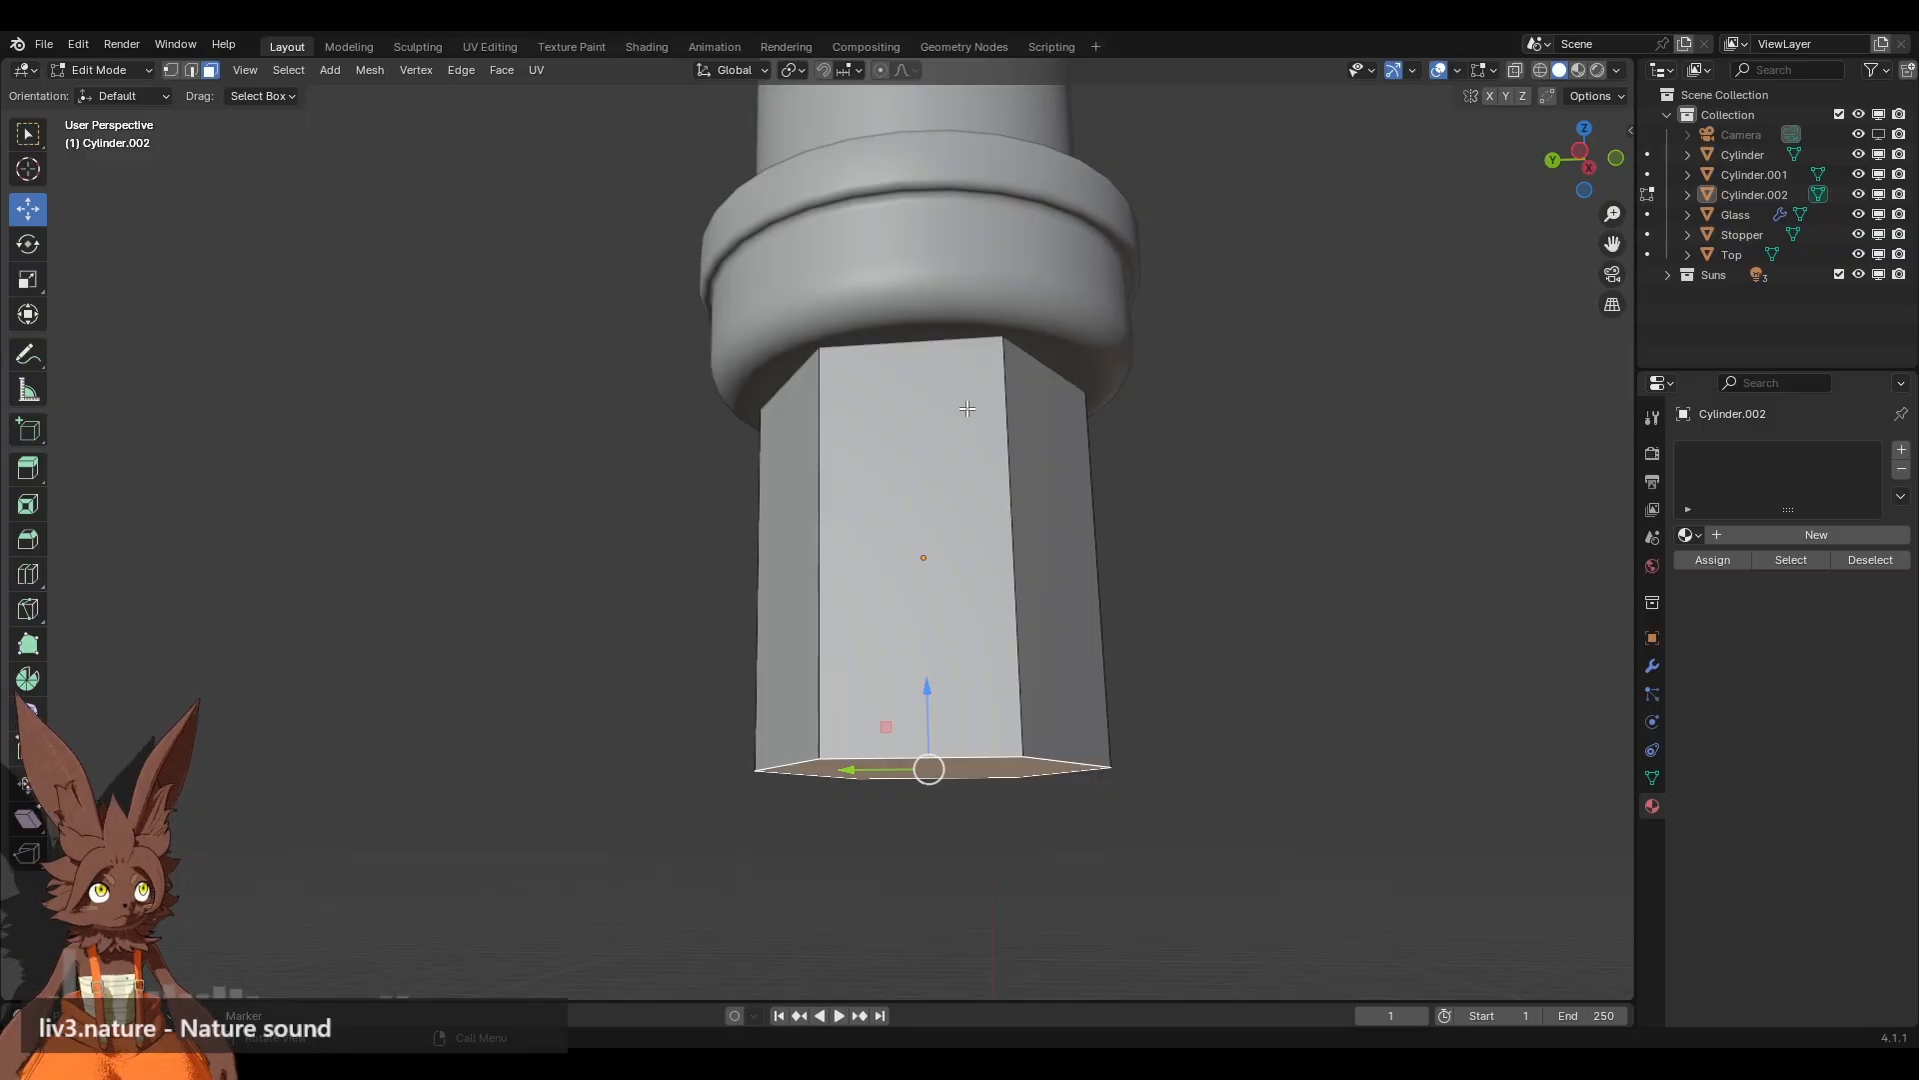
Step: Add two horizontal loop cuts around the hexagonal cylinder, one in its upper quarter and one in its lower third
{"action": "middle_click_drag", "start_coordinate": [956, 408], "coordinate": [966, 436]}
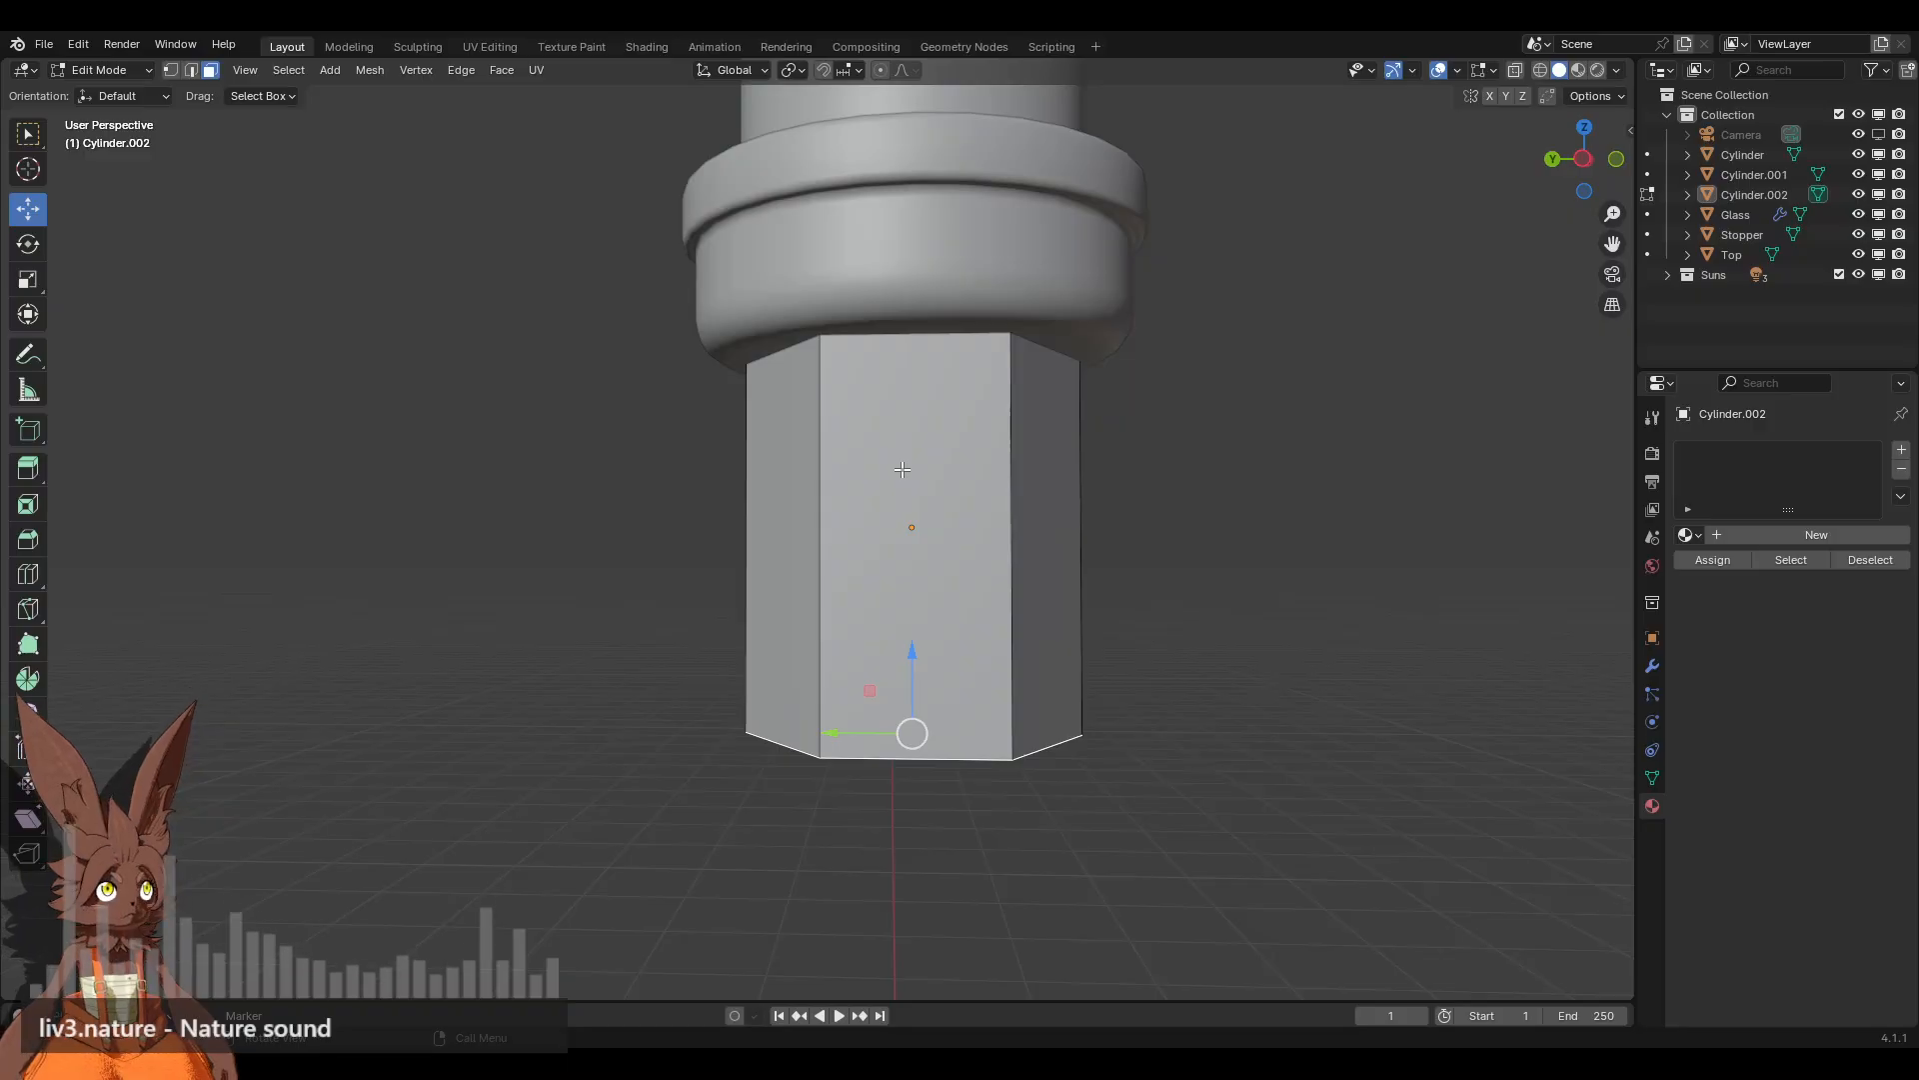
{"action": "left_click", "coordinate": [28, 574]}
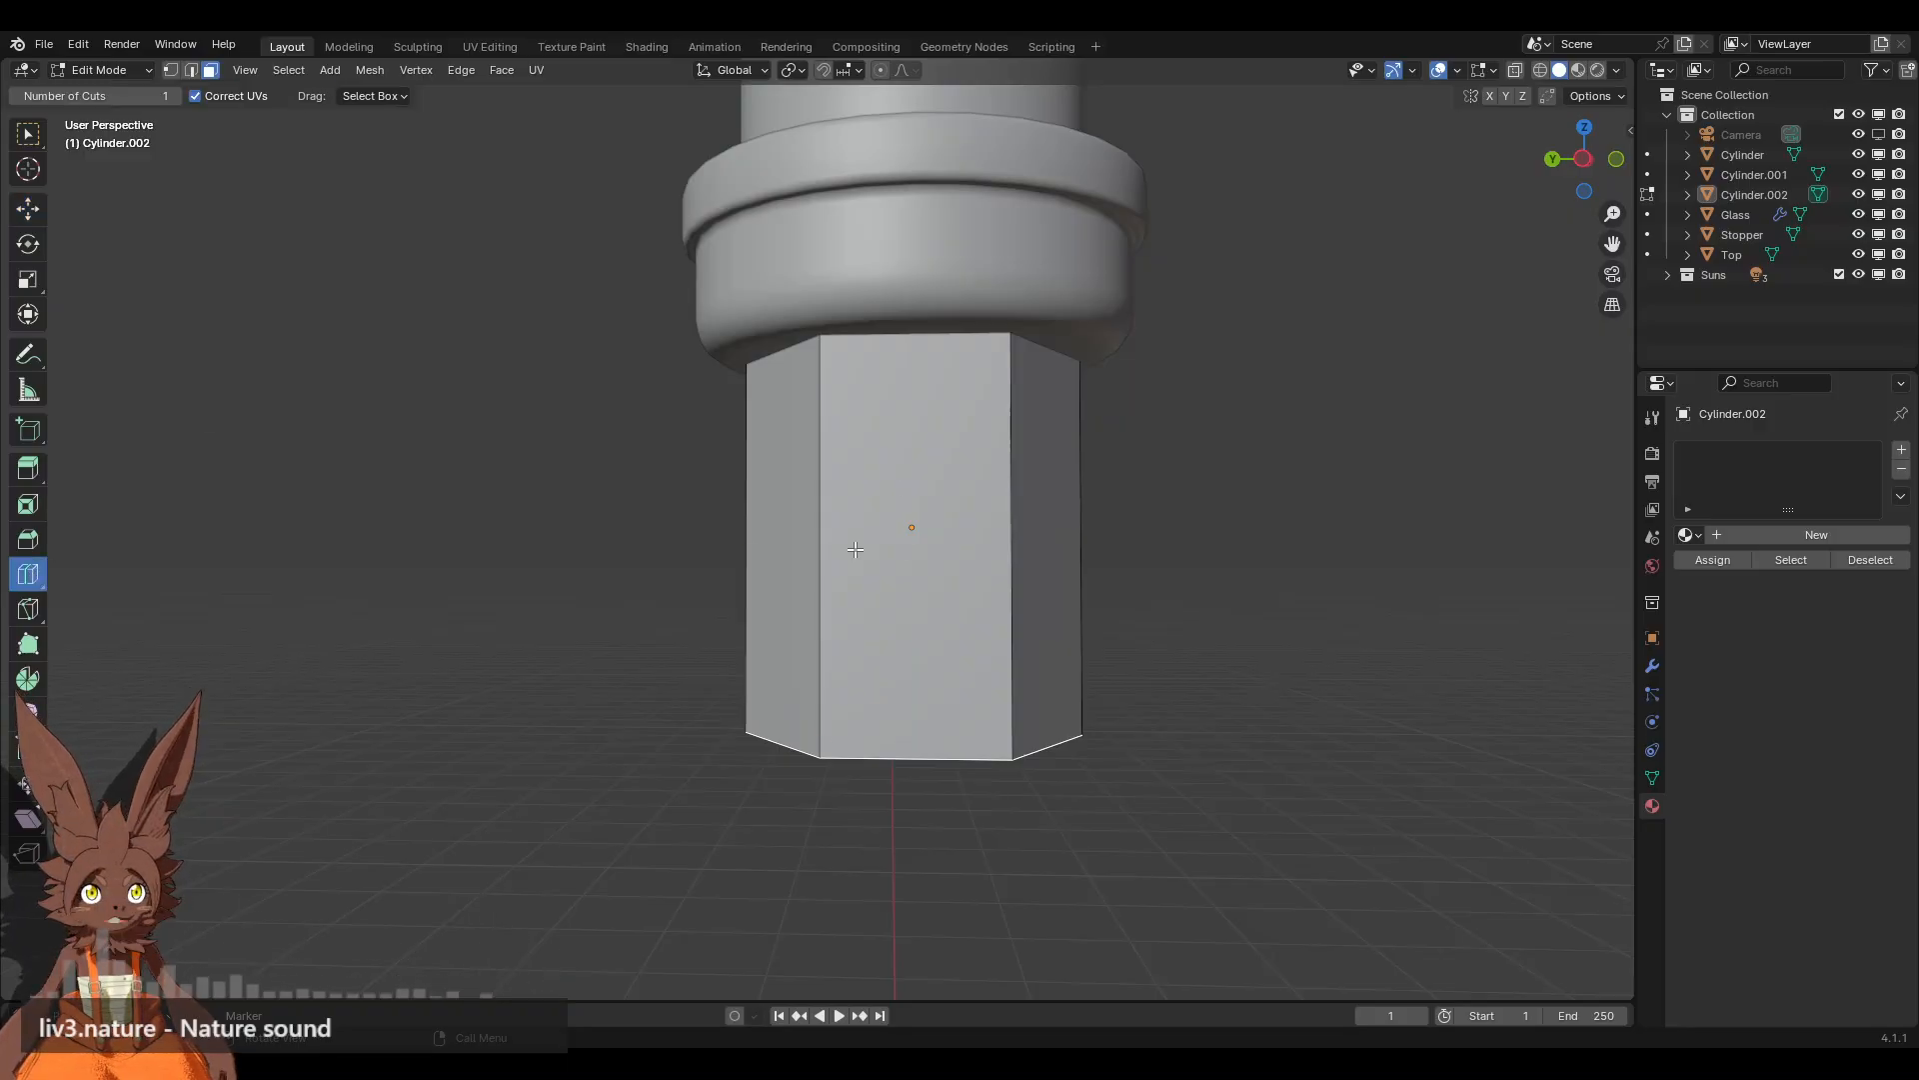
{"action": "left_click_drag", "start_coordinate": [855, 549], "coordinate": [826, 432]}
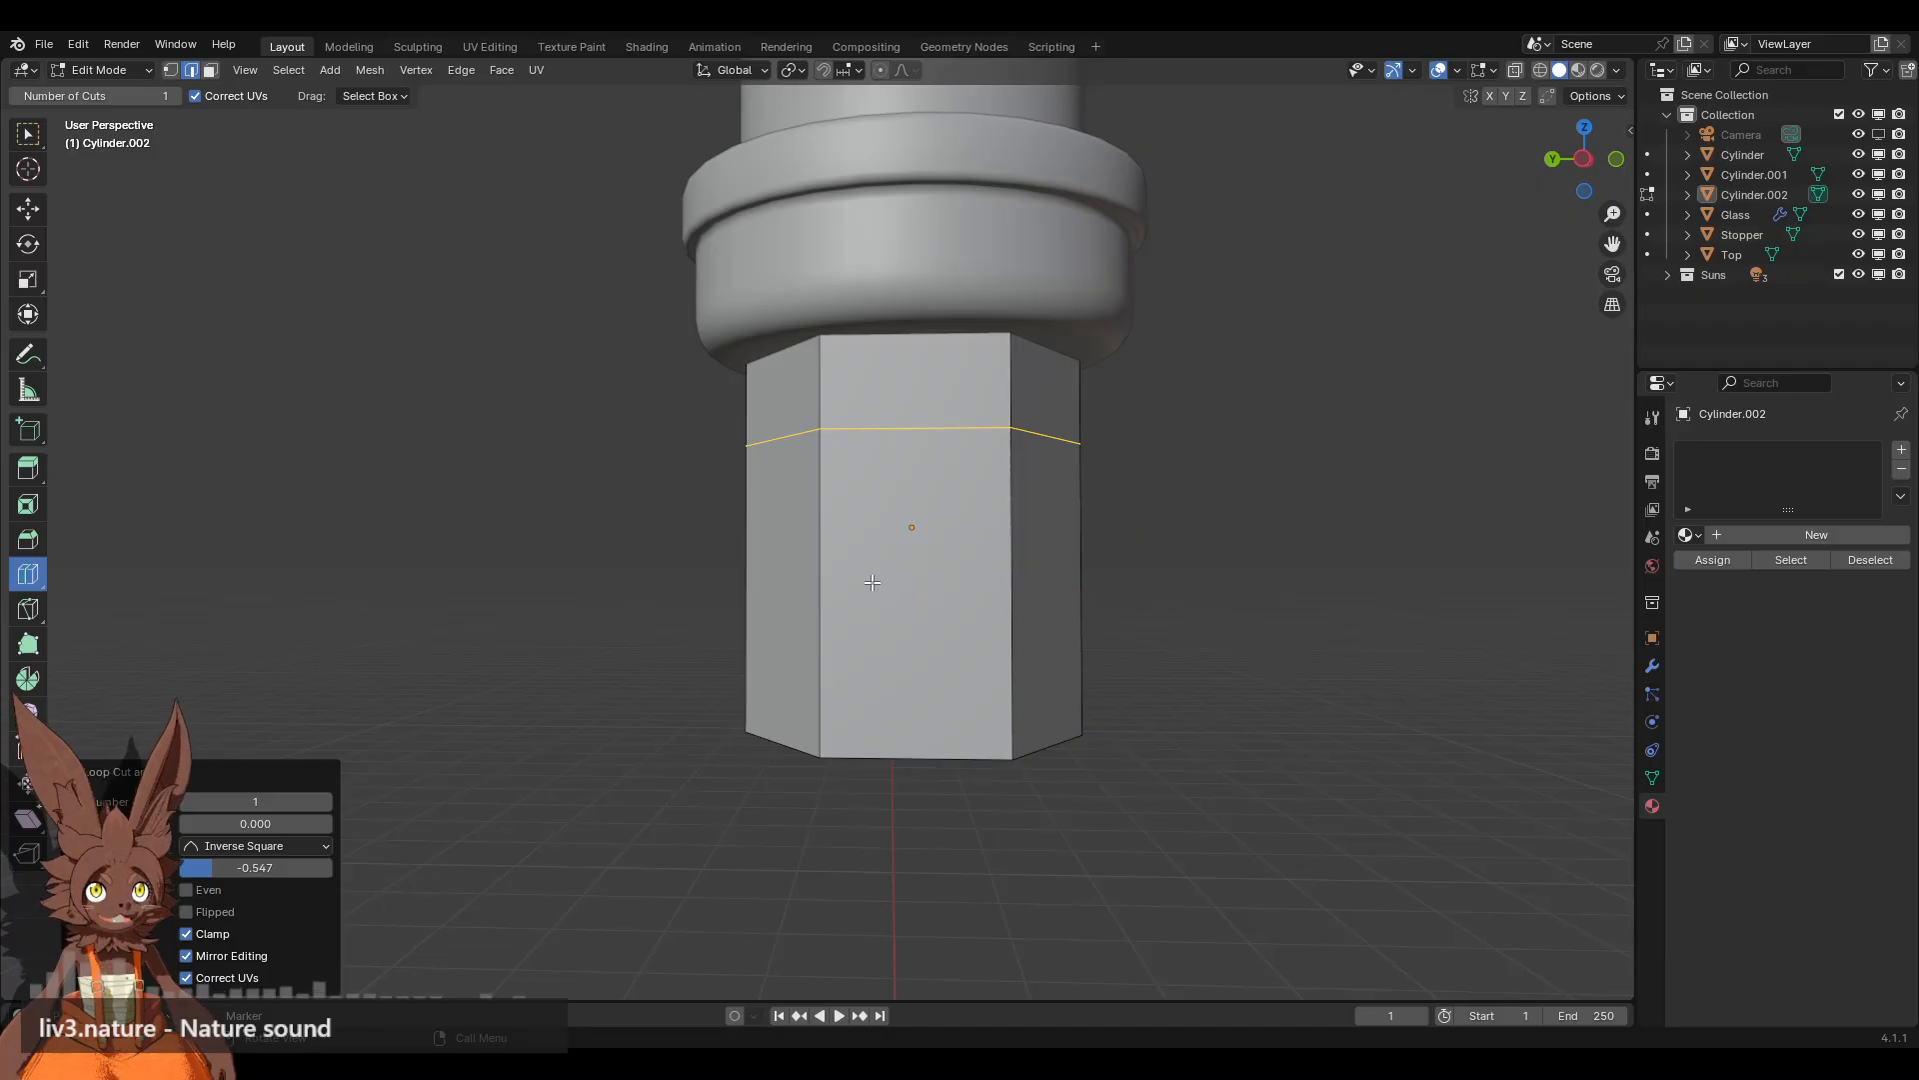
{"action": "mouse_move", "coordinate": [835, 586]}
{"action": "left_mouse_down"}
{"action": "mouse_move", "coordinate": [810, 629]}
{"action": "mouse_move", "coordinate": [810, 596]}
{"action": "left_mouse_up"}
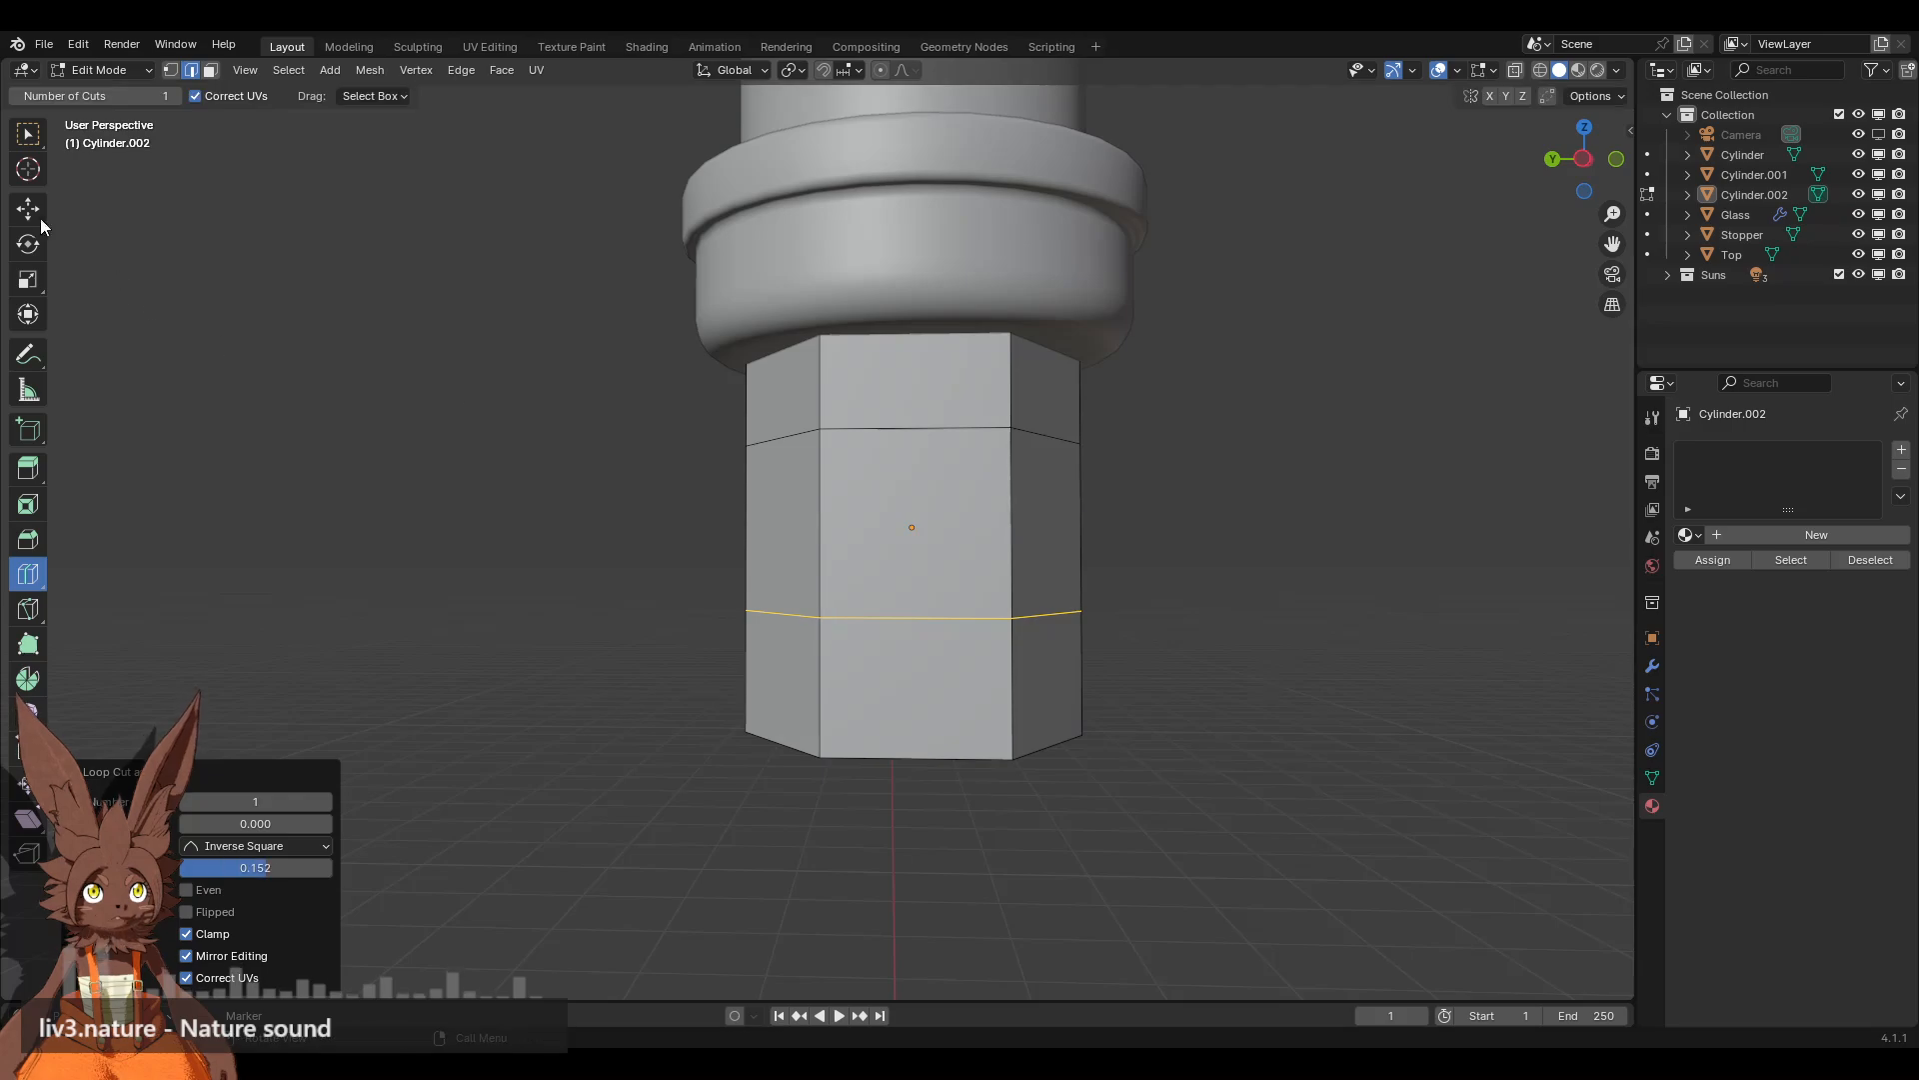
Step: Raise the upper edge loop of the hexagonal cylinder about 0.007 m along Z
{"action": "left_click", "coordinate": [28, 209]}
{"action": "left_click", "coordinate": [886, 419], "text": "alt"}
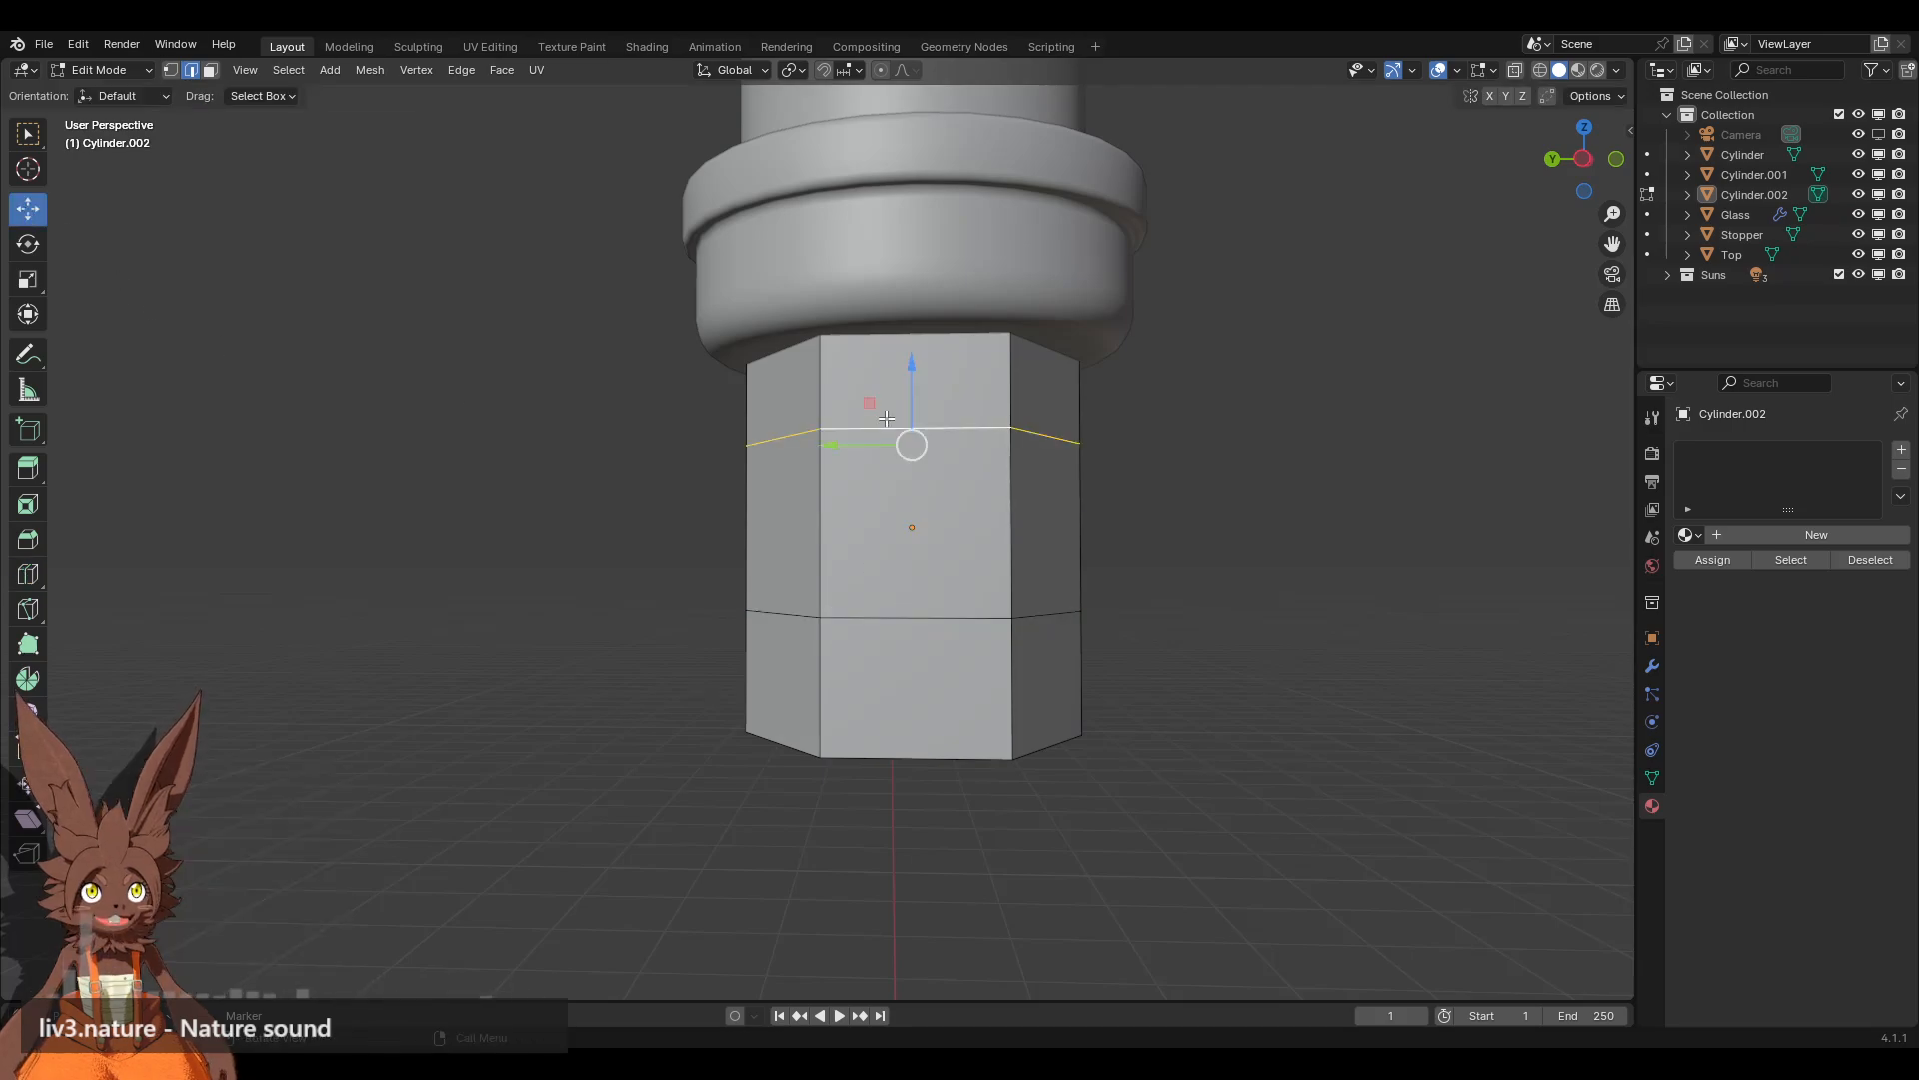
{"action": "left_click_drag", "start_coordinate": [903, 386], "coordinate": [903, 382]}
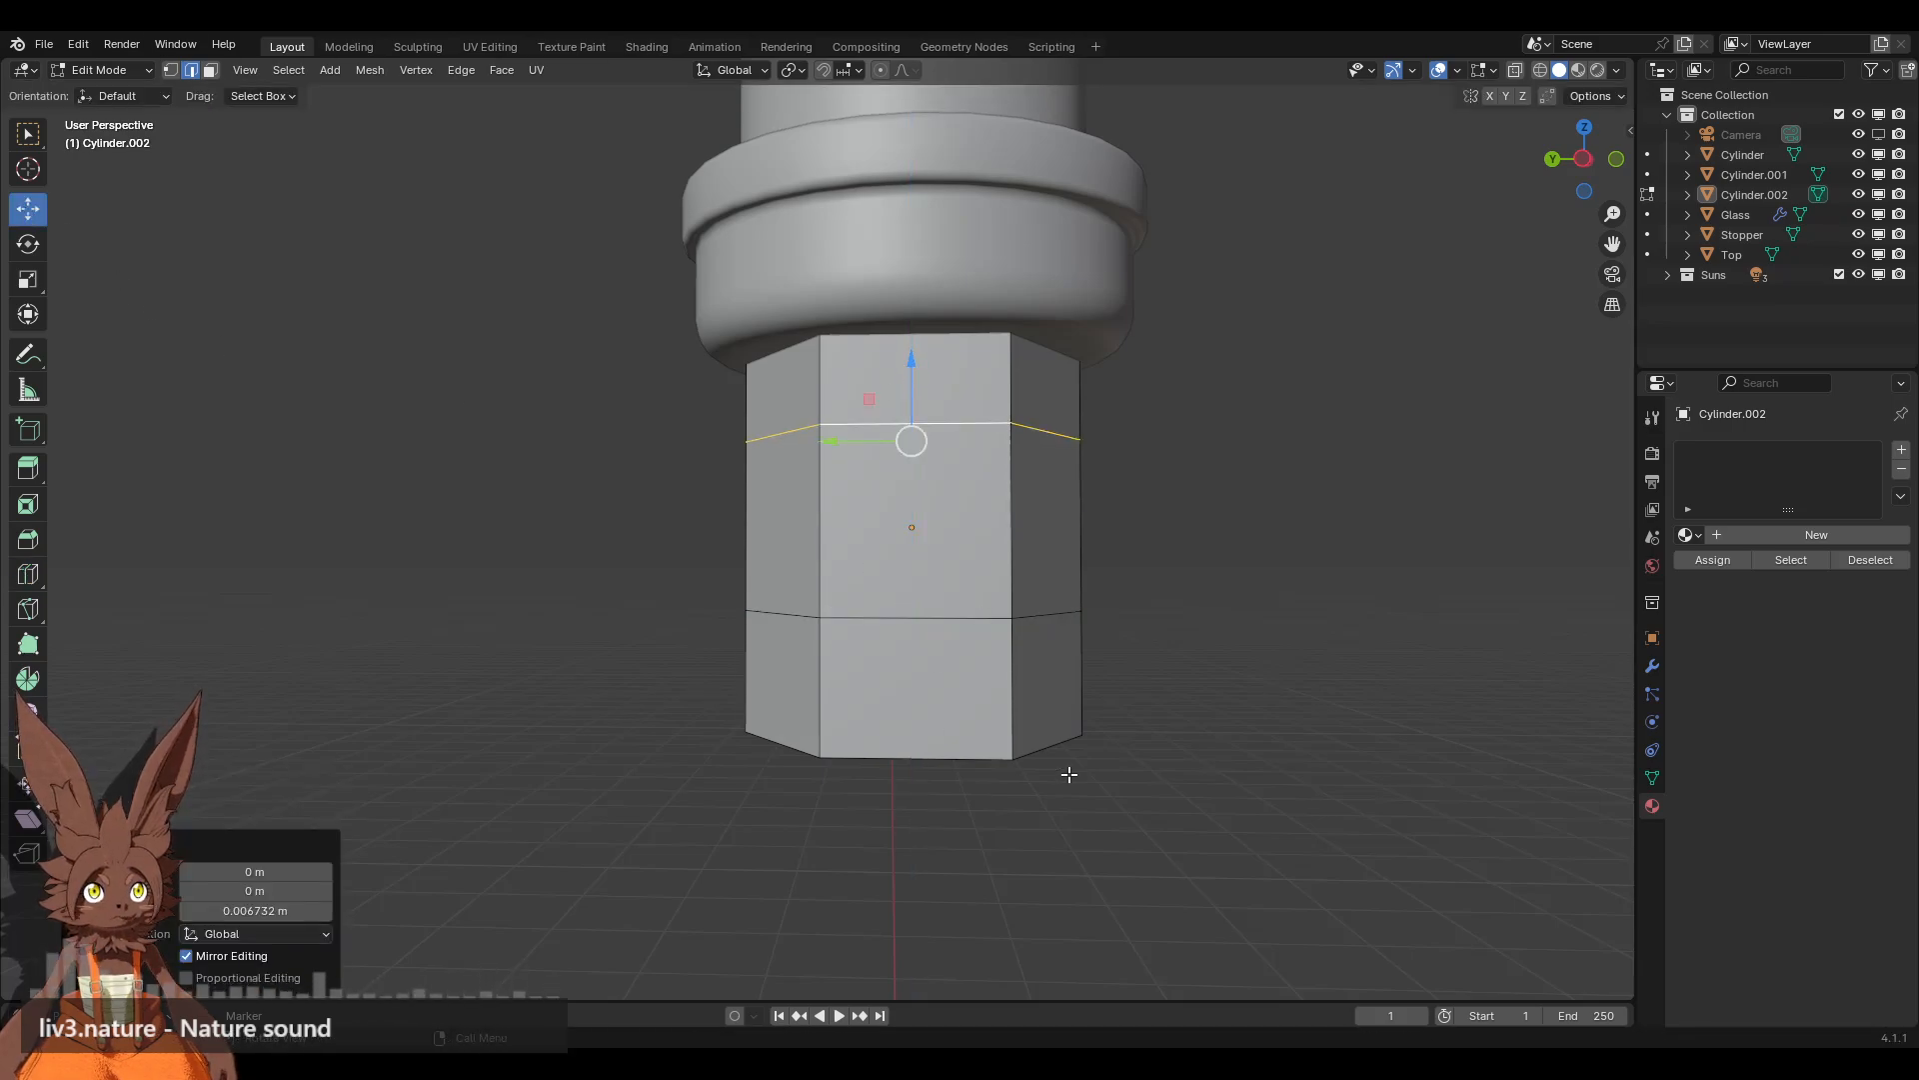
Step: Select the bottom face with its surrounding ring of side faces and lower them about 0.034 m along Z
{"action": "left_click", "coordinate": [208, 72]}
{"action": "middle_click_drag", "start_coordinate": [698, 450], "coordinate": [960, 814]}
{"action": "left_click", "coordinate": [945, 744]}
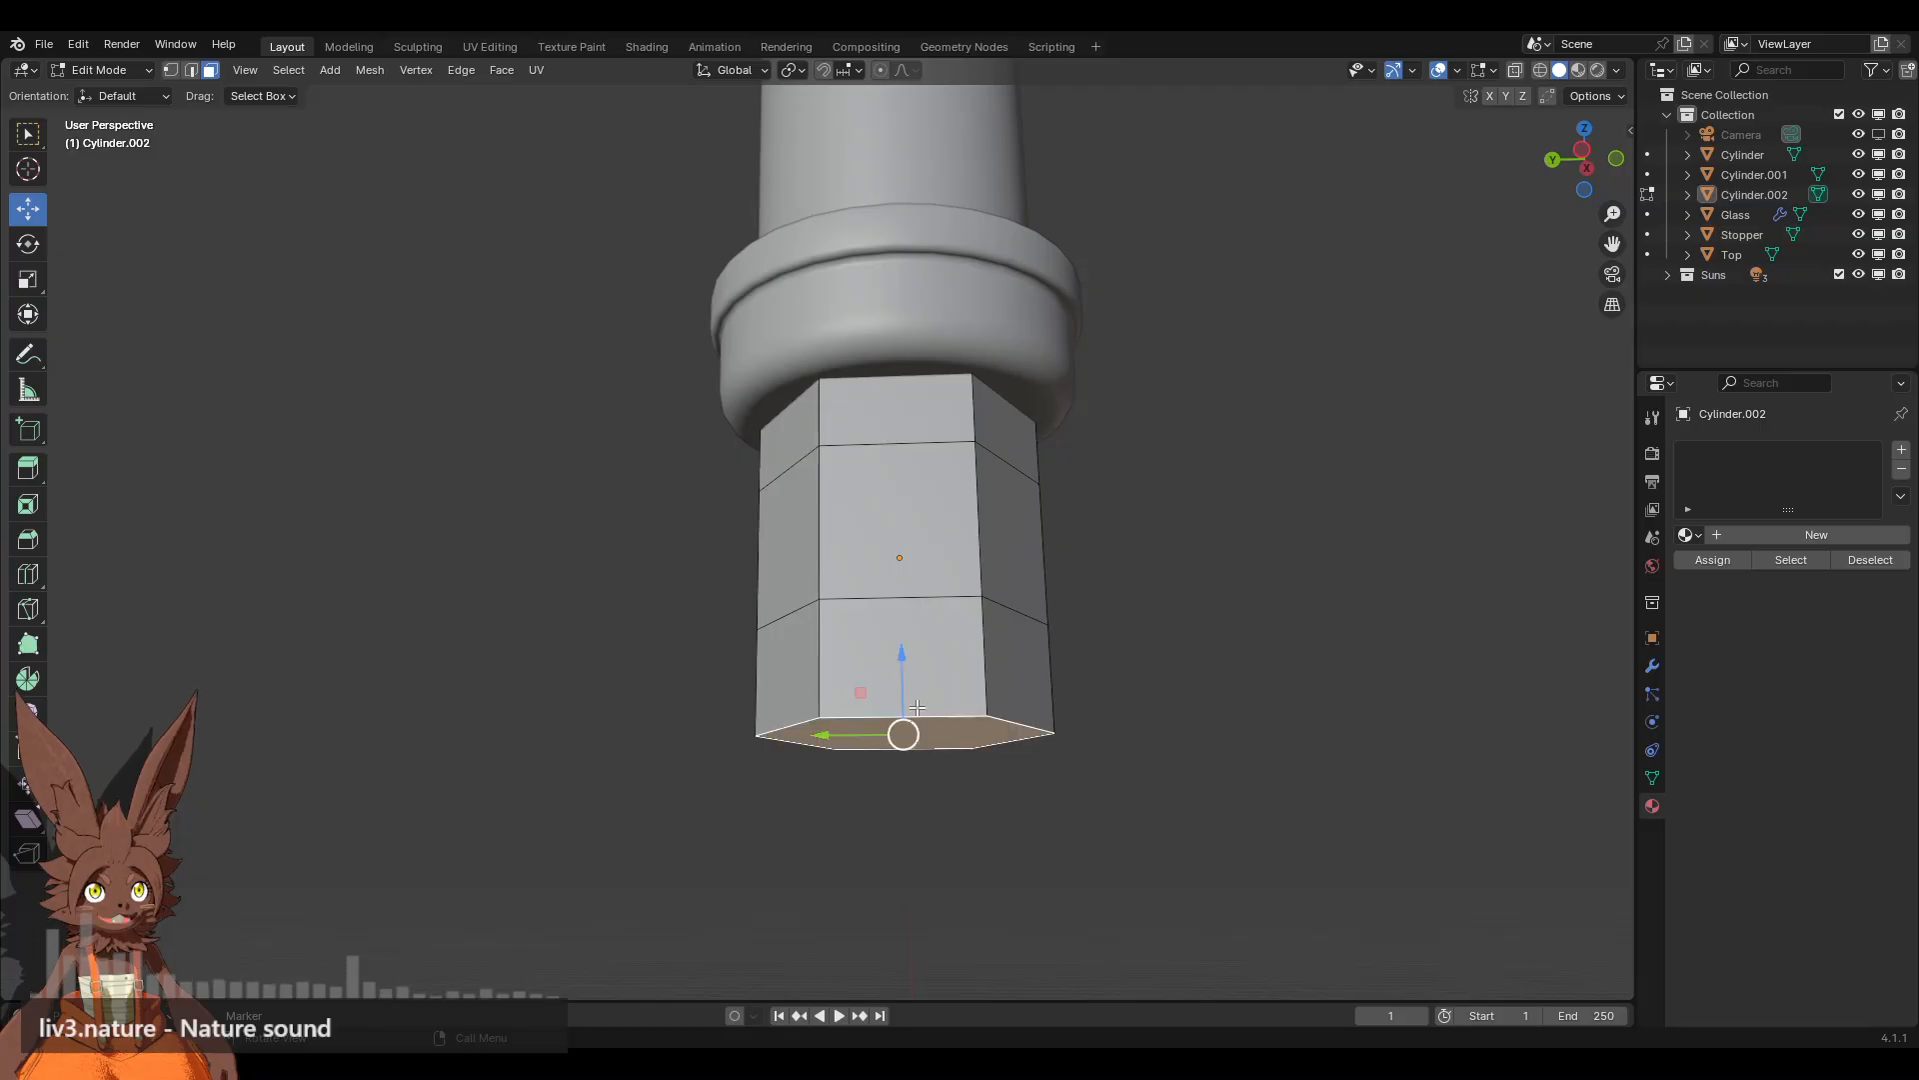
{"action": "key", "text": "ctrl+KP_Add"}
{"action": "left_click_drag", "start_coordinate": [916, 606], "coordinate": [916, 641]}
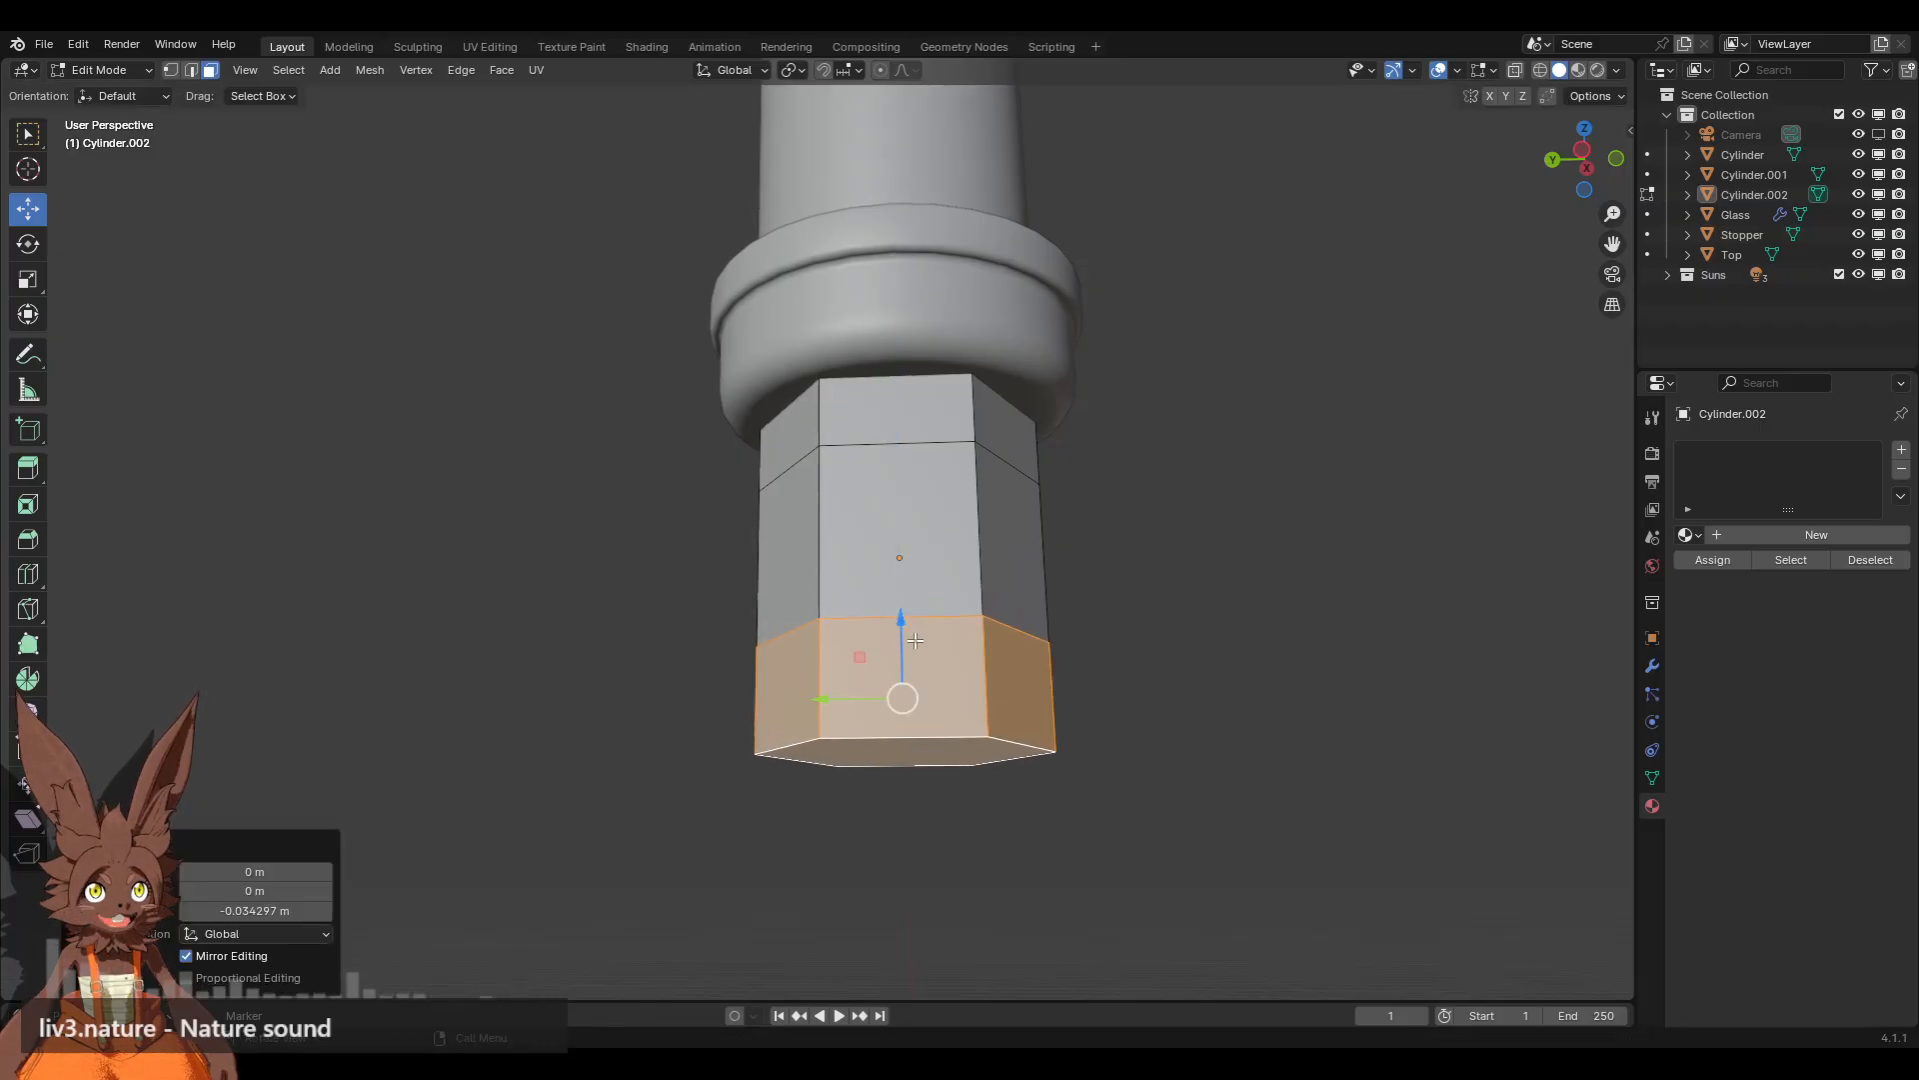
Step: Raise the lower edge loop slightly along Z to shorten the hexagonal cylinder's middle section
{"action": "middle_click_drag", "start_coordinate": [929, 620], "coordinate": [937, 555]}
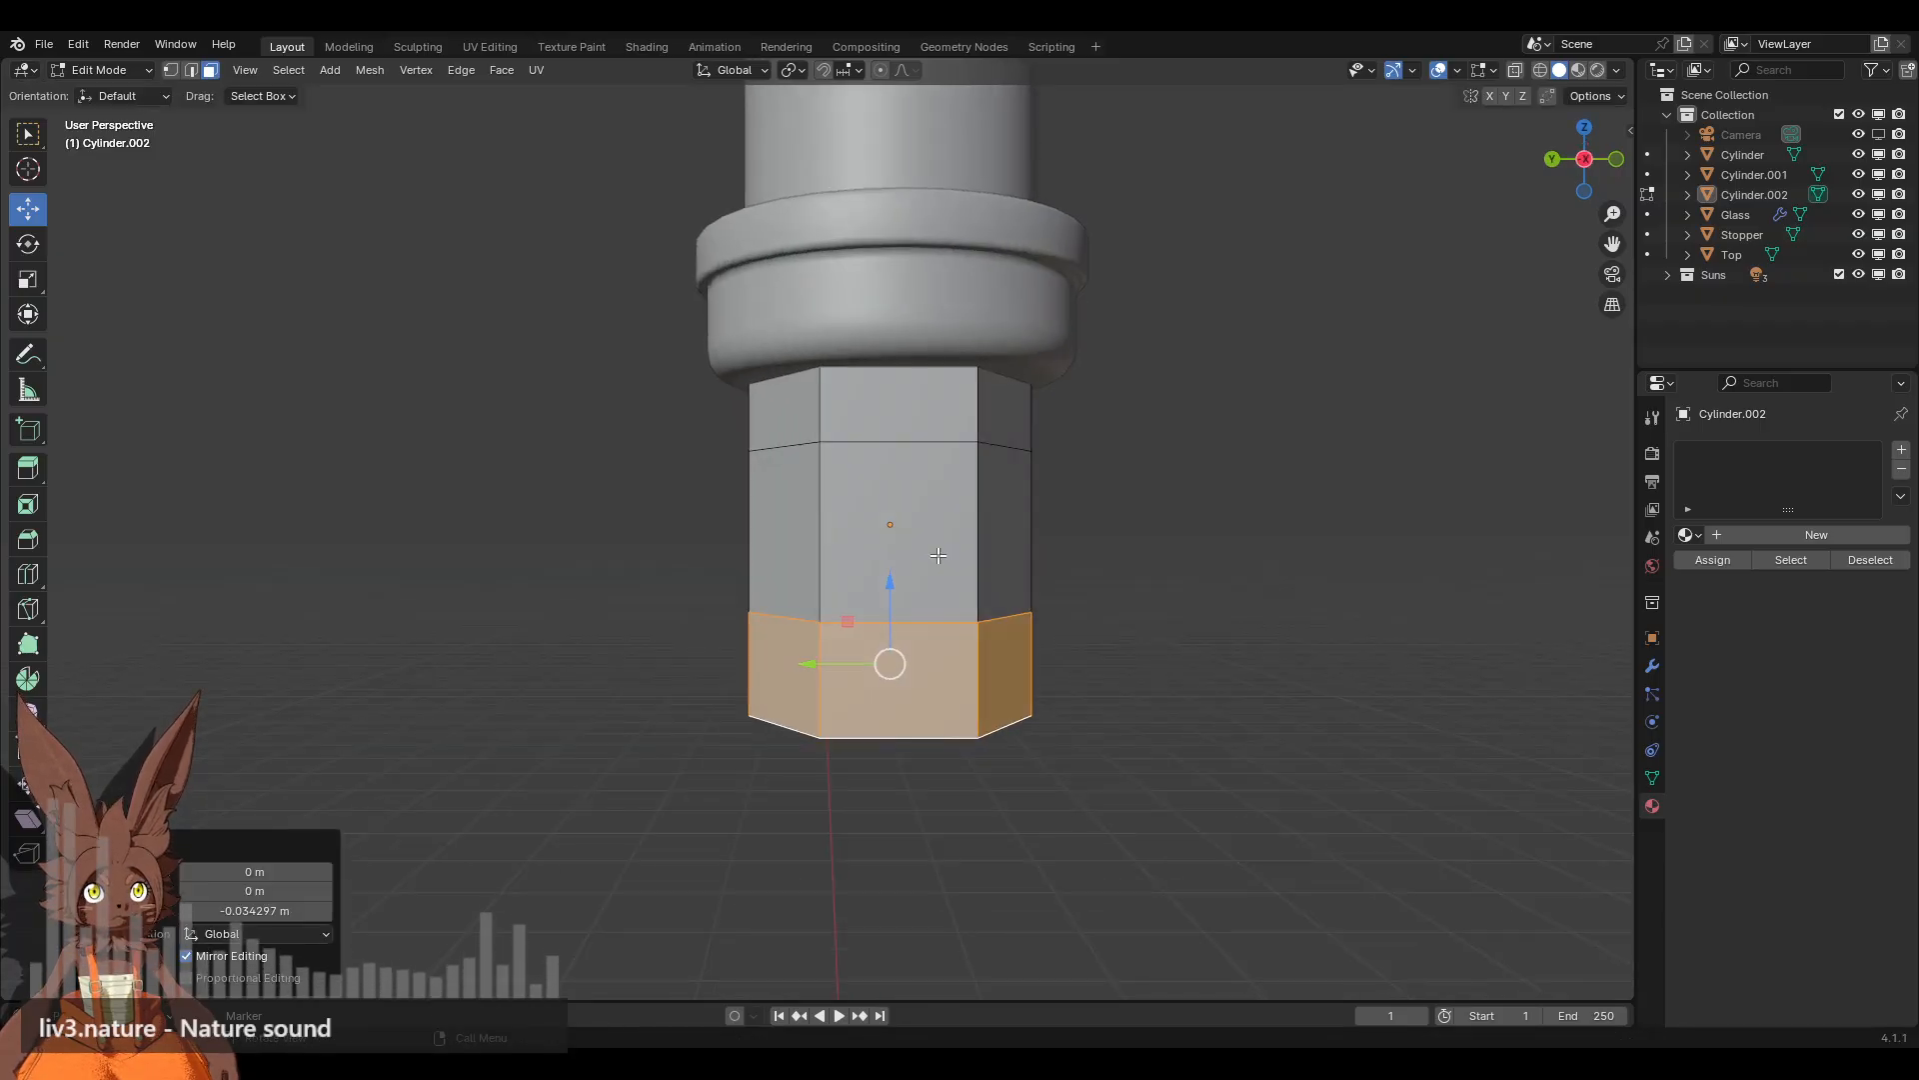
{"action": "left_click", "coordinate": [195, 72]}
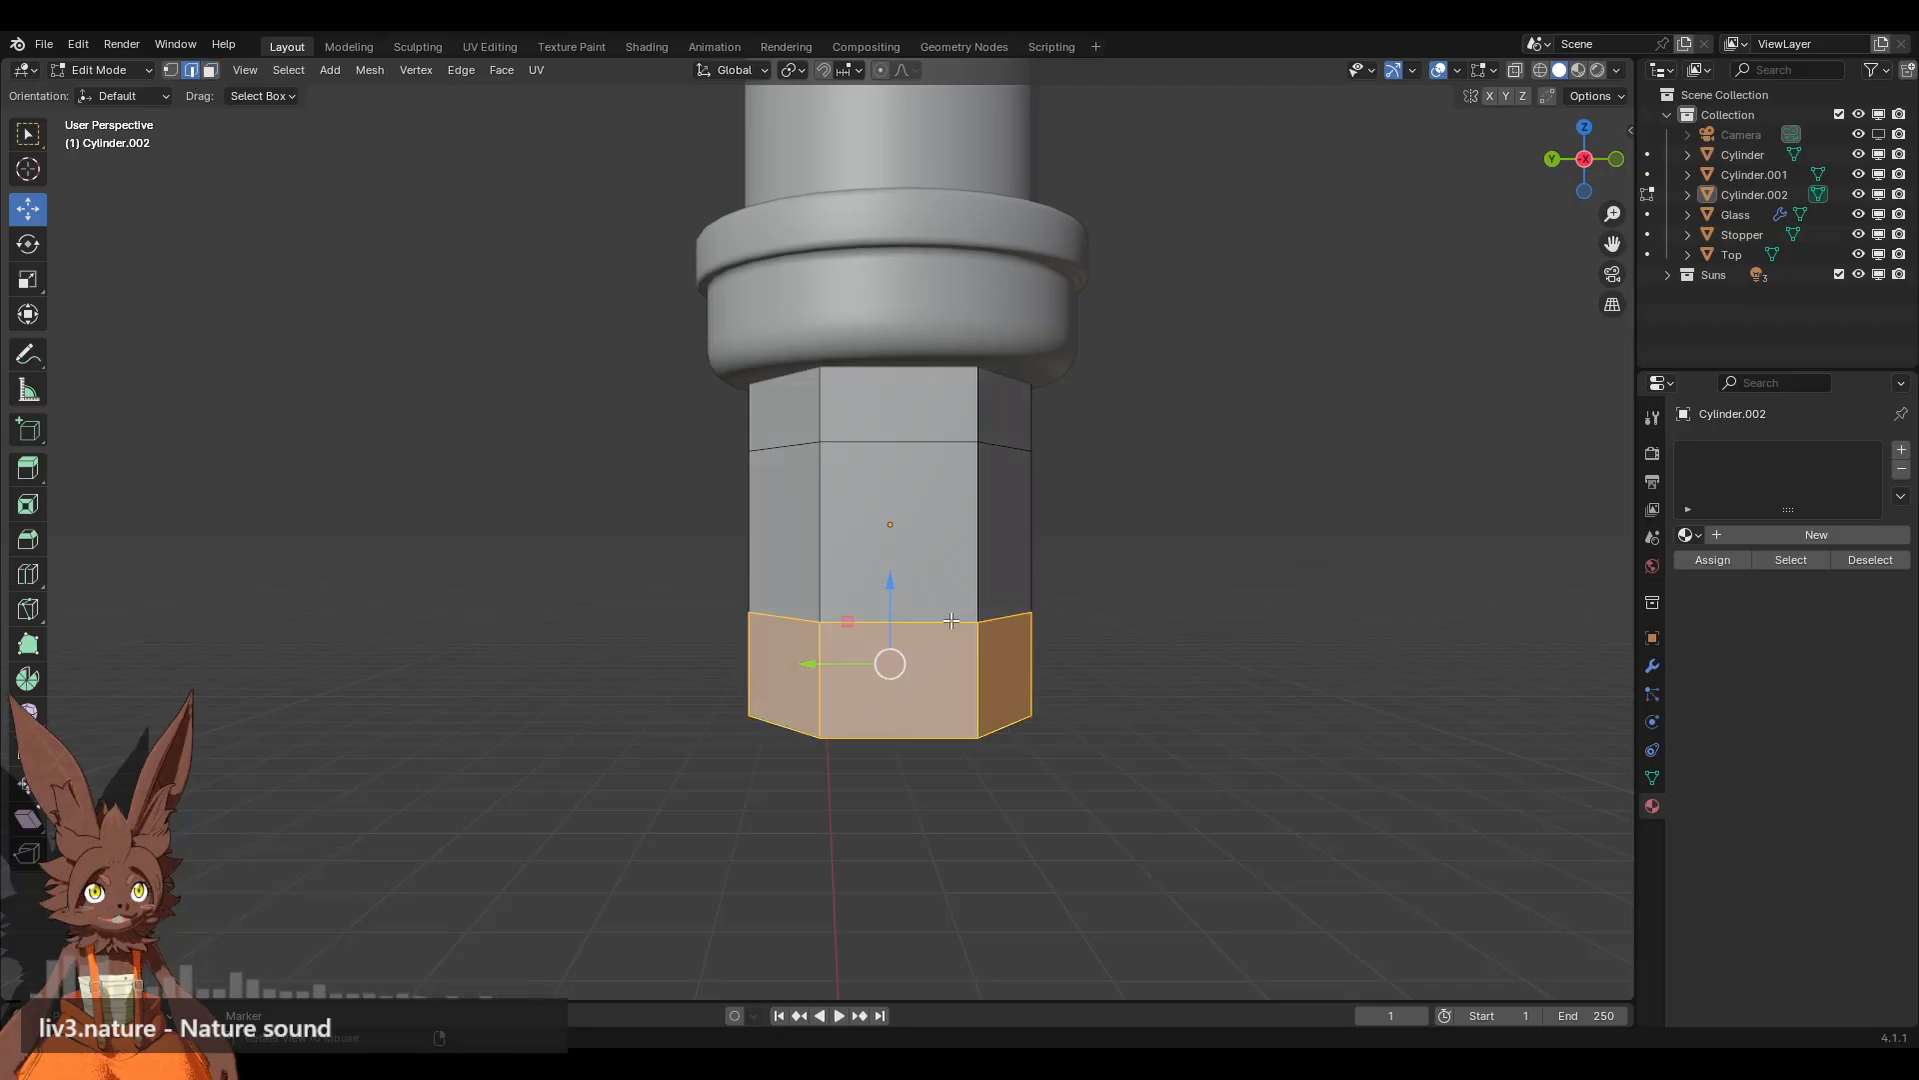
{"action": "left_click", "coordinate": [940, 620], "text": "alt"}
{"action": "left_click_drag", "start_coordinate": [892, 549], "coordinate": [889, 507]}
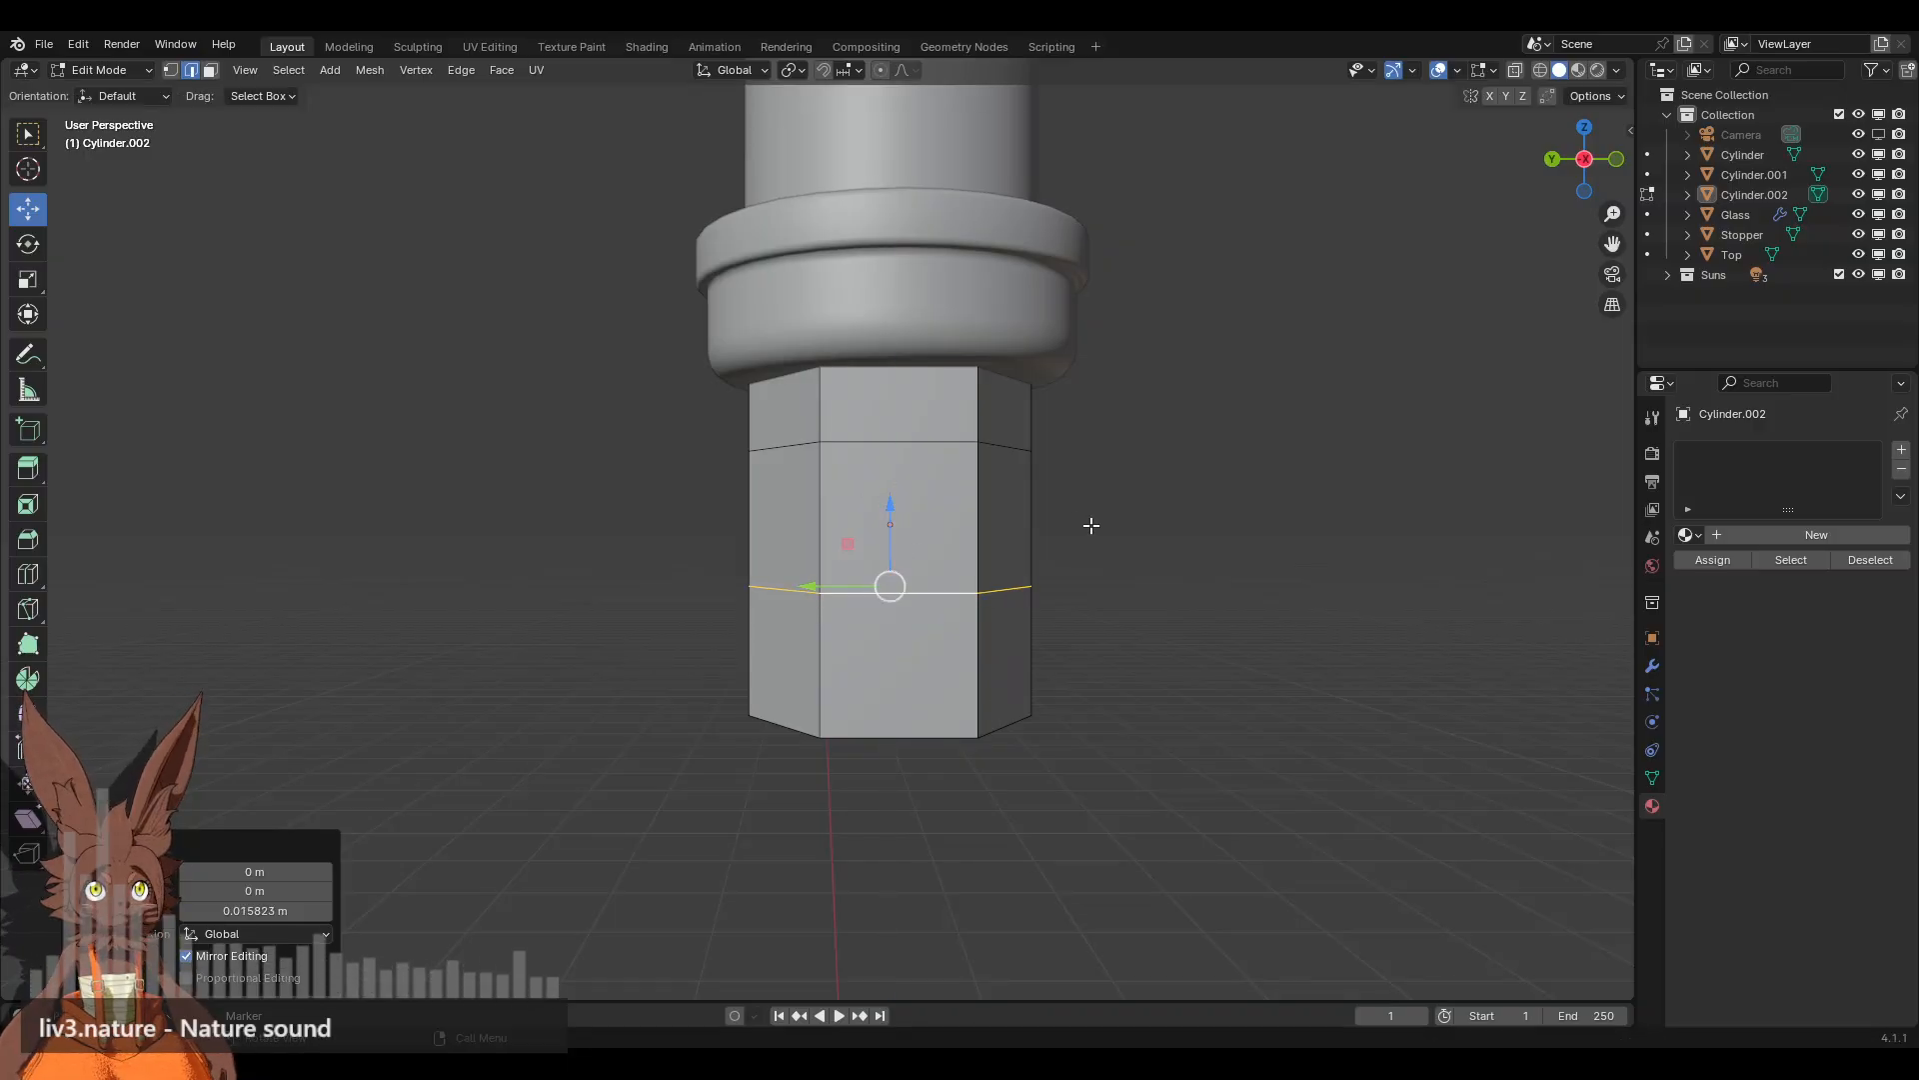
Step: Add a centred horizontal loop cut to the hexagonal cylinder's middle section
{"action": "left_click", "coordinate": [1030, 521]}
{"action": "middle_click_drag", "start_coordinate": [694, 373], "coordinate": [596, 386]}
{"action": "scroll", "coordinate": [596, 386], "scroll_direction": "up", "scroll_amount": 1}
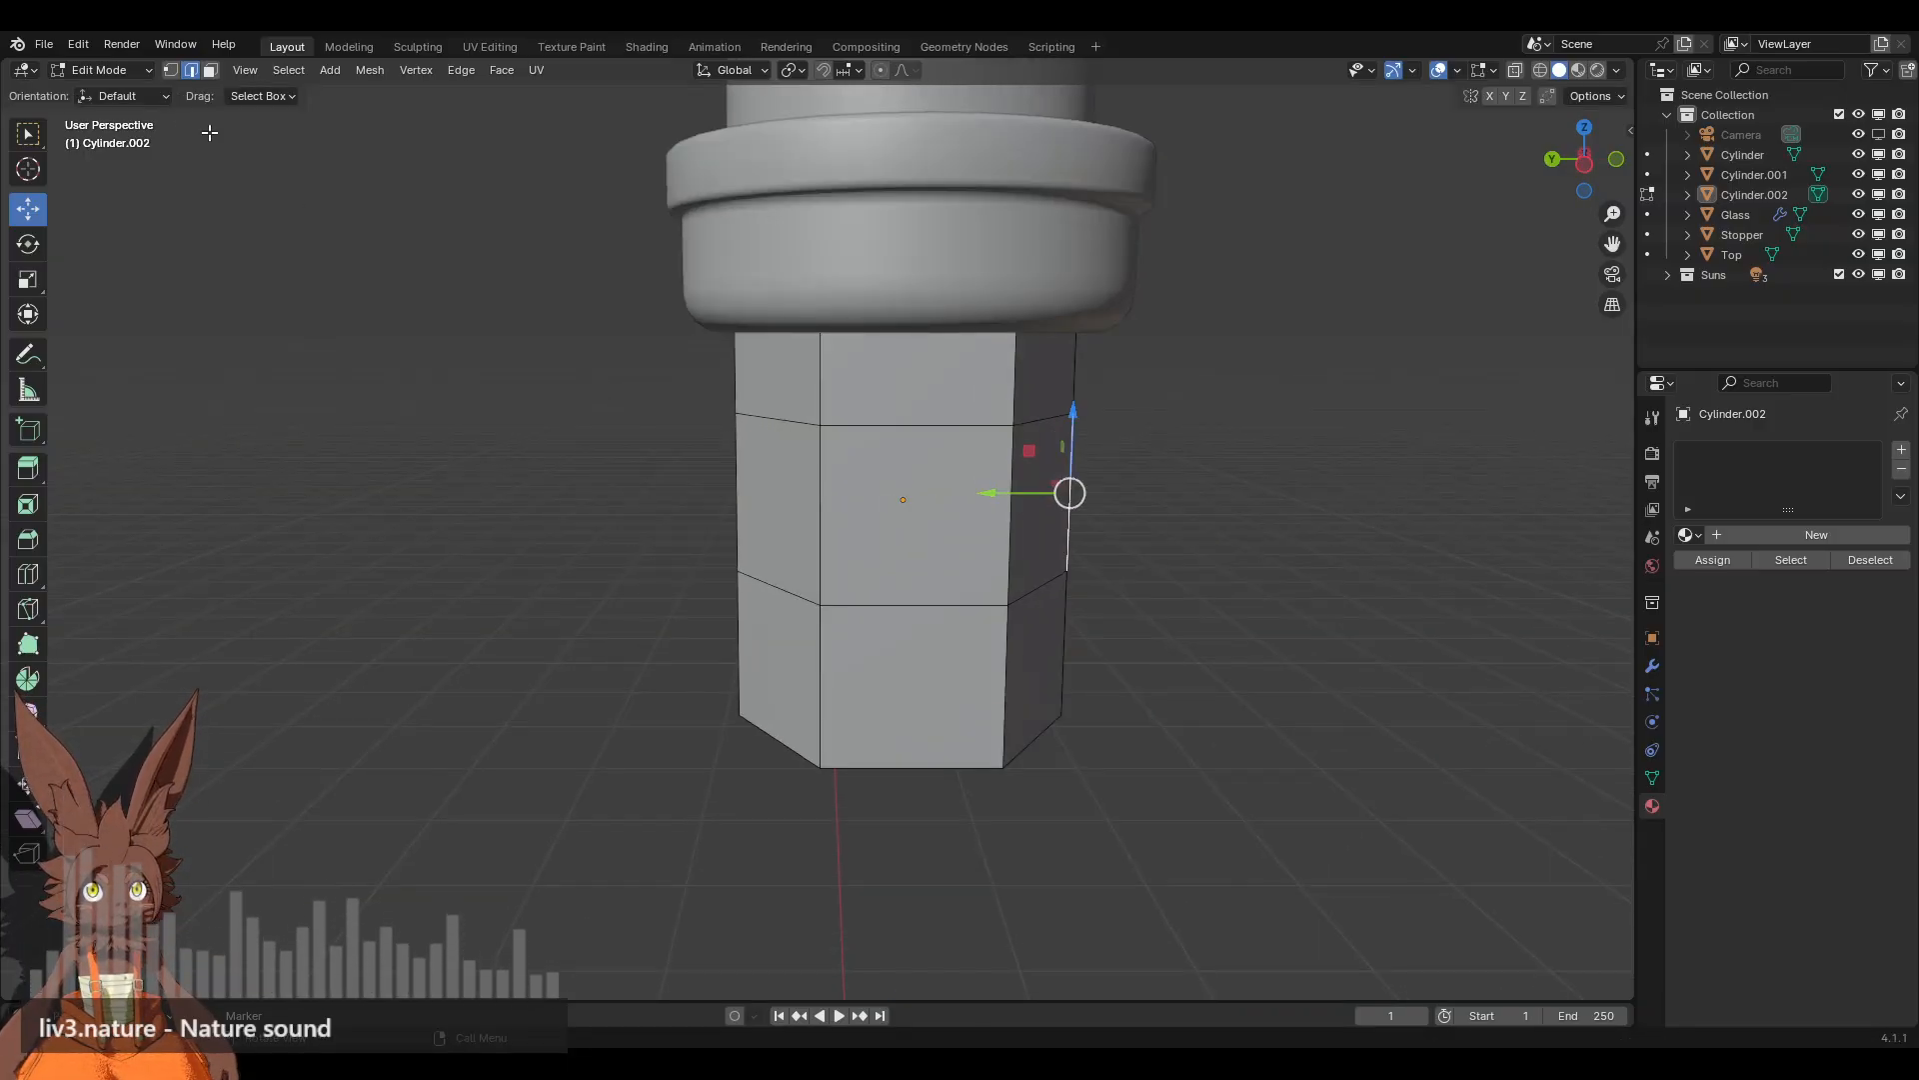
{"action": "left_click", "coordinate": [210, 72]}
{"action": "left_click", "coordinate": [817, 521]}
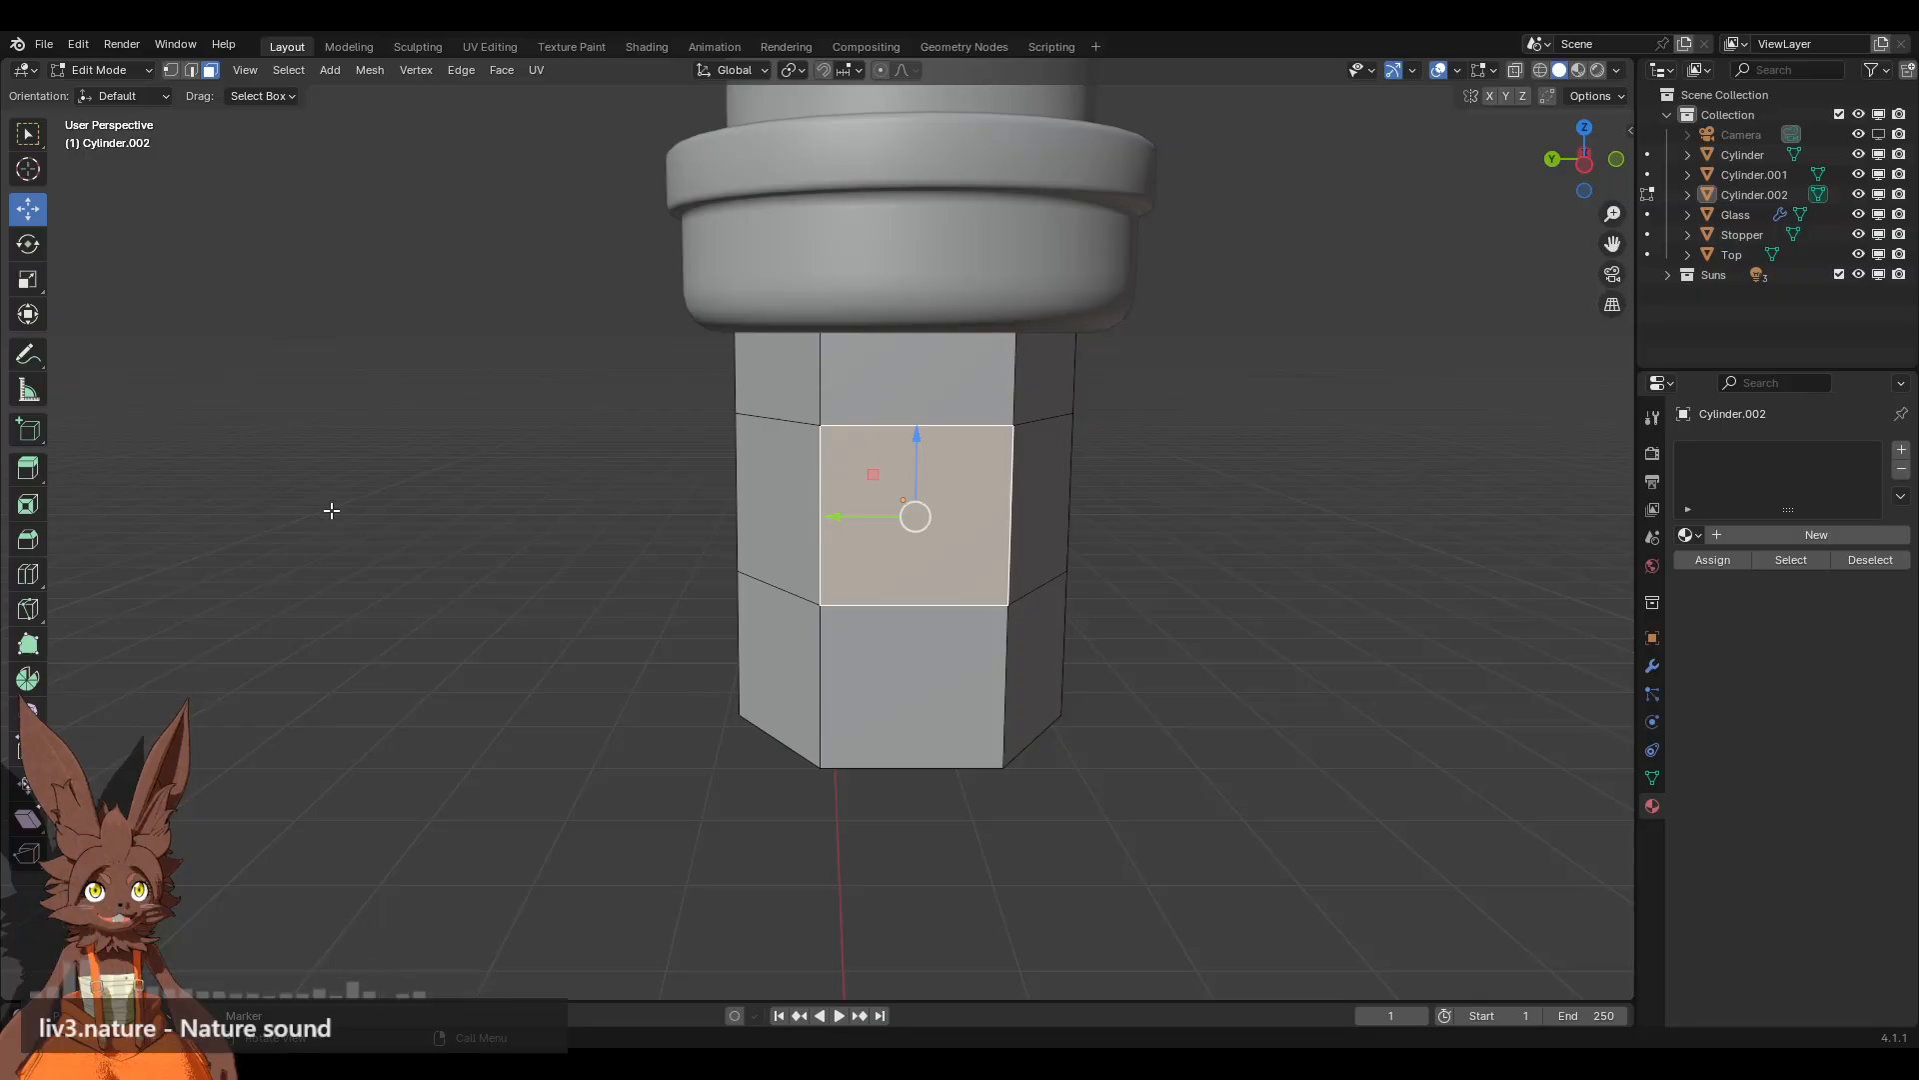
{"action": "left_click", "coordinate": [28, 573]}
{"action": "left_click", "coordinate": [759, 528]}
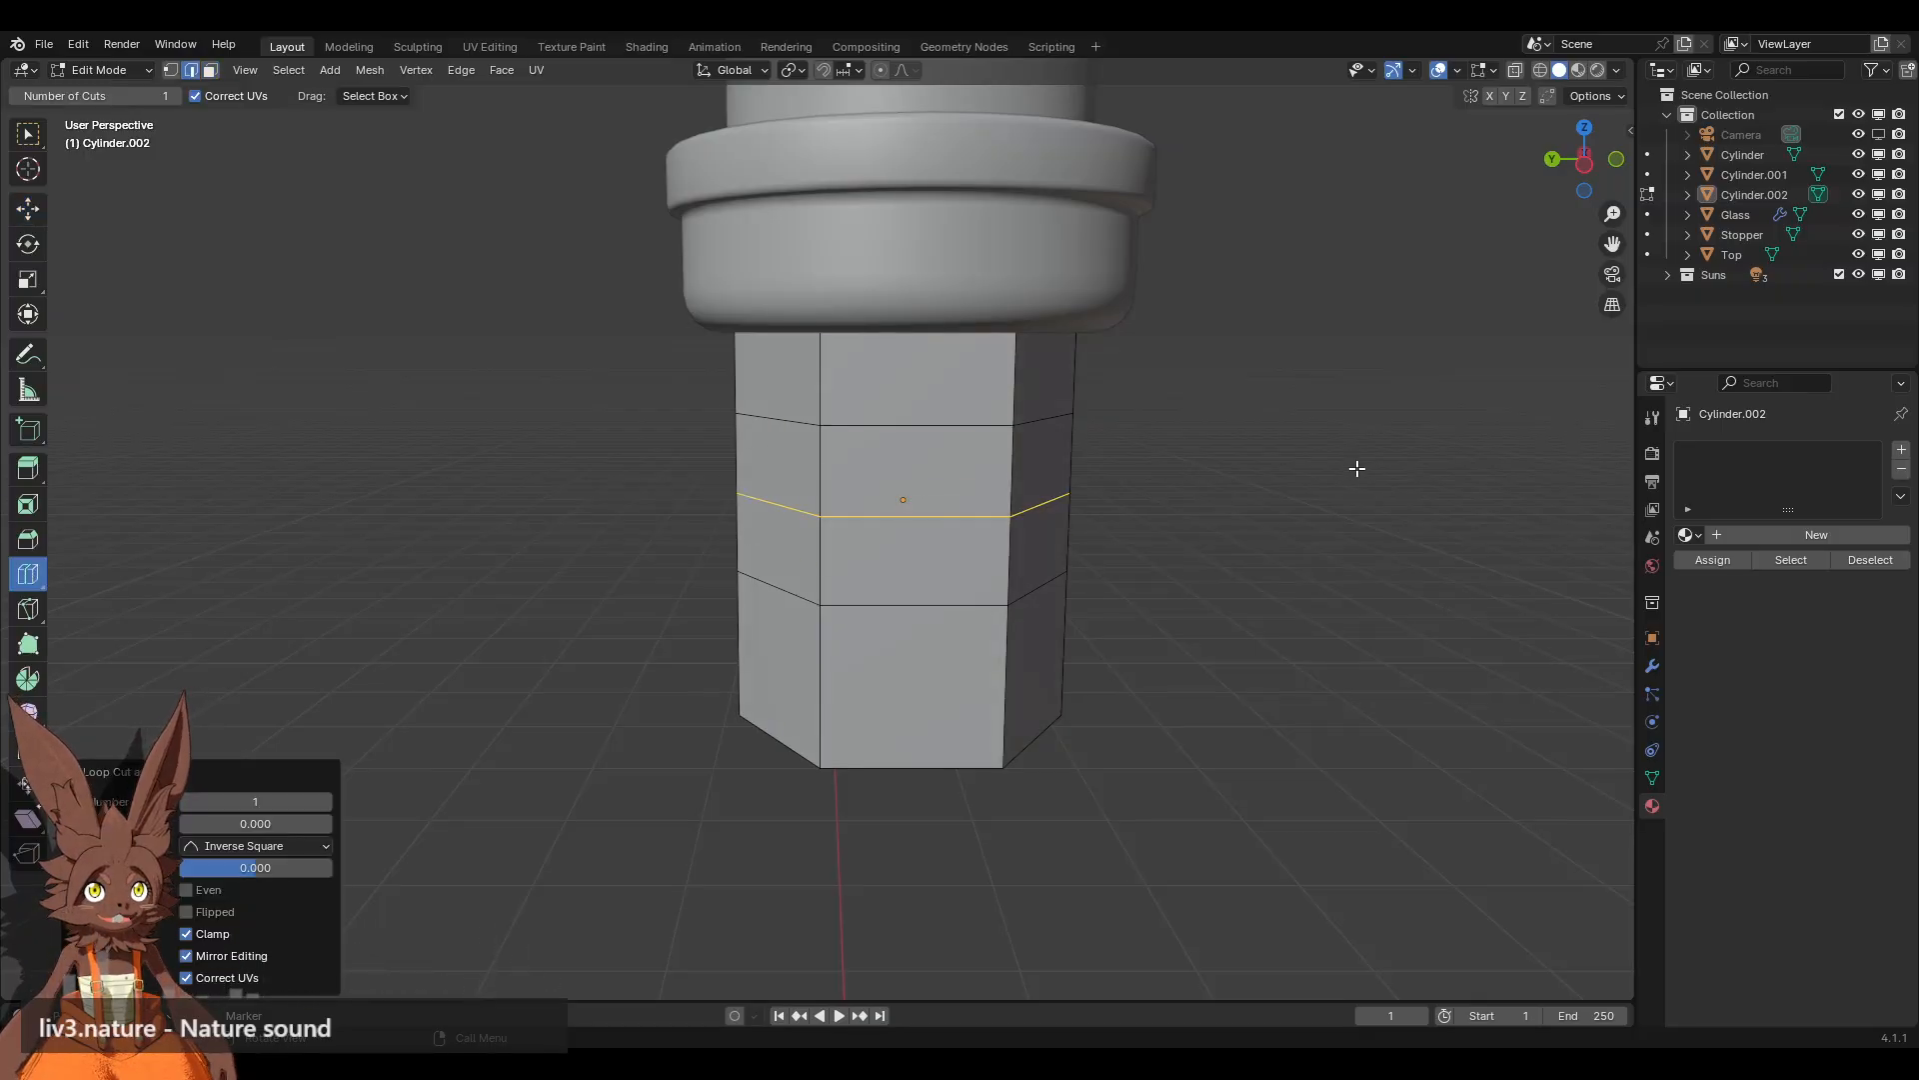
Step: Scale the middle edge loop inward uniformly by 0.828 to form a waist
{"action": "key", "text": "s"}
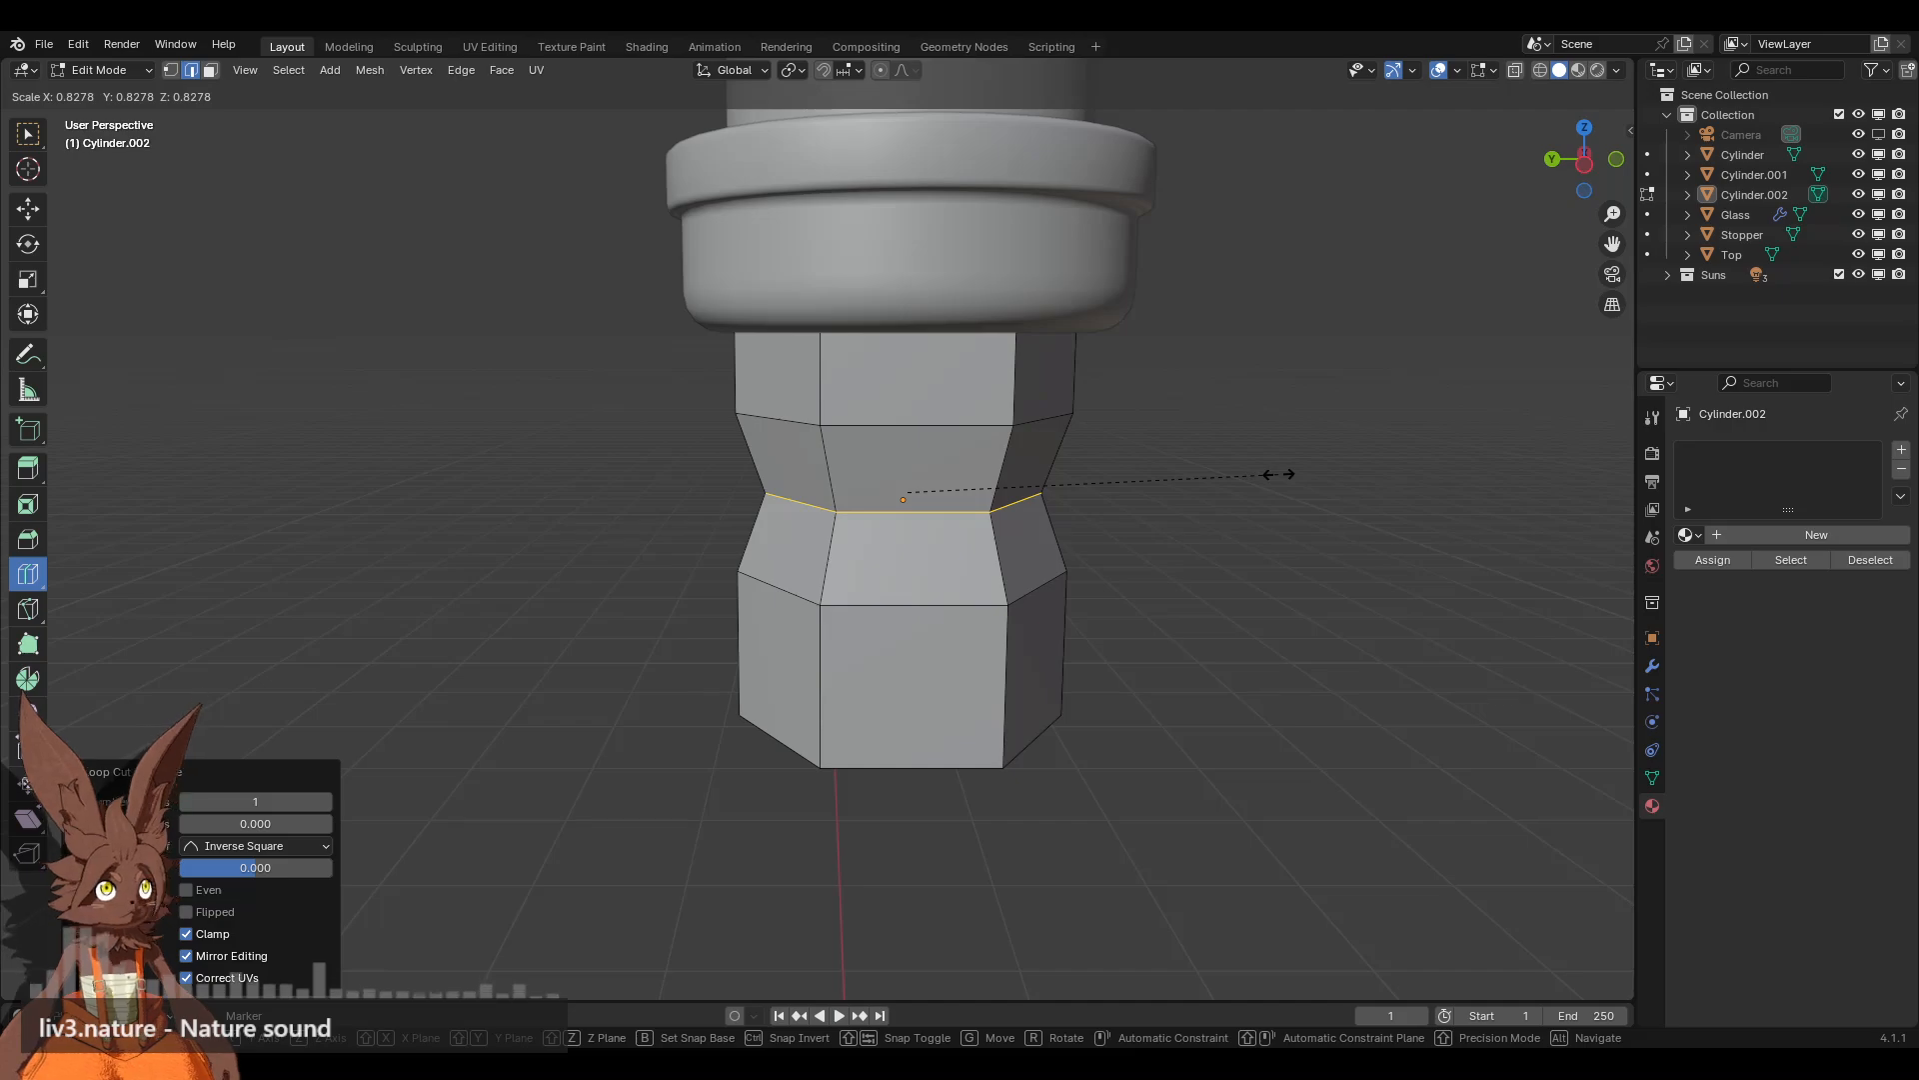
{"action": "left_click", "coordinate": [1279, 475]}
{"action": "middle_click_drag", "start_coordinate": [1238, 483], "coordinate": [1282, 459]}
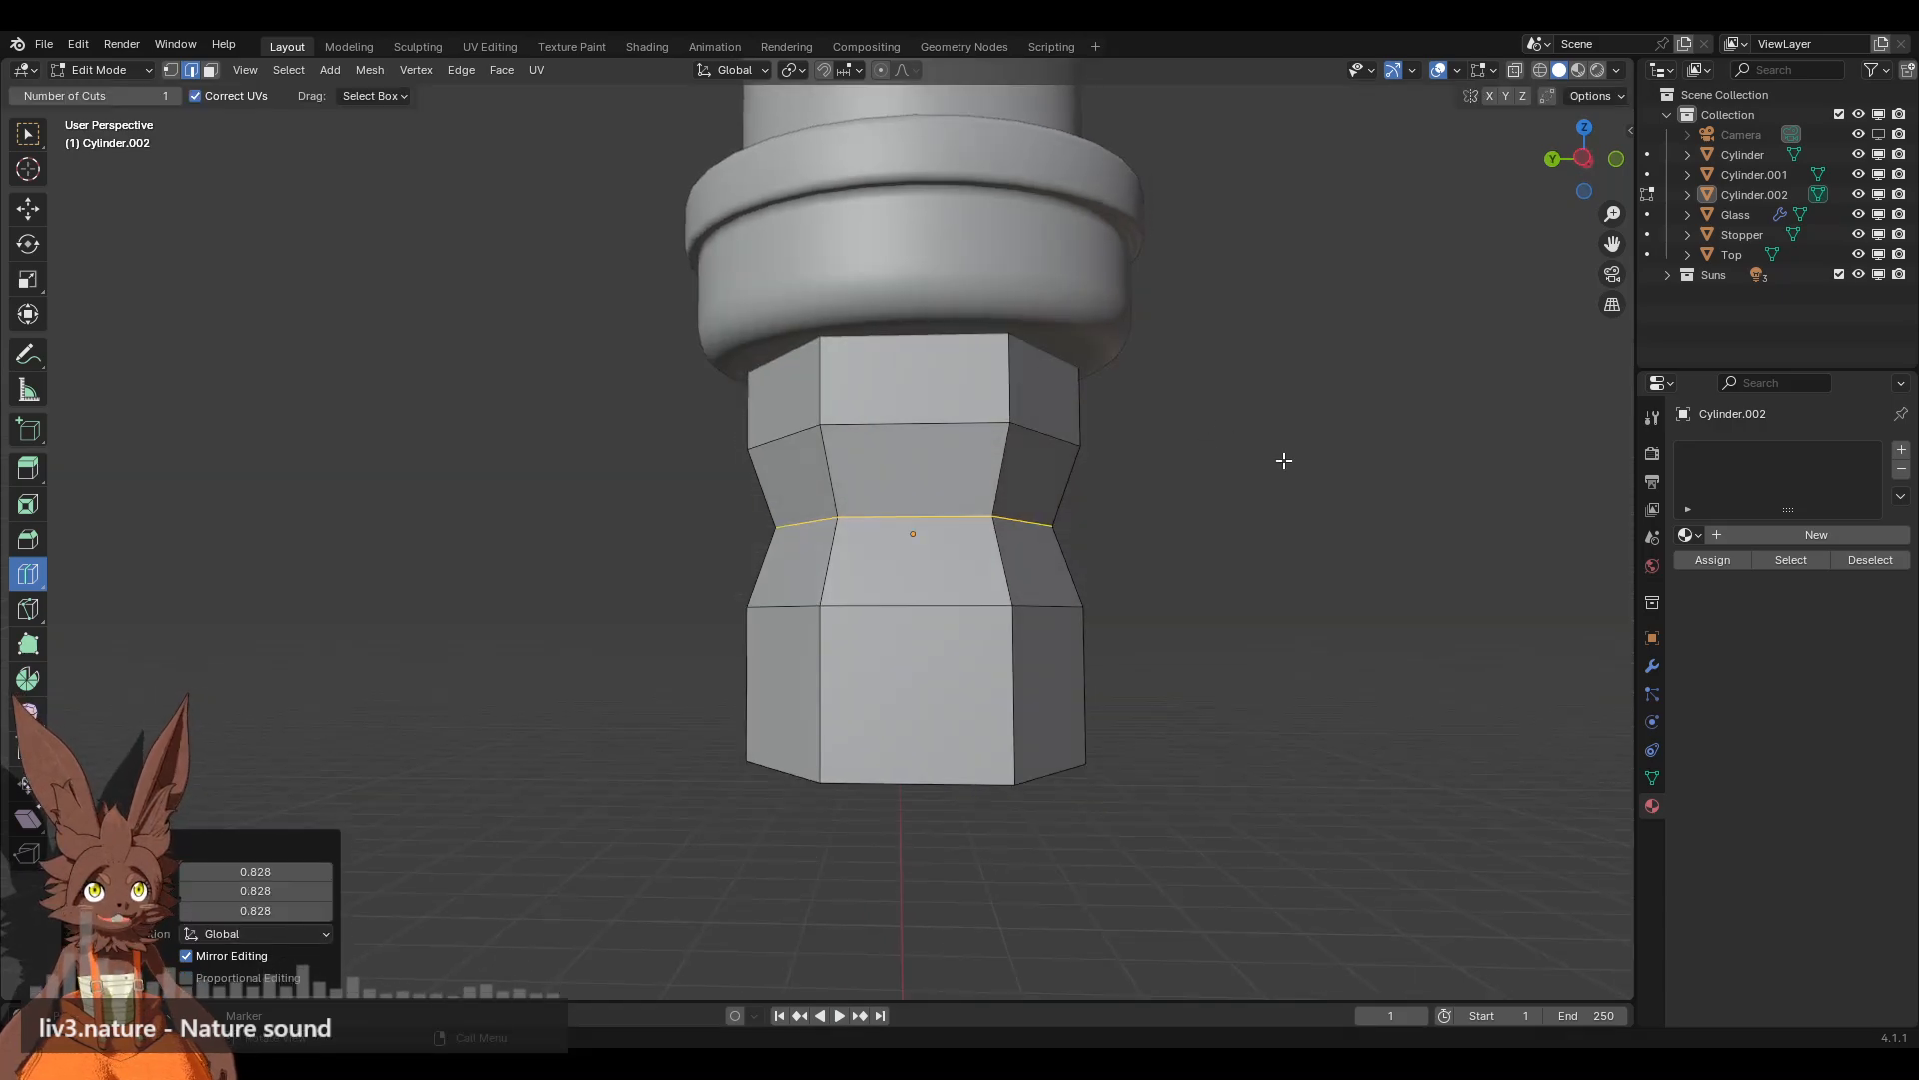
Step: Try scaling the waist loop by a further 0.949 and beveling it into a curve, and undo both changes
{"action": "key", "text": "s"}
{"action": "left_click", "coordinate": [1264, 467]}
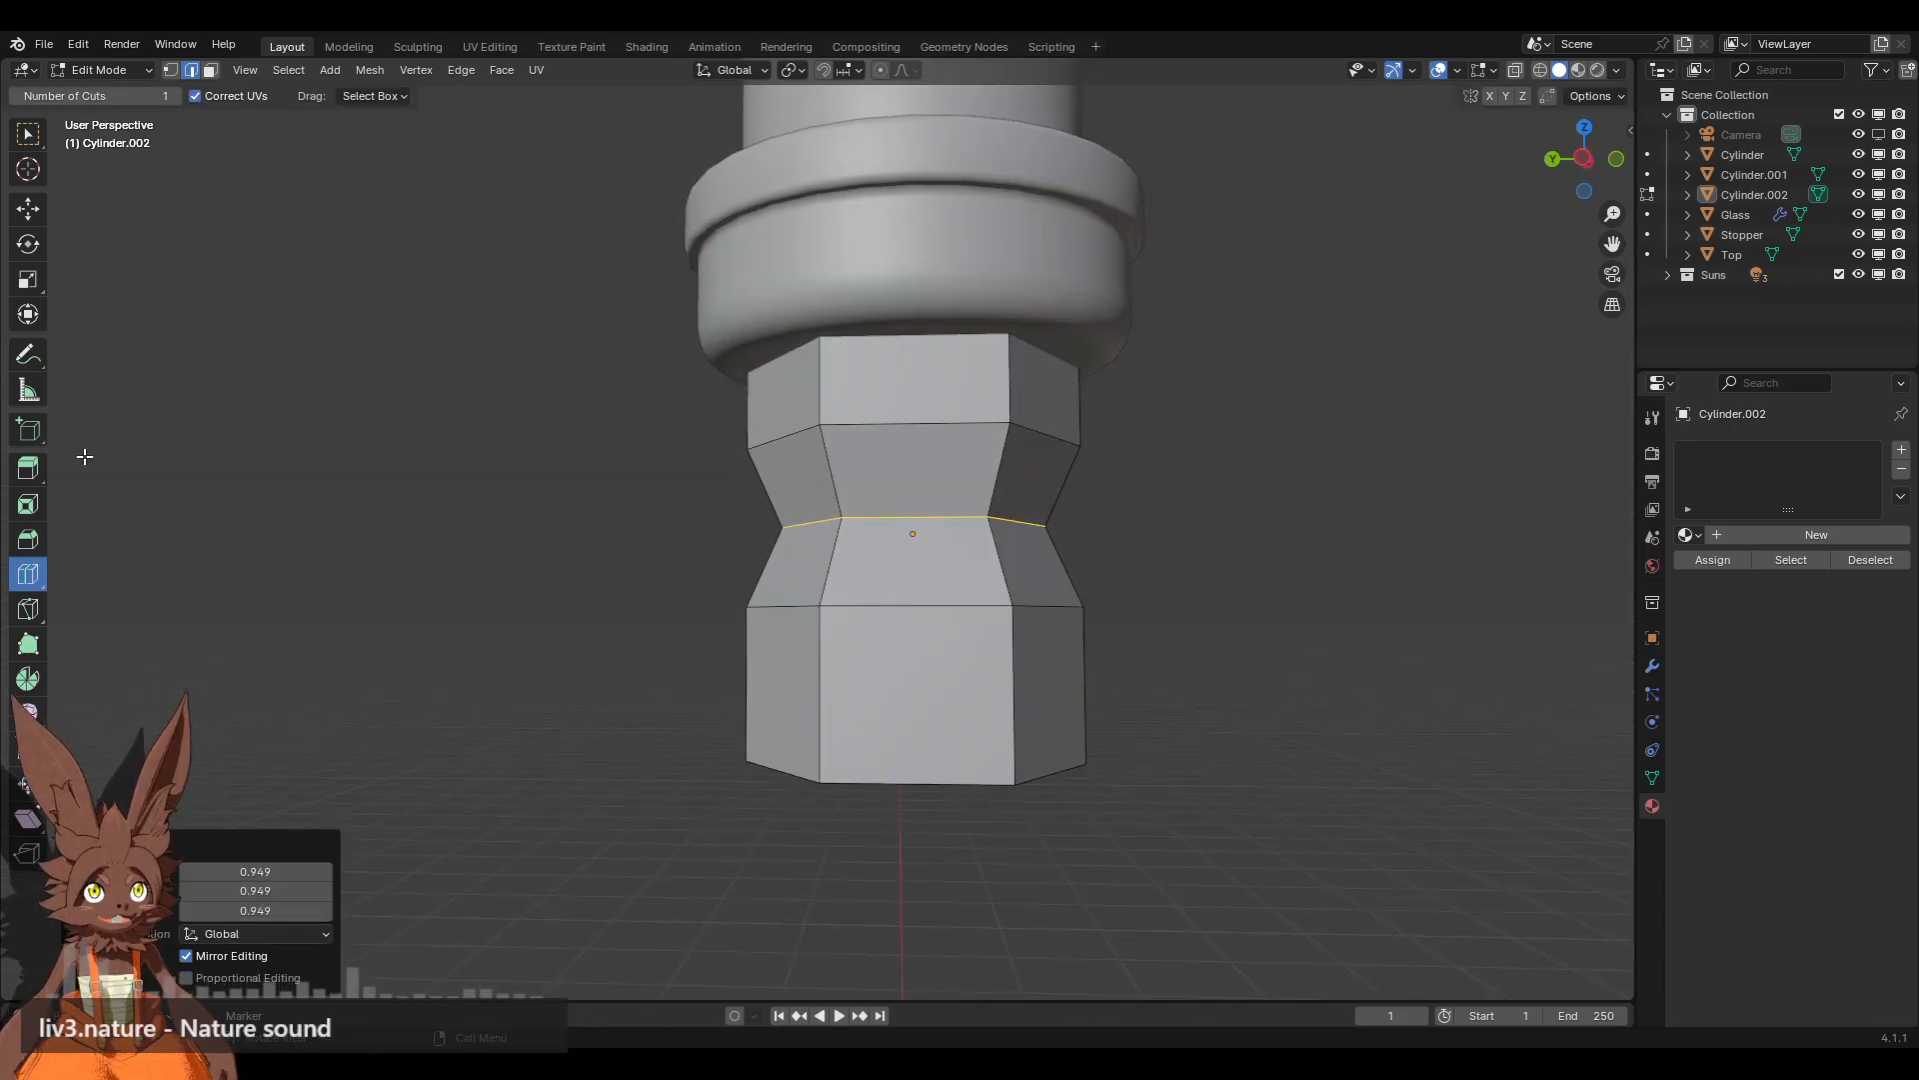
{"action": "left_click", "coordinate": [28, 539]}
{"action": "left_click_drag", "start_coordinate": [914, 627], "coordinate": [979, 680]}
{"action": "scroll", "coordinate": [978, 675], "scroll_direction": "up", "scroll_amount": 2}
{"action": "scroll", "coordinate": [980, 680], "scroll_direction": "up", "scroll_amount": 1}
{"action": "middle_click_drag", "start_coordinate": [1123, 514], "coordinate": [1145, 544]}
{"action": "key", "text": "ctrl+z"}
{"action": "key", "text": "ctrl+z"}
Step: Scale the waist loop inward by a further 0.778 and bevel it with several segments into a smooth concave grip
{"action": "key", "text": "s"}
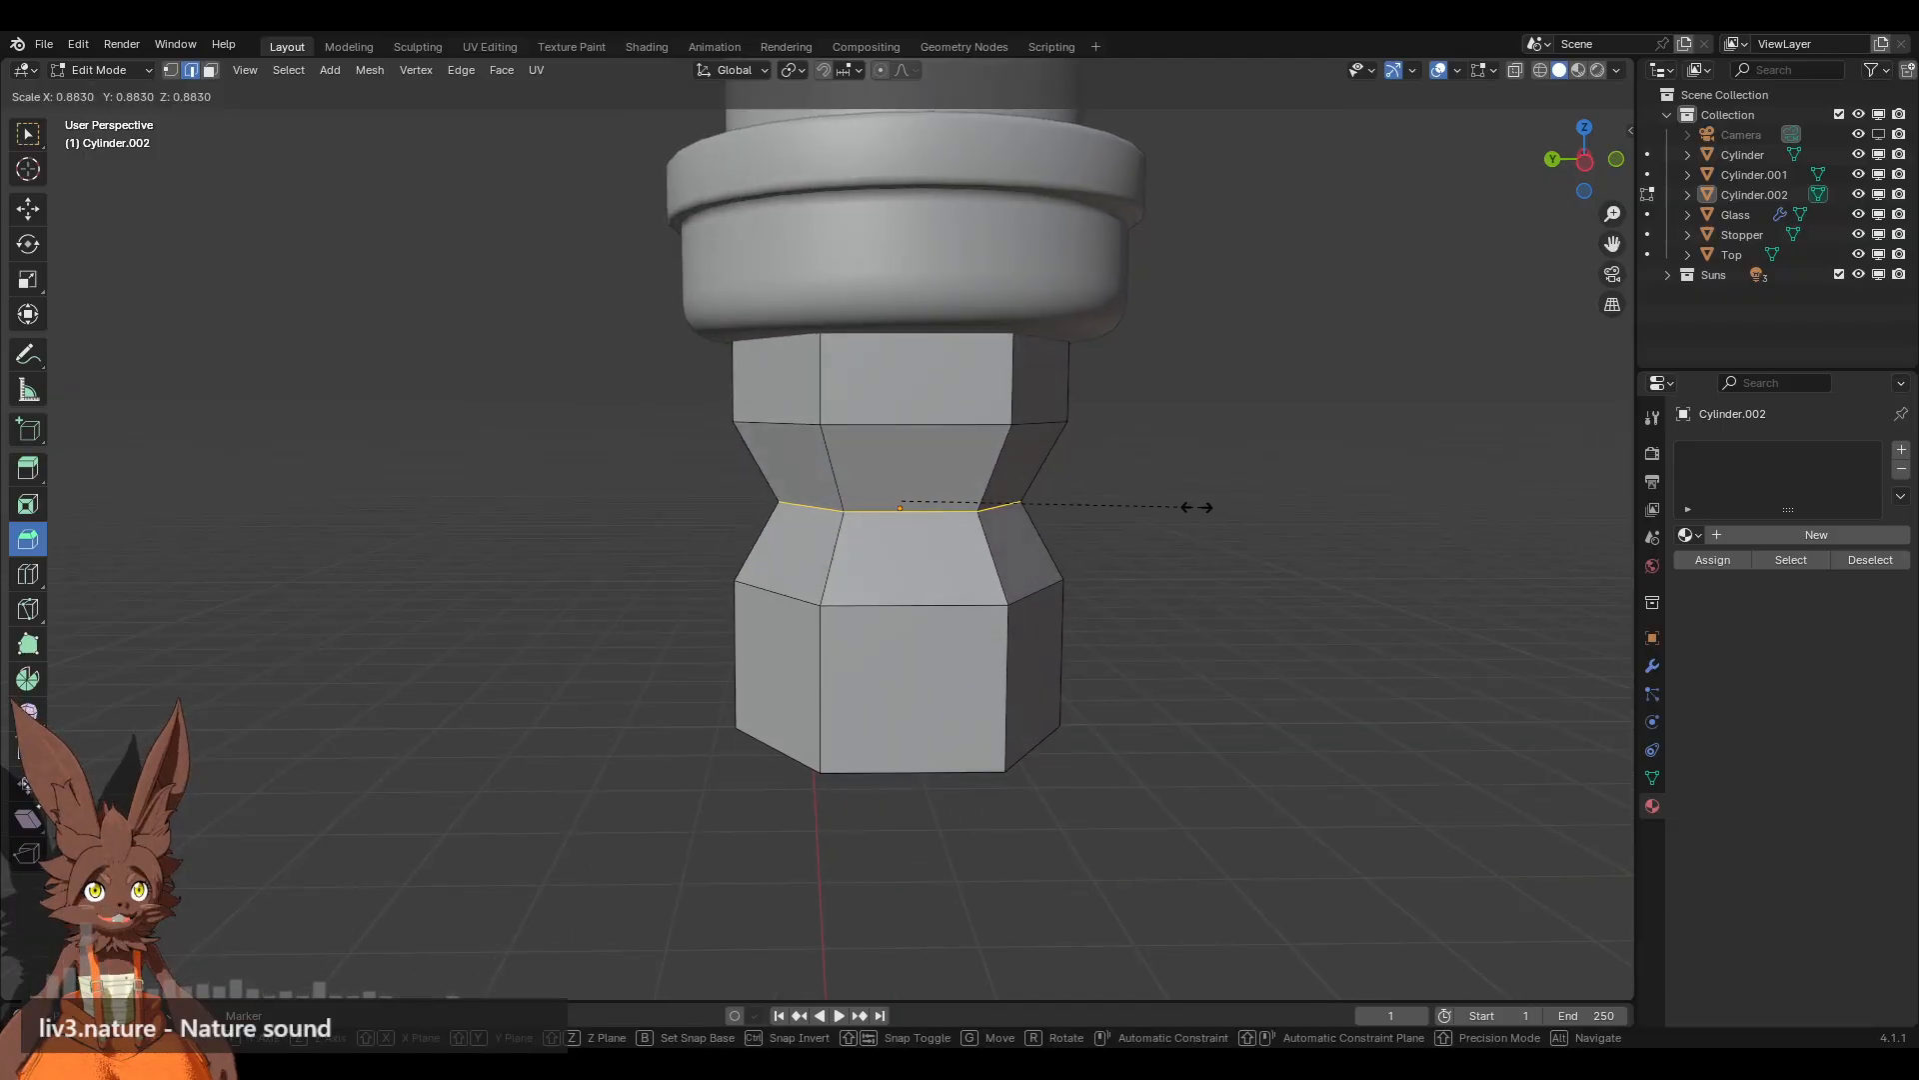
{"action": "left_click", "coordinate": [1166, 507]}
{"action": "left_click_drag", "start_coordinate": [919, 605], "coordinate": [965, 665]}
{"action": "scroll", "coordinate": [965, 665], "scroll_direction": "up", "scroll_amount": 4}
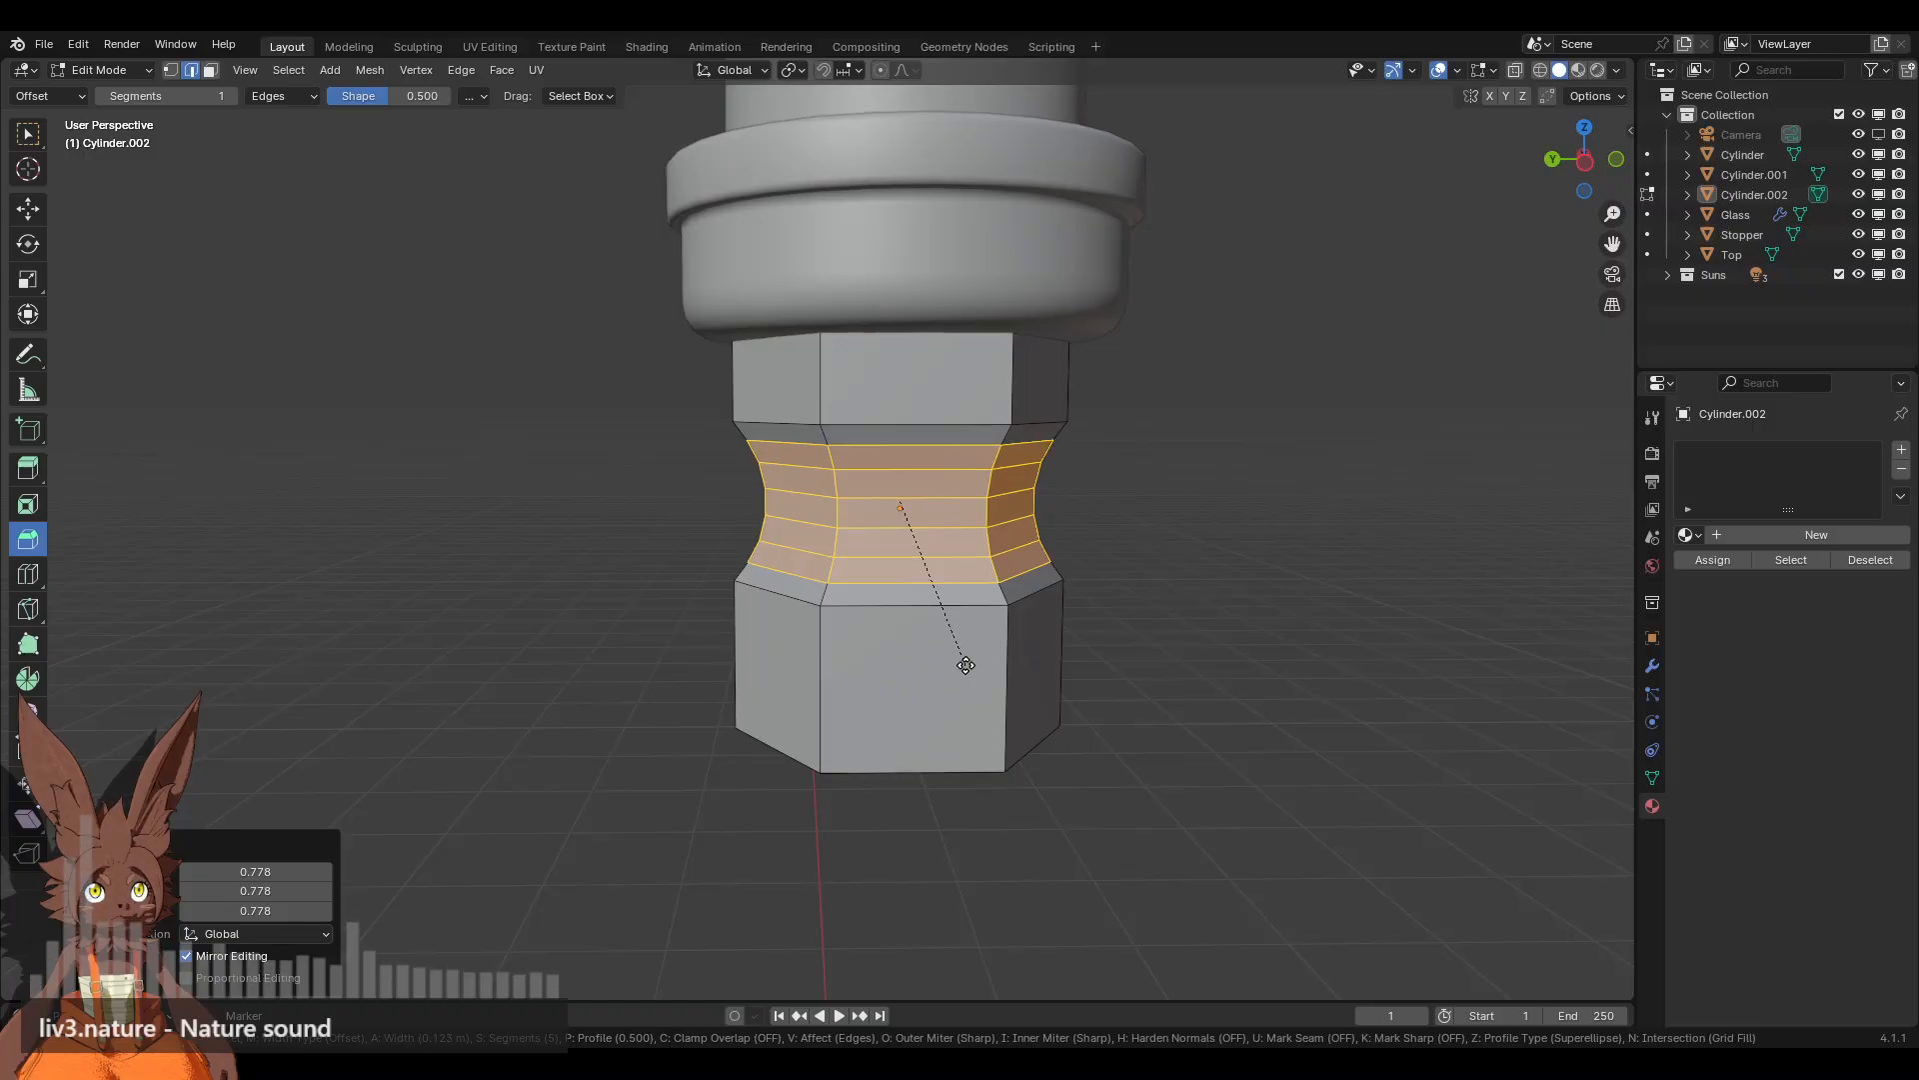
{"action": "scroll", "coordinate": [967, 664], "scroll_direction": "up", "scroll_amount": 3}
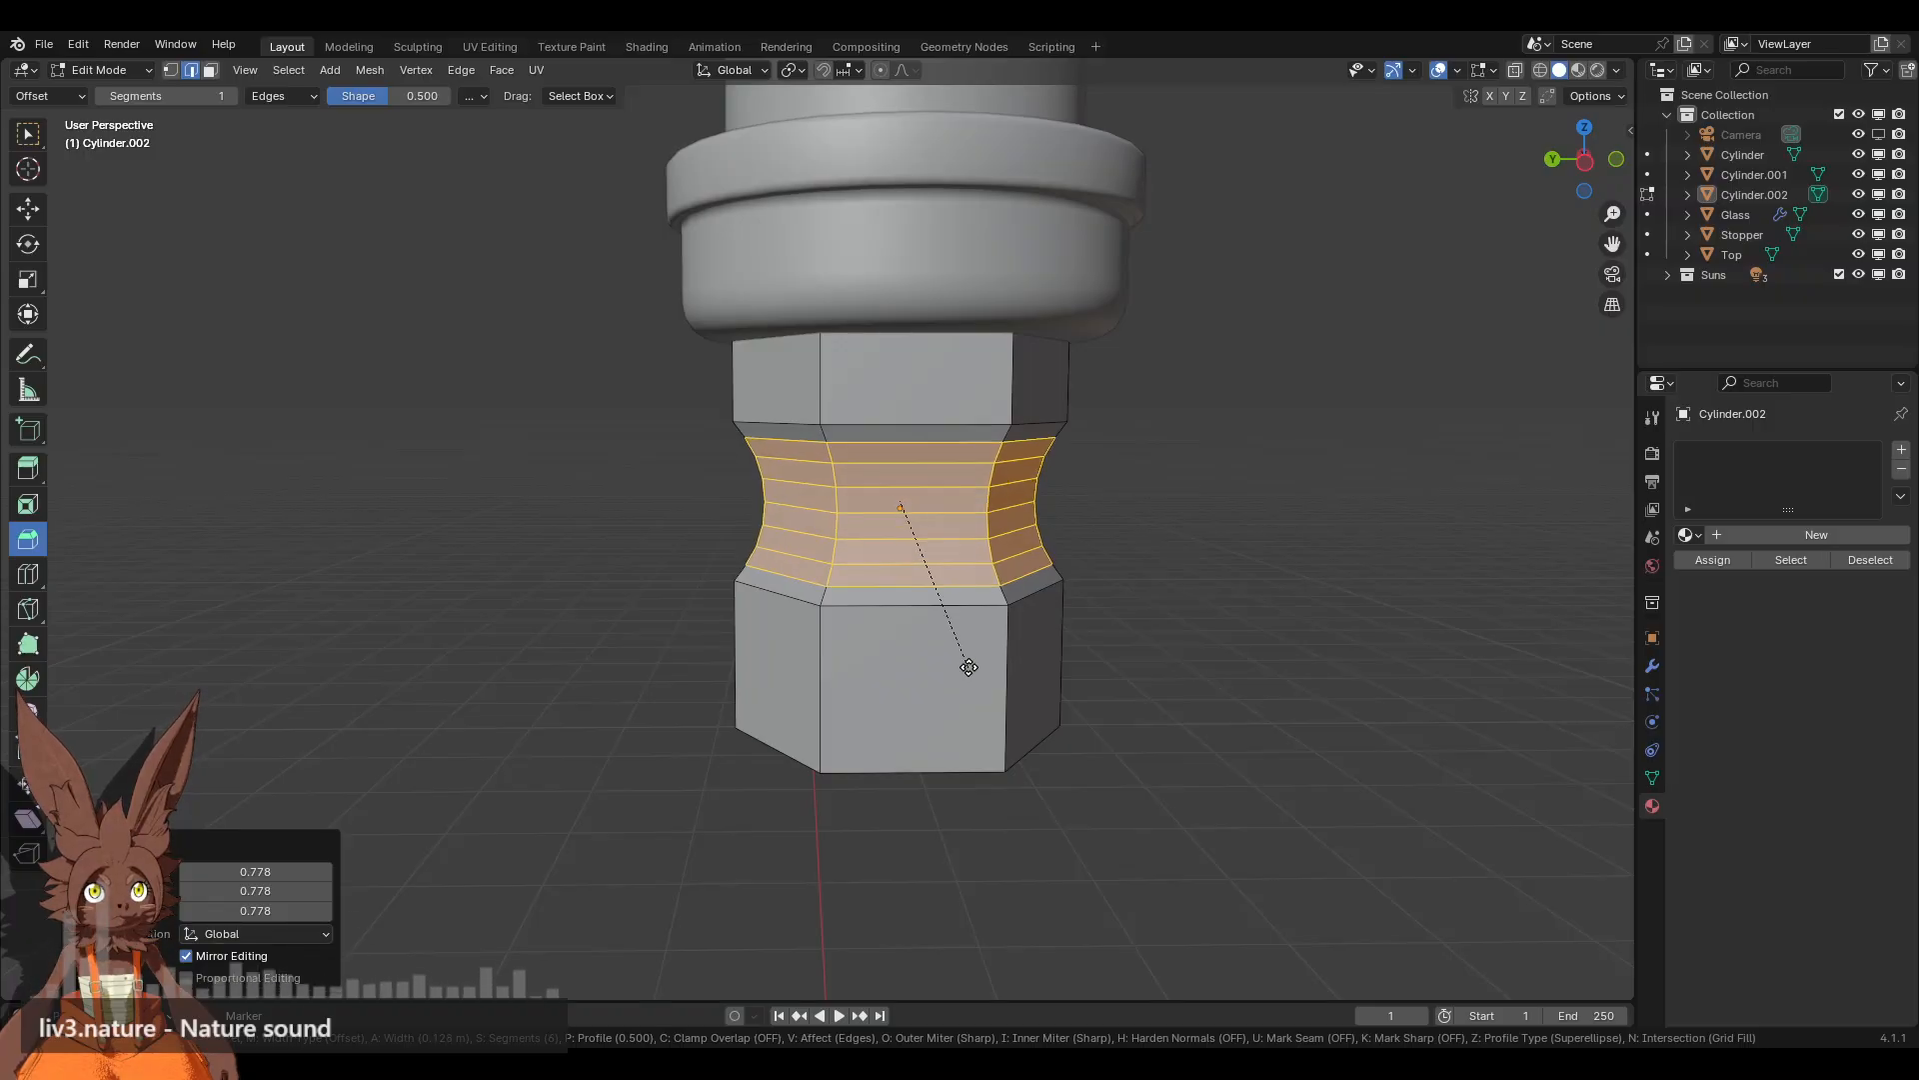
{"action": "left_click", "coordinate": [967, 665]}
{"action": "left_click", "coordinate": [1171, 549]}
{"action": "middle_click_drag", "start_coordinate": [1172, 549], "coordinate": [995, 531]}
{"action": "scroll", "coordinate": [1023, 508], "scroll_direction": "up", "scroll_amount": 3}
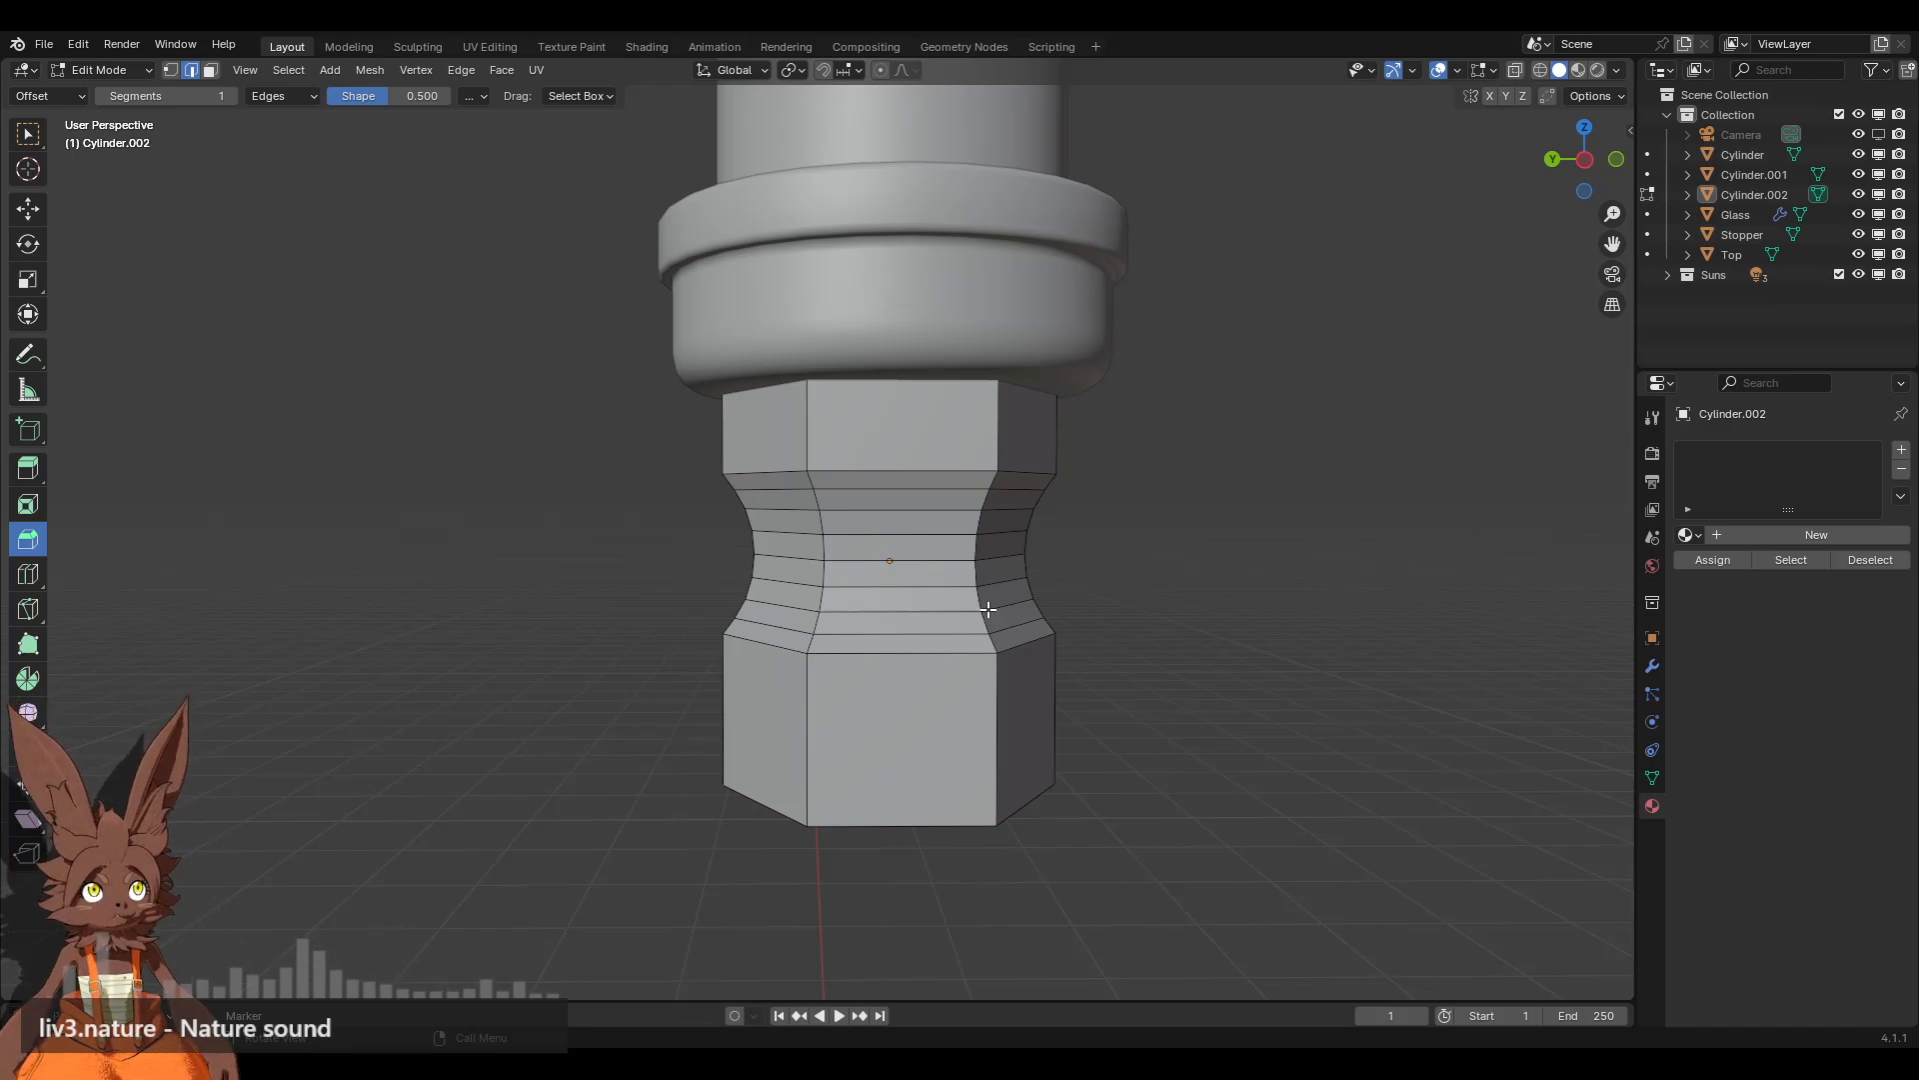
Step: Raise the bottom face of the hexagonal end piece by about 0.057 m along the Z axis
{"action": "scroll", "coordinate": [984, 600], "scroll_direction": "down", "scroll_amount": 10}
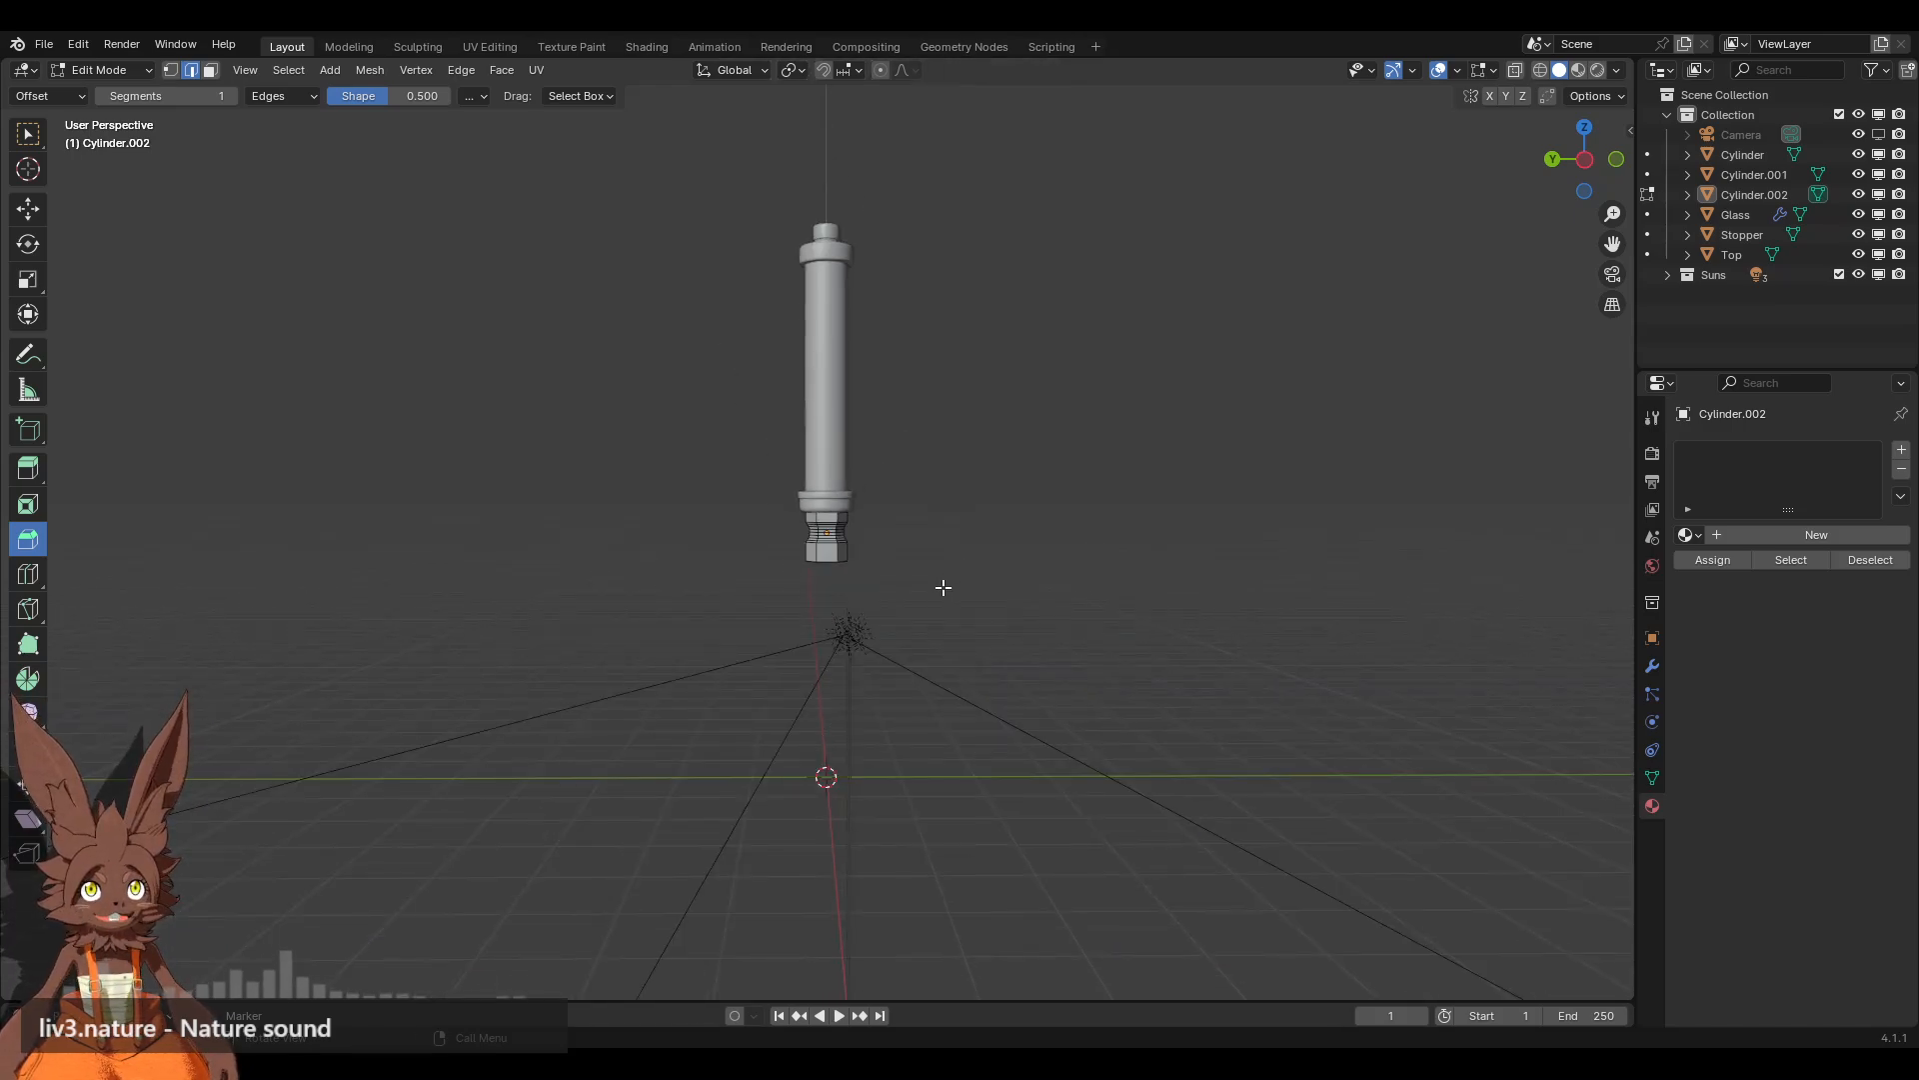
{"action": "scroll", "coordinate": [943, 587], "scroll_direction": "up", "scroll_amount": 6}
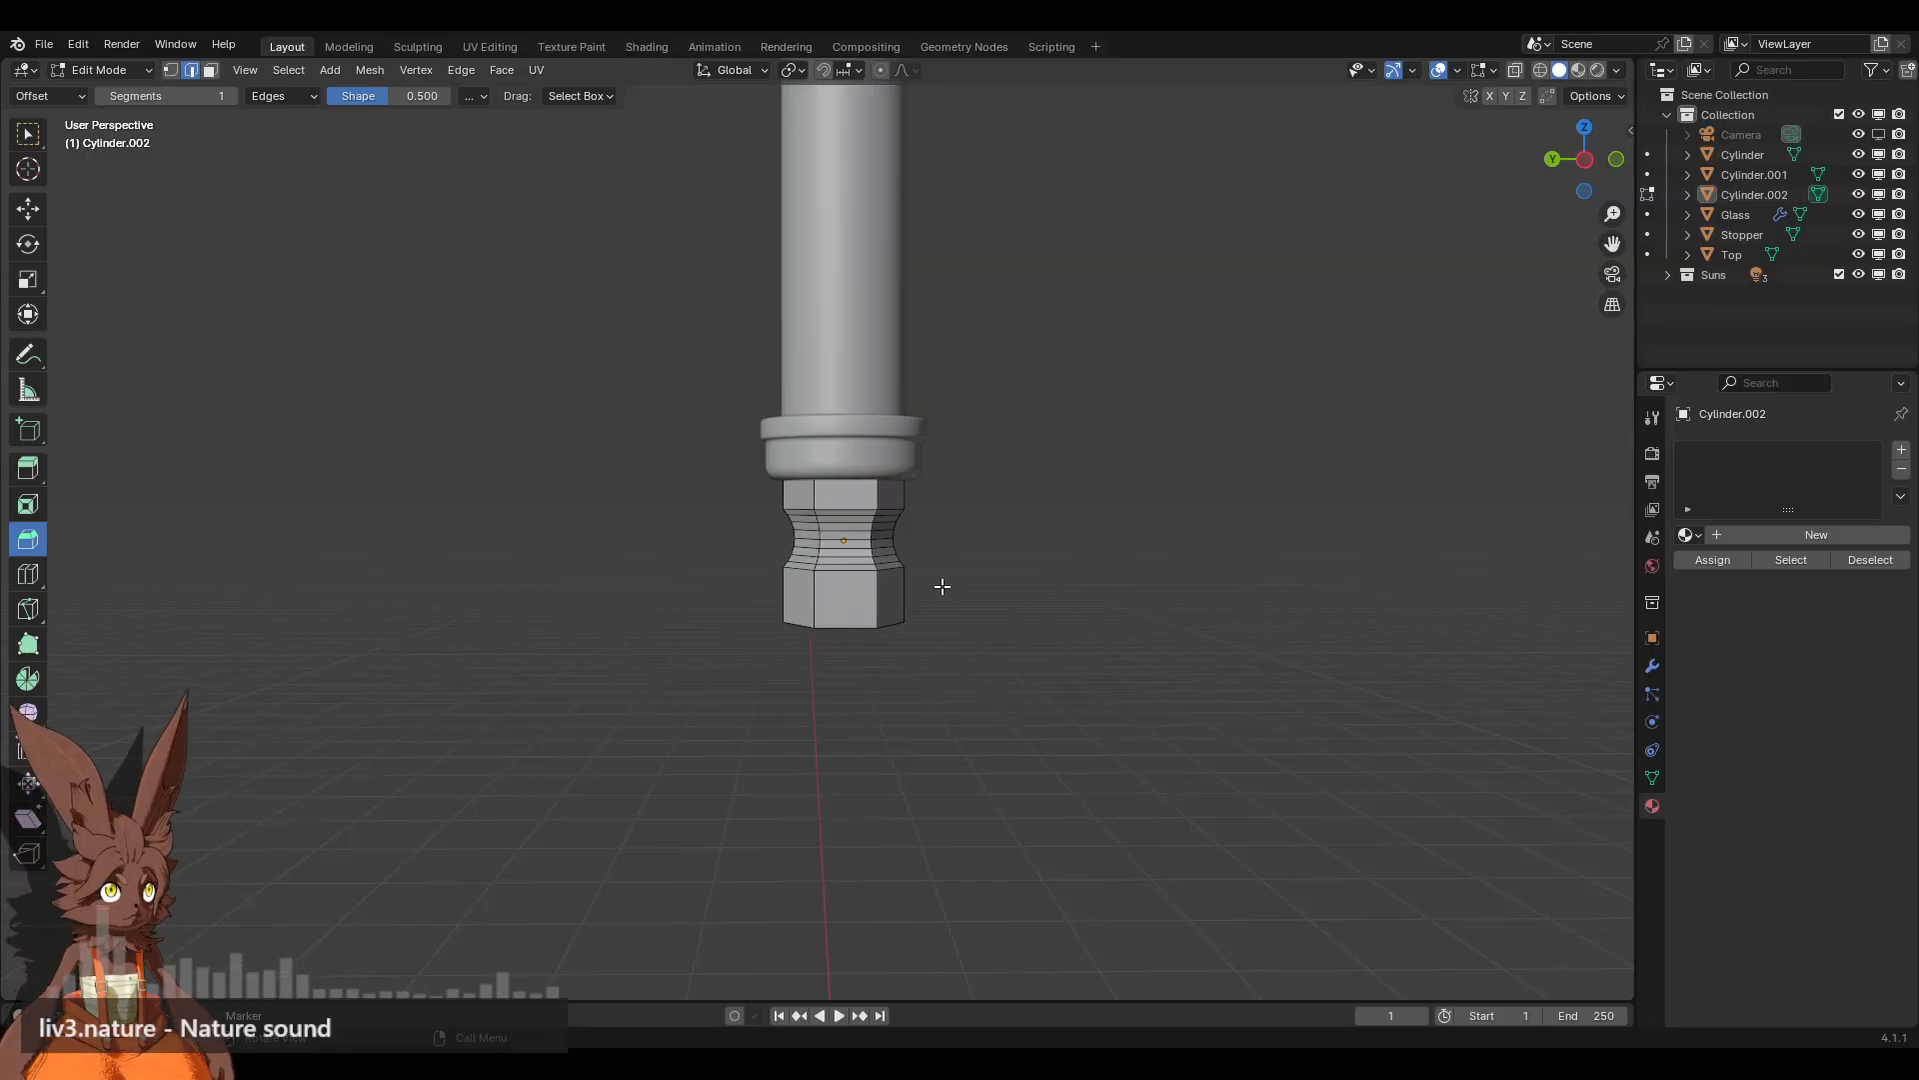
{"action": "scroll", "coordinate": [940, 590], "scroll_direction": "up", "scroll_amount": 6}
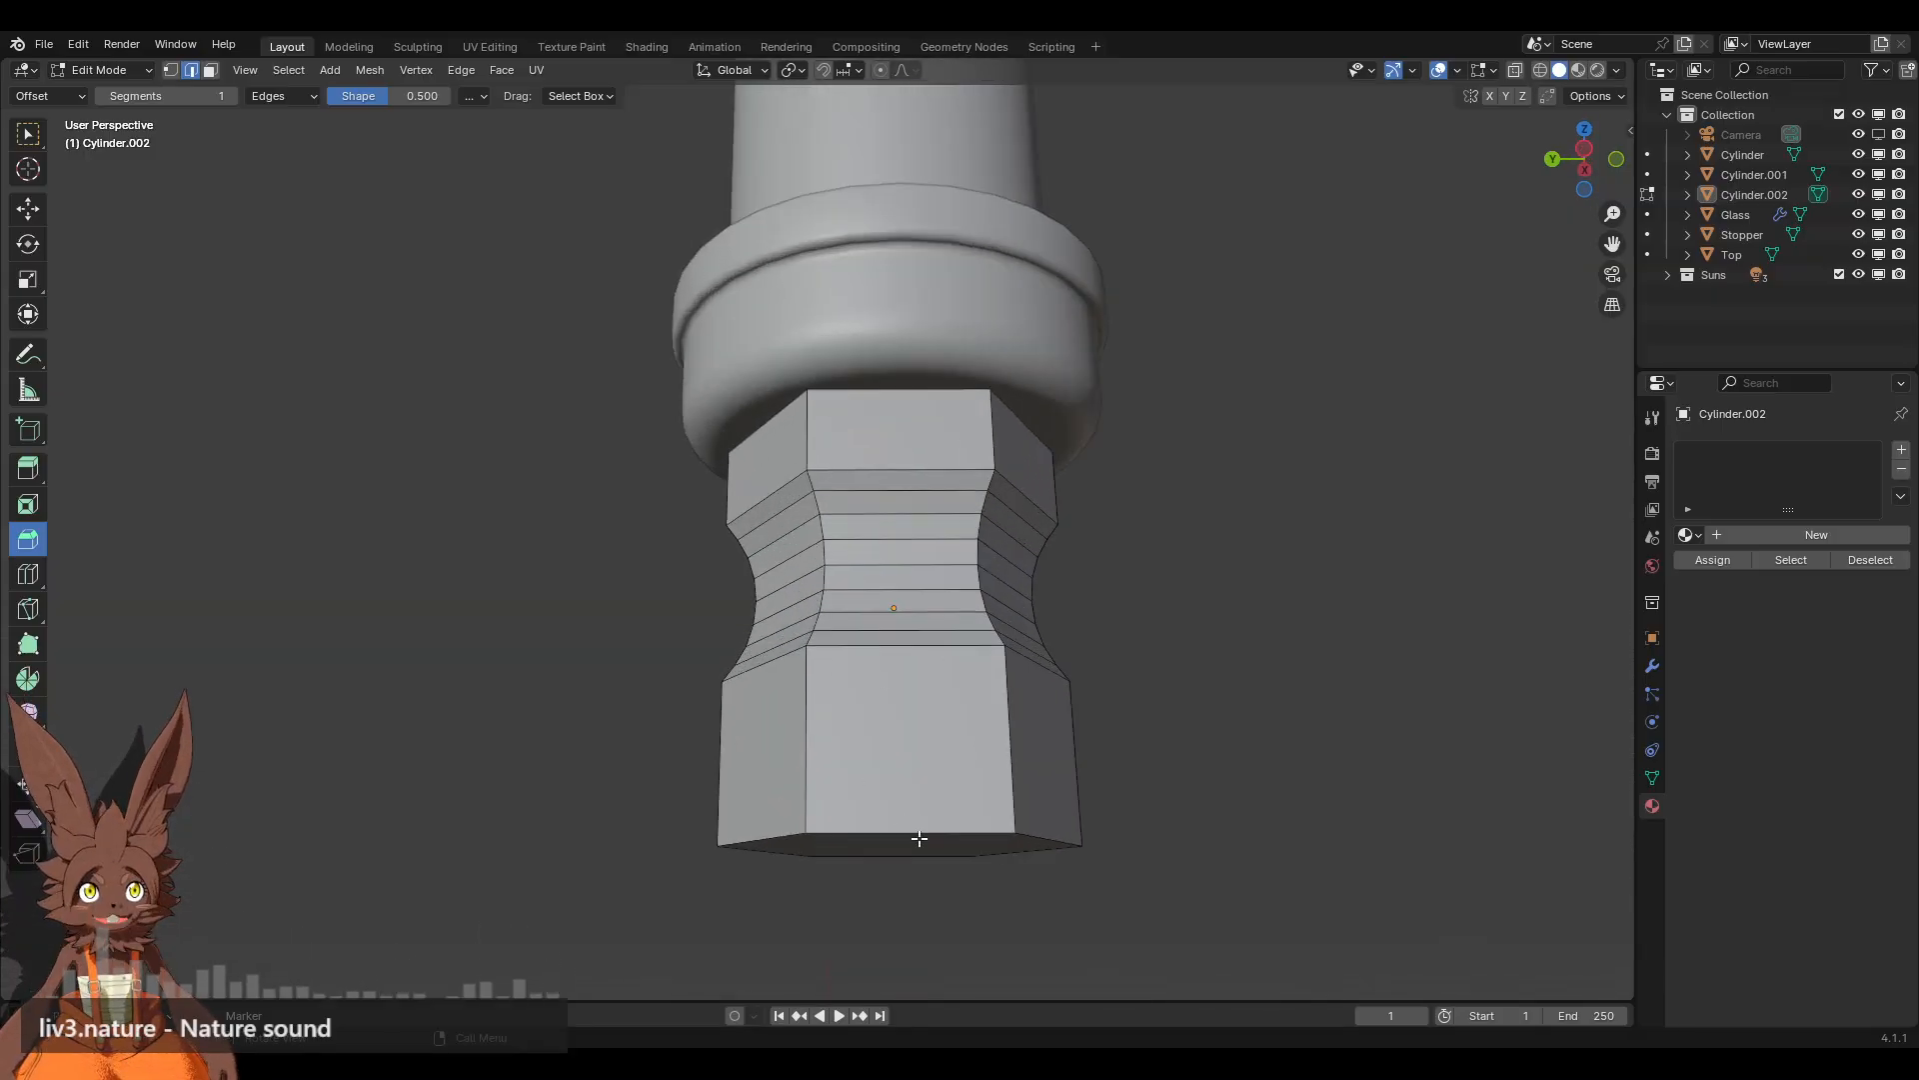
{"action": "left_click", "coordinate": [915, 830]}
{"action": "left_click", "coordinate": [210, 70]}
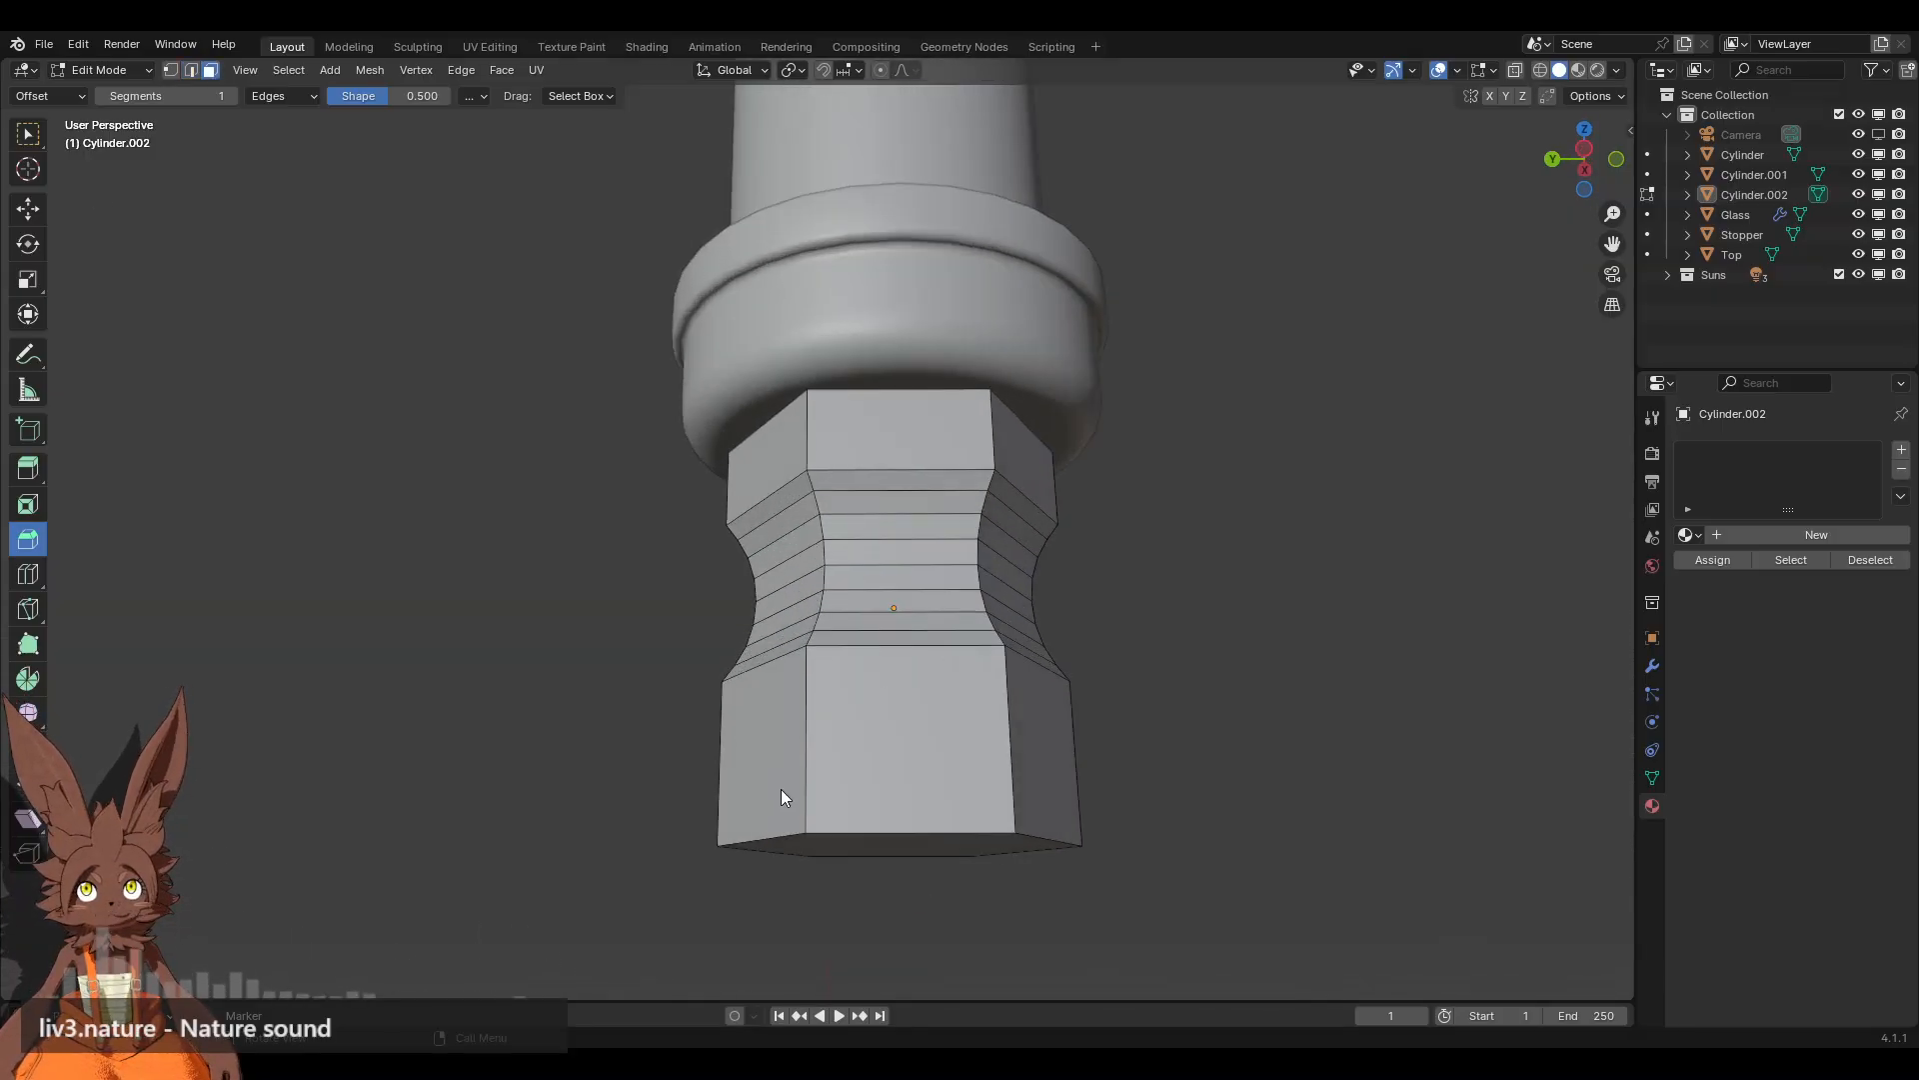
{"action": "left_click", "coordinate": [893, 849]}
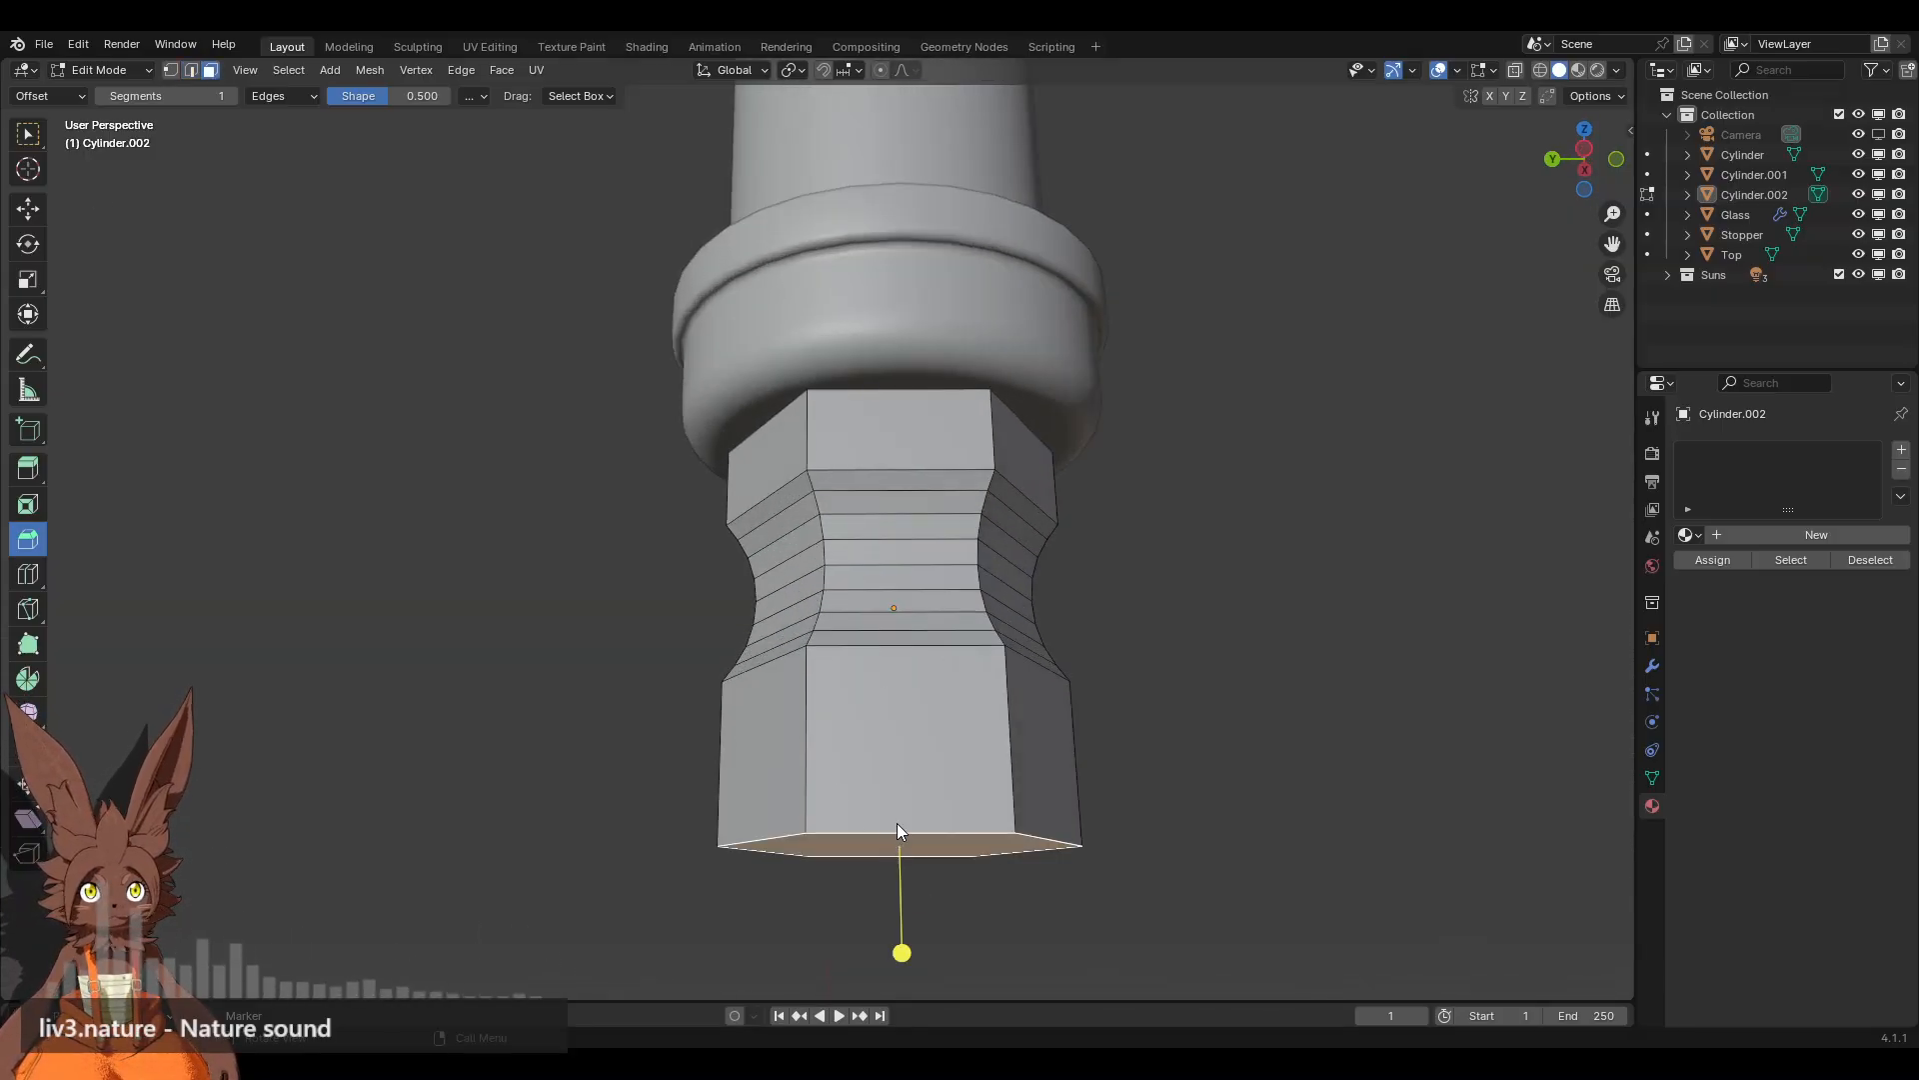
{"action": "left_click", "coordinate": [28, 208]}
{"action": "left_click_drag", "start_coordinate": [899, 785], "coordinate": [906, 727]}
{"action": "middle_click_drag", "start_coordinate": [1136, 557], "coordinate": [1133, 603]}
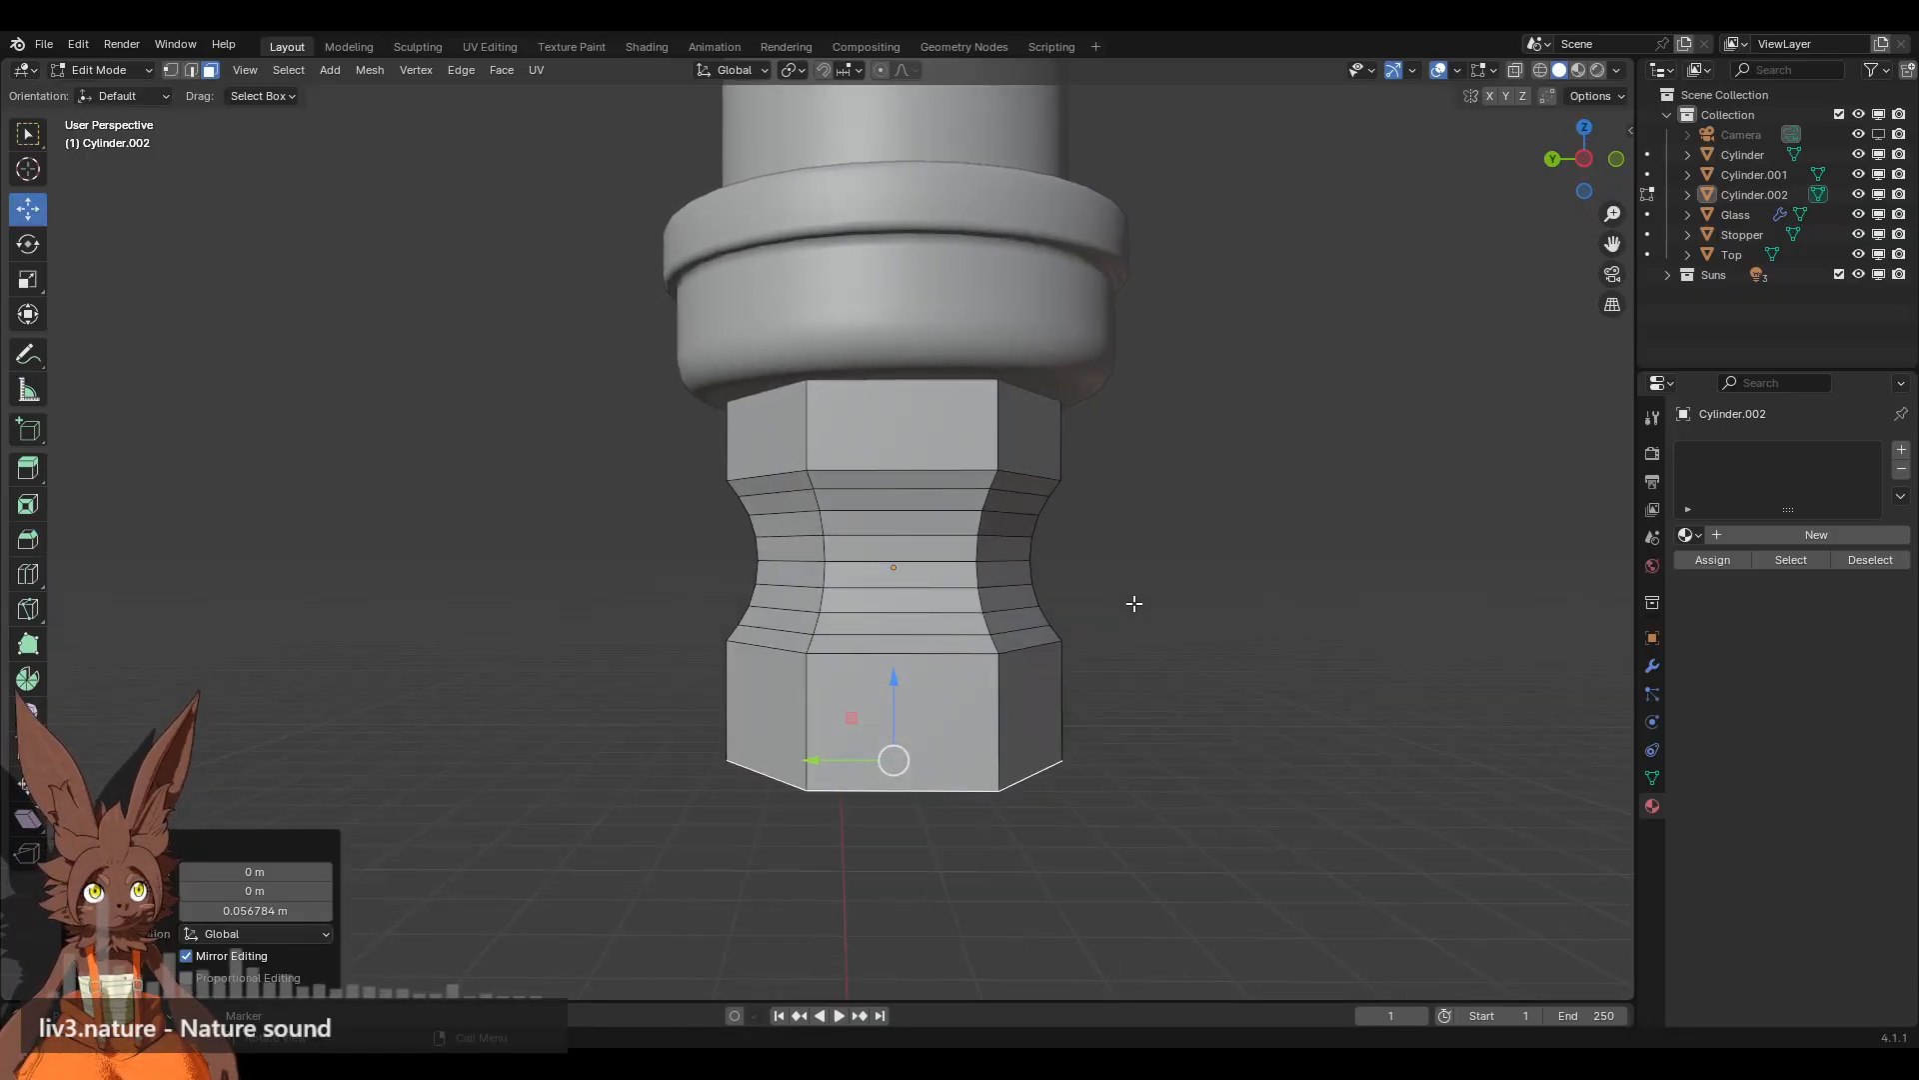
Step: Lower the top face of the hexagonal end piece by about 0.057 m along the Z axis
{"action": "middle_click_drag", "start_coordinate": [977, 381], "coordinate": [909, 265]}
{"action": "left_click", "coordinate": [911, 435]}
{"action": "left_click", "coordinate": [940, 410]}
{"action": "left_click_drag", "start_coordinate": [878, 222], "coordinate": [888, 275]}
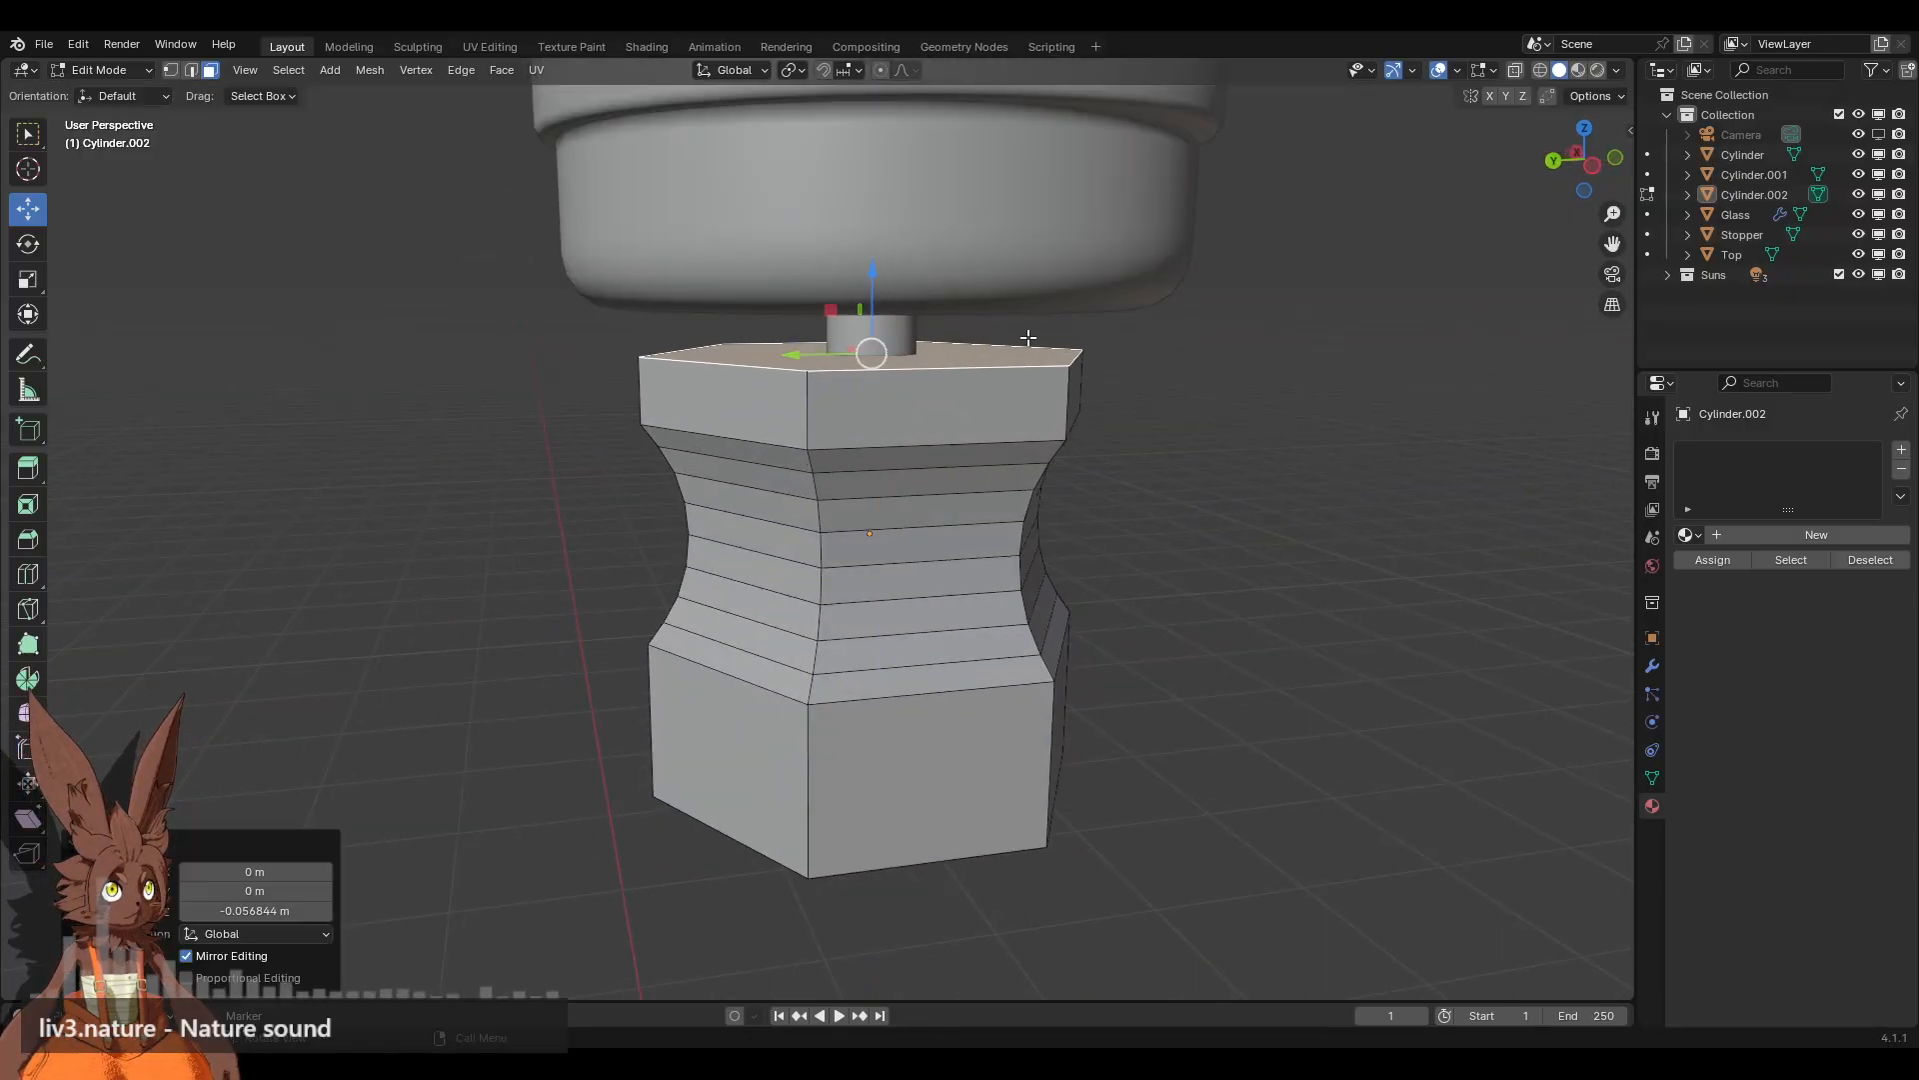
{"action": "middle_click_drag", "start_coordinate": [888, 275], "coordinate": [508, 273]}
Step: Widen the top hexagonal band by scaling its face loop outward about 1.06 in X and Y only
{"action": "left_click", "coordinate": [1090, 432], "text": "alt"}
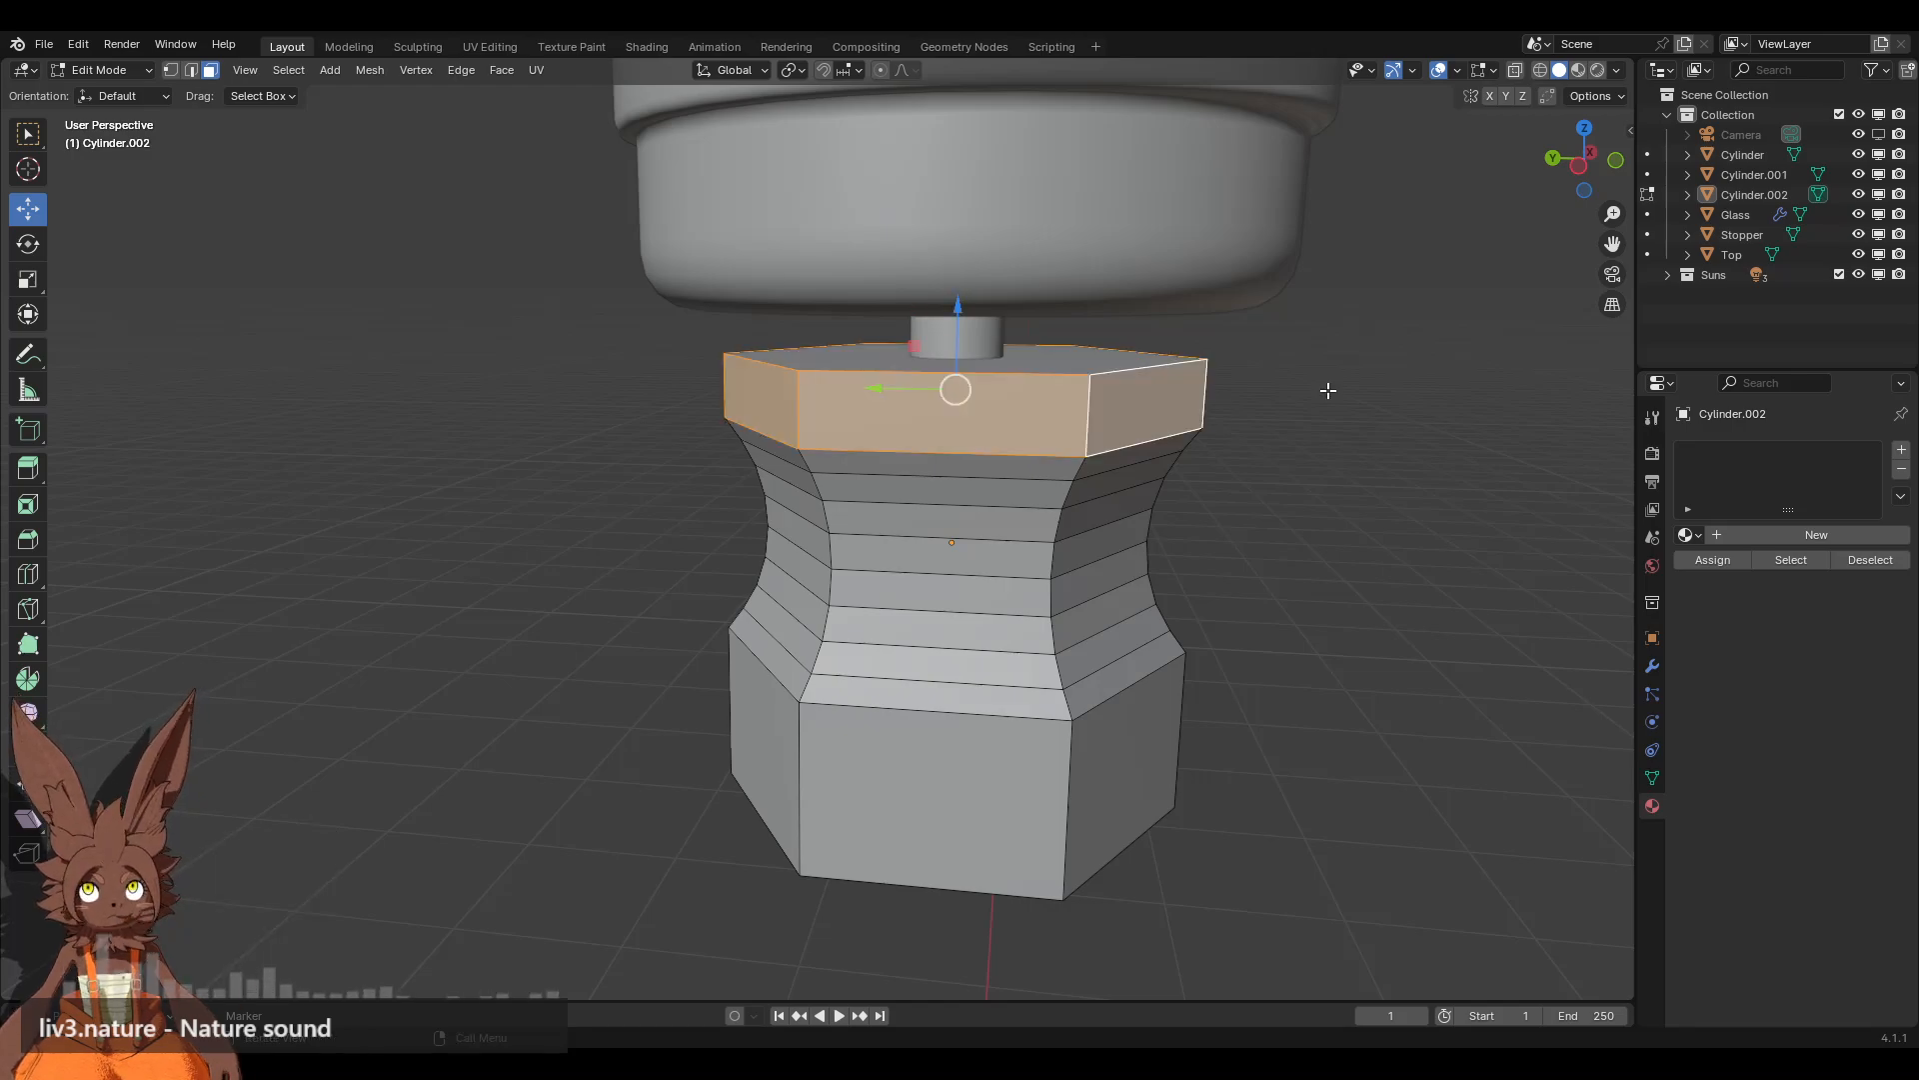
{"action": "key", "text": "g"}
{"action": "key", "text": "z"}
{"action": "key", "text": "z"}
{"action": "key", "text": "s"}
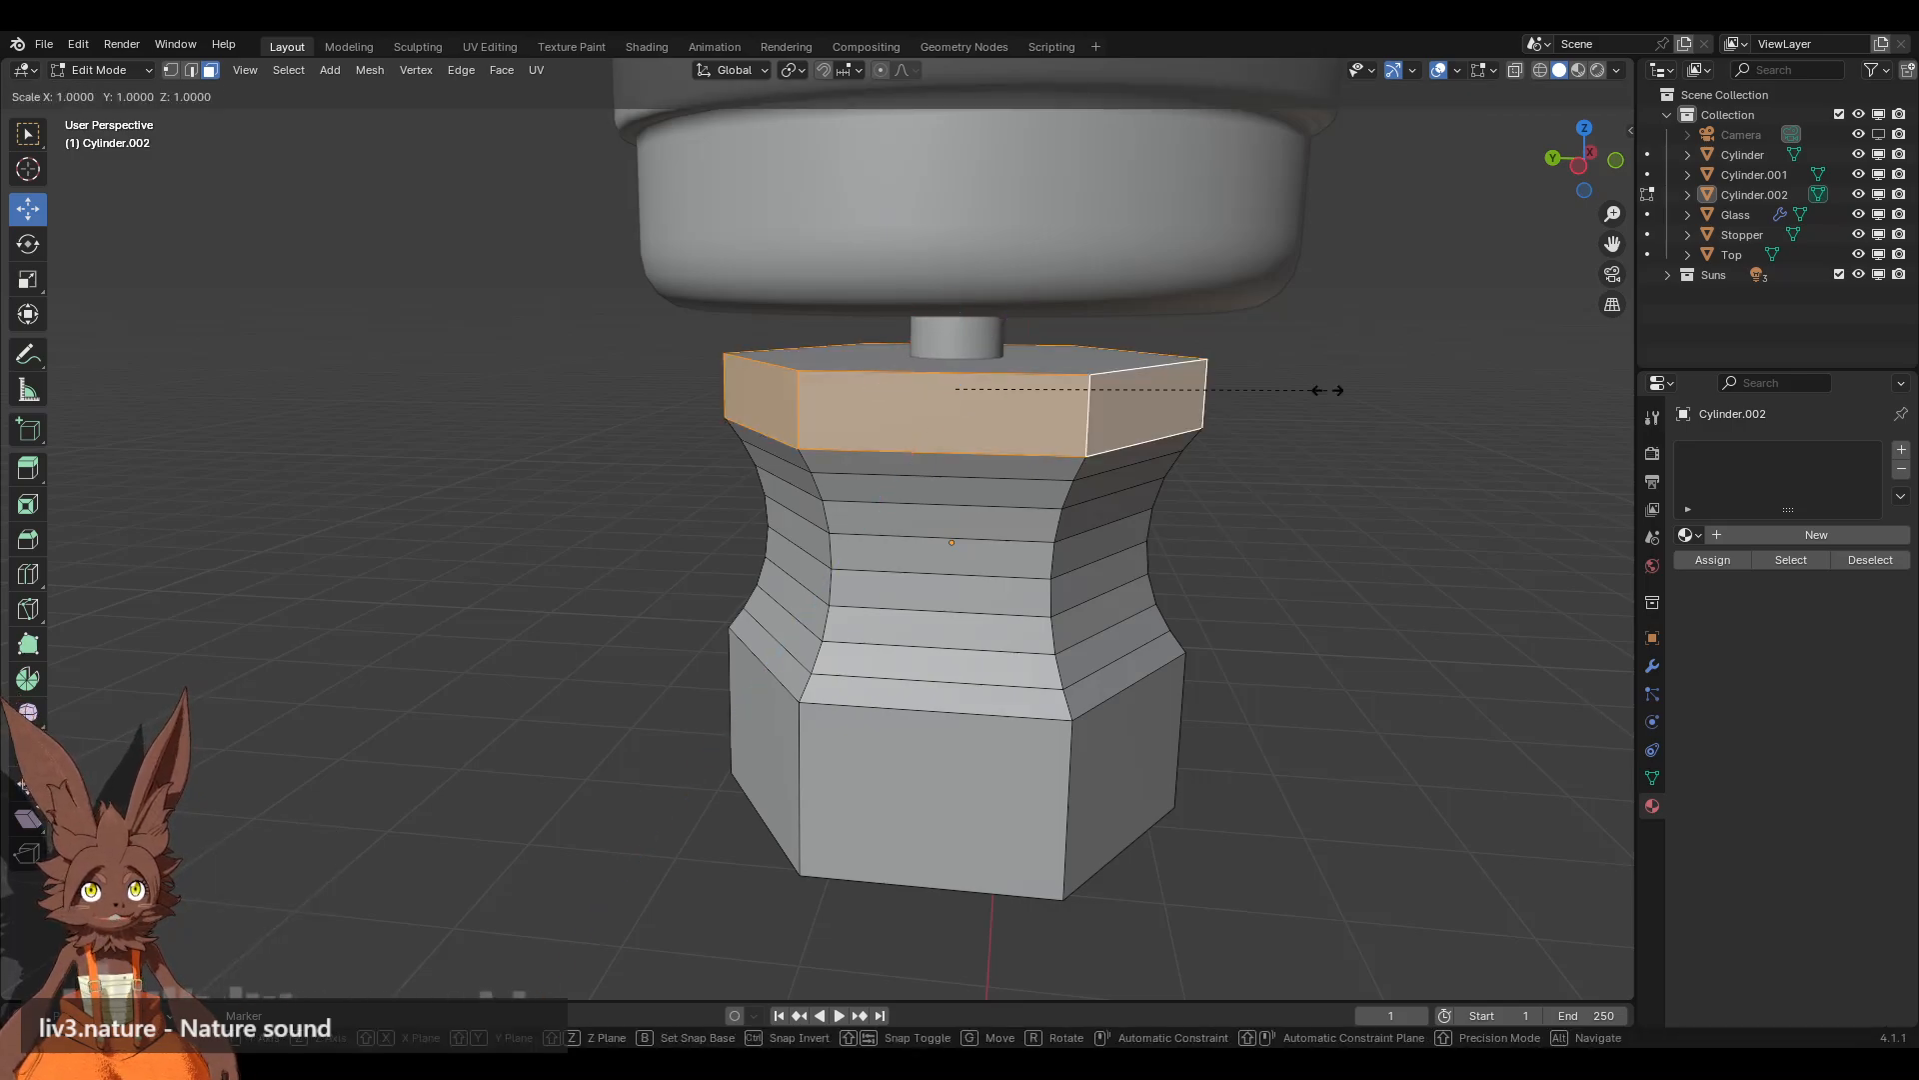
{"action": "key", "text": "shift+z"}
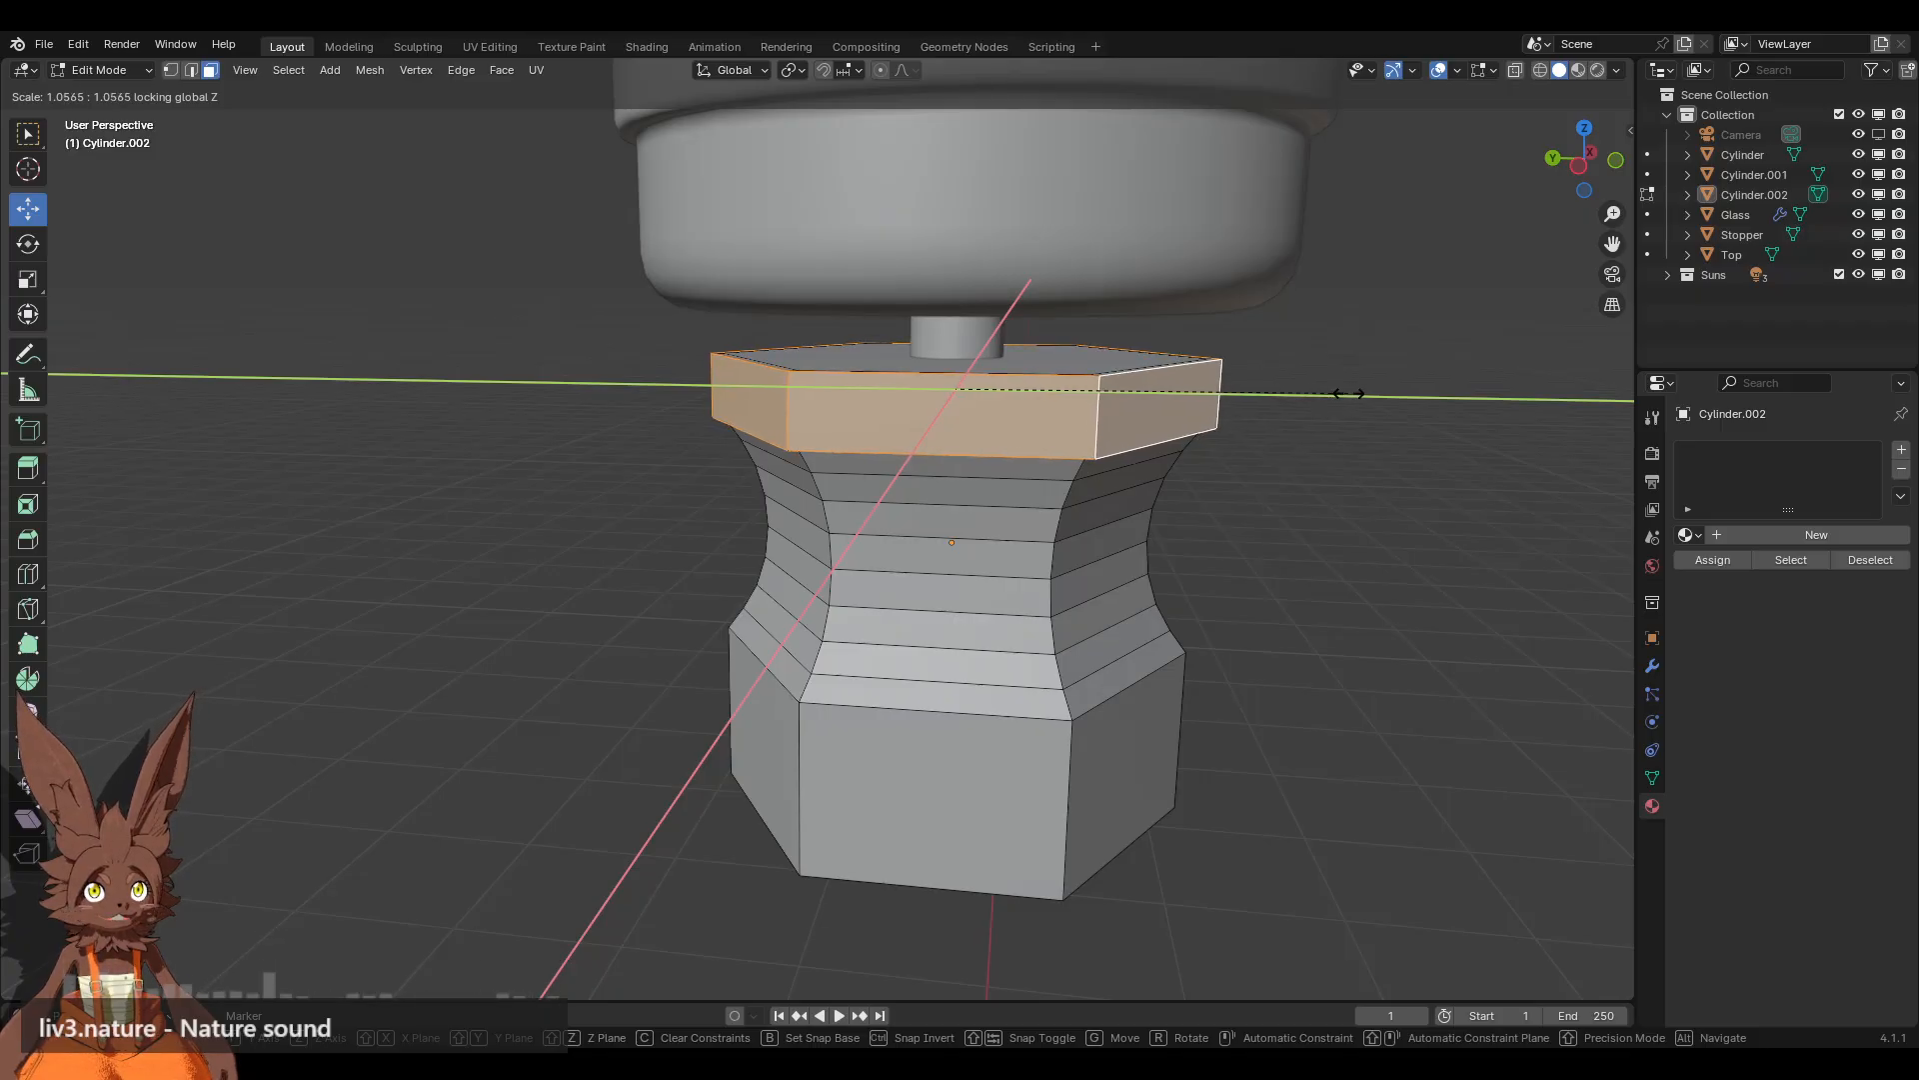
{"action": "left_click", "coordinate": [1356, 392]}
{"action": "middle_click_drag", "start_coordinate": [1340, 486], "coordinate": [1350, 570]}
{"action": "left_click", "coordinate": [1287, 550]}
Step: Move the whole end piece mesh up along Z until its top meets the underside of the cap
{"action": "key", "text": "a"}
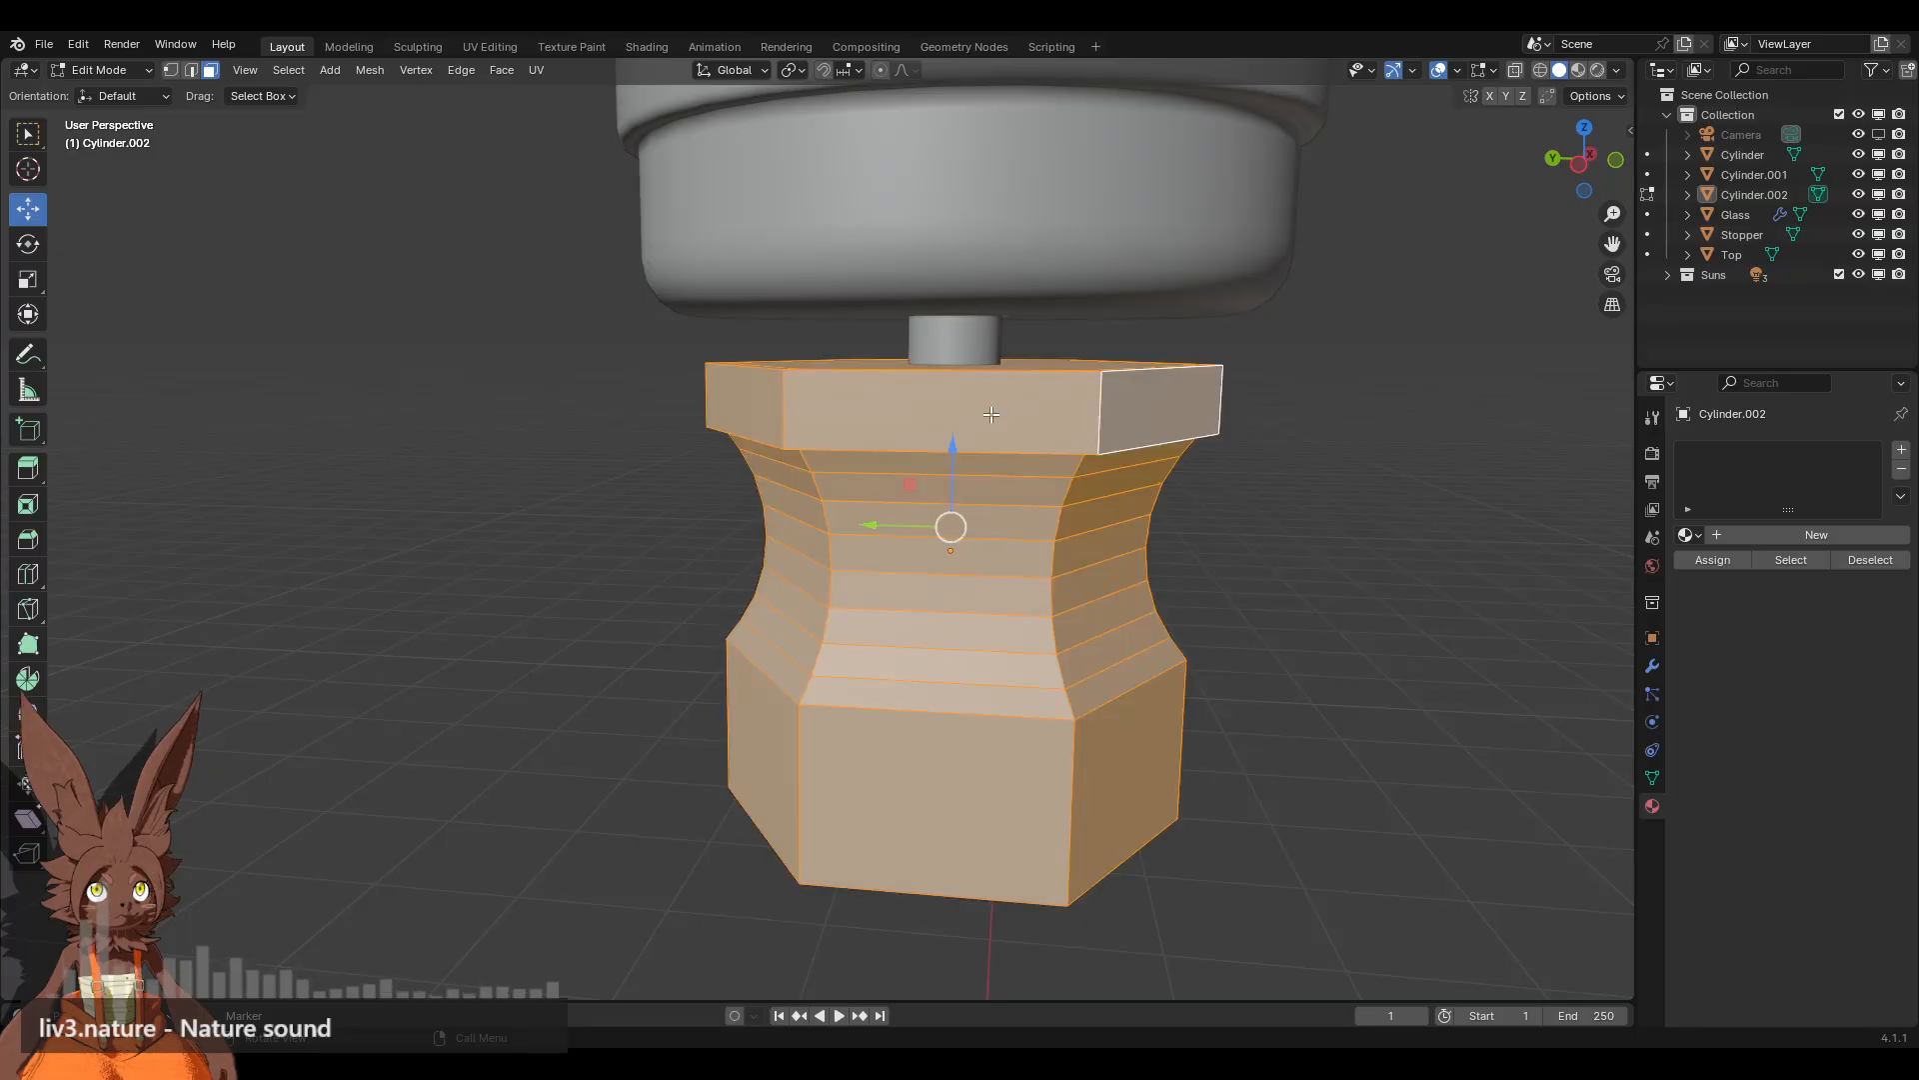
{"action": "left_click_drag", "start_coordinate": [960, 445], "coordinate": [955, 401]}
{"action": "left_click", "coordinate": [1289, 509]}
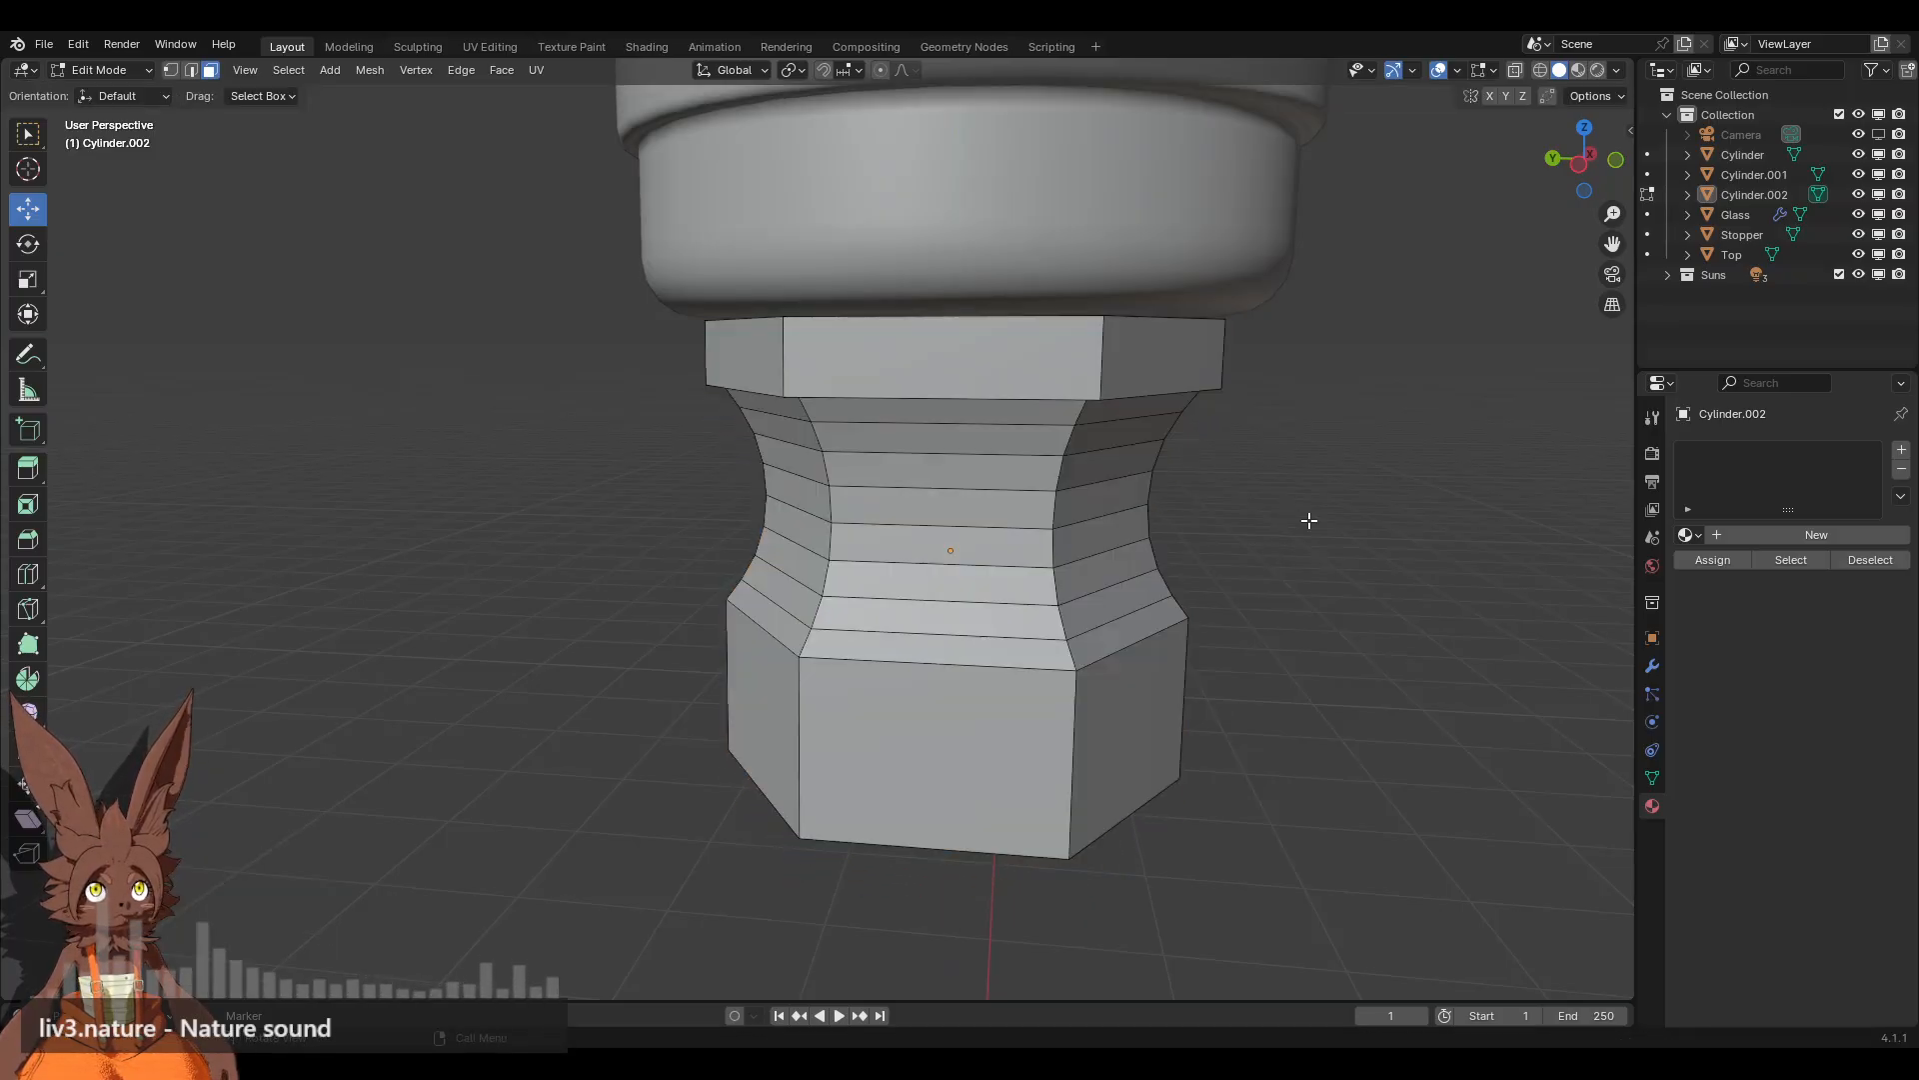
Step: Widen the bottom hexagonal band slightly by scaling its face loop outward in X and Y only
{"action": "scroll", "coordinate": [979, 507], "scroll_direction": "down", "scroll_amount": 4}
{"action": "middle_click_drag", "start_coordinate": [979, 507], "coordinate": [980, 612]}
{"action": "scroll", "coordinate": [979, 615], "scroll_direction": "up", "scroll_amount": 3}
{"action": "left_click", "coordinate": [997, 617], "text": "alt"}
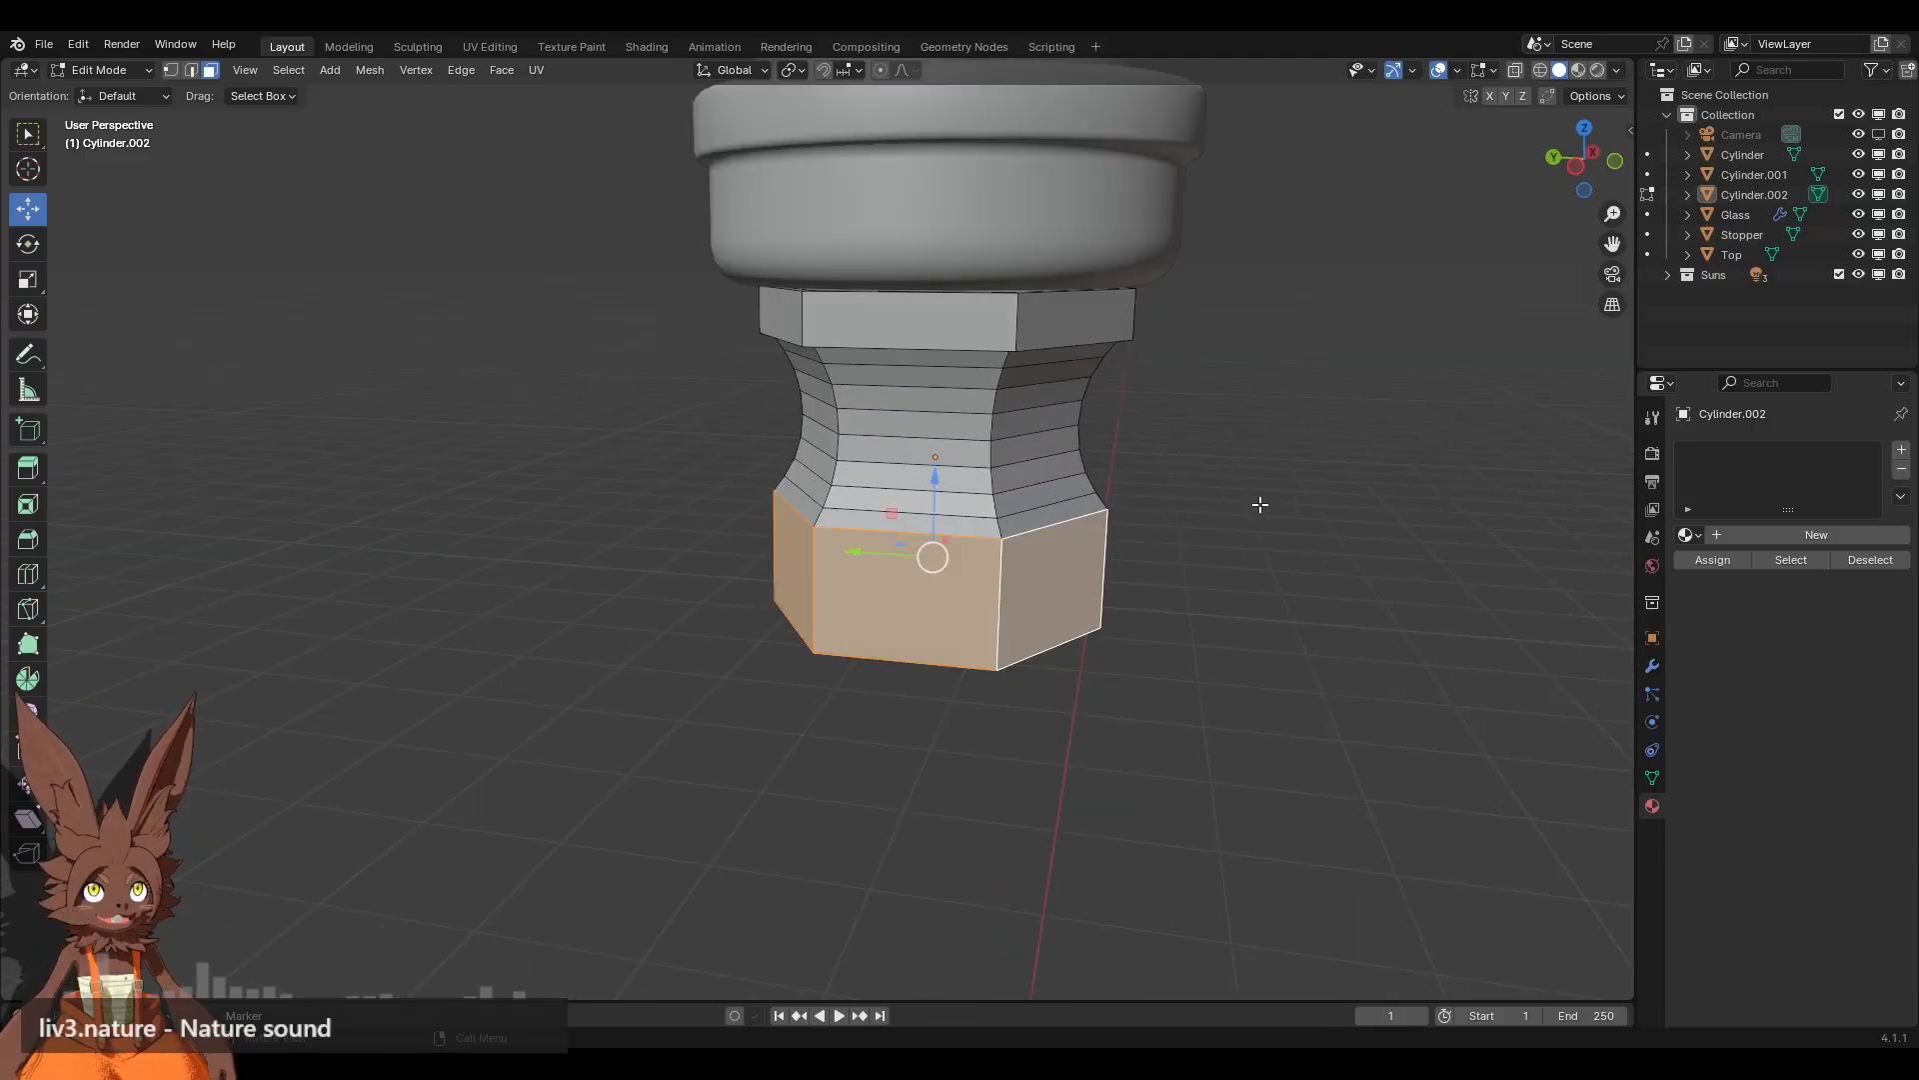
{"action": "key", "text": "s"}
{"action": "key", "text": "x"}
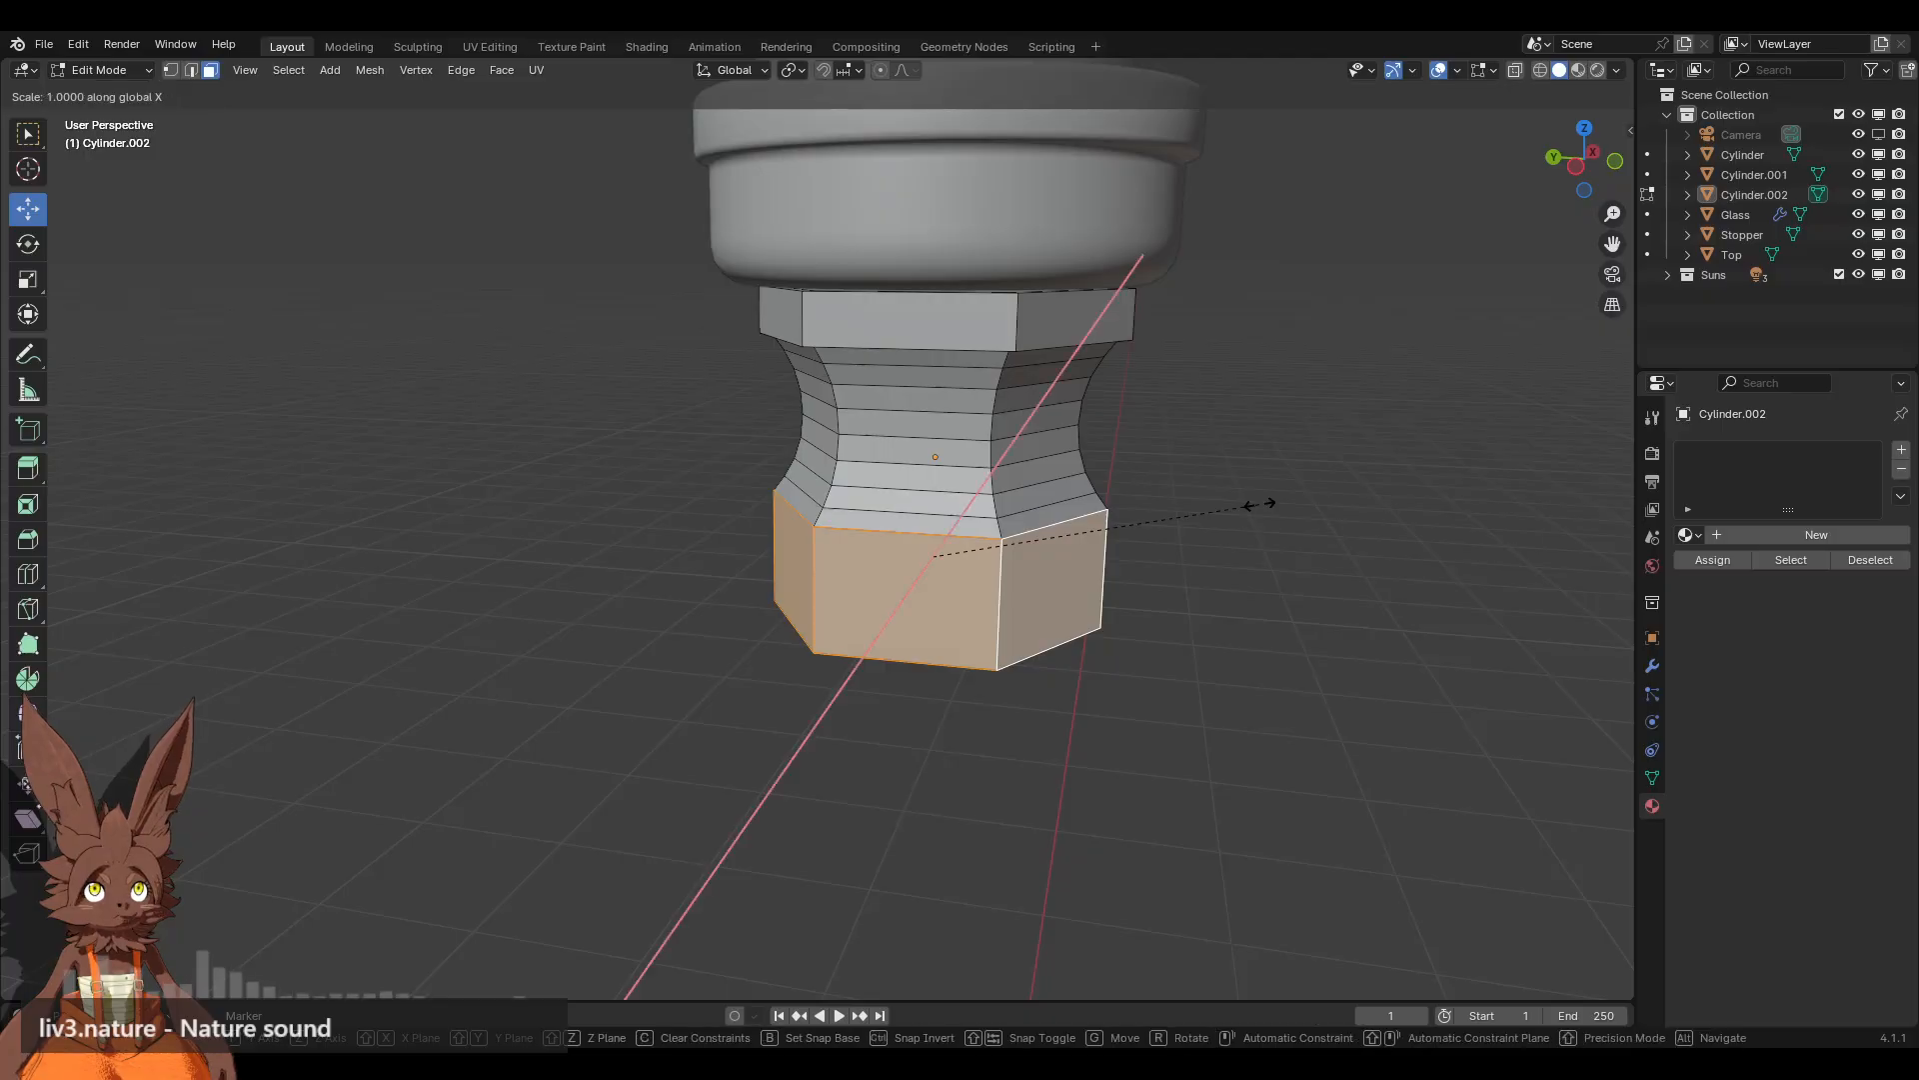
{"action": "key", "text": "shift+z"}
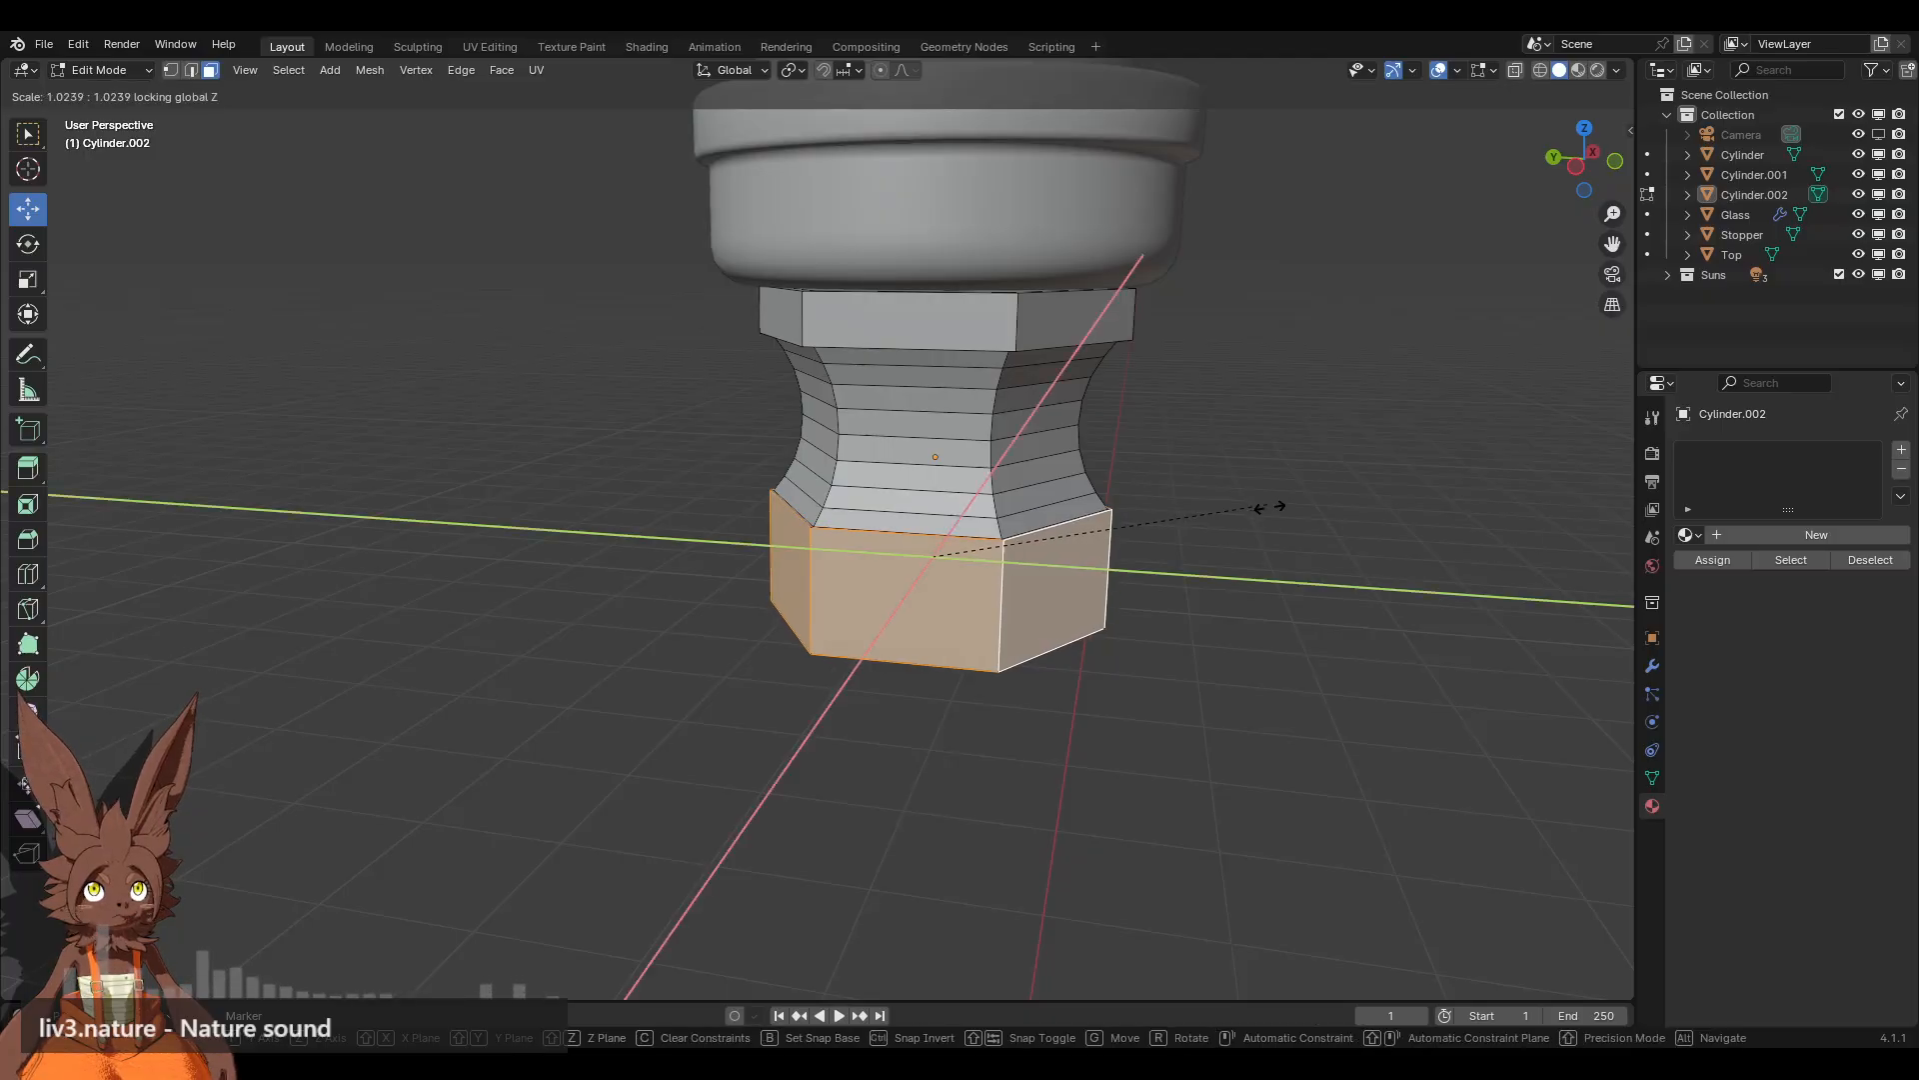
{"action": "left_click", "coordinate": [1282, 512]}
{"action": "left_click", "coordinate": [1272, 544]}
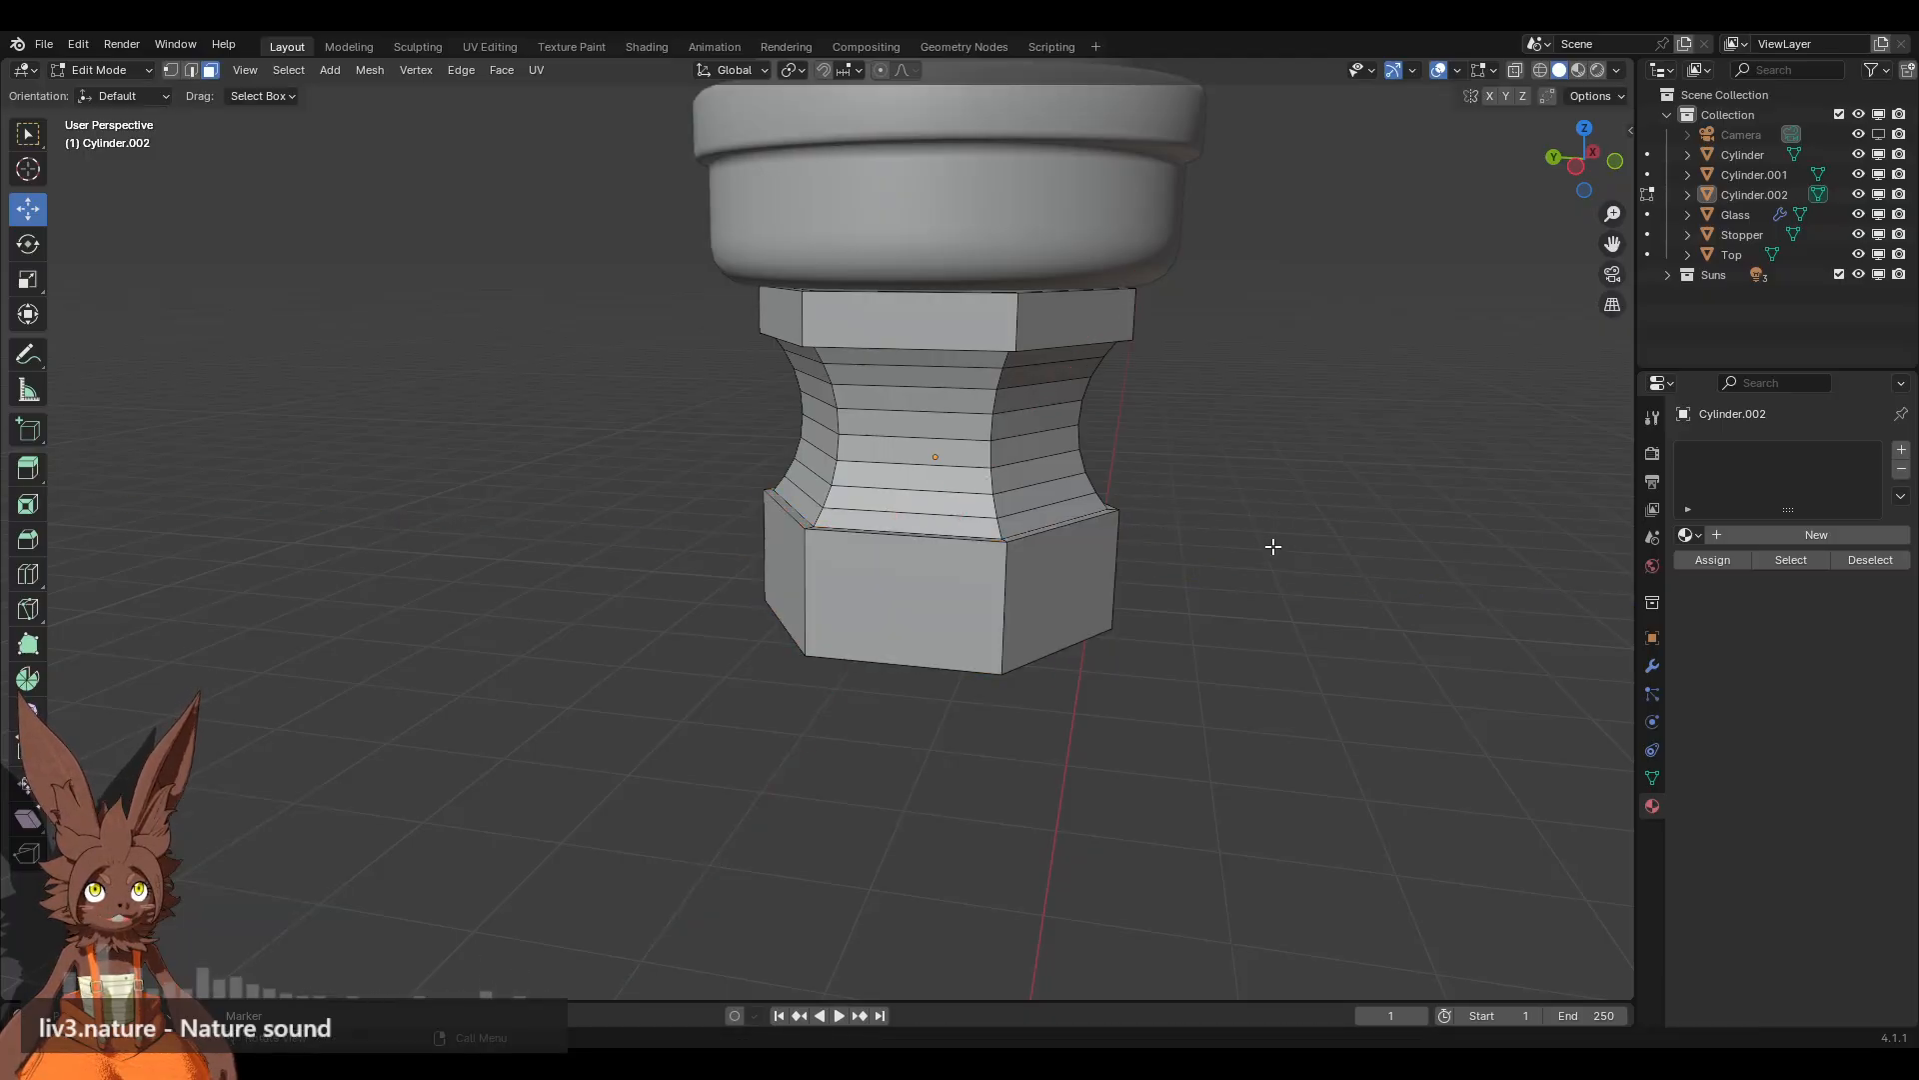
Step: Try rotating the whole hexagonal end piece 45° about the Z axis
{"action": "middle_click_drag", "start_coordinate": [1272, 544], "coordinate": [1066, 577]}
{"action": "scroll", "coordinate": [951, 572], "scroll_direction": "down", "scroll_amount": 4}
{"action": "middle_click_drag", "start_coordinate": [826, 576], "coordinate": [1016, 536]}
{"action": "scroll", "coordinate": [1013, 540], "scroll_direction": "up", "scroll_amount": 4}
{"action": "scroll", "coordinate": [1013, 540], "scroll_direction": "up", "scroll_amount": 2}
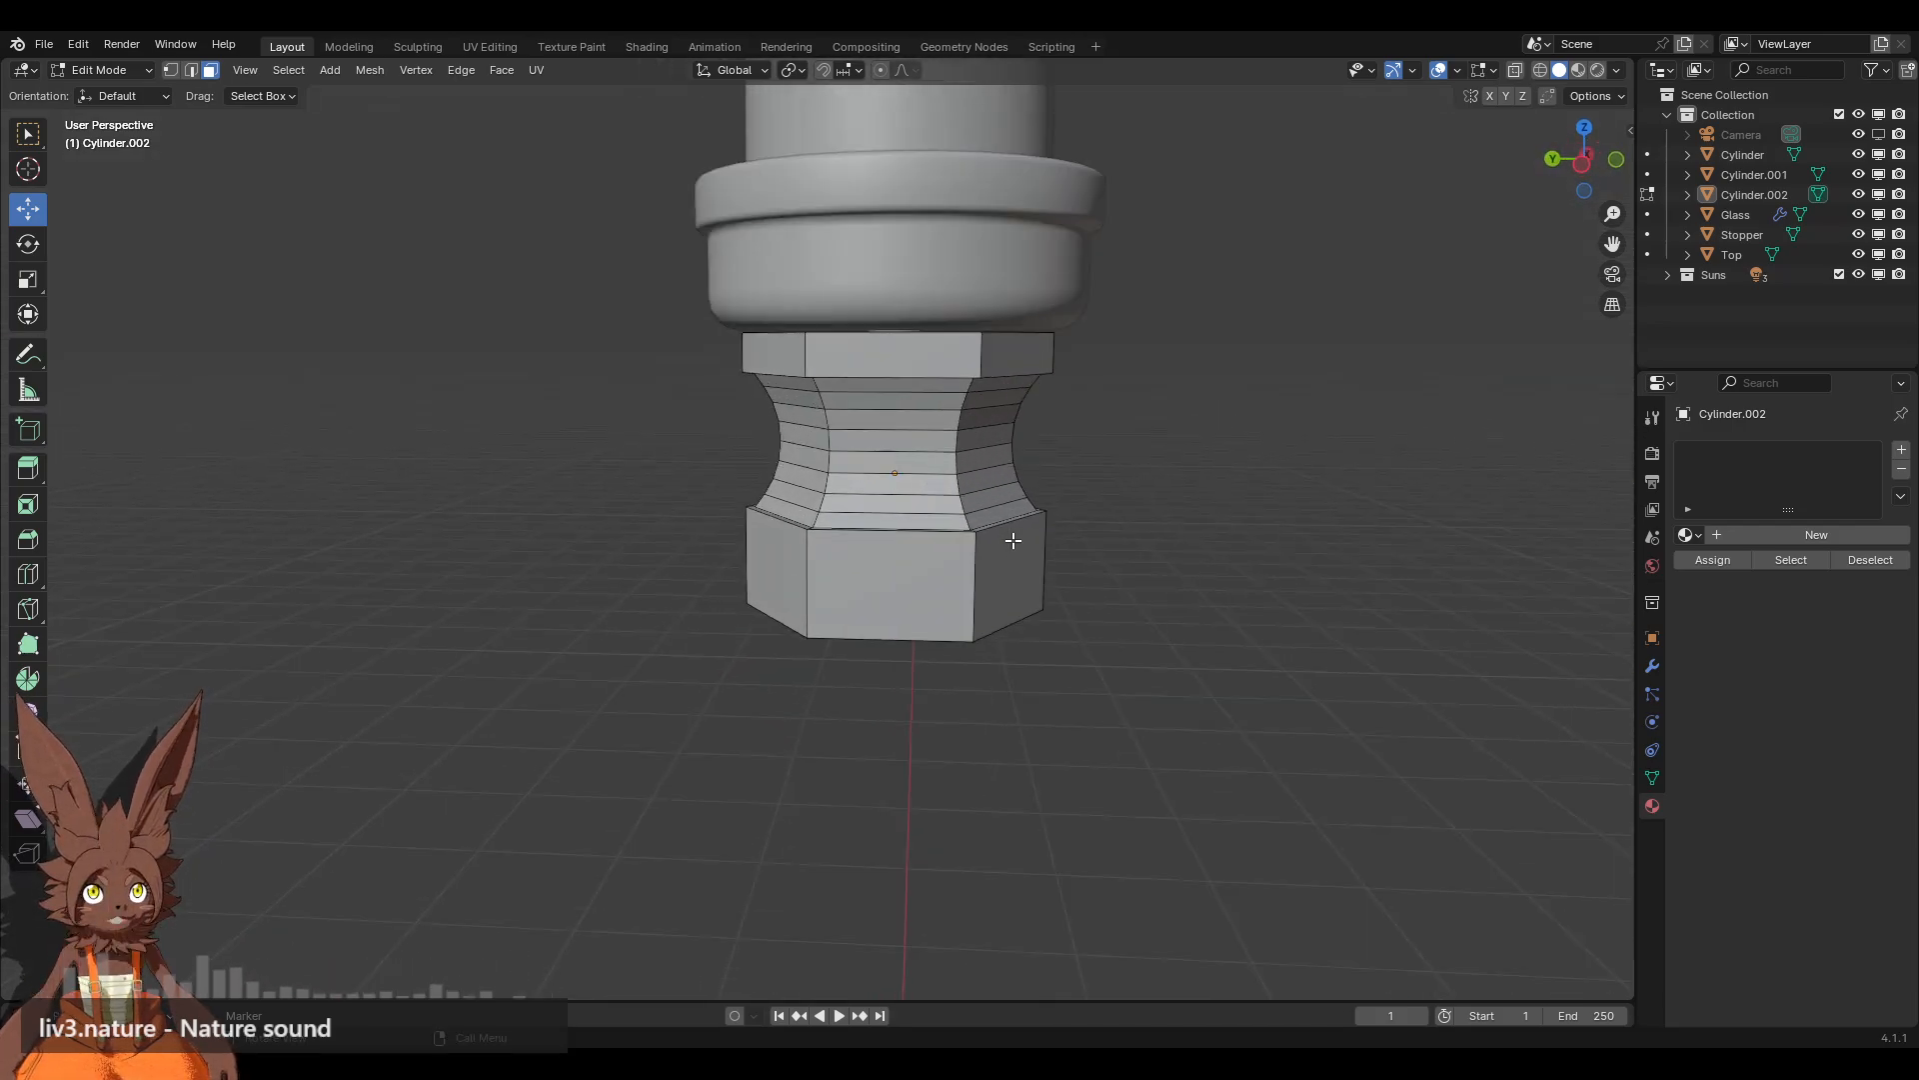
{"action": "key", "text": "a"}
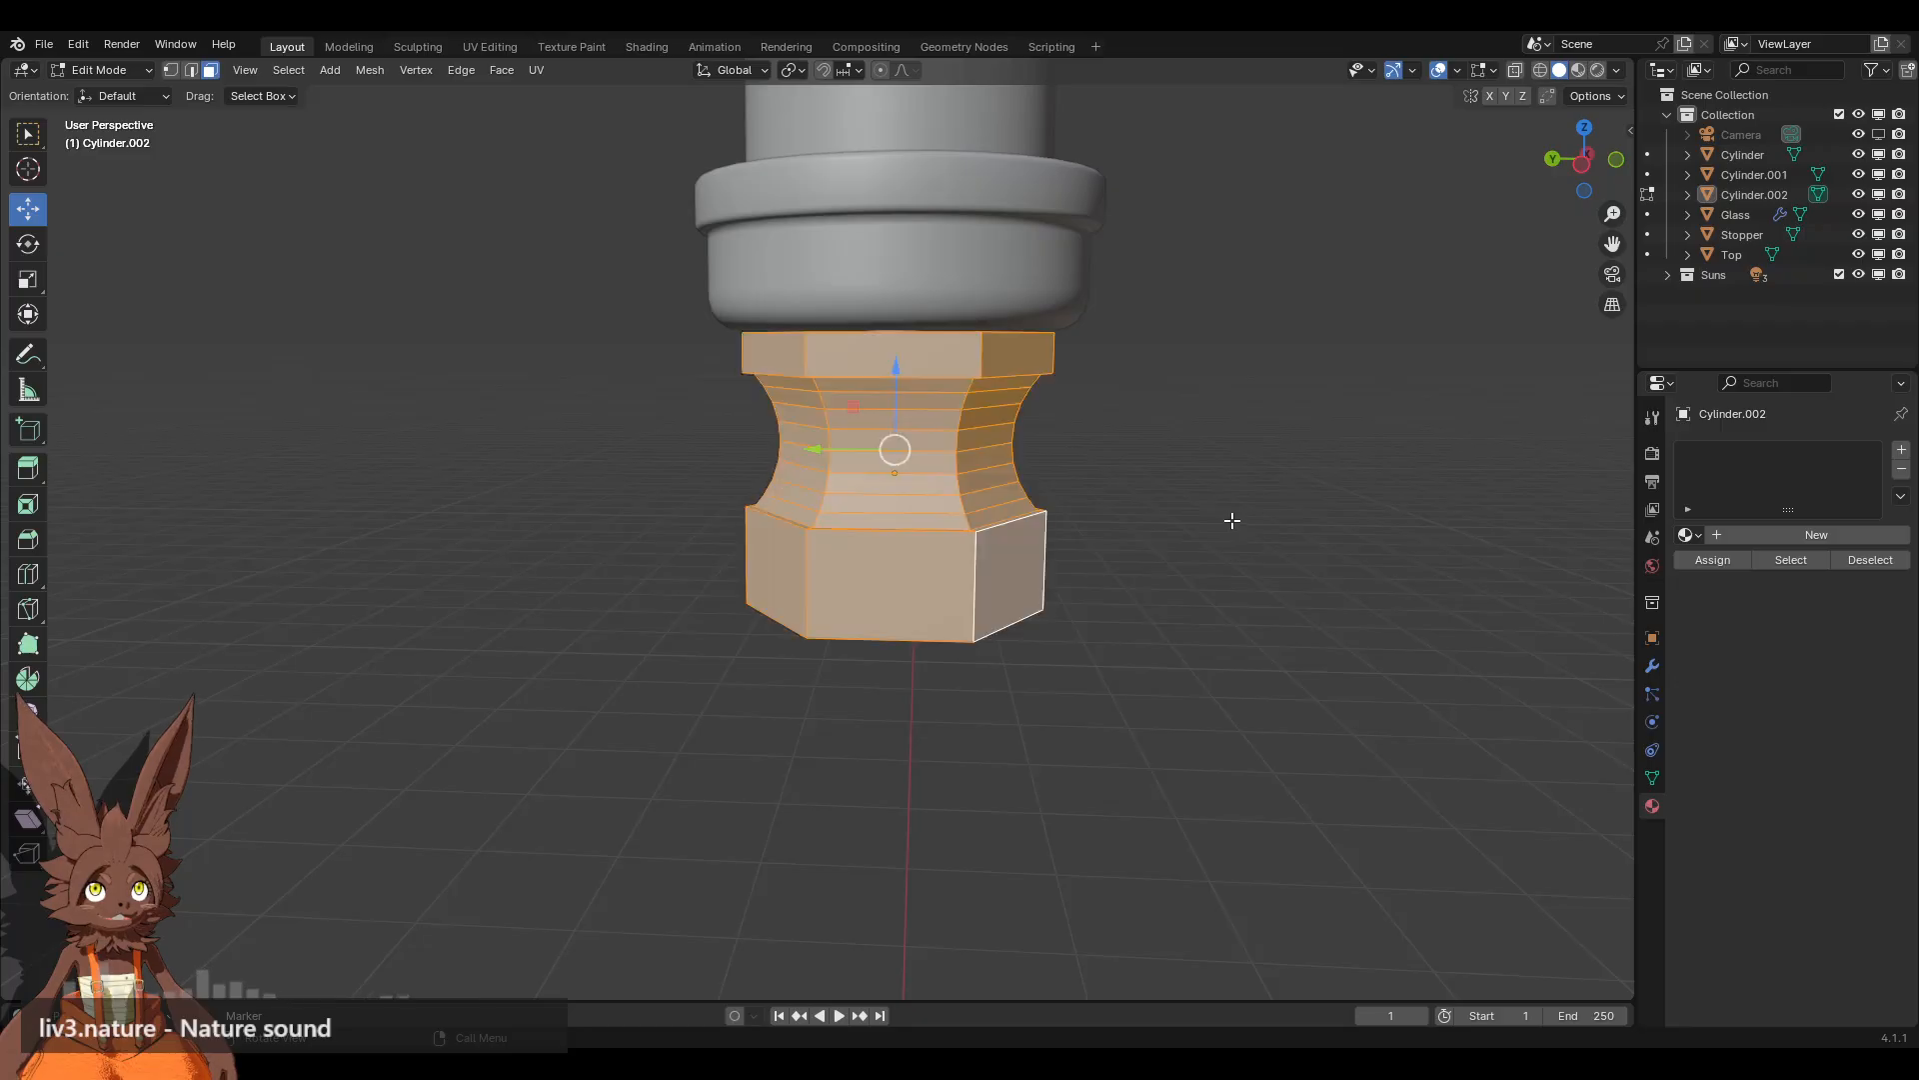
{"action": "key", "text": "r"}
{"action": "key", "text": "z"}
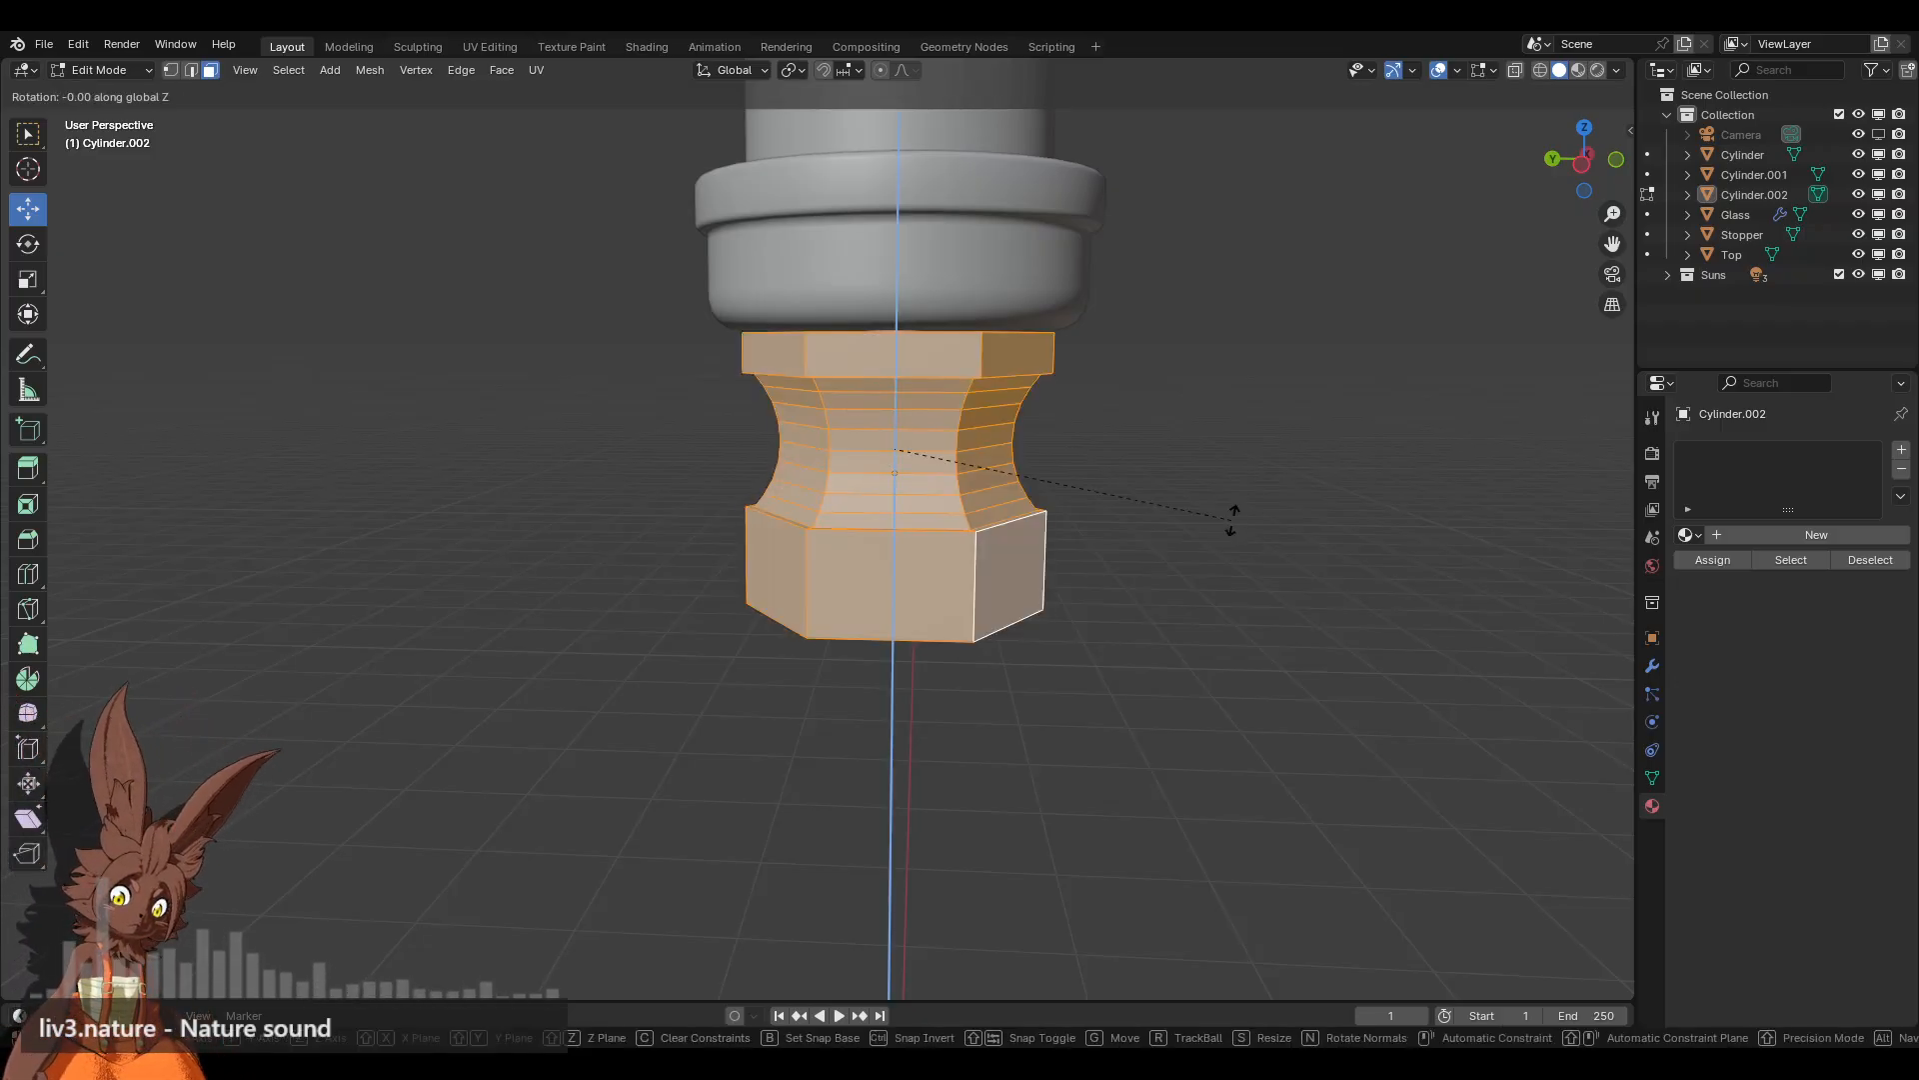
{"action": "type", "text": "45"}
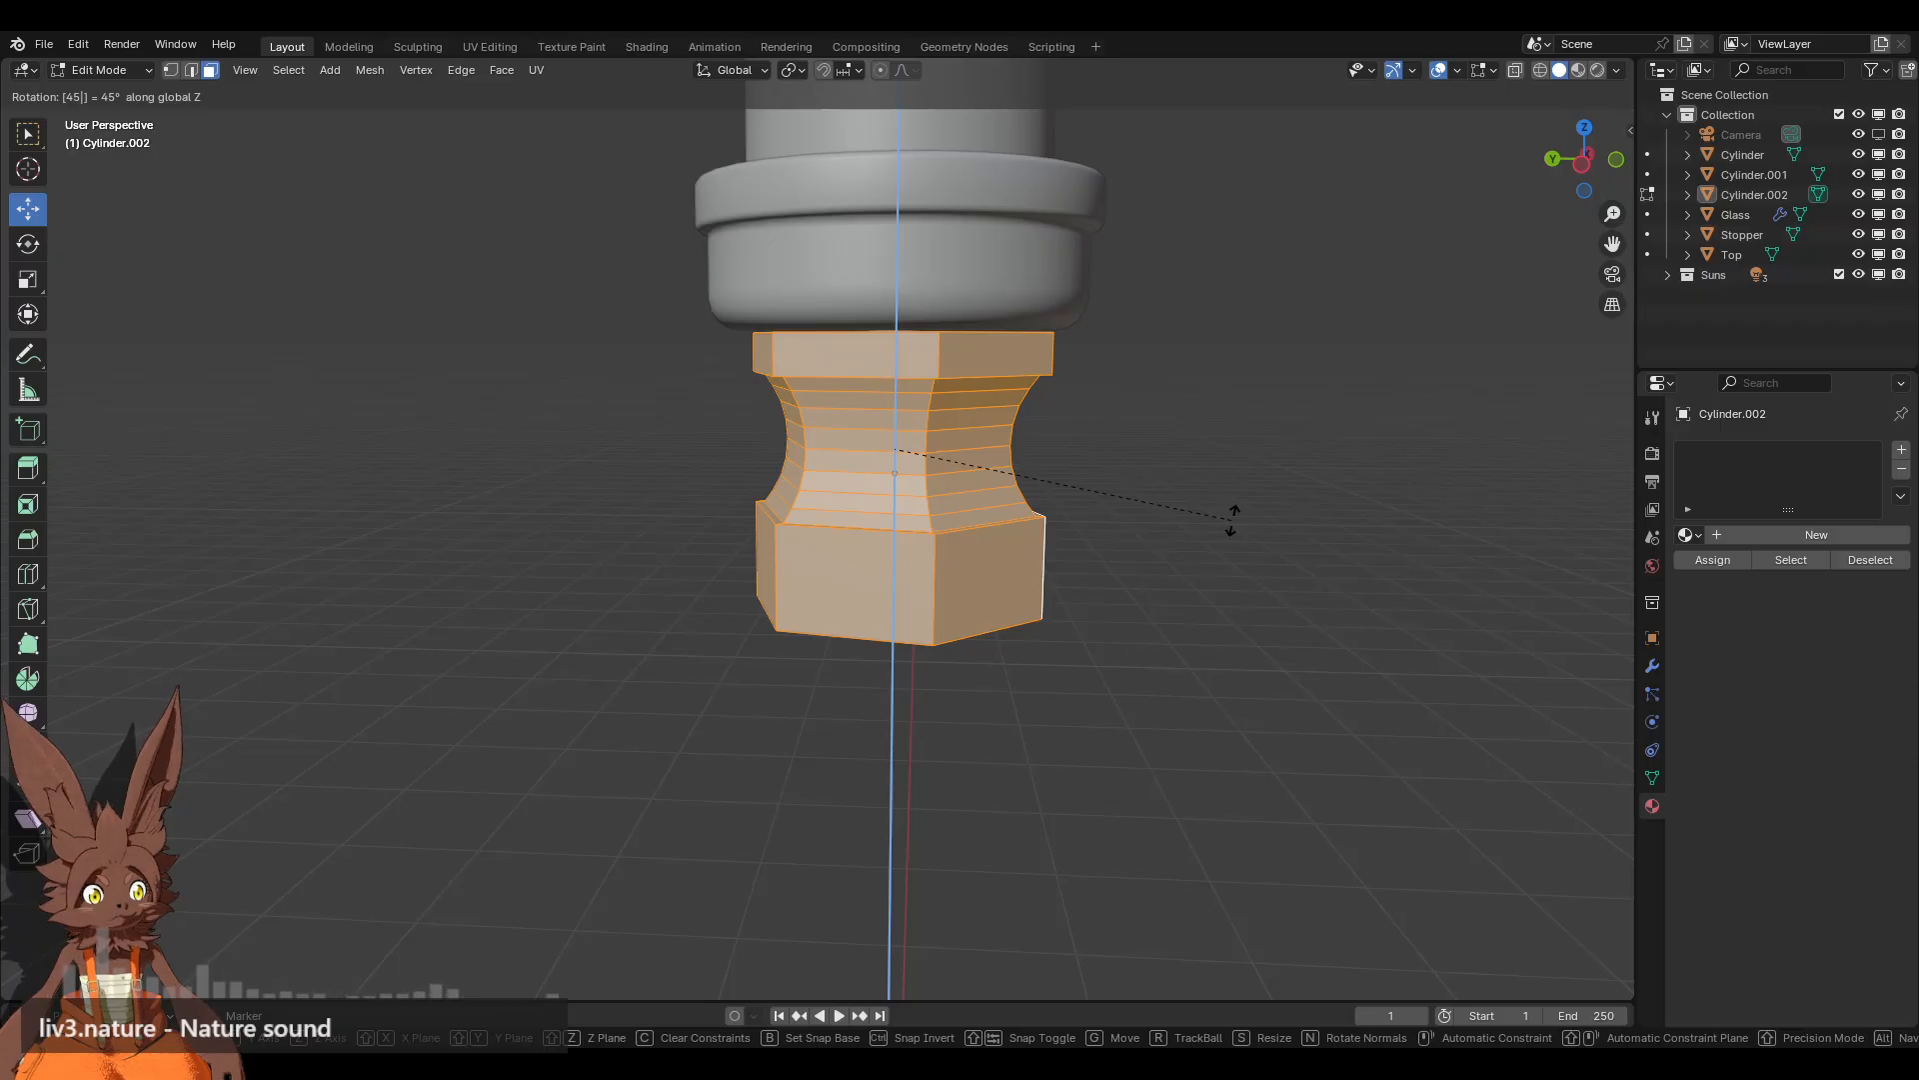
{"action": "key", "text": "Return"}
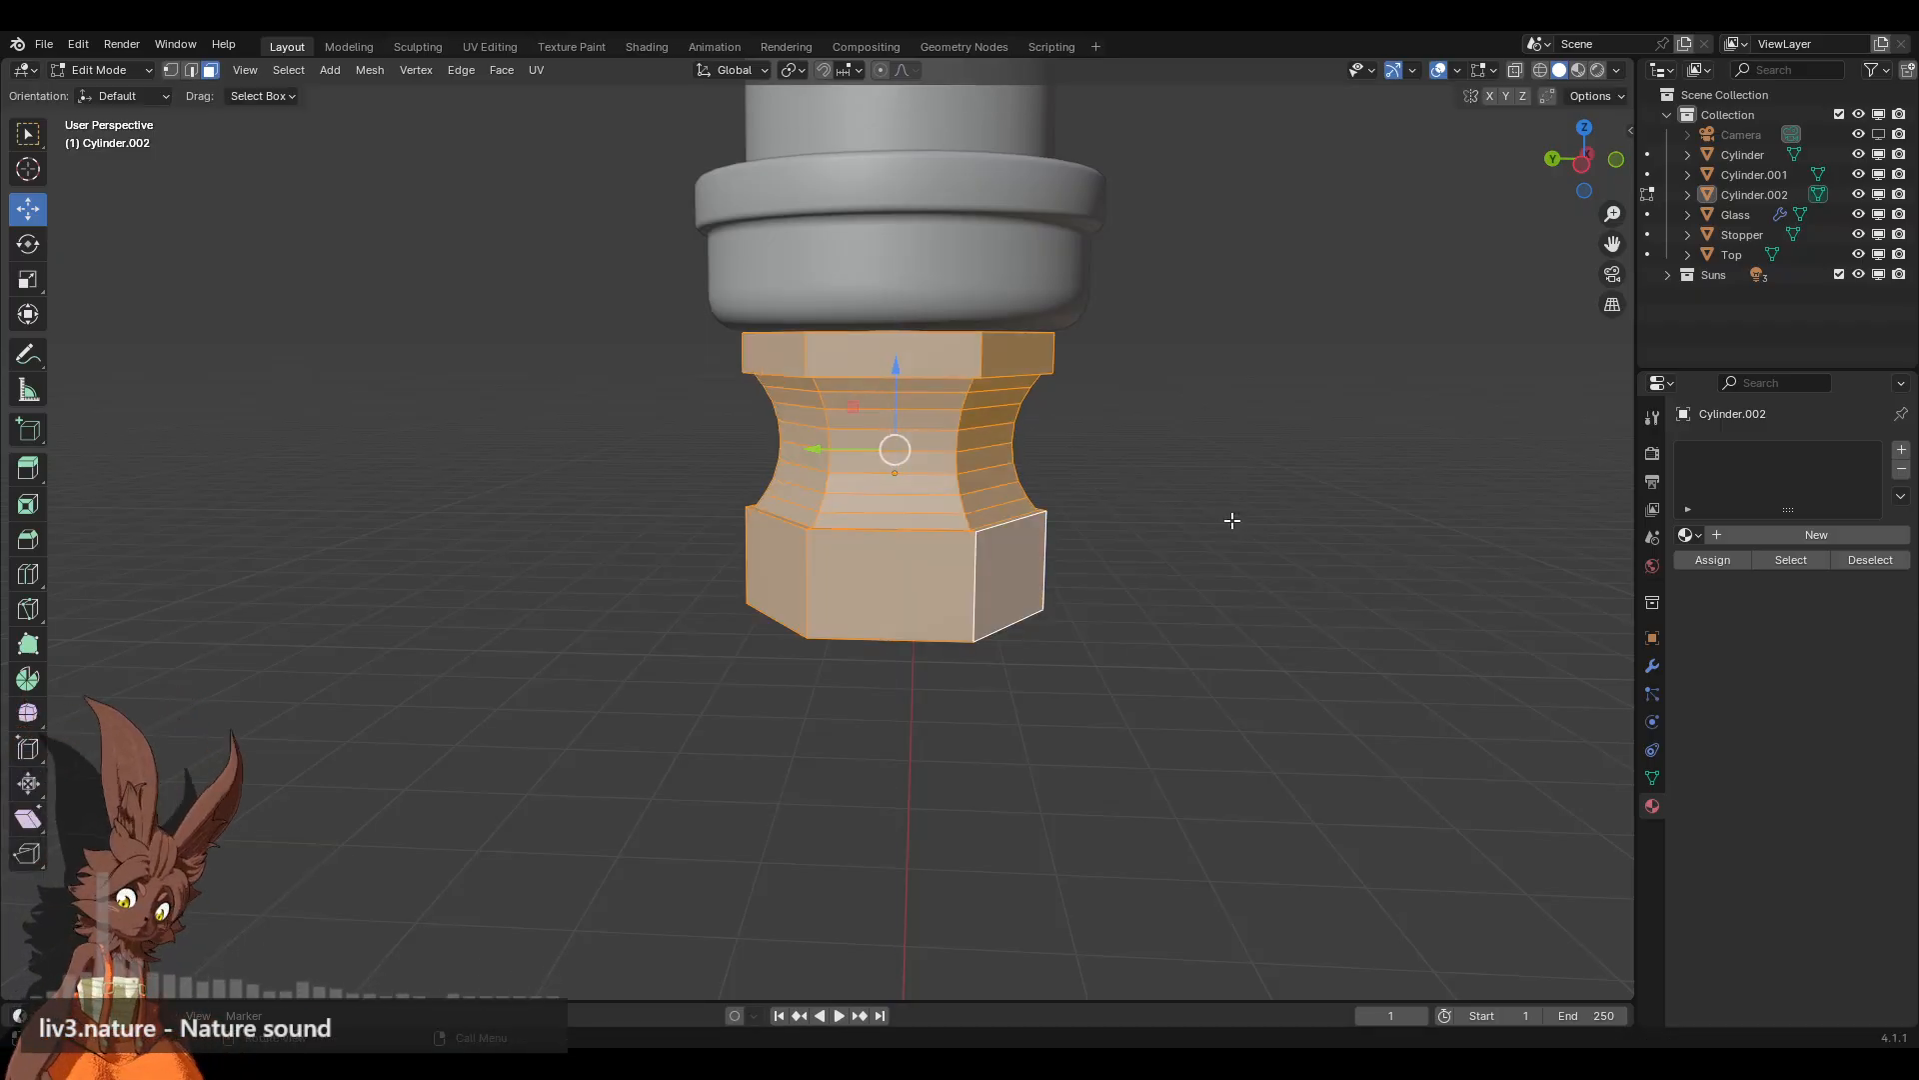
Step: Rotate the whole hexagonal end piece 90° about the Z axis
{"action": "key", "text": "r"}
{"action": "key", "text": "z"}
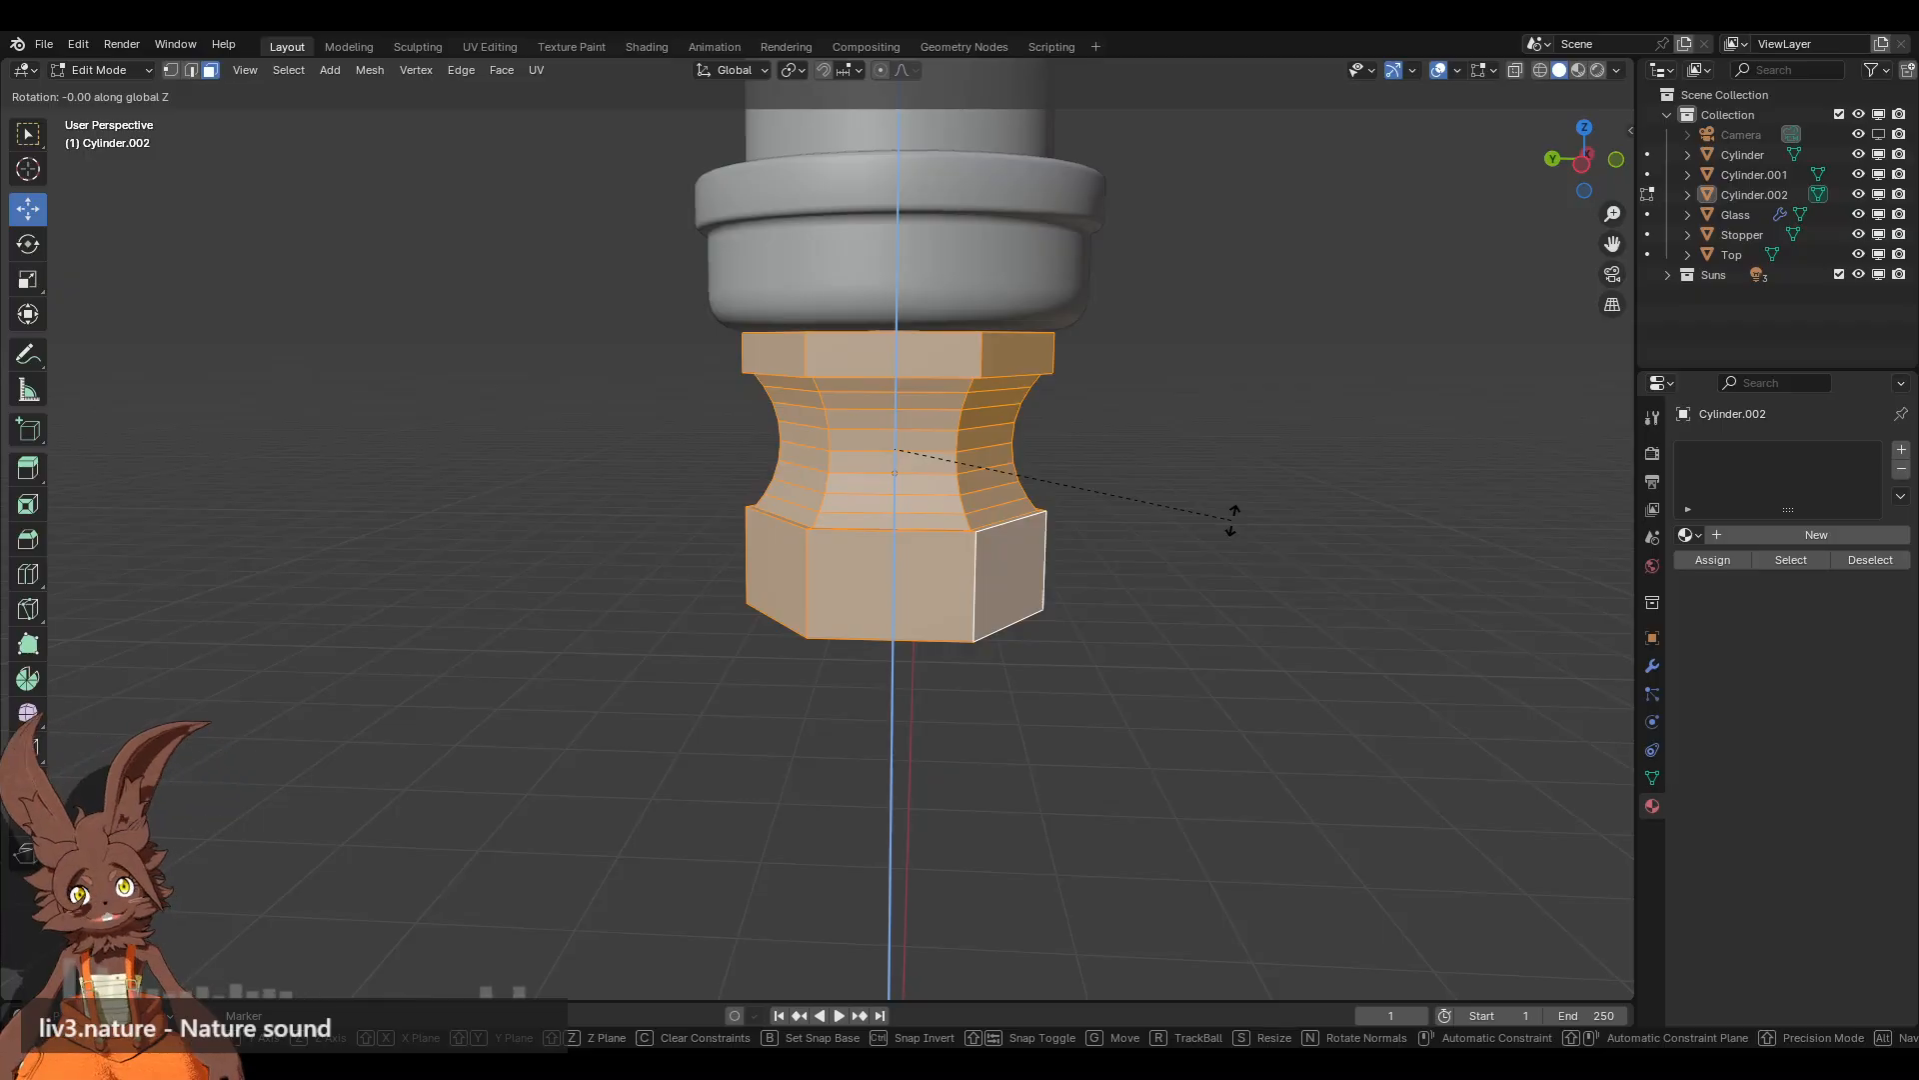
{"action": "type", "text": "90"}
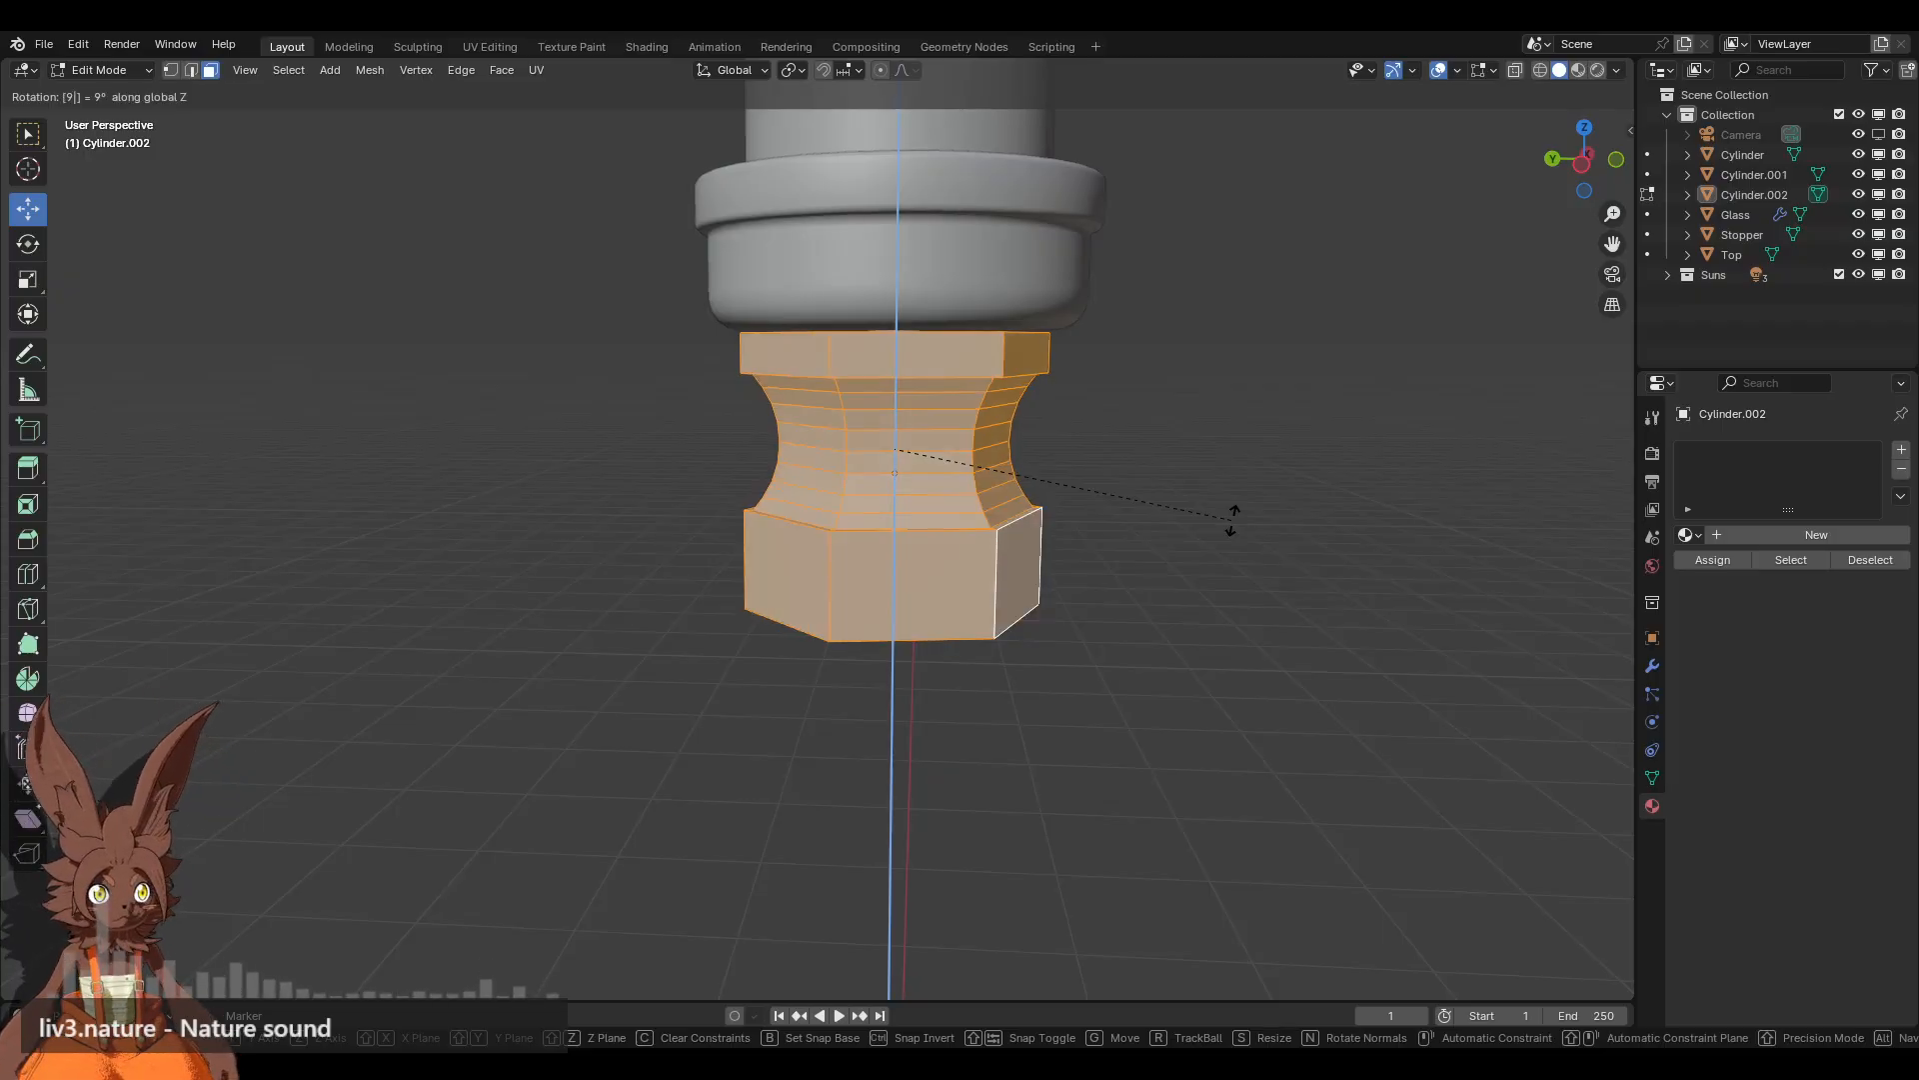
{"action": "key", "text": "Return"}
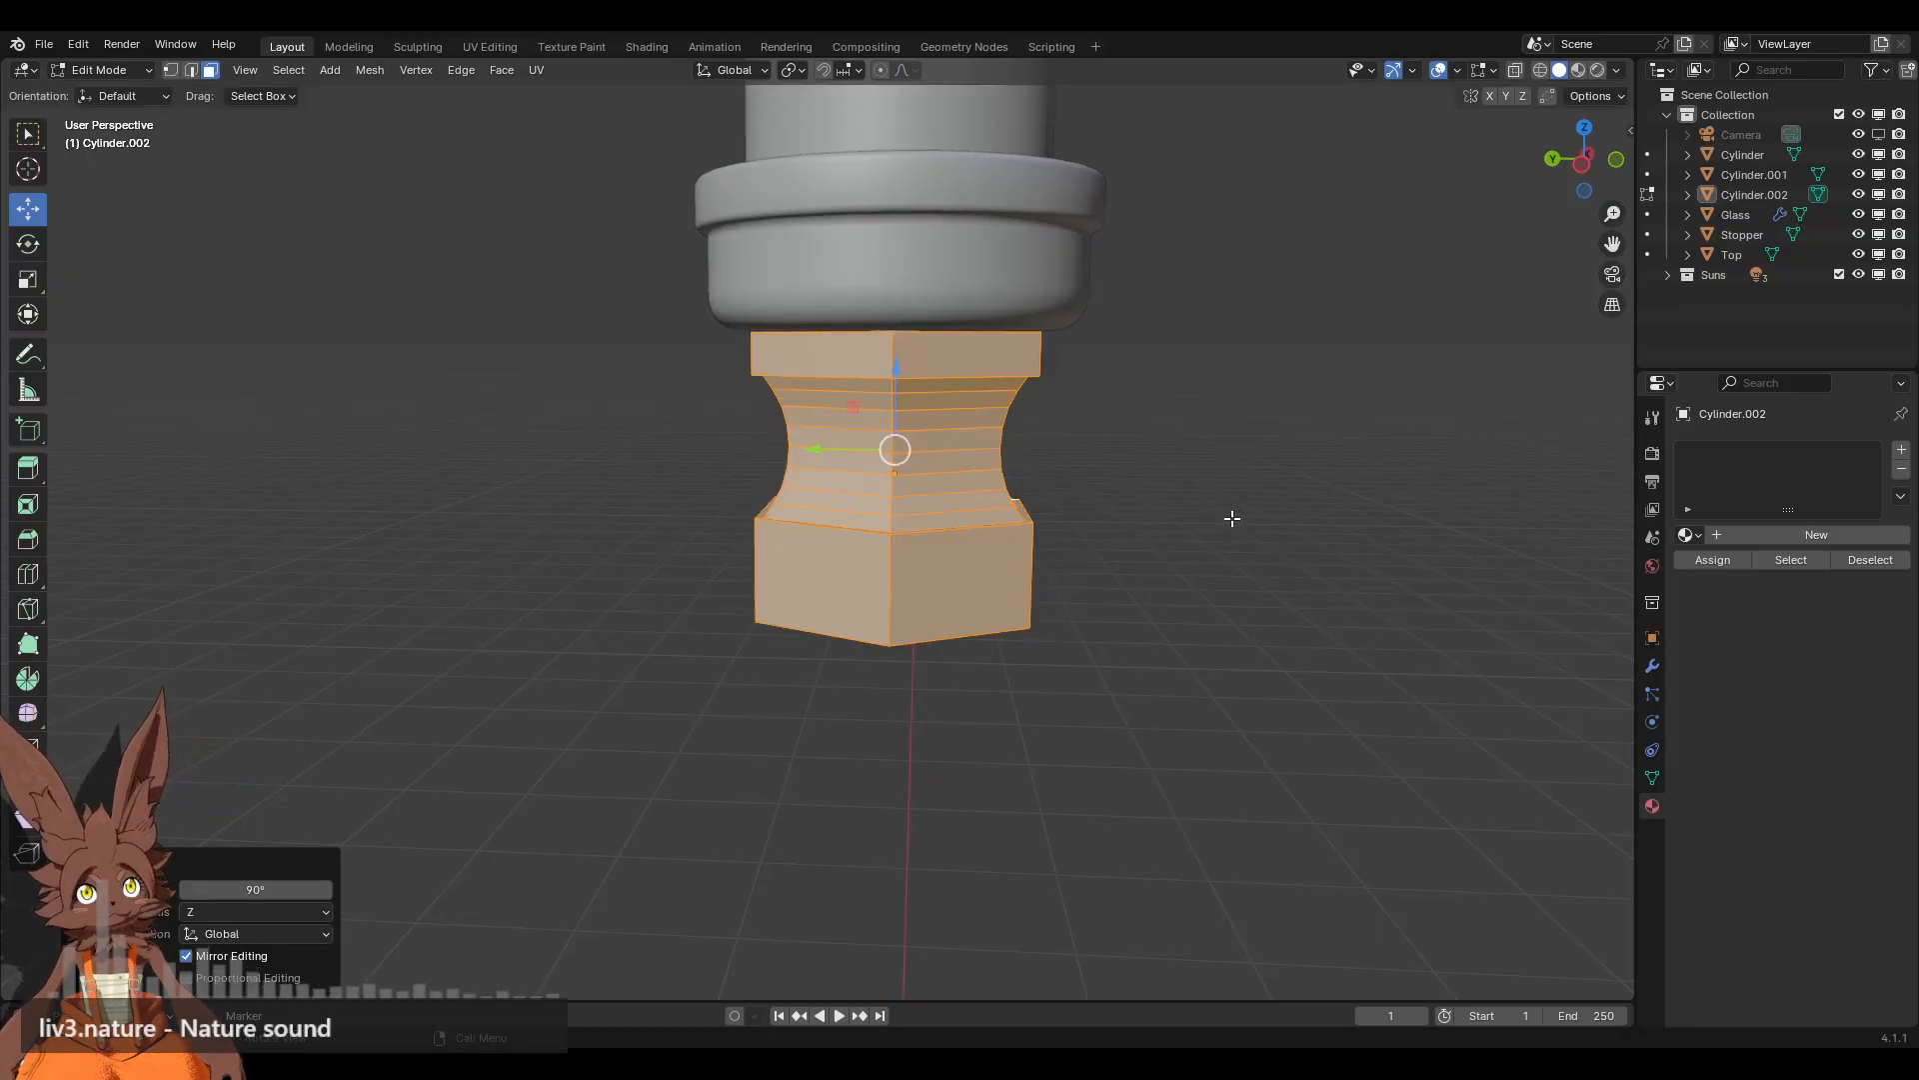
{"action": "left_click", "coordinate": [1232, 518]}
Step: Examine the shape of the rotated hexagonal end piece from several sides and in Object Mode, and return to Edit Mode
{"action": "middle_click_drag", "start_coordinate": [825, 465], "coordinate": [764, 563]}
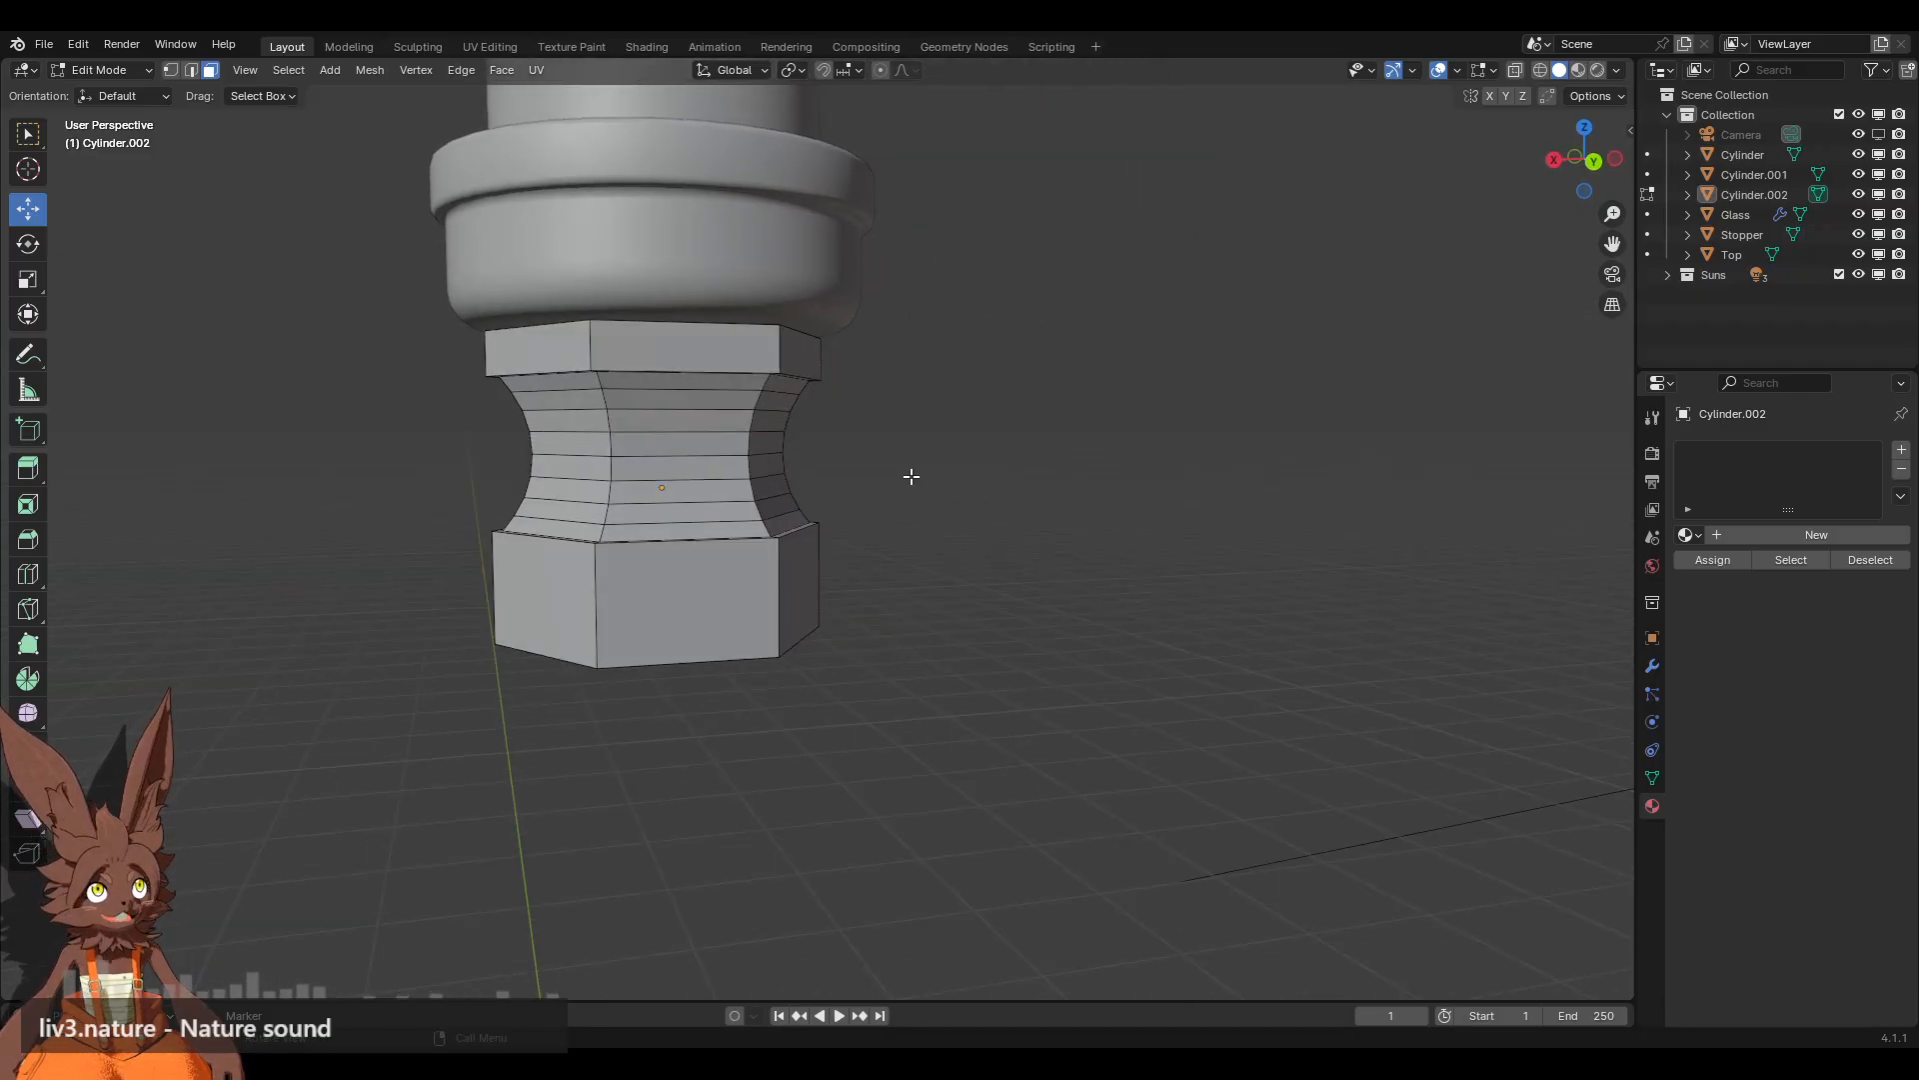
{"action": "middle_click_drag", "start_coordinate": [981, 454], "coordinate": [702, 501]}
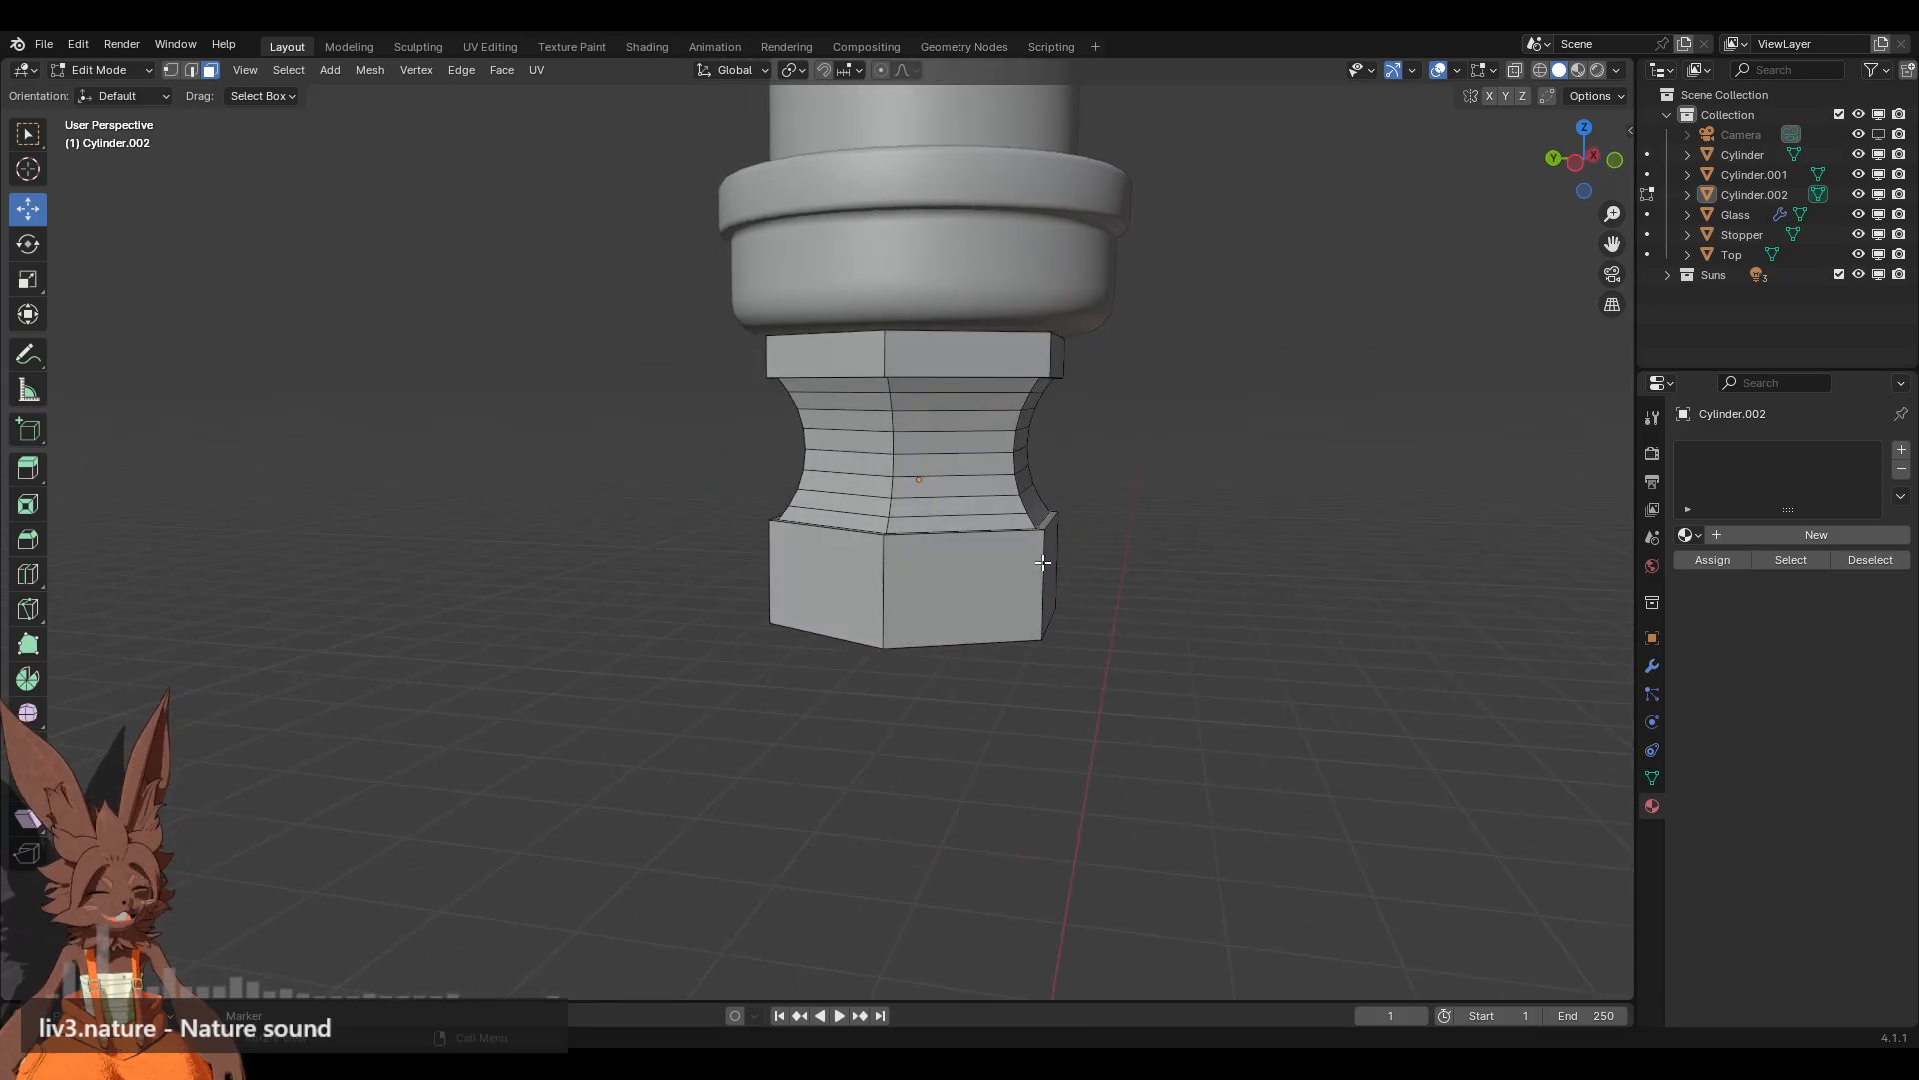
{"action": "middle_click_drag", "start_coordinate": [1147, 508], "coordinate": [1029, 490]}
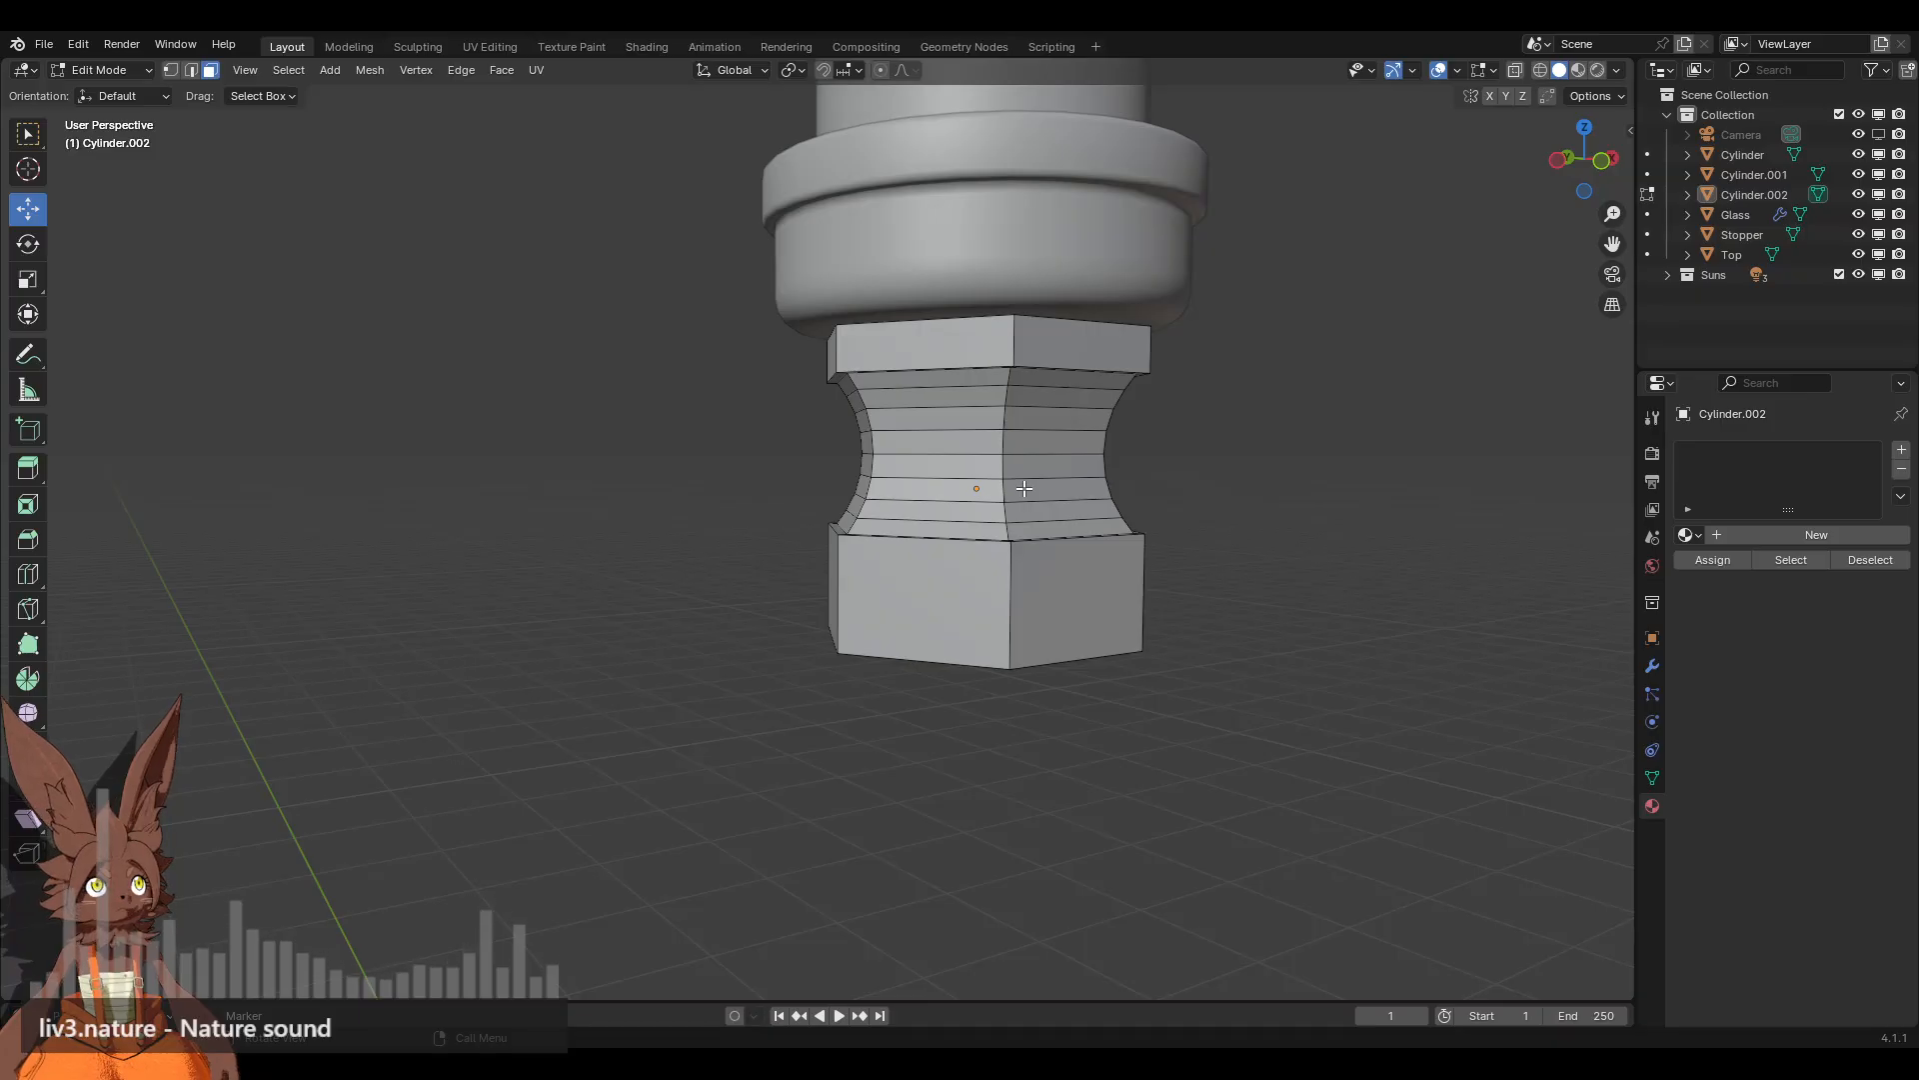
{"action": "middle_click_drag", "start_coordinate": [1025, 488], "coordinate": [895, 590]}
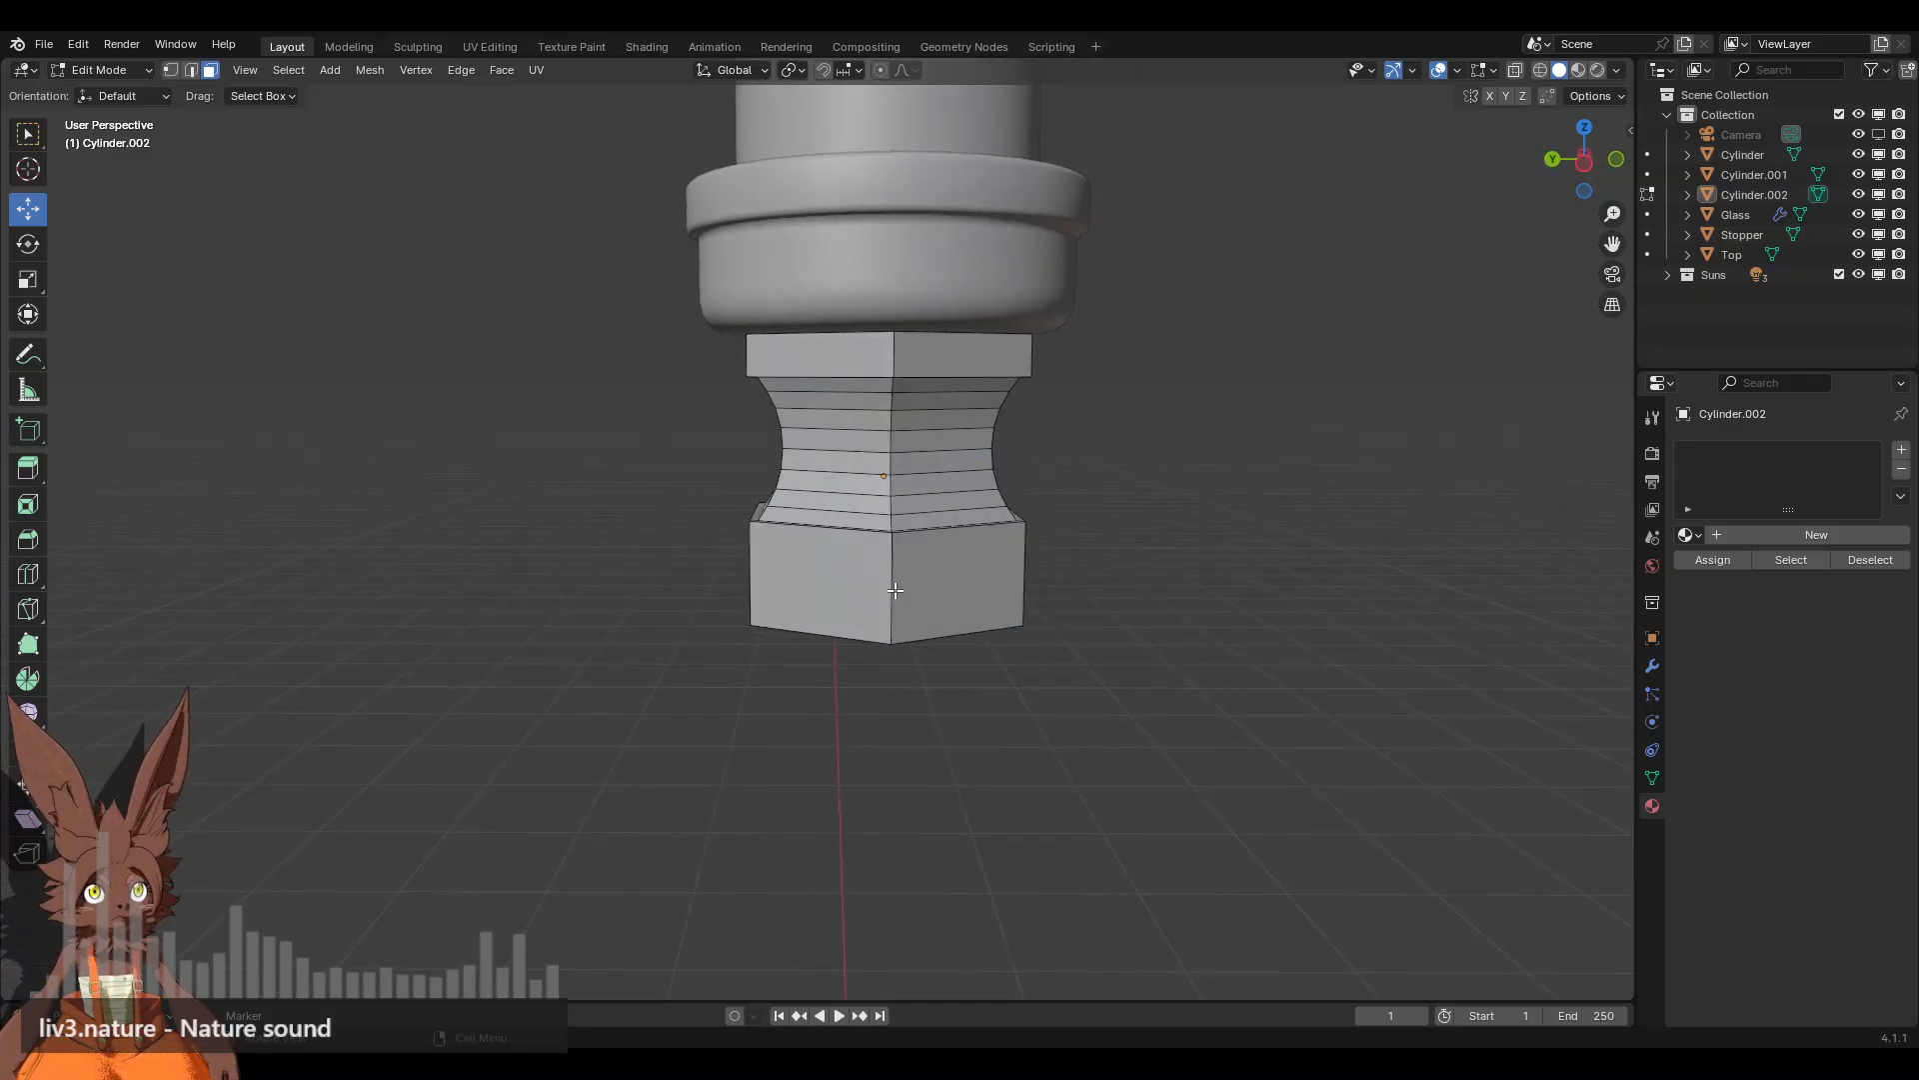
{"action": "scroll", "coordinate": [895, 591], "scroll_direction": "up", "scroll_amount": 1}
{"action": "left_click", "coordinate": [104, 70]}
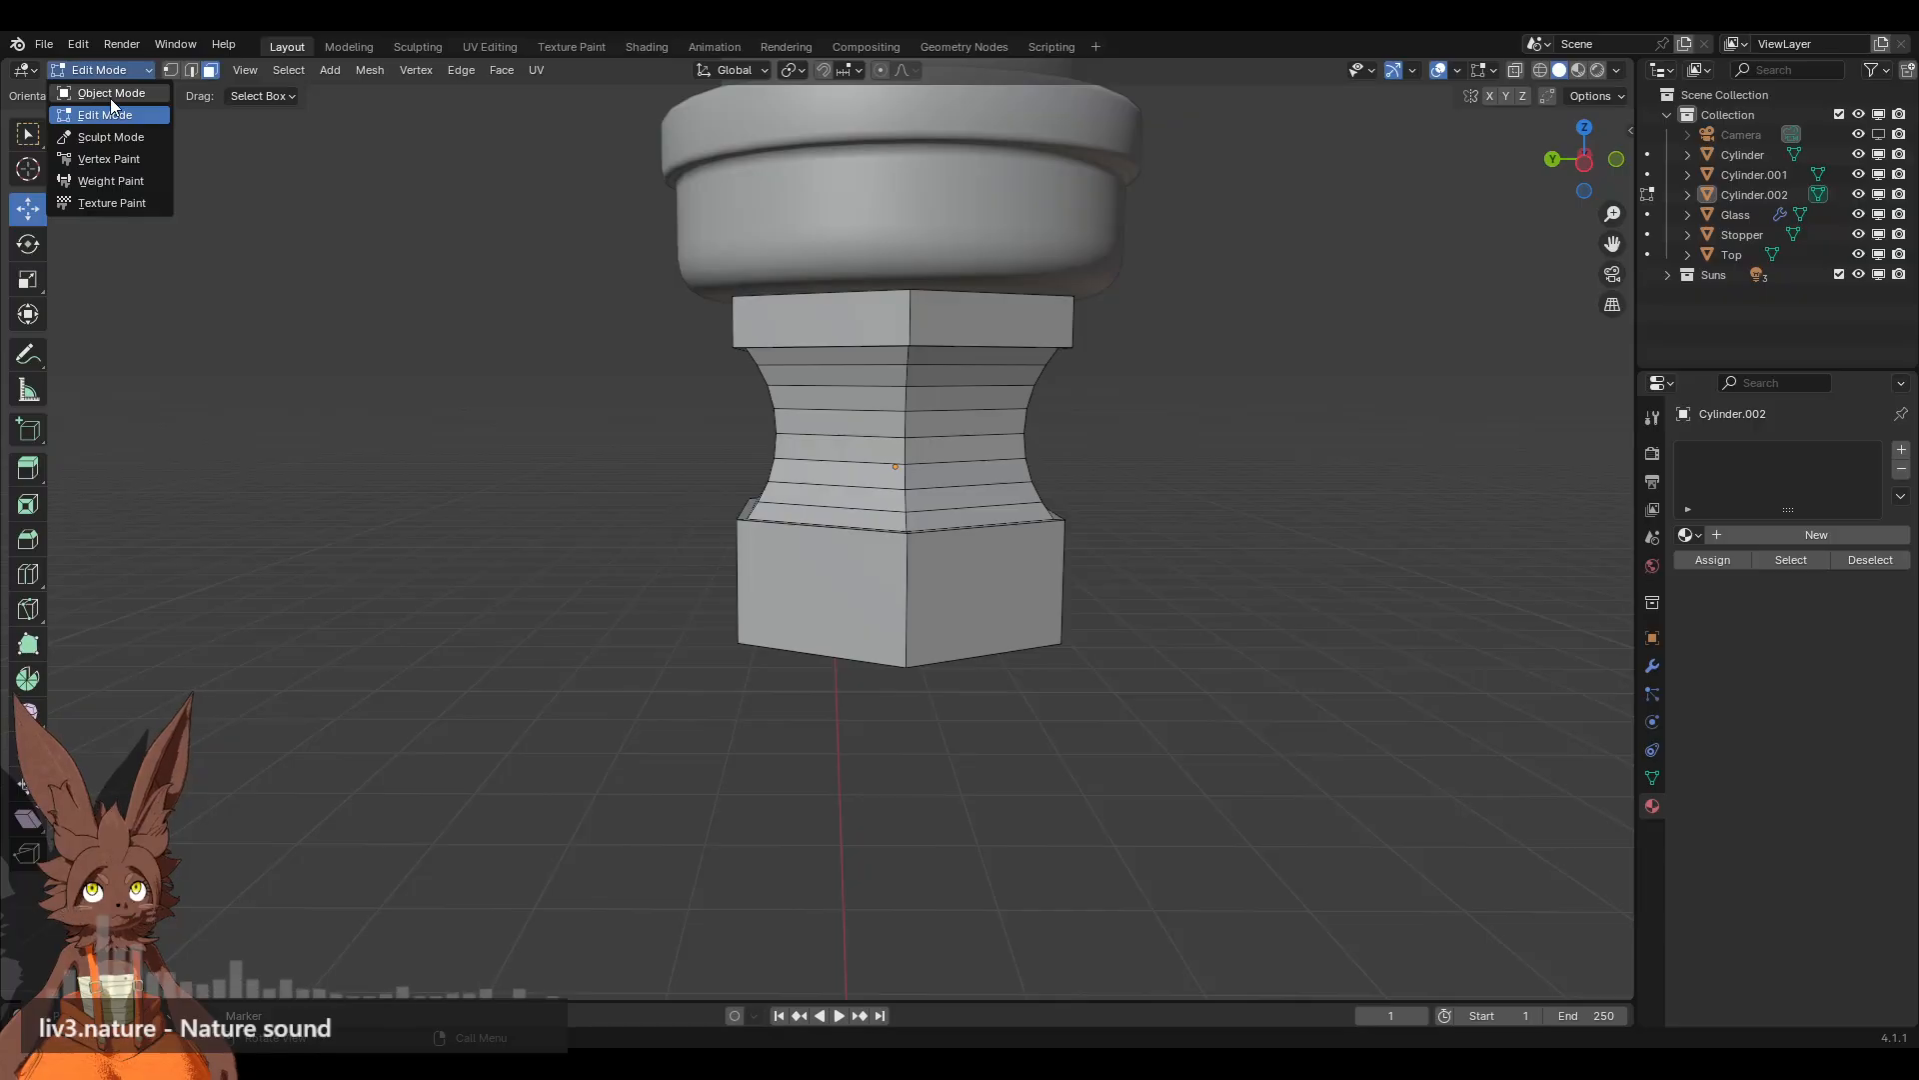
{"action": "left_click", "coordinate": [110, 93]}
{"action": "left_click", "coordinate": [1006, 410]}
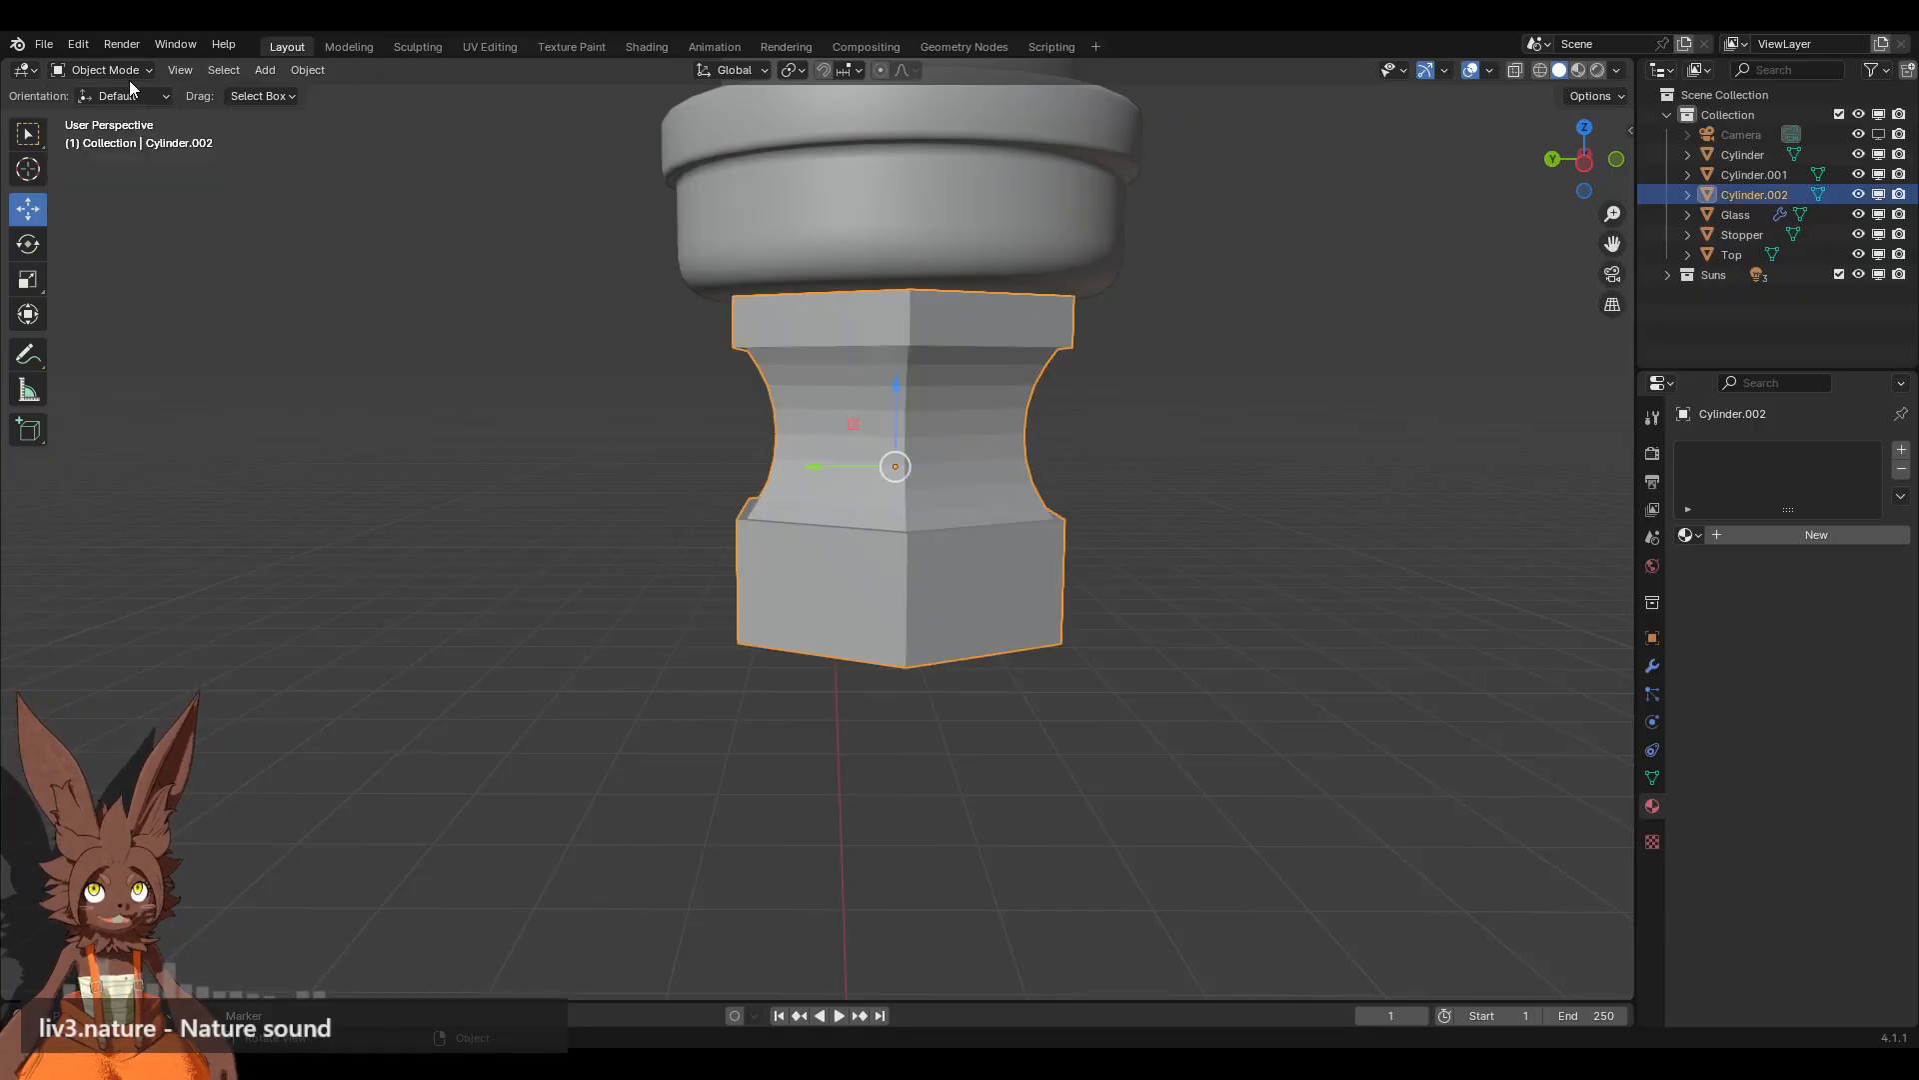
{"action": "left_click", "coordinate": [100, 70]}
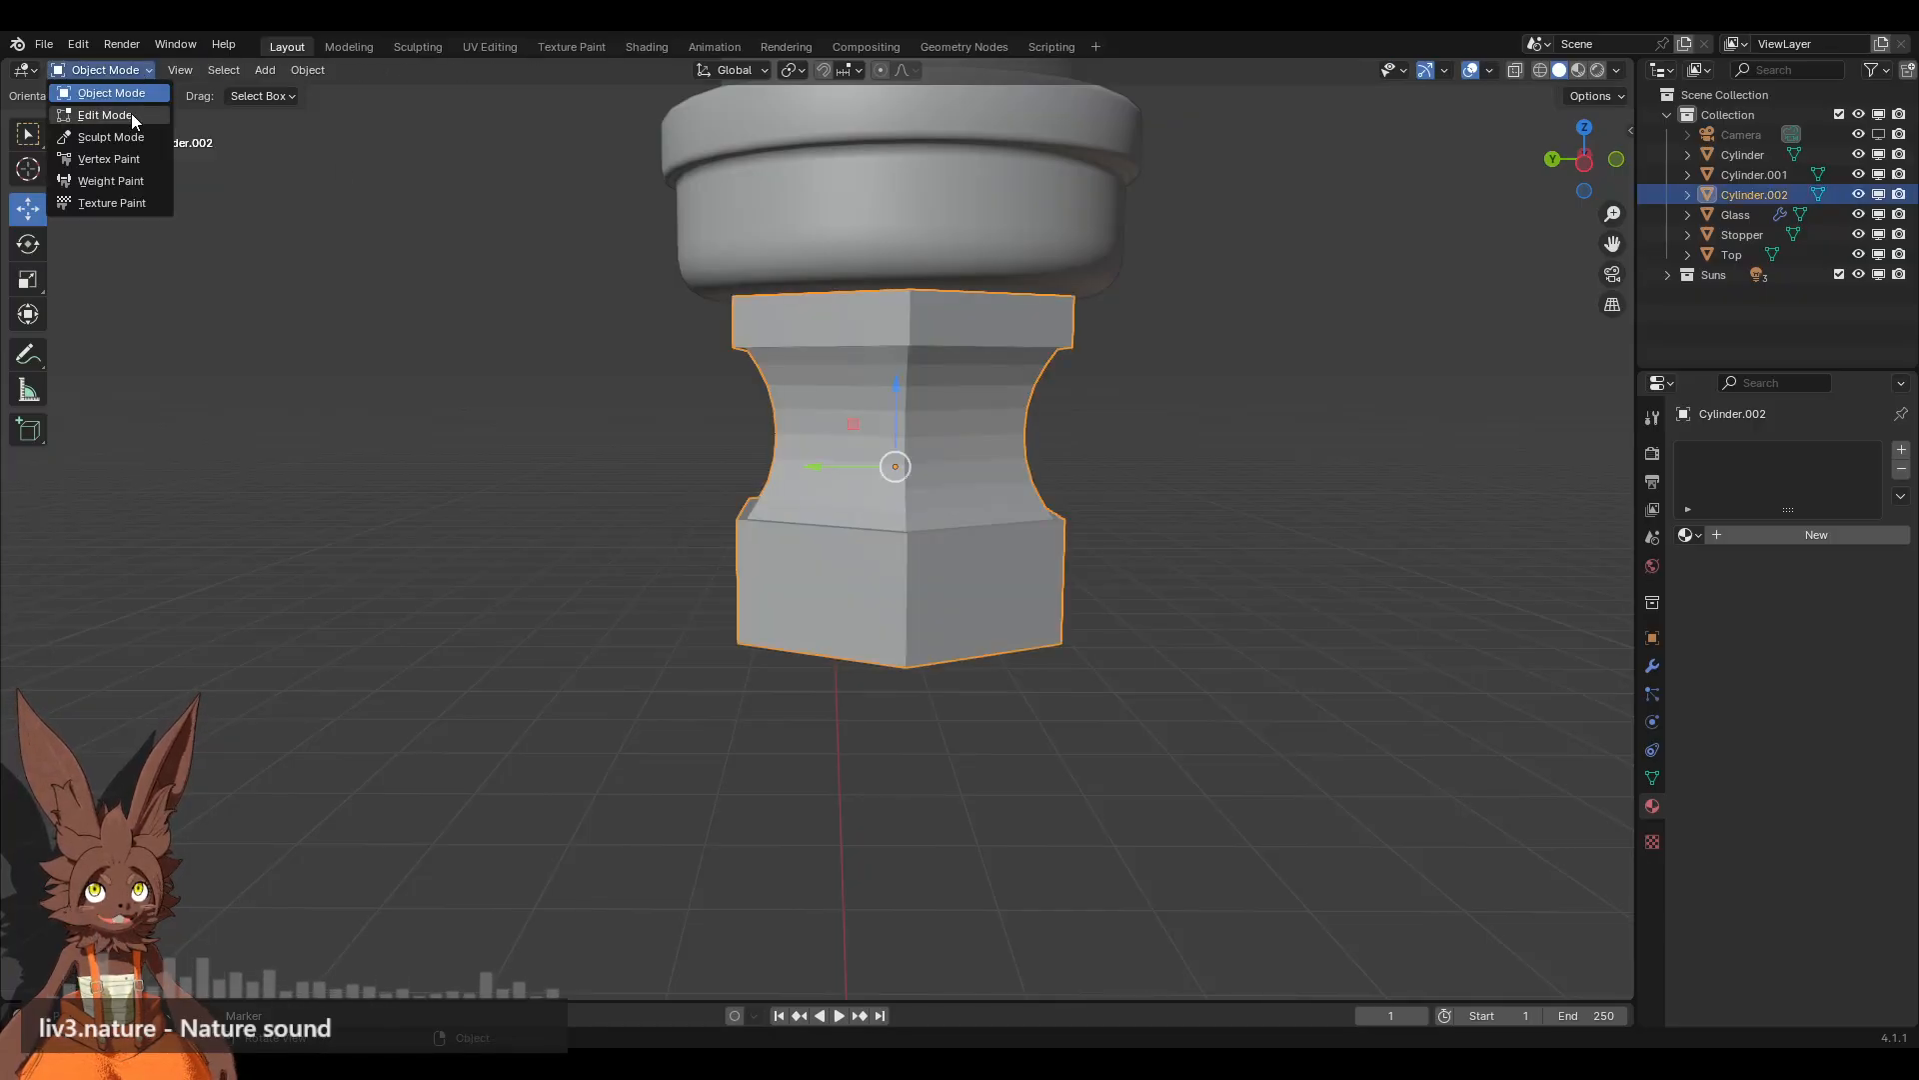
{"action": "left_click", "coordinate": [130, 112]}
Step: Select the face loops of the concave waist by growing the selection from its middle ring, and shade them smooth
{"action": "scroll", "coordinate": [868, 360], "scroll_direction": "up", "scroll_amount": 1}
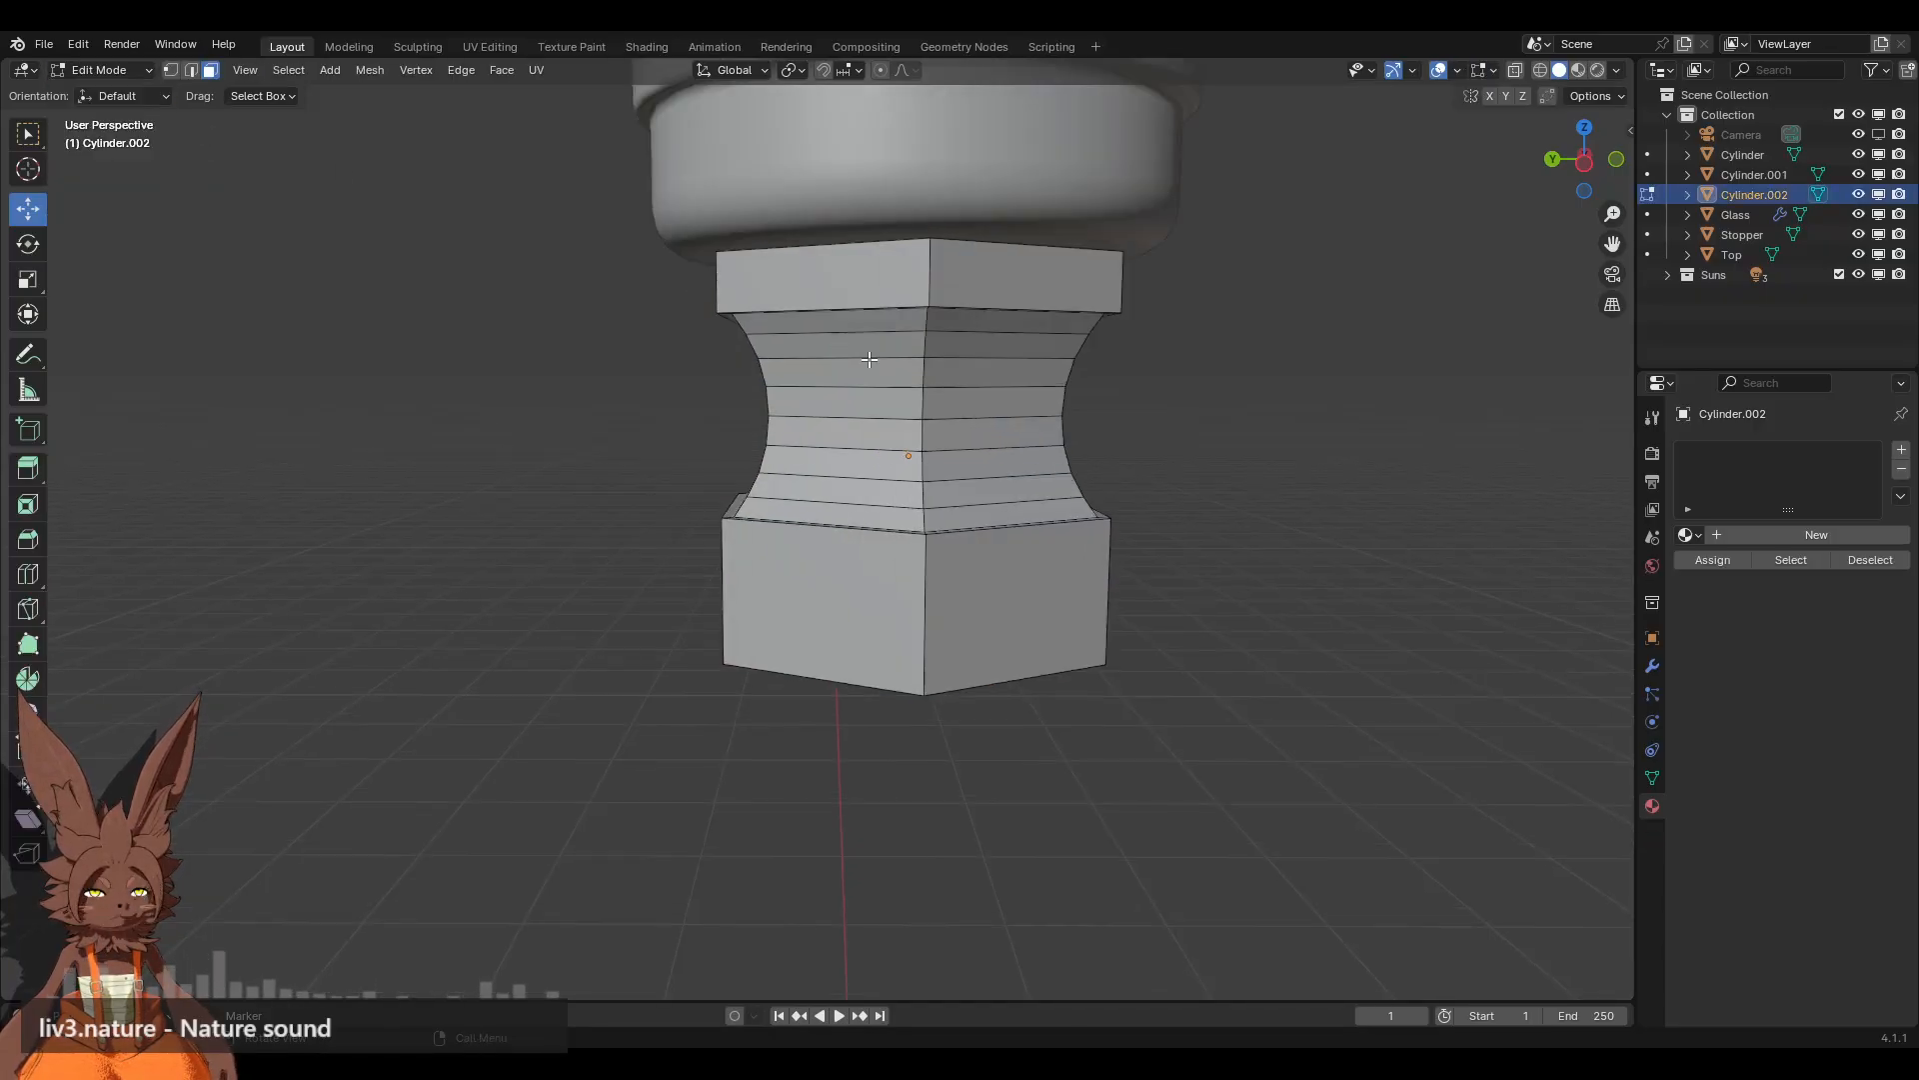
{"action": "left_click", "coordinate": [921, 433], "text": "alt"}
{"action": "key", "text": "ctrl+KP_Add"}
{"action": "key", "text": "ctrl+KP_Add"}
{"action": "key", "text": "ctrl+KP_Add"}
{"action": "key", "text": "ctrl+KP_Add"}
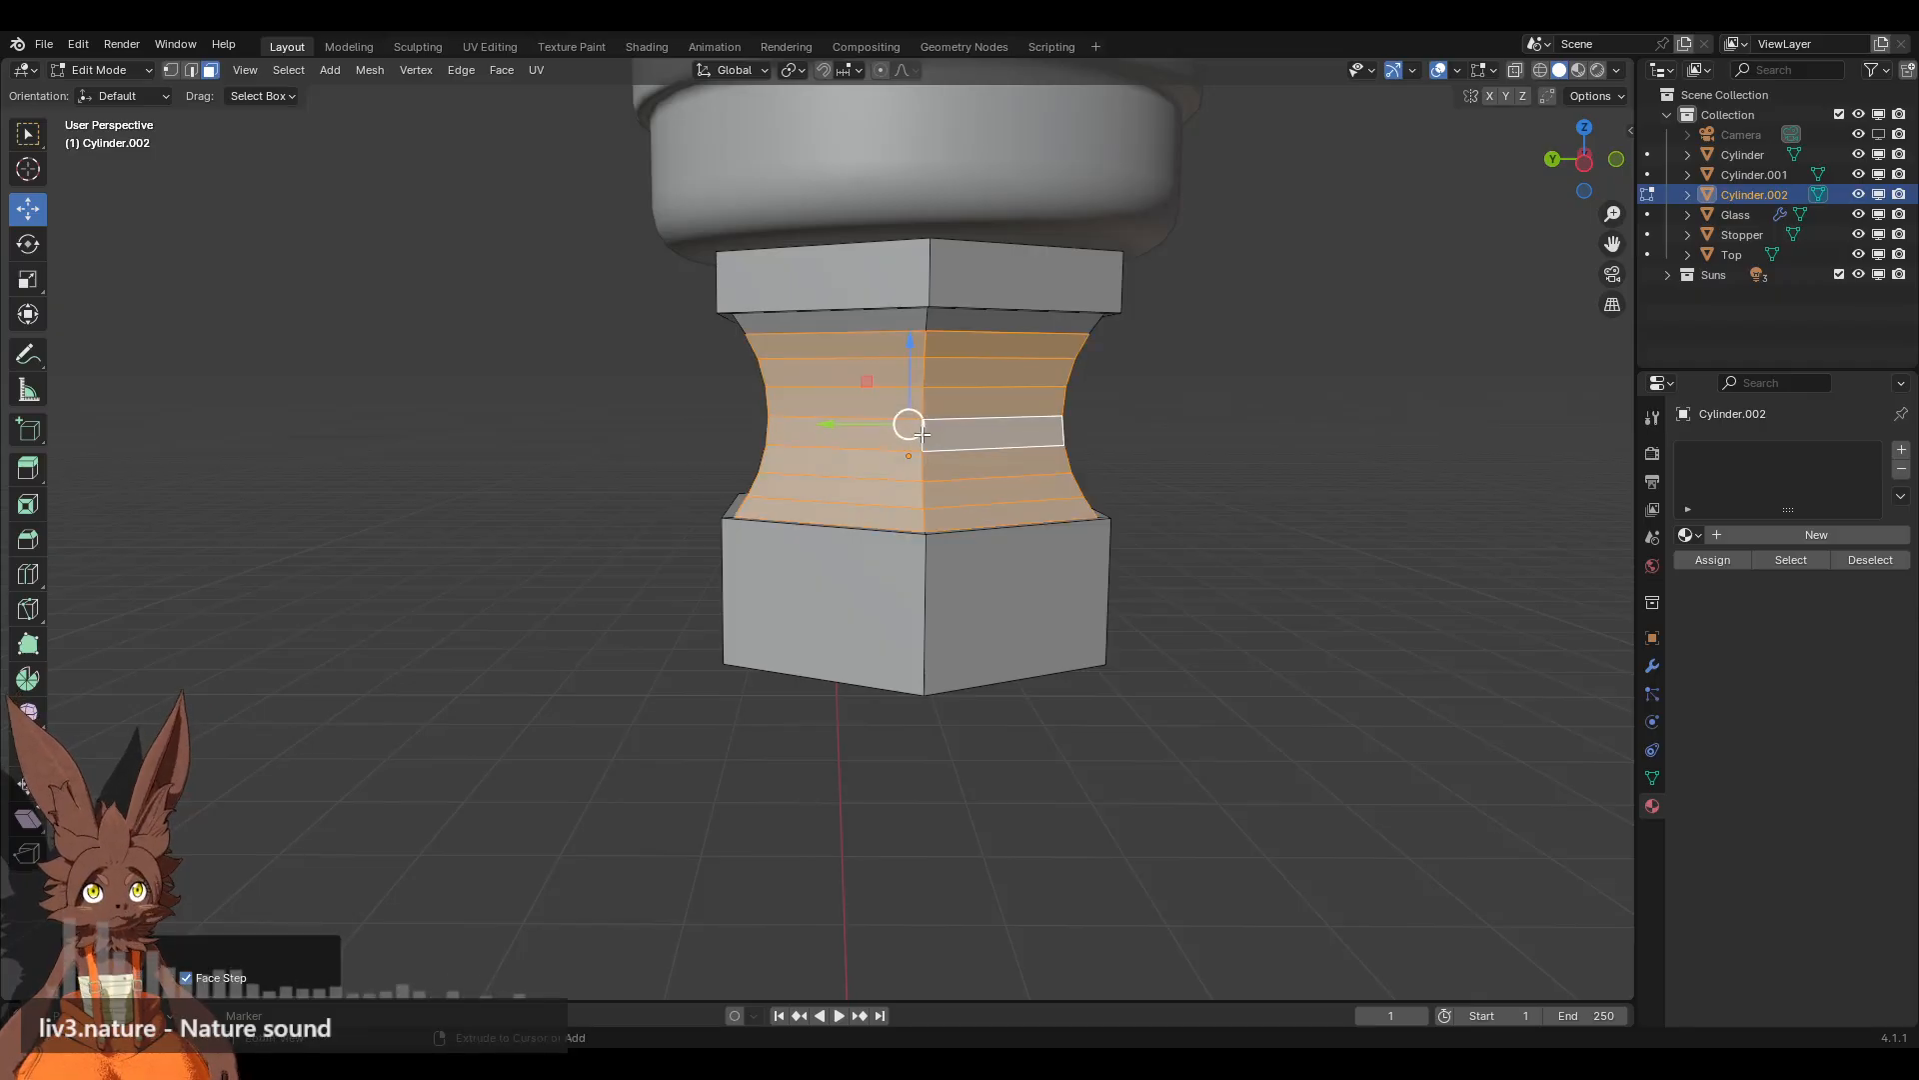
{"action": "middle_click_drag", "start_coordinate": [921, 433], "coordinate": [1045, 440]}
{"action": "scroll", "coordinate": [1045, 519], "scroll_direction": "up", "scroll_amount": 2}
{"action": "right_click", "coordinate": [1046, 440]}
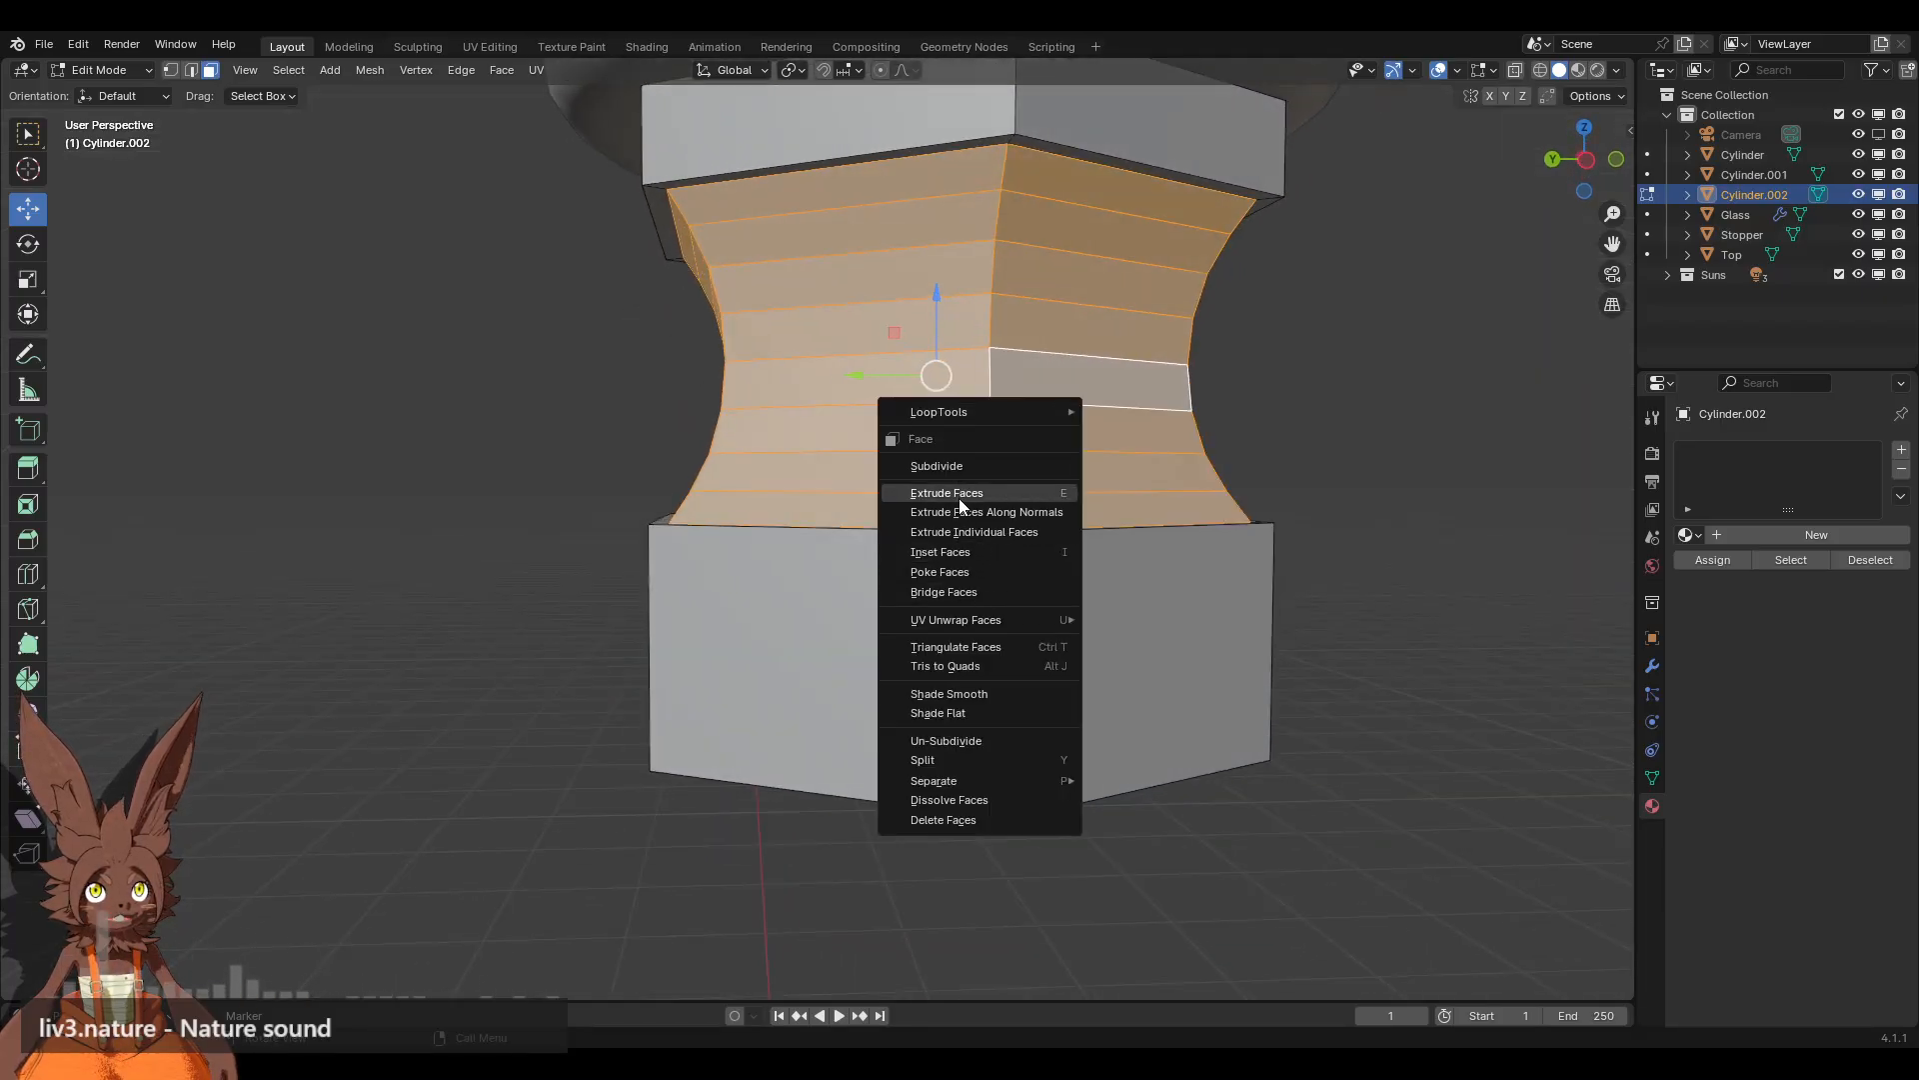
{"action": "left_click", "coordinate": [963, 692]}
{"action": "left_click", "coordinate": [363, 423]}
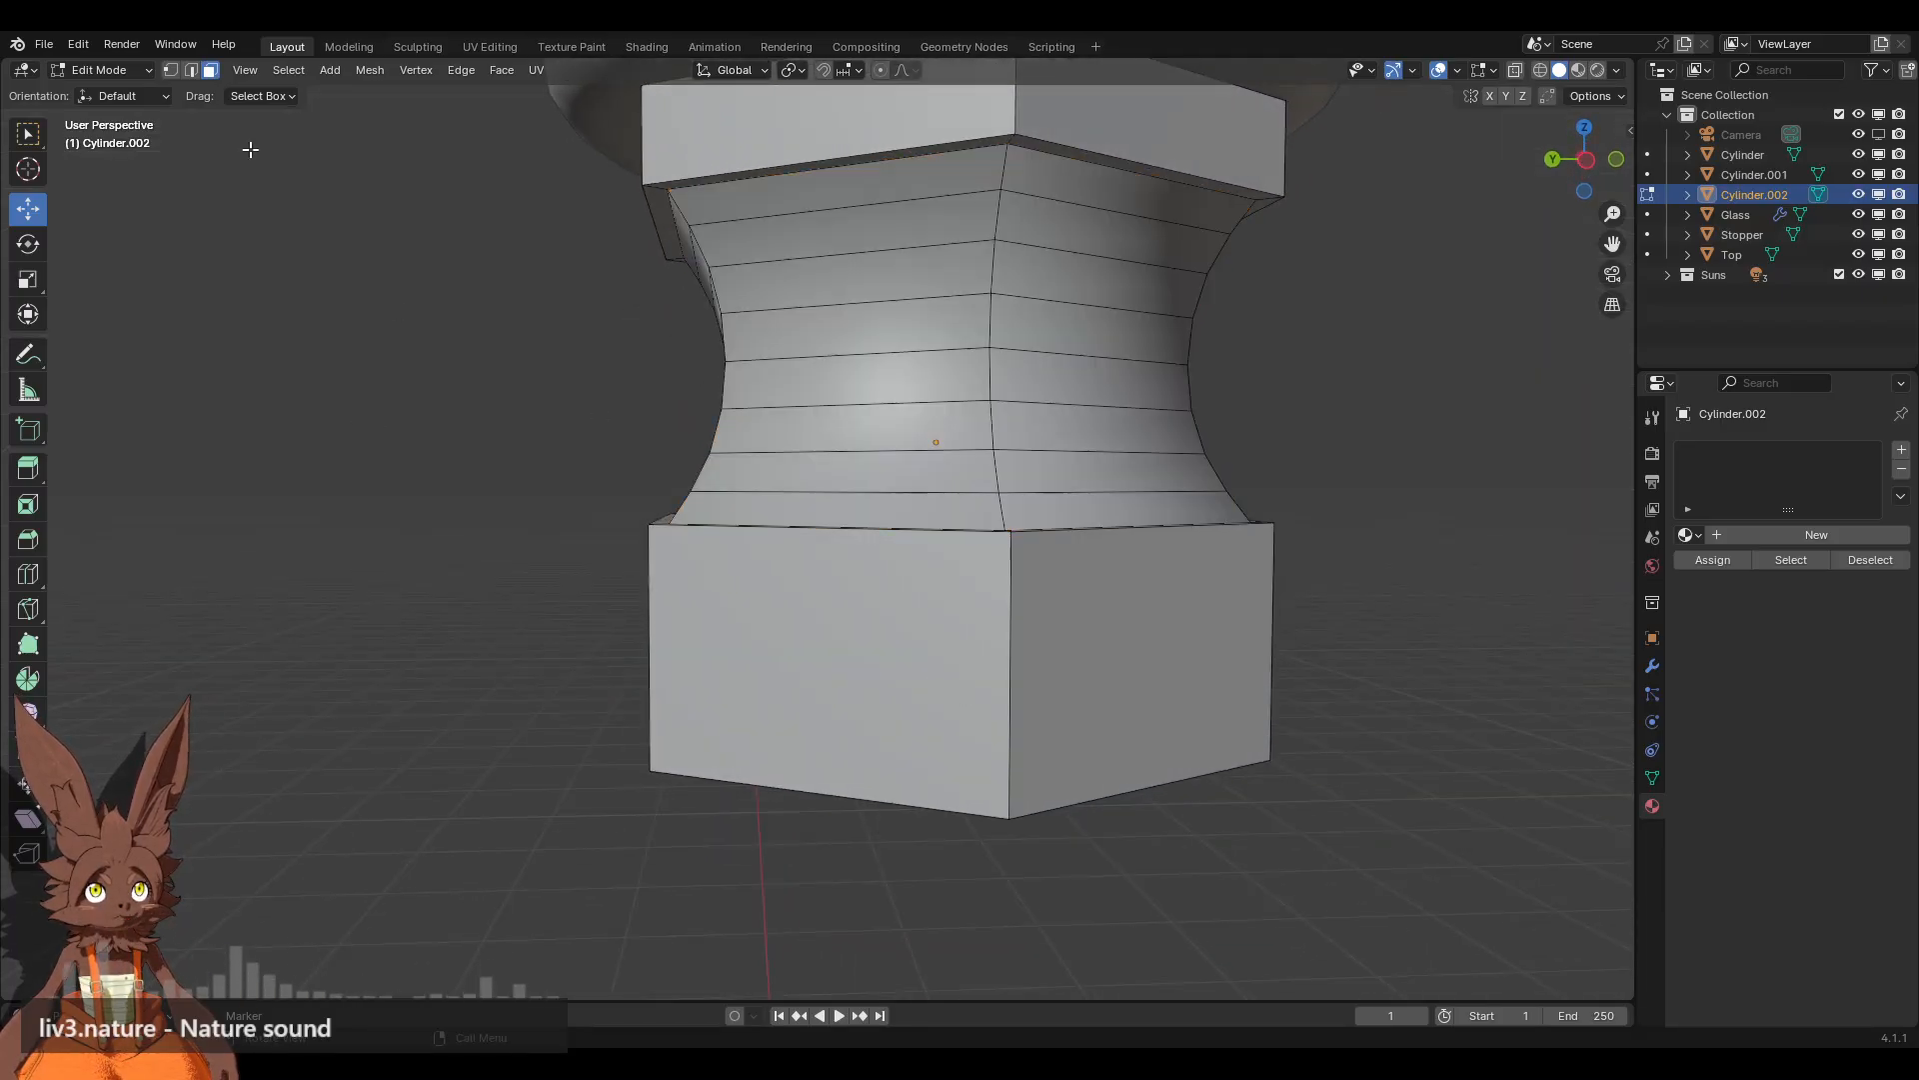
Step: Examine the smooth-shaded waist of the hexagonal end piece in Object Mode from several sides
{"action": "left_click", "coordinate": [100, 70]}
{"action": "left_click", "coordinate": [104, 93]}
{"action": "left_click", "coordinate": [548, 378]}
{"action": "scroll", "coordinate": [548, 378], "scroll_direction": "down", "scroll_amount": 6}
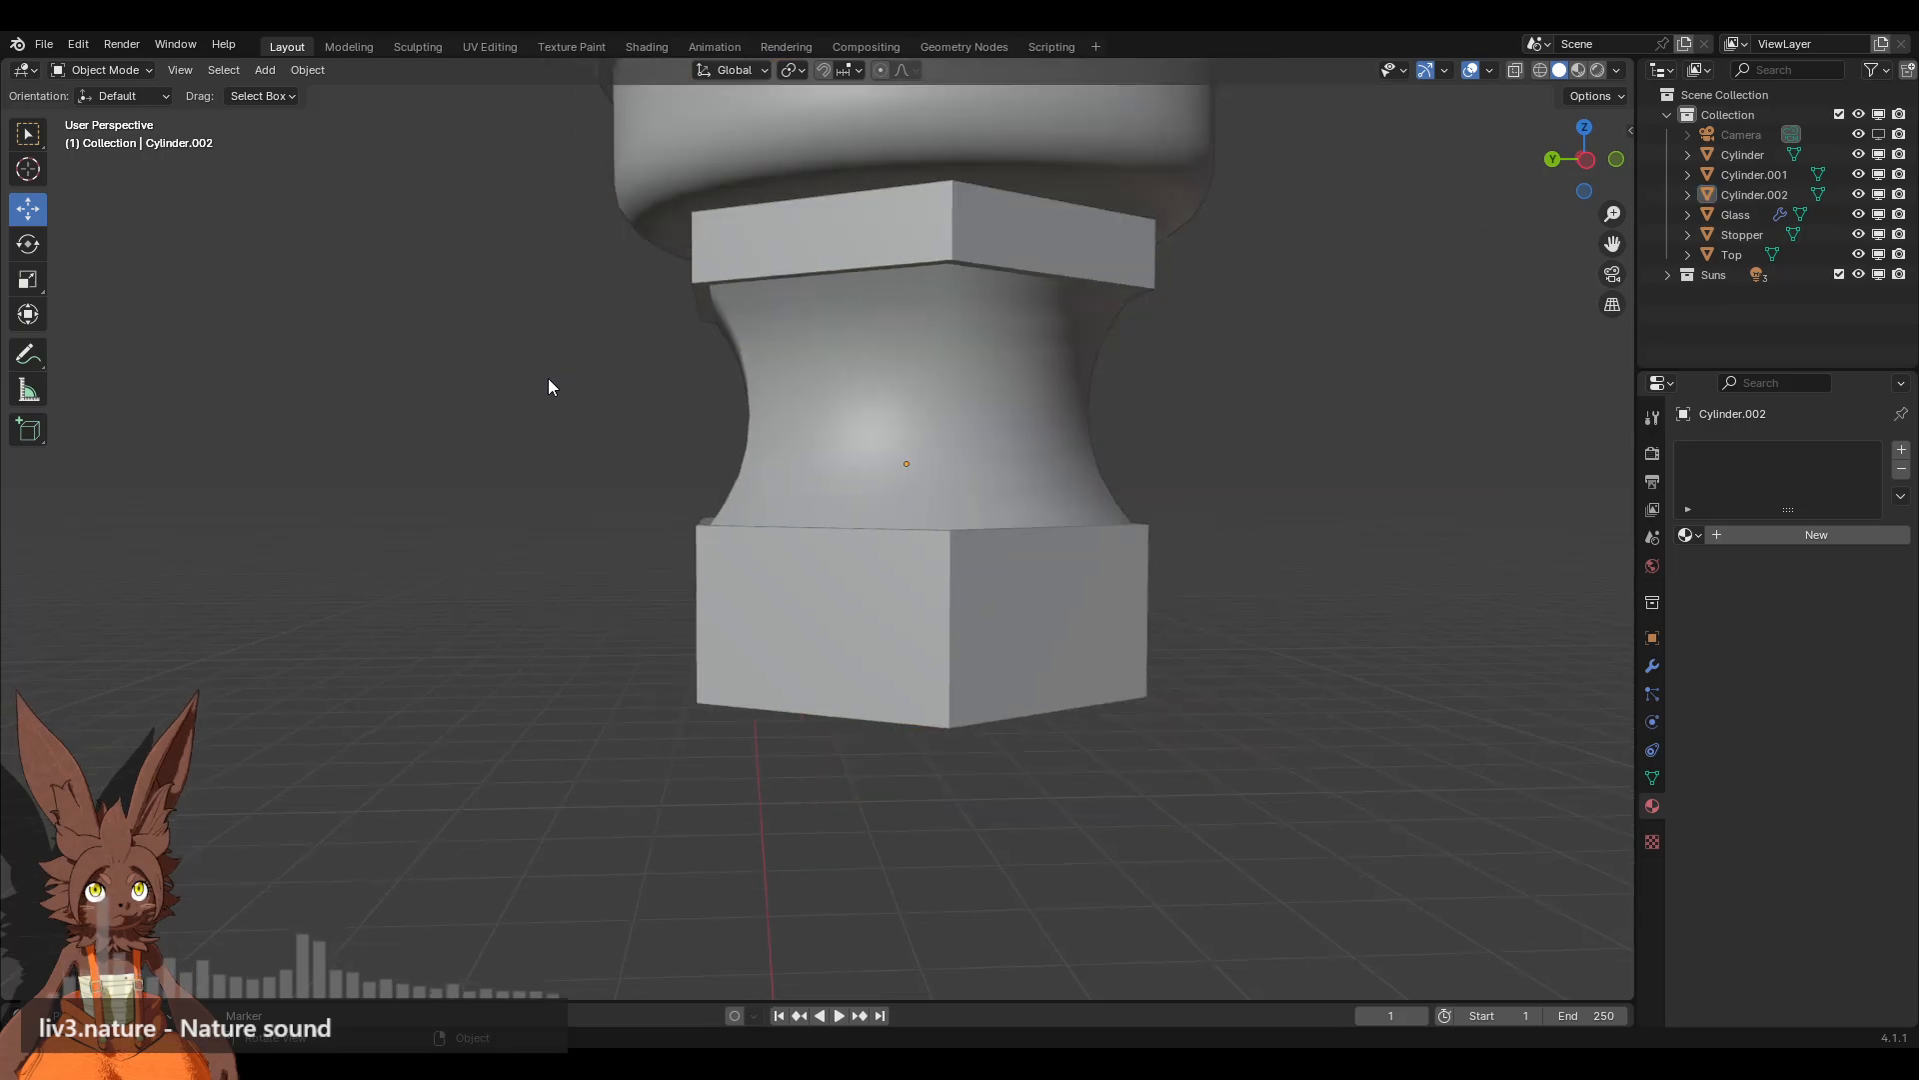
{"action": "middle_click_drag", "start_coordinate": [1031, 435], "coordinate": [891, 528]}
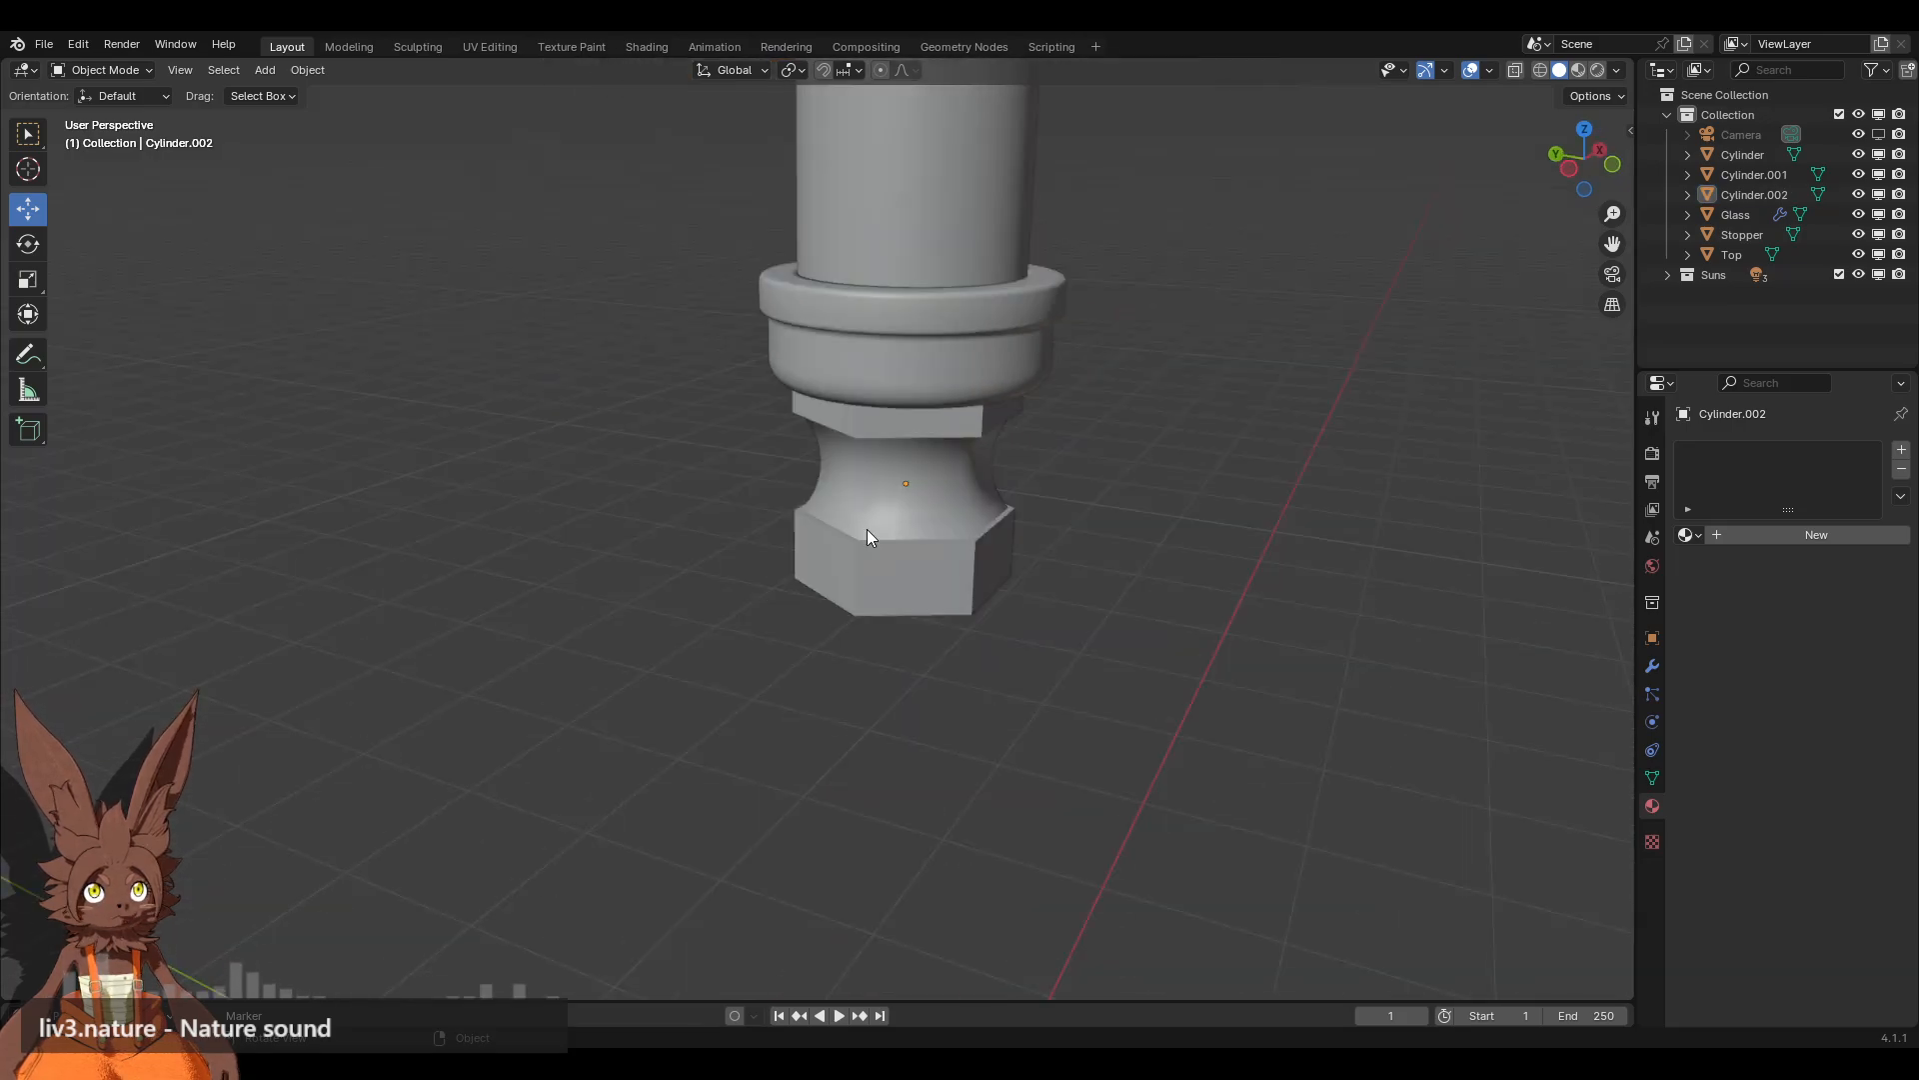
{"action": "scroll", "coordinate": [885, 518], "scroll_direction": "up", "scroll_amount": 1}
{"action": "scroll", "coordinate": [908, 576], "scroll_direction": "up", "scroll_amount": 6}
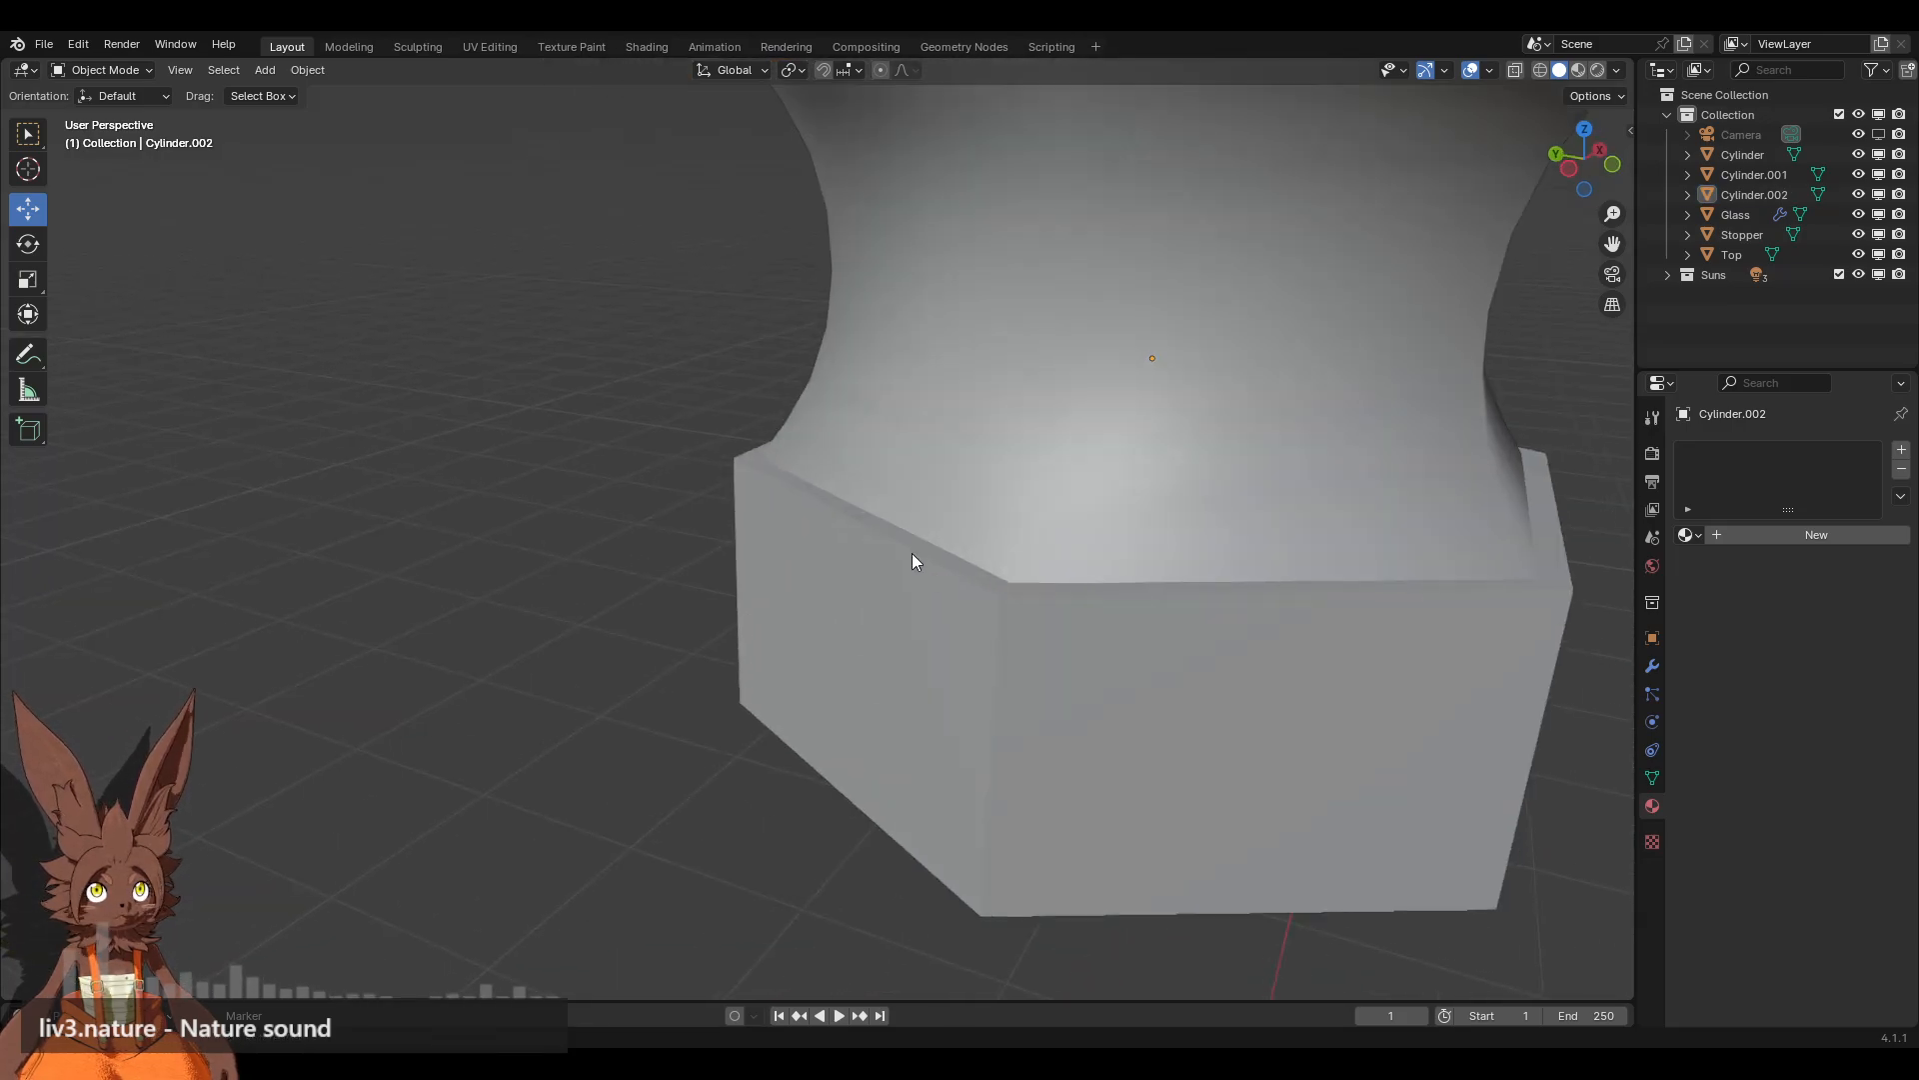
{"action": "scroll", "coordinate": [941, 601], "scroll_direction": "down", "scroll_amount": 2}
{"action": "middle_click_drag", "start_coordinate": [900, 600], "coordinate": [944, 465]}
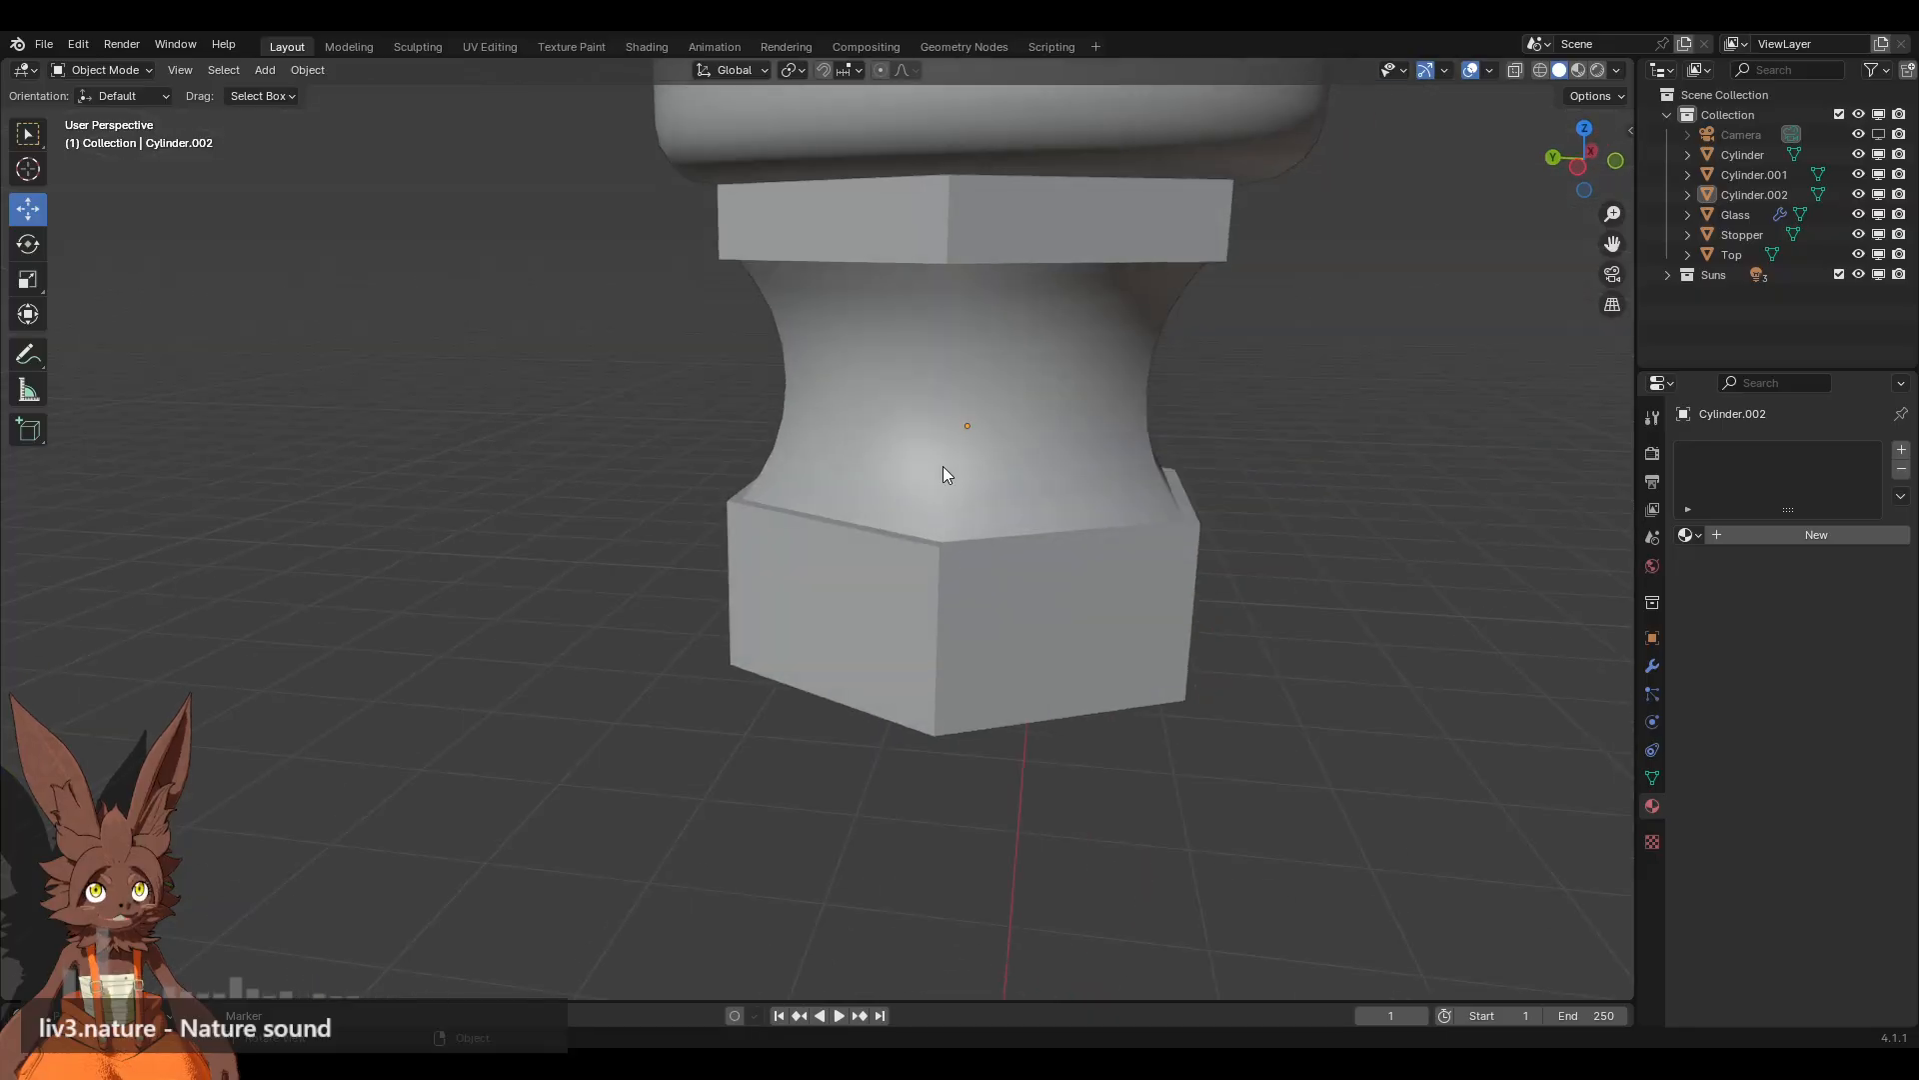
Step: In Edit Mode, add one supporting edge loop near each end of the end piece's waist, the upper at a factor of about -0.714
{"action": "left_click", "coordinate": [944, 466]}
{"action": "scroll", "coordinate": [896, 444], "scroll_direction": "up", "scroll_amount": 3}
{"action": "left_click", "coordinate": [109, 67]}
{"action": "left_click", "coordinate": [111, 113]}
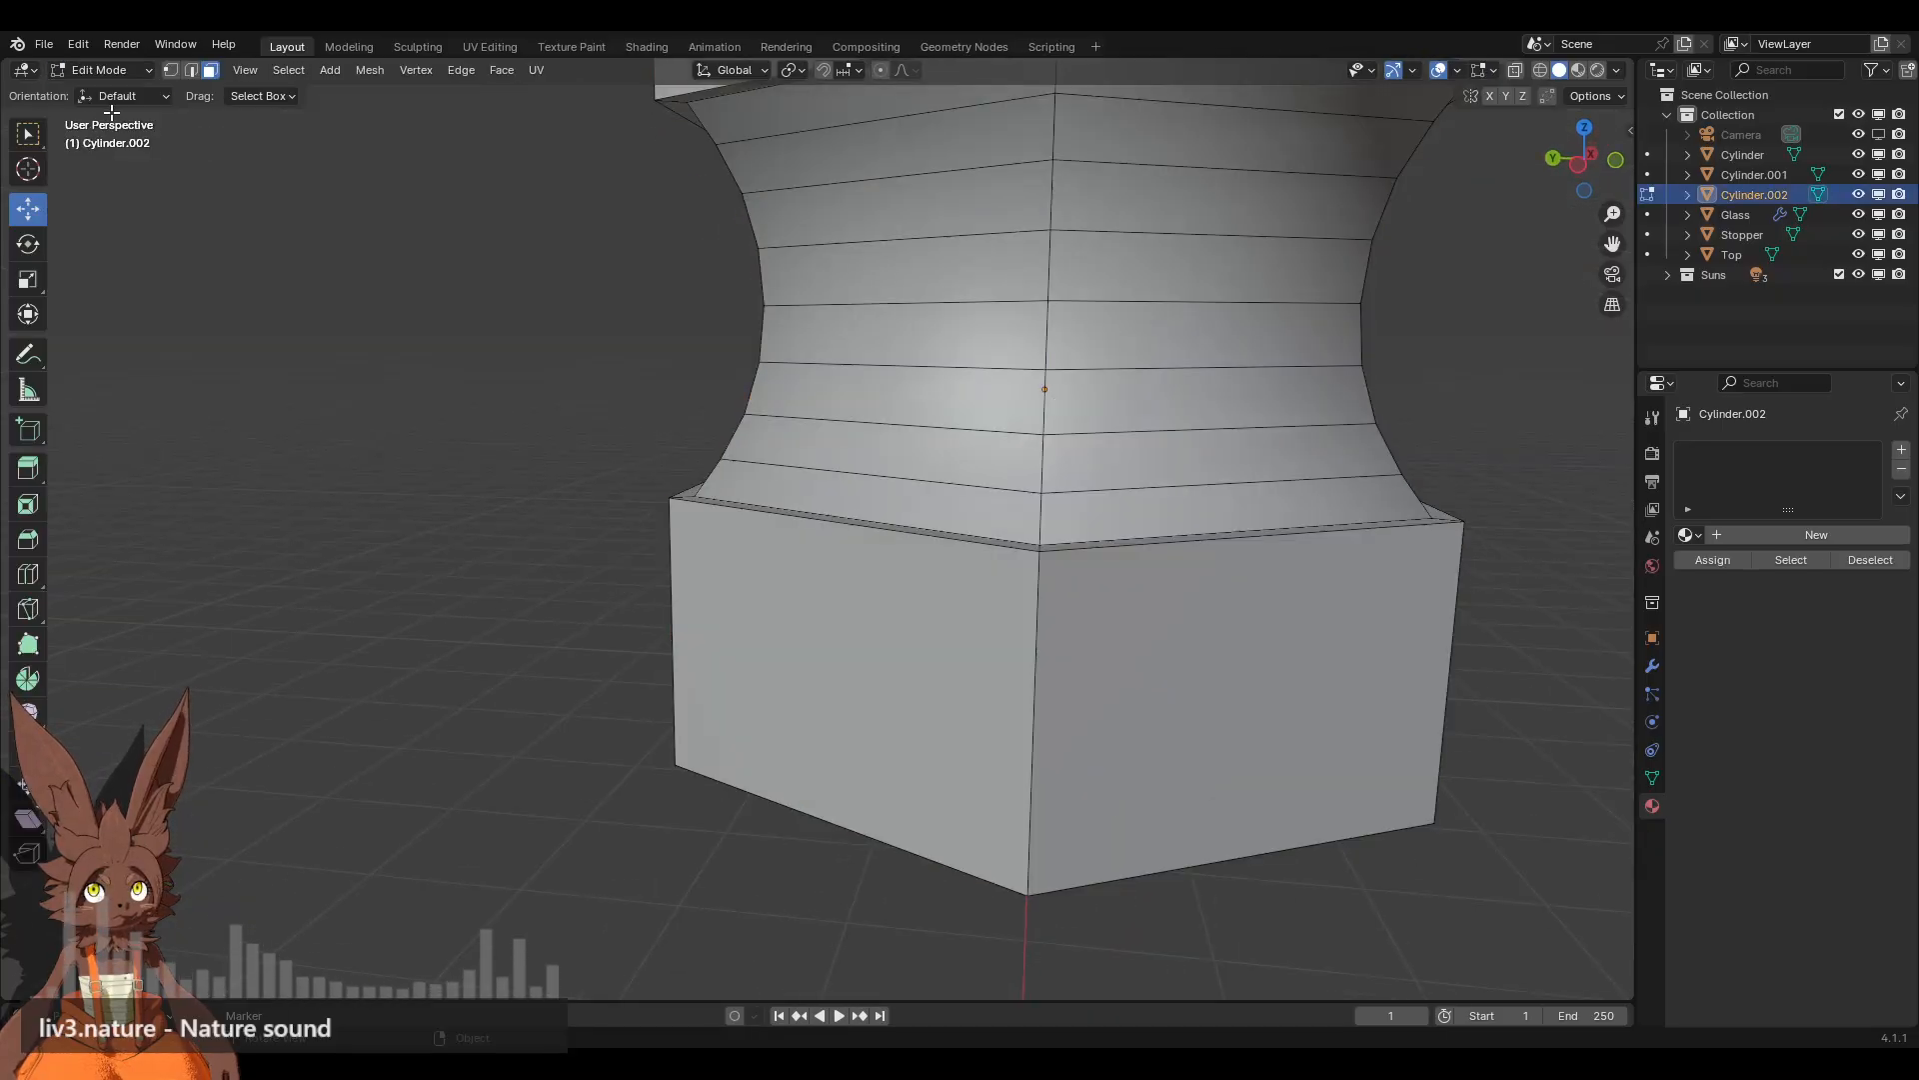
{"action": "middle_click_drag", "start_coordinate": [963, 249], "coordinate": [954, 200]}
{"action": "middle_click_drag", "start_coordinate": [955, 200], "coordinate": [941, 394], "text": "shift"}
{"action": "left_click", "coordinate": [28, 573]}
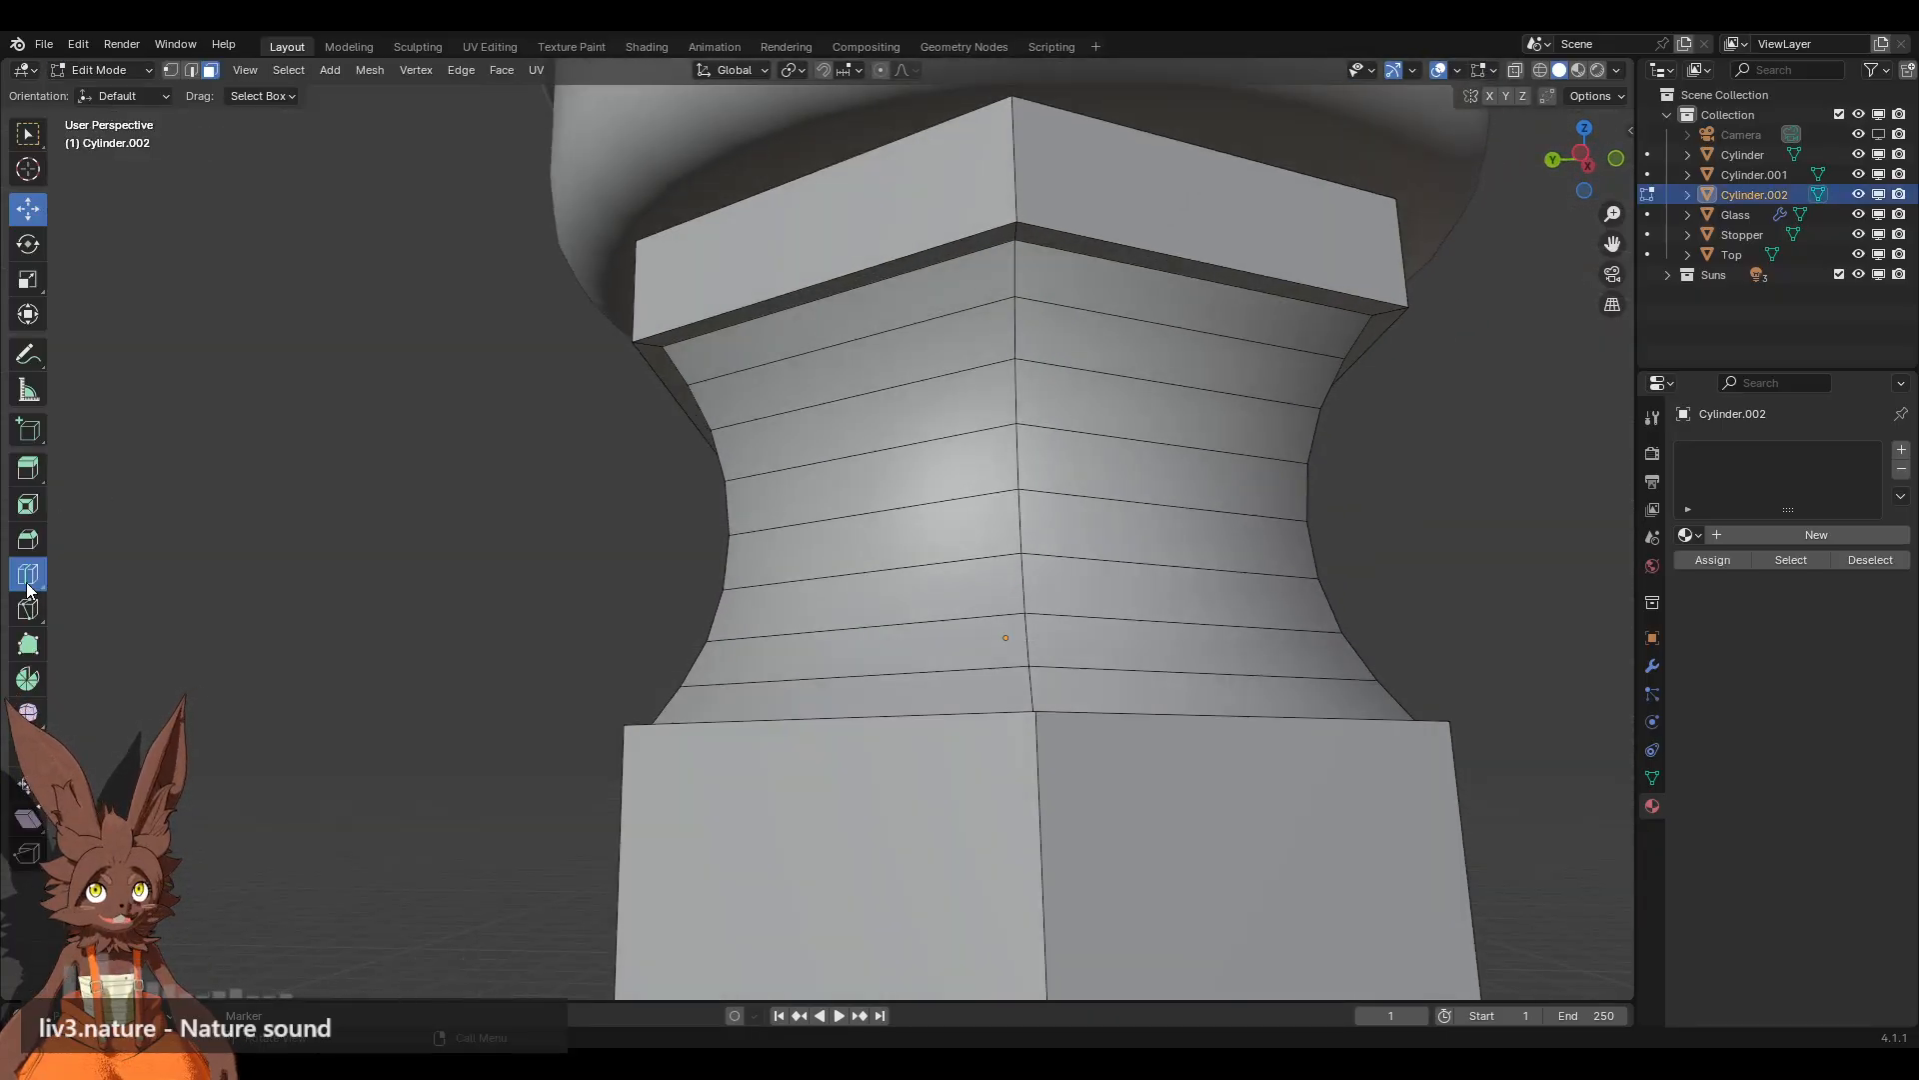
{"action": "left_click_drag", "start_coordinate": [1030, 298], "coordinate": [1008, 252]}
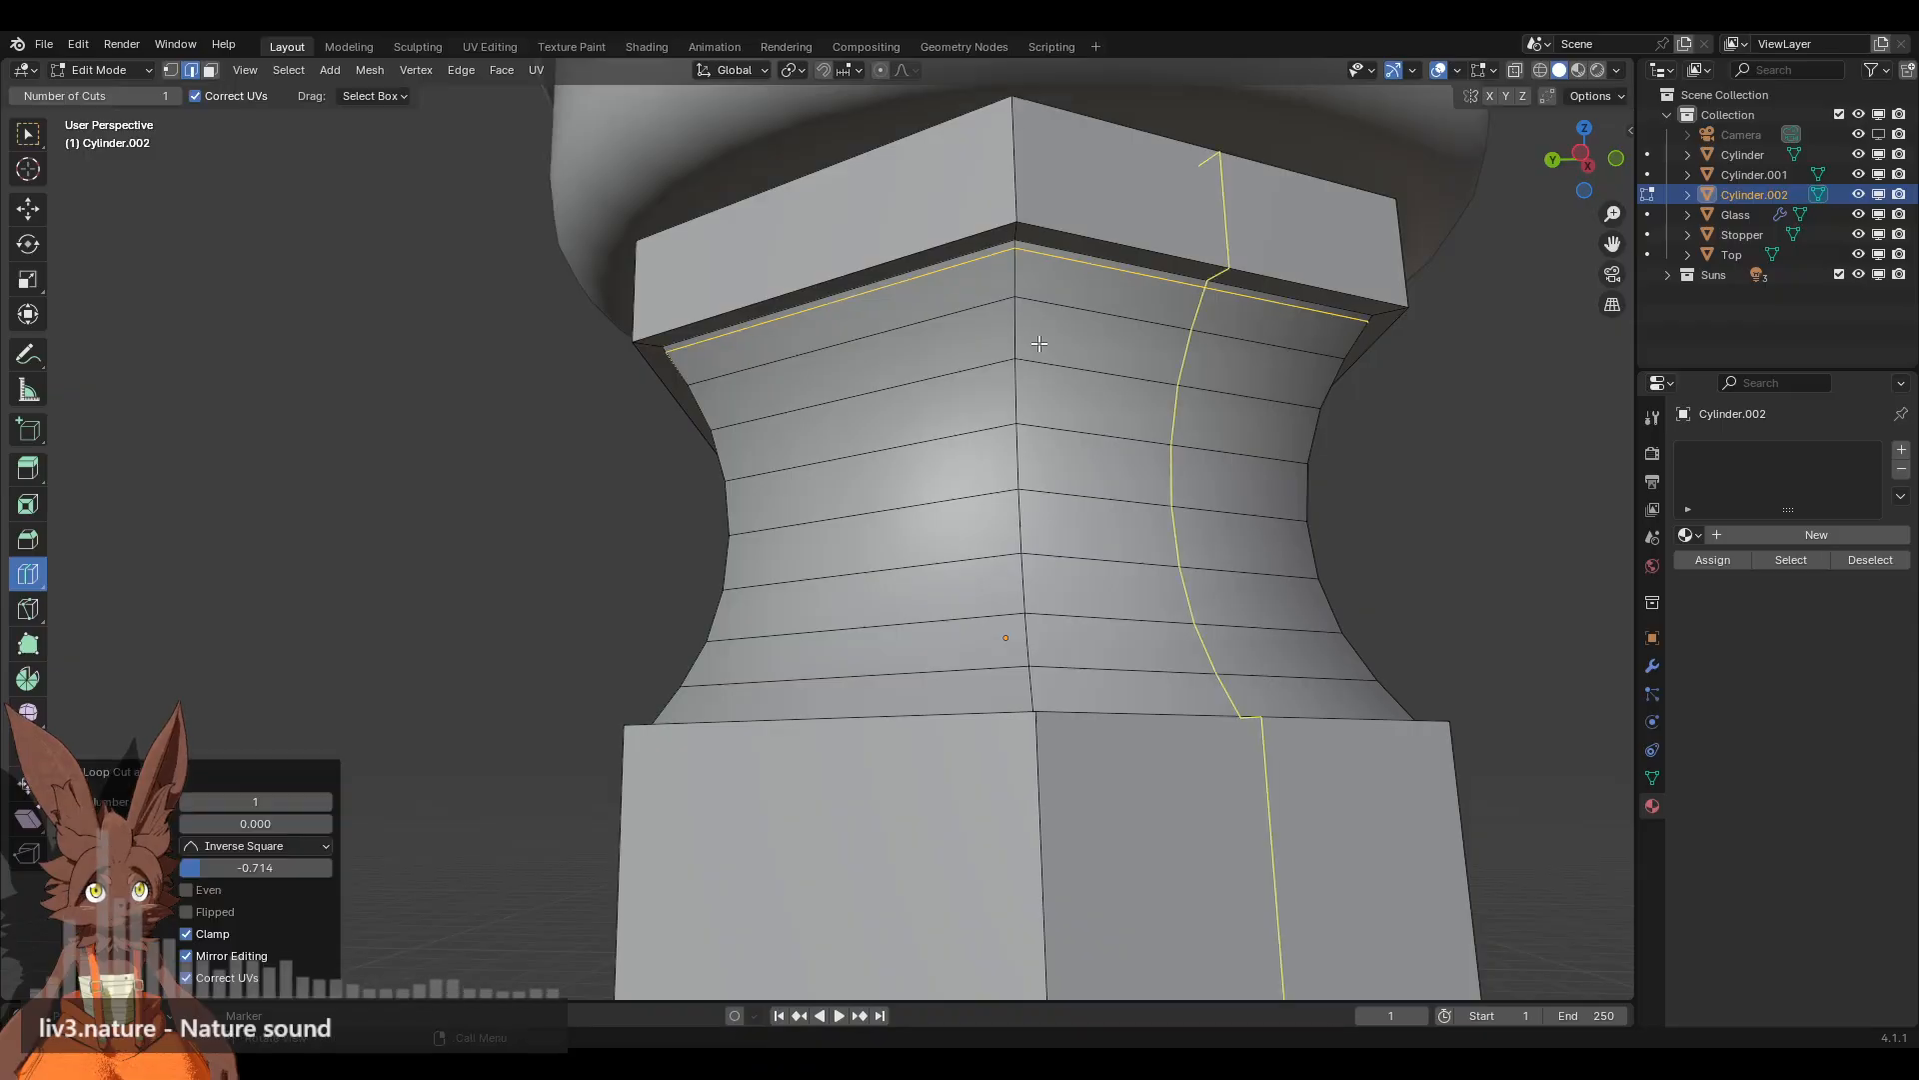
{"action": "middle_click_drag", "start_coordinate": [1008, 252], "coordinate": [955, 790]}
{"action": "left_click_drag", "start_coordinate": [950, 771], "coordinate": [951, 784]}
Step: Select the narrow ledge face loops above and below the waist and inset them by about 0.003 m
{"action": "middle_click_drag", "start_coordinate": [630, 729], "coordinate": [691, 704]}
{"action": "left_click", "coordinate": [210, 70]}
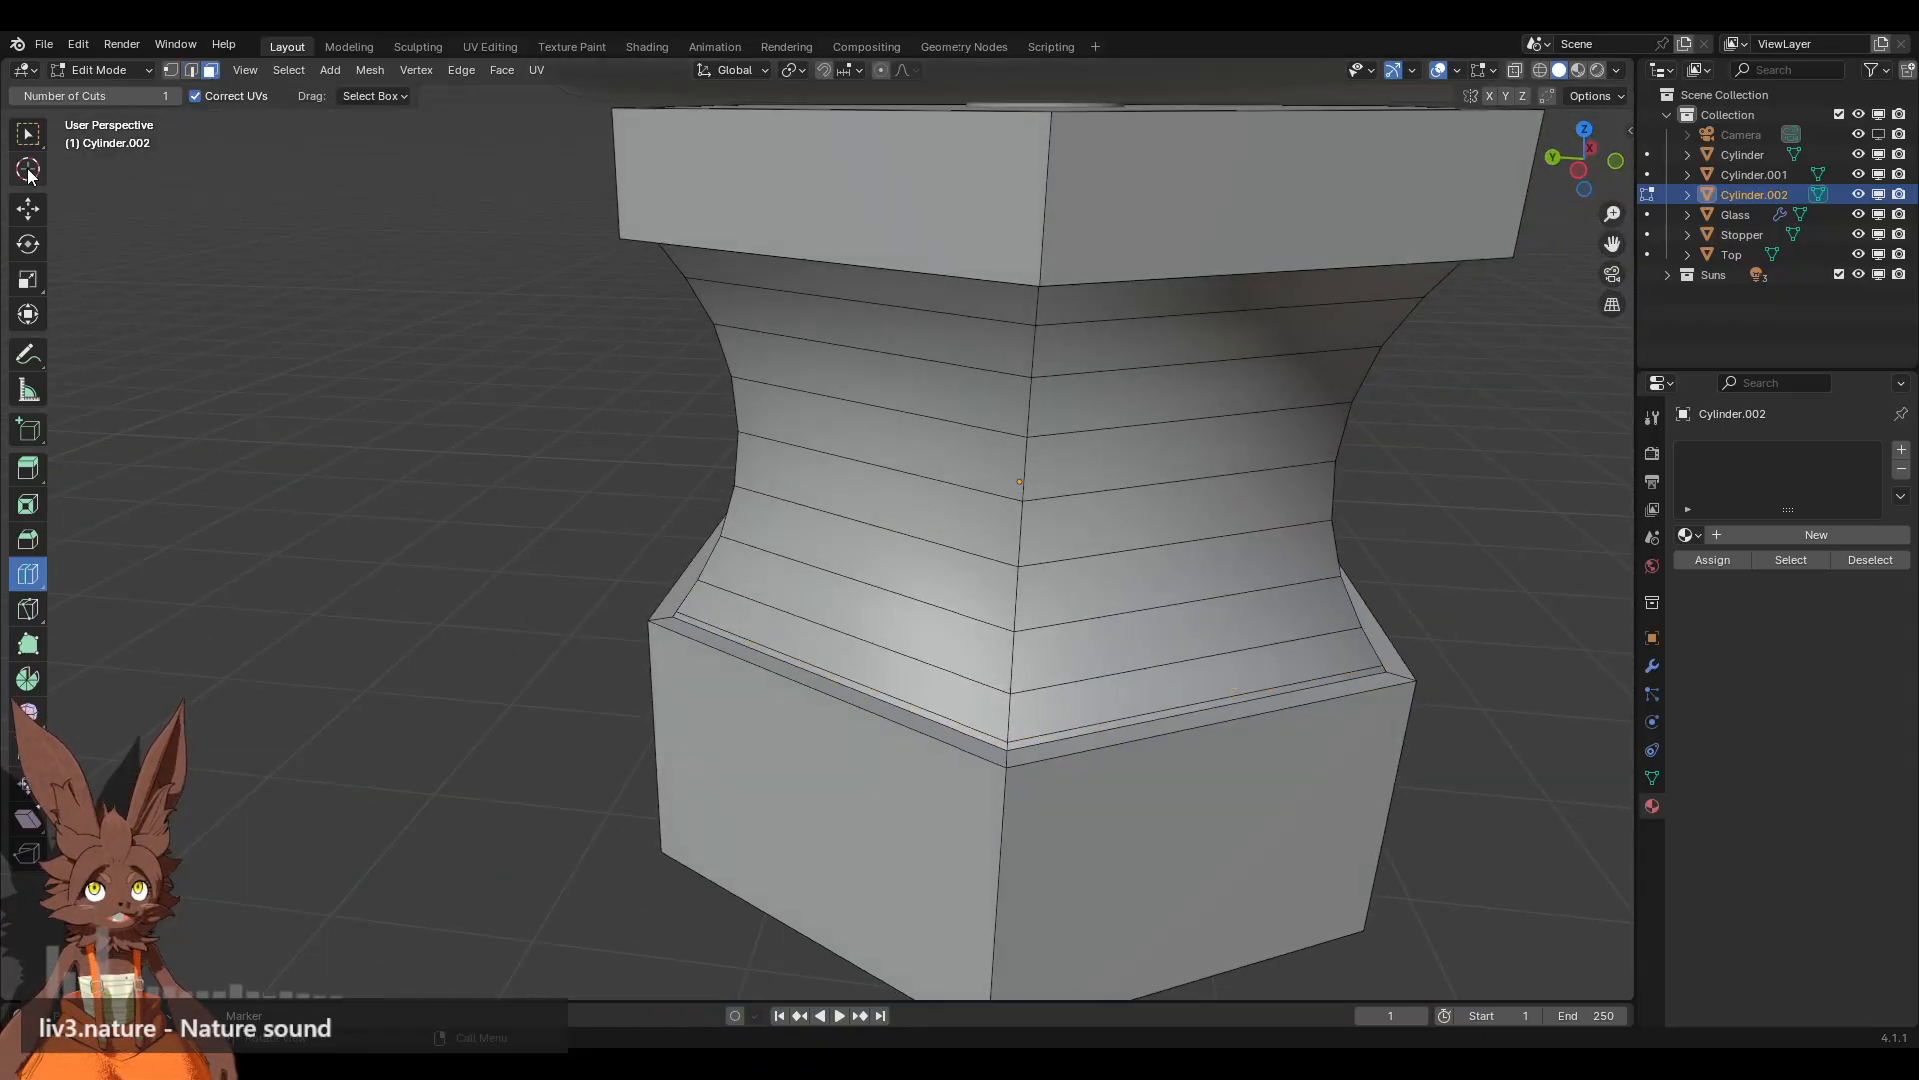
{"action": "left_click", "coordinate": [28, 208]}
{"action": "left_click", "coordinate": [1011, 757], "text": "alt"}
{"action": "middle_click_drag", "start_coordinate": [1011, 676], "coordinate": [998, 485]}
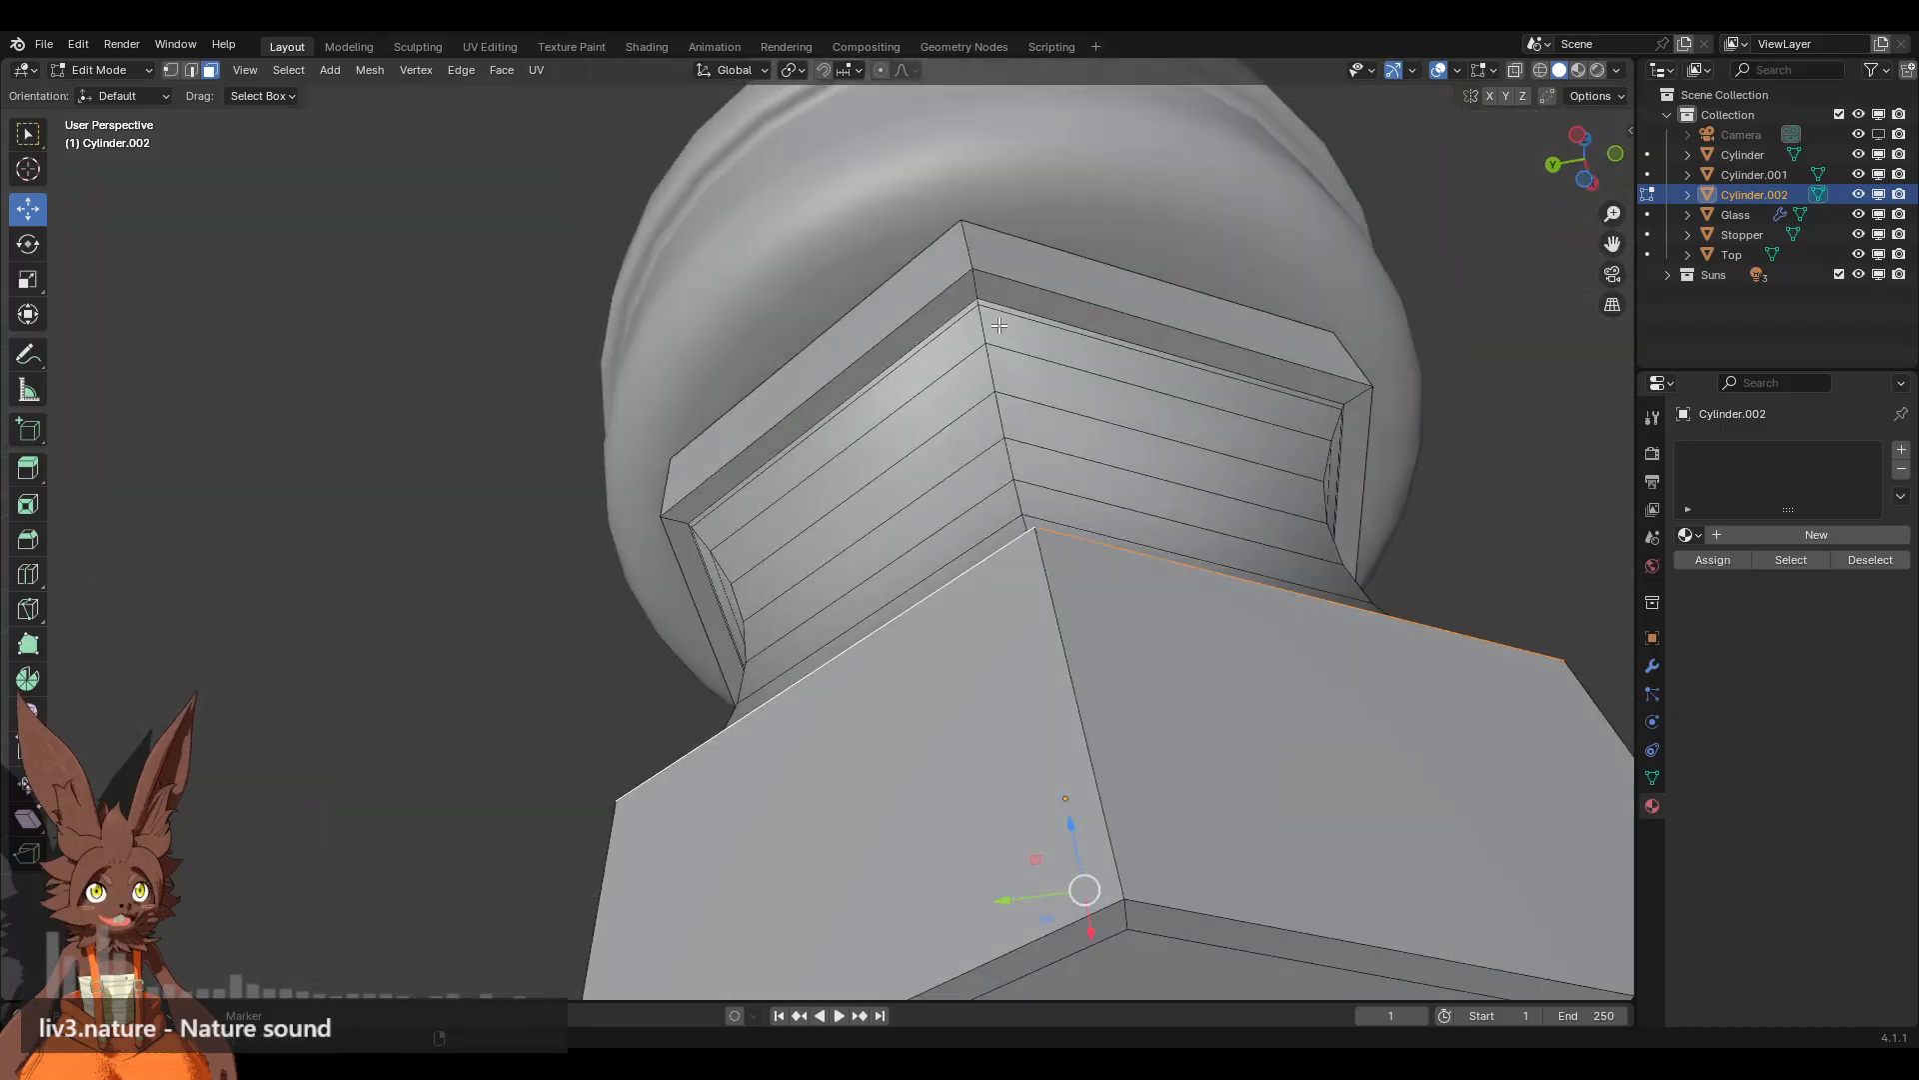
{"action": "left_click", "coordinate": [975, 291], "text": "alt+shift"}
{"action": "left_click", "coordinate": [27, 502]}
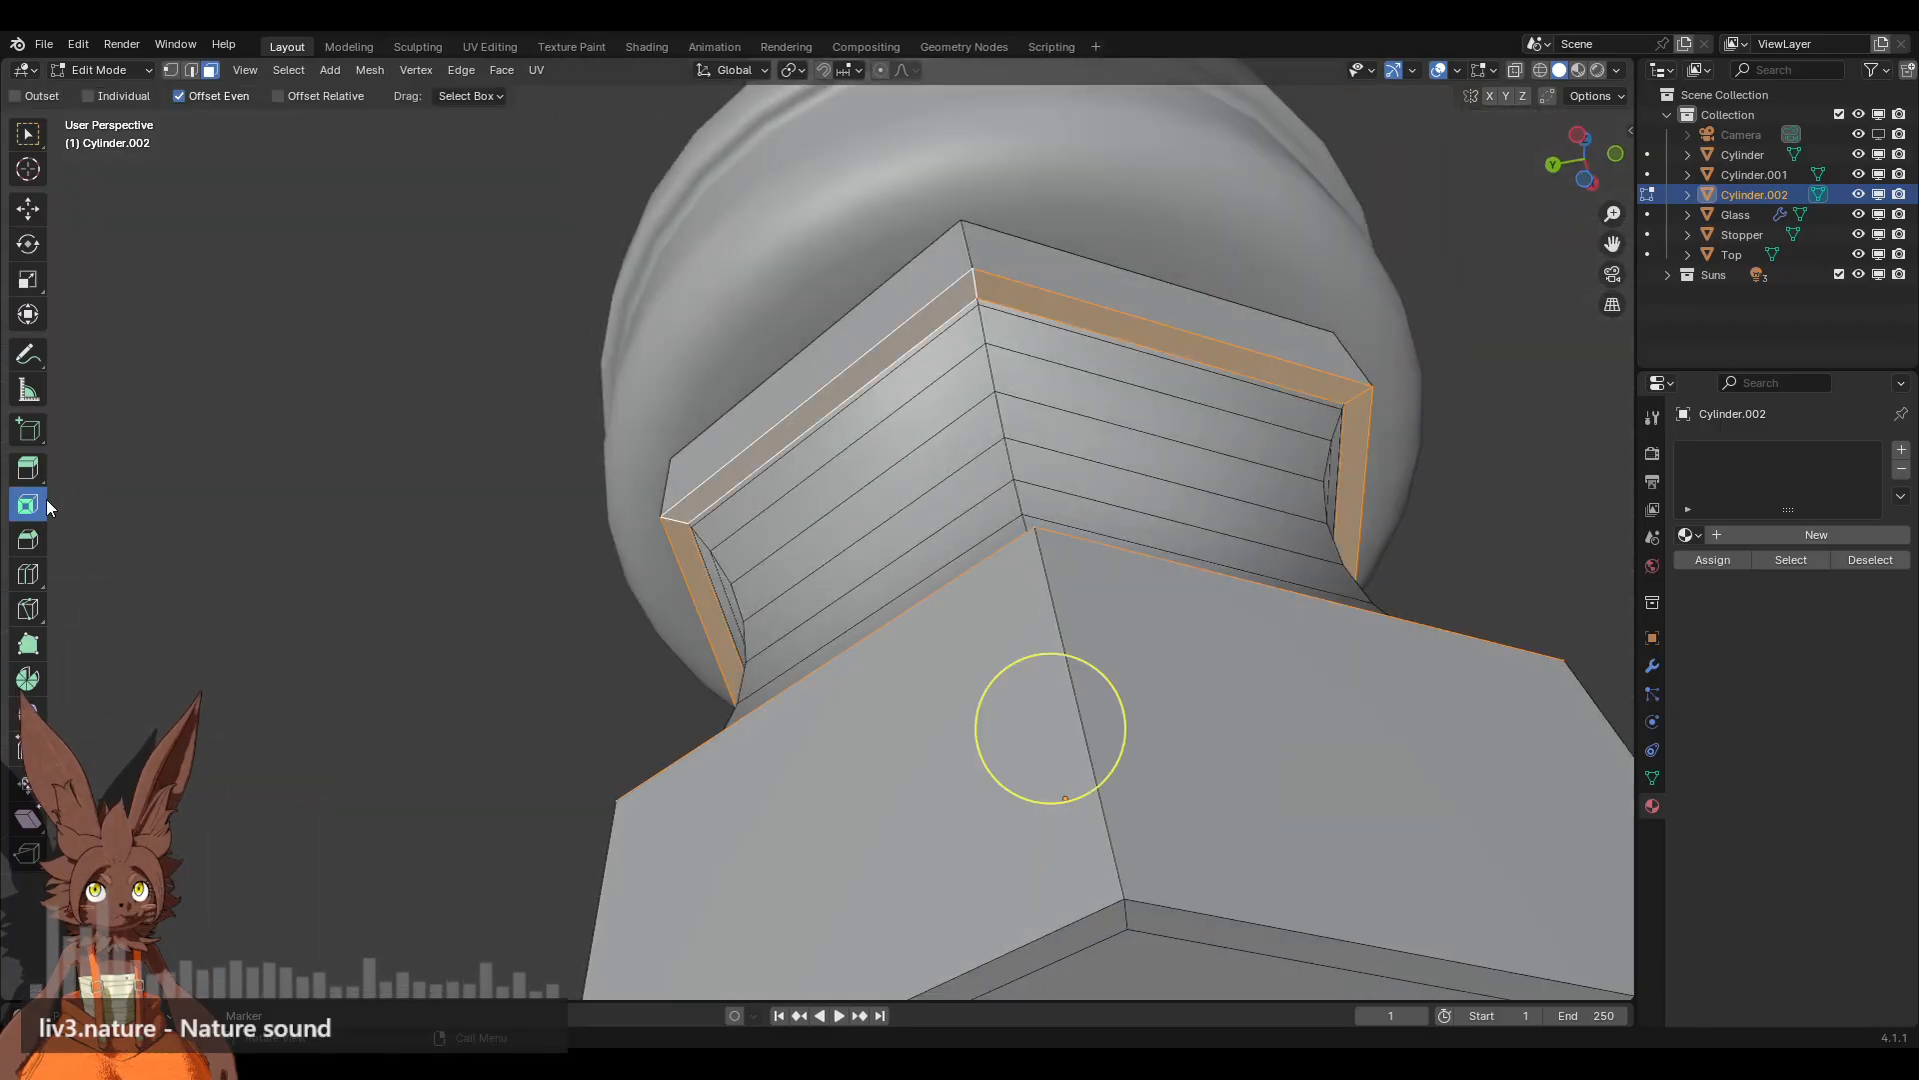
{"action": "left_click_drag", "start_coordinate": [1122, 686], "coordinate": [1107, 690]}
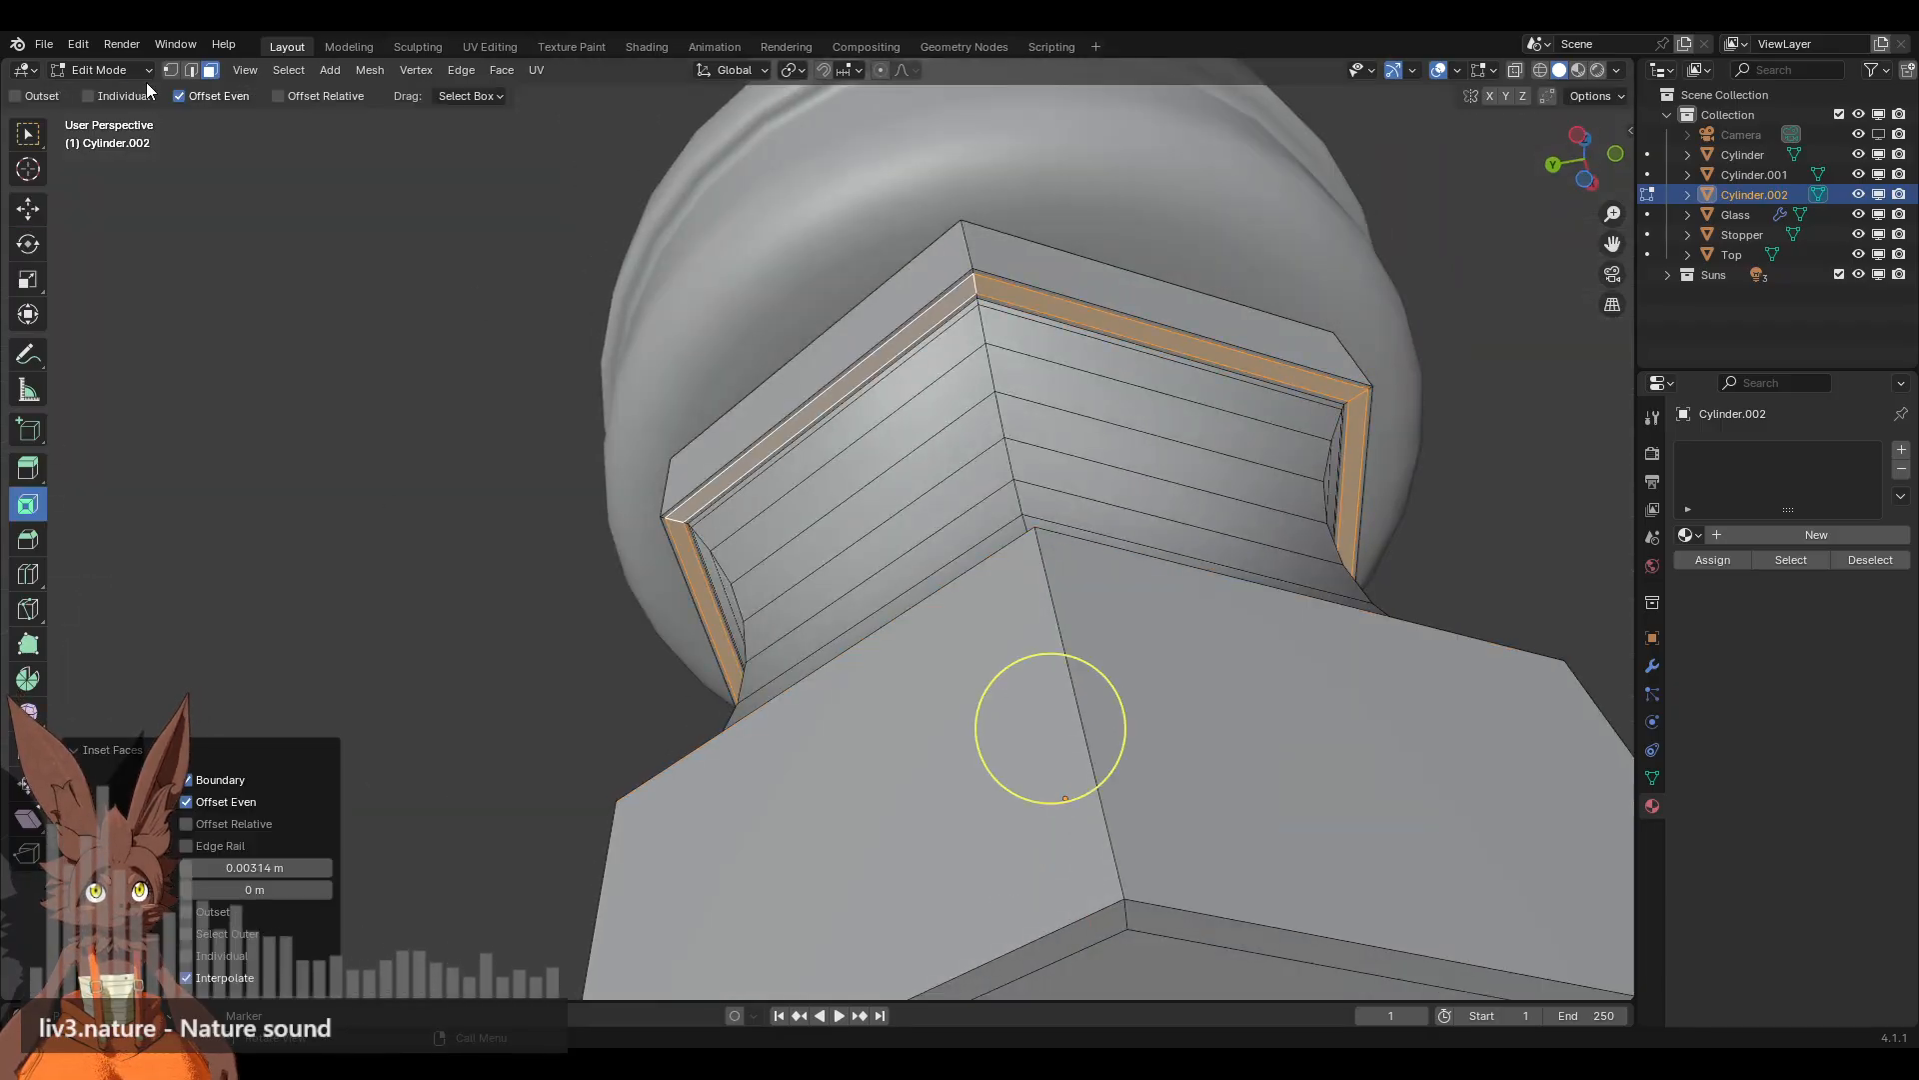
Step: Examine the shading of the hexagonal end piece in Object Mode, both close up and together with the whole syringe
{"action": "left_click", "coordinate": [136, 72]}
{"action": "left_click", "coordinate": [132, 92]}
{"action": "left_click", "coordinate": [480, 372]}
{"action": "scroll", "coordinate": [540, 376], "scroll_direction": "down", "scroll_amount": 2}
{"action": "middle_click_drag", "start_coordinate": [562, 378], "coordinate": [609, 560]}
{"action": "scroll", "coordinate": [568, 398], "scroll_direction": "down", "scroll_amount": 3}
{"action": "scroll", "coordinate": [609, 560], "scroll_direction": "up", "scroll_amount": 3}
{"action": "middle_click_drag", "start_coordinate": [982, 582], "coordinate": [866, 614]}
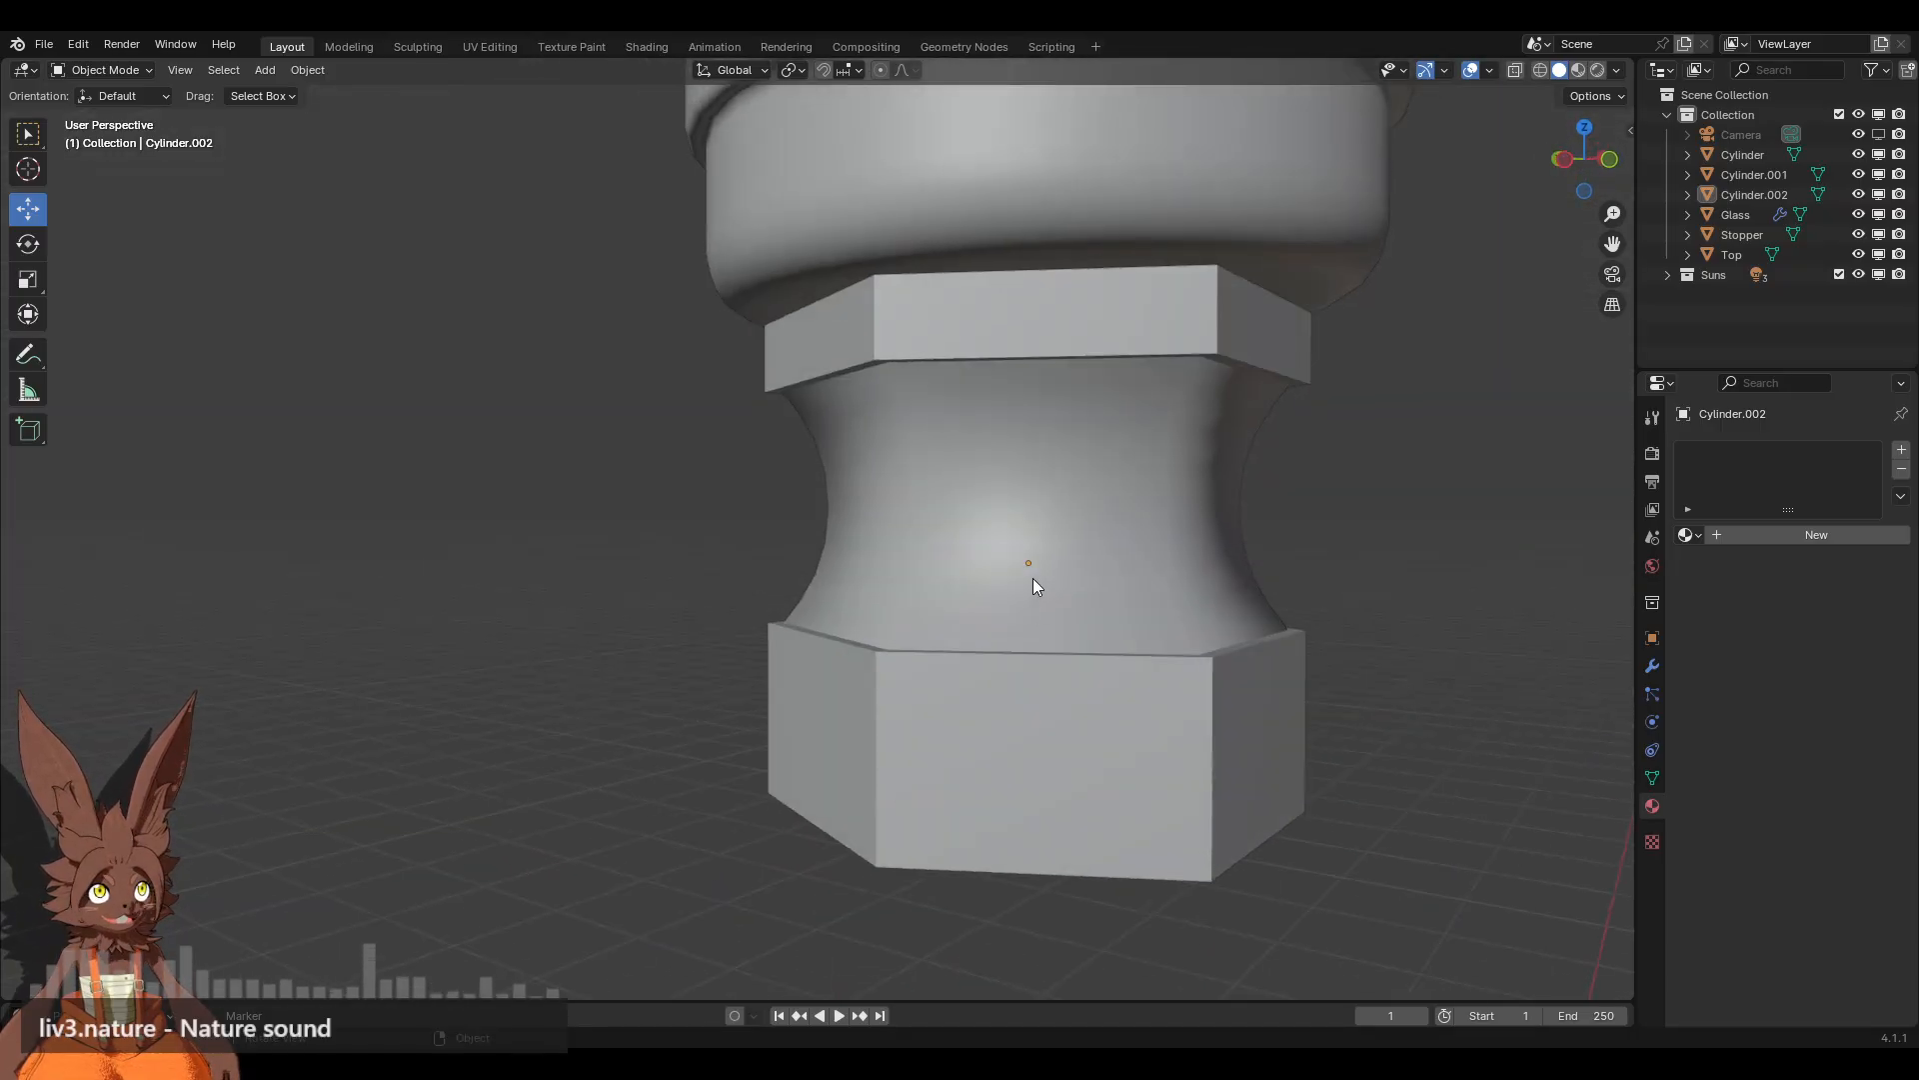
{"action": "scroll", "coordinate": [1046, 586], "scroll_direction": "down", "scroll_amount": 2}
{"action": "scroll", "coordinate": [1000, 572], "scroll_direction": "up", "scroll_amount": 1}
{"action": "scroll", "coordinate": [894, 540], "scroll_direction": "down", "scroll_amount": 2}
{"action": "scroll", "coordinate": [794, 524], "scroll_direction": "down", "scroll_amount": 9}
{"action": "middle_click_drag", "start_coordinate": [794, 523], "coordinate": [942, 560]}
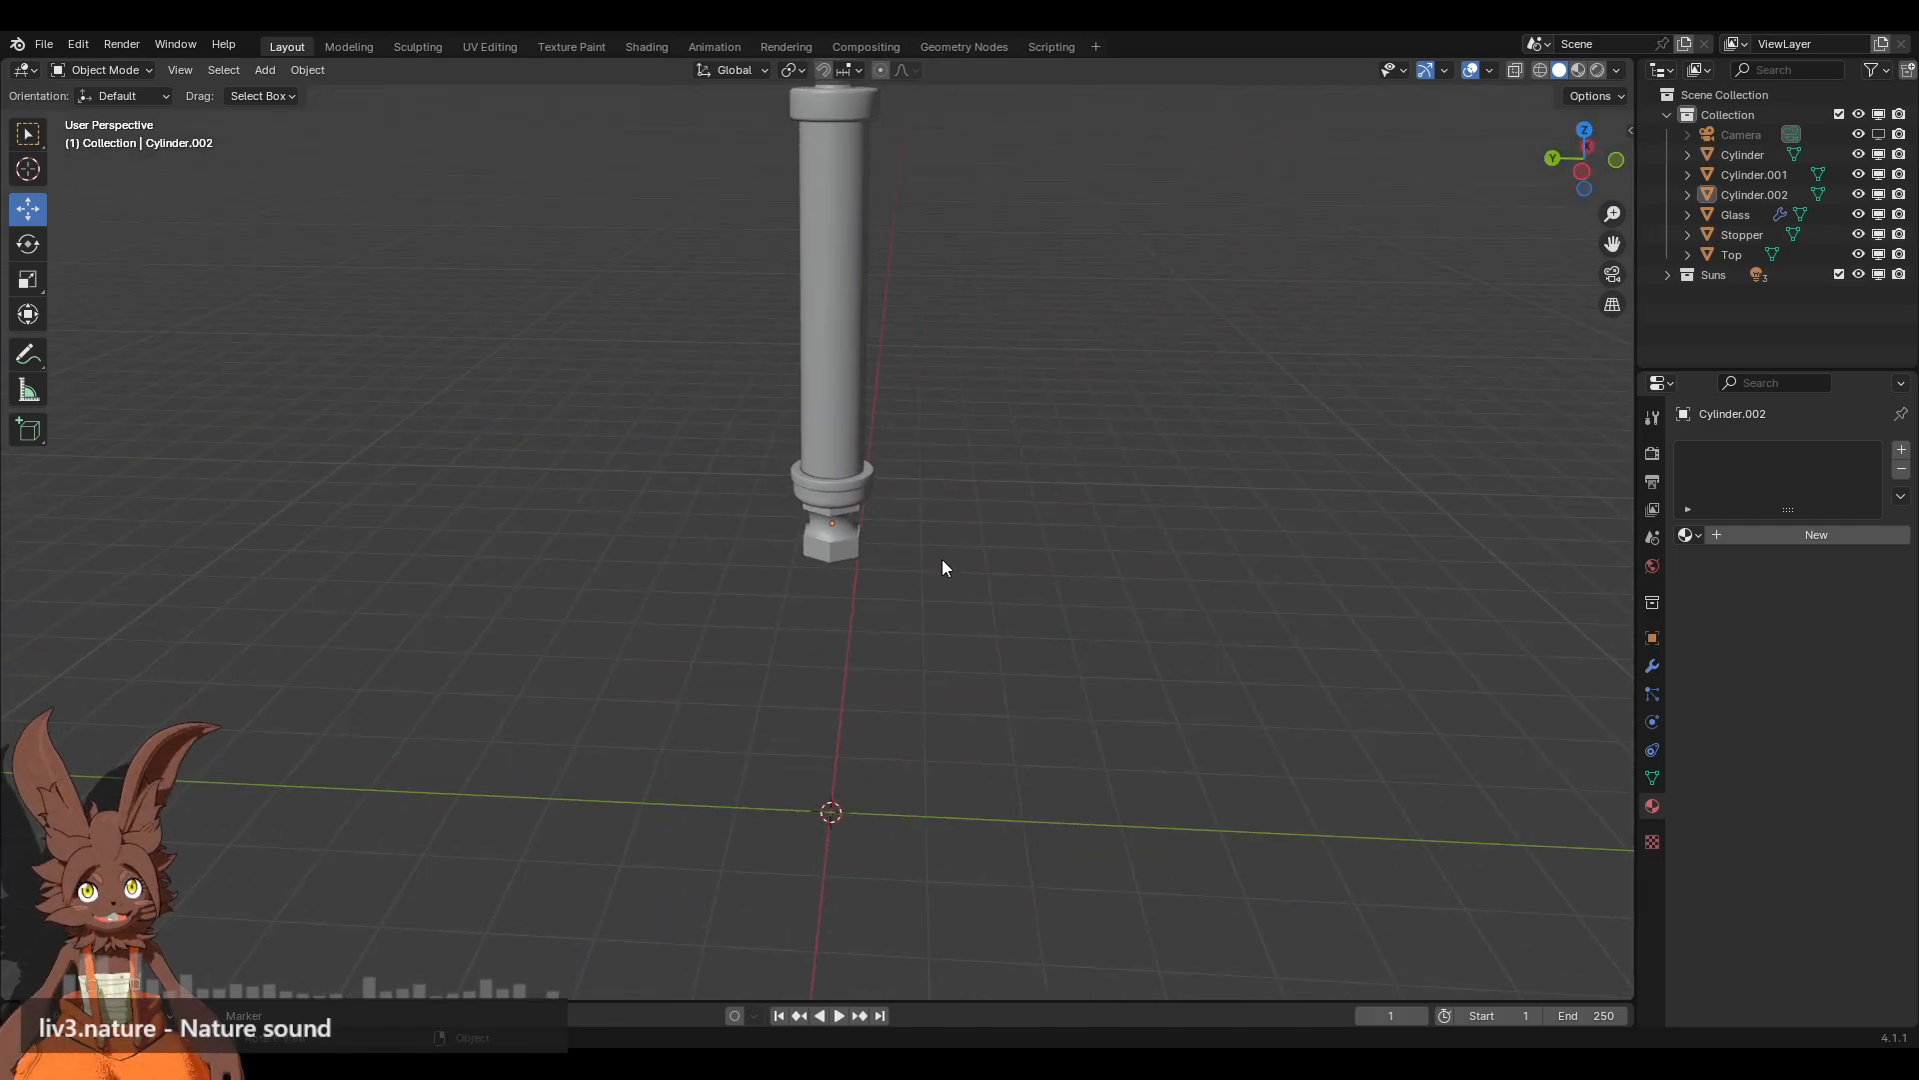
Step: Select the hexagonal piece below the column's lower collar and open its mesh in Edit Mode
{"action": "scroll", "coordinate": [944, 556], "scroll_direction": "up", "scroll_amount": 6}
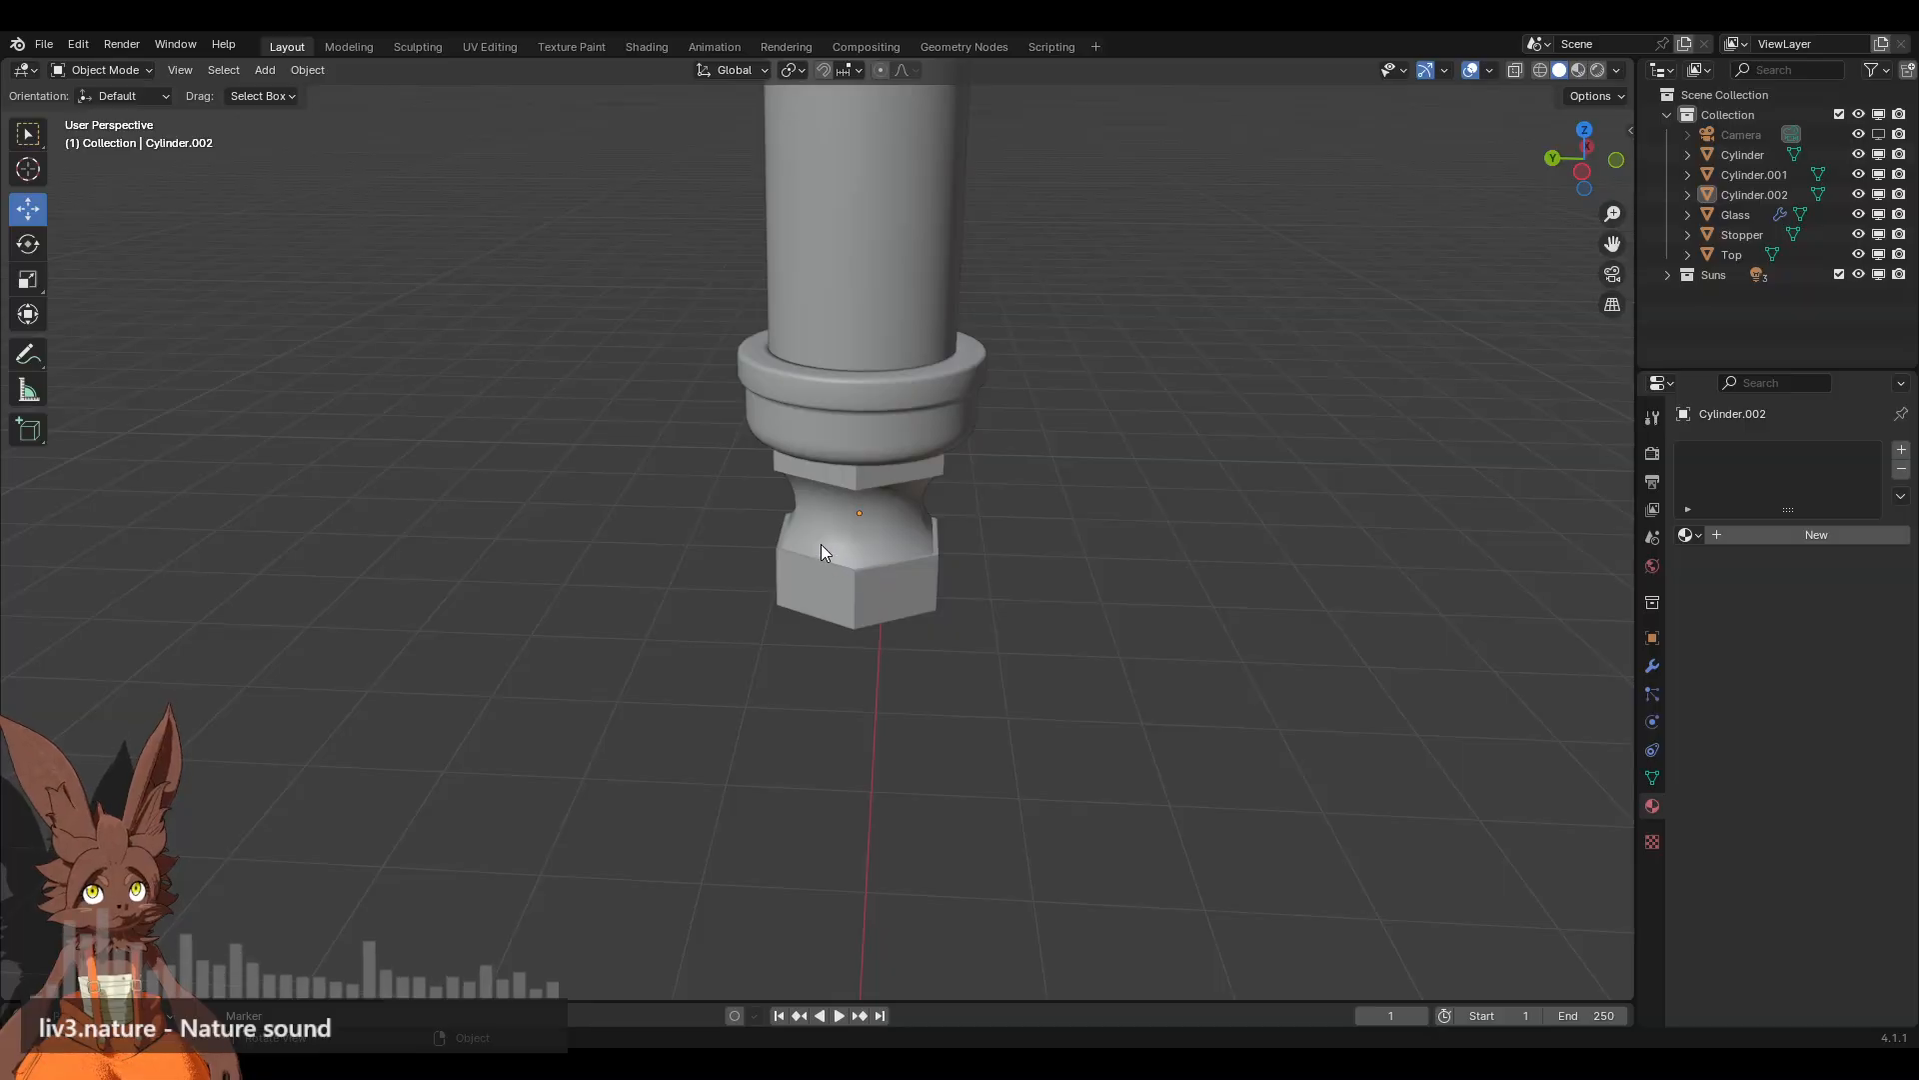
{"action": "scroll", "coordinate": [829, 543], "scroll_direction": "up", "scroll_amount": 5}
{"action": "middle_click_drag", "start_coordinate": [928, 572], "coordinate": [900, 527]}
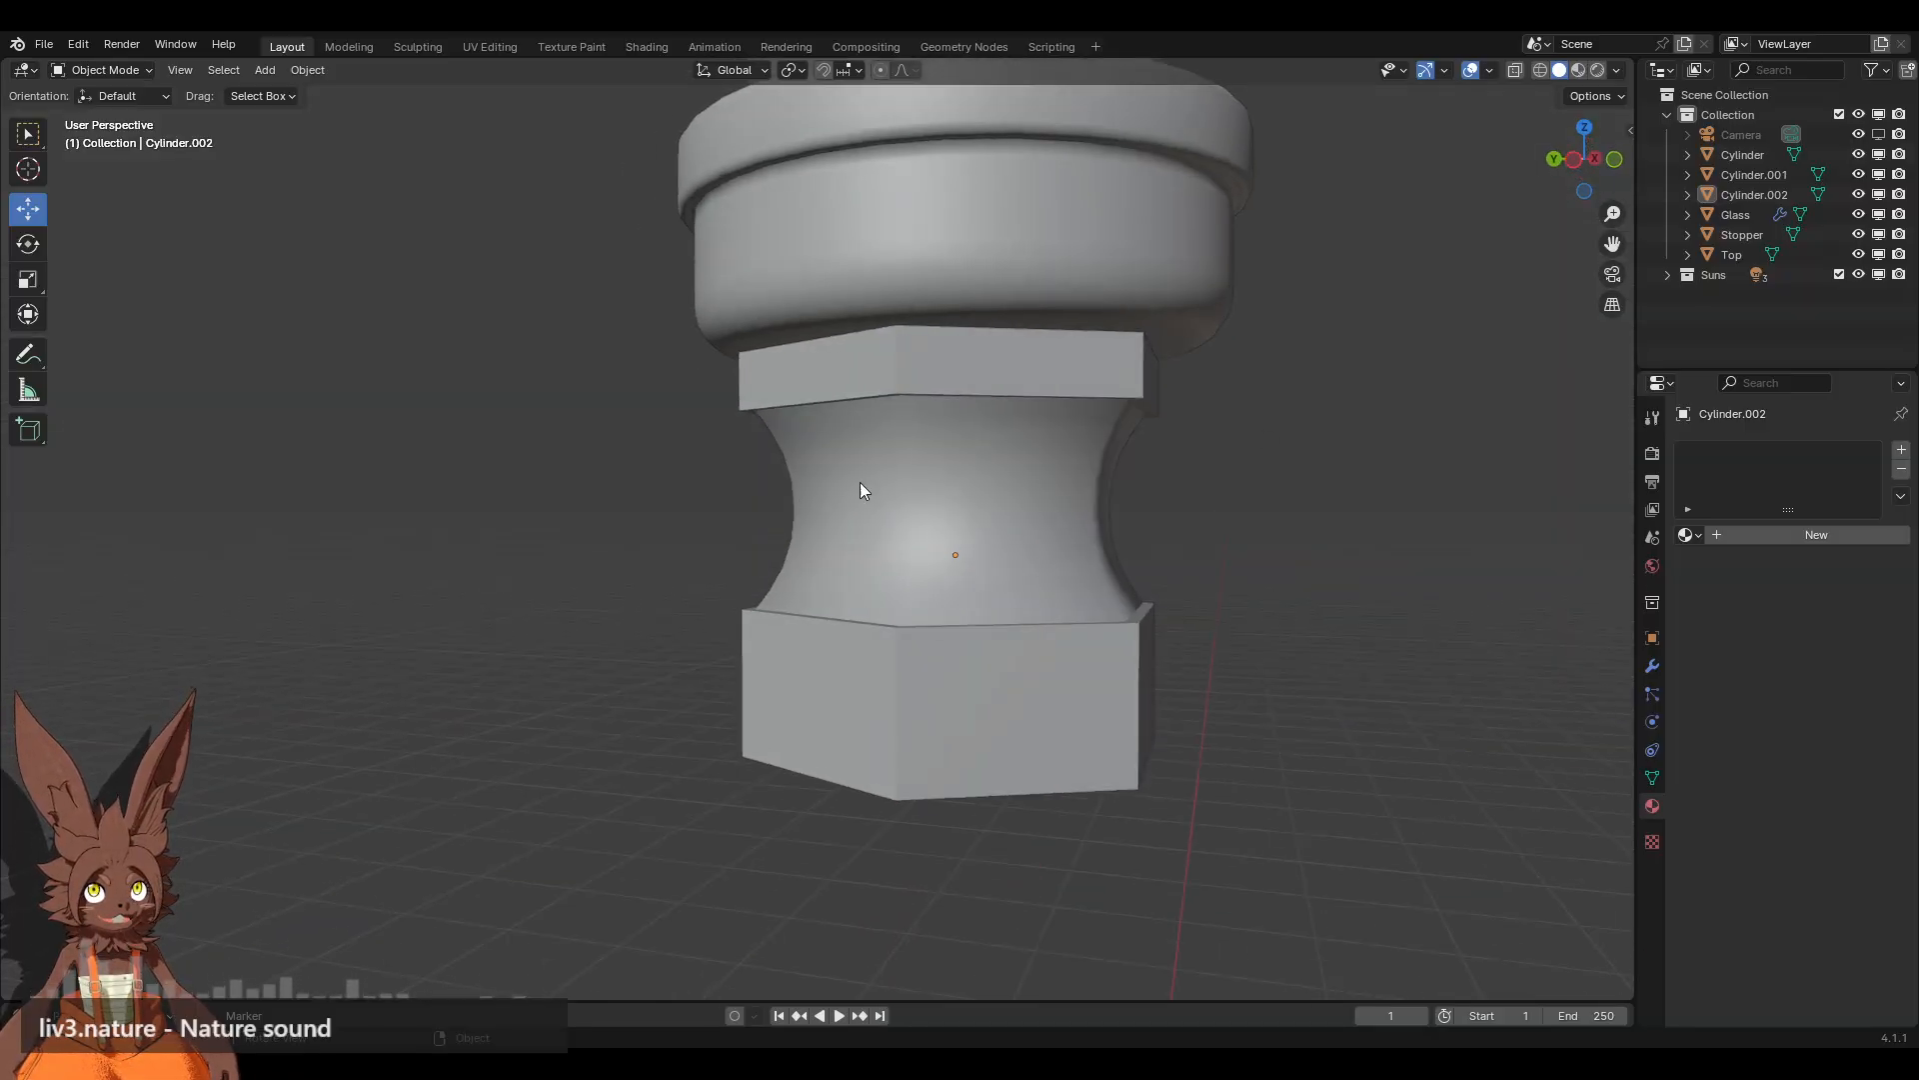
{"action": "scroll", "coordinate": [880, 615], "scroll_direction": "down", "scroll_amount": 3}
{"action": "middle_click_drag", "start_coordinate": [921, 604], "coordinate": [960, 668]}
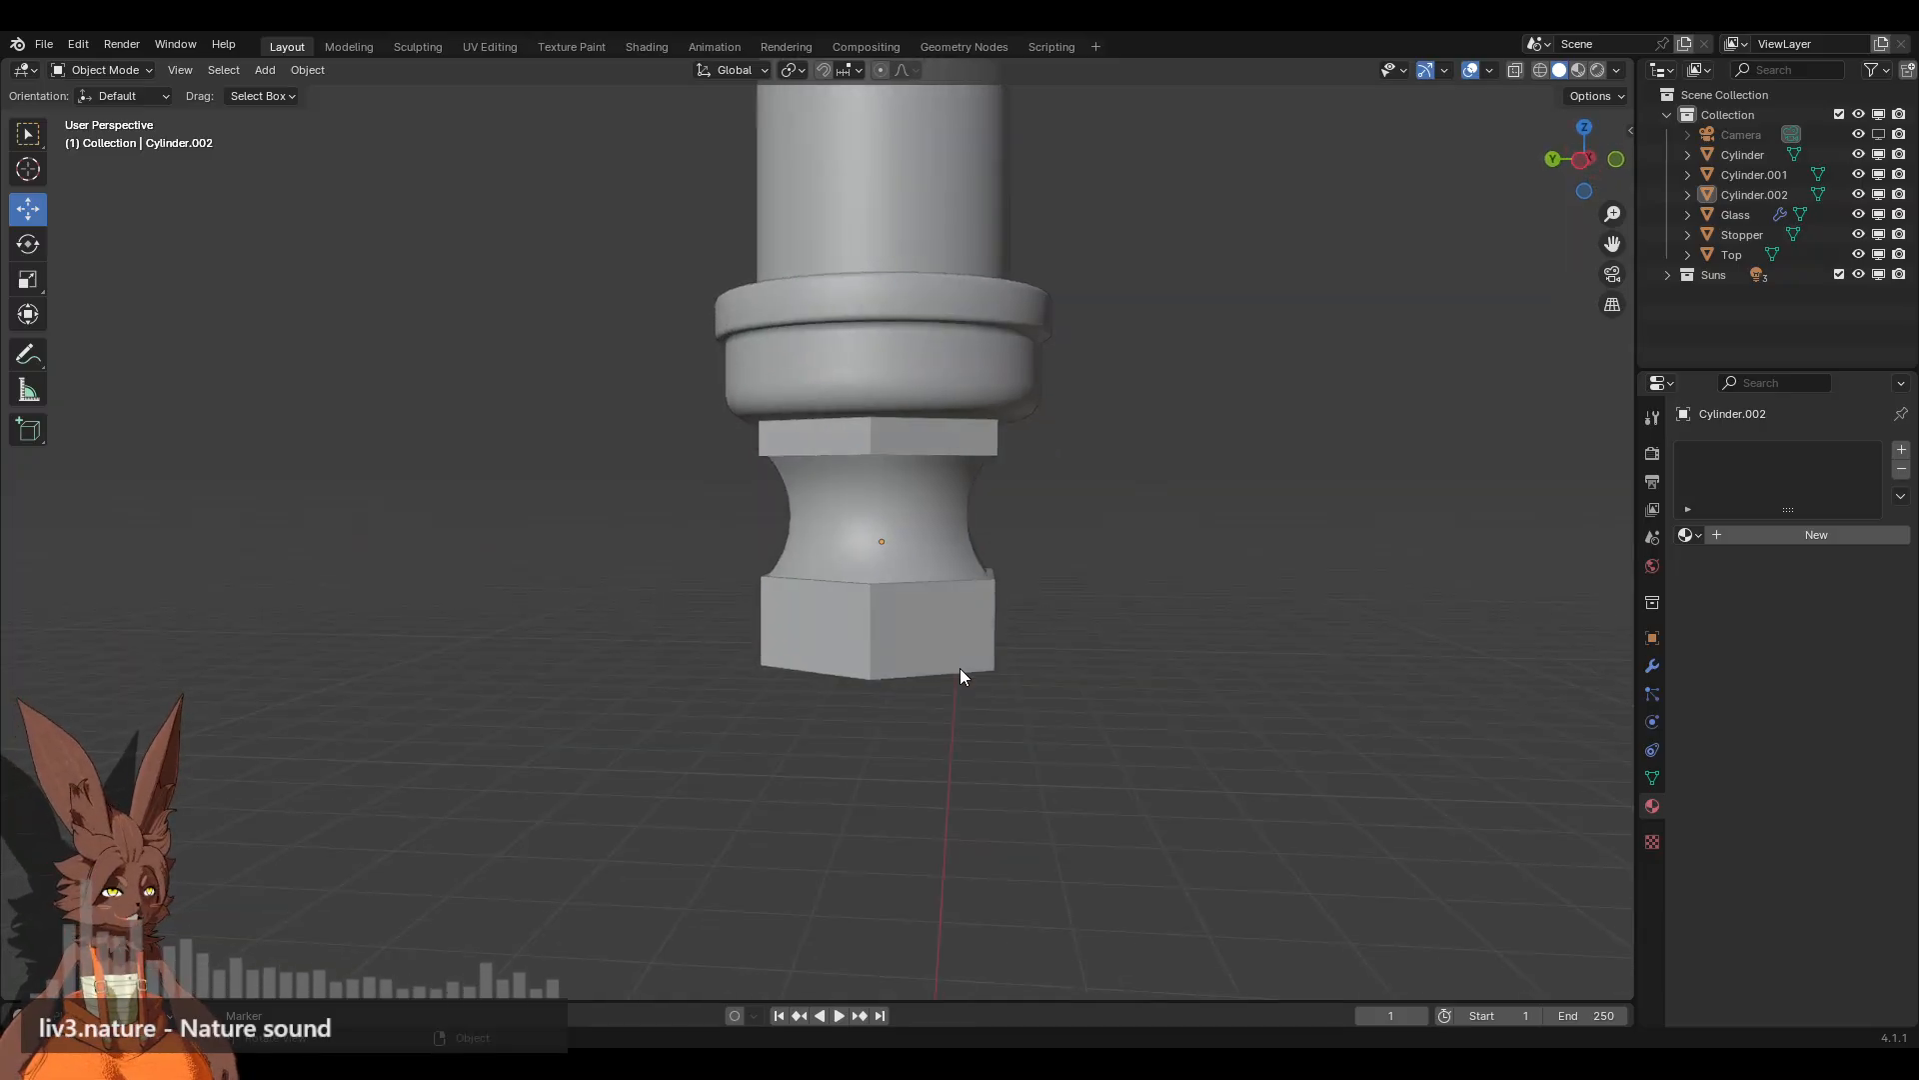
{"action": "middle_click_drag", "start_coordinate": [1026, 543], "coordinate": [934, 570]}
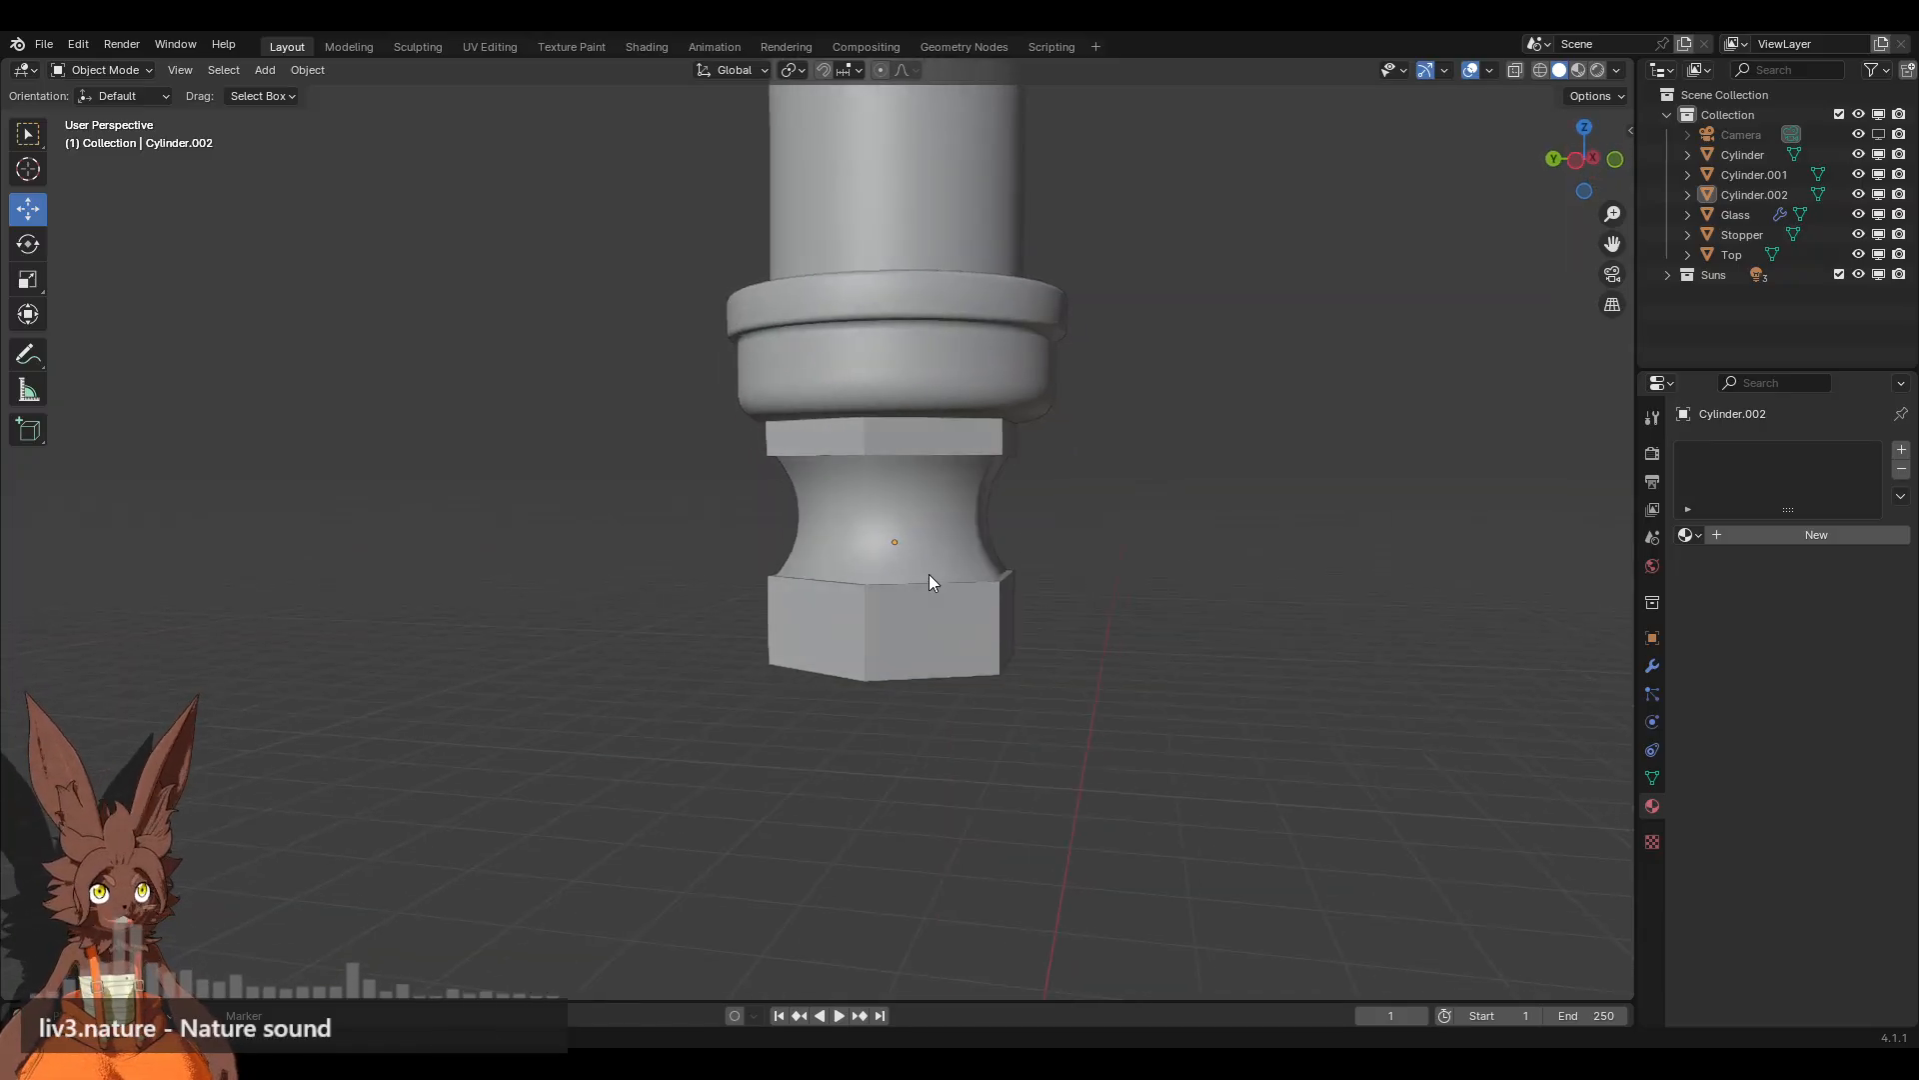
{"action": "left_click", "coordinate": [994, 637]}
{"action": "left_click", "coordinate": [134, 70]}
{"action": "left_click", "coordinate": [111, 118]}
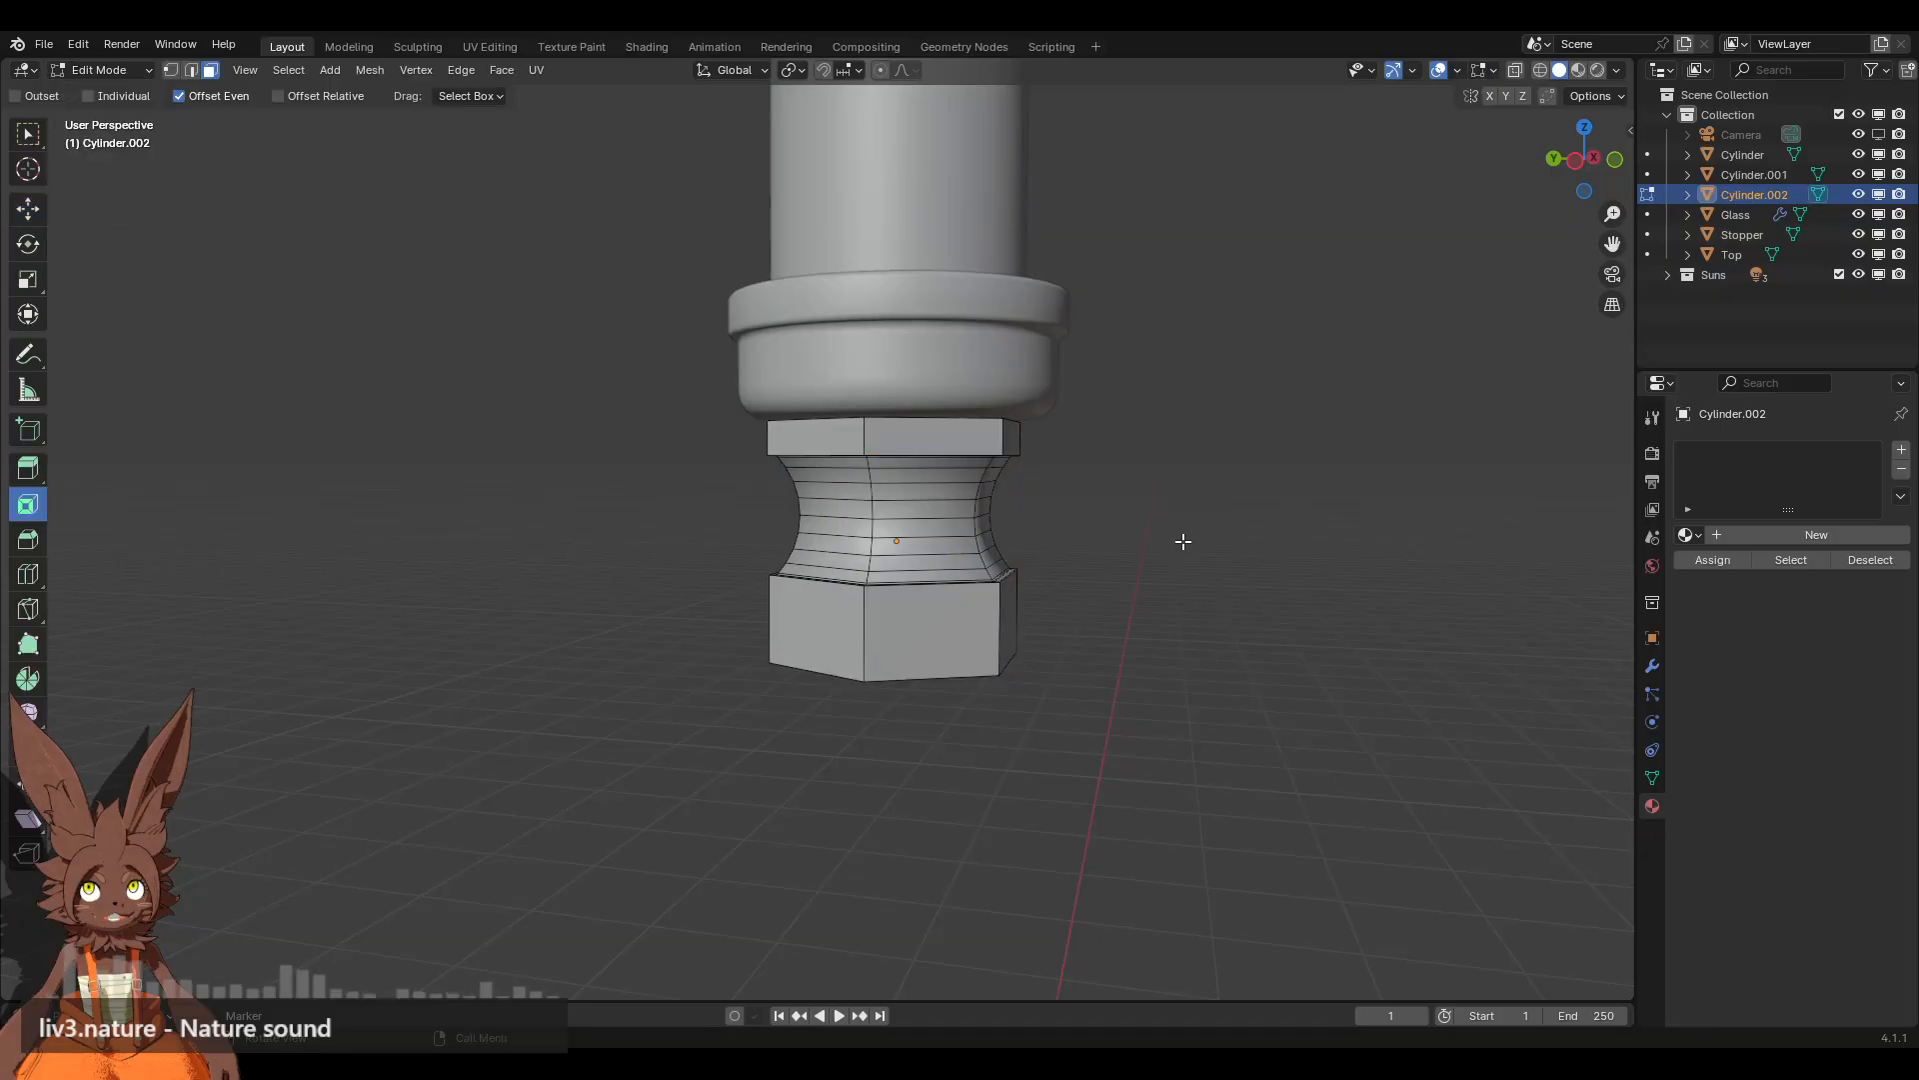
Step: Using vertex selection and wireframe shading in the left orthographic view, delete the hexagonal piece's vertices on the positive Y side
{"action": "middle_click_drag", "start_coordinate": [1182, 540], "coordinate": [1045, 505]}
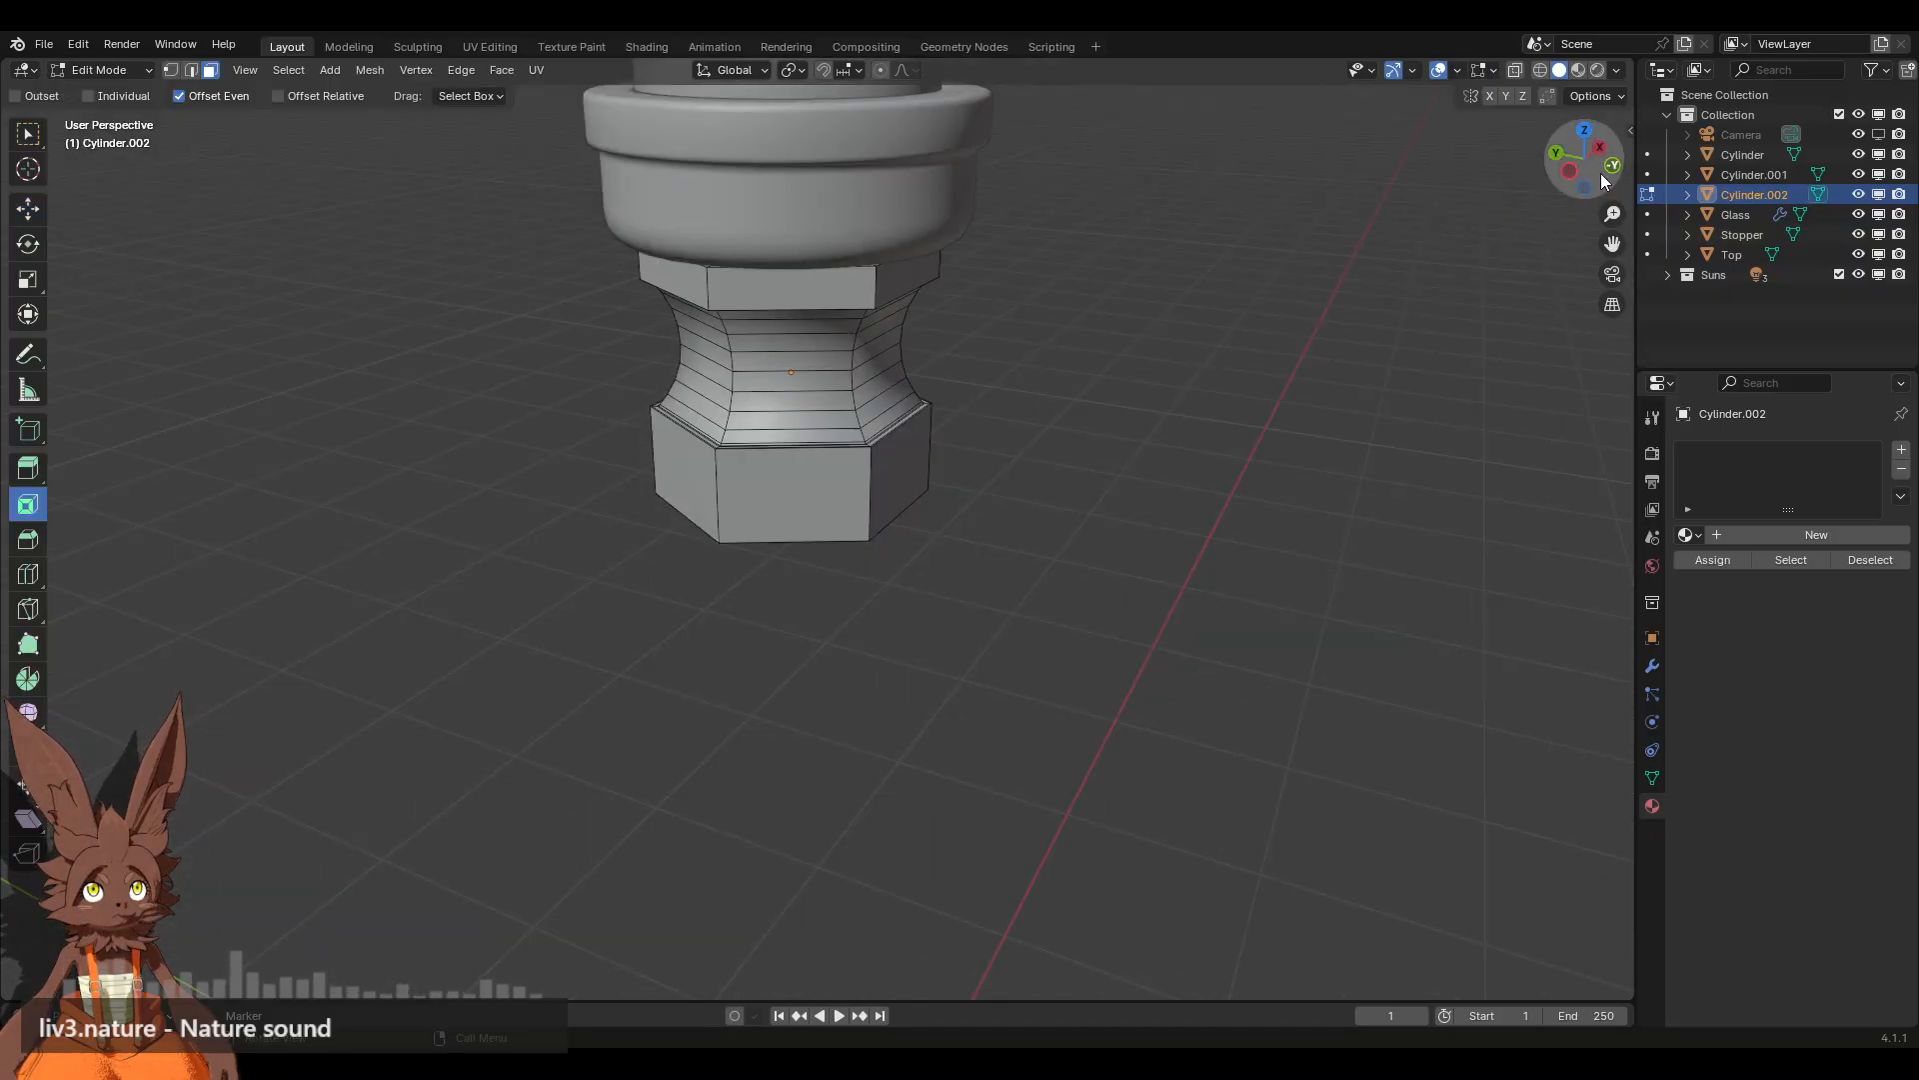
{"action": "left_click", "coordinate": [1568, 170]}
{"action": "key", "text": "1"}
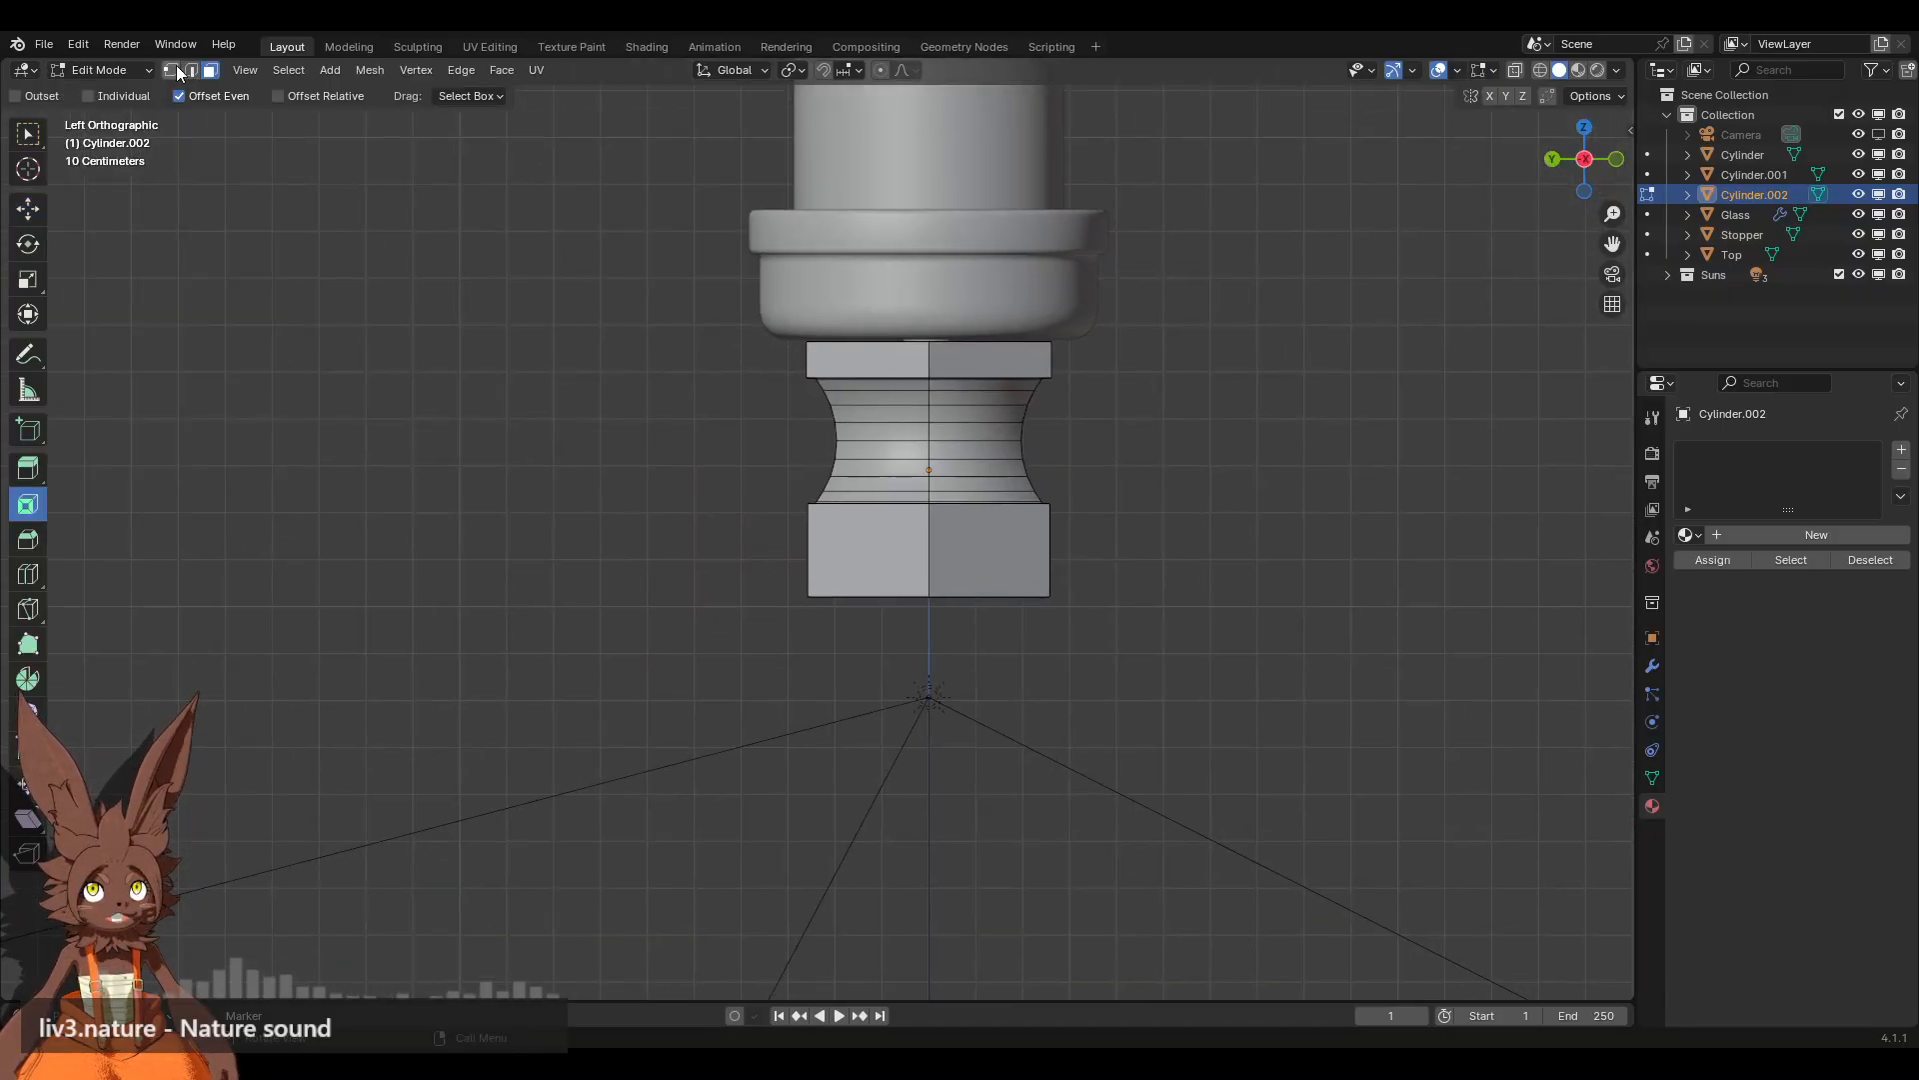
{"action": "left_click", "coordinate": [1541, 70]}
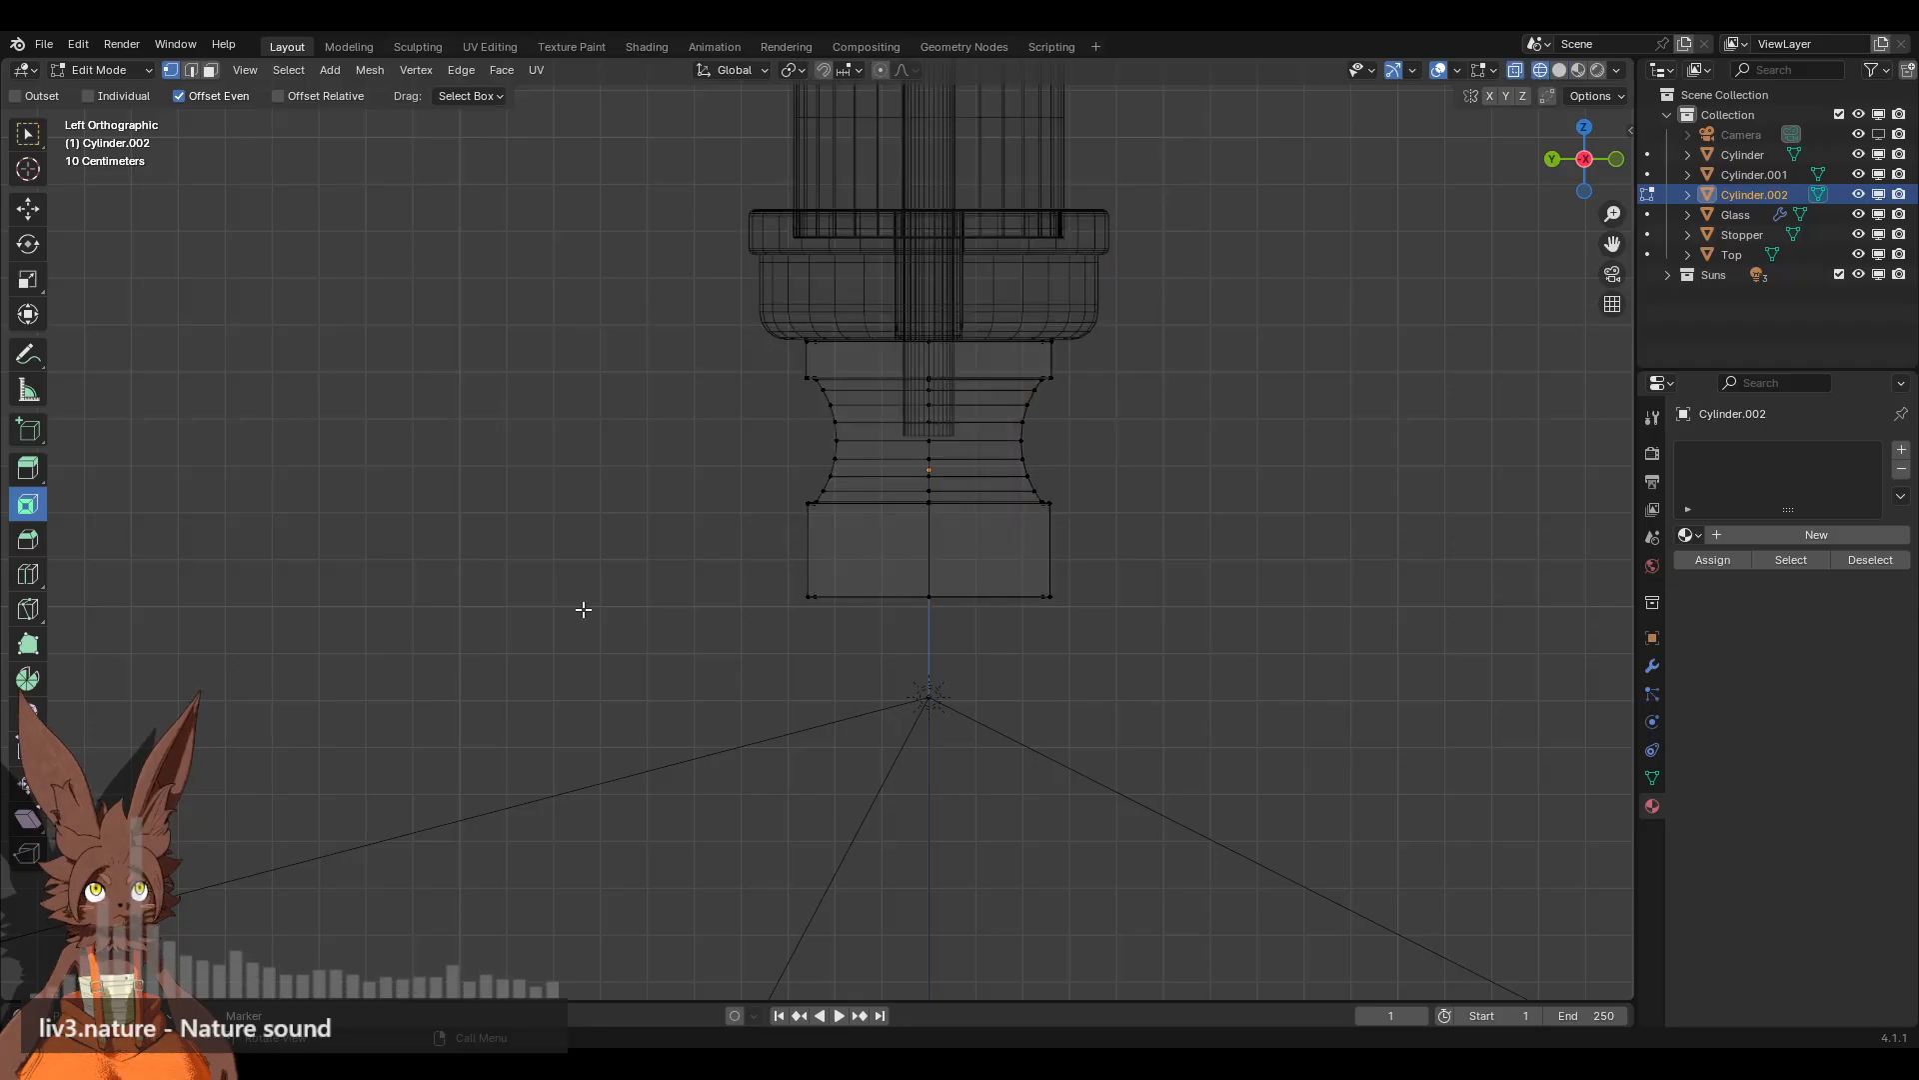
{"action": "mouse_move", "coordinate": [523, 111]}
{"action": "left_mouse_down"}
{"action": "mouse_move", "coordinate": [835, 711]}
{"action": "mouse_move", "coordinate": [927, 813]}
{"action": "left_mouse_up"}
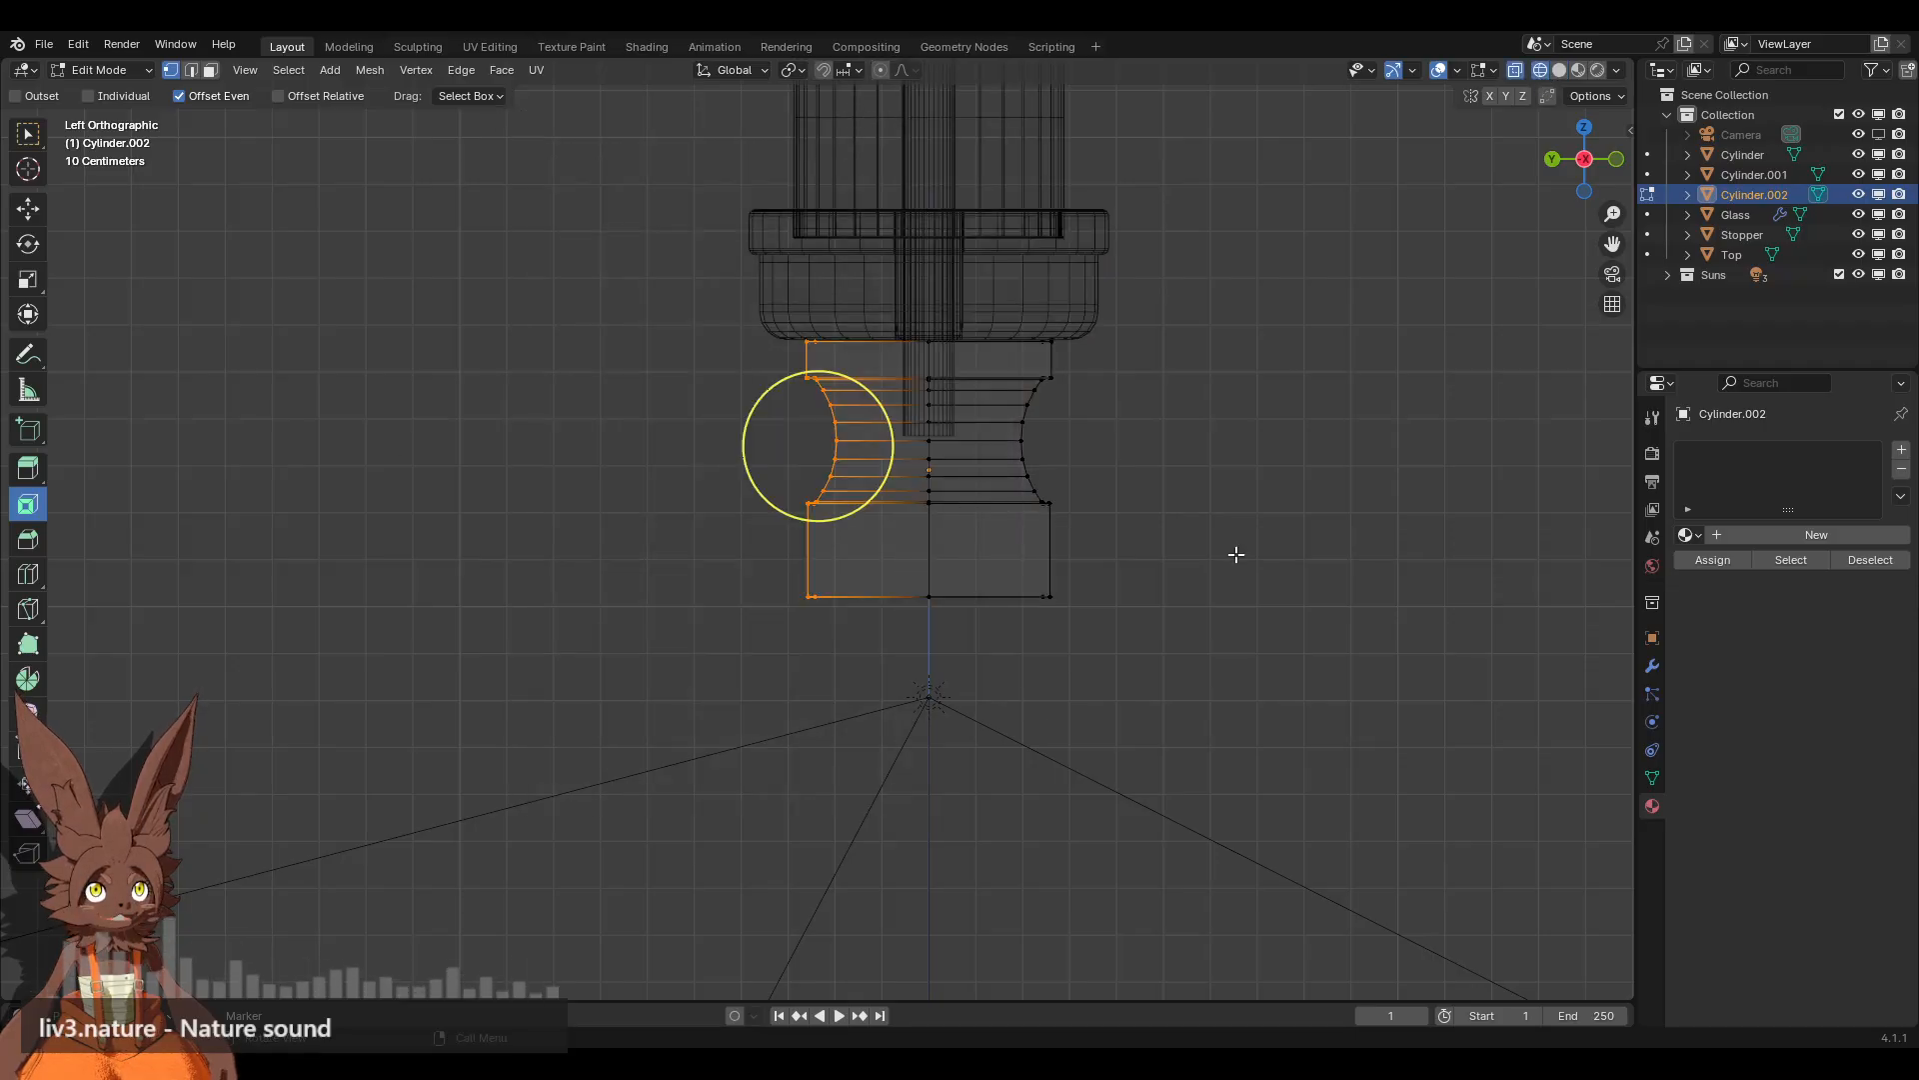
{"action": "key", "text": "x"}
{"action": "left_click", "coordinate": [1216, 512]}
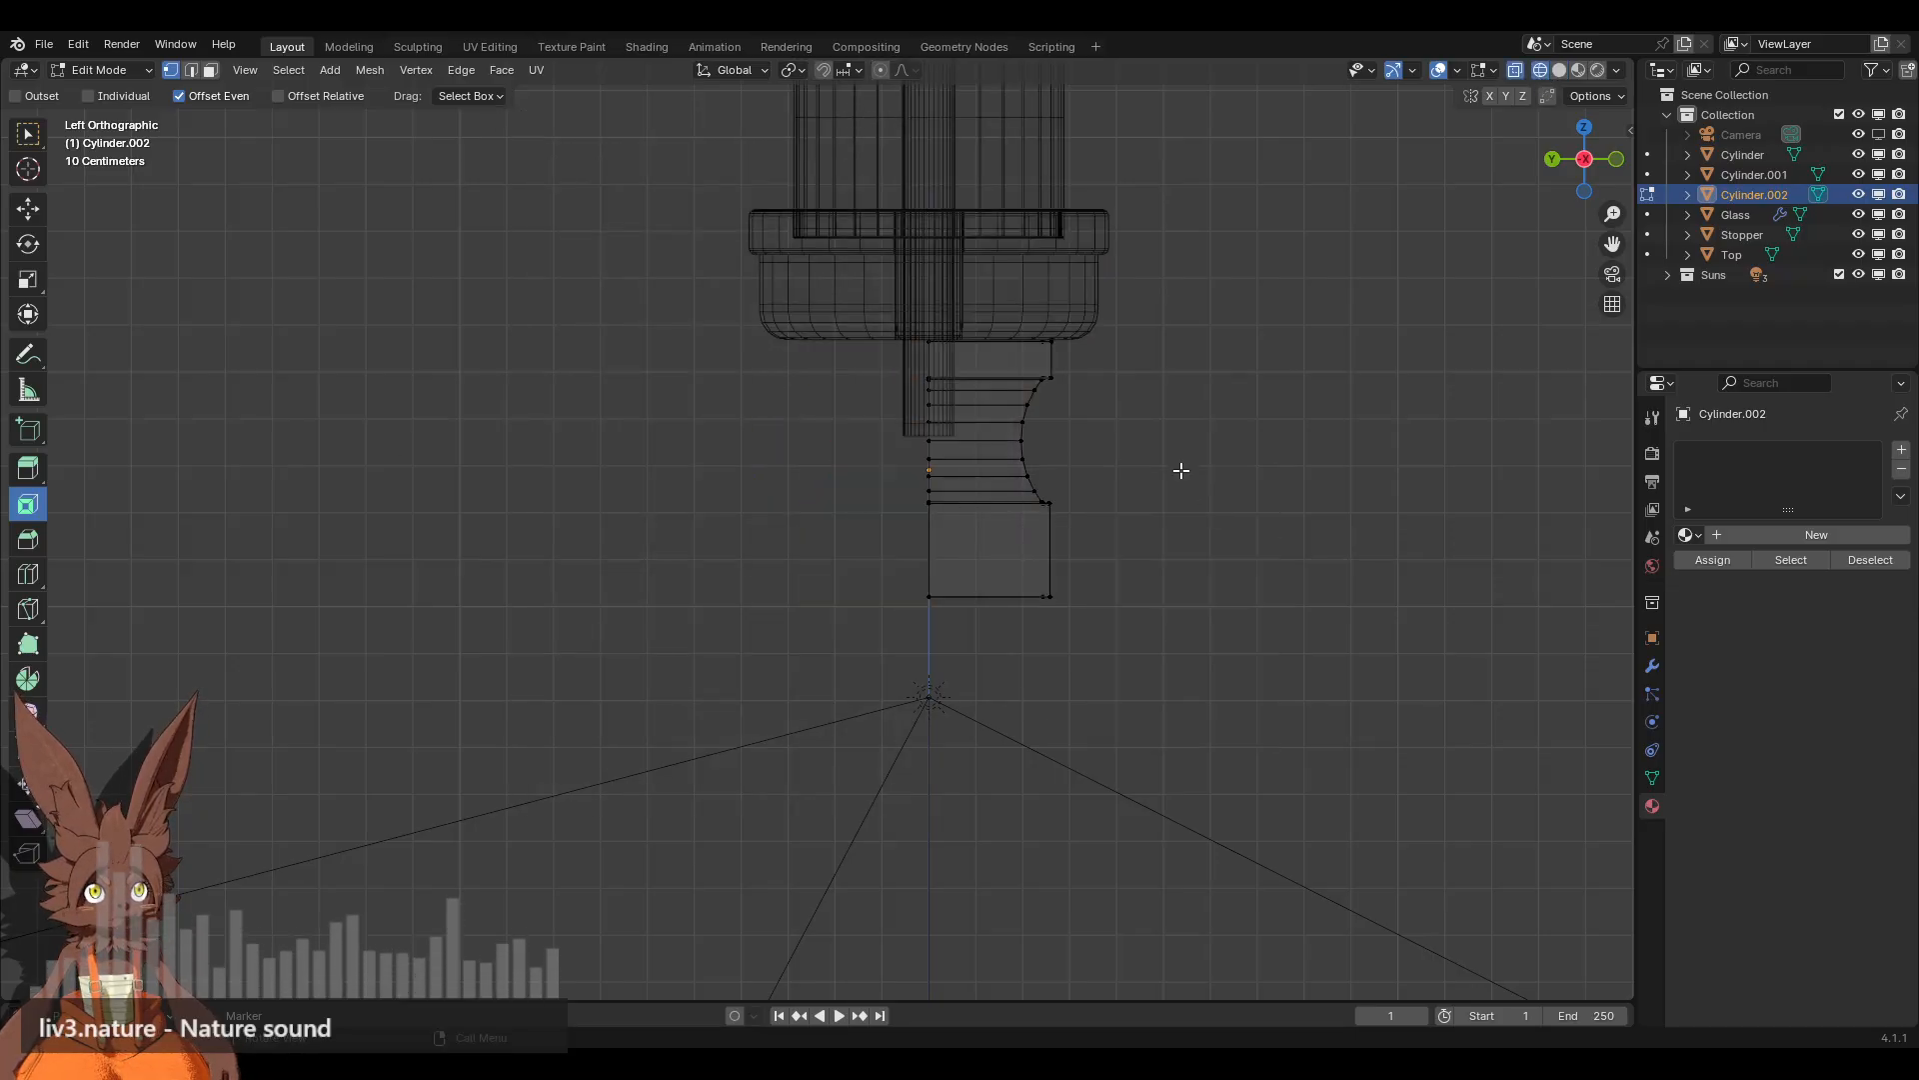
Step: Add a Mirror modifier to the half piece, using Cylinder as the mirror object and Y as the axis
{"action": "left_click", "coordinate": [1653, 666]}
{"action": "left_click", "coordinate": [1783, 452]}
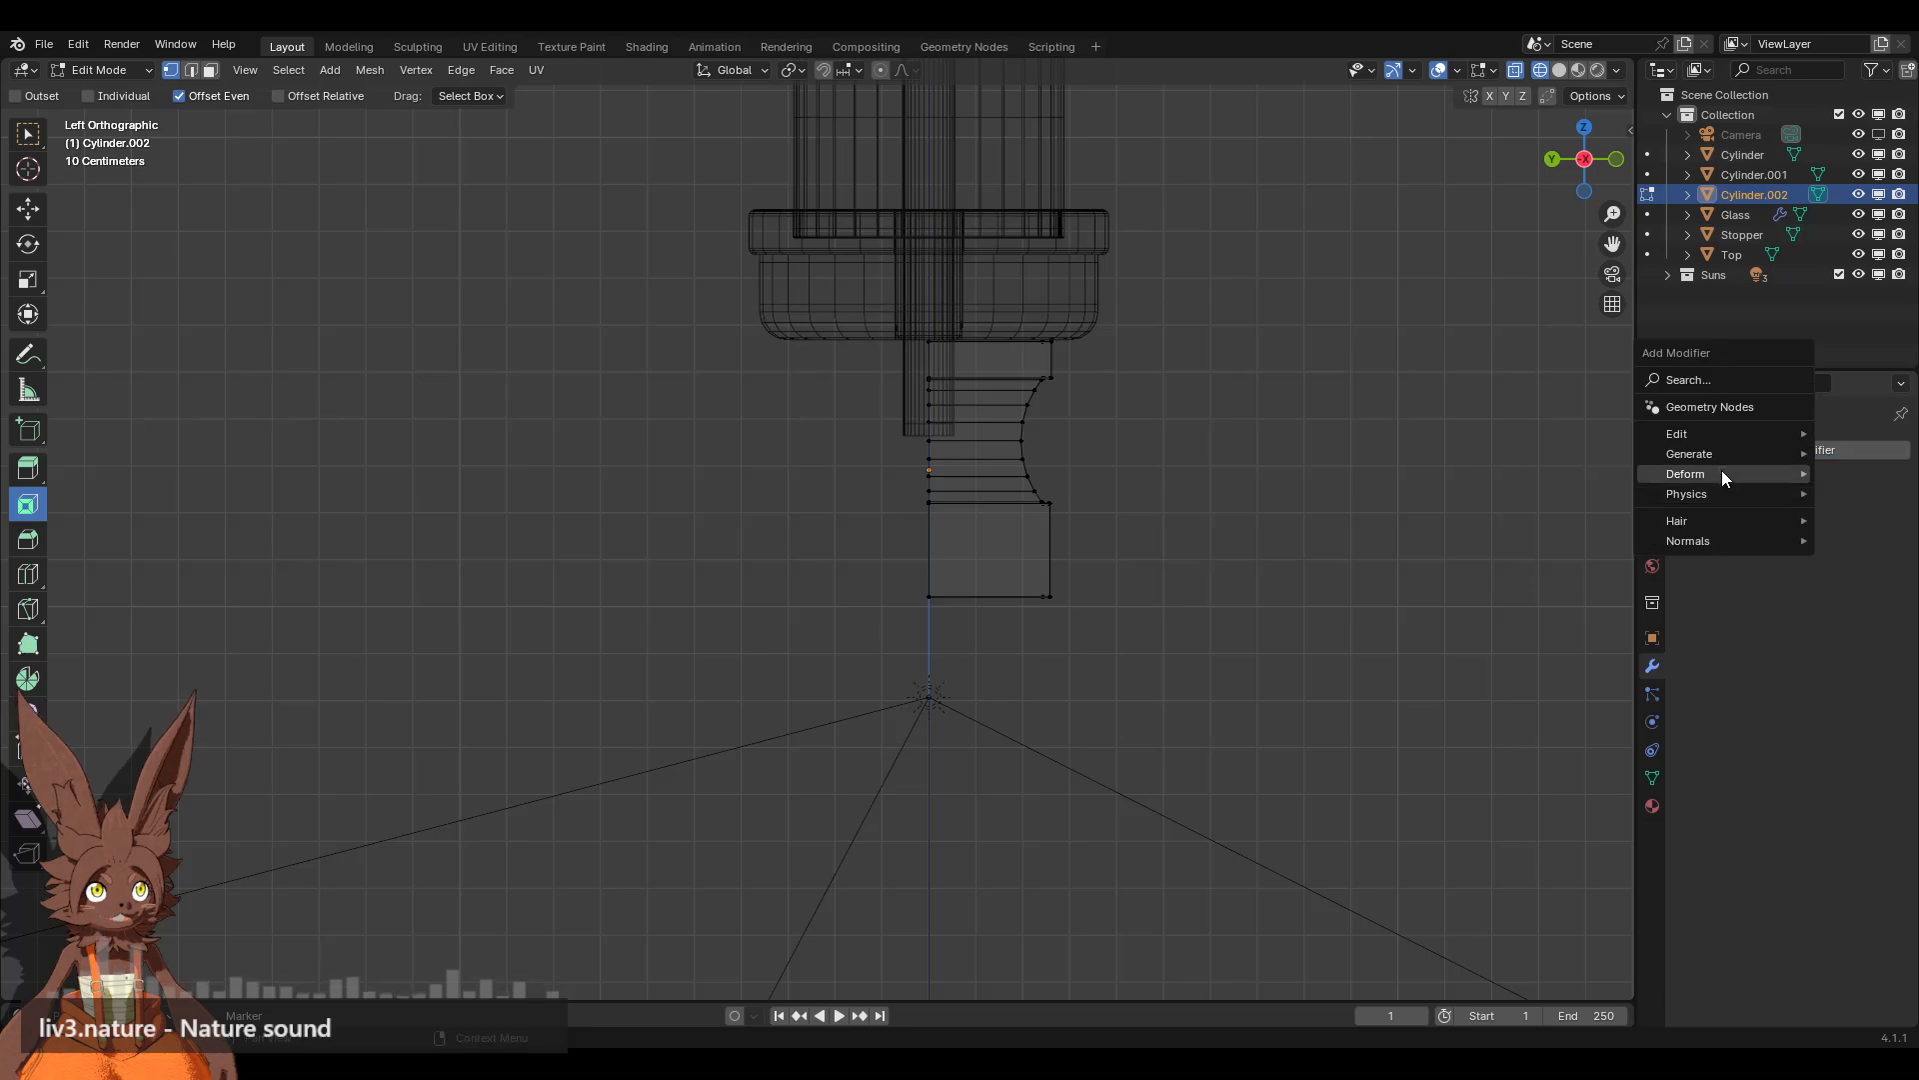
{"action": "mouse_move", "coordinate": [1712, 456]}
{"action": "left_click", "coordinate": [1513, 592]}
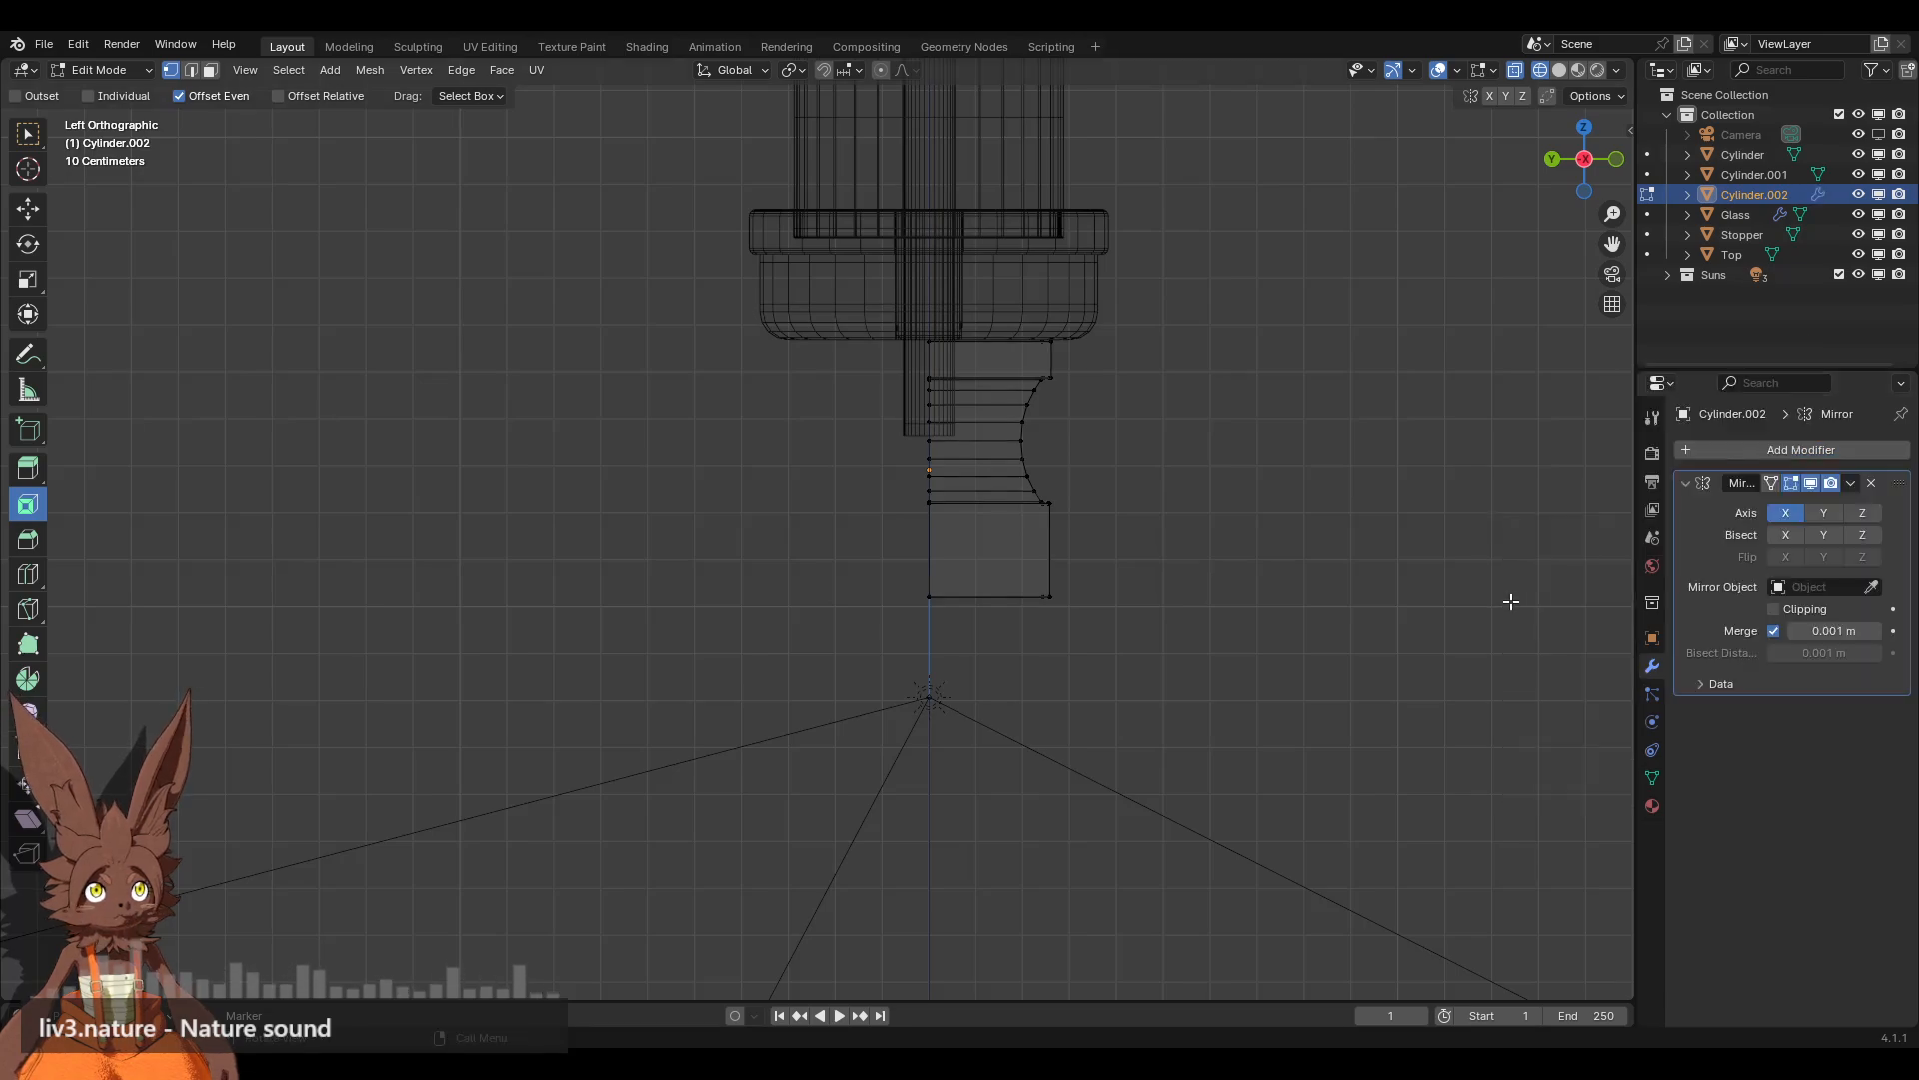
{"action": "left_click", "coordinate": [1879, 587]}
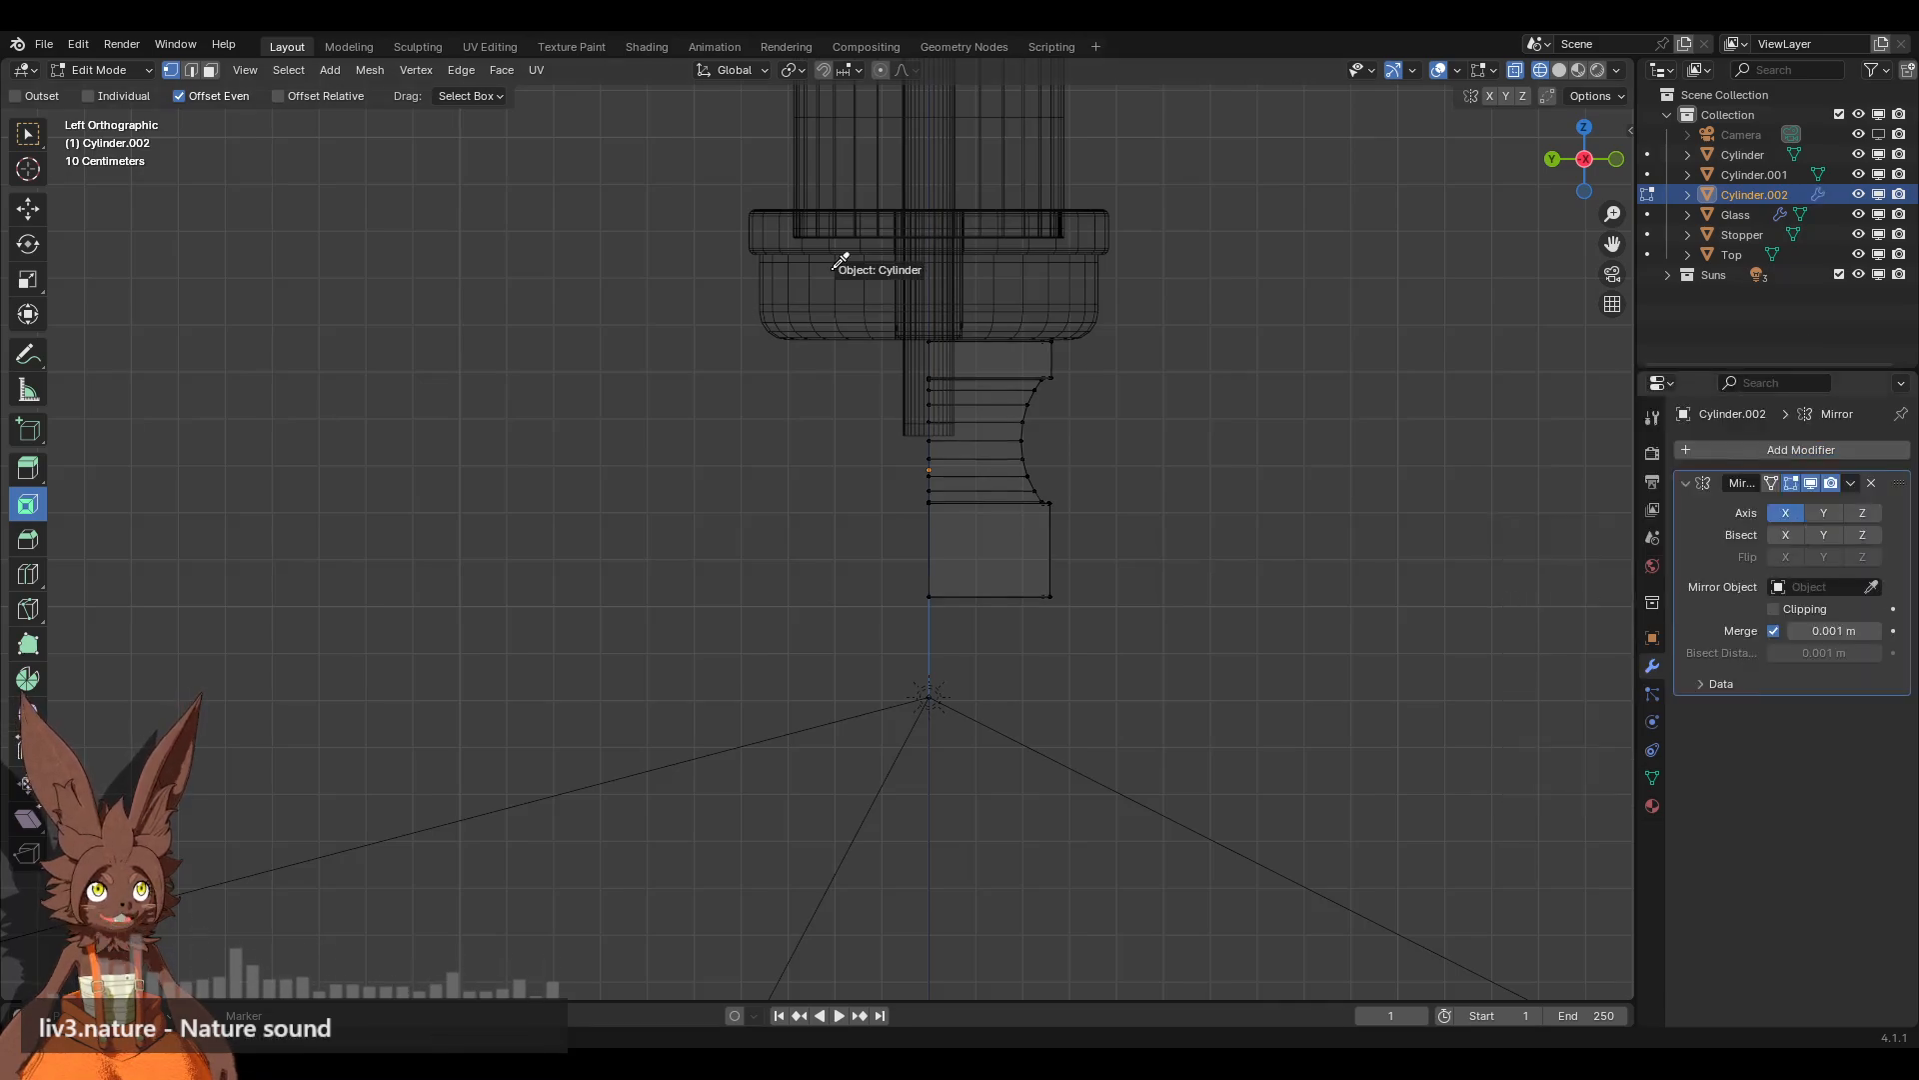
{"action": "left_click", "coordinate": [1028, 281]}
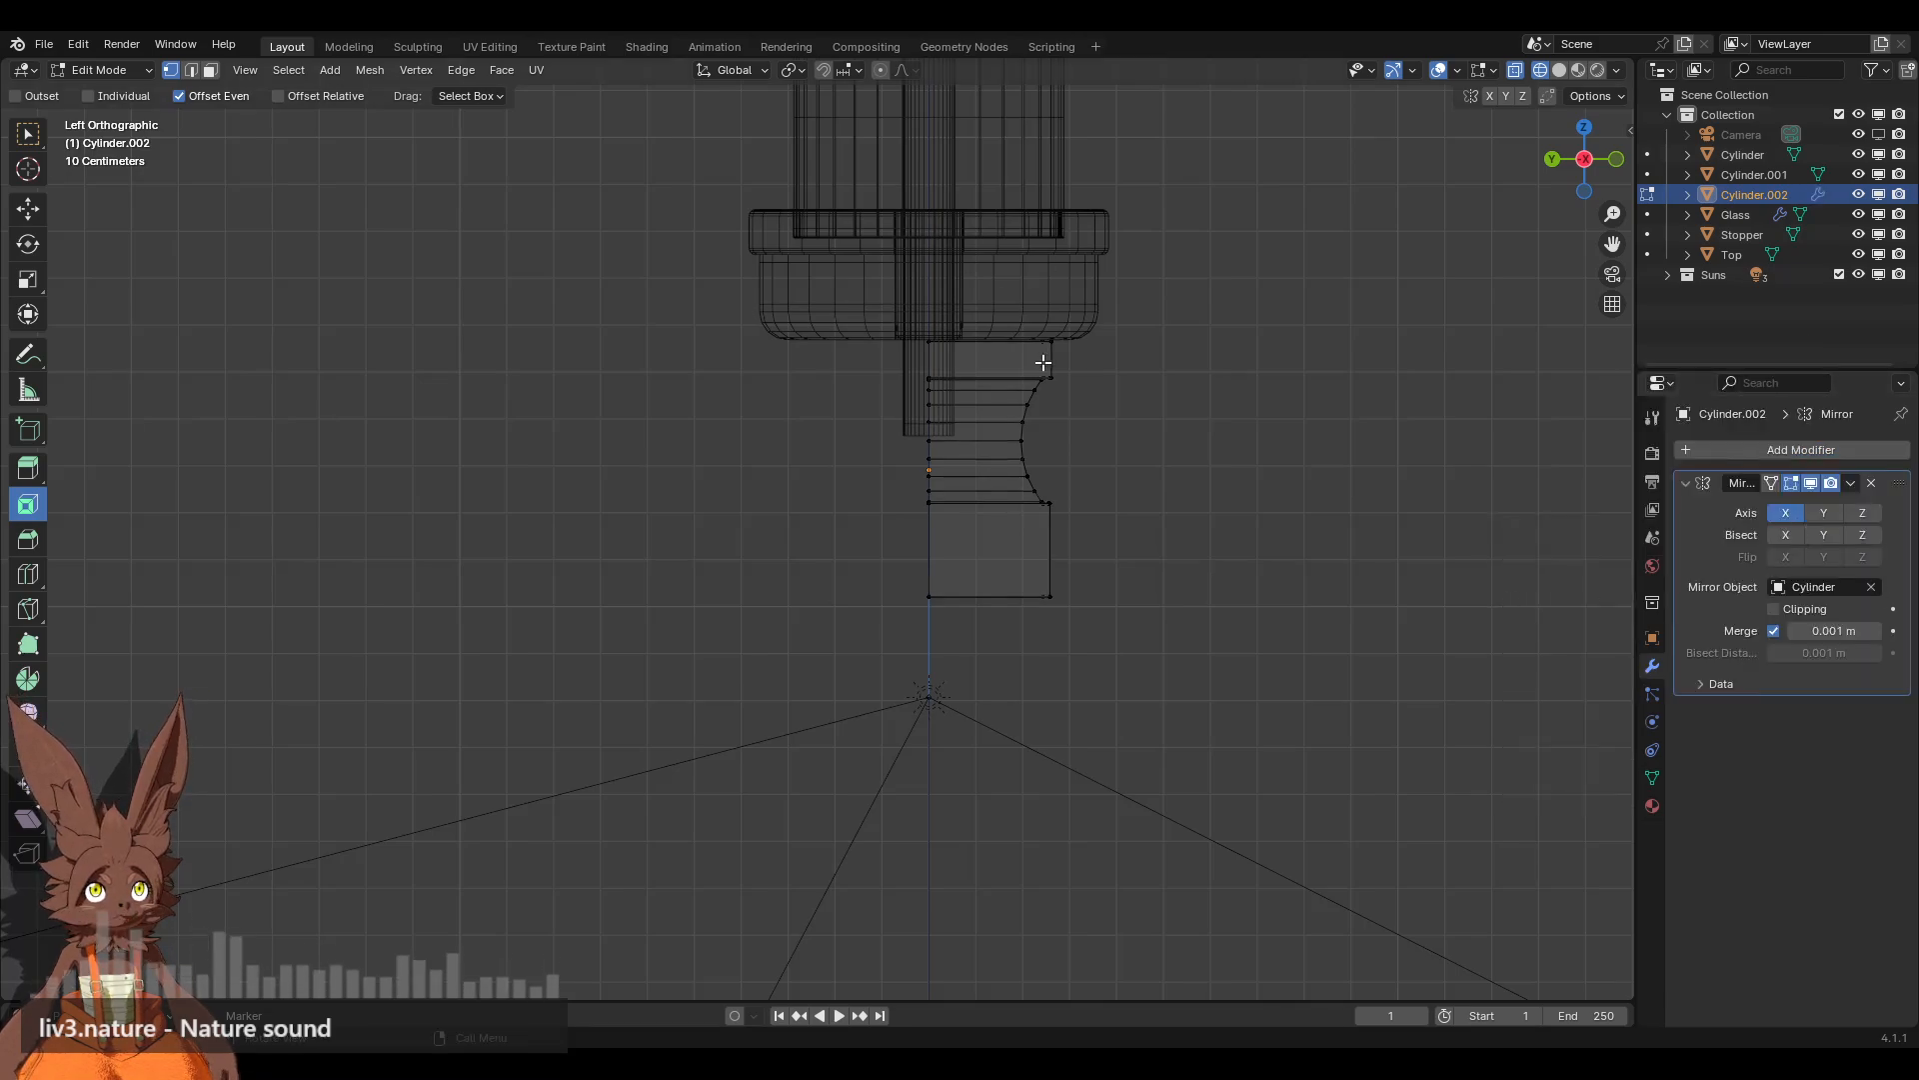
{"action": "left_click", "coordinate": [1820, 516]}
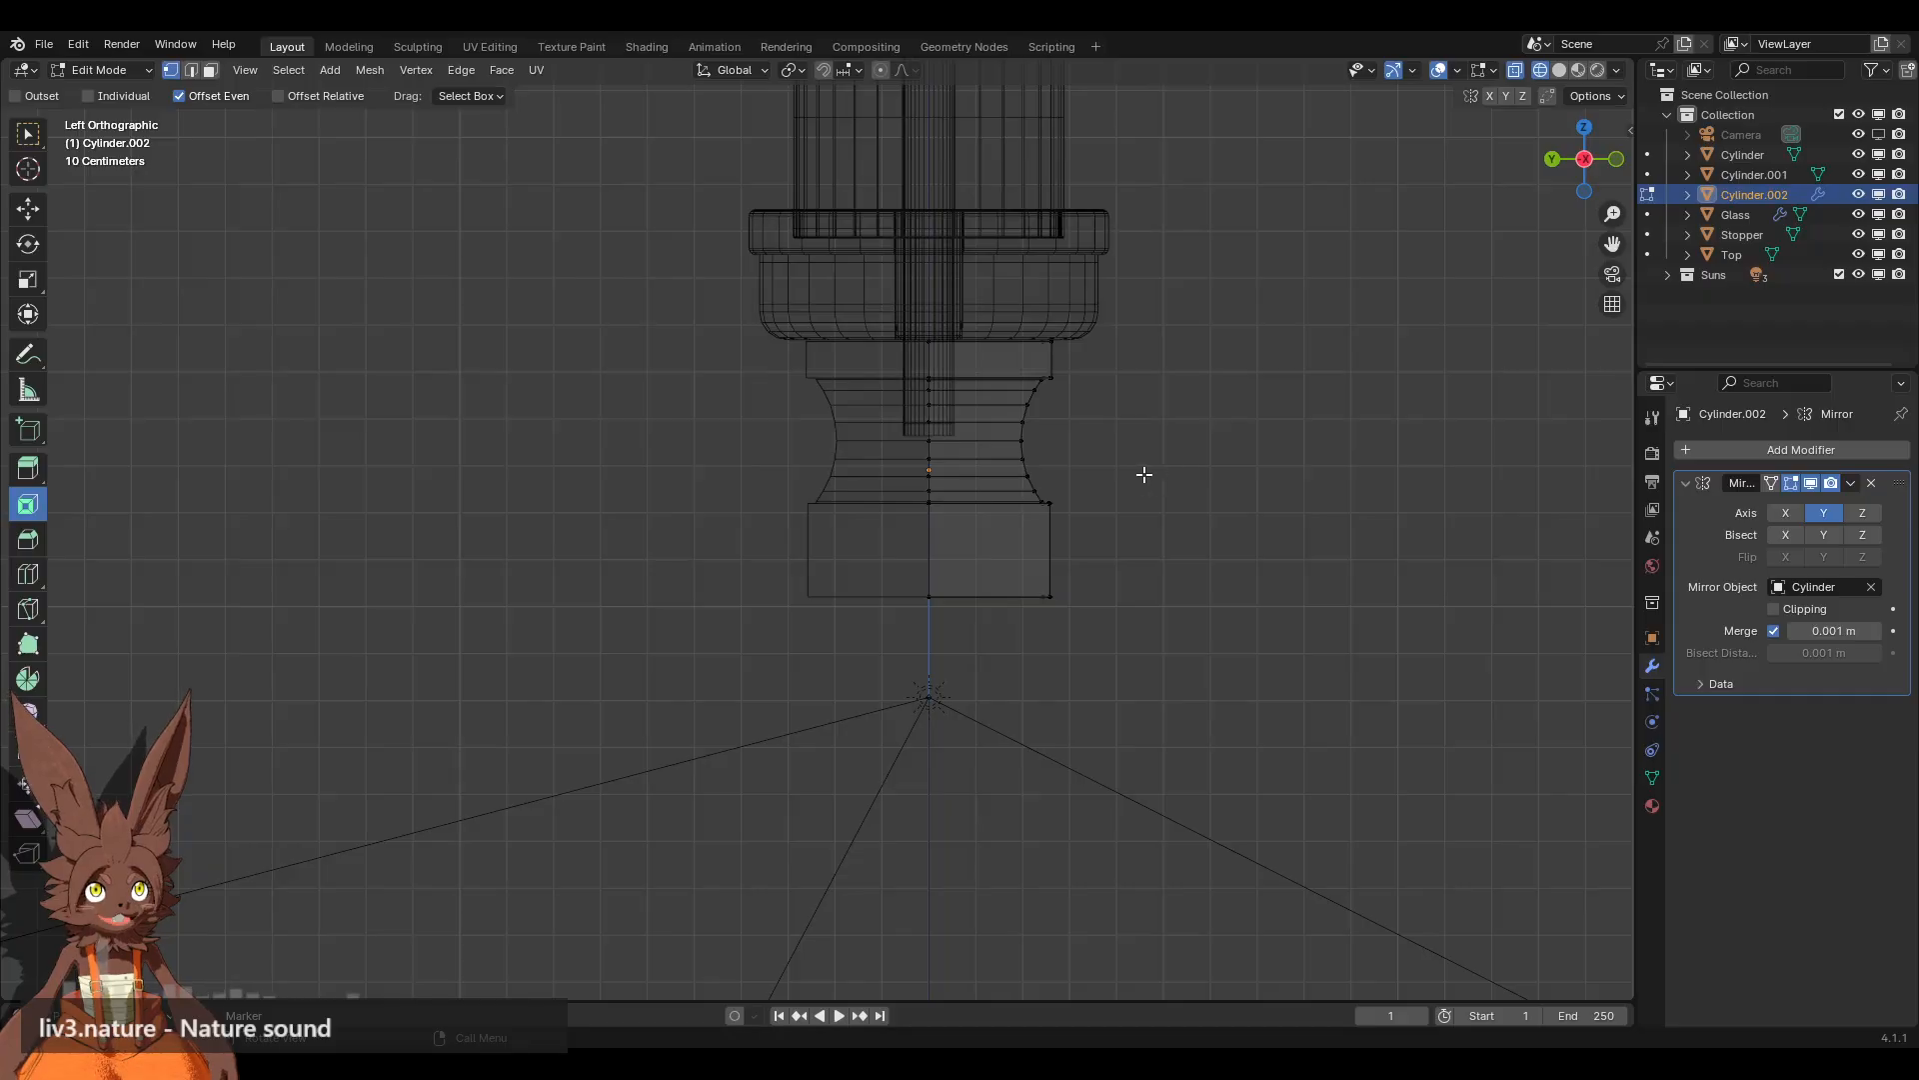
Step: Select the whole half mesh and examine the mirrored hexagonal piece from several angles
{"action": "scroll", "coordinate": [1145, 474], "scroll_direction": "down", "scroll_amount": 5}
{"action": "middle_click_drag", "start_coordinate": [1020, 471], "coordinate": [705, 511]}
{"action": "key", "text": "a"}
{"action": "scroll", "coordinate": [1113, 574], "scroll_direction": "up", "scroll_amount": 4}
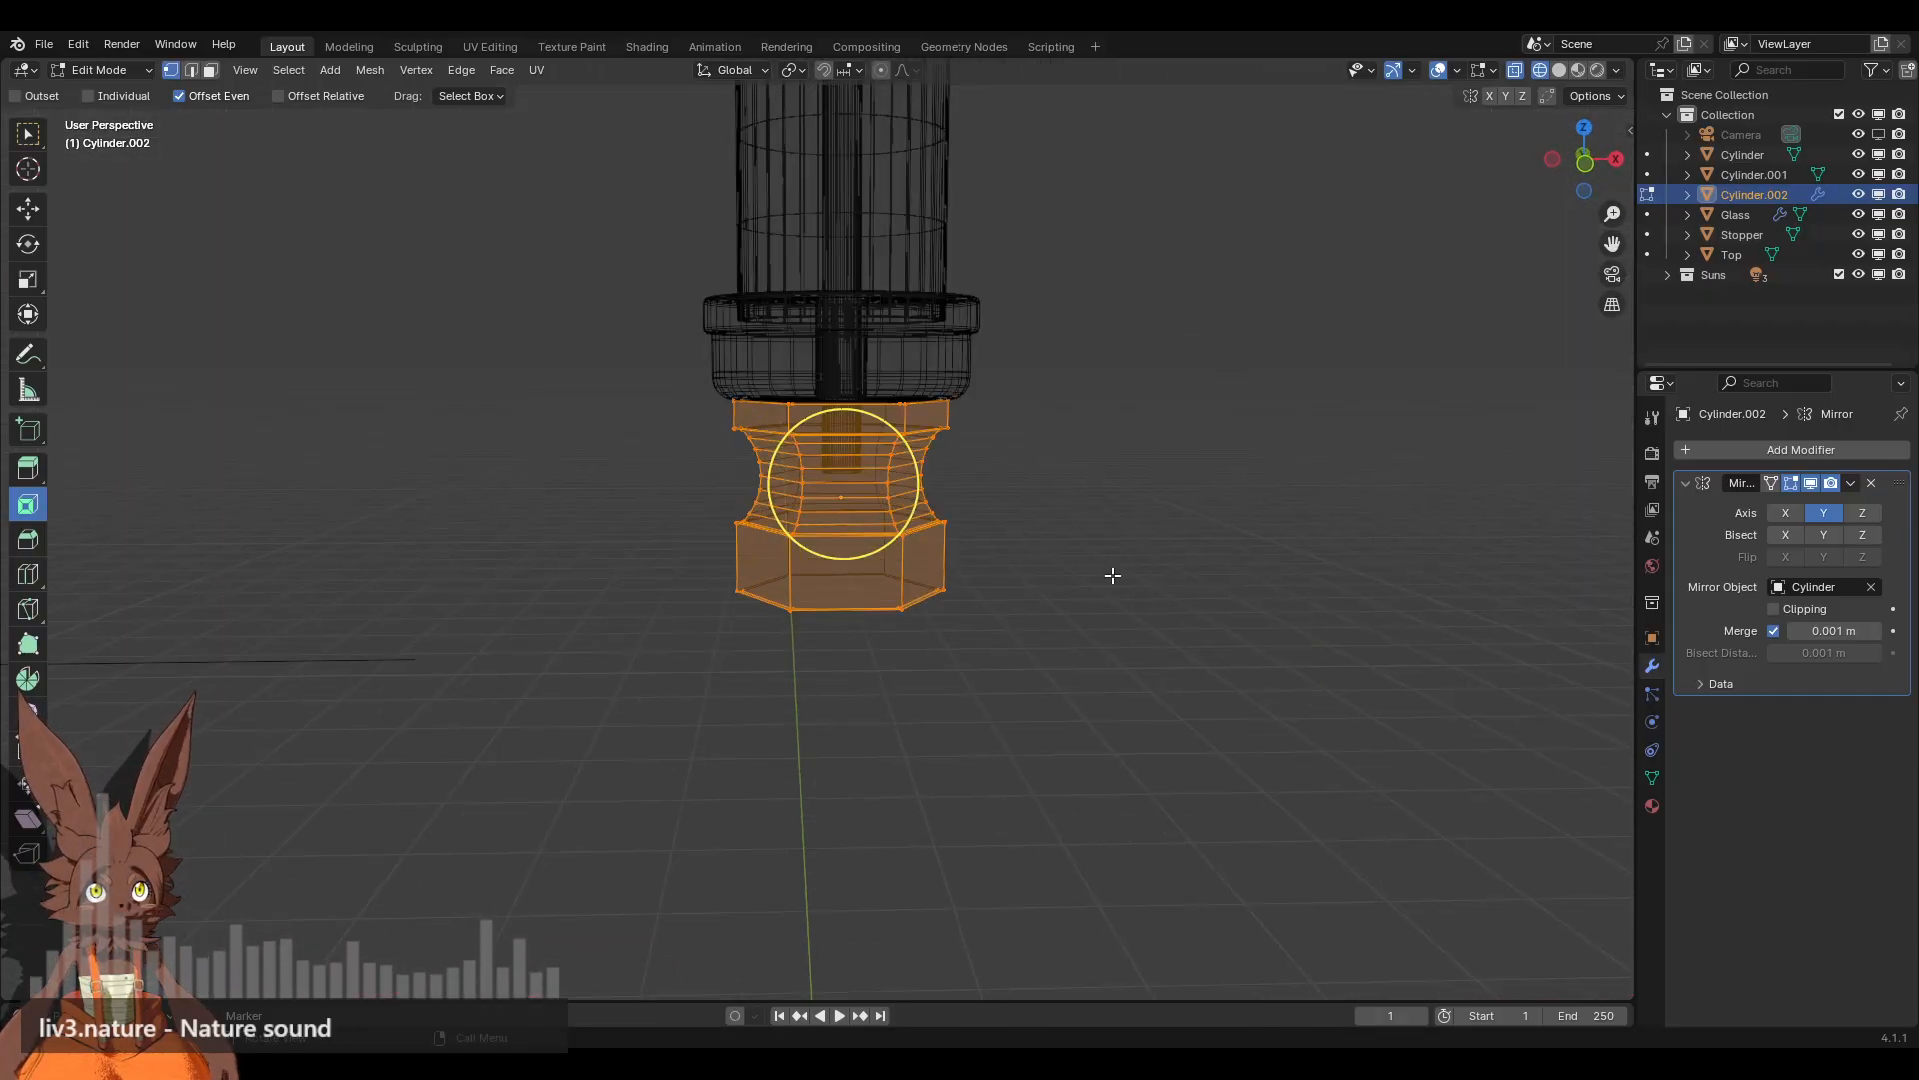
{"action": "middle_click_drag", "start_coordinate": [1112, 575], "coordinate": [658, 566]}
{"action": "scroll", "coordinate": [630, 573], "scroll_direction": "down", "scroll_amount": 7}
{"action": "scroll", "coordinate": [680, 564], "scroll_direction": "up", "scroll_amount": 7}
{"action": "middle_click_drag", "start_coordinate": [826, 470], "coordinate": [842, 558]}
Step: Undo the mirroring and the half deletion, back to the complete hexagonal piece selected in Object Mode
{"action": "key", "text": "ctrl+z"}
{"action": "key", "text": "ctrl+z"}
{"action": "key", "text": "ctrl+z"}
{"action": "key", "text": "ctrl+z"}
{"action": "key", "text": "ctrl+z"}
{"action": "key", "text": "ctrl+z"}
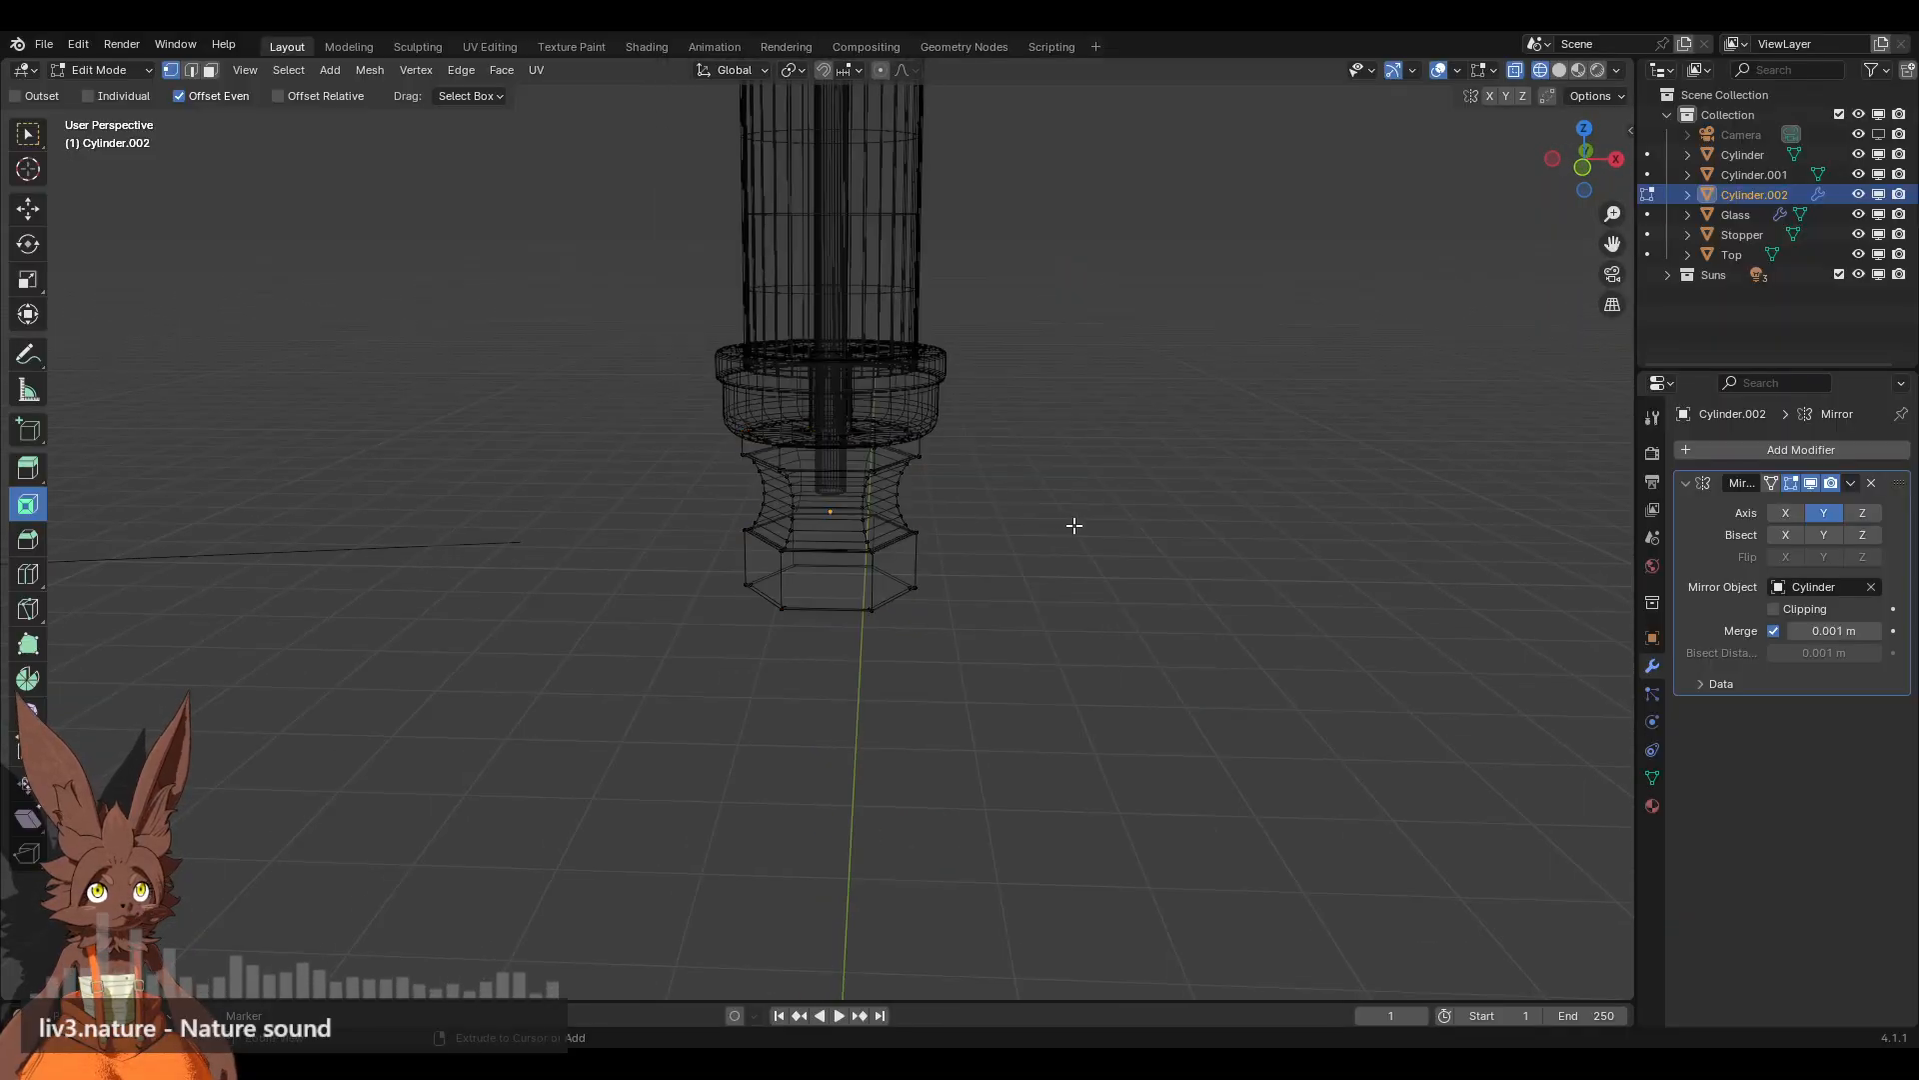
{"action": "key", "text": "ctrl+z"}
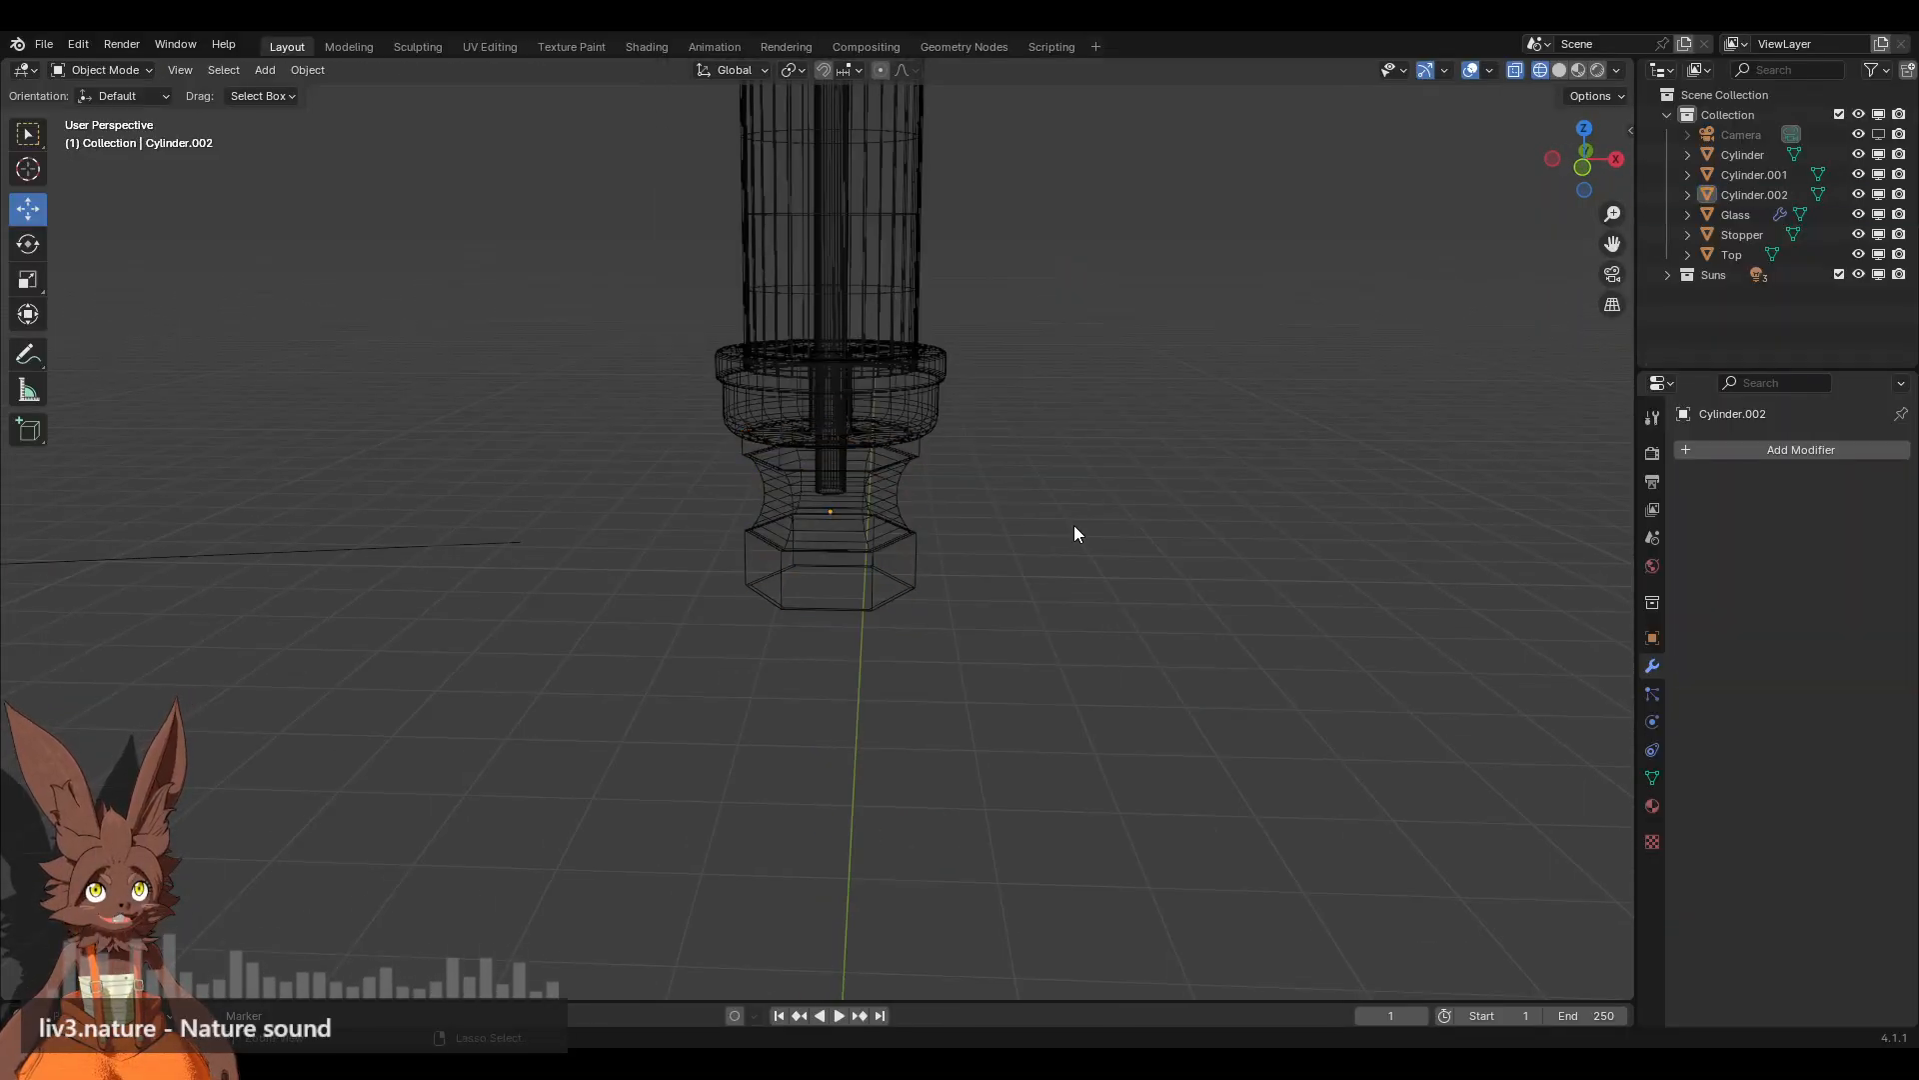
{"action": "key", "text": "ctrl+z"}
Step: Rotate the whole mesh of the hexagonal piece 90 degrees about the Z axis in Edit Mode
{"action": "middle_click_drag", "start_coordinate": [1074, 524], "coordinate": [891, 524]}
{"action": "scroll", "coordinate": [890, 524], "scroll_direction": "down", "scroll_amount": 7}
{"action": "middle_click_drag", "start_coordinate": [422, 567], "coordinate": [444, 567]}
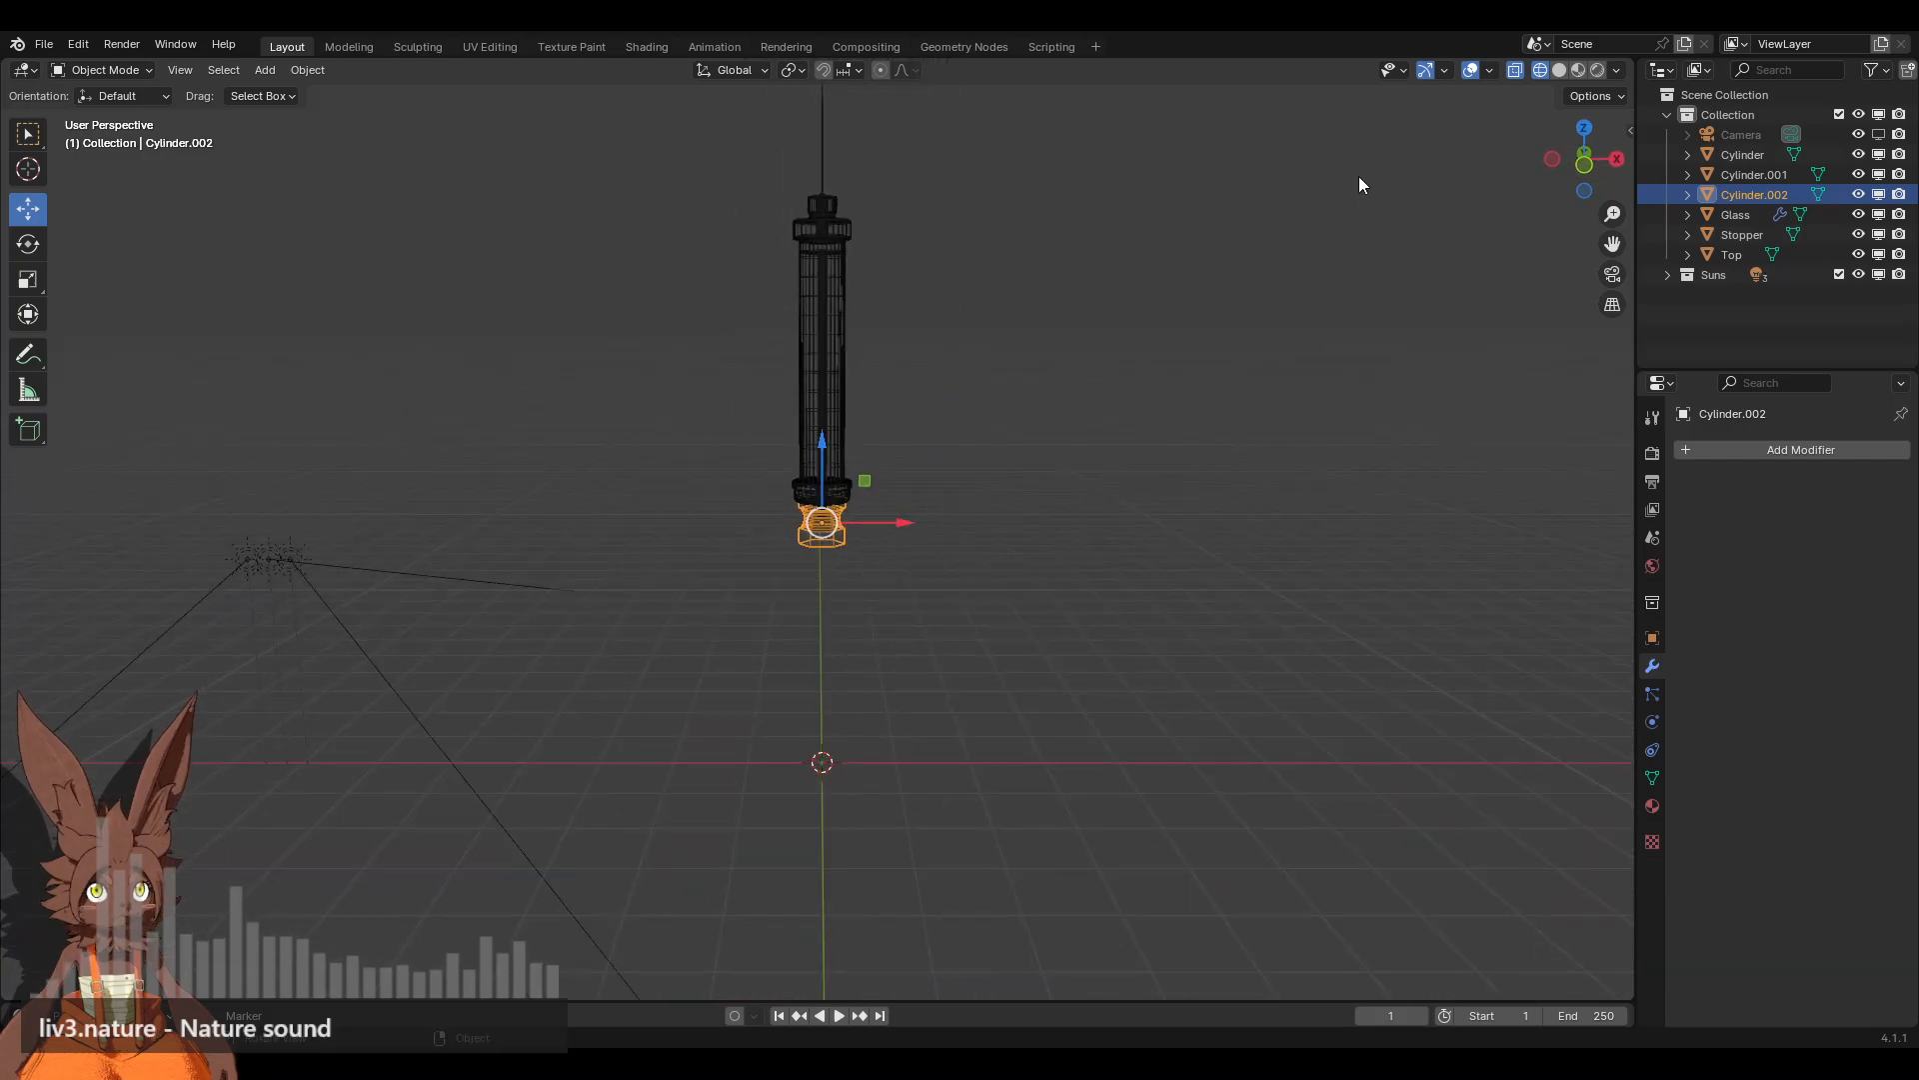
{"action": "scroll", "coordinate": [1058, 462], "scroll_direction": "up", "scroll_amount": 6}
{"action": "left_click", "coordinate": [1585, 163]}
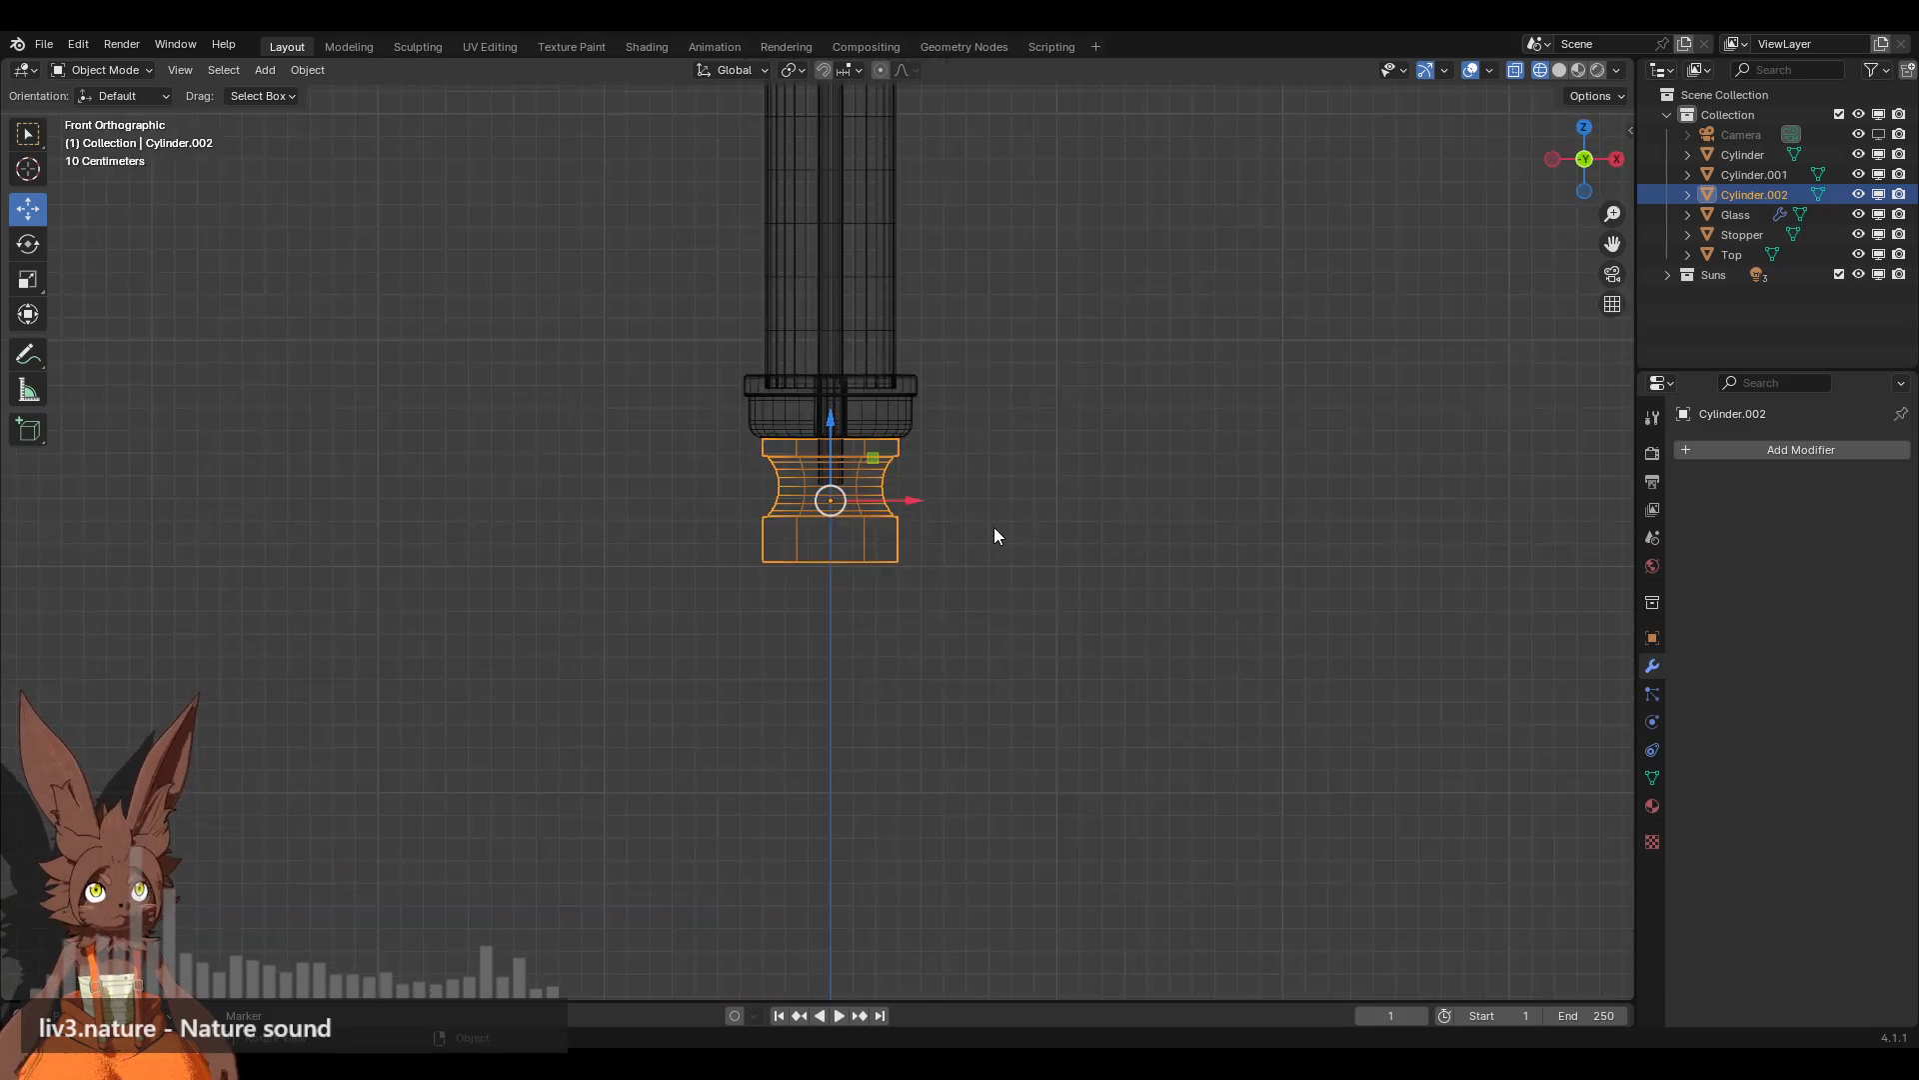
{"action": "scroll", "coordinate": [995, 529], "scroll_direction": "up", "scroll_amount": 6}
{"action": "left_click", "coordinate": [117, 74]}
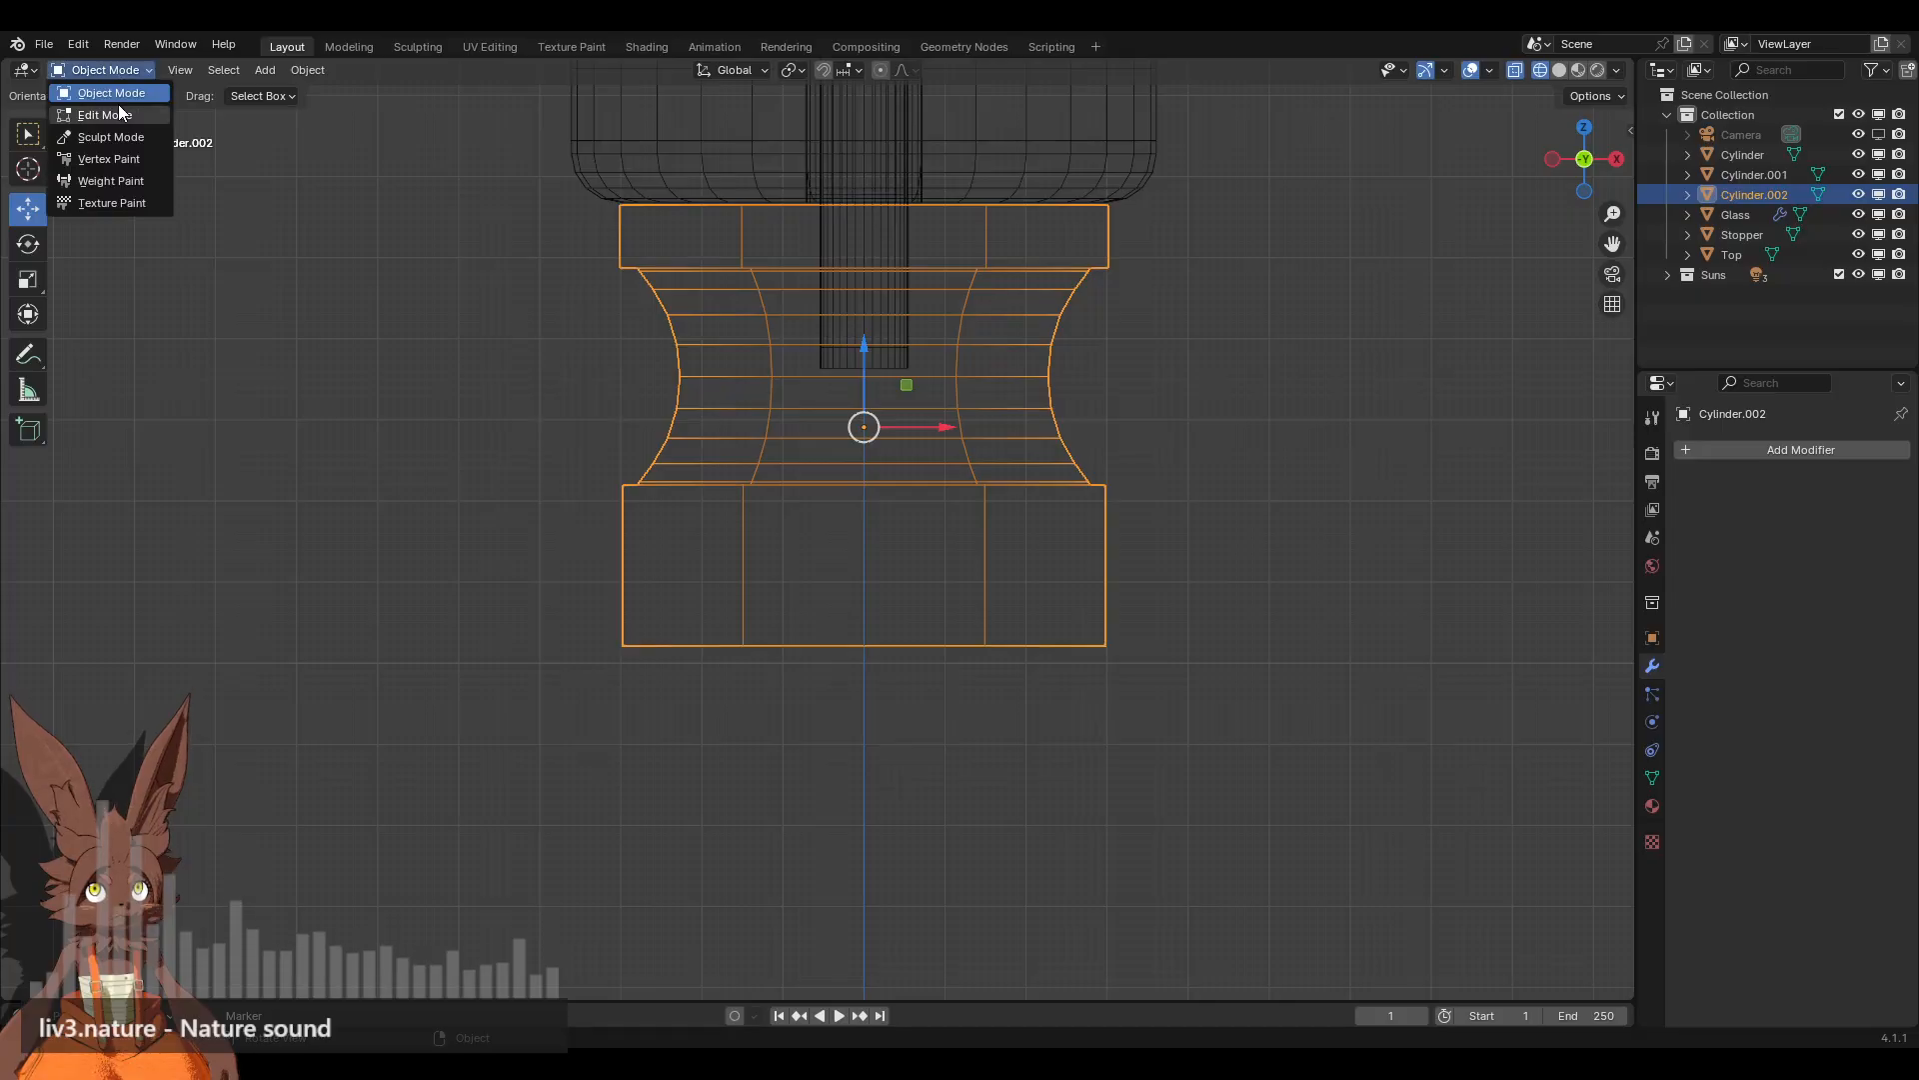
{"action": "left_click", "coordinate": [118, 104]}
{"action": "key", "text": "a"}
{"action": "key", "text": "r"}
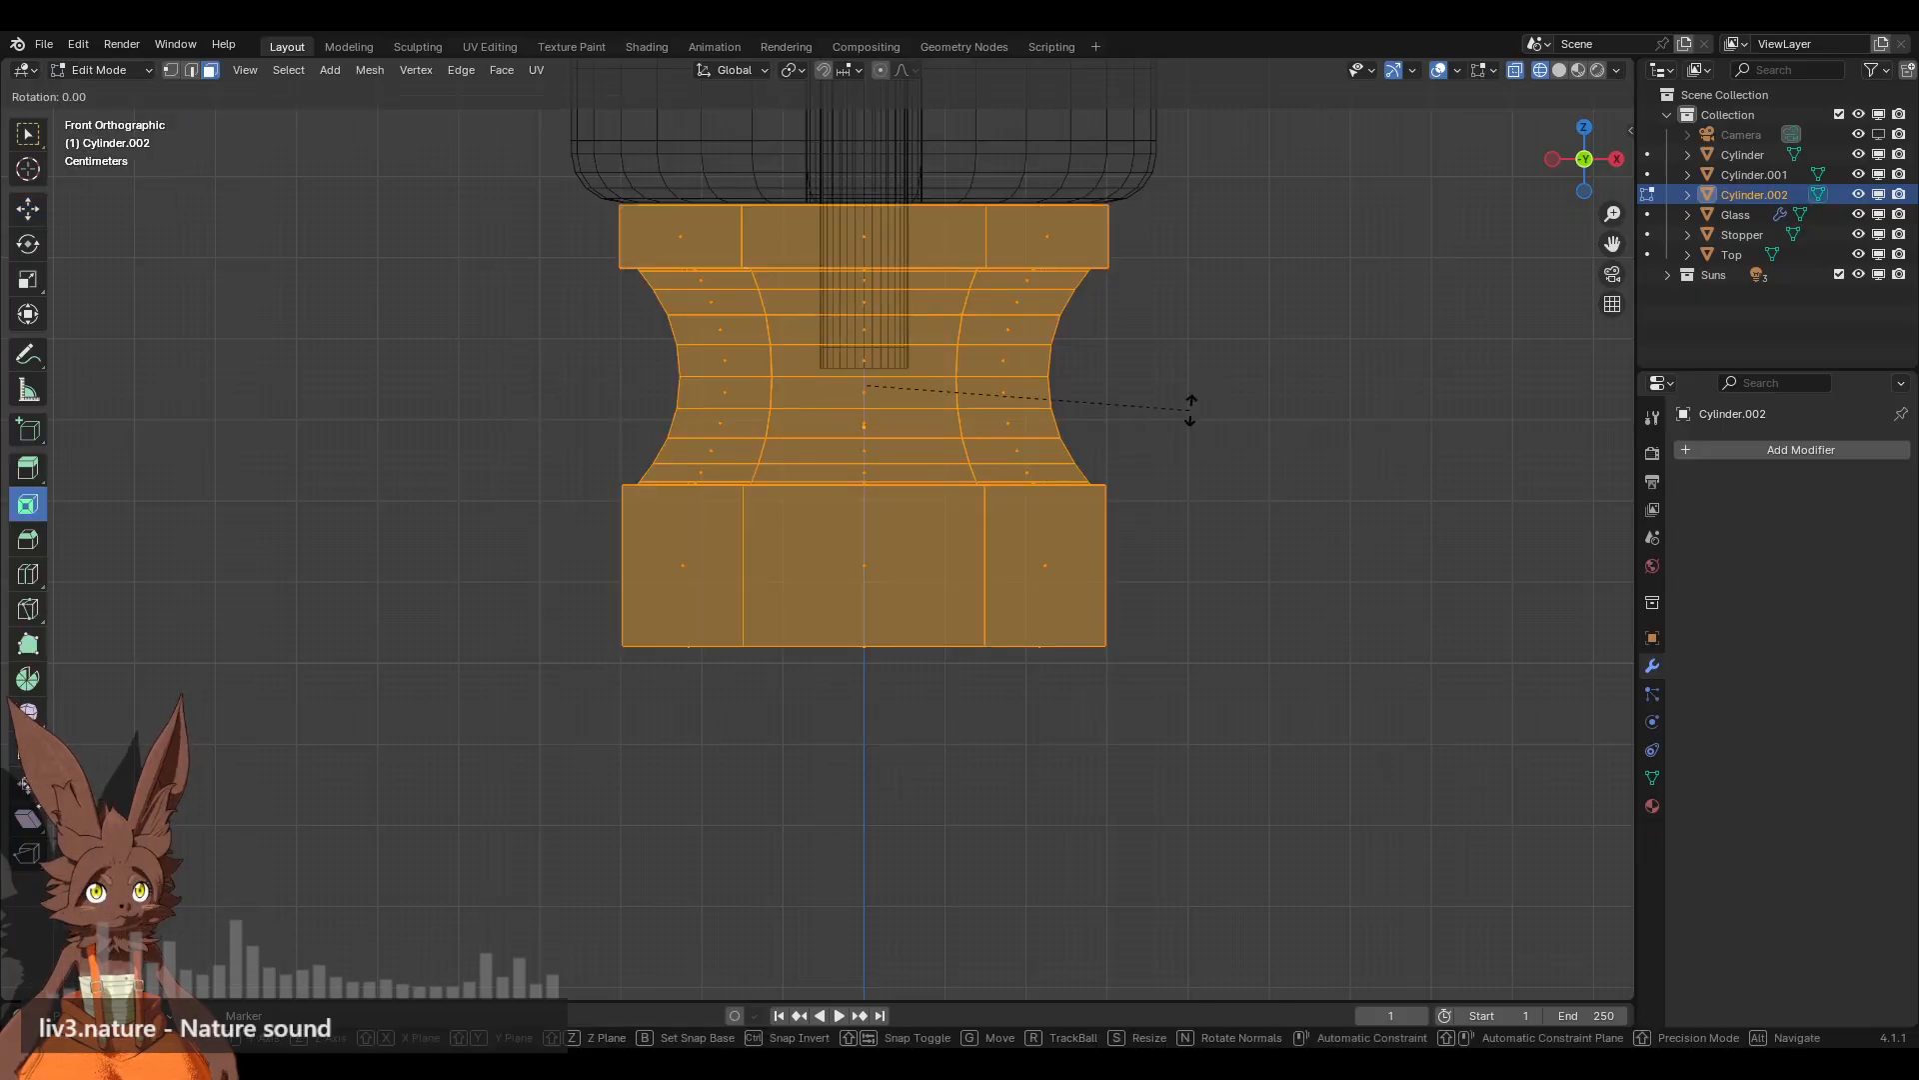
{"action": "type", "text": "z"}
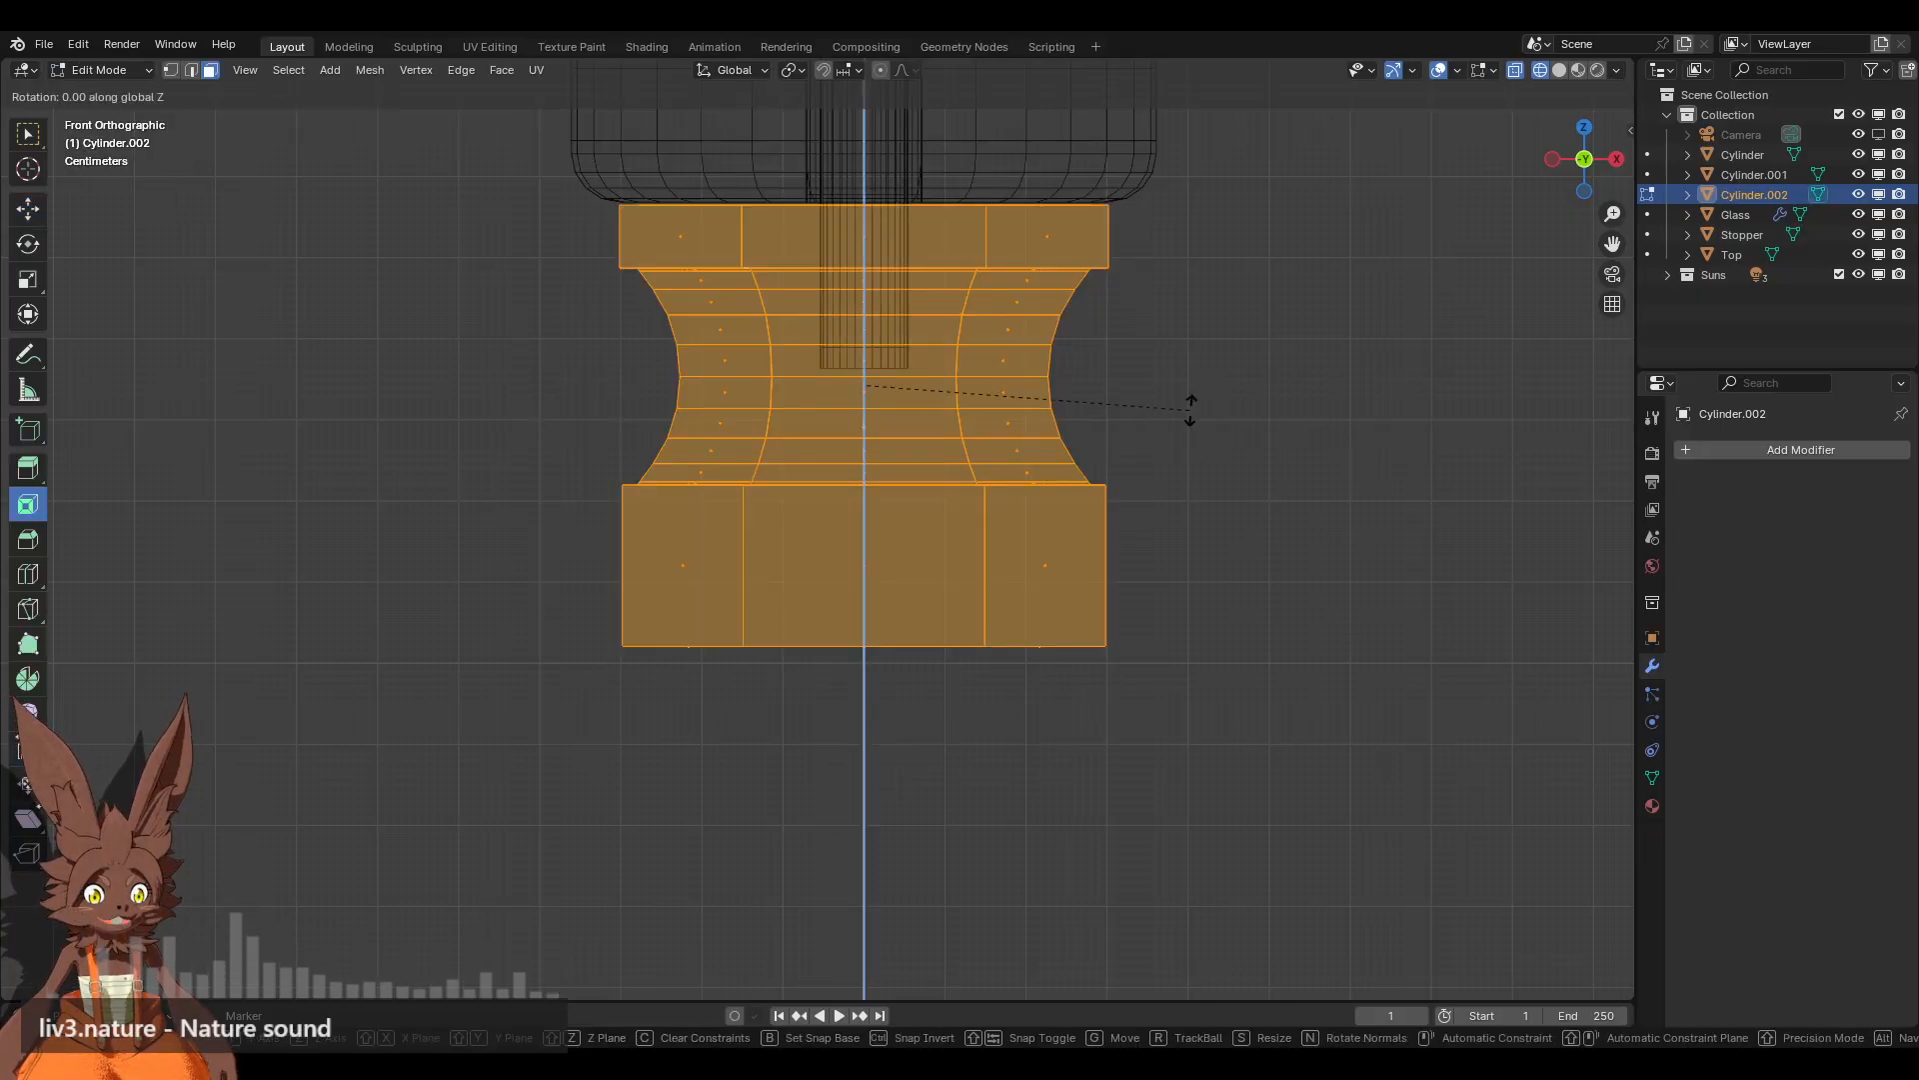
{"action": "type", "text": "90"}
{"action": "key", "text": "Return"}
{"action": "key", "text": "alt+a"}
Step: Delete the hexagonal piece's vertices on the negative X side, working in the front orthographic view
{"action": "middle_click_drag", "start_coordinate": [1187, 410], "coordinate": [994, 452]}
{"action": "left_click", "coordinate": [1570, 167]}
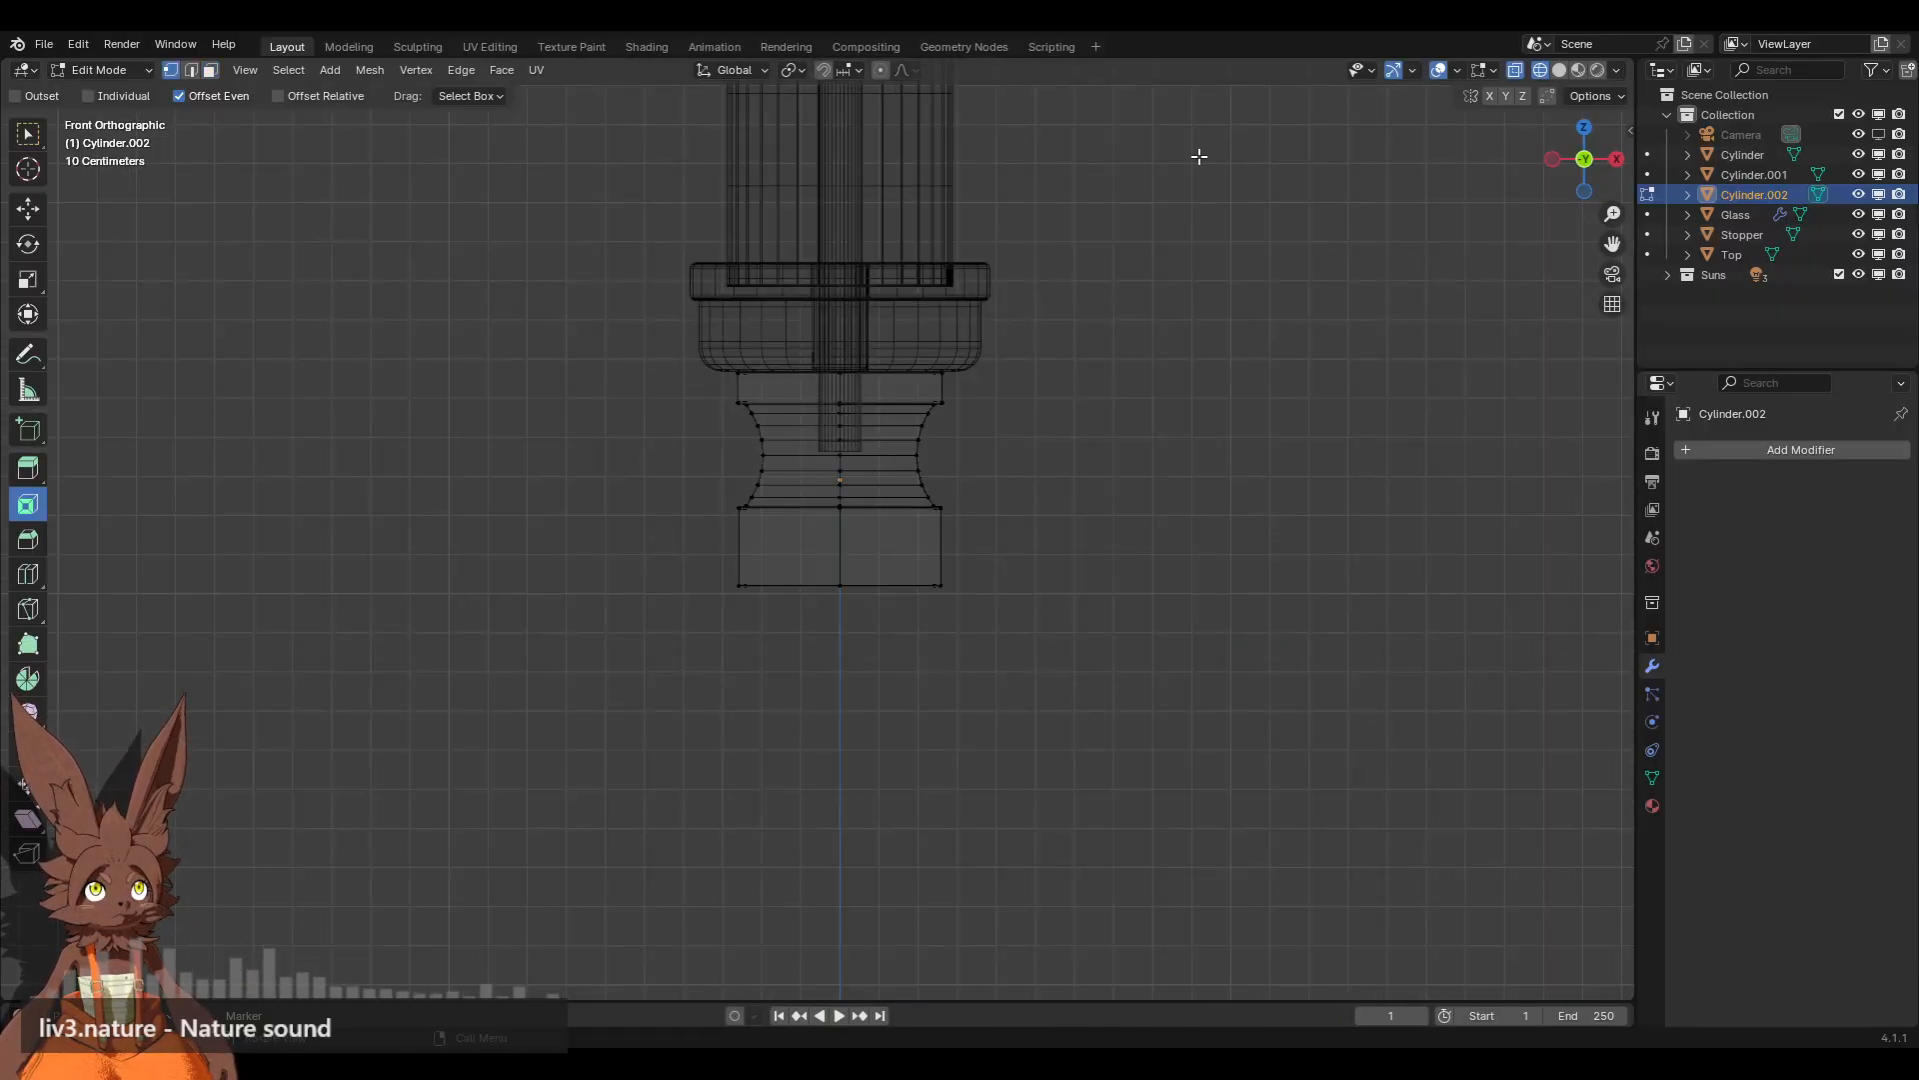
{"action": "left_click_drag", "start_coordinate": [612, 240], "coordinate": [838, 713]}
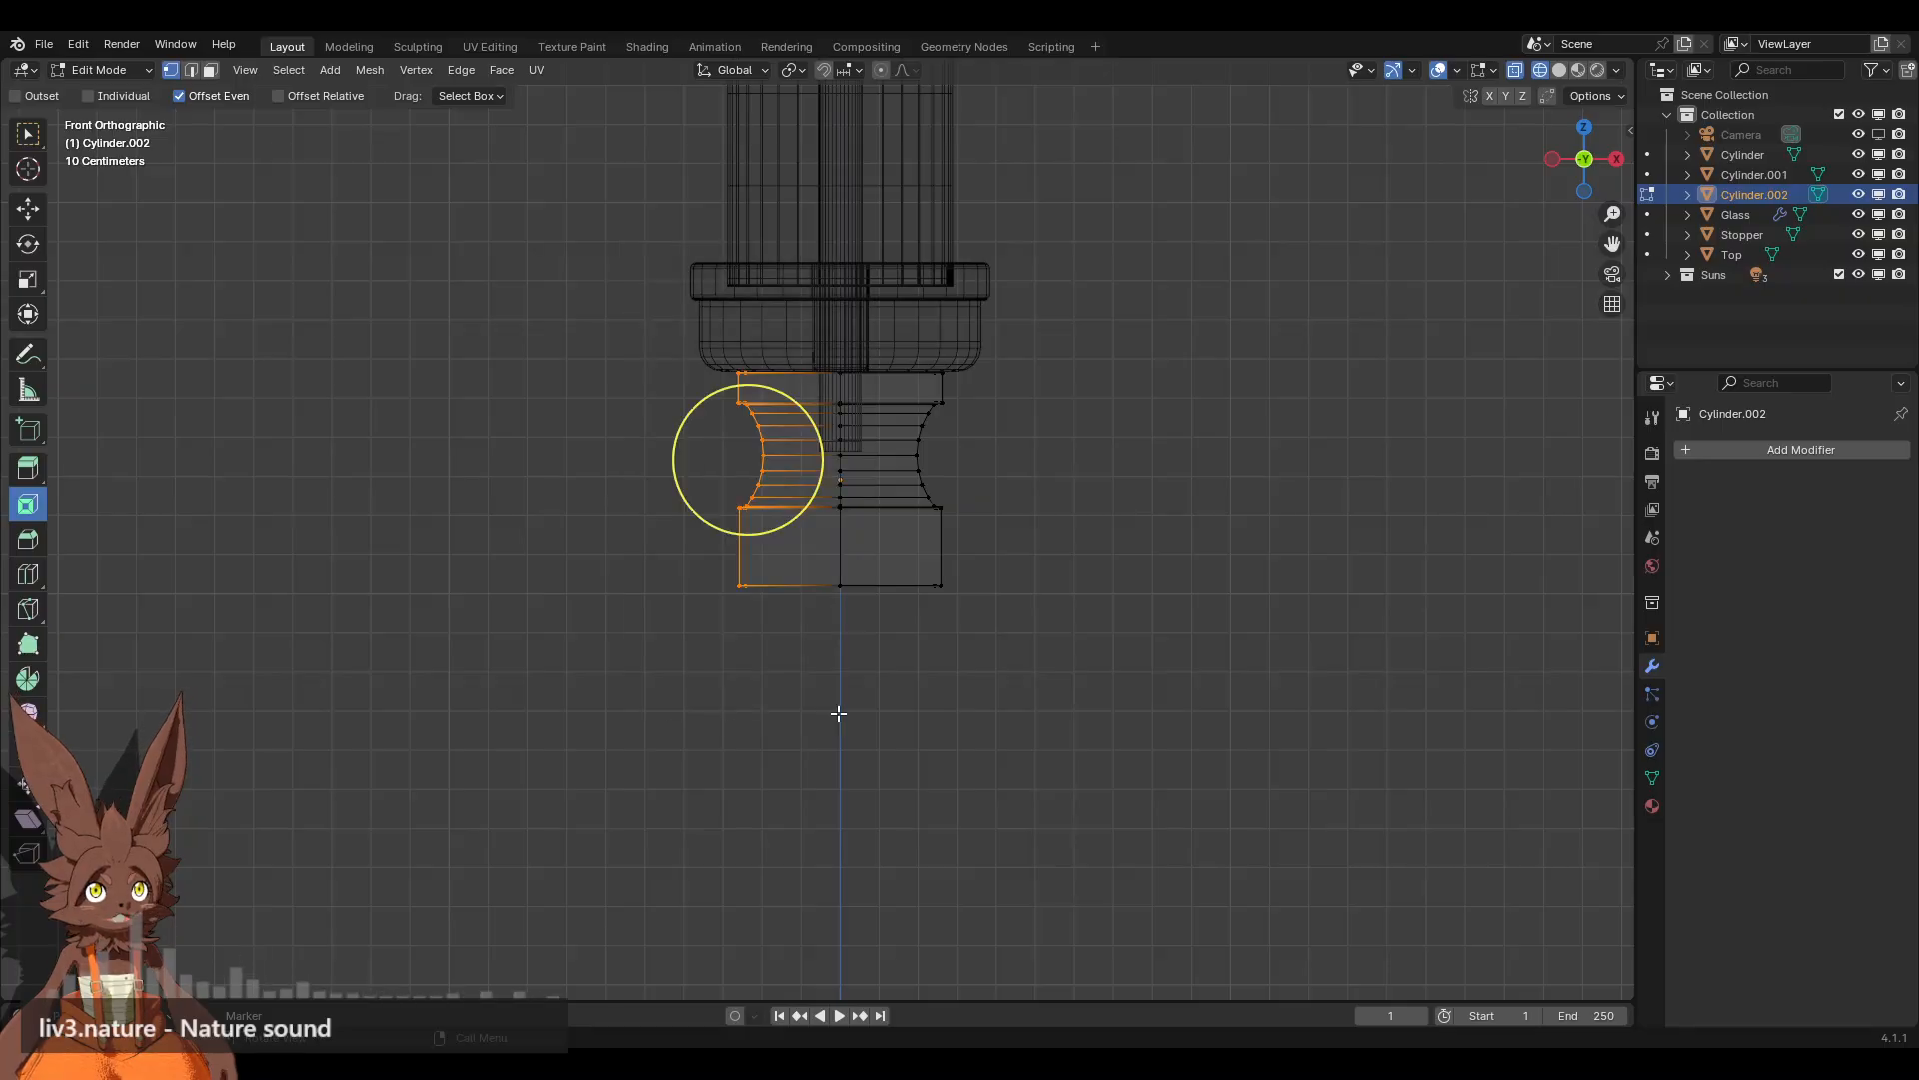
{"action": "key", "text": "x"}
{"action": "left_click", "coordinate": [1207, 360]}
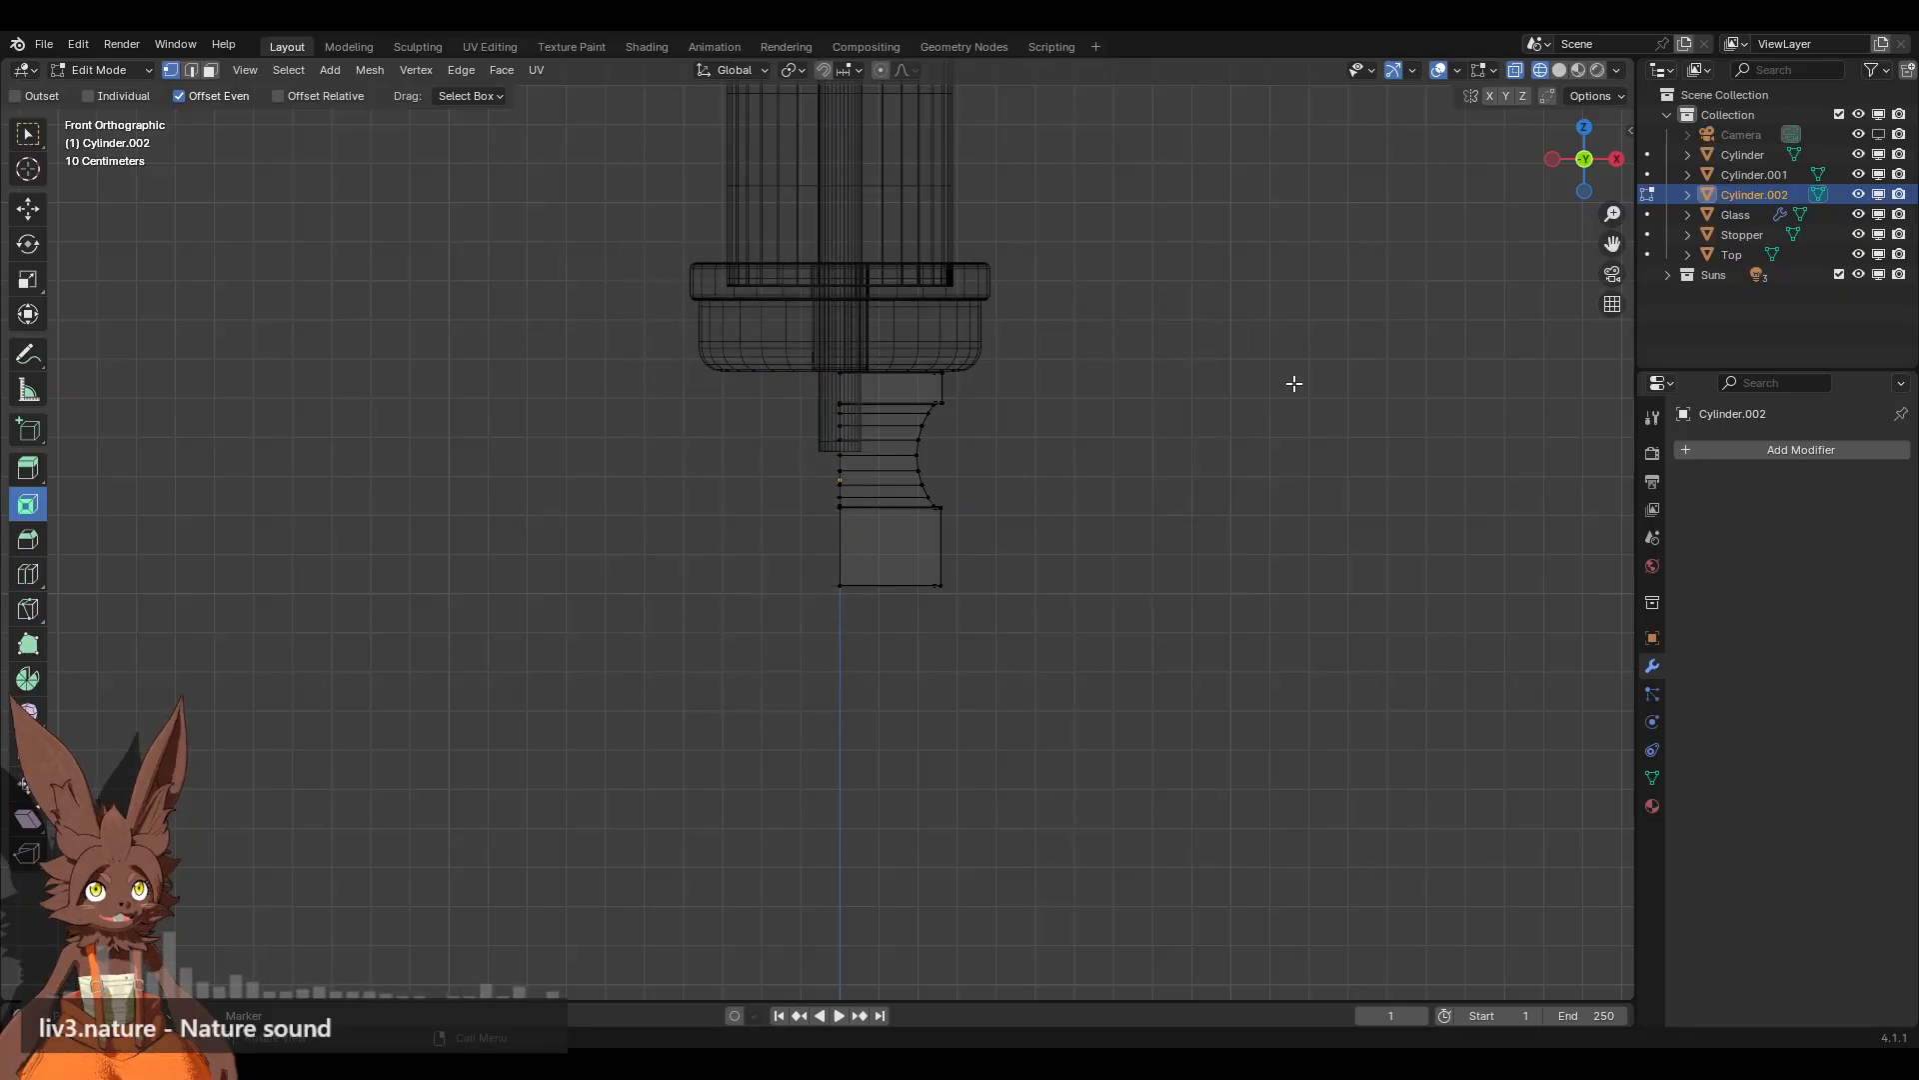
Step: Add a Mirror modifier on the X axis to rebuild the missing half of the hexagonal piece
{"action": "left_click", "coordinate": [1736, 449]}
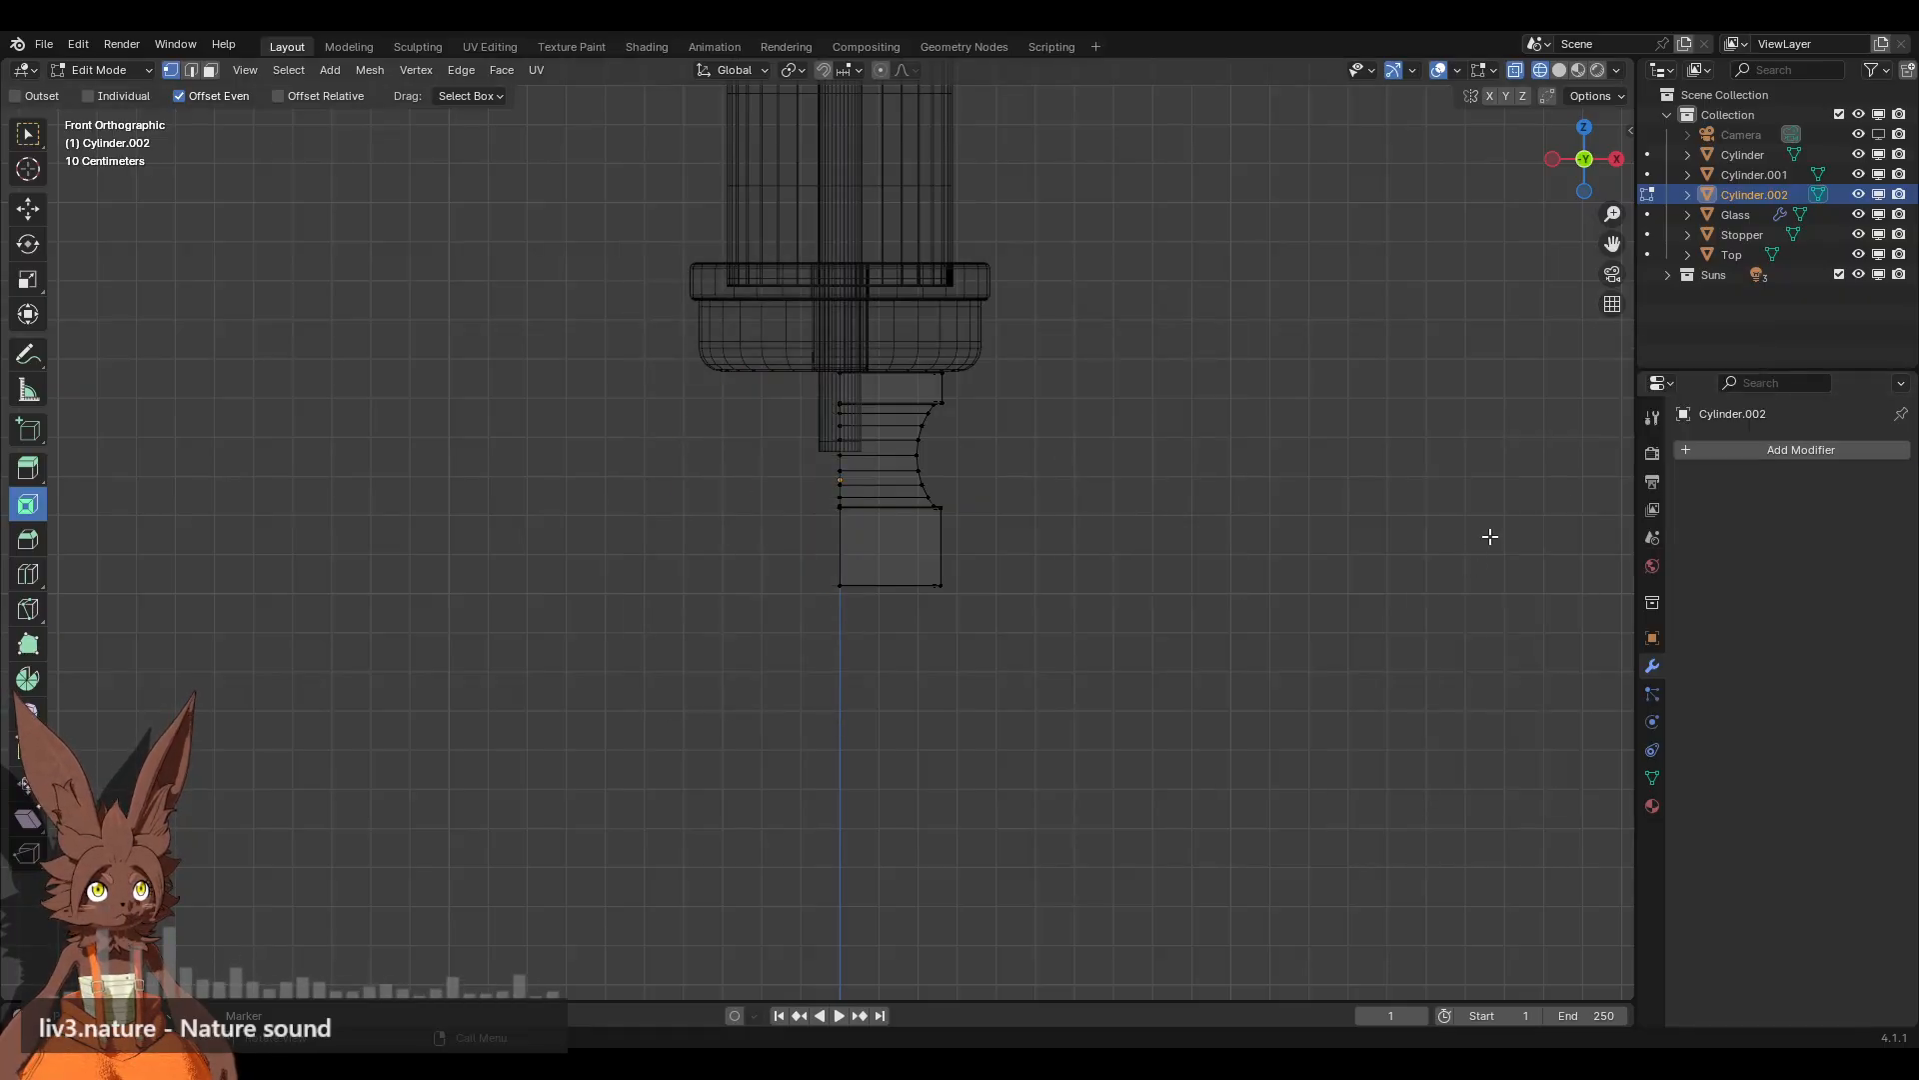
{"action": "middle_click_drag", "start_coordinate": [1062, 390], "coordinate": [1047, 327]}
{"action": "left_click", "coordinate": [1743, 448]}
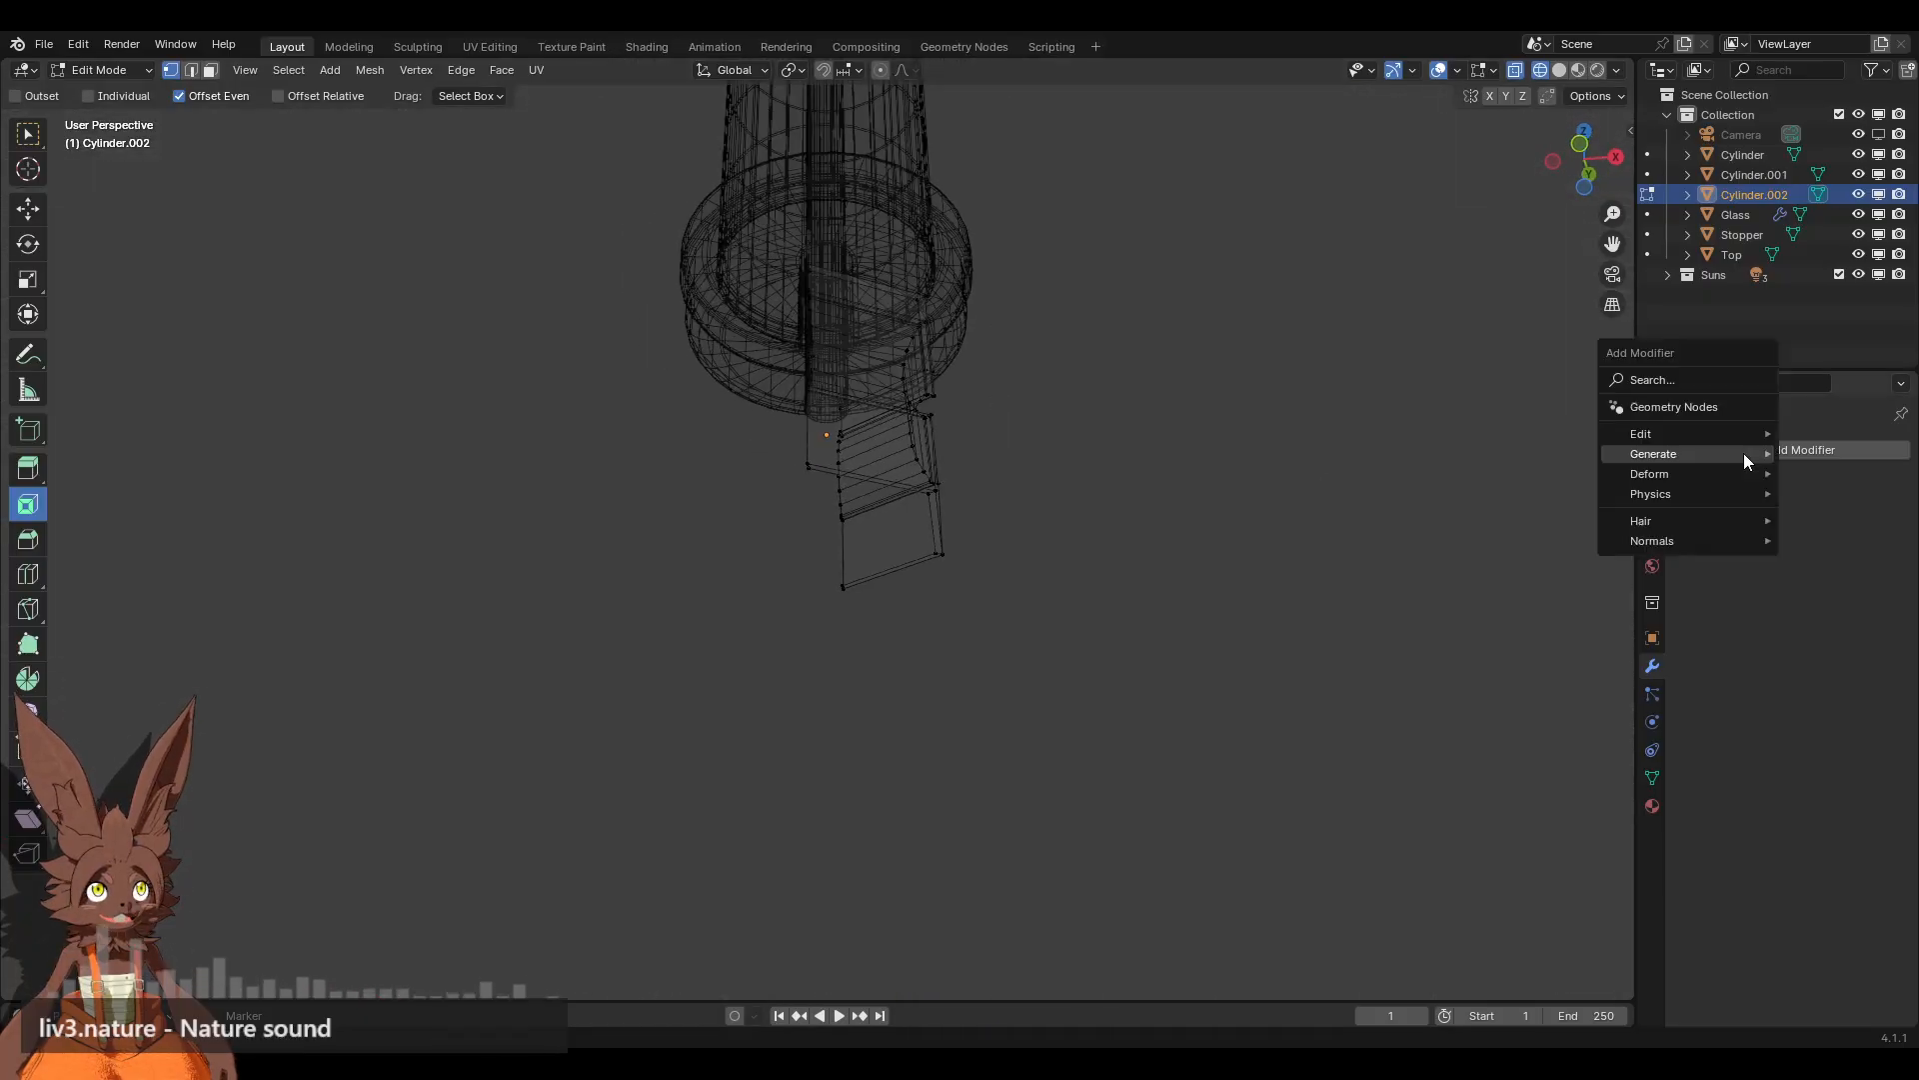
{"action": "mouse_move", "coordinate": [1698, 459]}
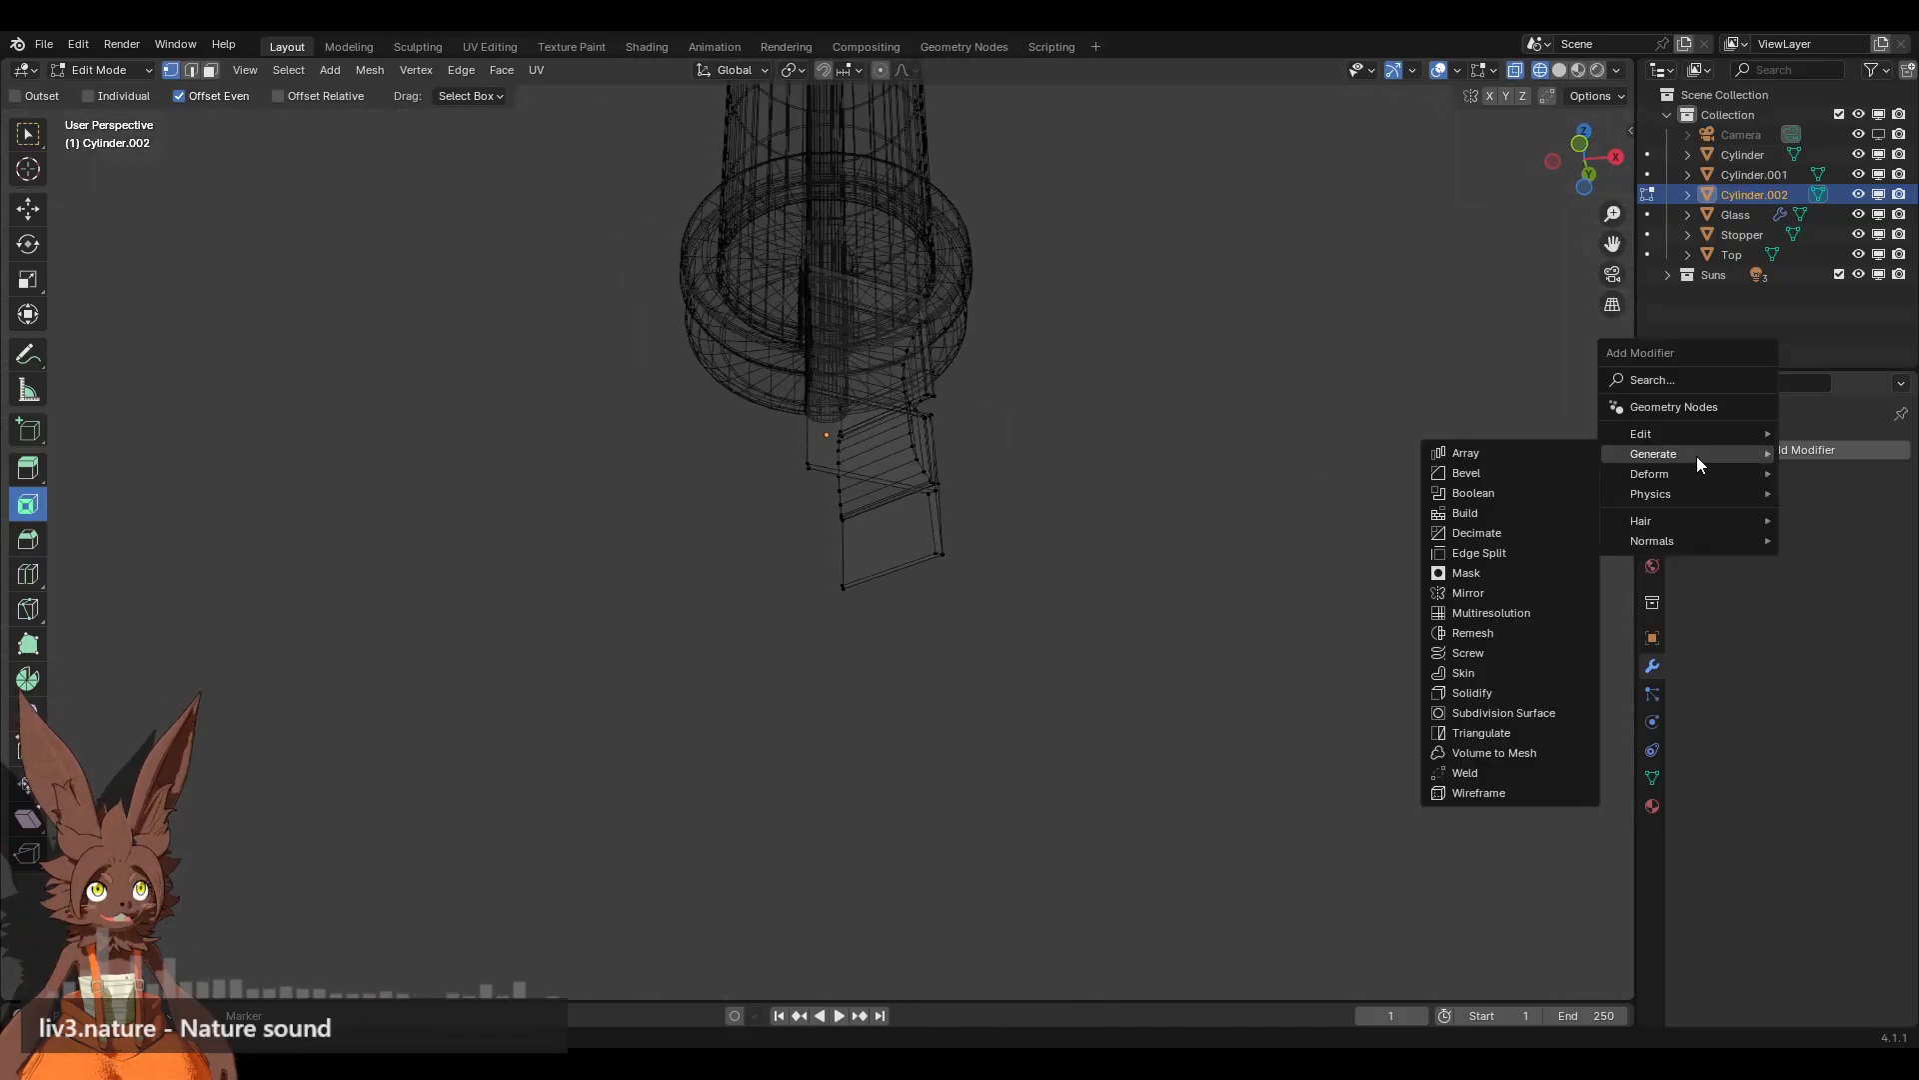
{"action": "left_click", "coordinate": [1528, 590]}
{"action": "middle_click_drag", "start_coordinate": [1217, 446], "coordinate": [1212, 503]}
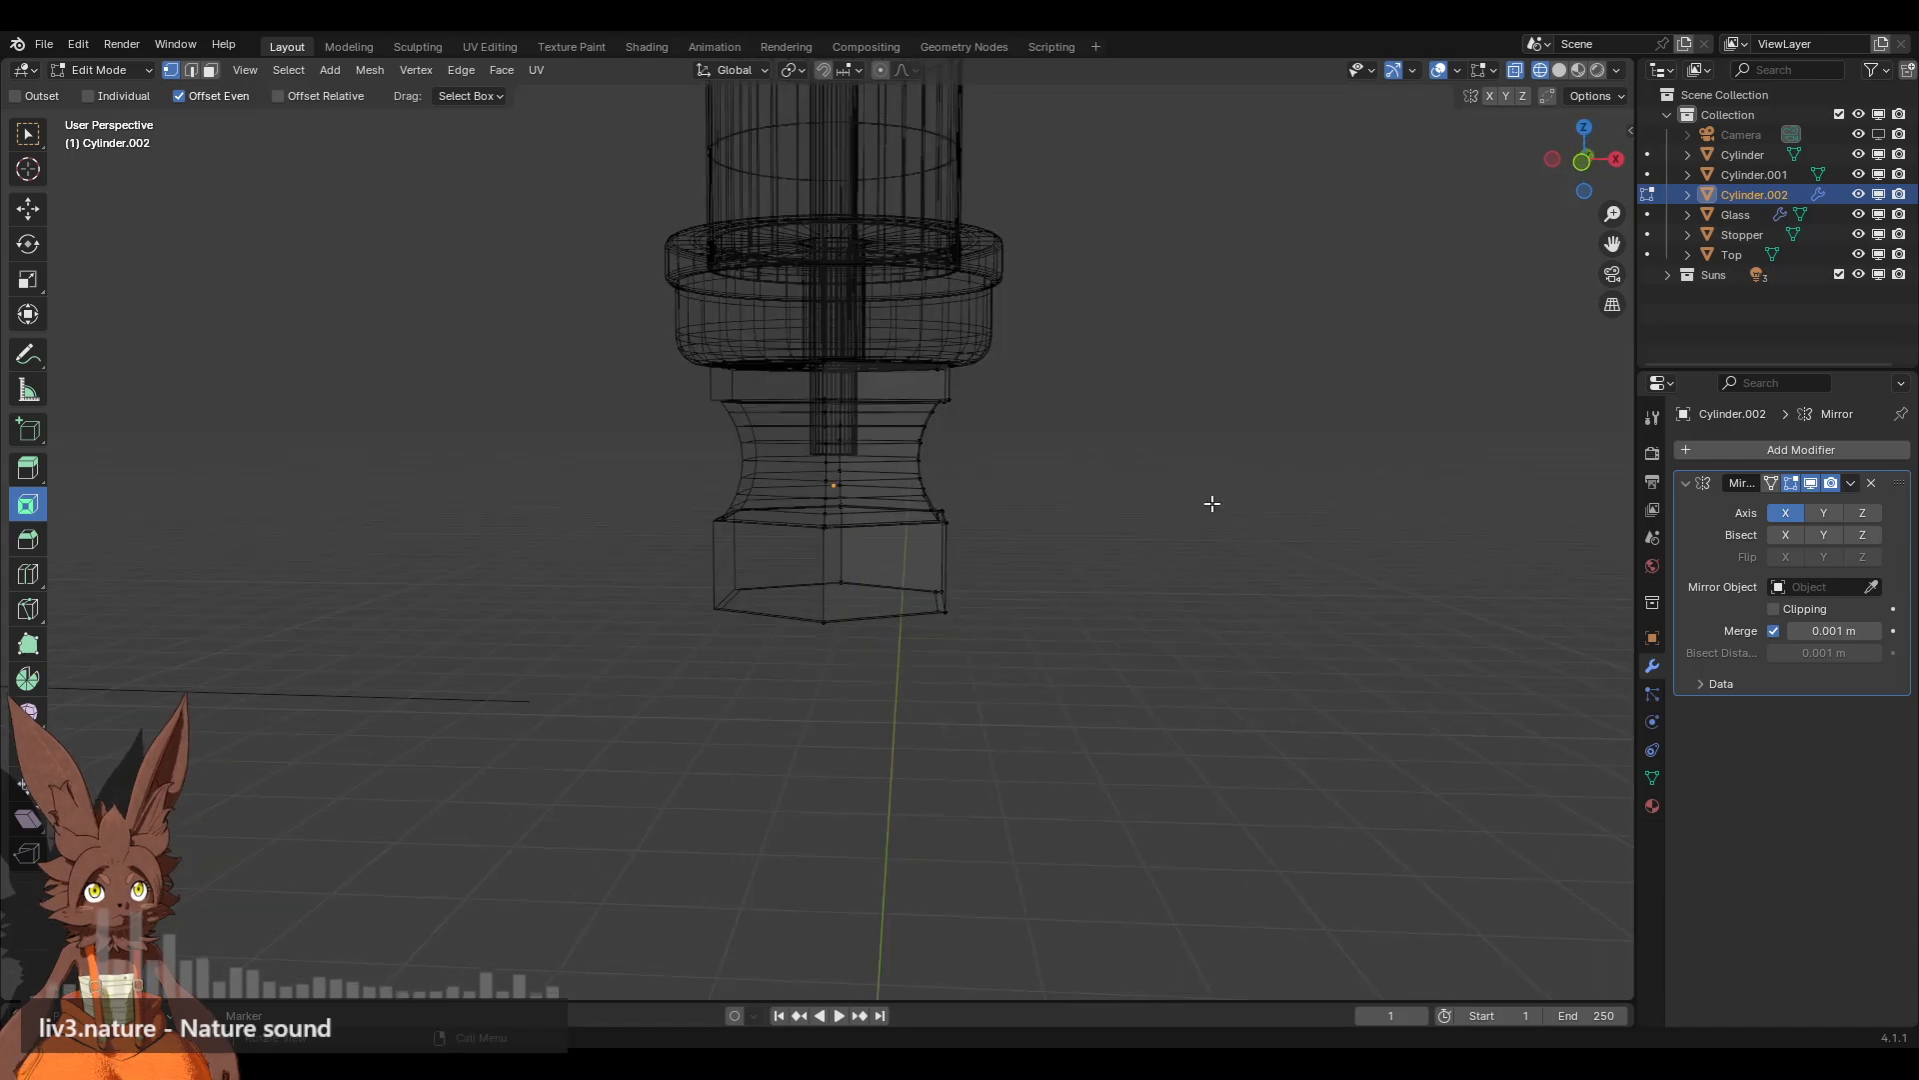
Step: Enable Clipping on the Mirror modifier and set its merge distance to 0.005 m
{"action": "left_click", "coordinate": [1877, 631]}
{"action": "left_click", "coordinate": [1877, 631]}
{"action": "left_click", "coordinate": [1878, 631]}
{"action": "left_click", "coordinate": [1877, 630]}
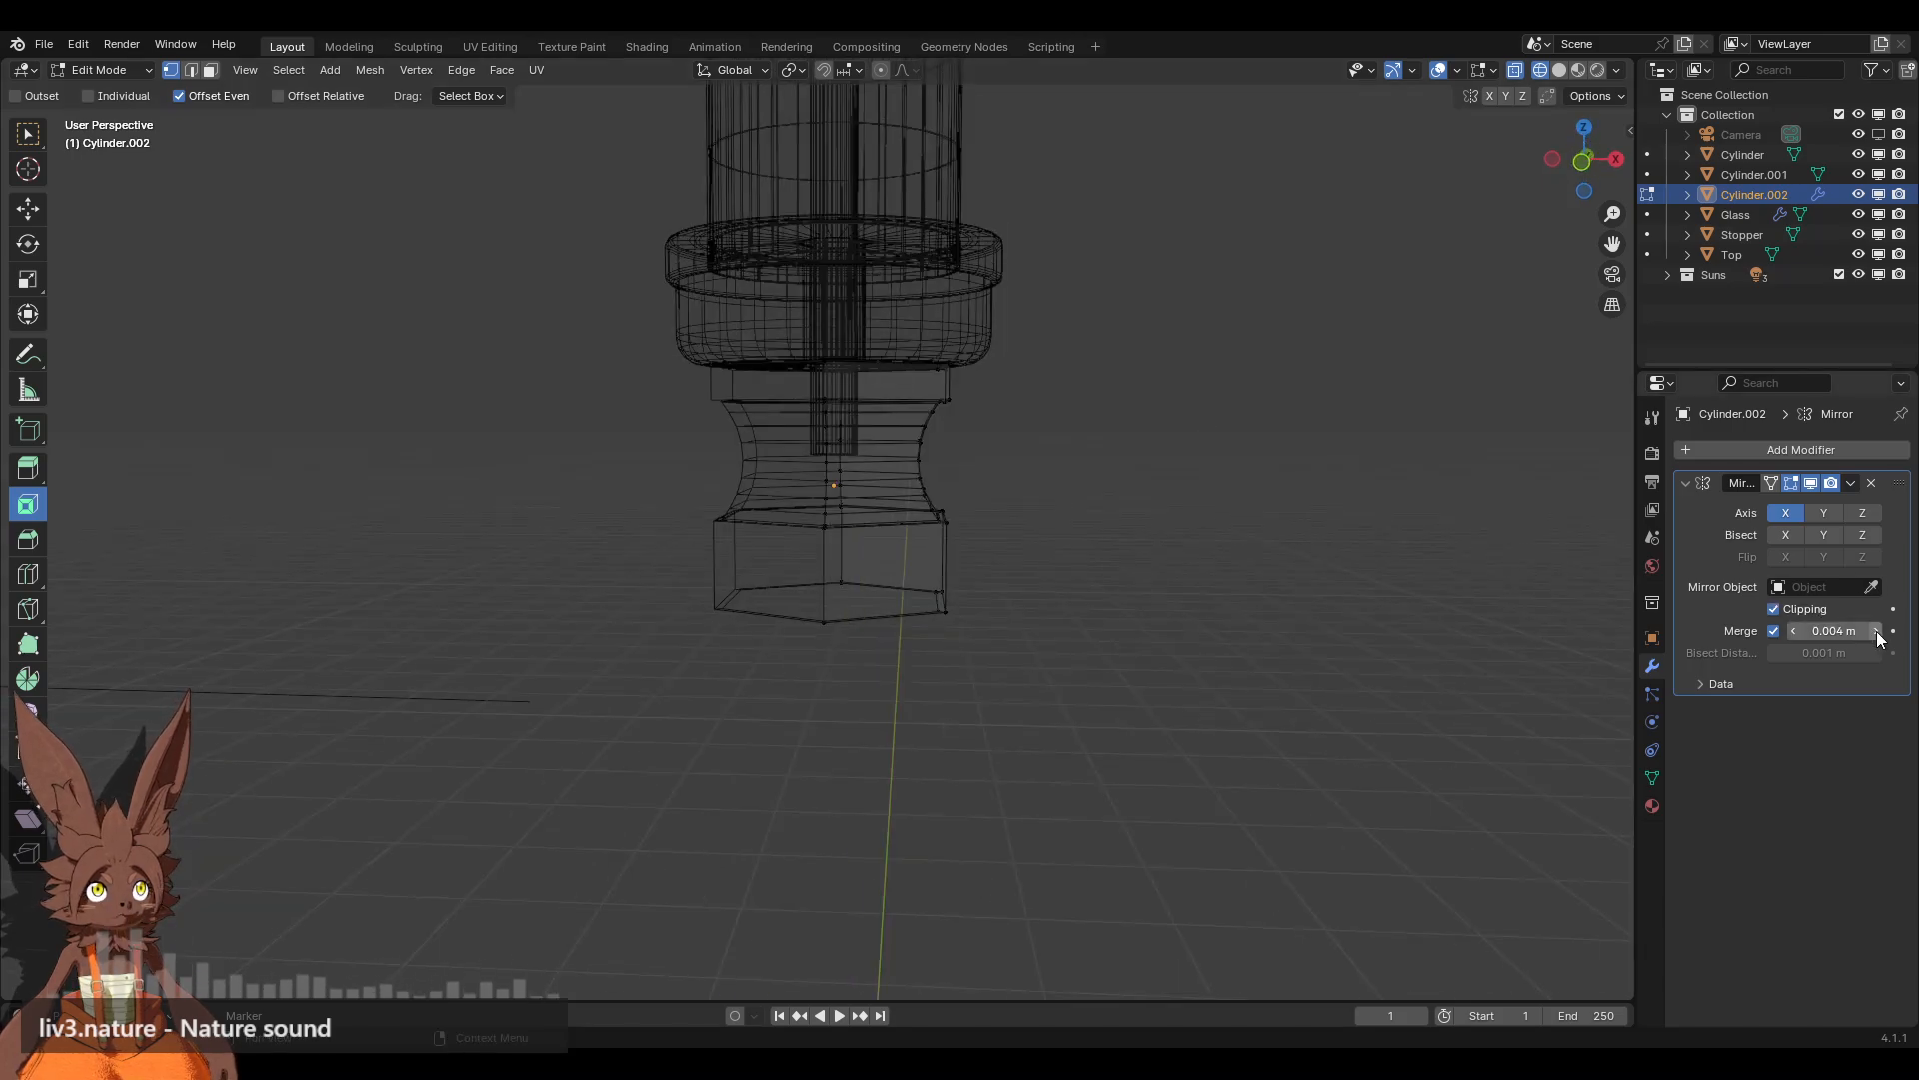
Step: Switch to solid shading and check the mirrored hexagonal piece in Object Mode
{"action": "left_click", "coordinate": [1560, 70]}
{"action": "mouse_move", "coordinate": [1191, 407]}
{"action": "middle_mouse_down"}
{"action": "mouse_move", "coordinate": [1080, 347]}
{"action": "mouse_move", "coordinate": [1040, 394]}
{"action": "mouse_move", "coordinate": [1027, 337]}
{"action": "mouse_move", "coordinate": [1070, 390]}
{"action": "mouse_move", "coordinate": [1058, 493]}
{"action": "mouse_move", "coordinate": [1028, 476]}
{"action": "mouse_move", "coordinate": [1037, 518]}
{"action": "middle_mouse_up"}
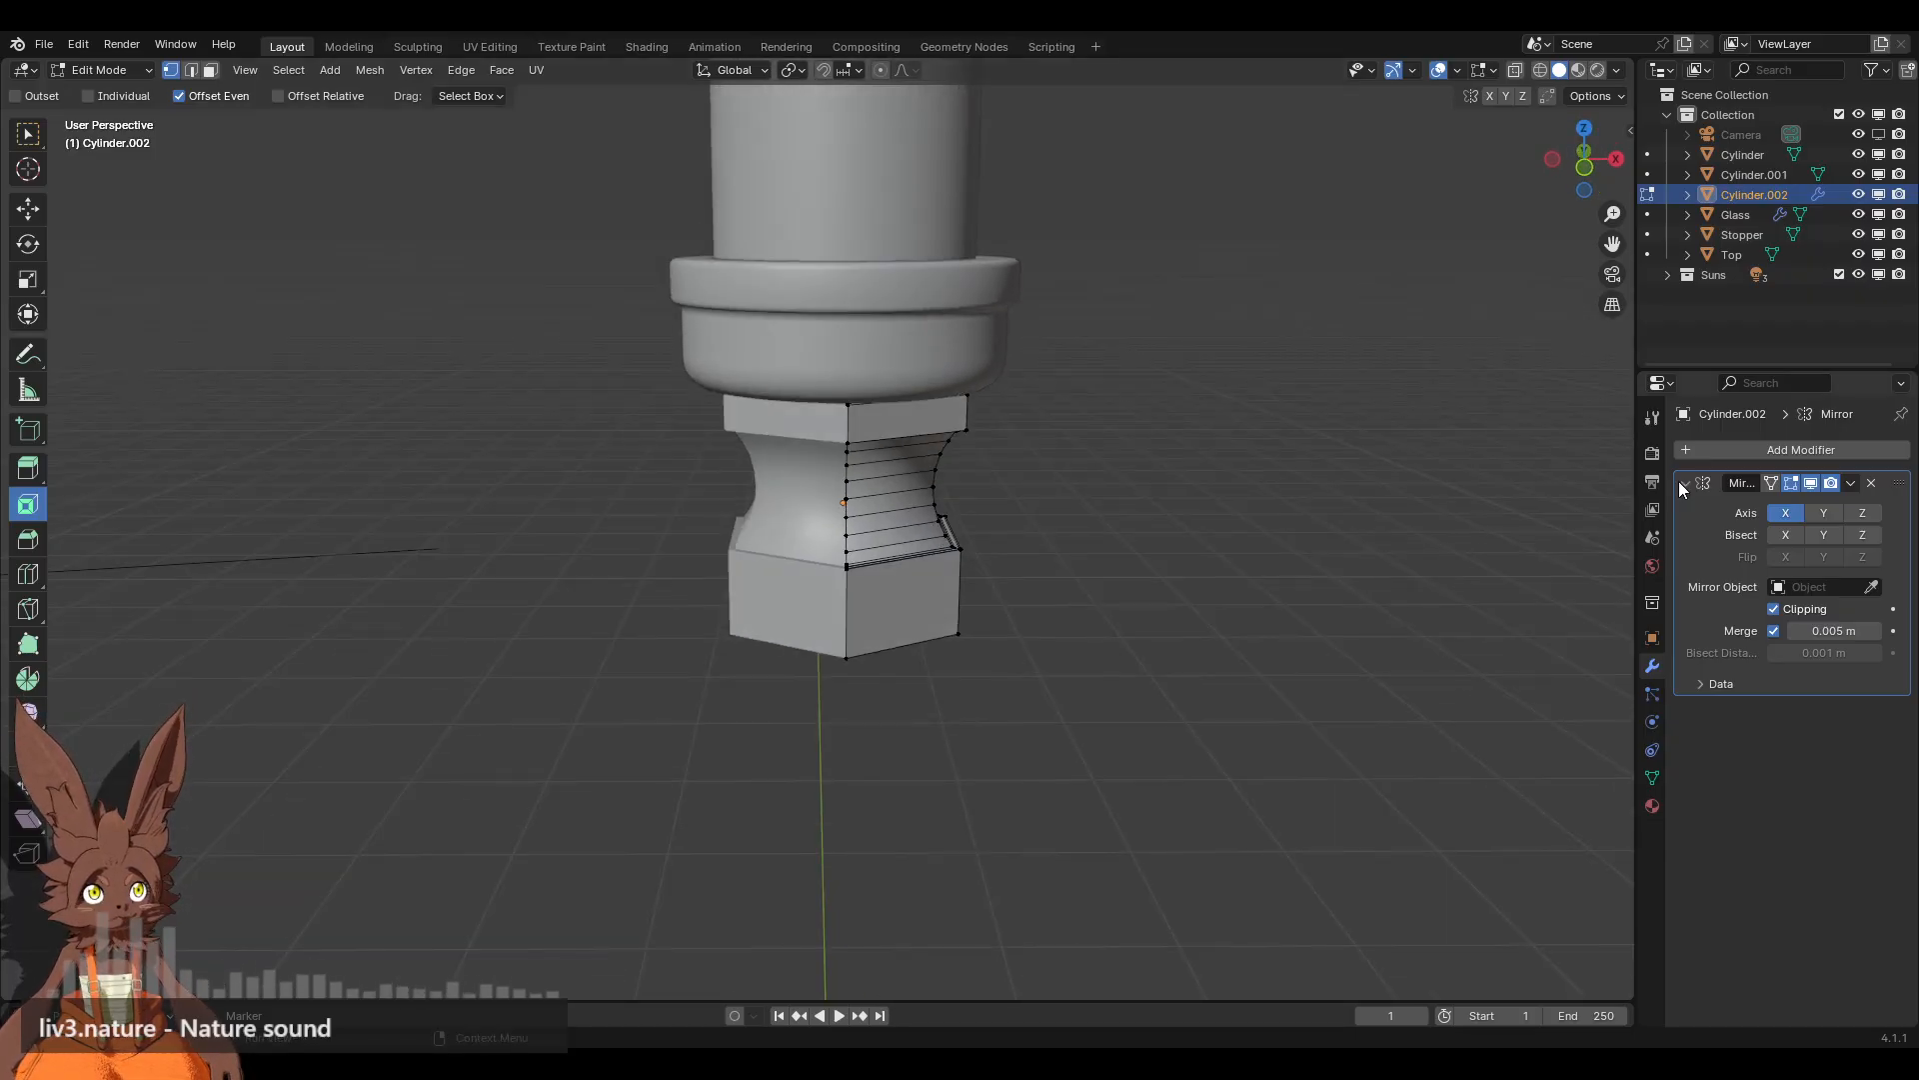
{"action": "left_click", "coordinate": [122, 70]}
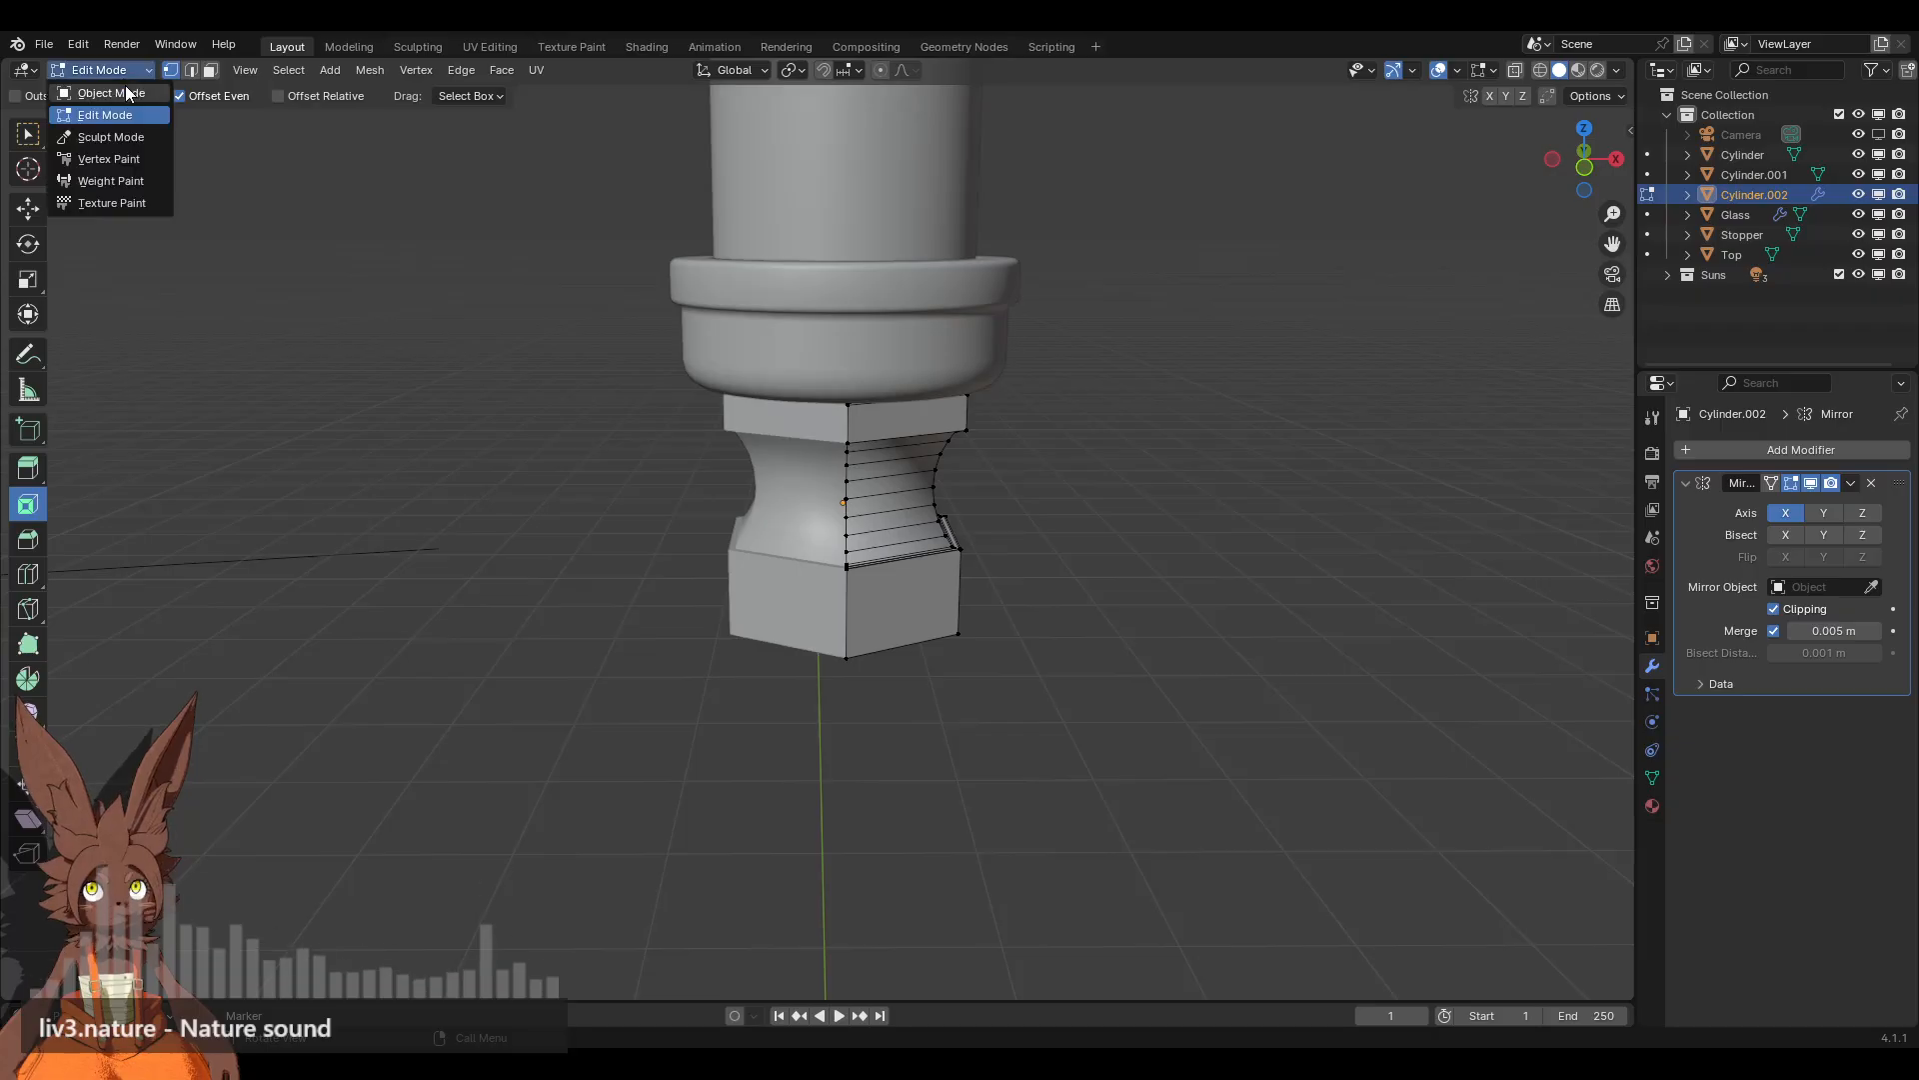
{"action": "left_click", "coordinate": [100, 93]}
{"action": "left_click", "coordinate": [1130, 490]}
{"action": "middle_click_drag", "start_coordinate": [1060, 532], "coordinate": [1085, 540]}
{"action": "left_click", "coordinate": [858, 598]}
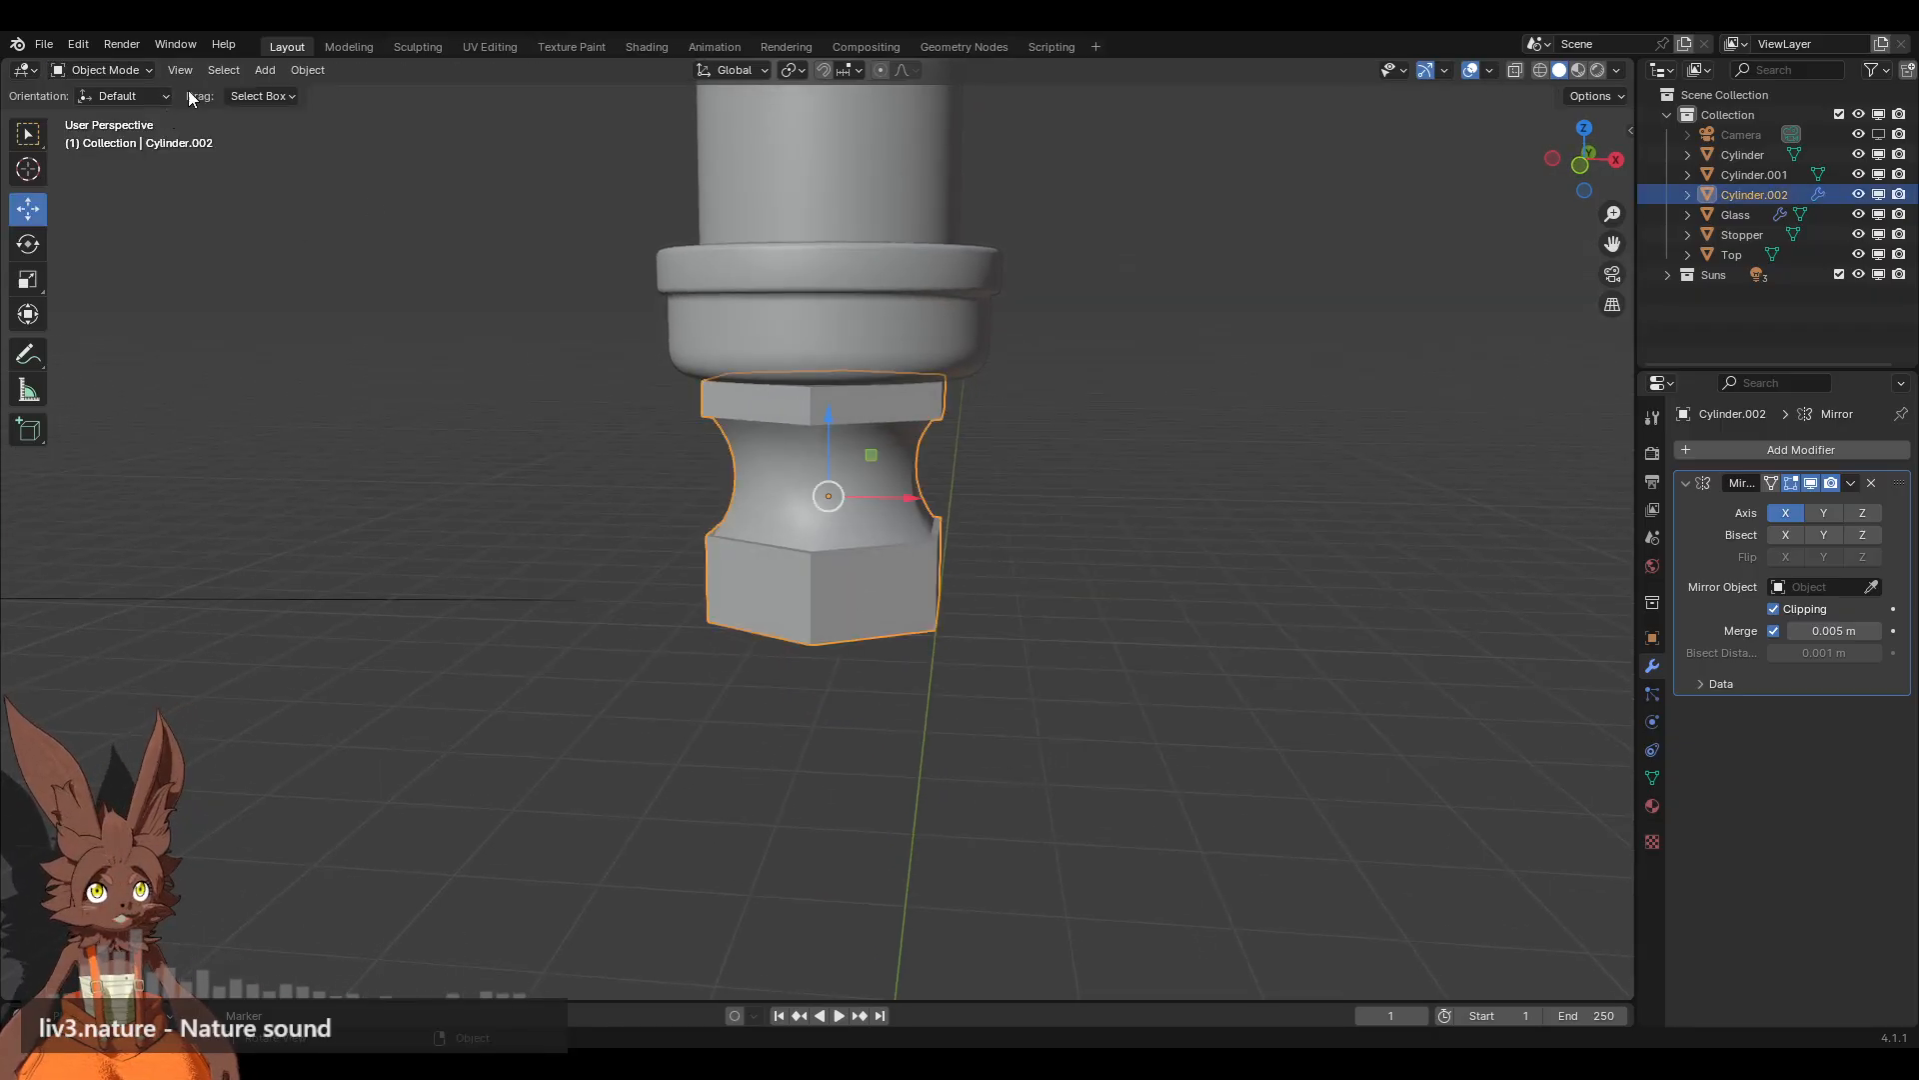
Step: In Edit Mode, inset the lower hexagonal block's +X side face by about 0.017 m
{"action": "left_click", "coordinate": [110, 72]}
{"action": "left_click", "coordinate": [112, 115]}
{"action": "middle_click_drag", "start_coordinate": [1196, 432], "coordinate": [1066, 432]}
{"action": "middle_click_drag", "start_coordinate": [950, 531], "coordinate": [1067, 436], "text": "shift"}
{"action": "scroll", "coordinate": [1067, 437], "scroll_direction": "up", "scroll_amount": 3}
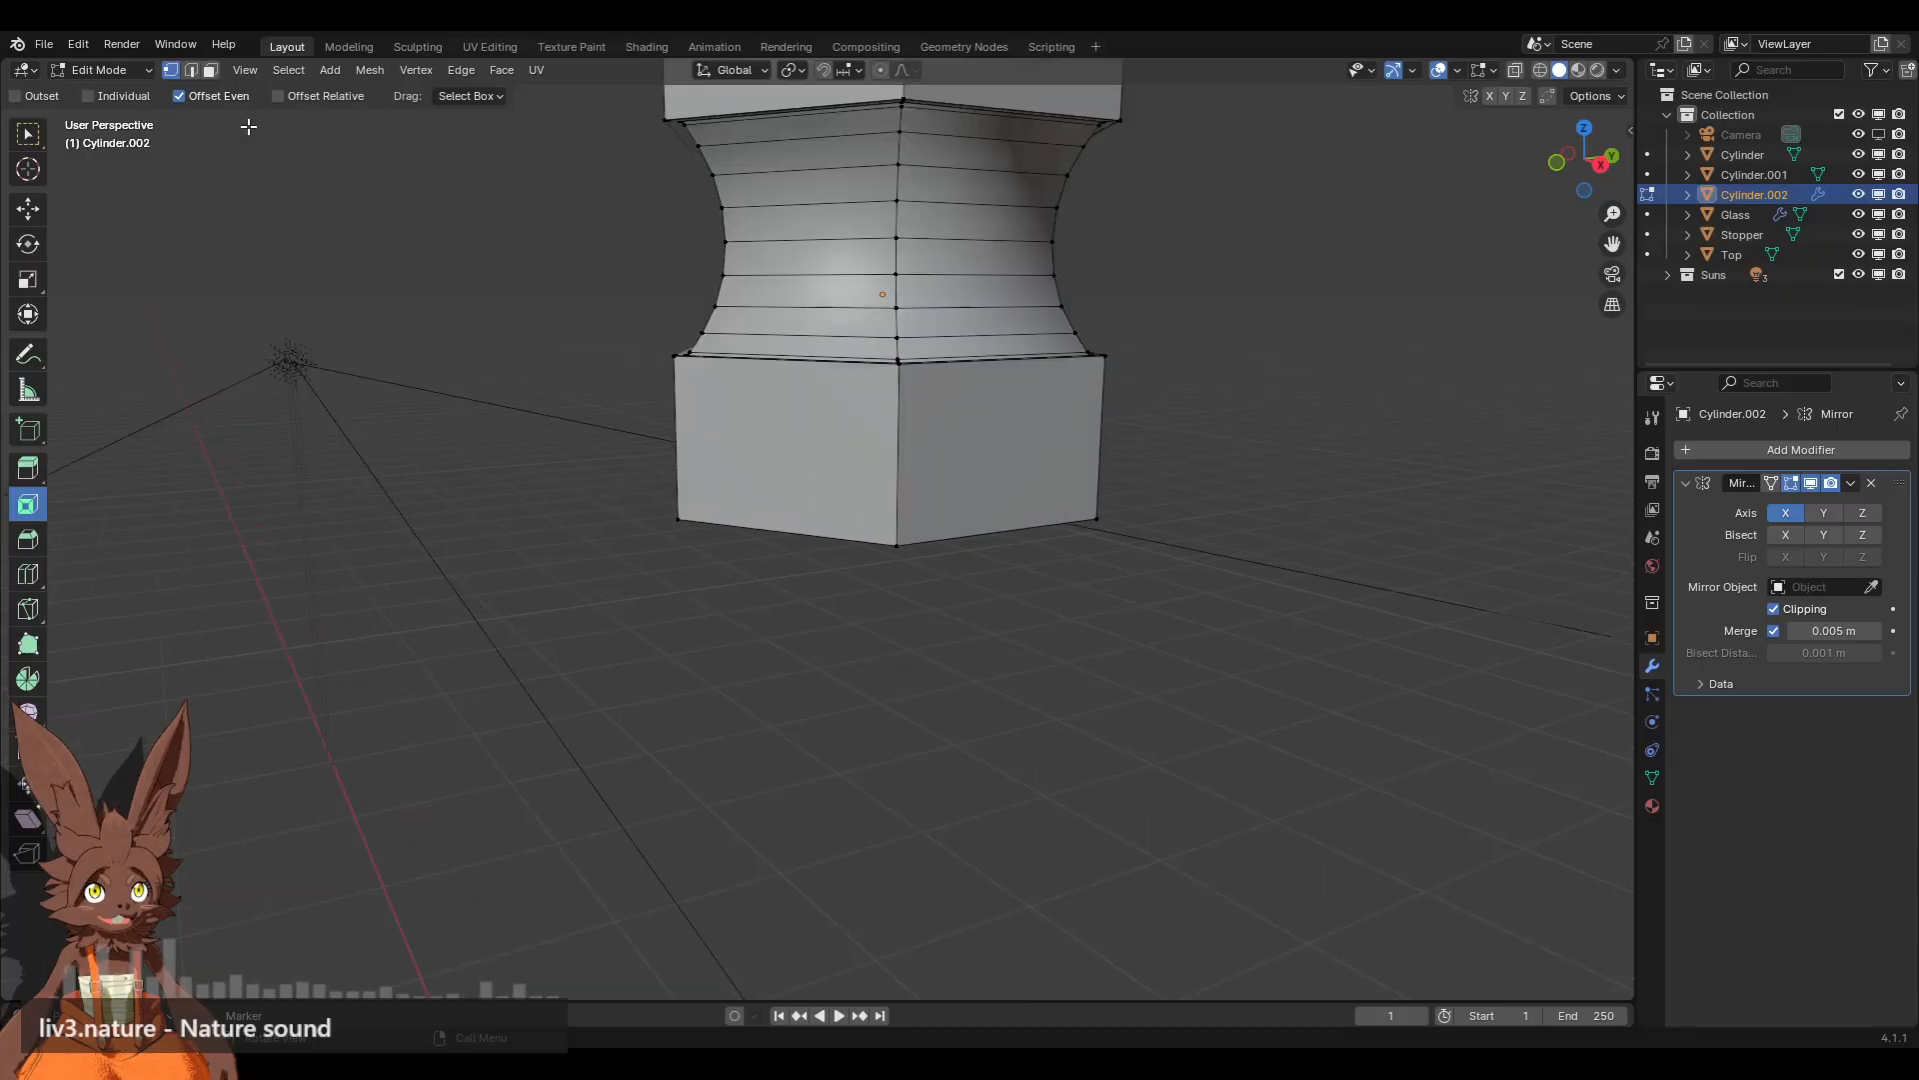
{"action": "left_click", "coordinate": [209, 72]}
{"action": "left_click", "coordinate": [1000, 450]}
{"action": "middle_click_drag", "start_coordinate": [1196, 399], "coordinate": [1139, 405]}
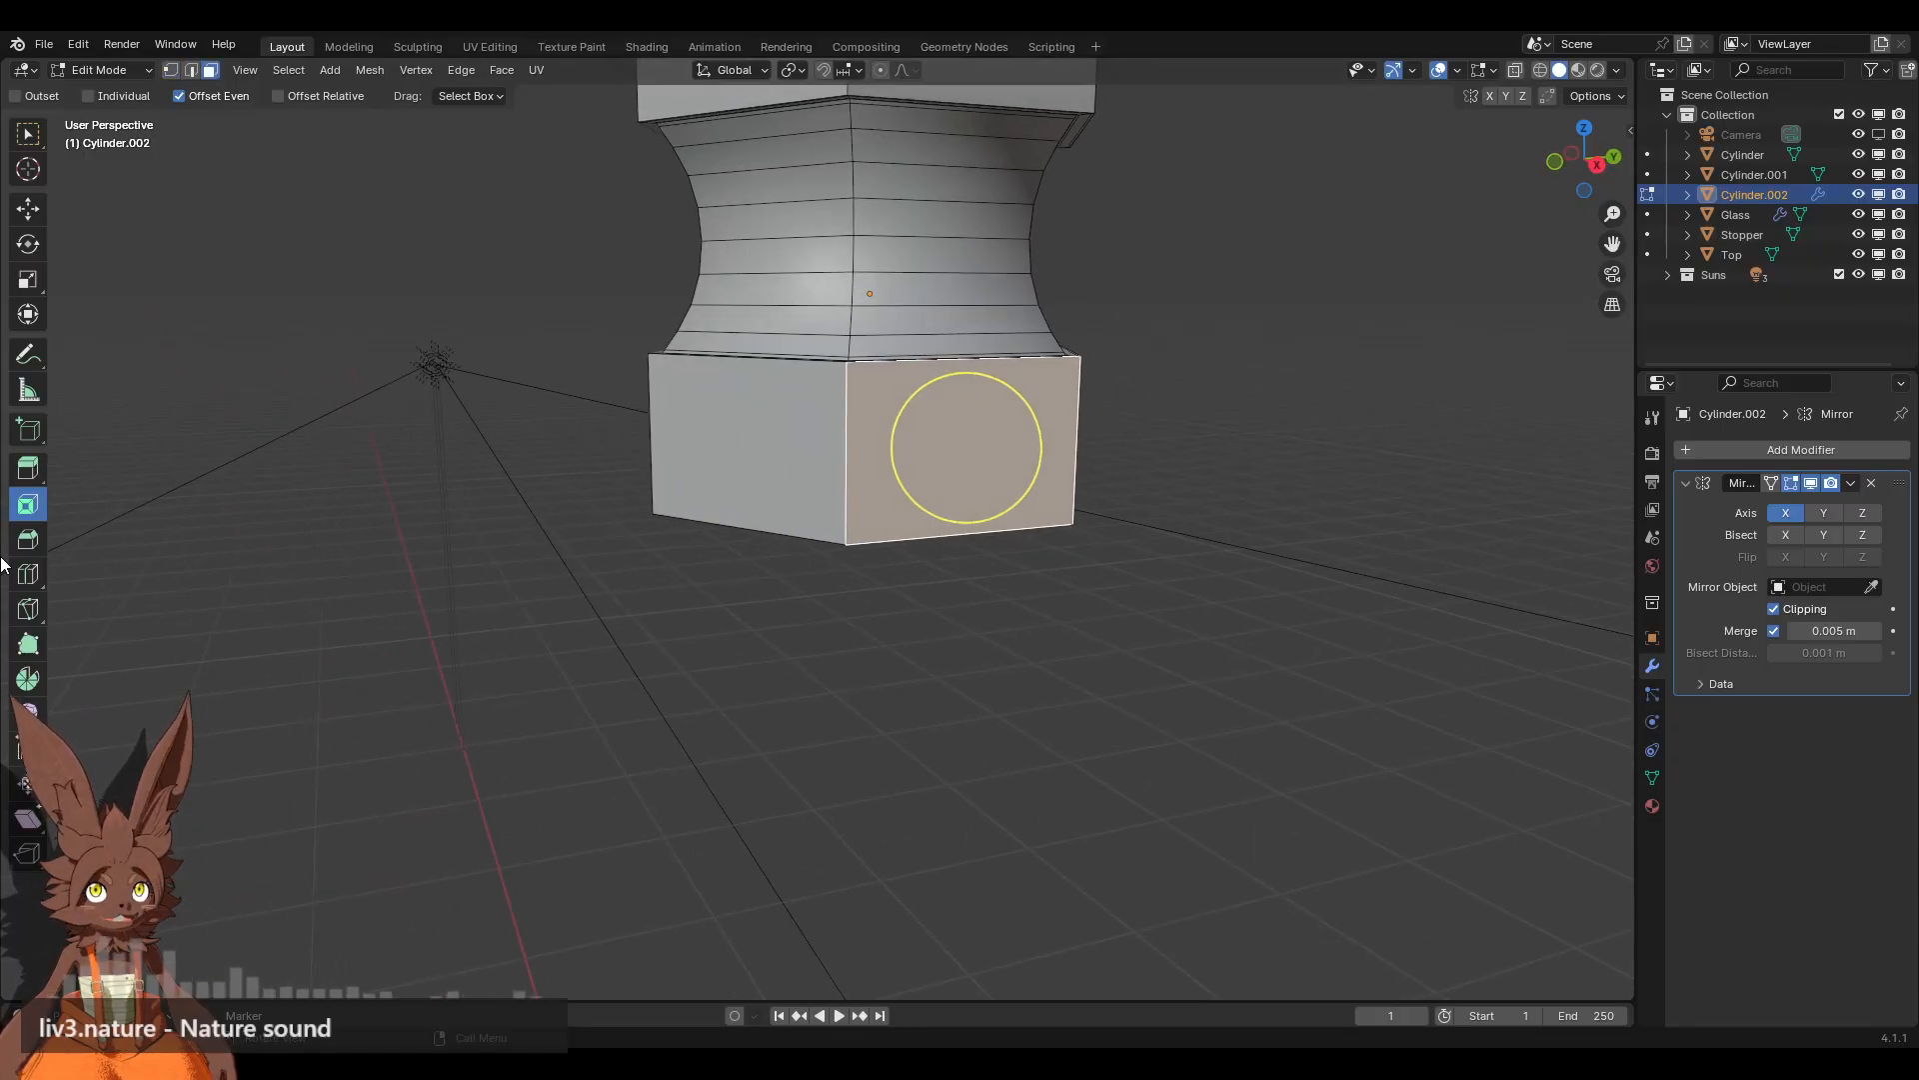
{"action": "left_click_drag", "start_coordinate": [1037, 417], "coordinate": [1032, 418]}
{"action": "middle_click_drag", "start_coordinate": [1237, 377], "coordinate": [1062, 450]}
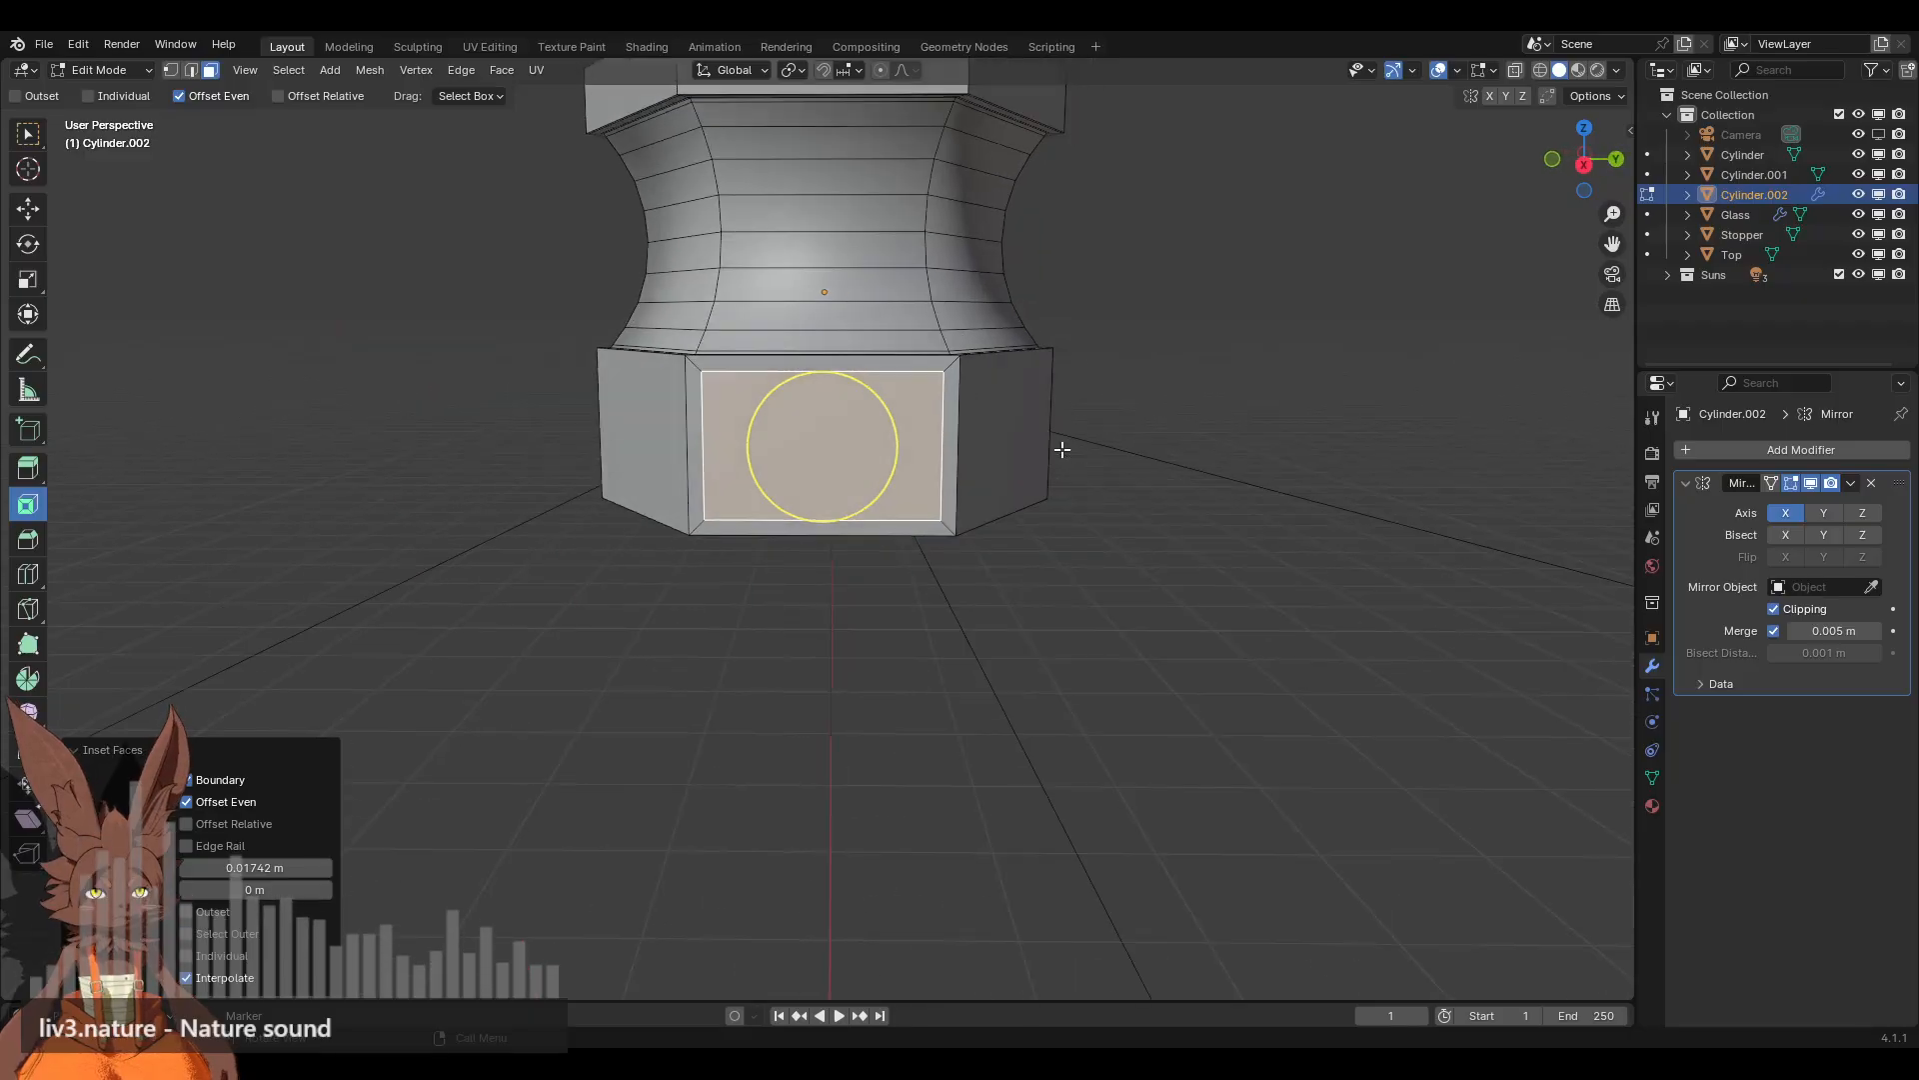
Step: Narrow the inset face by scaling it to about 0.671 along the Y axis
{"action": "middle_click_drag", "start_coordinate": [1057, 380], "coordinate": [1152, 433], "text": "shift"}
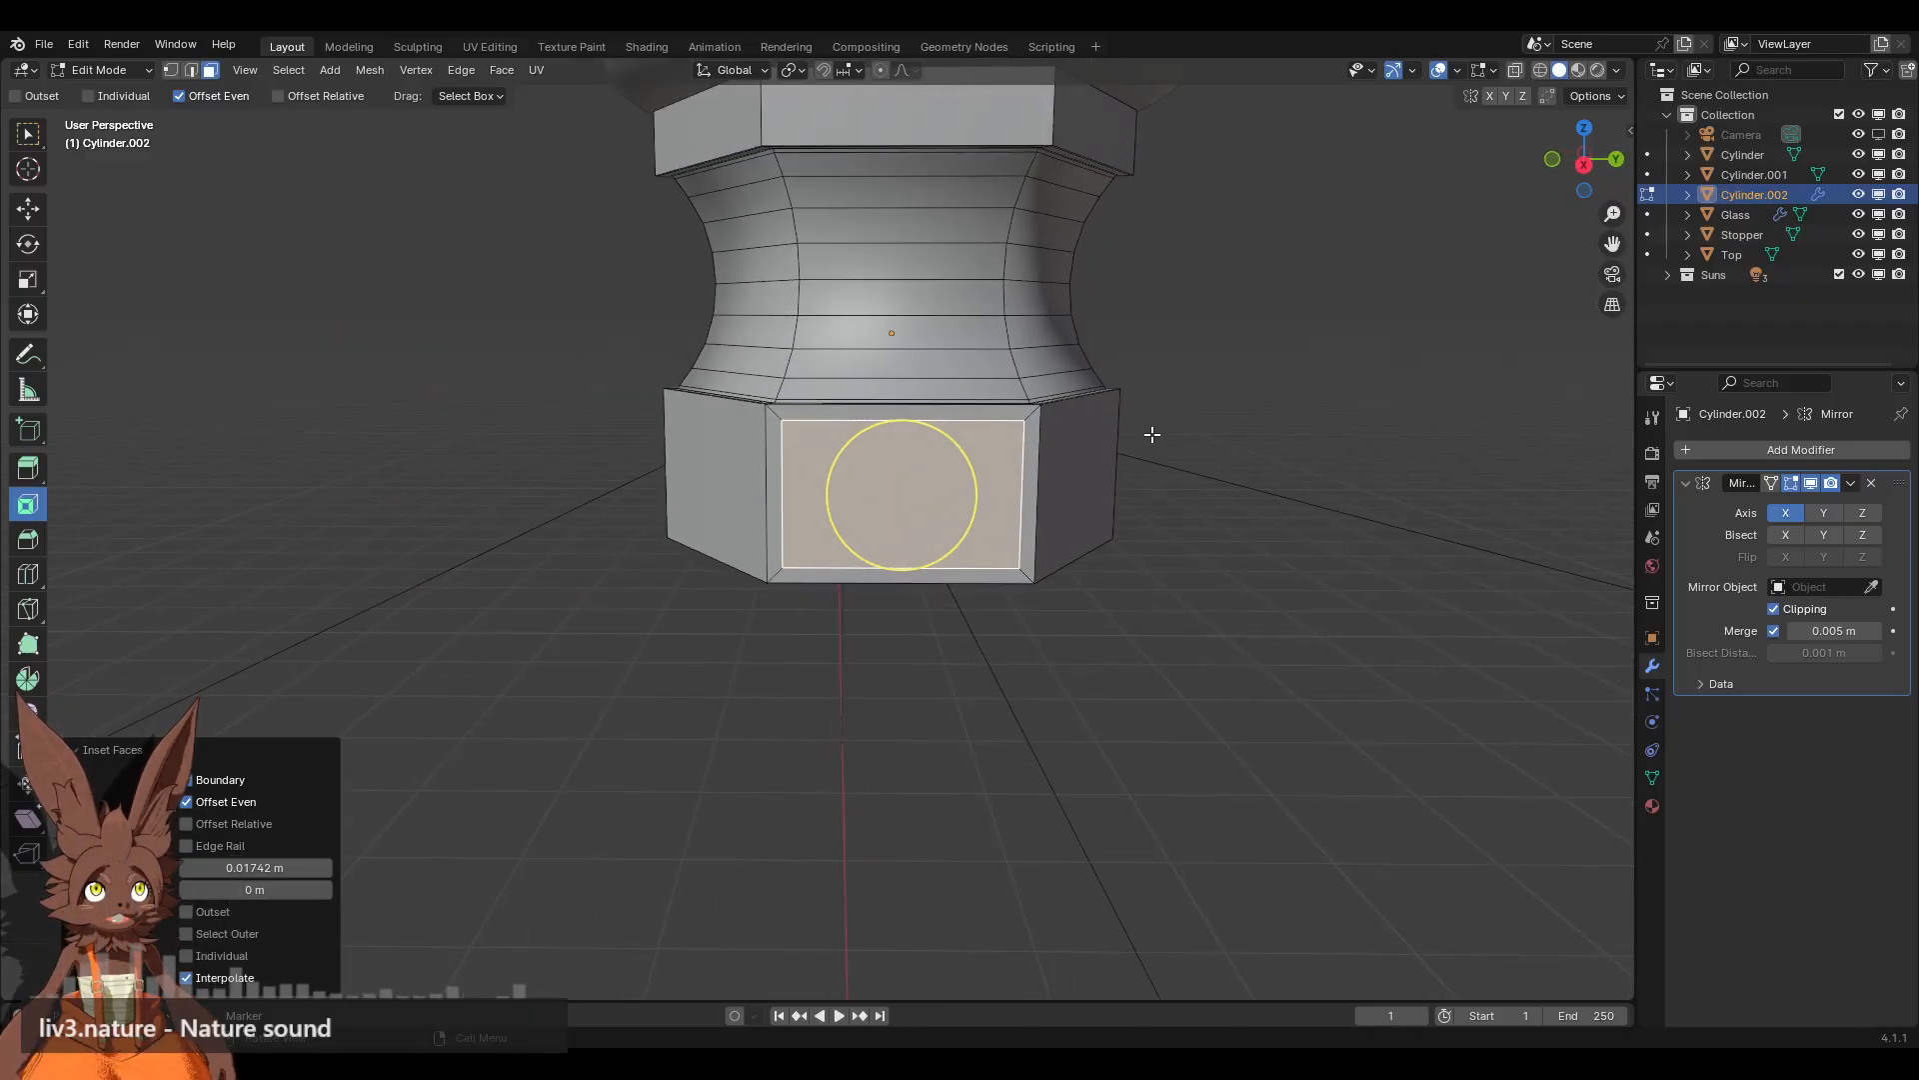
{"action": "key", "text": "s"}
{"action": "key", "text": "y"}
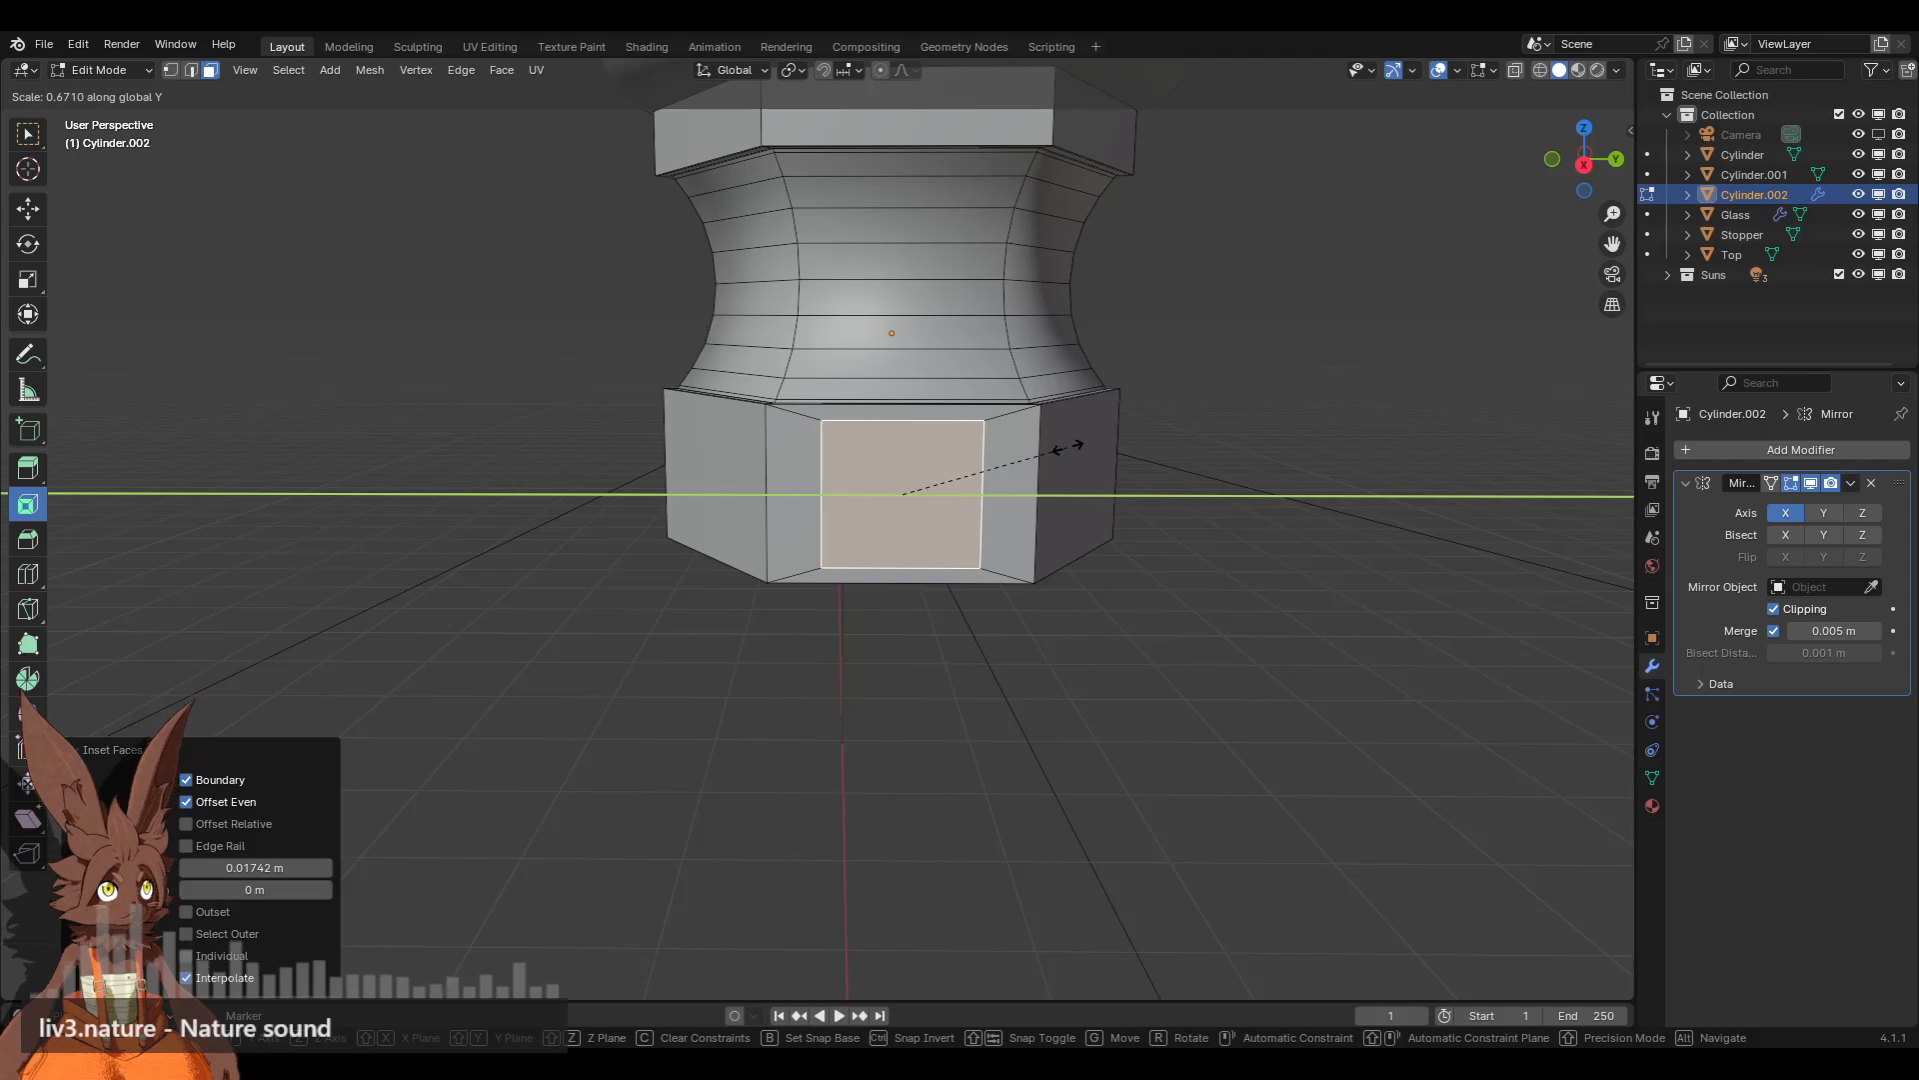
{"action": "left_click", "coordinate": [1068, 447]}
Step: In the front orthographic view, extrude the inset face outward twice, by about 0.022 m and 0.036 m
{"action": "middle_click_drag", "start_coordinate": [822, 443], "coordinate": [1052, 441]}
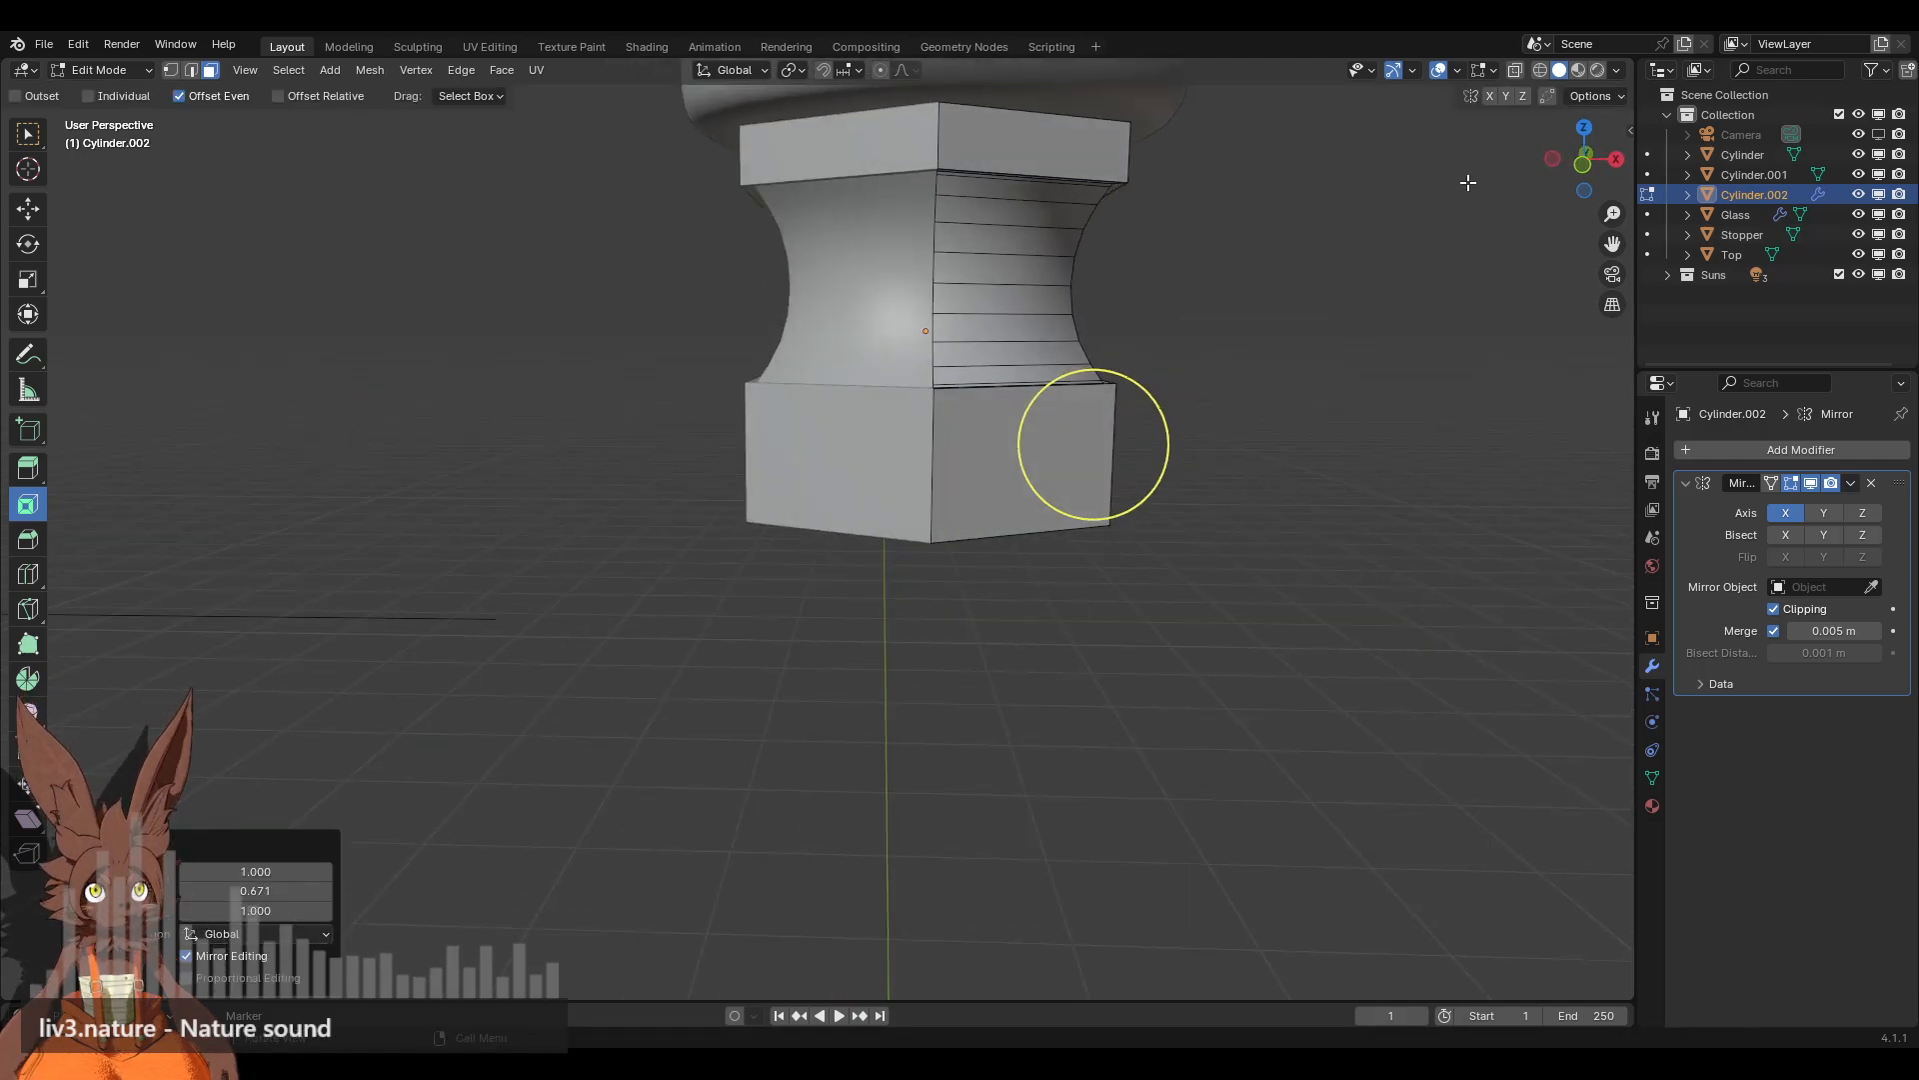
{"action": "left_click", "coordinate": [1587, 186]}
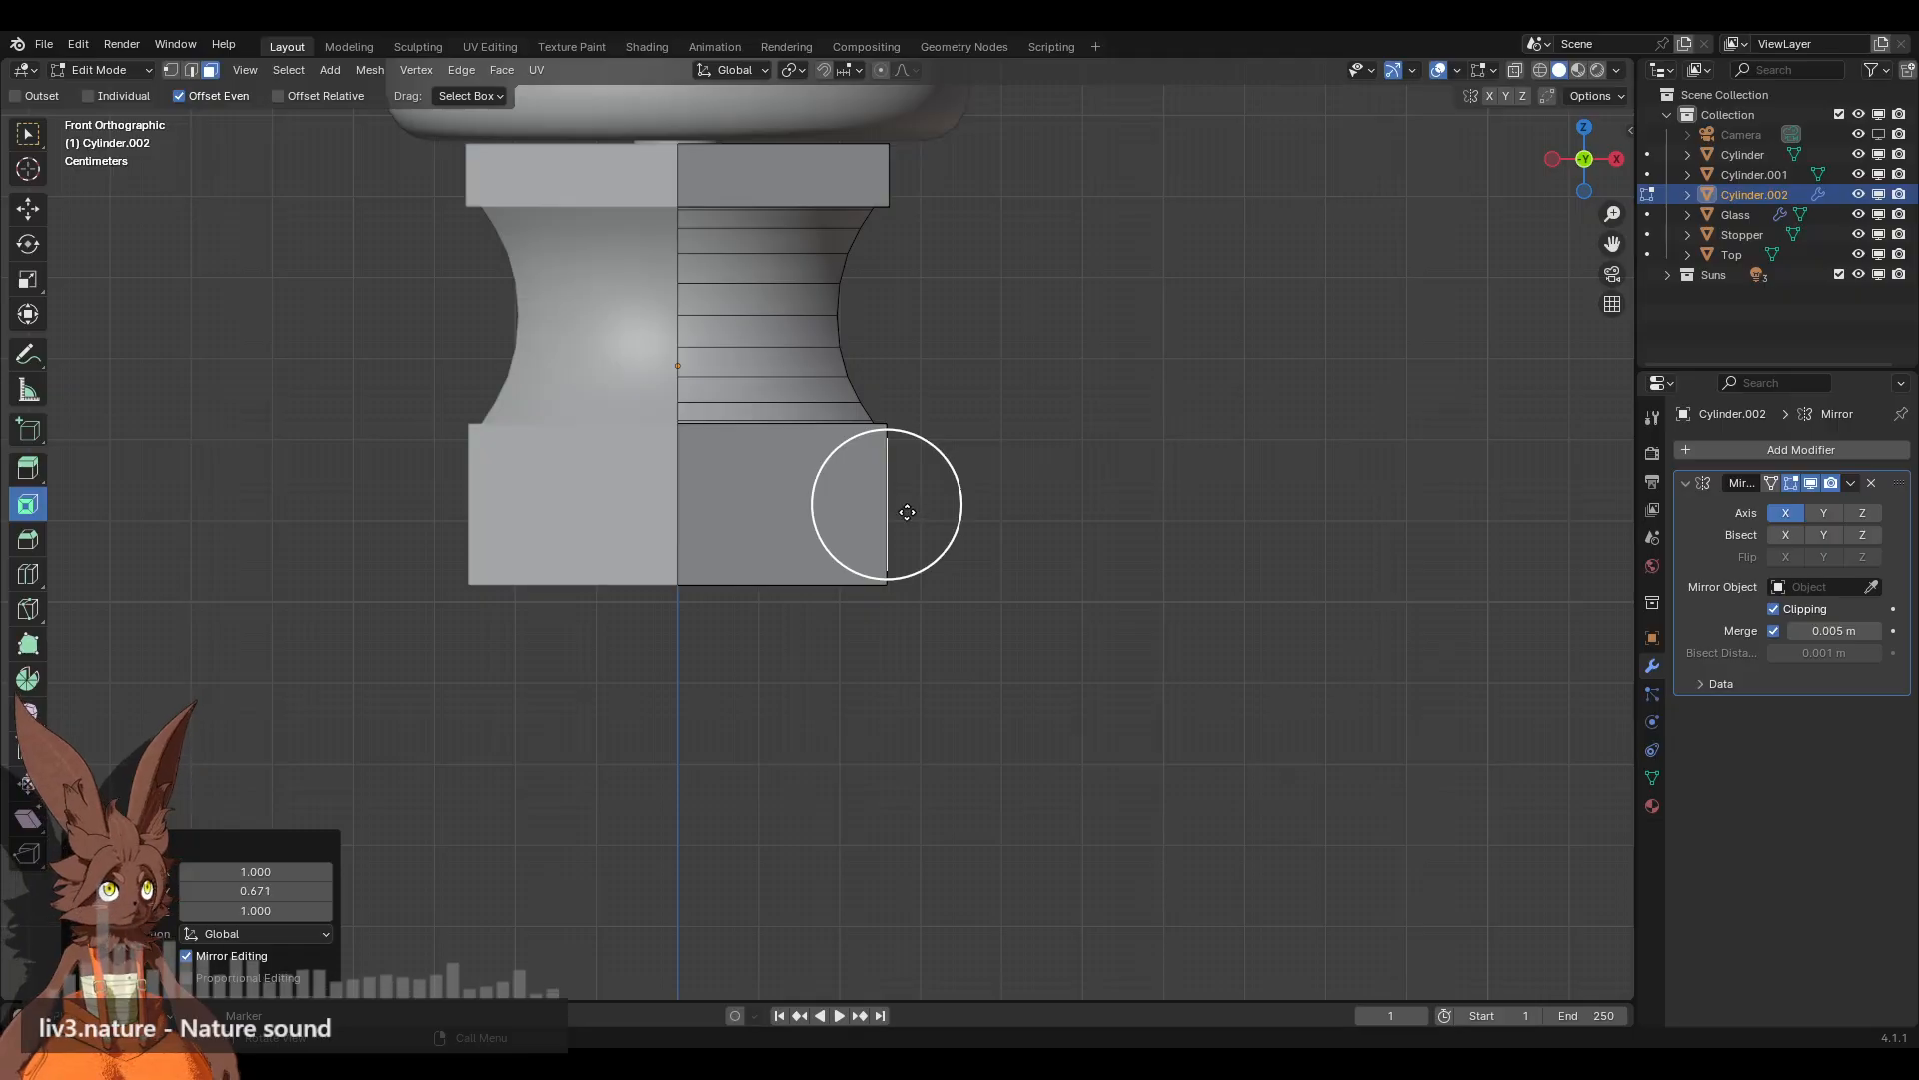
{"action": "key", "text": "e"}
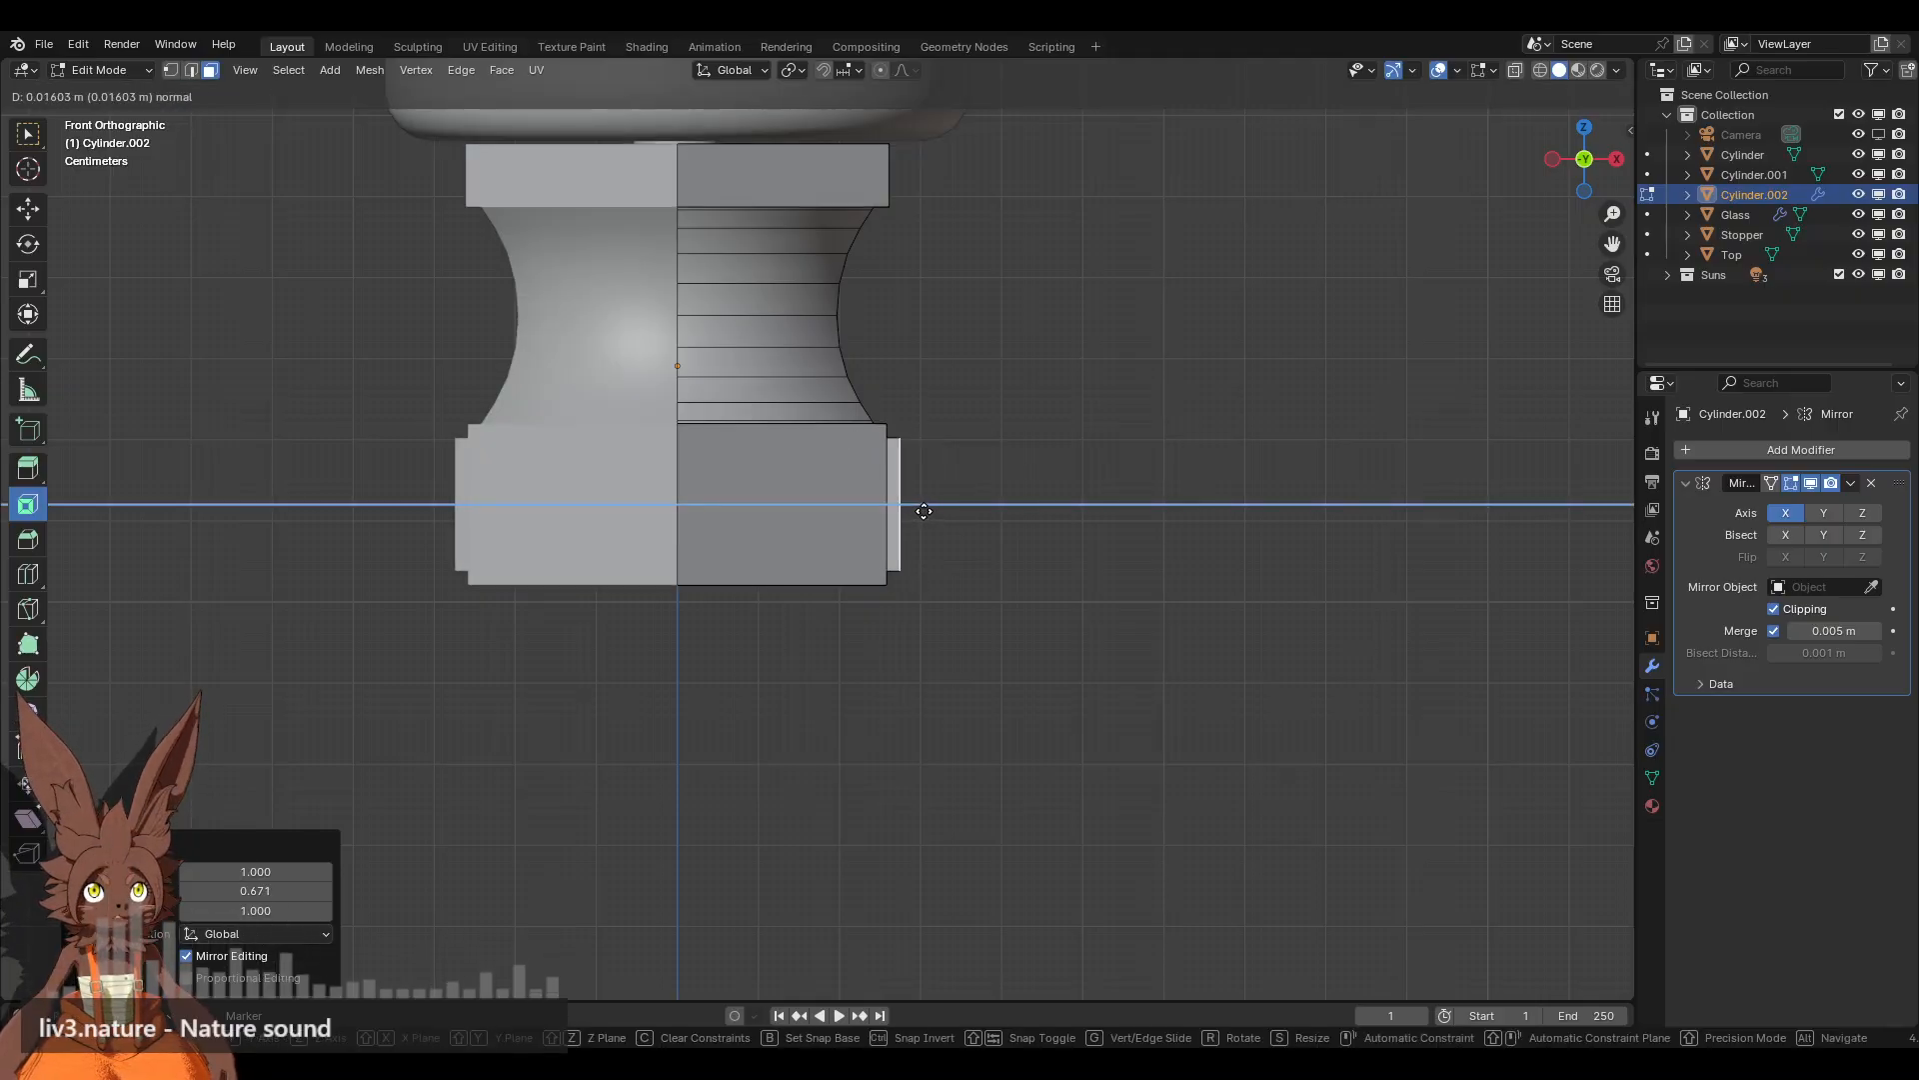
{"action": "left_click", "coordinate": [929, 511]}
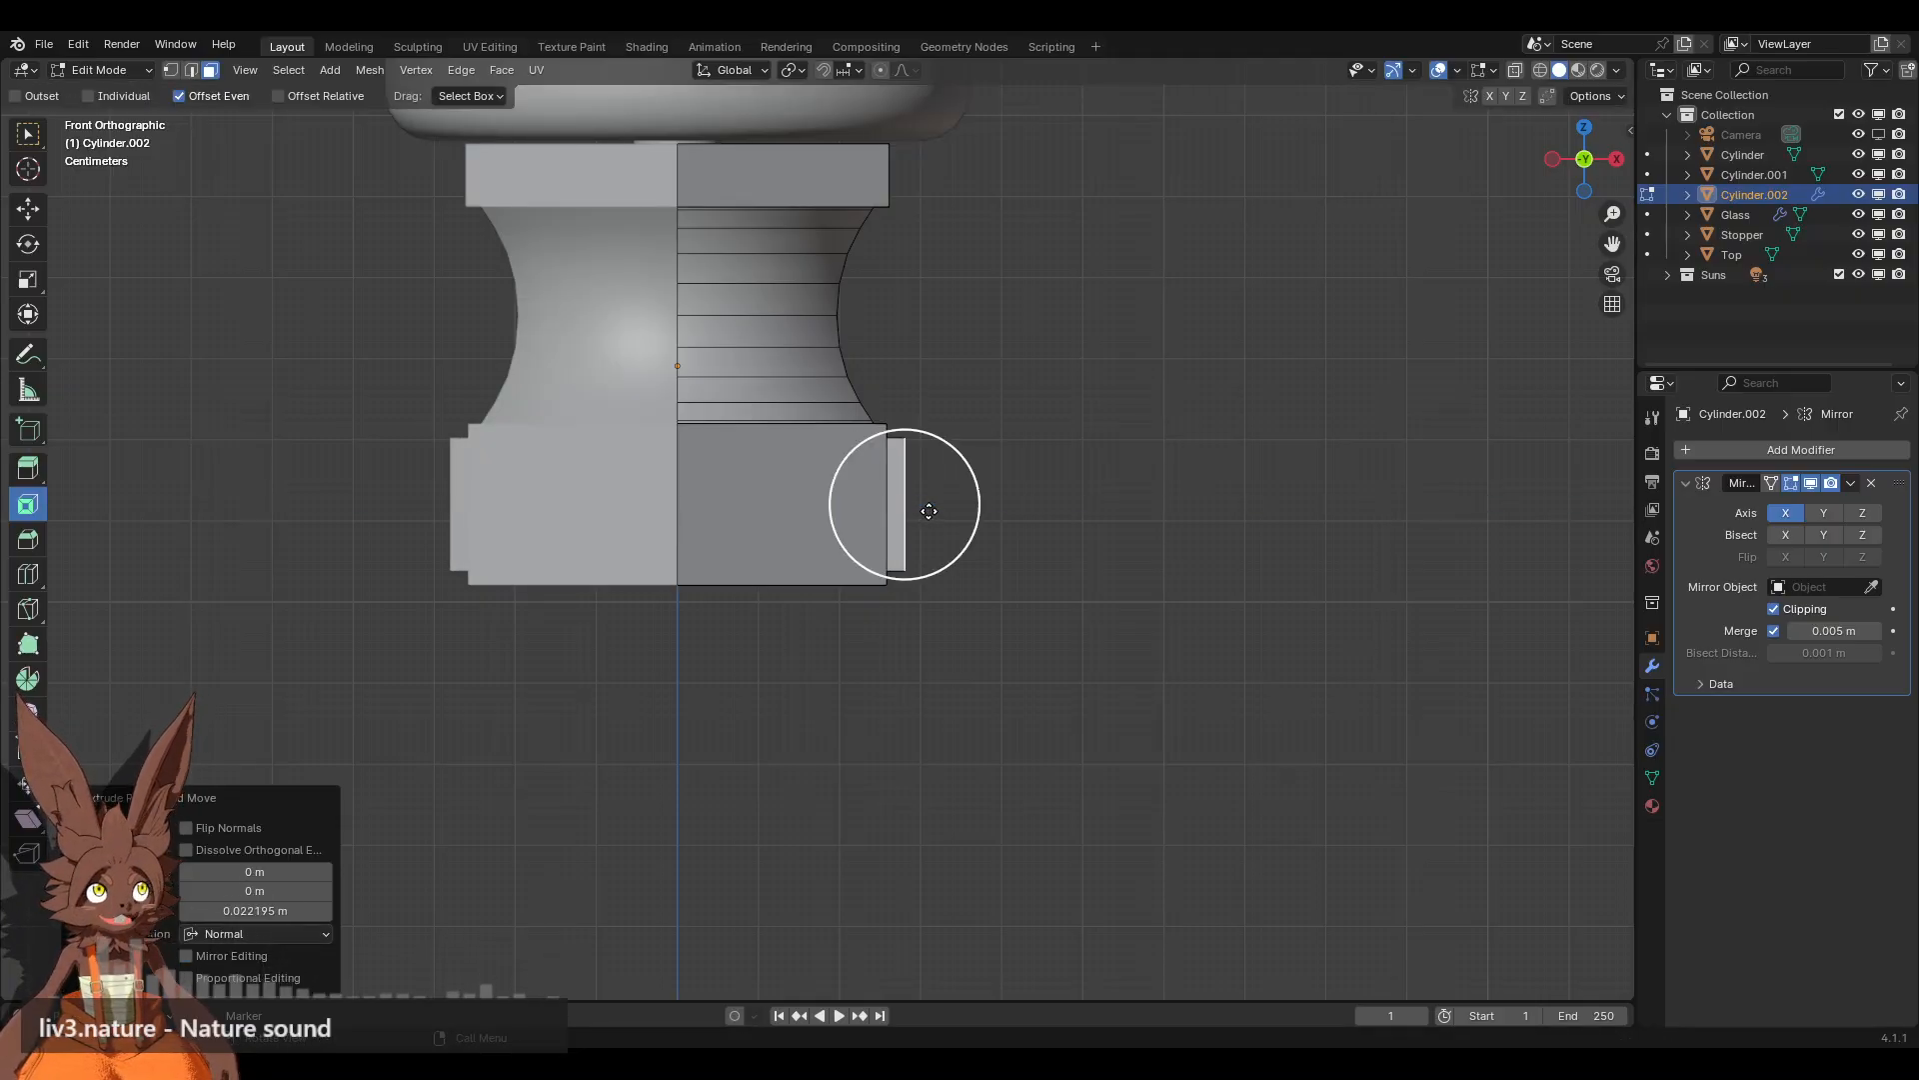
{"action": "key", "text": "e"}
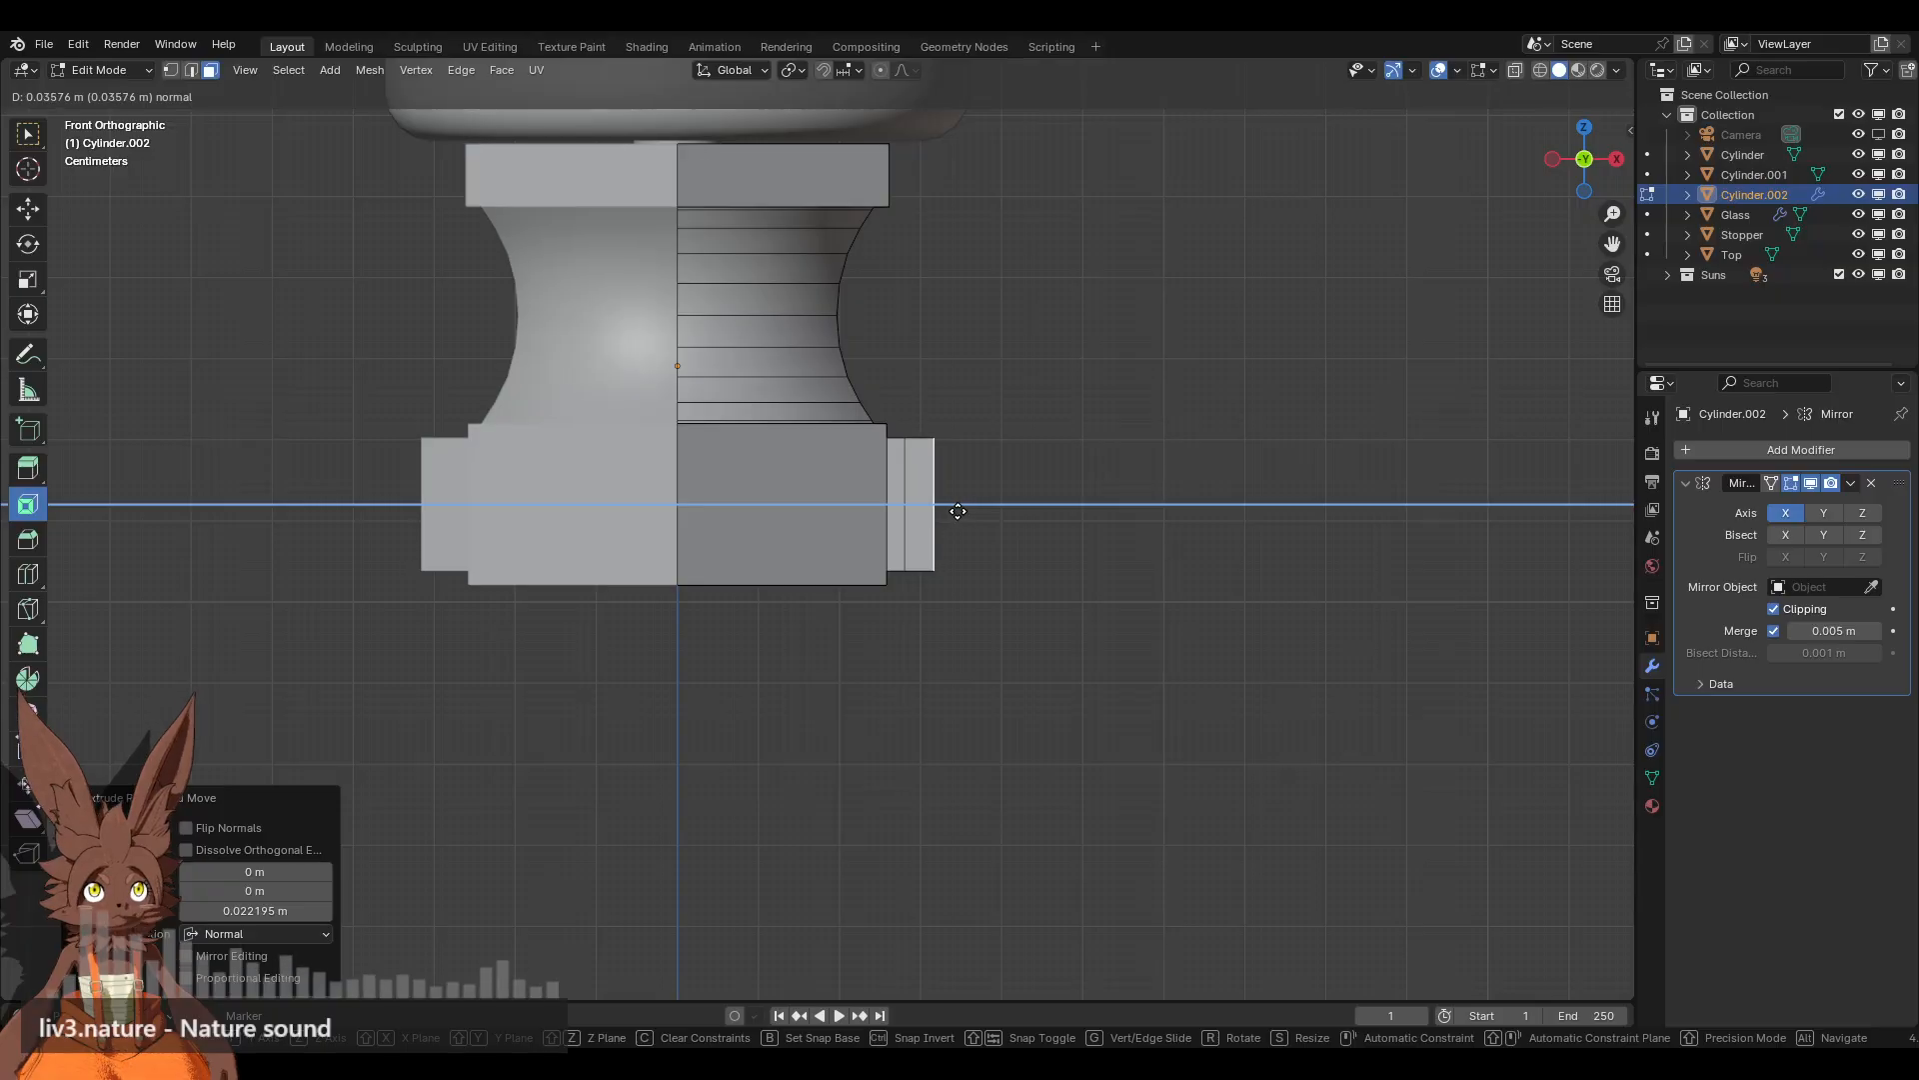
{"action": "left_click", "coordinate": [953, 510]}
Step: Delete the end face of the extruded side stub to leave it open
{"action": "middle_click_drag", "start_coordinate": [1028, 388], "coordinate": [990, 511], "text": "shift"}
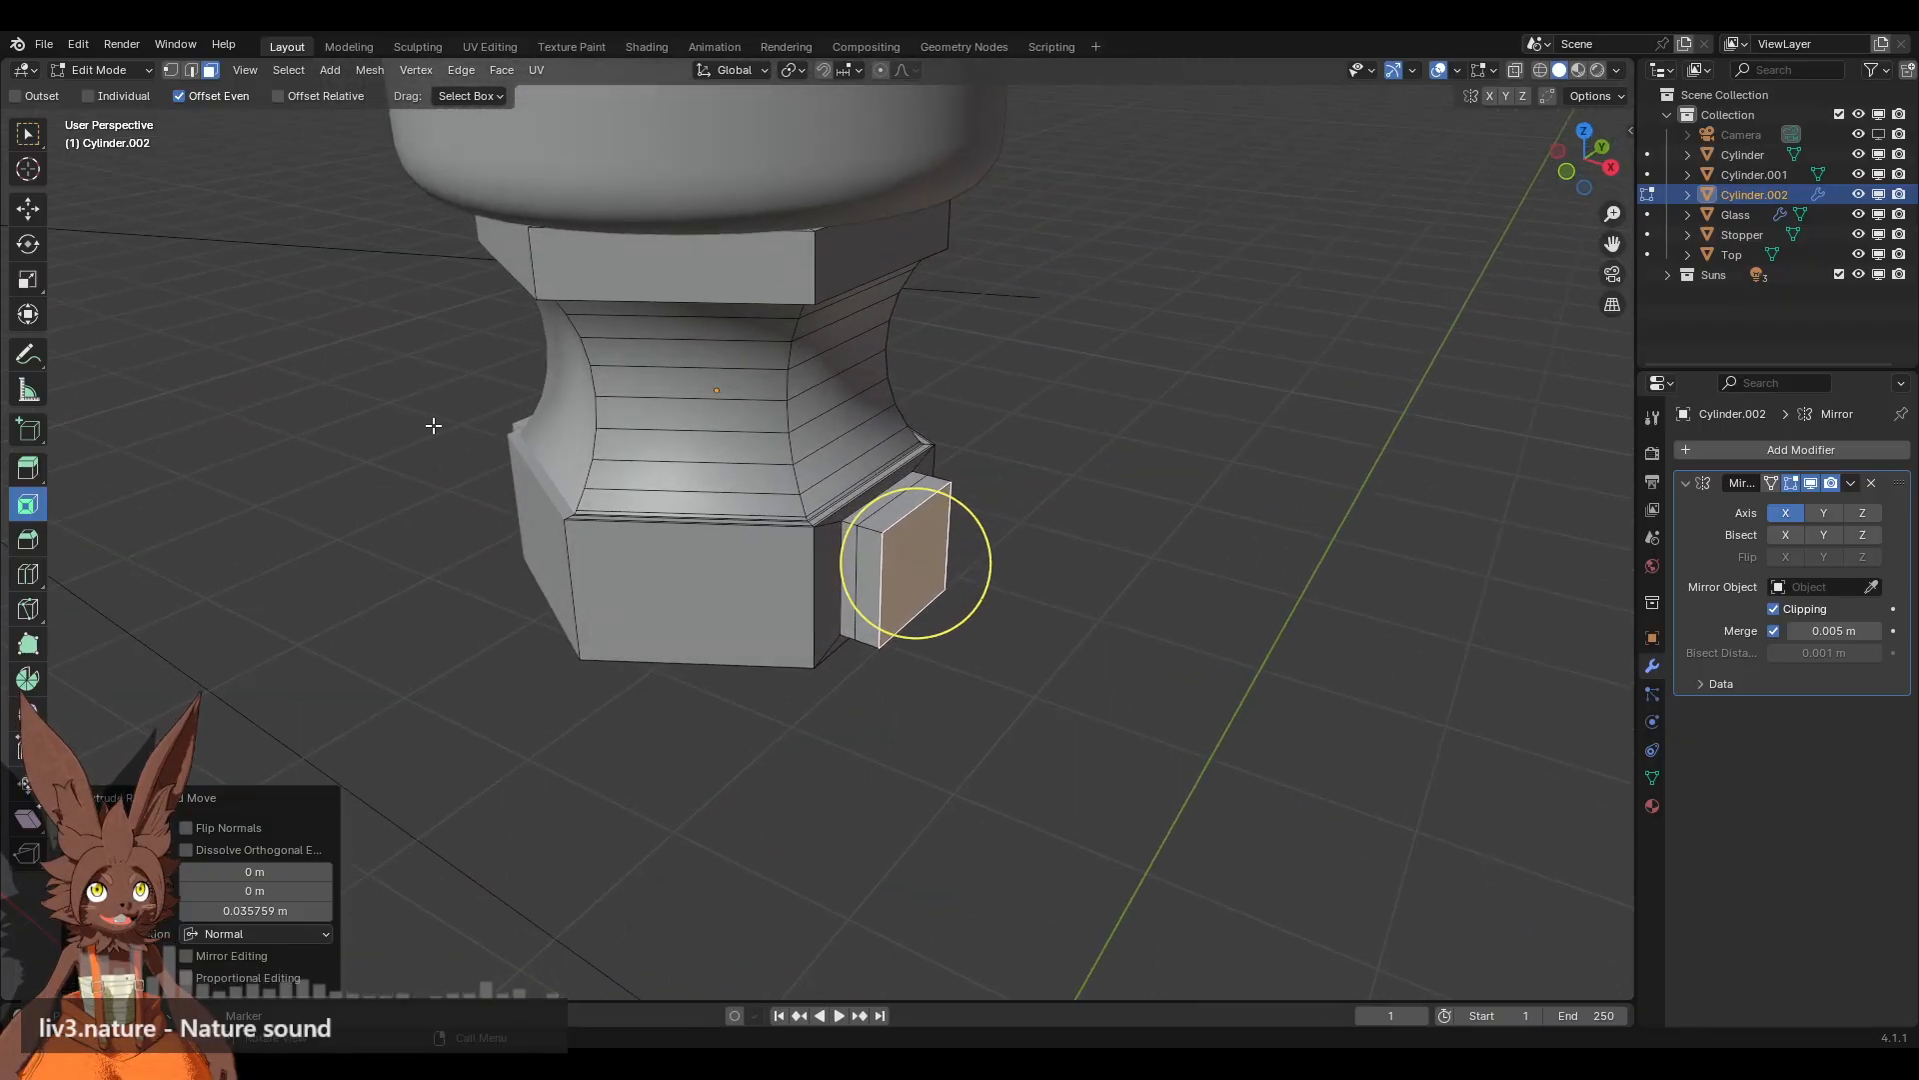
{"action": "key", "text": "x"}
{"action": "left_click", "coordinate": [1150, 459]}
{"action": "middle_click_drag", "start_coordinate": [1149, 461], "coordinate": [1000, 420]}
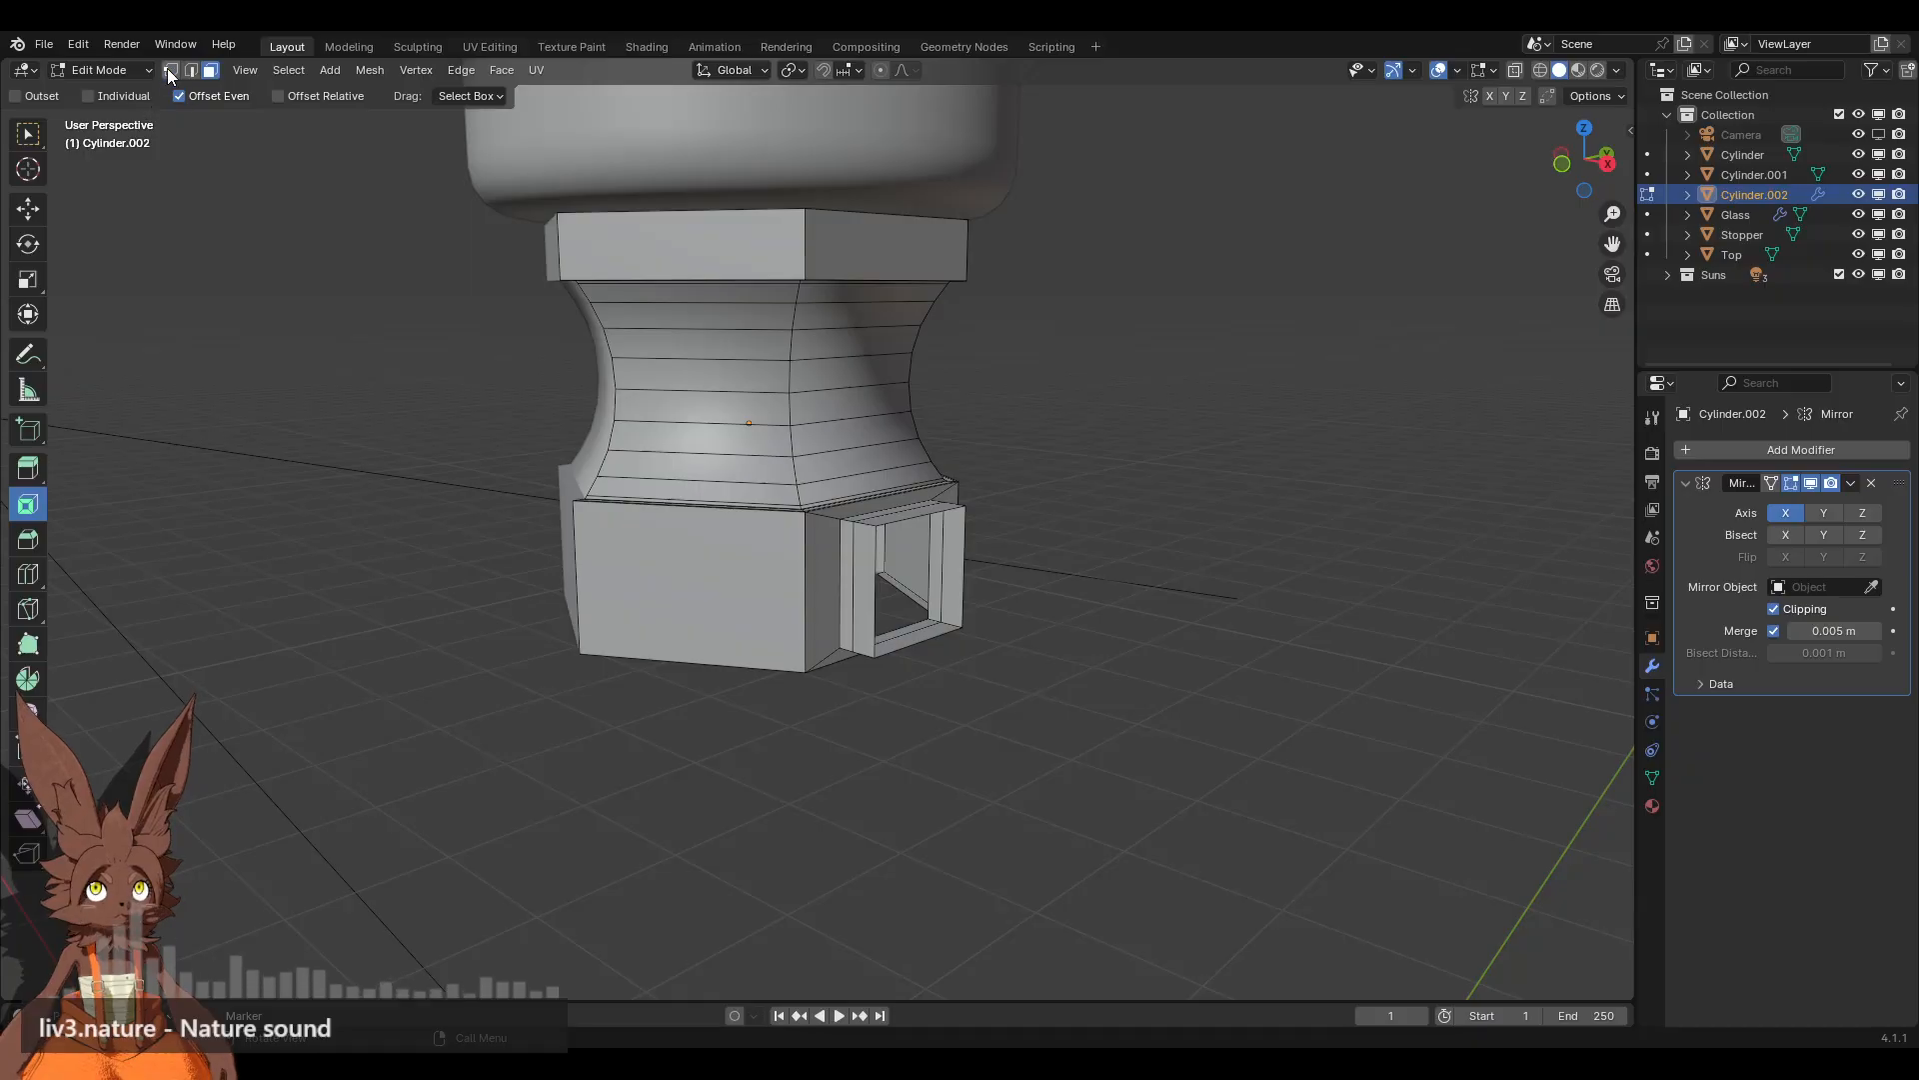
Step: In the front orthographic view, extrude the stub opening's upper edge repeatedly to form the handle's upper and outer arc
{"action": "left_click", "coordinate": [874, 525]}
{"action": "left_click", "coordinate": [964, 505], "text": "shift"}
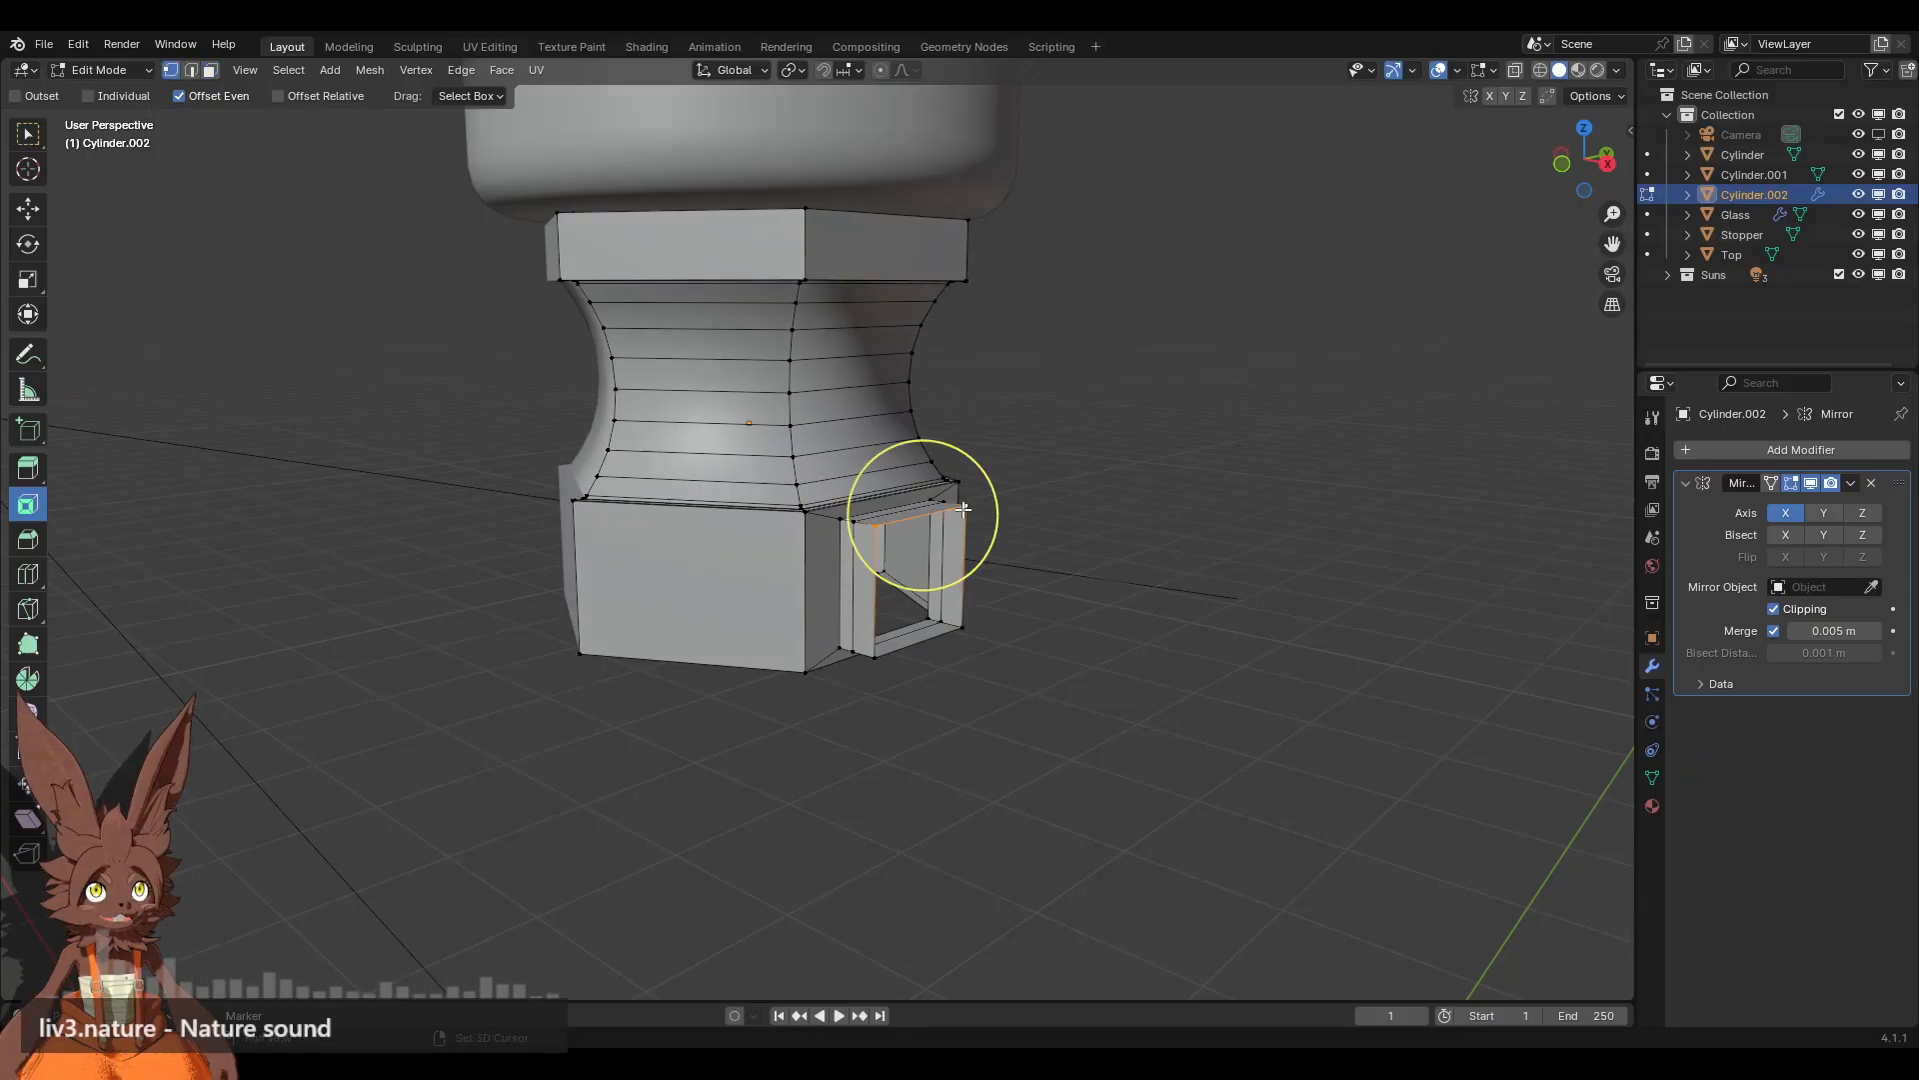
{"action": "left_click", "coordinate": [1564, 165]}
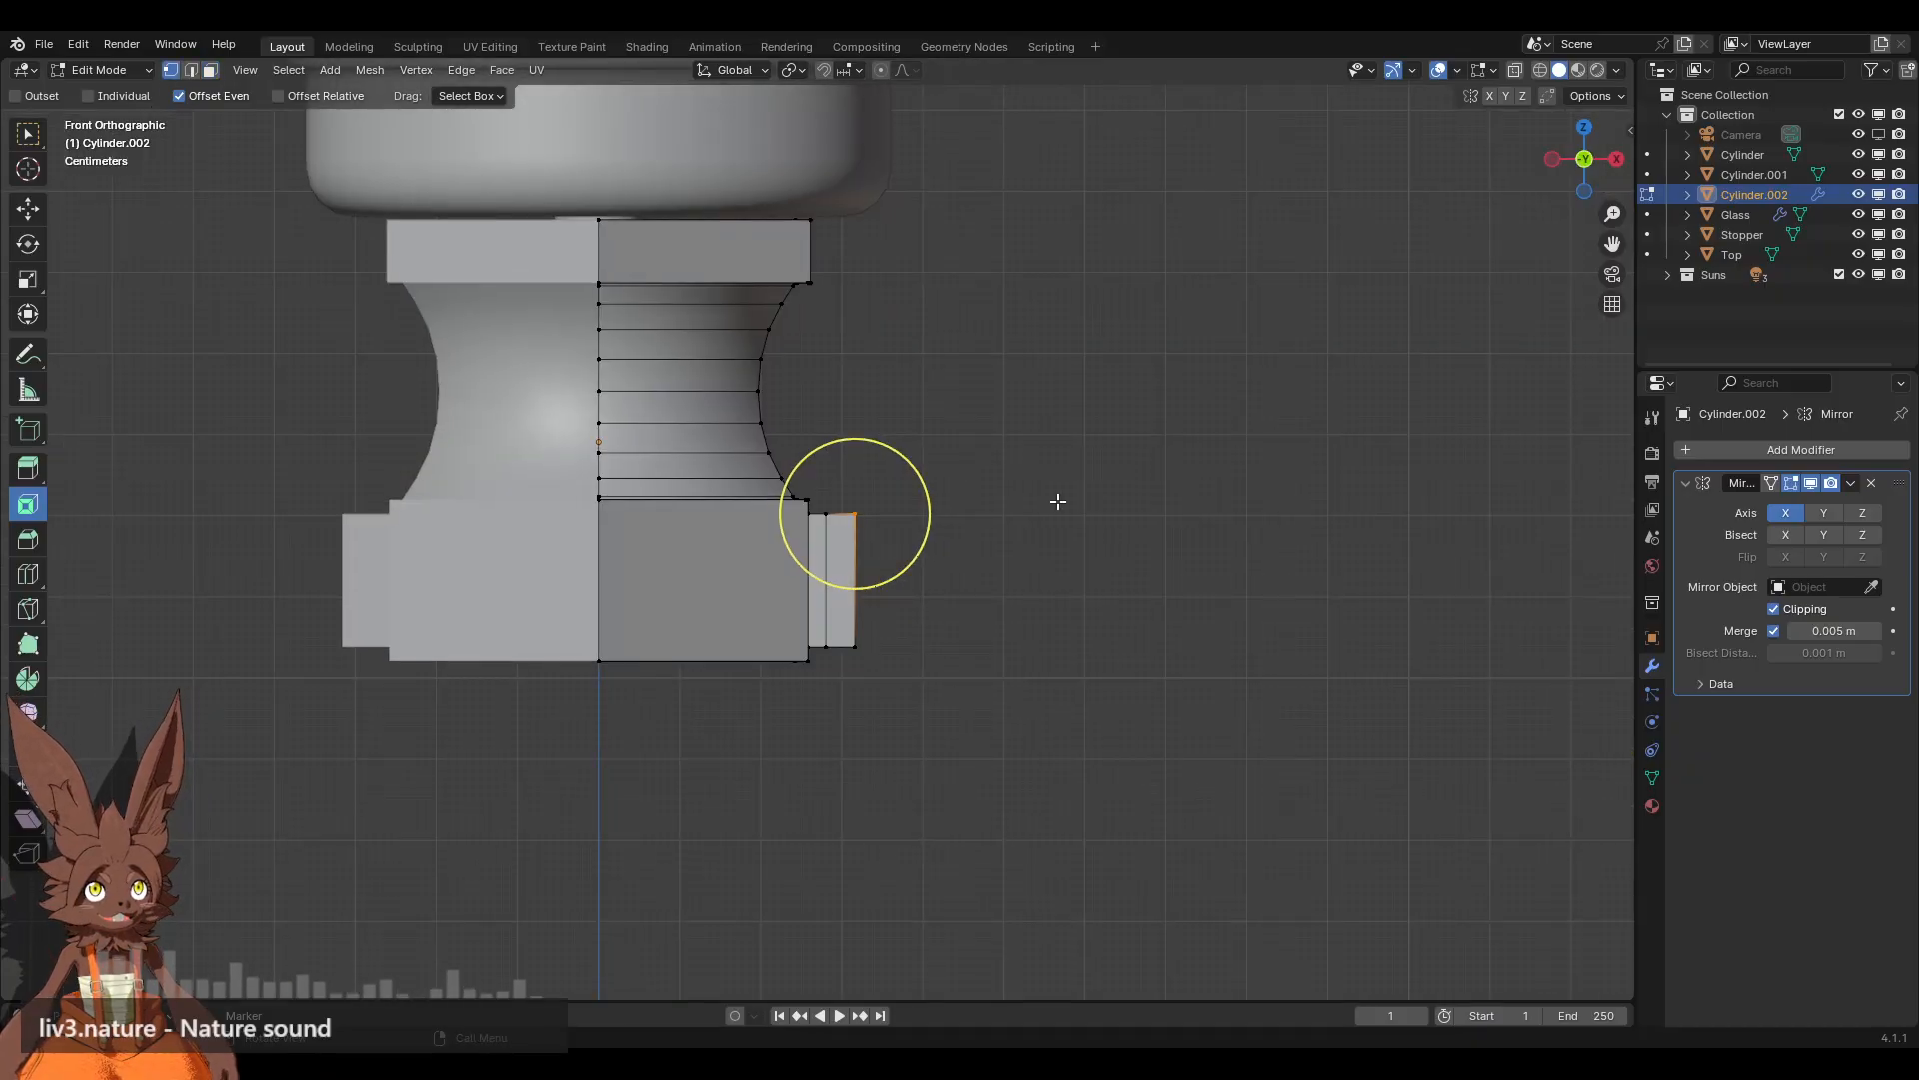
{"action": "scroll", "coordinate": [1050, 505], "scroll_direction": "down", "scroll_amount": 4}
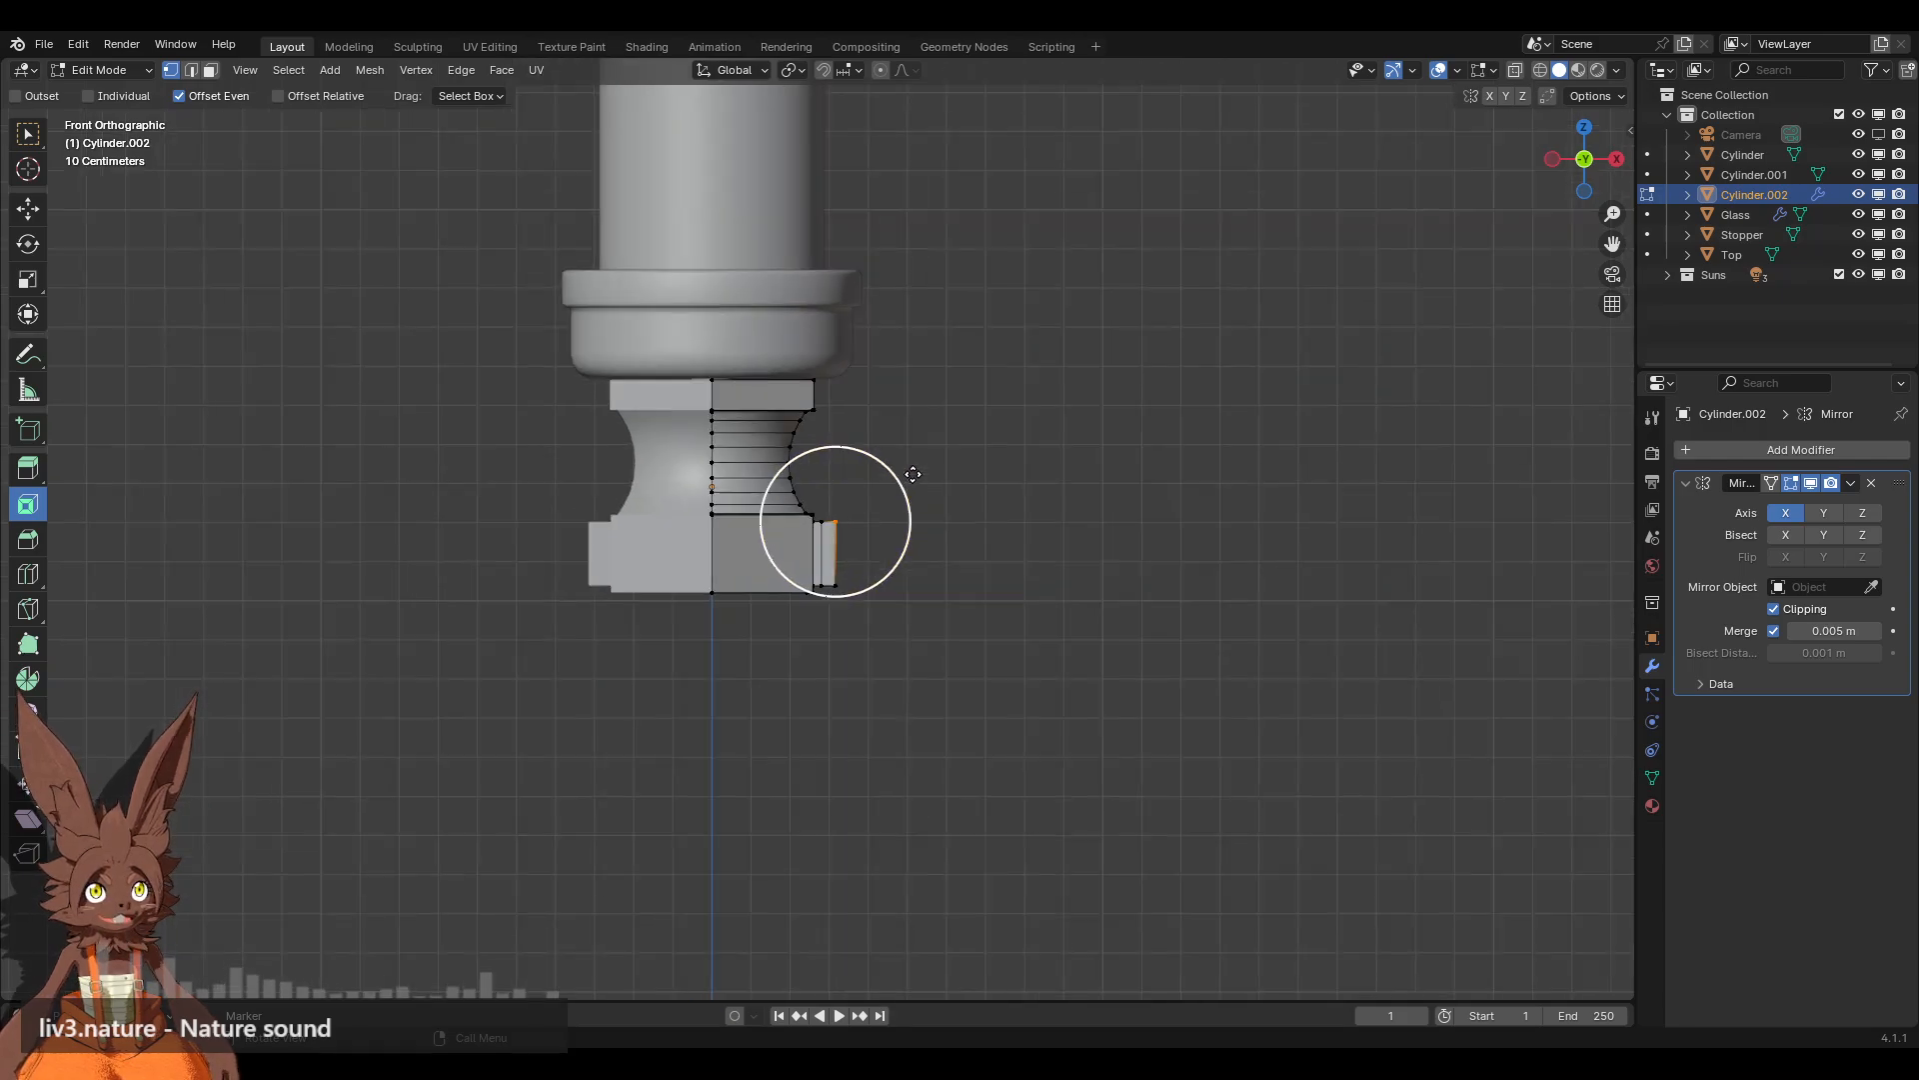
{"action": "left_click_drag", "start_coordinate": [844, 498], "coordinate": [873, 419]}
{"action": "left_click_drag", "start_coordinate": [874, 418], "coordinate": [934, 394]}
{"action": "left_click_drag", "start_coordinate": [934, 394], "coordinate": [1022, 394]}
{"action": "key", "text": "e"}
{"action": "left_click", "coordinate": [1085, 425]}
{"action": "key", "text": "e"}
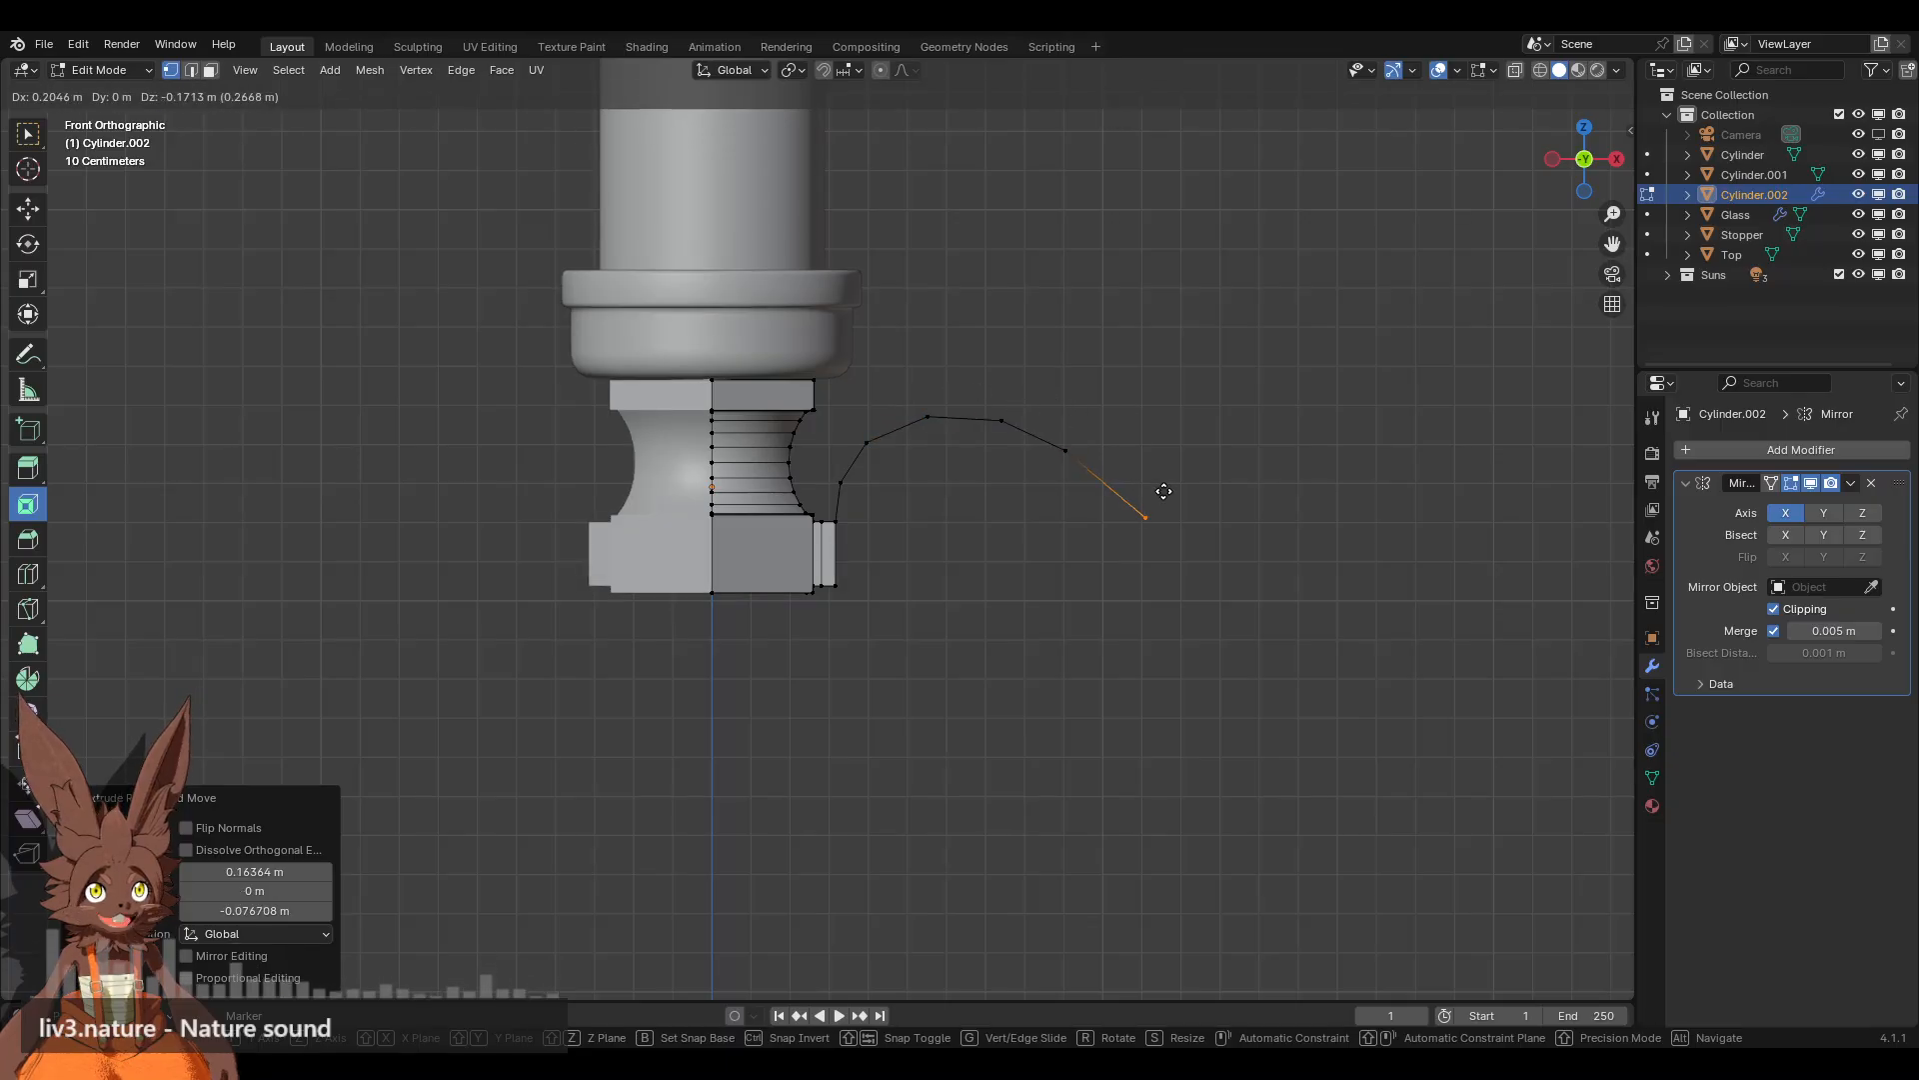
{"action": "left_click", "coordinate": [1165, 495]}
{"action": "key", "text": "e"}
{"action": "left_click", "coordinate": [1175, 575]}
Step: Continue extruding the strip's end edge around the underside until it returns near the stub's lower edge
{"action": "key", "text": "e"}
{"action": "left_click", "coordinate": [1106, 664]}
{"action": "key", "text": "e"}
{"action": "left_click", "coordinate": [1050, 673]}
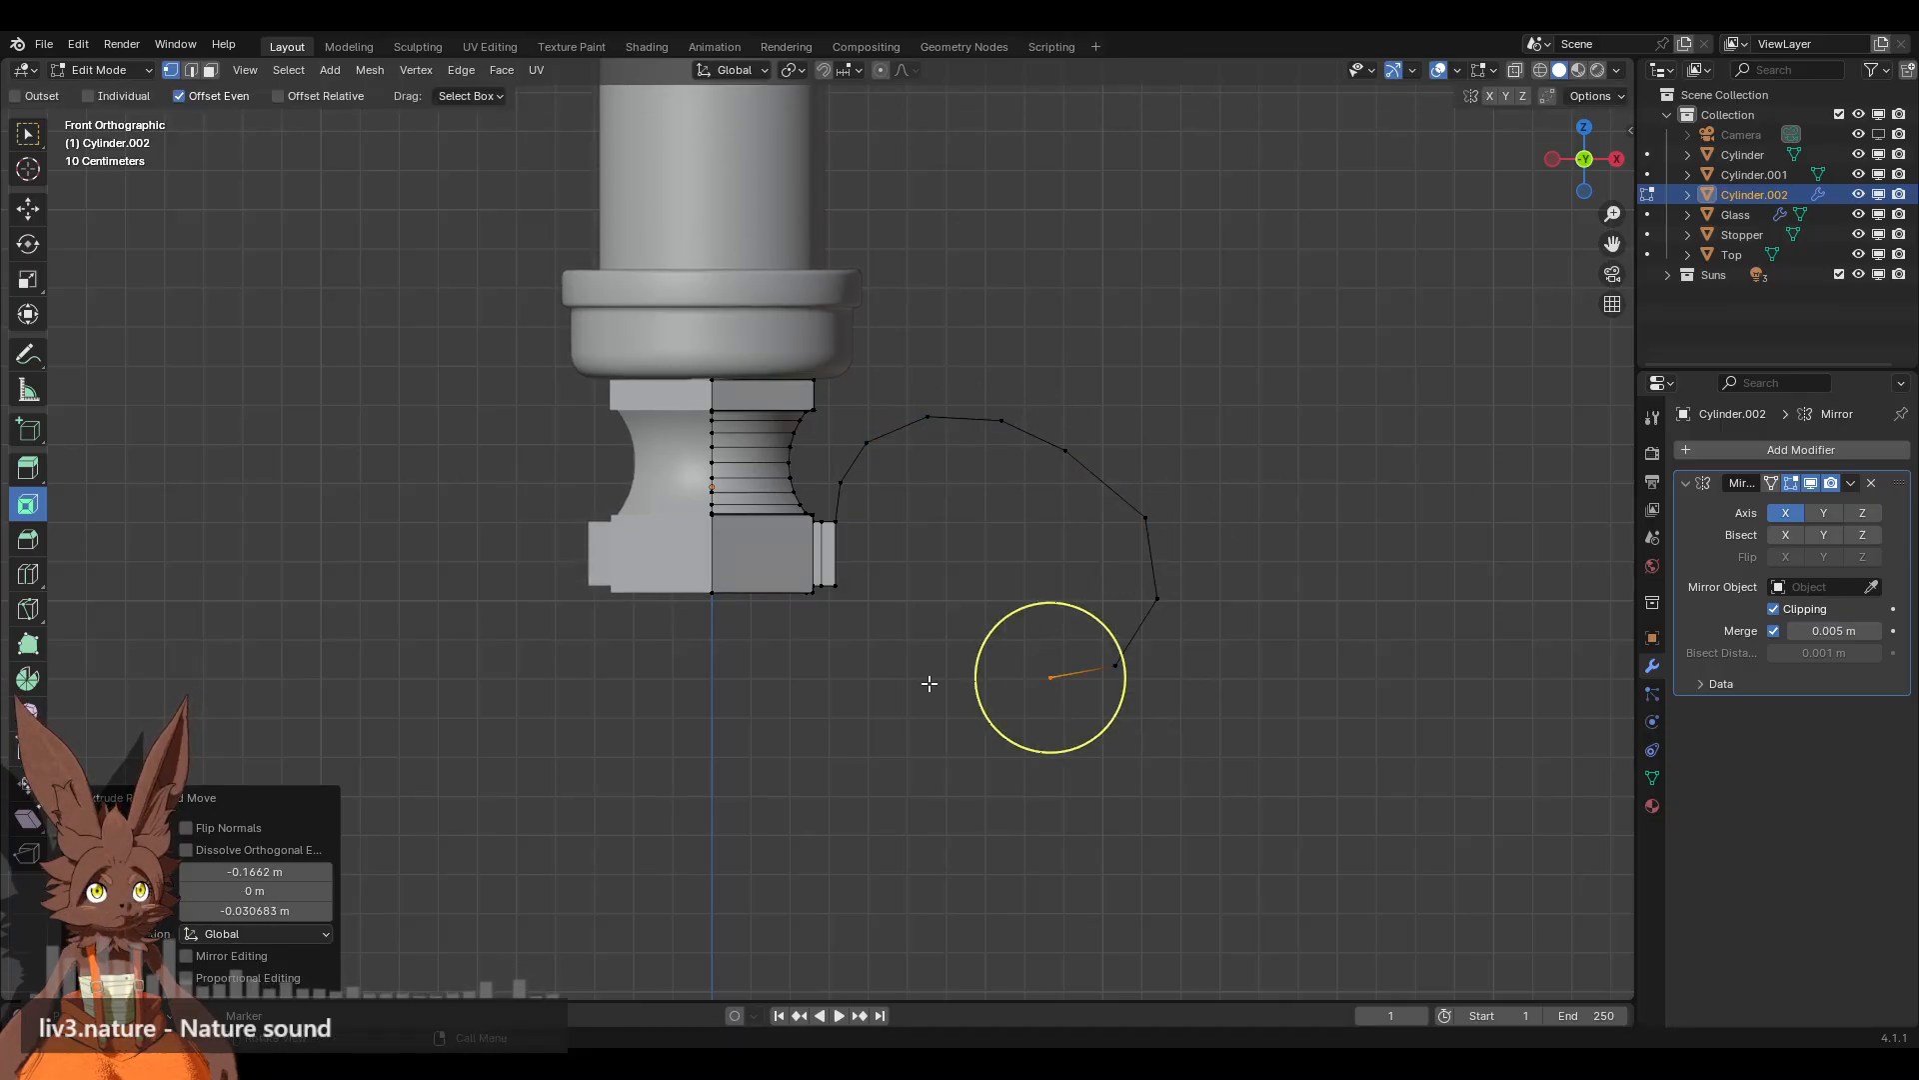
{"action": "key", "text": "e"}
{"action": "left_click", "coordinate": [1011, 642]}
{"action": "key", "text": "e"}
{"action": "left_click", "coordinate": [682, 597]}
{"action": "key", "text": "e"}
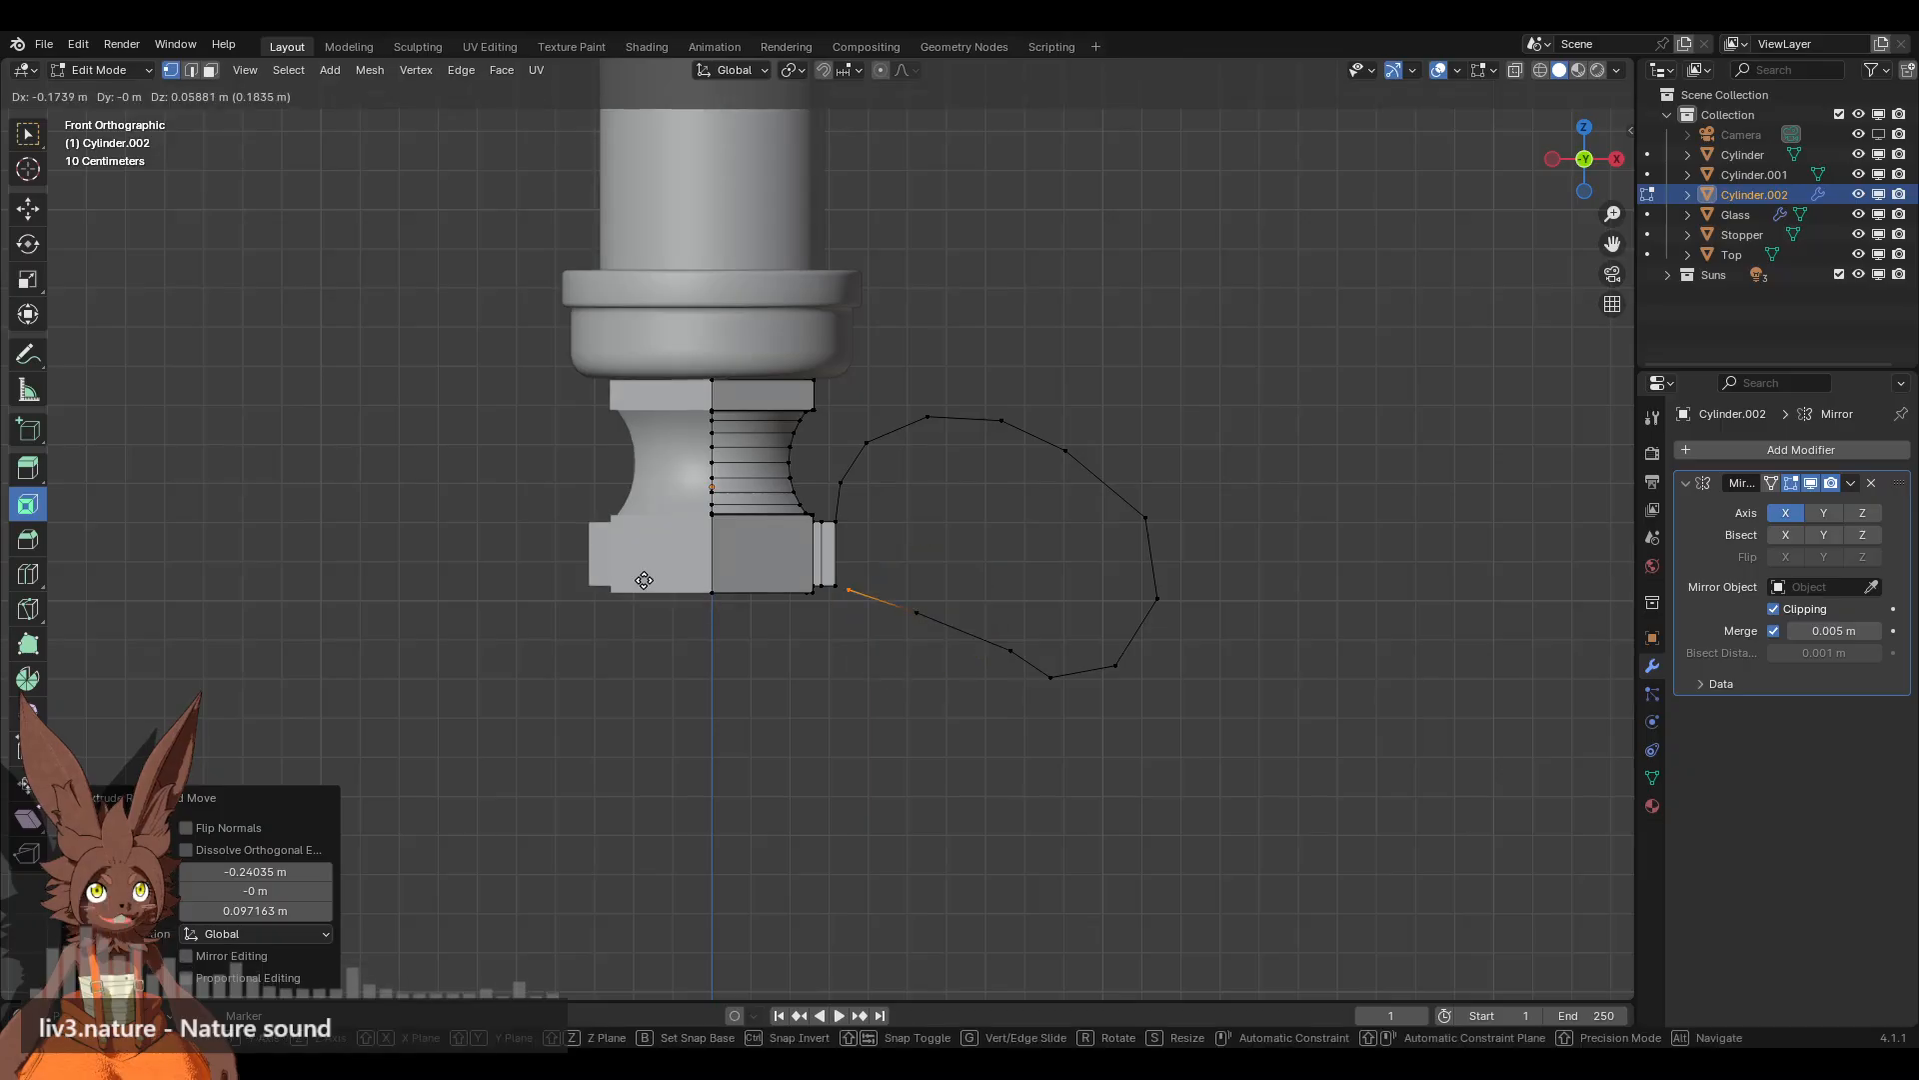
{"action": "left_click", "coordinate": [656, 589]}
Step: Fill a face between the strip's end edge and the stub opening's lower edge to close the handle loop
{"action": "scroll", "coordinate": [974, 586], "scroll_direction": "up", "scroll_amount": 3}
{"action": "scroll", "coordinate": [974, 586], "scroll_direction": "up", "scroll_amount": 3}
{"action": "middle_click_drag", "start_coordinate": [1072, 614], "coordinate": [894, 421], "text": "shift"}
{"action": "scroll", "coordinate": [1050, 400], "scroll_direction": "up", "scroll_amount": 5}
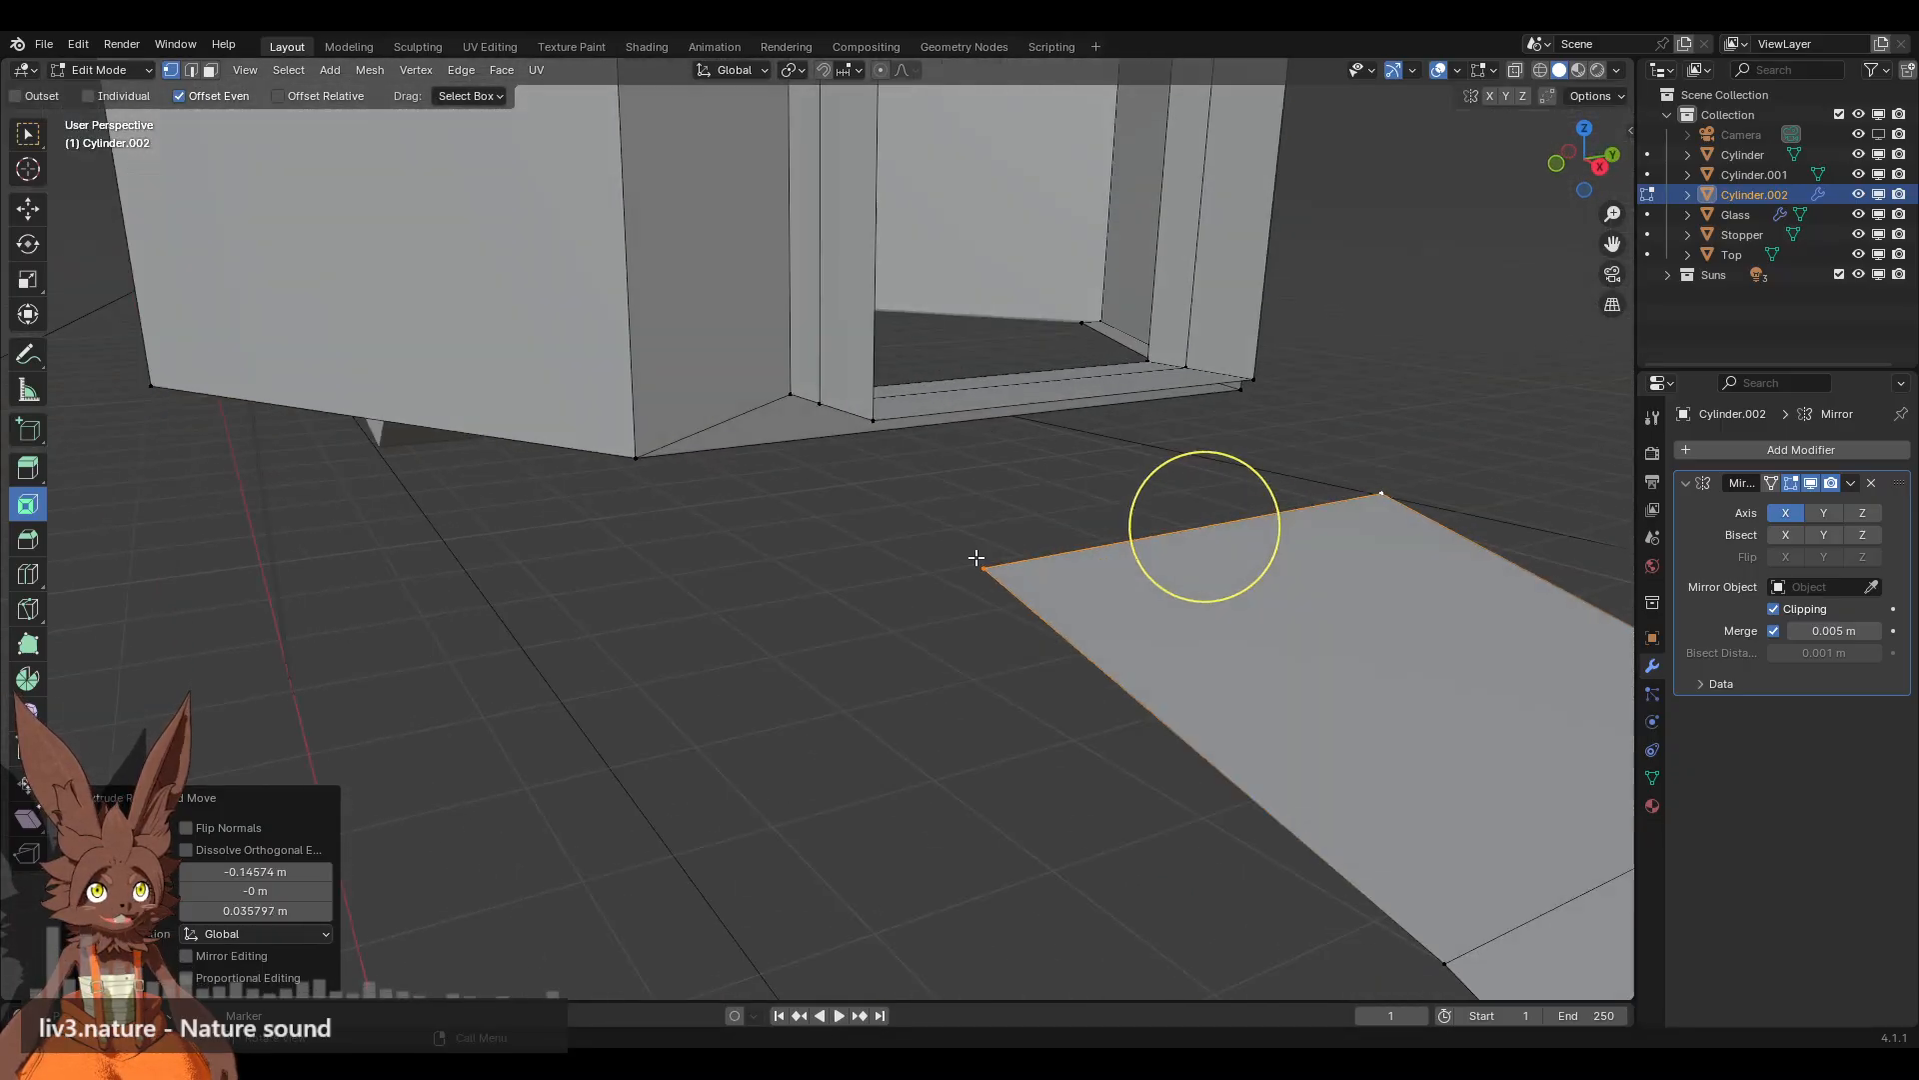
{"action": "left_click", "coordinate": [873, 421], "text": "shift"}
{"action": "left_click", "coordinate": [1253, 381], "text": "shift"}
{"action": "left_click", "coordinate": [1379, 496], "text": "shift"}
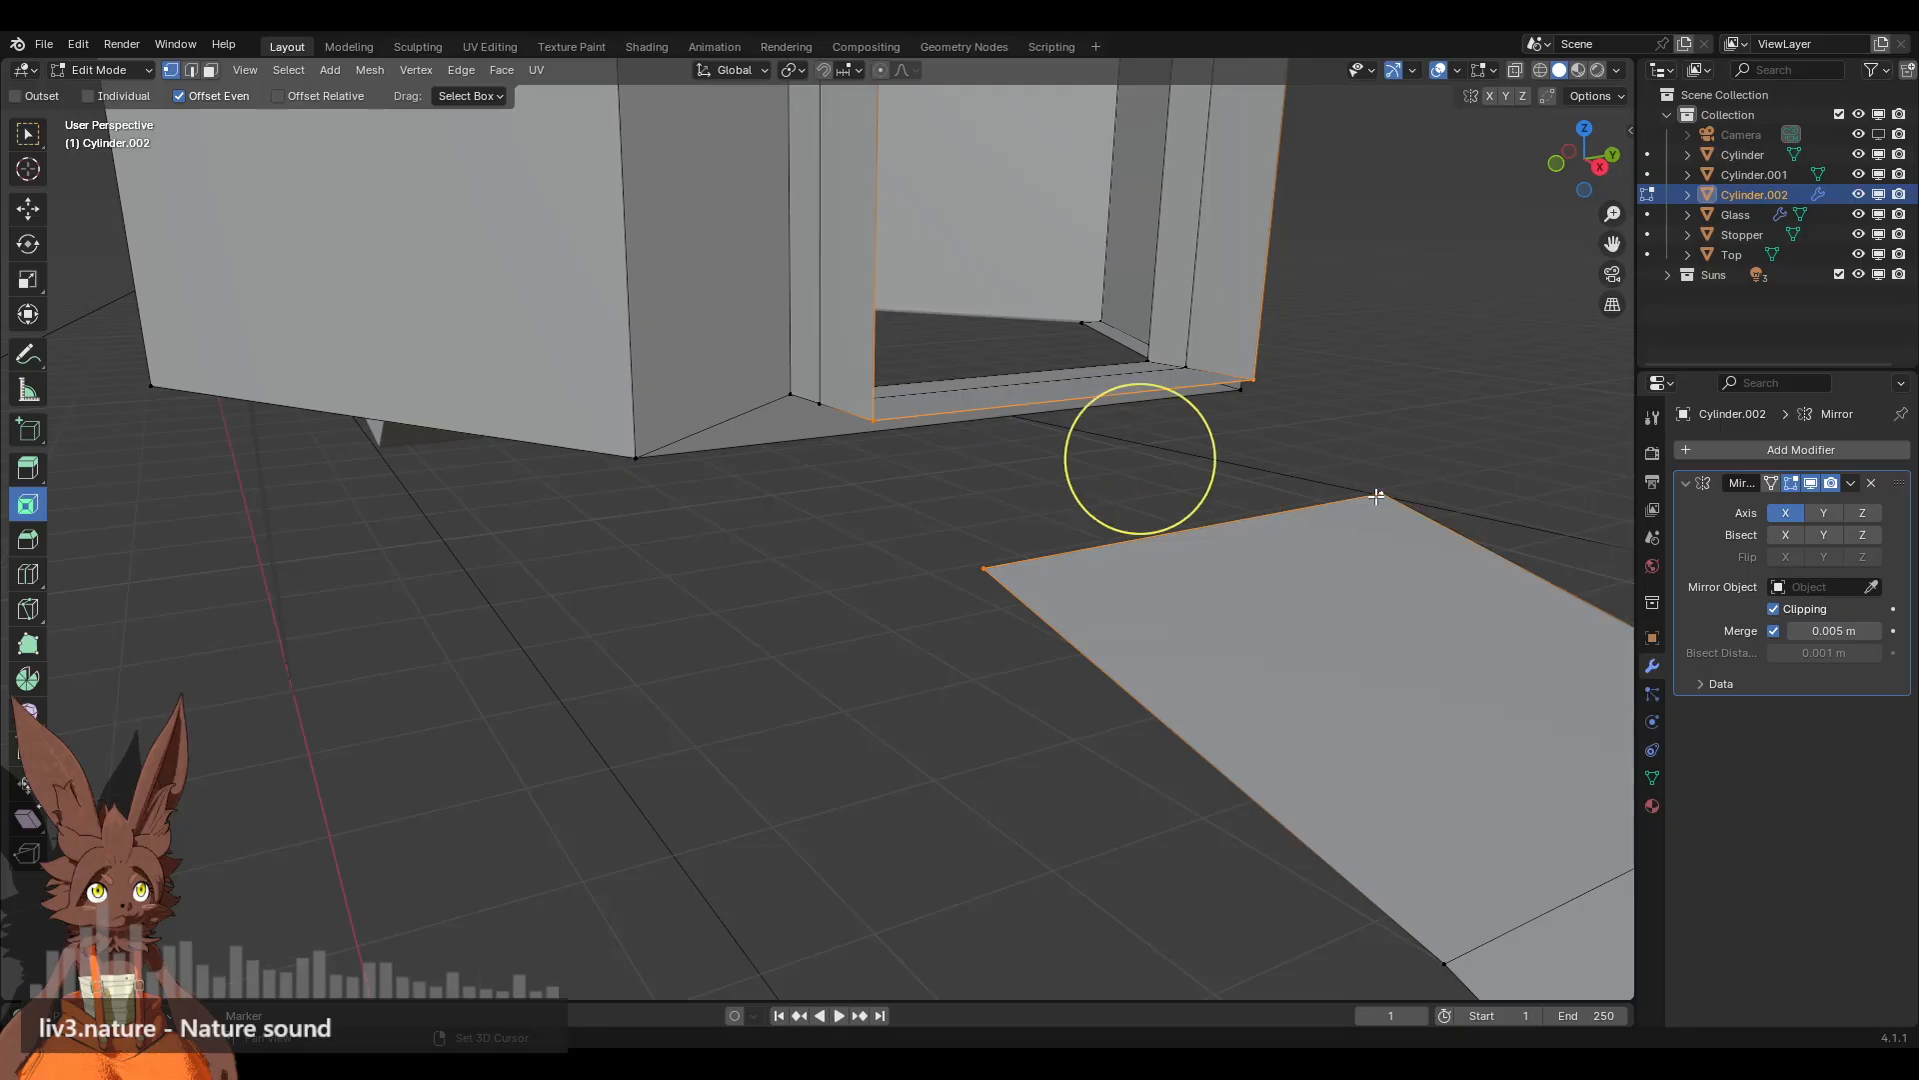
{"action": "key", "text": "f"}
{"action": "left_click", "coordinate": [750, 570]}
{"action": "scroll", "coordinate": [741, 564], "scroll_direction": "down", "scroll_amount": 6}
{"action": "scroll", "coordinate": [741, 564], "scroll_direction": "down", "scroll_amount": 3}
{"action": "middle_click_drag", "start_coordinate": [680, 530], "coordinate": [836, 467]}
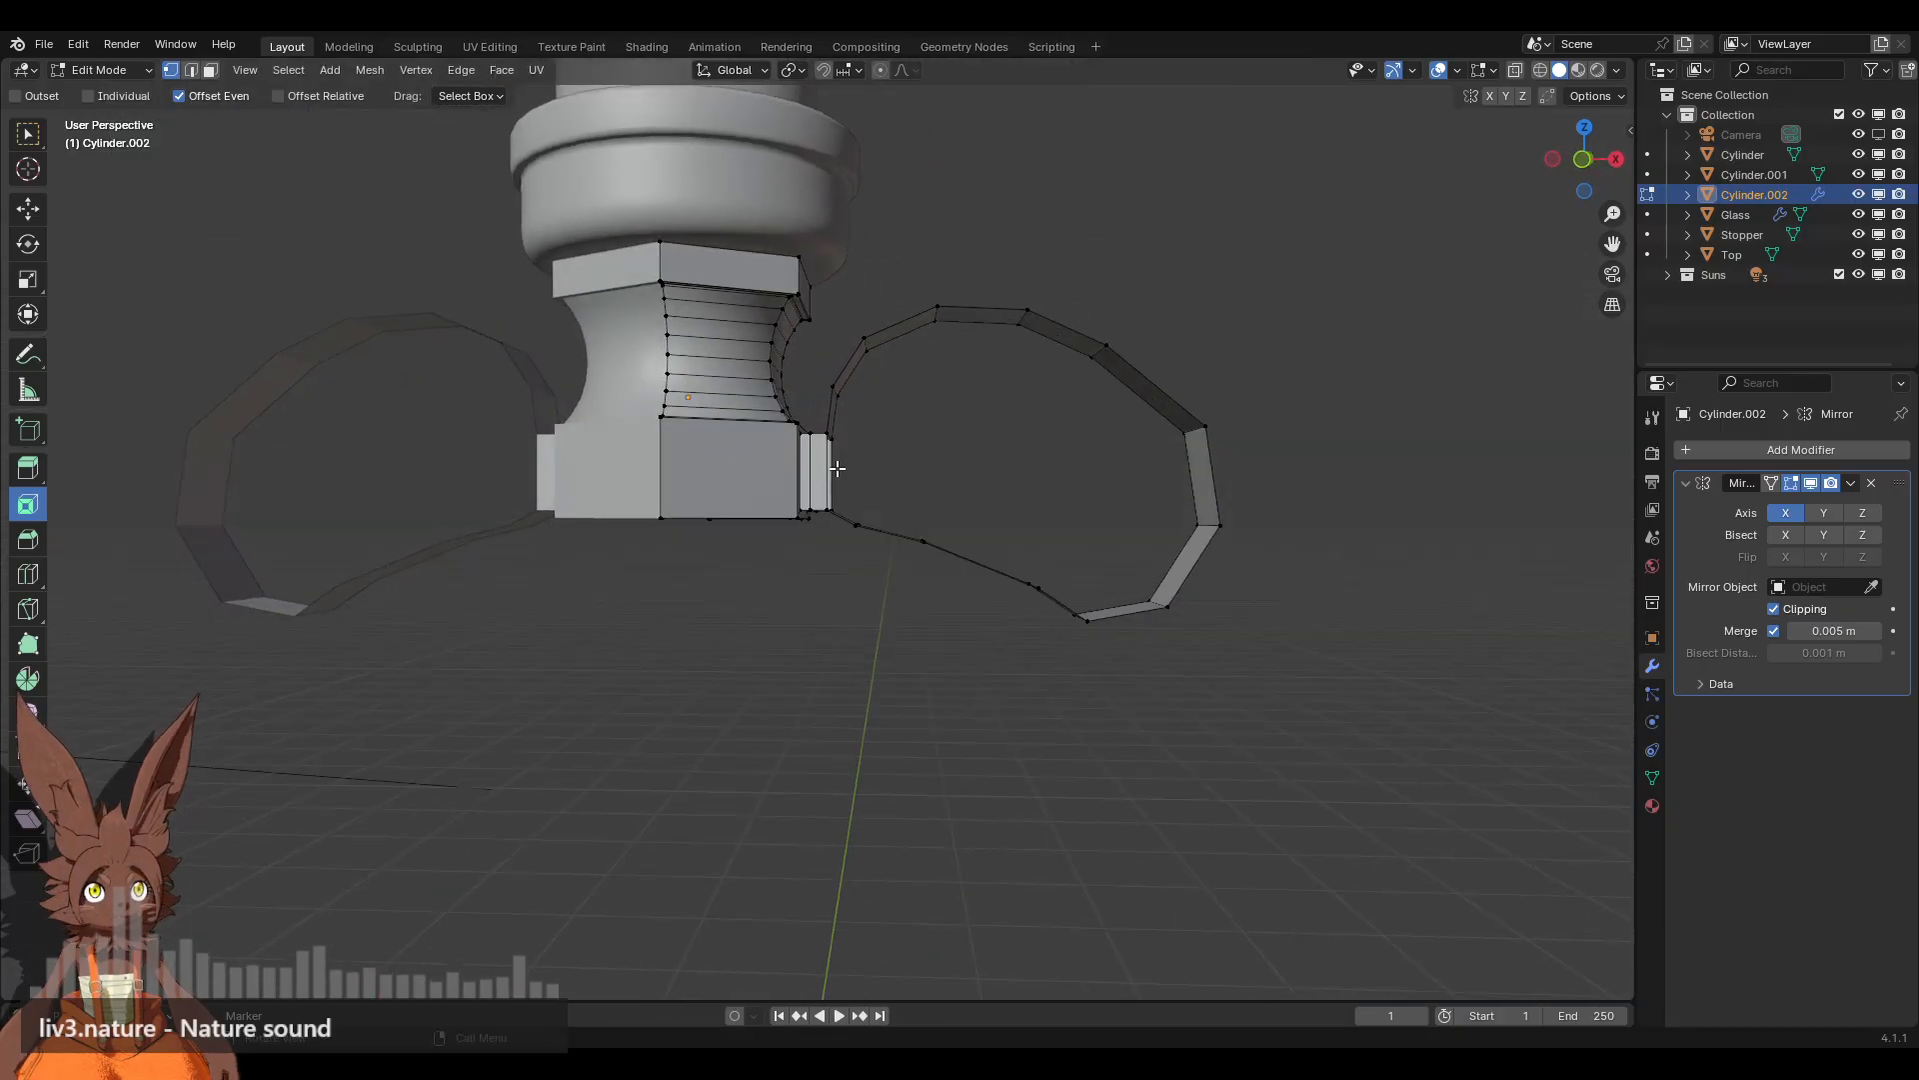
Step: Move the second crosswise edge on the loop's lower strand about 0.064 m inward and 0.109 m down in front view
{"action": "middle_click_drag", "start_coordinate": [1002, 465], "coordinate": [955, 505]}
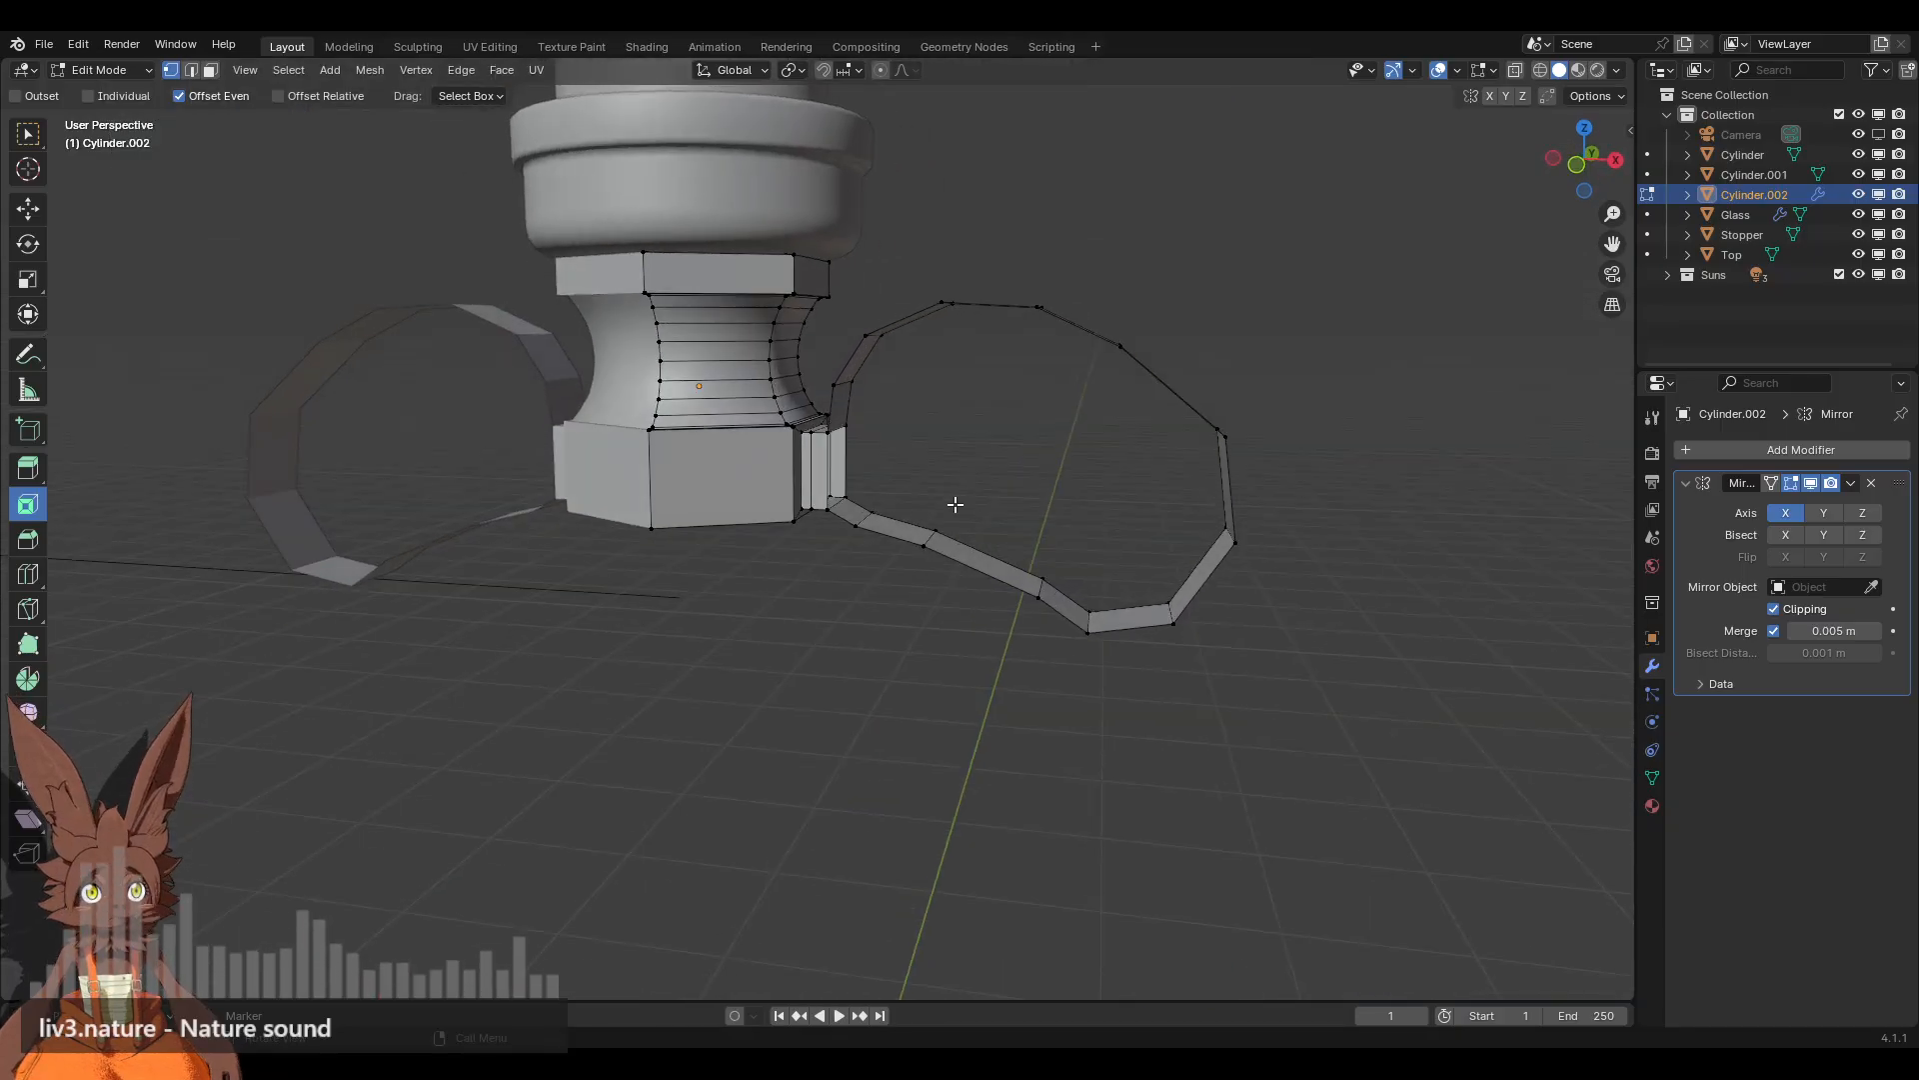
{"action": "left_click", "coordinate": [1576, 164]}
{"action": "left_click", "coordinate": [191, 72]}
{"action": "middle_click_drag", "start_coordinate": [760, 470], "coordinate": [803, 491]}
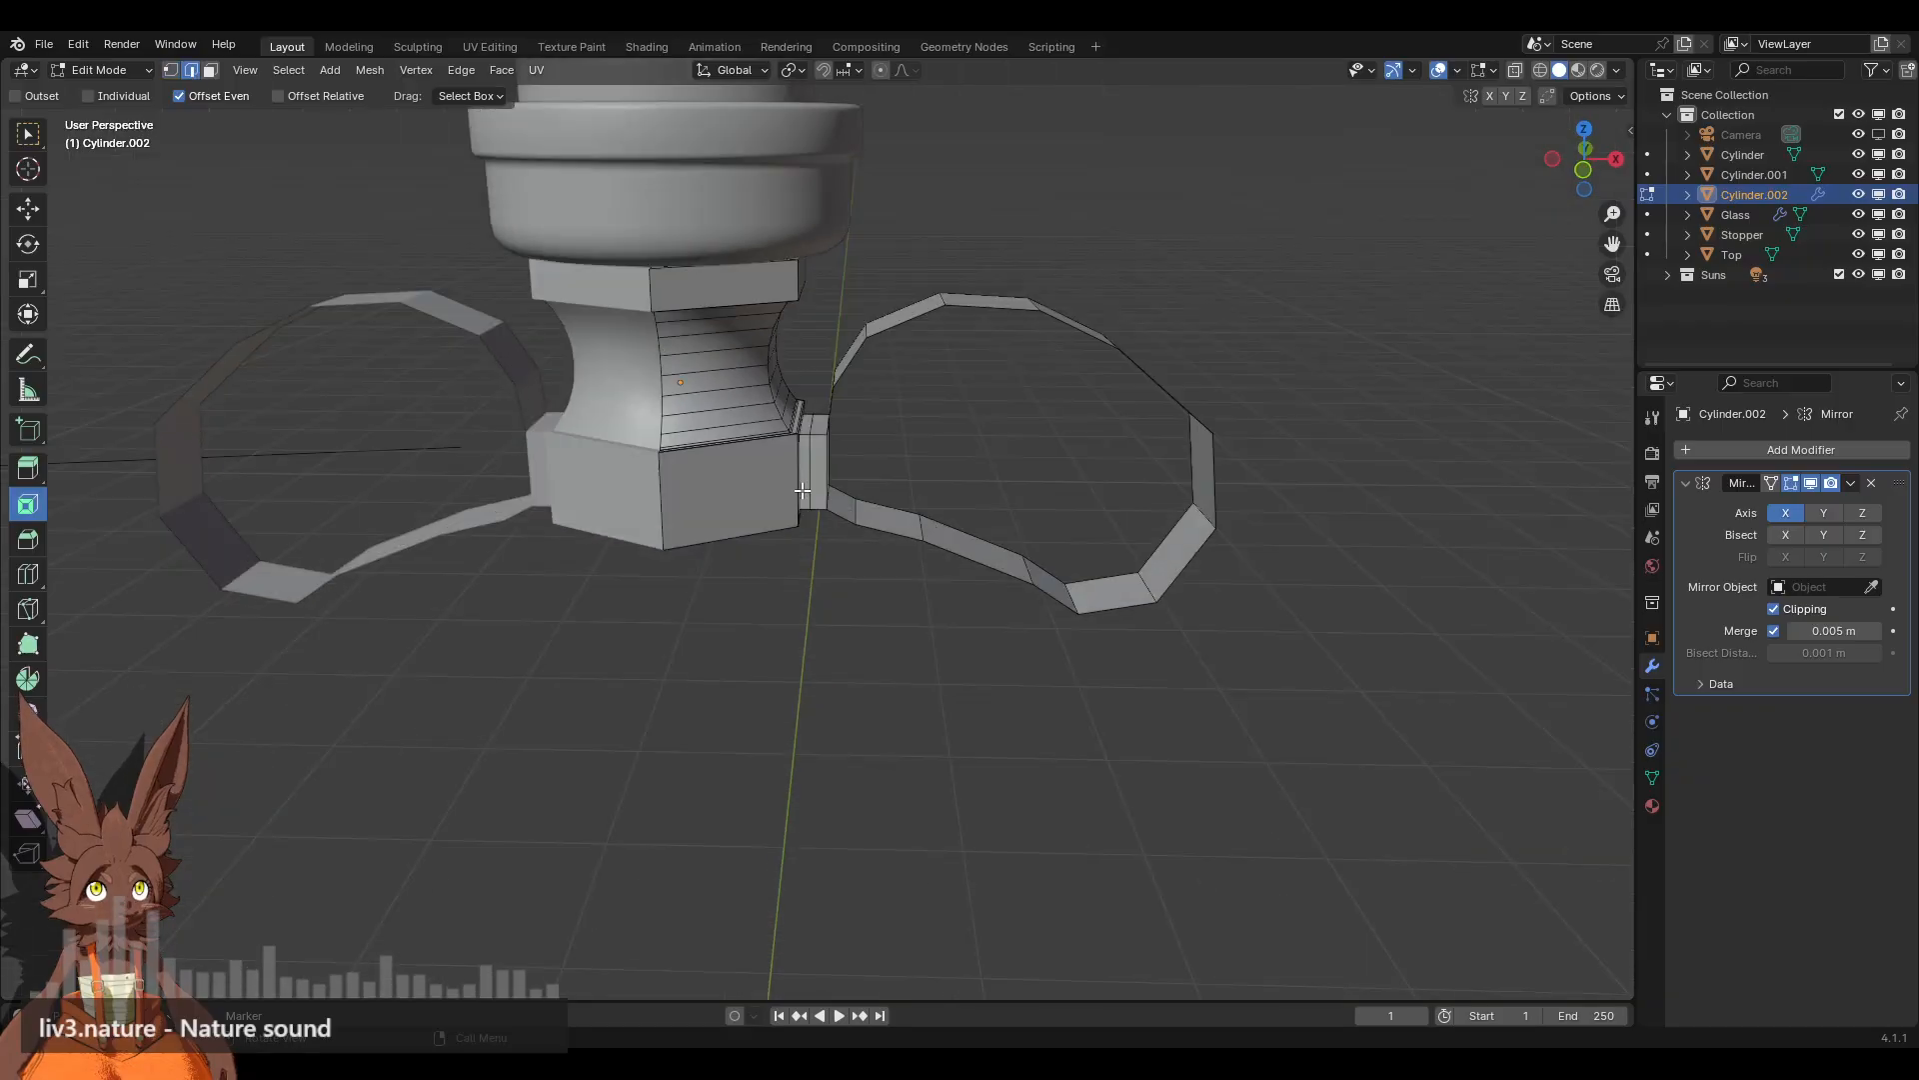
{"action": "left_click", "coordinate": [925, 528]}
{"action": "middle_click_drag", "start_coordinate": [1003, 501], "coordinate": [1049, 420]}
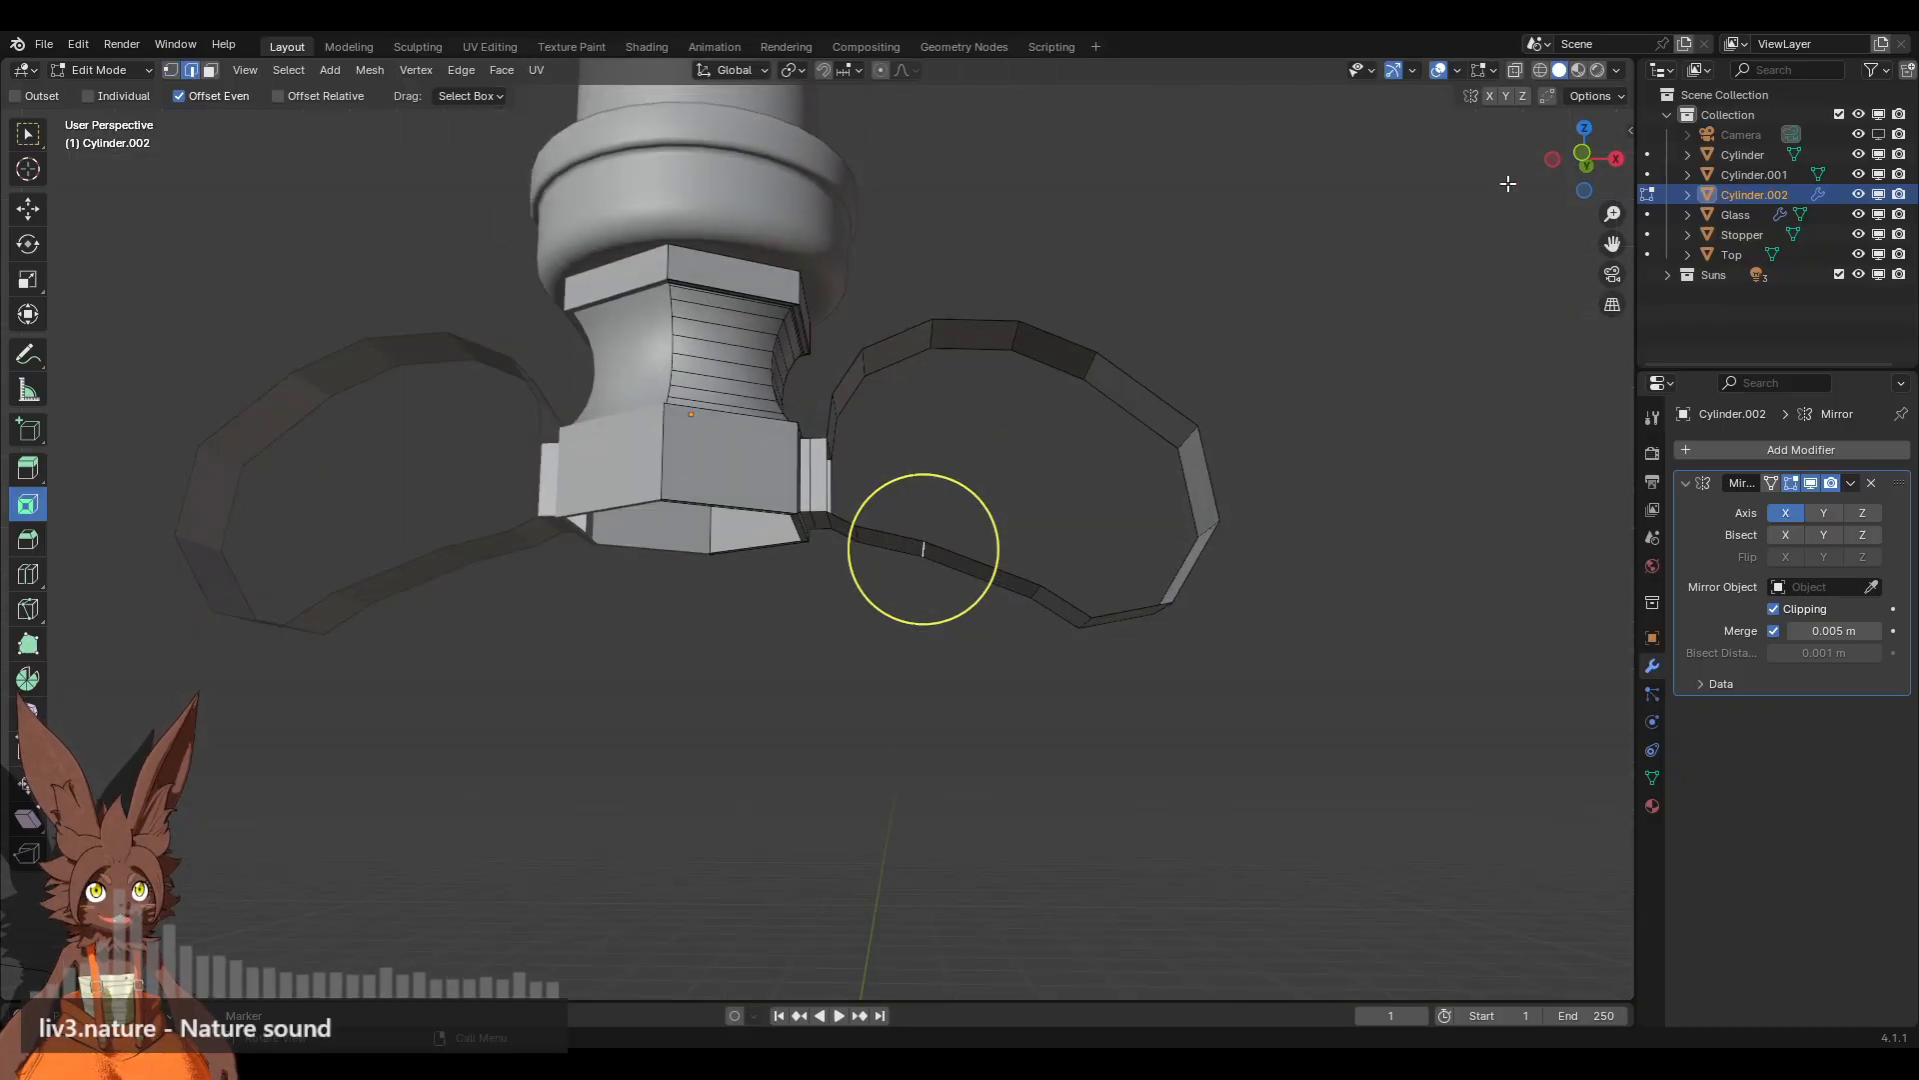
{"action": "left_click", "coordinate": [1586, 163]}
{"action": "left_click", "coordinate": [27, 211]}
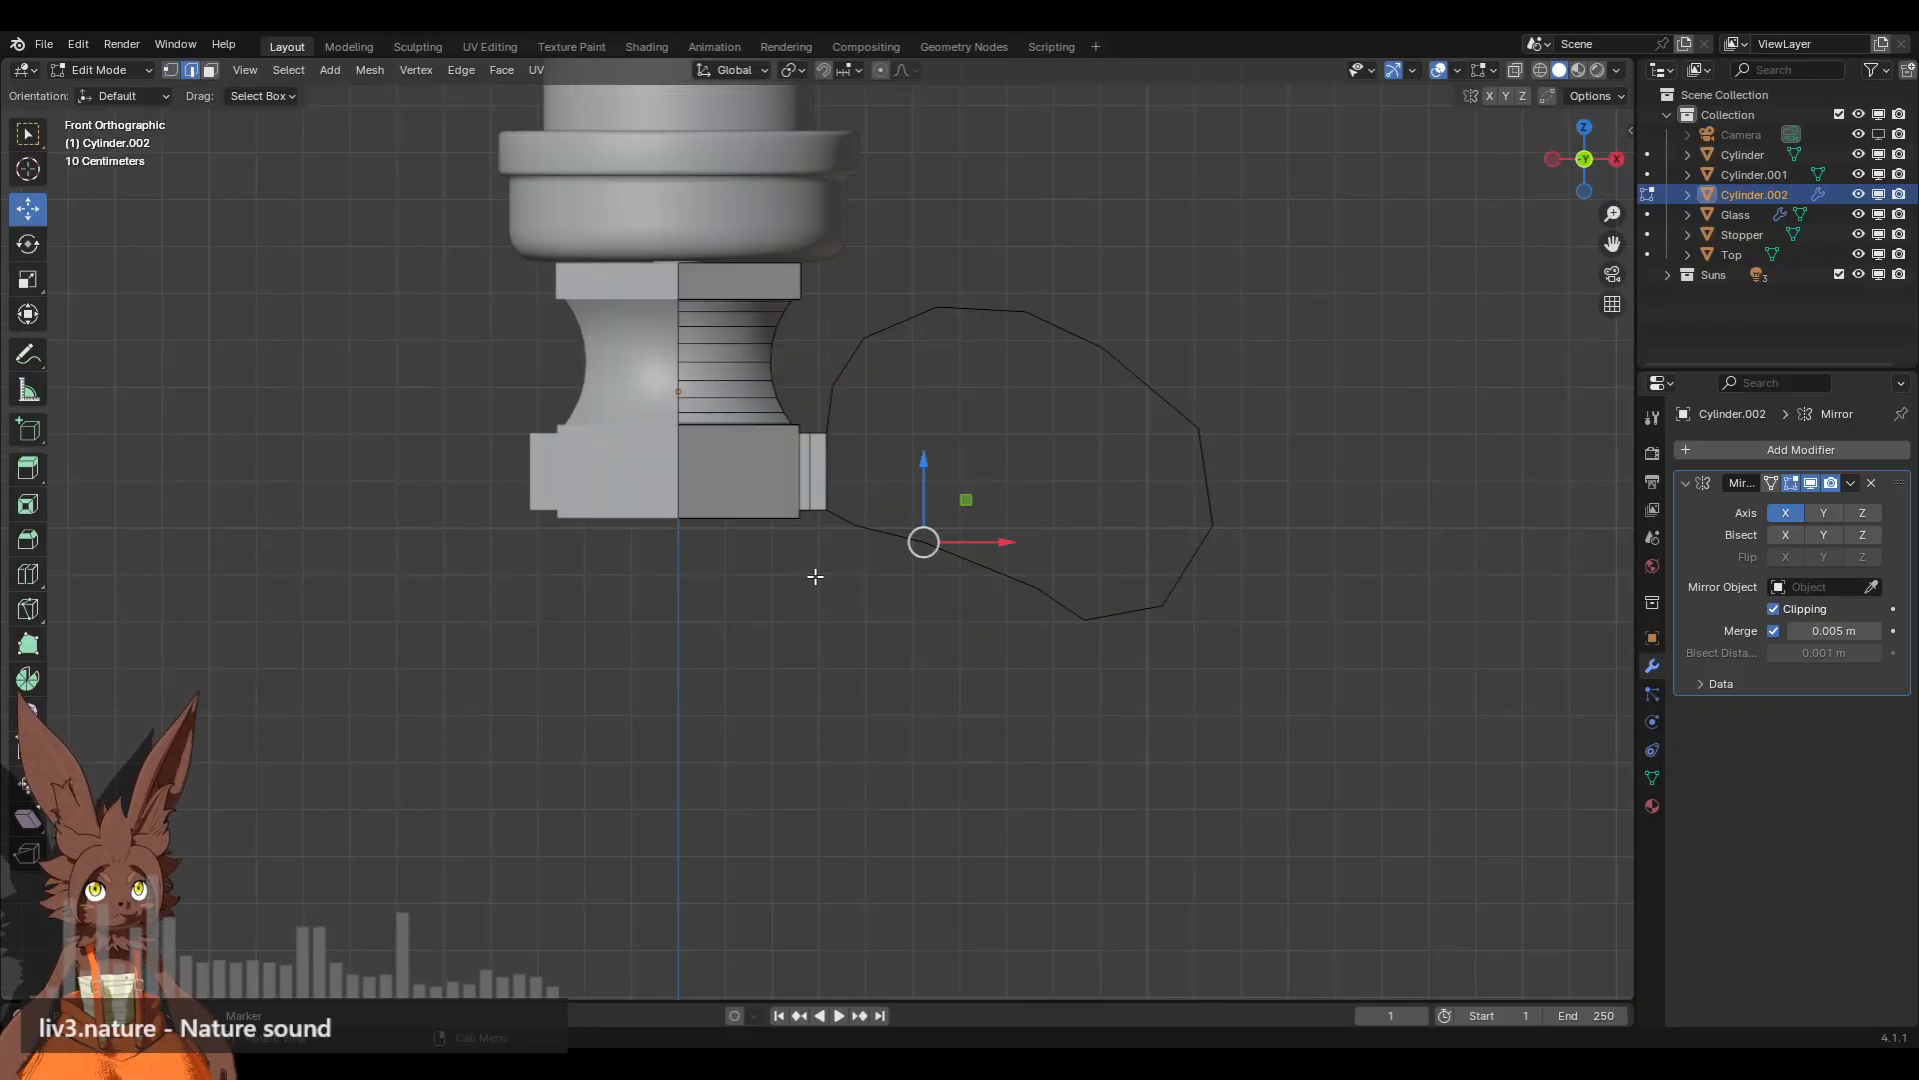
{"action": "left_click_drag", "start_coordinate": [921, 544], "coordinate": [894, 592]}
{"action": "middle_click_drag", "start_coordinate": [878, 545], "coordinate": [866, 524]}
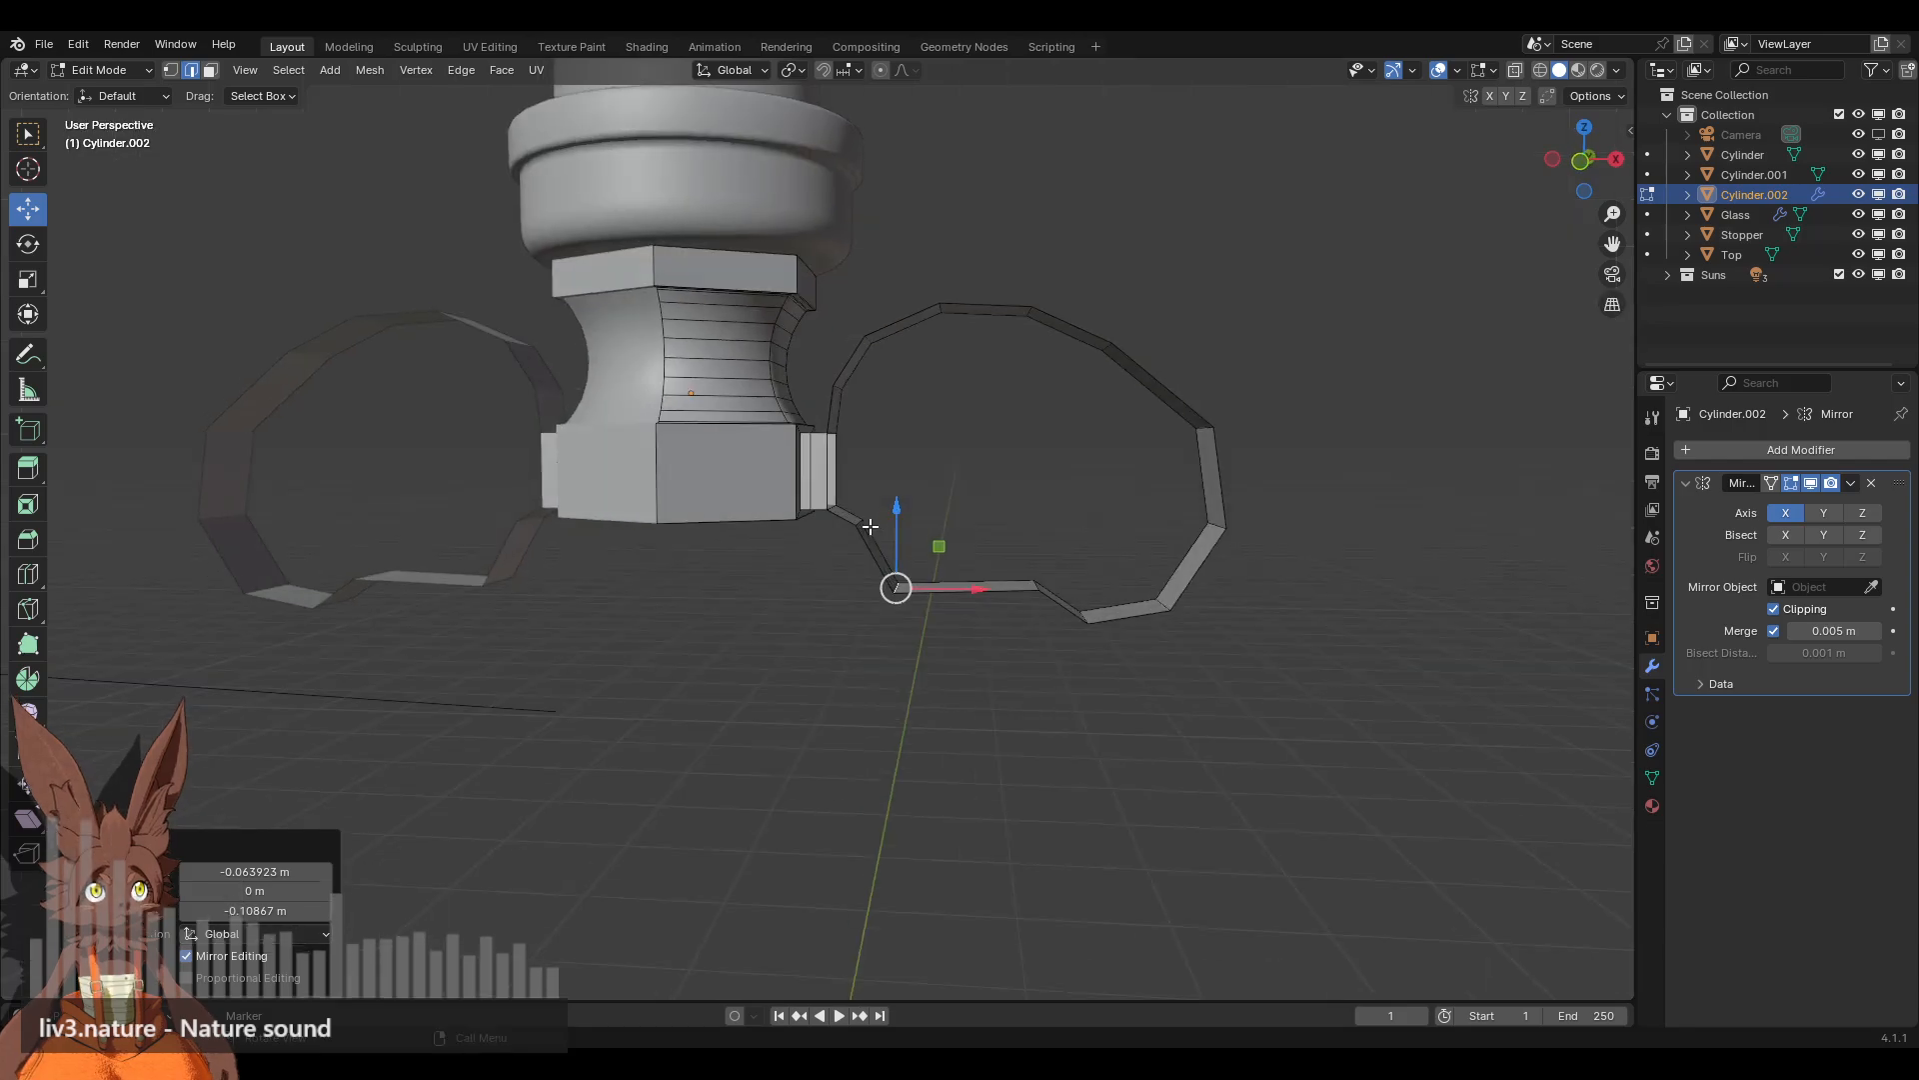
Step: Shift the lower edge nearest the stub slightly down and inward, and move the dented edge inward and about 0.088 m down
{"action": "left_click", "coordinate": [860, 523]}
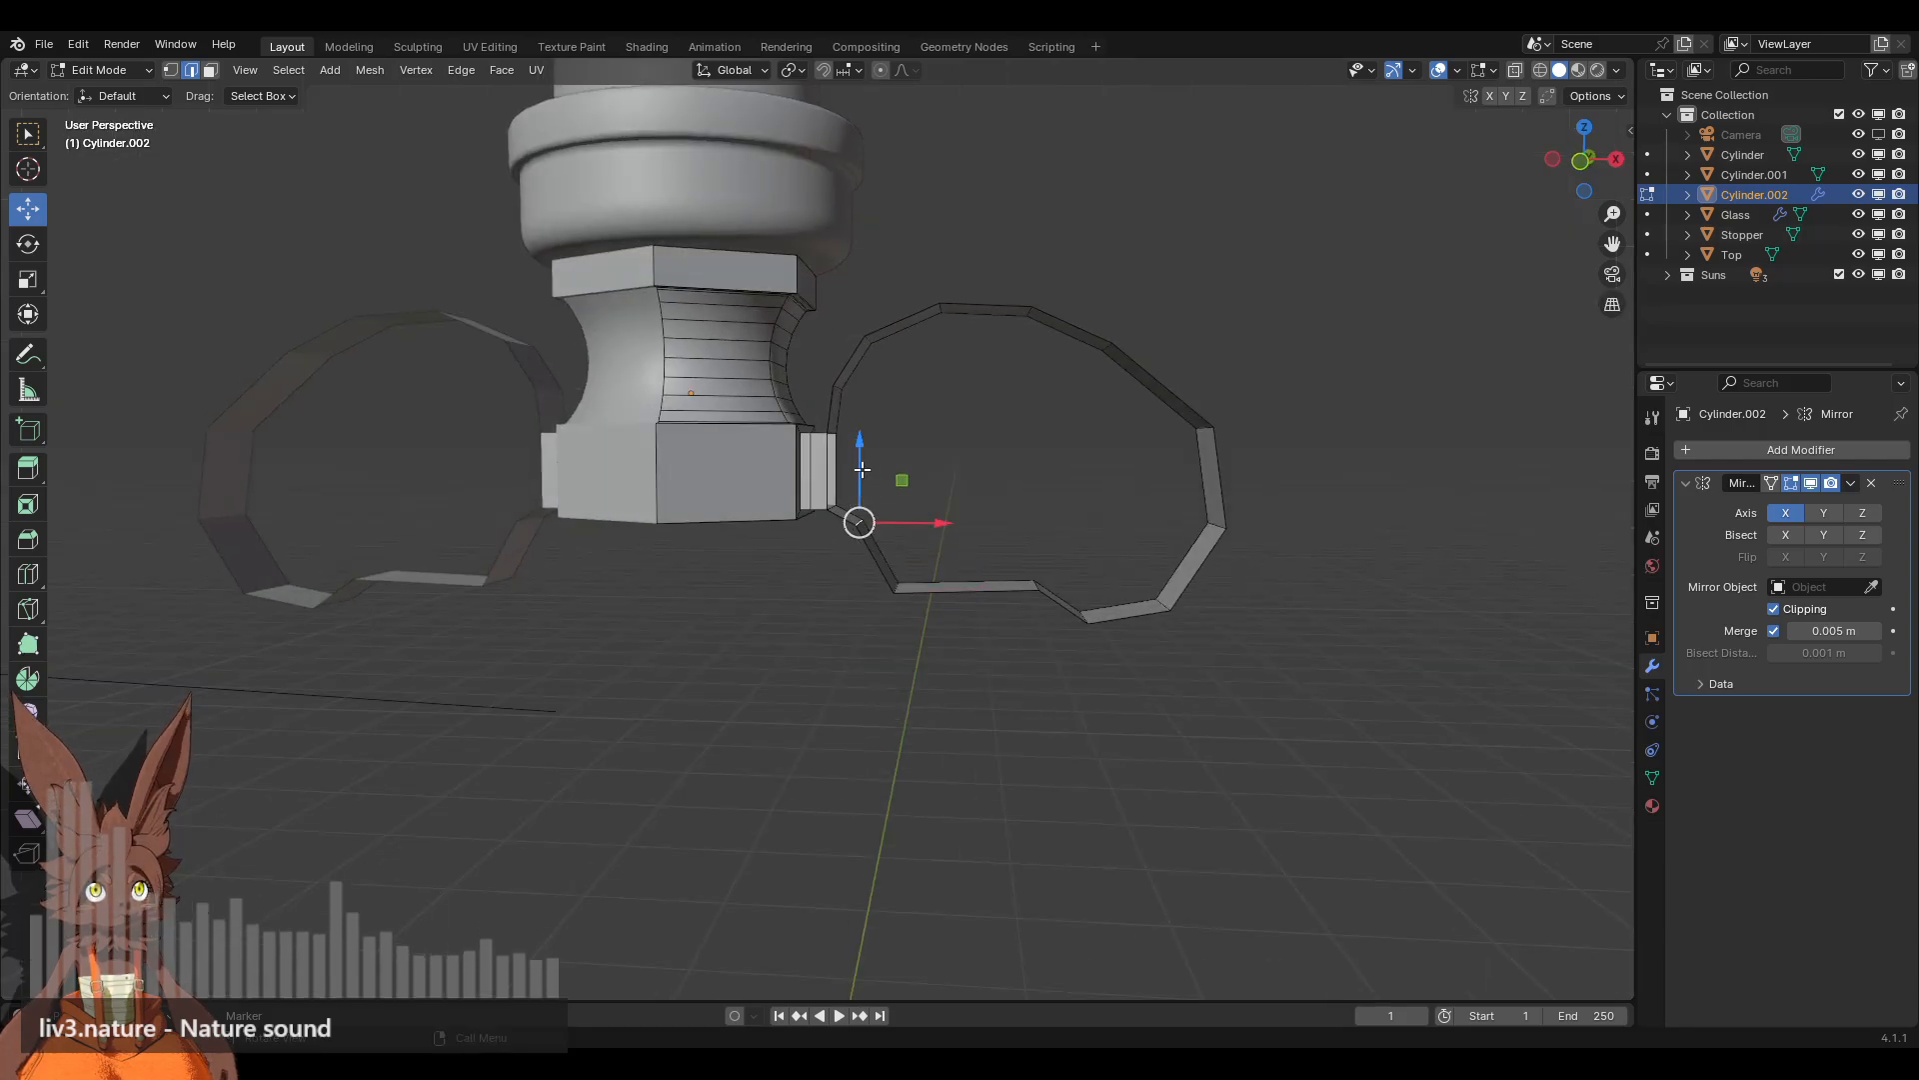
{"action": "left_click_drag", "start_coordinate": [861, 473], "coordinate": [861, 494]}
{"action": "left_click_drag", "start_coordinate": [935, 548], "coordinate": [932, 548]}
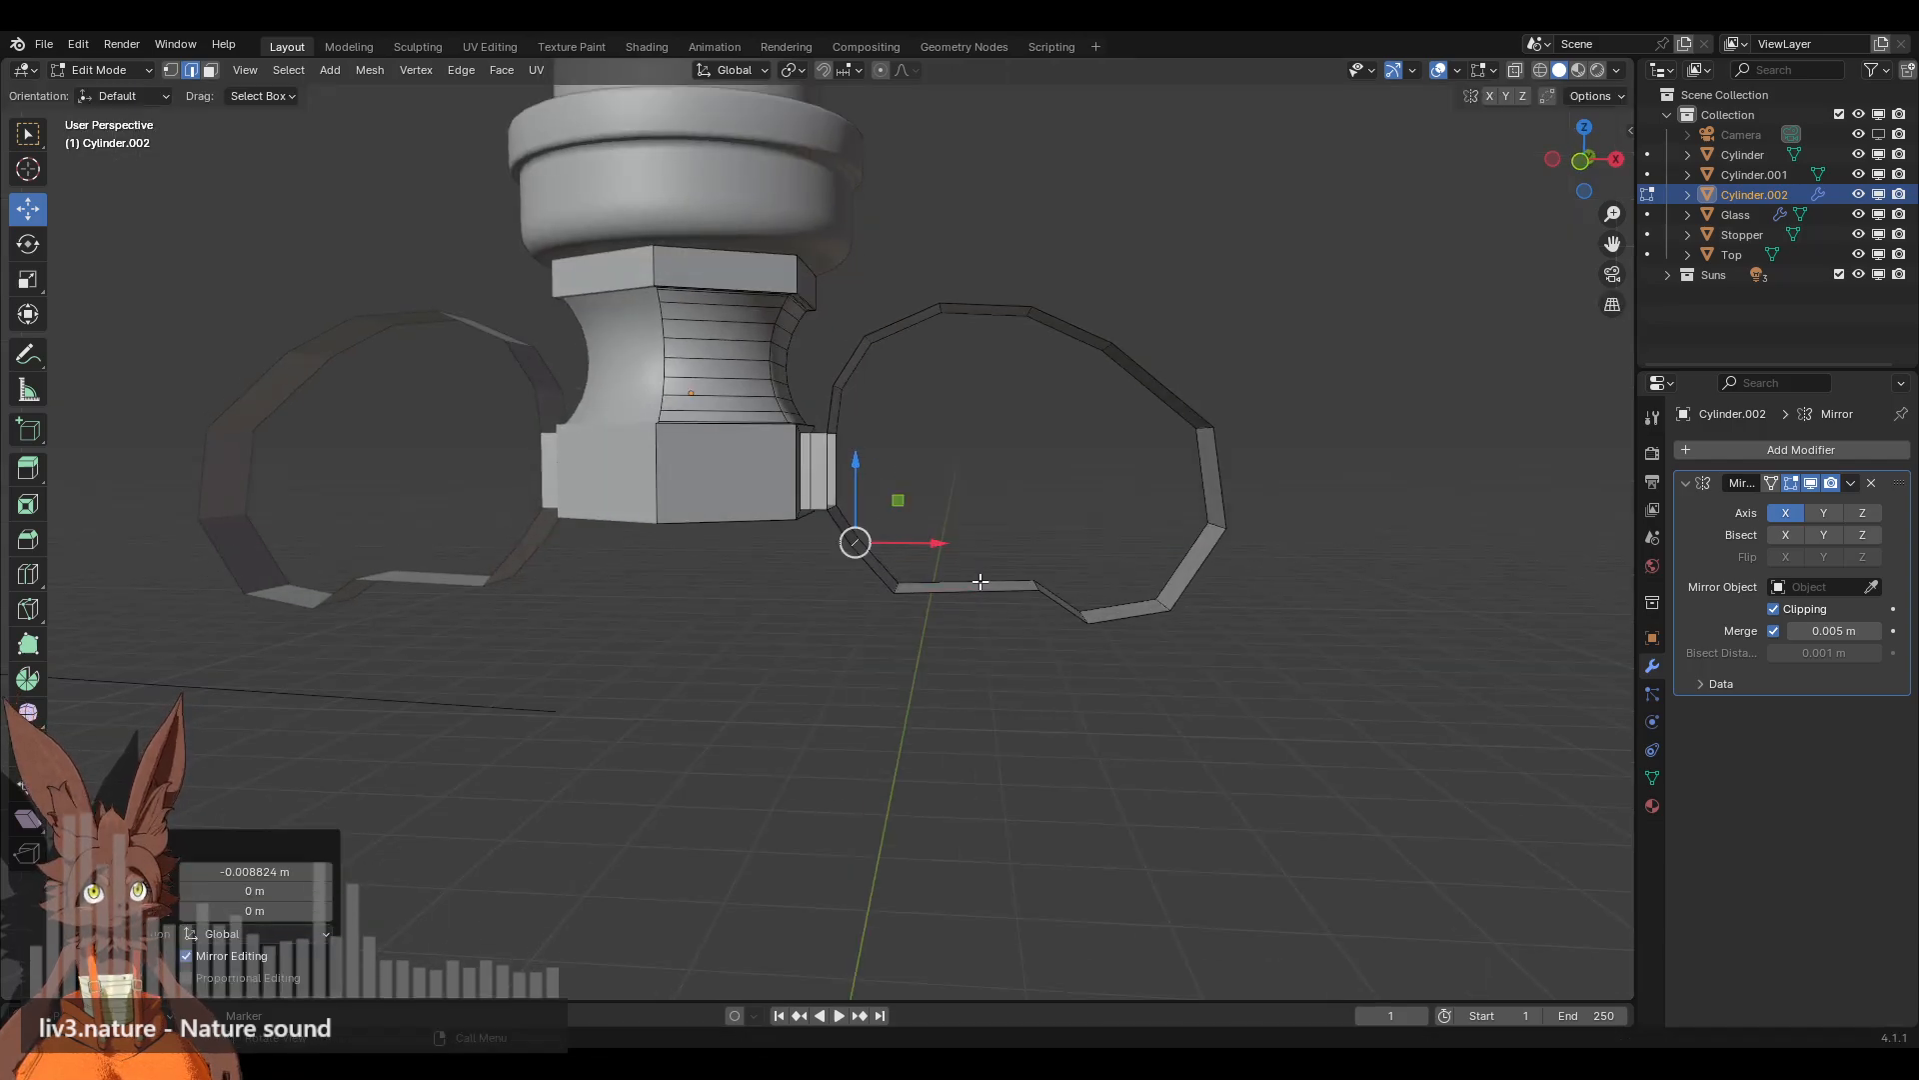
{"action": "left_click", "coordinate": [1045, 586]}
{"action": "left_click", "coordinate": [1036, 587]}
{"action": "left_click_drag", "start_coordinate": [1103, 586], "coordinate": [1071, 586]}
{"action": "left_click_drag", "start_coordinate": [1006, 529], "coordinate": [1002, 618]}
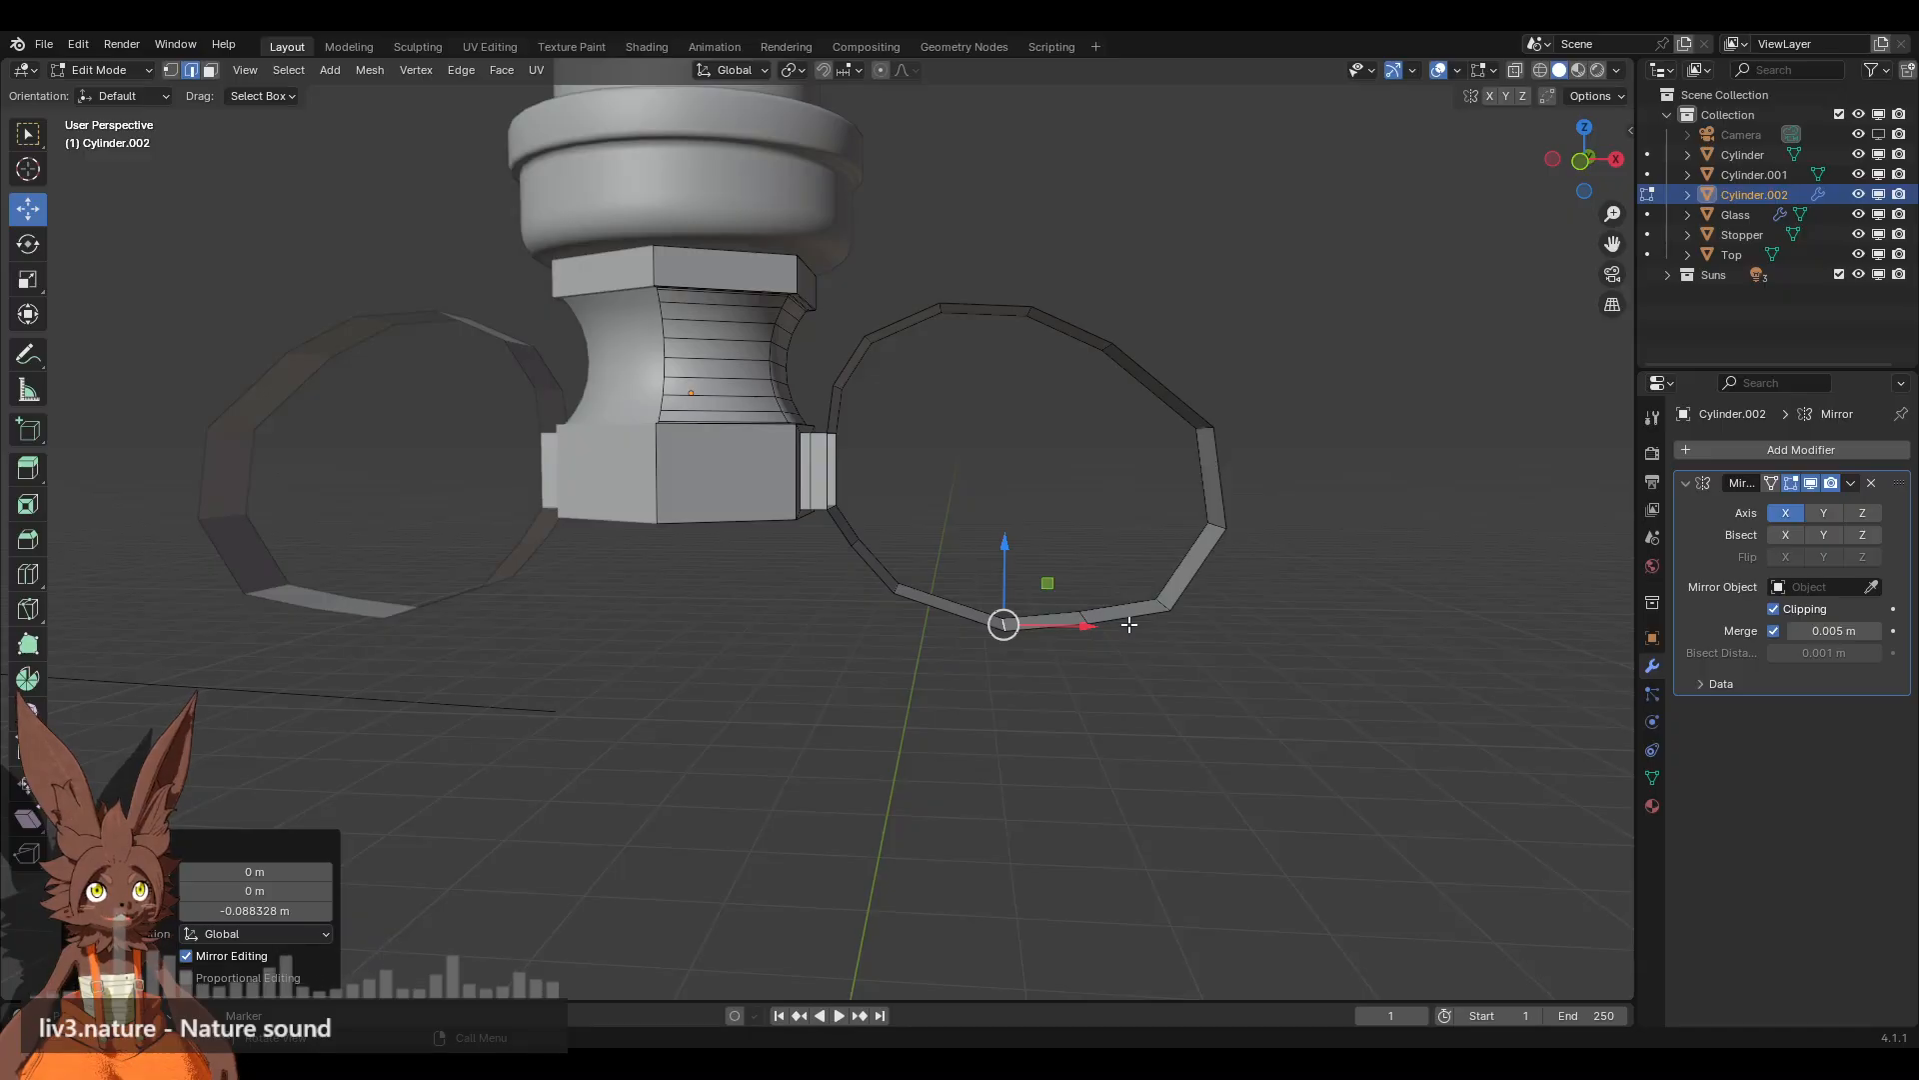
Step: Add single loop cuts across the longer segments of the handle loop
{"action": "left_click", "coordinate": [40, 572]}
{"action": "left_click", "coordinate": [1151, 393]}
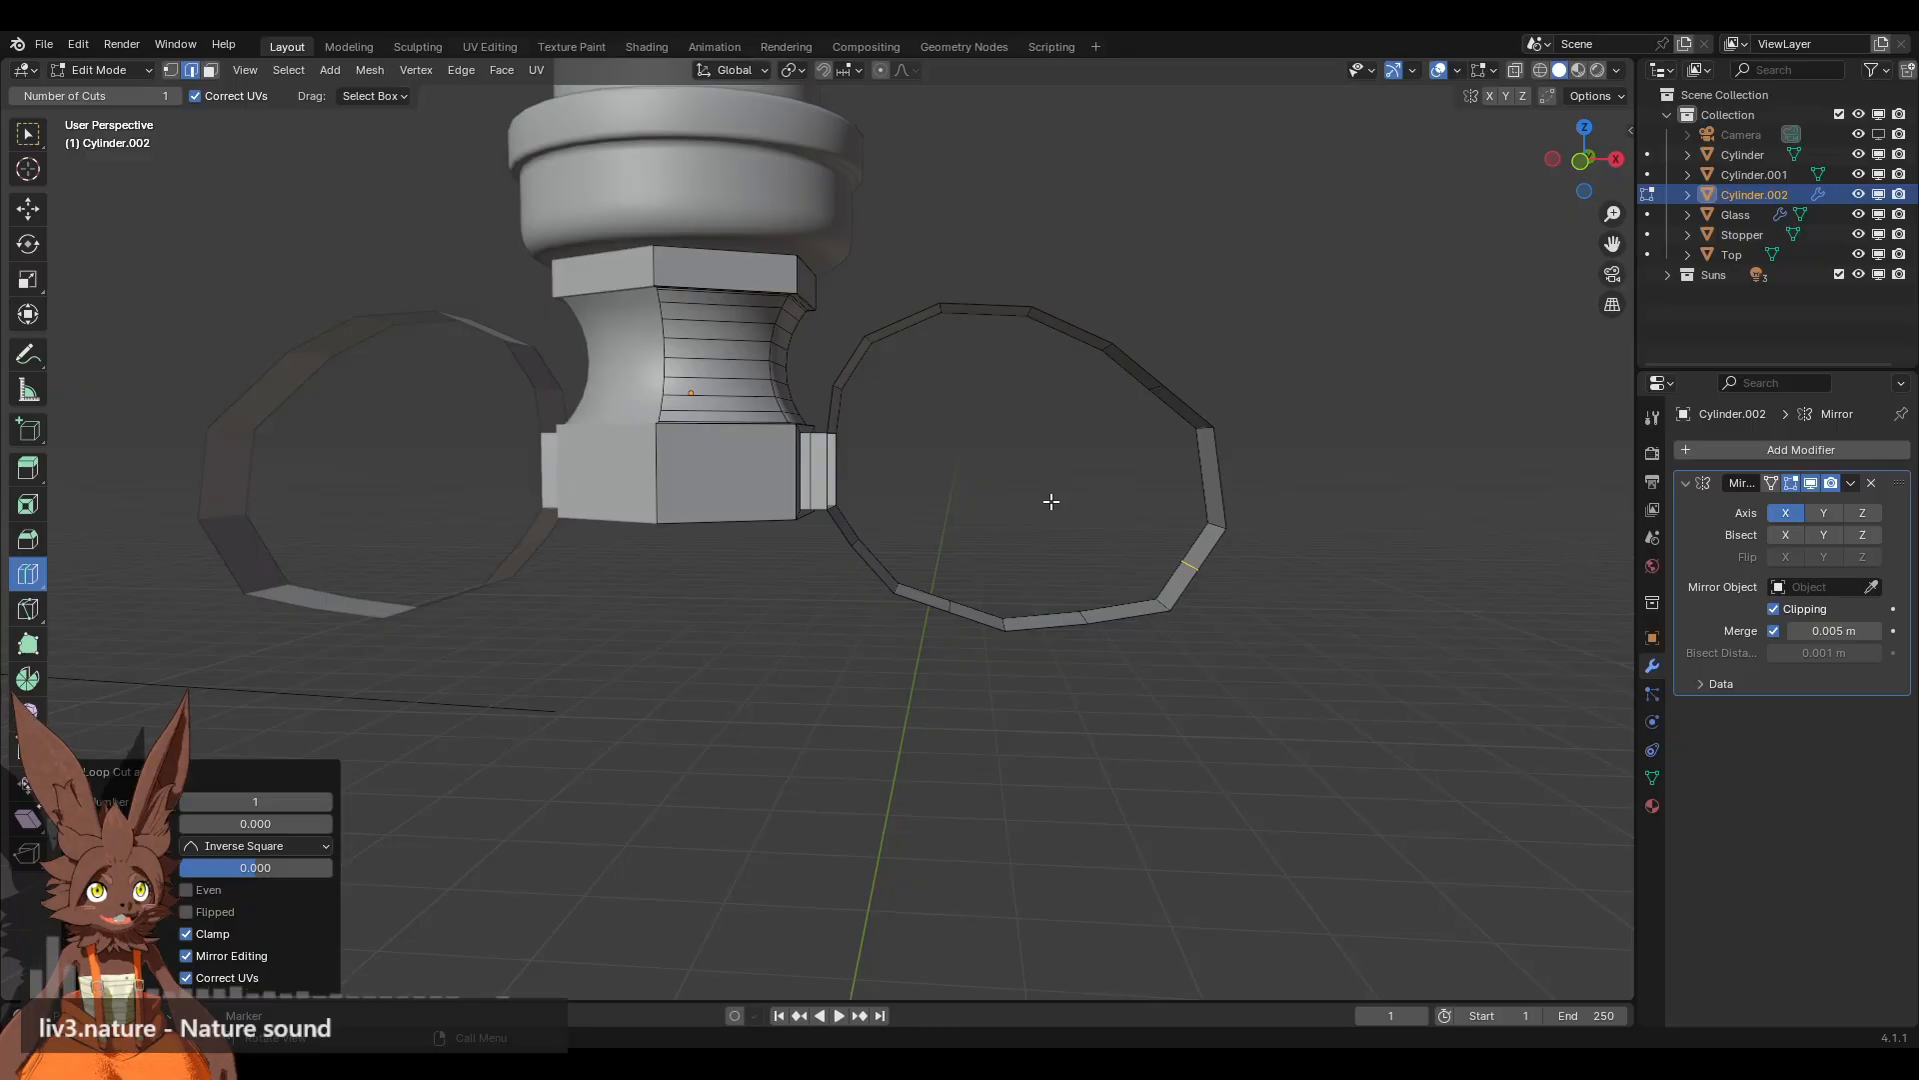
{"action": "left_click", "coordinate": [29, 209]}
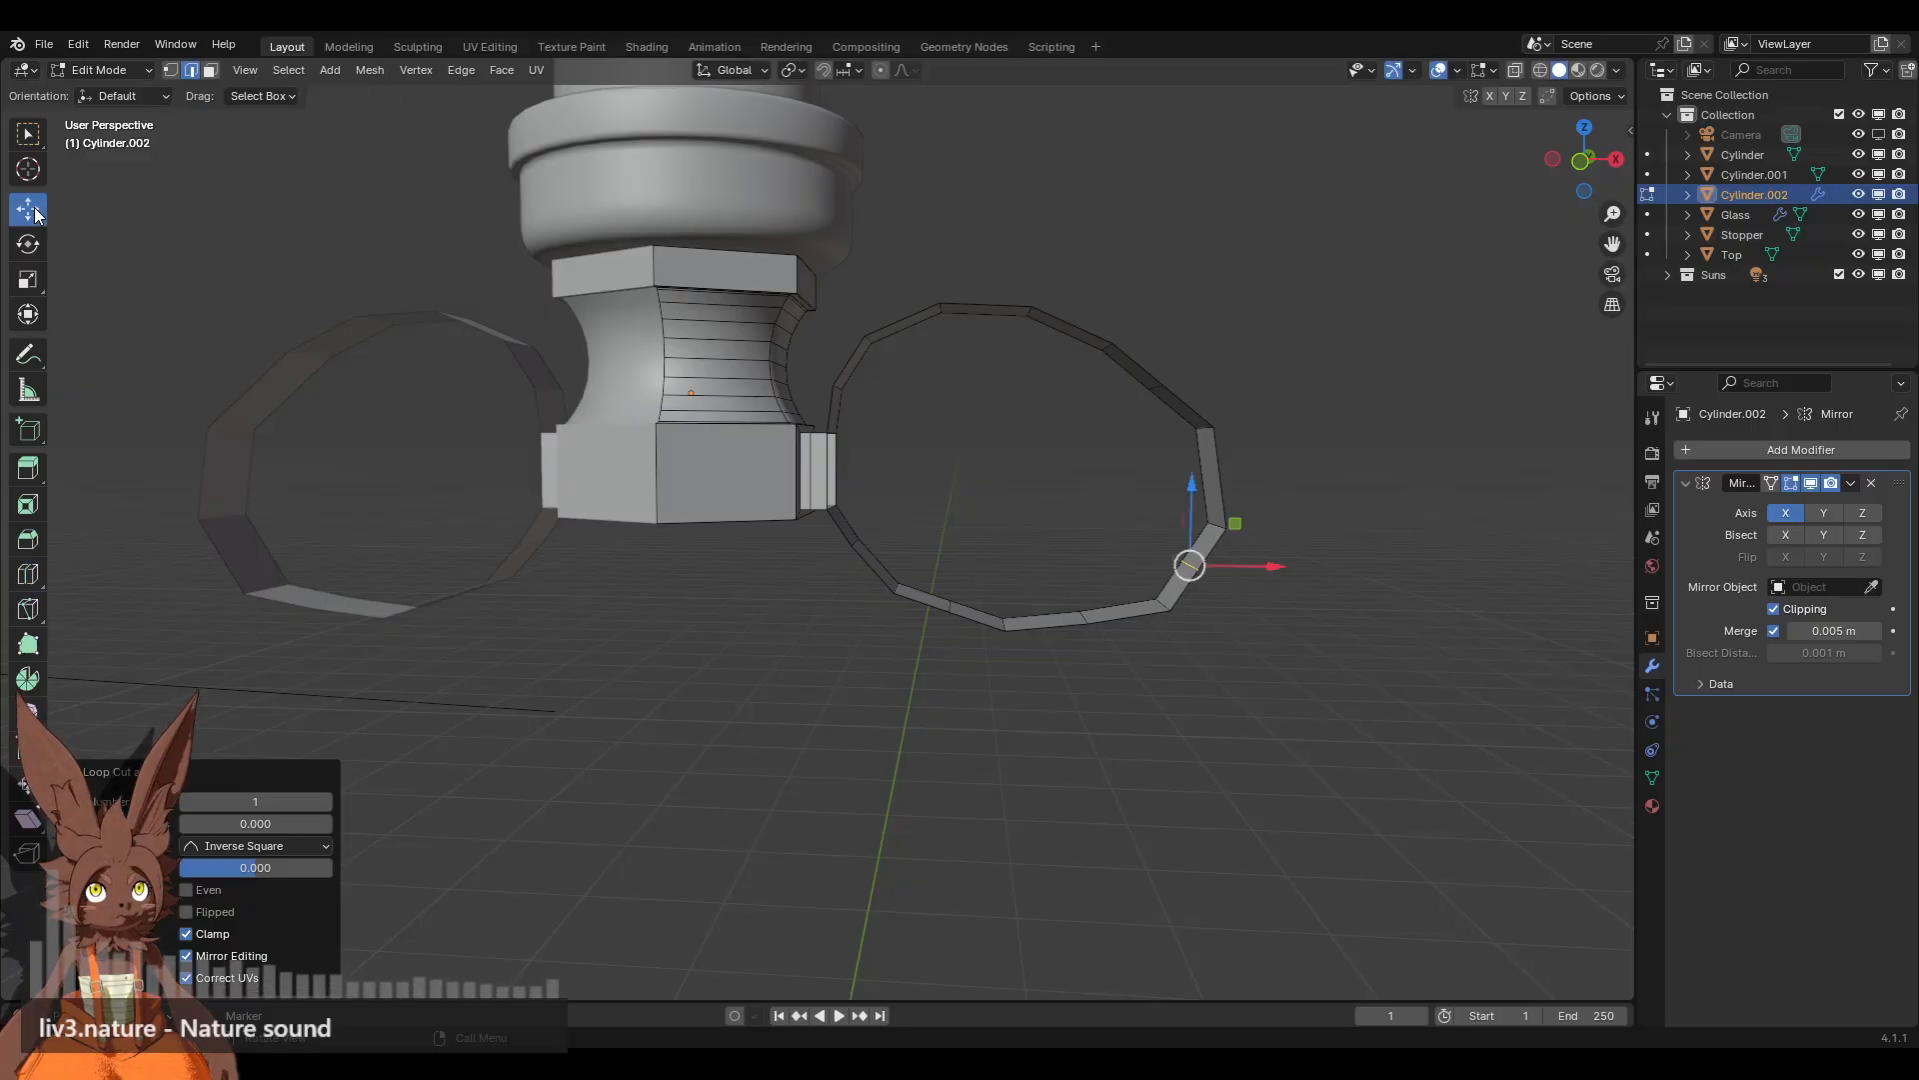
Step: Select the whole handle loop with its linked vertices and apply the LoopTools Circle operation to round it
{"action": "left_click", "coordinate": [172, 71]}
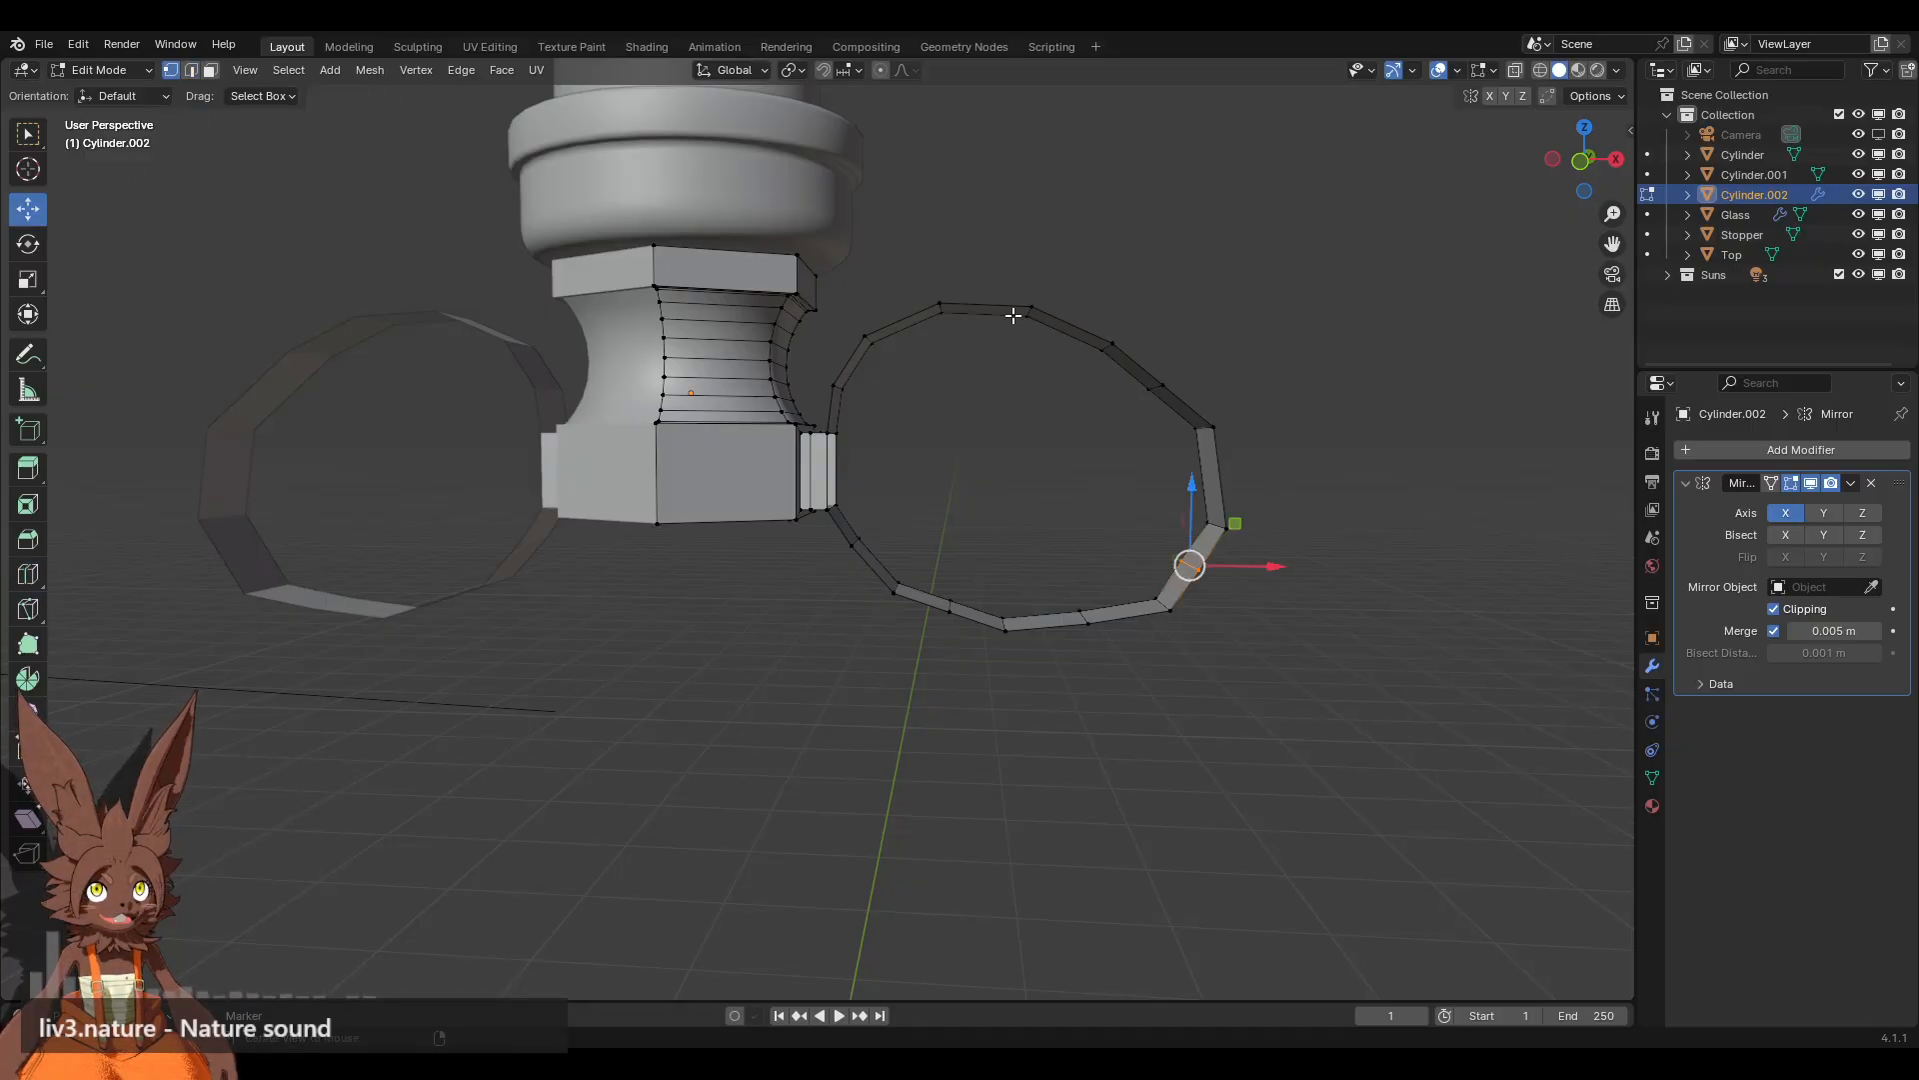
{"action": "key", "text": "l"}
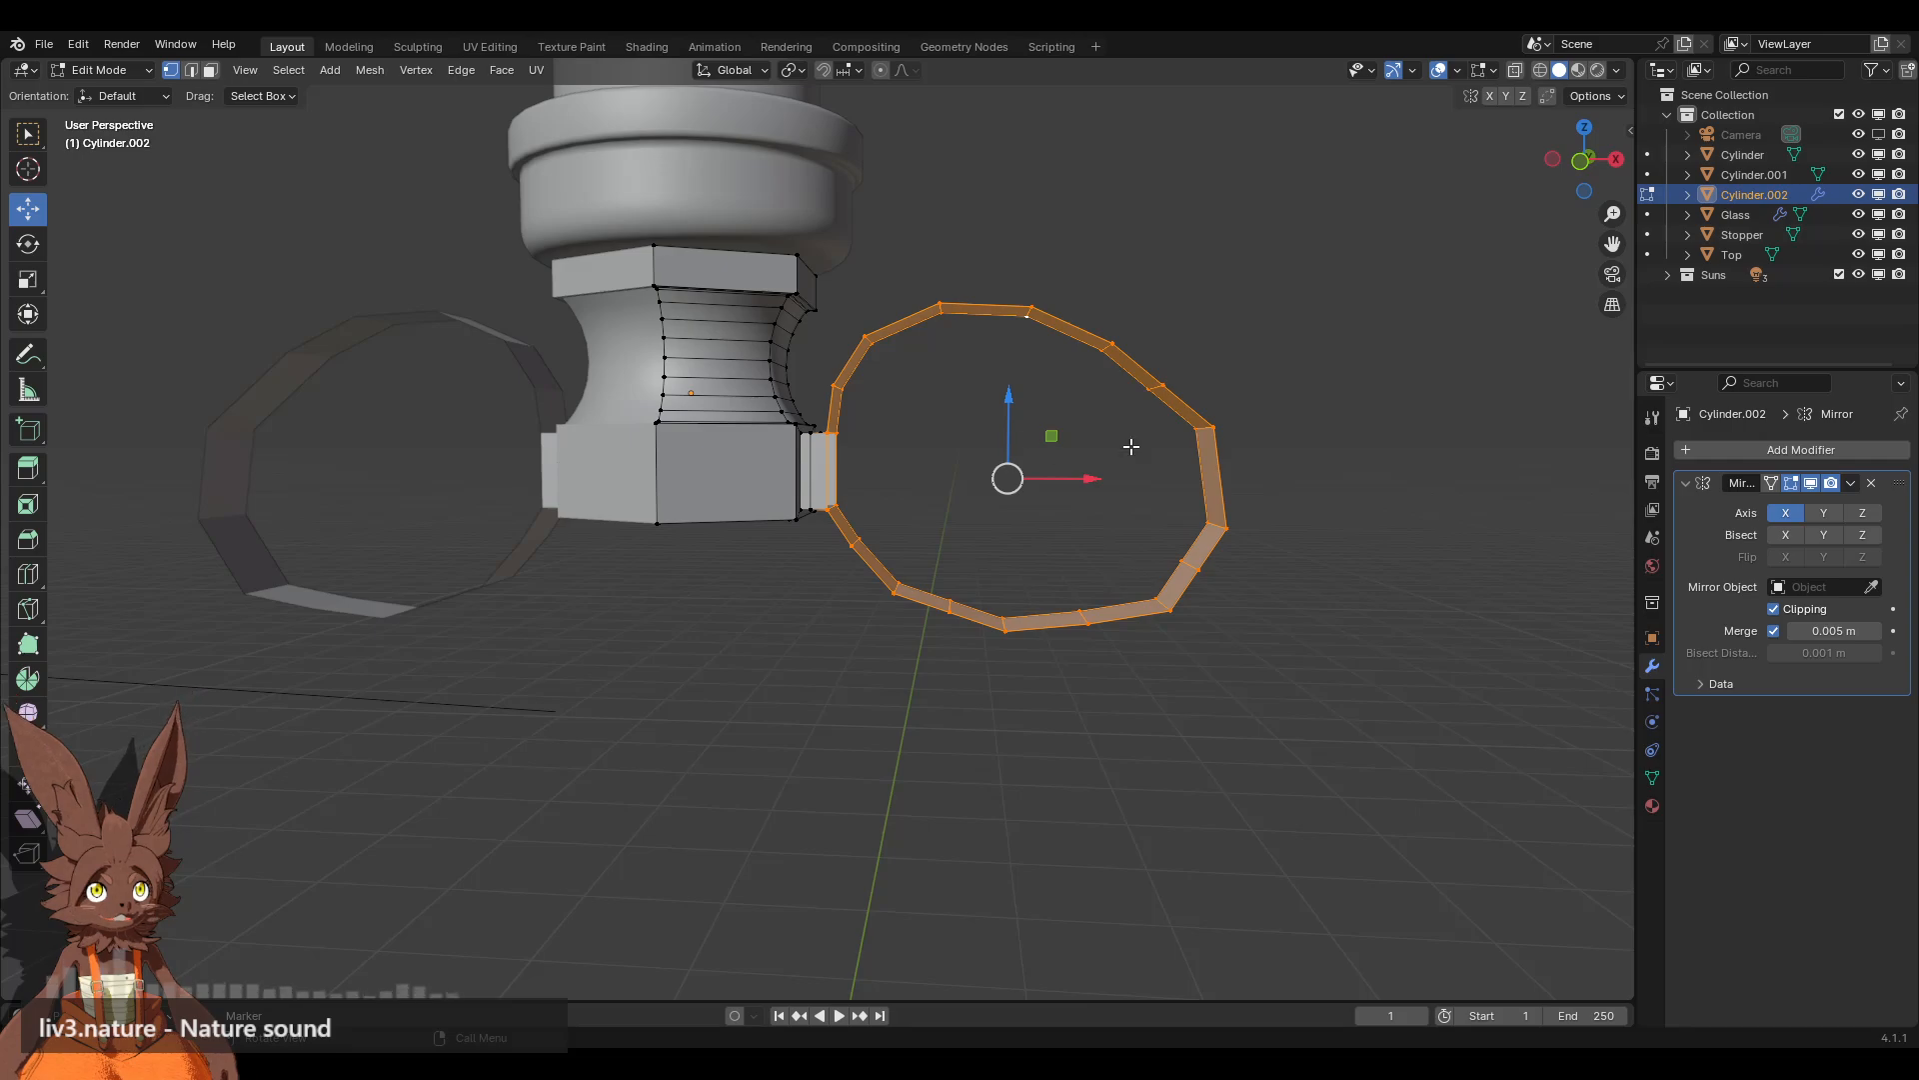
{"action": "mouse_move", "coordinate": [1105, 428]}
{"action": "middle_mouse_down"}
{"action": "mouse_move", "coordinate": [982, 429]}
{"action": "mouse_move", "coordinate": [1096, 429]}
{"action": "mouse_move", "coordinate": [1075, 429]}
{"action": "middle_mouse_up"}
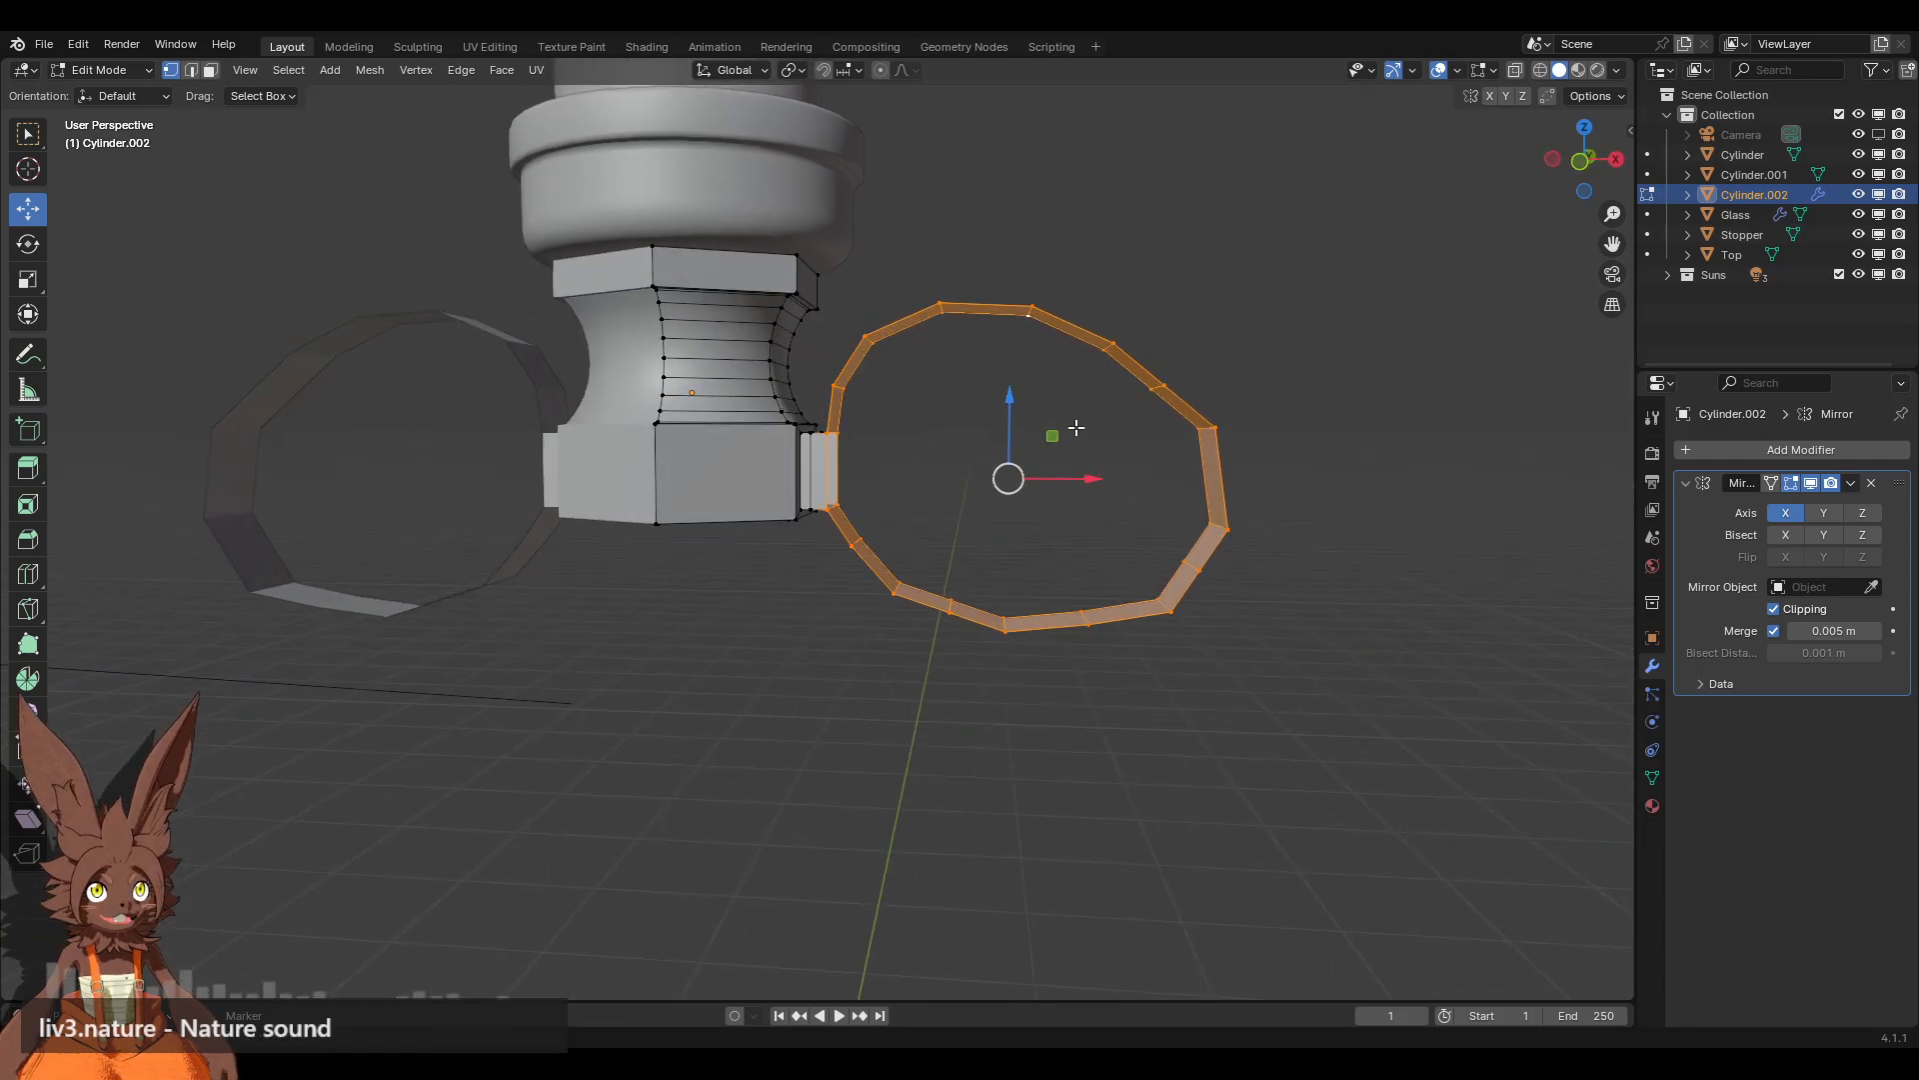
{"action": "right_click", "coordinate": [1076, 428]}
{"action": "left_click", "coordinate": [1162, 419]}
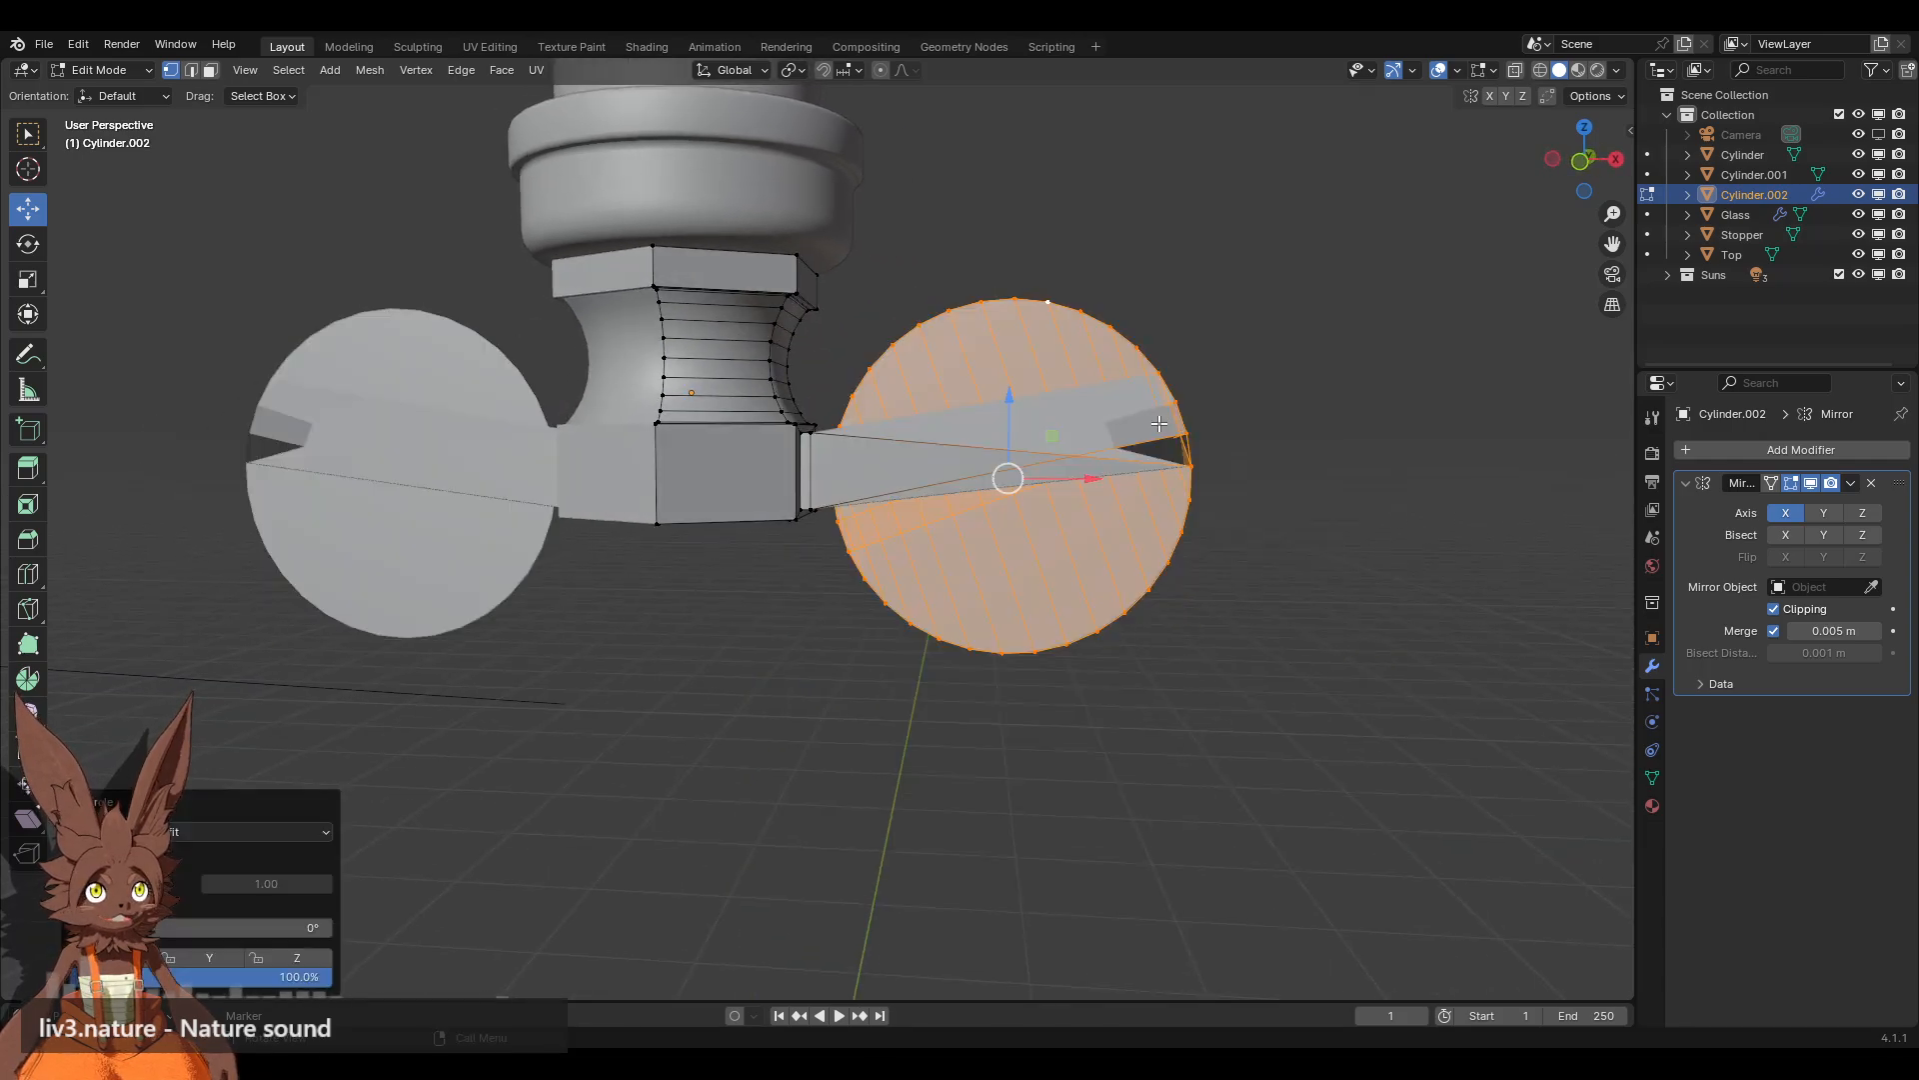
Step: Apply the LoopTools Circle operation separately to each rim of the handle loop to form a round open band
{"action": "middle_click_drag", "start_coordinate": [1152, 423], "coordinate": [1080, 430]}
{"action": "left_click", "coordinate": [1075, 338], "text": "alt"}
{"action": "middle_click_drag", "start_coordinate": [961, 403], "coordinate": [1041, 421]}
{"action": "right_click", "coordinate": [1032, 411]}
{"action": "left_click", "coordinate": [1104, 430]}
{"action": "left_click", "coordinate": [1070, 330], "text": "alt"}
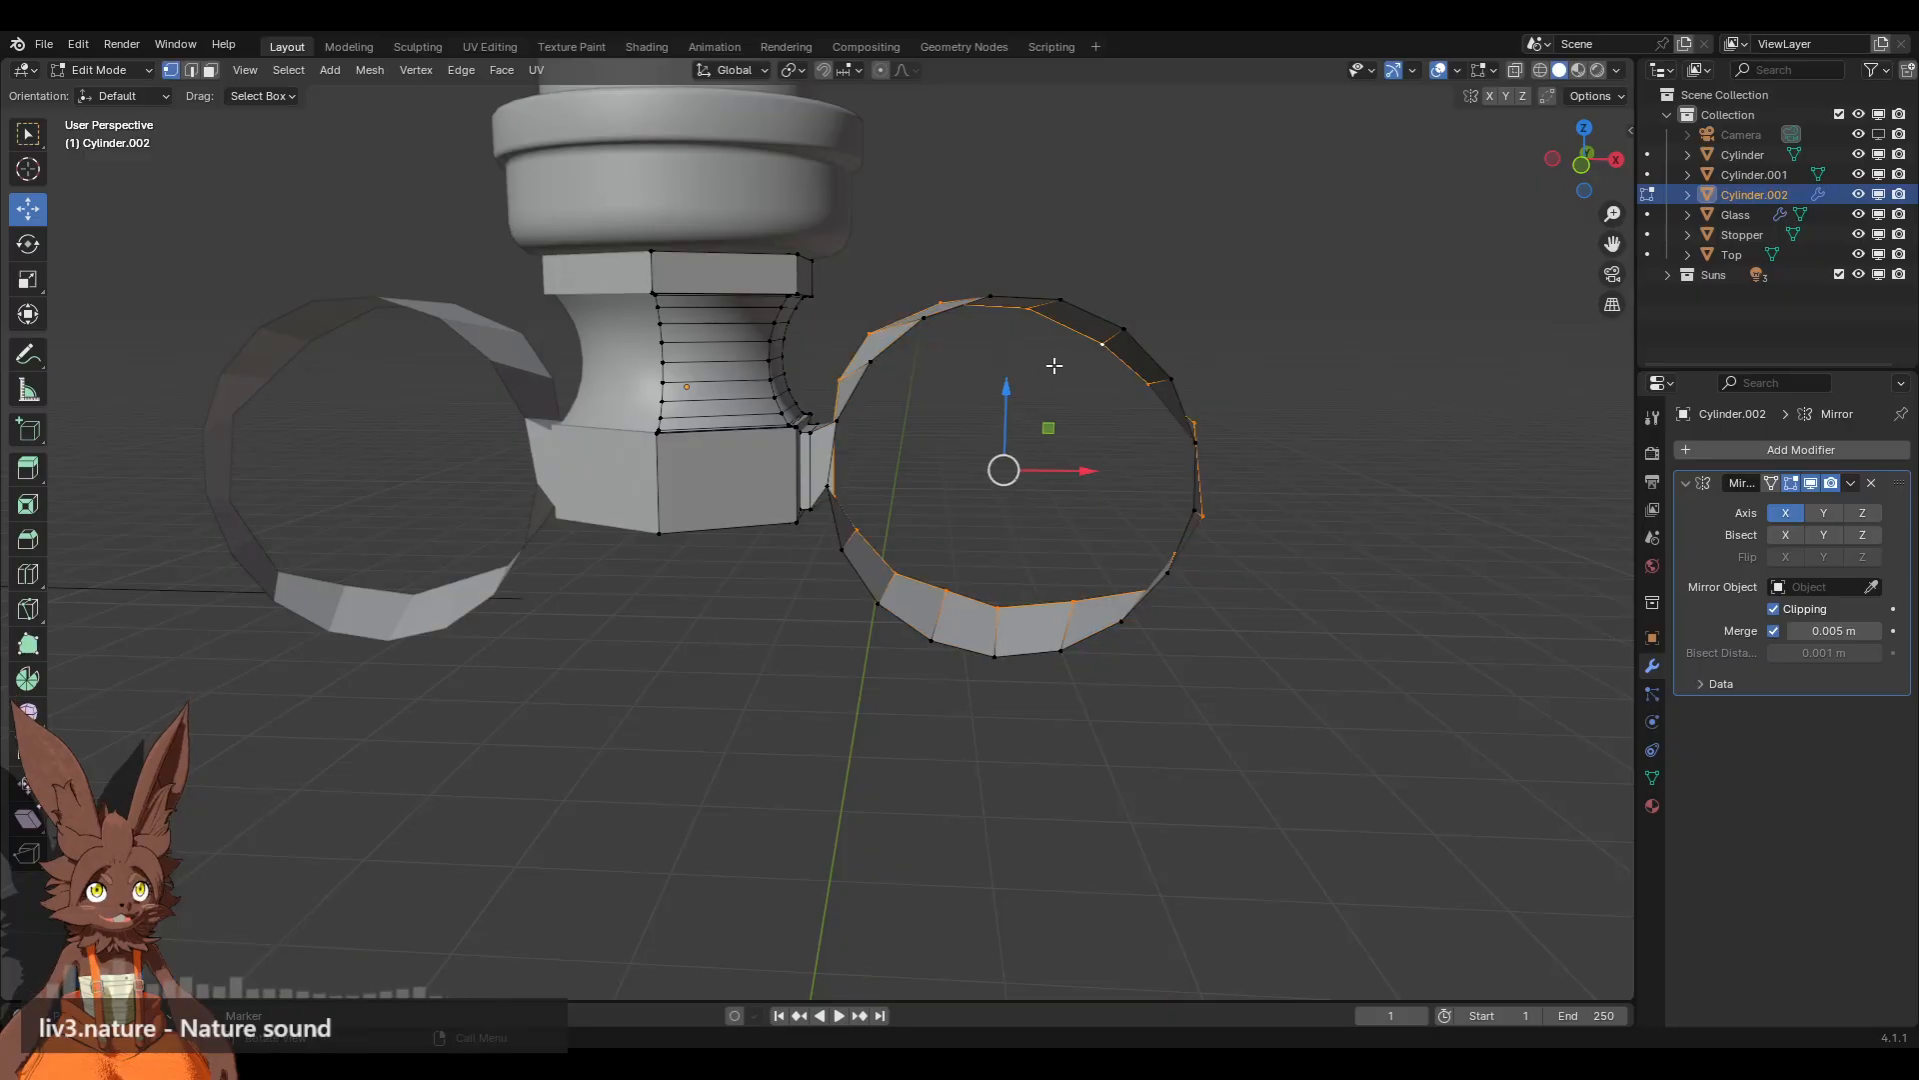
{"action": "right_click", "coordinate": [1053, 378]}
{"action": "mouse_move", "coordinate": [1053, 379]}
{"action": "left_click", "coordinate": [1140, 397]}
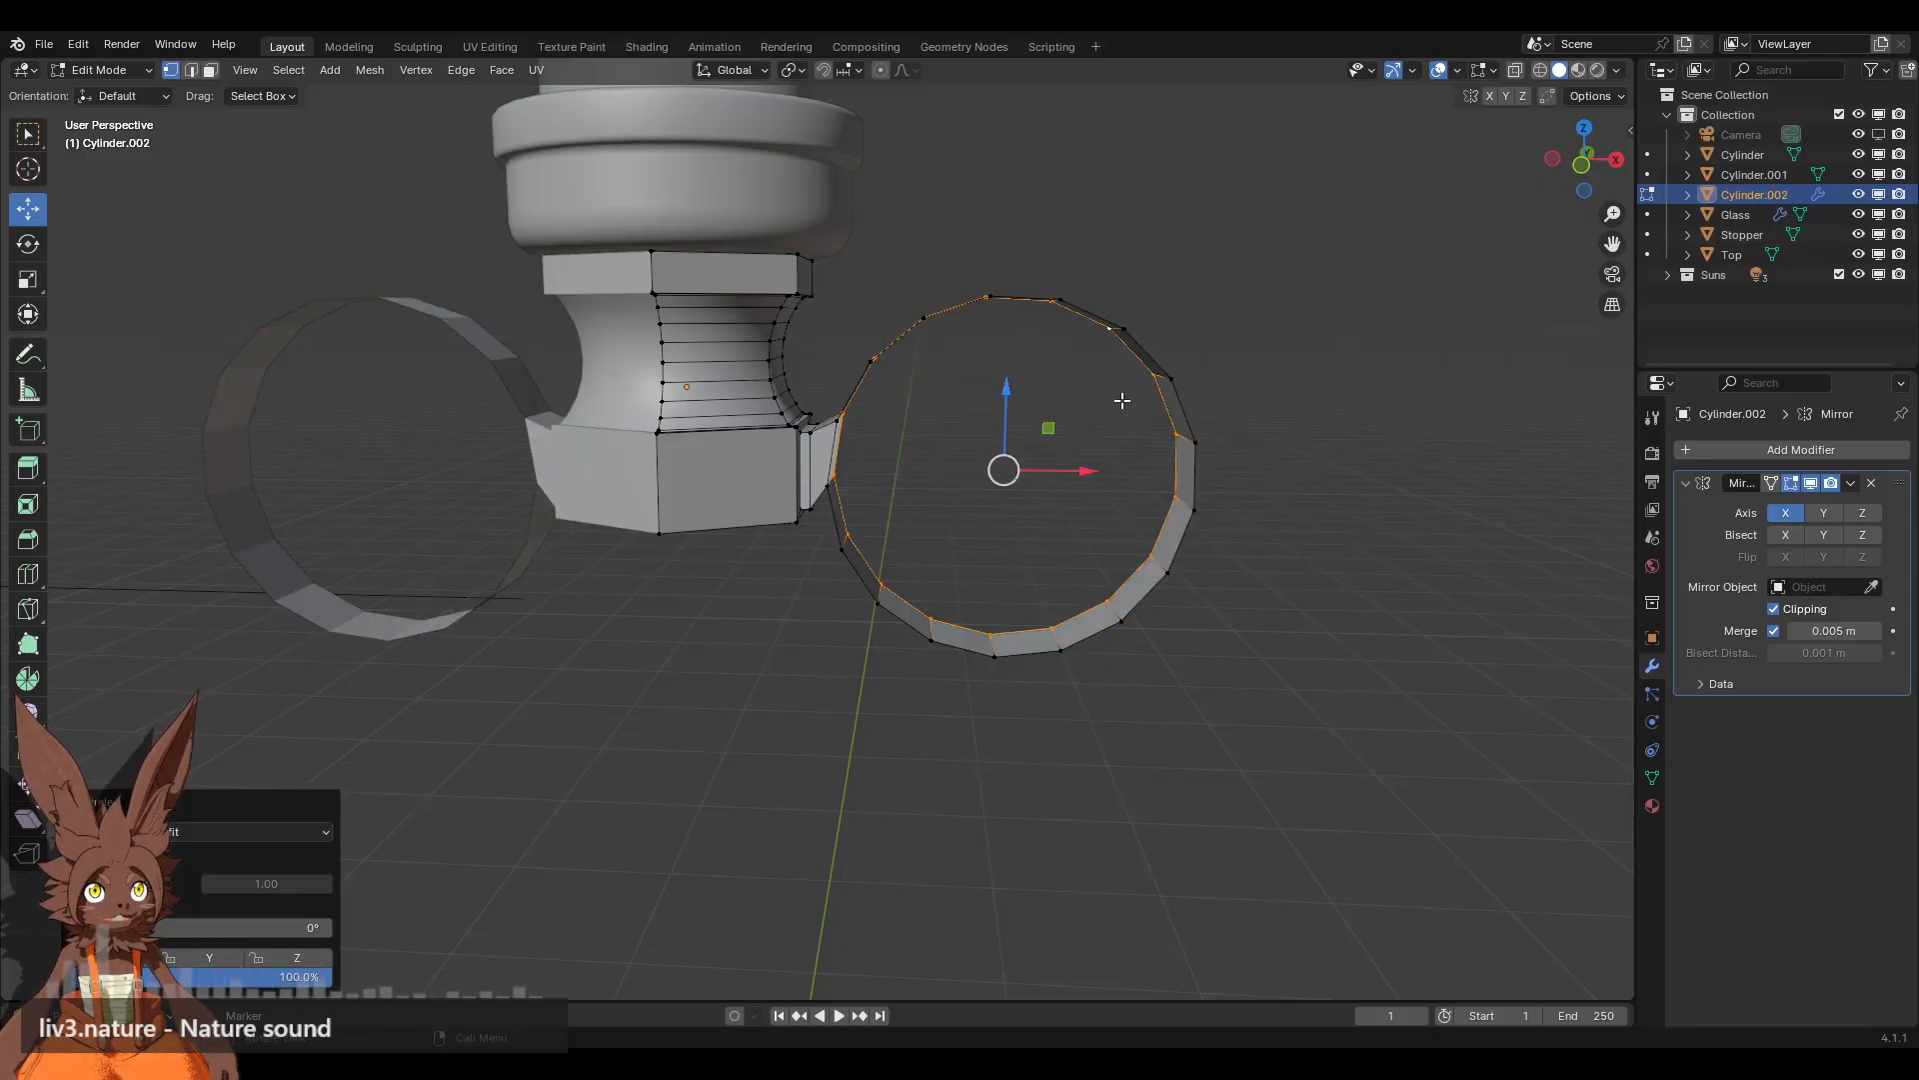
{"action": "left_click", "coordinate": [1123, 400]}
Step: Select the whole linked handle loop and move it about 0.041 m down and 0.023 m inward toward the hexagonal body
{"action": "middle_click_drag", "start_coordinate": [1100, 470], "coordinate": [1165, 423]}
{"action": "left_click", "coordinate": [1579, 164]}
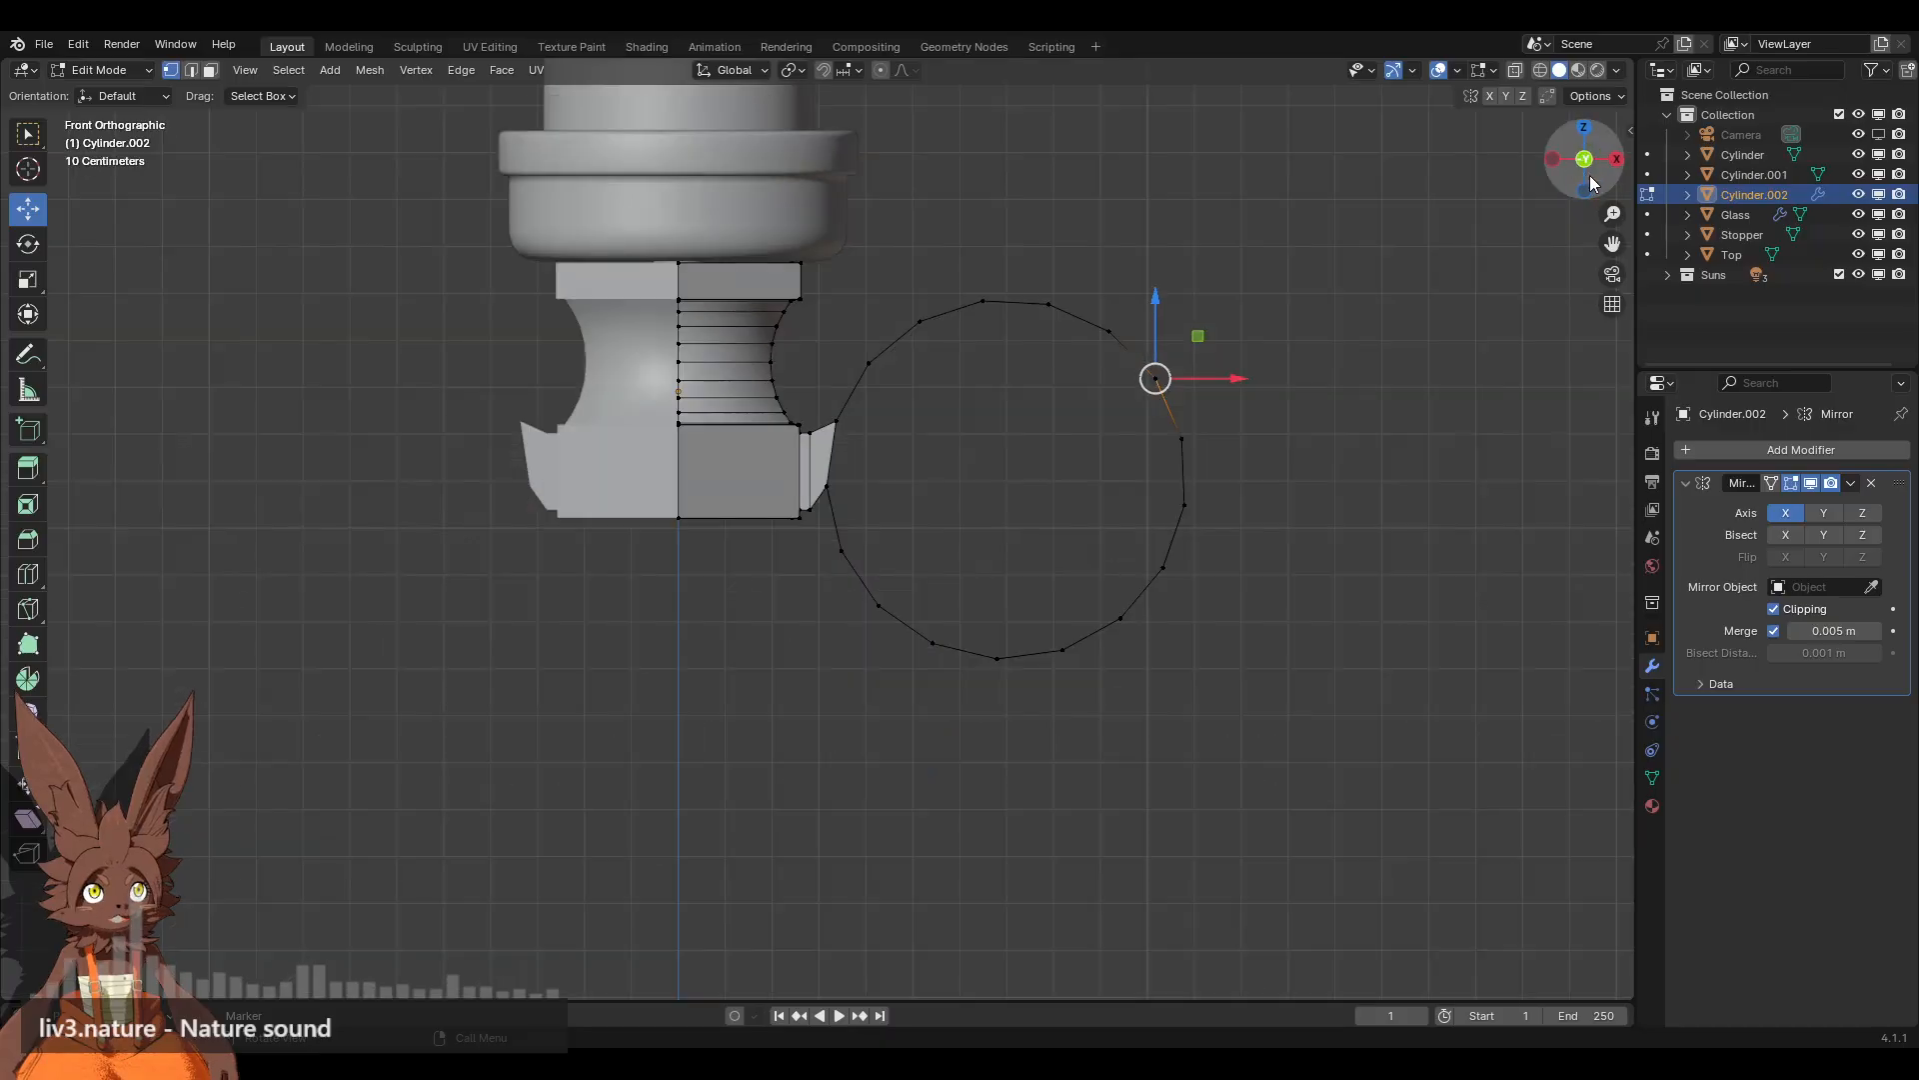
{"action": "scroll", "coordinate": [1109, 360], "scroll_direction": "up", "scroll_amount": 1}
{"action": "left_click", "coordinate": [1072, 256], "text": "alt"}
{"action": "middle_click_drag", "start_coordinate": [1072, 256], "coordinate": [867, 315]}
{"action": "key", "text": "ctrl+l"}
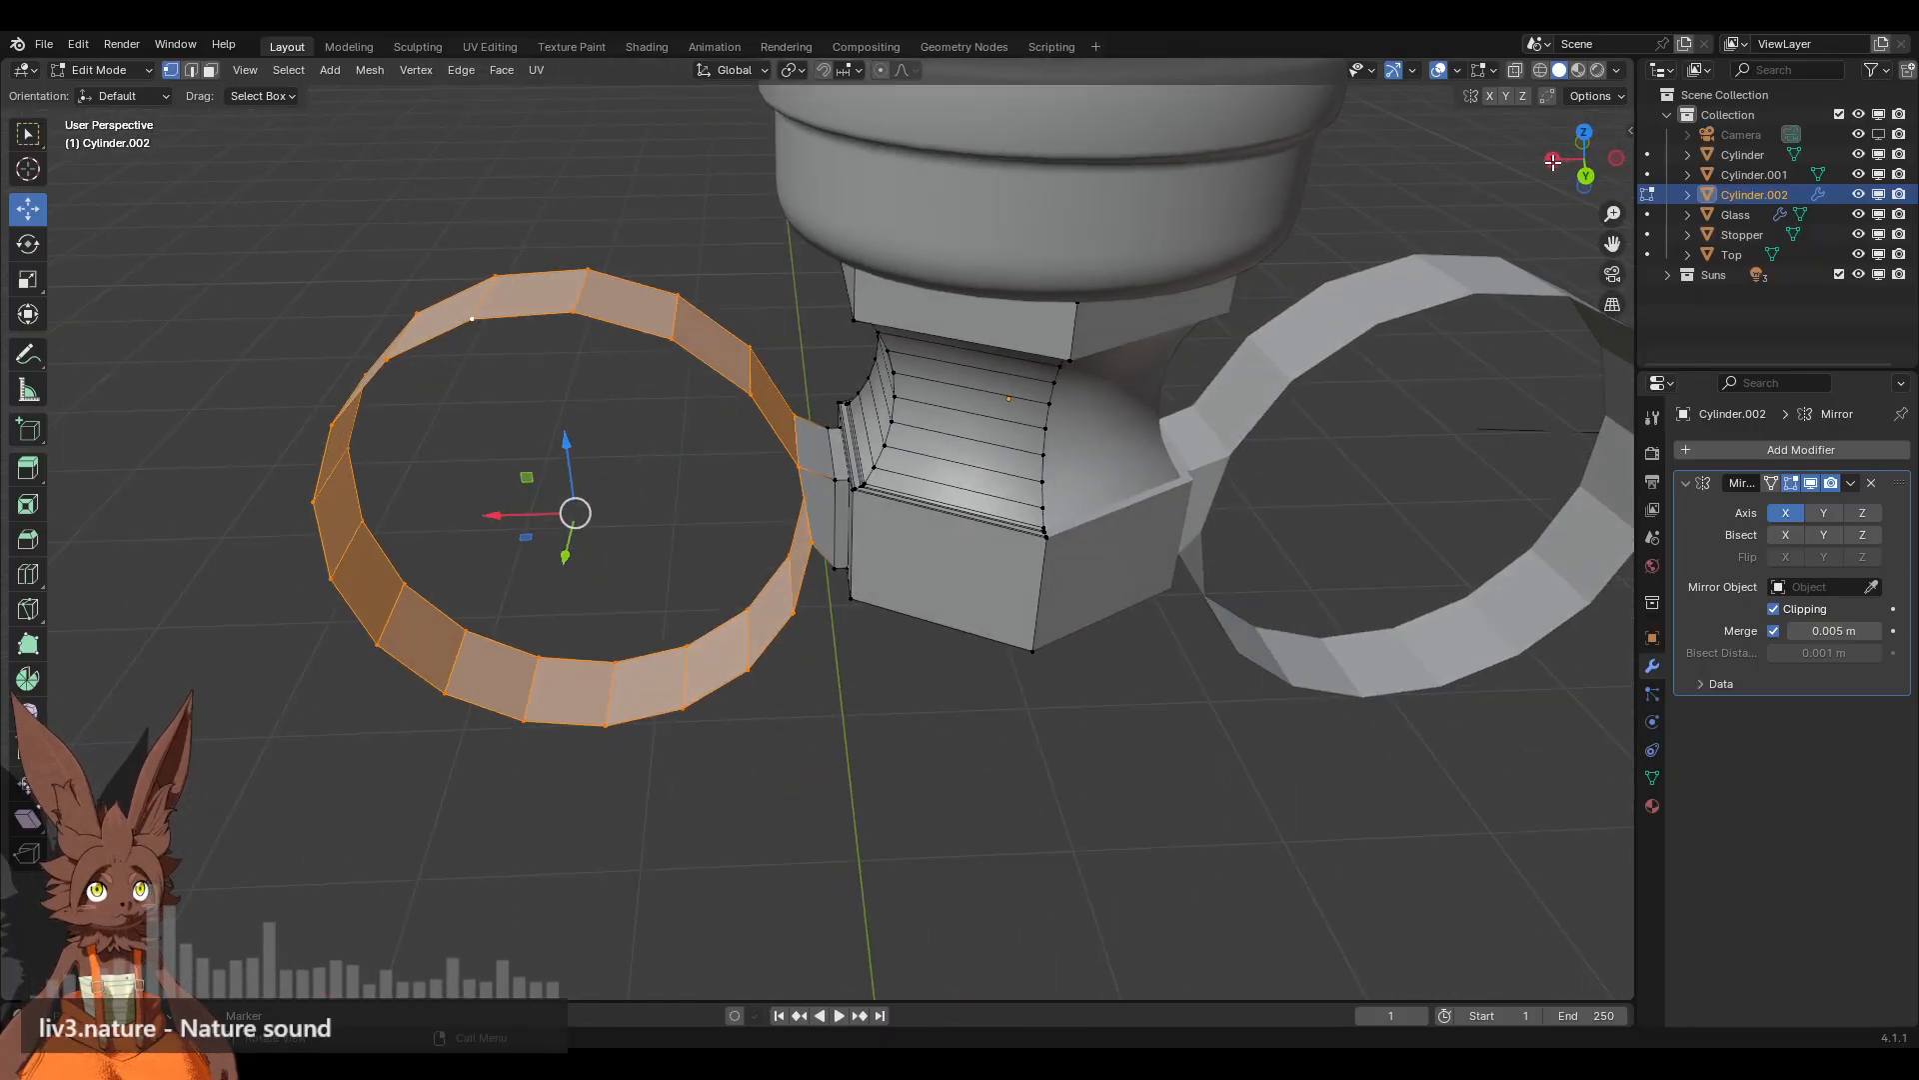
{"action": "left_click", "coordinate": [1590, 173]}
{"action": "middle_click_drag", "start_coordinate": [634, 386], "coordinate": [751, 364], "text": "shift"}
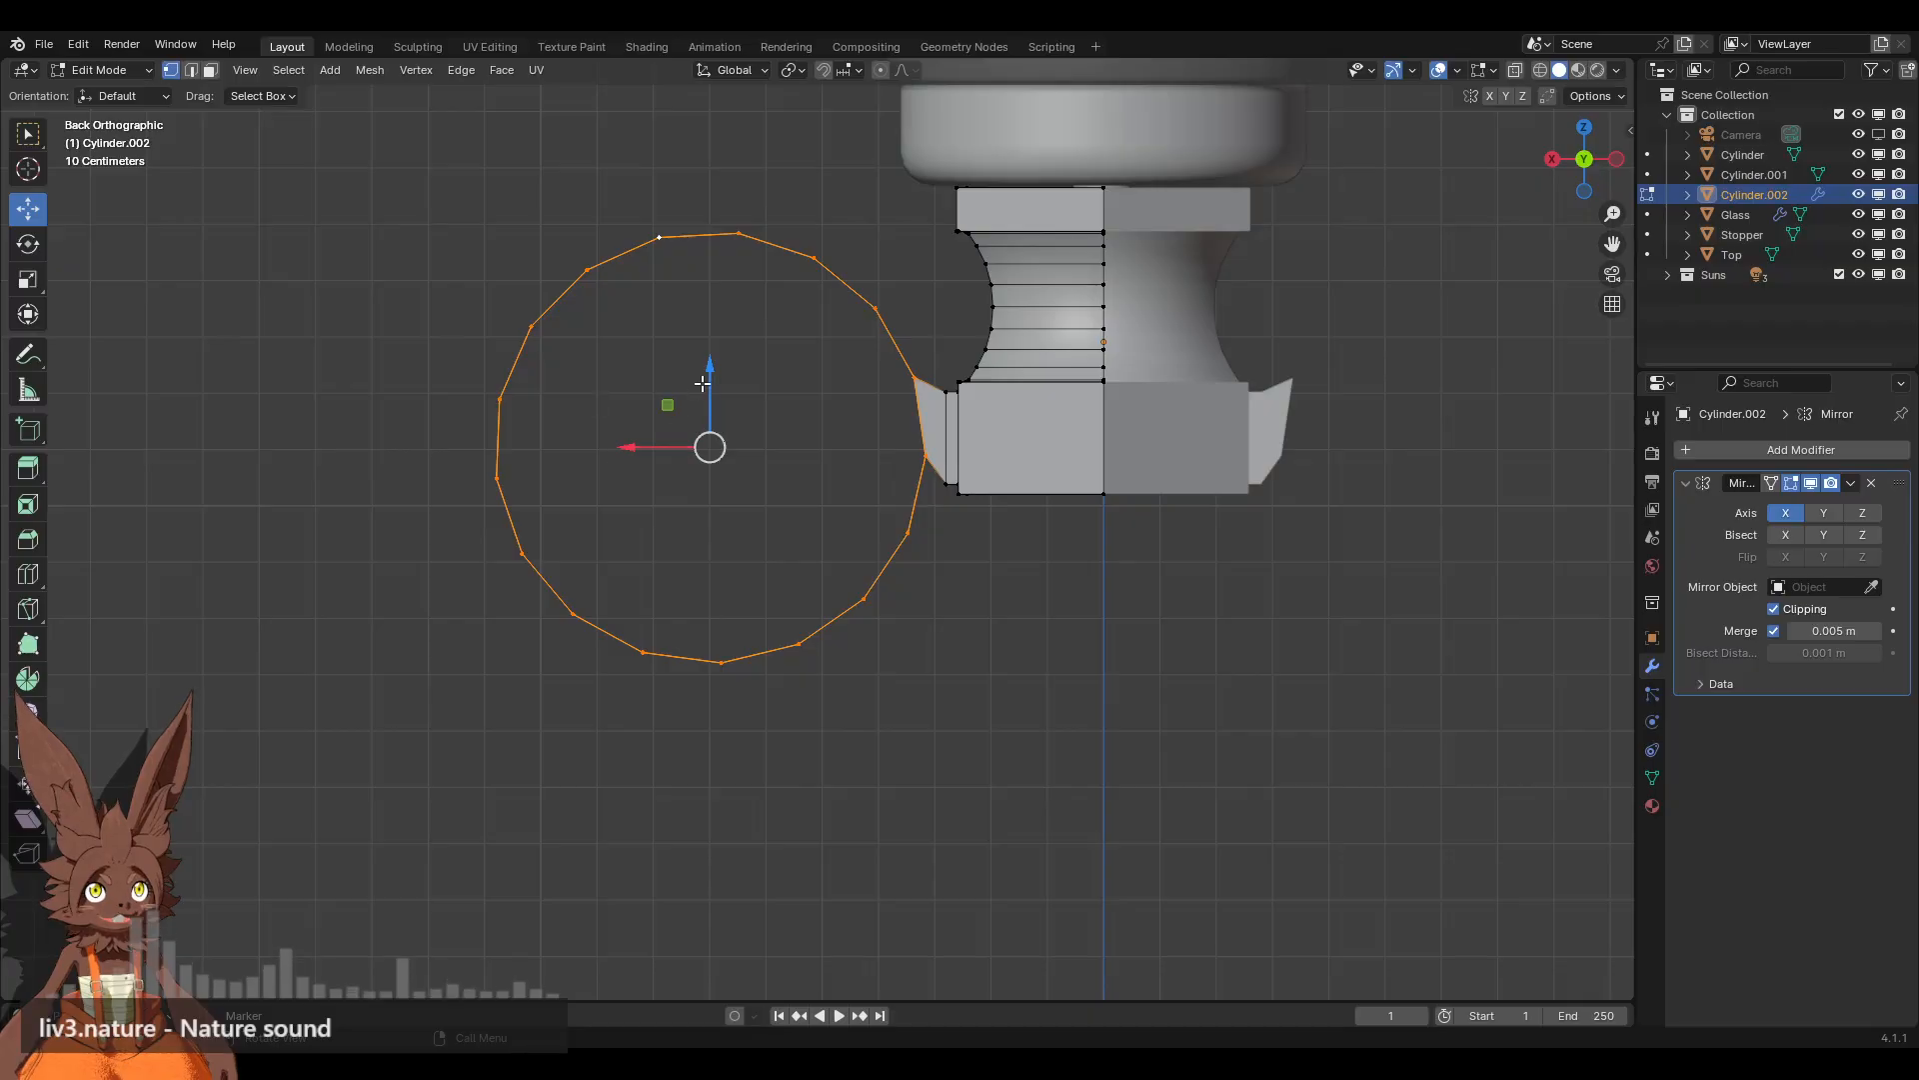
{"action": "left_click_drag", "start_coordinate": [703, 383], "coordinate": [704, 406]}
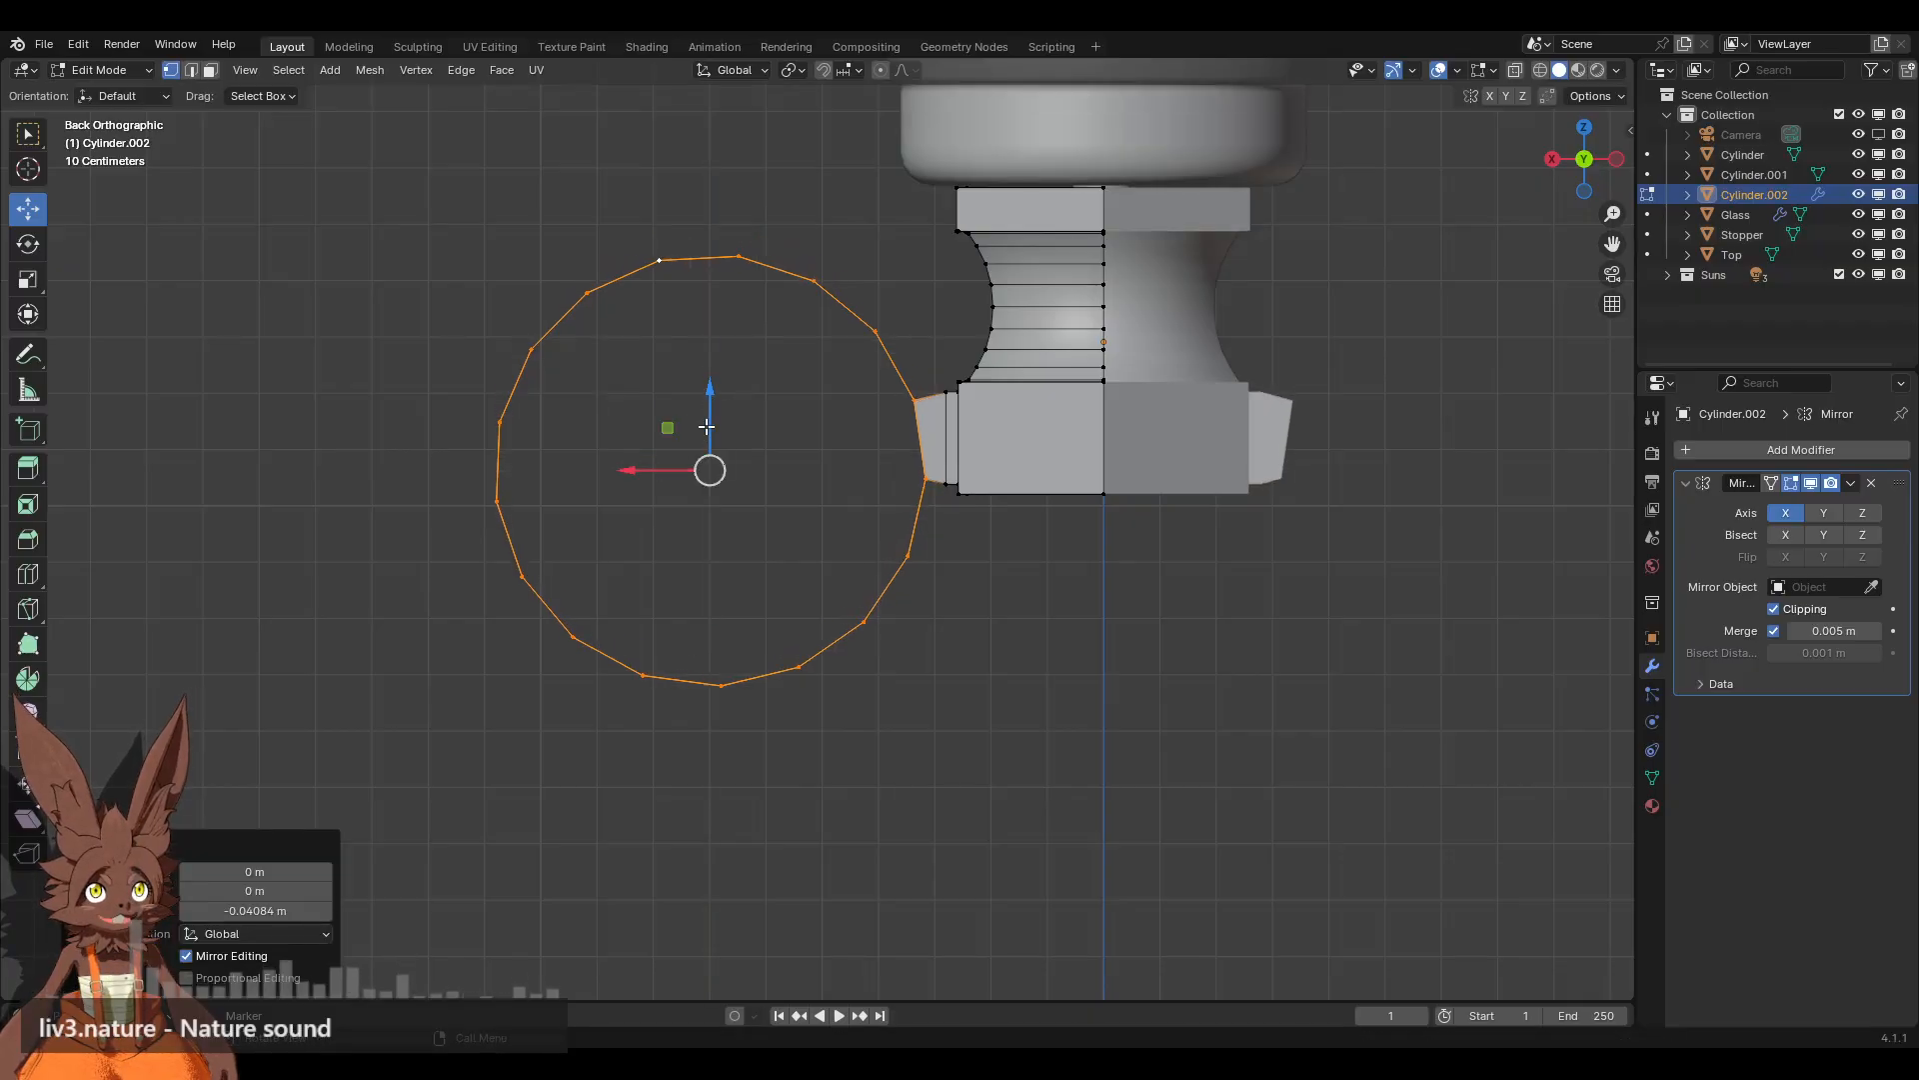
{"action": "left_click_drag", "start_coordinate": [655, 477], "coordinate": [673, 477]}
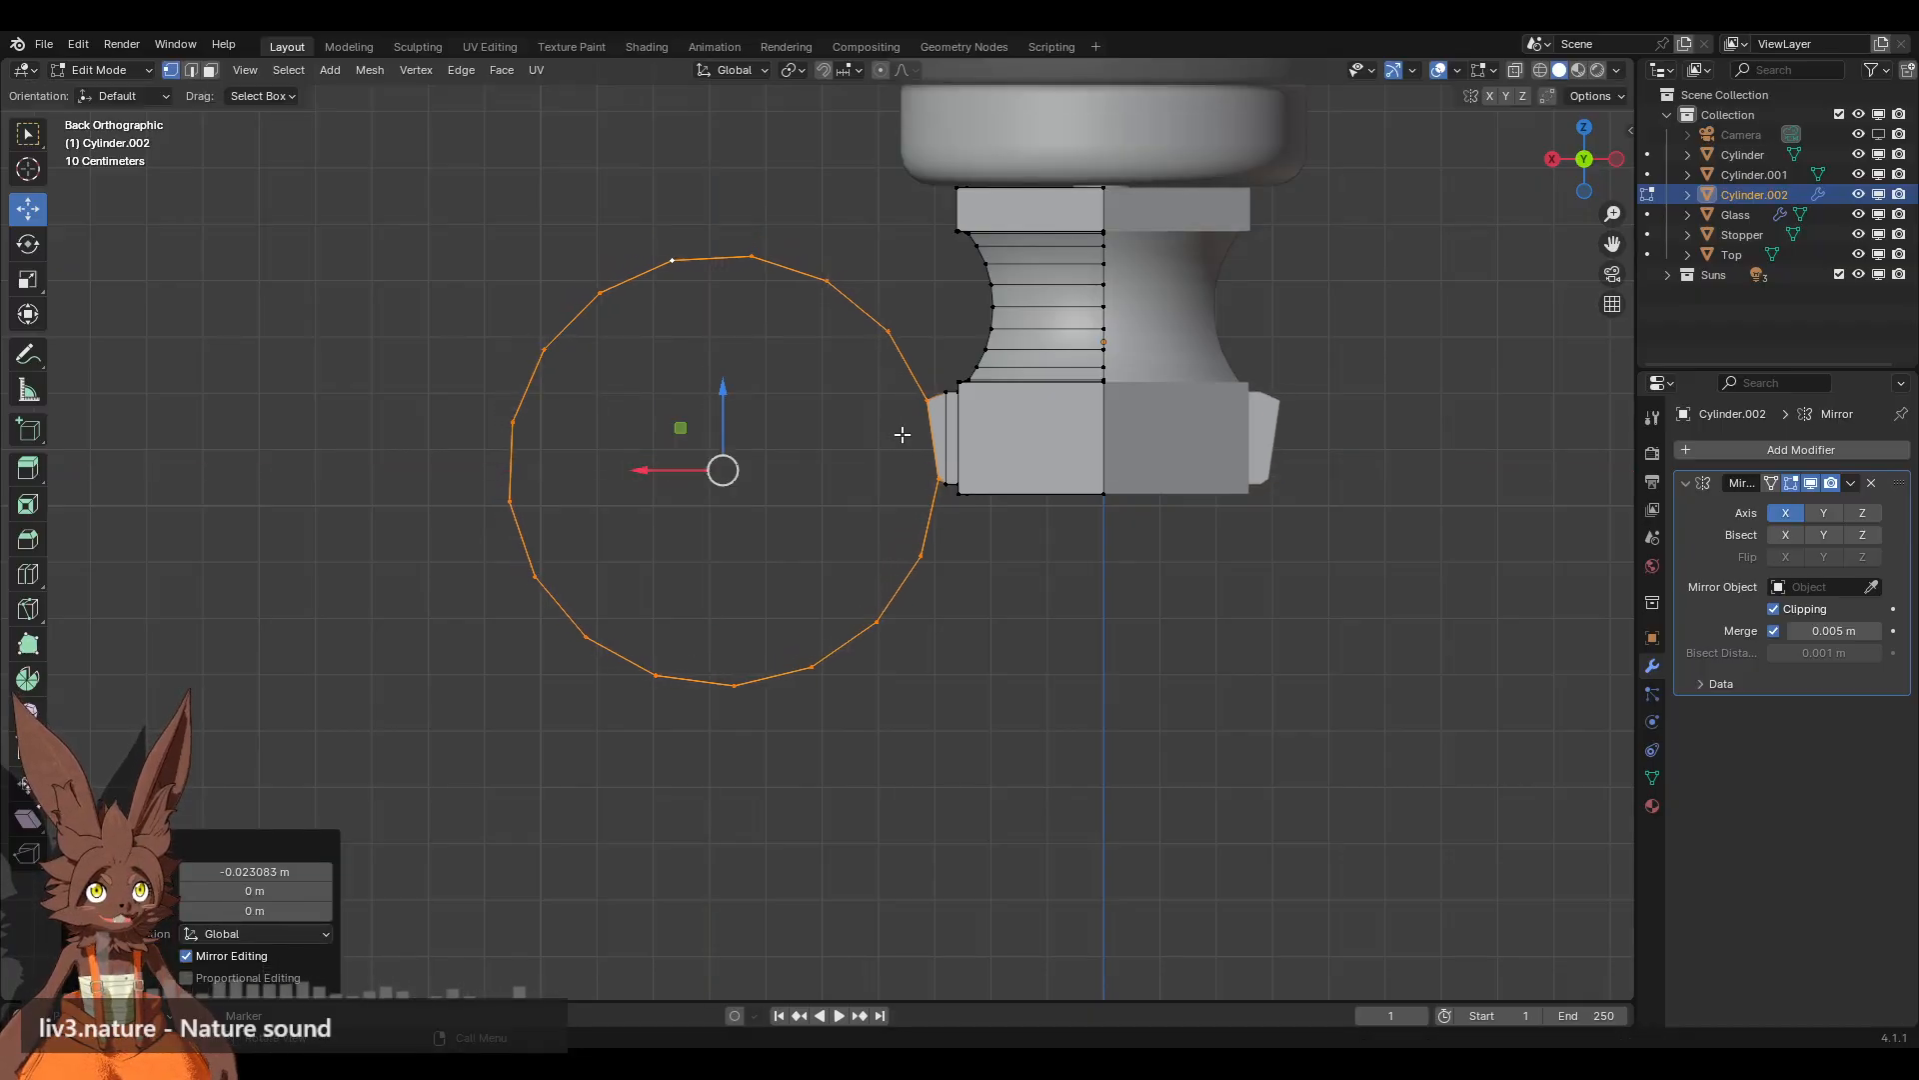
Step: Dissolve the extra vertical edge loop in the stub between the hexagonal body and the handle loop
{"action": "scroll", "coordinate": [1087, 378], "scroll_direction": "up", "scroll_amount": 4}
{"action": "key", "text": "x"}
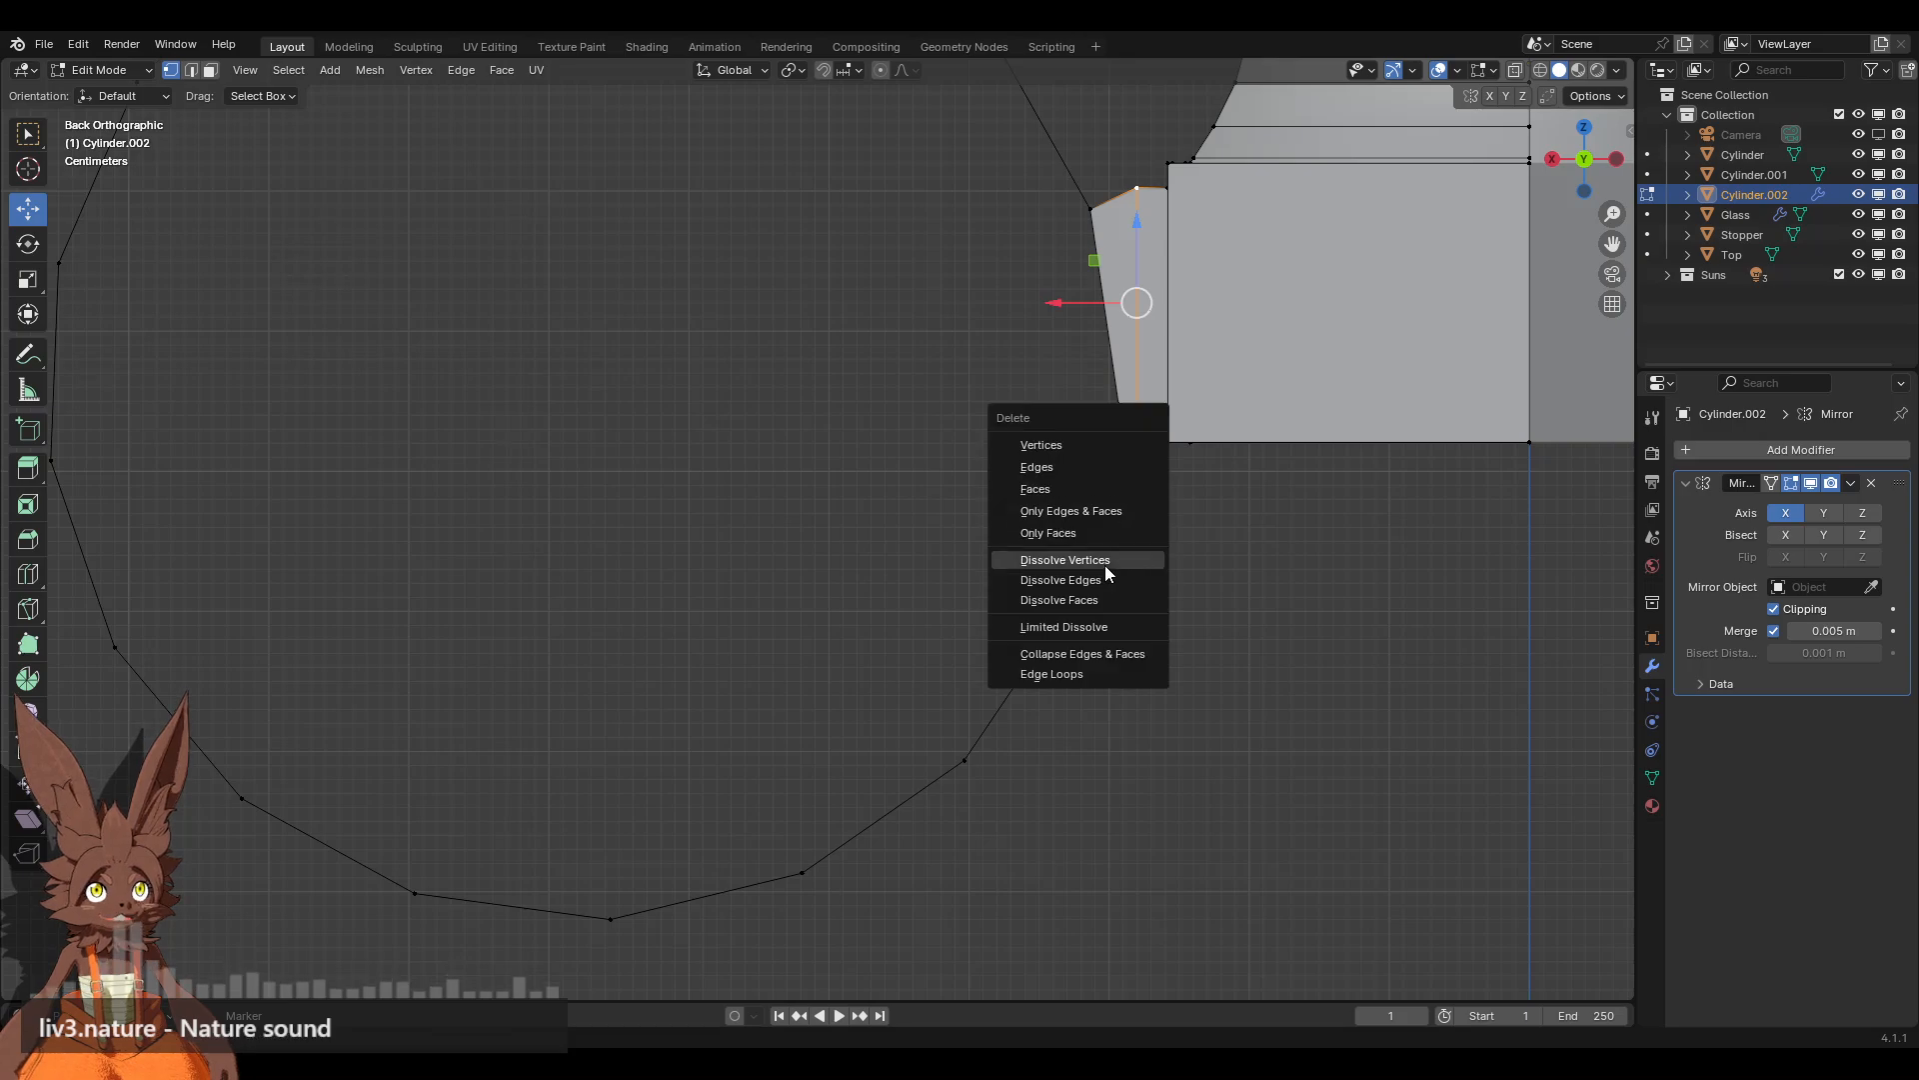
{"action": "left_click", "coordinate": [1107, 577]}
Step: Select both loop rims, rotate them to set the stub end upright, raise them about 0.037 m and shift them 0.016 m inward
{"action": "middle_click_drag", "start_coordinate": [1093, 288], "coordinate": [1096, 347]}
{"action": "left_click", "coordinate": [1025, 365], "text": "alt"}
{"action": "left_click", "coordinate": [993, 347], "text": "alt+shift"}
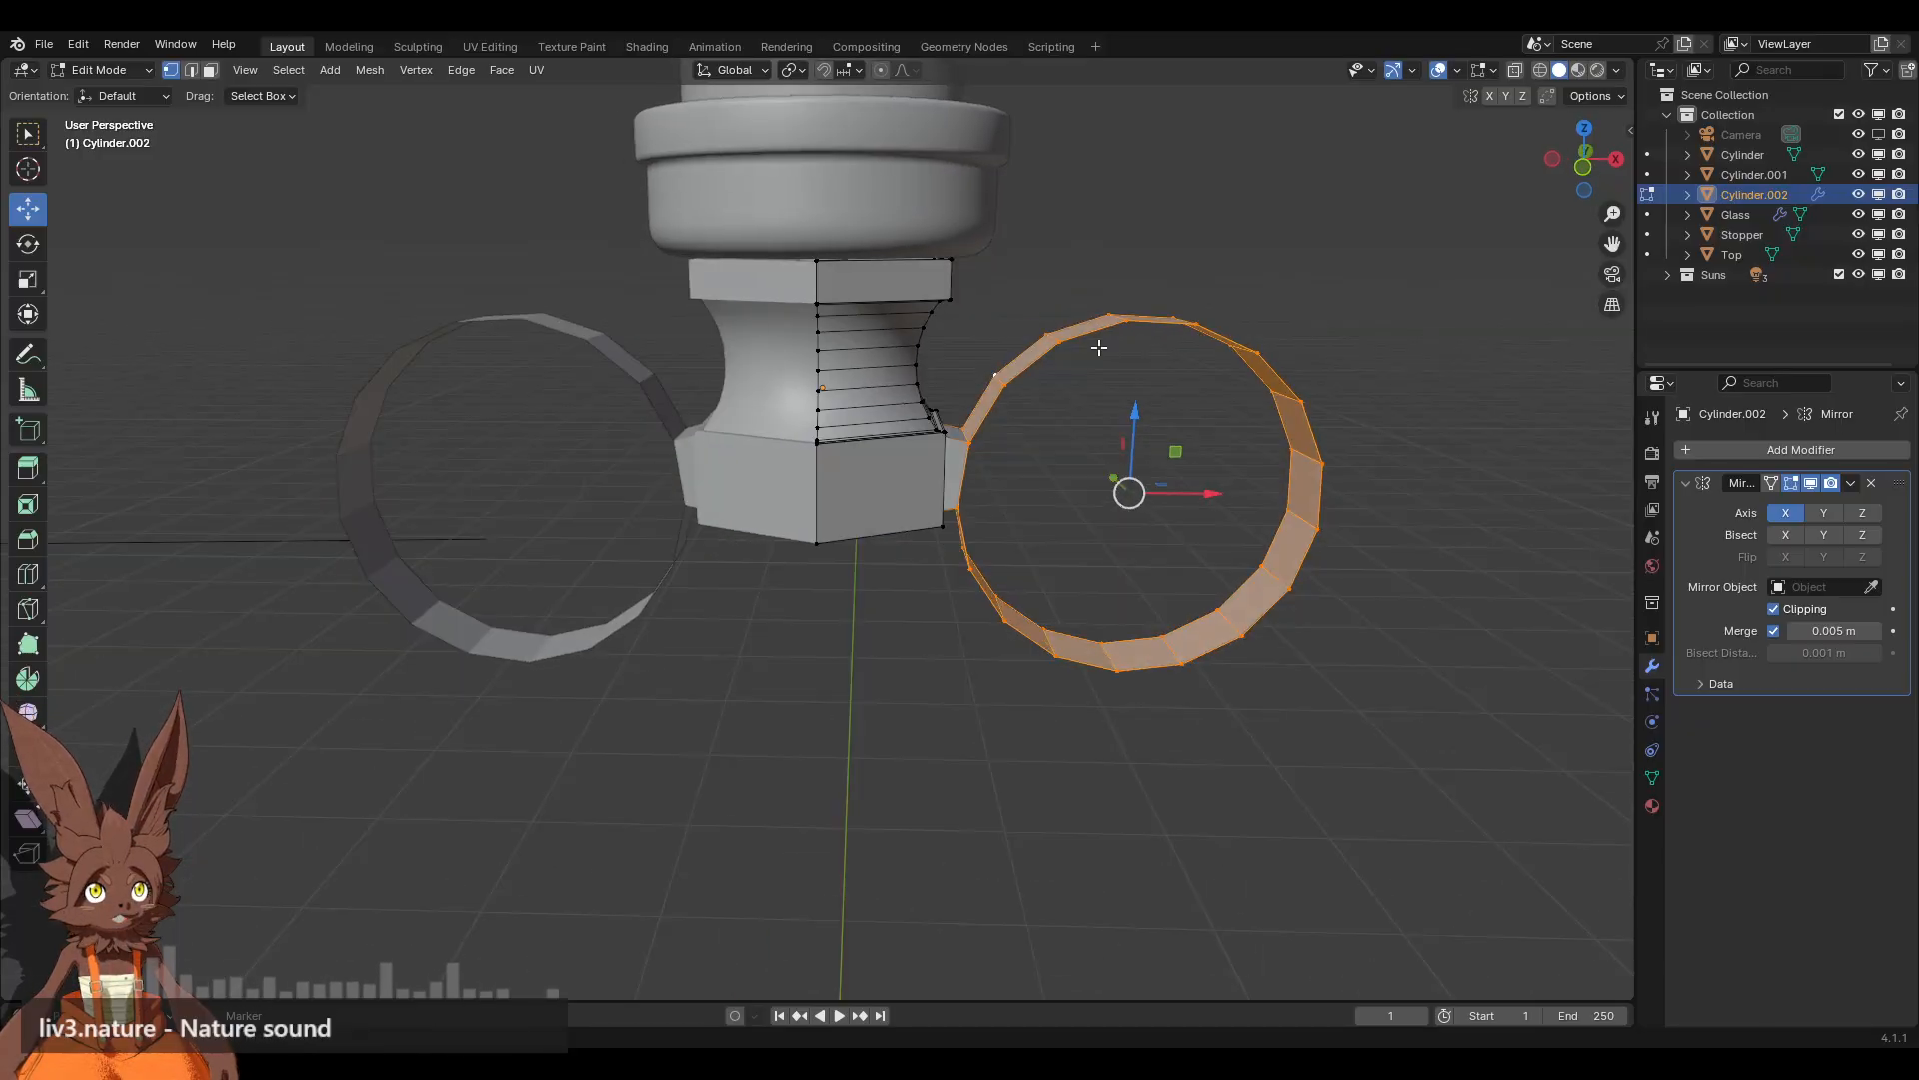
{"action": "left_click", "coordinate": [1586, 168]}
{"action": "scroll", "coordinate": [1338, 364], "scroll_direction": "up", "scroll_amount": 4}
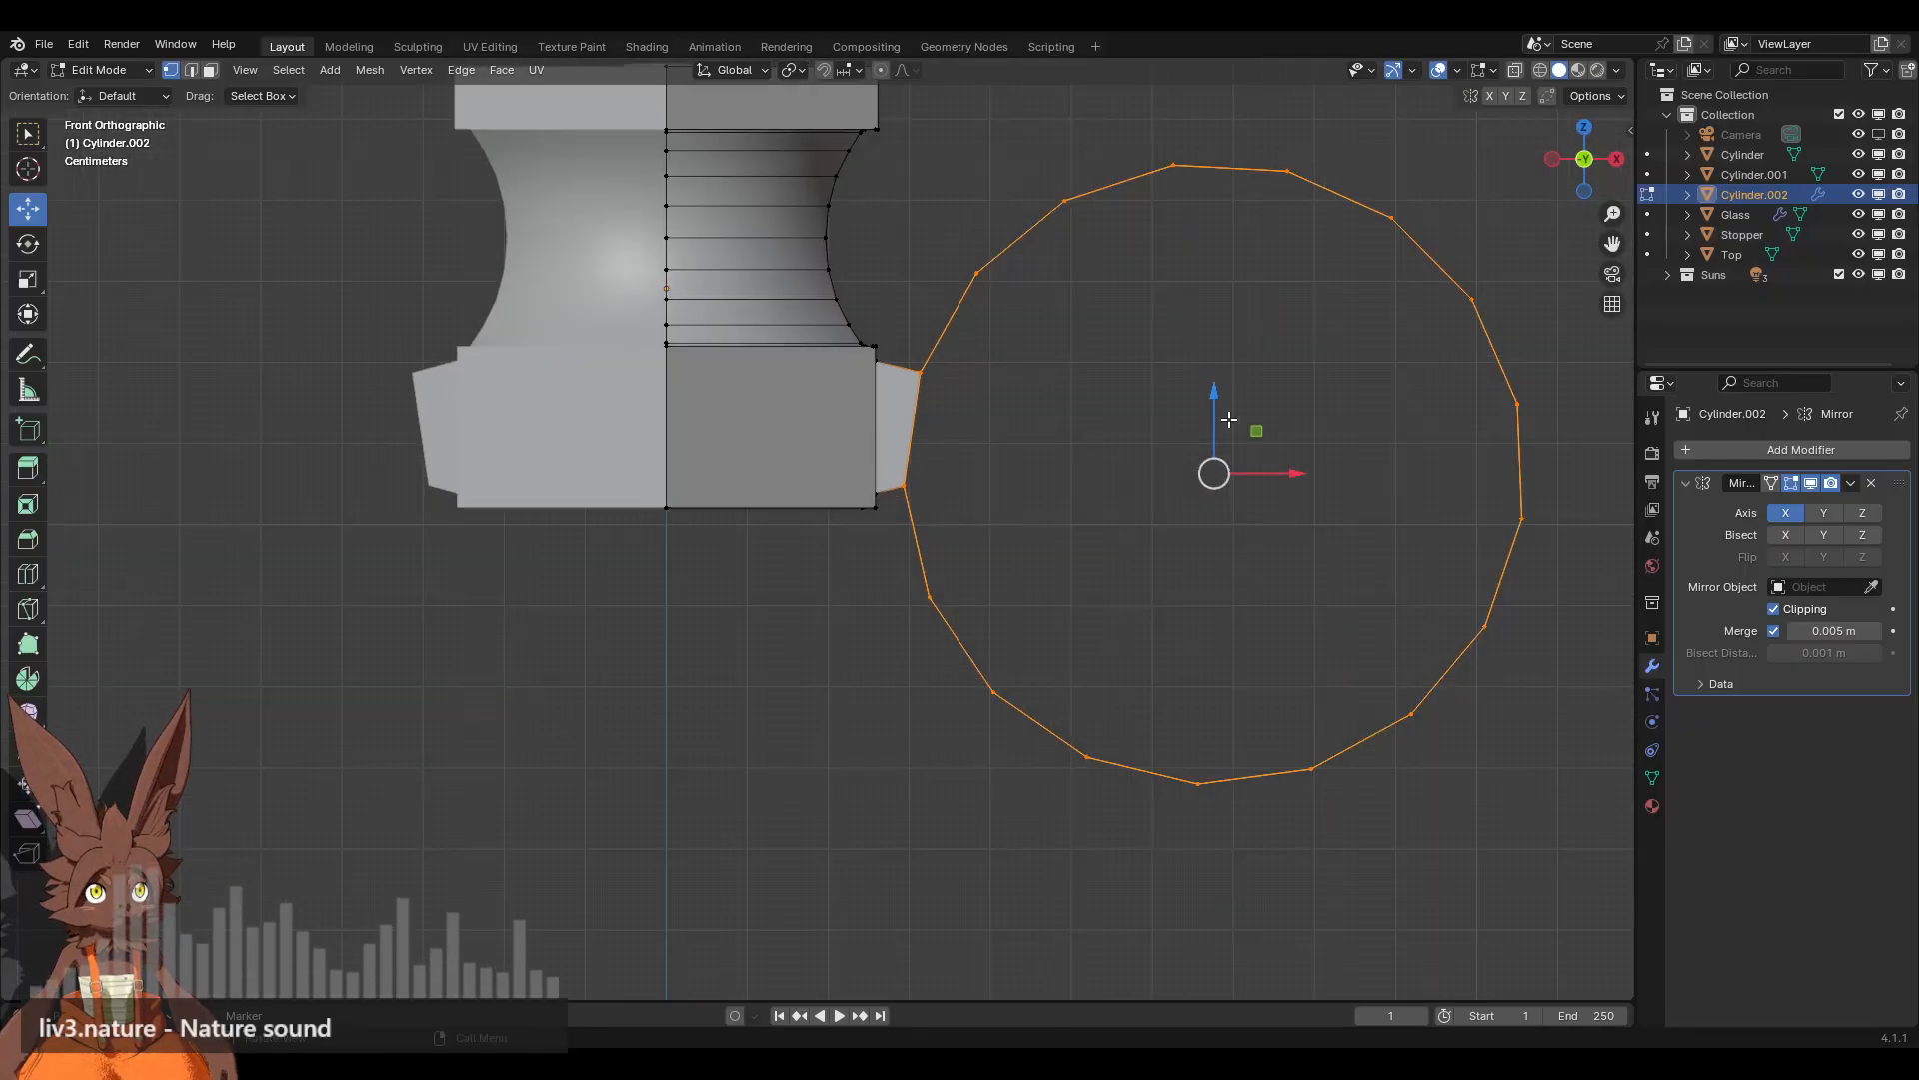
{"action": "left_click_drag", "start_coordinate": [1228, 420], "coordinate": [1214, 372]}
{"action": "key", "text": "r"}
{"action": "left_click", "coordinate": [1339, 285]}
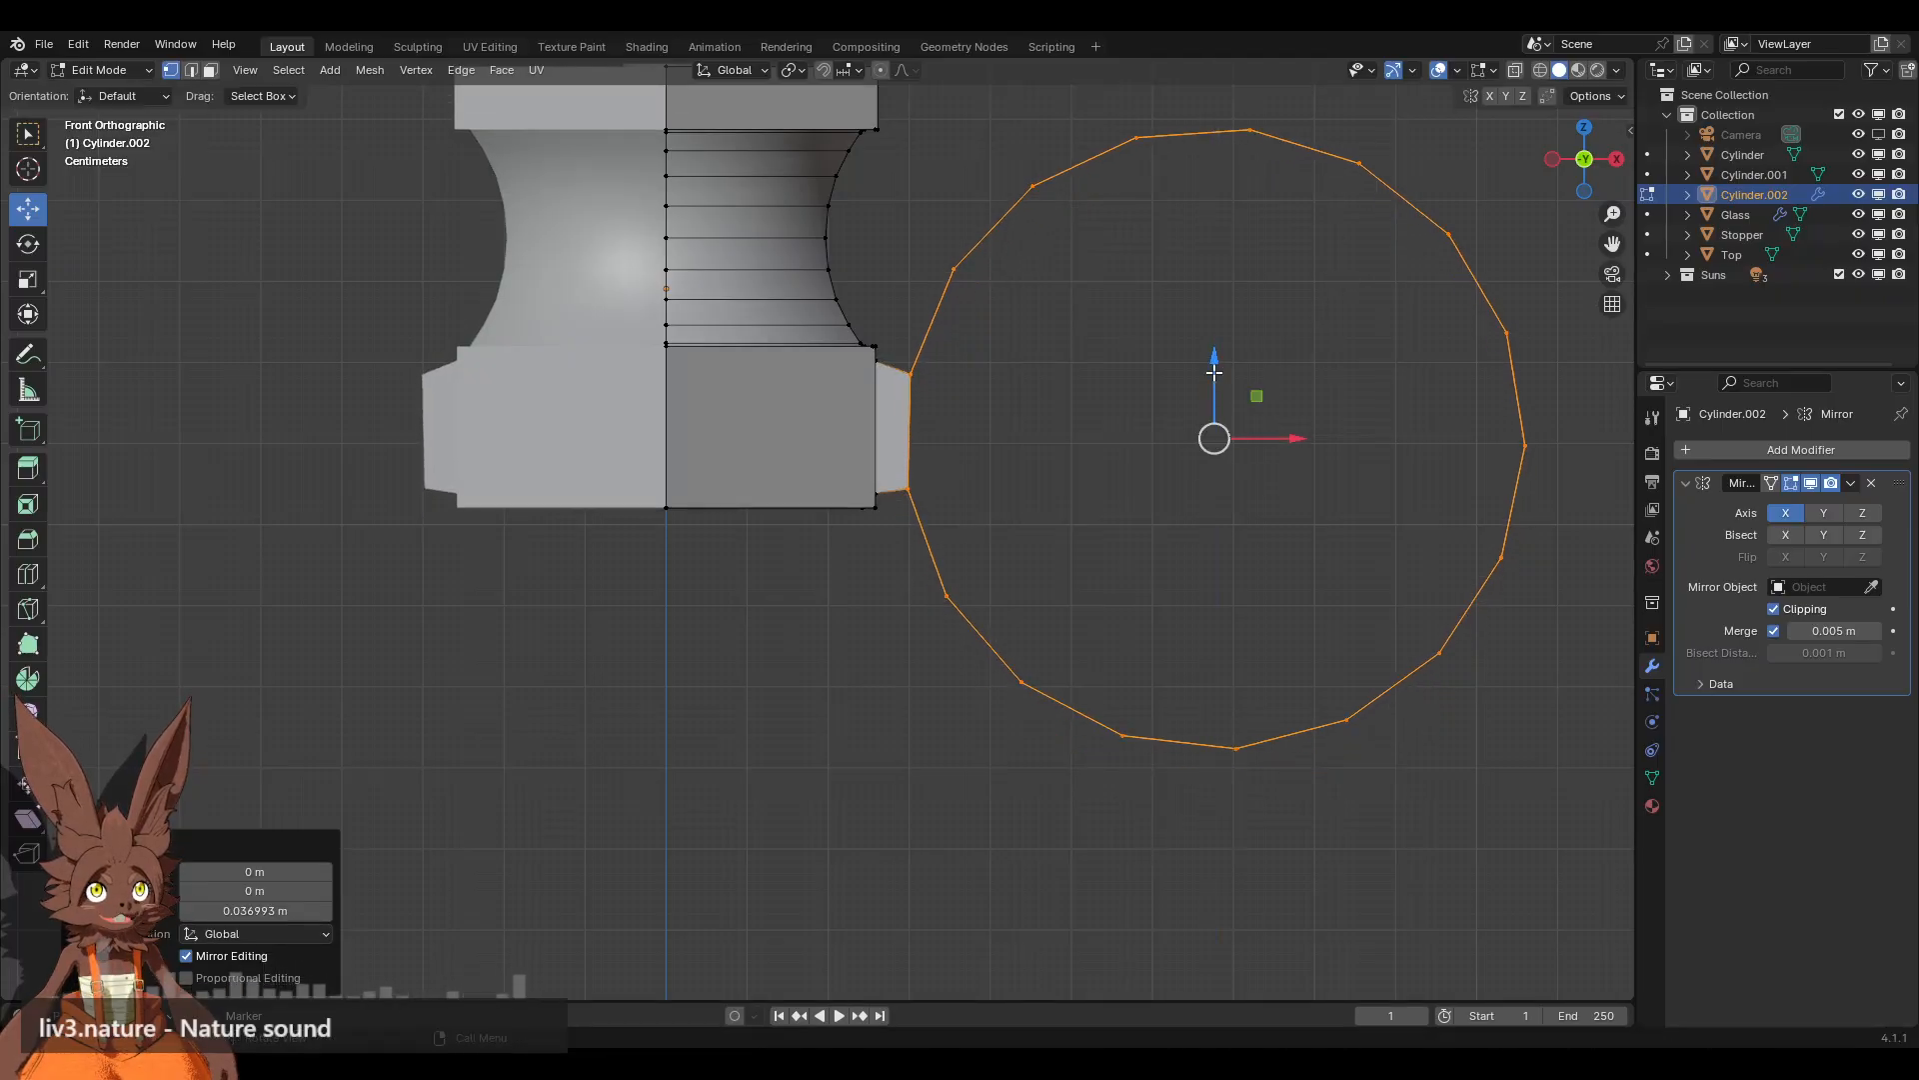
{"action": "mouse_move", "coordinate": [1292, 441]}
{"action": "left_mouse_down"}
{"action": "mouse_move", "coordinate": [1240, 433]}
{"action": "mouse_move", "coordinate": [1273, 433]}
{"action": "left_mouse_up"}
{"action": "middle_click_drag", "start_coordinate": [1273, 432], "coordinate": [923, 375]}
{"action": "left_click", "coordinate": [1582, 166]}
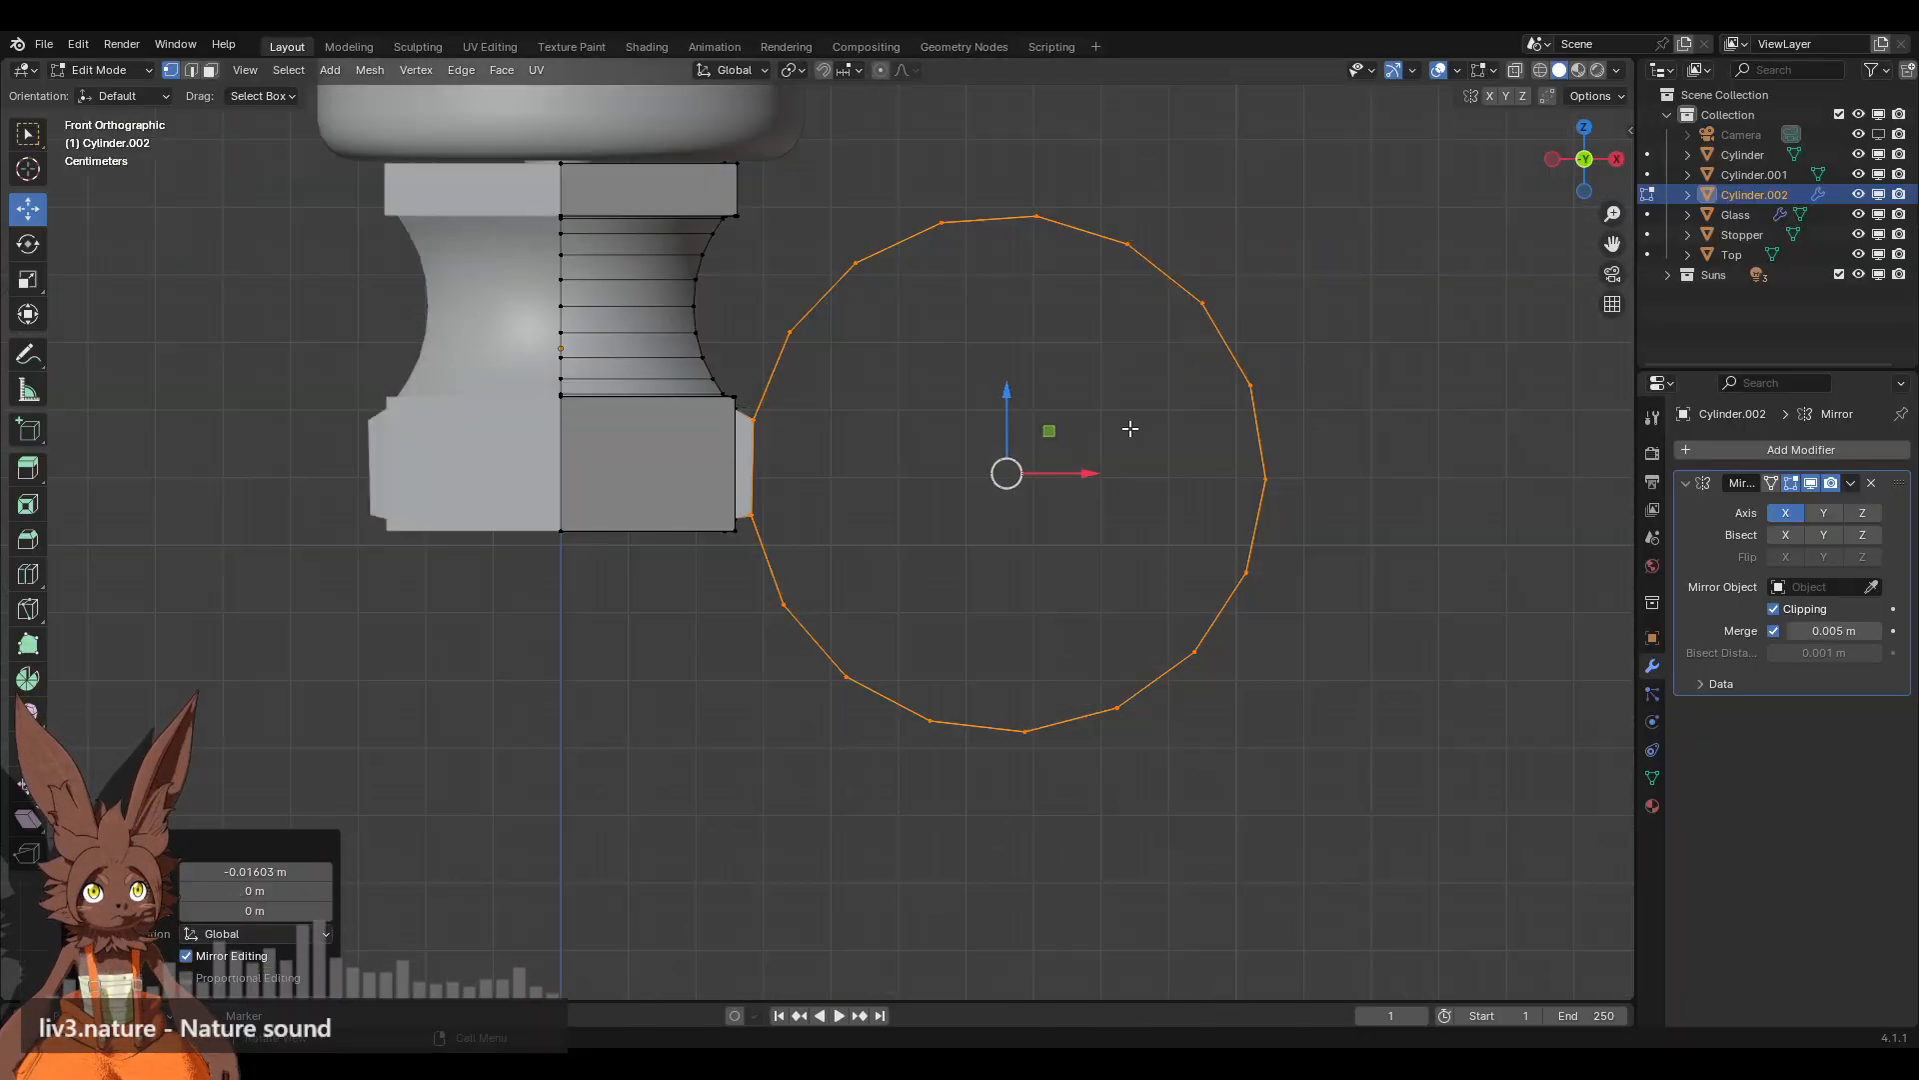
Step: Extrude the handle band inward by scaling it to about 0.911 in X and Z, keeping its Y width
{"action": "middle_click_drag", "start_coordinate": [1130, 430], "coordinate": [1101, 435], "text": "shift"}
{"action": "scroll", "coordinate": [1209, 366], "scroll_direction": "up", "scroll_amount": 2}
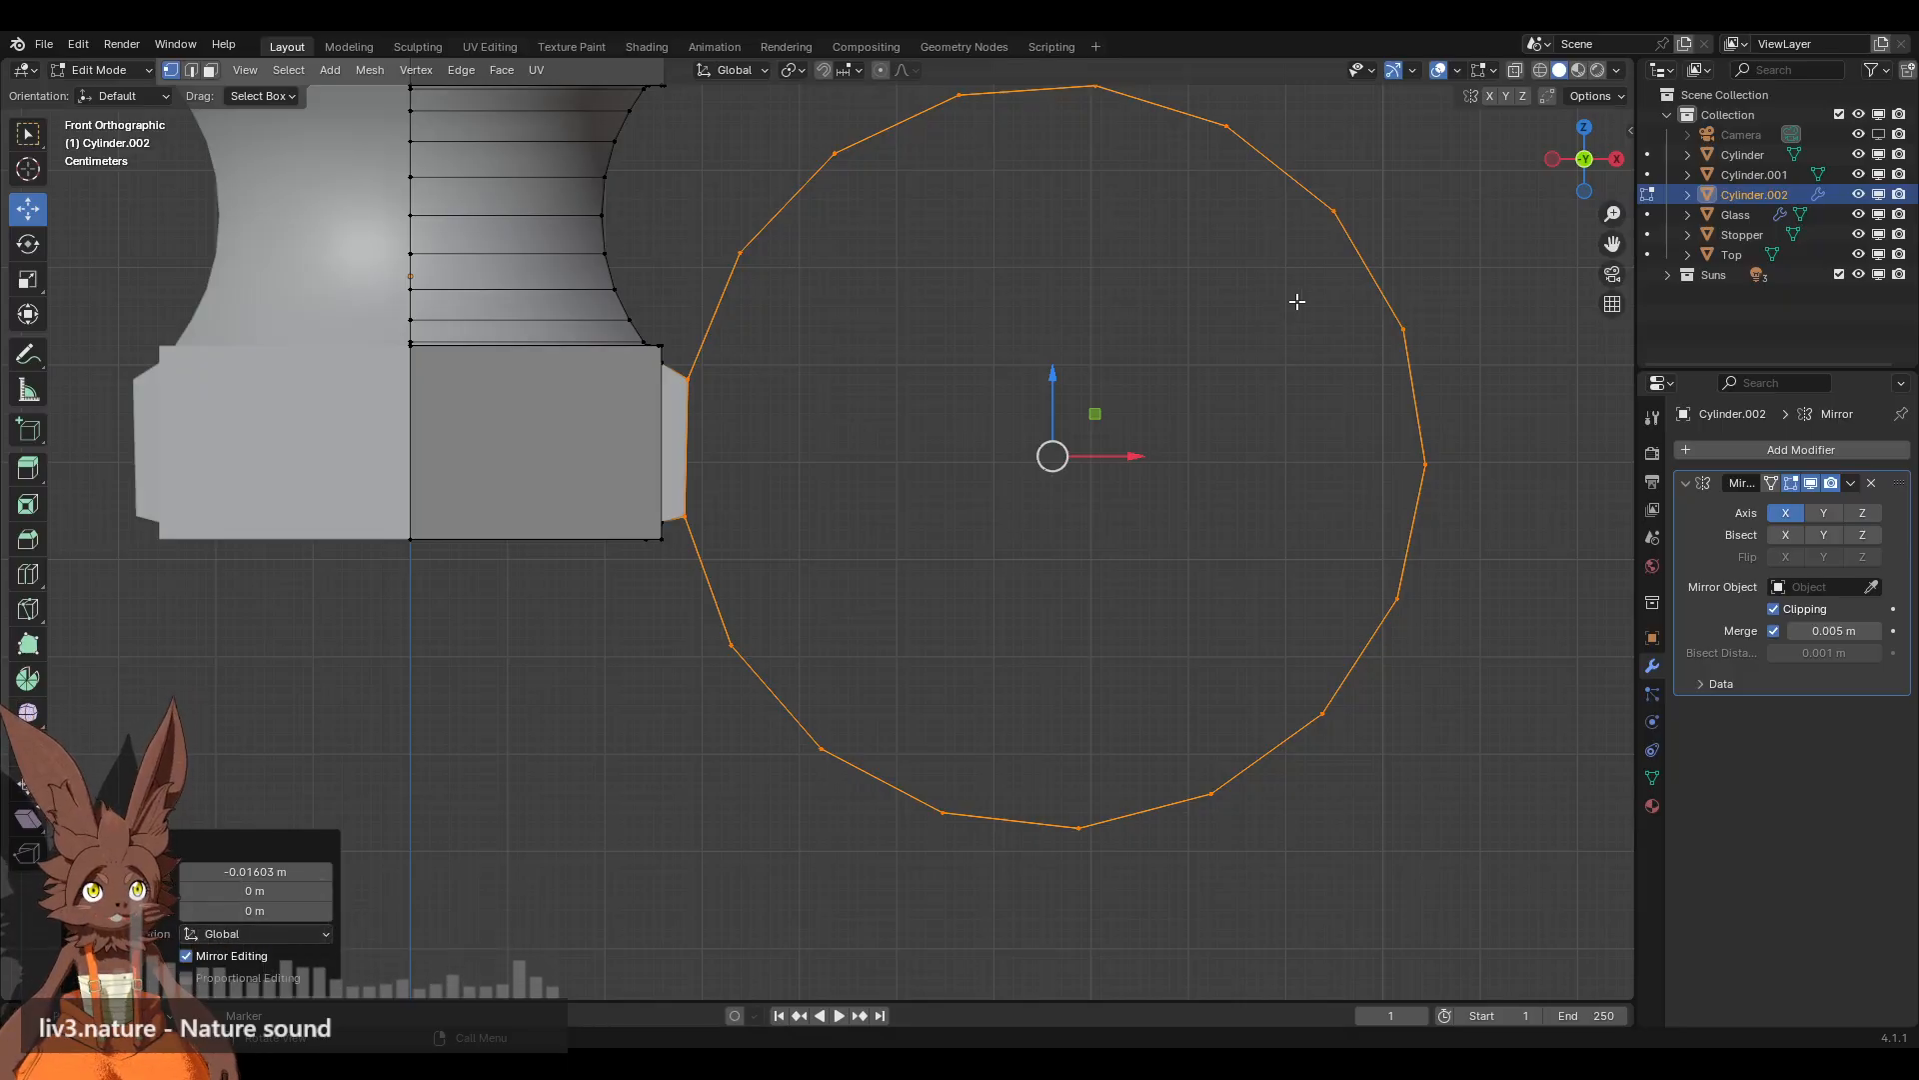
{"action": "key", "text": "e"}
{"action": "key", "text": "s"}
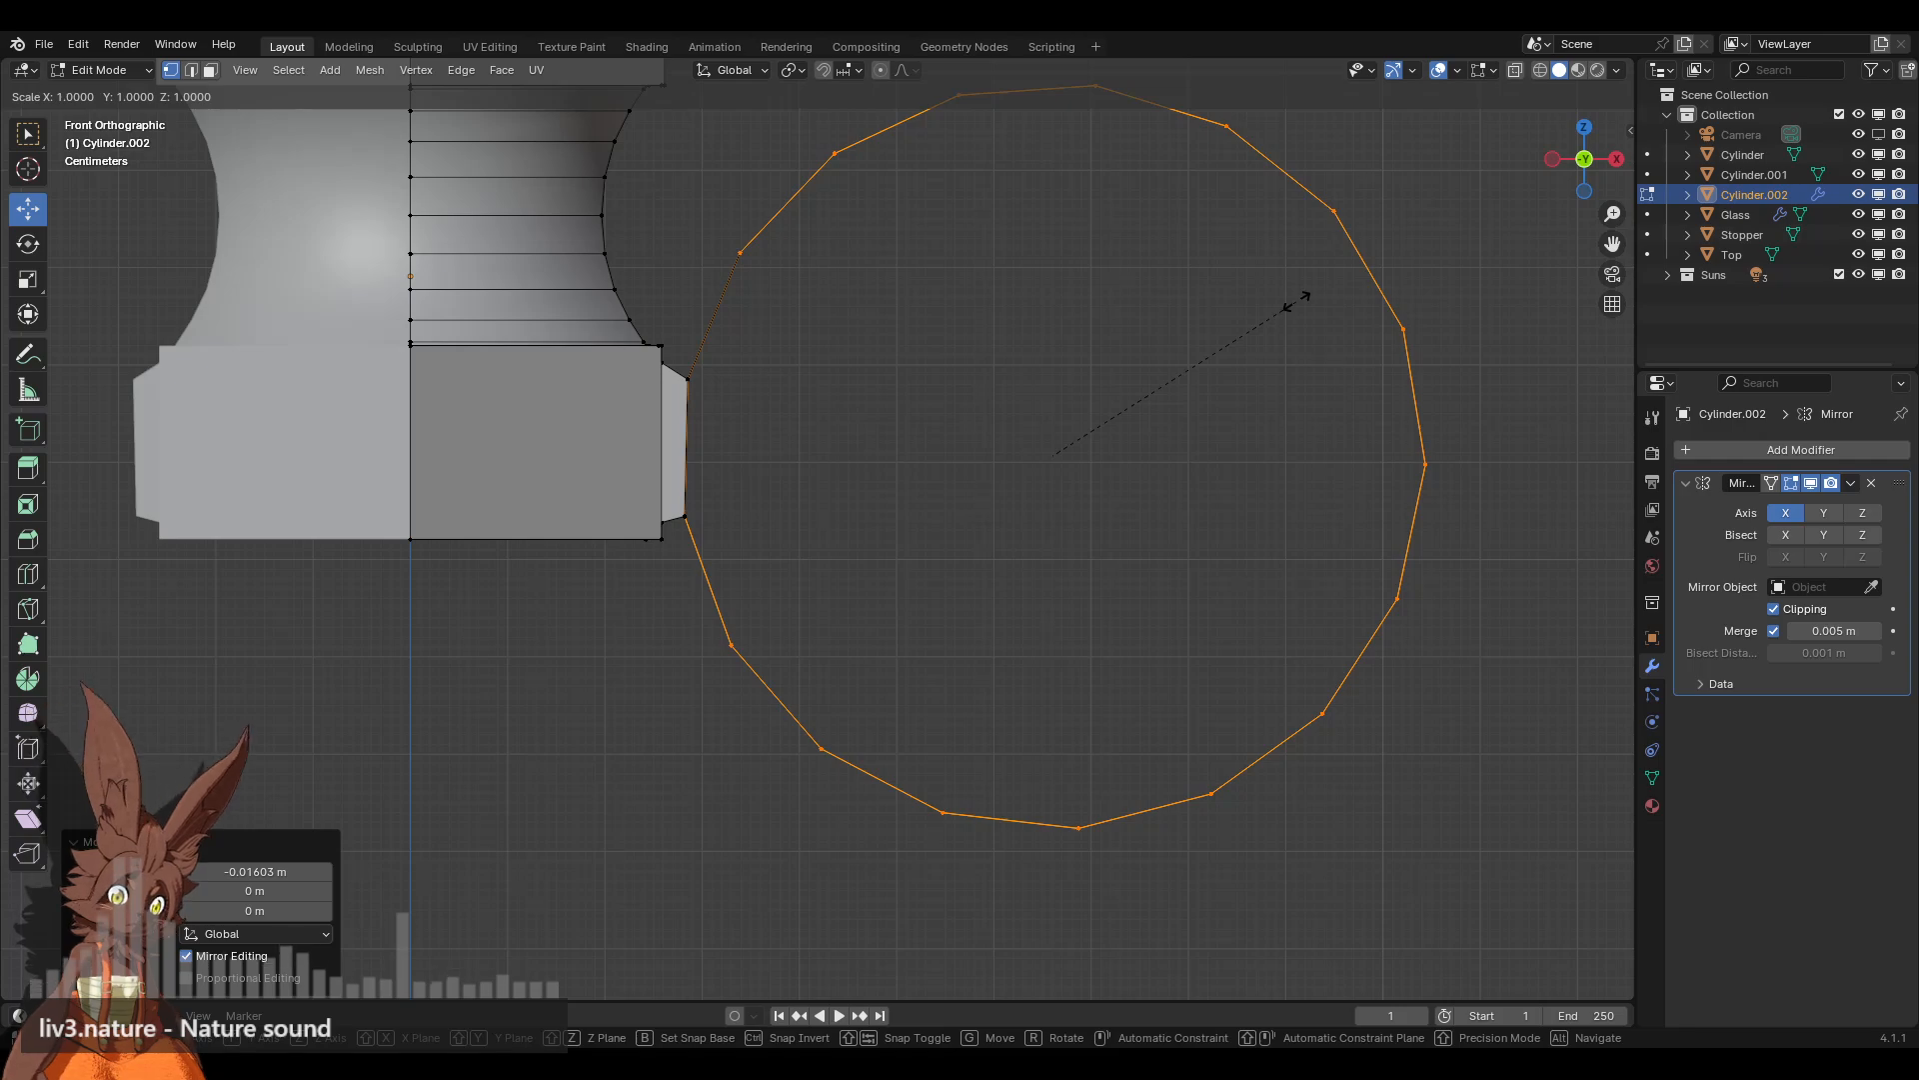
{"action": "key", "text": "x"}
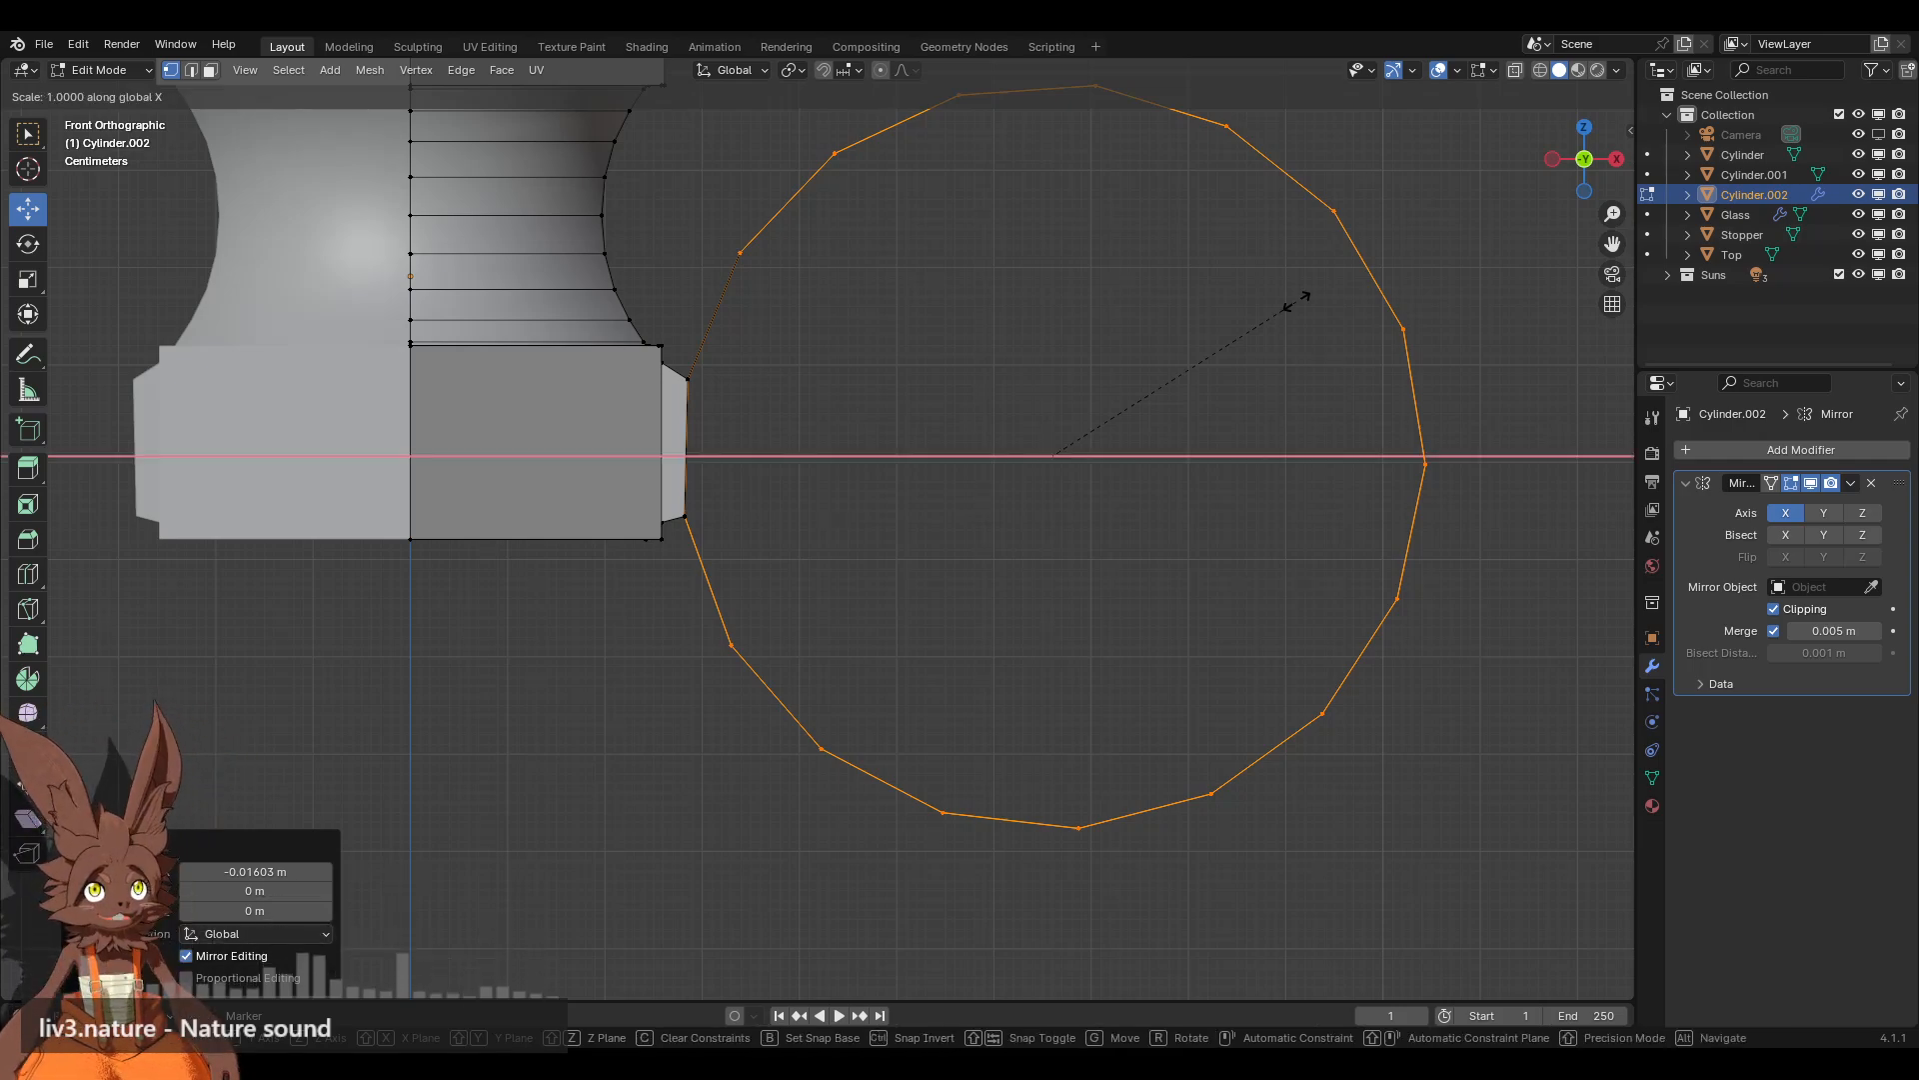
{"action": "key", "text": "shift+y"}
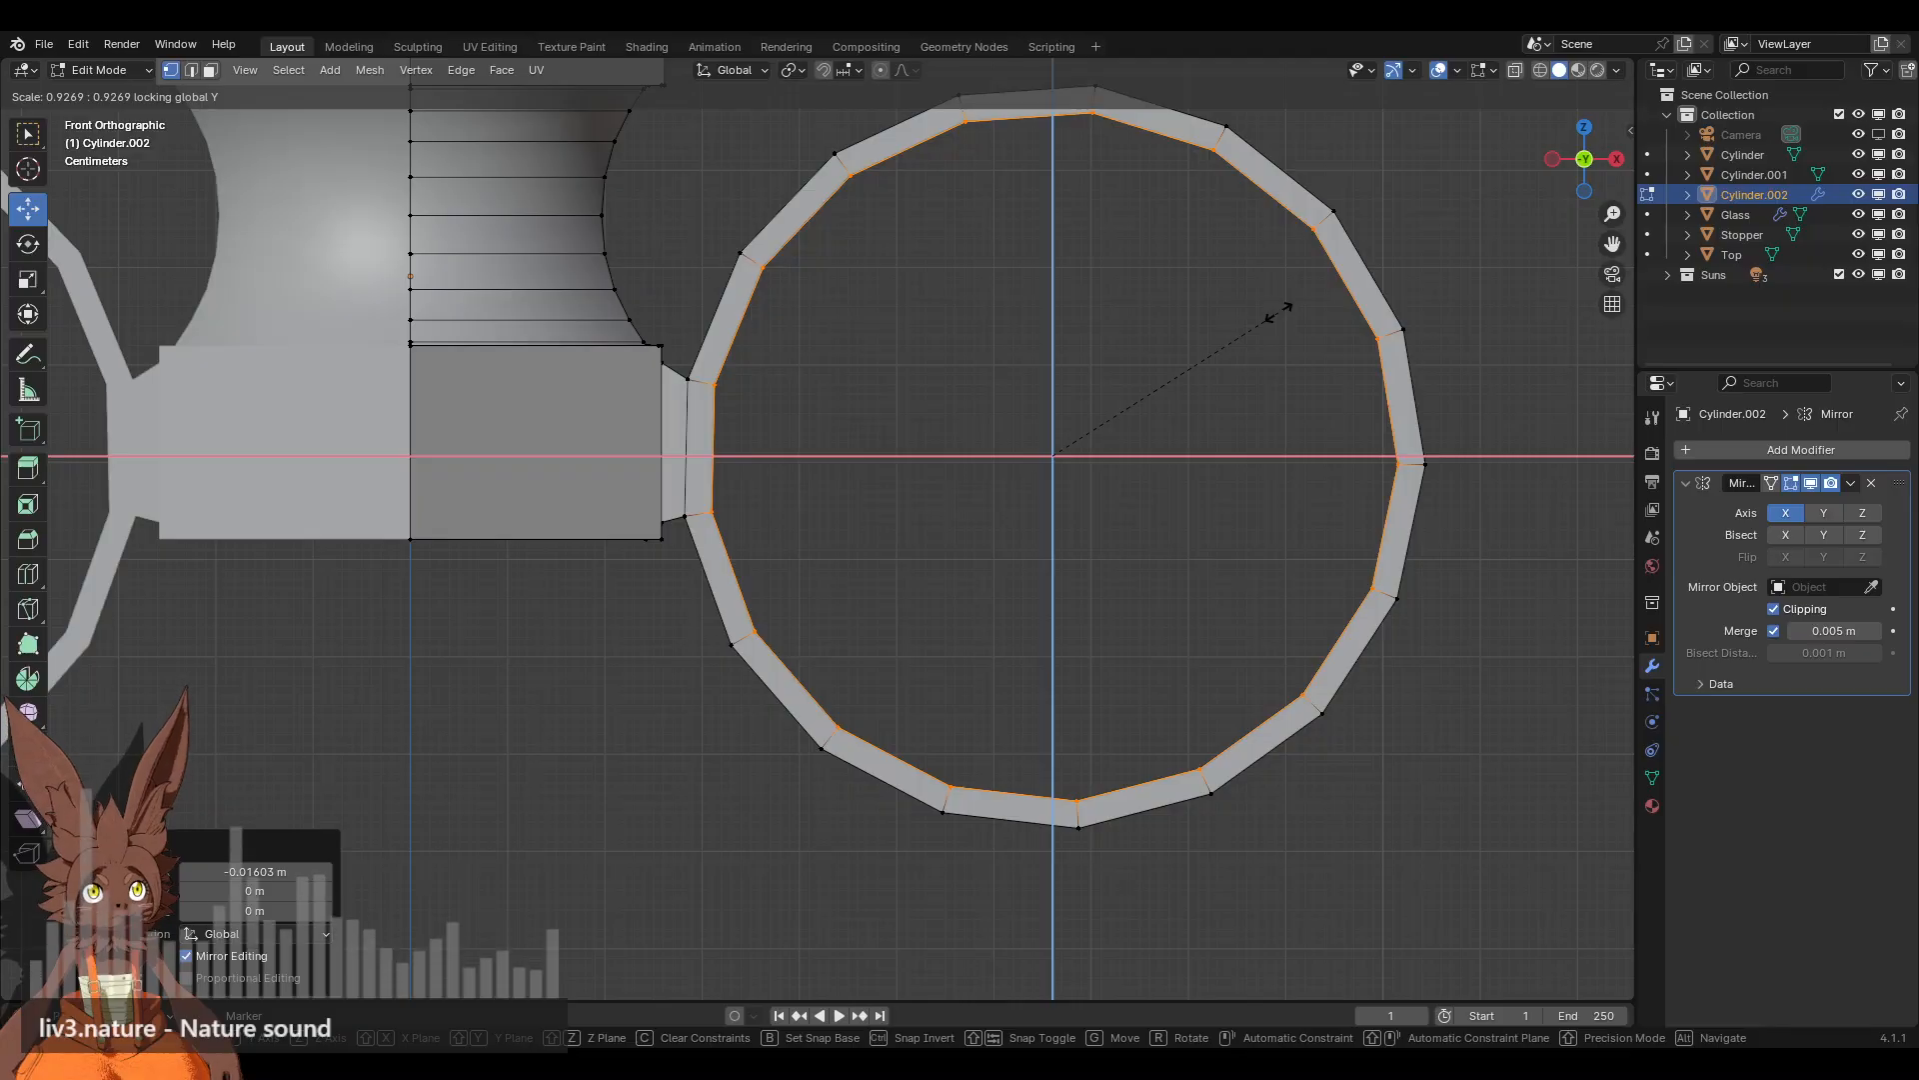
{"action": "left_click", "coordinate": [1275, 309]}
{"action": "scroll", "coordinate": [1020, 328], "scroll_direction": "down", "scroll_amount": 4}
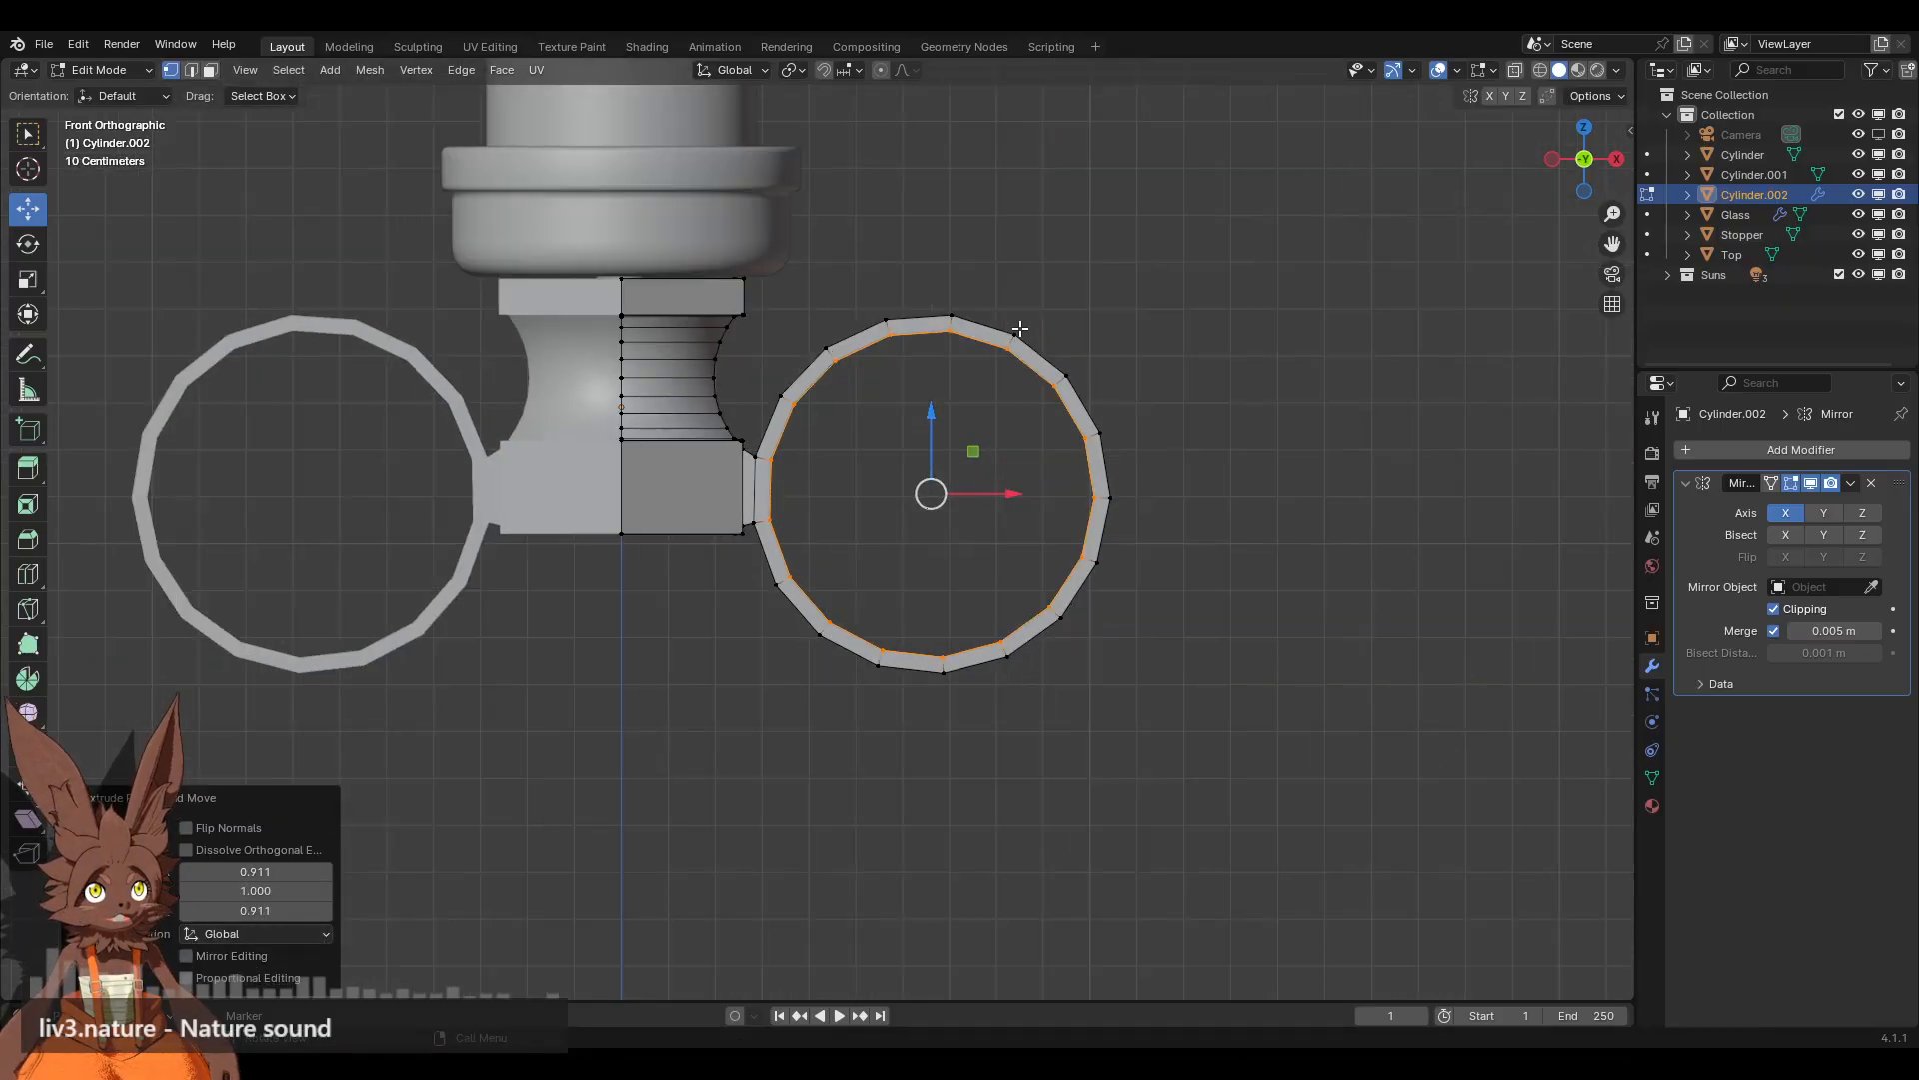
Step: Delete the two cross faces between the loop's outer and inner walls above and below the stub opening
{"action": "middle_click_drag", "start_coordinate": [1019, 327], "coordinate": [918, 375]}
{"action": "scroll", "coordinate": [806, 471], "scroll_direction": "up", "scroll_amount": 5}
{"action": "scroll", "coordinate": [862, 578], "scroll_direction": "down", "scroll_amount": 2}
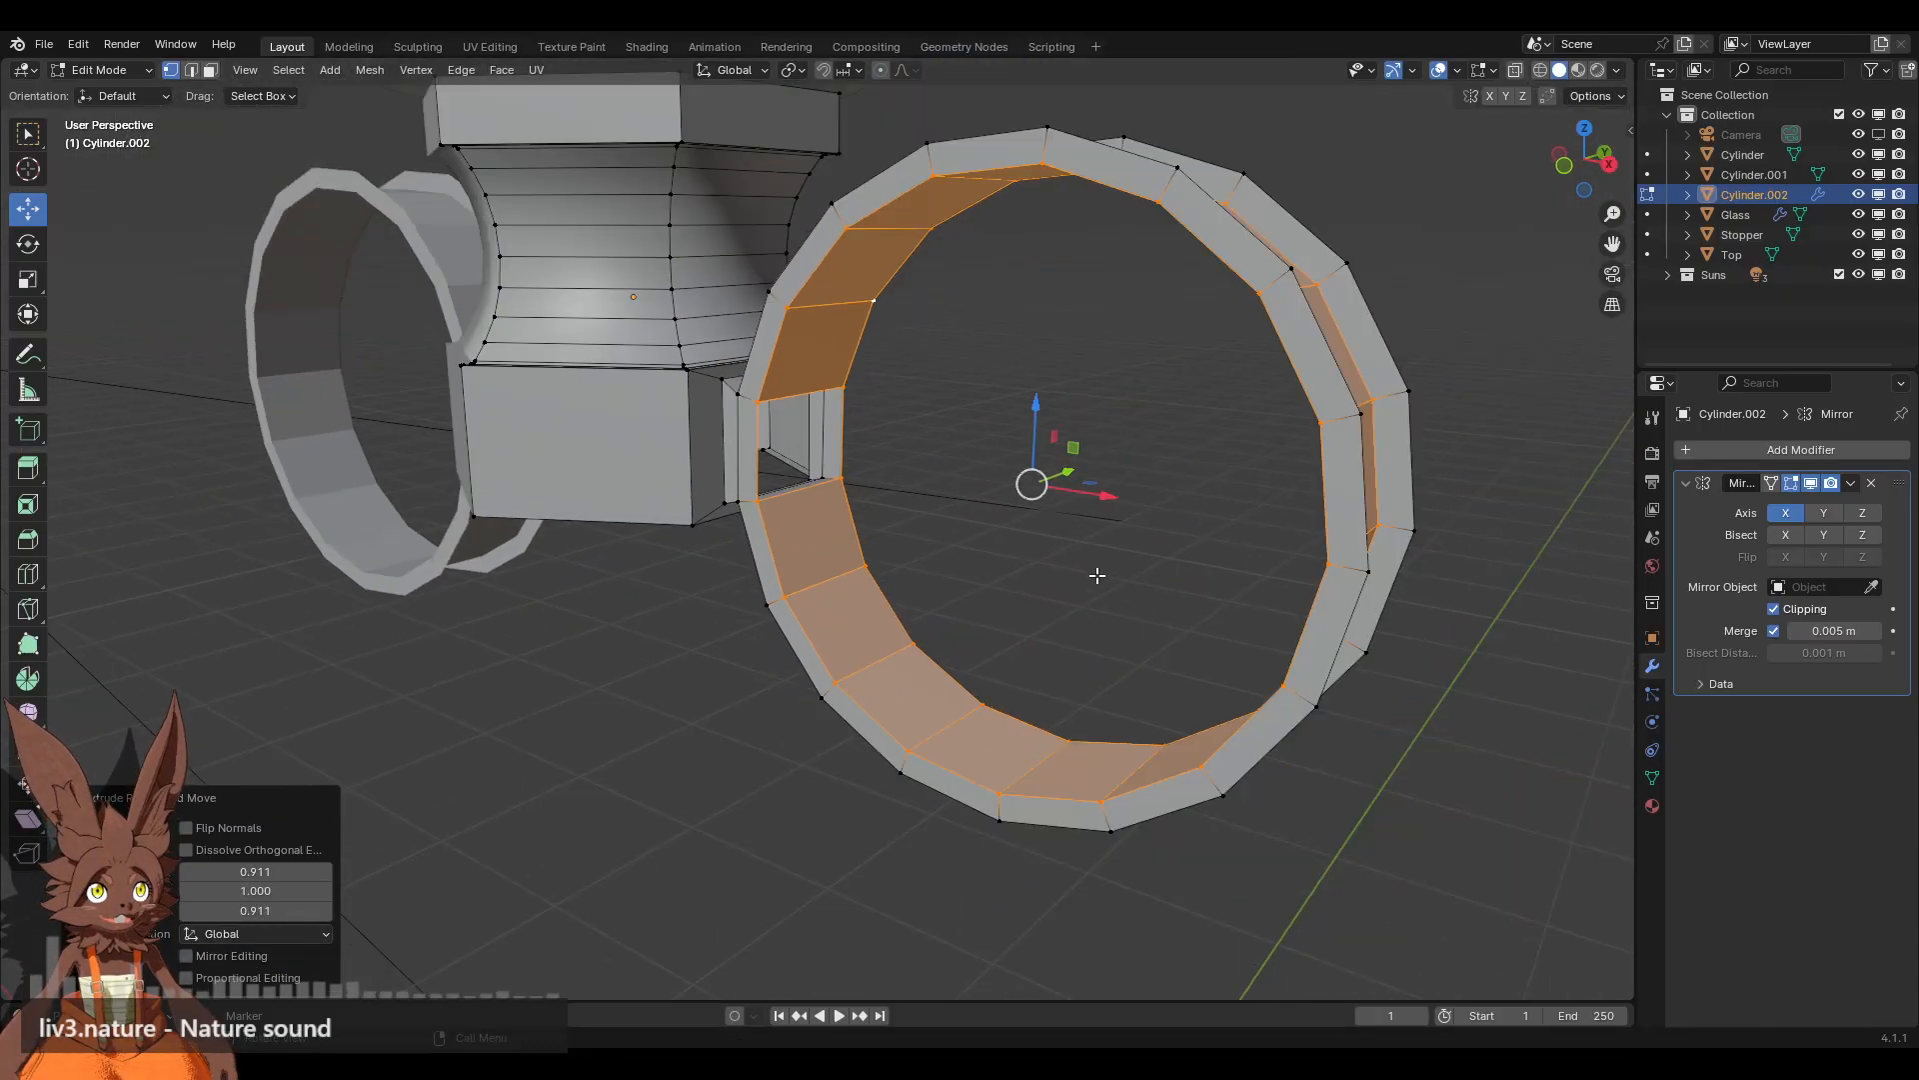
{"action": "middle_click_drag", "start_coordinate": [1097, 576], "coordinate": [1190, 576]}
{"action": "middle_click_drag", "start_coordinate": [953, 528], "coordinate": [841, 382]}
{"action": "mouse_move", "coordinate": [791, 474]}
{"action": "middle_mouse_down"}
{"action": "mouse_move", "coordinate": [916, 441]}
{"action": "mouse_move", "coordinate": [945, 482]}
{"action": "mouse_move", "coordinate": [820, 579]}
{"action": "mouse_move", "coordinate": [977, 634]}
{"action": "mouse_move", "coordinate": [825, 655]}
{"action": "mouse_move", "coordinate": [776, 600]}
{"action": "mouse_move", "coordinate": [805, 492]}
{"action": "middle_mouse_up"}
{"action": "scroll", "coordinate": [977, 633], "scroll_direction": "up", "scroll_amount": 3}
{"action": "scroll", "coordinate": [977, 634], "scroll_direction": "up", "scroll_amount": 4}
{"action": "key", "text": "3"}
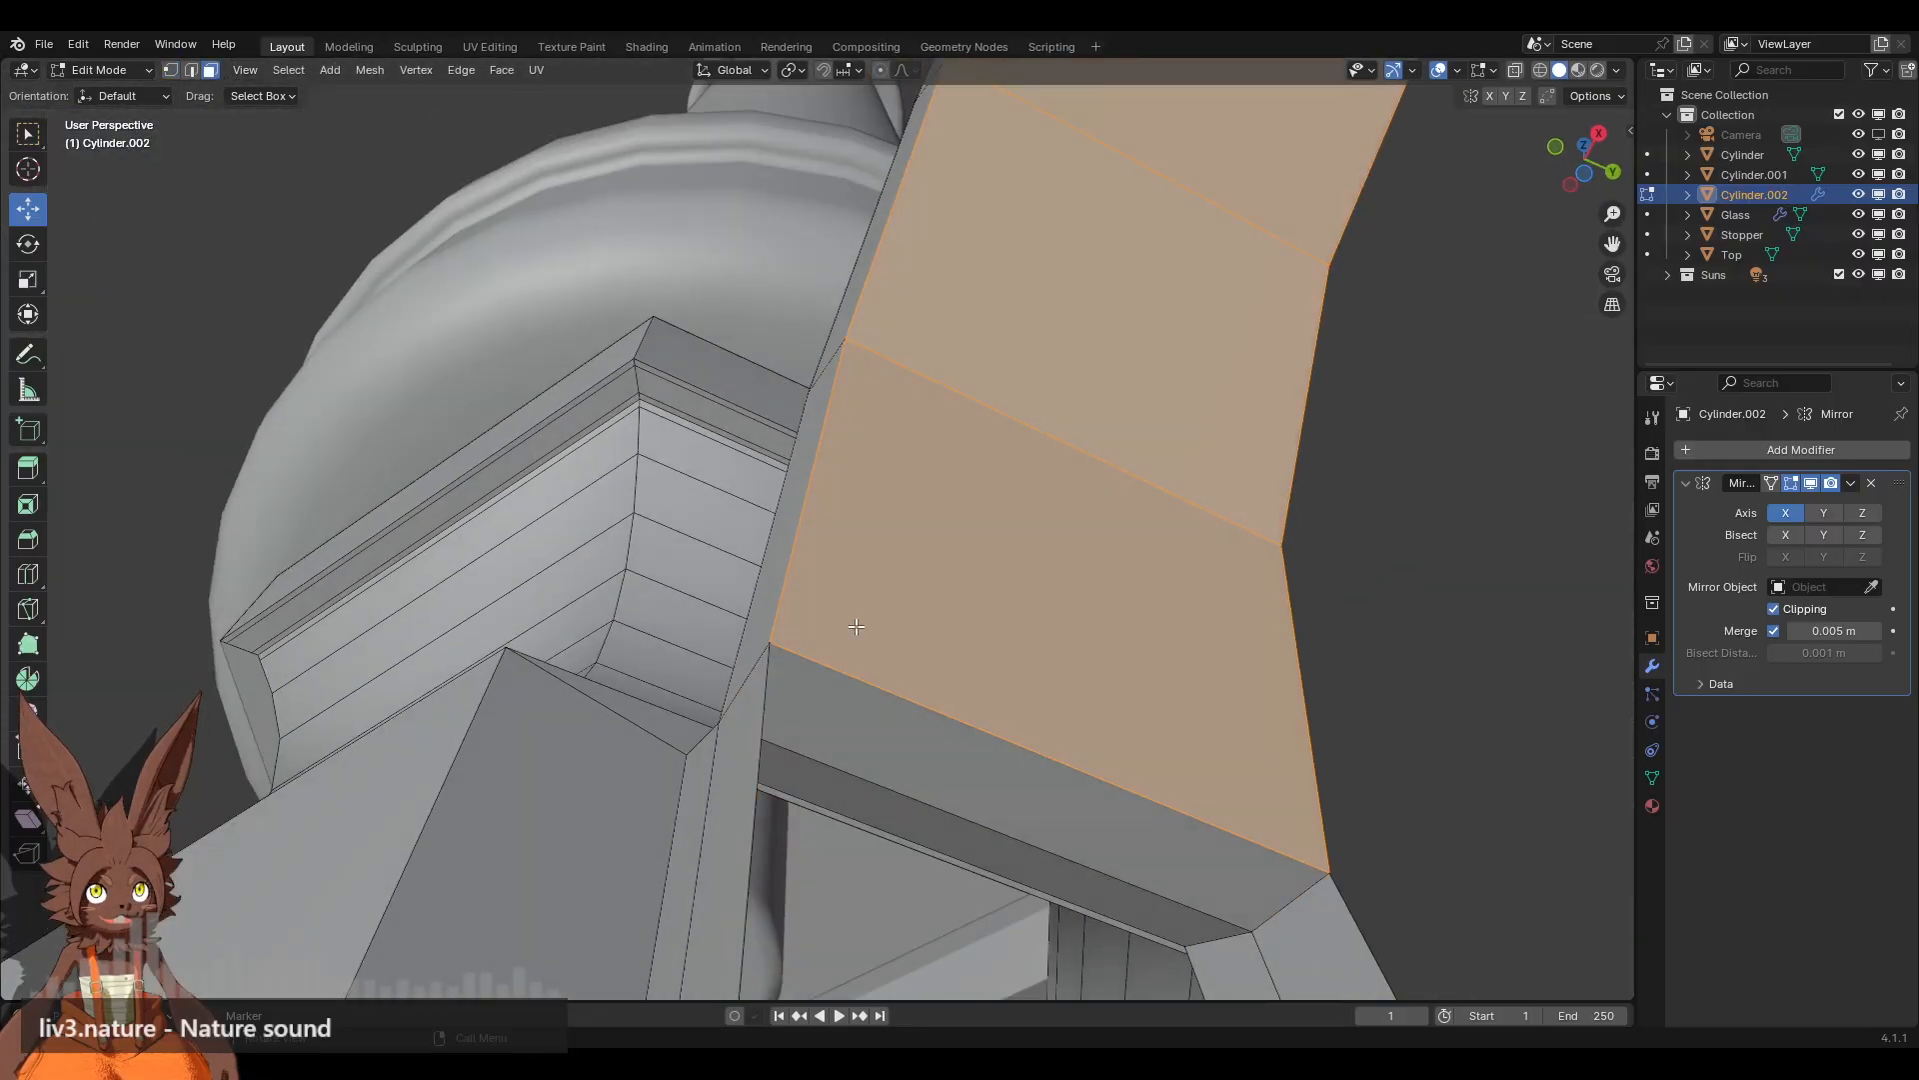
{"action": "left_click", "coordinate": [995, 760]}
{"action": "key", "text": "x"}
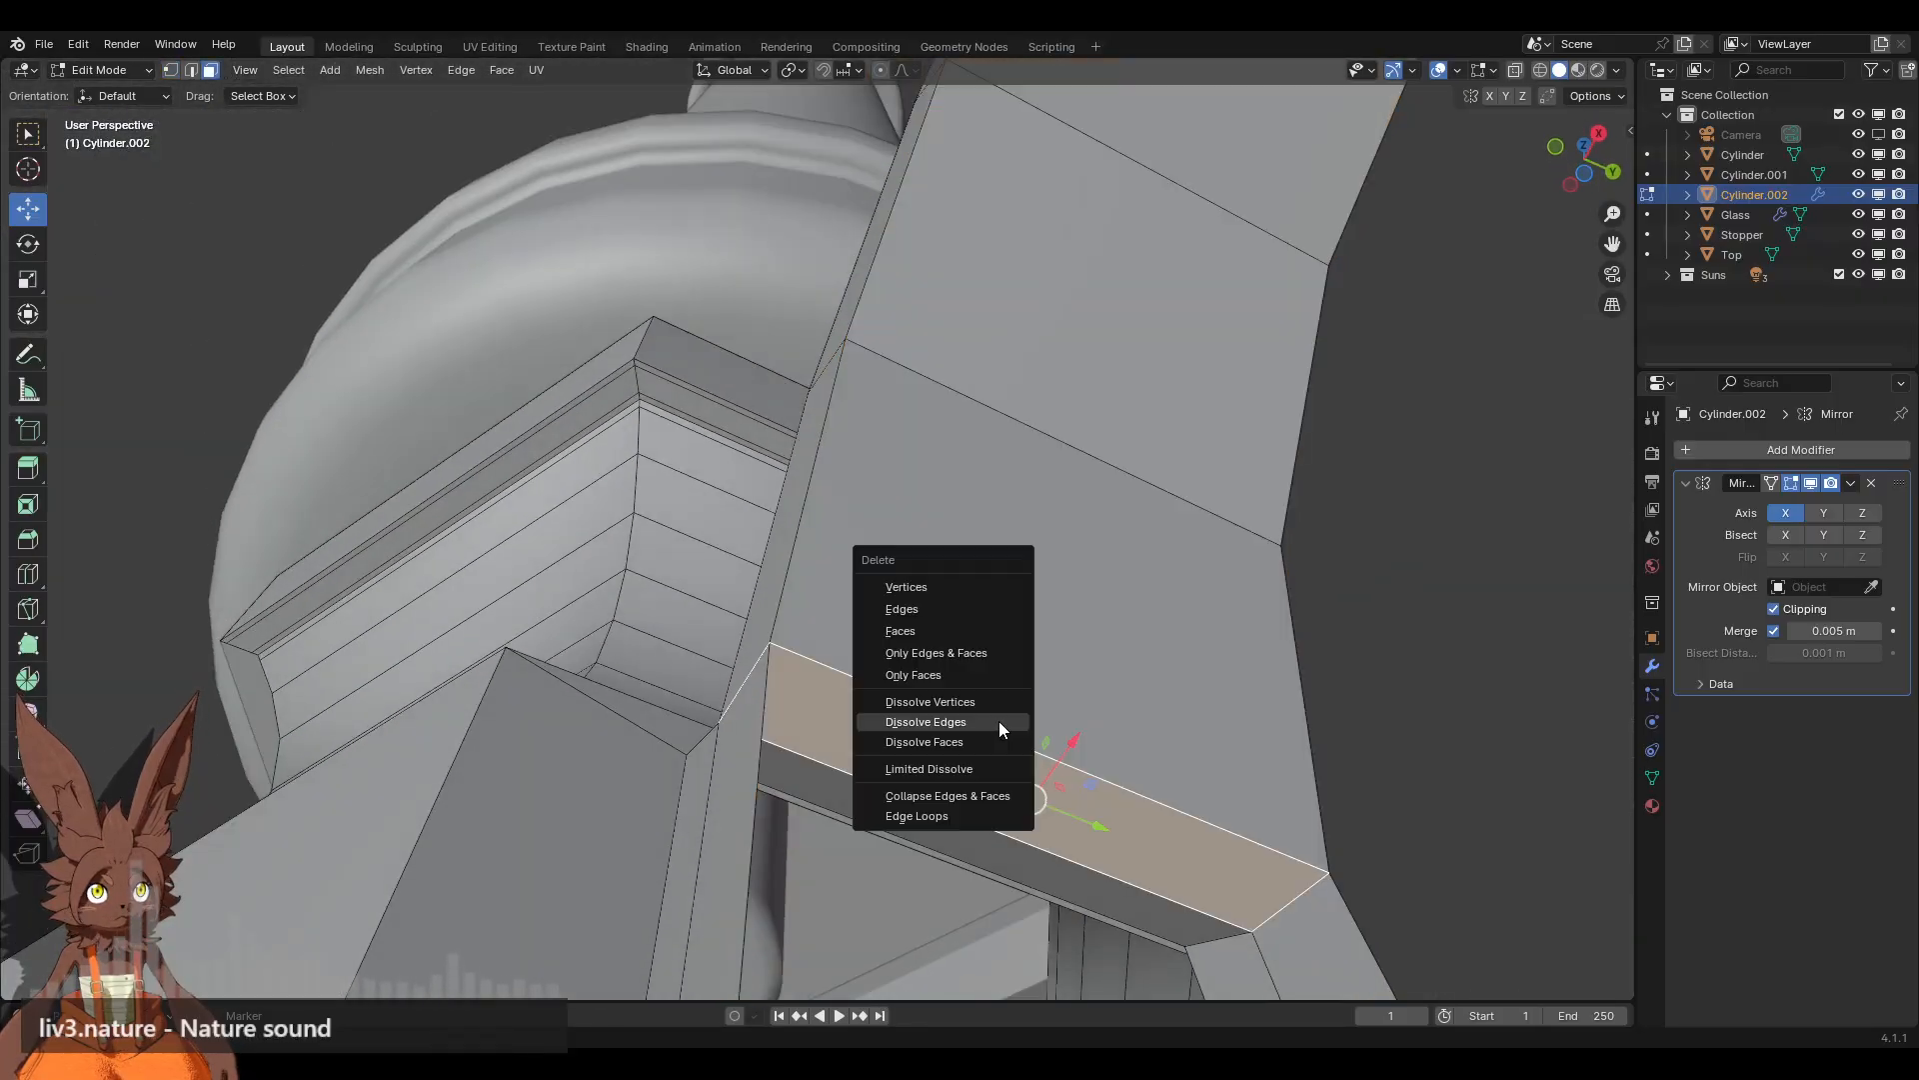
{"action": "left_click", "coordinate": [952, 630]}
{"action": "middle_click_drag", "start_coordinate": [952, 631], "coordinate": [844, 525]}
{"action": "left_click", "coordinate": [922, 645]}
{"action": "key", "text": "x"}
{"action": "left_click", "coordinate": [921, 646]}
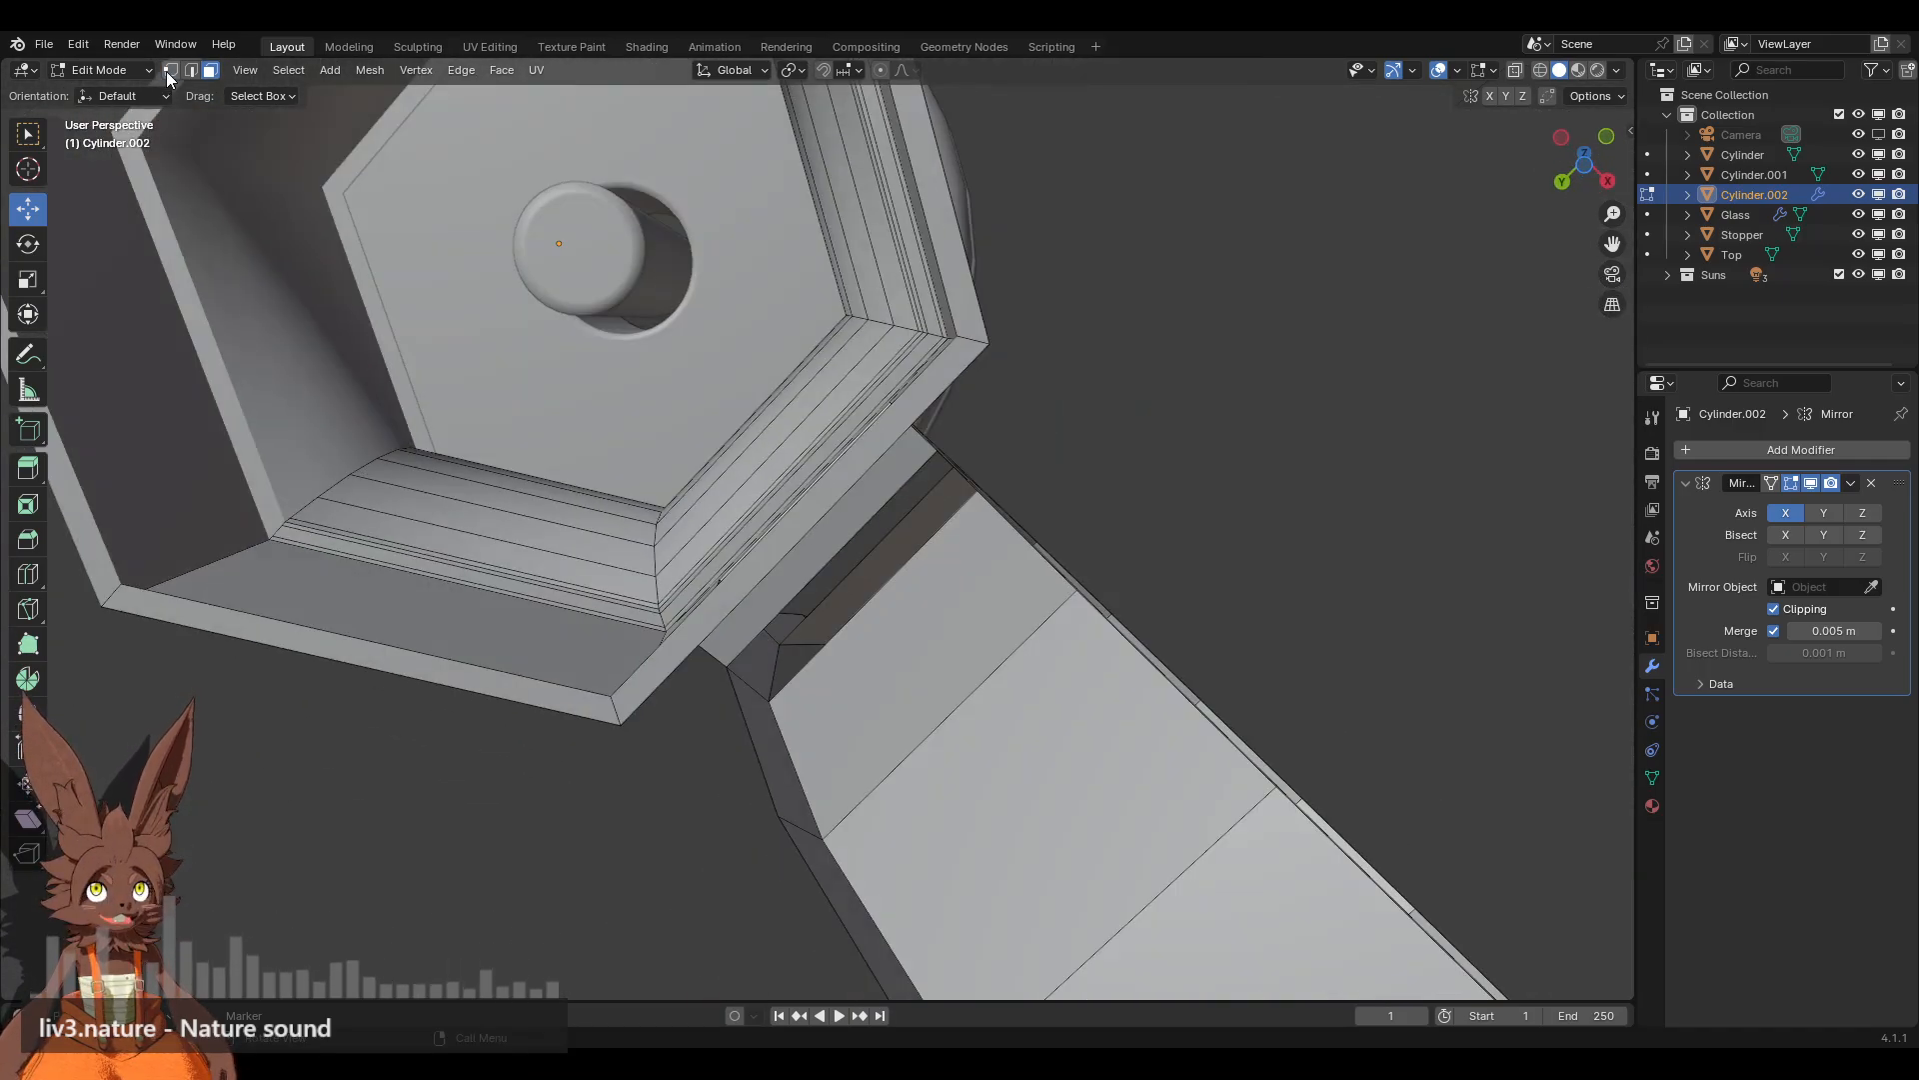
Step: Fill the first outer wall segment below the stub with a face between its four corner vertices
{"action": "middle_click_drag", "start_coordinate": [1012, 451], "coordinate": [916, 540]}
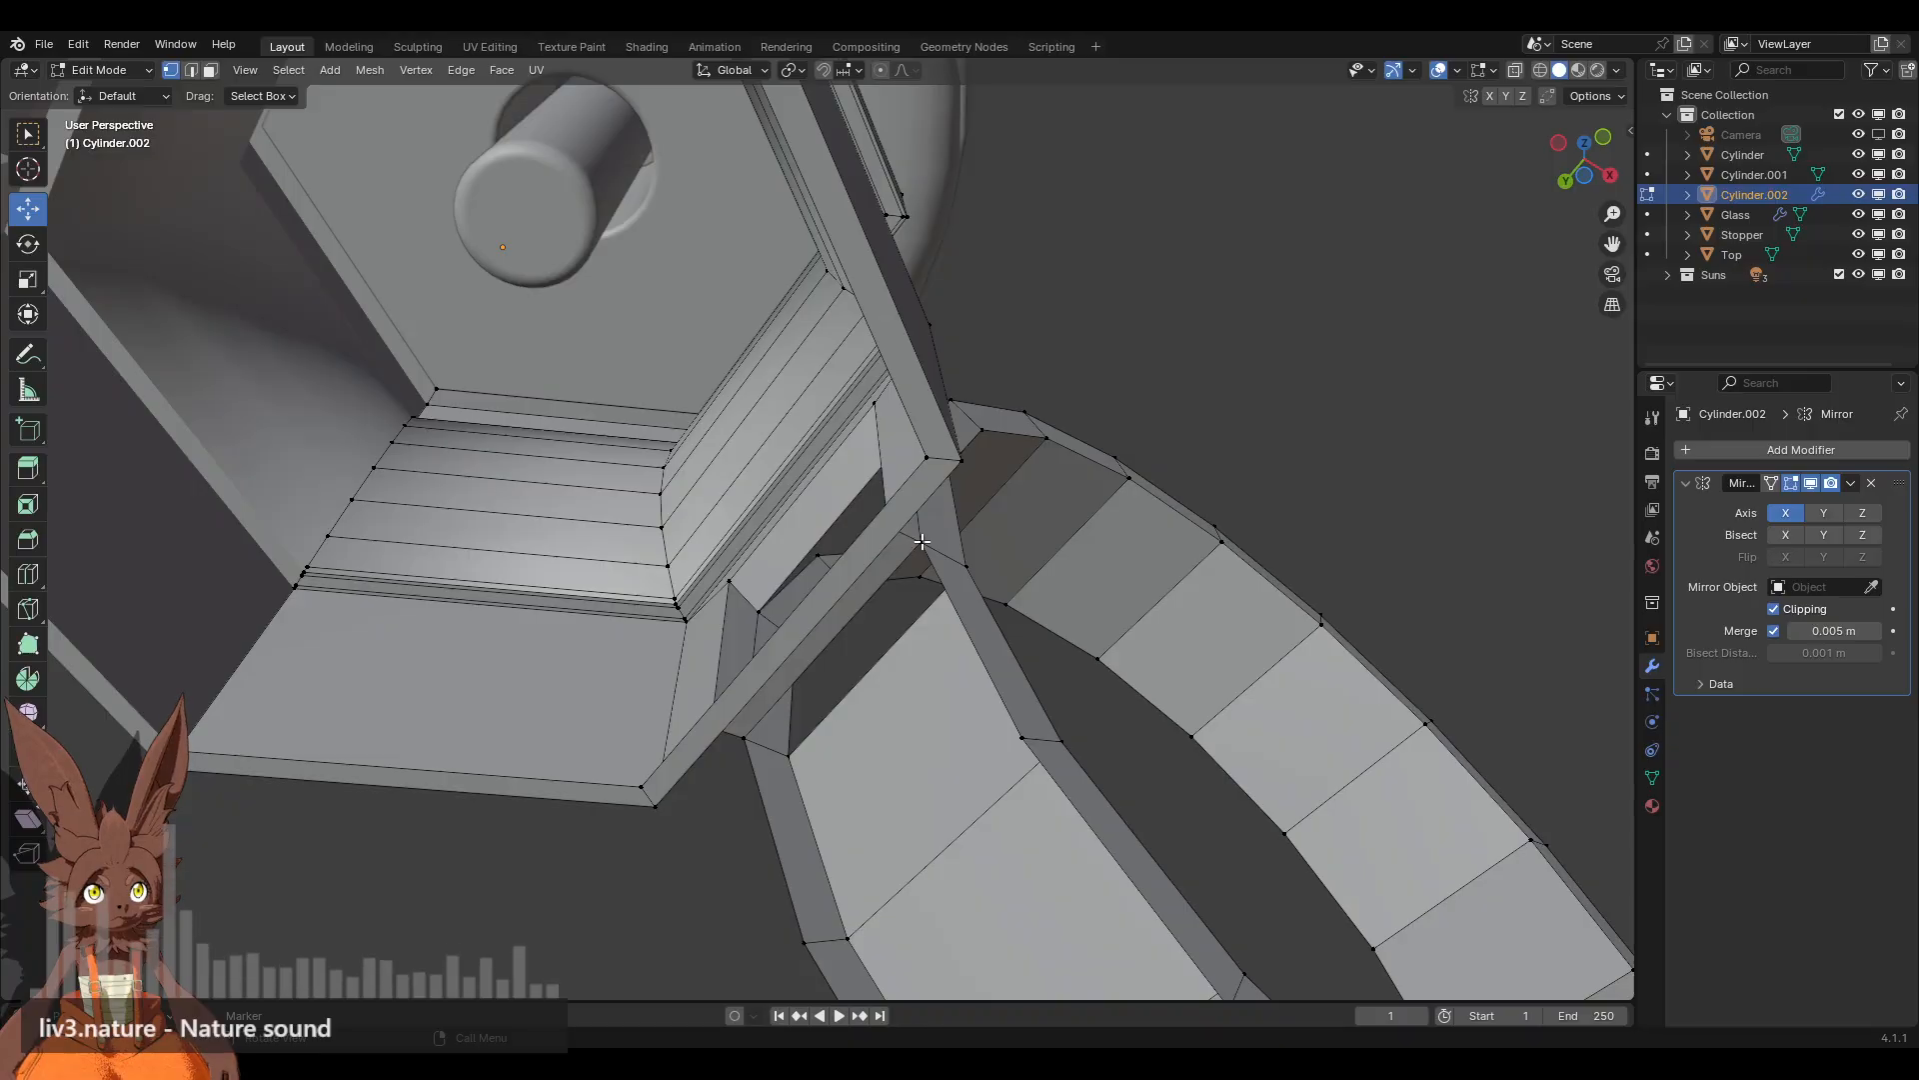
{"action": "left_click", "coordinate": [922, 542]}
{"action": "left_click", "coordinate": [1019, 741], "text": "shift"}
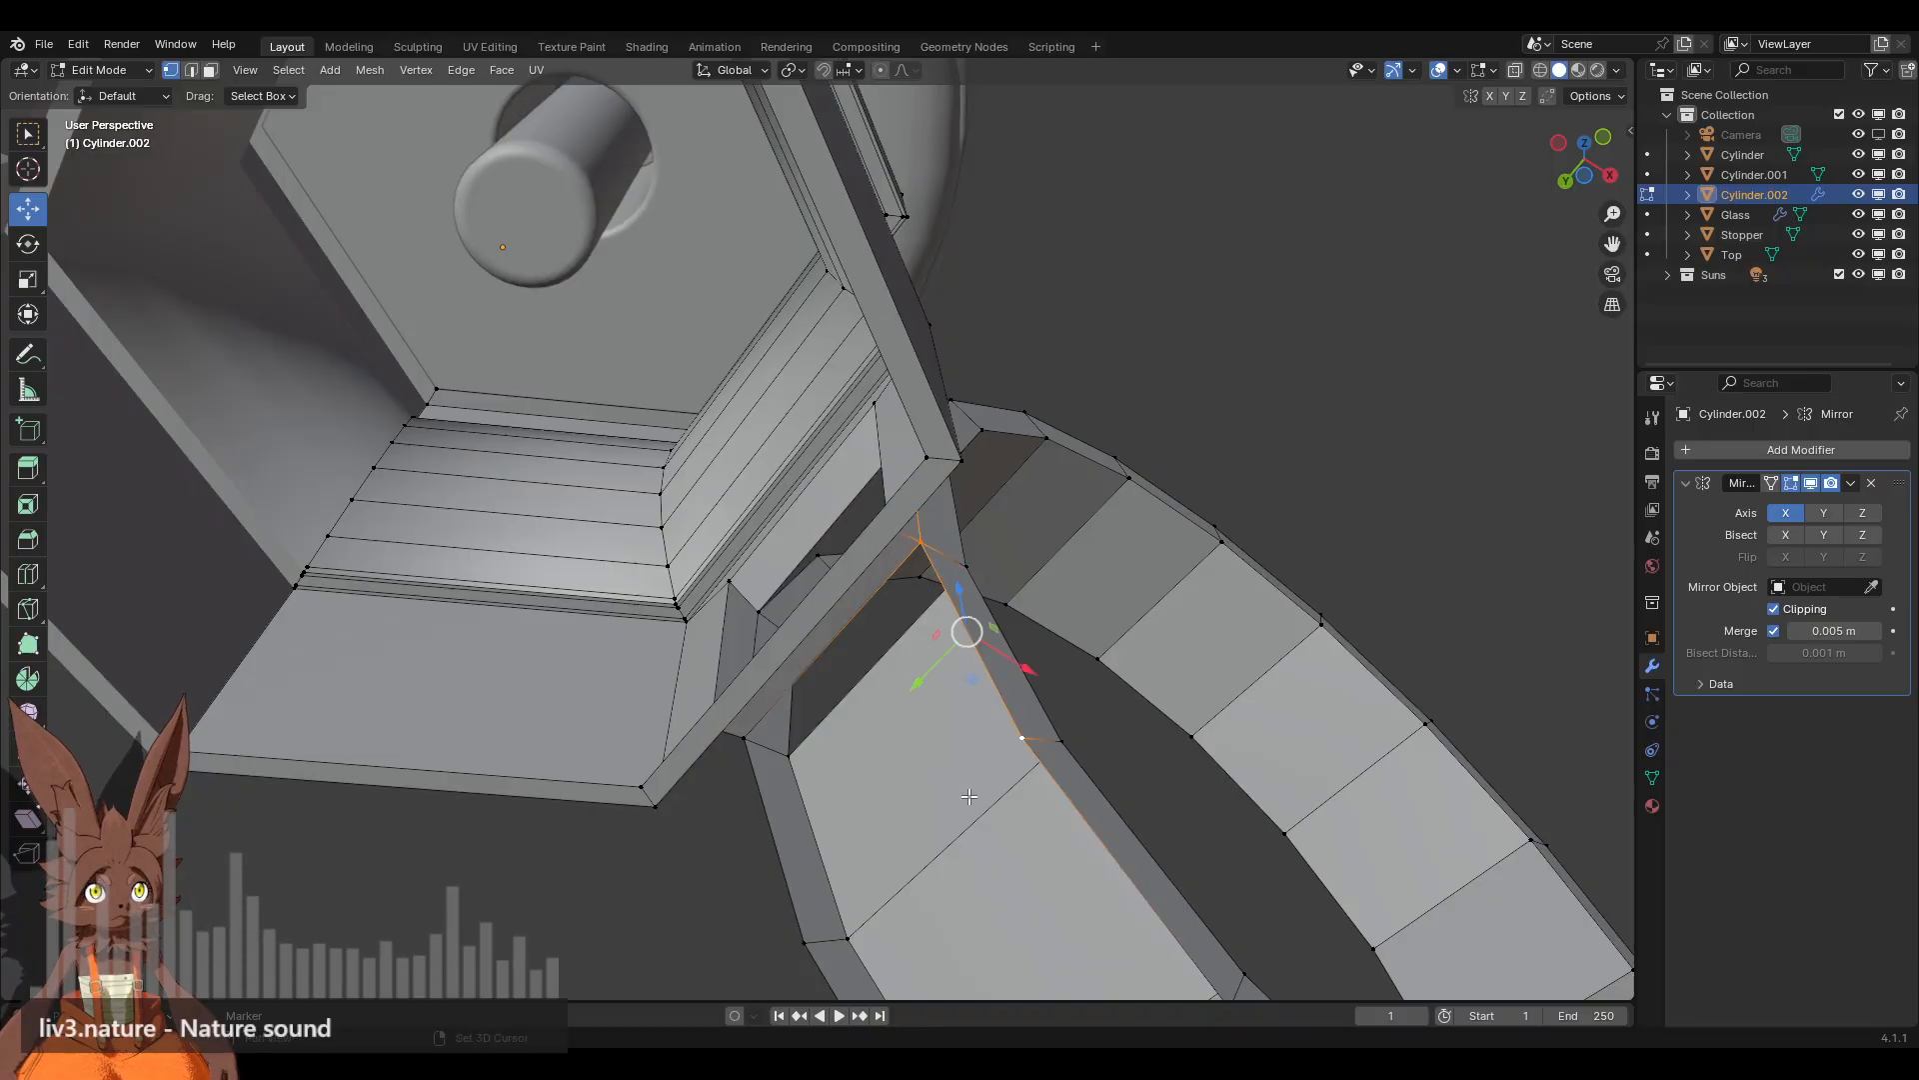
{"action": "left_click", "coordinate": [752, 762], "text": "shift"}
{"action": "left_click", "coordinate": [804, 935], "text": "shift"}
{"action": "key", "text": "f"}
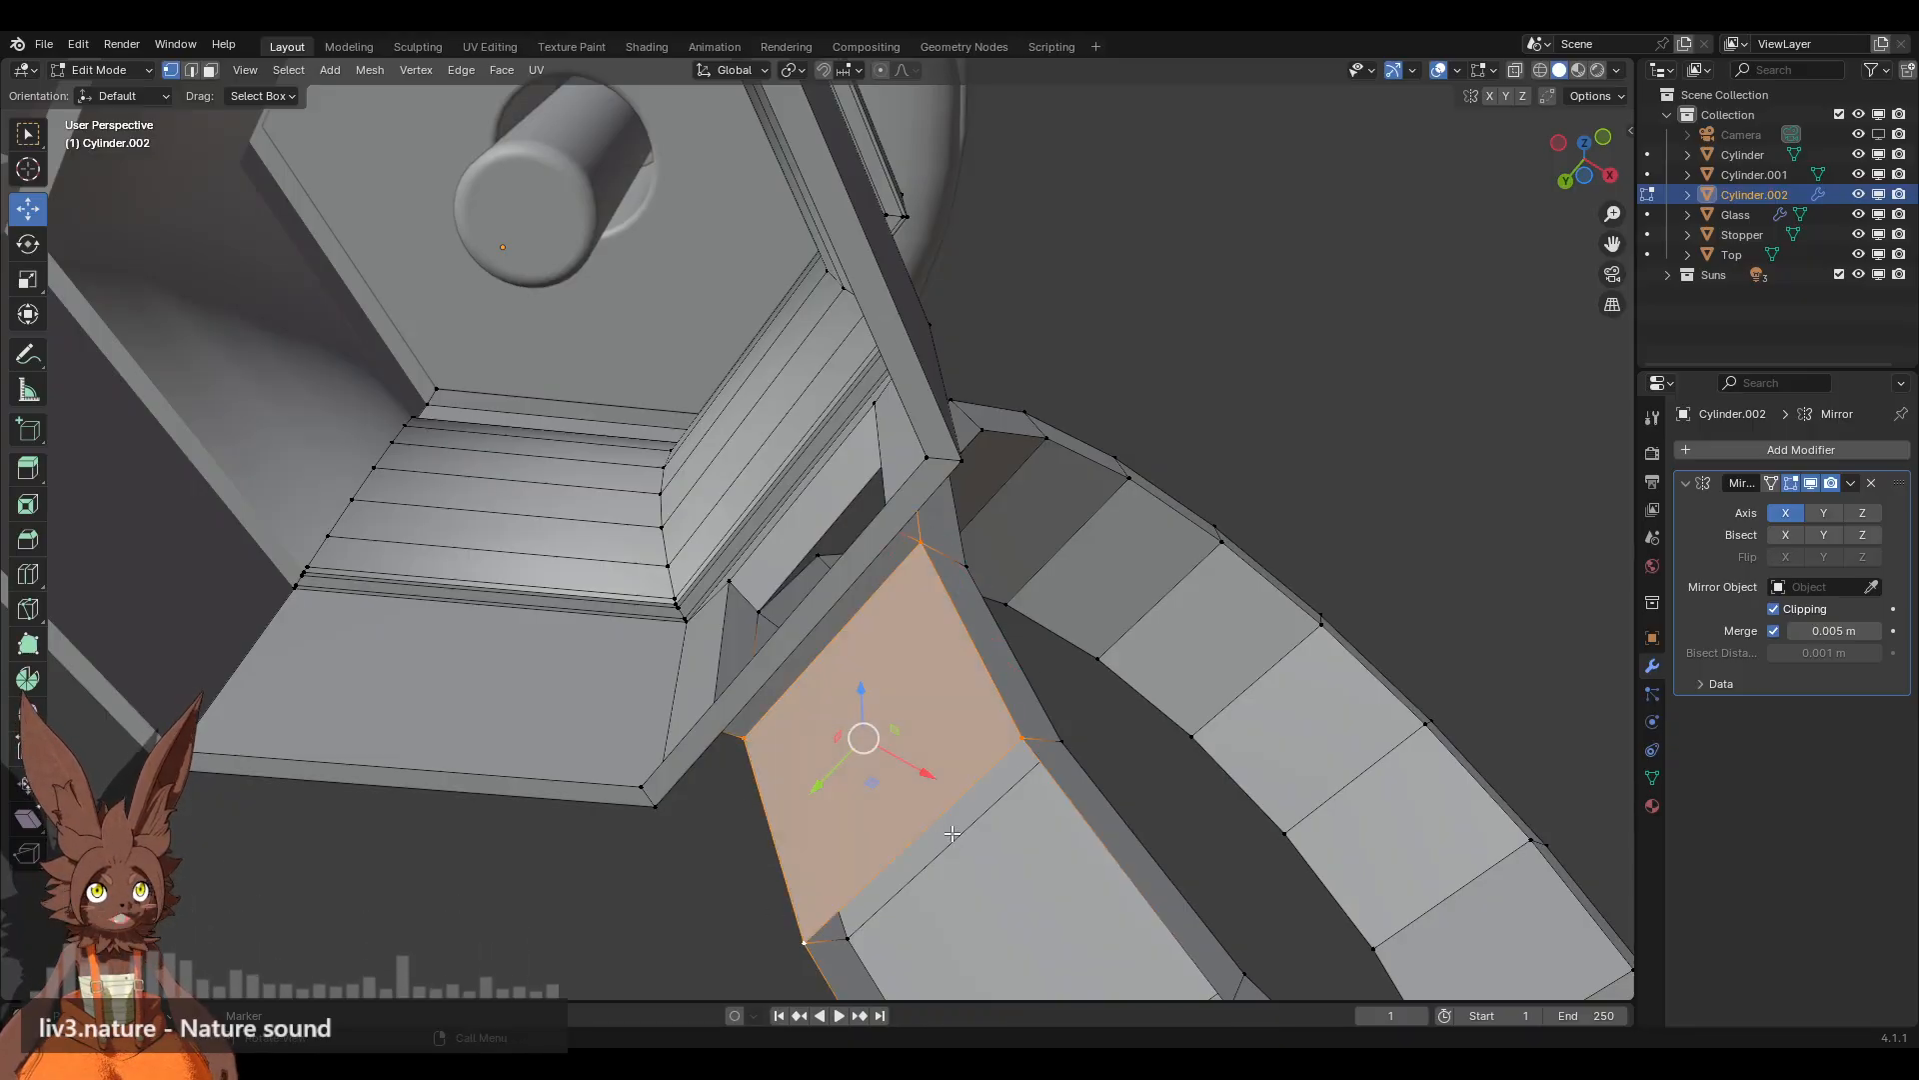
Step: Fill the remaining open segments of the handle loop's outer wall with consecutive faces, from below the stub around to its upper side
{"action": "scroll", "coordinate": [984, 833], "scroll_direction": "down", "scroll_amount": 5}
{"action": "middle_click_drag", "start_coordinate": [301, 356], "coordinate": [271, 394]}
{"action": "left_click", "coordinate": [190, 70]}
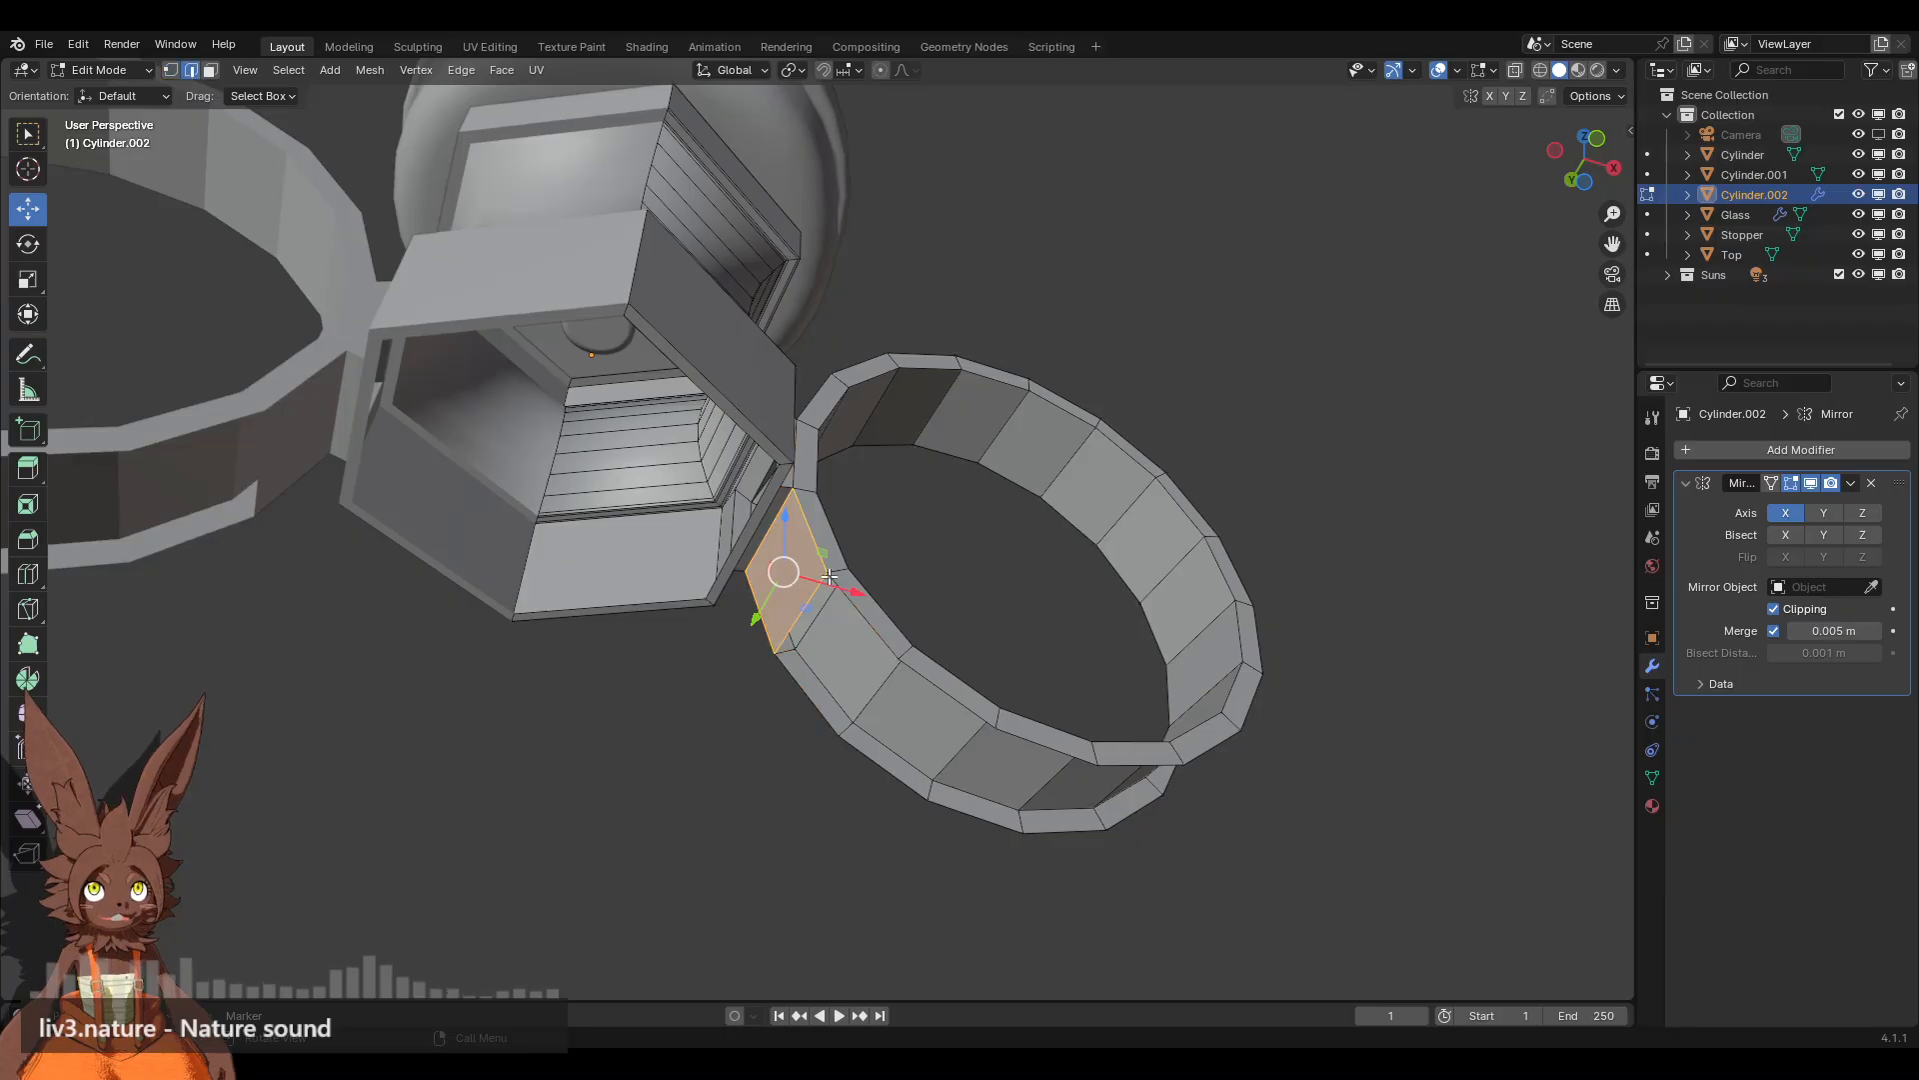
{"action": "left_click", "coordinate": [811, 600]}
{"action": "left_click", "coordinate": [803, 611]}
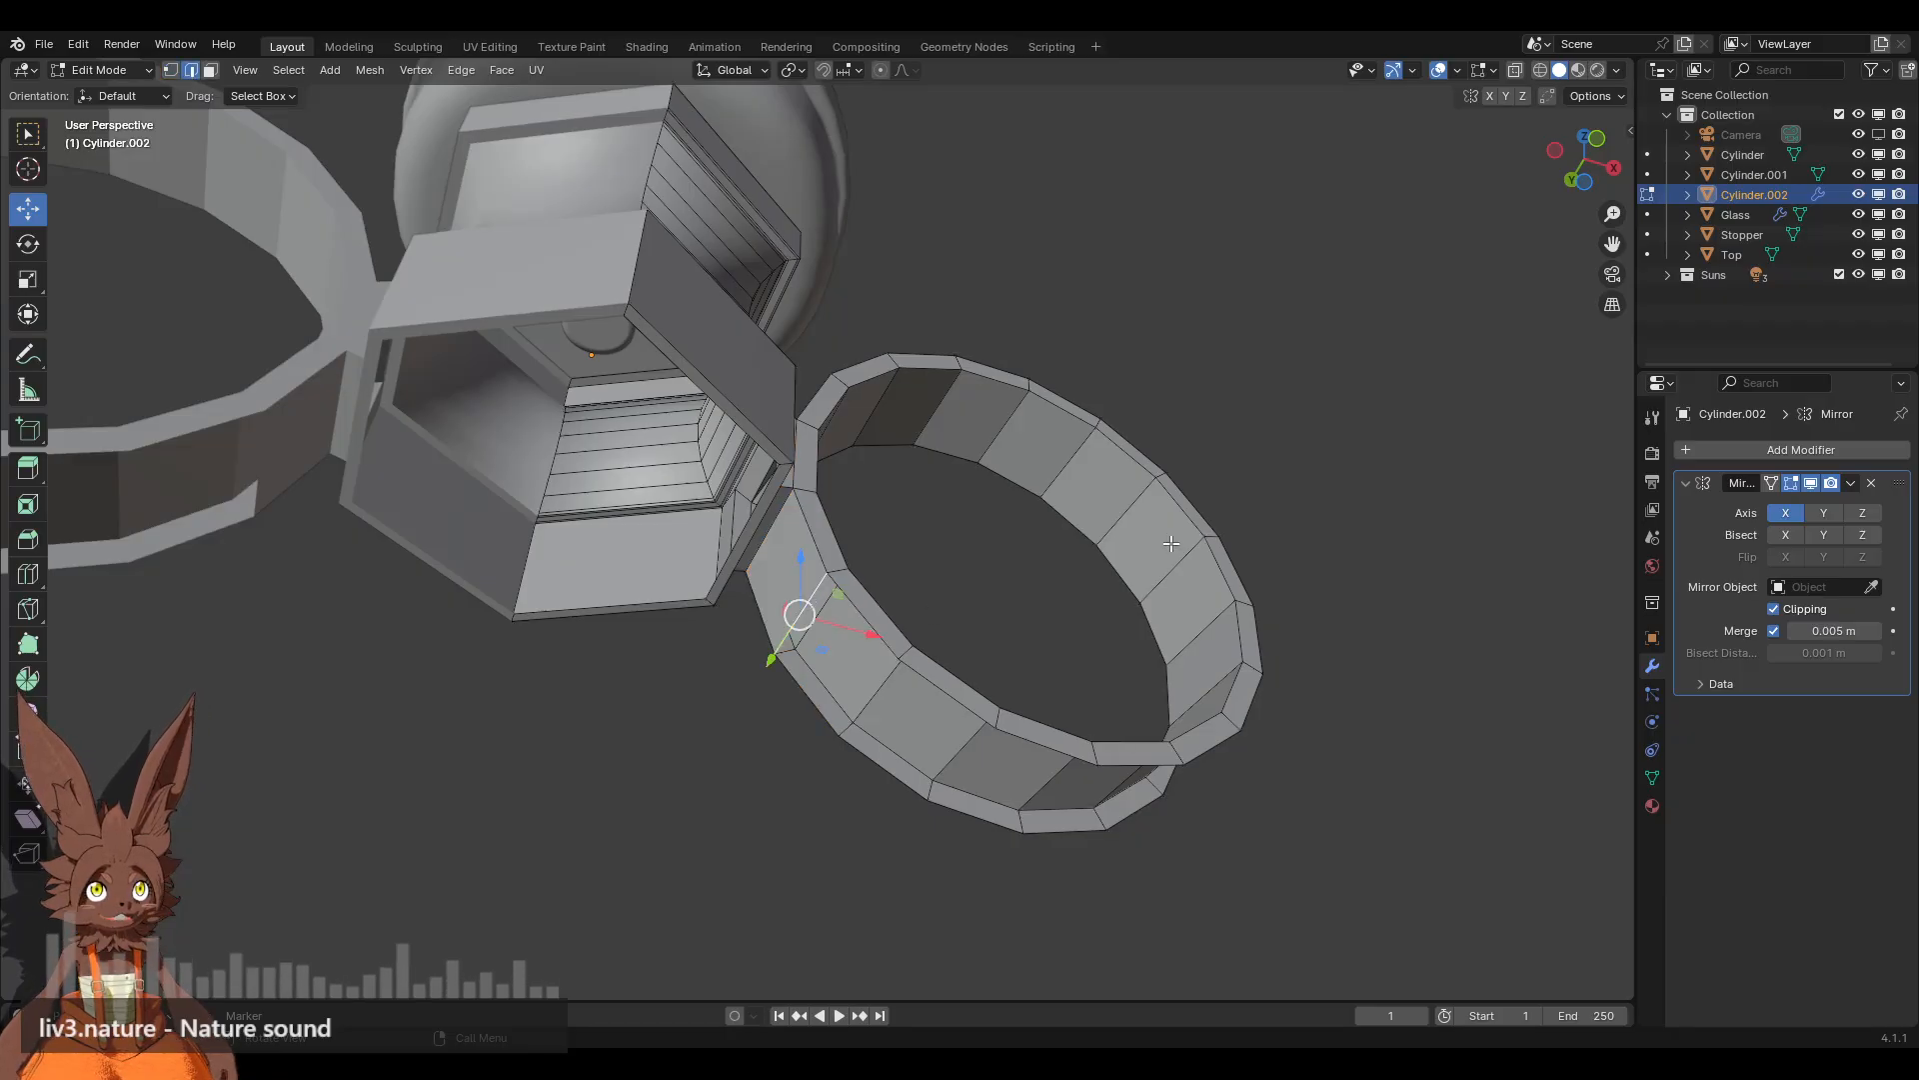
{"action": "key", "text": "f"}
{"action": "key", "text": "f"}
{"action": "key", "text": "f"}
{"action": "middle_click_drag", "start_coordinate": [1216, 488], "coordinate": [904, 516]}
{"action": "key", "text": "f"}
{"action": "key", "text": "f"}
{"action": "key", "text": "f"}
{"action": "key", "text": "f"}
{"action": "key", "text": "f"}
{"action": "key", "text": "f"}
{"action": "key", "text": "f"}
{"action": "key", "text": "f"}
{"action": "key", "text": "f"}
{"action": "key", "text": "f"}
{"action": "scroll", "coordinate": [1020, 501], "scroll_direction": "up", "scroll_amount": 4}
{"action": "scroll", "coordinate": [903, 514], "scroll_direction": "up", "scroll_amount": 3}
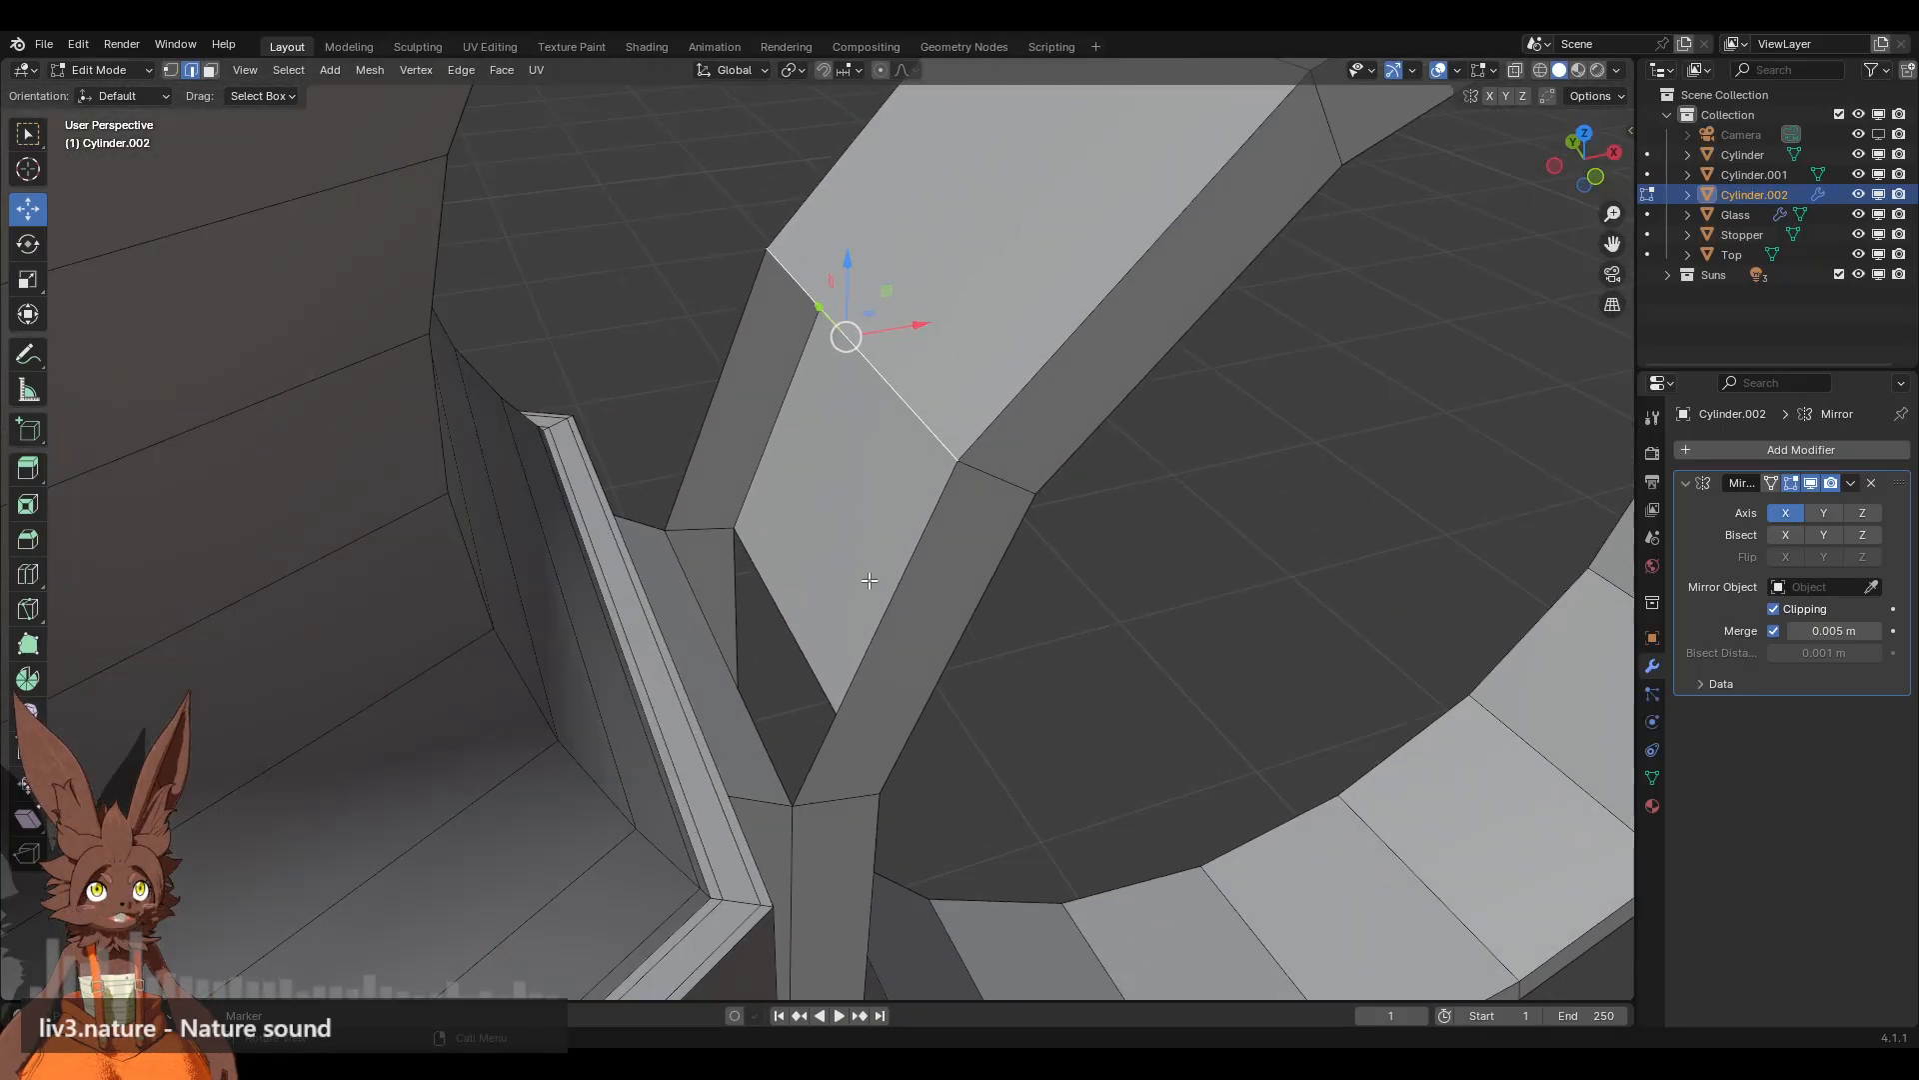
{"action": "key", "text": "f"}
Step: Close the opening in the loop's inner wall at the stub with a face between its four corner vertices
{"action": "middle_click_drag", "start_coordinate": [1032, 609], "coordinate": [836, 568]}
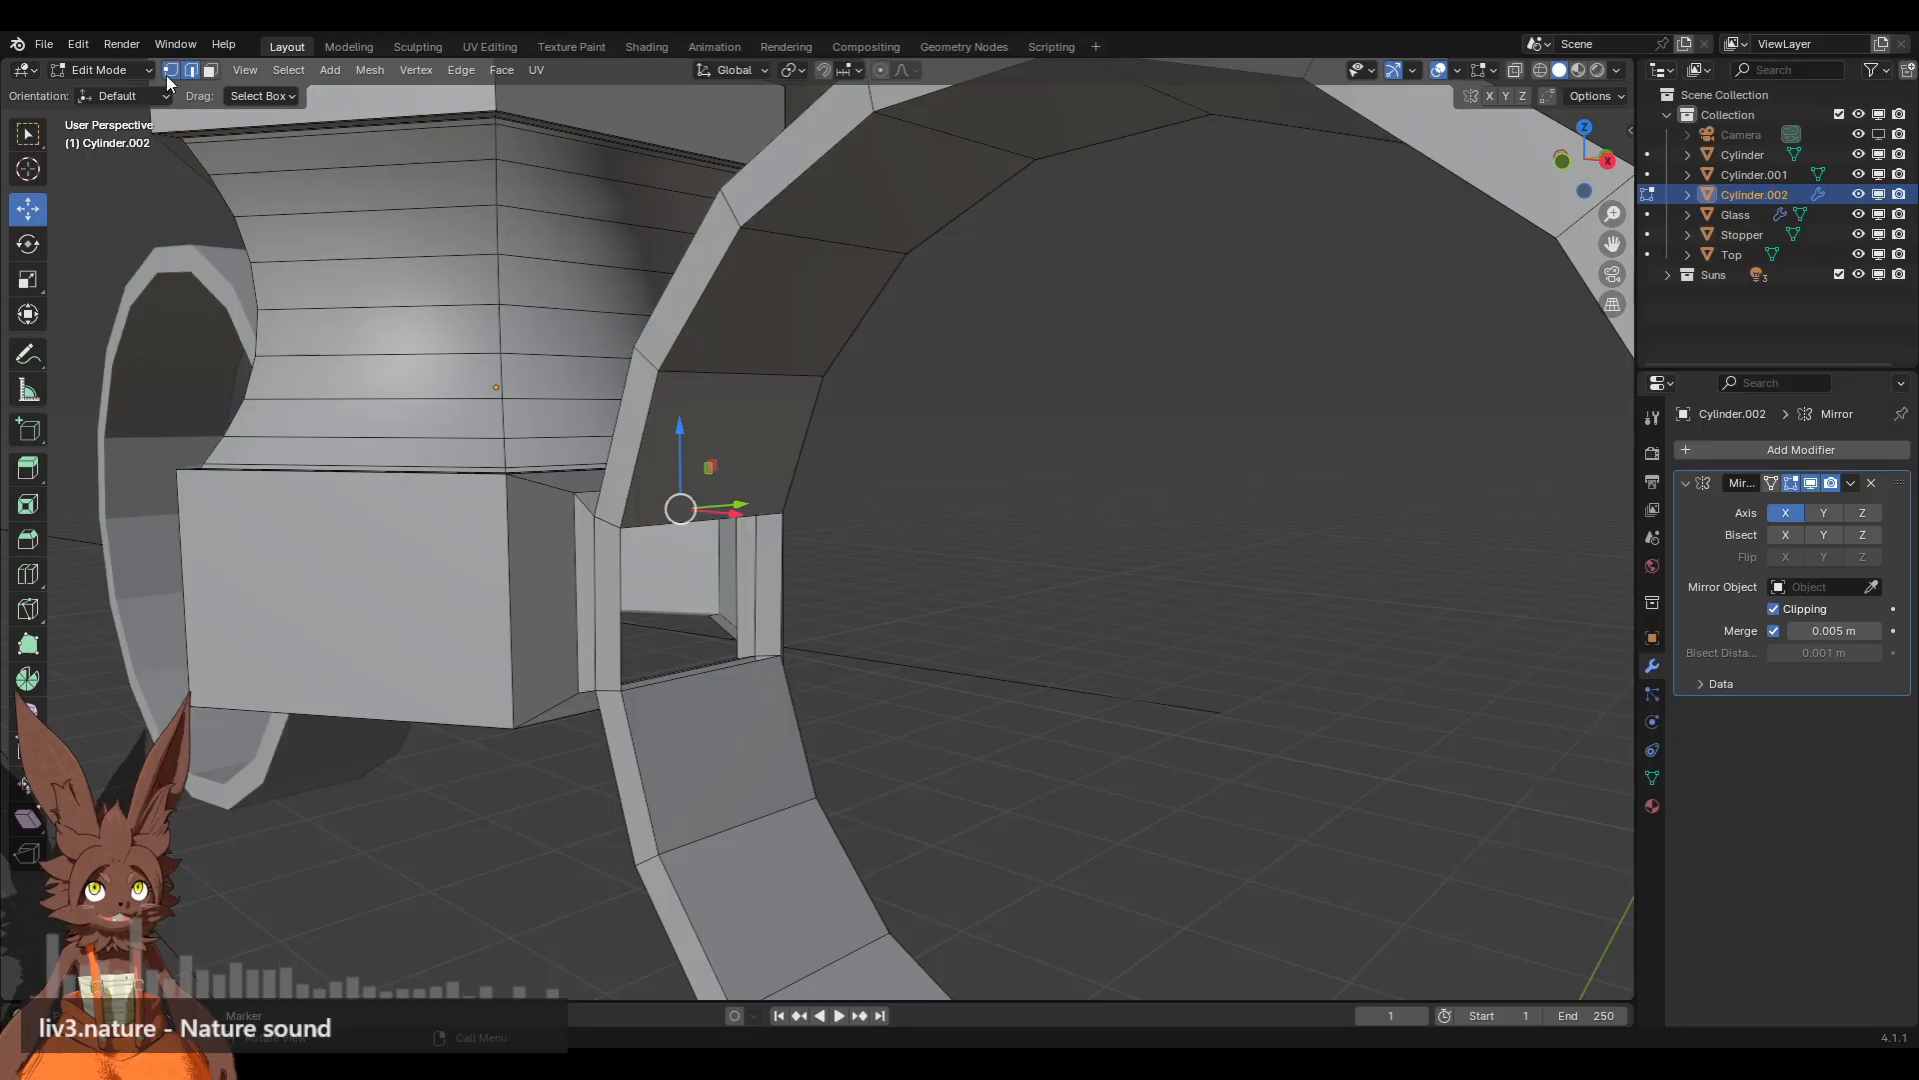
{"action": "left_click", "coordinate": [170, 72]}
{"action": "left_click", "coordinate": [785, 515]}
{"action": "left_click", "coordinate": [785, 657], "text": "shift"}
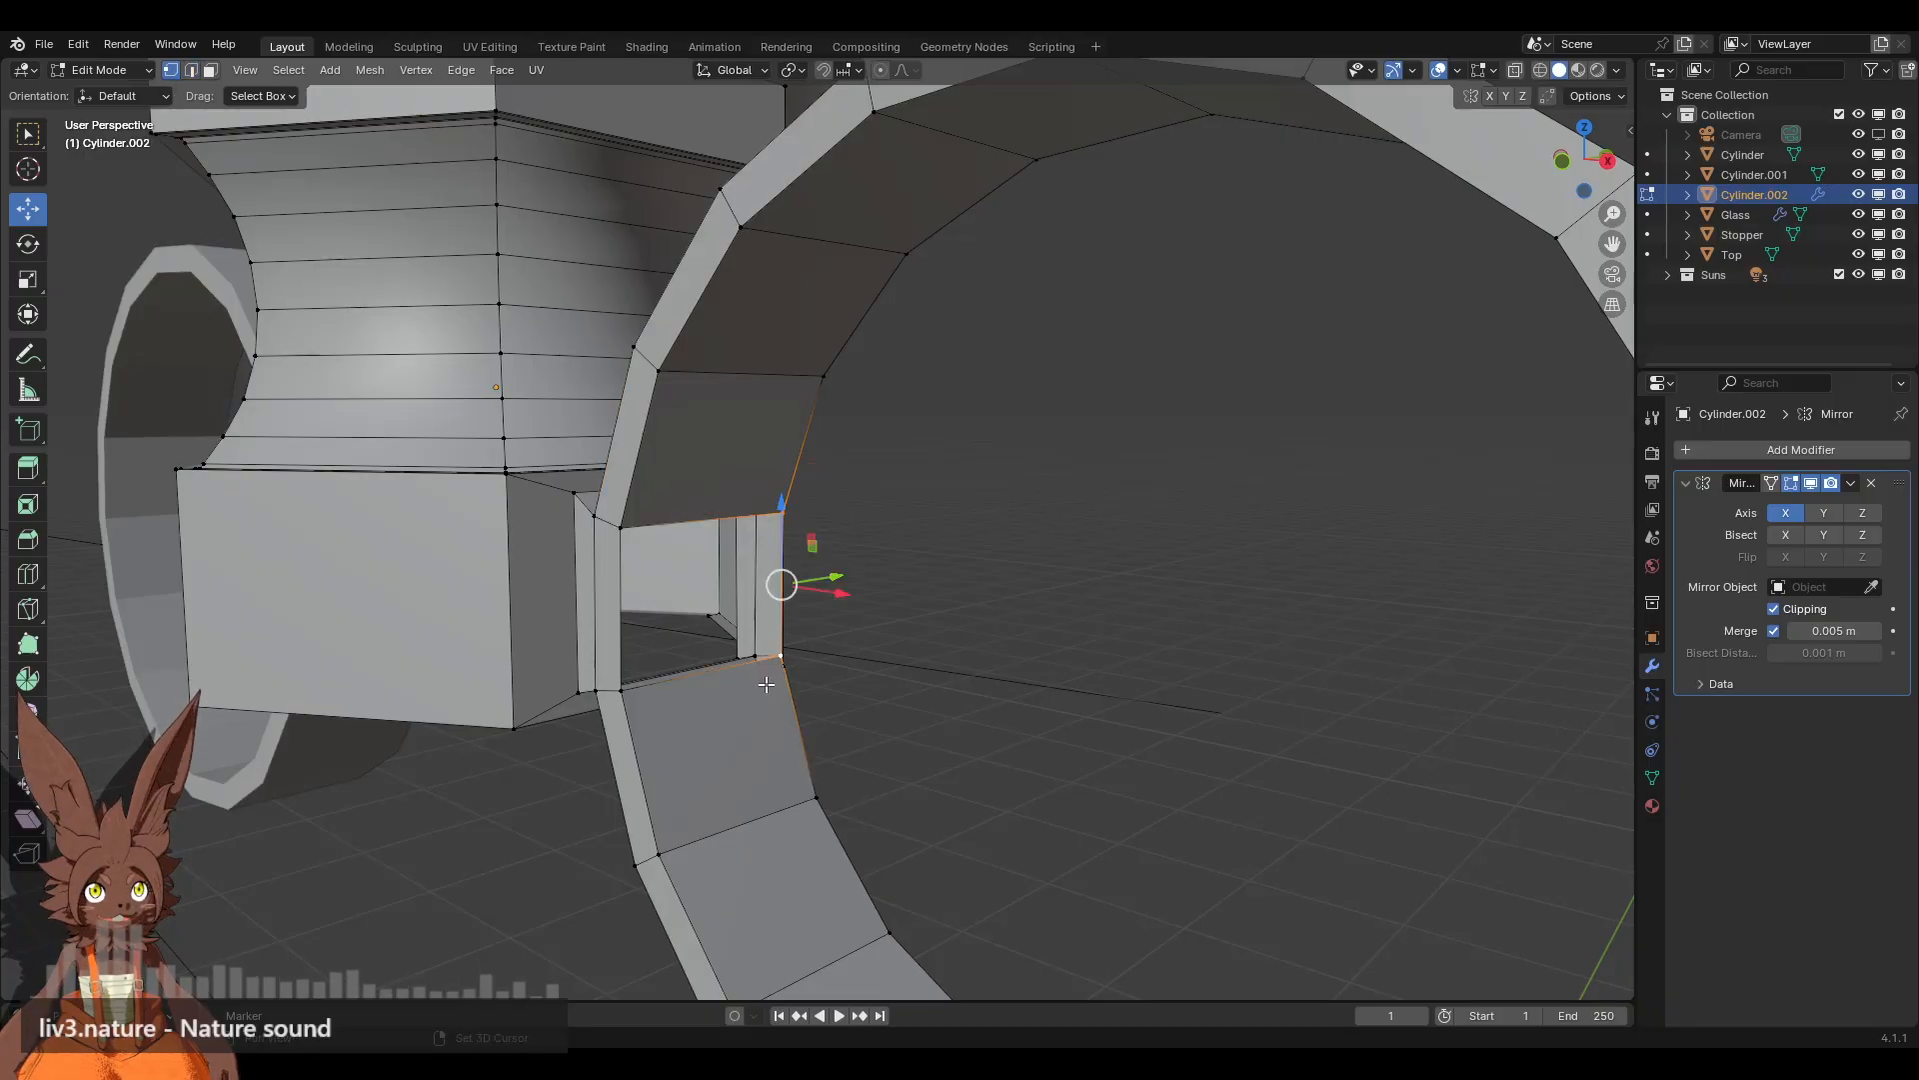
{"action": "middle_click_drag", "start_coordinate": [767, 675], "coordinate": [655, 713]}
{"action": "left_click", "coordinate": [652, 695], "text": "shift"}
{"action": "left_click", "coordinate": [647, 547], "text": "shift"}
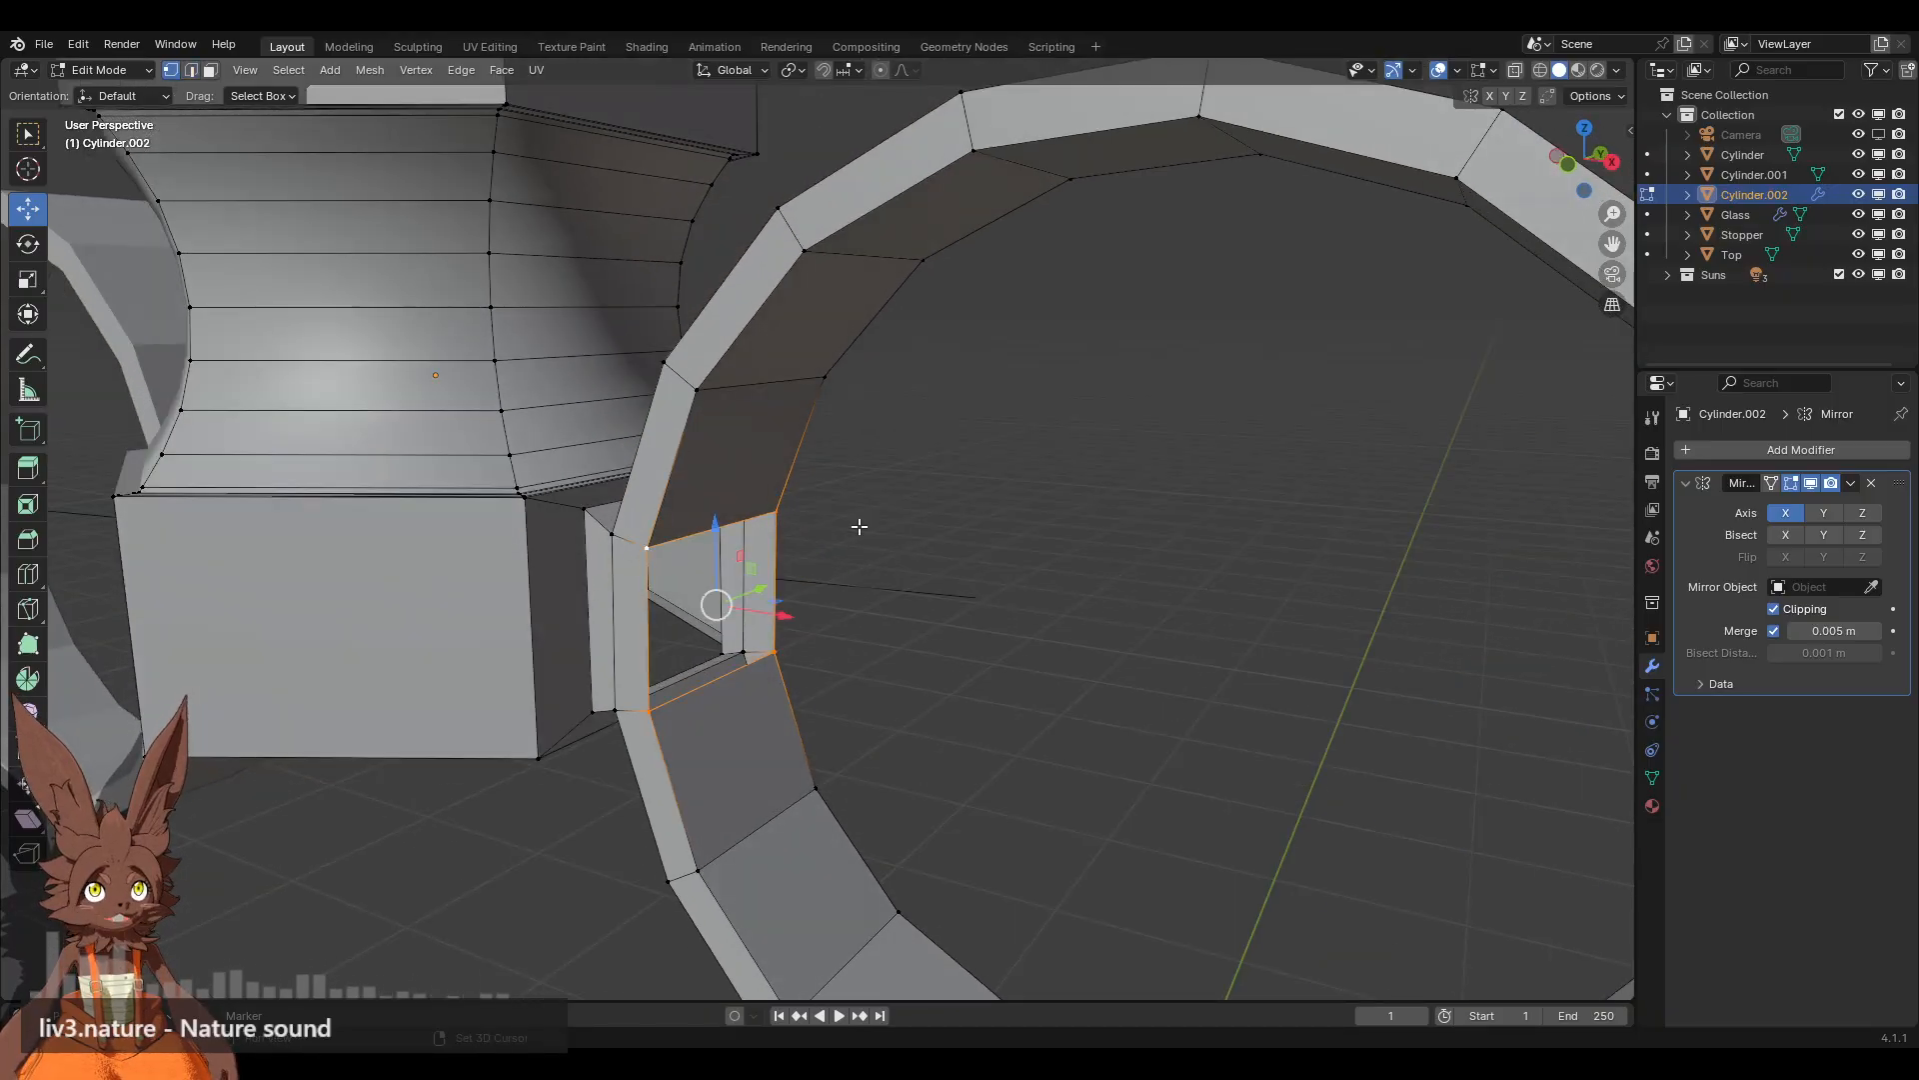
{"action": "key", "text": "f"}
Step: Extrude the band of side faces around the stub and scale the extrusion to 0.85
{"action": "scroll", "coordinate": [786, 533], "scroll_direction": "down", "scroll_amount": 6}
{"action": "middle_click_drag", "start_coordinate": [786, 533], "coordinate": [854, 536]}
{"action": "scroll", "coordinate": [857, 510], "scroll_direction": "up", "scroll_amount": 2}
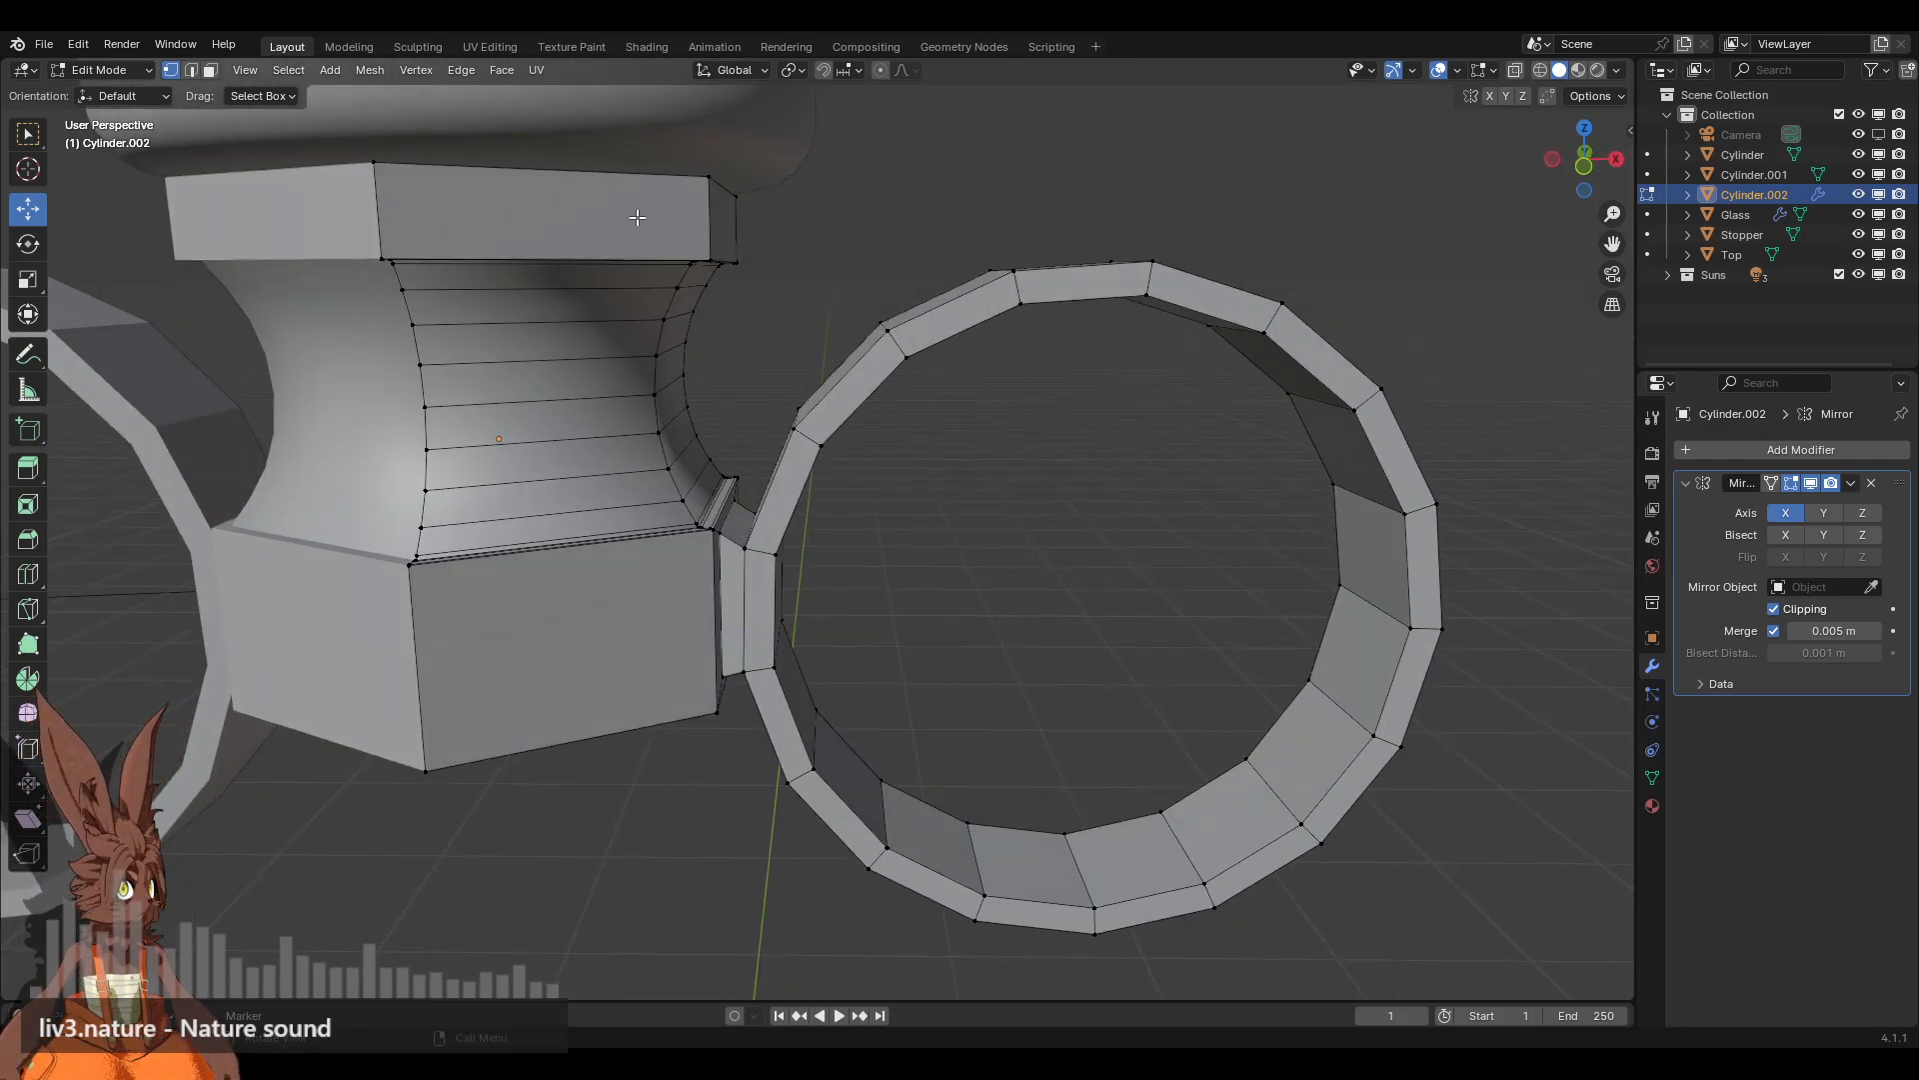
{"action": "middle_click_drag", "start_coordinate": [938, 394], "coordinate": [875, 492]}
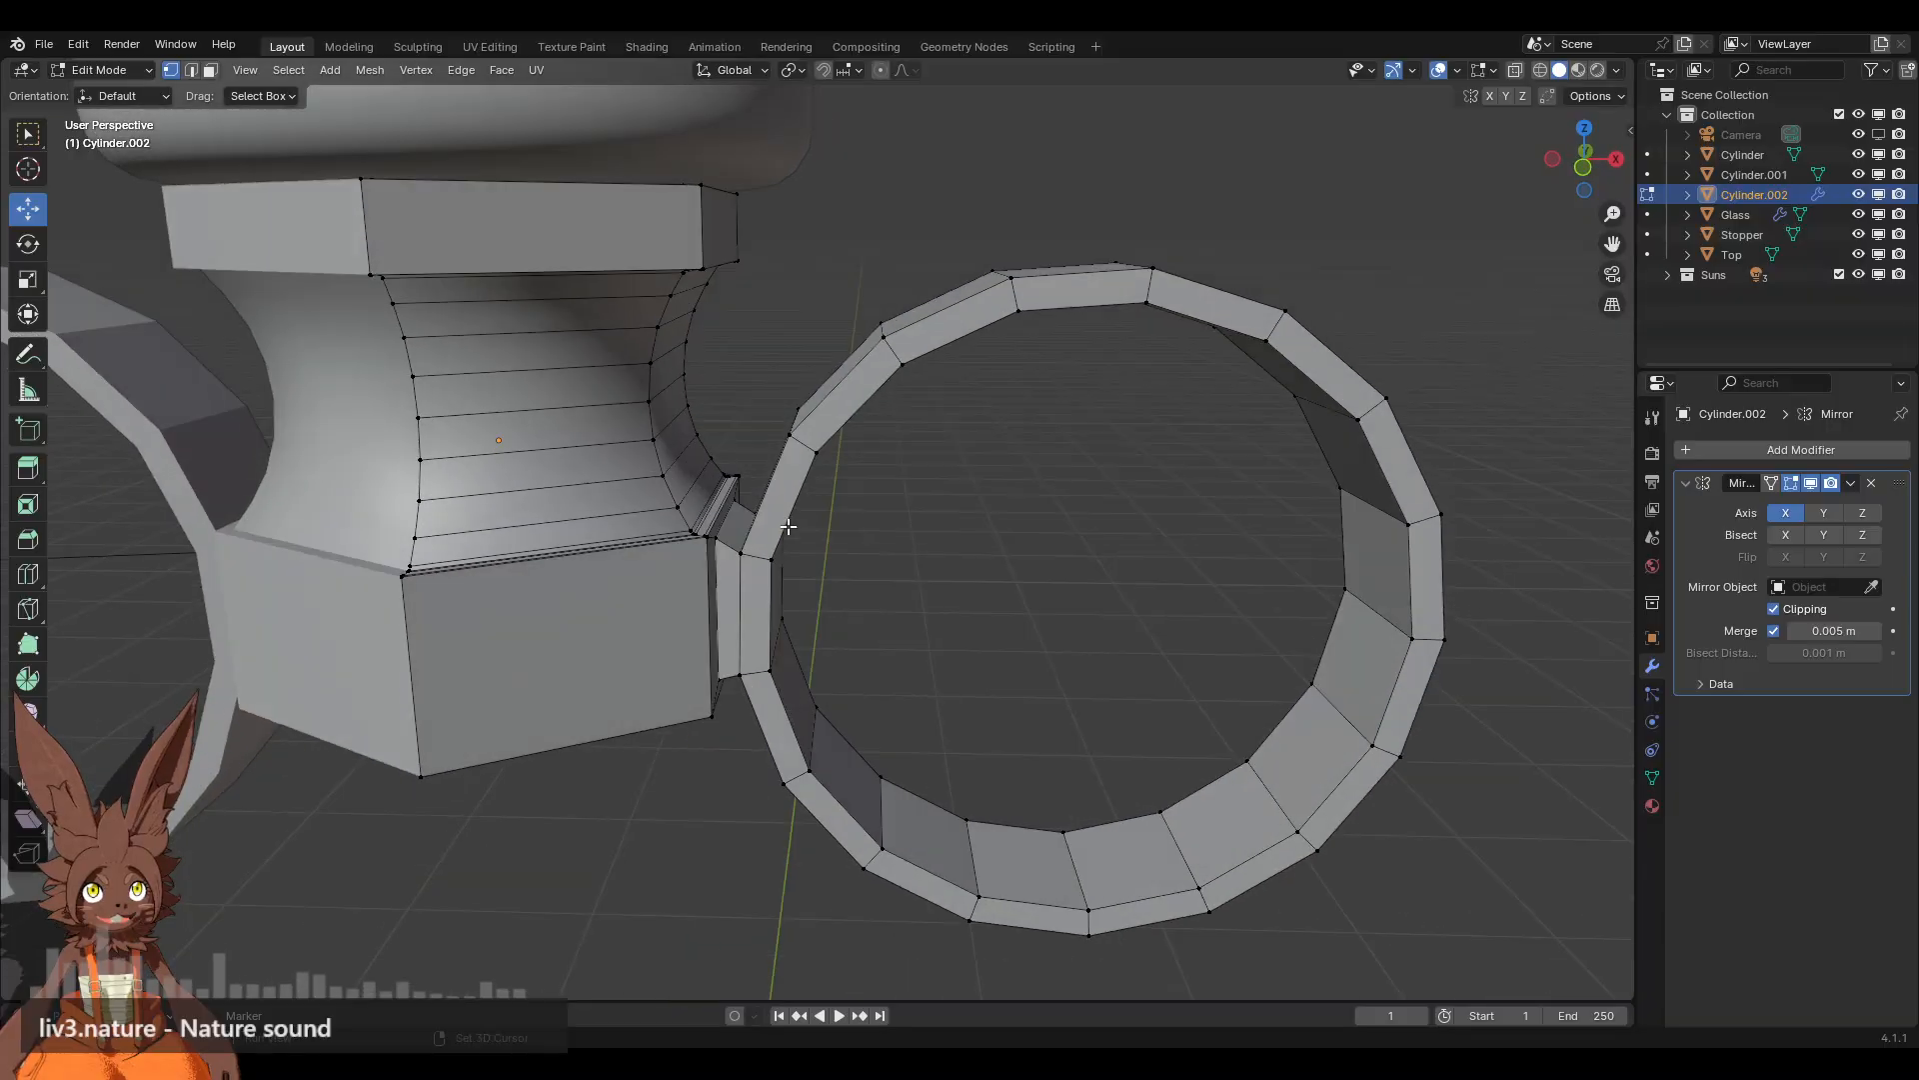
{"action": "scroll", "coordinate": [884, 501], "scroll_direction": "up", "scroll_amount": 2}
{"action": "scroll", "coordinate": [884, 501], "scroll_direction": "up", "scroll_amount": 1}
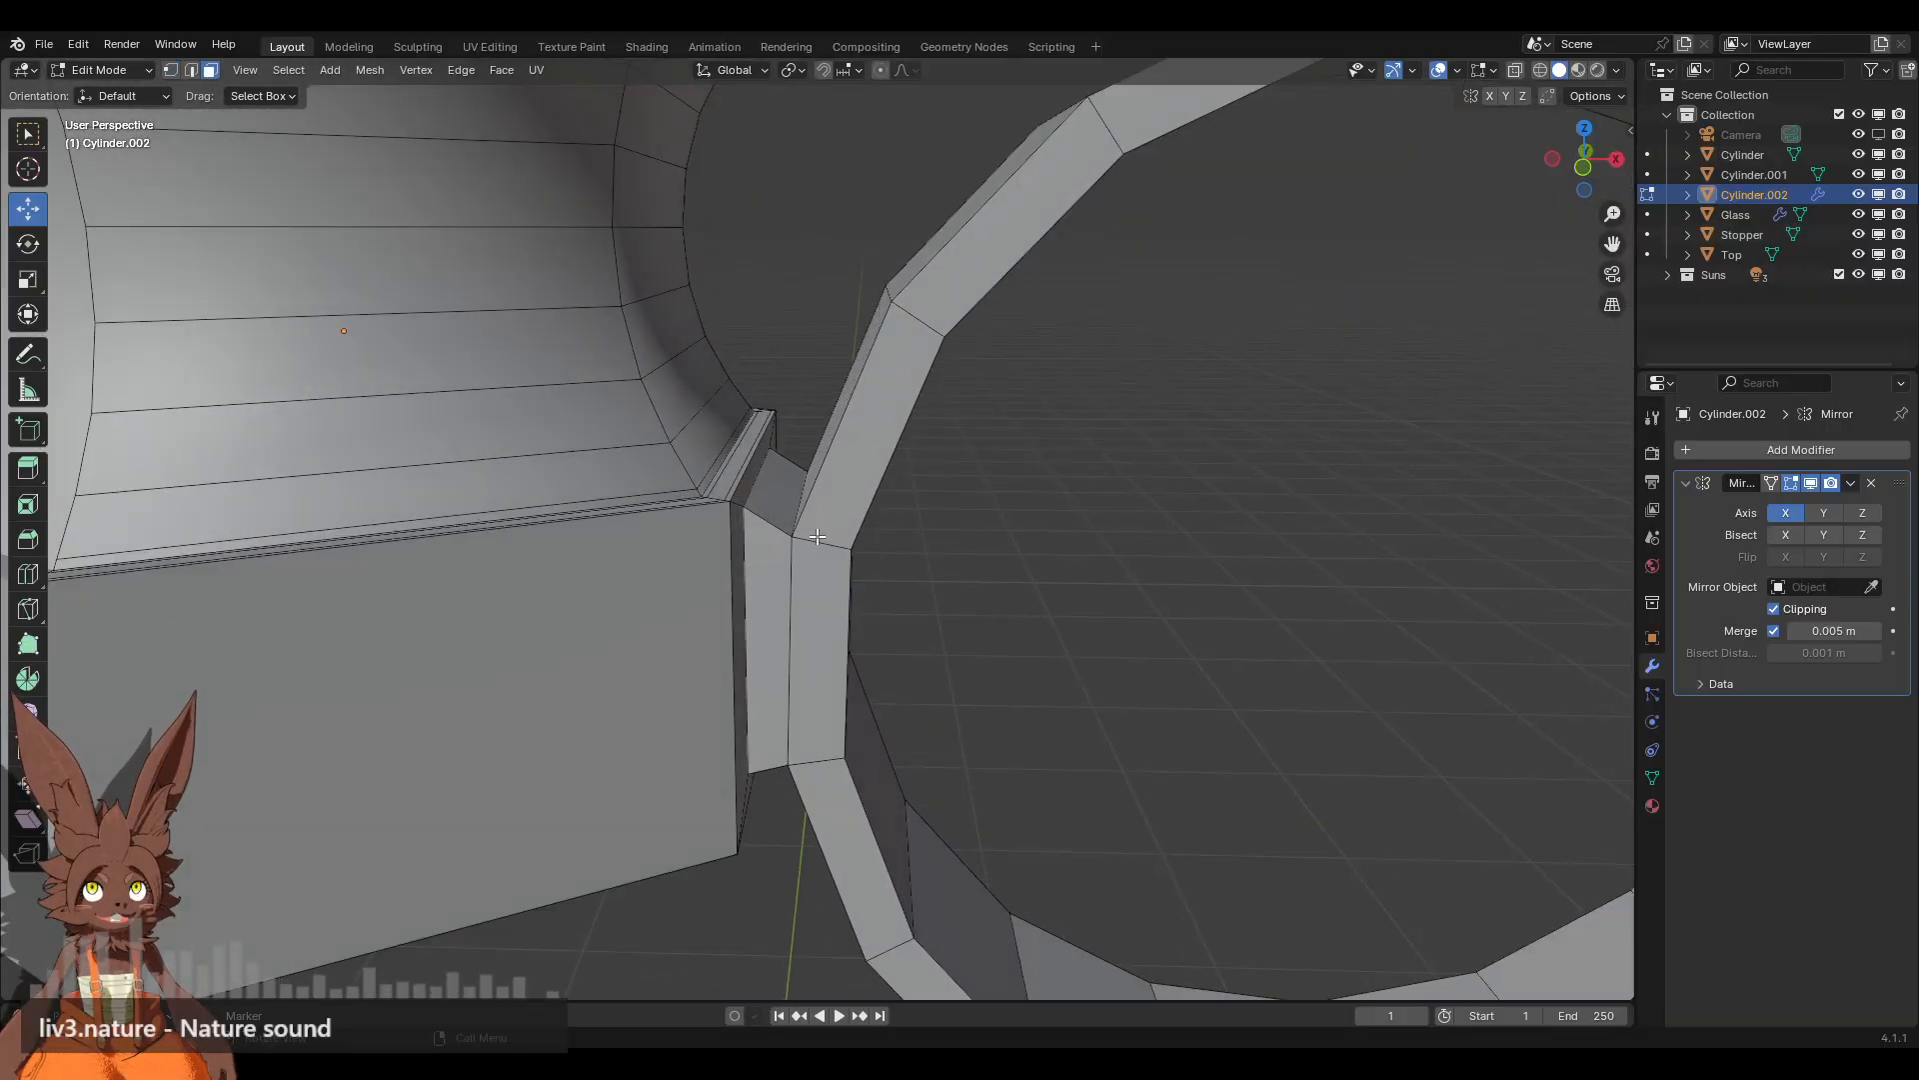
{"action": "left_click", "coordinate": [765, 521]}
{"action": "middle_click_drag", "start_coordinate": [1071, 501], "coordinate": [1223, 495]}
{"action": "scroll", "coordinate": [1080, 525], "scroll_direction": "up", "scroll_amount": 1}
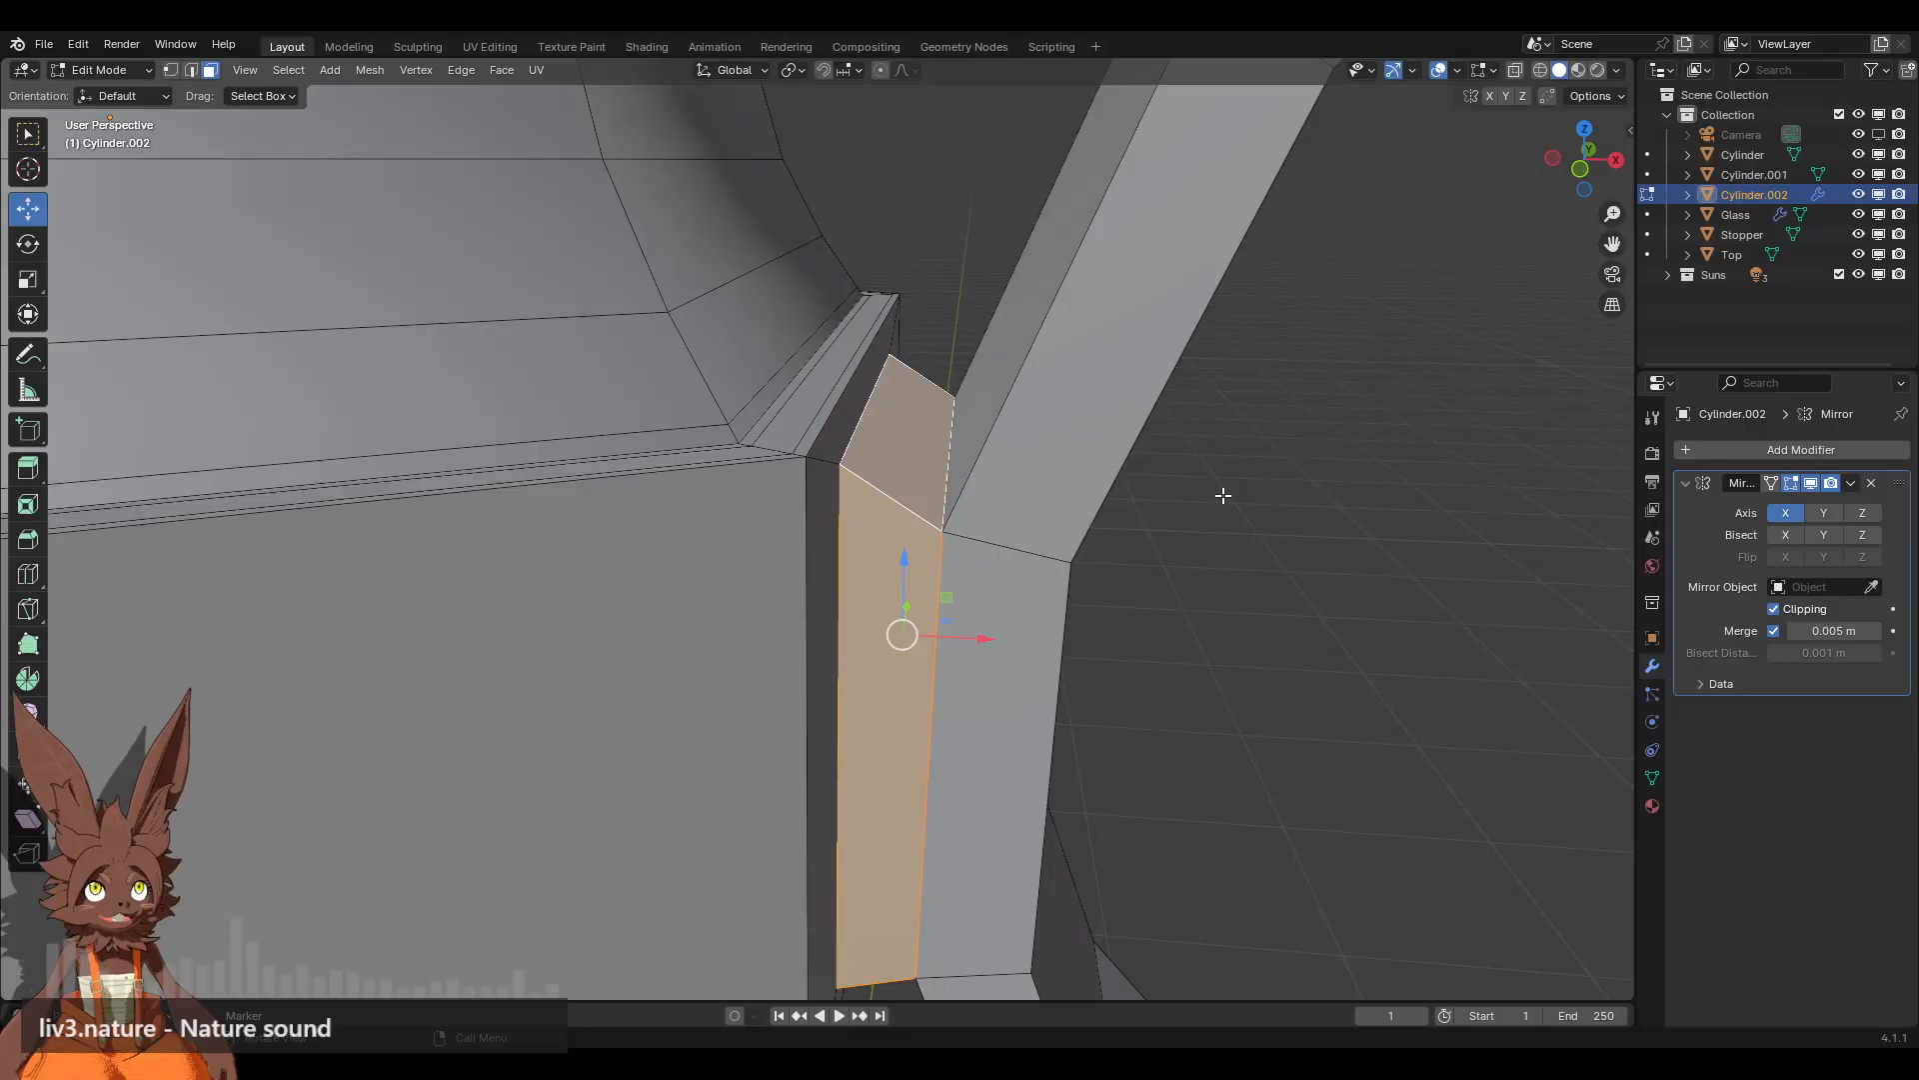
{"action": "key", "text": "s"}
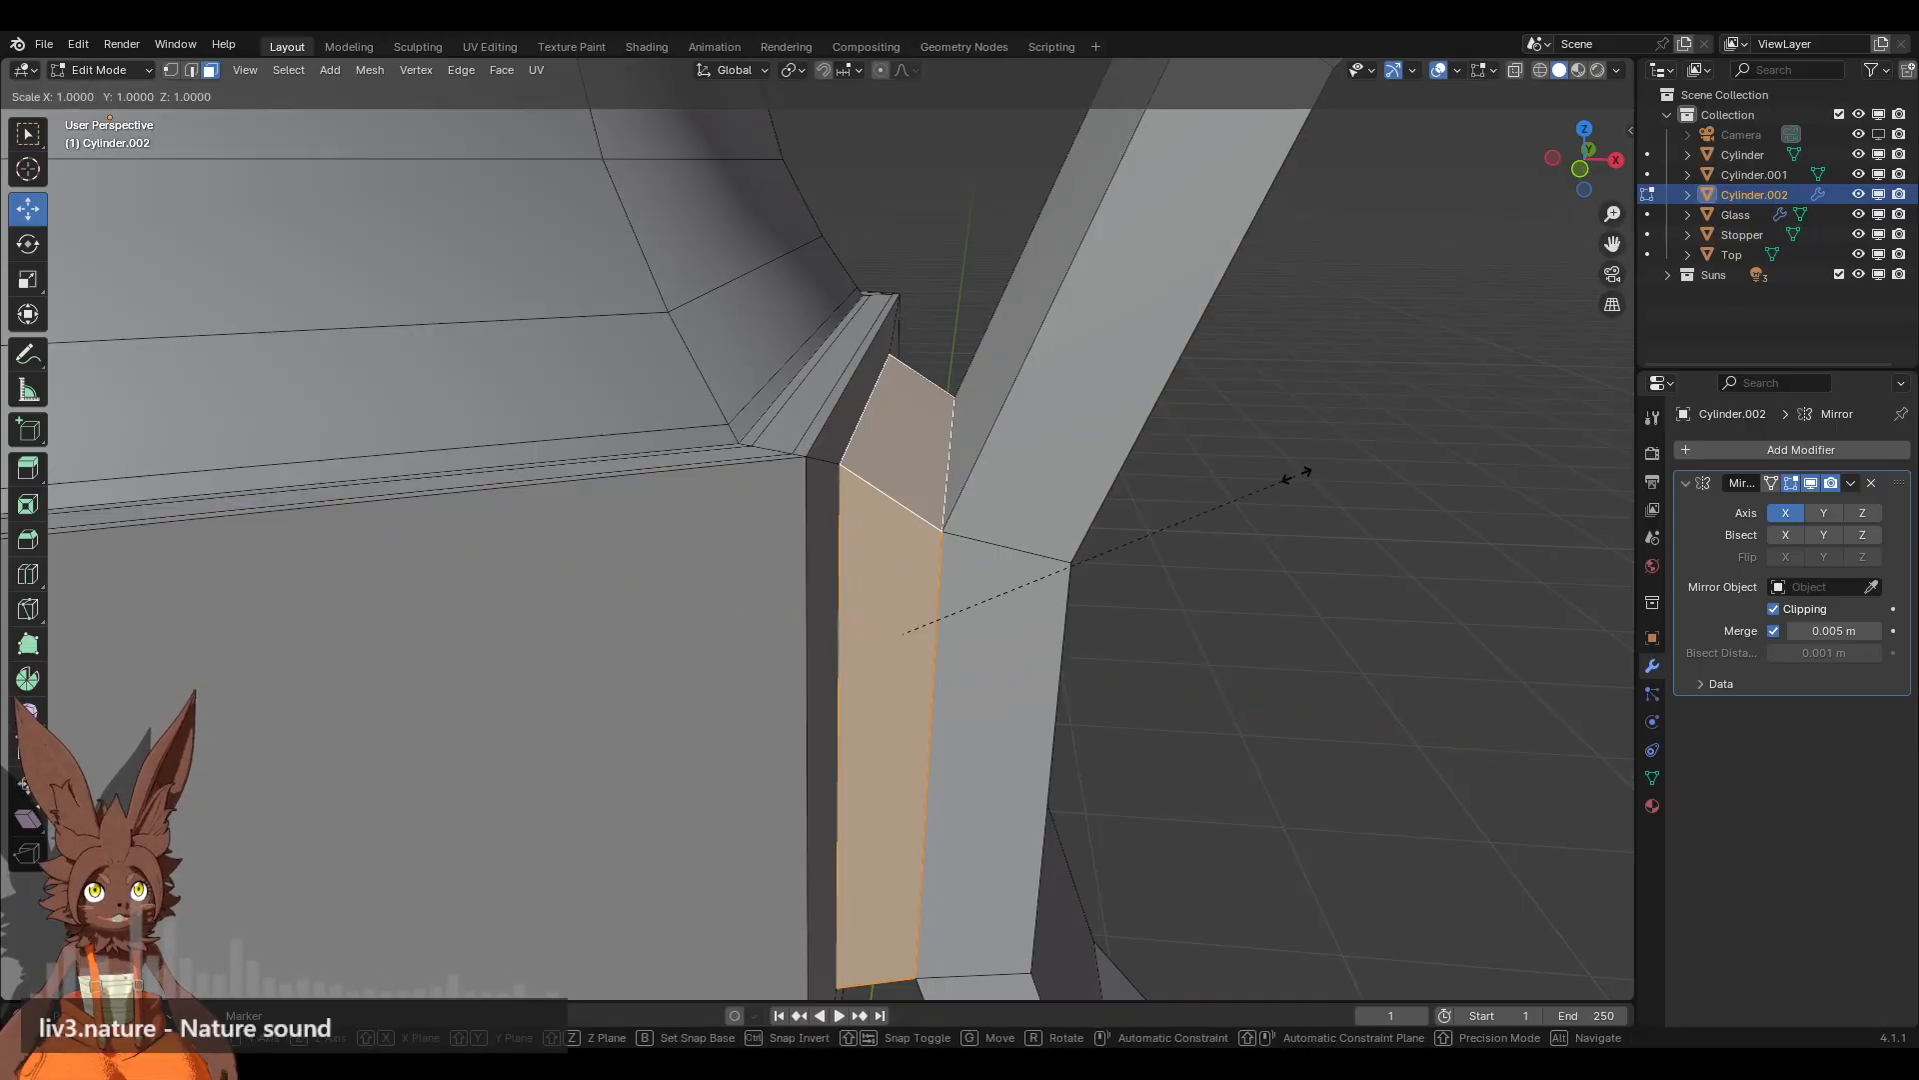
{"action": "left_click", "coordinate": [1228, 477]}
{"action": "middle_click_drag", "start_coordinate": [1228, 477], "coordinate": [1049, 669]}
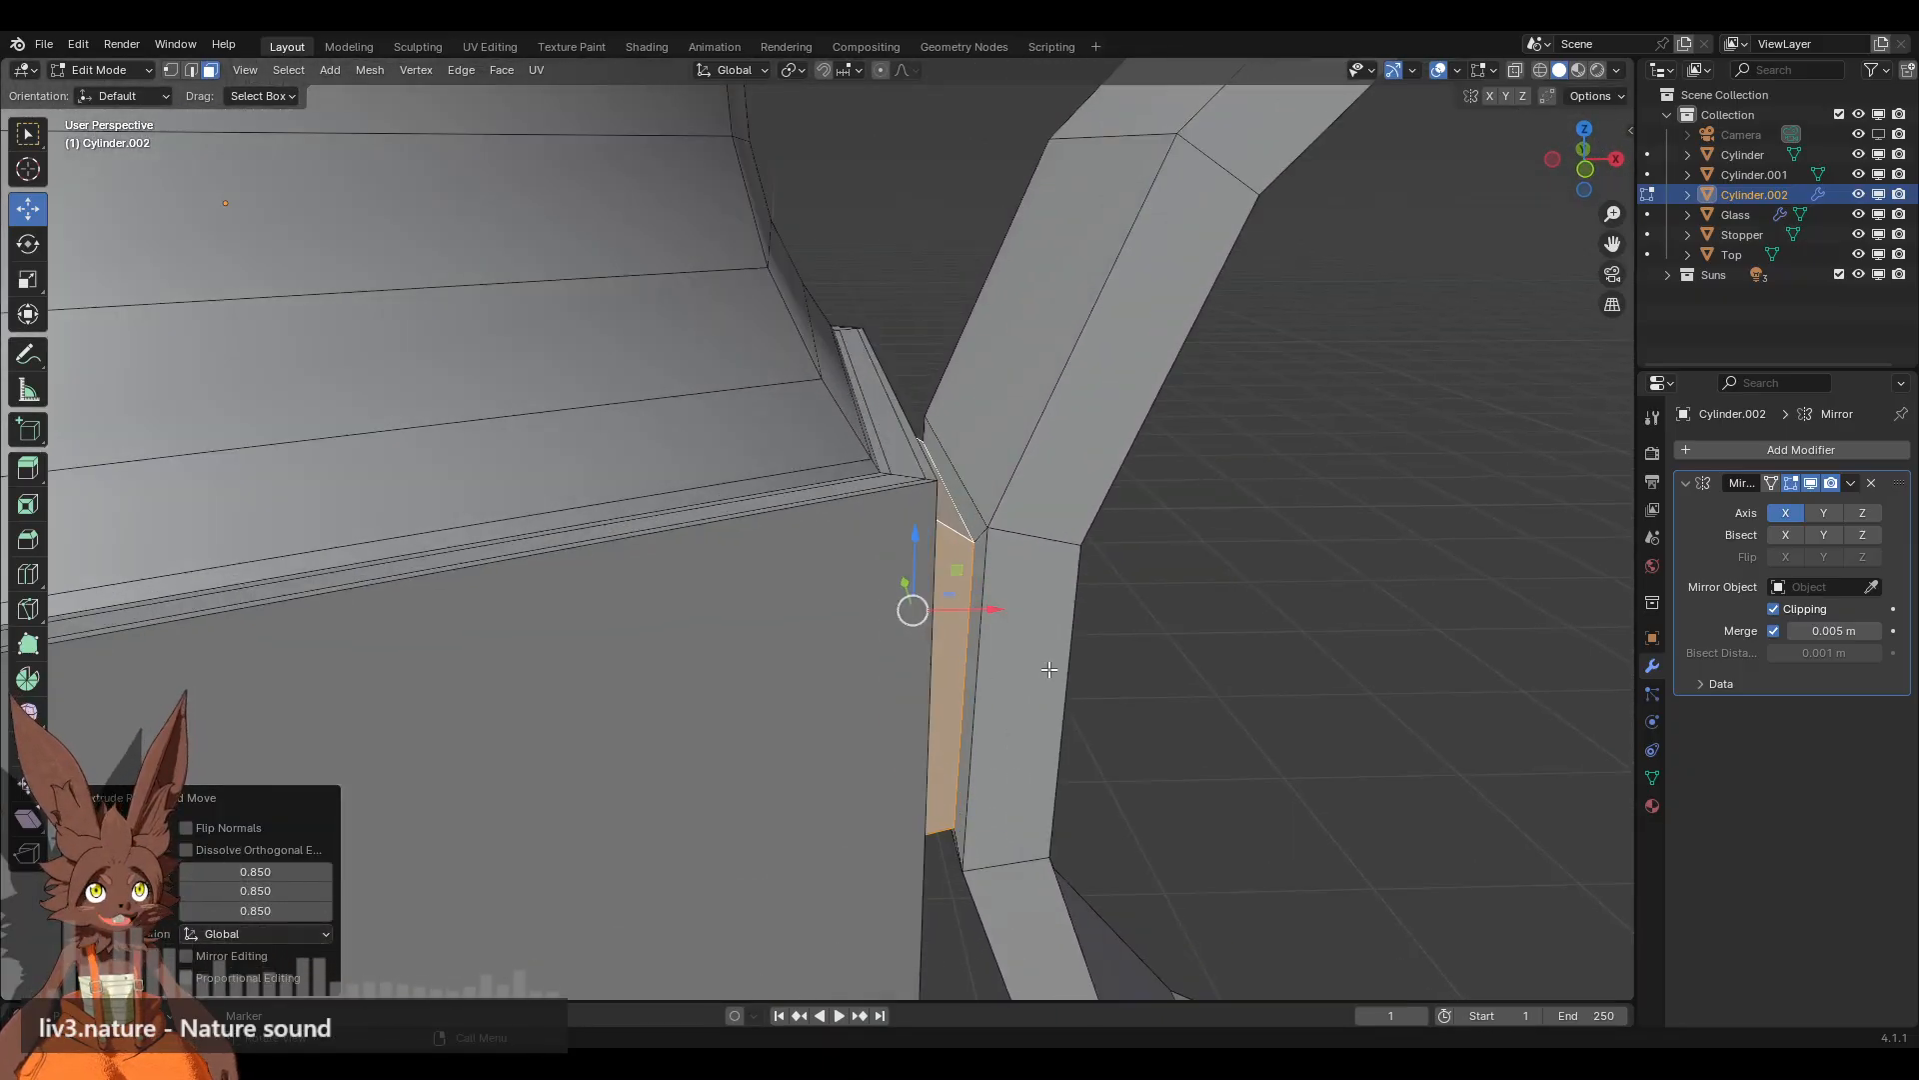
Step: Try to bevel the four lengthwise corner edge loops of the ring handle with one segment
{"action": "left_click", "coordinate": [193, 71]}
{"action": "left_click", "coordinate": [1082, 341], "text": "alt"}
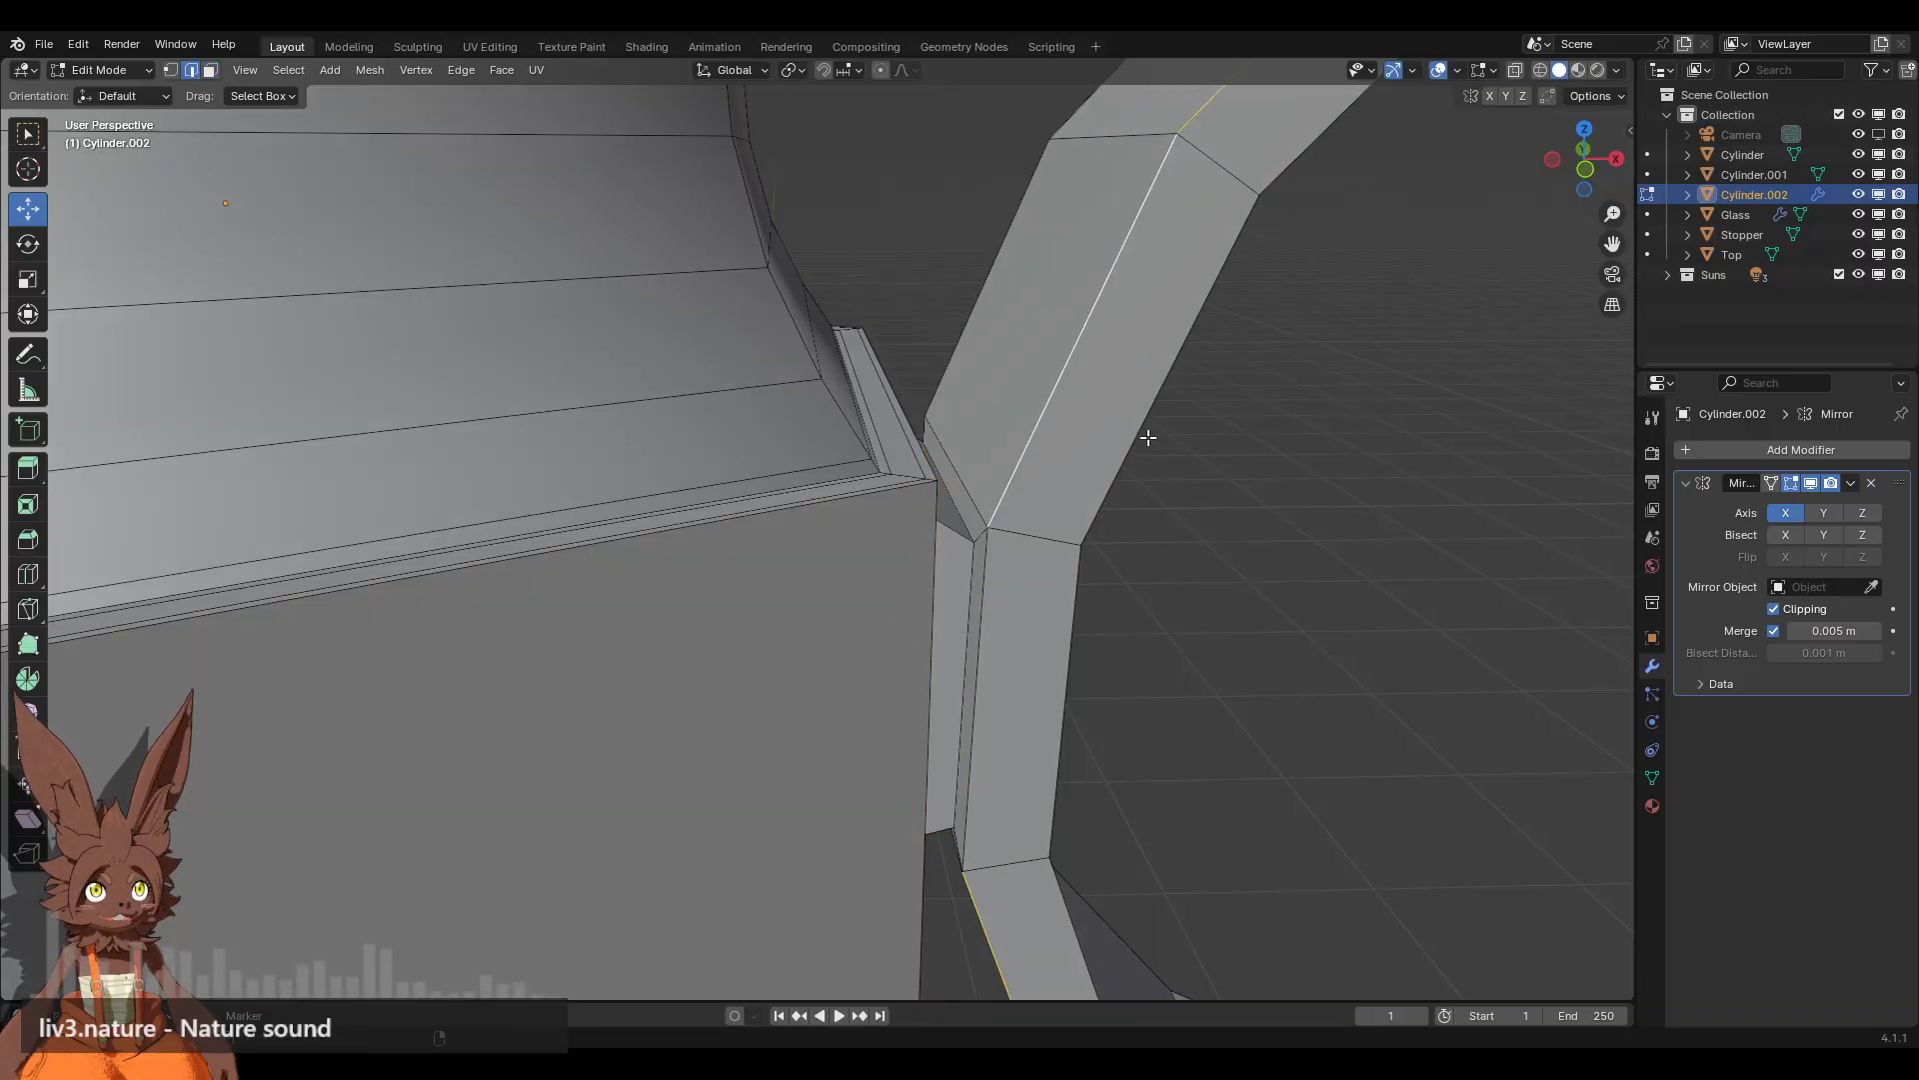
{"action": "left_click", "coordinate": [1149, 437], "text": "alt+shift"}
{"action": "left_click", "coordinate": [975, 692], "text": "shift"}
{"action": "middle_click_drag", "start_coordinate": [1253, 553], "coordinate": [885, 530]}
{"action": "left_click", "coordinate": [659, 398], "text": "alt+shift"}
{"action": "left_click", "coordinate": [745, 460], "text": "alt+shift"}
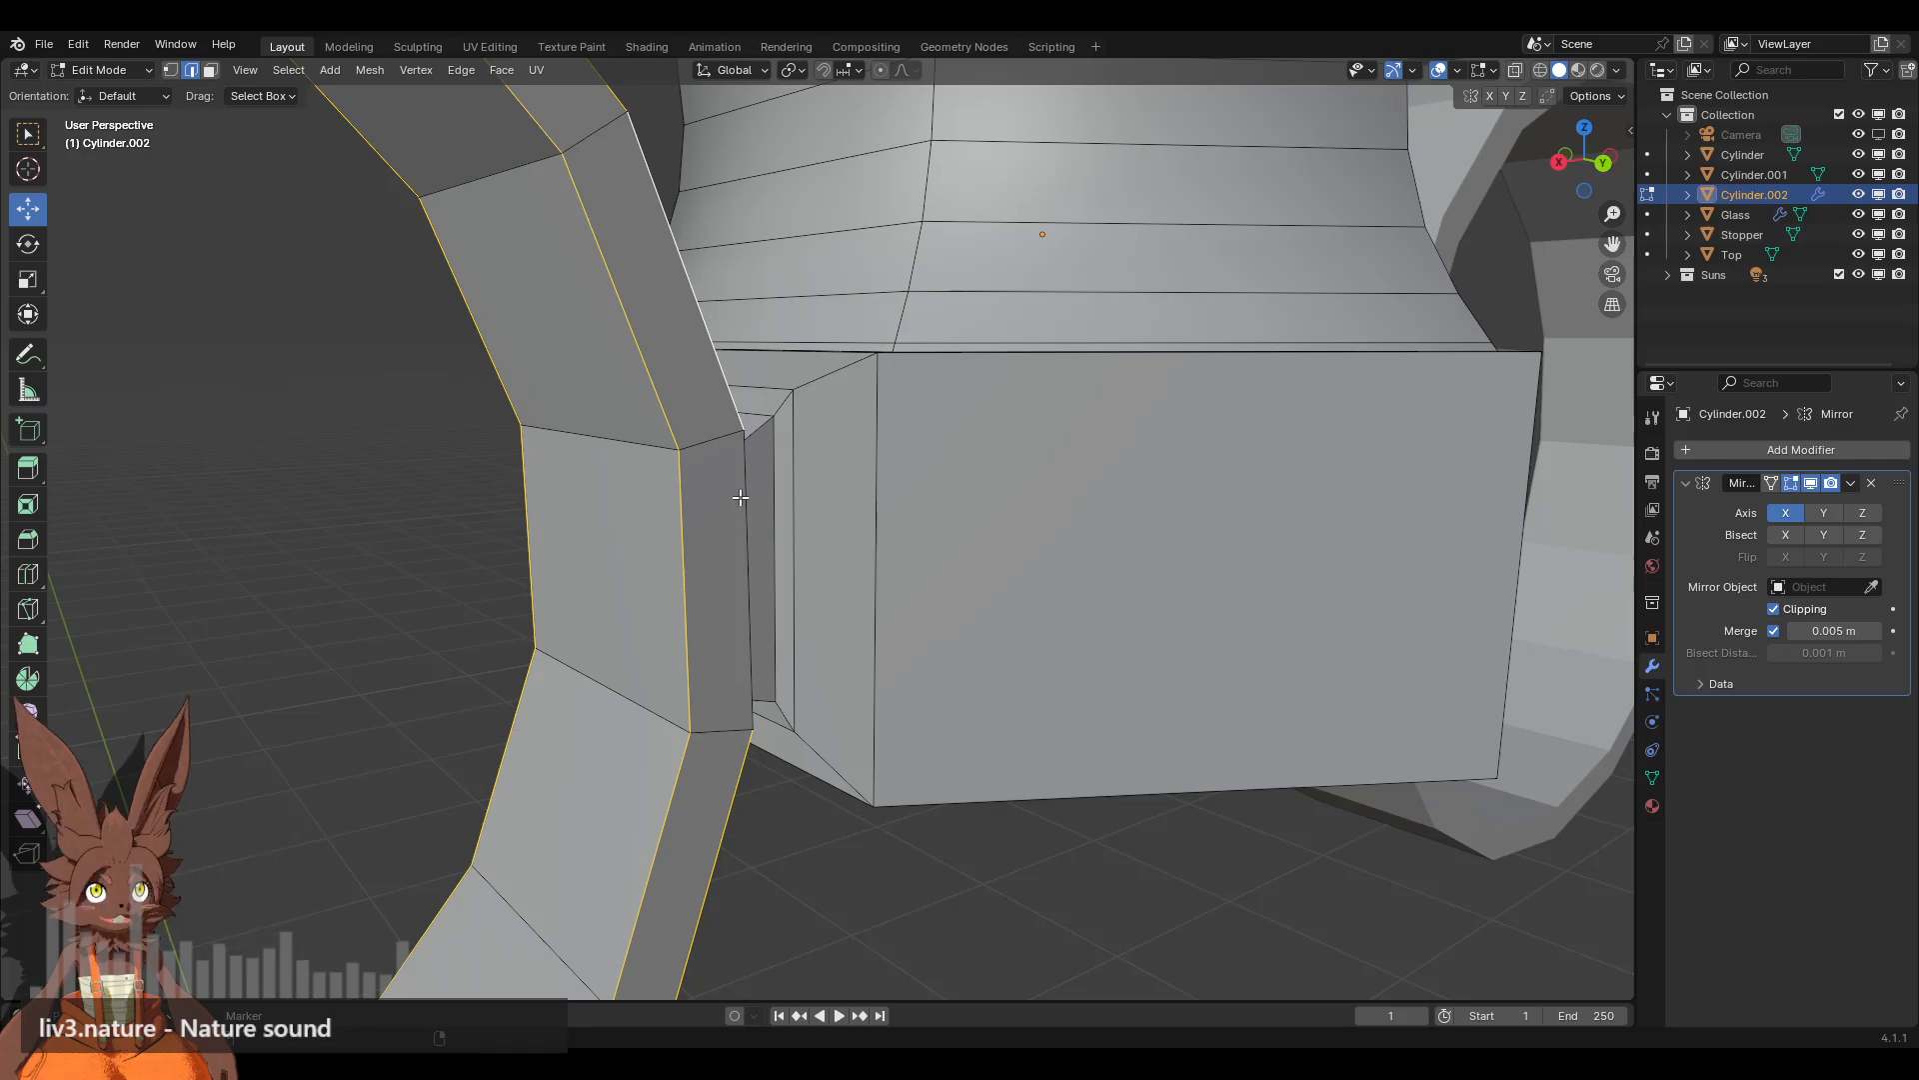
{"action": "middle_click_drag", "start_coordinate": [876, 423], "coordinate": [98, 553]}
{"action": "left_click", "coordinate": [747, 507], "text": "shift"}
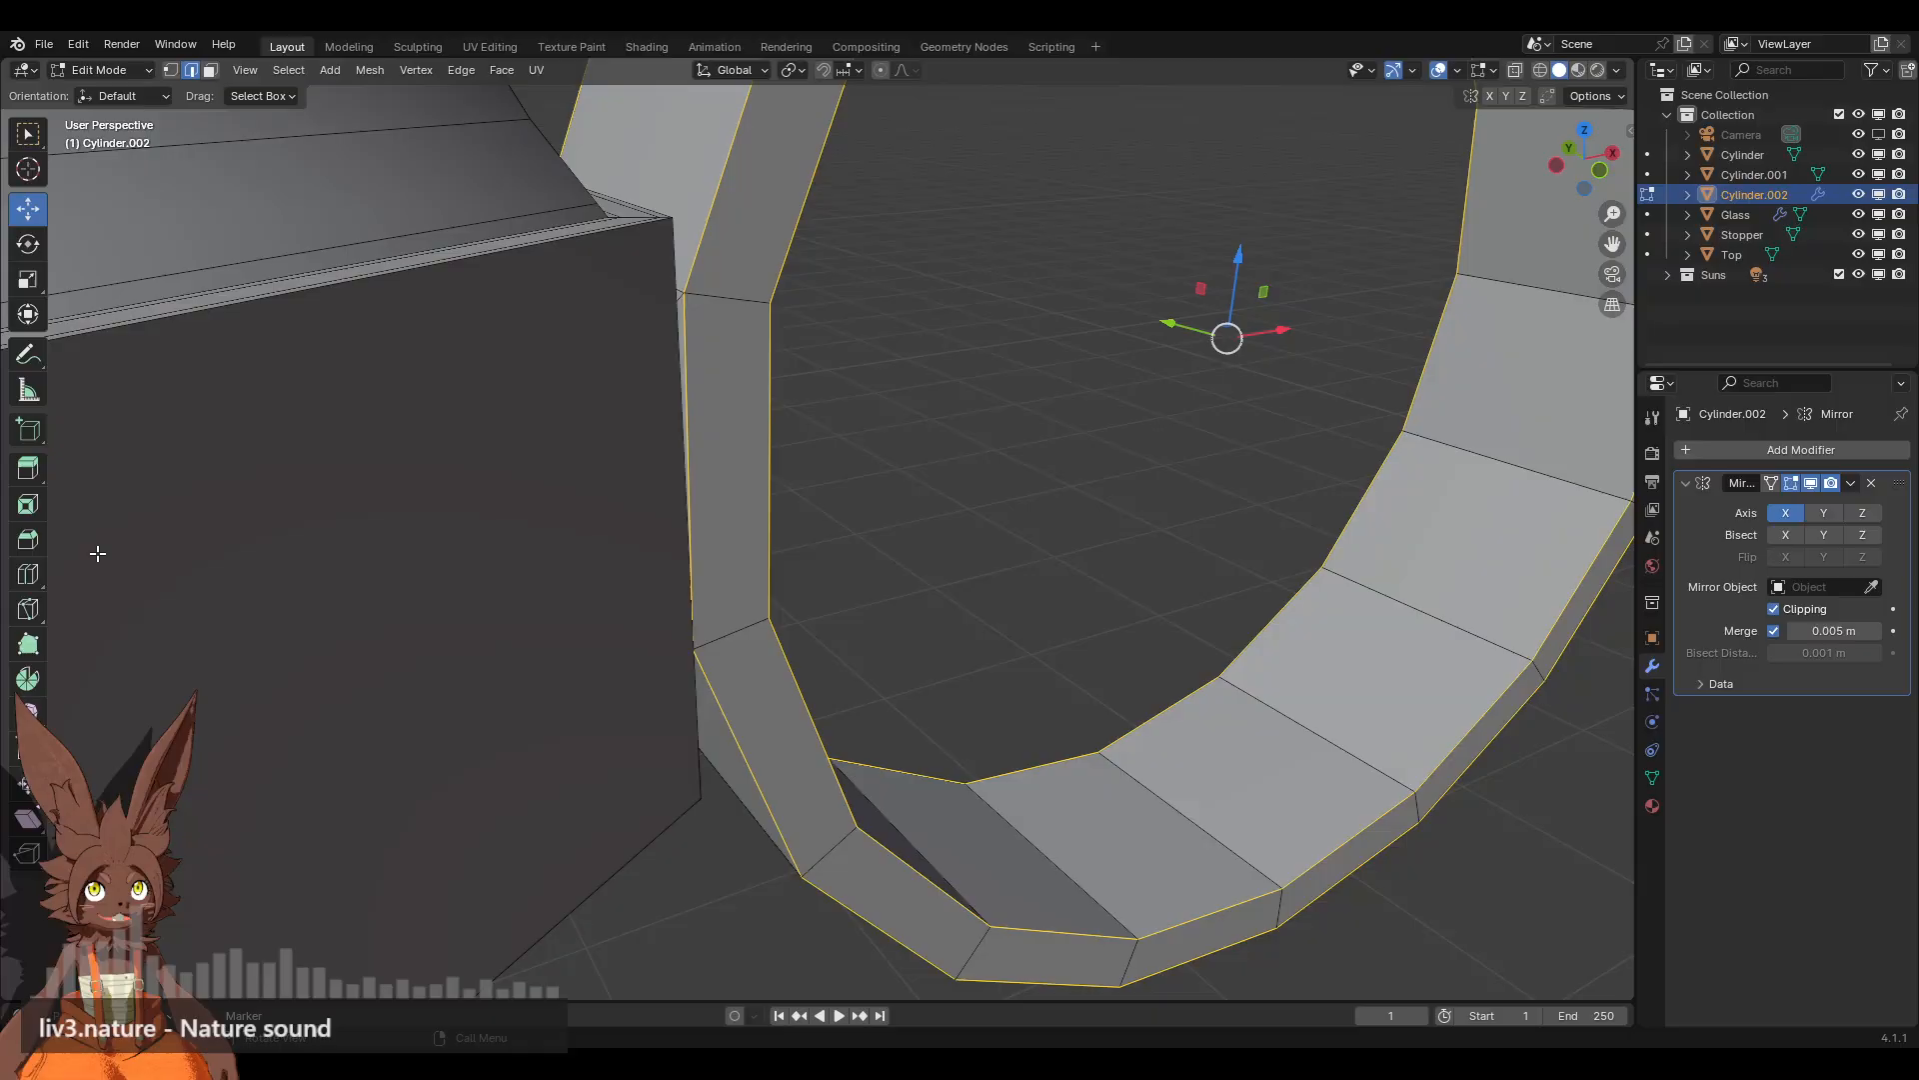
{"action": "left_click", "coordinate": [15, 546]}
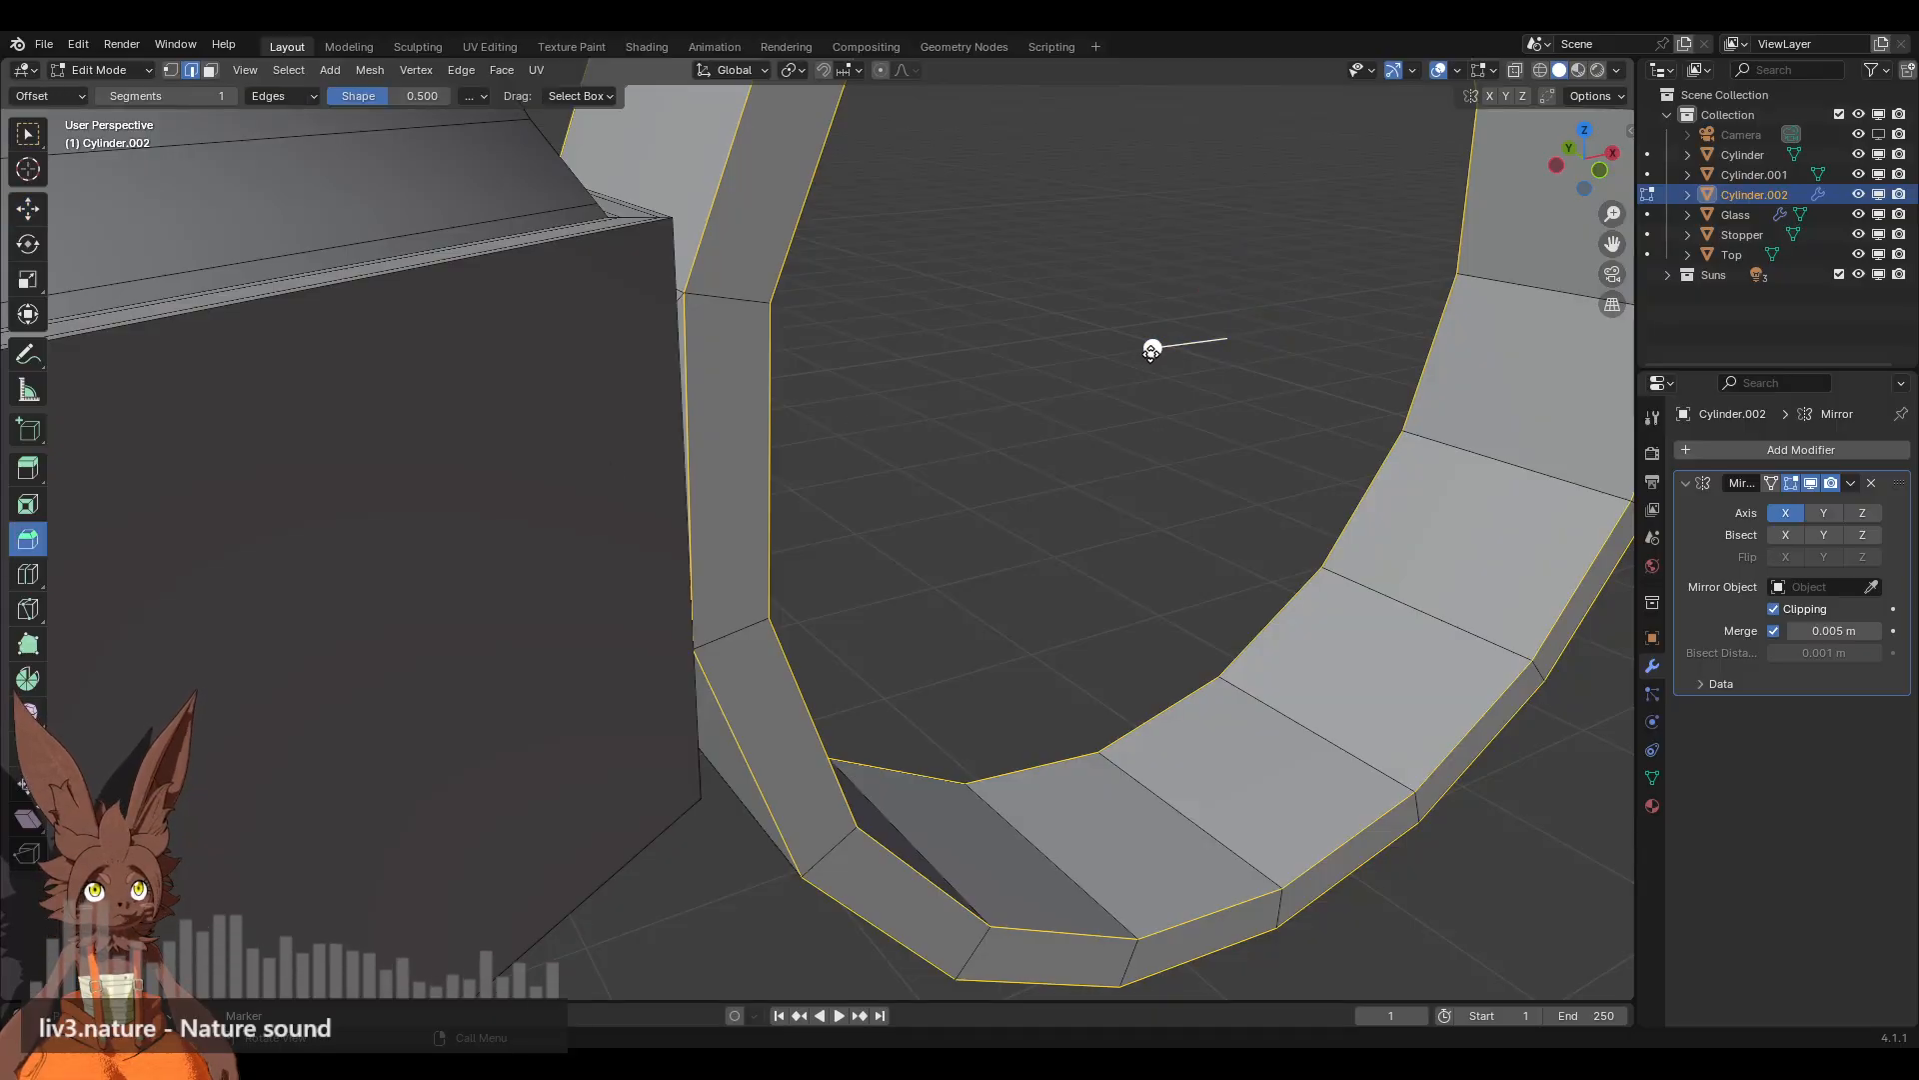
{"action": "middle_click_drag", "start_coordinate": [1151, 350], "coordinate": [1106, 372]}
{"action": "left_click_drag", "start_coordinate": [1167, 361], "coordinate": [1151, 362]}
{"action": "scroll", "coordinate": [1151, 363], "scroll_direction": "up", "scroll_amount": 1}
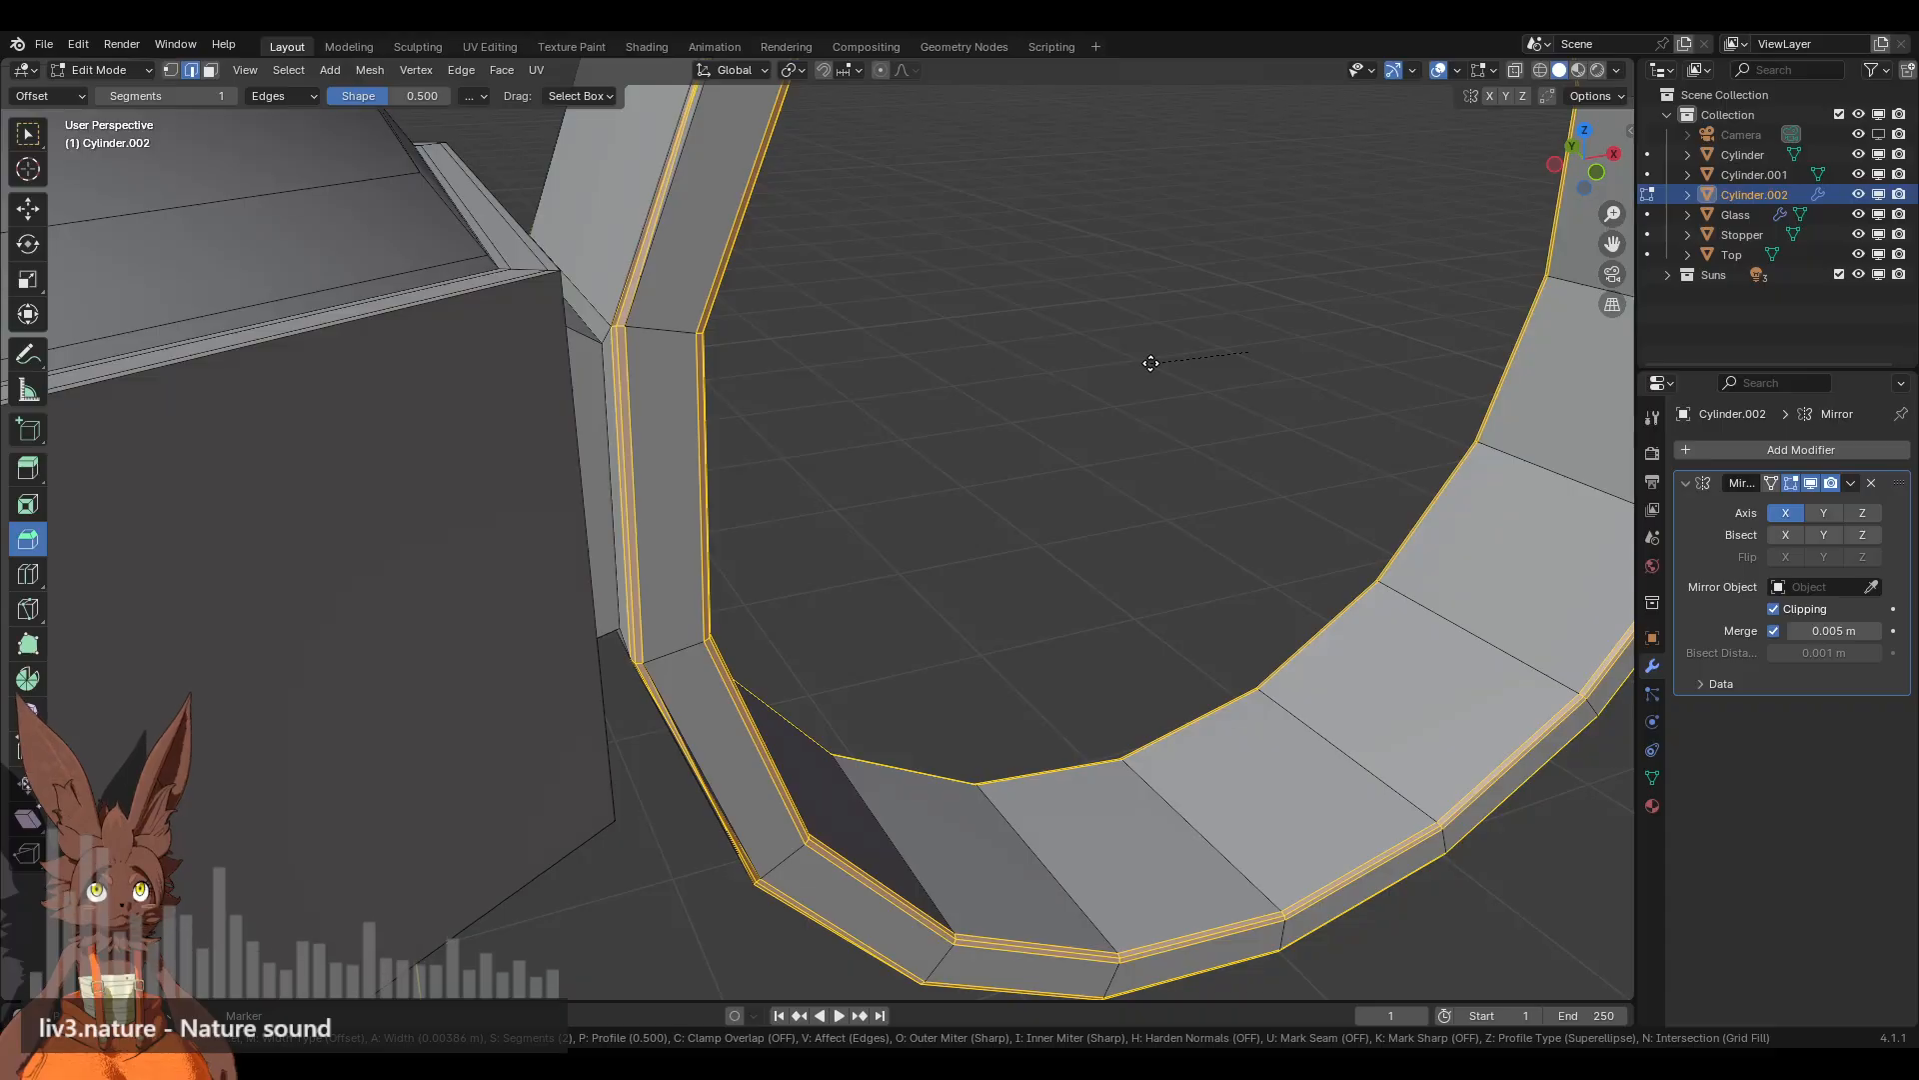
{"action": "scroll", "coordinate": [1149, 360], "scroll_direction": "up", "scroll_amount": 1}
{"action": "left_click", "coordinate": [1040, 369]}
Step: Undo the handle's bevel and try it again on the same edge loops with a 0.00657 m width
{"action": "middle_click_drag", "start_coordinate": [1040, 369], "coordinate": [748, 525]}
{"action": "scroll", "coordinate": [1084, 441], "scroll_direction": "down", "scroll_amount": 2}
{"action": "middle_click_drag", "start_coordinate": [1255, 375], "coordinate": [1124, 425], "text": "shift"}
{"action": "scroll", "coordinate": [1077, 459], "scroll_direction": "up", "scroll_amount": 2}
{"action": "key", "text": "ctrl+z"}
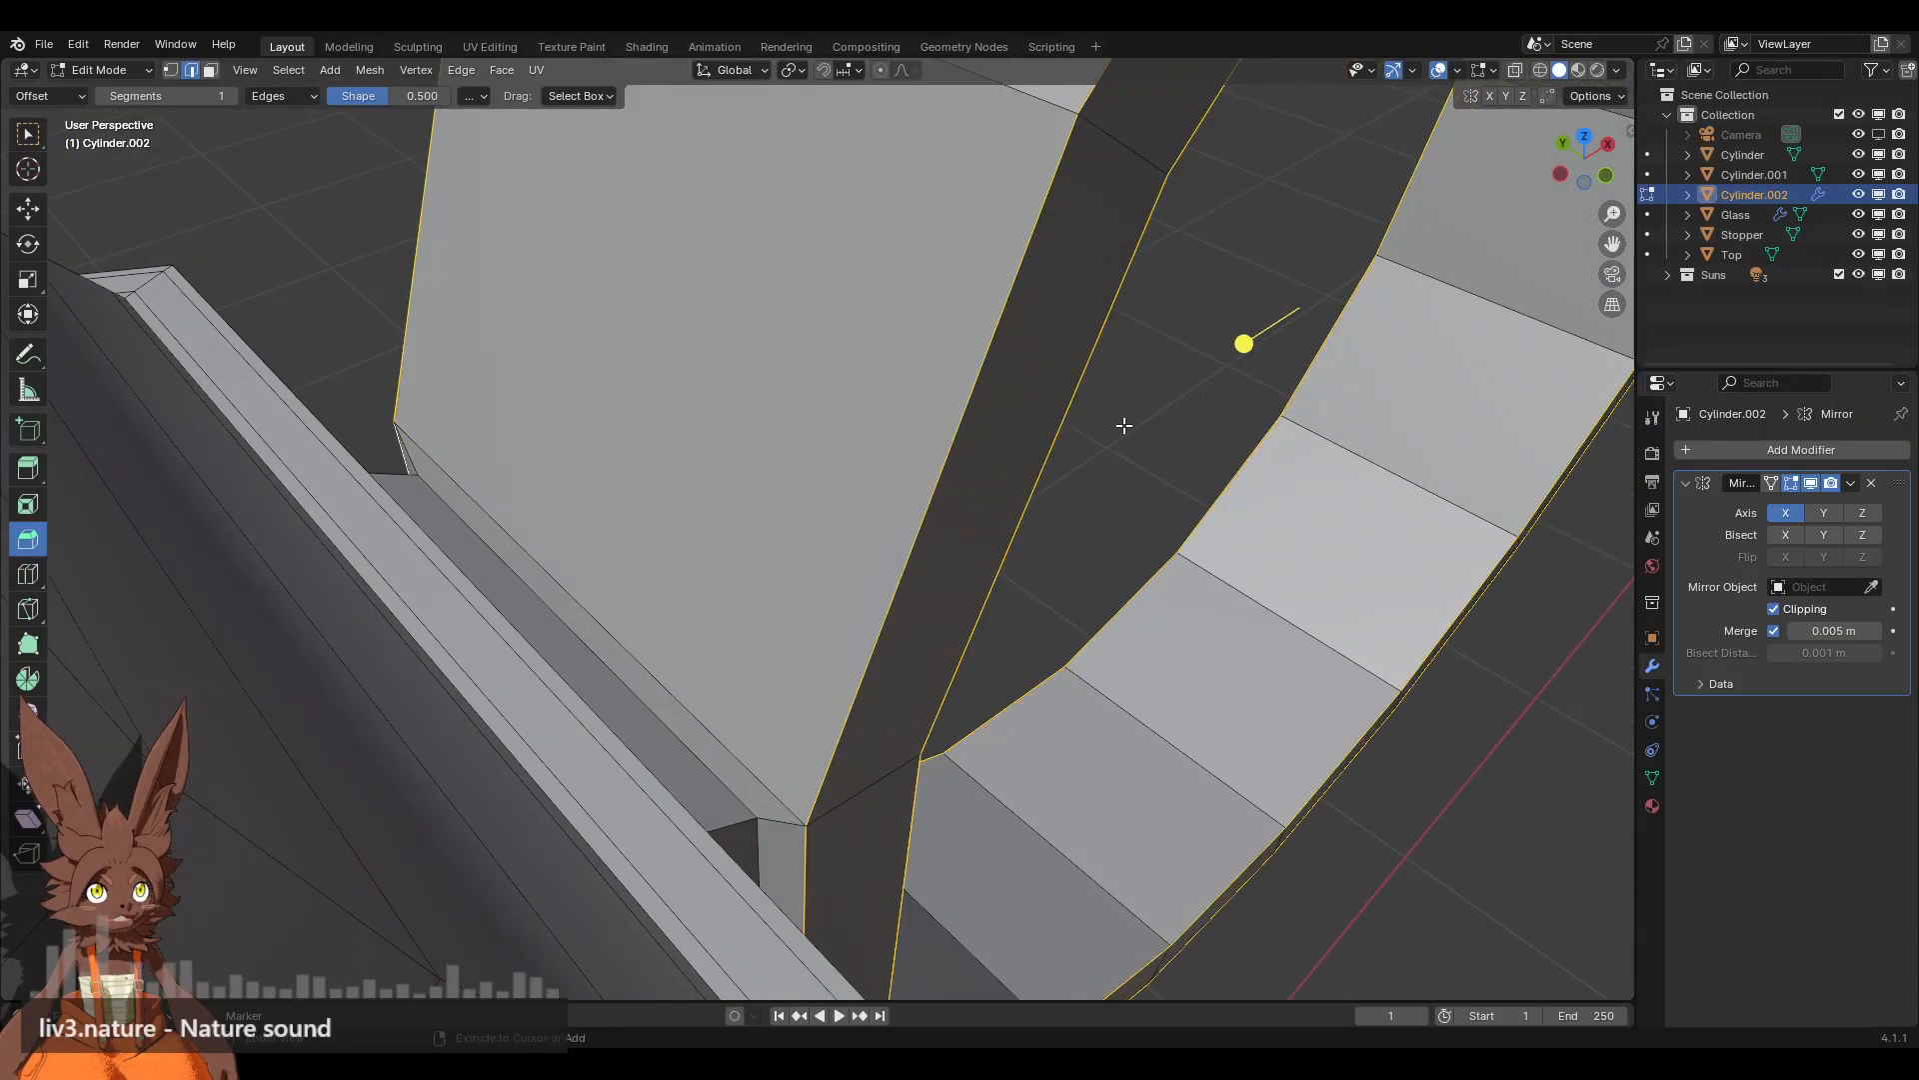
{"action": "left_click_drag", "start_coordinate": [1243, 345], "coordinate": [1055, 191]}
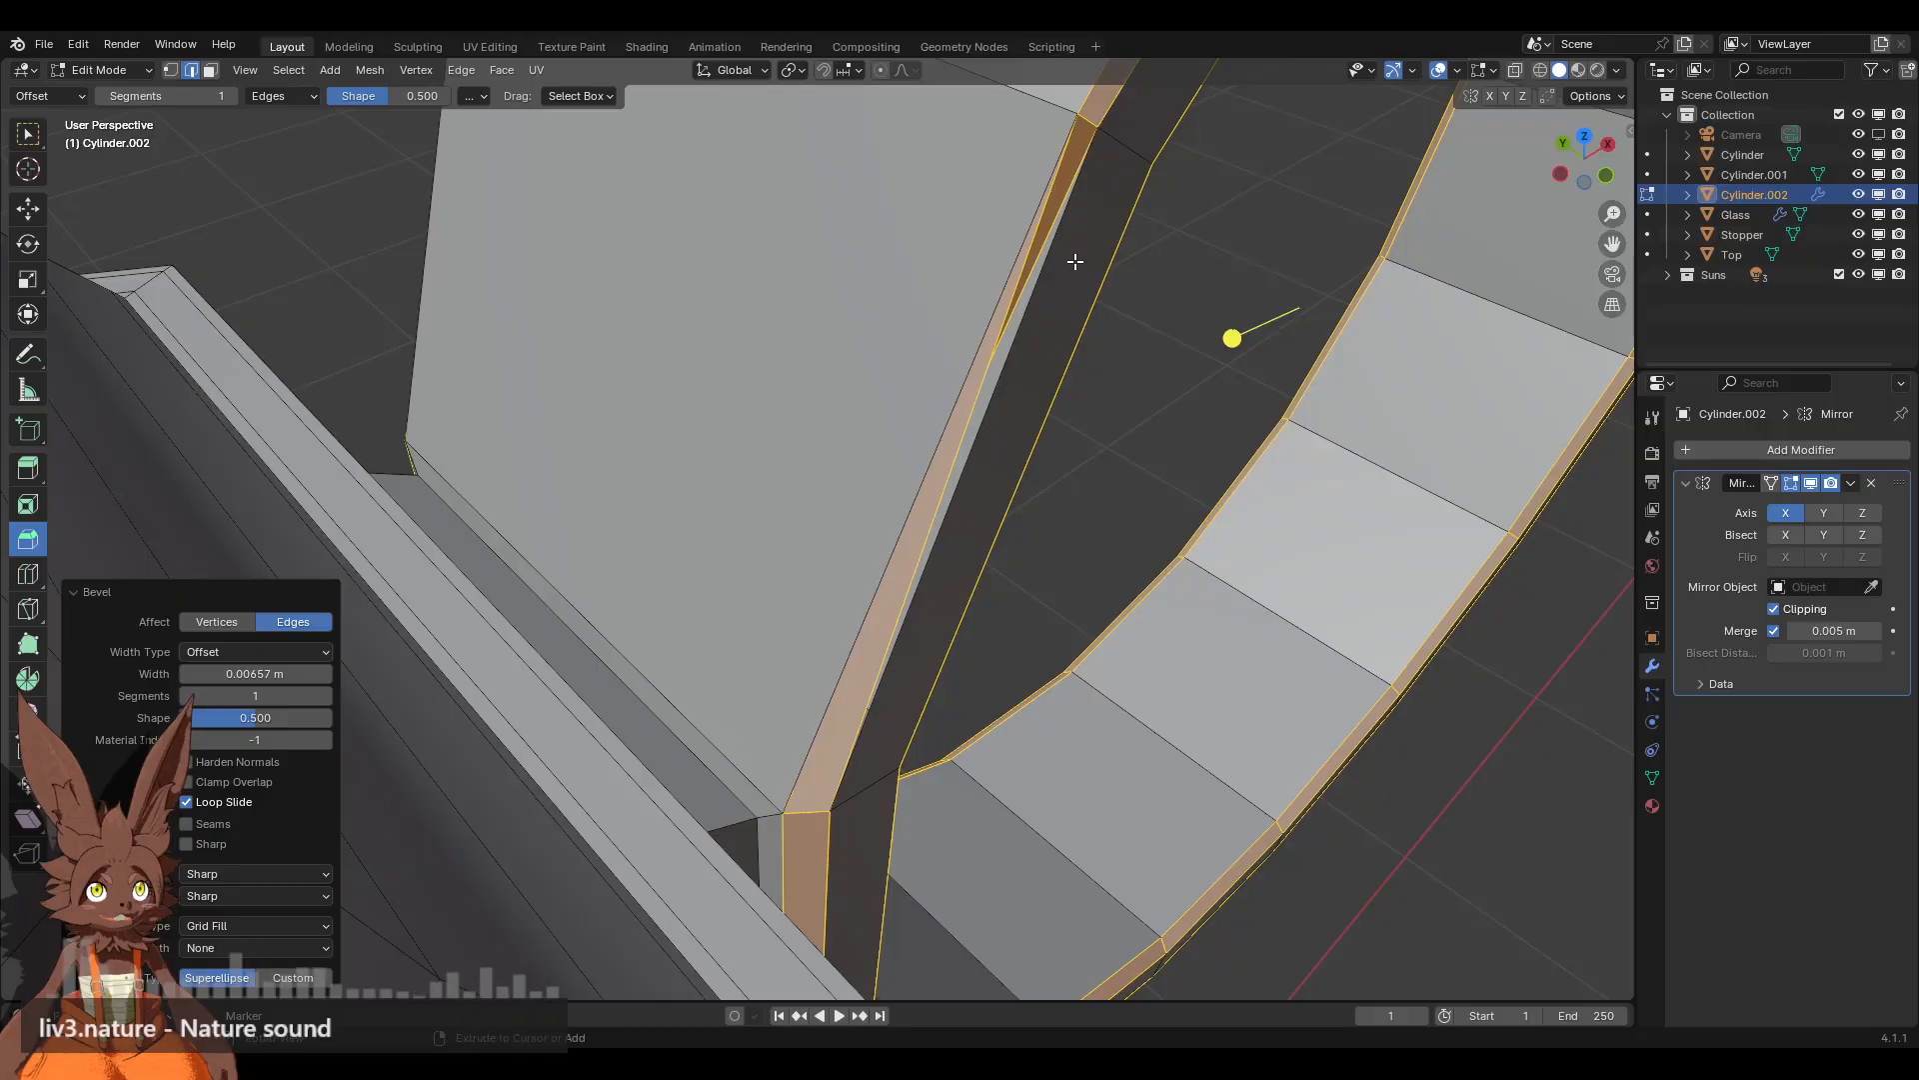
{"action": "key", "text": "ctrl+z"}
Step: Try to bevel only the single outer wall edge of the handle segment above the stub
{"action": "left_click", "coordinate": [1025, 303]}
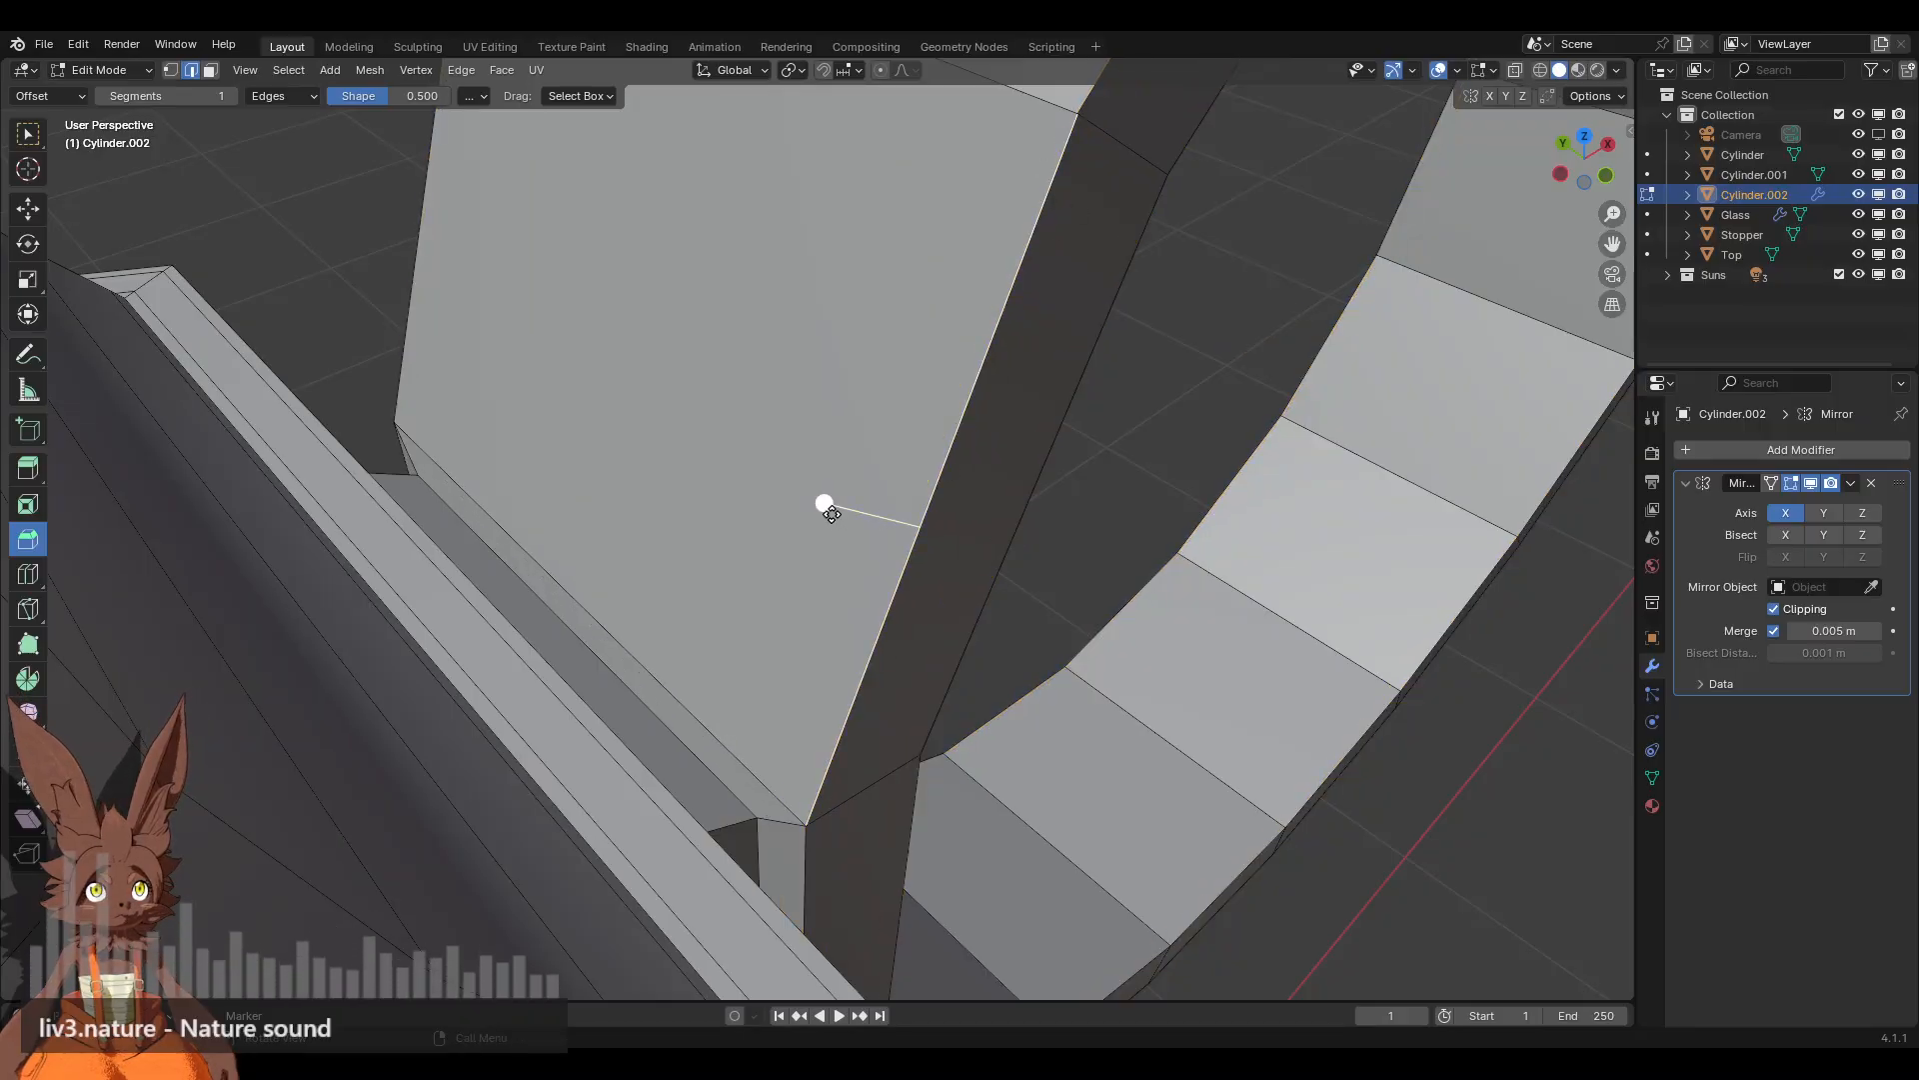
{"action": "left_click_drag", "start_coordinate": [831, 513], "coordinate": [714, 459]}
{"action": "key", "text": "ctrl+z"}
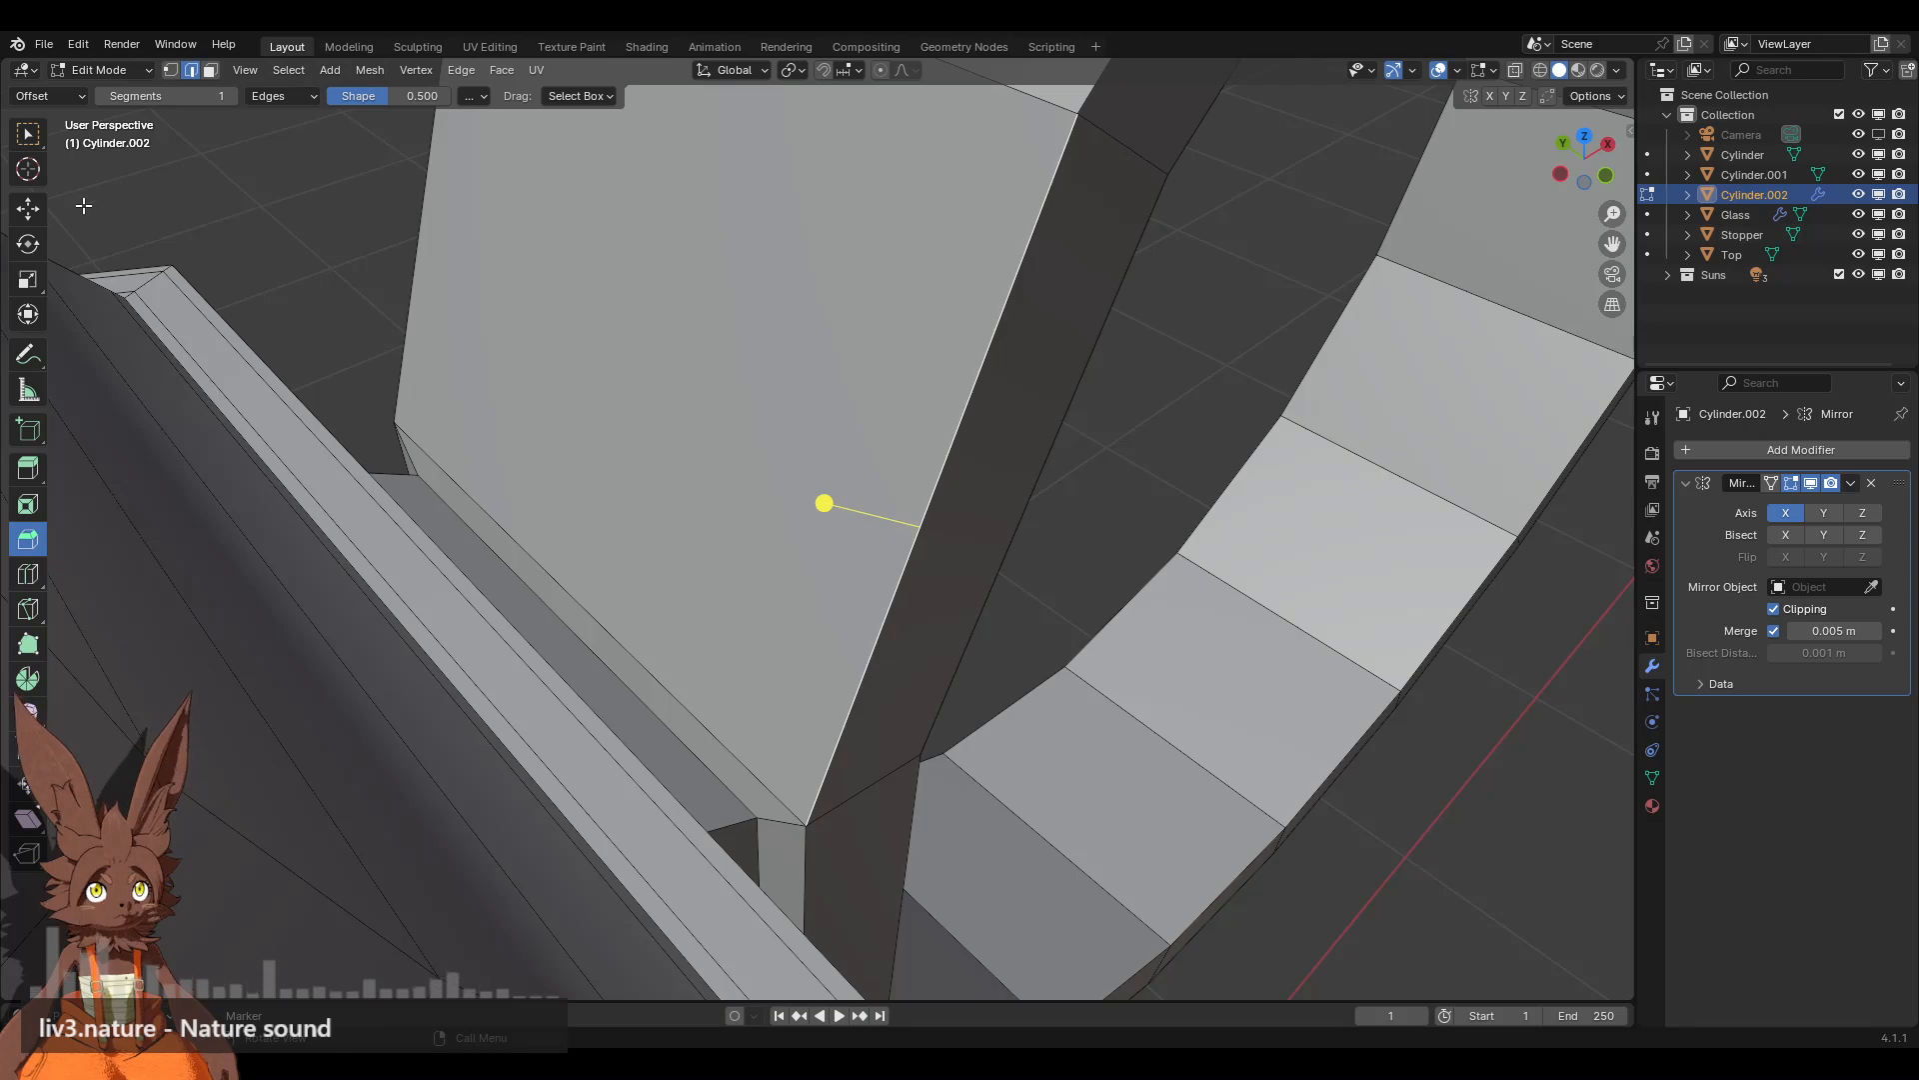
Step: Try deleting the handle's outer wall face directly above the stub to look inside the ring
{"action": "left_click", "coordinate": [210, 70]}
{"action": "left_click", "coordinate": [591, 278]}
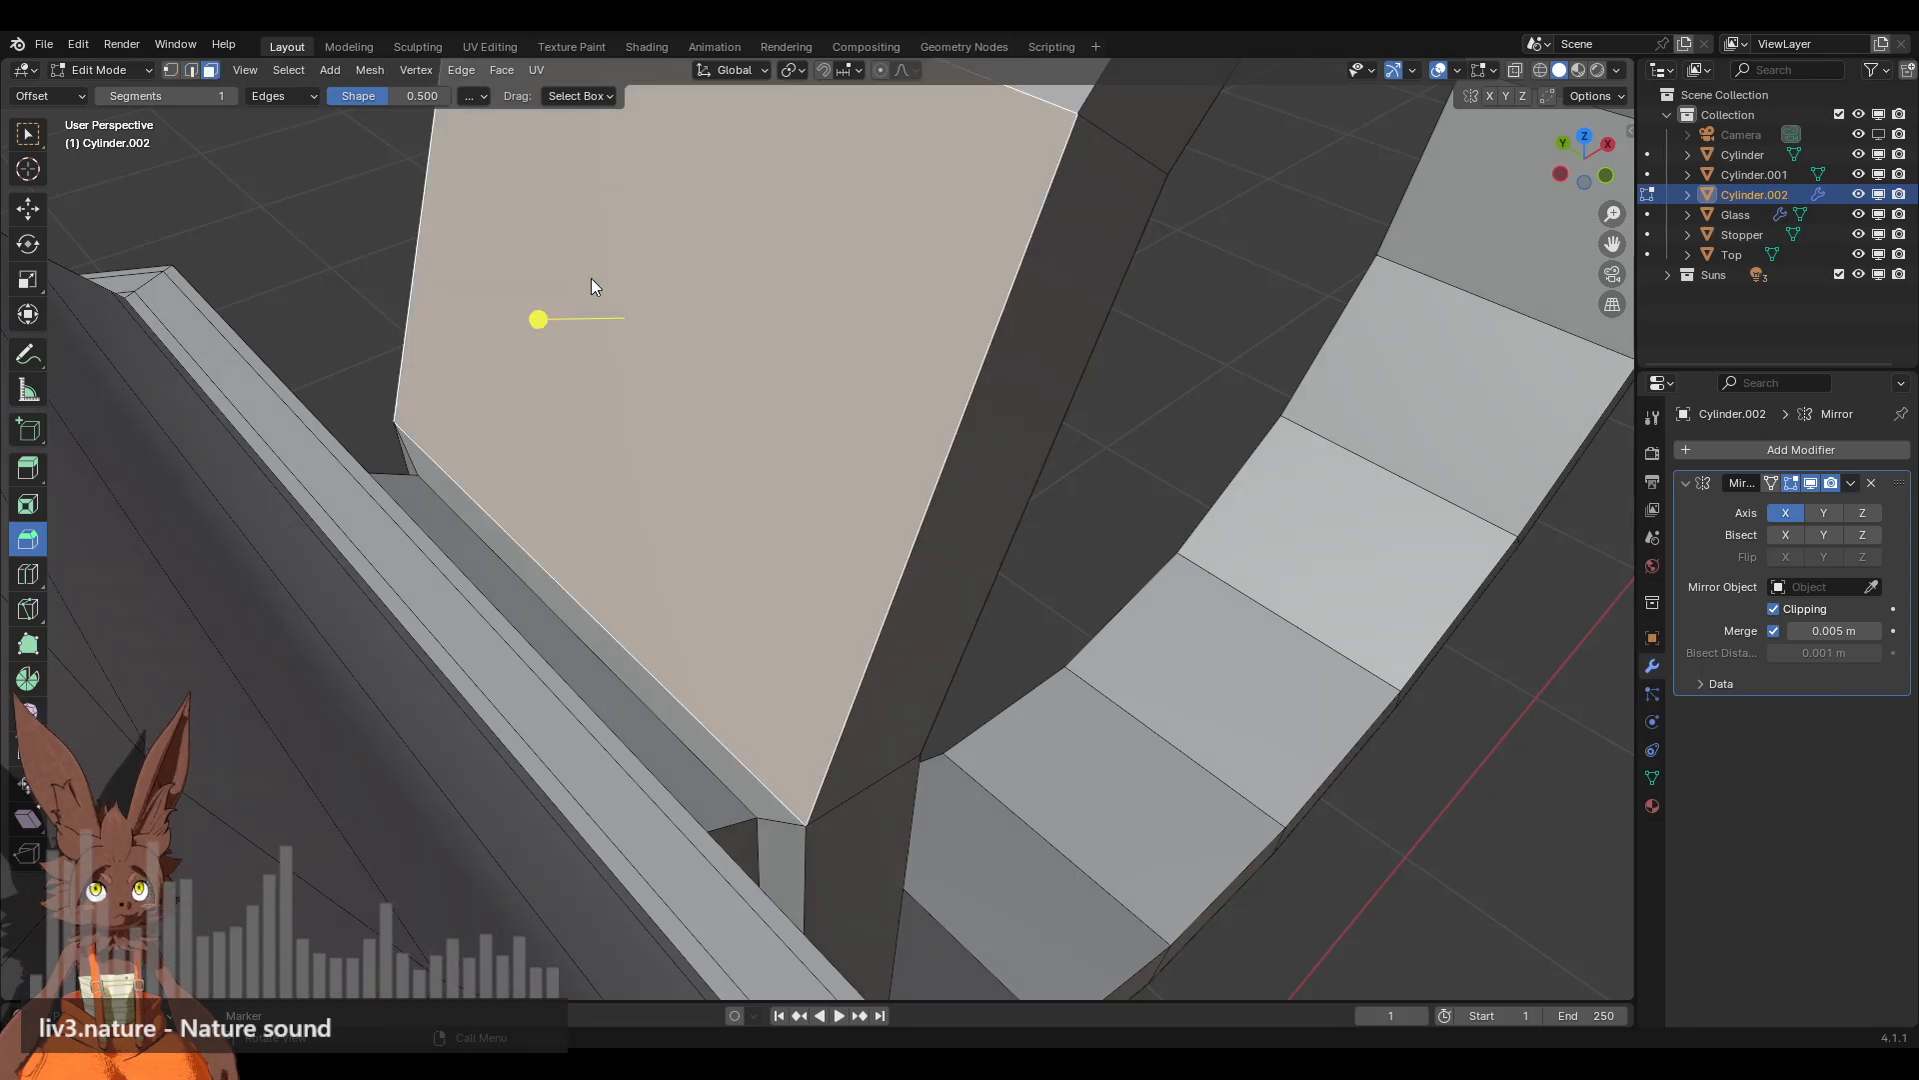
{"action": "key", "text": "x"}
{"action": "left_click", "coordinate": [591, 278]}
{"action": "middle_click_drag", "start_coordinate": [591, 278], "coordinate": [826, 373]}
{"action": "left_click", "coordinate": [828, 419]}
{"action": "key", "text": "x"}
{"action": "left_click", "coordinate": [1036, 349]}
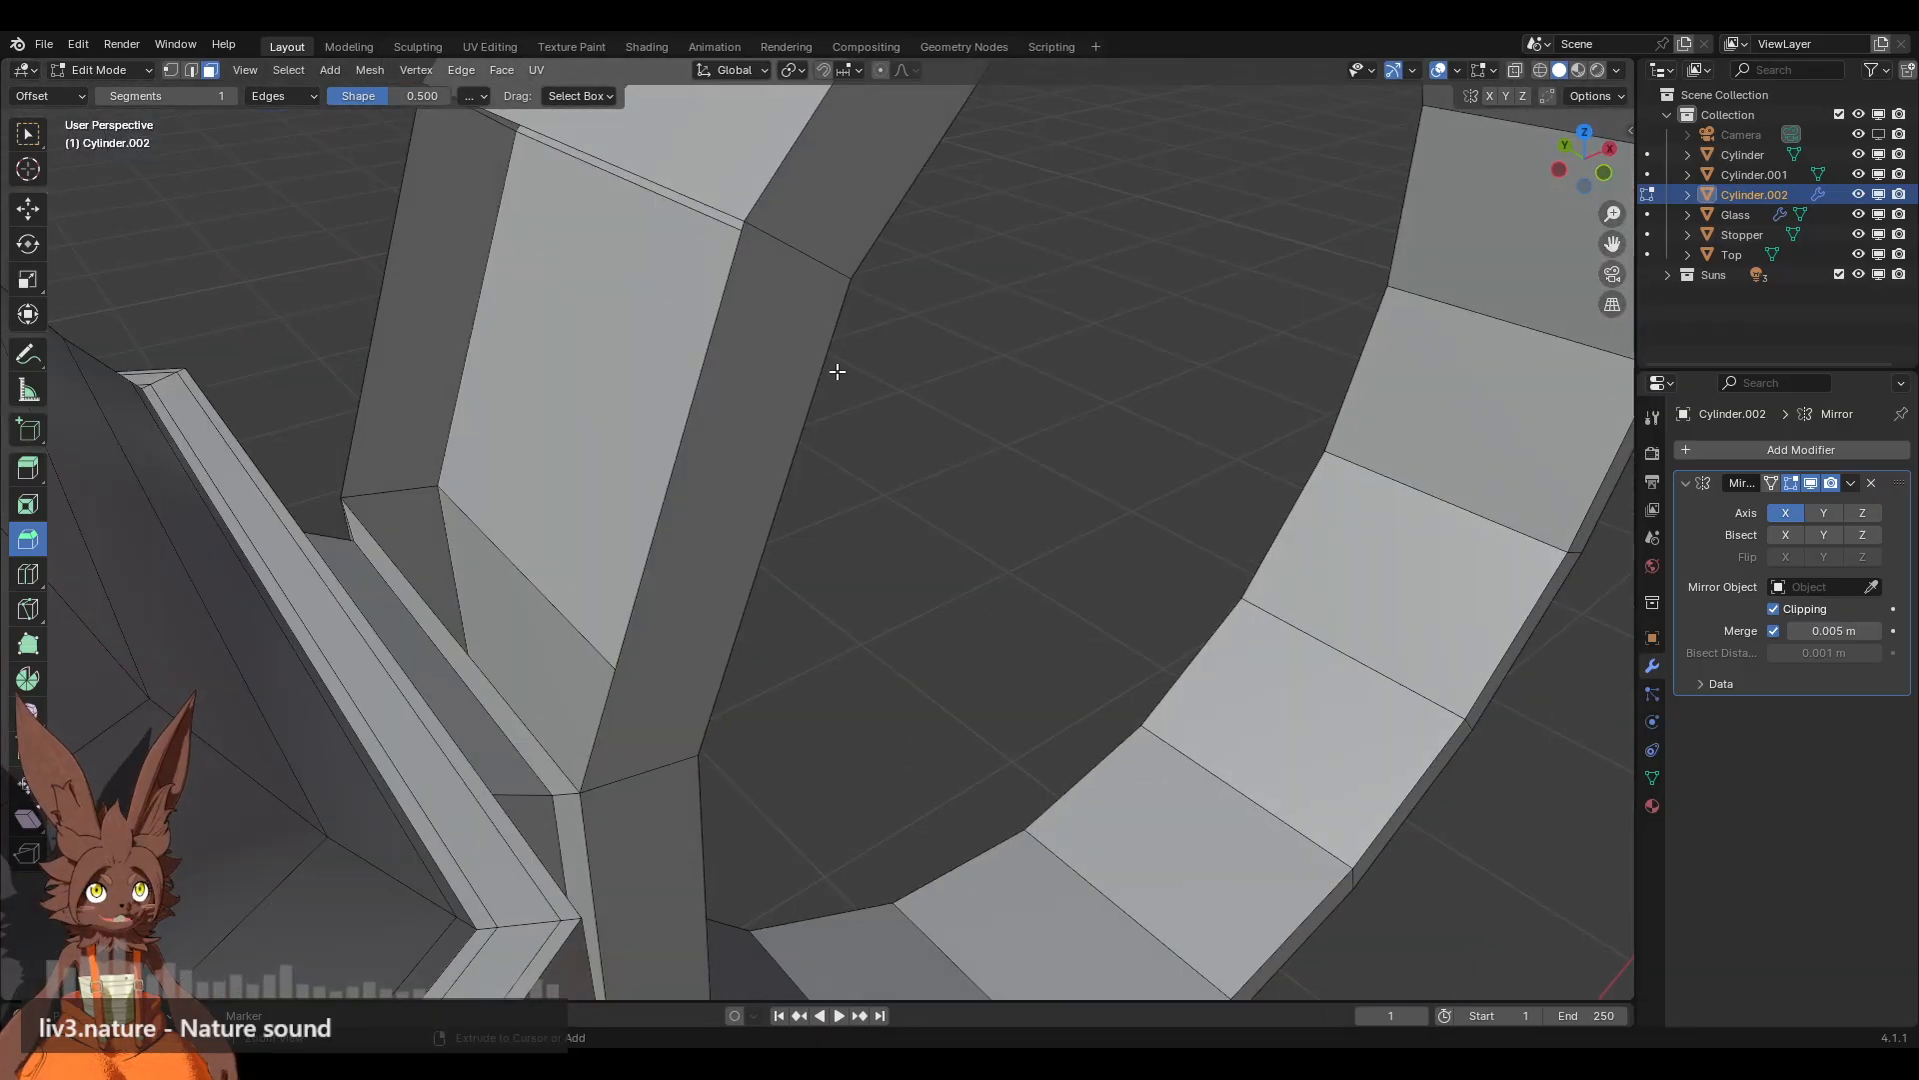
{"action": "key", "text": "ctrl+z"}
{"action": "left_click", "coordinate": [969, 464]}
Step: Delete the band of narrow faces joining the scaled stub to the ring handle
{"action": "middle_click_drag", "start_coordinate": [816, 537], "coordinate": [627, 681]}
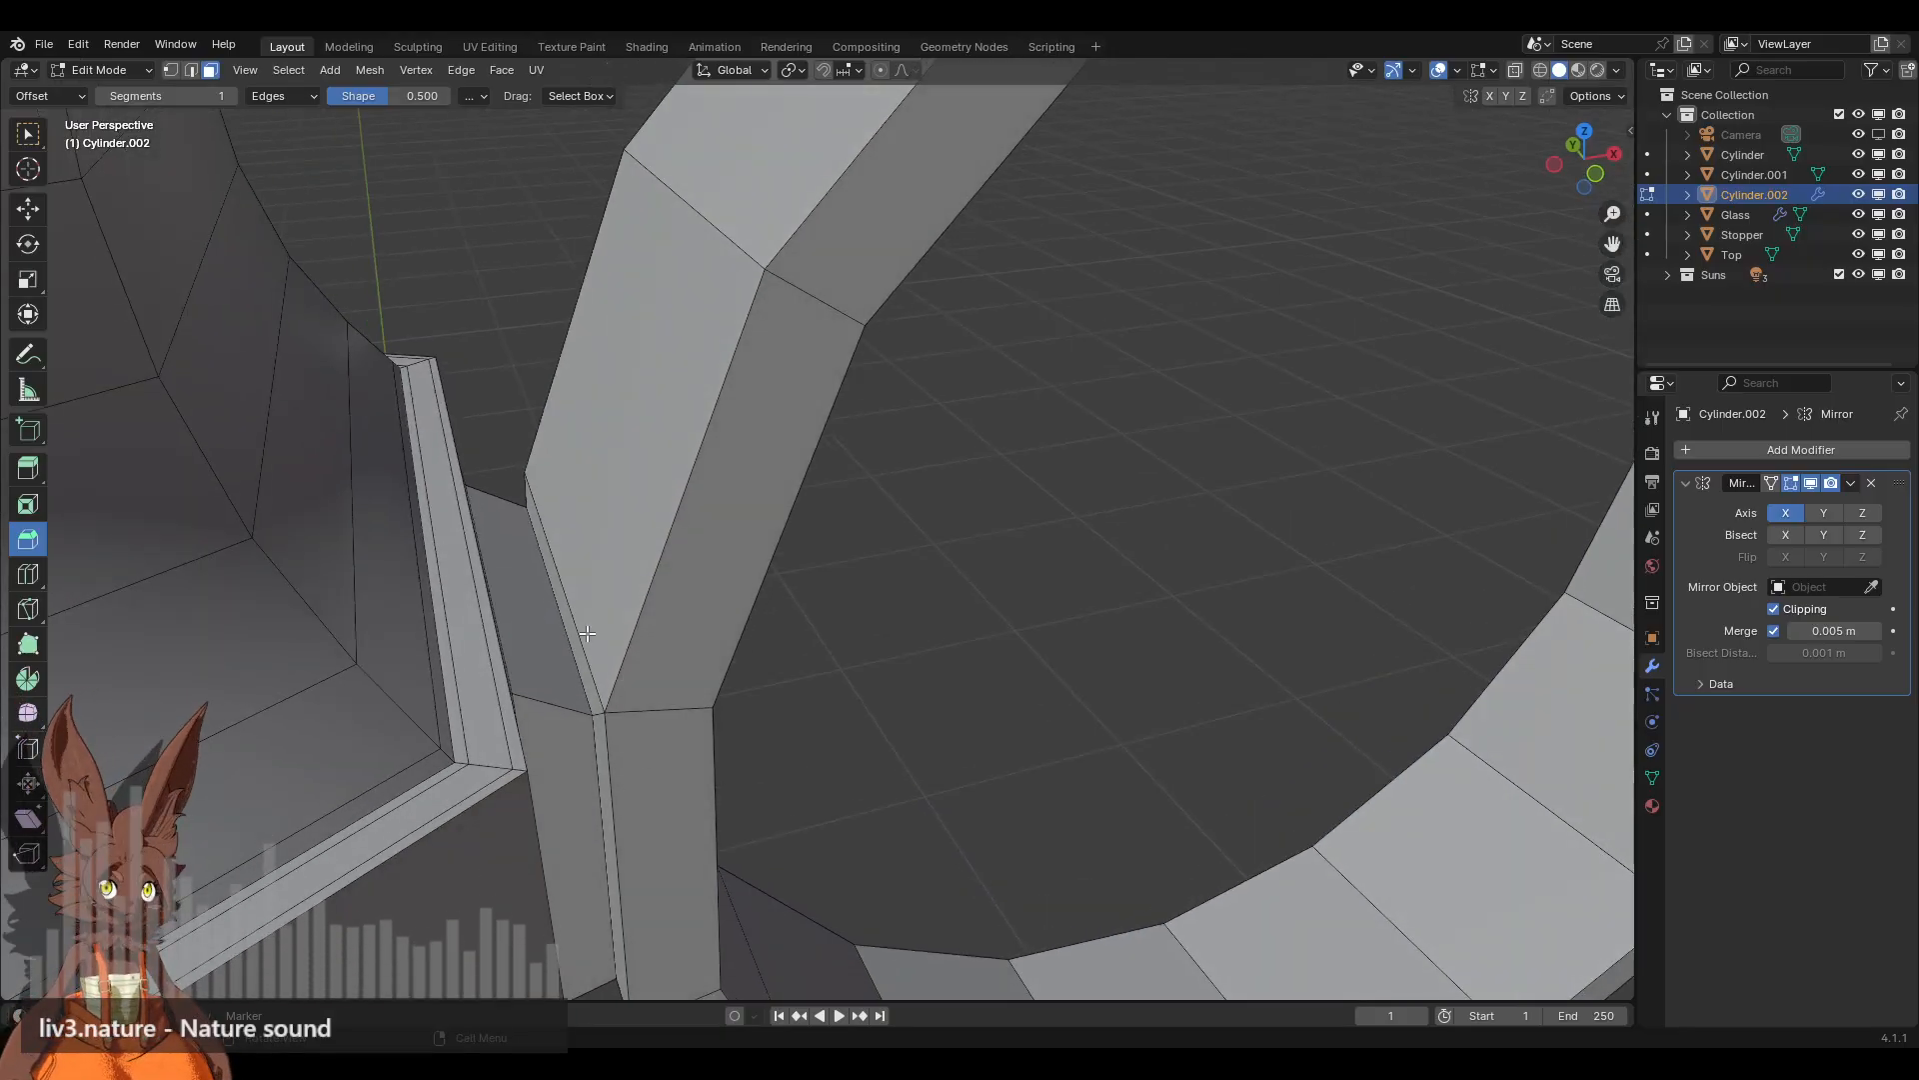
{"action": "middle_click_drag", "start_coordinate": [603, 631], "coordinate": [858, 438], "text": "shift"}
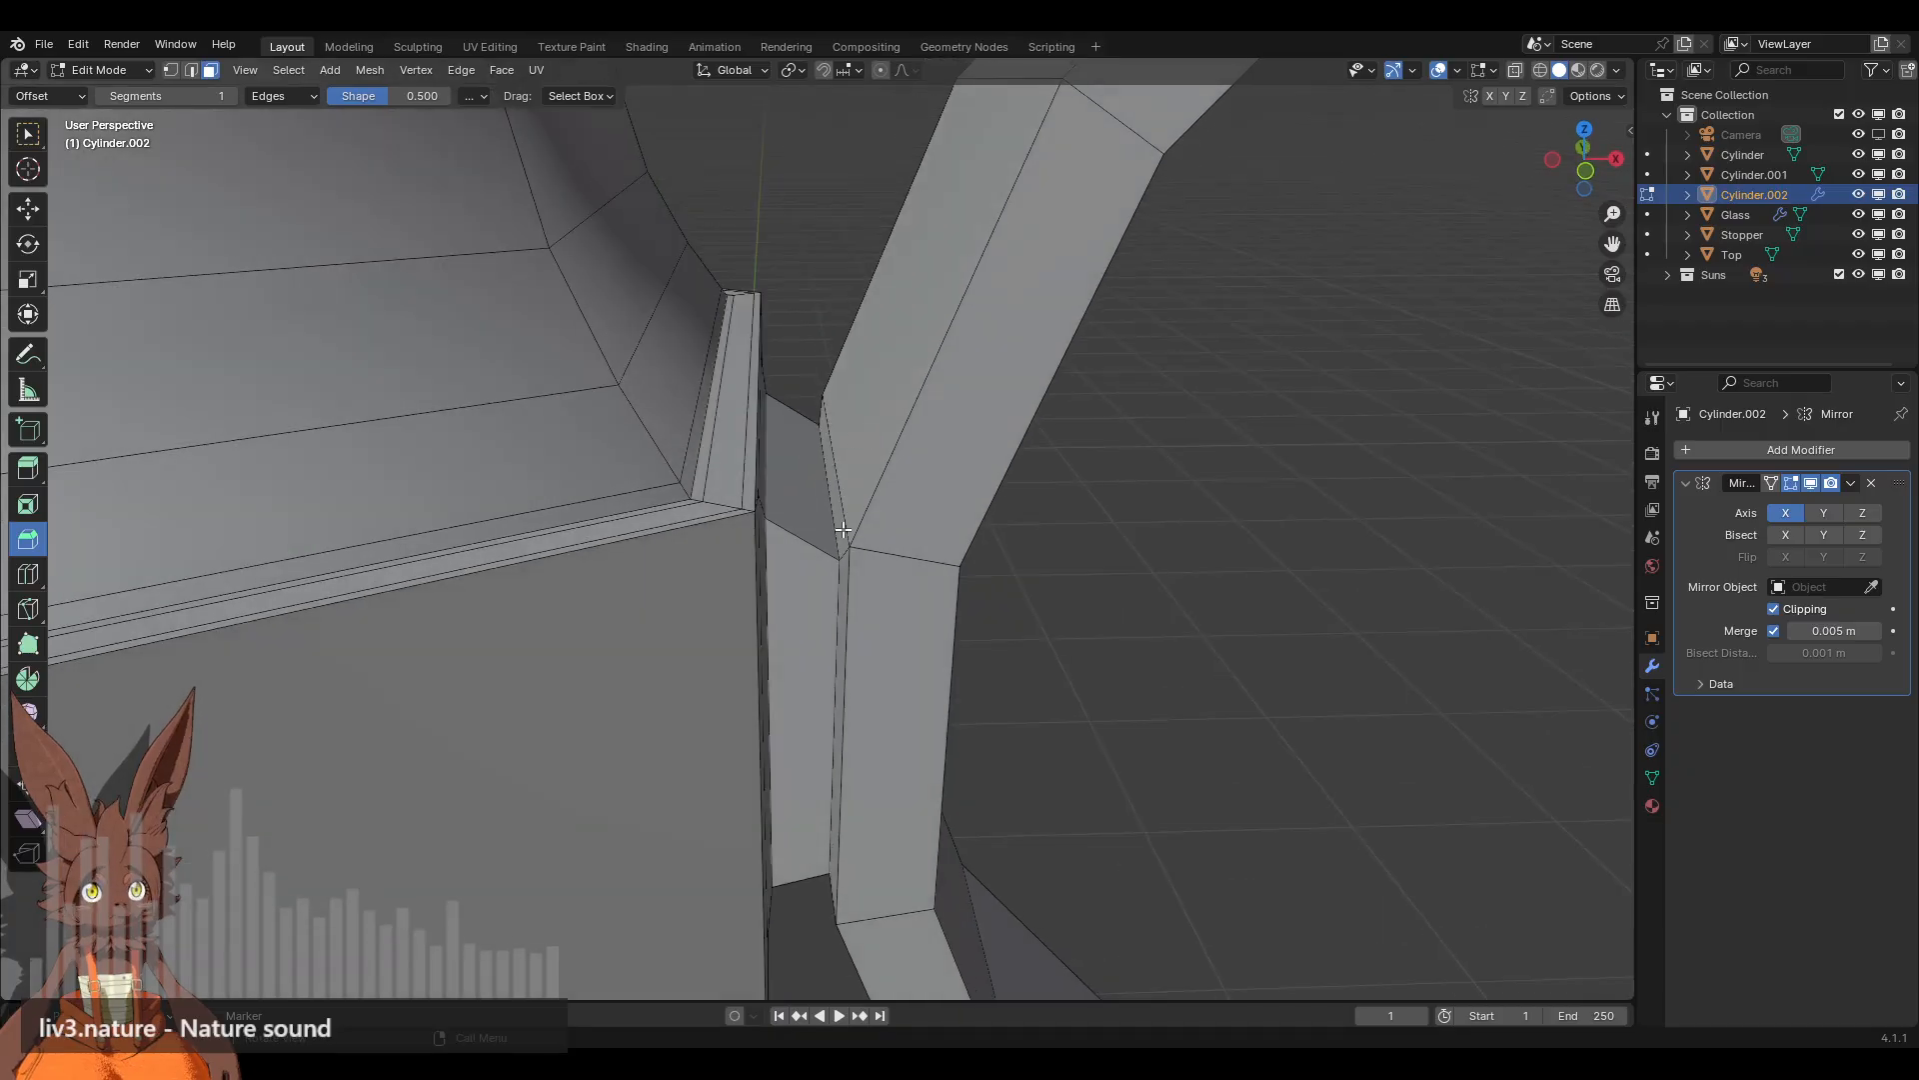
{"action": "left_click", "coordinate": [833, 592]}
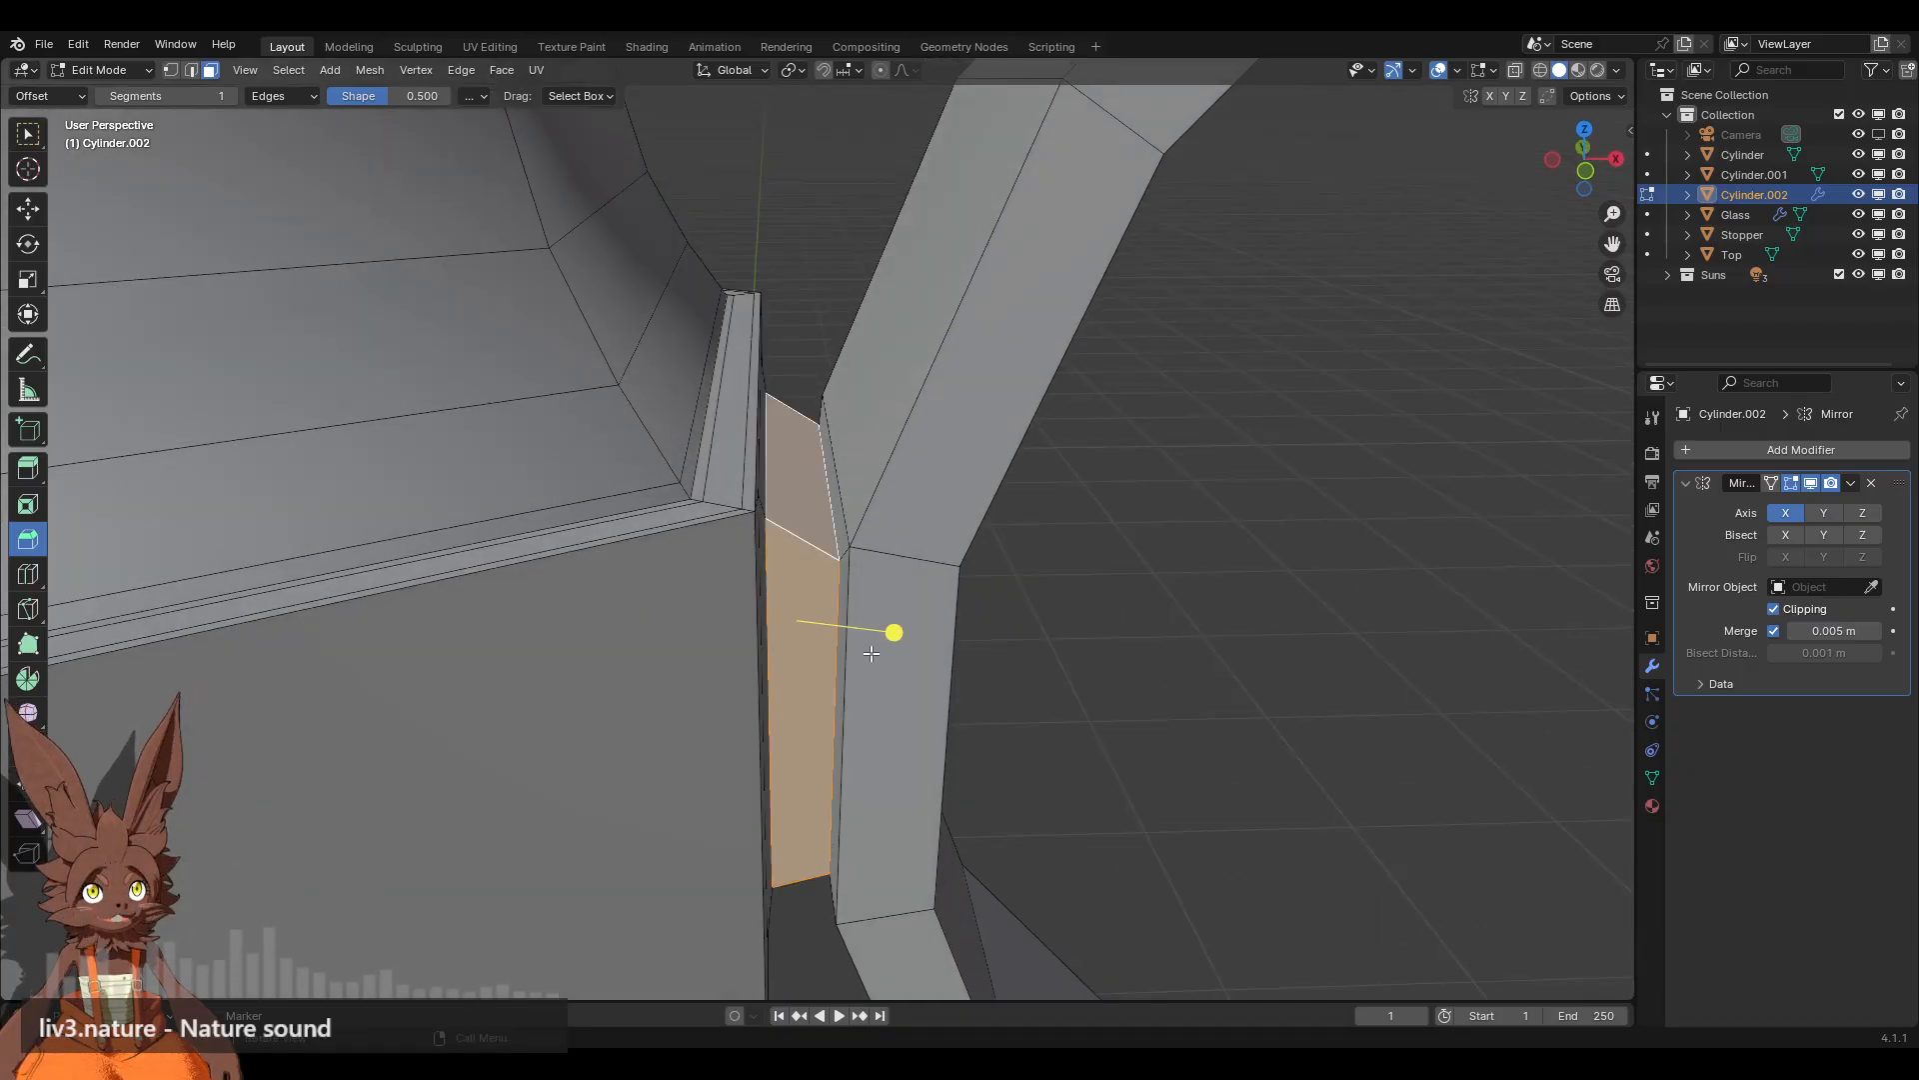
{"action": "left_click", "coordinate": [846, 551]}
{"action": "left_click", "coordinate": [818, 553]}
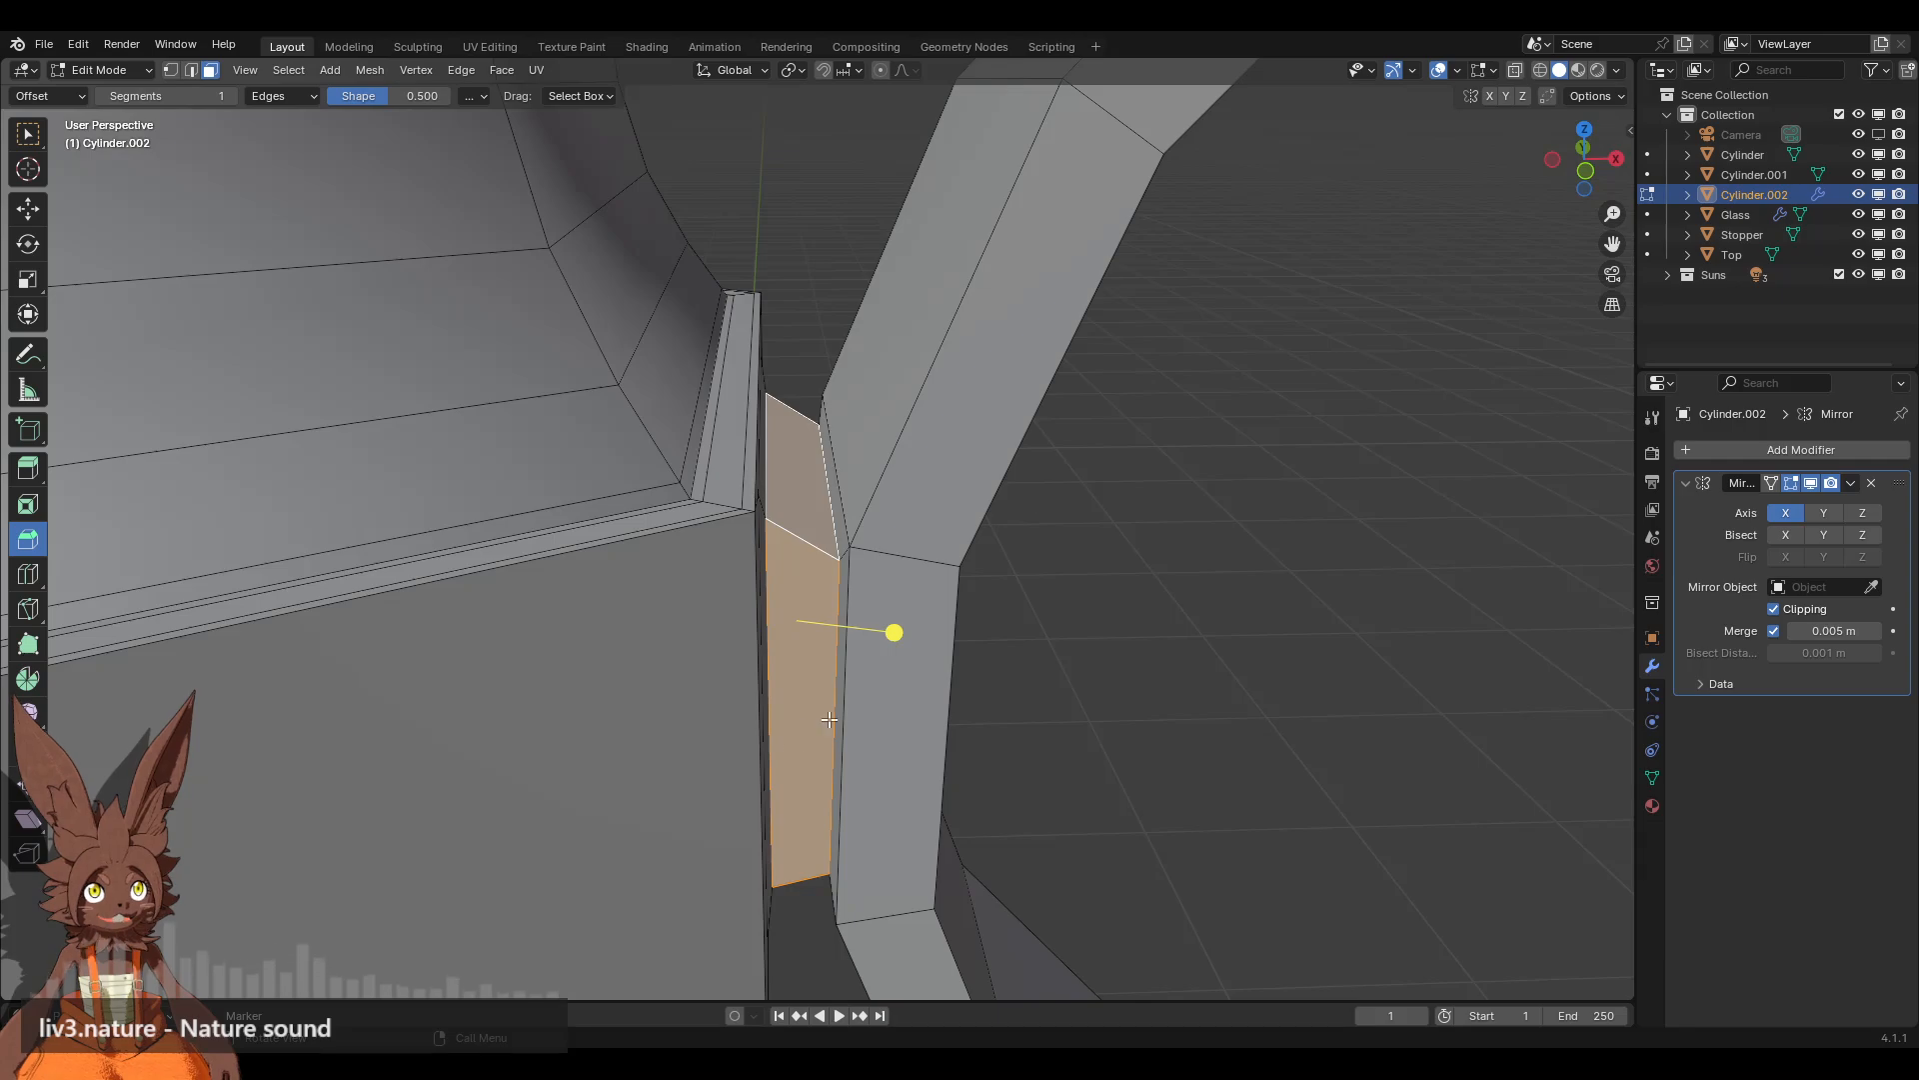
{"action": "middle_click_drag", "start_coordinate": [830, 720], "coordinate": [866, 735]}
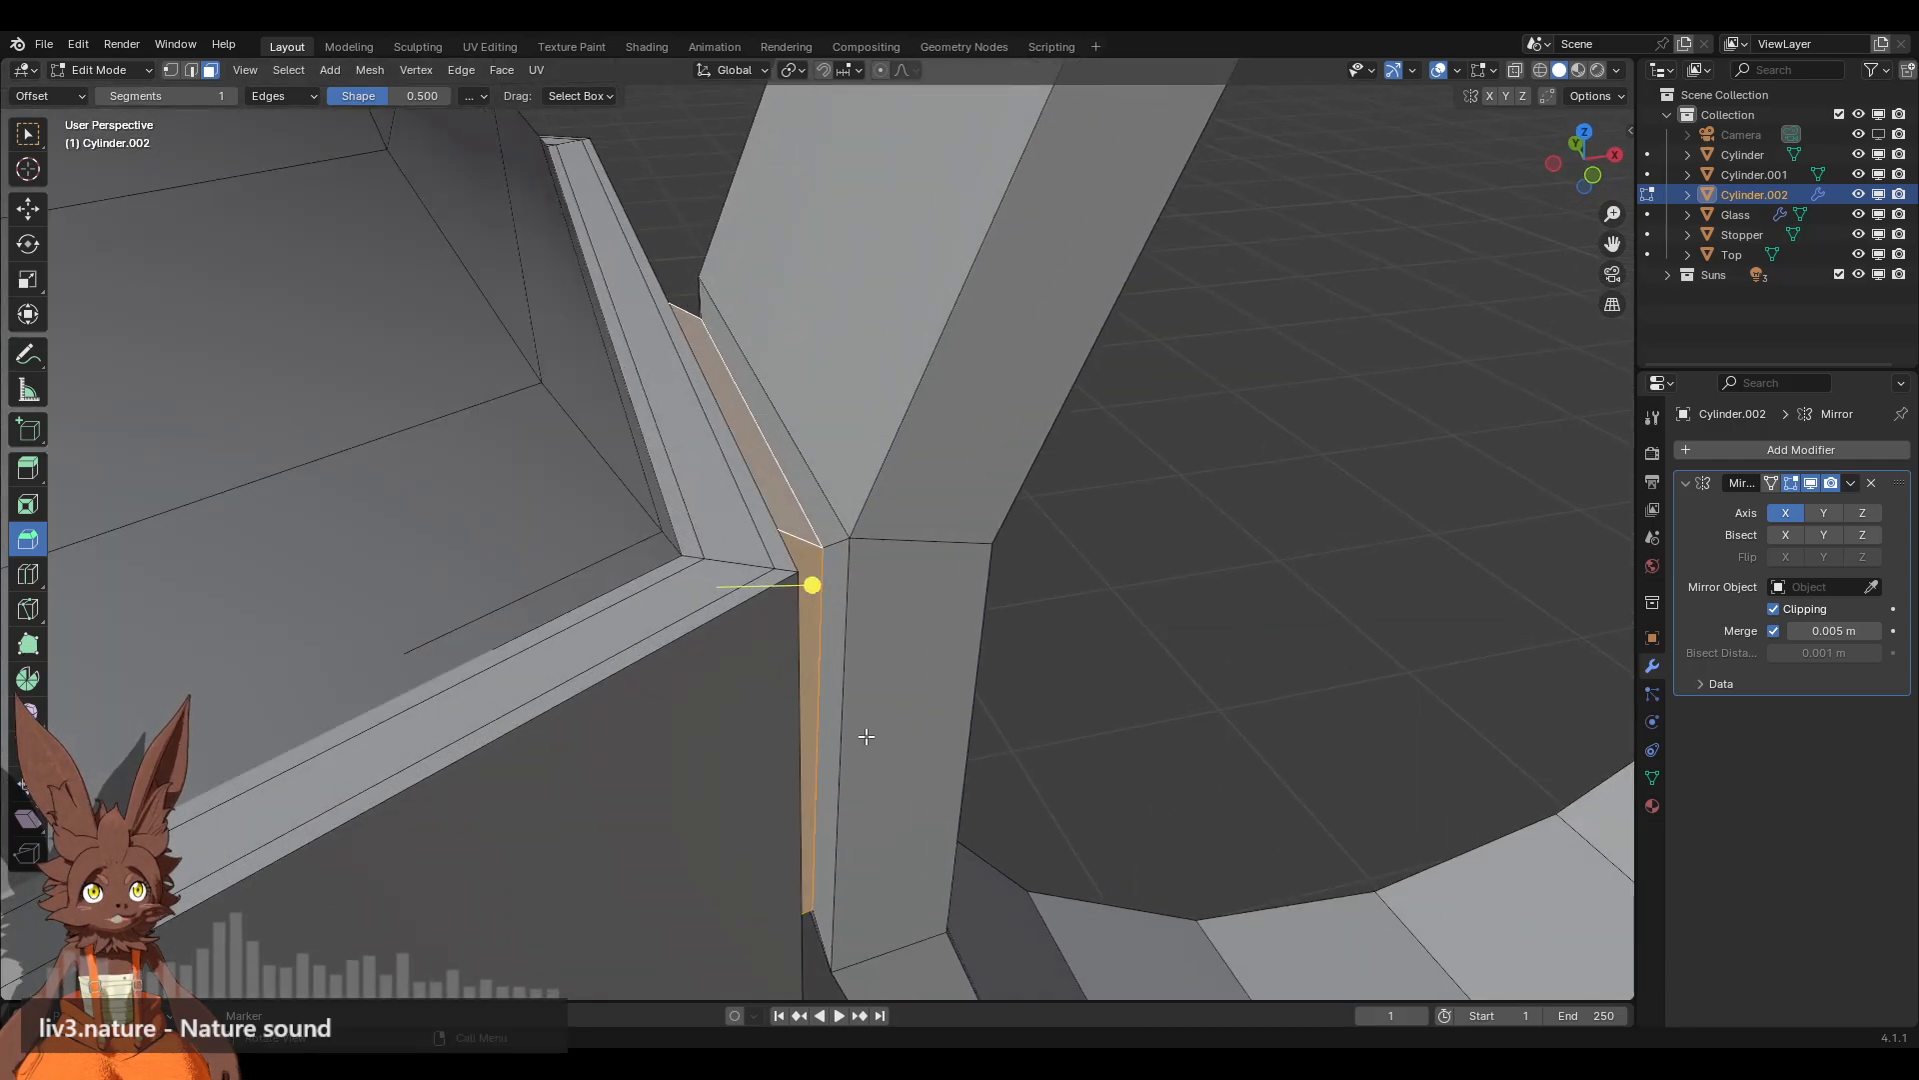
{"action": "left_click", "coordinate": [192, 69]}
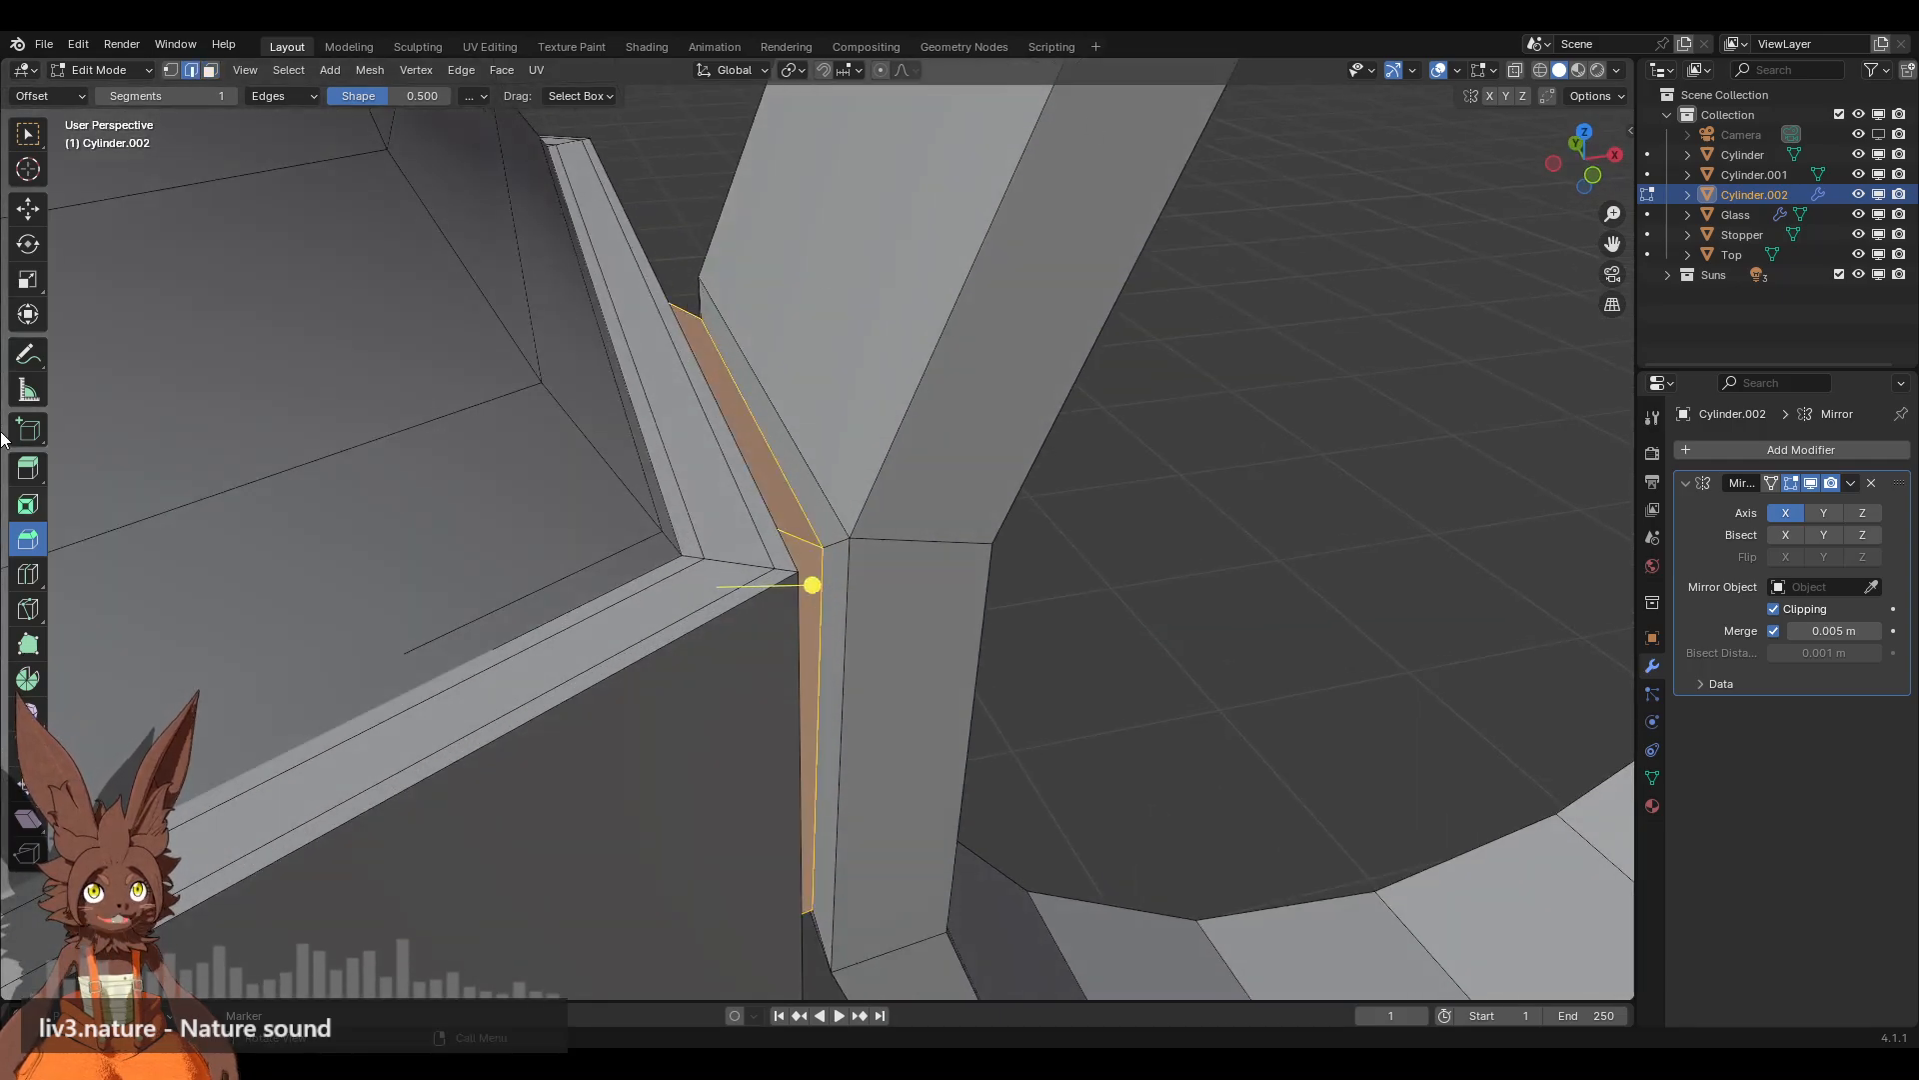
{"action": "left_click", "coordinate": [210, 70]}
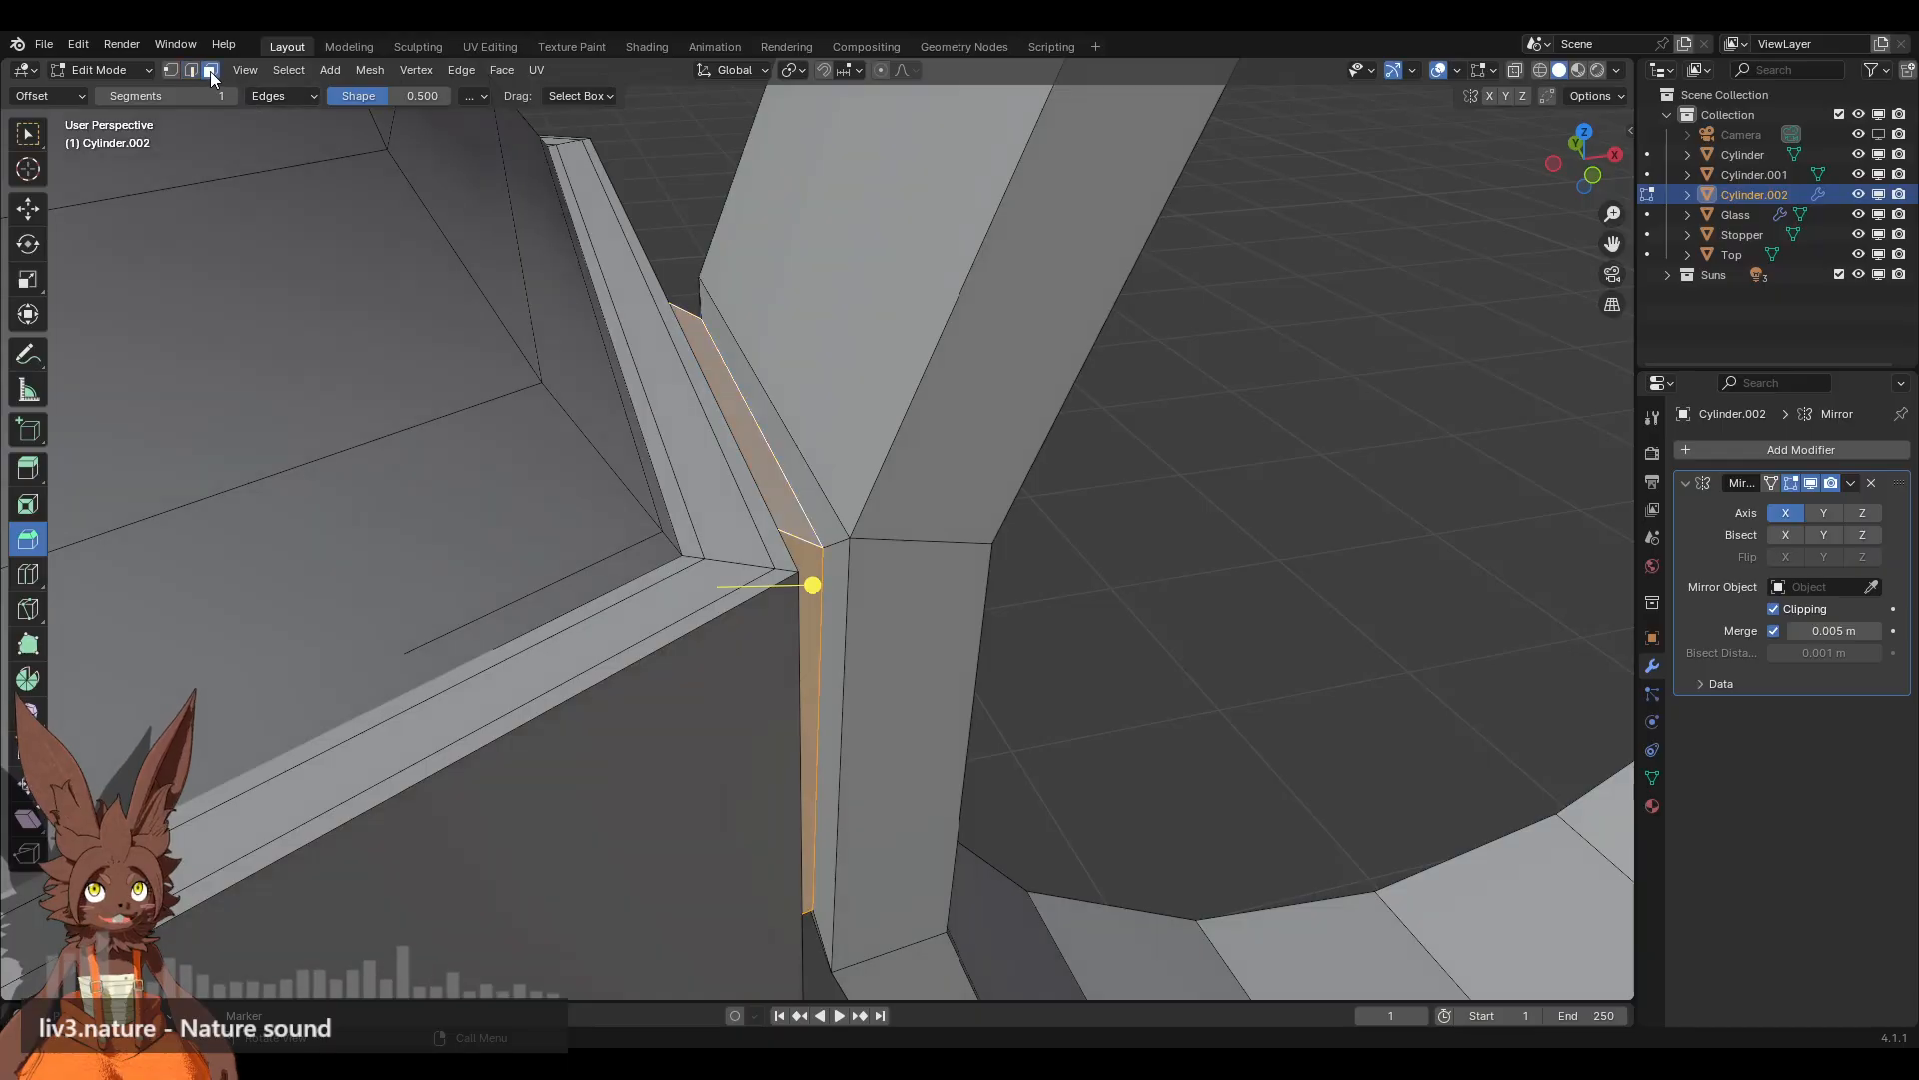
{"action": "left_click", "coordinate": [831, 543], "text": "alt"}
{"action": "key", "text": "x"}
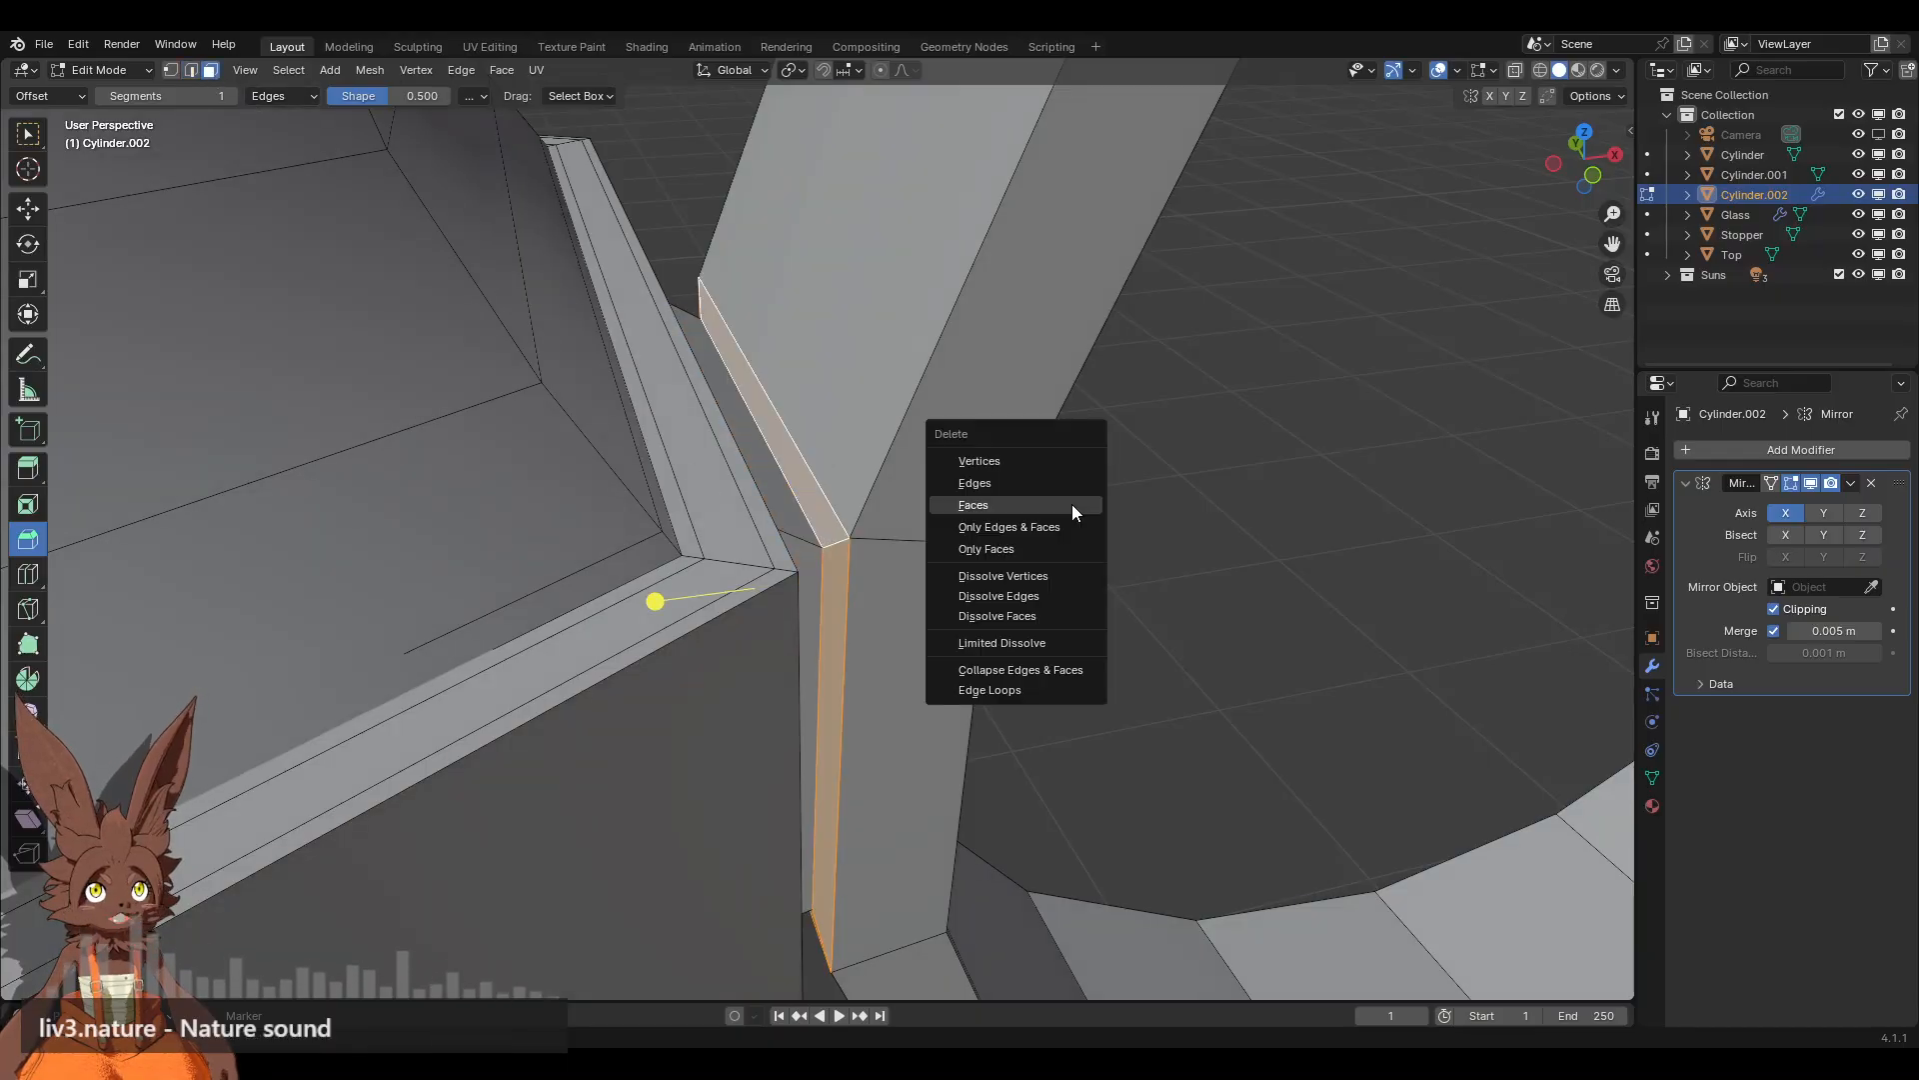
{"action": "left_click", "coordinate": [1072, 505]}
Step: Move the open edge loop at the stub's end about 0.0108 m along negative X, away from the handle
{"action": "middle_click_drag", "start_coordinate": [917, 525], "coordinate": [834, 516]}
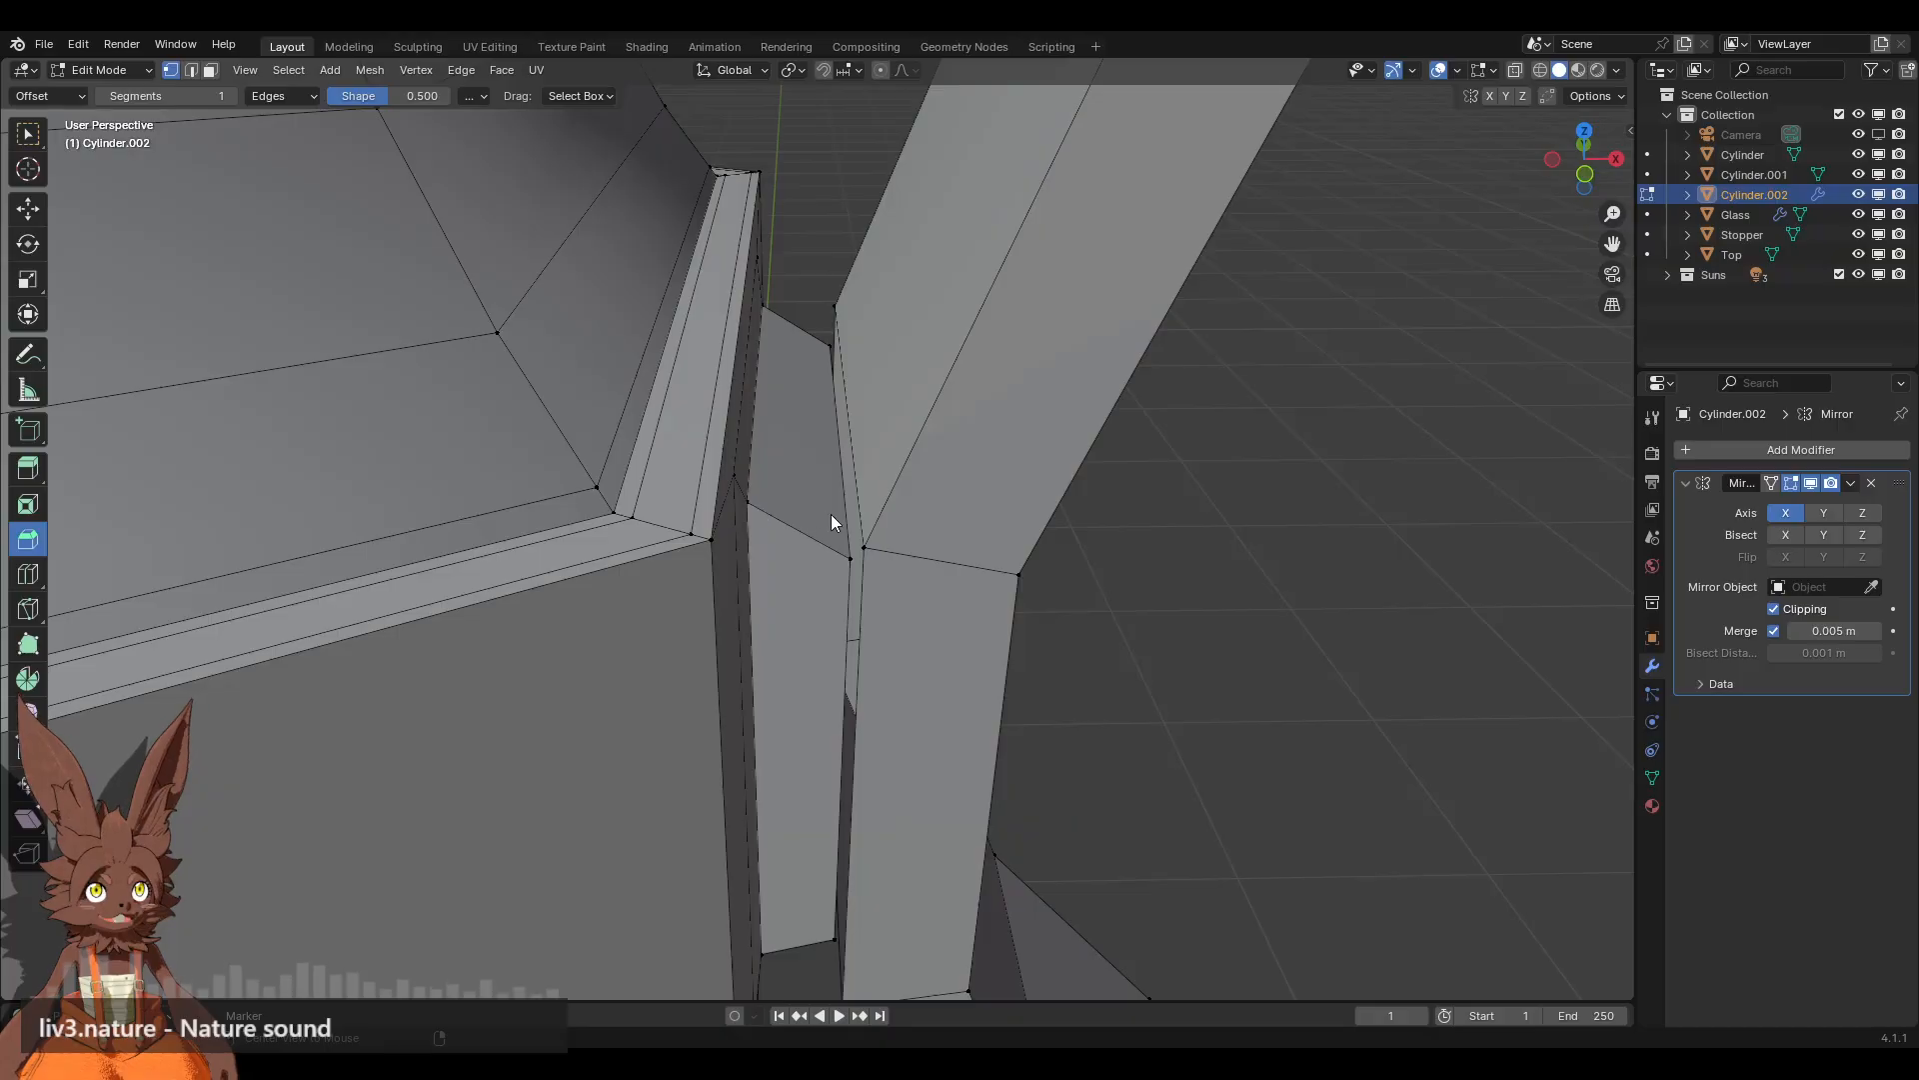
{"action": "left_click", "coordinate": [834, 515], "text": "alt"}
{"action": "left_click", "coordinate": [28, 209]}
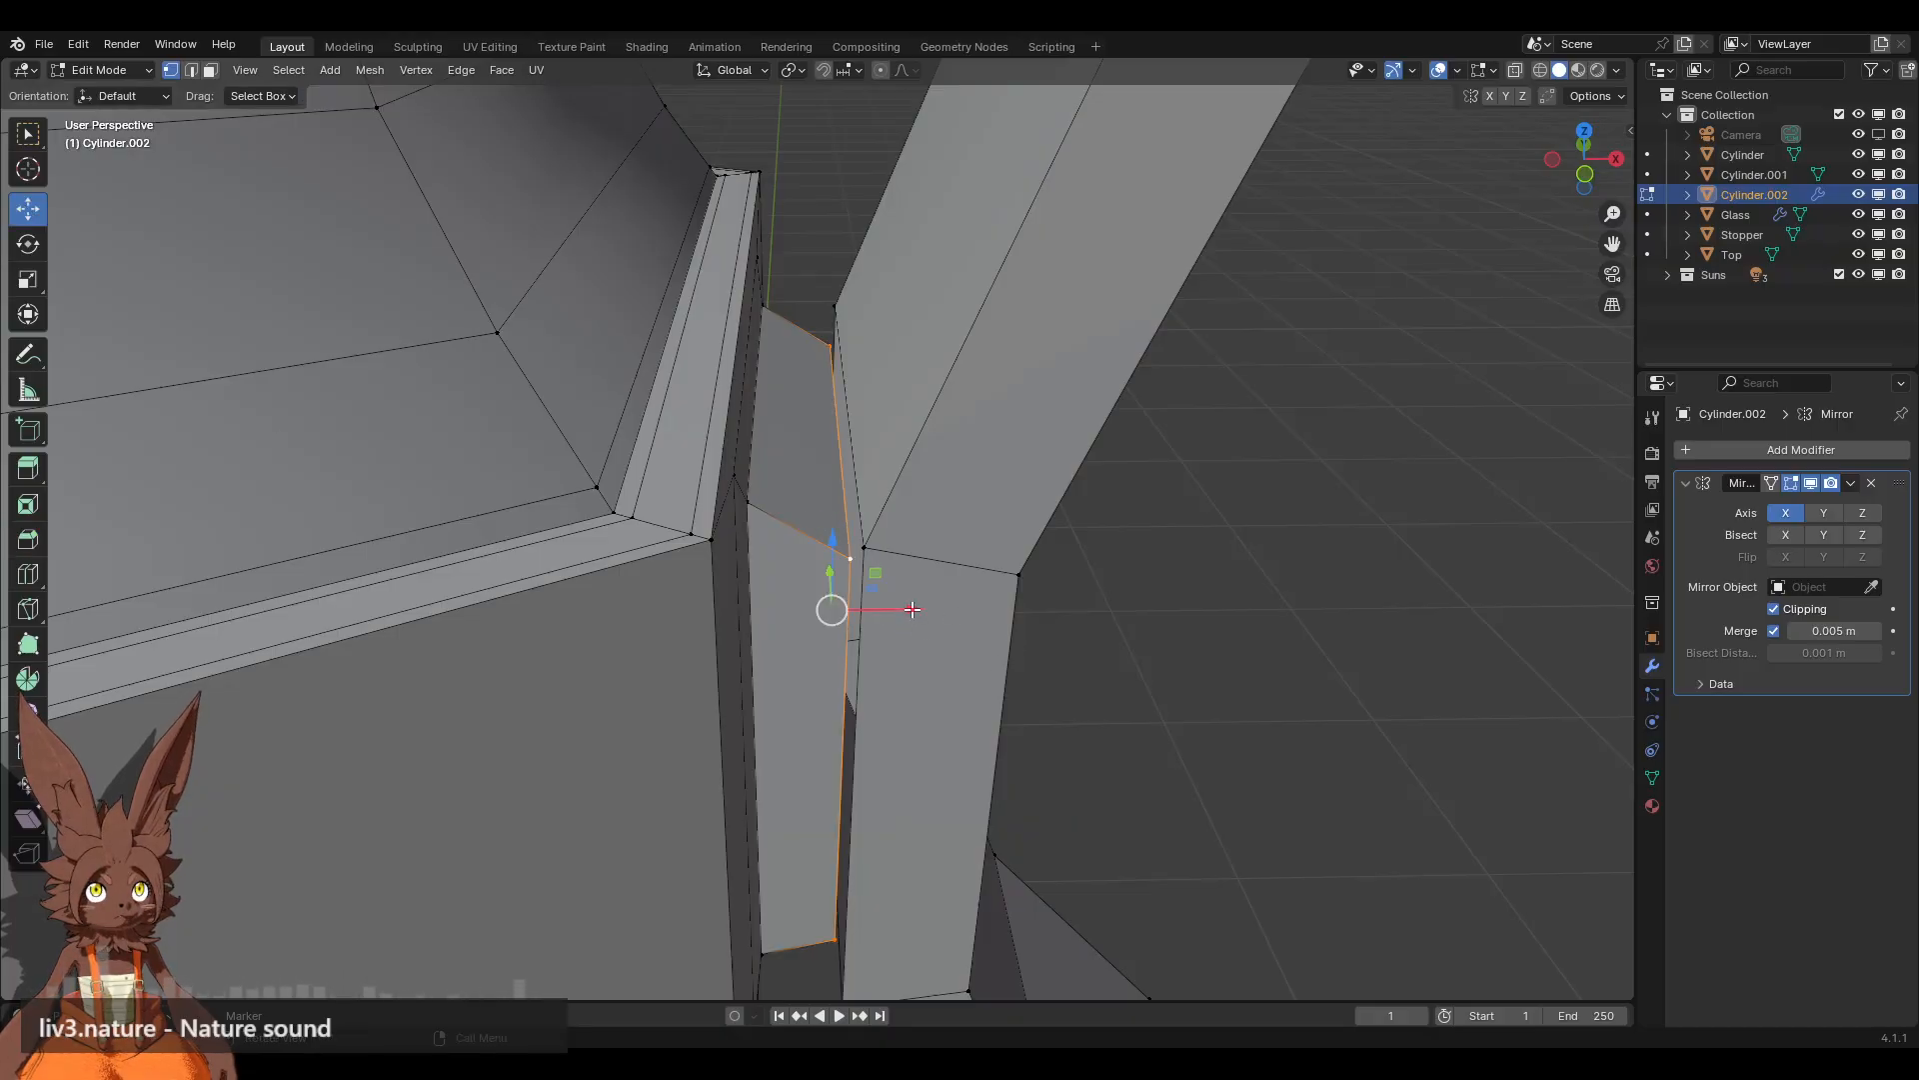
{"action": "left_click_drag", "start_coordinate": [912, 608], "coordinate": [860, 592]}
Step: Fill the opening in the handle's outer wall facing the stub with a face between its four corner vertices
{"action": "middle_click_drag", "start_coordinate": [860, 592], "coordinate": [894, 599]}
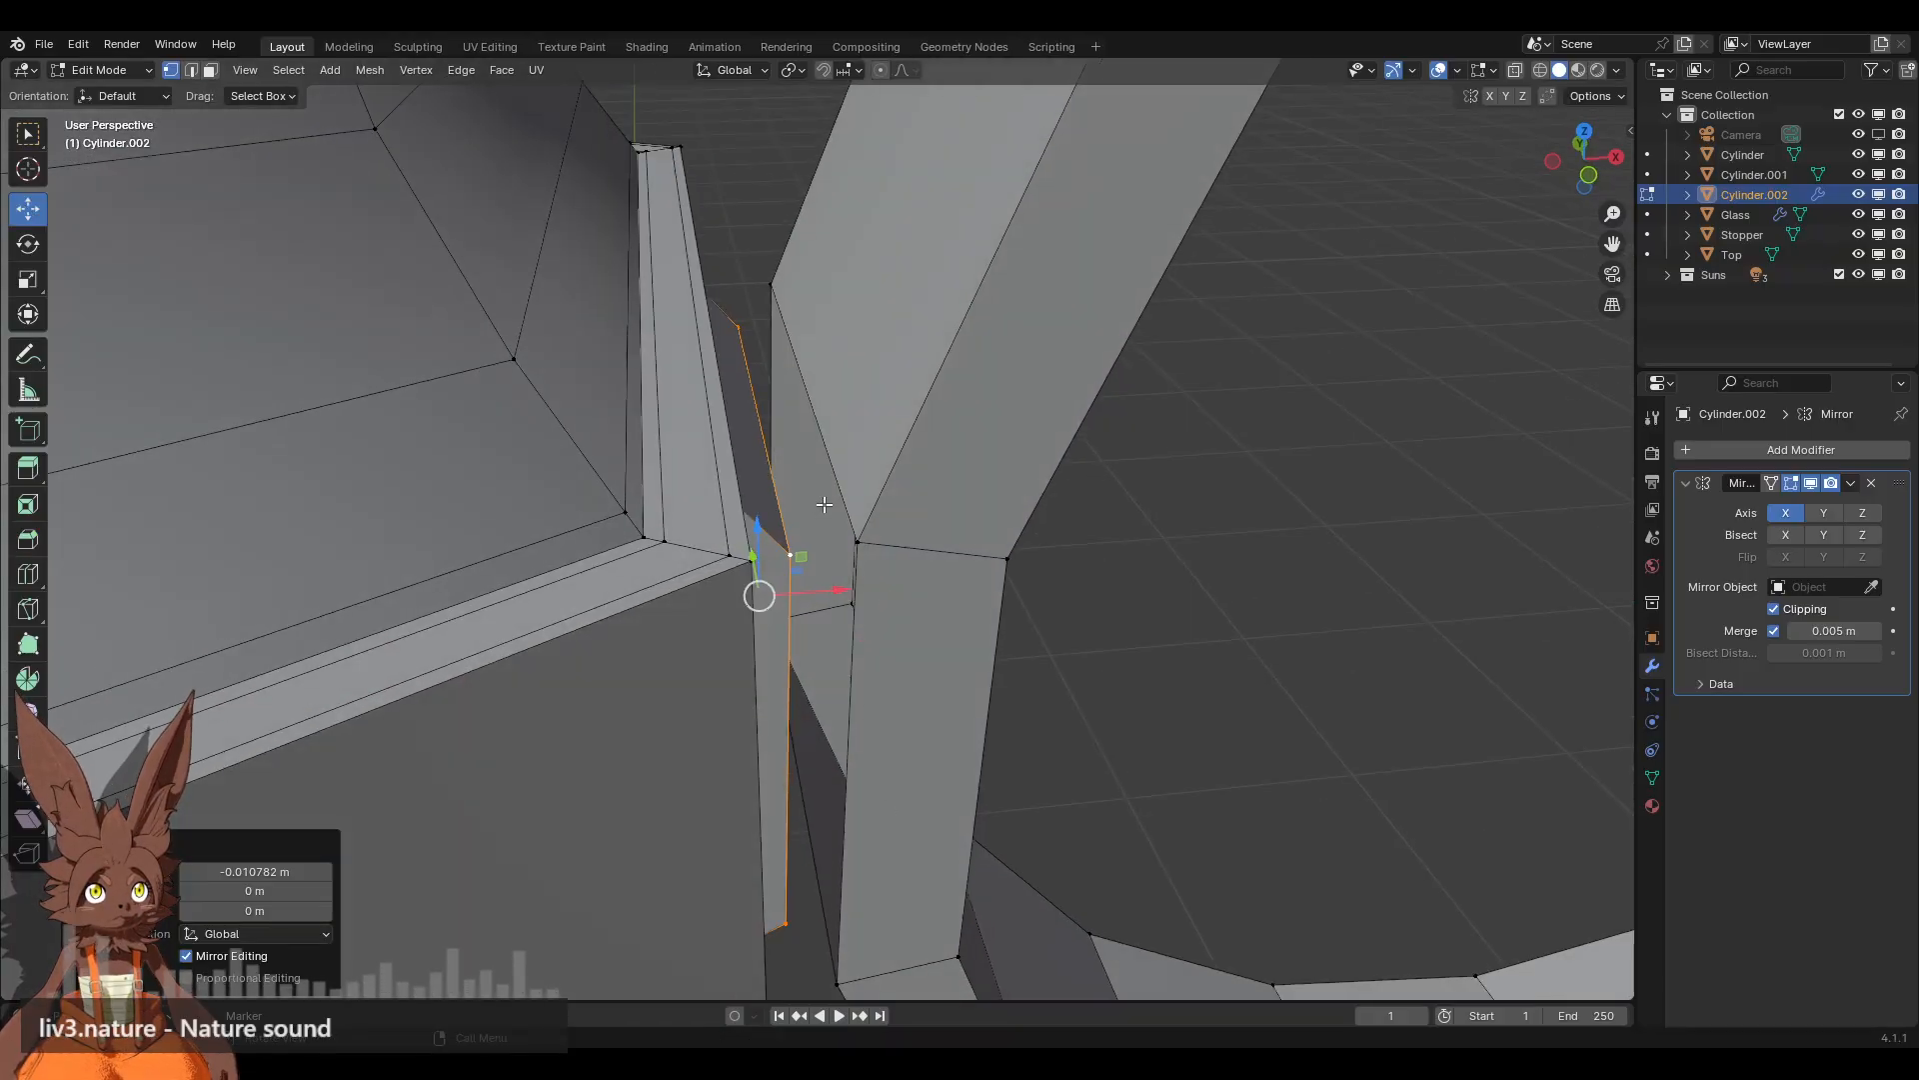
{"action": "left_click", "coordinate": [768, 286]}
{"action": "left_click", "coordinate": [868, 541], "text": "shift"}
{"action": "middle_click_drag", "start_coordinate": [899, 570], "coordinate": [860, 726]}
{"action": "left_click", "coordinate": [795, 688], "text": "shift"}
{"action": "middle_click_drag", "start_coordinate": [795, 687], "coordinate": [872, 576]}
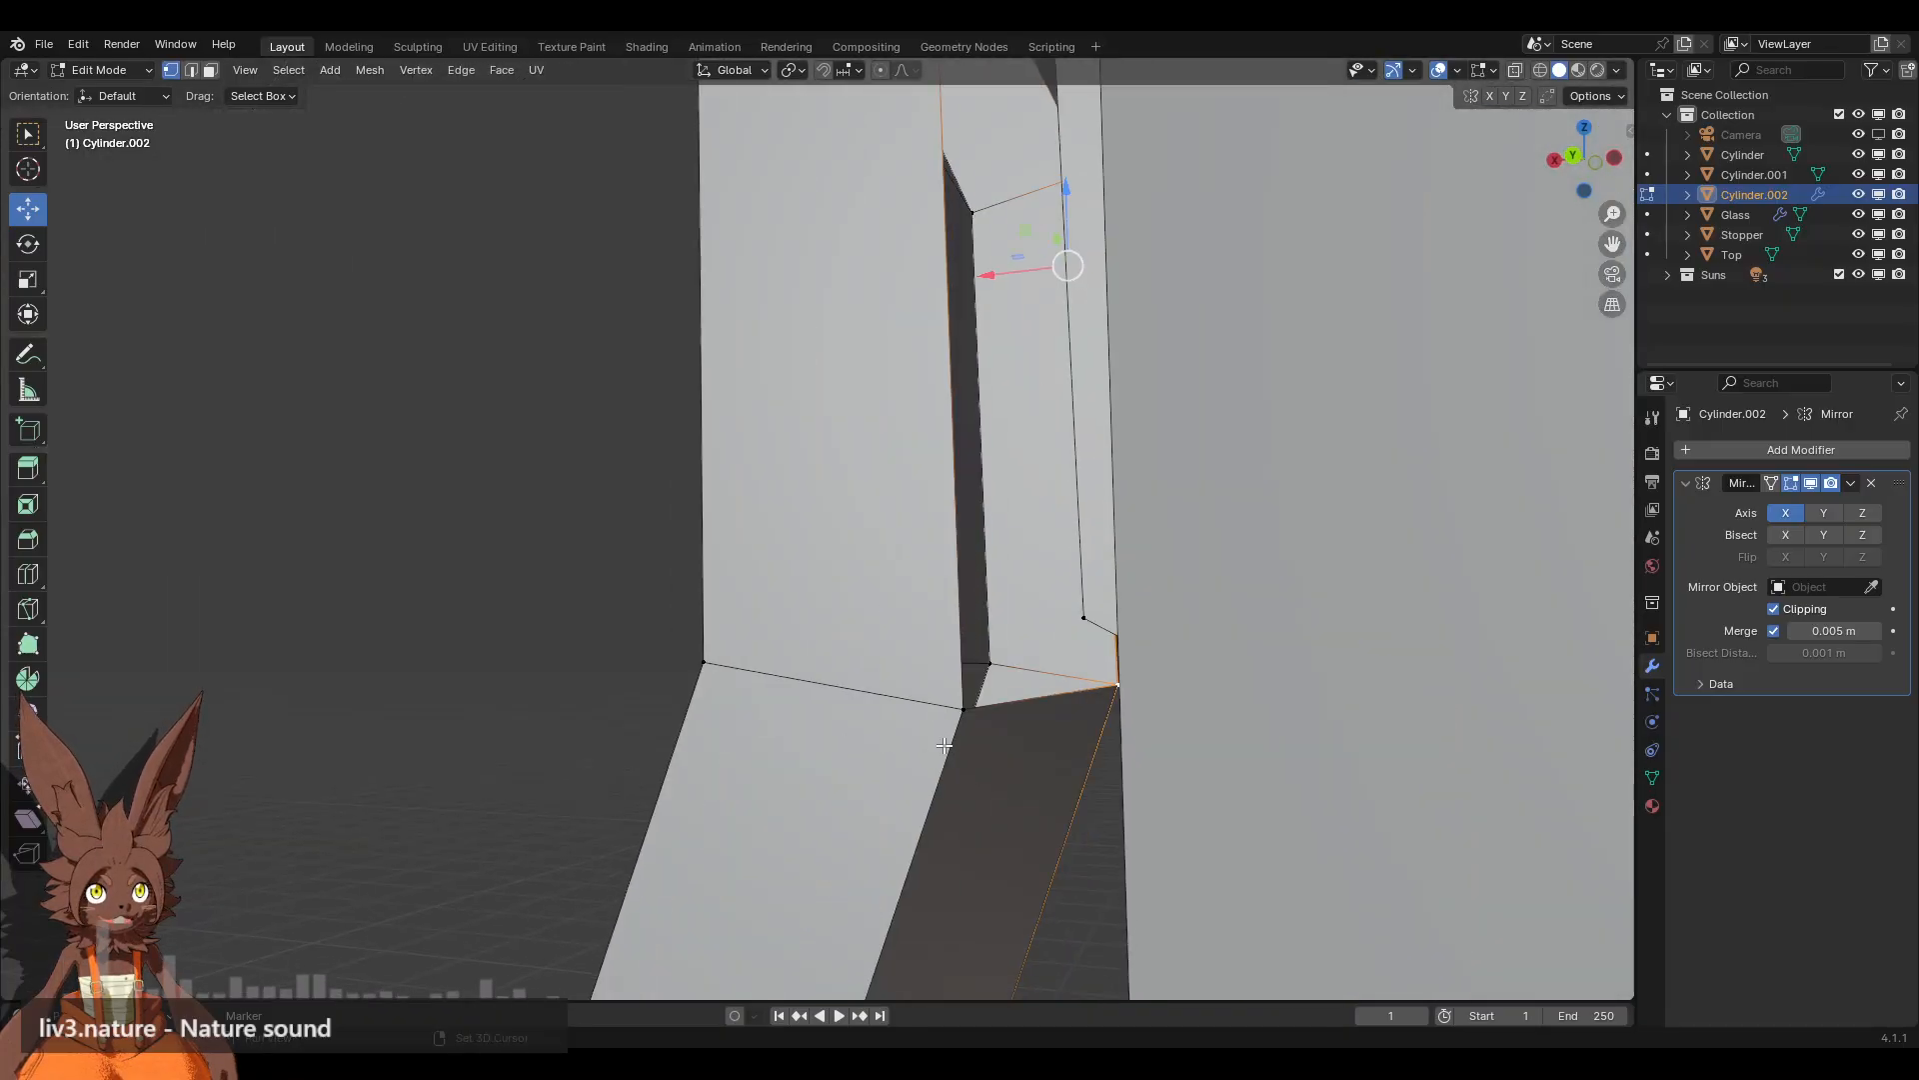
{"action": "middle_click_drag", "start_coordinate": [960, 713], "coordinate": [857, 648]}
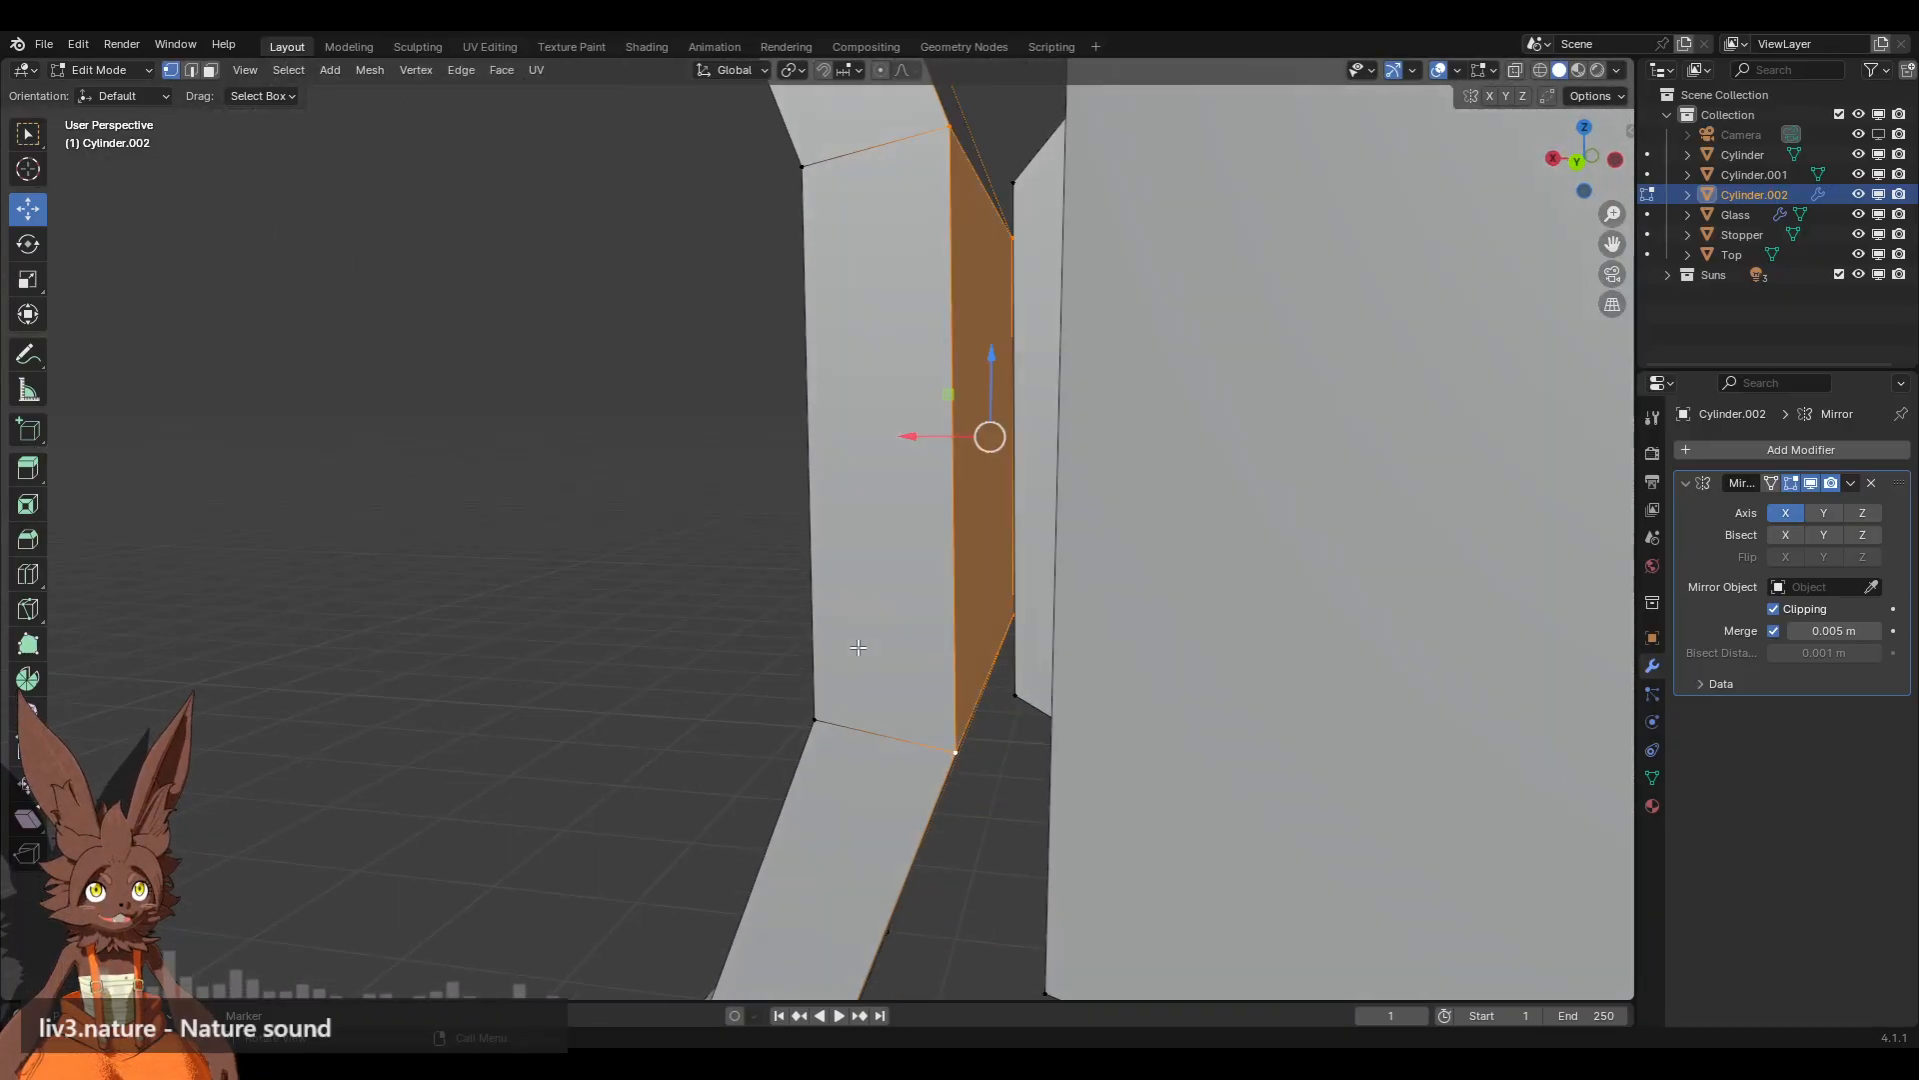
Step: Bevel the closed ring handle's four lengthwise corner edge loops slightly with one segment
{"action": "left_click", "coordinate": [930, 338], "text": "alt"}
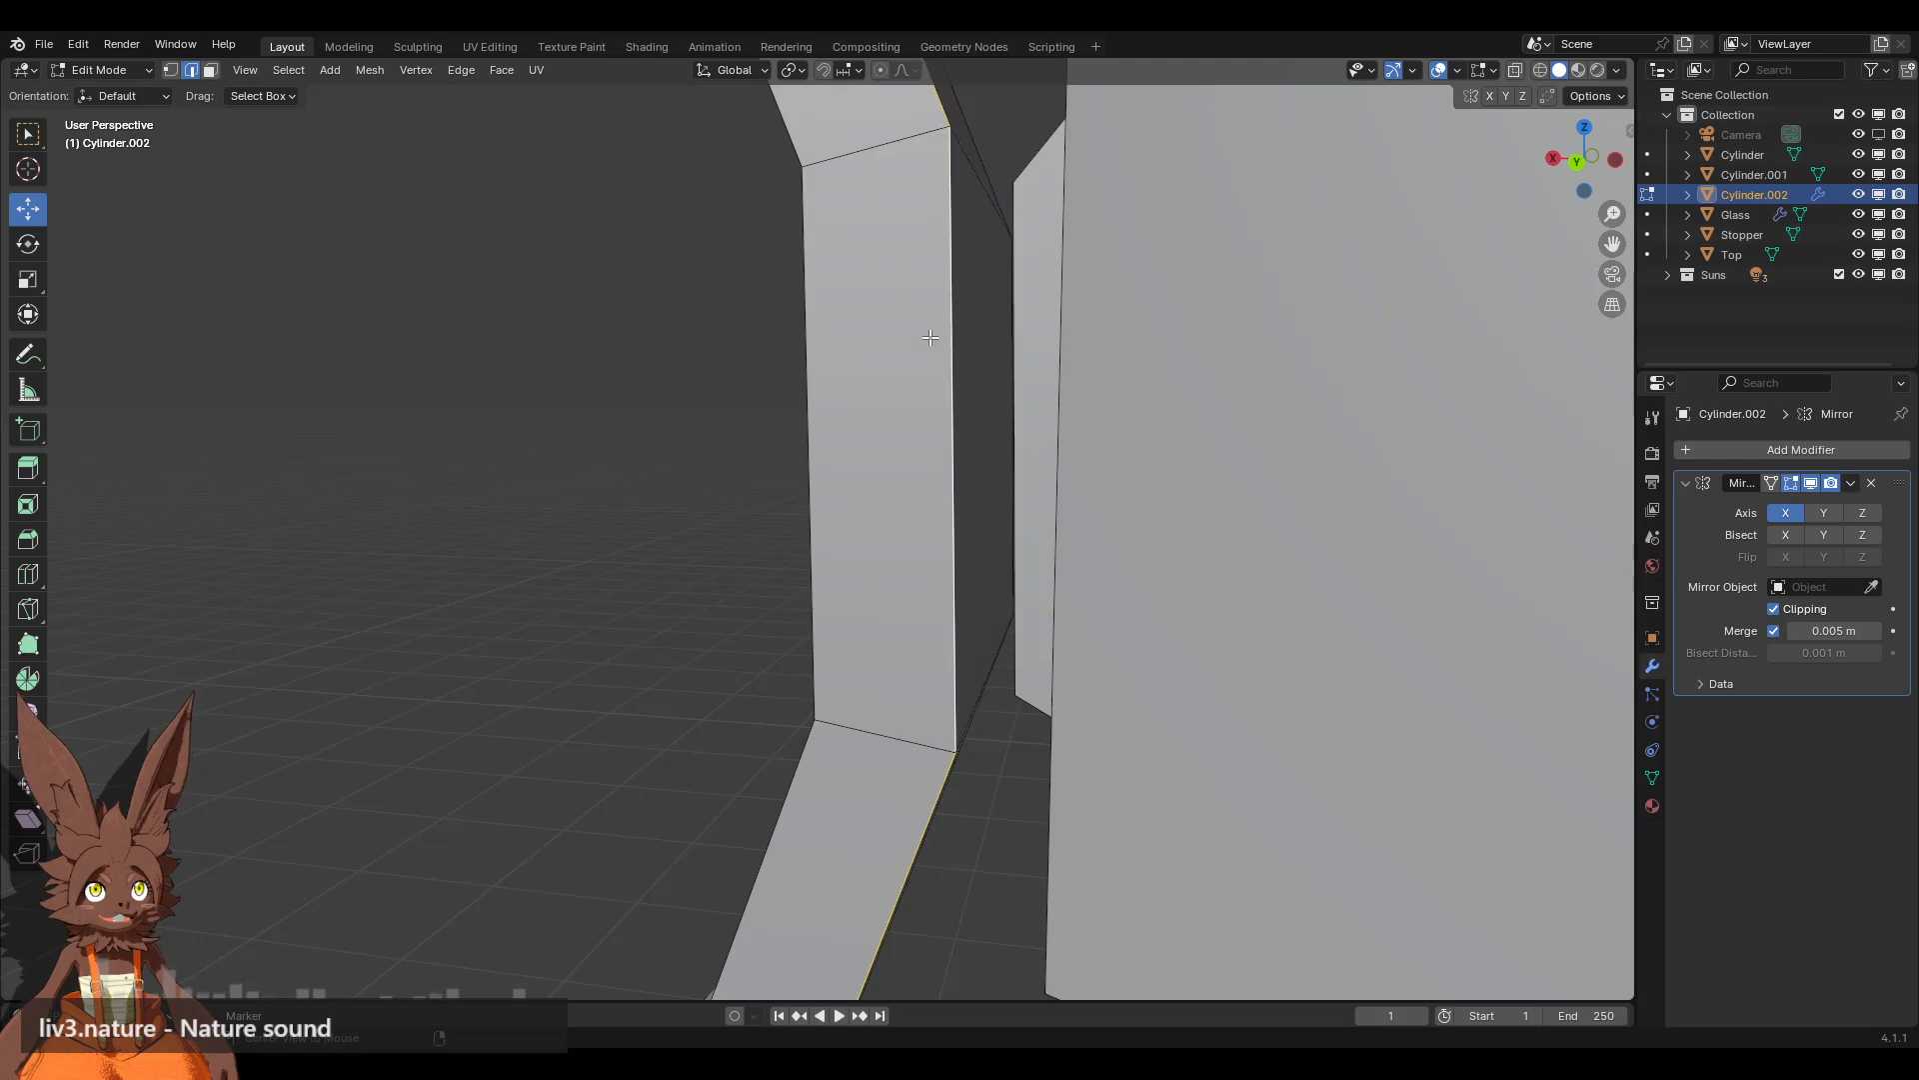
{"action": "middle_click_drag", "start_coordinate": [620, 378], "coordinate": [872, 400]}
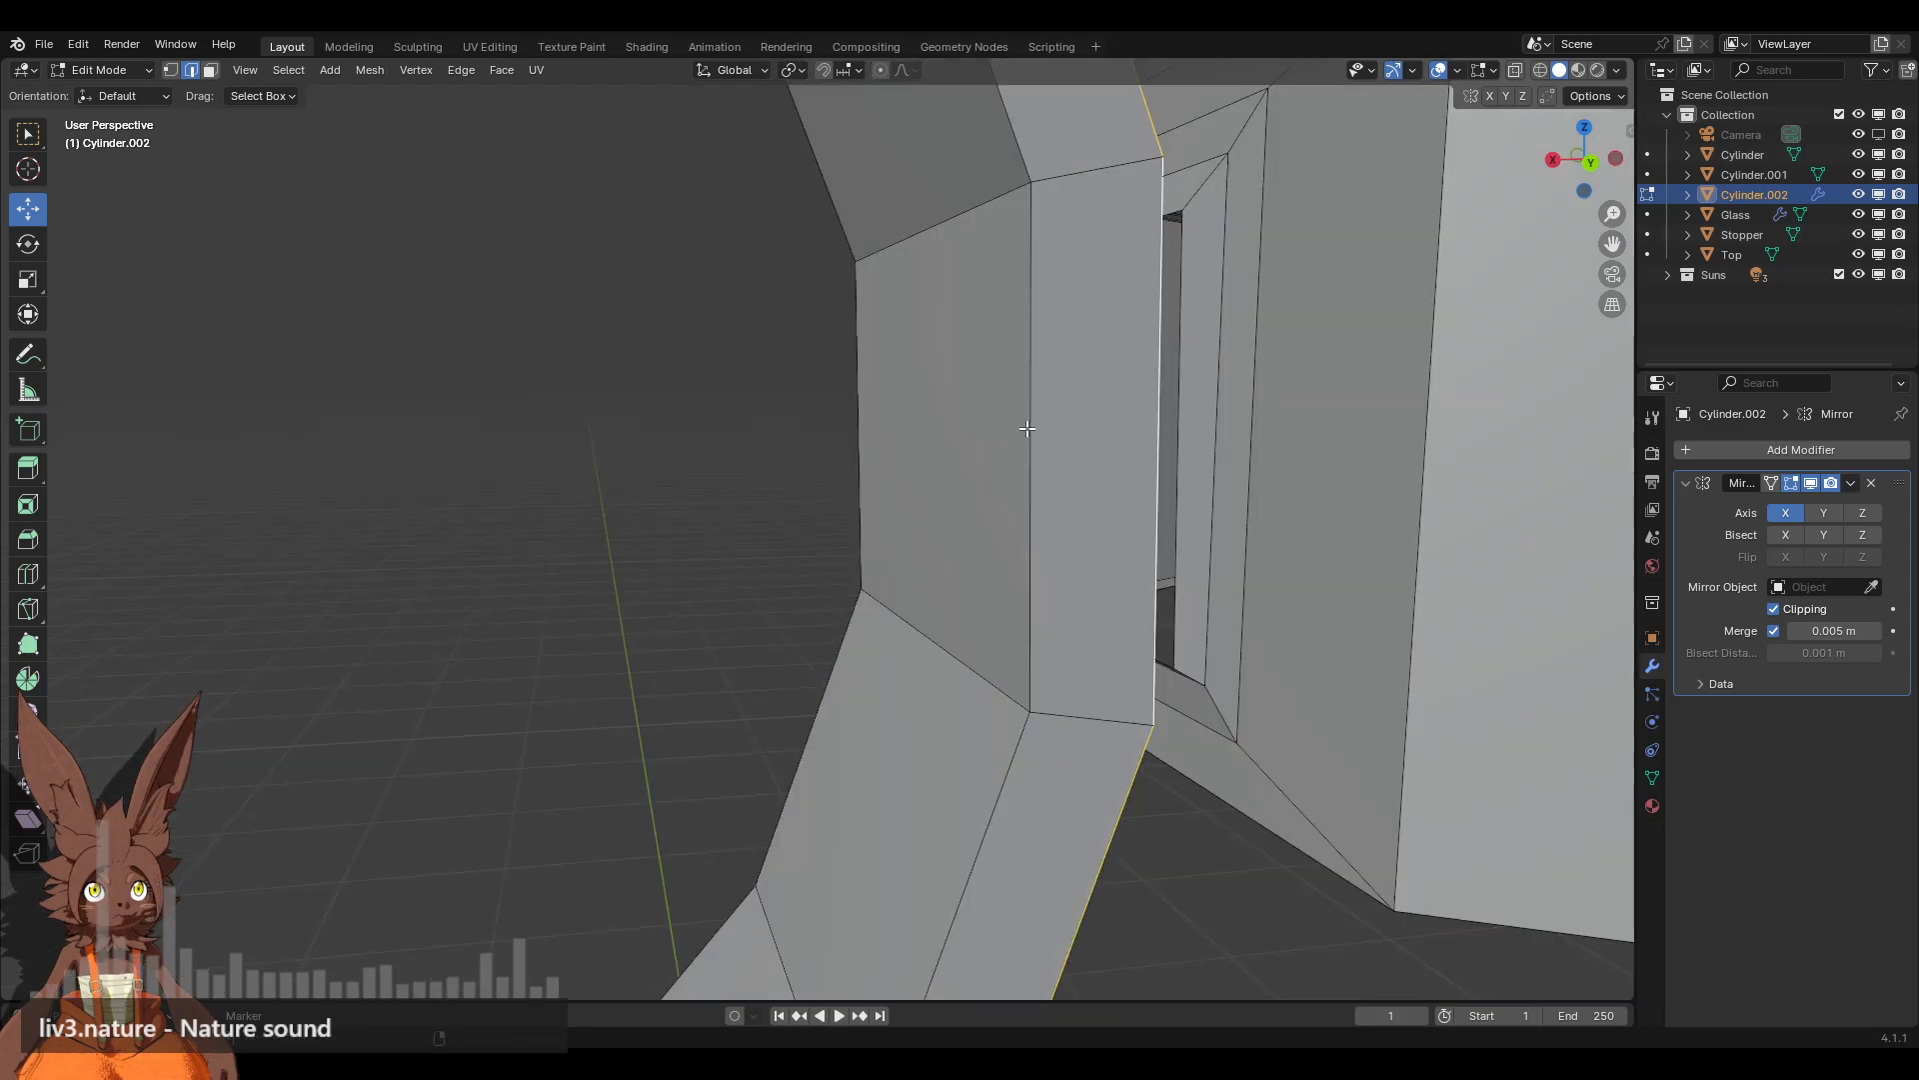
{"action": "middle_click_drag", "start_coordinate": [1028, 428], "coordinate": [817, 458]}
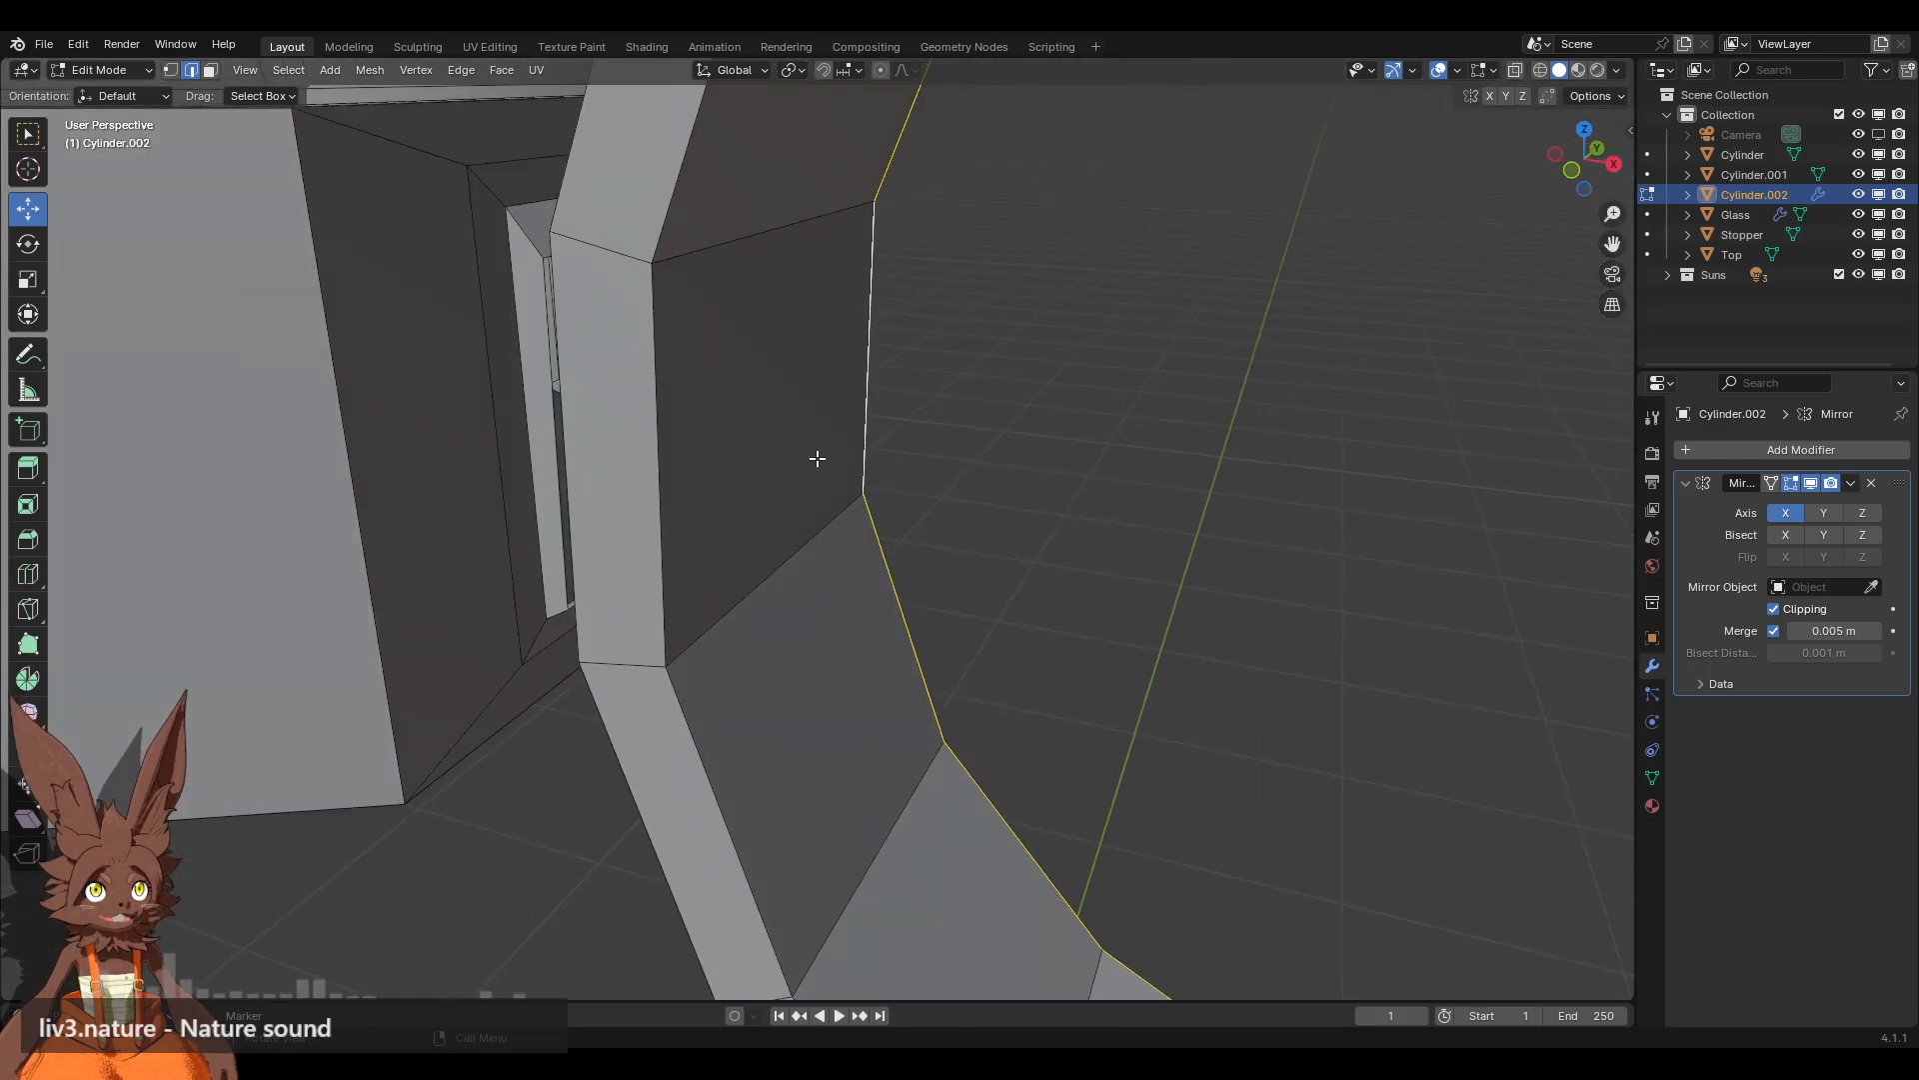
{"action": "left_click", "coordinate": [577, 456], "text": "alt+shift"}
{"action": "middle_click_drag", "start_coordinate": [577, 456], "coordinate": [819, 518], "text": "shift"}
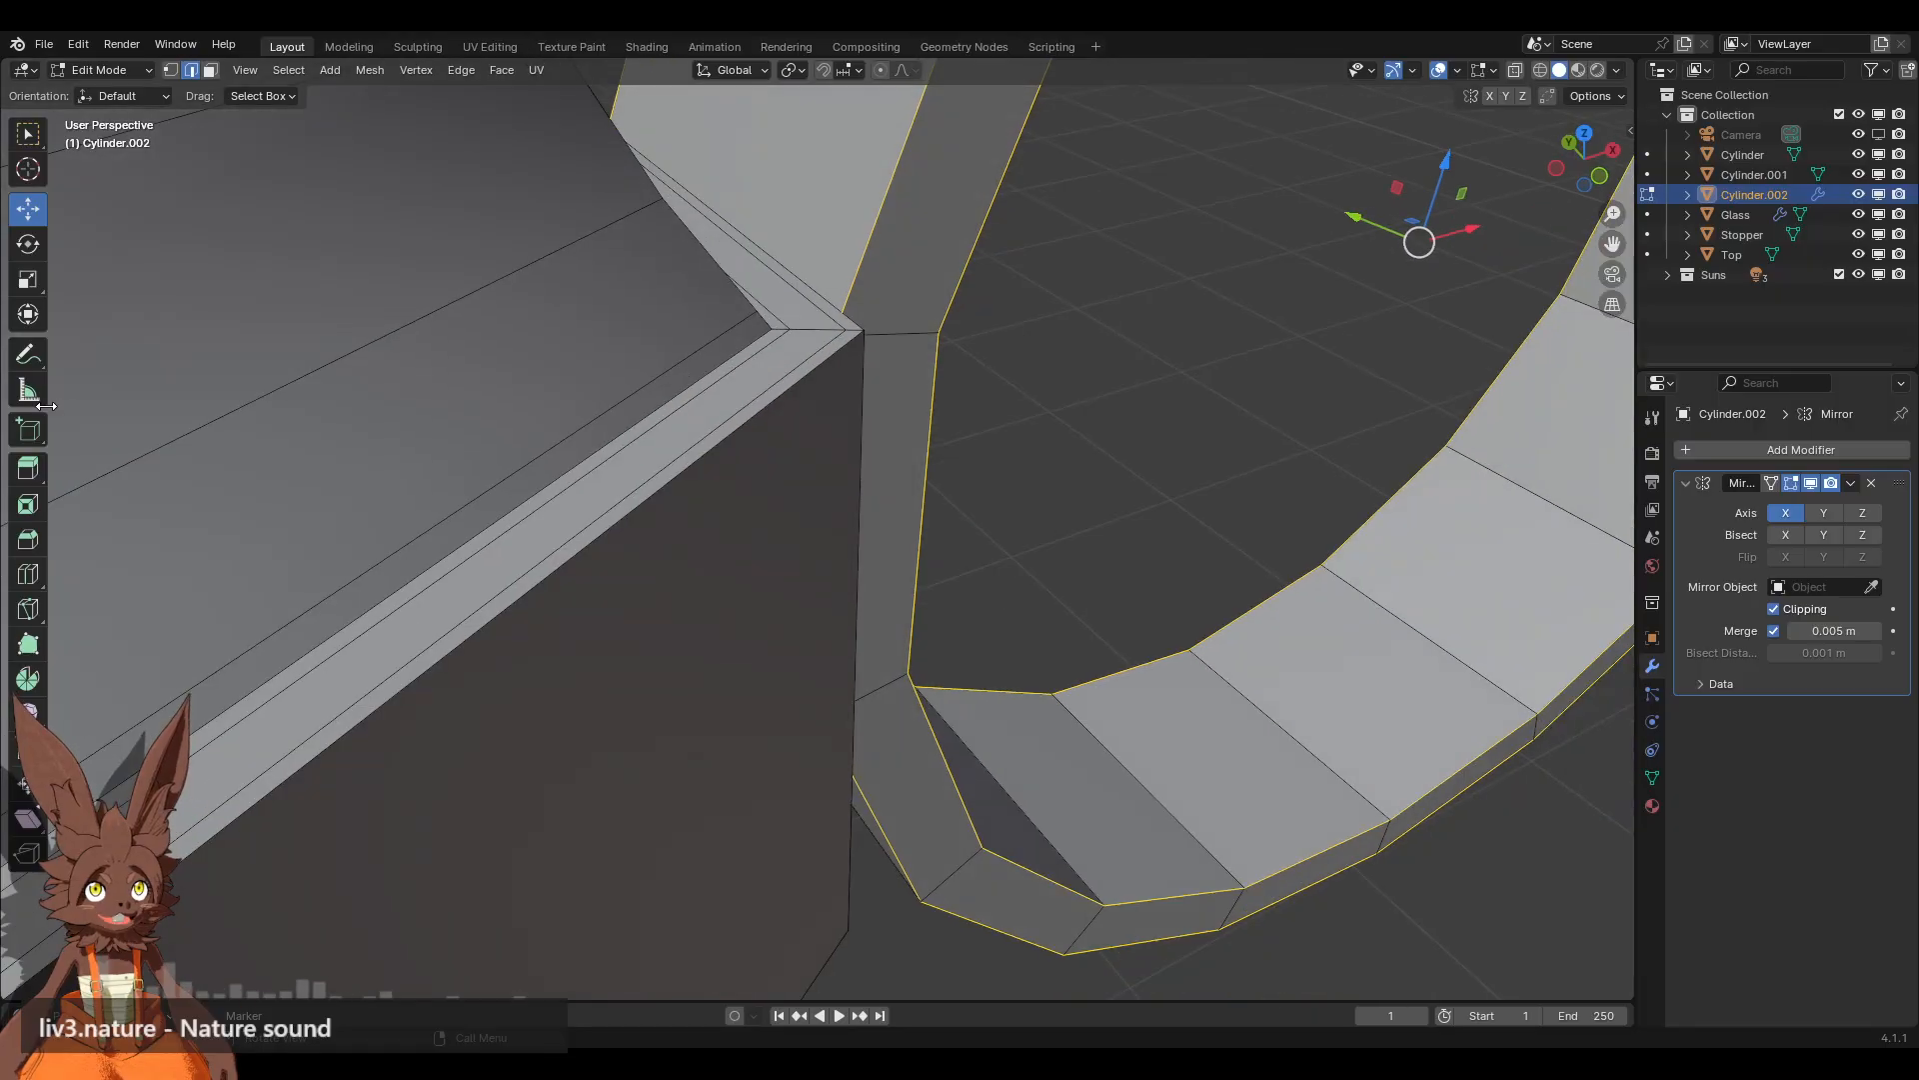
{"action": "middle_click_drag", "start_coordinate": [863, 397], "coordinate": [714, 423], "text": "shift"}
{"action": "left_click_drag", "start_coordinate": [1304, 351], "coordinate": [1282, 354]}
{"action": "left_click", "coordinate": [1118, 478]}
{"action": "middle_click_drag", "start_coordinate": [1118, 479], "coordinate": [1036, 441]}
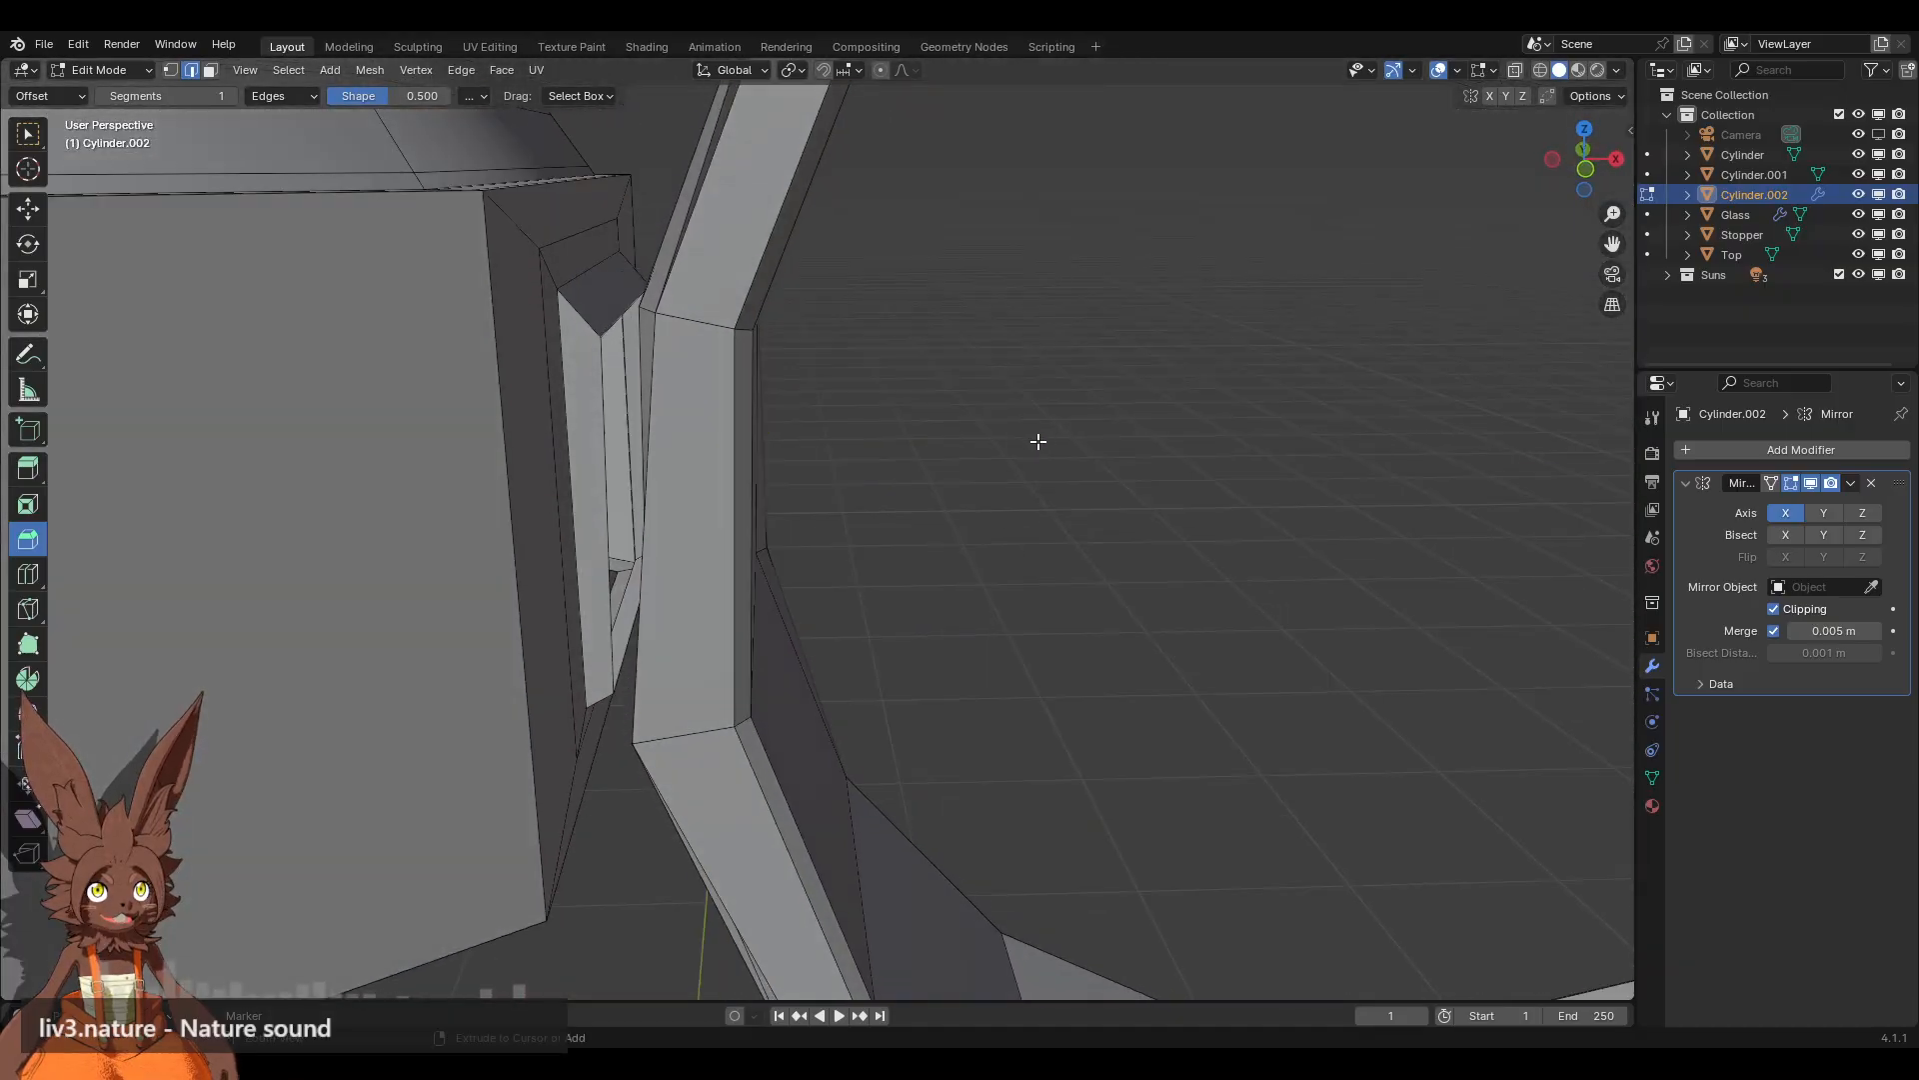
Step: Try to bevel the ring handle's front inner edge loop with one segment
{"action": "left_click", "coordinate": [1036, 441], "text": "alt"}
{"action": "middle_click_drag", "start_coordinate": [910, 455], "coordinate": [660, 468]}
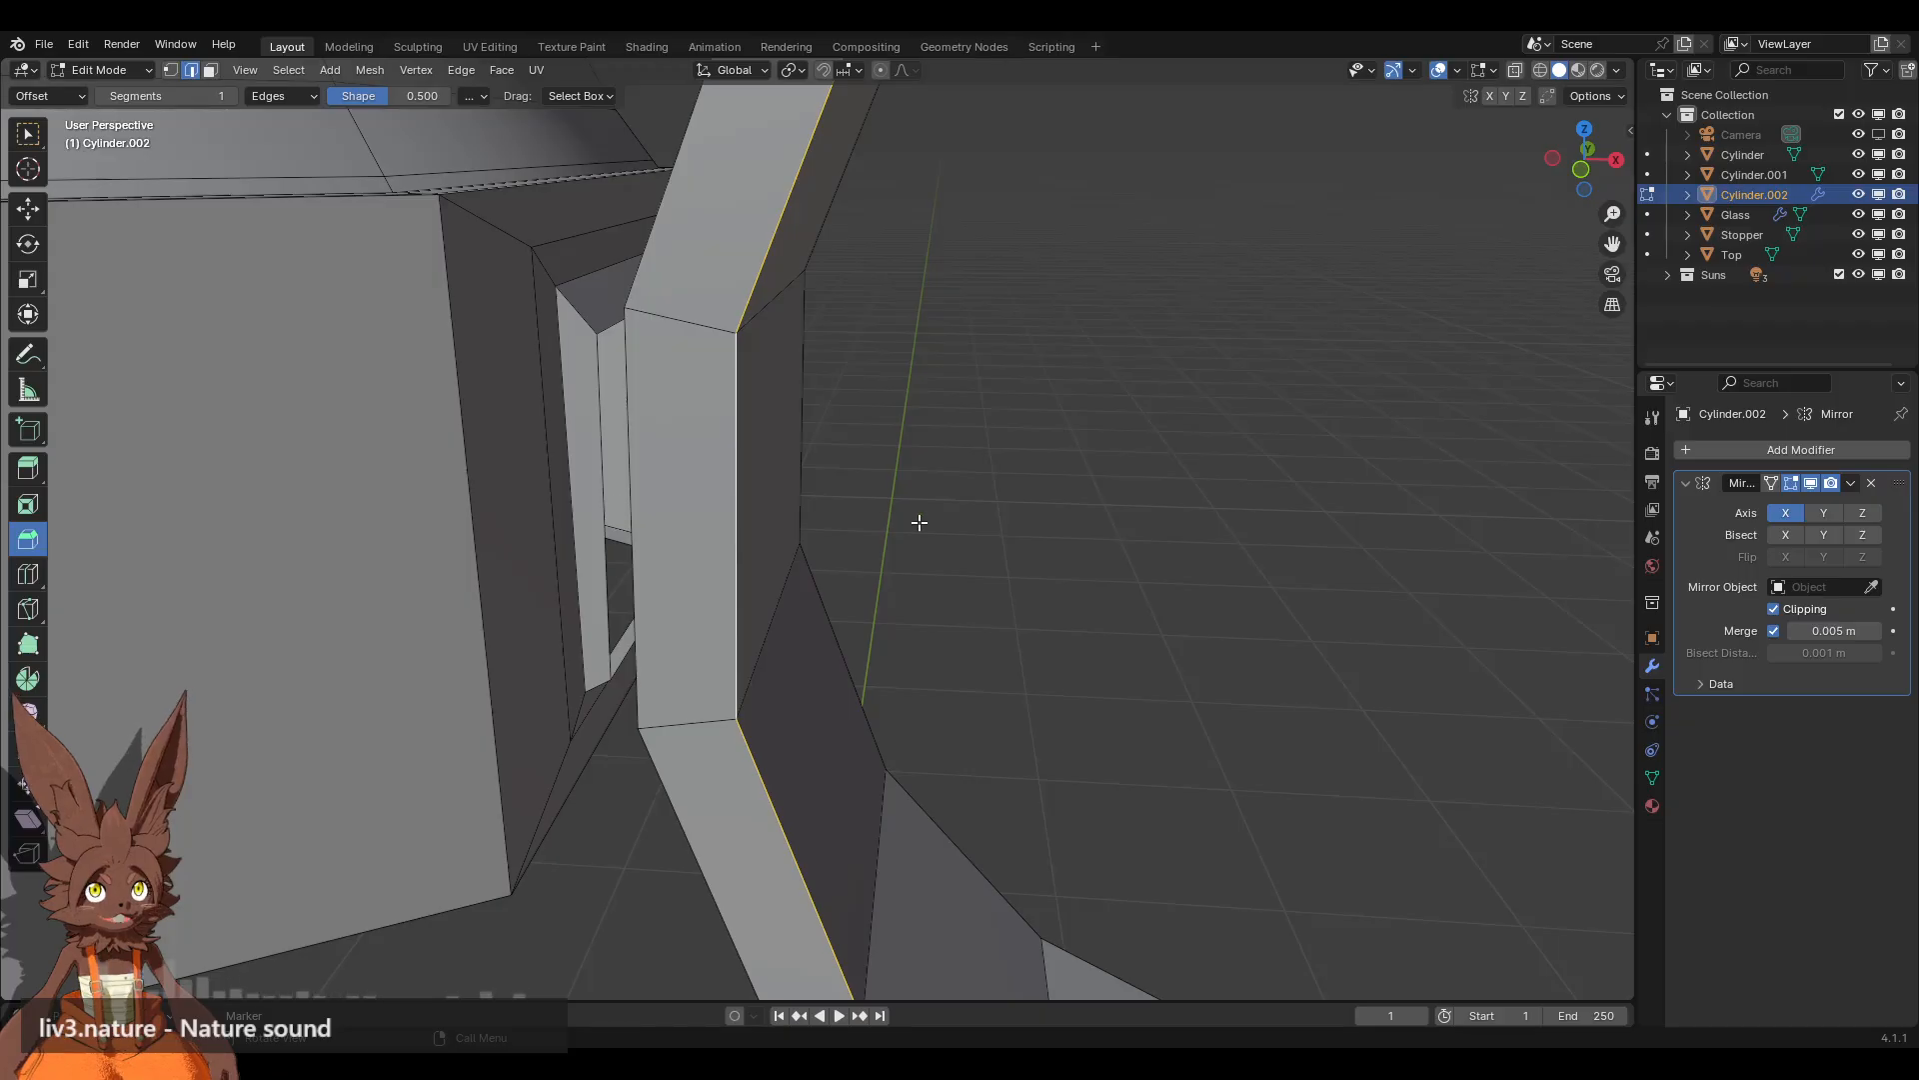
{"action": "scroll", "coordinate": [919, 523], "scroll_direction": "down", "scroll_amount": 2}
{"action": "middle_click_drag", "start_coordinate": [1278, 474], "coordinate": [974, 402]}
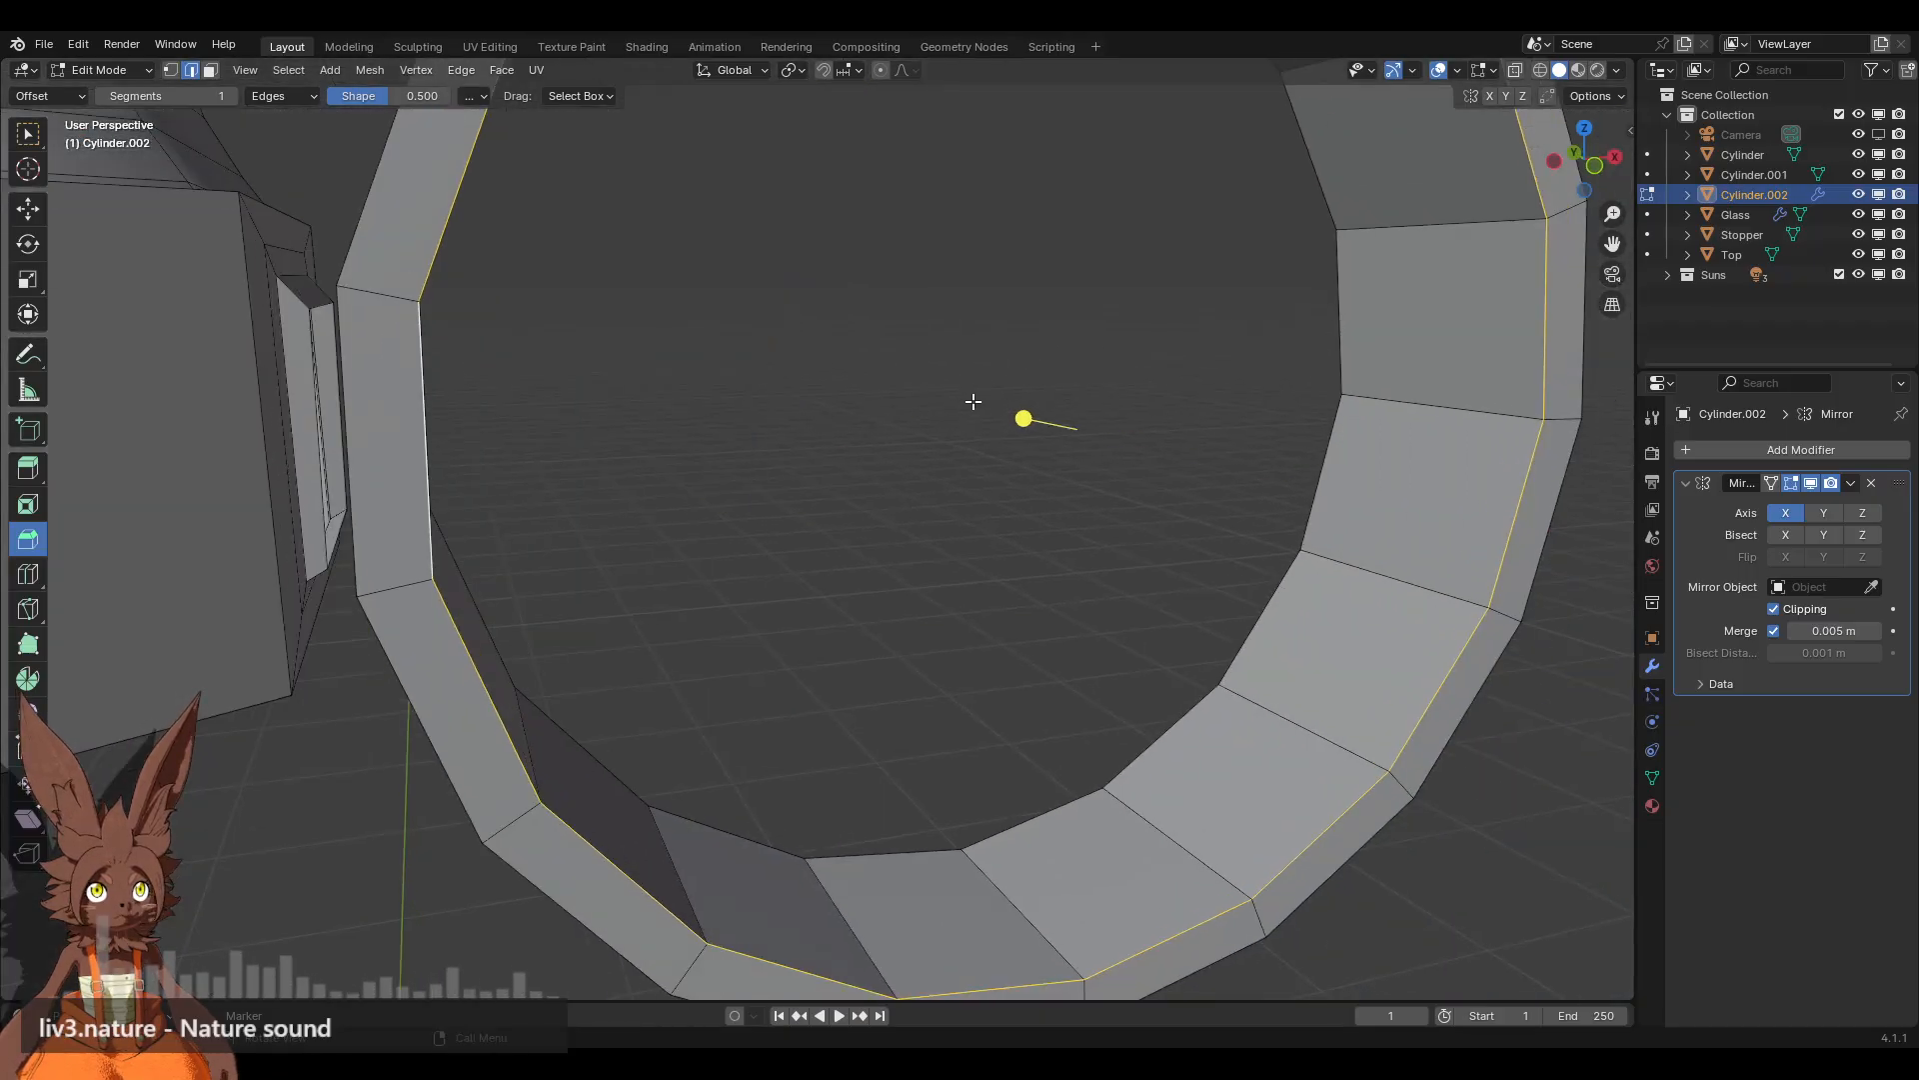
{"action": "scroll", "coordinate": [973, 401], "scroll_direction": "down", "scroll_amount": 1}
{"action": "left_click_drag", "start_coordinate": [976, 434], "coordinate": [969, 424]}
{"action": "key", "text": "ctrl+z"}
{"action": "middle_click_drag", "start_coordinate": [969, 424], "coordinate": [881, 492]}
{"action": "left_click_drag", "start_coordinate": [897, 433], "coordinate": [878, 437]}
{"action": "middle_click_drag", "start_coordinate": [877, 436], "coordinate": [693, 459]}
{"action": "middle_click_drag", "start_coordinate": [1016, 465], "coordinate": [818, 441]}
{"action": "key", "text": "ctrl+z"}
Step: Try a one-segment bevel of 0.0134 m on the ring handle's front inner edge loop and undo it
{"action": "middle_click_drag", "start_coordinate": [640, 530], "coordinate": [1110, 568]}
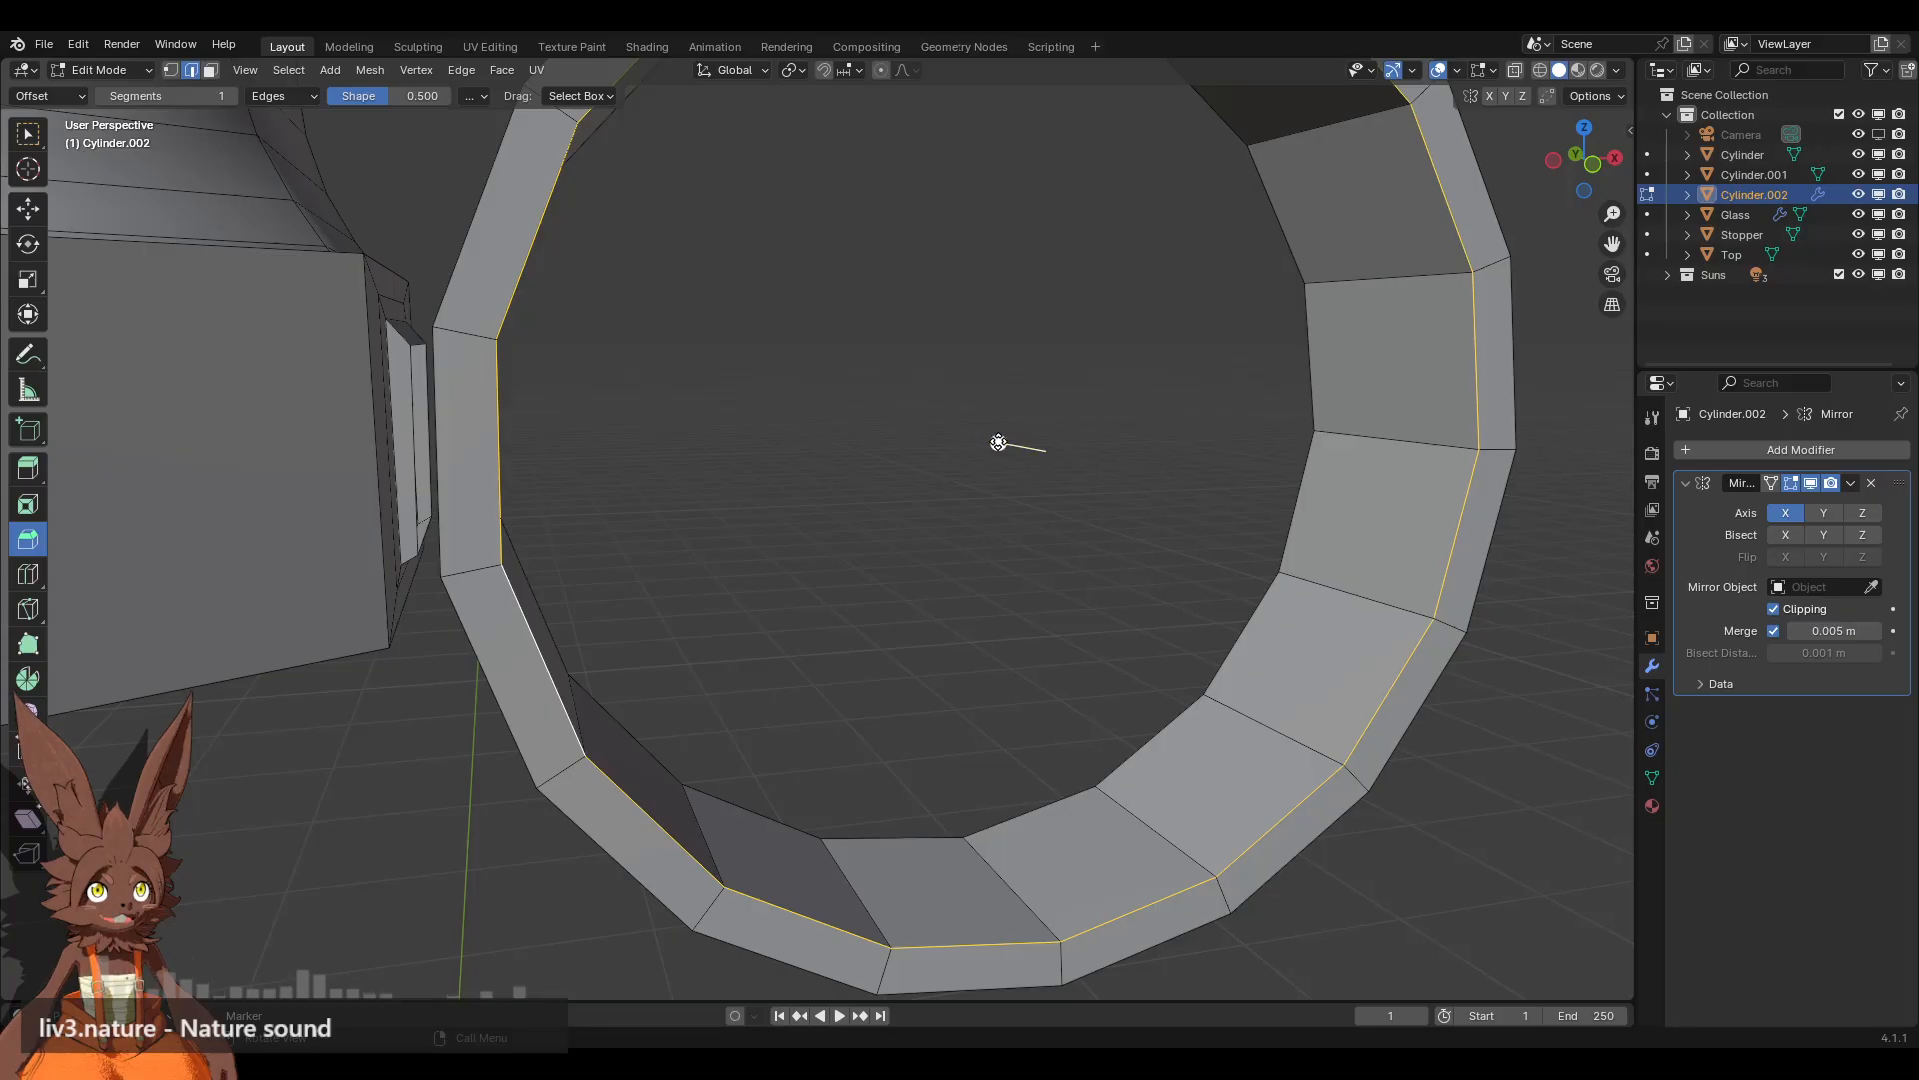
{"action": "left_click_drag", "start_coordinate": [998, 443], "coordinate": [967, 422]}
{"action": "middle_click_drag", "start_coordinate": [968, 422], "coordinate": [750, 573]}
{"action": "key", "text": "ctrl+z"}
{"action": "left_click_drag", "start_coordinate": [667, 536], "coordinate": [1146, 612]}
{"action": "middle_click_drag", "start_coordinate": [1145, 606], "coordinate": [1239, 643]}
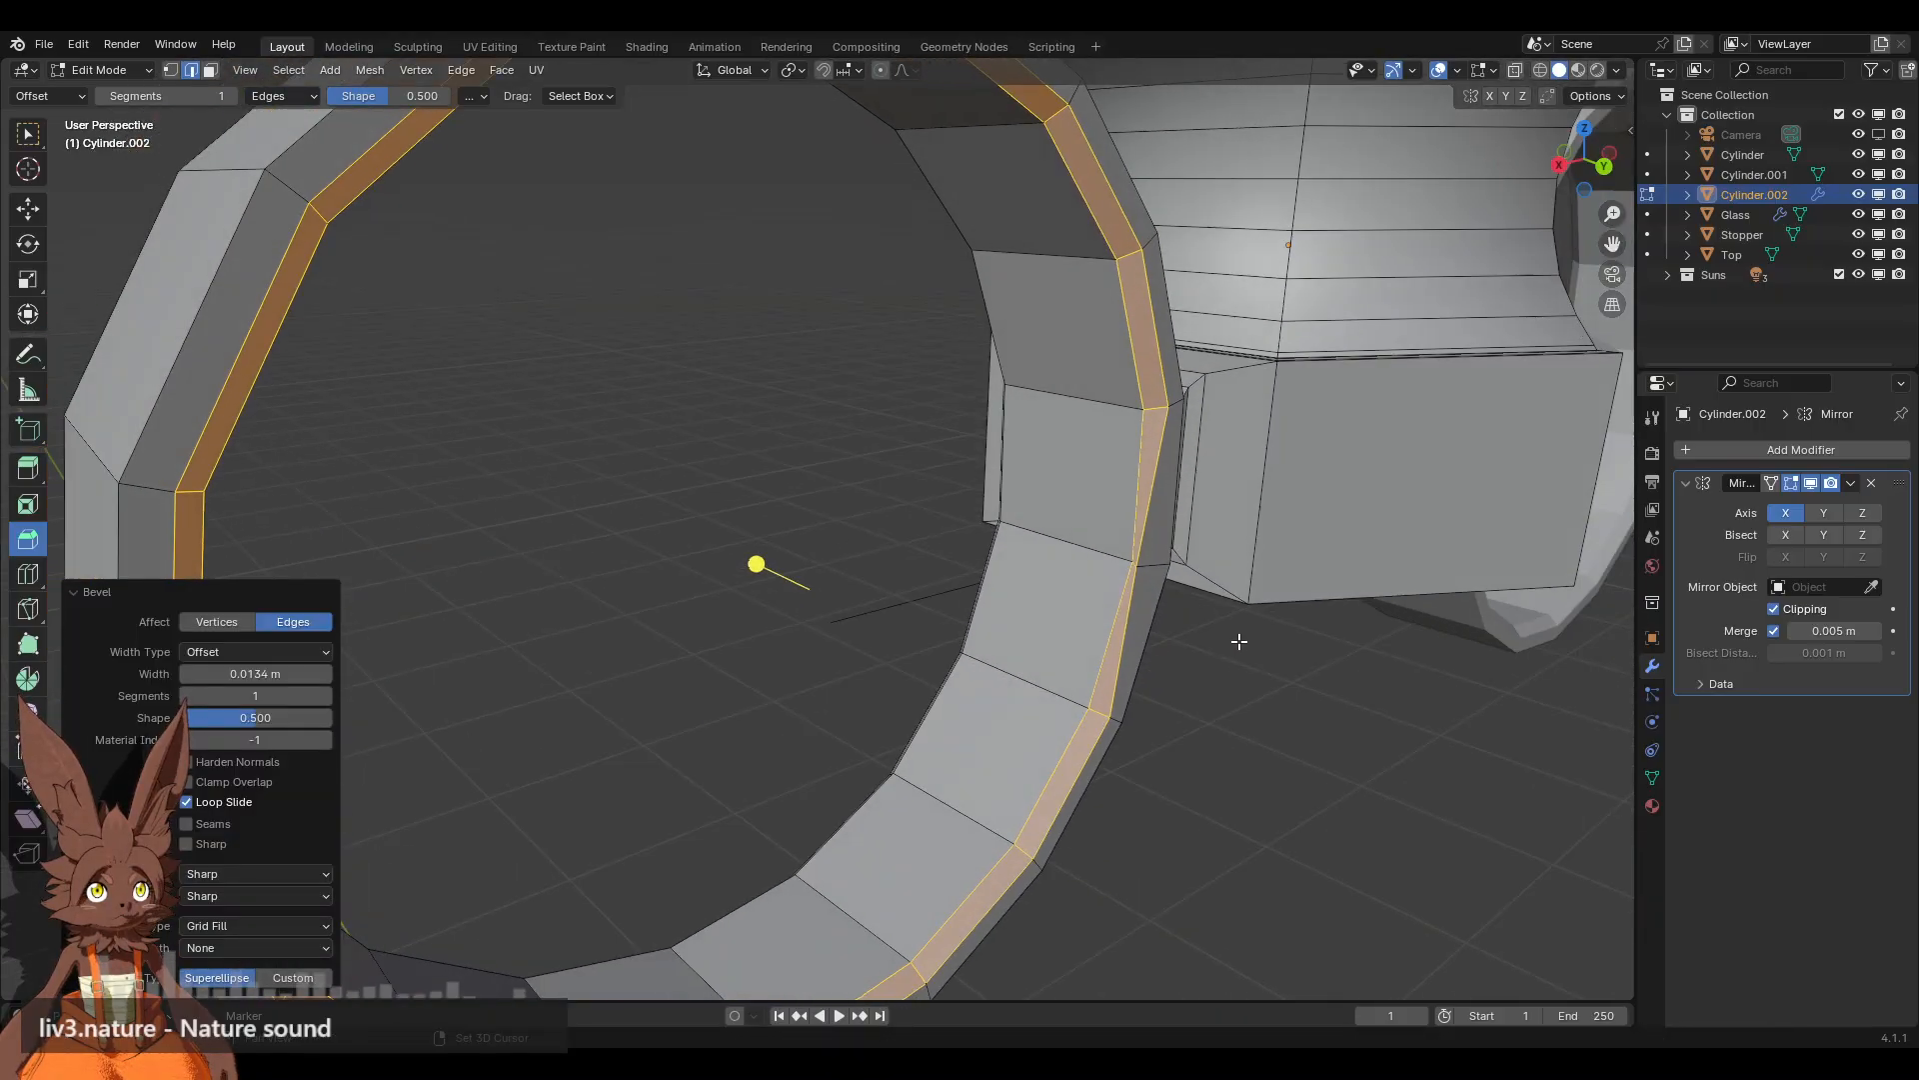
{"action": "scroll", "coordinate": [1239, 642], "scroll_direction": "up", "scroll_amount": 4}
{"action": "middle_click_drag", "start_coordinate": [981, 591], "coordinate": [1050, 484]}
{"action": "key", "text": "ctrl+z"}
Step: Try a wider one-segment bevel of 0.0241 m on the handle's inner edge loop and undo it
{"action": "scroll", "coordinate": [1050, 484], "scroll_direction": "down", "scroll_amount": 4}
{"action": "mouse_move", "coordinate": [925, 501]}
{"action": "middle_mouse_down"}
{"action": "mouse_move", "coordinate": [874, 559]}
{"action": "mouse_move", "coordinate": [981, 656]}
{"action": "mouse_move", "coordinate": [926, 720]}
{"action": "mouse_move", "coordinate": [956, 488]}
{"action": "middle_mouse_up"}
{"action": "middle_click_drag", "start_coordinate": [680, 574], "coordinate": [1093, 626]}
{"action": "key", "text": "ctrl+z"}
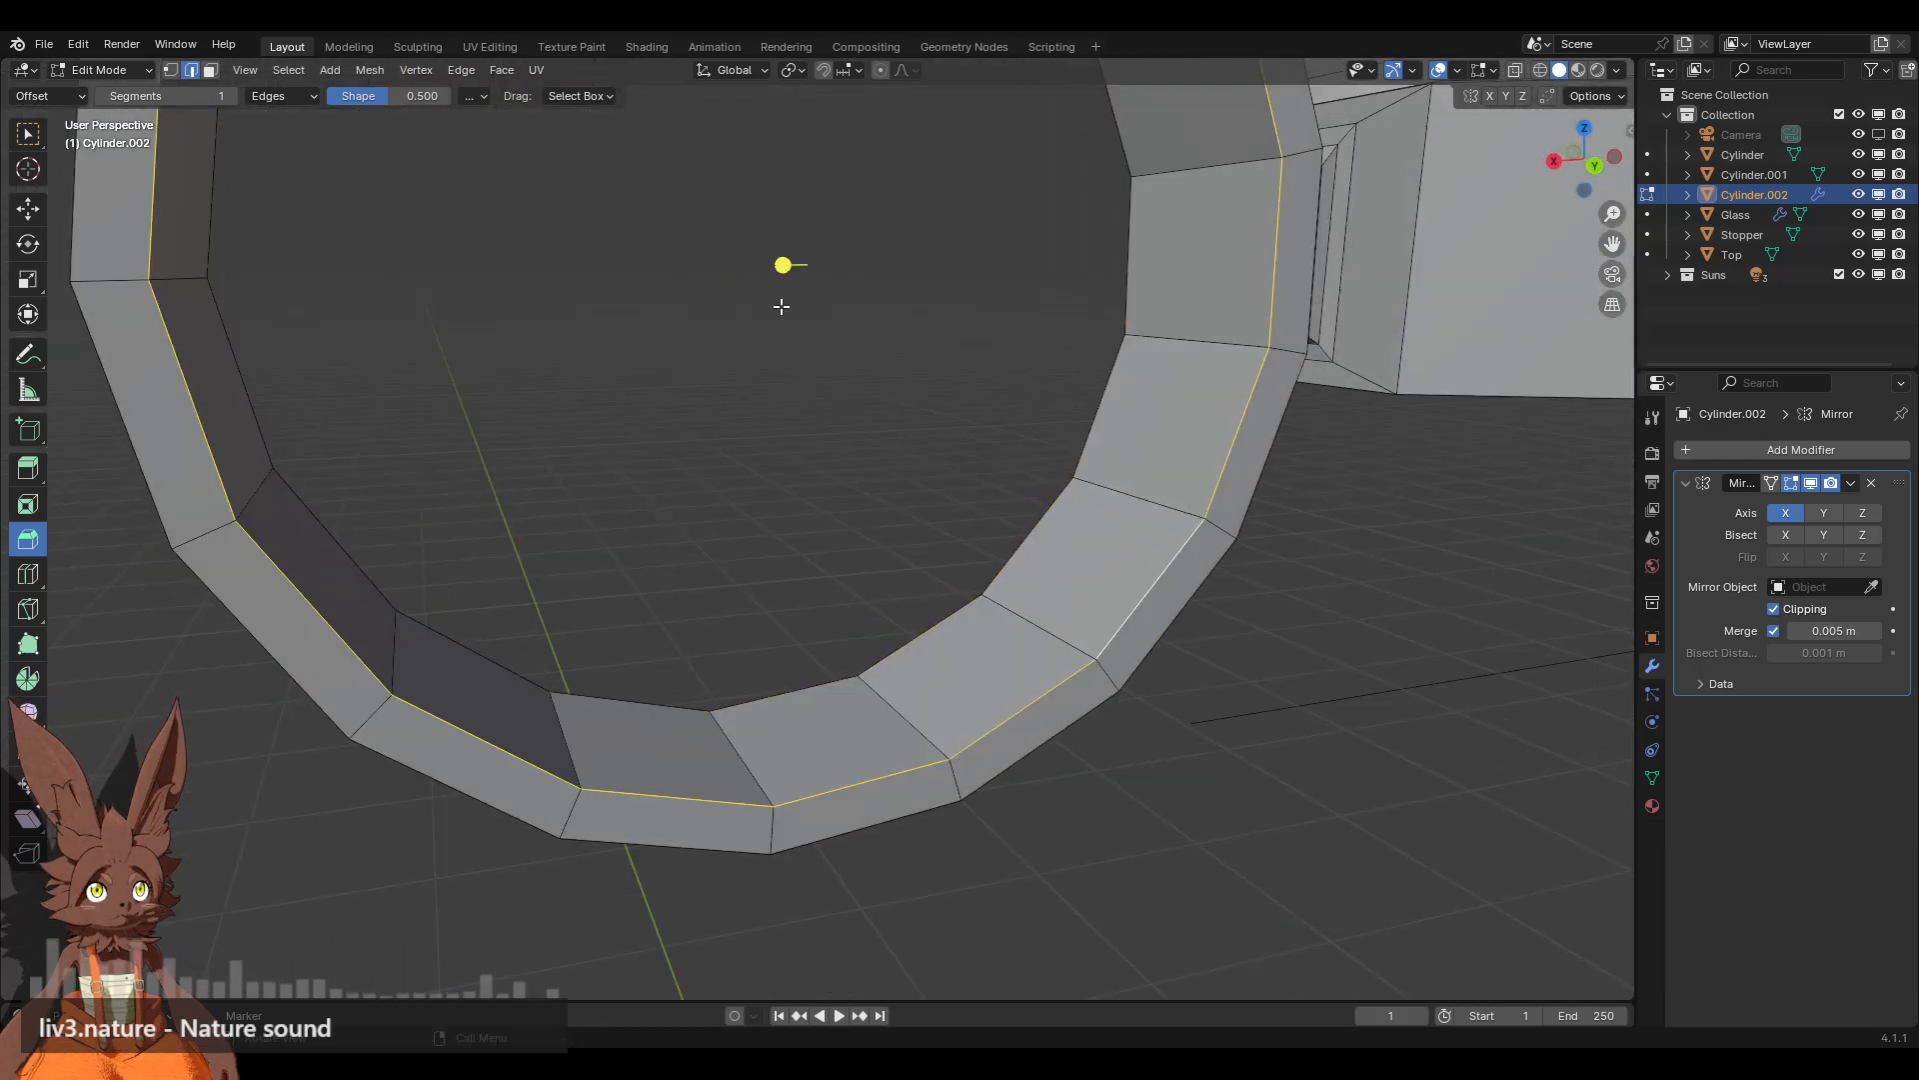
{"action": "mouse_move", "coordinate": [774, 267]}
{"action": "left_mouse_down"}
{"action": "mouse_move", "coordinate": [756, 270]}
{"action": "mouse_move", "coordinate": [823, 287]}
{"action": "mouse_move", "coordinate": [746, 266]}
{"action": "mouse_move", "coordinate": [784, 291]}
{"action": "mouse_move", "coordinate": [758, 299]}
{"action": "mouse_move", "coordinate": [776, 265]}
{"action": "left_mouse_up"}
{"action": "middle_click_drag", "start_coordinate": [776, 266], "coordinate": [926, 496]}
{"action": "scroll", "coordinate": [926, 496], "scroll_direction": "up", "scroll_amount": 4}
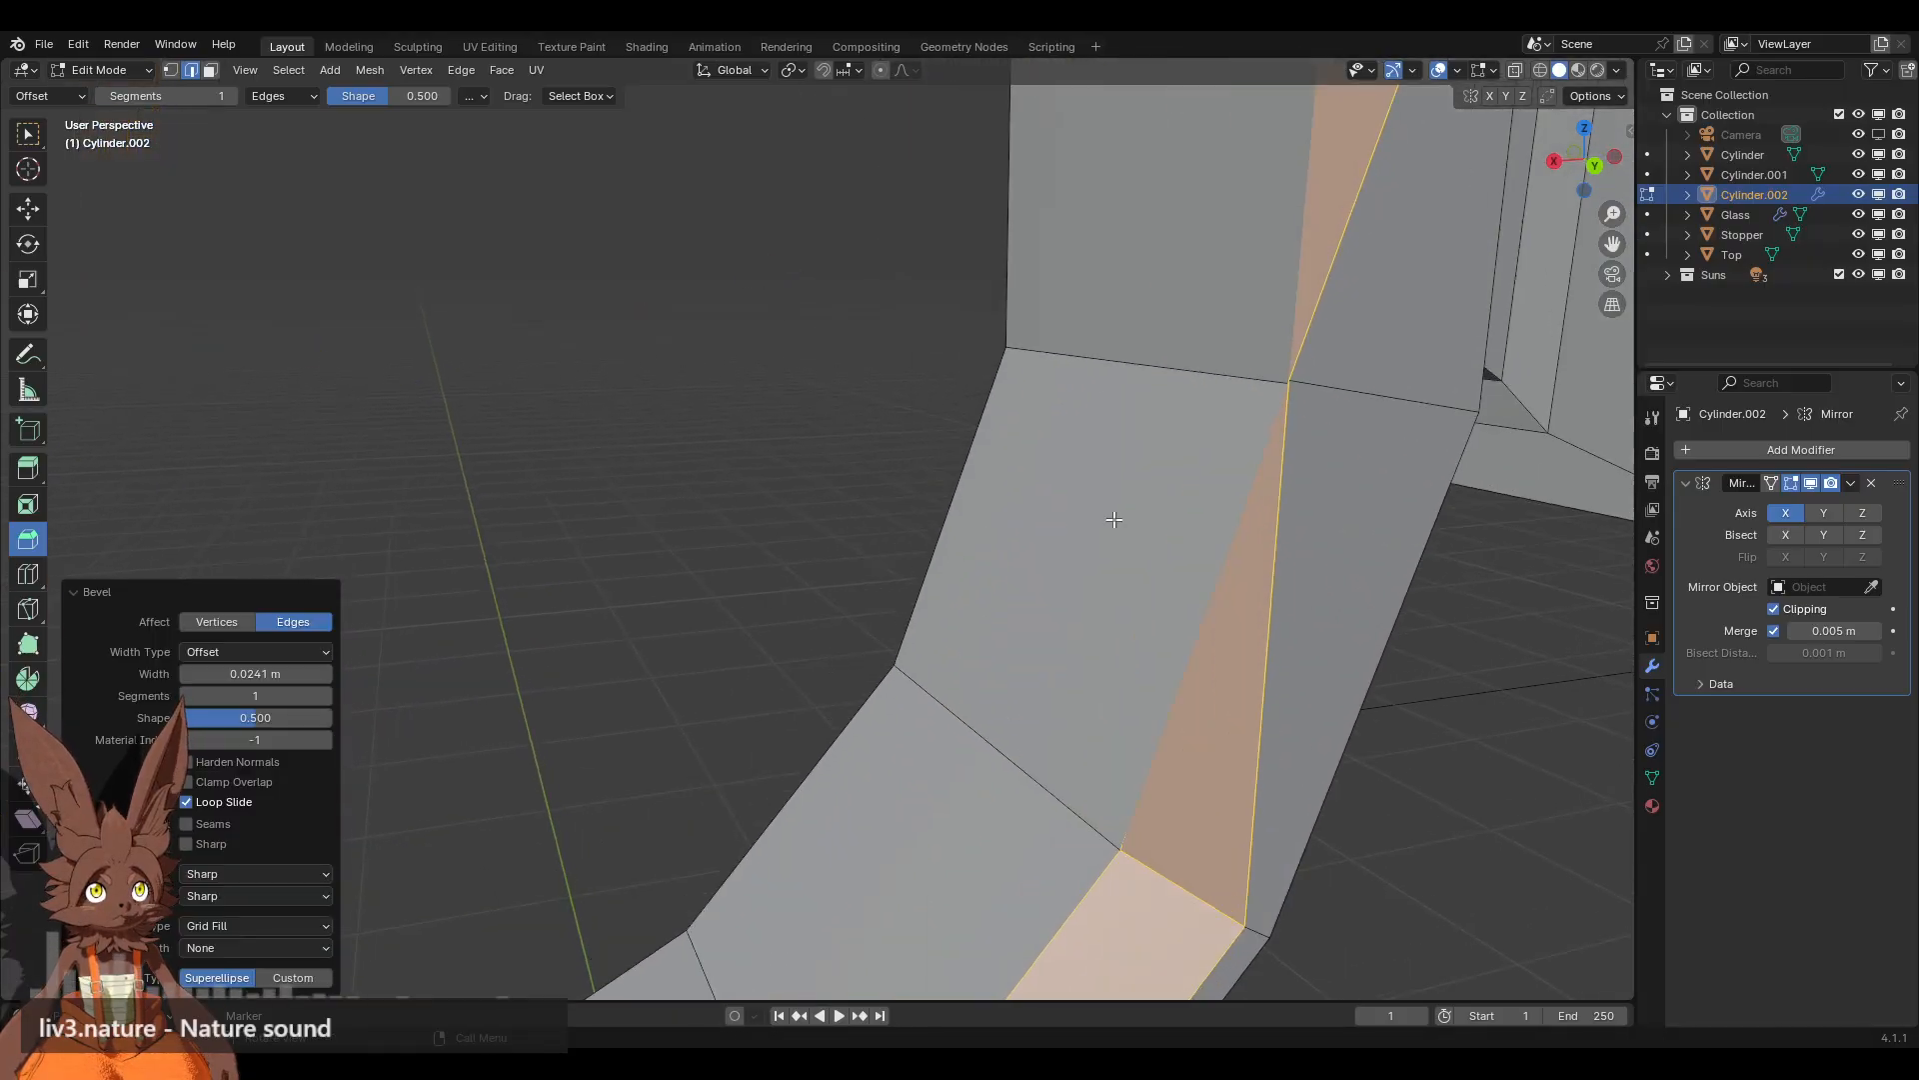
{"action": "middle_click_drag", "start_coordinate": [1119, 520], "coordinate": [1313, 507]}
{"action": "middle_click_drag", "start_coordinate": [1030, 365], "coordinate": [985, 497], "text": "shift"}
{"action": "scroll", "coordinate": [1092, 540], "scroll_direction": "down", "scroll_amount": 2}
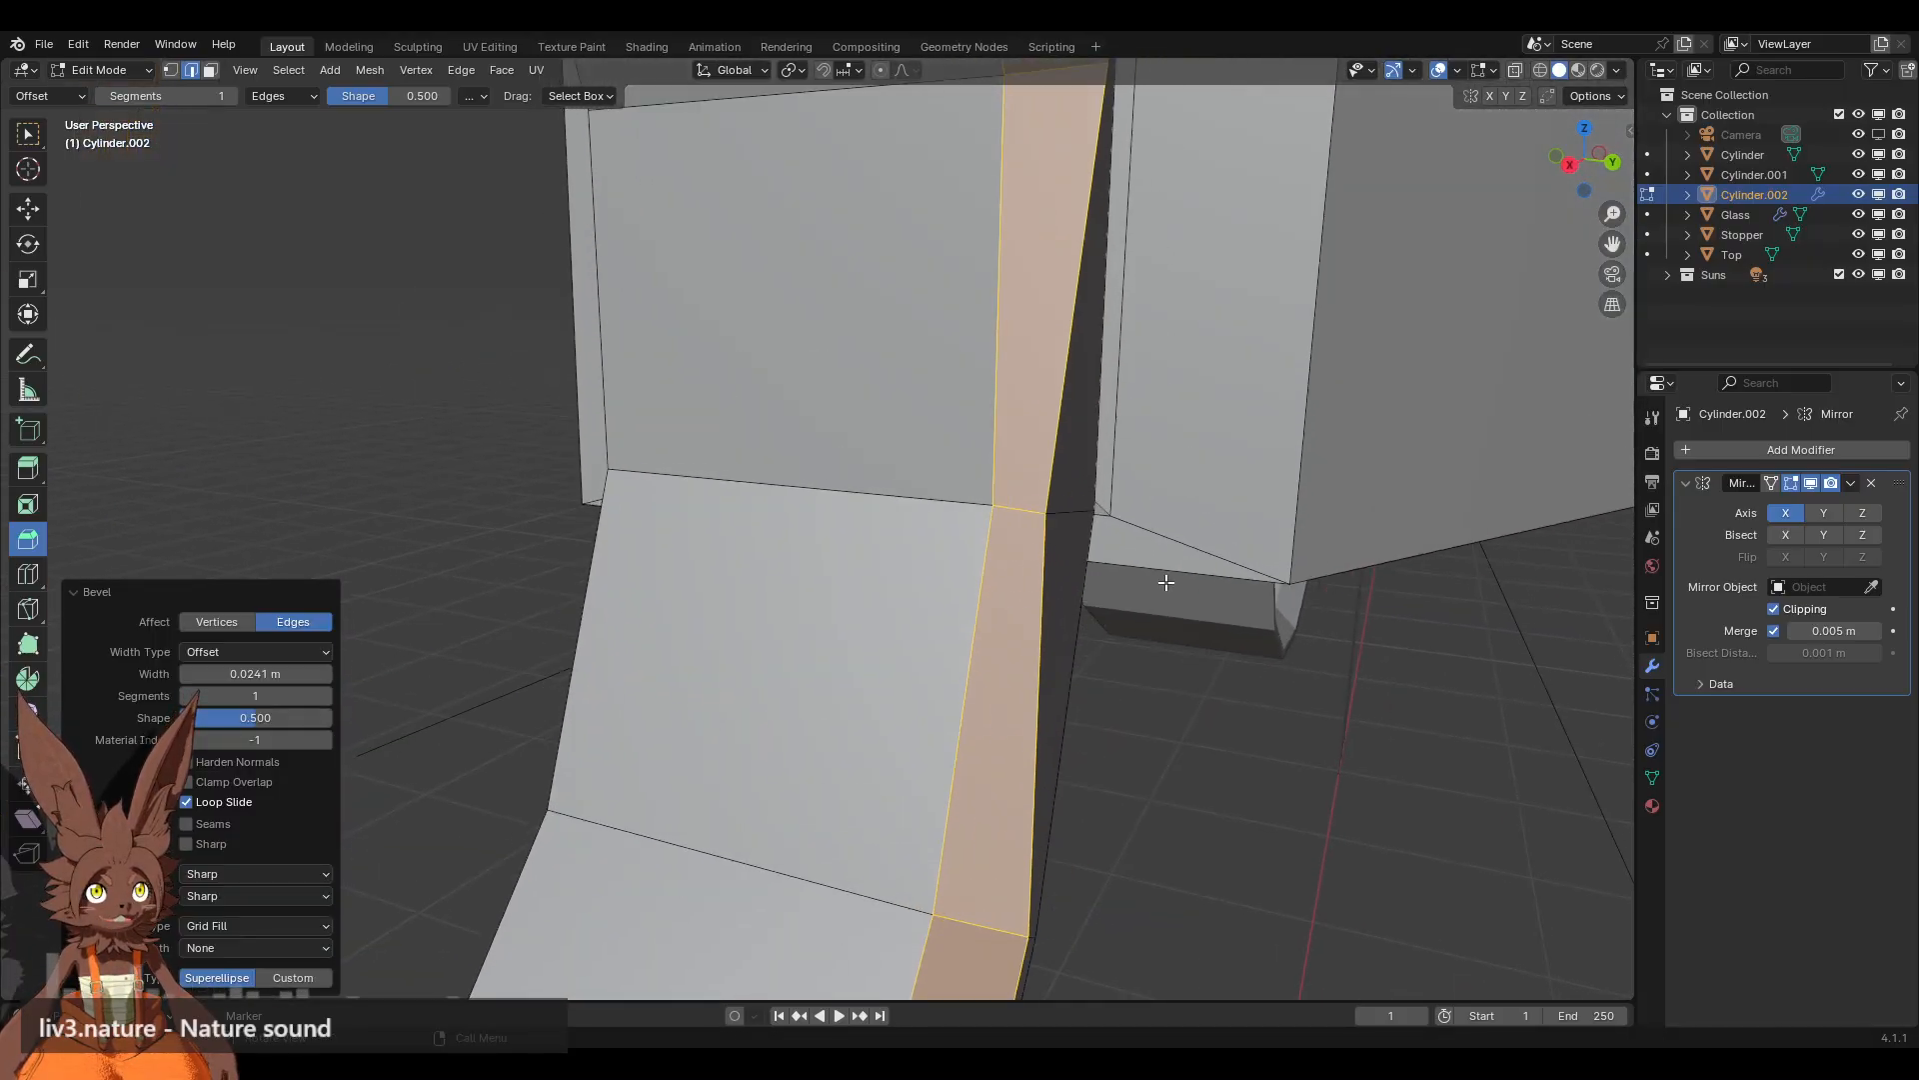
{"action": "middle_click_drag", "start_coordinate": [1165, 579], "coordinate": [859, 550]}
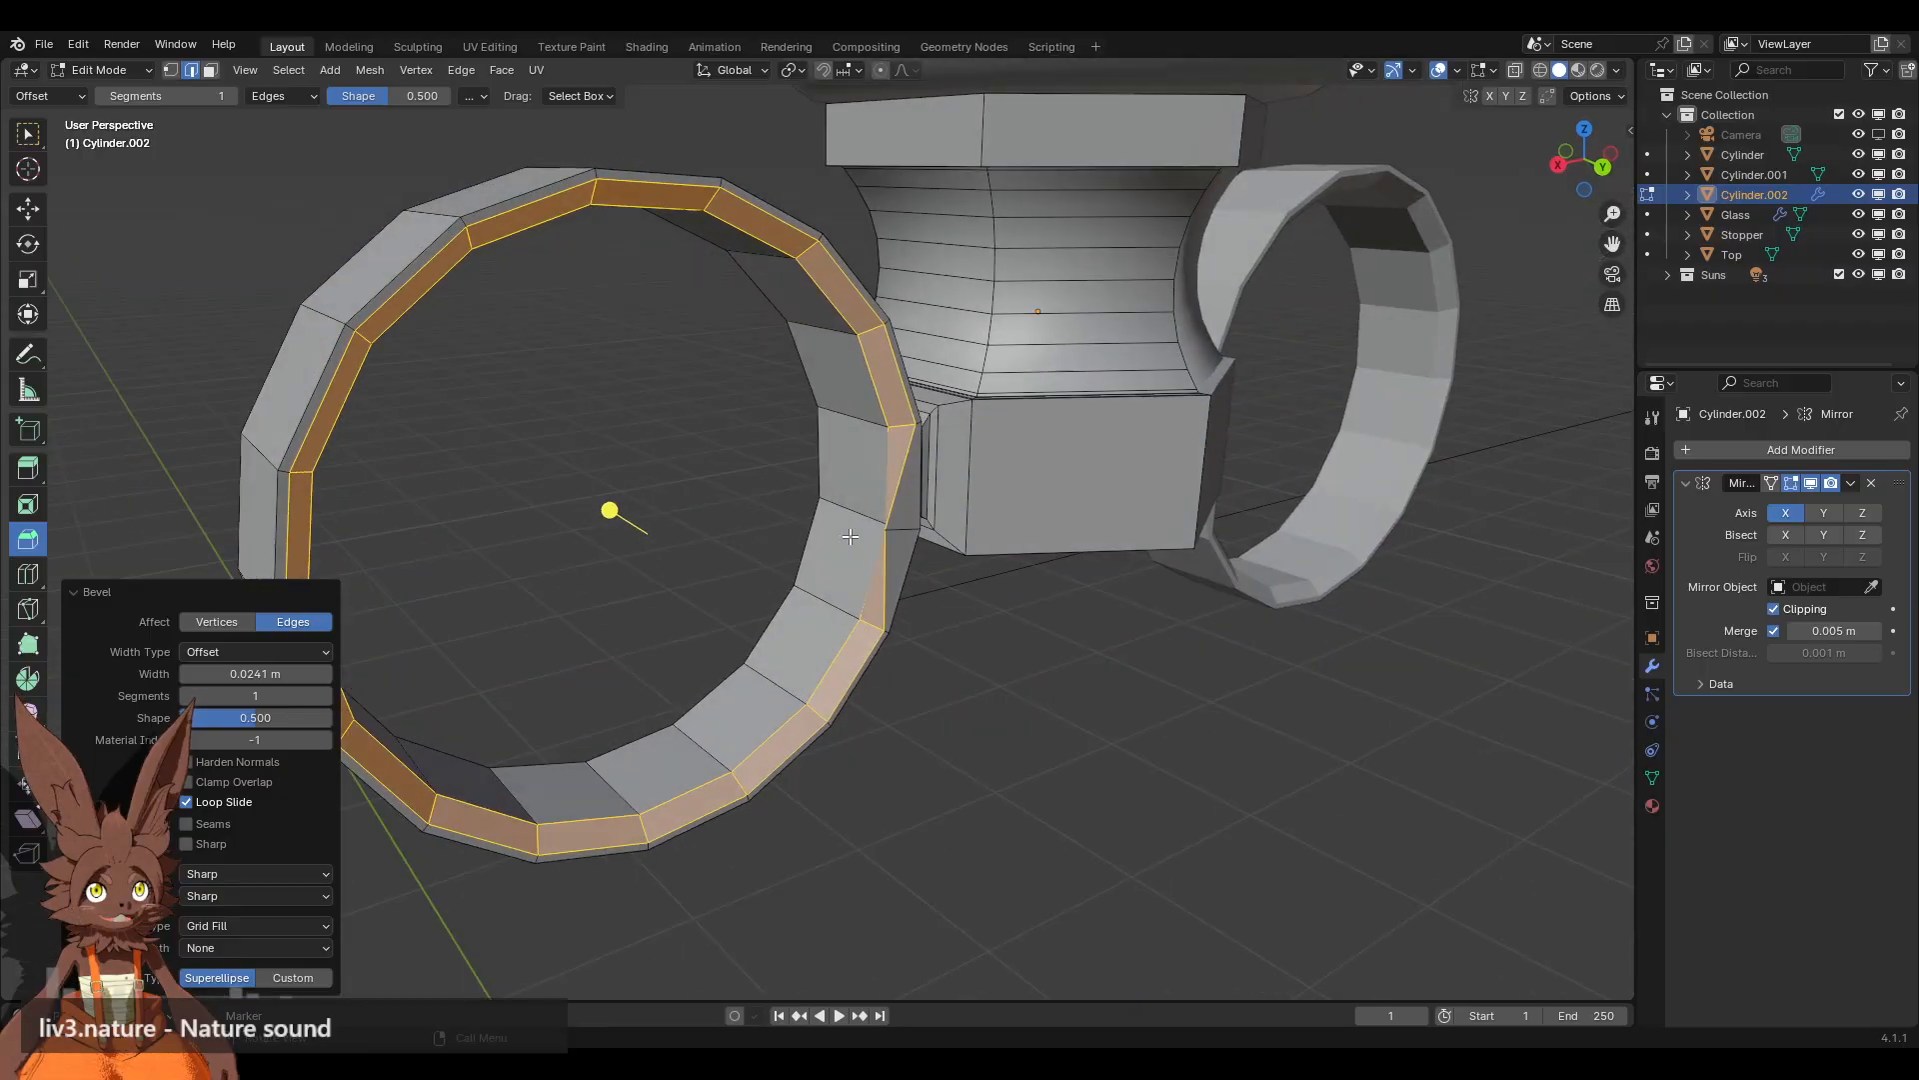
{"action": "scroll", "coordinate": [928, 583], "scroll_direction": "up", "scroll_amount": 4}
{"action": "key", "text": "ctrl+z"}
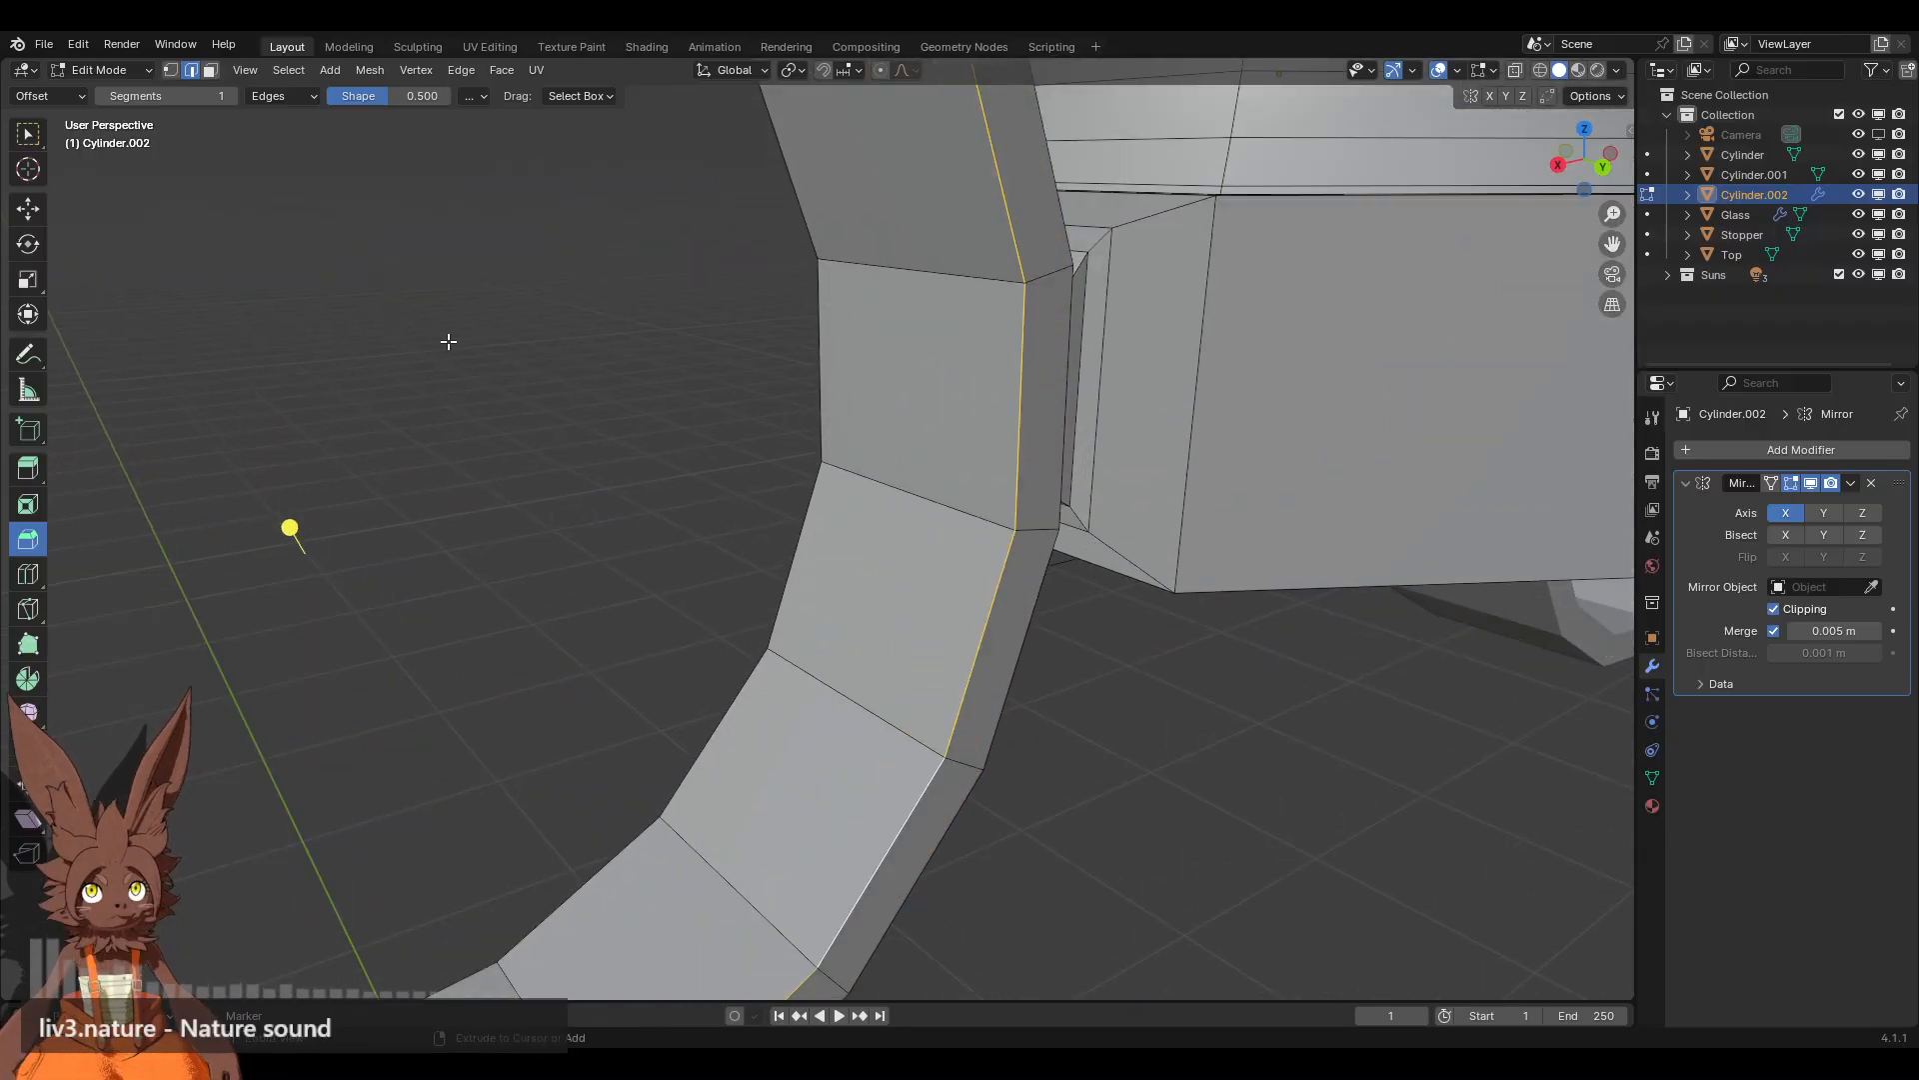
Step: Set the normals of the entire mesh from its faces
{"action": "key", "text": "a"}
{"action": "scroll", "coordinate": [620, 363], "scroll_direction": "down", "scroll_amount": 5}
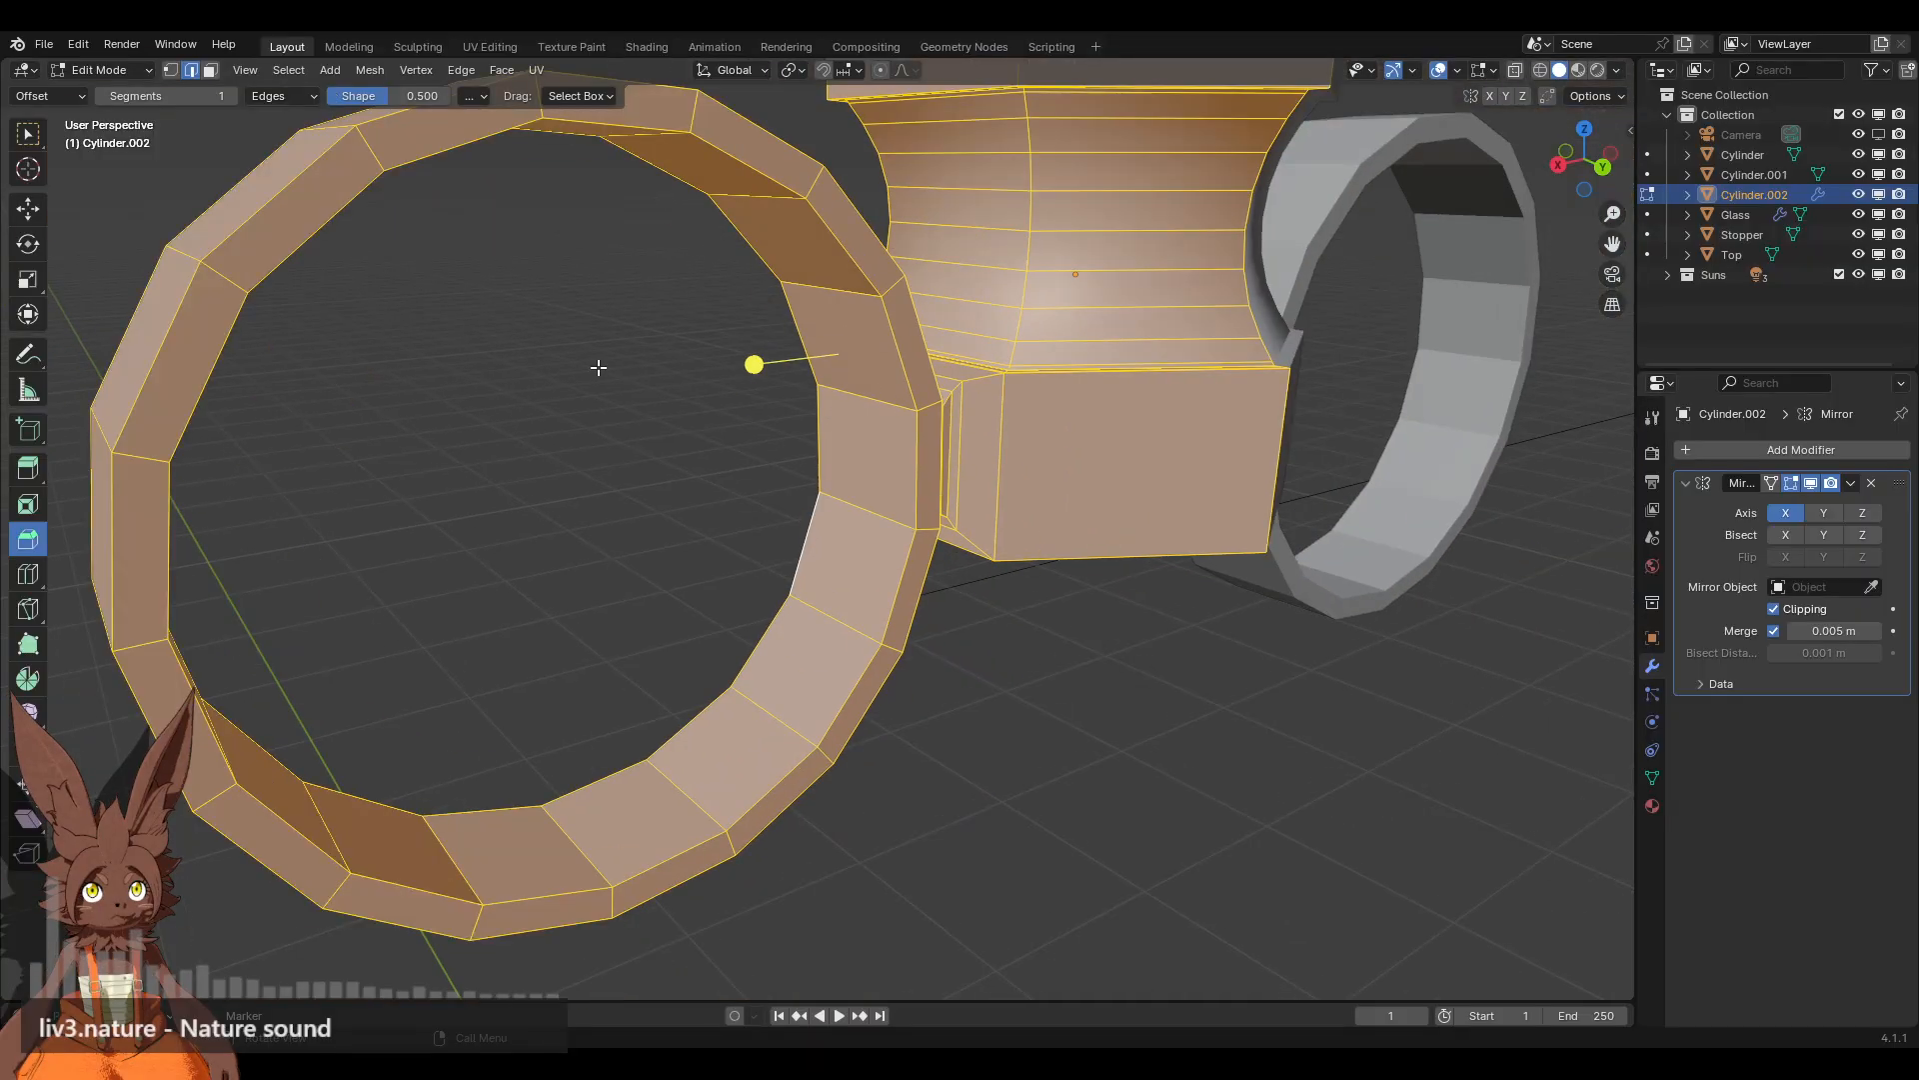
{"action": "middle_click_drag", "start_coordinate": [620, 364], "coordinate": [877, 339]}
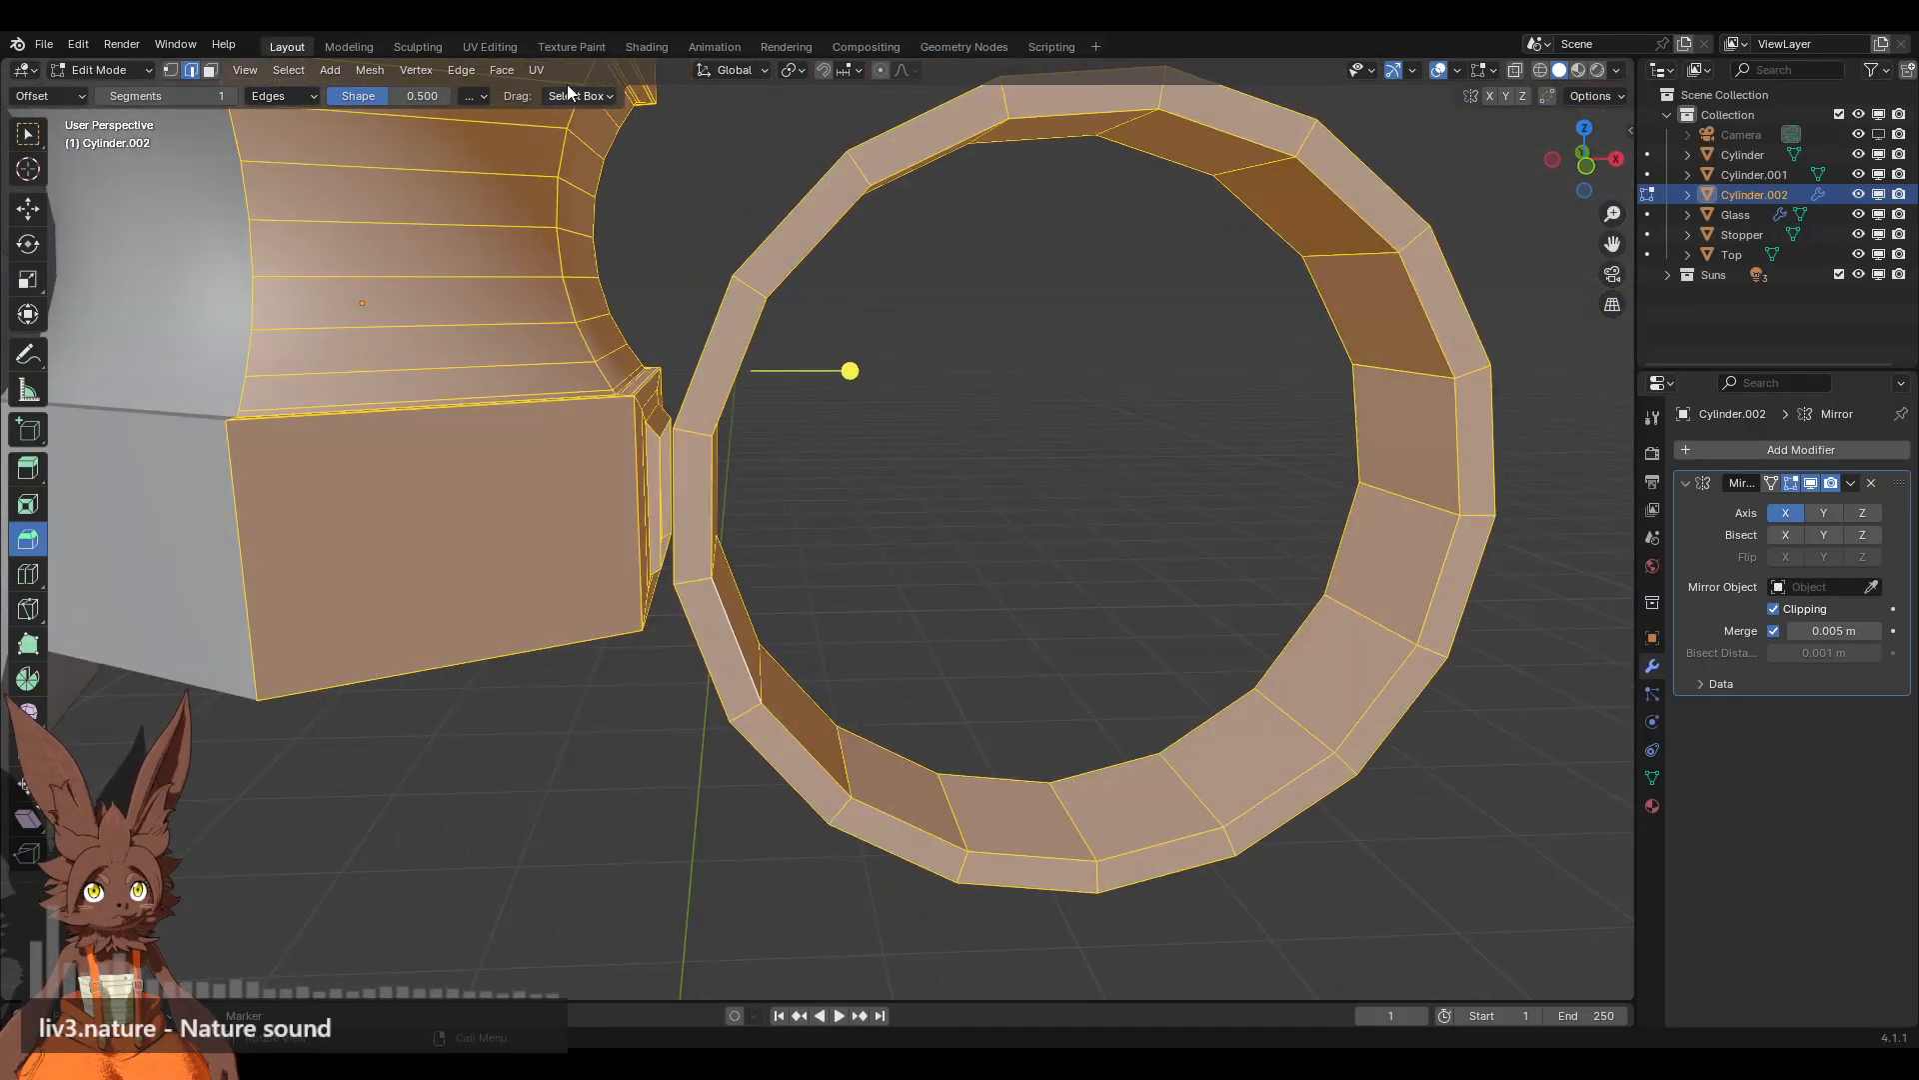
{"action": "left_click", "coordinate": [368, 70]}
{"action": "mouse_move", "coordinate": [447, 434]}
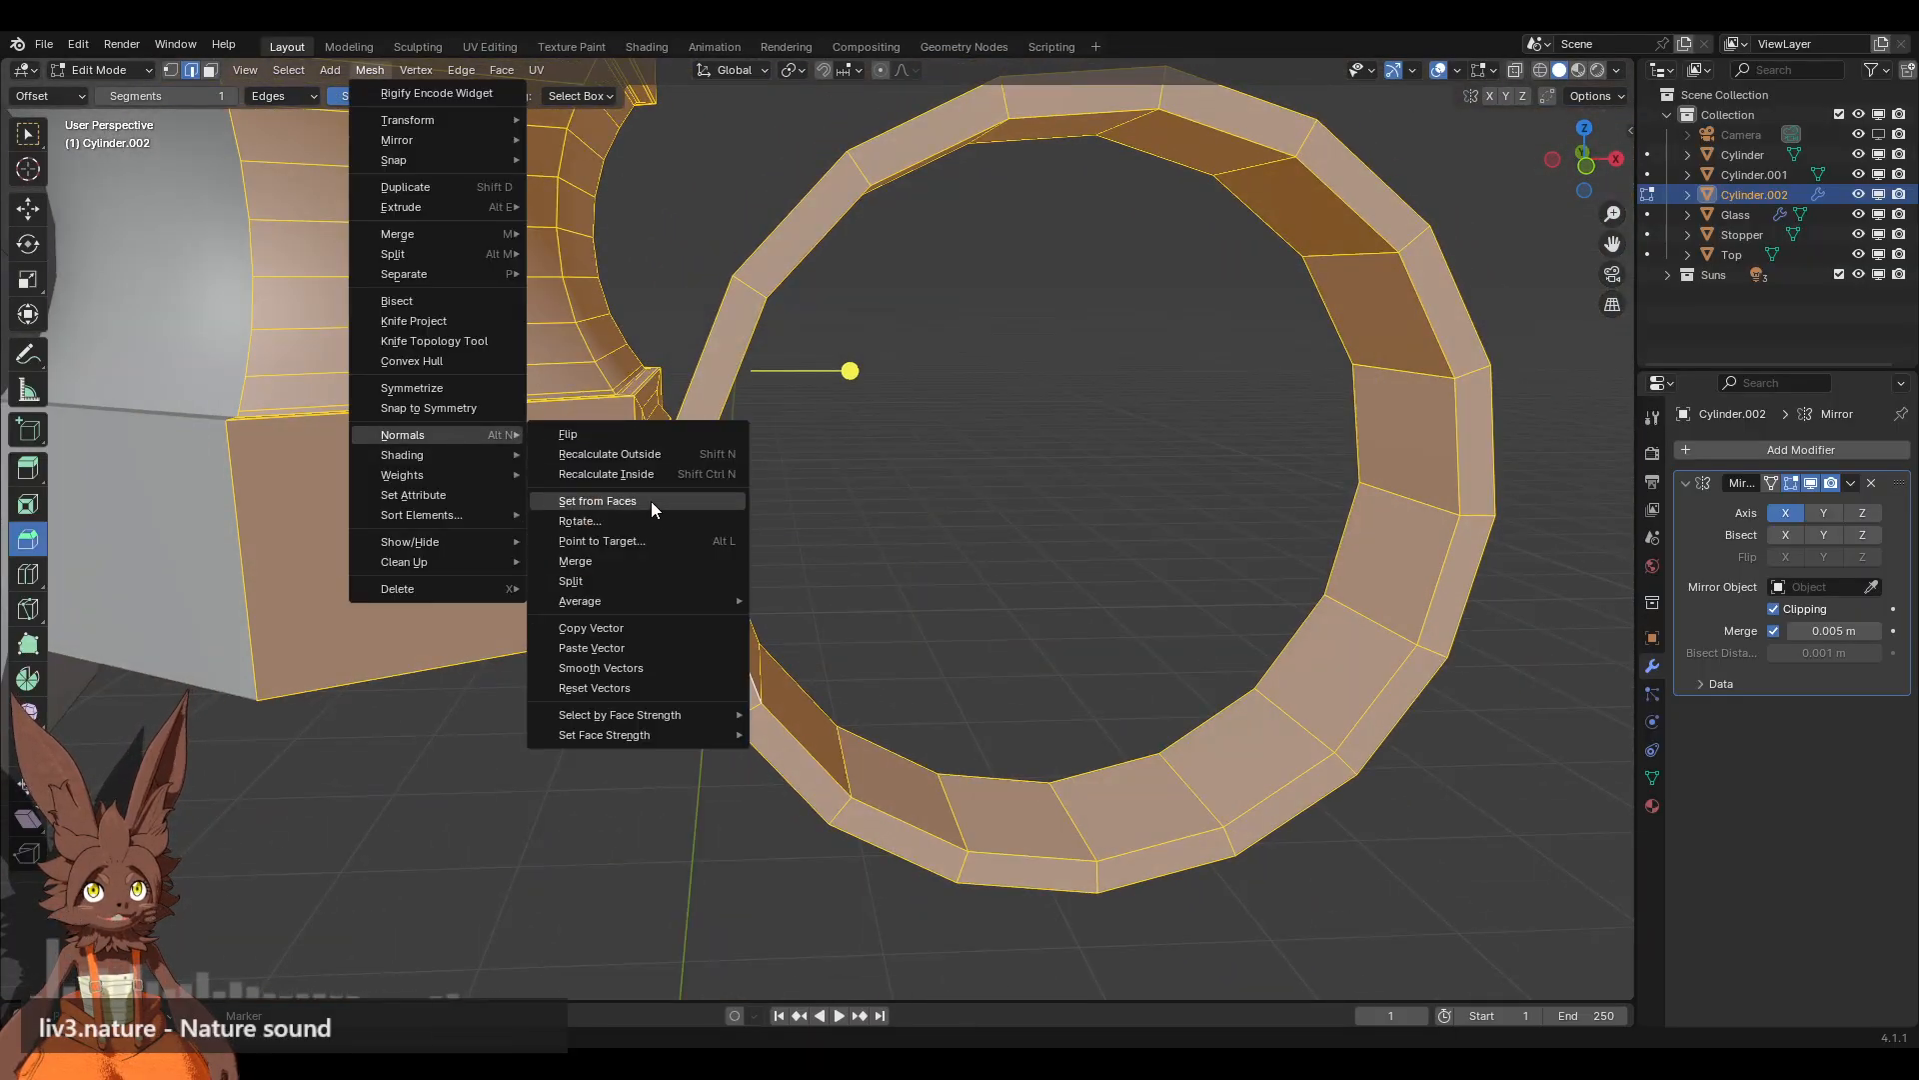
{"action": "left_click", "coordinate": [651, 501]}
{"action": "key", "text": "alt+a"}
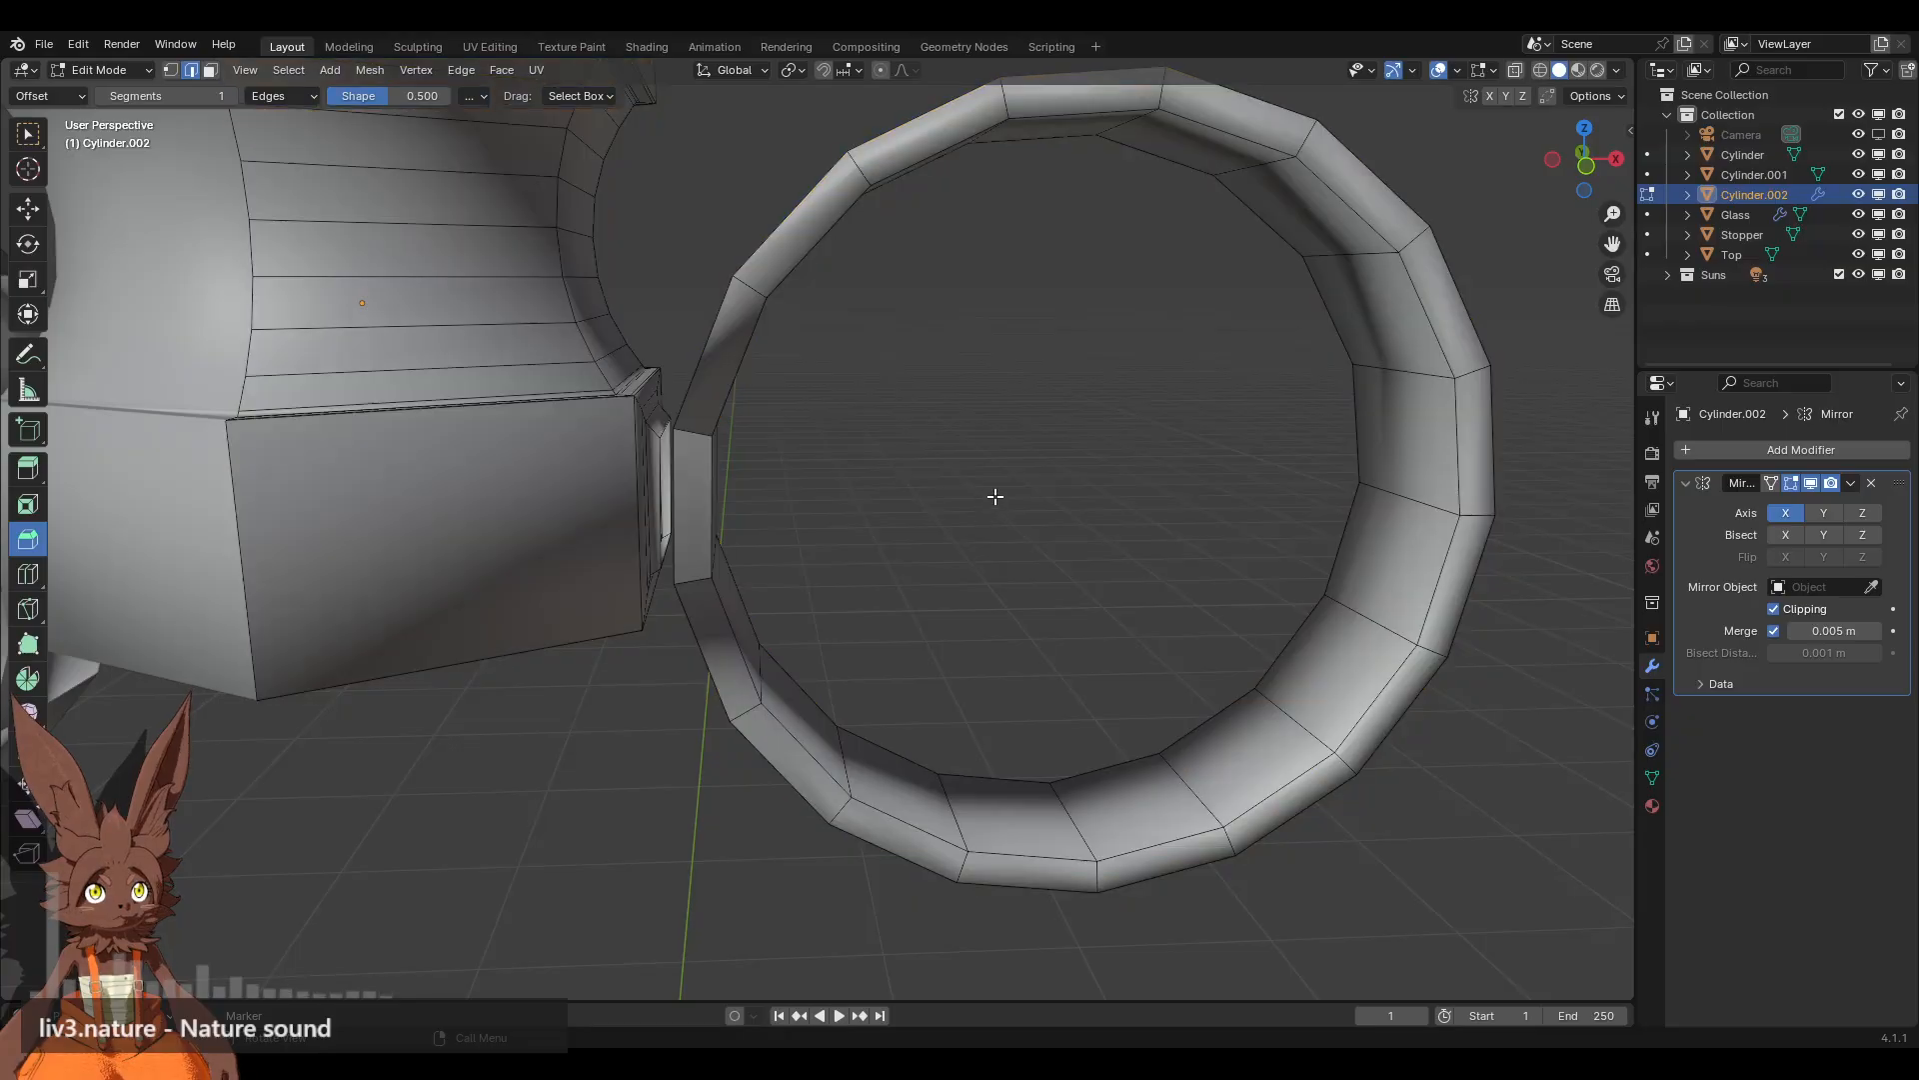
Step: Recalculate the entire mesh's normals to the outside and set them from the faces
{"action": "mouse_move", "coordinate": [1029, 420]}
{"action": "middle_mouse_down"}
{"action": "mouse_move", "coordinate": [942, 351]}
{"action": "mouse_move", "coordinate": [873, 378]}
{"action": "mouse_move", "coordinate": [1018, 433]}
{"action": "middle_mouse_up"}
{"action": "middle_click_drag", "start_coordinate": [869, 440], "coordinate": [641, 437]}
{"action": "key", "text": "a"}
{"action": "left_click", "coordinate": [370, 69]}
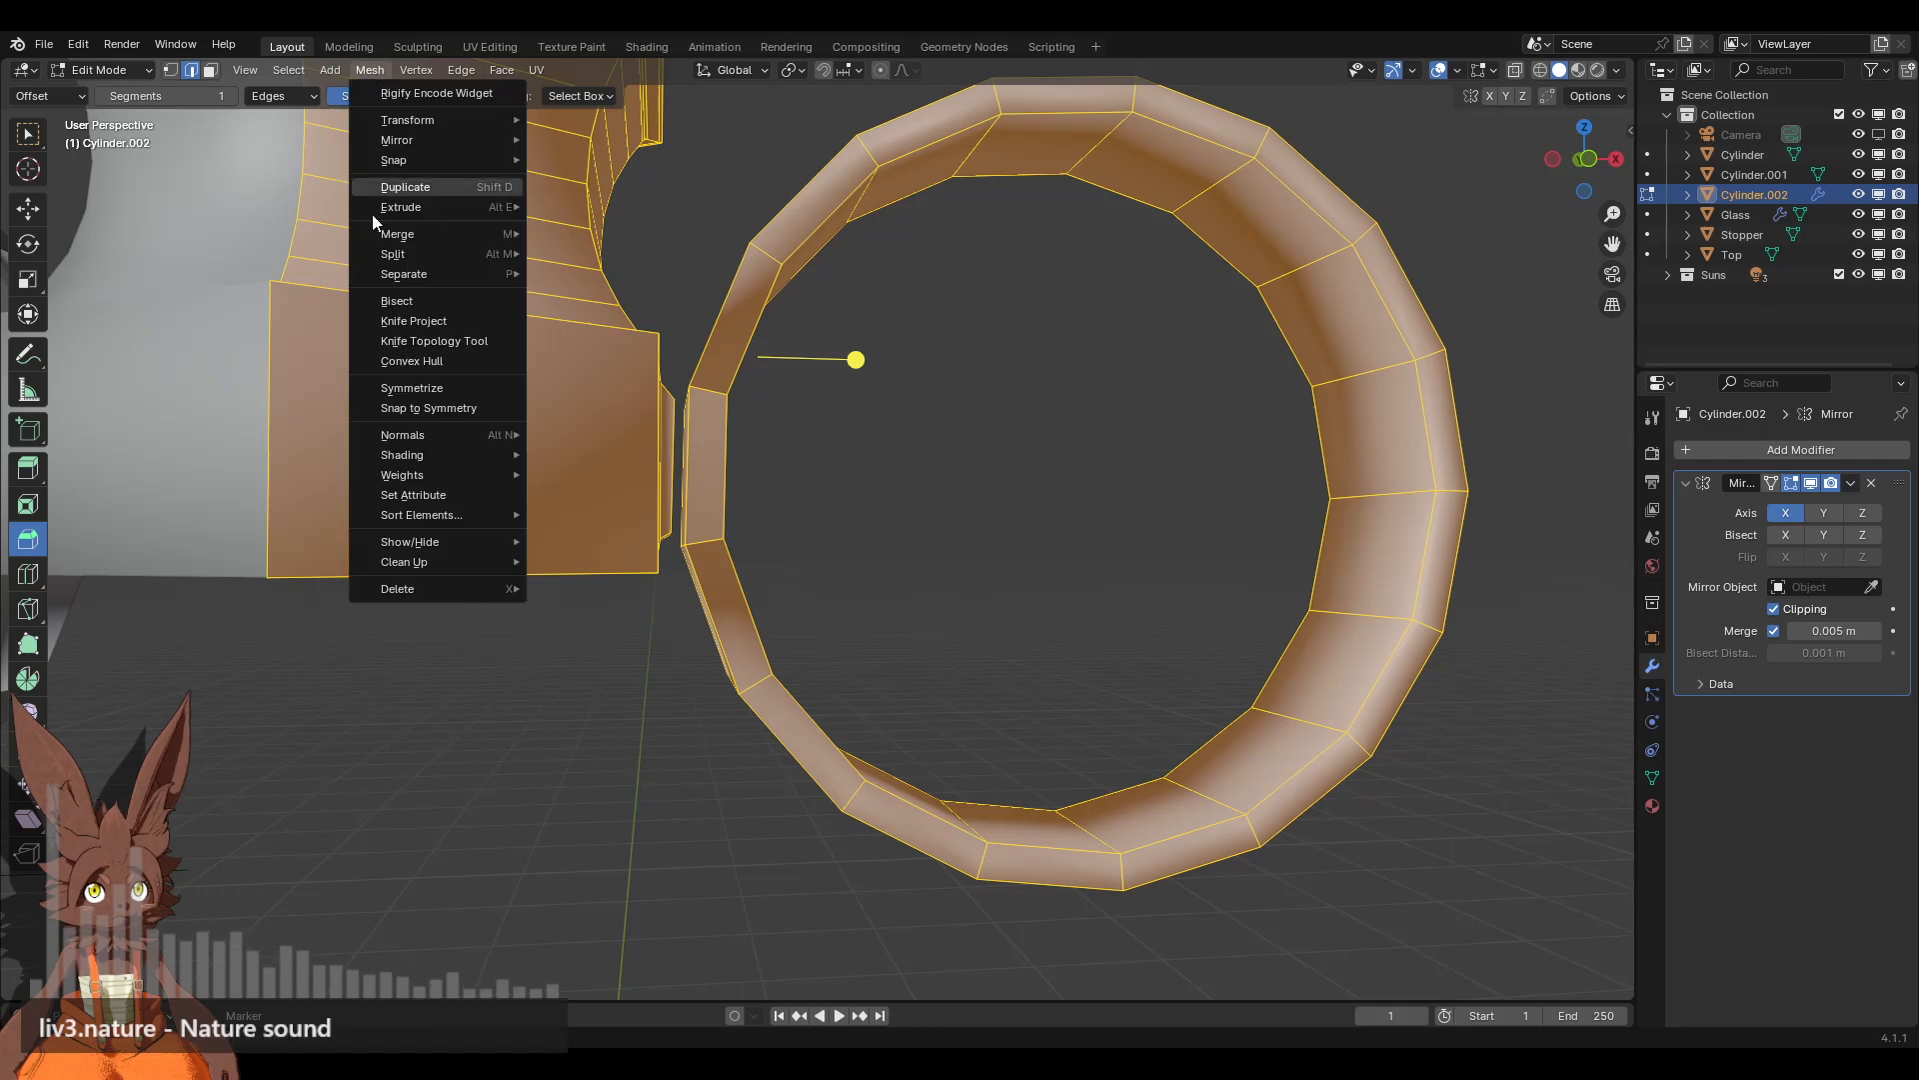
{"action": "mouse_move", "coordinate": [442, 447]}
{"action": "left_click", "coordinate": [589, 455]}
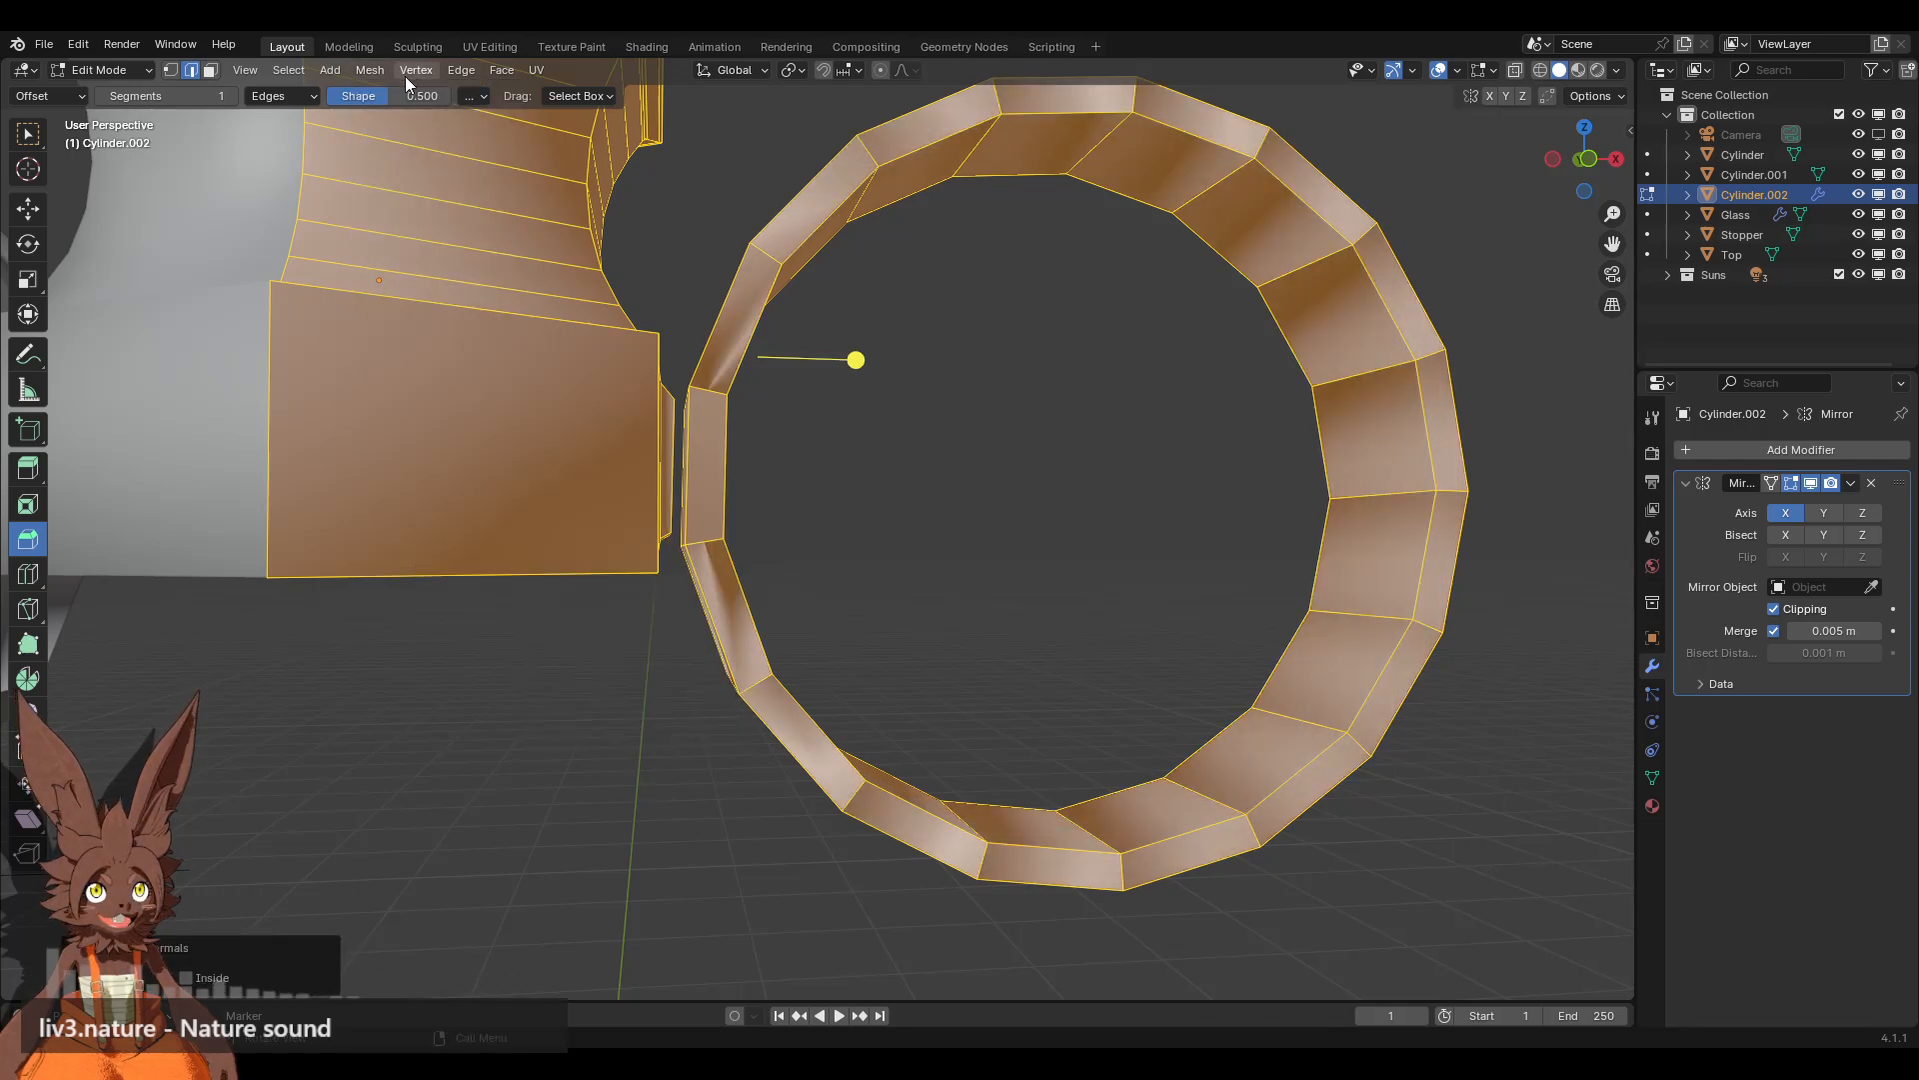
{"action": "left_click", "coordinate": [367, 70]}
{"action": "mouse_move", "coordinate": [450, 455]}
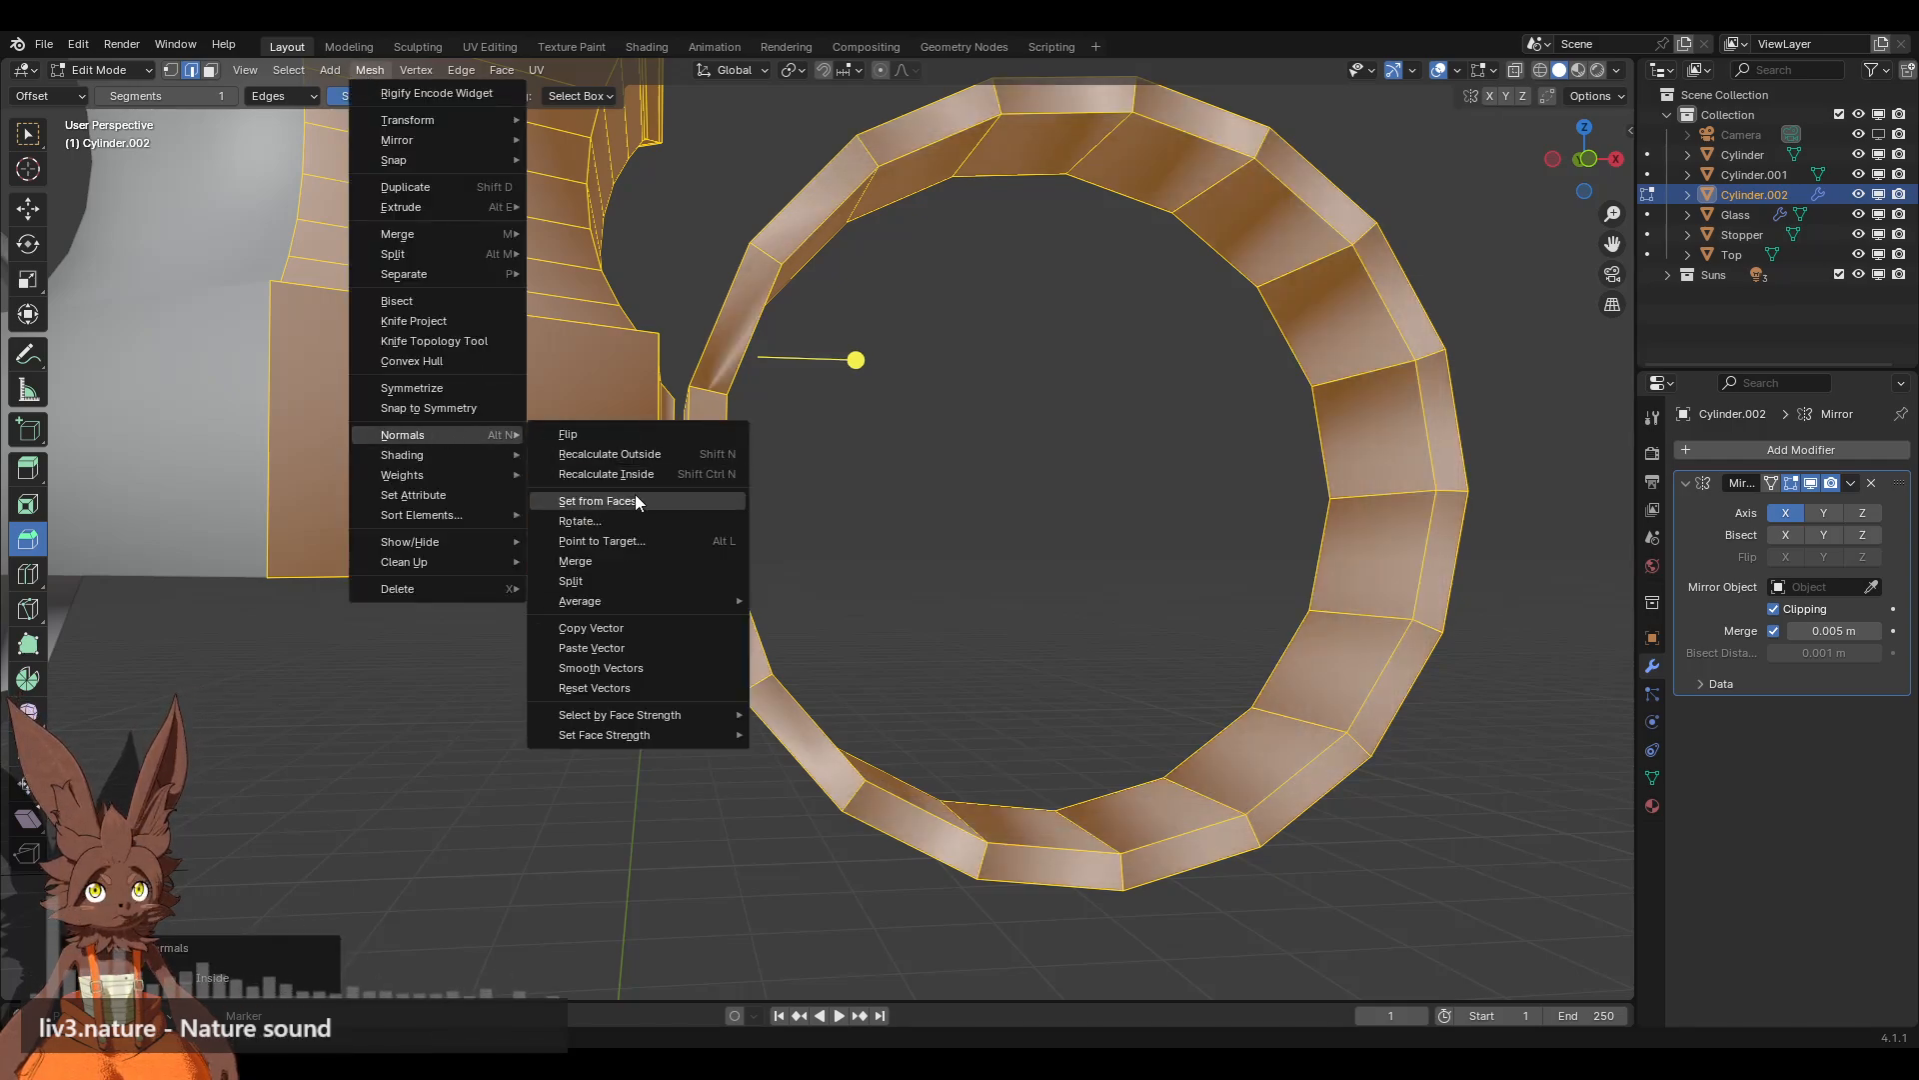
{"action": "left_click", "coordinate": [636, 500]}
{"action": "left_click", "coordinate": [934, 484]}
Step: Try to bevel the ring handle's front edge loop with one segment
{"action": "middle_click_drag", "start_coordinate": [943, 480], "coordinate": [680, 387]}
{"action": "middle_click_drag", "start_coordinate": [814, 332], "coordinate": [1114, 522]}
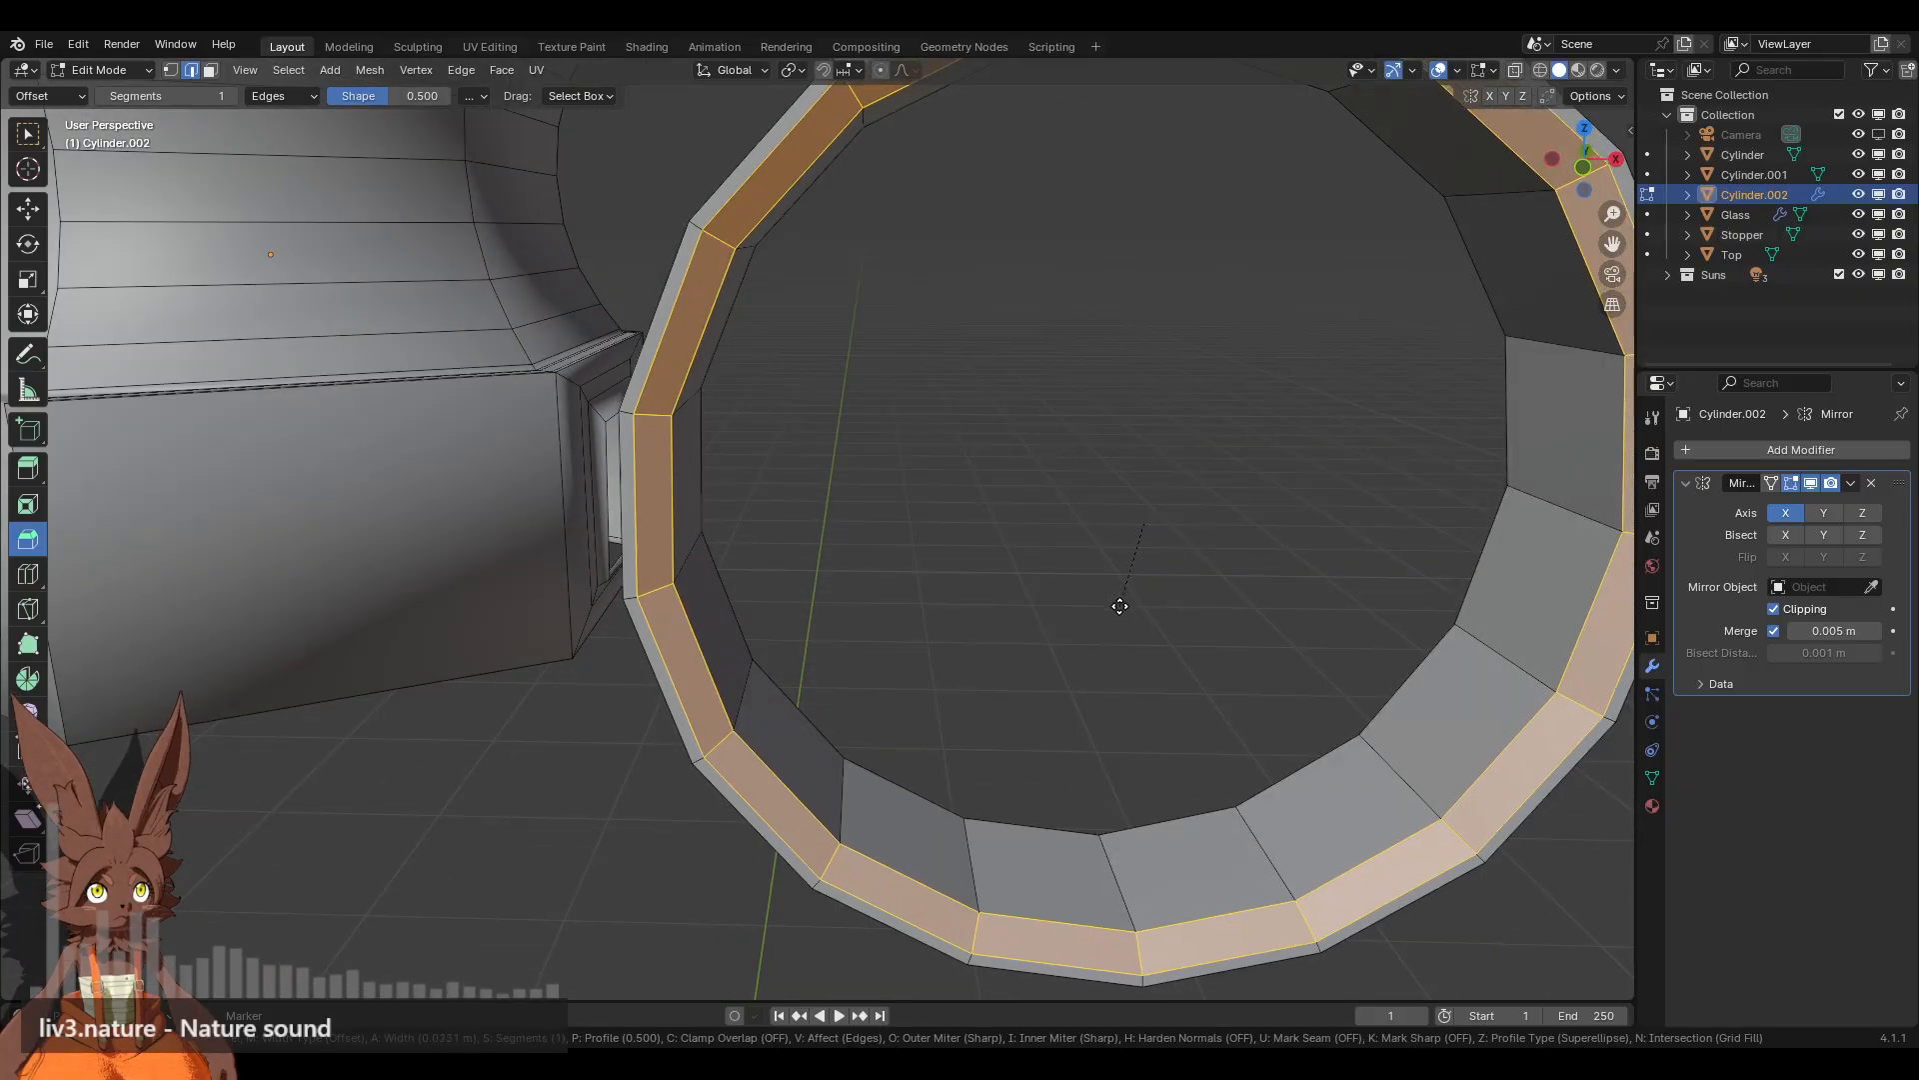
{"action": "left_click", "coordinate": [1137, 588]}
{"action": "middle_click_drag", "start_coordinate": [1137, 587], "coordinate": [884, 575]}
{"action": "key", "text": "ctrl+z"}
Step: Try to bevel the ring handle's inner edge loops and undo the attempts
{"action": "key", "text": "ctrl+b"}
{"action": "left_click", "coordinate": [618, 538]}
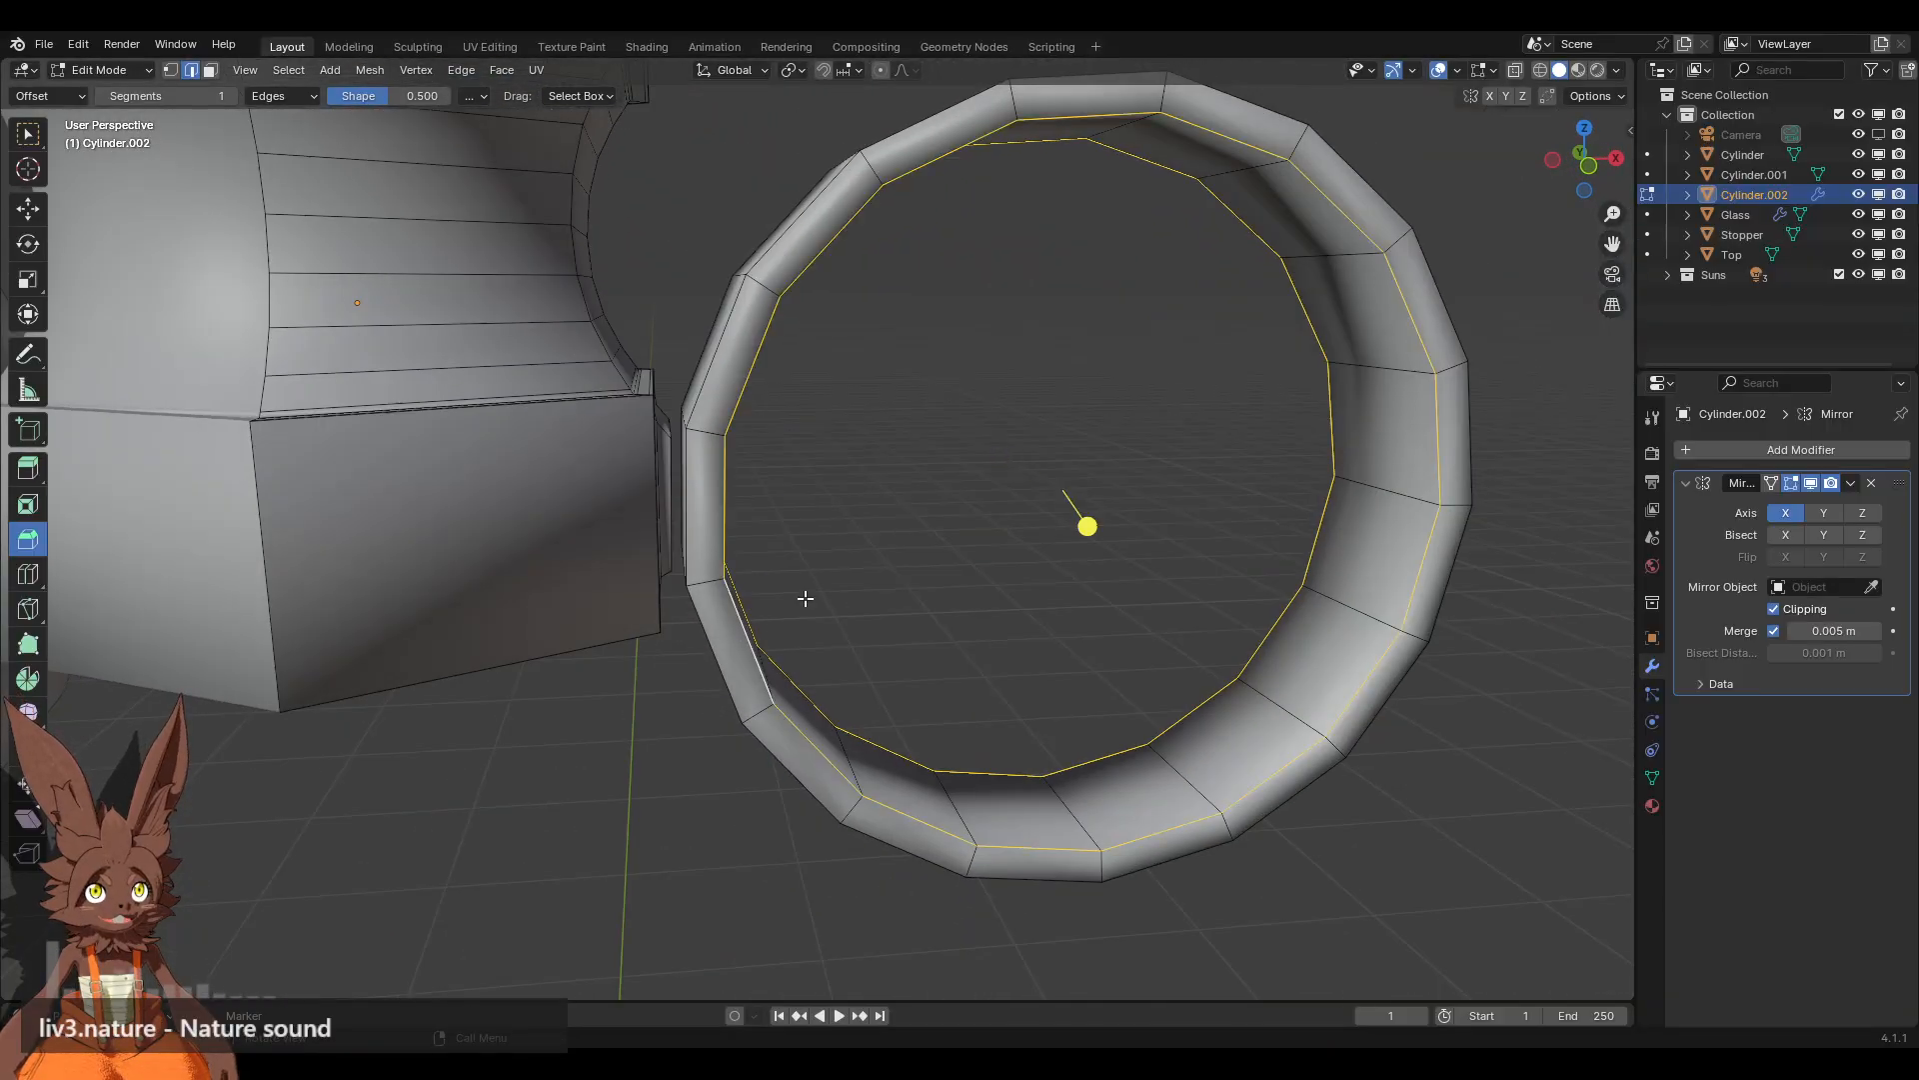
{"action": "scroll", "coordinate": [805, 598], "scroll_direction": "up", "scroll_amount": 3}
{"action": "left_click_drag", "start_coordinate": [1193, 522], "coordinate": [1235, 532]}
{"action": "middle_click_drag", "start_coordinate": [1235, 532], "coordinate": [972, 475]}
{"action": "key", "text": "ctrl+z"}
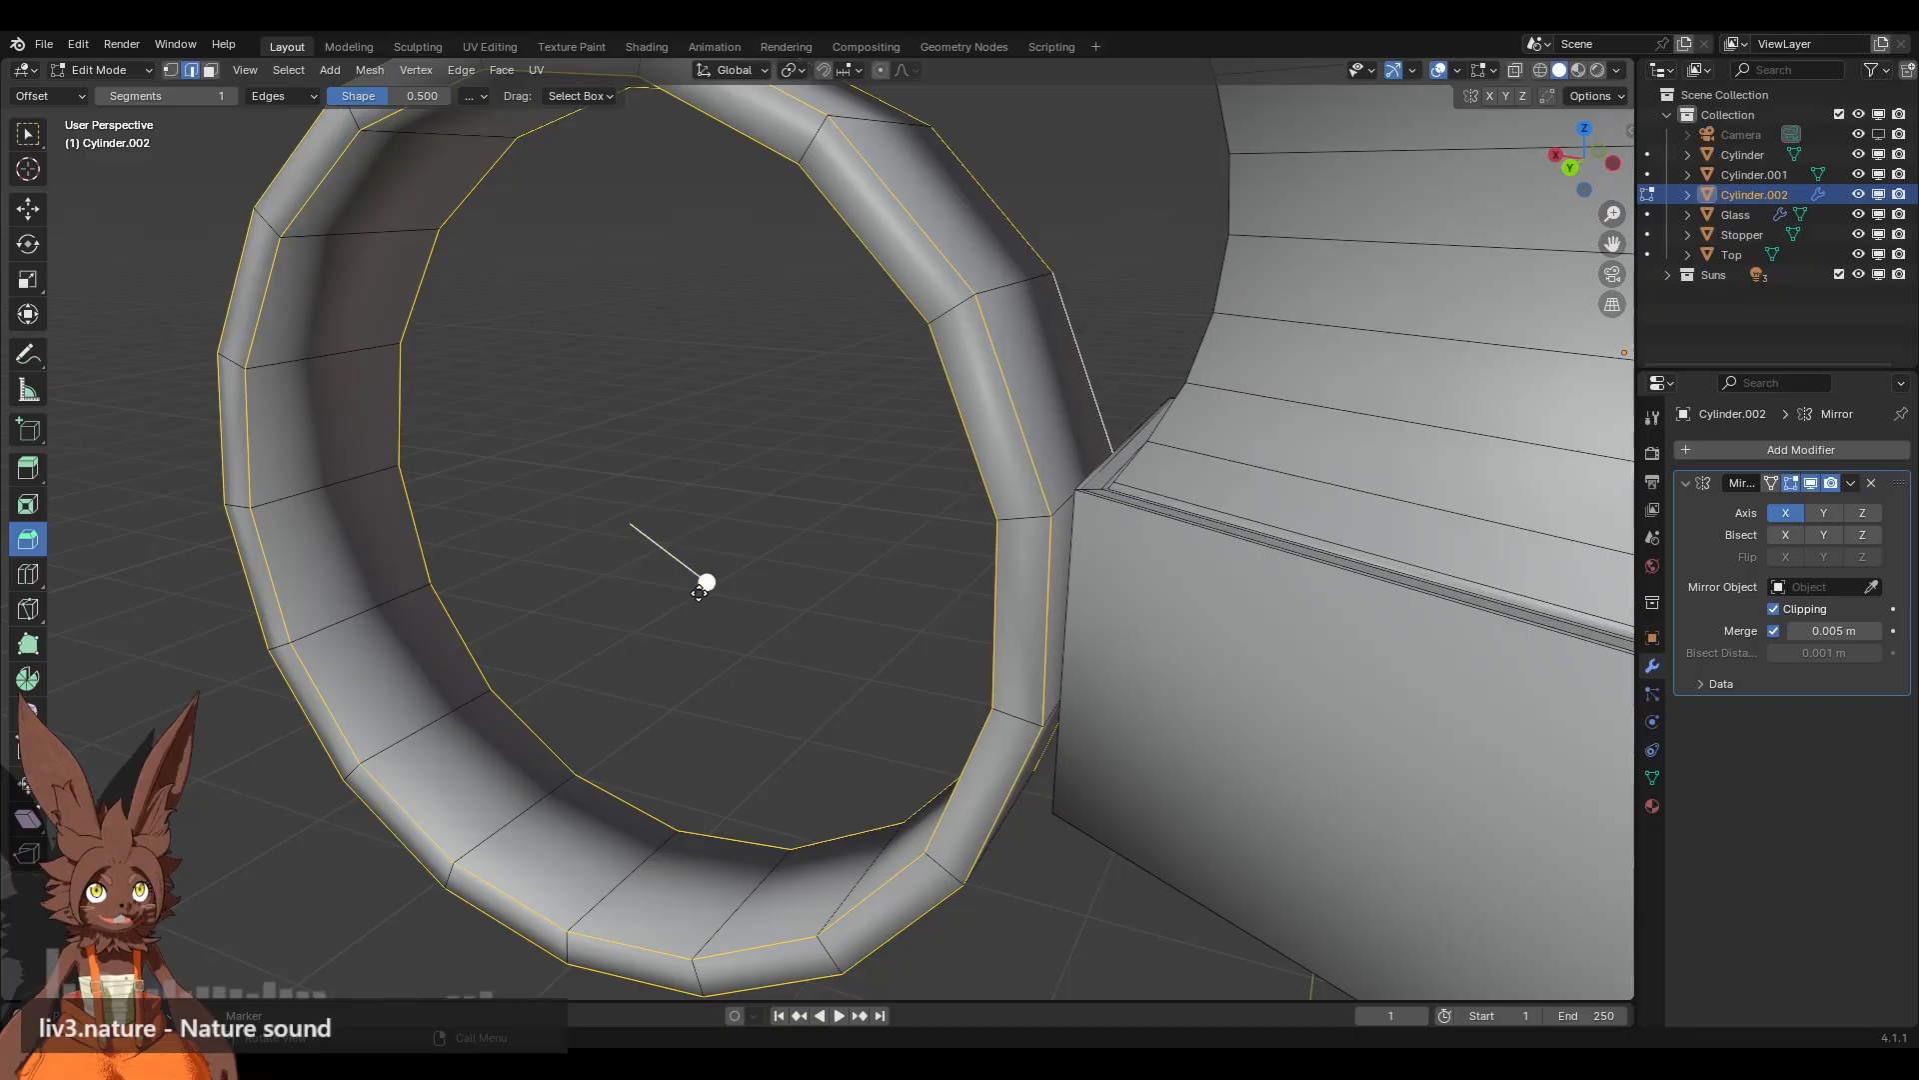
Step: Bevel the ring handle's lengthwise corner edge loops by 0.00987 m with three segments
{"action": "left_click_drag", "start_coordinate": [713, 593], "coordinate": [723, 596]}
{"action": "scroll", "coordinate": [726, 597], "scroll_direction": "up", "scroll_amount": 2}
{"action": "middle_click_drag", "start_coordinate": [724, 596], "coordinate": [1002, 566]}
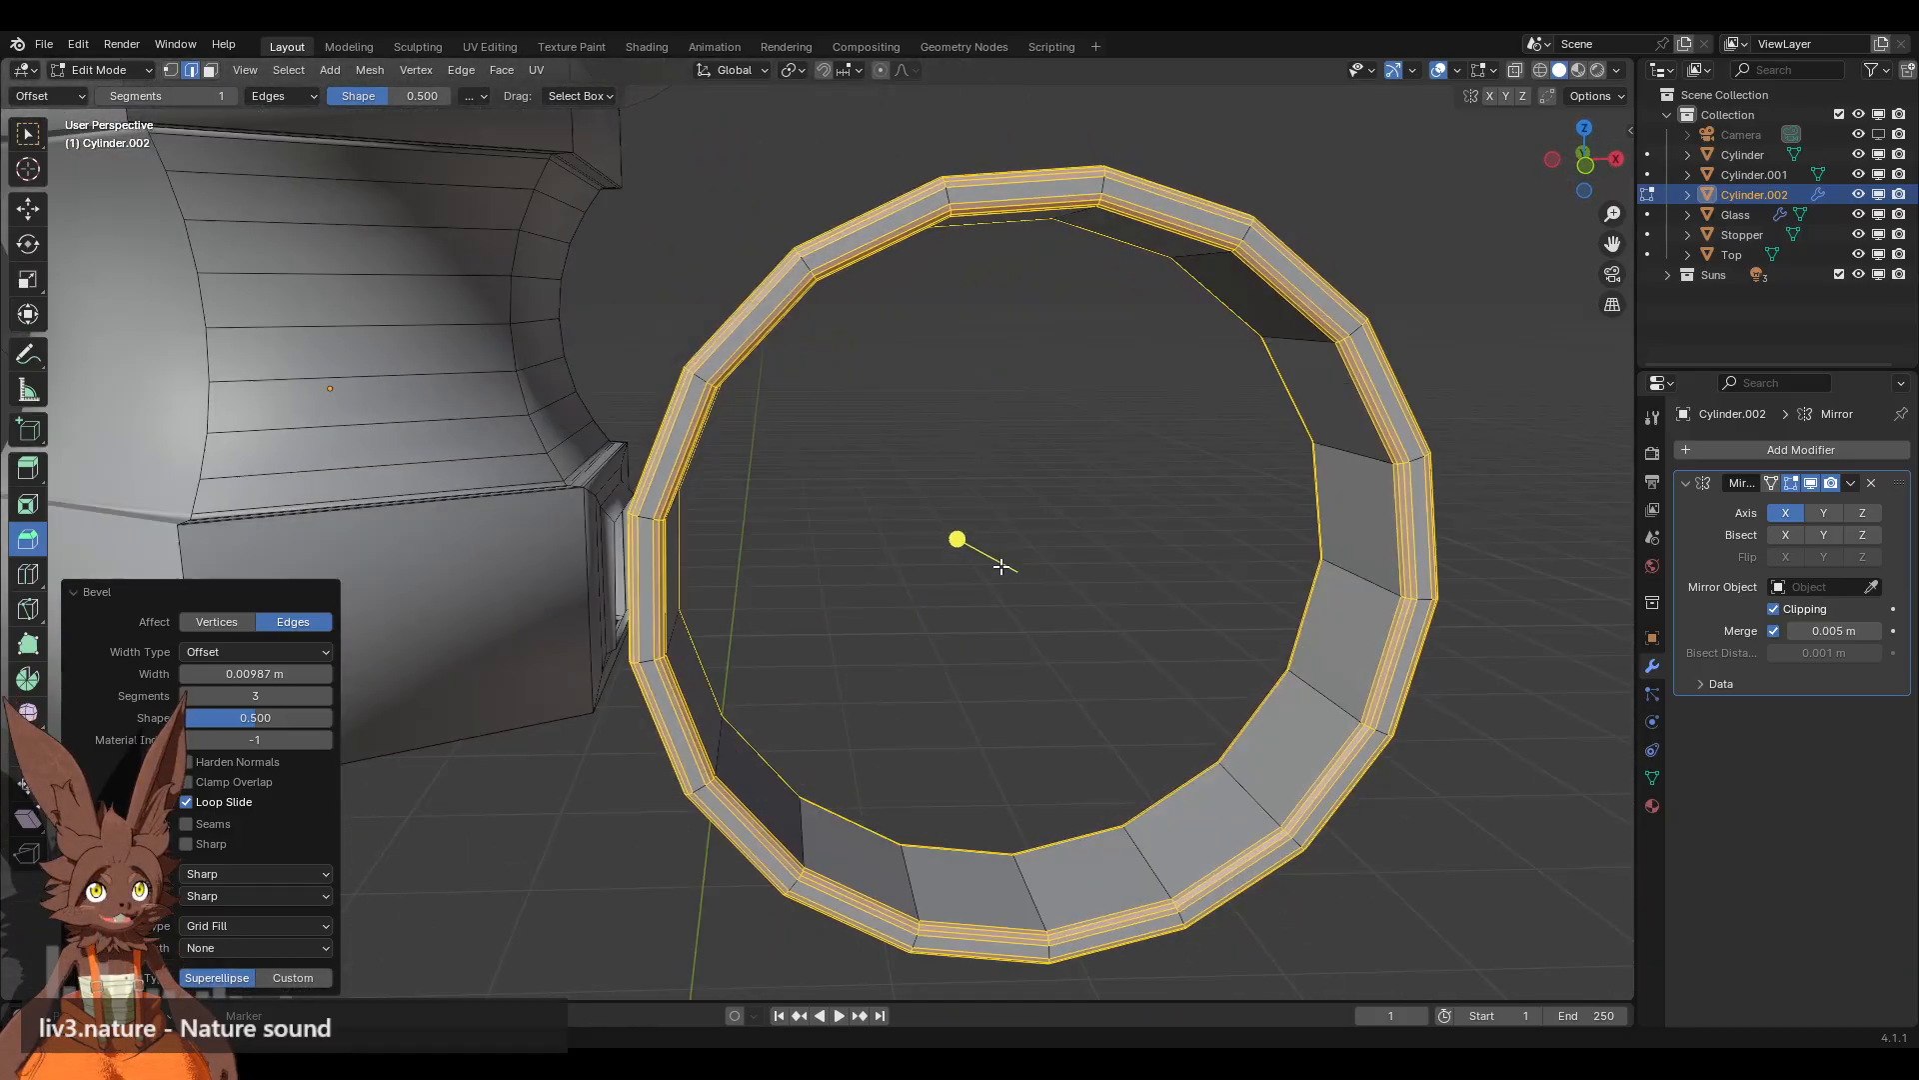
Step: Inset the ring handle's outer face facing the stub and delete the inner face to open the wall
{"action": "scroll", "coordinate": [895, 572], "scroll_direction": "up", "scroll_amount": 6}
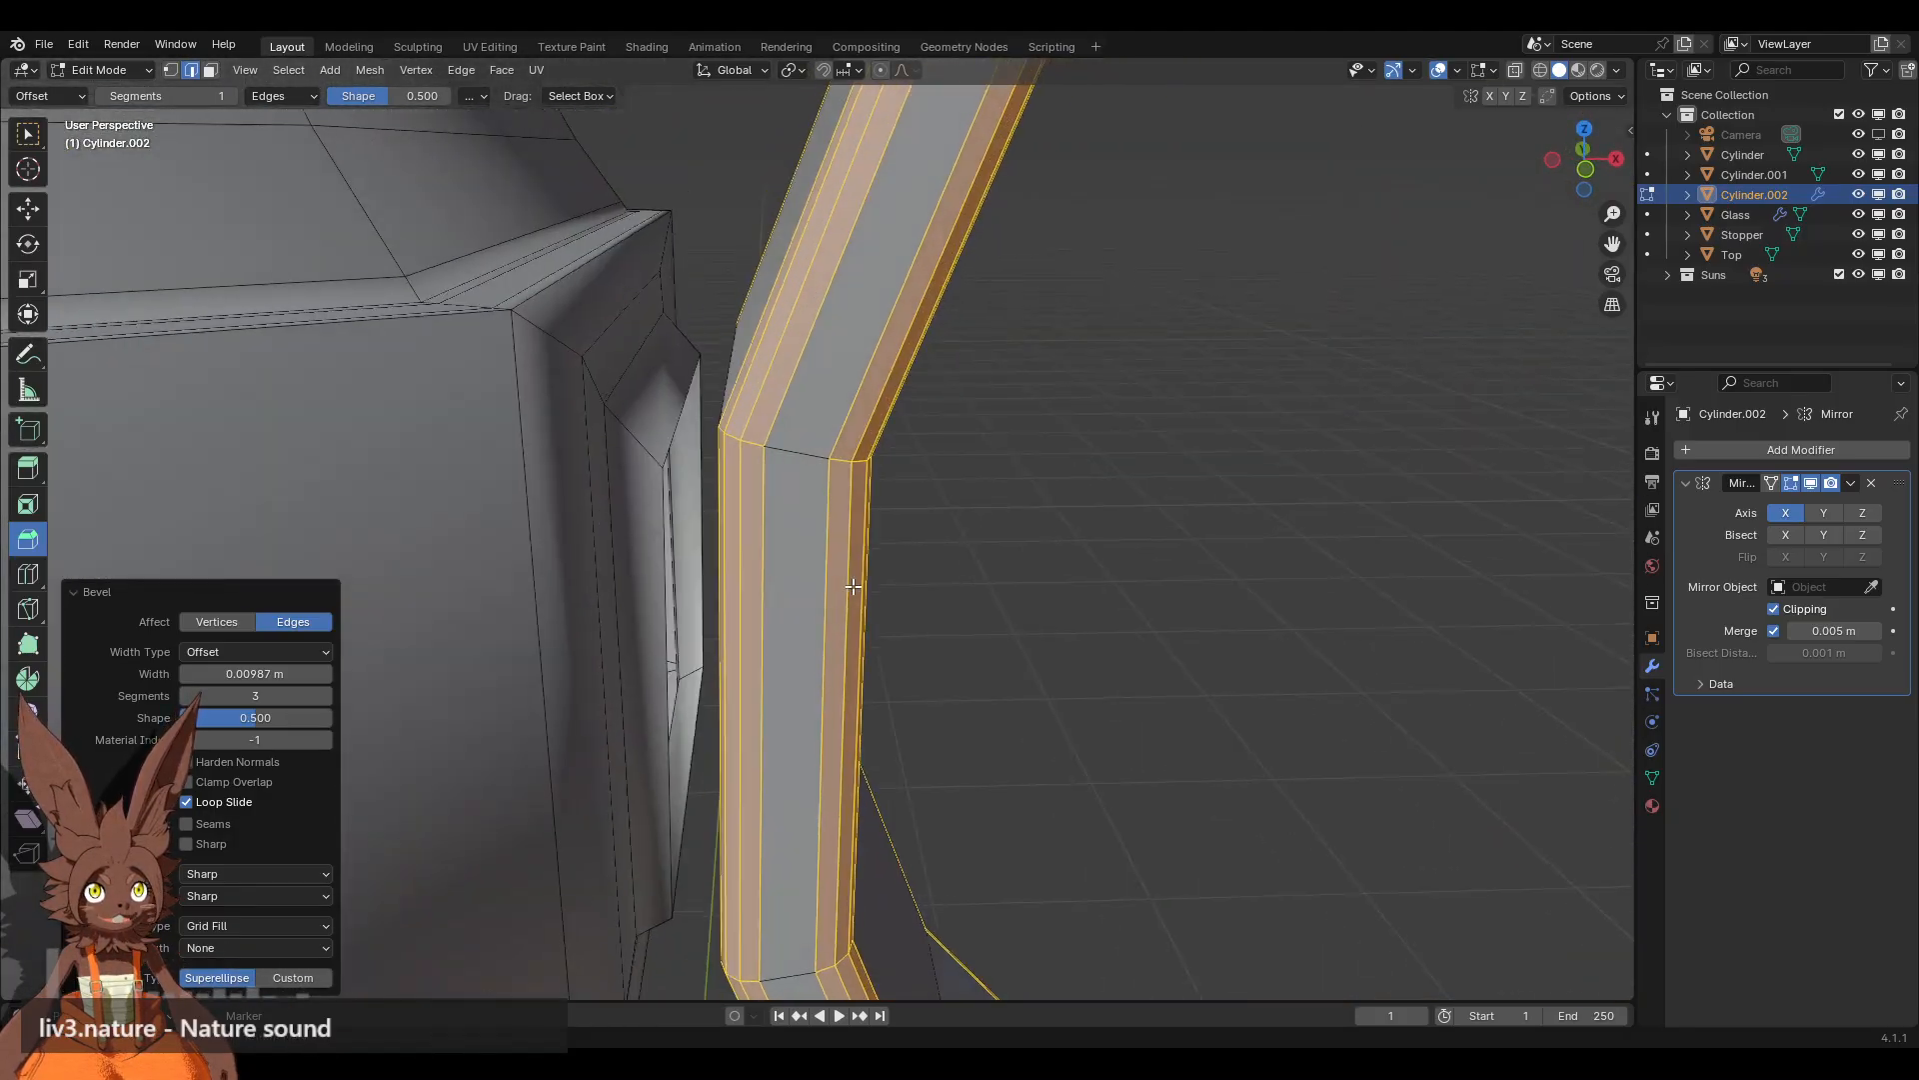
{"action": "middle_click_drag", "start_coordinate": [853, 585], "coordinate": [757, 447]}
{"action": "left_click", "coordinate": [211, 70]}
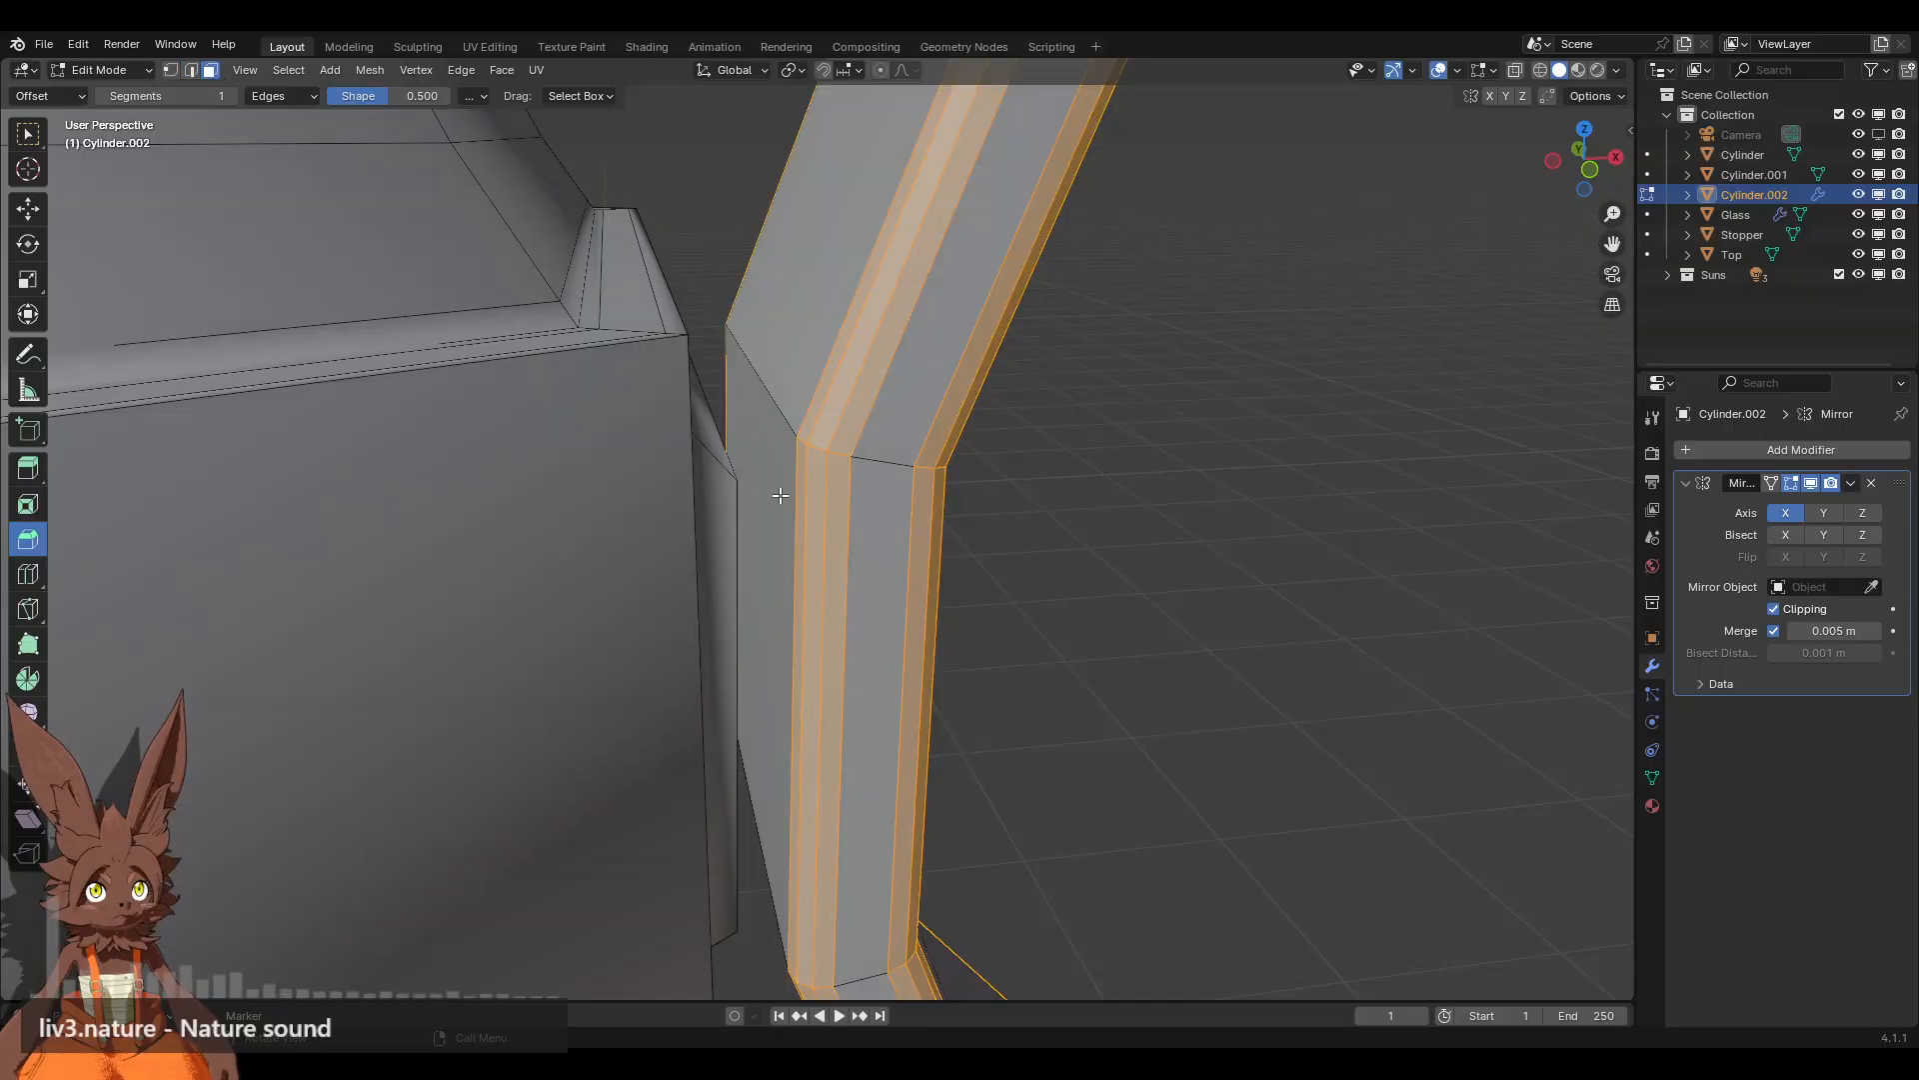
{"action": "left_click", "coordinate": [38, 506]}
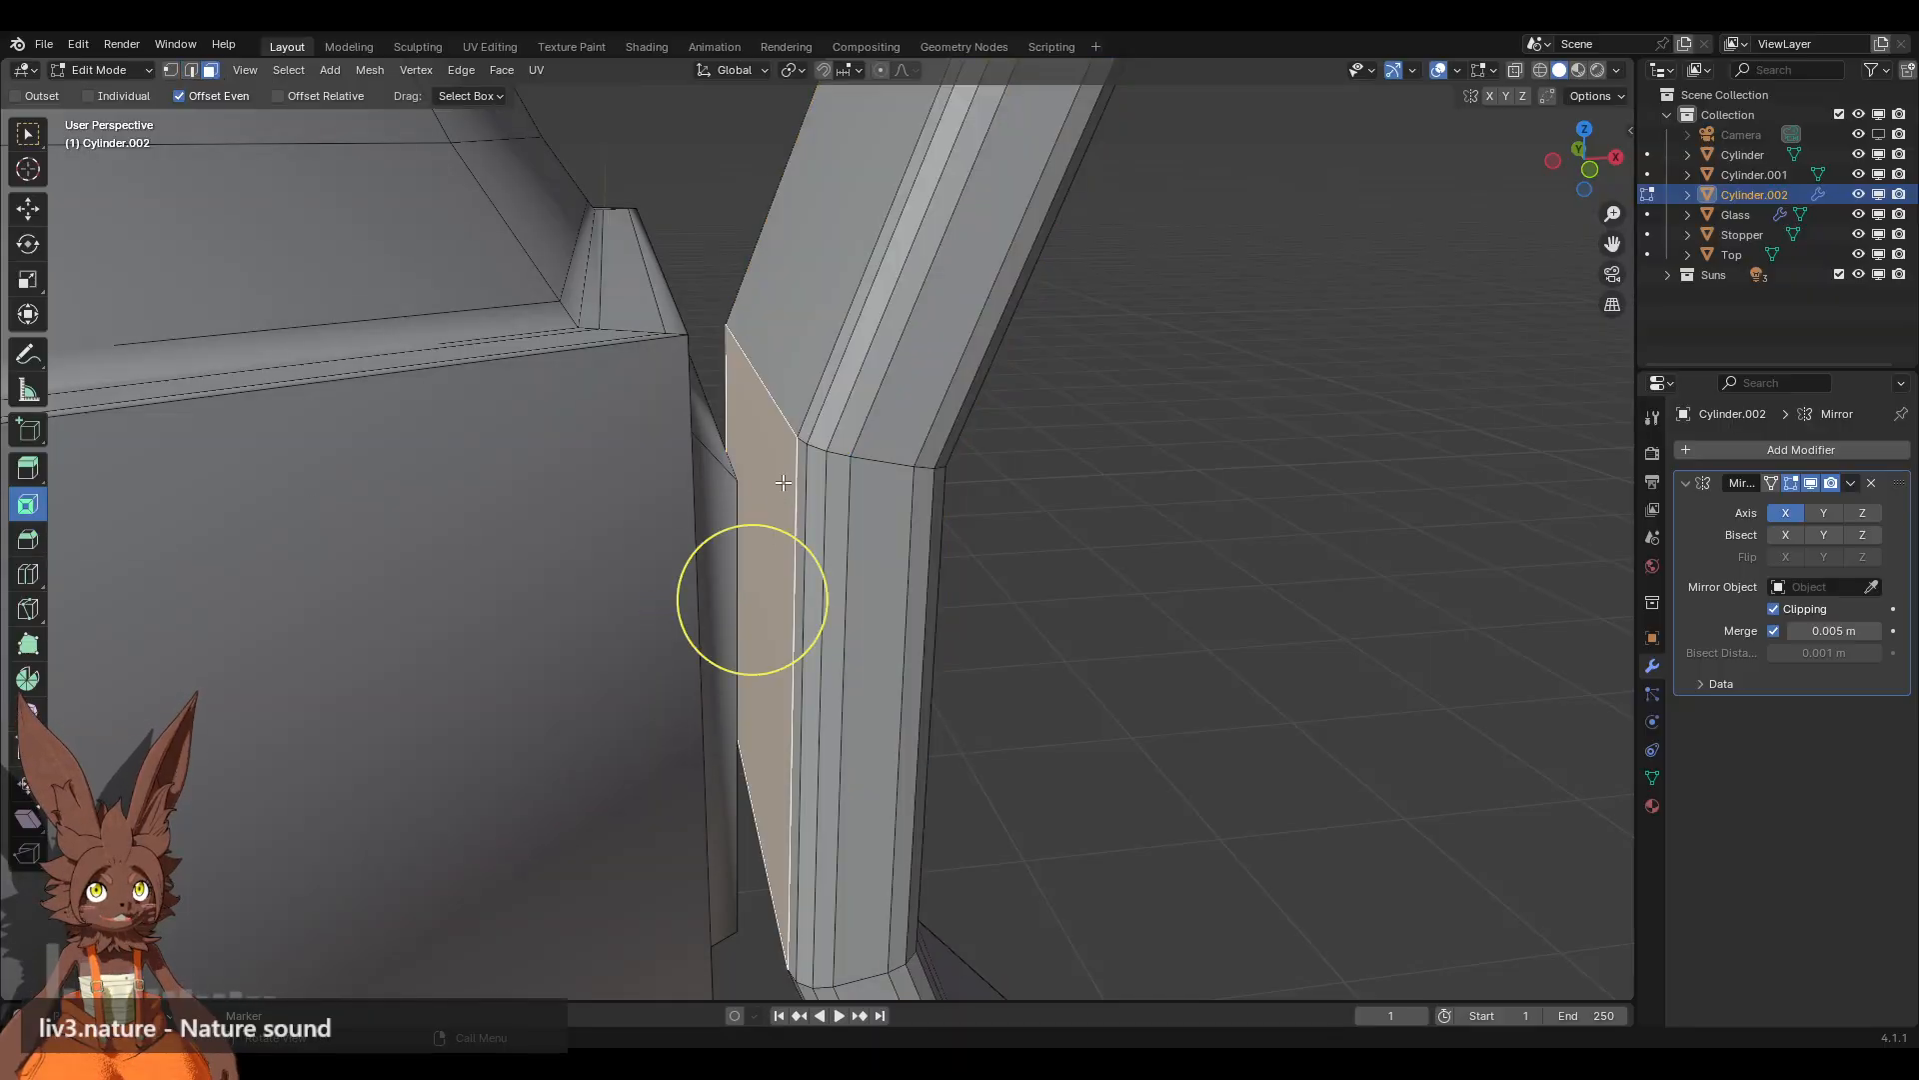
{"action": "left_click", "coordinate": [765, 588]}
{"action": "middle_click_drag", "start_coordinate": [765, 588], "coordinate": [707, 398]}
{"action": "key", "text": "x"}
{"action": "left_click", "coordinate": [823, 526]}
Step: Merge the stub end's front upper corner vertex into the matching corner of the handle opening with At Last
{"action": "middle_click_drag", "start_coordinate": [480, 200], "coordinate": [724, 363]}
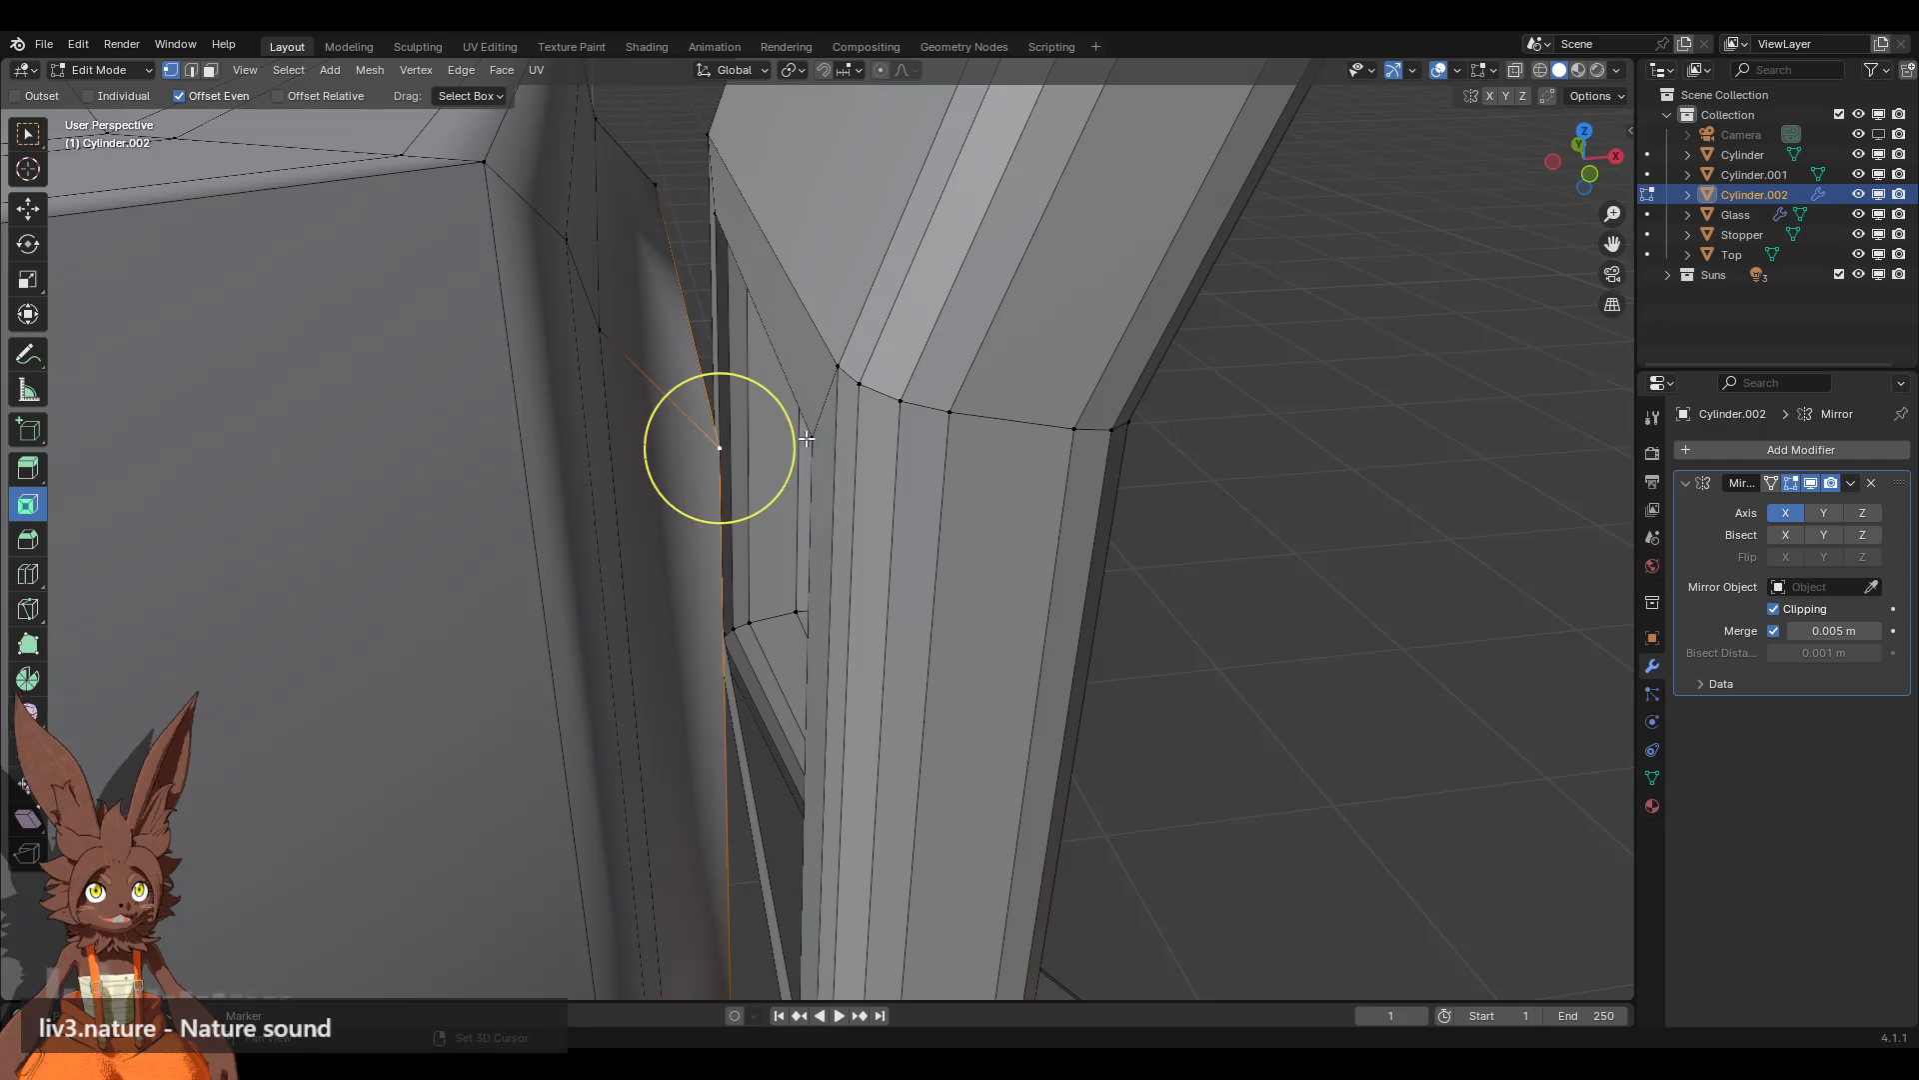
{"action": "right_click", "coordinate": [839, 328]}
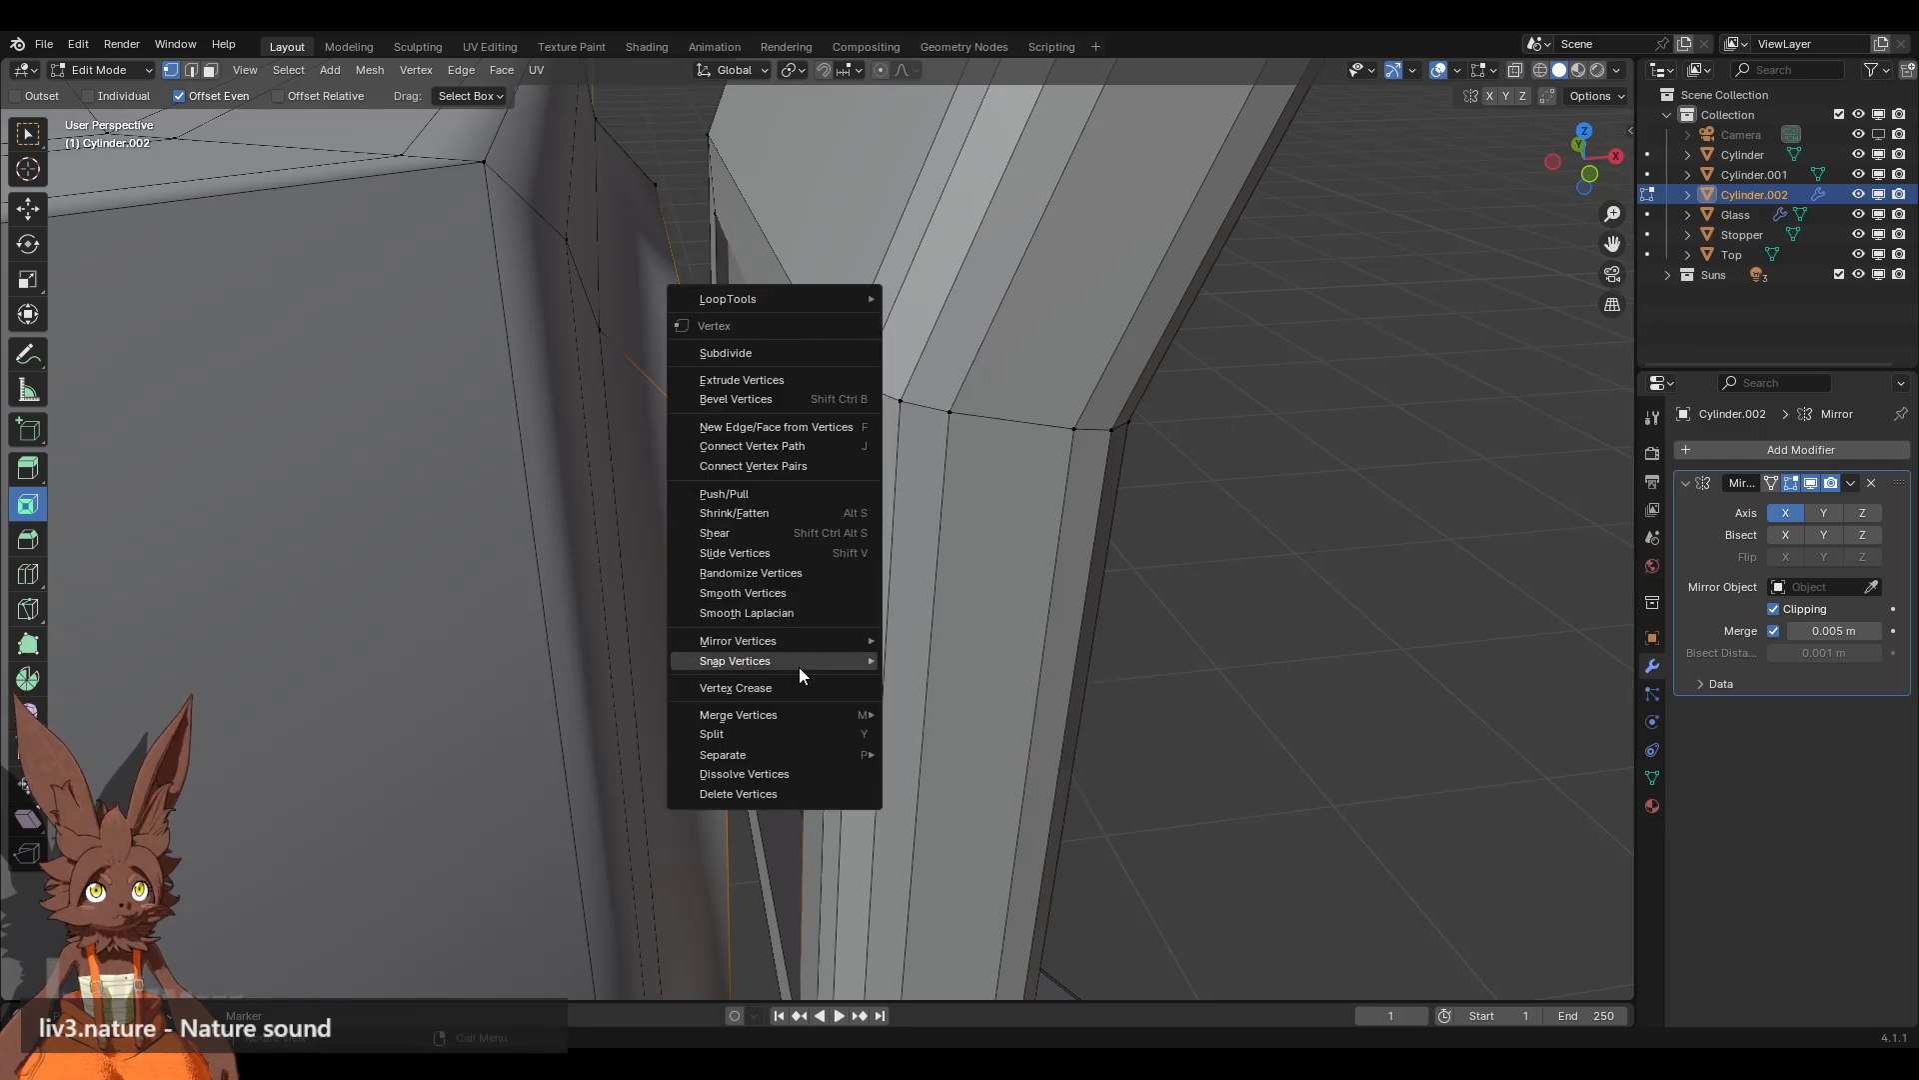
{"action": "mouse_move", "coordinate": [800, 714]}
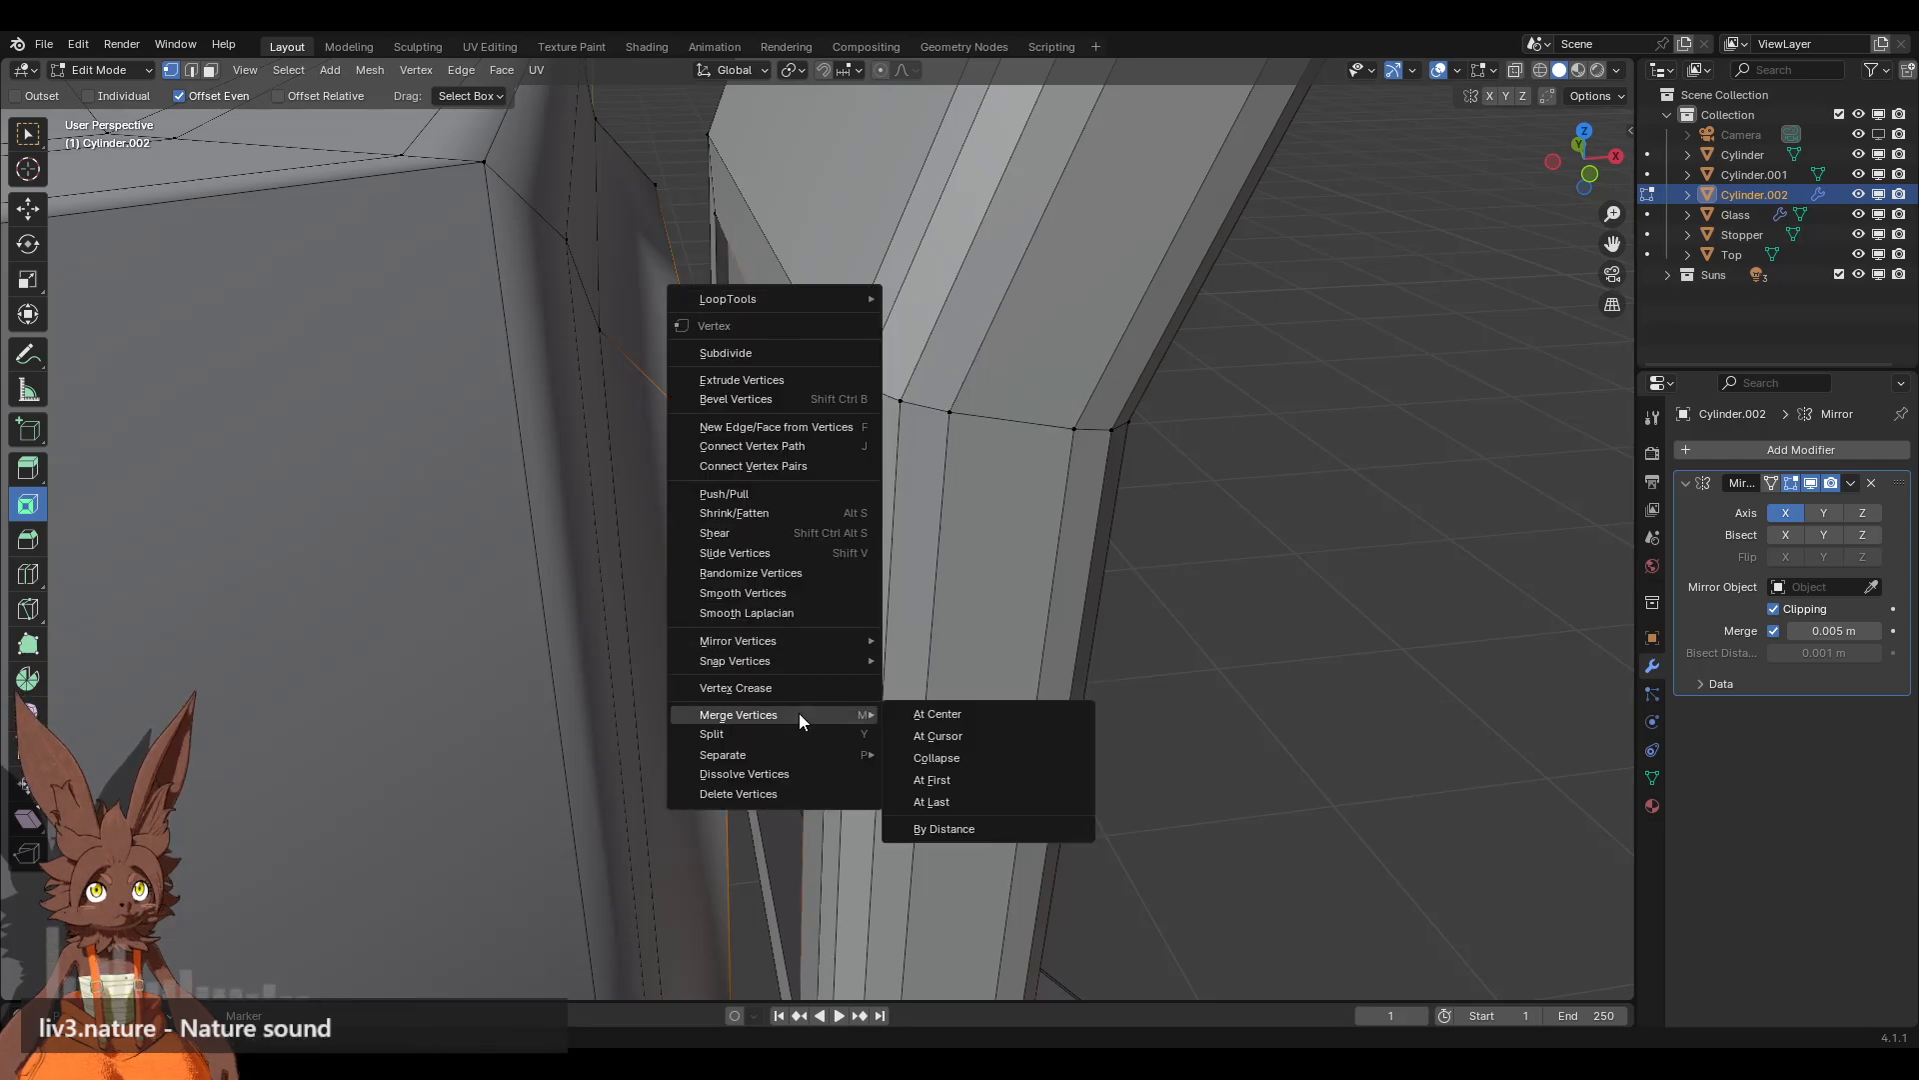
{"action": "left_click", "coordinate": [980, 800]}
Step: Merge the stub end's rear upper corner vertex into the matching corner of the handle opening with At Last
{"action": "middle_click_drag", "start_coordinate": [750, 290], "coordinate": [944, 429]}
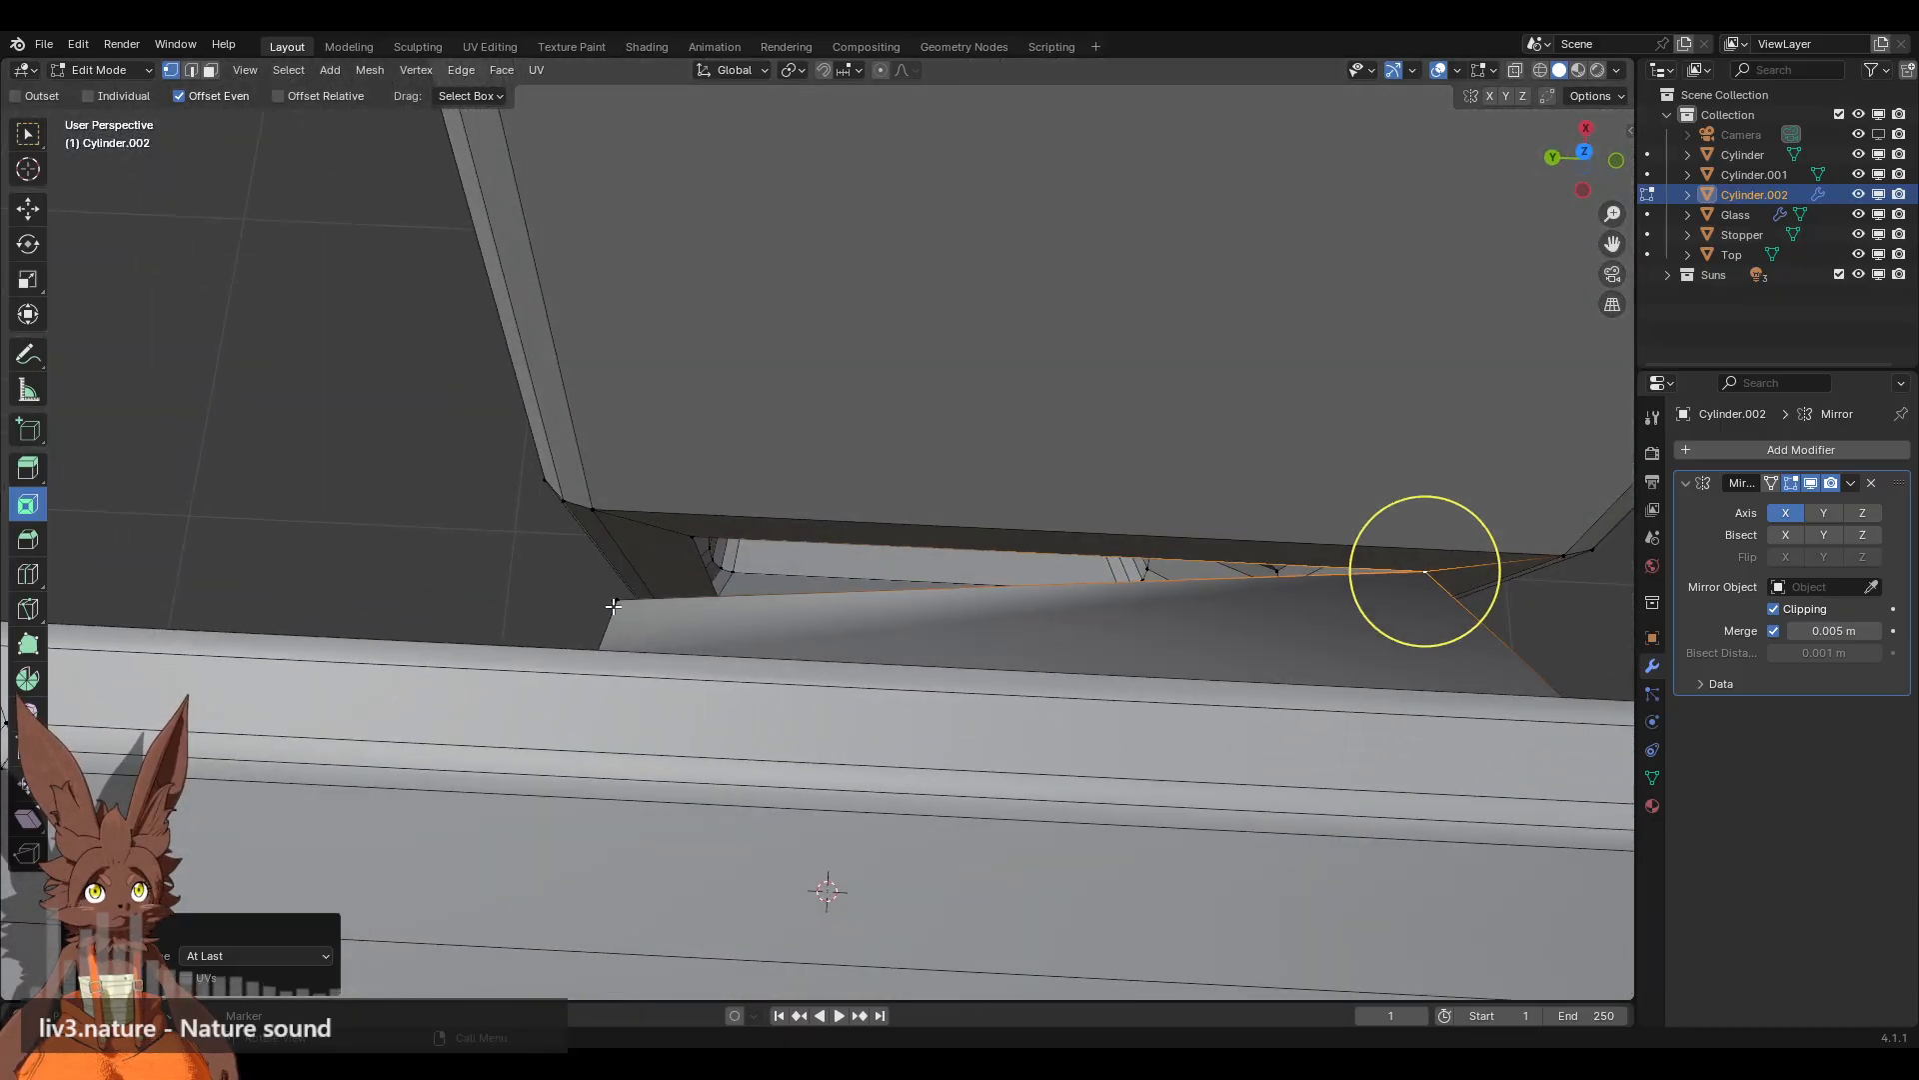
{"action": "right_click", "coordinate": [834, 472]}
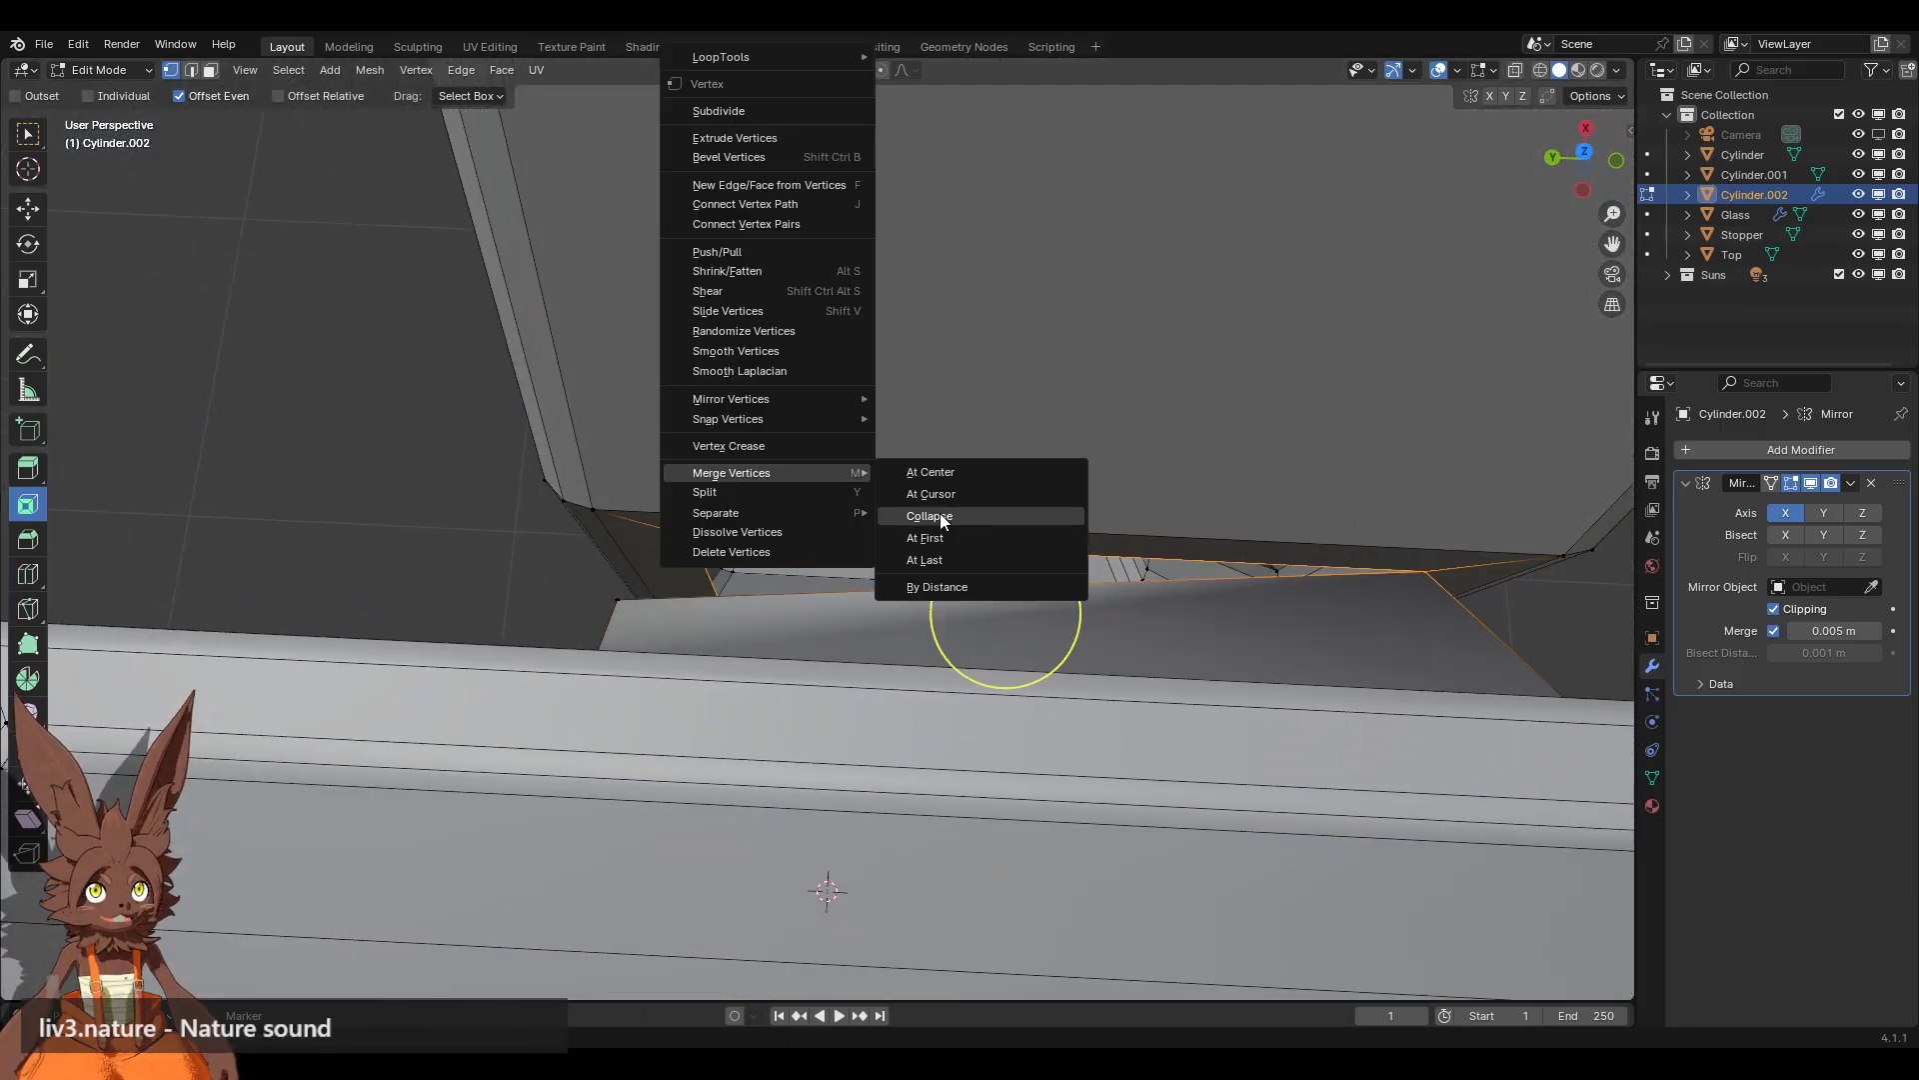
{"action": "left_click", "coordinate": [947, 554]}
{"action": "middle_click_drag", "start_coordinate": [623, 584], "coordinate": [1100, 537]}
{"action": "middle_click_drag", "start_coordinate": [735, 531], "coordinate": [804, 480]}
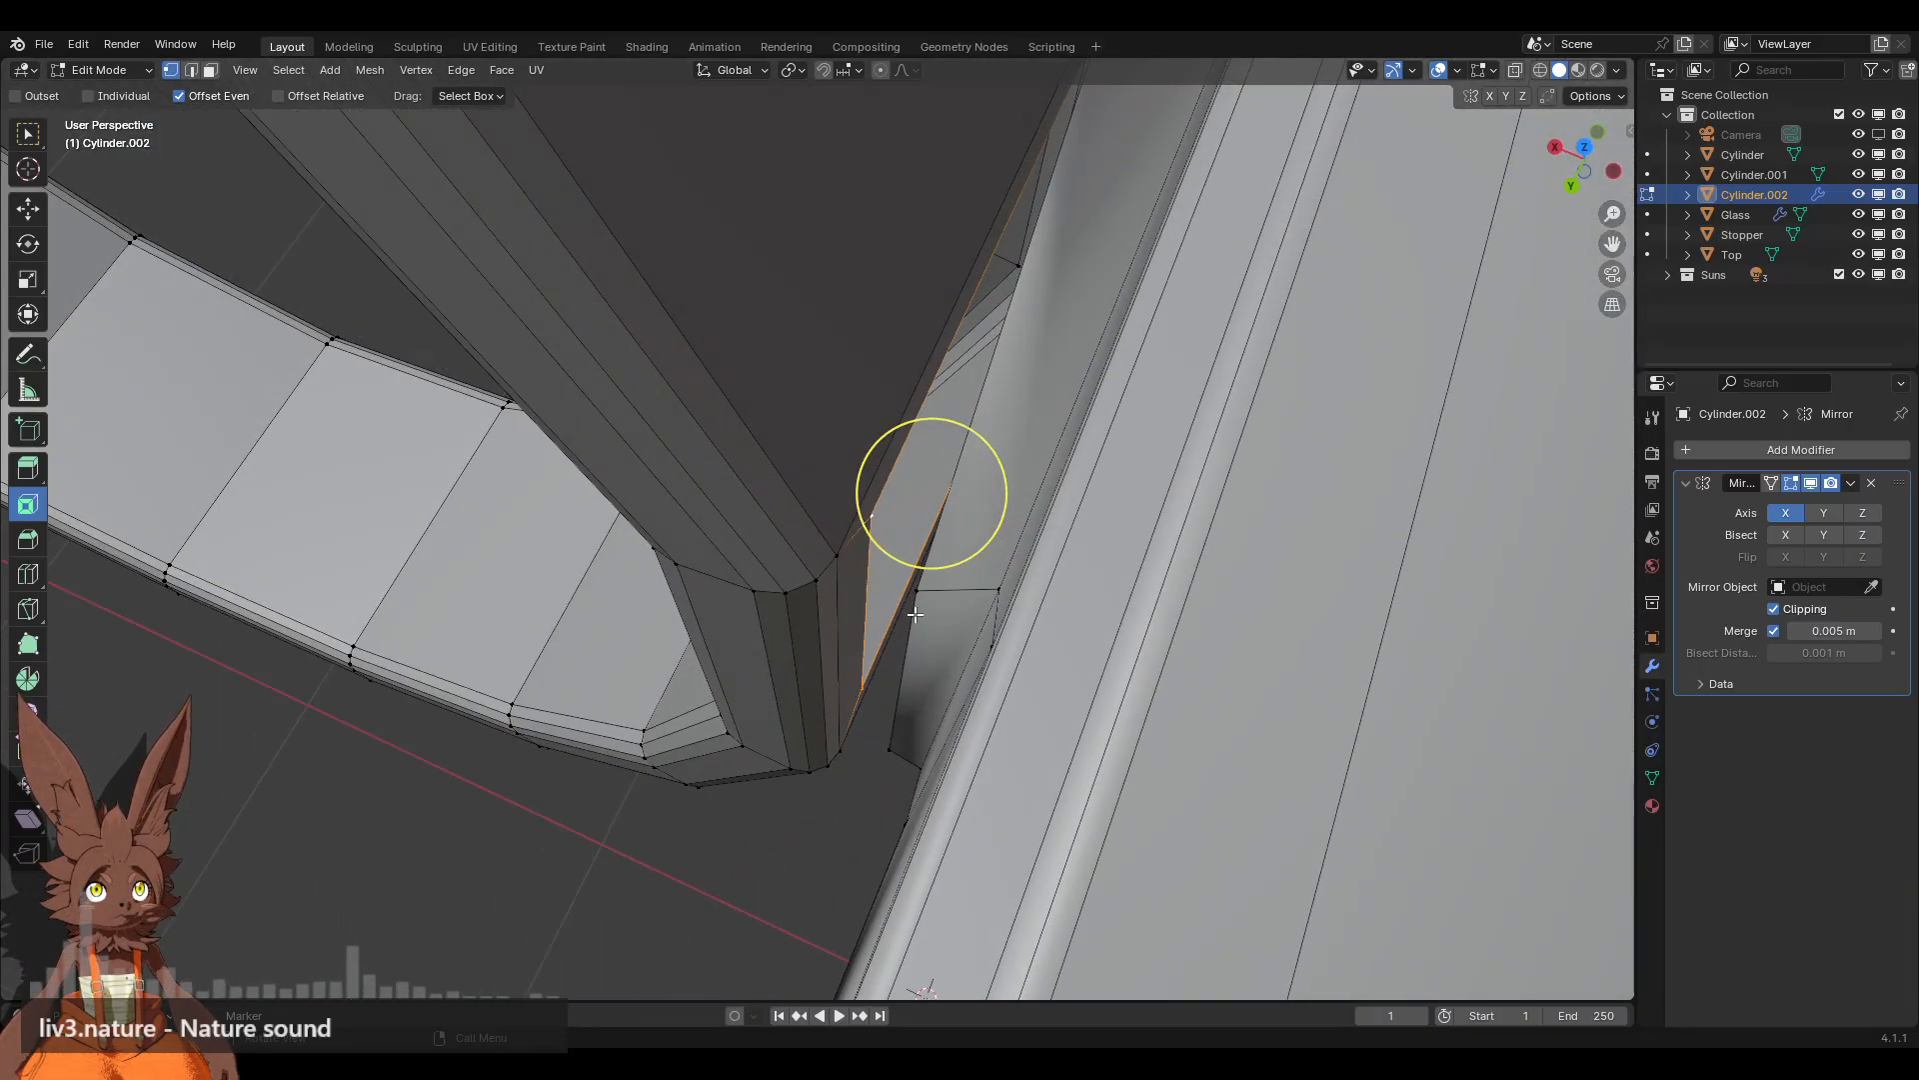
{"action": "left_click", "coordinate": [868, 519], "text": "shift"}
{"action": "right_click", "coordinate": [1056, 452]}
{"action": "mouse_move", "coordinate": [1020, 474]}
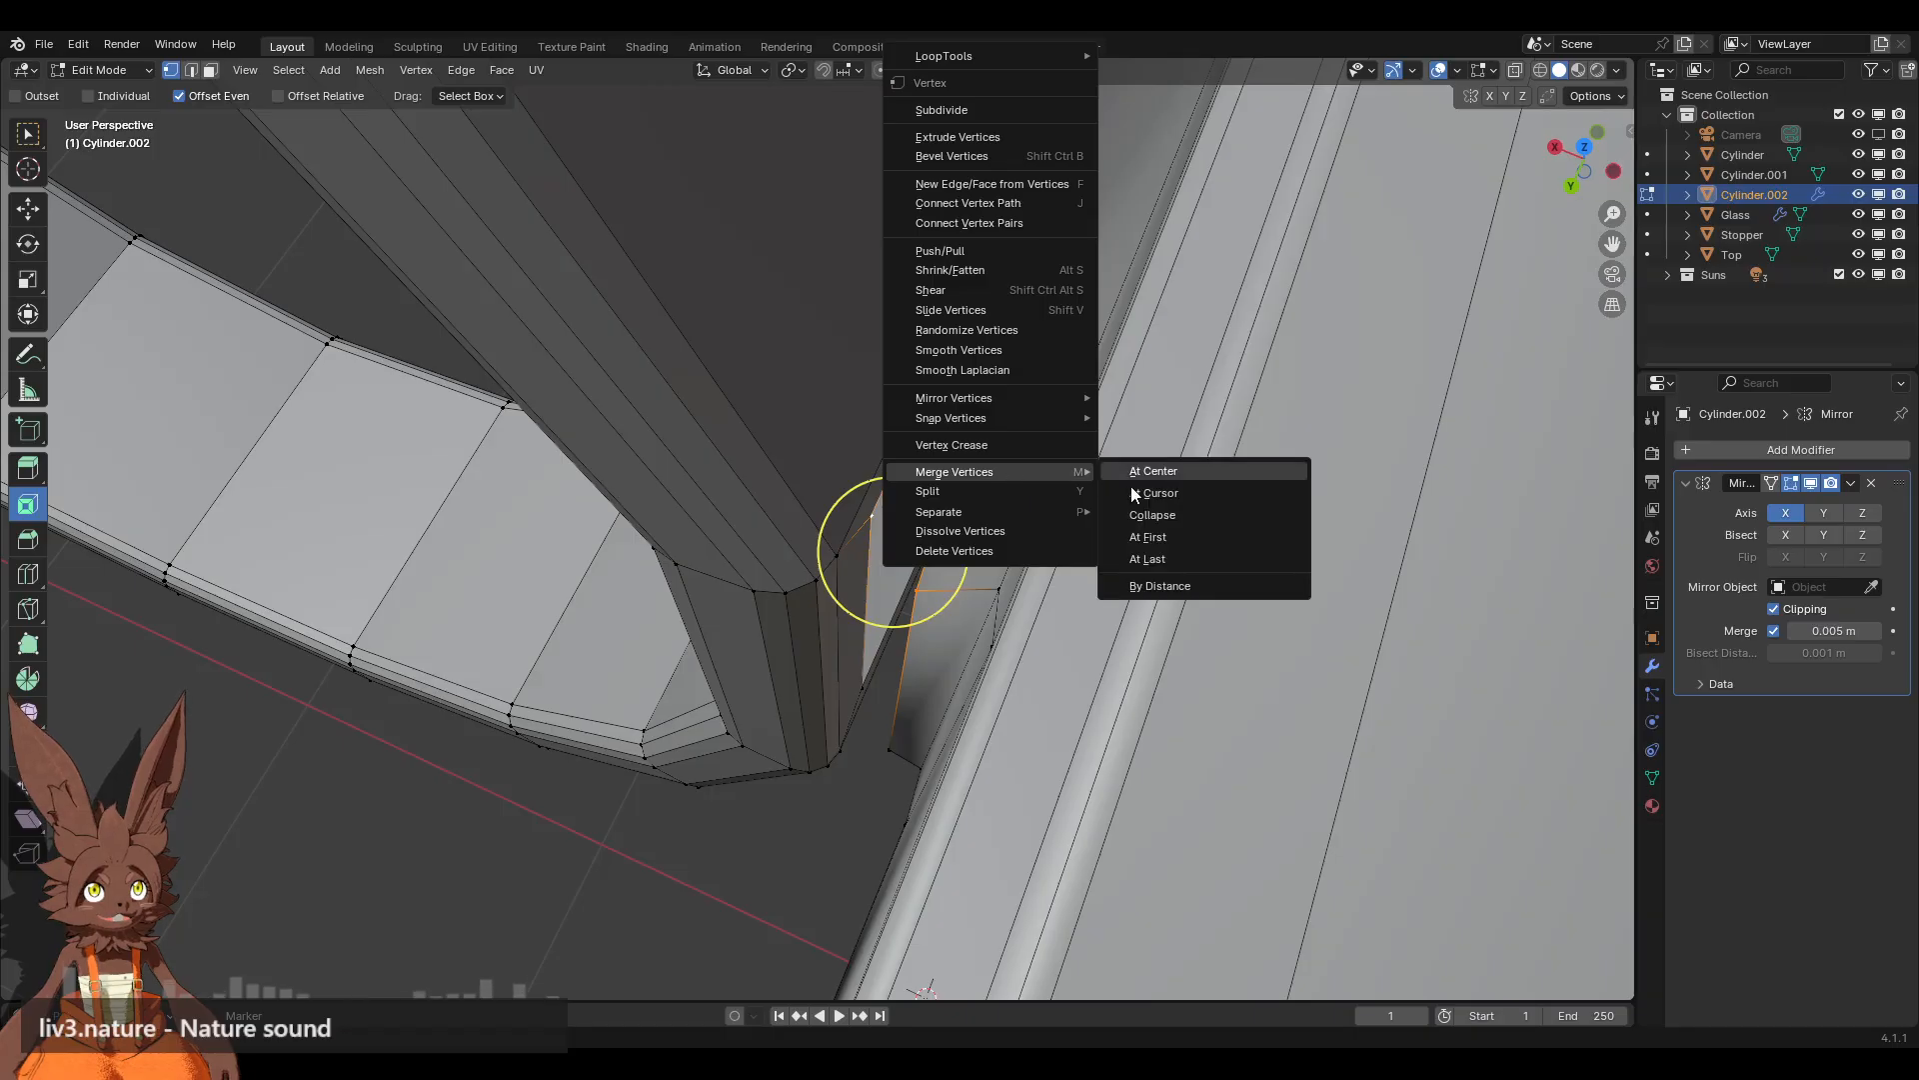
{"action": "left_click", "coordinate": [1173, 555]}
Step: Merge the stub end's two lower corner vertices into the matching corners of the handle opening with At Last
{"action": "middle_click_drag", "start_coordinate": [1172, 555], "coordinate": [888, 572]}
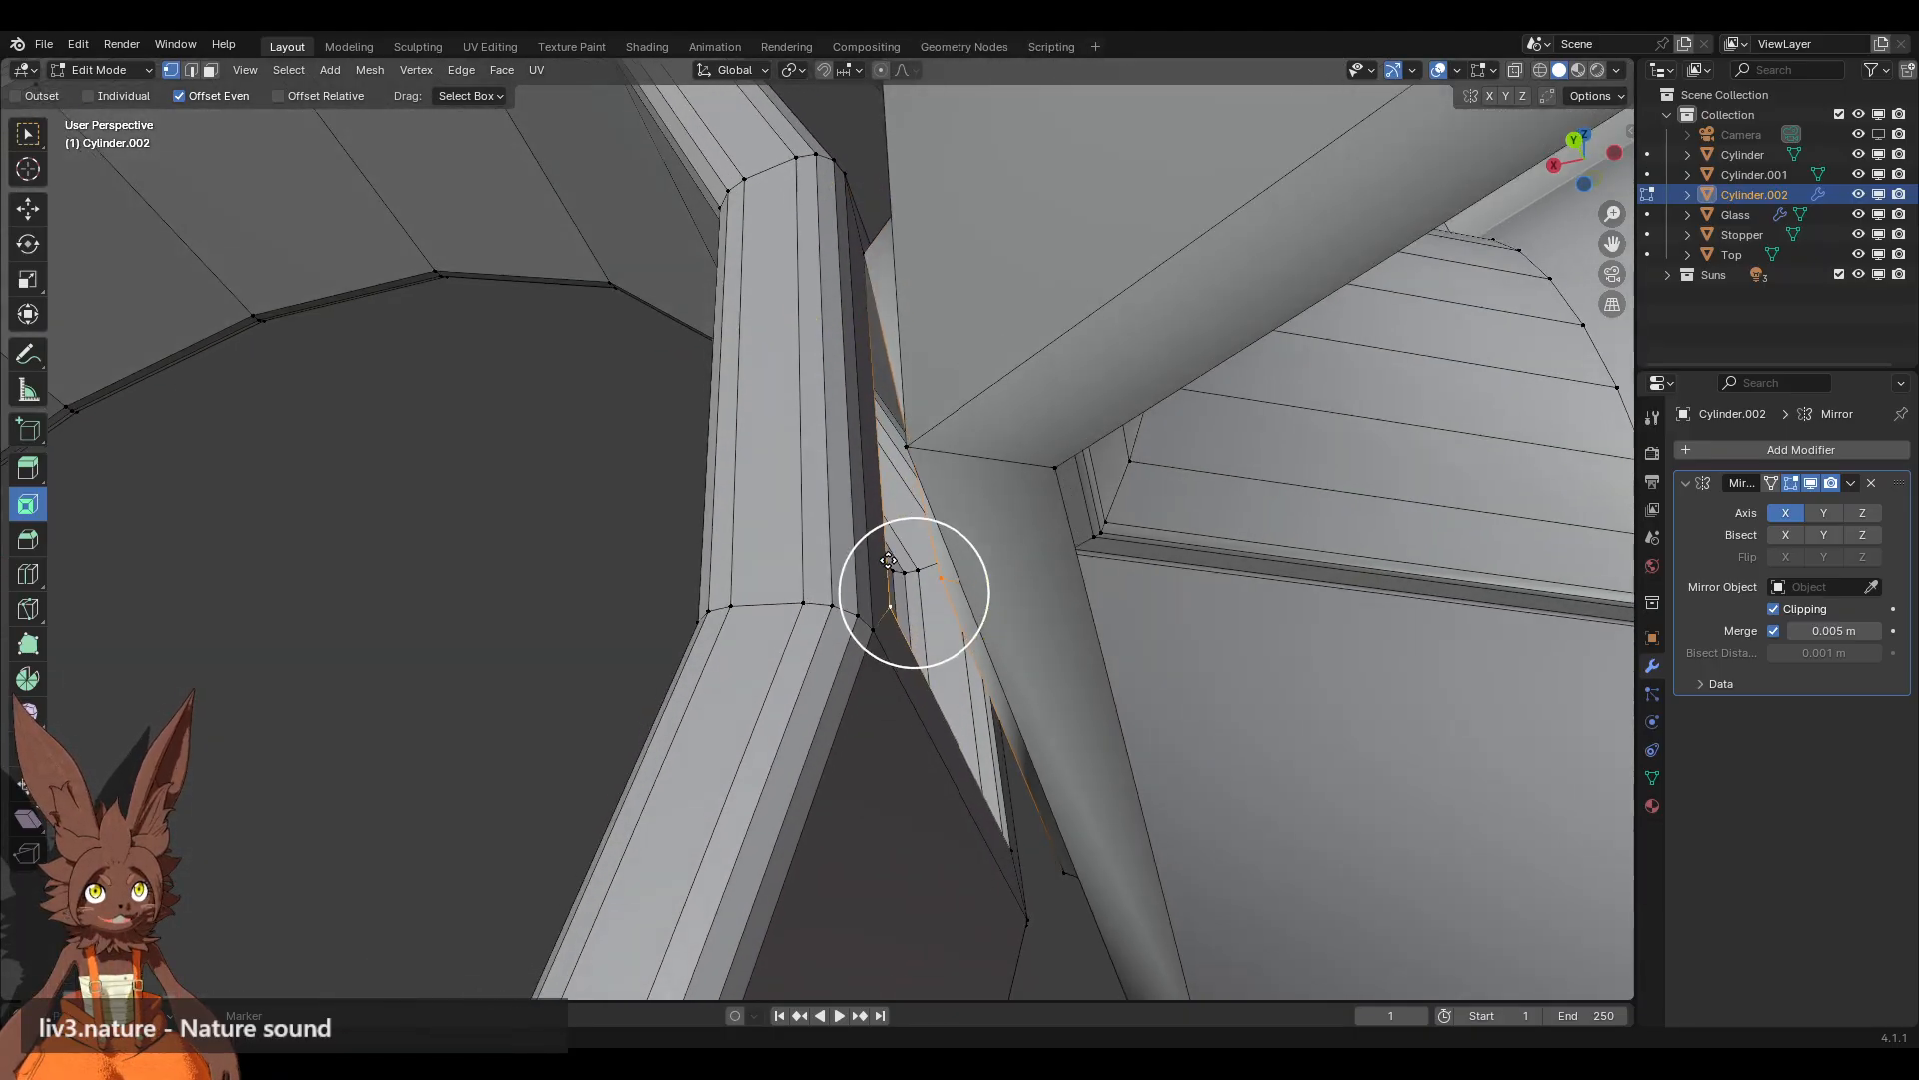
{"action": "right_click", "coordinate": [888, 567]}
{"action": "mouse_move", "coordinate": [888, 566]}
{"action": "left_click", "coordinate": [1000, 655]}
{"action": "middle_click_drag", "start_coordinate": [999, 655], "coordinate": [768, 494]}
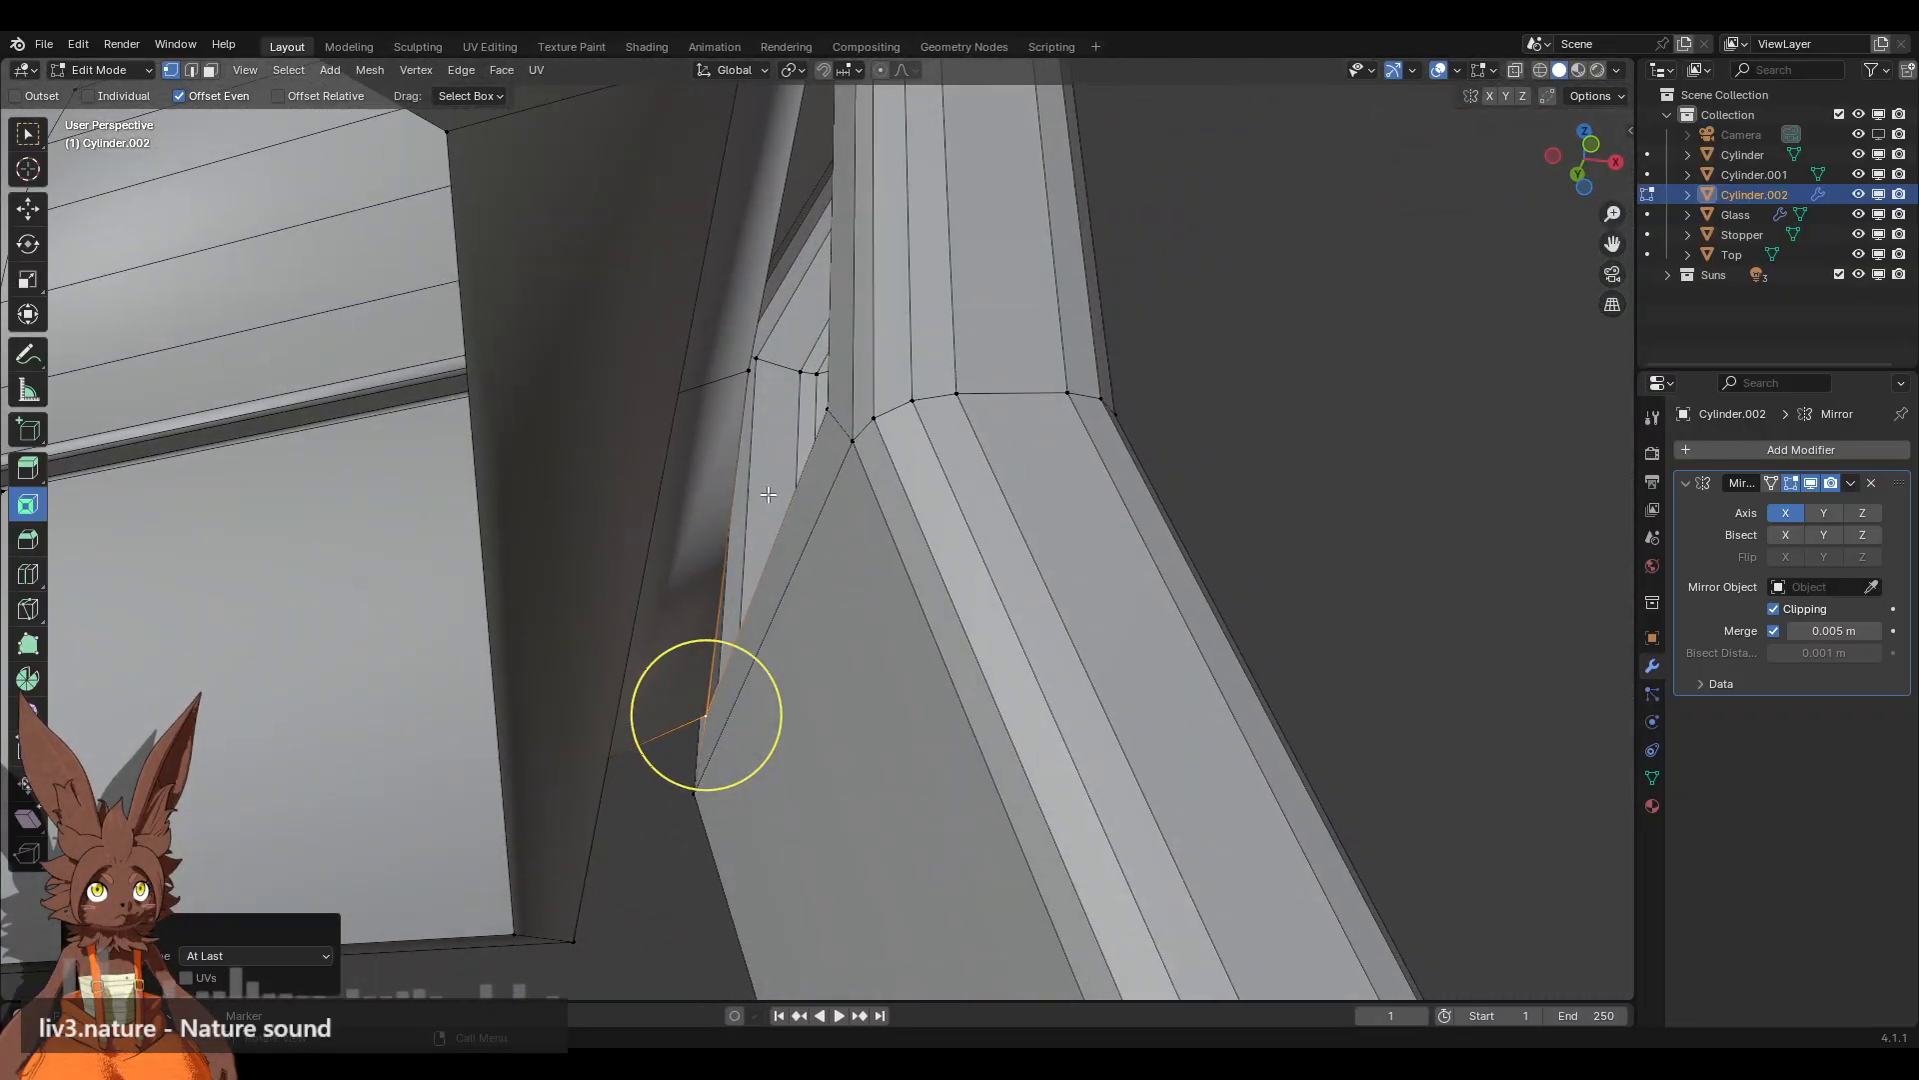
{"action": "right_click", "coordinate": [860, 409]}
{"action": "mouse_move", "coordinate": [1010, 476]}
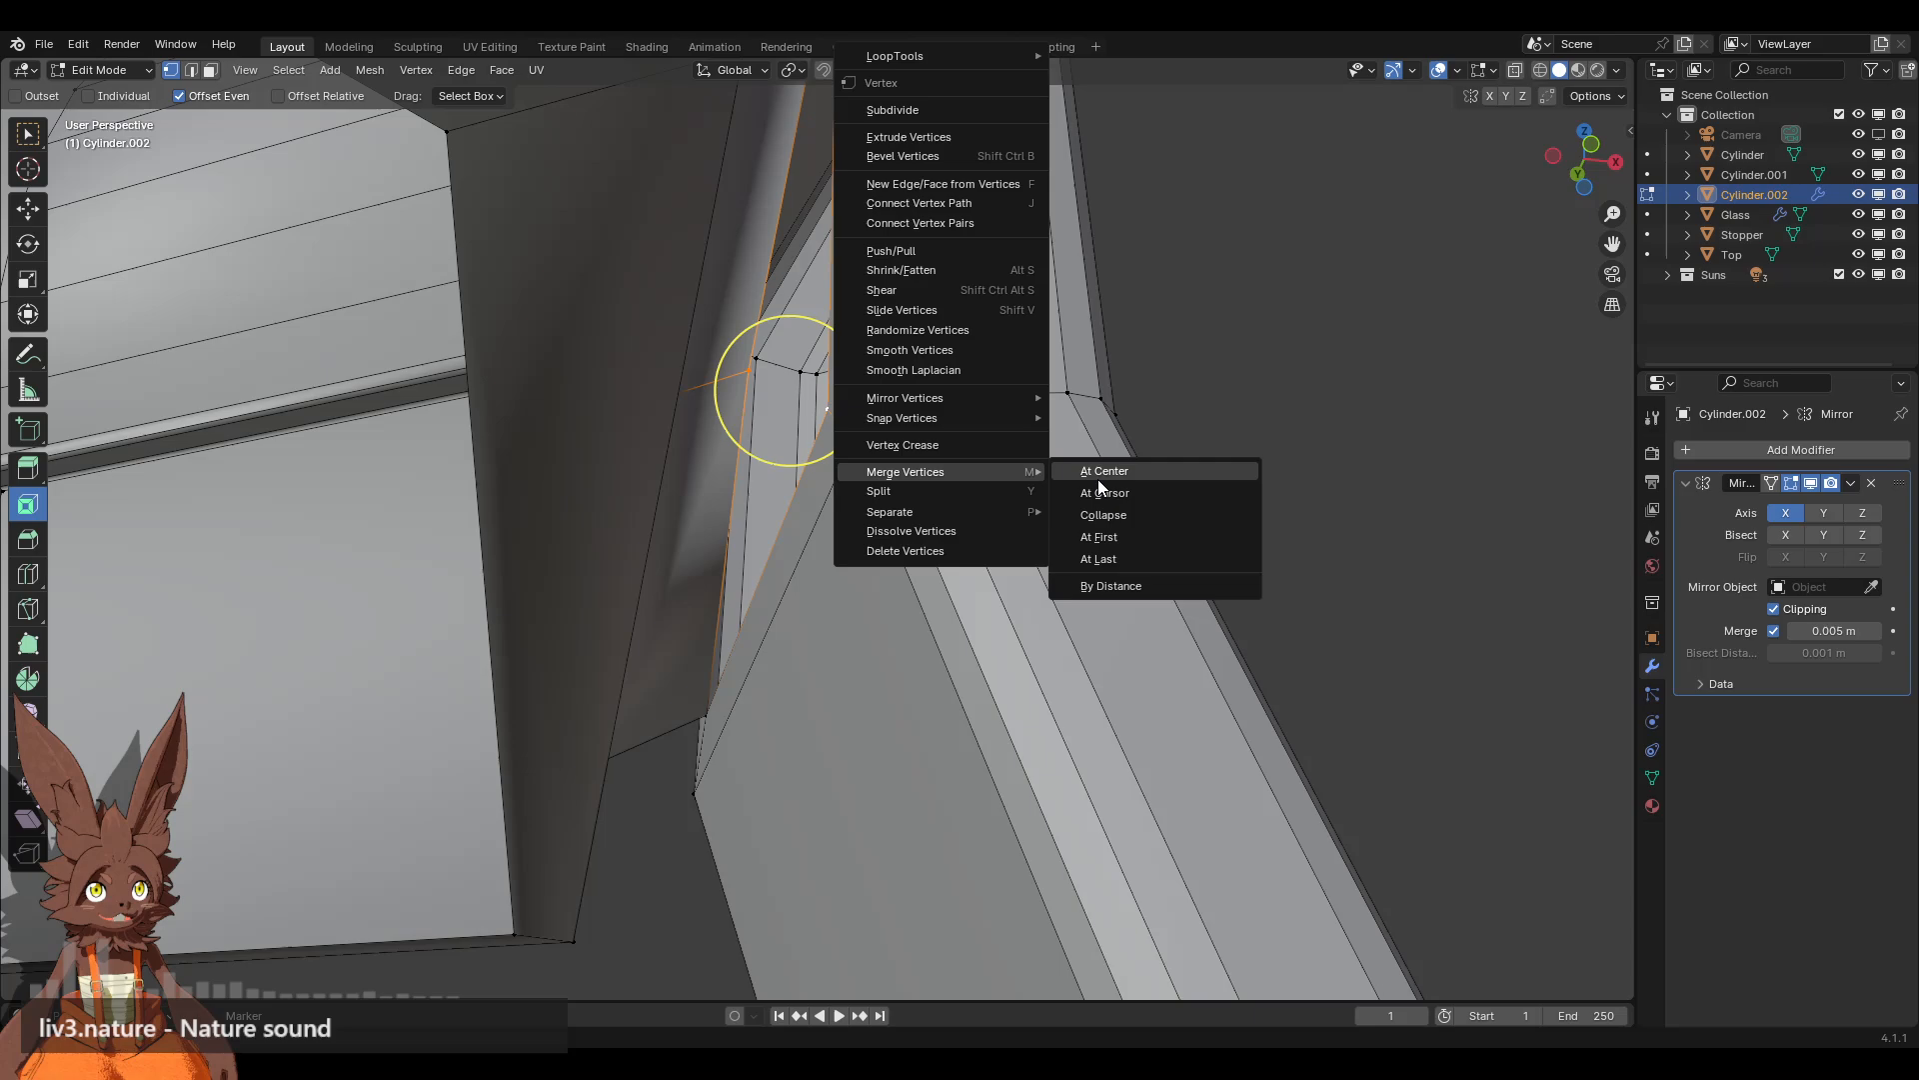
{"action": "left_click", "coordinate": [1117, 558]}
{"action": "left_click", "coordinate": [1307, 297]}
Step: Recalculate the normals of the whole end piece mesh to the outside and set its normals from faces
{"action": "scroll", "coordinate": [1037, 369], "scroll_direction": "down", "scroll_amount": 7}
{"action": "middle_click_drag", "start_coordinate": [869, 369], "coordinate": [781, 571]}
{"action": "key", "text": "a"}
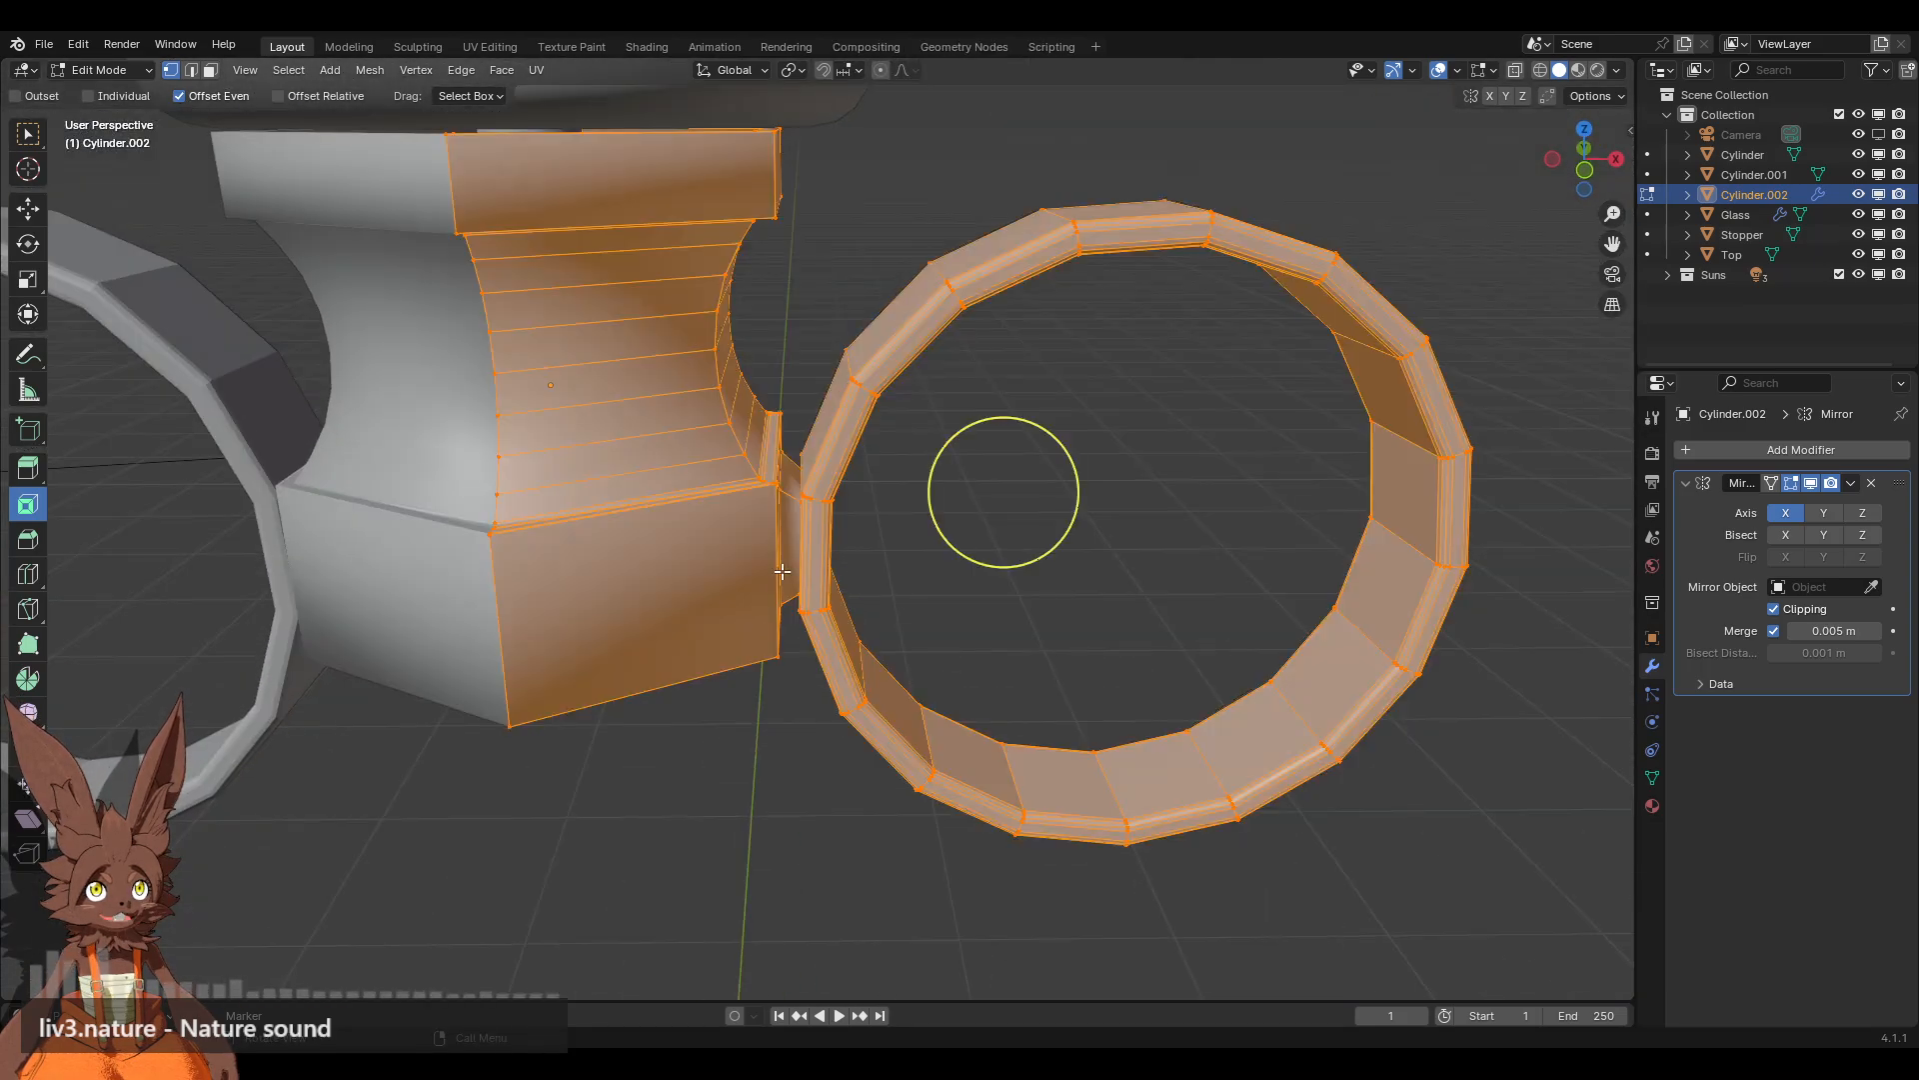
{"action": "left_click", "coordinate": [369, 70]}
{"action": "mouse_move", "coordinate": [435, 434]}
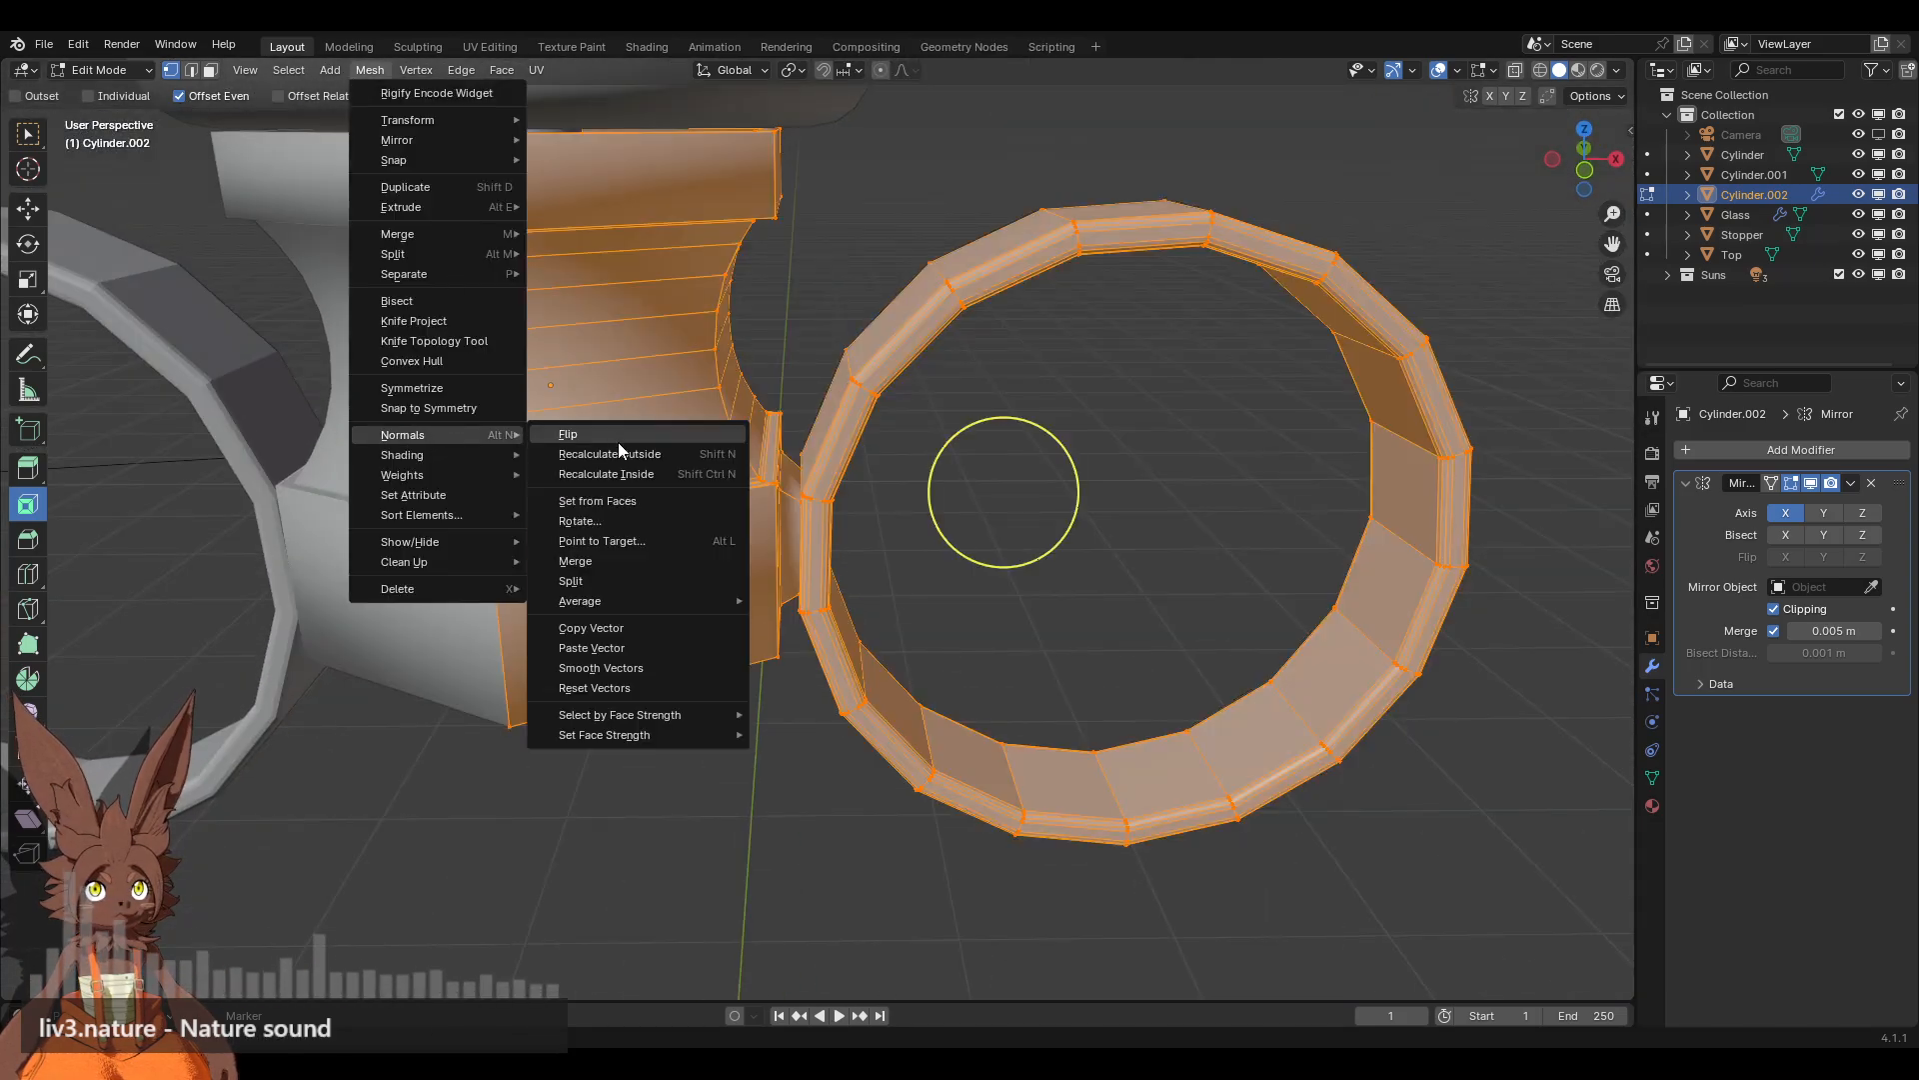
{"action": "left_click", "coordinate": [612, 454]}
{"action": "left_click", "coordinate": [370, 70]}
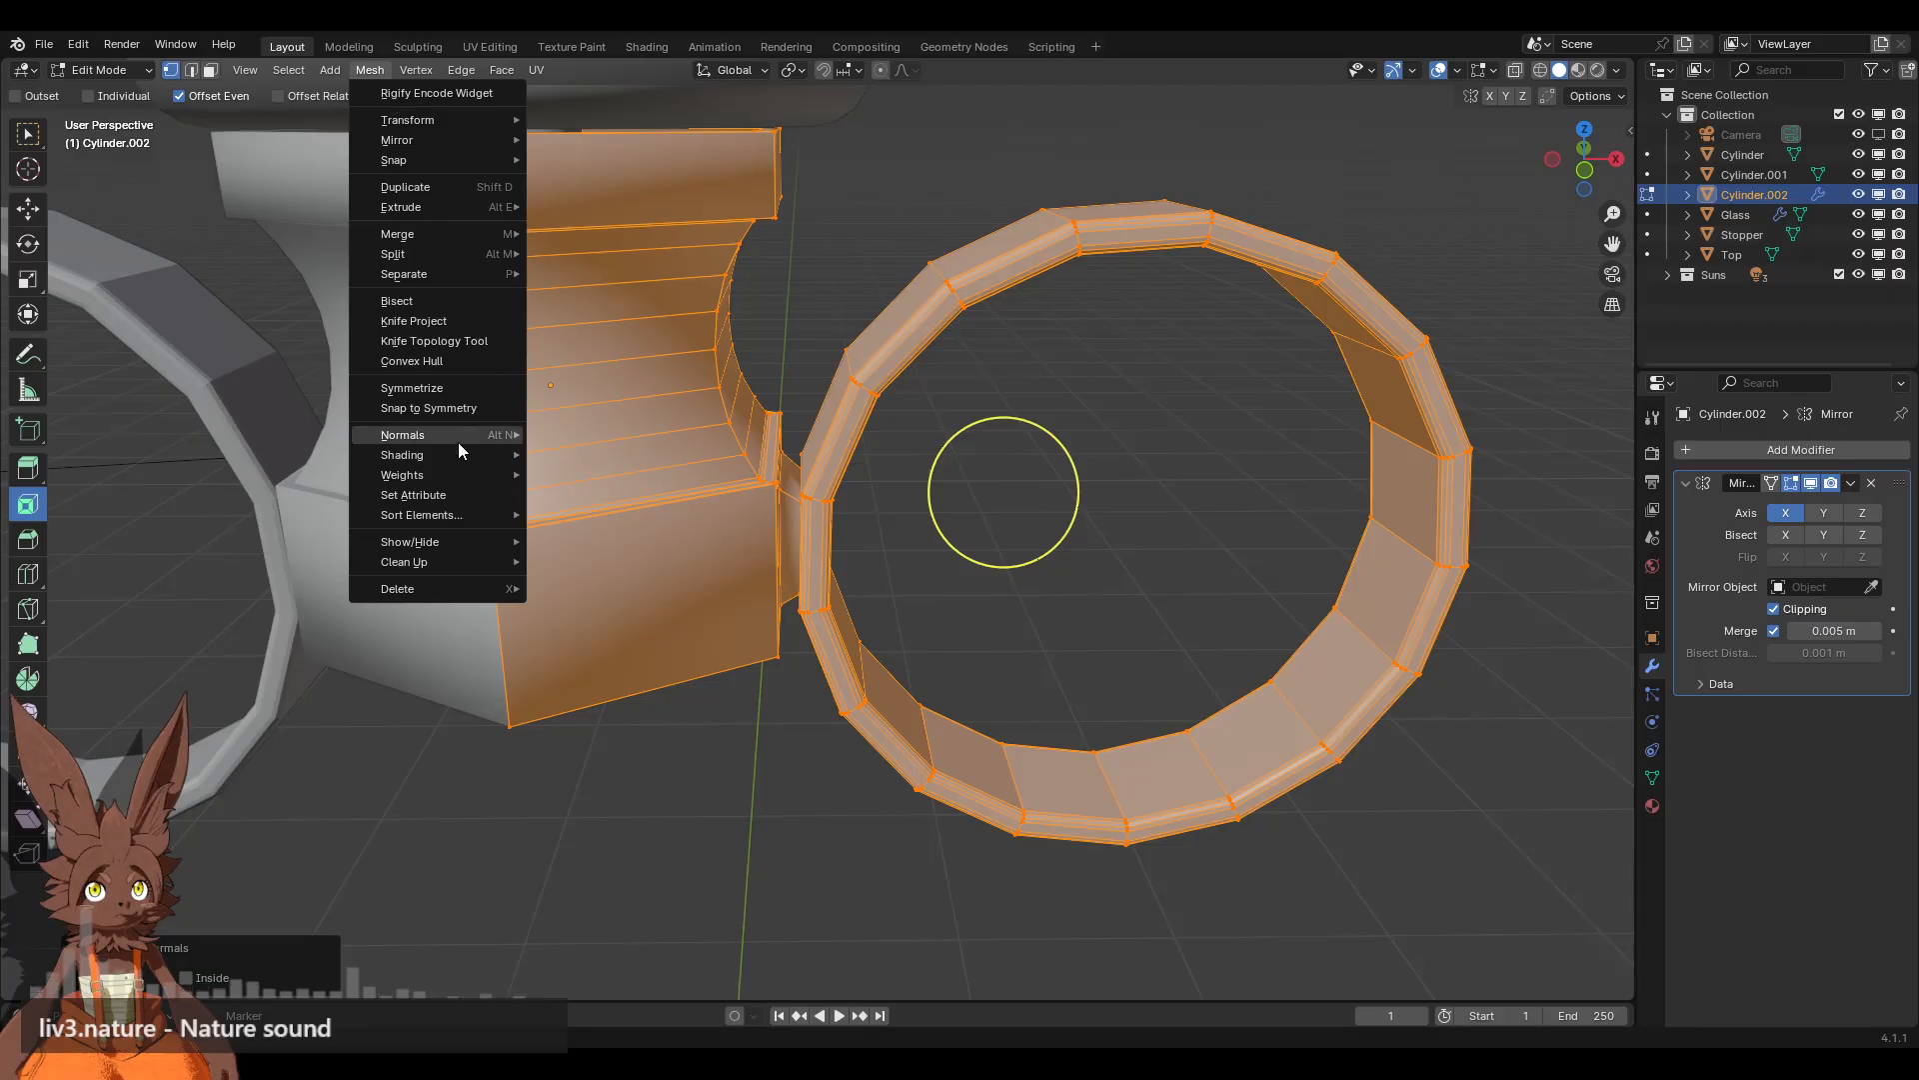
{"action": "left_click", "coordinate": [608, 498]}
{"action": "left_click", "coordinate": [911, 253]}
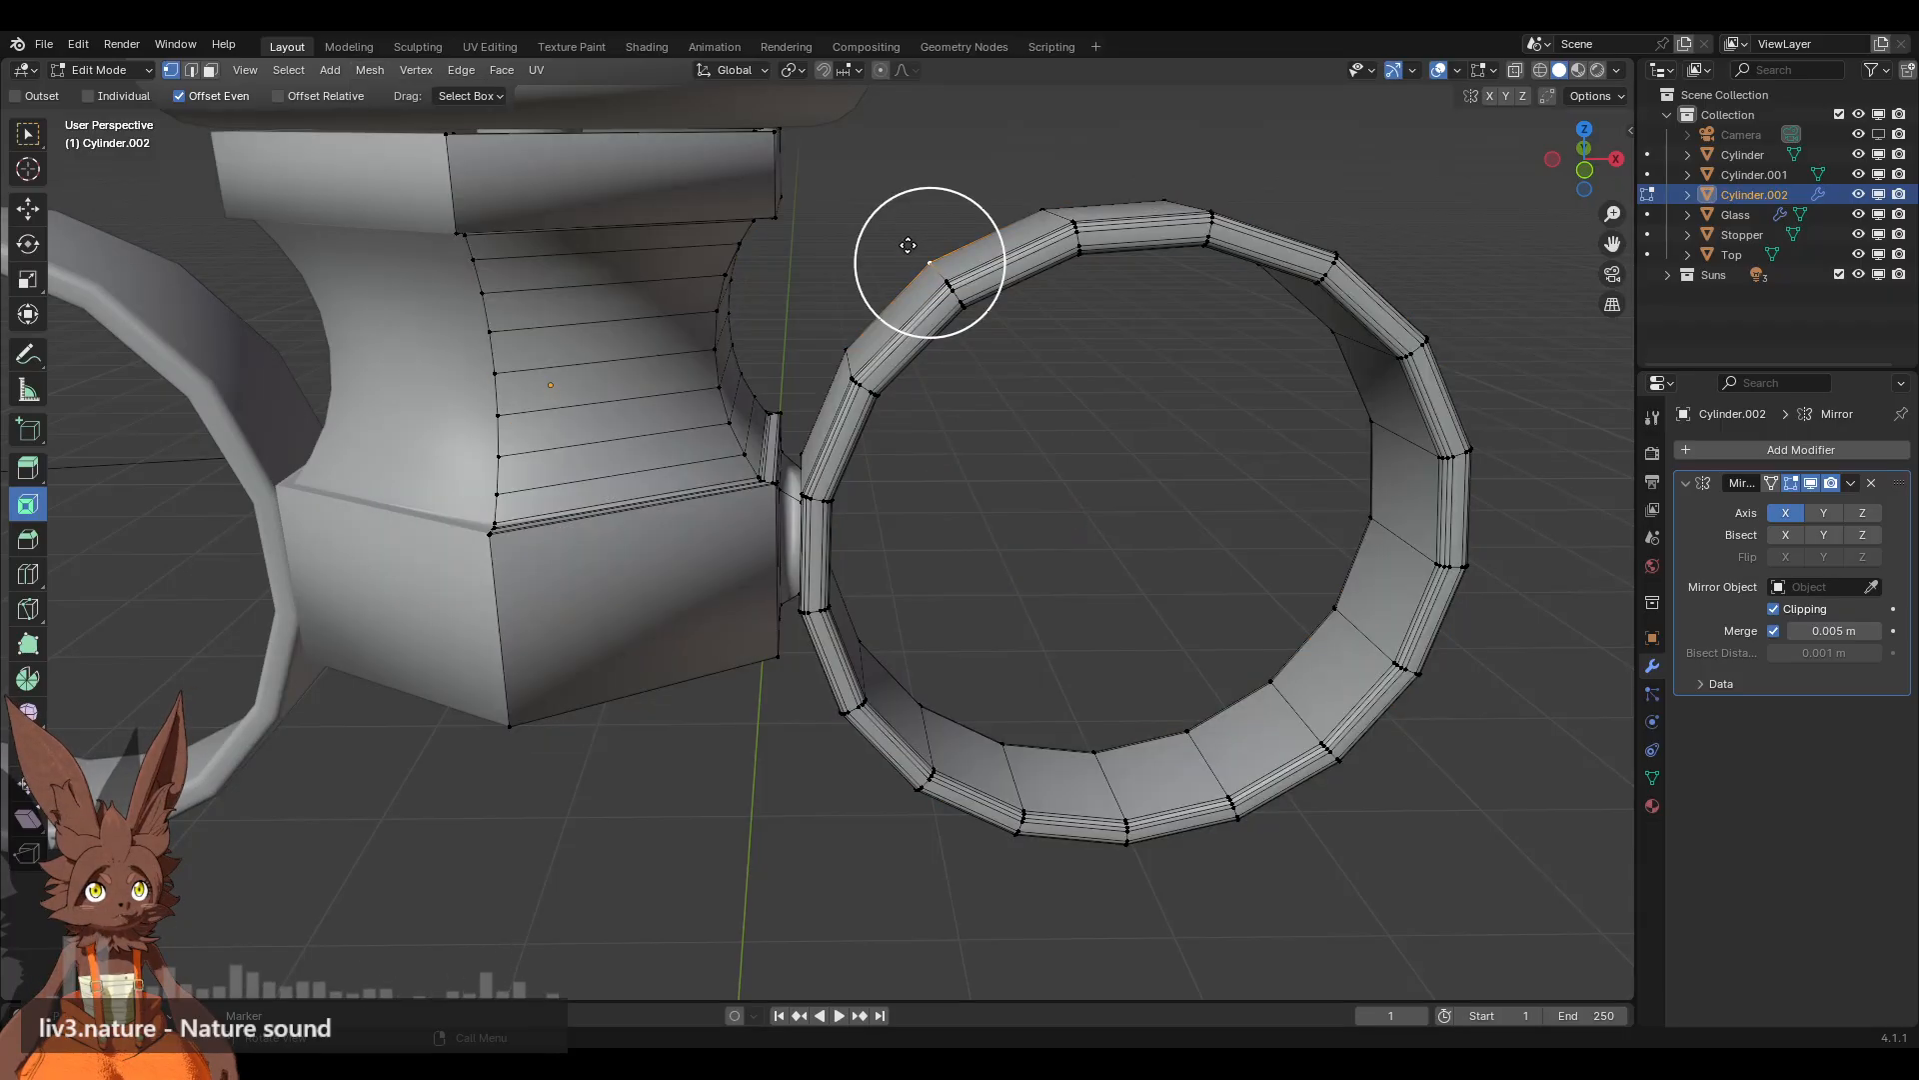
Step: Add one edge loop around the middle of the stub between base and ring handle and scale it to about 0.817
{"action": "middle_click_drag", "start_coordinate": [908, 245], "coordinate": [936, 459]}
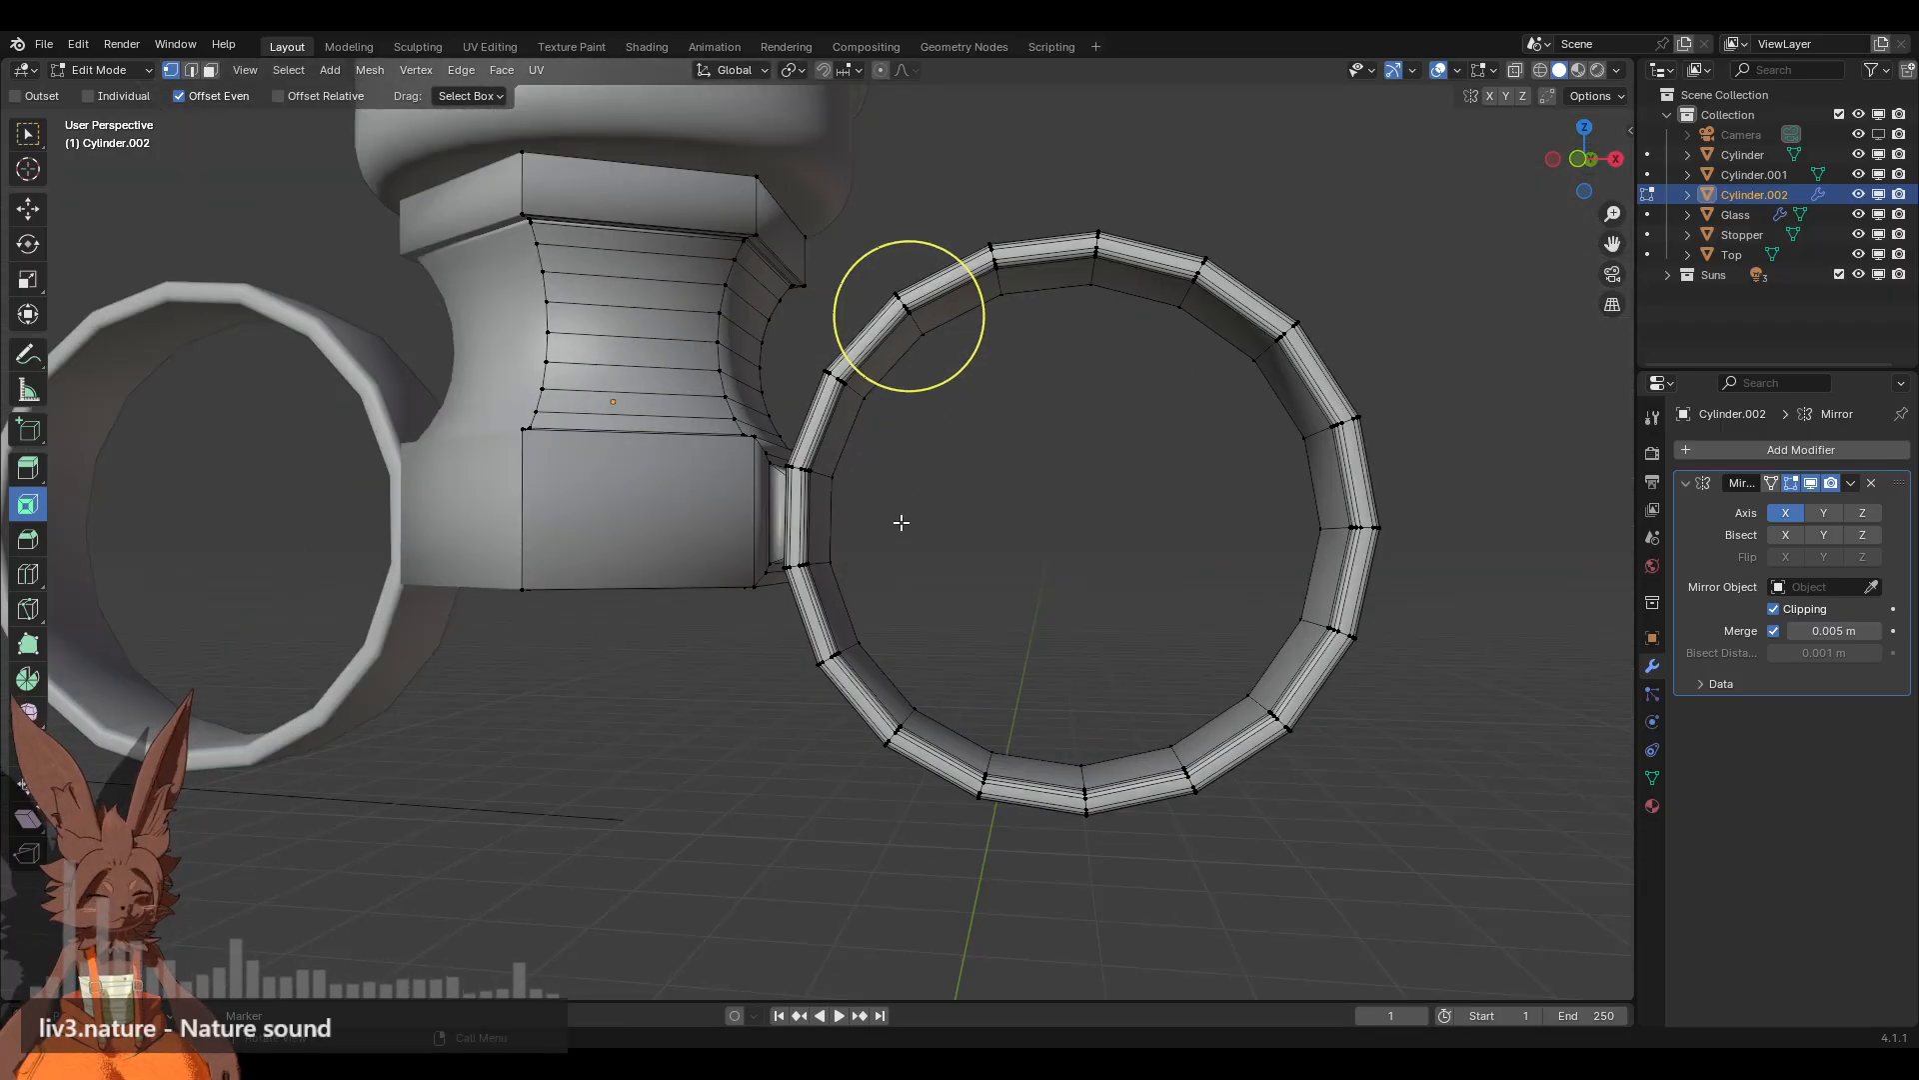
{"action": "middle_click_drag", "start_coordinate": [901, 522], "coordinate": [498, 544]}
{"action": "middle_click_drag", "start_coordinate": [619, 555], "coordinate": [801, 604]}
{"action": "scroll", "coordinate": [874, 514], "scroll_direction": "up", "scroll_amount": 5}
{"action": "middle_click_drag", "start_coordinate": [775, 540], "coordinate": [165, 606], "text": "shift"}
{"action": "left_click", "coordinate": [28, 576]}
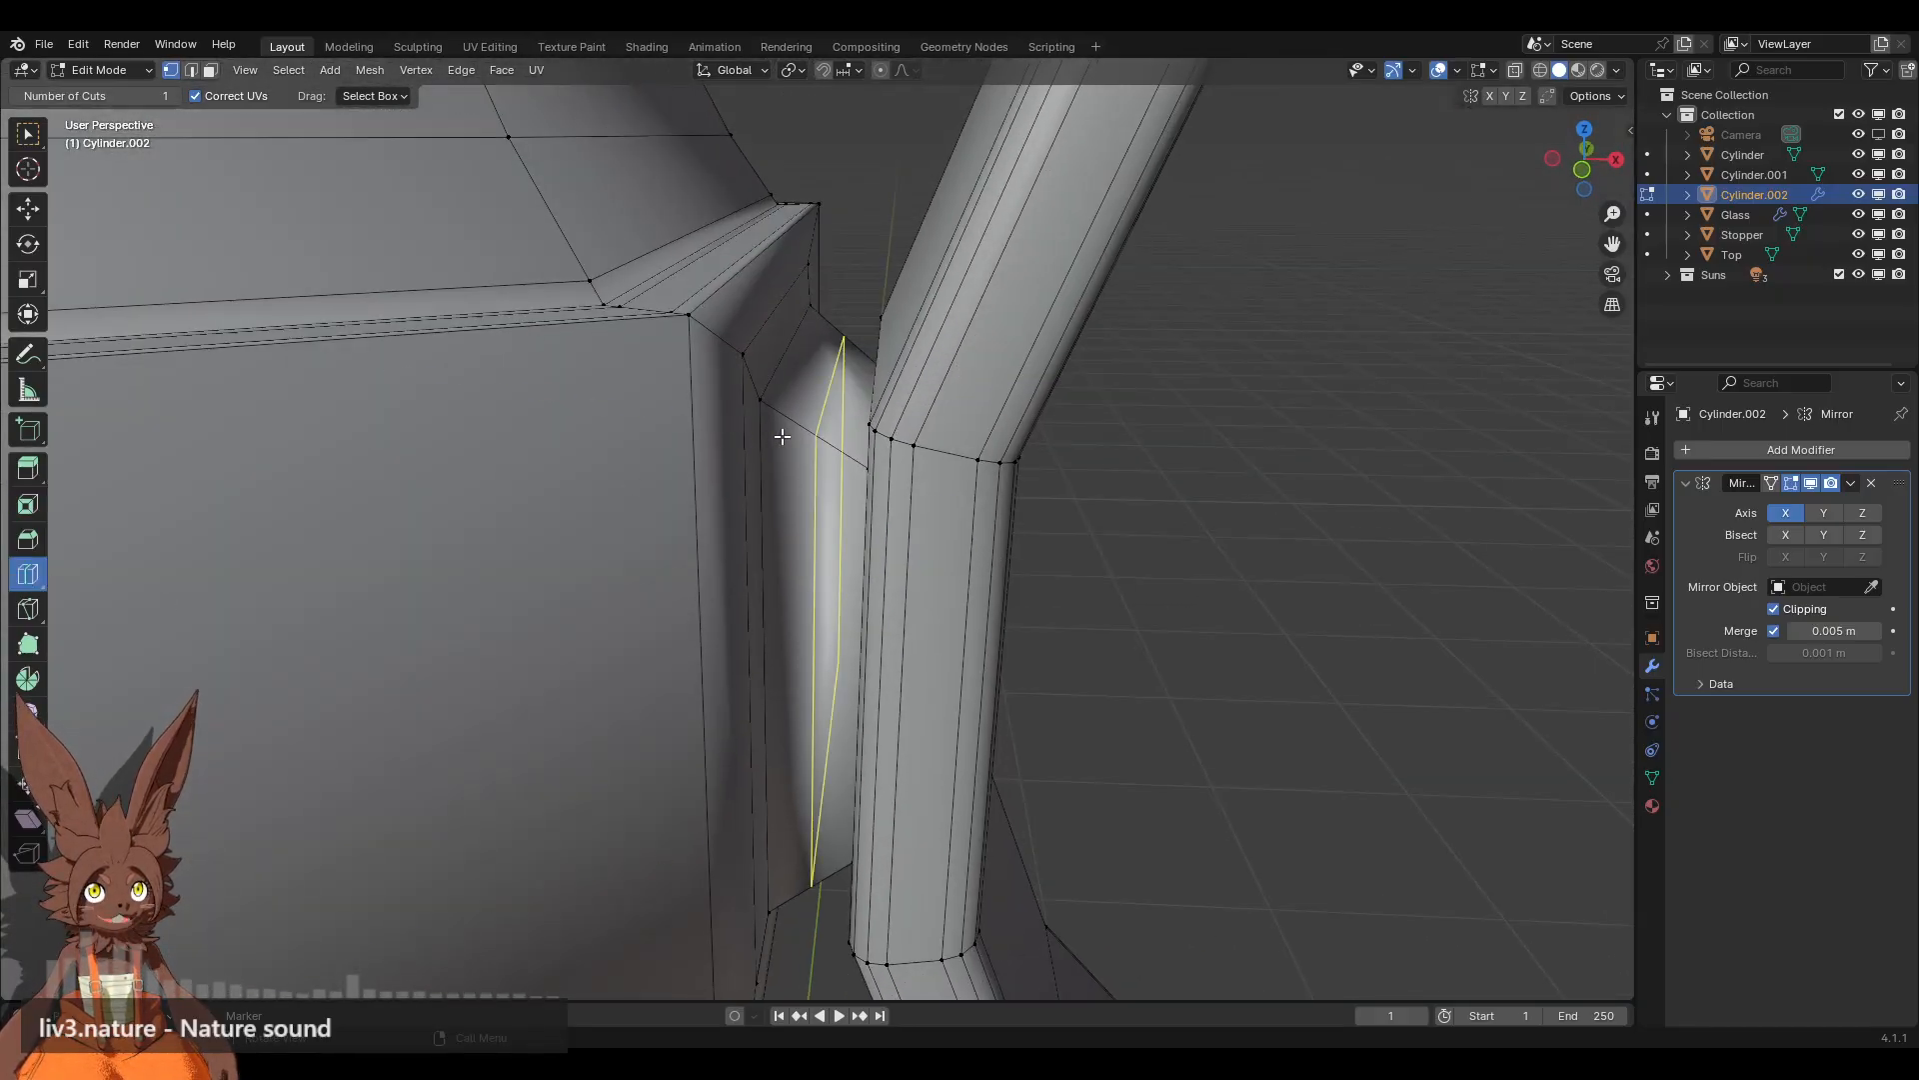
{"action": "left_click", "coordinate": [820, 600]}
{"action": "key", "text": "s"}
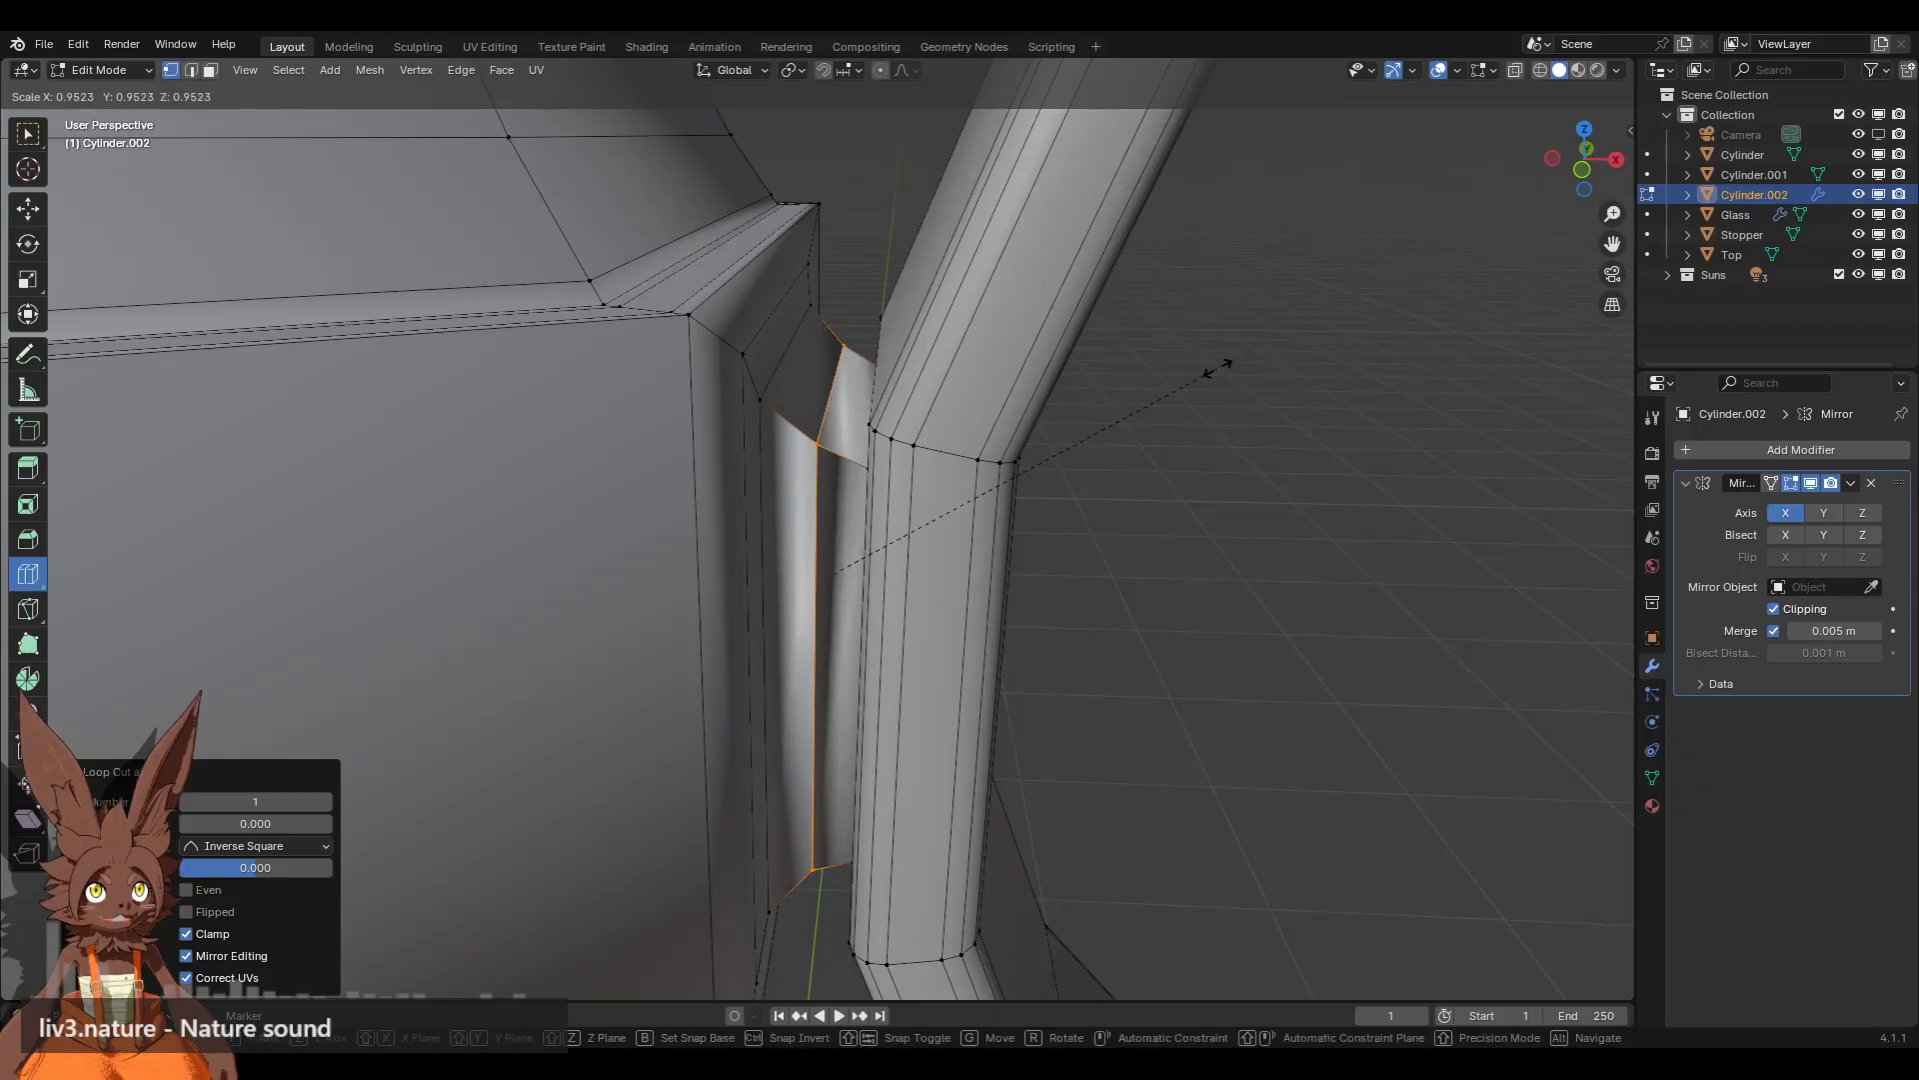
{"action": "left_click", "coordinate": [1165, 407]}
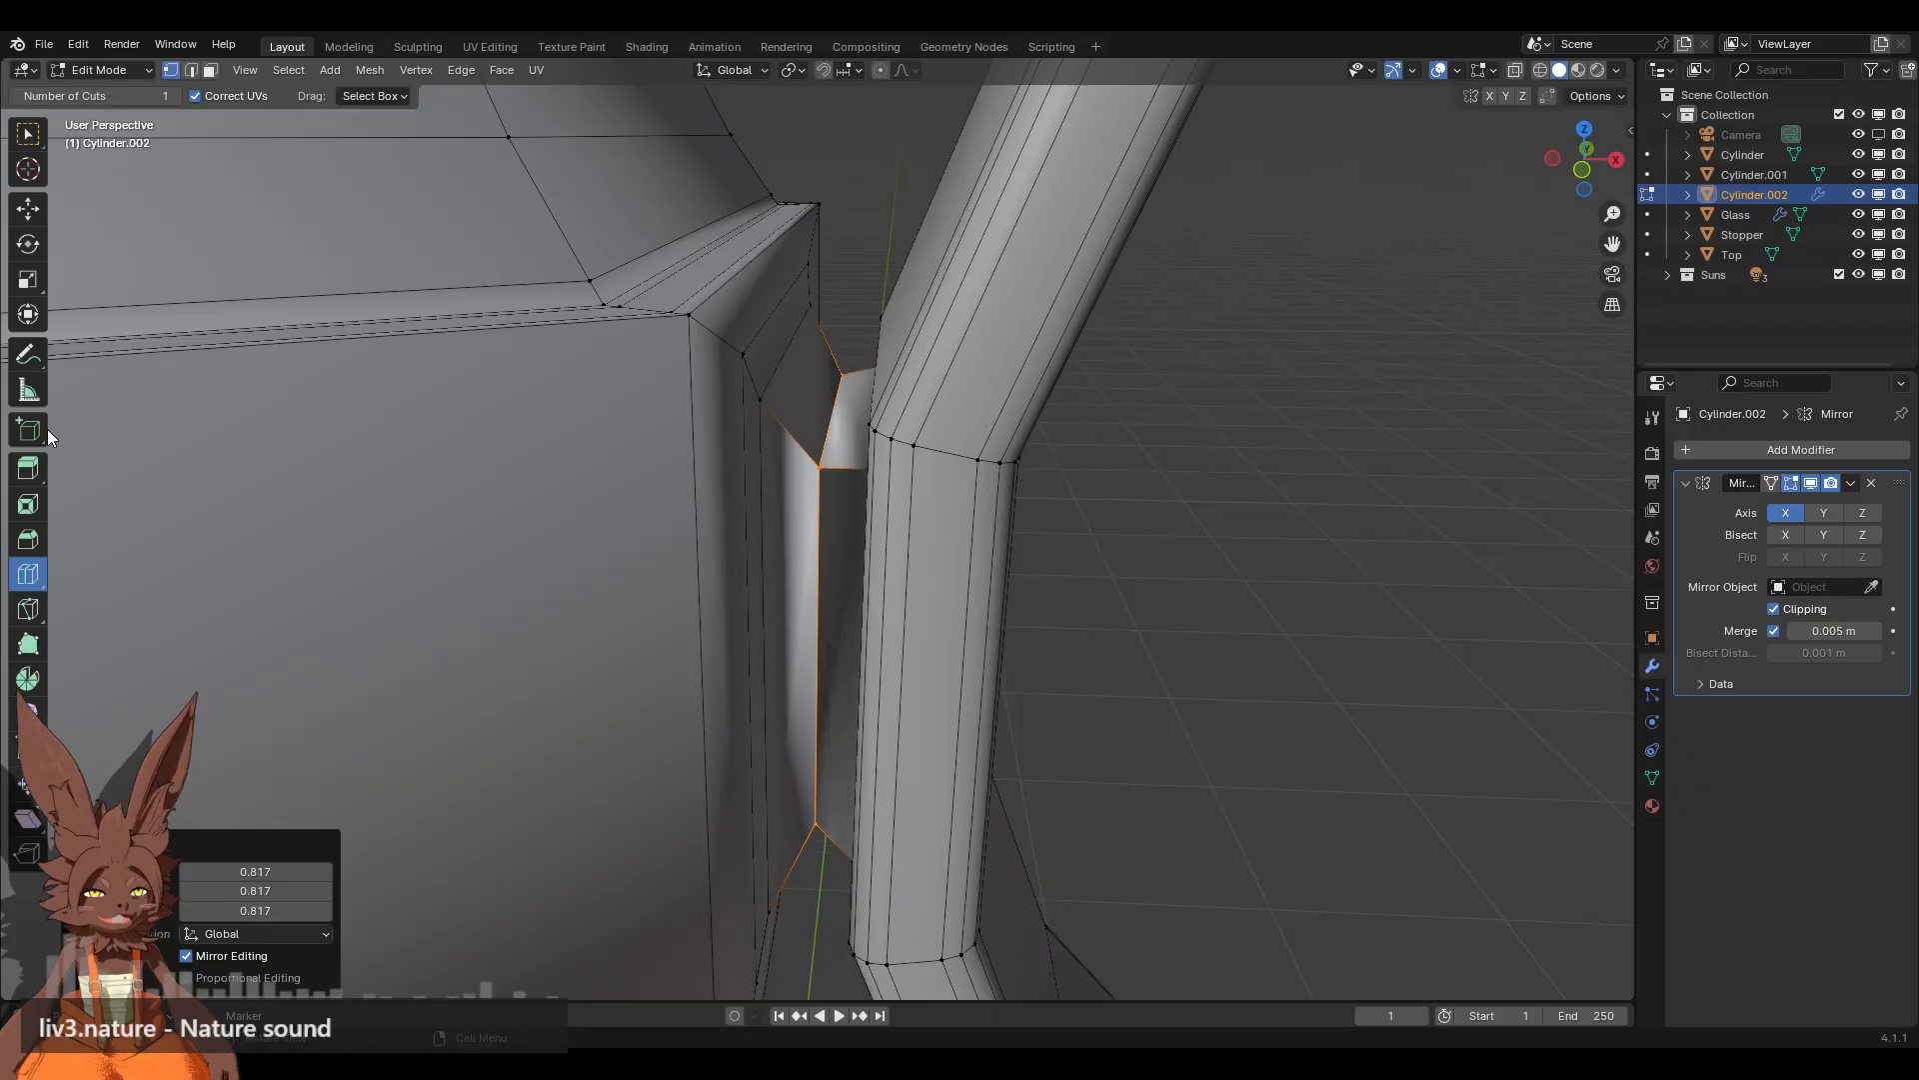
Step: Bevel the stub's new edge loop with 3 segments and a width of about 0.0107 m
{"action": "left_click", "coordinate": [28, 542]}
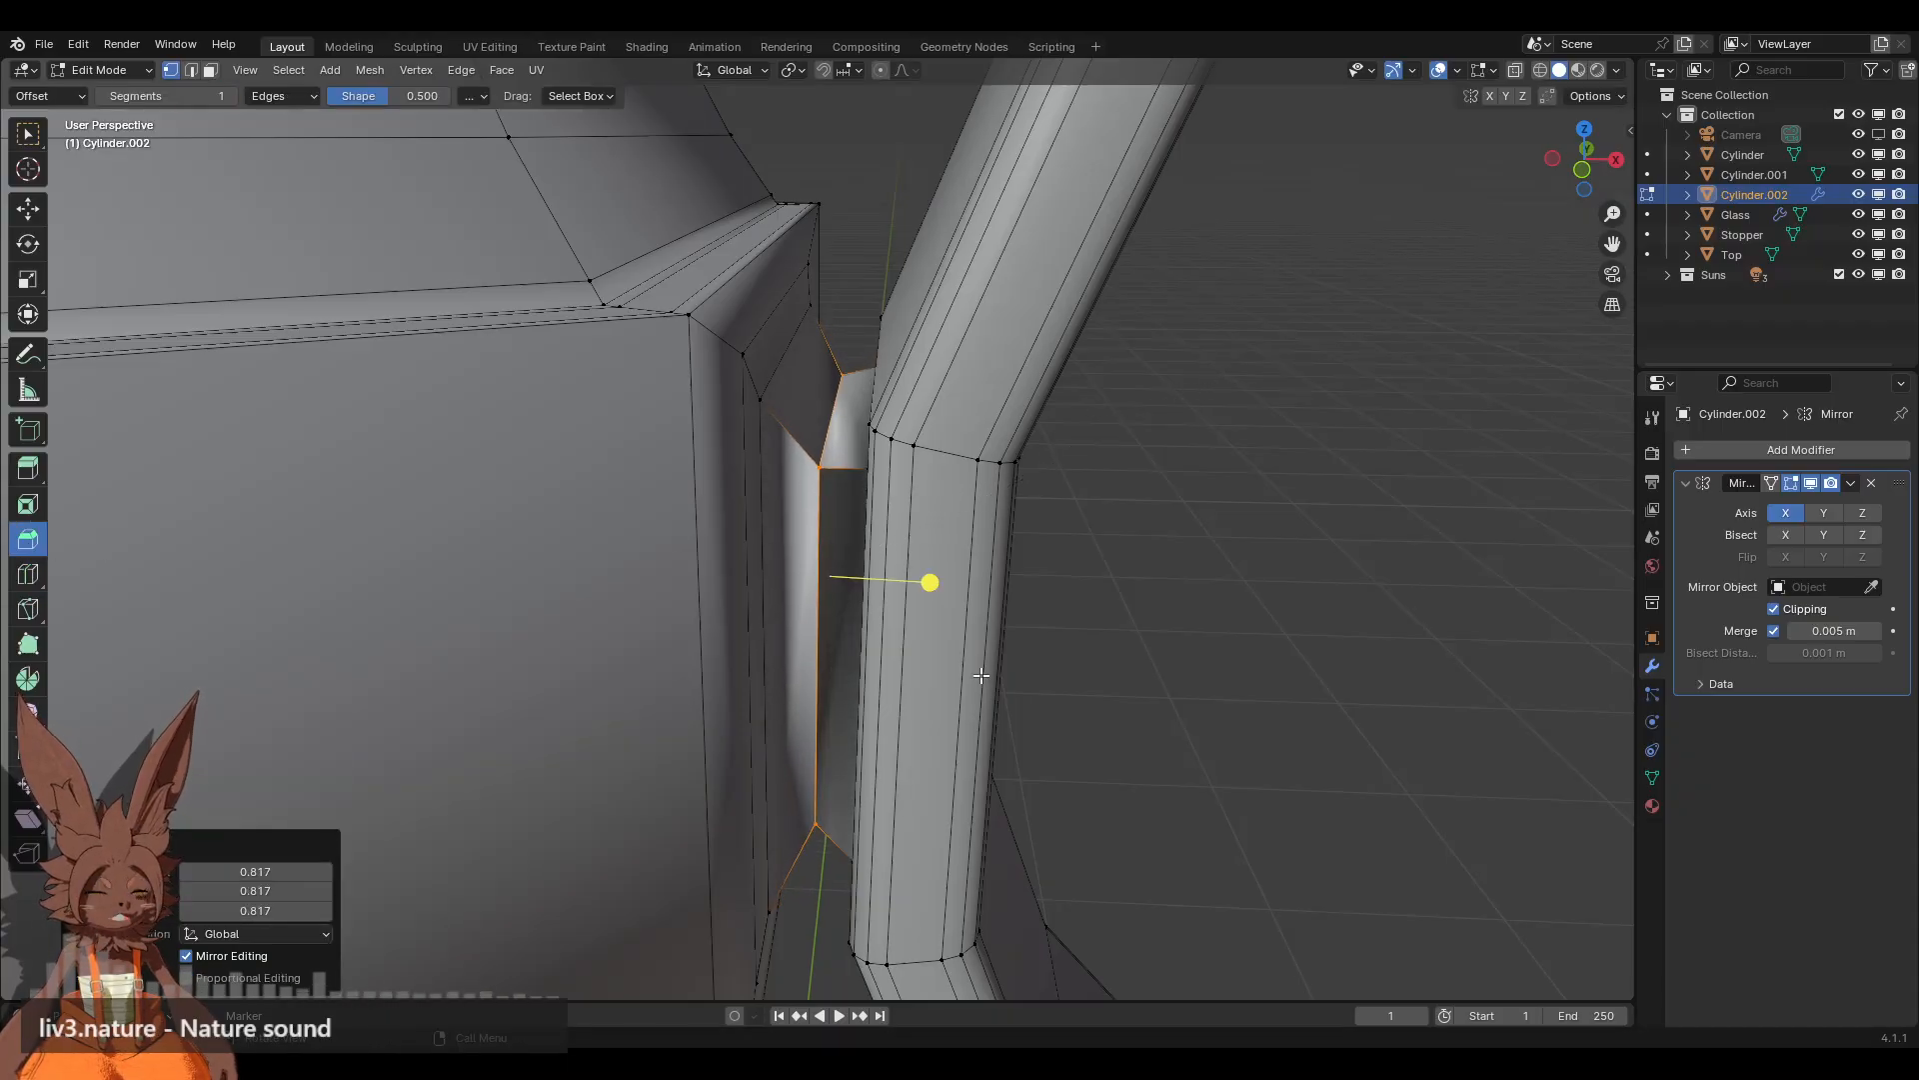
{"action": "left_click_drag", "start_coordinate": [930, 582], "coordinate": [981, 600]}
{"action": "scroll", "coordinate": [975, 598], "scroll_direction": "up", "scroll_amount": 1}
{"action": "middle_click_drag", "start_coordinate": [981, 600], "coordinate": [980, 569]}
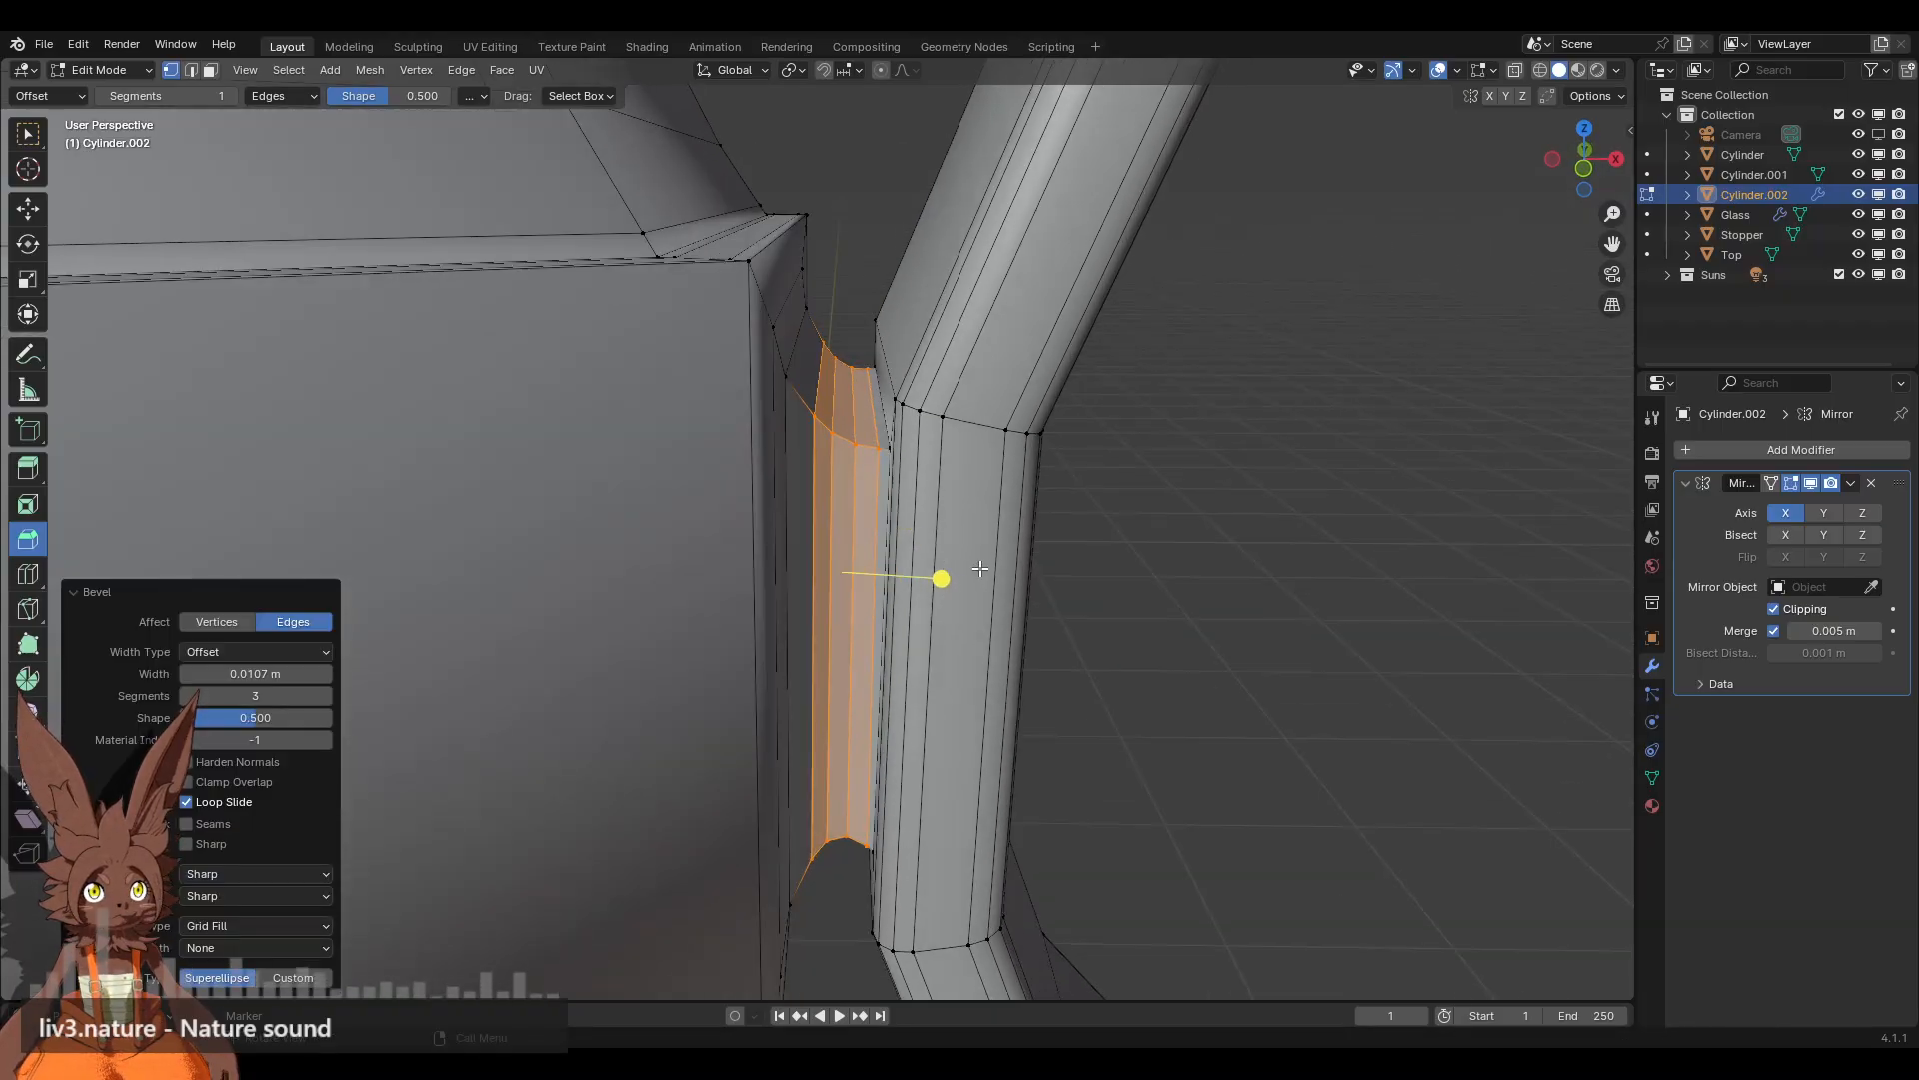
Step: Recalculate the whole mesh's normals outside again after the stub bevel and set them from faces
{"action": "key", "text": "a"}
{"action": "left_click", "coordinate": [368, 70]}
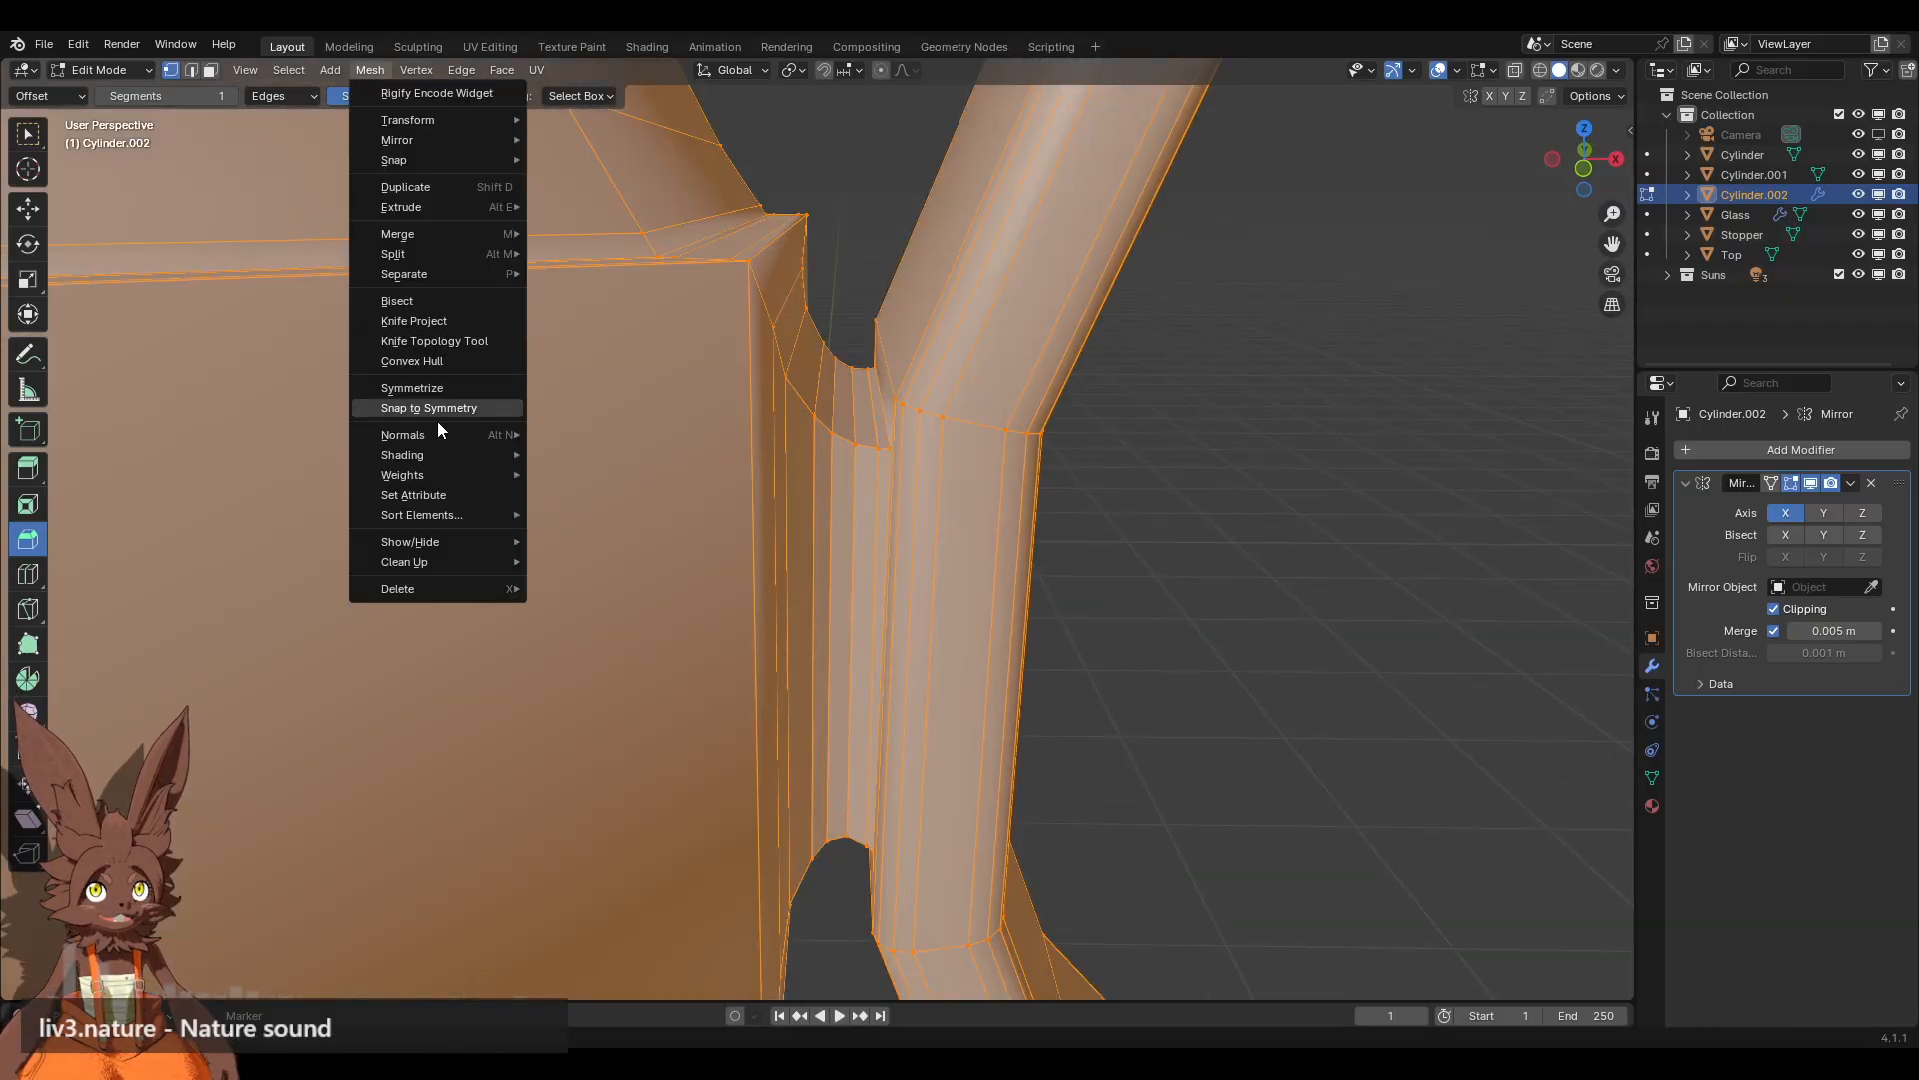
{"action": "mouse_move", "coordinate": [440, 432]}
{"action": "left_click", "coordinate": [630, 456]}
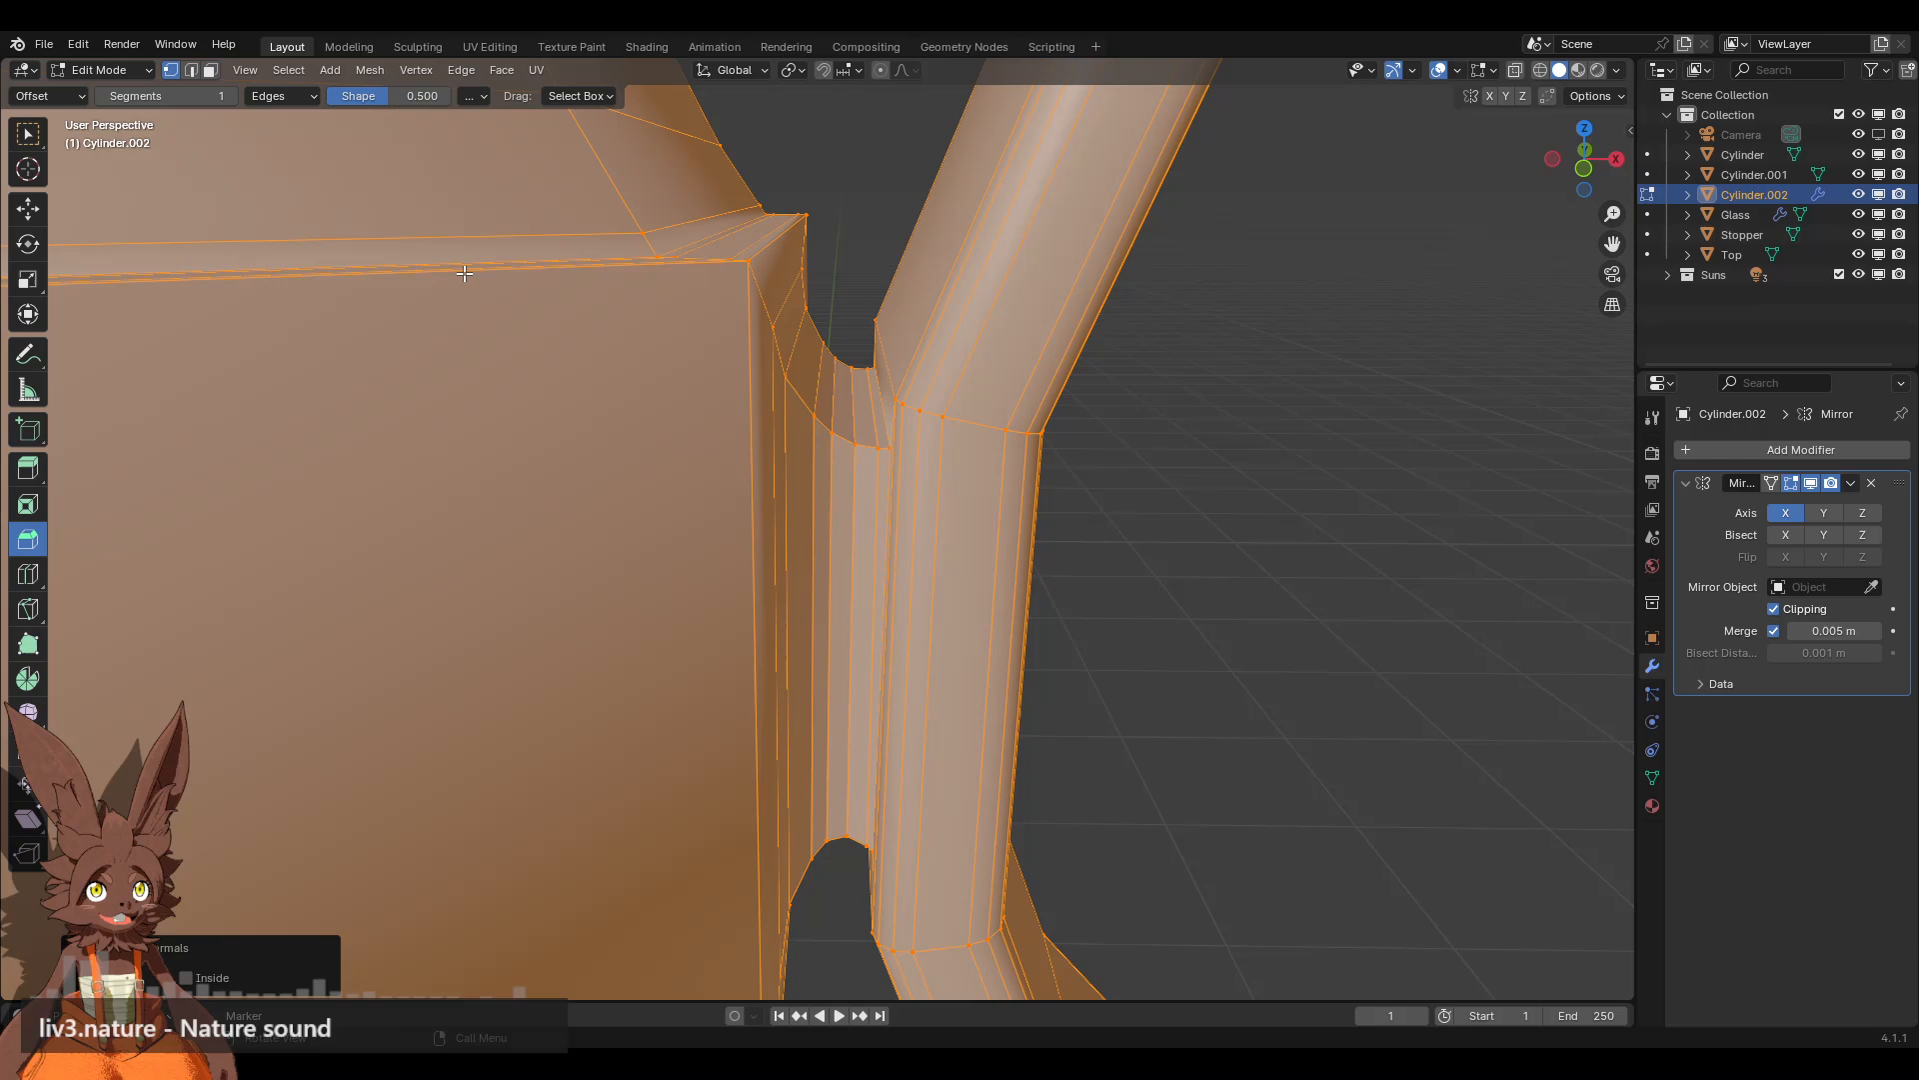
{"action": "left_click", "coordinate": [369, 70]}
{"action": "mouse_move", "coordinate": [476, 434]}
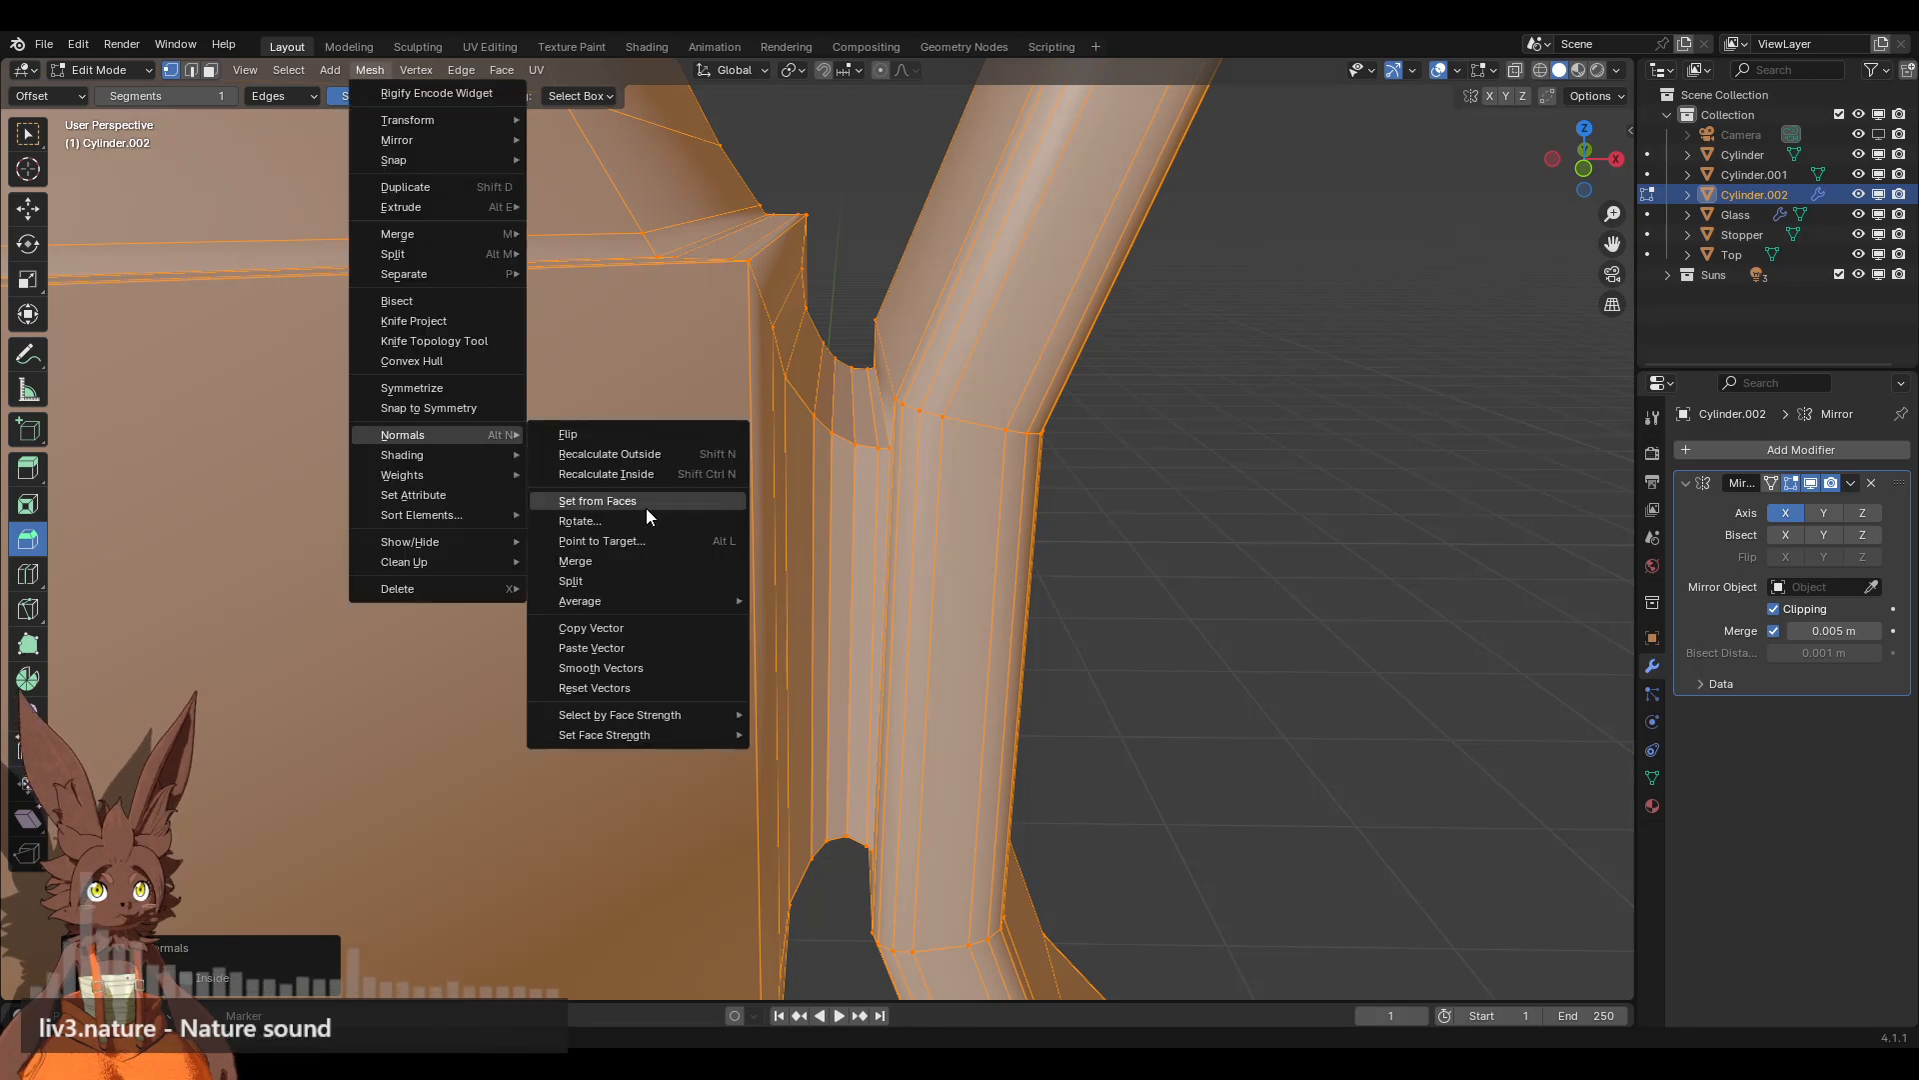
{"action": "left_click", "coordinate": [645, 508]}
{"action": "left_click", "coordinate": [1224, 504]}
Step: Mark a seam along the border edges of the hexagonal base's side face that carries the stub
{"action": "scroll", "coordinate": [1136, 455], "scroll_direction": "down", "scroll_amount": 3}
{"action": "scroll", "coordinate": [1135, 455], "scroll_direction": "down", "scroll_amount": 5}
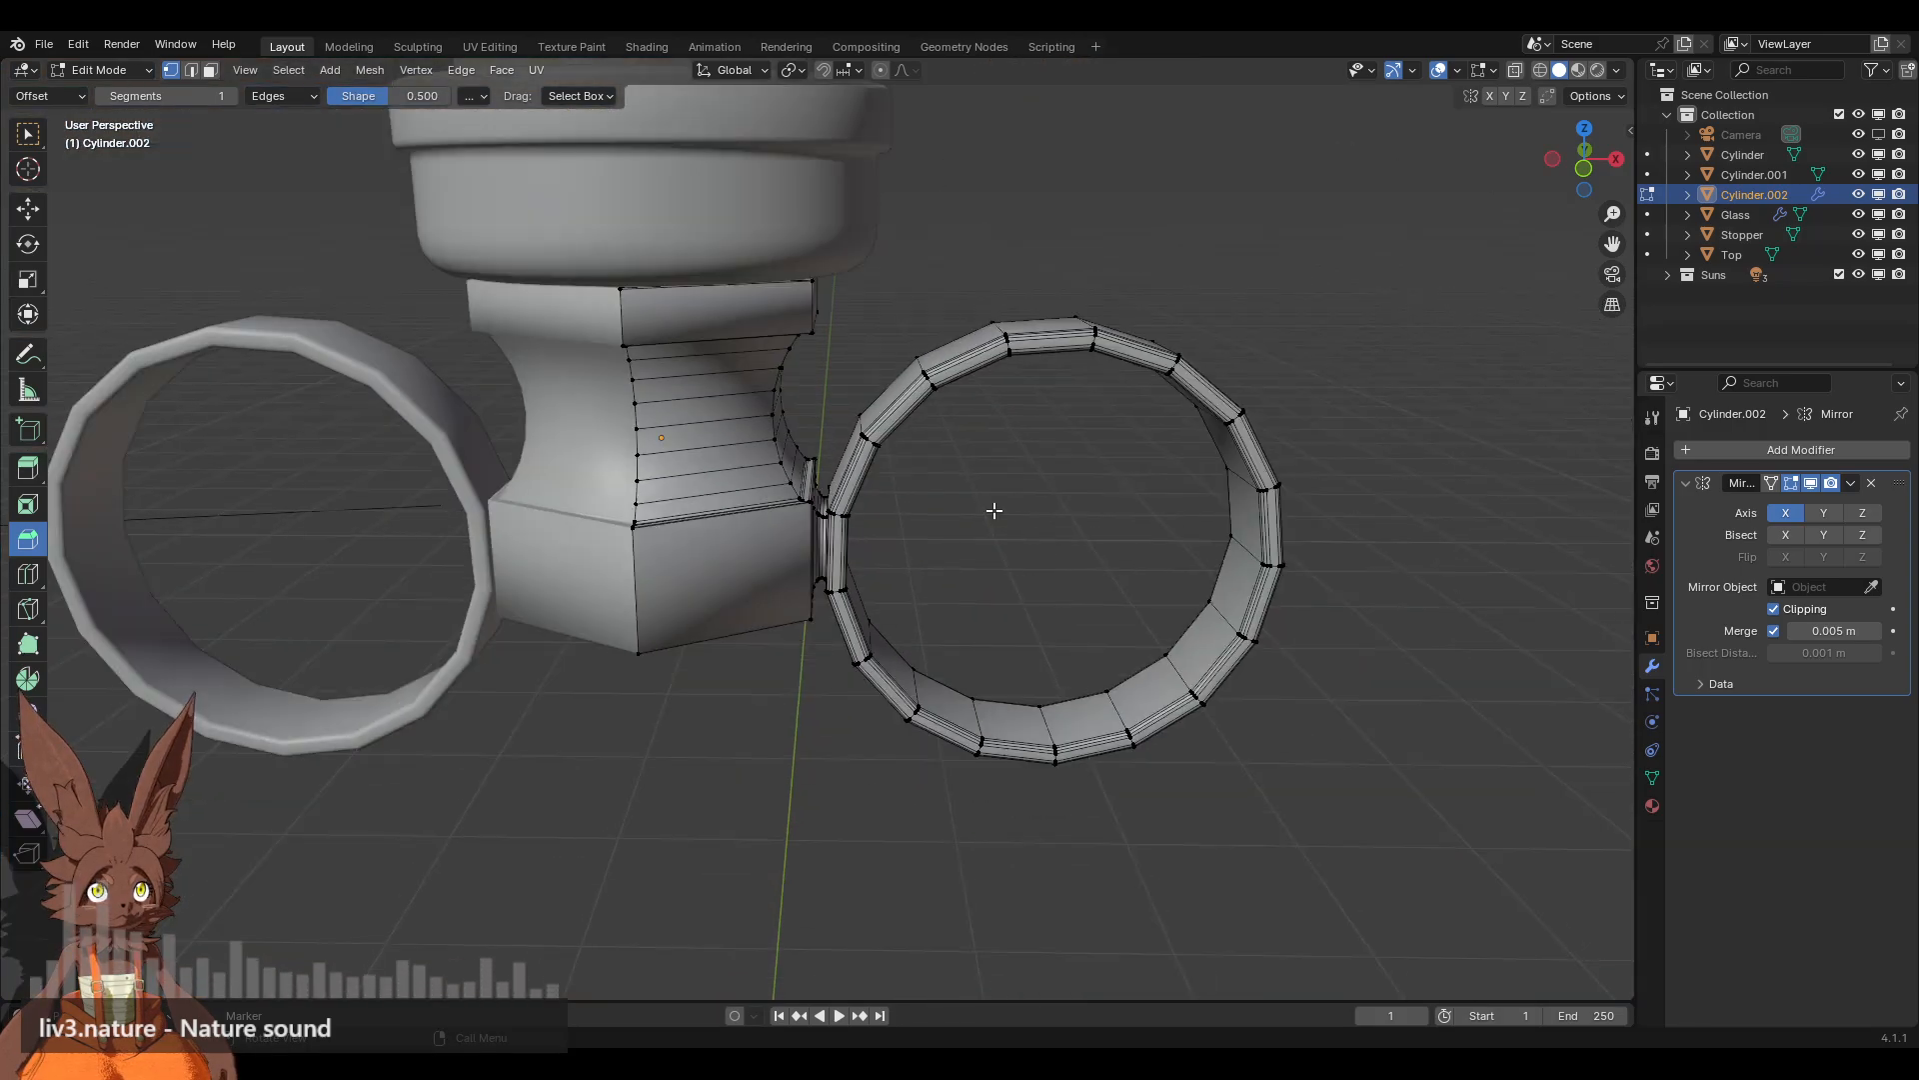
{"action": "middle_click_drag", "start_coordinate": [993, 509], "coordinate": [891, 514]}
{"action": "scroll", "coordinate": [895, 513], "scroll_direction": "up", "scroll_amount": 8}
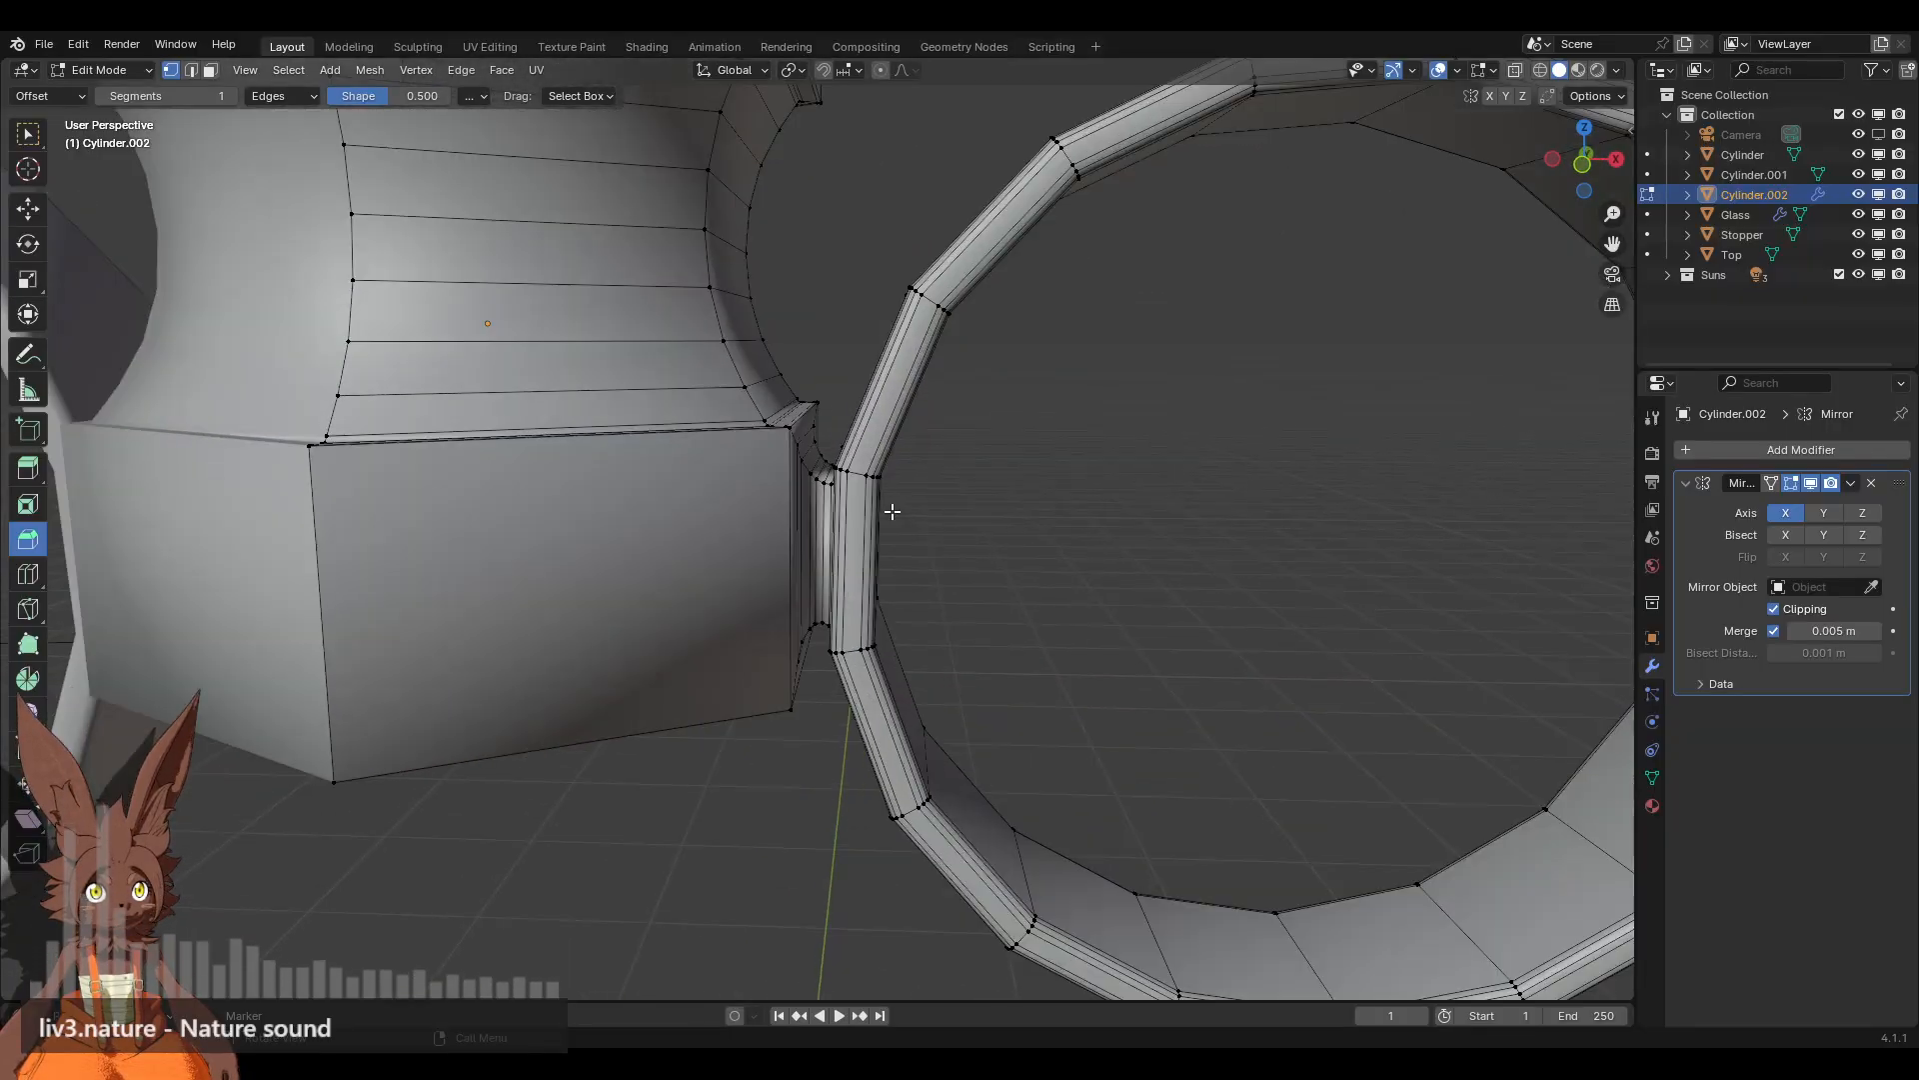
{"action": "scroll", "coordinate": [902, 512], "scroll_direction": "down", "scroll_amount": 5}
{"action": "scroll", "coordinate": [900, 508], "scroll_direction": "up", "scroll_amount": 5}
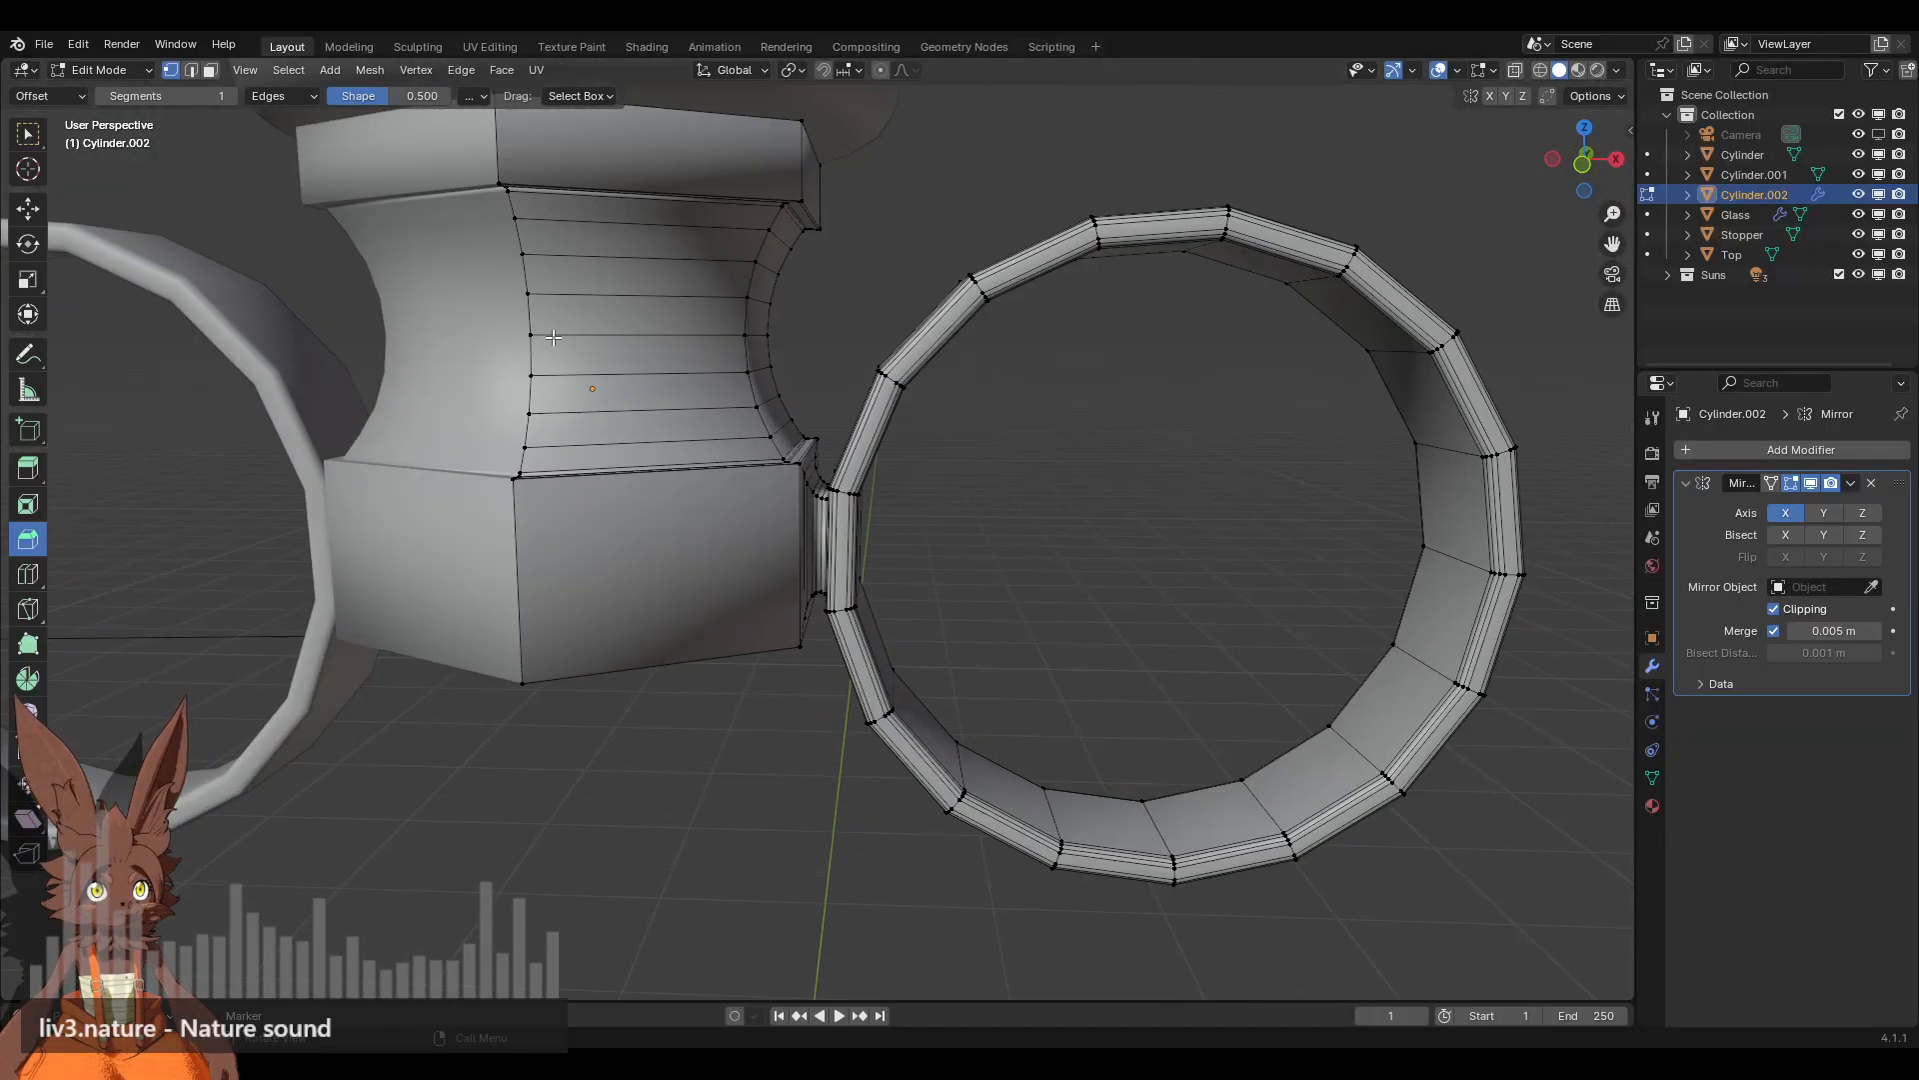
{"action": "middle_click_drag", "start_coordinate": [847, 366], "coordinate": [685, 377]}
{"action": "key", "text": "2"}
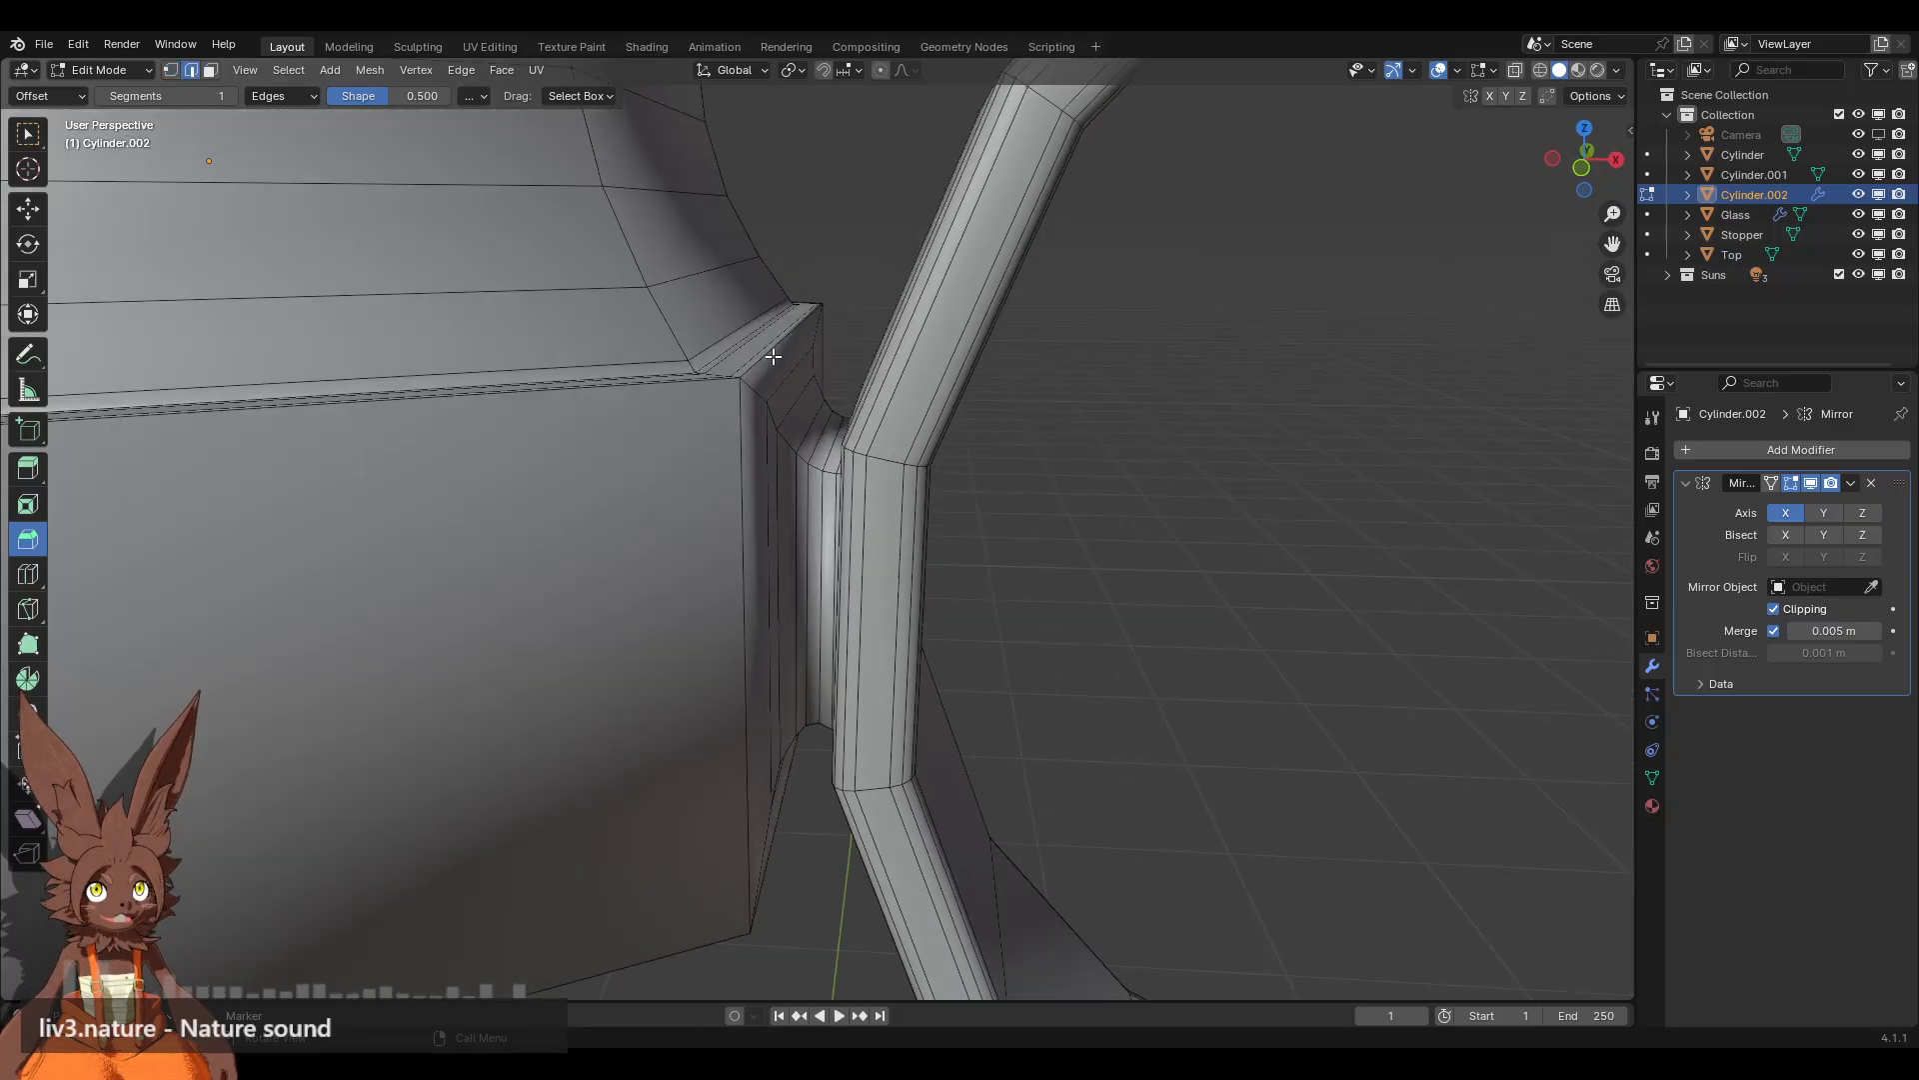
{"action": "left_click", "coordinate": [773, 356]}
{"action": "middle_click_drag", "start_coordinate": [739, 440], "coordinate": [866, 499]}
{"action": "left_click", "coordinate": [942, 343], "text": "shift"}
{"action": "left_click", "coordinate": [1005, 381], "text": "shift"}
{"action": "right_click", "coordinate": [1063, 476]}
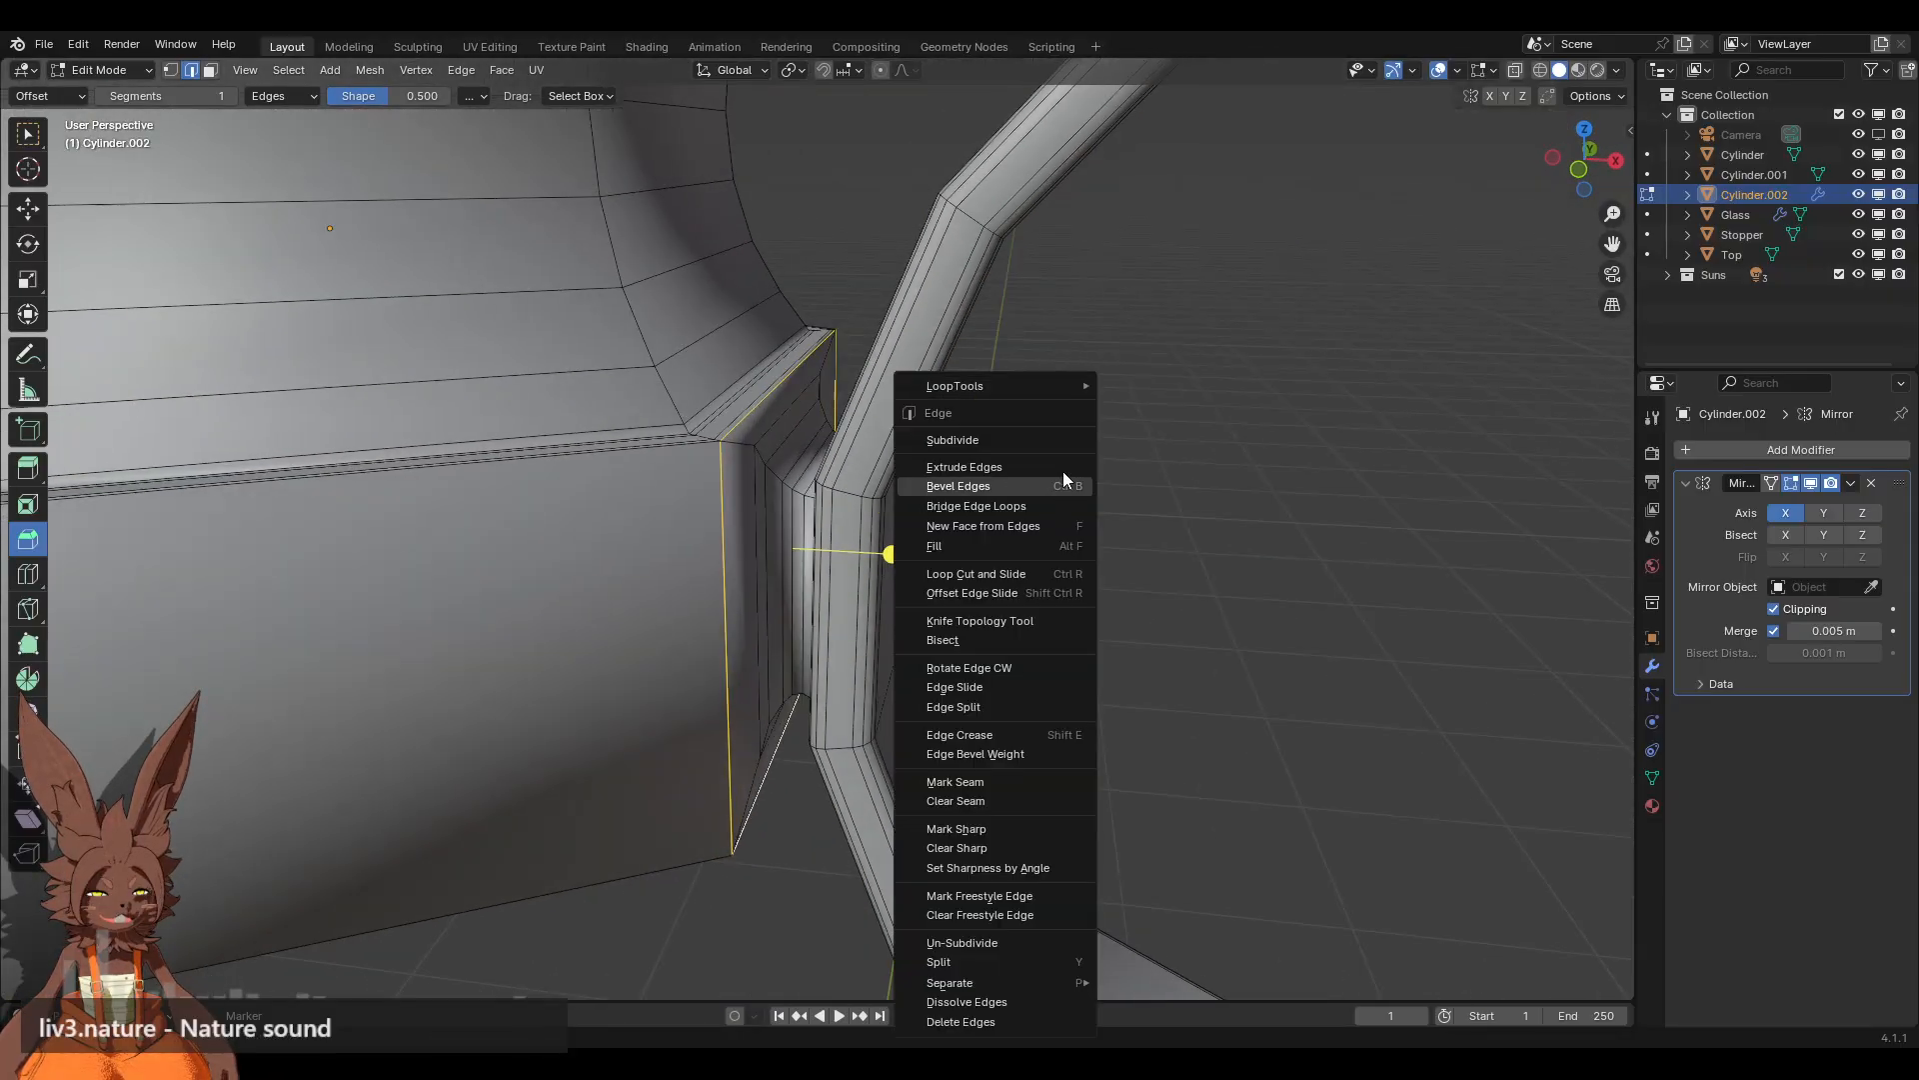
{"action": "left_click", "coordinate": [1010, 782]}
Step: Select the linked stub and ring handle faces delimited by the seam and shade them smooth
{"action": "left_click", "coordinate": [210, 71]}
{"action": "left_click", "coordinate": [780, 469]}
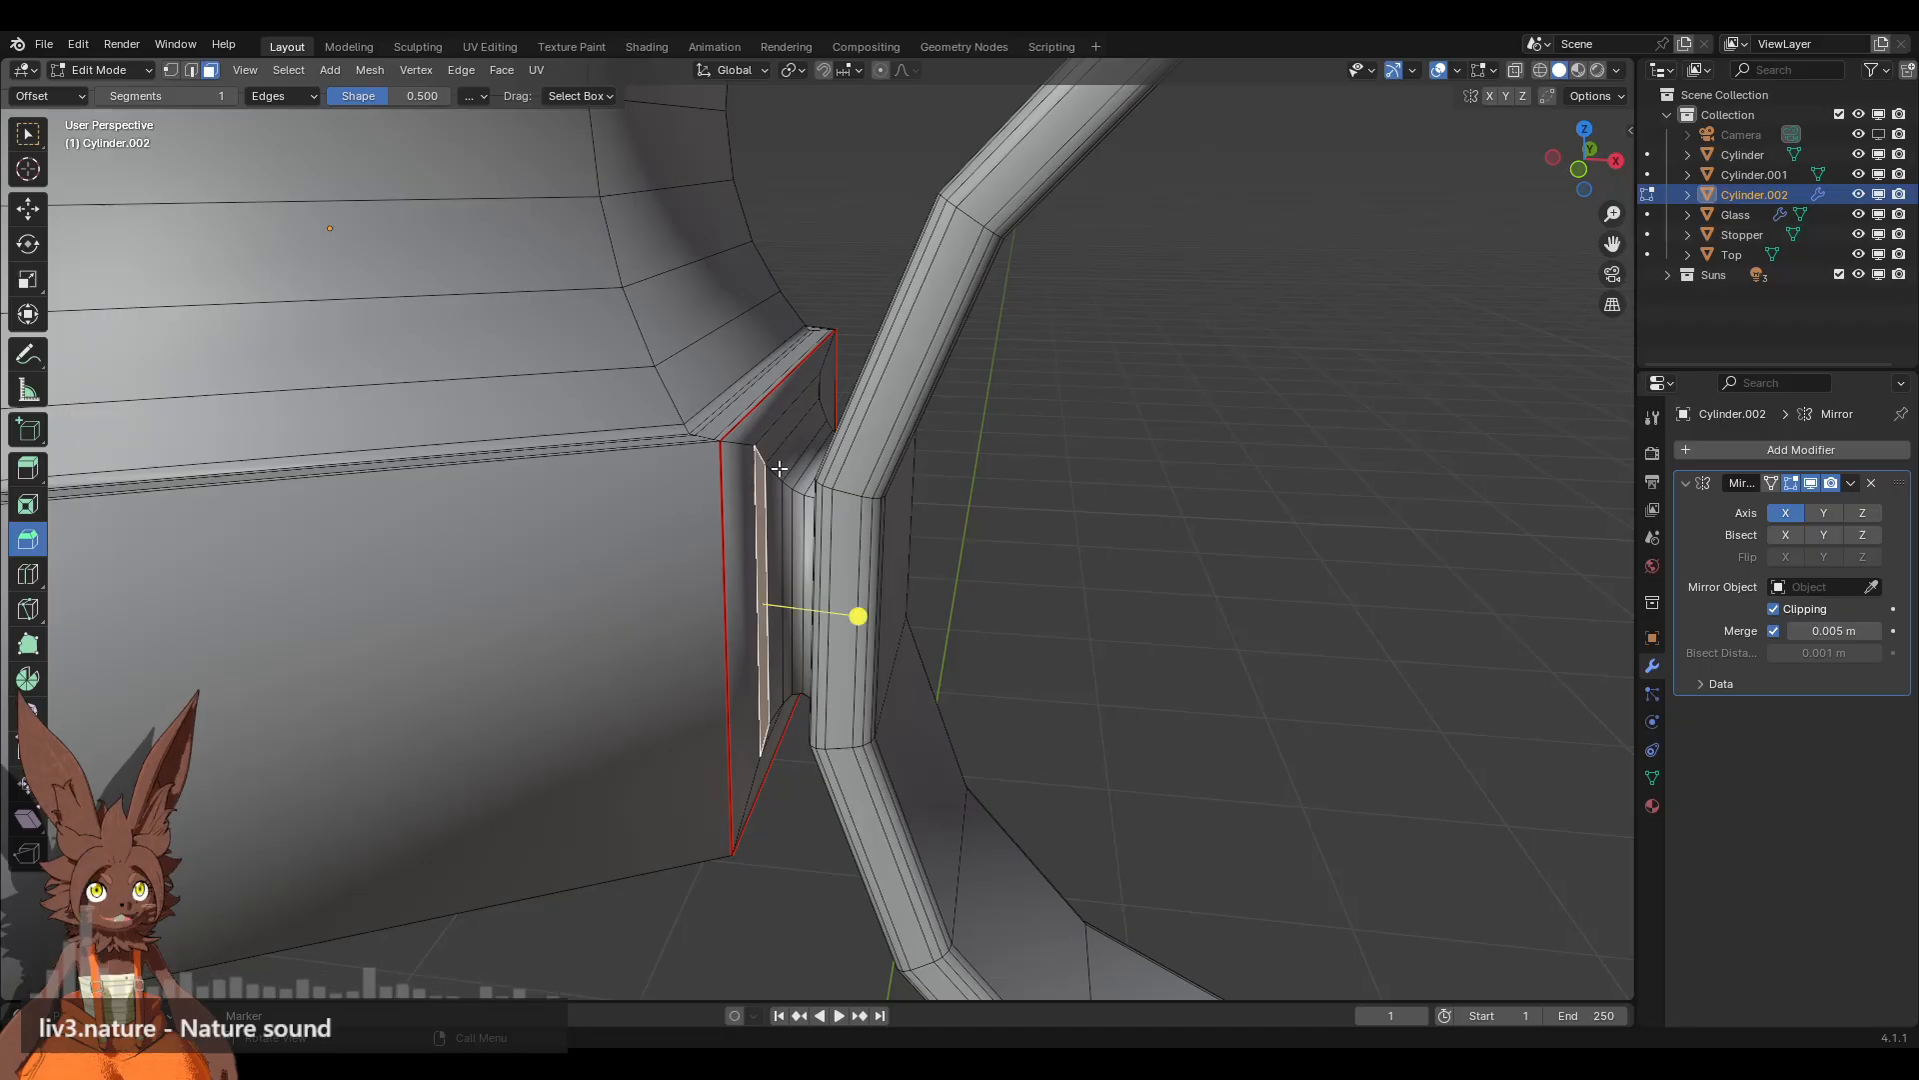
{"action": "key", "text": "ctrl+l"}
{"action": "scroll", "coordinate": [971, 453], "scroll_direction": "down", "scroll_amount": 6}
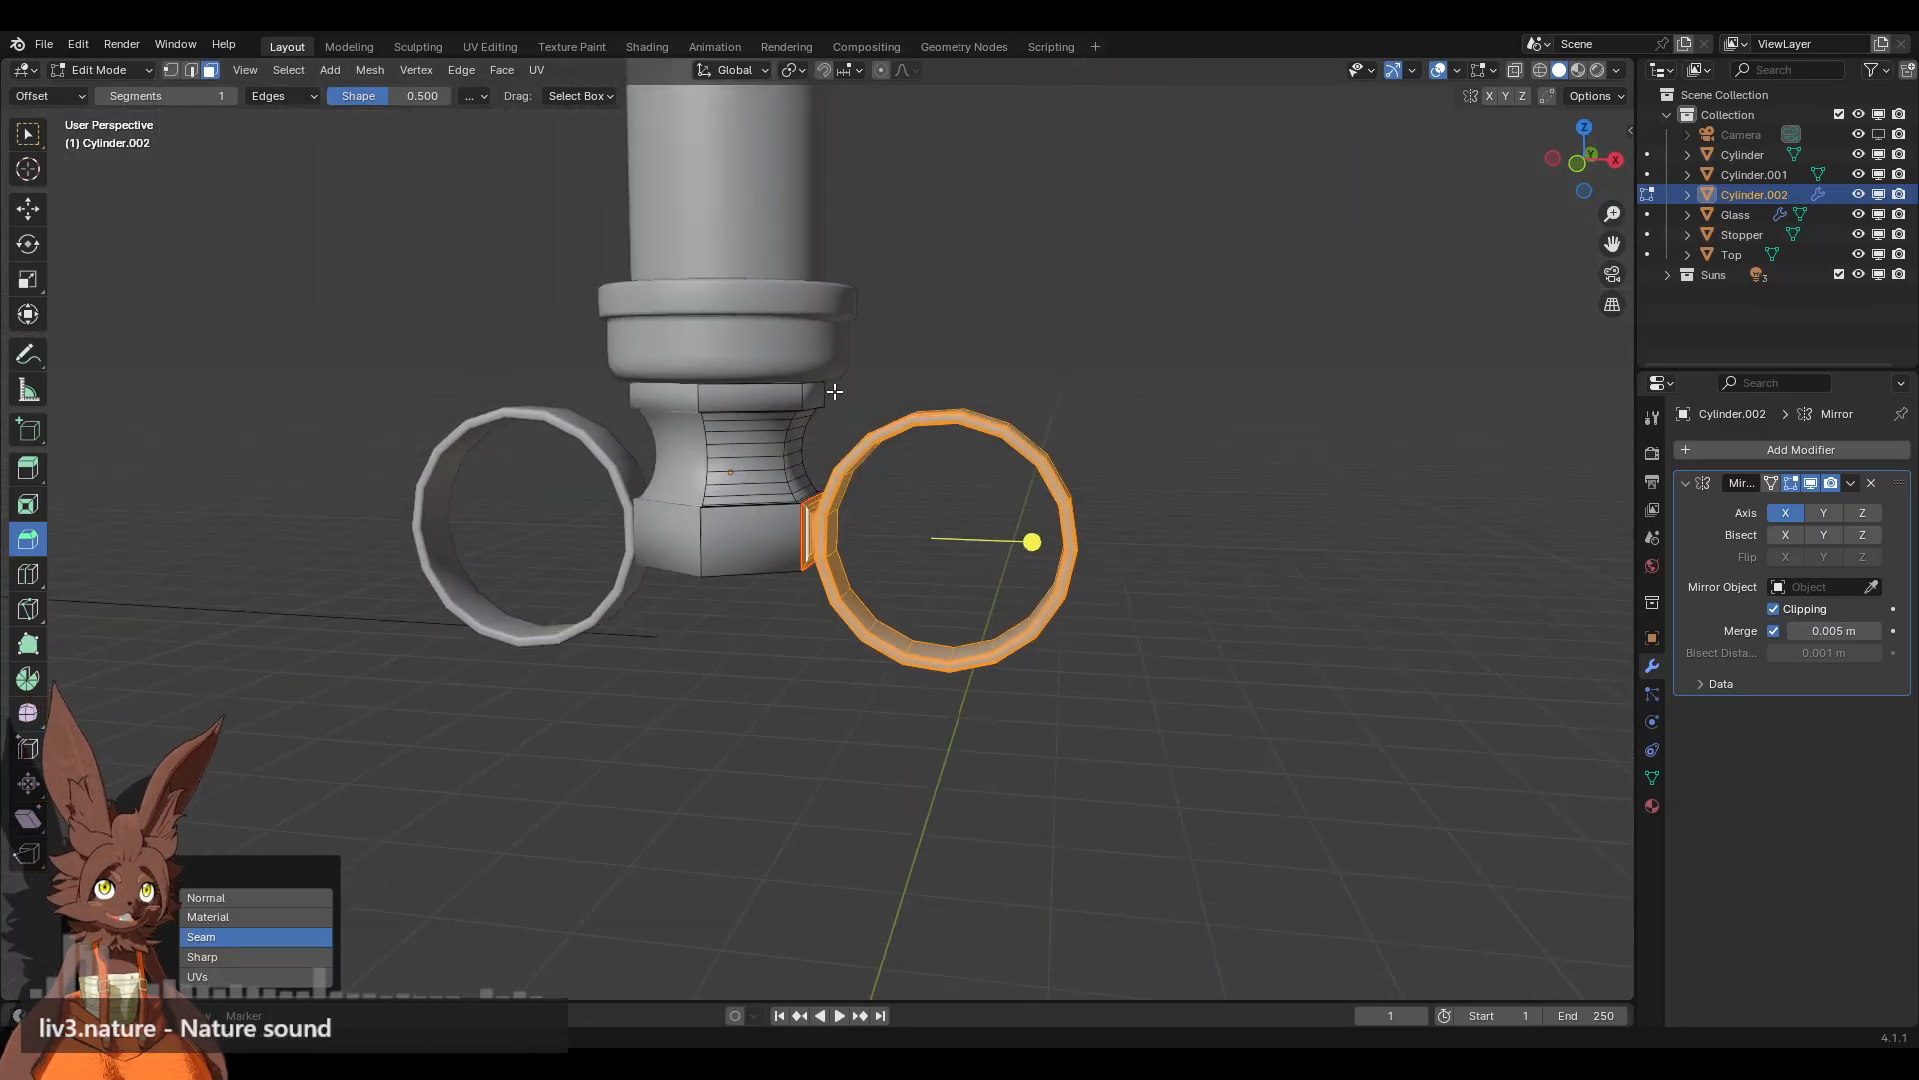
{"action": "right_click", "coordinate": [930, 340]}
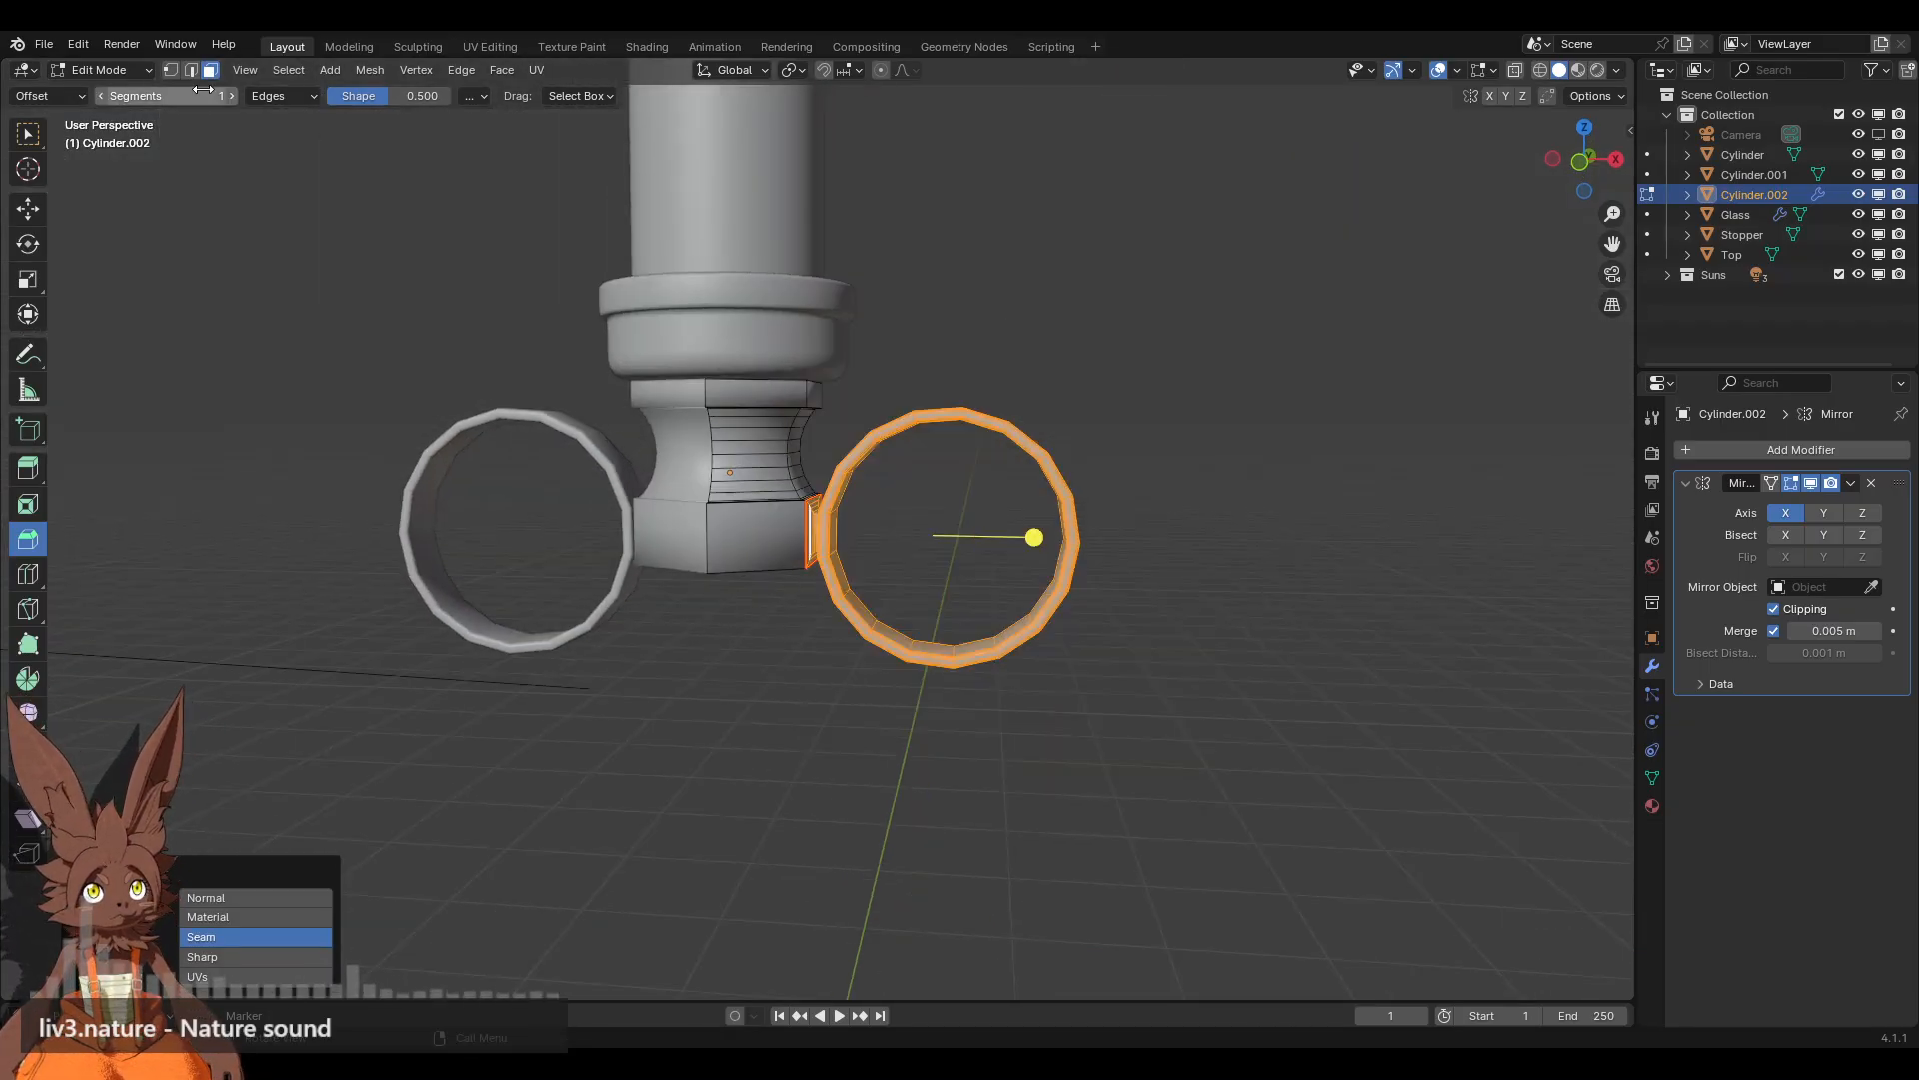
{"action": "right_click", "coordinate": [970, 427]}
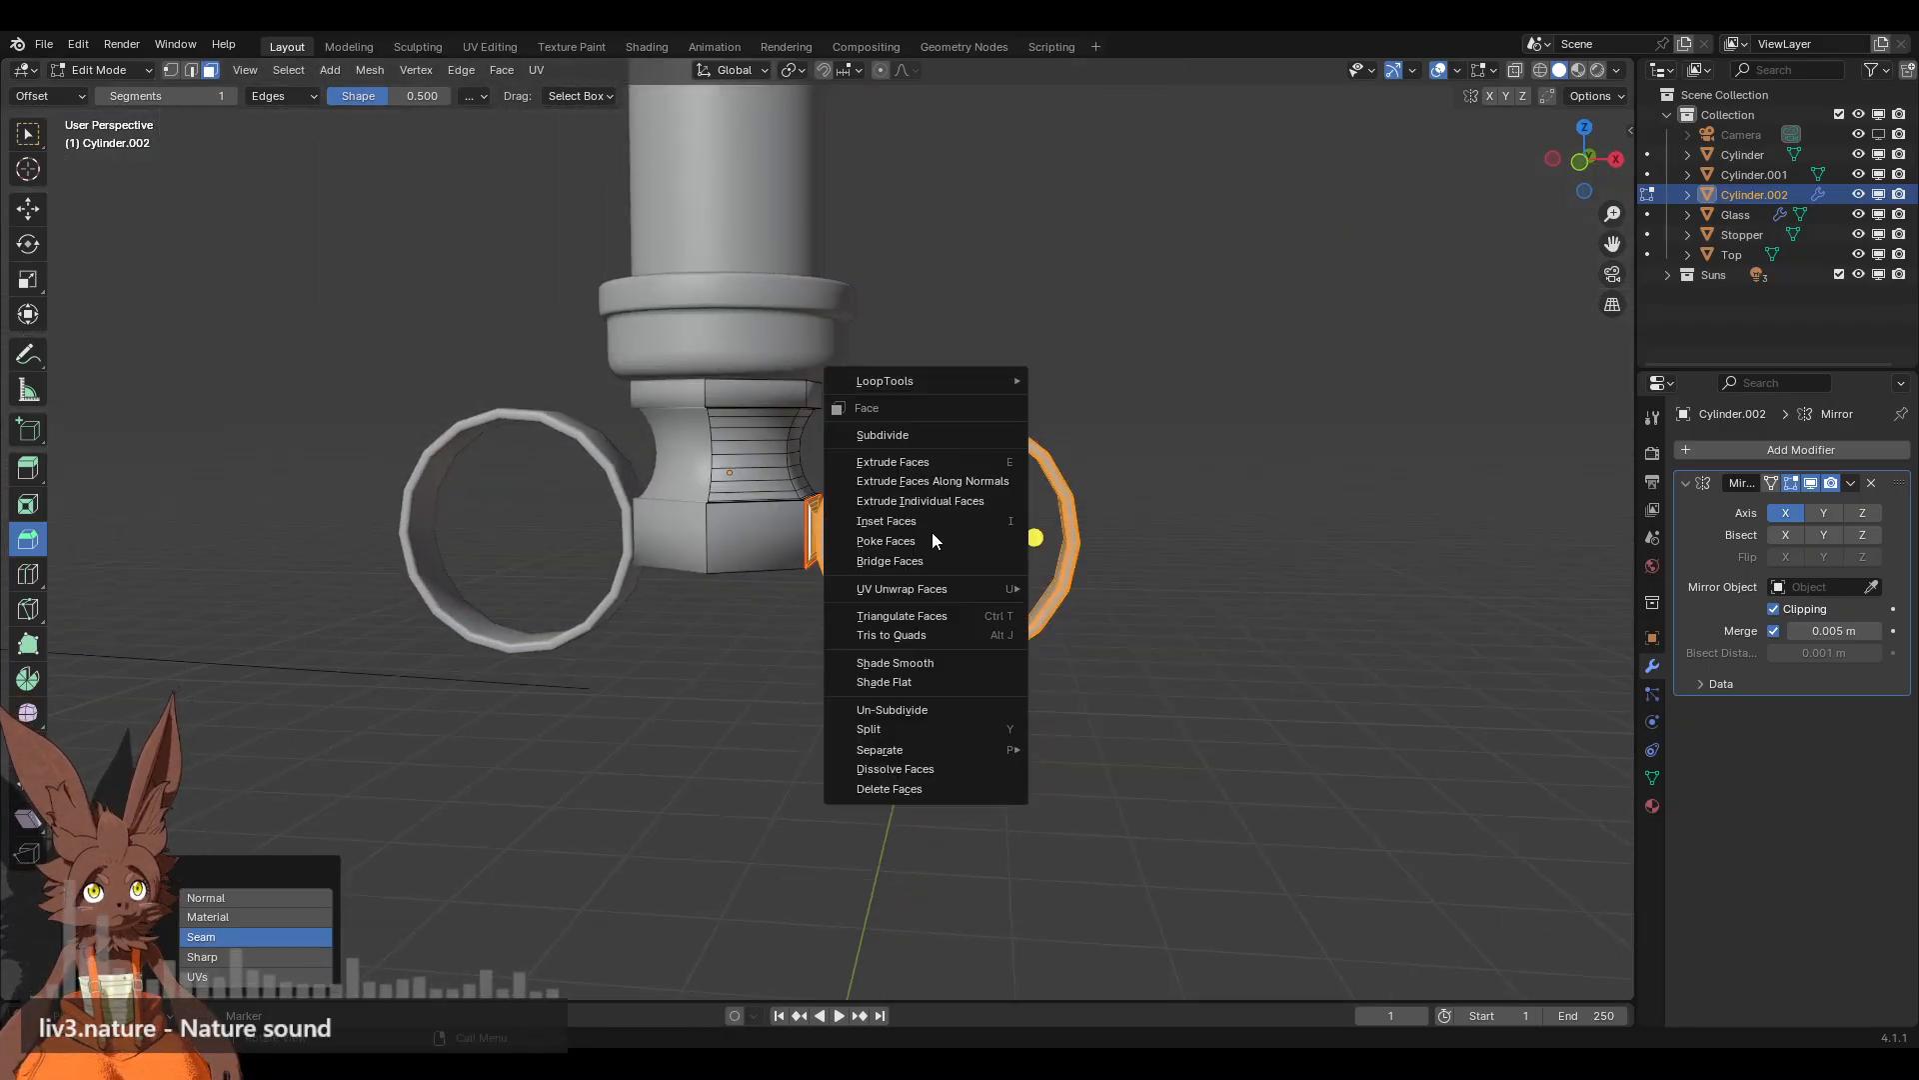
{"action": "left_click", "coordinate": [914, 658]}
{"action": "left_click", "coordinate": [1026, 338]}
Step: Add a Subdivision Surface modifier to the end piece below its Mirror modifier
{"action": "scroll", "coordinate": [1024, 337], "scroll_direction": "up", "scroll_amount": 4}
{"action": "middle_click_drag", "start_coordinate": [344, 424], "coordinate": [957, 399], "text": "shift"}
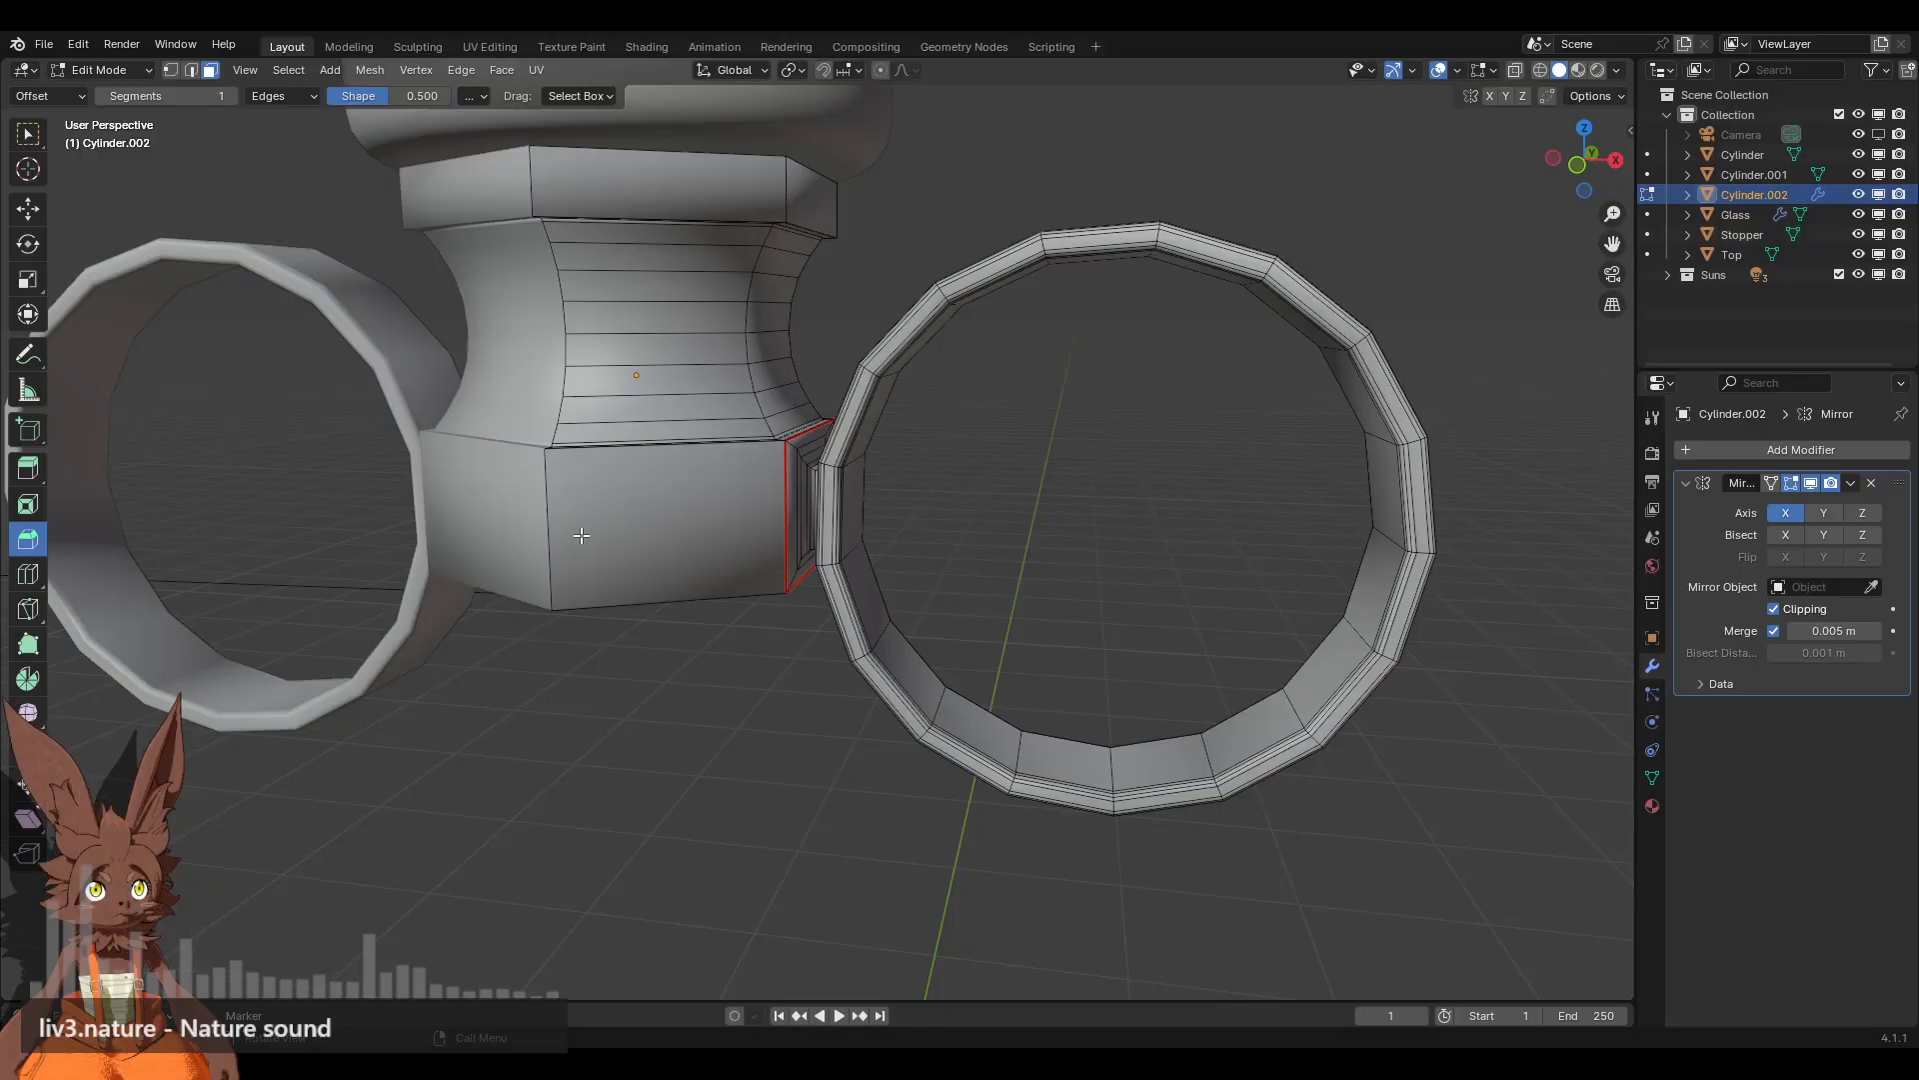
{"action": "scroll", "coordinate": [872, 521], "scroll_direction": "down", "scroll_amount": 9}
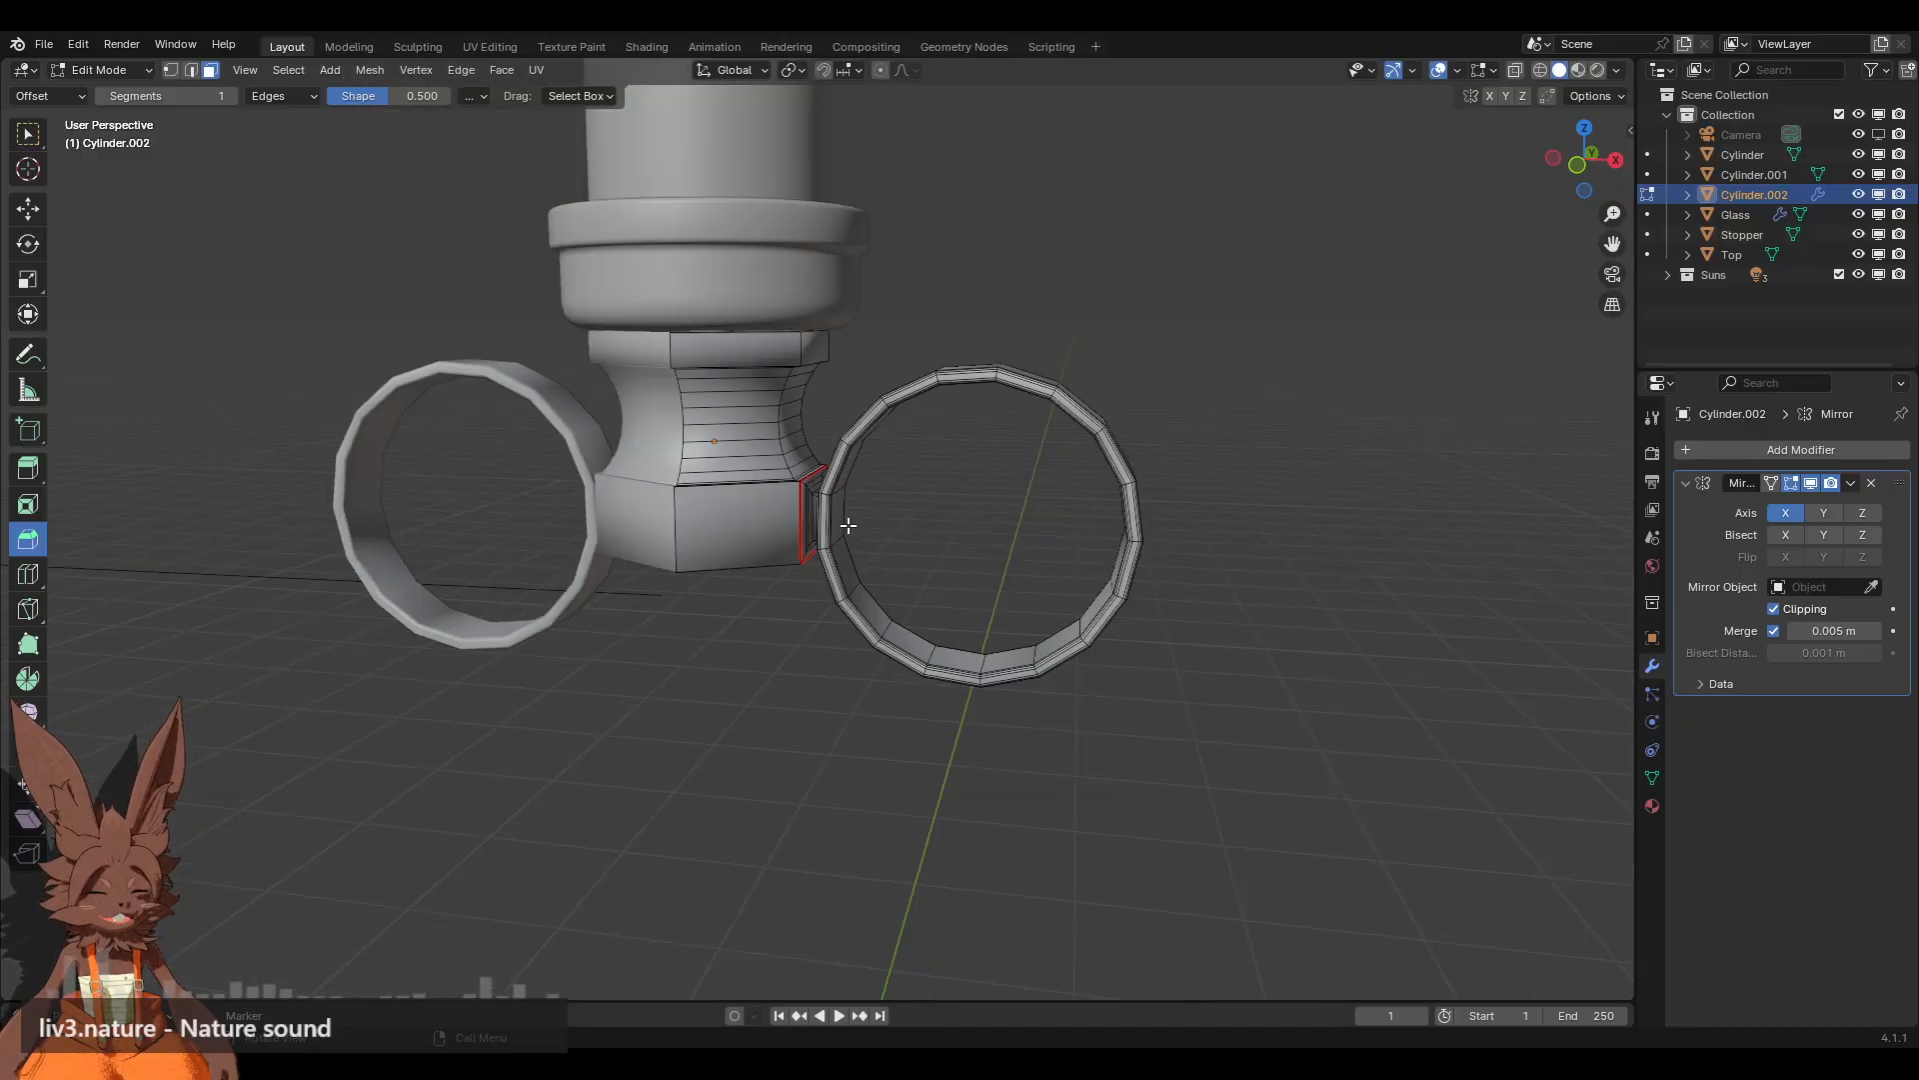
{"action": "middle_click_drag", "start_coordinate": [843, 523], "coordinate": [663, 526]}
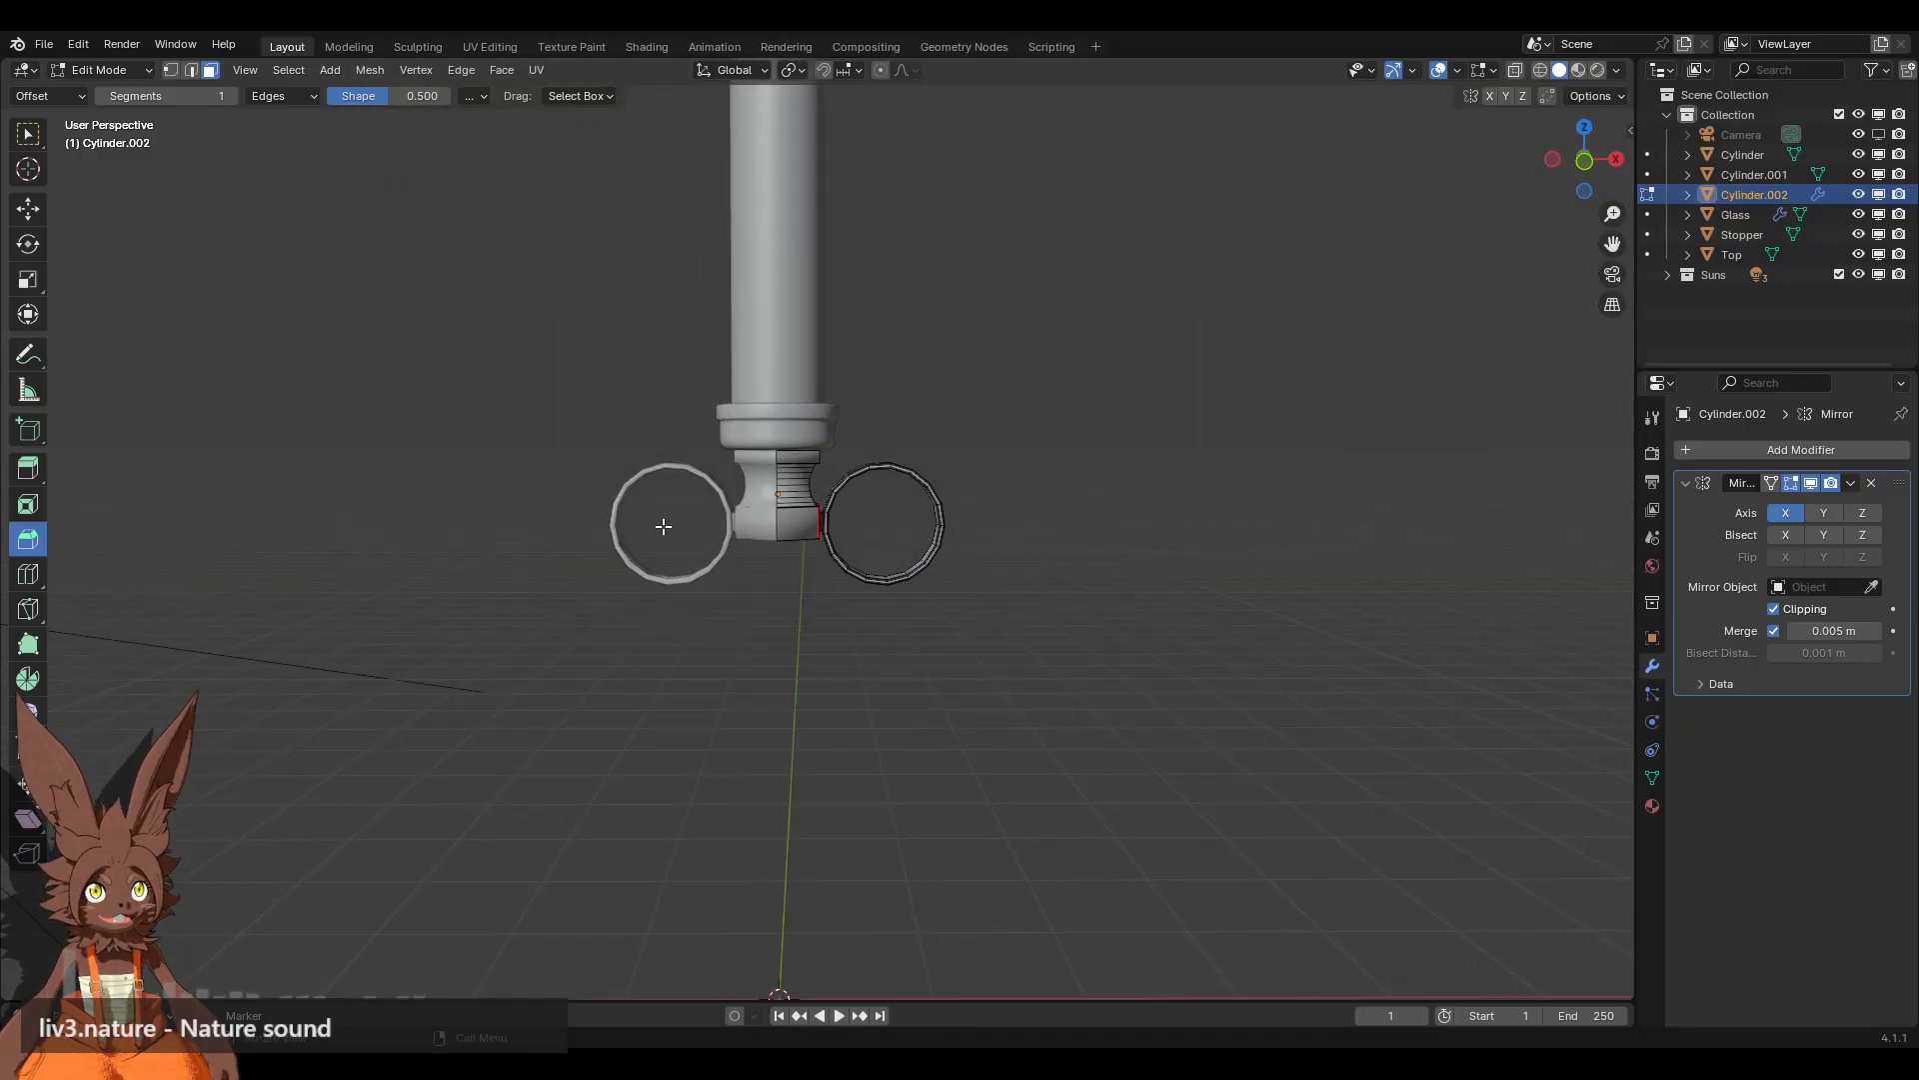
{"action": "scroll", "coordinate": [824, 556], "scroll_direction": "up", "scroll_amount": 6}
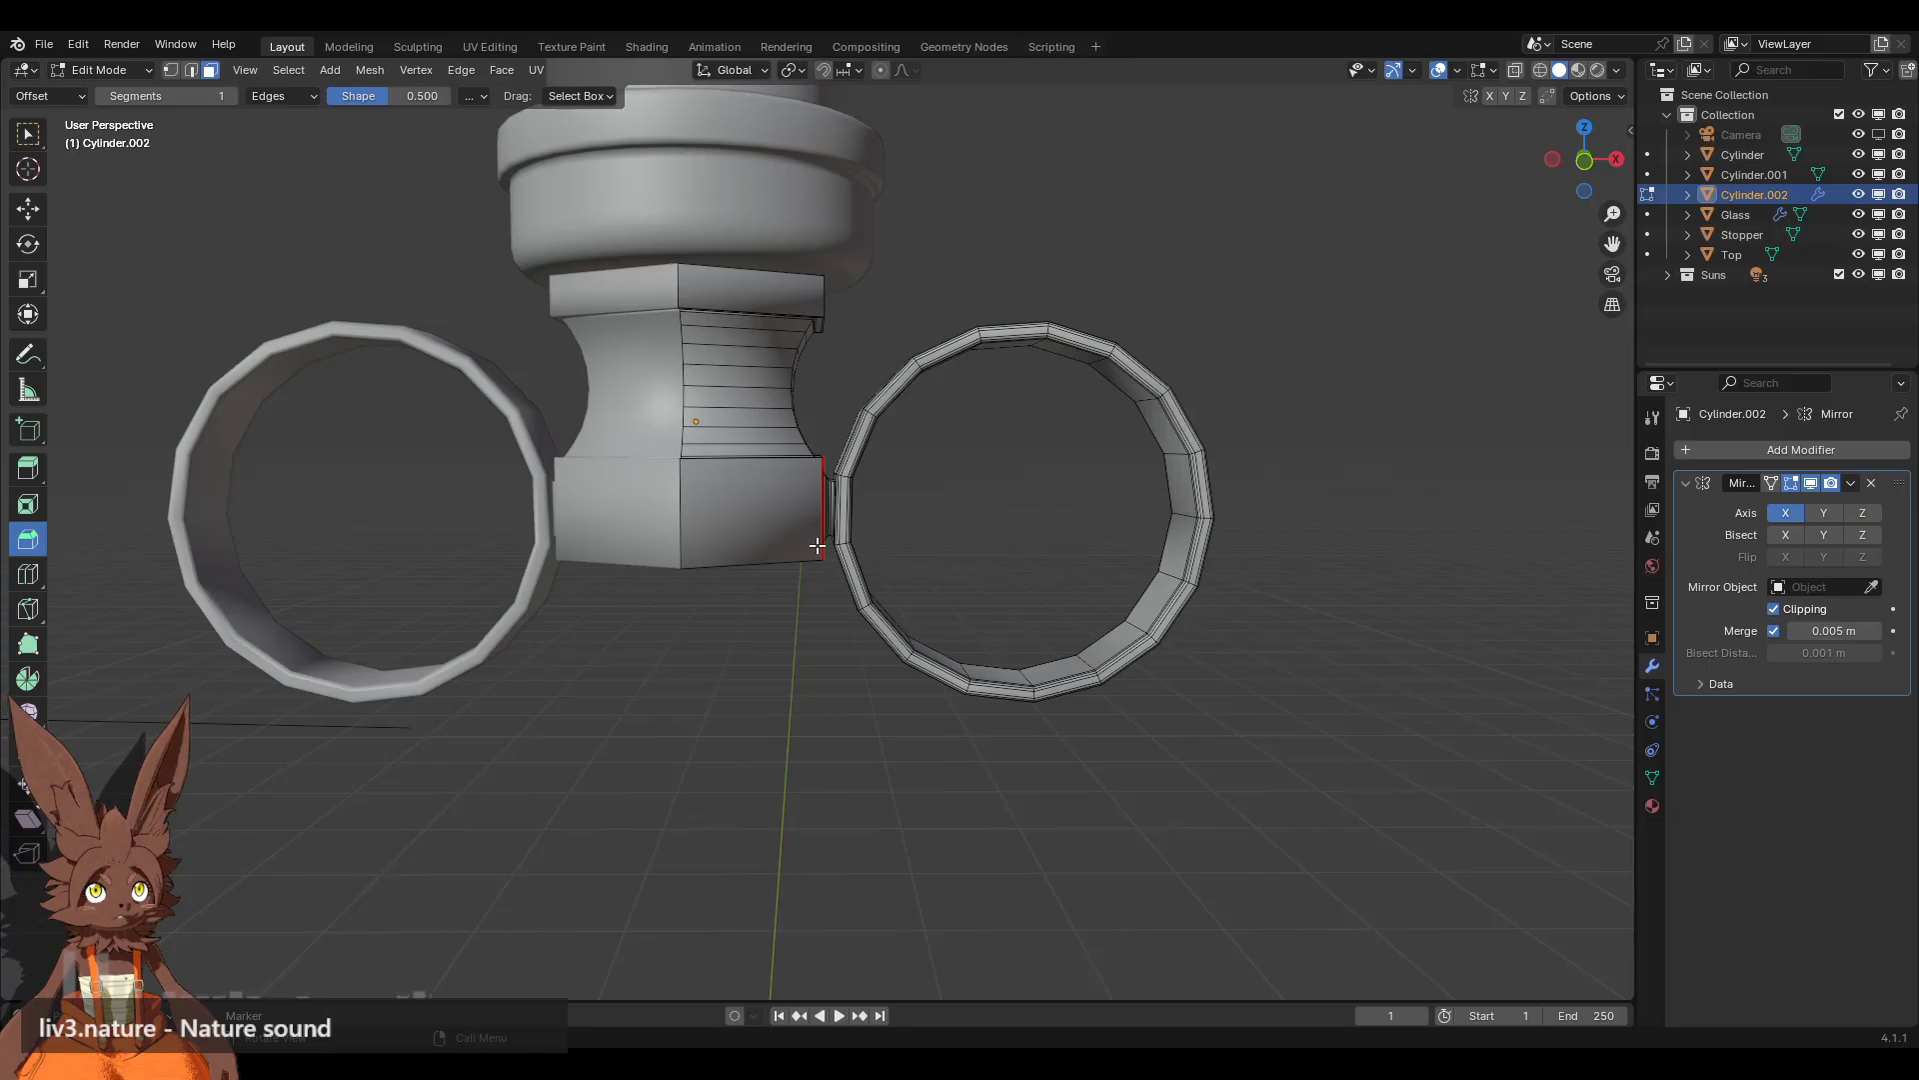
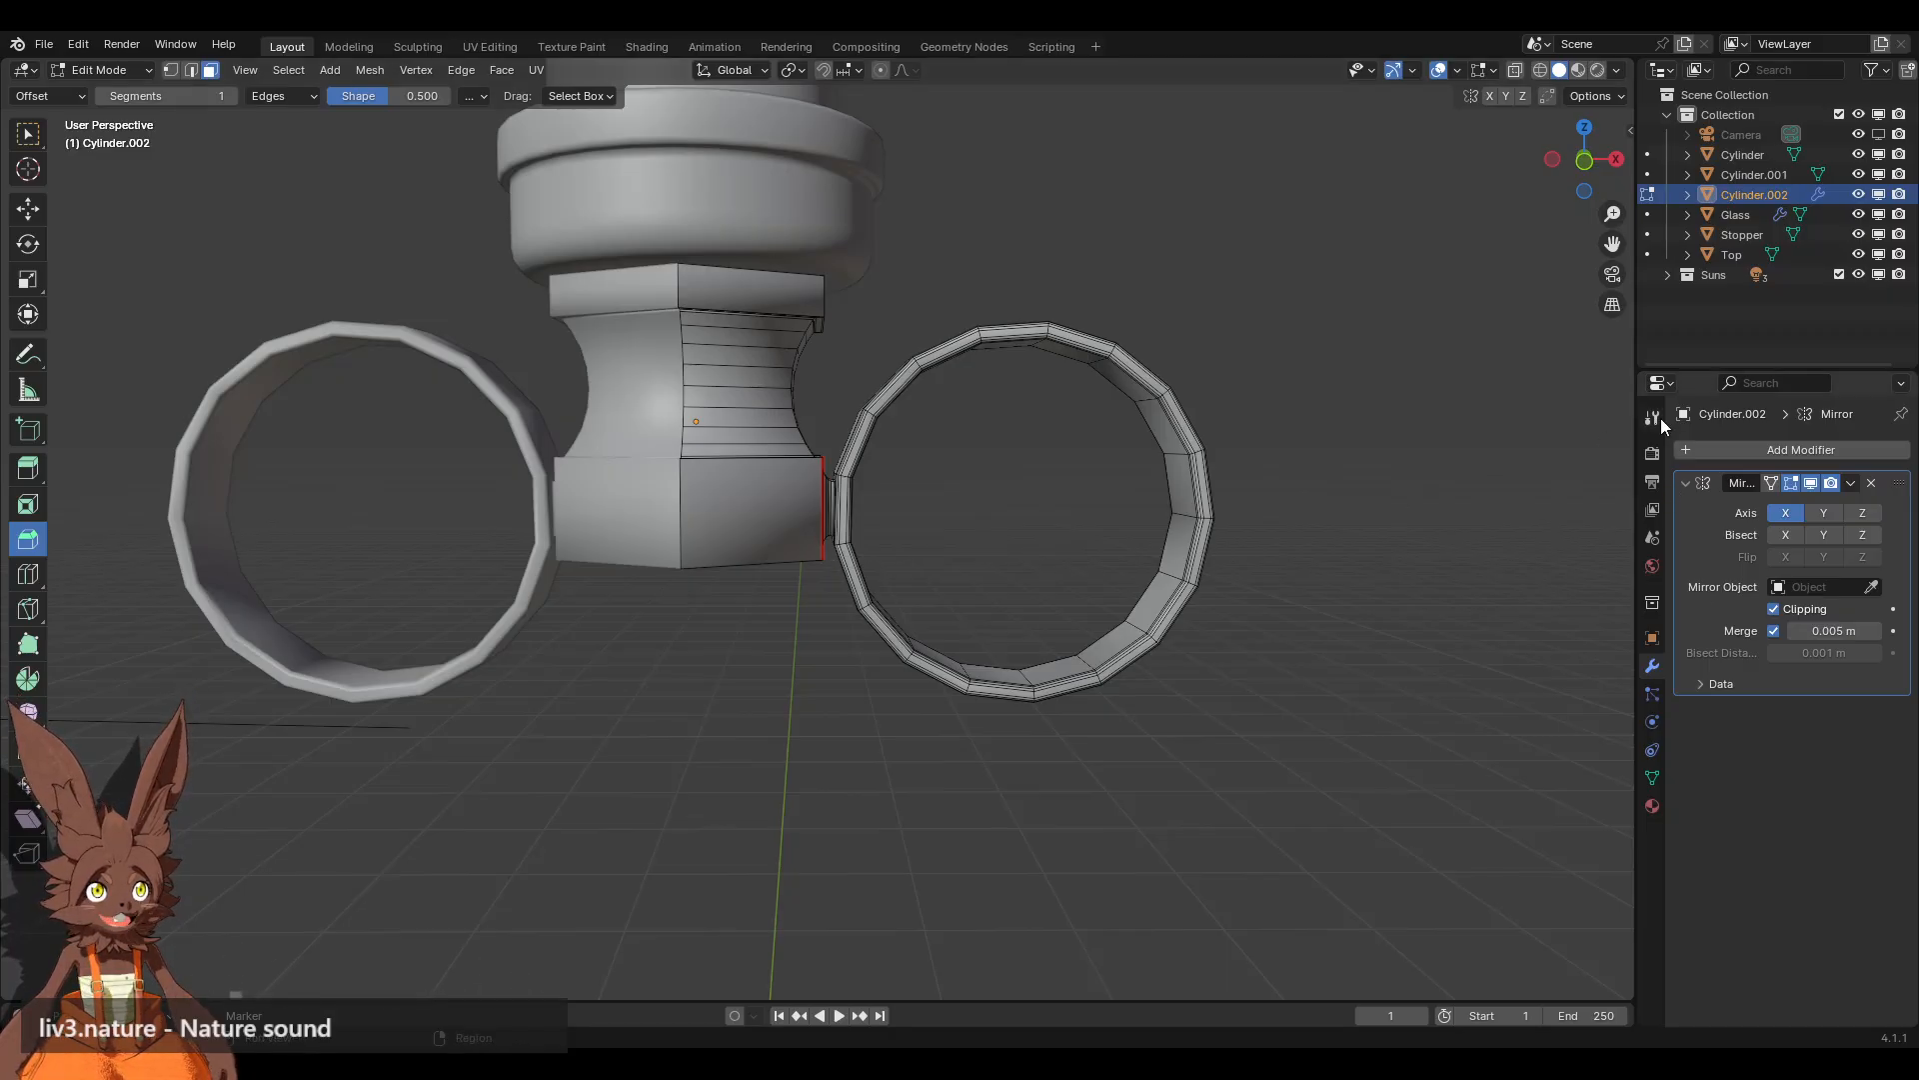
{"action": "left_click", "coordinate": [1695, 442]}
{"action": "mouse_move", "coordinate": [1677, 449]}
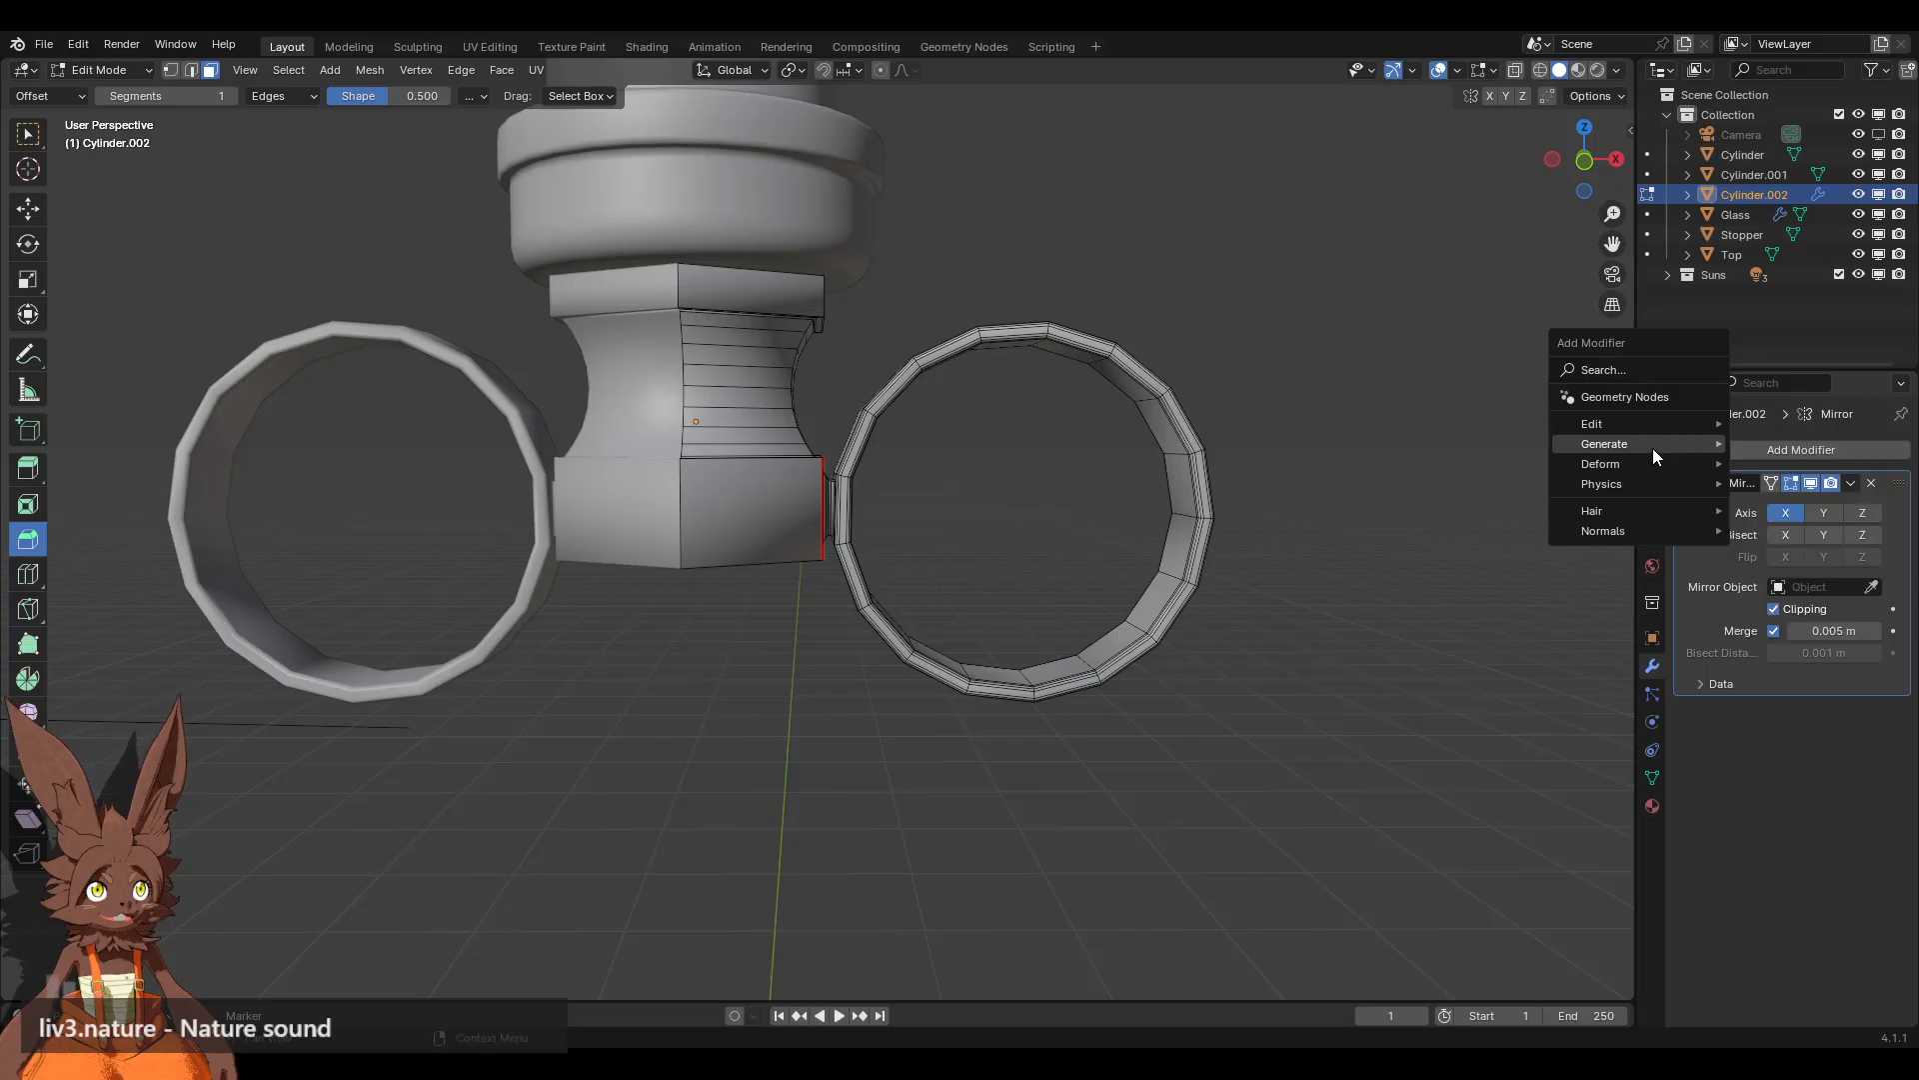
{"action": "left_click", "coordinate": [1840, 703]}
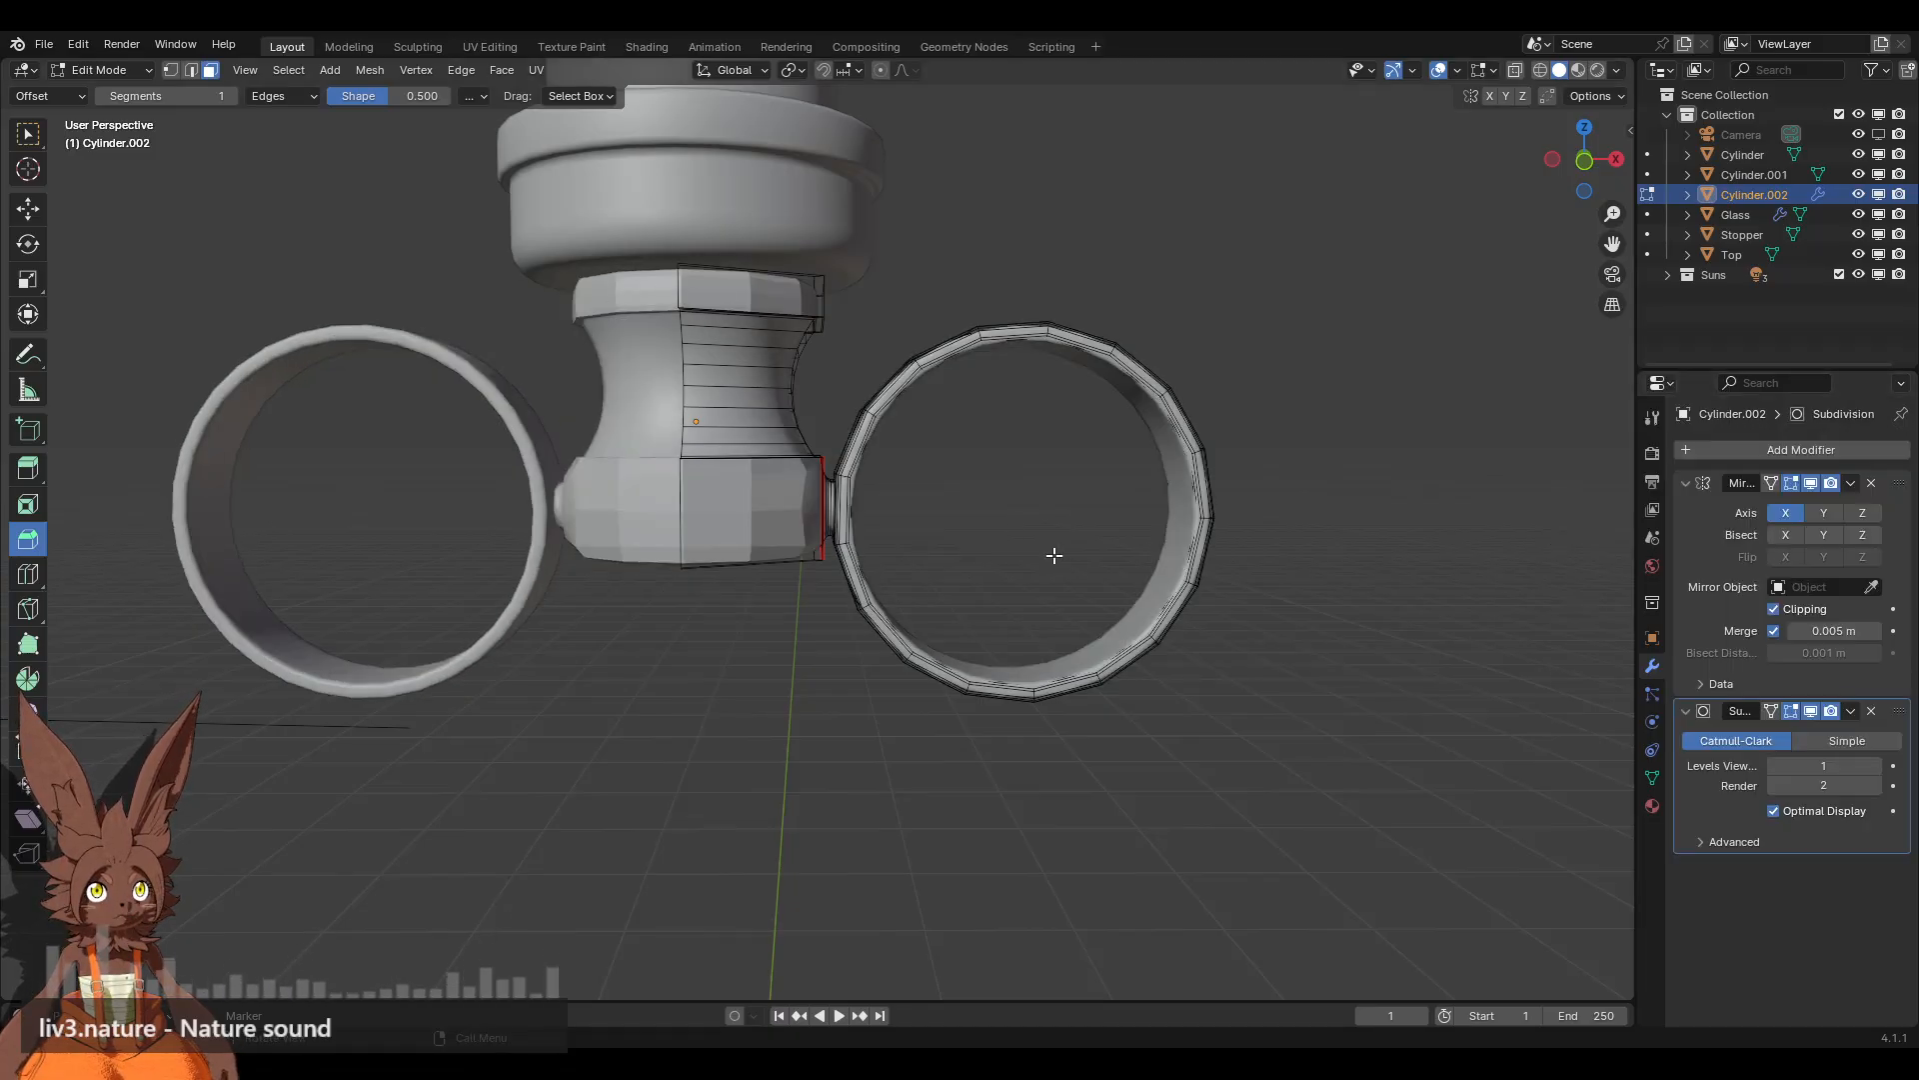
Step: Switch the Subdivision modifier to Simple and compare the model with the modifier's viewport display off and on
{"action": "left_click", "coordinate": [1845, 740]}
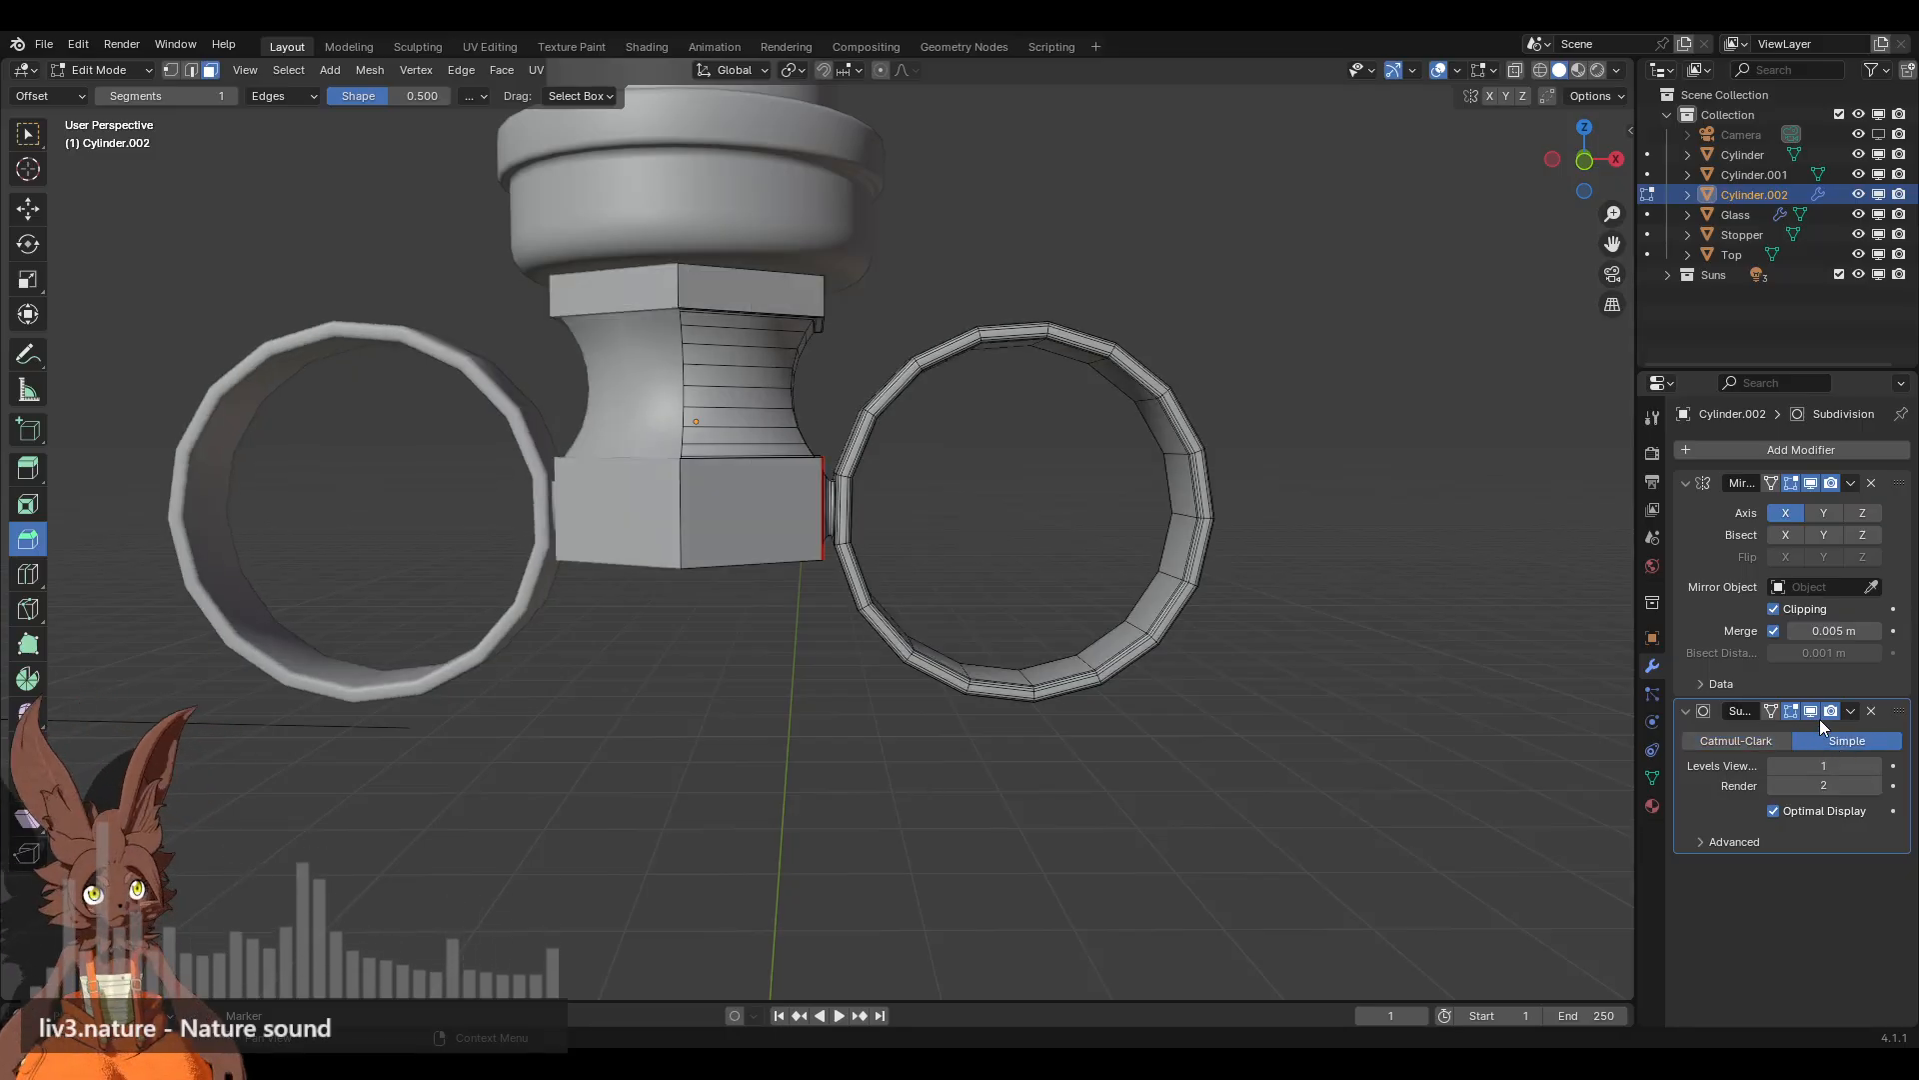
{"action": "left_click", "coordinate": [1810, 711]}
{"action": "left_click", "coordinate": [1810, 710]}
{"action": "left_click", "coordinate": [1809, 710]}
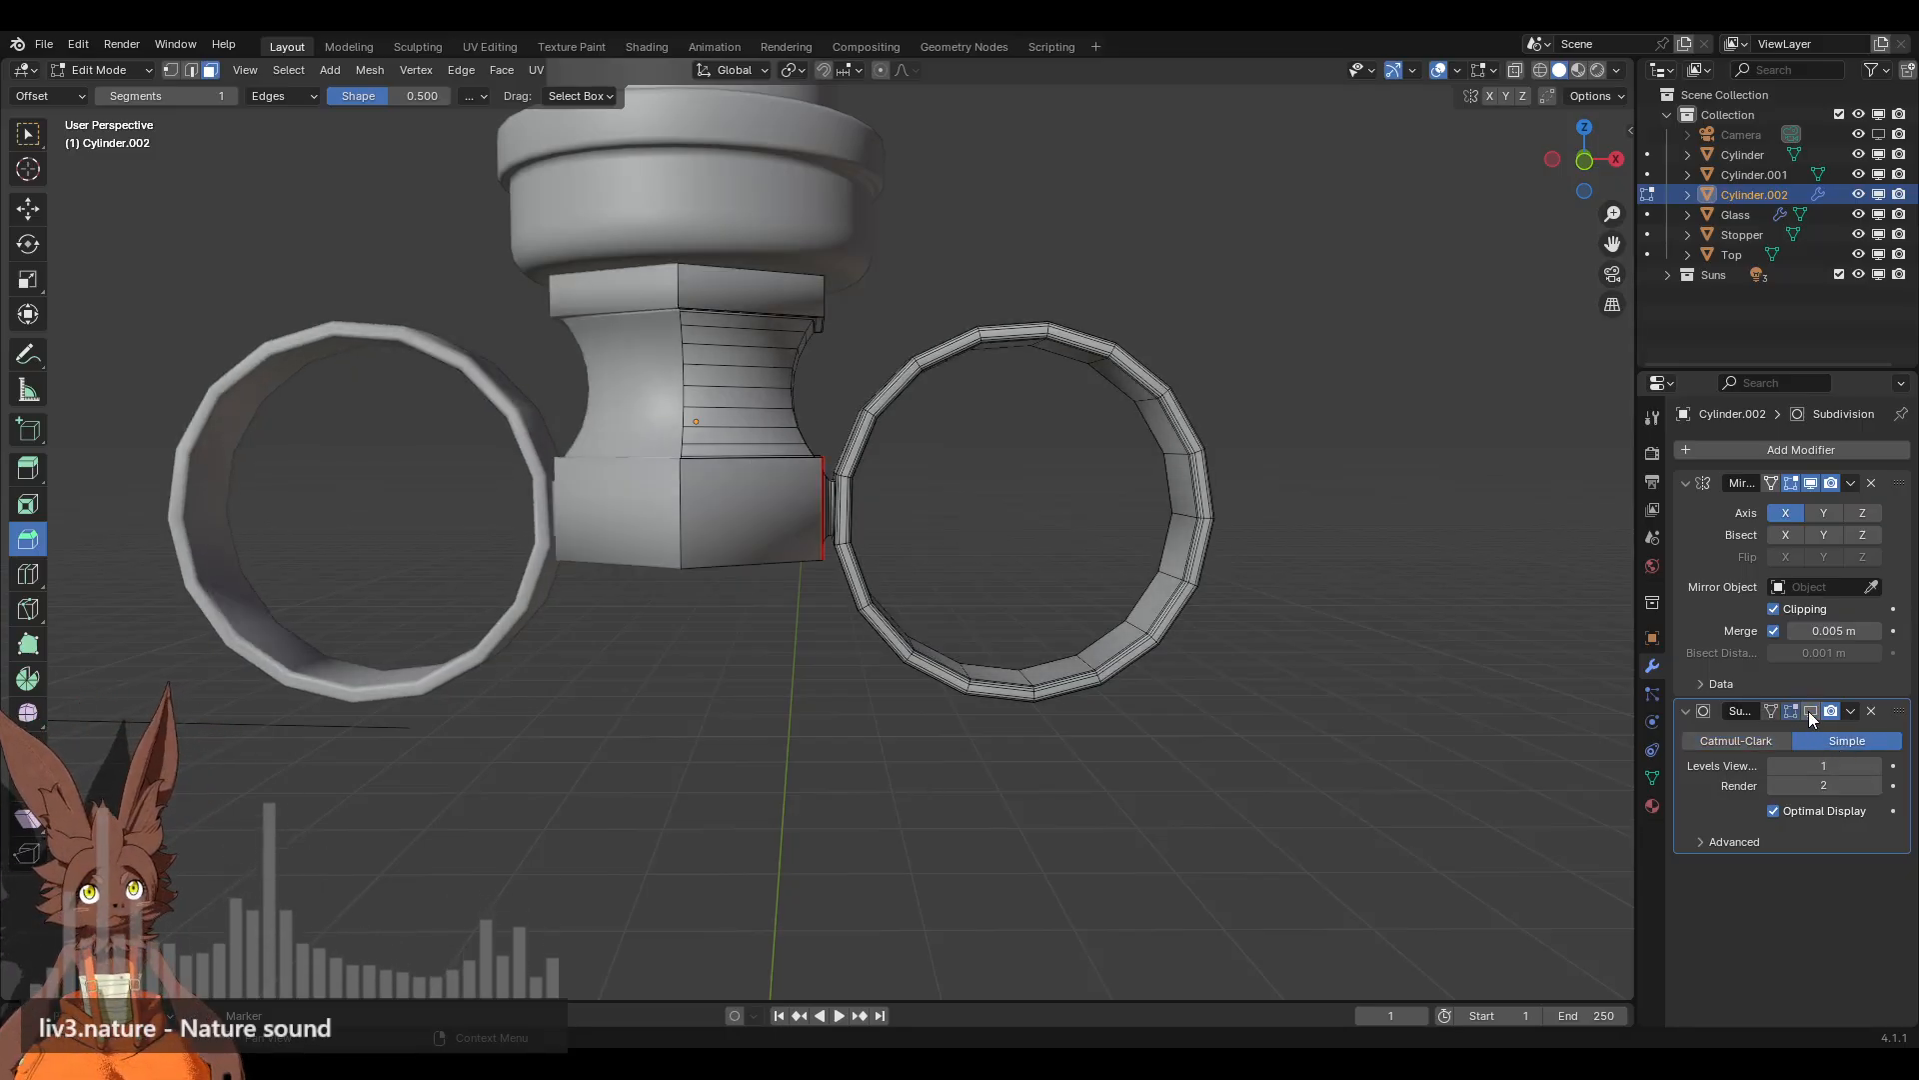
{"action": "left_click", "coordinate": [1809, 710]}
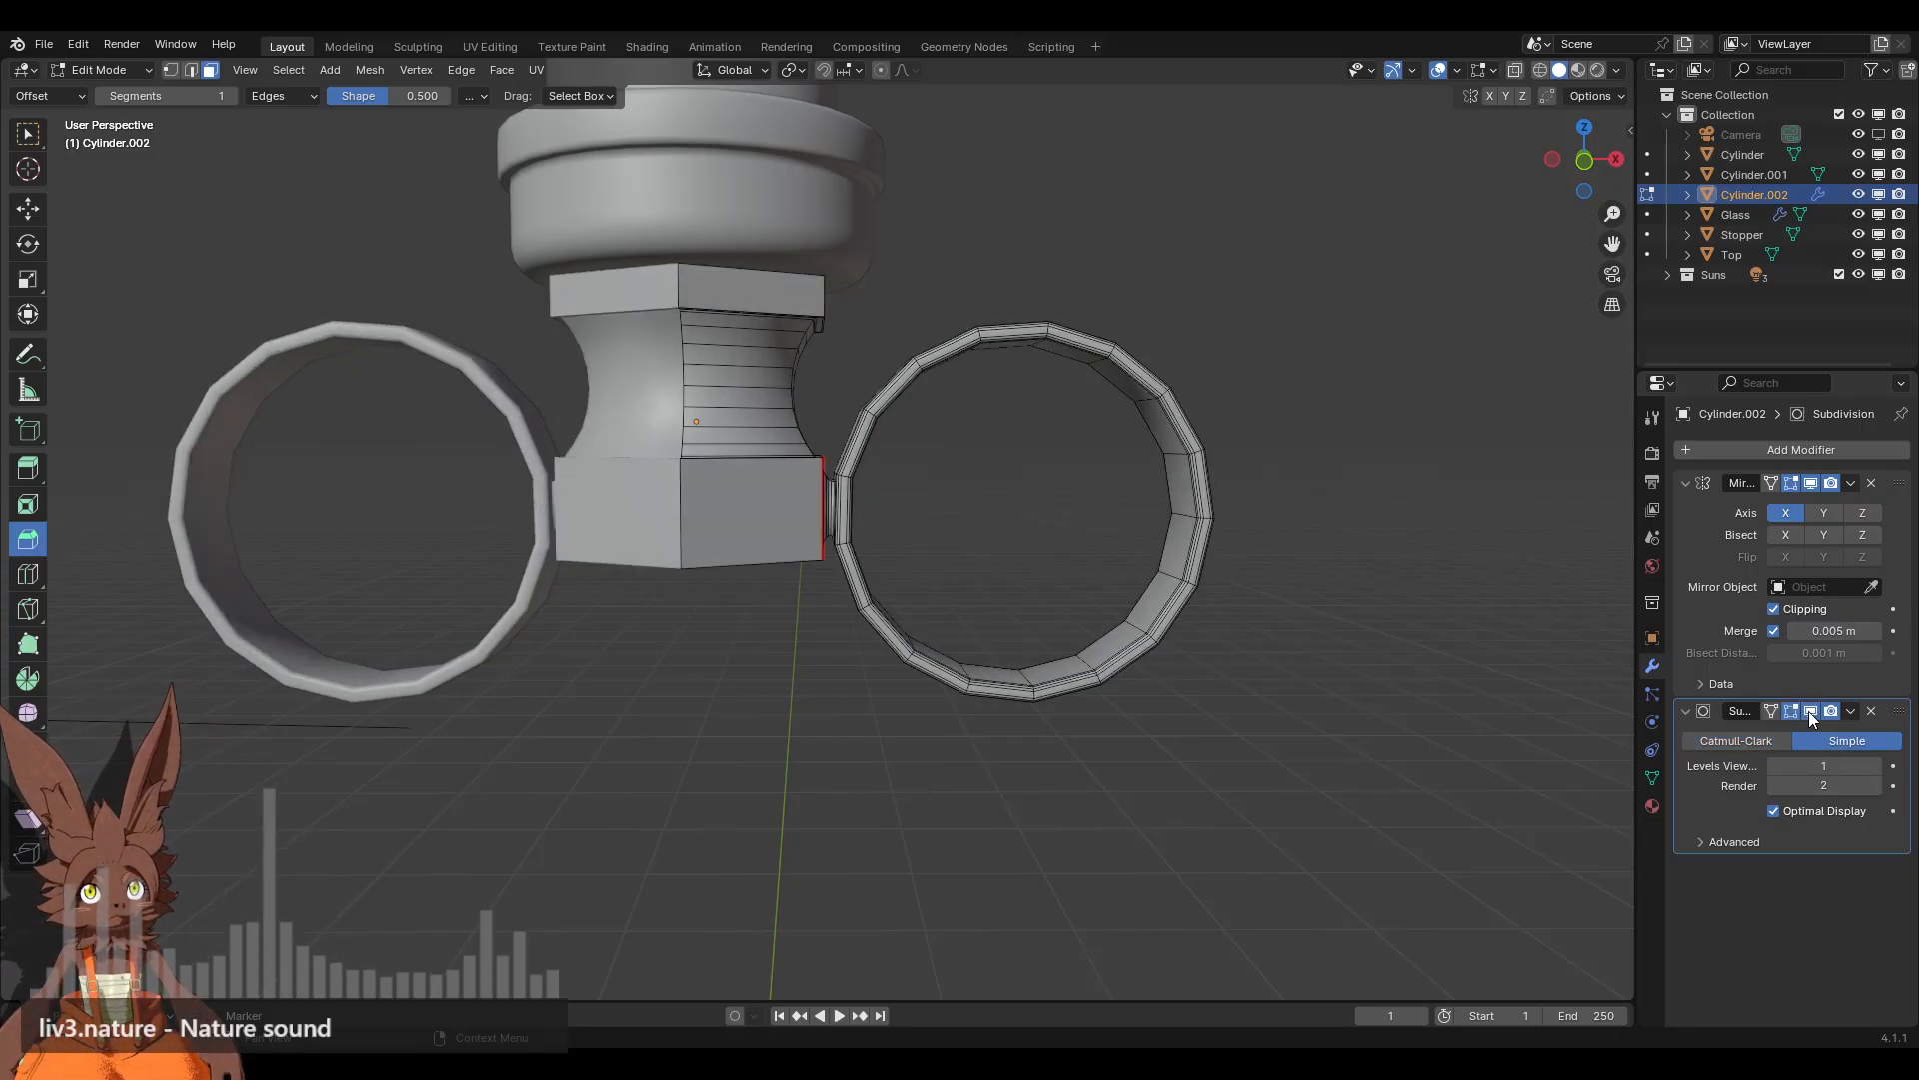
Step: Set the Subdivision modifier's viewport levels to 2 and its type to Catmull-Clark
{"action": "left_click", "coordinate": [1877, 767]}
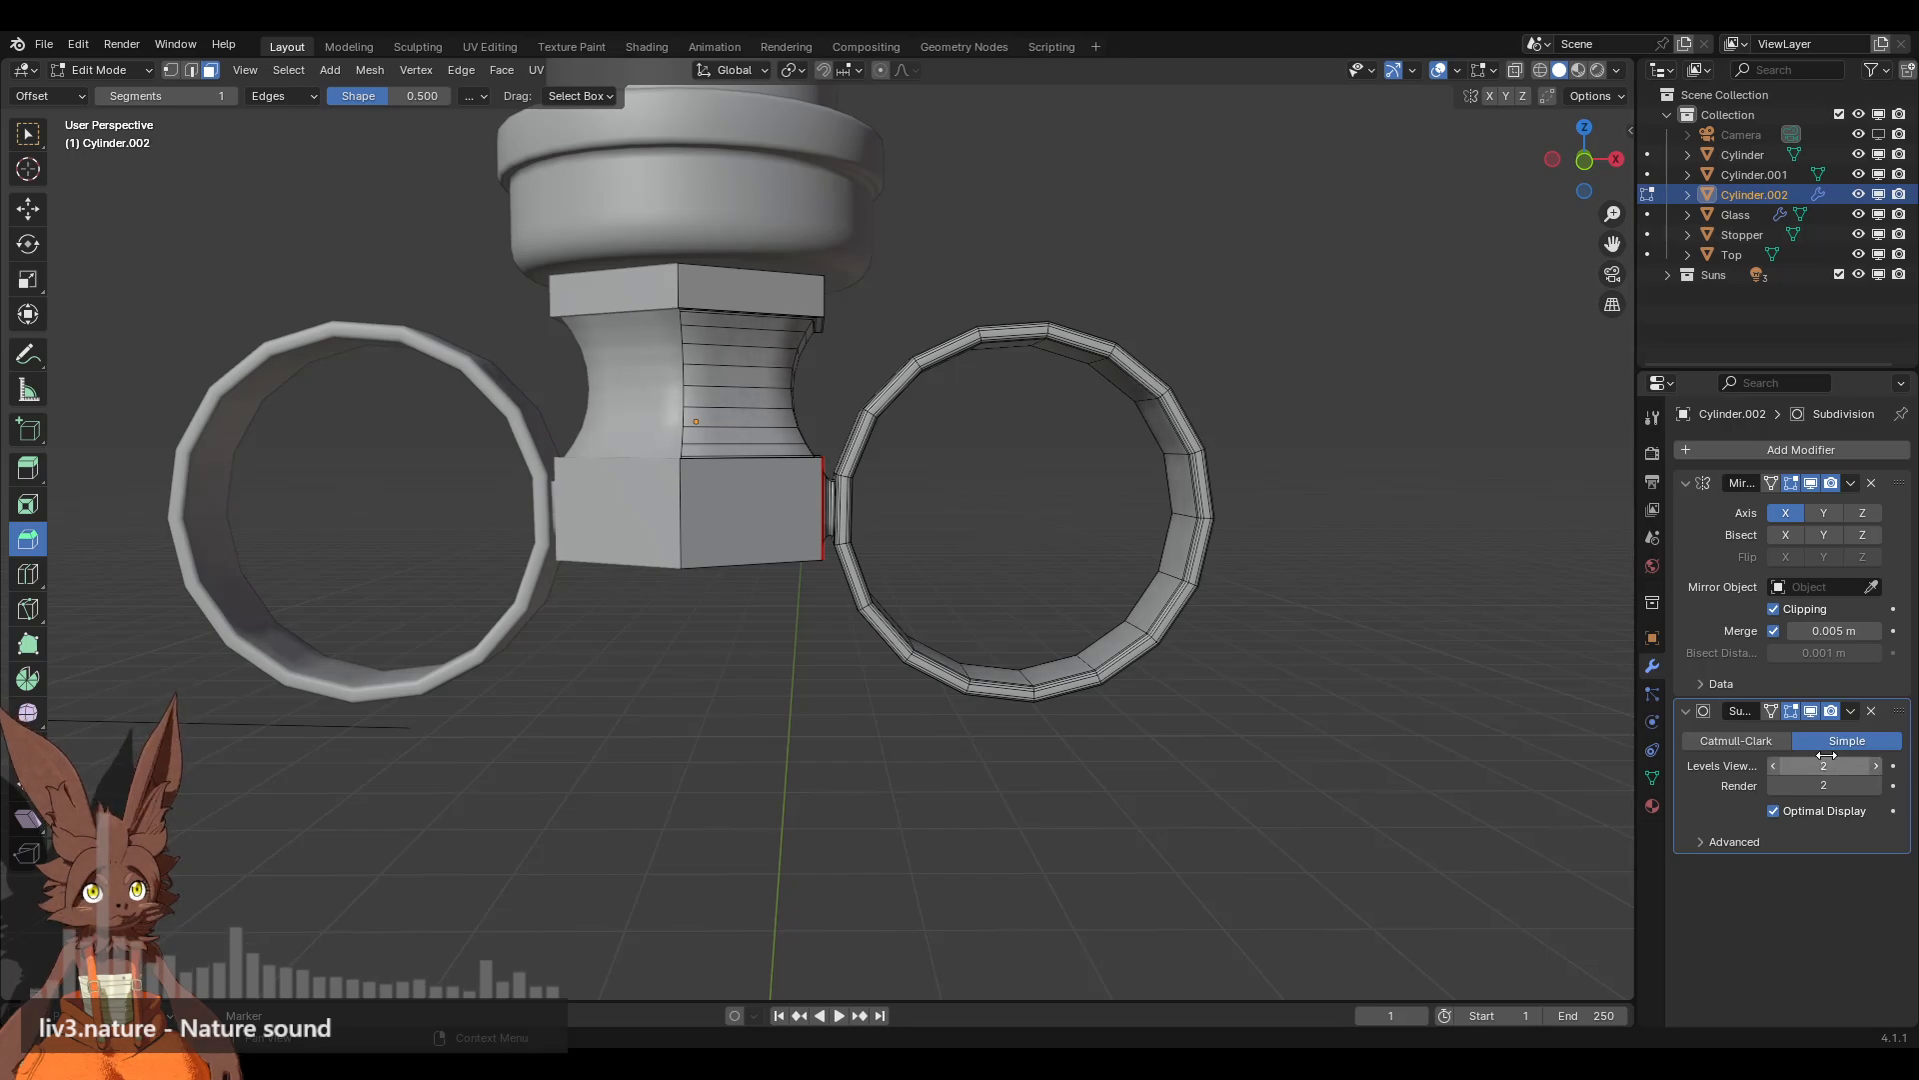
{"action": "left_click", "coordinate": [1768, 742]}
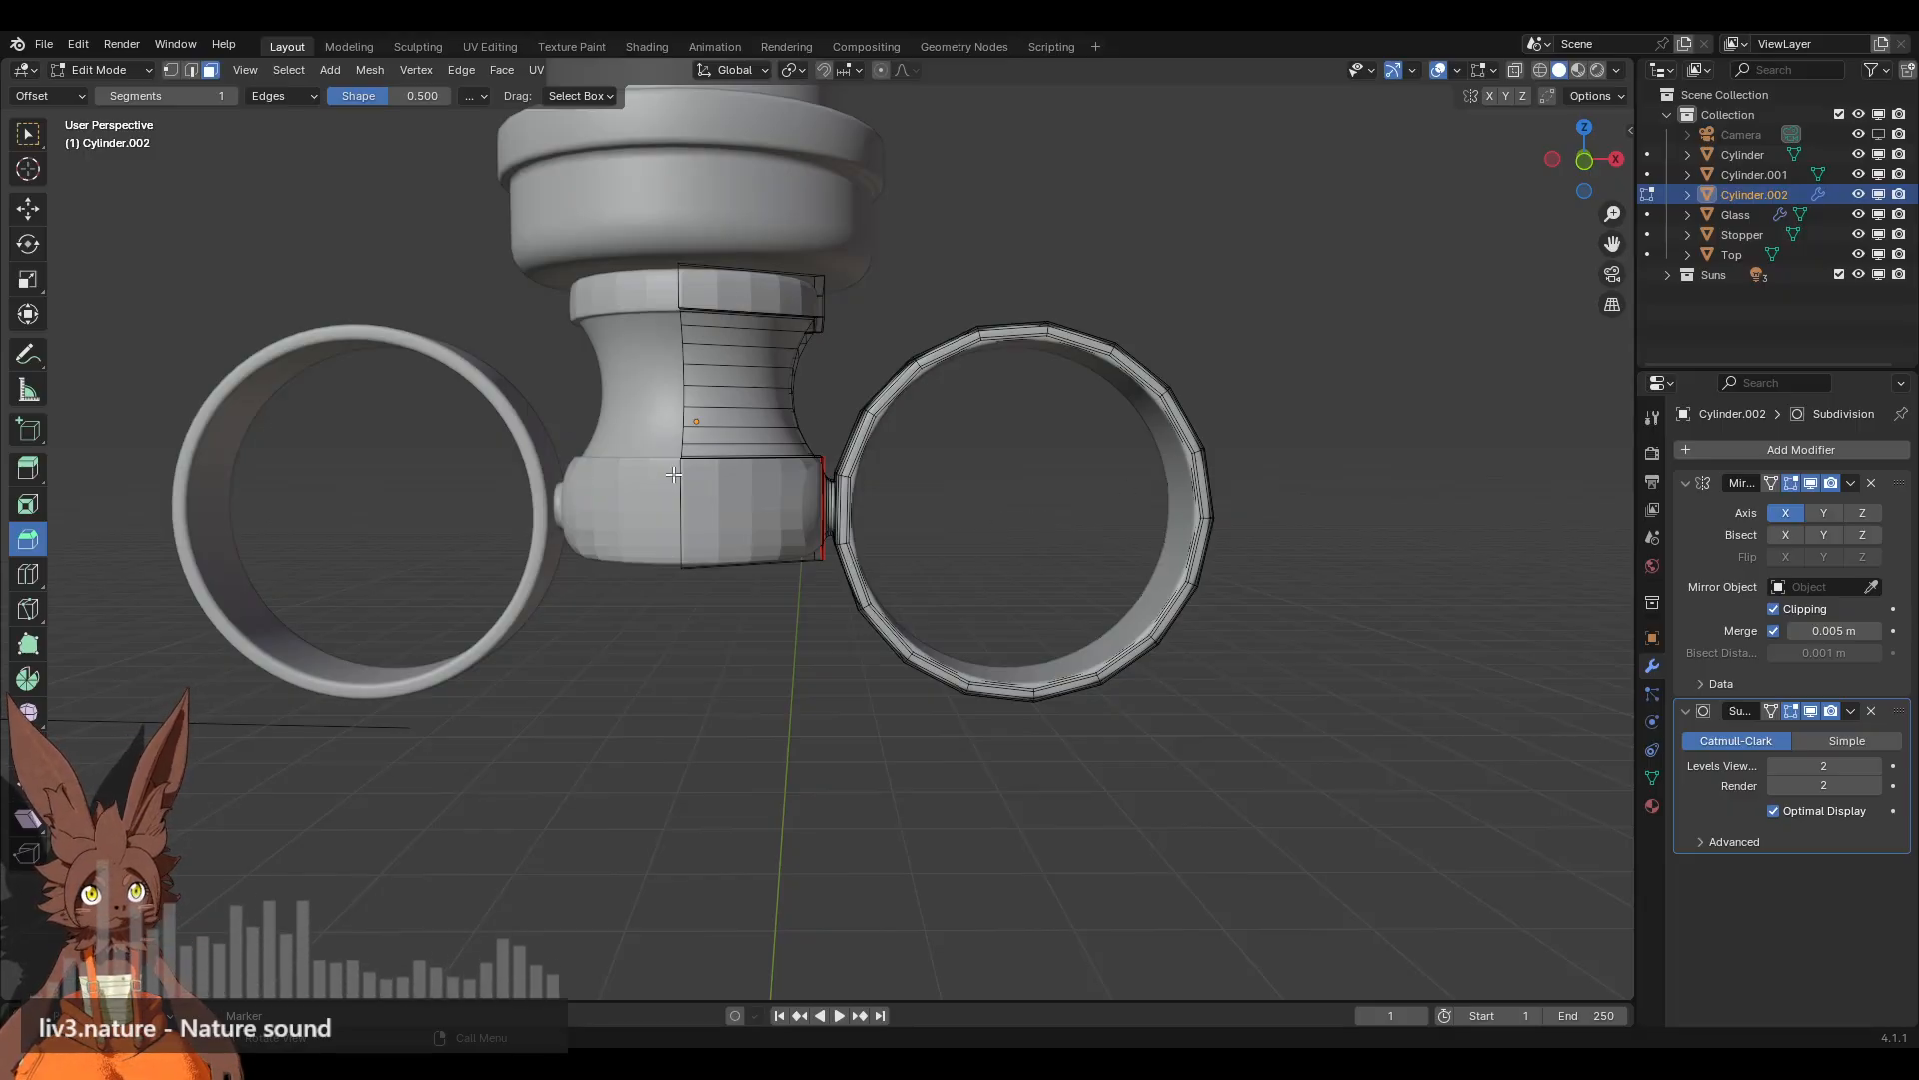
Step: Try shading all faces of the end piece smooth, and undo the shading change
{"action": "middle_click_drag", "start_coordinate": [676, 472], "coordinate": [729, 423]}
{"action": "key", "text": "a"}
{"action": "right_click", "coordinate": [1000, 610]}
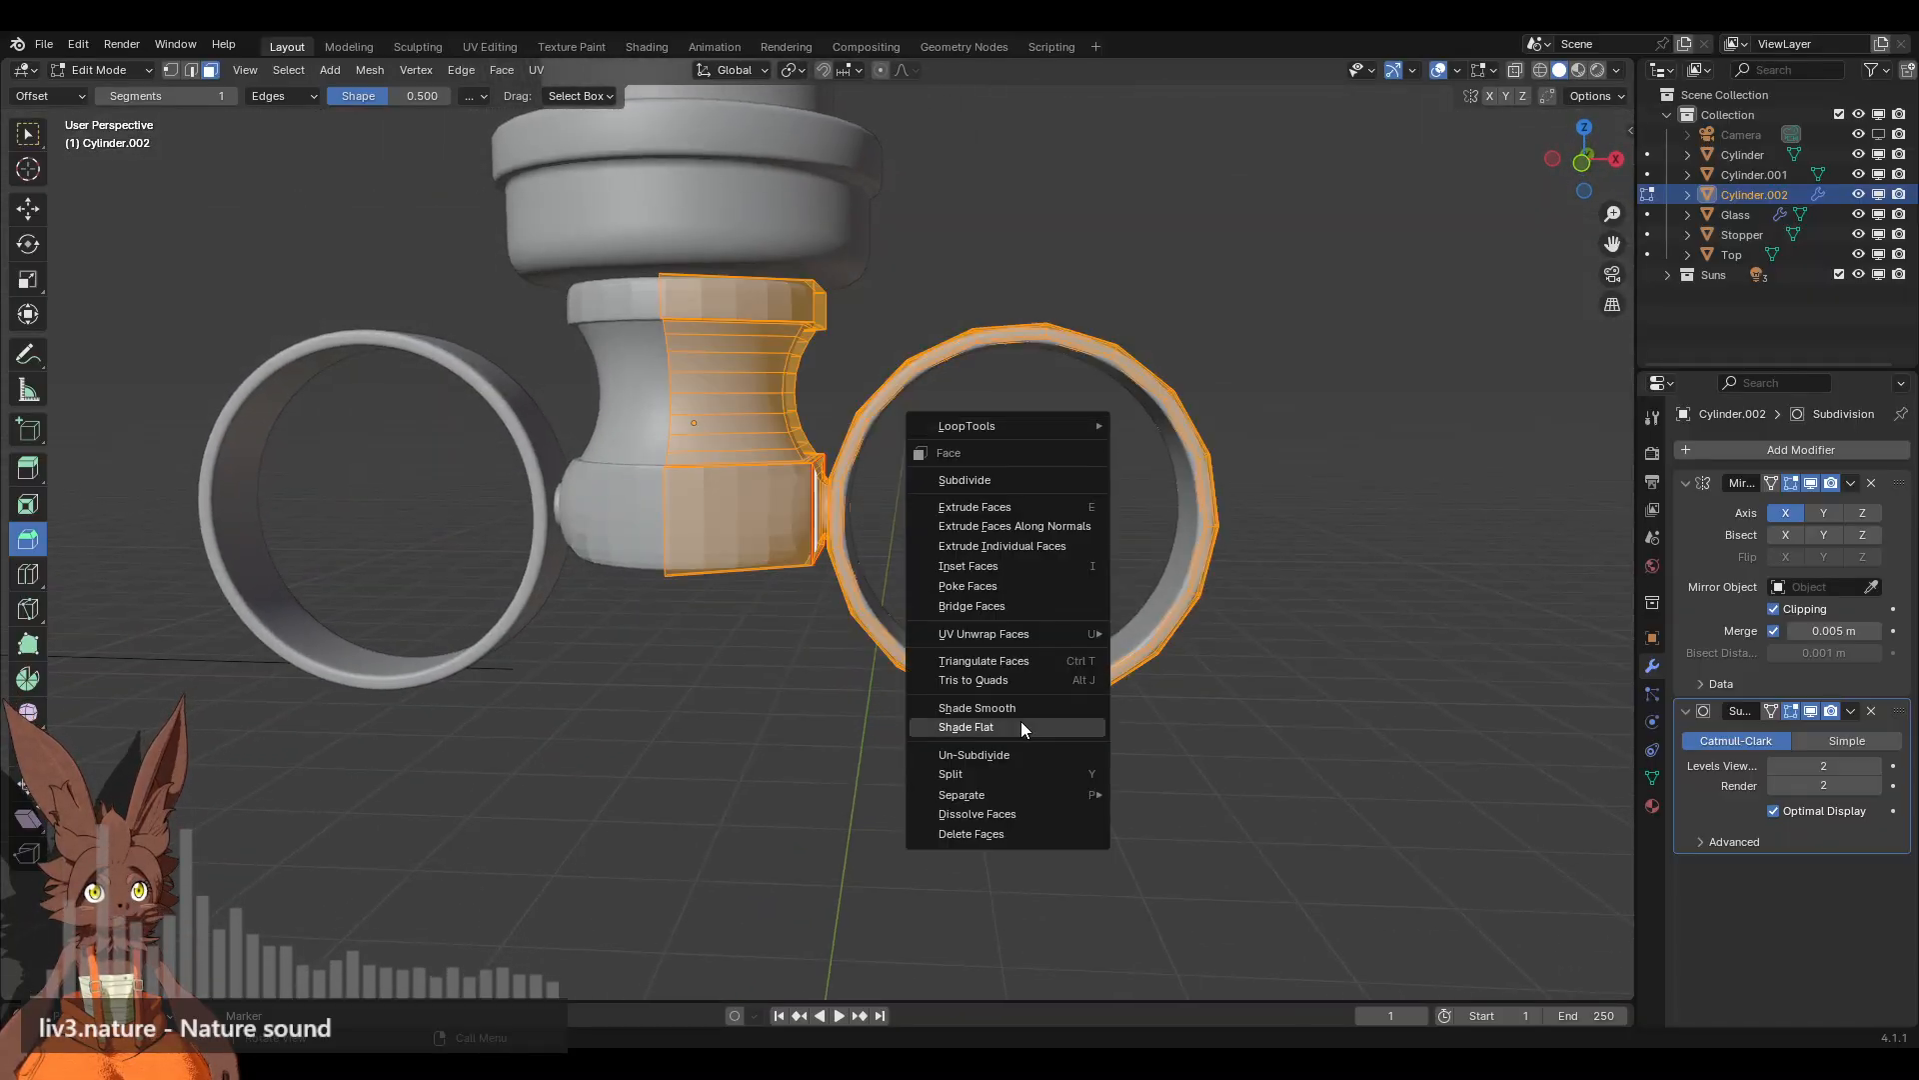
{"action": "key", "text": "alt+a"}
{"action": "middle_click_drag", "start_coordinate": [1217, 537], "coordinate": [775, 537]}
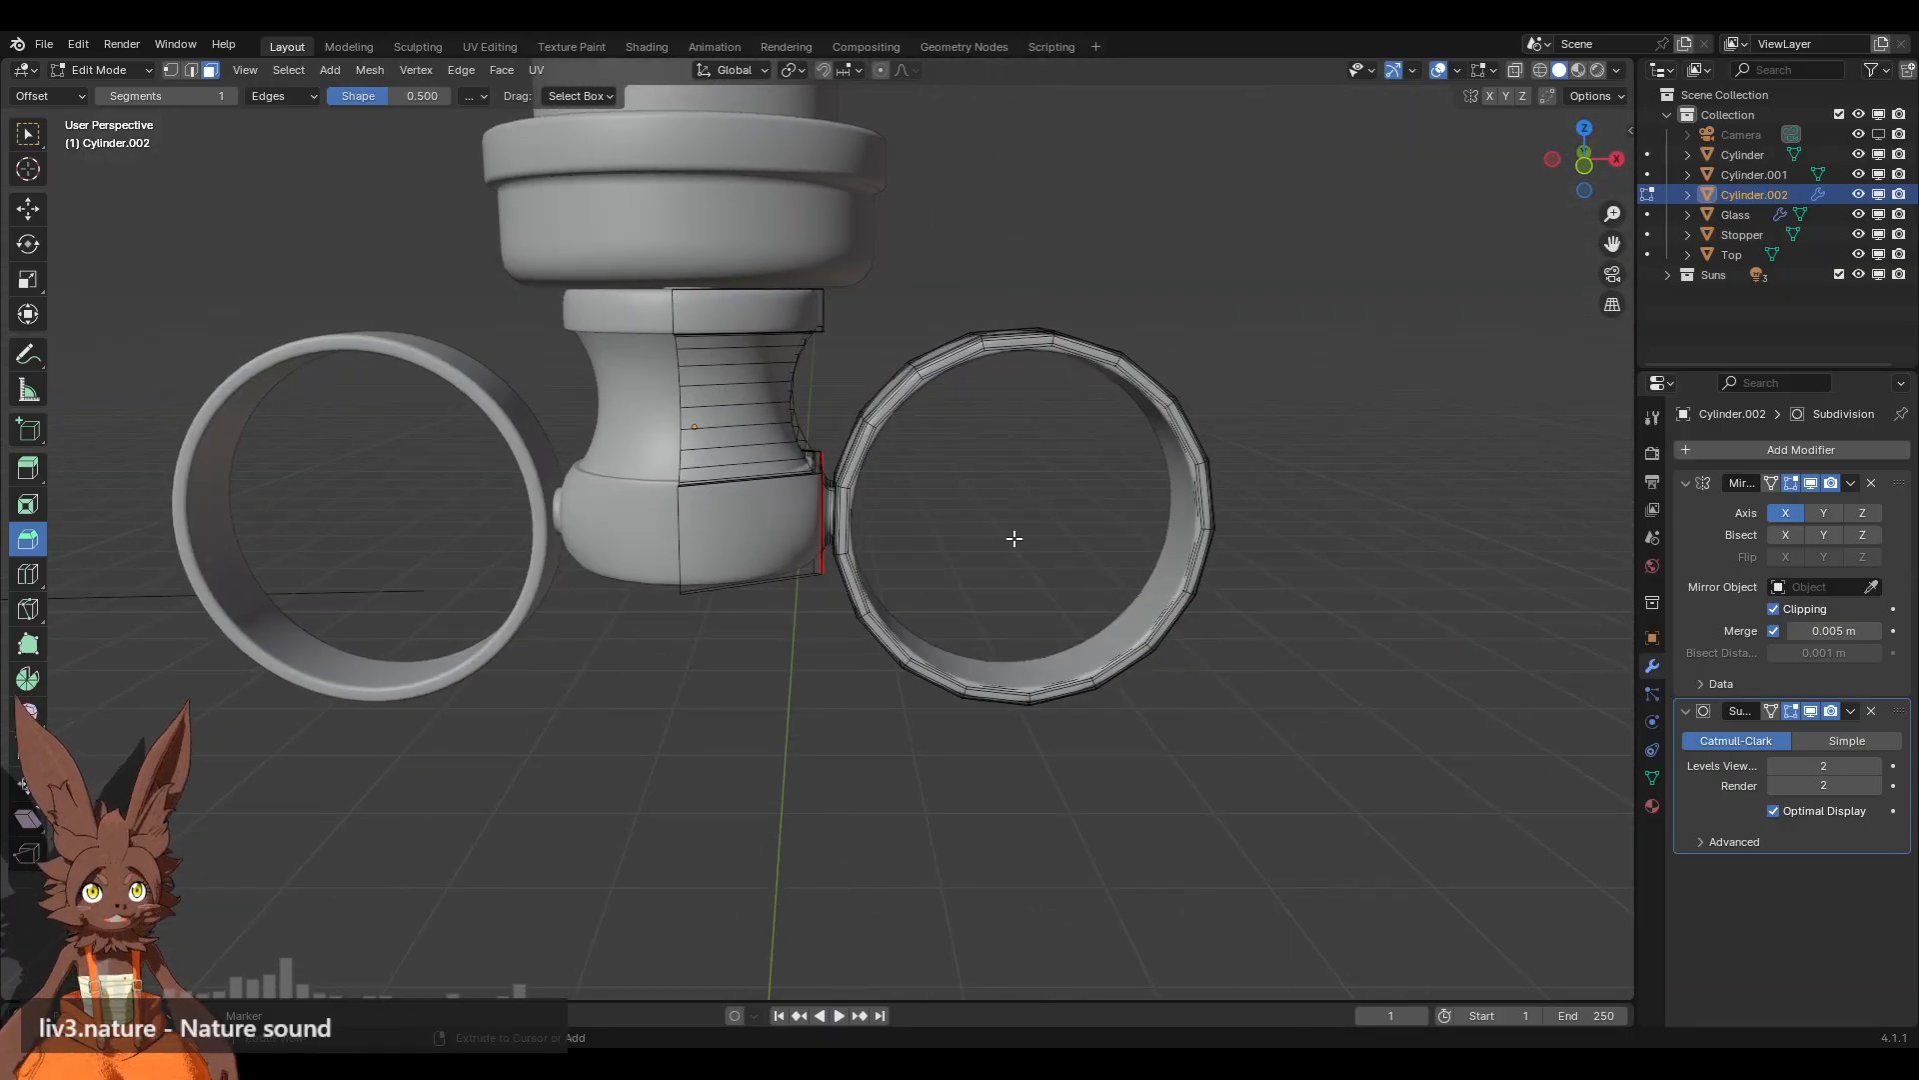
{"action": "key", "text": "a"}
{"action": "left_click", "coordinate": [1455, 532]}
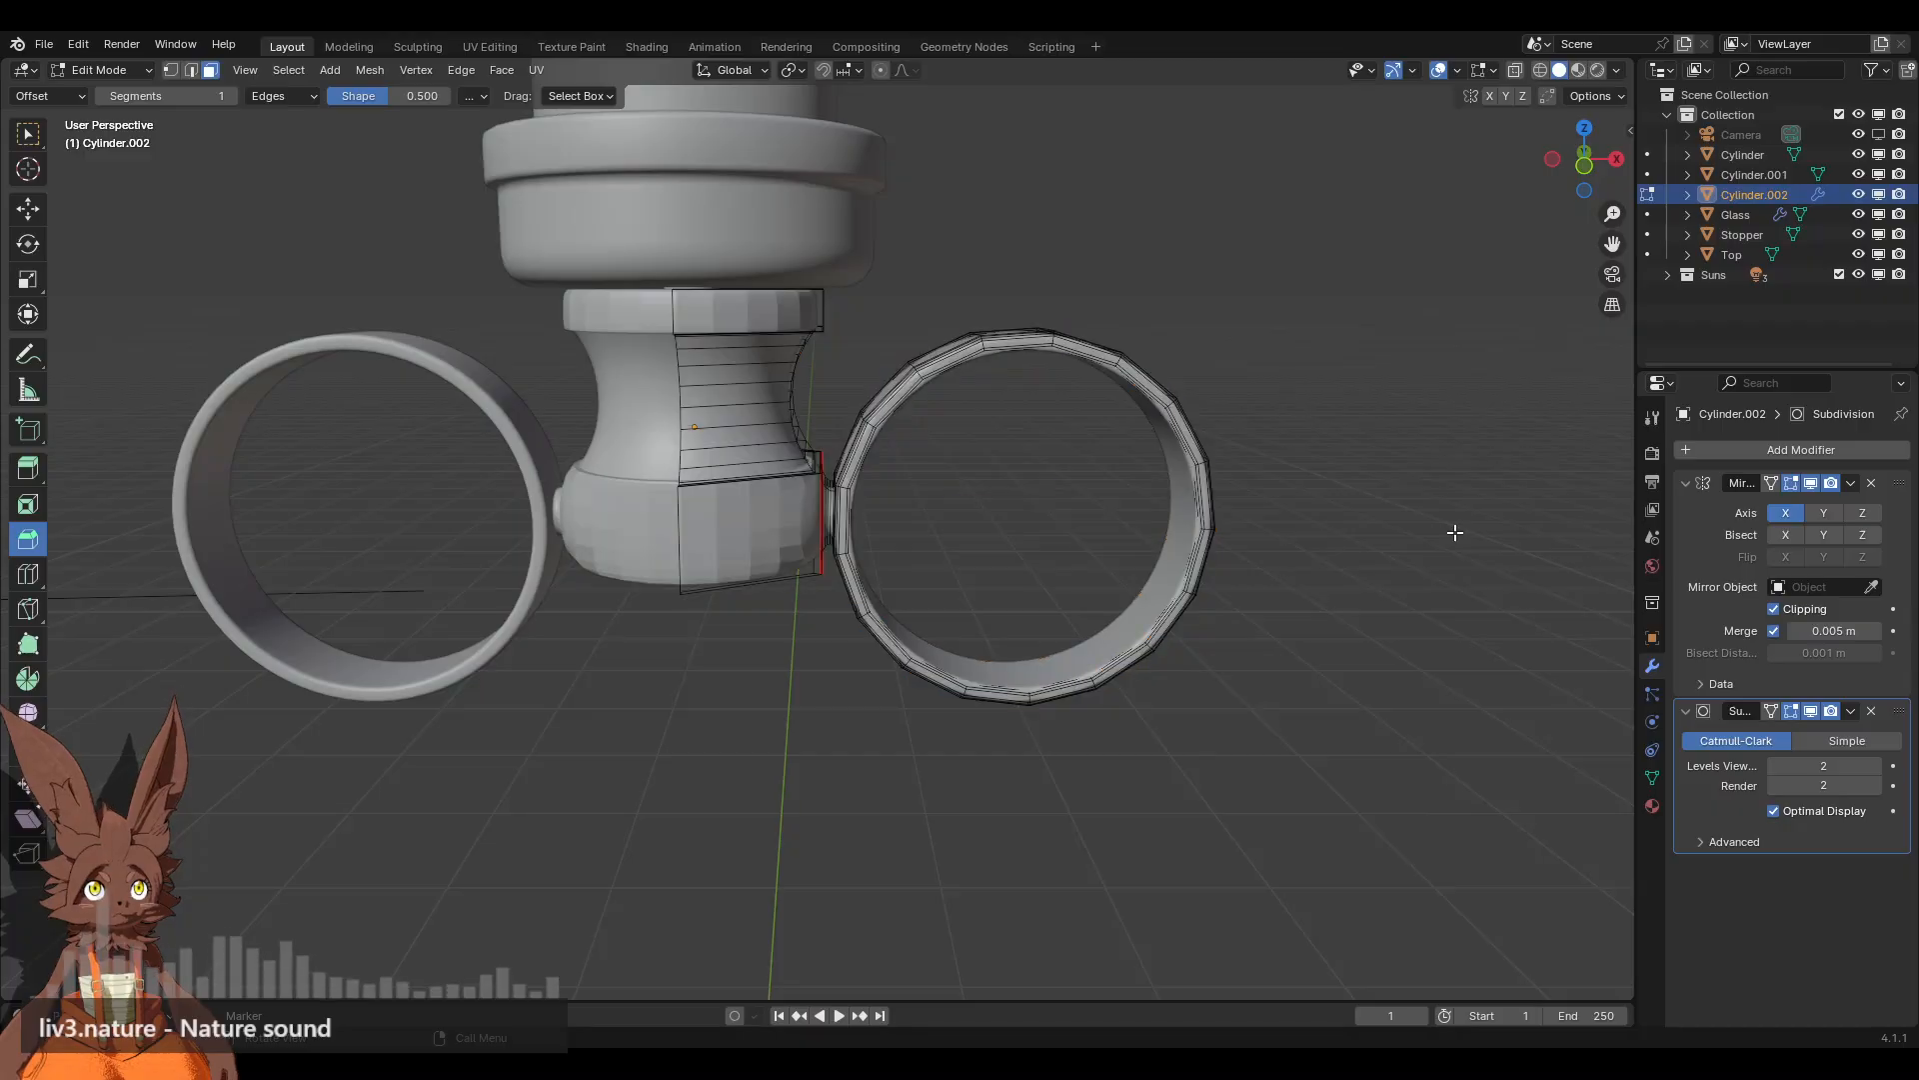
Step: Turn off the Subdivision modifier's viewport display and inspect the unsubdivided end piece and ring handle
{"action": "left_click", "coordinate": [1813, 712]}
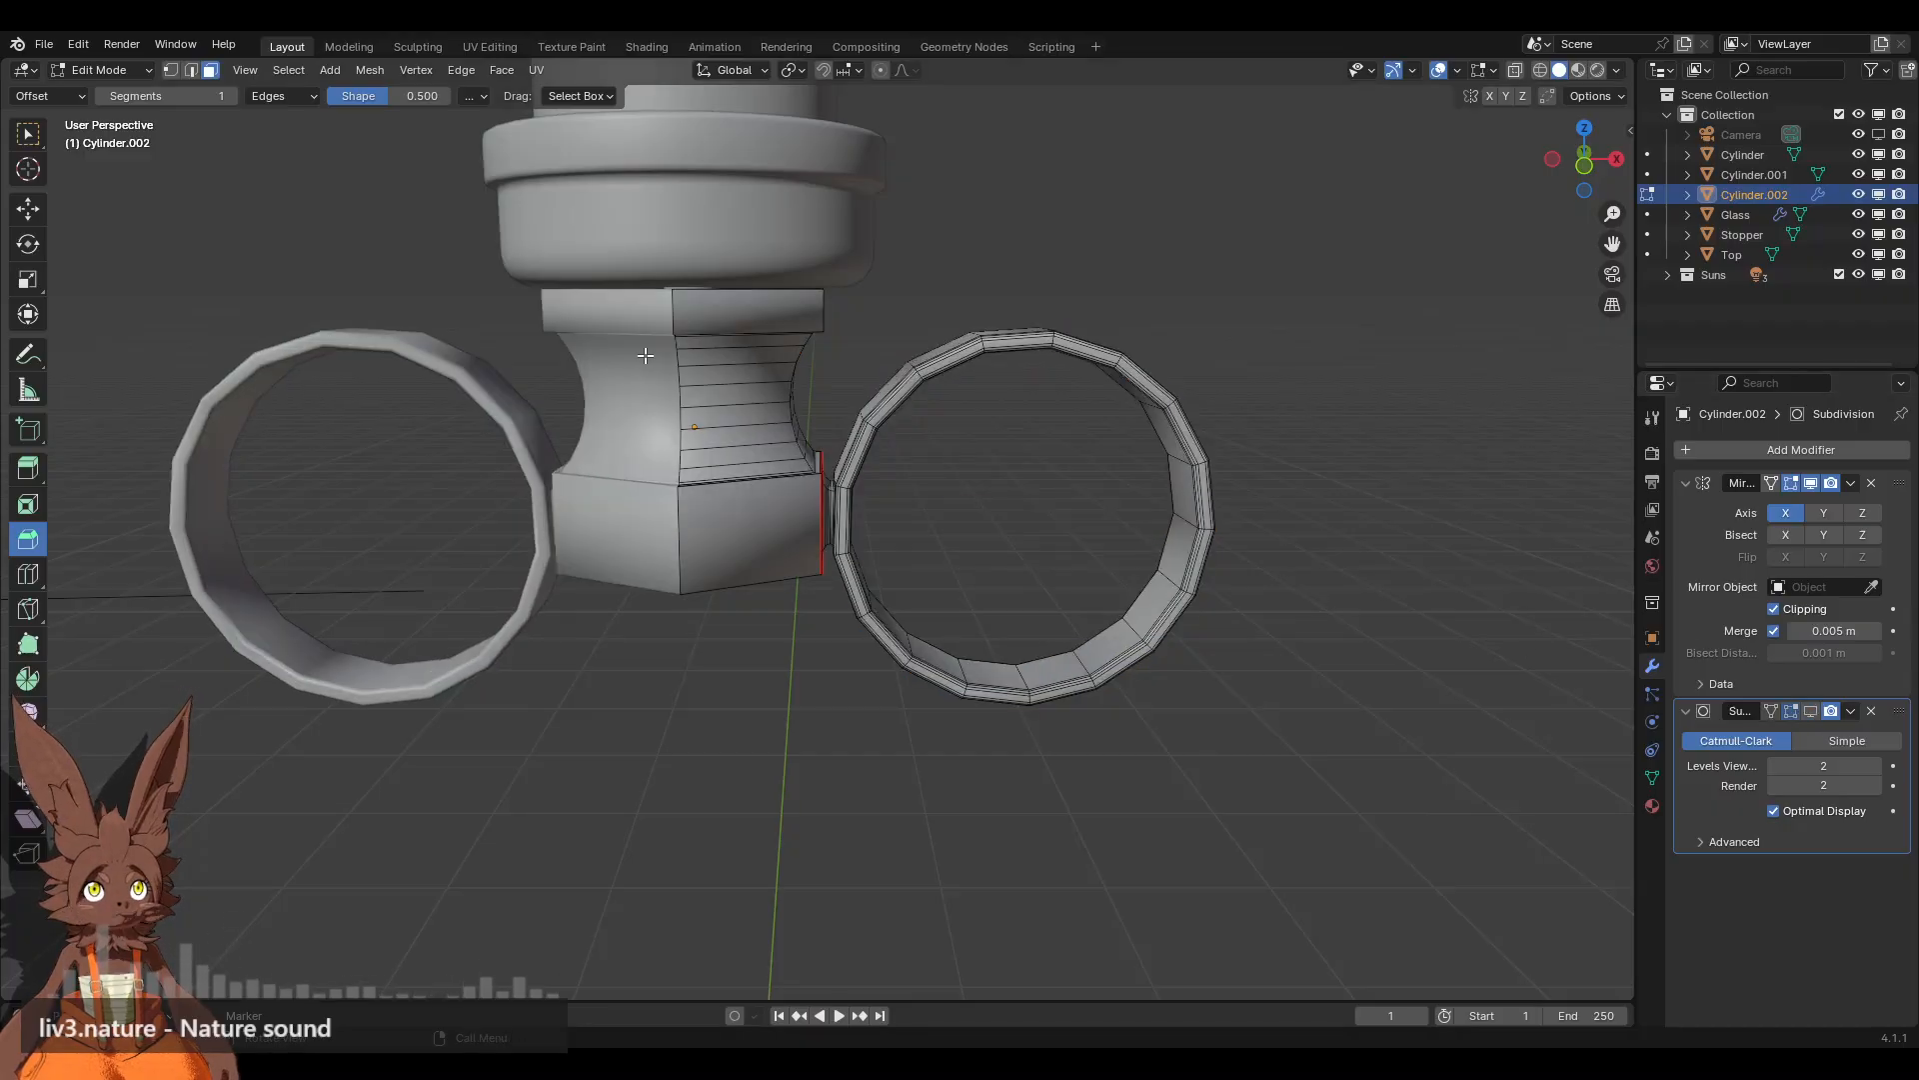
{"action": "scroll", "coordinate": [904, 283], "scroll_direction": "down", "scroll_amount": 6}
{"action": "mouse_move", "coordinate": [977, 360]}
{"action": "middle_mouse_down"}
{"action": "mouse_move", "coordinate": [553, 399]}
{"action": "mouse_move", "coordinate": [890, 469]}
{"action": "mouse_move", "coordinate": [964, 334]}
{"action": "mouse_move", "coordinate": [1002, 360]}
{"action": "middle_mouse_up"}
{"action": "scroll", "coordinate": [987, 369], "scroll_direction": "up", "scroll_amount": 4}
{"action": "left_click", "coordinate": [1589, 170]}
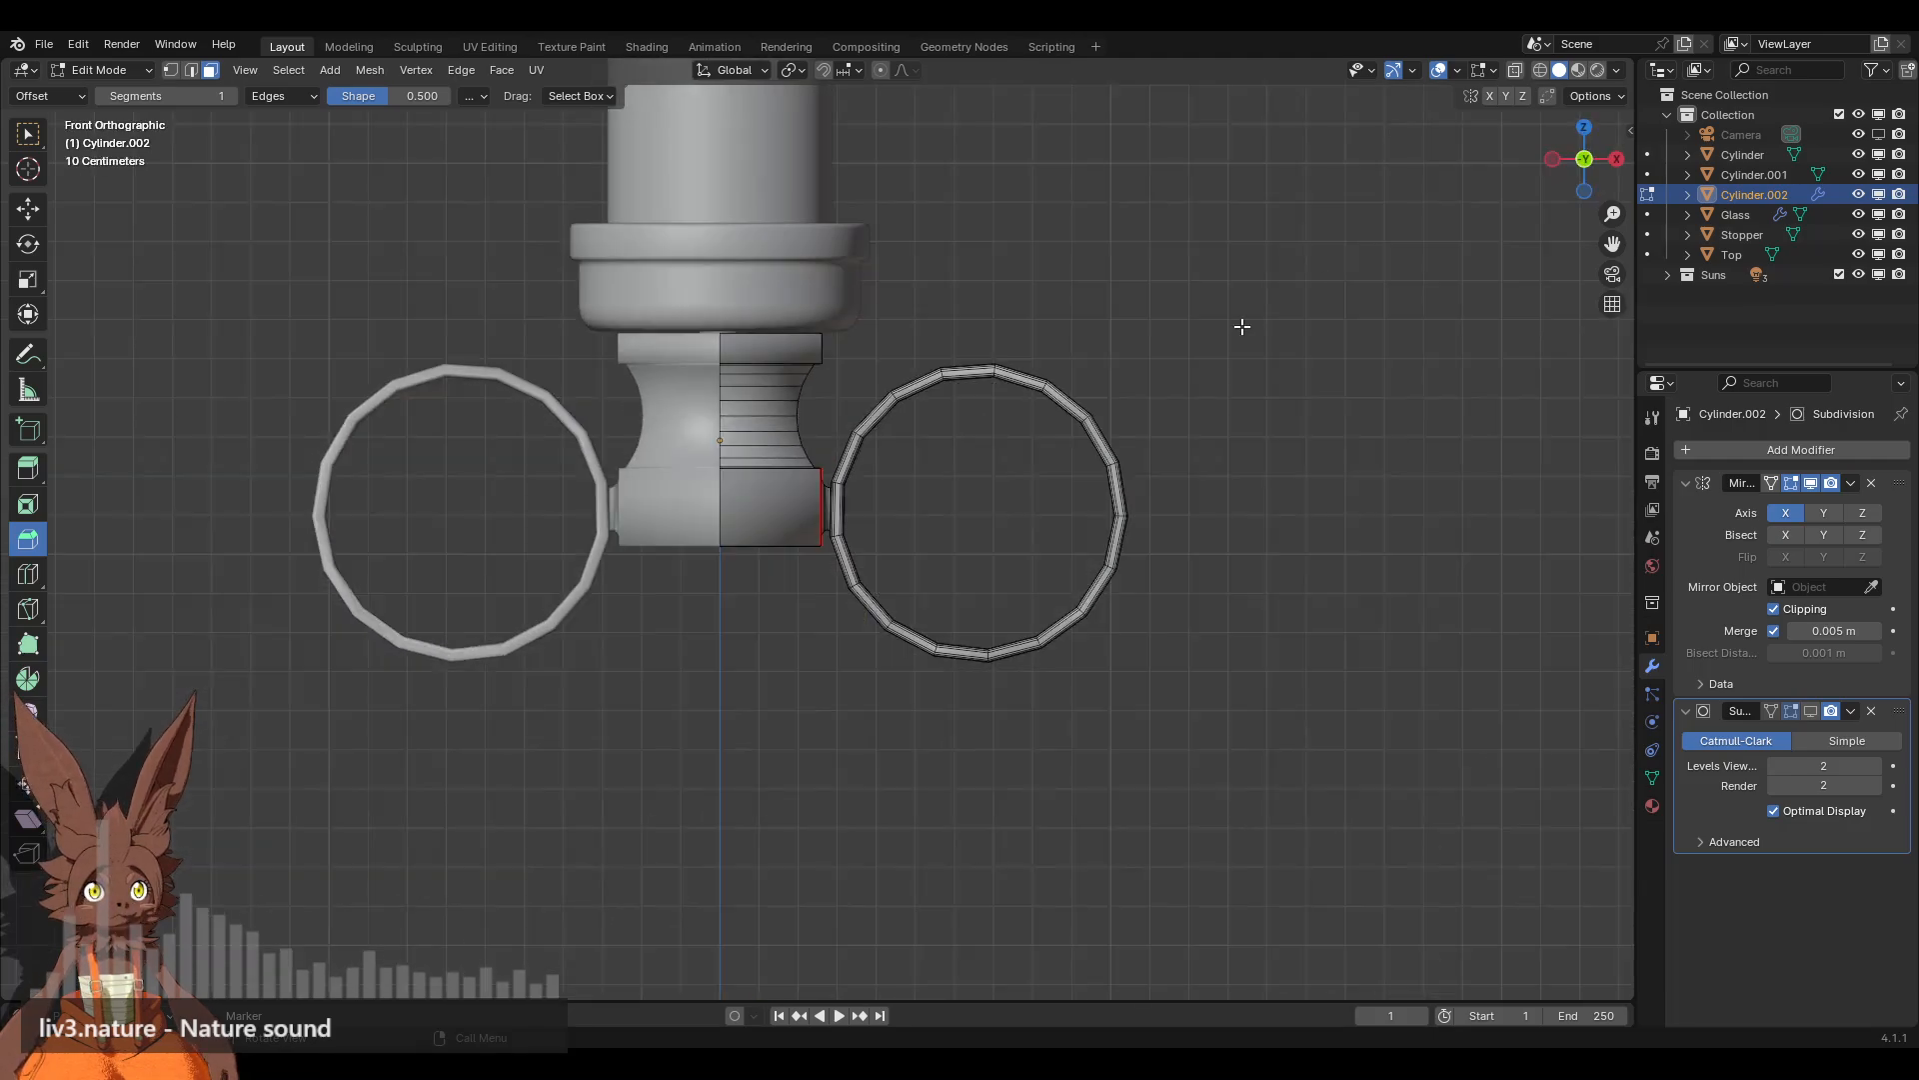
{"action": "scroll", "coordinate": [1242, 327], "scroll_direction": "up", "scroll_amount": 3}
{"action": "middle_click_drag", "start_coordinate": [1097, 399], "coordinate": [1035, 378]}
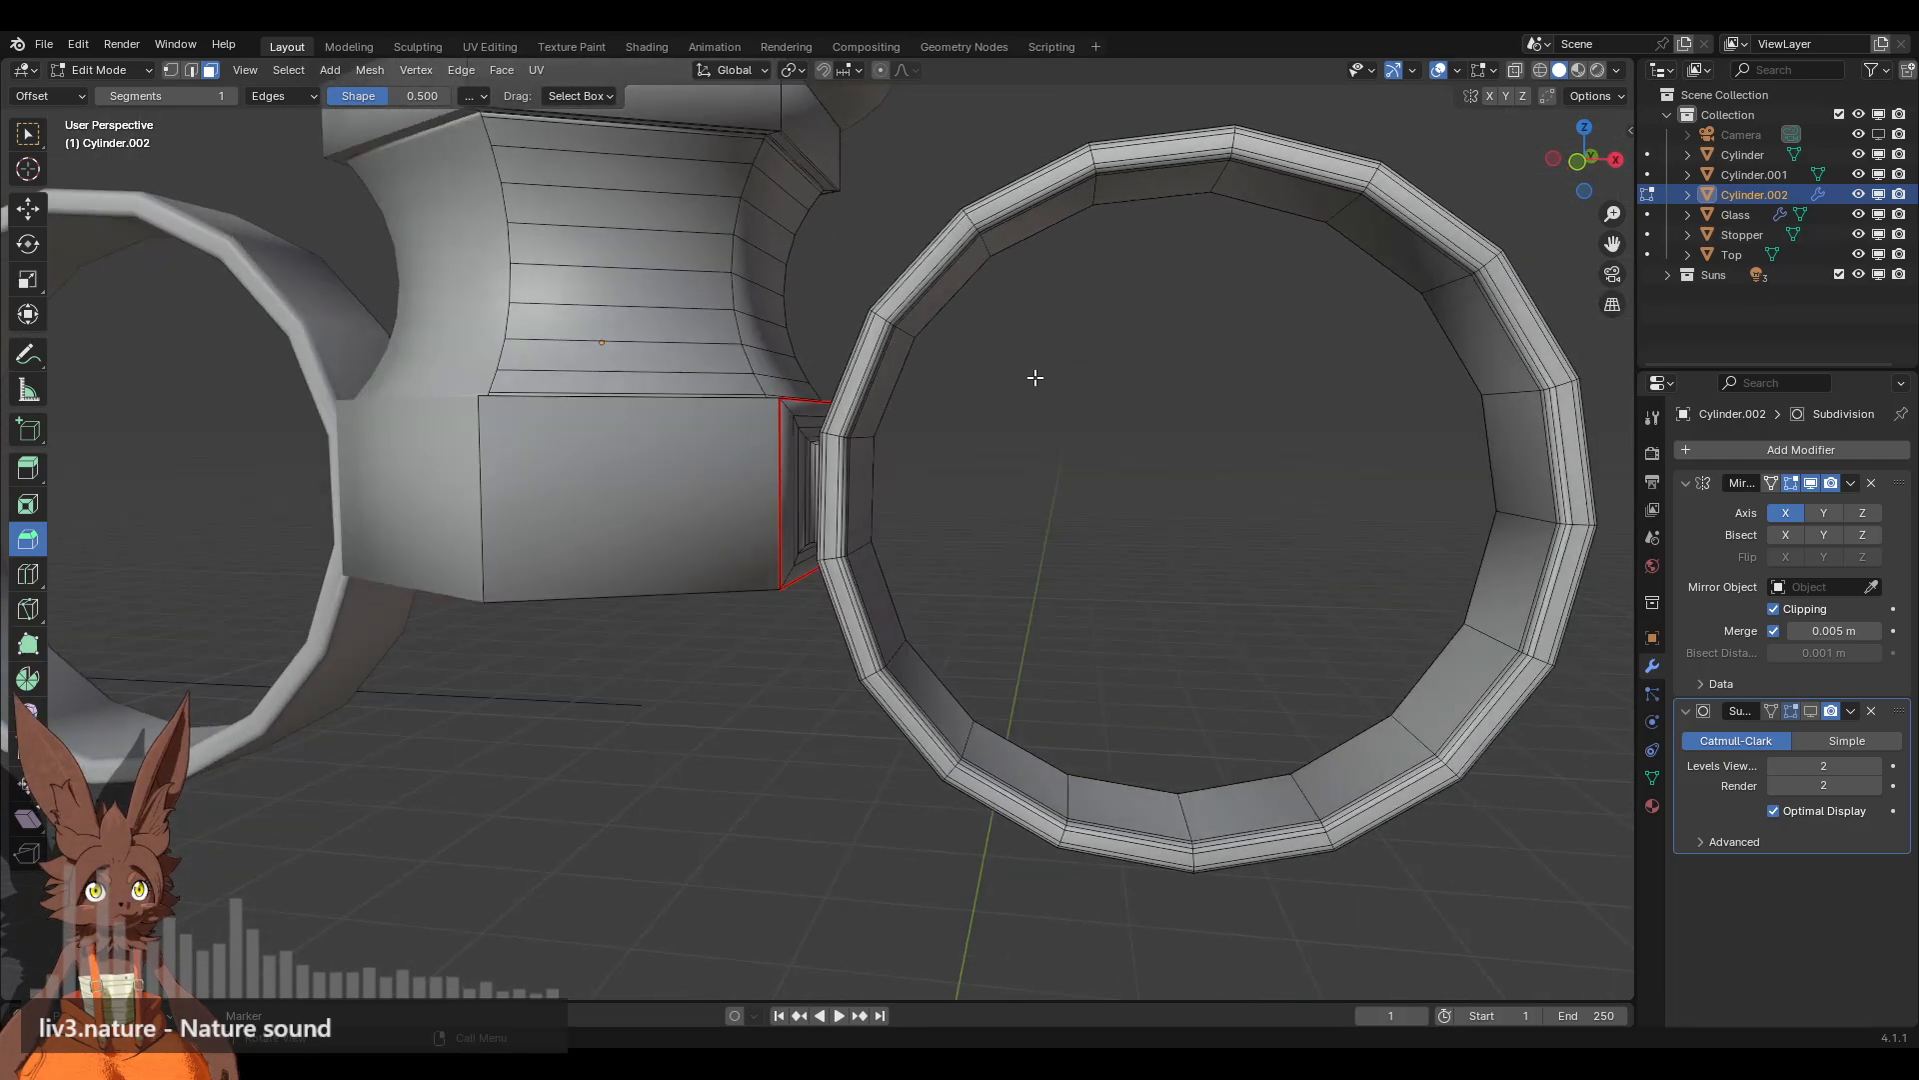
{"action": "scroll", "coordinate": [863, 579], "scroll_direction": "down", "scroll_amount": 5}
{"action": "middle_click_drag", "start_coordinate": [747, 447], "coordinate": [712, 413]}
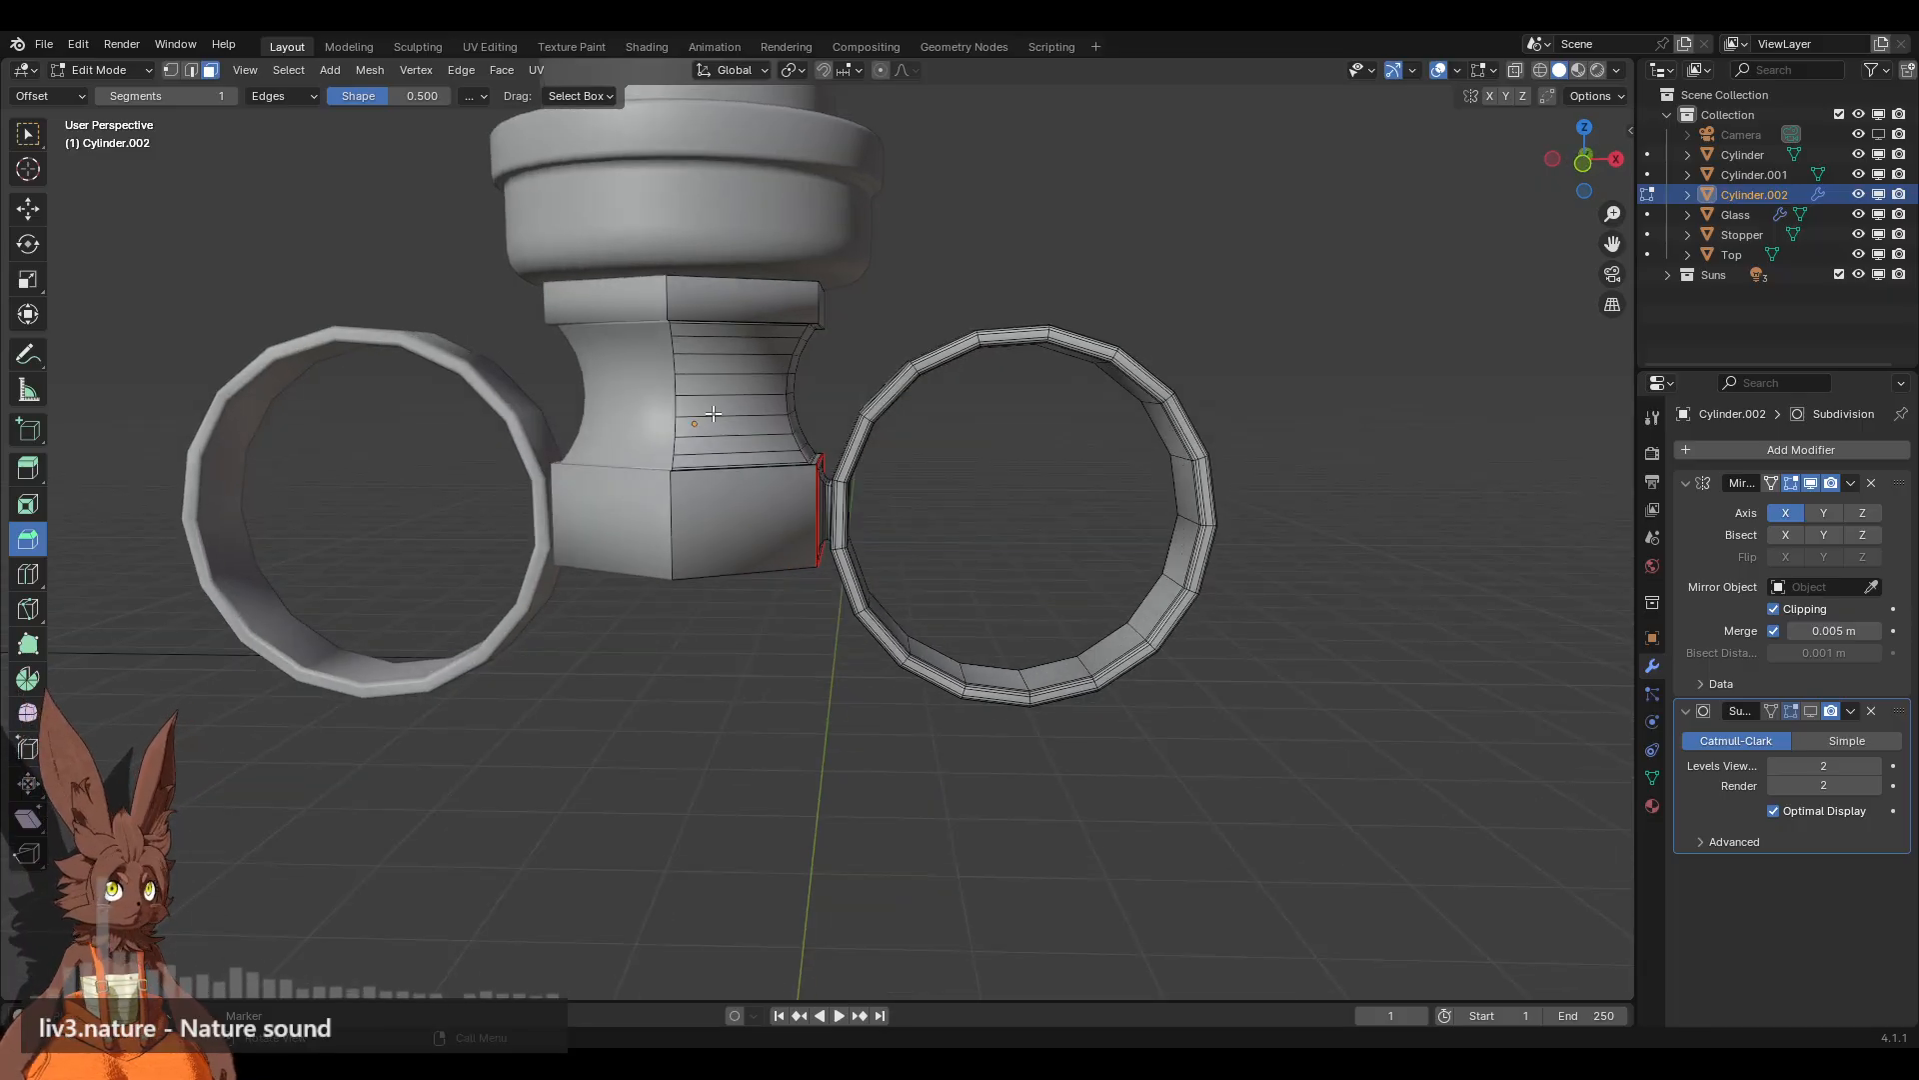
{"action": "middle_click_drag", "start_coordinate": [772, 410], "coordinate": [714, 397]}
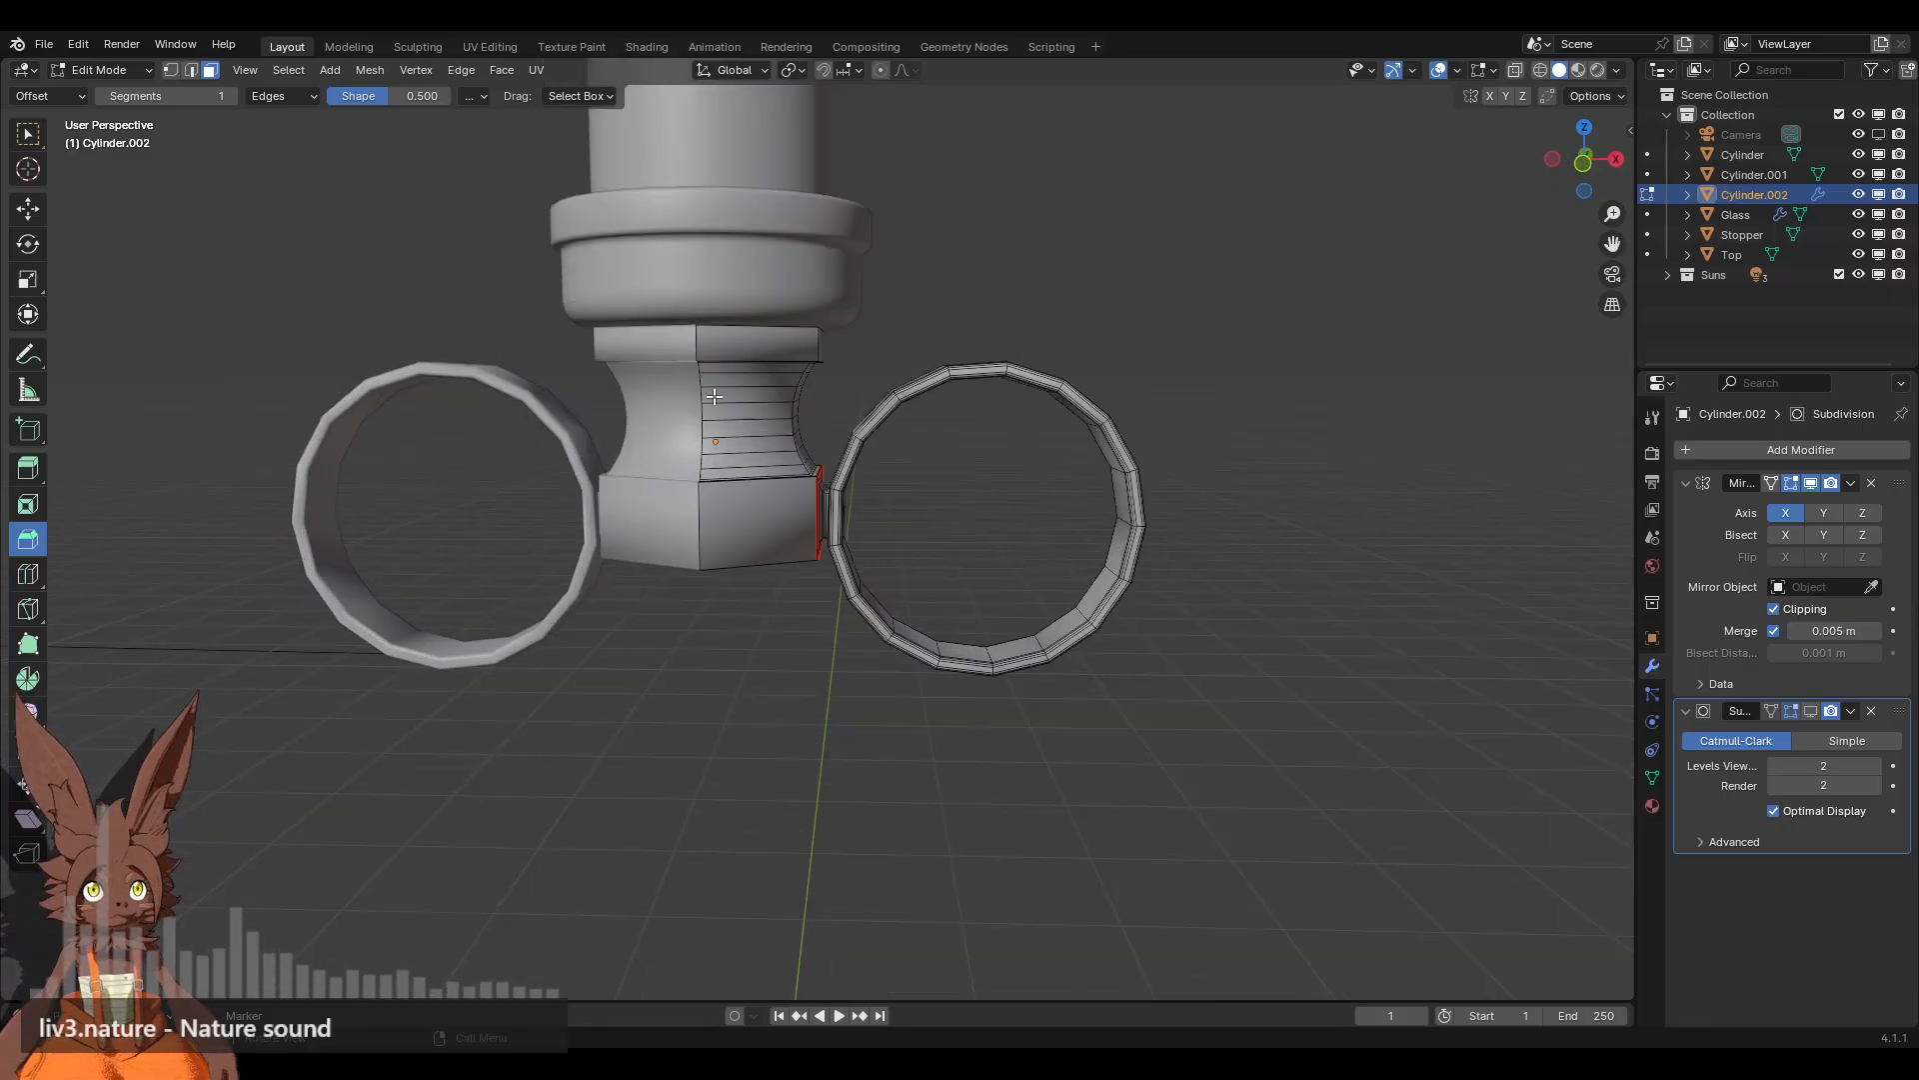
Step: Apply the end piece's Mirror modifier in Object Mode
{"action": "left_click", "coordinate": [132, 68]}
{"action": "left_click", "coordinate": [120, 93]}
{"action": "middle_click_drag", "start_coordinate": [1000, 274], "coordinate": [914, 392]}
{"action": "left_click", "coordinate": [1851, 483]}
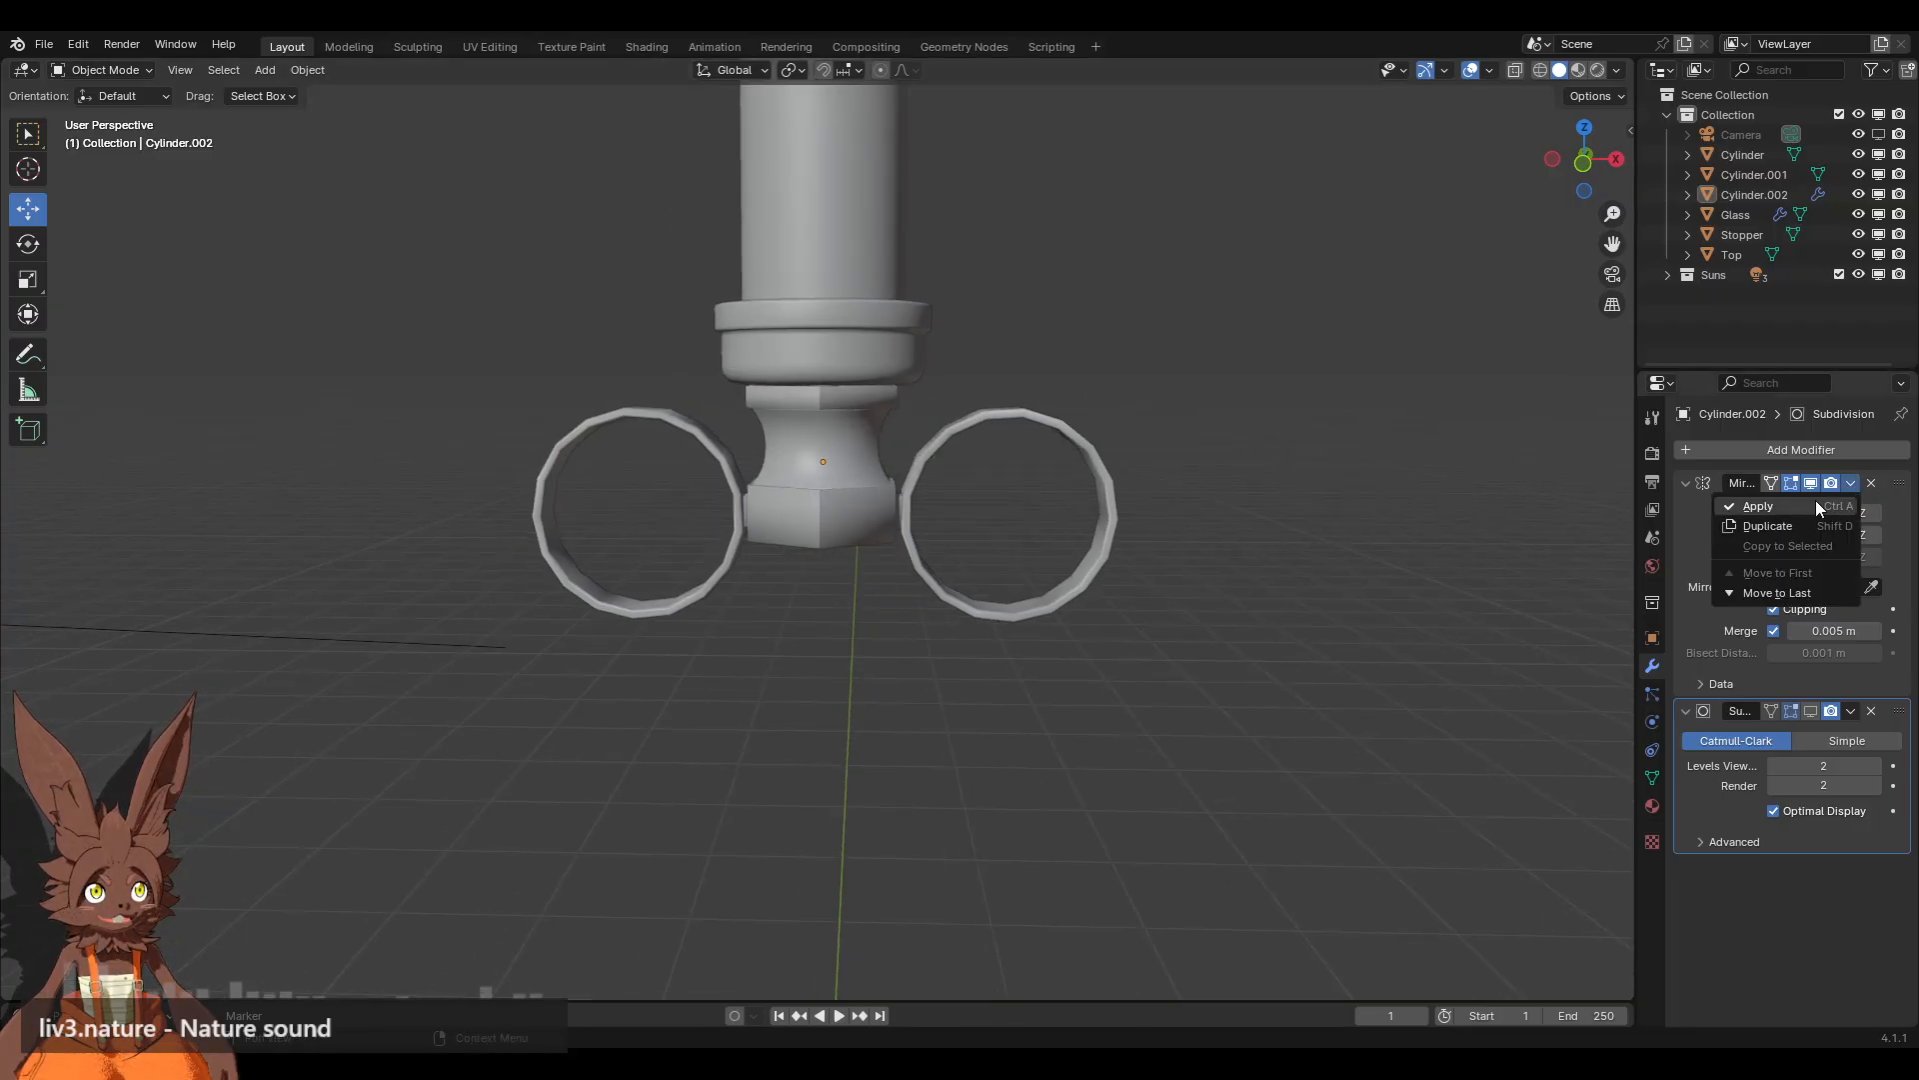
{"action": "left_click", "coordinate": [1815, 499]}
Step: Examine the end piece and both ring handles from several angles and in front view
{"action": "scroll", "coordinate": [1038, 444], "scroll_direction": "down", "scroll_amount": 2}
{"action": "scroll", "coordinate": [1038, 453], "scroll_direction": "down", "scroll_amount": 3}
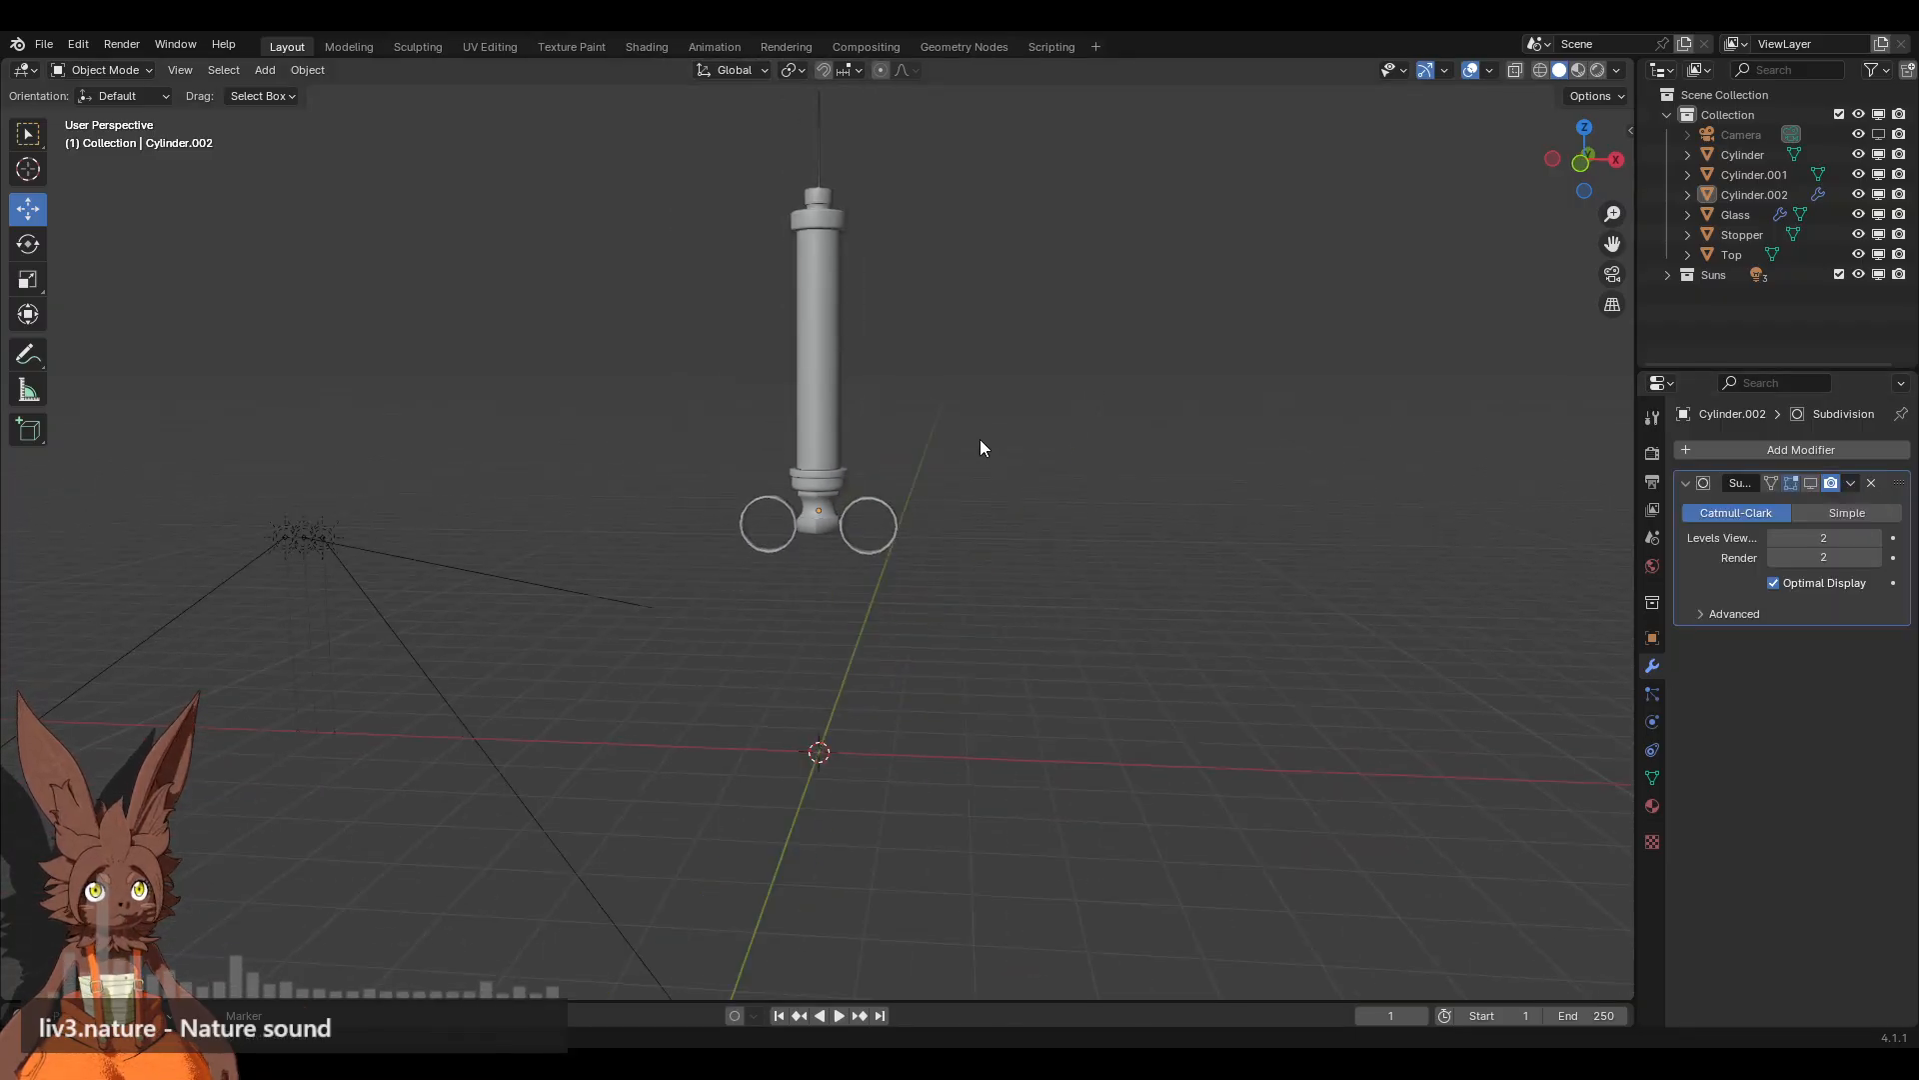
{"action": "mouse_move", "coordinate": [980, 441]}
{"action": "middle_mouse_down"}
{"action": "mouse_move", "coordinate": [496, 437]}
{"action": "mouse_move", "coordinate": [1077, 458]}
{"action": "mouse_move", "coordinate": [995, 446]}
{"action": "middle_mouse_up"}
{"action": "scroll", "coordinate": [1003, 437], "scroll_direction": "up", "scroll_amount": 10}
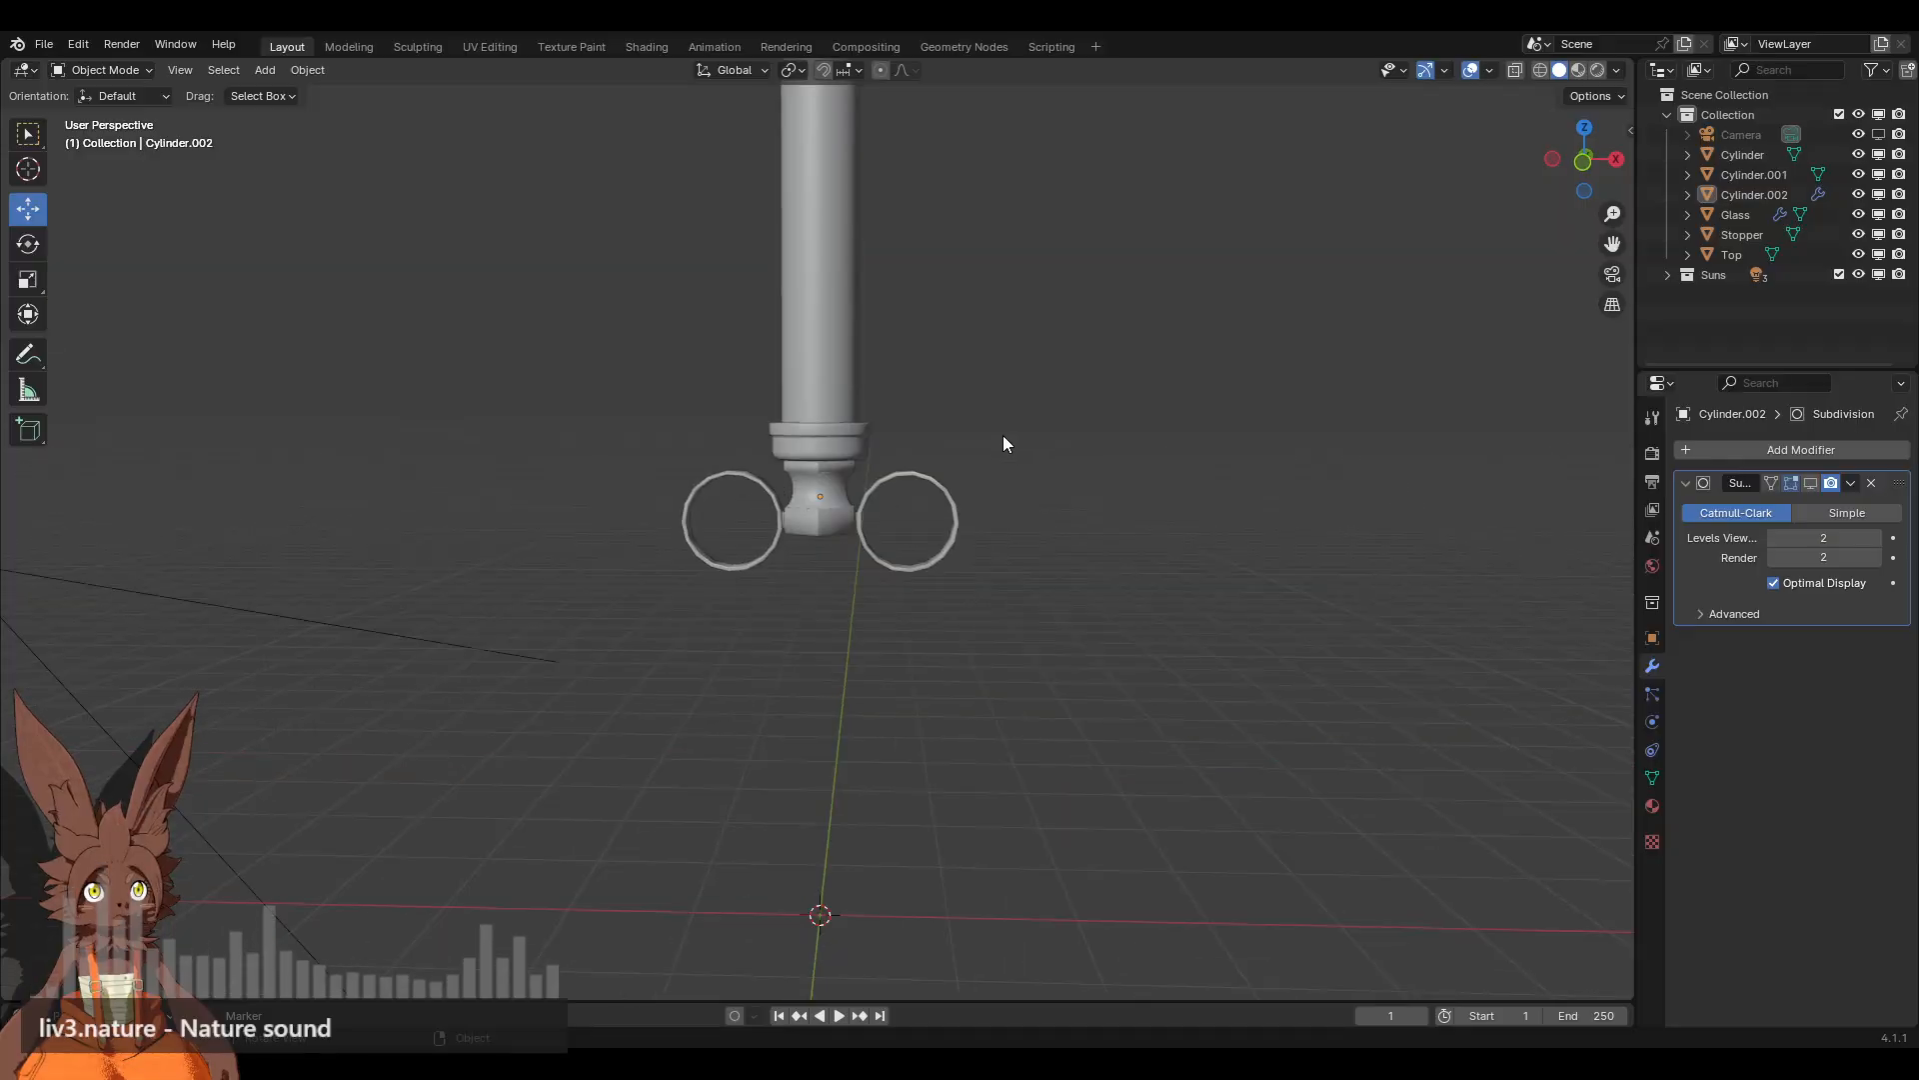
{"action": "scroll", "coordinate": [1010, 400], "scroll_direction": "up", "scroll_amount": 3}
{"action": "left_click", "coordinate": [1083, 370]}
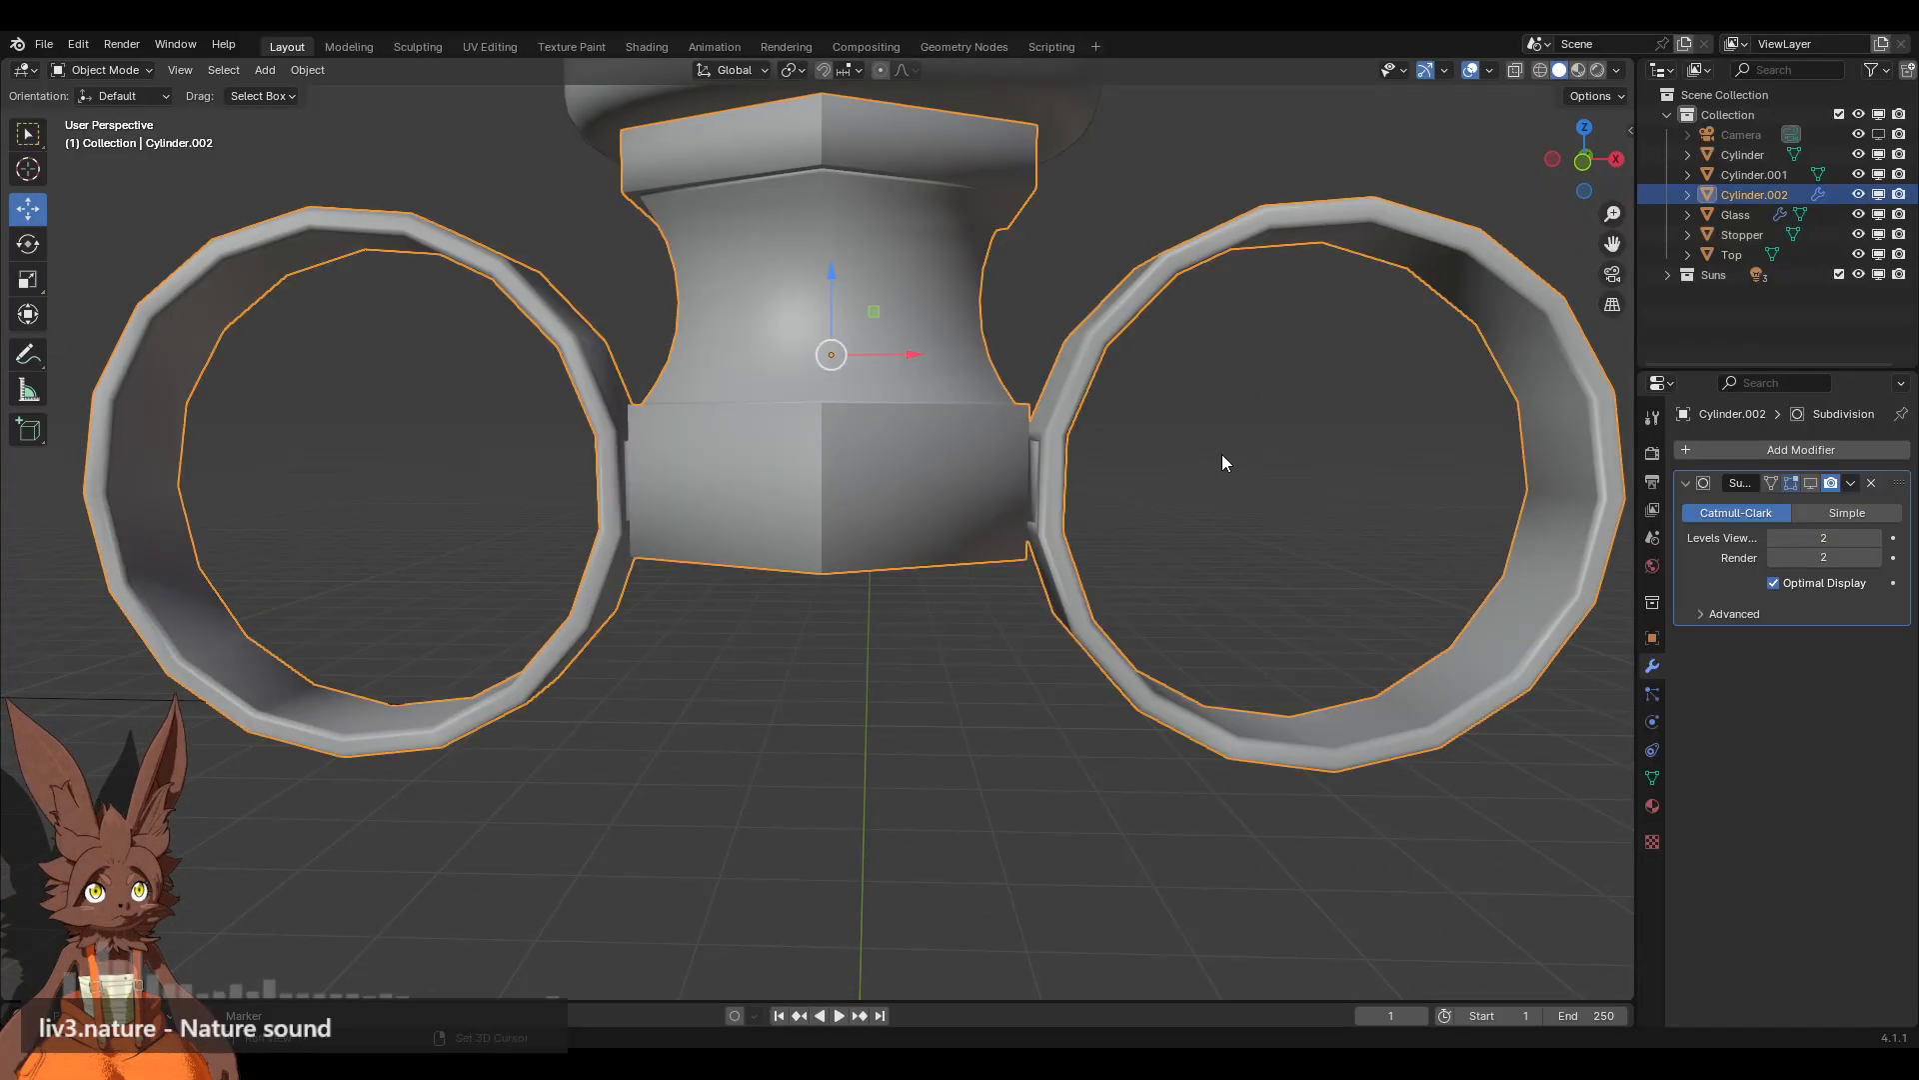
{"action": "middle_click_drag", "start_coordinate": [1221, 454], "coordinate": [810, 528]}
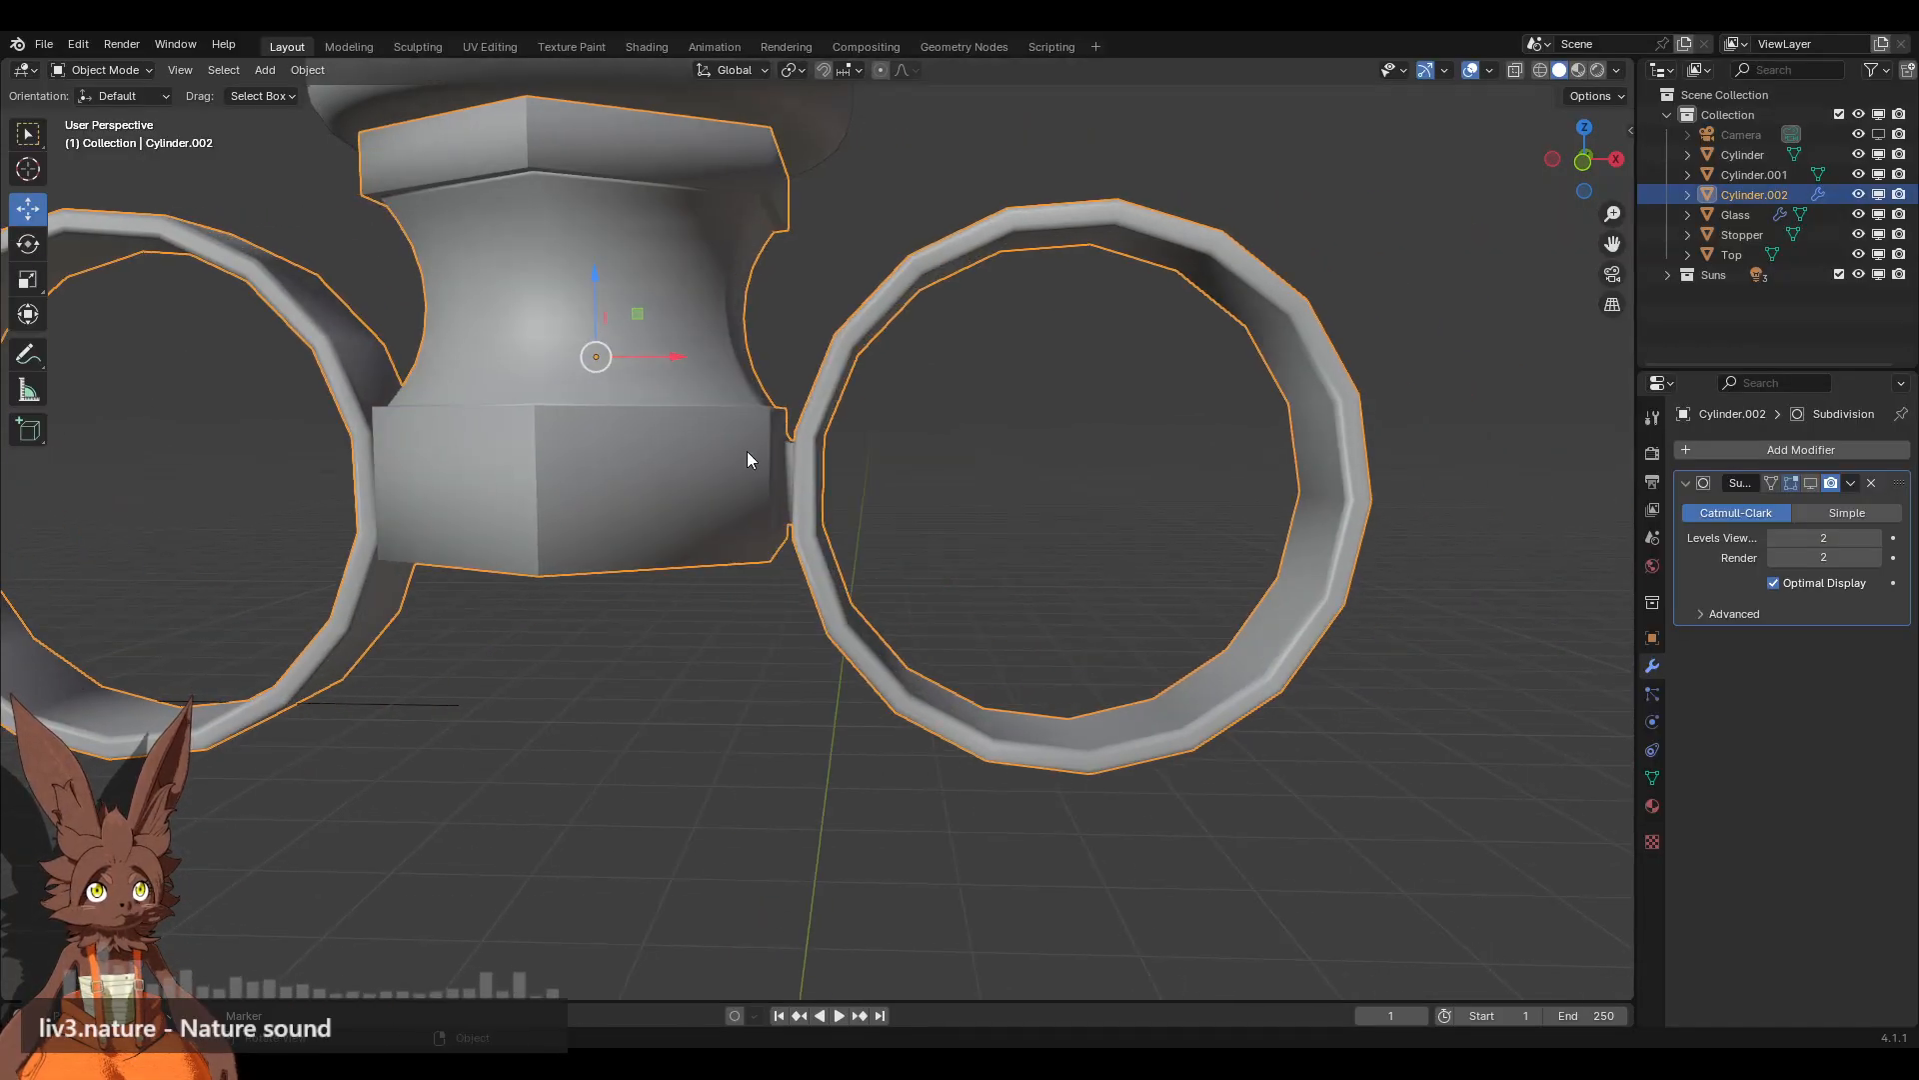
{"action": "scroll", "coordinate": [759, 439], "scroll_direction": "down", "scroll_amount": 3}
{"action": "middle_click_drag", "start_coordinate": [771, 426], "coordinate": [962, 444]}
{"action": "scroll", "coordinate": [962, 444], "scroll_direction": "up", "scroll_amount": 1}
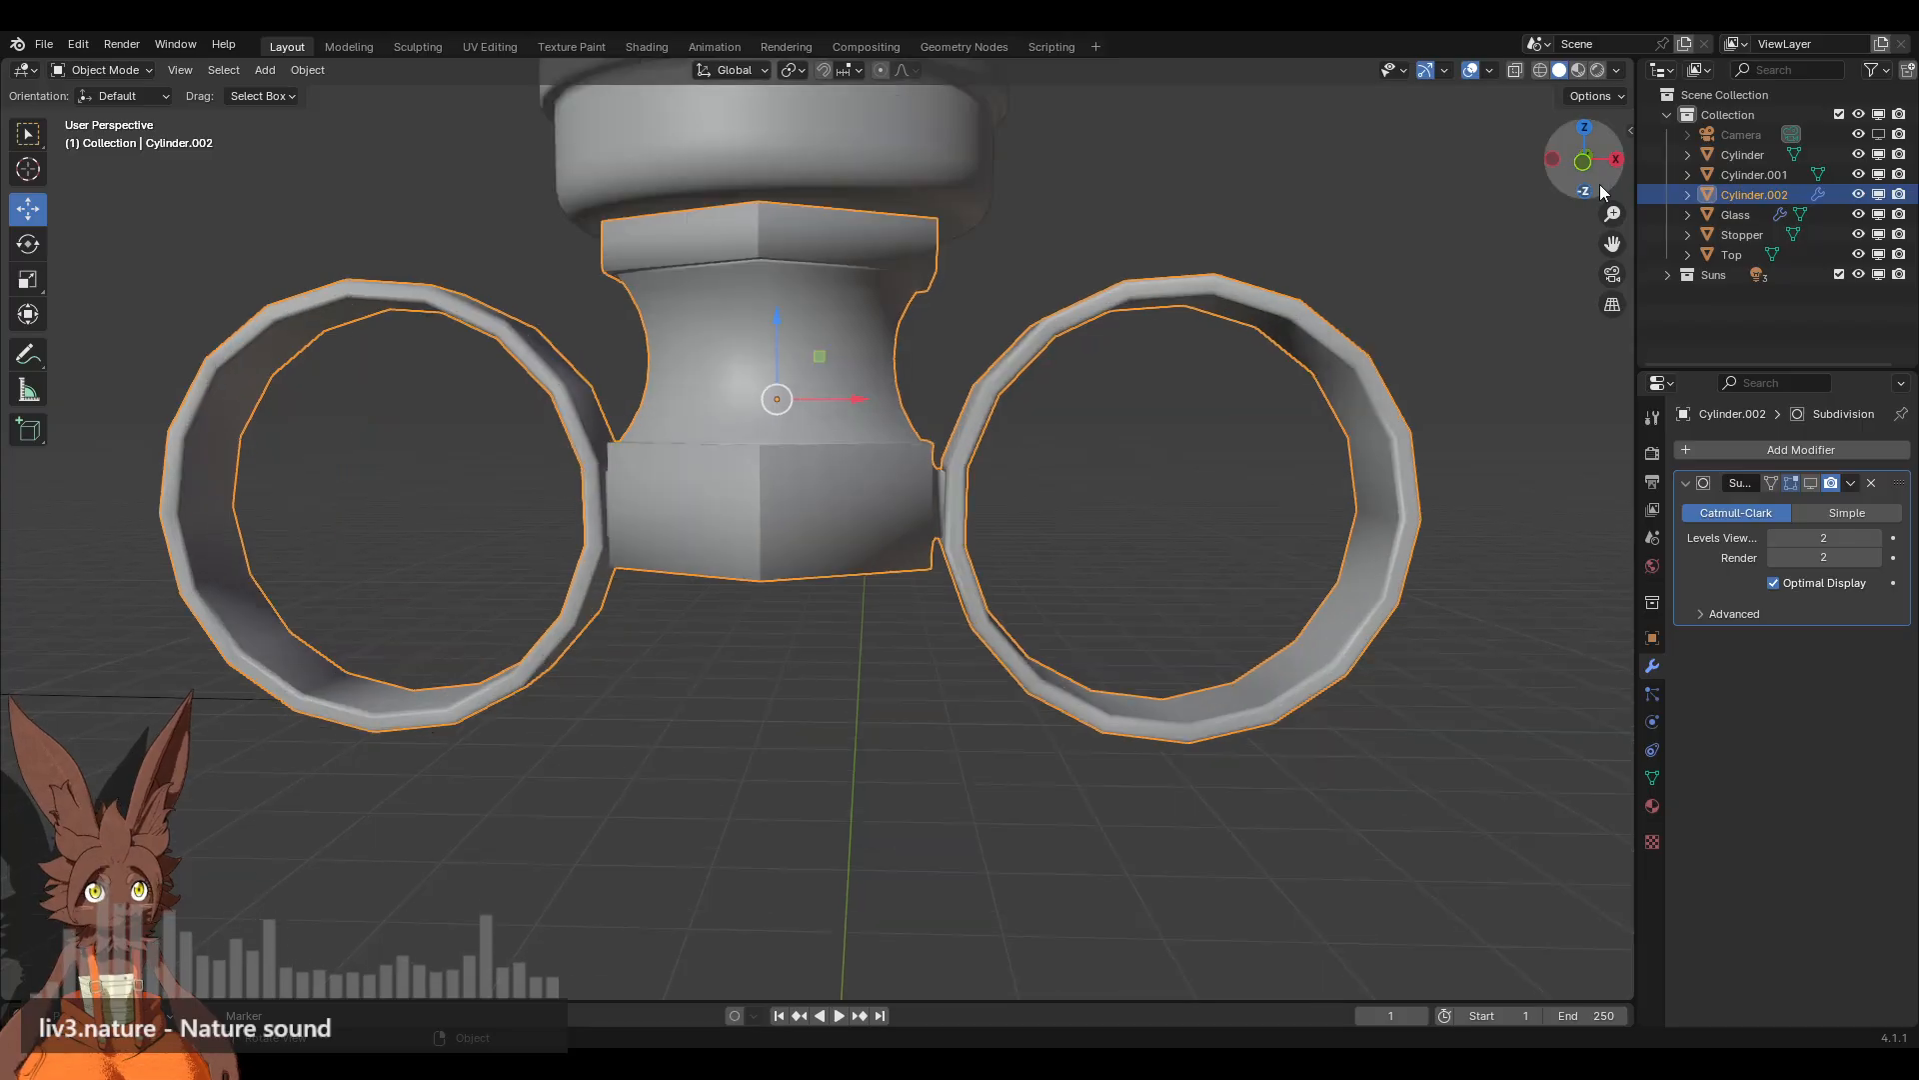
{"action": "left_click", "coordinate": [1584, 157]}
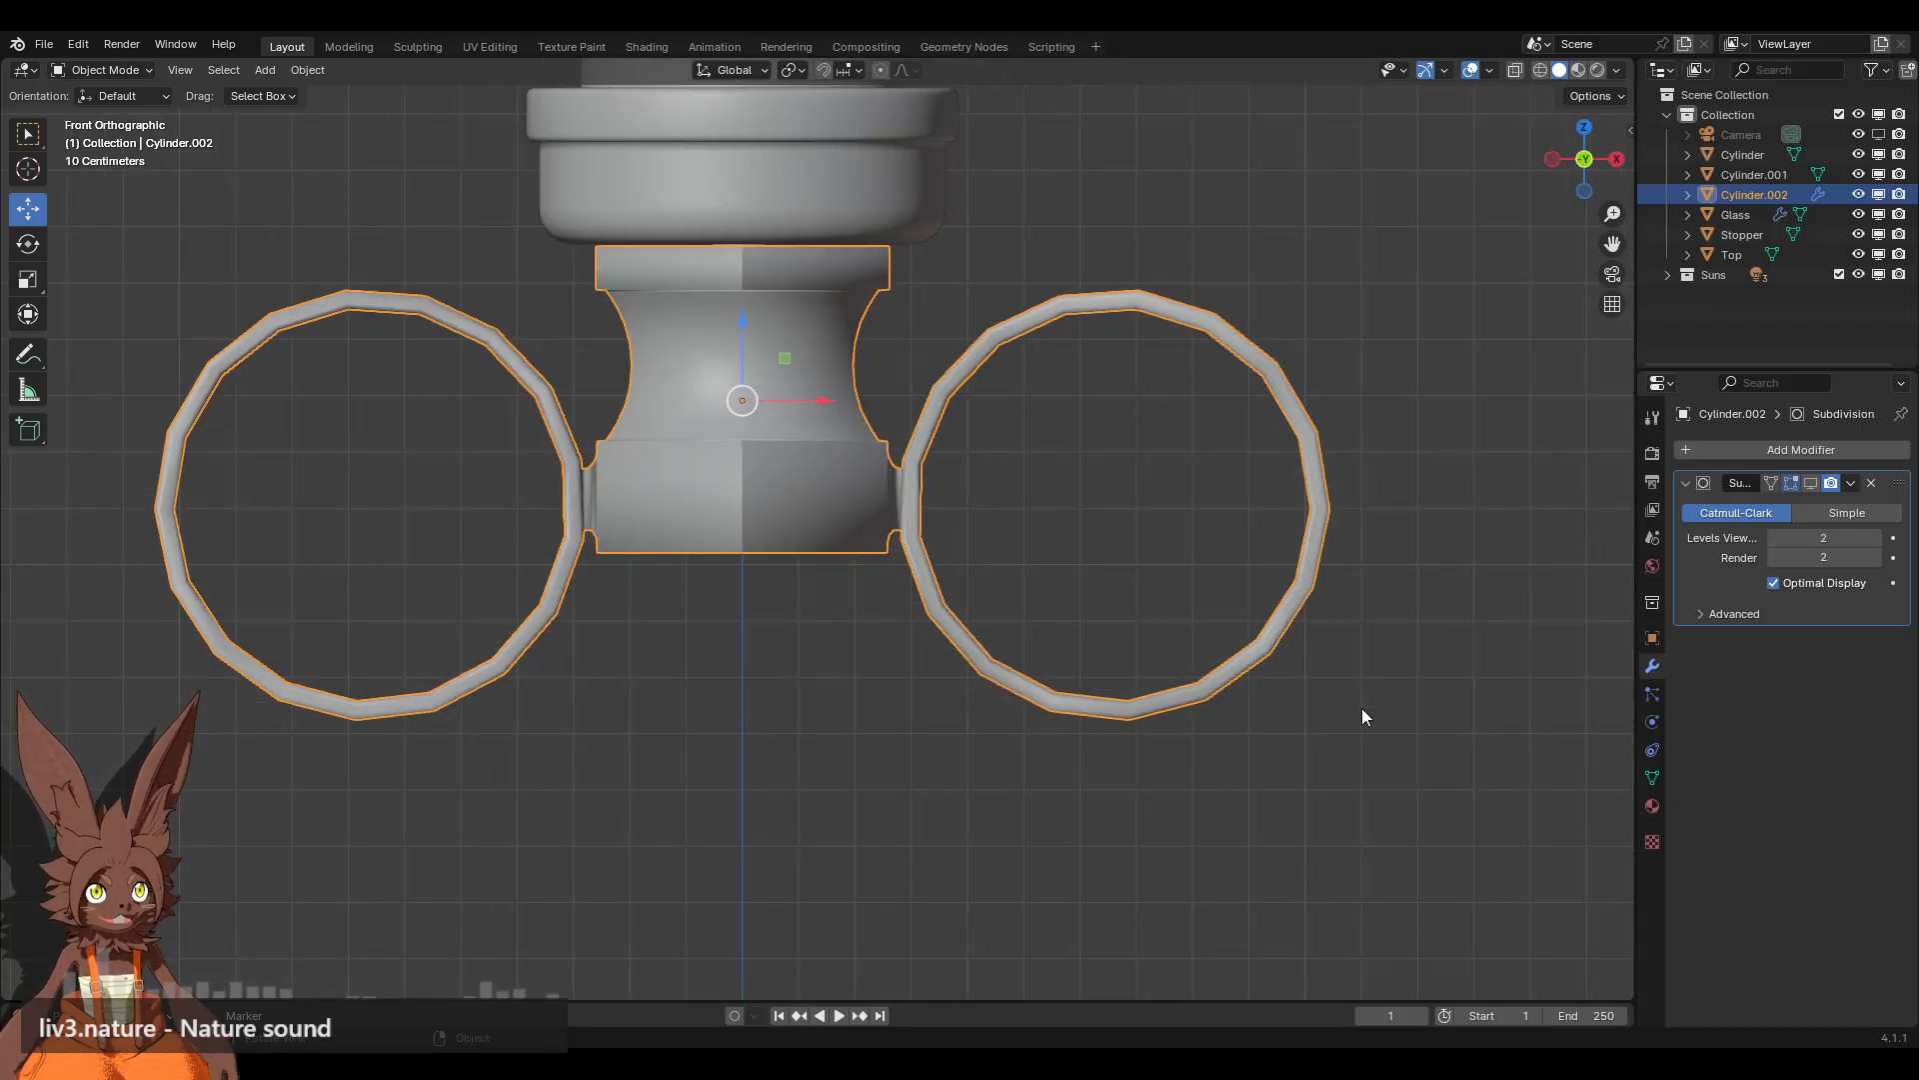
Step: Check the mirrored mesh in Edit Mode, and undo the applied Mirror modifier
{"action": "left_click", "coordinate": [100, 70]}
{"action": "left_click", "coordinate": [112, 114]}
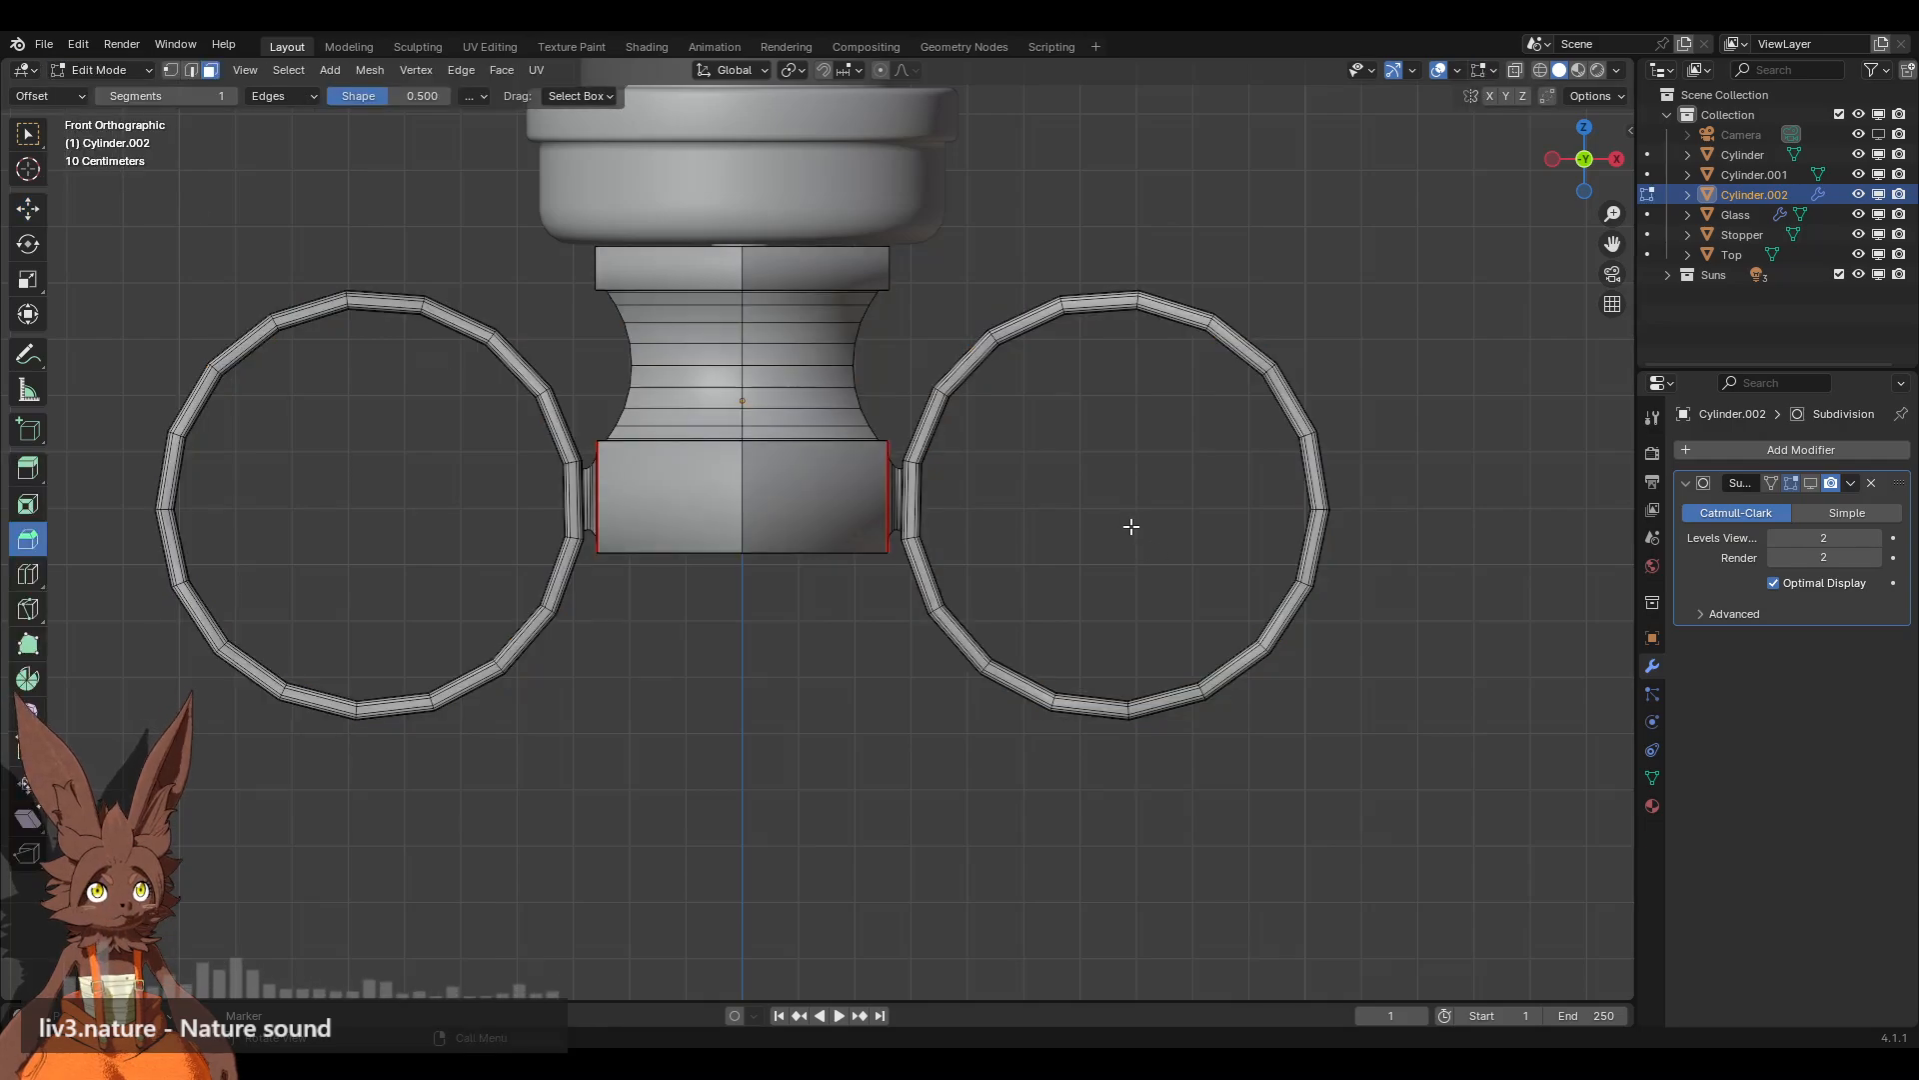
{"action": "key", "text": "ctrl+z"}
{"action": "key", "text": "ctrl+z"}
{"action": "key", "text": "ctrl+z"}
{"action": "key", "text": "ctrl+z"}
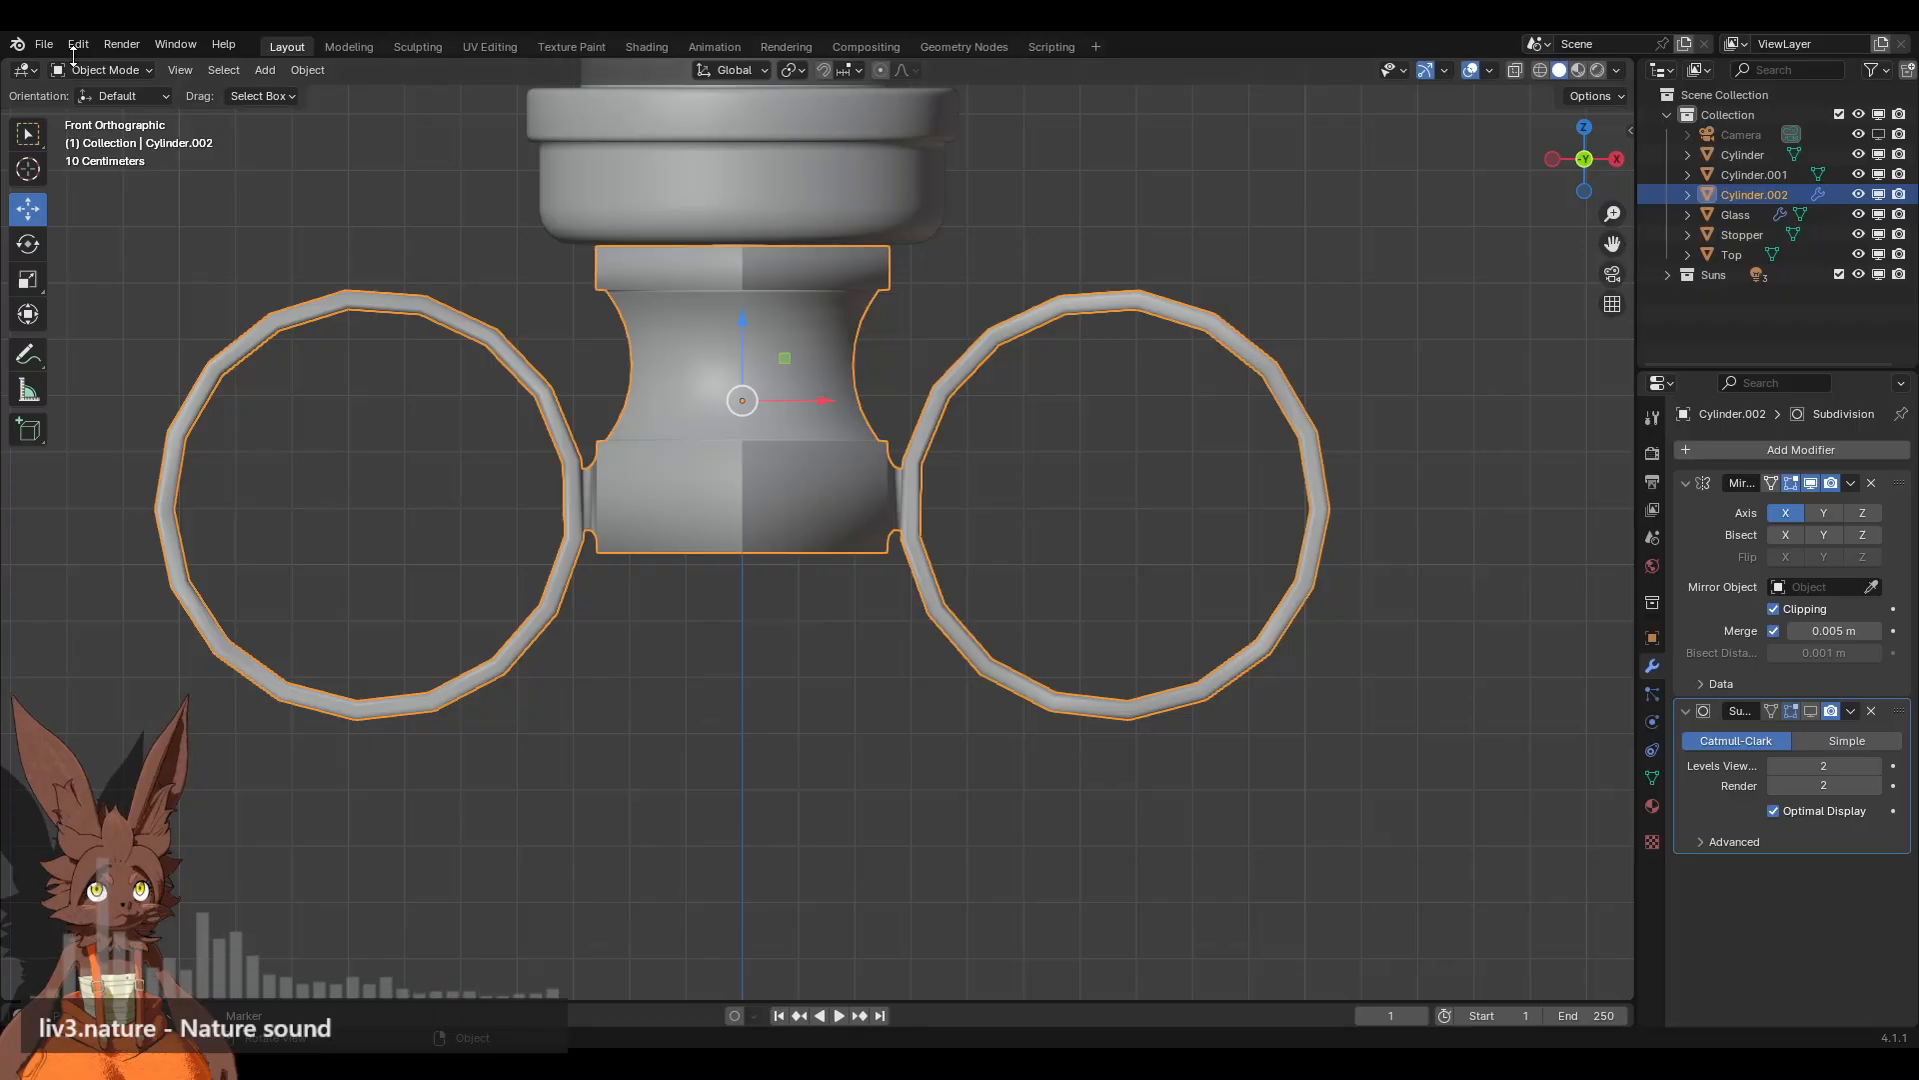
Step: In Edit Mode, mark a seam along the edge loop at the stub's outer end, beside the ring handle
{"action": "left_click", "coordinate": [100, 70]}
{"action": "left_click", "coordinate": [112, 114]}
{"action": "scroll", "coordinate": [1060, 469], "scroll_direction": "up", "scroll_amount": 6}
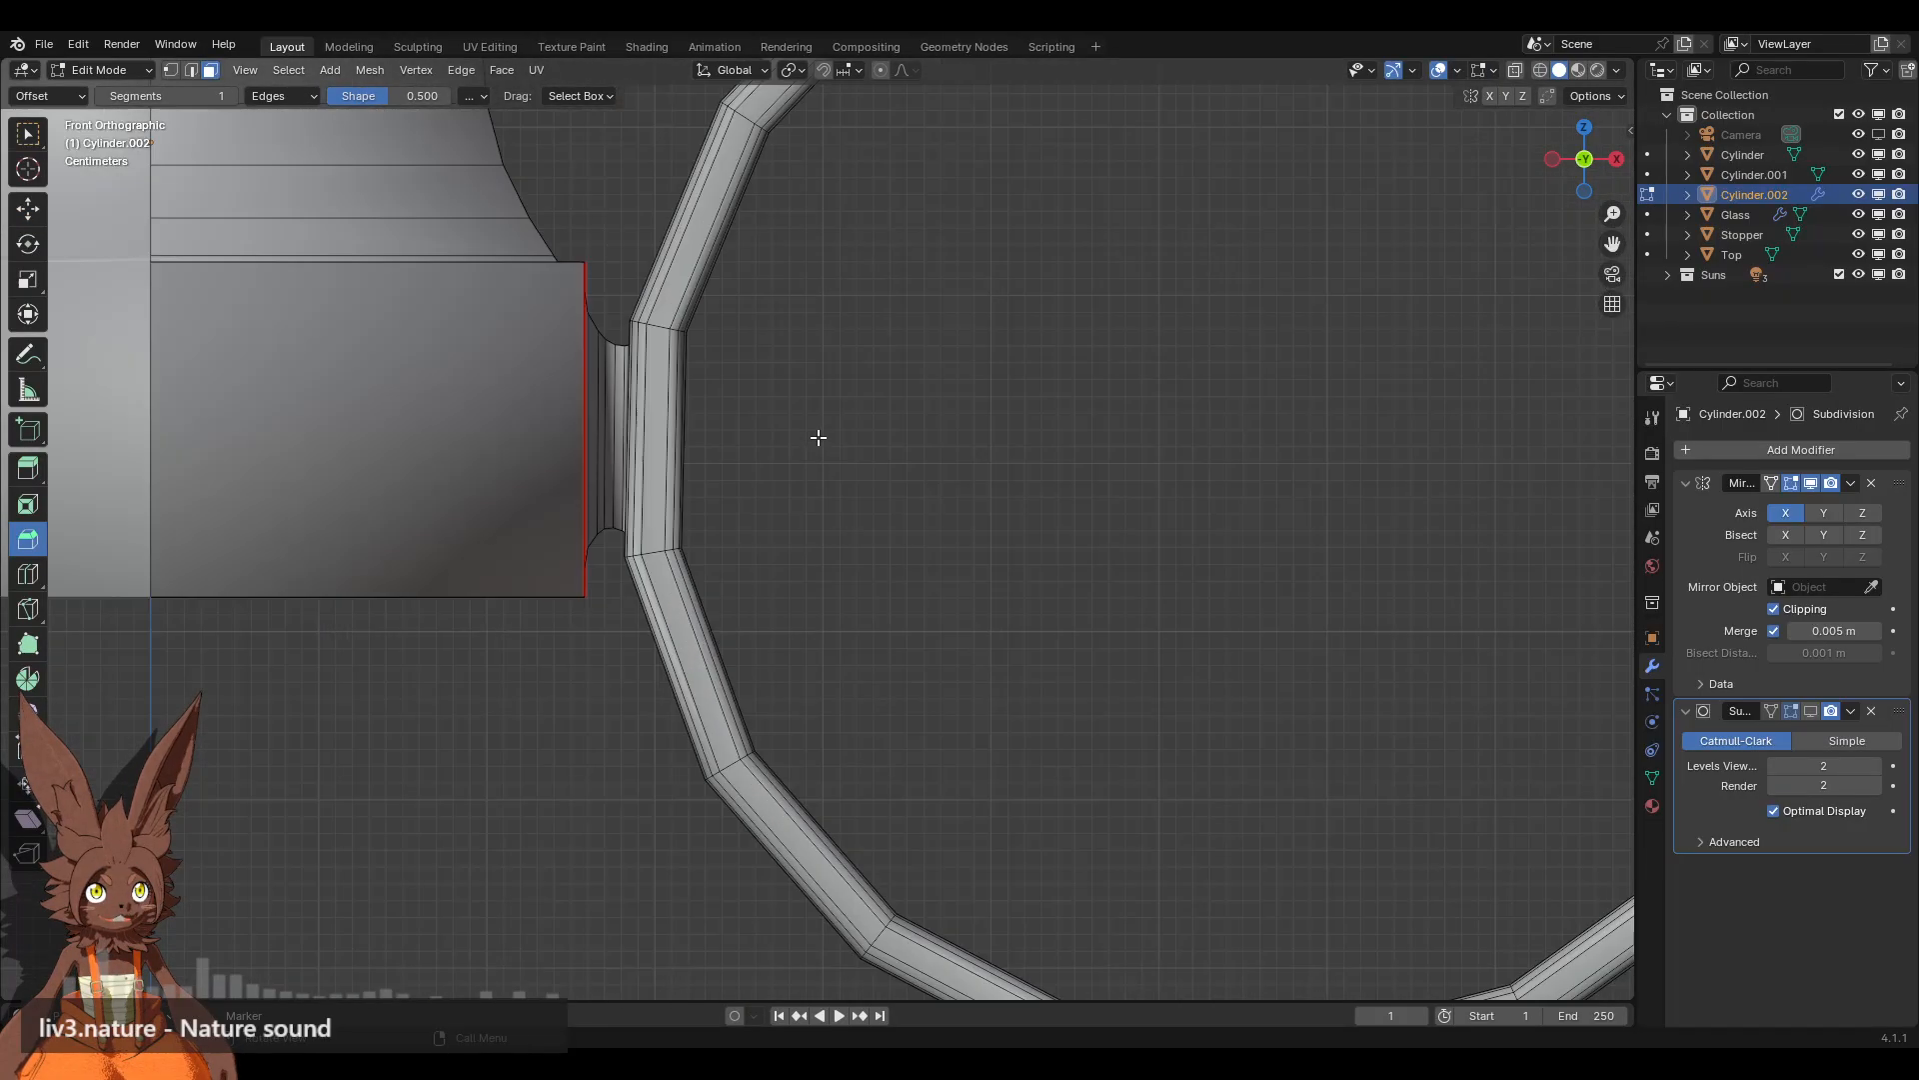
{"action": "middle_click_drag", "start_coordinate": [819, 436], "coordinate": [750, 398]}
{"action": "middle_click_drag", "start_coordinate": [655, 261], "coordinate": [800, 459], "text": "shift"}
{"action": "middle_click_drag", "start_coordinate": [800, 459], "coordinate": [767, 465]}
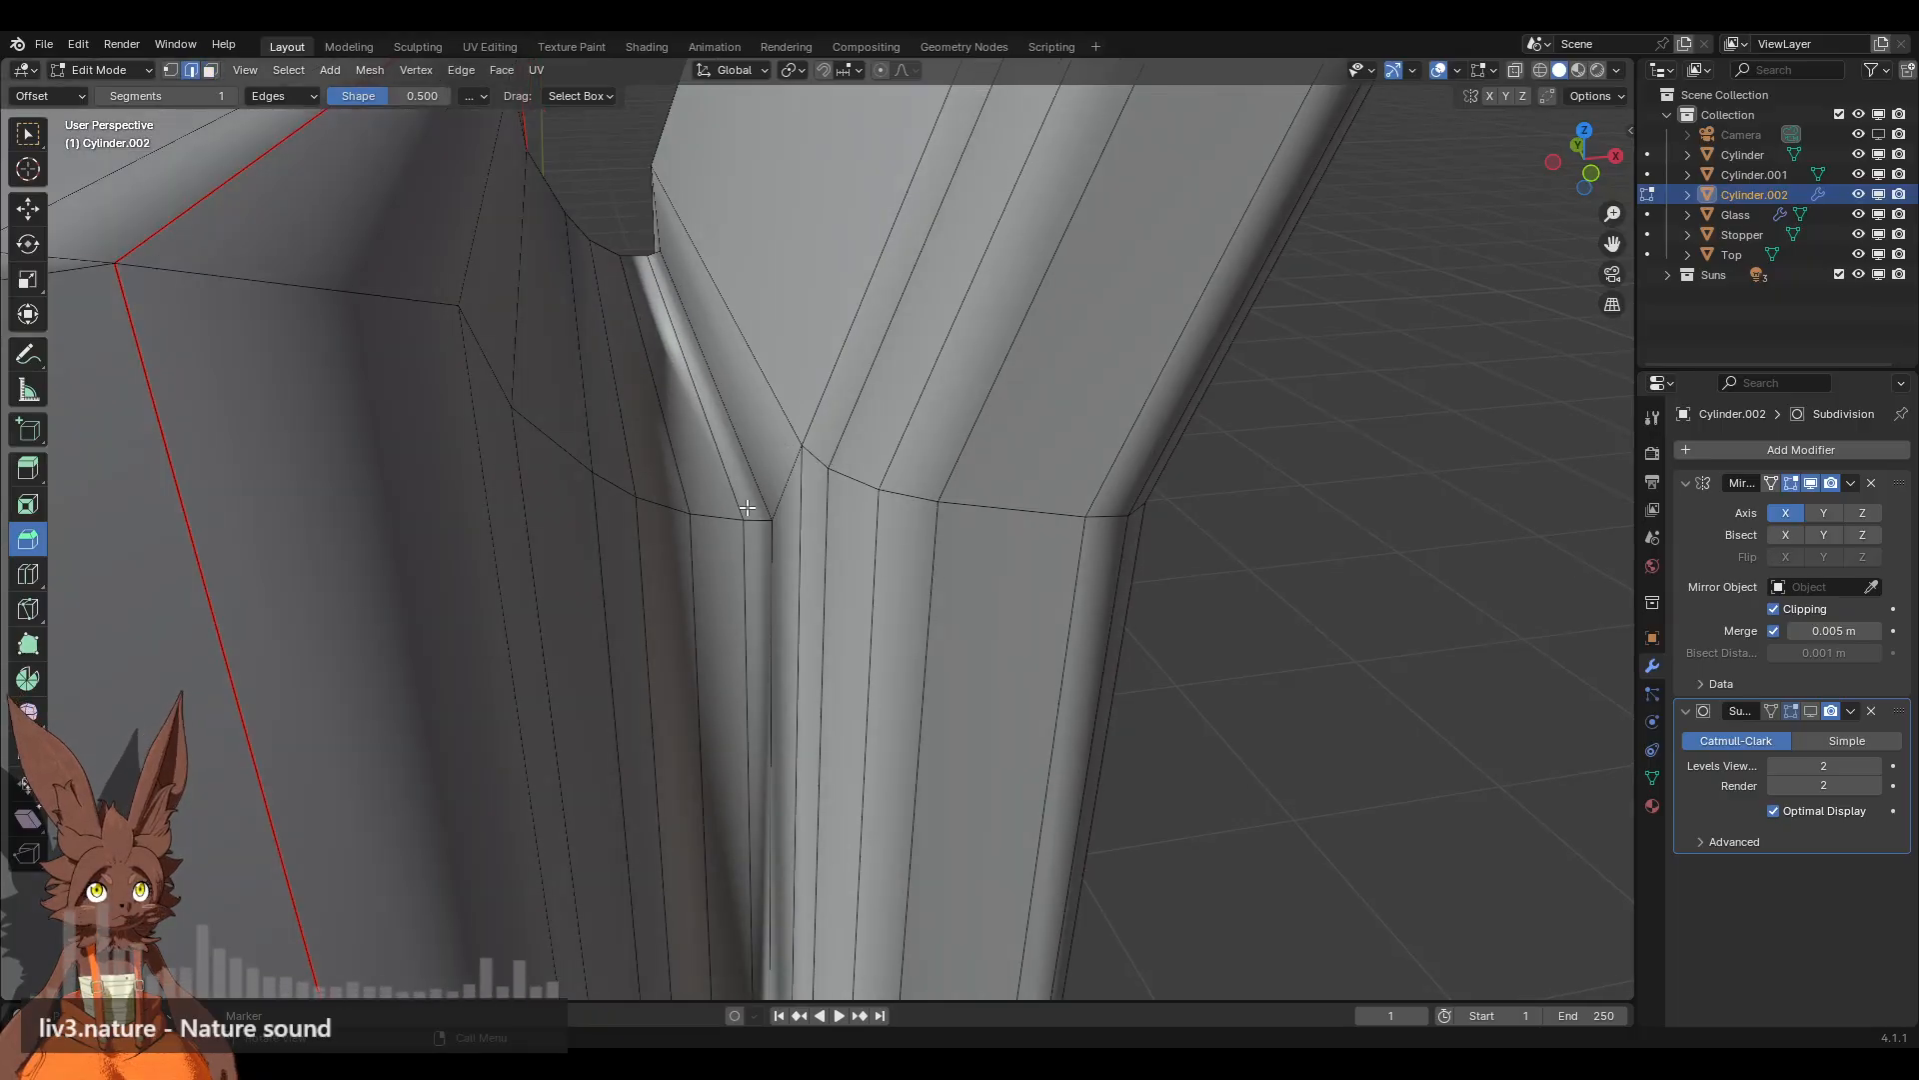
{"action": "left_click", "coordinate": [735, 494], "text": "alt"}
{"action": "right_click", "coordinate": [808, 452]}
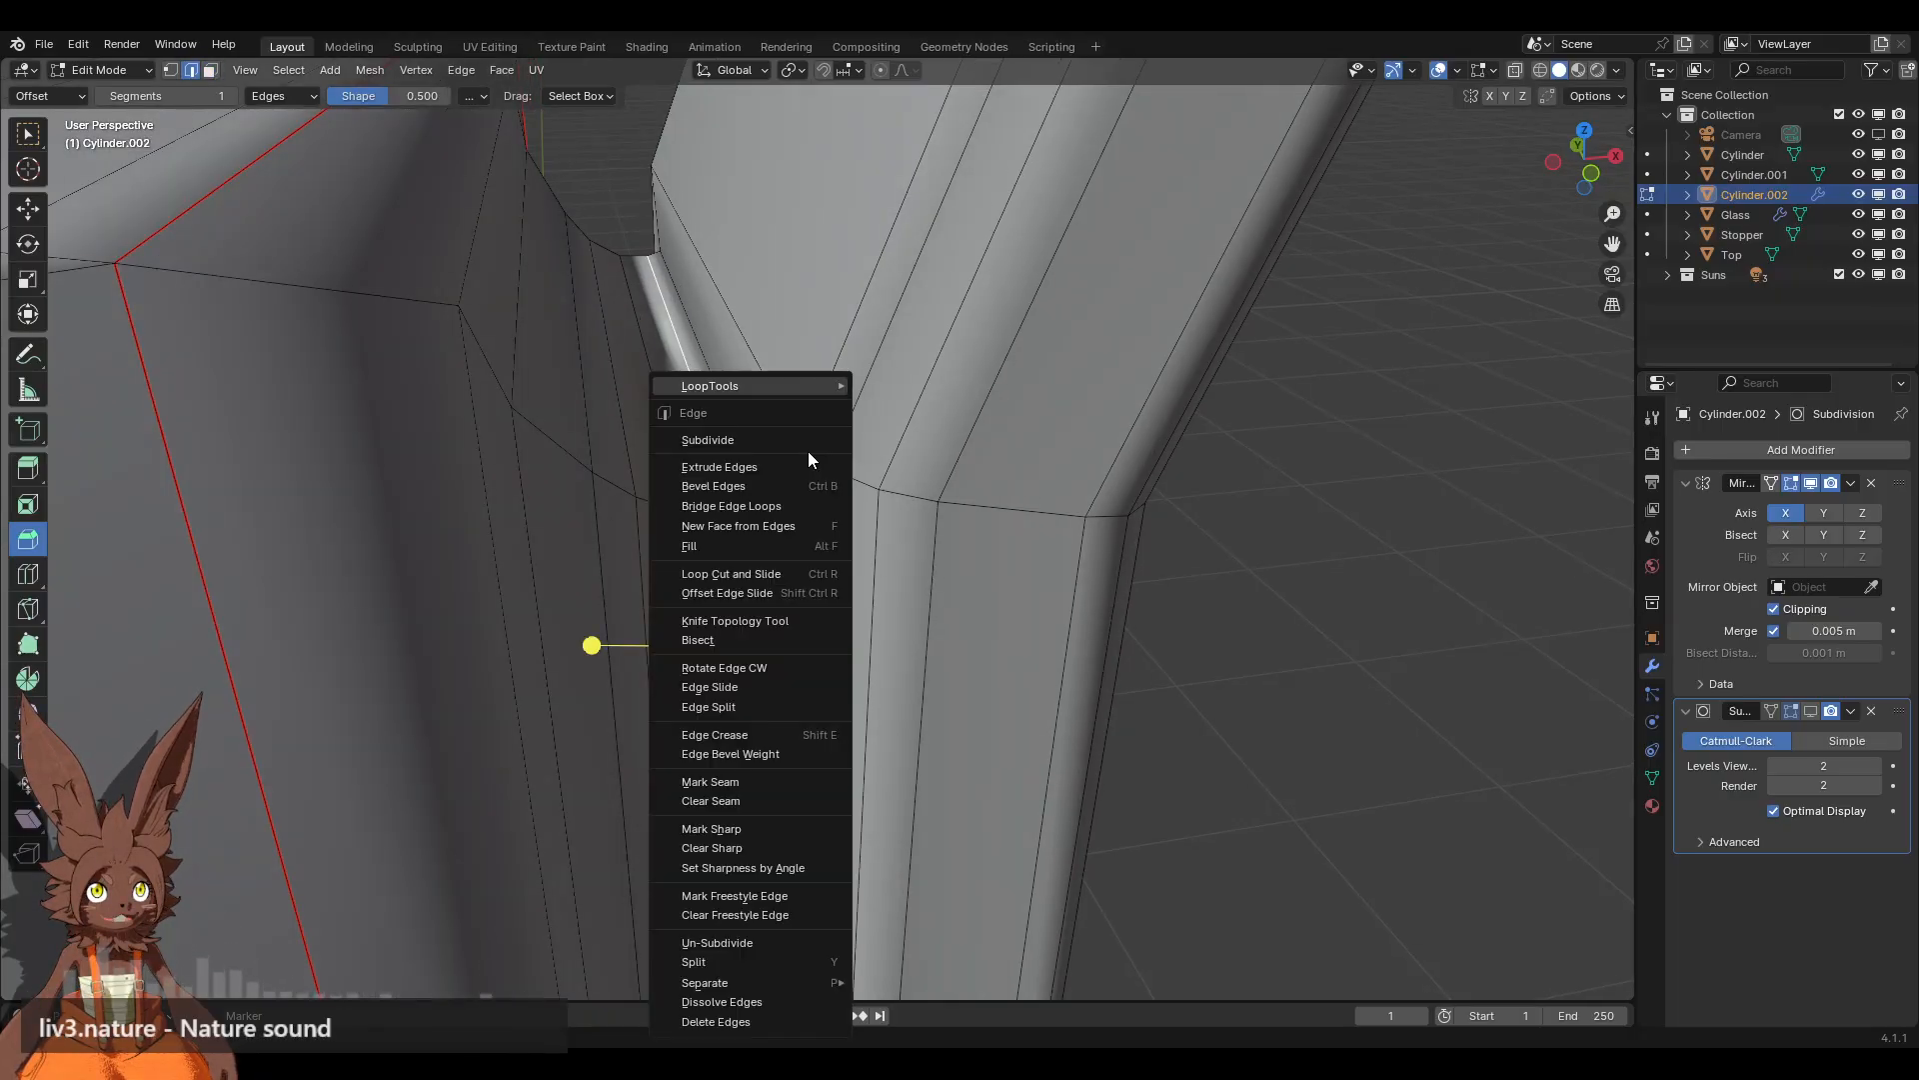
{"action": "left_click", "coordinate": [736, 781]}
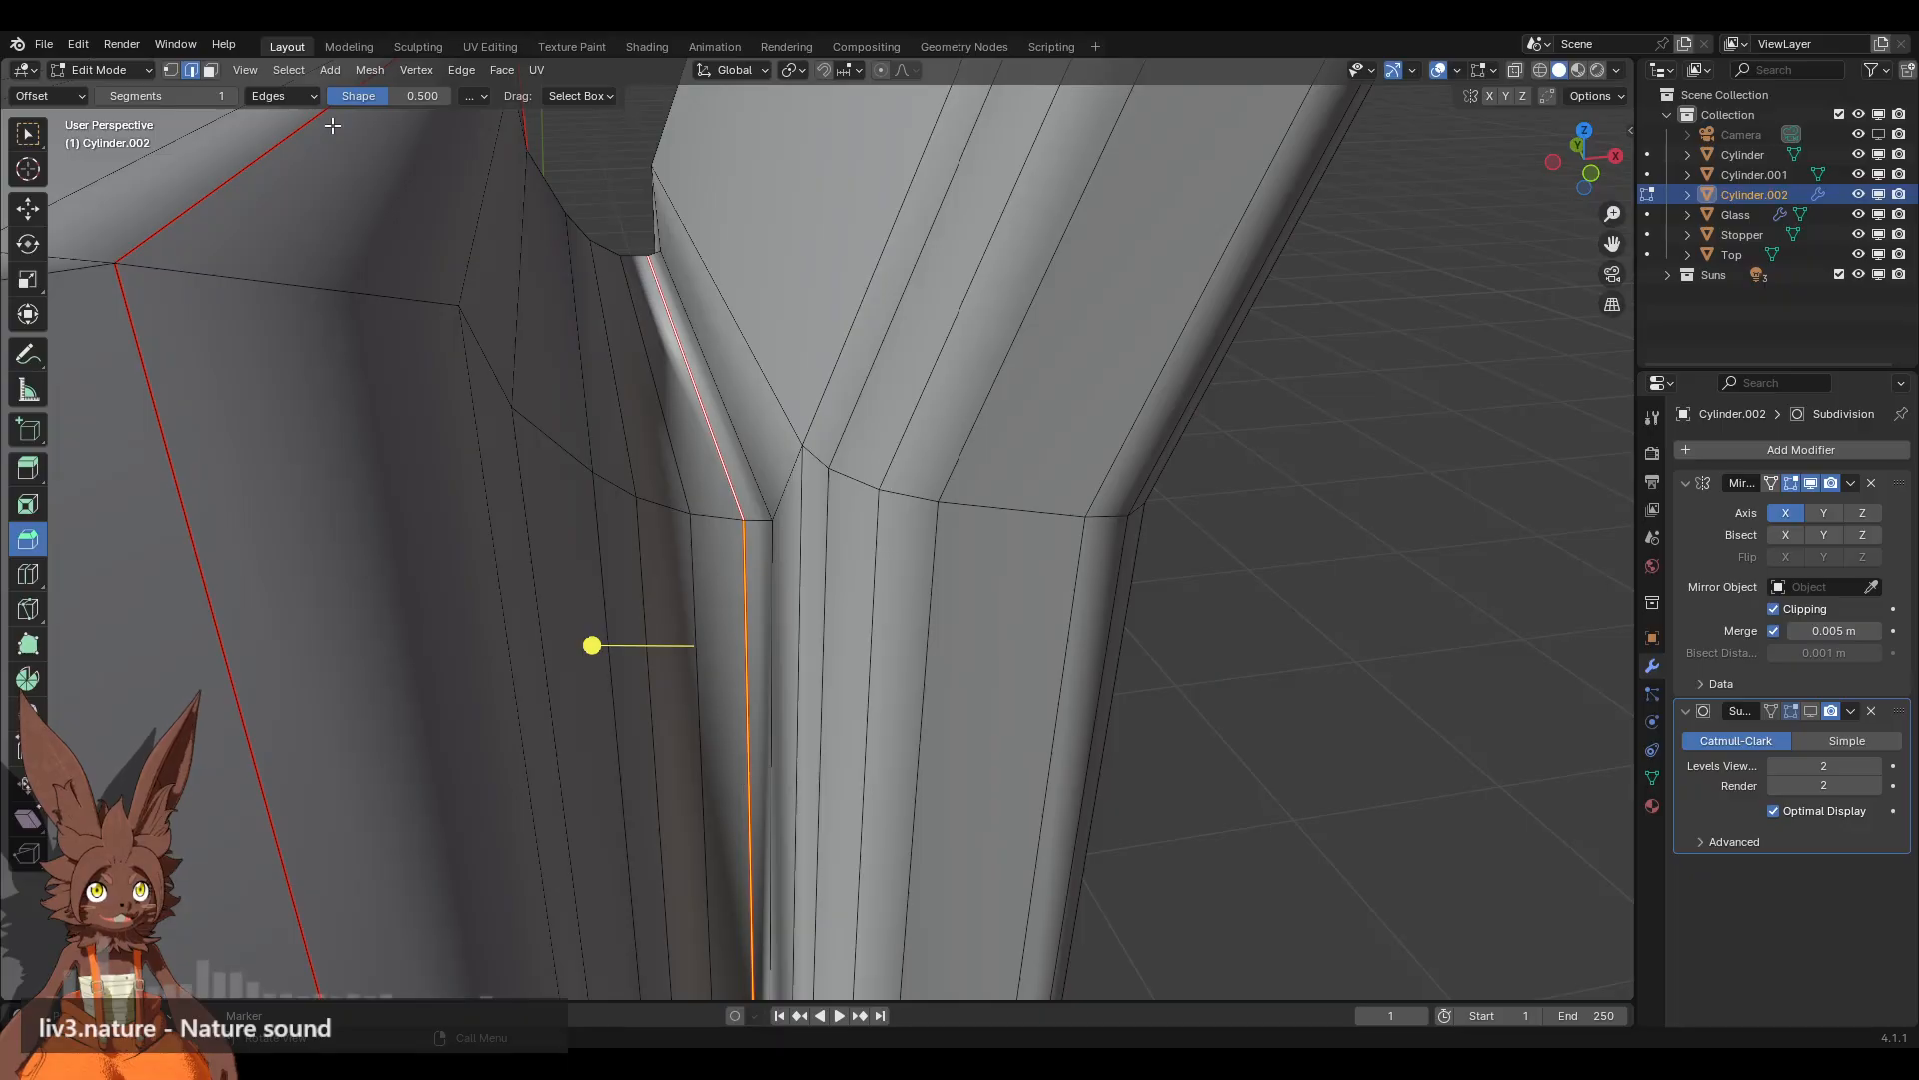
Step: Delete the loop of faces connecting the newly marked seam to the ring handle
{"action": "left_click", "coordinate": [211, 70]}
{"action": "left_click", "coordinate": [751, 525], "text": "alt"}
{"action": "key", "text": "x"}
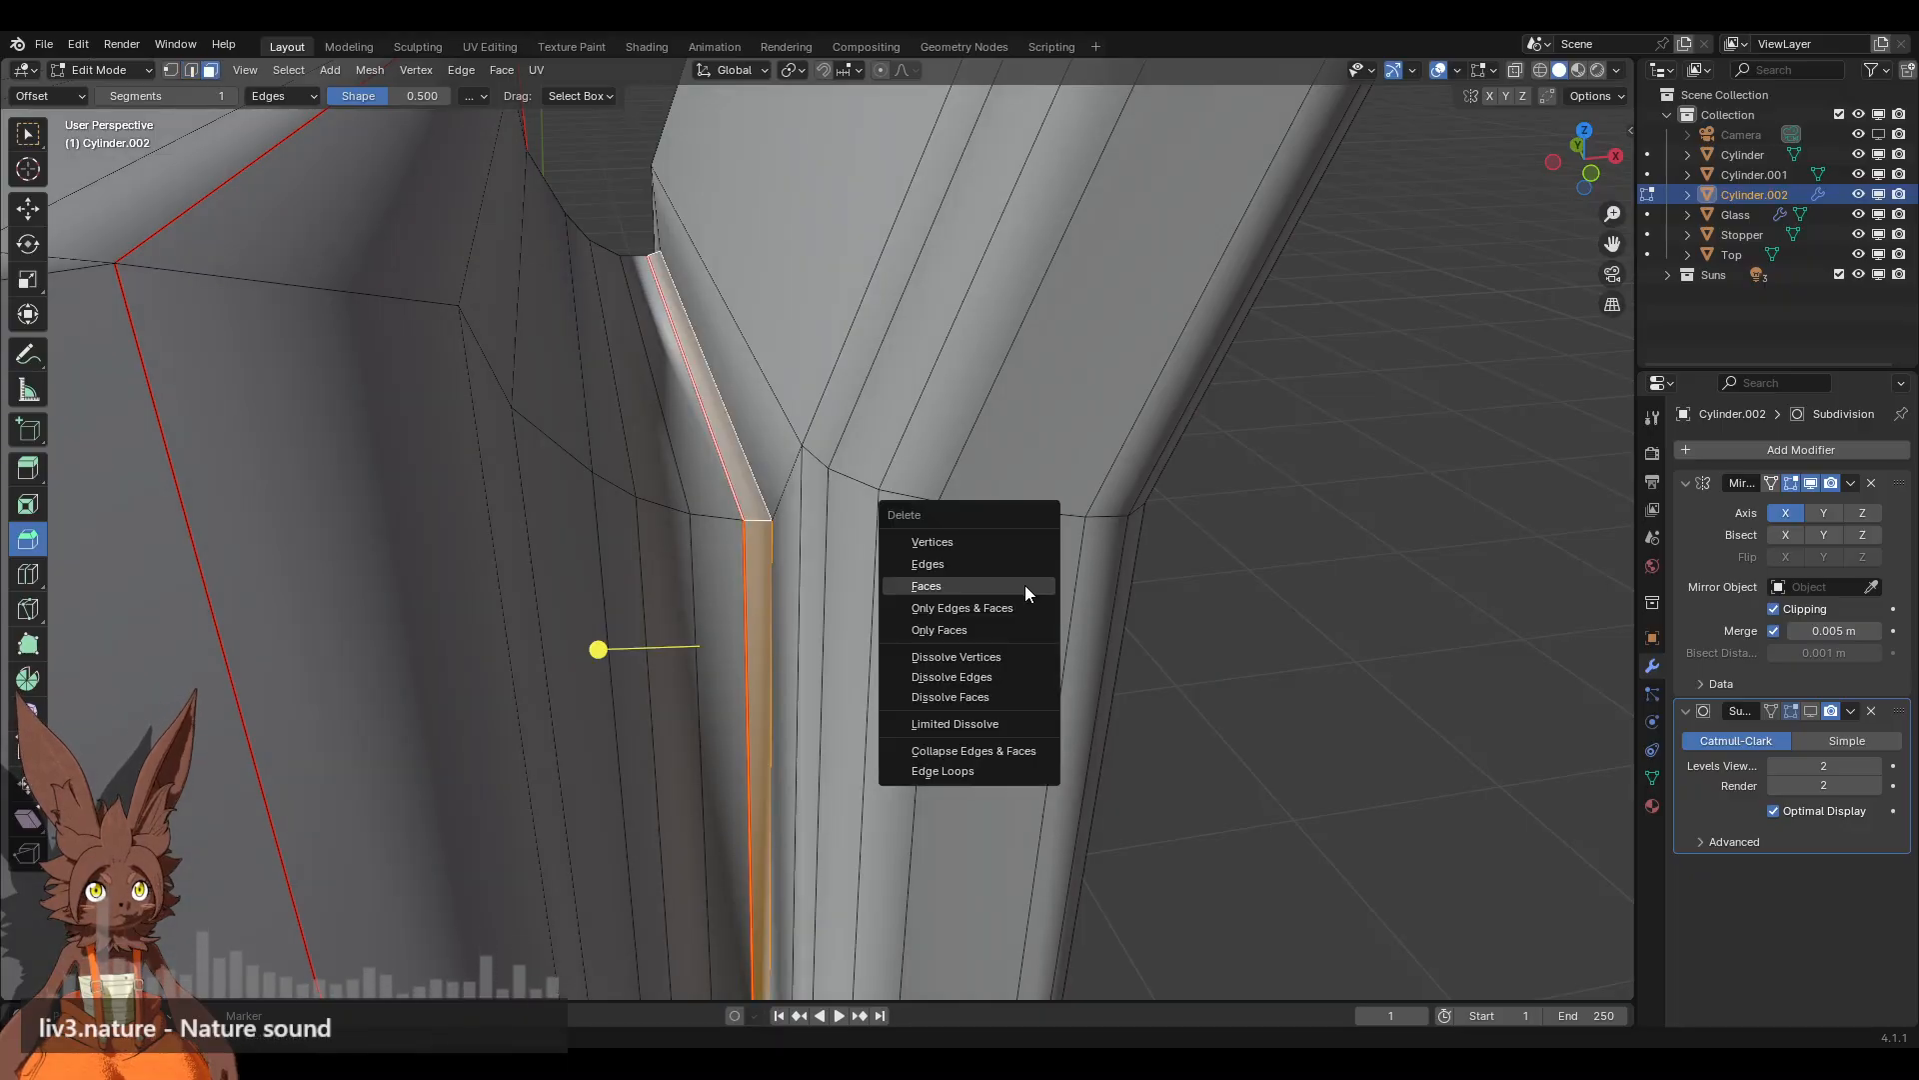
{"action": "left_click", "coordinate": [1024, 588]}
Step: Separate the linked ring handle faces into their own object and return to Object Mode
{"action": "left_click", "coordinate": [871, 427]}
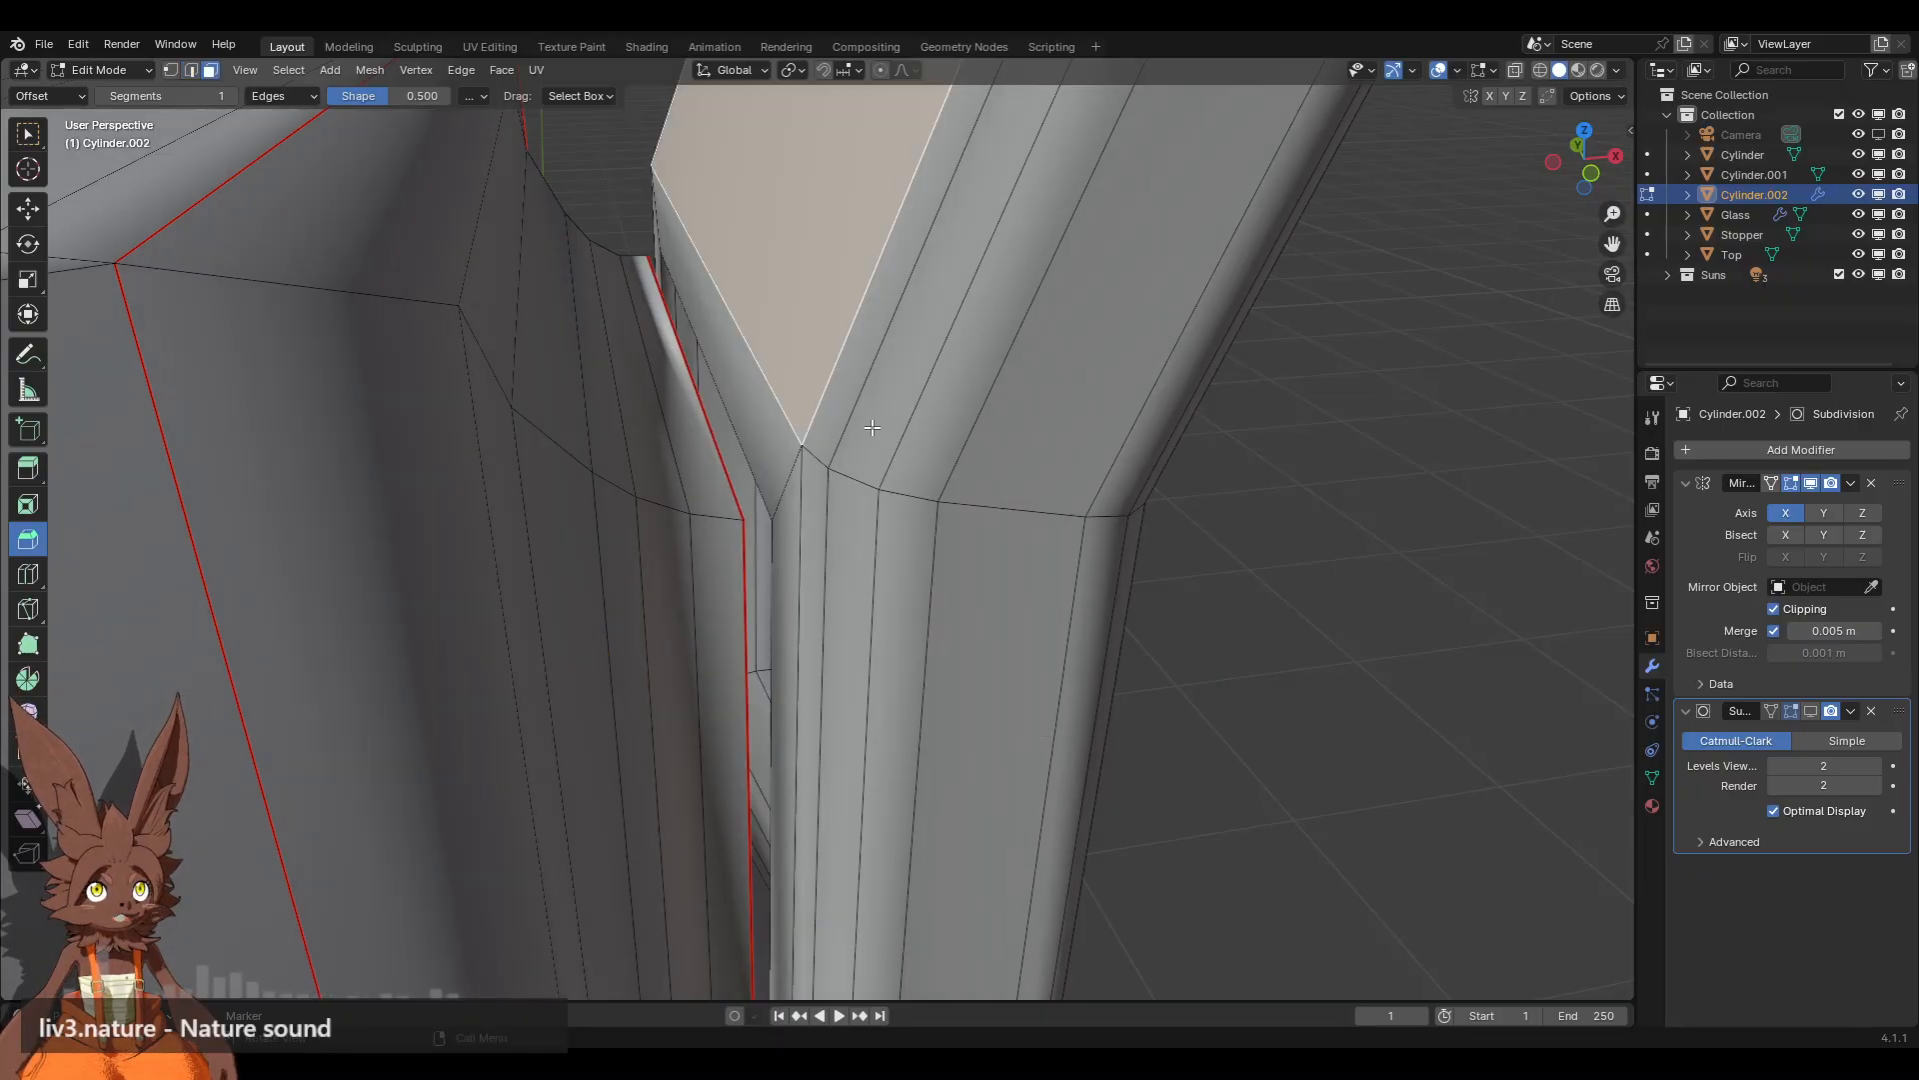
{"action": "key", "text": "l"}
{"action": "key", "text": "KP_Decimal"}
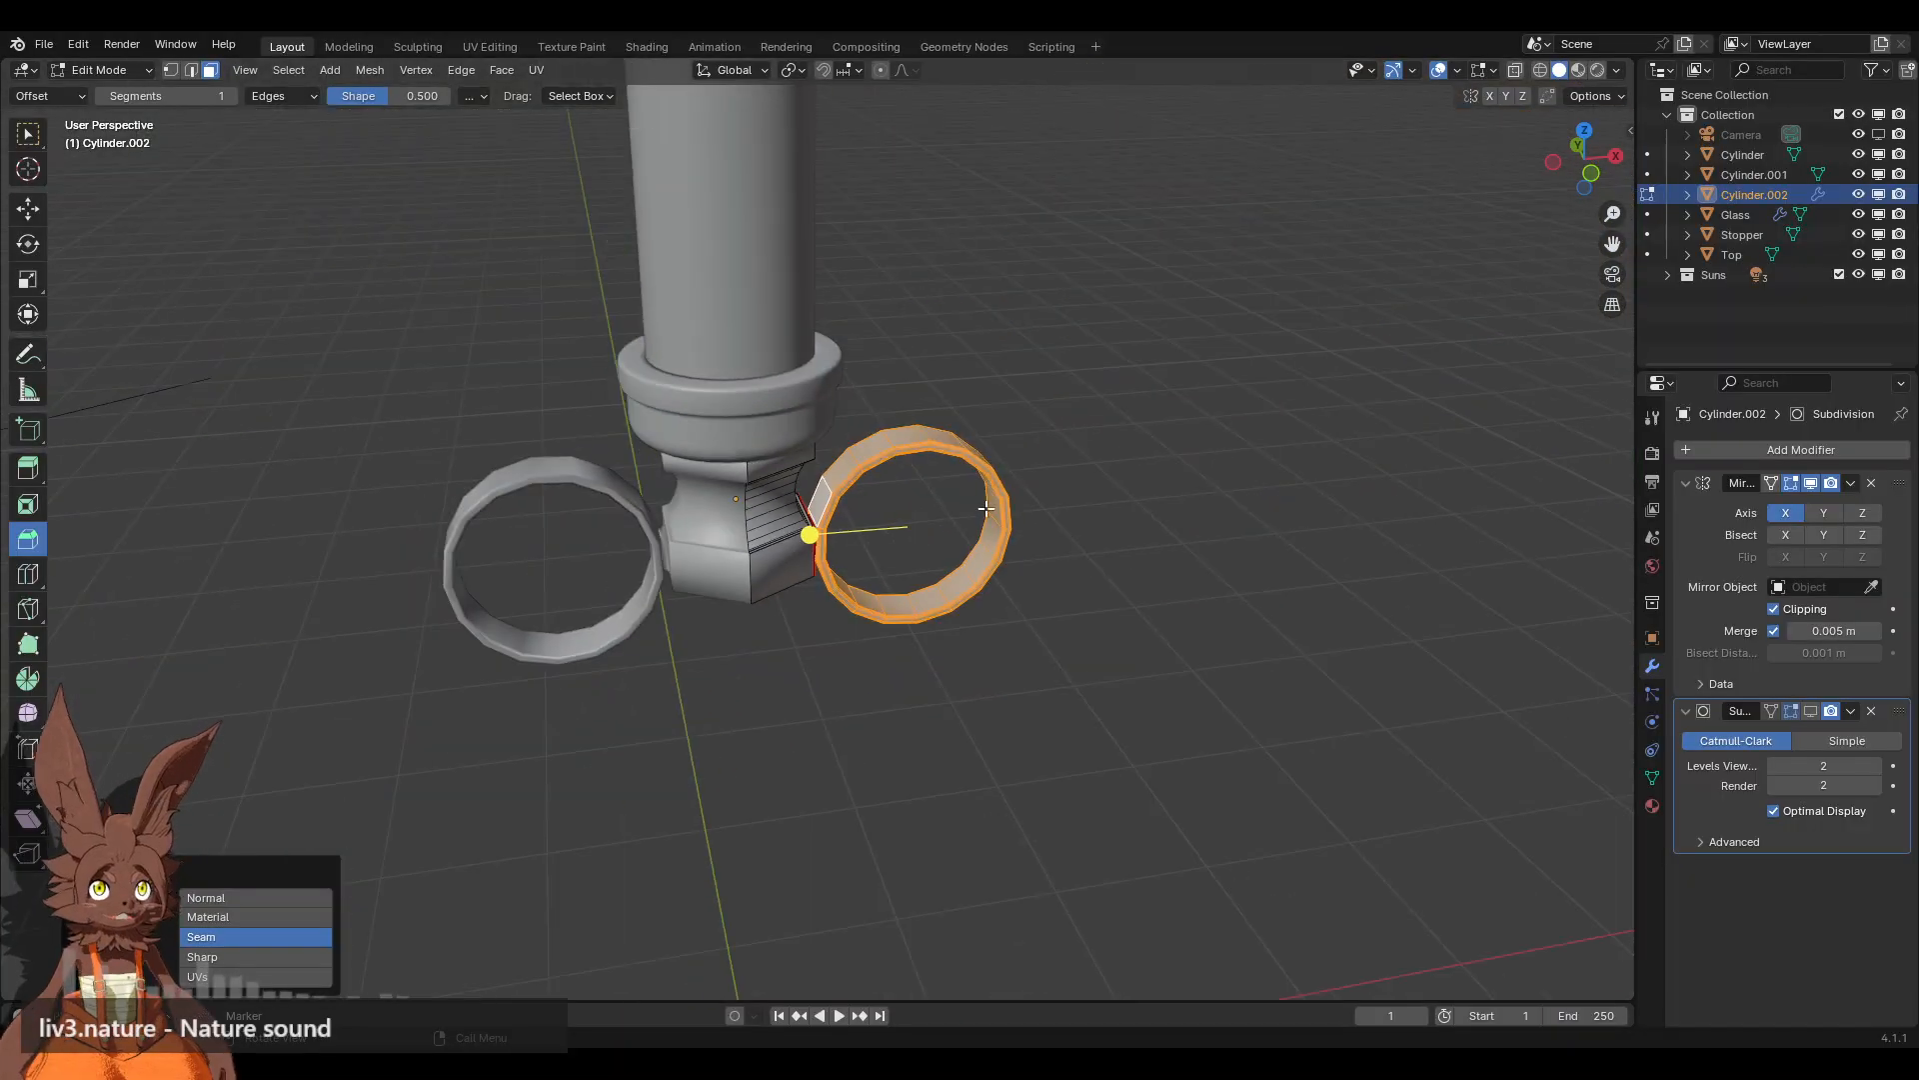
{"action": "middle_click_drag", "start_coordinate": [988, 380], "coordinate": [950, 358]}
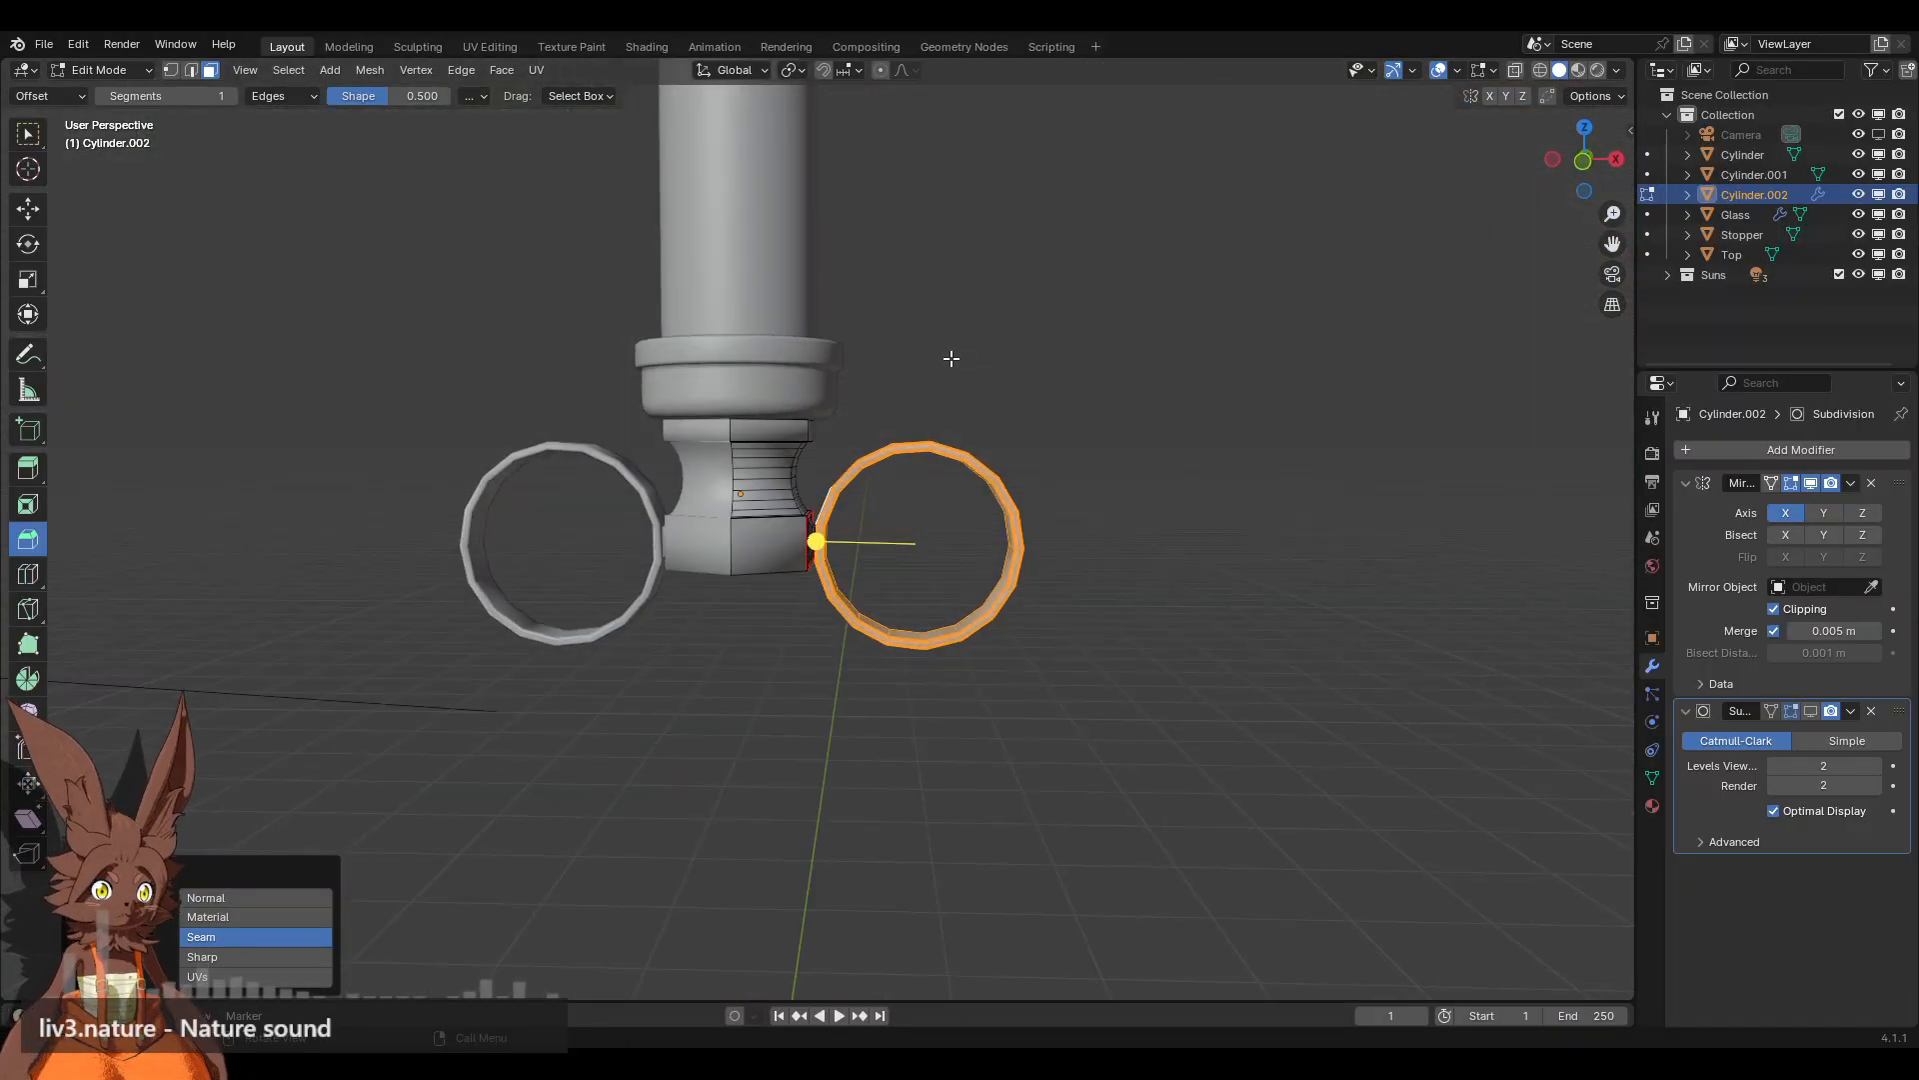
{"action": "key", "text": "p"}
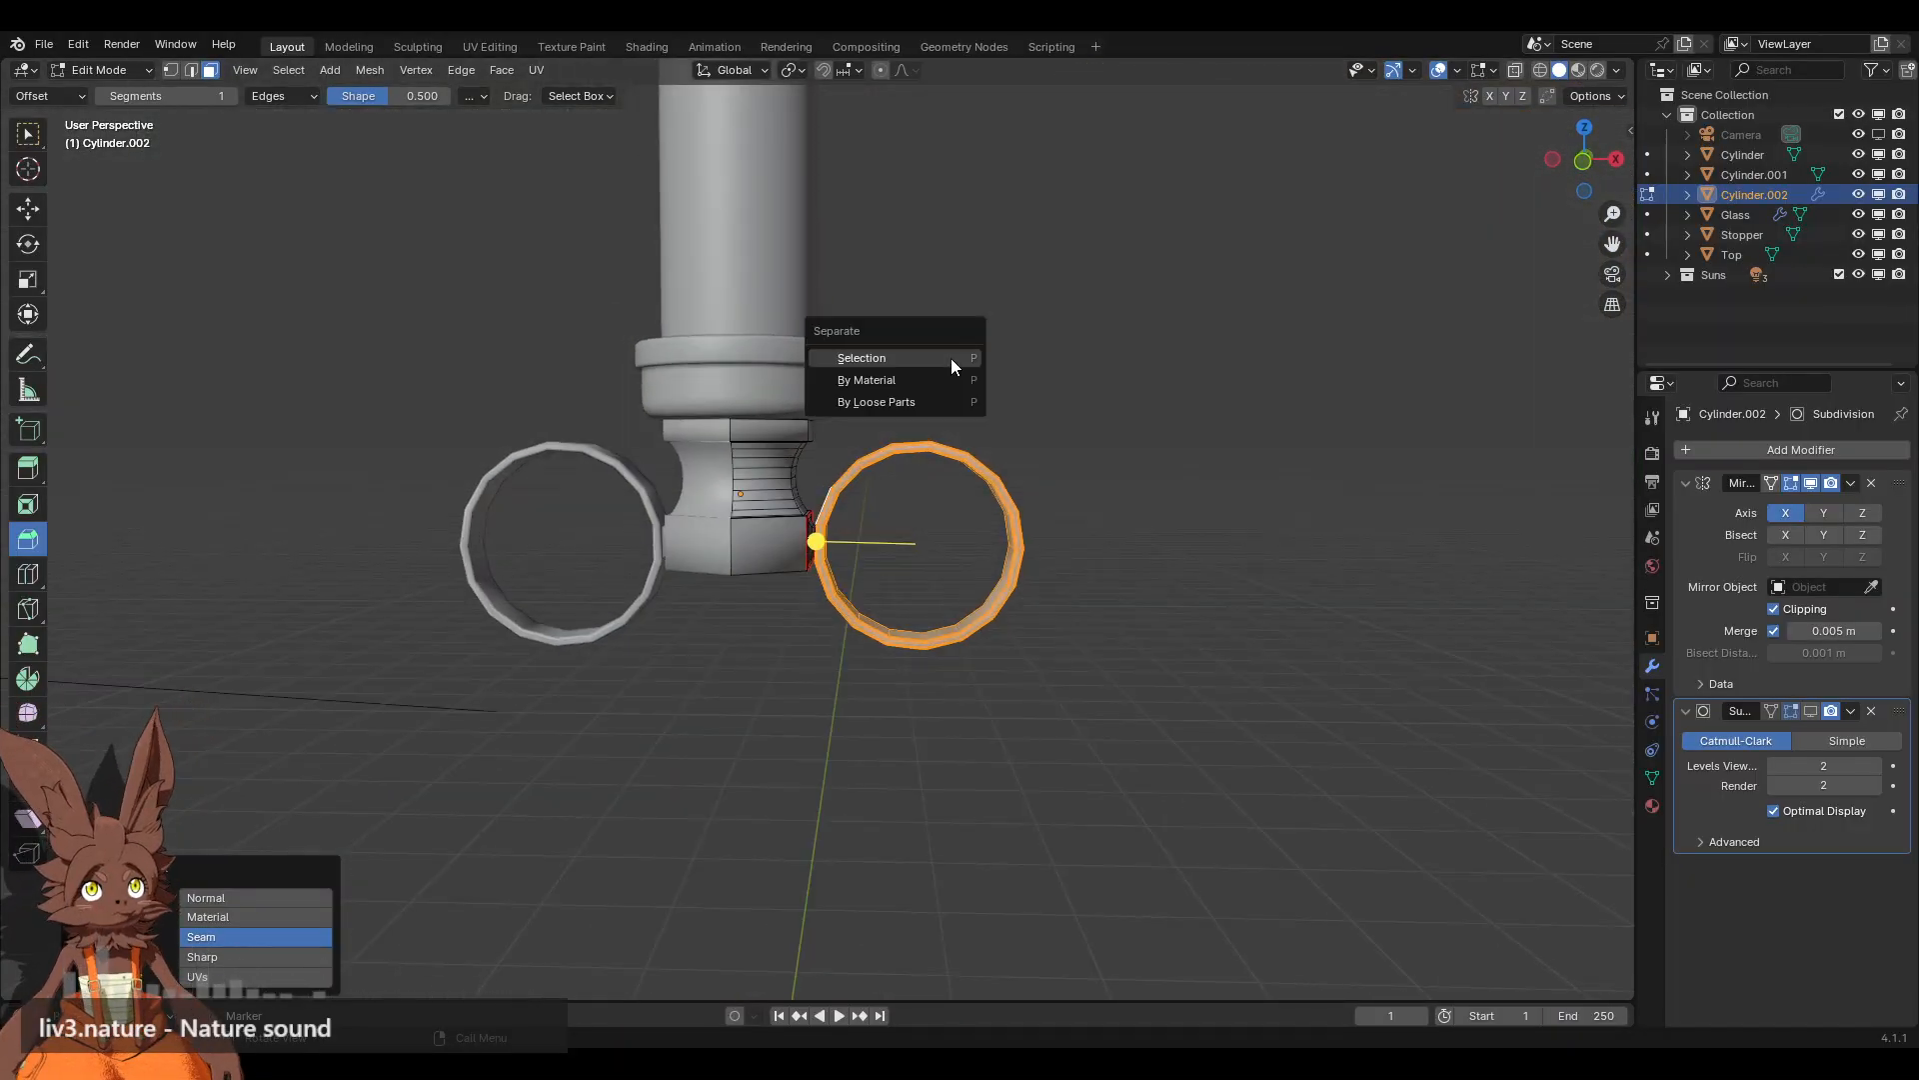
{"action": "left_click", "coordinate": [951, 358]}
{"action": "left_click", "coordinate": [111, 69]}
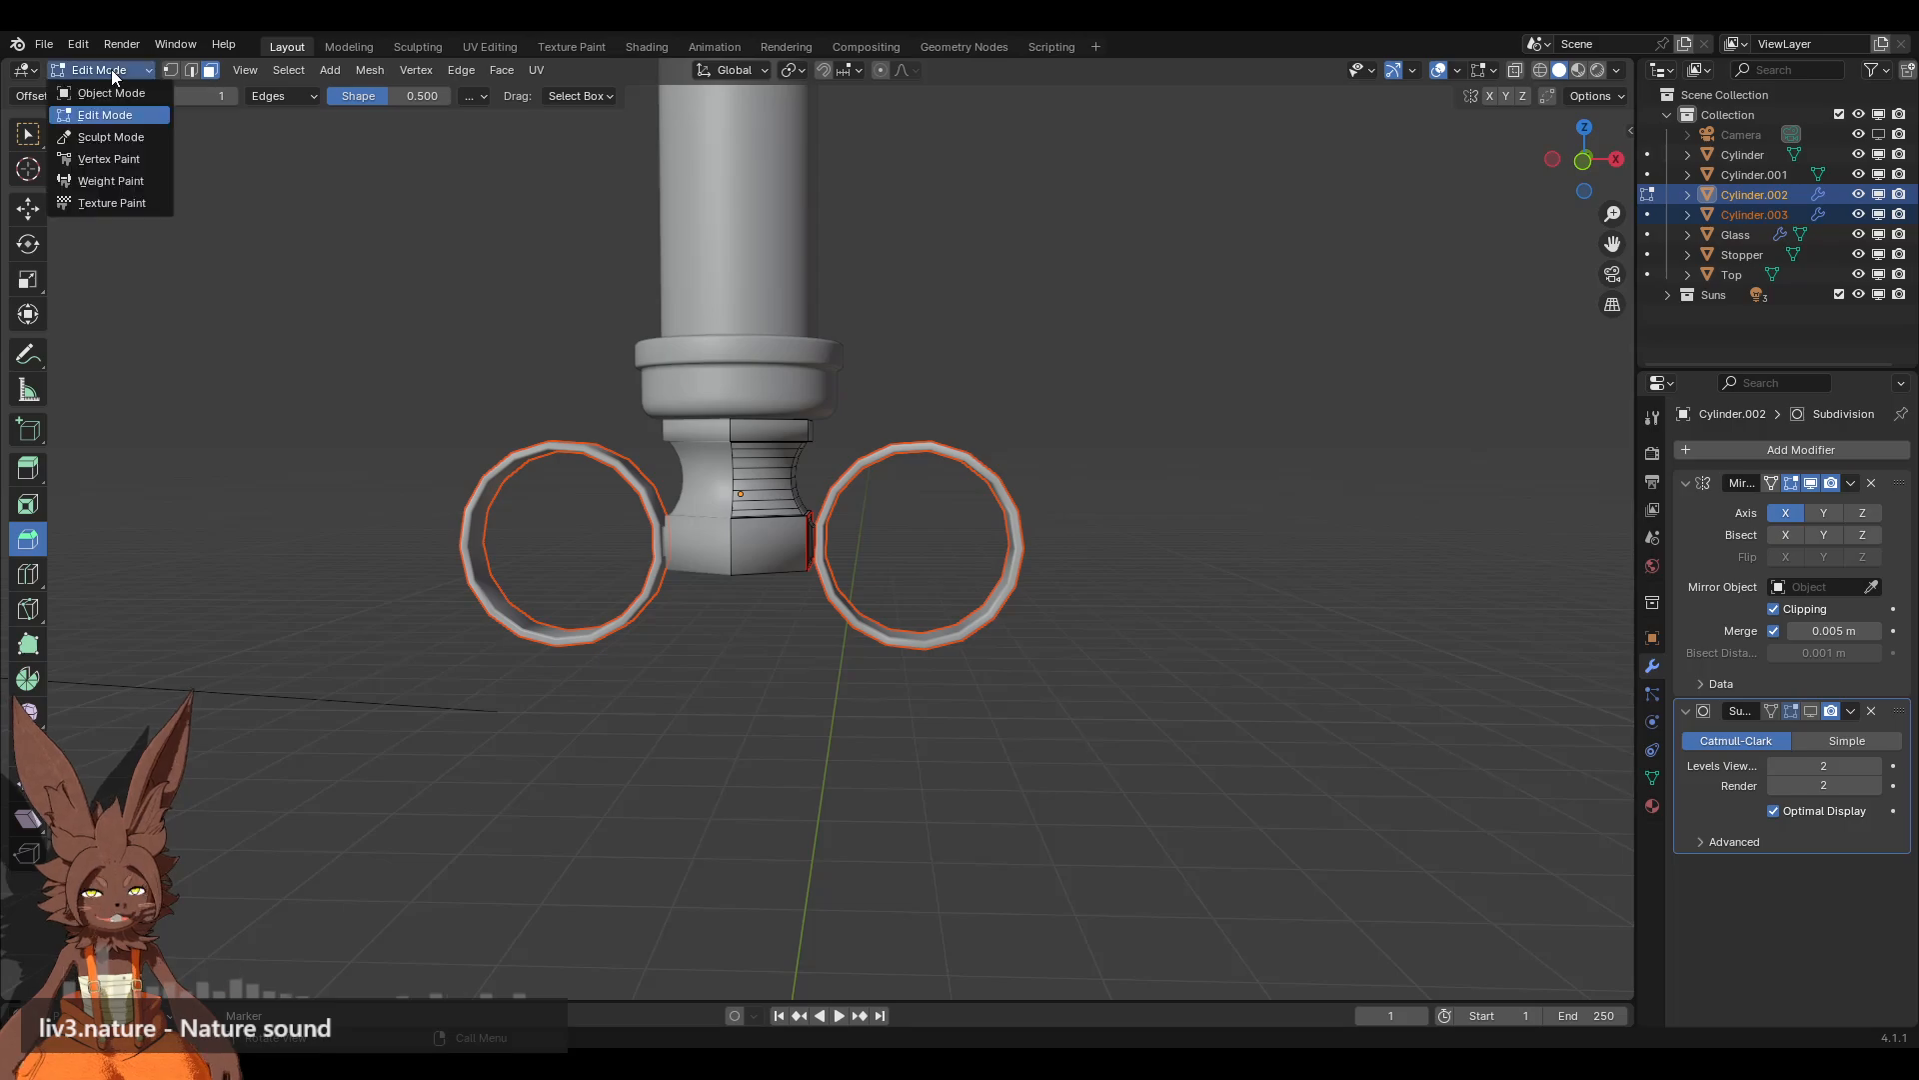
{"action": "left_click", "coordinate": [111, 91]}
Step: Try moving the separated ring handles away from the end piece, and undo the move
{"action": "left_click", "coordinate": [983, 482]}
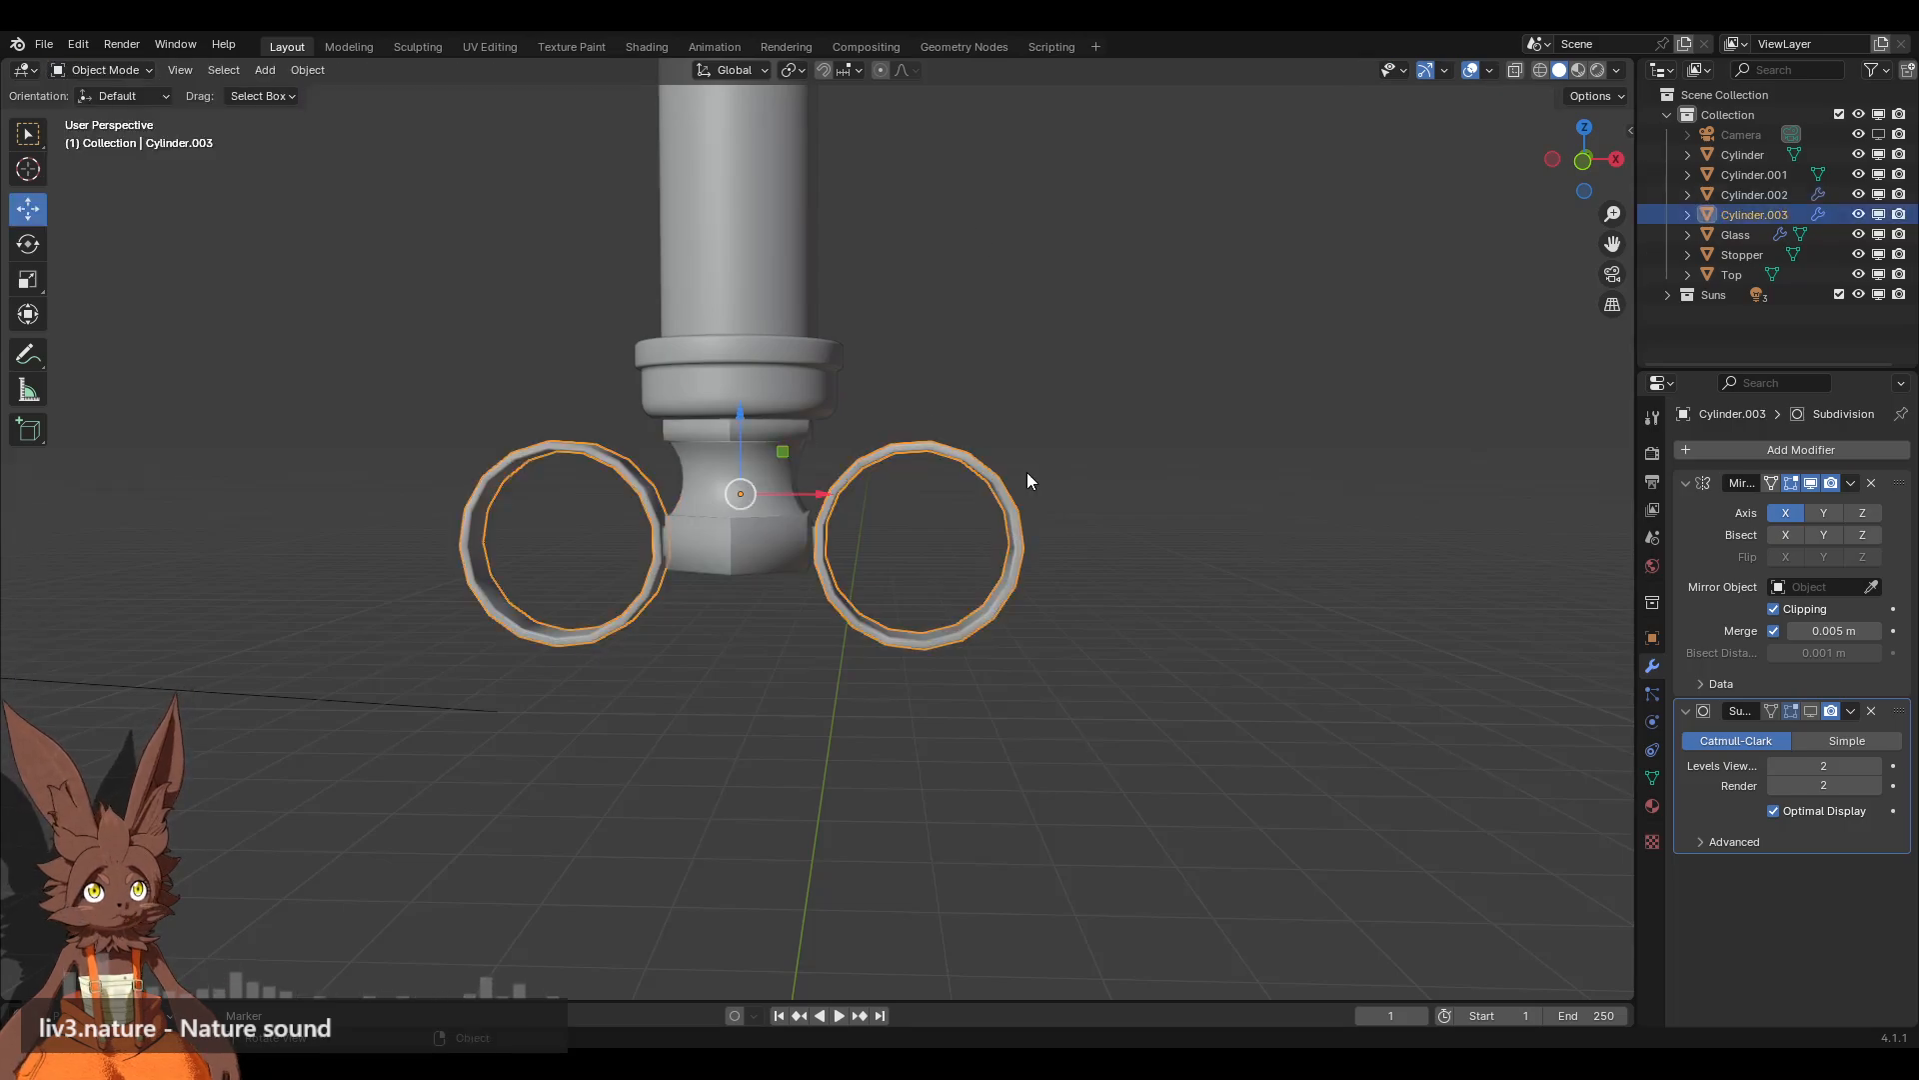
{"action": "key", "text": "g"}
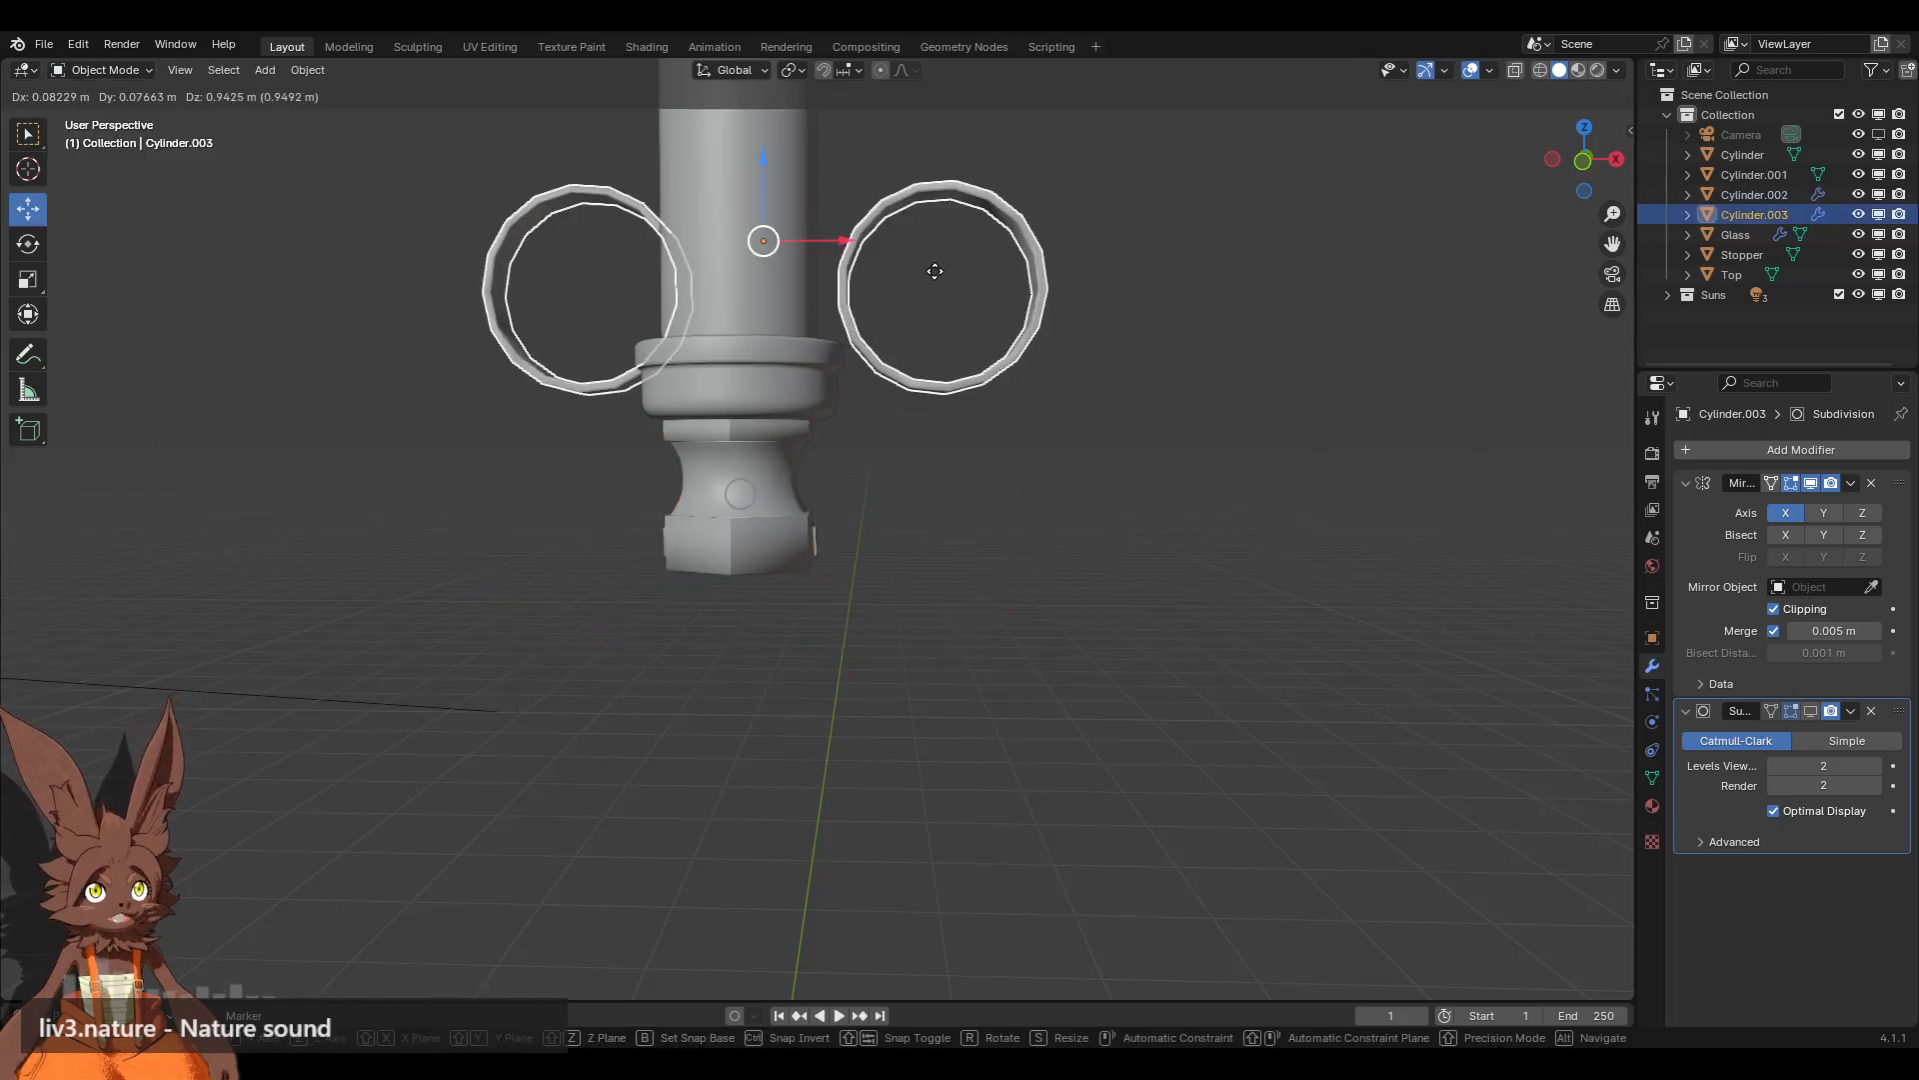
{"action": "left_click", "coordinate": [914, 432]}
{"action": "key", "text": "ctrl+z"}
{"action": "left_click", "coordinate": [1211, 384]}
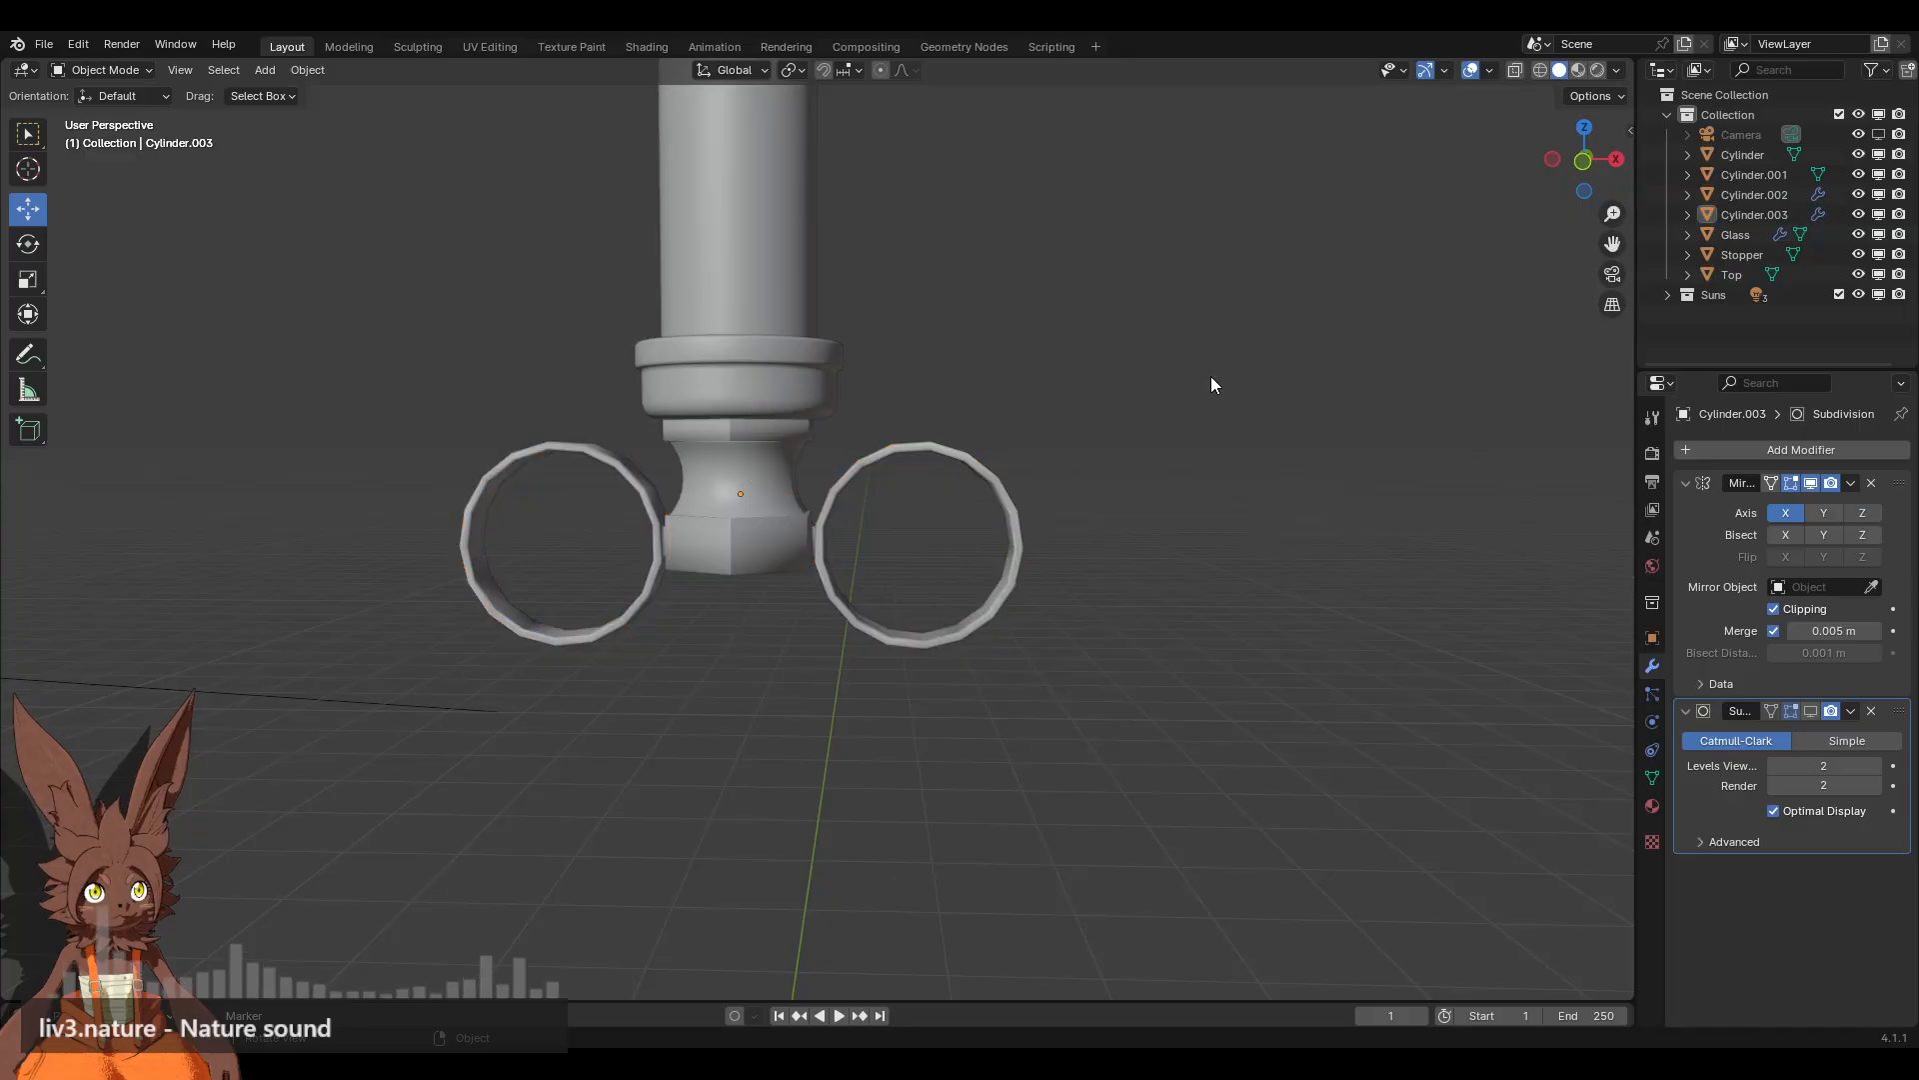
Step: Turn on the ring handles' Subdivision modifier in the viewport and move it above the Mirror modifier
{"action": "left_click", "coordinate": [1035, 524]}
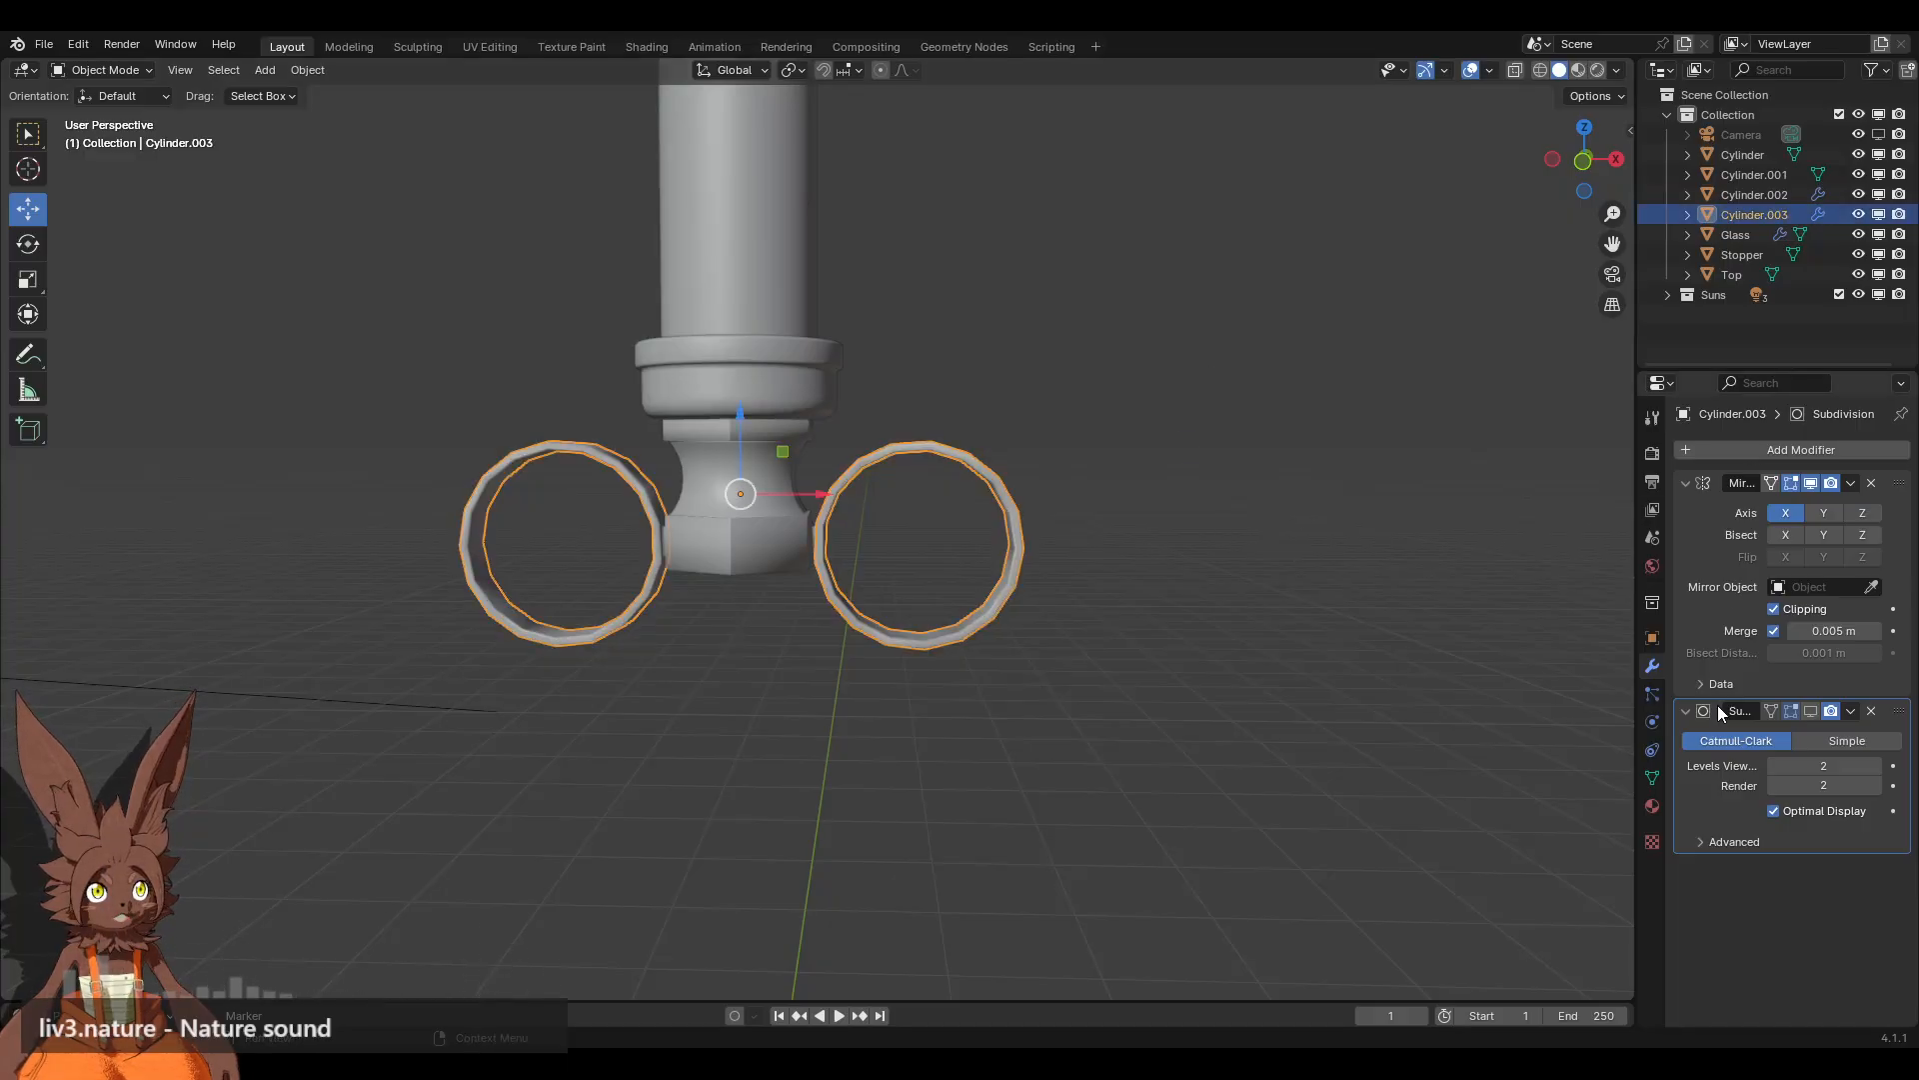
{"action": "left_click", "coordinate": [1811, 710]}
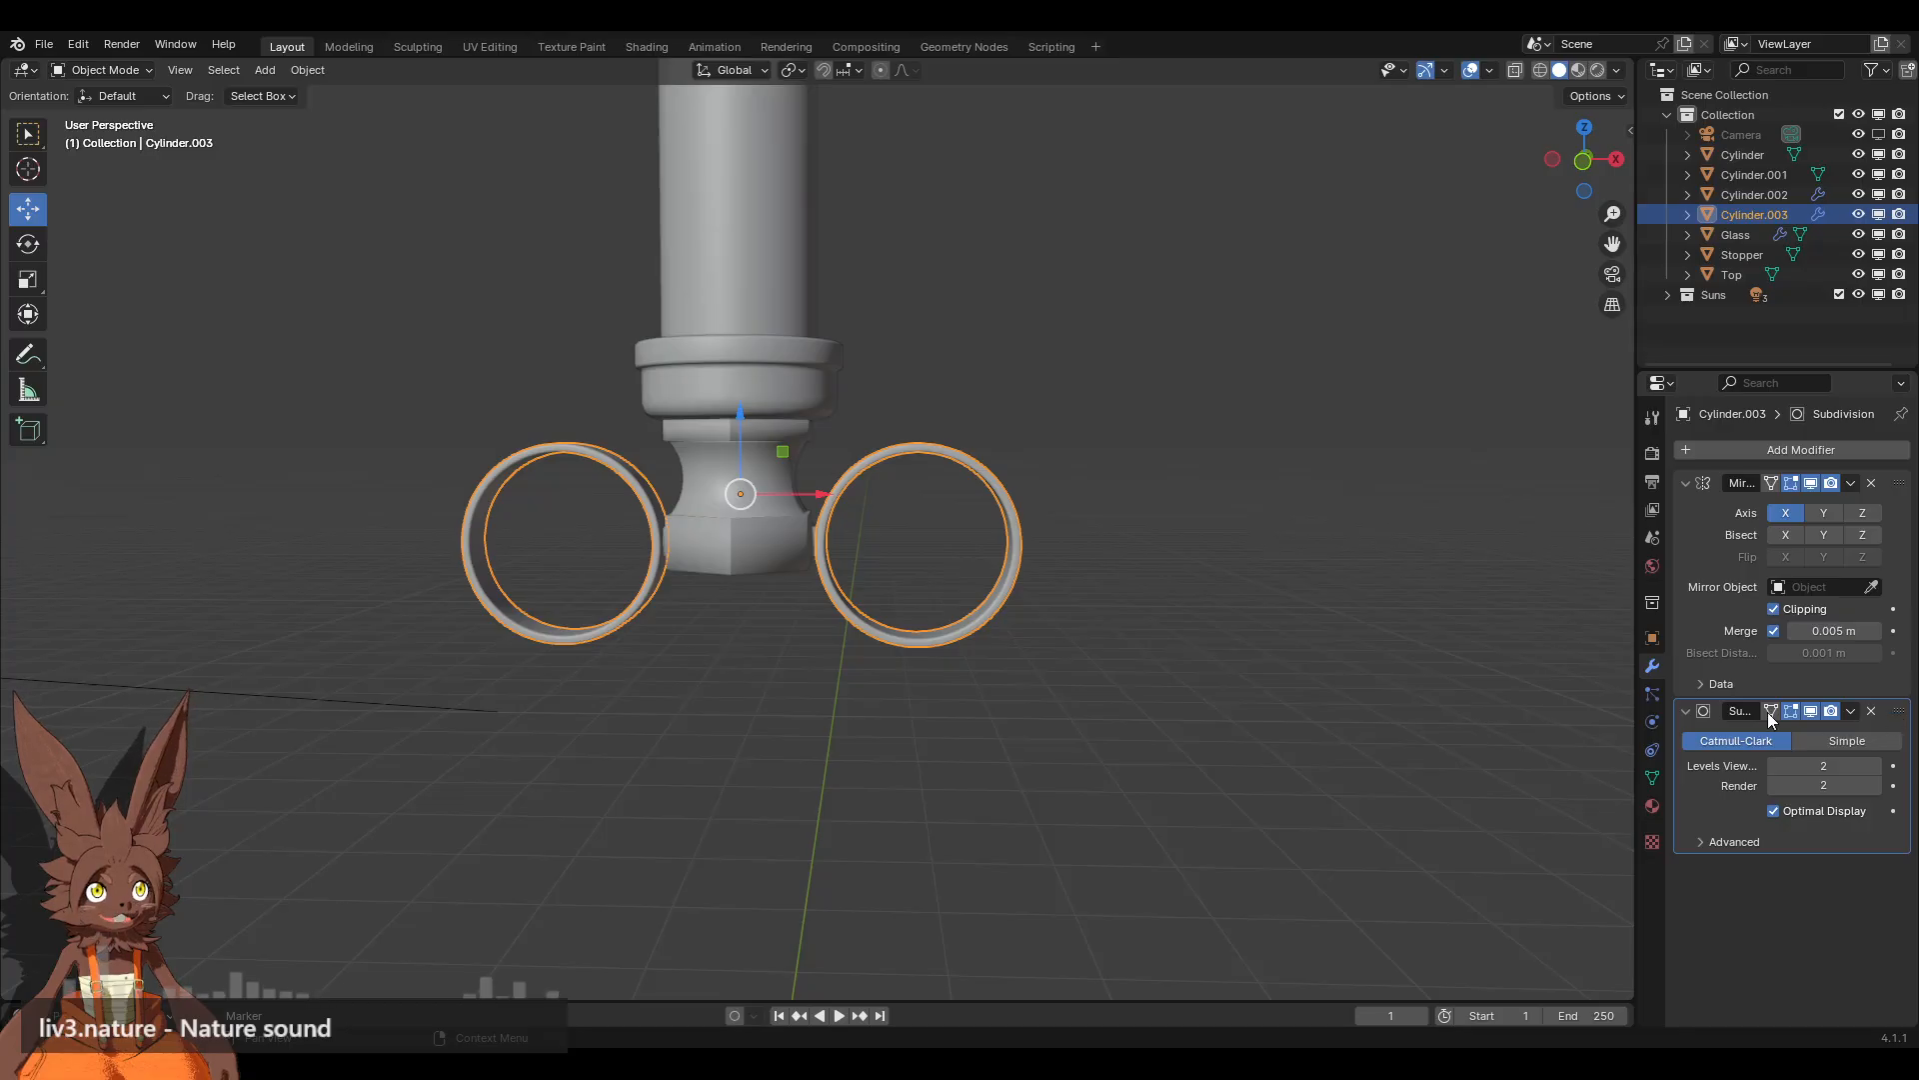
{"action": "left_click_drag", "start_coordinate": [1859, 713], "coordinate": [1869, 494]}
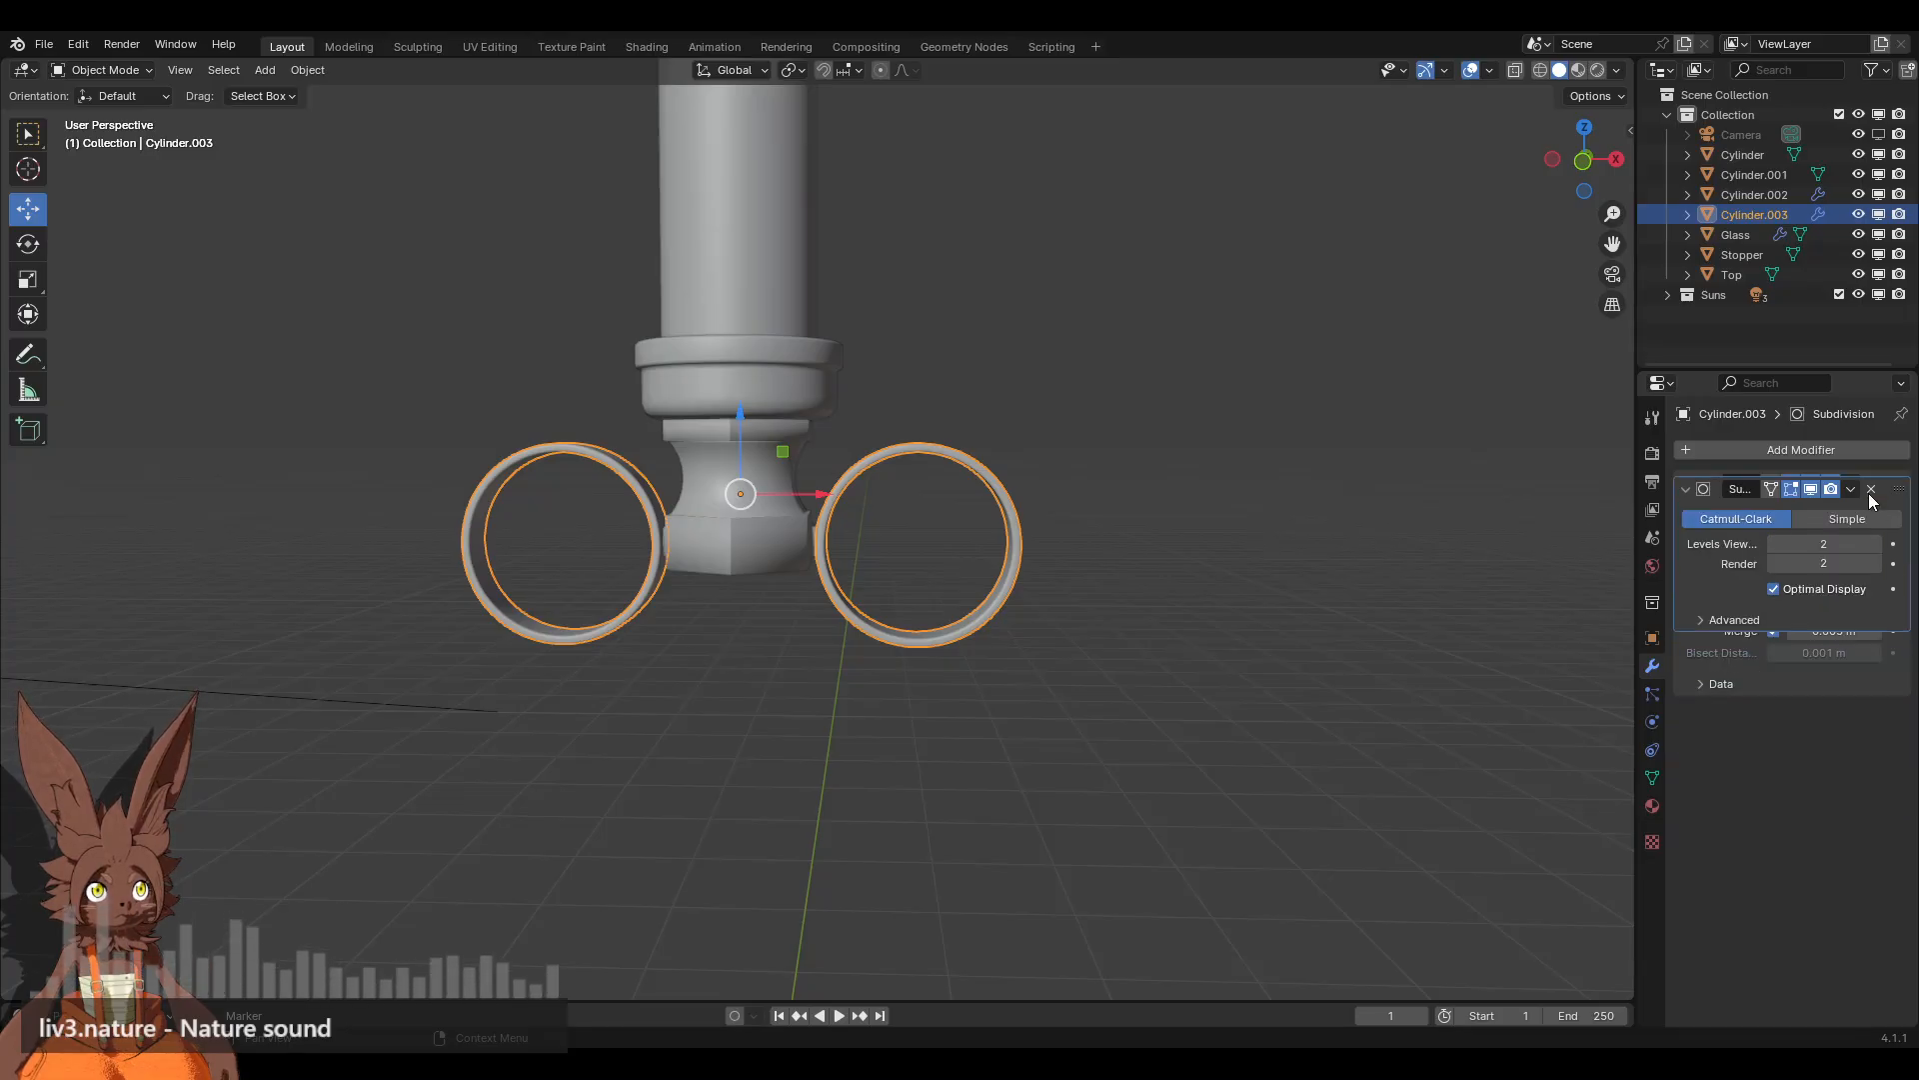
Step: Set the ring handles' Subdivision viewport levels to 1, hide the viewport overlays and turn off the modifier's viewport display
{"action": "left_click", "coordinate": [1772, 538]}
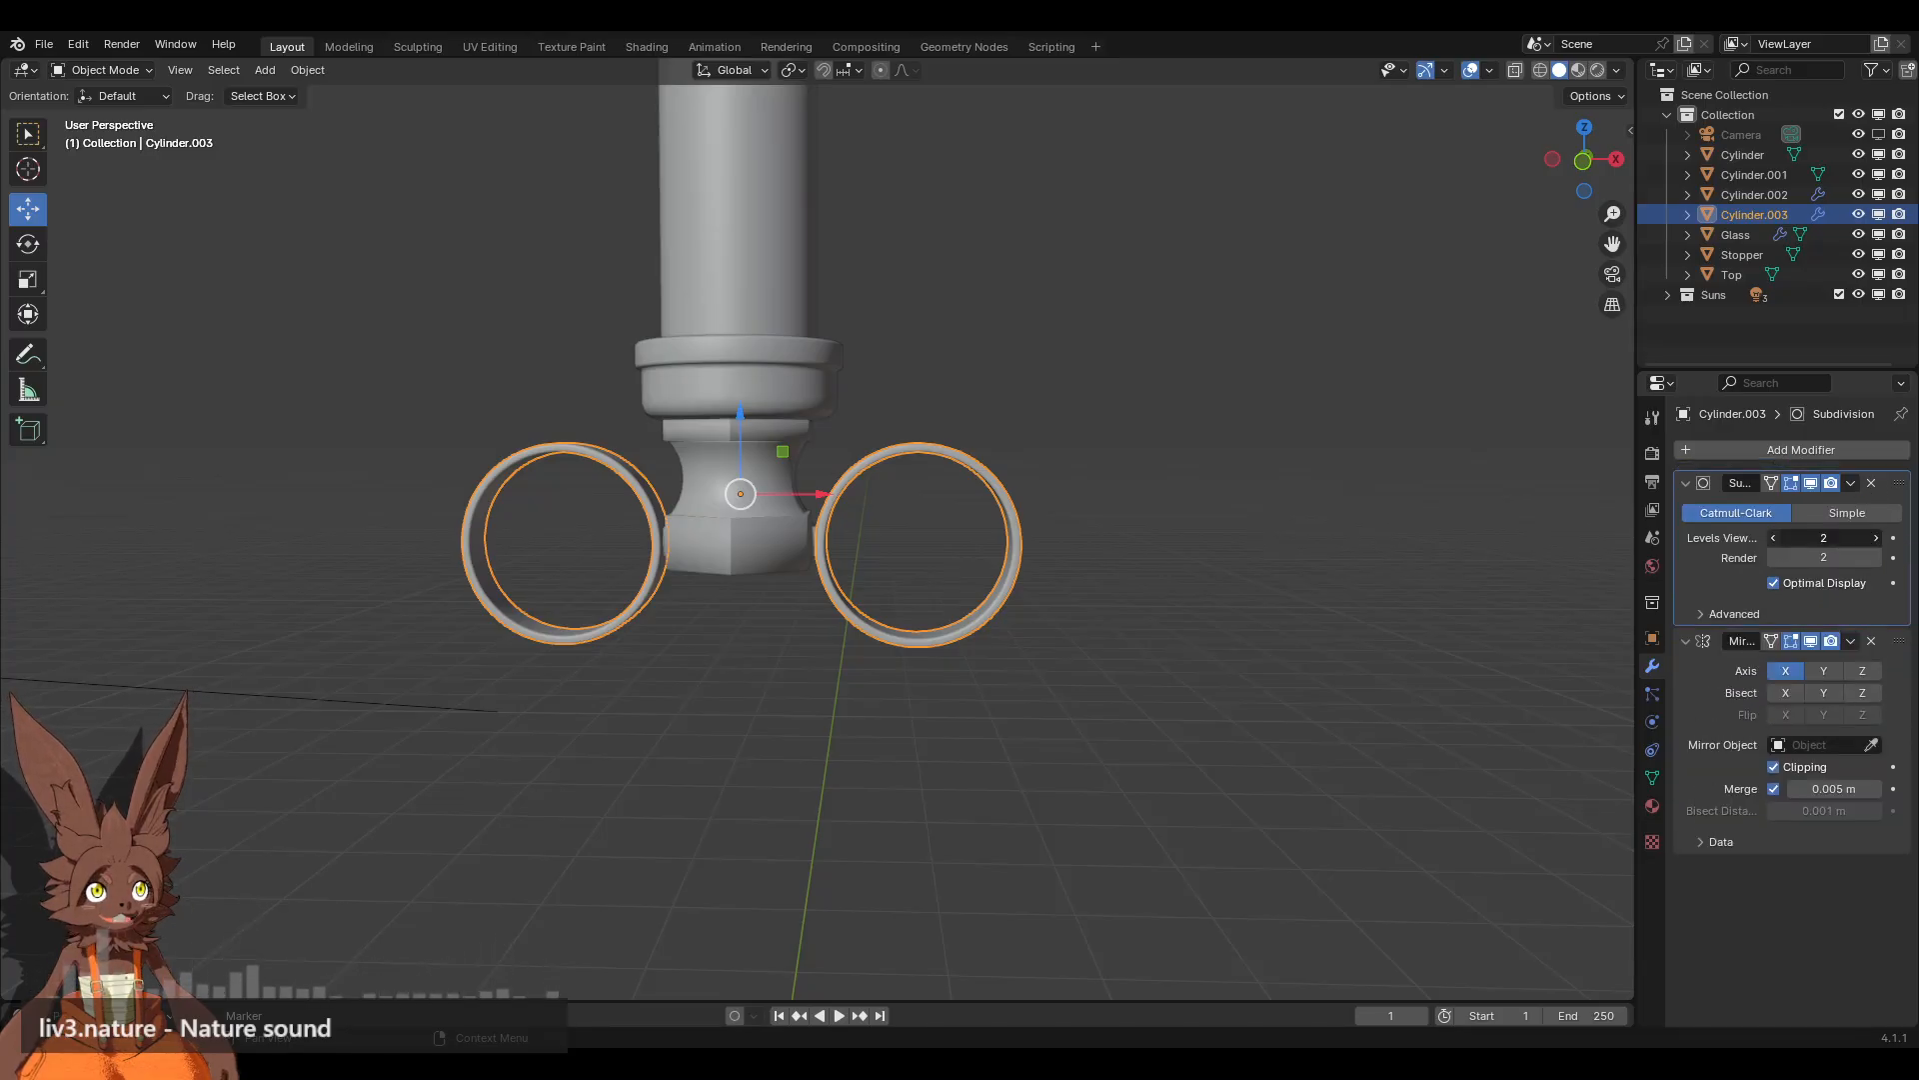
{"action": "left_click", "coordinate": [1472, 70]}
{"action": "left_click", "coordinate": [1810, 485]}
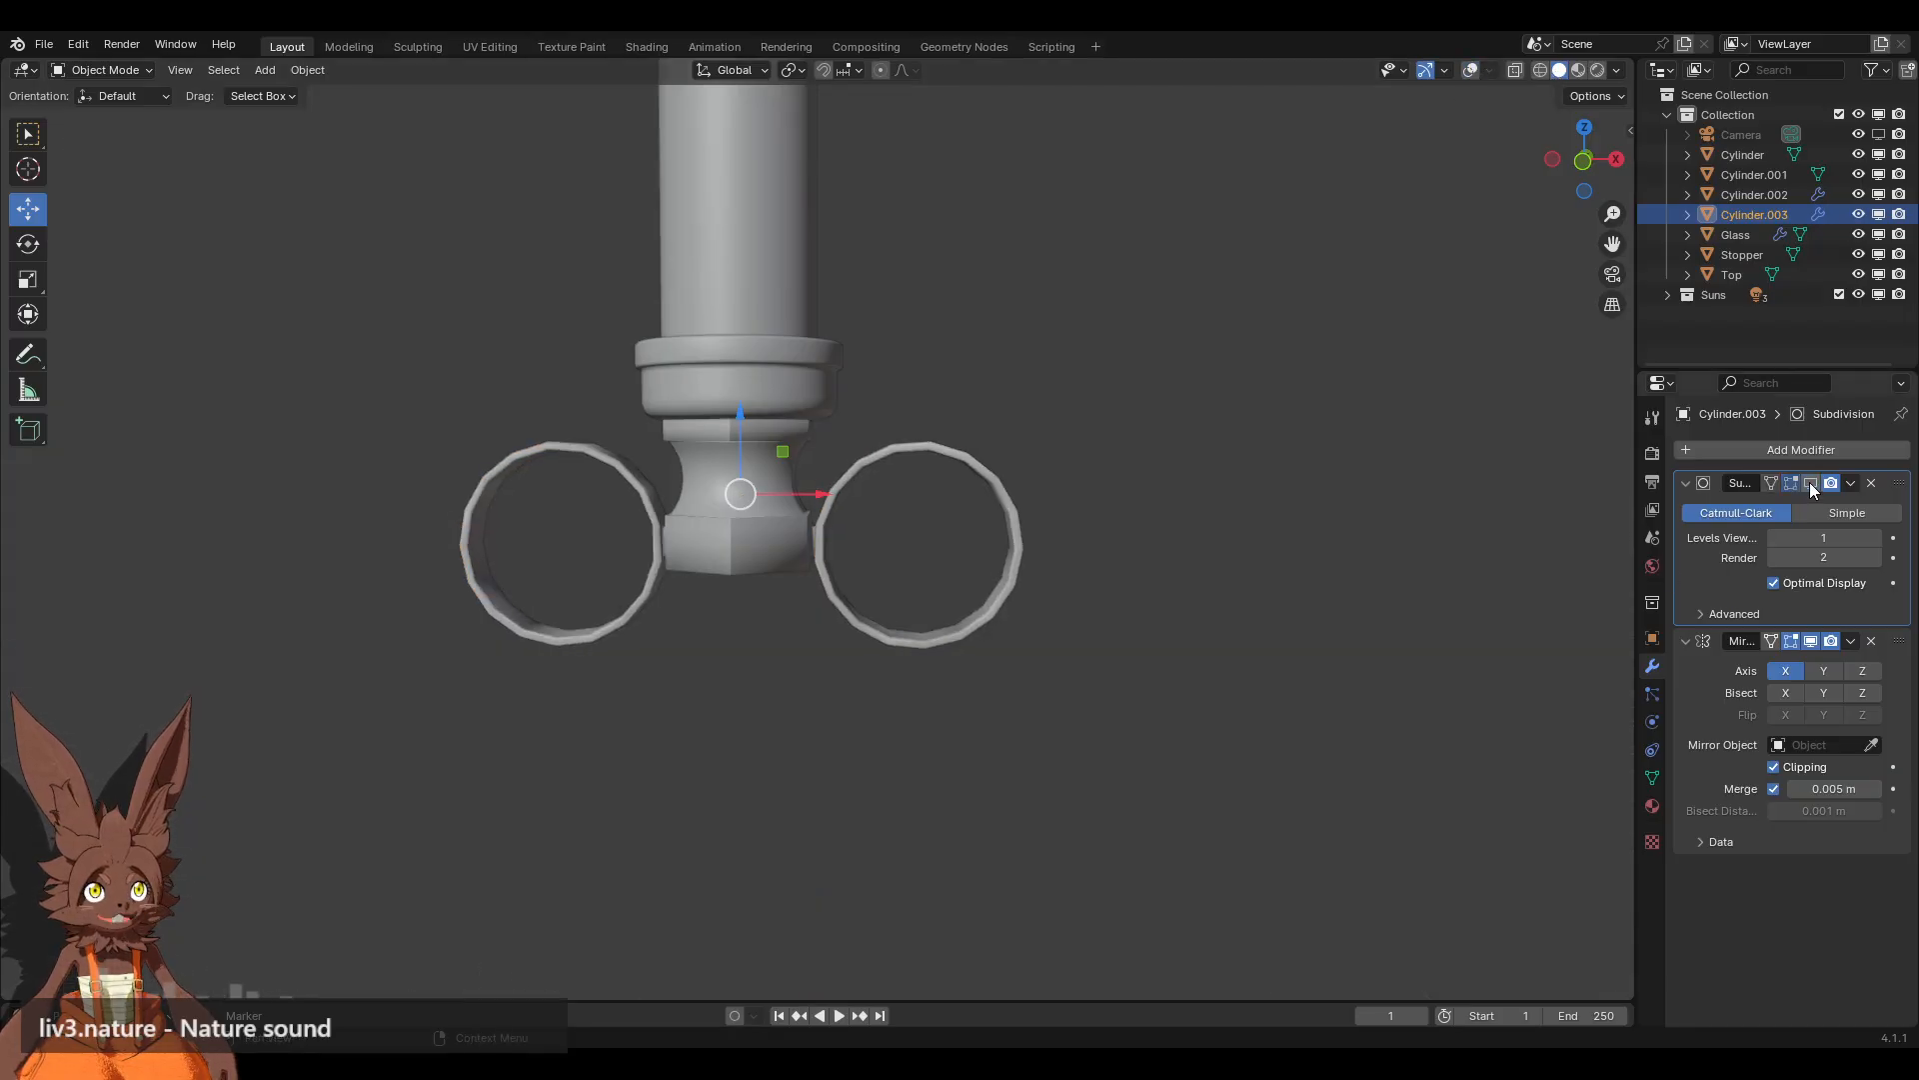
Step: Turn the ring handles' Subdivision modifier back on in the viewport and apply it
{"action": "left_click", "coordinate": [1811, 485]}
{"action": "left_click", "coordinate": [1850, 483]}
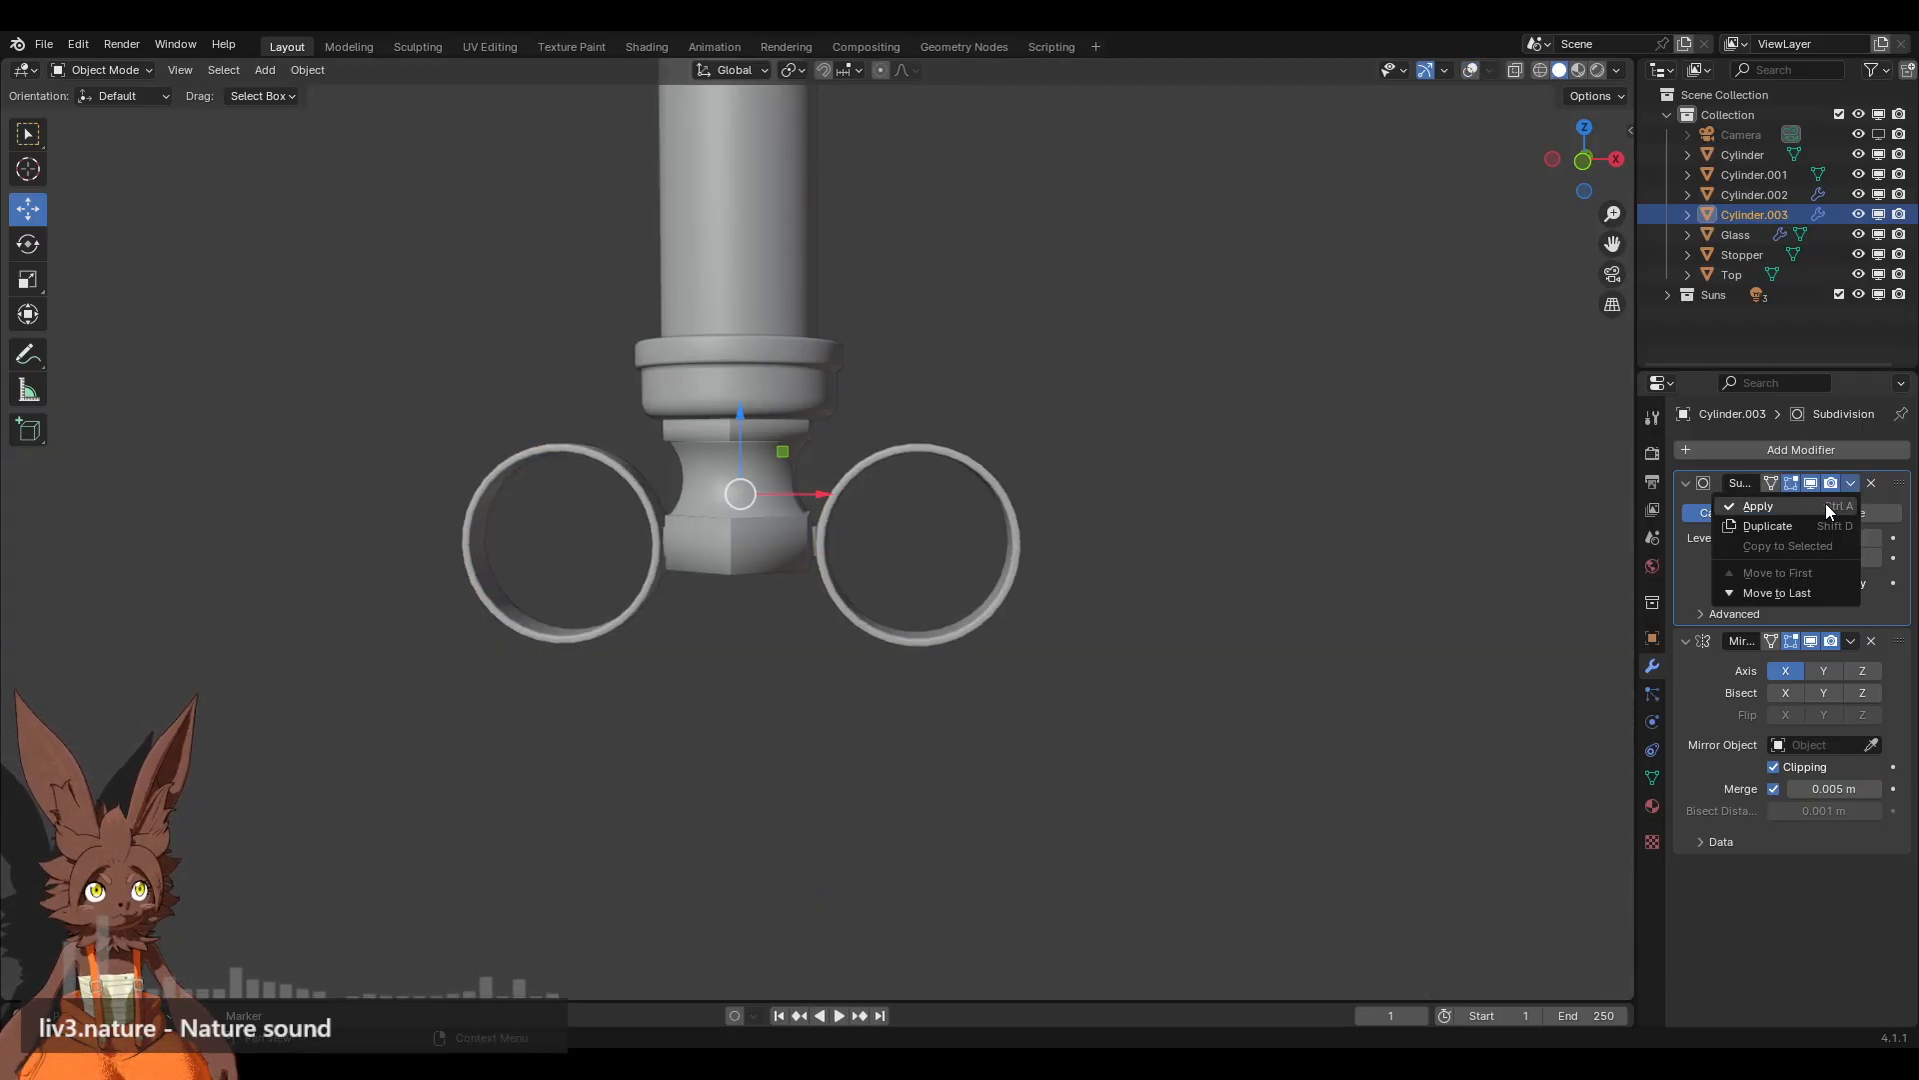
{"action": "left_click", "coordinate": [1826, 504]}
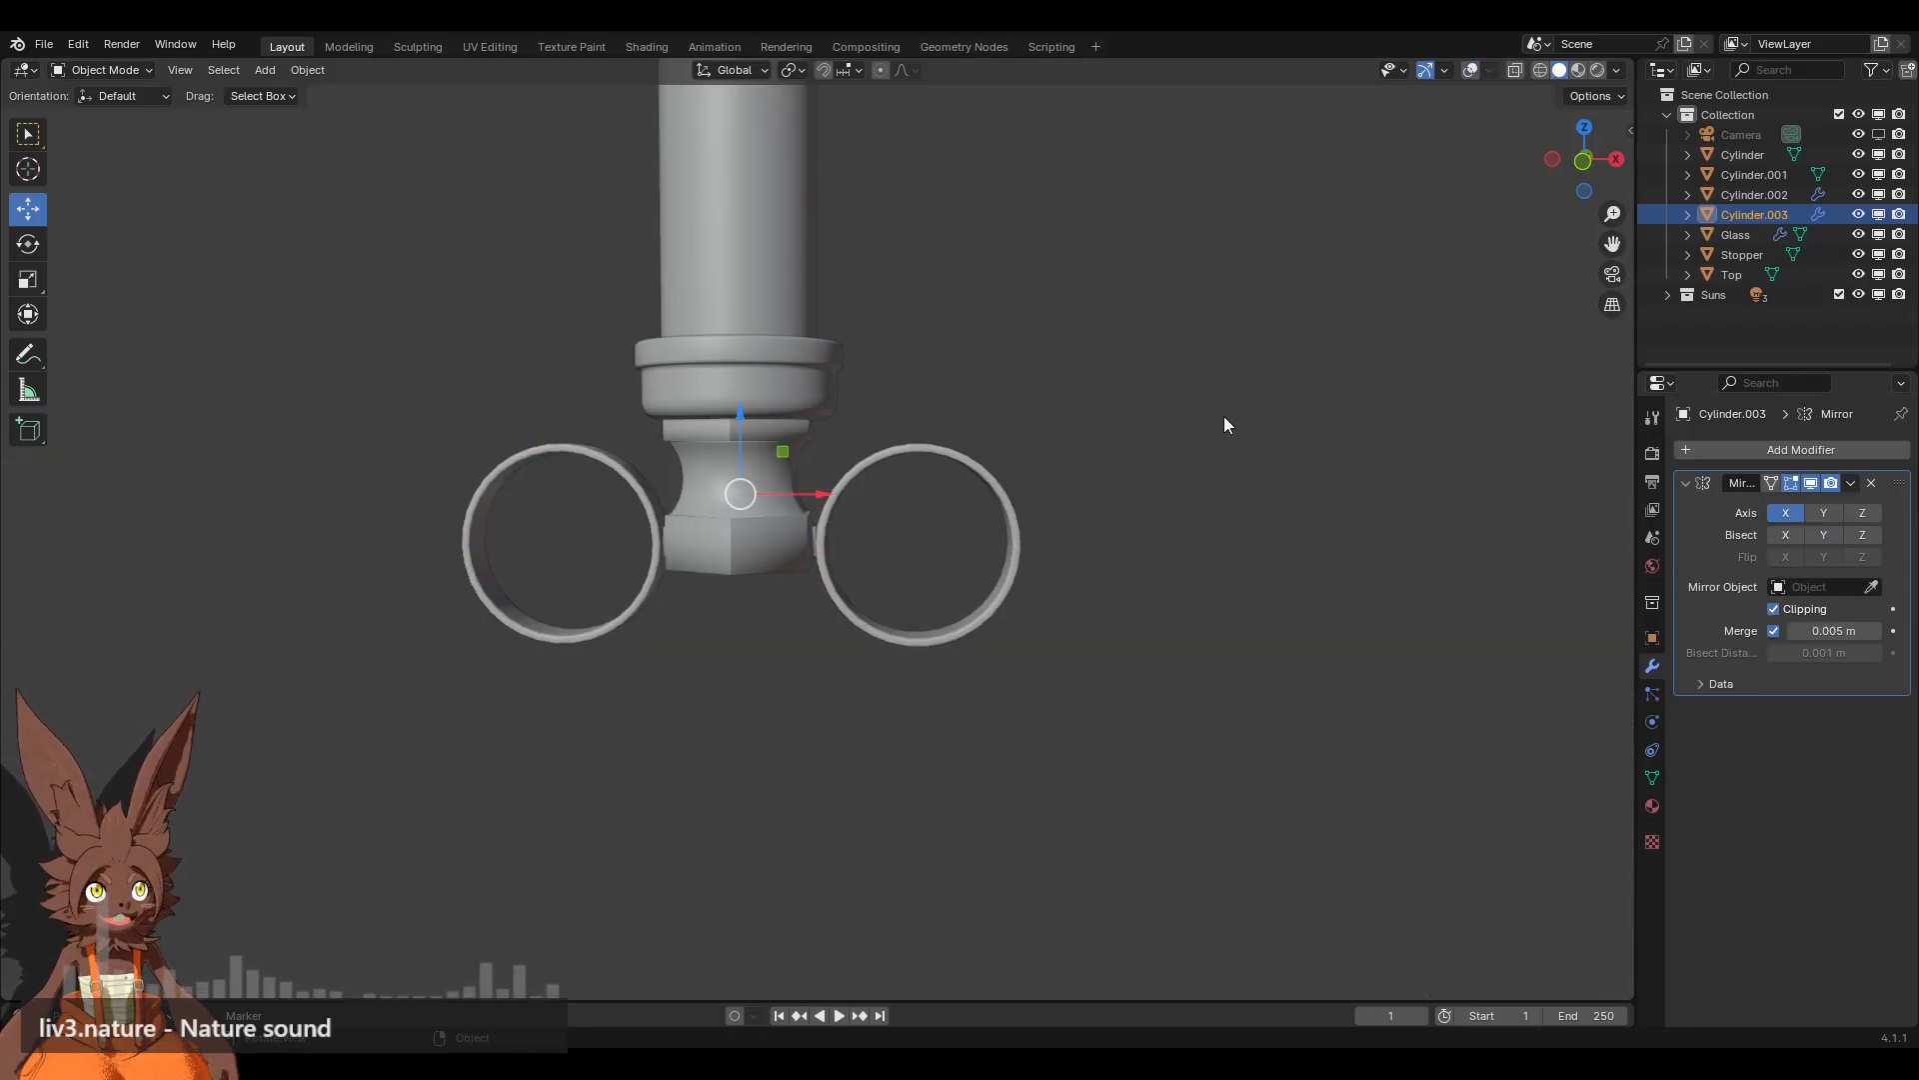
Step: Show the overlays, duplicate the ring handles in place, disable the duplicate in viewports and select the original rings
{"action": "left_click", "coordinate": [1470, 70]}
{"action": "key", "text": "shift+d"}
{"action": "right_click", "coordinate": [965, 465]}
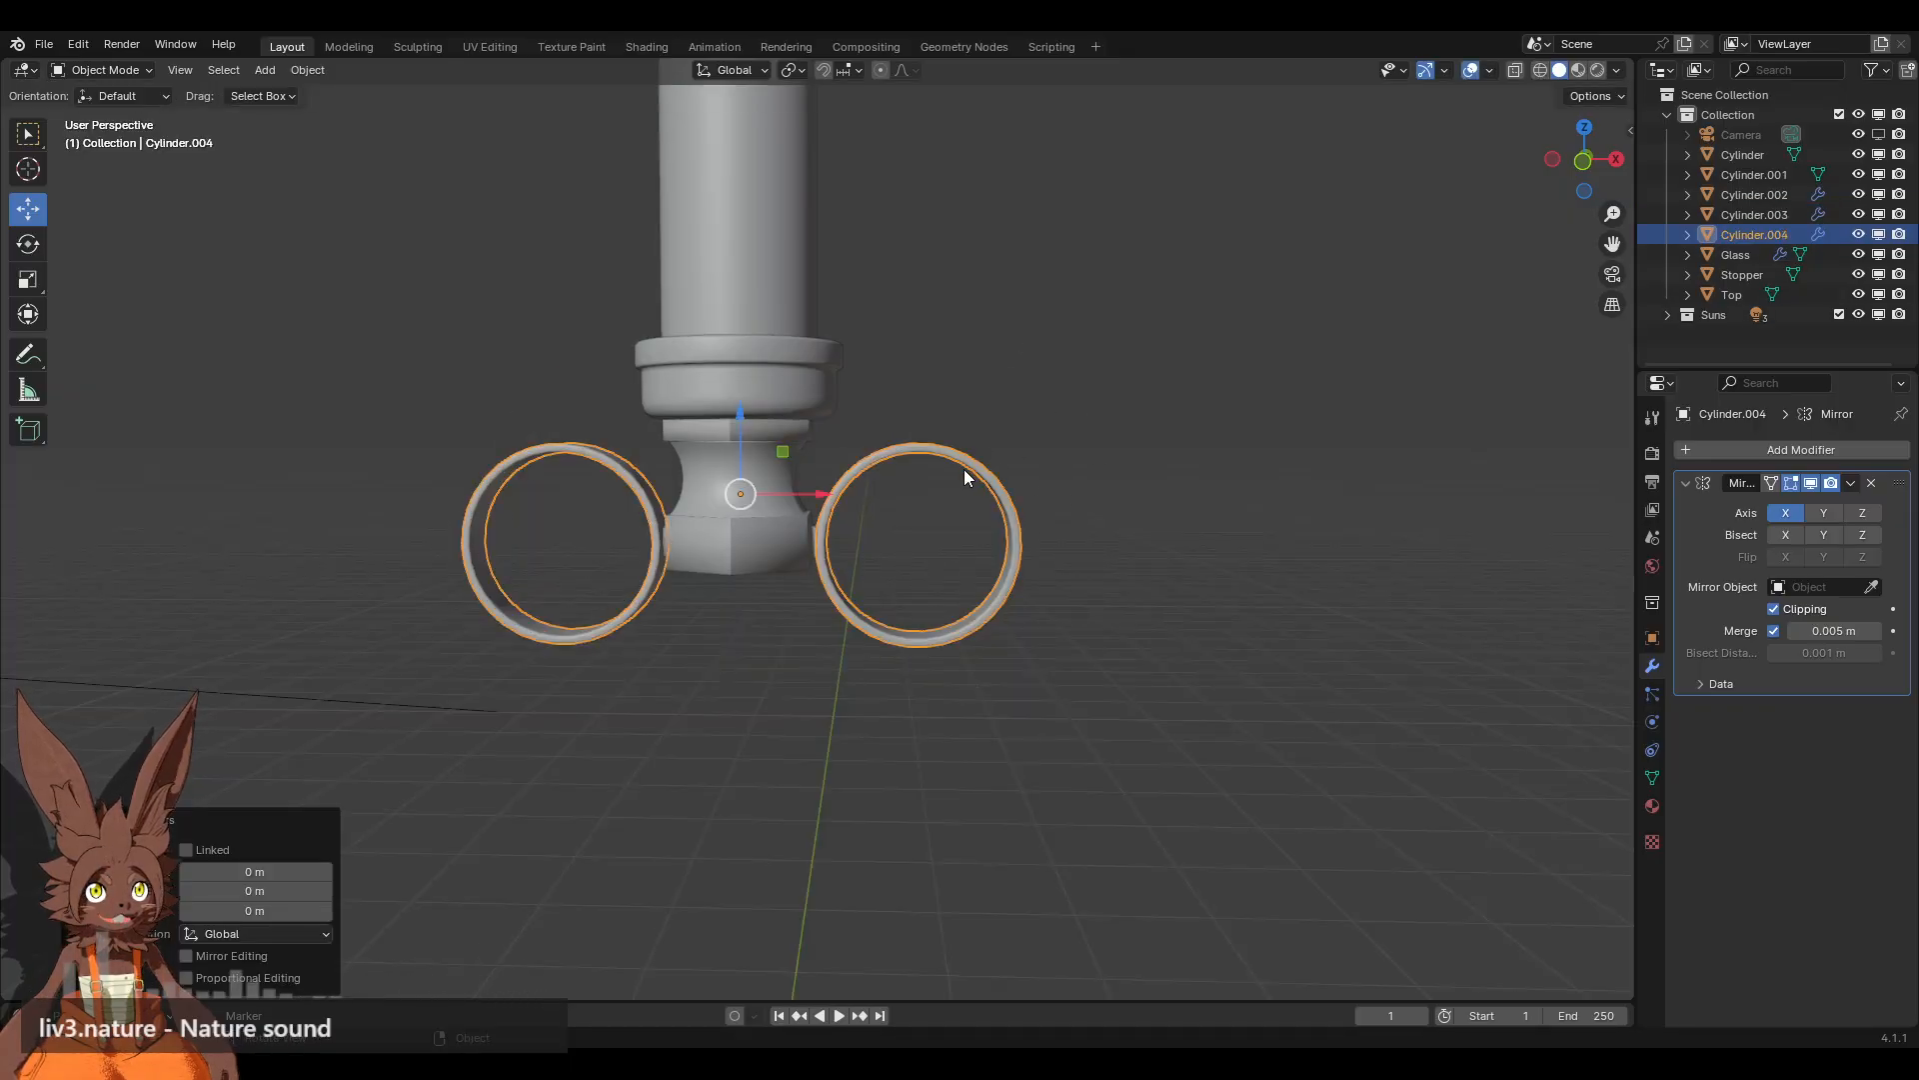
{"action": "left_click", "coordinate": [1879, 234]}
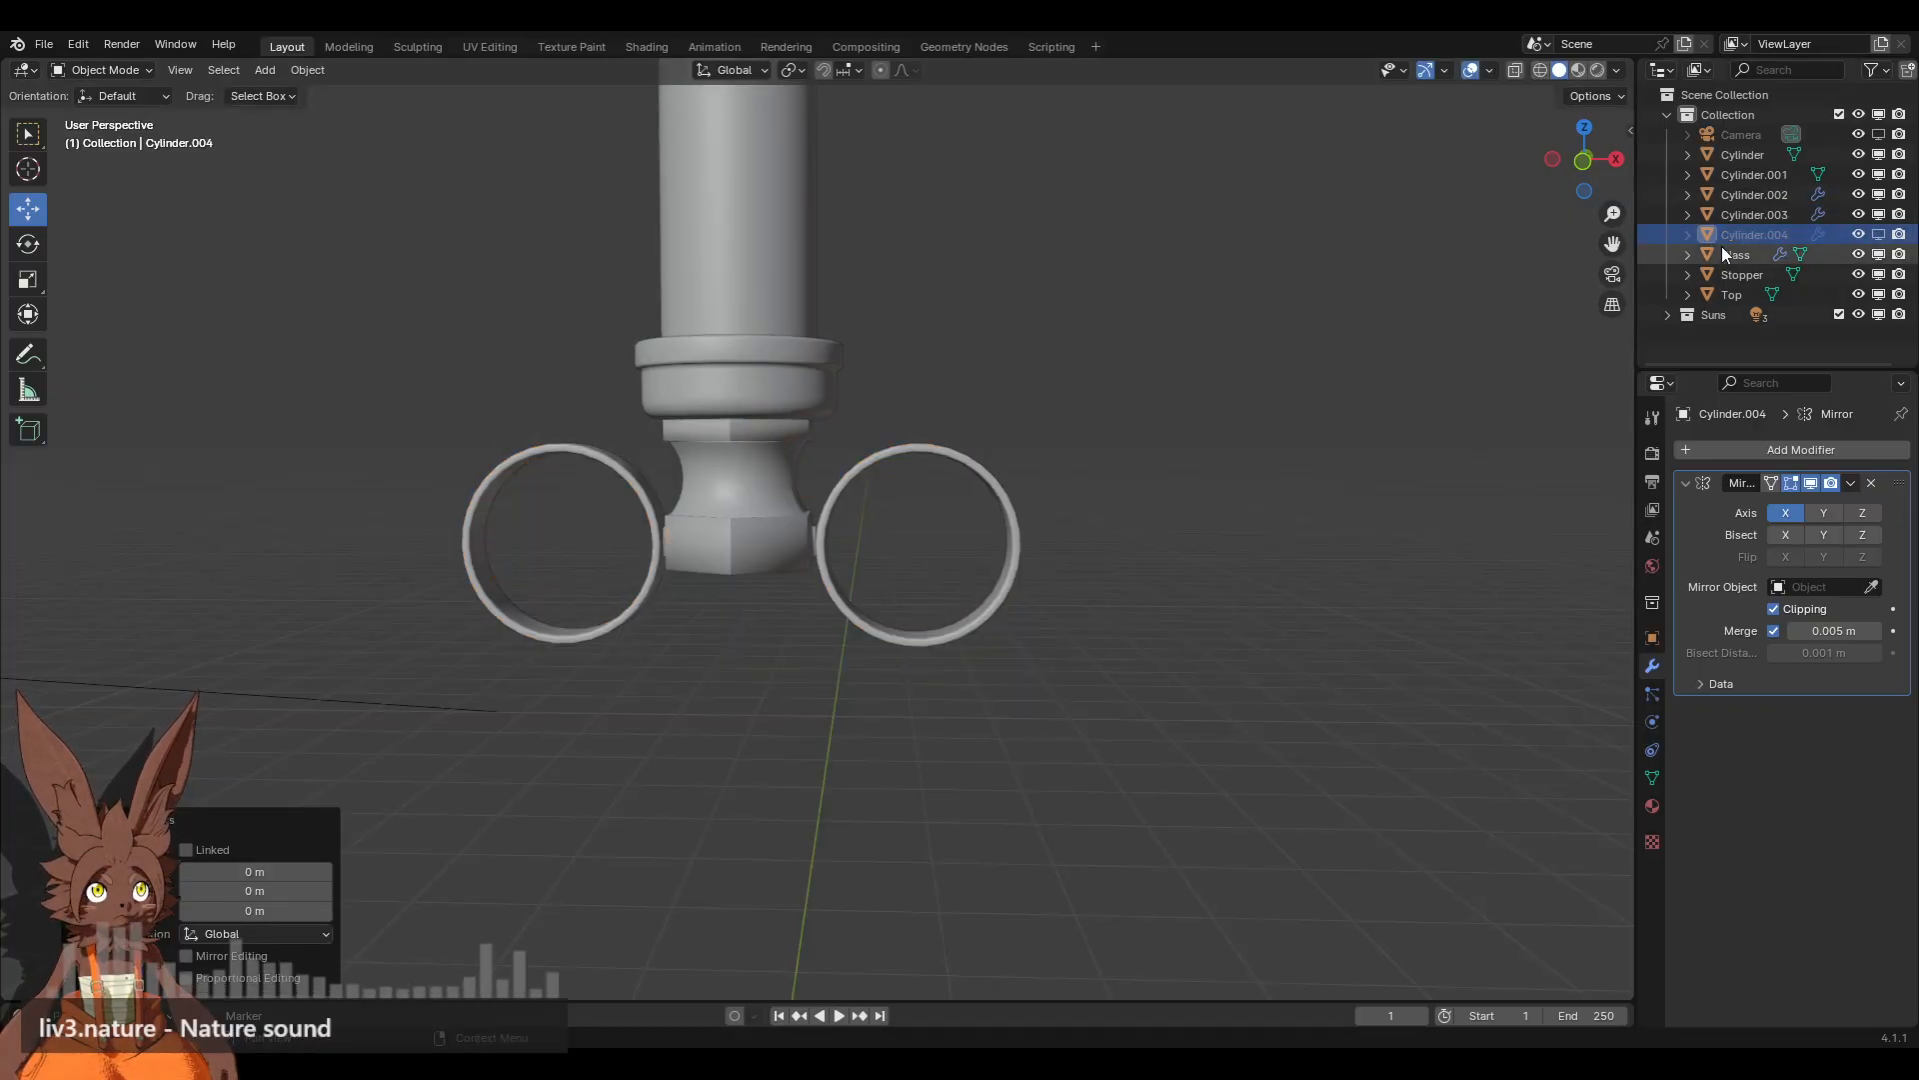
{"action": "left_click", "coordinate": [1744, 212]}
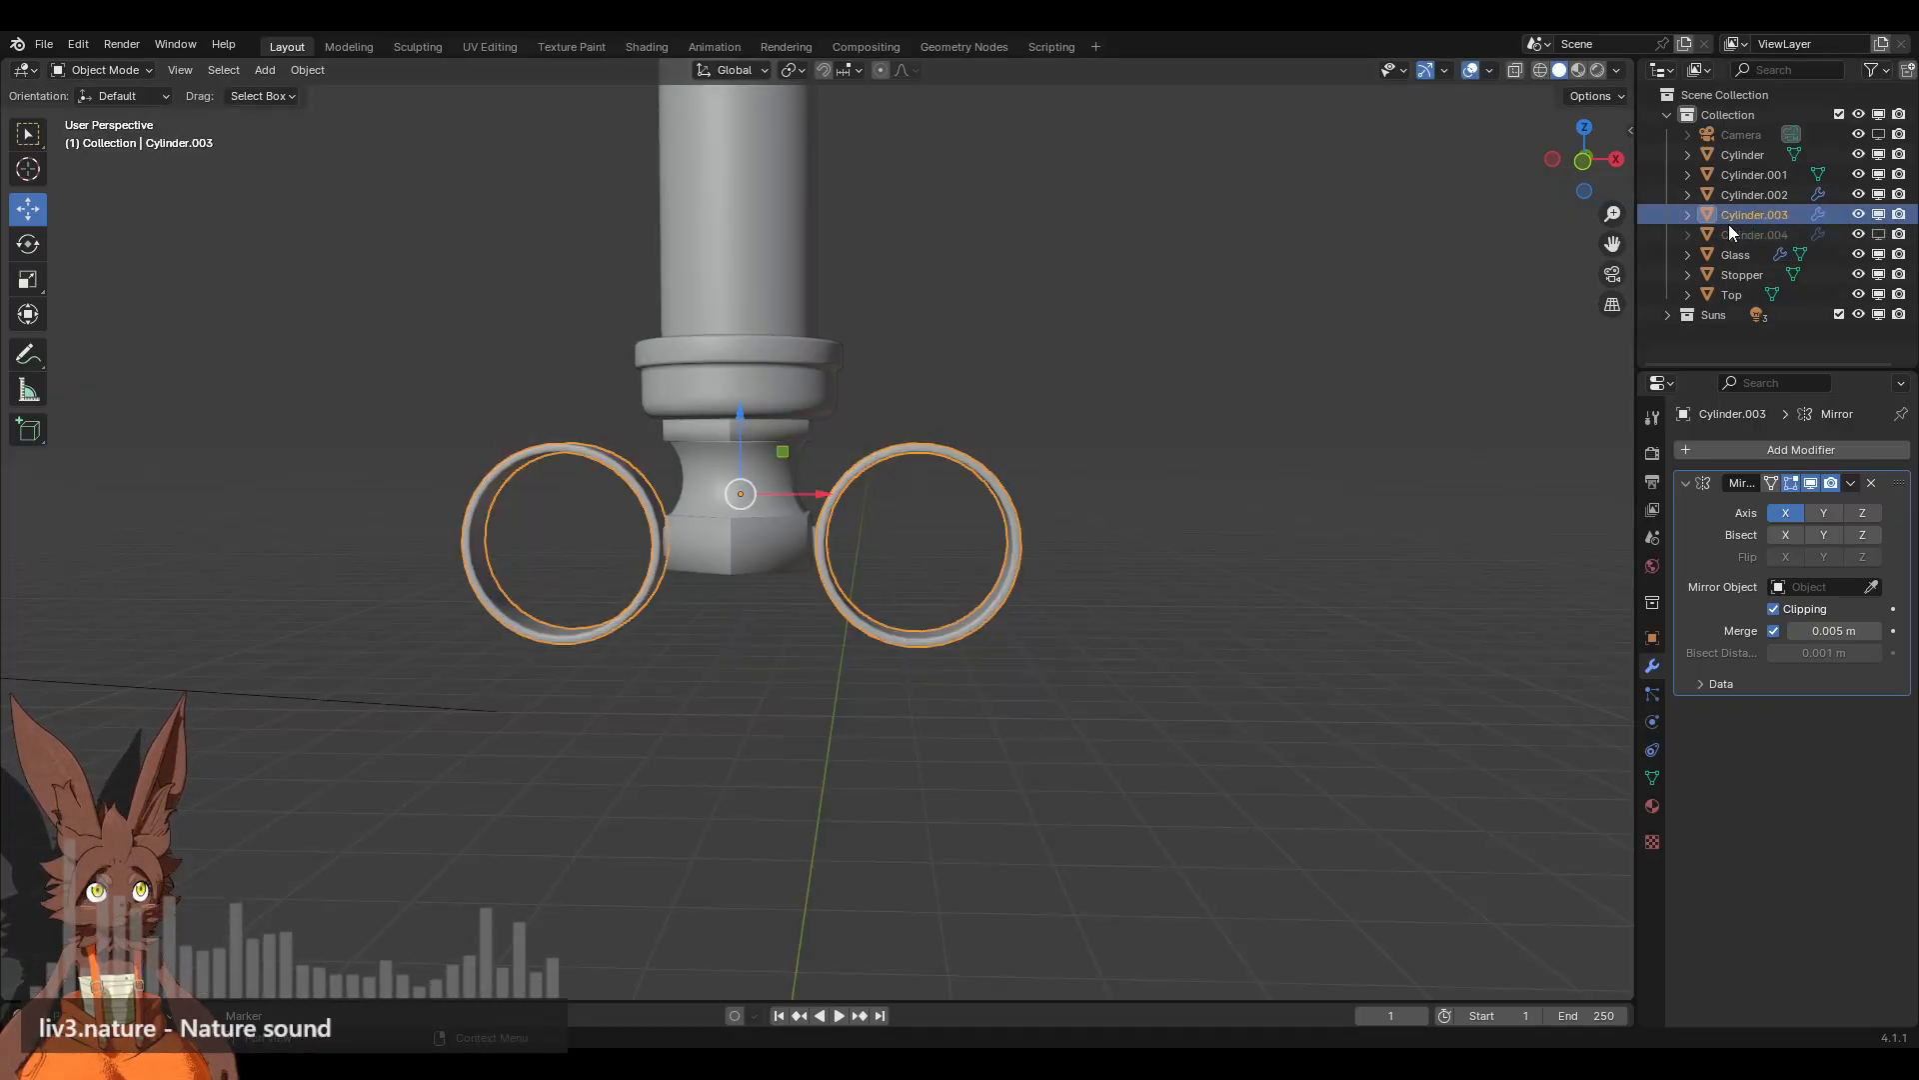
{"action": "left_click", "coordinate": [104, 71]}
{"action": "left_click", "coordinate": [826, 486]}
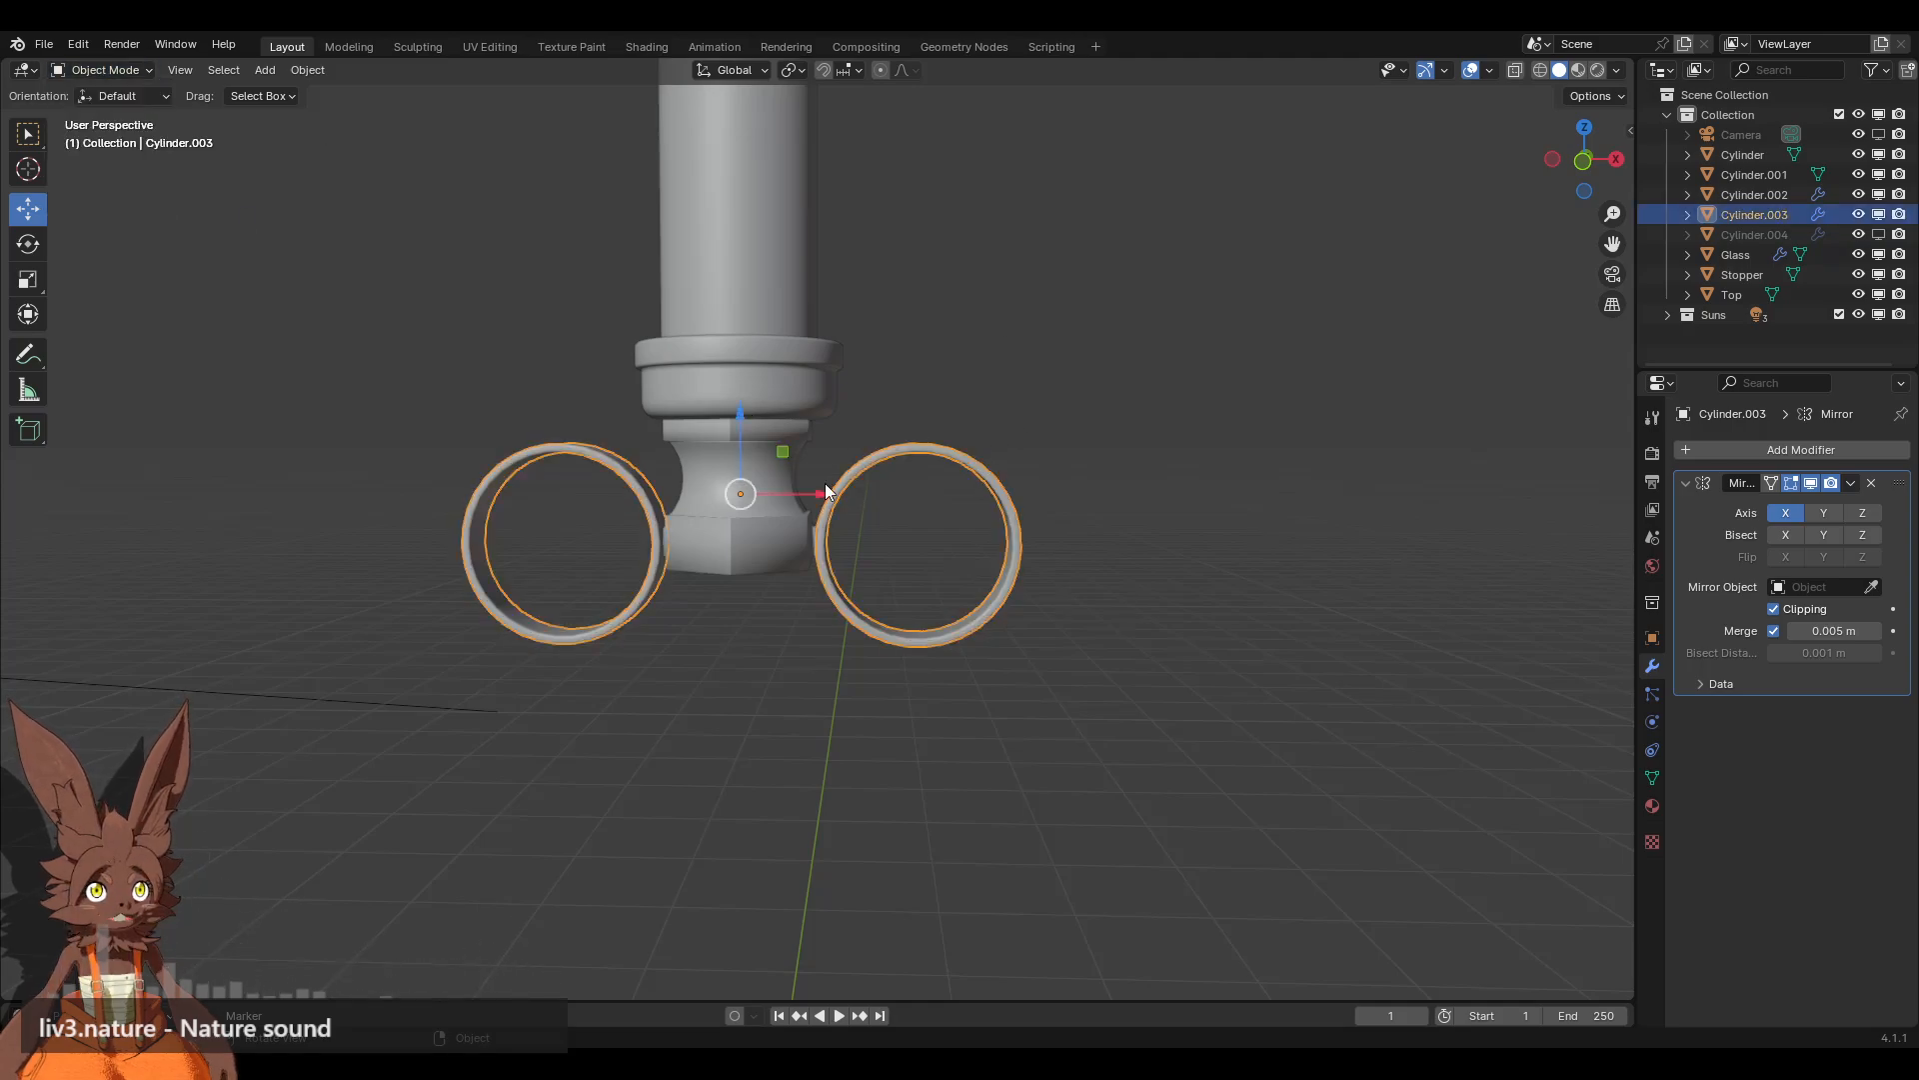
{"action": "left_click", "coordinate": [788, 440], "text": "shift"}
{"action": "right_click", "coordinate": [1120, 374]}
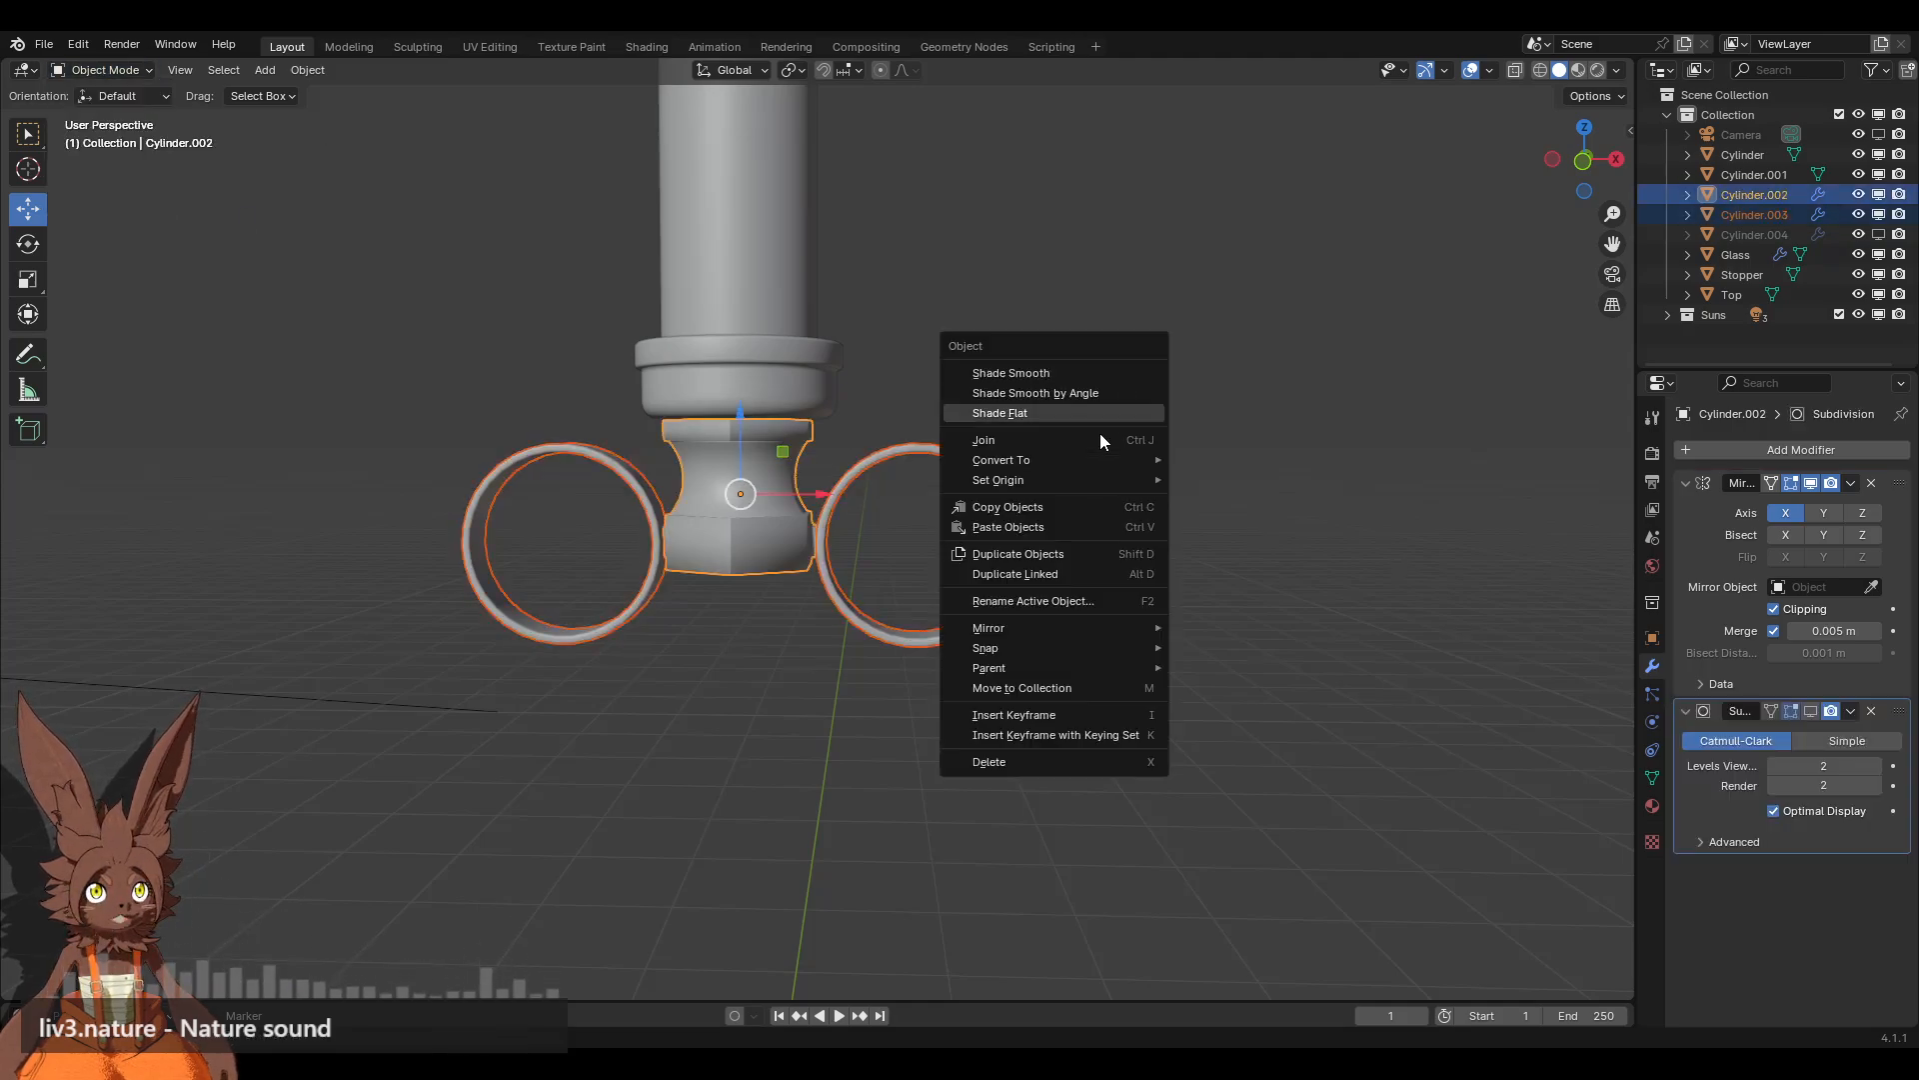
{"action": "mouse_move", "coordinate": [1060, 480]}
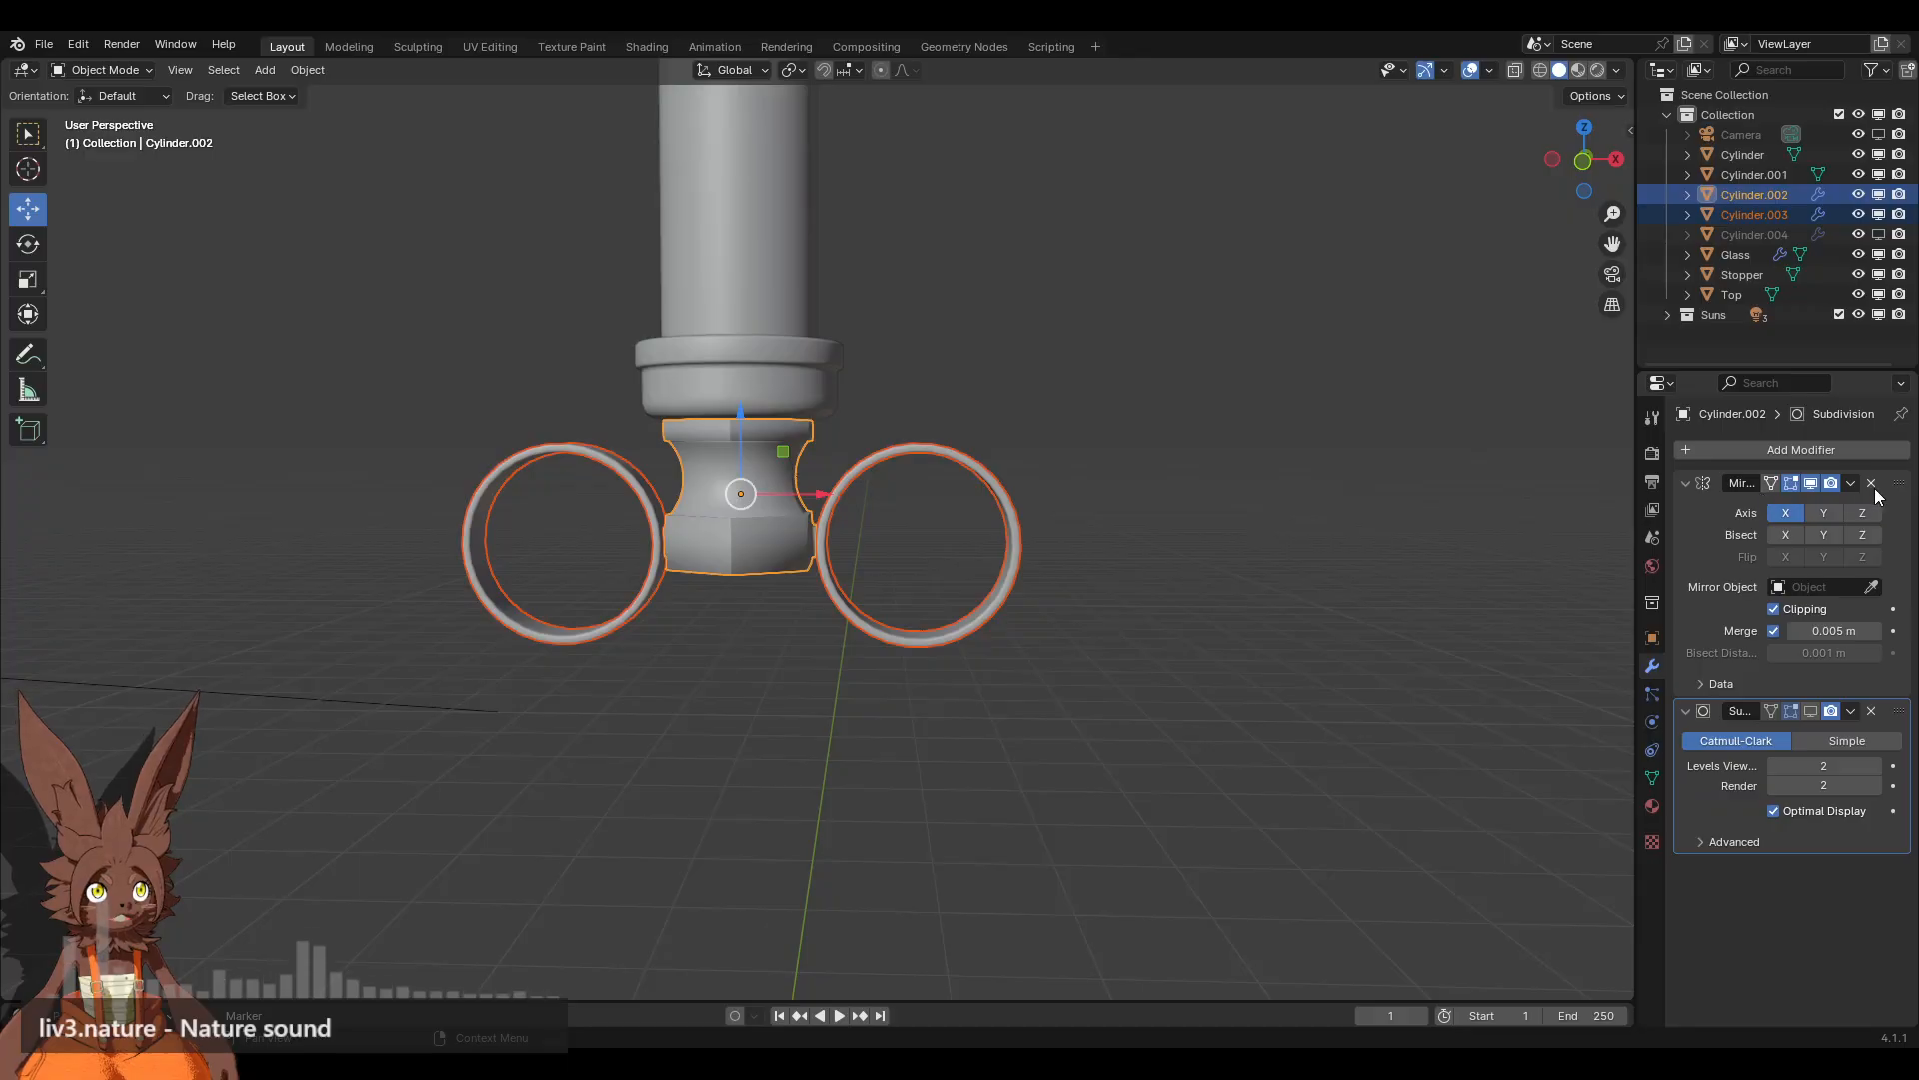
Step: Remove the Mirror modifier from the ring handles and the Subdivision modifier from the end piece
{"action": "left_click", "coordinate": [1004, 509]}
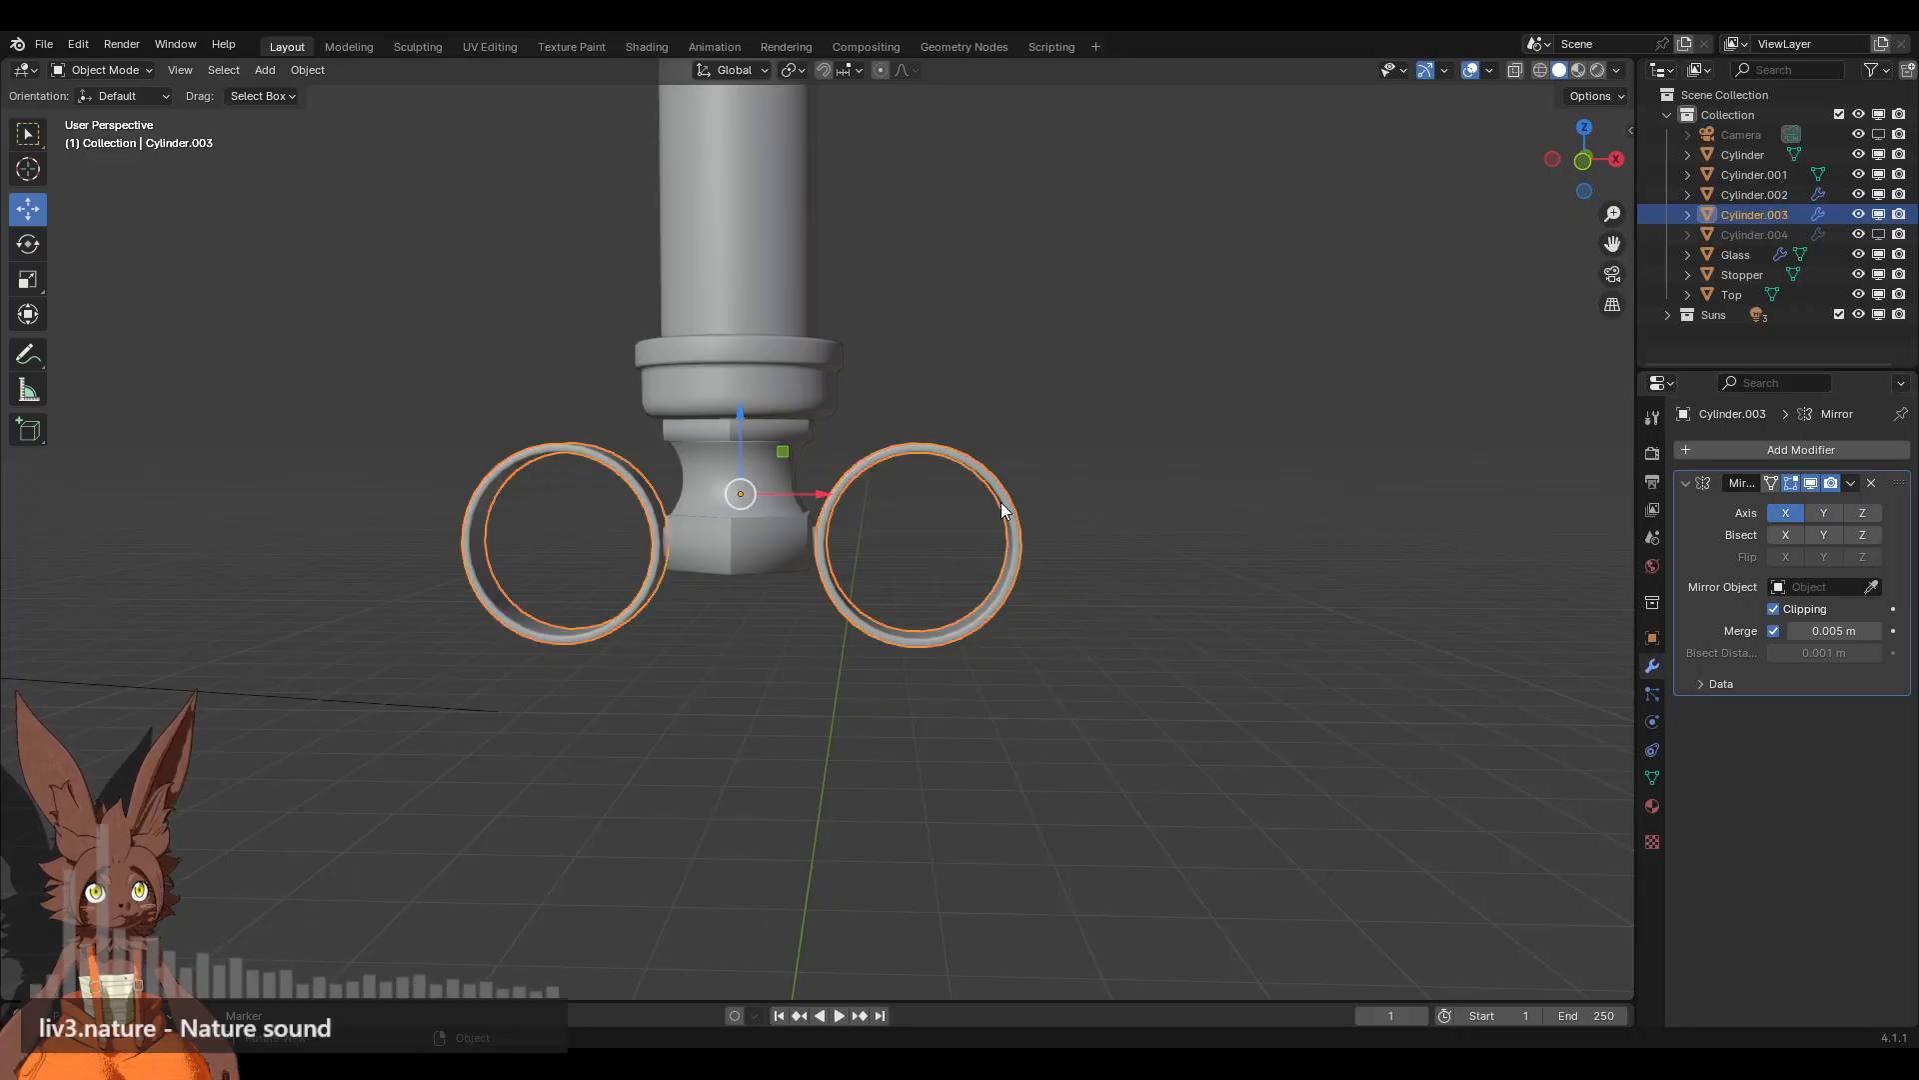
{"action": "left_click", "coordinate": [1870, 483]}
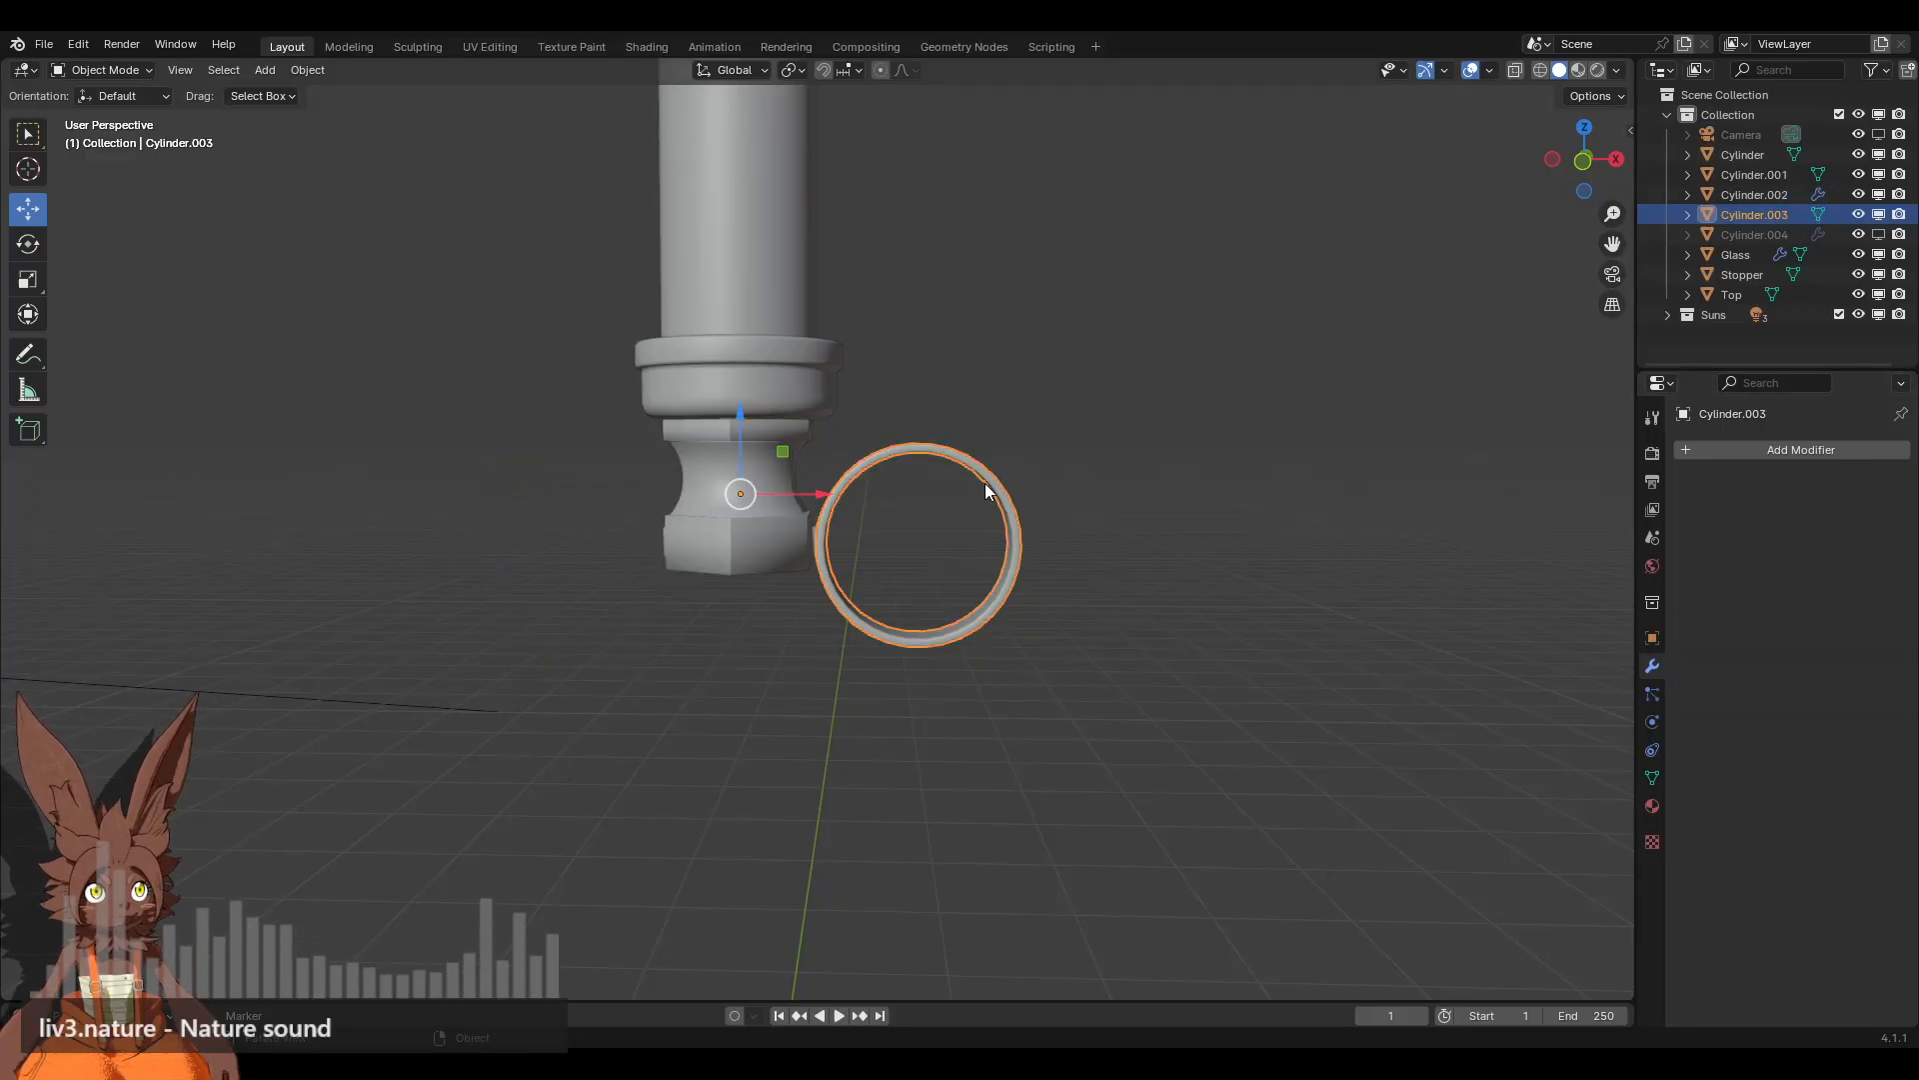
{"action": "left_click", "coordinate": [716, 462]}
{"action": "left_click", "coordinate": [1869, 712]}
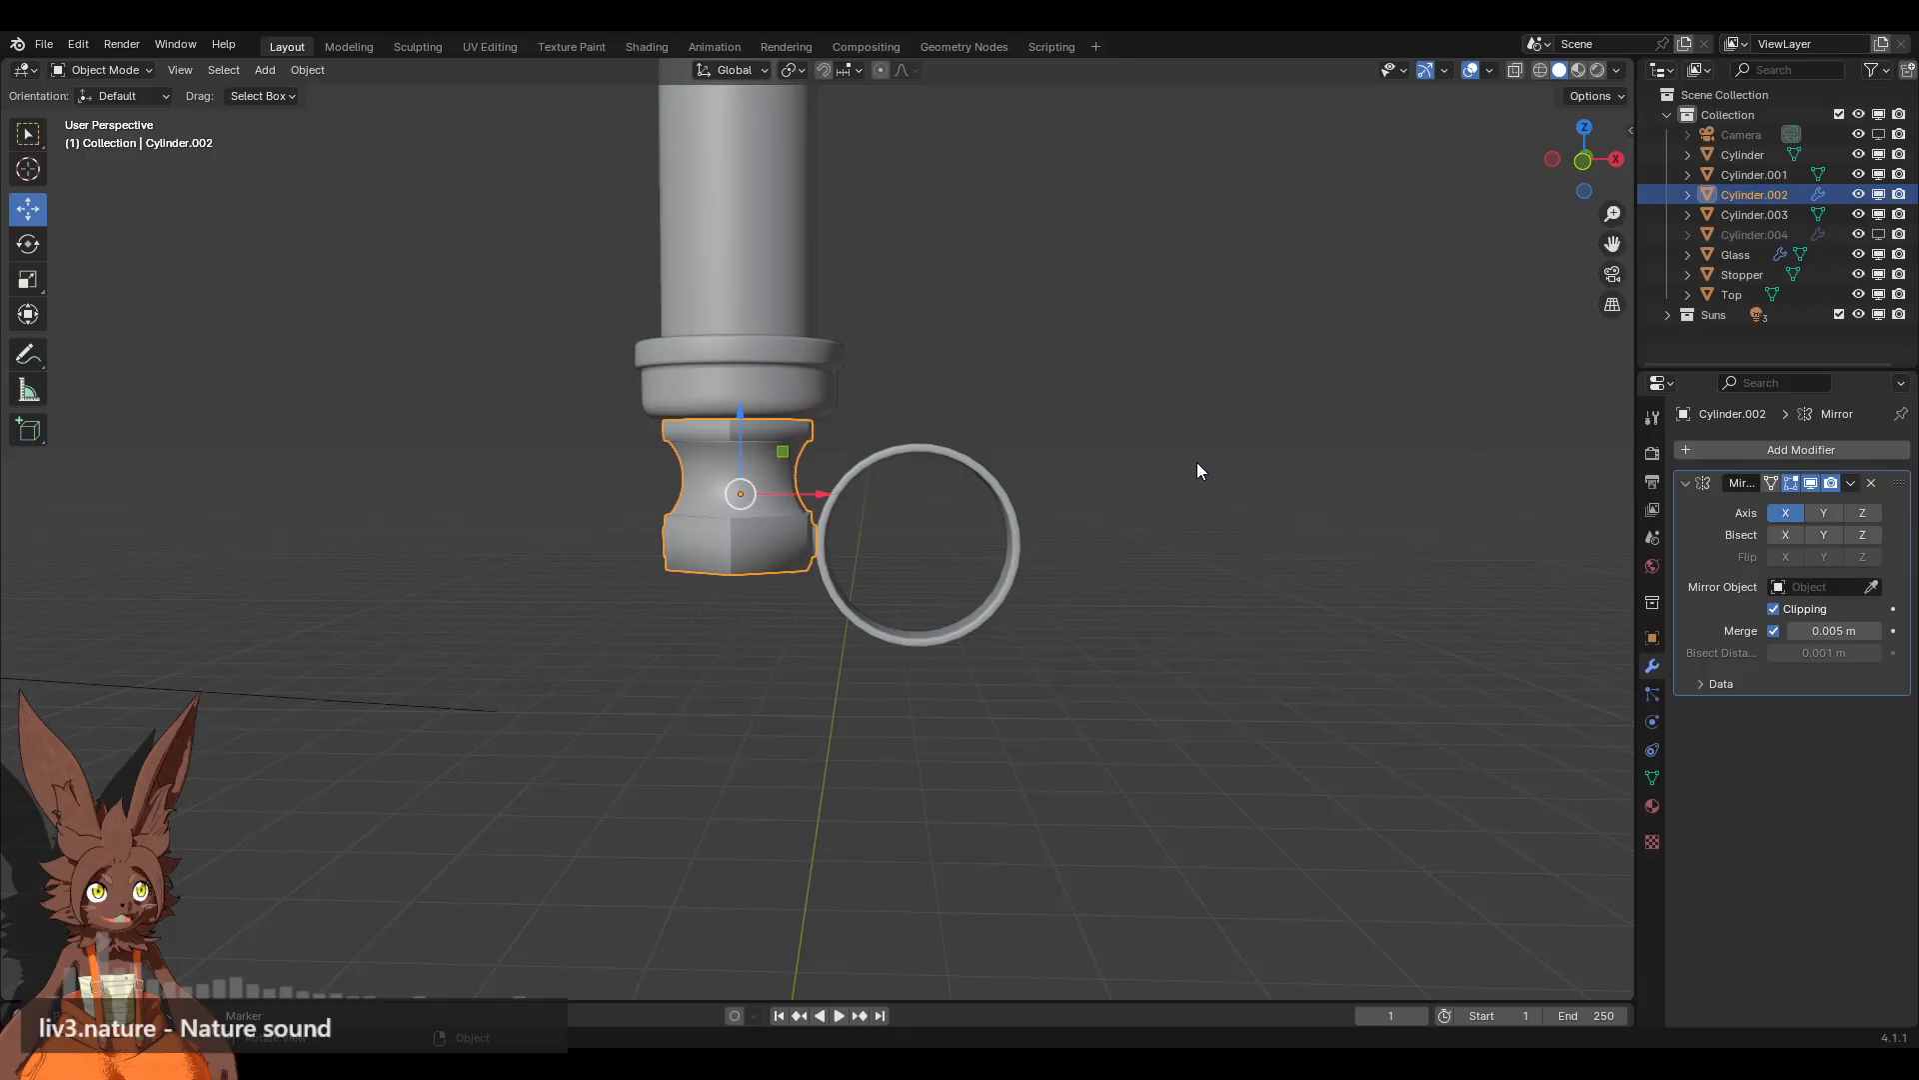
Step: Join the ring handle into the end piece and deselect everything
{"action": "left_click", "coordinate": [1000, 493]}
{"action": "left_click", "coordinate": [781, 440], "text": "shift"}
{"action": "right_click", "coordinate": [1154, 388]}
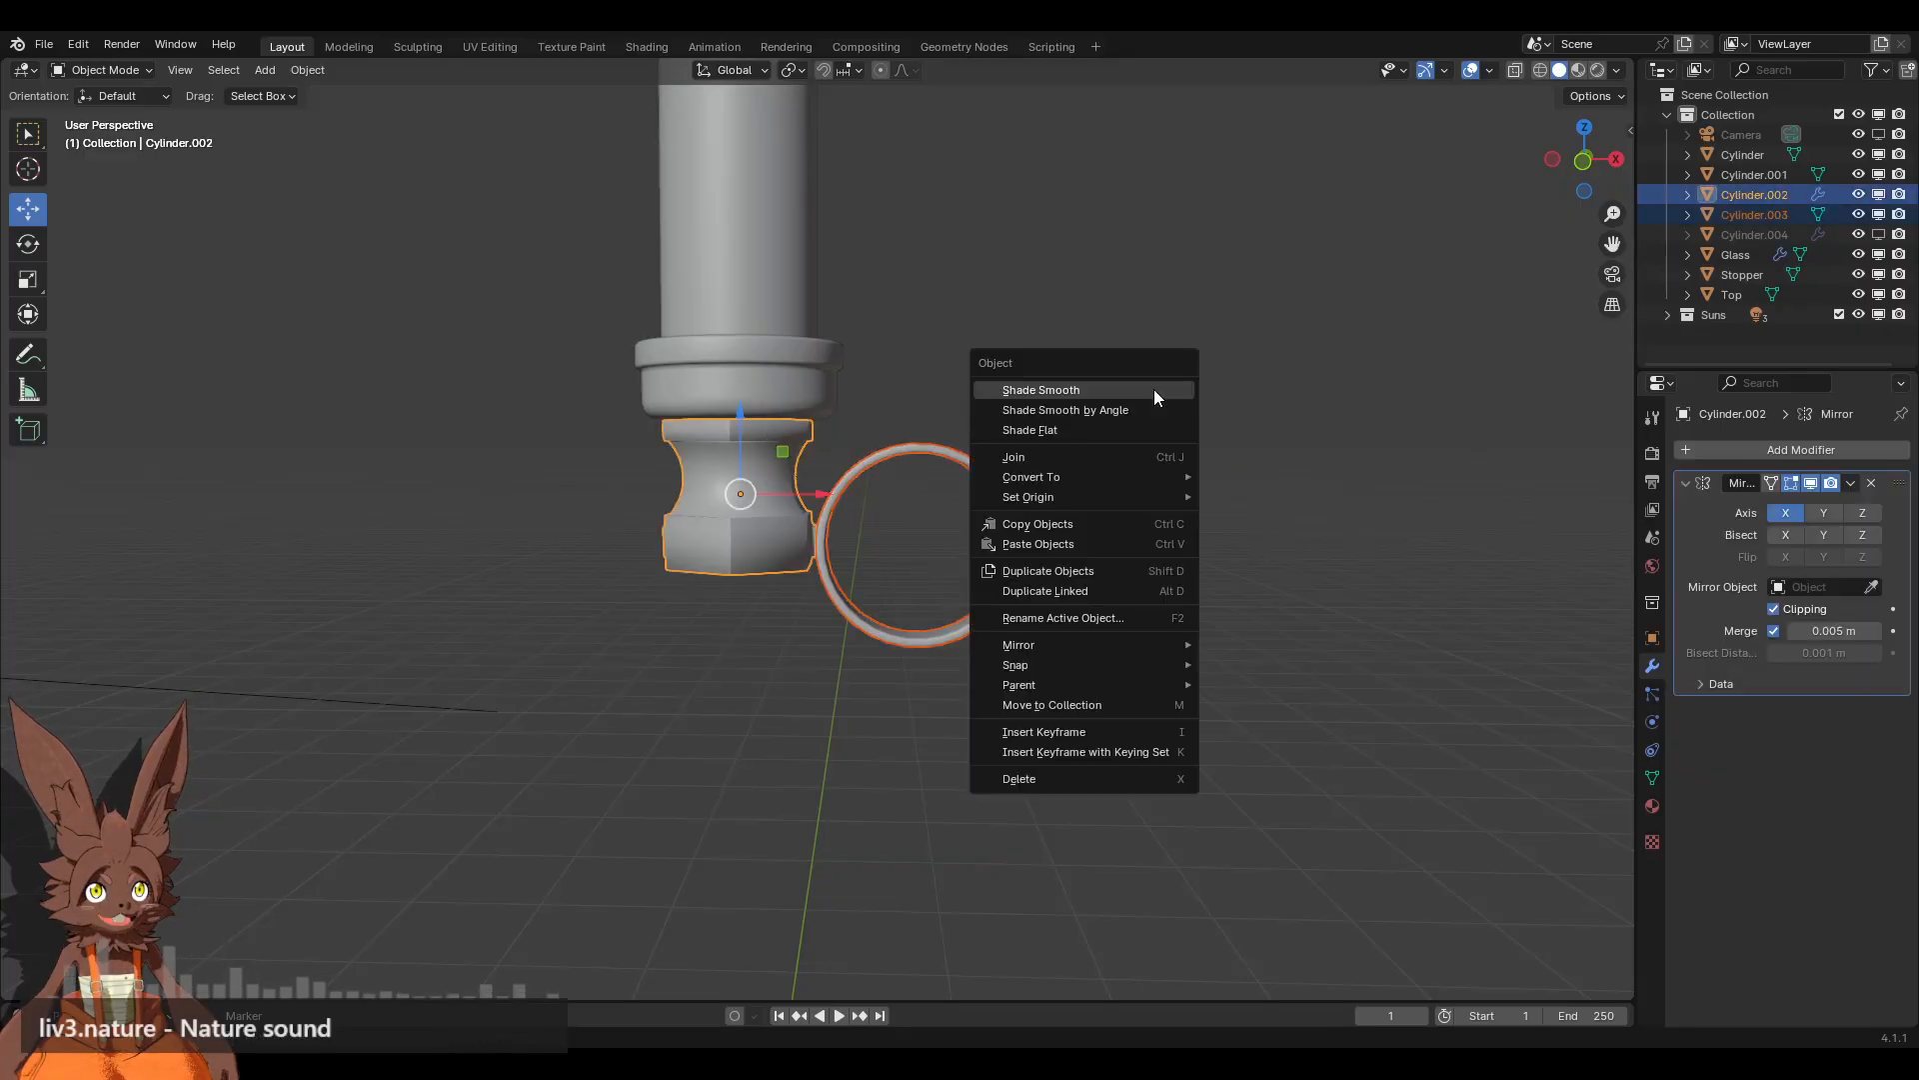
{"action": "left_click", "coordinate": [1141, 454]}
{"action": "key", "text": "alt+a"}
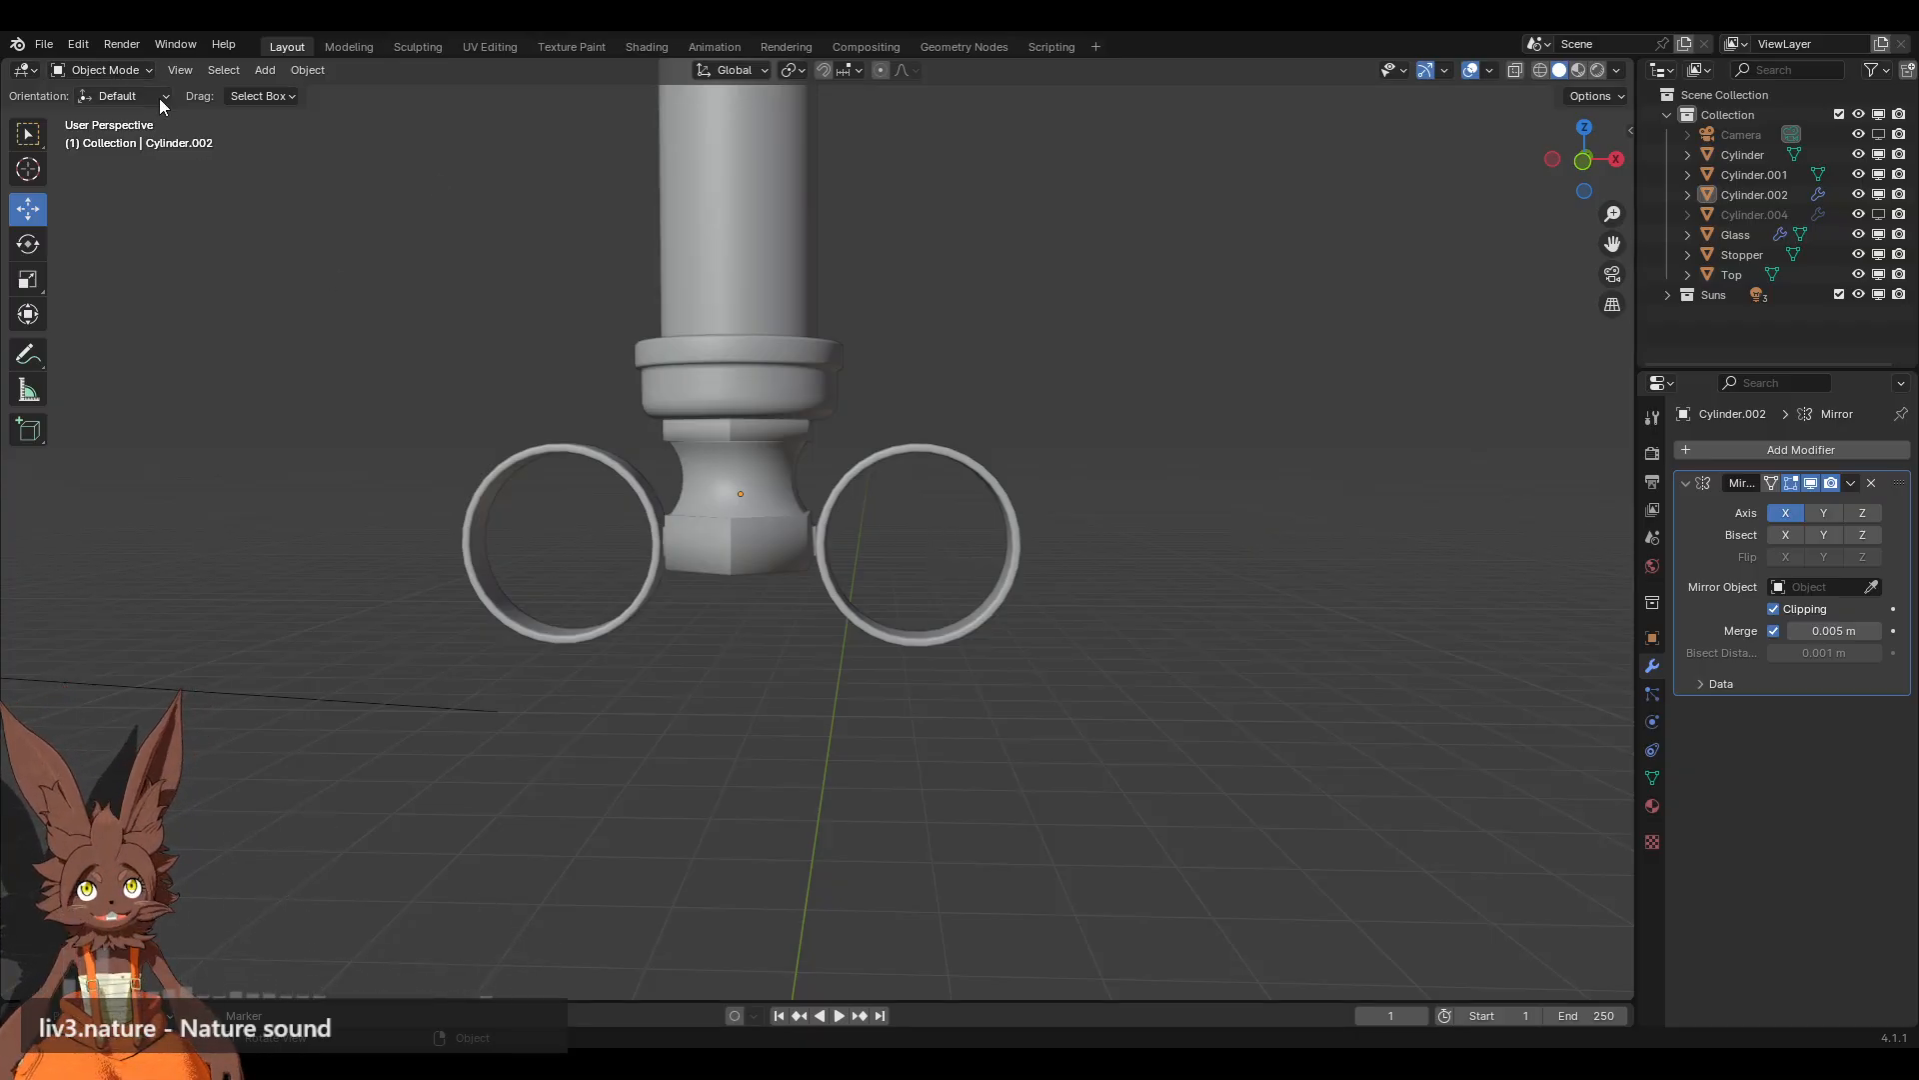
Step: Enter Edit Mode on the joined end piece and switch to vertex selection at the joint between mount and ring
{"action": "left_click", "coordinate": [1811, 483]}
{"action": "left_click", "coordinate": [1810, 483]}
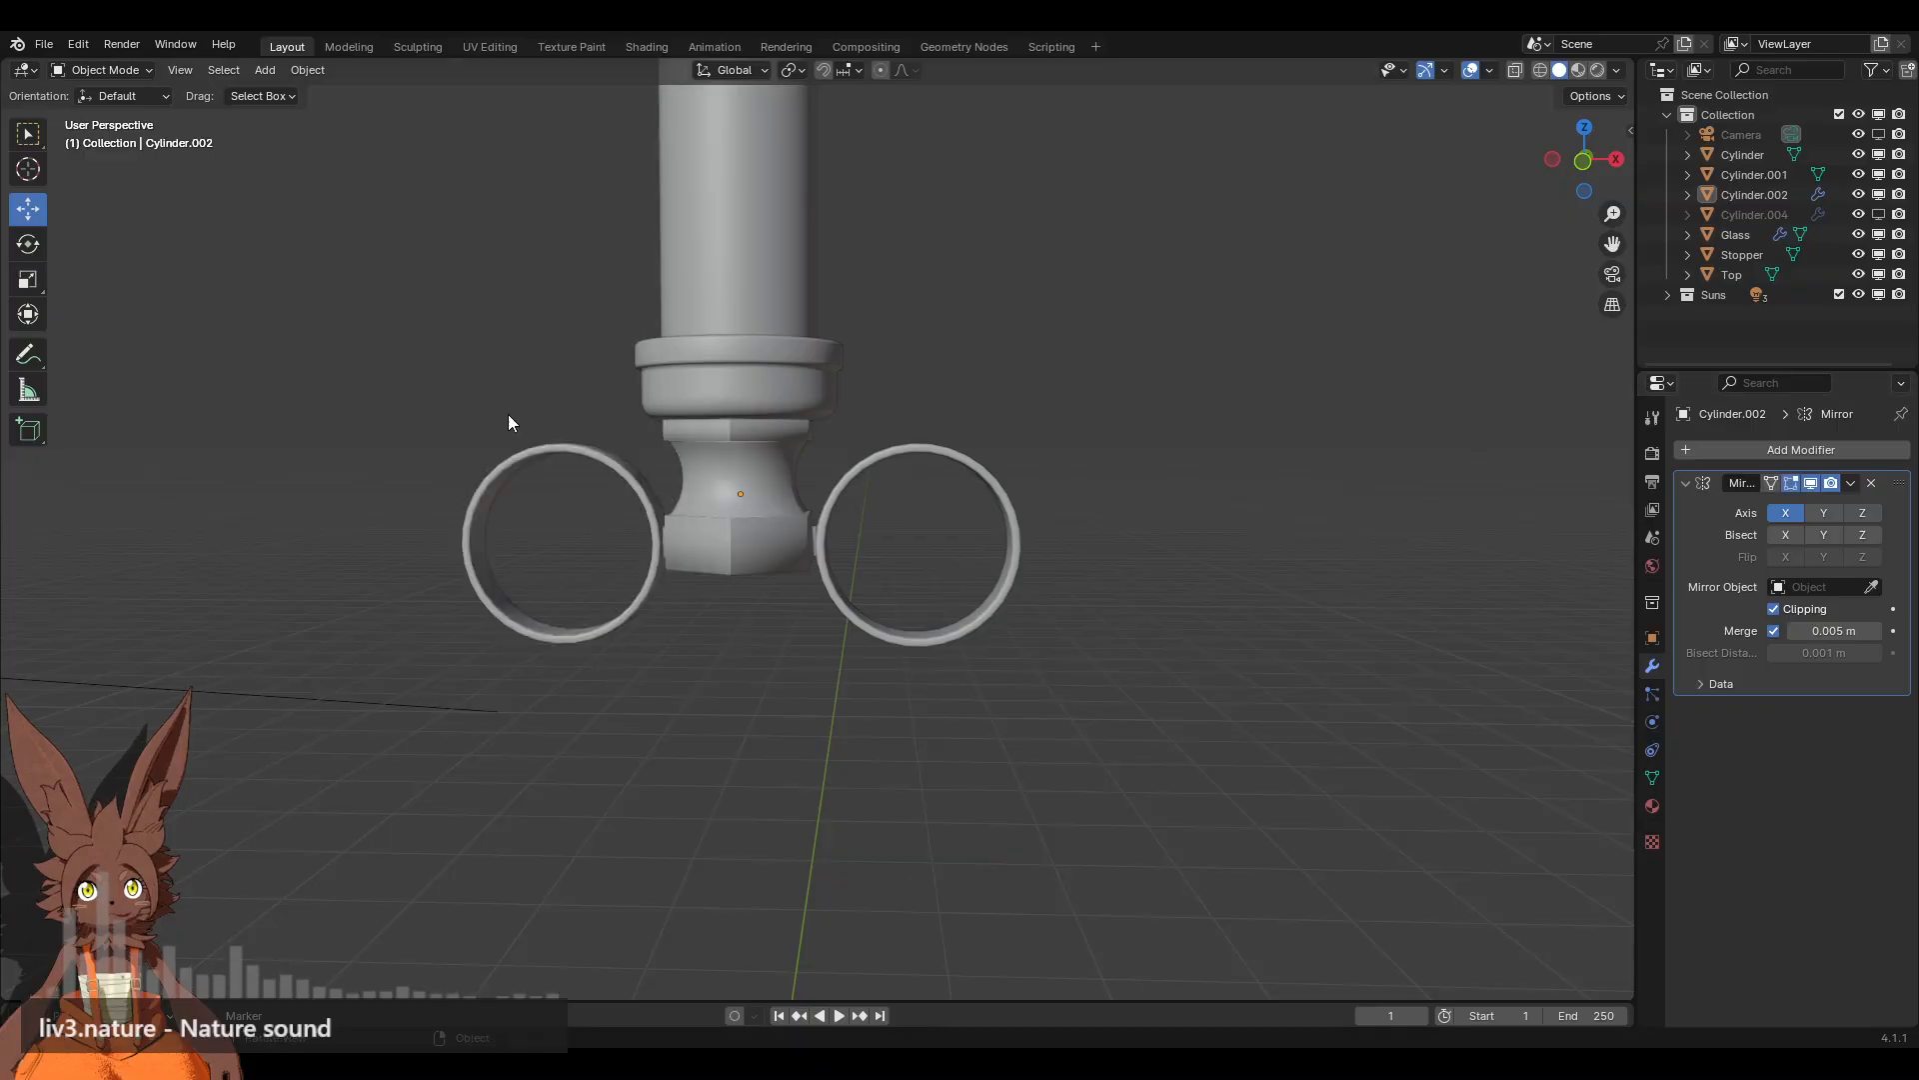
{"action": "left_click", "coordinate": [146, 72]}
{"action": "left_click", "coordinate": [144, 111]}
{"action": "scroll", "coordinate": [1038, 497], "scroll_direction": "up", "scroll_amount": 10}
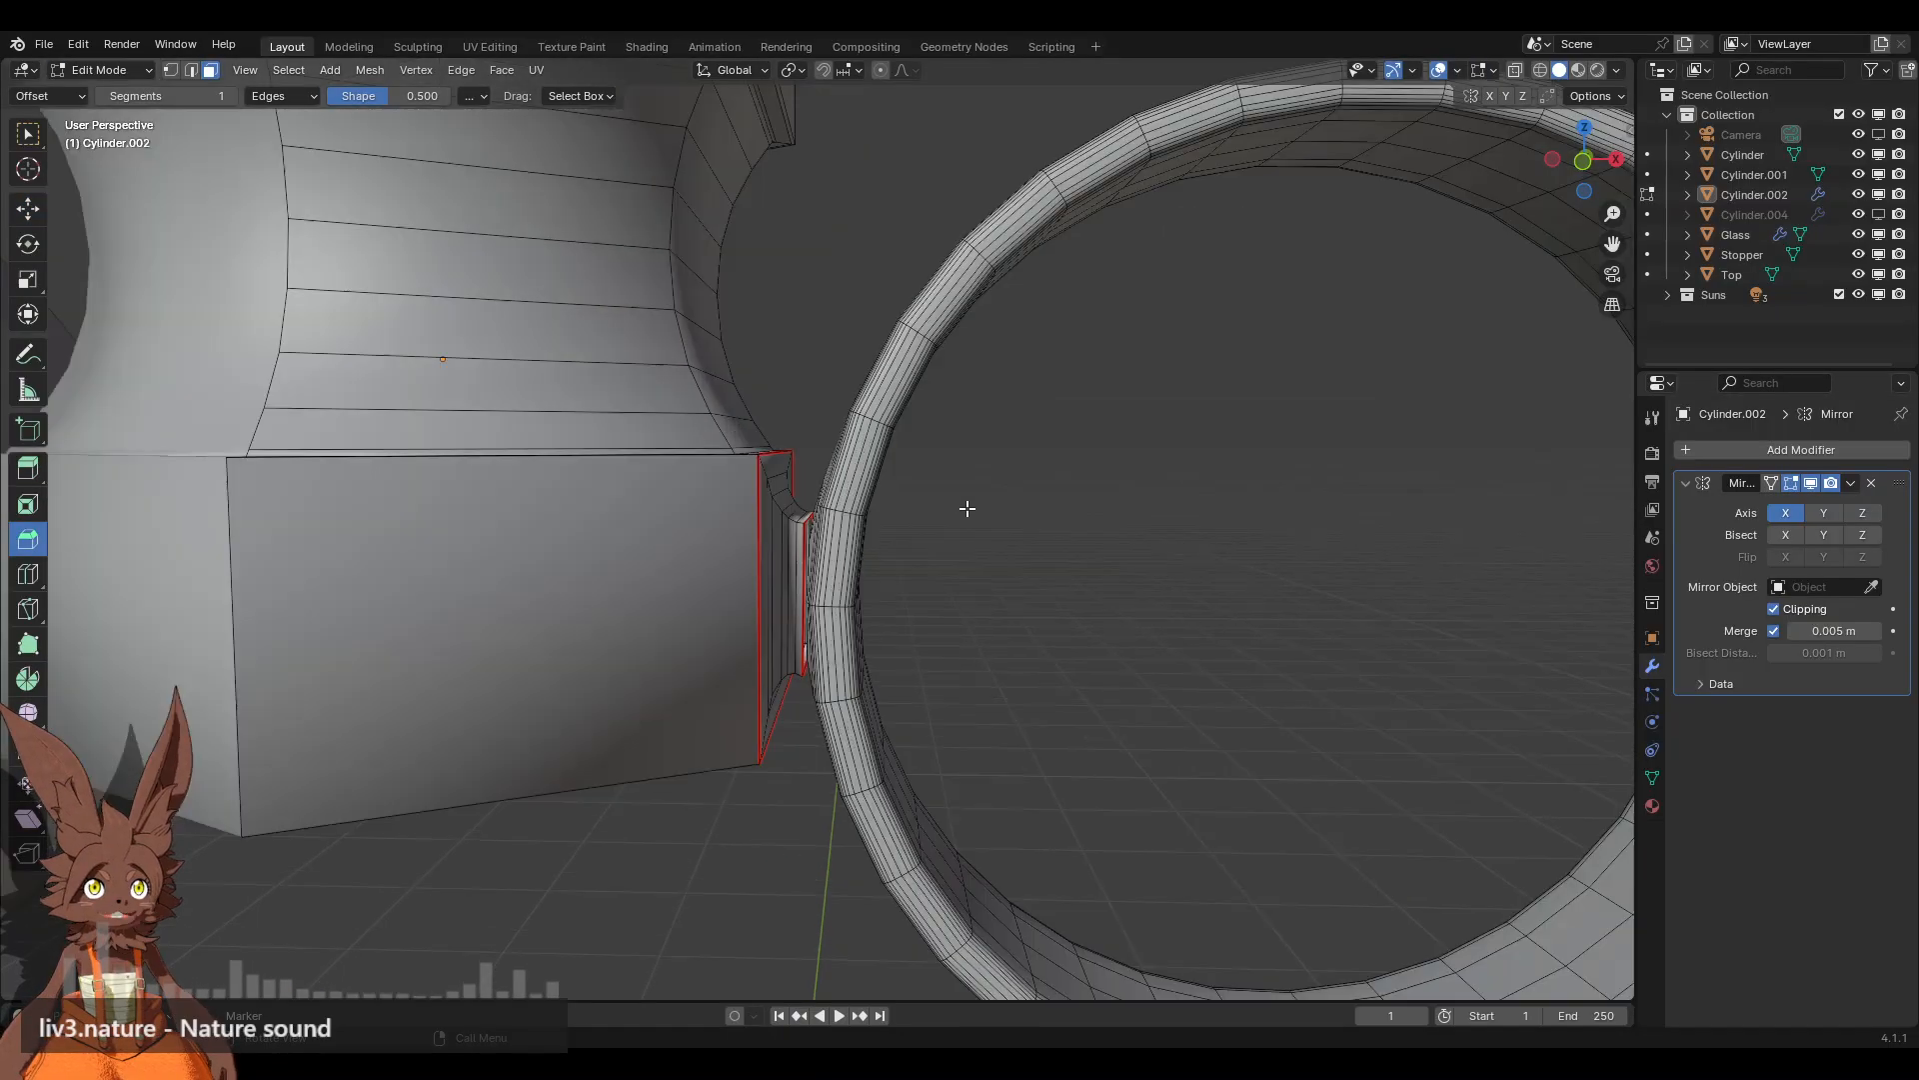
{"action": "mouse_move", "coordinate": [875, 466]}
{"action": "middle_mouse_down"}
{"action": "mouse_move", "coordinate": [724, 428]}
{"action": "mouse_move", "coordinate": [853, 474]}
{"action": "middle_mouse_up"}
{"action": "scroll", "coordinate": [832, 465], "scroll_direction": "up", "scroll_amount": 8}
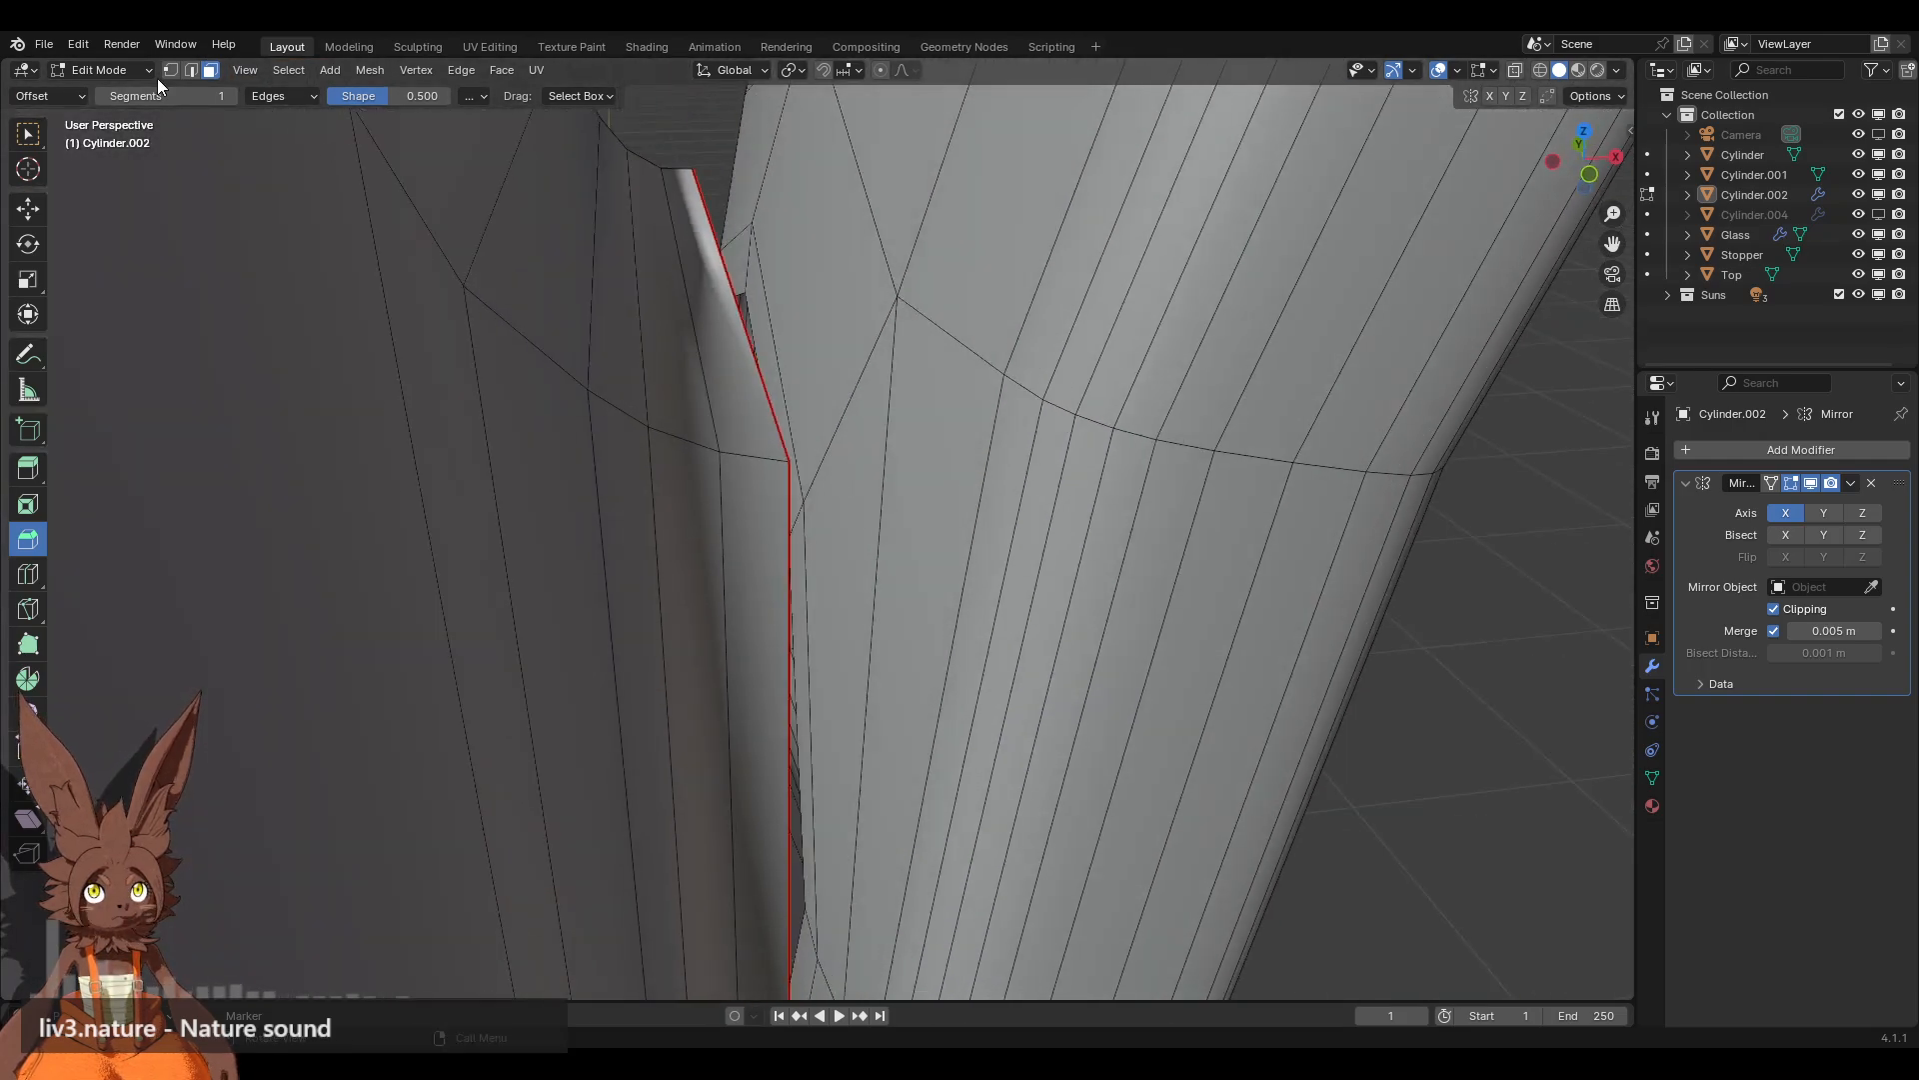
{"action": "middle_click_drag", "start_coordinate": [844, 478], "coordinate": [810, 504]}
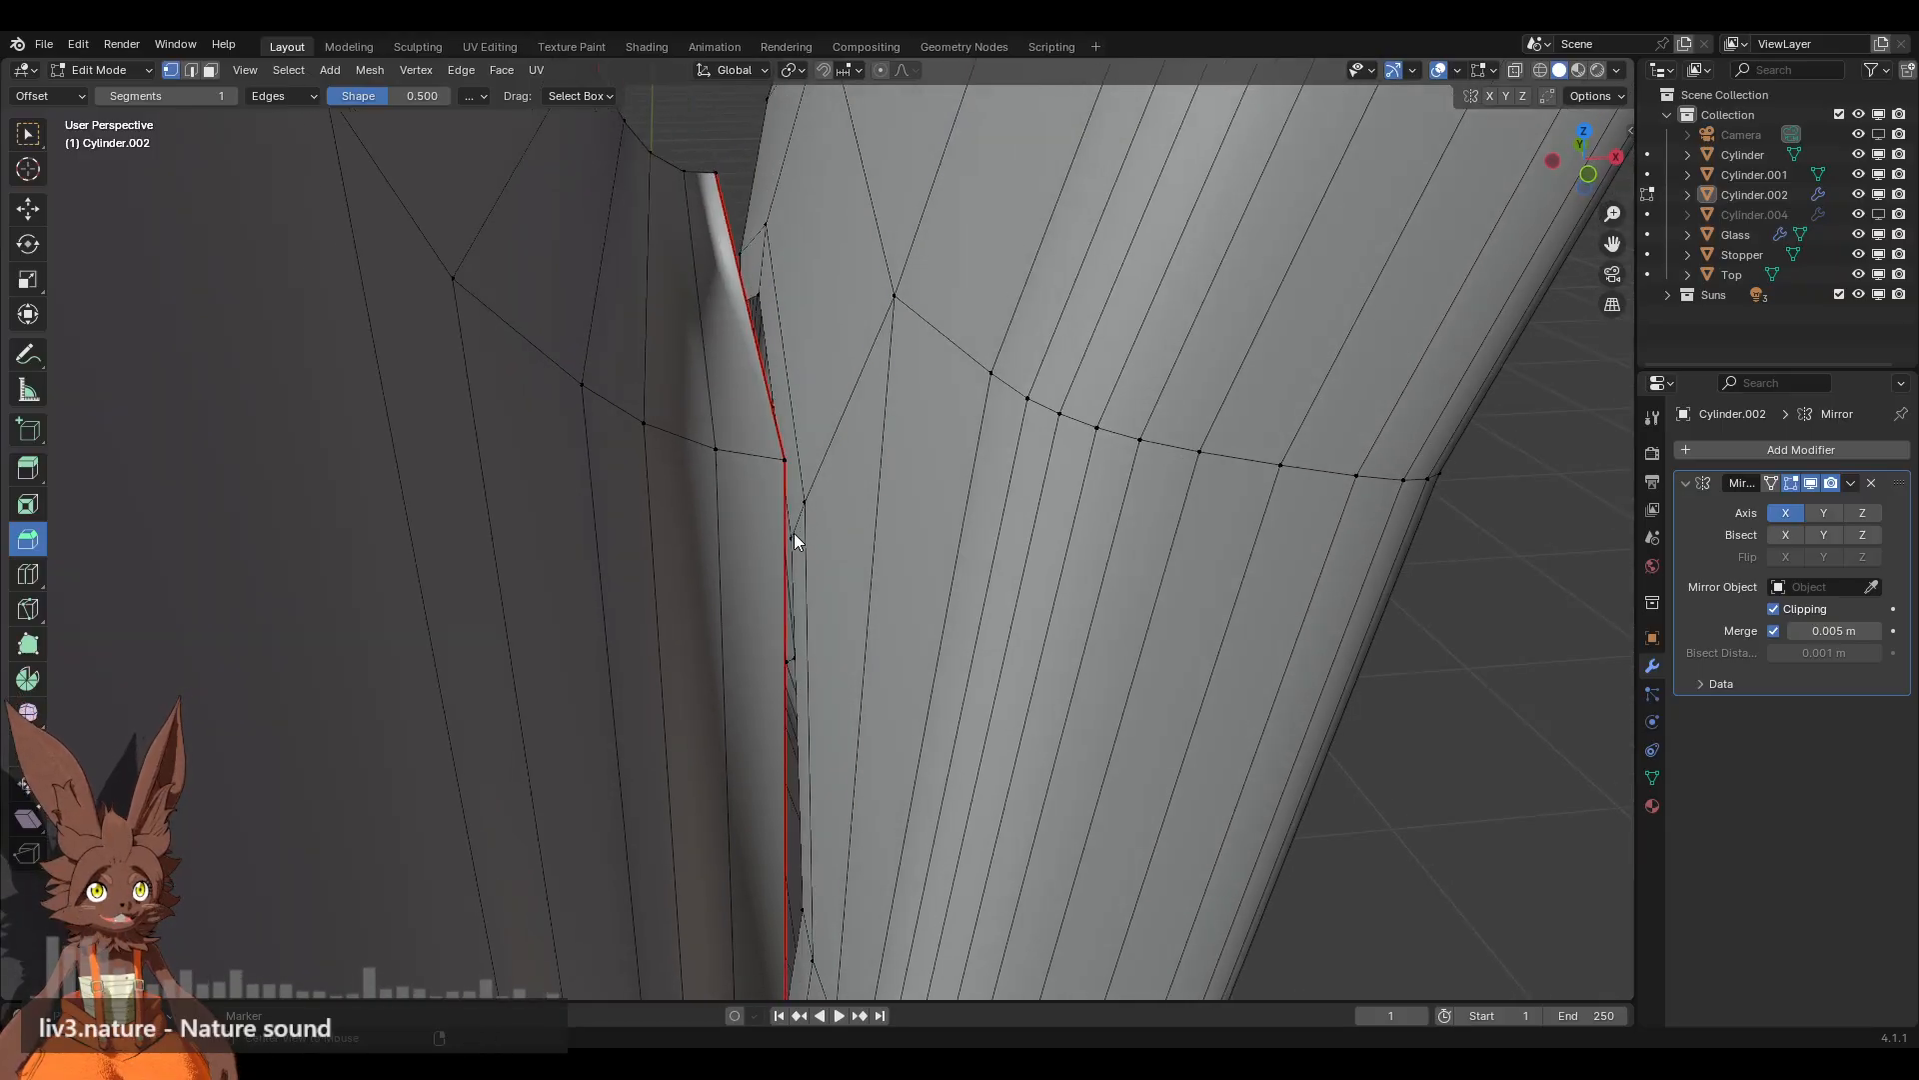
Step: Delete the unwanted geometry in the gap between the end piece's side mount and the ring handle
{"action": "left_click", "coordinate": [794, 532], "text": "alt"}
{"action": "scroll", "coordinate": [810, 496], "scroll_direction": "up", "scroll_amount": 3}
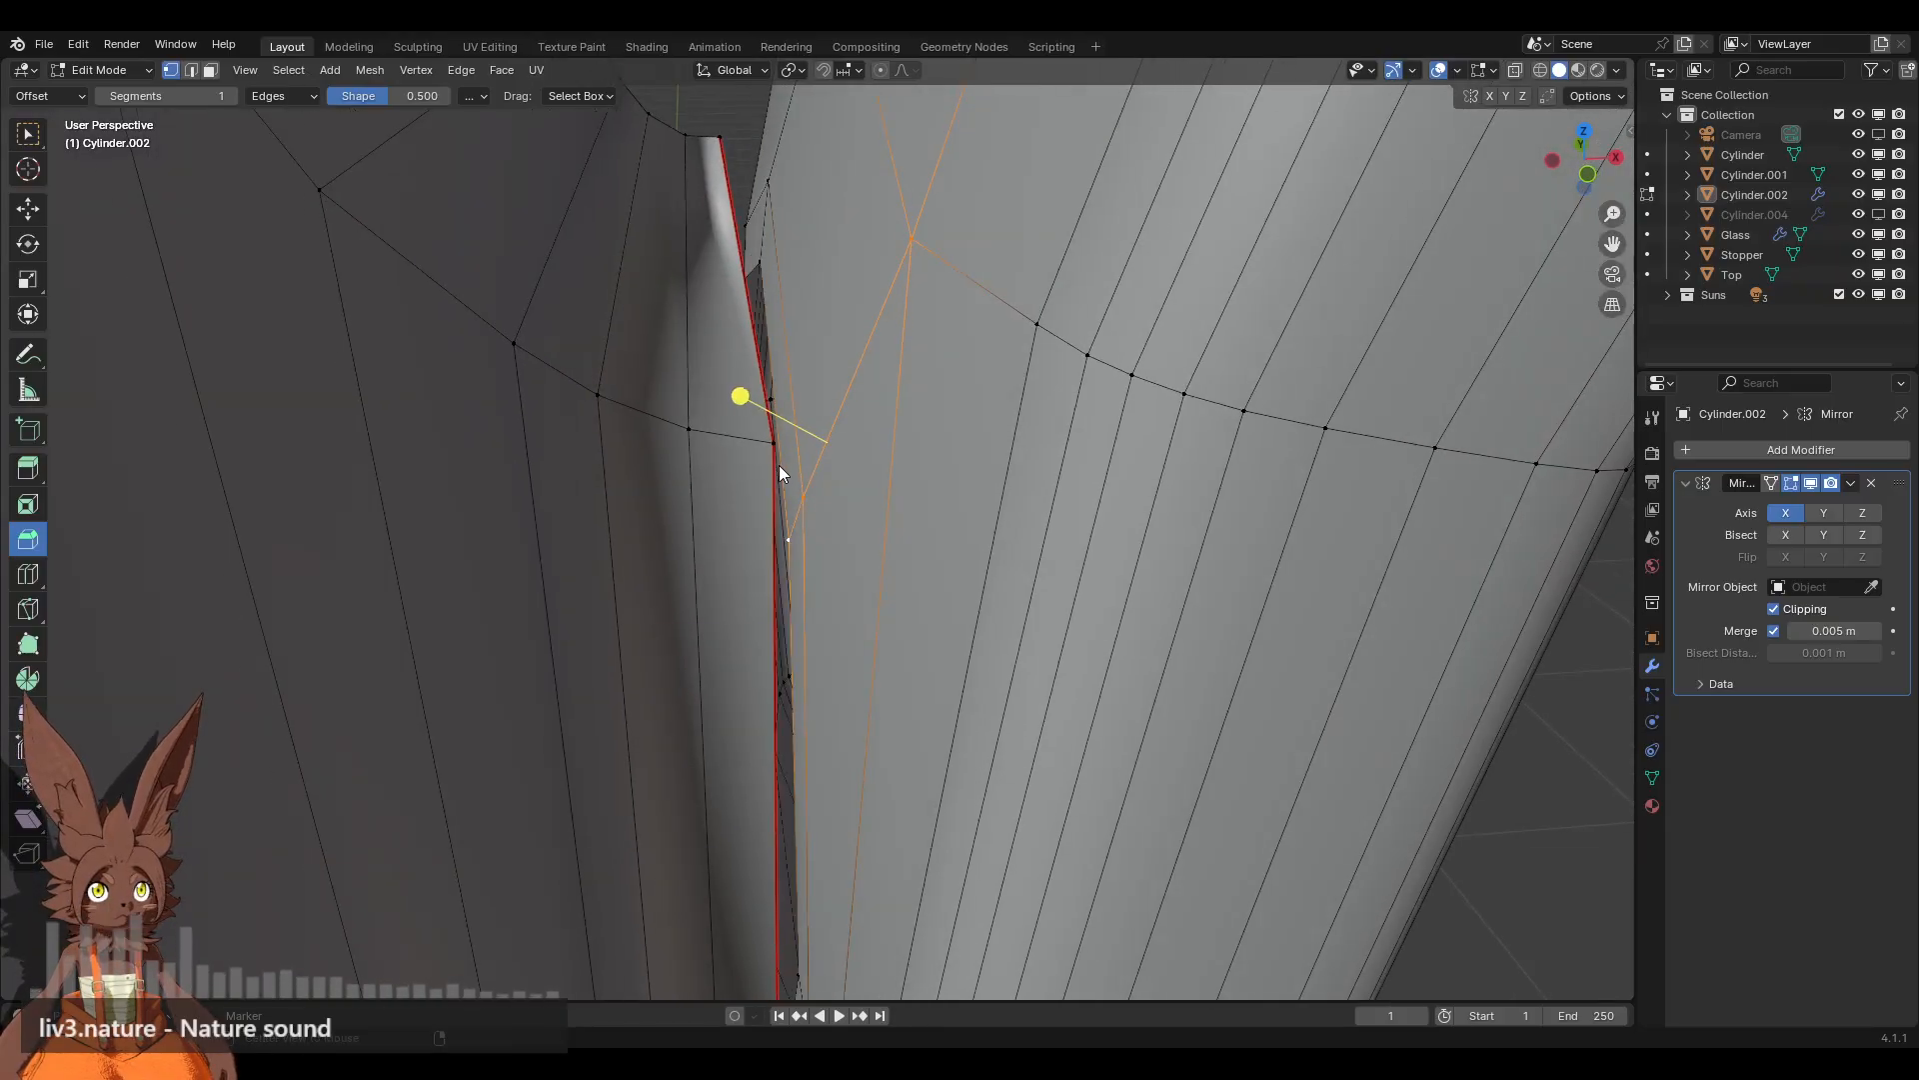
{"action": "left_click", "coordinate": [779, 465], "text": "alt"}
{"action": "key", "text": "x"}
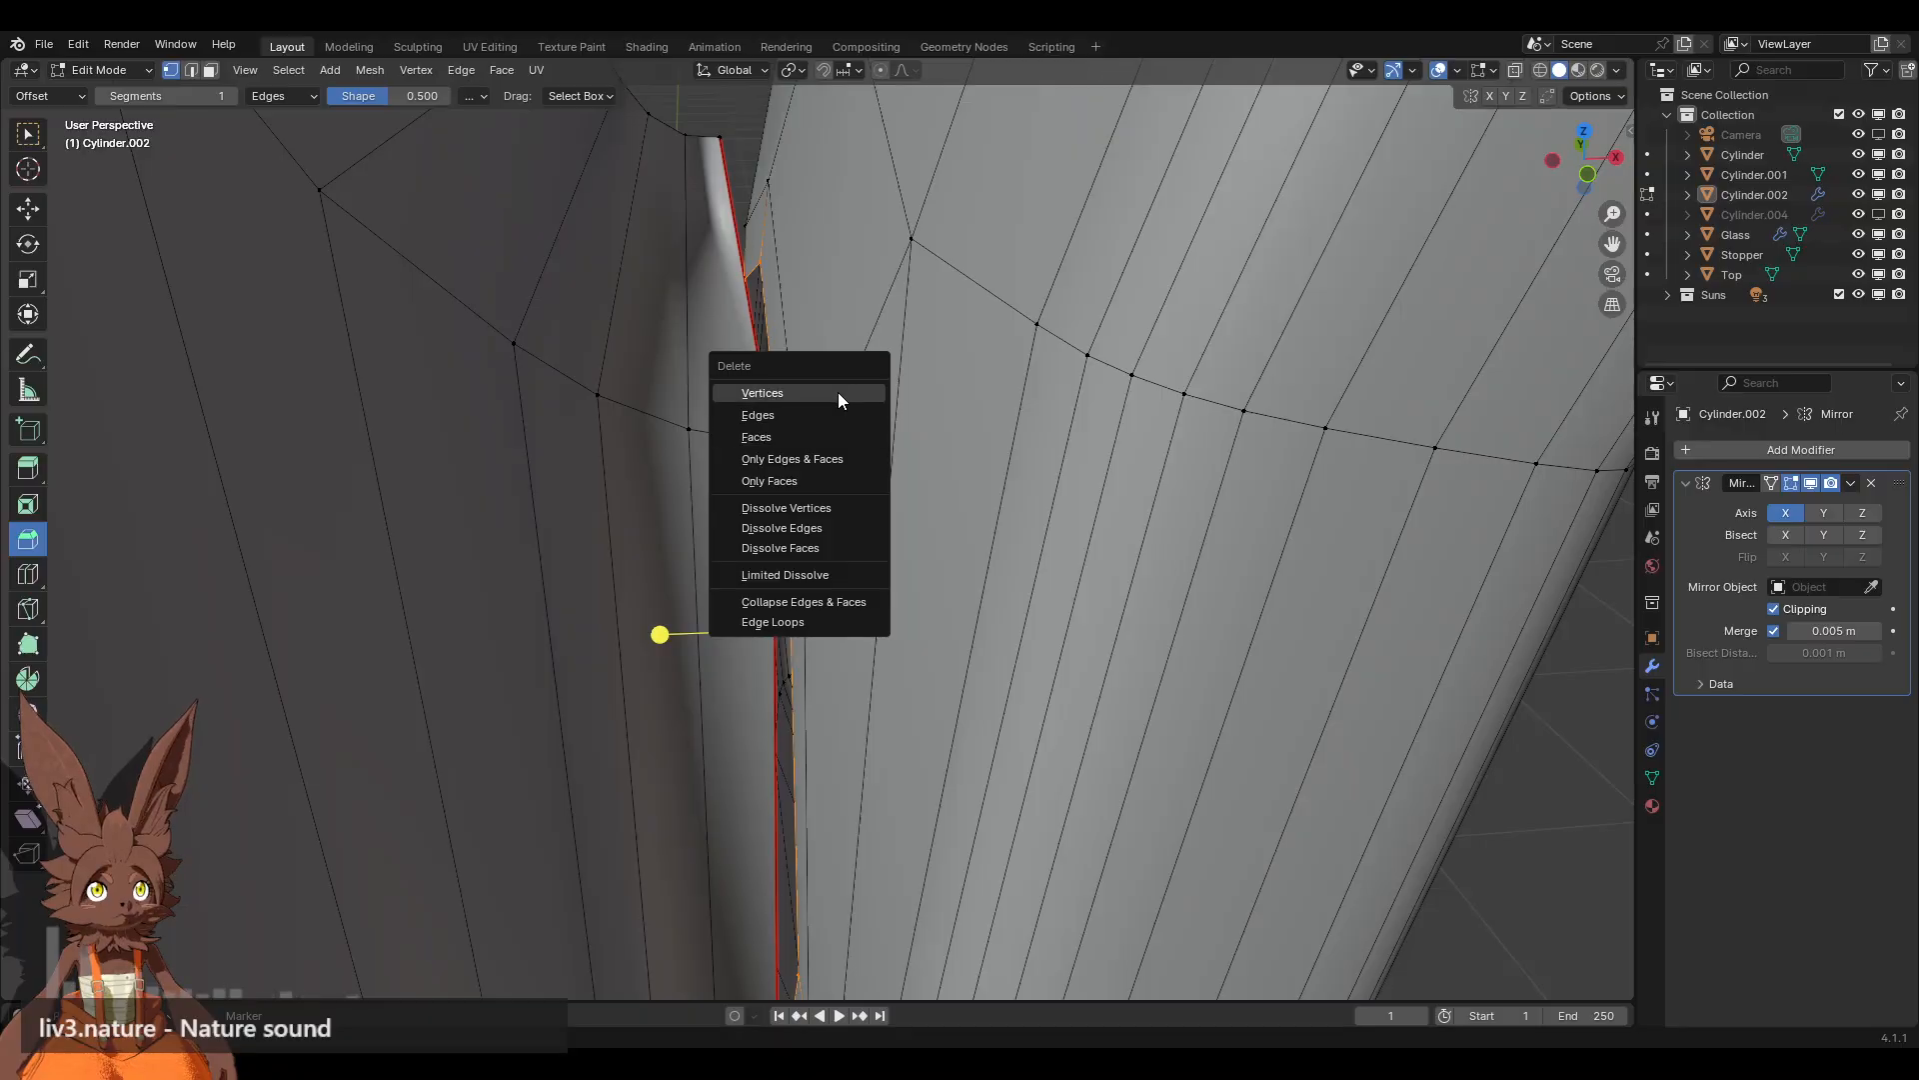
{"action": "left_click", "coordinate": [838, 392]}
{"action": "middle_click_drag", "start_coordinate": [829, 450], "coordinate": [622, 476]}
{"action": "key", "text": "x"}
{"action": "left_click", "coordinate": [842, 452]}
{"action": "scroll", "coordinate": [871, 465], "scroll_direction": "down", "scroll_amount": 4}
Step: Add single loop cuts through the end piece and its side mount where it faces the ring handle
{"action": "left_click", "coordinate": [28, 574]}
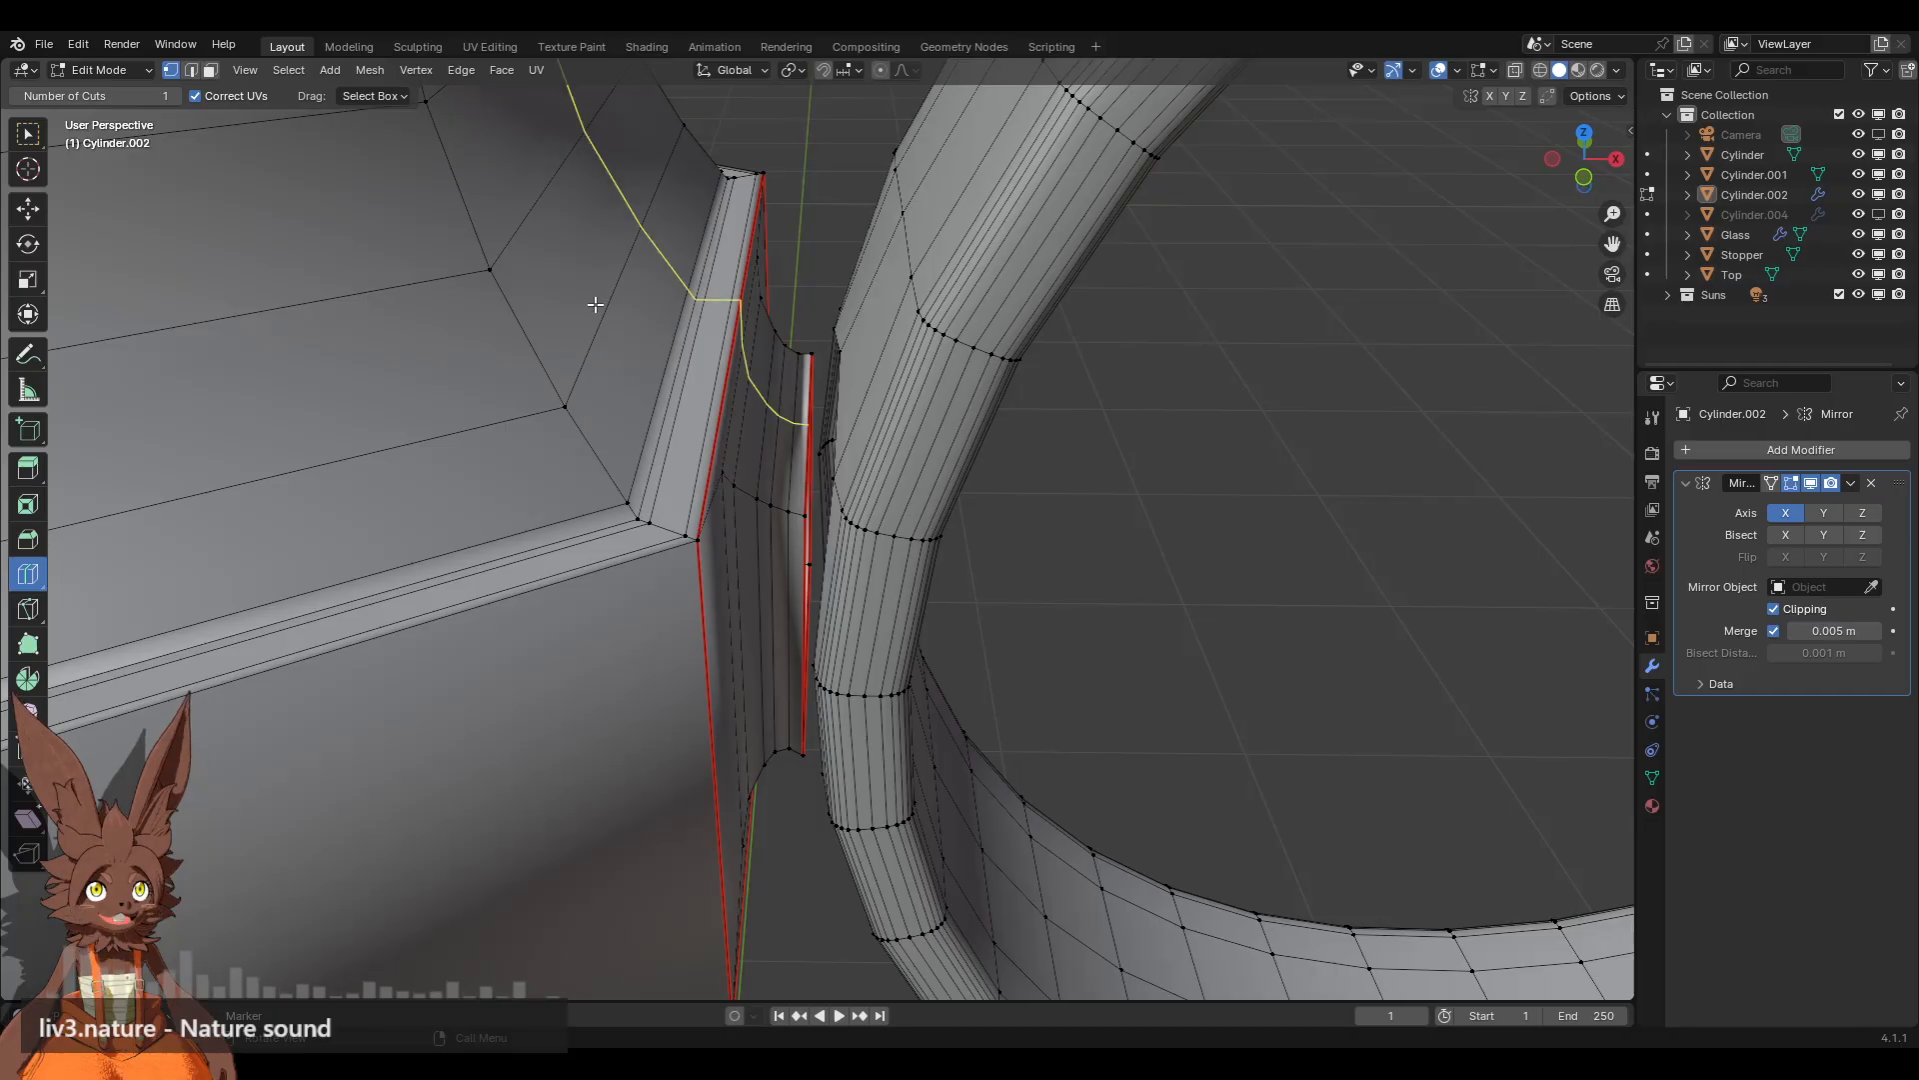
{"action": "left_click", "coordinate": [642, 261]}
{"action": "middle_click_drag", "start_coordinate": [812, 704], "coordinate": [750, 600]}
{"action": "middle_click_drag", "start_coordinate": [752, 830], "coordinate": [831, 531], "text": "shift"}
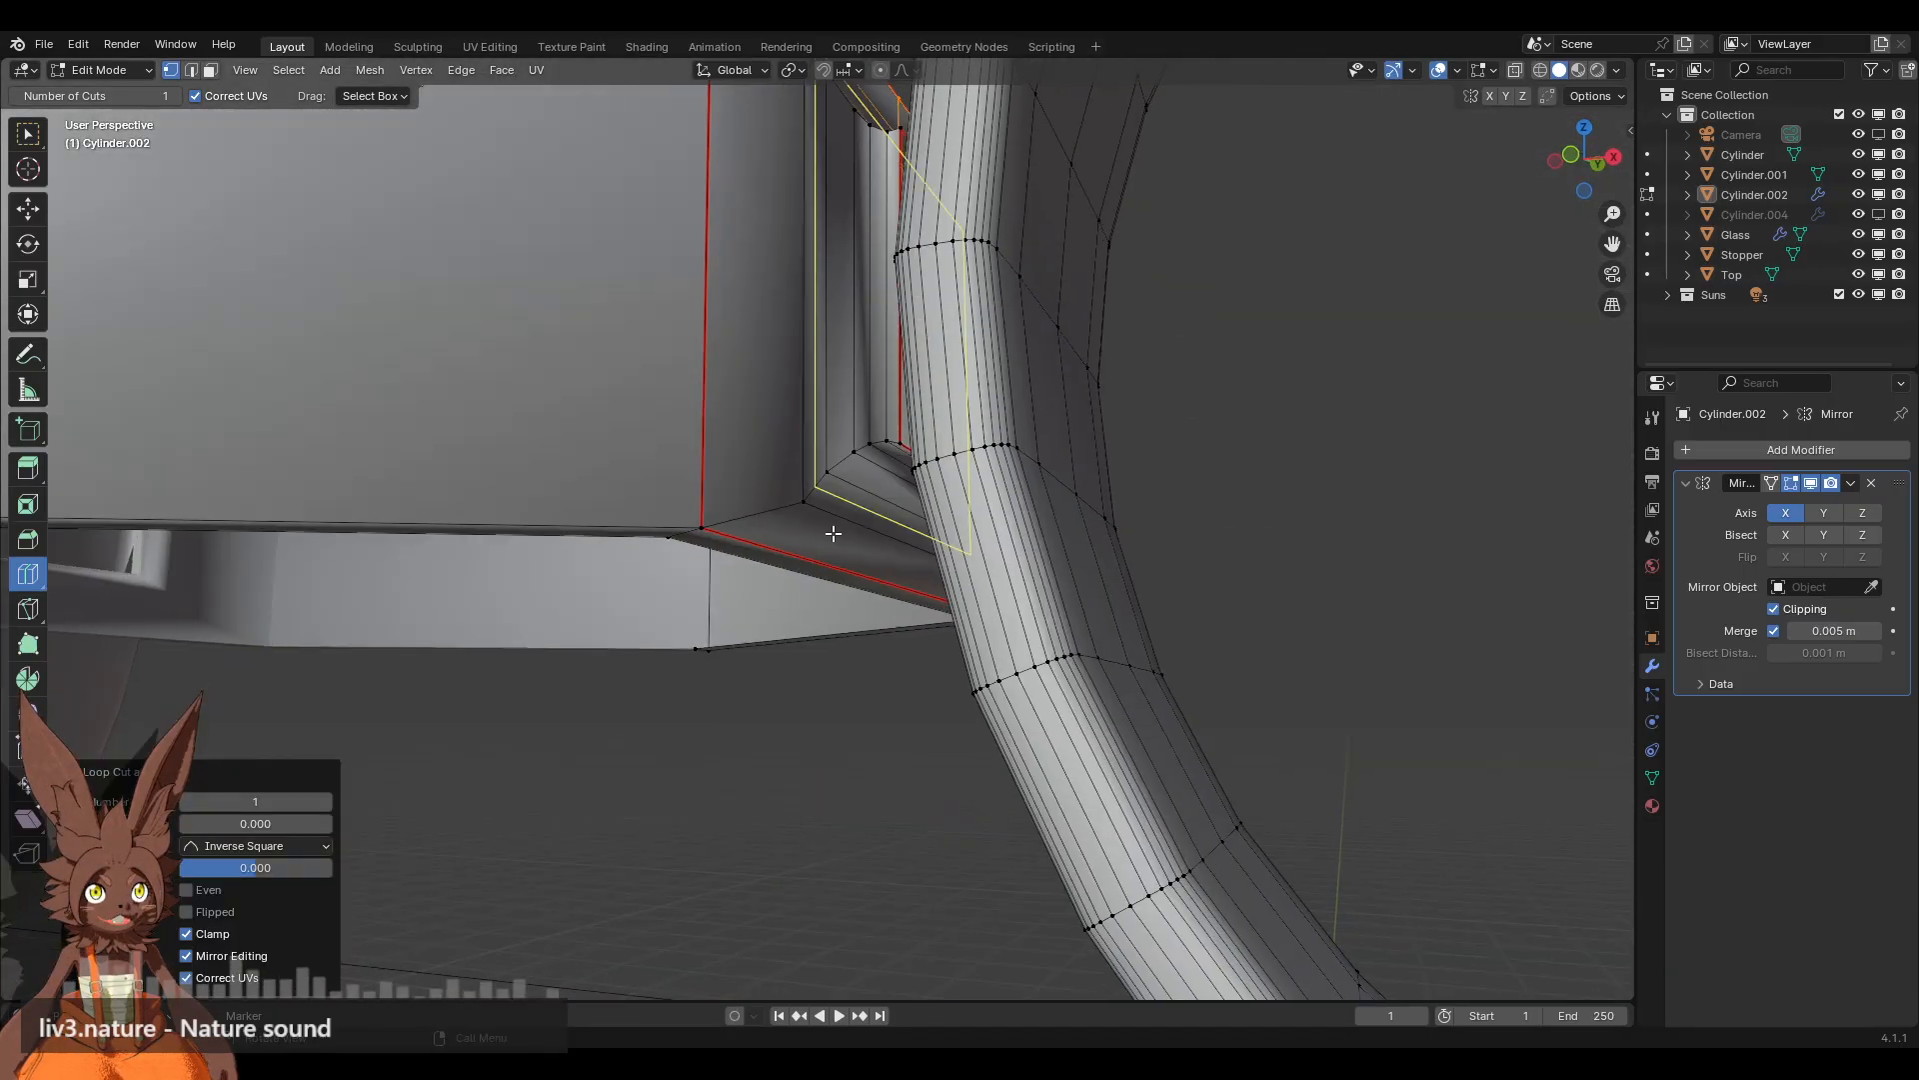
{"action": "left_click", "coordinate": [865, 523]}
{"action": "middle_click_drag", "start_coordinate": [895, 355], "coordinate": [818, 519]}
{"action": "left_click", "coordinate": [782, 472]}
{"action": "middle_click_drag", "start_coordinate": [868, 352], "coordinate": [974, 455]}
{"action": "left_click", "coordinate": [1109, 477]}
{"action": "middle_click_drag", "start_coordinate": [700, 384], "coordinate": [712, 418]}
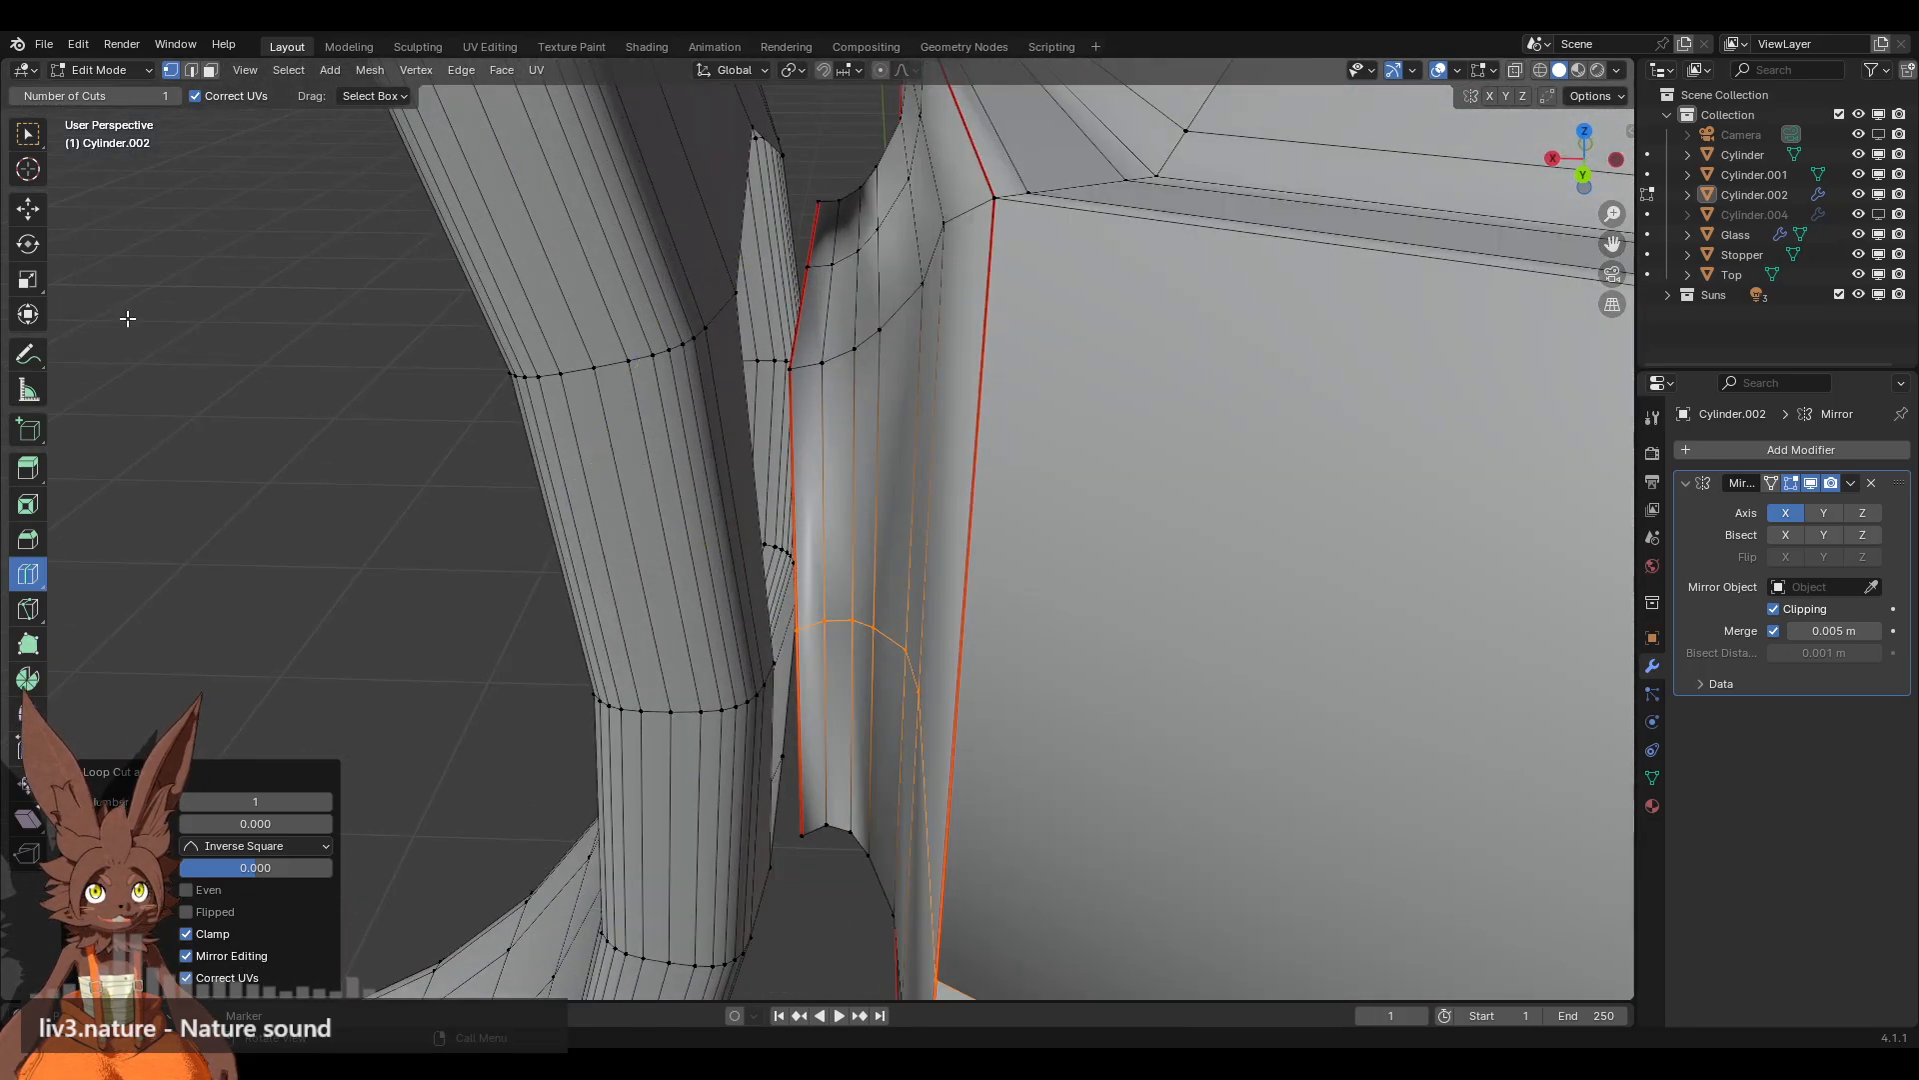
Step: Fill a face between two vertices on the side mount's rim and the two opposite vertices on the ring
{"action": "left_click", "coordinate": [28, 208]}
{"action": "middle_click_drag", "start_coordinate": [1070, 780], "coordinate": [720, 628]}
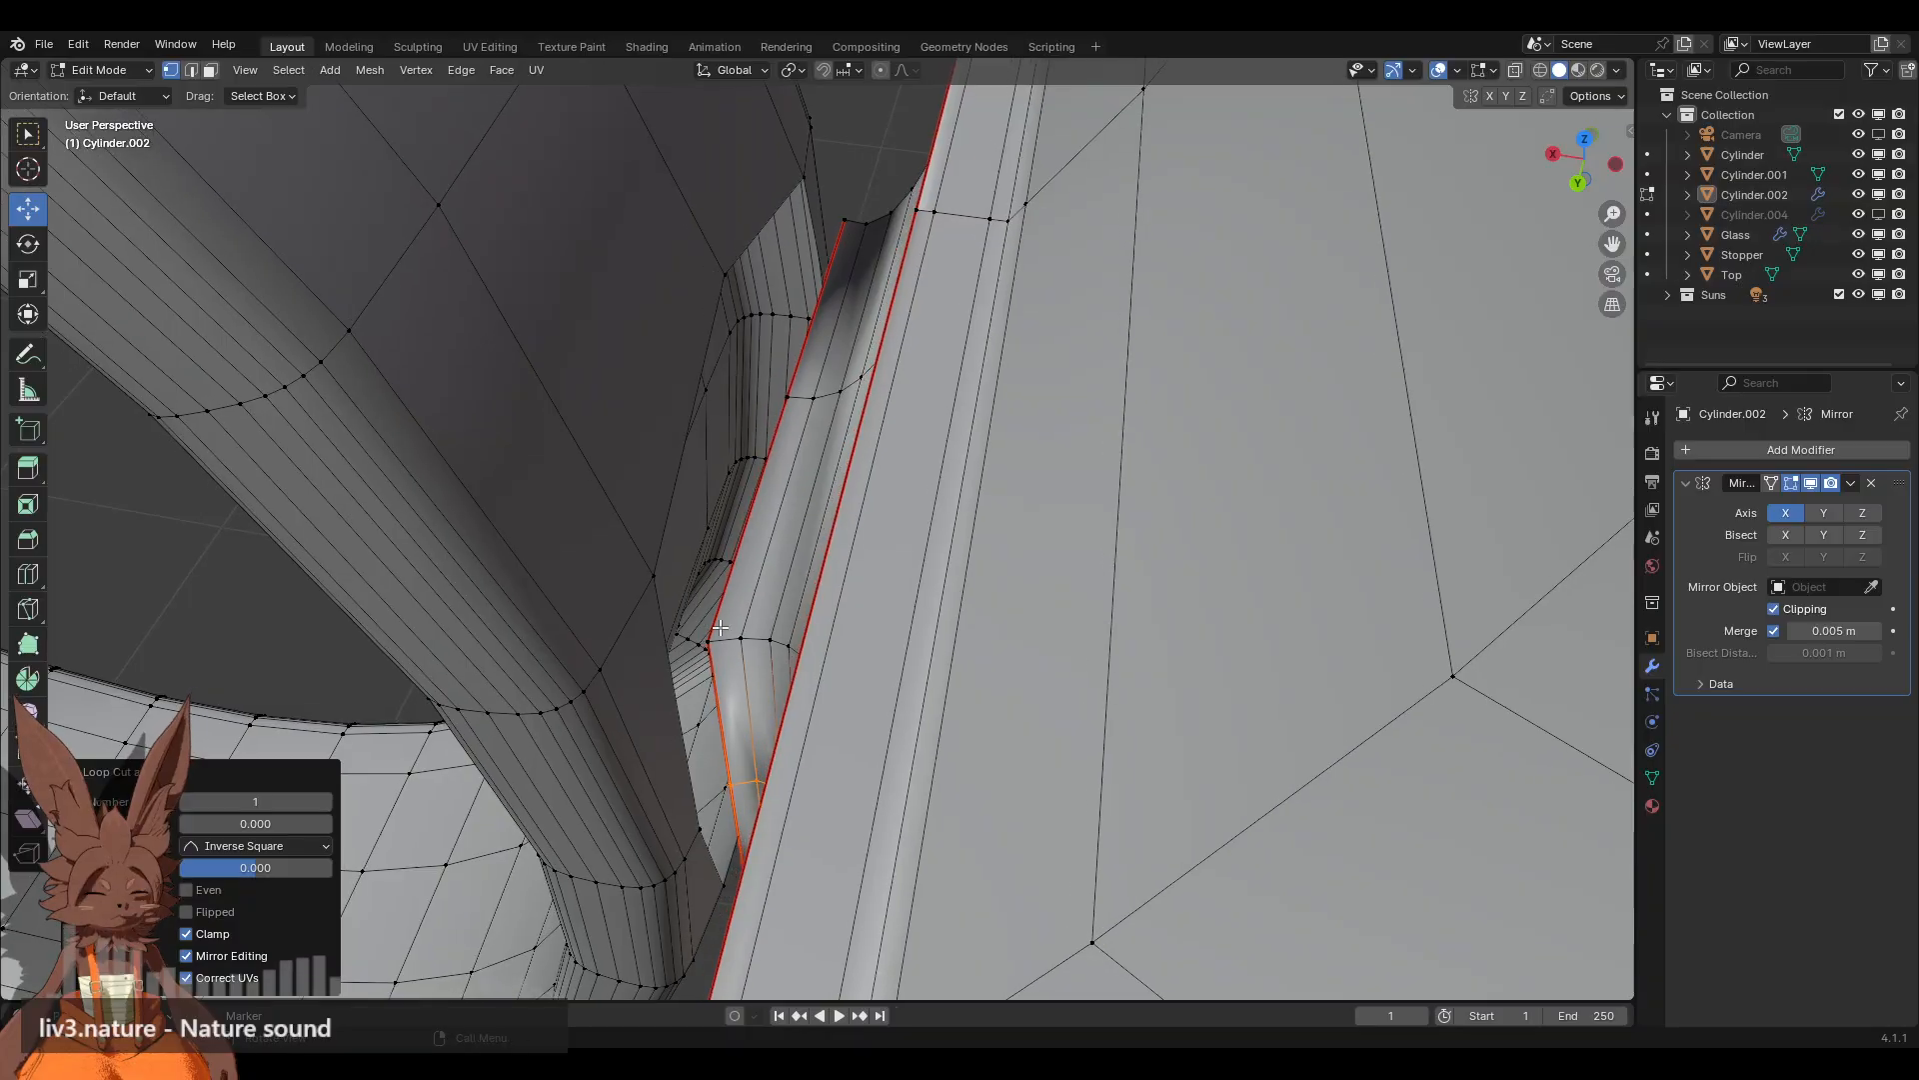
{"action": "left_click", "coordinate": [702, 645]}
{"action": "left_click", "coordinate": [654, 579], "text": "shift"}
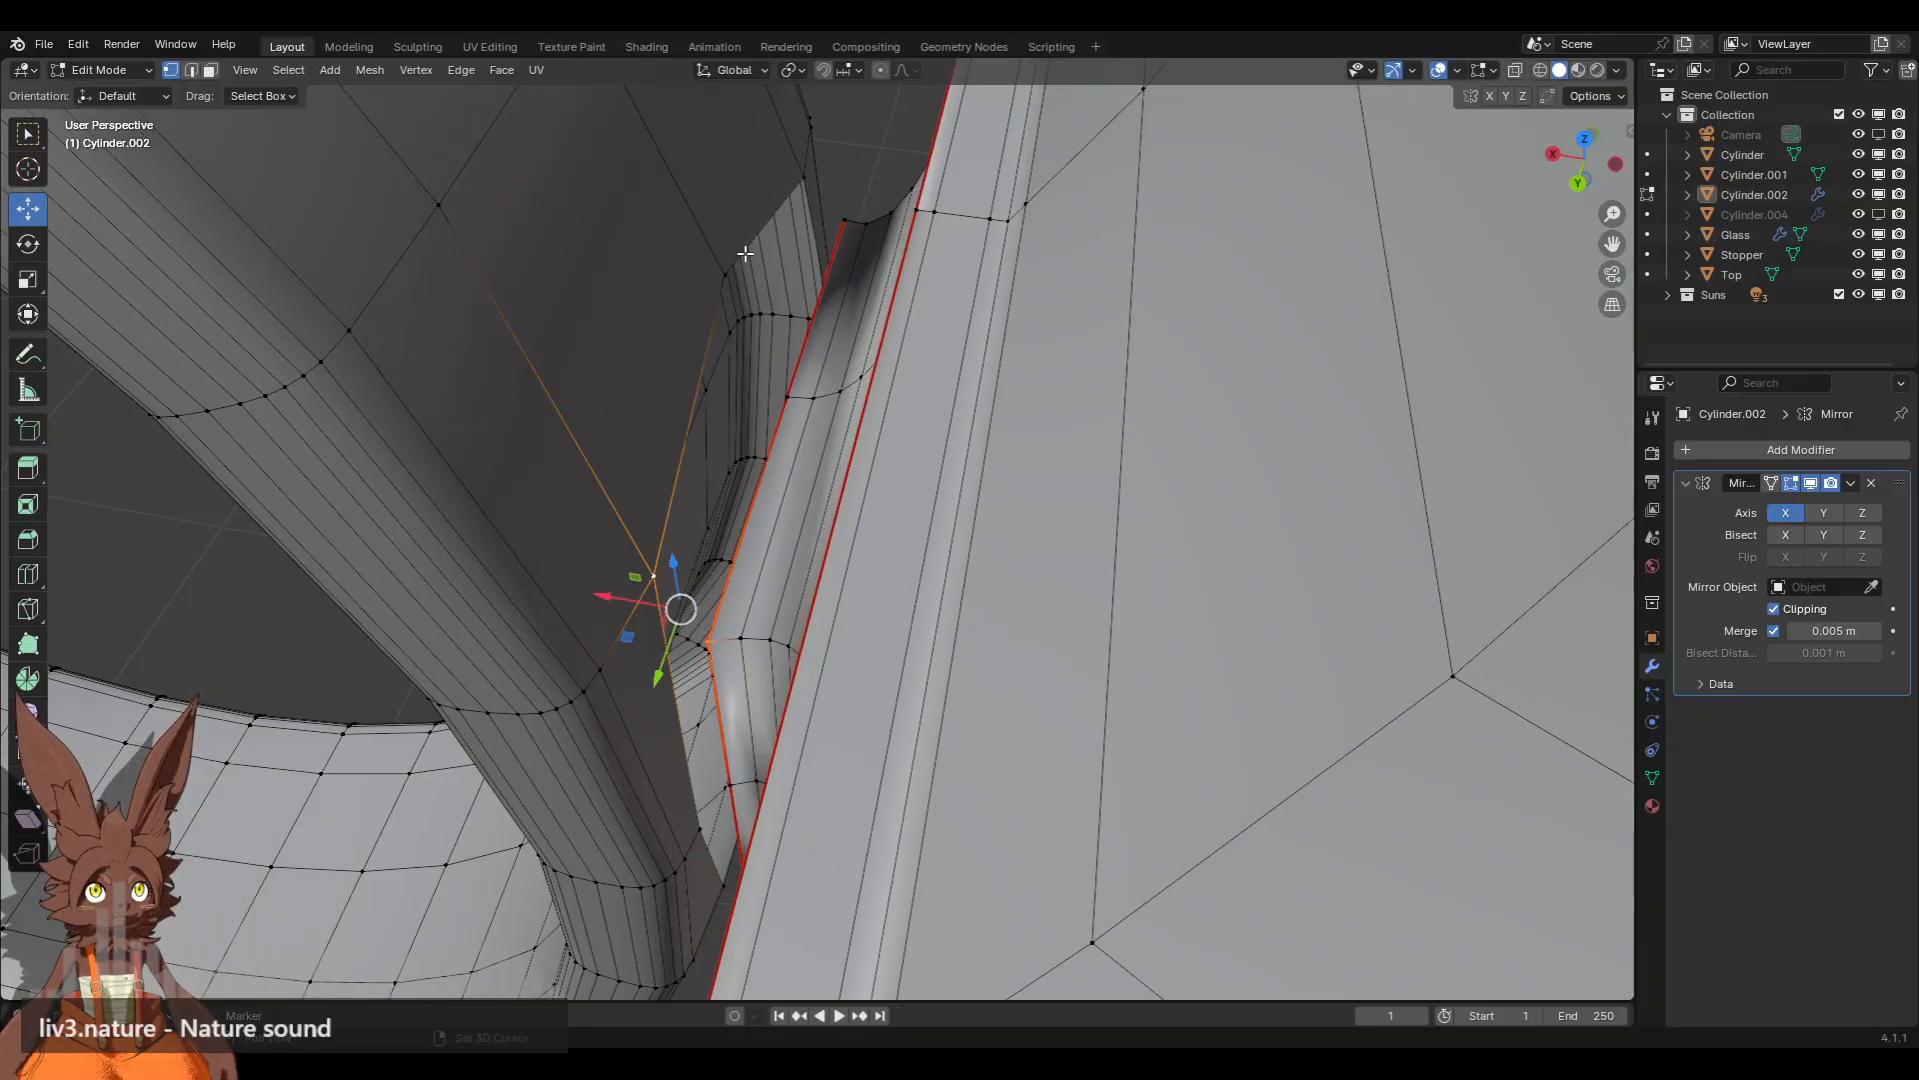
{"action": "left_click", "coordinate": [718, 276], "text": "shift"}
{"action": "left_click", "coordinate": [788, 402], "text": "shift"}
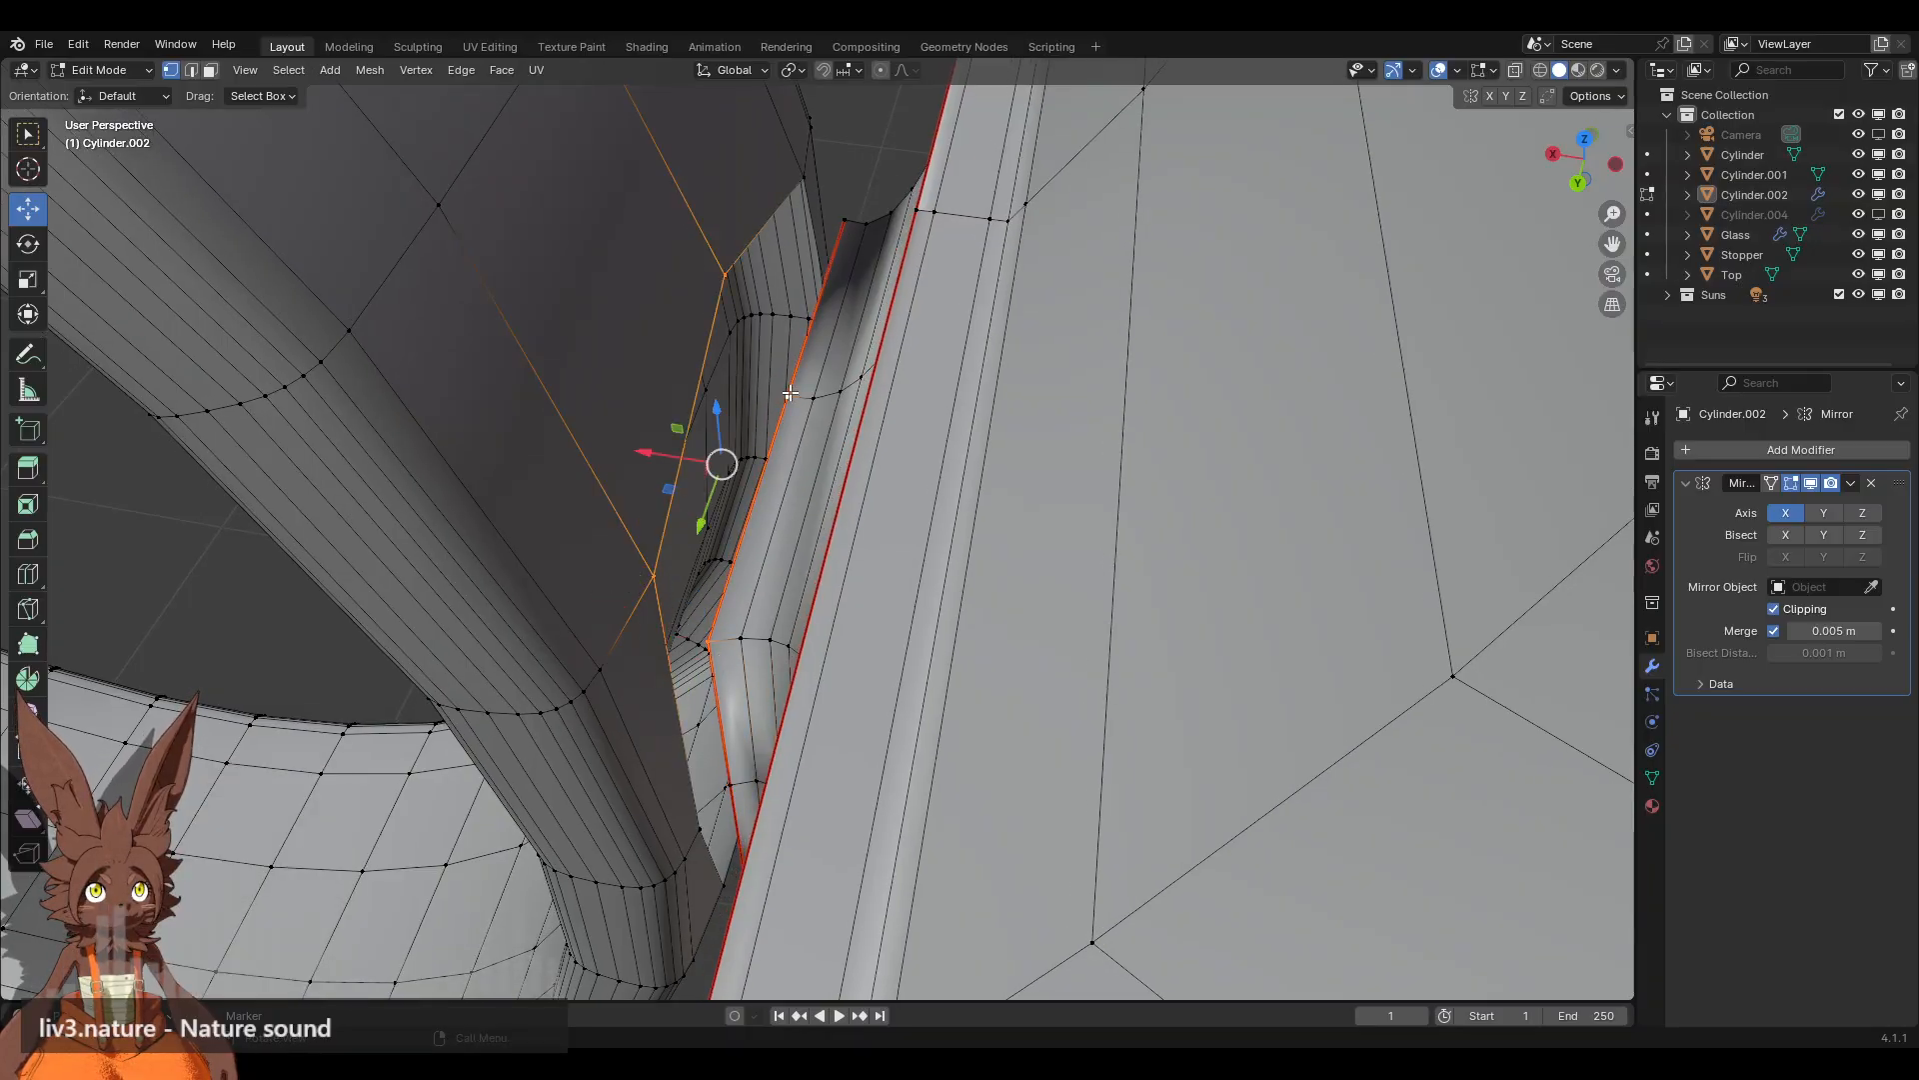
{"action": "middle_click_drag", "start_coordinate": [788, 401], "coordinate": [511, 295]}
Step: Switch to edge selection and fill the remaining gap around the joint between side mount and ring with faces
{"action": "left_click", "coordinate": [191, 70]}
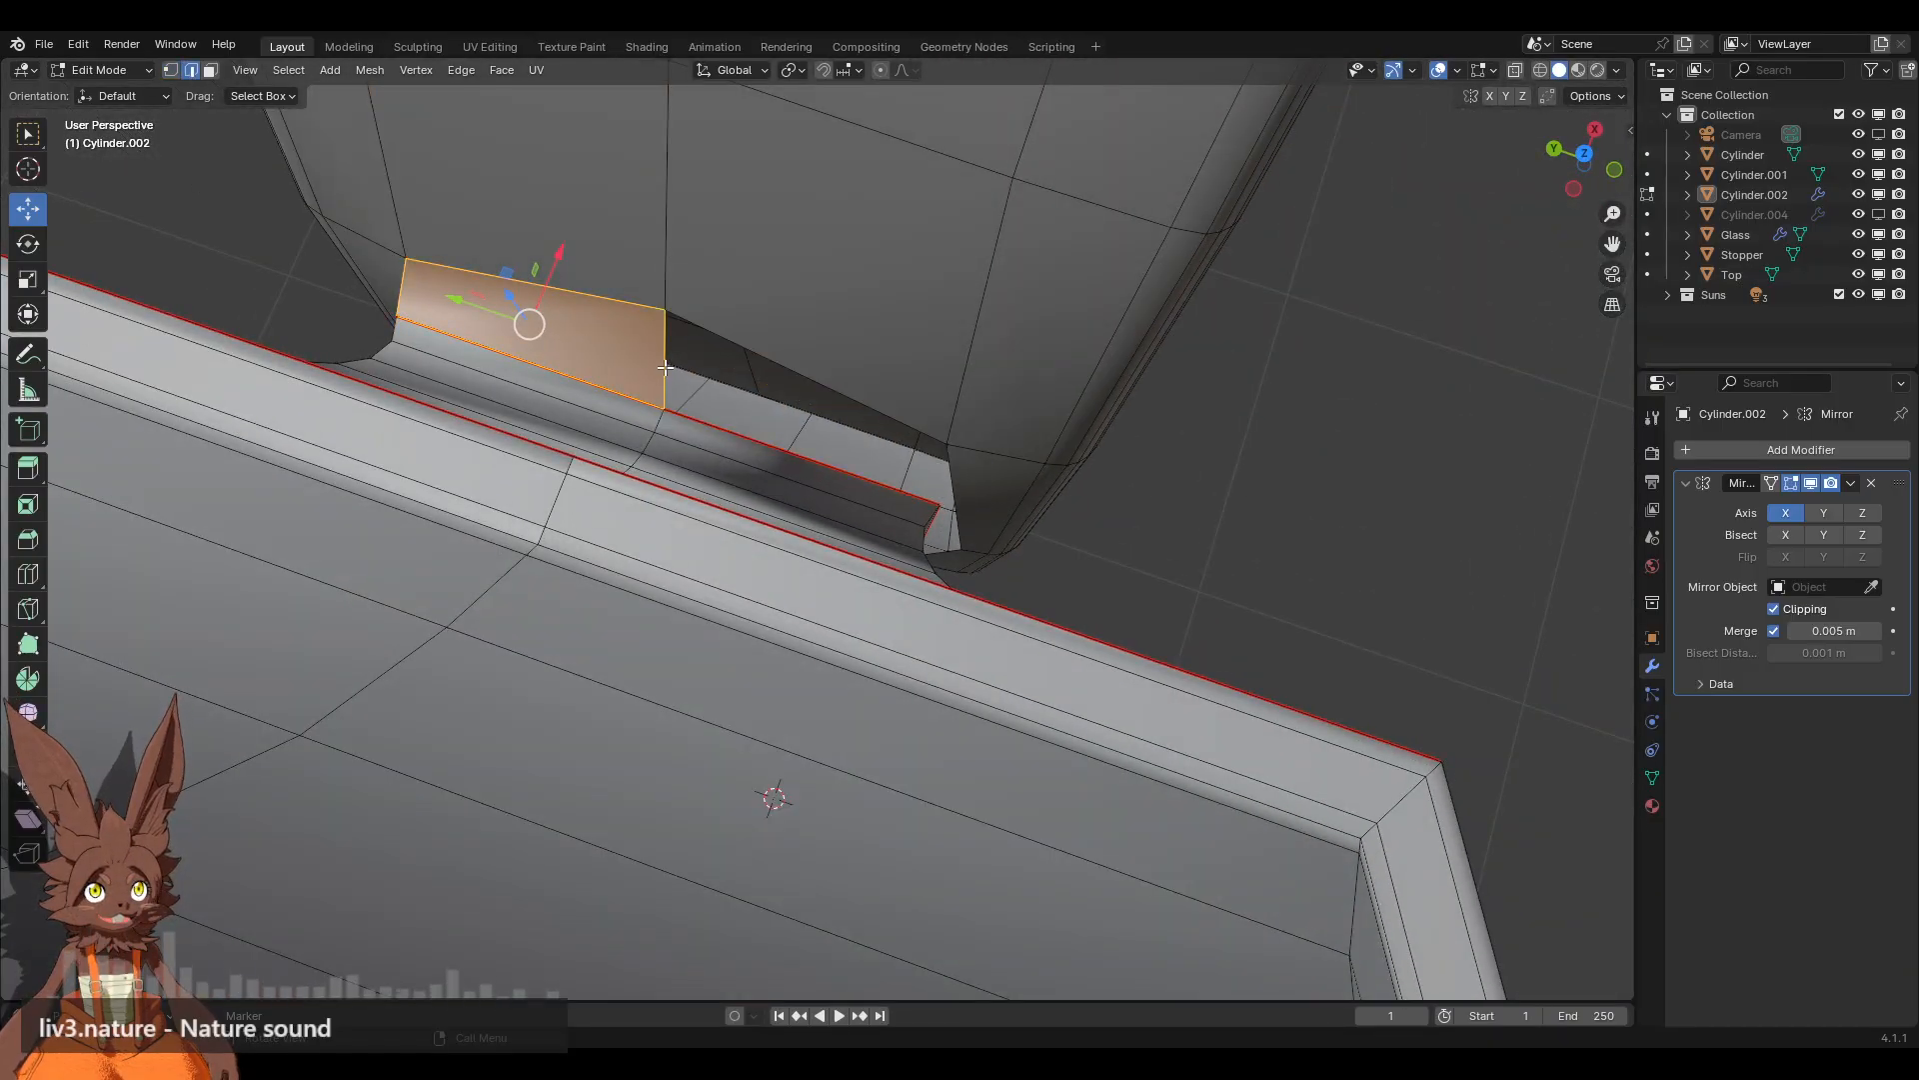
{"action": "left_click", "coordinate": [666, 368]}
{"action": "key", "text": "f"}
{"action": "key", "text": "f"}
{"action": "middle_click_drag", "start_coordinate": [219, 315], "coordinate": [754, 402]}
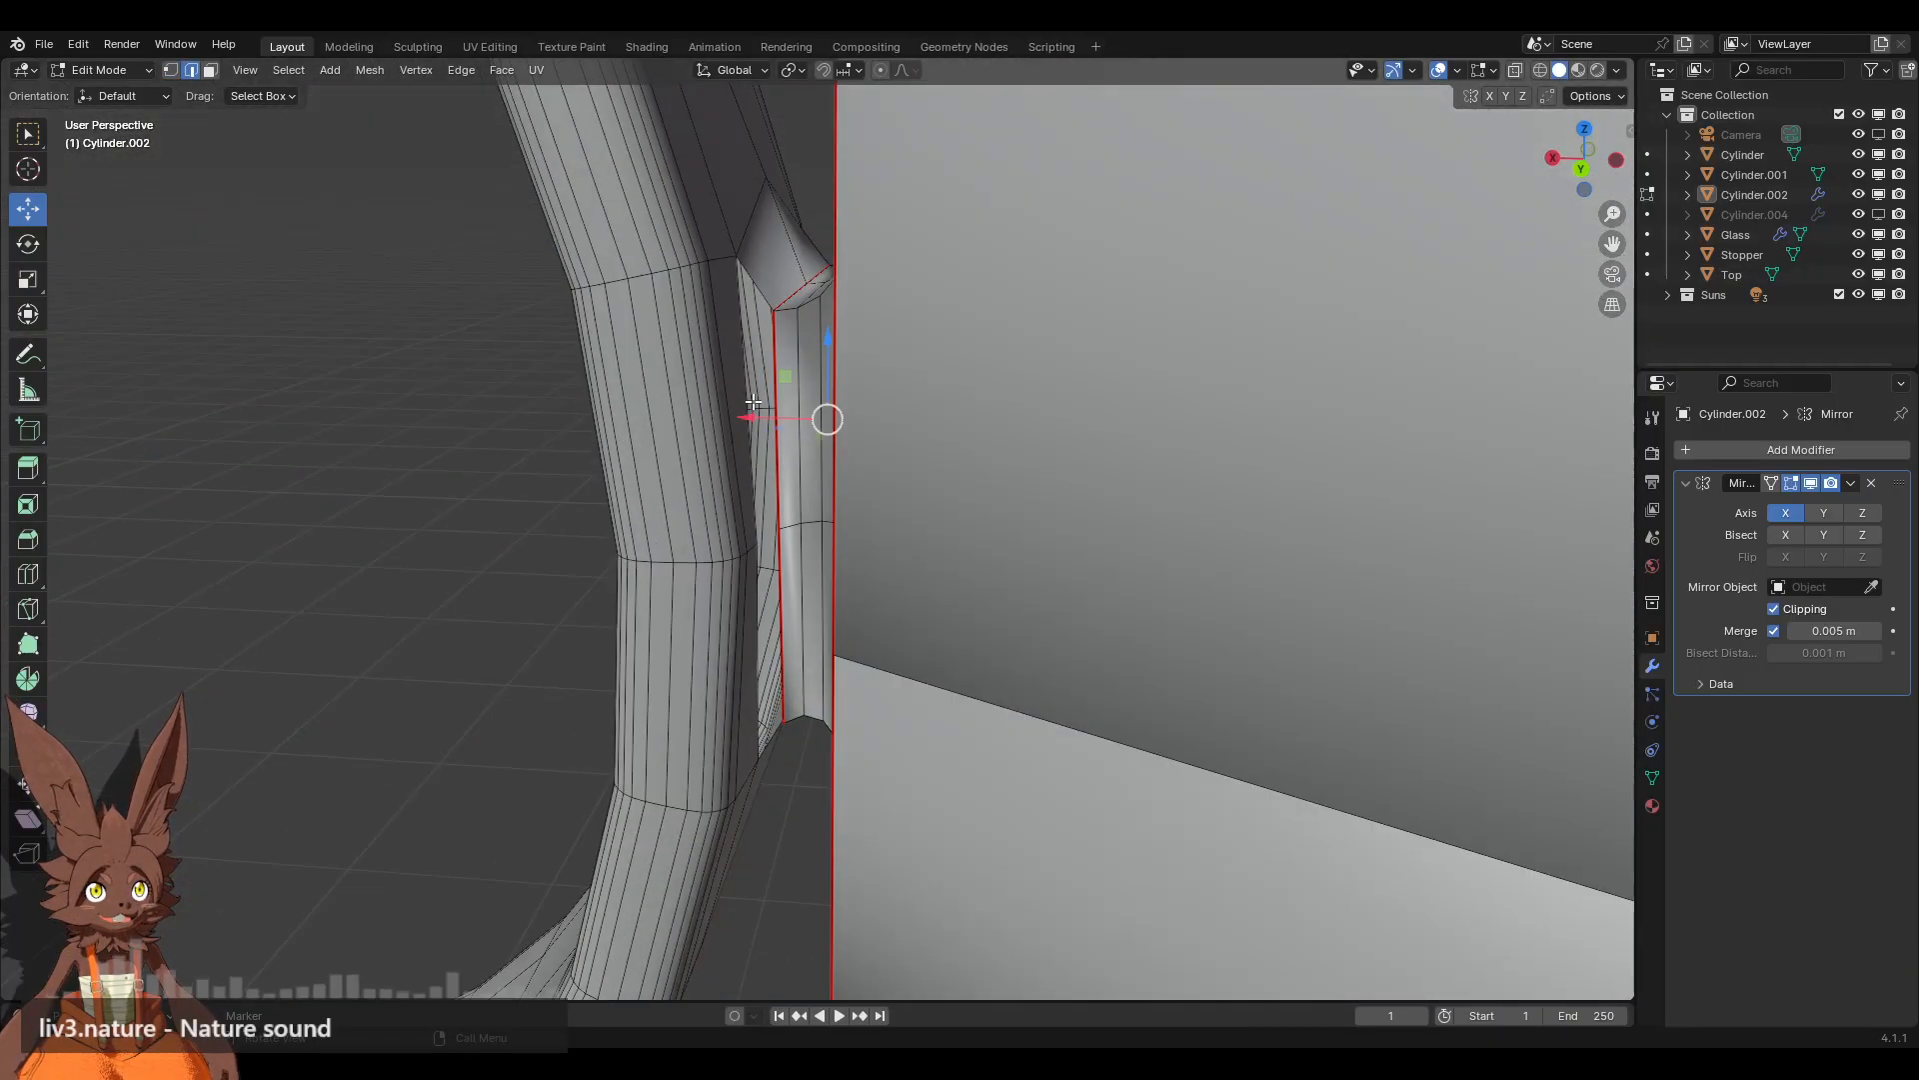
{"action": "key", "text": "f"}
{"action": "key", "text": "f"}
{"action": "key", "text": "f"}
{"action": "key", "text": "f"}
{"action": "key", "text": "f"}
{"action": "middle_click_drag", "start_coordinate": [689, 336], "coordinate": [855, 494]}
Step: Recalculate the whole mesh's normals outside and set the normals from faces
{"action": "key", "text": "a"}
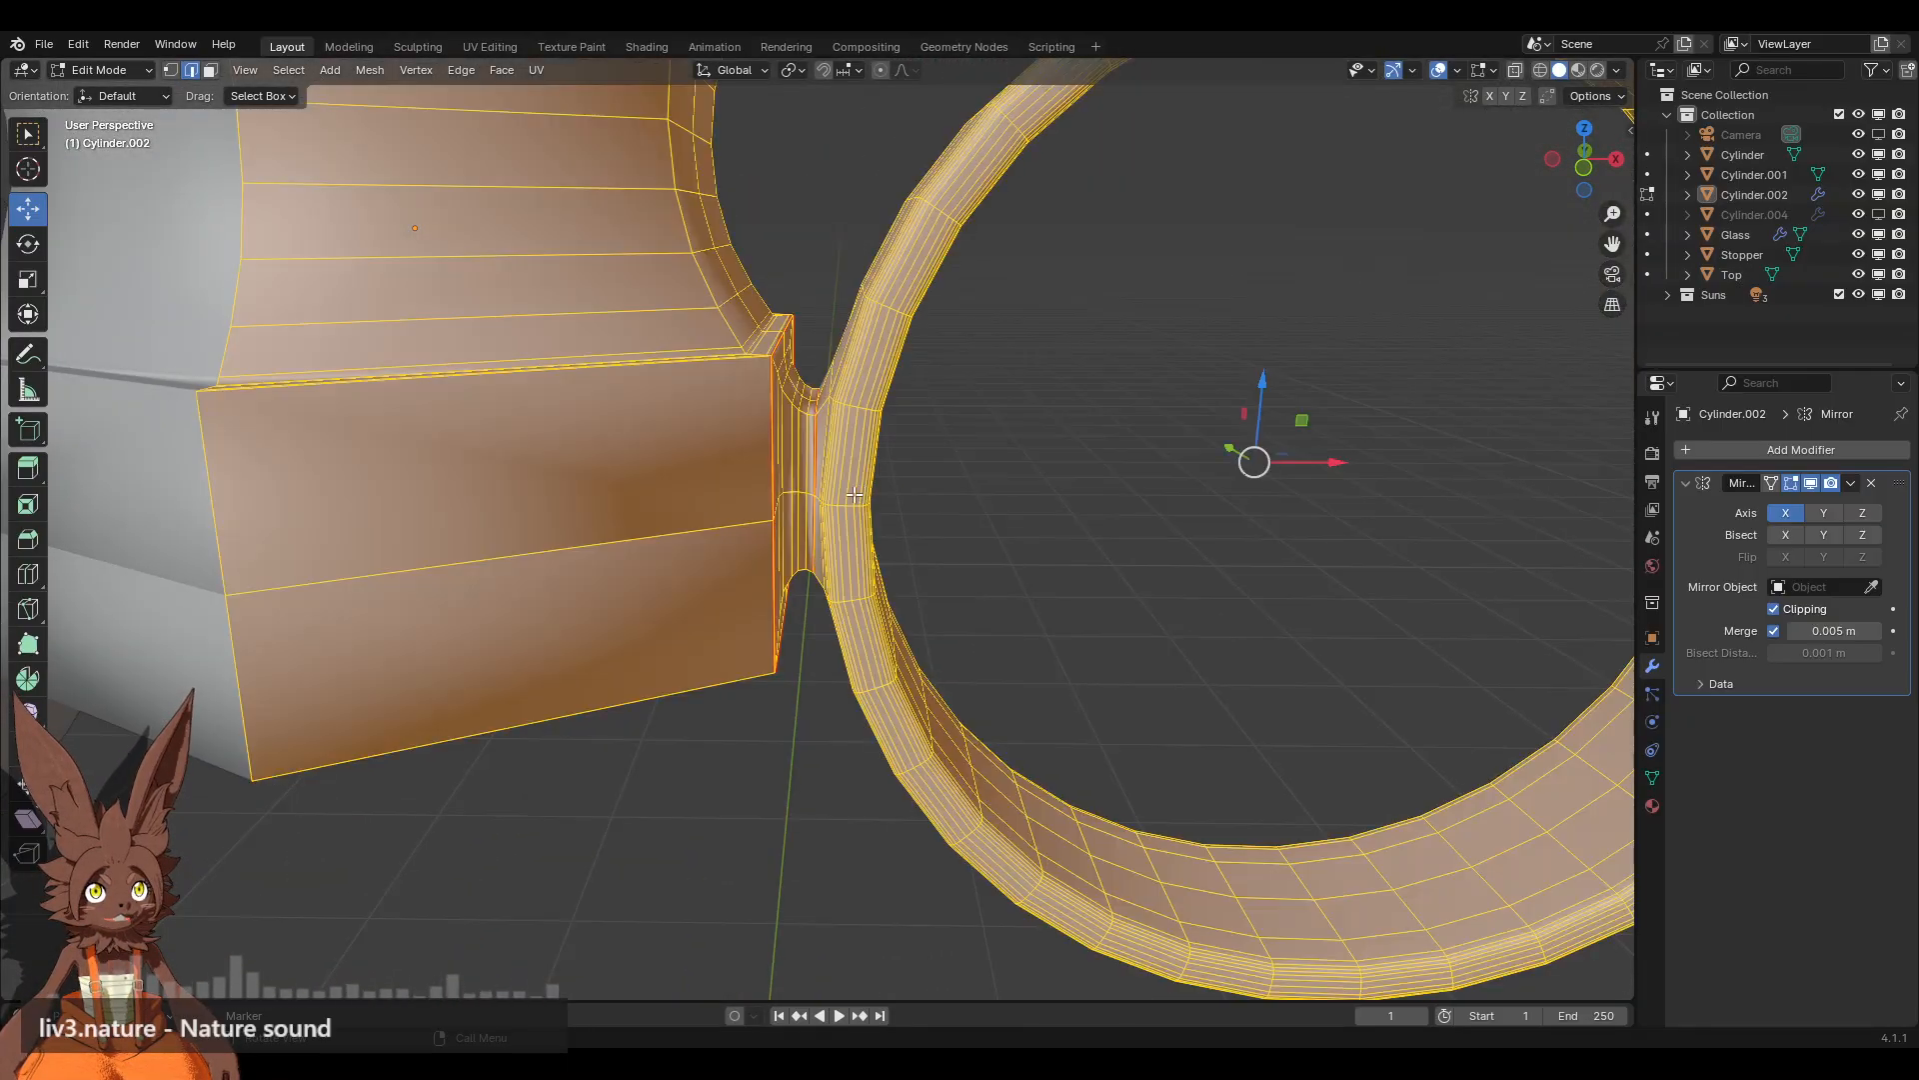
{"action": "left_click", "coordinate": [362, 70]}
{"action": "mouse_move", "coordinate": [440, 430]}
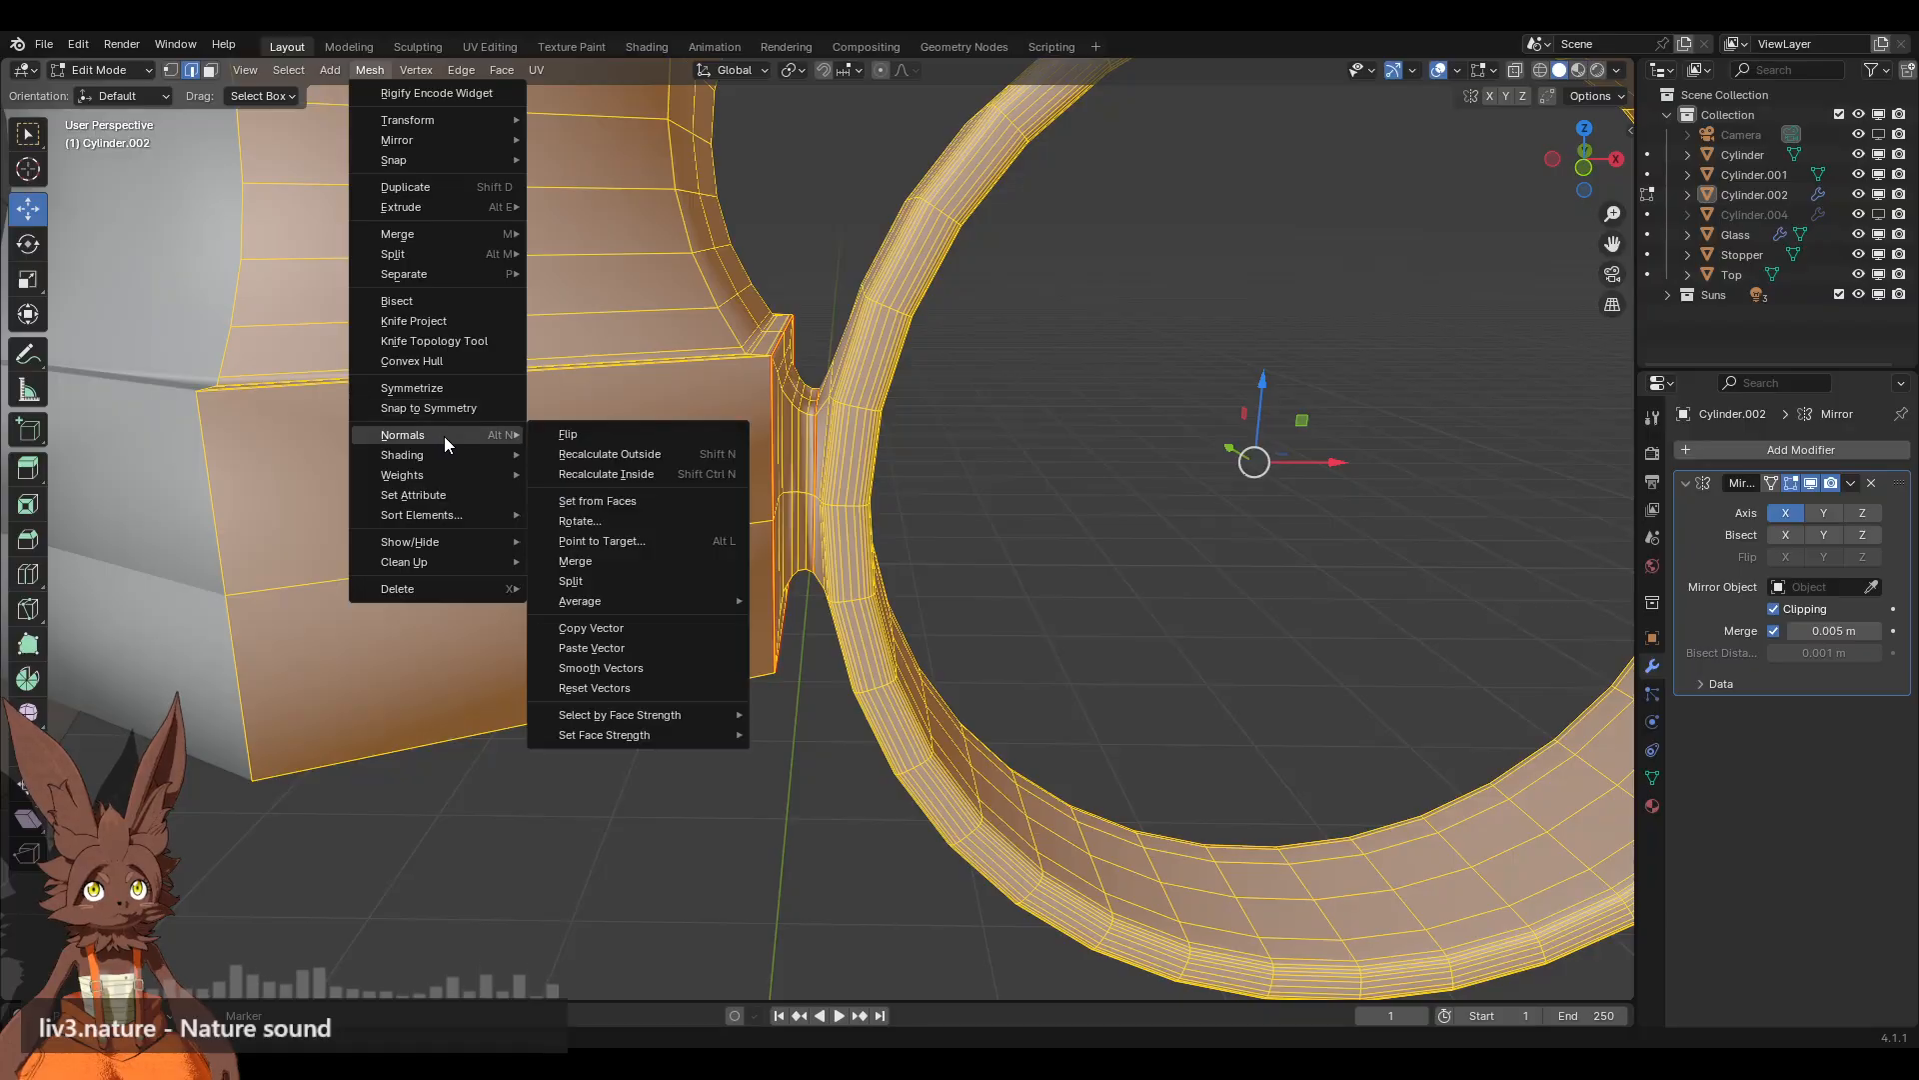
{"action": "left_click", "coordinate": [640, 454]}
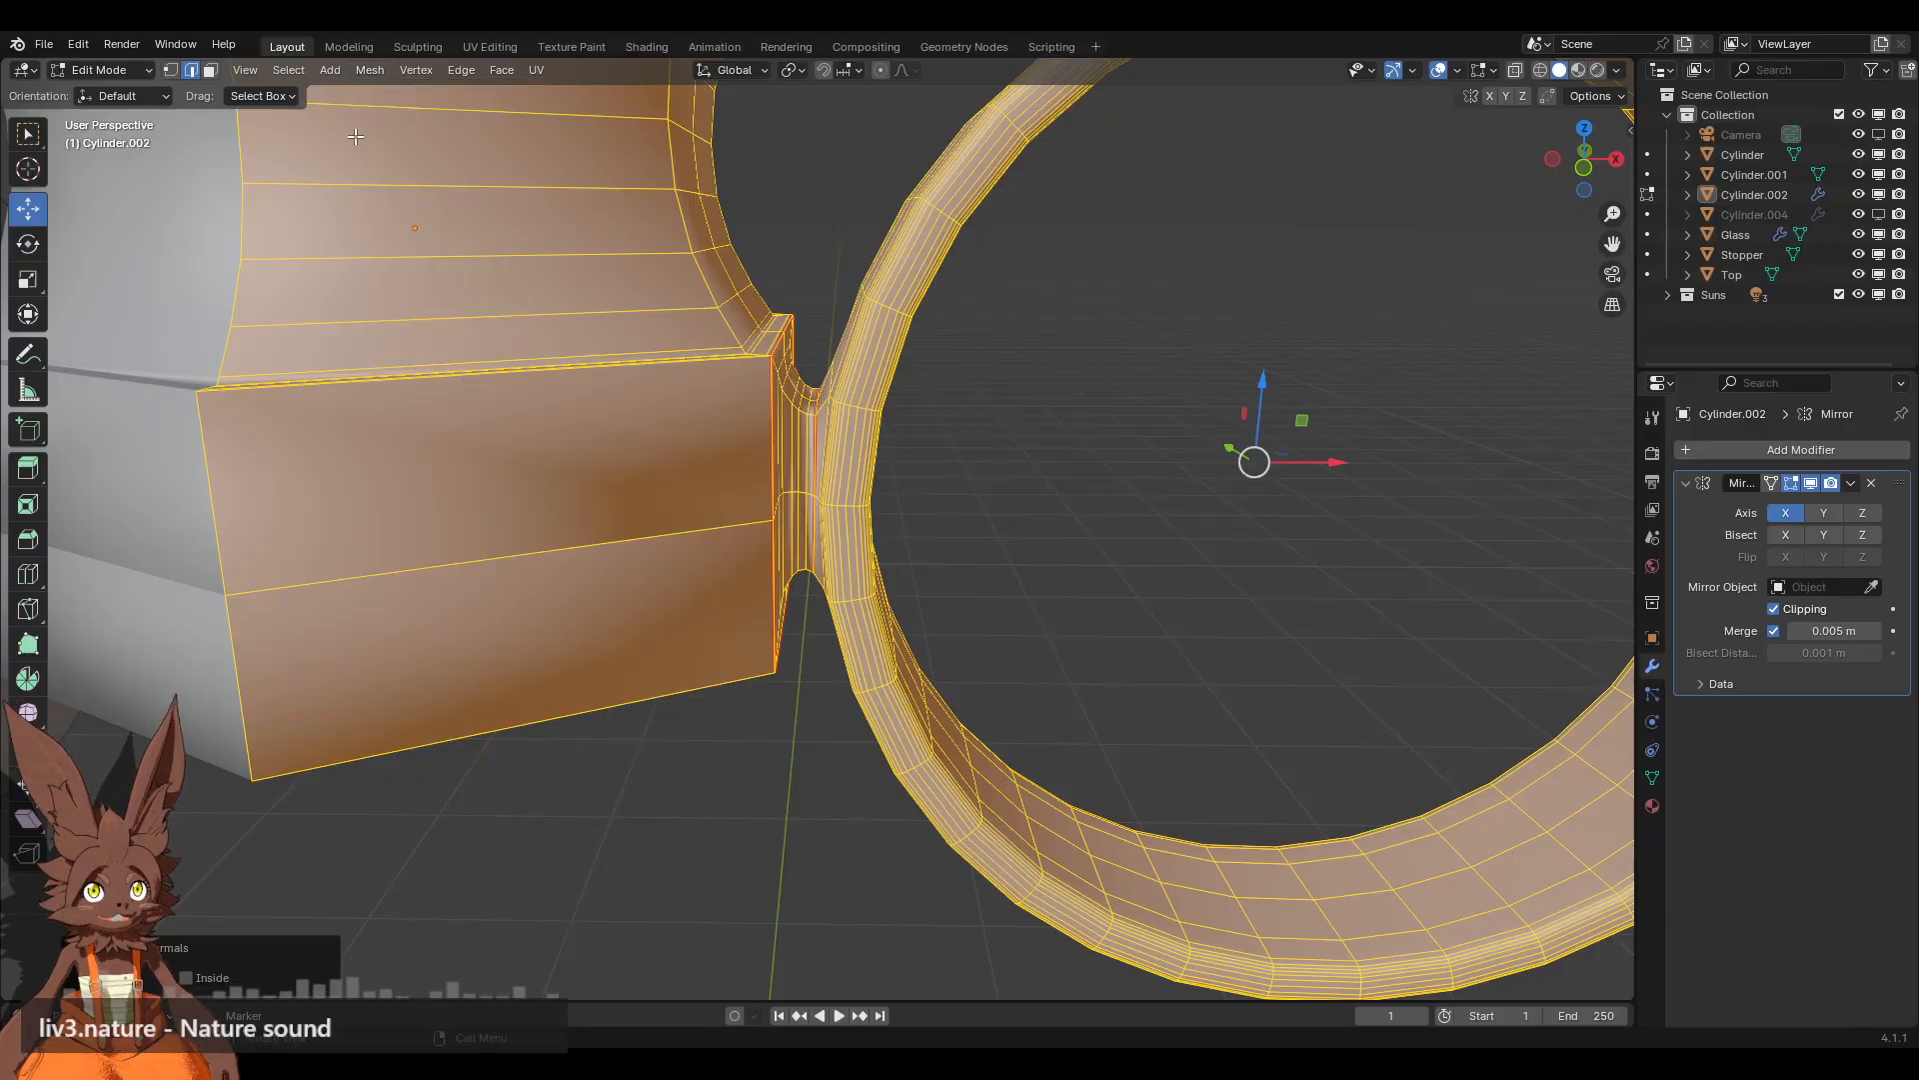
{"action": "left_click", "coordinate": [362, 70]}
{"action": "mouse_move", "coordinate": [455, 434]}
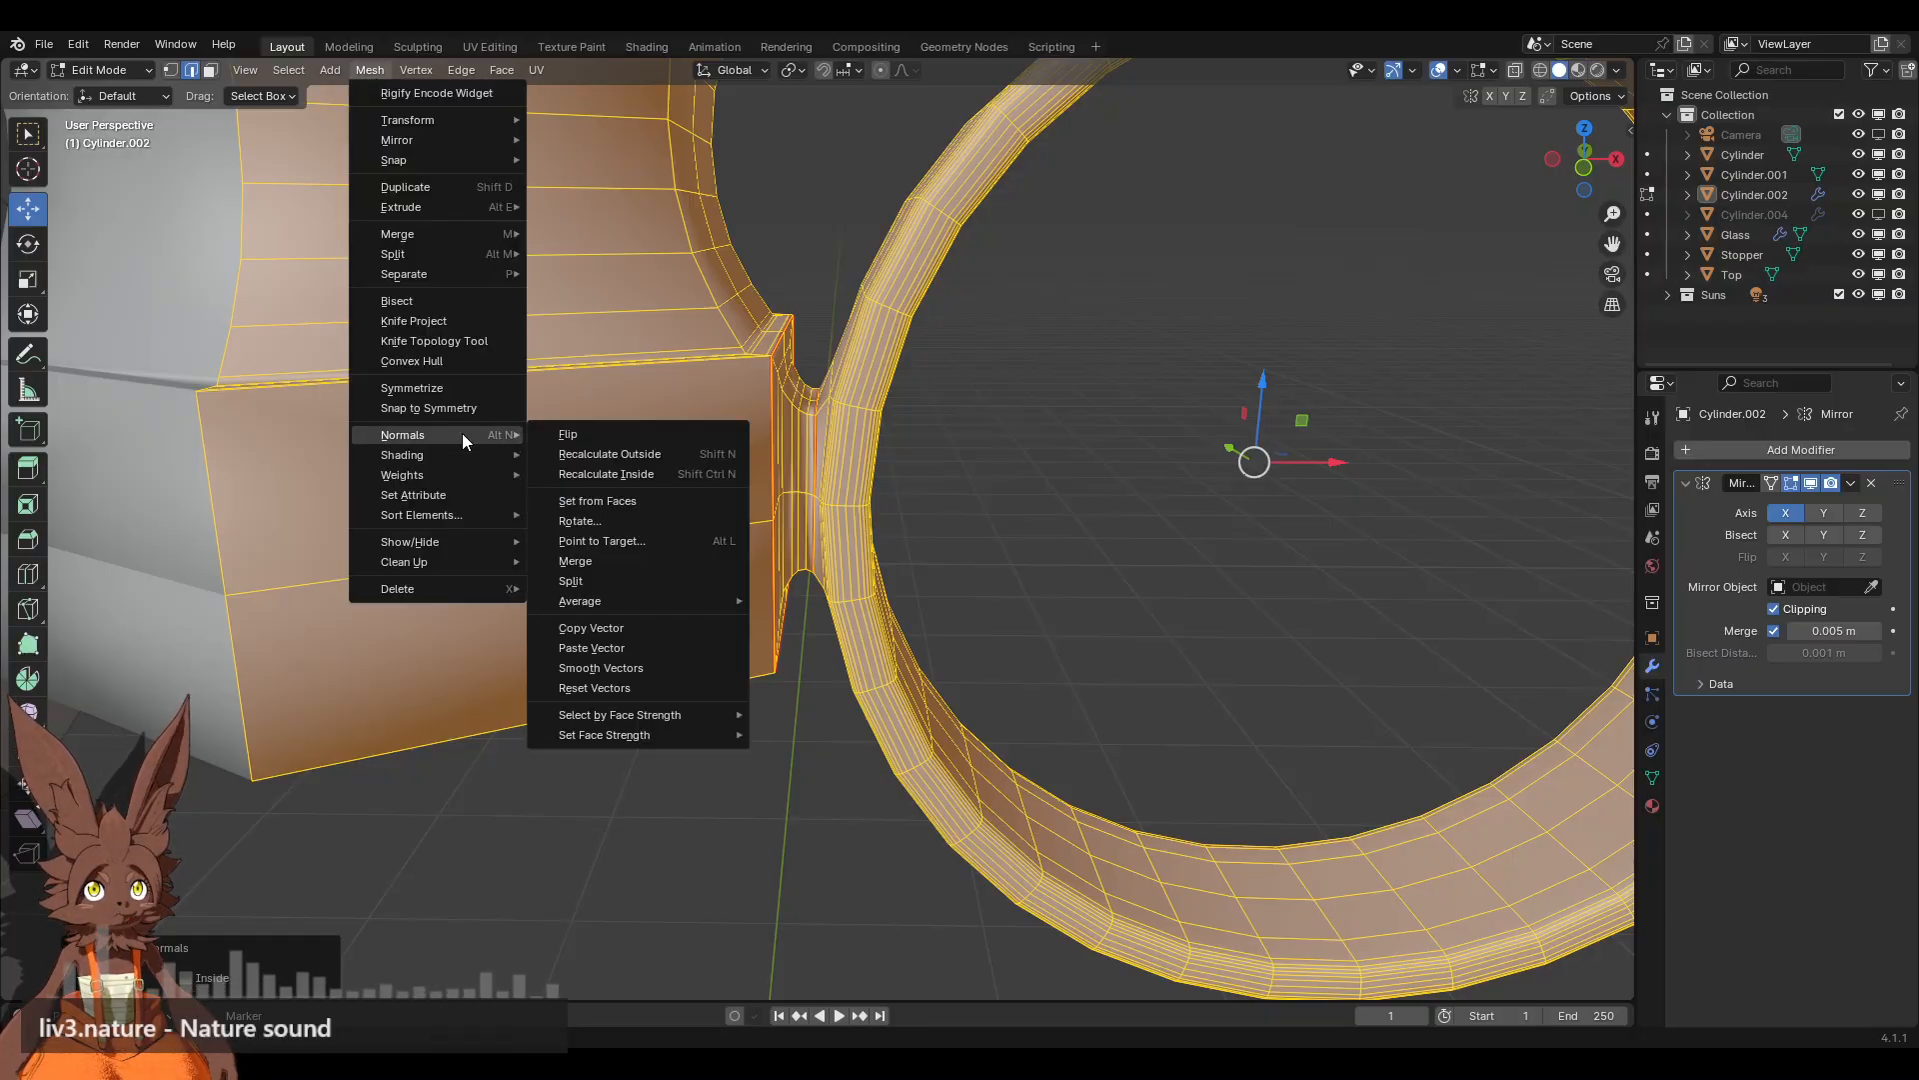
{"action": "left_click", "coordinate": [639, 506]}
{"action": "left_click", "coordinate": [1049, 382]}
Step: Return to Object Mode and inspect the bridged joints between the end piece and its ring handles
{"action": "middle_click_drag", "start_coordinate": [1050, 382], "coordinate": [928, 443]}
{"action": "left_click", "coordinate": [108, 70]}
{"action": "left_click", "coordinate": [116, 88]}
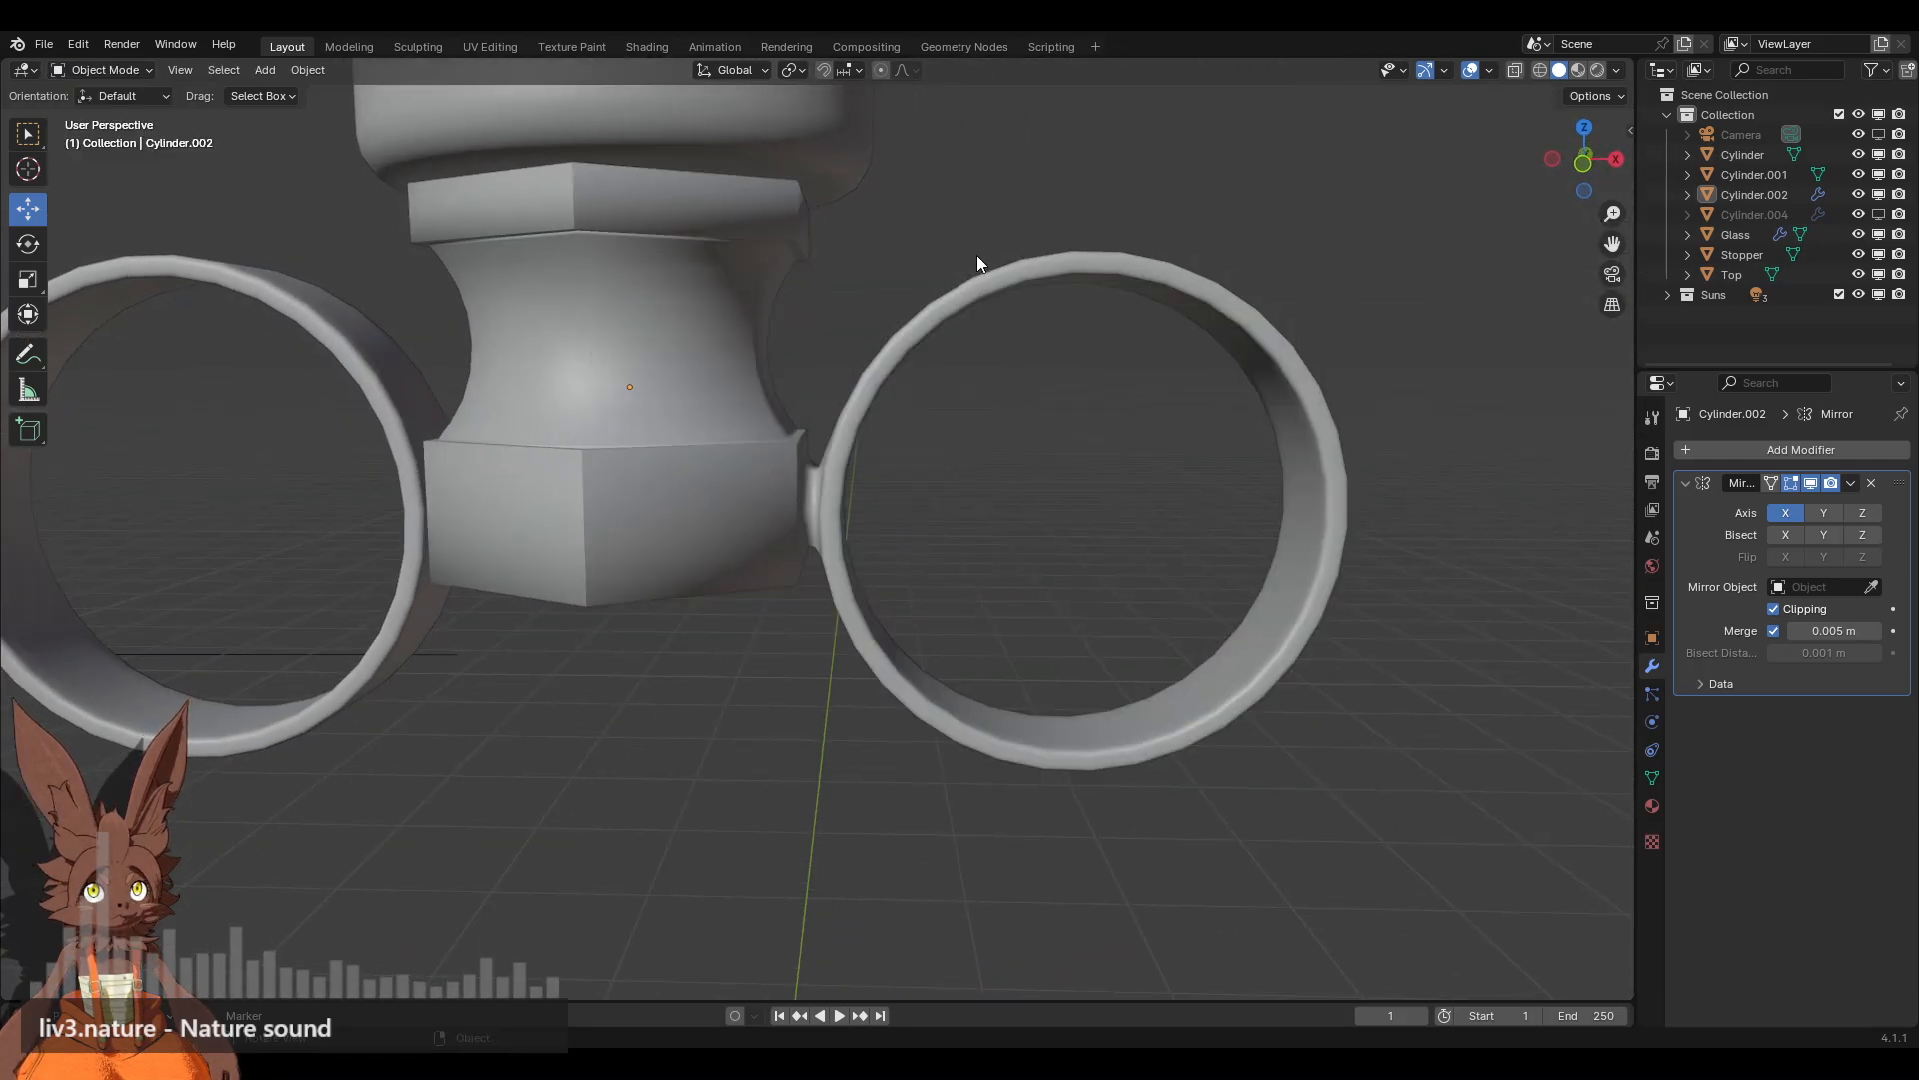
{"action": "middle_click_drag", "start_coordinate": [912, 325], "coordinate": [656, 408]}
{"action": "scroll", "coordinate": [906, 437], "scroll_direction": "down", "scroll_amount": 3}
{"action": "scroll", "coordinate": [796, 432], "scroll_direction": "down", "scroll_amount": 3}
{"action": "middle_click_drag", "start_coordinate": [800, 458], "coordinate": [806, 527]}
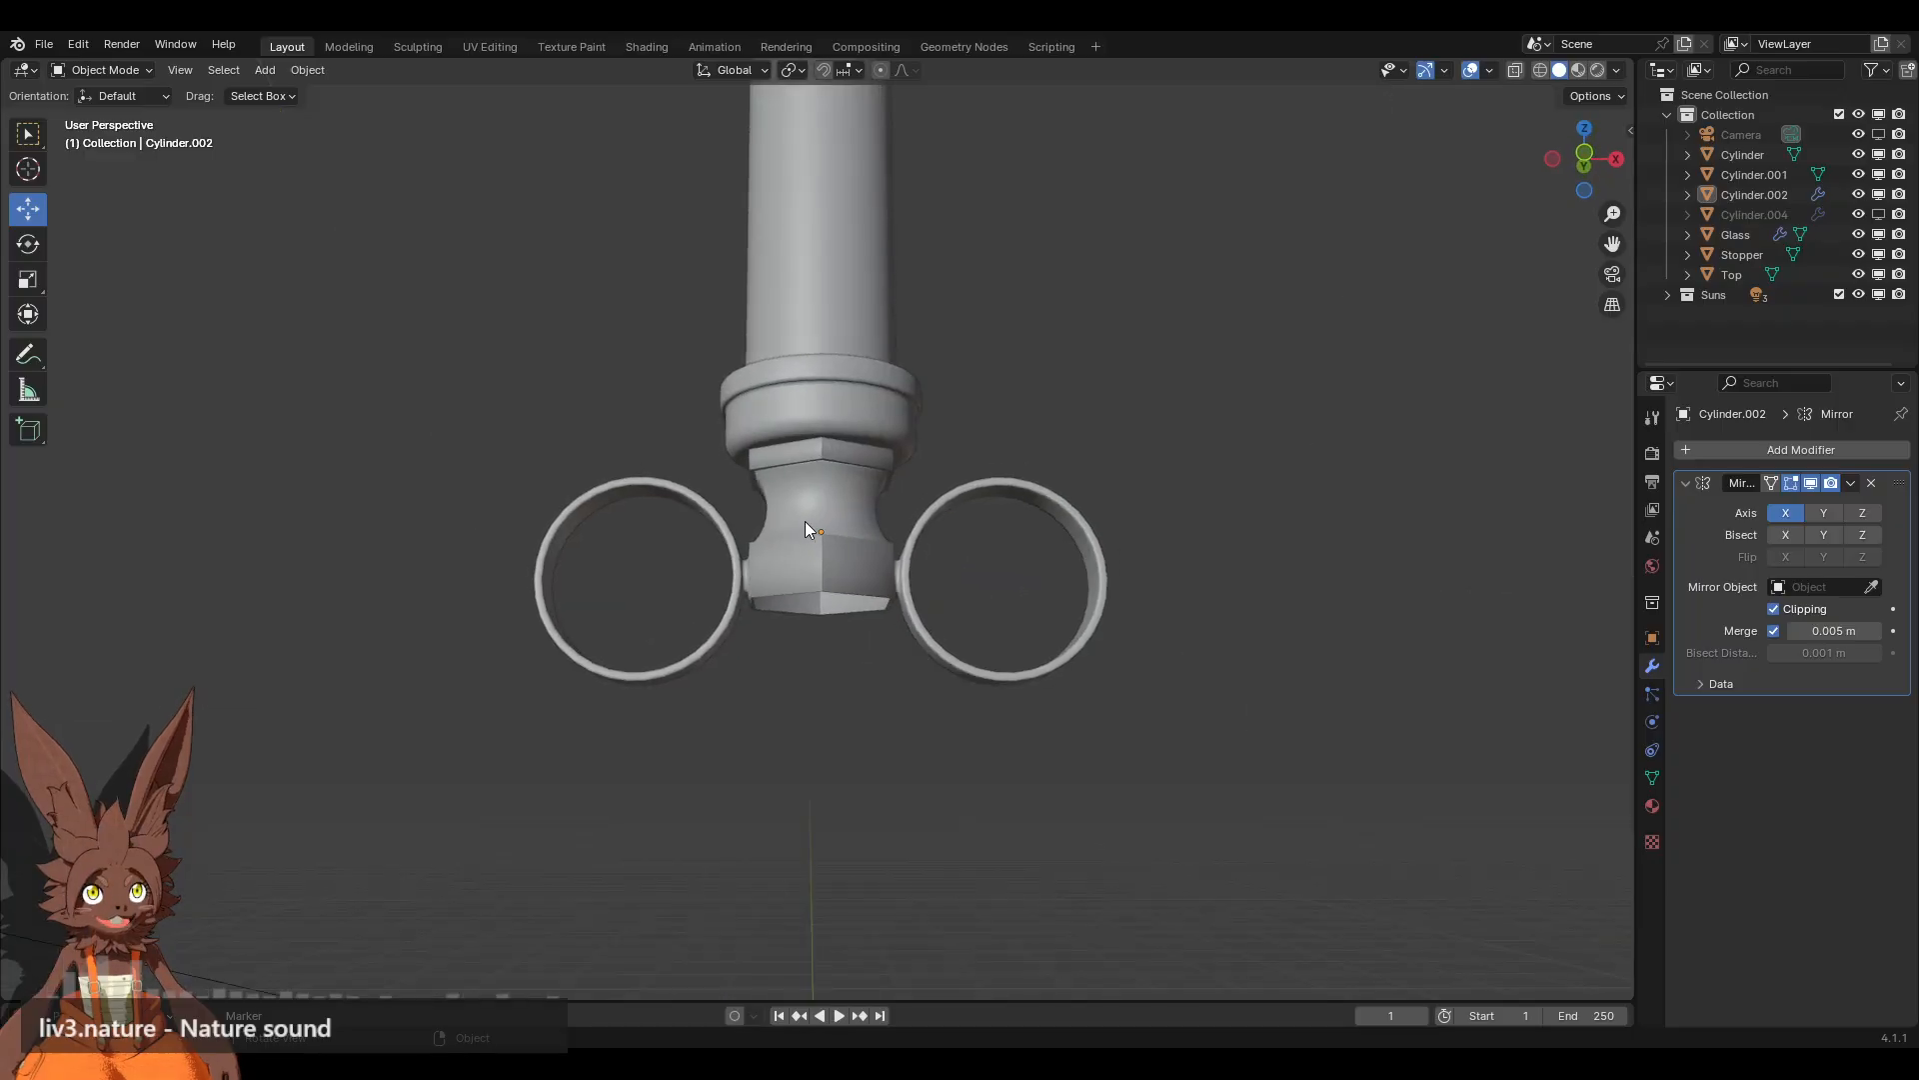
Step: Apply the end piece's Mirror modifier and select the end piece
{"action": "left_click", "coordinate": [1851, 483]}
{"action": "left_click", "coordinate": [1775, 507]}
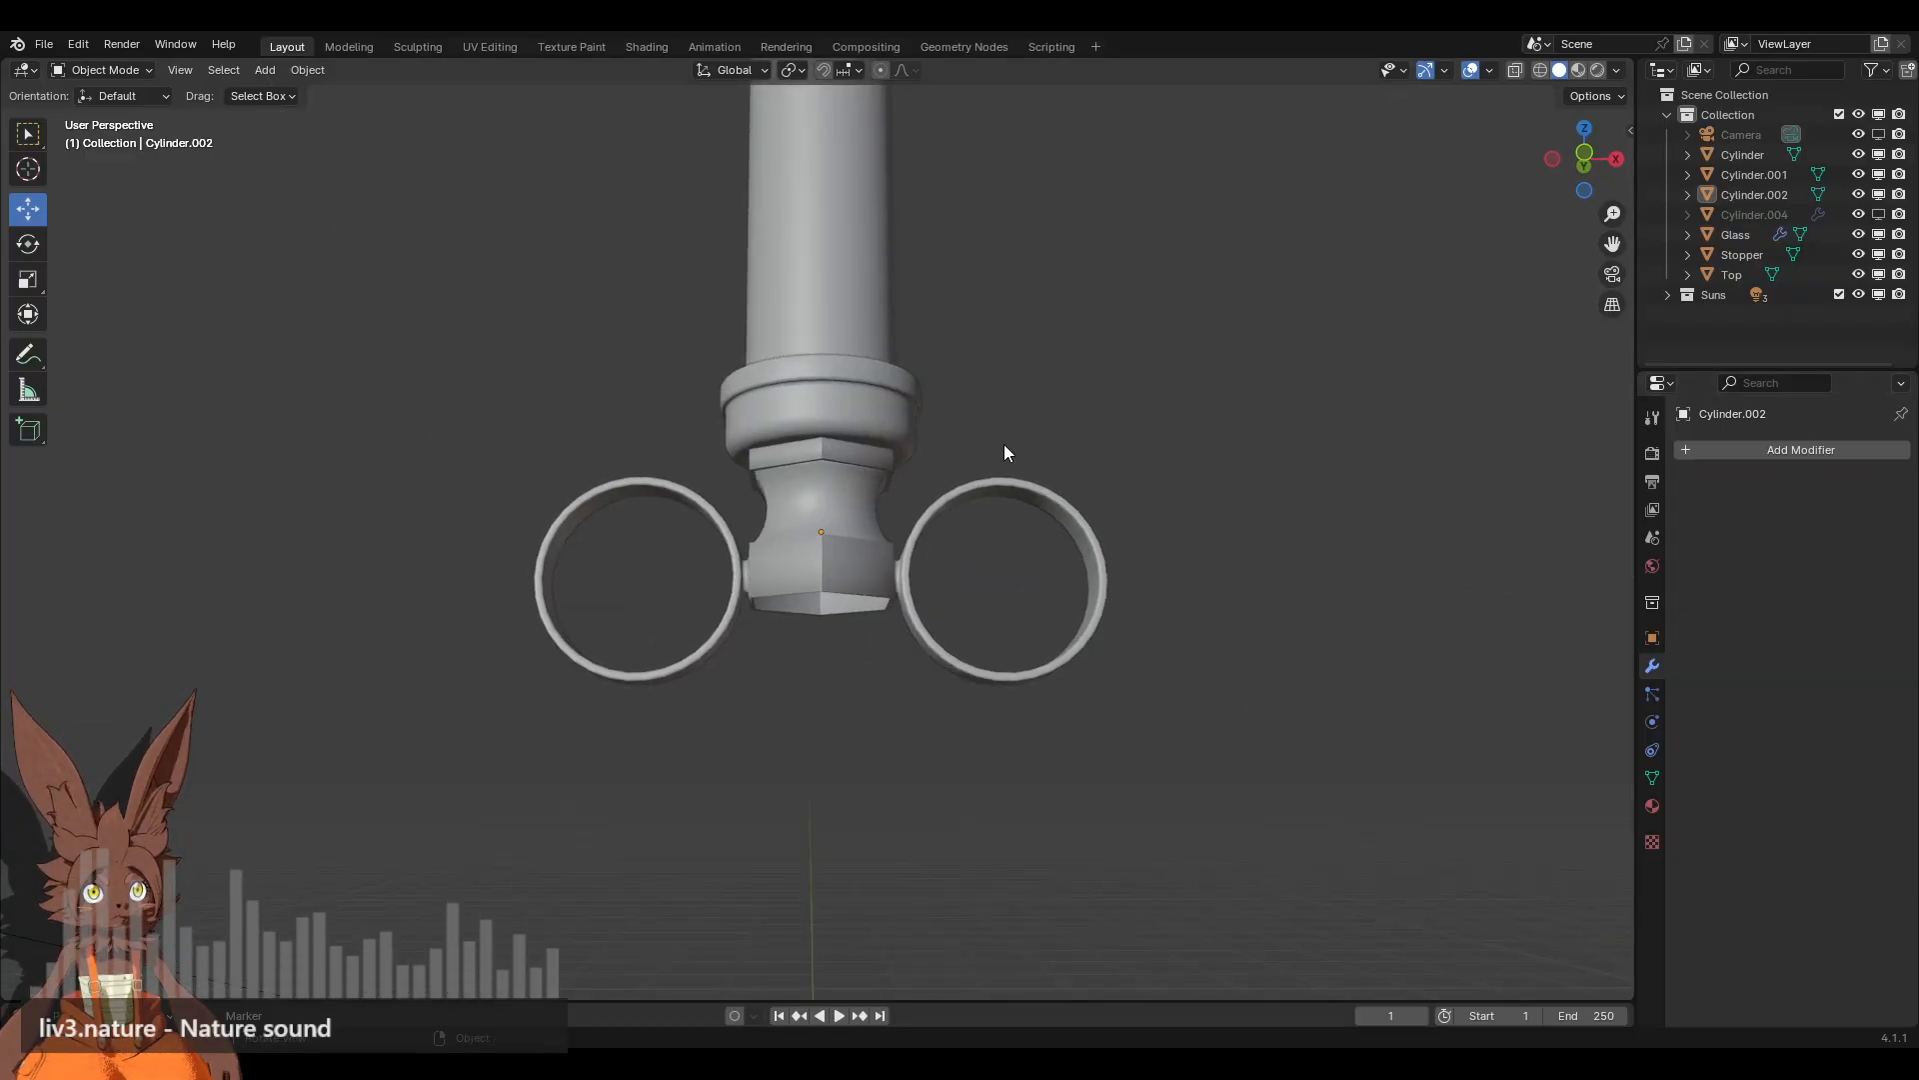
{"action": "scroll", "coordinate": [1003, 452], "scroll_direction": "up", "scroll_amount": 2}
{"action": "middle_click_drag", "start_coordinate": [1004, 453], "coordinate": [958, 538]}
{"action": "left_click", "coordinate": [846, 510]}
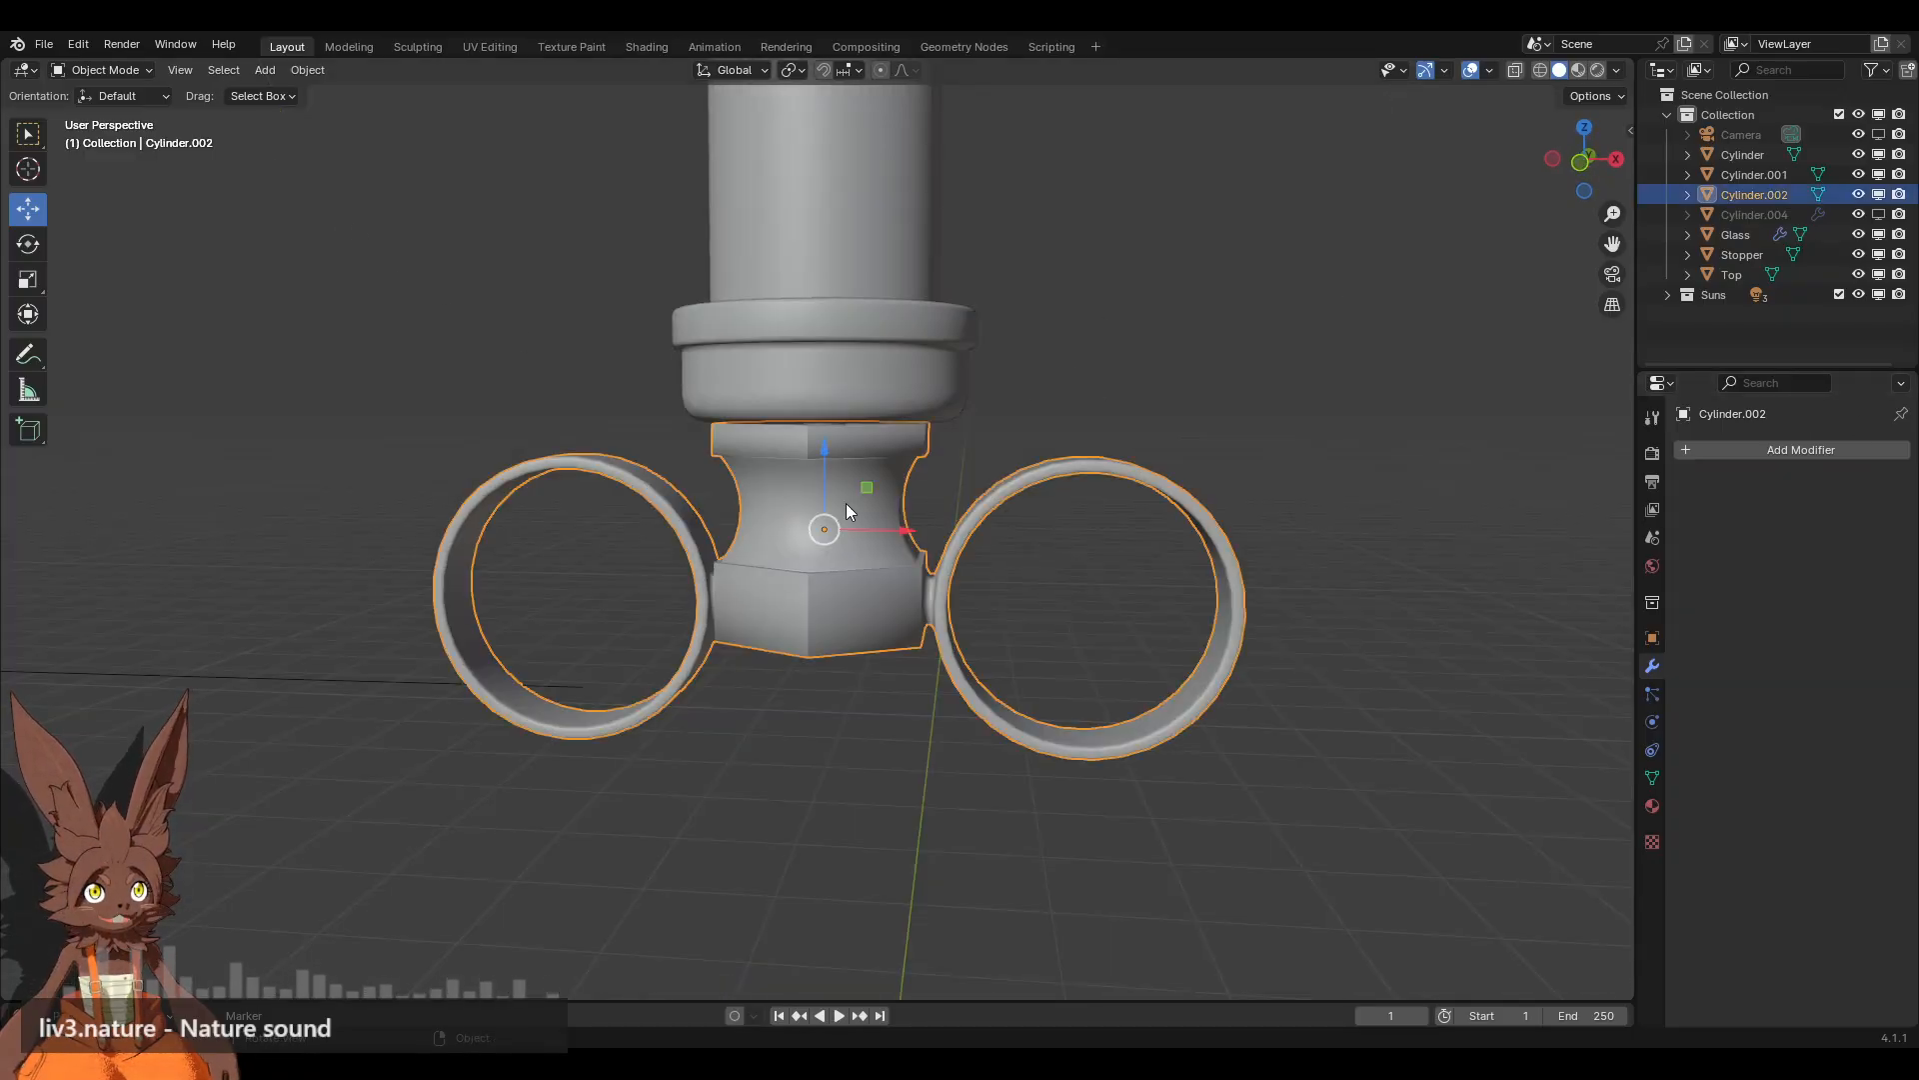
Step: Hide the Glass object in the viewport and return to Object Mode
{"action": "left_click", "coordinate": [123, 70]}
{"action": "left_click", "coordinate": [120, 111]}
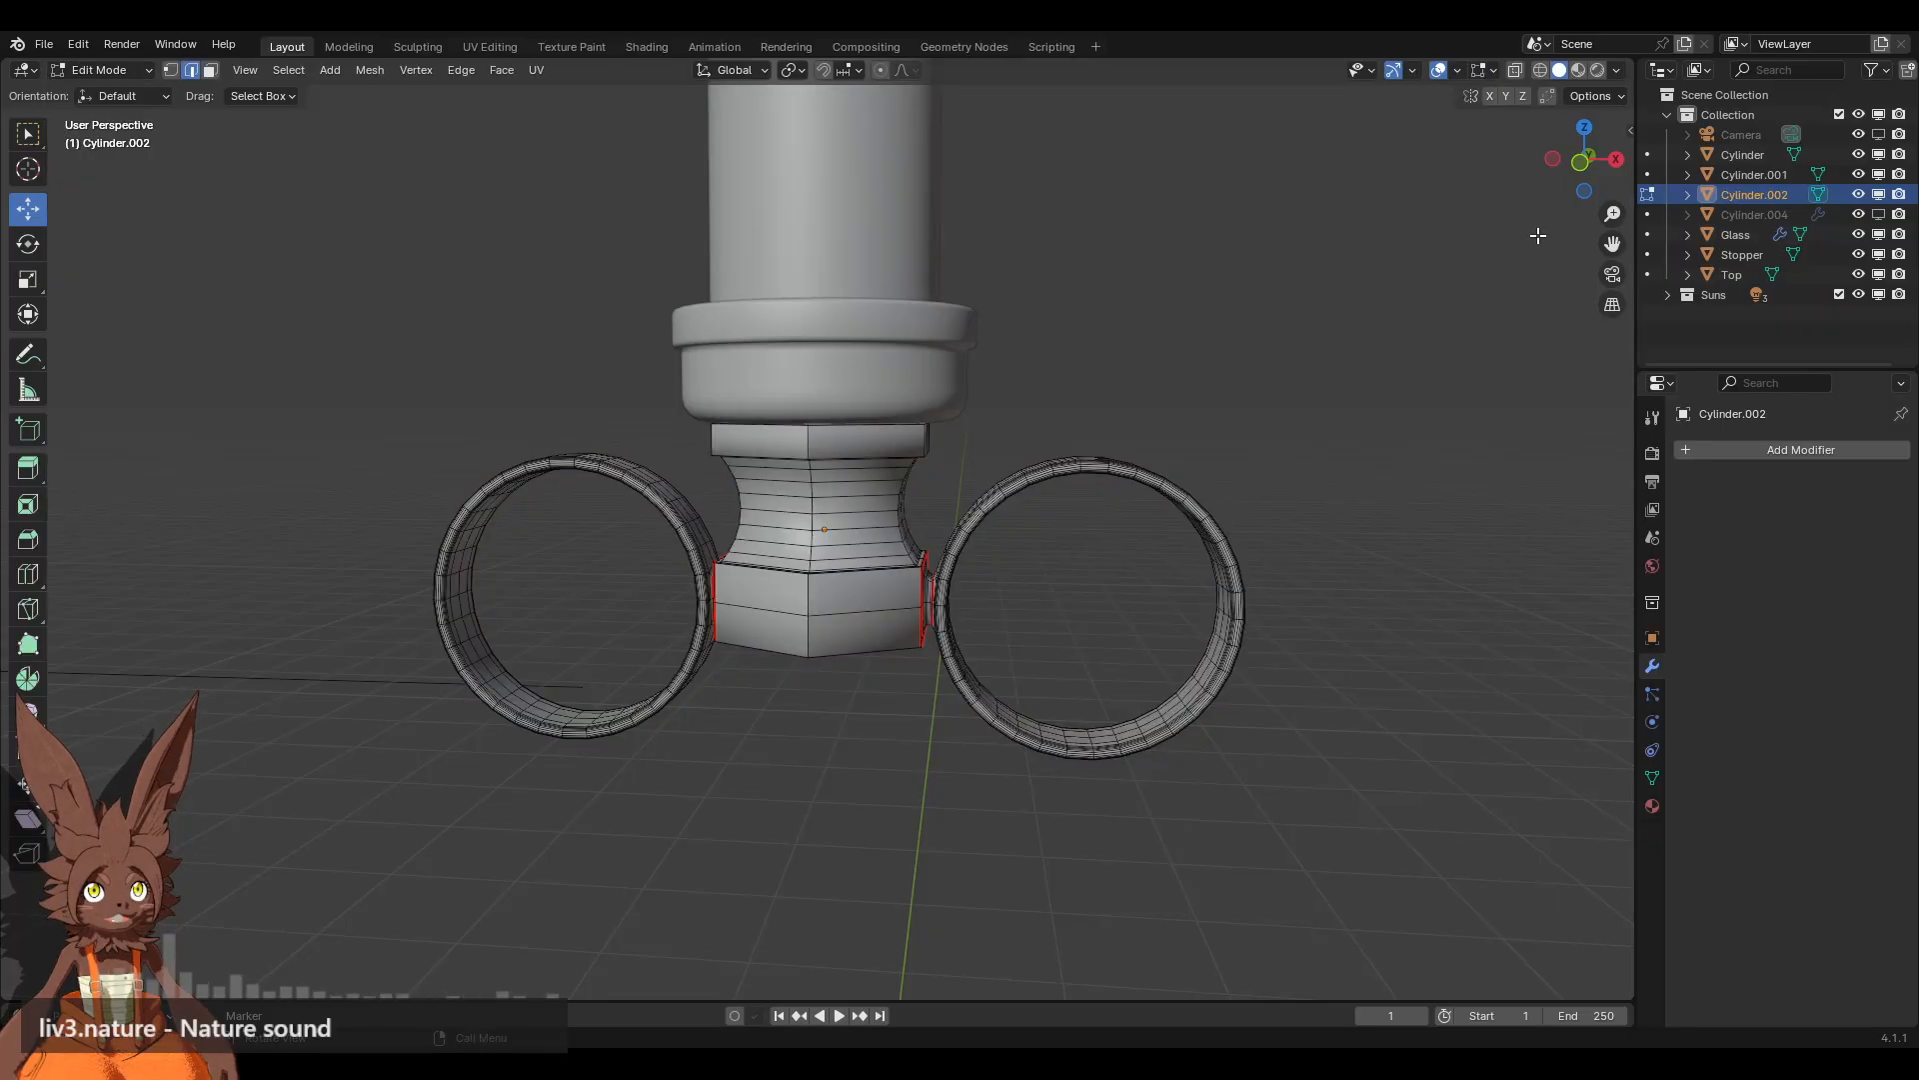
{"action": "left_click", "coordinate": [1879, 234]}
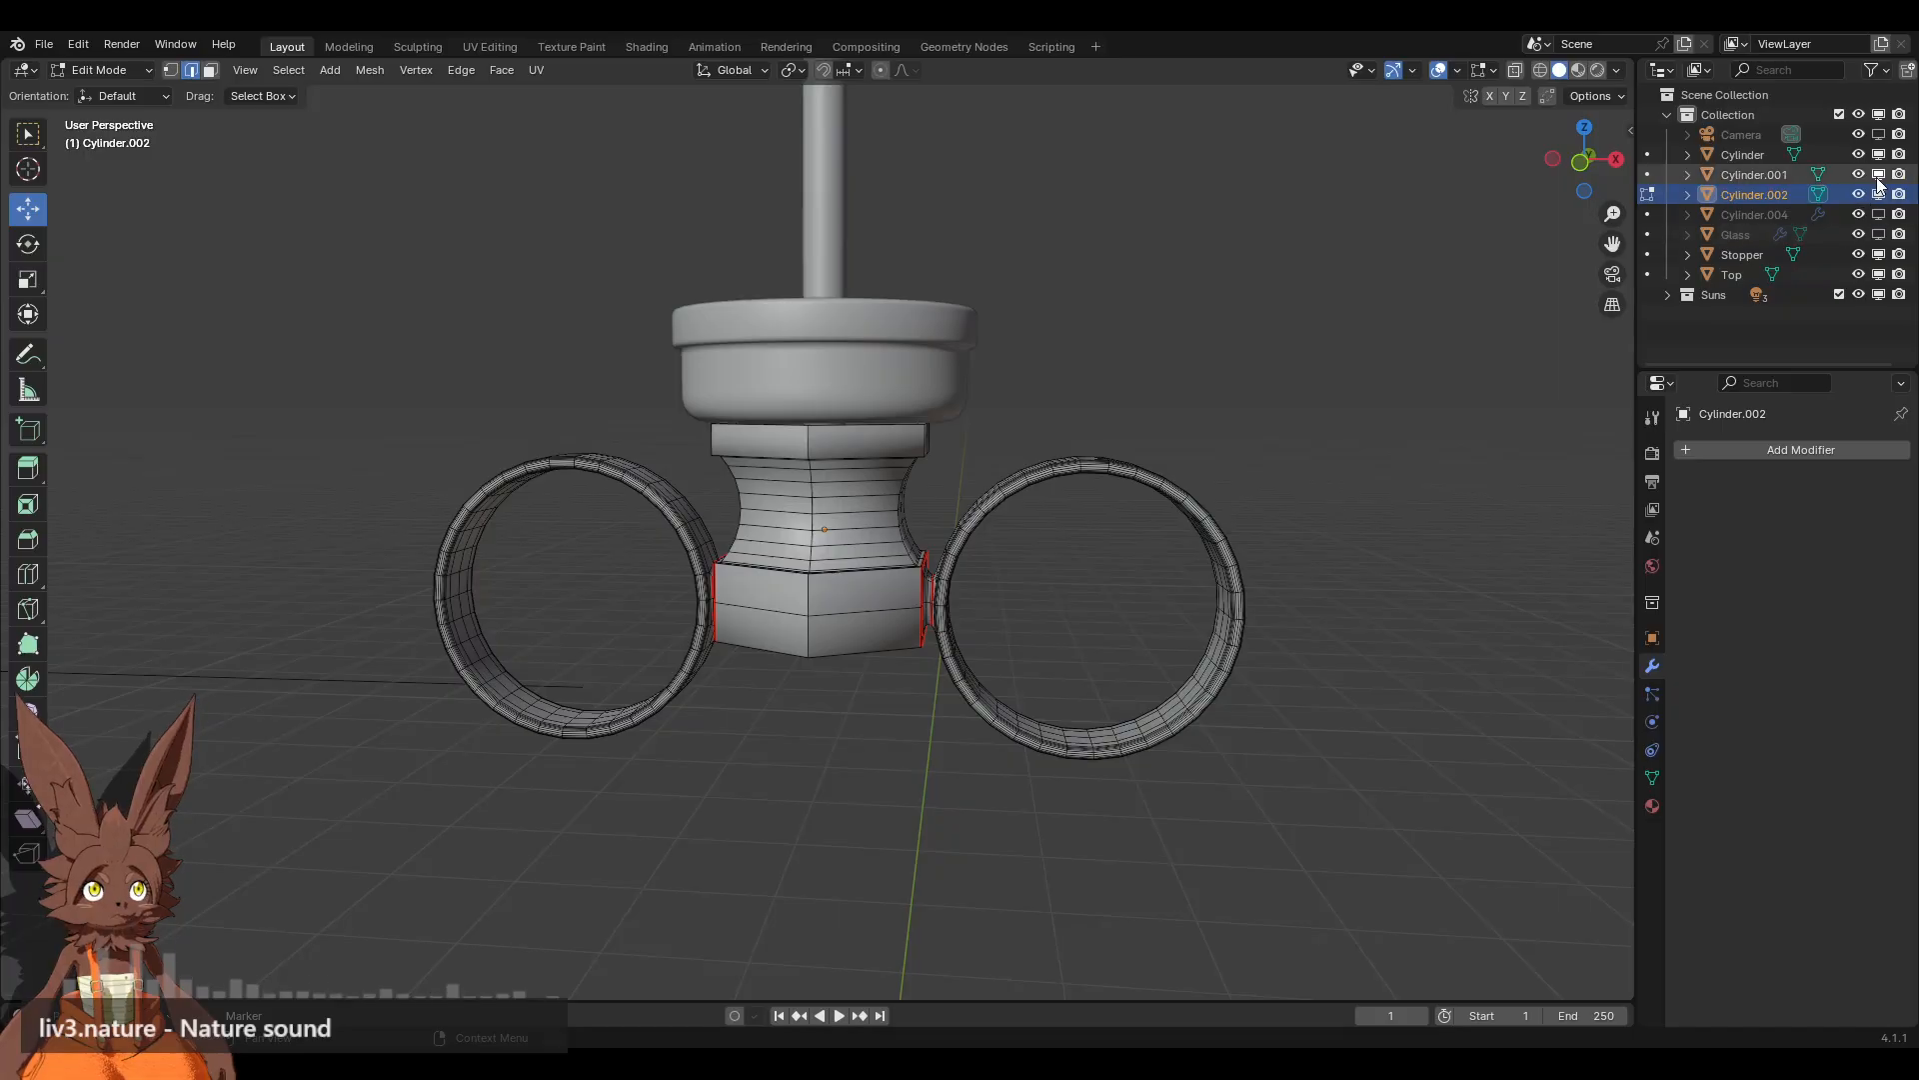
{"action": "left_click", "coordinate": [1768, 172]}
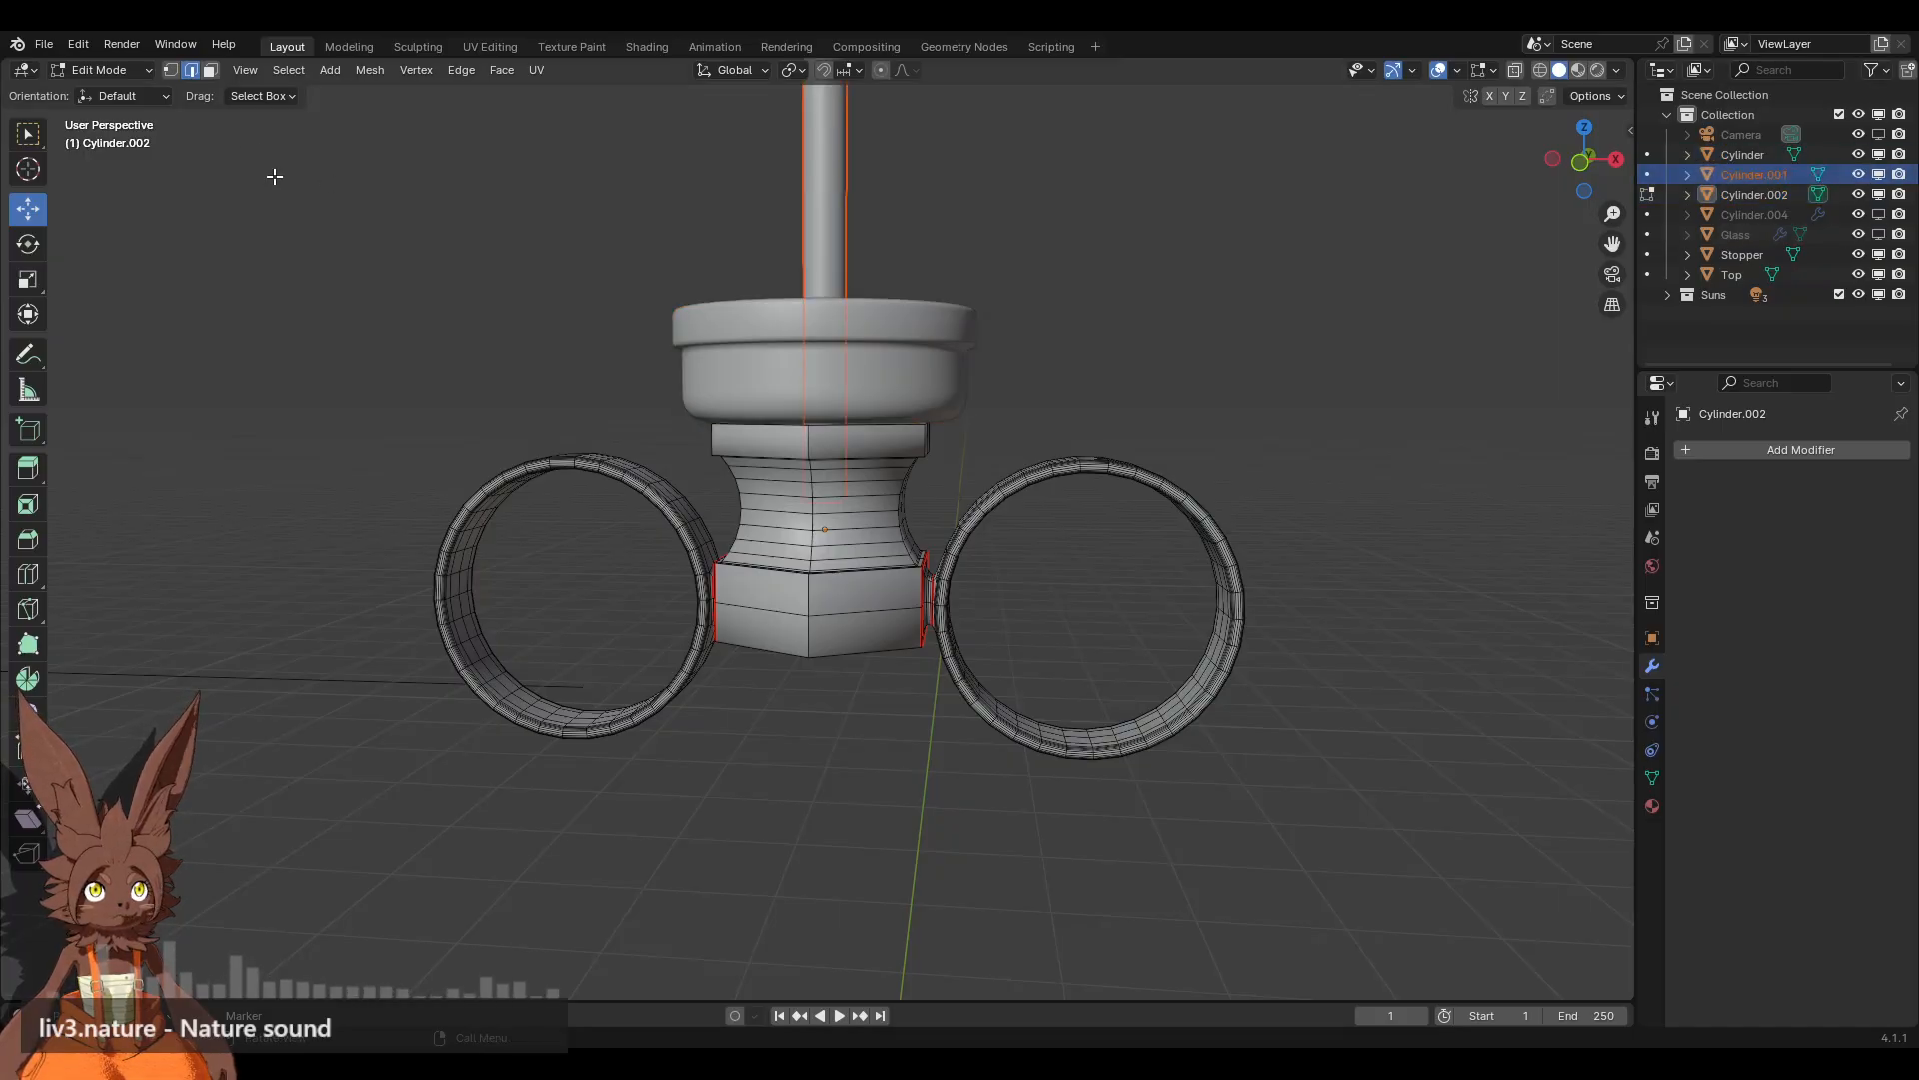
{"action": "left_click", "coordinate": [107, 69]}
{"action": "left_click", "coordinate": [100, 88]}
Step: Rename the Cylinder object as Bottom and Cylinder.001 as Tube
{"action": "left_click", "coordinate": [1749, 158]}
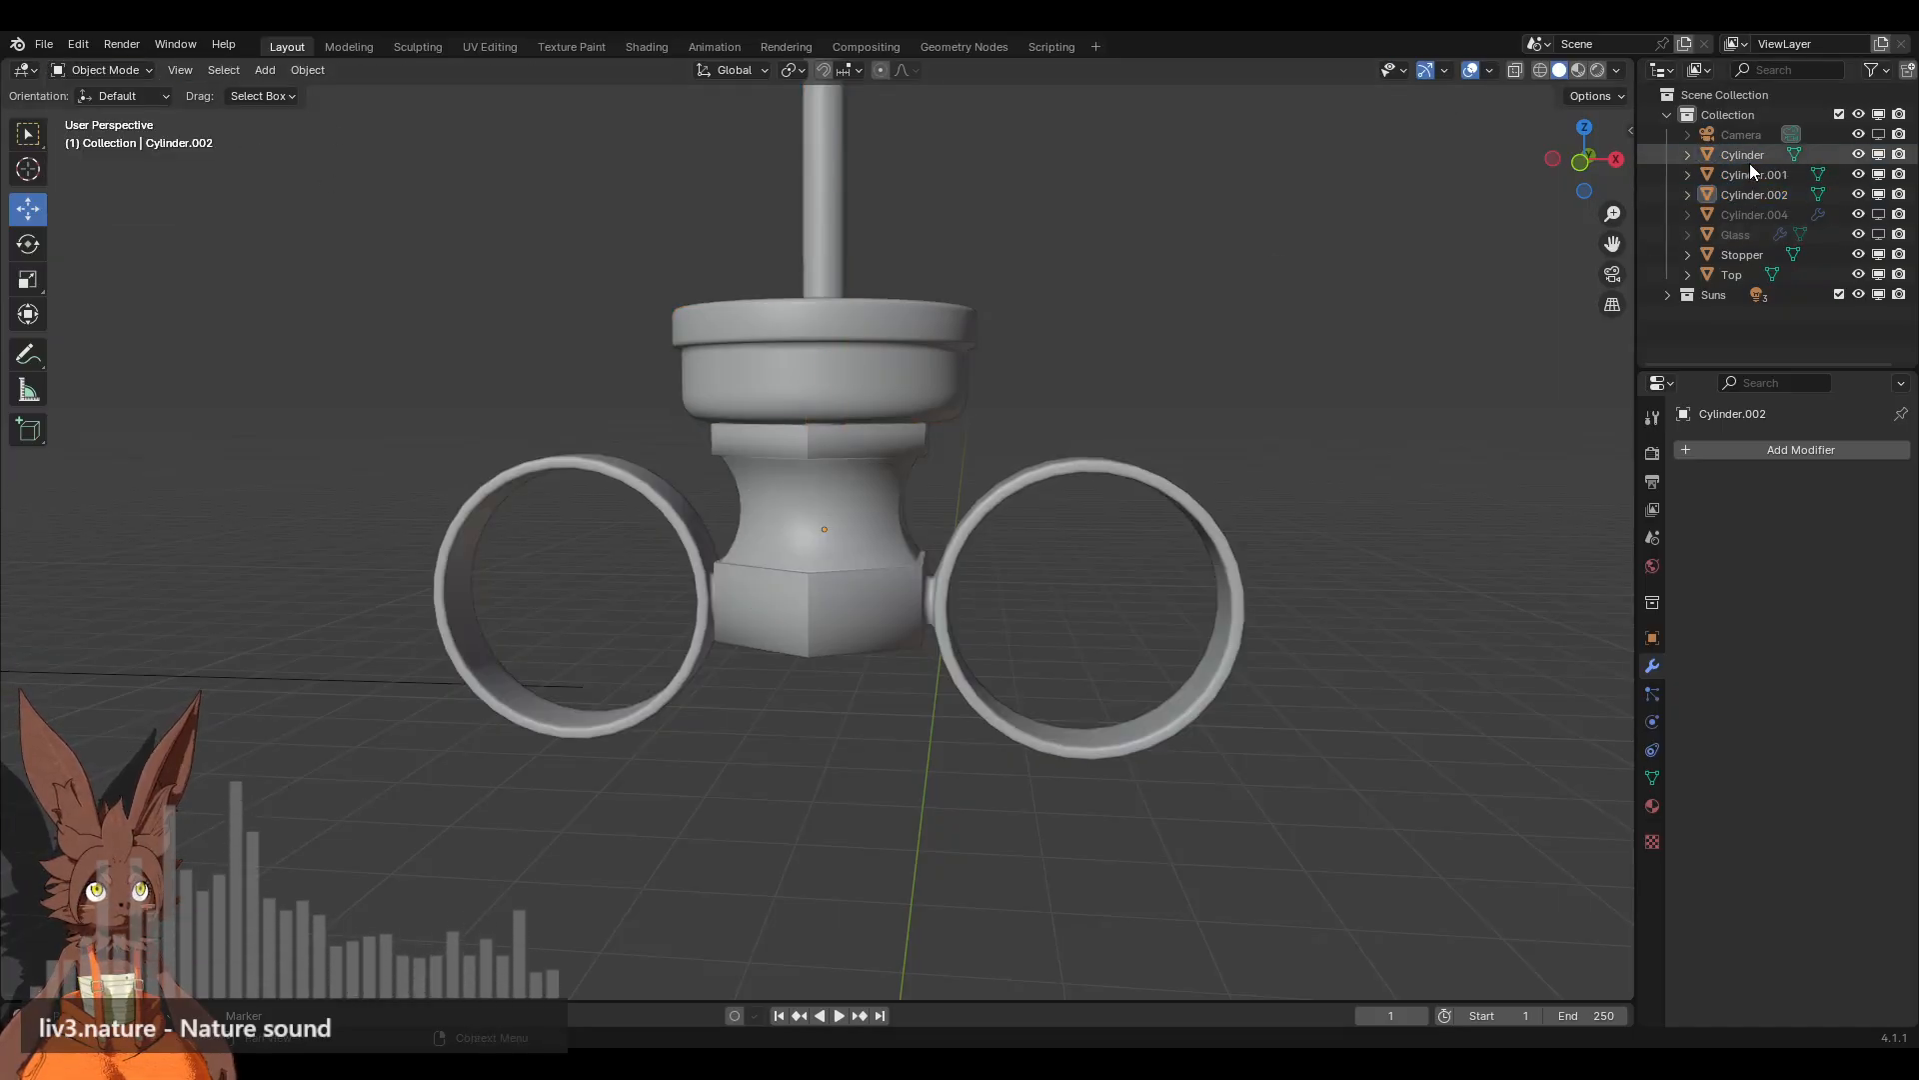
{"action": "double_click", "coordinate": [1749, 152]}
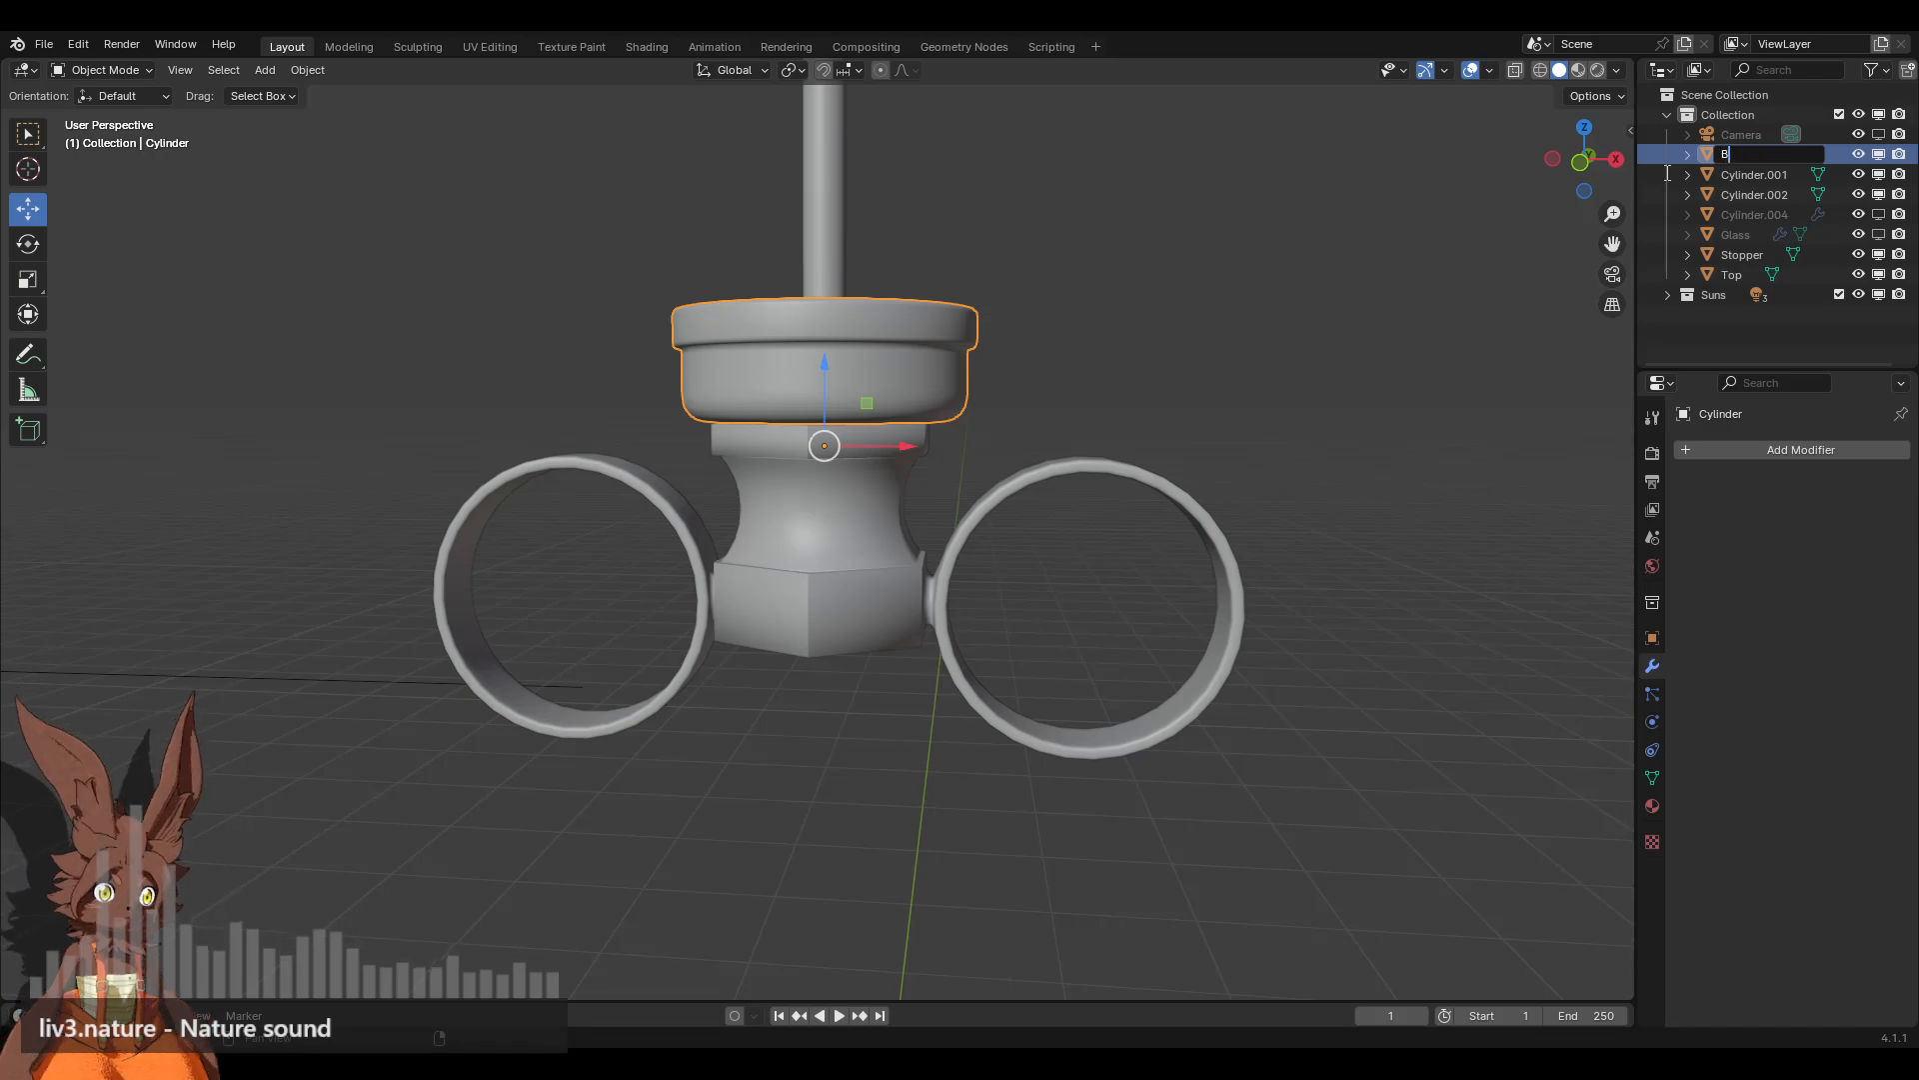
{"action": "type", "text": "Bottom"}
{"action": "key", "text": "Return"}
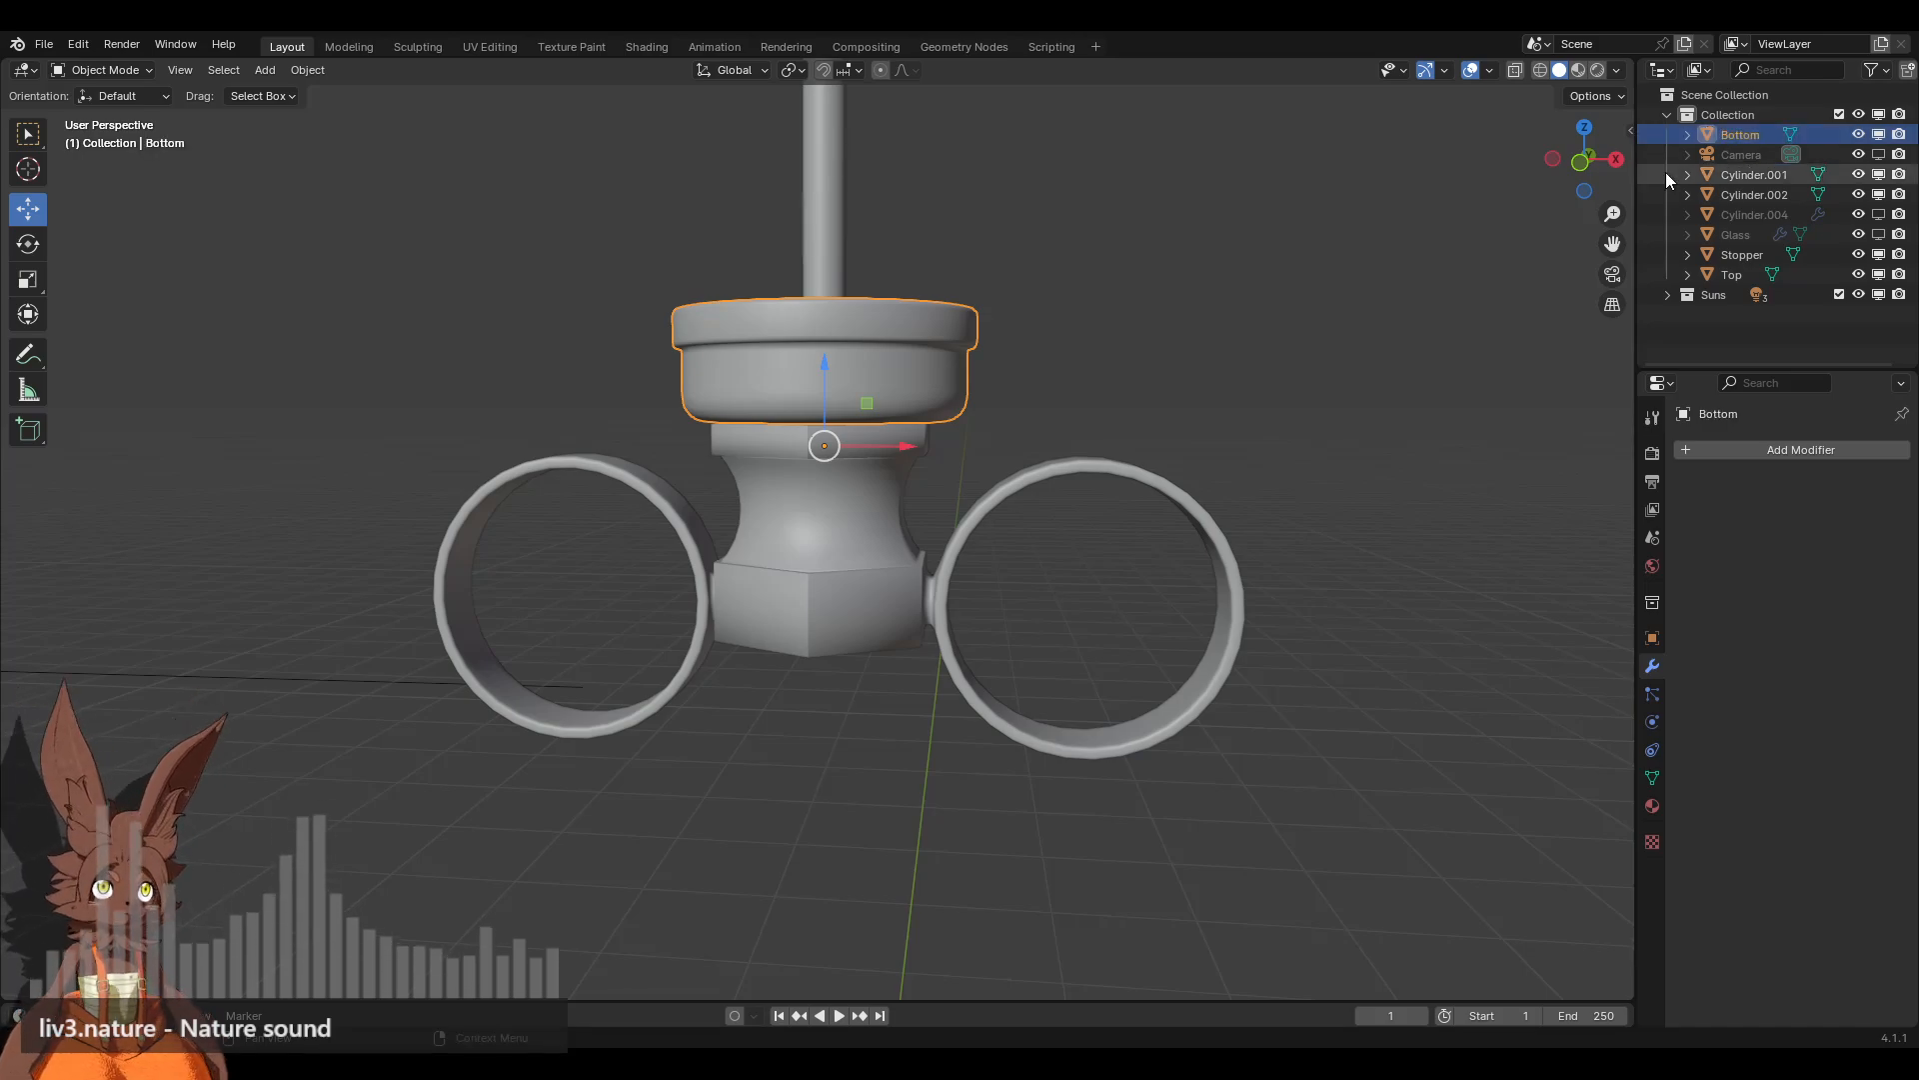
{"action": "left_click", "coordinate": [1735, 176]}
{"action": "double_click", "coordinate": [1735, 178]}
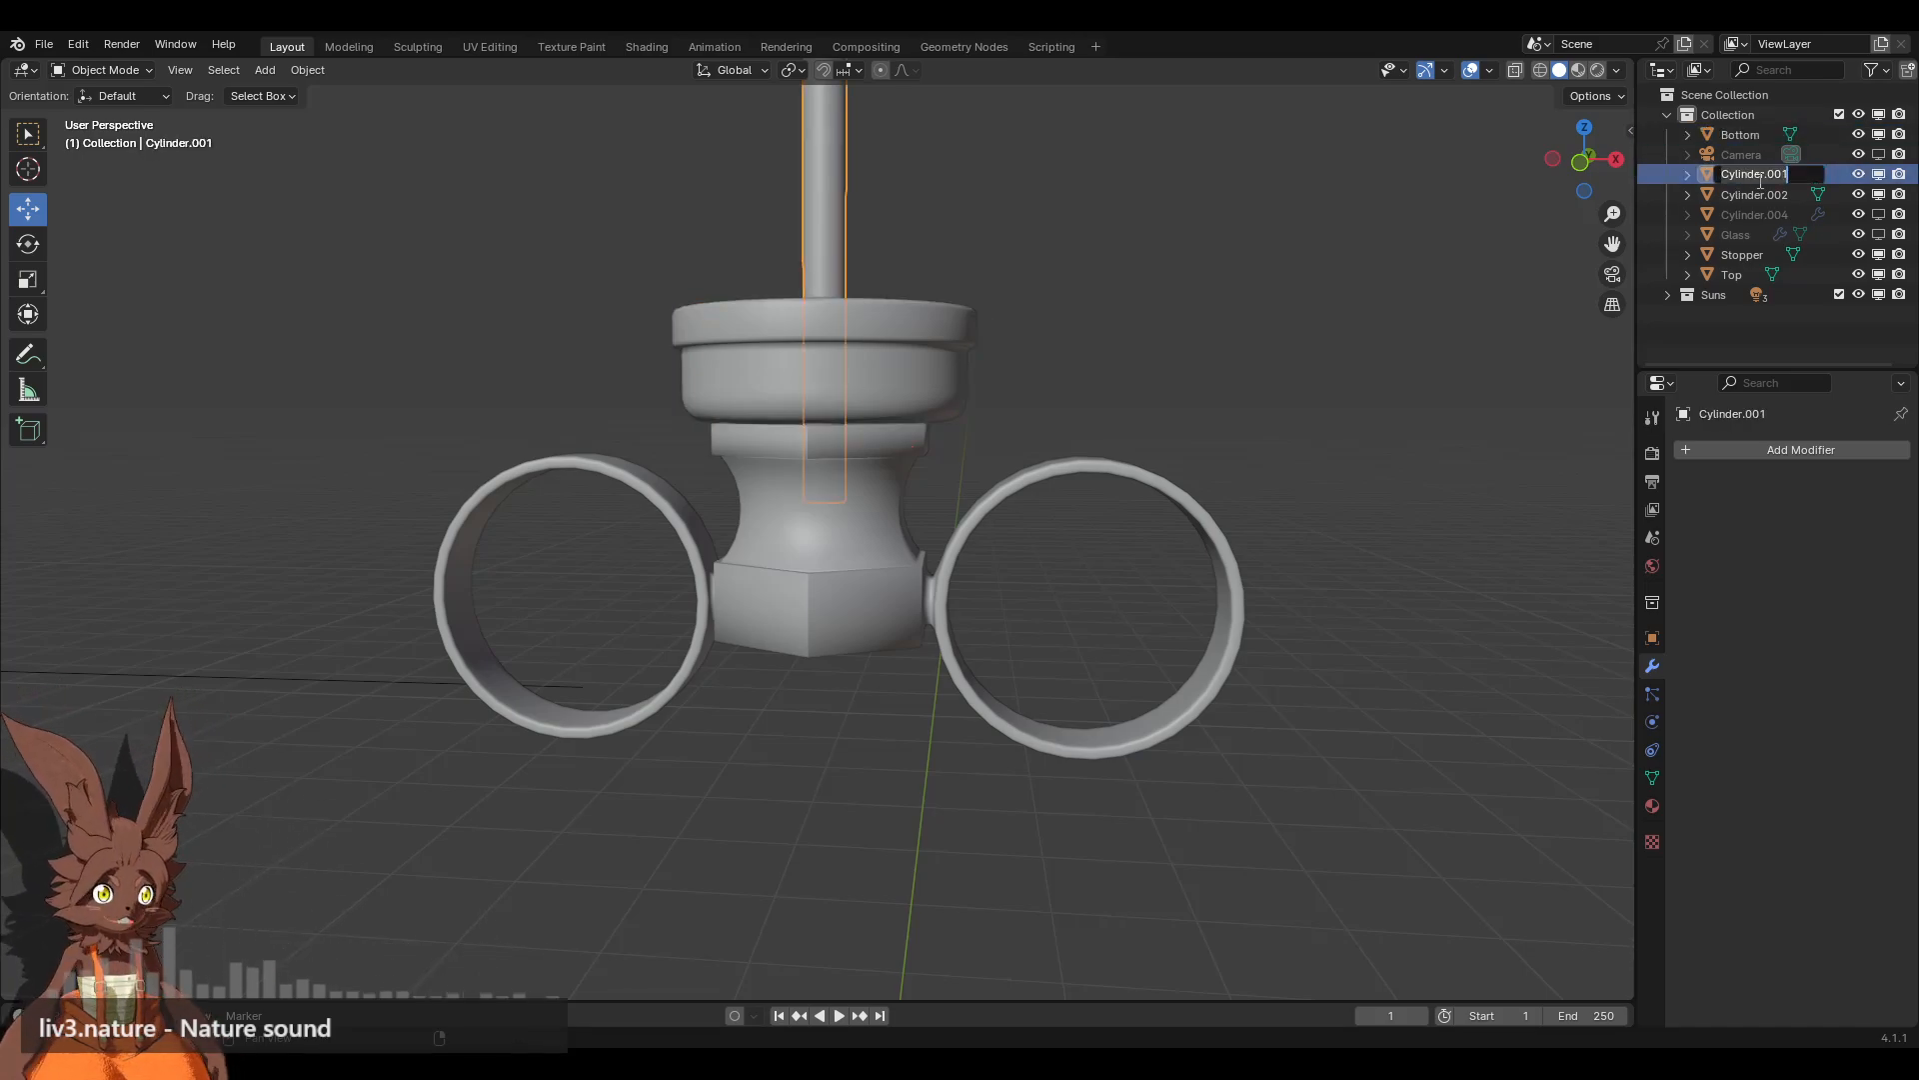
{"action": "type", "text": "Tube"}
{"action": "key", "text": "Return"}
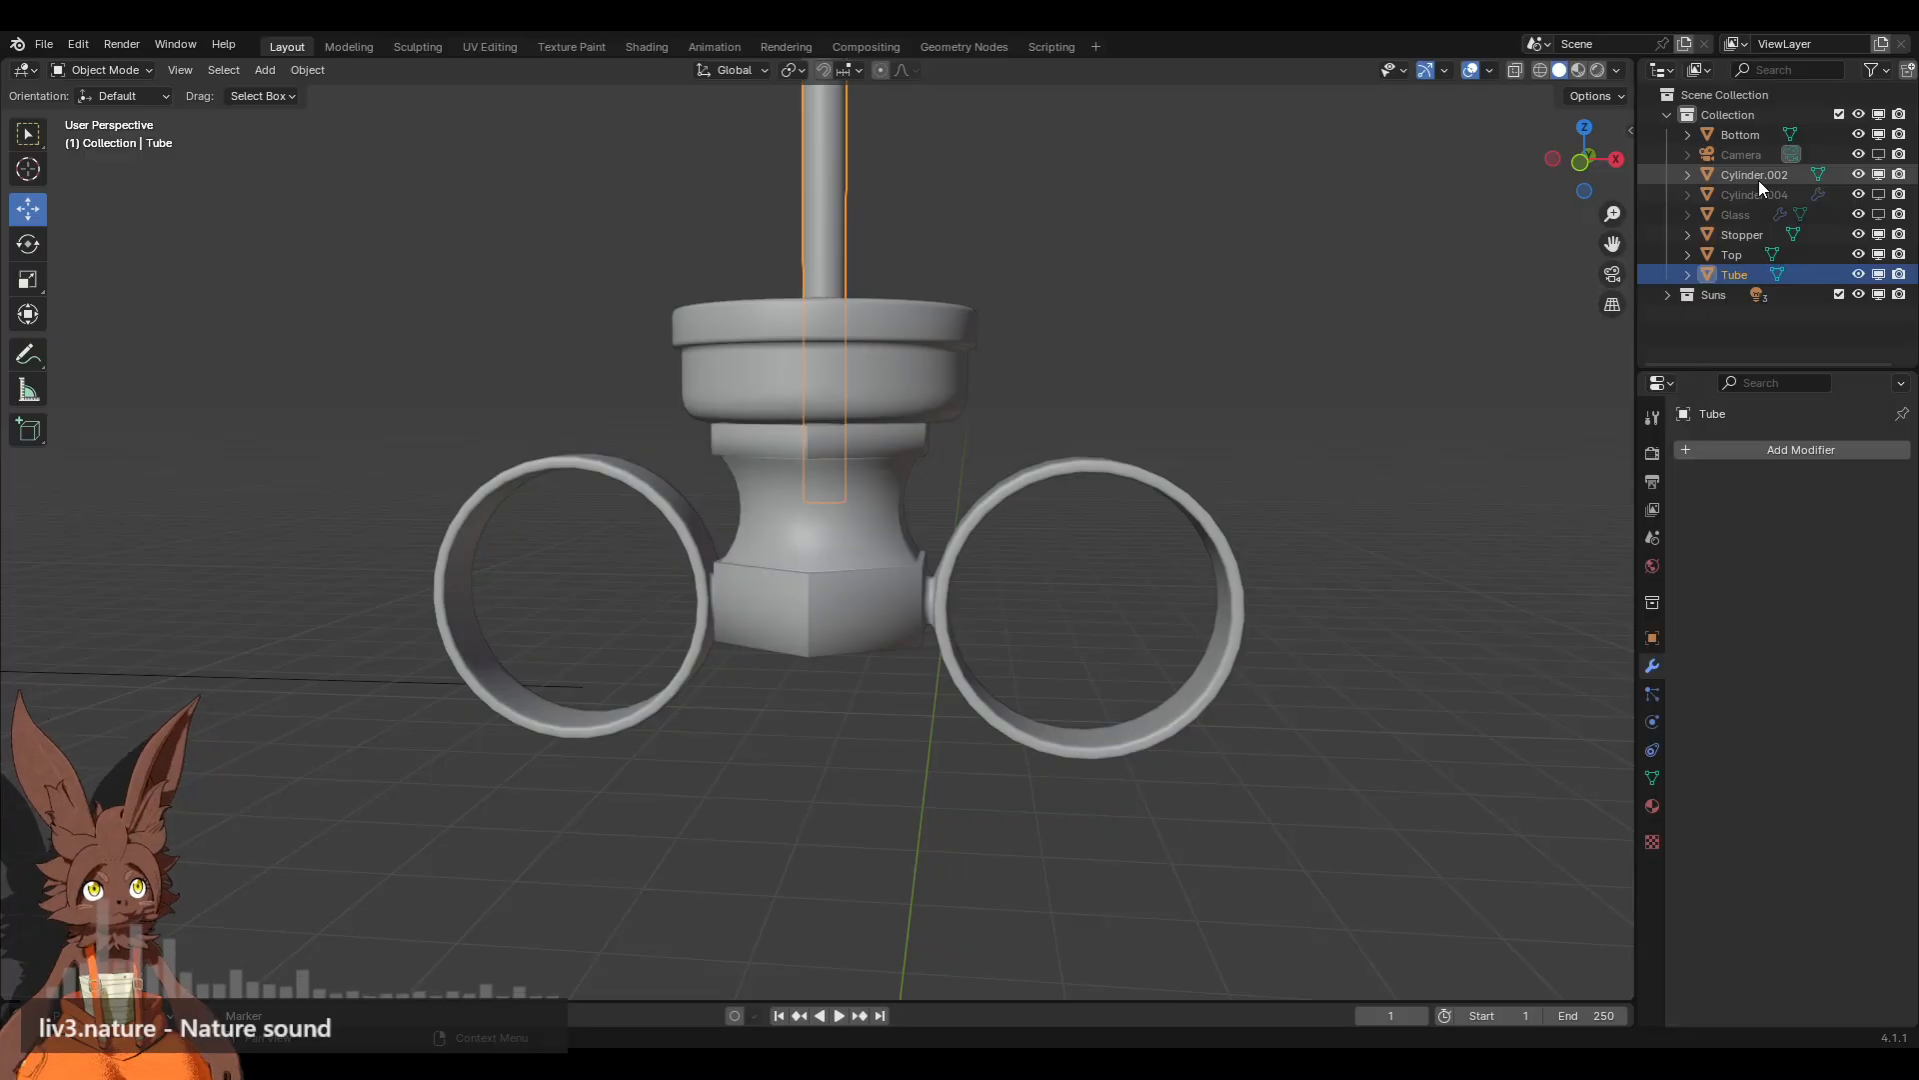
Step: Rename the Cylinder.002 end piece as Pull and clear the selection
{"action": "double_click", "coordinate": [1759, 177]}
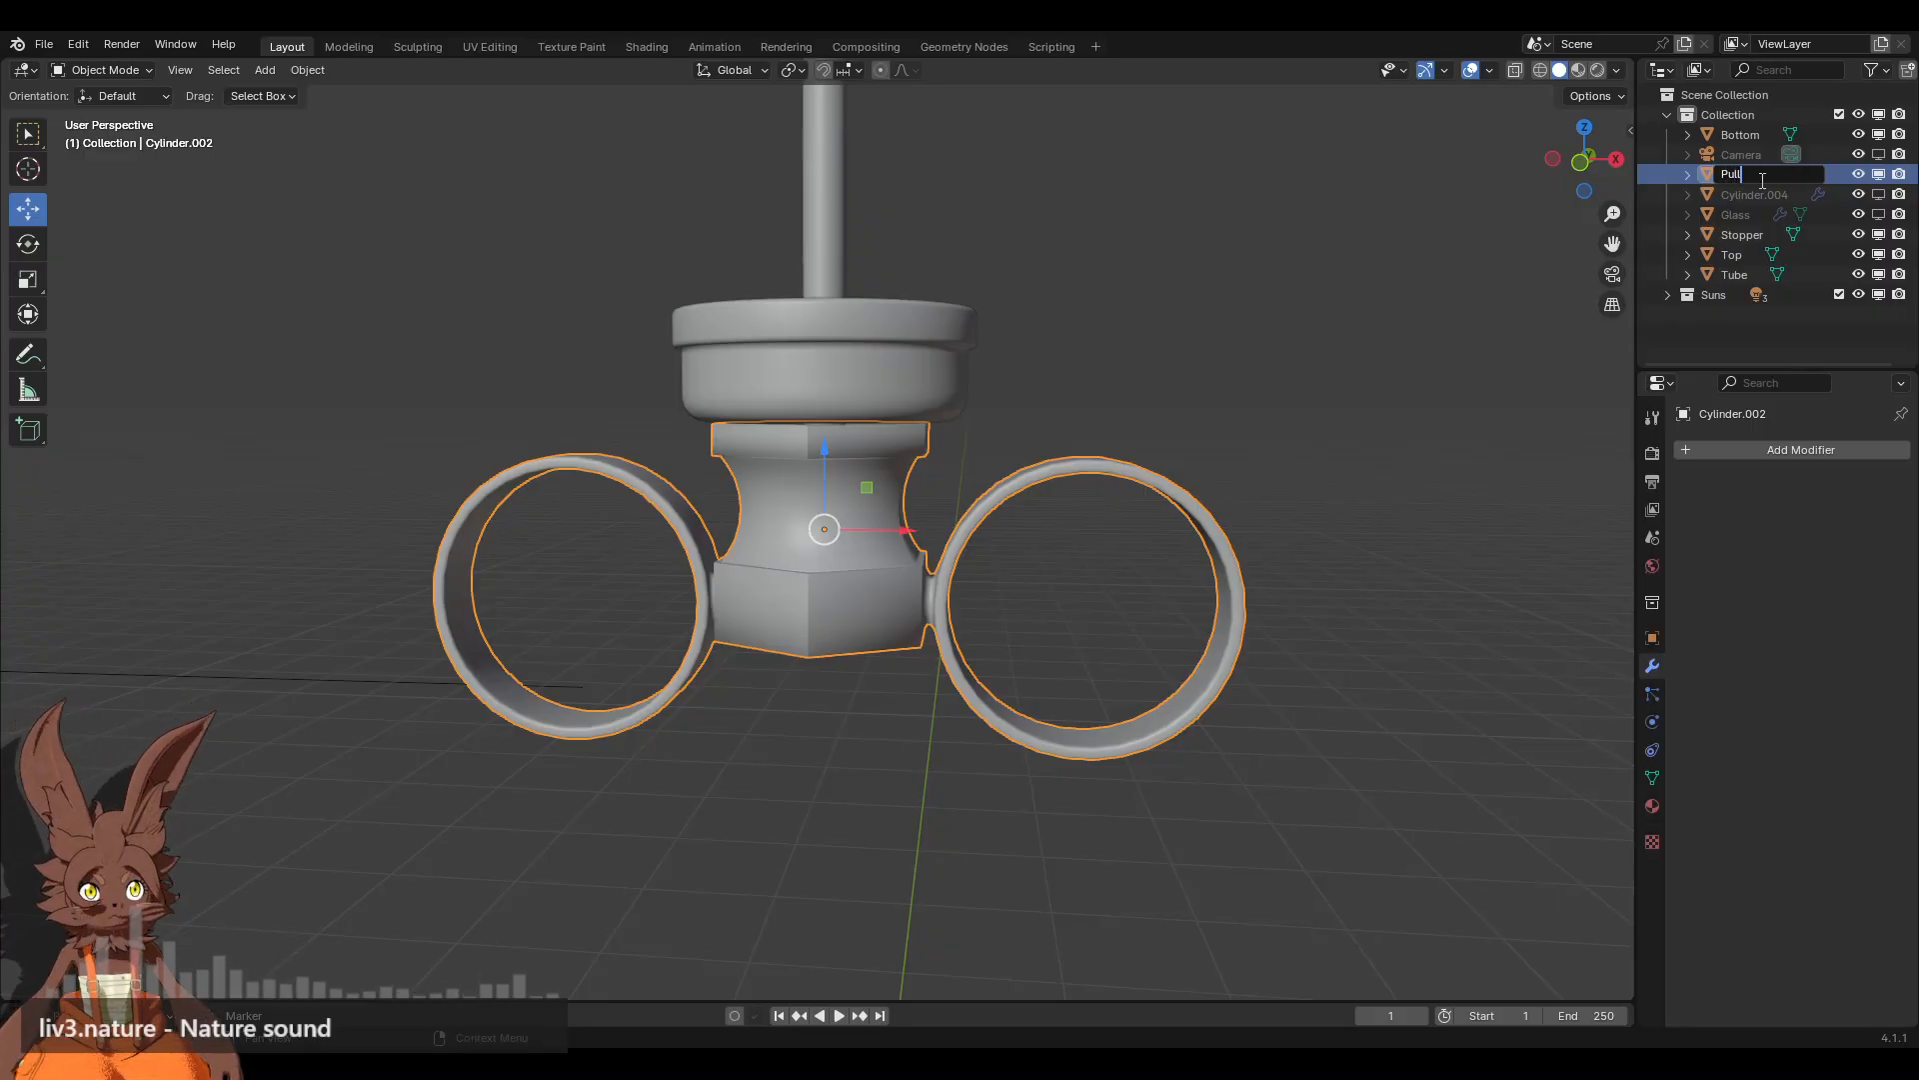
{"action": "key", "text": "Return"}
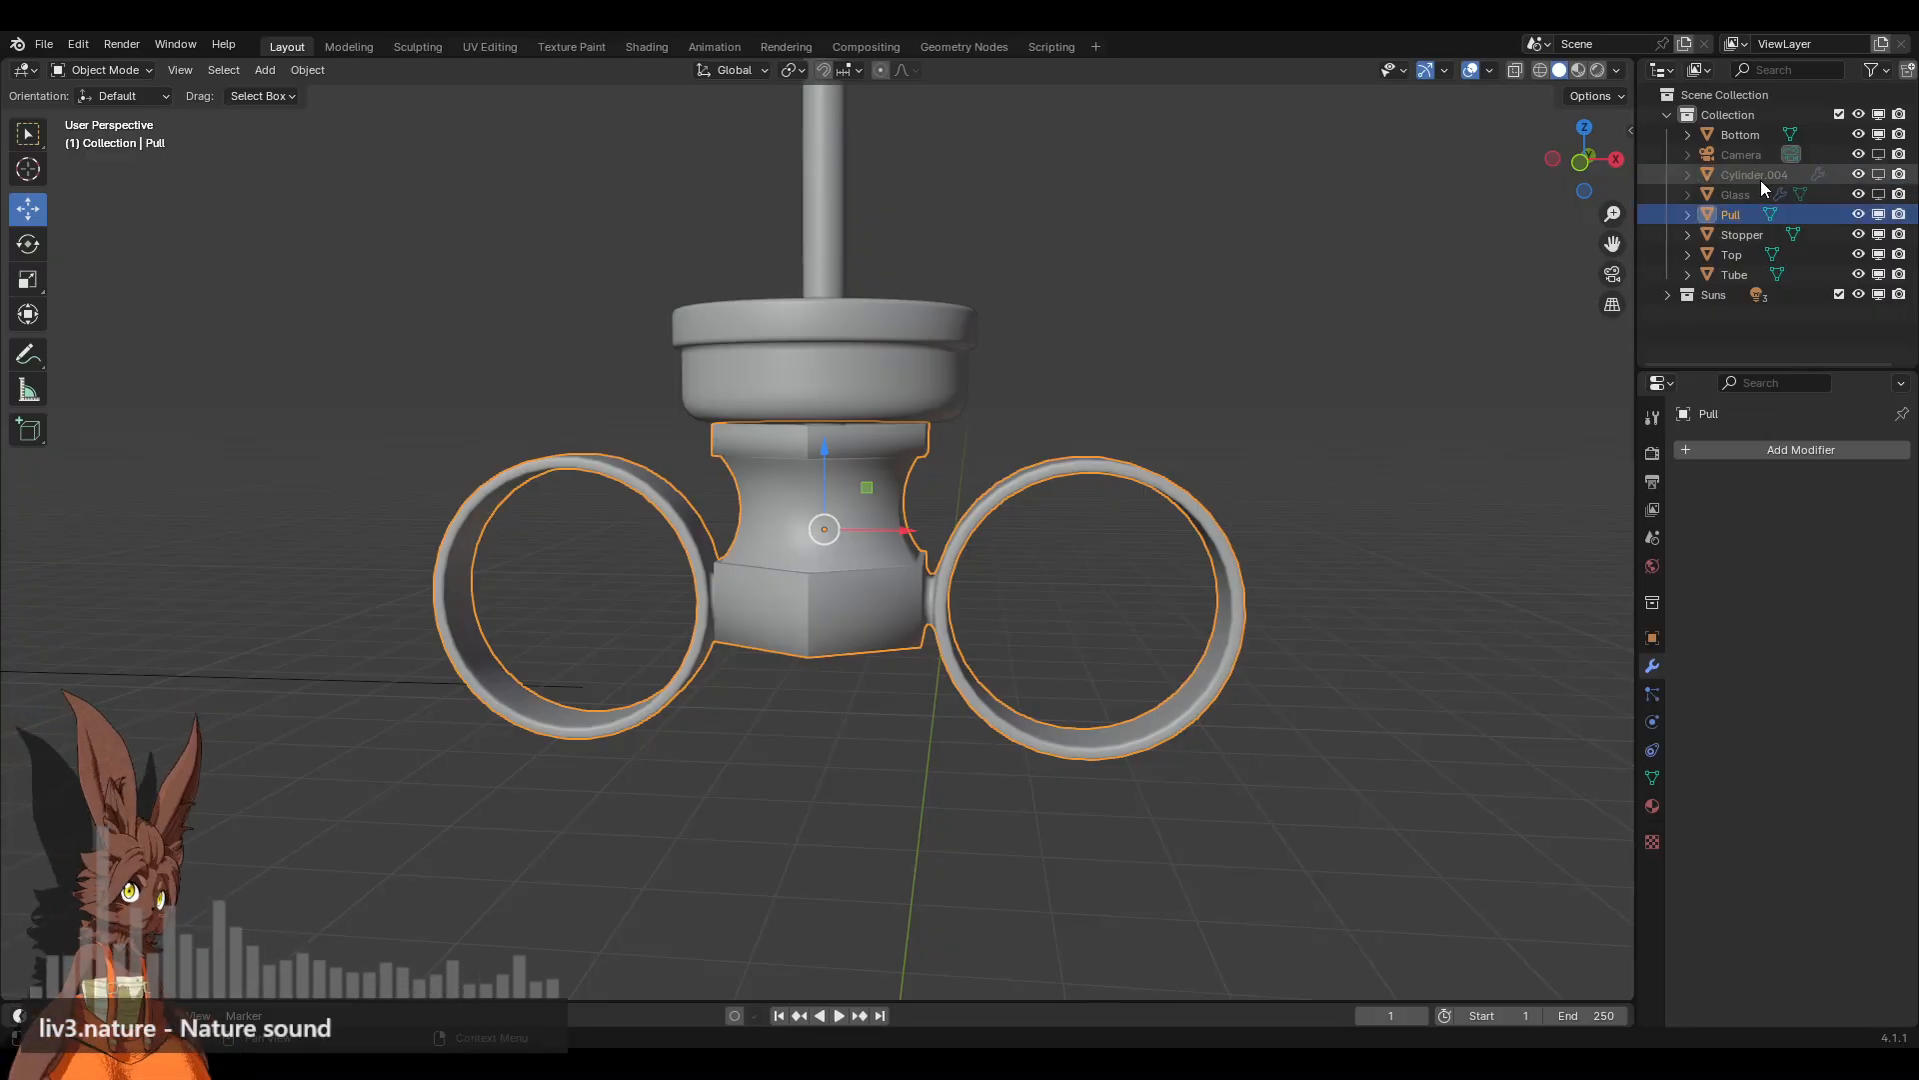
{"action": "left_click", "coordinate": [1370, 404]}
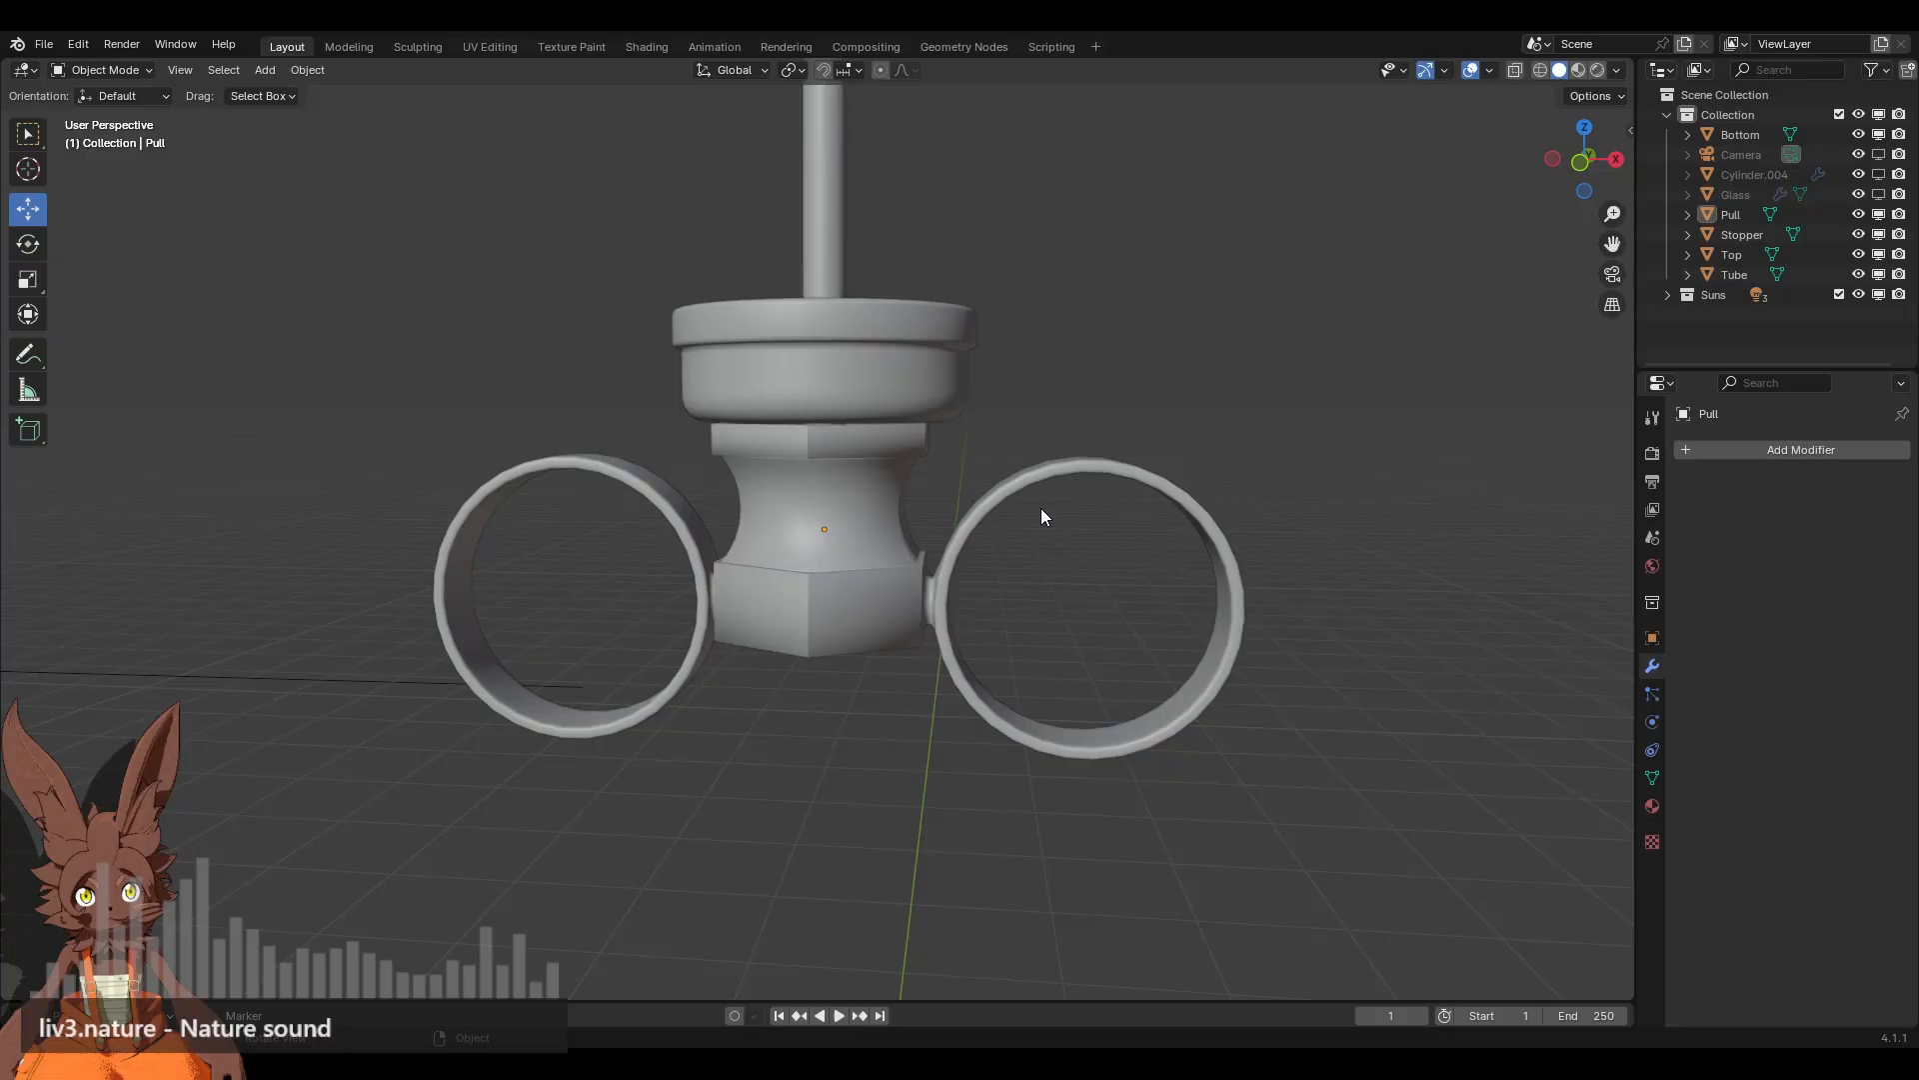
Step: Hide the Bottom object in the viewport and open the Pull object in Edit Mode
{"action": "left_click", "coordinate": [796, 459]}
{"action": "left_click", "coordinate": [1878, 134]}
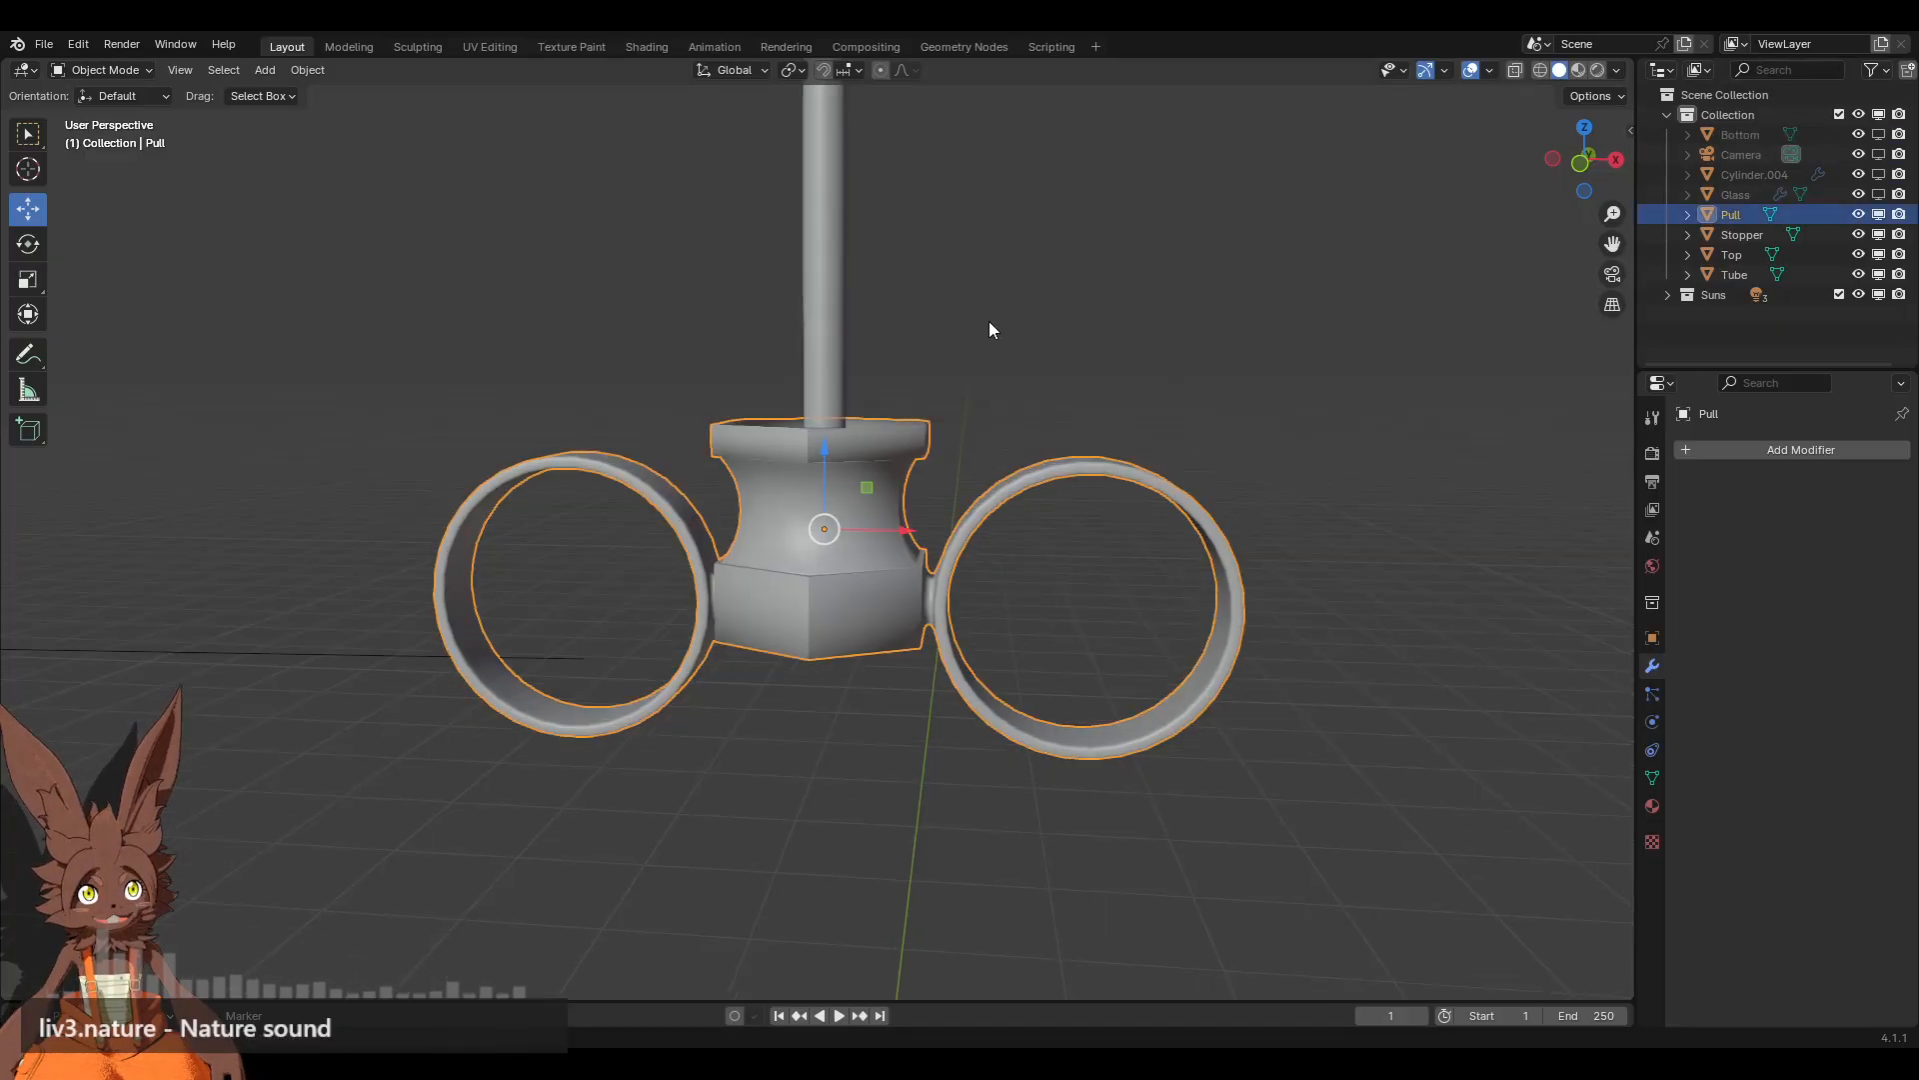
{"action": "middle_click_drag", "start_coordinate": [987, 330], "coordinate": [426, 315]}
{"action": "left_click", "coordinate": [96, 70]}
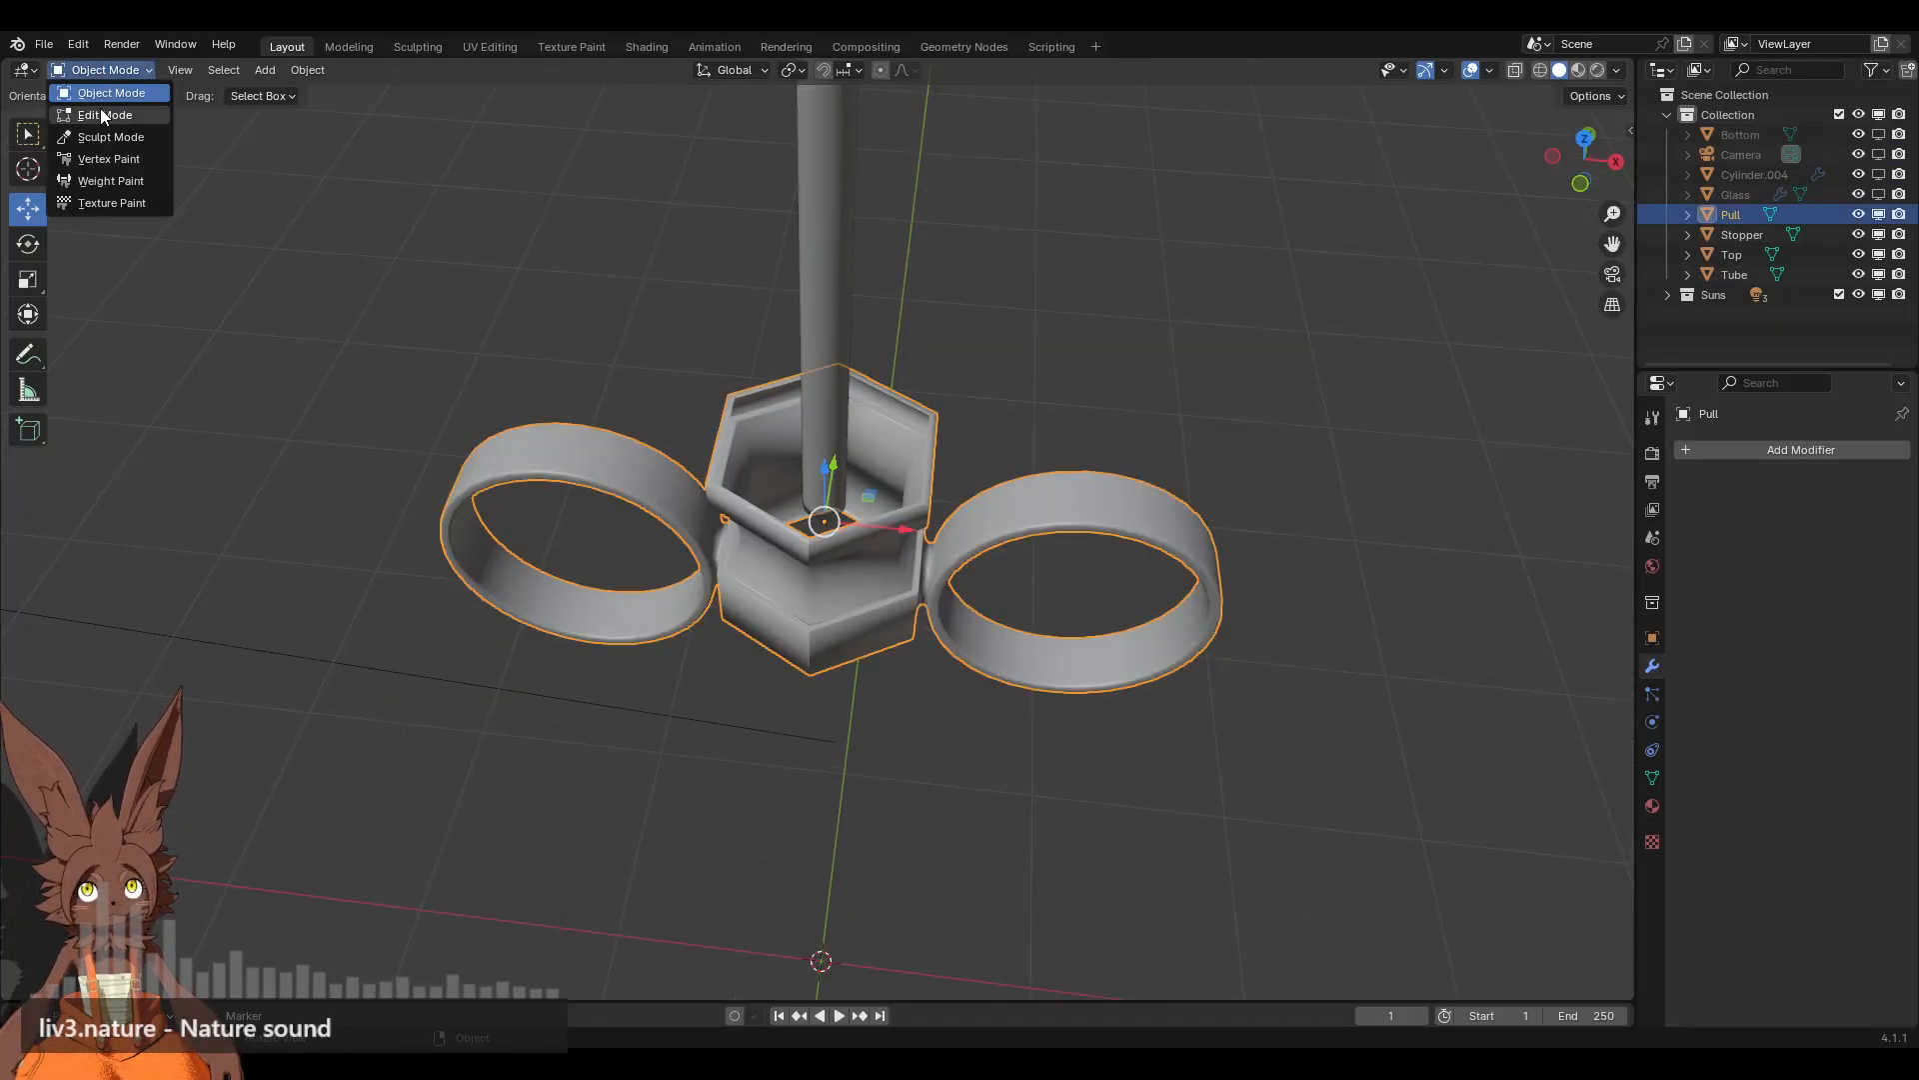
{"action": "left_click", "coordinate": [100, 110]}
Step: Select the inner edge loop around Pull's upper hexagonal opening in vertex mode and fill it with a face
{"action": "key", "text": "KP_Decimal"}
{"action": "left_click", "coordinate": [170, 70]}
{"action": "scroll", "coordinate": [901, 316], "scroll_direction": "up", "scroll_amount": 3}
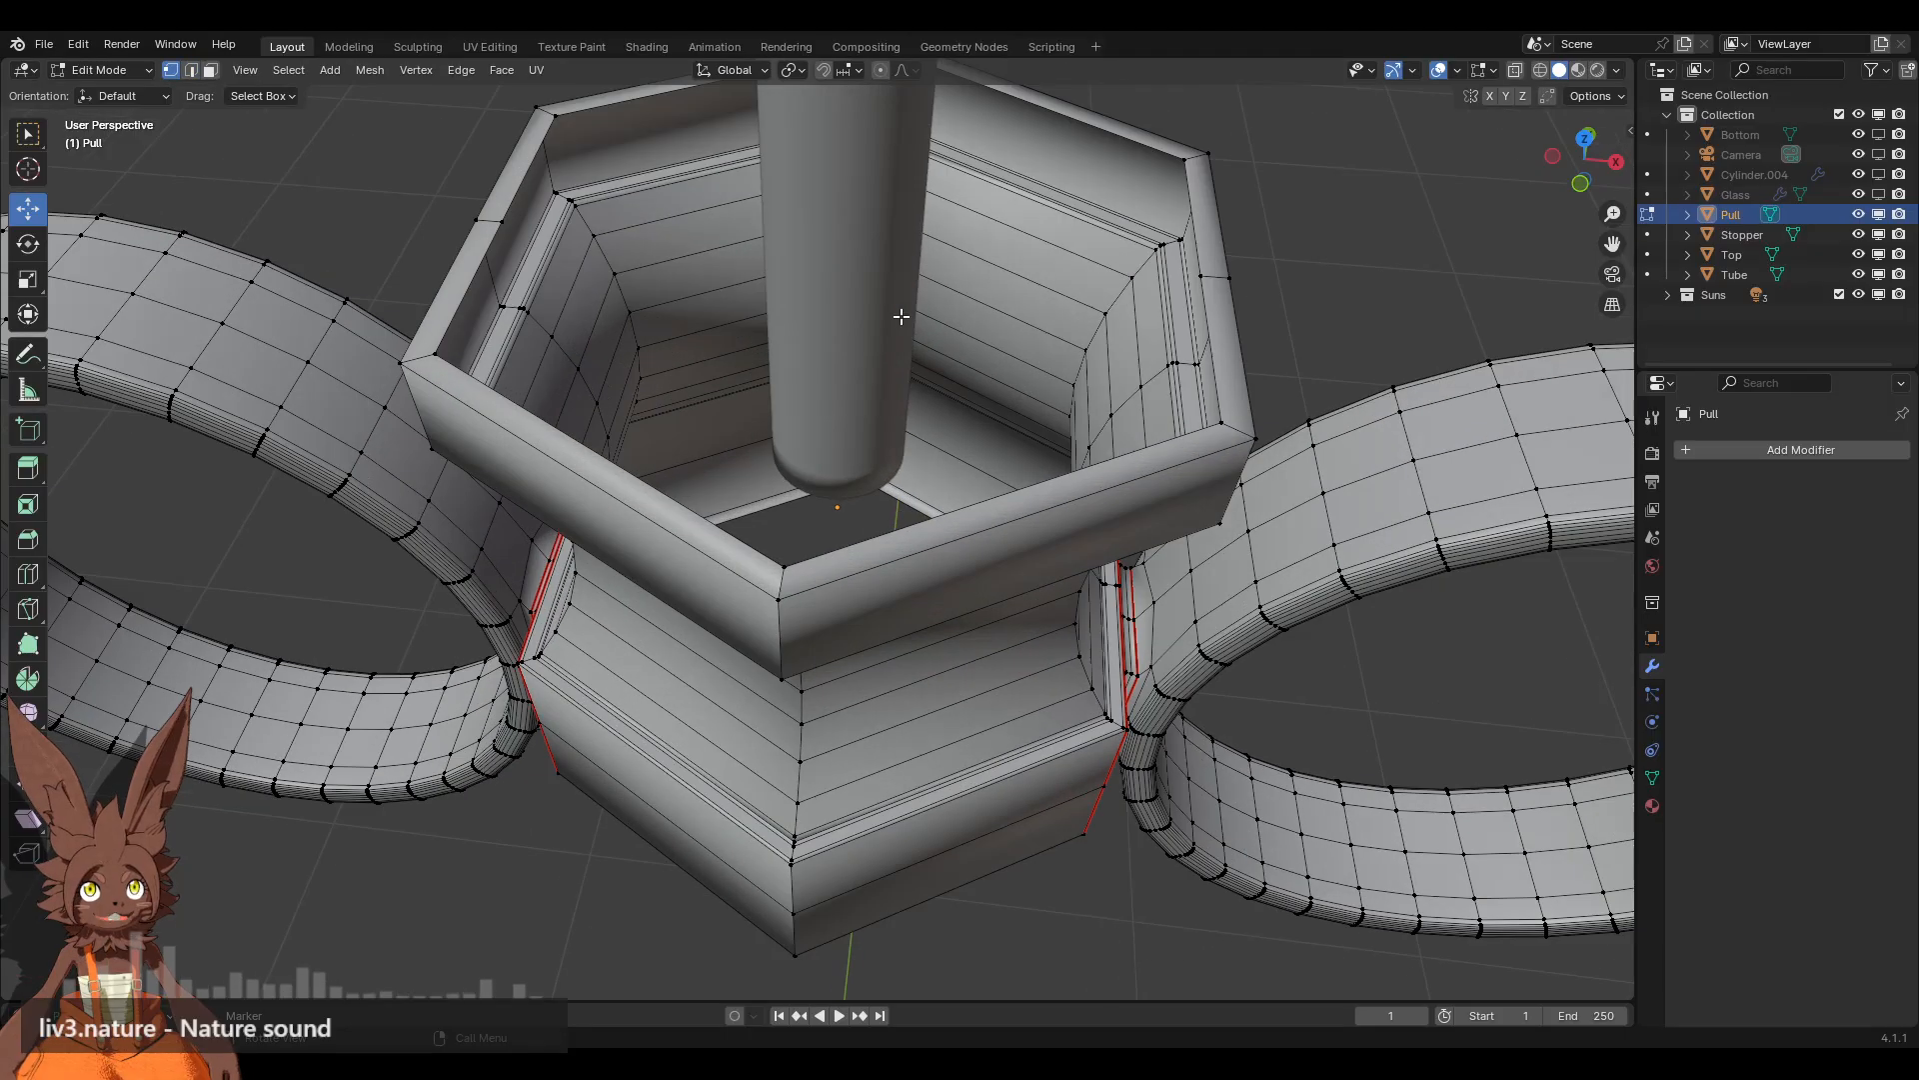
{"action": "left_click", "coordinate": [1121, 141], "text": "alt"}
{"action": "scroll", "coordinate": [998, 333], "scroll_direction": "down", "scroll_amount": 3}
{"action": "key", "text": "f"}
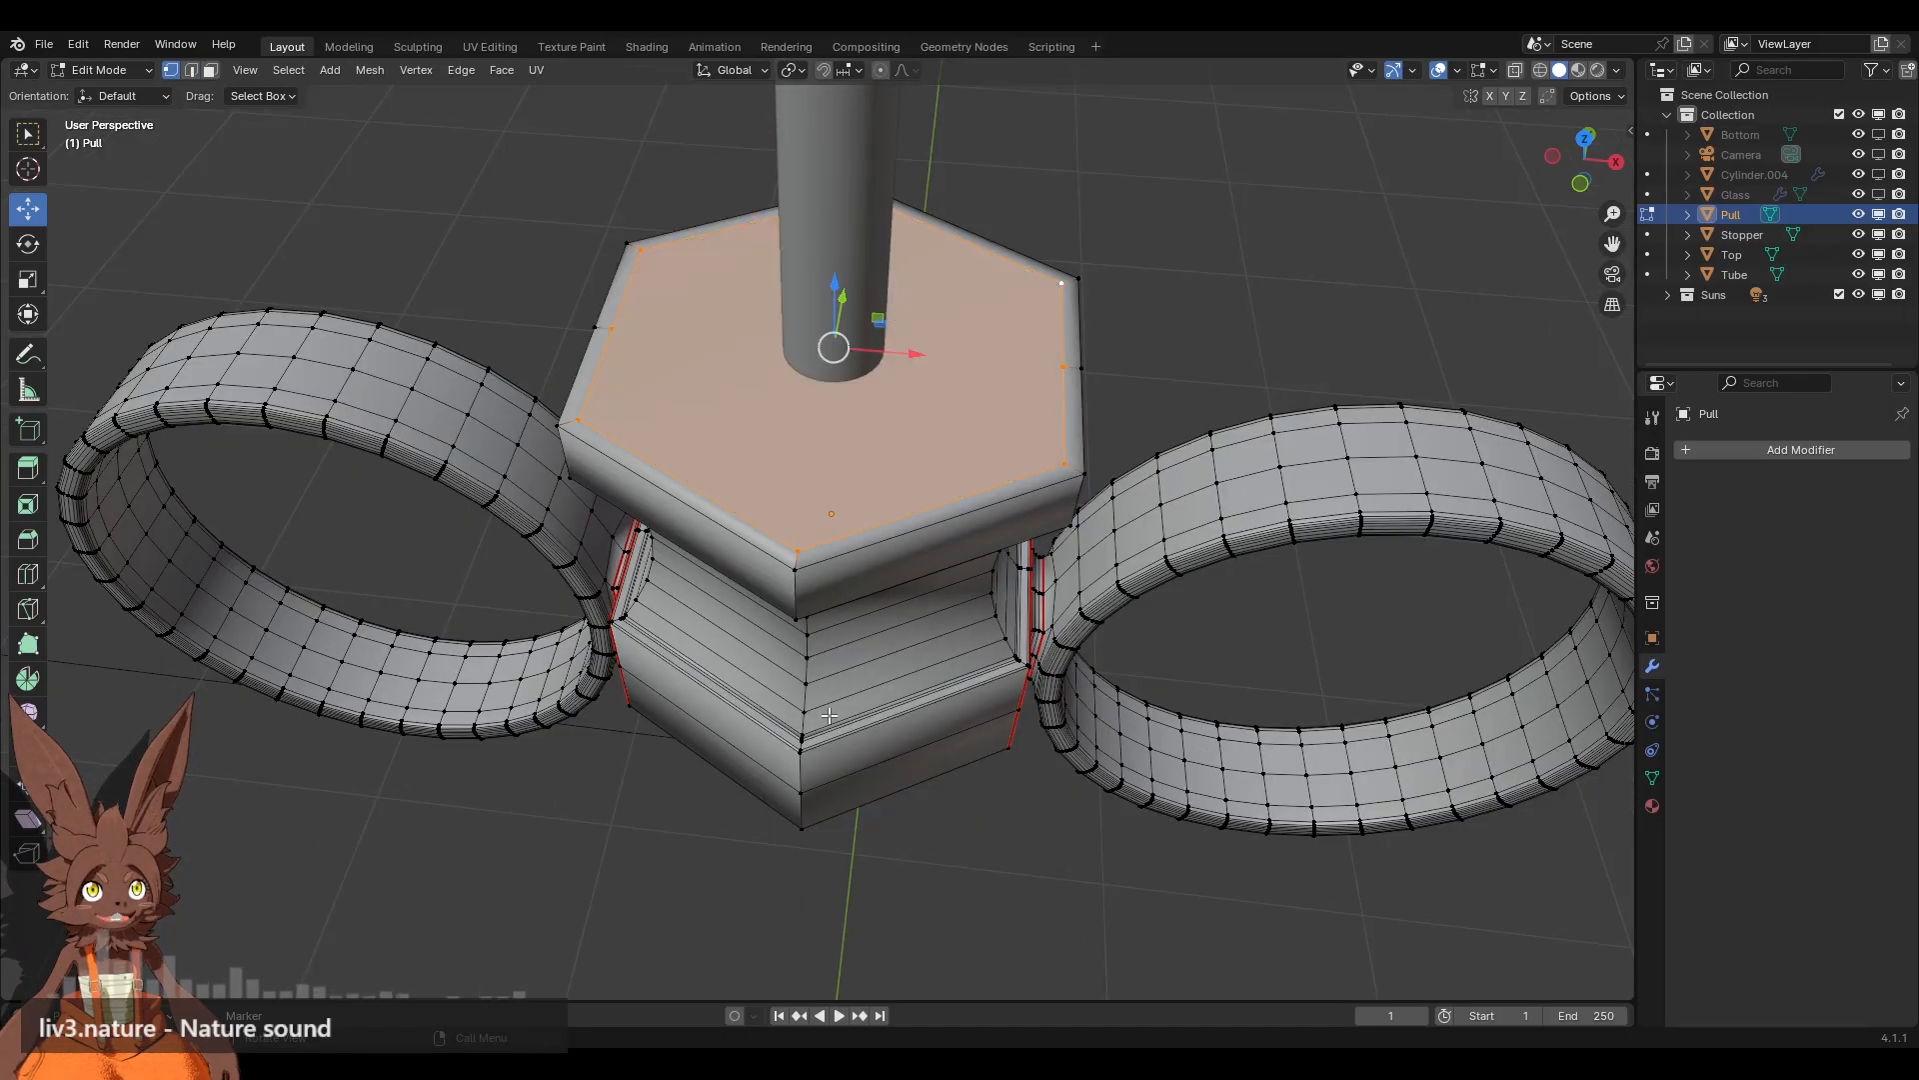
Step: Fill the hexagonal opening on Pull's underside with a face and return to Object Mode
{"action": "middle_click_drag", "start_coordinate": [831, 717], "coordinate": [822, 431]}
{"action": "left_click", "coordinate": [891, 434], "text": "alt"}
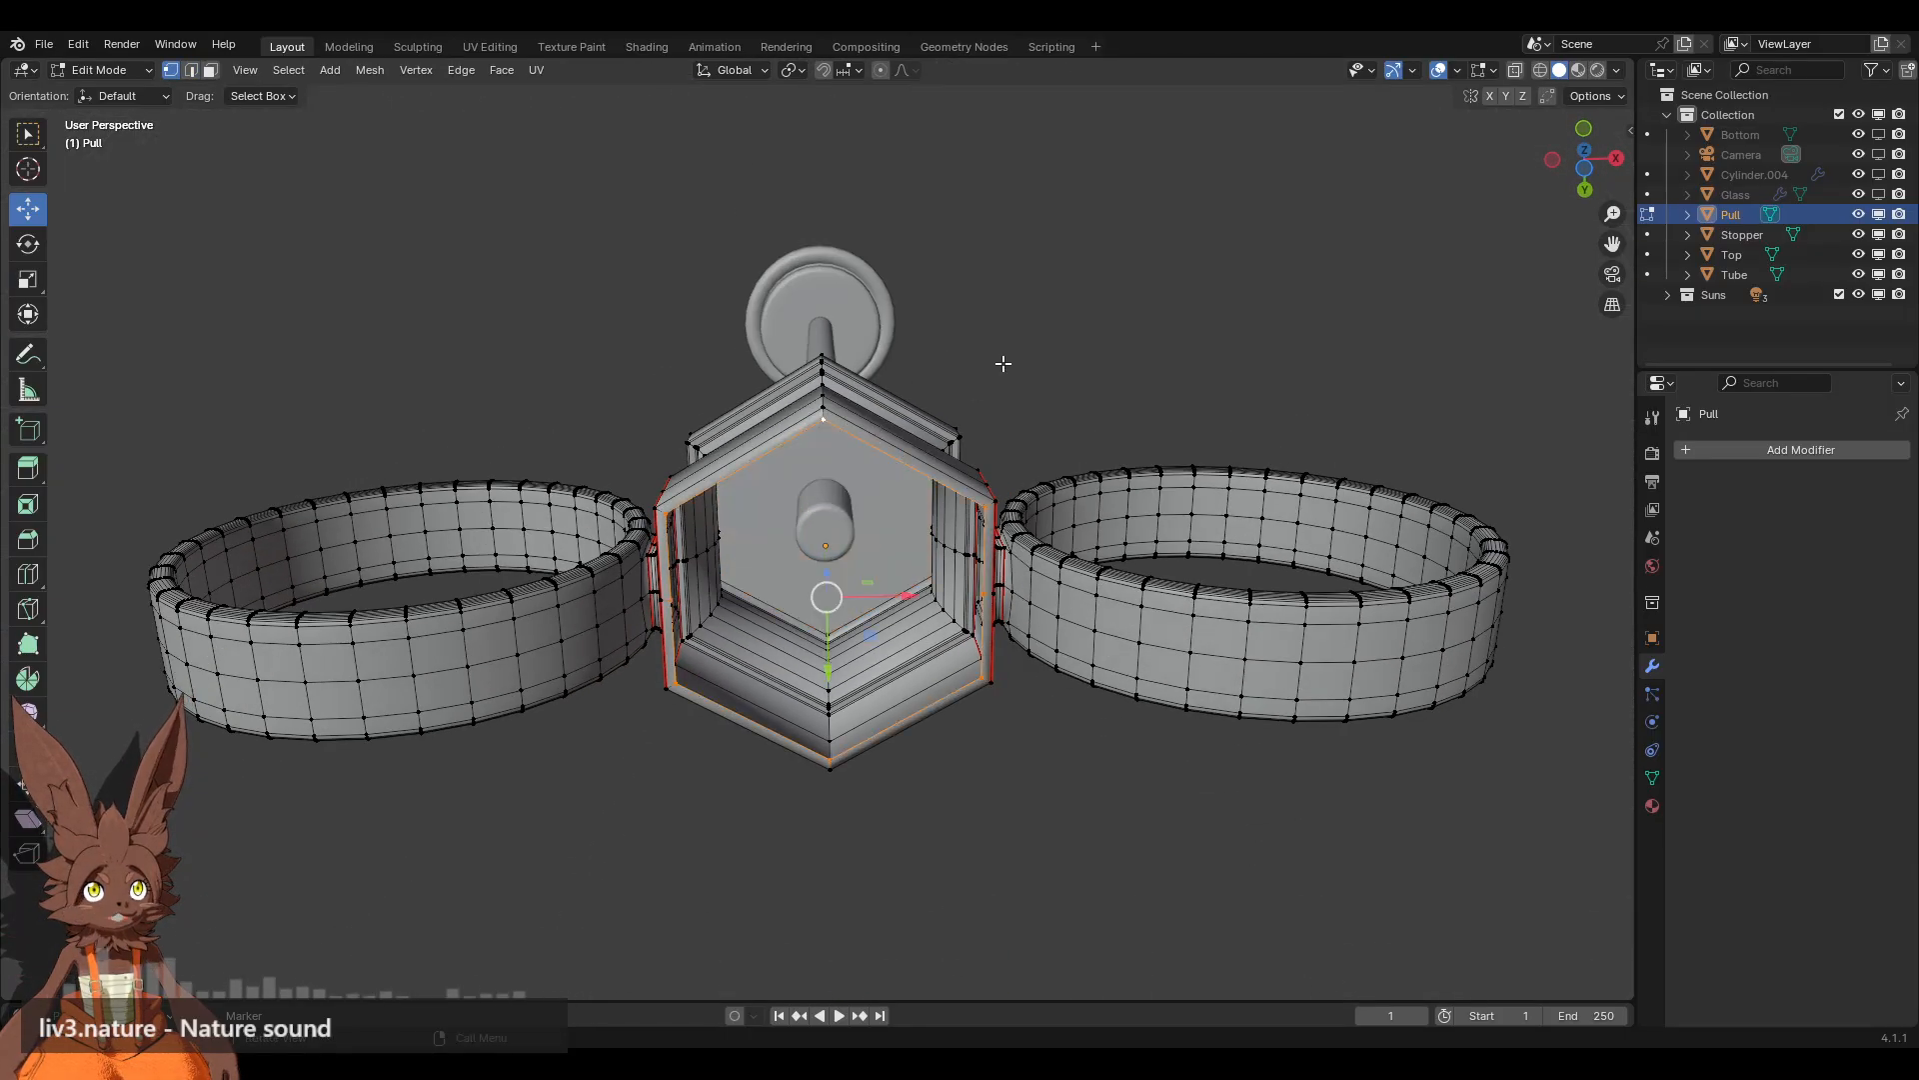
{"action": "key", "text": "f"}
{"action": "left_click", "coordinate": [1007, 360]}
{"action": "scroll", "coordinate": [1002, 355], "scroll_direction": "down", "scroll_amount": 4}
{"action": "middle_click_drag", "start_coordinate": [950, 374], "coordinate": [885, 551]}
{"action": "key", "text": "Tab"}
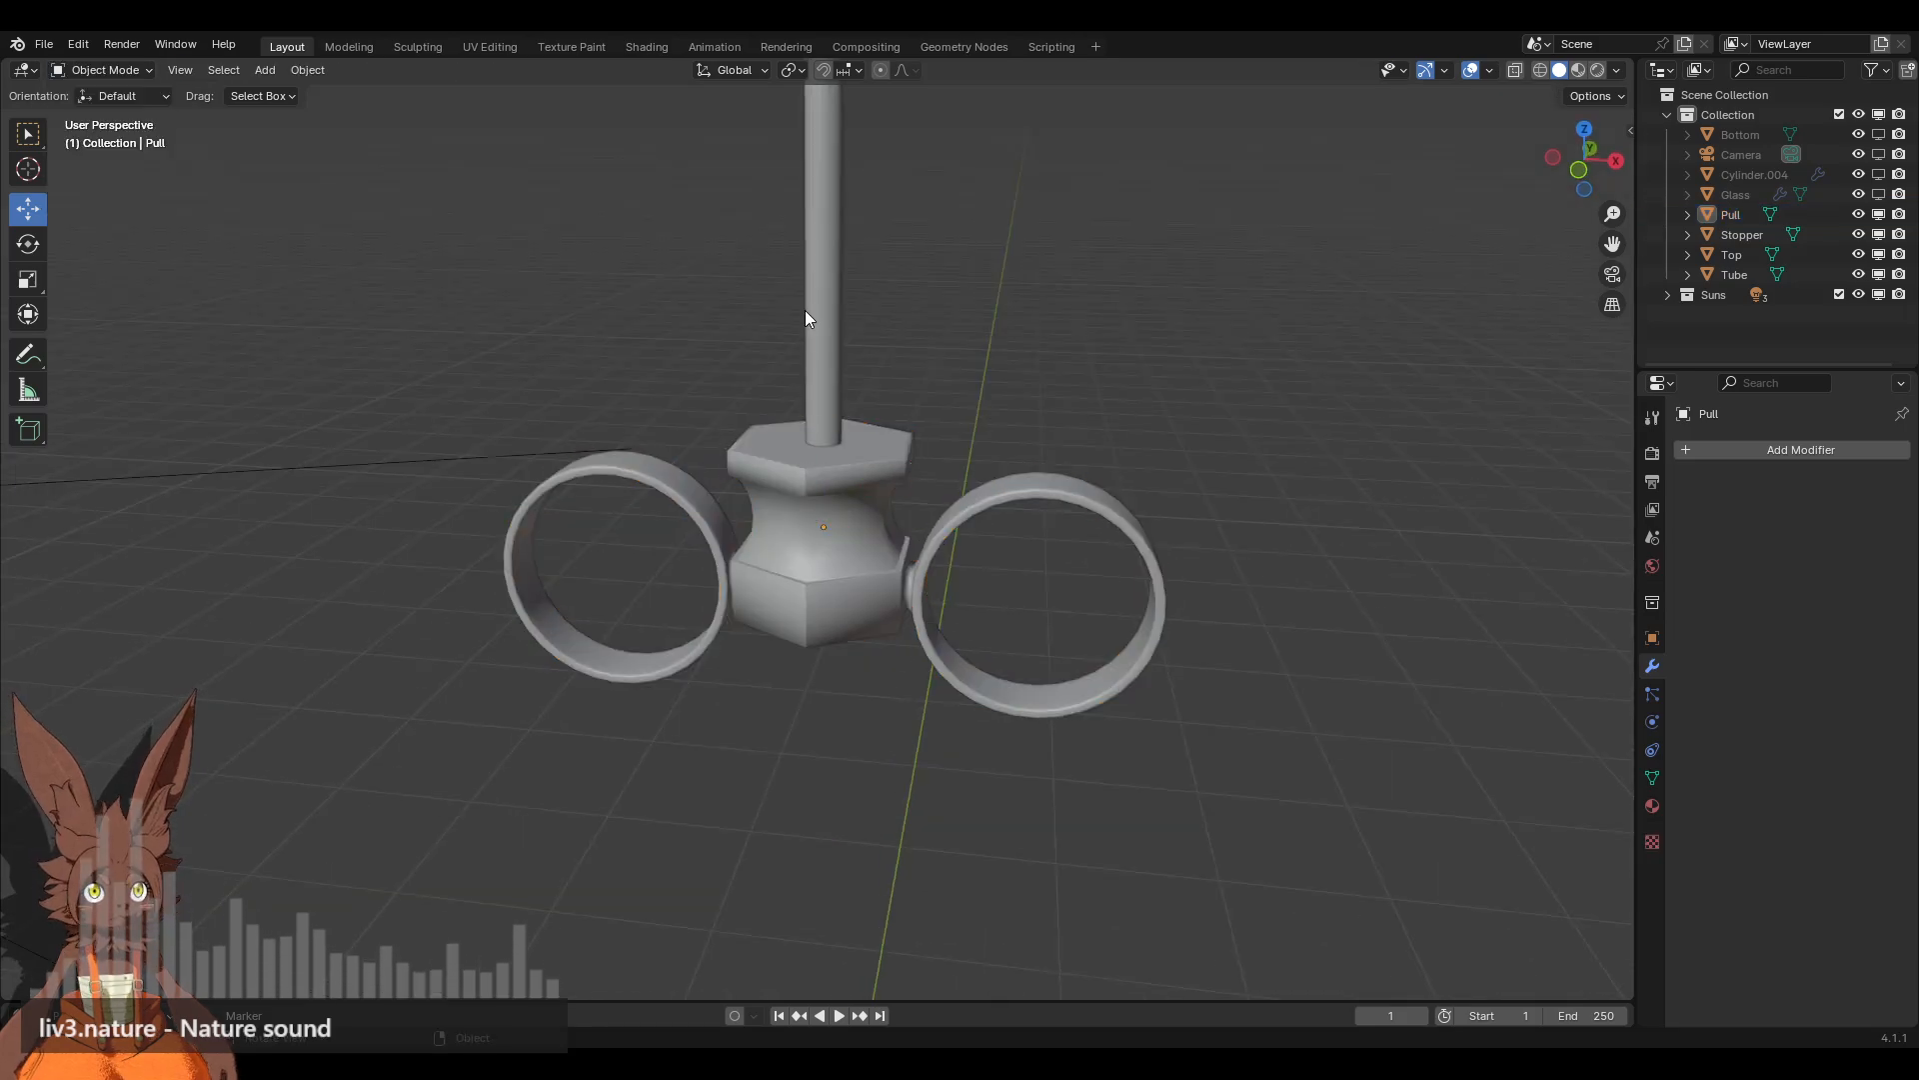
Step: Try to parent the Tube to Pull with the Object parent type
{"action": "left_click", "coordinate": [806, 310]}
{"action": "left_click", "coordinate": [879, 485], "text": "shift"}
{"action": "scroll", "coordinate": [998, 350], "scroll_direction": "down", "scroll_amount": 4}
{"action": "middle_click_drag", "start_coordinate": [999, 350], "coordinate": [964, 514]}
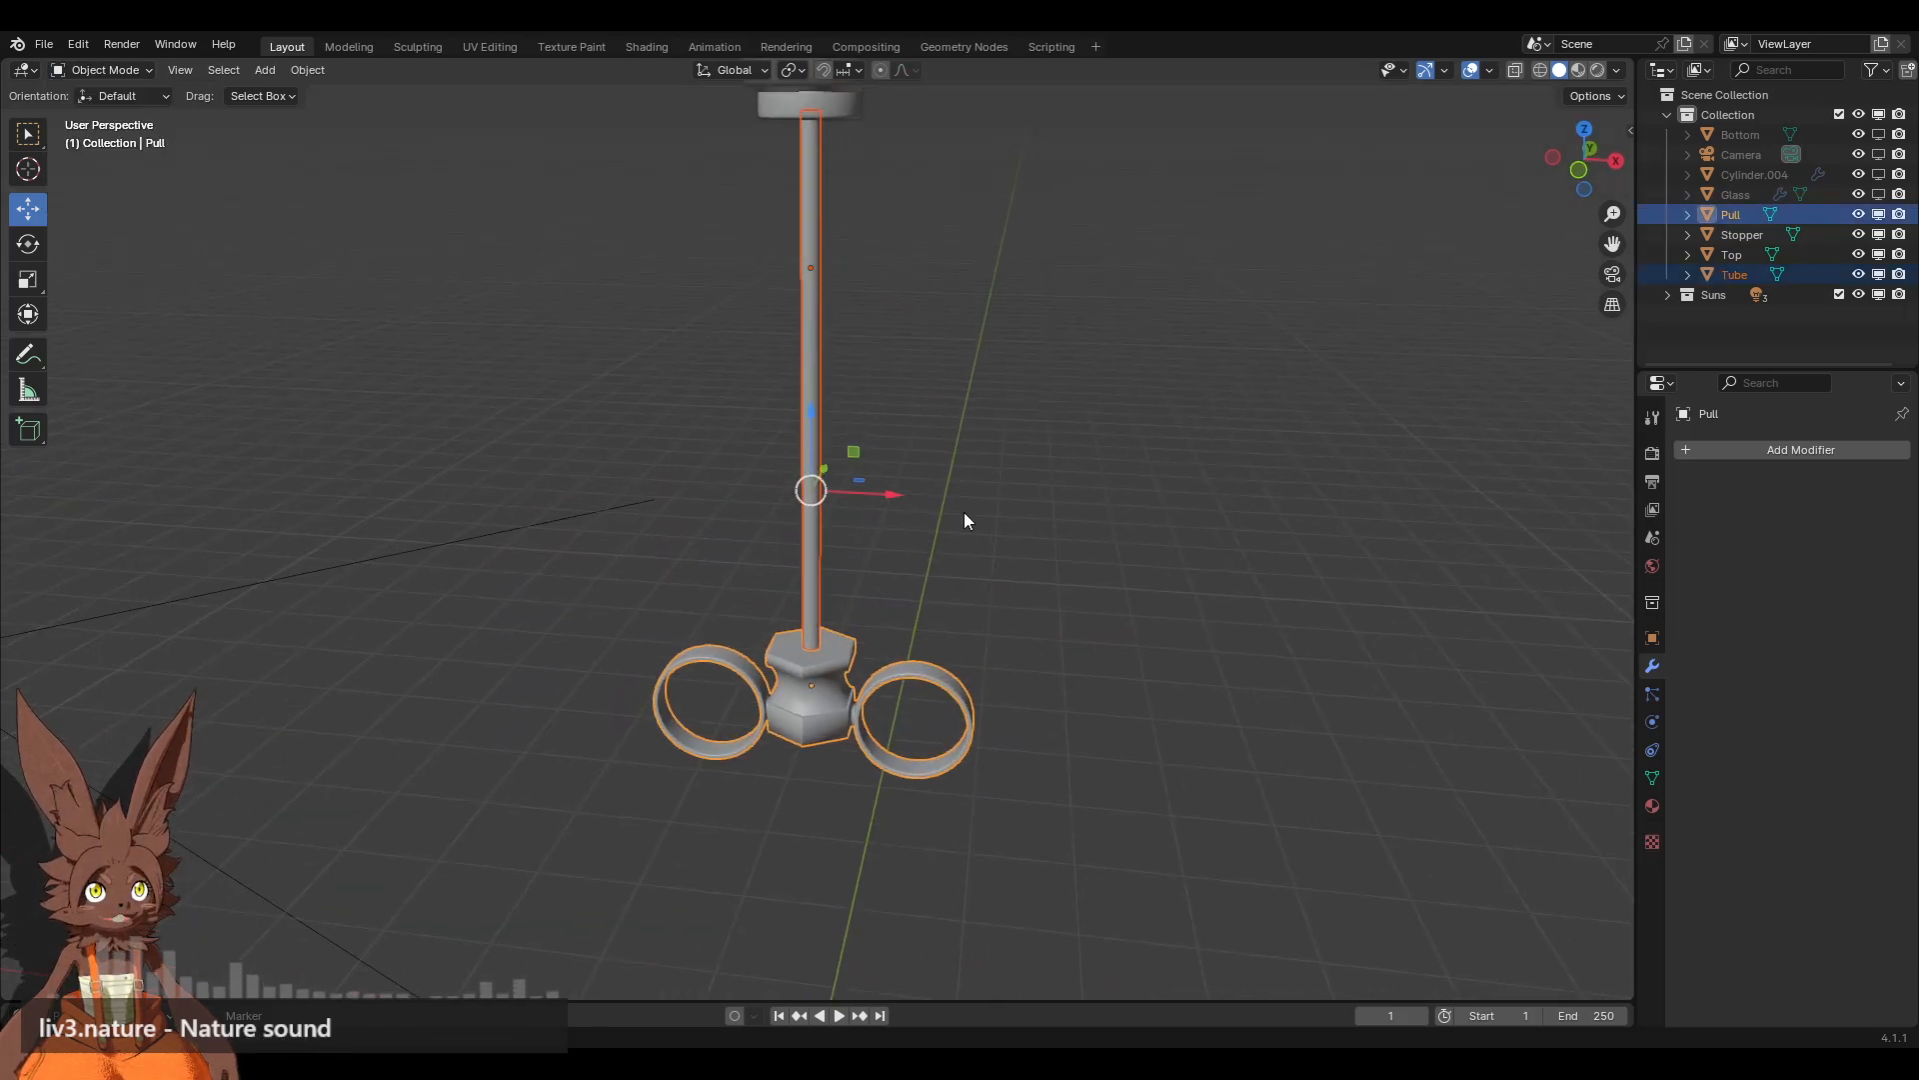
{"action": "right_click", "coordinate": [967, 508]}
{"action": "mouse_move", "coordinate": [947, 728]}
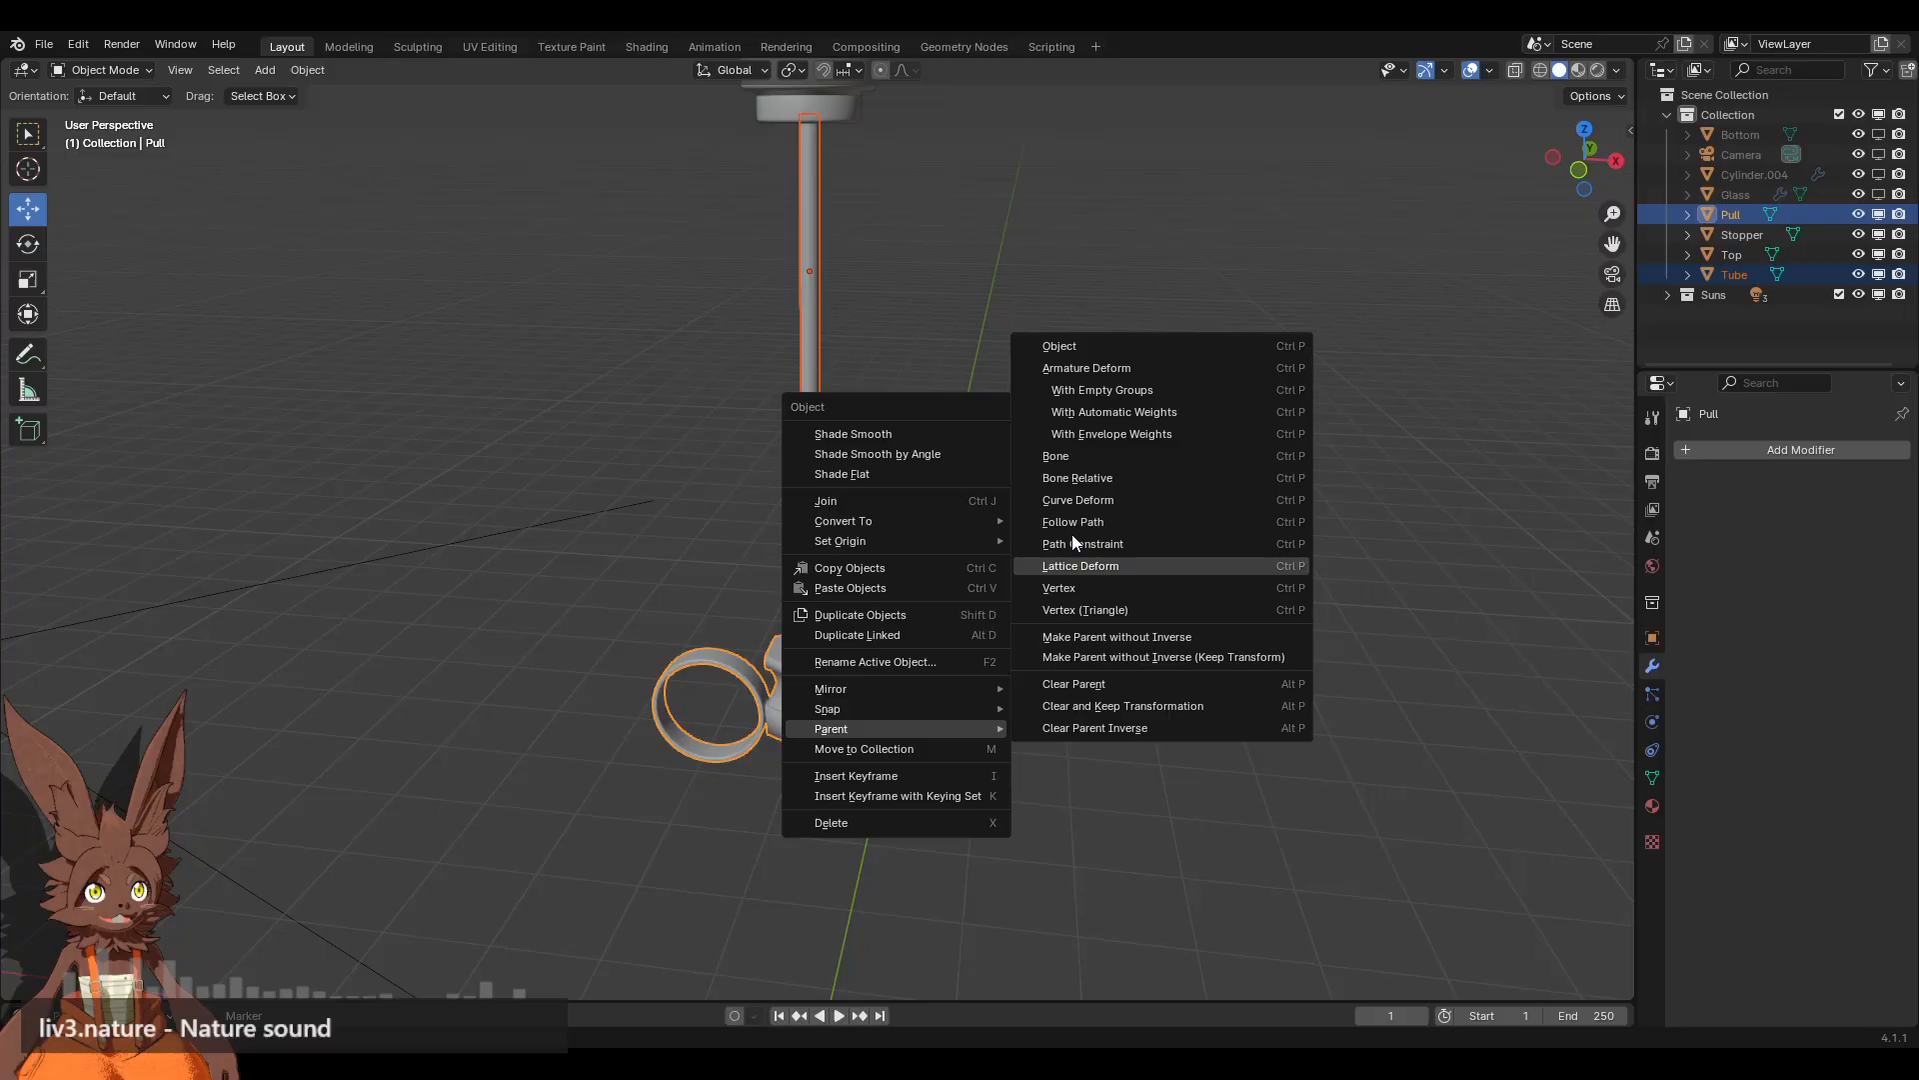
{"action": "left_click", "coordinate": [1063, 346]}
{"action": "left_click", "coordinate": [890, 404]}
Step: Select the Tube and then Pull as the active object, and parent the Tube to Pull using Object
{"action": "left_click", "coordinate": [811, 540]}
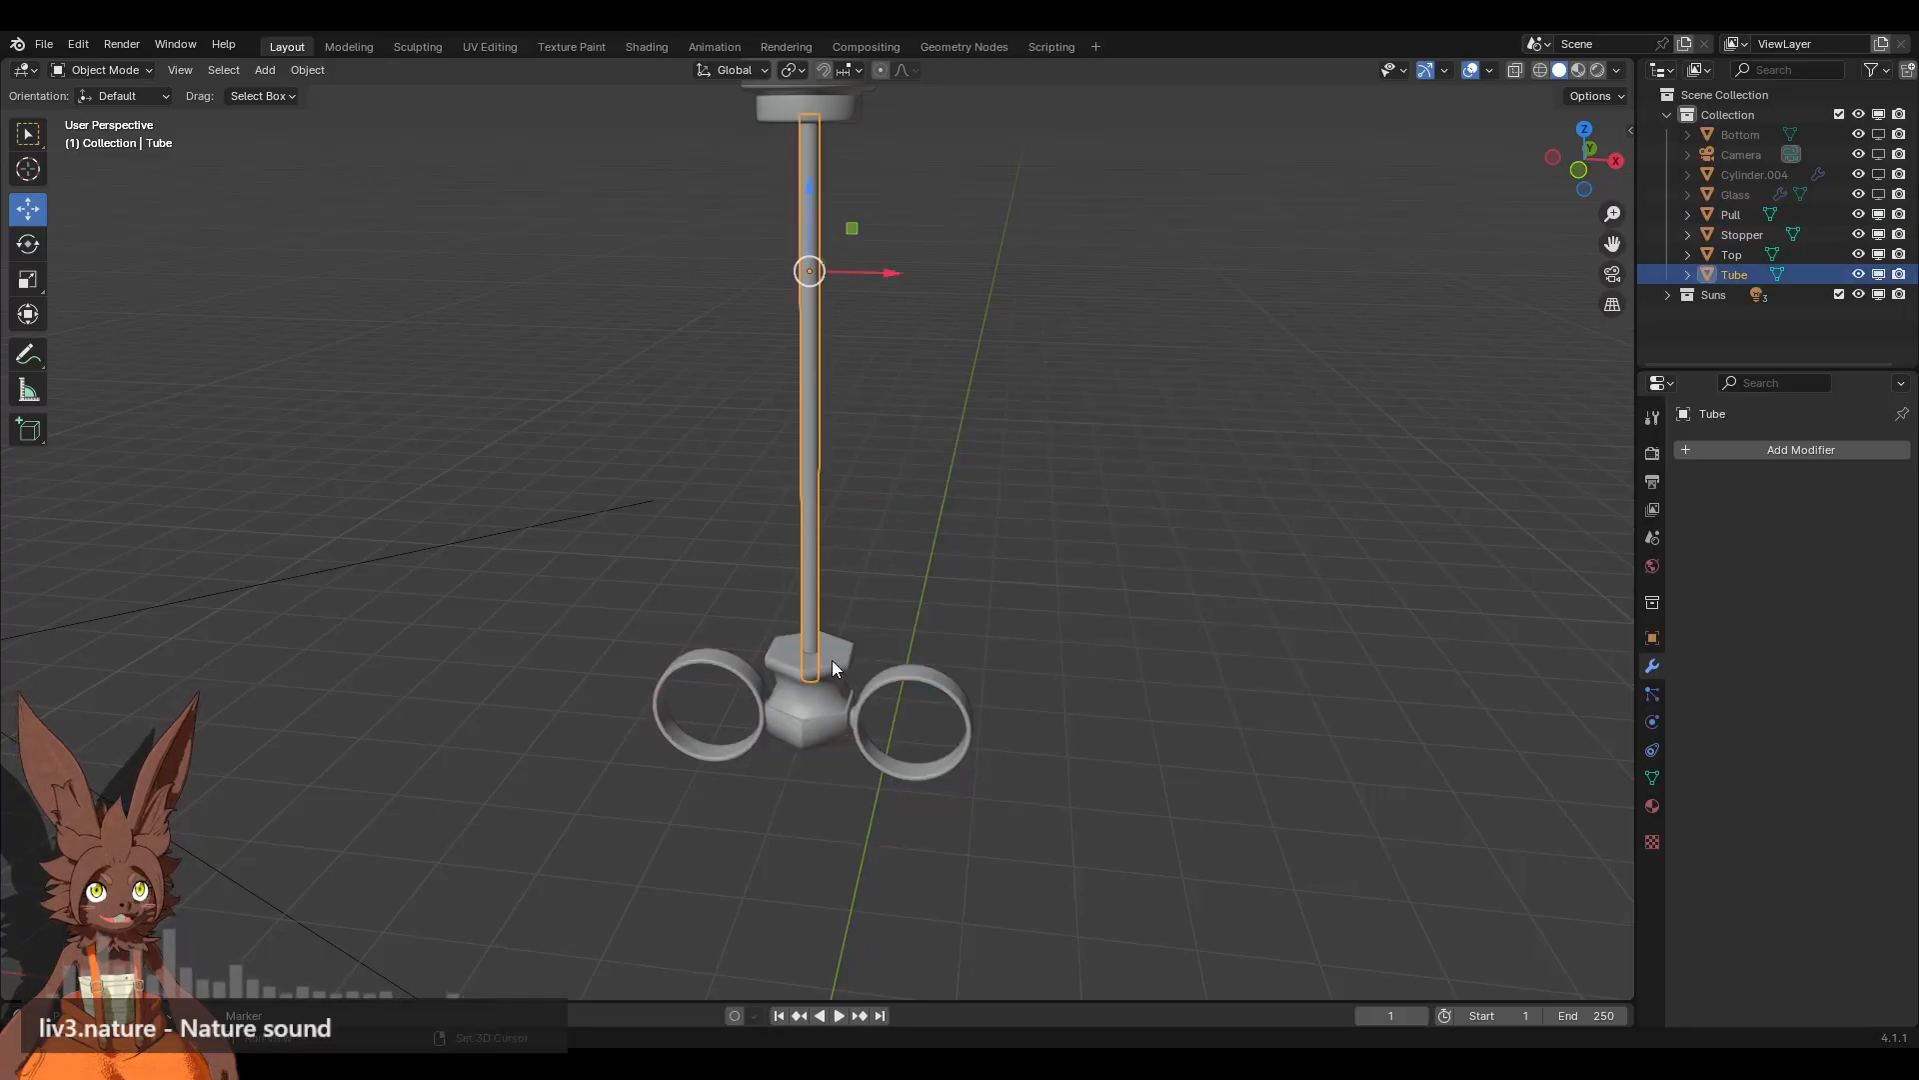
{"action": "left_click", "coordinate": [832, 664], "text": "shift"}
{"action": "right_click", "coordinate": [957, 548]}
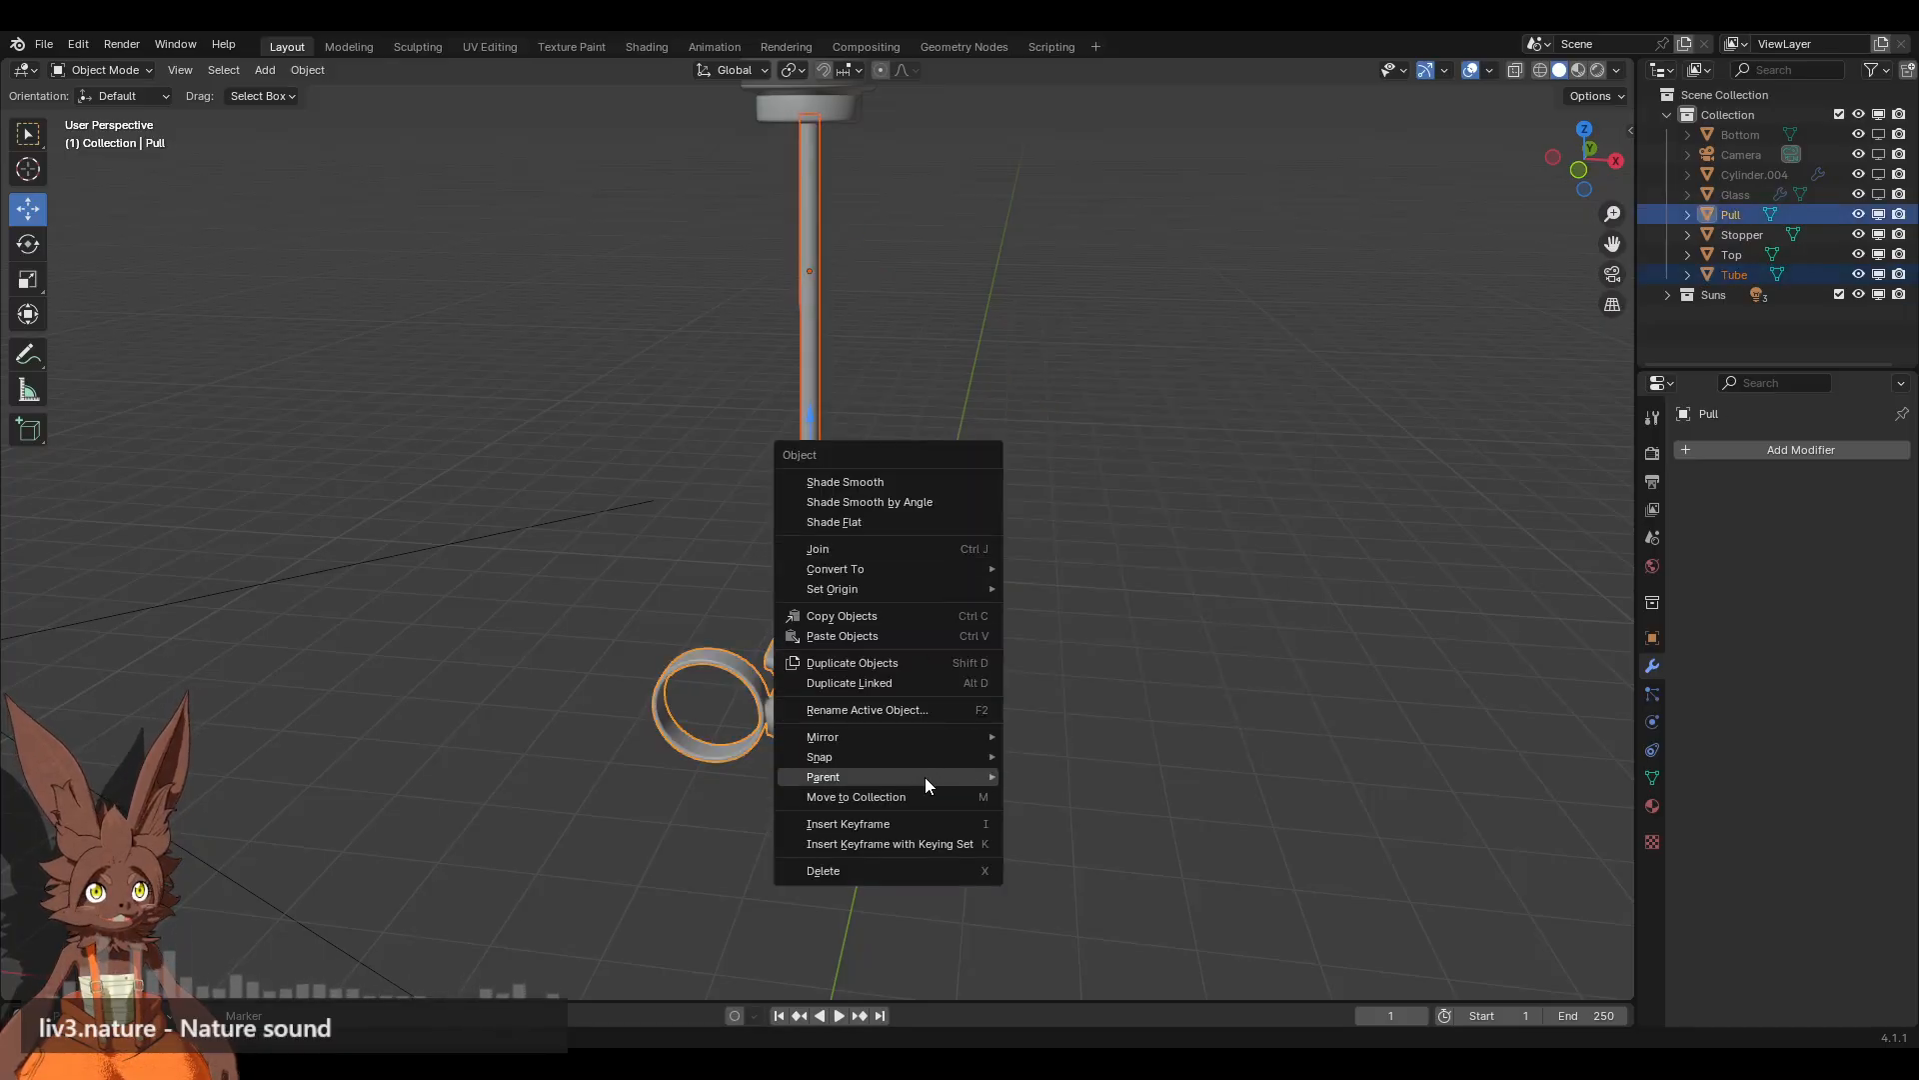
{"action": "mouse_move", "coordinate": [926, 777]}
{"action": "left_click", "coordinate": [1129, 391]}
{"action": "left_click", "coordinate": [1040, 410]}
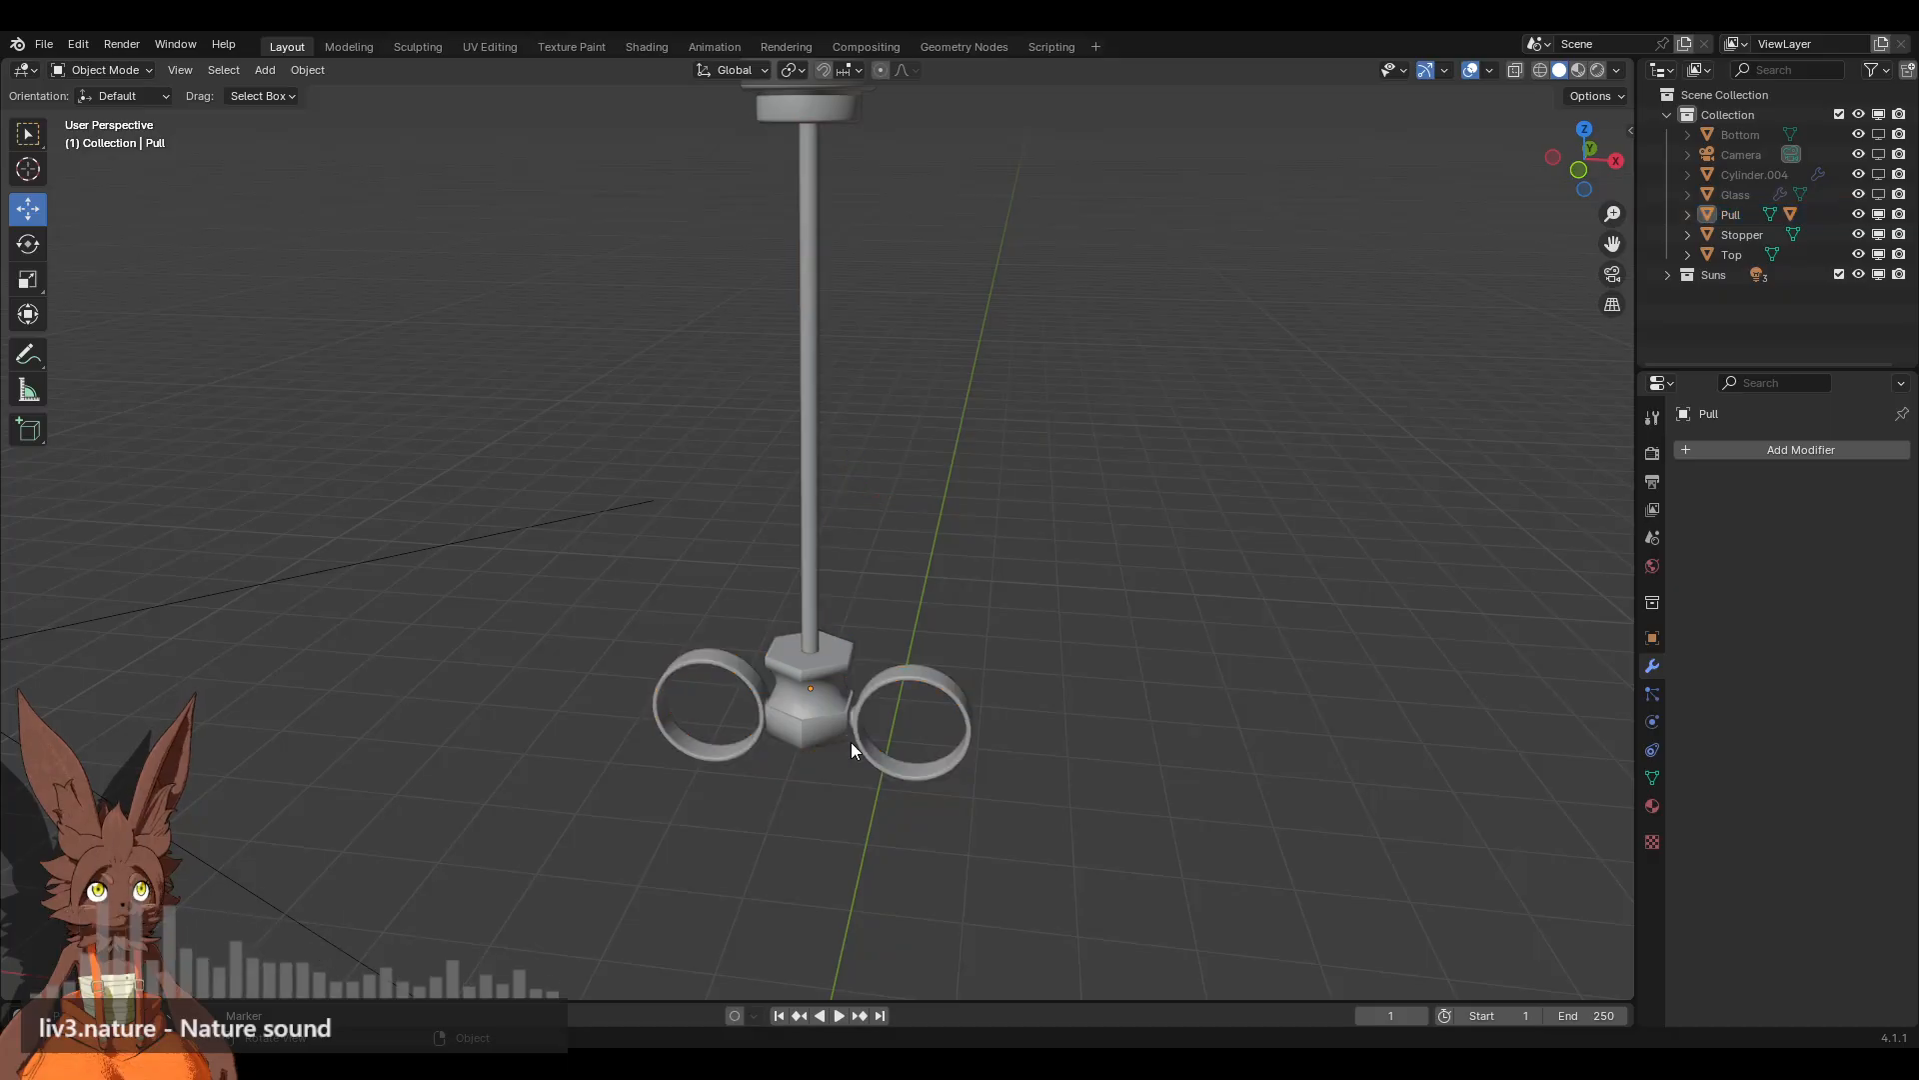
Step: Test the parenting by moving Pull down along Z, and undo the move
{"action": "left_click", "coordinate": [851, 740]}
{"action": "scroll", "coordinate": [940, 567], "scroll_direction": "down", "scroll_amount": 3}
{"action": "middle_click_drag", "start_coordinate": [821, 577], "coordinate": [848, 538]}
{"action": "left_click_drag", "start_coordinate": [817, 542], "coordinate": [867, 655]}
{"action": "key", "text": "ctrl+z"}
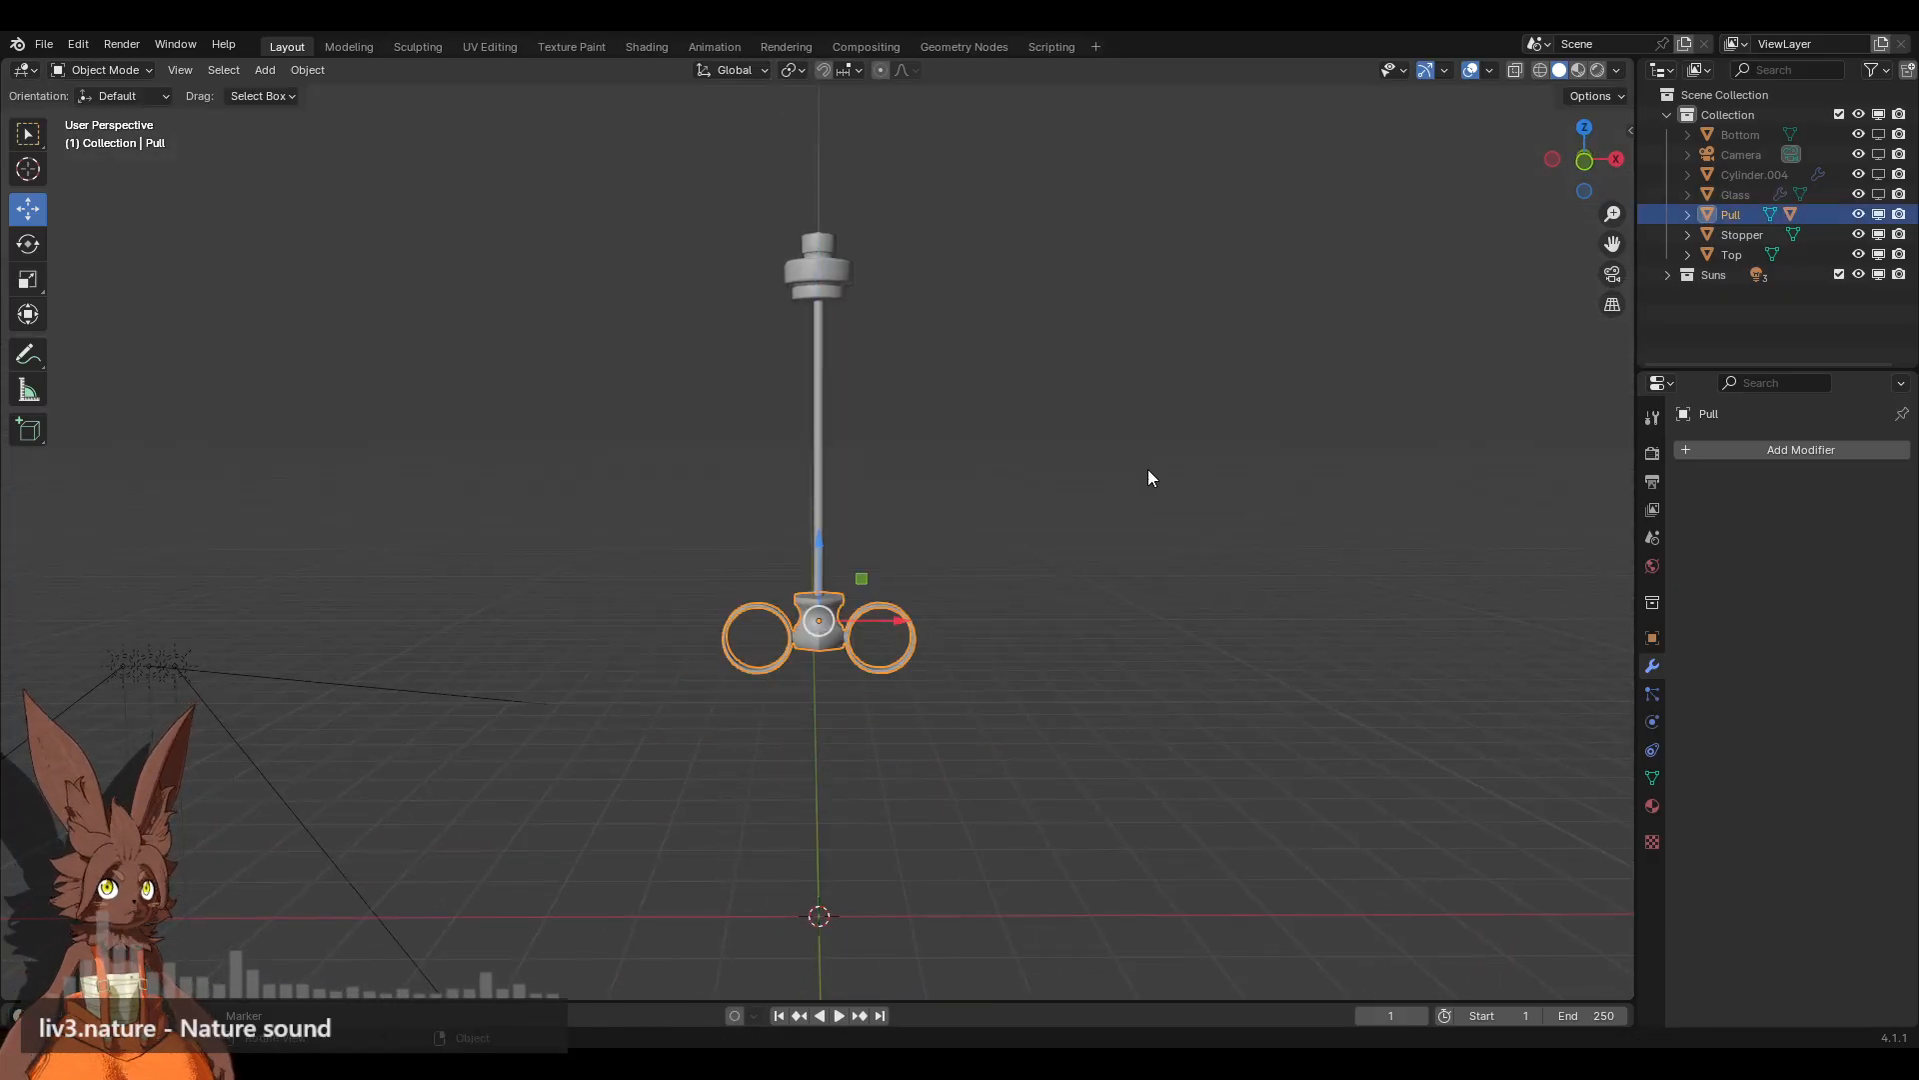
Step: Parent the Stopper to the Tube using Object, and test the link by moving Pull down along Z
{"action": "left_click", "coordinate": [828, 295]}
{"action": "right_click", "coordinate": [939, 348]}
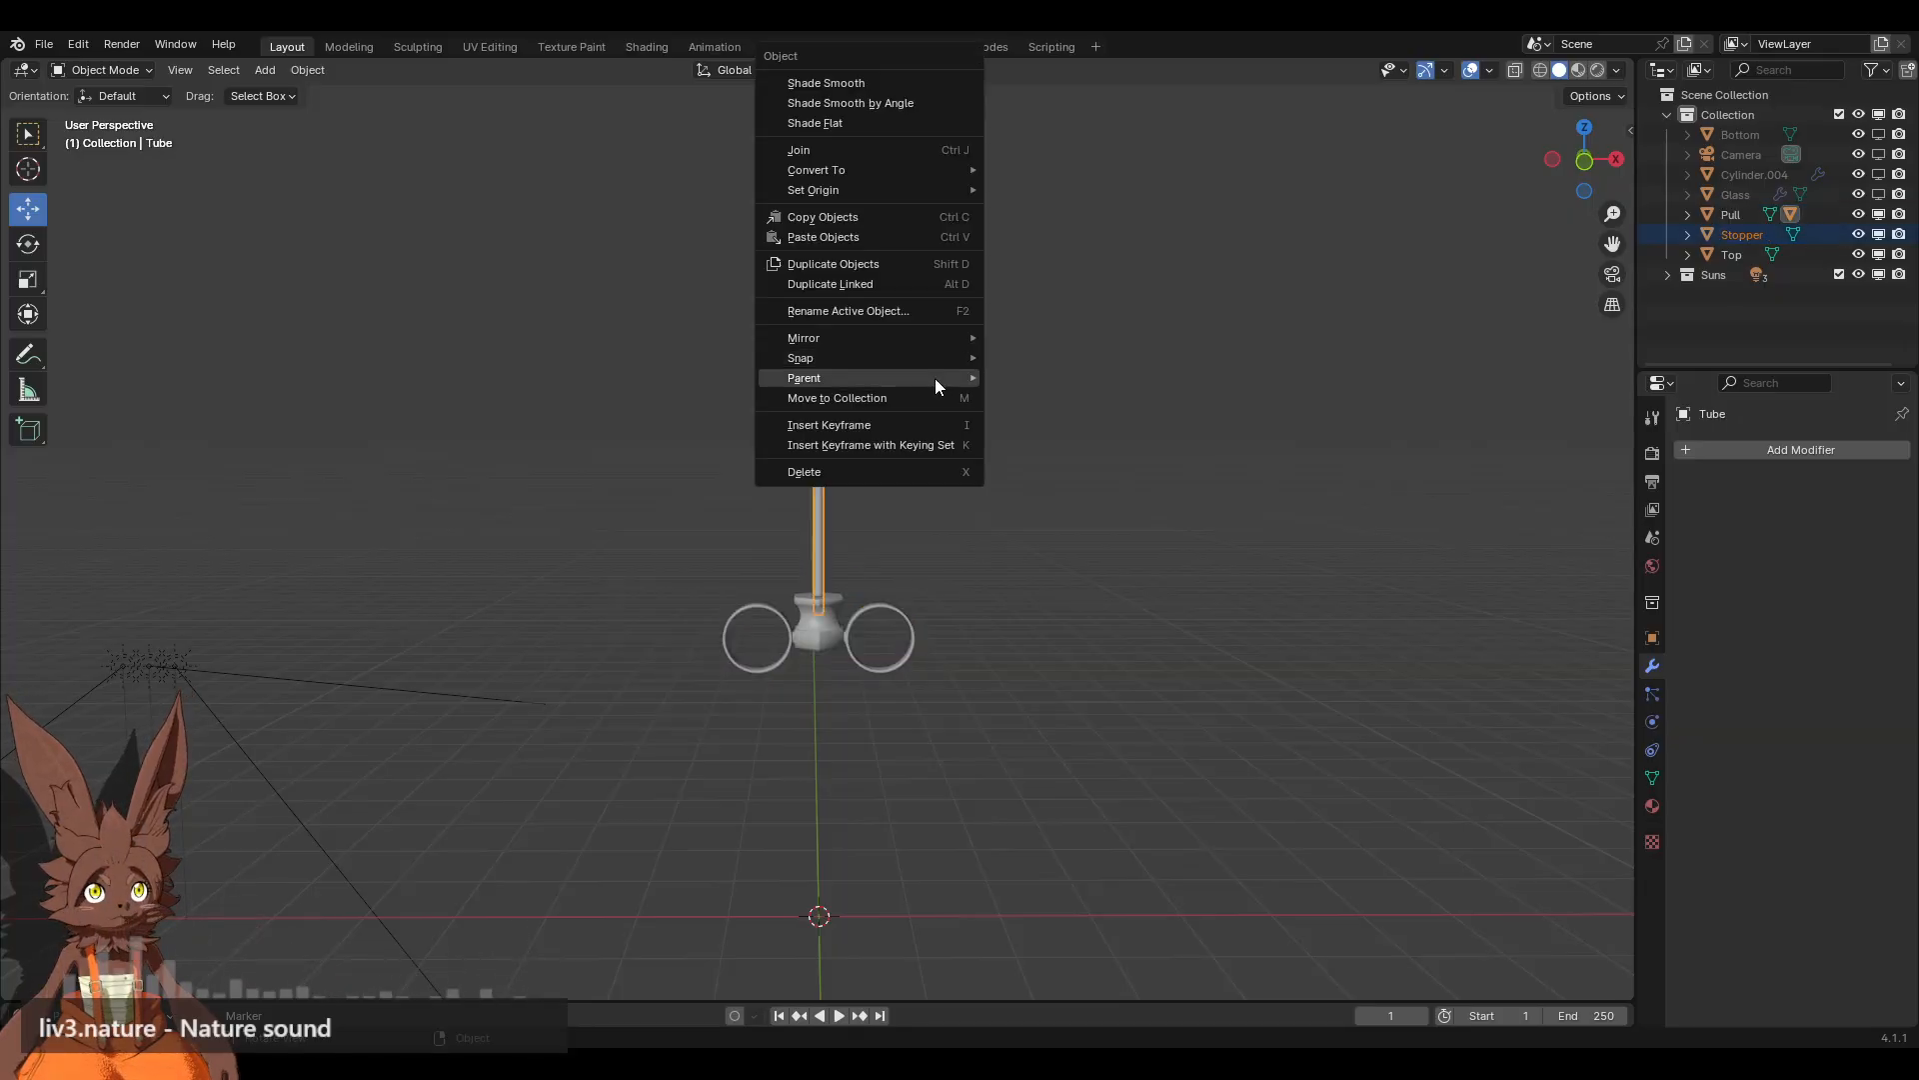
{"action": "mouse_move", "coordinate": [936, 384]}
{"action": "left_click", "coordinate": [1022, 380]}
{"action": "left_click", "coordinate": [812, 640]}
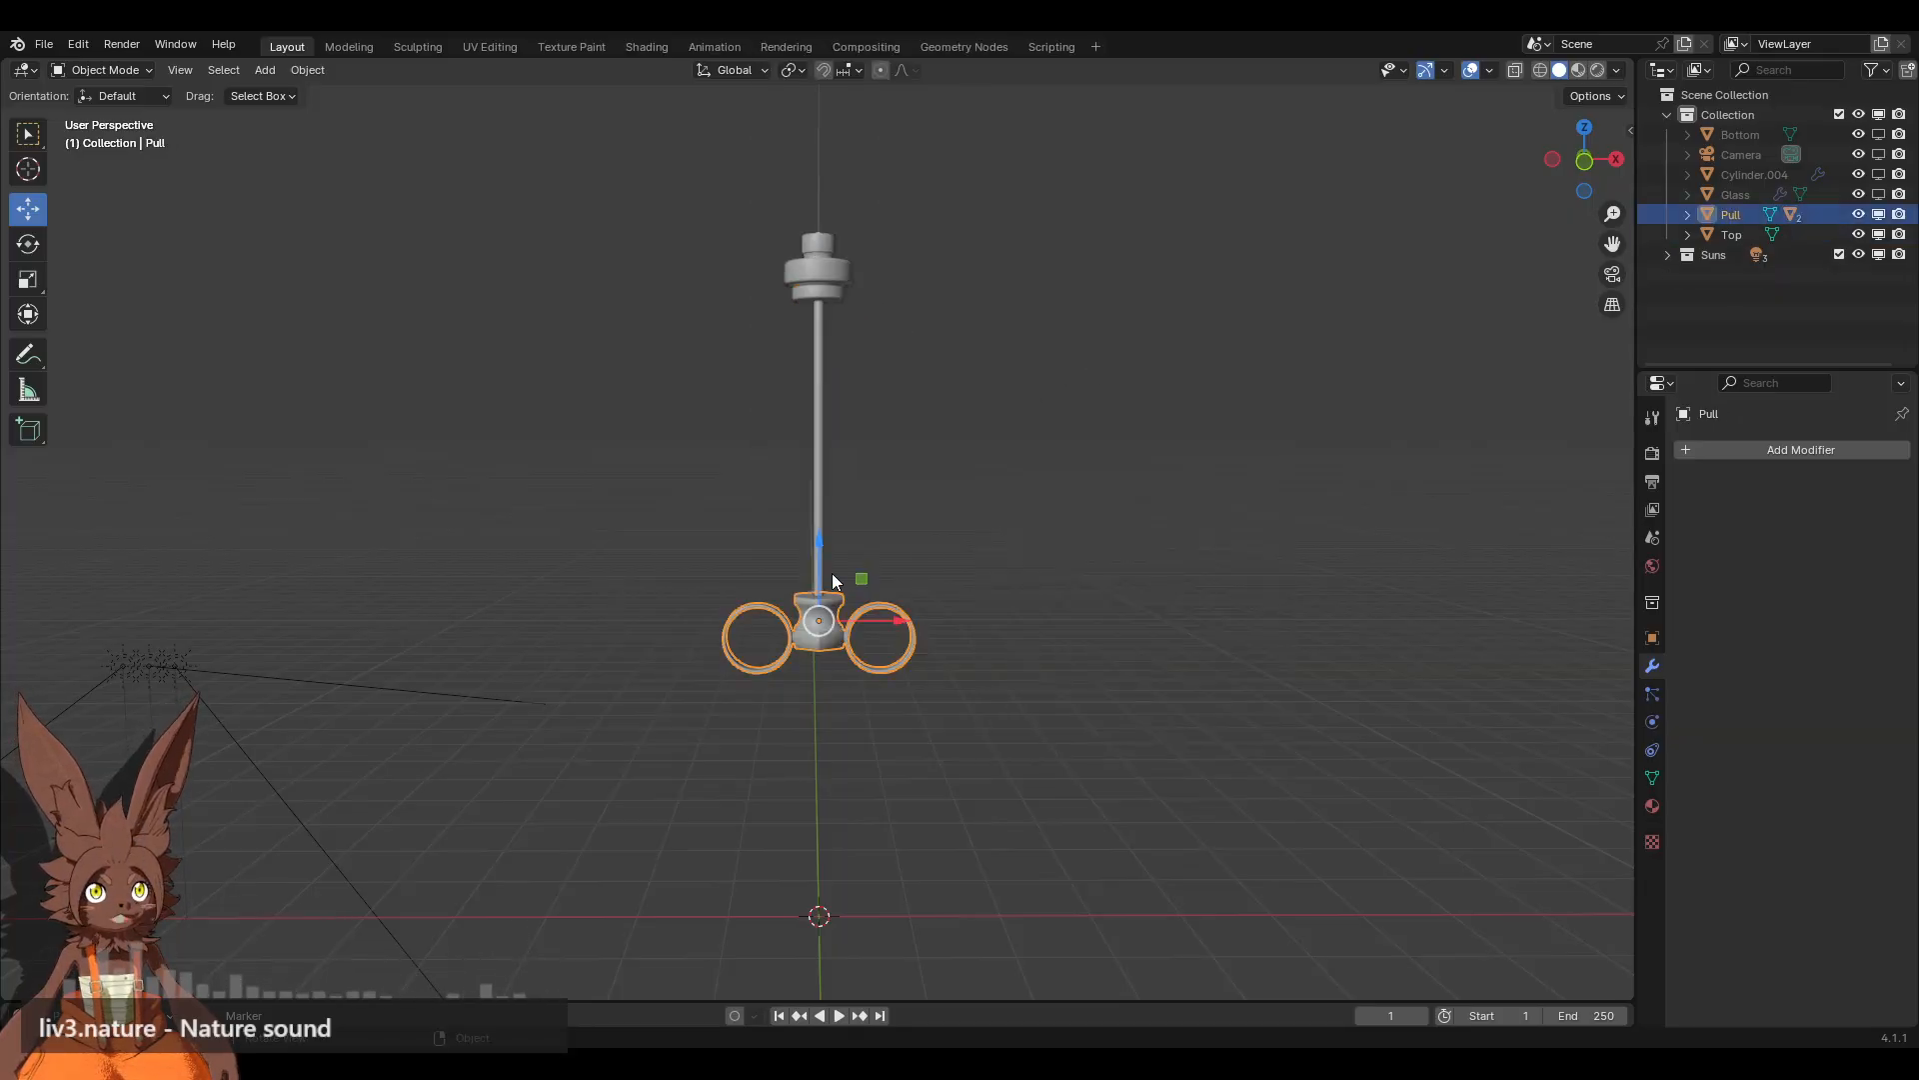
{"action": "left_click_drag", "start_coordinate": [832, 573], "coordinate": [840, 649]}
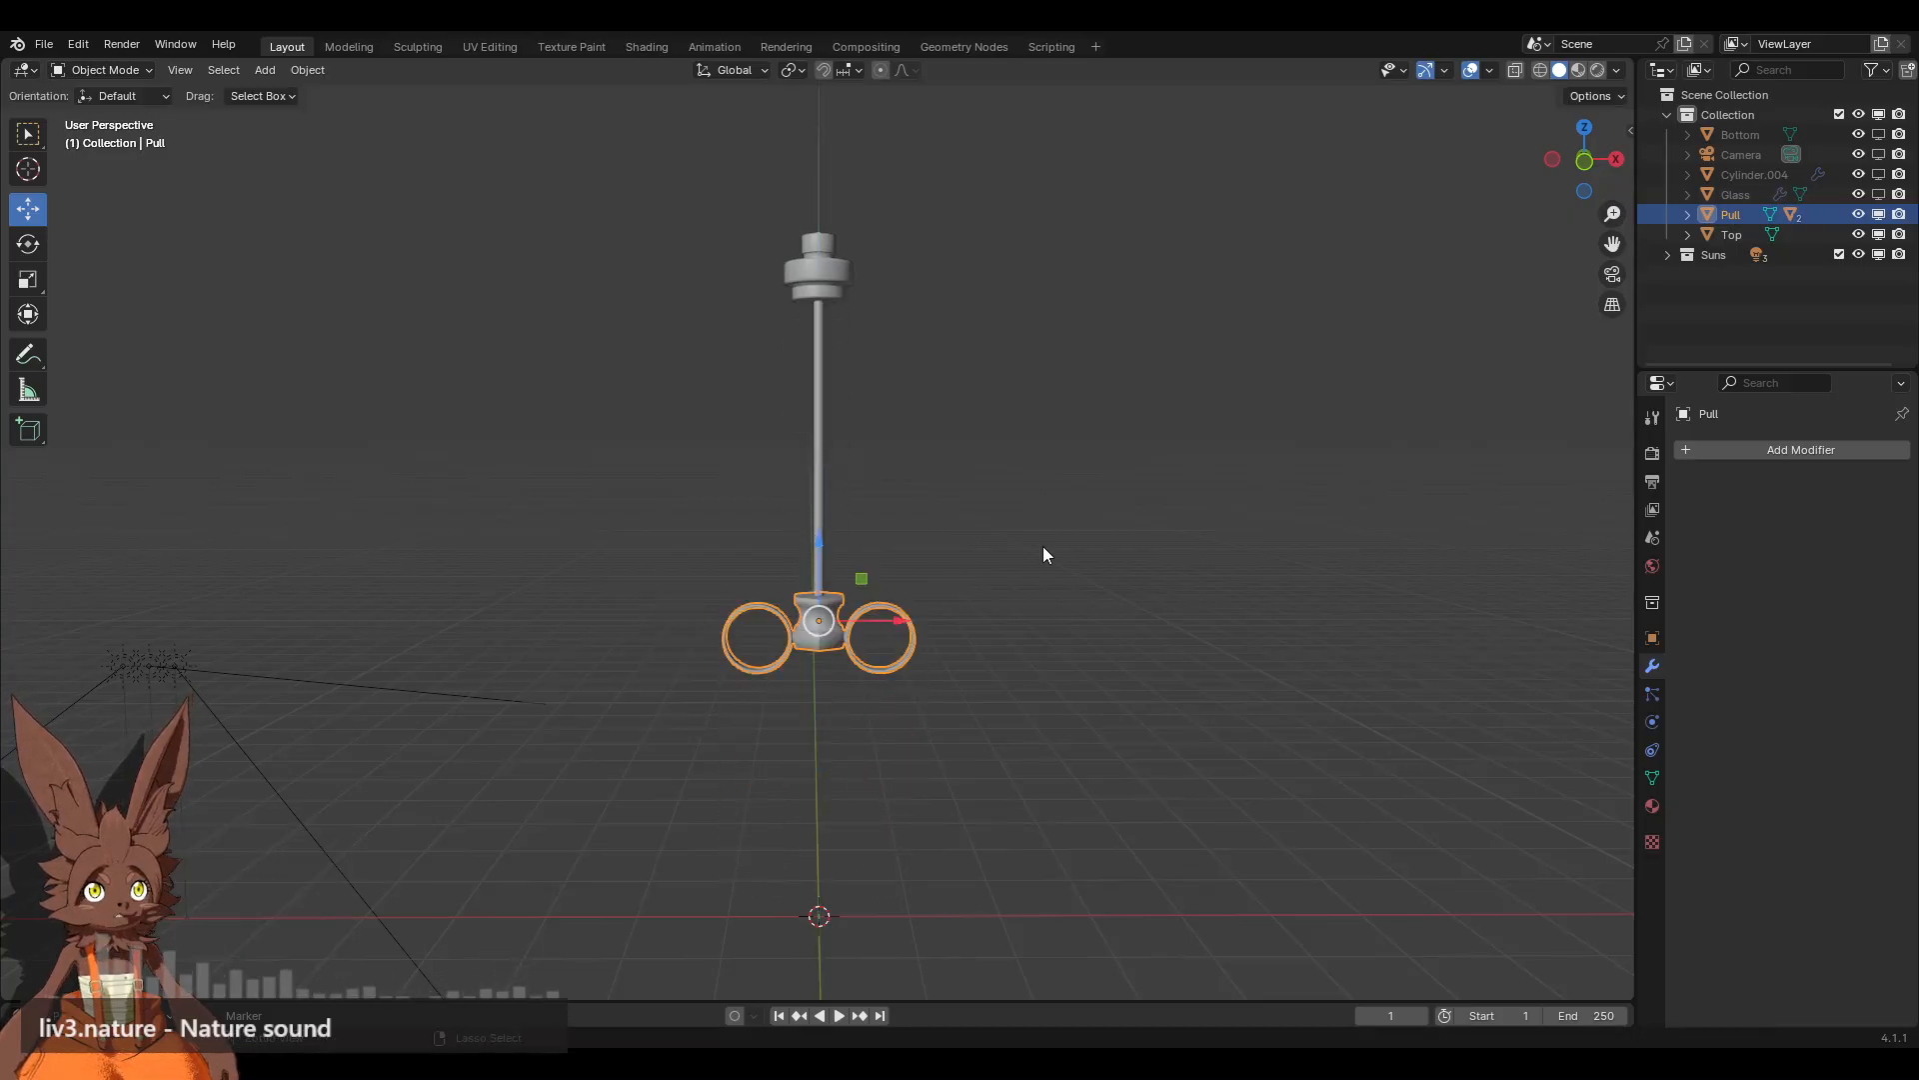
Step: Show Glass, Cylinder.004 and Bottom in the viewport, and move the spare Cylinder.004 rings 1.5743 m down along Z
{"action": "left_click", "coordinate": [1879, 195]}
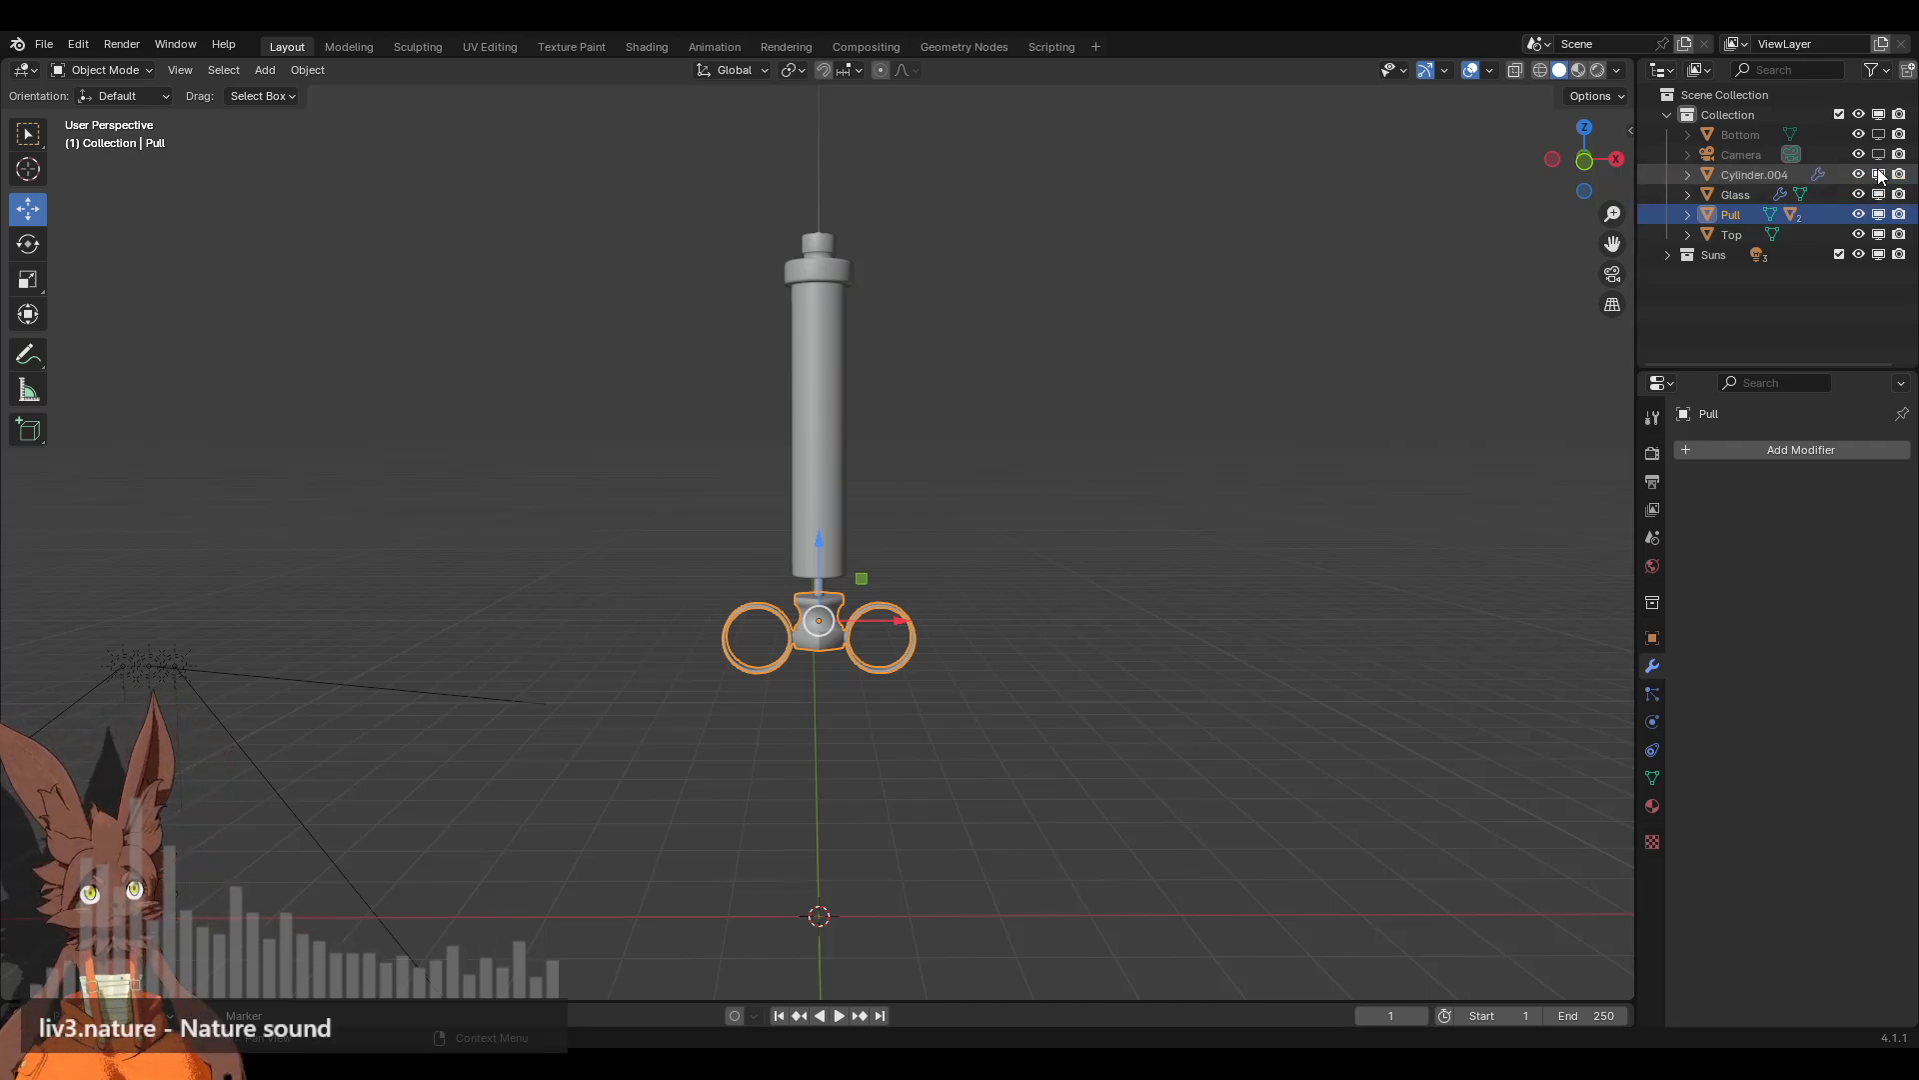
{"action": "left_click", "coordinate": [1756, 174]}
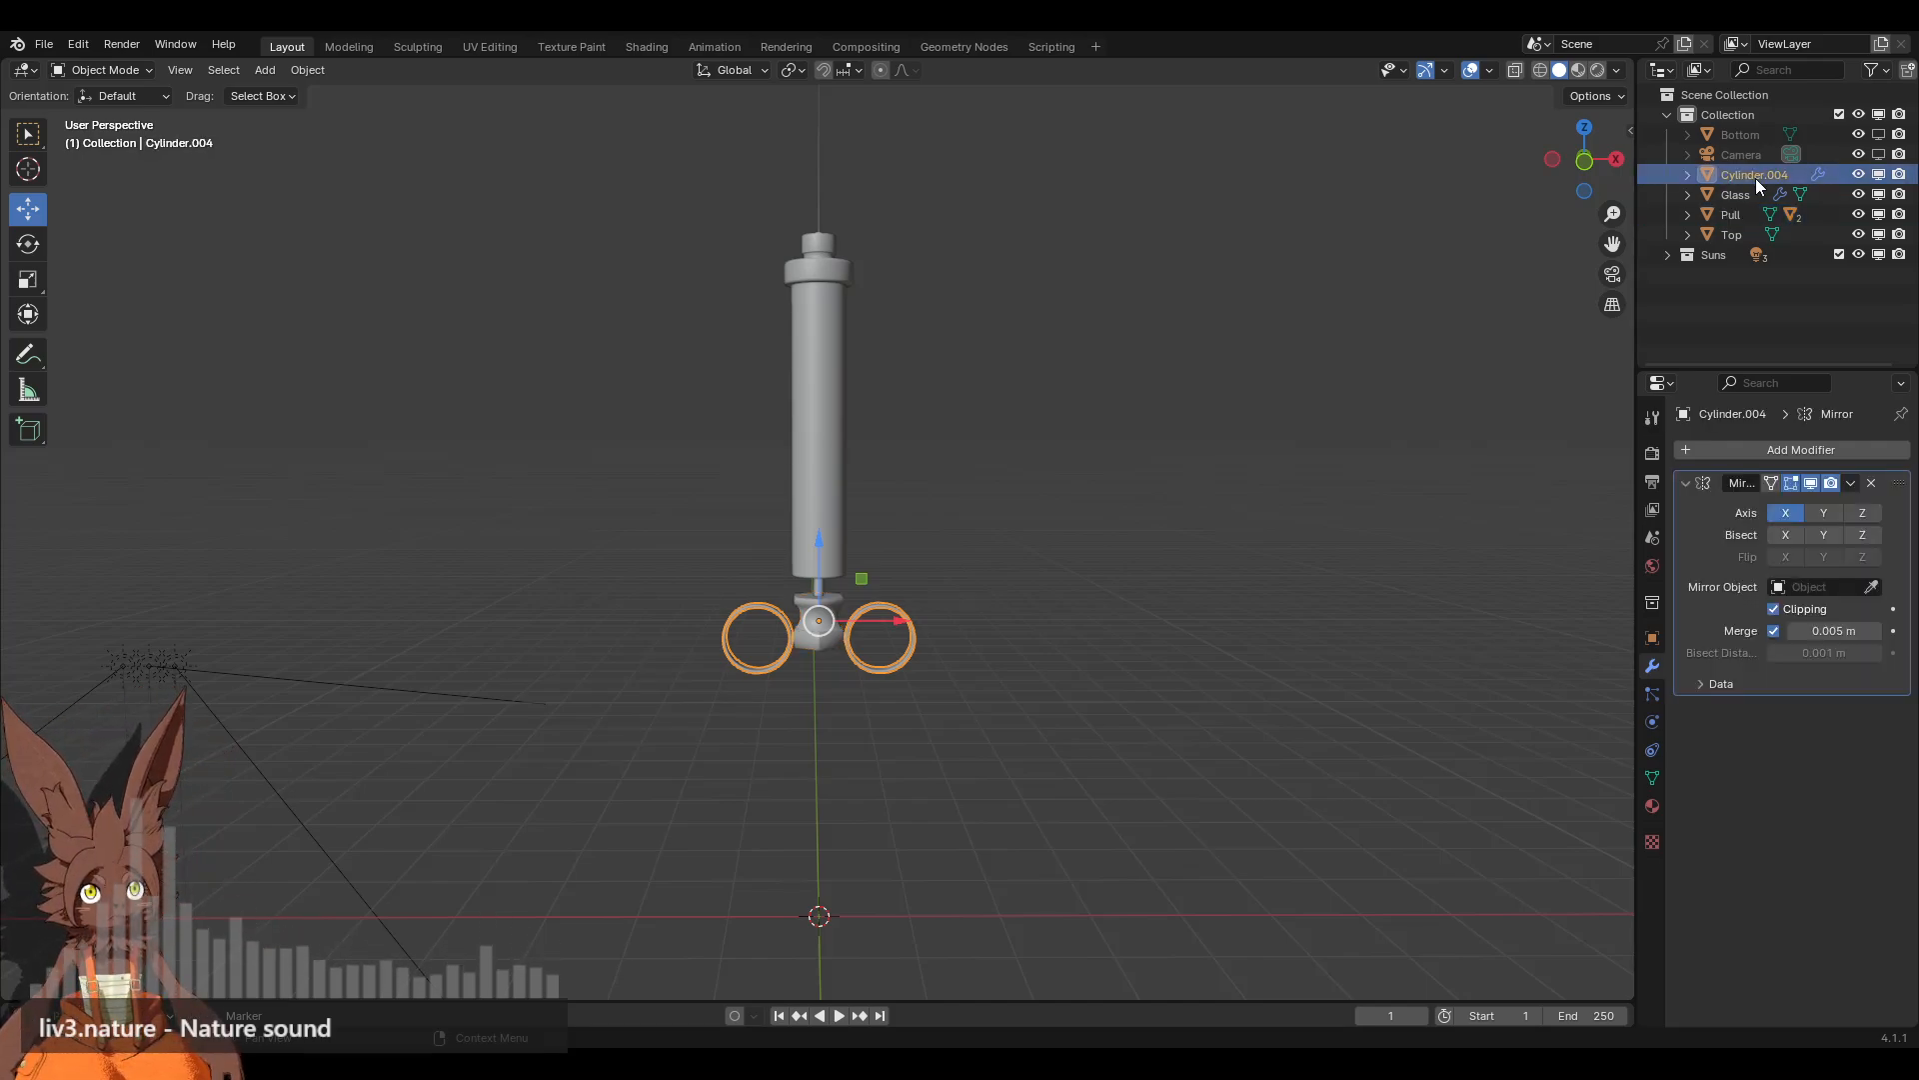
{"action": "left_click_drag", "start_coordinate": [818, 542], "coordinate": [819, 685]}
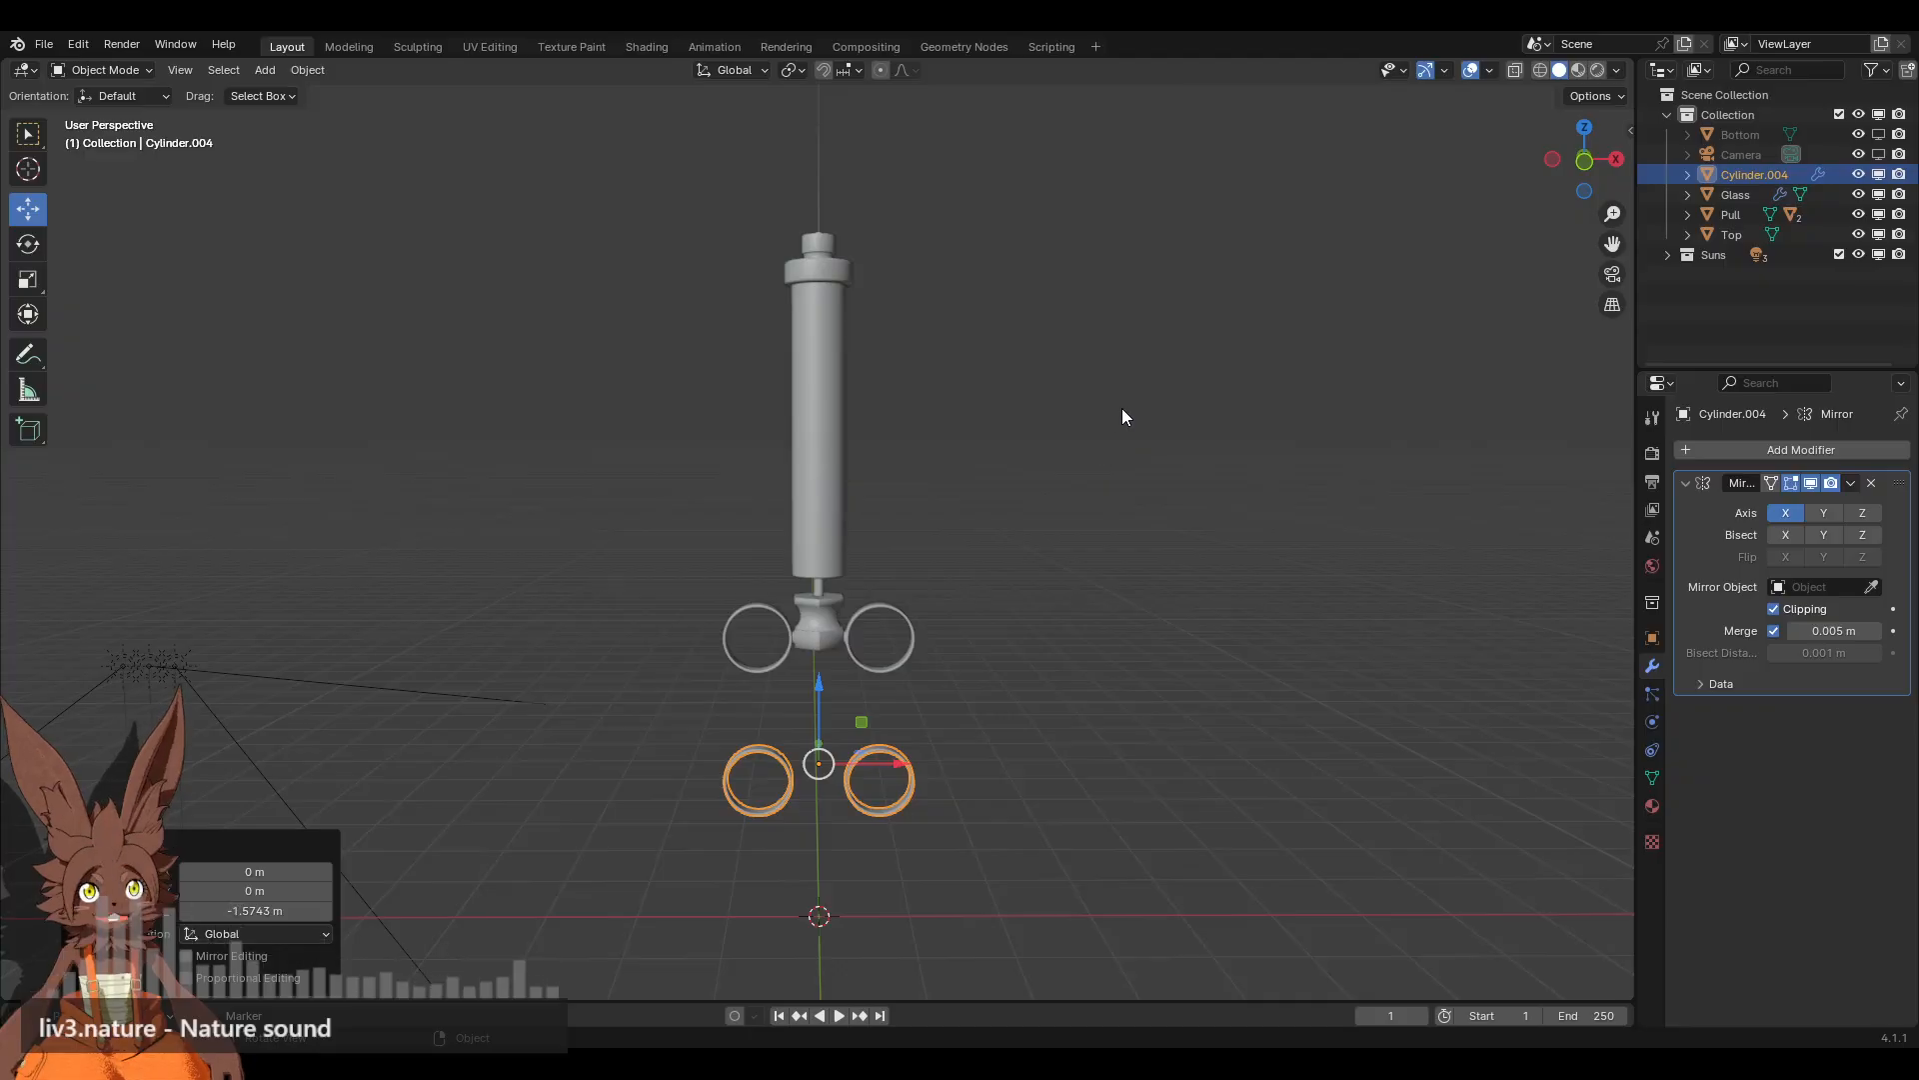
{"action": "left_click", "coordinate": [1729, 317]}
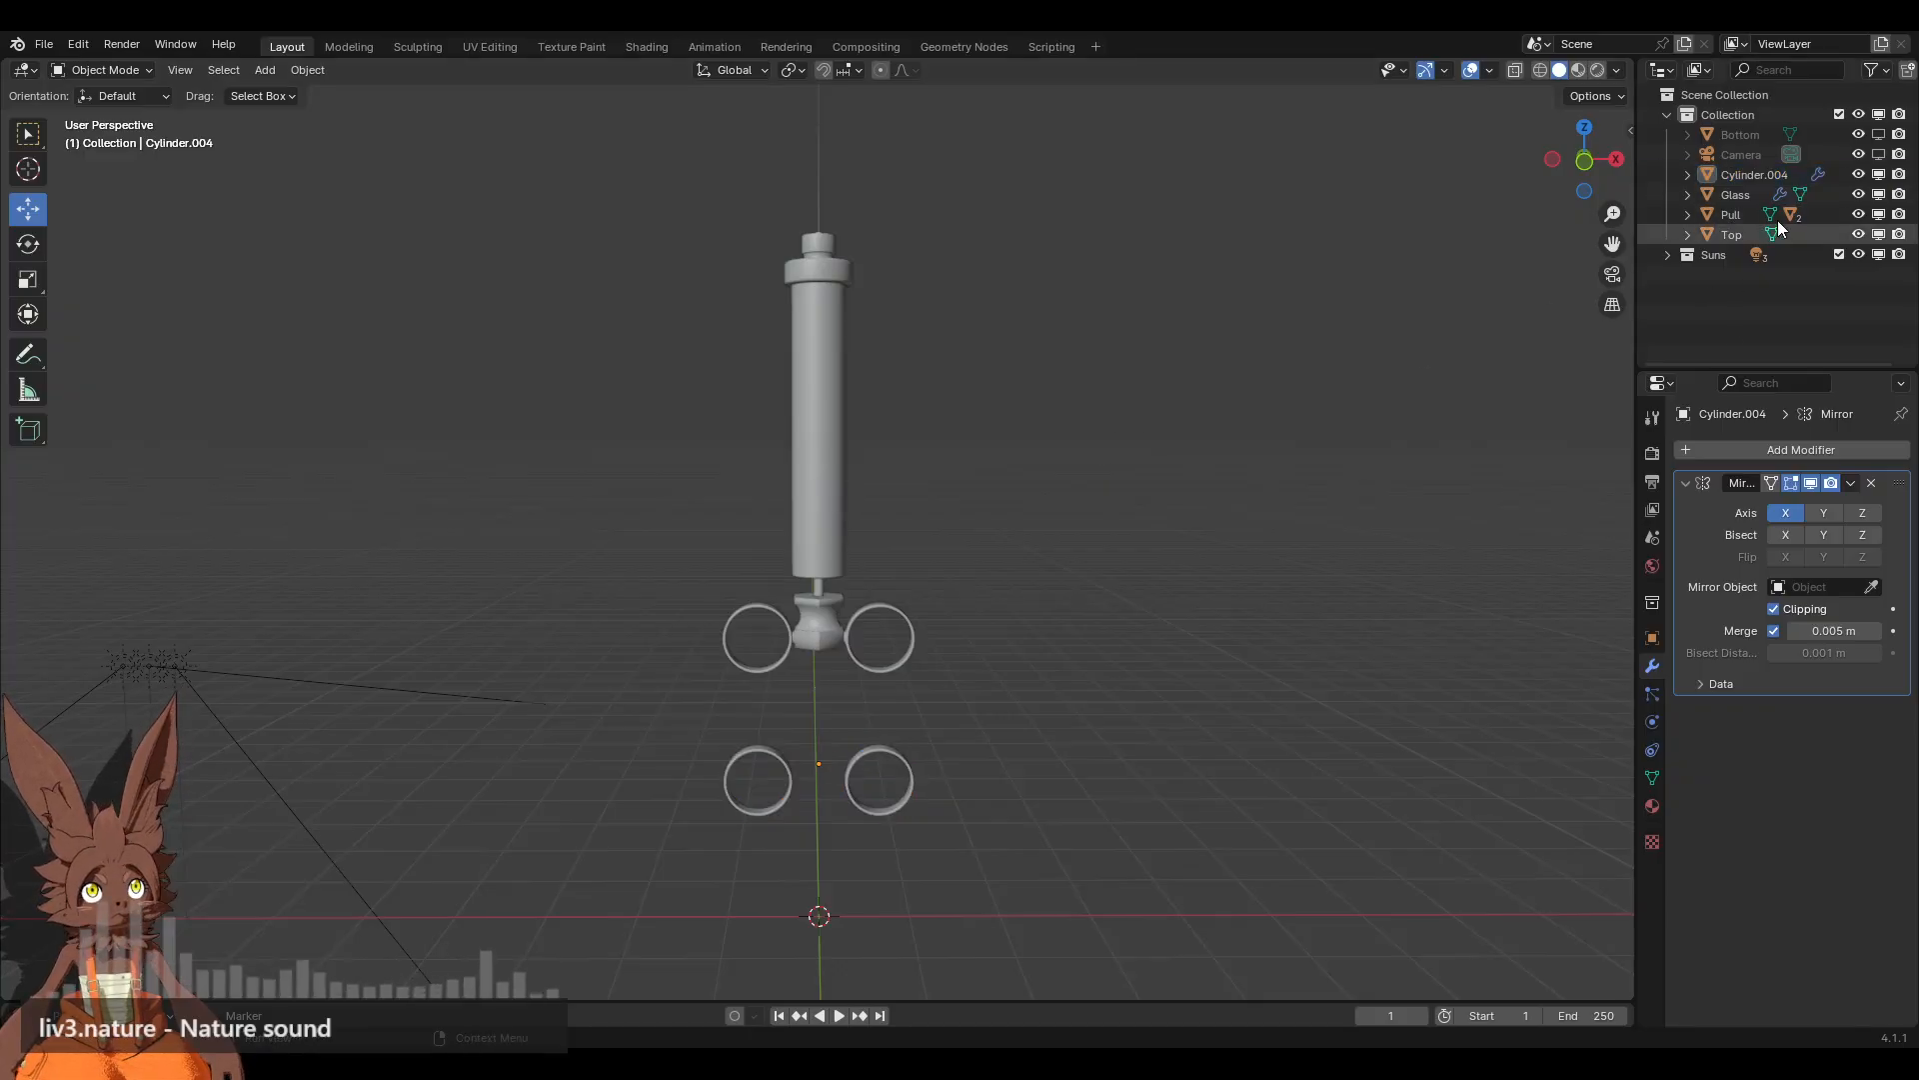
{"action": "left_click", "coordinate": [1744, 135]}
{"action": "left_click", "coordinate": [1879, 135]}
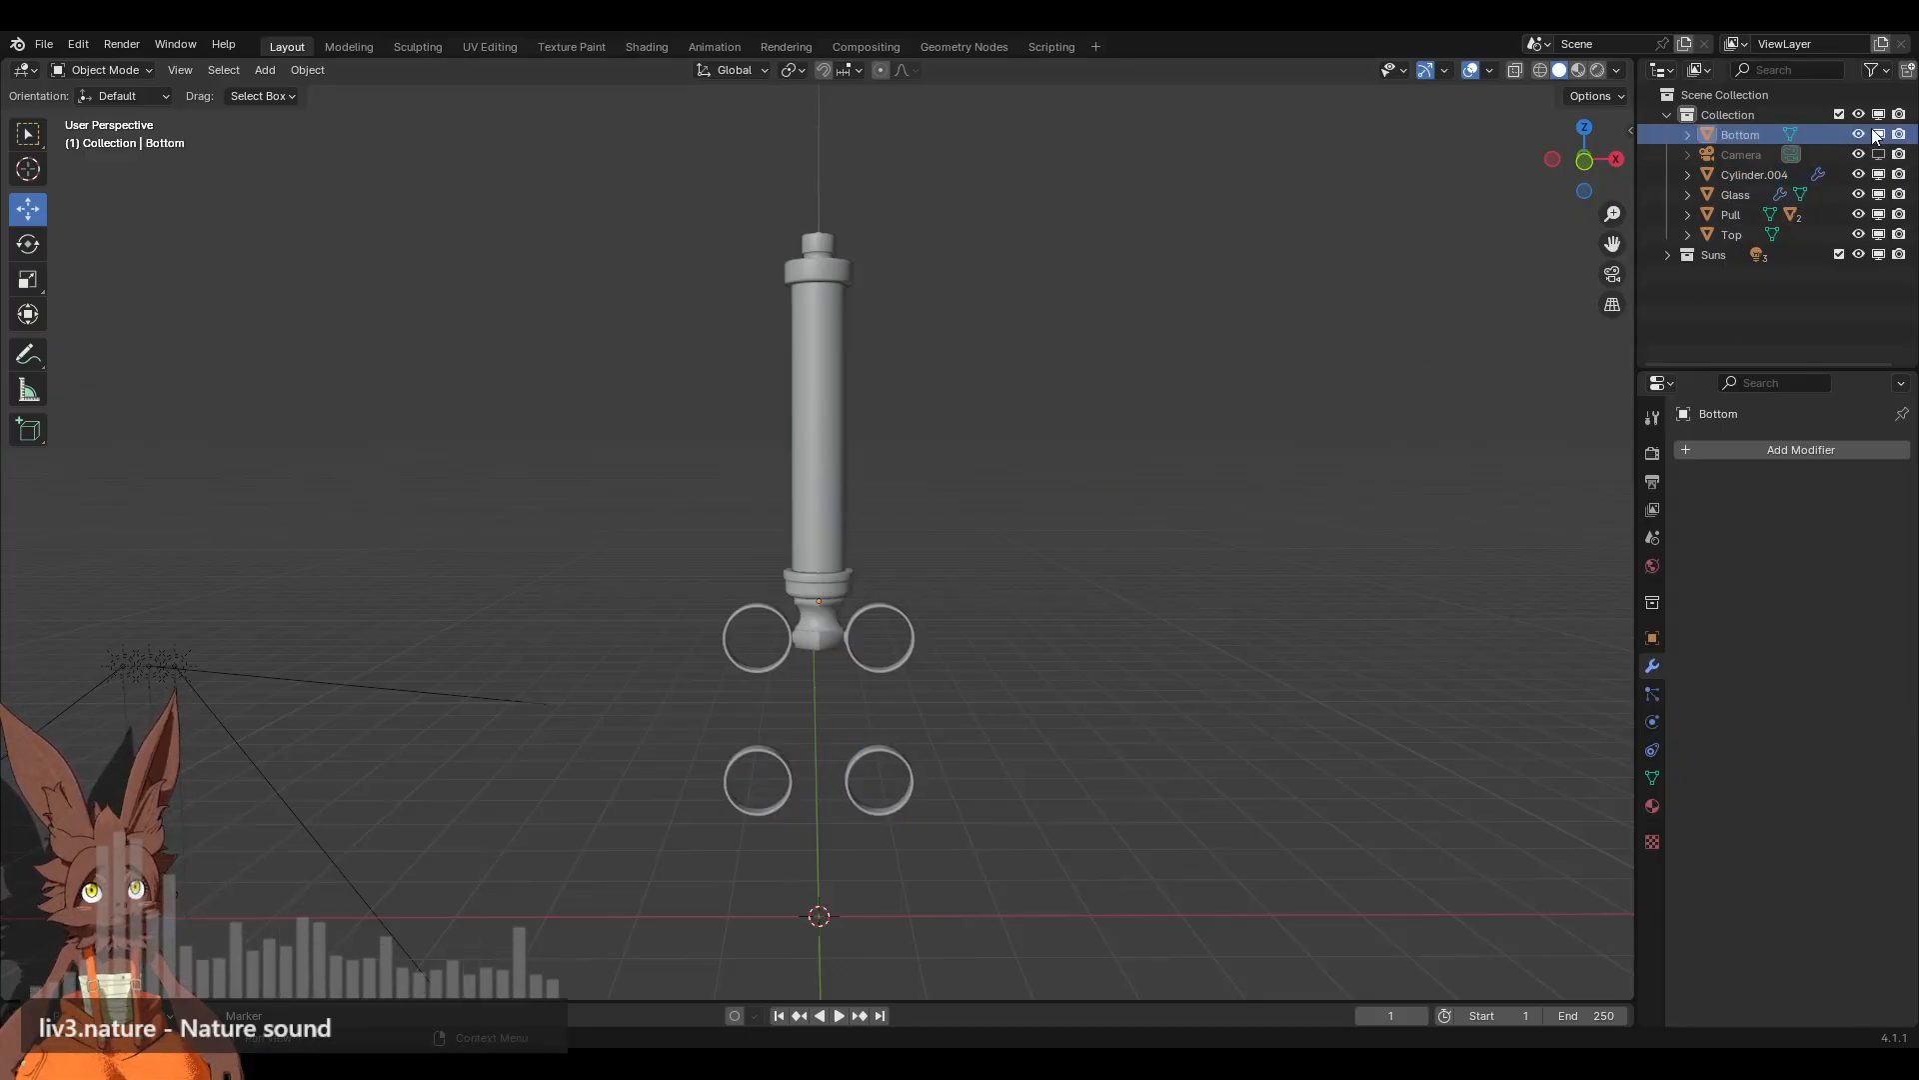
Step: Test the plunger assembly by moving Pull 0.91152 m down along Z, and undo the move
{"action": "scroll", "coordinate": [1095, 483], "scroll_direction": "up", "scroll_amount": 1}
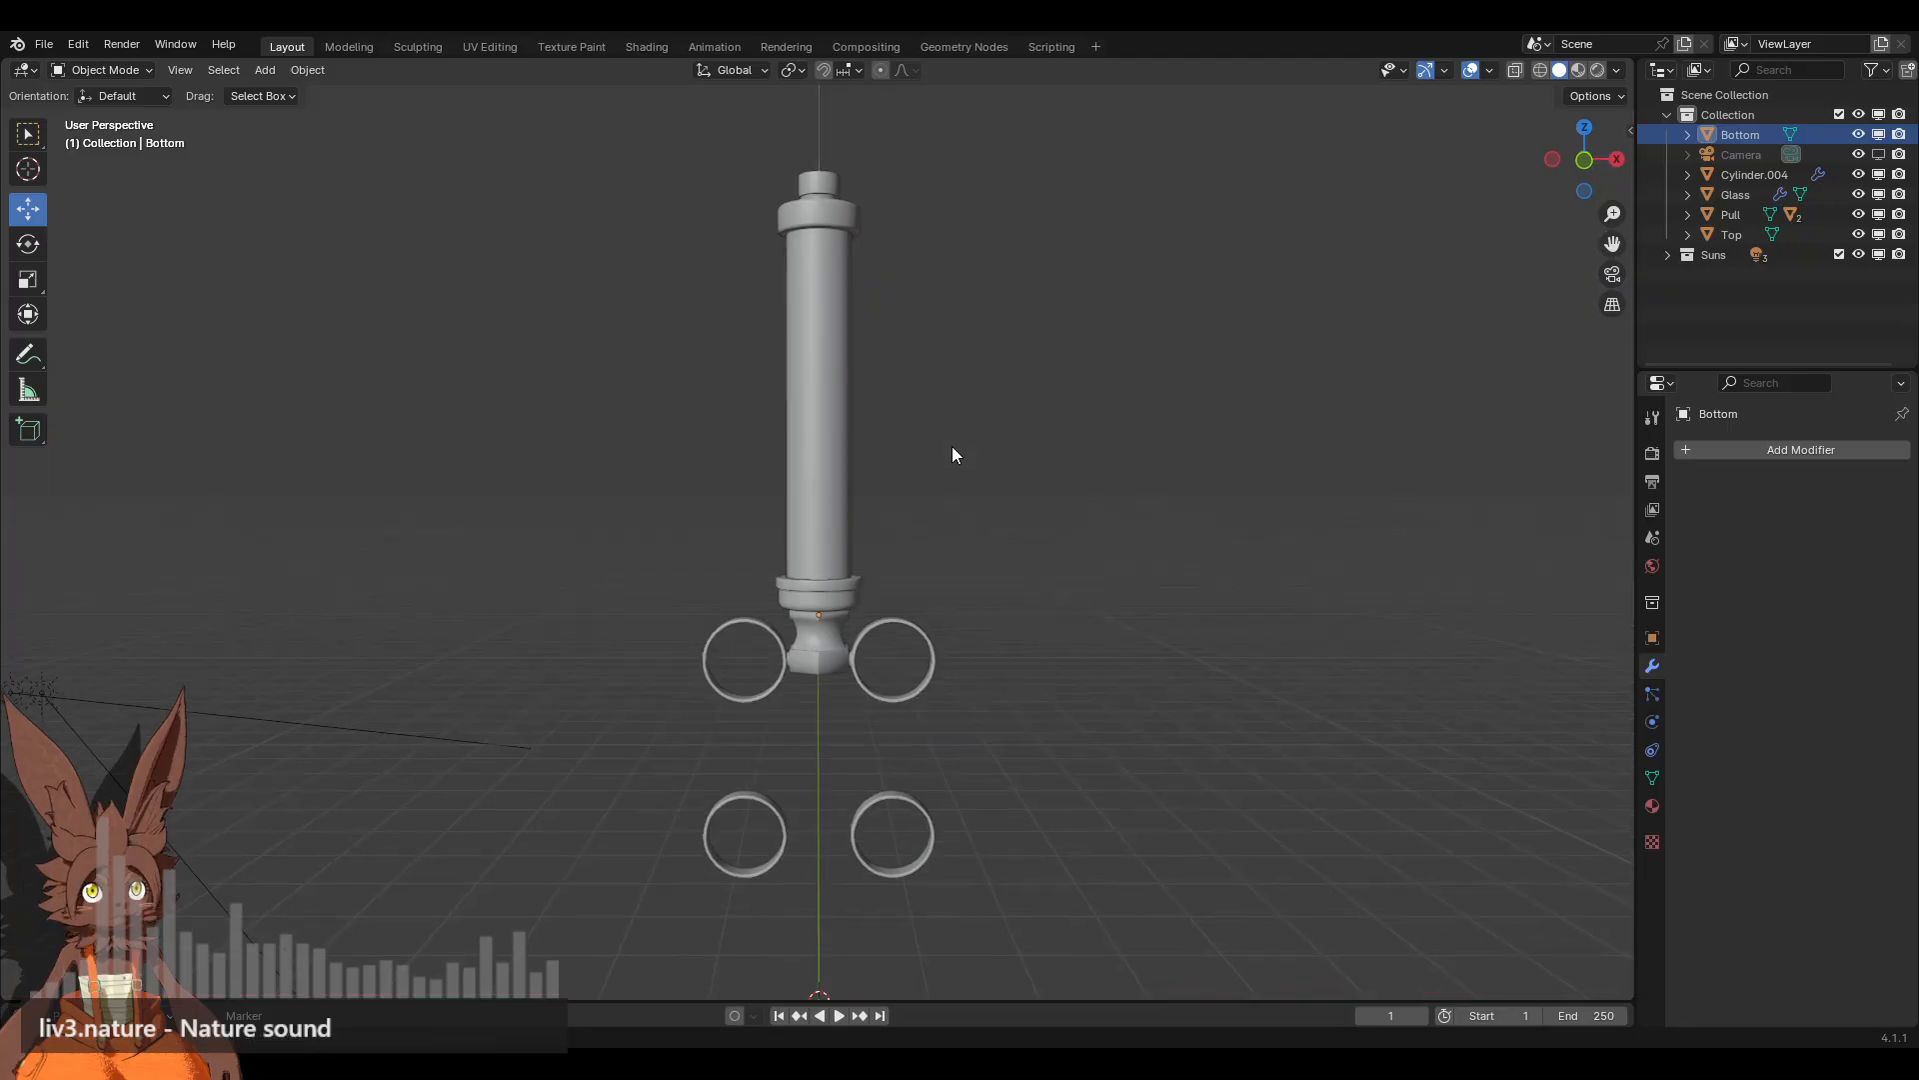
{"action": "middle_click_drag", "start_coordinate": [951, 450], "coordinate": [856, 566]}
{"action": "left_click", "coordinate": [847, 576]}
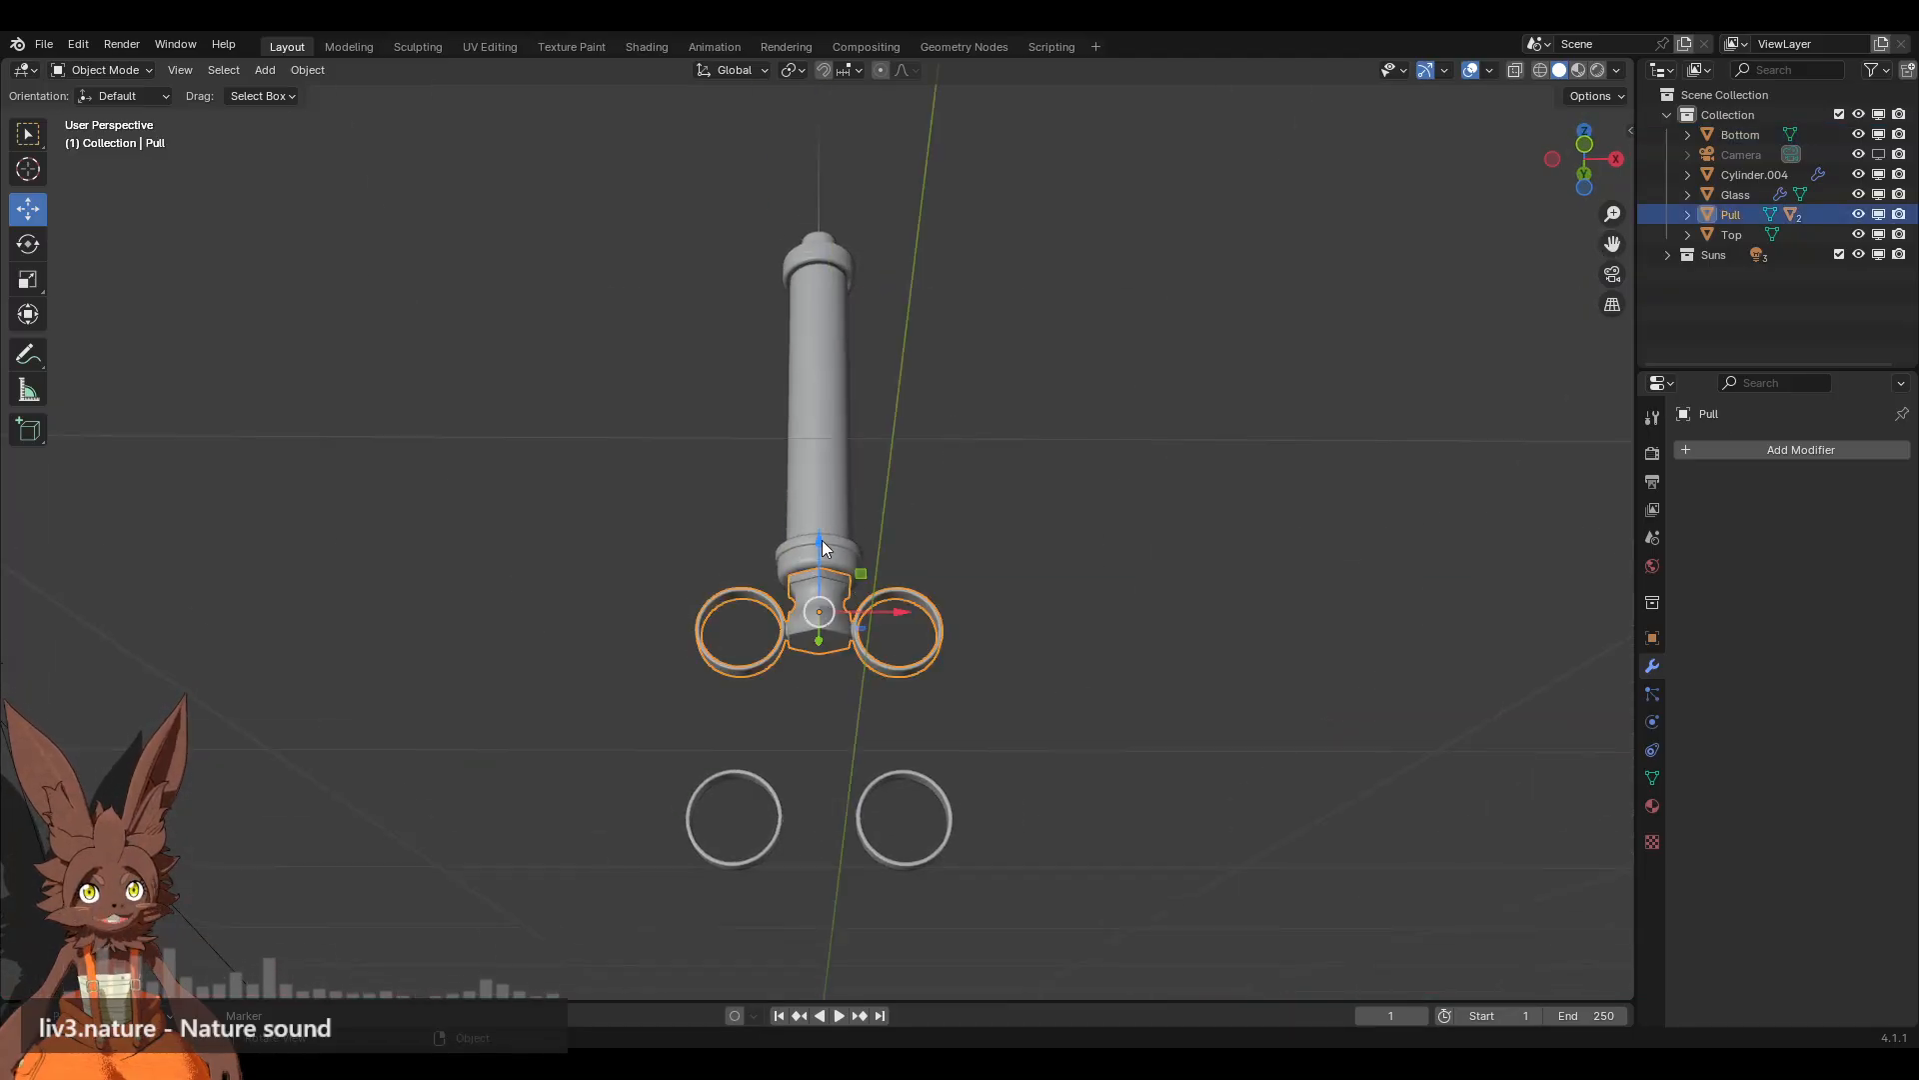
{"action": "left_click_drag", "start_coordinate": [822, 539], "coordinate": [832, 648]}
{"action": "middle_click_drag", "start_coordinate": [862, 606], "coordinate": [842, 677]}
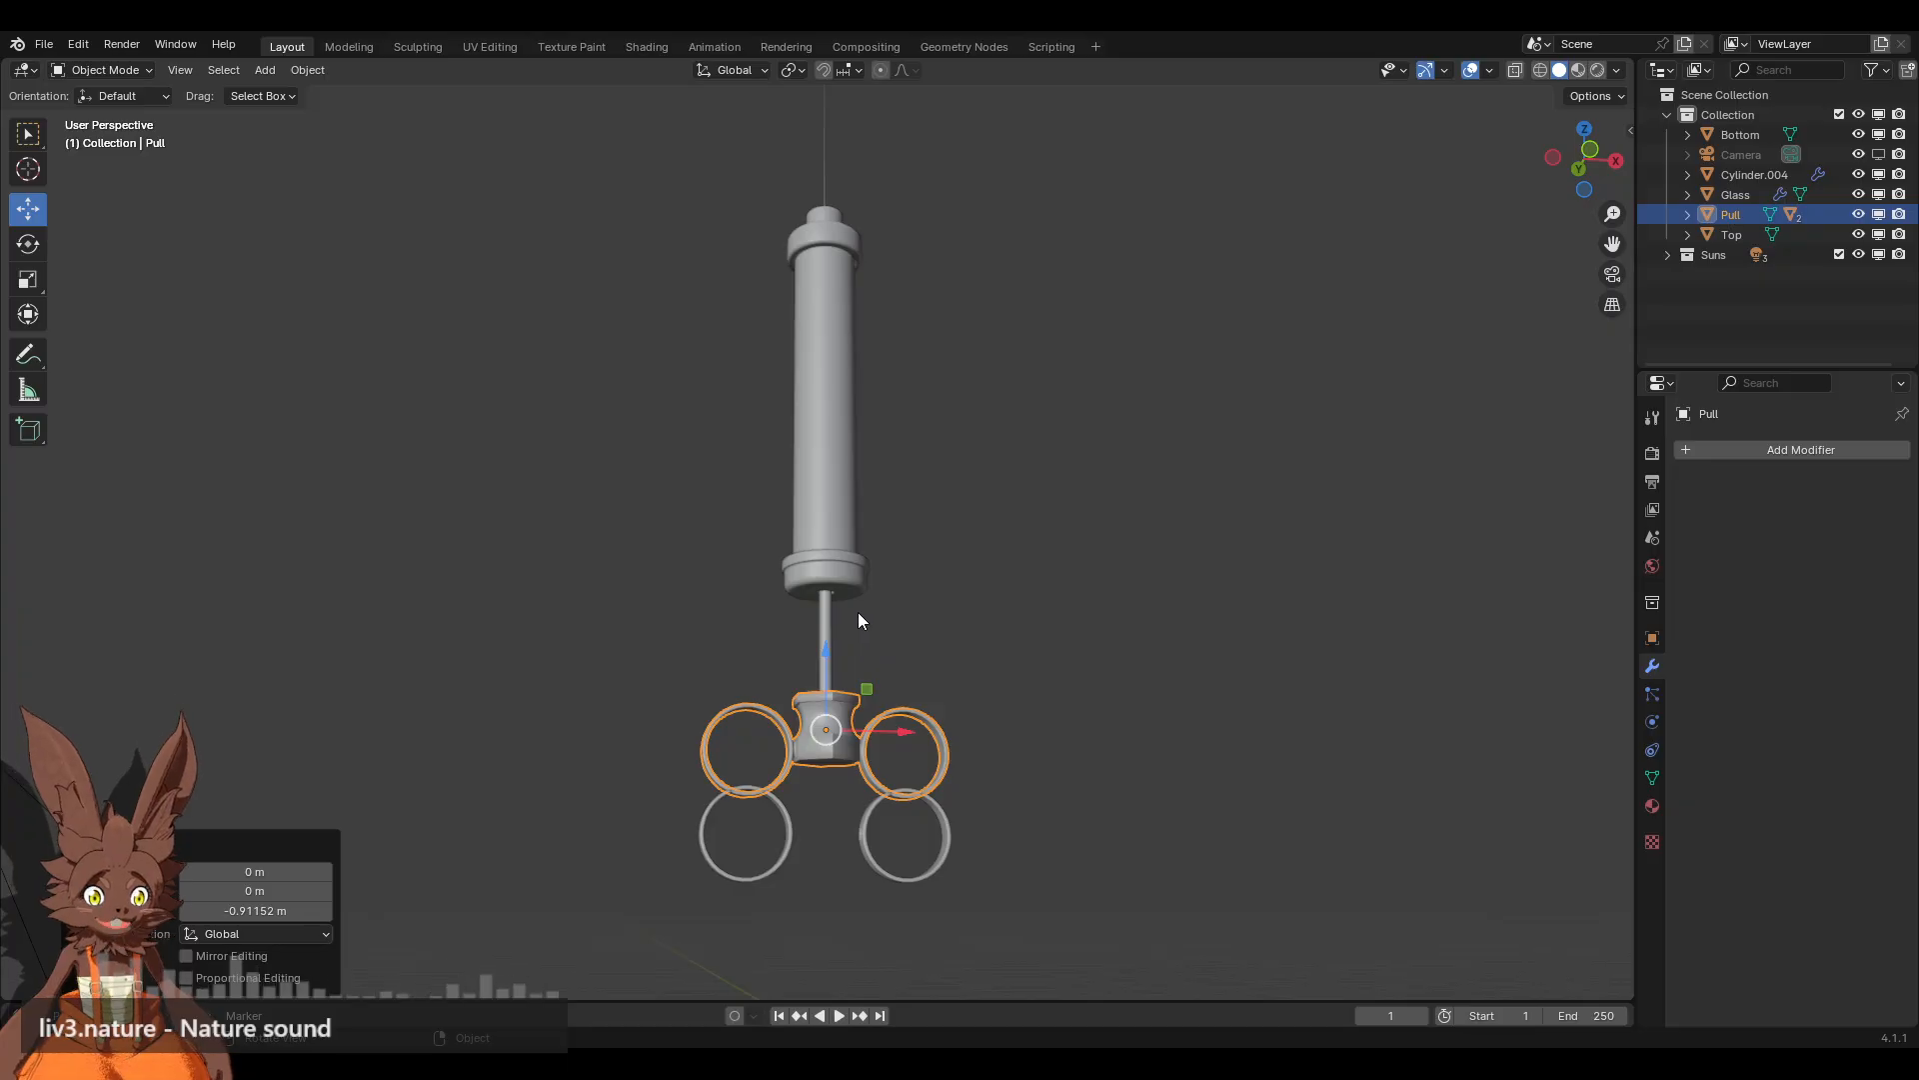
{"action": "key", "text": "ctrl+z"}
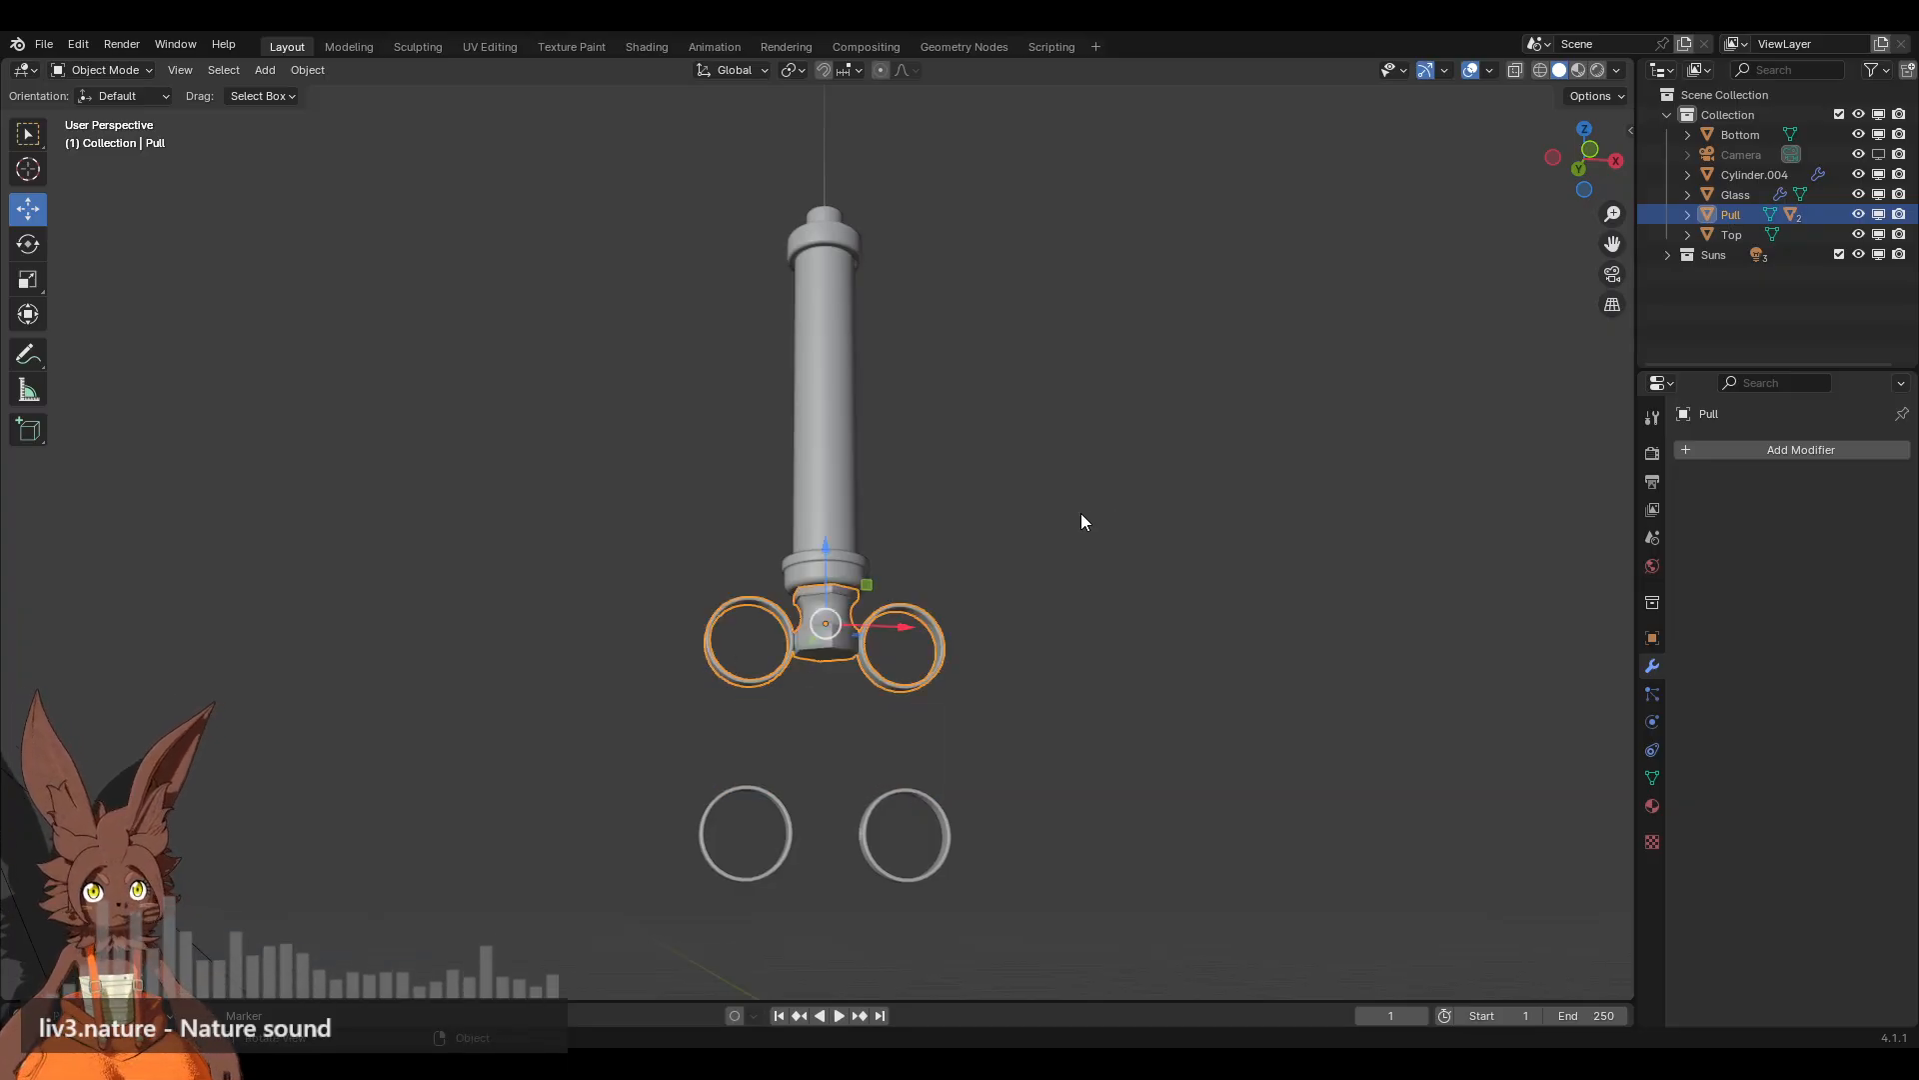
Step: Remove the Mirror modifier from the spare Cylinder.004 rings
{"action": "middle_click_drag", "start_coordinate": [1082, 514], "coordinate": [1000, 527]}
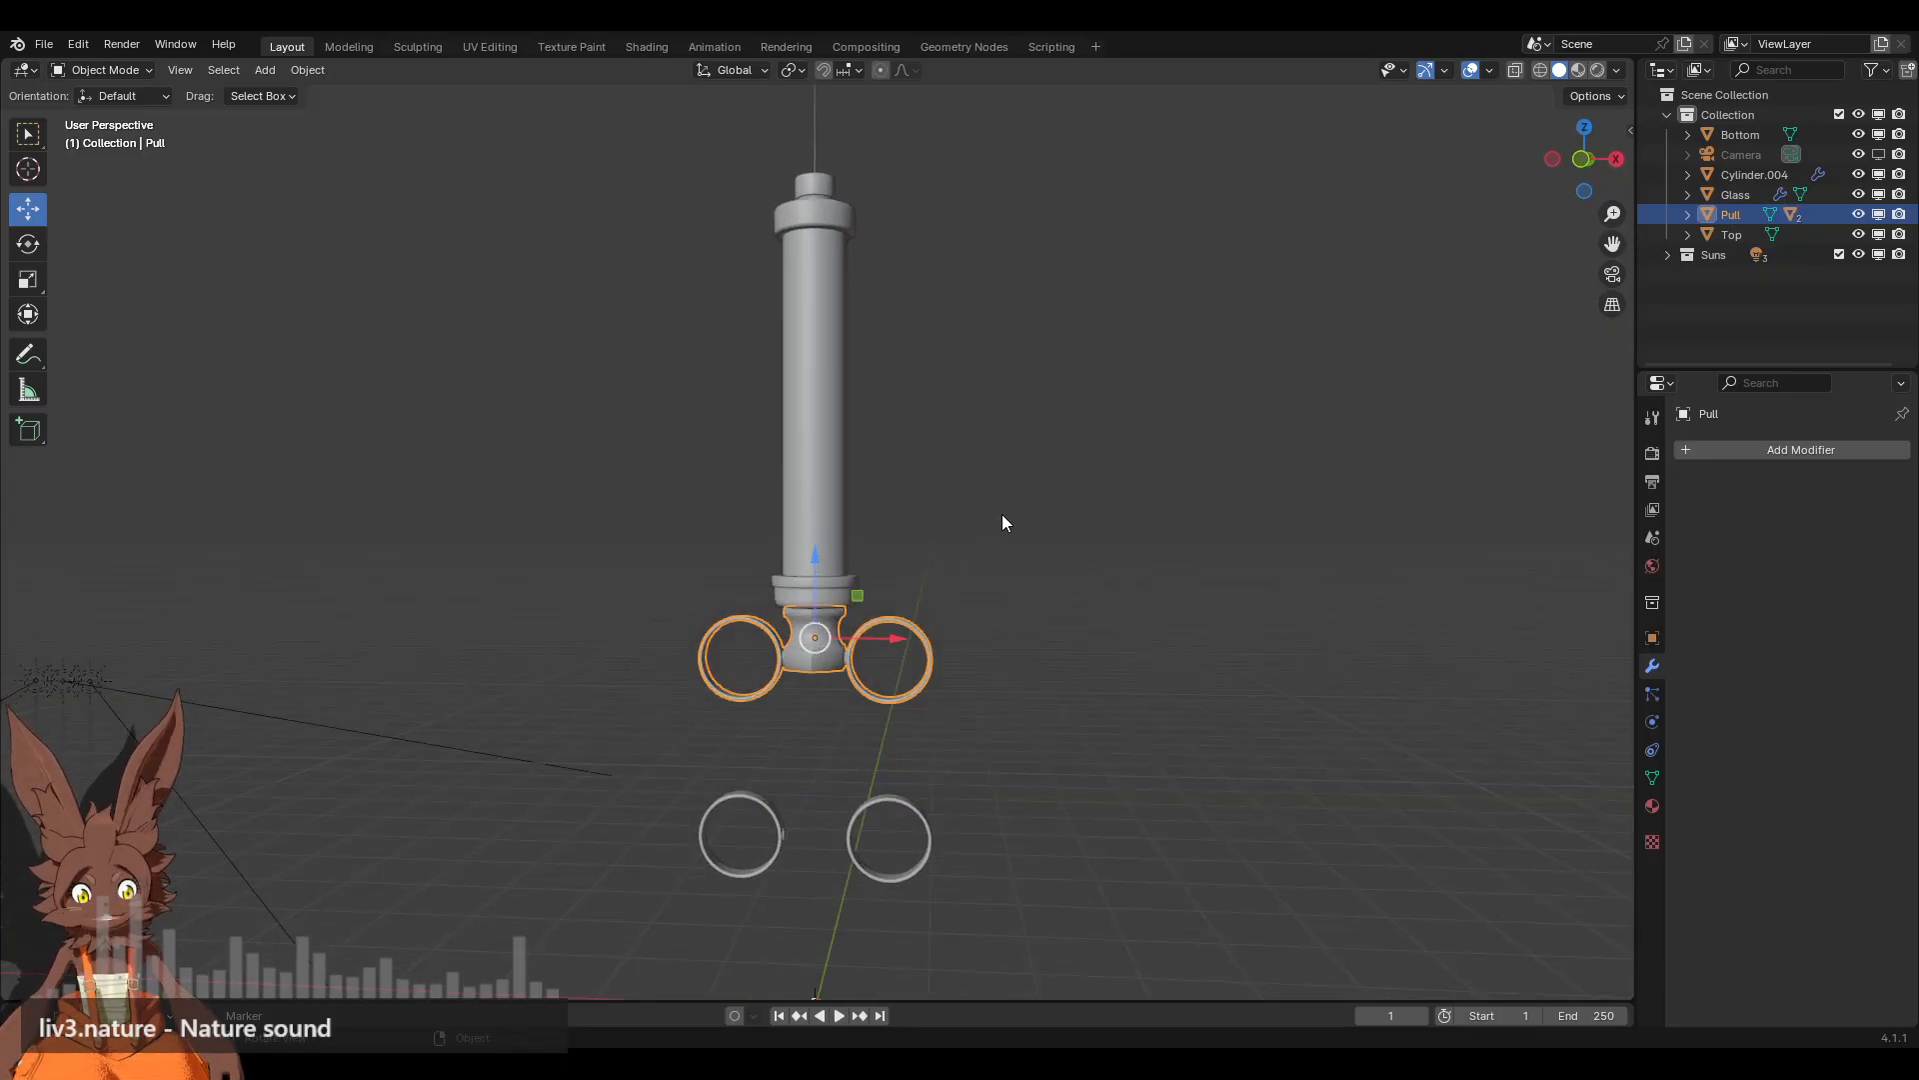
{"action": "left_click", "coordinate": [1030, 513]}
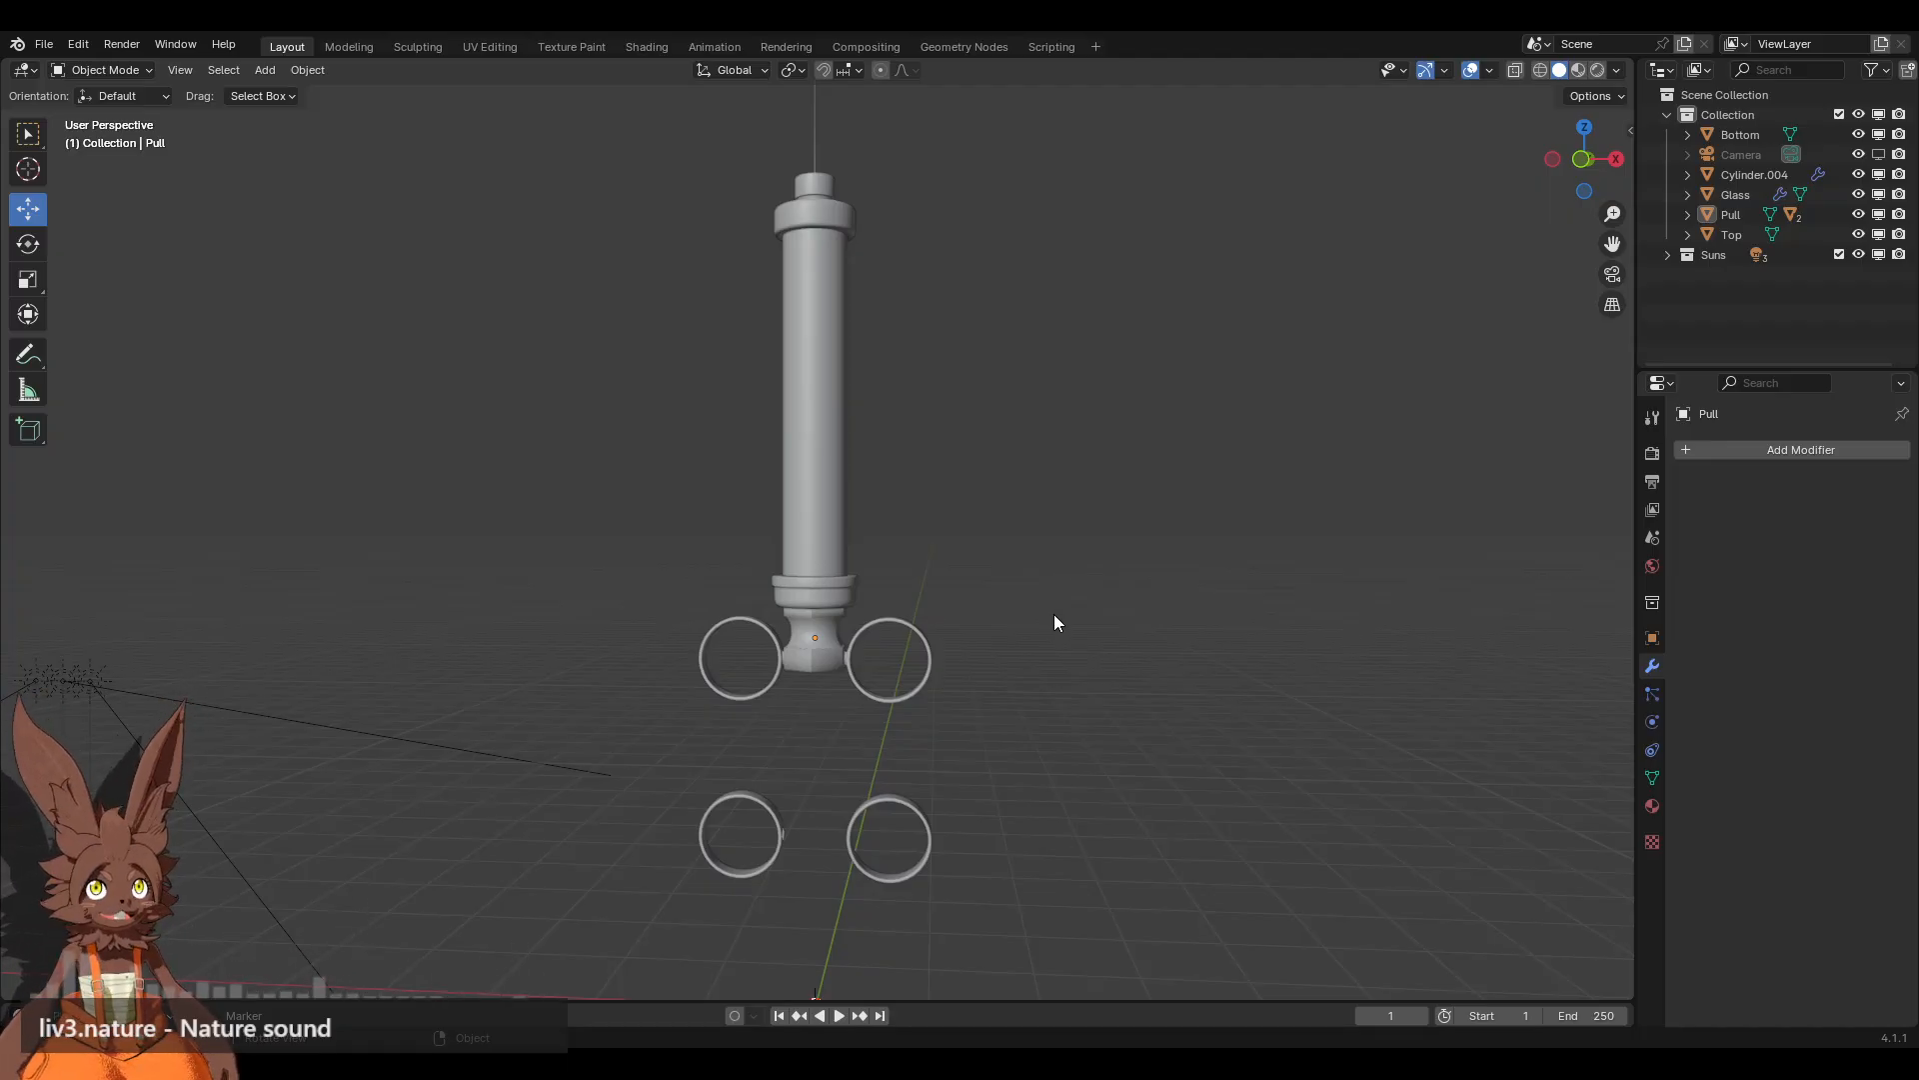
{"action": "middle_click_drag", "start_coordinate": [1054, 622], "coordinate": [1170, 485], "text": "shift"}
{"action": "left_click", "coordinate": [981, 655]}
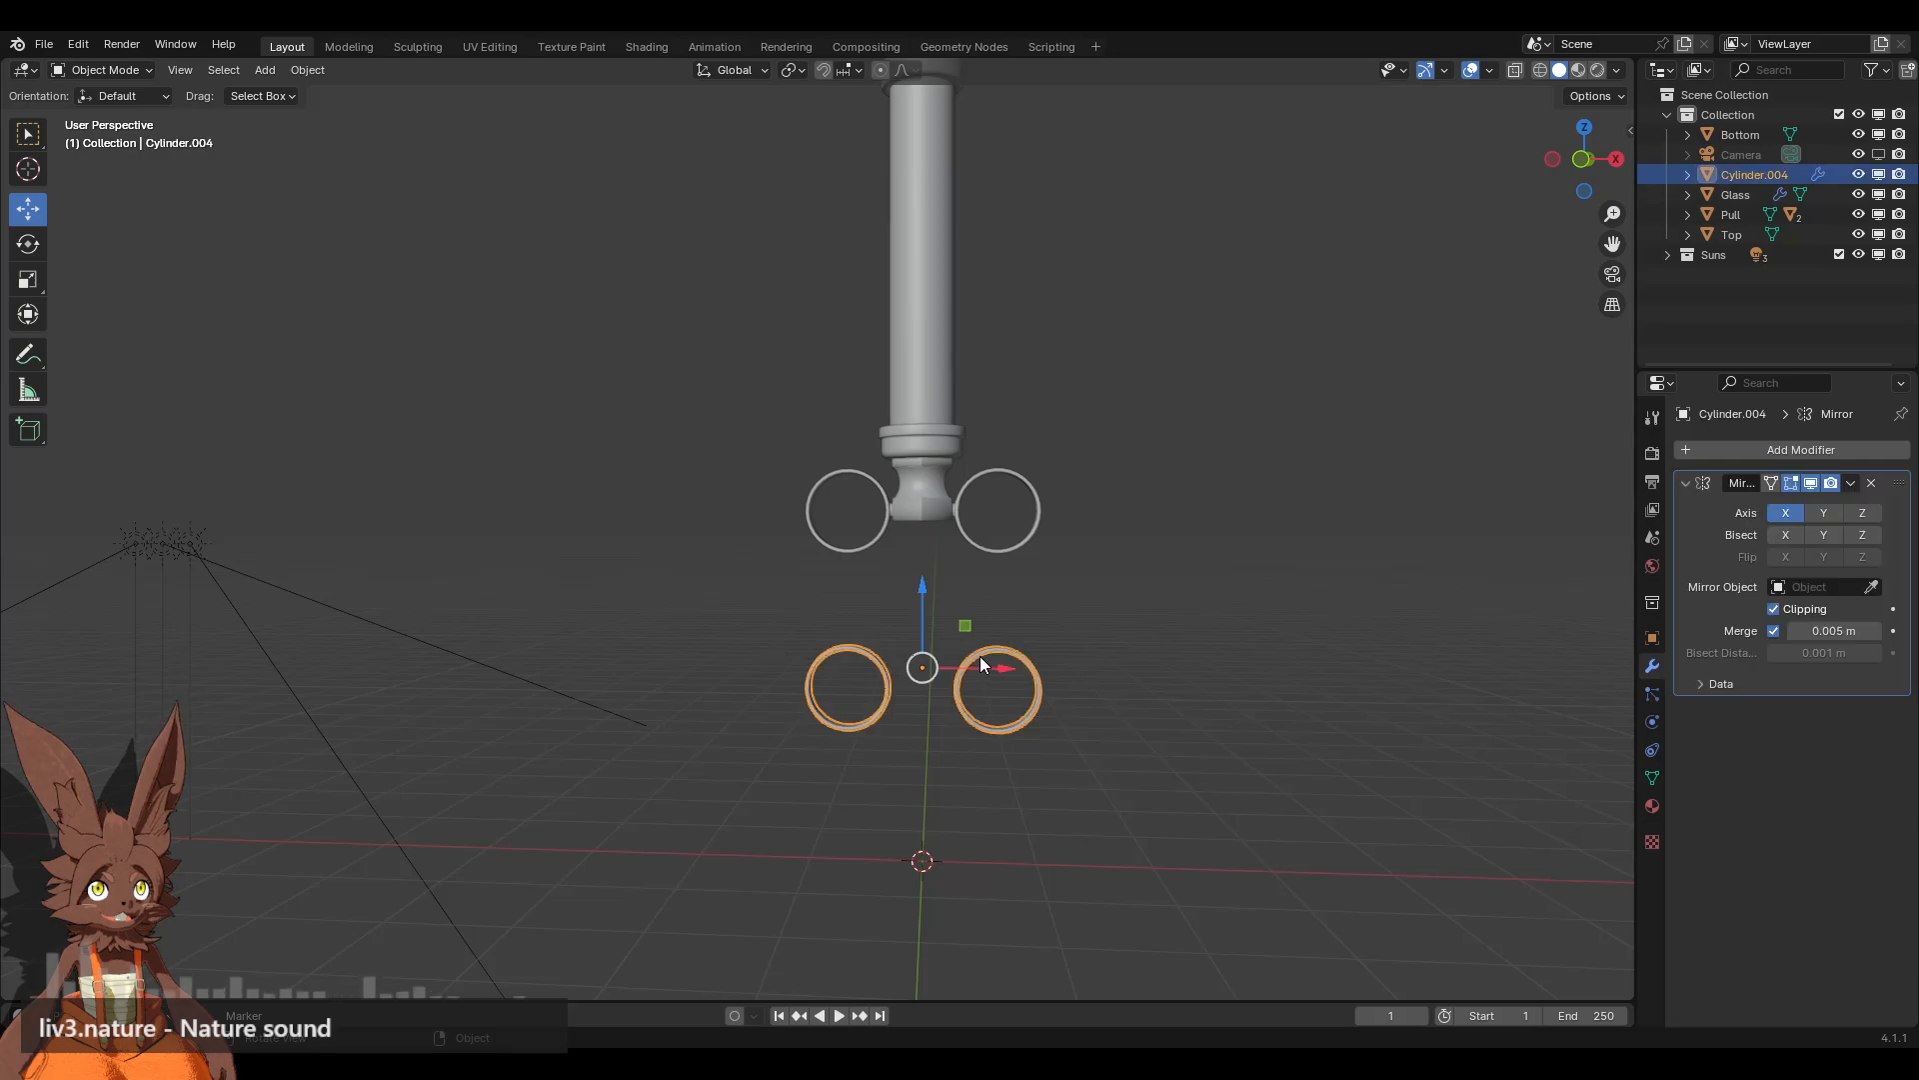
{"action": "middle_click_drag", "start_coordinate": [1101, 668], "coordinate": [1072, 492], "text": "shift"}
{"action": "scroll", "coordinate": [1076, 494], "scroll_direction": "up", "scroll_amount": 3}
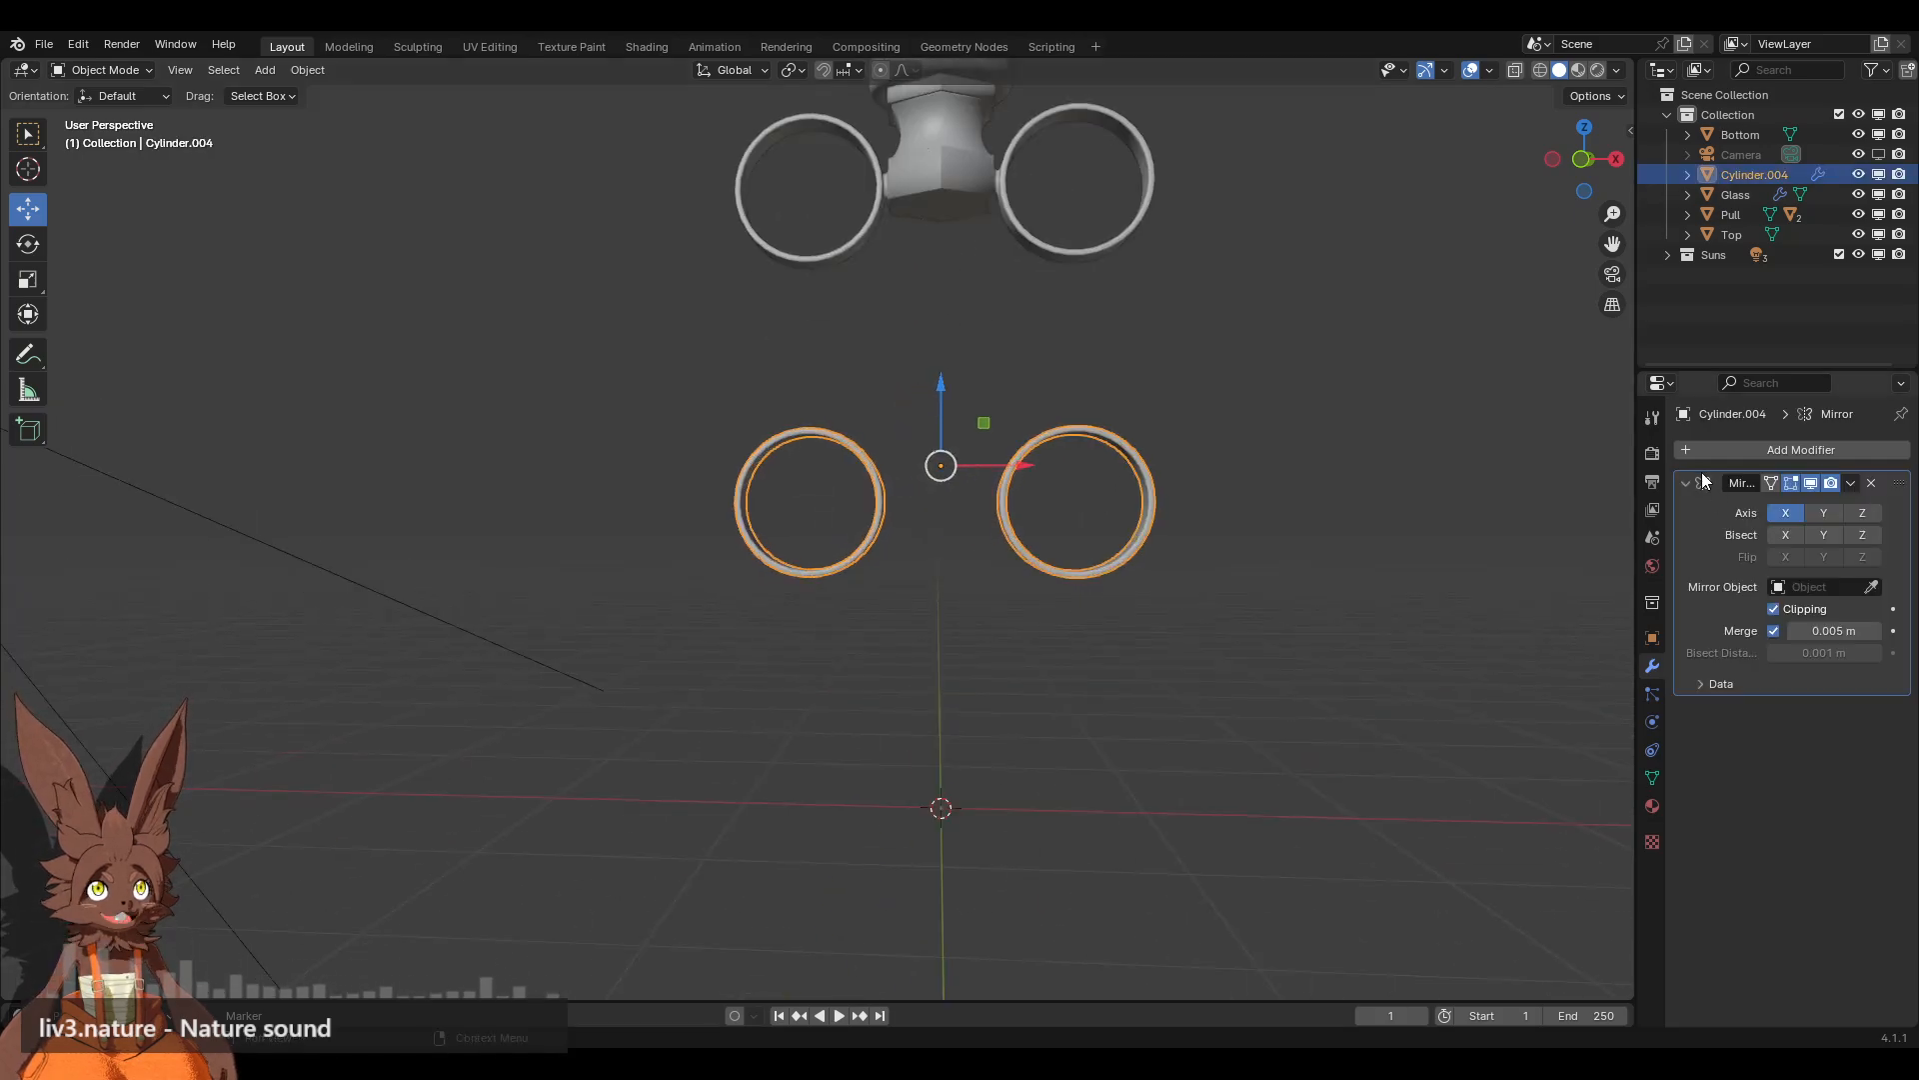
{"action": "left_click", "coordinate": [1871, 483]}
{"action": "right_click", "coordinate": [1214, 429]}
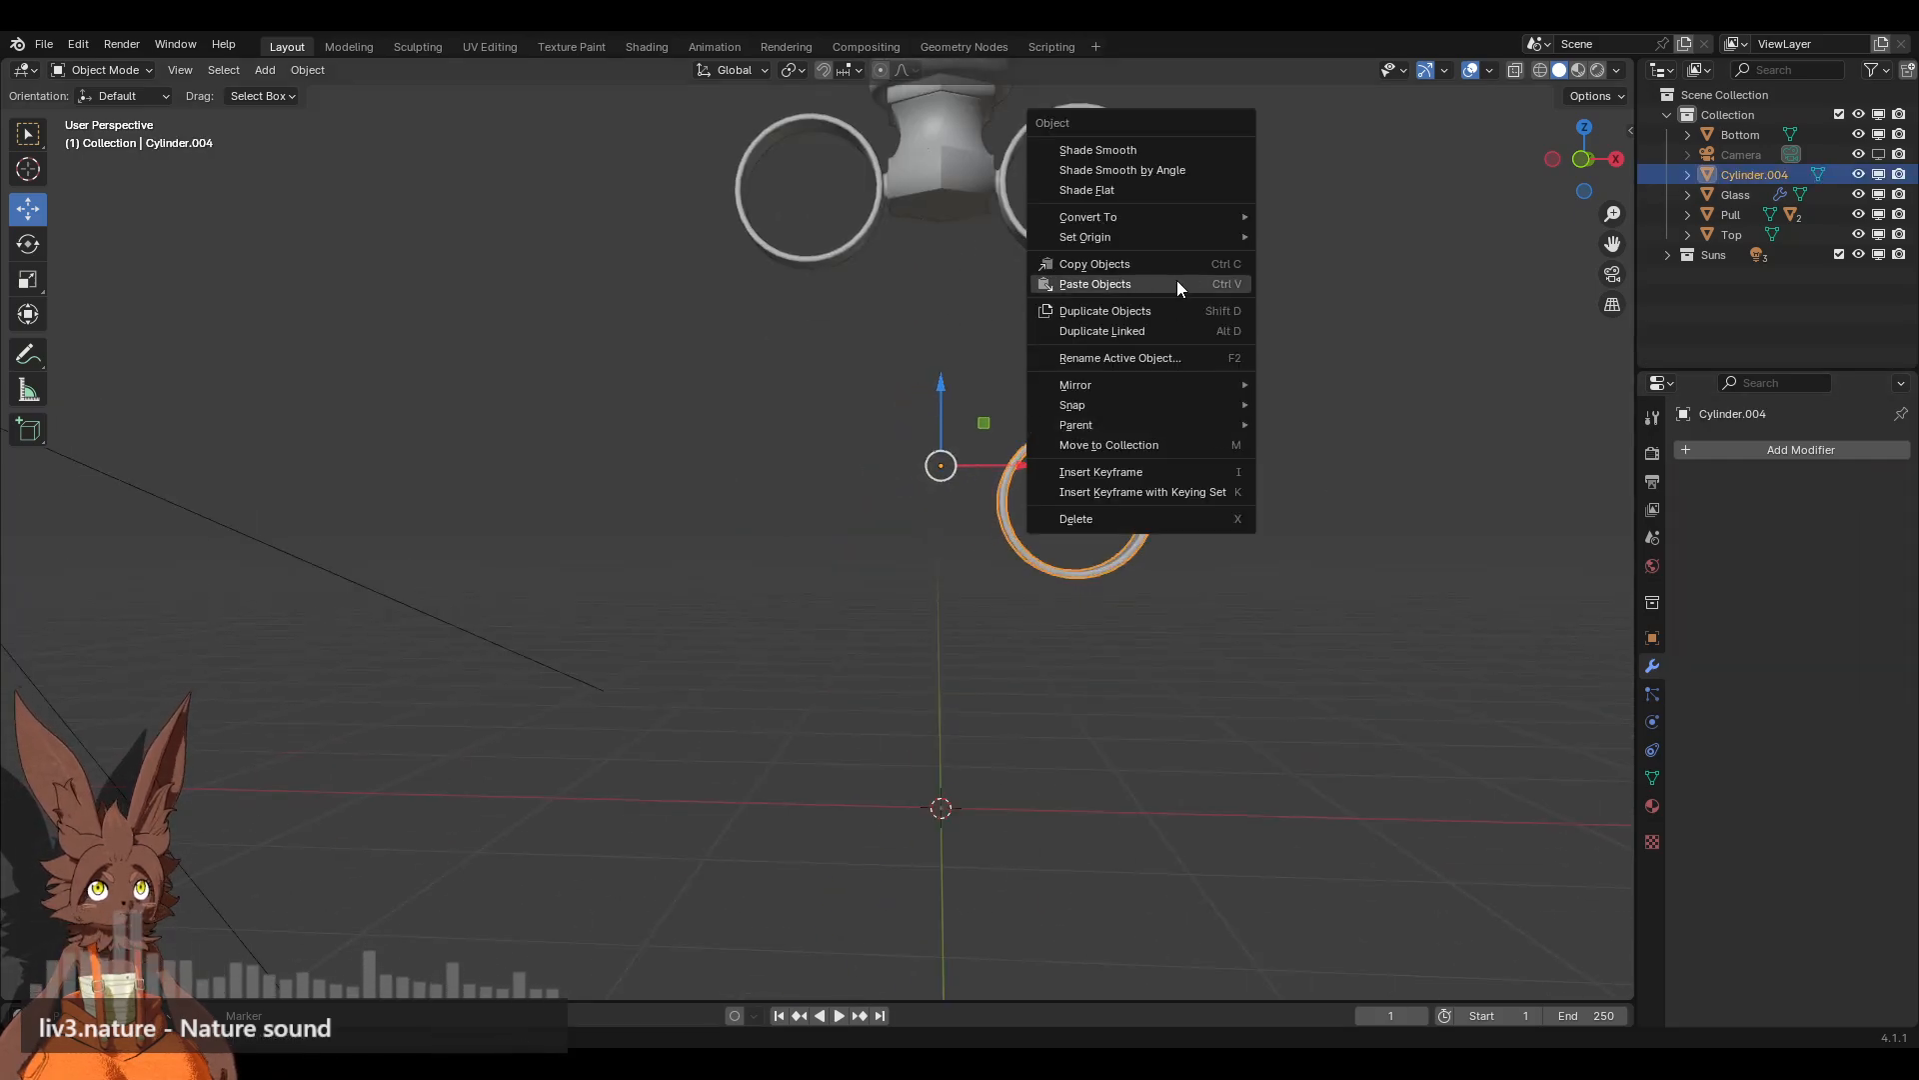
{"action": "mouse_move", "coordinate": [1184, 240]}
{"action": "left_click", "coordinate": [1312, 260]}
Step: In Edit Mode, delete the two octagonal edge loops lining the hole in the outer wall of the Cylinder.004 ring
{"action": "scroll", "coordinate": [1093, 409], "scroll_direction": "up", "scroll_amount": 5}
{"action": "middle_click_drag", "start_coordinate": [1094, 409], "coordinate": [1156, 413]}
{"action": "middle_click_drag", "start_coordinate": [1156, 413], "coordinate": [851, 450], "text": "shift"}
{"action": "scroll", "coordinate": [994, 513], "scroll_direction": "up", "scroll_amount": 3}
{"action": "left_click", "coordinate": [100, 70]}
{"action": "left_click", "coordinate": [100, 114]}
{"action": "scroll", "coordinate": [851, 450], "scroll_direction": "up", "scroll_amount": 3}
{"action": "mouse_move", "coordinate": [1213, 464]}
{"action": "middle_mouse_down"}
{"action": "mouse_move", "coordinate": [1123, 471]}
{"action": "mouse_move", "coordinate": [1229, 493]}
{"action": "middle_mouse_up"}
{"action": "scroll", "coordinate": [1049, 493], "scroll_direction": "down", "scroll_amount": 4}
{"action": "scroll", "coordinate": [1049, 488], "scroll_direction": "up", "scroll_amount": 4}
{"action": "scroll", "coordinate": [825, 387], "scroll_direction": "up", "scroll_amount": 5}
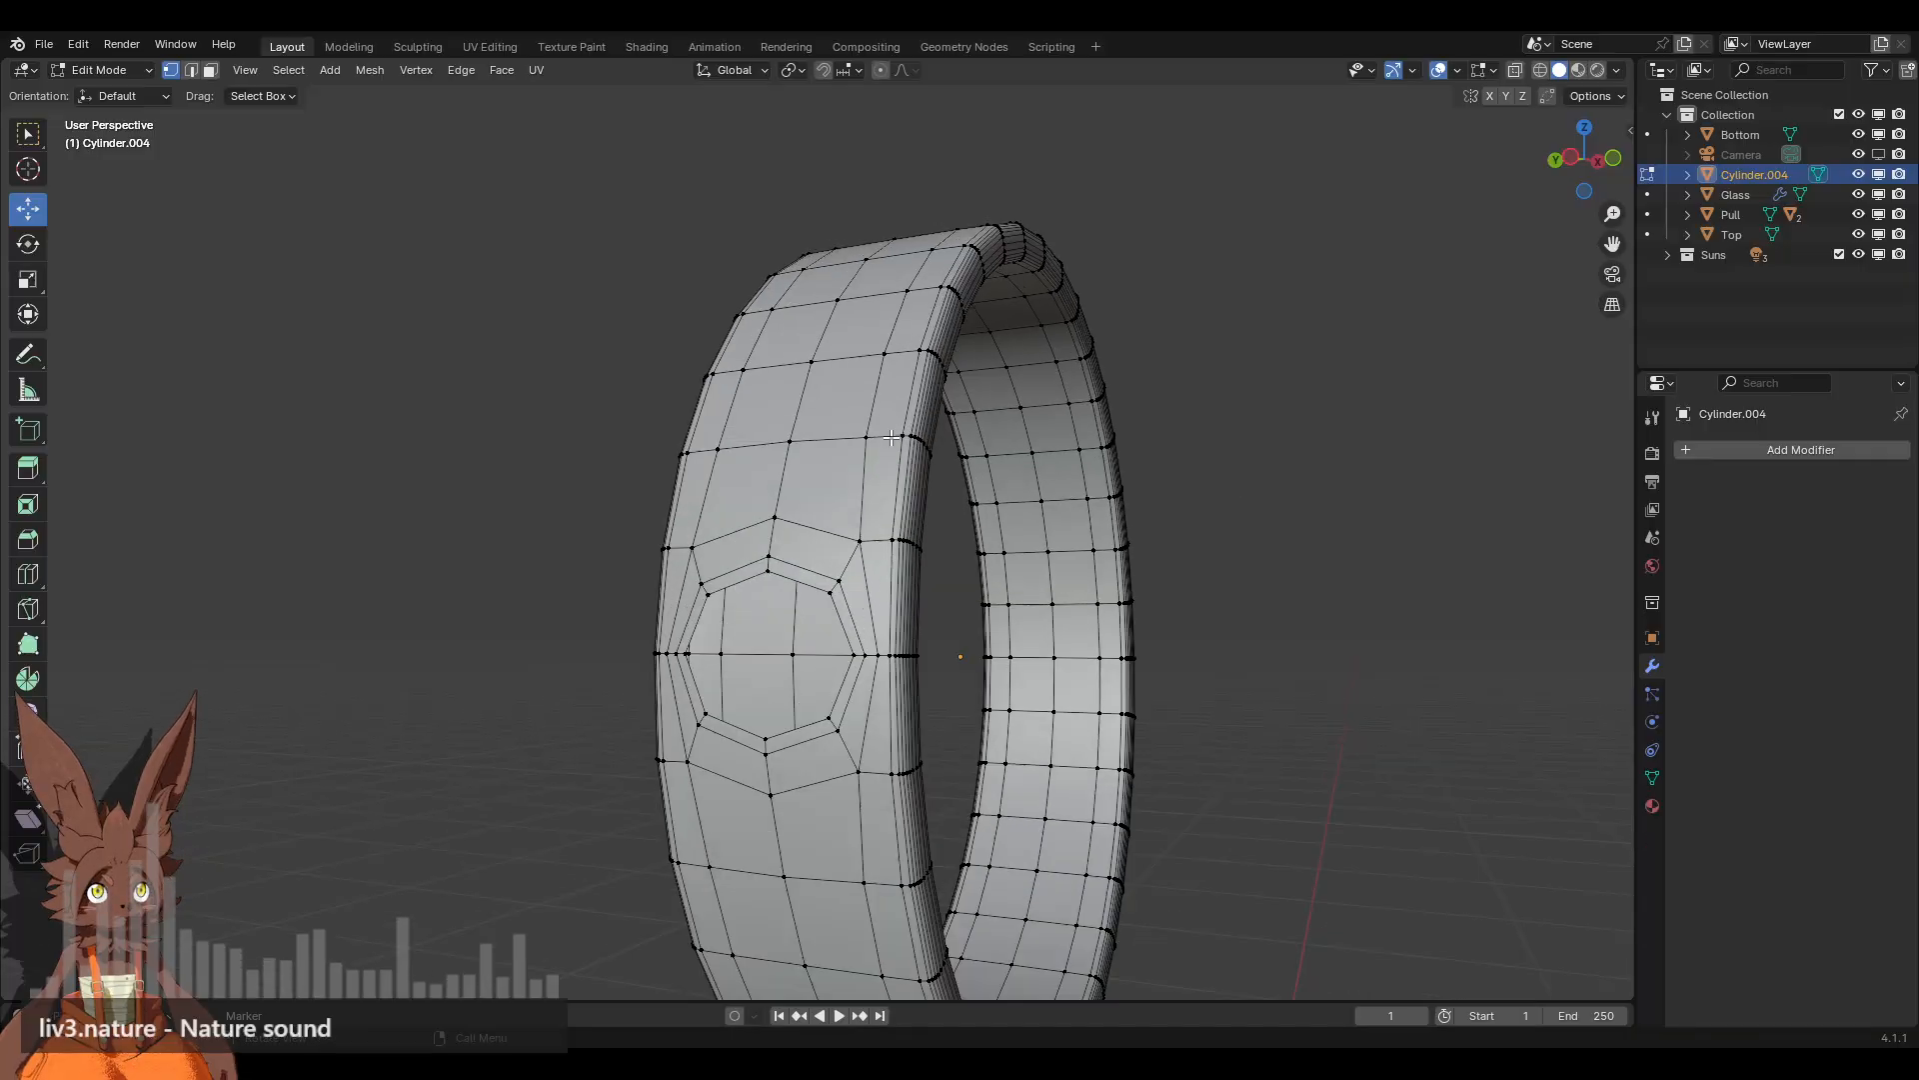
{"action": "middle_click_drag", "start_coordinate": [922, 558], "coordinate": [999, 561]}
{"action": "middle_click_drag", "start_coordinate": [1055, 705], "coordinate": [1150, 60], "text": "shift"}
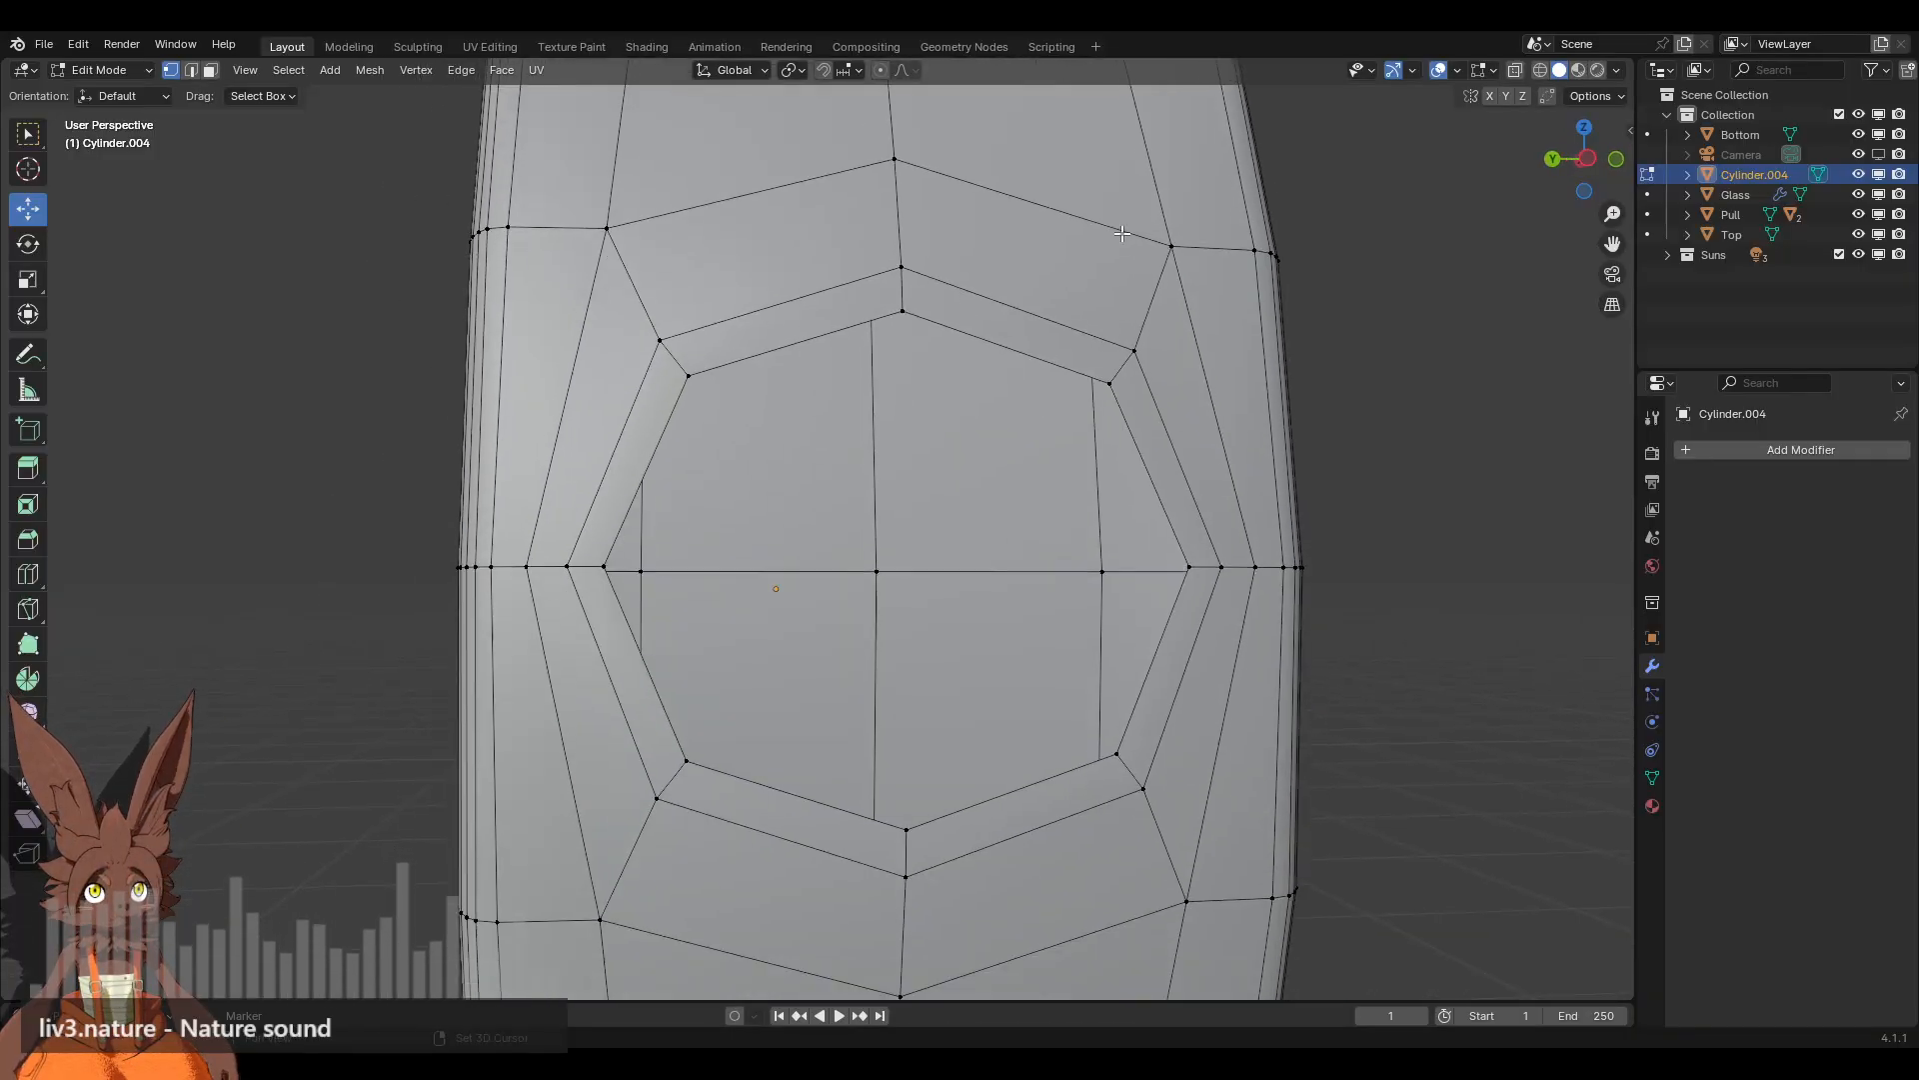
{"action": "scroll", "coordinate": [1107, 282], "scroll_direction": "down", "scroll_amount": 1}
{"action": "middle_click_drag", "start_coordinate": [1108, 282], "coordinate": [1072, 324]}
{"action": "scroll", "coordinate": [1073, 324], "scroll_direction": "down", "scroll_amount": 3}
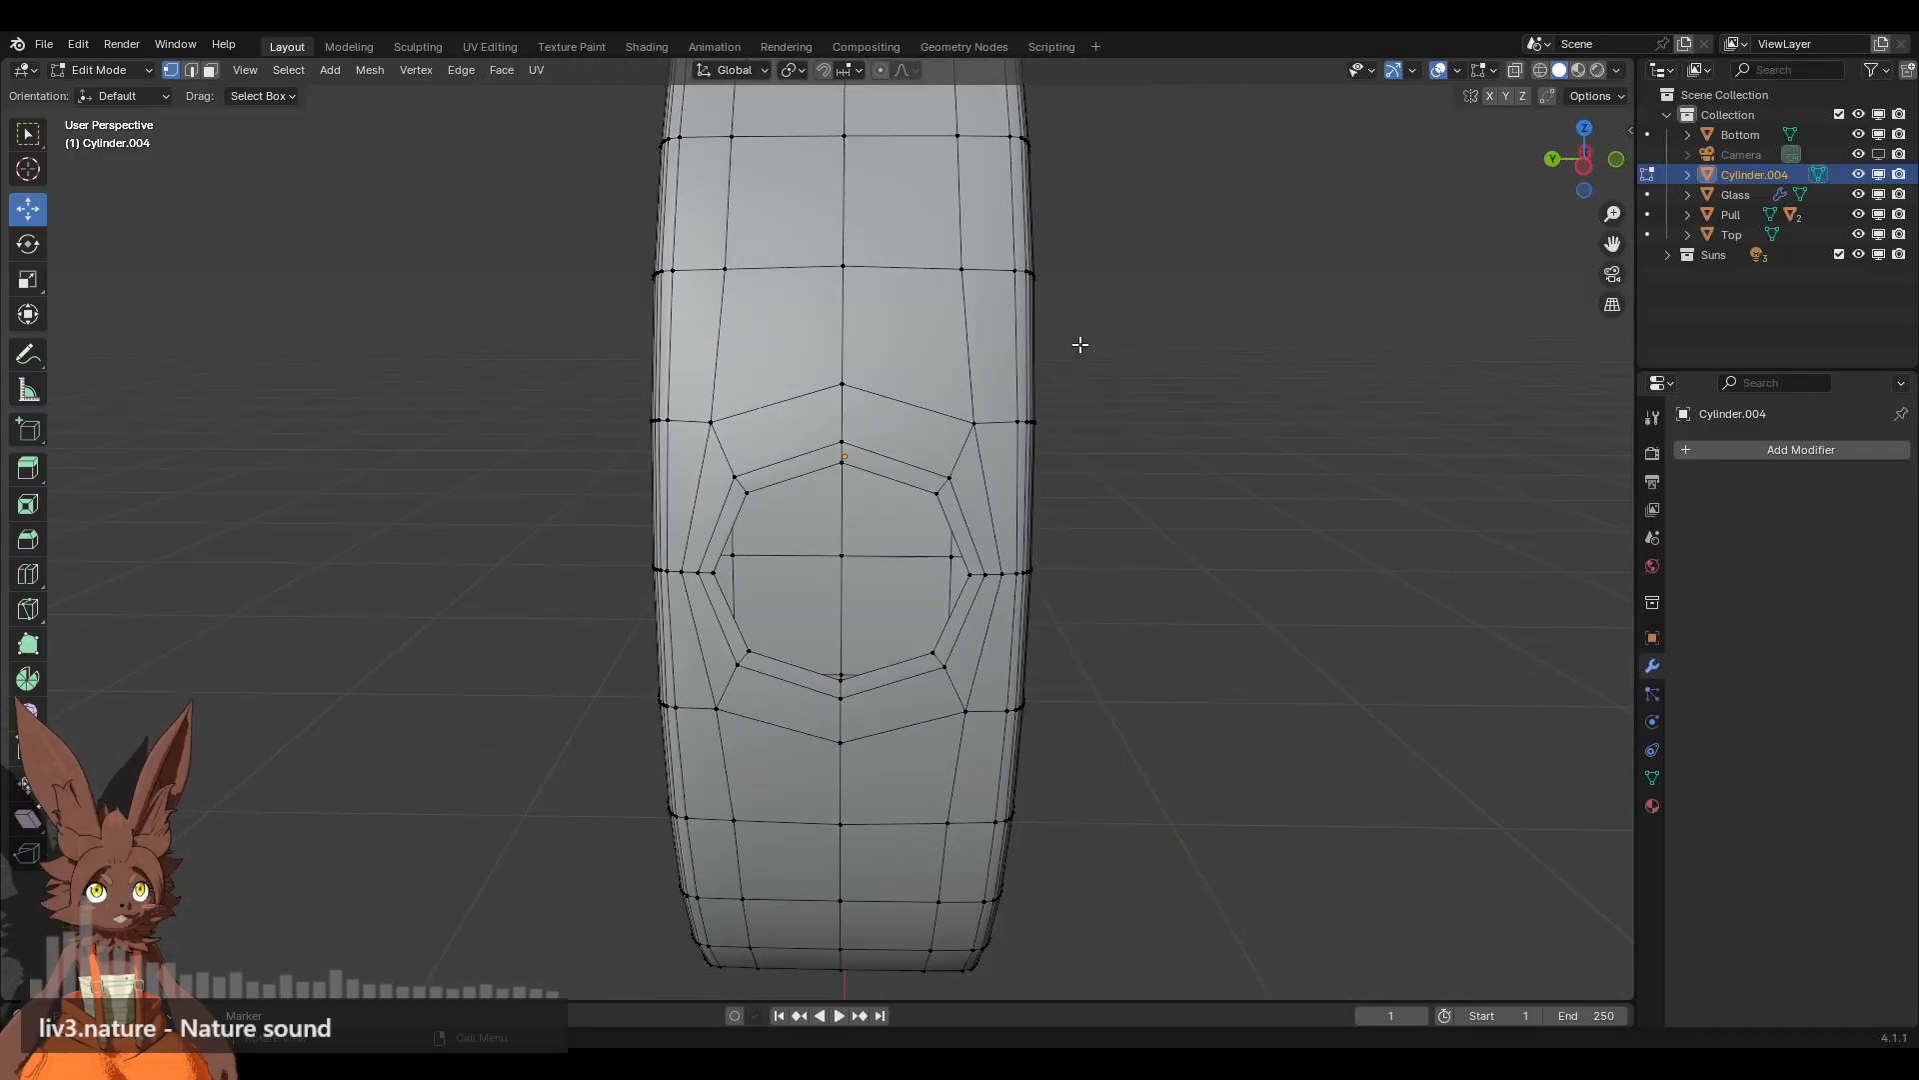
{"action": "scroll", "coordinate": [860, 406], "scroll_direction": "up", "scroll_amount": 2}
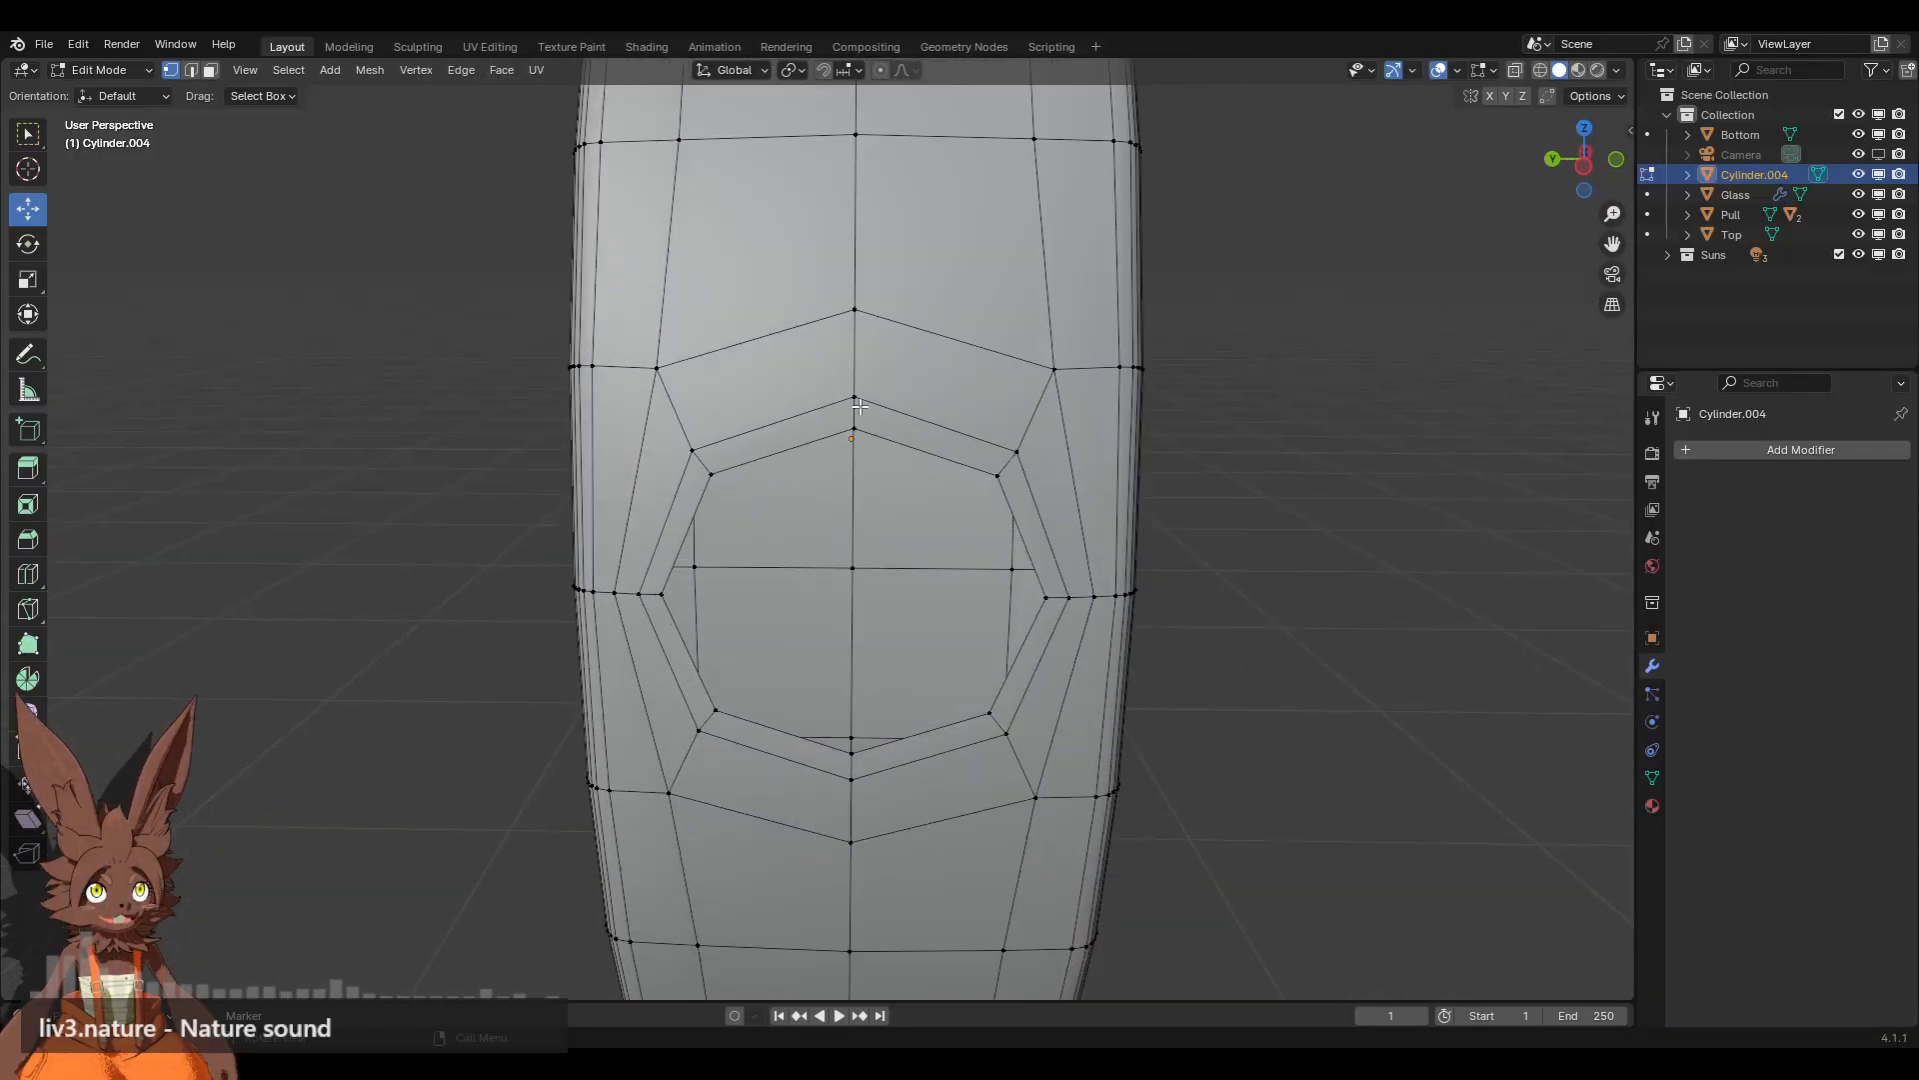
{"action": "left_click", "coordinate": [941, 457], "text": "alt"}
{"action": "left_click", "coordinate": [941, 430], "text": "alt+shift"}
{"action": "key", "text": "x"}
{"action": "left_click", "coordinate": [979, 399]}
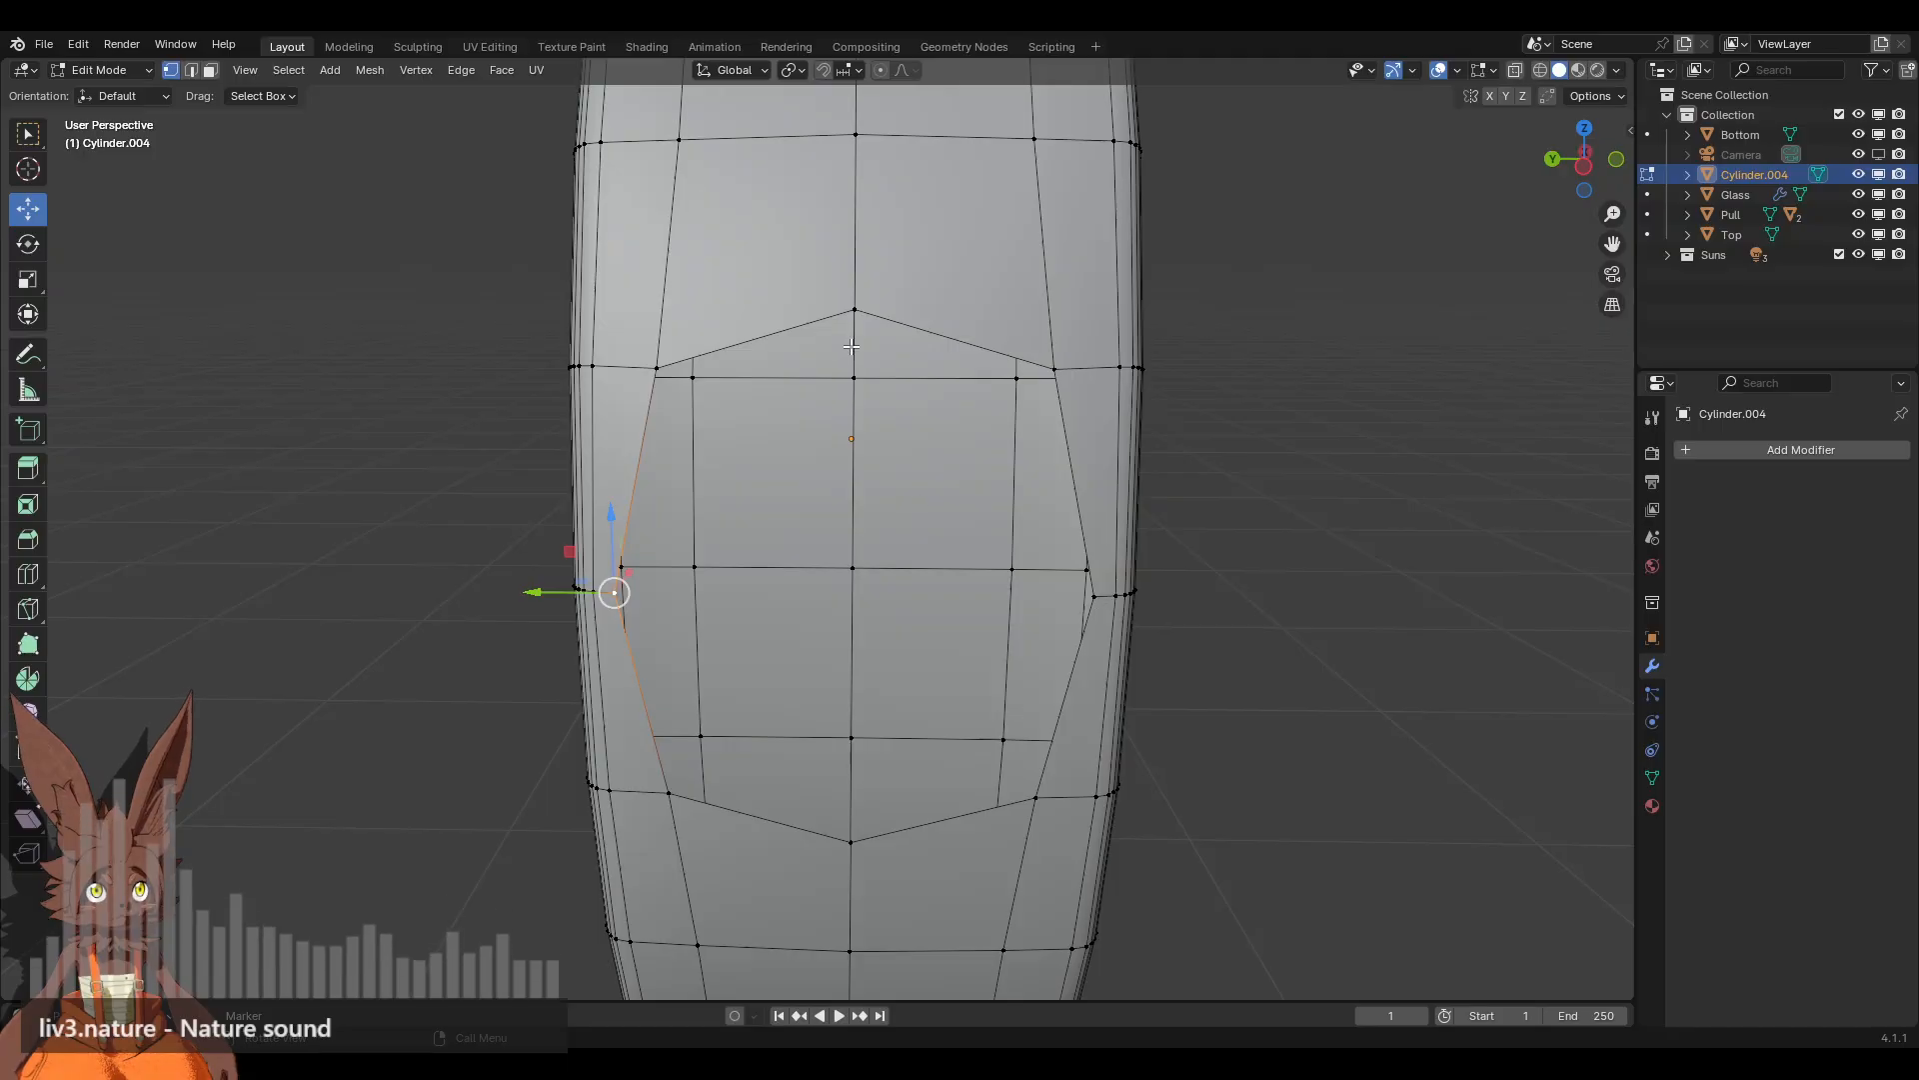
Step: Connect the two side vertices of the ring's octagonal hole with an edge and subdivide that edge once
{"action": "left_click", "coordinate": [1091, 598], "text": "alt+shift"}
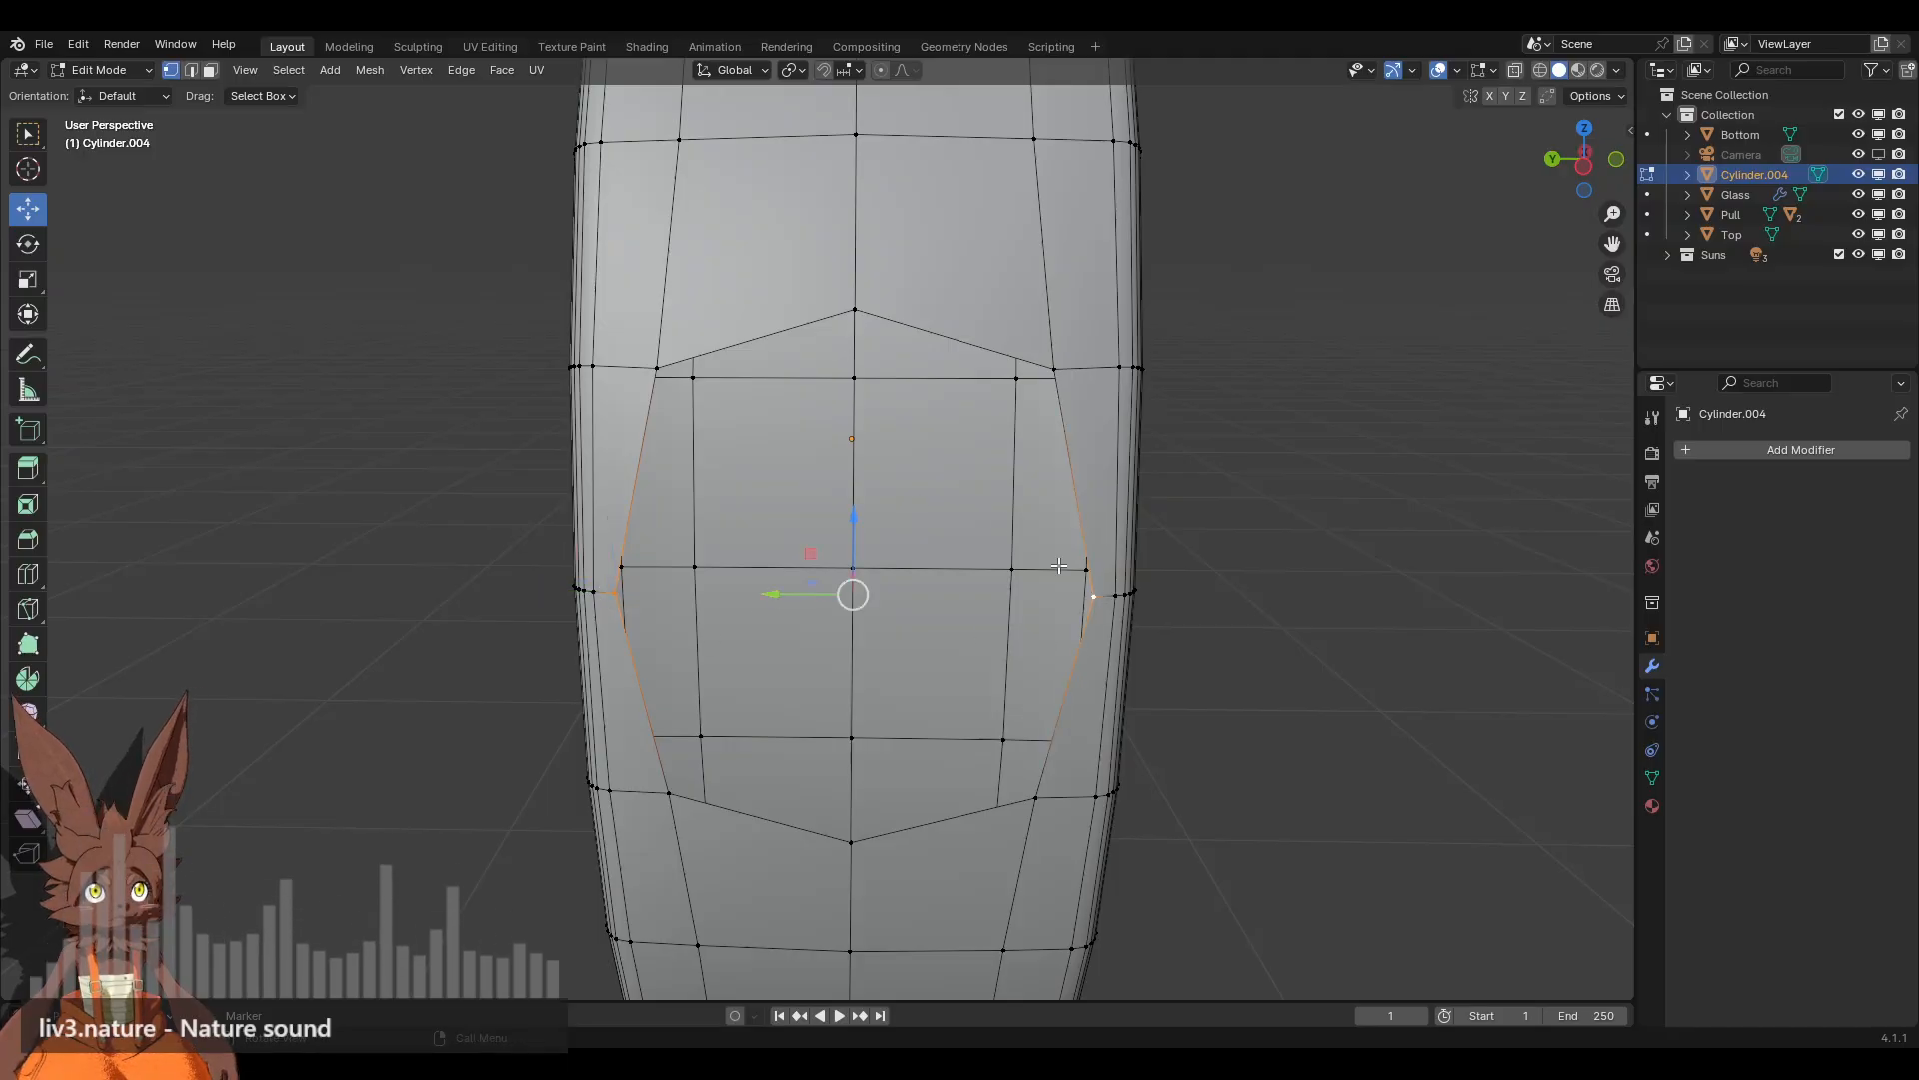
{"action": "right_click", "coordinate": [940, 507]}
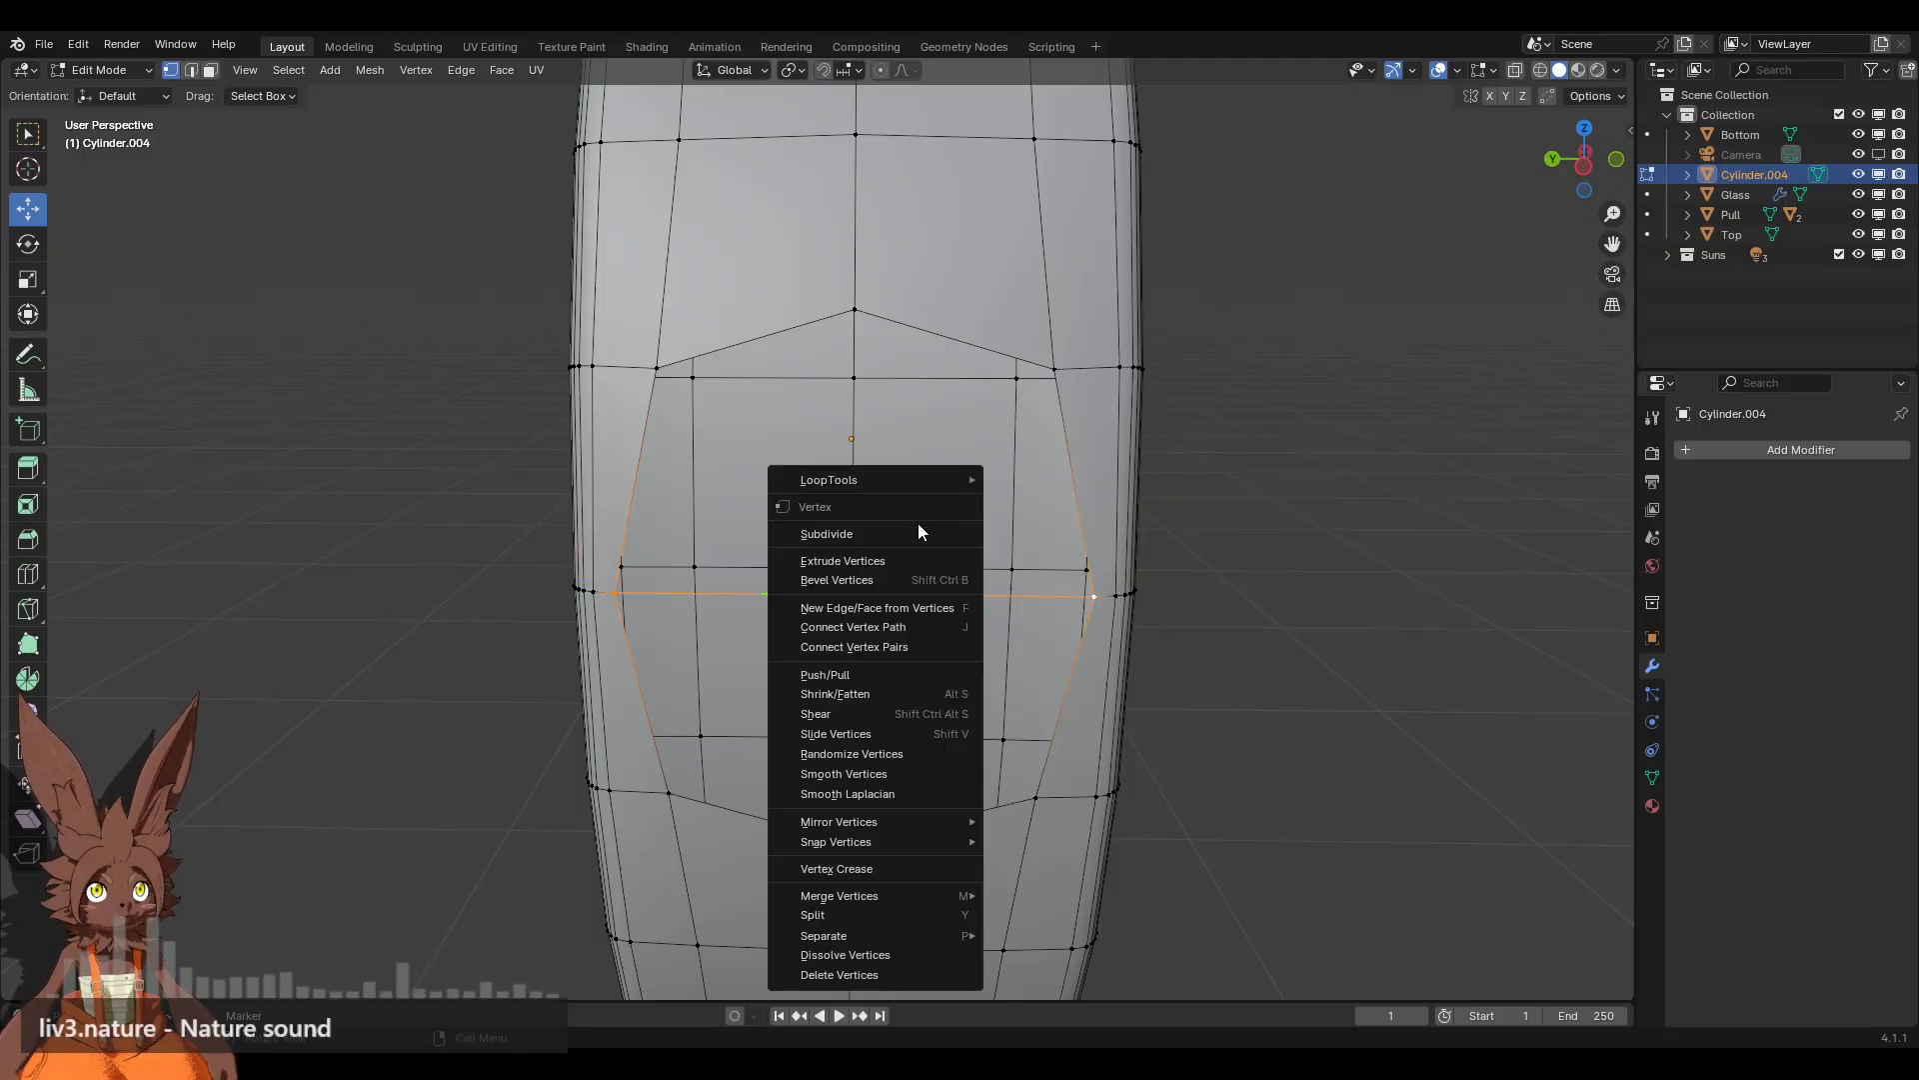
{"action": "left_click", "coordinate": [920, 533]}
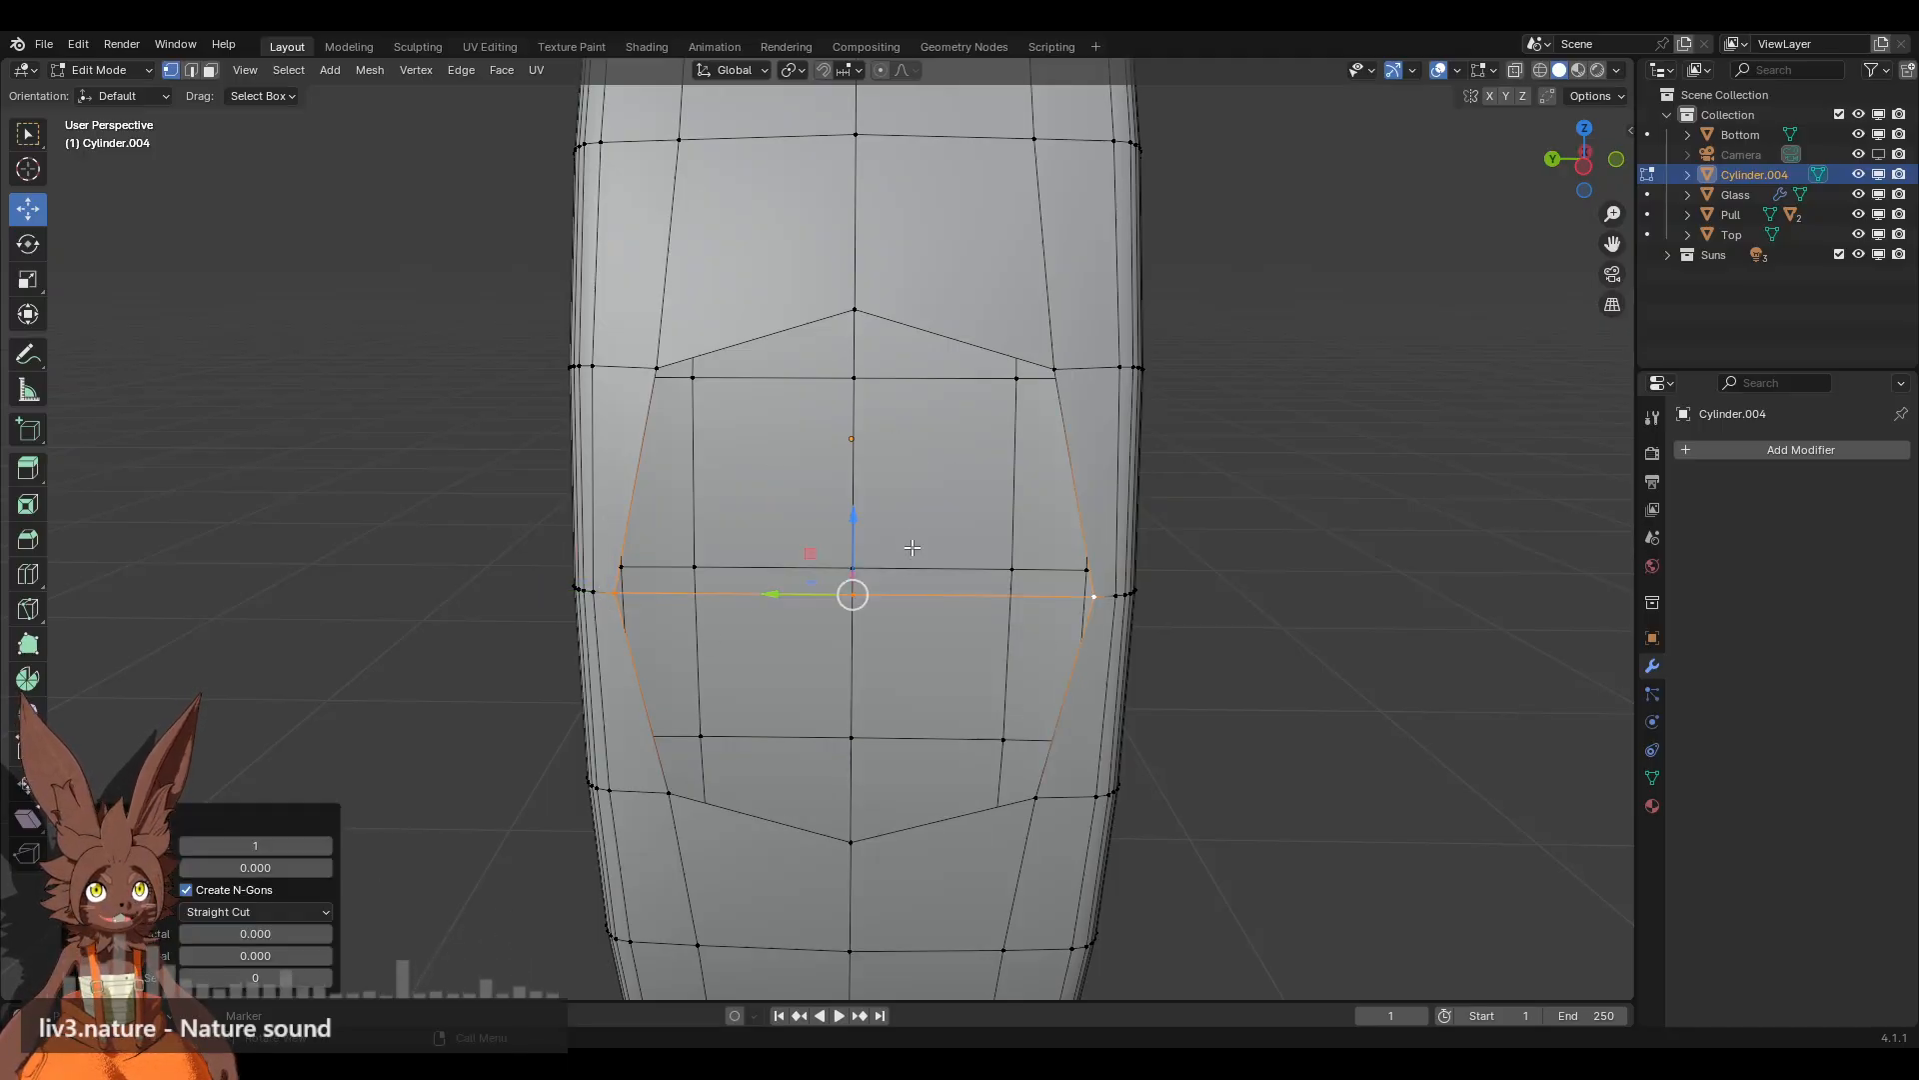
Step: Fill the upper half of the octagonal hole with two four-sided faces meeting at the centre vertex
{"action": "left_click", "coordinate": [855, 310], "text": "shift"}
{"action": "left_click", "coordinate": [653, 367], "text": "shift"}
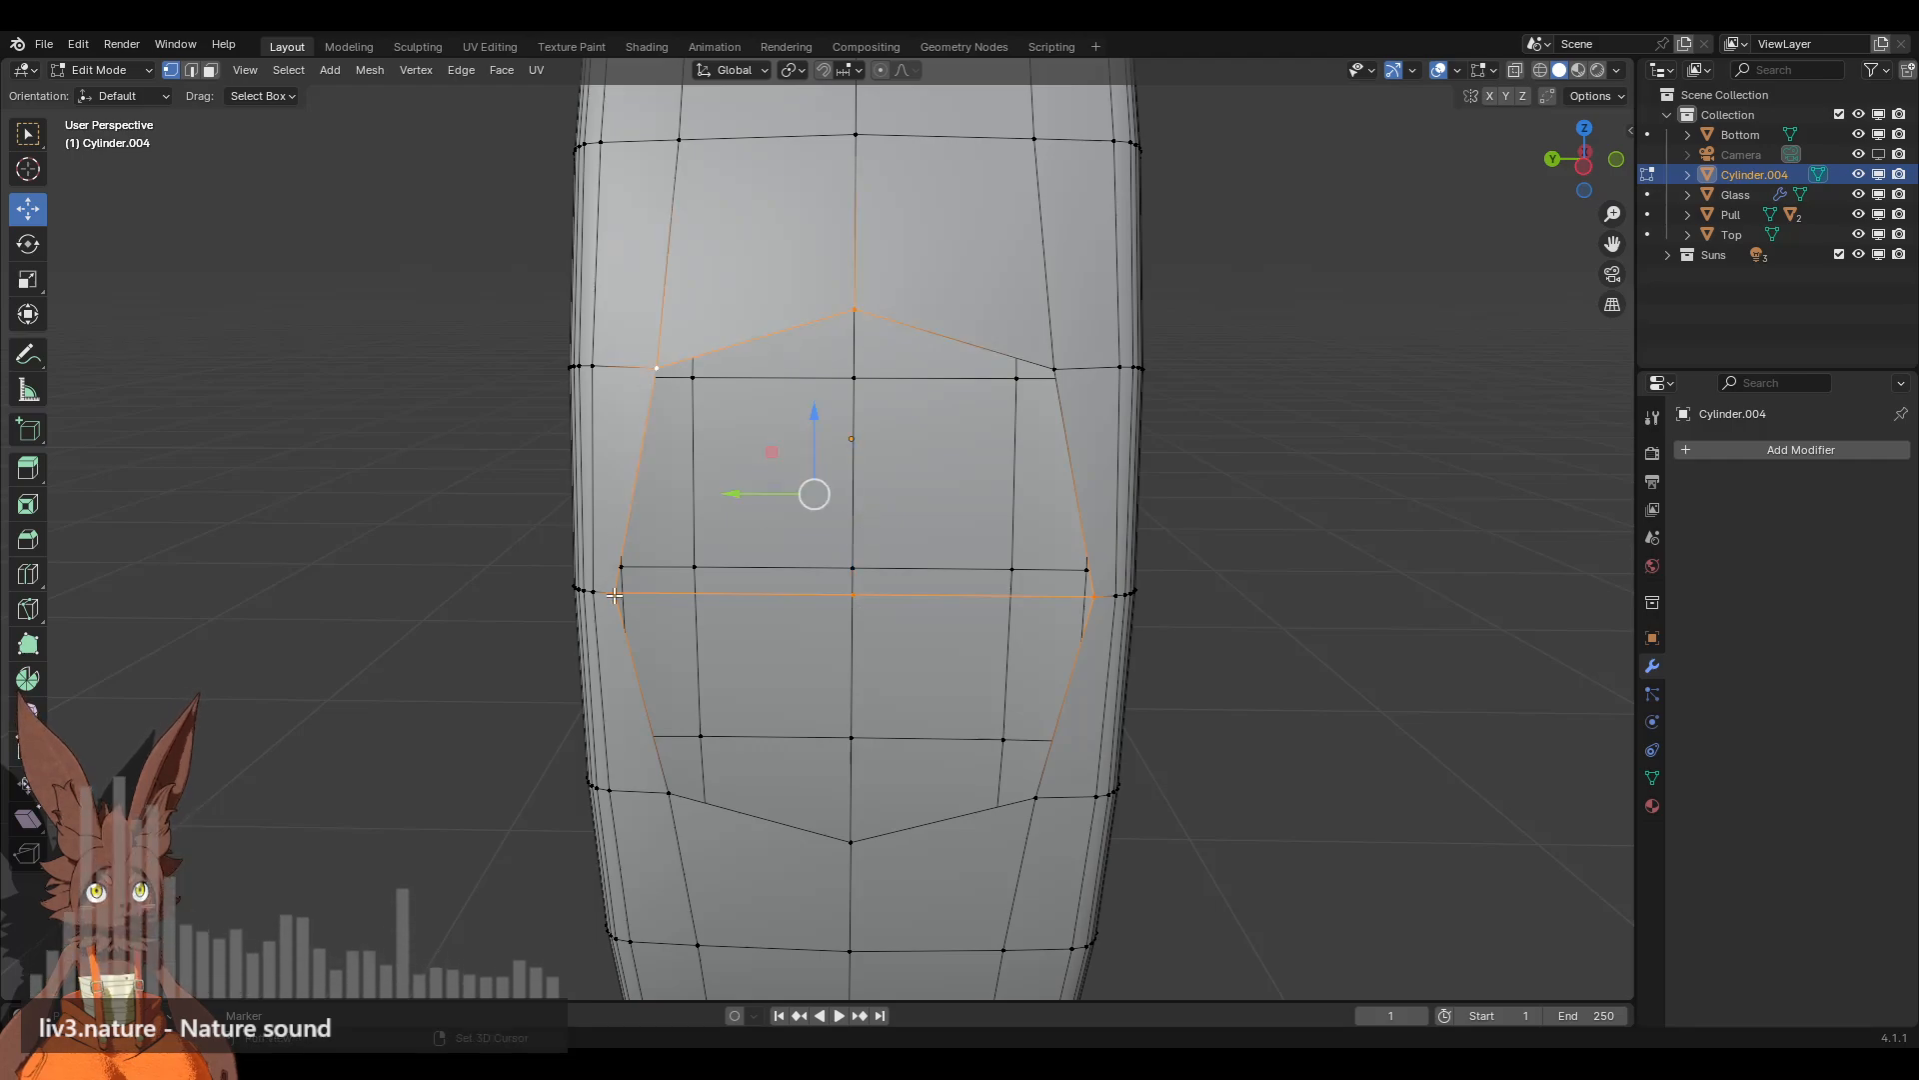
{"action": "left_click_drag", "start_coordinate": [1050, 521], "coordinate": [1225, 742], "text": "ctrl"}
{"action": "key", "text": "f"}
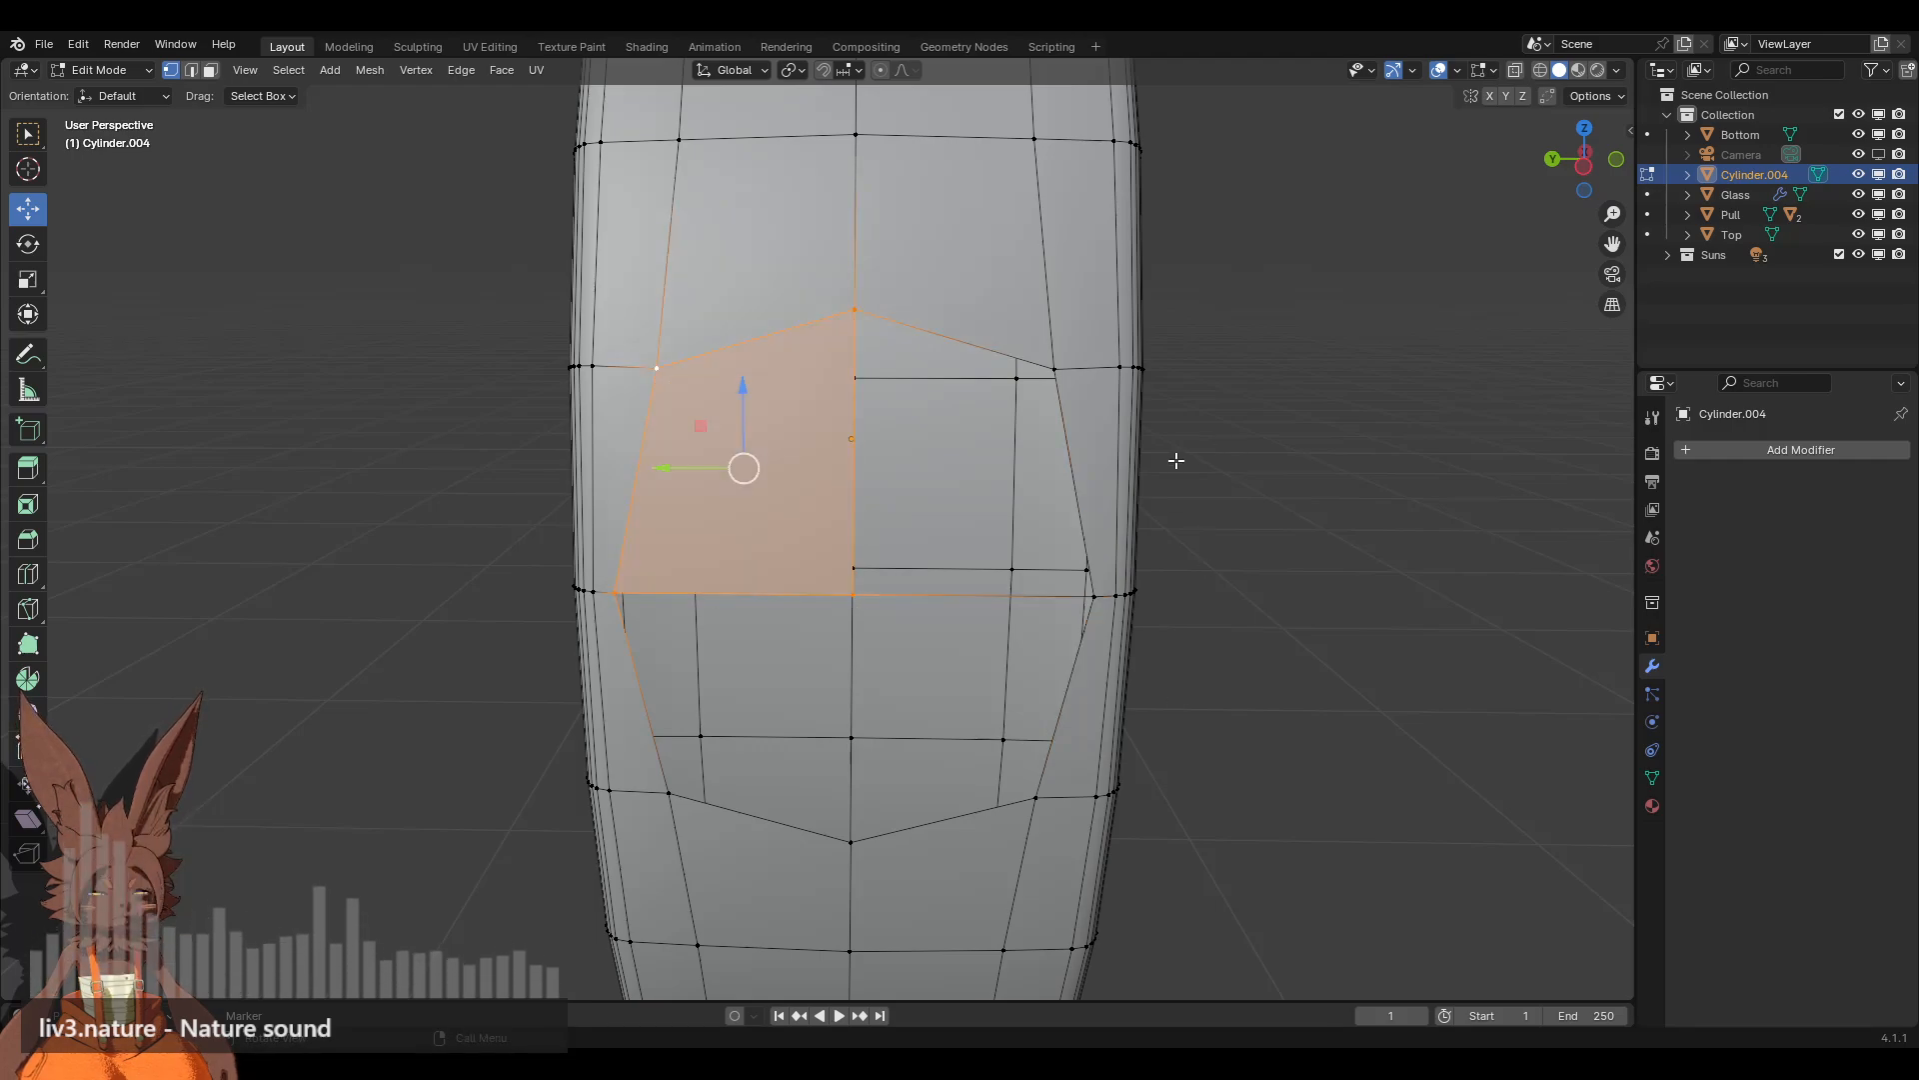
{"action": "left_click", "coordinate": [856, 310]}
{"action": "left_click", "coordinate": [1055, 369], "text": "shift"}
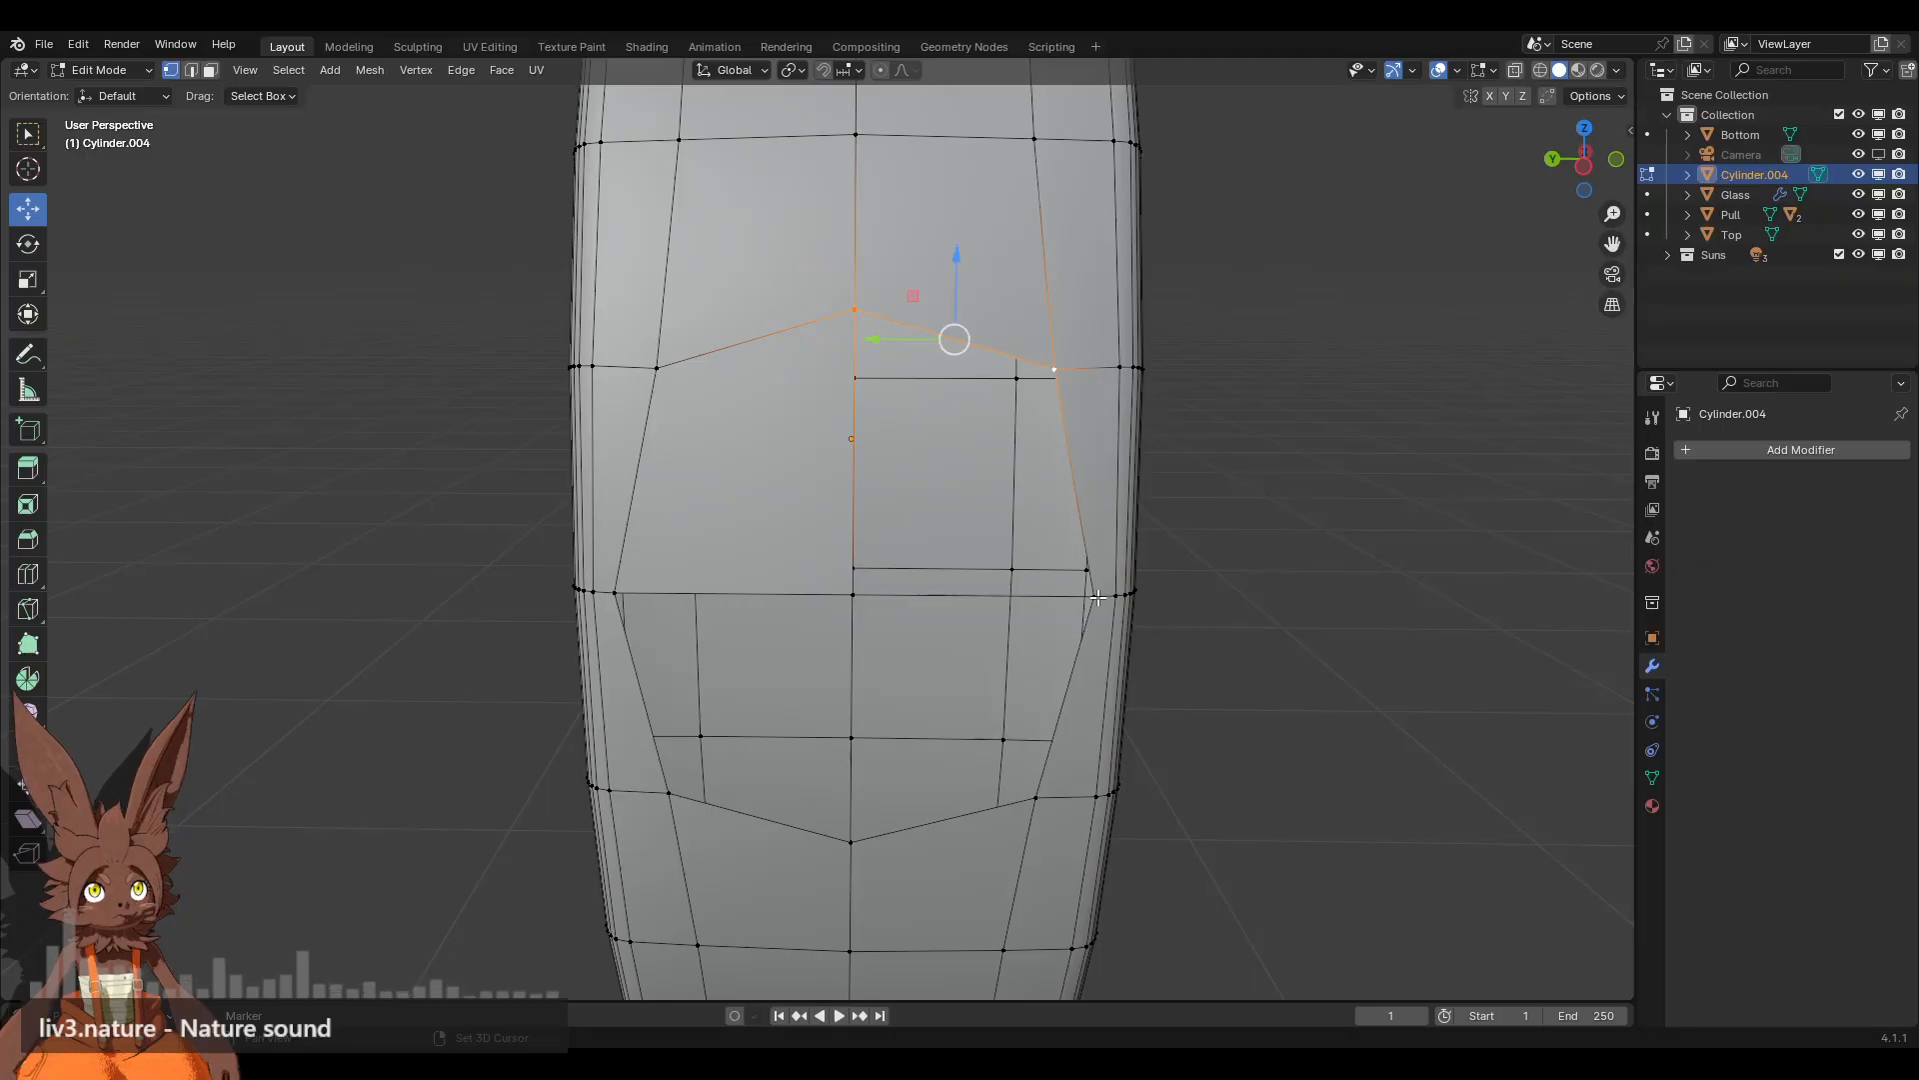
{"action": "left_click", "coordinate": [1093, 596], "text": "shift"}
{"action": "left_click", "coordinate": [858, 599], "text": "shift"}
{"action": "key", "text": "f"}
Step: Fill the lower half of the octagonal hole with two four-sided faces meeting at the centre vertex
{"action": "left_click", "coordinate": [613, 593]}
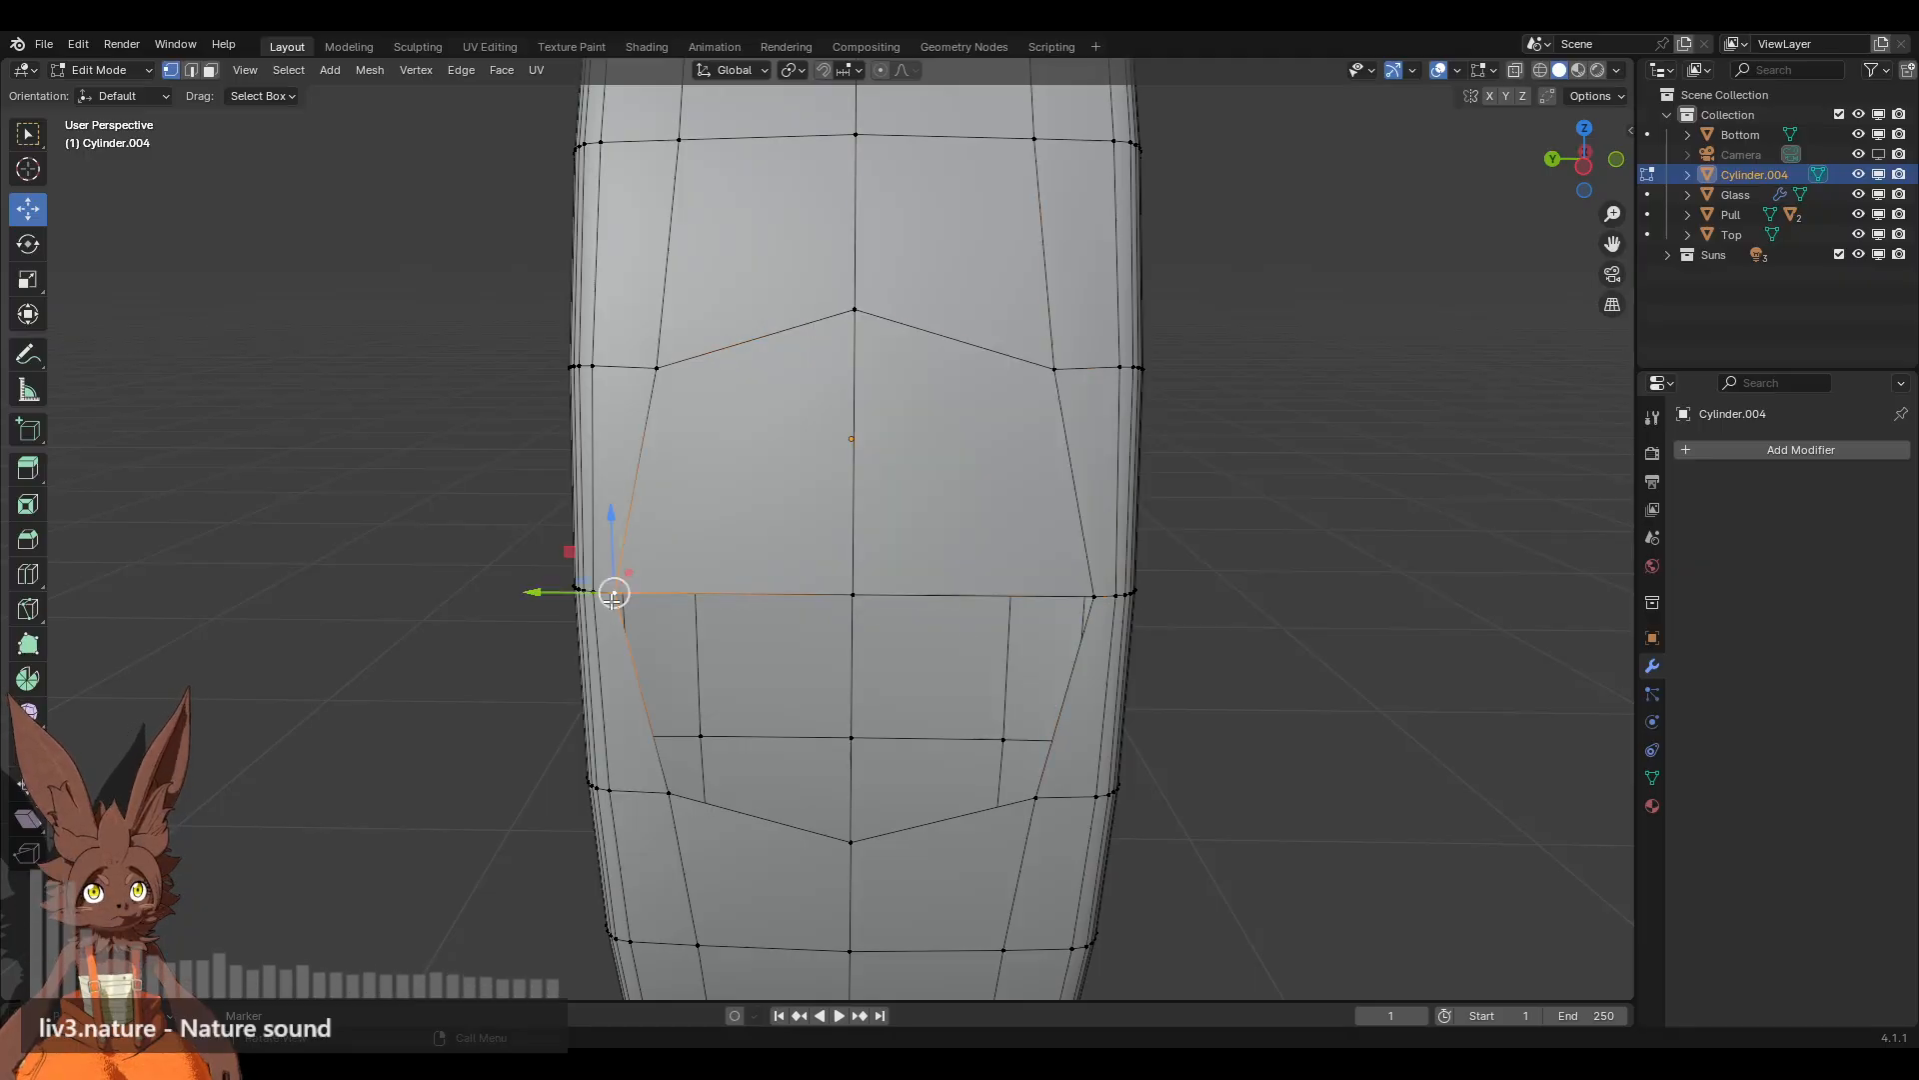
{"action": "left_click", "coordinate": [667, 793], "text": "shift"}
{"action": "left_click", "coordinate": [853, 594], "text": "shift"}
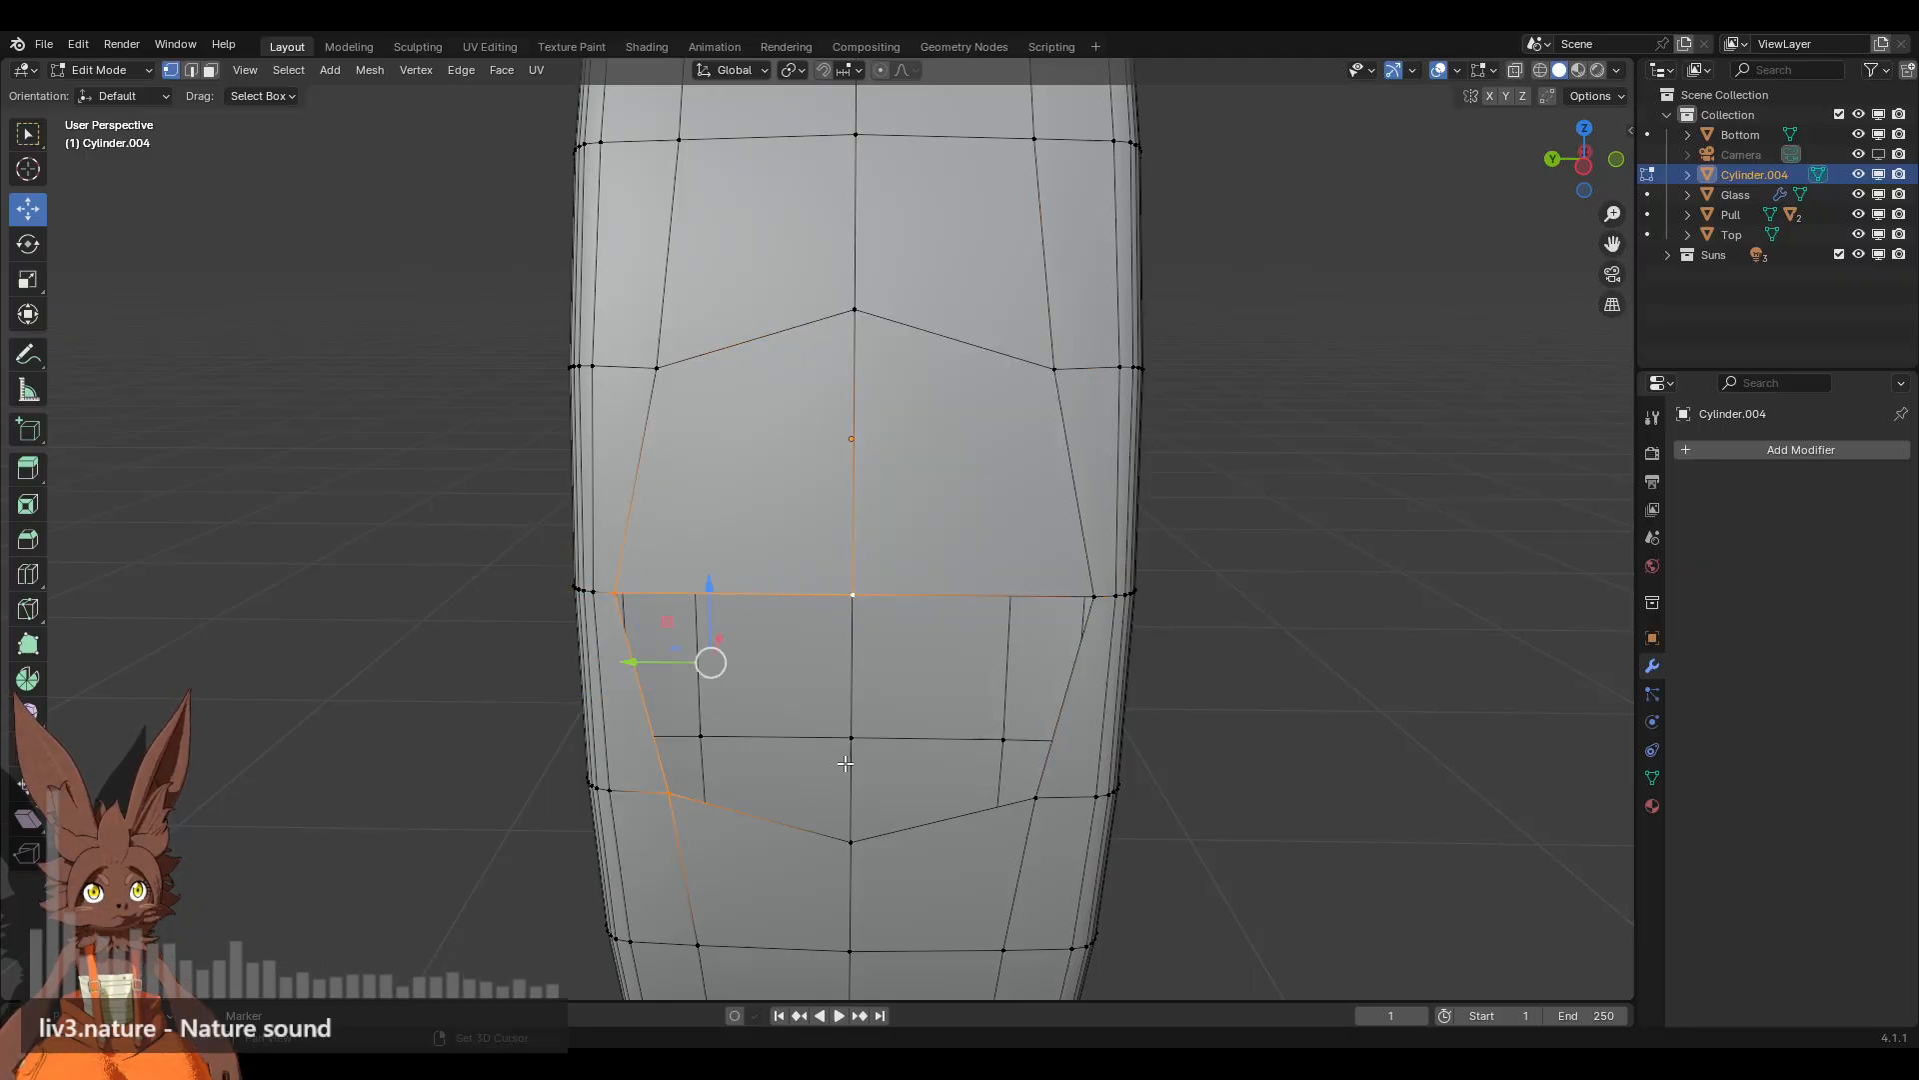
{"action": "left_click", "coordinate": [851, 843], "text": "shift"}
{"action": "key", "text": "f"}
{"action": "left_click", "coordinate": [881, 648]}
{"action": "left_click", "coordinate": [847, 843], "text": "shift"}
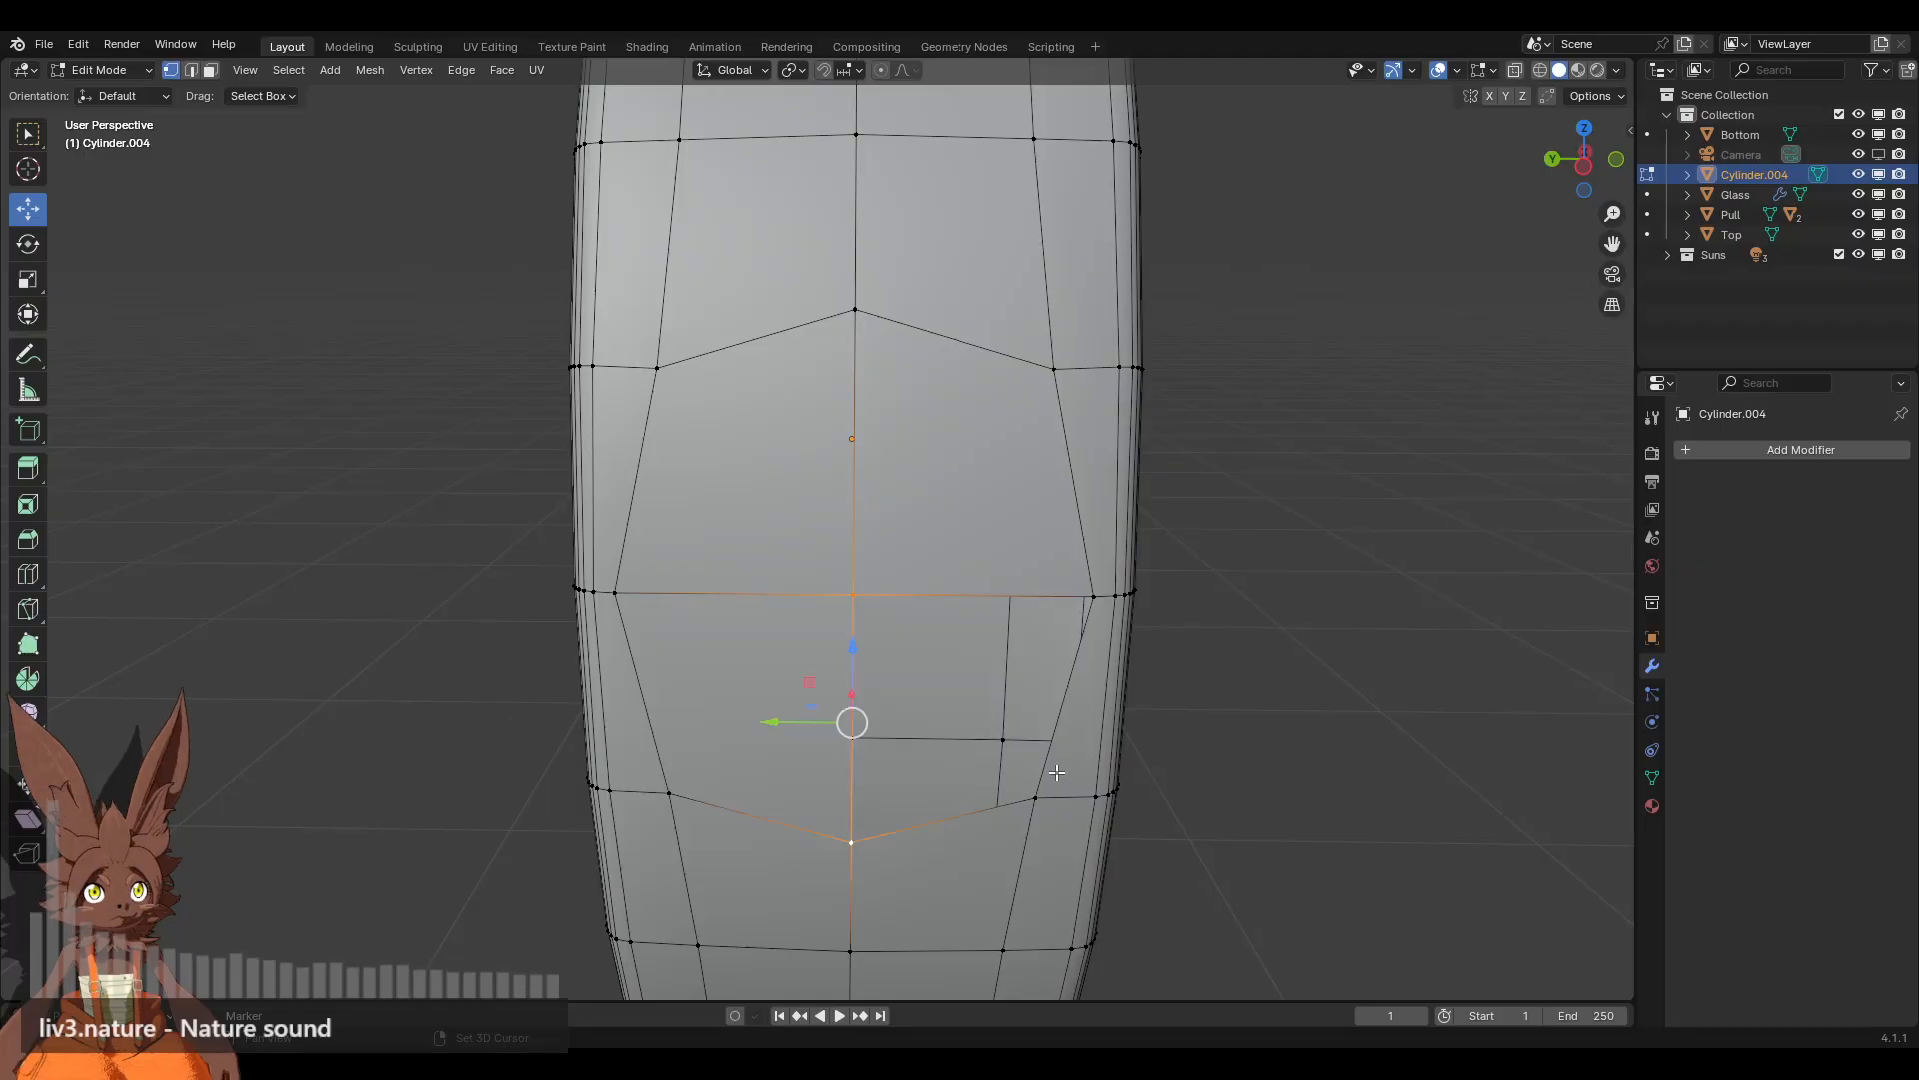
{"action": "left_click", "coordinate": [1036, 798], "text": "shift"}
{"action": "left_click", "coordinate": [1093, 593], "text": "shift"}
{"action": "key", "text": "f"}
{"action": "left_click", "coordinate": [1290, 545]}
Step: Try to rotate the whole ring mesh 90° about the view axis
{"action": "scroll", "coordinate": [1260, 562], "scroll_direction": "down", "scroll_amount": 5}
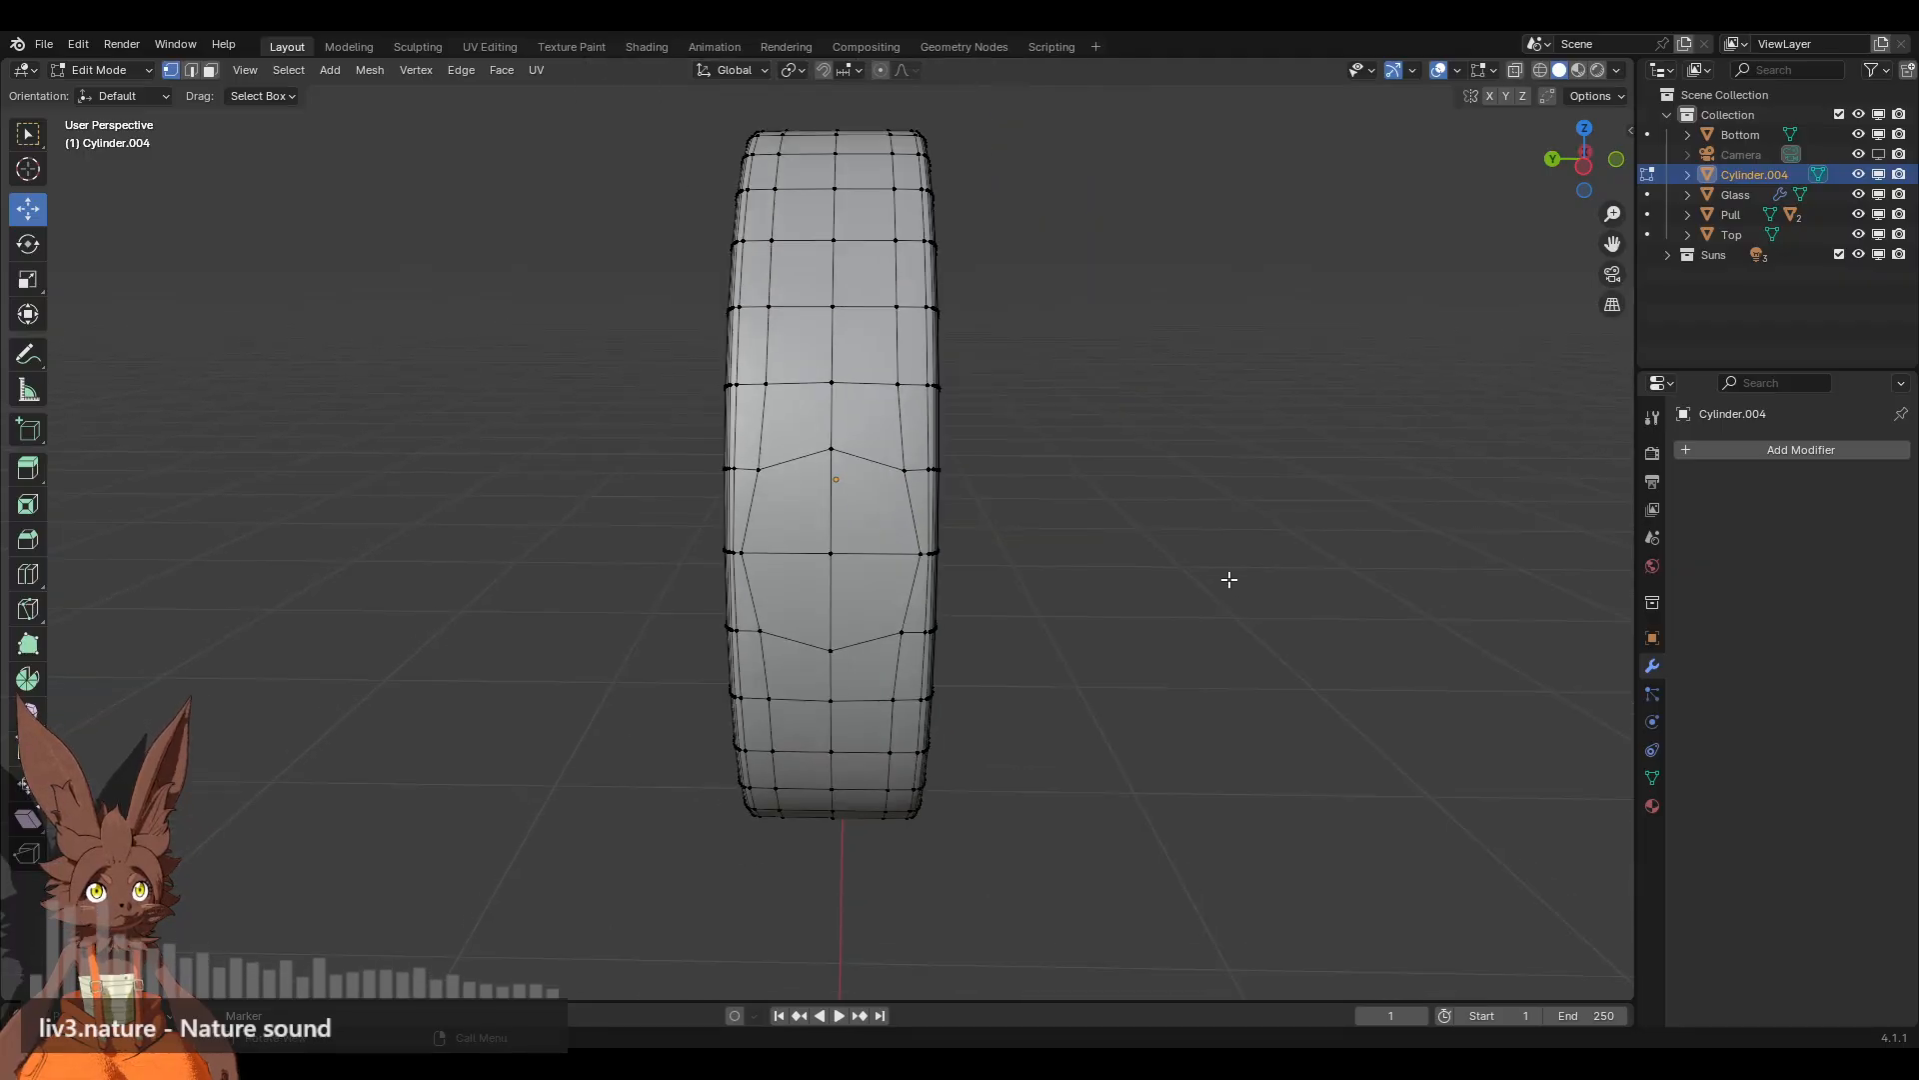
{"action": "middle_click_drag", "start_coordinate": [1229, 579], "coordinate": [885, 552]}
{"action": "key", "text": "KP_1"}
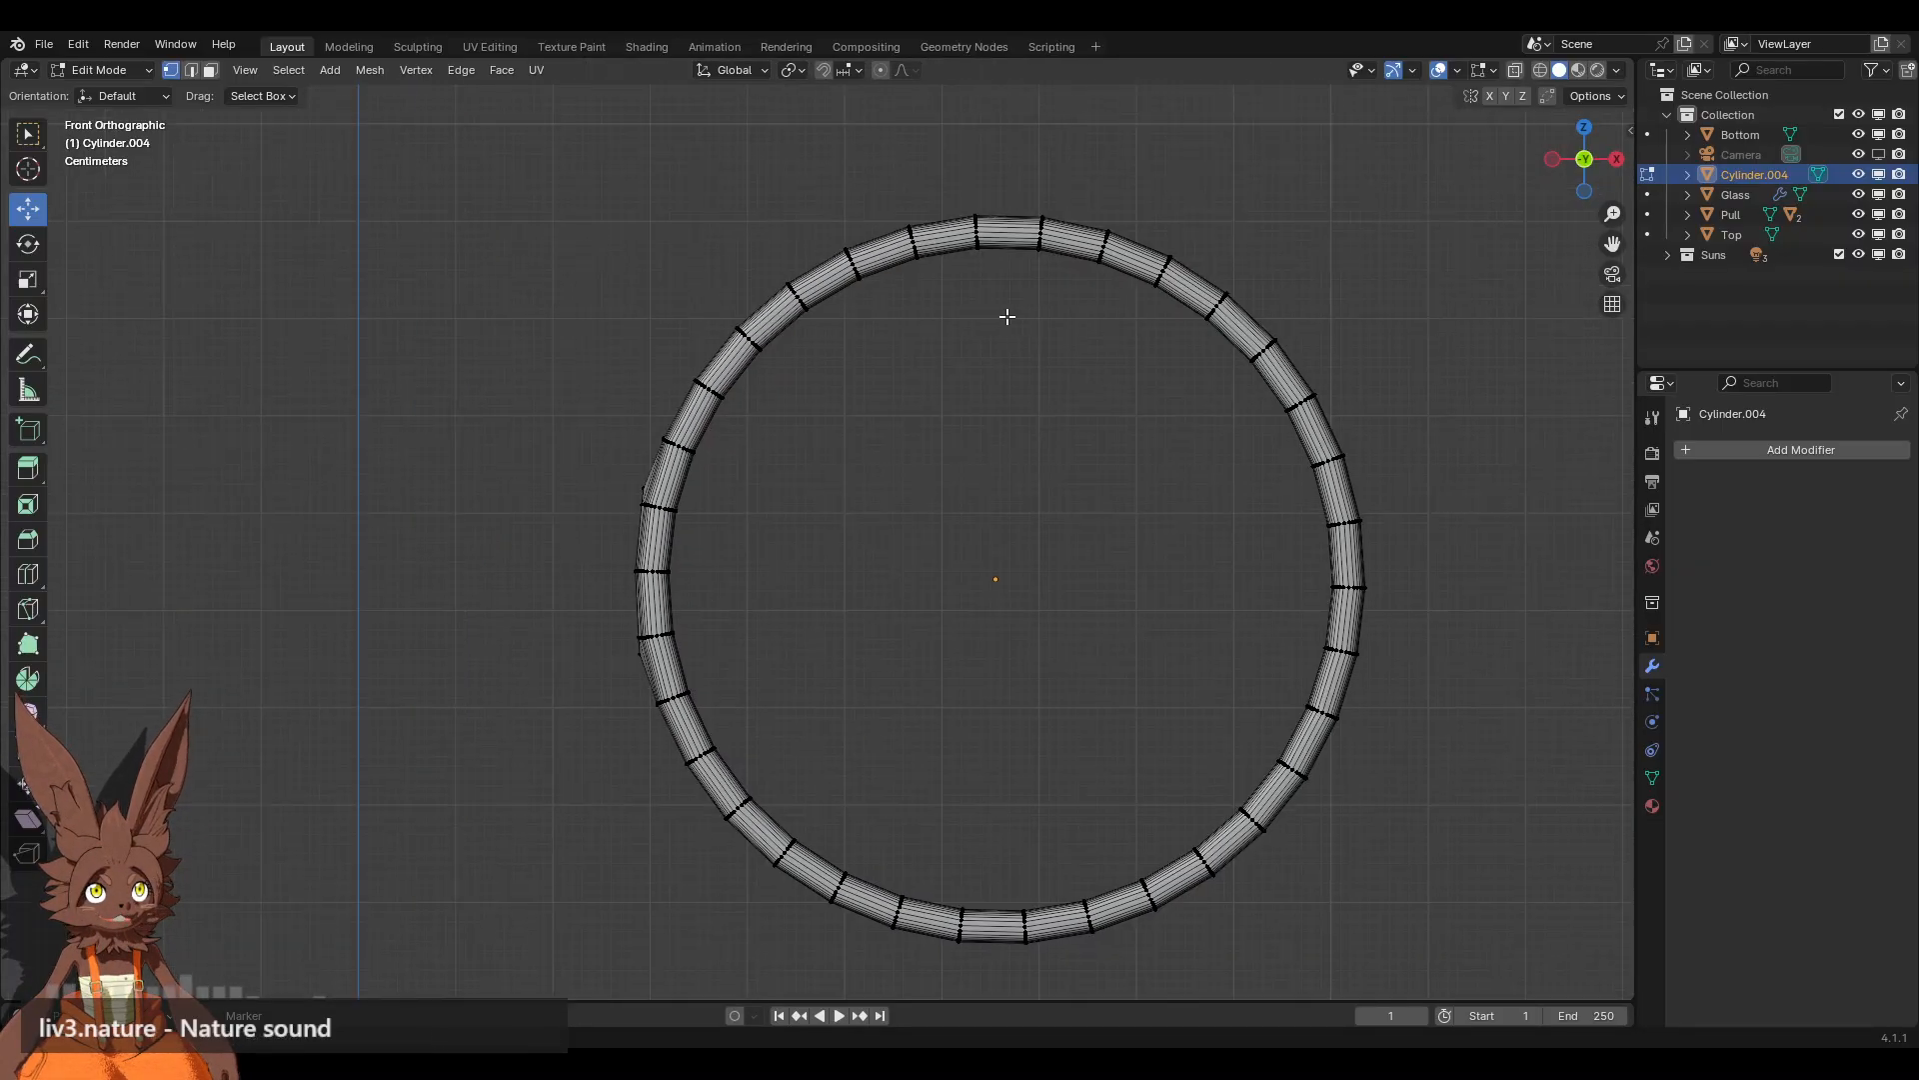
{"action": "scroll", "coordinate": [1023, 410], "scroll_direction": "down", "scroll_amount": 4}
{"action": "key", "text": "a"}
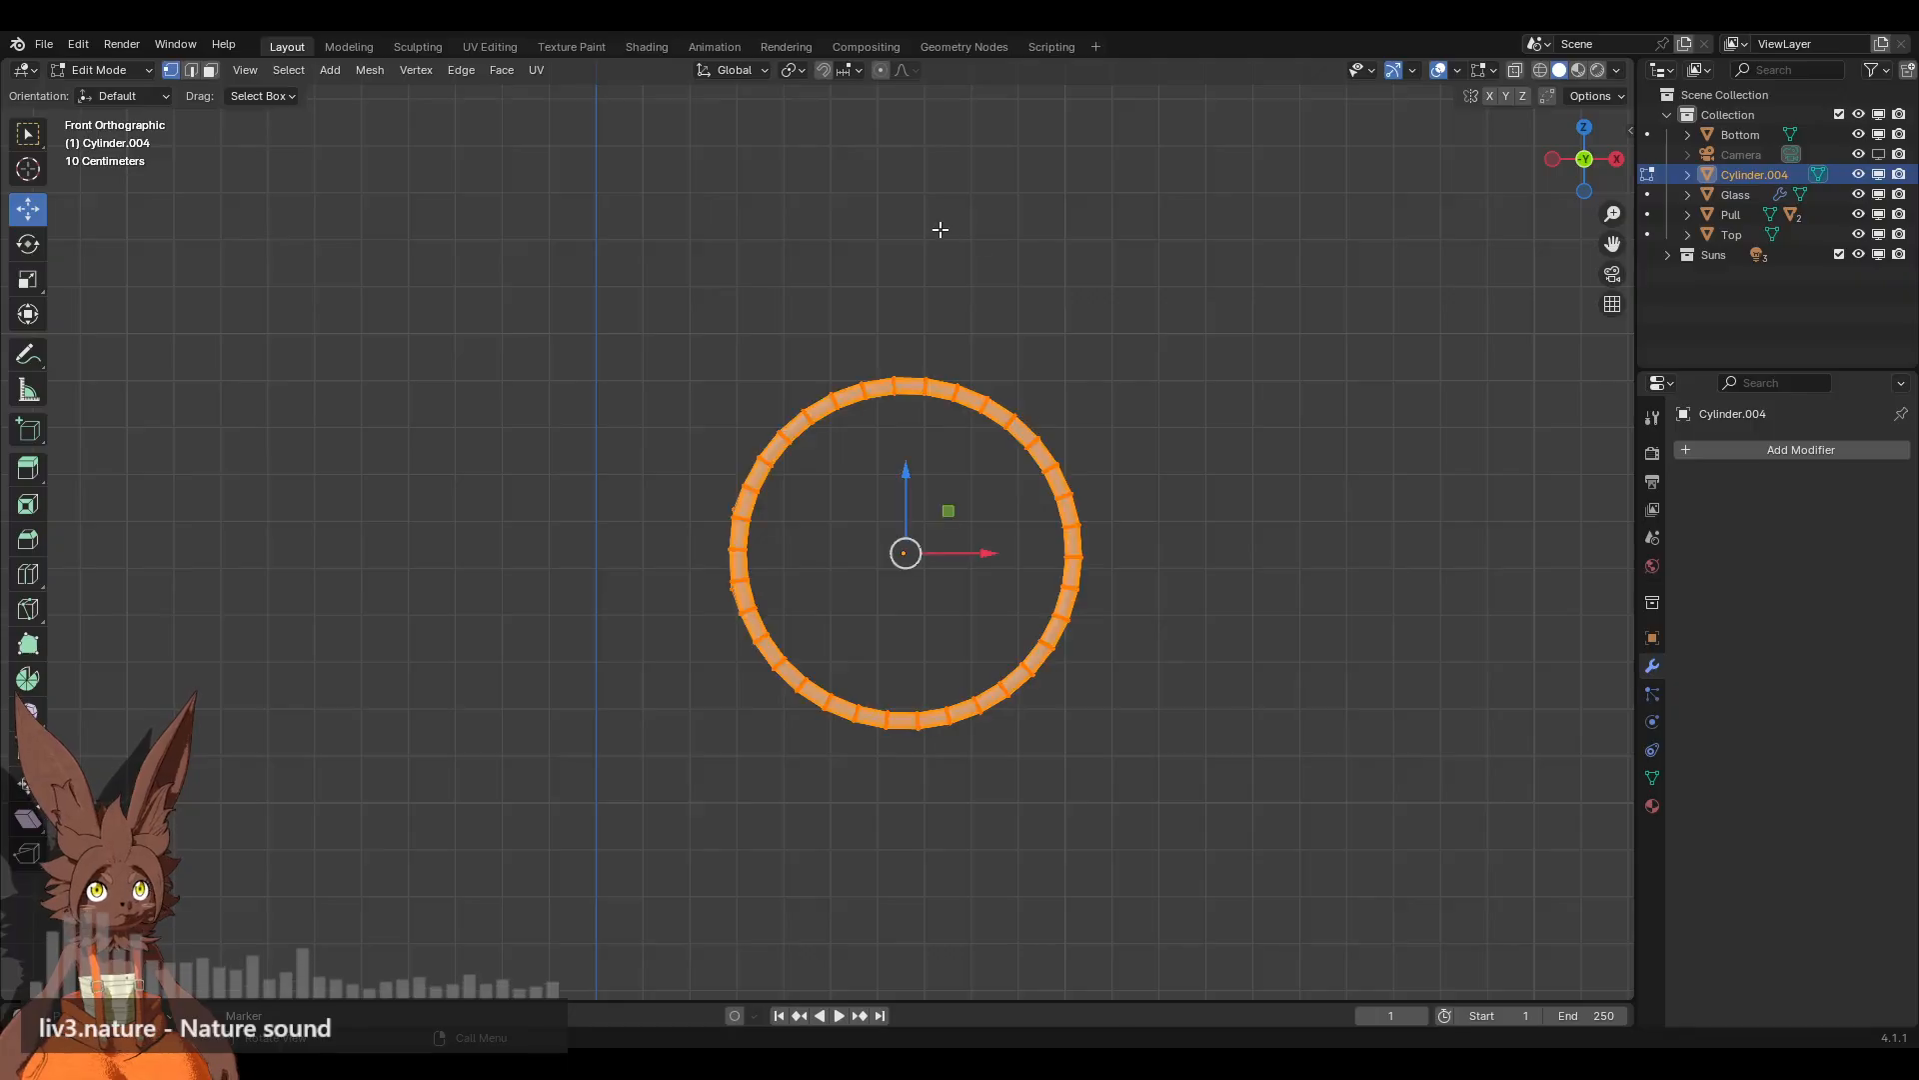
{"action": "key", "text": "r"}
{"action": "left_click", "coordinate": [1139, 795]}
{"action": "mouse_move", "coordinate": [1034, 310]}
{"action": "middle_mouse_down"}
{"action": "mouse_move", "coordinate": [1041, 399]}
{"action": "mouse_move", "coordinate": [1027, 336]}
{"action": "middle_mouse_up"}
{"action": "double_click", "coordinate": [230, 886]}
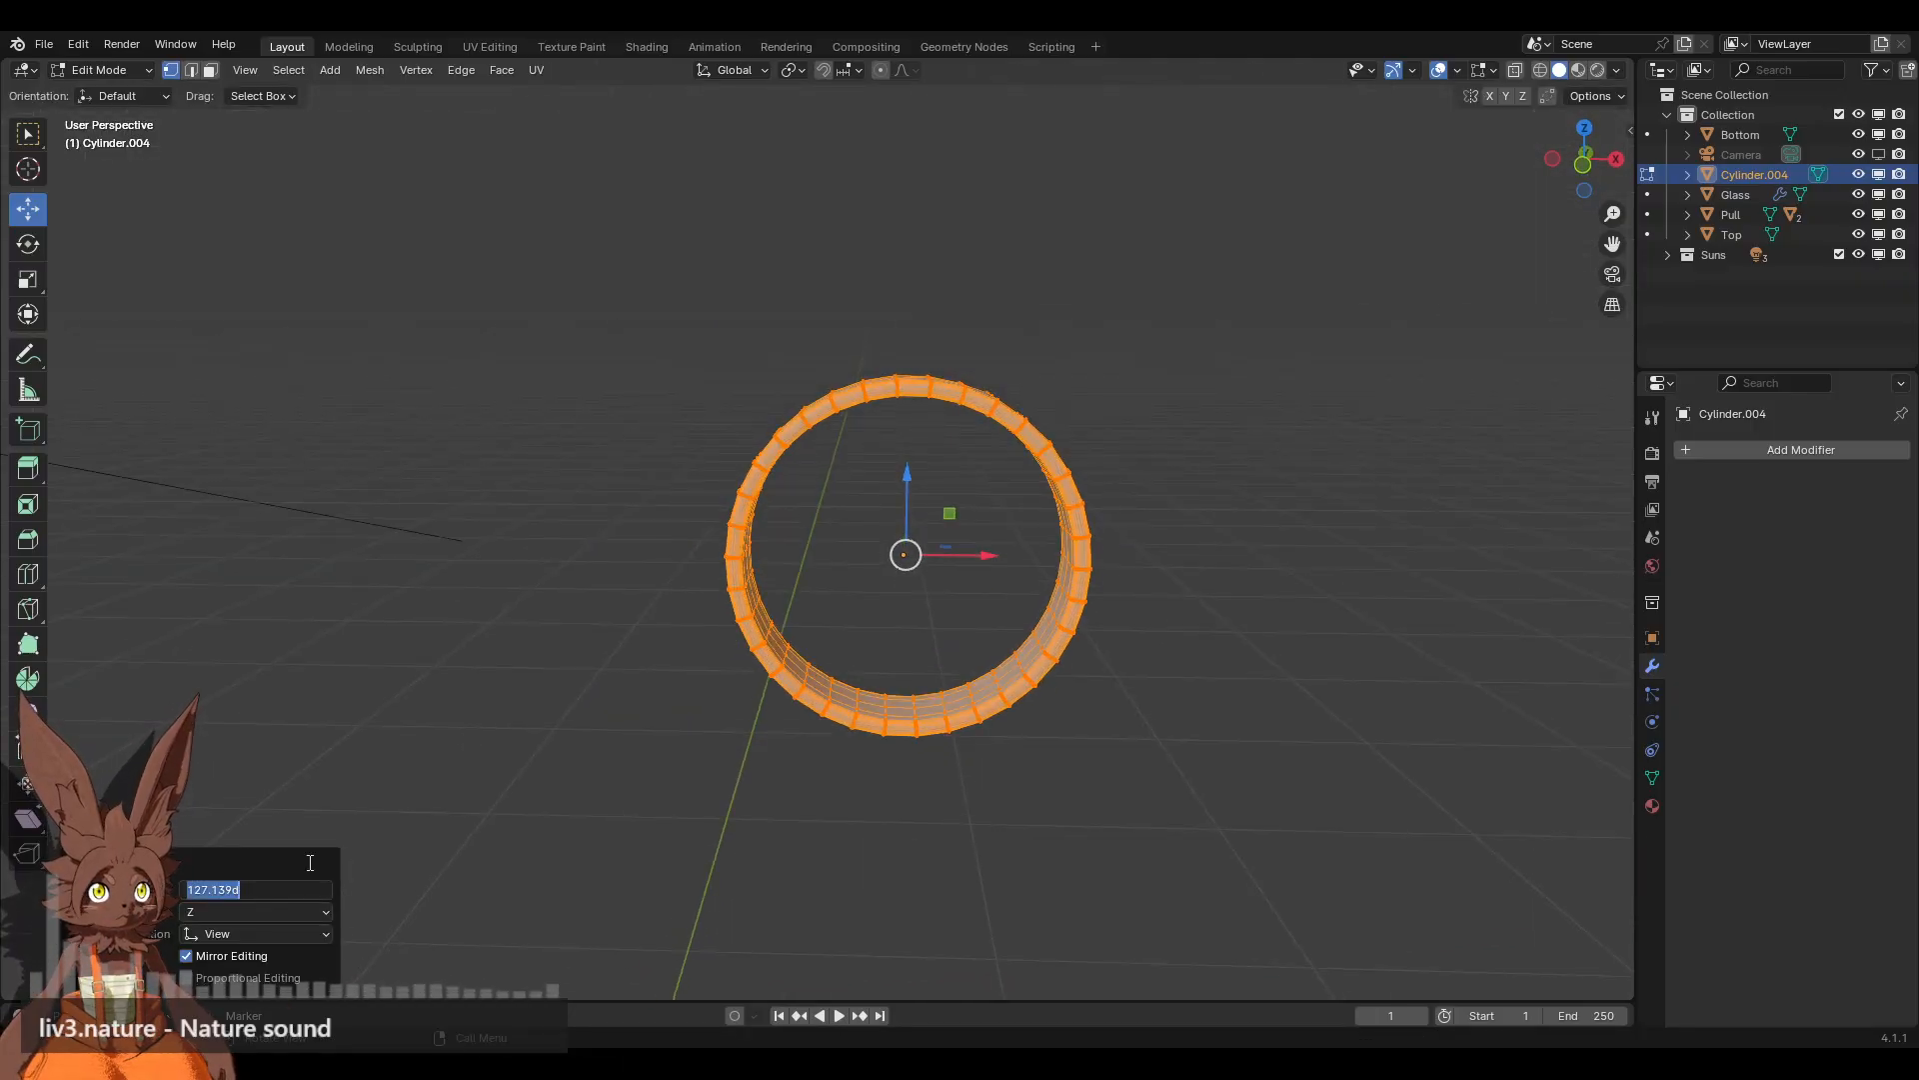
{"action": "type", "text": "90"}
{"action": "key", "text": "Return"}
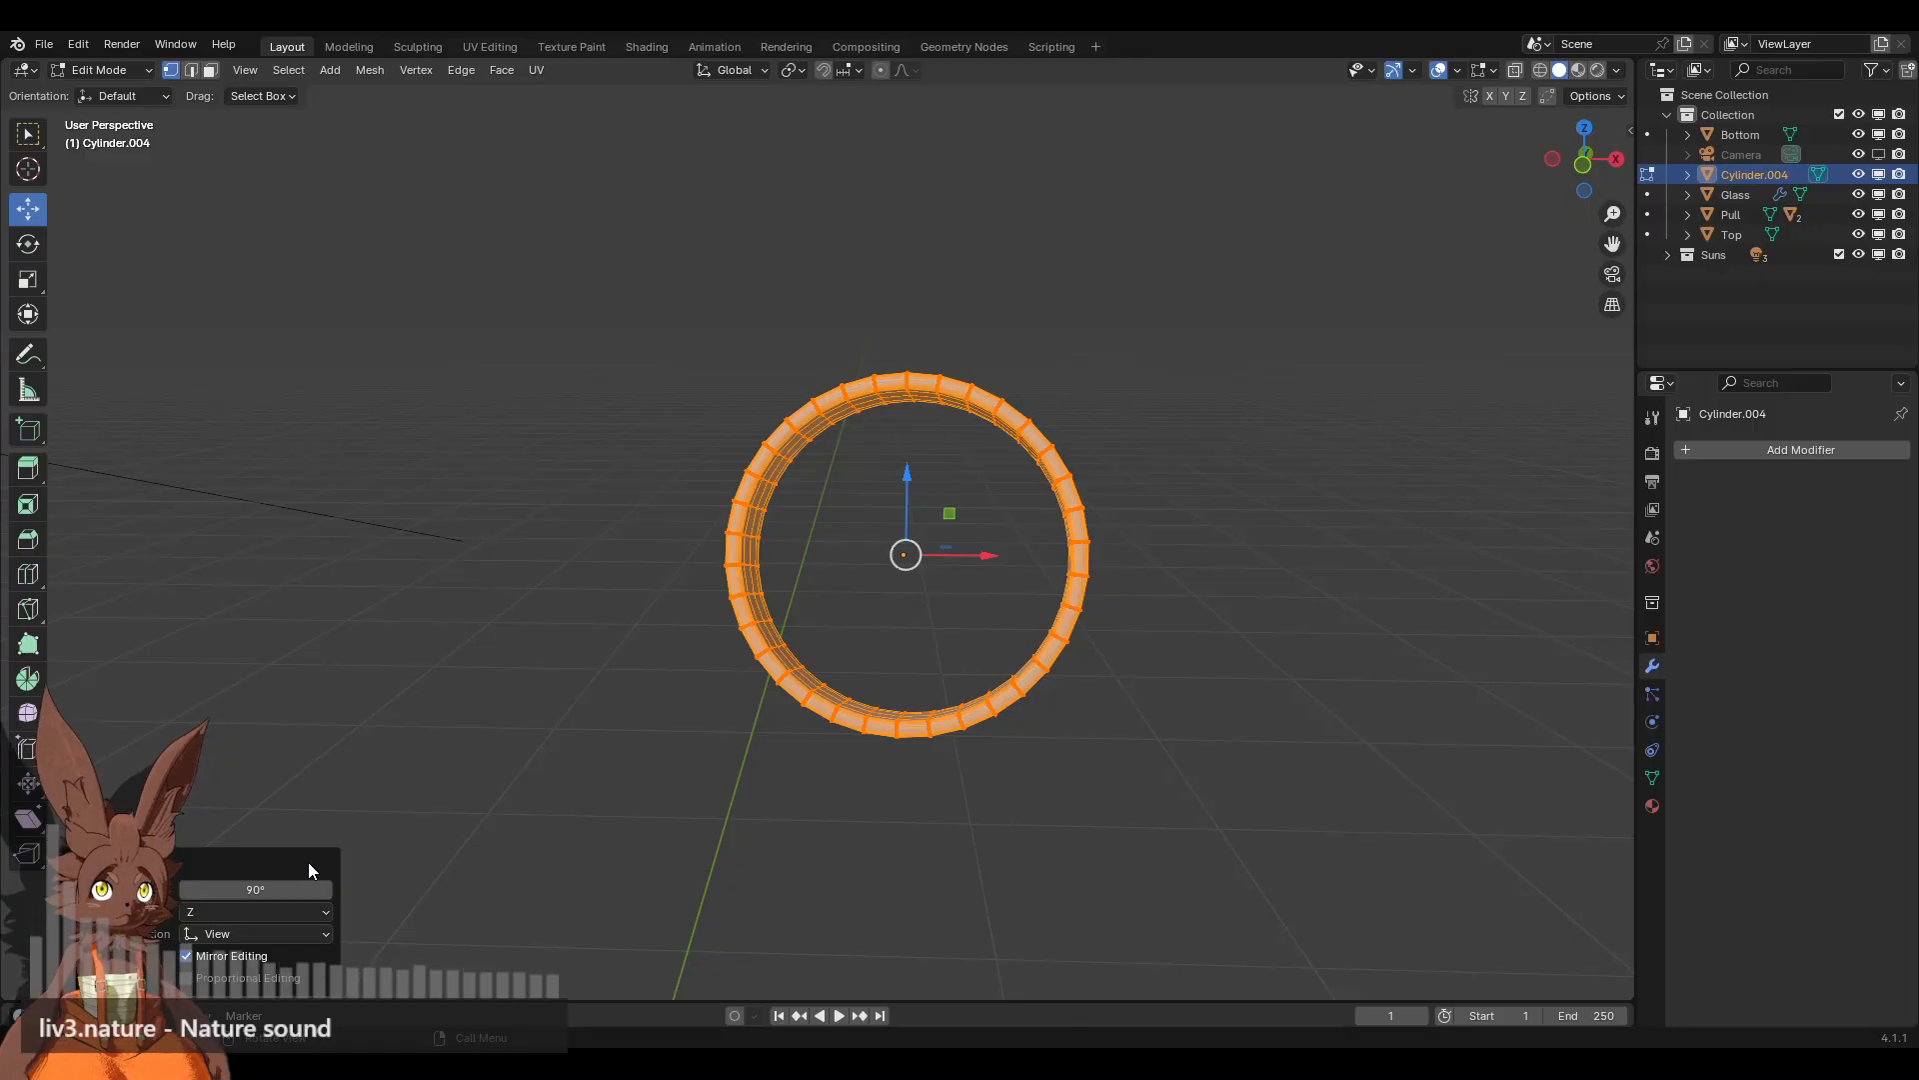
{"action": "middle_click_drag", "start_coordinate": [843, 458], "coordinate": [921, 389]}
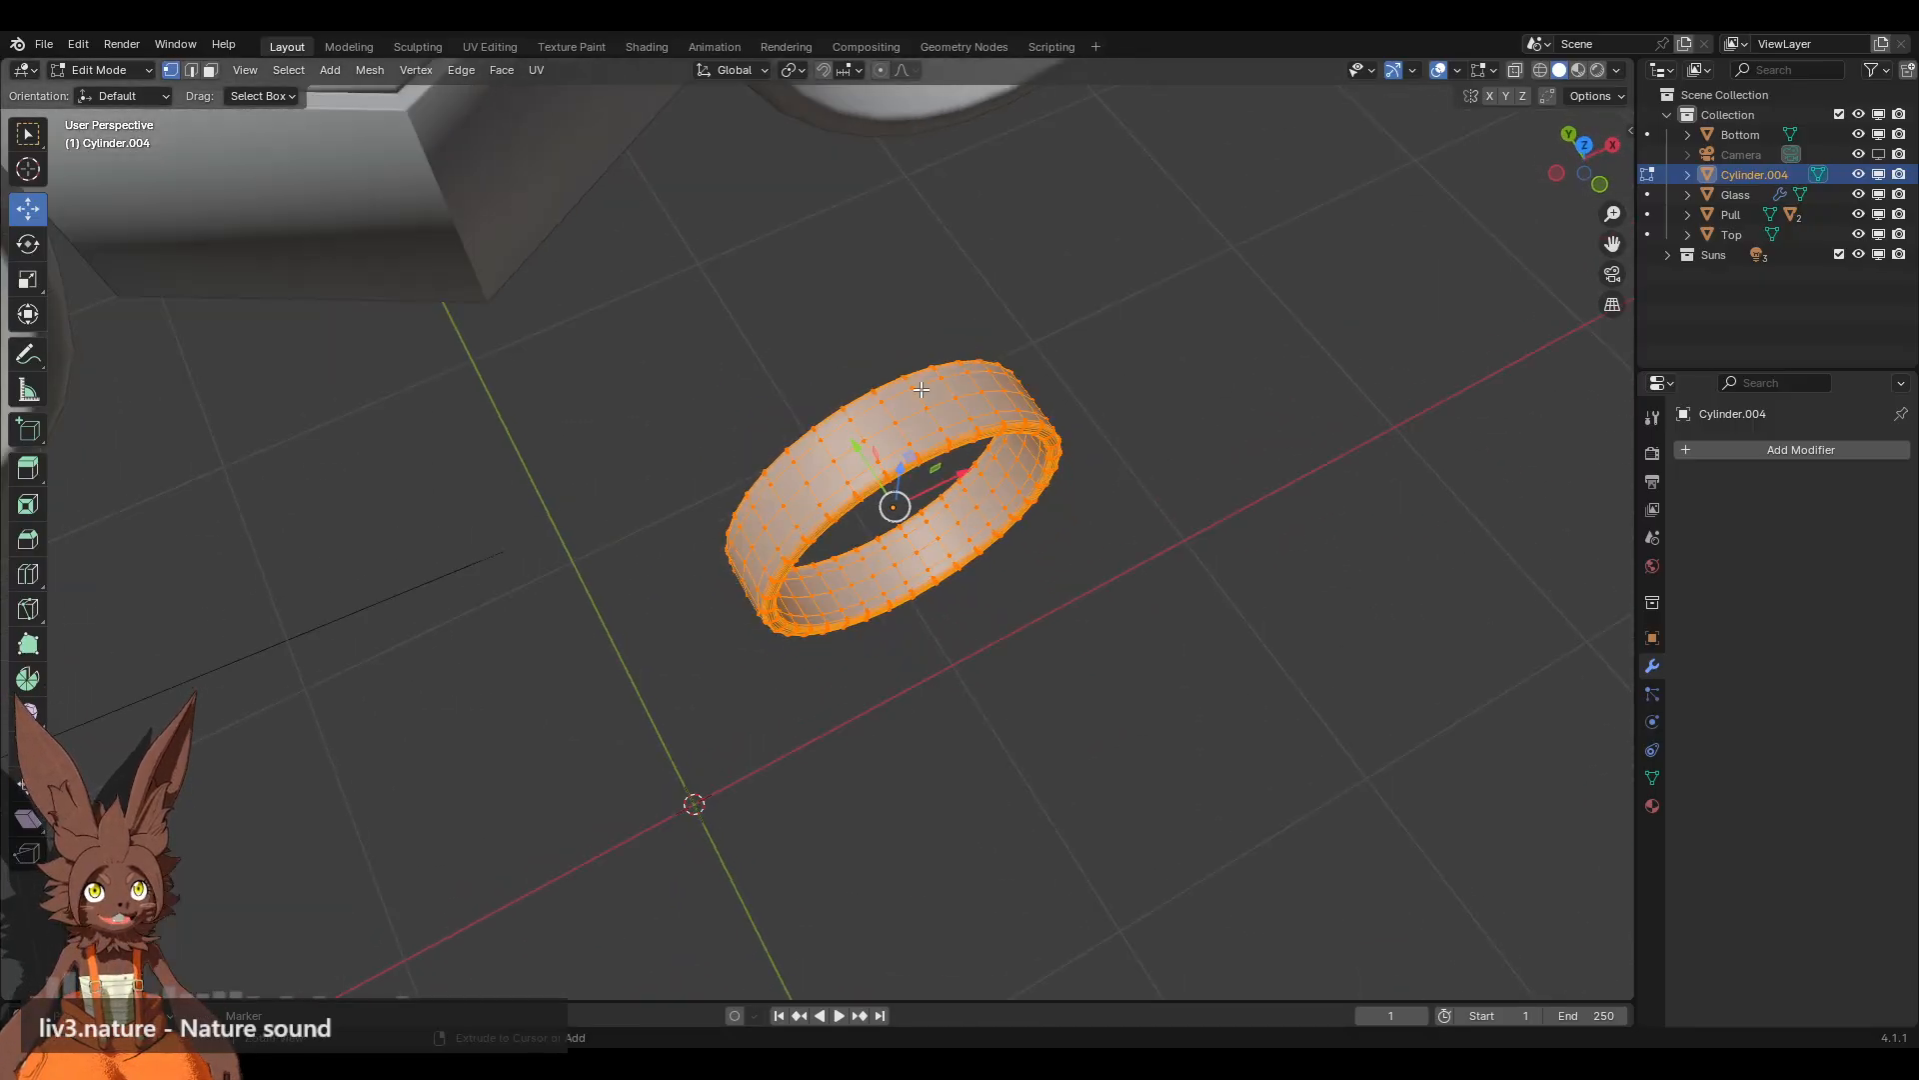
{"action": "middle_click_drag", "start_coordinate": [1154, 437], "coordinate": [1011, 317]}
Step: Rotate the whole ring mesh 90° about the view's Z axis while staying in the front orthographic view
{"action": "left_click", "coordinate": [1584, 178]}
{"action": "scroll", "coordinate": [1155, 353], "scroll_direction": "up", "scroll_amount": 2}
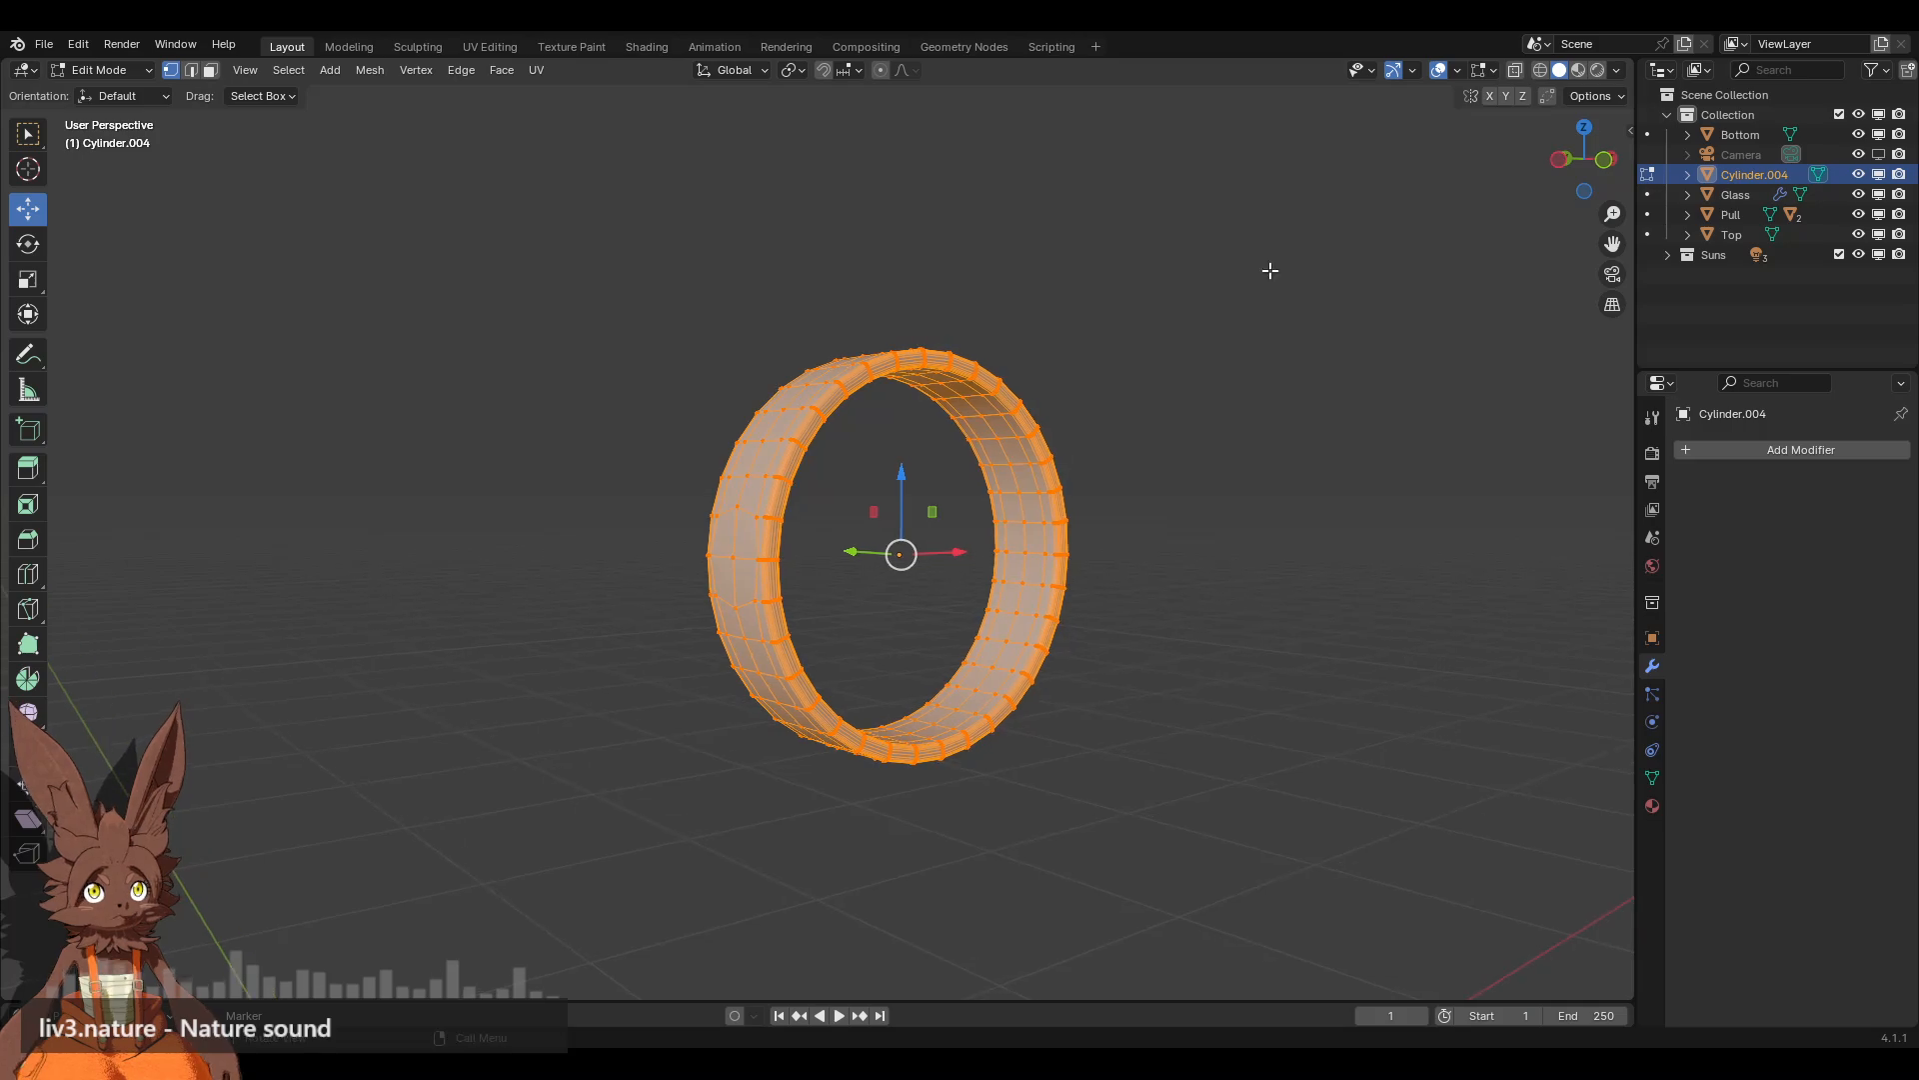
{"action": "left_click", "coordinate": [1597, 176]}
{"action": "key", "text": "r"}
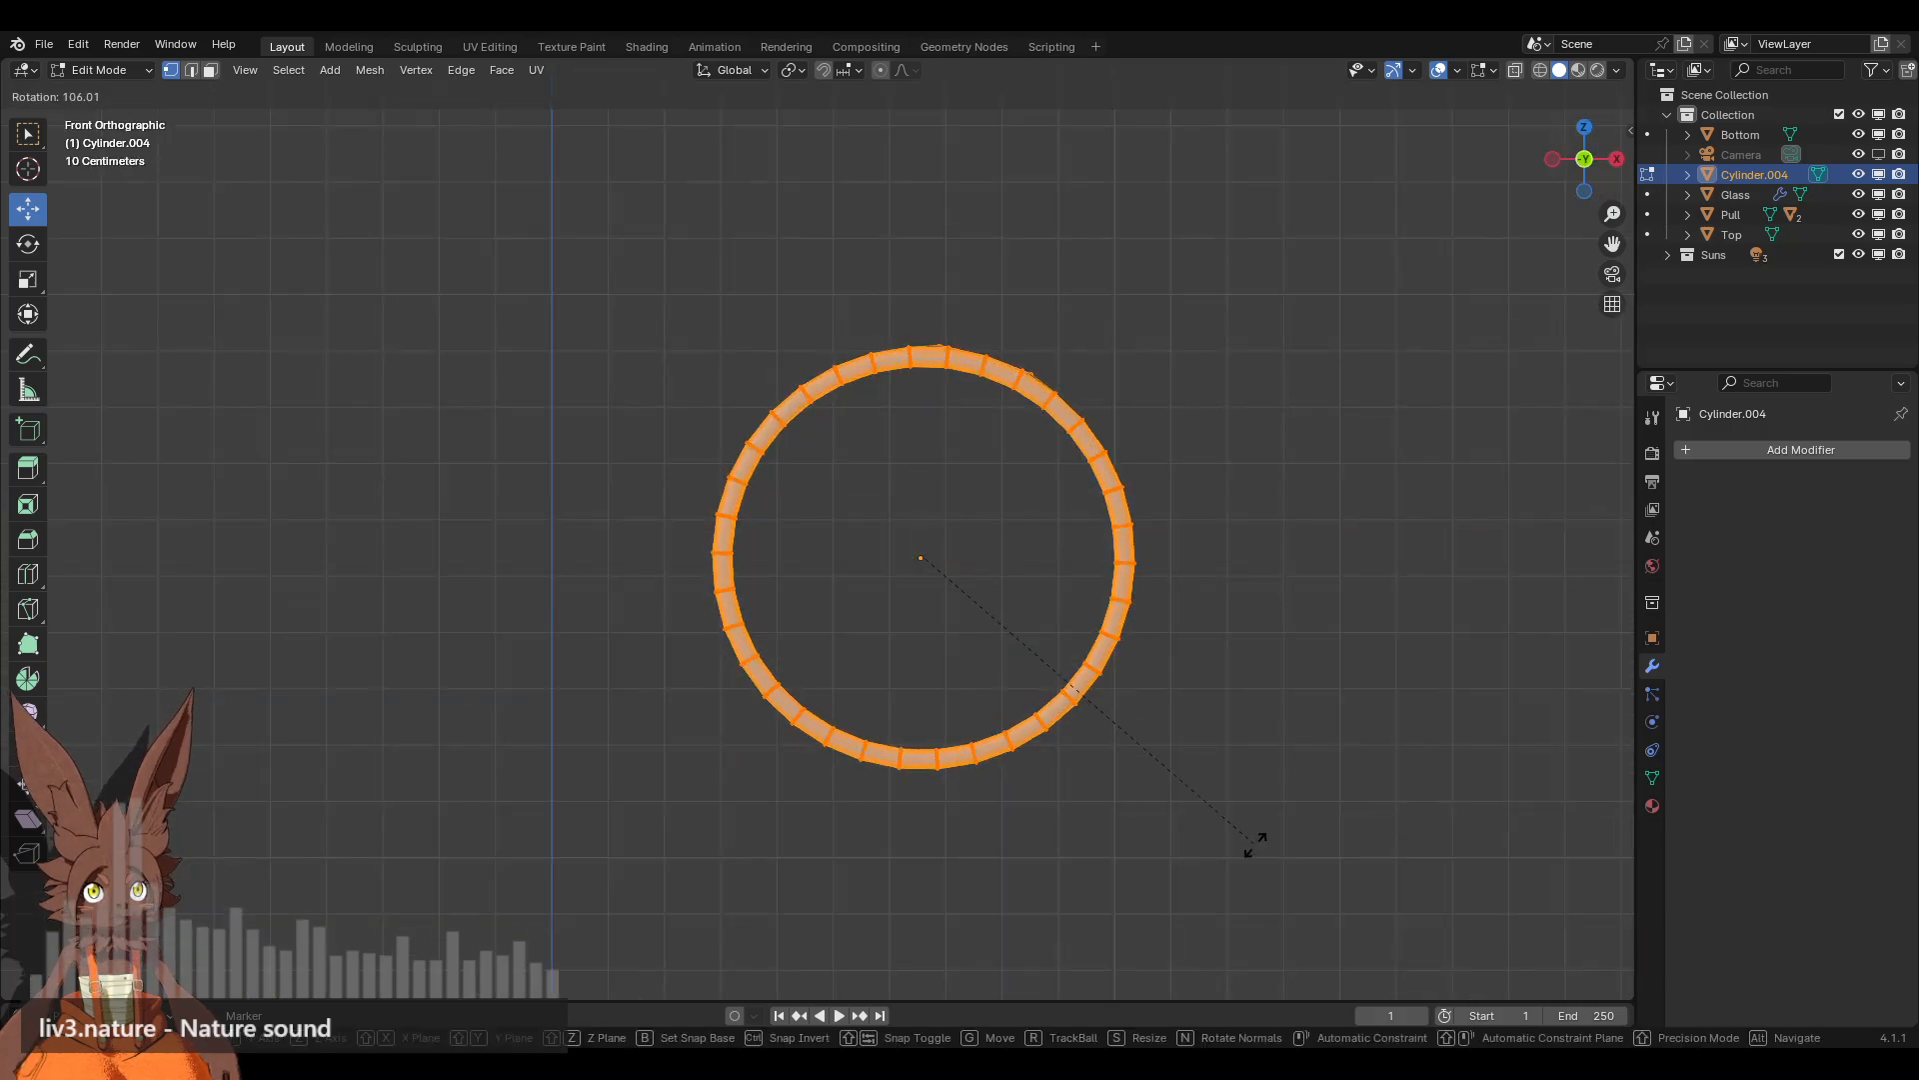
{"action": "left_click", "coordinate": [1112, 747]}
{"action": "left_click", "coordinate": [311, 888]}
{"action": "type", "text": "90"}
{"action": "key", "text": "Return"}
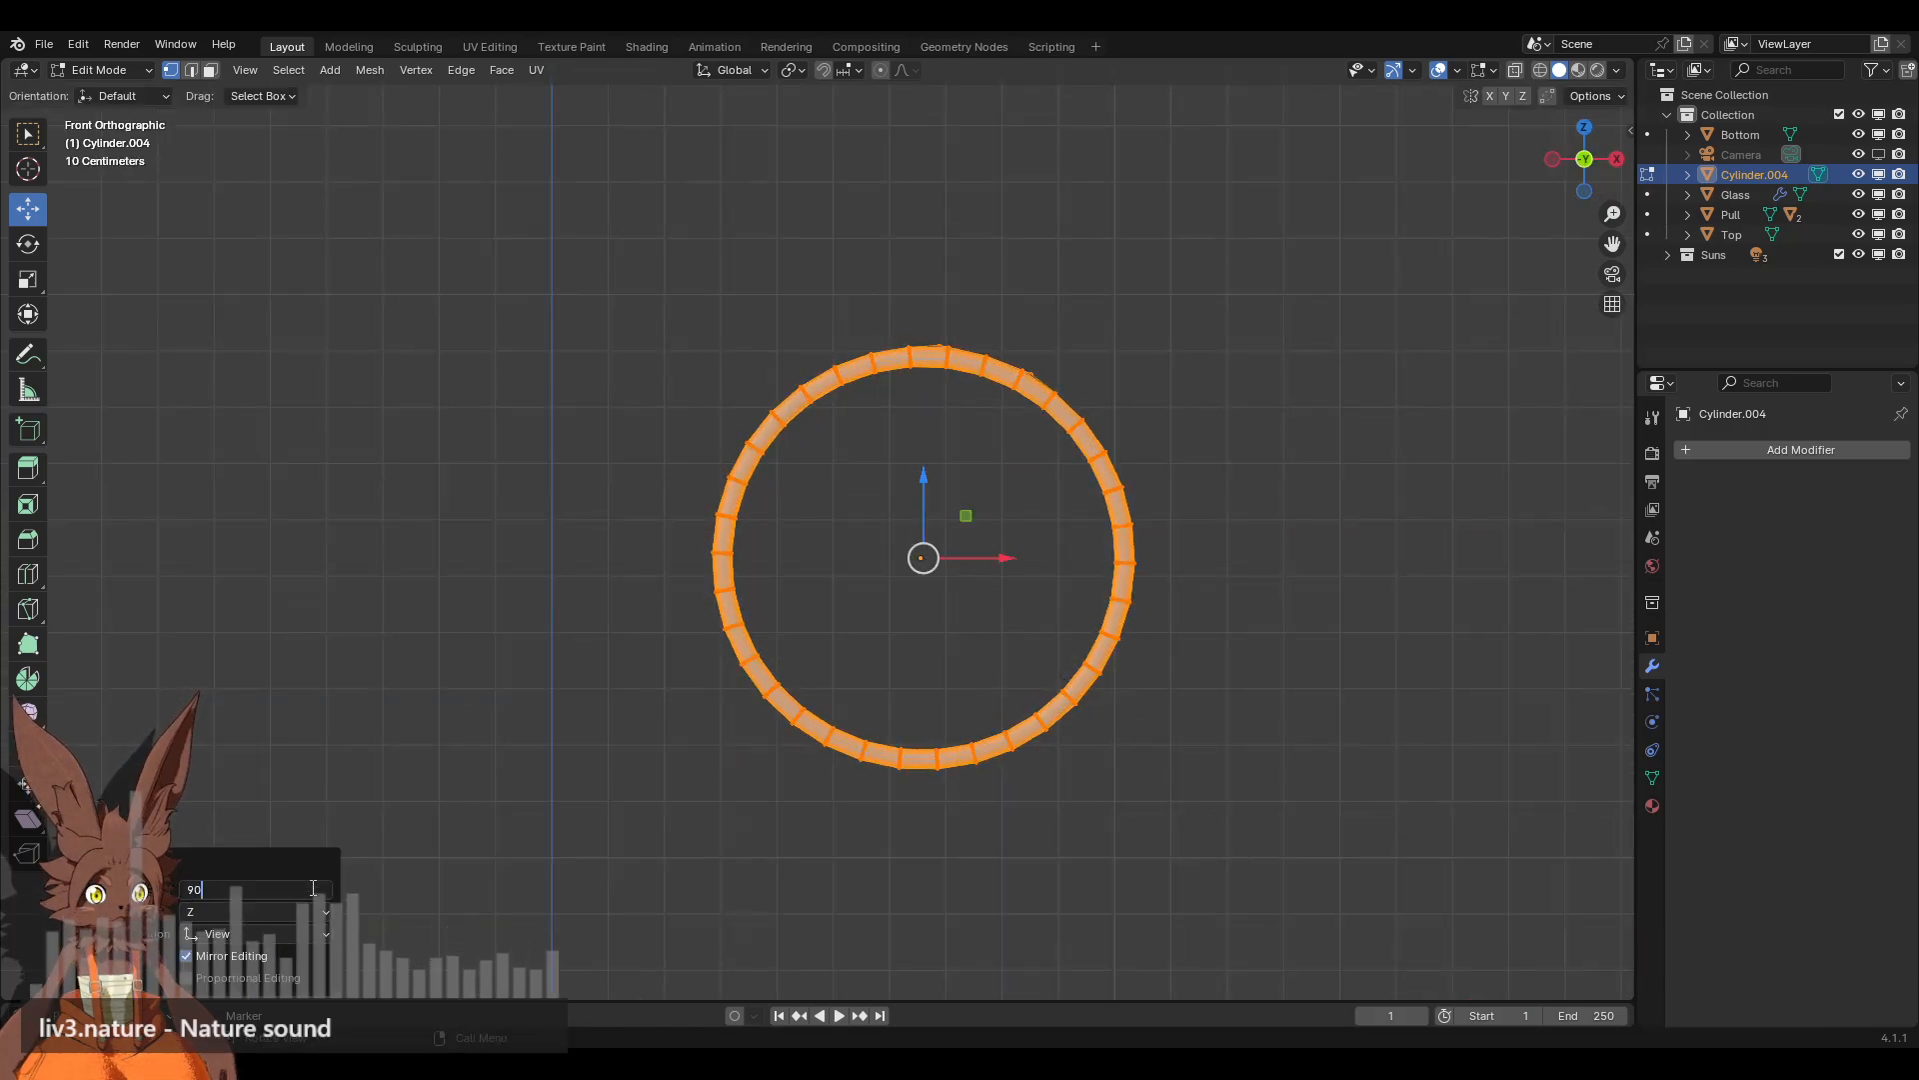
{"action": "middle_click_drag", "start_coordinate": [1316, 257], "coordinate": [1294, 335]}
{"action": "scroll", "coordinate": [1286, 372], "scroll_direction": "down", "scroll_amount": 2}
{"action": "left_click", "coordinate": [1580, 186]}
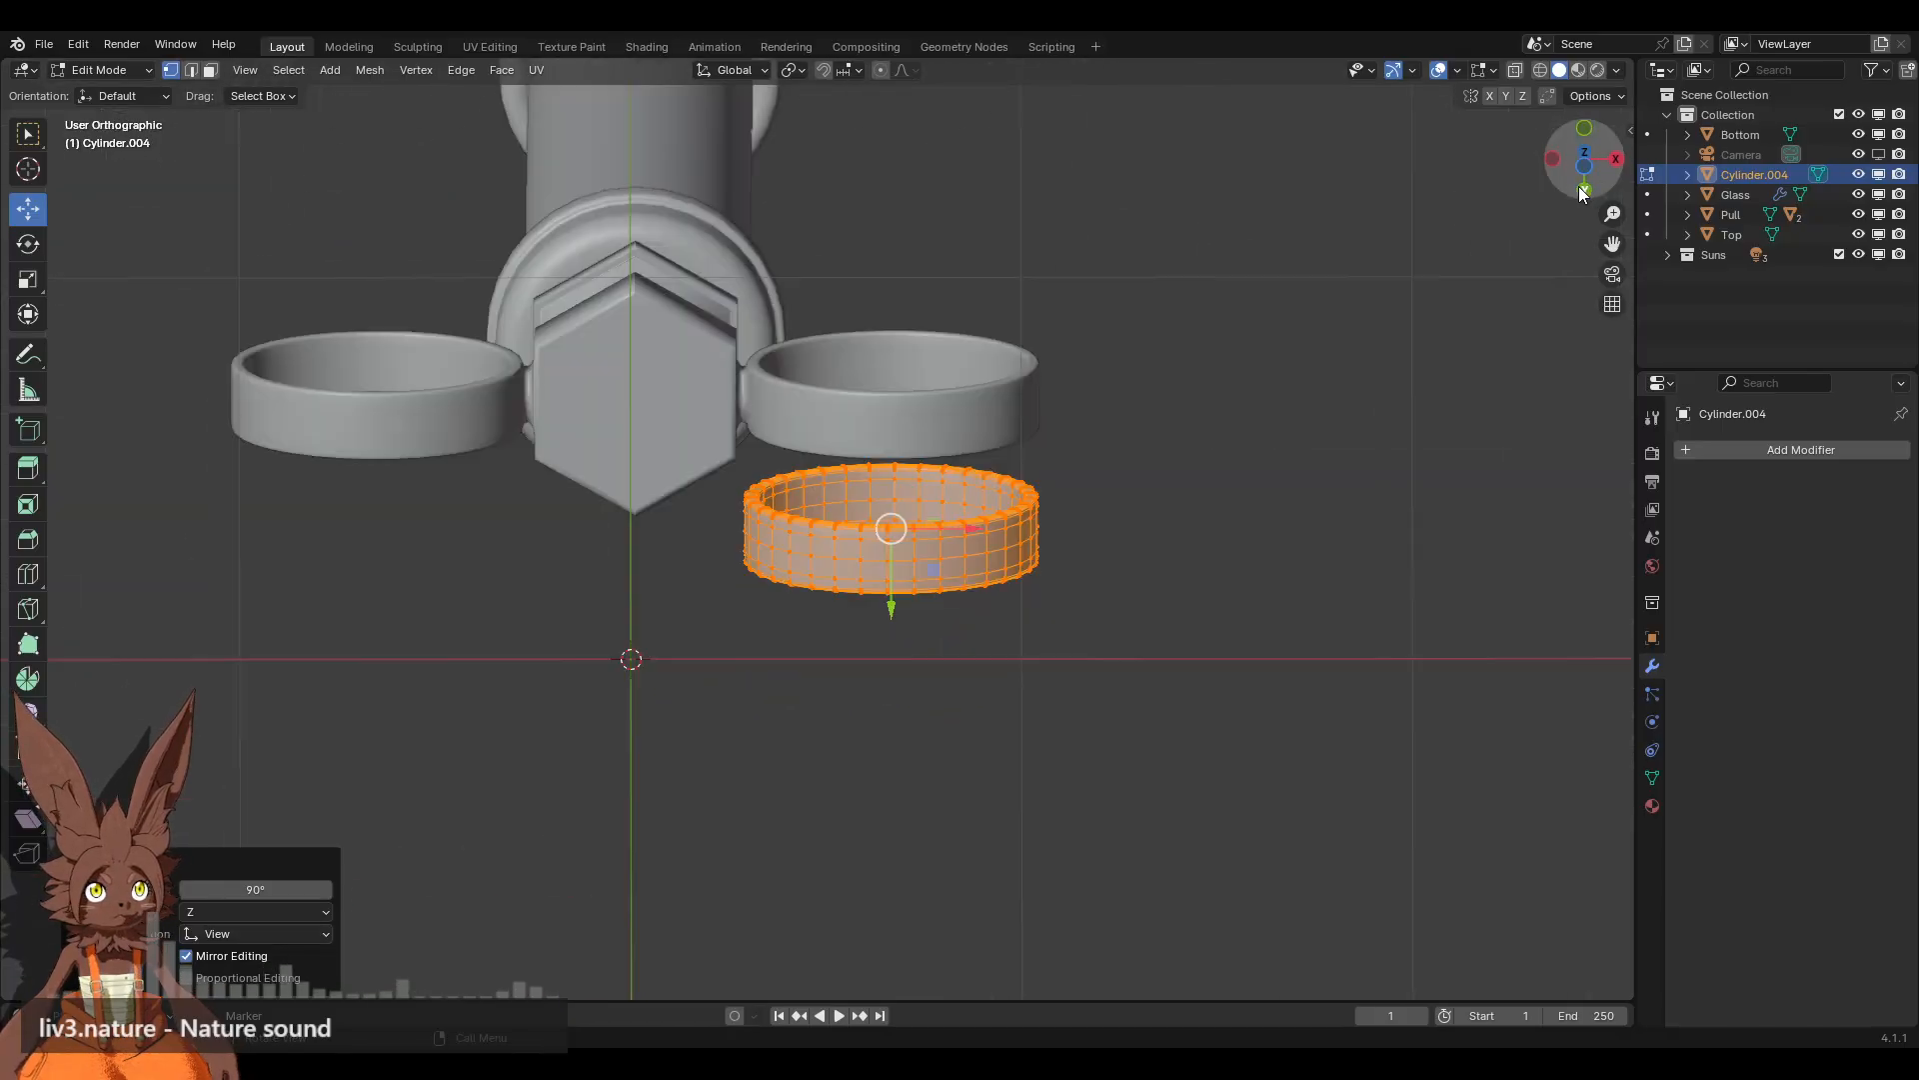
{"action": "left_click", "coordinate": [1584, 129]}
Step: Return to Object Mode and set the ring's origin to its geometry
{"action": "right_click", "coordinate": [1083, 438]}
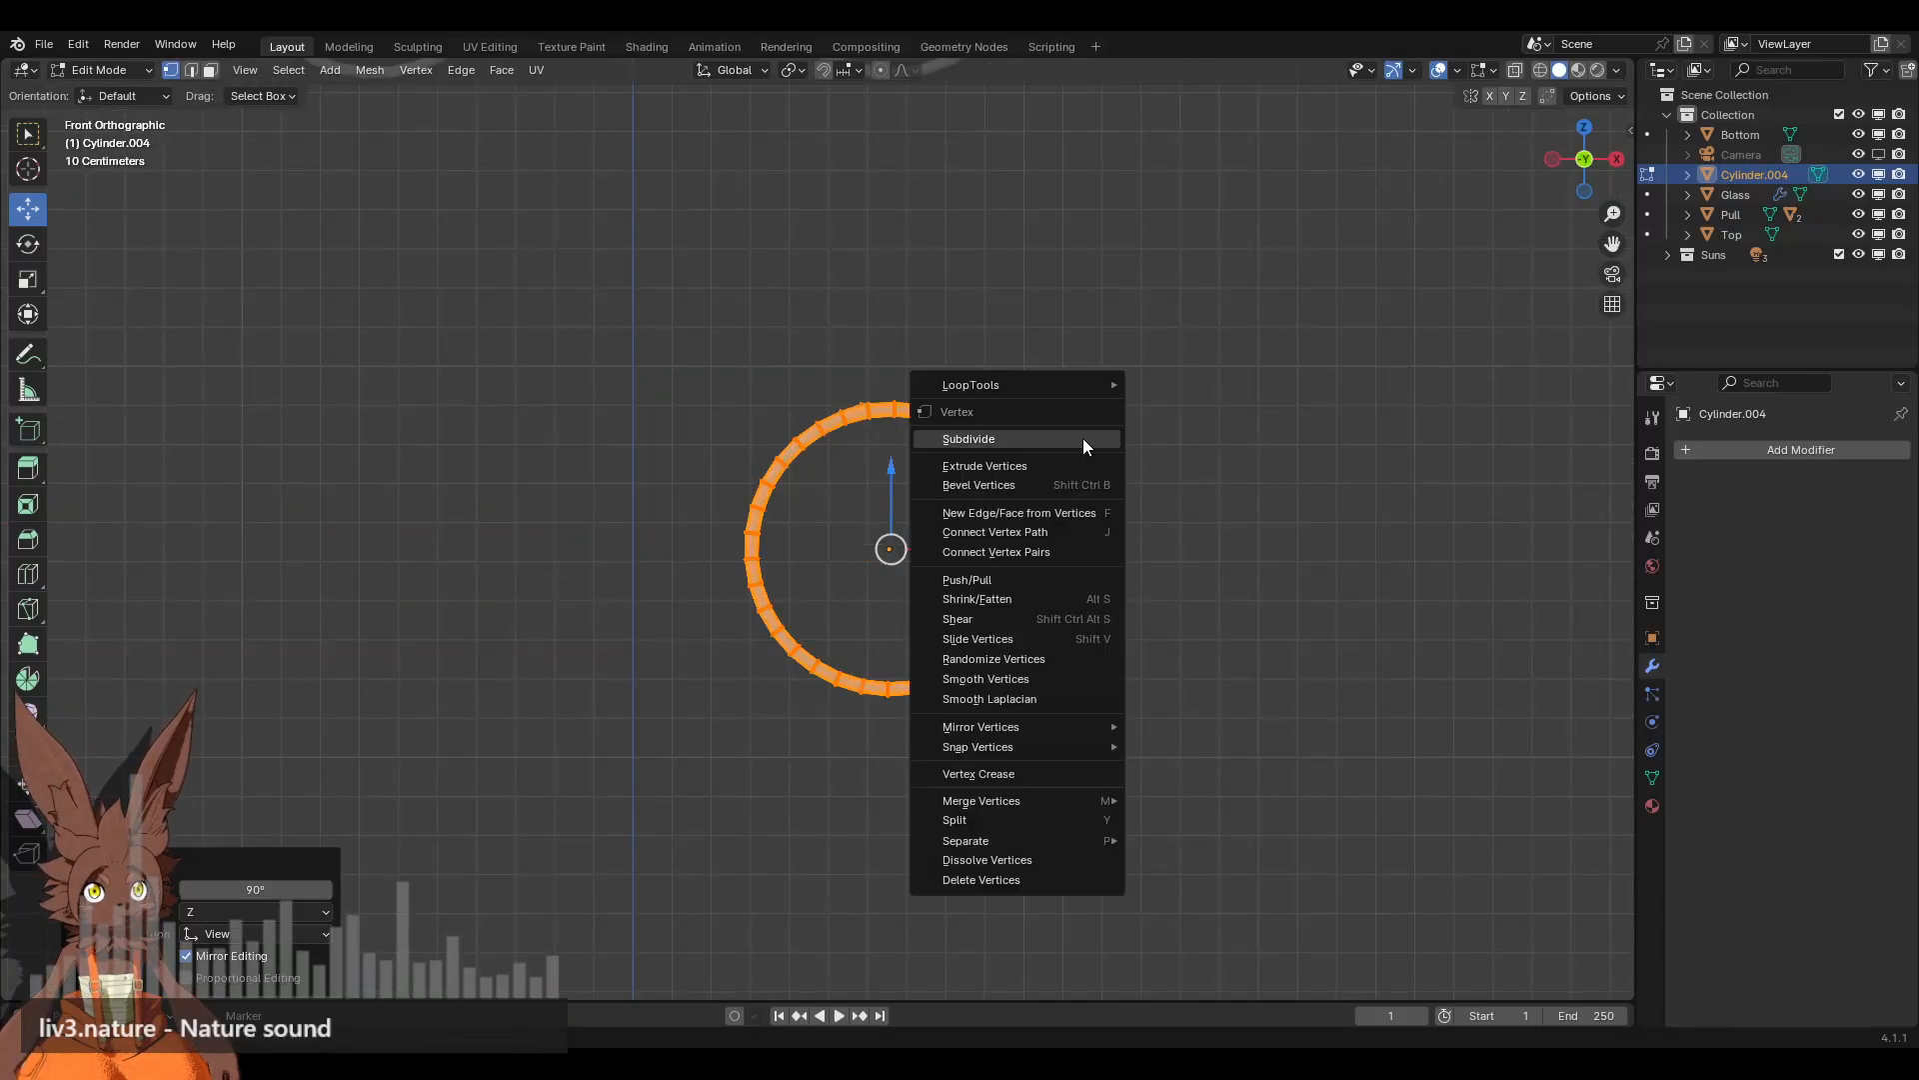
{"action": "left_click", "coordinate": [100, 70]}
{"action": "left_click", "coordinate": [99, 96]}
{"action": "right_click", "coordinate": [994, 356]}
{"action": "mouse_move", "coordinate": [994, 356]}
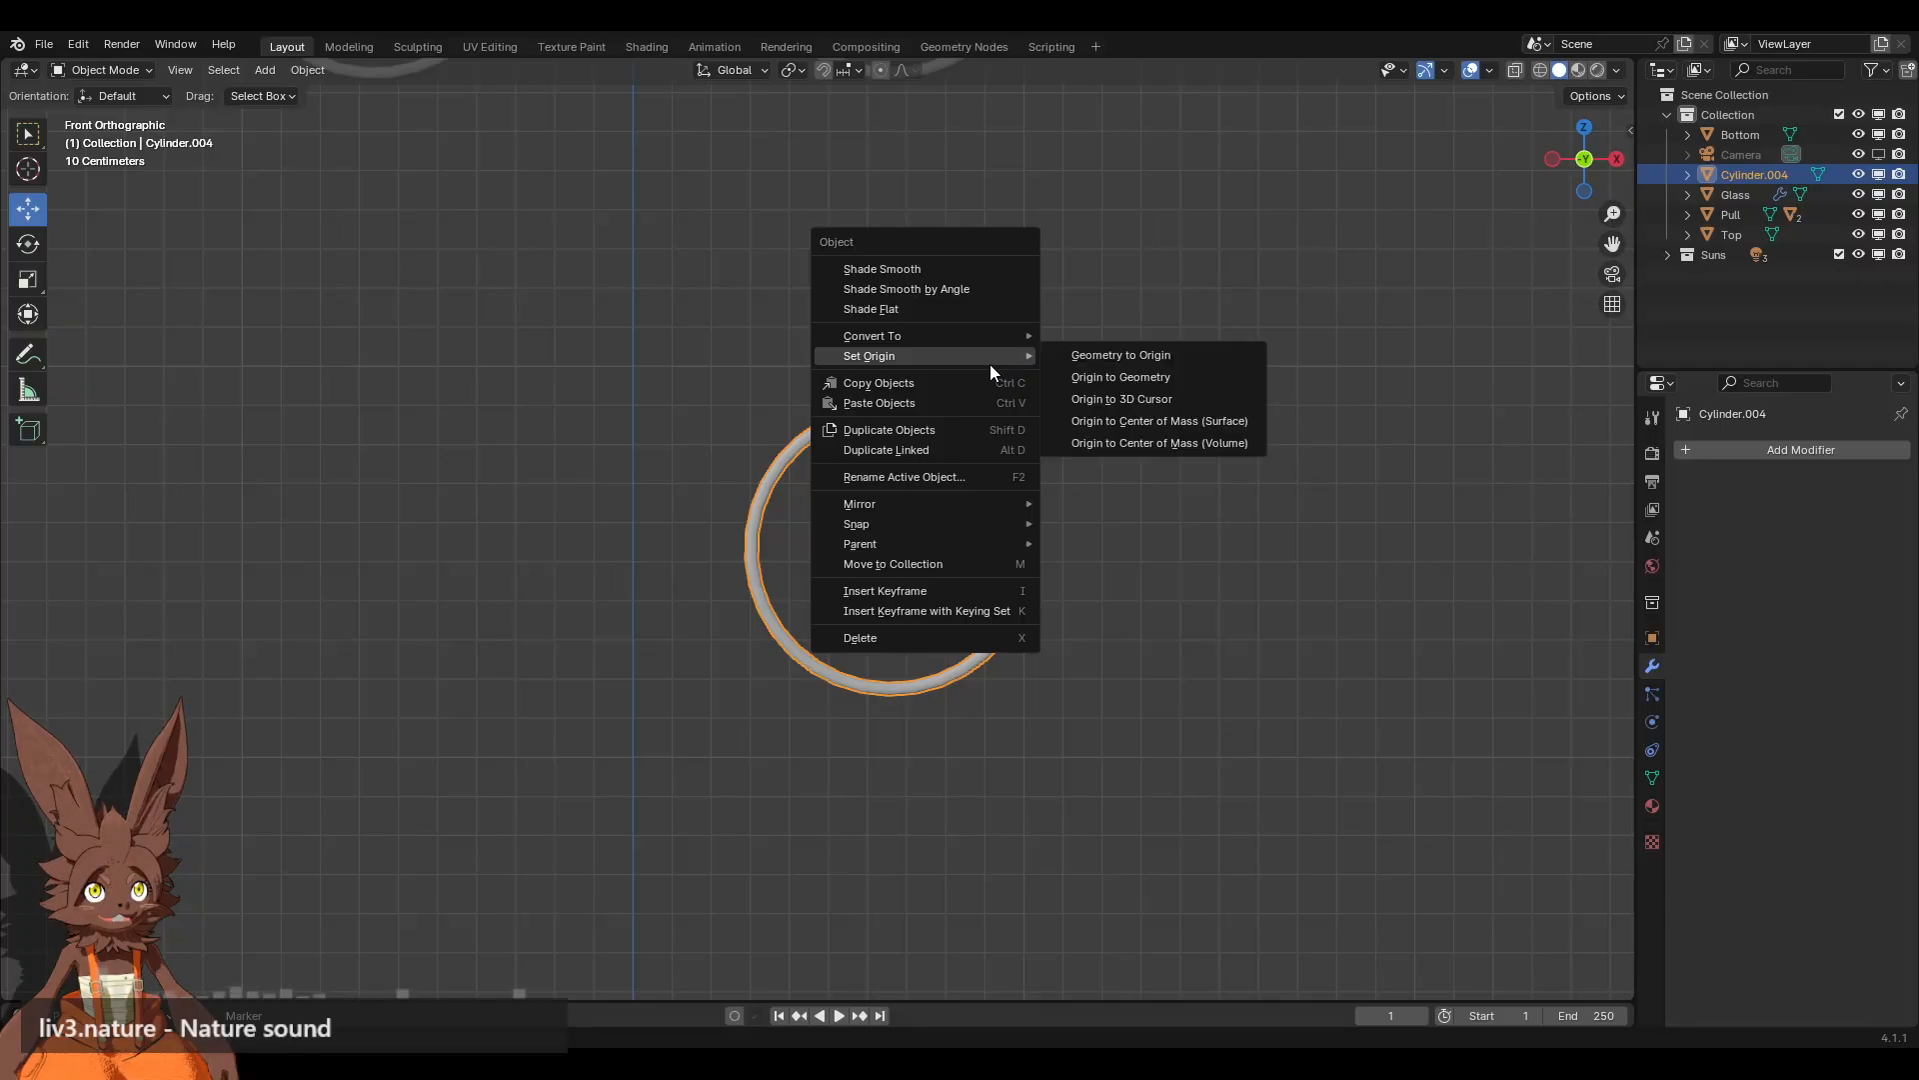
{"action": "left_click", "coordinate": [1116, 378]}
{"action": "left_click", "coordinate": [1104, 339]}
Step: Set the Cylinder.004 ring's X and Z location to 0 m
{"action": "scroll", "coordinate": [1090, 336], "scroll_direction": "down", "scroll_amount": 4}
{"action": "middle_click_drag", "start_coordinate": [1084, 334], "coordinate": [1132, 373], "text": "shift"}
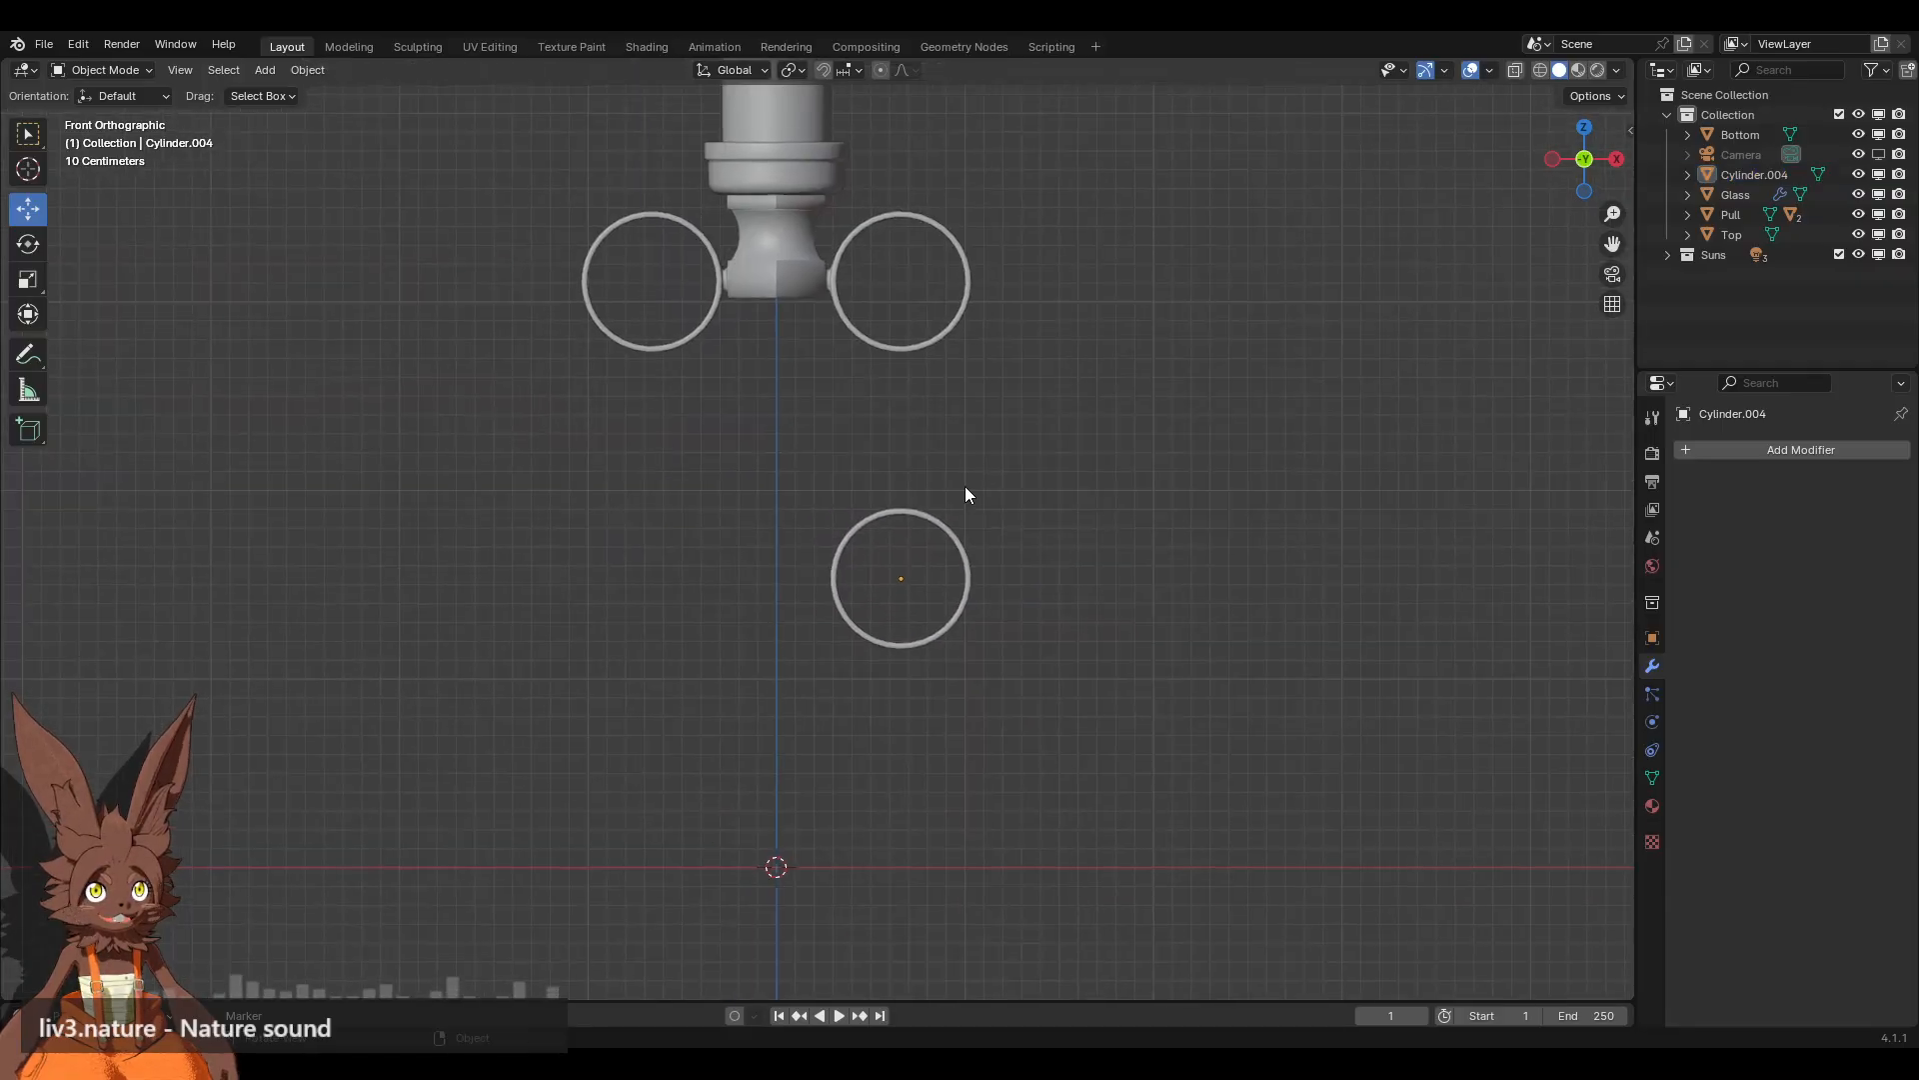
{"action": "left_click", "coordinate": [965, 532]}
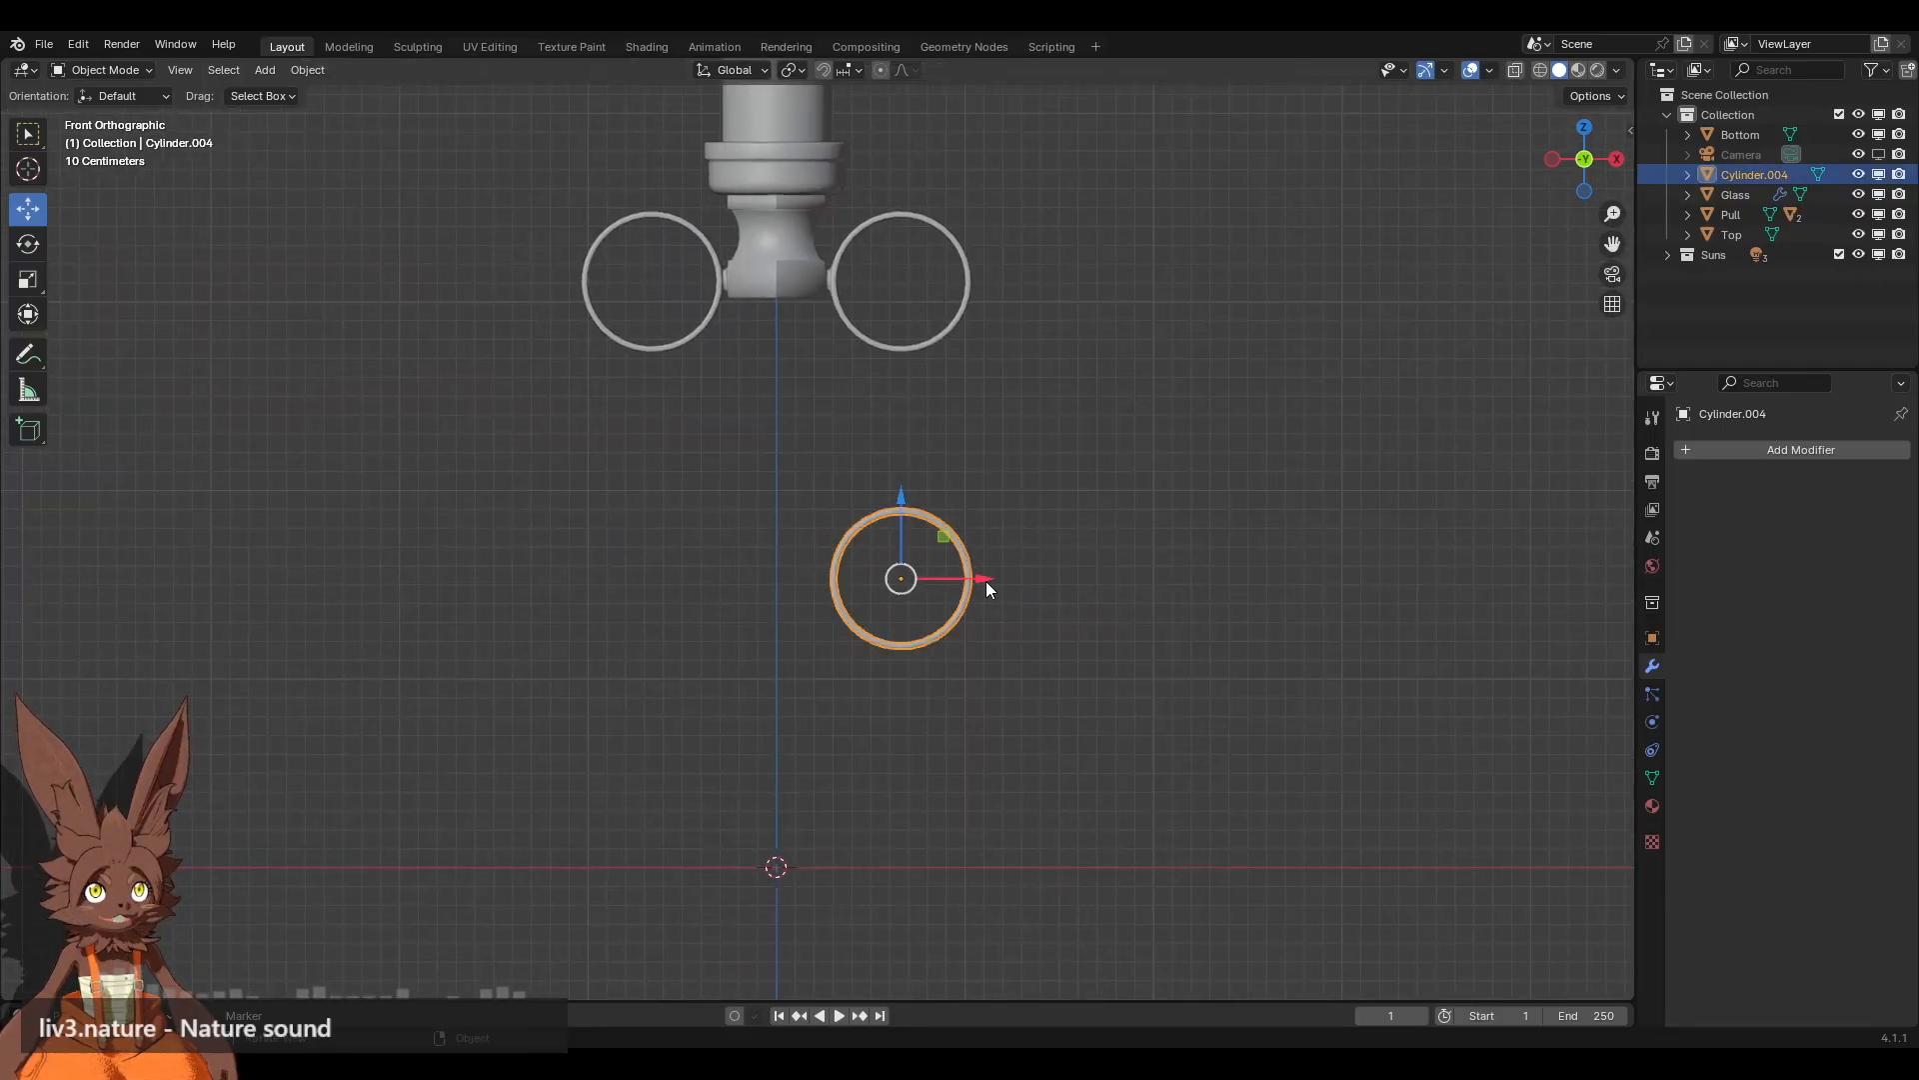
{"action": "left_click", "coordinate": [1652, 637]}
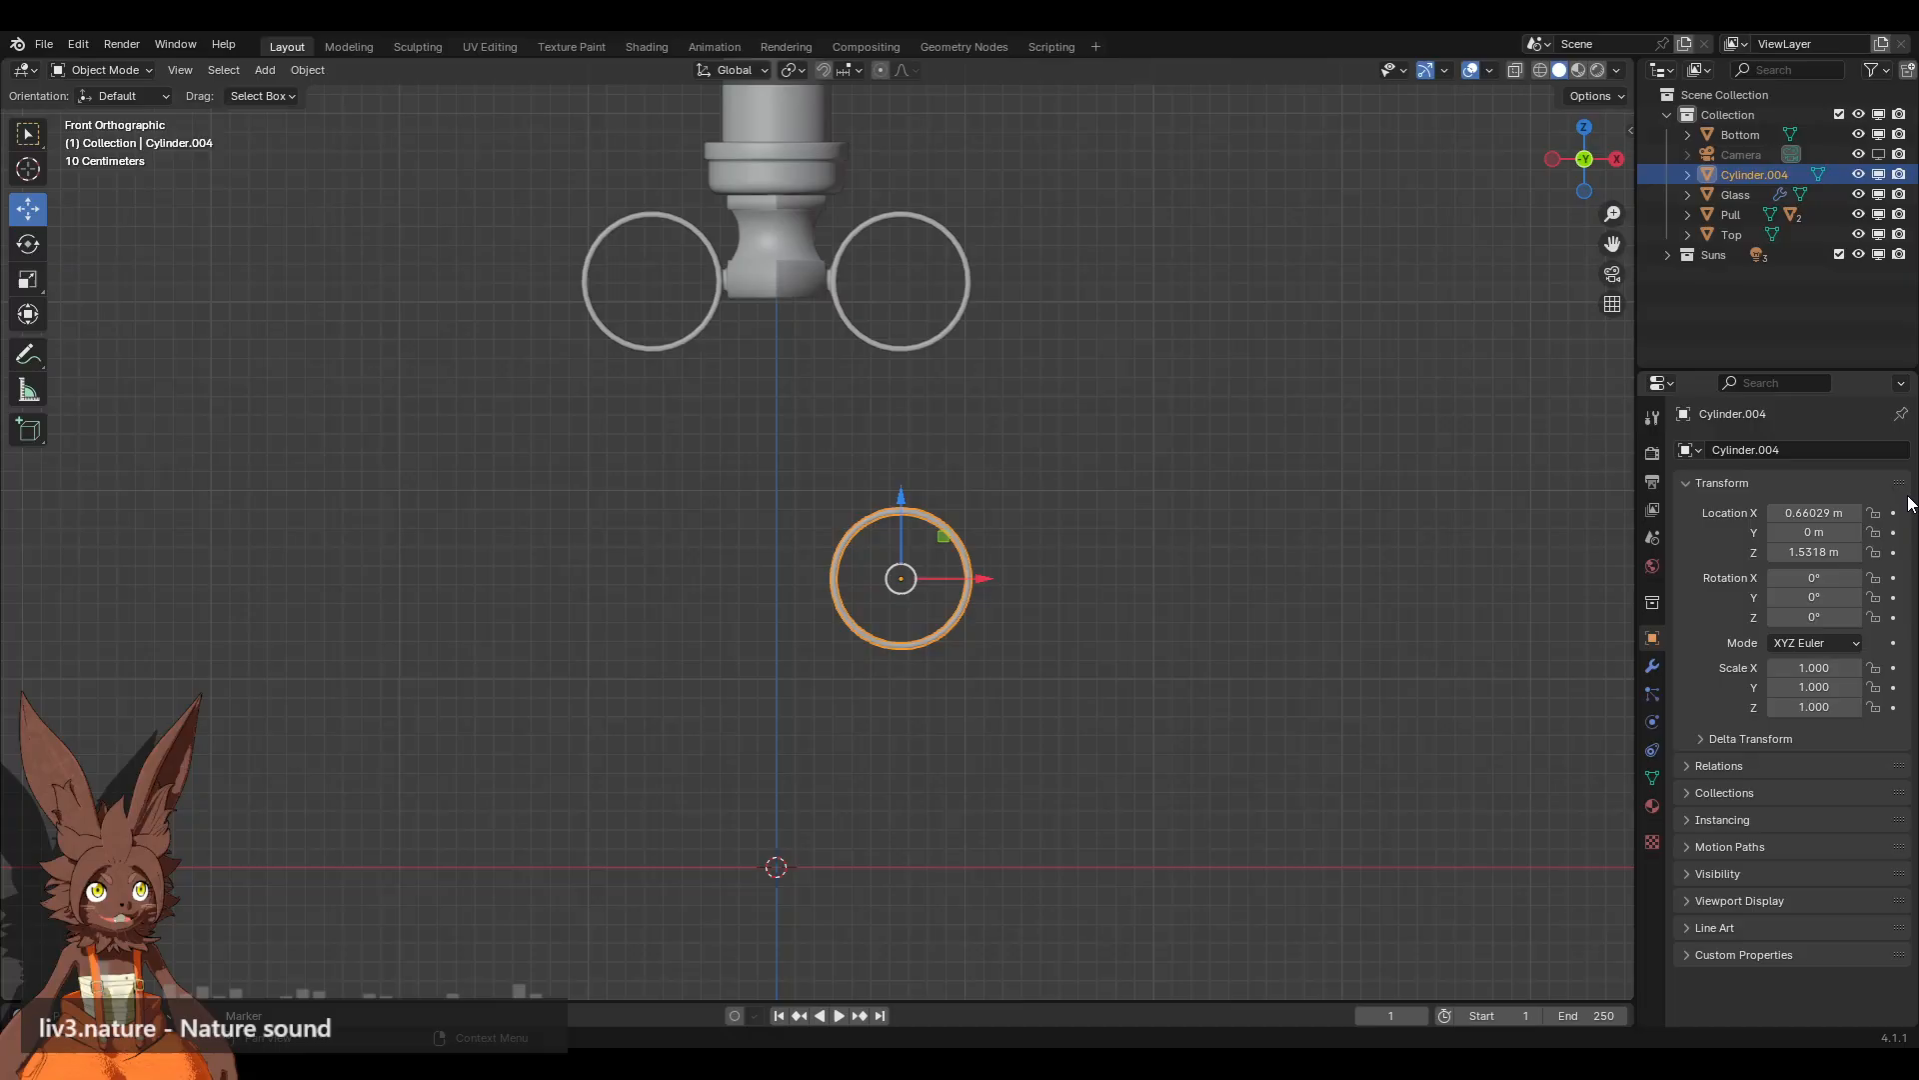
{"action": "double_click", "coordinate": [1815, 552]}
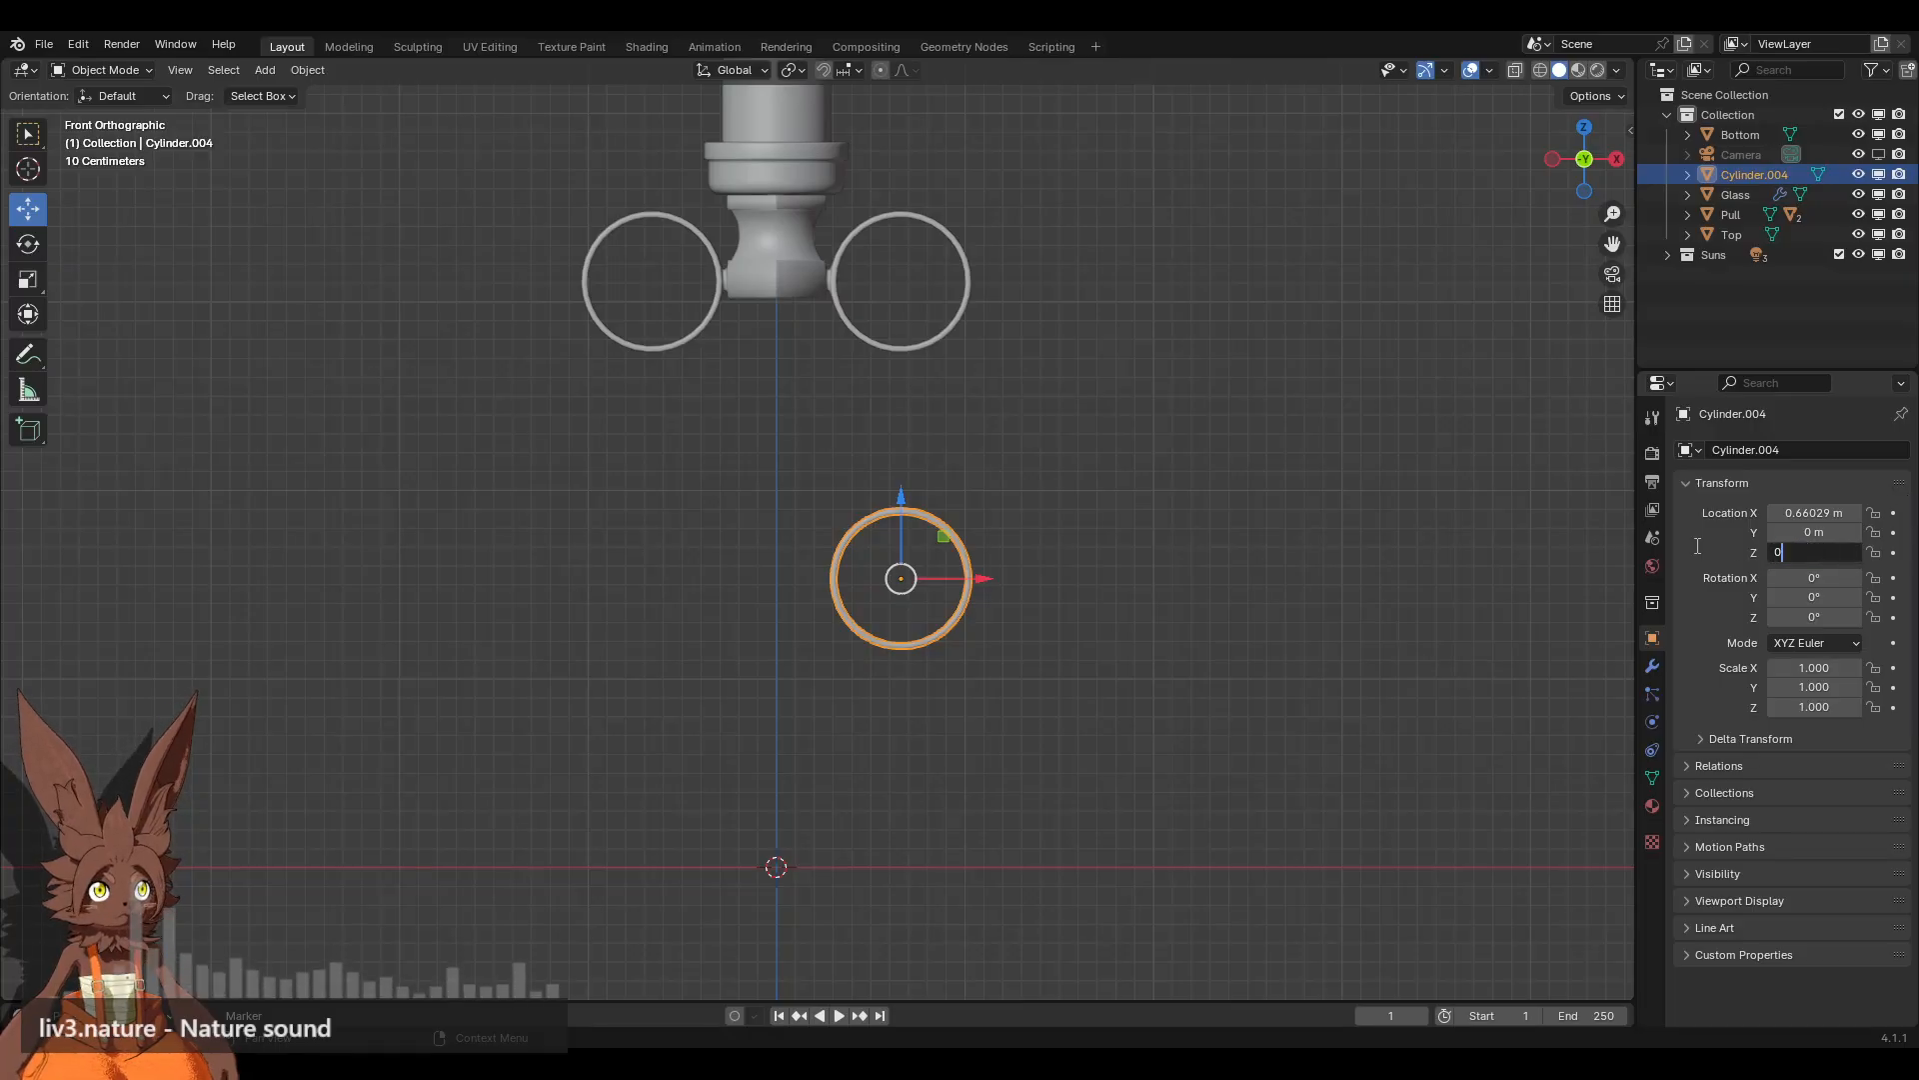
{"action": "type", "text": "0"}
{"action": "key", "text": "Return"}
{"action": "key", "text": "Return"}
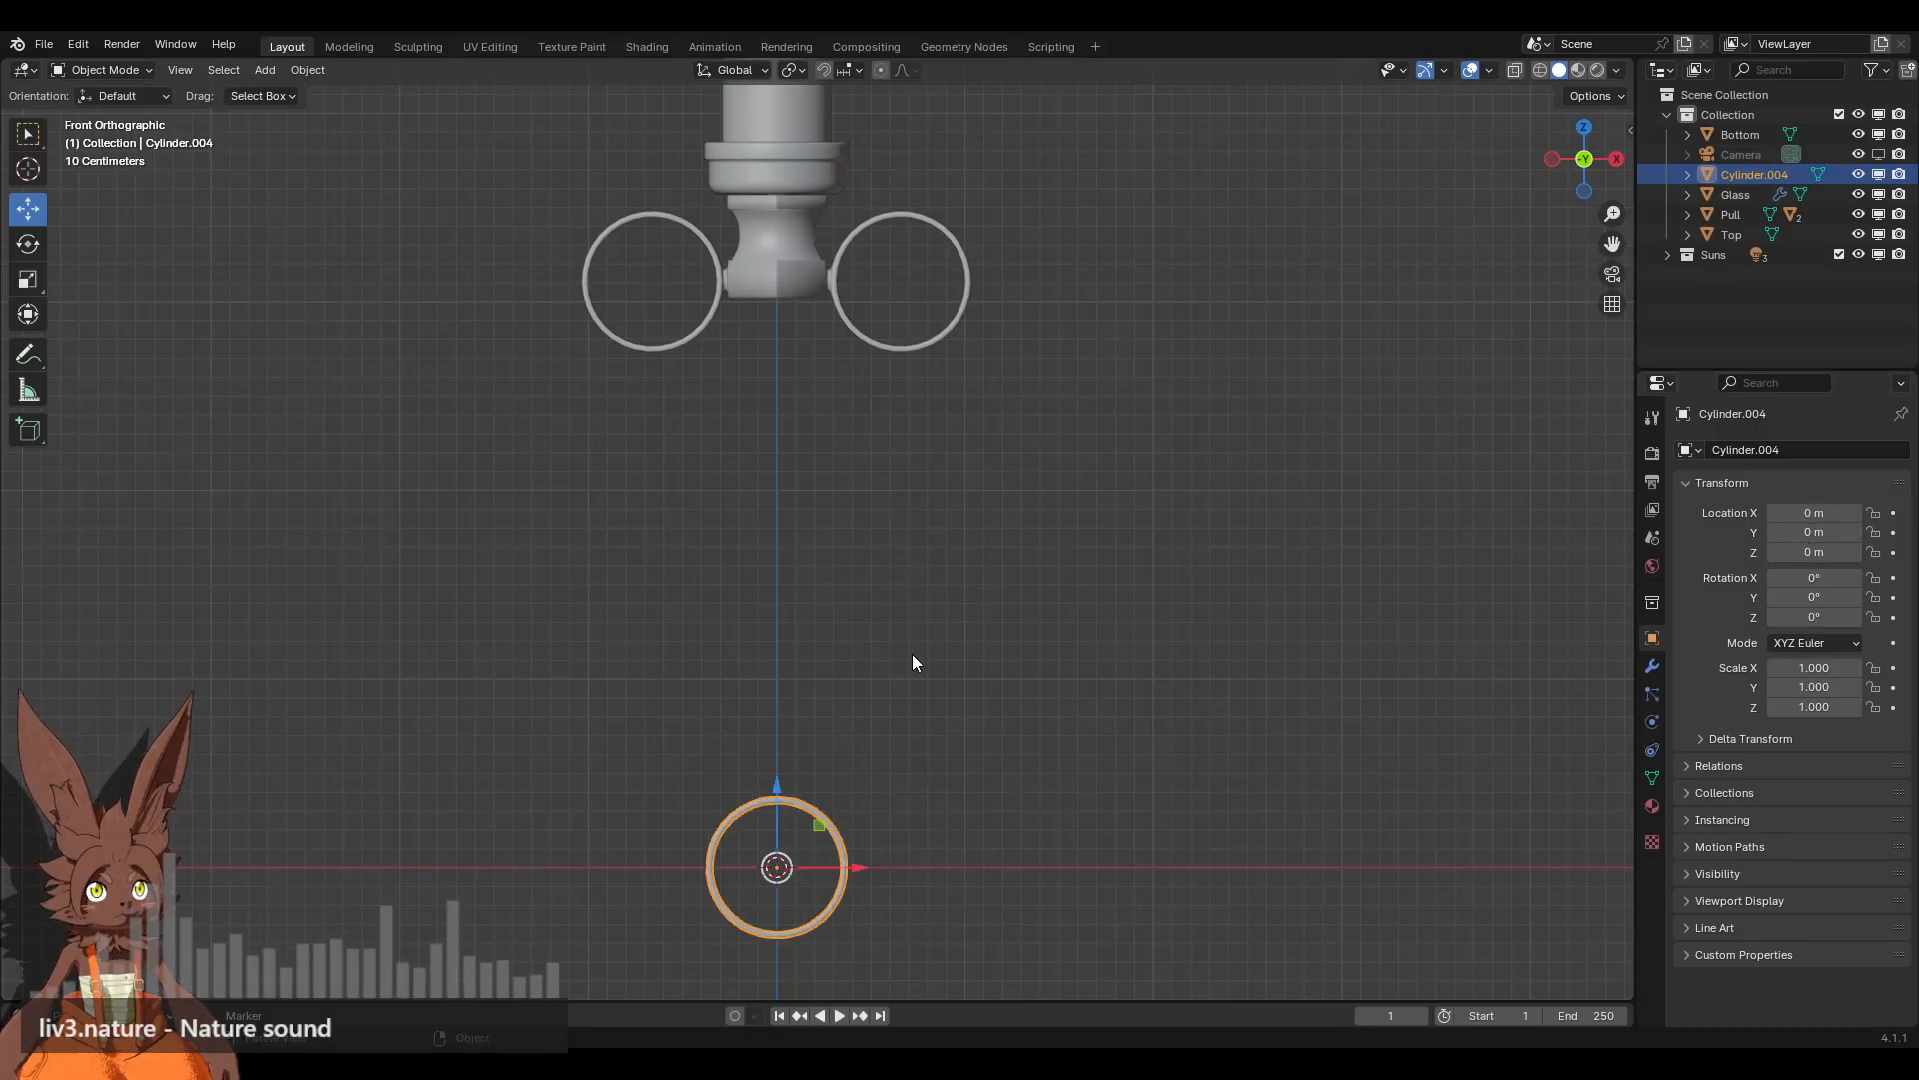
Step: Move the ring up along Z to 2.598 m, just below the base of the pull handle
{"action": "left_click_drag", "start_coordinate": [785, 781], "coordinate": [965, 405]}
{"action": "left_click", "coordinate": [967, 397]}
{"action": "scroll", "coordinate": [1066, 592], "scroll_direction": "up", "scroll_amount": 7}
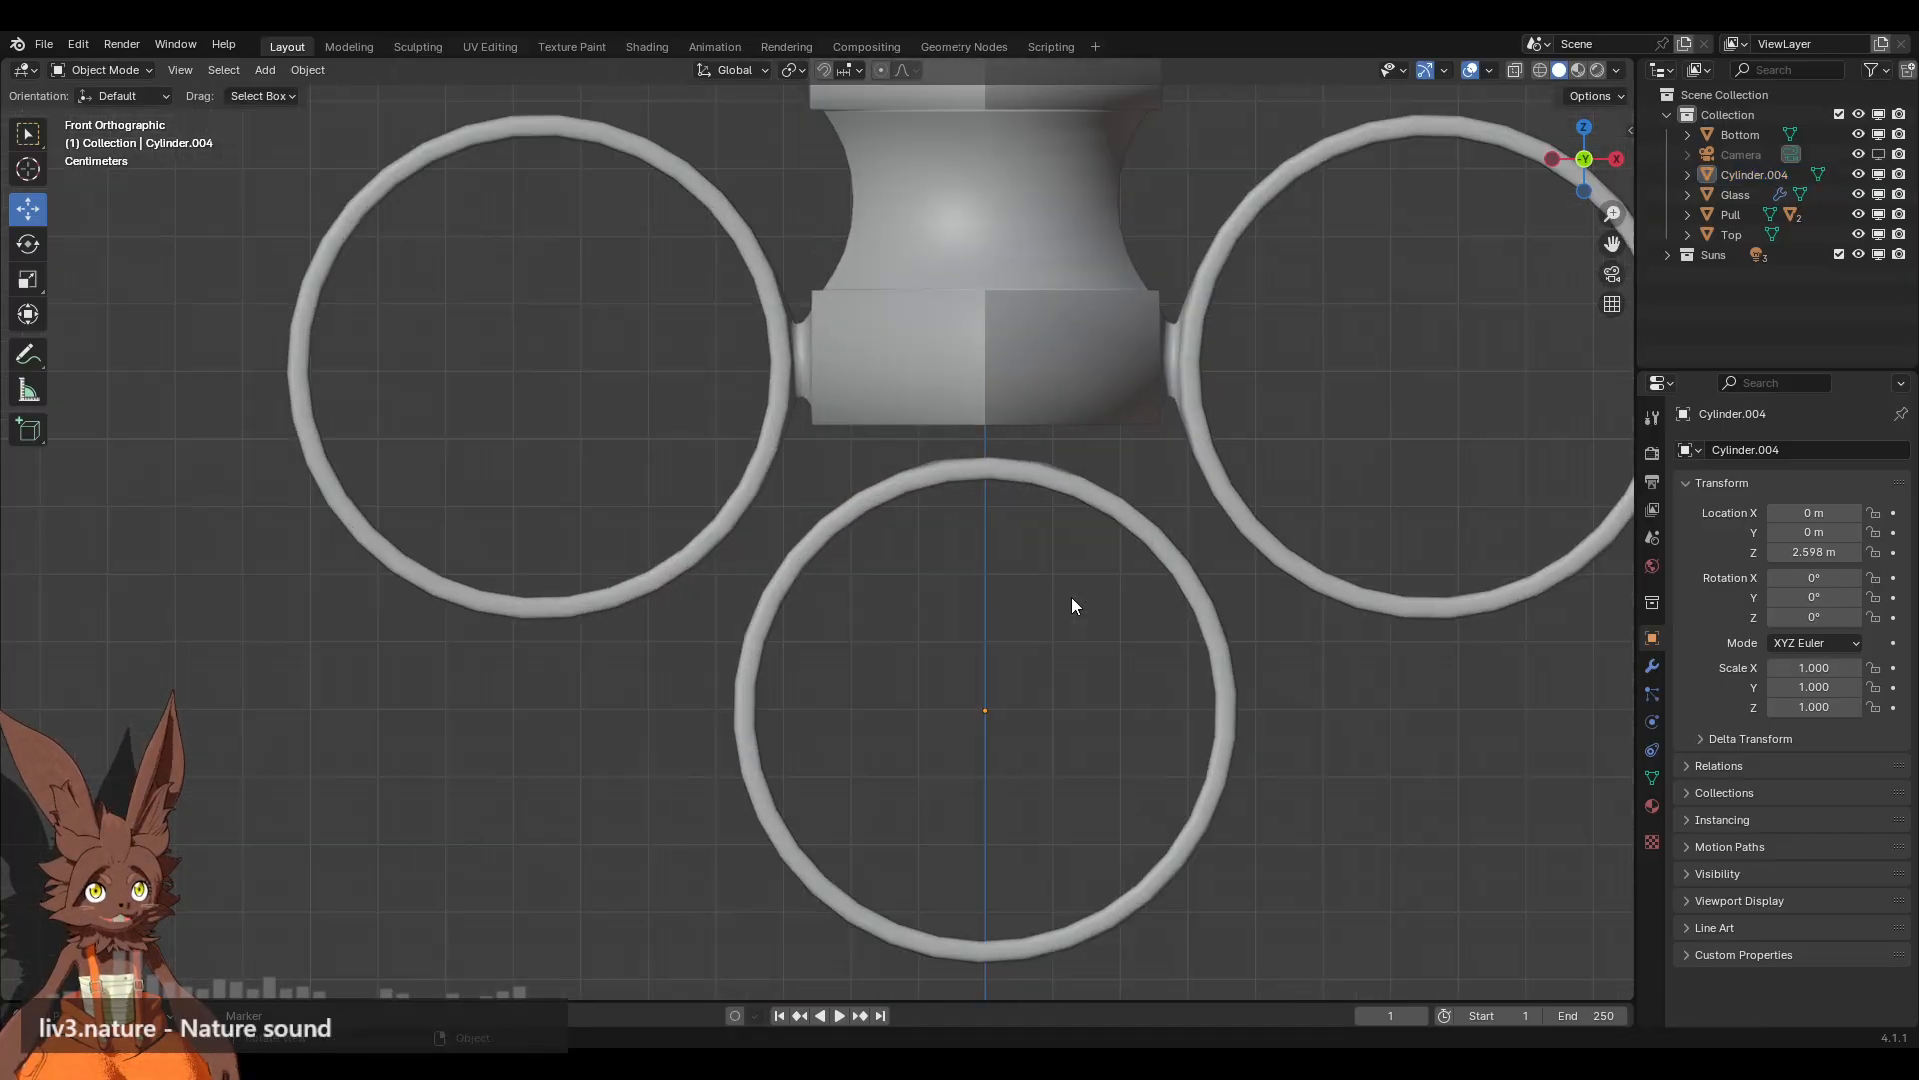
Step: Move the lower ring's whole mesh straight down about 0.26 m along Z in Edit Mode
{"action": "scroll", "coordinate": [951, 530], "scroll_direction": "up", "scroll_amount": 2}
{"action": "left_click", "coordinate": [1002, 377]}
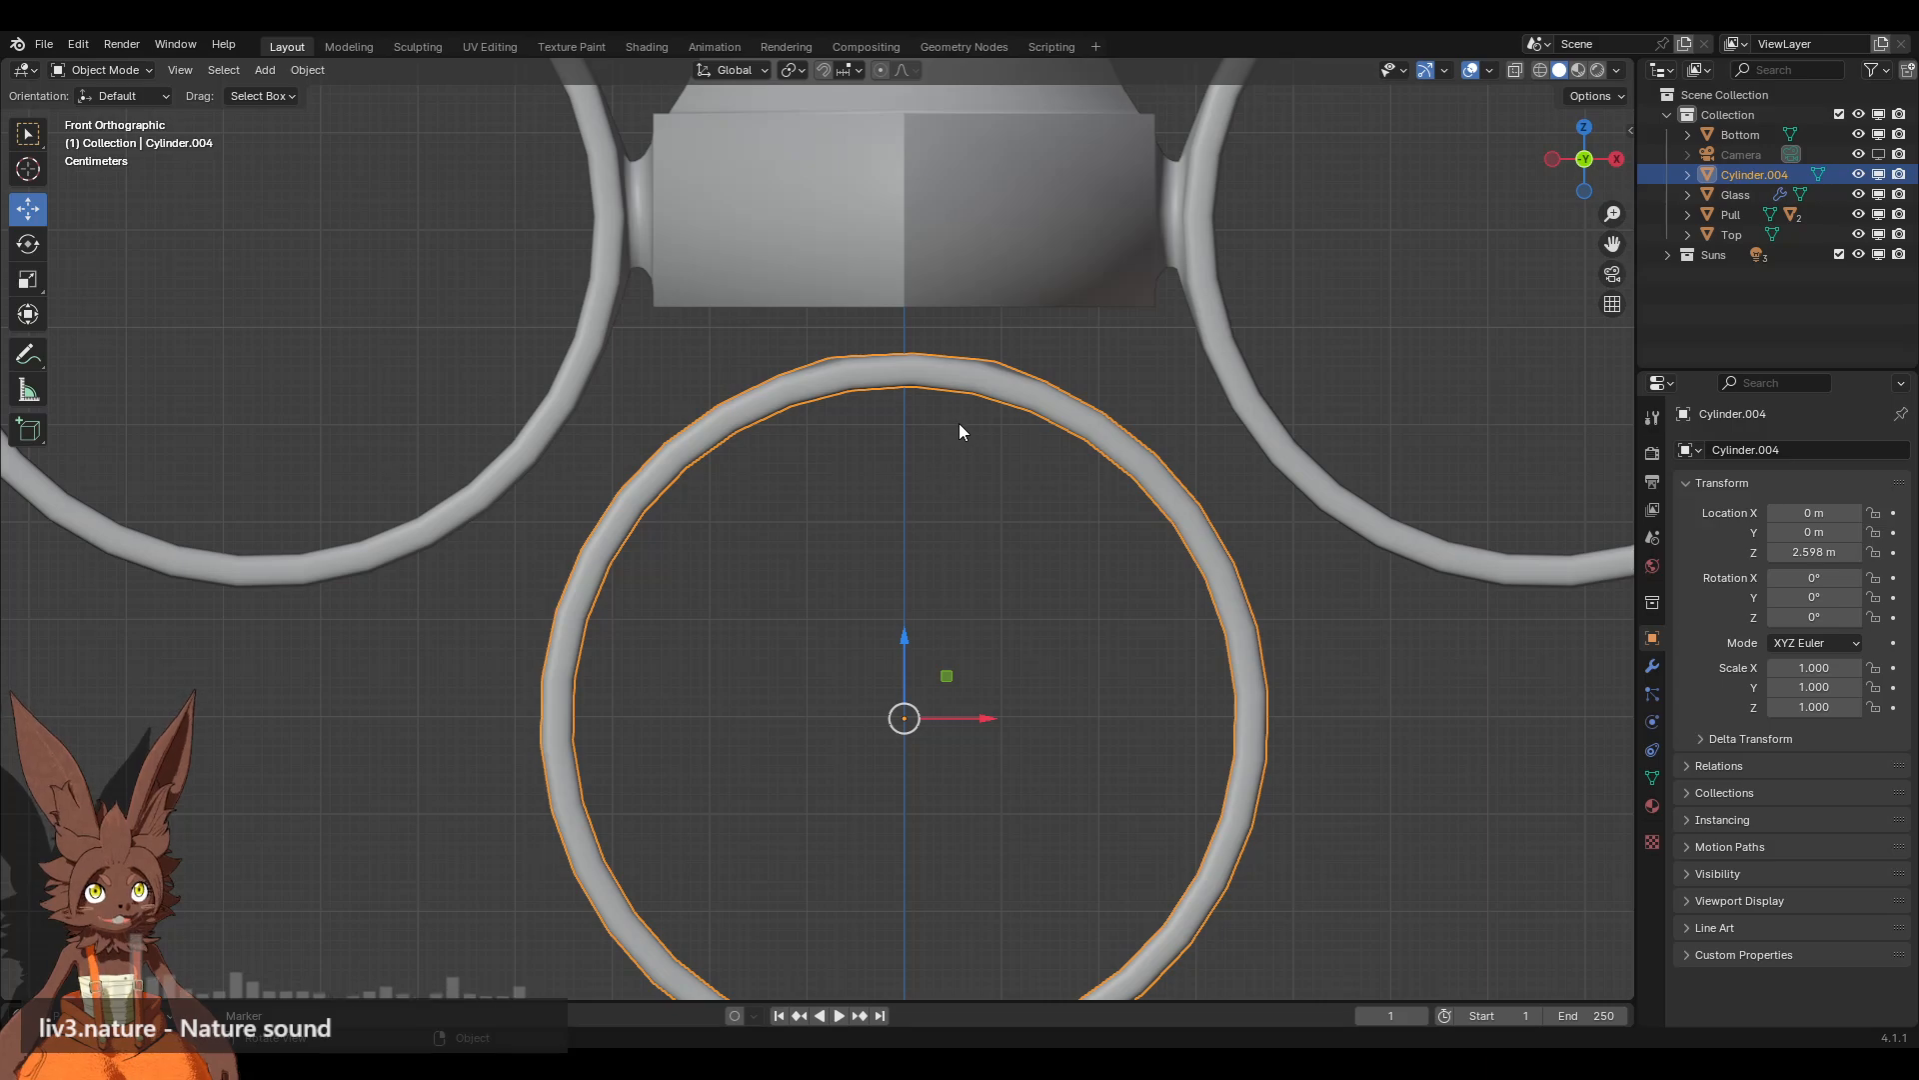
{"action": "middle_click_drag", "start_coordinate": [957, 430], "coordinate": [951, 478]}
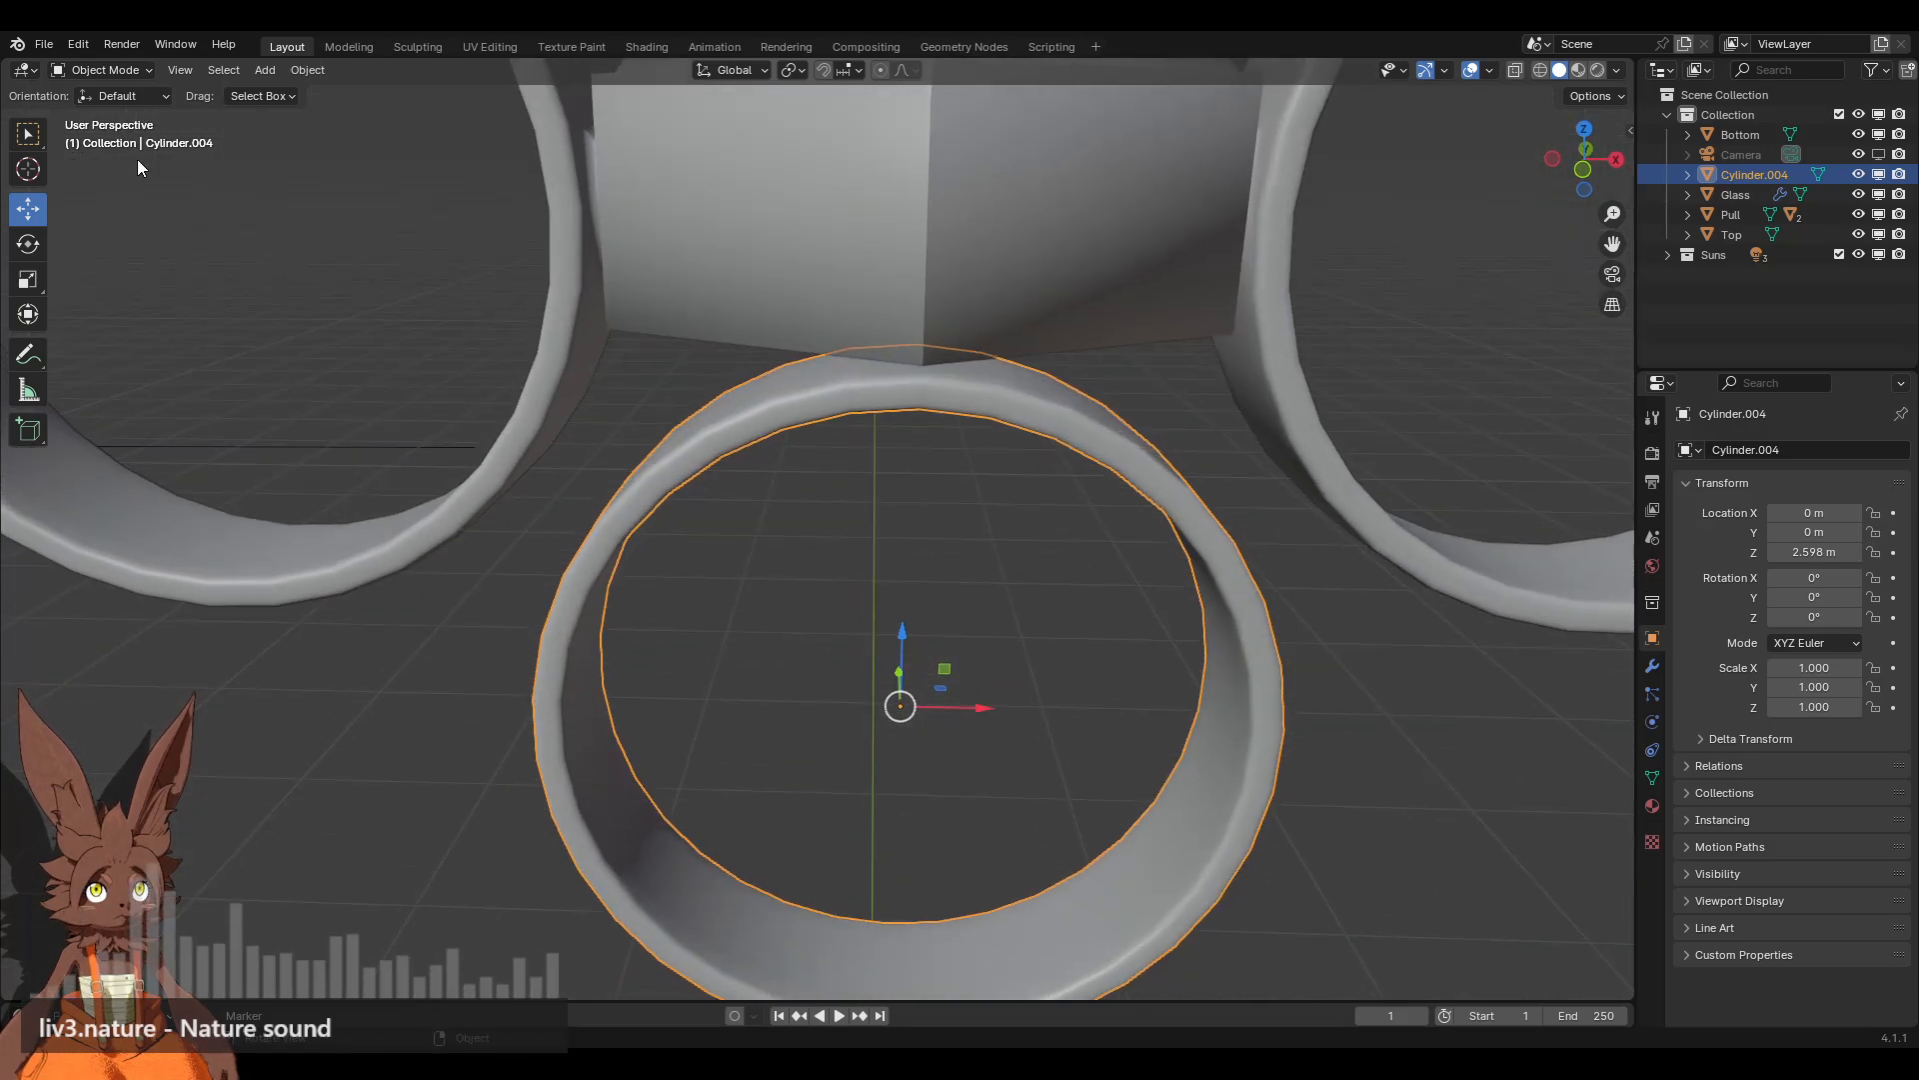
{"action": "left_click", "coordinate": [118, 70]}
{"action": "left_click", "coordinate": [100, 90]}
{"action": "middle_click_drag", "start_coordinate": [892, 418], "coordinate": [828, 391]}
{"action": "left_click", "coordinate": [1586, 170]}
{"action": "scroll", "coordinate": [900, 489], "scroll_direction": "down", "scroll_amount": 3}
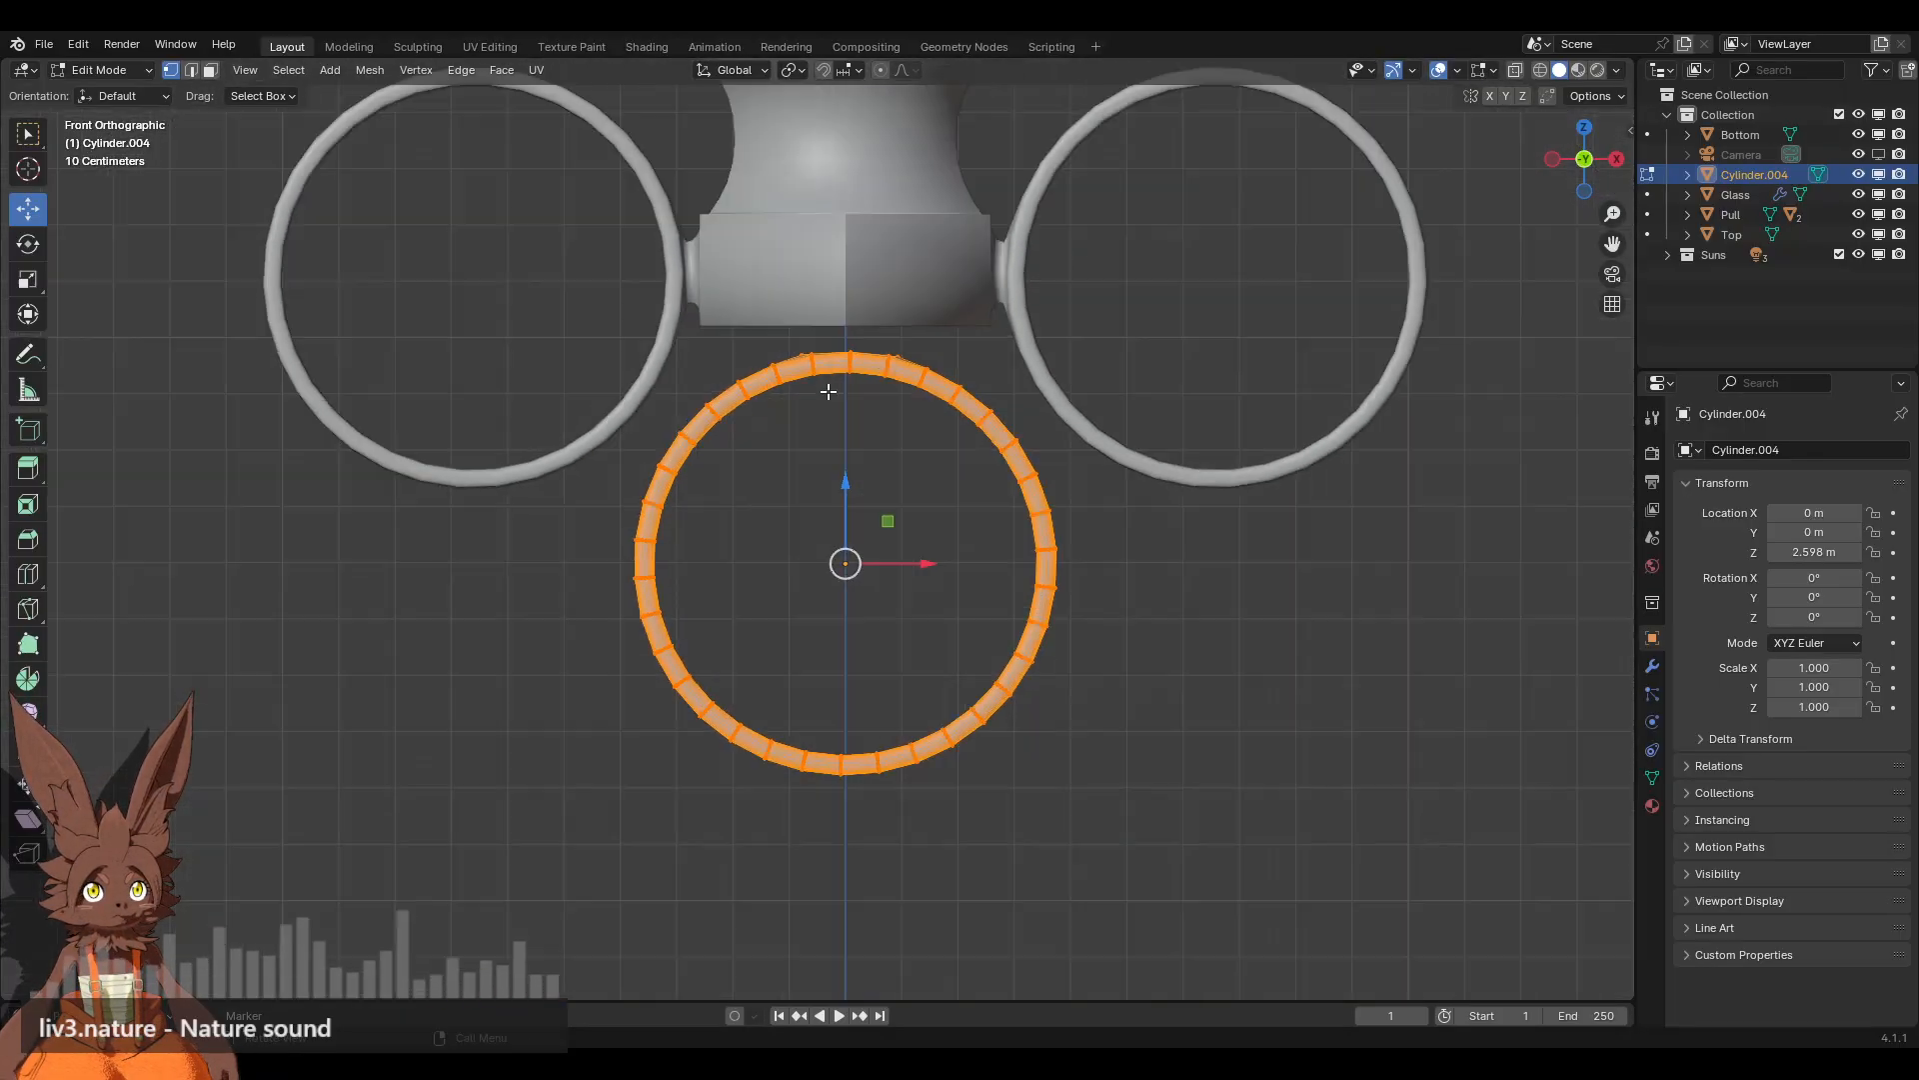
{"action": "scroll", "coordinate": [829, 390], "scroll_direction": "down", "scroll_amount": 2}
{"action": "left_click_drag", "start_coordinate": [837, 476], "coordinate": [845, 580]}
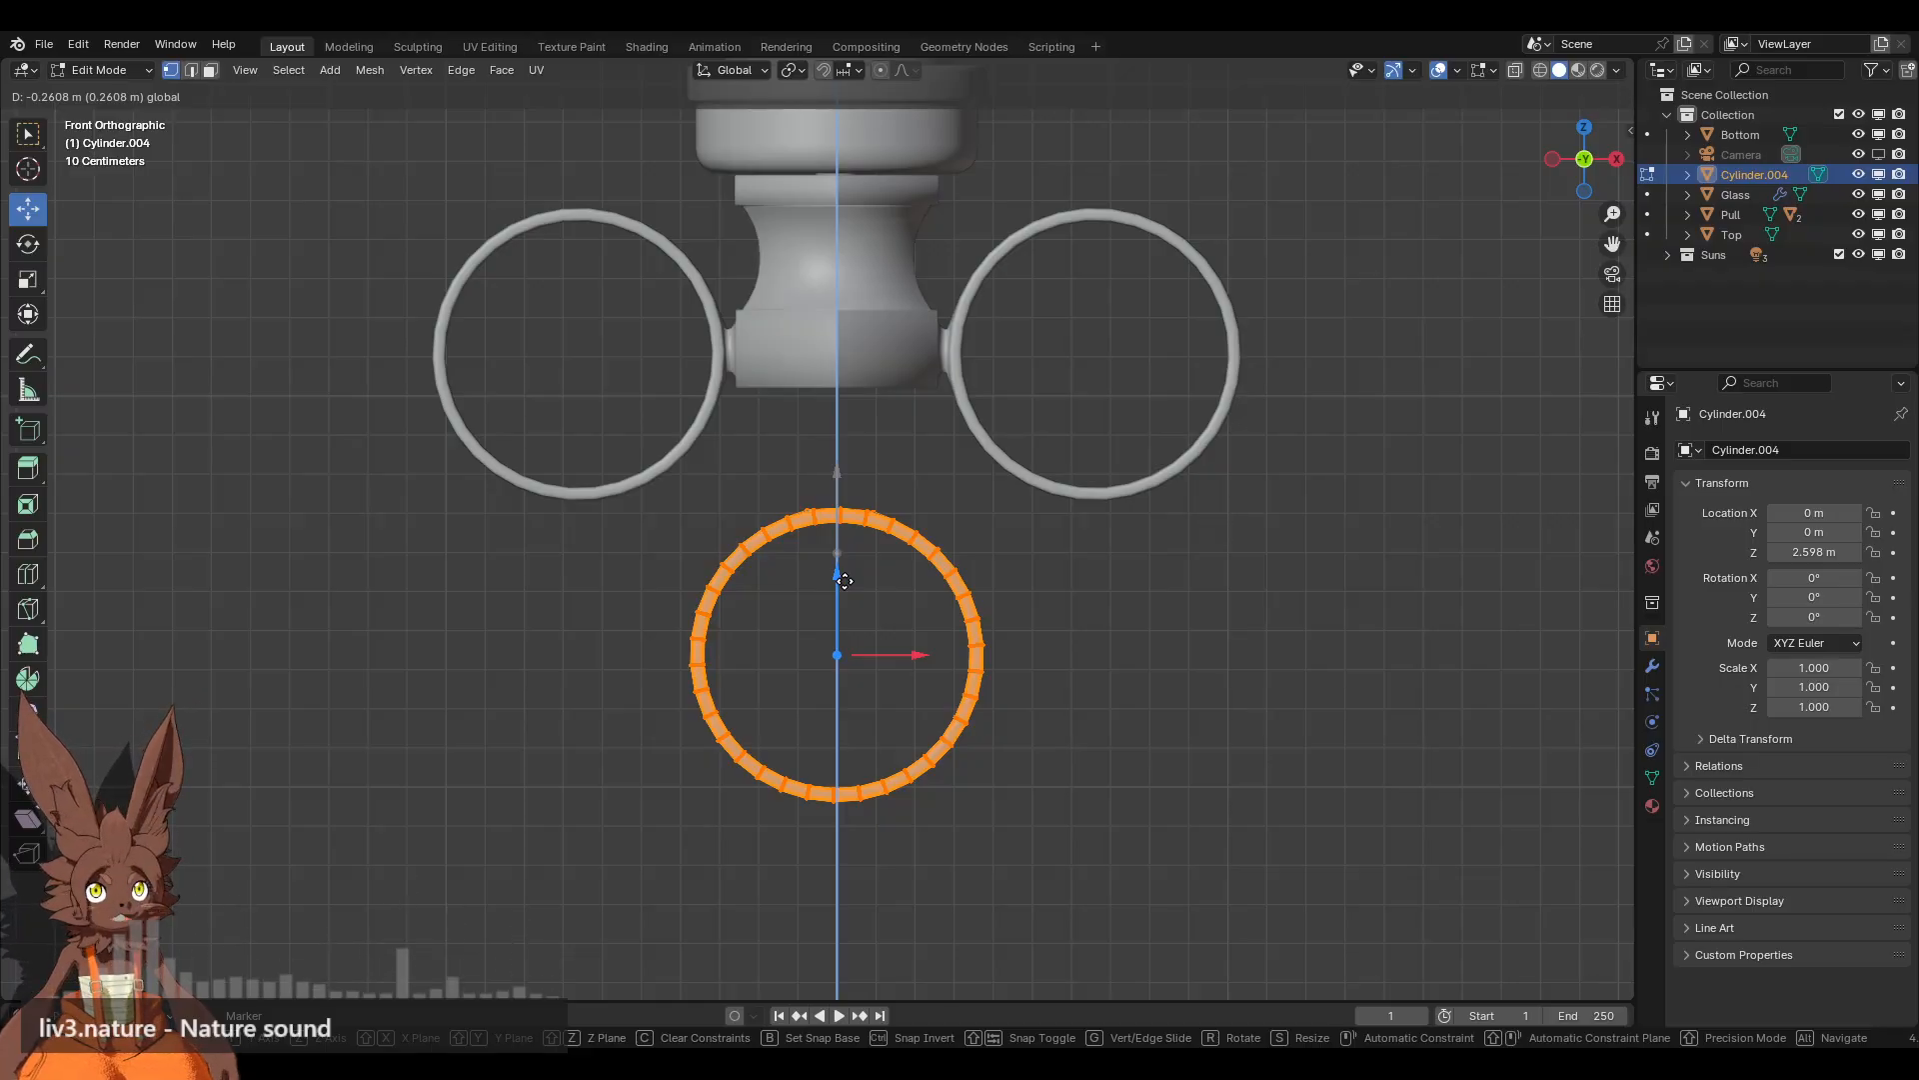
{"action": "left_click_drag", "start_coordinate": [844, 580], "coordinate": [840, 579]}
Step: Inset the four outer faces at the lower ring's top centre twice, making the second inset about 0.0144 m thick
{"action": "middle_click_drag", "start_coordinate": [840, 579], "coordinate": [708, 444]}
{"action": "scroll", "coordinate": [913, 461], "scroll_direction": "up", "scroll_amount": 5}
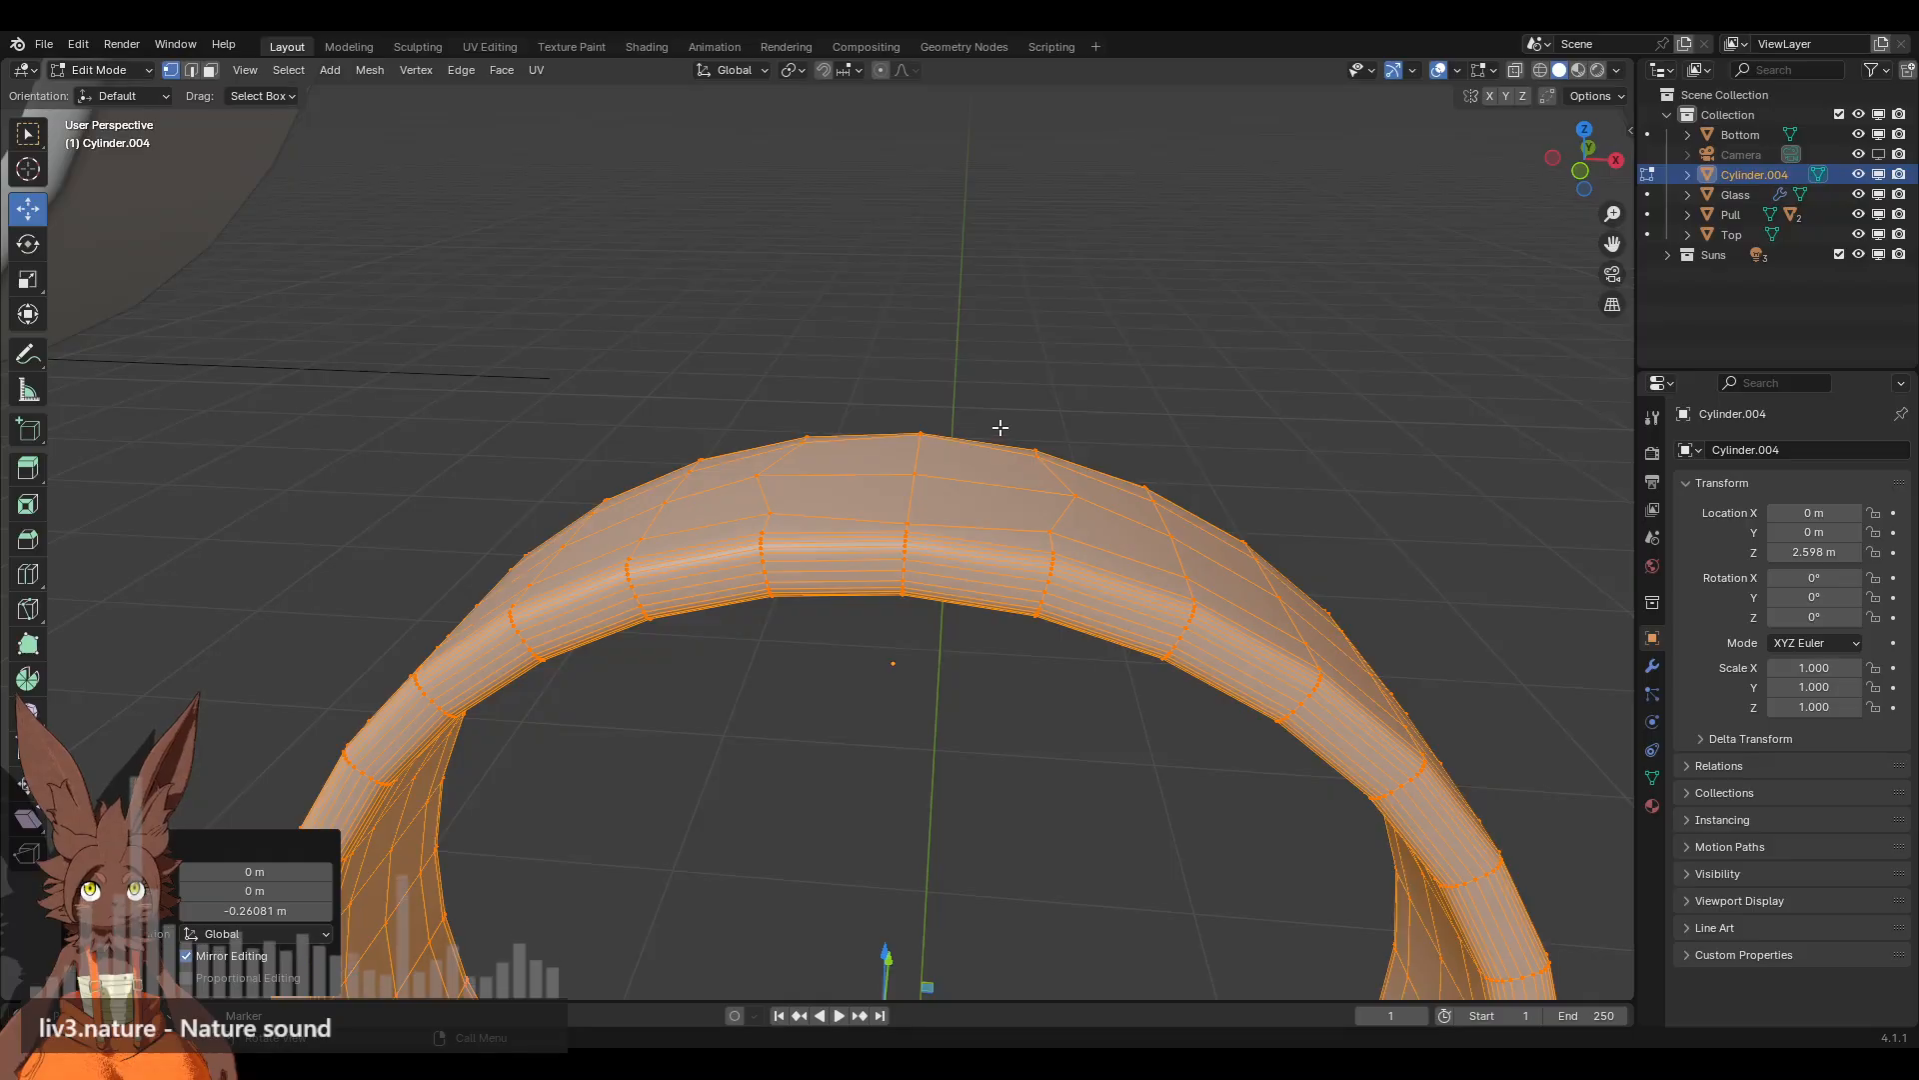
{"action": "middle_click_drag", "start_coordinate": [1002, 429], "coordinate": [807, 392]}
{"action": "left_click", "coordinate": [210, 70]}
{"action": "left_click", "coordinate": [816, 466]}
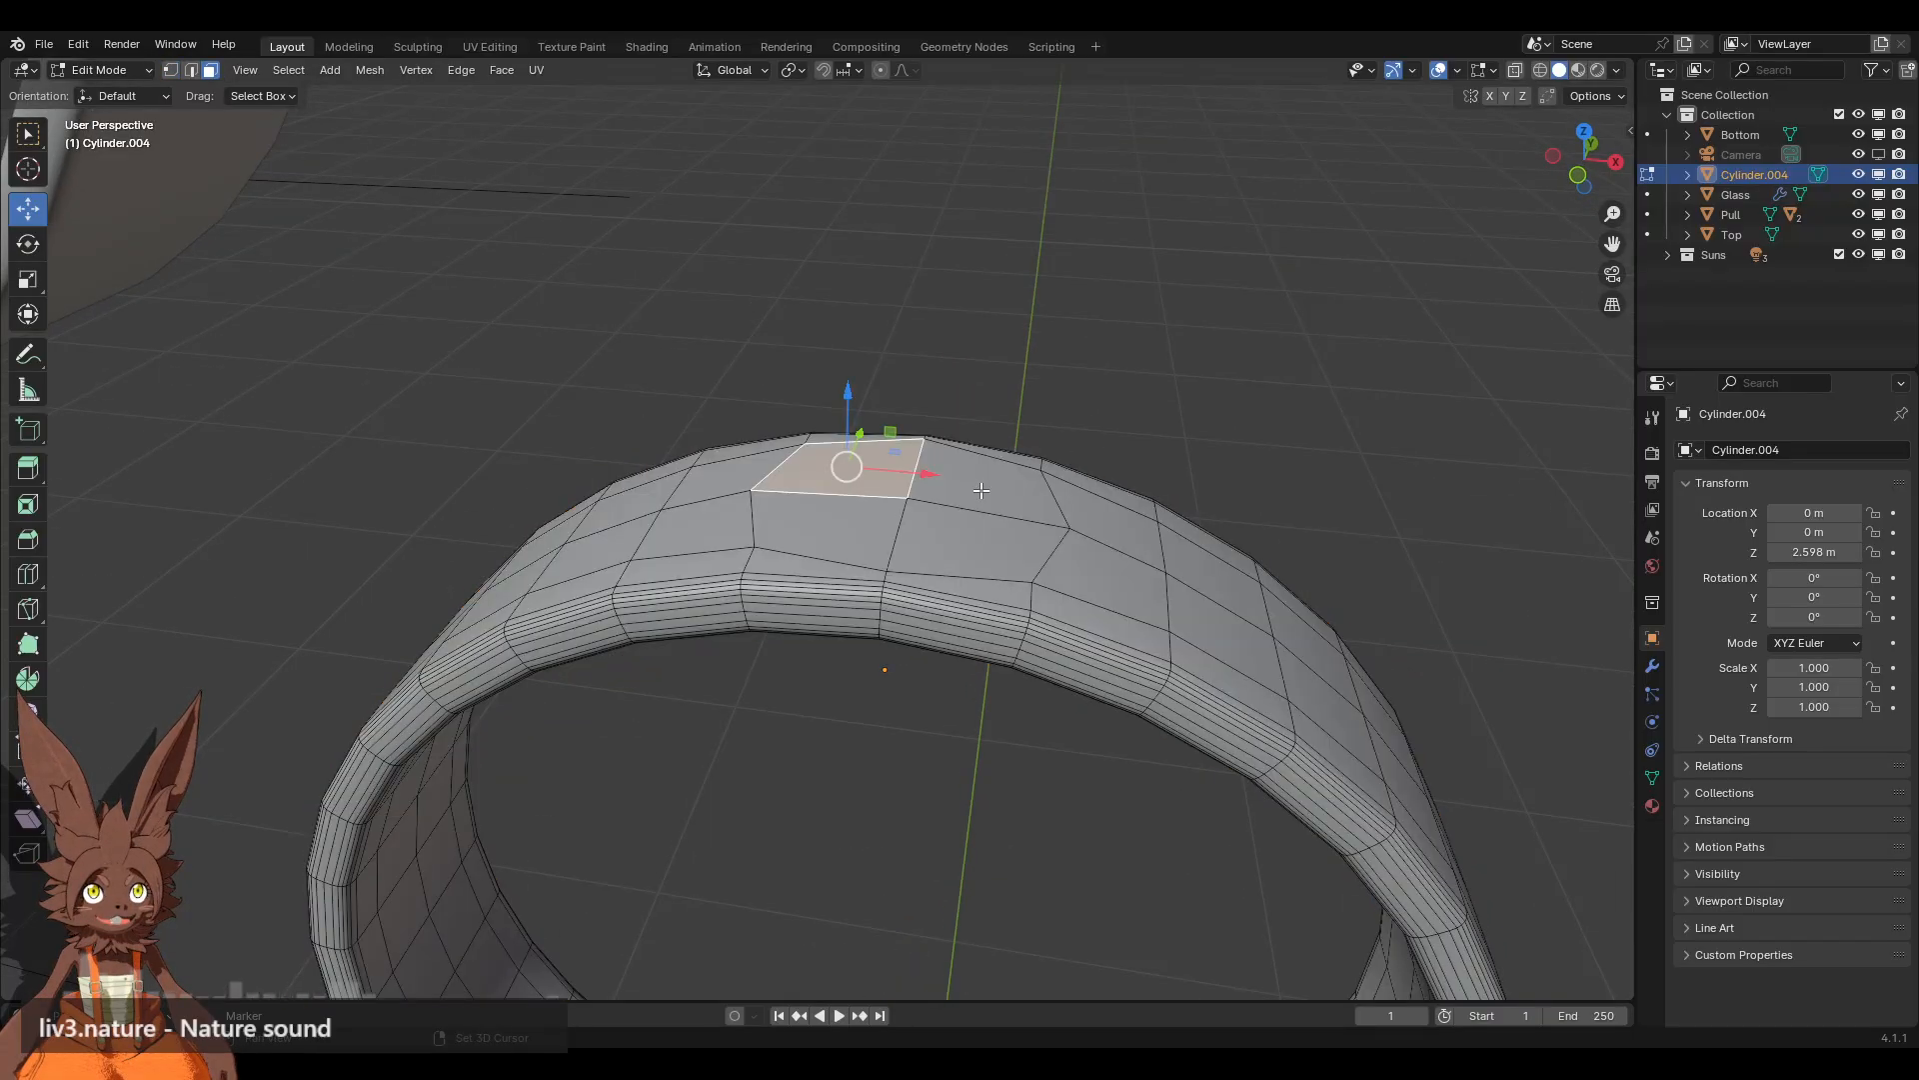
{"action": "left_click", "coordinate": [978, 484], "text": "shift"}
{"action": "left_click", "coordinate": [970, 543], "text": "shift"}
{"action": "left_click", "coordinate": [834, 525], "text": "shift"}
{"action": "middle_click_drag", "start_coordinate": [969, 381], "coordinate": [995, 402]}
{"action": "scroll", "coordinate": [987, 460], "scroll_direction": "up", "scroll_amount": 3}
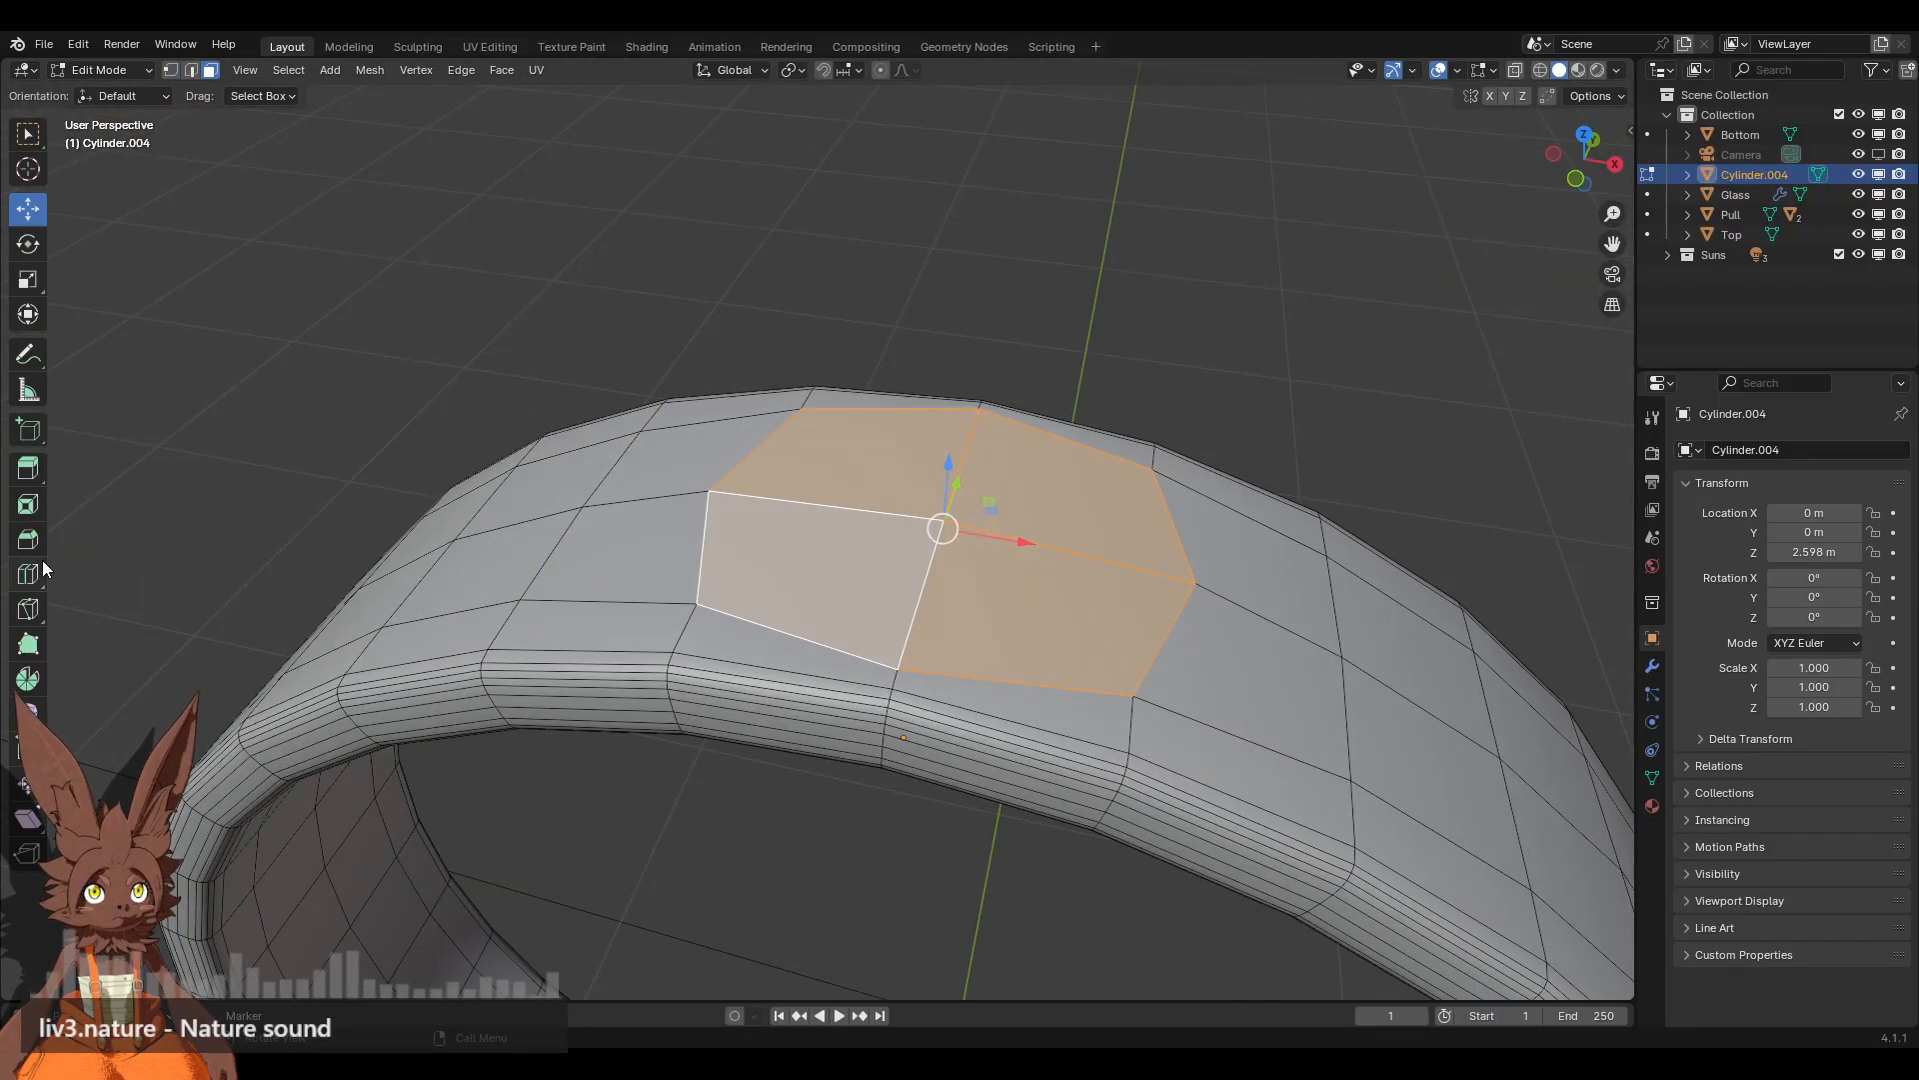
{"action": "left_click", "coordinate": [27, 502]}
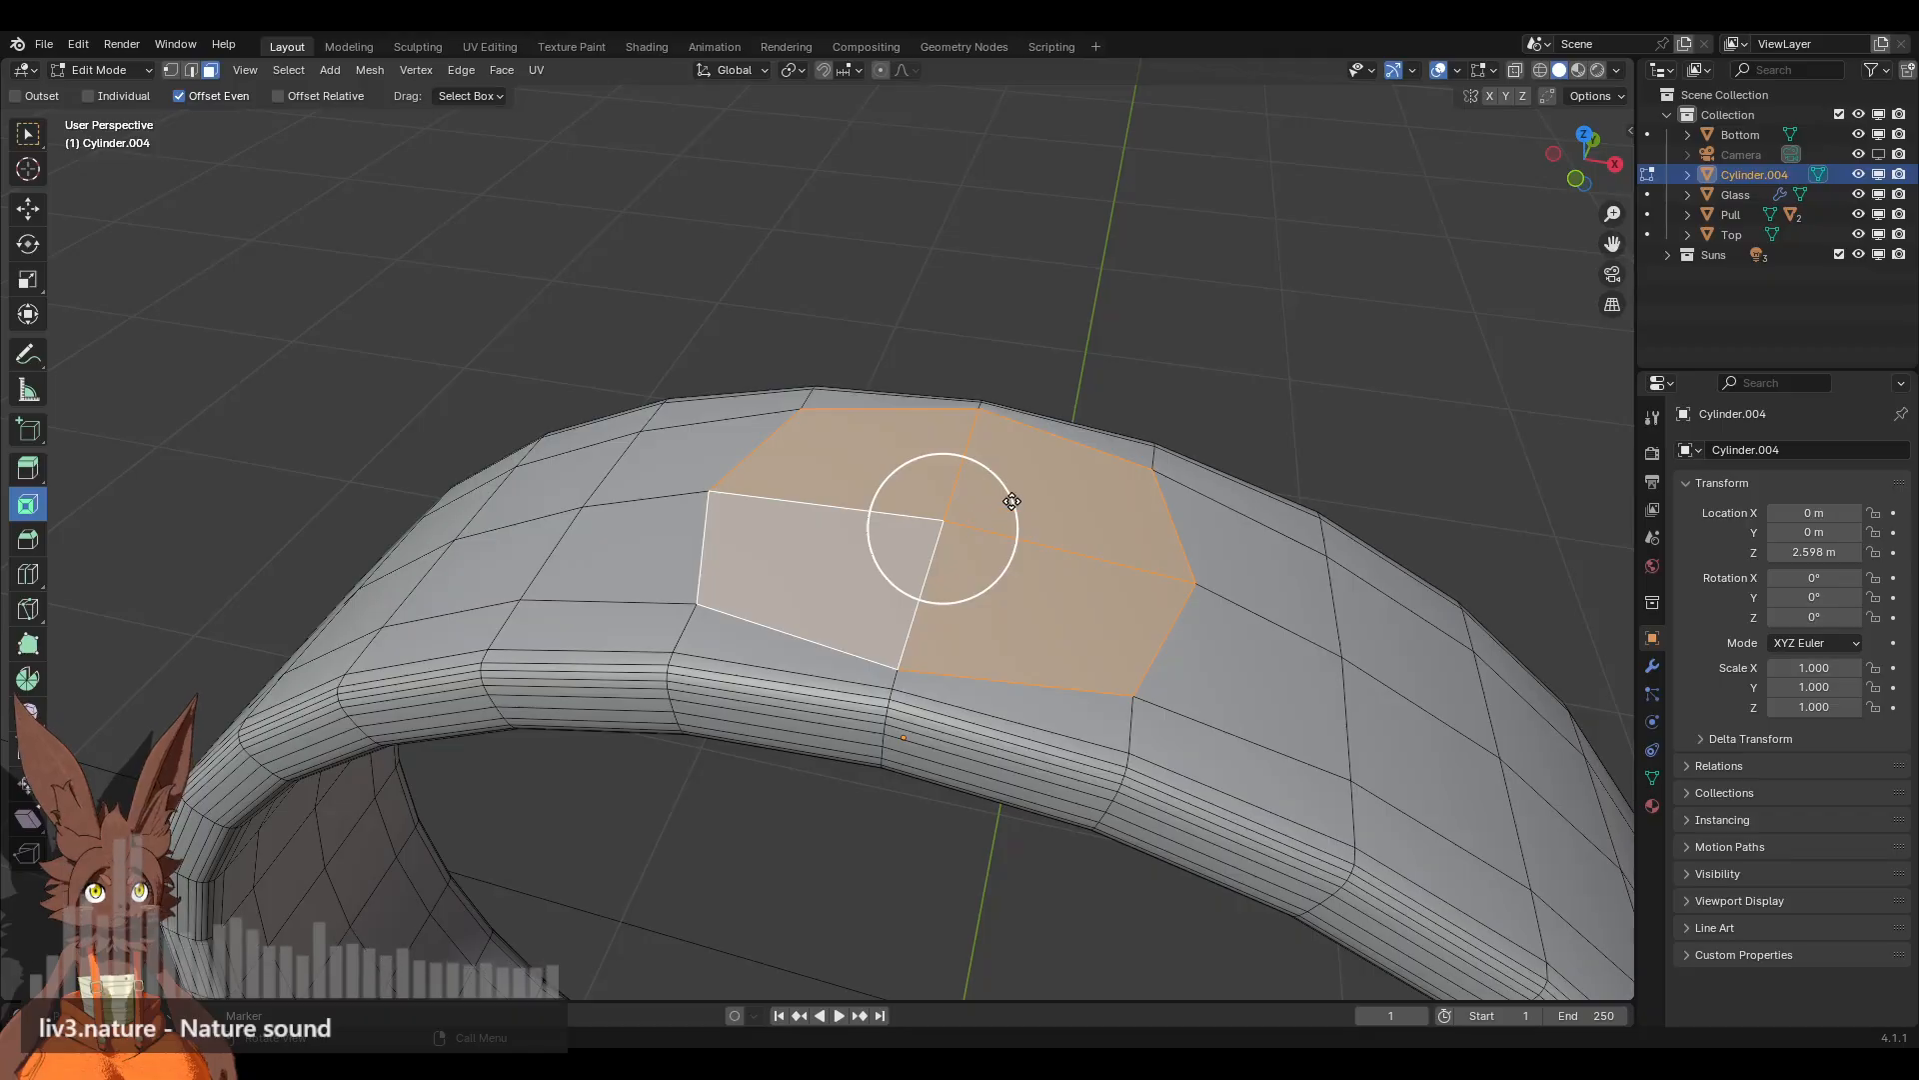
{"action": "left_click_drag", "start_coordinate": [1011, 501], "coordinate": [966, 504]}
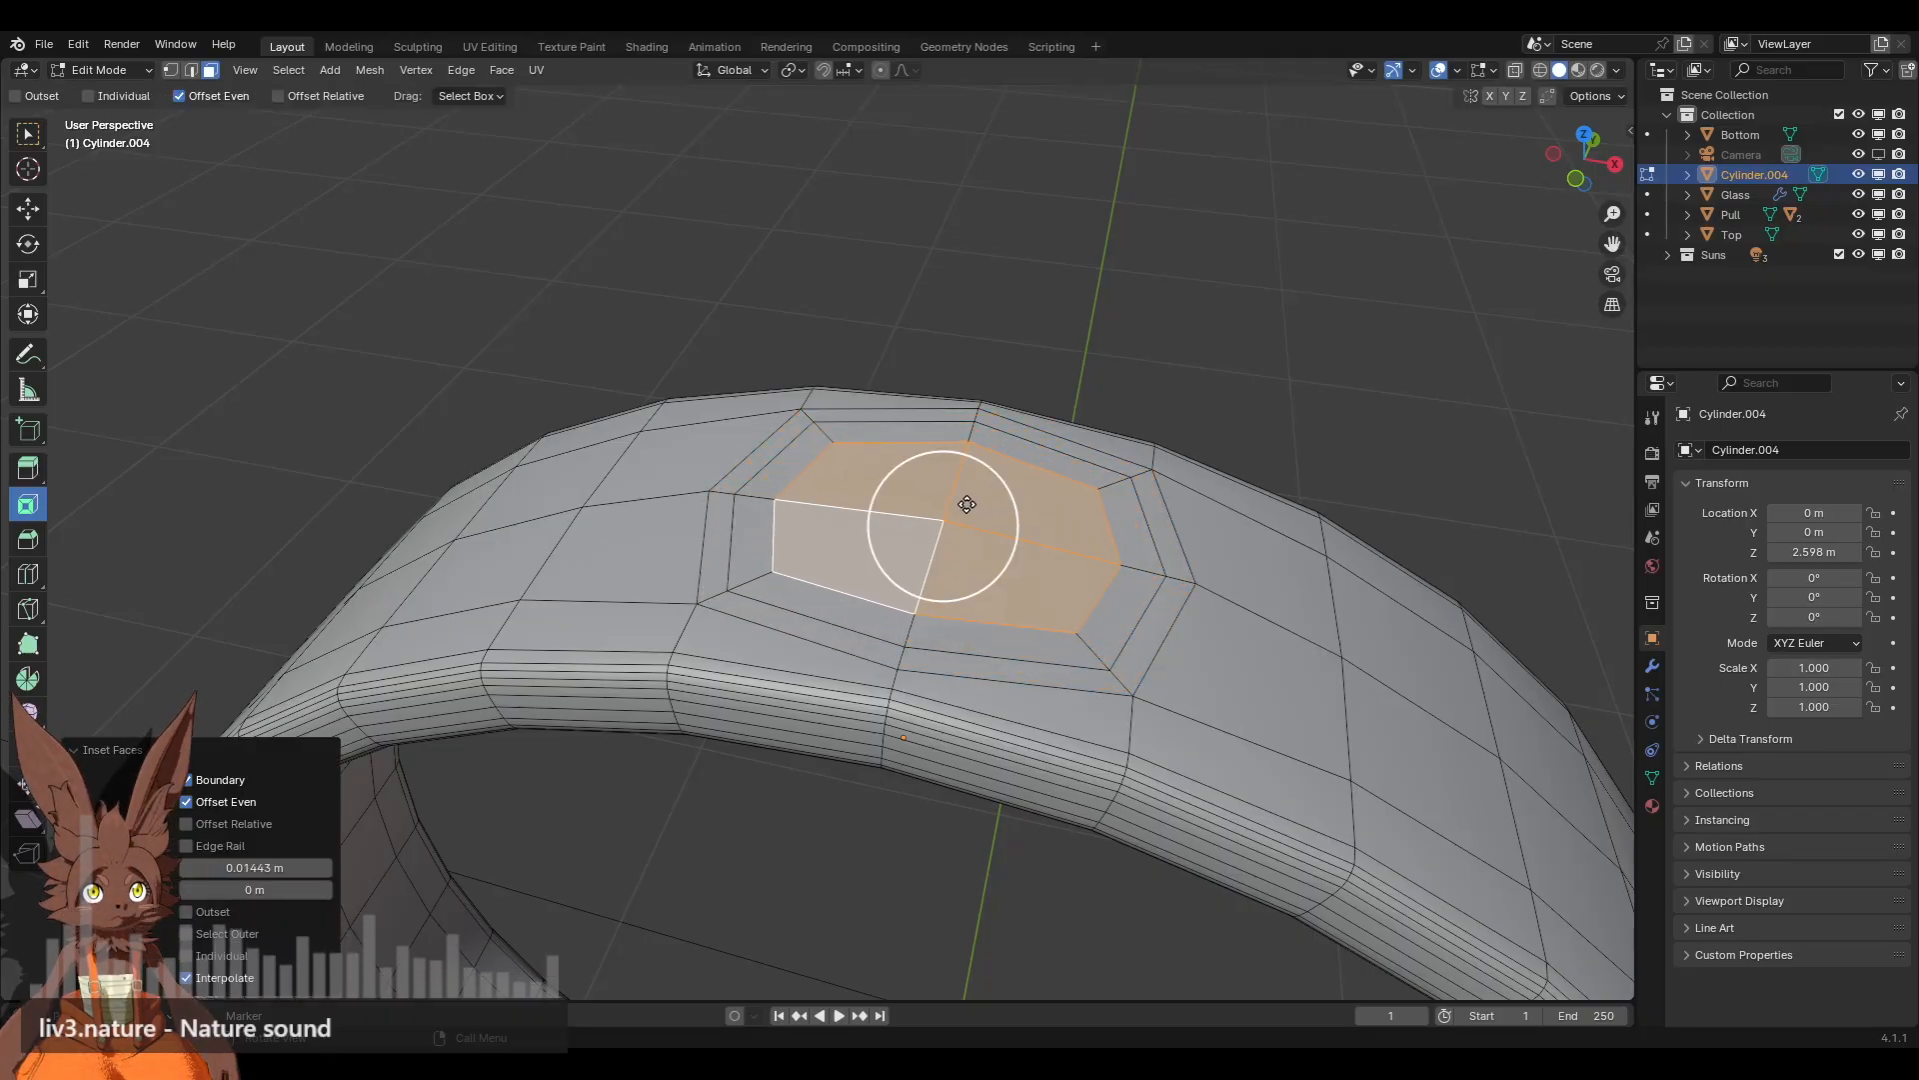
Step: Try growing the face selection by one loop, subdividing it with one cut, and picking four of the resulting inner faces
{"action": "right_click", "coordinate": [275, 432]}
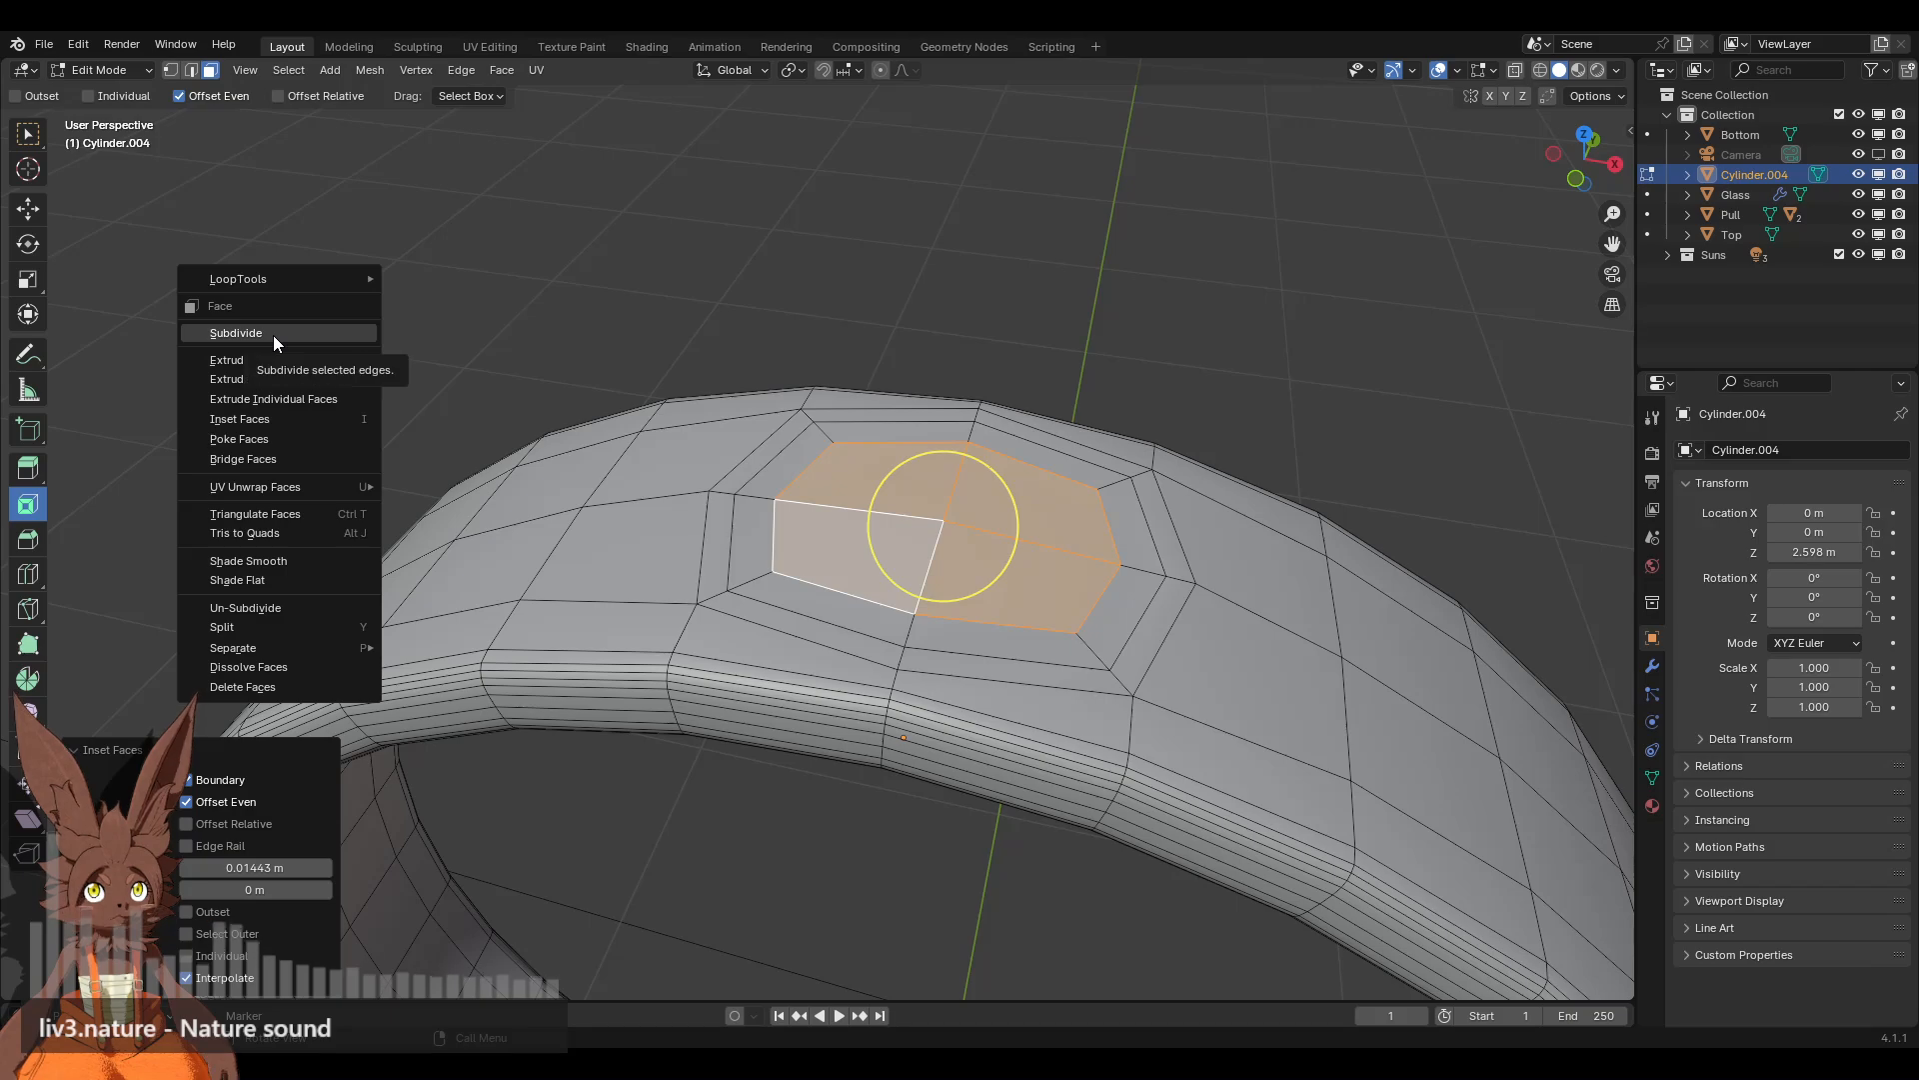
{"action": "key", "text": "ctrl+KP_Add"}
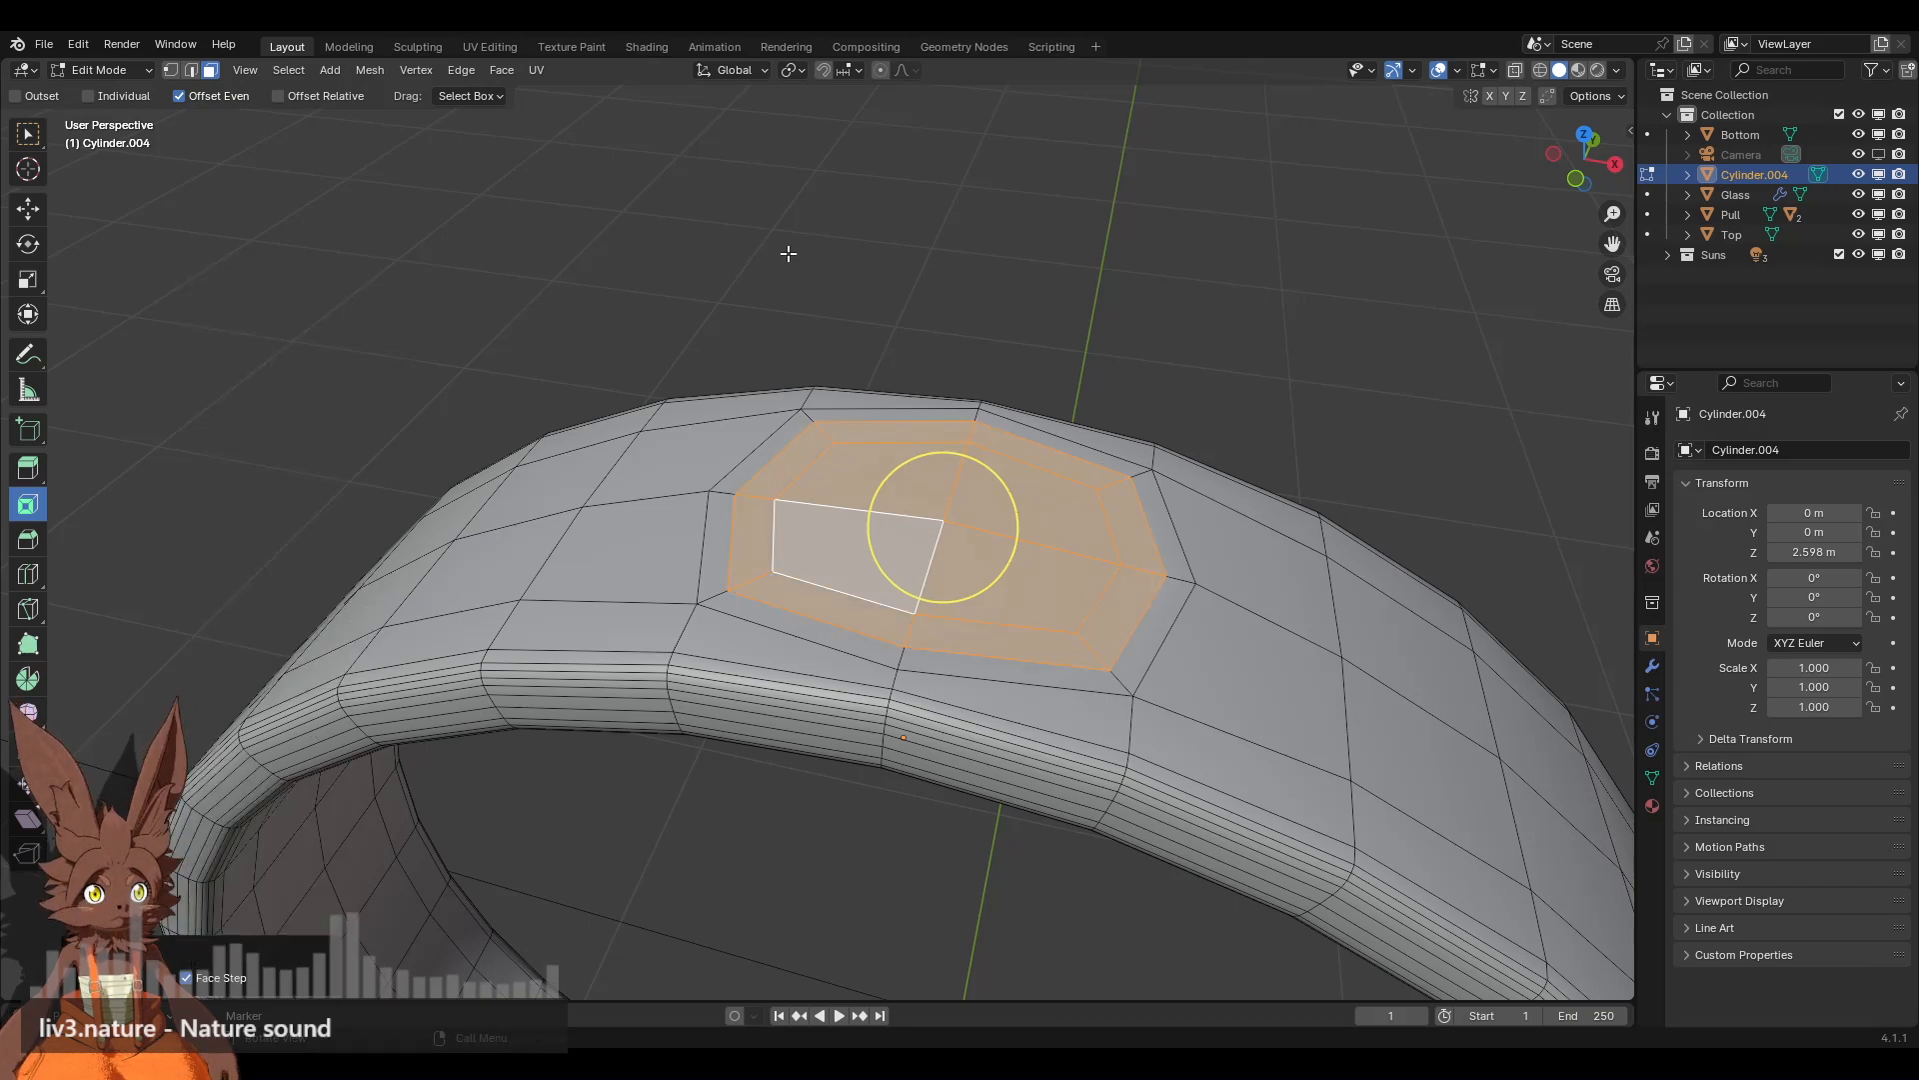
{"action": "right_click", "coordinate": [792, 257]}
{"action": "left_click", "coordinate": [742, 280]}
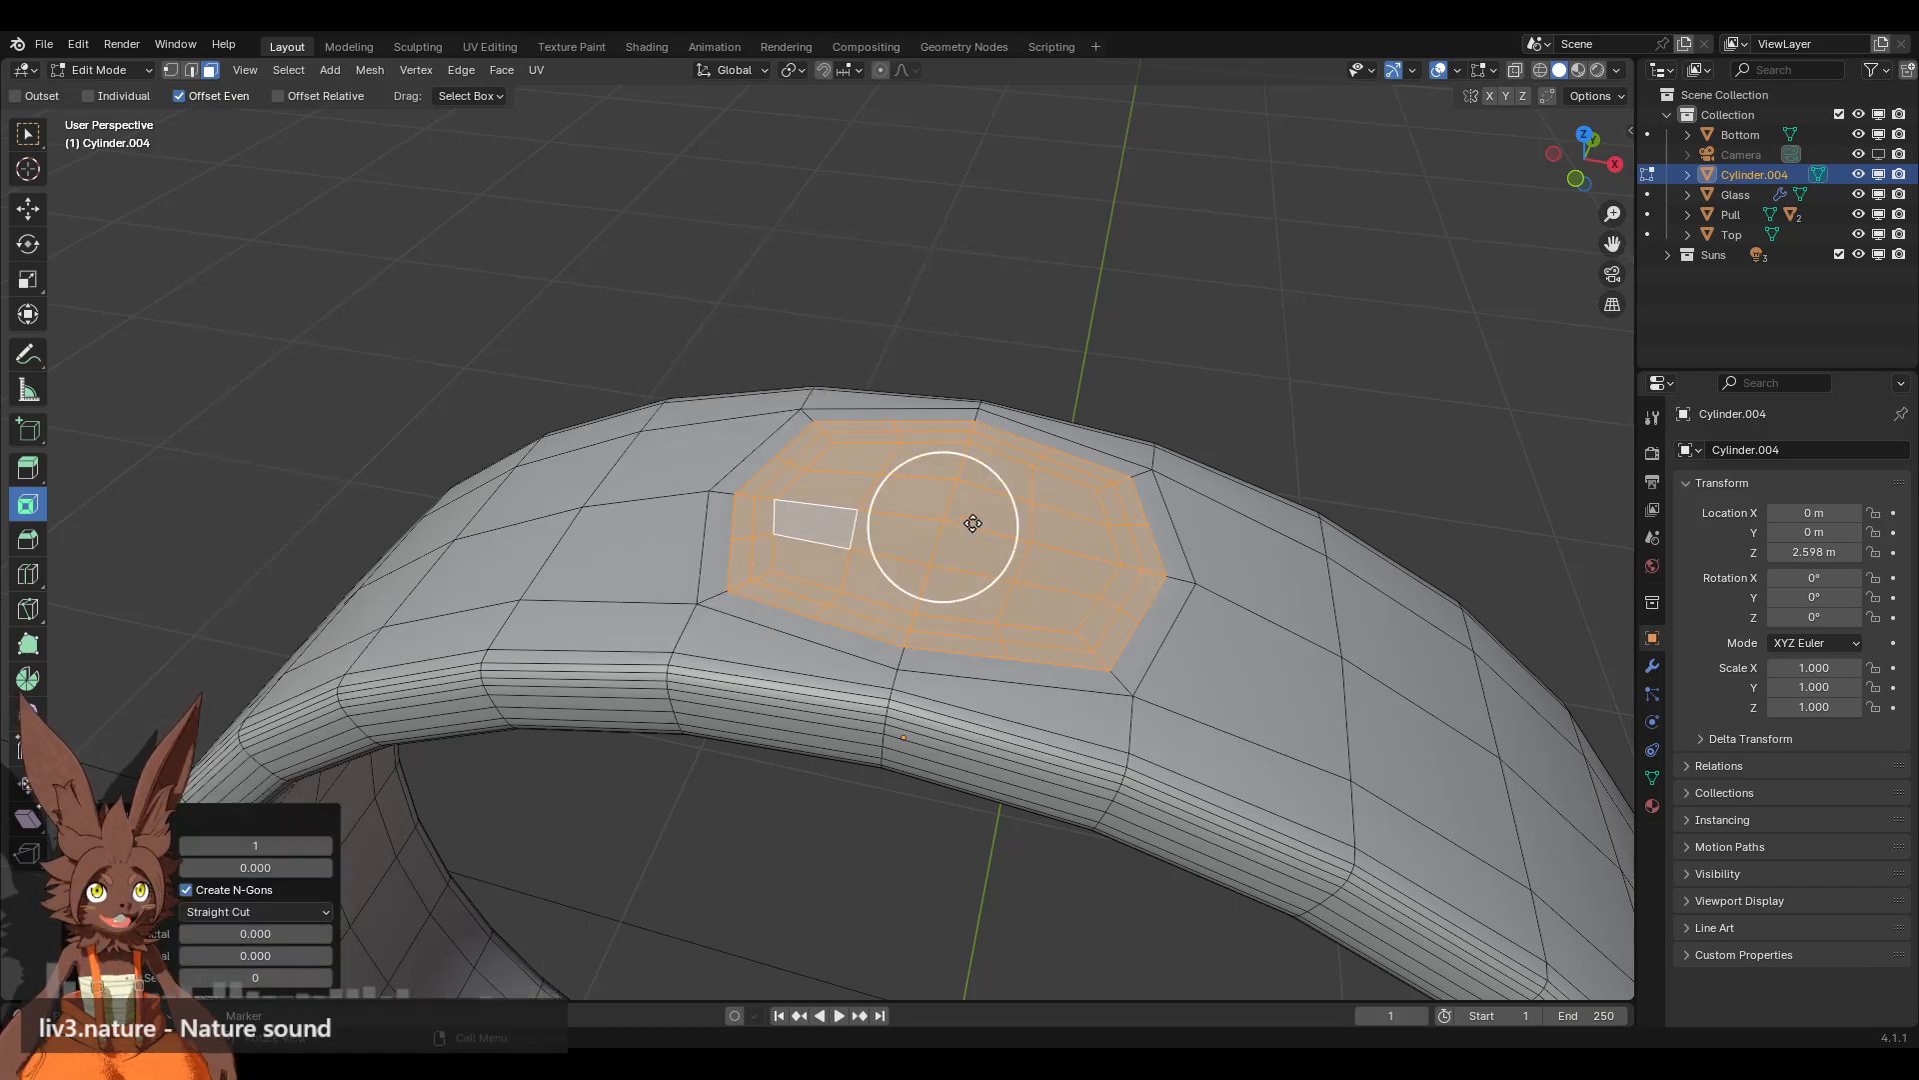
{"action": "left_click", "coordinate": [858, 460]}
{"action": "left_click", "coordinate": [846, 489], "text": "shift"}
{"action": "left_click", "coordinate": [829, 530], "text": "shift"}
{"action": "left_click", "coordinate": [842, 566], "text": "shift"}
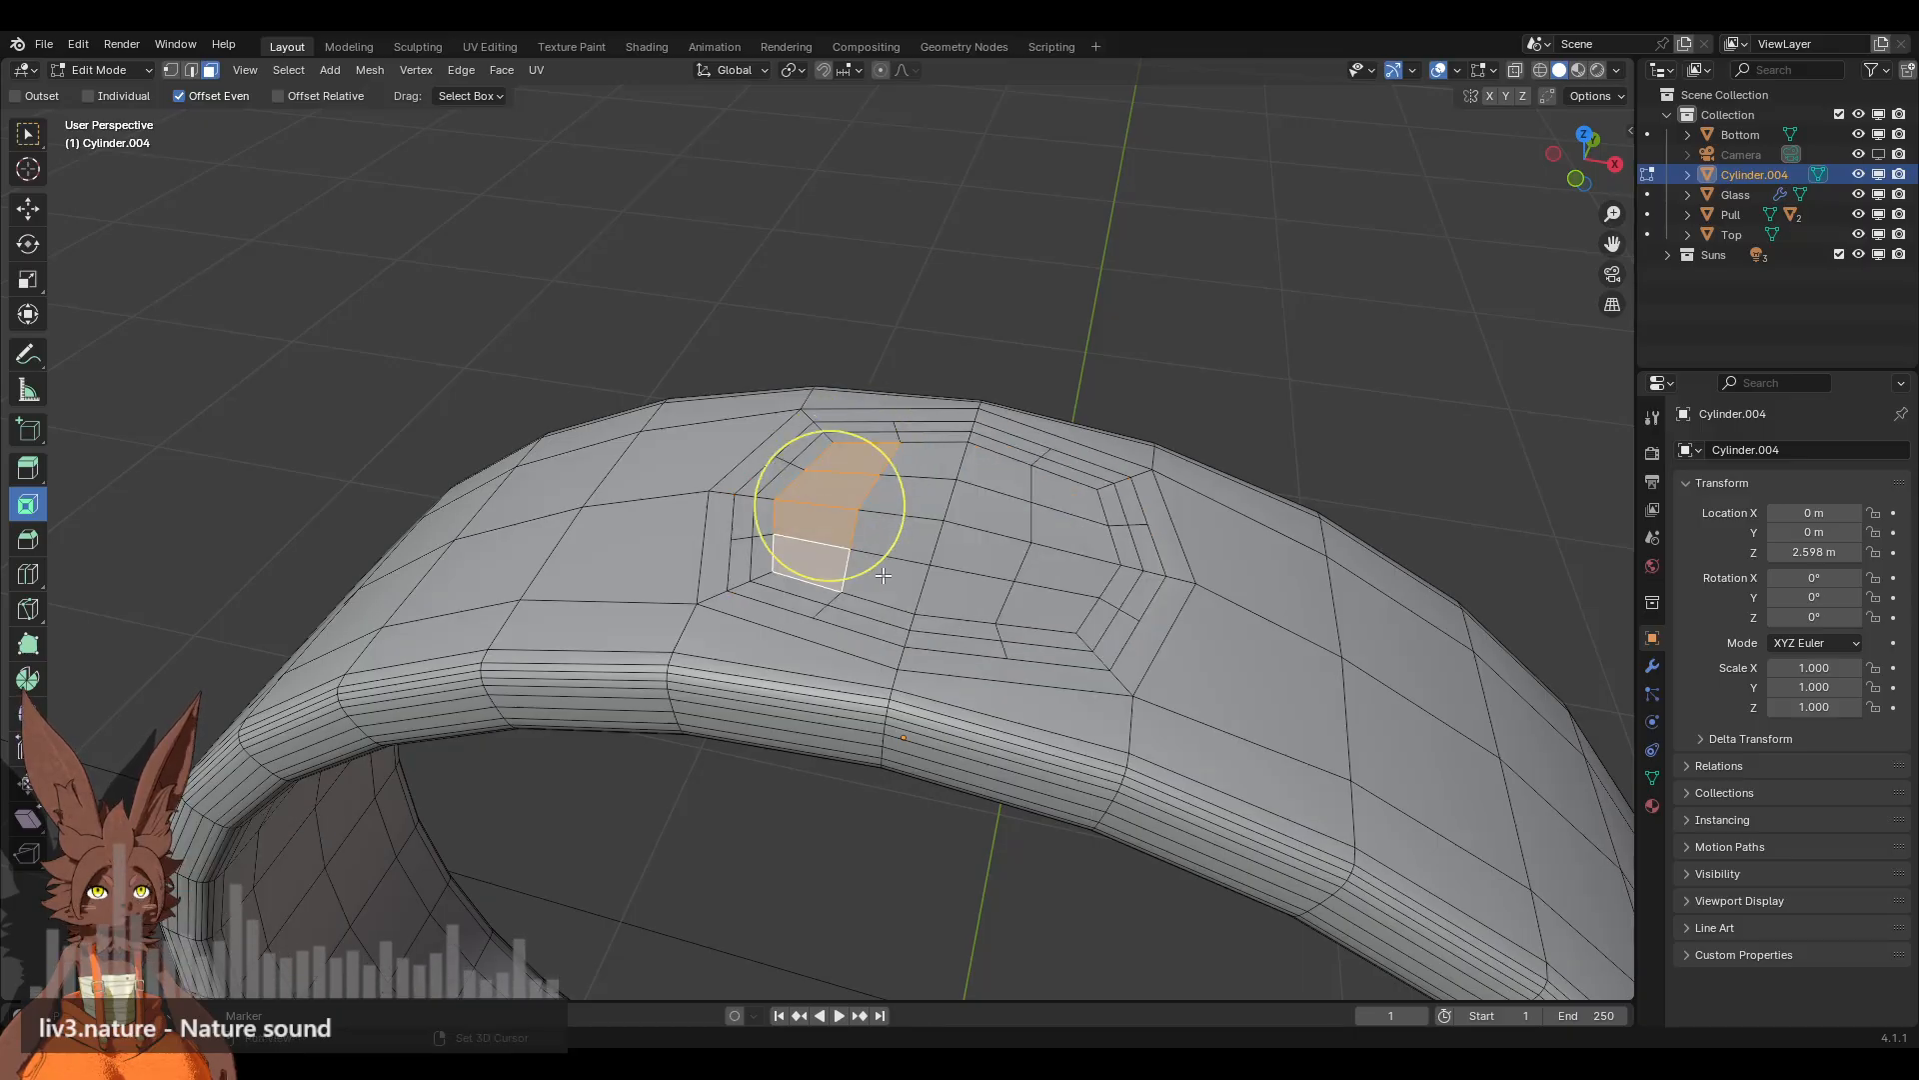
Step: Undo the face picks, the subdivision and the grown selection, back to the four inner inset faces
{"action": "key", "text": "ctrl+z"}
{"action": "key", "text": "ctrl+z"}
{"action": "key", "text": "ctrl+z"}
{"action": "key", "text": "ctrl+z"}
{"action": "key", "text": "ctrl+z"}
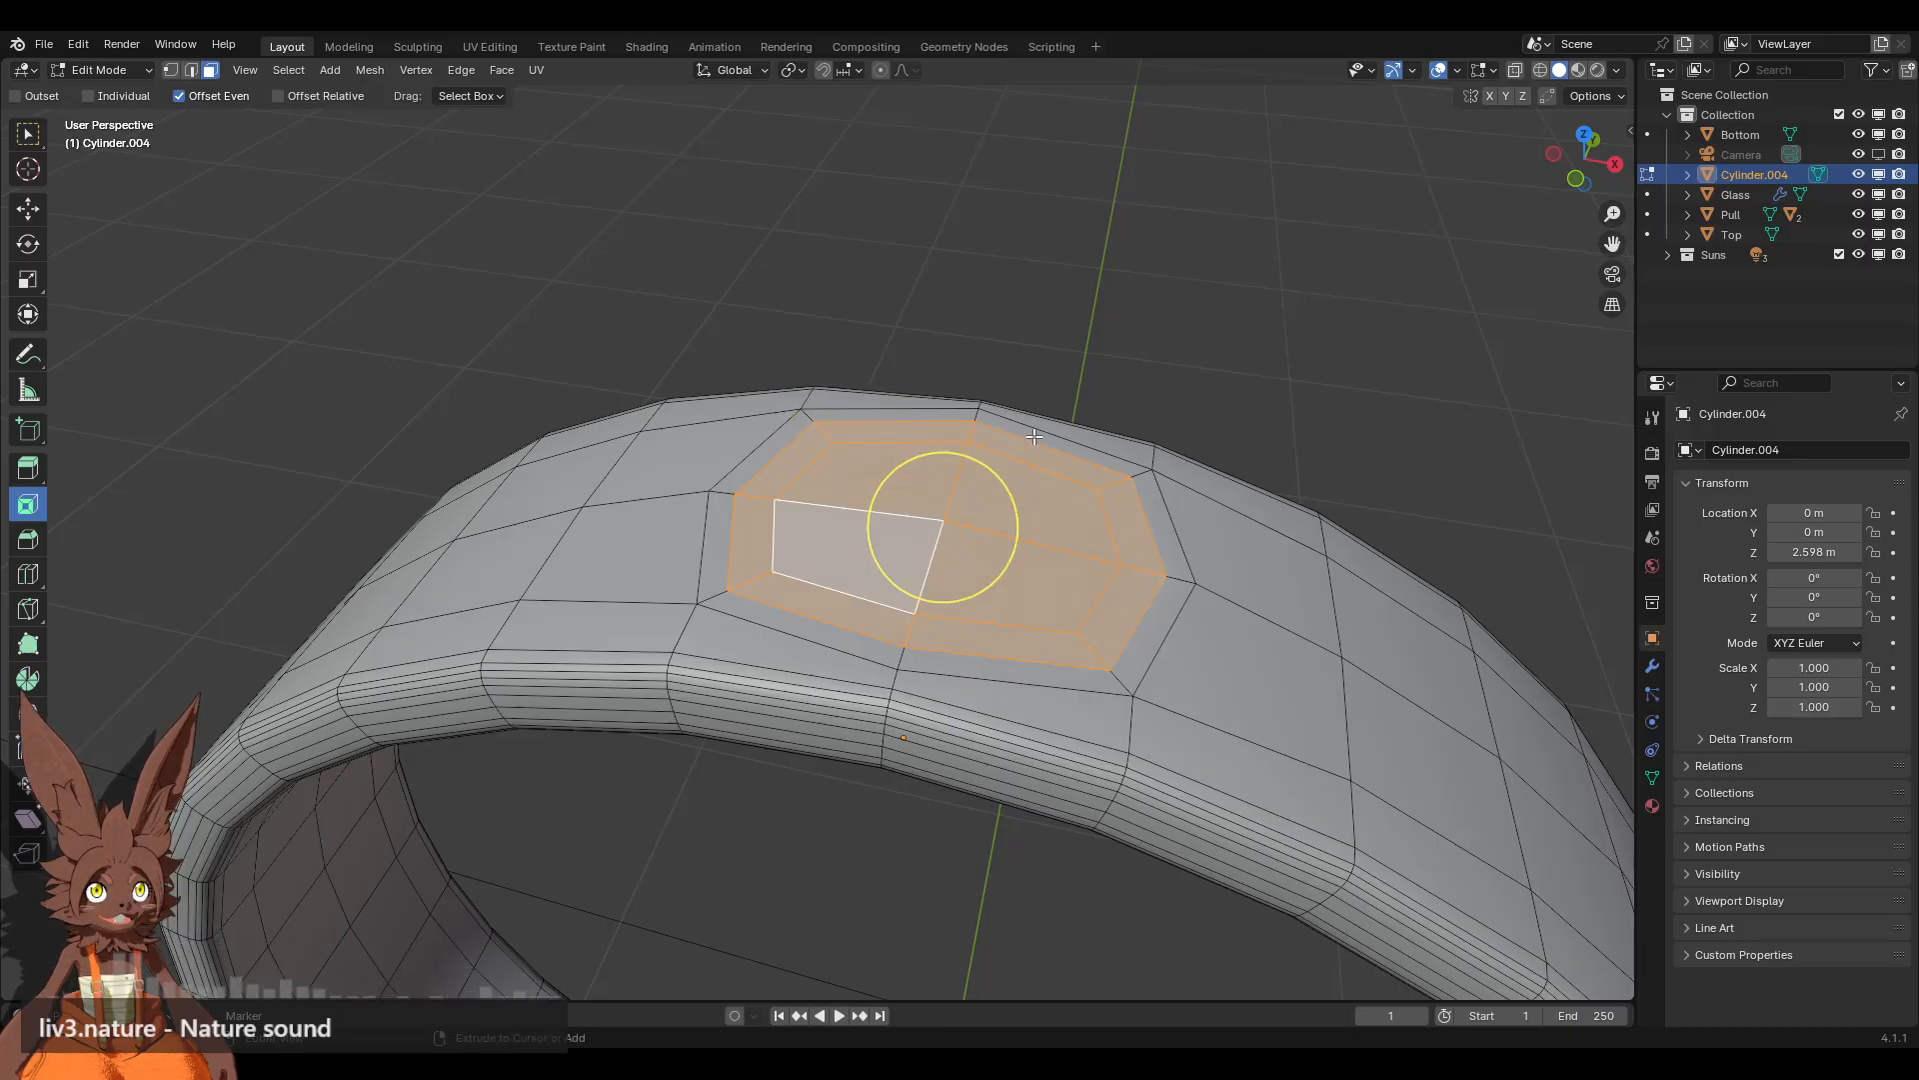
{"action": "key", "text": "ctrl+z"}
{"action": "key", "text": "ctrl+z"}
Step: Subdivide the four inner inset faces with one cut and shape them into a circle with LoopTools
{"action": "right_click", "coordinate": [1121, 398]}
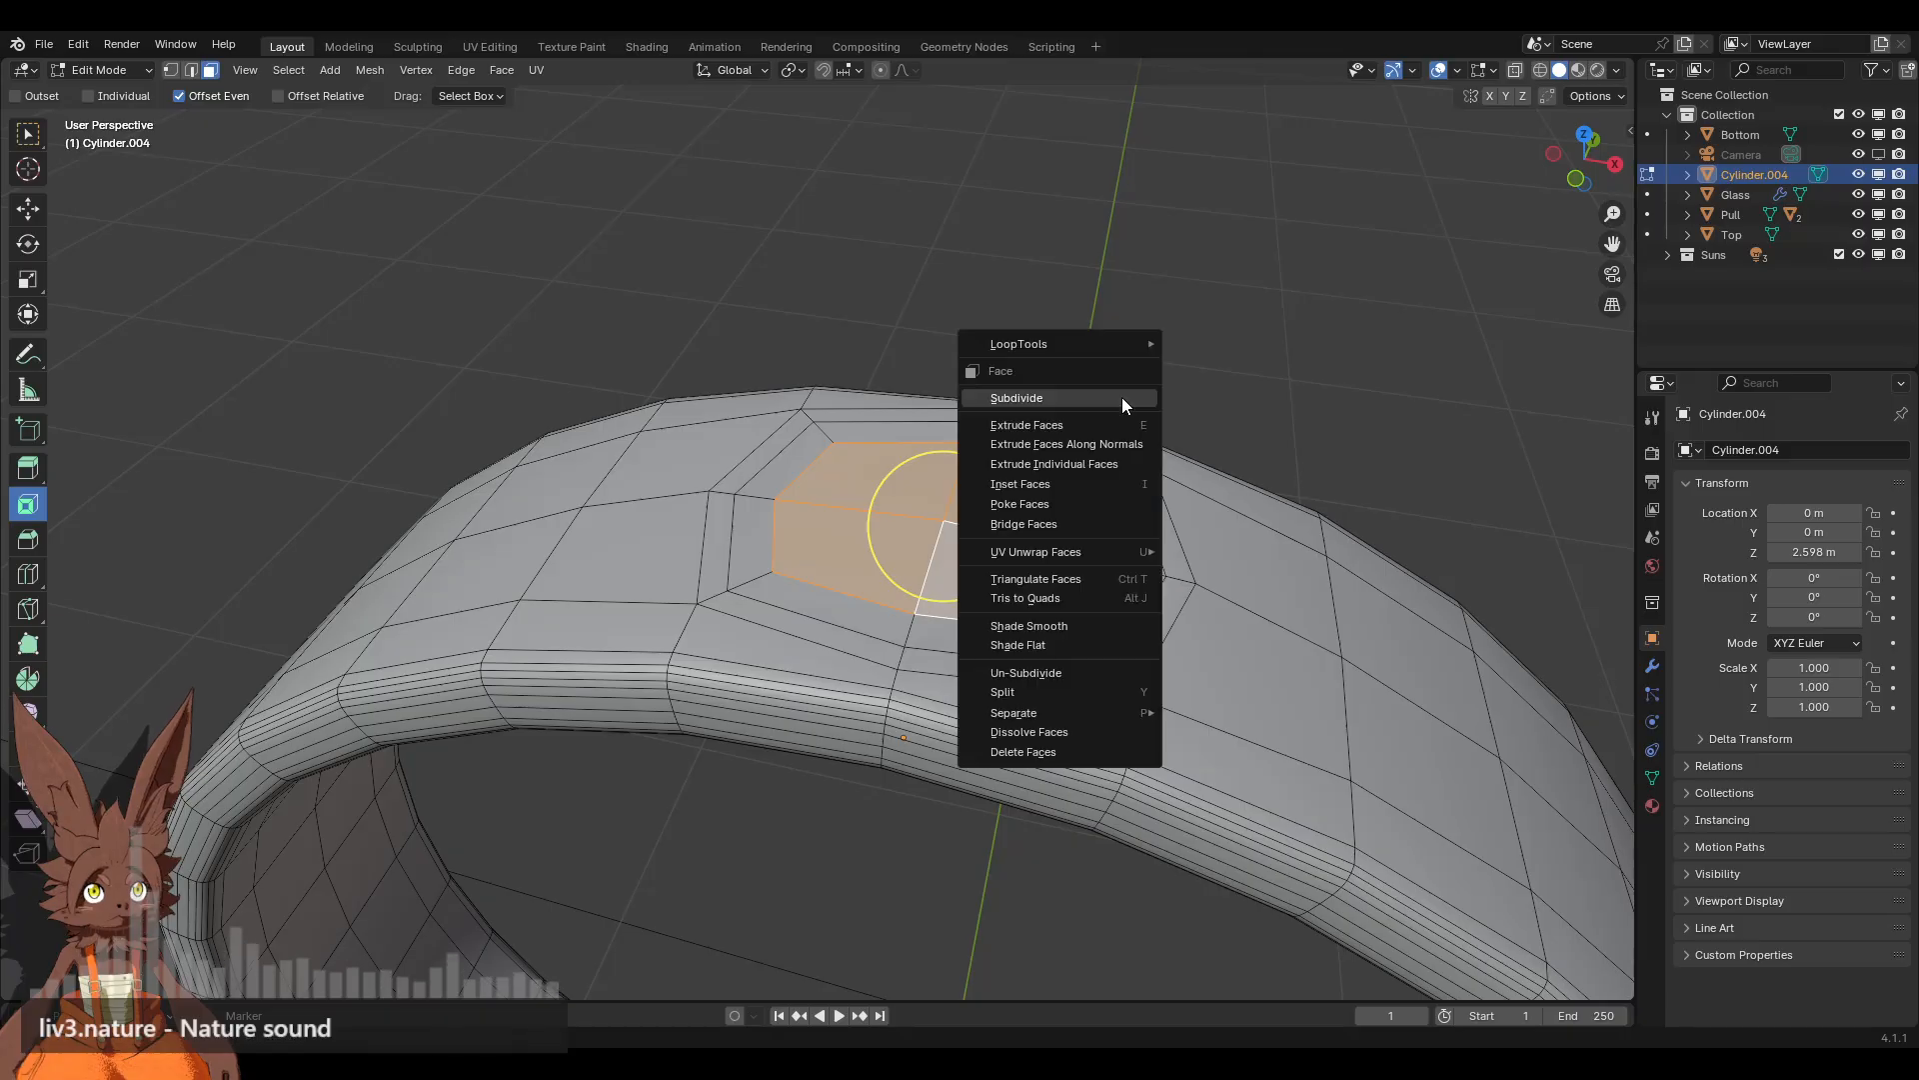
{"action": "left_click", "coordinate": [1118, 396]}
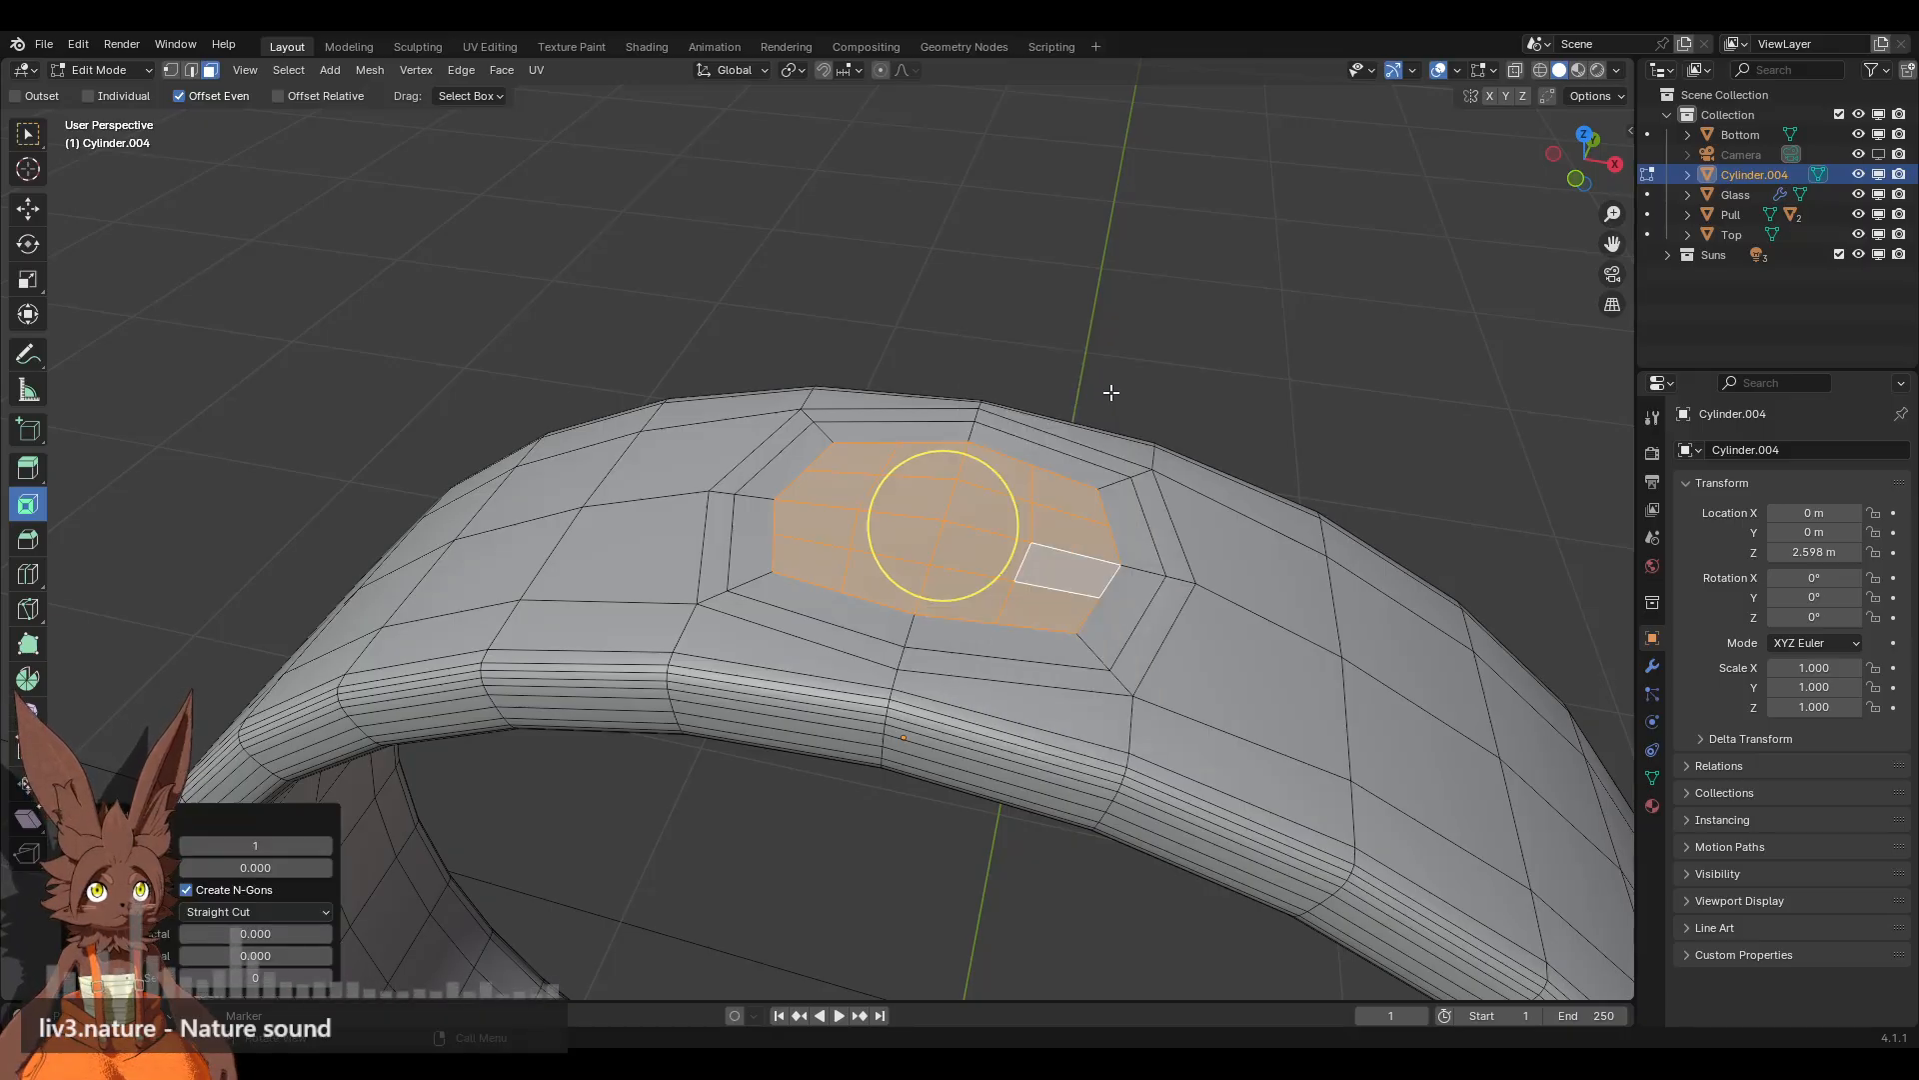
{"action": "right_click", "coordinate": [1111, 392]}
{"action": "mouse_move", "coordinate": [1072, 345]}
{"action": "left_click", "coordinate": [1180, 362]}
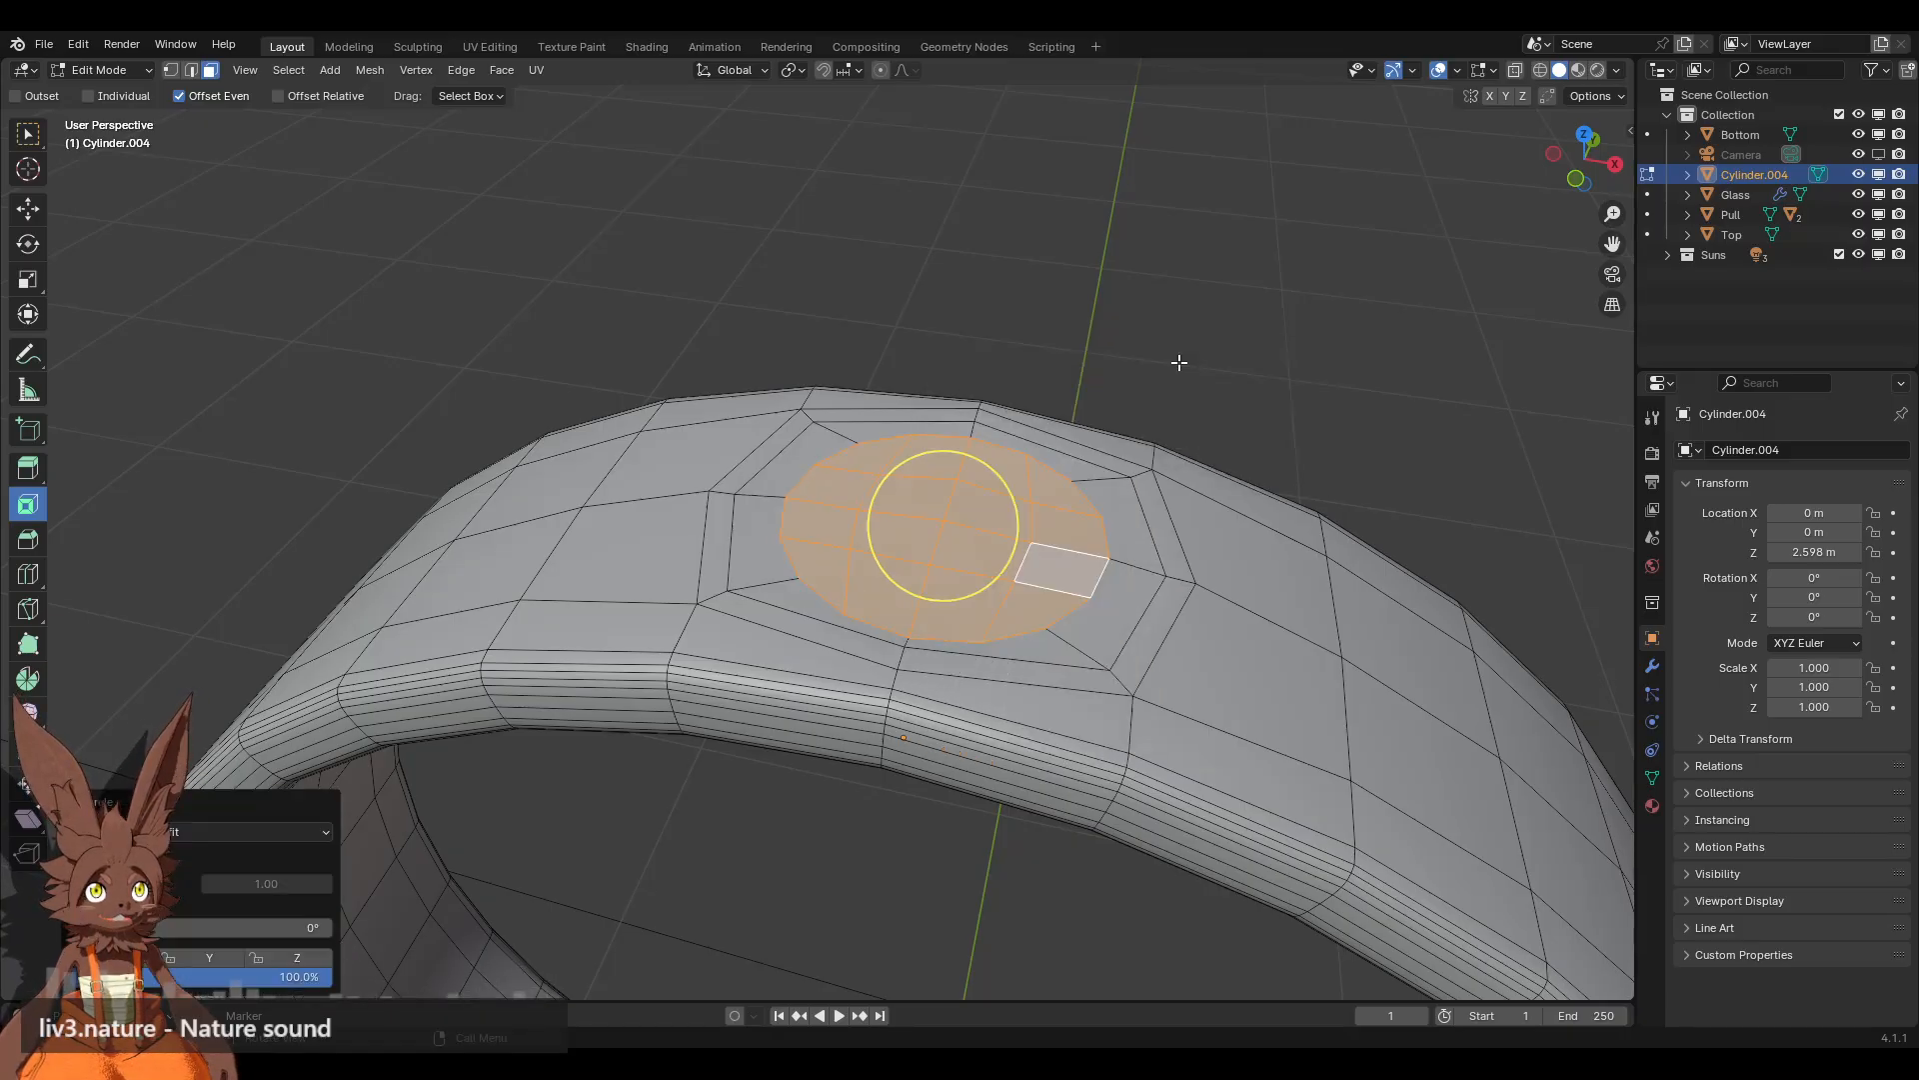
Step: Try extruding the round patch straight up about 0.35 m toward the central body, and undo back to the plain inset faces
{"action": "scroll", "coordinate": [899, 436], "scroll_direction": "down", "scroll_amount": 3}
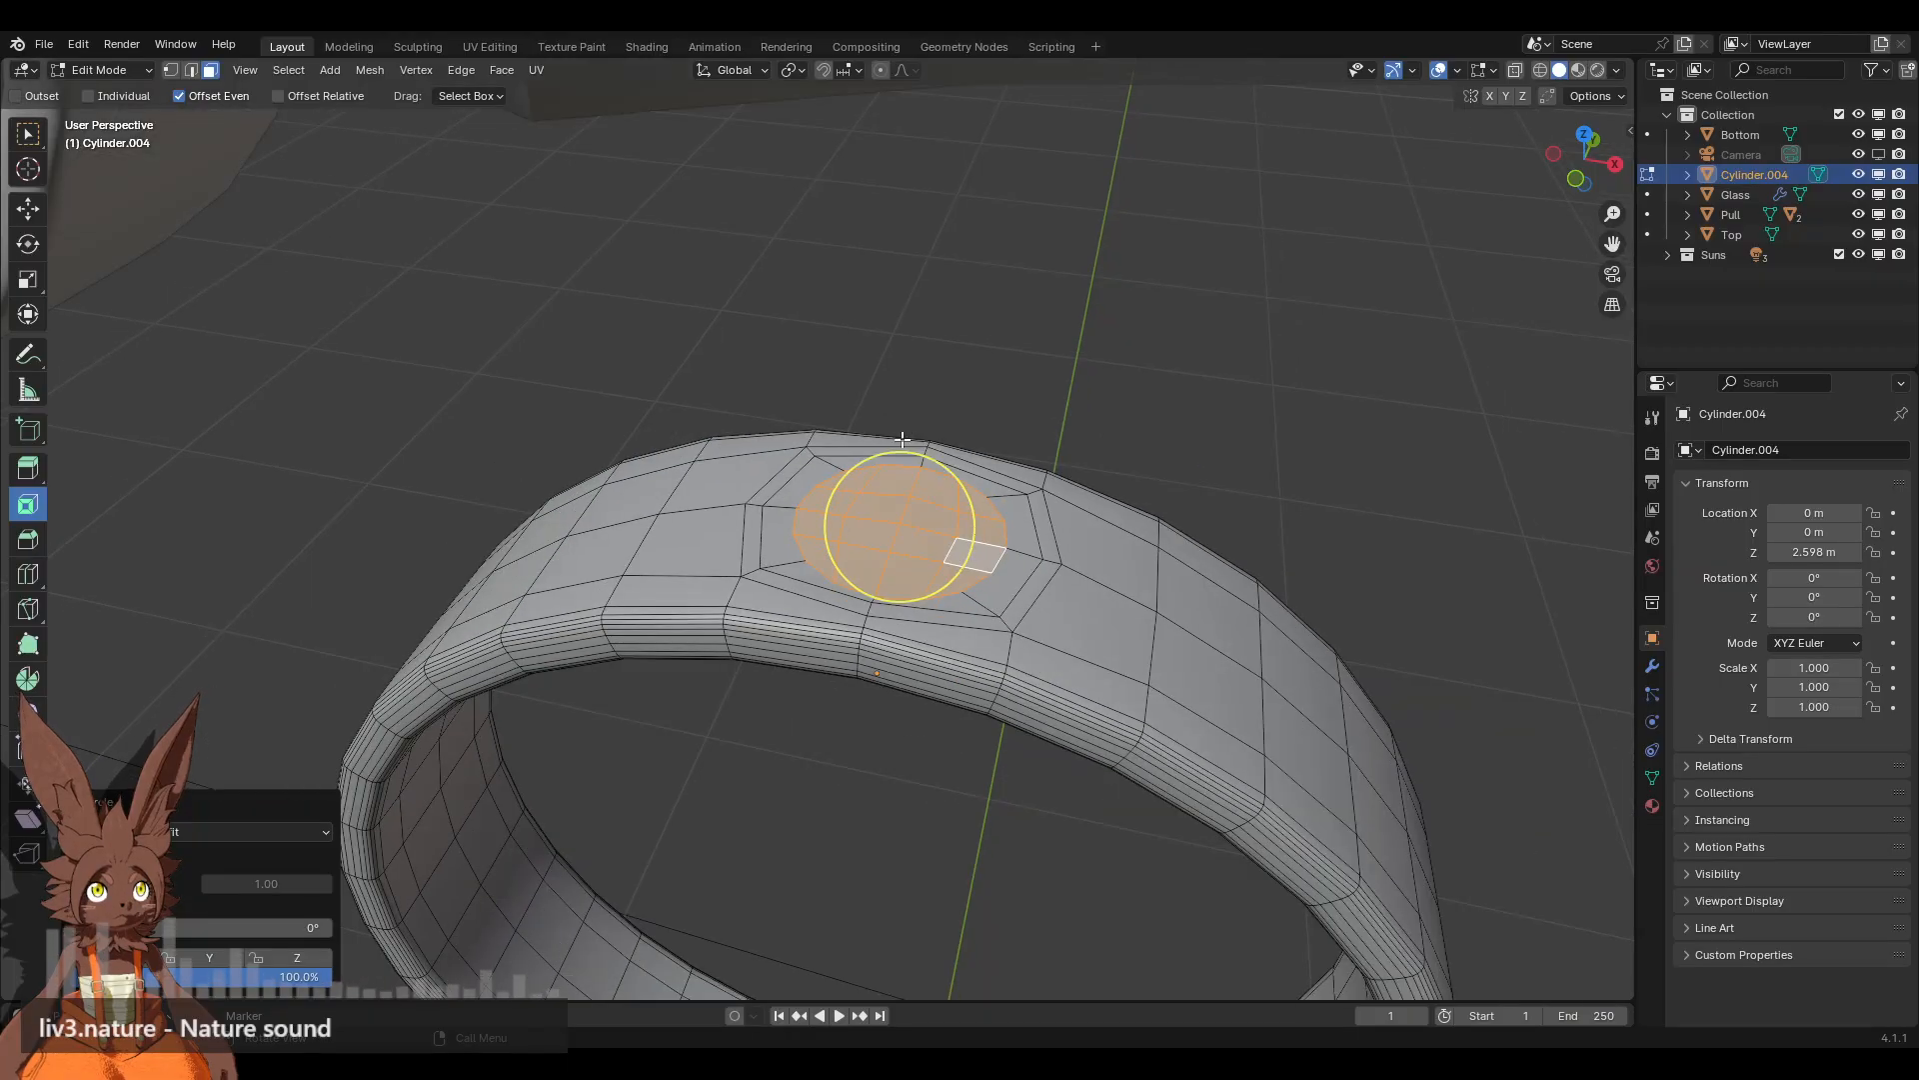
{"action": "middle_click_drag", "start_coordinate": [900, 437], "coordinate": [930, 383]}
{"action": "scroll", "coordinate": [930, 383], "scroll_direction": "down", "scroll_amount": 6}
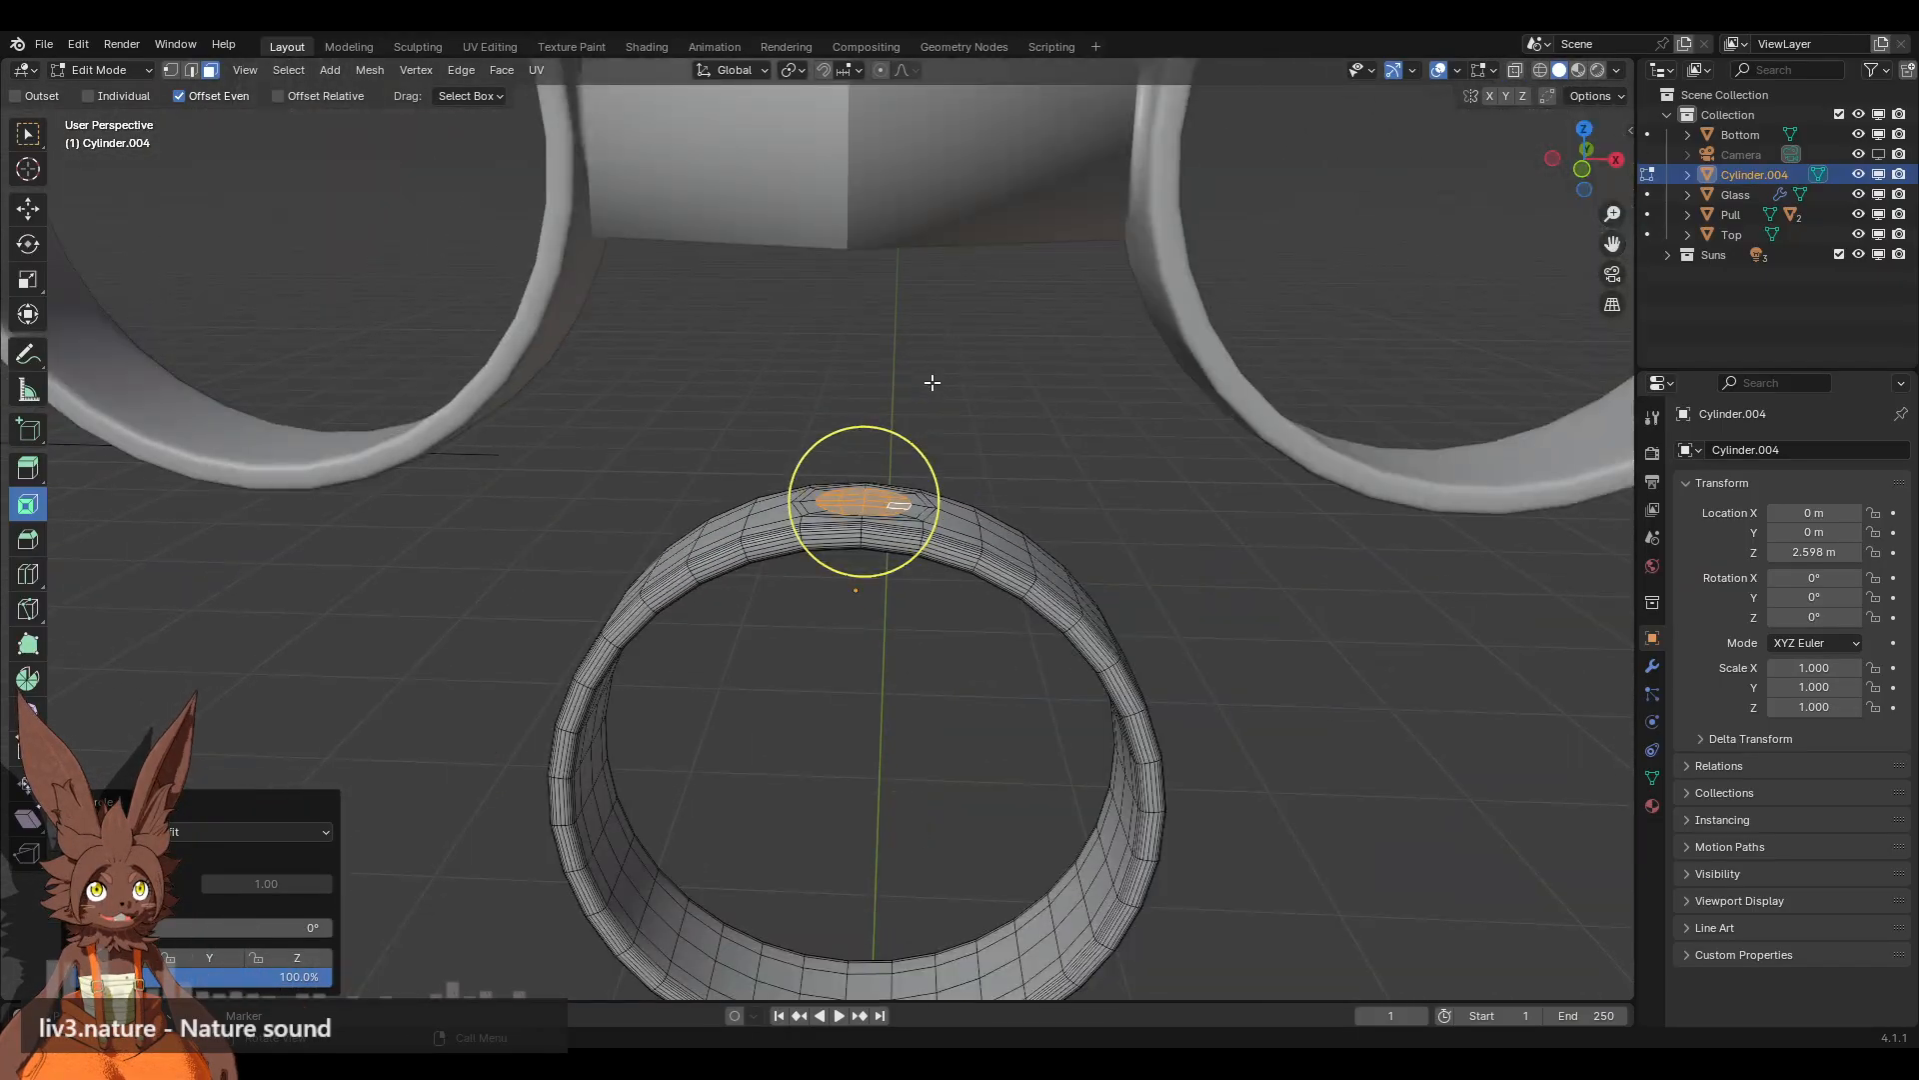
{"action": "left_click", "coordinate": [1582, 170]}
{"action": "middle_click_drag", "start_coordinate": [1043, 313], "coordinate": [939, 500], "text": "shift"}
{"action": "key", "text": "e"}
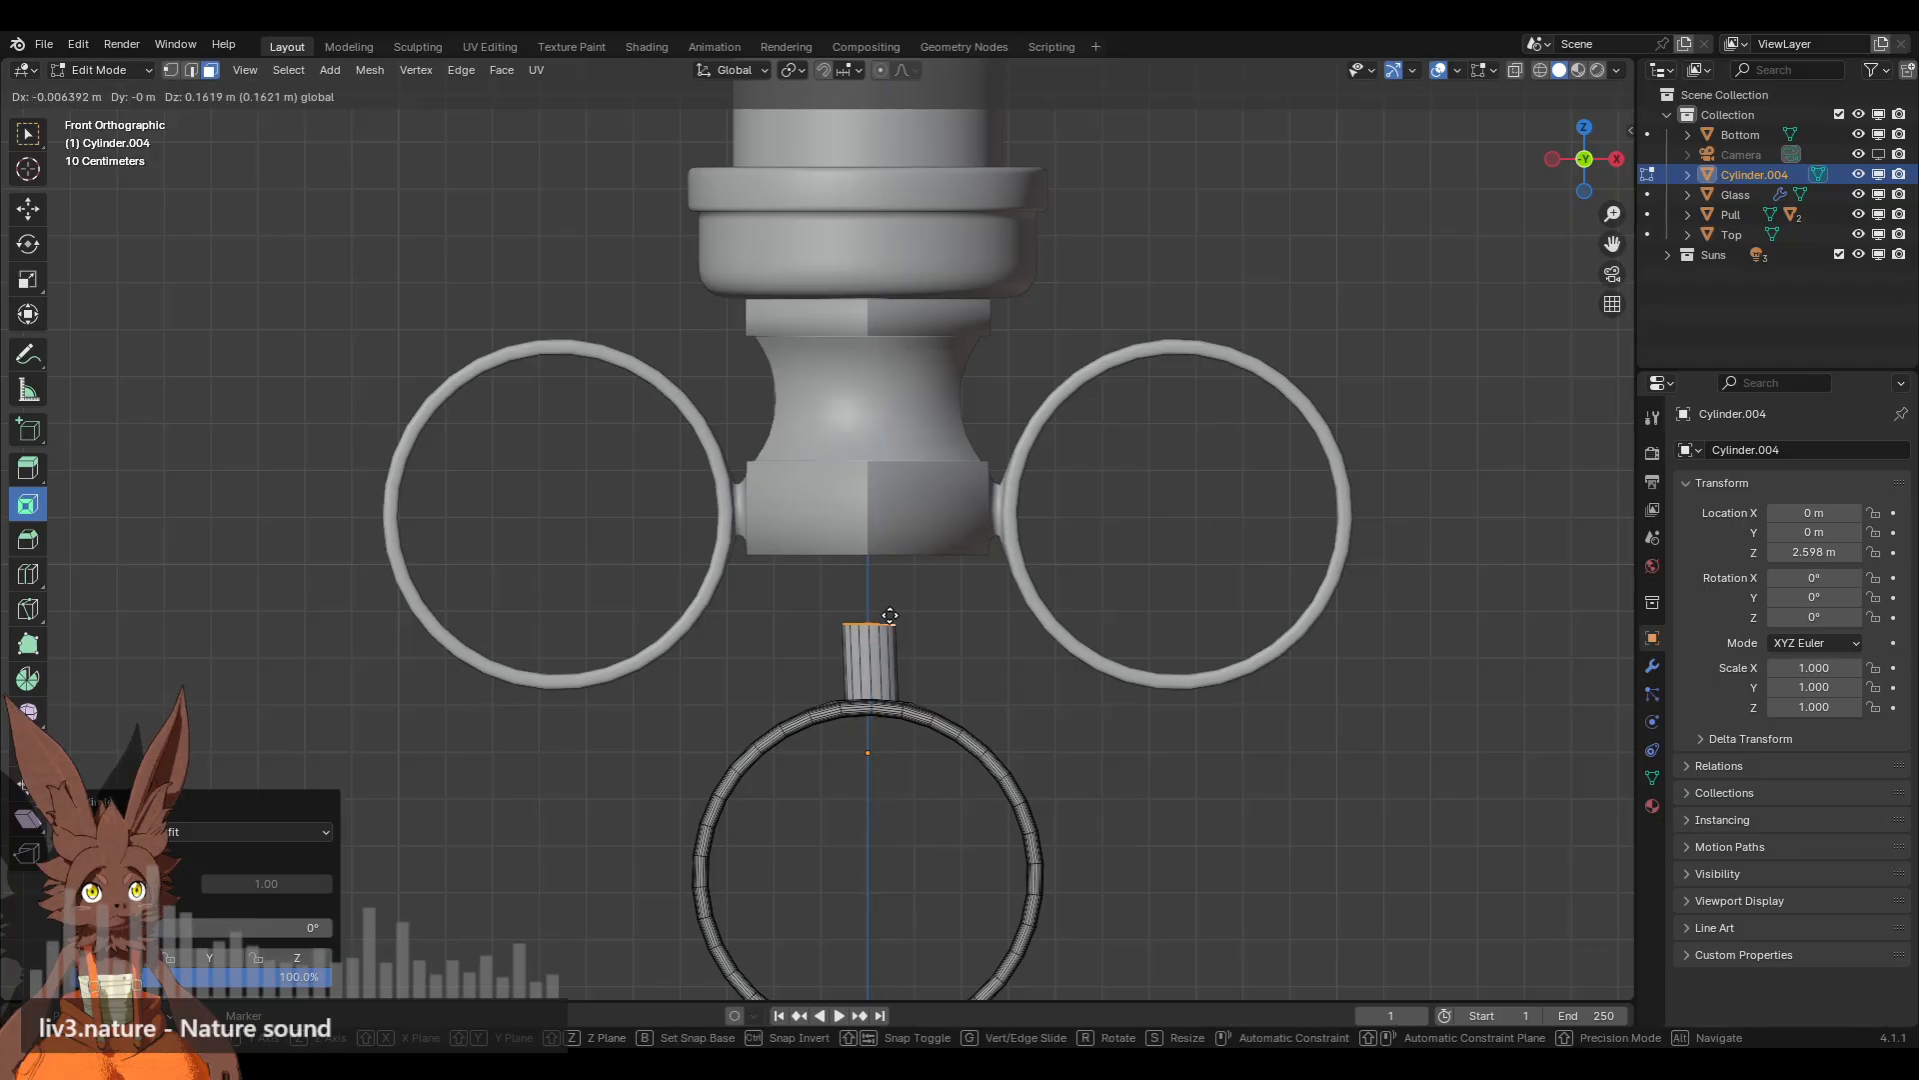
{"action": "left_click", "coordinate": [900, 529]}
{"action": "scroll", "coordinate": [999, 700], "scroll_direction": "down", "scroll_amount": 1}
{"action": "scroll", "coordinate": [979, 510], "scroll_direction": "up", "scroll_amount": 6}
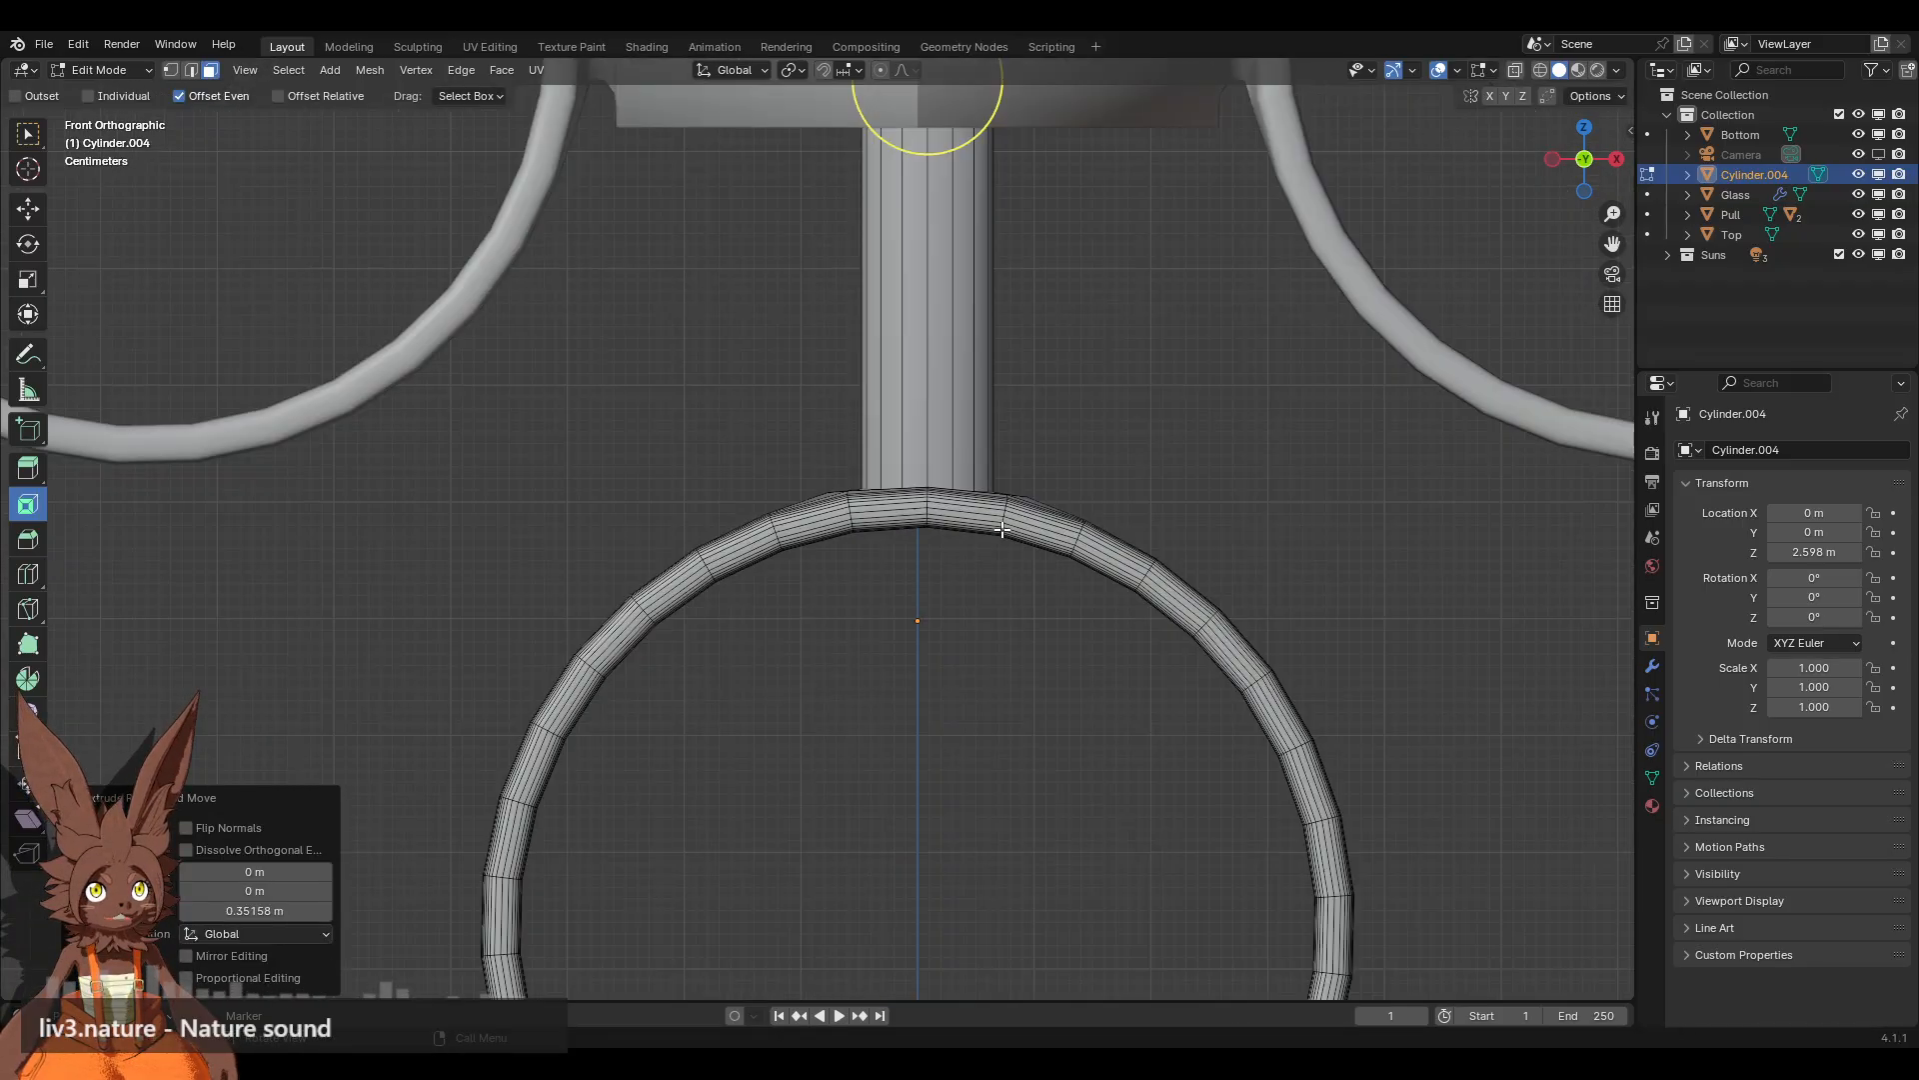
{"action": "key", "text": "ctrl+z"}
Step: Rotate the ring's entire mesh by about -1.32° in front view to align its top edge loop with the vertical axis
{"action": "middle_click_drag", "start_coordinate": [967, 480], "coordinate": [984, 565]}
{"action": "left_click", "coordinate": [1588, 180]}
{"action": "scroll", "coordinate": [1186, 527], "scroll_direction": "up", "scroll_amount": 8}
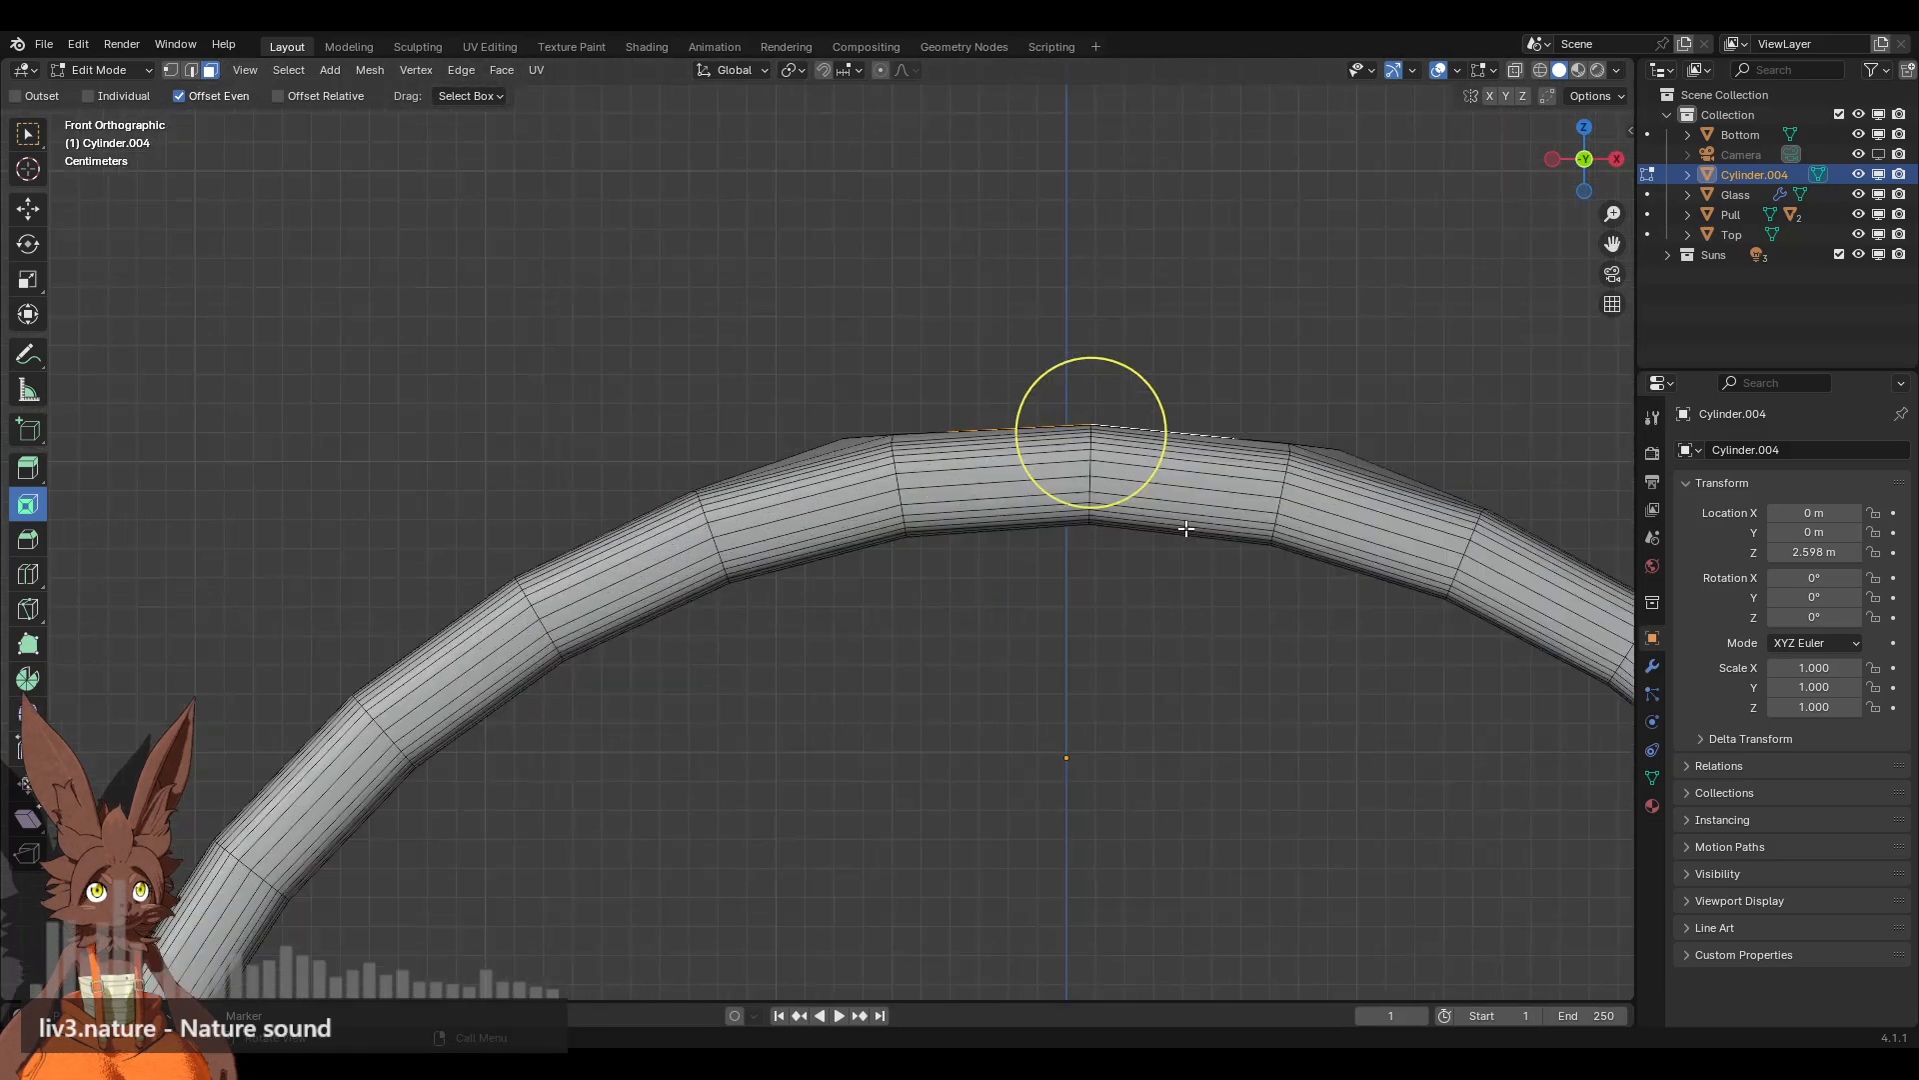
{"action": "middle_click_drag", "start_coordinate": [1214, 506], "coordinate": [864, 505], "text": "shift"}
{"action": "scroll", "coordinate": [883, 579], "scroll_direction": "up", "scroll_amount": 8}
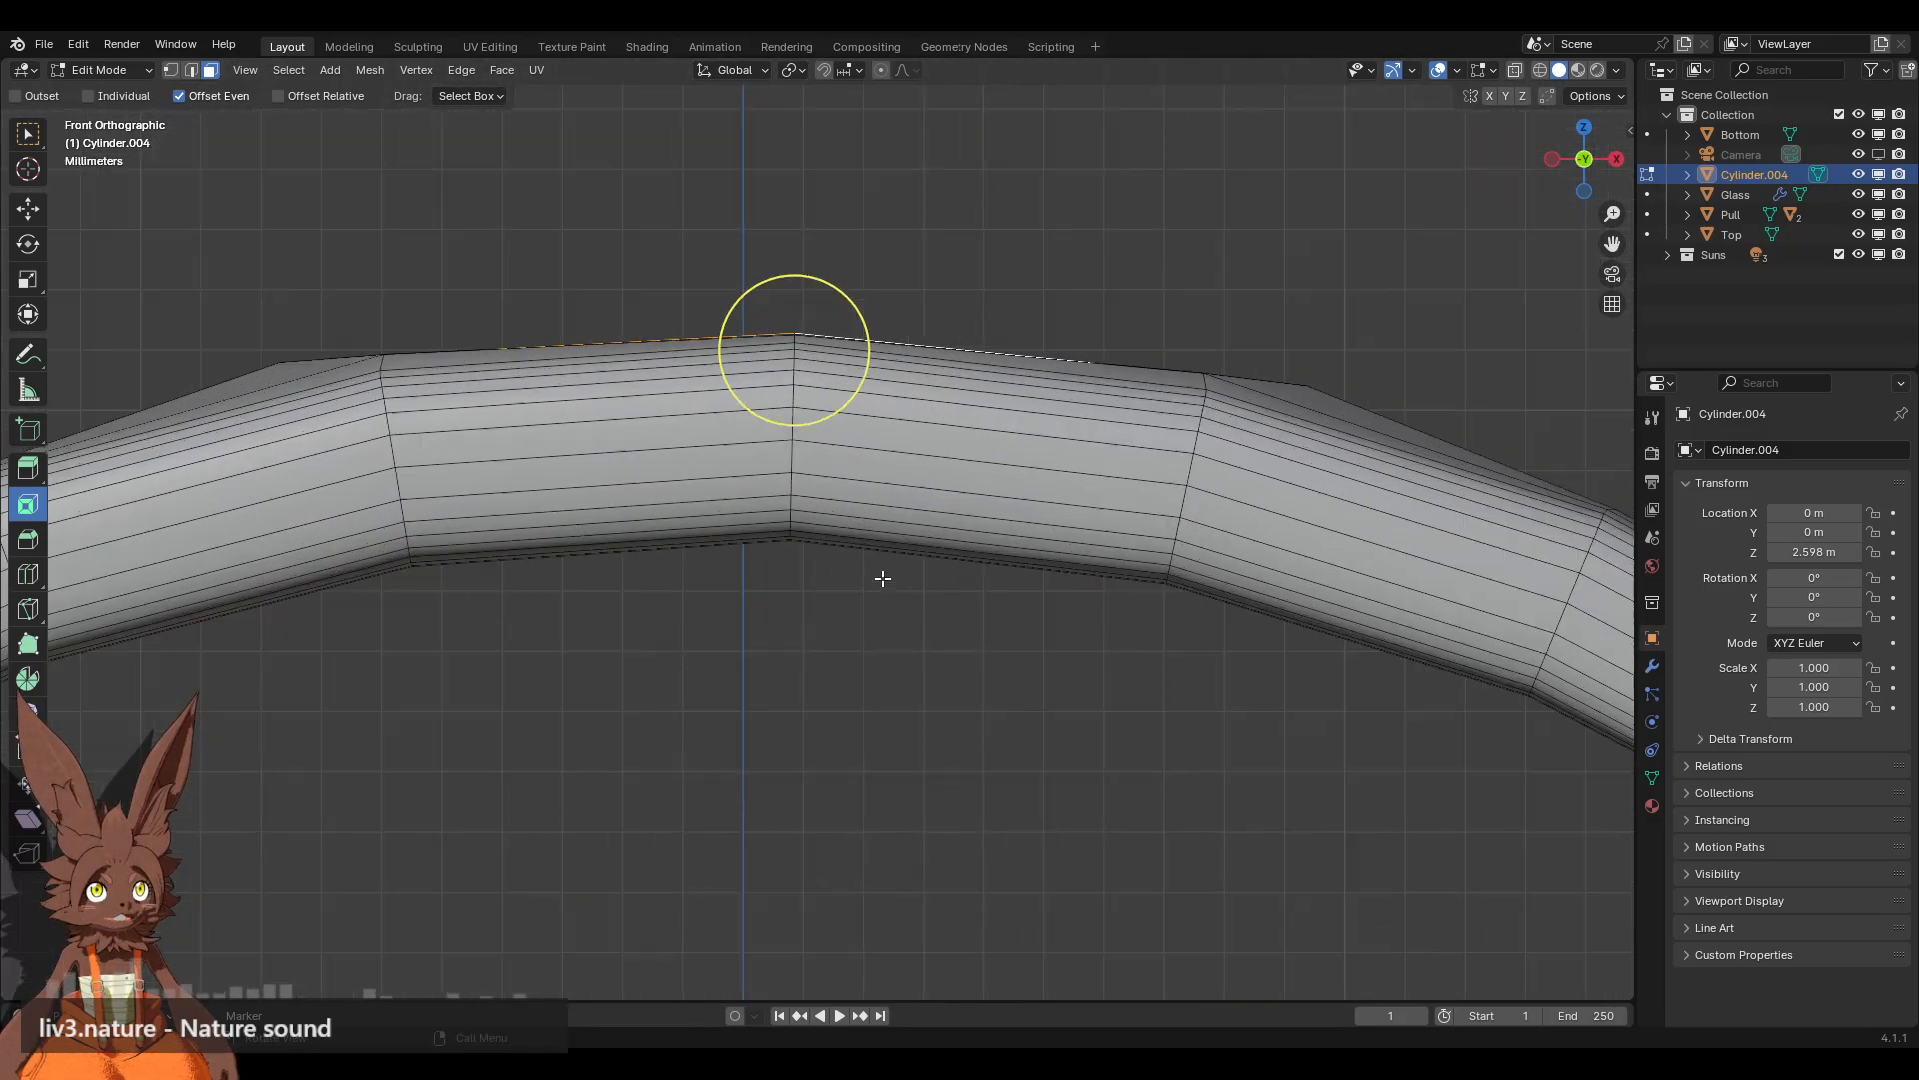
{"action": "middle_click_drag", "start_coordinate": [793, 608], "coordinate": [1027, 665], "text": "shift"}
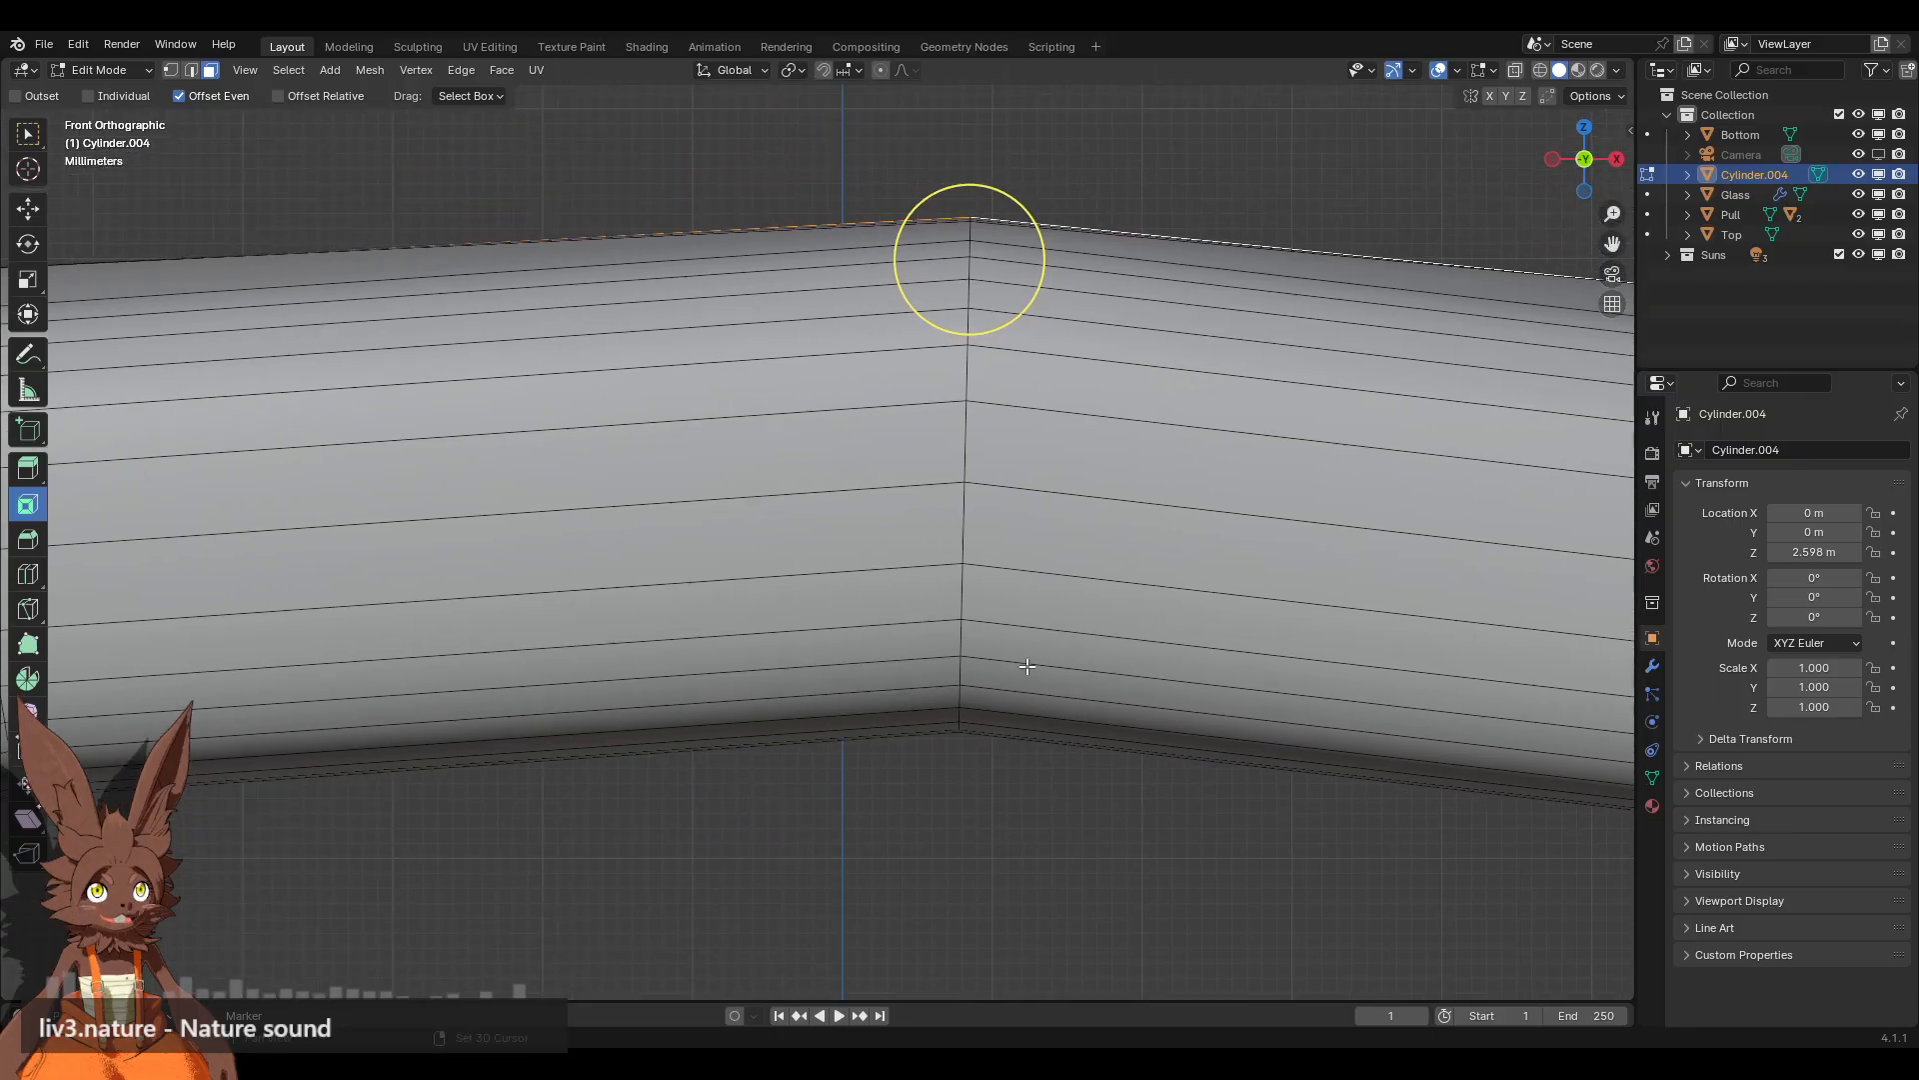
{"action": "middle_click_drag", "start_coordinate": [1202, 397], "coordinate": [1250, 400], "text": "shift"}
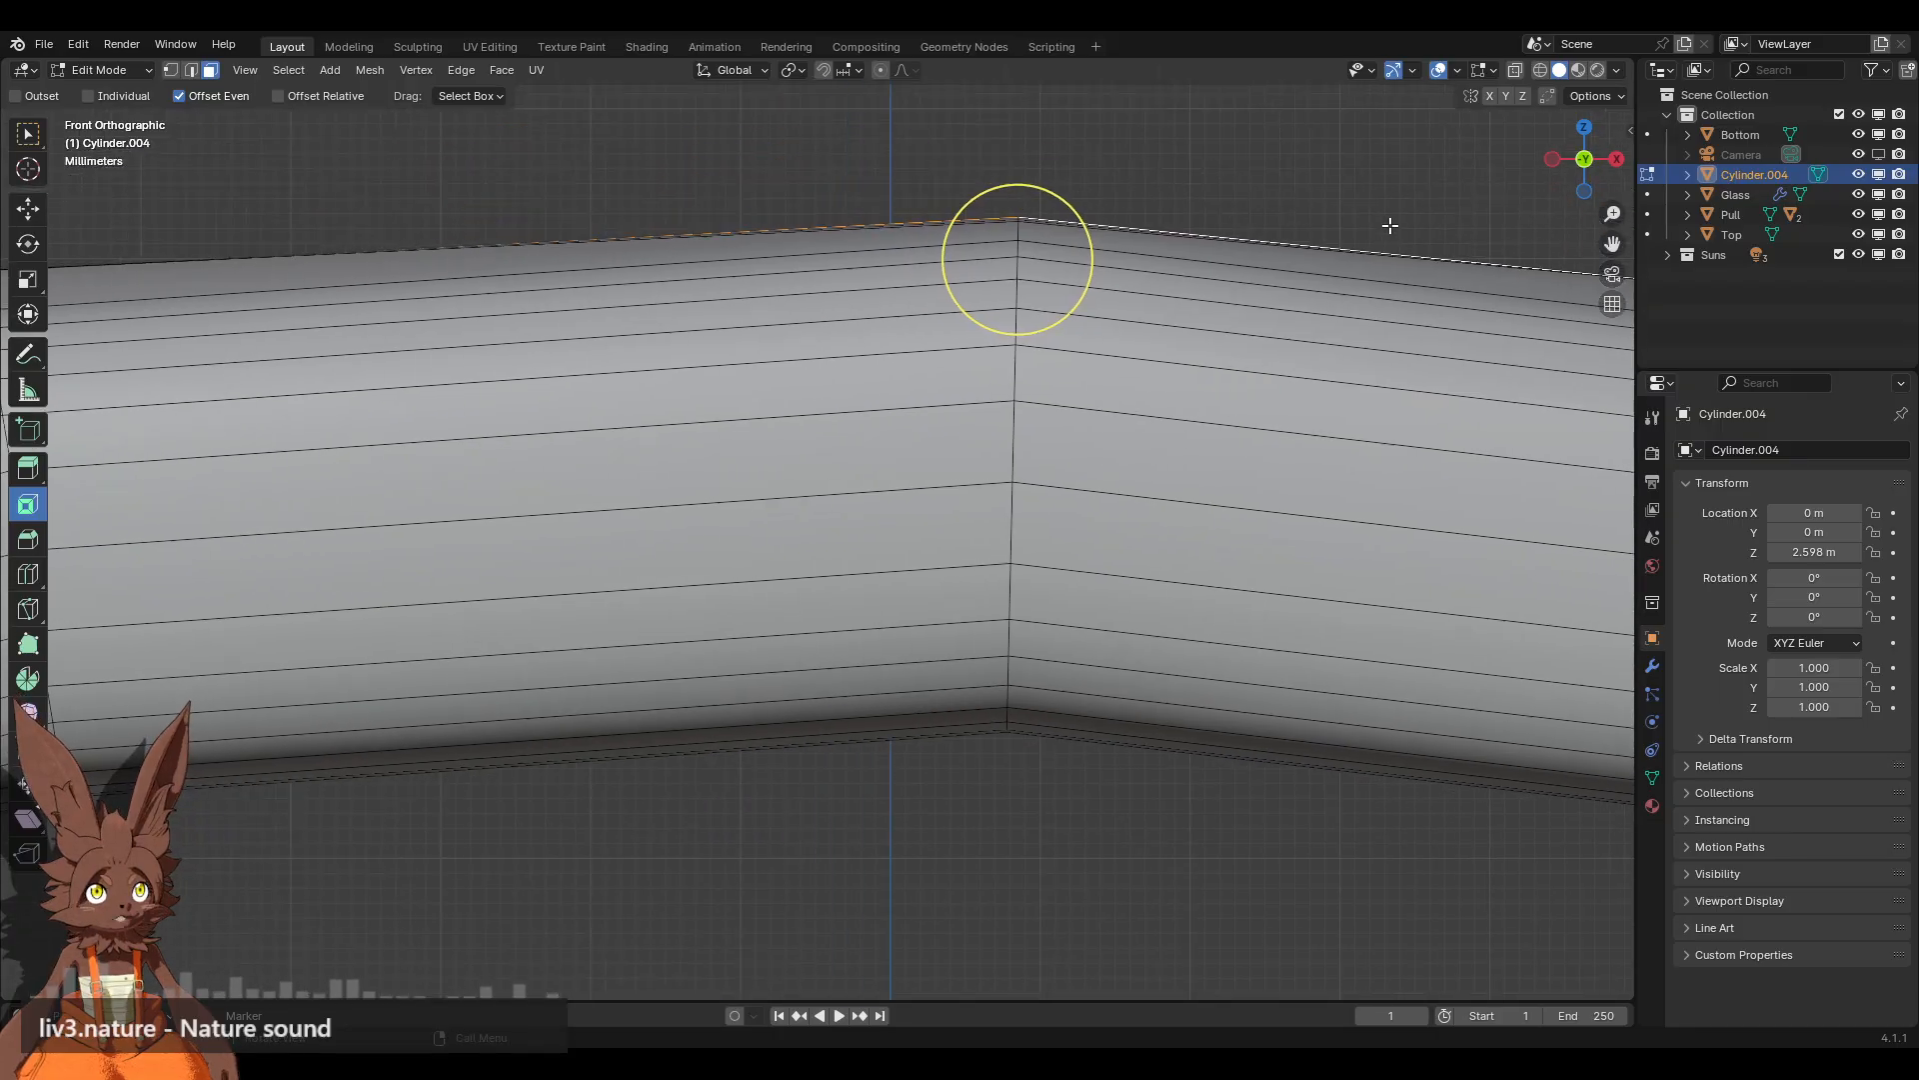
{"action": "key", "text": "r"}
{"action": "right_click", "coordinate": [1346, 182]}
{"action": "key", "text": "a"}
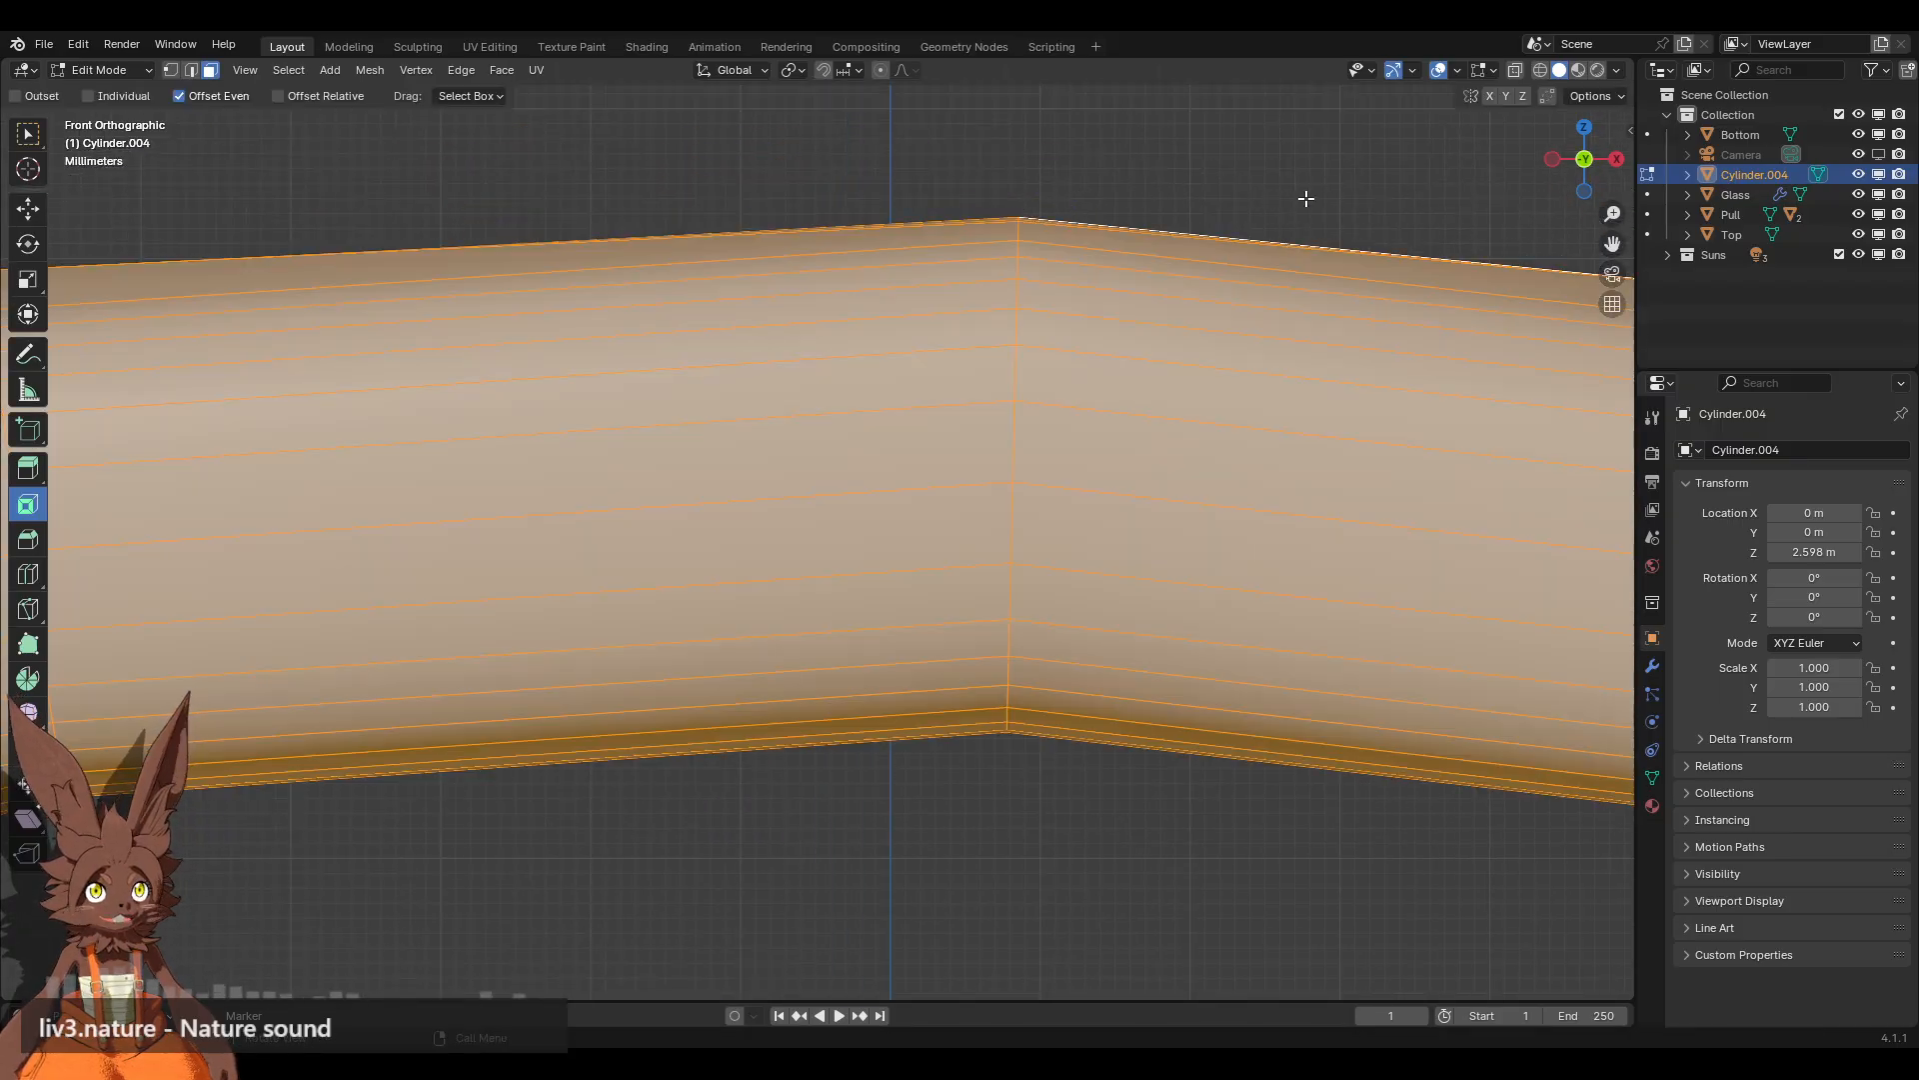
{"action": "key", "text": "r"}
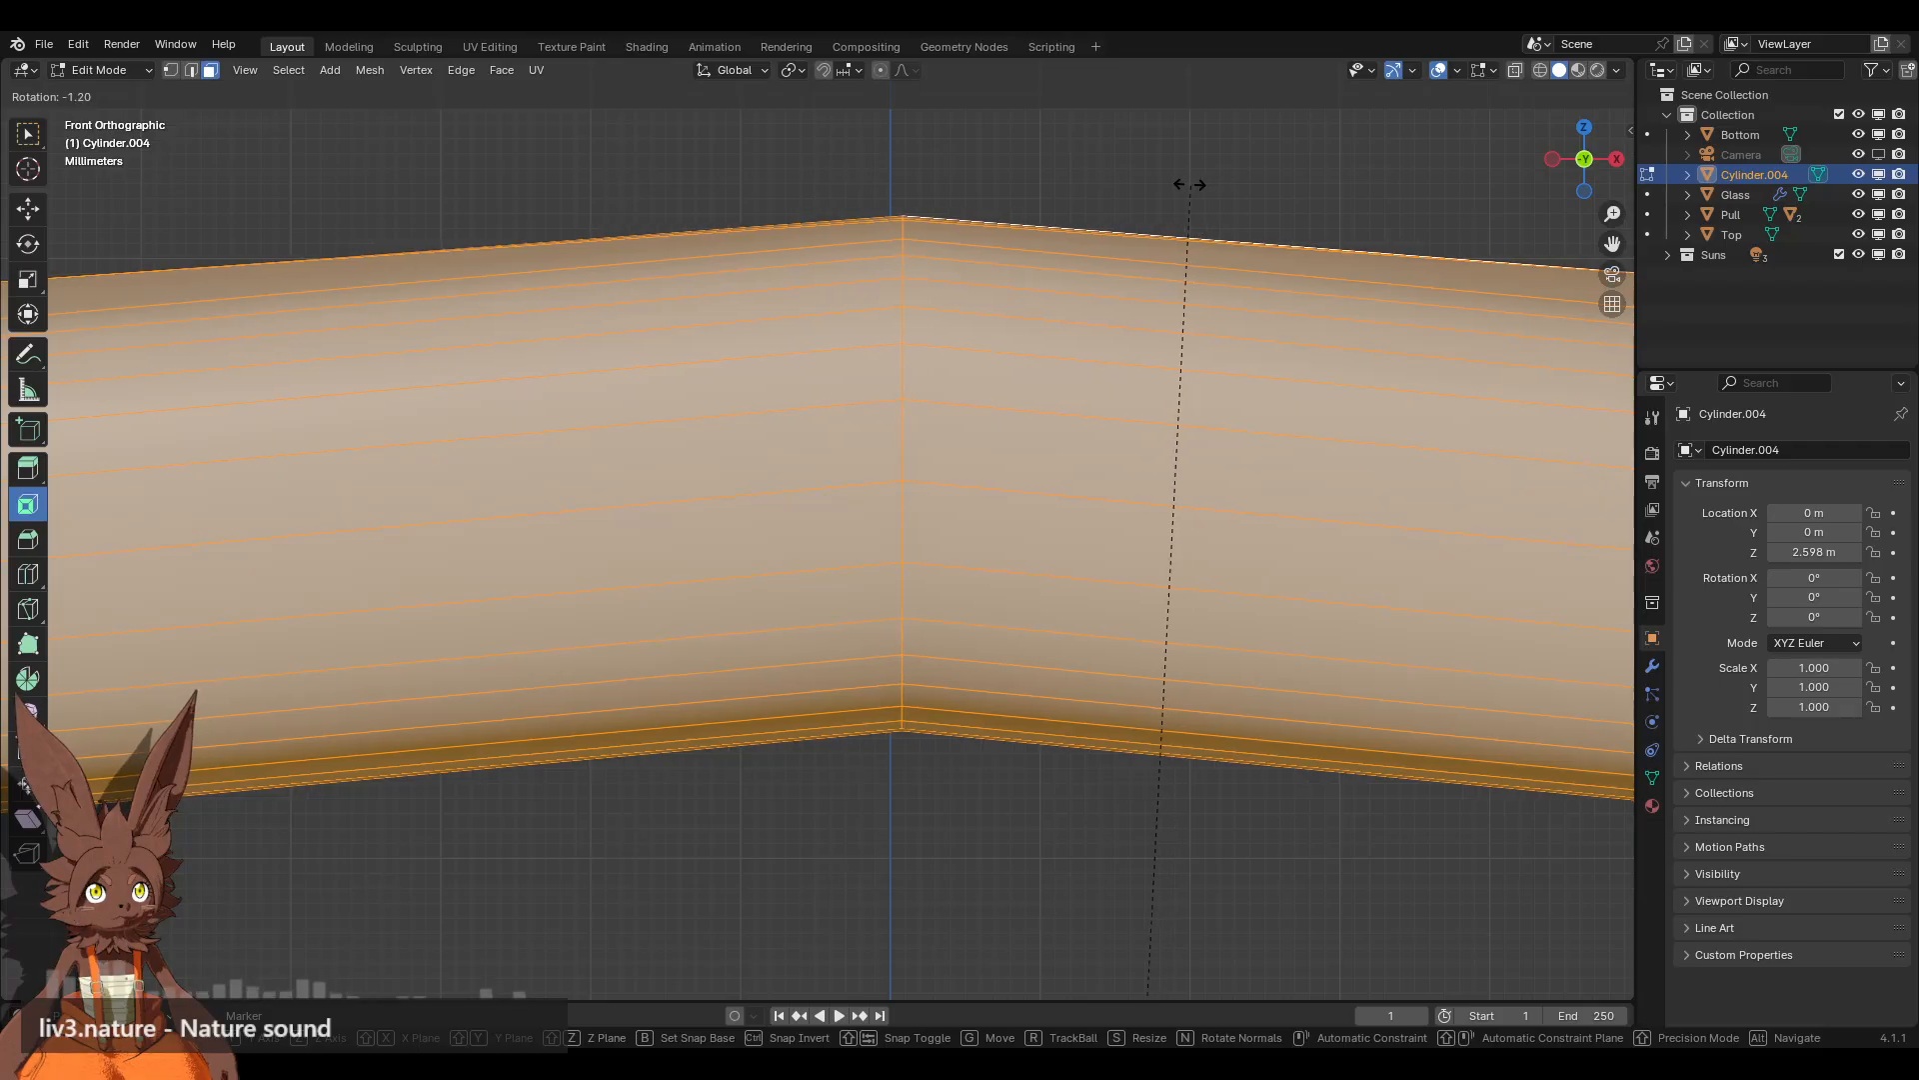
{"action": "left_click", "coordinate": [1177, 184]}
Step: Fine-tune the ring's rotation by about -0.006° so its edge loop lies exactly on the vertical axis
{"action": "scroll", "coordinate": [964, 677], "scroll_direction": "up", "scroll_amount": 8}
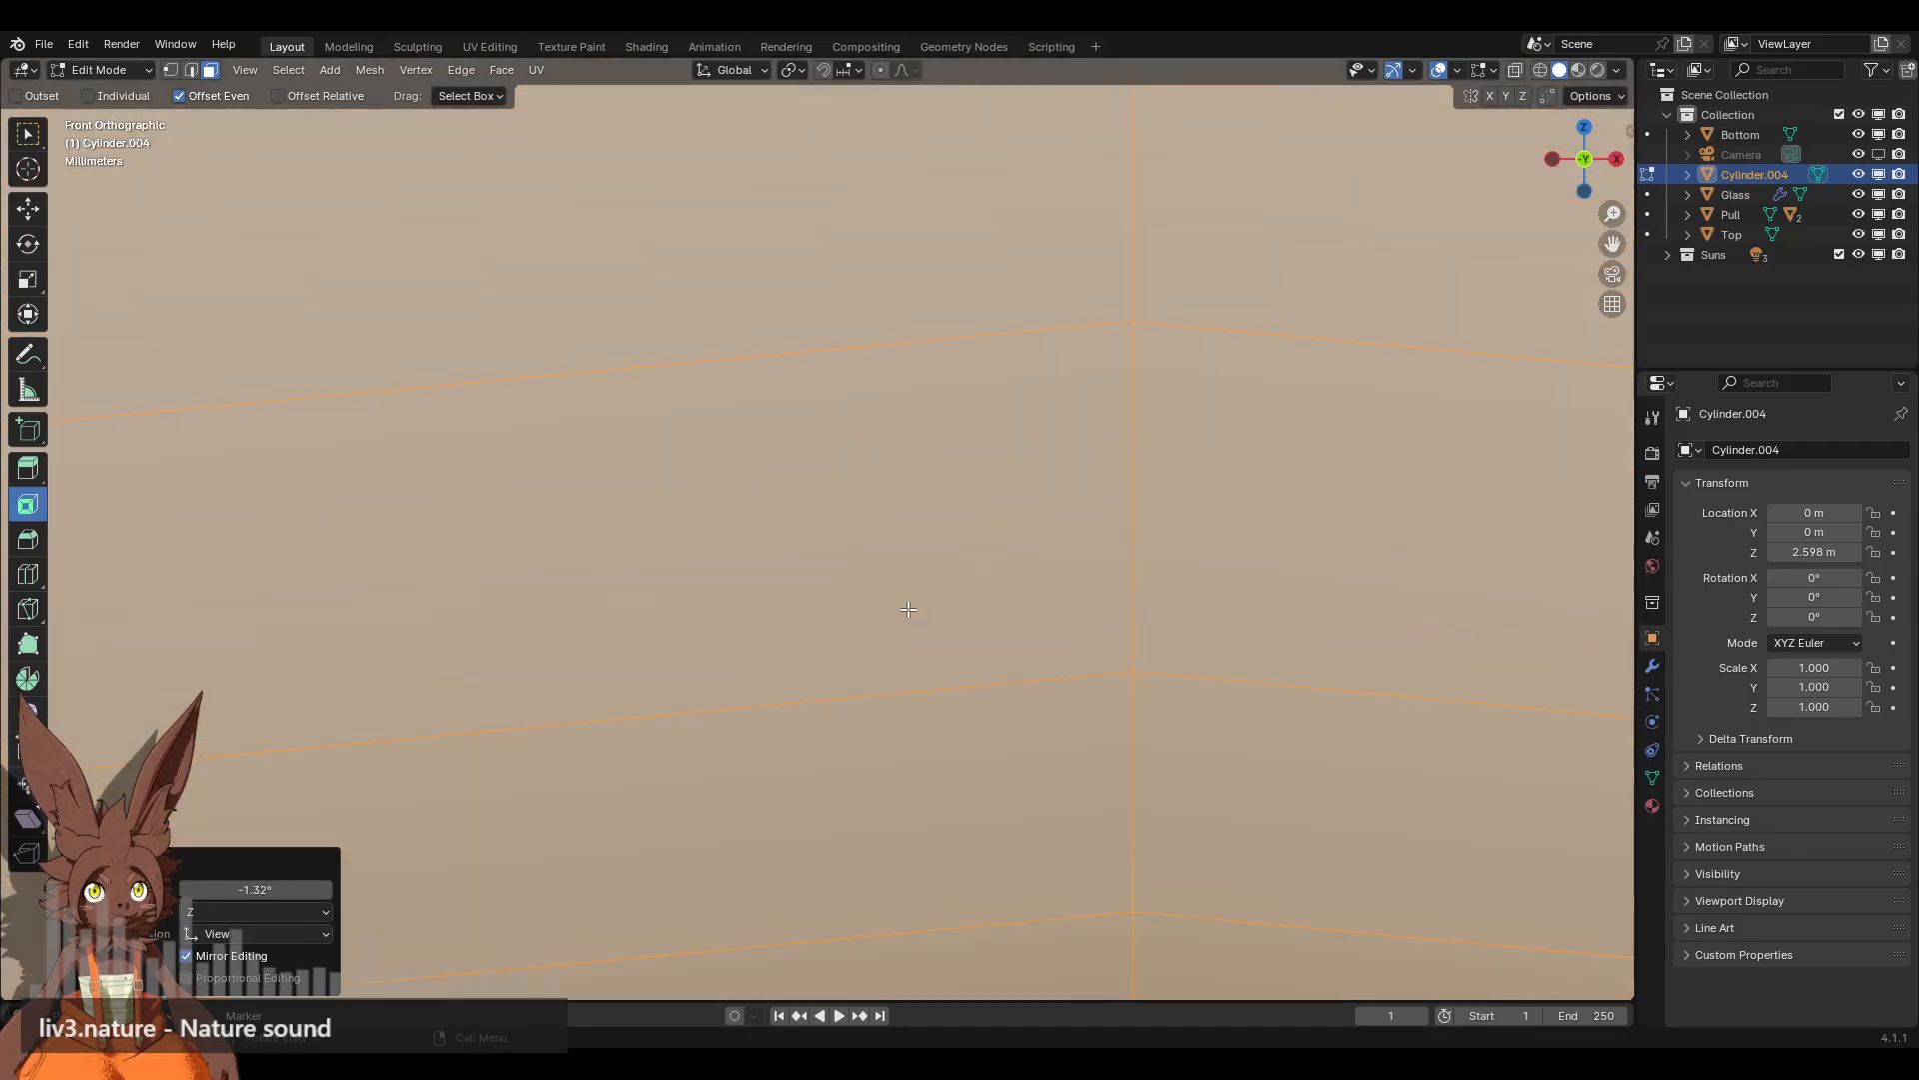
{"action": "middle_click_drag", "start_coordinate": [995, 777], "coordinate": [915, 394], "text": "shift"}
{"action": "scroll", "coordinate": [1032, 394], "scroll_direction": "up", "scroll_amount": 3}
{"action": "middle_click_drag", "start_coordinate": [1032, 237], "coordinate": [972, 649], "text": "shift"}
{"action": "scroll", "coordinate": [983, 500], "scroll_direction": "up", "scroll_amount": 9}
{"action": "middle_click_drag", "start_coordinate": [1393, 438], "coordinate": [1193, 318], "text": "shift"}
{"action": "middle_click_drag", "start_coordinate": [1244, 100], "coordinate": [1002, 553], "text": "shift"}
{"action": "scroll", "coordinate": [1135, 582], "scroll_direction": "up", "scroll_amount": 4}
{"action": "middle_click_drag", "start_coordinate": [1257, 513], "coordinate": [972, 706], "text": "shift"}
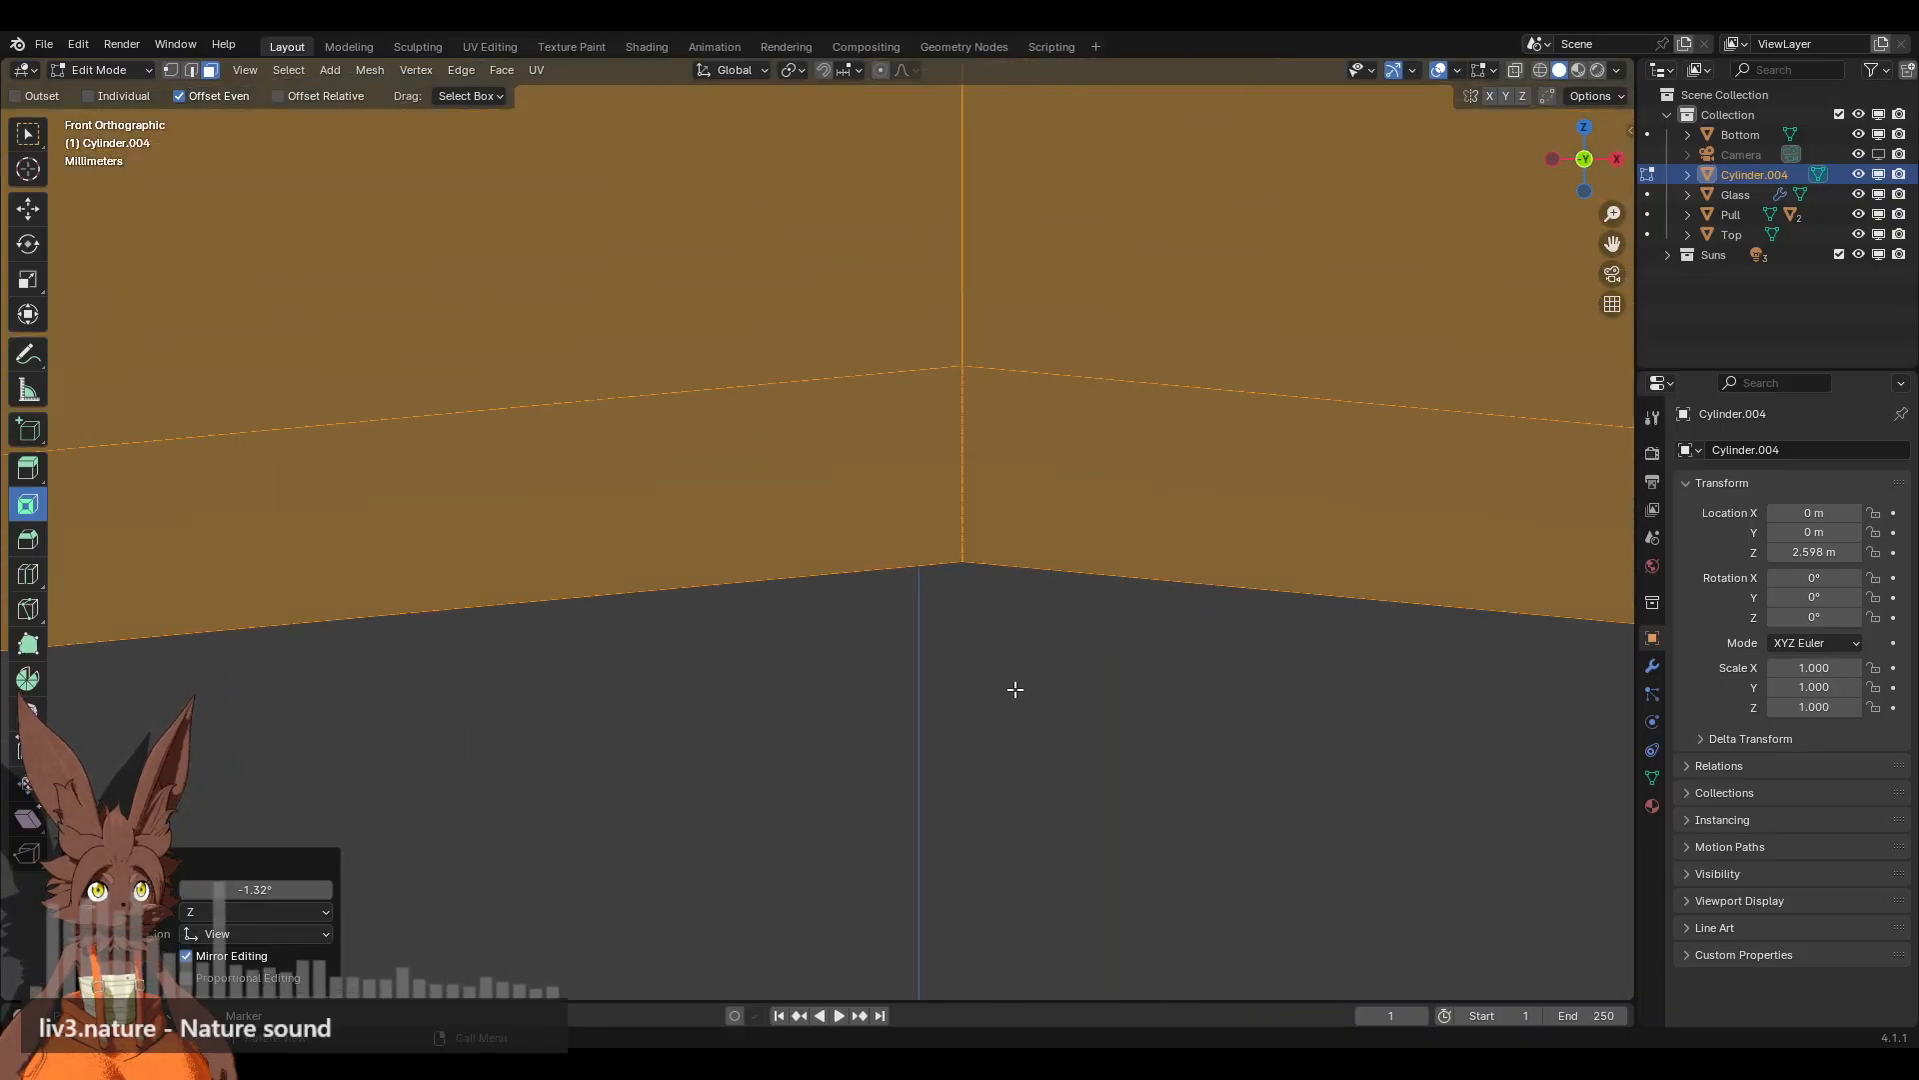
{"action": "key", "text": "r"}
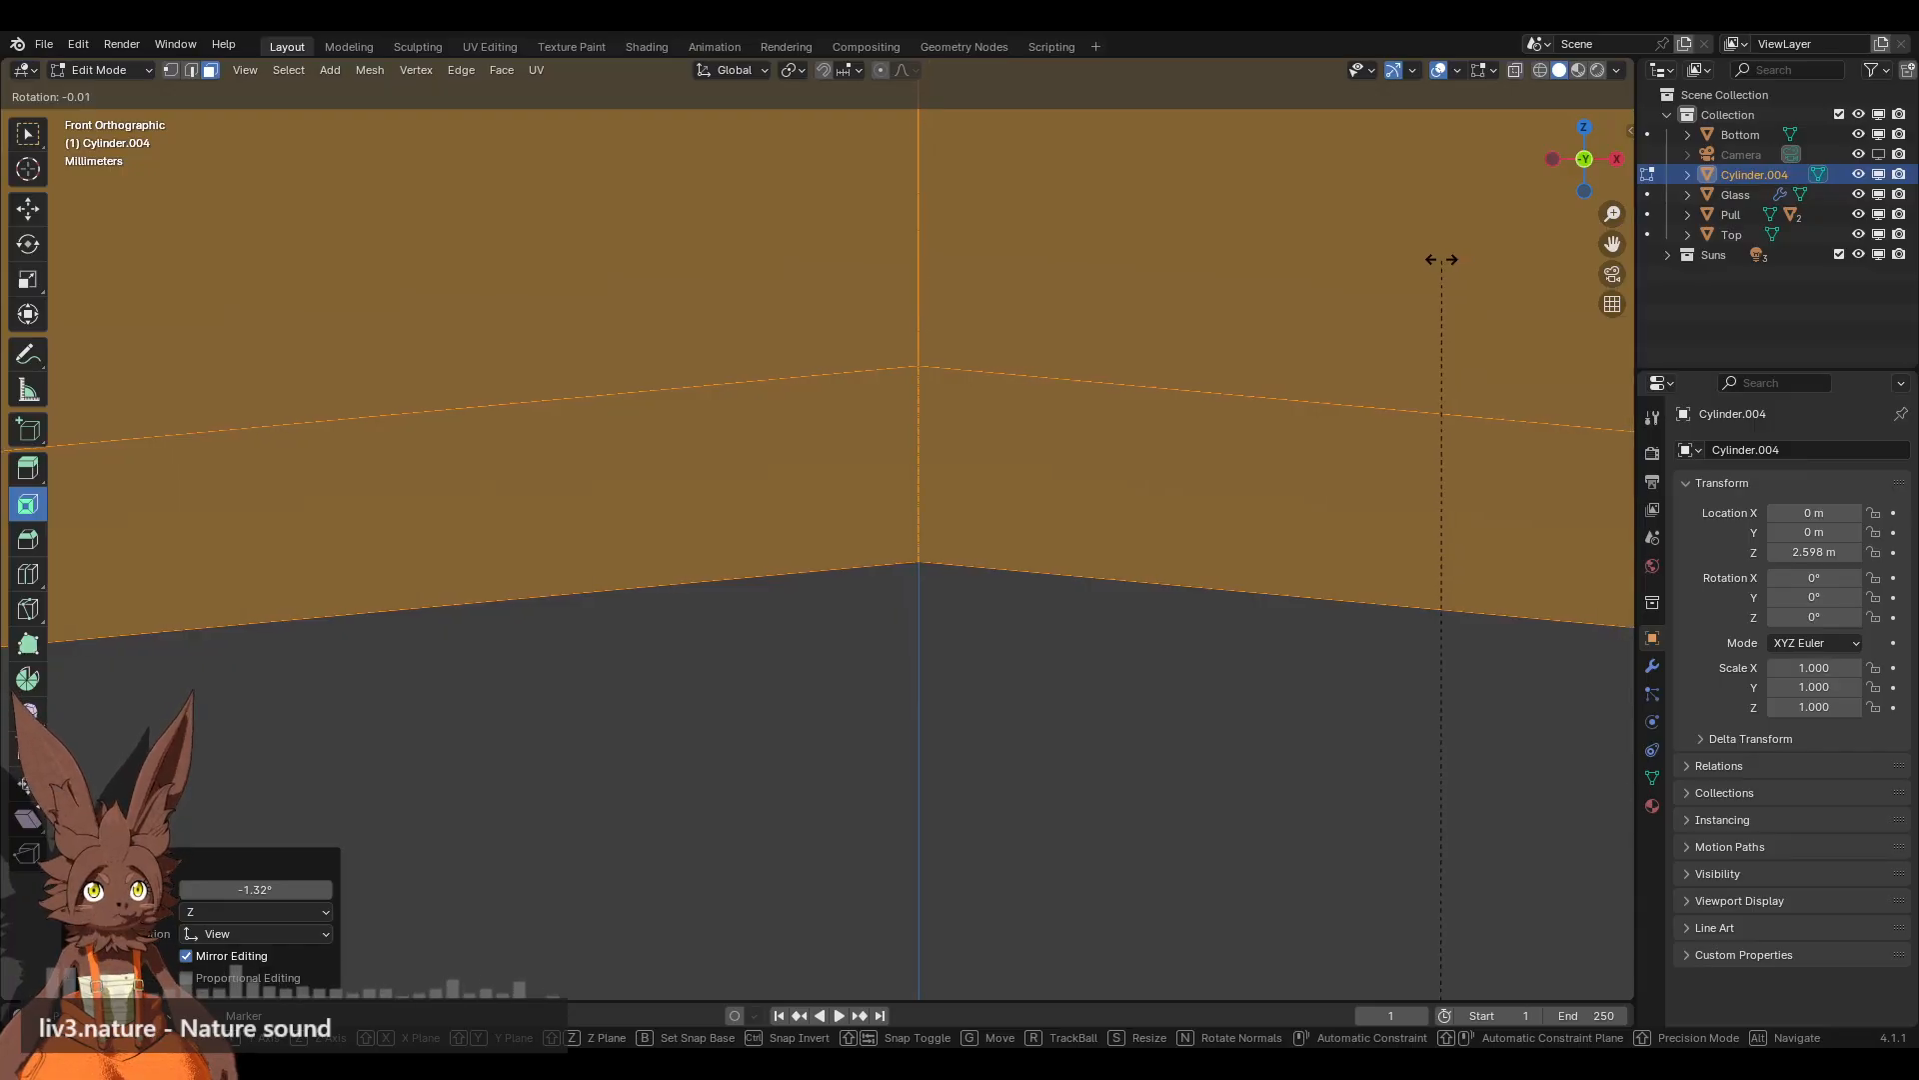
{"action": "left_click", "coordinate": [1441, 260]}
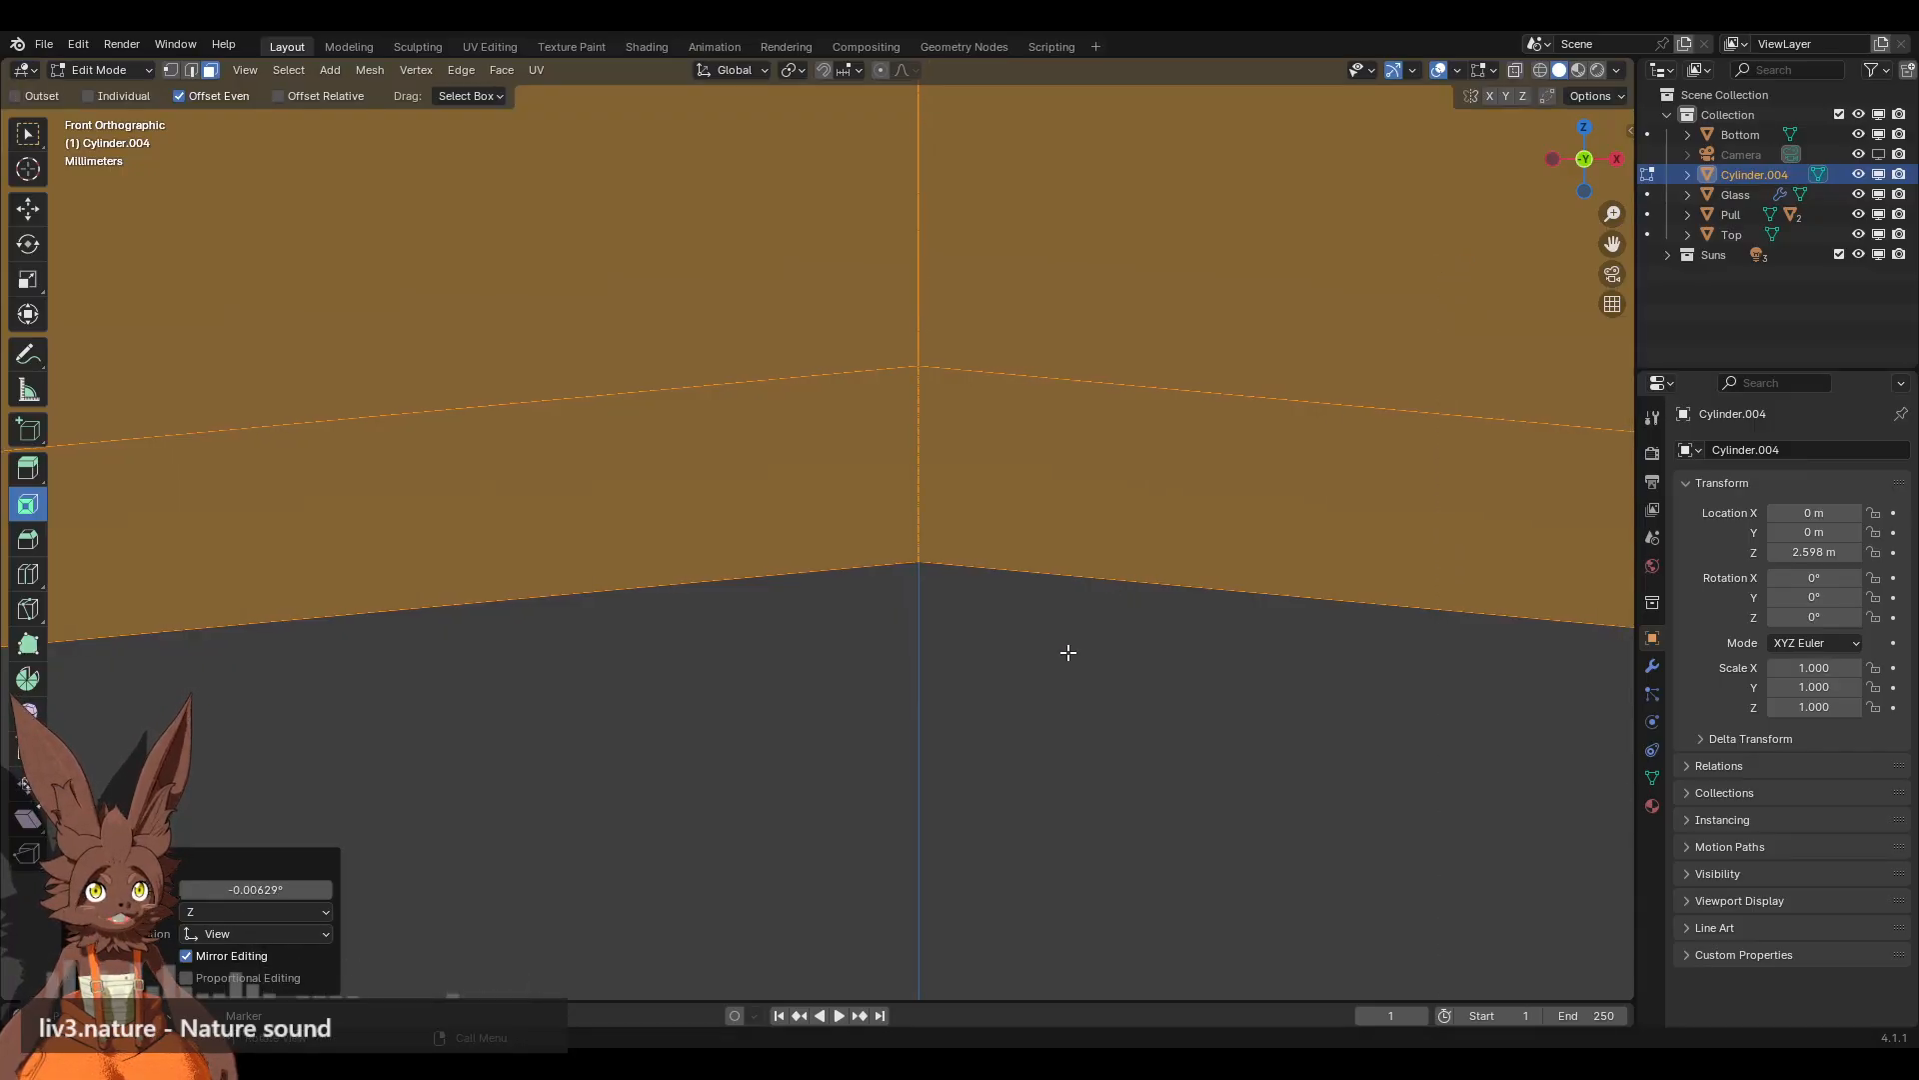
Step: Select the four inner inset faces on top of the lower ring and subdivide them with one cut
{"action": "scroll", "coordinate": [1070, 654], "scroll_direction": "down", "scroll_amount": 5}
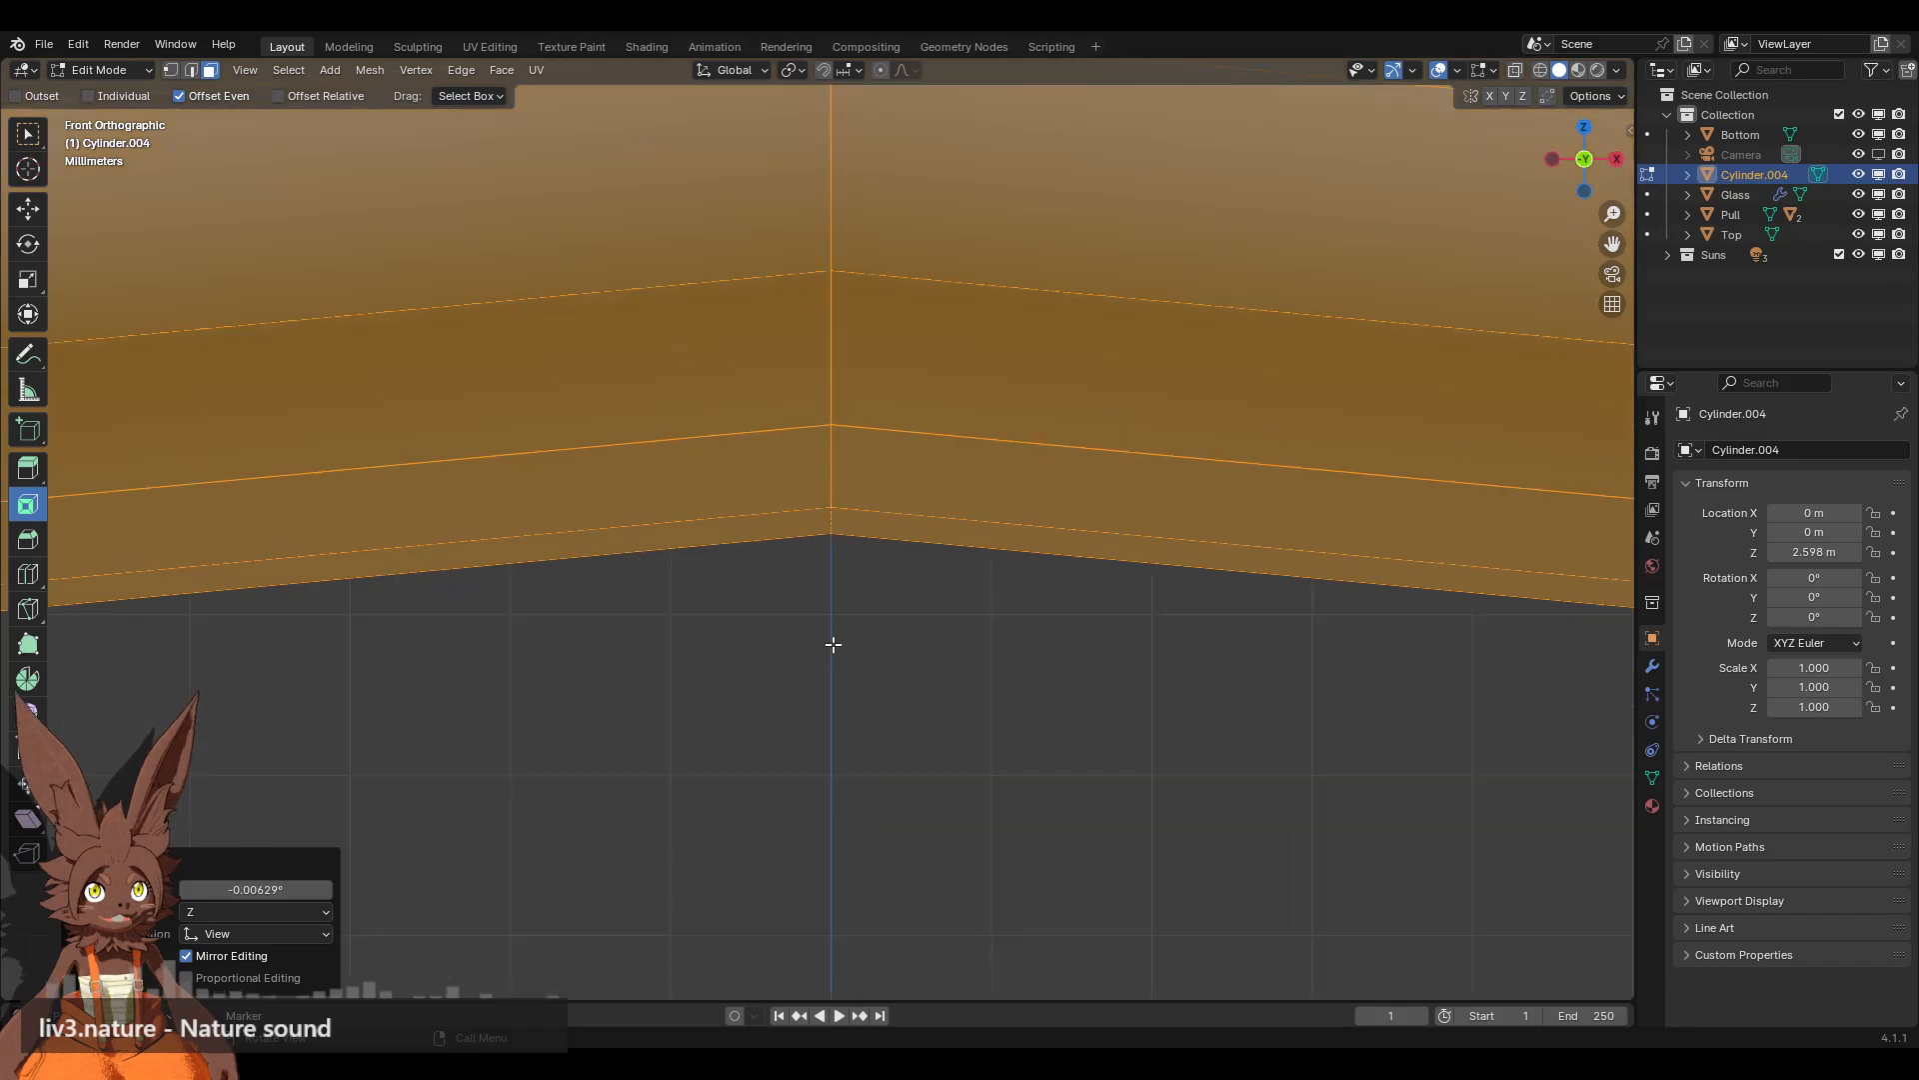
{"action": "scroll", "coordinate": [830, 628], "scroll_direction": "down", "scroll_amount": 8}
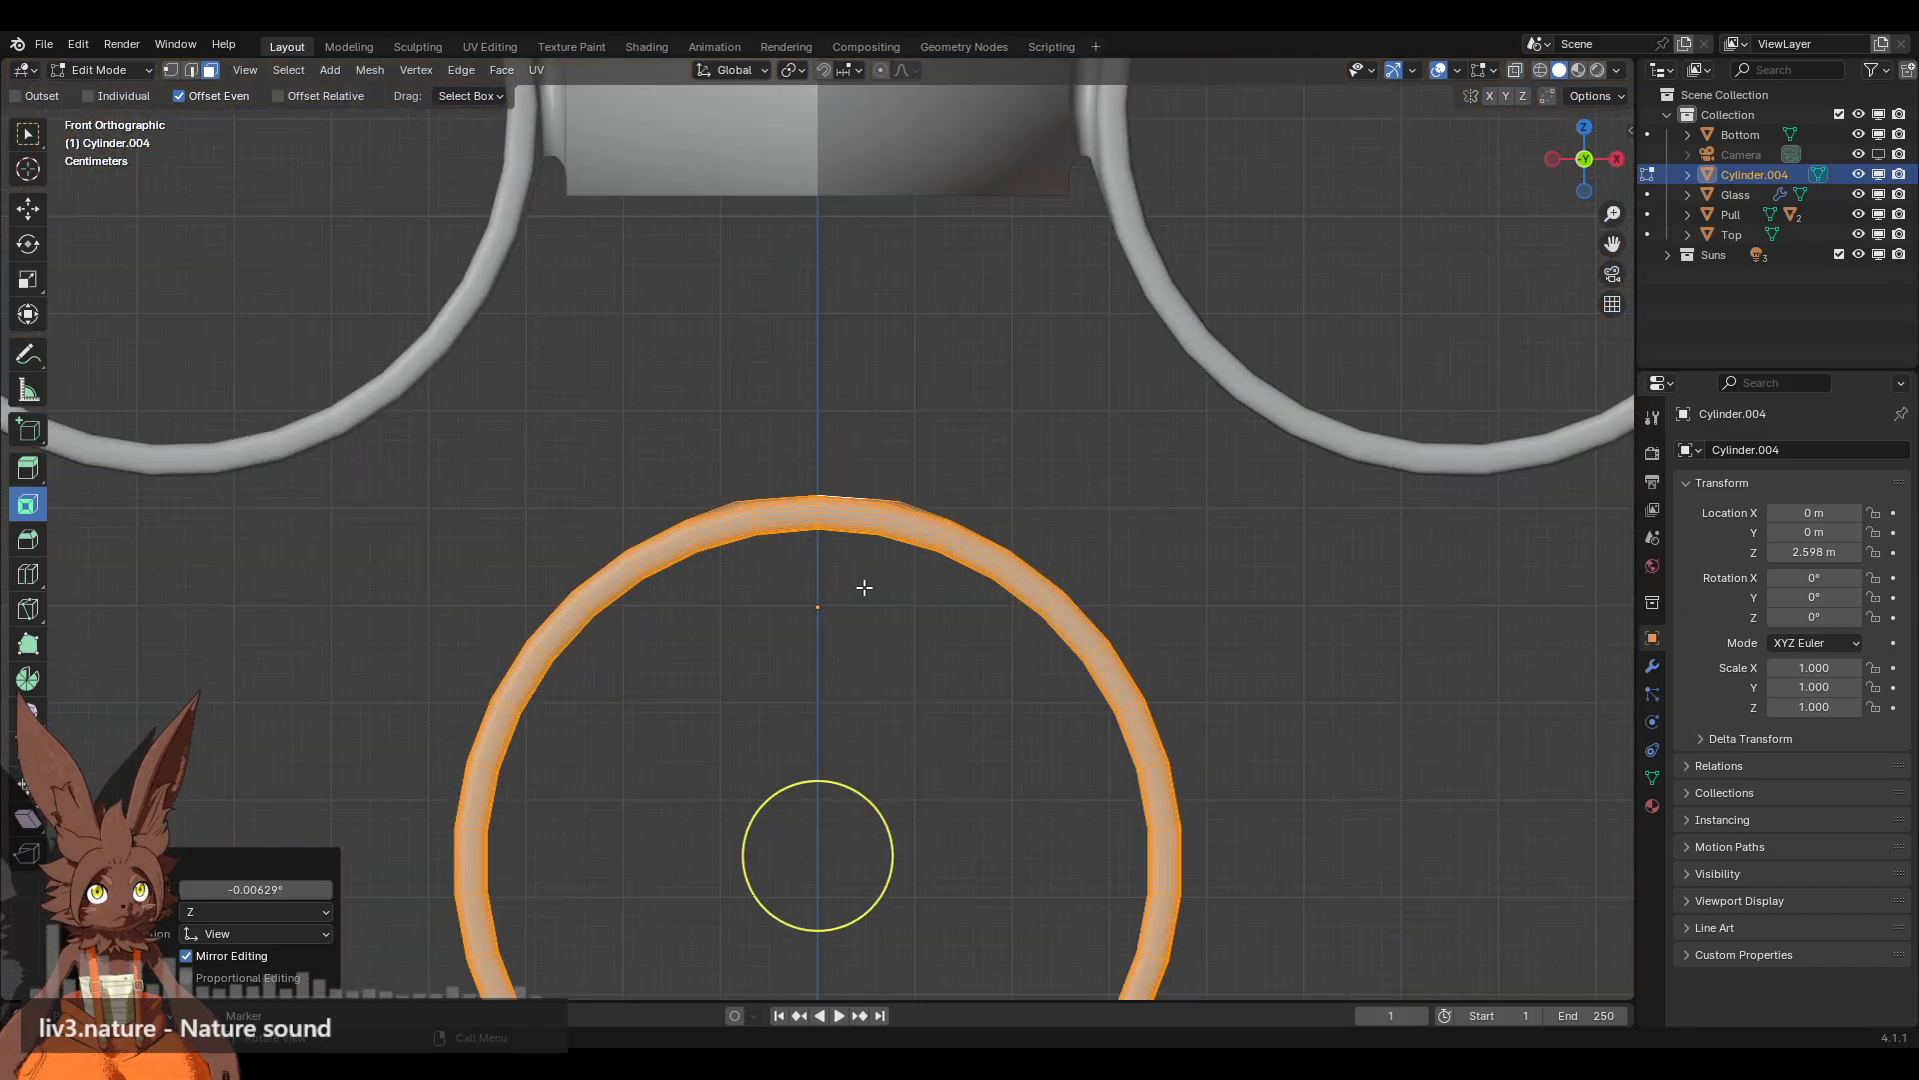
{"action": "left_click", "coordinate": [893, 450]}
{"action": "middle_click_drag", "start_coordinate": [877, 446], "coordinate": [882, 462], "text": "shift"}
{"action": "scroll", "coordinate": [887, 475], "scroll_direction": "up", "scroll_amount": 7}
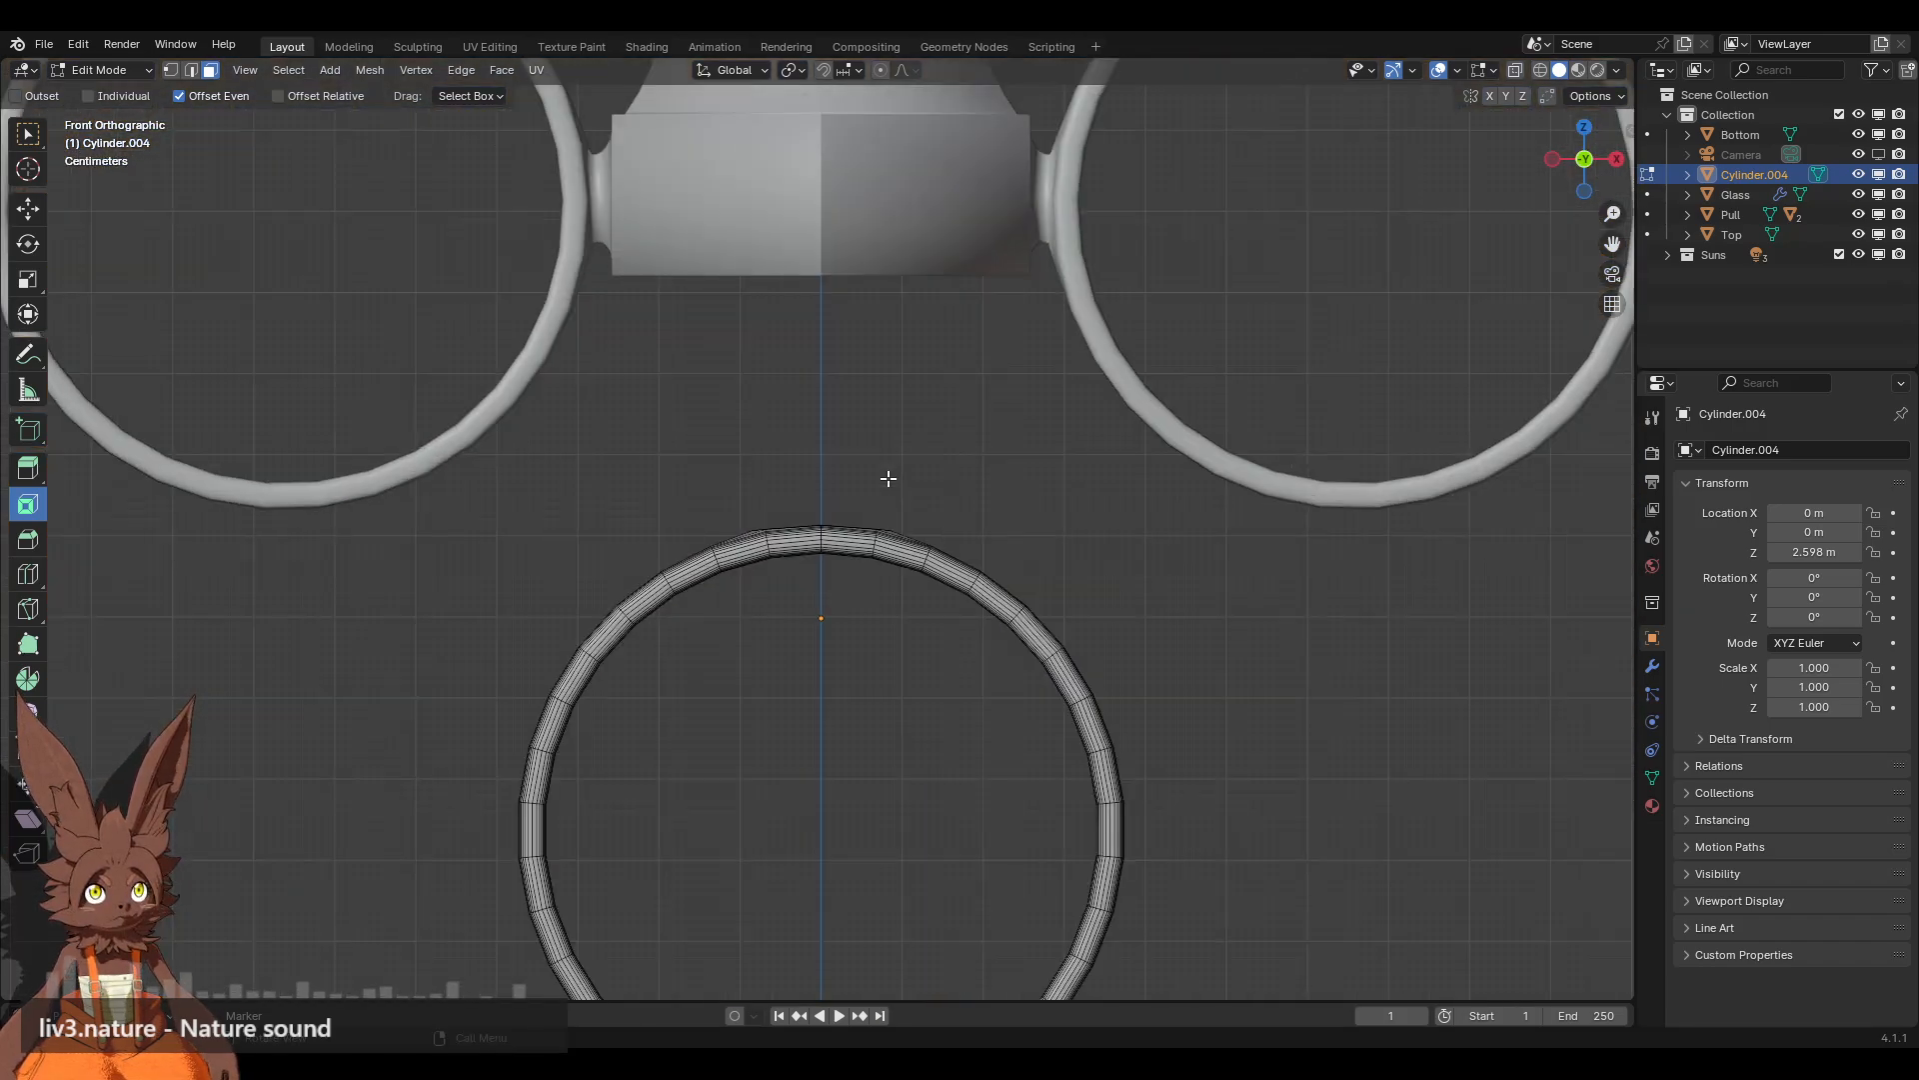
{"action": "middle_click_drag", "start_coordinate": [883, 377], "coordinate": [909, 470]}
{"action": "left_click", "coordinate": [738, 404]}
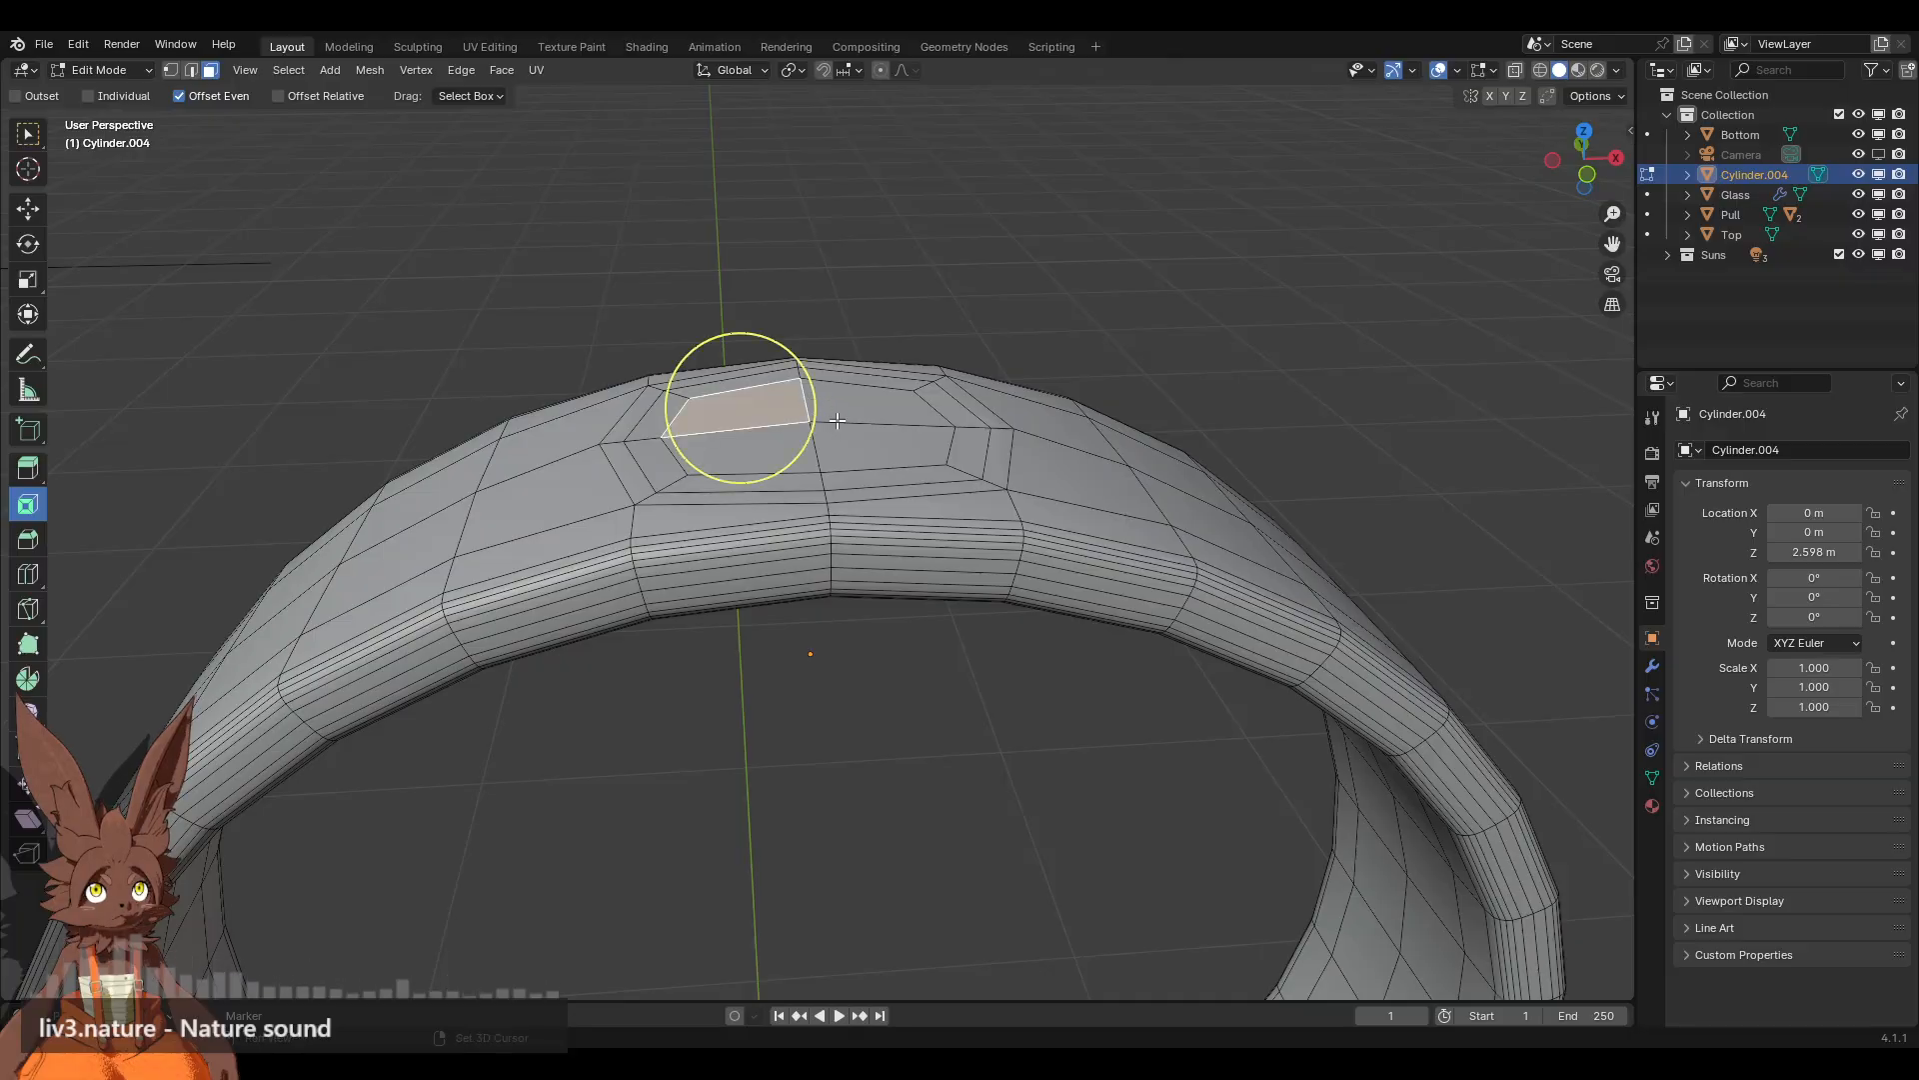
{"action": "left_click", "coordinate": [858, 400], "text": "shift"}
{"action": "left_click", "coordinate": [880, 448], "text": "shift"}
{"action": "left_click", "coordinate": [758, 449], "text": "shift"}
{"action": "middle_click_drag", "start_coordinate": [965, 231], "coordinate": [1048, 492], "text": "shift"}
{"action": "middle_click_drag", "start_coordinate": [1048, 491], "coordinate": [1000, 452]}
{"action": "right_click", "coordinate": [1000, 452]}
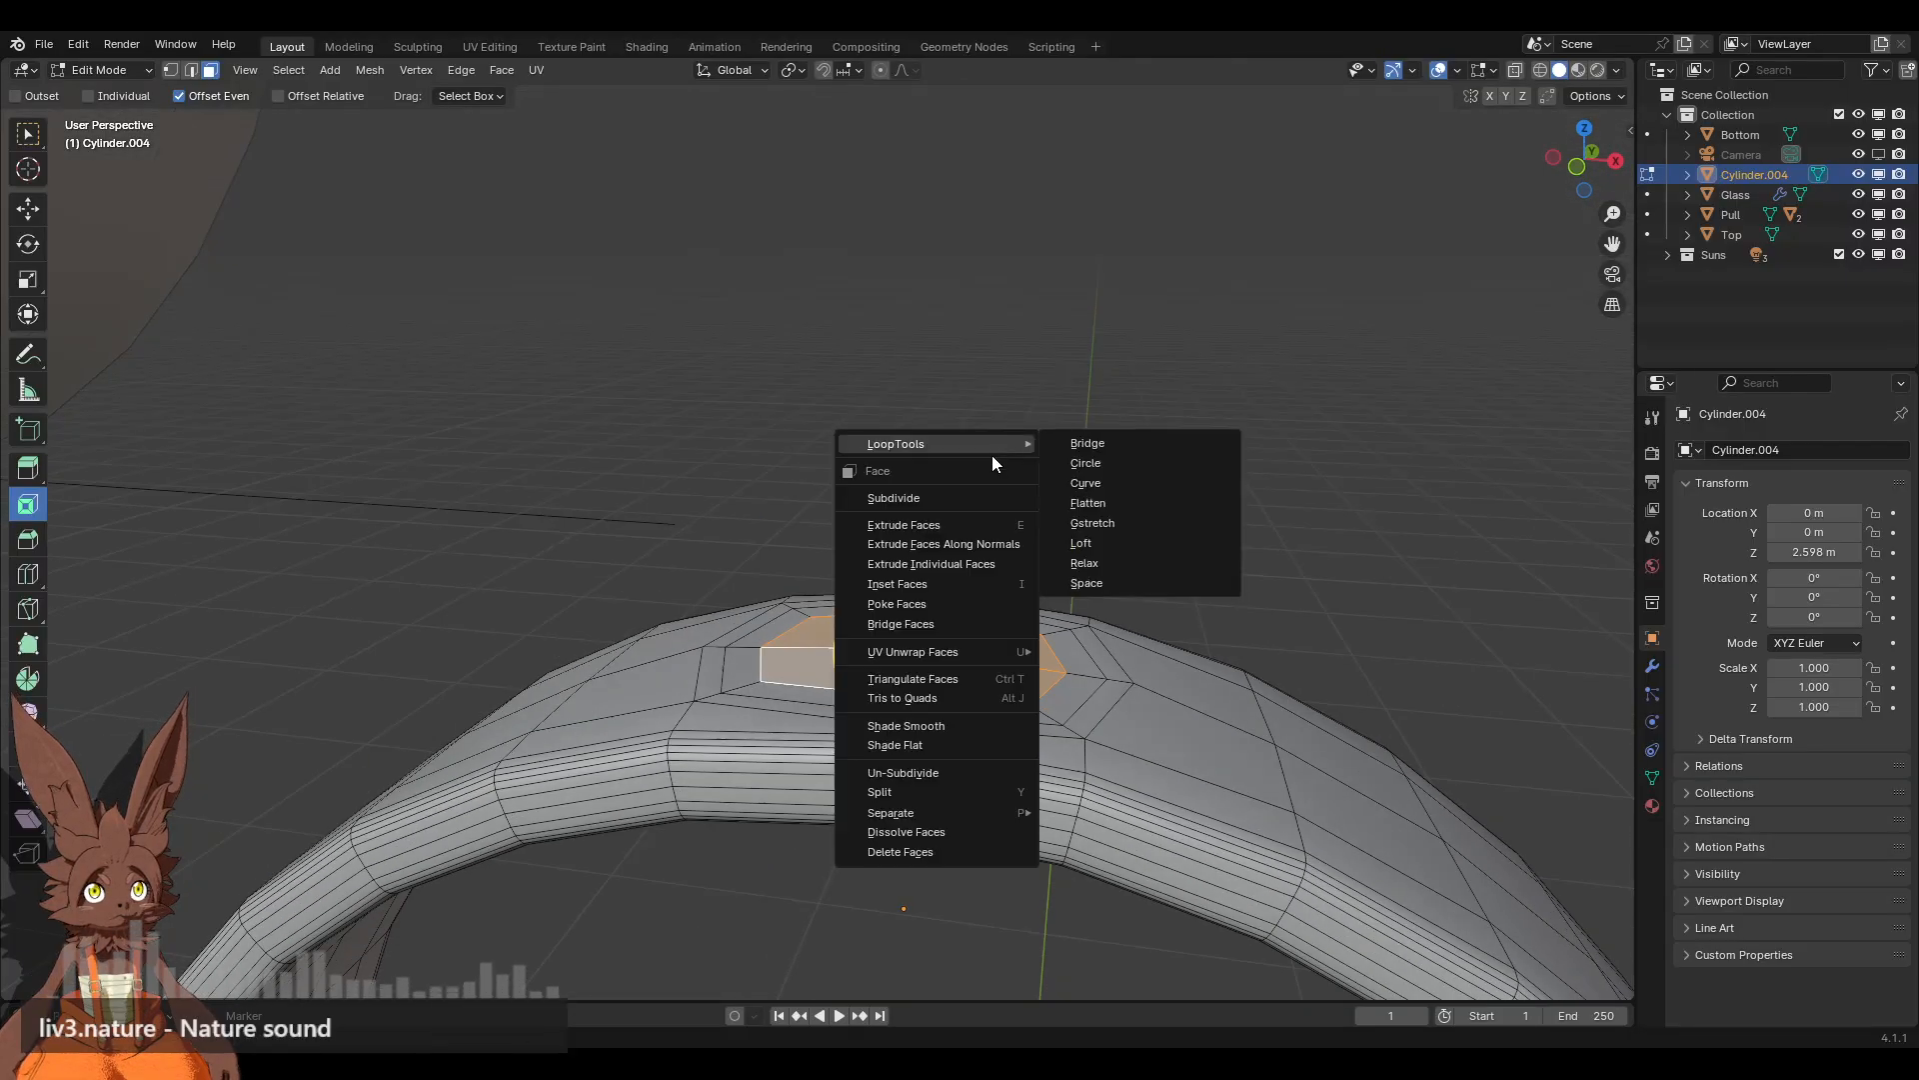
{"action": "left_click", "coordinate": [946, 500]}
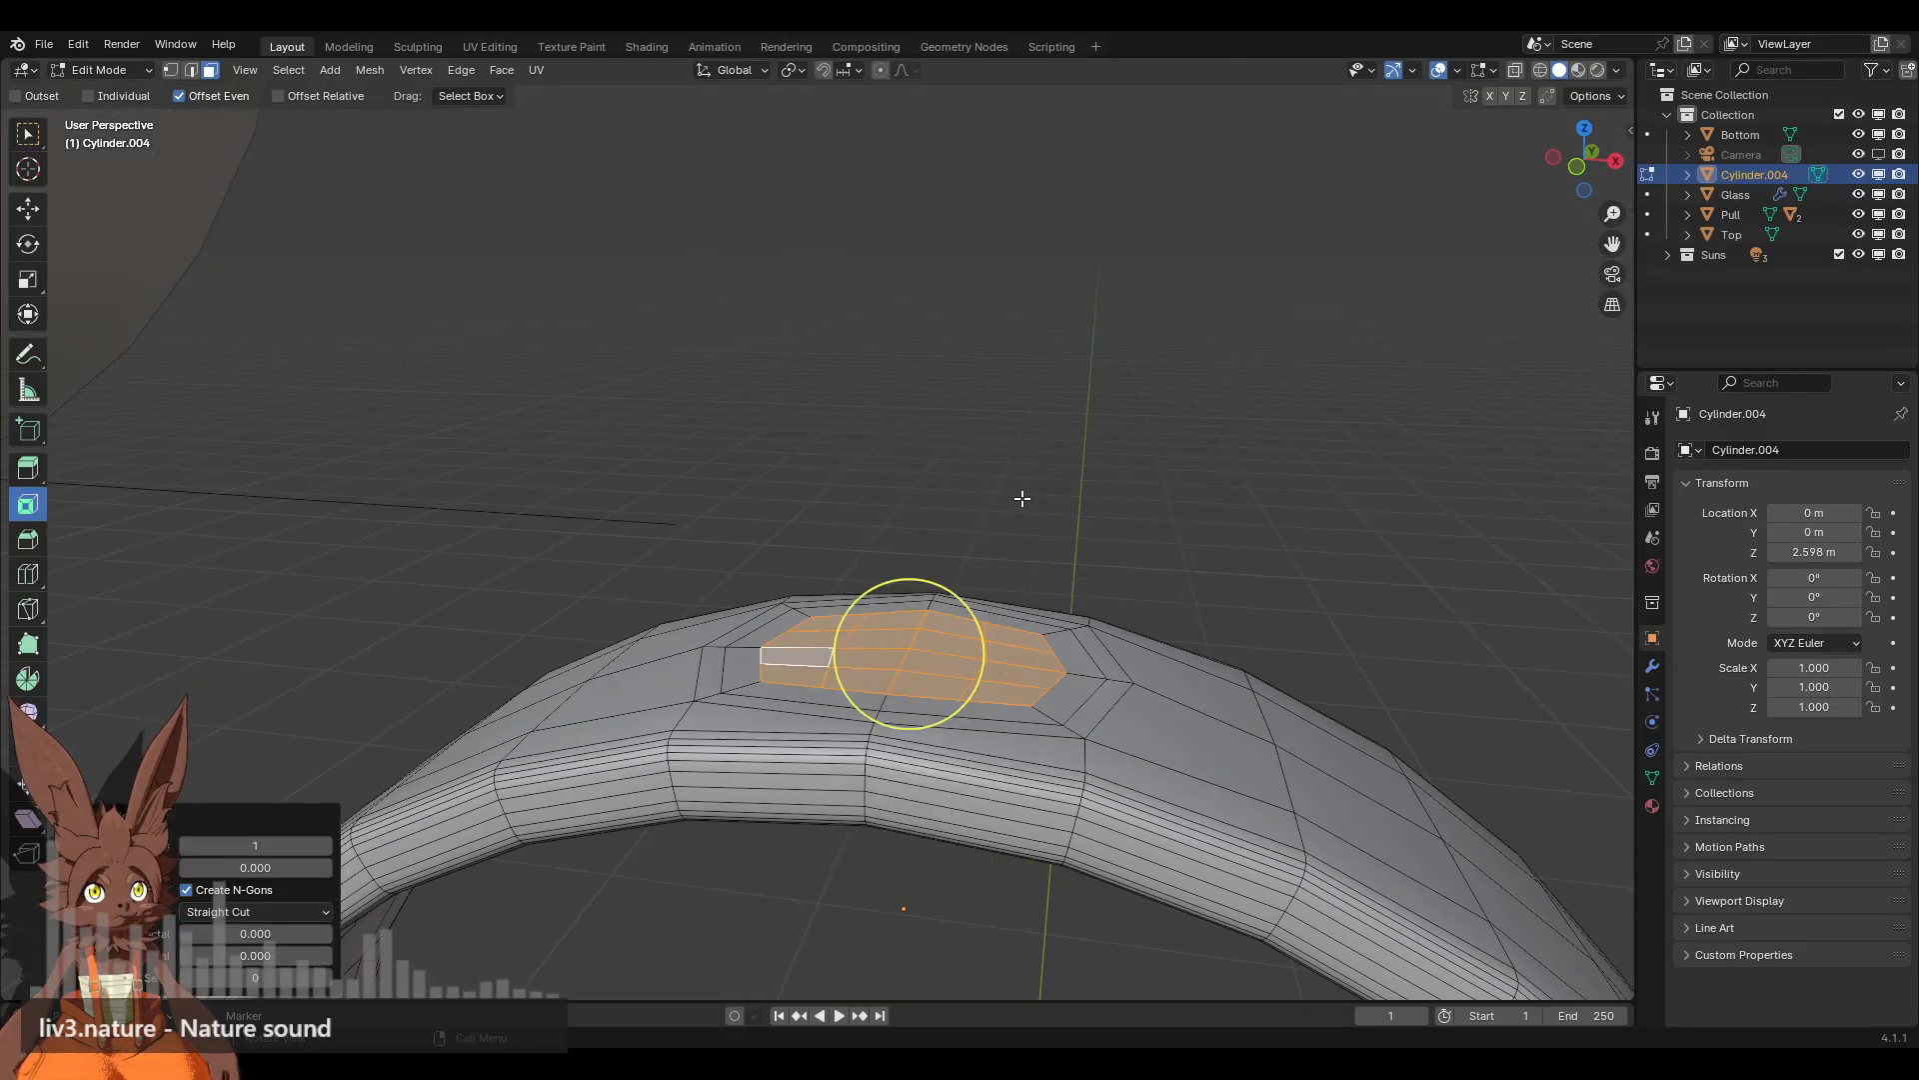
Step: Shape the subdivided face patch into a circle with LoopTools
{"action": "right_click", "coordinate": [1042, 464]}
{"action": "mouse_move", "coordinate": [1095, 368]}
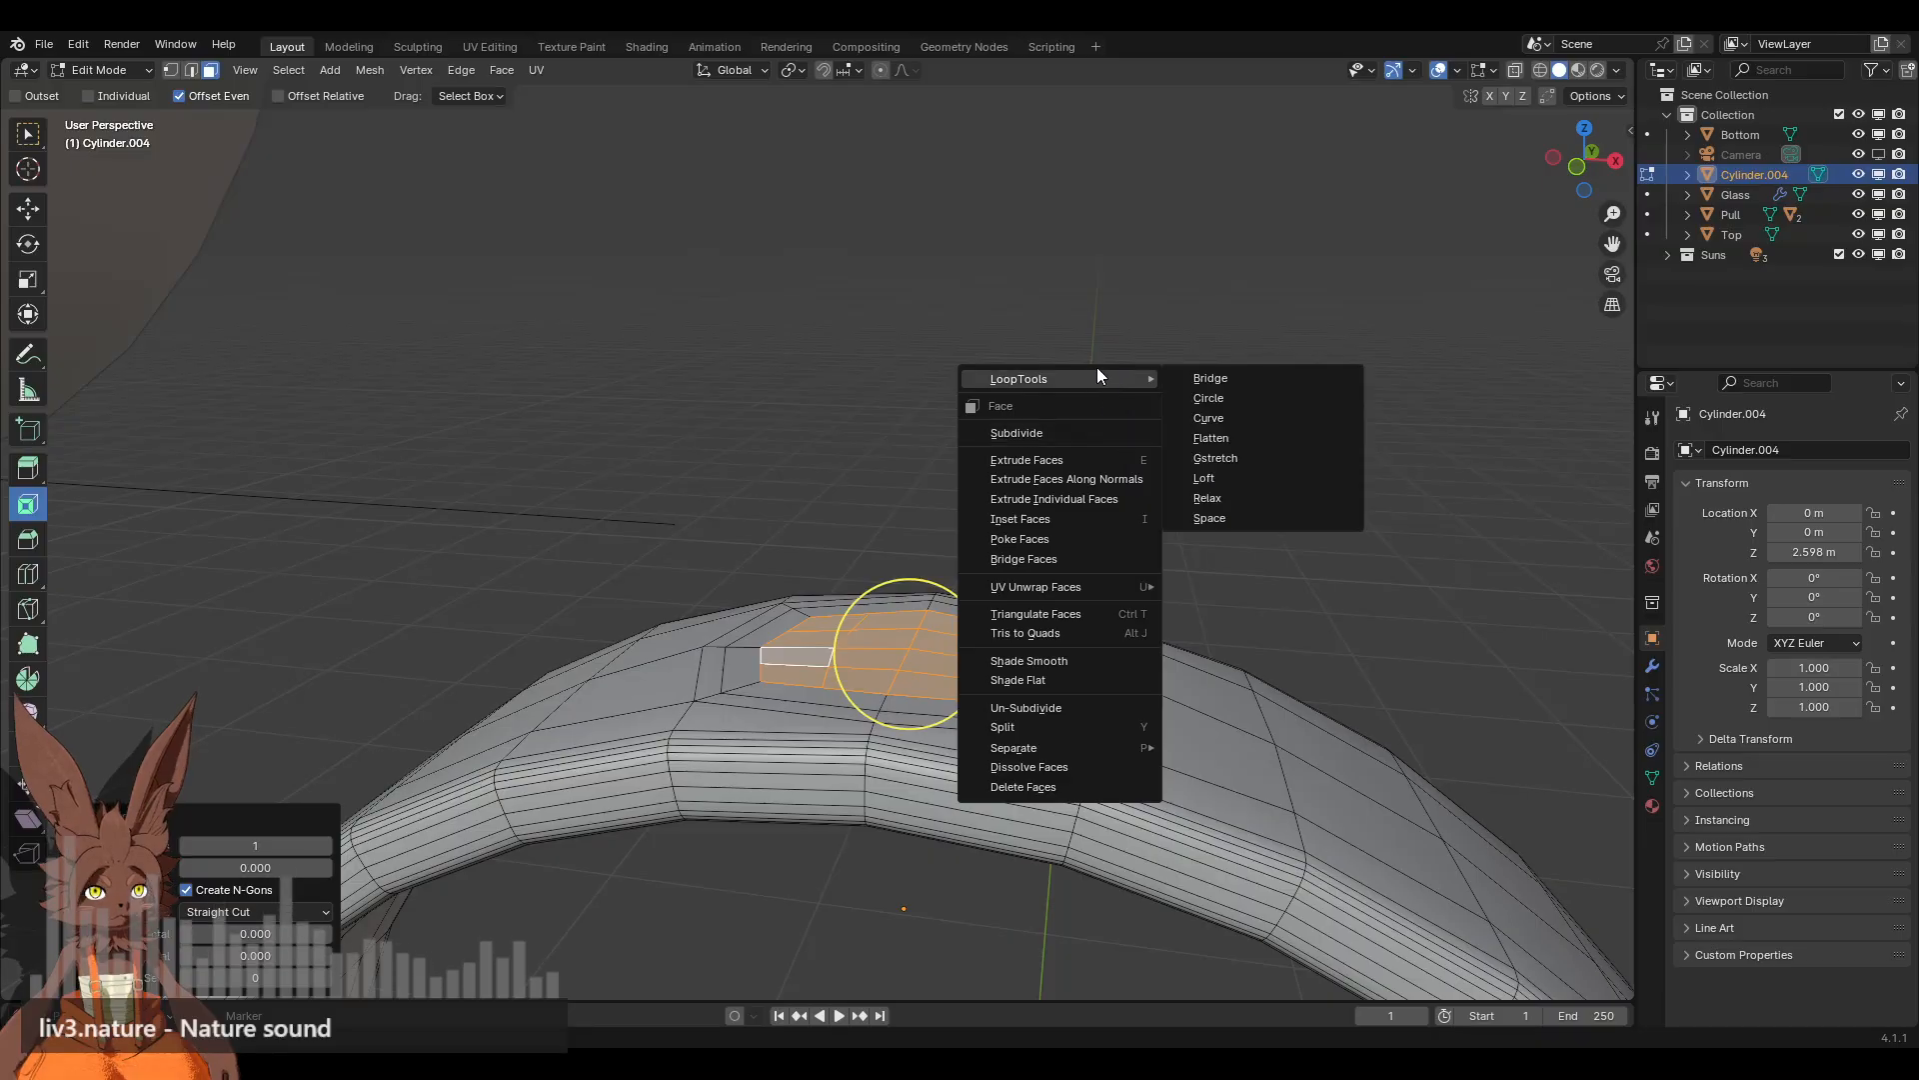
{"action": "left_click", "coordinate": [1286, 393]}
Step: Extrude the round patch upward about 0.36 m along its normal so it reaches into the central body
{"action": "scroll", "coordinate": [964, 442], "scroll_direction": "down", "scroll_amount": 6}
{"action": "key", "text": "KP_1"}
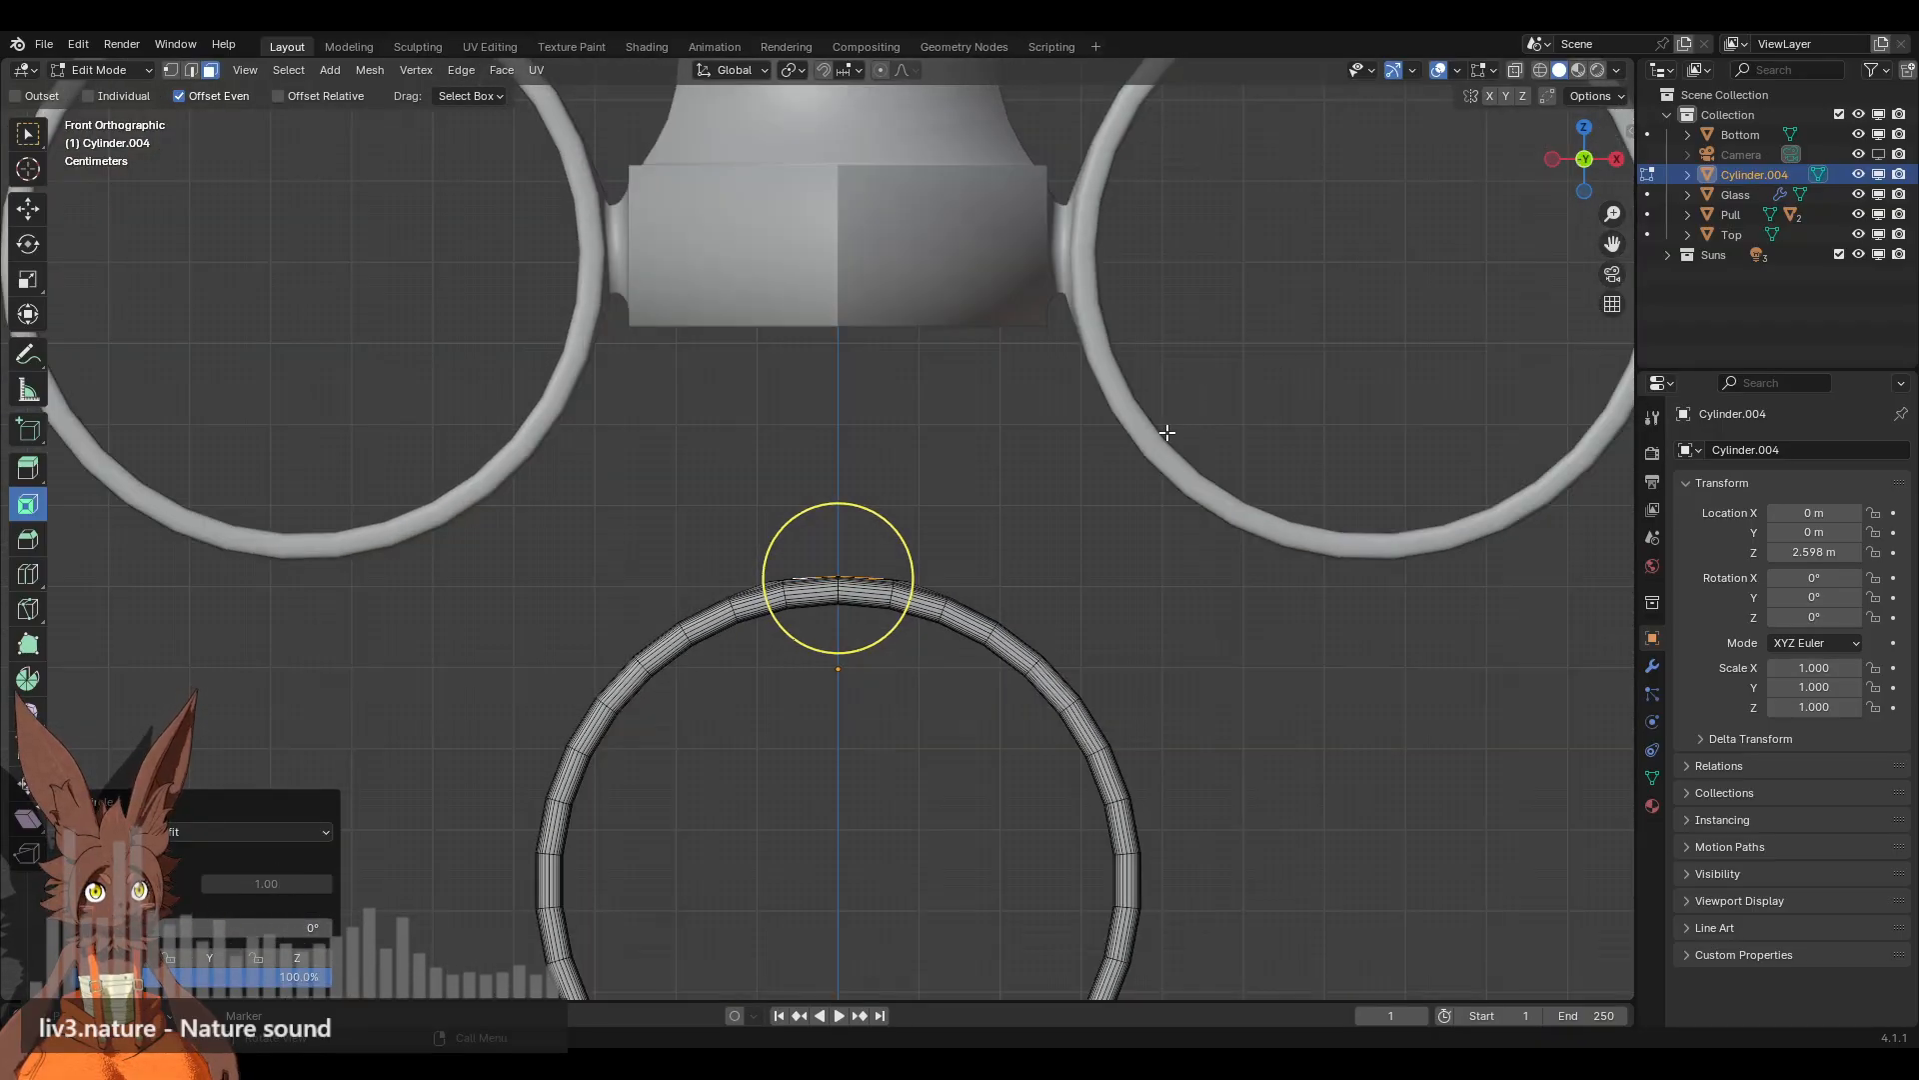
{"action": "middle_click_drag", "start_coordinate": [966, 453], "coordinate": [976, 484], "text": "shift"}
{"action": "key", "text": "e"}
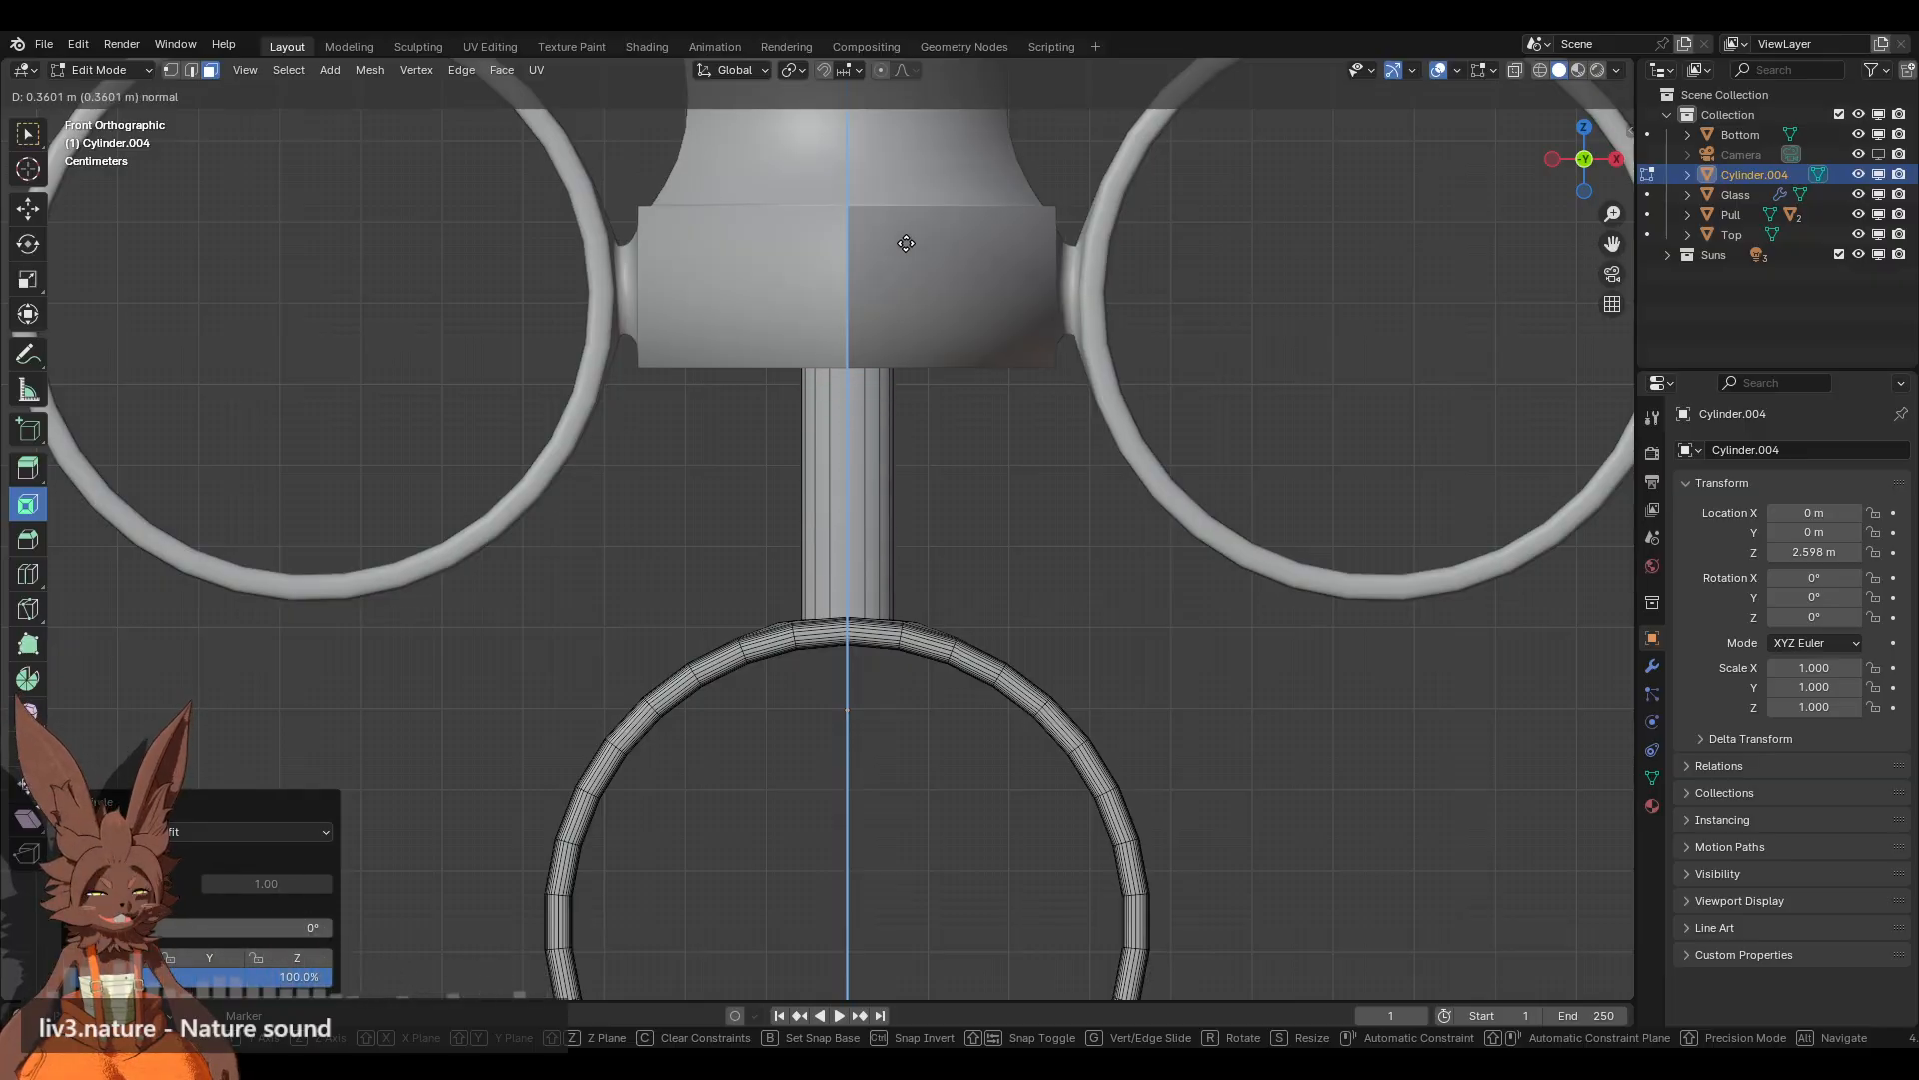
{"action": "left_click", "coordinate": [856, 319]}
Step: Select the column's side faces in wireframe view and inset them by about 0.009 m
{"action": "mouse_move", "coordinate": [857, 319]}
{"action": "middle_mouse_down"}
{"action": "mouse_move", "coordinate": [979, 399]}
{"action": "mouse_move", "coordinate": [957, 372]}
{"action": "middle_mouse_up"}
{"action": "left_click", "coordinate": [1540, 70]}
{"action": "scroll", "coordinate": [946, 389], "scroll_direction": "up", "scroll_amount": 2}
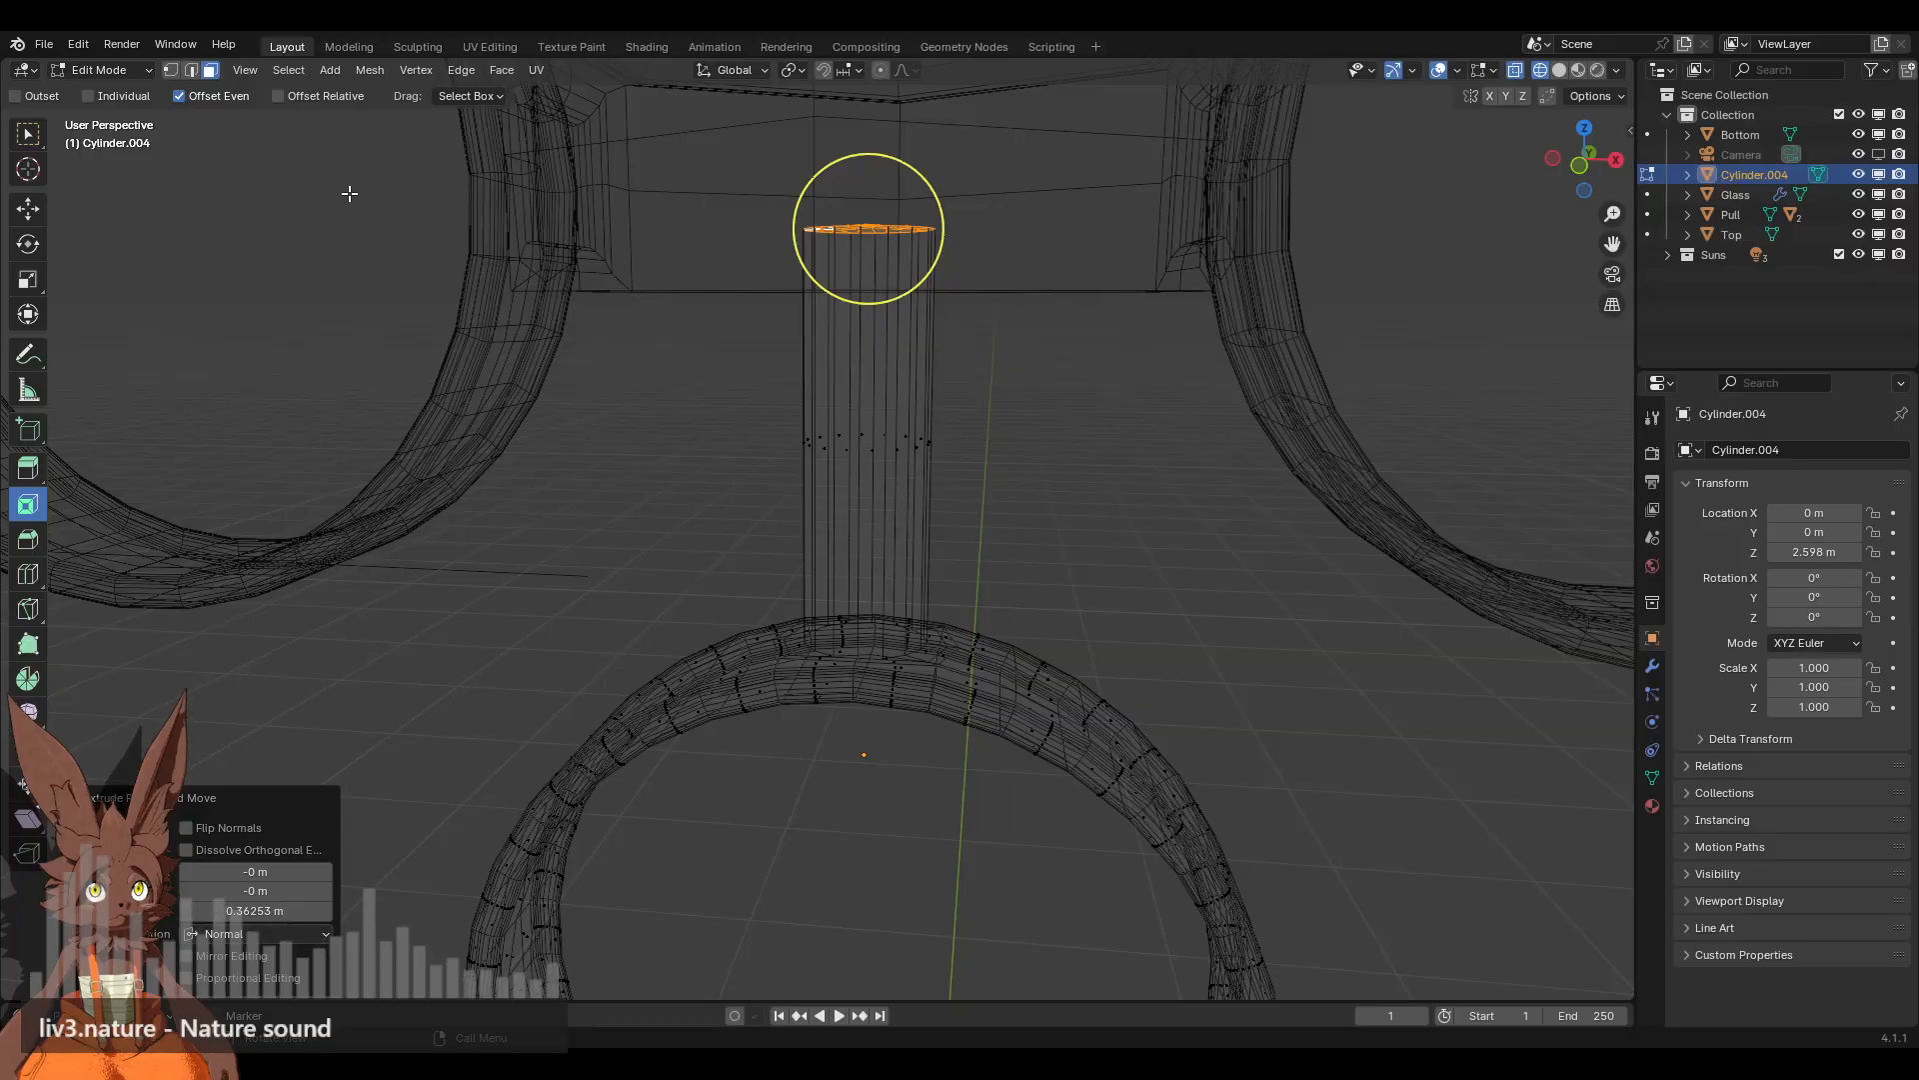
{"action": "key", "text": "ctrl+l"}
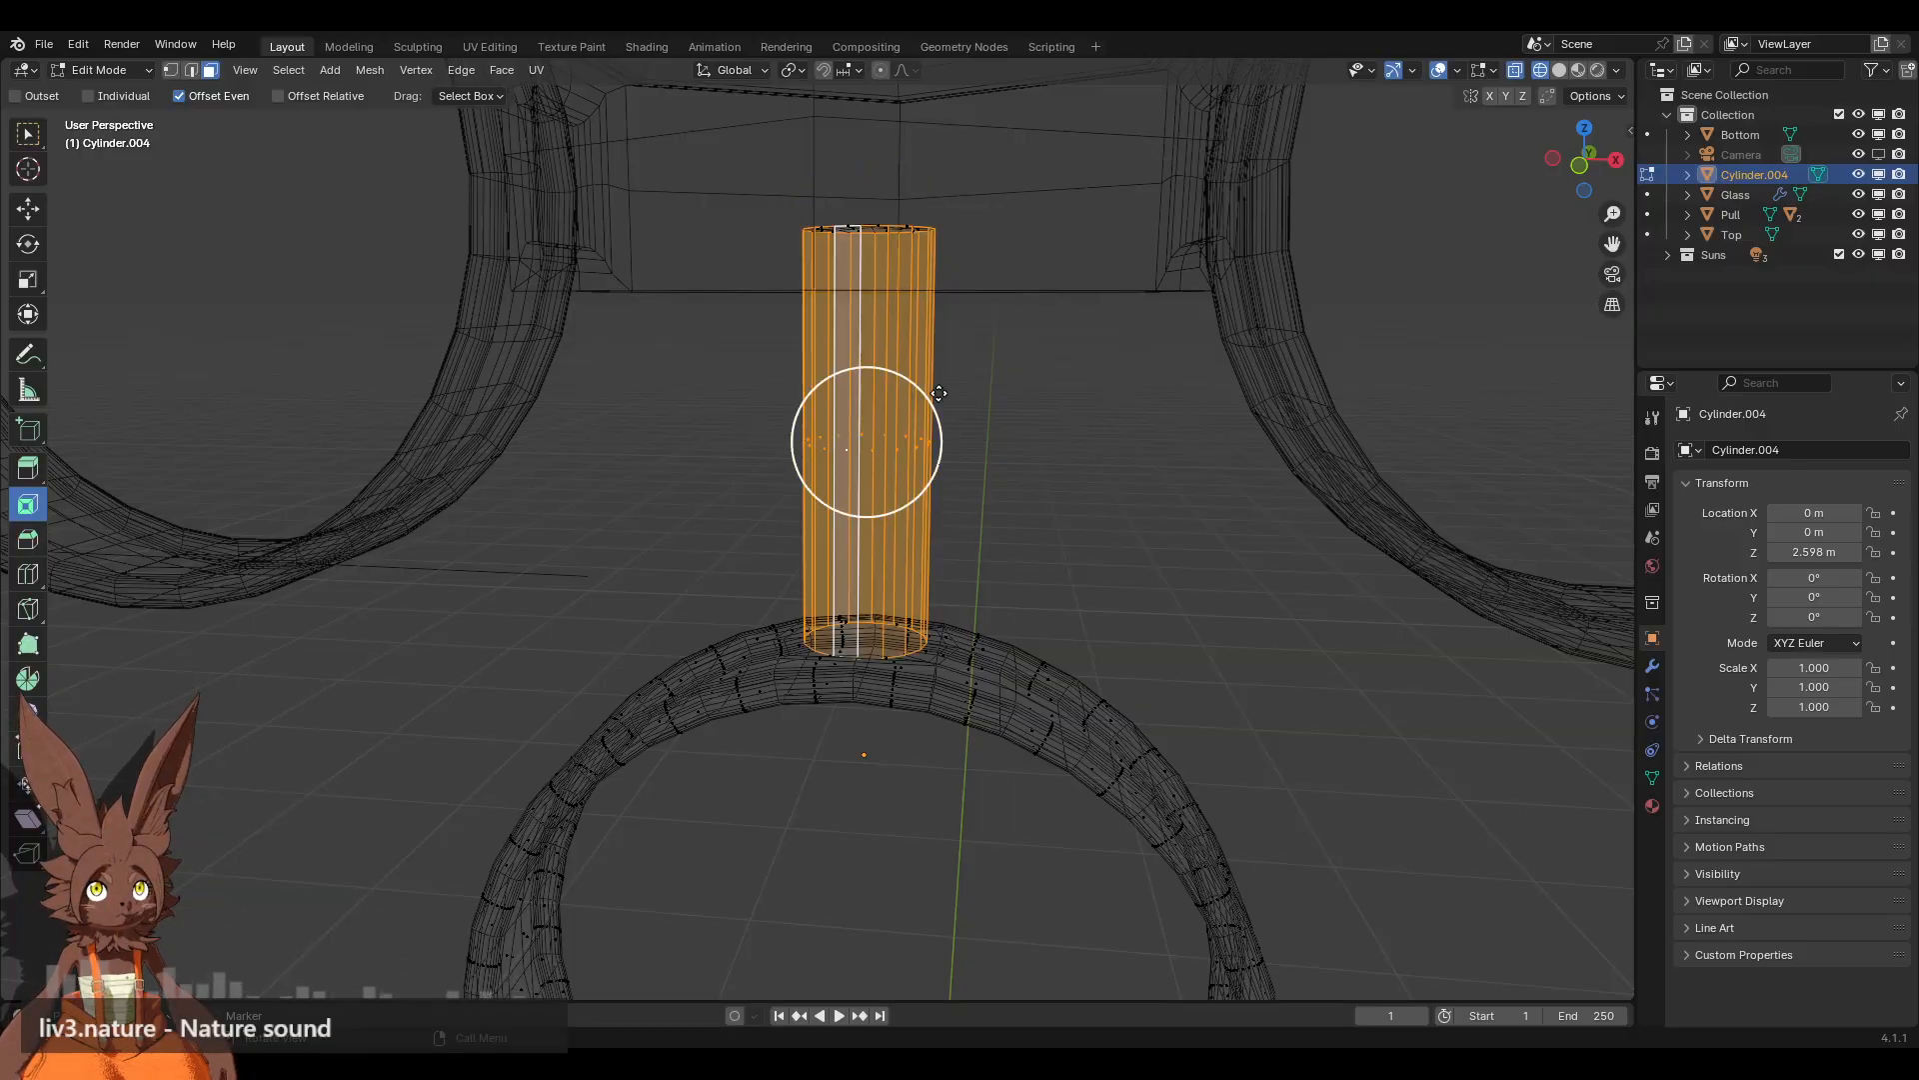
{"action": "left_click_drag", "start_coordinate": [932, 404], "coordinate": [918, 412]}
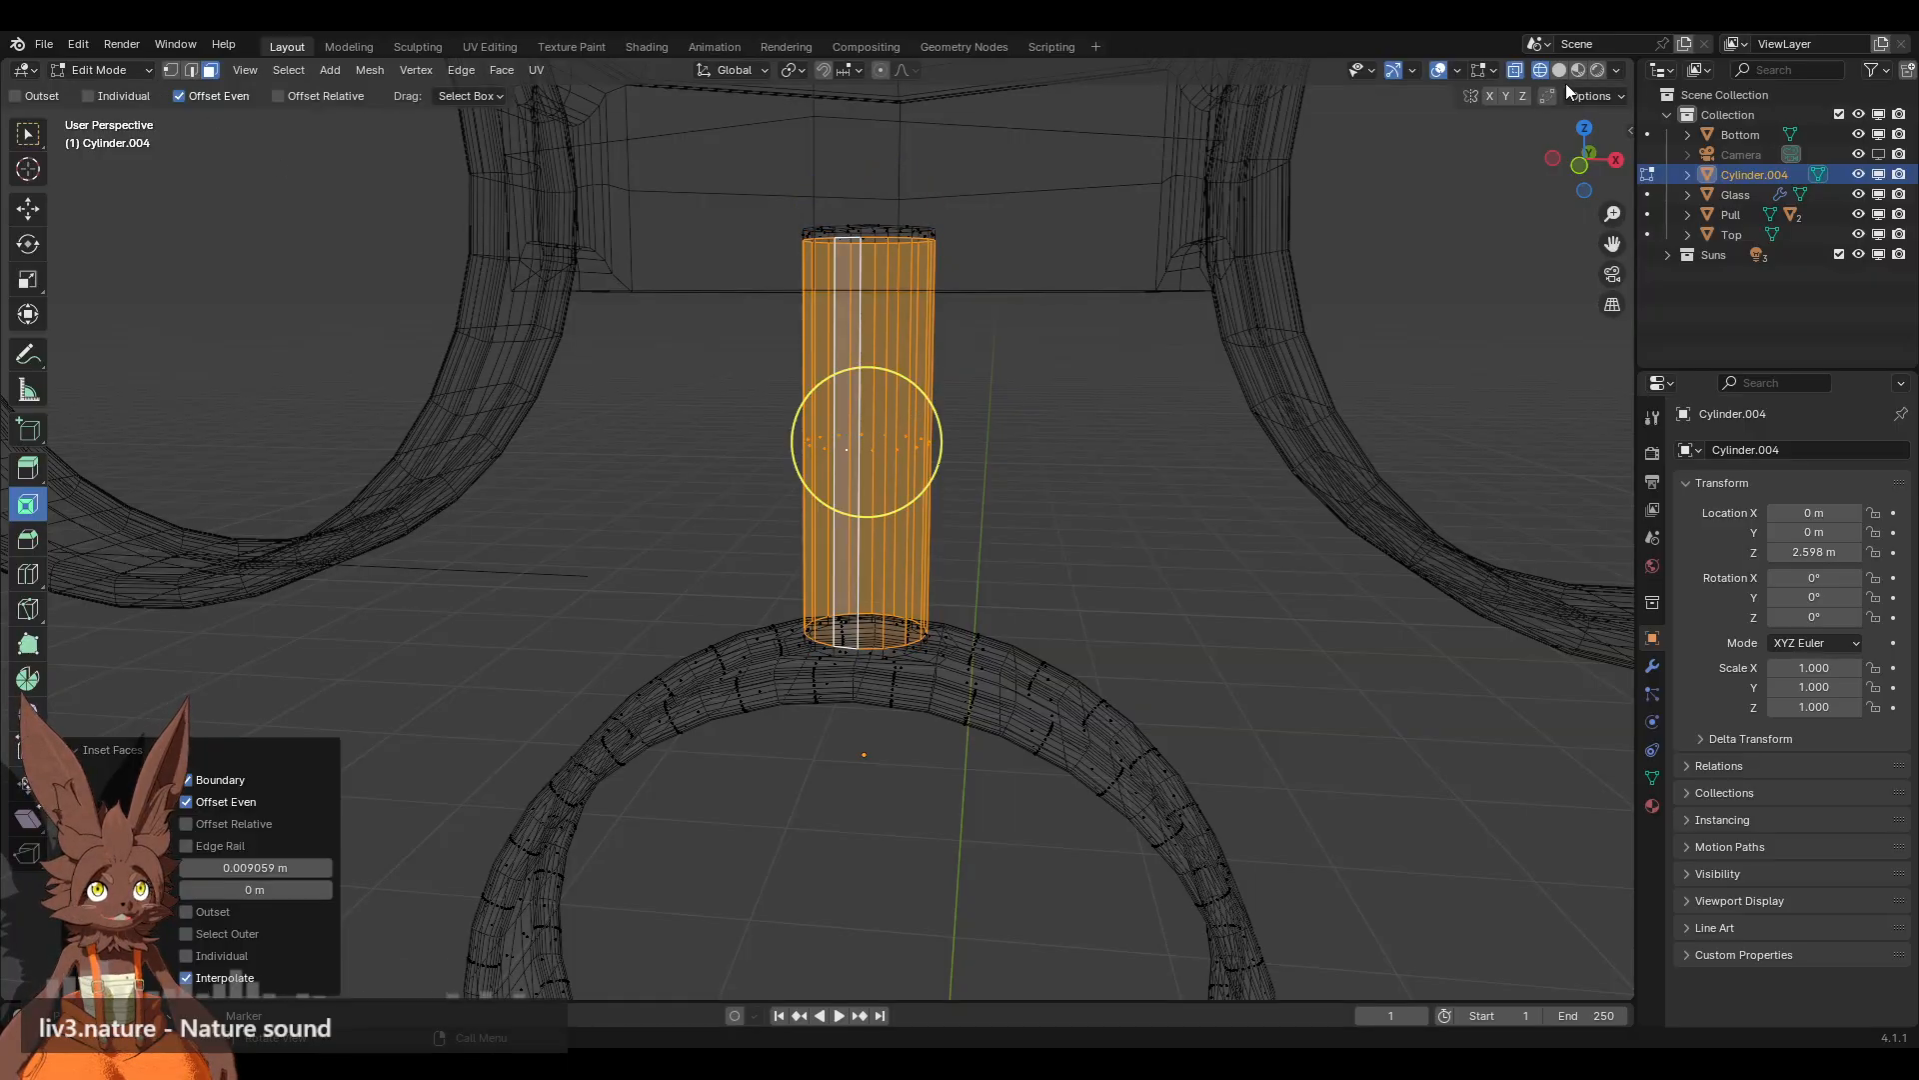
{"action": "left_click", "coordinate": [1559, 70]}
Step: Add five evenly spaced horizontal loop cuts around the column
{"action": "left_click", "coordinate": [28, 574]}
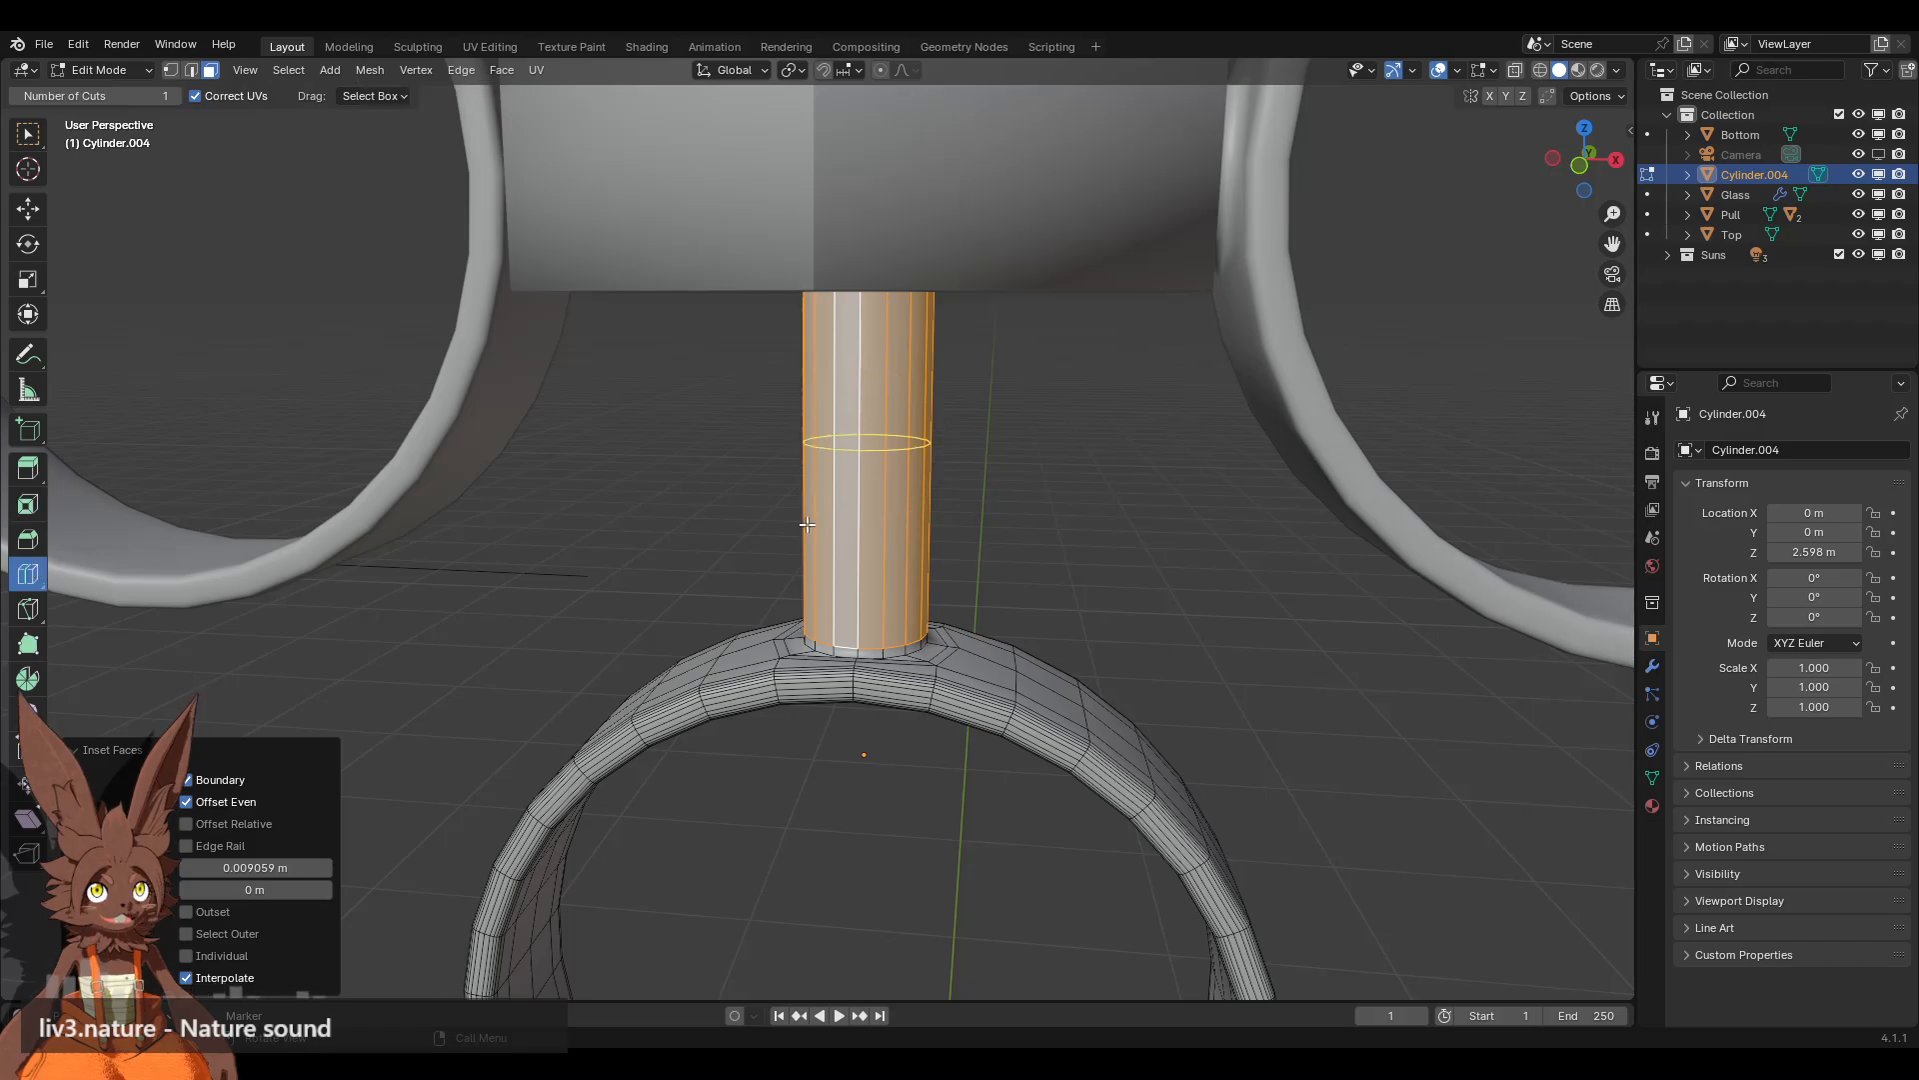
{"action": "left_click", "coordinate": [867, 447]}
{"action": "left_click", "coordinate": [326, 802]}
{"action": "left_click", "coordinate": [326, 802]}
{"action": "left_click", "coordinate": [326, 802]}
{"action": "left_click", "coordinate": [326, 802]}
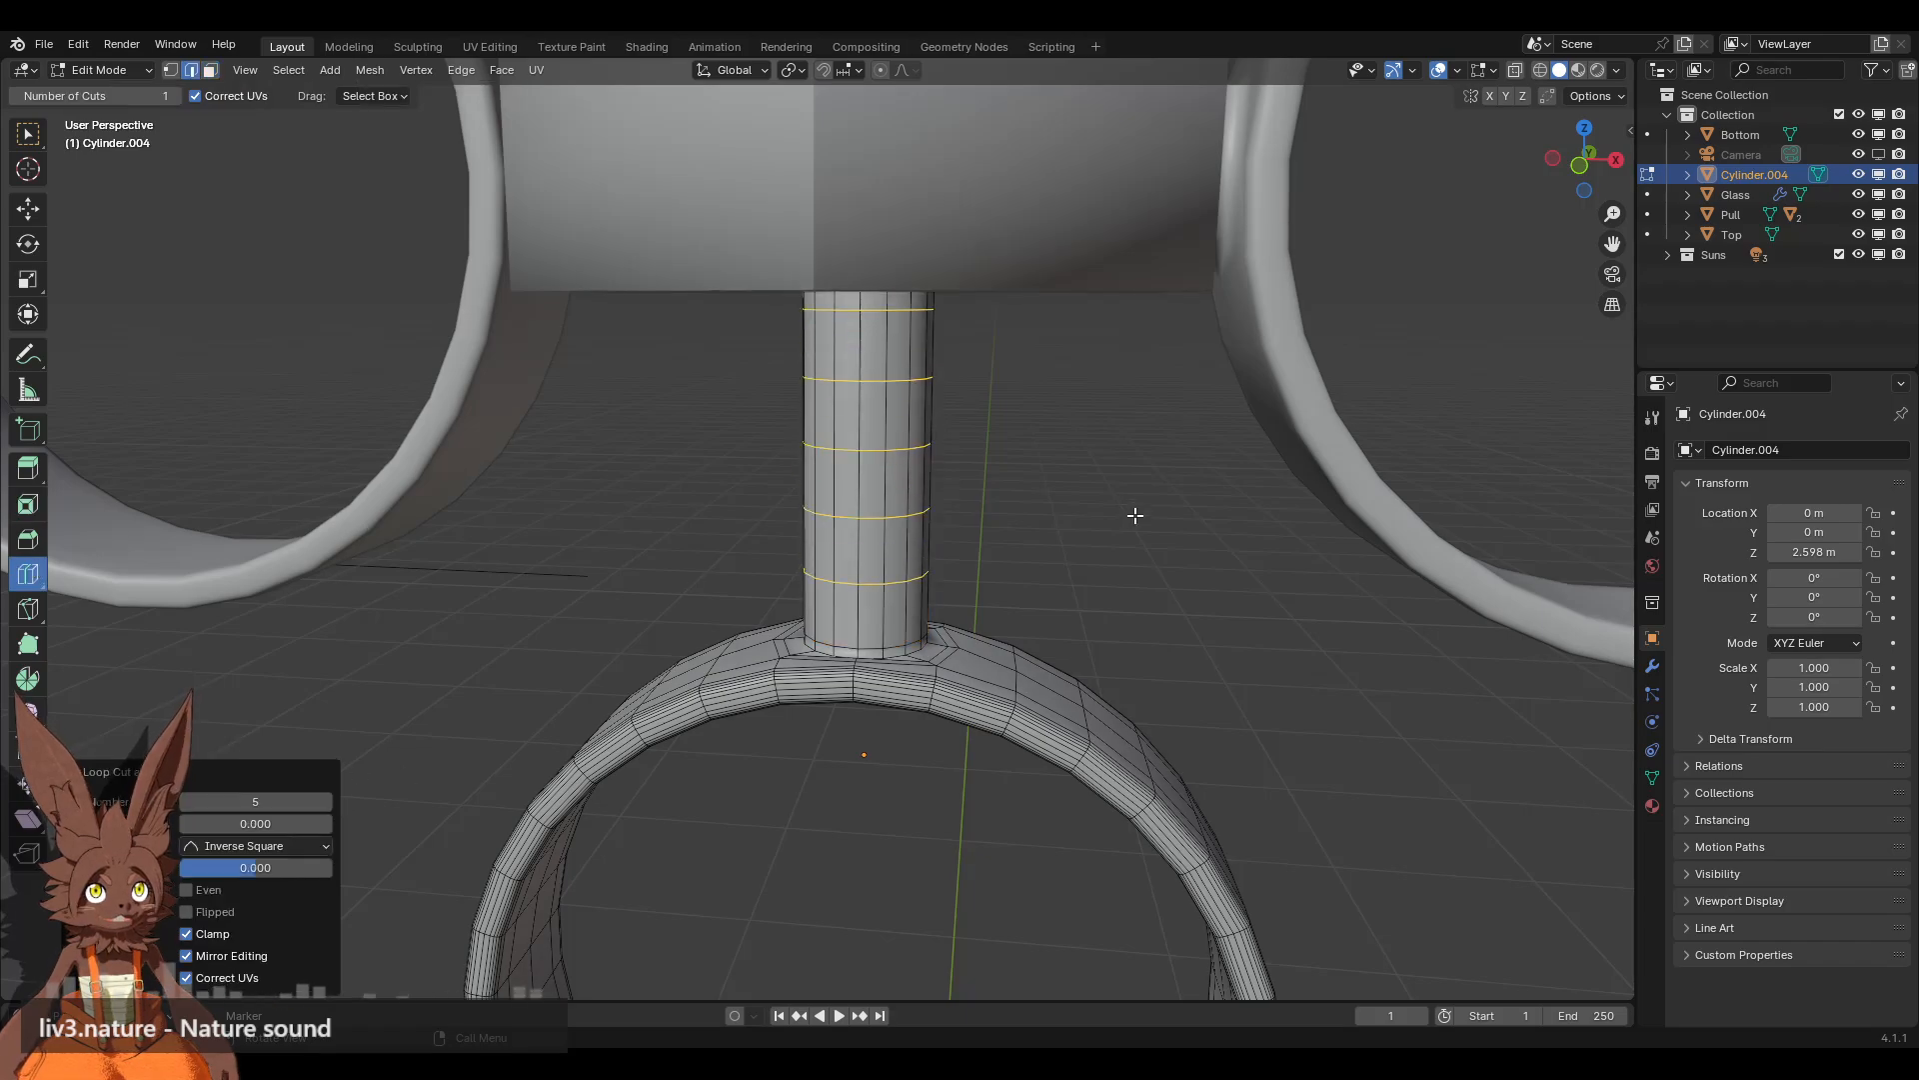
Step: Move the lowest edge loop on the column's side up about 0.0086 m along Z in vertex mode
{"action": "middle_click_drag", "start_coordinate": [1077, 510], "coordinate": [932, 508]}
{"action": "scroll", "coordinate": [1027, 668], "scroll_direction": "up", "scroll_amount": 4}
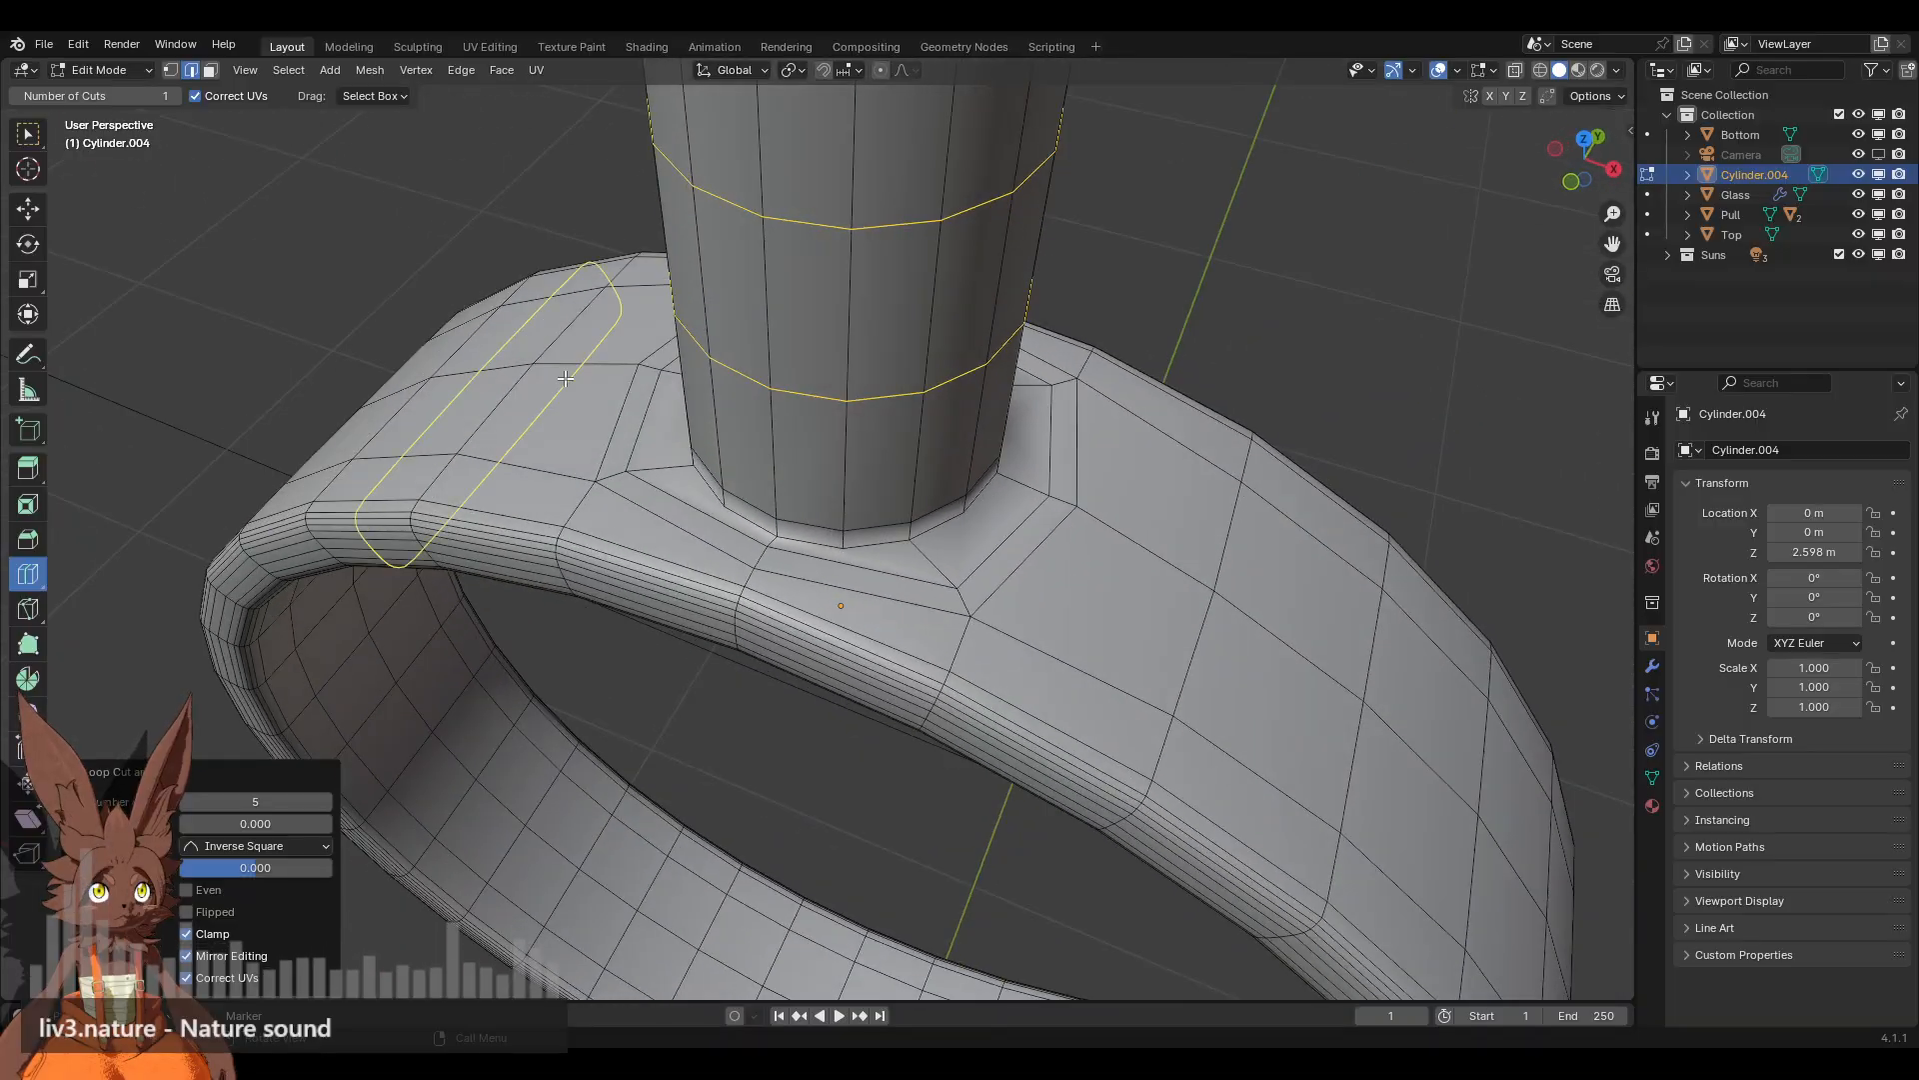
{"action": "left_click", "coordinate": [171, 71]}
{"action": "middle_click_drag", "start_coordinate": [759, 335], "coordinate": [880, 232]}
{"action": "left_click", "coordinate": [1588, 164]}
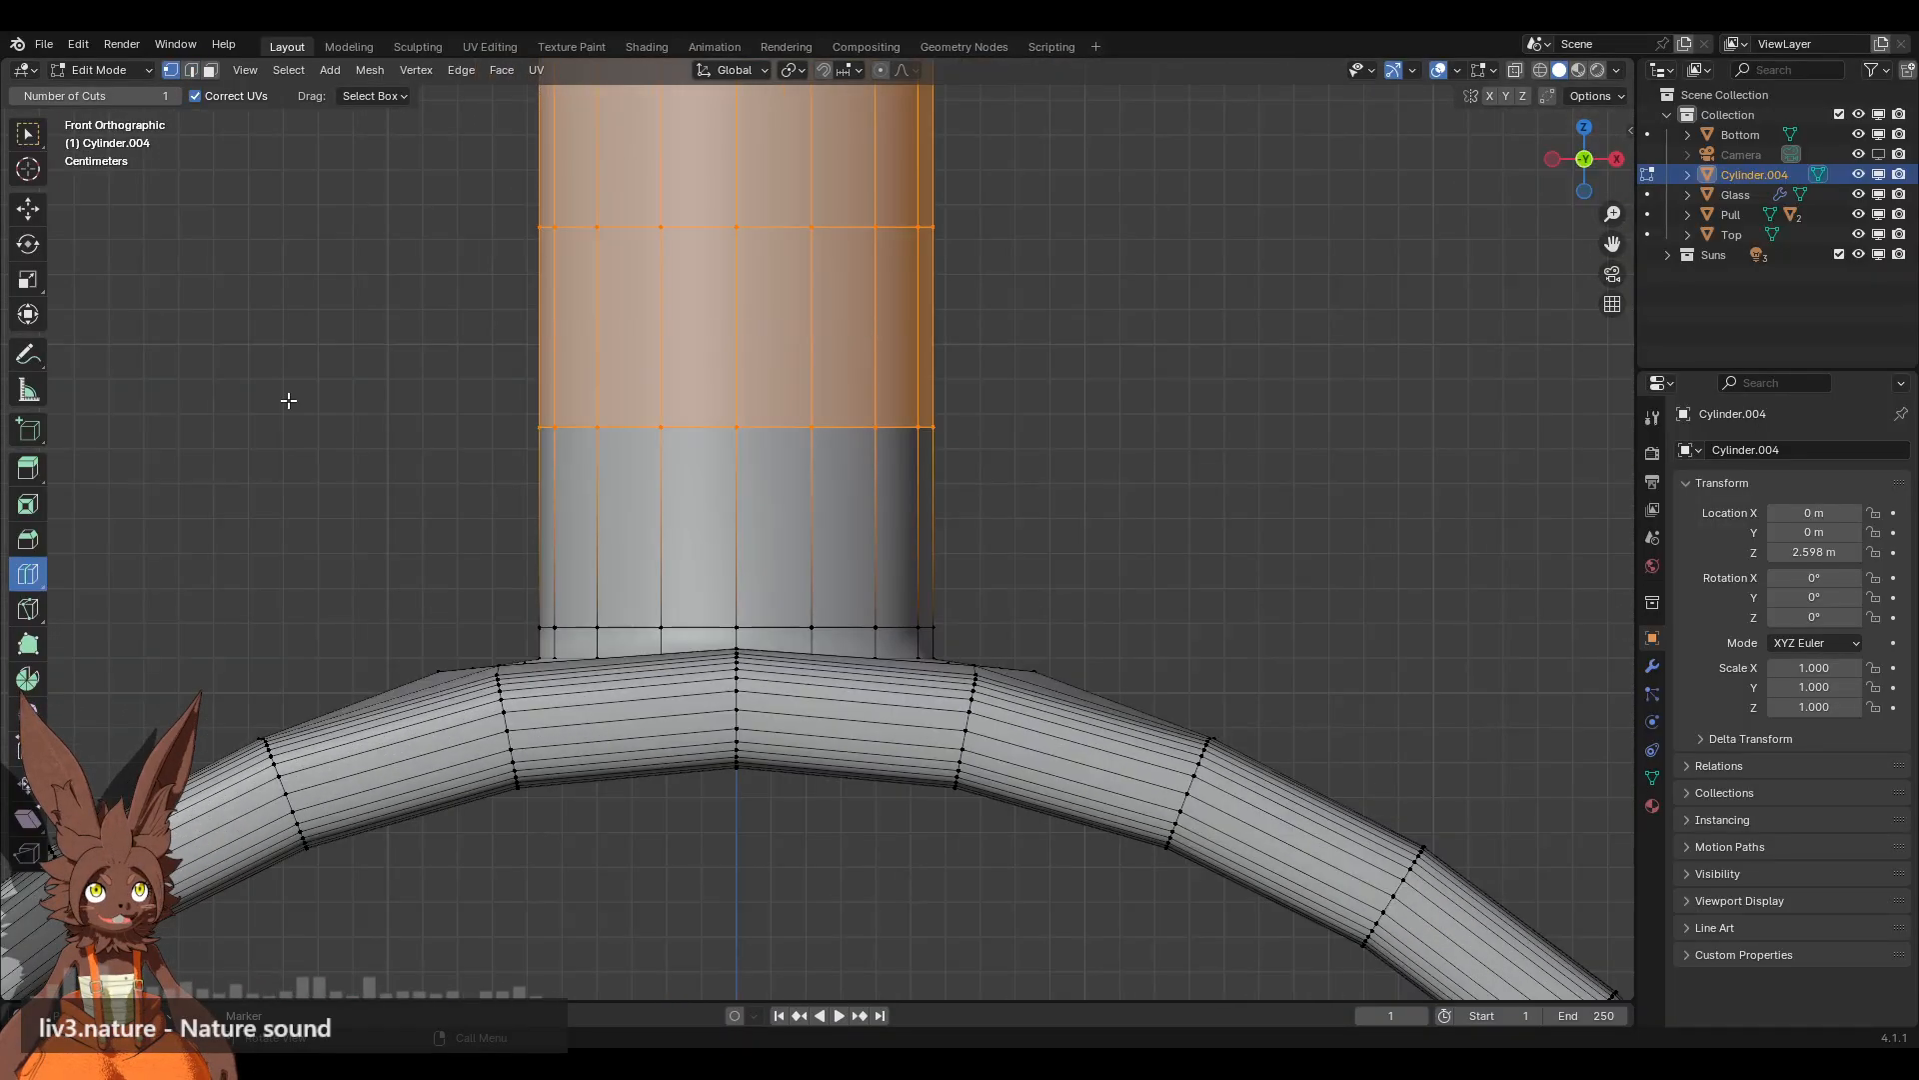
{"action": "left_click", "coordinate": [30, 208]}
{"action": "left_click", "coordinate": [834, 622], "text": "alt"}
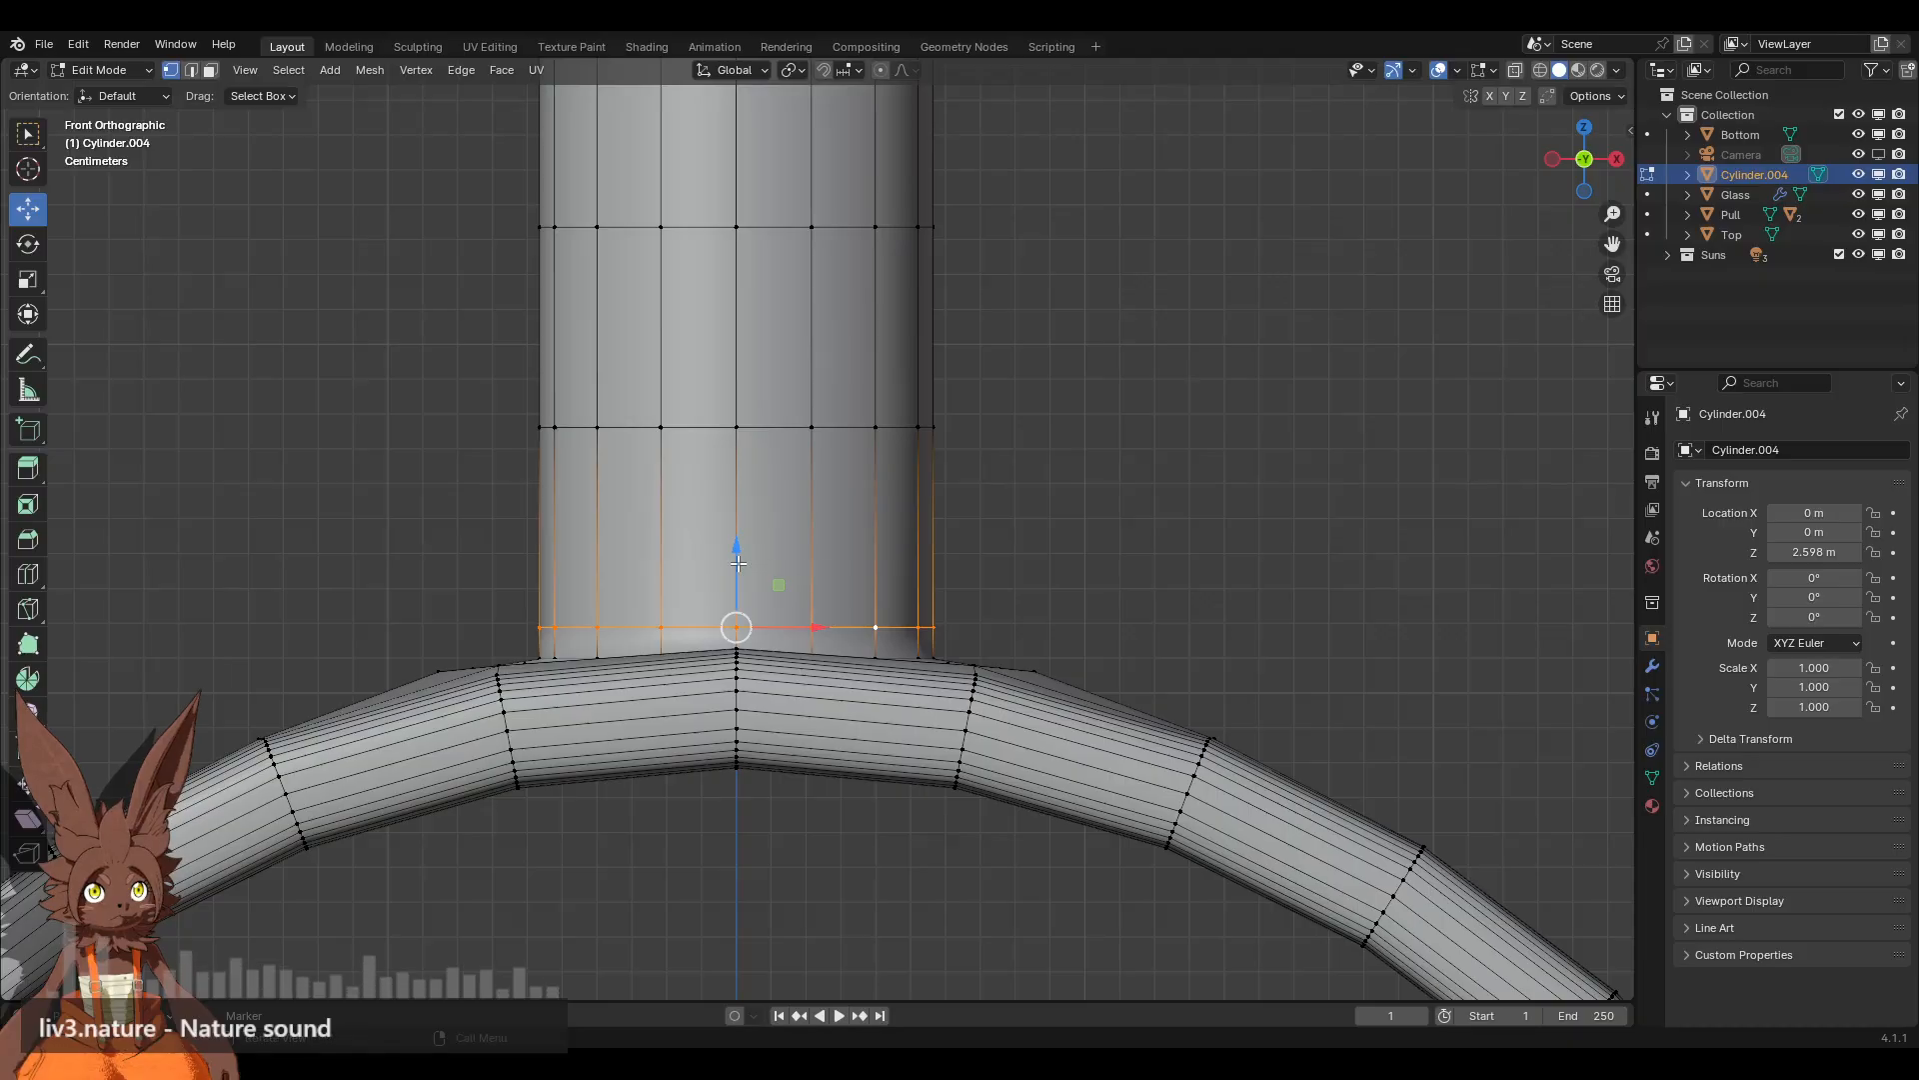
{"action": "left_click_drag", "start_coordinate": [738, 563], "coordinate": [736, 533]}
Step: Select the vertices around the column's base where it meets the ring and raise them about 0.006 m along Z
{"action": "middle_click_drag", "start_coordinate": [878, 592], "coordinate": [894, 611]}
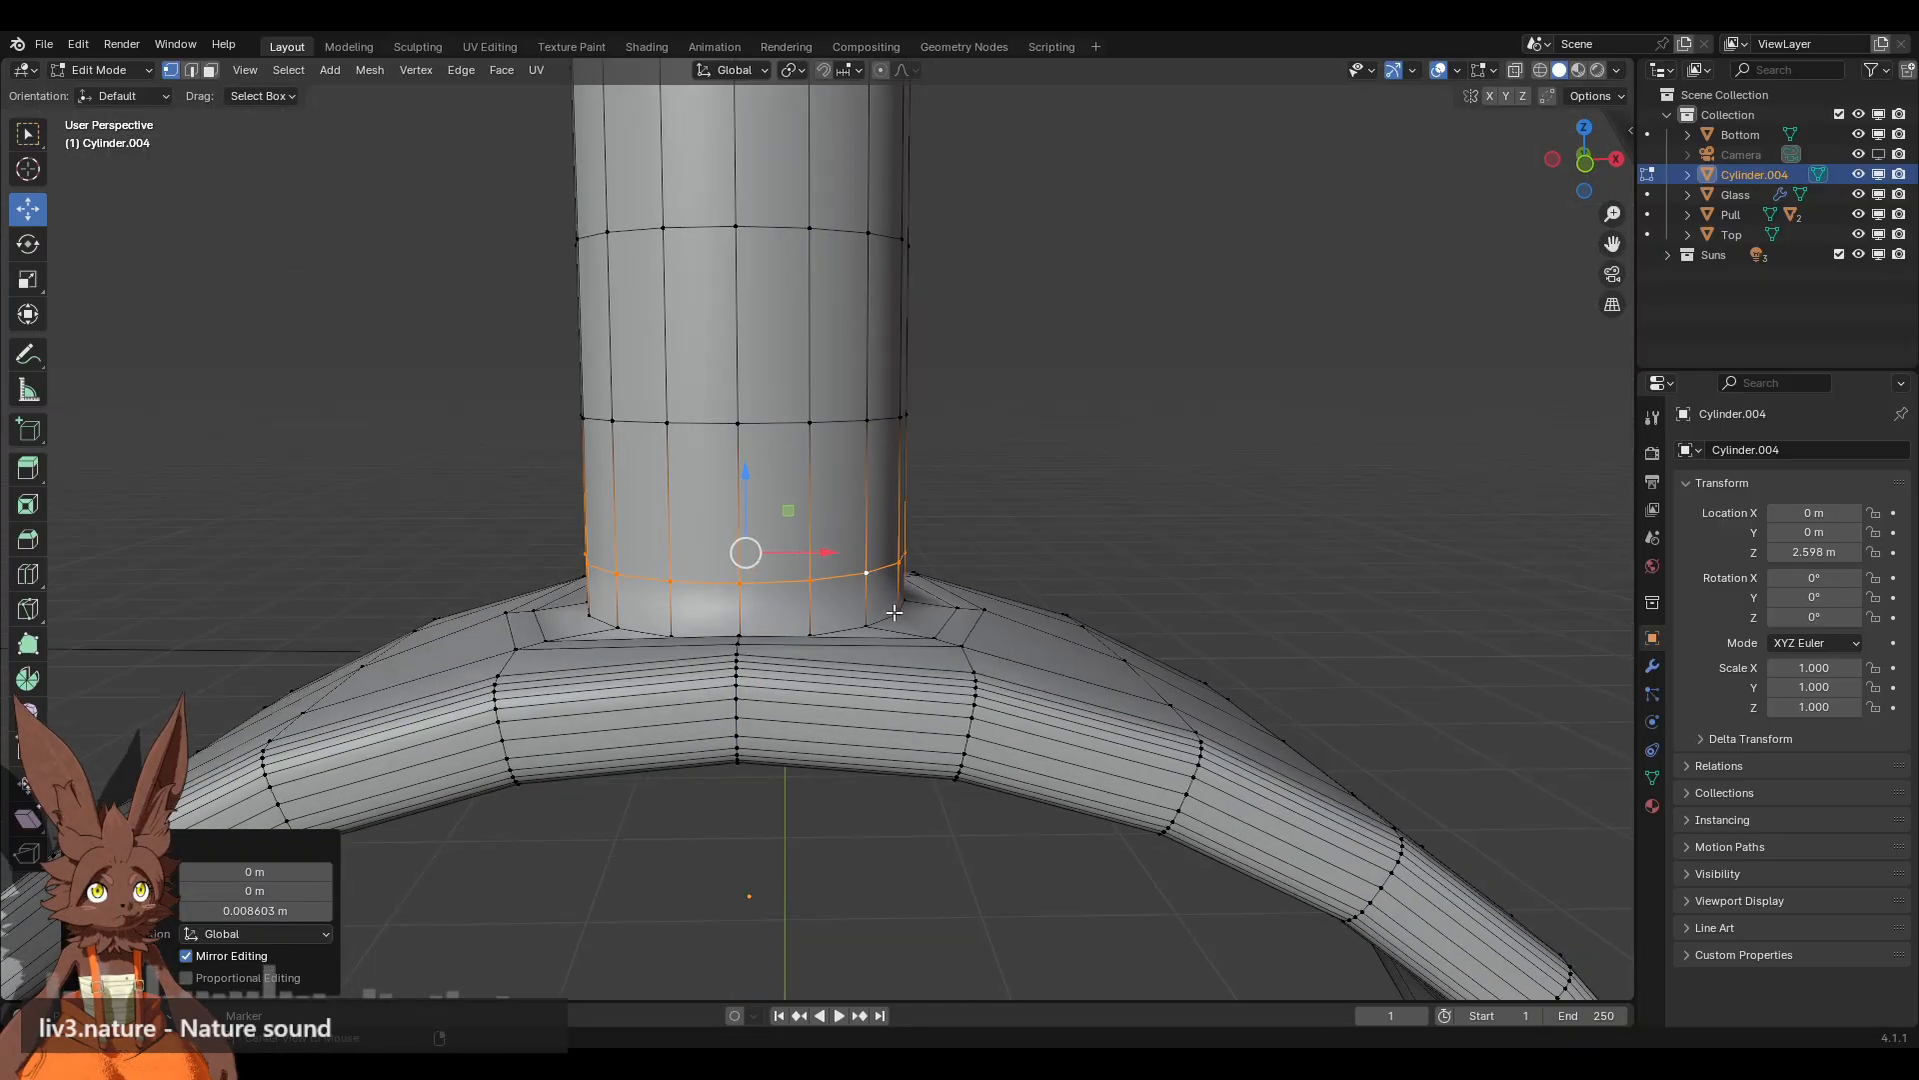
{"action": "left_click", "coordinate": [895, 612]}
{"action": "middle_click_drag", "start_coordinate": [828, 552], "coordinate": [795, 618]}
{"action": "scroll", "coordinate": [792, 620], "scroll_direction": "up", "scroll_amount": 2}
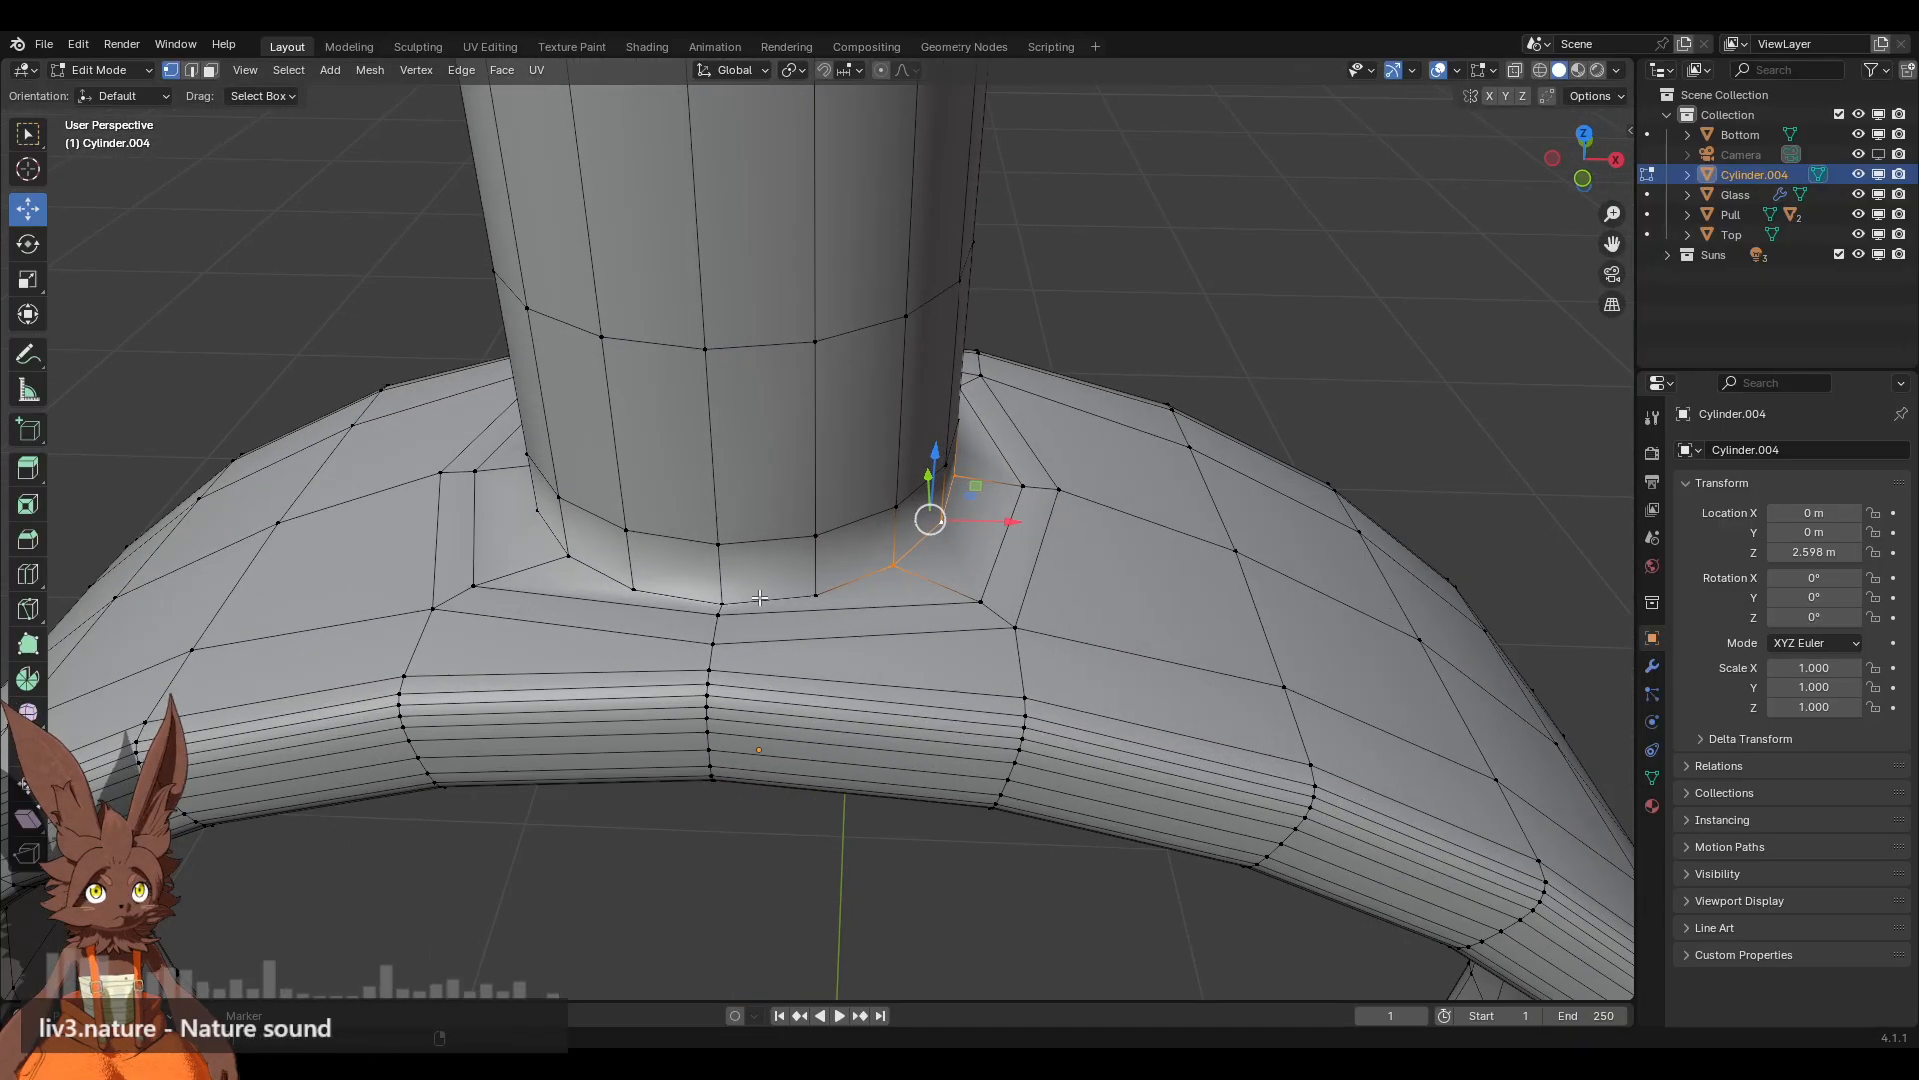
{"action": "left_click", "coordinate": [733, 599], "text": "ctrl"}
{"action": "middle_click_drag", "start_coordinate": [546, 531], "coordinate": [1135, 645]}
{"action": "left_click", "coordinate": [914, 636], "text": "ctrl"}
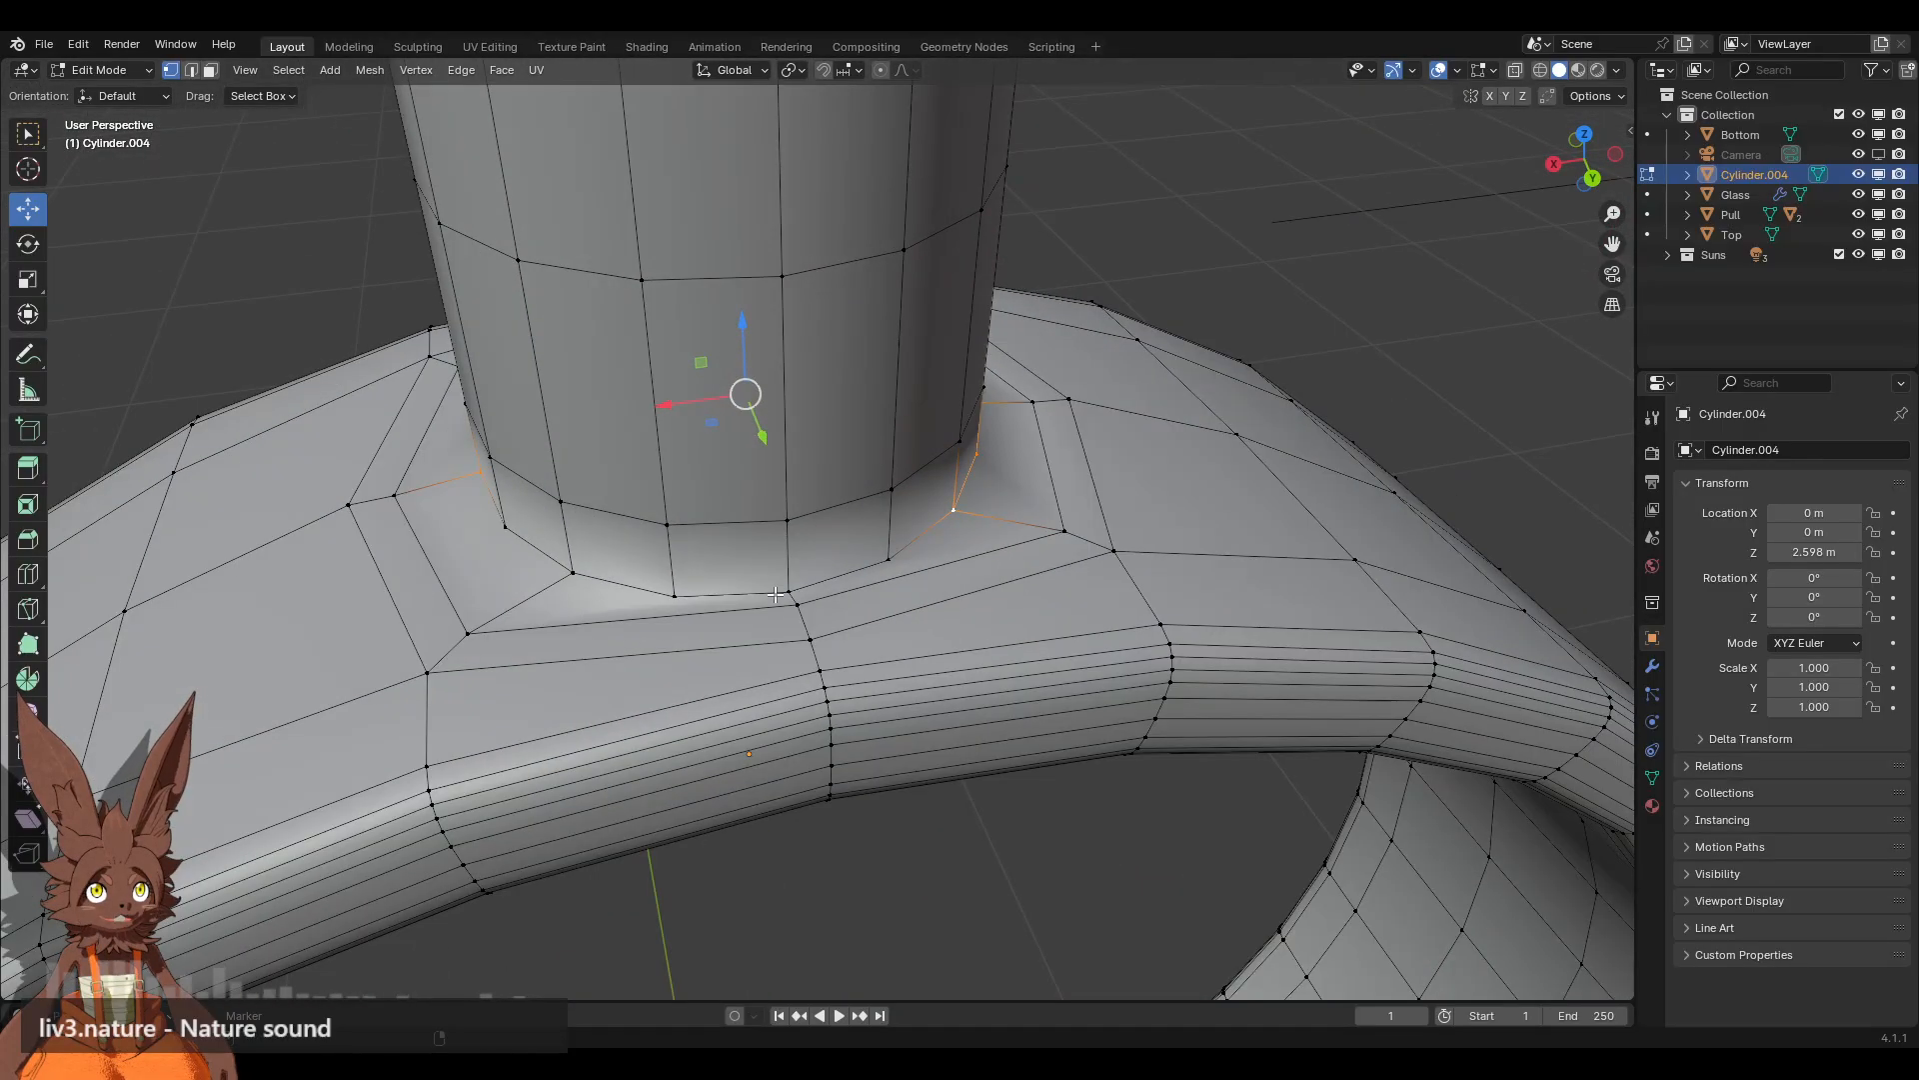
{"action": "left_click", "coordinate": [571, 573], "text": "shift"}
{"action": "left_click", "coordinate": [786, 592], "text": "ctrl"}
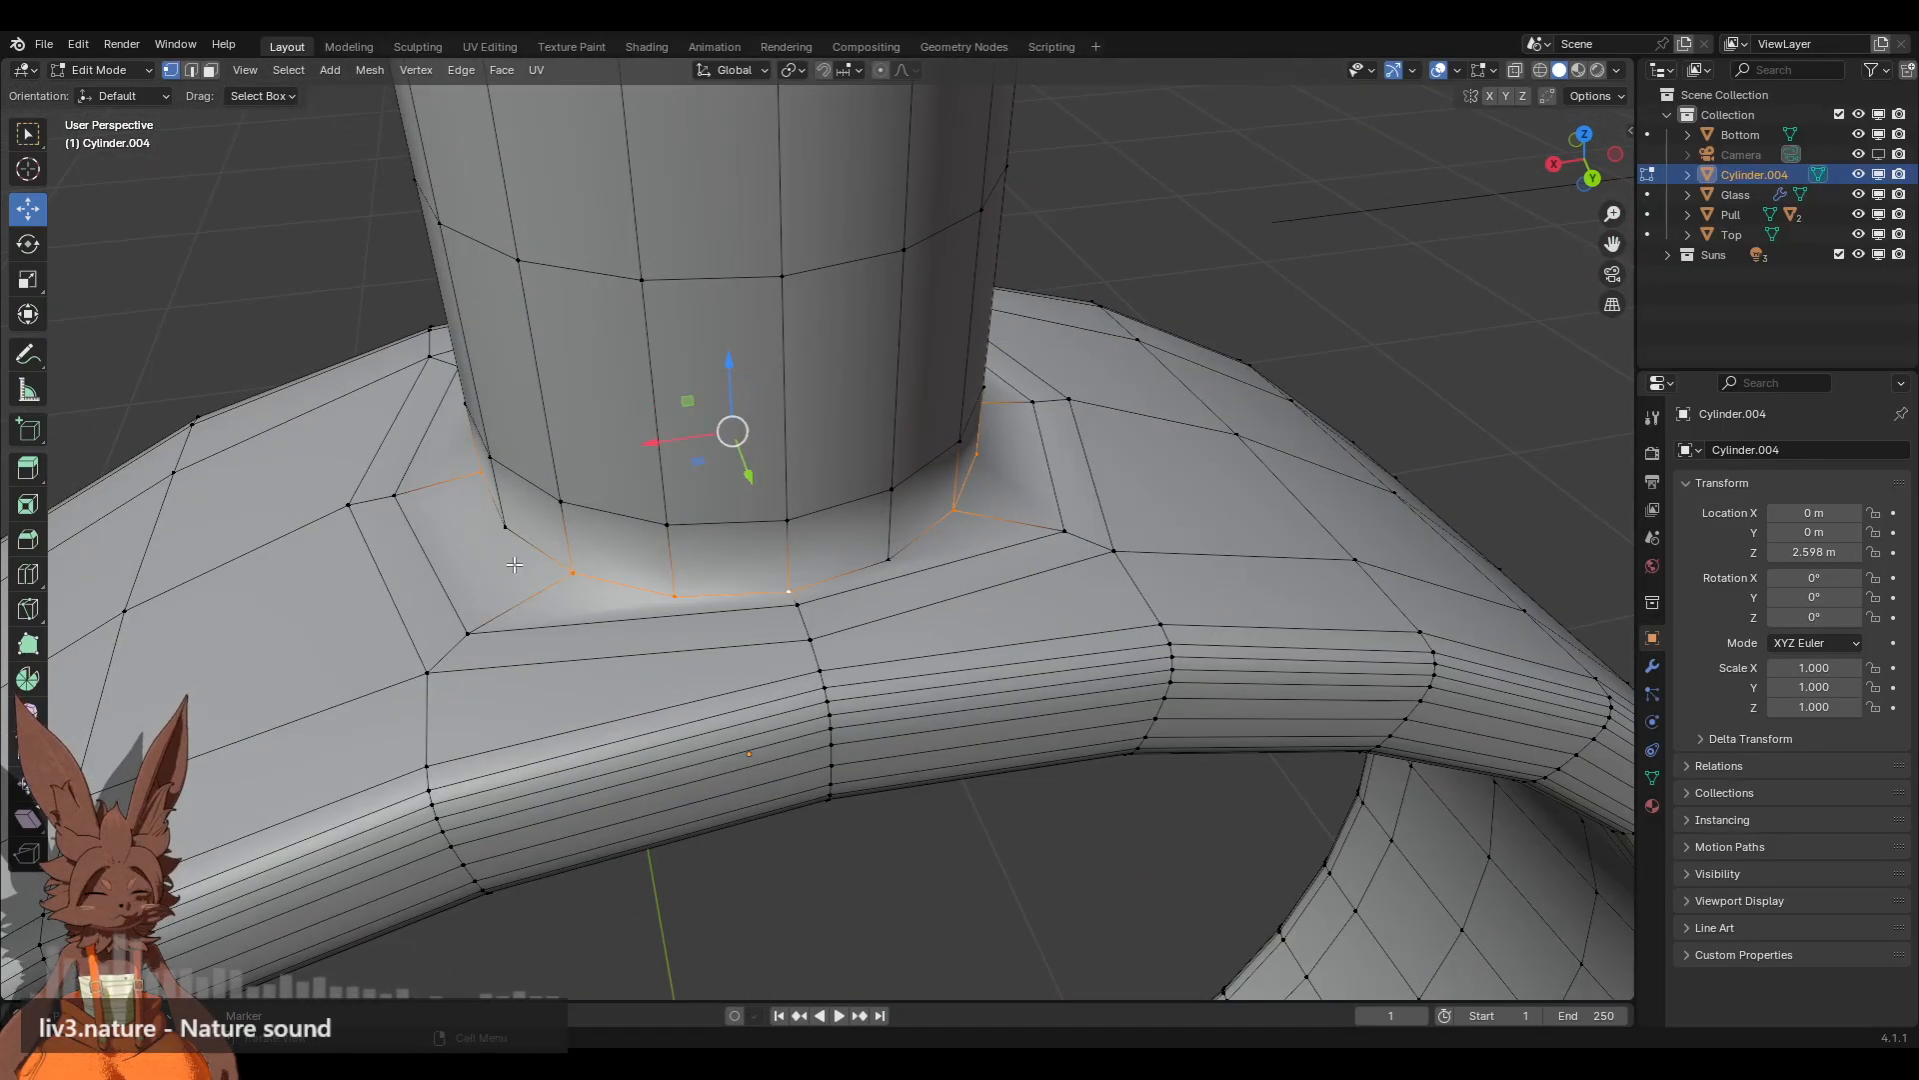
{"action": "left_click", "coordinate": [889, 558], "text": "ctrl"}
{"action": "middle_click_drag", "start_coordinate": [903, 548], "coordinate": [839, 492]}
{"action": "middle_click_drag", "start_coordinate": [1027, 607], "coordinate": [852, 648]}
{"action": "middle_click_drag", "start_coordinate": [1169, 611], "coordinate": [1040, 555]}
{"action": "key", "text": "g"}
{"action": "key", "text": "z"}
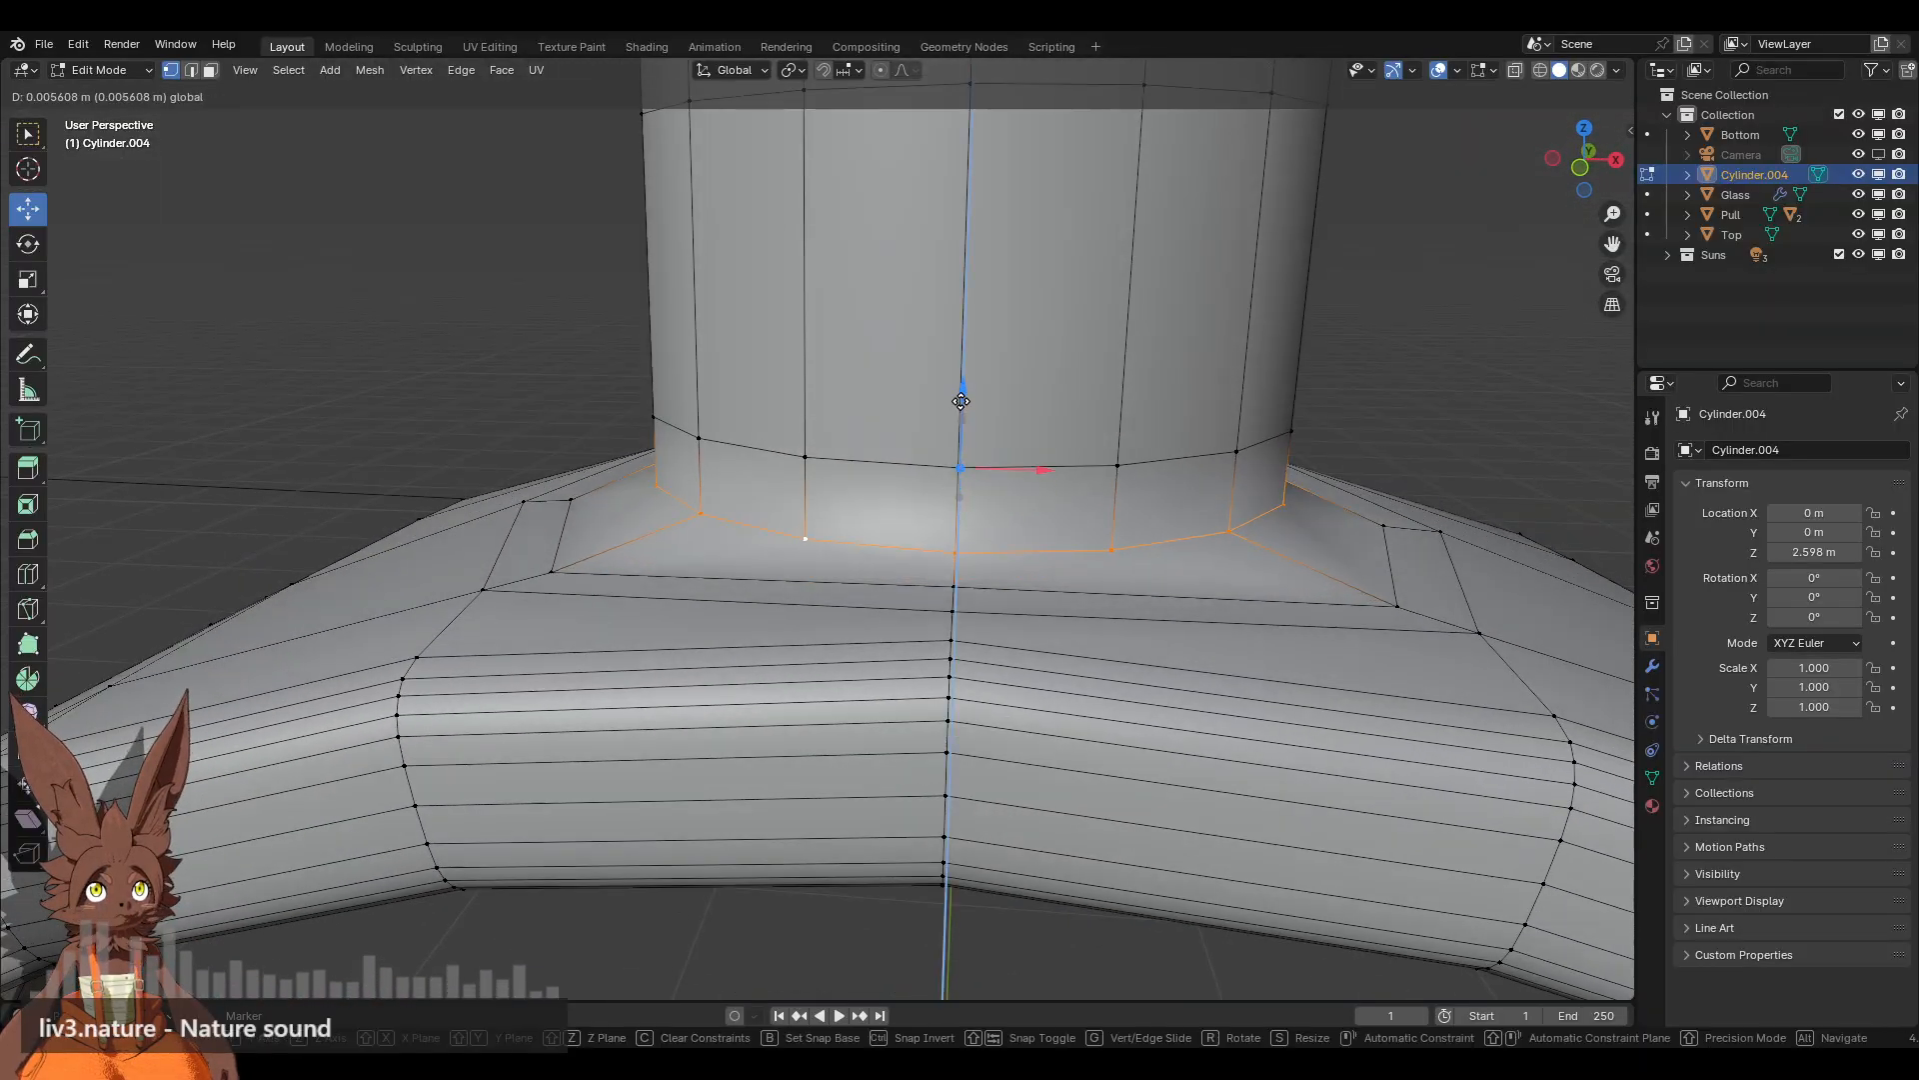
{"action": "left_click", "coordinate": [960, 395]}
{"action": "scroll", "coordinate": [1325, 419], "scroll_direction": "down", "scroll_amount": 2}
{"action": "middle_click_drag", "start_coordinate": [1308, 421], "coordinate": [1149, 411]}
{"action": "left_click", "coordinate": [1202, 419]}
Step: Raise the inset edge loop surrounding the column's base by about 0.0014 m along Z
{"action": "scroll", "coordinate": [1118, 446], "scroll_direction": "down", "scroll_amount": 4}
{"action": "middle_click_drag", "start_coordinate": [657, 544], "coordinate": [829, 550]}
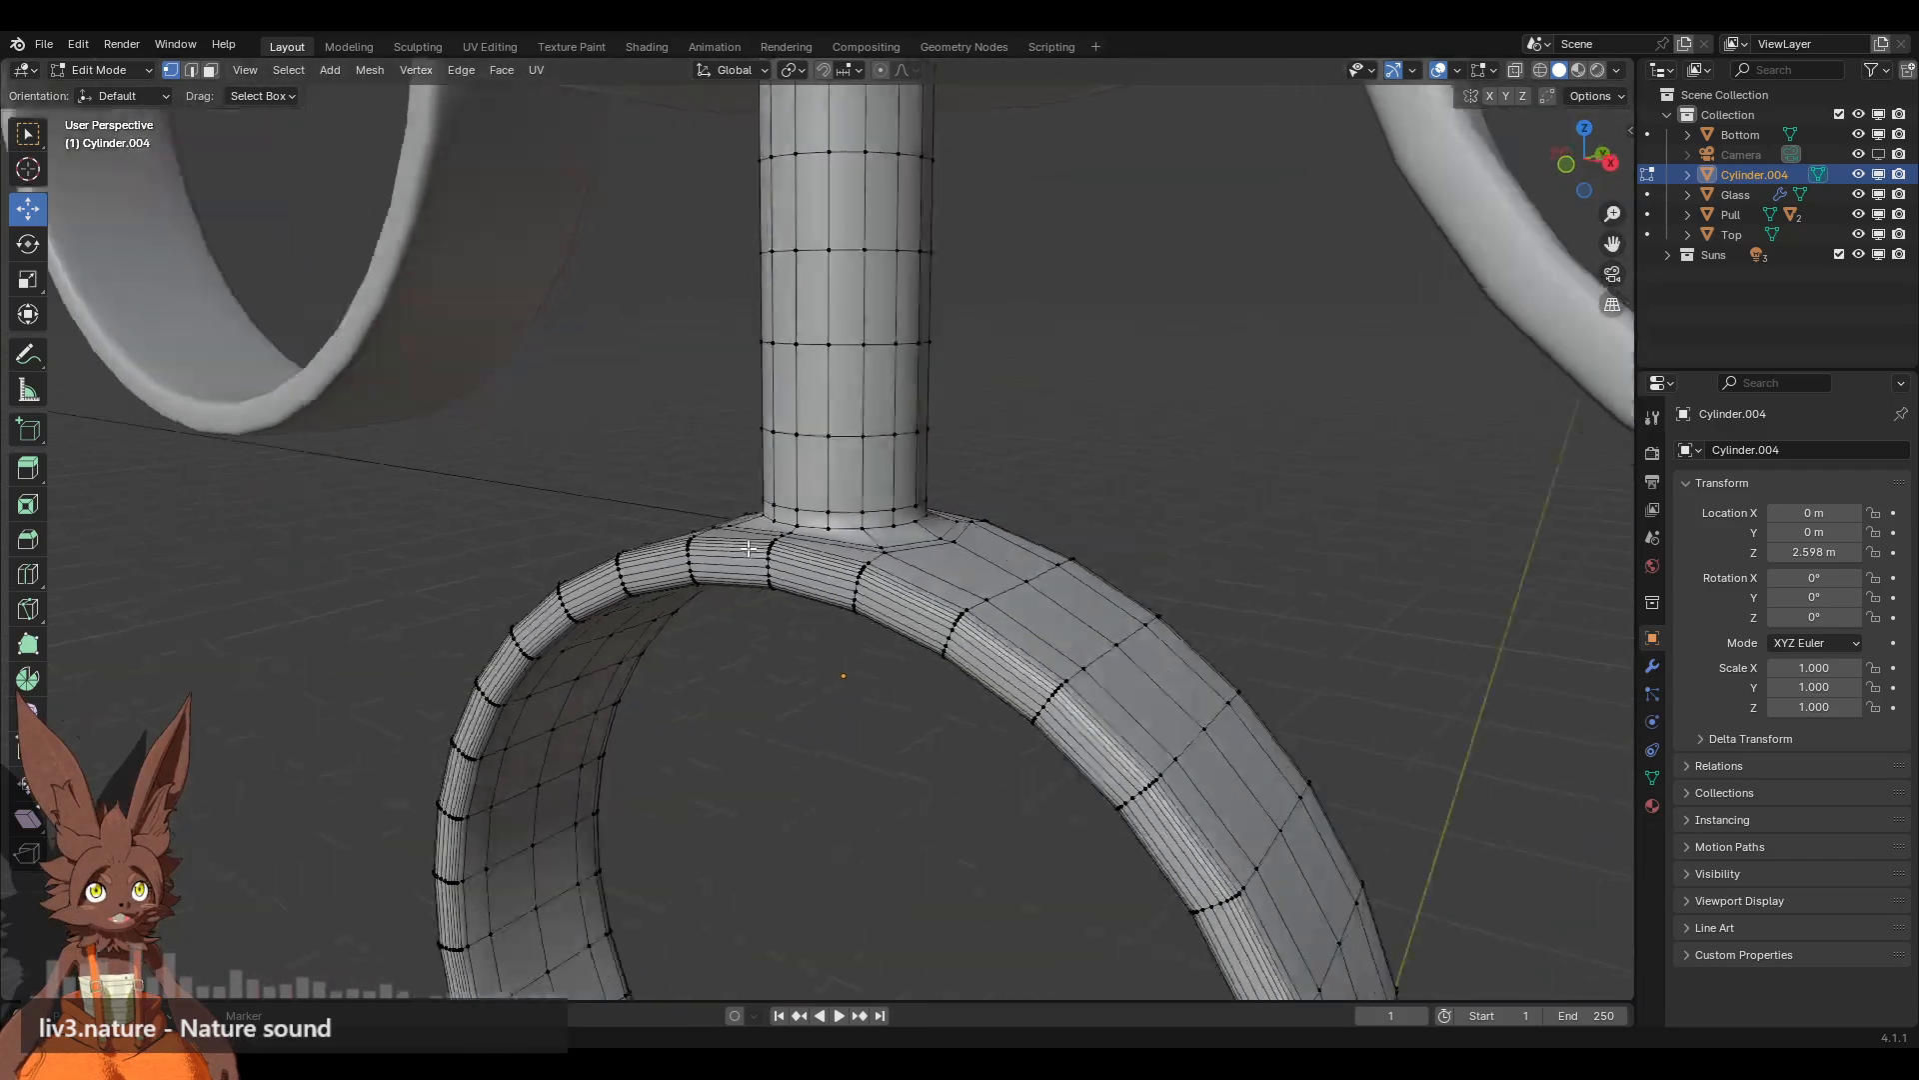
{"action": "scroll", "coordinate": [899, 539], "scroll_direction": "up", "scroll_amount": 6}
{"action": "middle_click_drag", "start_coordinate": [1158, 525], "coordinate": [1175, 581]}
{"action": "left_click", "coordinate": [1222, 577], "text": "alt"}
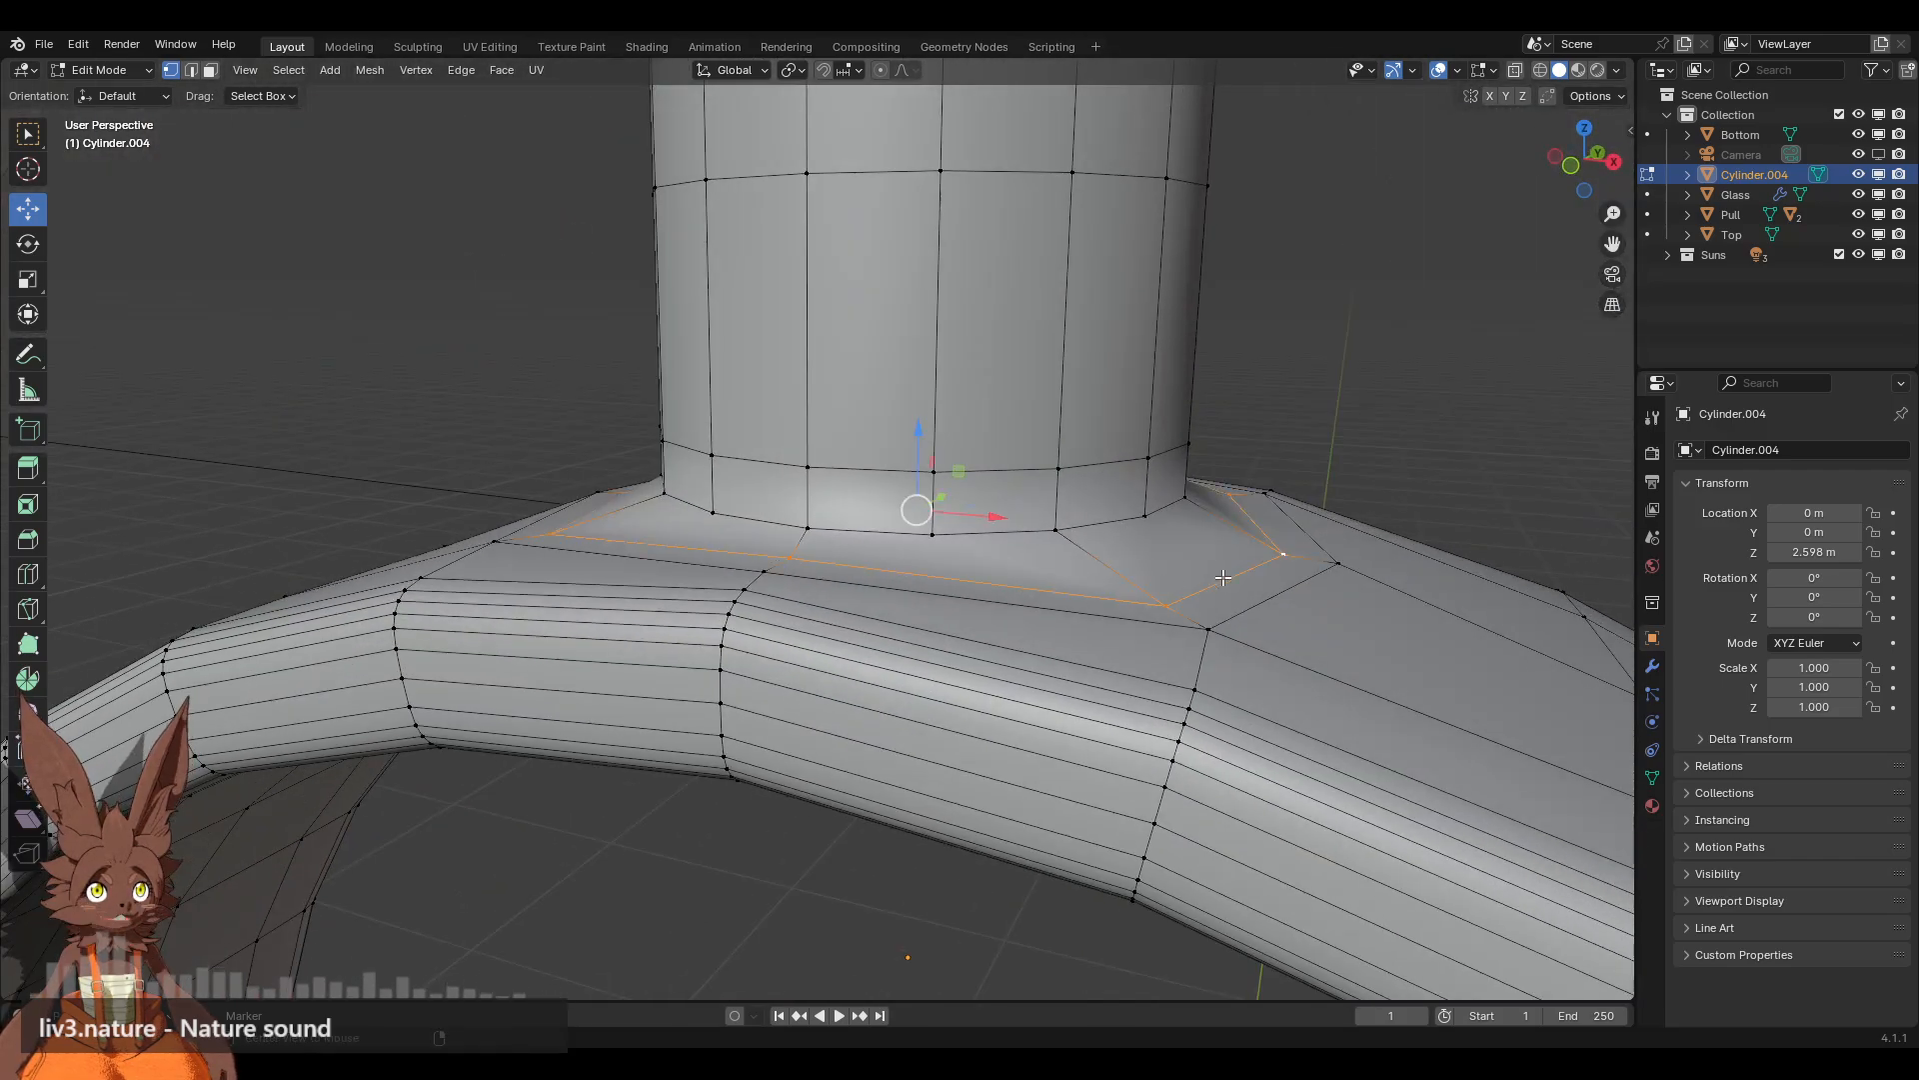
{"action": "left_click_drag", "start_coordinate": [917, 438], "coordinate": [917, 427]}
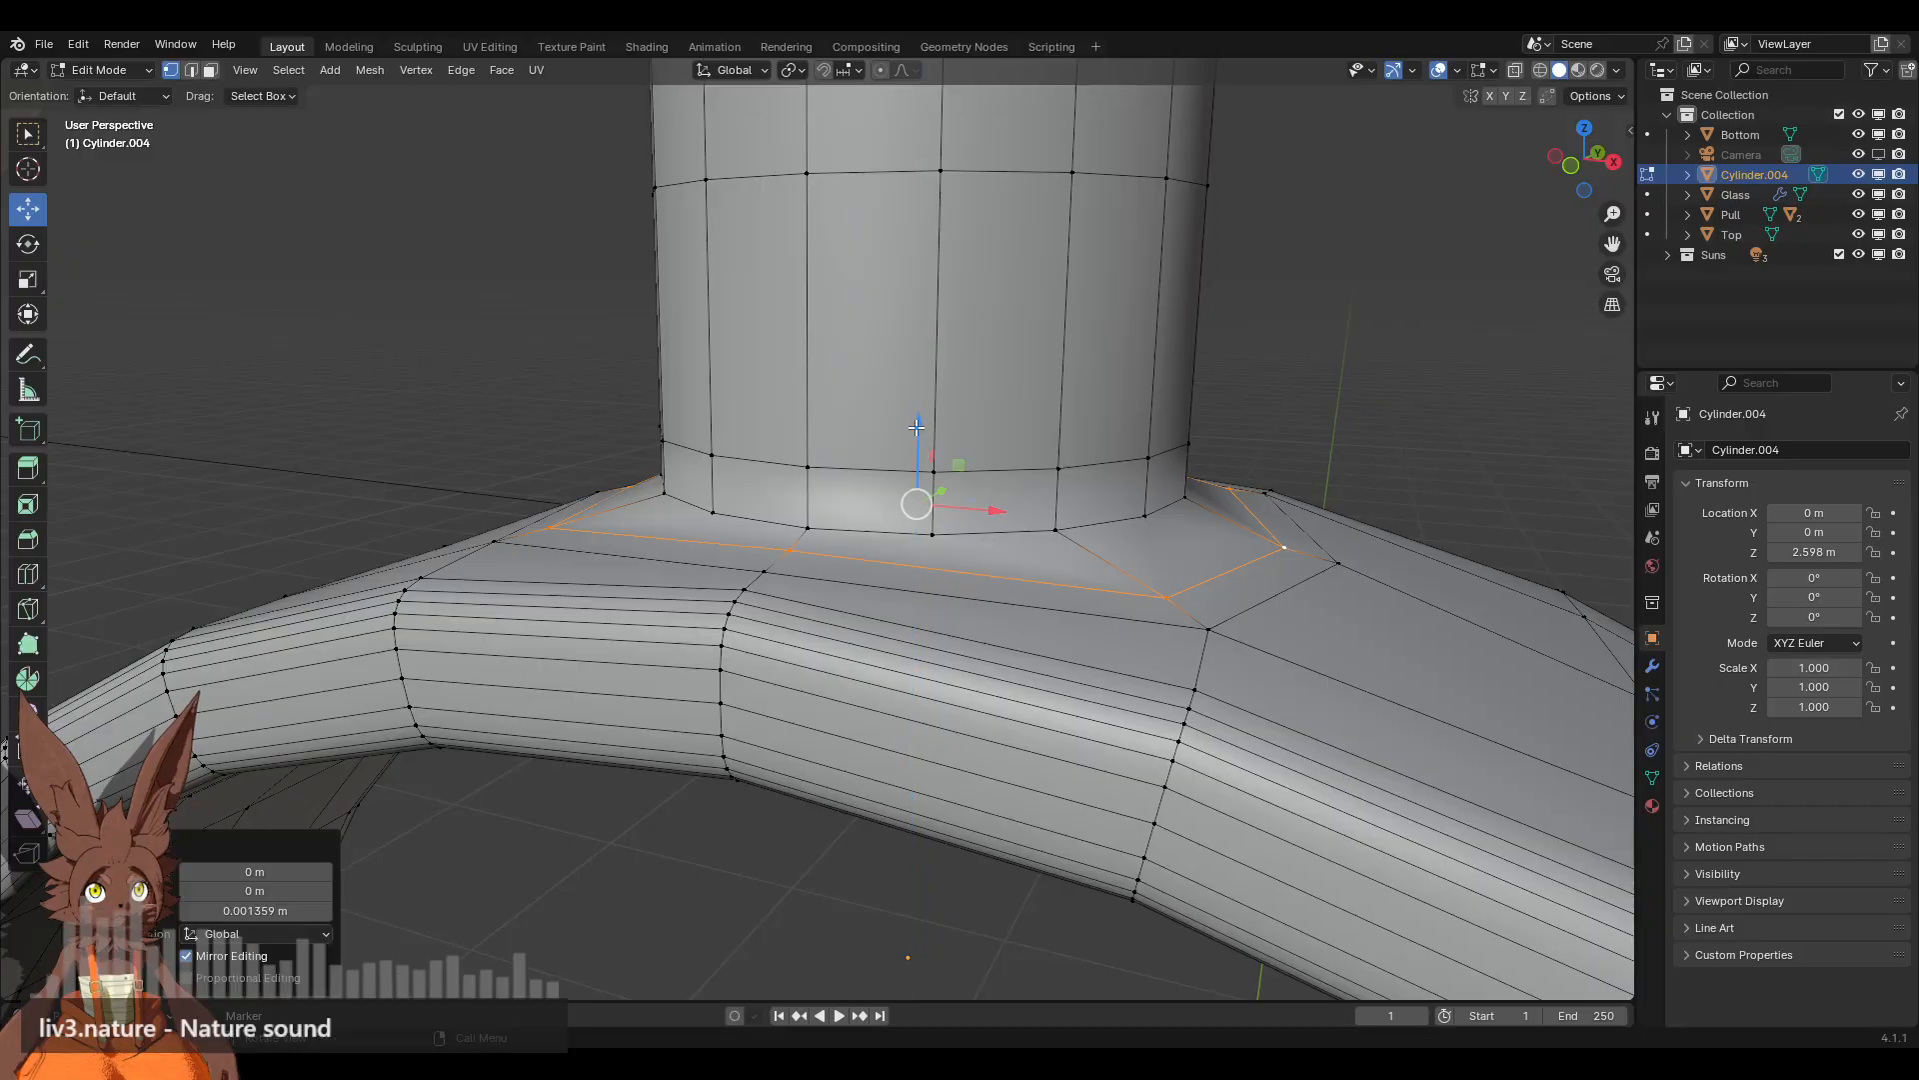
{"action": "middle_click_drag", "start_coordinate": [1303, 358], "coordinate": [1229, 347]}
{"action": "left_click", "coordinate": [586, 514]}
{"action": "middle_click_drag", "start_coordinate": [586, 514], "coordinate": [465, 426]}
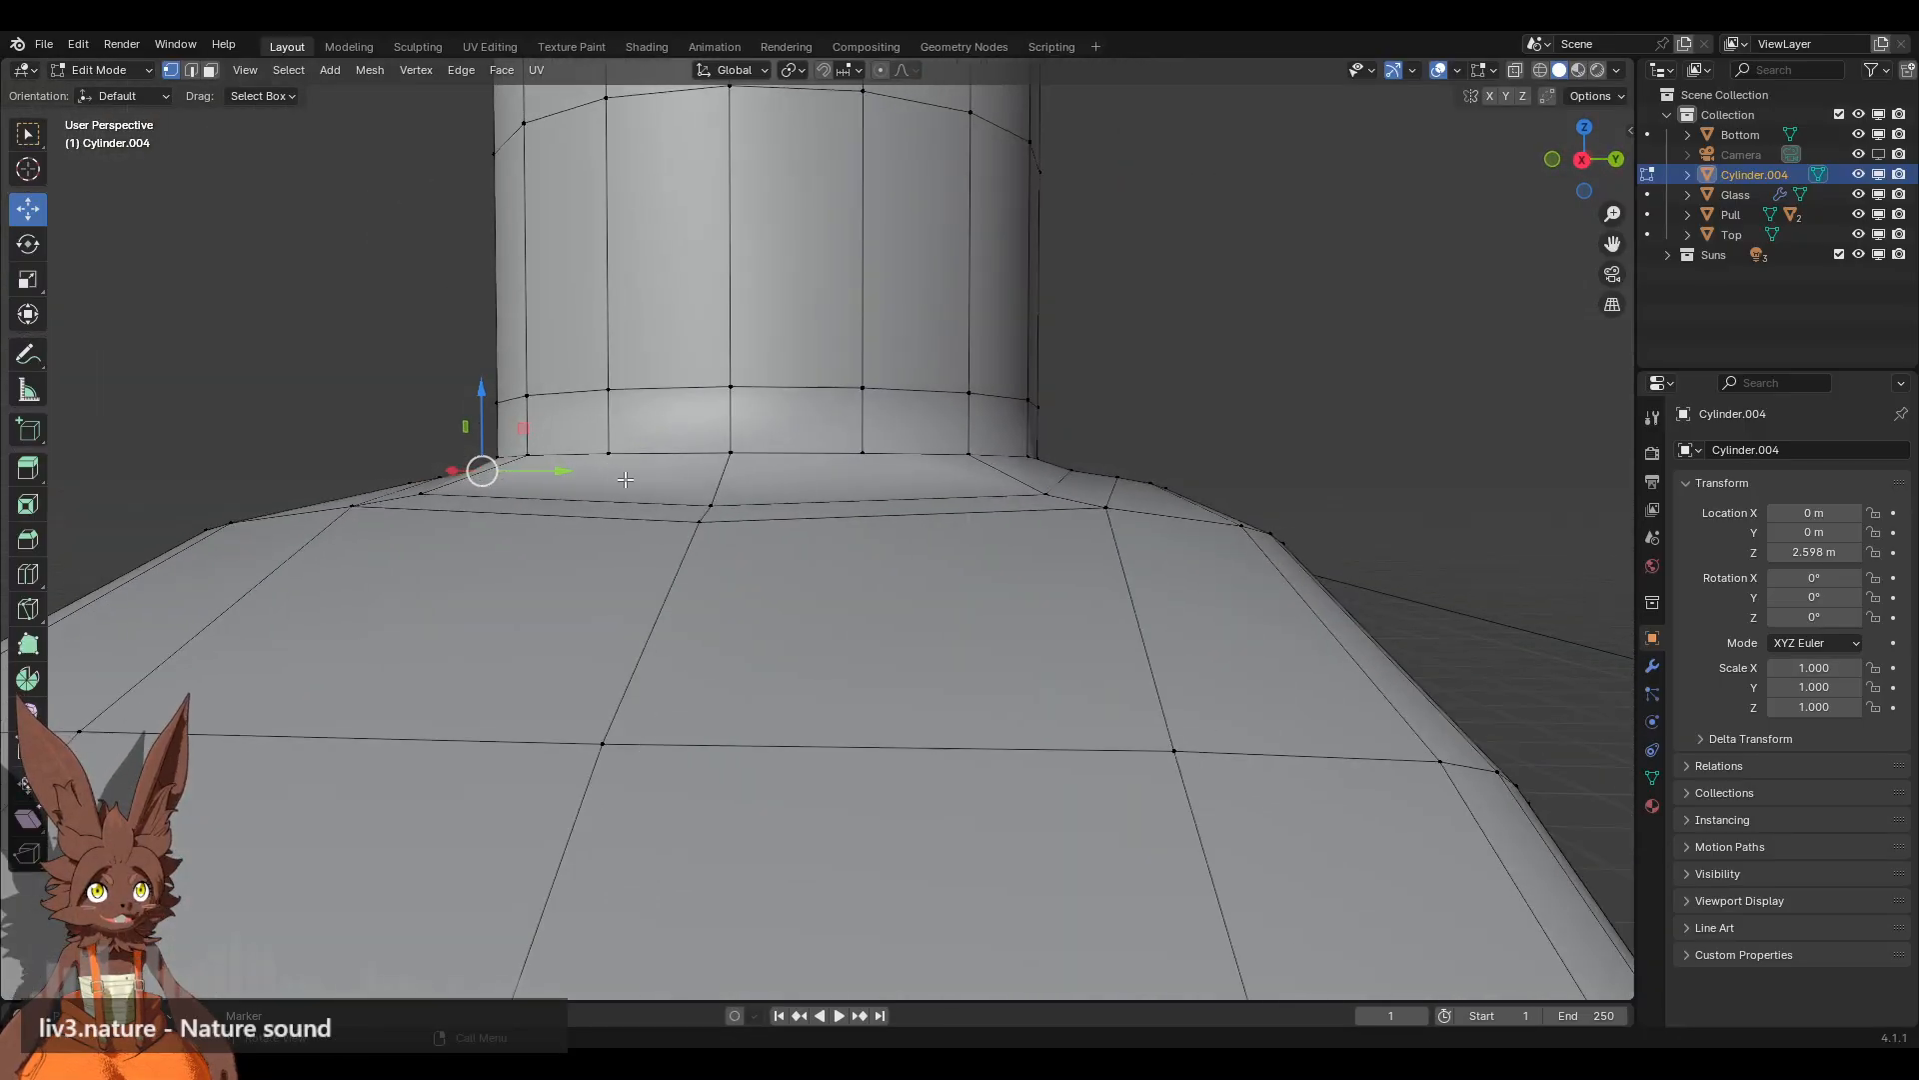
{"action": "scroll", "coordinate": [579, 510], "scroll_direction": "down", "scroll_amount": 7}
{"action": "middle_click_drag", "start_coordinate": [579, 510], "coordinate": [915, 525]}
{"action": "scroll", "coordinate": [915, 525], "scroll_direction": "up", "scroll_amount": 6}
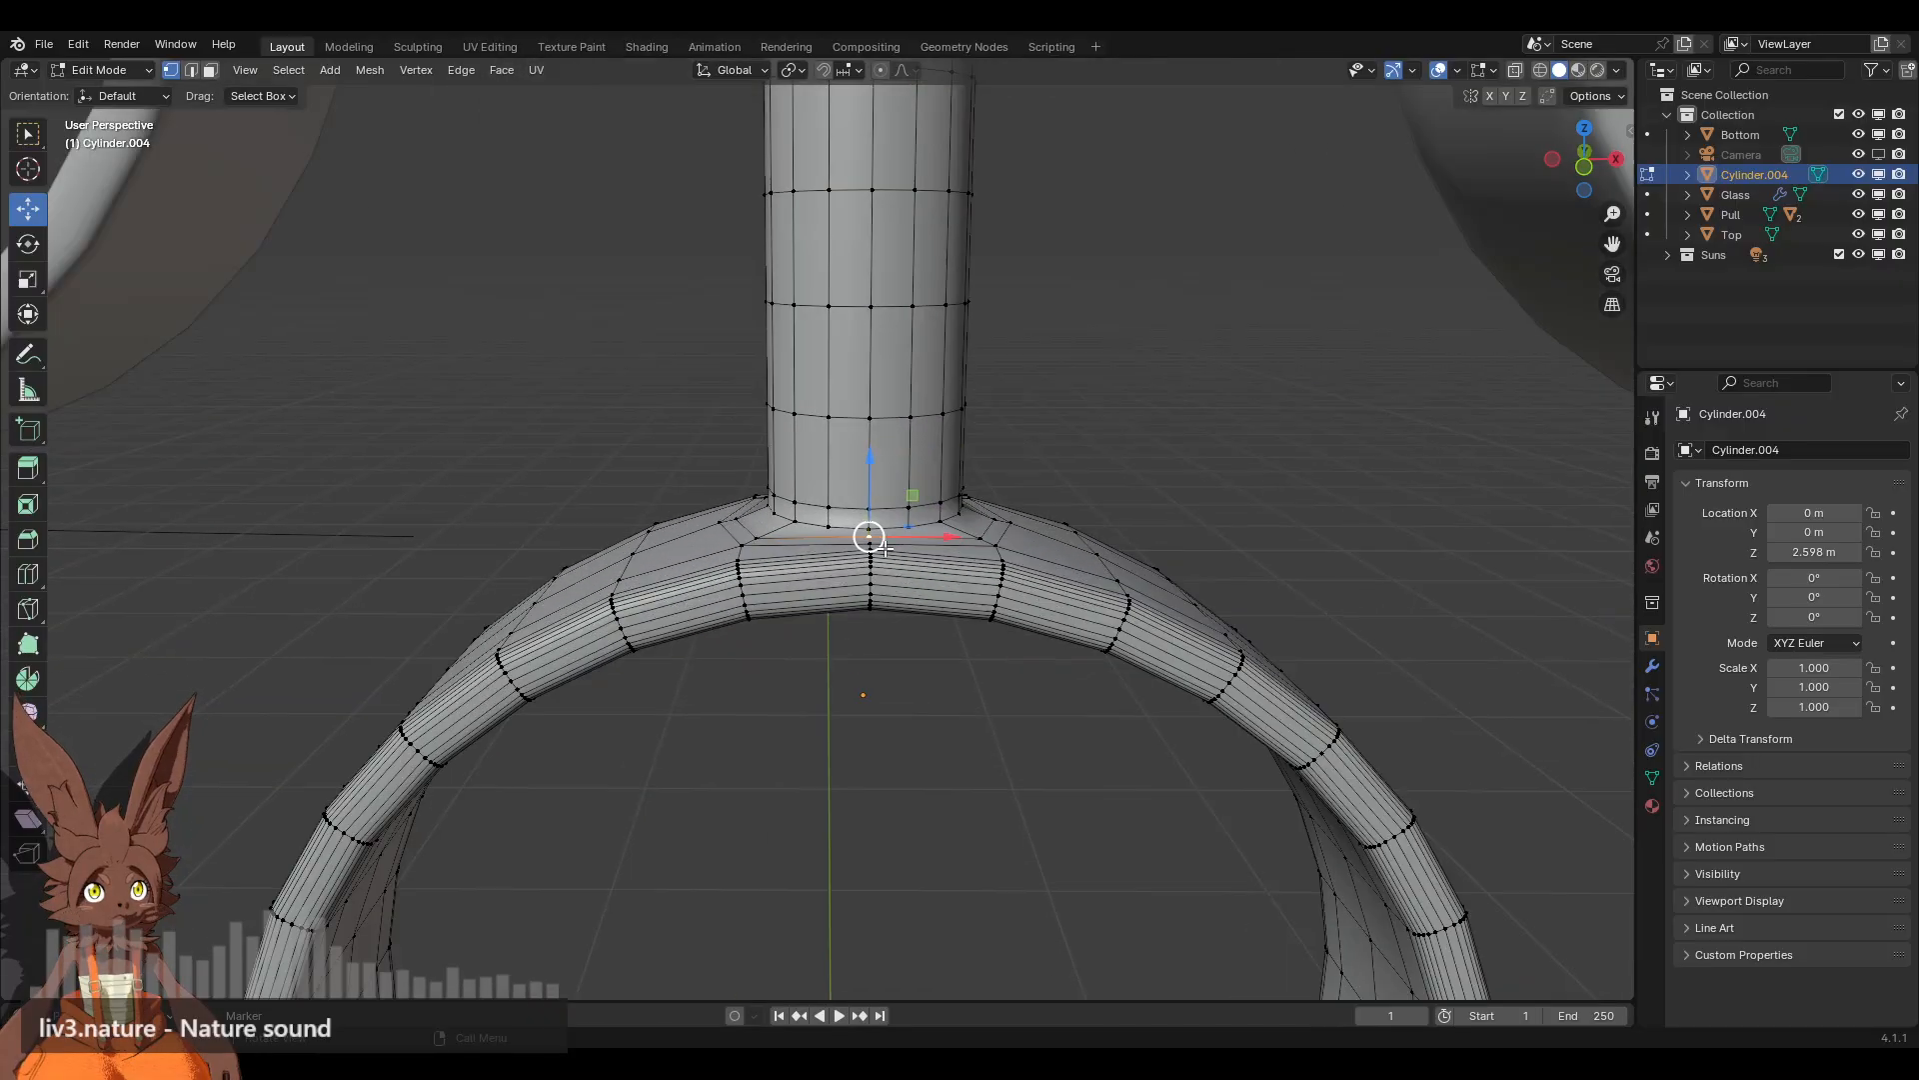
{"action": "left_click", "coordinate": [881, 519]}
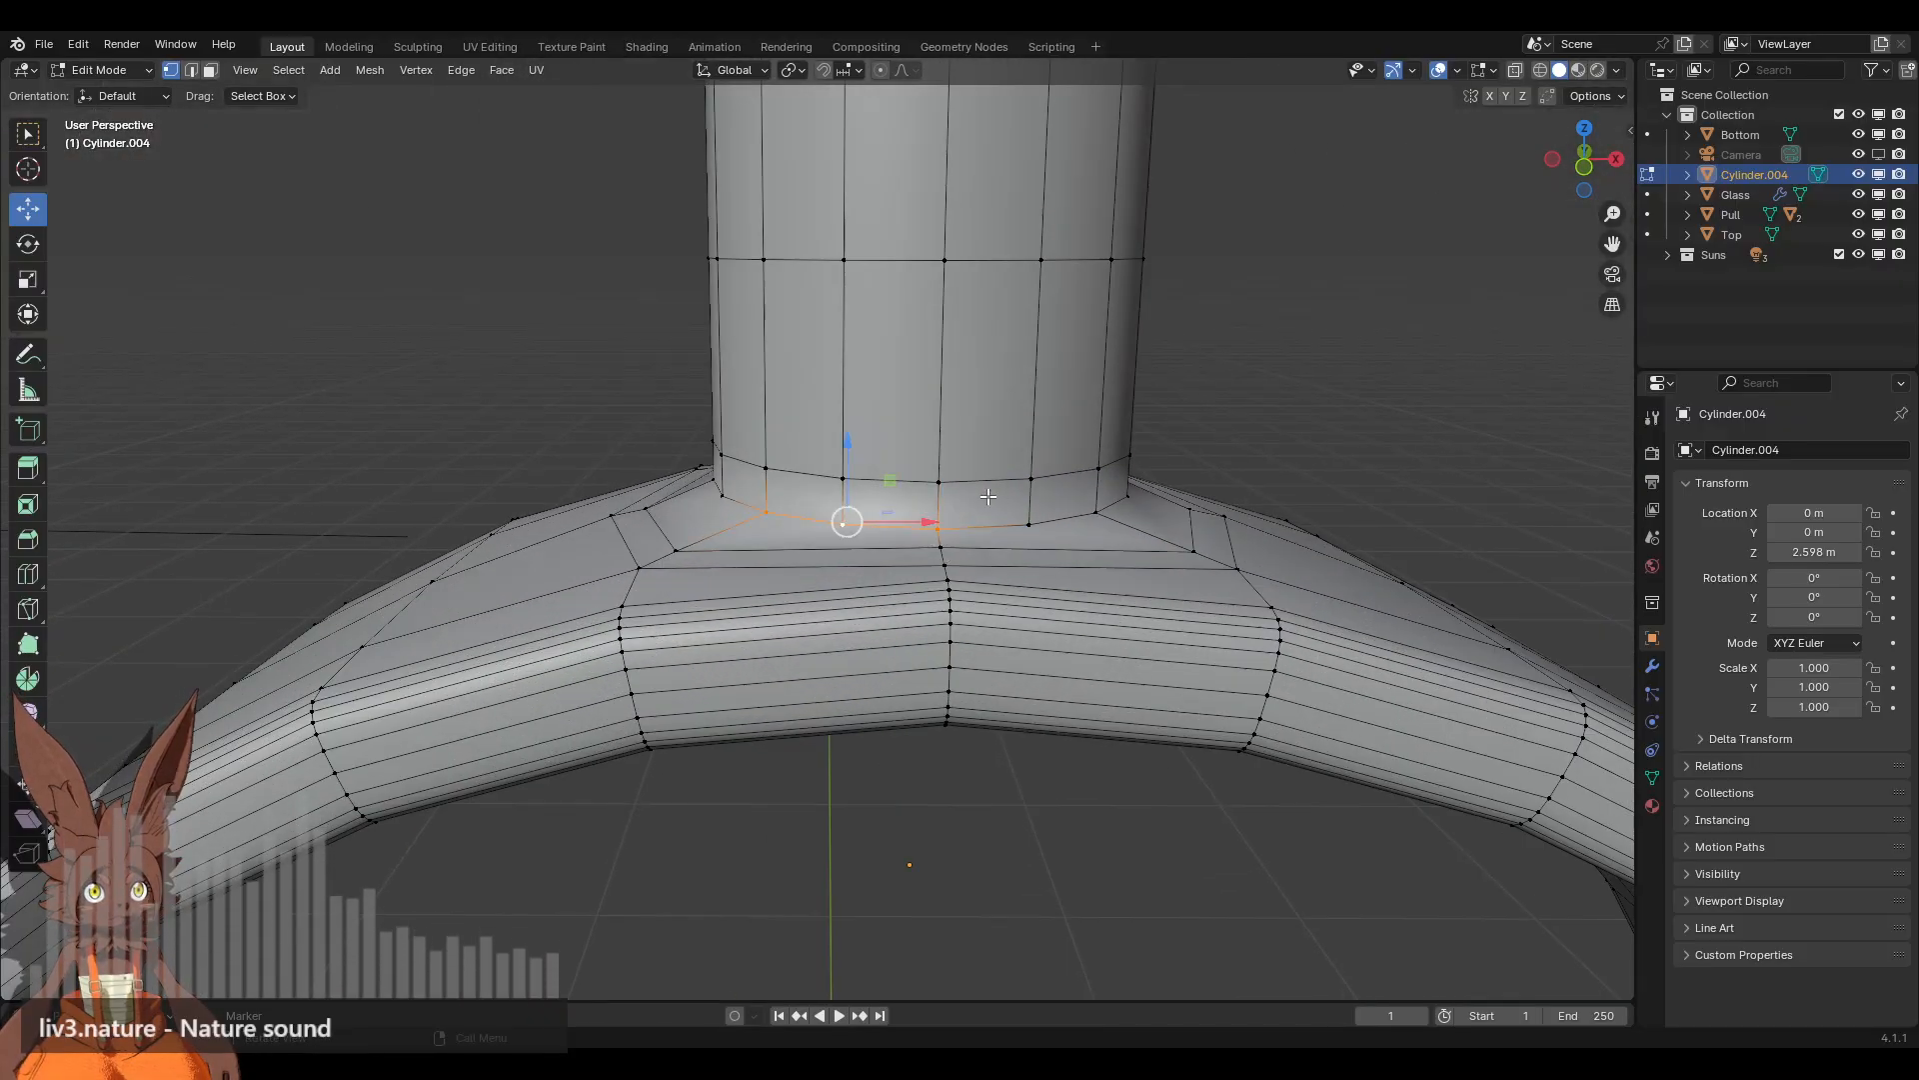
Step: Raise the column's lowest loops and surrounding inset loop about 0.0028 m along Z, and shrink the selection to the base loop
{"action": "left_click", "coordinate": [983, 487], "text": "alt"}
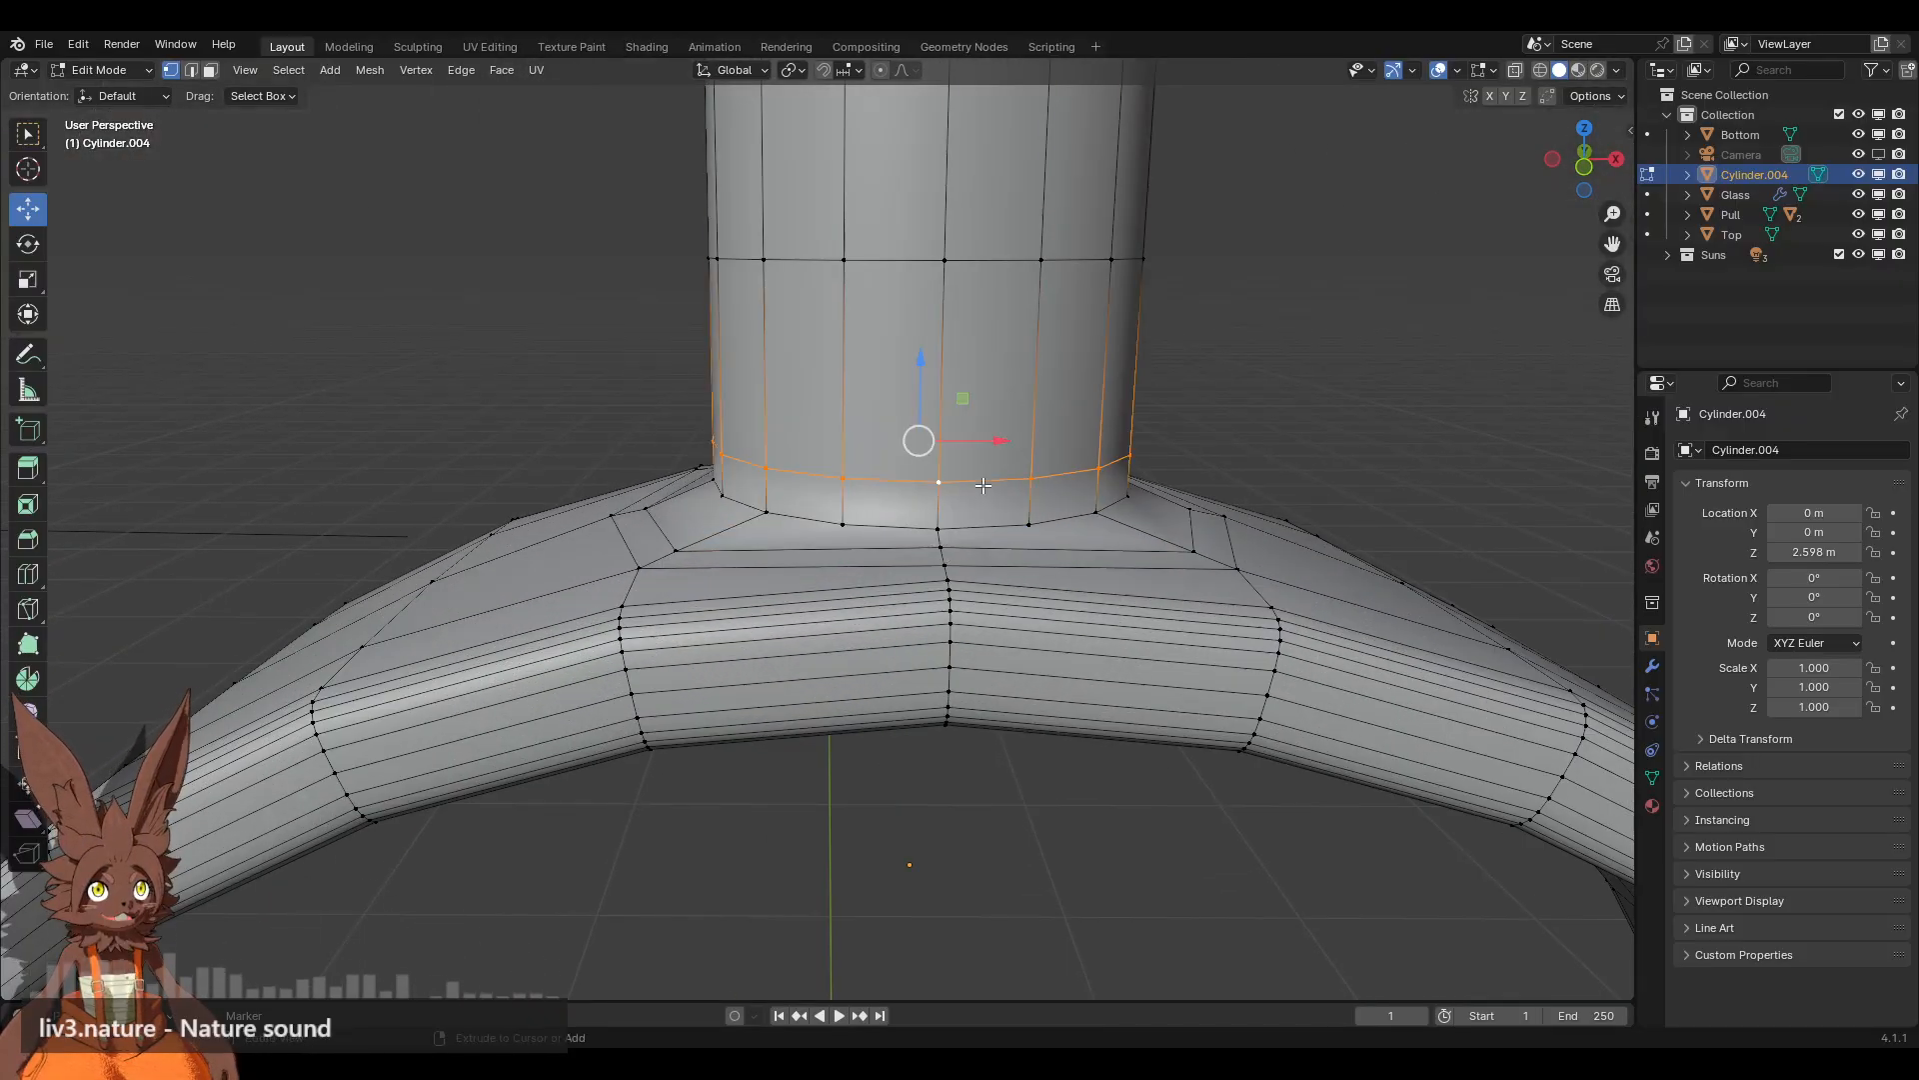
{"action": "key", "text": "ctrl+KP_Add"}
{"action": "key", "text": "ctrl+KP_Add"}
{"action": "scroll", "coordinate": [1016, 483], "scroll_direction": "down", "scroll_amount": 3}
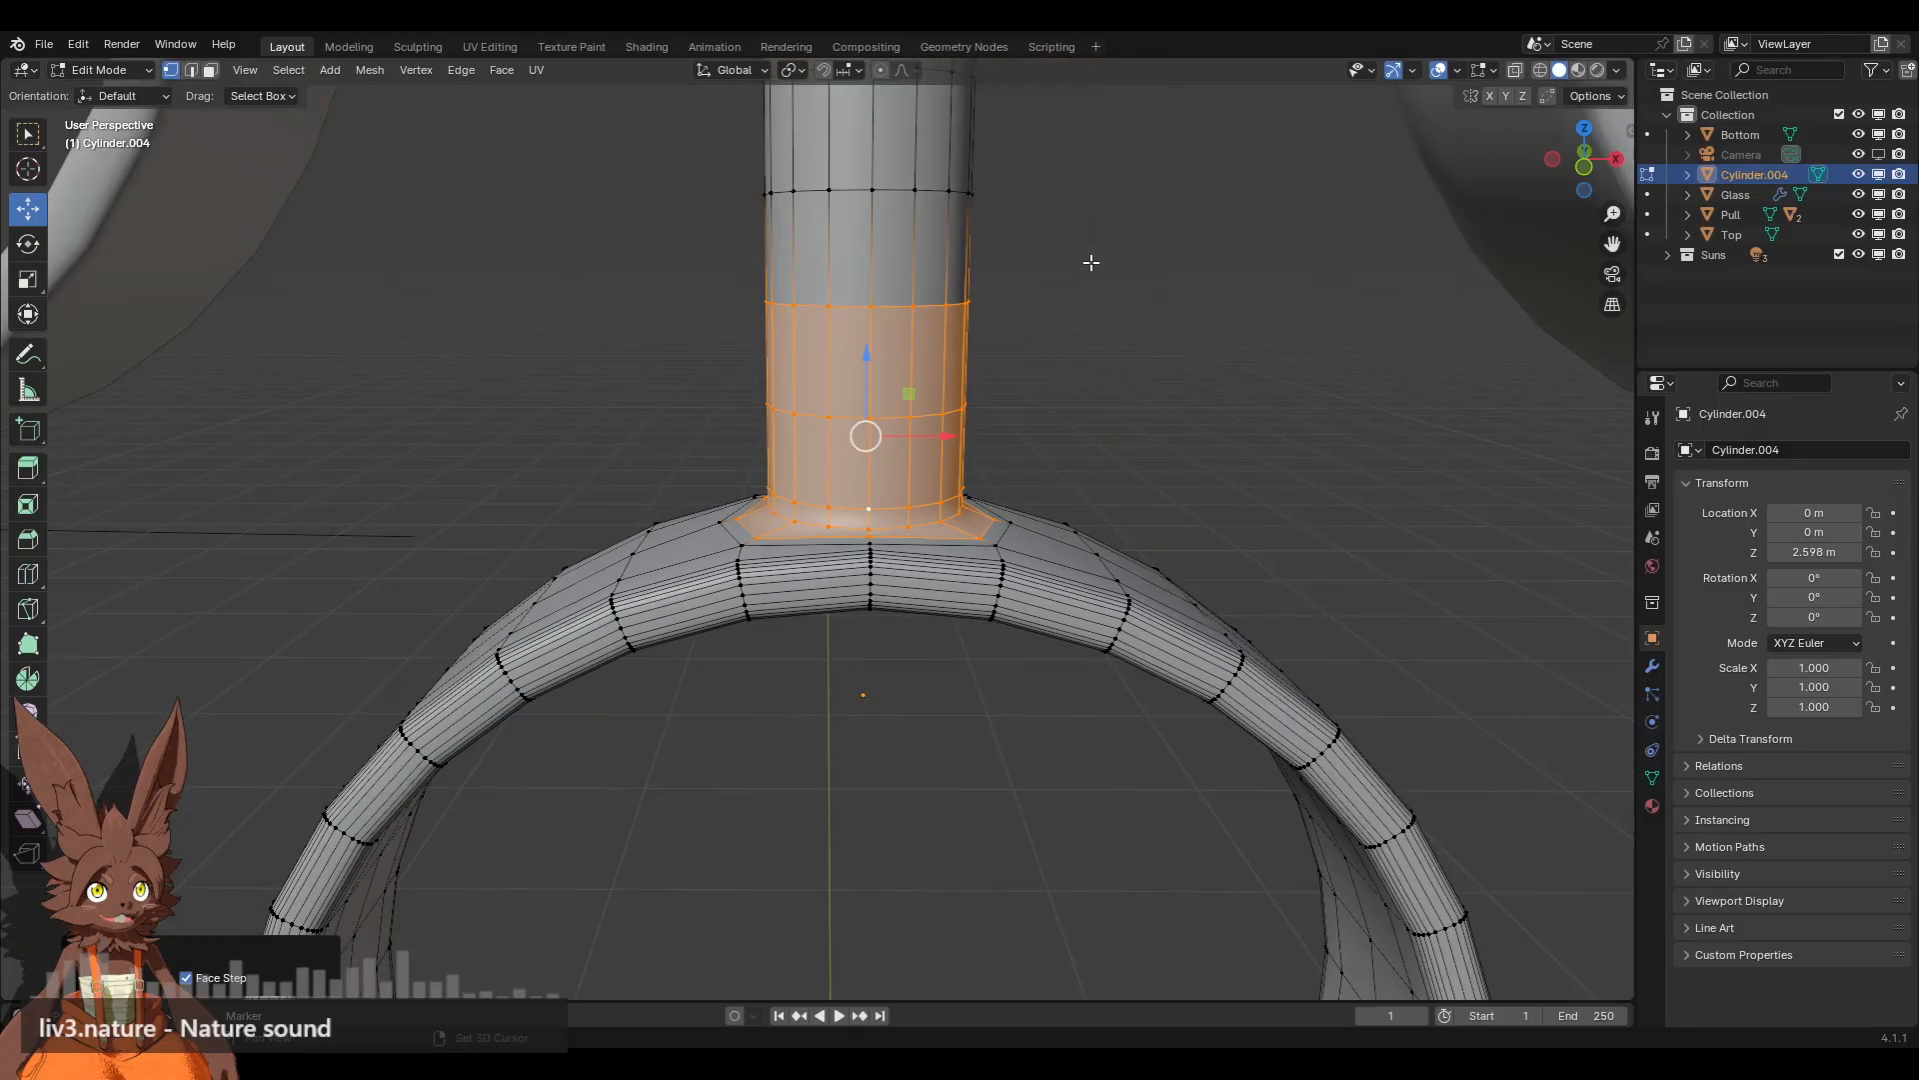
{"action": "left_click", "coordinate": [1540, 70]}
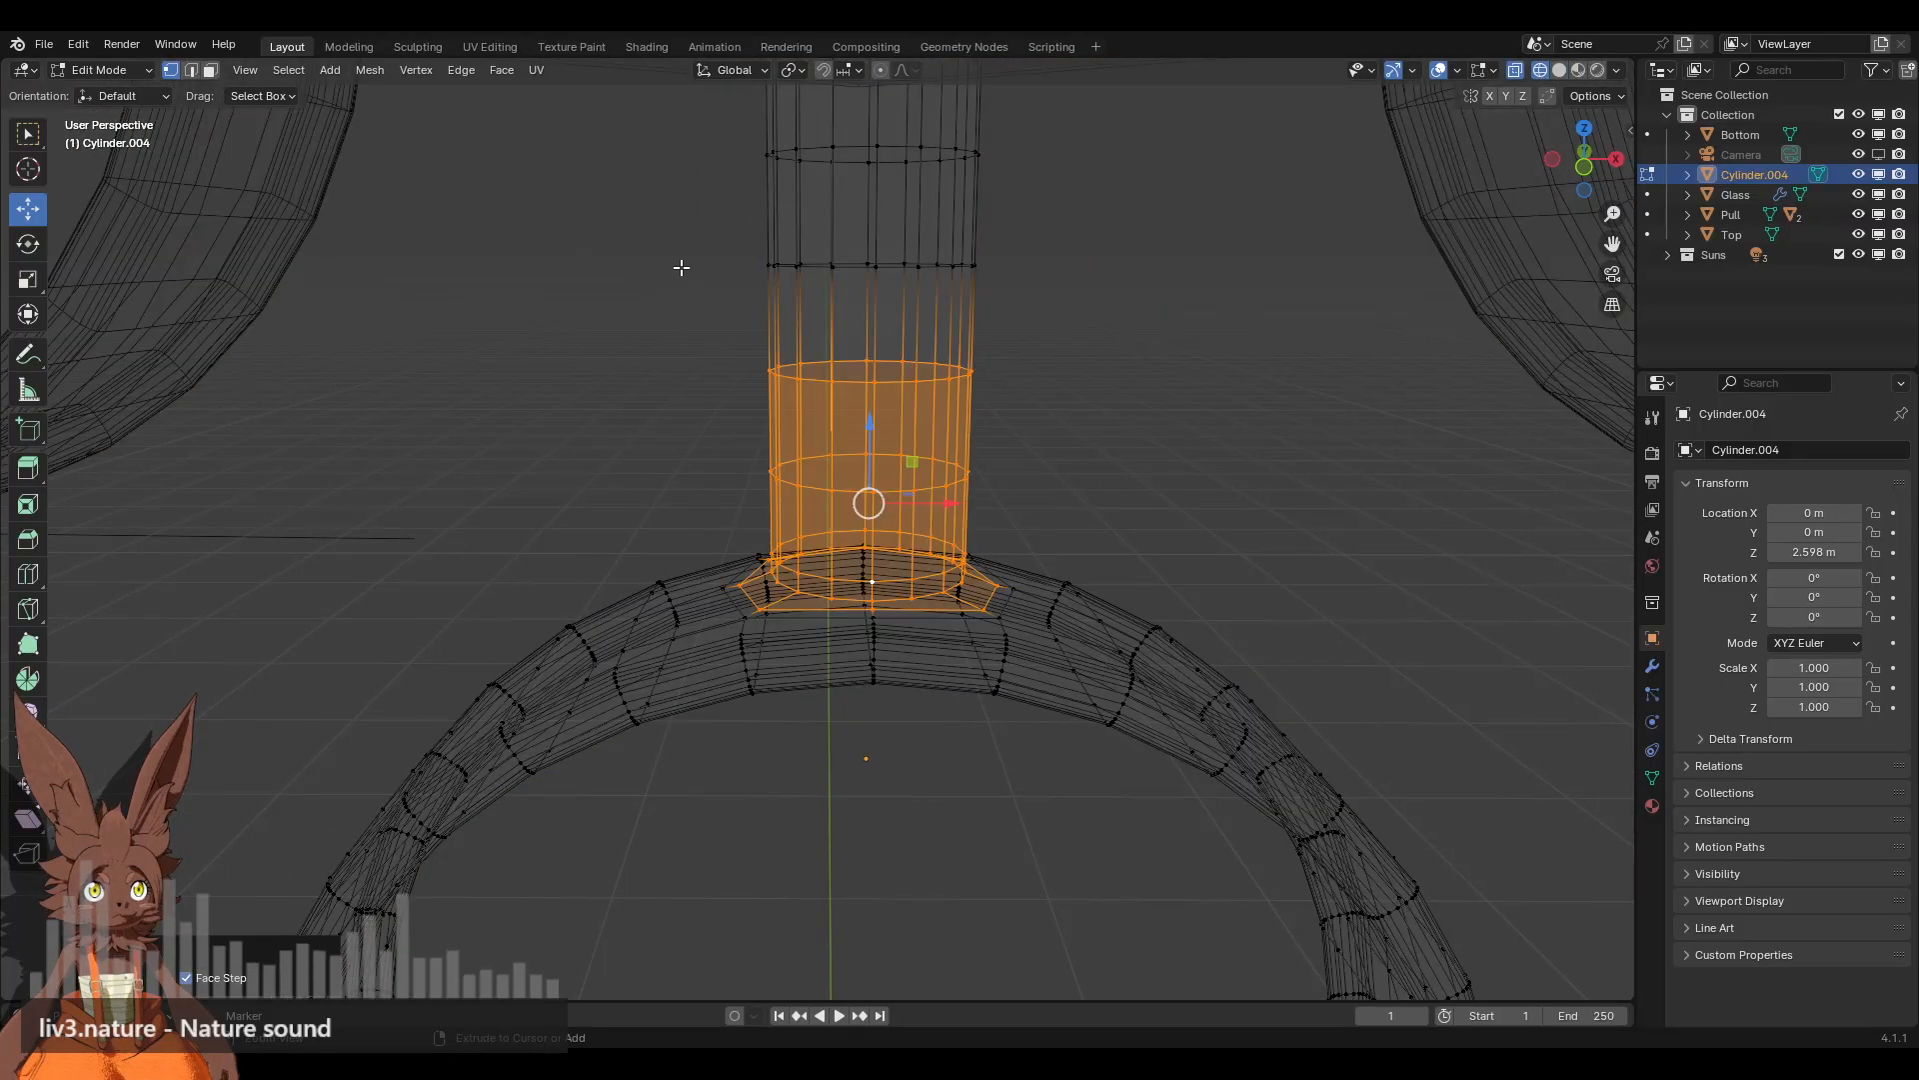
{"action": "left_click_drag", "start_coordinate": [678, 256], "coordinate": [1100, 517], "text": "ctrl"}
{"action": "middle_click_drag", "start_coordinate": [849, 441], "coordinate": [848, 411]}
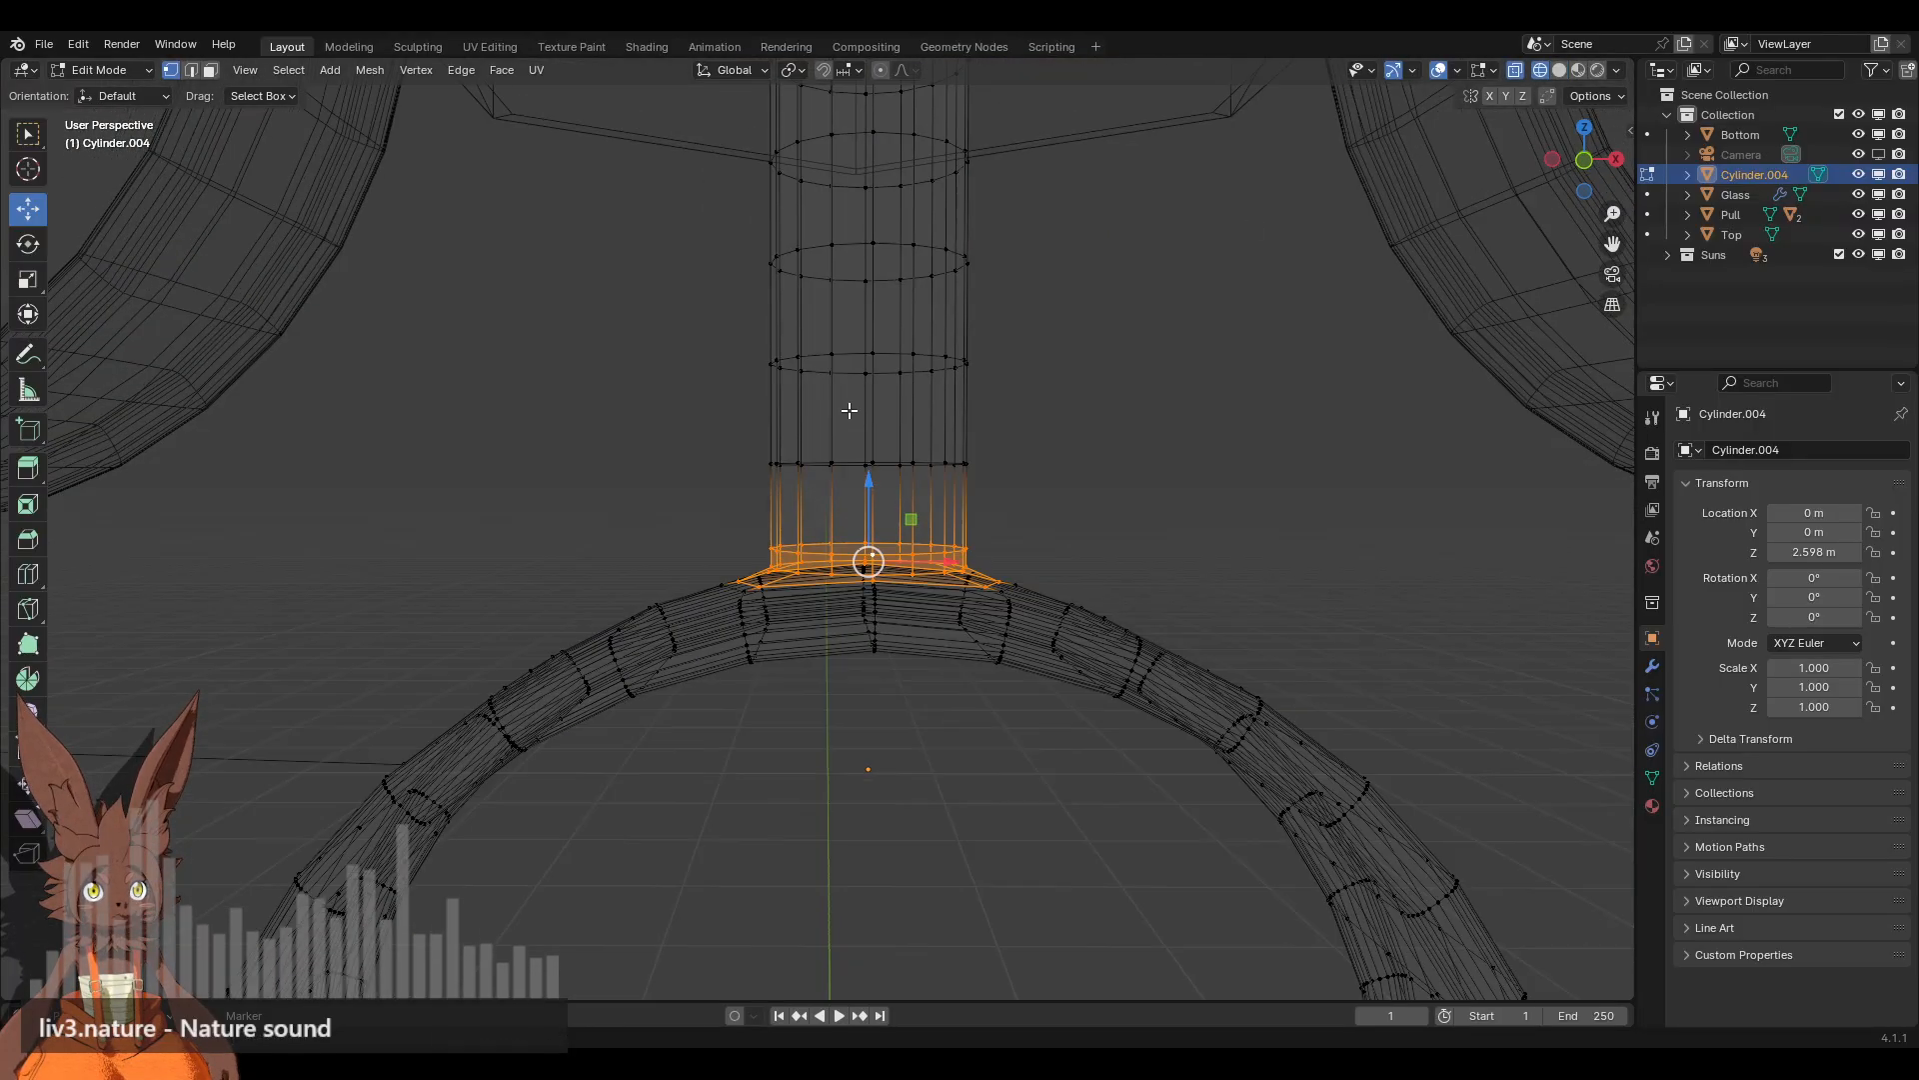
{"action": "key", "text": "shift+z"}
{"action": "scroll", "coordinate": [1097, 425], "scroll_direction": "up", "scroll_amount": 3}
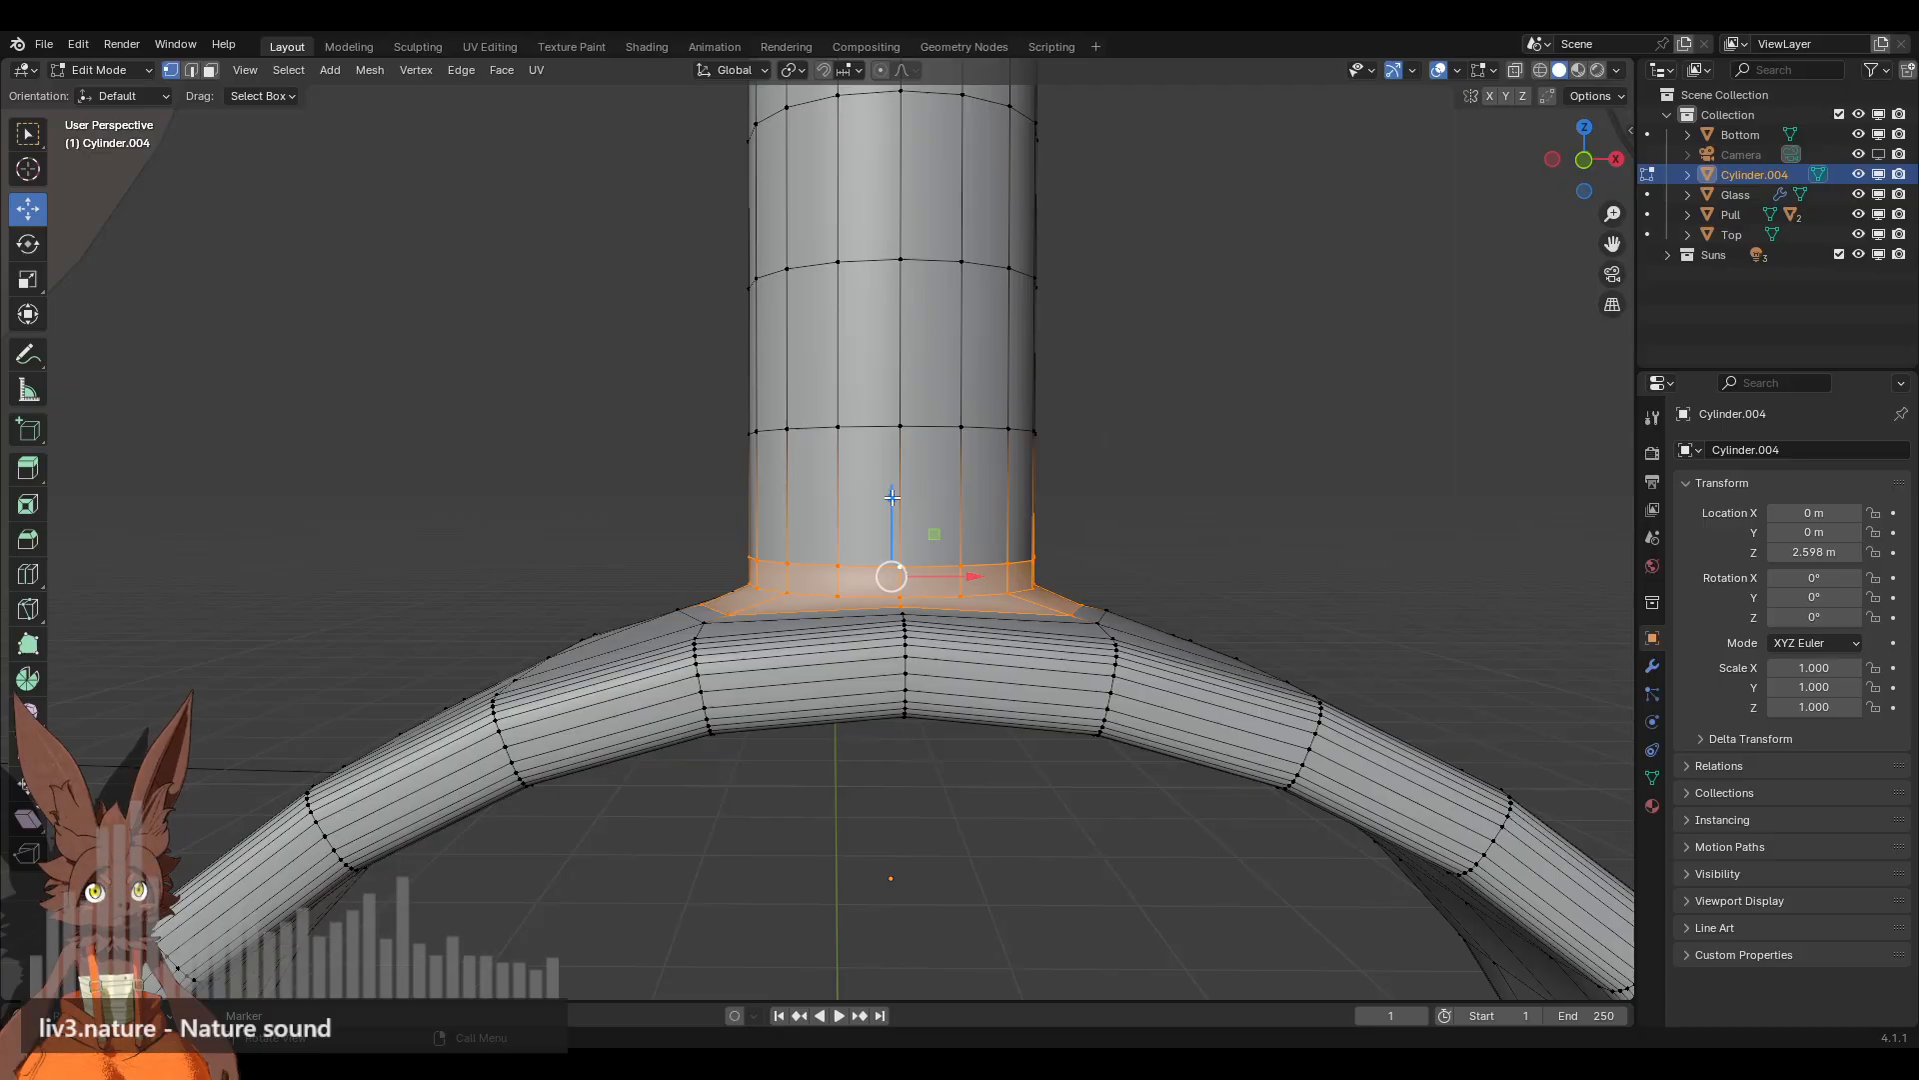
{"action": "left_click_drag", "start_coordinate": [892, 497], "coordinate": [886, 484]}
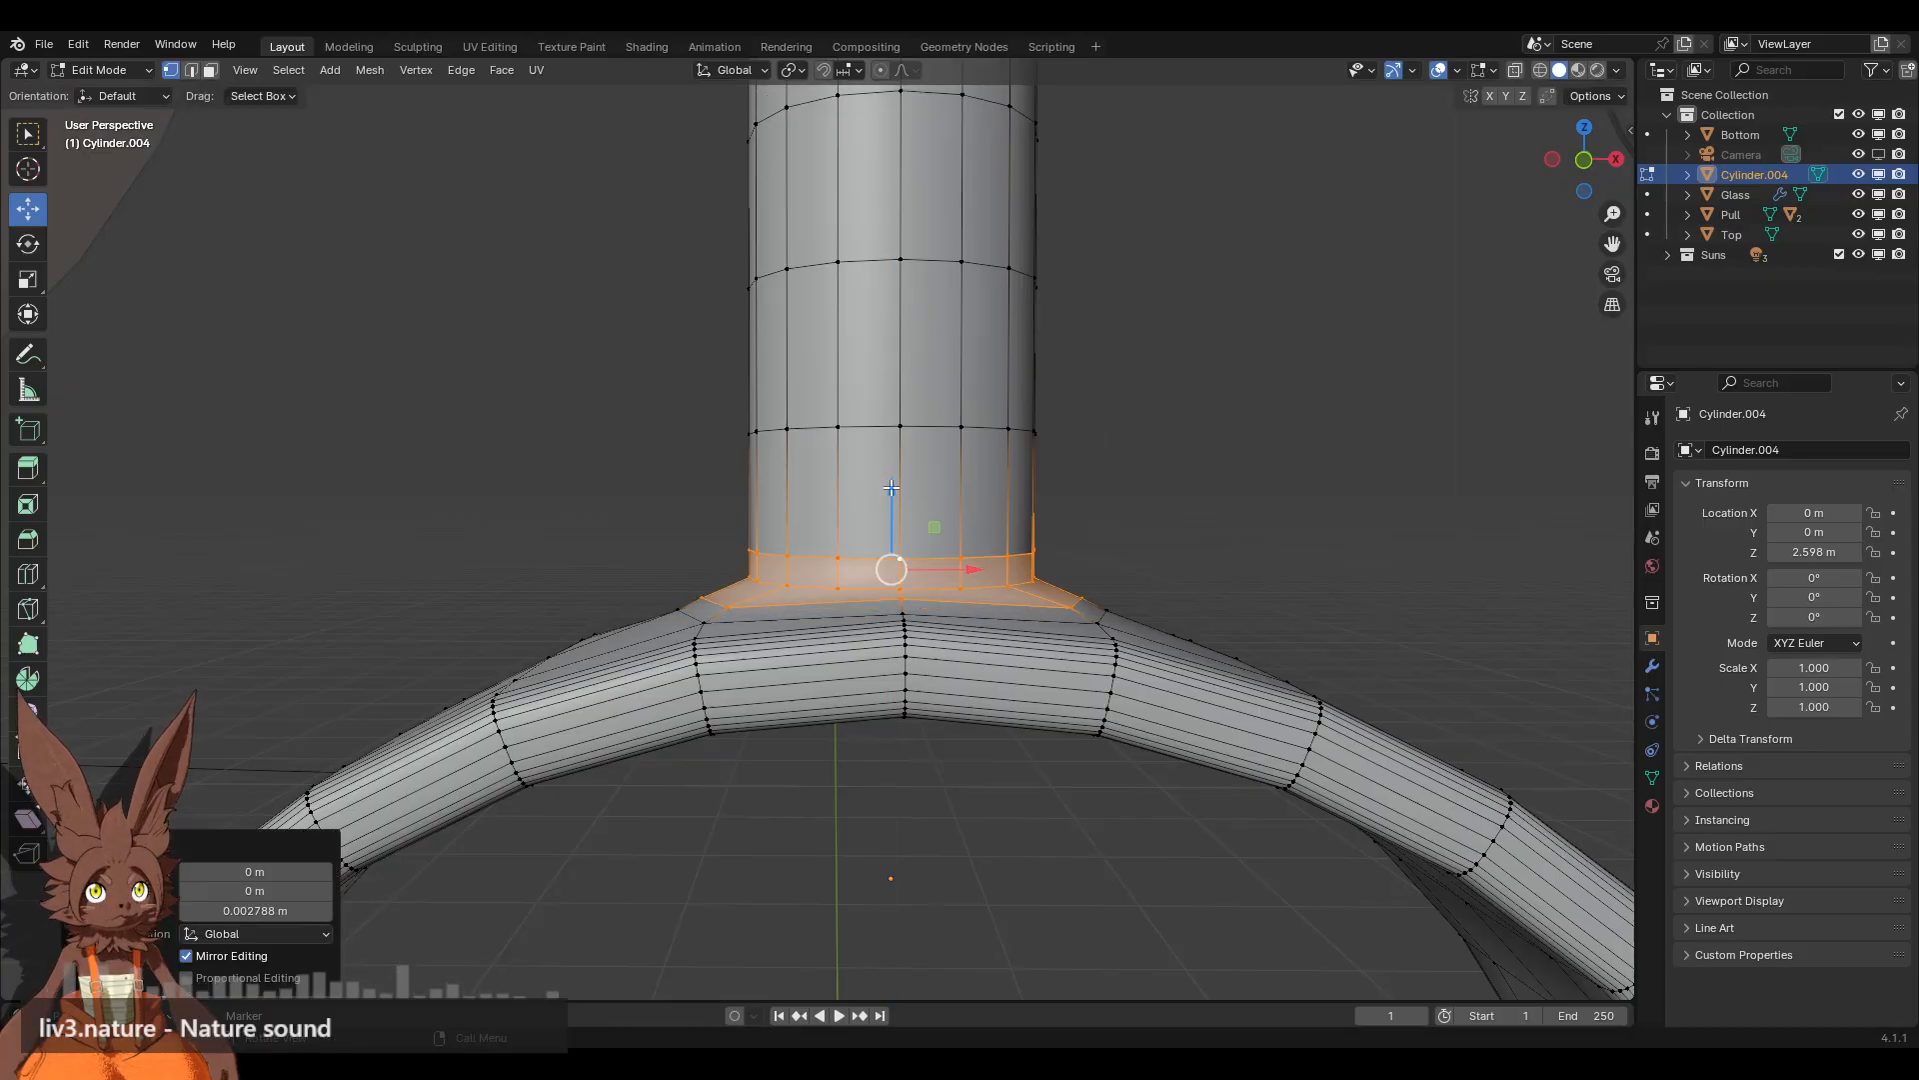
{"action": "key", "text": "ctrl+KP_Subtract"}
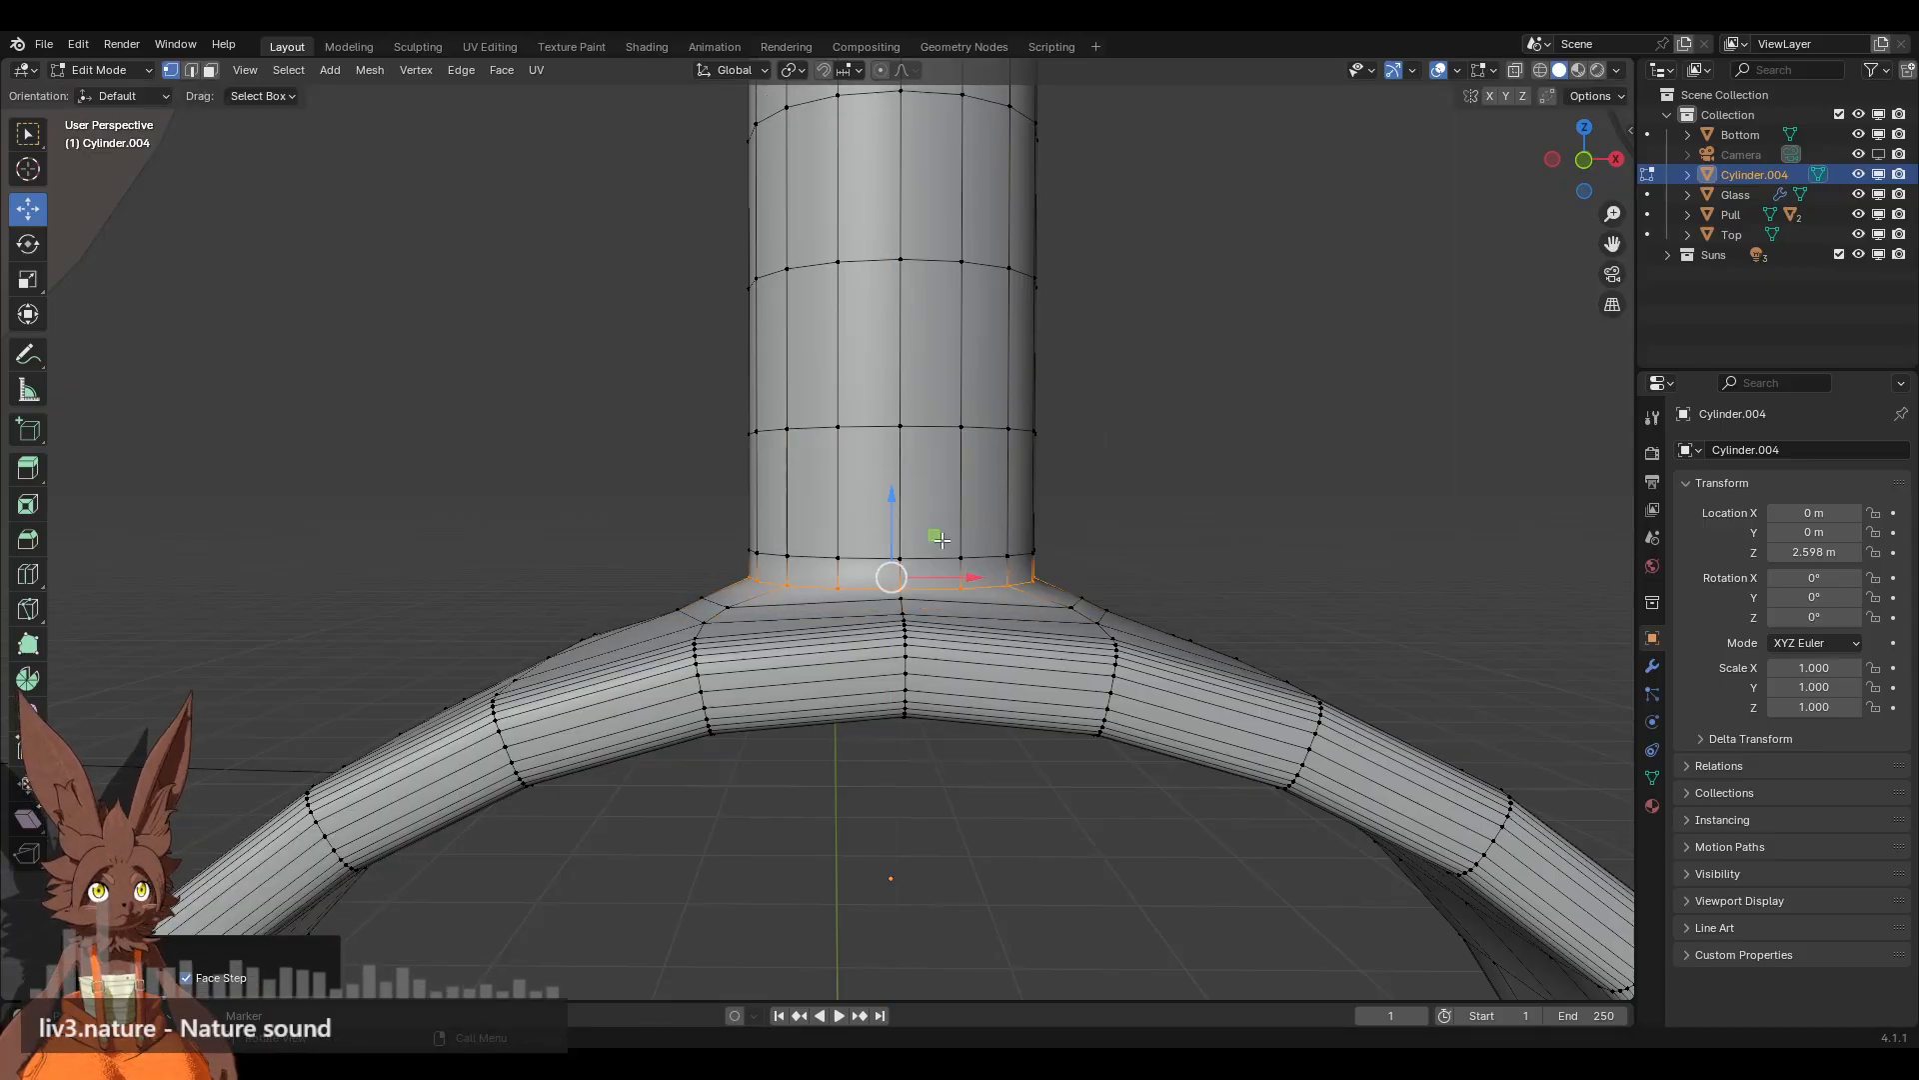
Step: Grow the selection from the column's base loop, raise it slightly along Z, and clear the selection
{"action": "key", "text": "ctrl+KP_Add"}
{"action": "left_click_drag", "start_coordinate": [903, 509], "coordinate": [903, 493]}
{"action": "left_click", "coordinate": [1218, 492]}
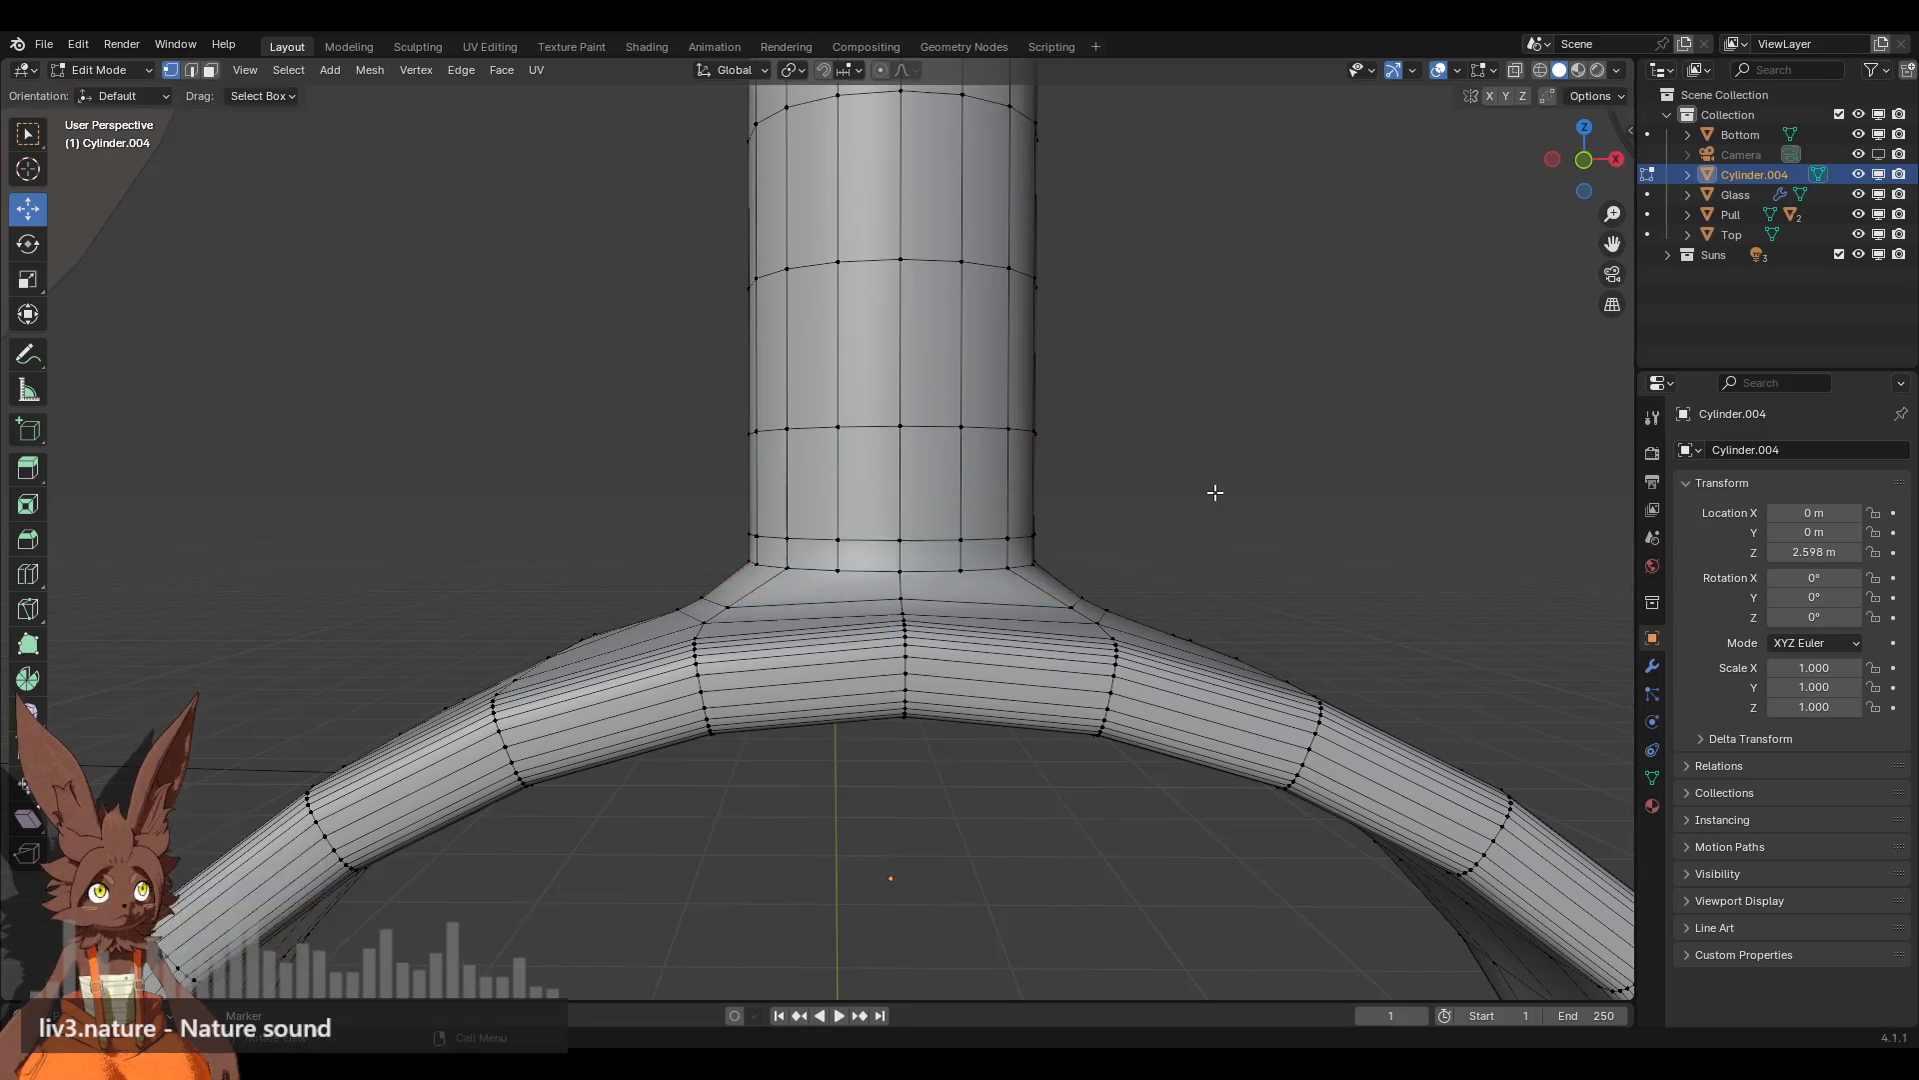
Step: Return to Object Mode with nothing selected and inspect the lower ring and its column against the central body
{"action": "scroll", "coordinate": [1132, 506], "scroll_direction": "down", "scroll_amount": 8}
{"action": "middle_click_drag", "start_coordinate": [947, 532], "coordinate": [934, 459]}
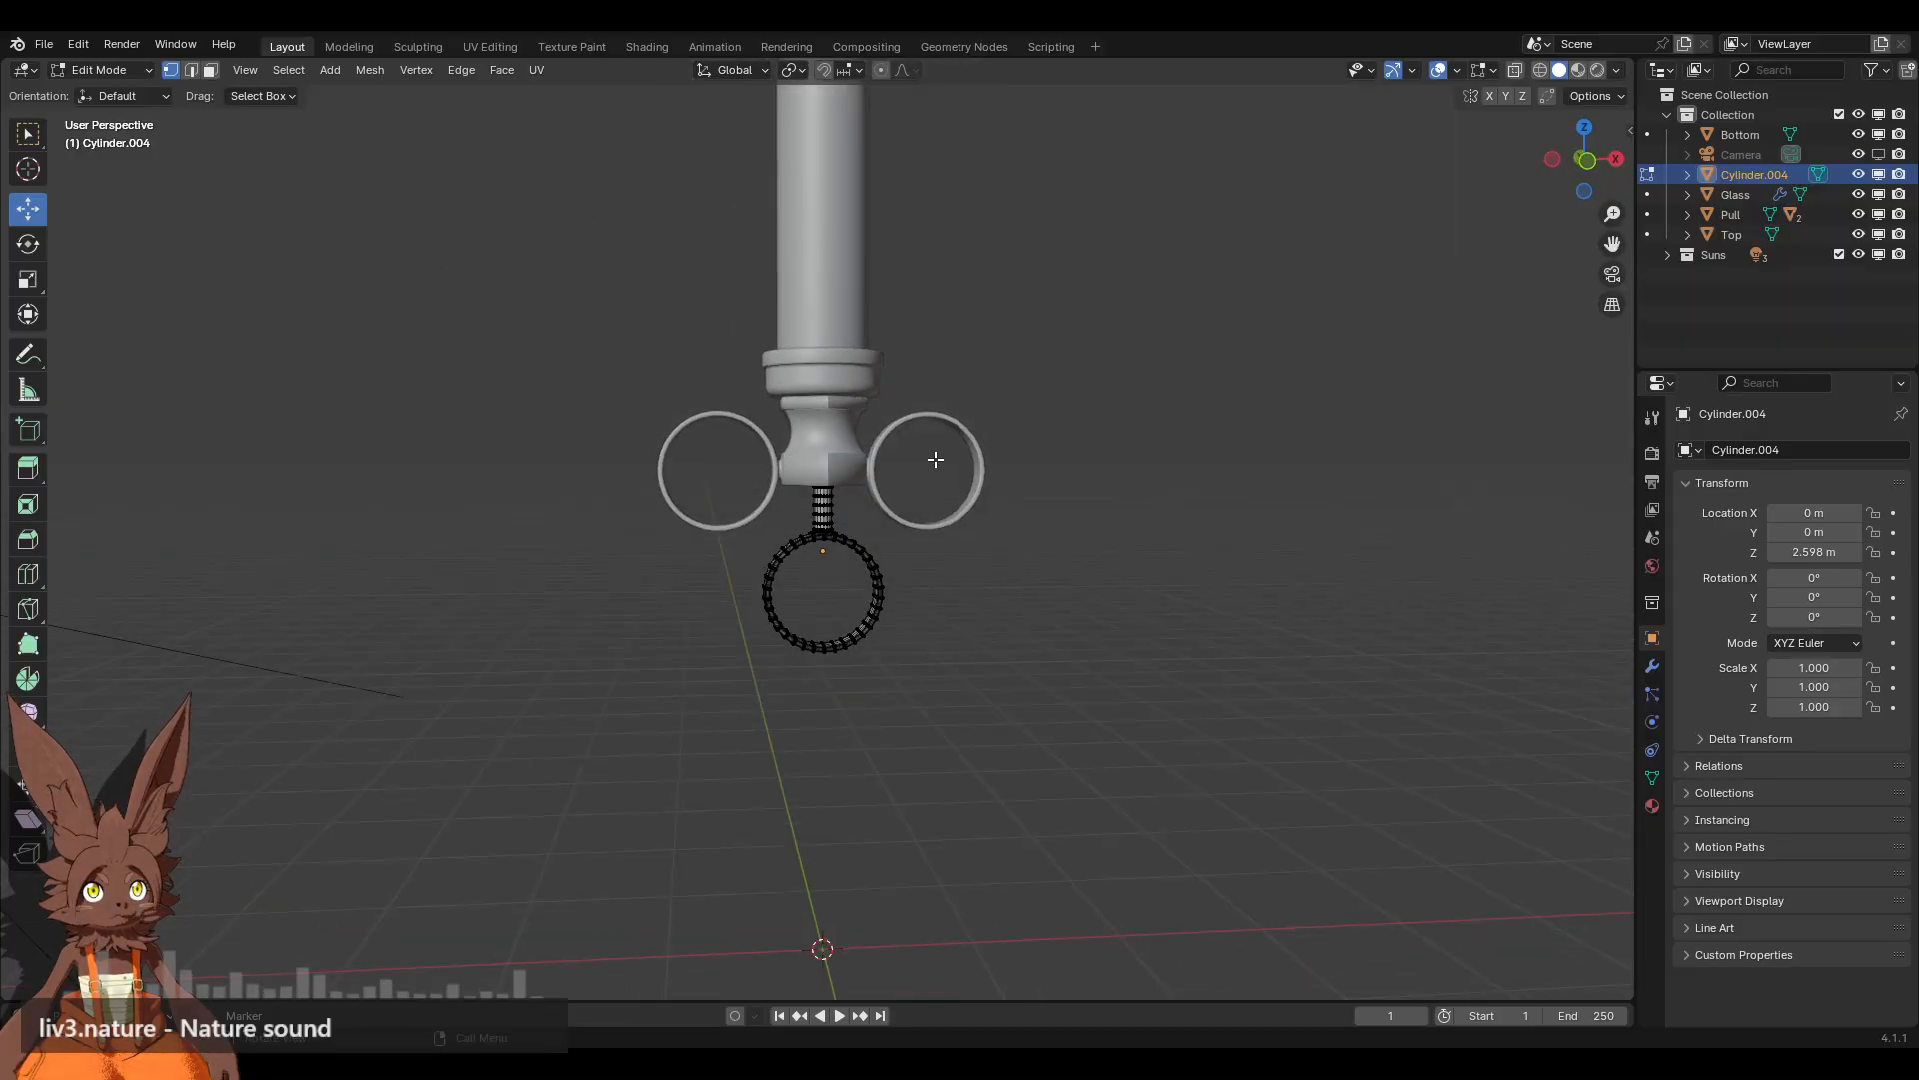
{"action": "left_click", "coordinate": [145, 73]}
{"action": "left_click", "coordinate": [100, 95]}
{"action": "left_click", "coordinate": [932, 542]}
{"action": "scroll", "coordinate": [840, 508], "scroll_direction": "up", "scroll_amount": 4}
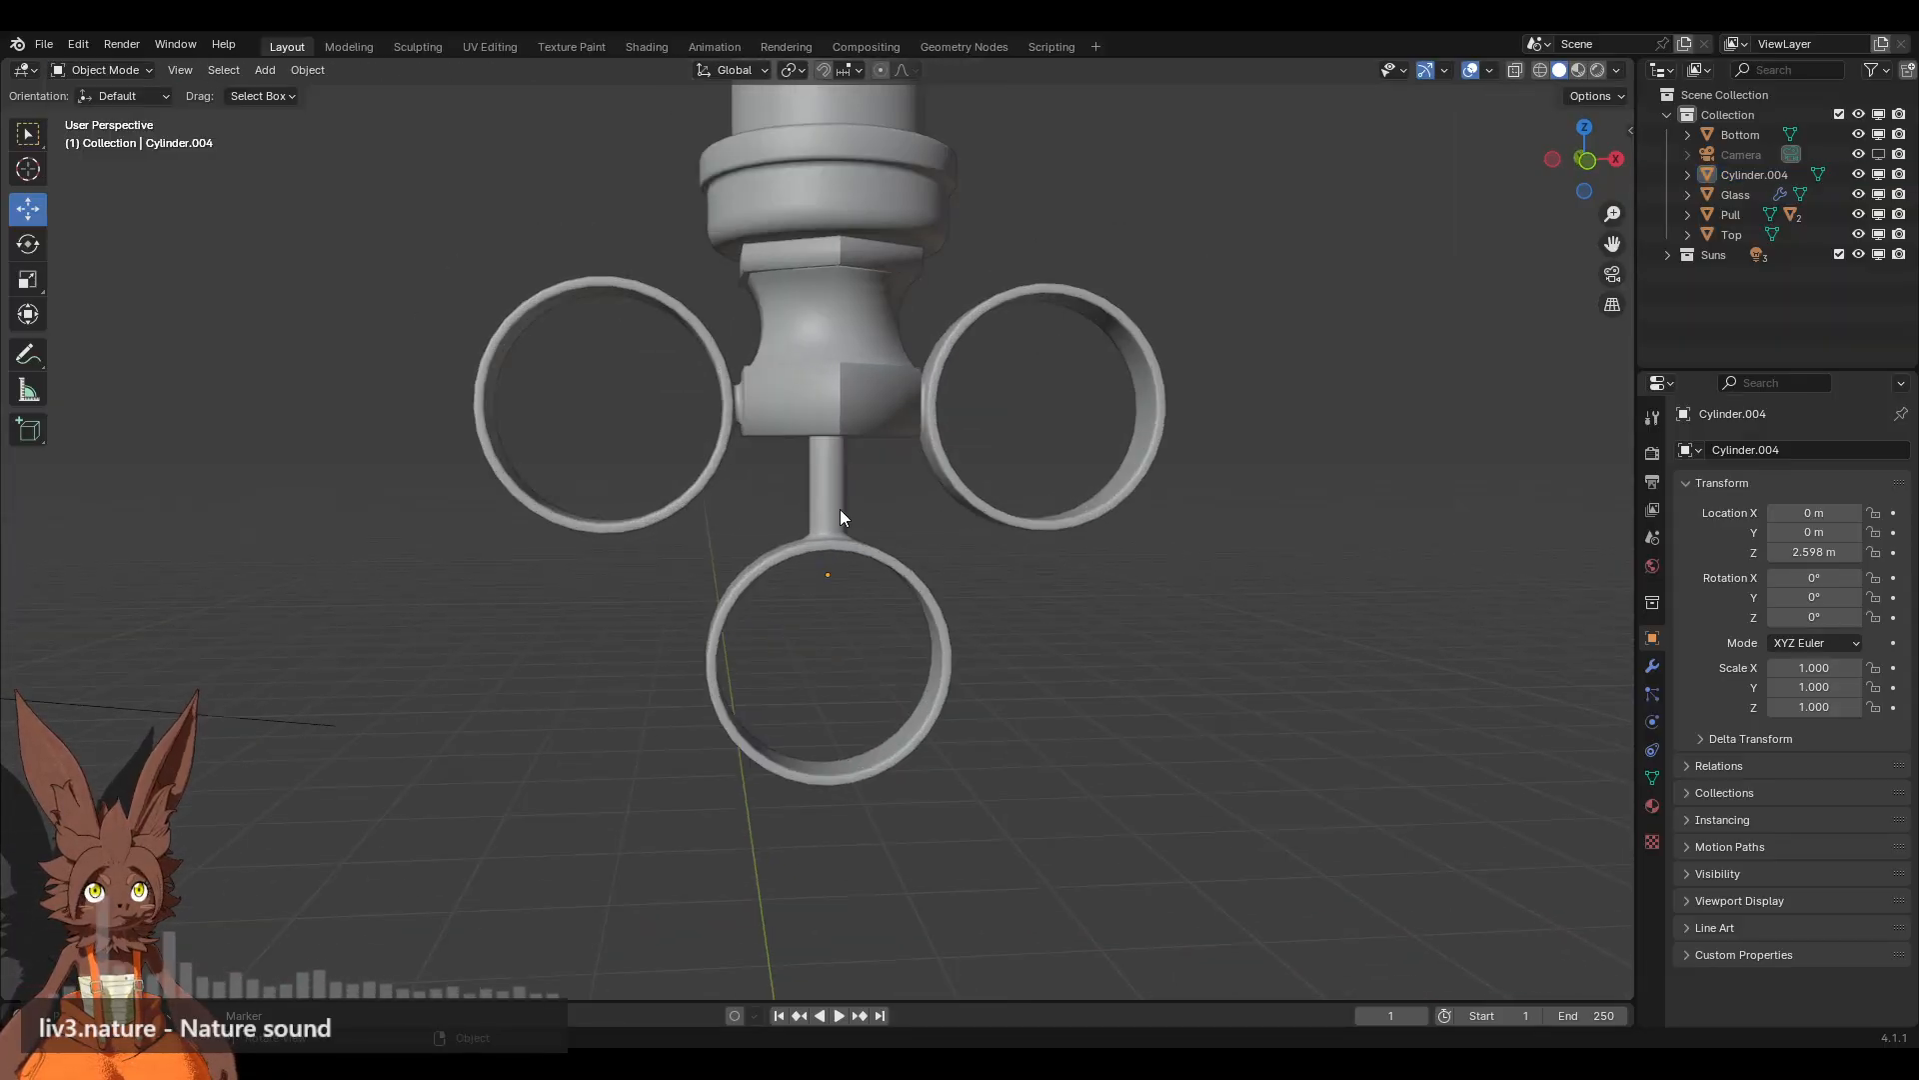
{"action": "right_click", "coordinate": [840, 517]}
{"action": "left_click", "coordinate": [840, 426]}
{"action": "scroll", "coordinate": [1131, 664], "scroll_direction": "up", "scroll_amount": 1}
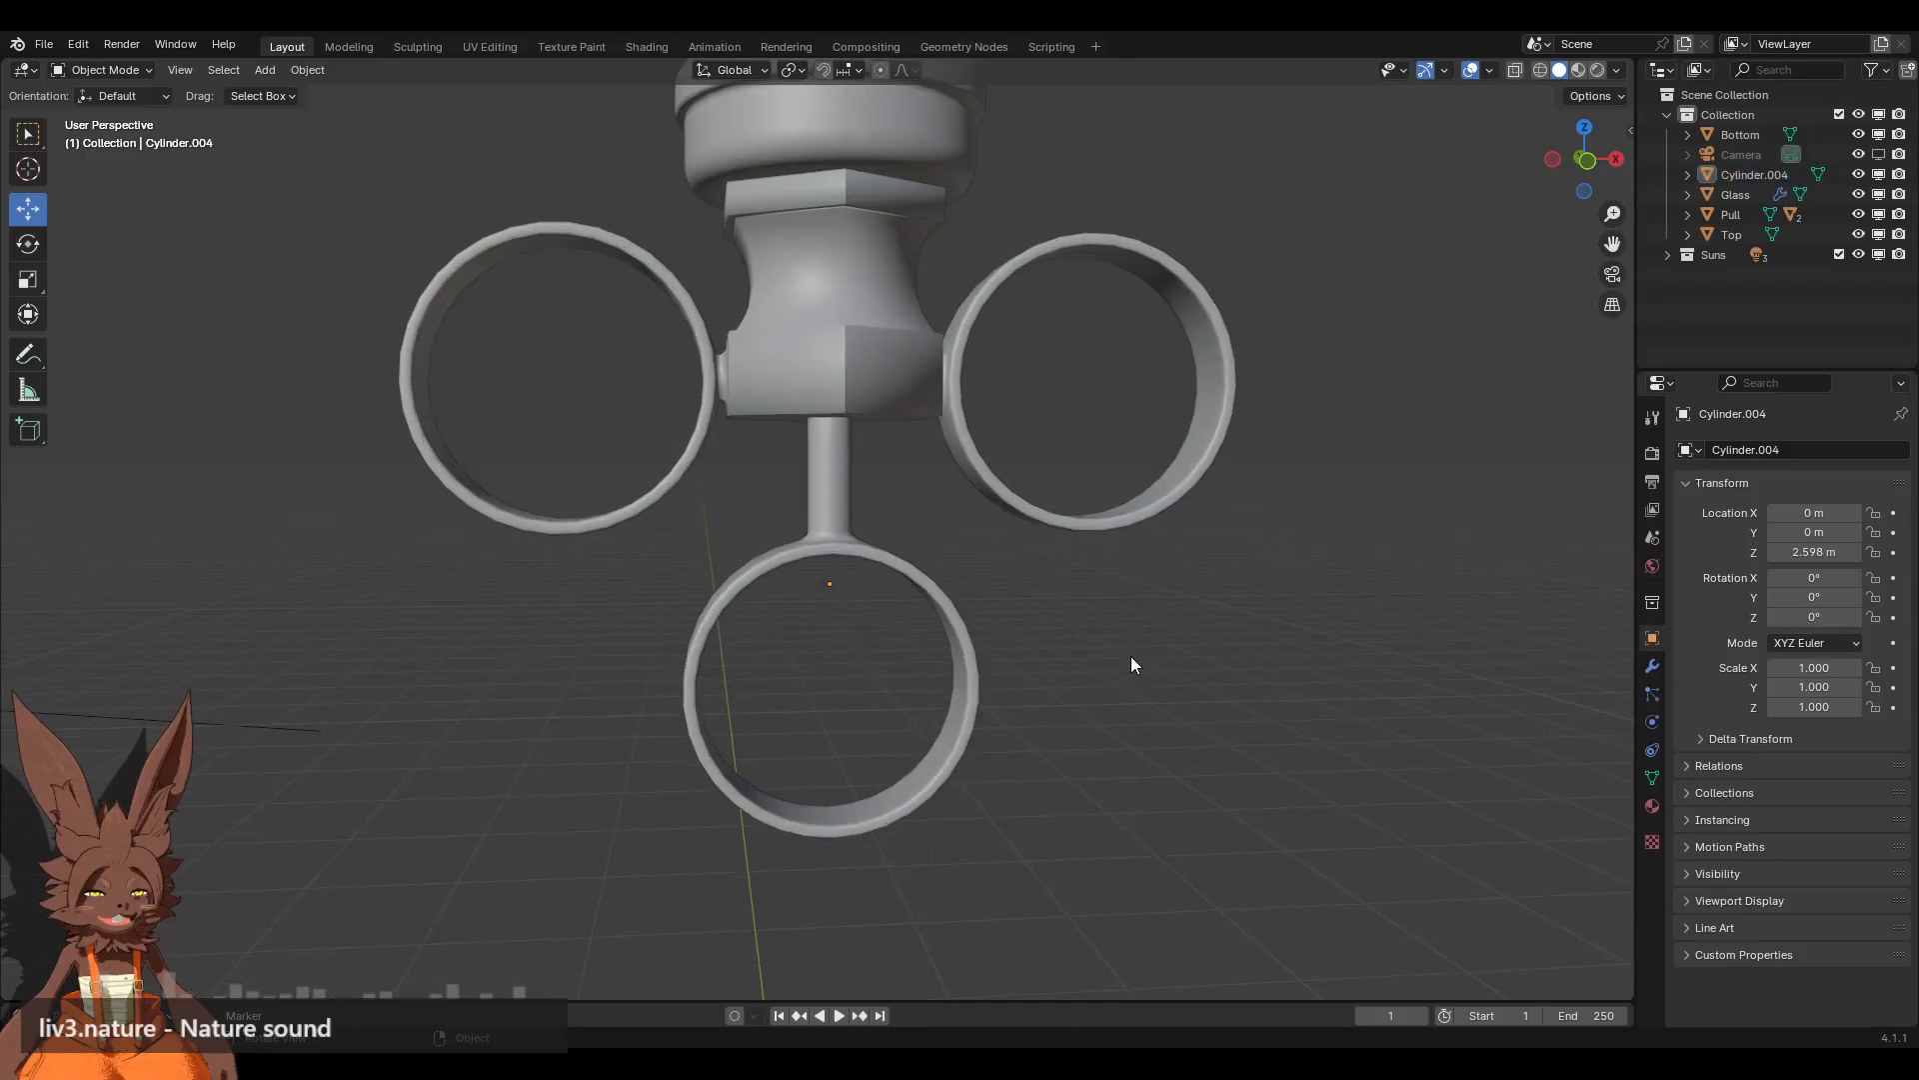
{"action": "middle_click_drag", "start_coordinate": [1131, 663], "coordinate": [1080, 666]}
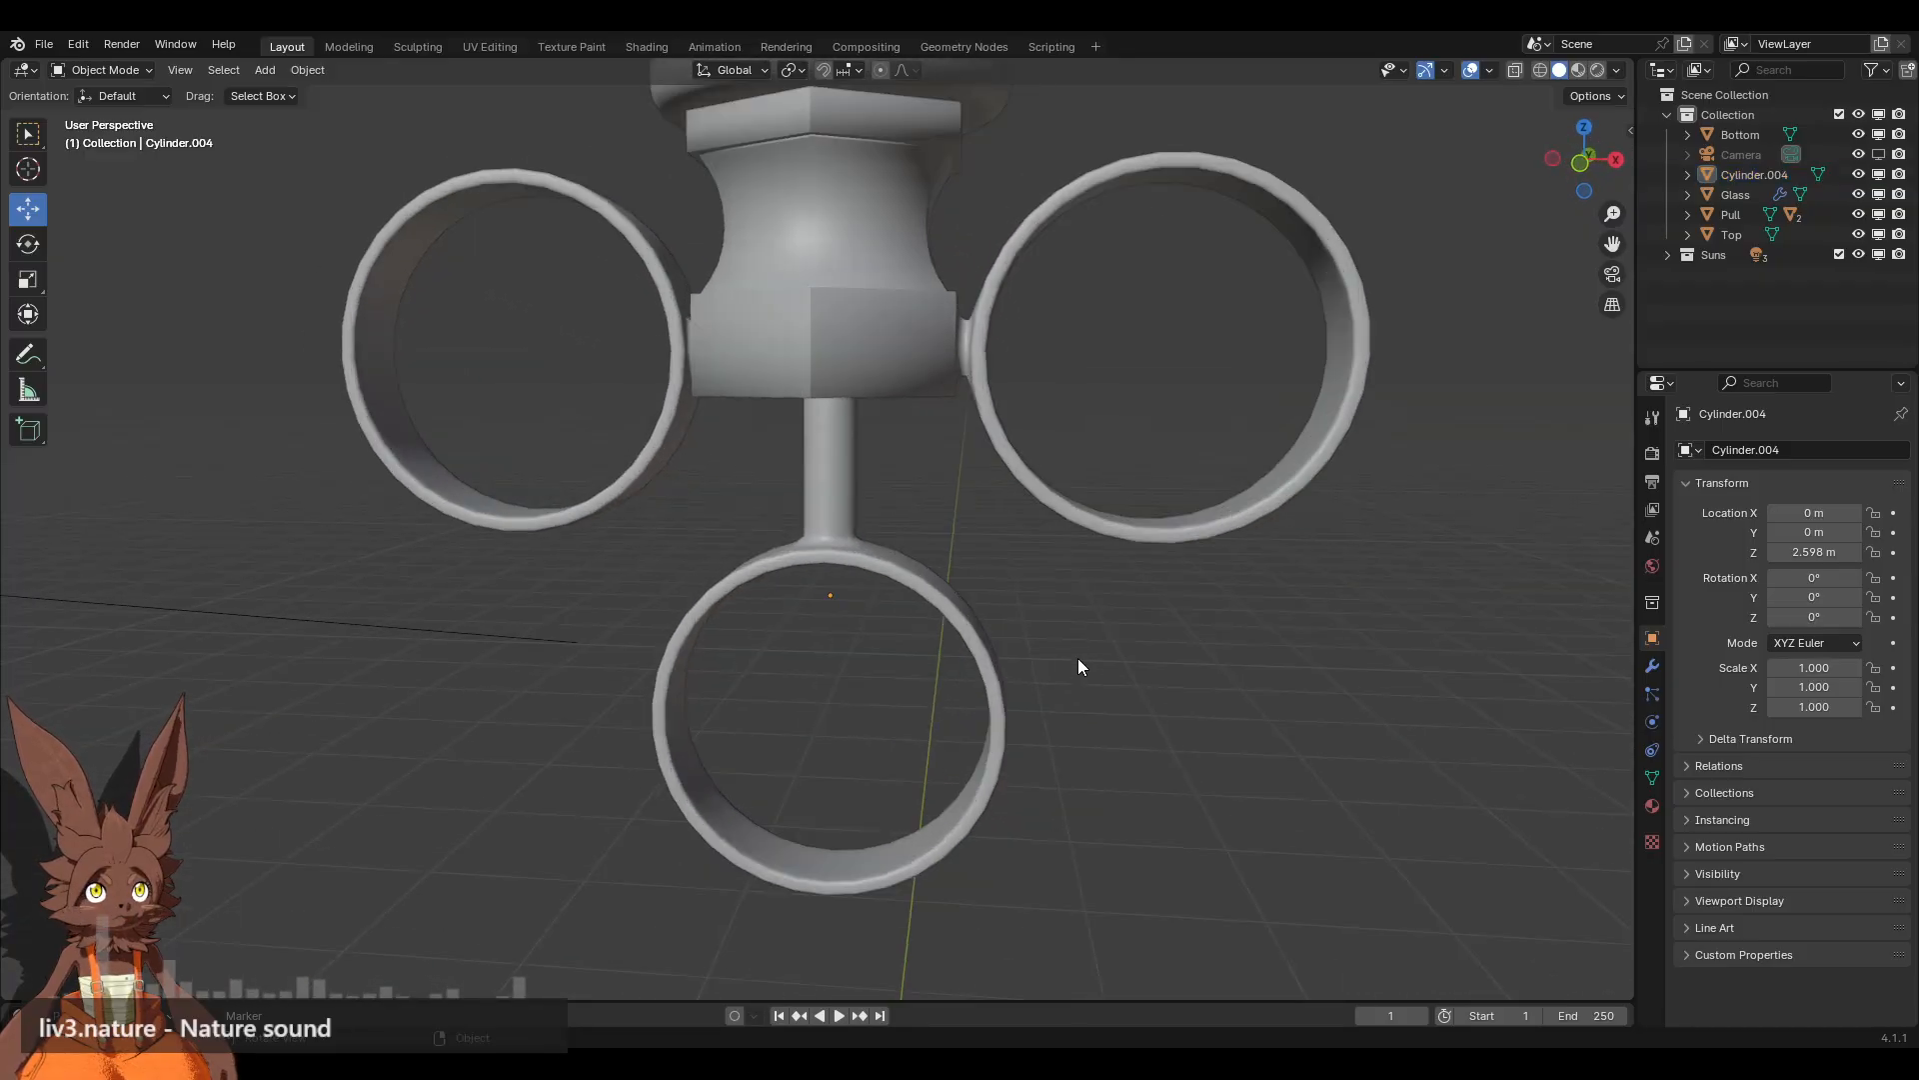
{"action": "scroll", "coordinate": [1077, 657], "scroll_direction": "down", "scroll_amount": 5}
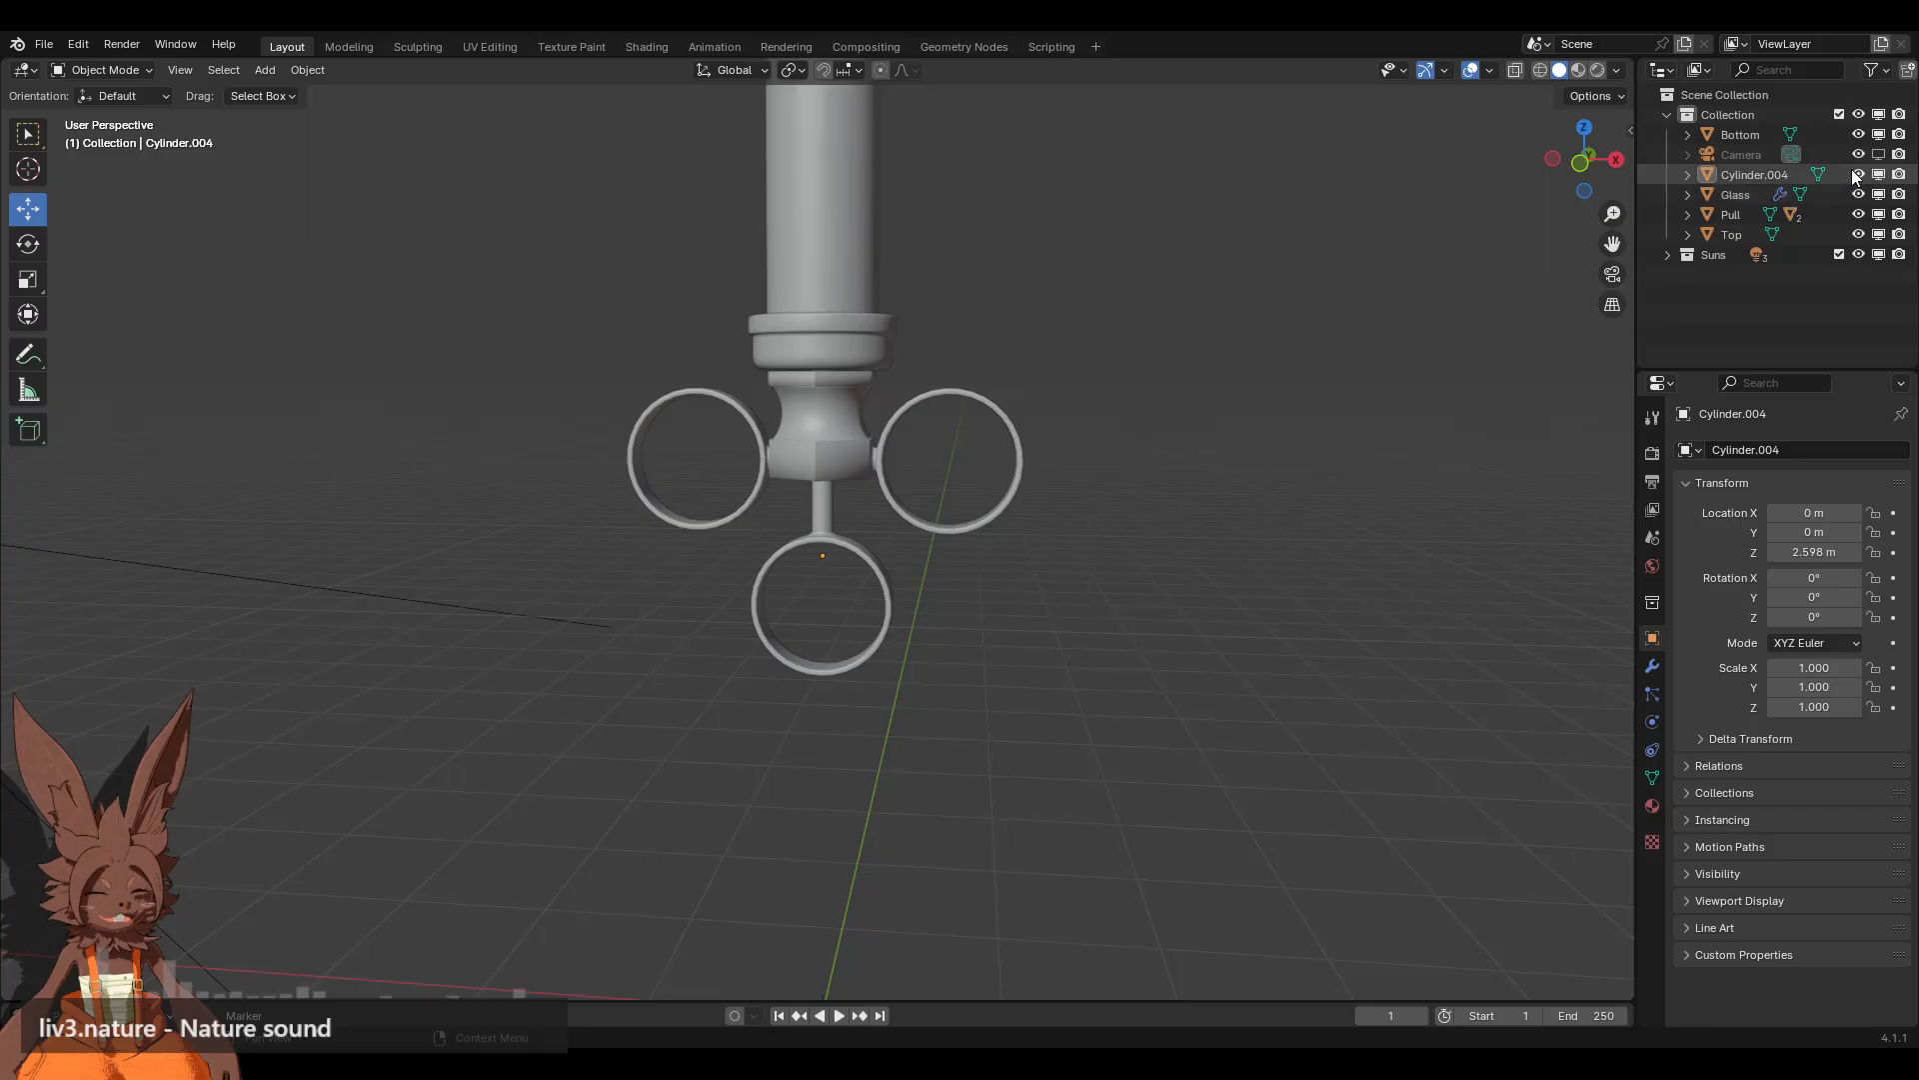
Step: Hide the Glass object in the viewport to expose the rod inside, and clear the selection
{"action": "left_click", "coordinate": [1742, 215]}
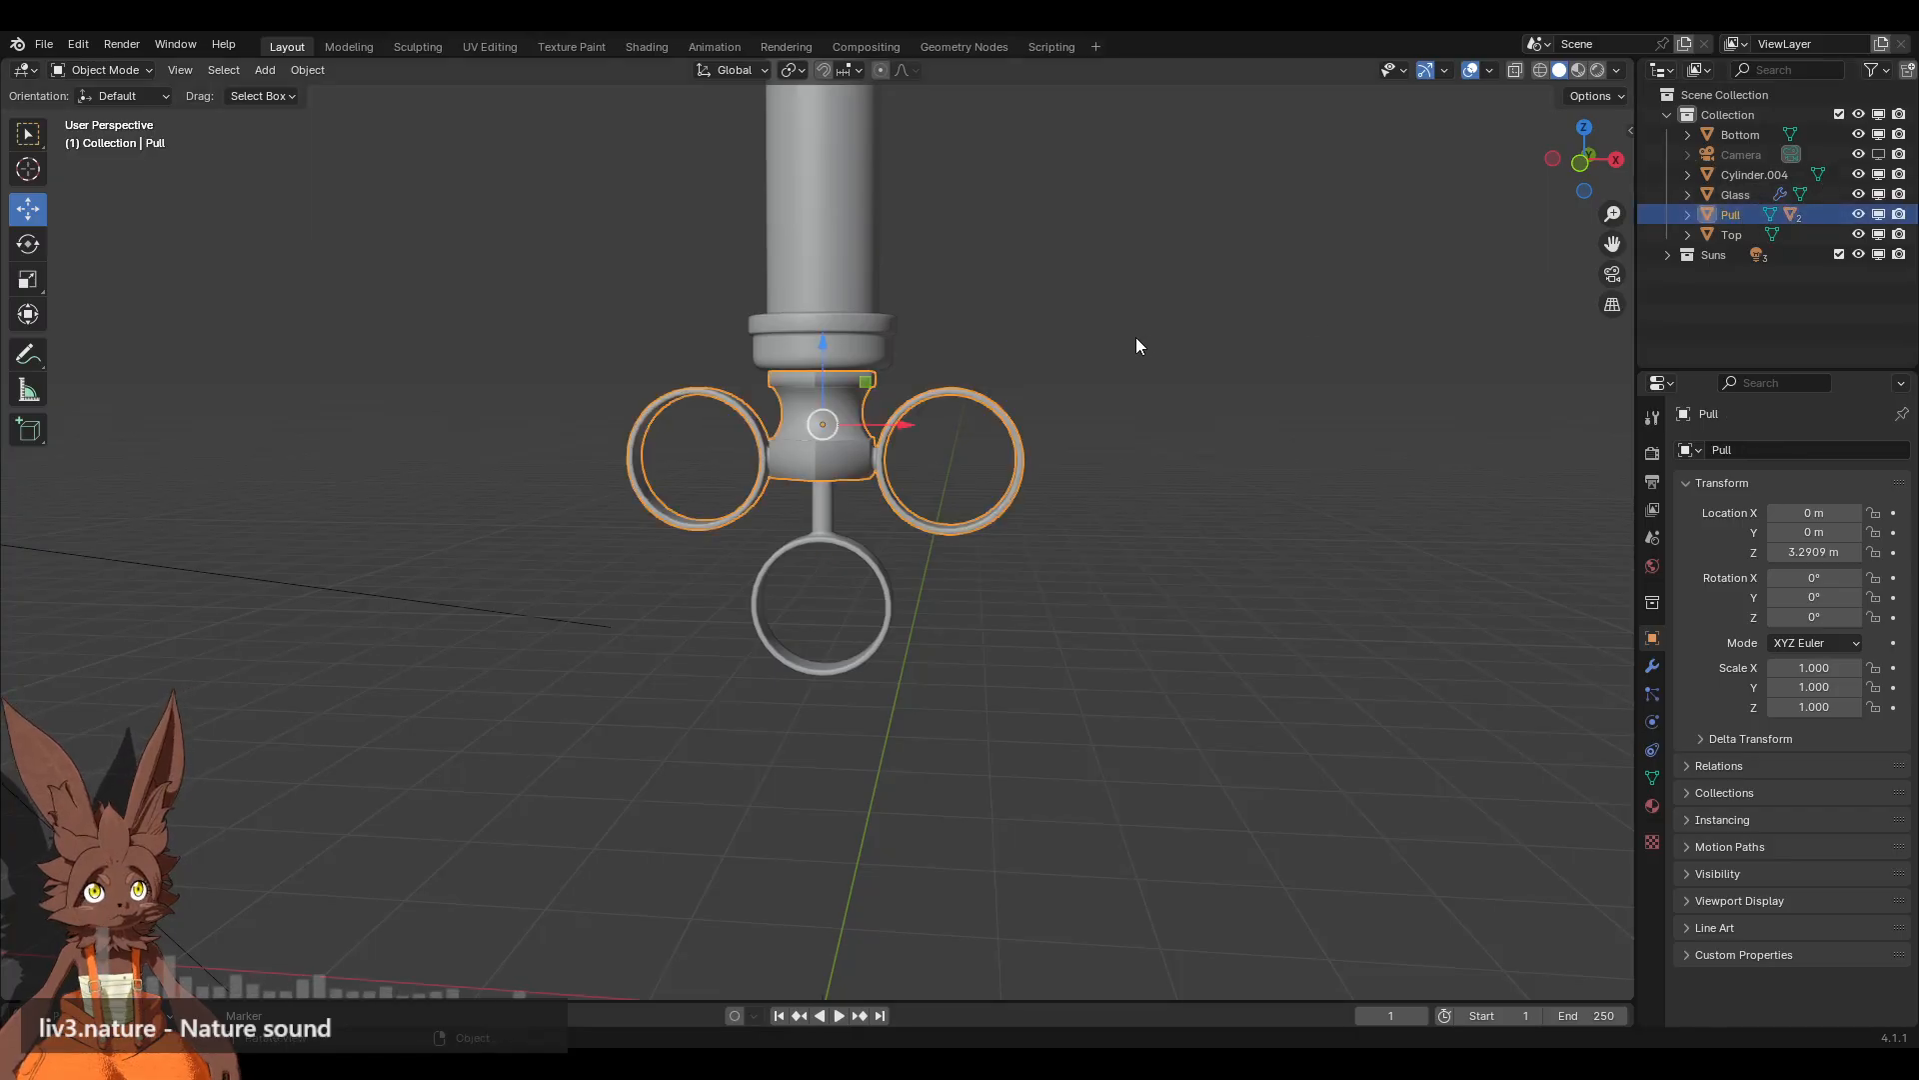
{"action": "middle_click_drag", "start_coordinate": [1300, 212], "coordinate": [1384, 359], "text": "shift"}
{"action": "left_click", "coordinate": [1878, 194]}
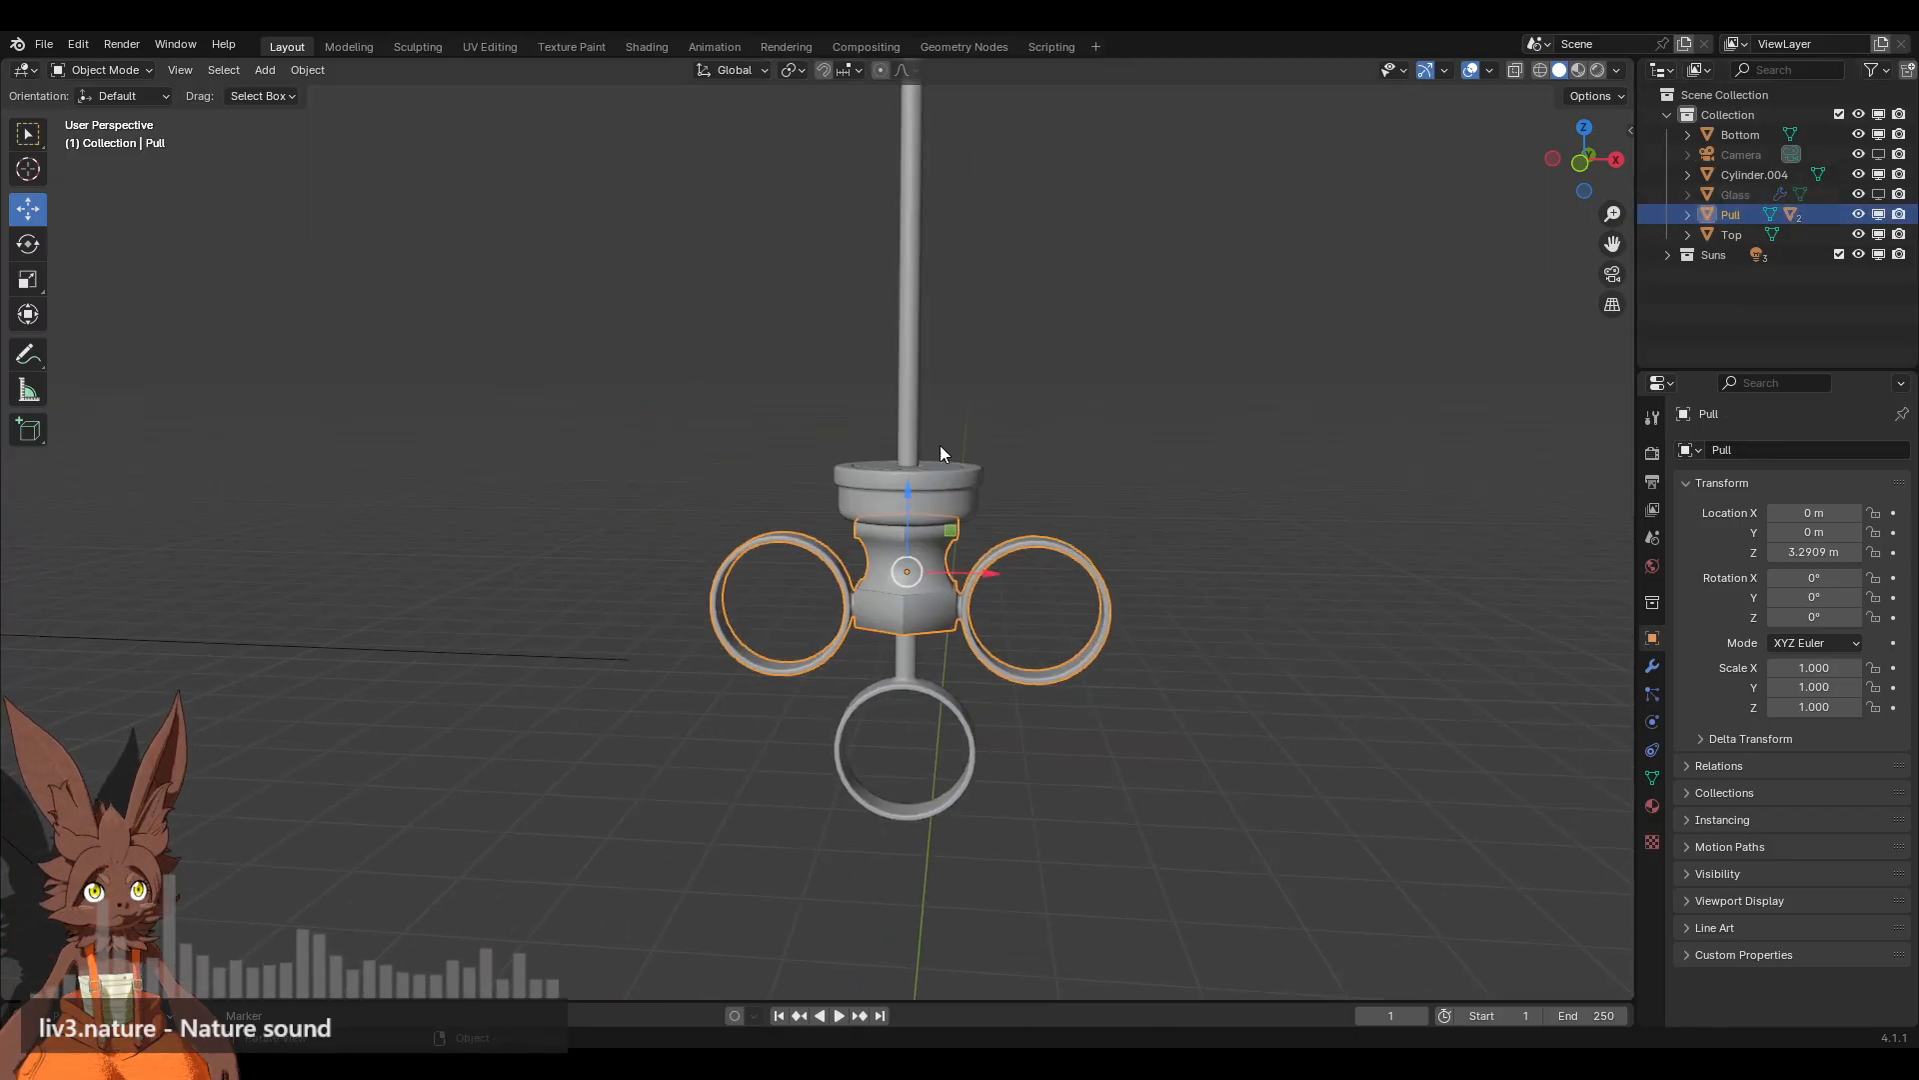
{"action": "left_click", "coordinate": [1056, 470]}
{"action": "scroll", "coordinate": [1040, 470], "scroll_direction": "down", "scroll_amount": 3}
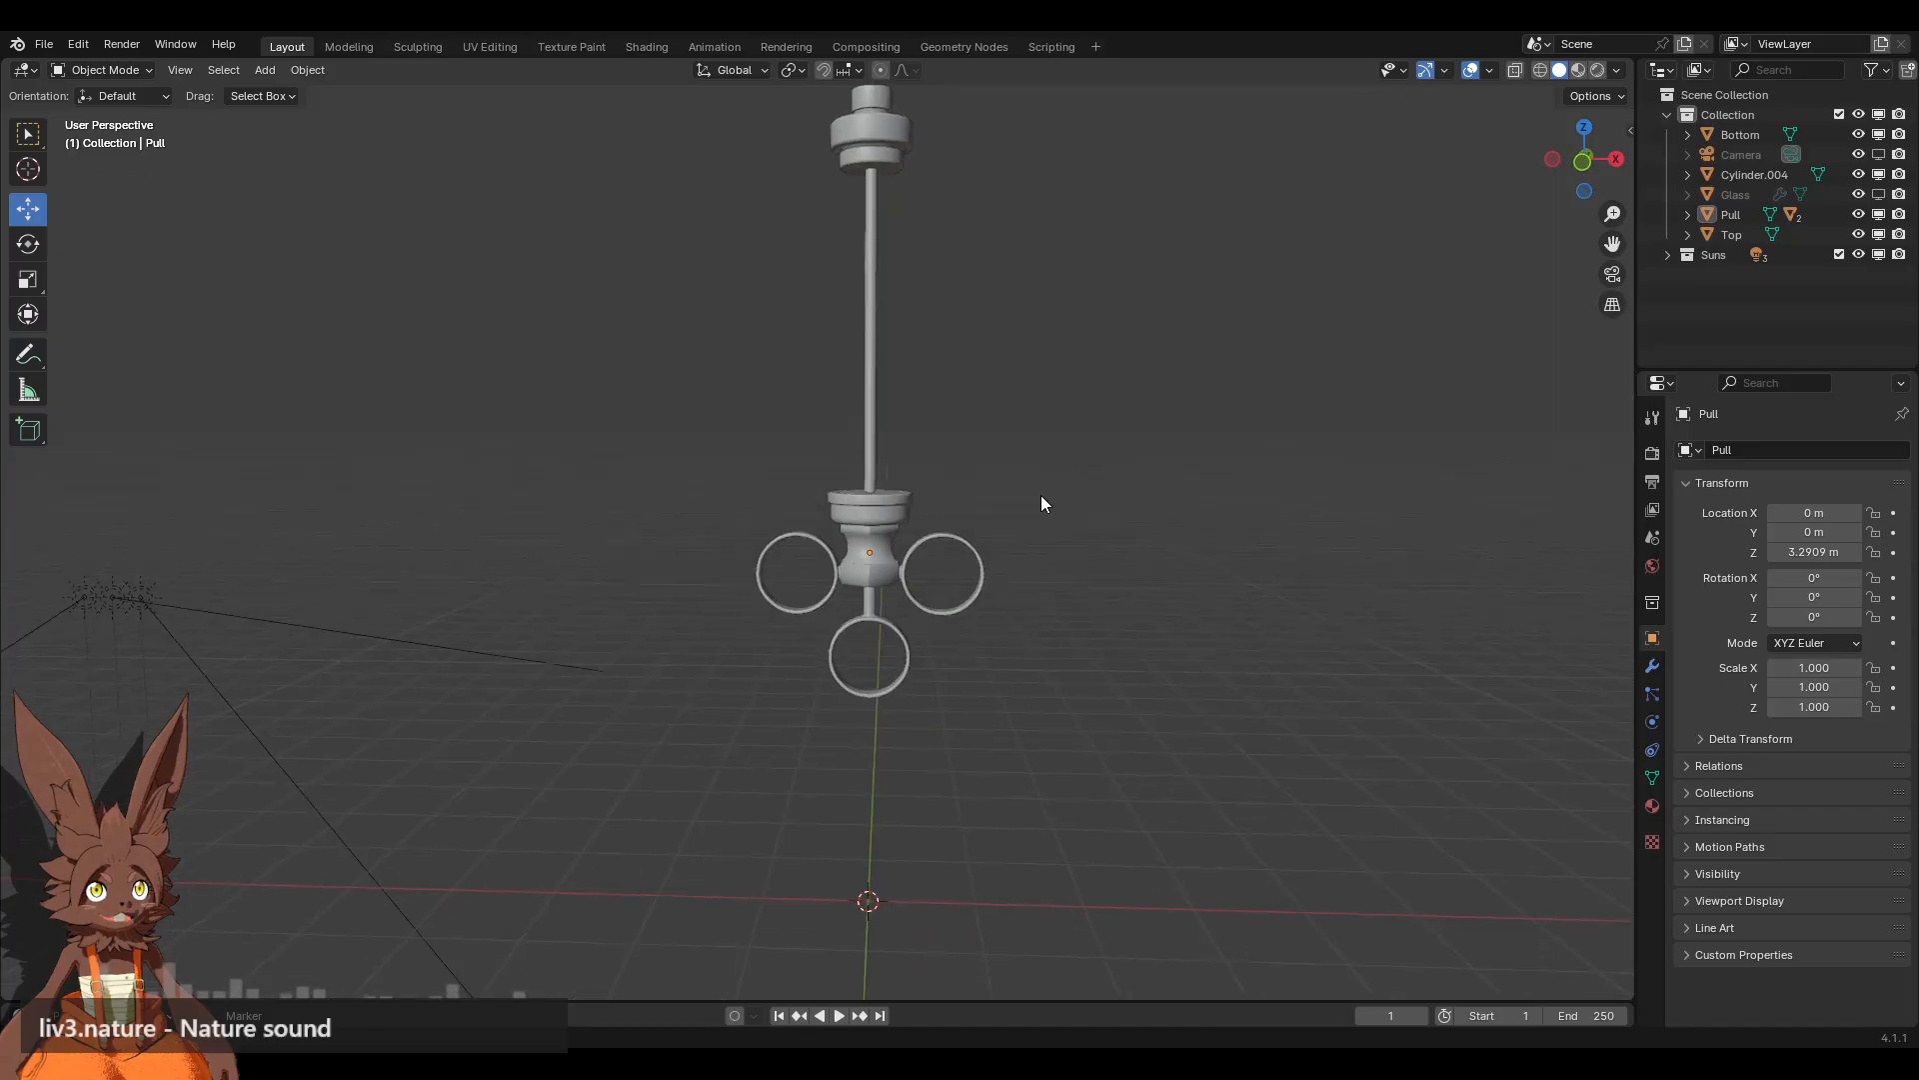
Step: Parent the lower ring with its column to the Pull object using the Object parent type
{"action": "left_click", "coordinate": [884, 609]}
{"action": "scroll", "coordinate": [950, 606], "scroll_direction": "up", "scroll_amount": 2}
{"action": "left_click", "coordinate": [940, 570], "text": "shift"}
{"action": "right_click", "coordinate": [940, 570]}
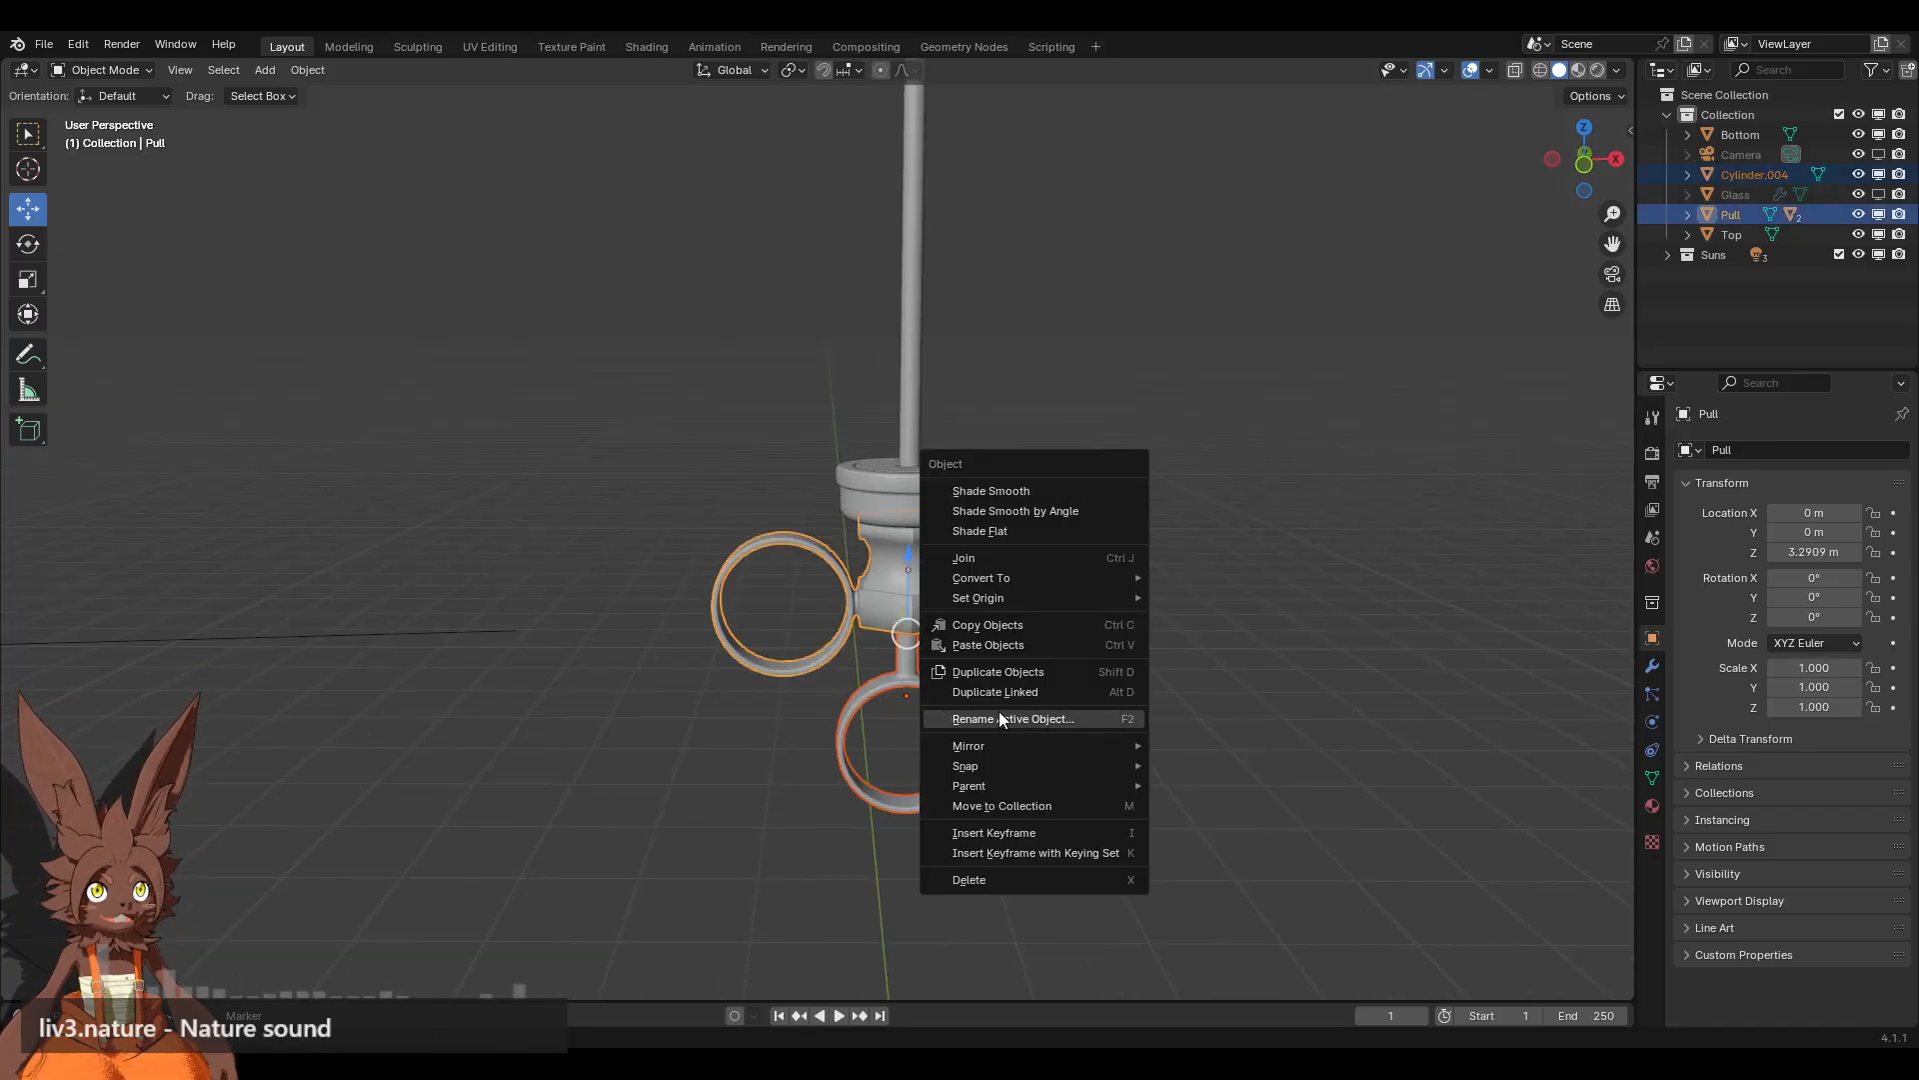
{"action": "mouse_move", "coordinate": [1024, 782]}
{"action": "left_click", "coordinate": [1211, 398]}
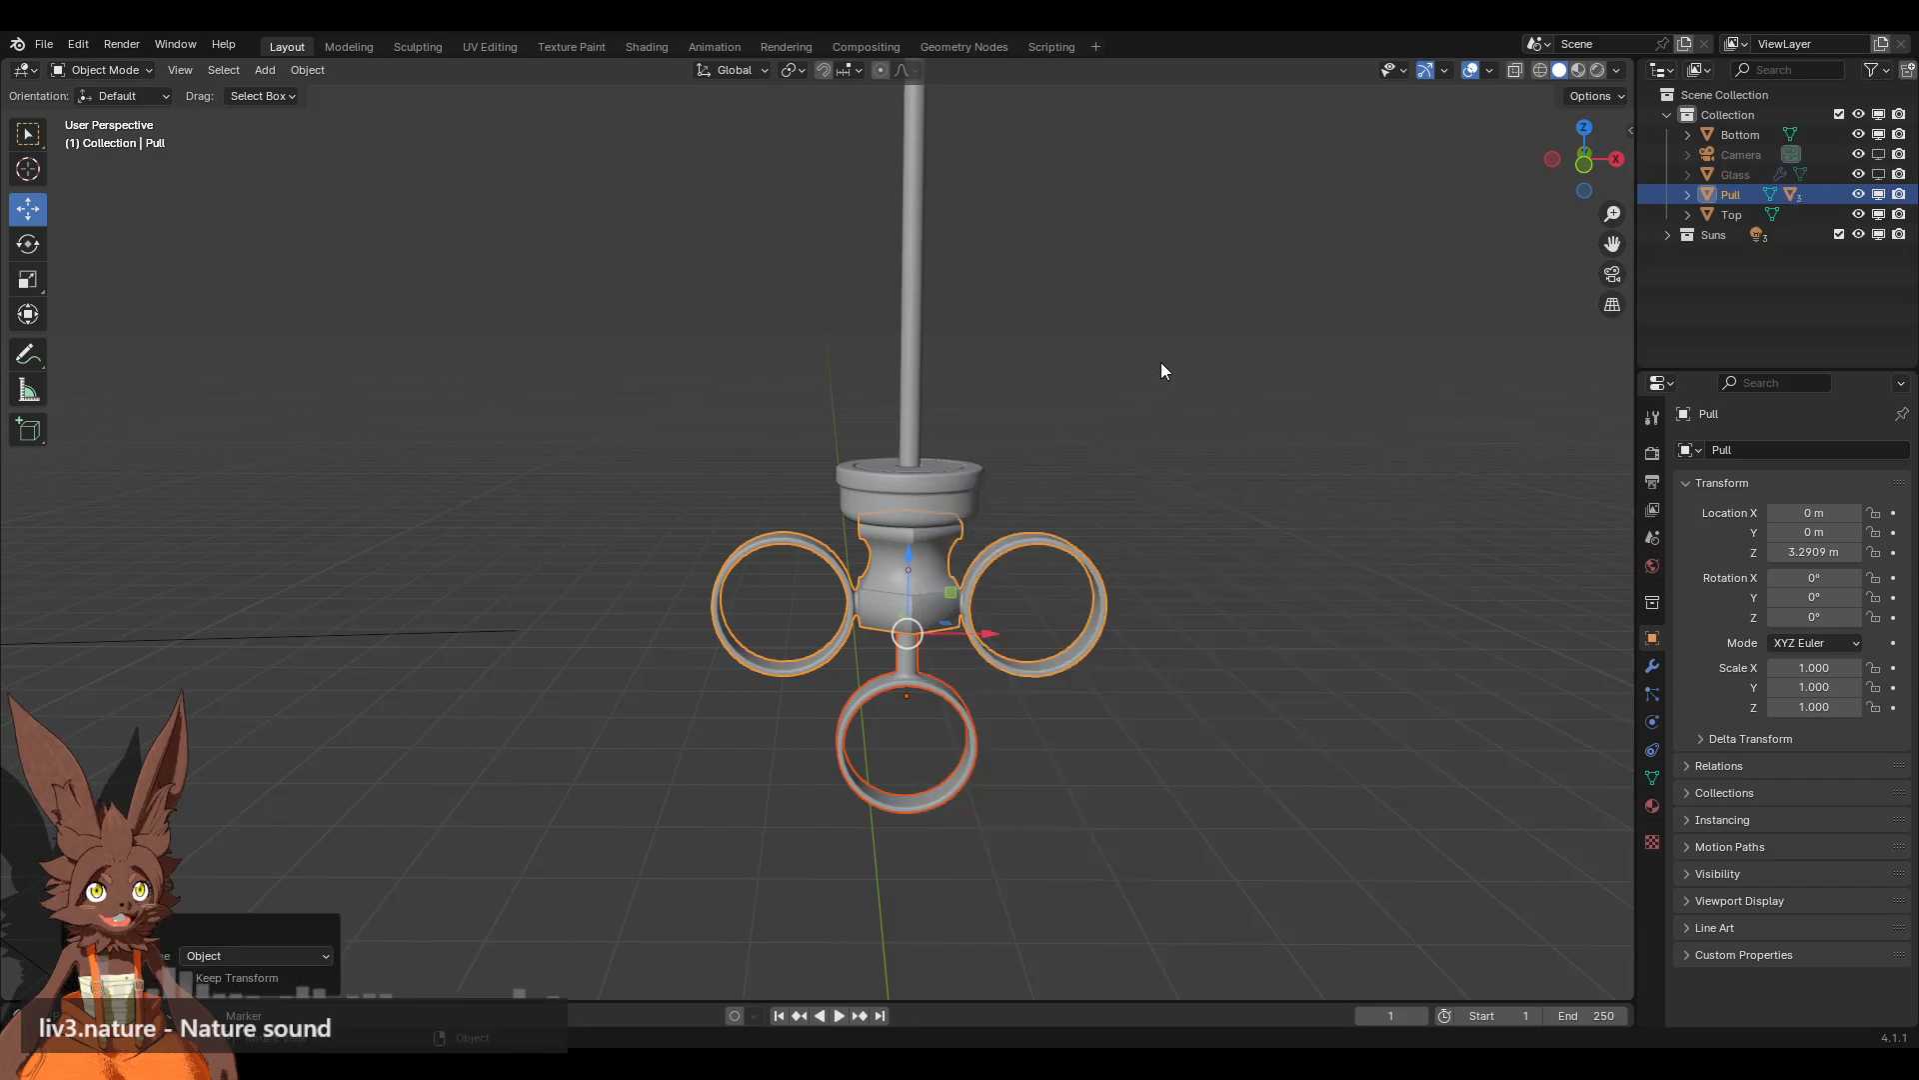
{"action": "left_click", "coordinate": [1129, 460]}
Step: Try lowering the Pull object along Z to test the parenting, and undo the move
{"action": "left_click", "coordinate": [934, 602]}
{"action": "scroll", "coordinate": [934, 605], "scroll_direction": "down", "scroll_amount": 3}
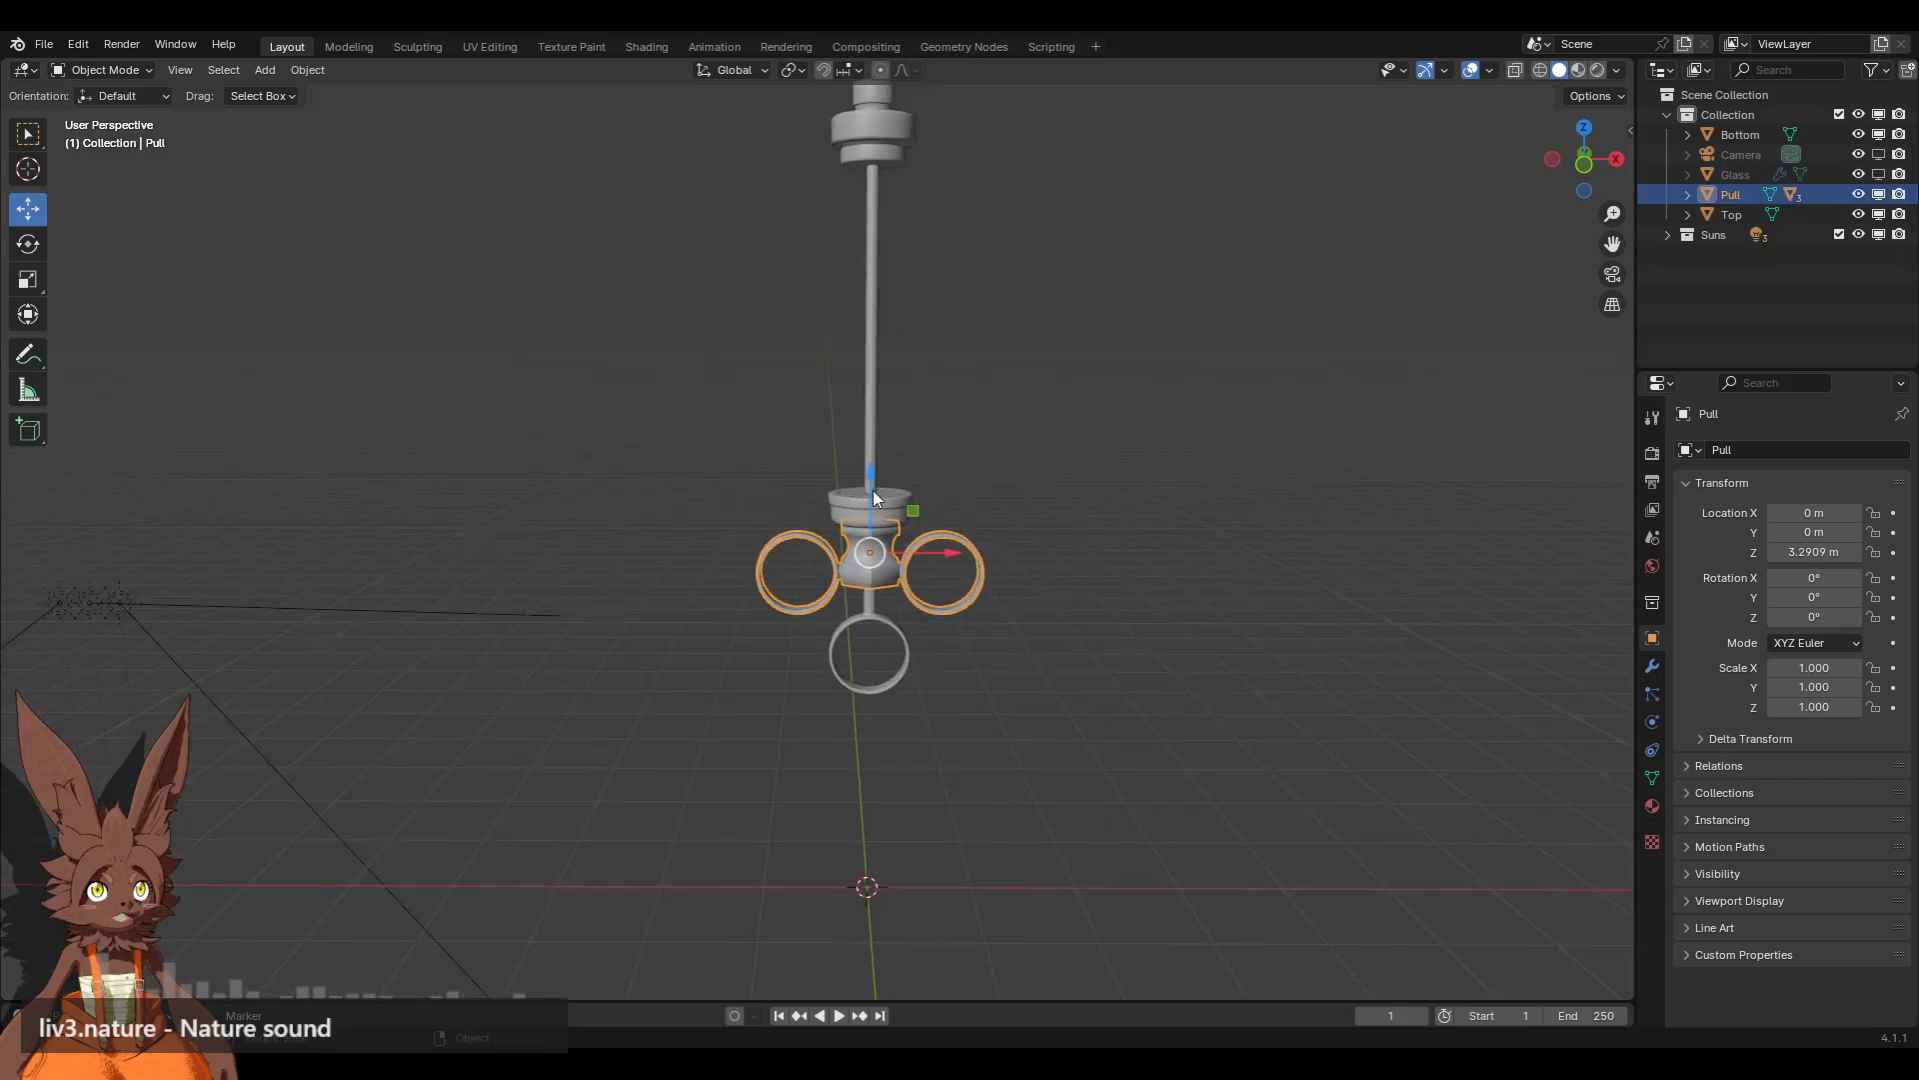
{"action": "left_click_drag", "start_coordinate": [874, 497], "coordinate": [870, 682]}
{"action": "key", "text": "ctrl+z"}
{"action": "scroll", "coordinate": [1114, 561], "scroll_direction": "up", "scroll_amount": 3}
{"action": "middle_click_drag", "start_coordinate": [1114, 562], "coordinate": [1105, 543]}
{"action": "middle_click_drag", "start_coordinate": [1179, 634], "coordinate": [1164, 554], "text": "shift"}
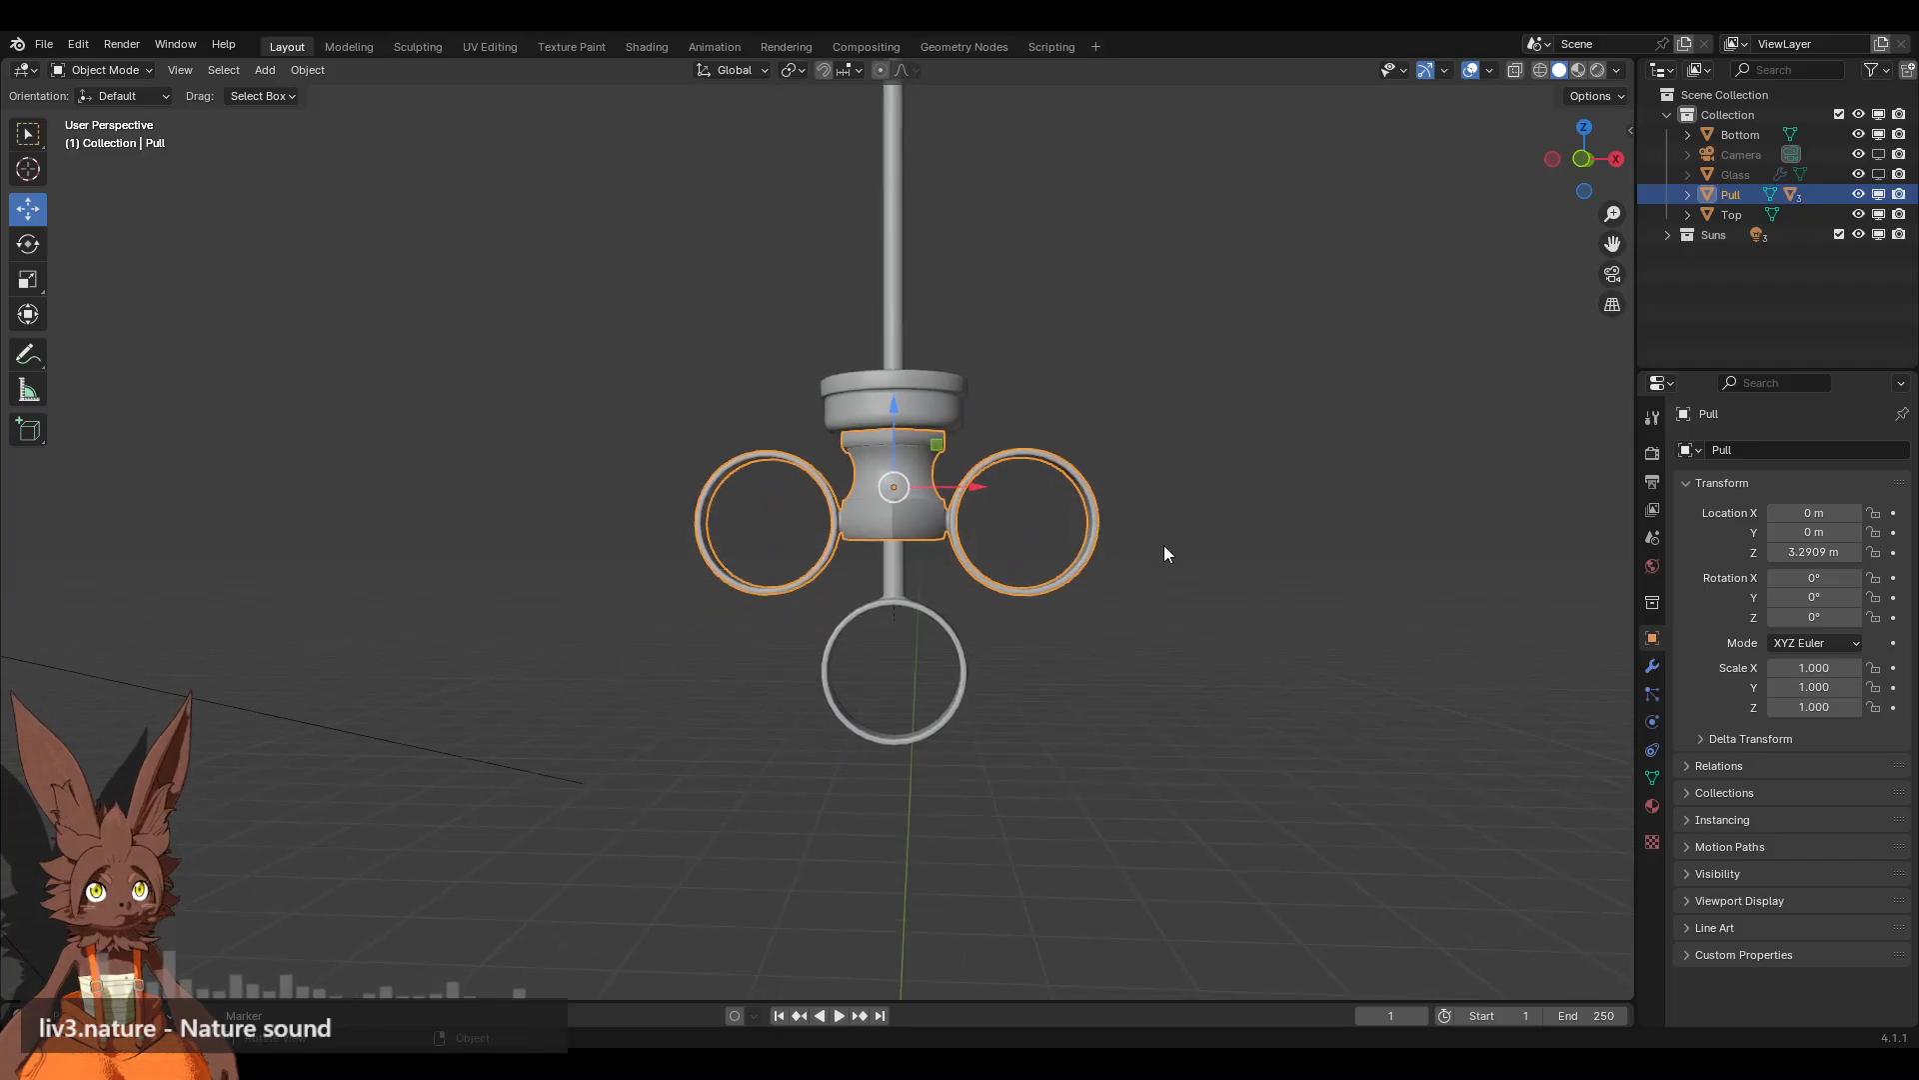
Step: Assign the existing Metal material to the lower ring and its column
{"action": "left_click", "coordinate": [1063, 629]}
{"action": "left_click", "coordinate": [893, 601]}
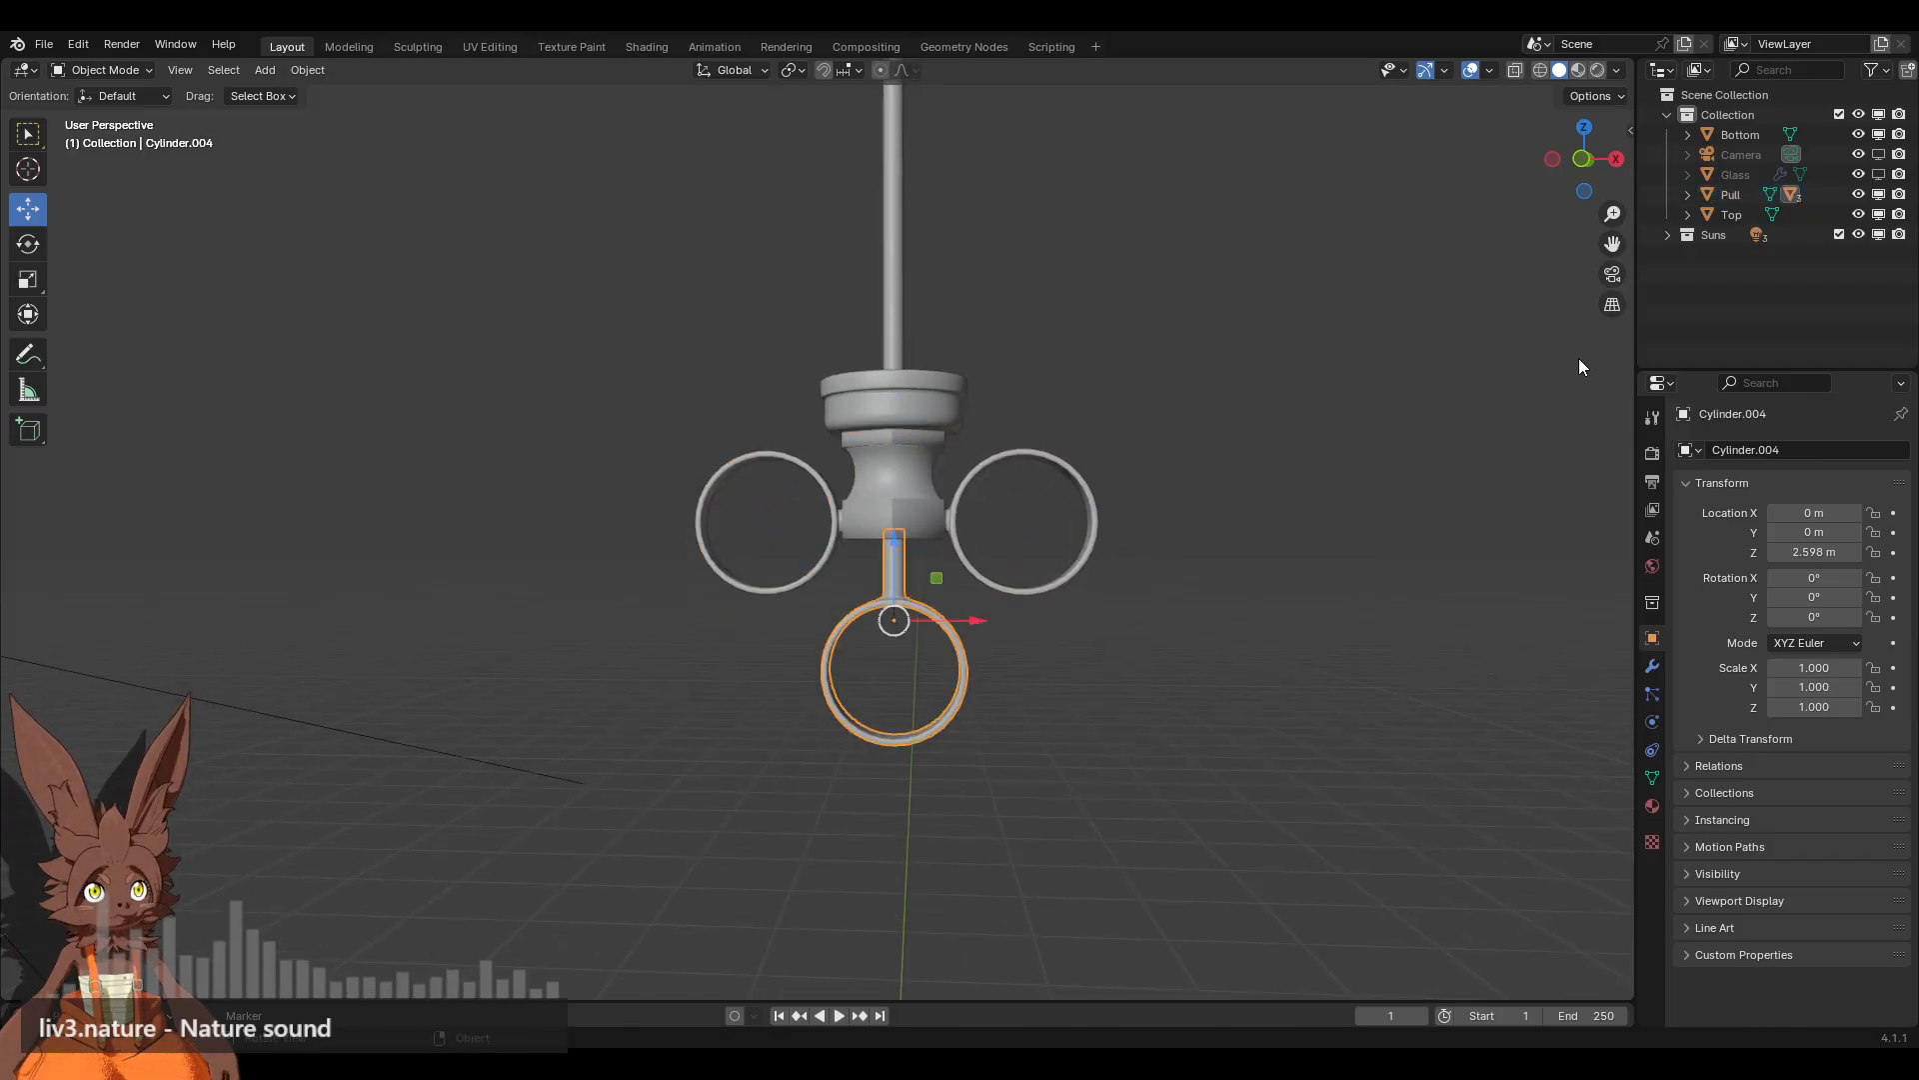
{"action": "left_click", "coordinate": [1652, 806]}
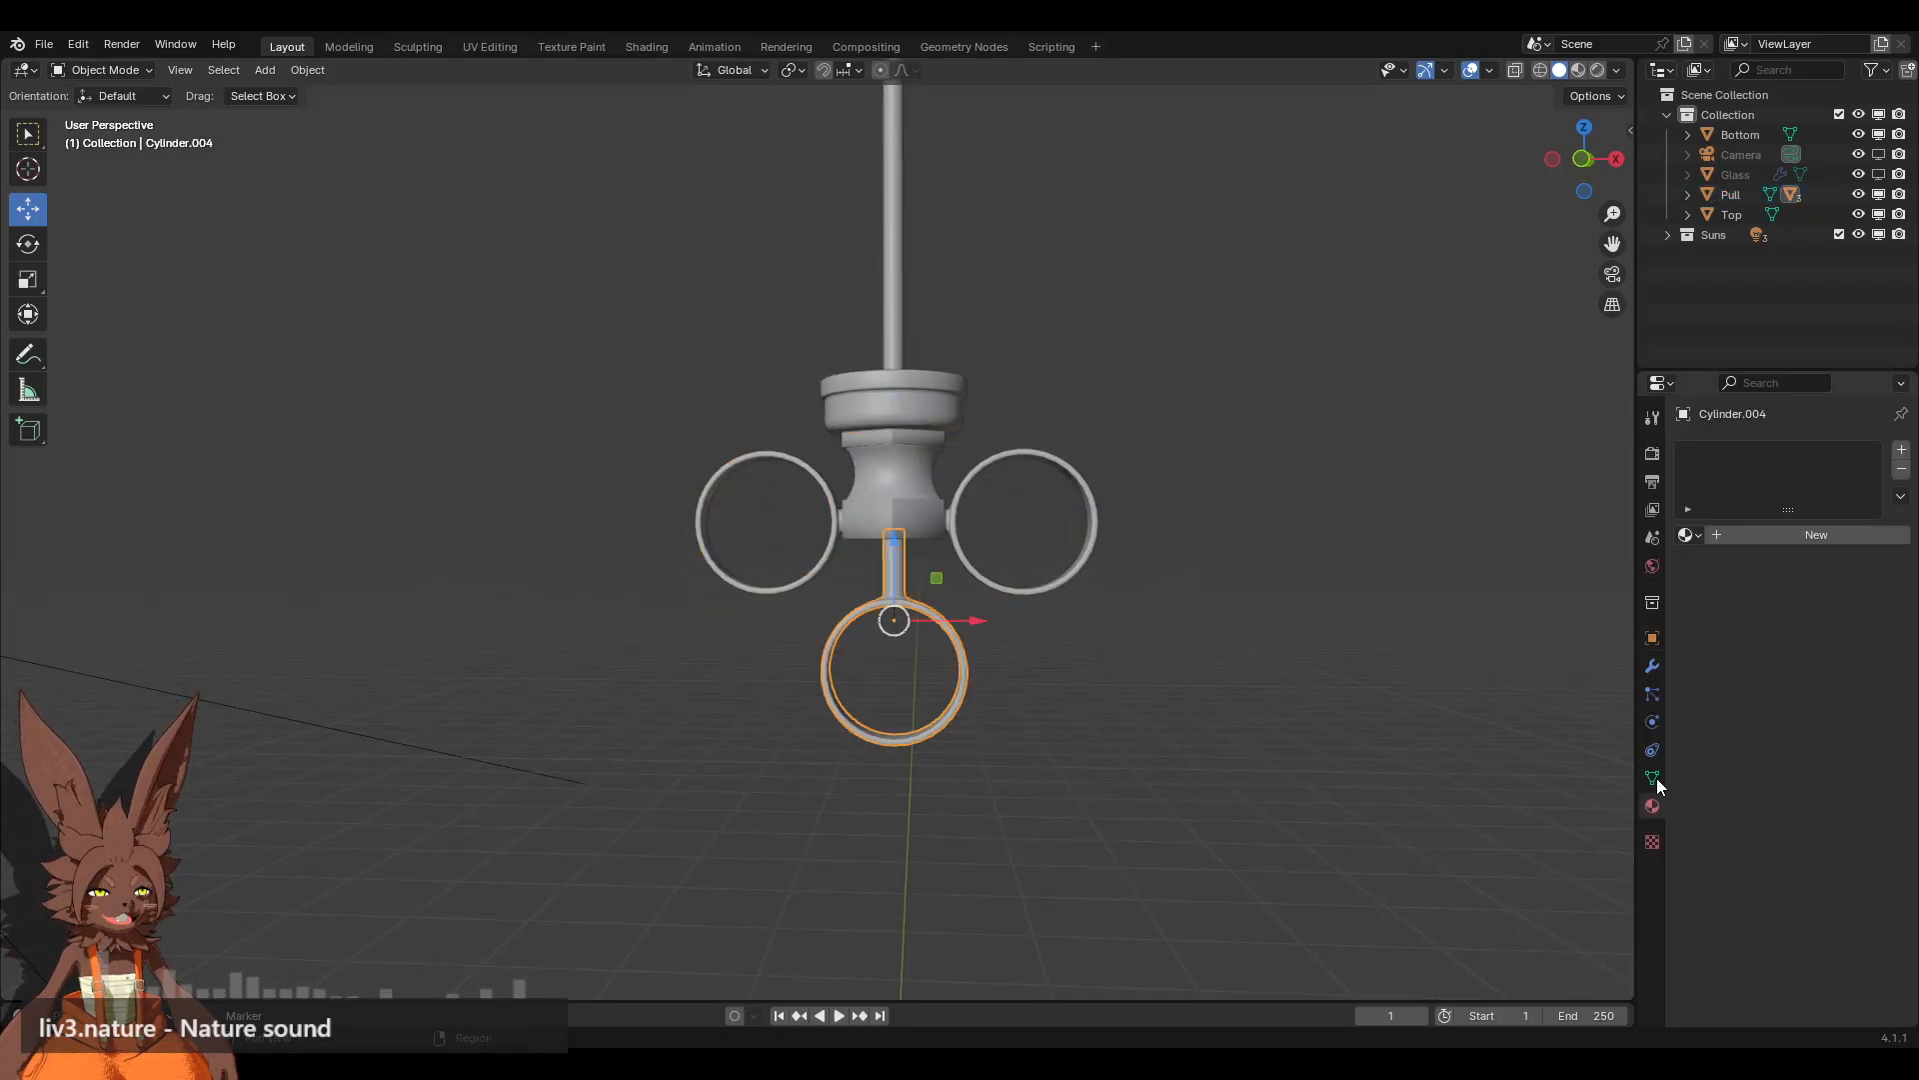
{"action": "left_click", "coordinate": [1700, 535]}
{"action": "left_click", "coordinate": [1606, 580]}
Step: Assign the existing Metal material to the Pull object with the two side rings
{"action": "left_click", "coordinate": [1014, 504]}
{"action": "left_click", "coordinate": [1096, 498]}
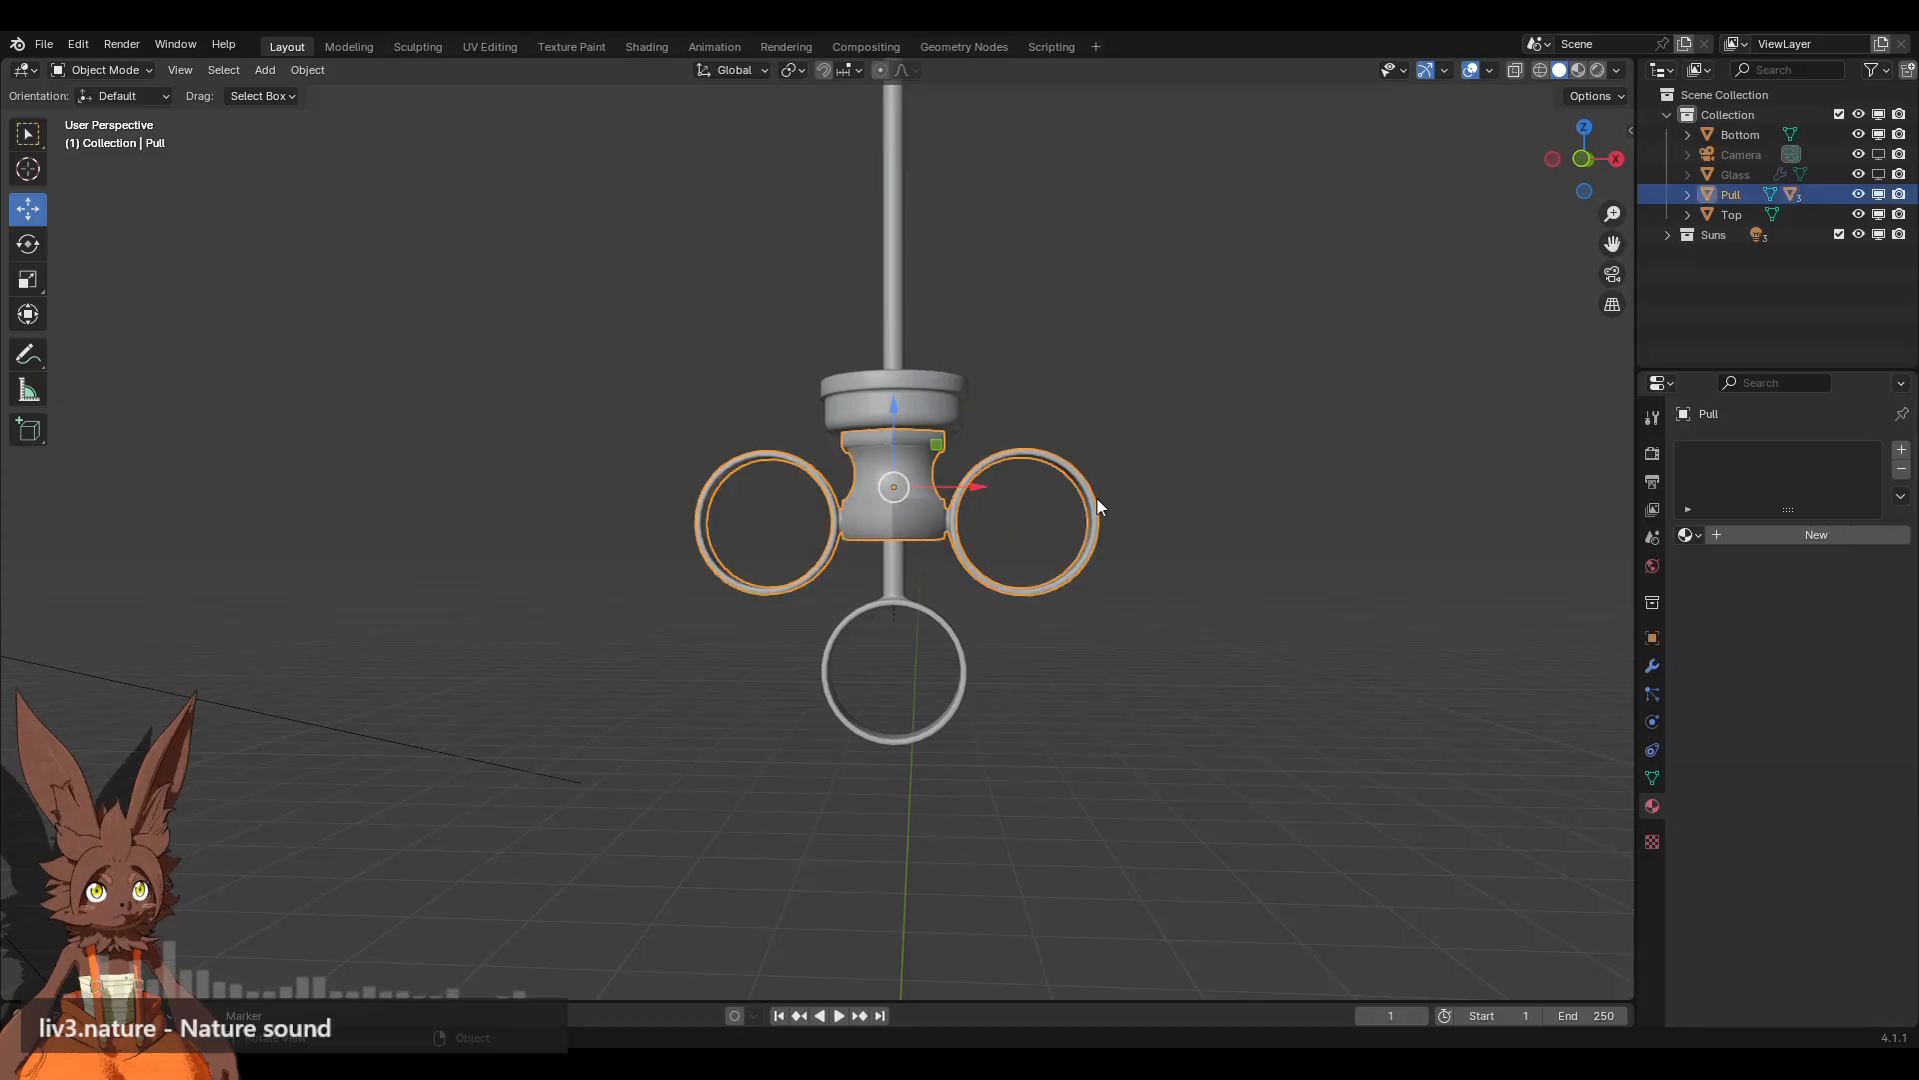
{"action": "left_click", "coordinate": [1690, 535]}
{"action": "left_click", "coordinate": [1505, 585]}
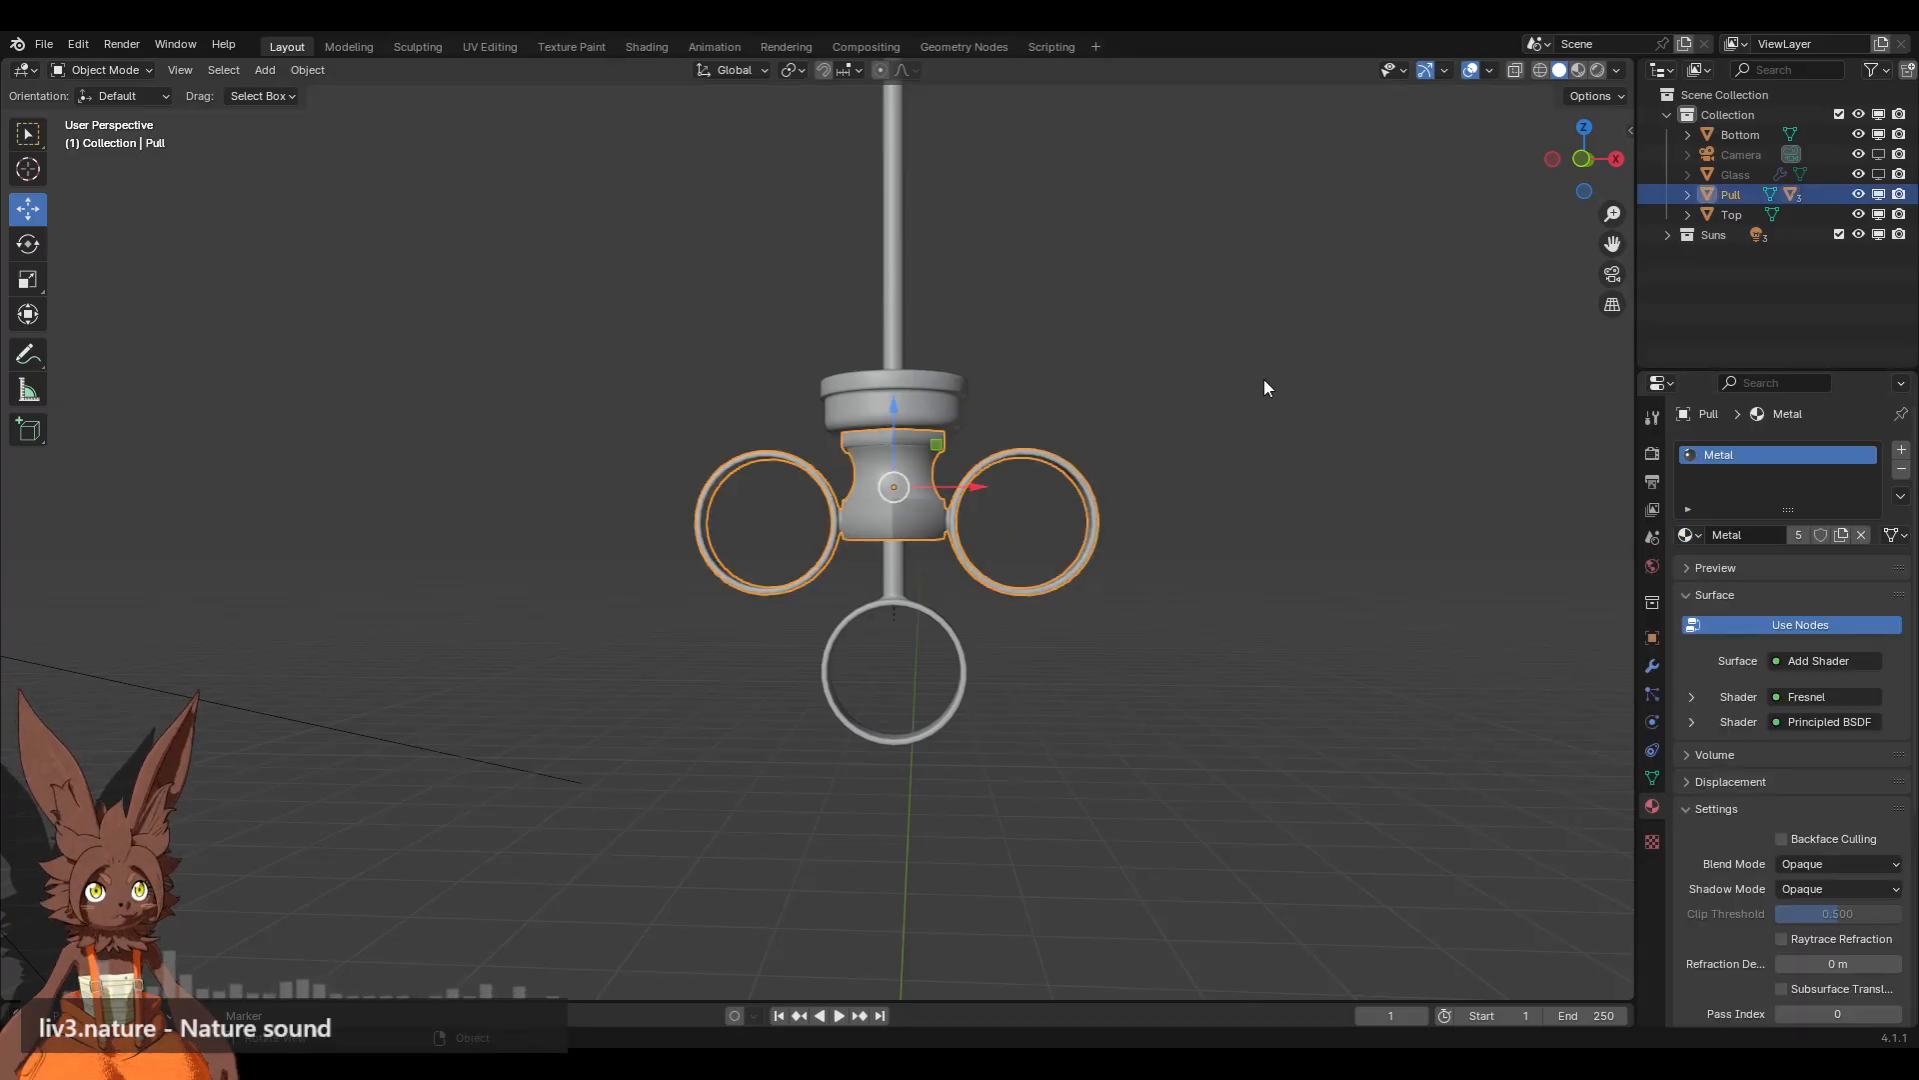
{"action": "left_click", "coordinate": [1264, 380]}
Step: Check the material assignments of the rod, the Bottom collar and the lower ring
{"action": "left_click", "coordinate": [890, 320]}
{"action": "left_click", "coordinate": [913, 481]}
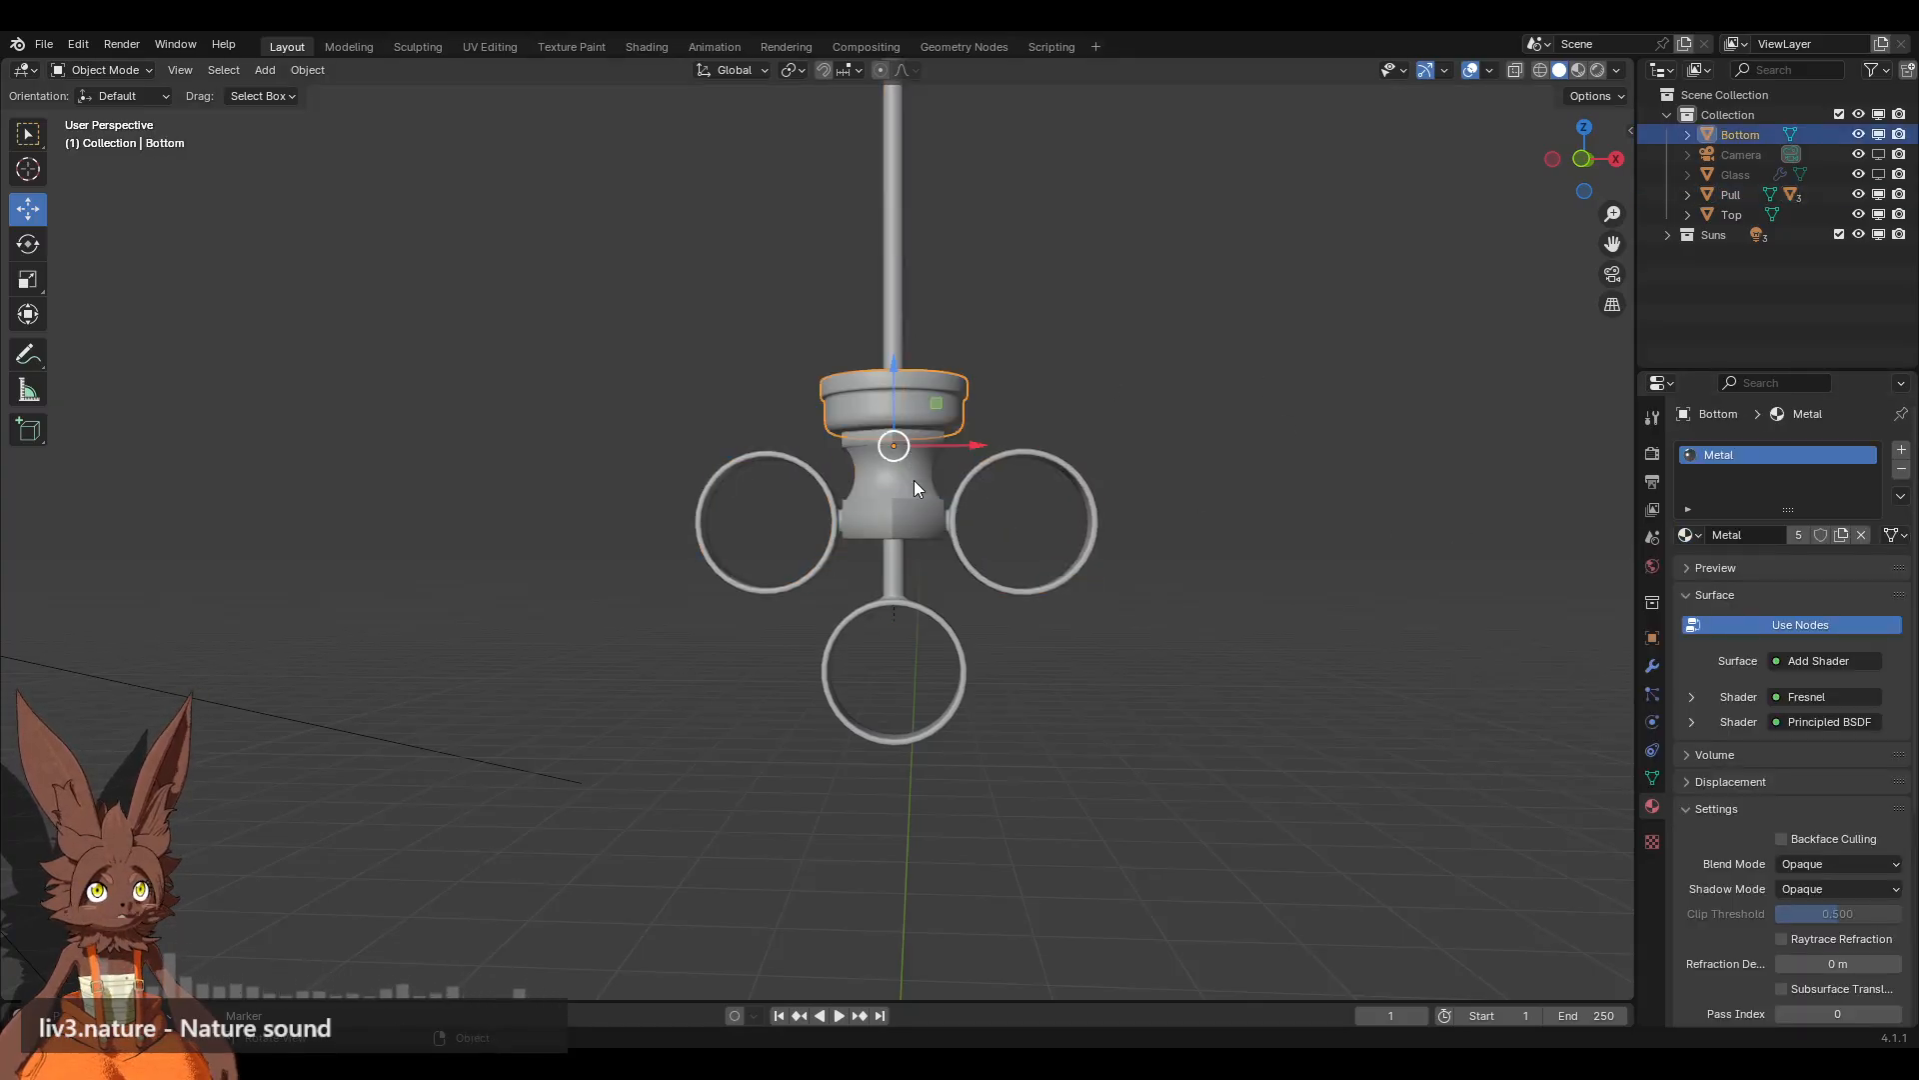
{"action": "left_click", "coordinate": [897, 573]}
{"action": "scroll", "coordinate": [1035, 344], "scroll_direction": "down", "scroll_amount": 3}
{"action": "left_click", "coordinate": [1033, 328]}
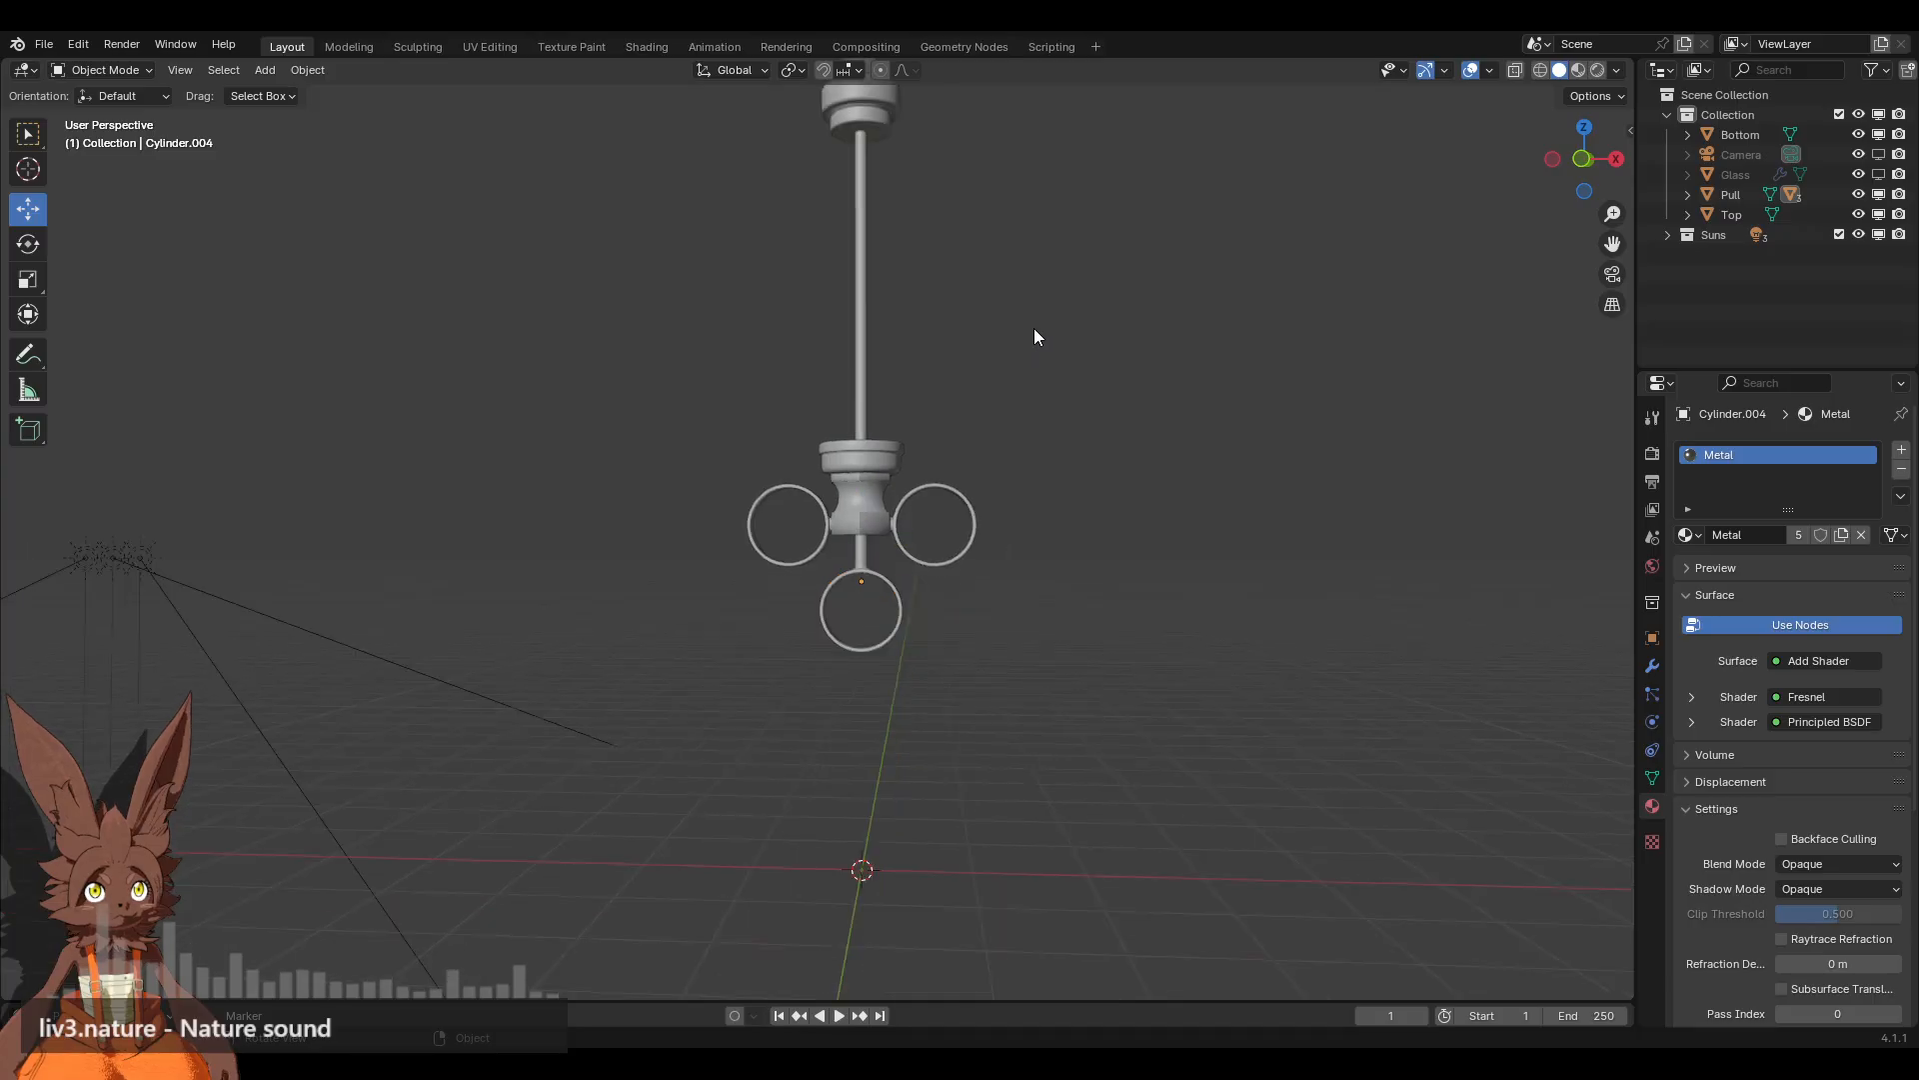
Step: Show the Glass object in the viewport again
{"action": "middle_click_drag", "start_coordinate": [1052, 350], "coordinate": [1111, 506], "text": "shift"}
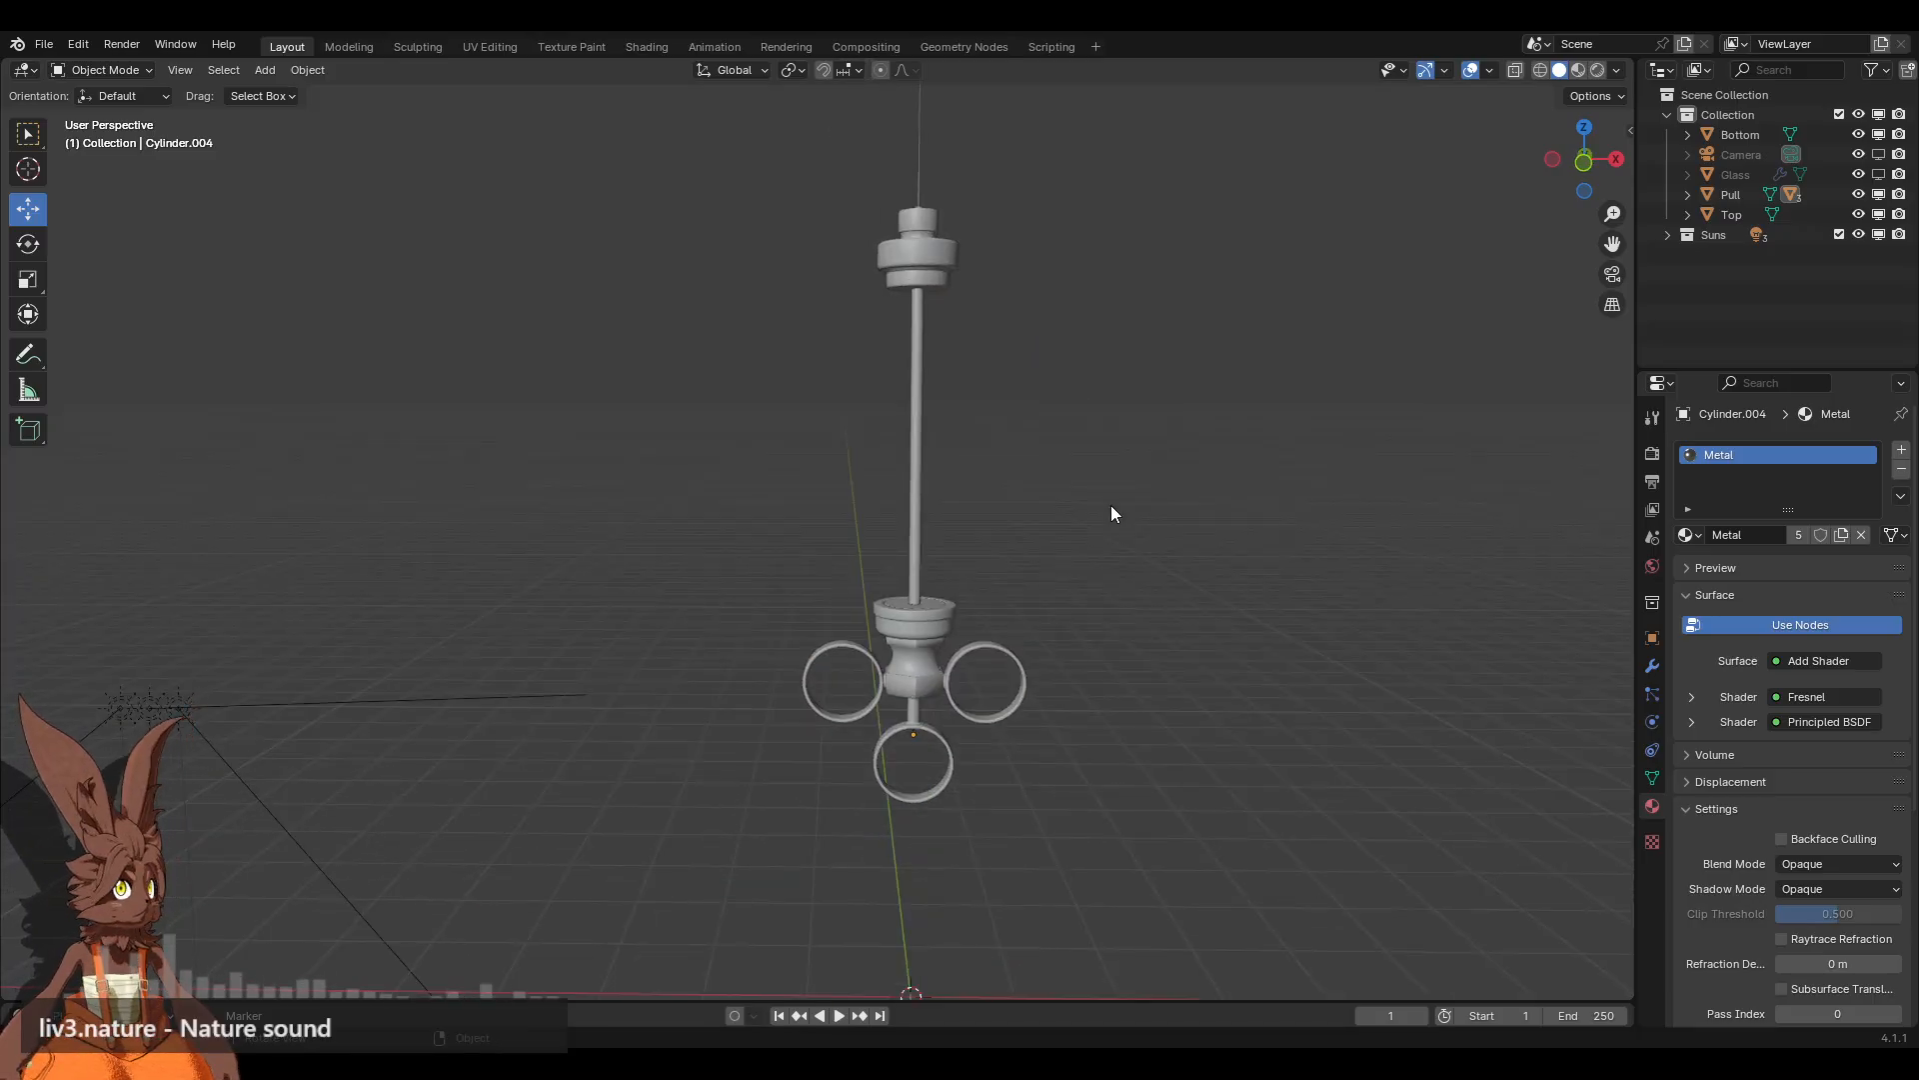
{"action": "middle_click_drag", "start_coordinate": [1060, 401], "coordinate": [1075, 437], "text": "shift"}
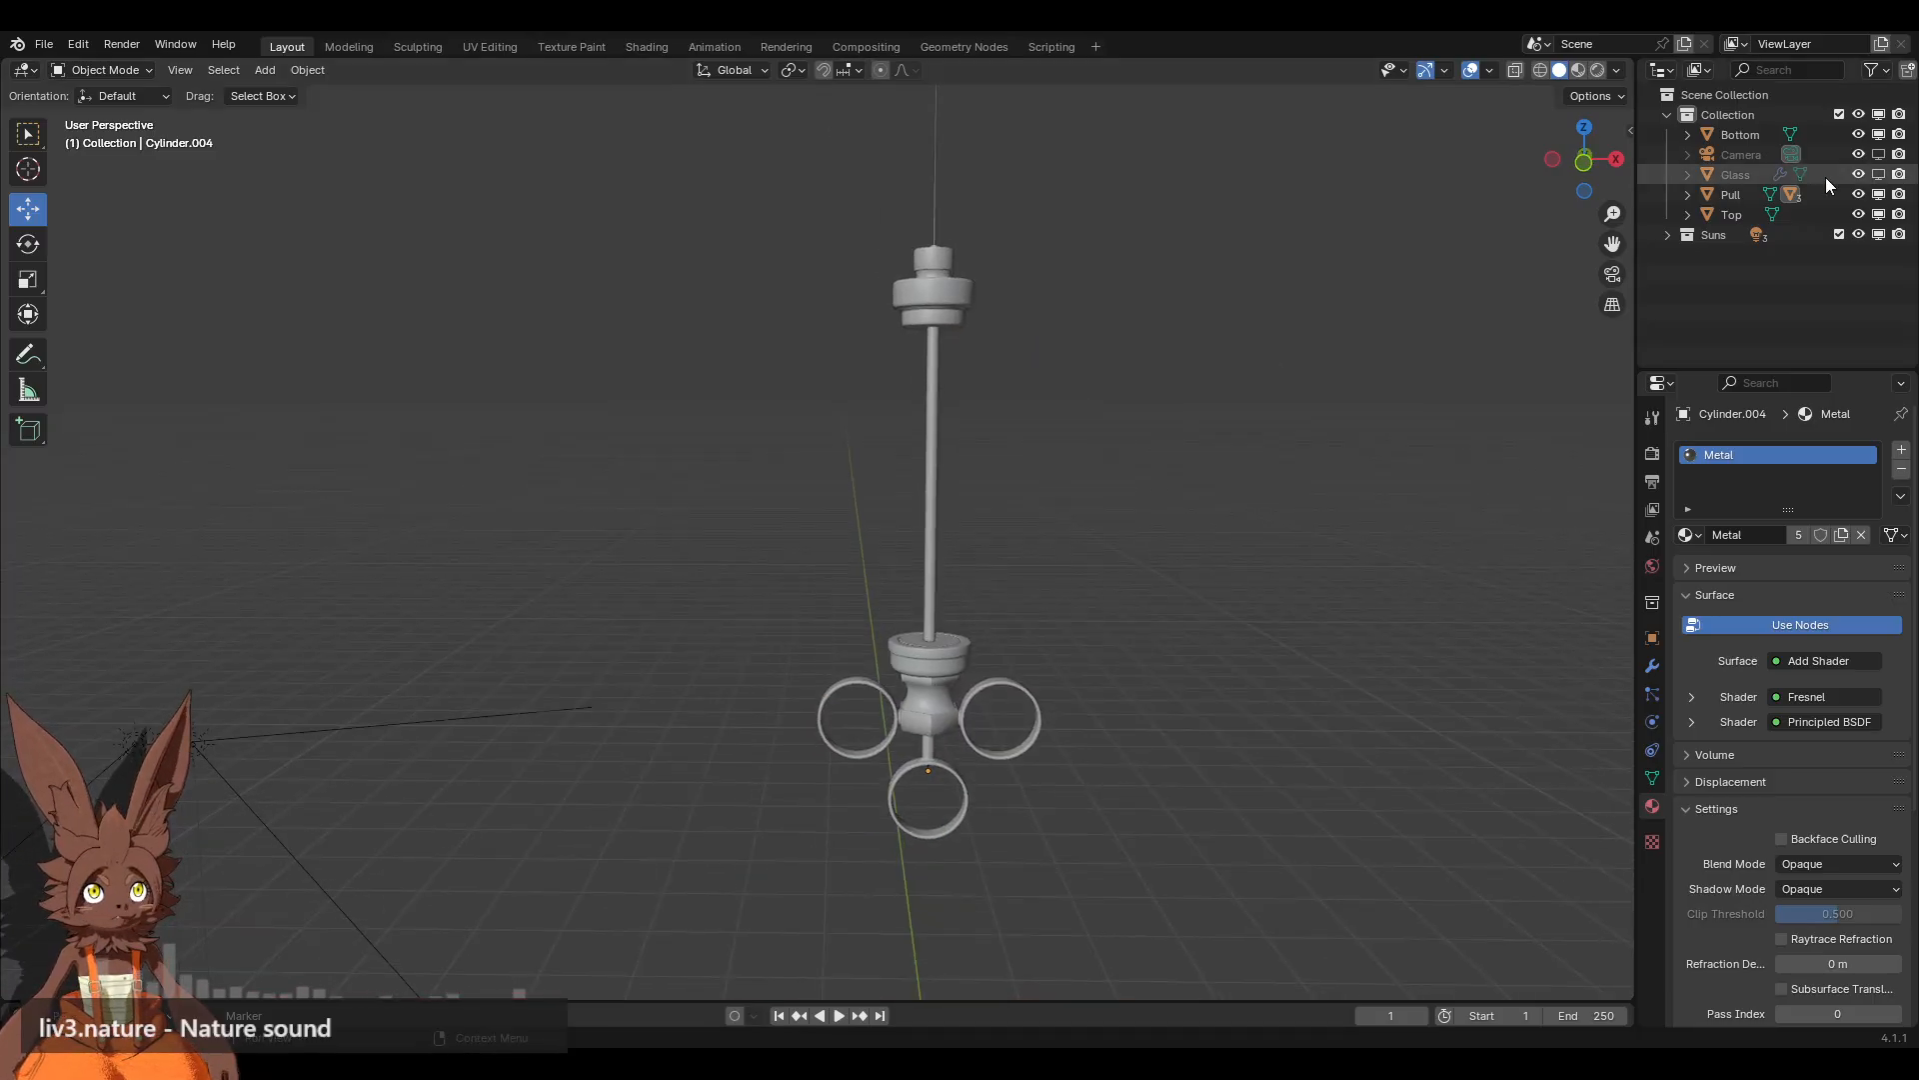
{"action": "left_click", "coordinate": [1878, 174]}
{"action": "scroll", "coordinate": [1032, 495], "scroll_direction": "down", "scroll_amount": 1}
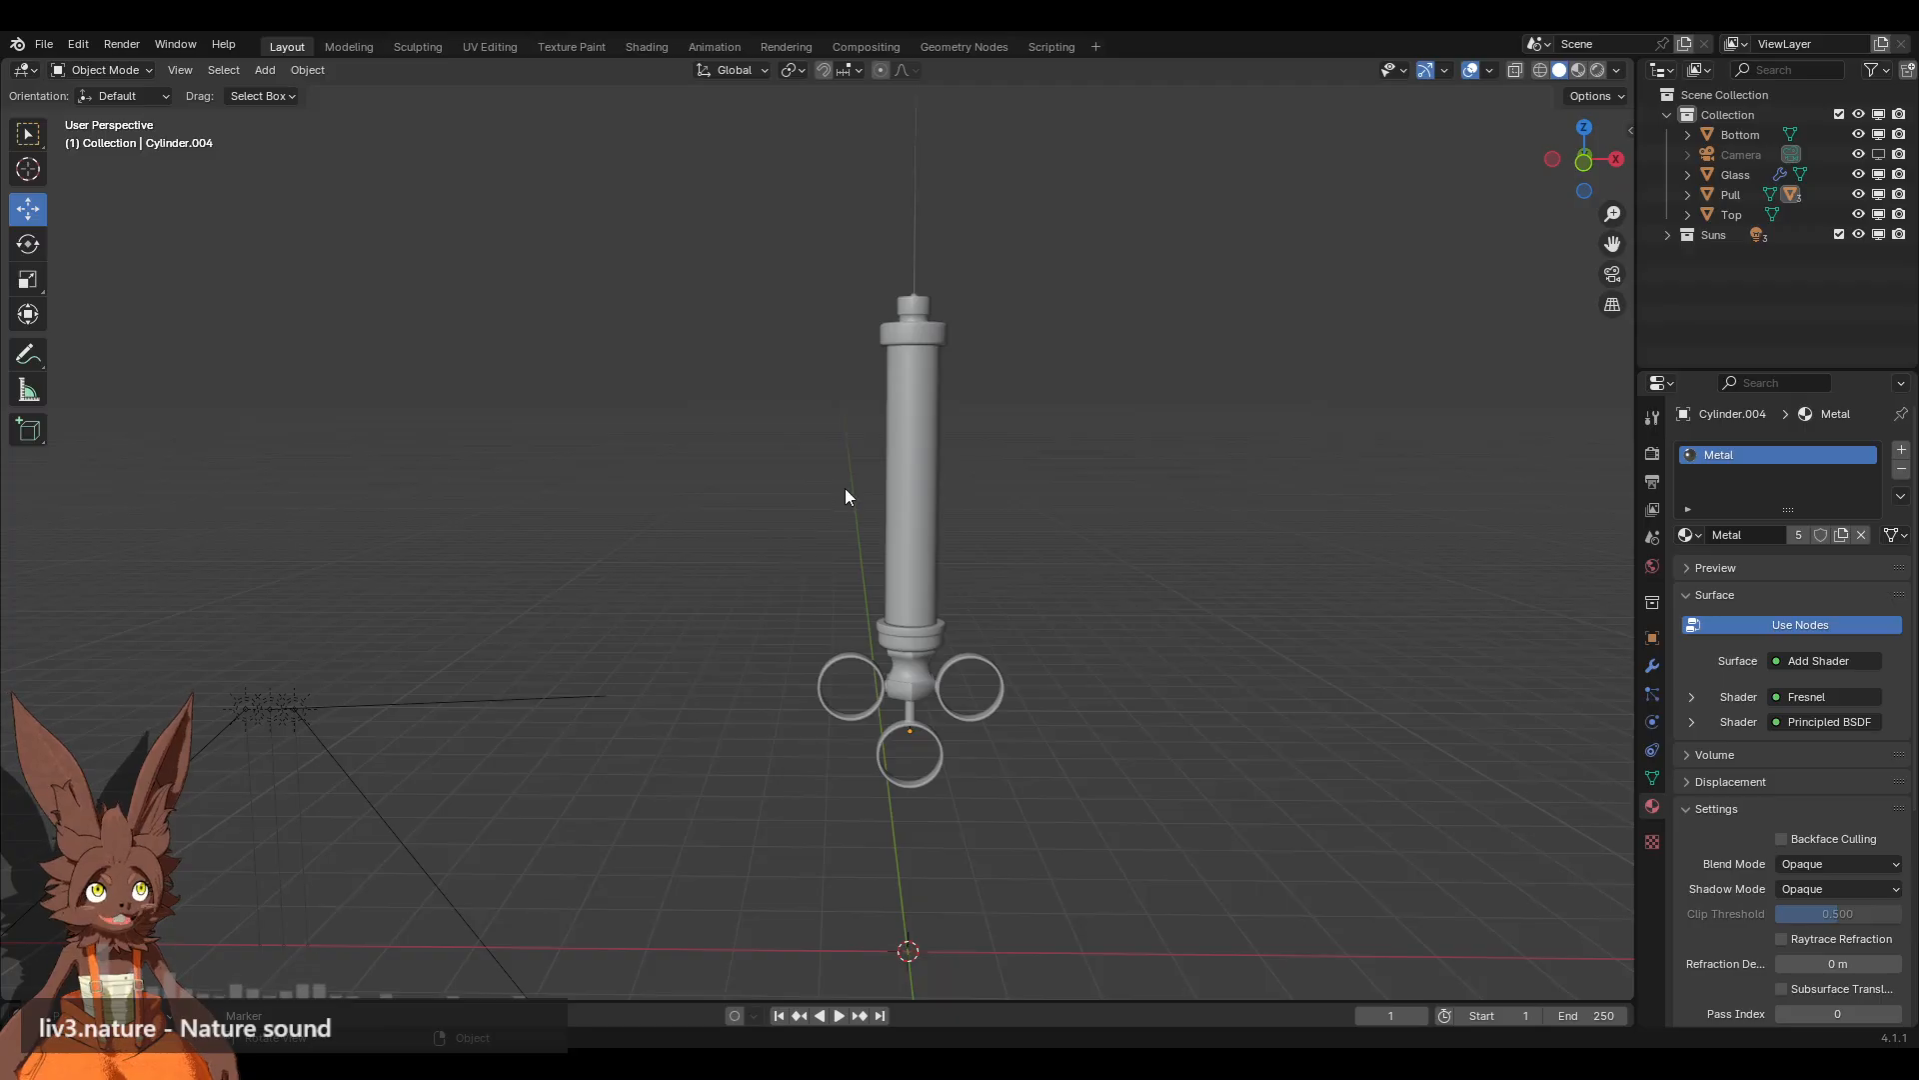
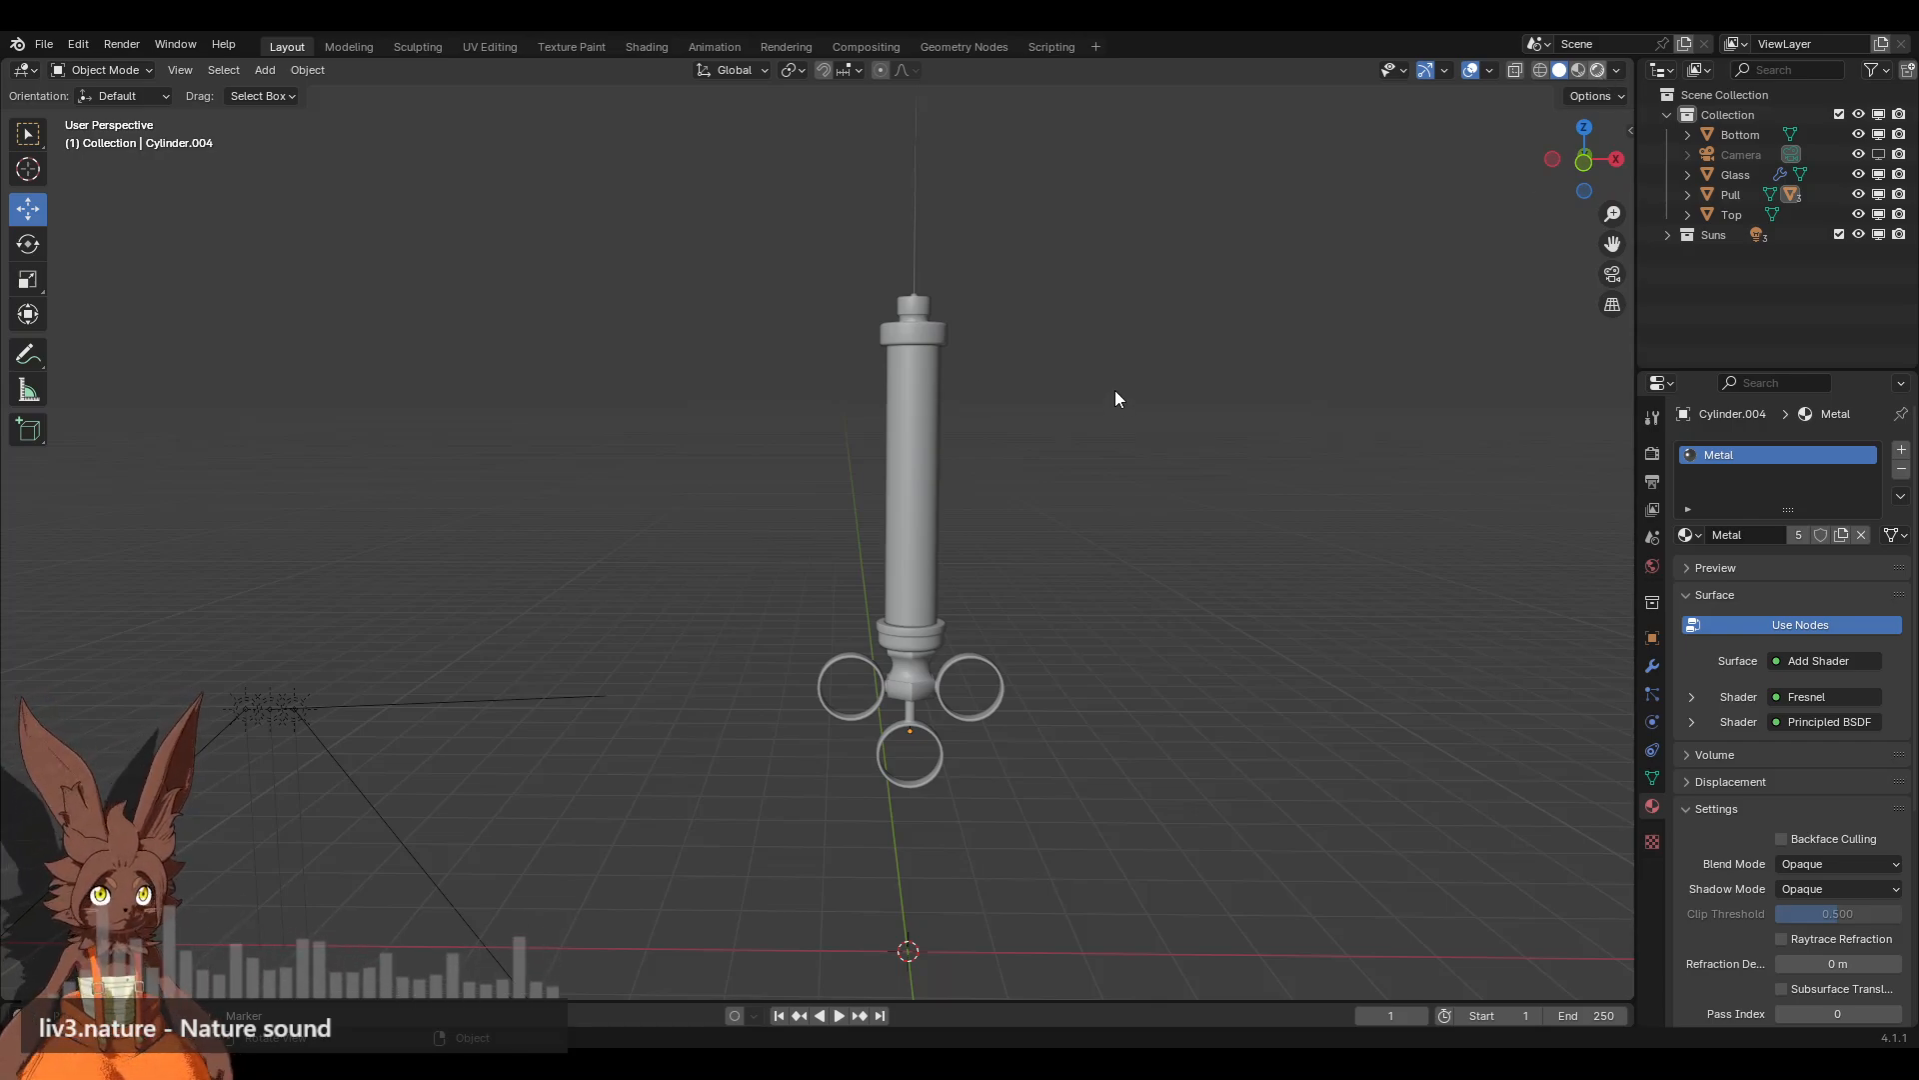
Step: Switch the viewport to Rendered shading and inspect the metal parts of the syringe
{"action": "key", "text": "z"}
{"action": "key", "text": "8"}
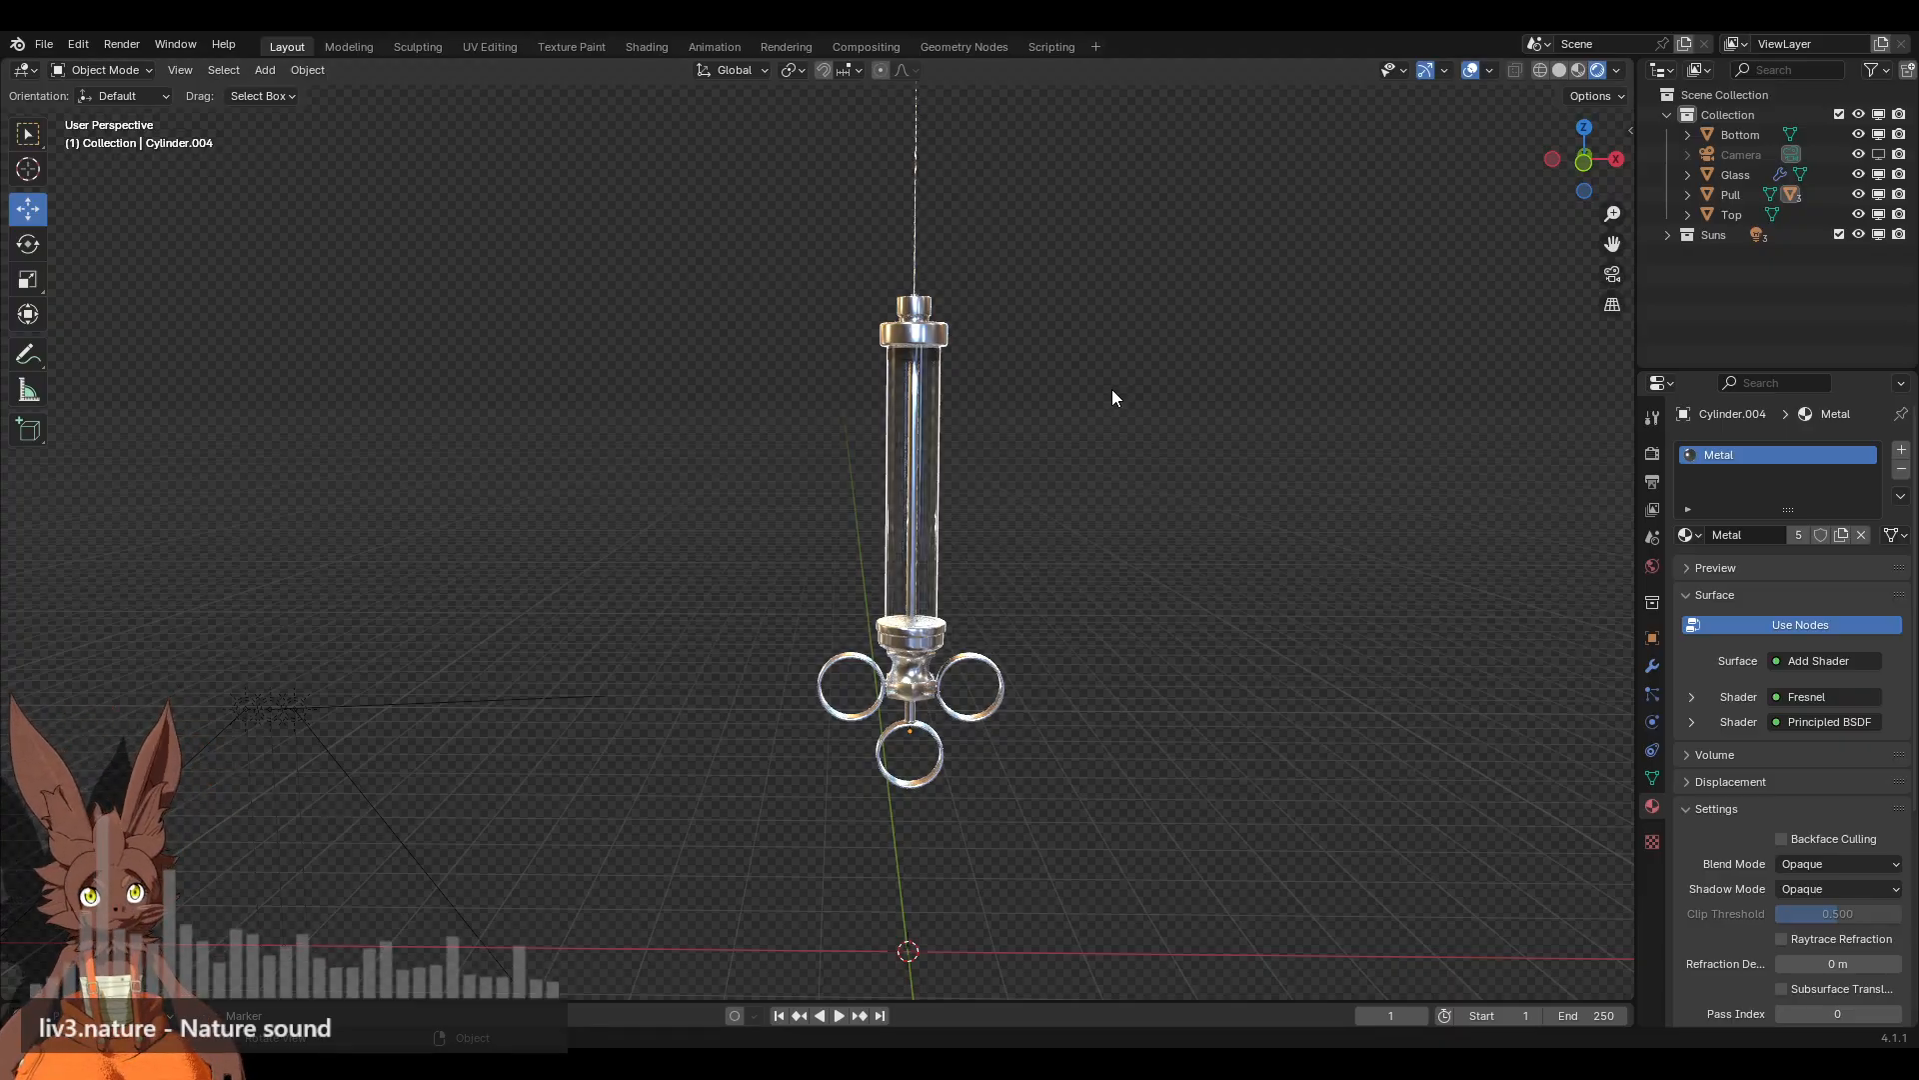
{"action": "scroll", "coordinate": [1033, 547], "scroll_direction": "down", "scroll_amount": 2}
{"action": "mouse_move", "coordinate": [1058, 540]}
{"action": "middle_mouse_down"}
{"action": "mouse_move", "coordinate": [656, 527]}
{"action": "mouse_move", "coordinate": [999, 553]}
{"action": "mouse_move", "coordinate": [1047, 524]}
{"action": "middle_mouse_up"}
{"action": "scroll", "coordinate": [1063, 524], "scroll_direction": "up", "scroll_amount": 5}
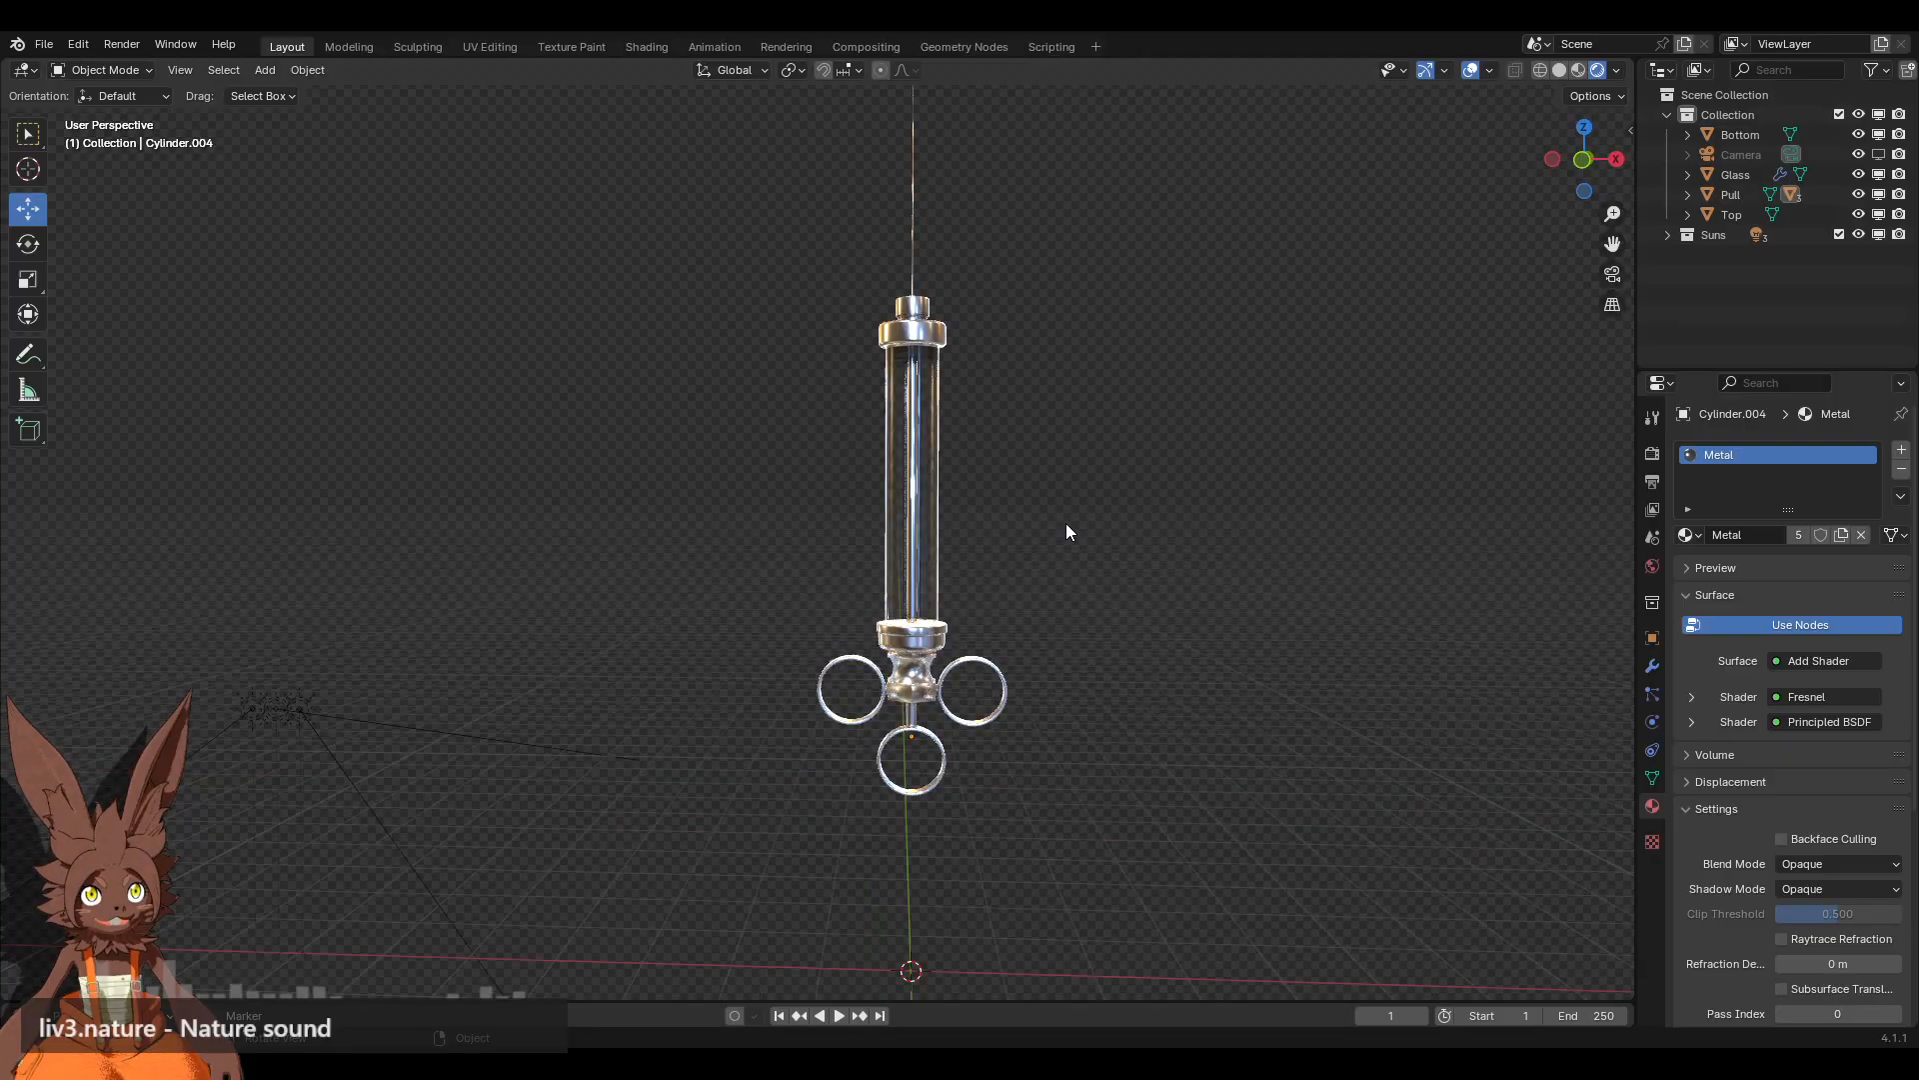
{"action": "scroll", "coordinate": [1106, 476], "scroll_direction": "up", "scroll_amount": 2}
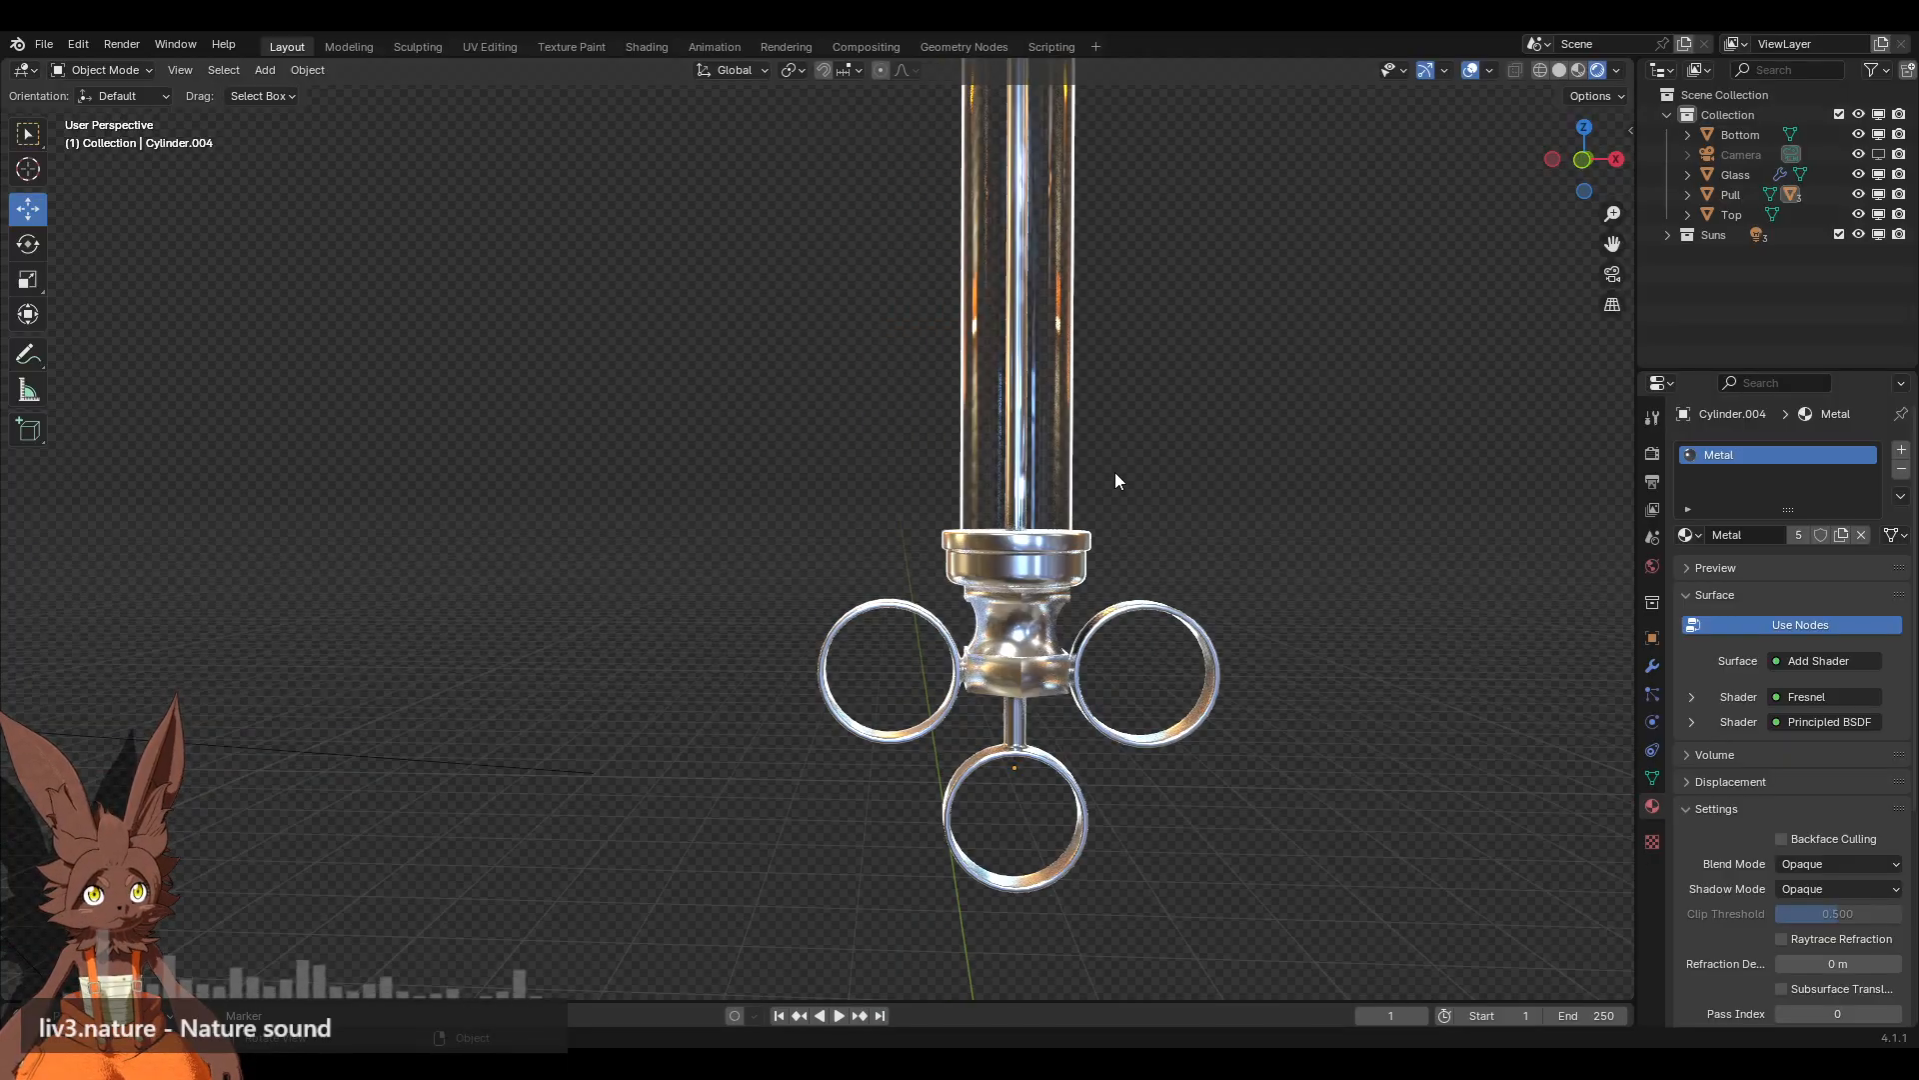
Step: Select the Bottom collar, open its Metal material in the Shading workspace, and view the syringe from the front
{"action": "left_click", "coordinate": [1023, 584]}
{"action": "scroll", "coordinate": [1688, 699], "scroll_direction": "down", "scroll_amount": 3}
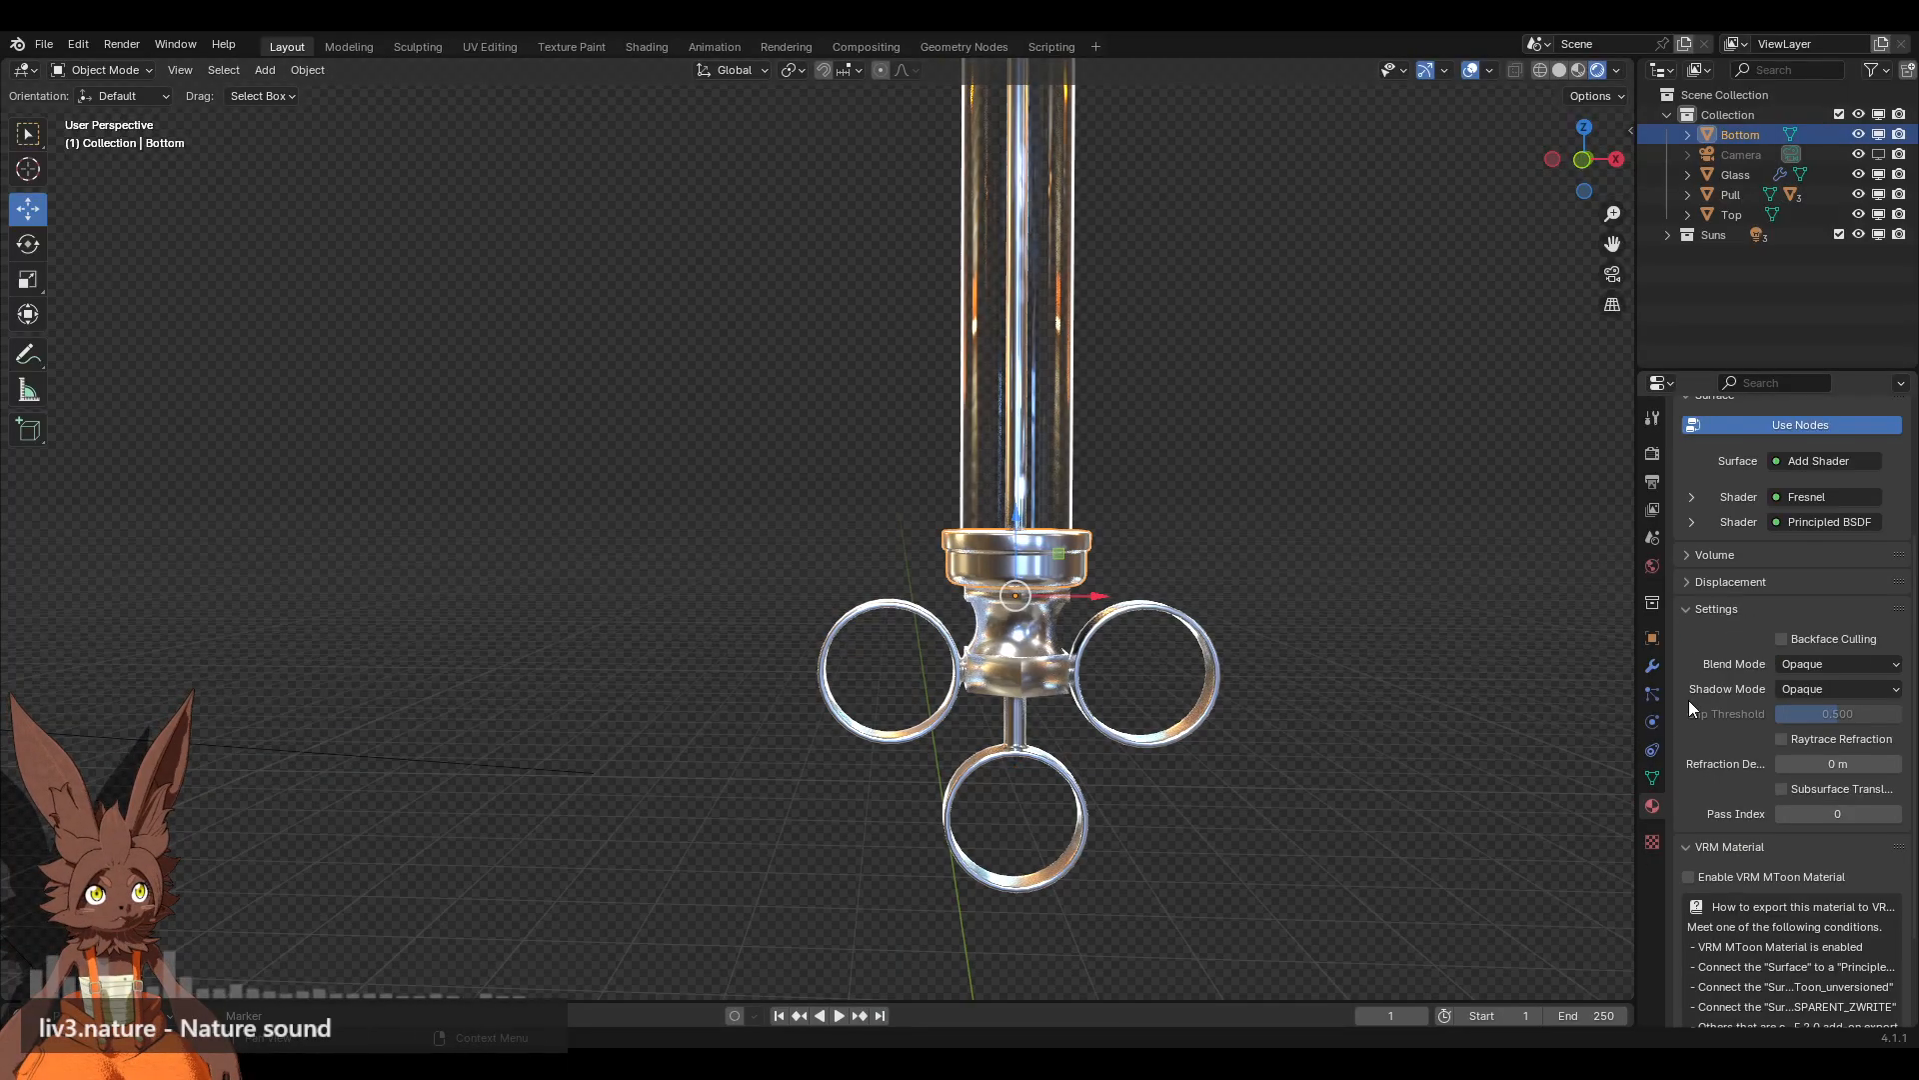
{"action": "left_click", "coordinate": [645, 47]}
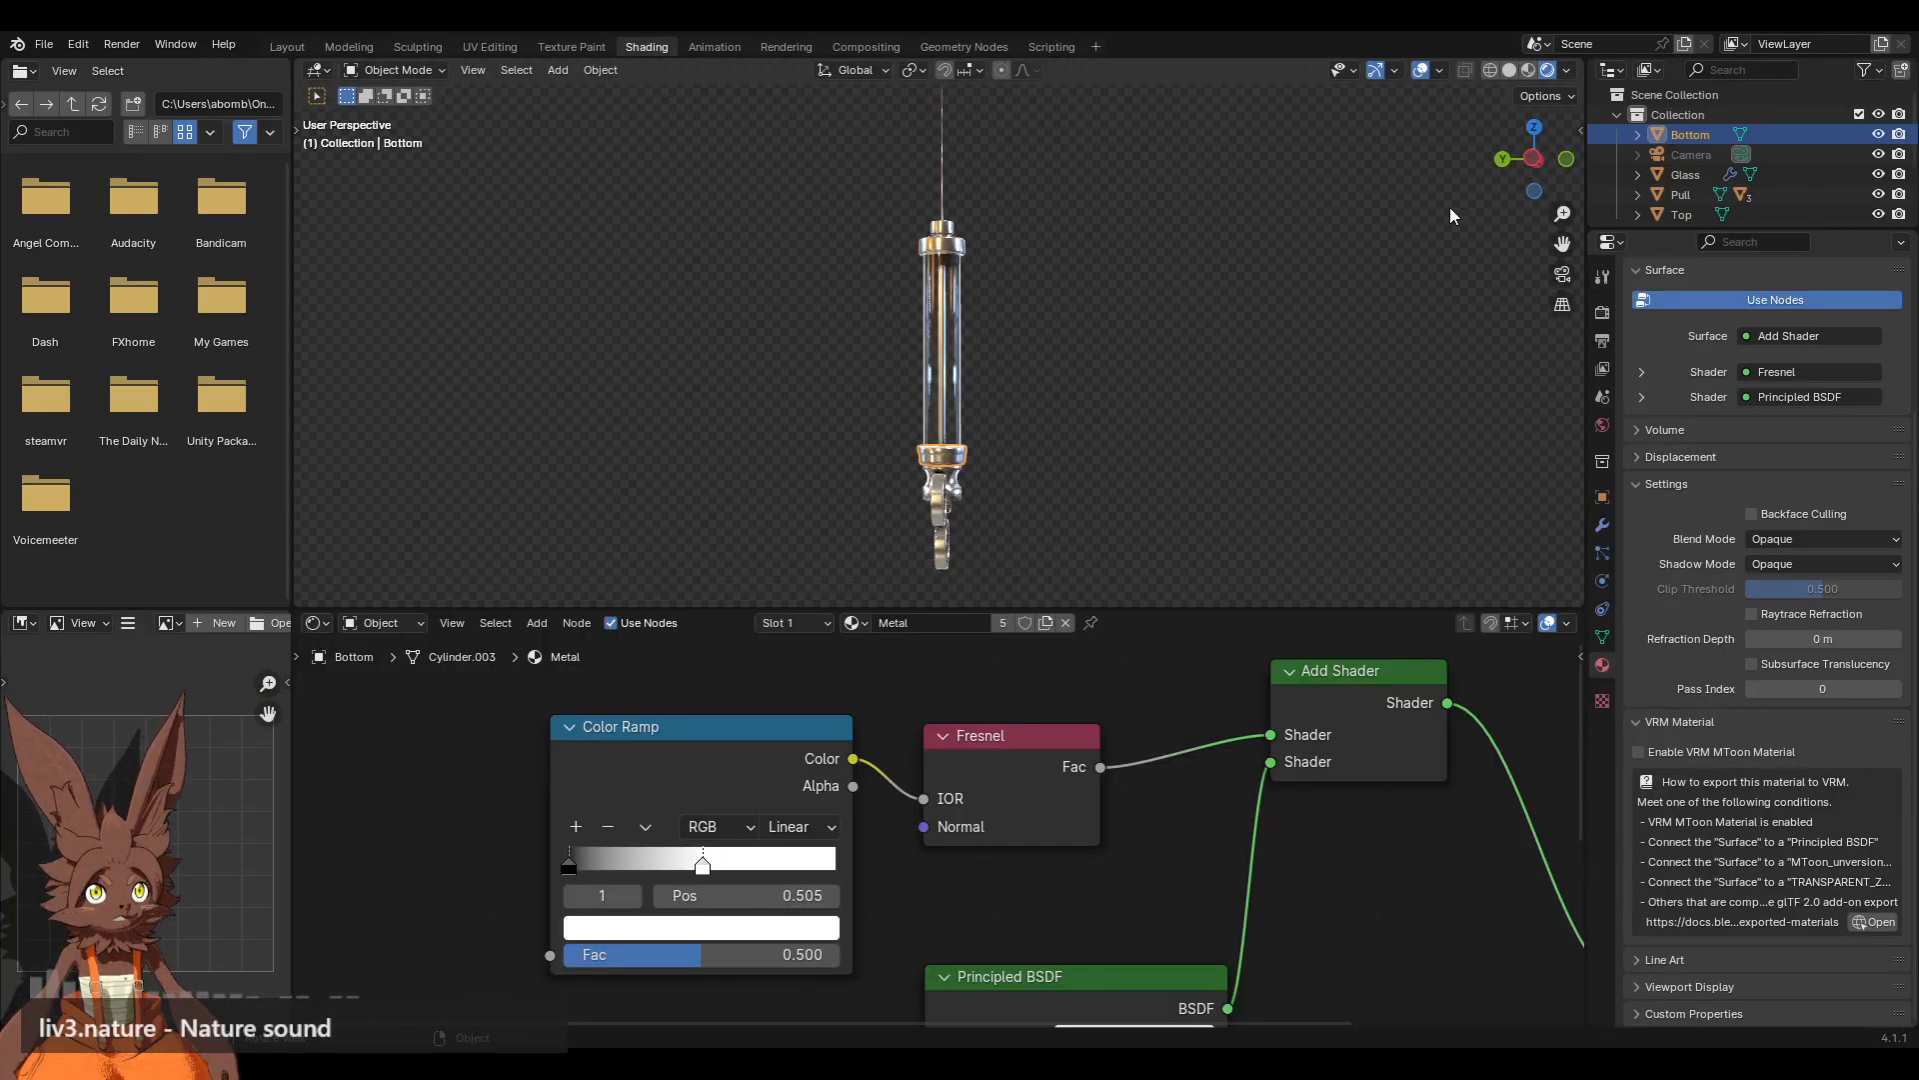
{"action": "left_click", "coordinate": [1567, 159]}
{"action": "scroll", "coordinate": [1059, 384], "scroll_direction": "down", "scroll_amount": 1}
{"action": "middle_click_drag", "start_coordinate": [1059, 384], "coordinate": [1038, 441]}
{"action": "scroll", "coordinate": [1038, 442], "scroll_direction": "up", "scroll_amount": 6}
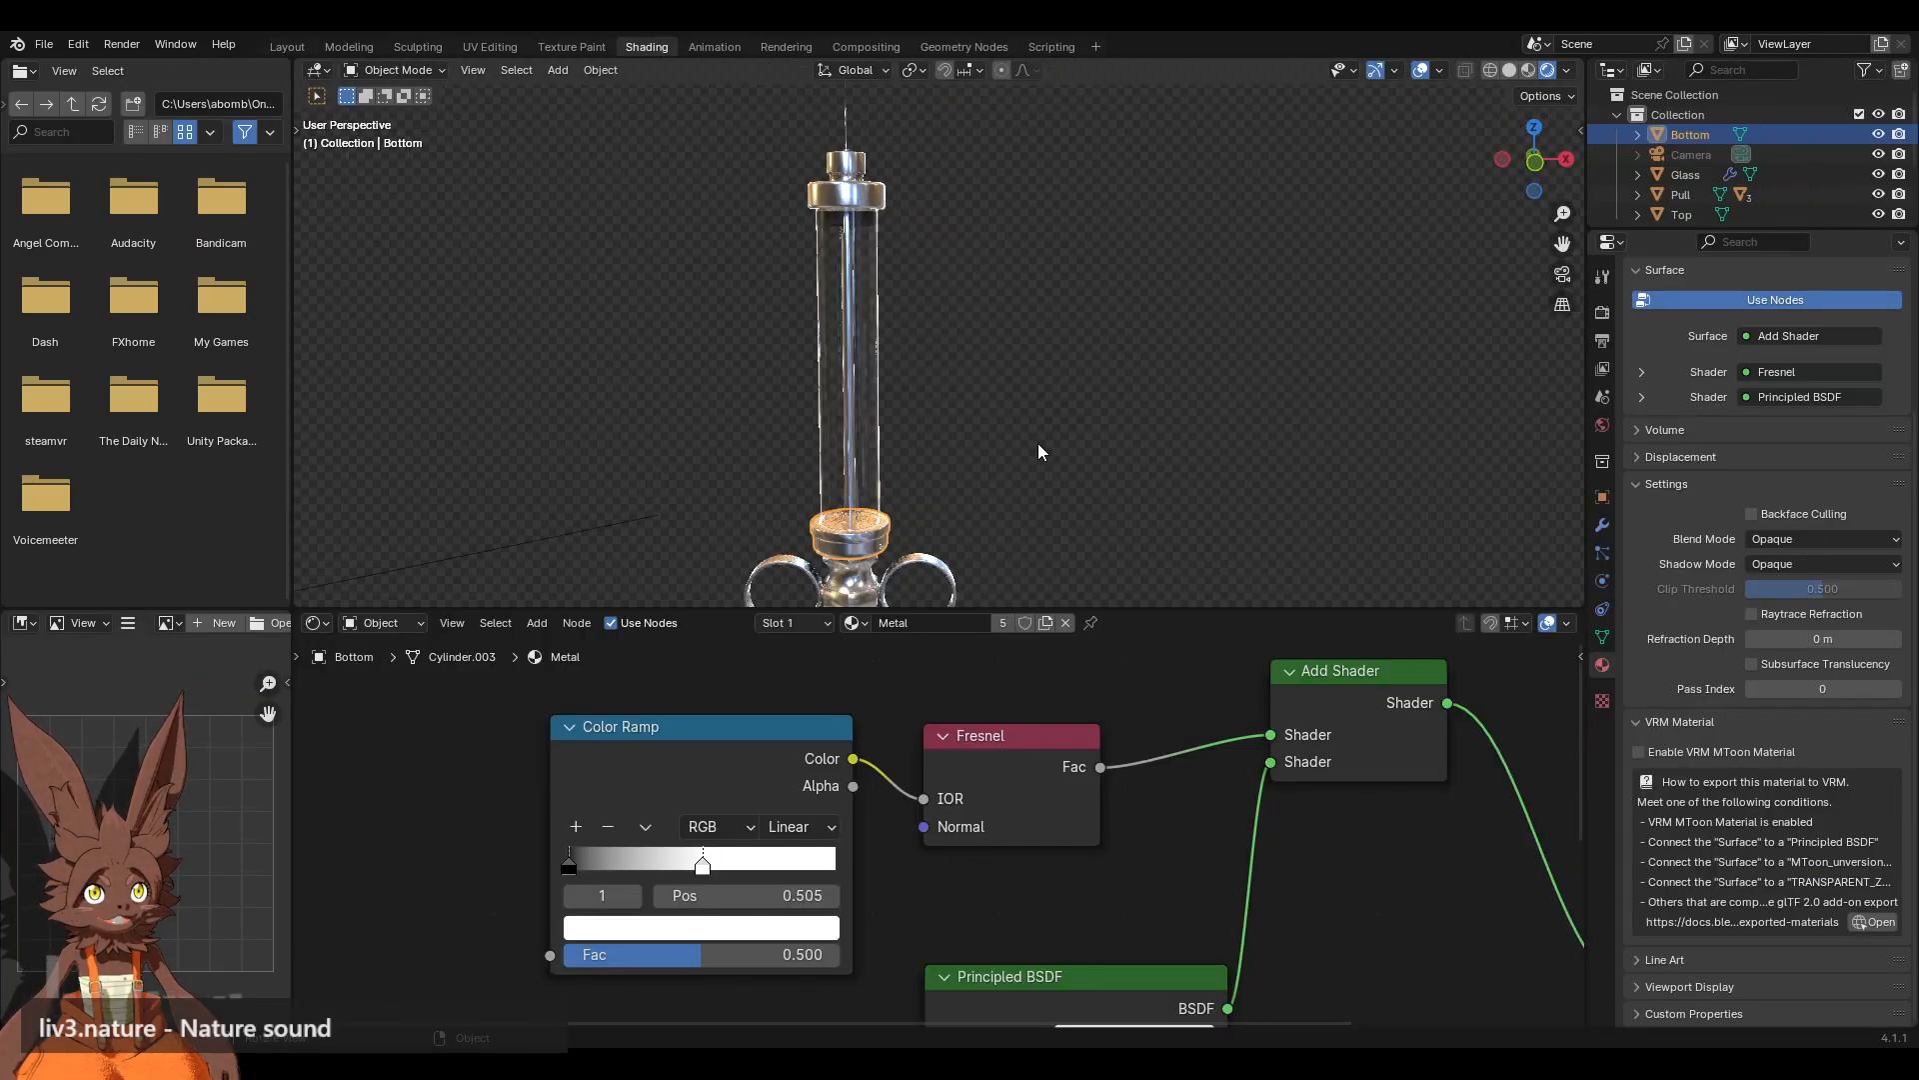
{"action": "scroll", "coordinate": [1000, 430], "scroll_direction": "down", "scroll_amount": 3}
{"action": "left_click", "coordinate": [1123, 285]}
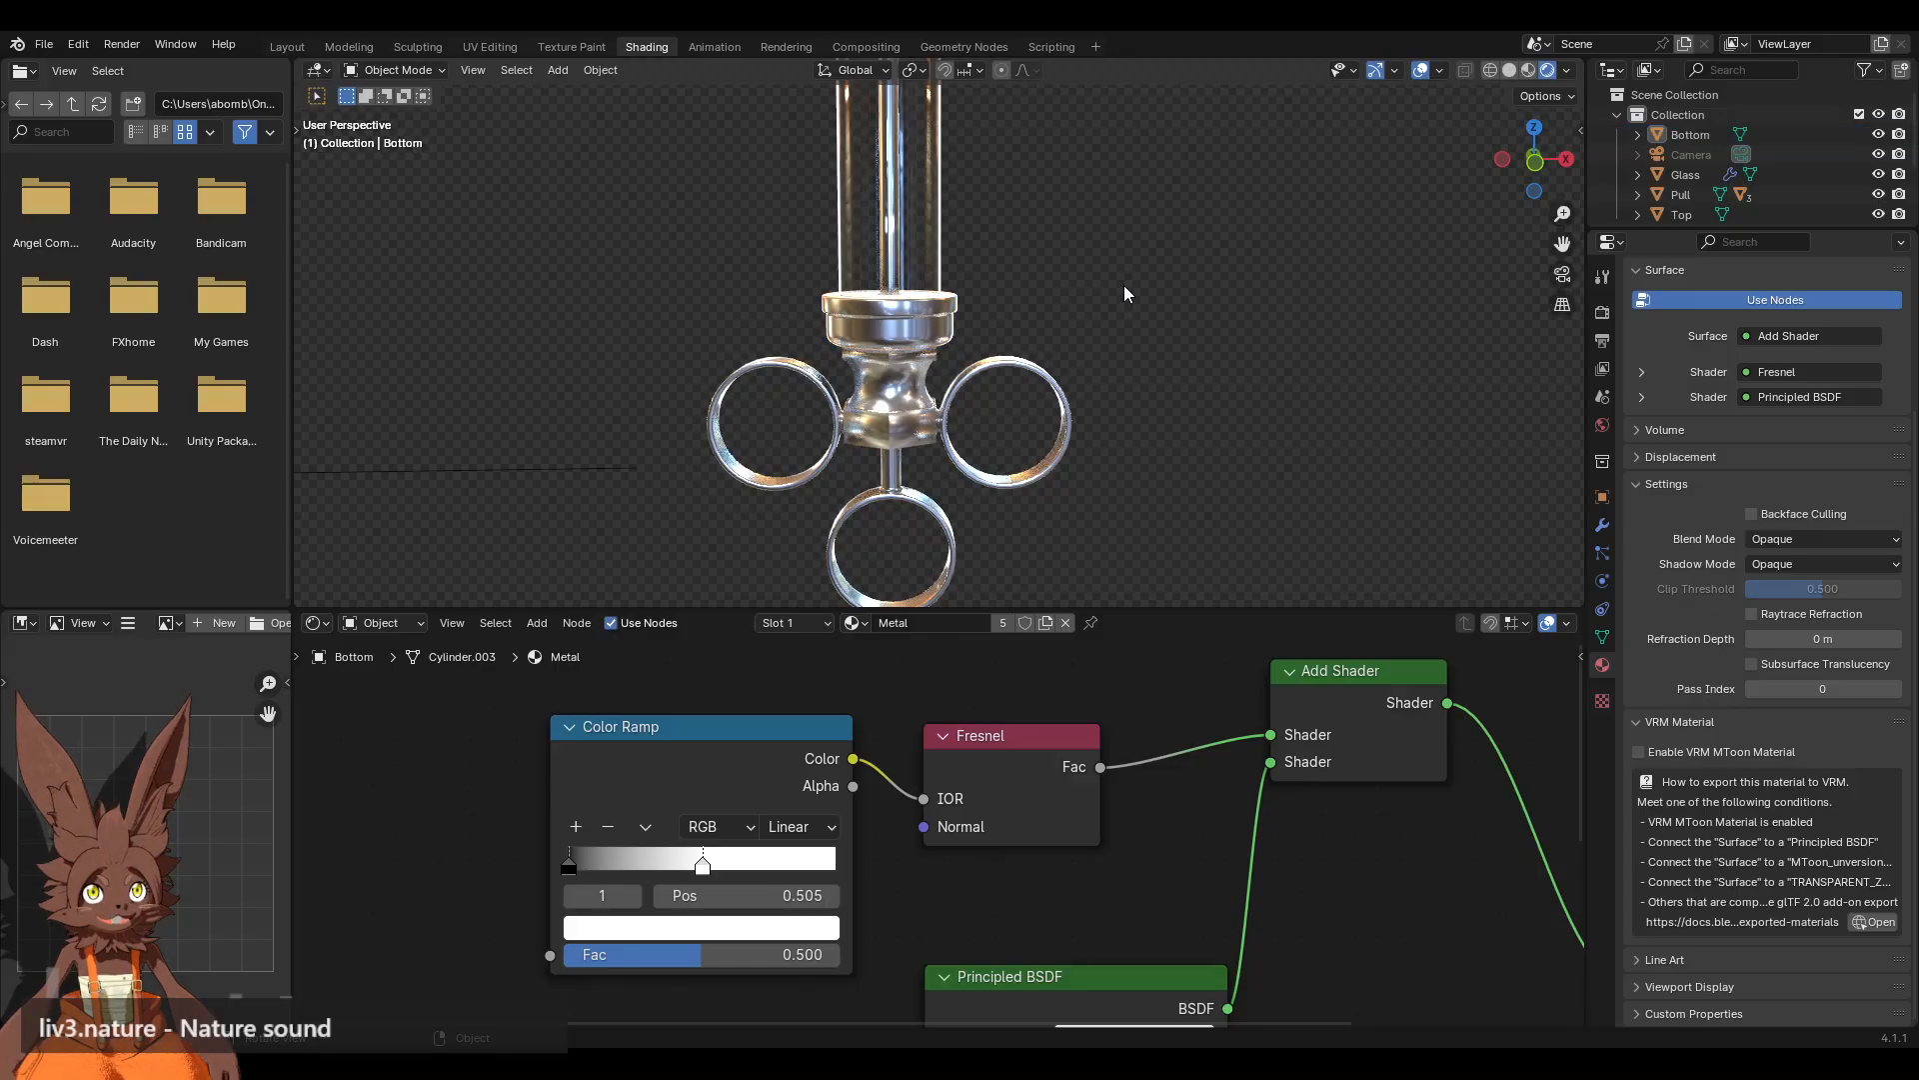
Step: Select the Pull object and set the Roughness of the Metal material's Principled BSDF to 0
{"action": "left_click", "coordinate": [1060, 430]}
{"action": "scroll", "coordinate": [1089, 682], "scroll_direction": "down", "scroll_amount": 2}
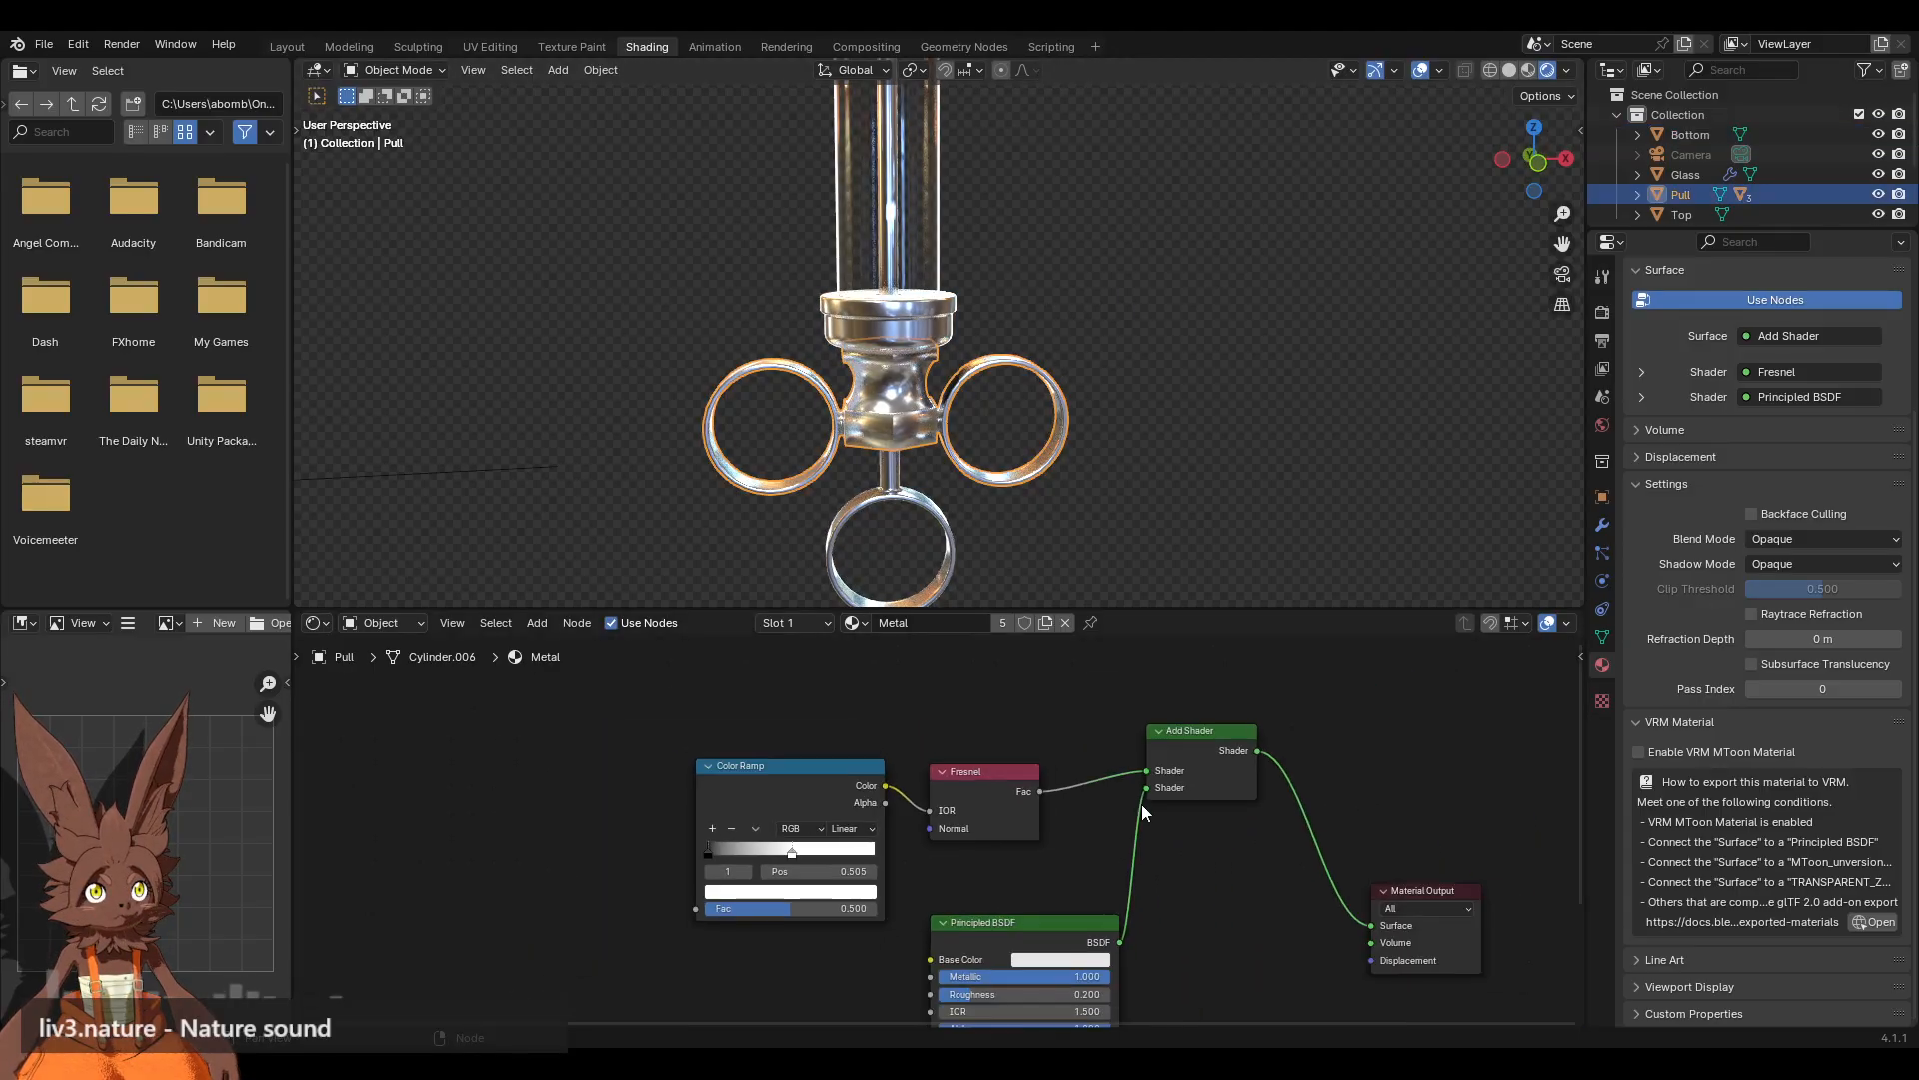
{"action": "middle_click_drag", "start_coordinate": [1016, 702], "coordinate": [1196, 842]}
{"action": "scroll", "coordinate": [1009, 878], "scroll_direction": "up", "scroll_amount": 3}
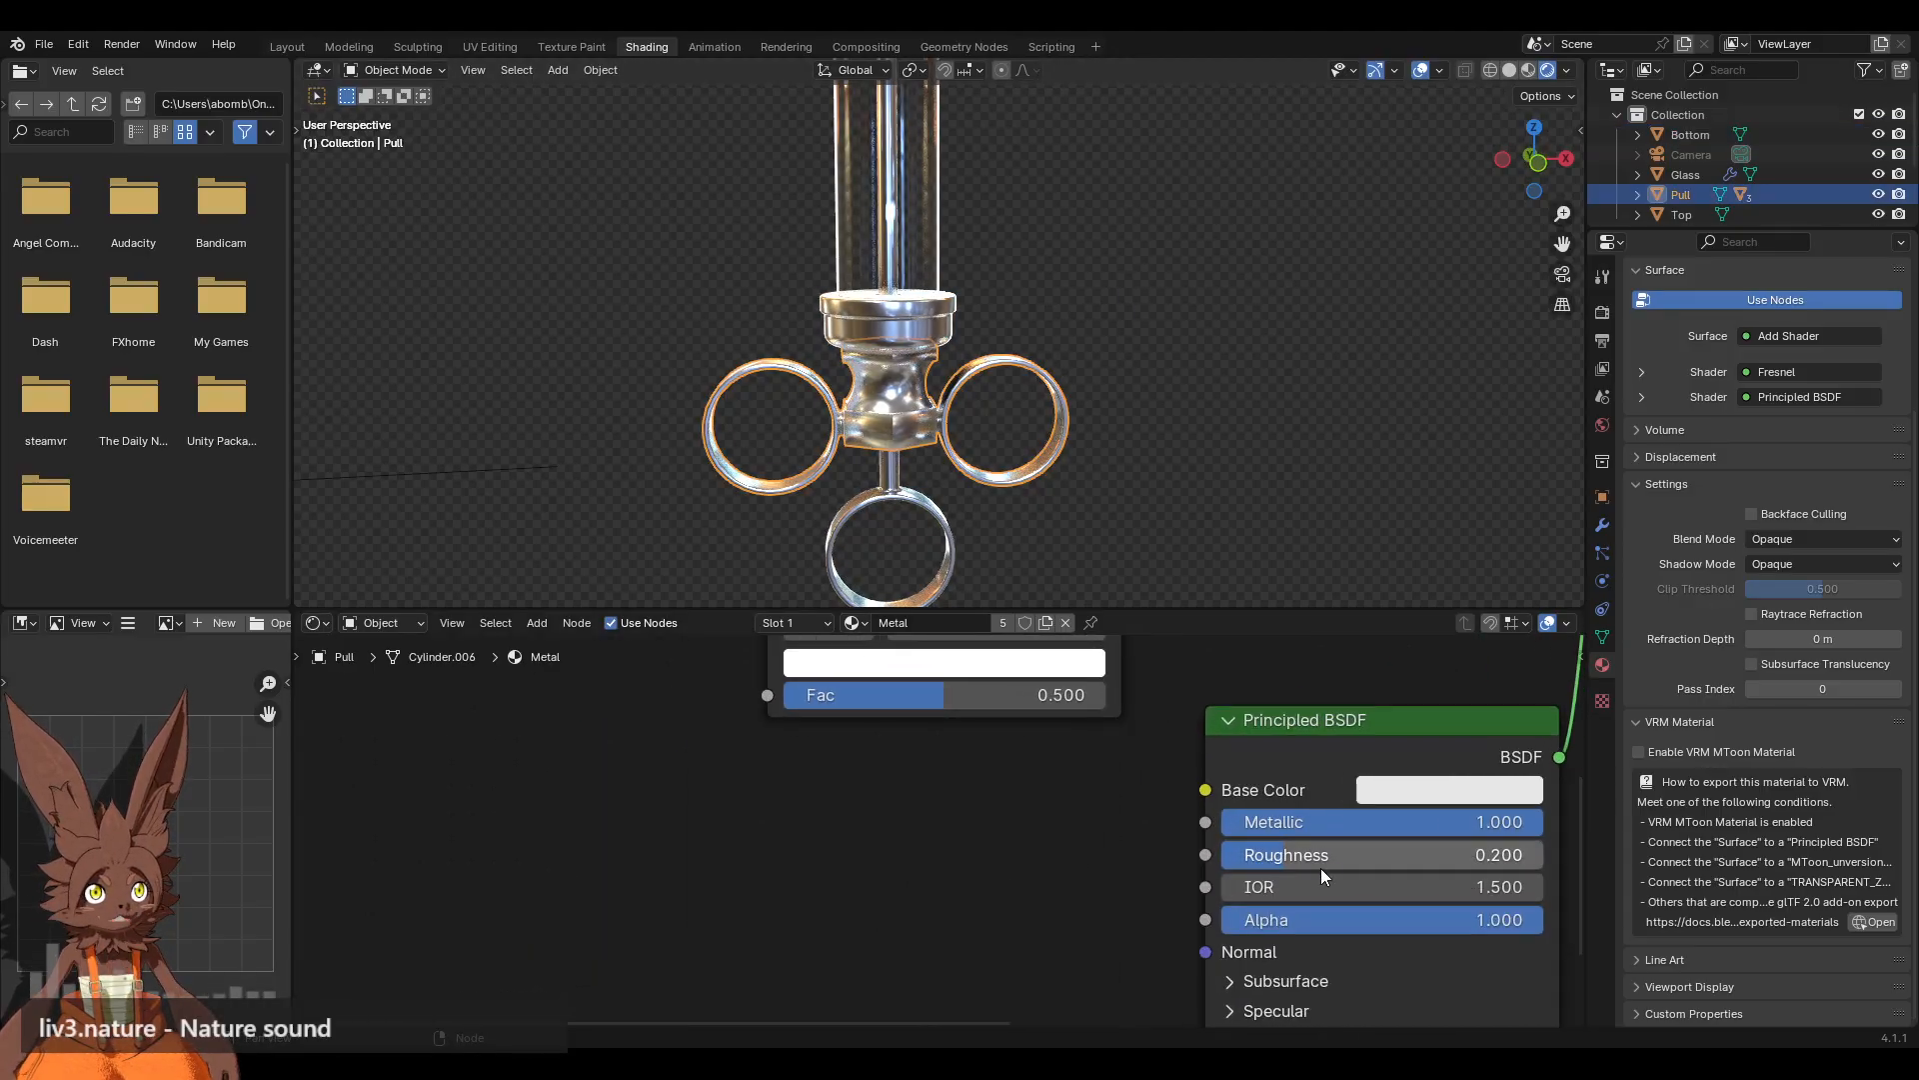
{"action": "left_click_drag", "start_coordinate": [1258, 855], "coordinate": [1222, 859]}
{"action": "left_click", "coordinate": [1259, 855]}
{"action": "key", "text": "Return"}
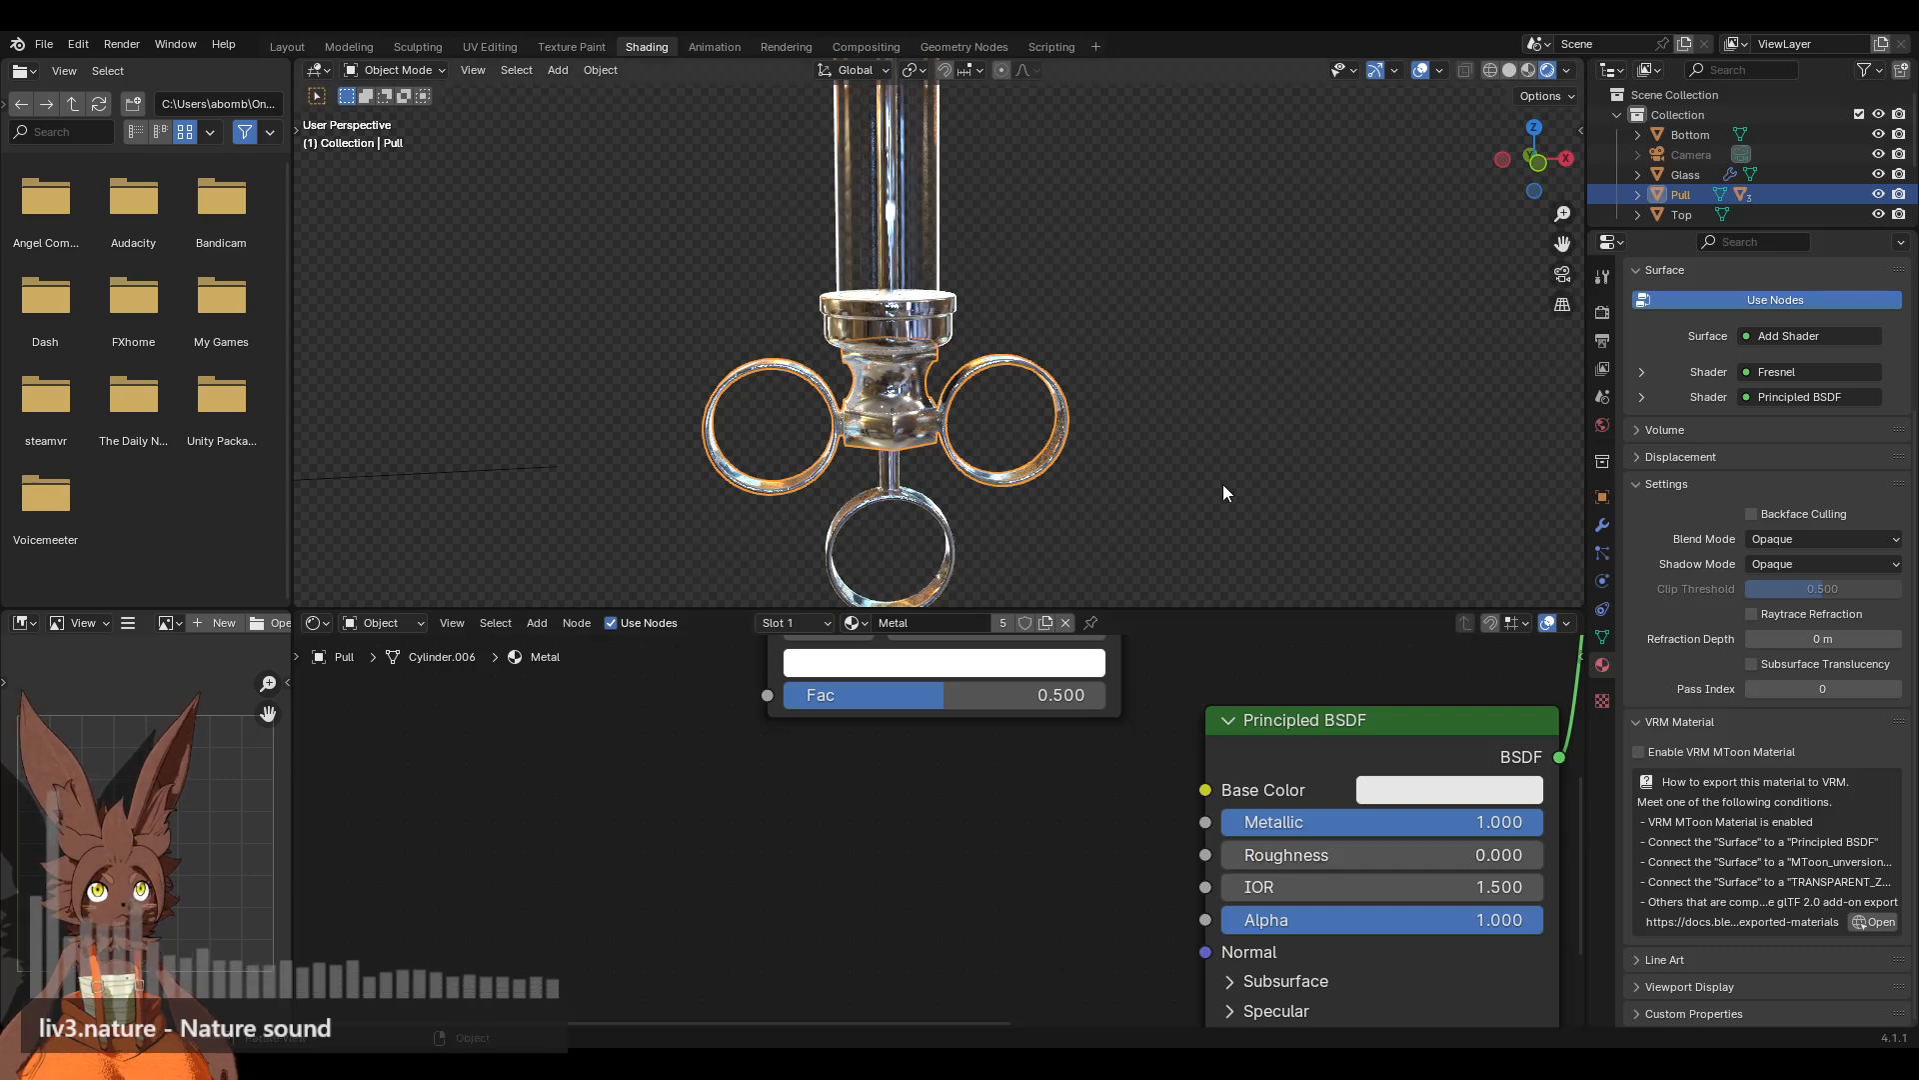
Step: Deselect everything and examine the reflections on the syringe's upper metal cap and glass tube
{"action": "left_click", "coordinate": [1222, 484]}
{"action": "scroll", "coordinate": [1046, 460], "scroll_direction": "down", "scroll_amount": 7}
{"action": "middle_click_drag", "start_coordinate": [1044, 283], "coordinate": [1018, 430], "text": "shift"}
{"action": "scroll", "coordinate": [970, 382], "scroll_direction": "up", "scroll_amount": 3}
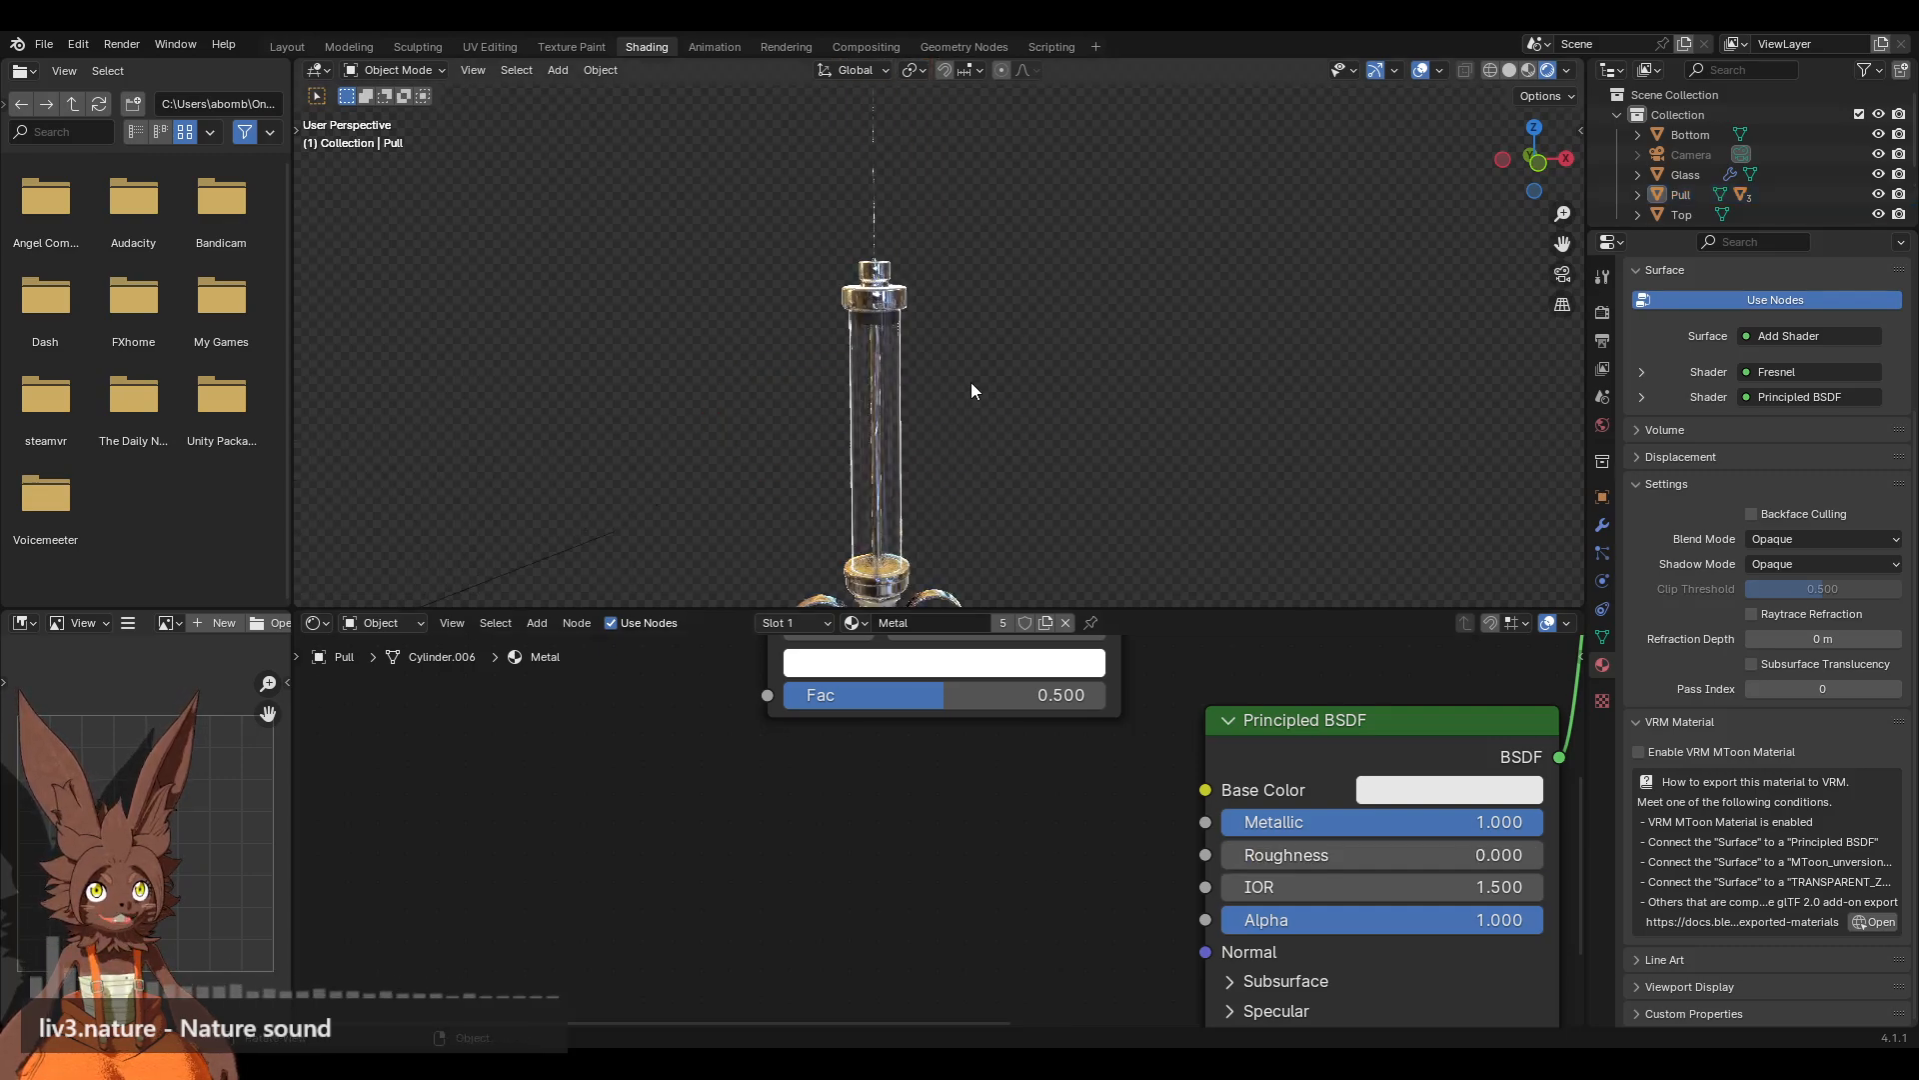
{"action": "middle_click_drag", "start_coordinate": [921, 372], "coordinate": [974, 386]}
{"action": "scroll", "coordinate": [978, 386], "scroll_direction": "up", "scroll_amount": 2}
{"action": "scroll", "coordinate": [980, 386], "scroll_direction": "down", "scroll_amount": 1}
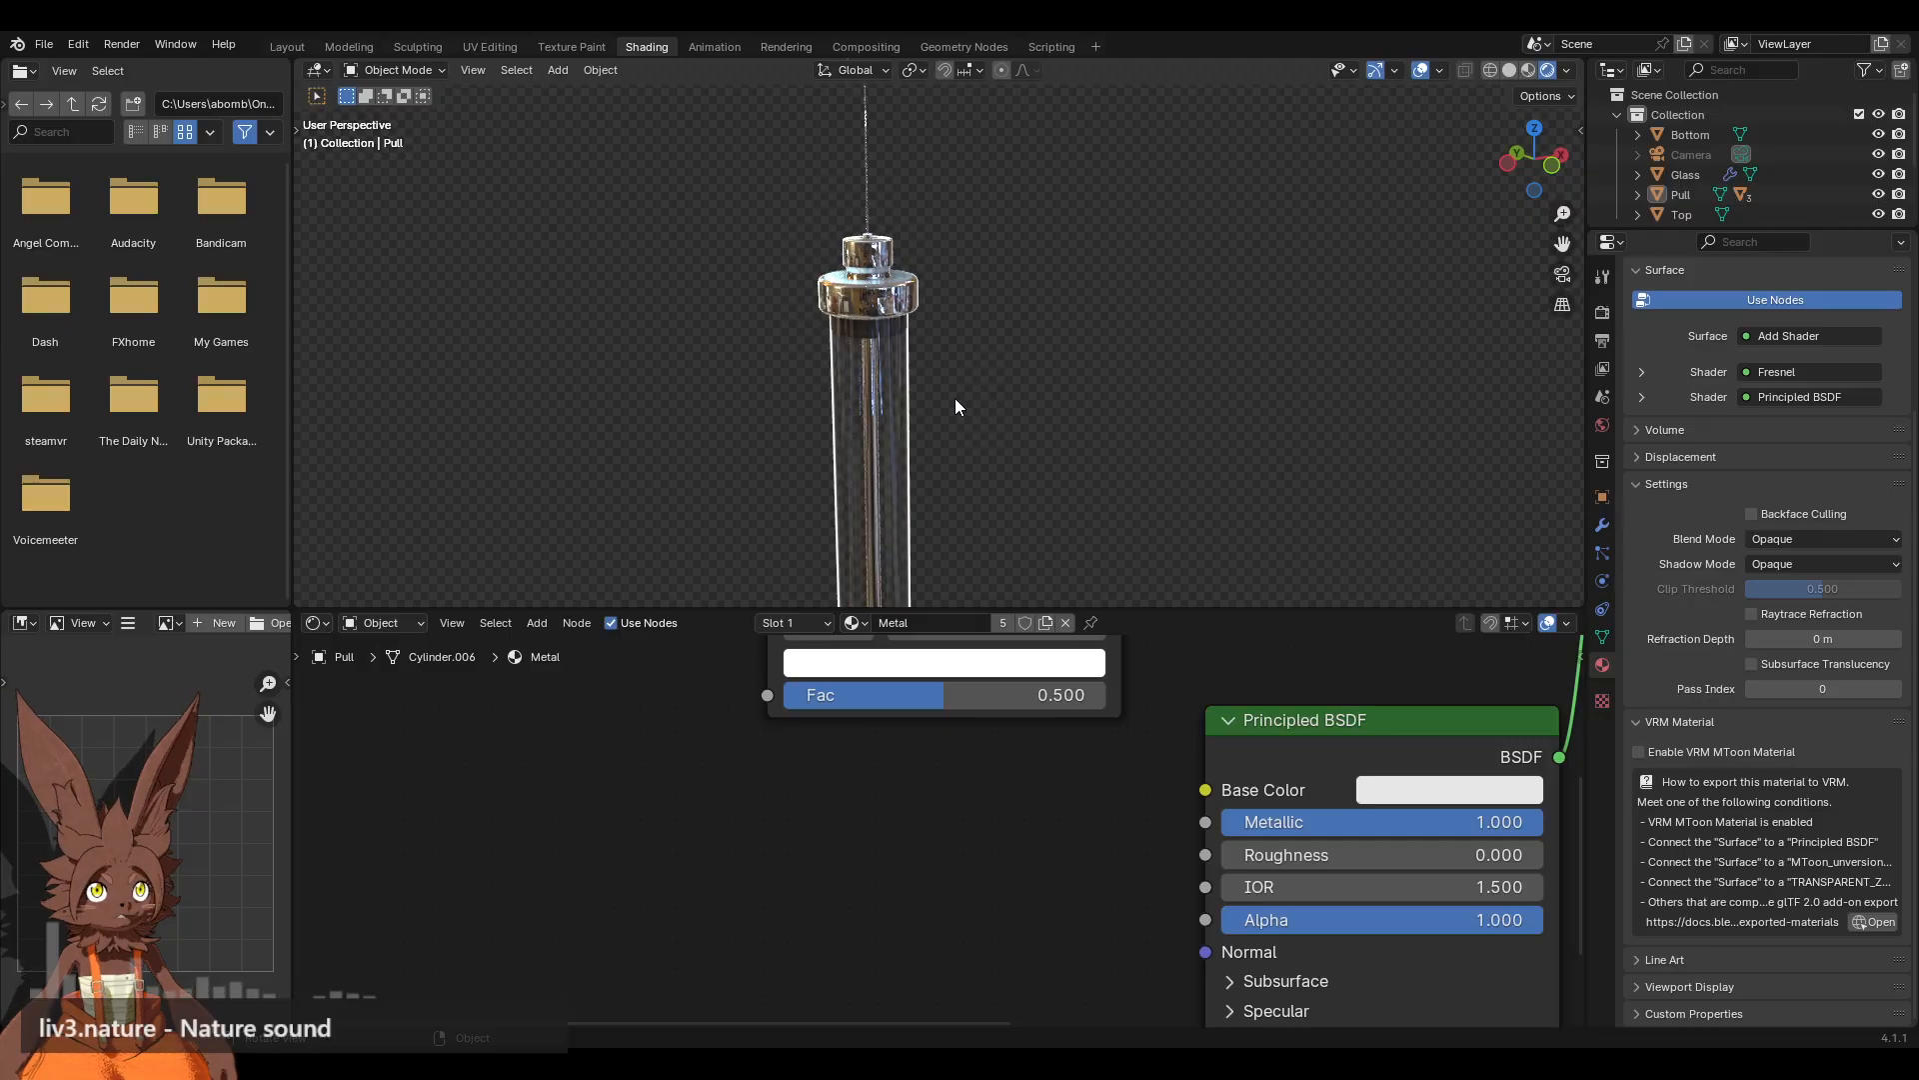
Step: Try an IOR of 15.7 on the Metal material's Principled BSDF, undo it, and view the syringe's finger rings up close
{"action": "left_click_drag", "start_coordinate": [1496, 884], "coordinate": [1456, 883]}
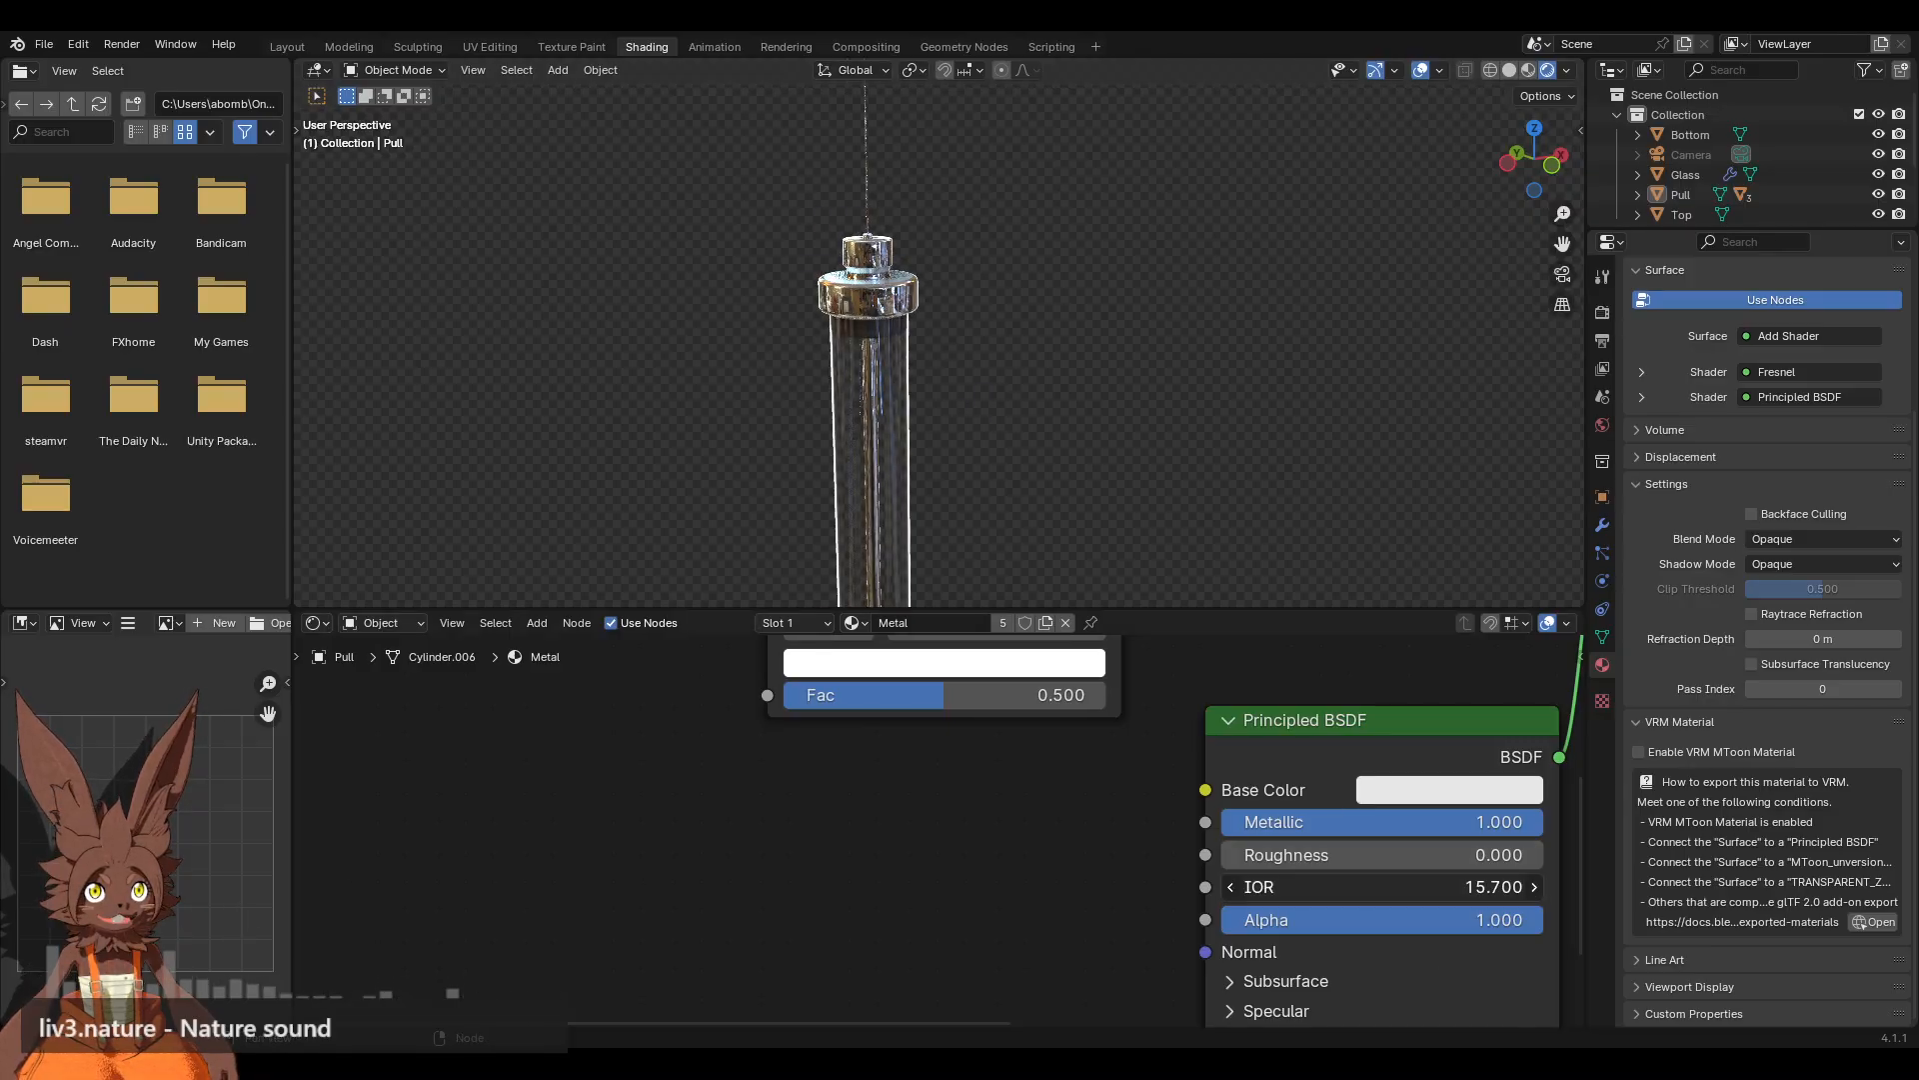
{"action": "key", "text": "ctrl+z"}
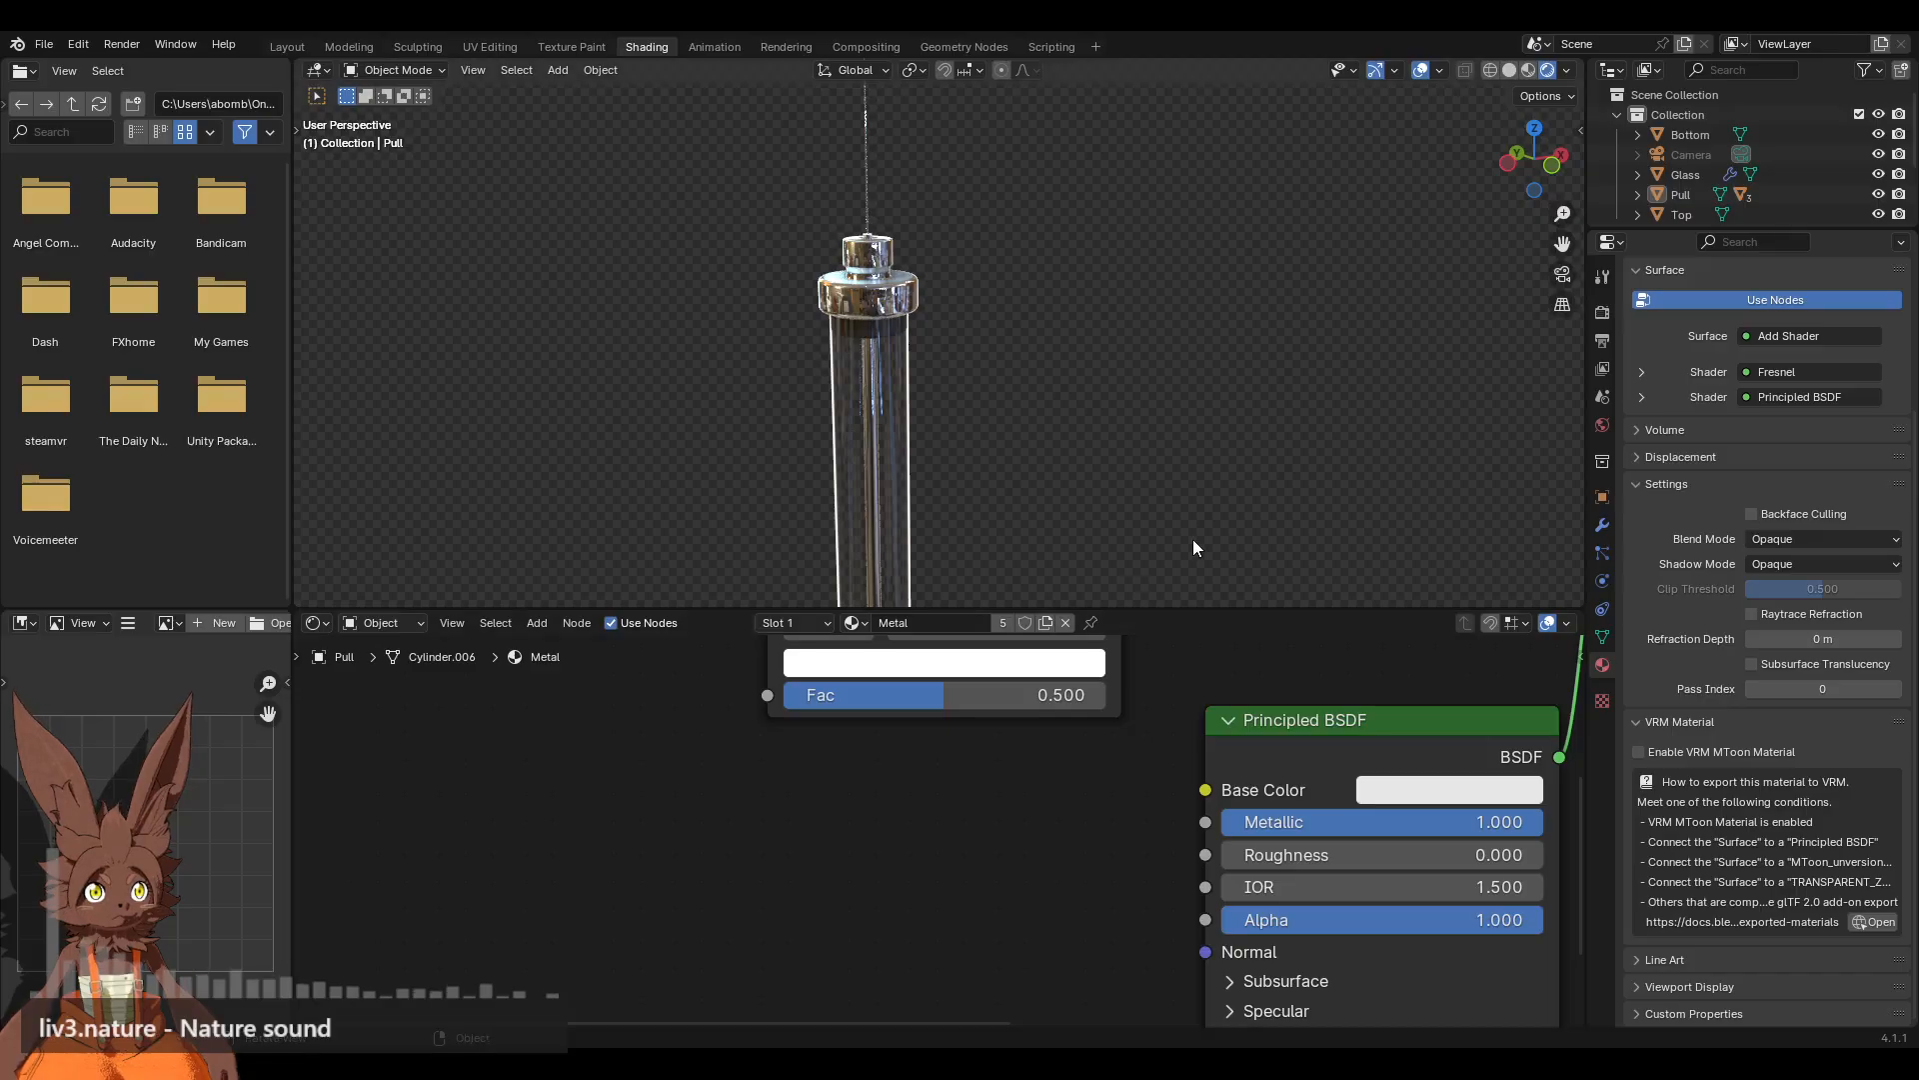
{"action": "scroll", "coordinate": [968, 480], "scroll_direction": "down", "scroll_amount": 3}
{"action": "middle_click_drag", "start_coordinate": [954, 512], "coordinate": [1040, 336], "text": "shift"}
{"action": "middle_click_drag", "start_coordinate": [1039, 336], "coordinate": [1009, 350]}
{"action": "scroll", "coordinate": [1010, 350], "scroll_direction": "up", "scroll_amount": 1}
{"action": "scroll", "coordinate": [1071, 321], "scroll_direction": "up", "scroll_amount": 5}
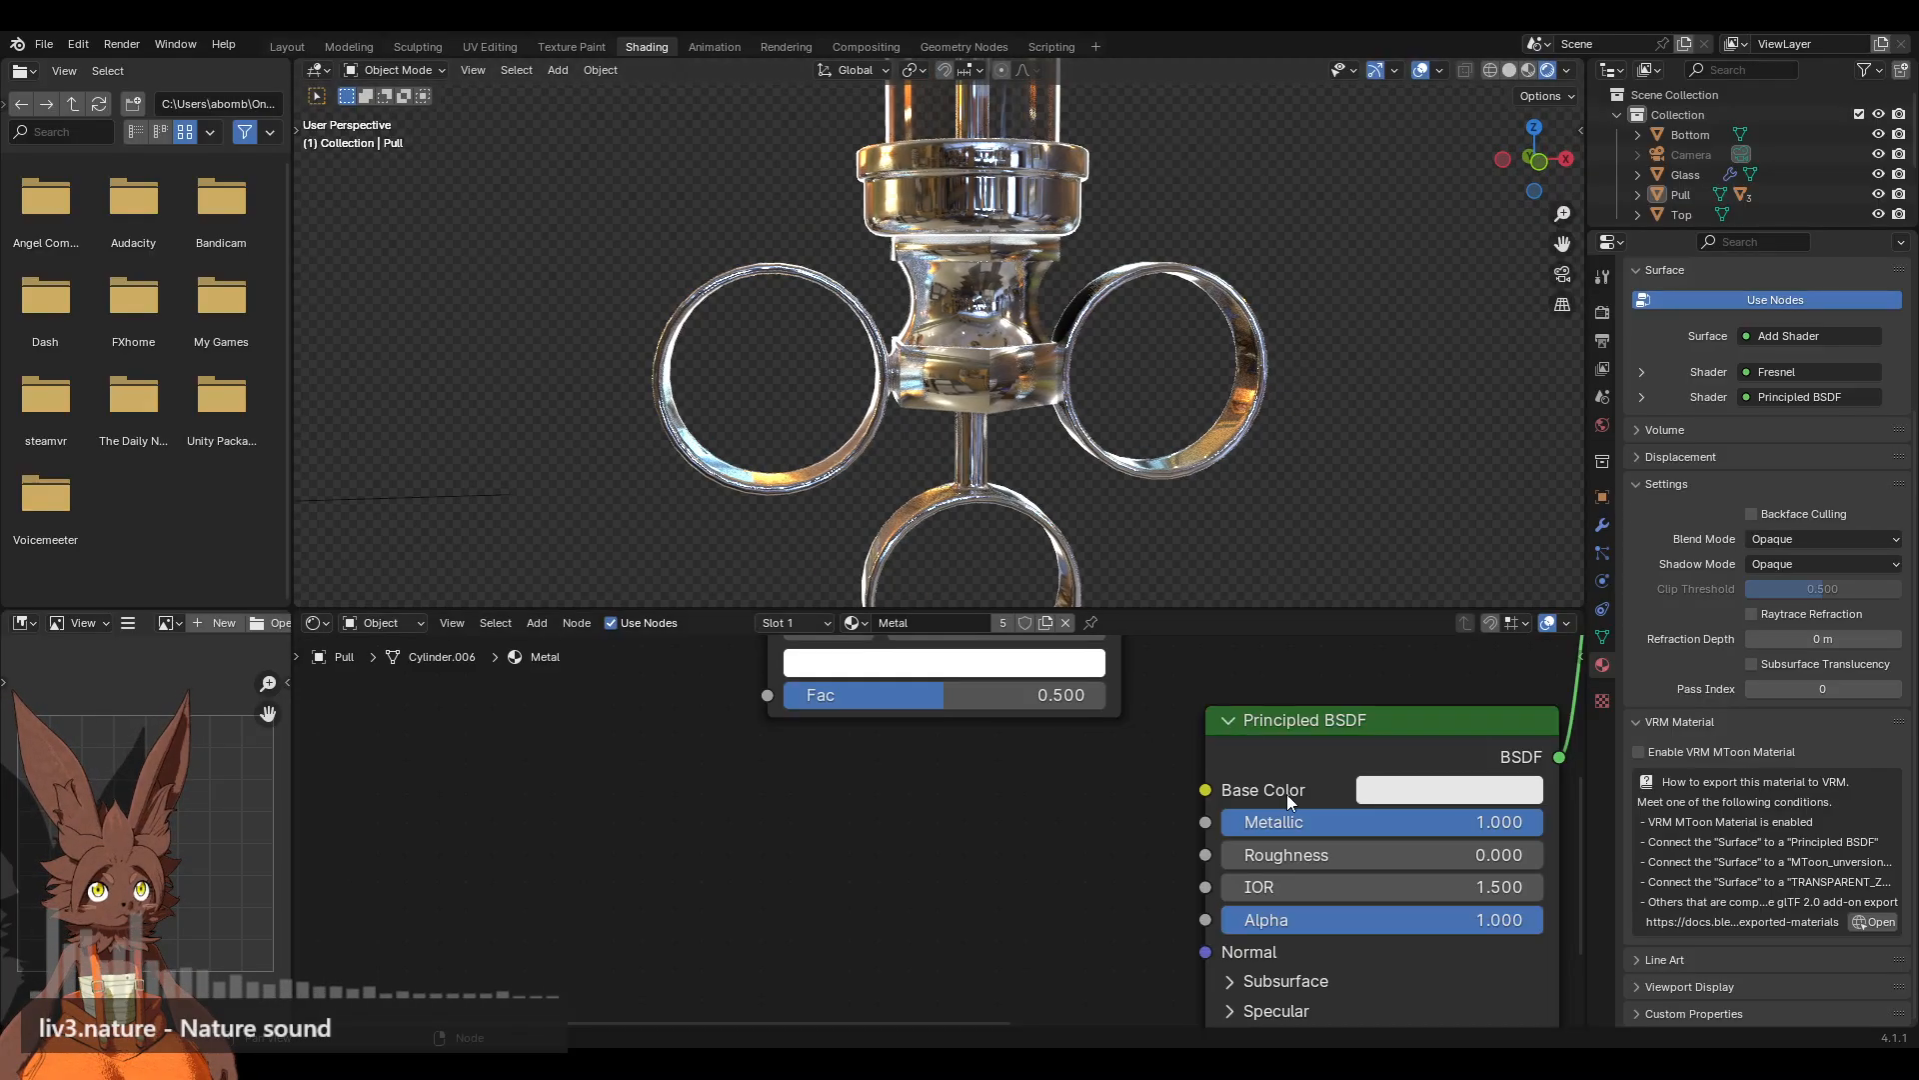
Step: Set the Coat Weight of the Metal material's Principled BSDF to 0 and collapse the Coat and VRM Material sections
{"action": "scroll", "coordinate": [1142, 916], "scroll_direction": "down", "scroll_amount": 1}
{"action": "middle_click_drag", "start_coordinate": [1142, 915], "coordinate": [1045, 813]}
{"action": "left_click", "coordinate": [1180, 809]}
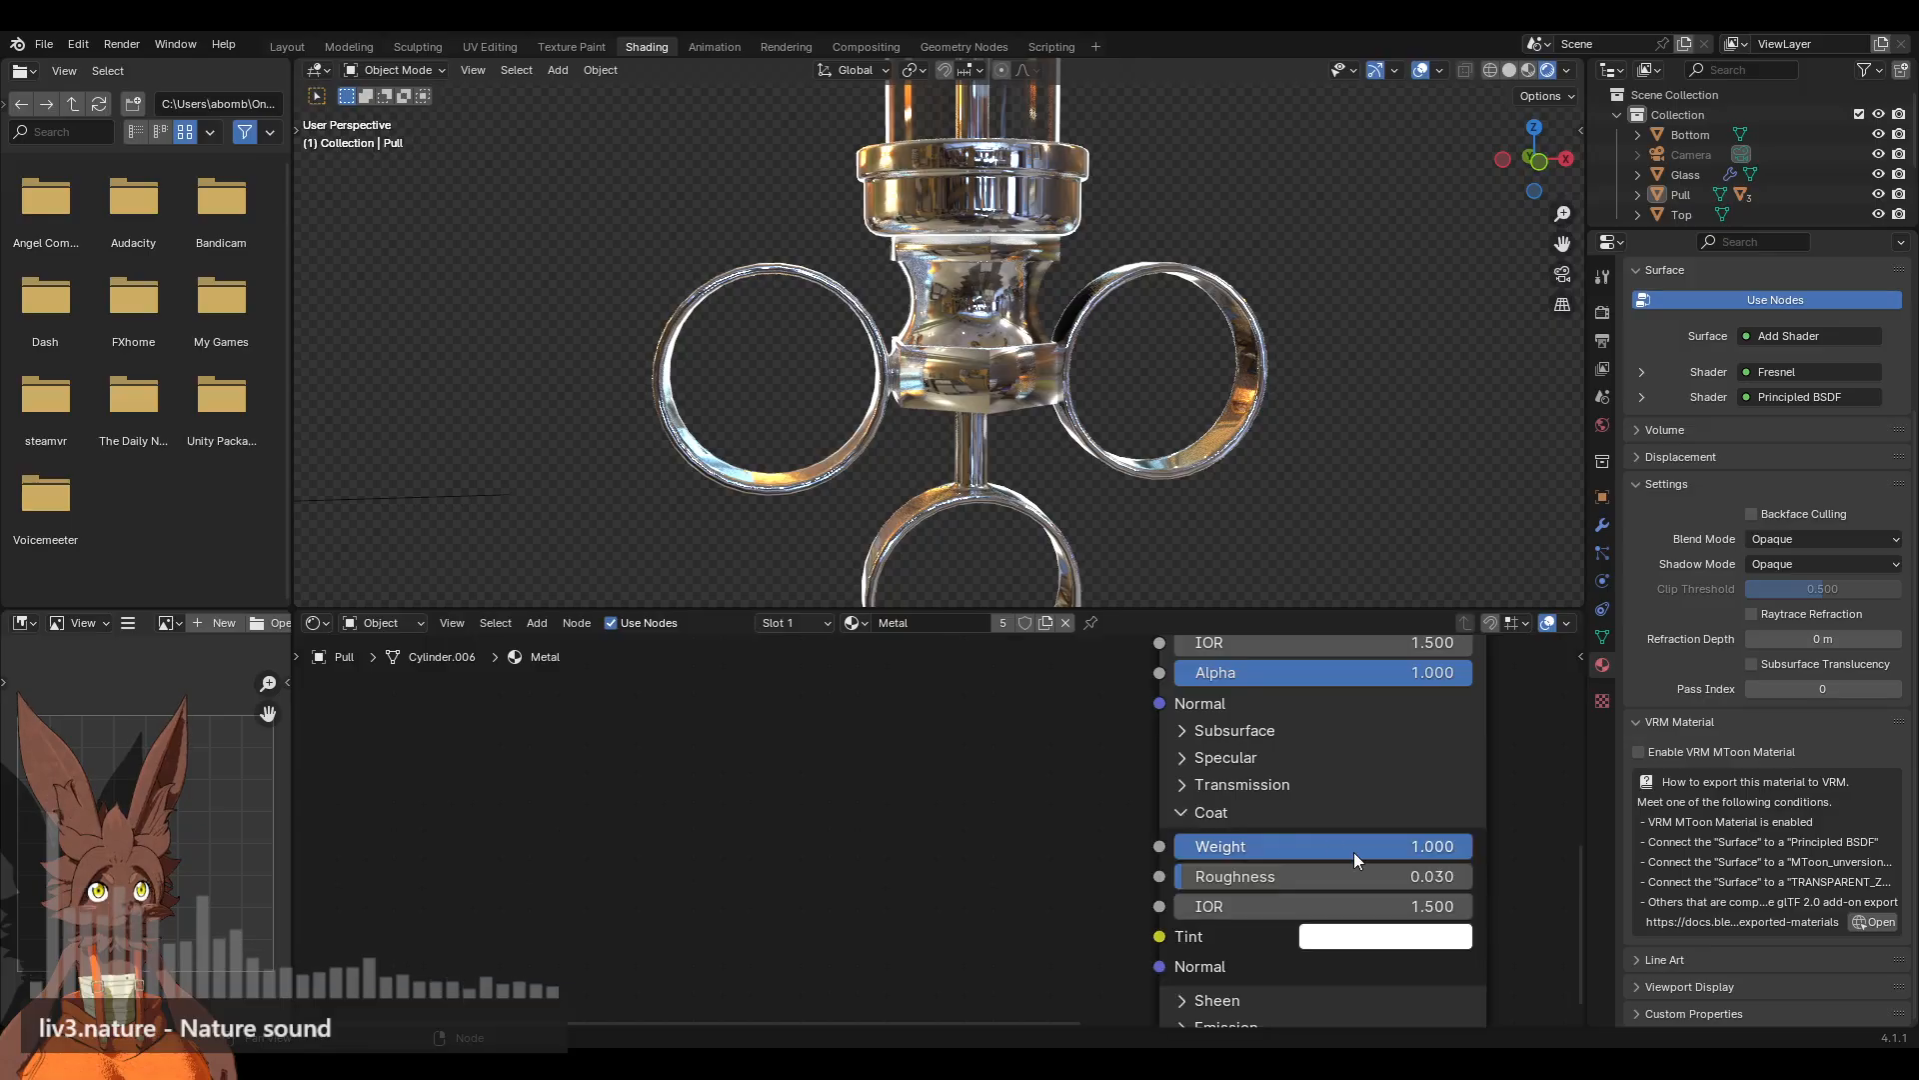
{"action": "left_click_drag", "start_coordinate": [1354, 850], "coordinate": [1174, 845]}
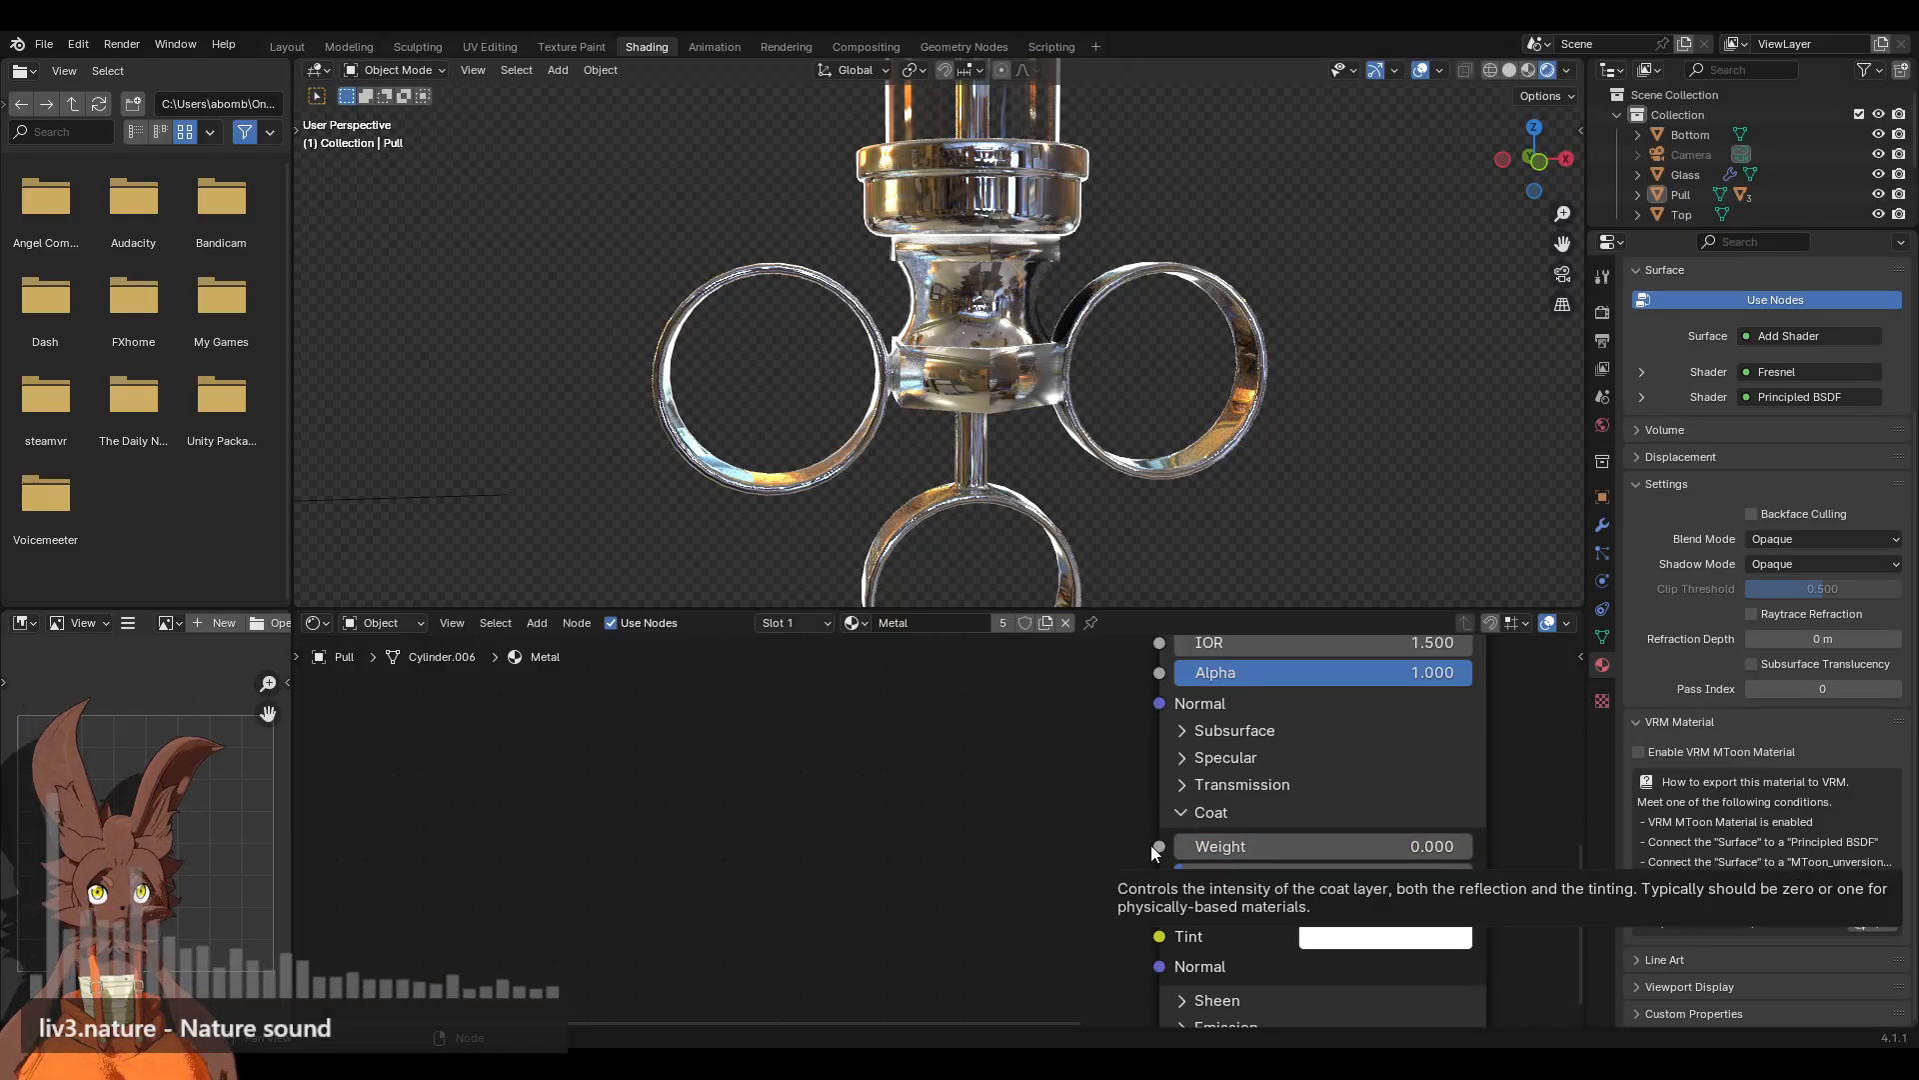
{"action": "key", "text": "ctrl+z"}
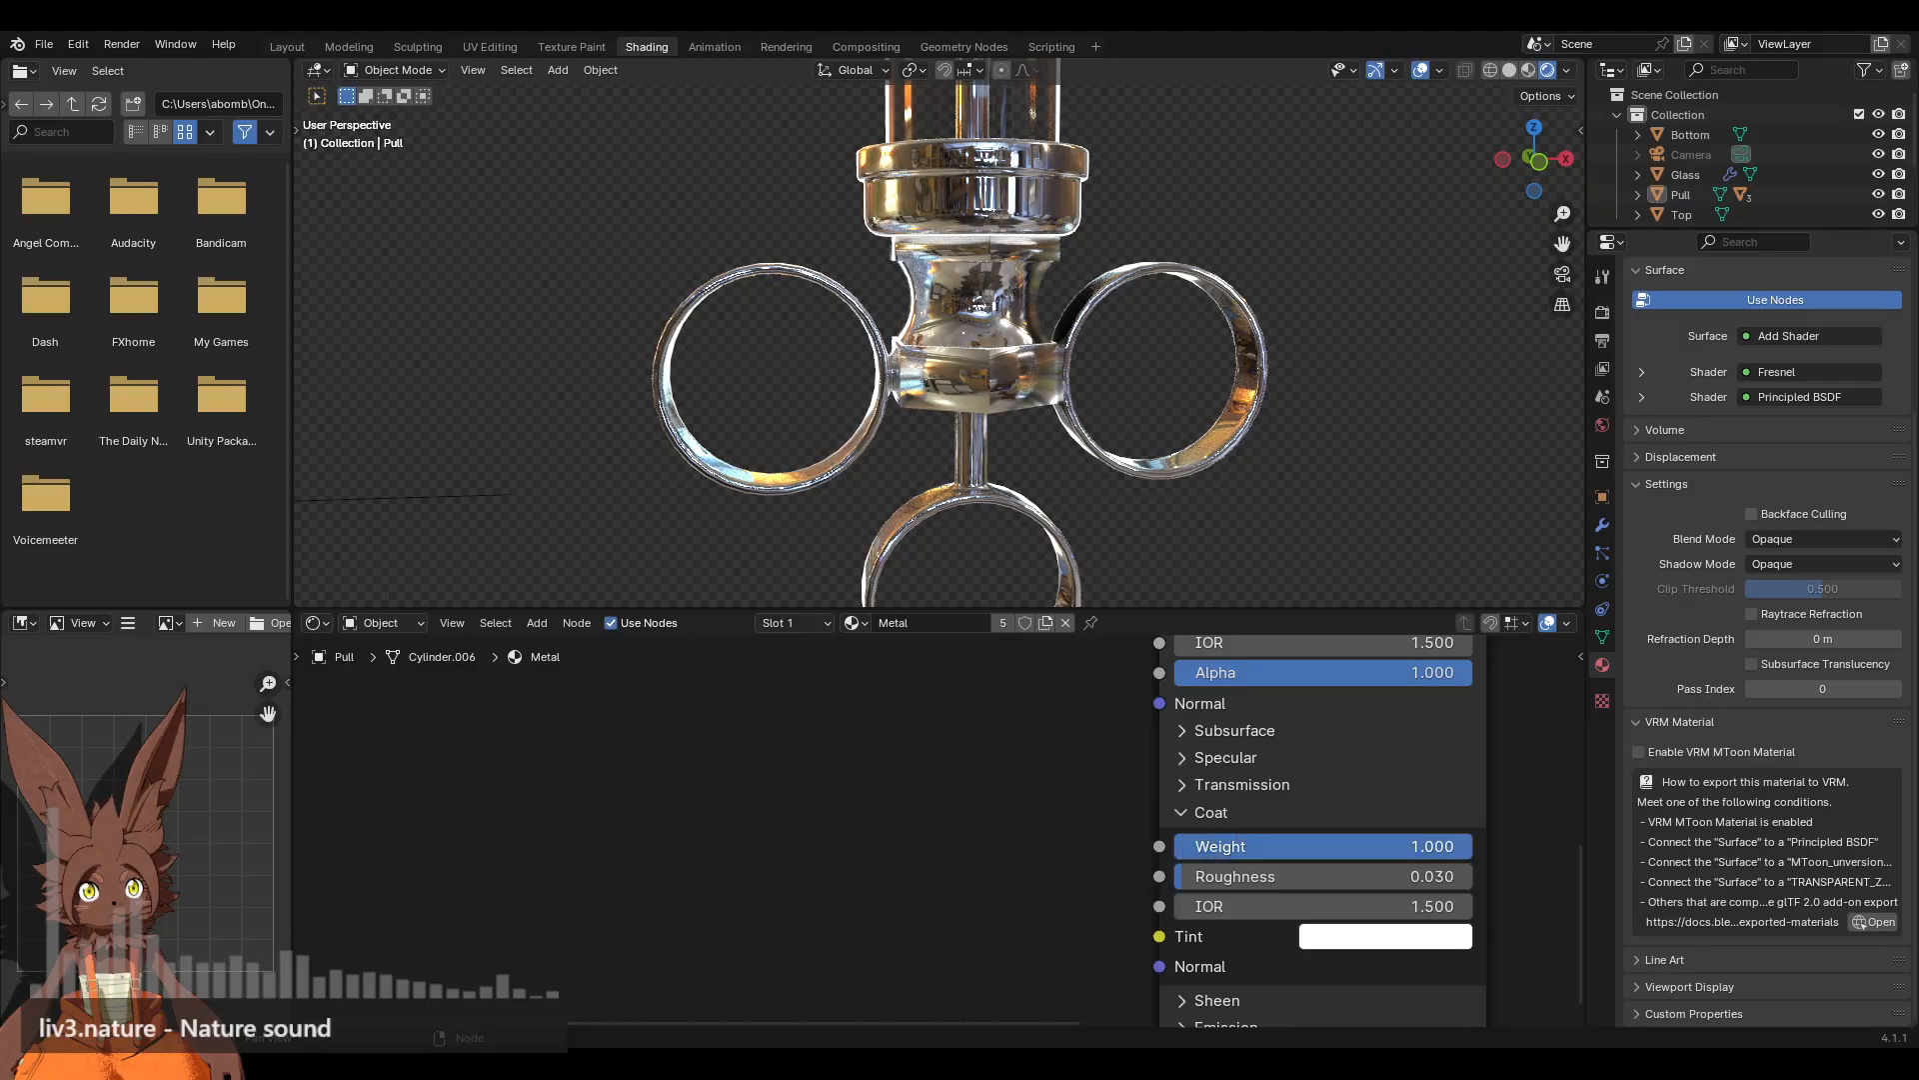
{"action": "key", "text": "ctrl+shift+z"}
{"action": "key", "text": "ctrl+z"}
{"action": "left_click_drag", "start_coordinate": [1471, 846], "coordinate": [1162, 850]}
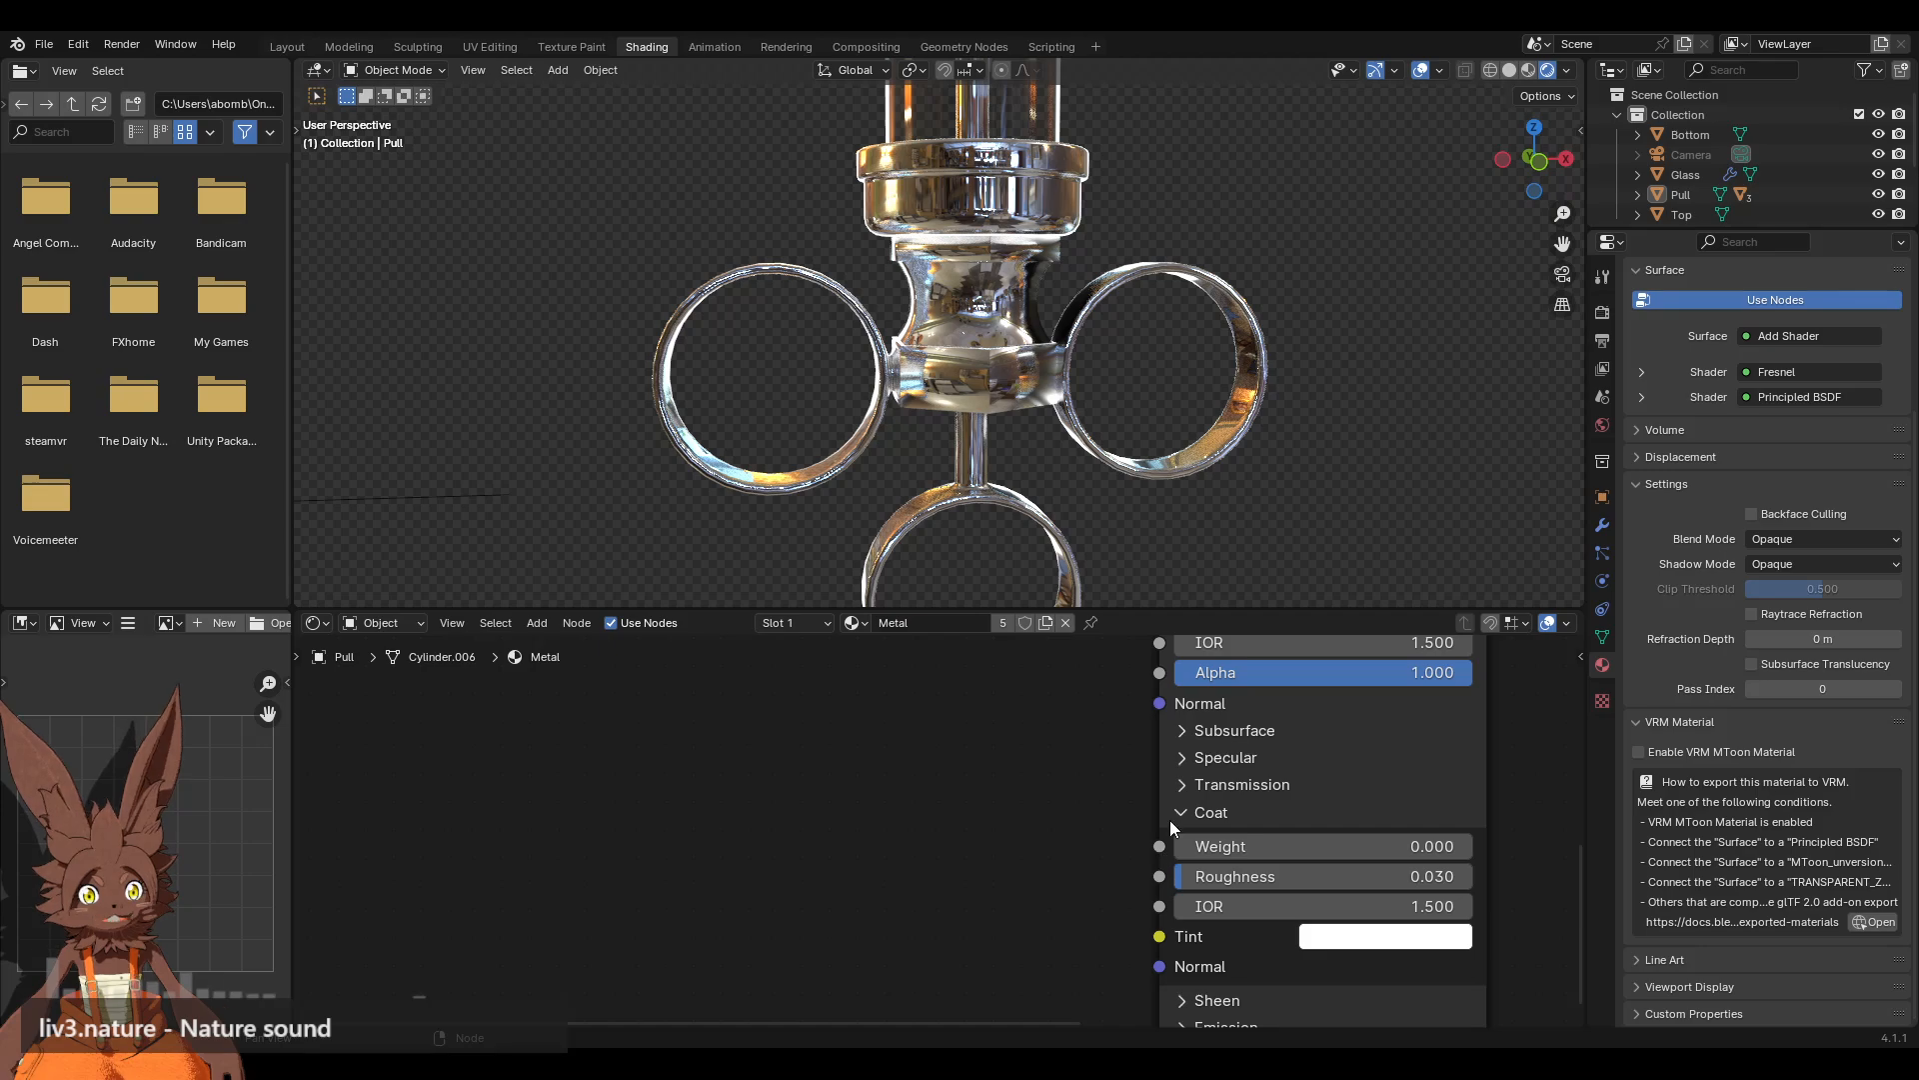
{"action": "left_click", "coordinate": [1181, 813]}
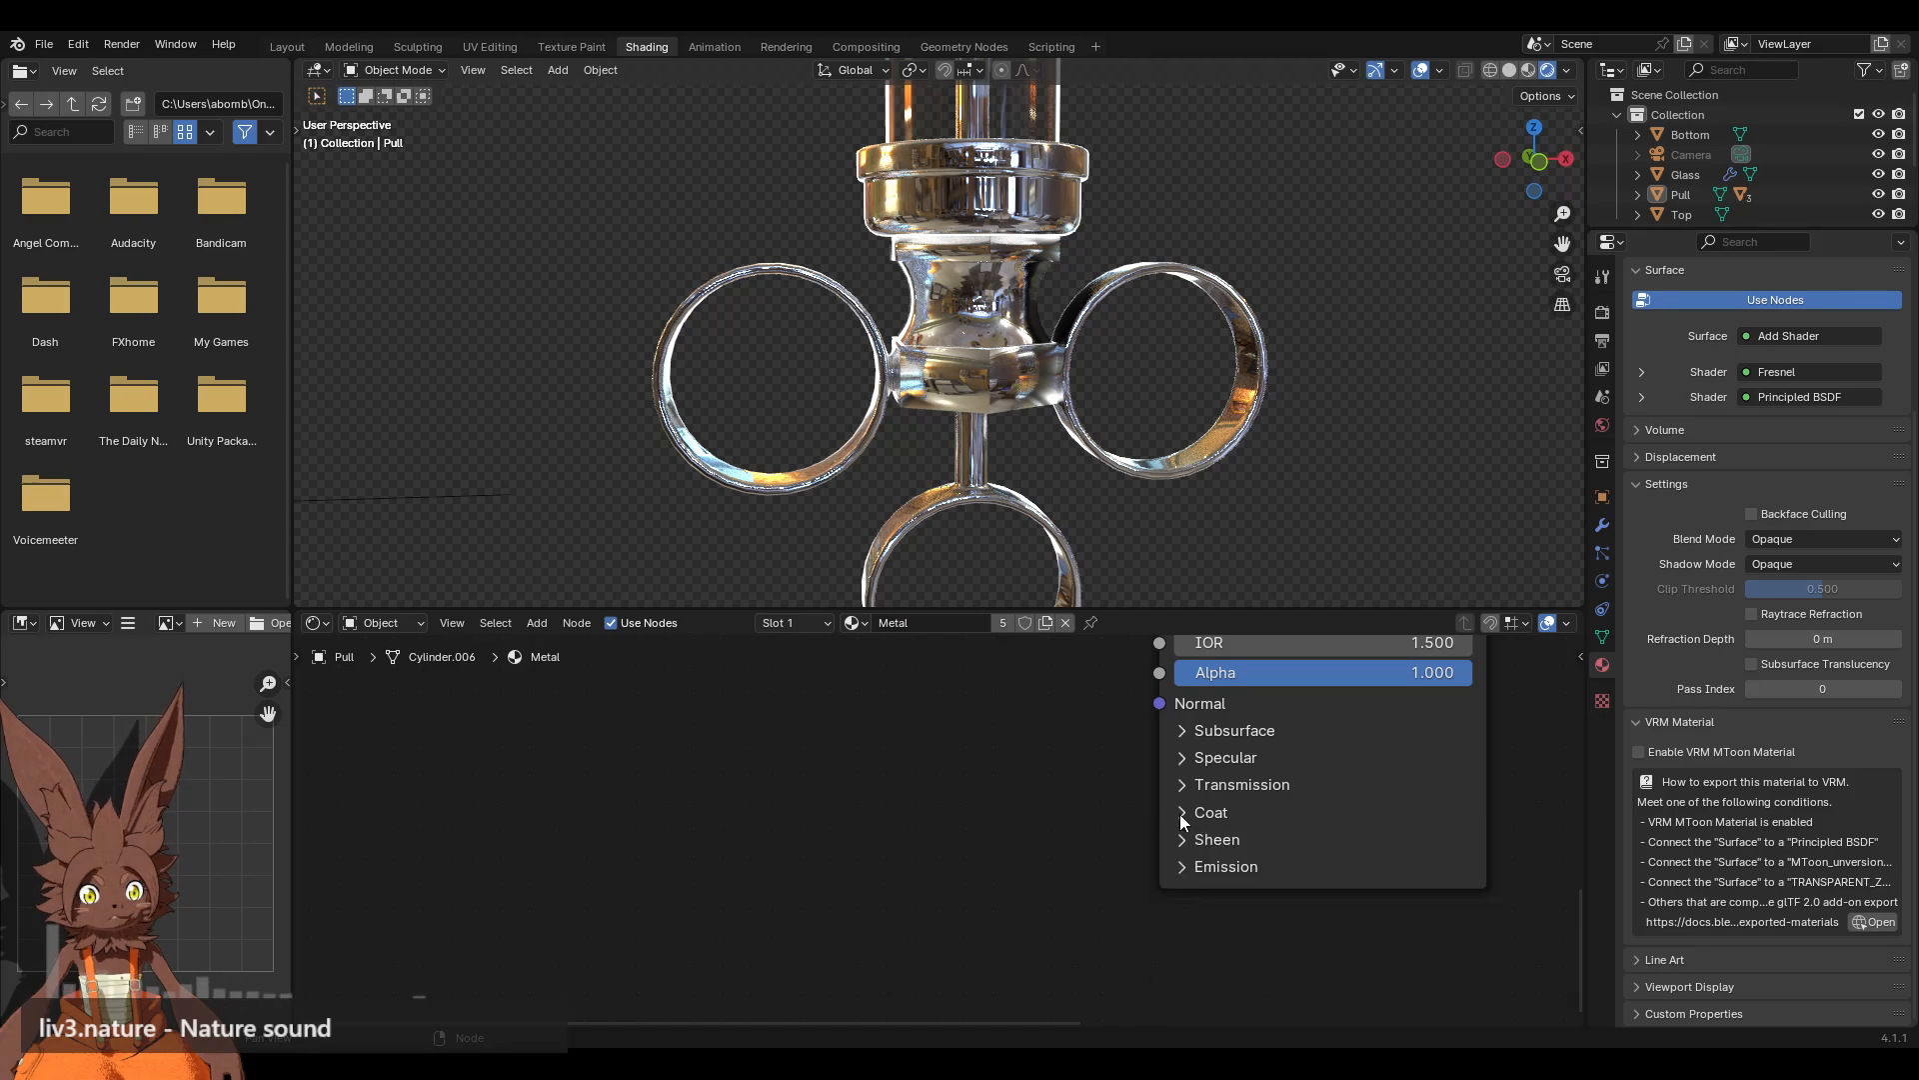
{"action": "left_click", "coordinate": [1648, 721]}
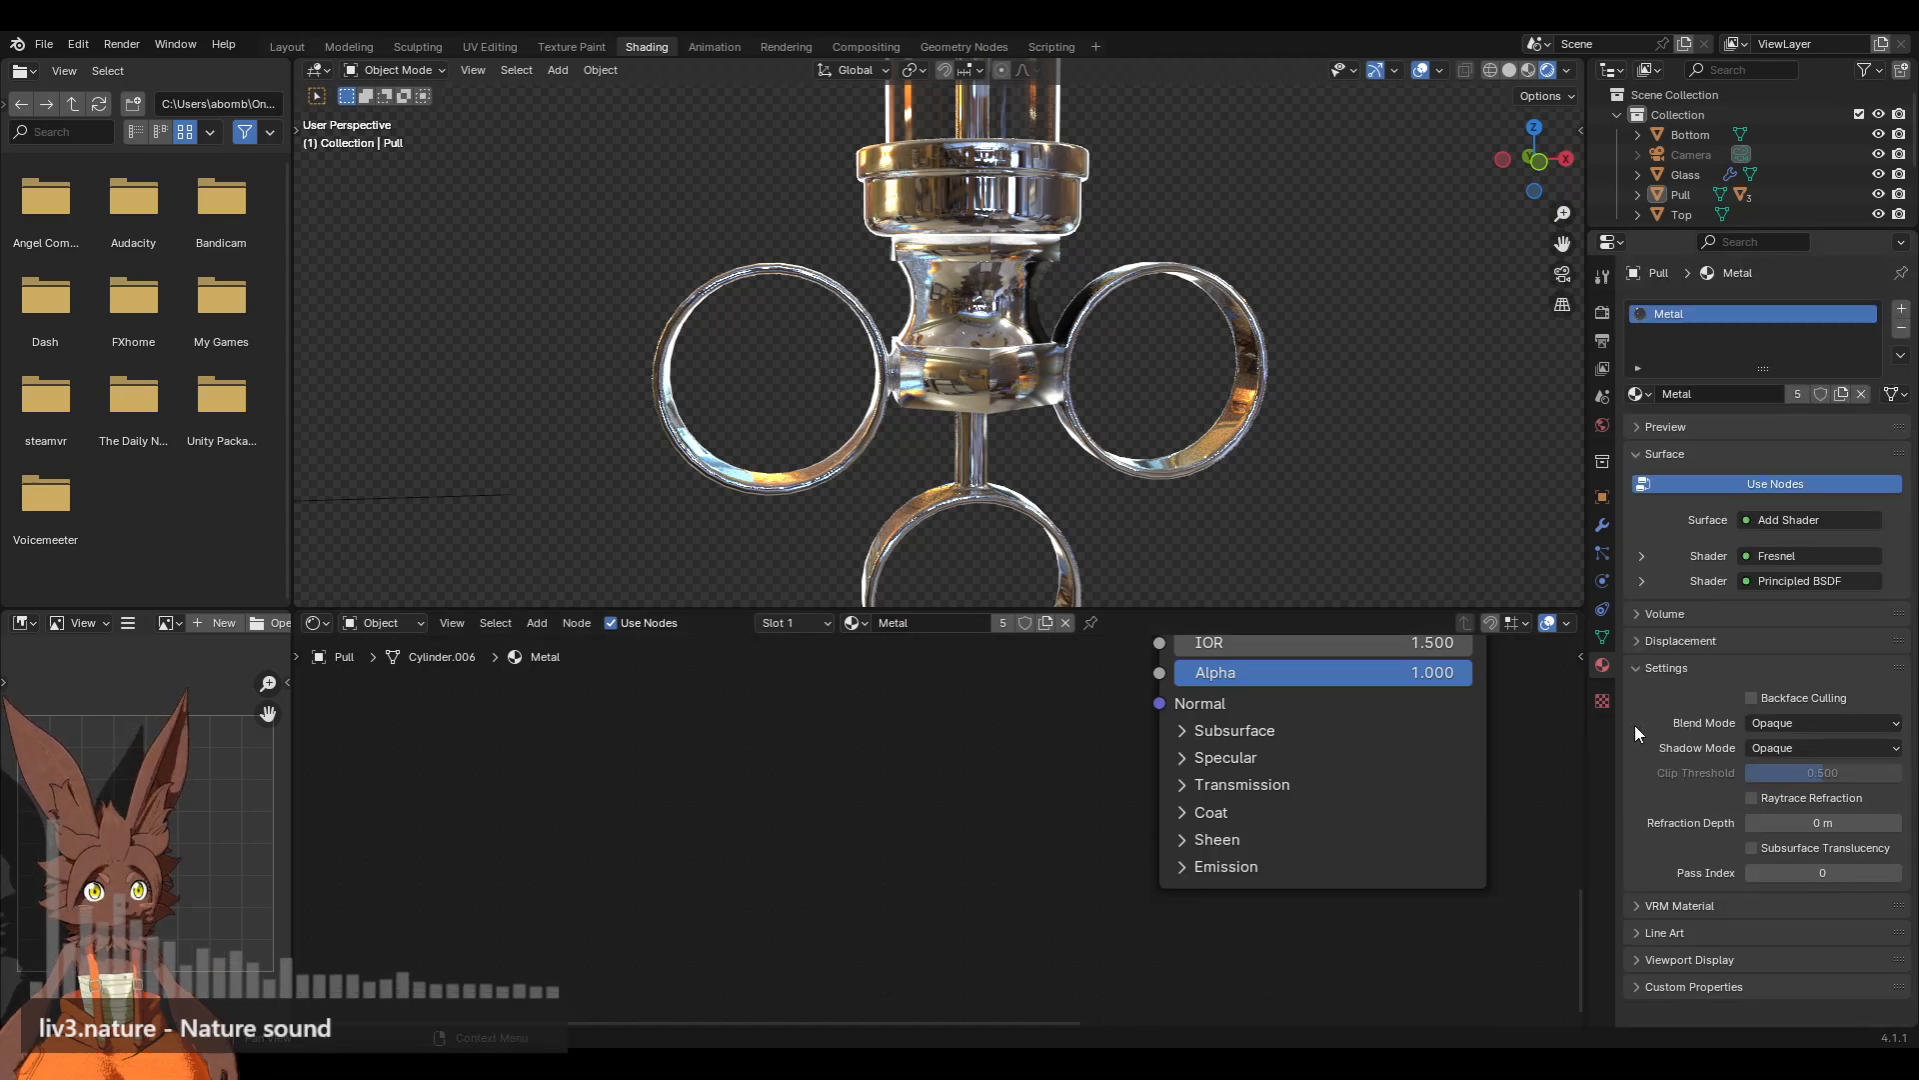
Step: Try connecting the Principled BSDF directly to the Material Output's Surface, compare the metal, and reconnect the Add Shader
{"action": "scroll", "coordinate": [1053, 722], "scroll_direction": "down", "scroll_amount": 3}
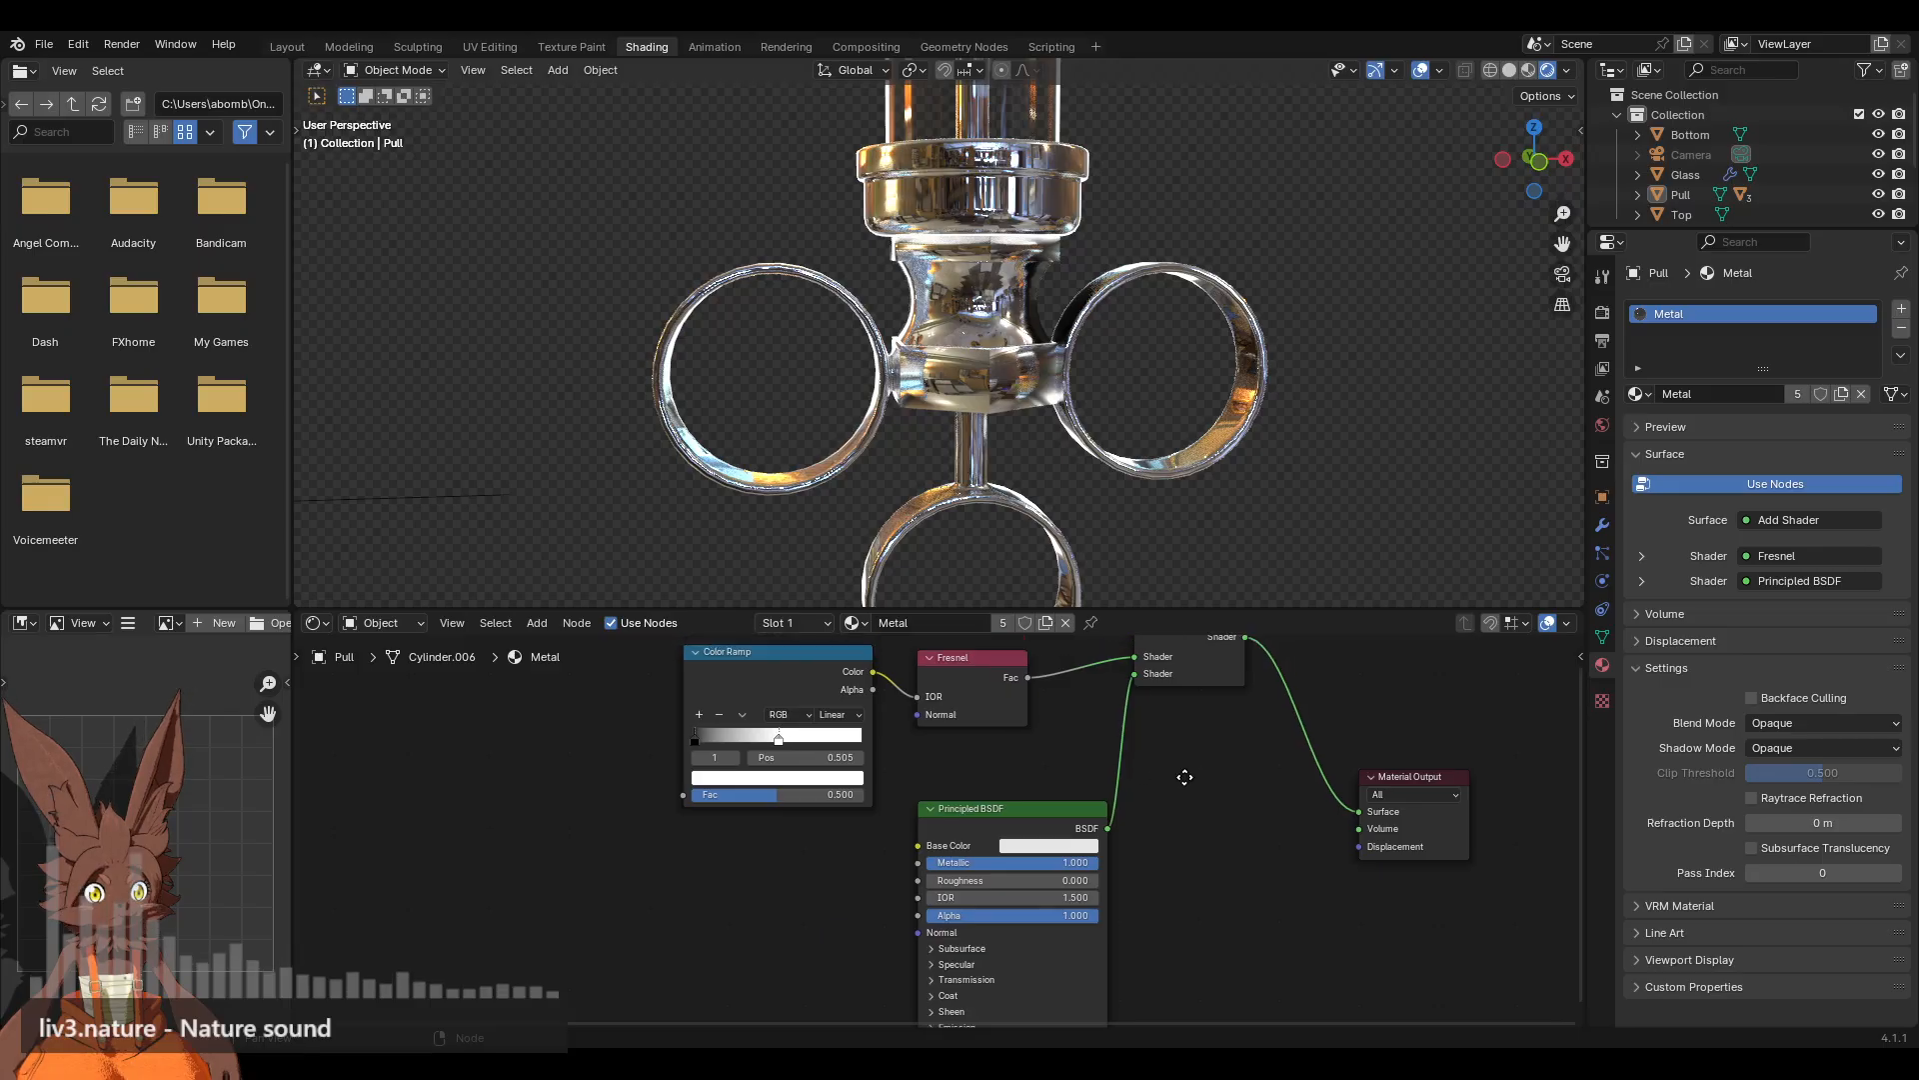
{"action": "middle_click_drag", "start_coordinate": [1184, 776], "coordinate": [1157, 832]}
{"action": "left_click_drag", "start_coordinate": [1077, 882], "coordinate": [1349, 851]}
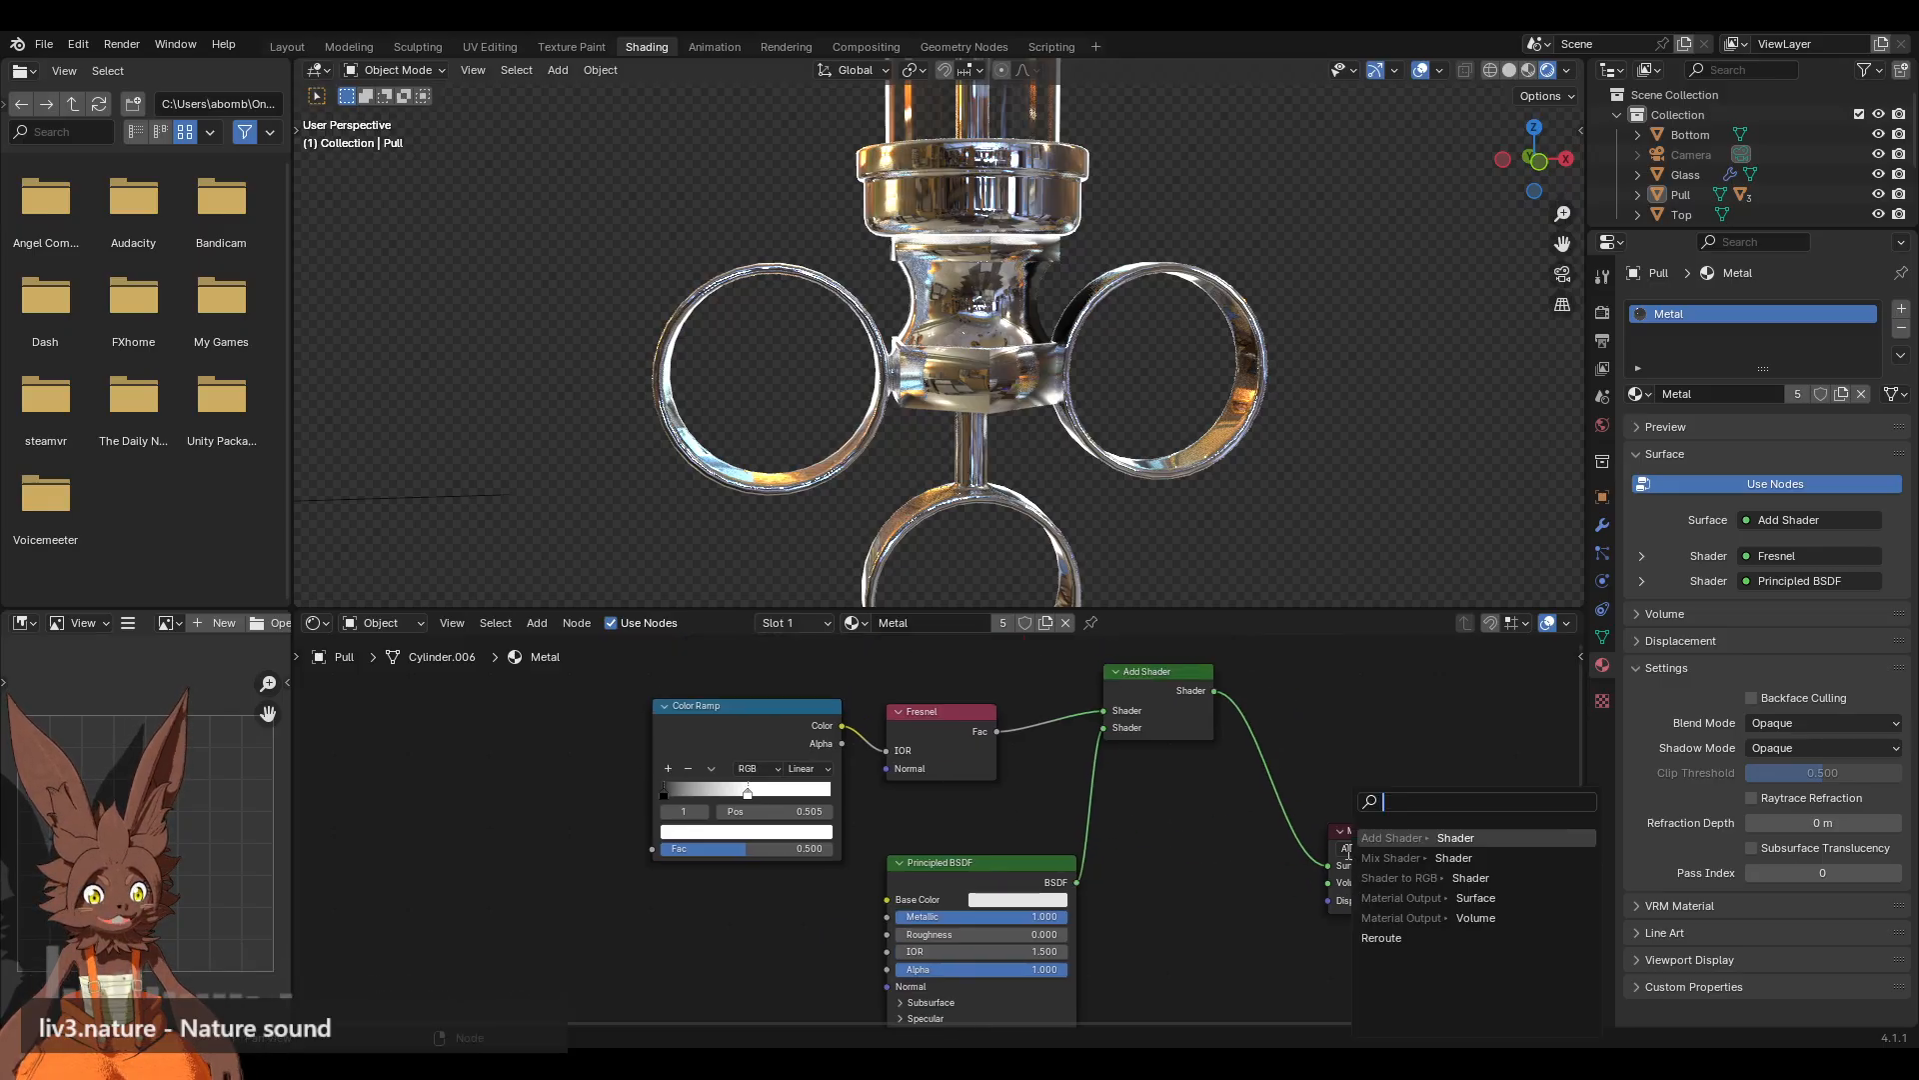
{"action": "left_click_drag", "start_coordinate": [1077, 881], "coordinate": [1329, 861]}
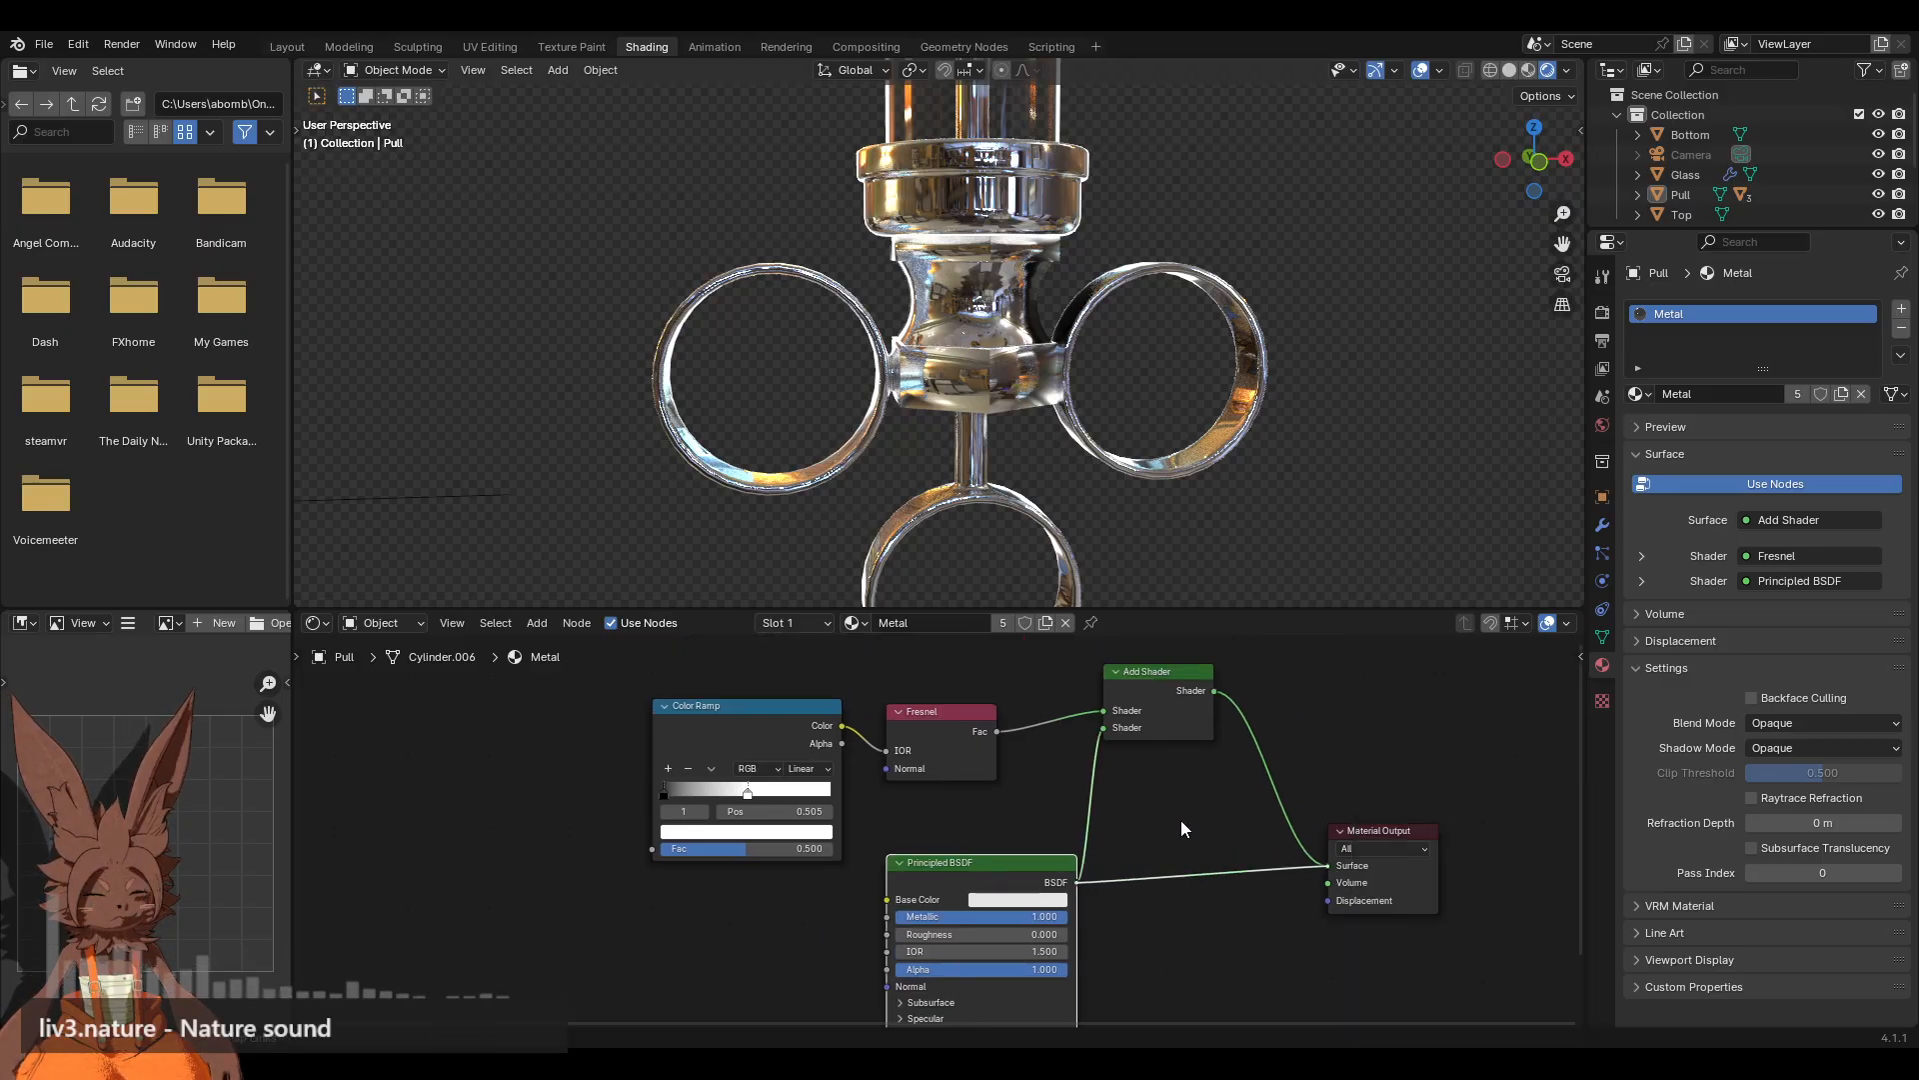
{"action": "scroll", "coordinate": [1027, 309], "scroll_direction": "down", "scroll_amount": 10}
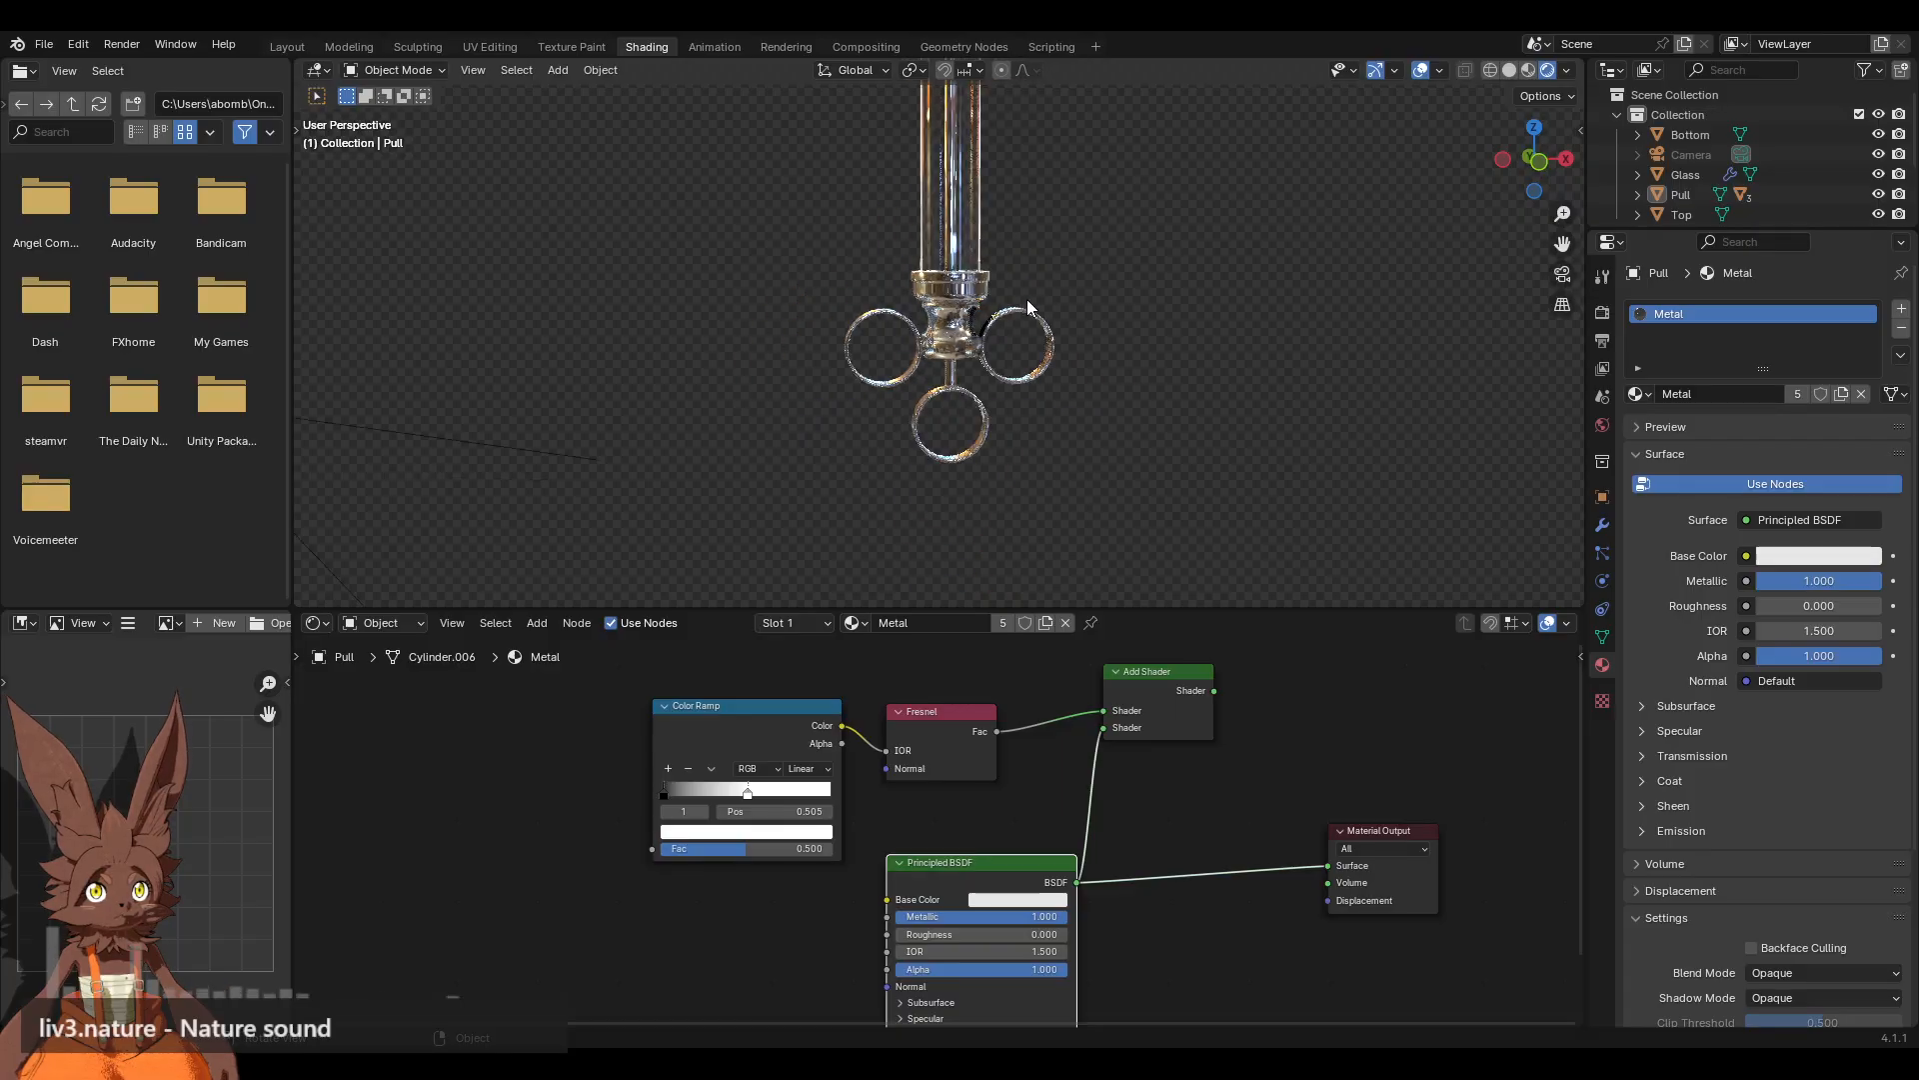
{"action": "left_click_drag", "start_coordinate": [1562, 243], "coordinate": [1566, 265]}
{"action": "scroll", "coordinate": [1047, 351], "scroll_direction": "up", "scroll_amount": 4}
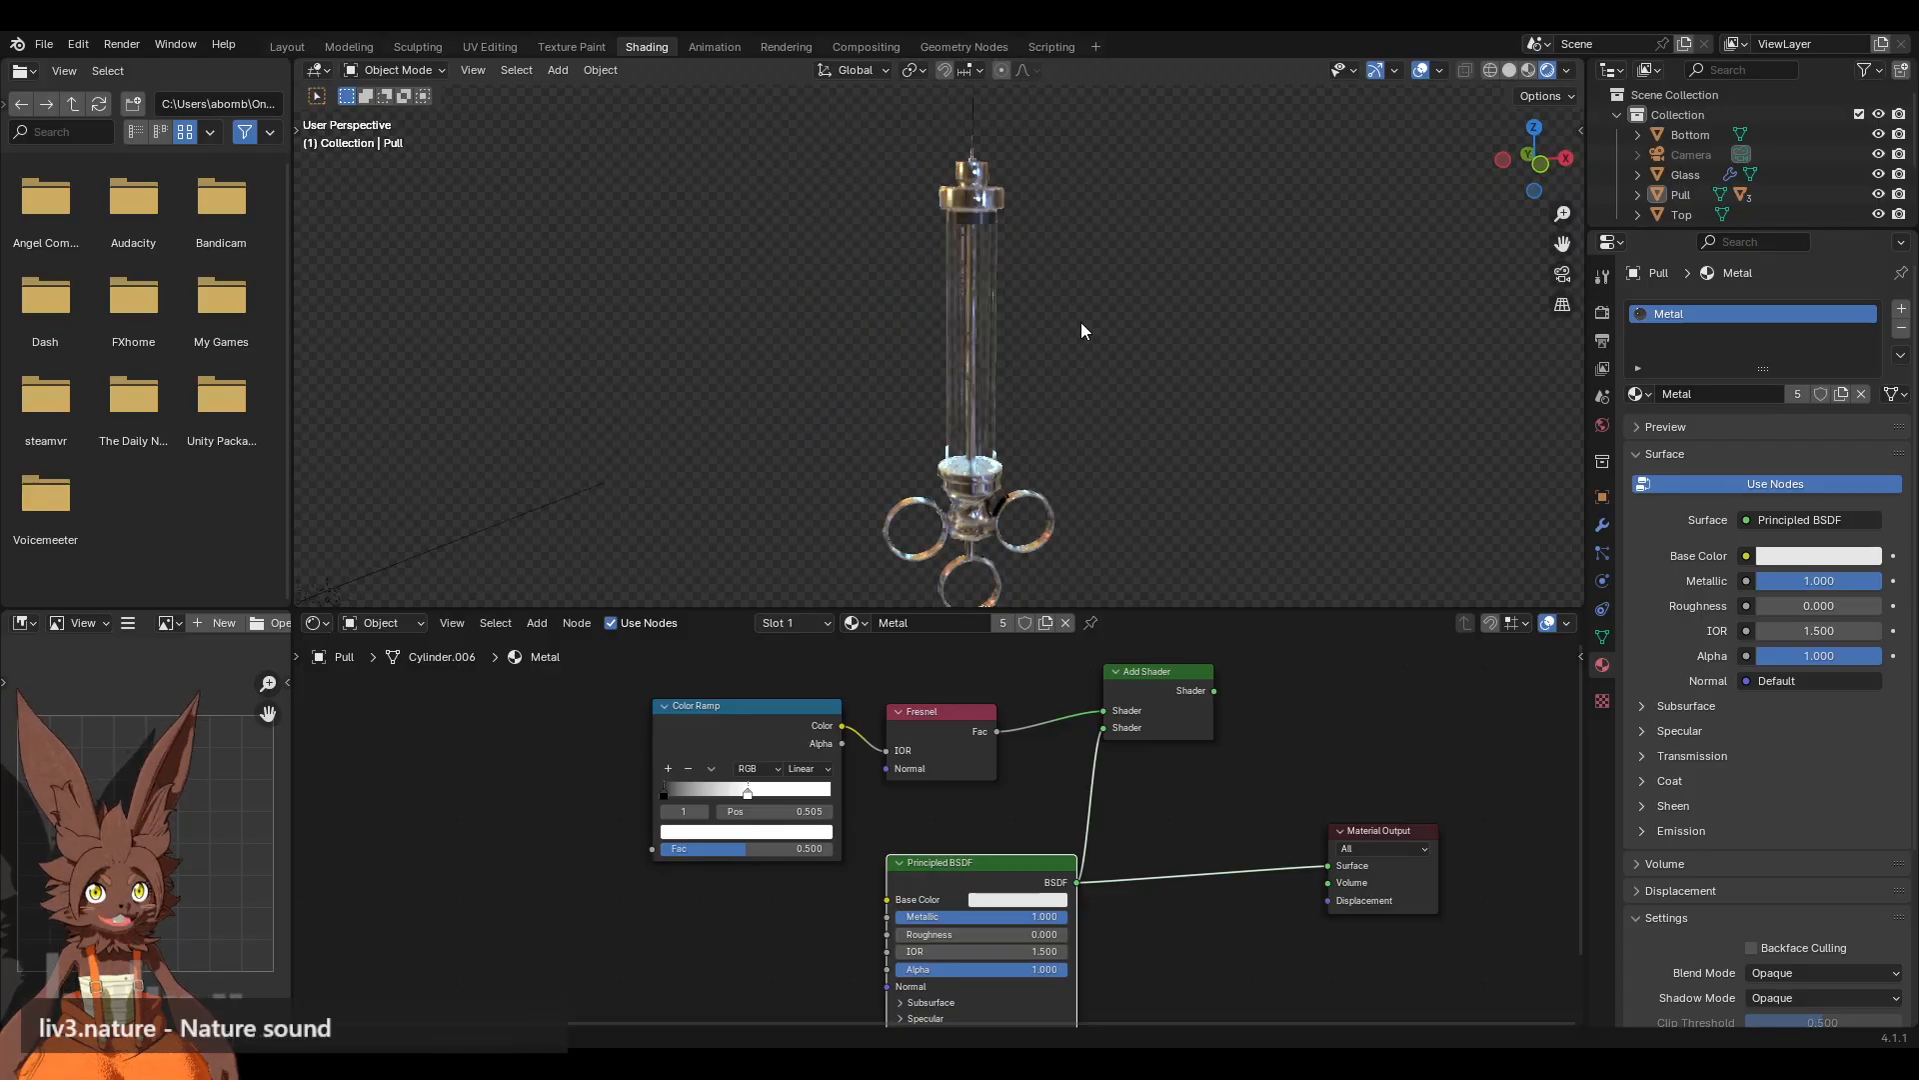
{"action": "left_click_drag", "start_coordinate": [1215, 692], "coordinate": [1318, 865]}
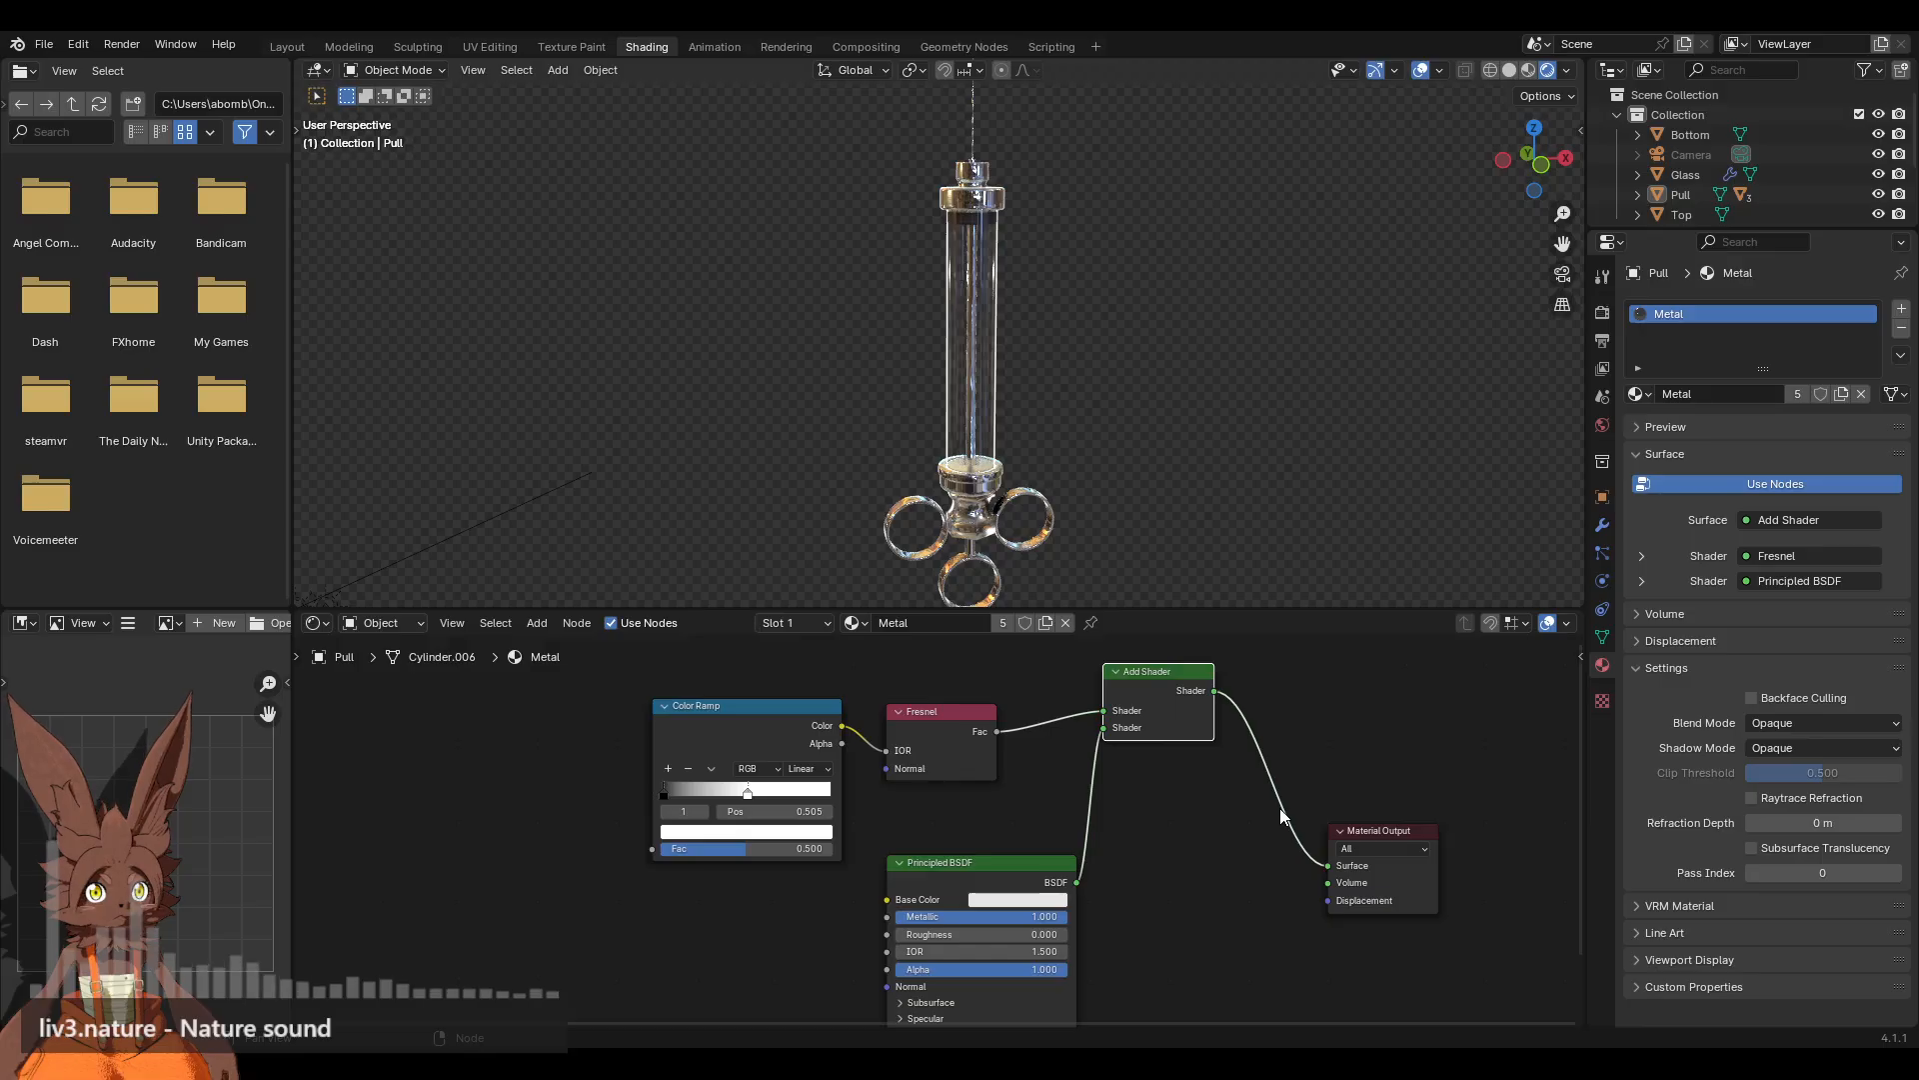
Step: Try a Roughness of 0.609 on the Metal material's Principled BSDF and check the syringe's look
{"action": "mouse_move", "coordinate": [1135, 402]}
{"action": "middle_mouse_down"}
{"action": "mouse_move", "coordinate": [1024, 378]}
{"action": "mouse_move", "coordinate": [1126, 416]}
{"action": "middle_mouse_up"}
{"action": "middle_click_drag", "start_coordinate": [1127, 923], "coordinate": [1174, 852]}
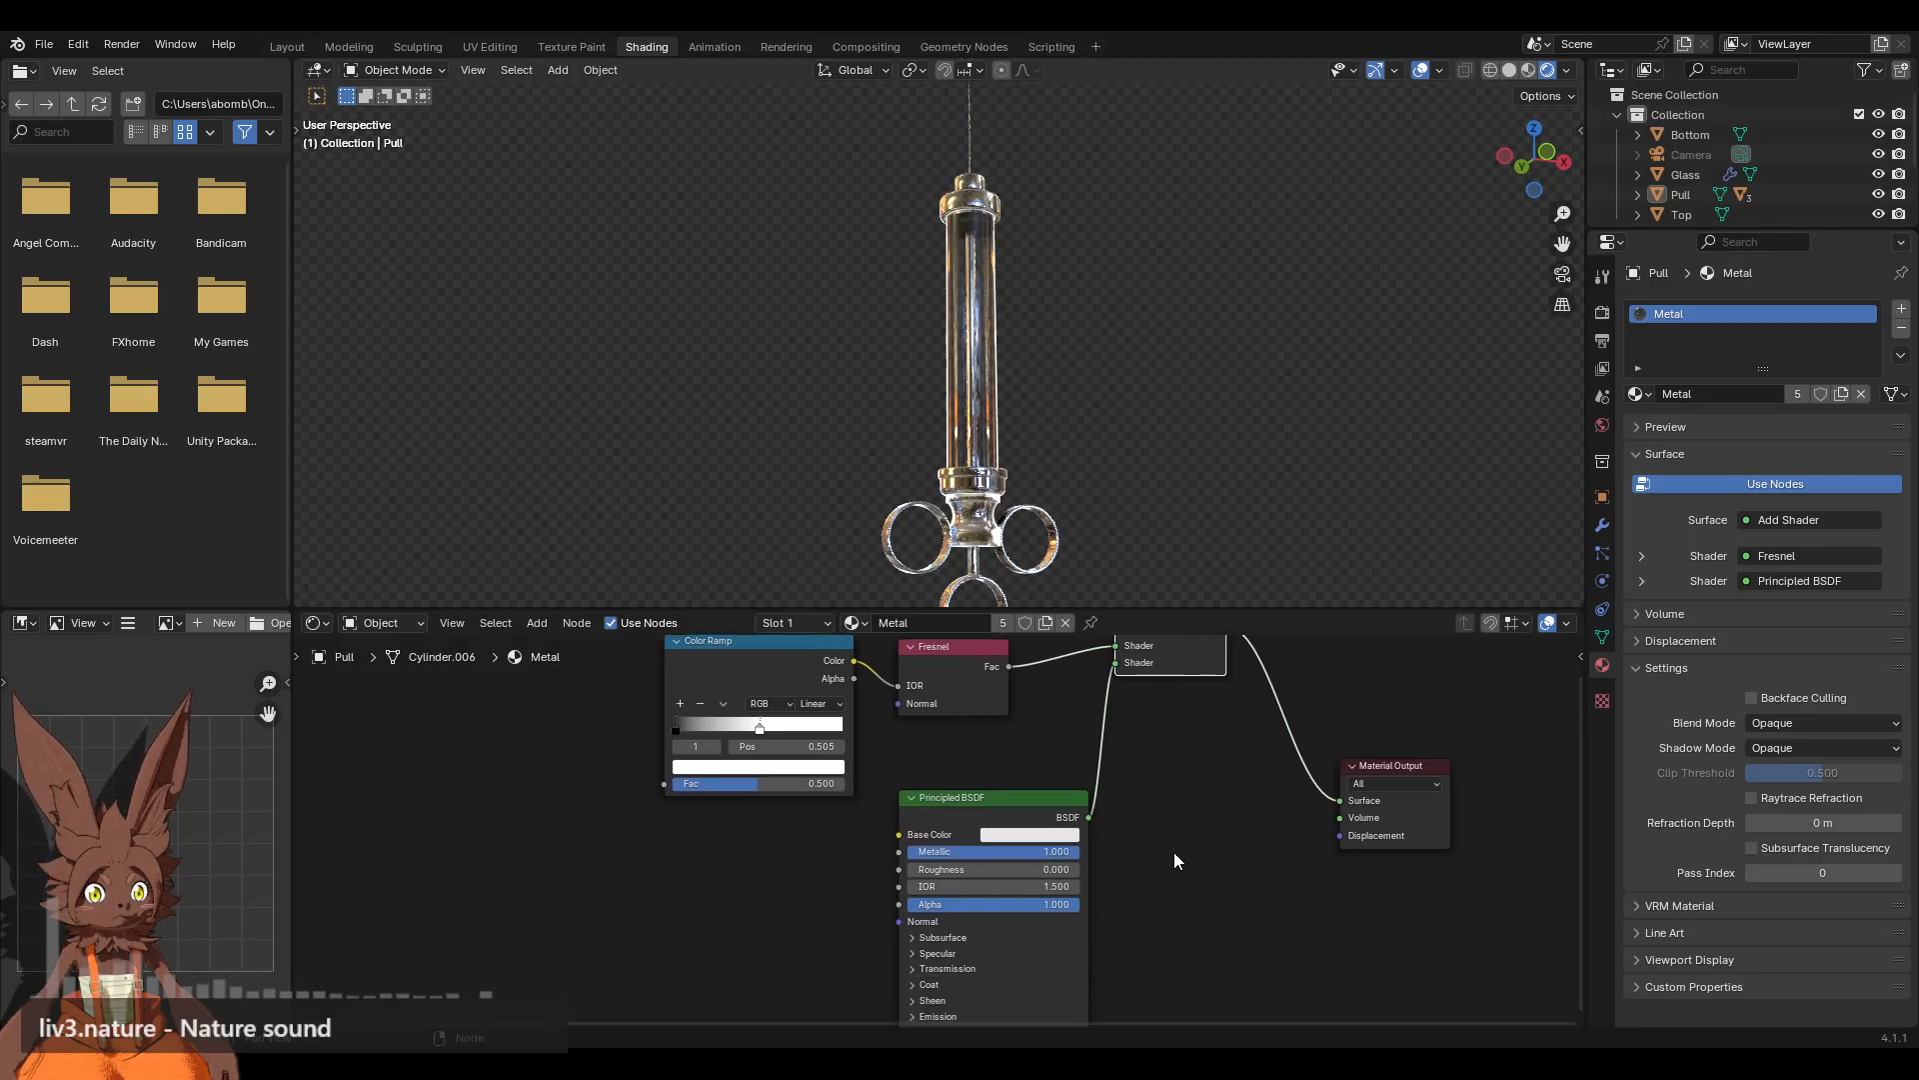
{"action": "scroll", "coordinate": [1173, 852], "scroll_direction": "up", "scroll_amount": 2}
{"action": "left_click_drag", "start_coordinate": [934, 879], "coordinate": [1031, 878]}
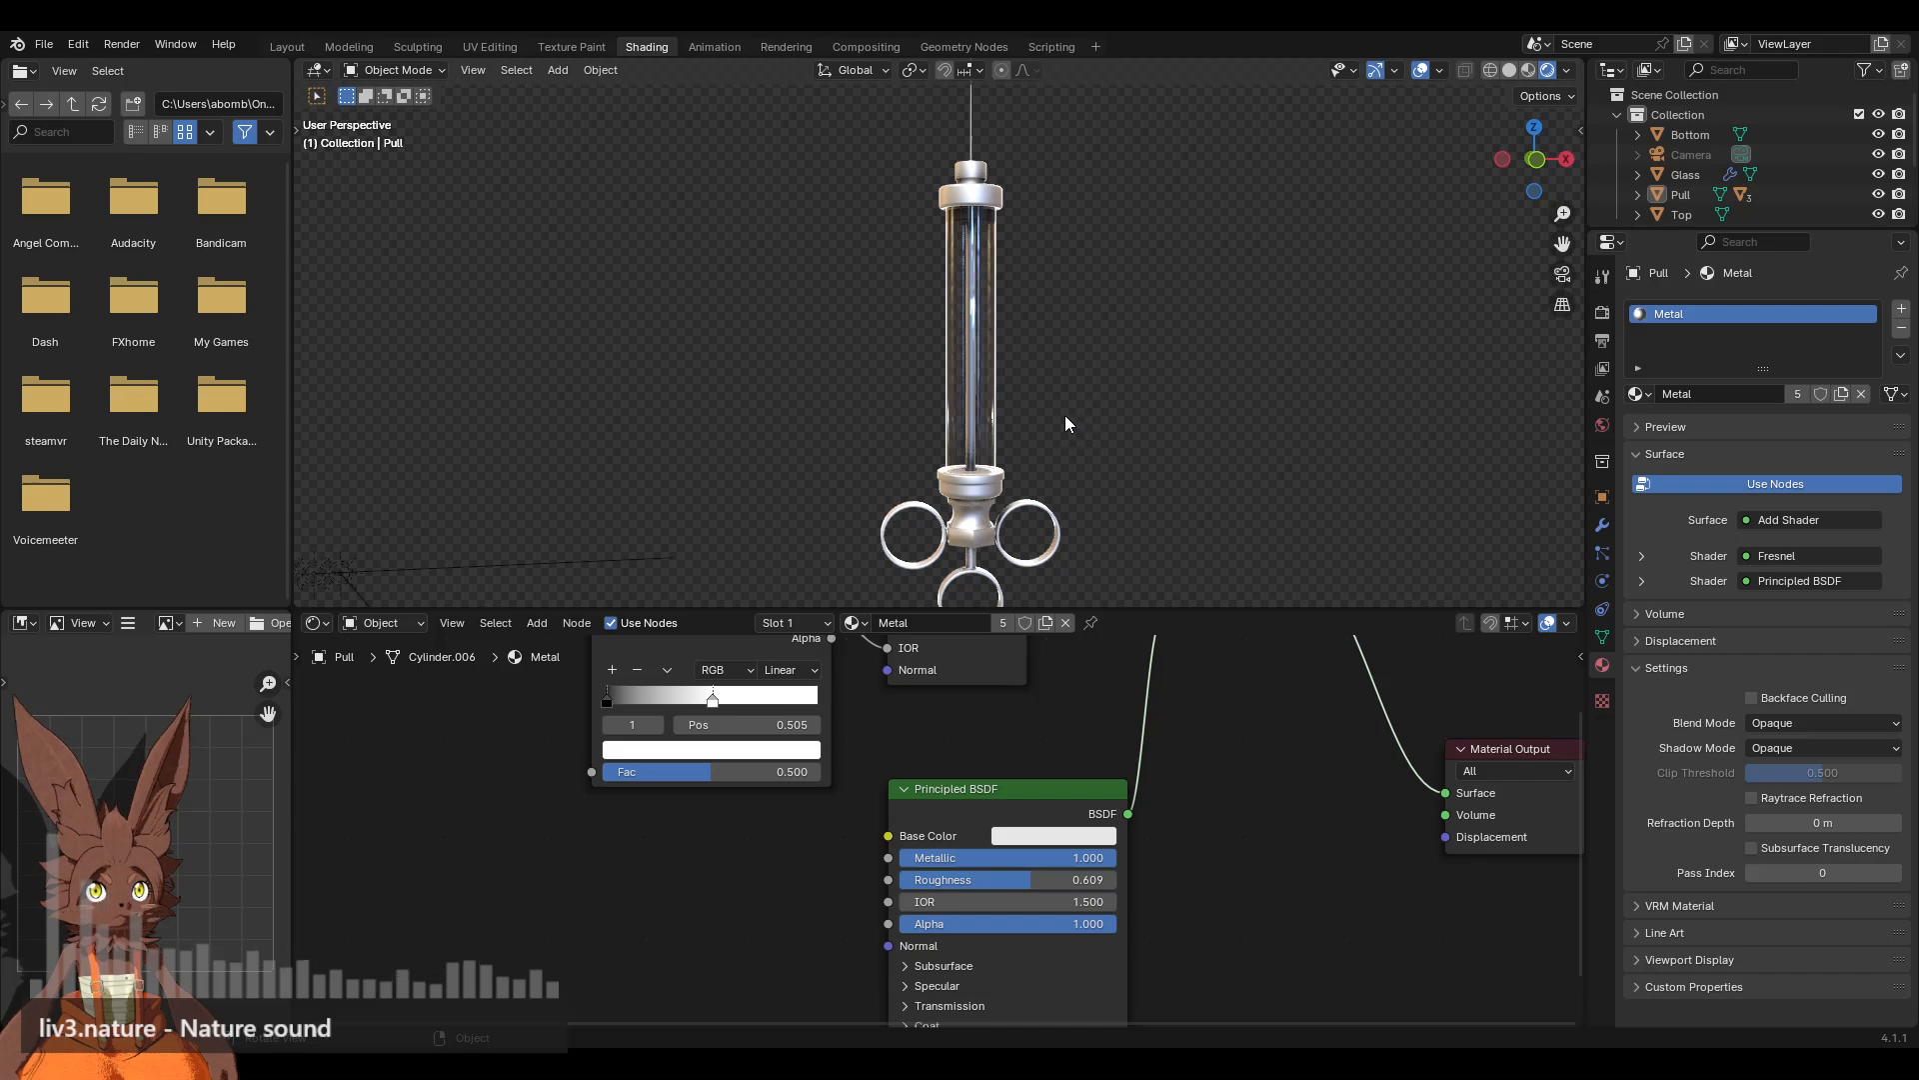
{"action": "middle_click_drag", "start_coordinate": [1062, 416], "coordinate": [1075, 434]}
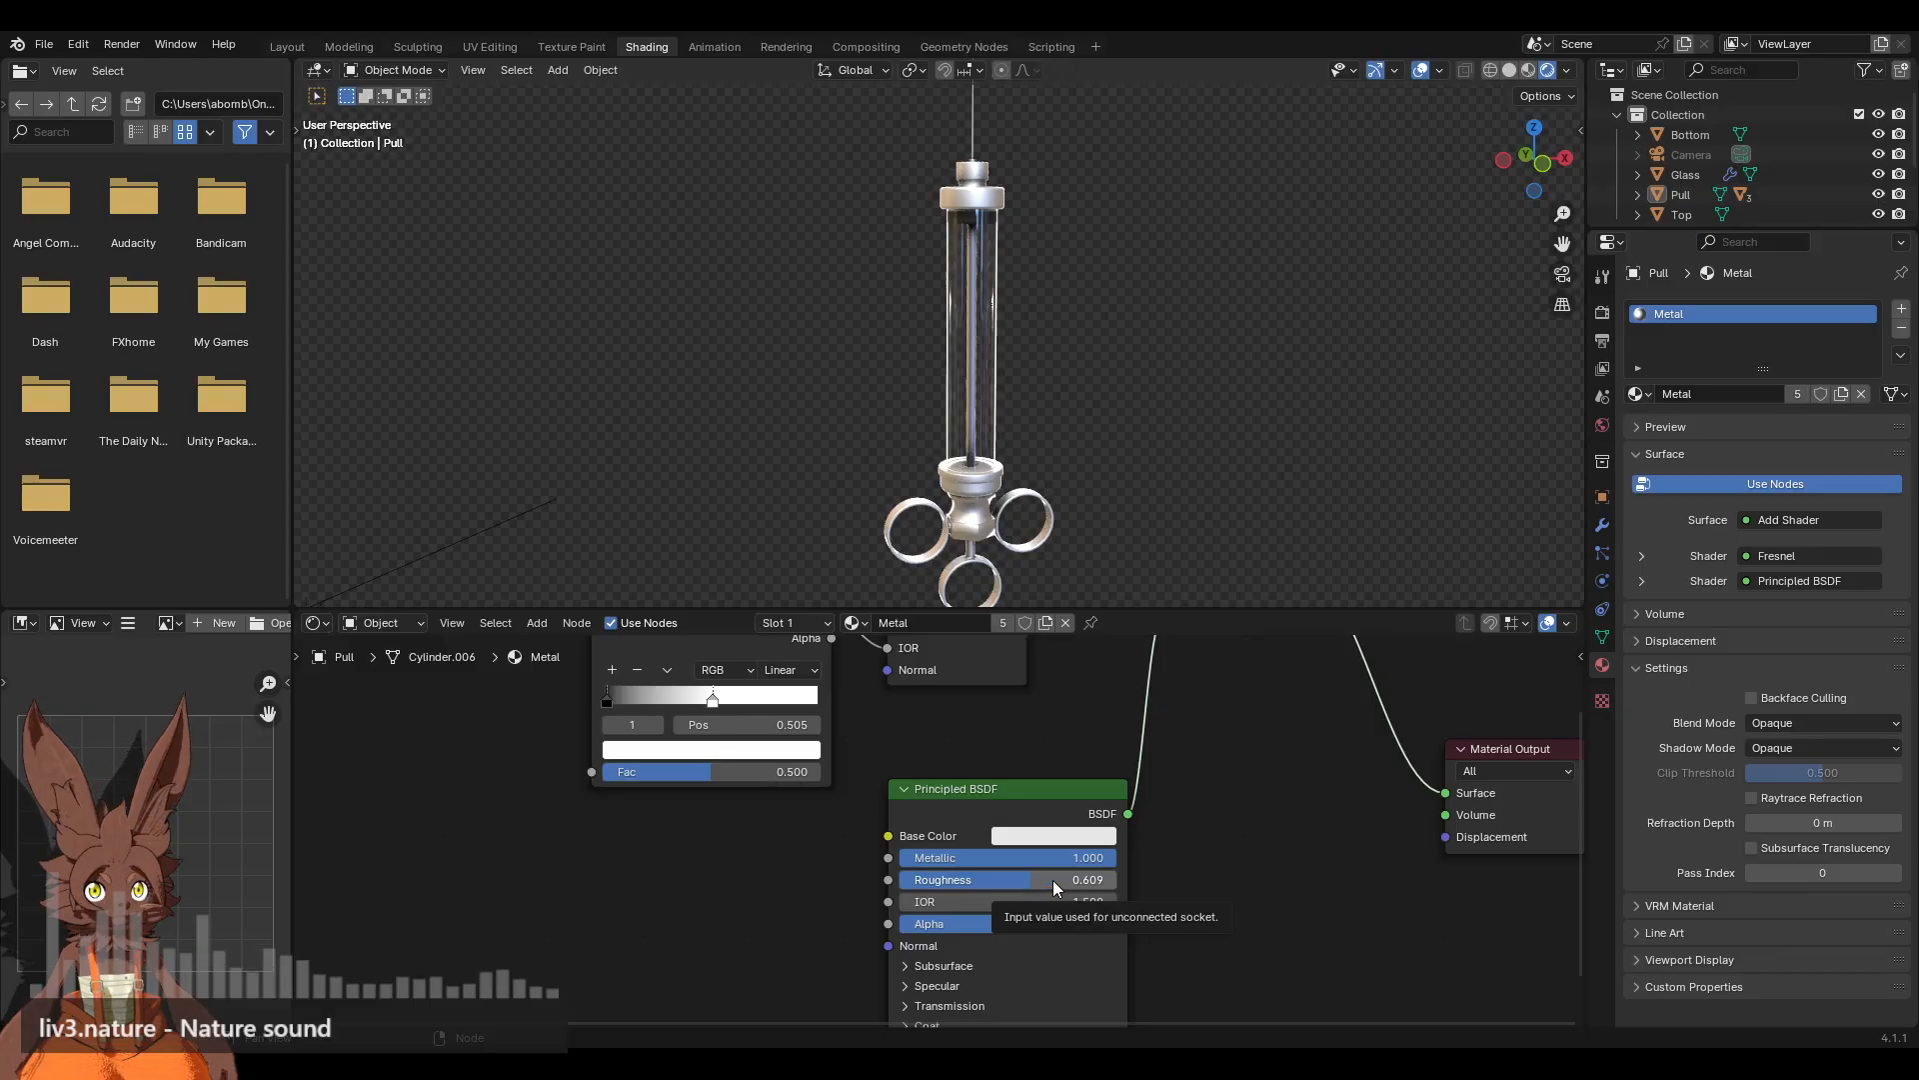
Step: Compare the metal parts with Principled BSDF Roughness values of 0.332 and 0.4
{"action": "left_click_drag", "start_coordinate": [1053, 879], "coordinate": [989, 879]}
{"action": "scroll", "coordinate": [1037, 484], "scroll_direction": "up", "scroll_amount": 3}
{"action": "middle_click_drag", "start_coordinate": [1036, 486], "coordinate": [1087, 416]}
{"action": "scroll", "coordinate": [1085, 429], "scroll_direction": "down", "scroll_amount": 3}
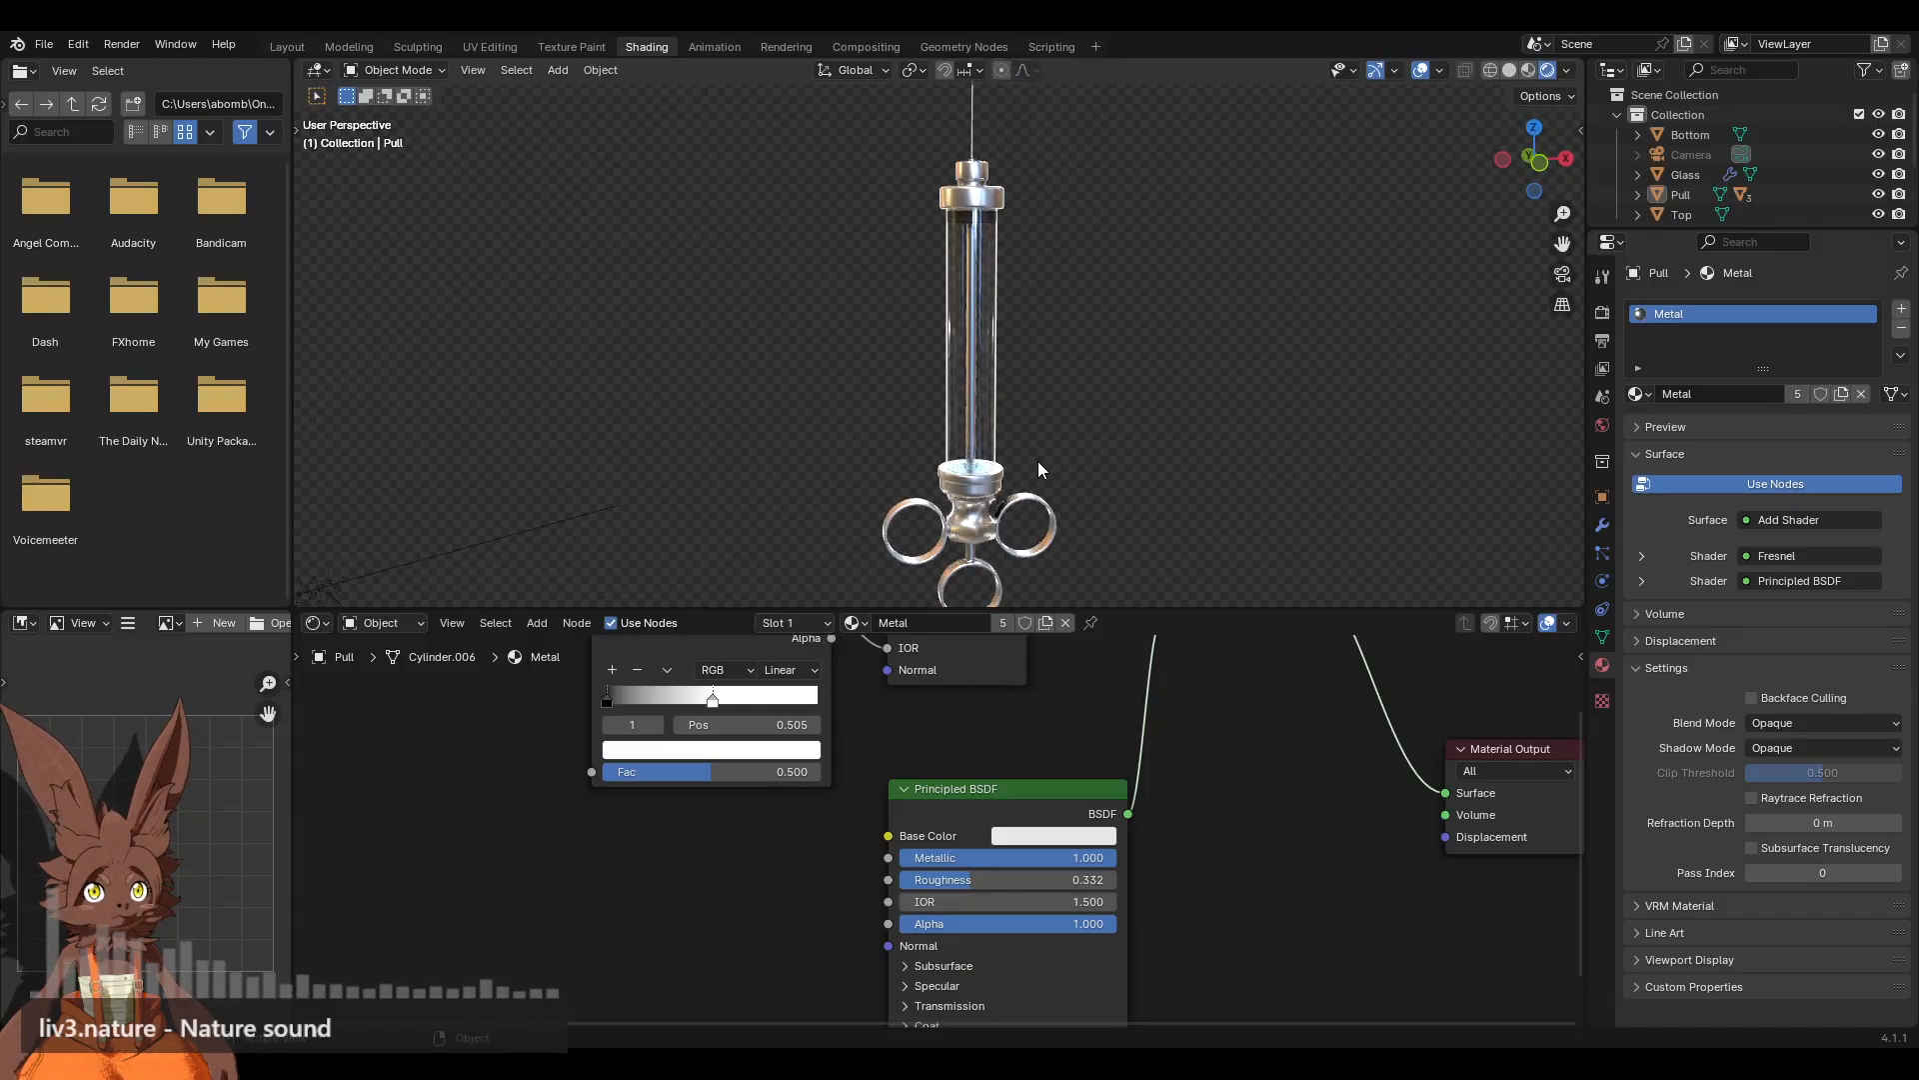
{"action": "mouse_move", "coordinate": [977, 878]}
{"action": "left_mouse_down"}
{"action": "mouse_move", "coordinate": [903, 878]}
{"action": "mouse_move", "coordinate": [960, 879]}
{"action": "left_mouse_up"}
{"action": "left_click", "coordinate": [961, 879]}
{"action": "type", "text": "0.4"}
{"action": "key", "text": "Return"}
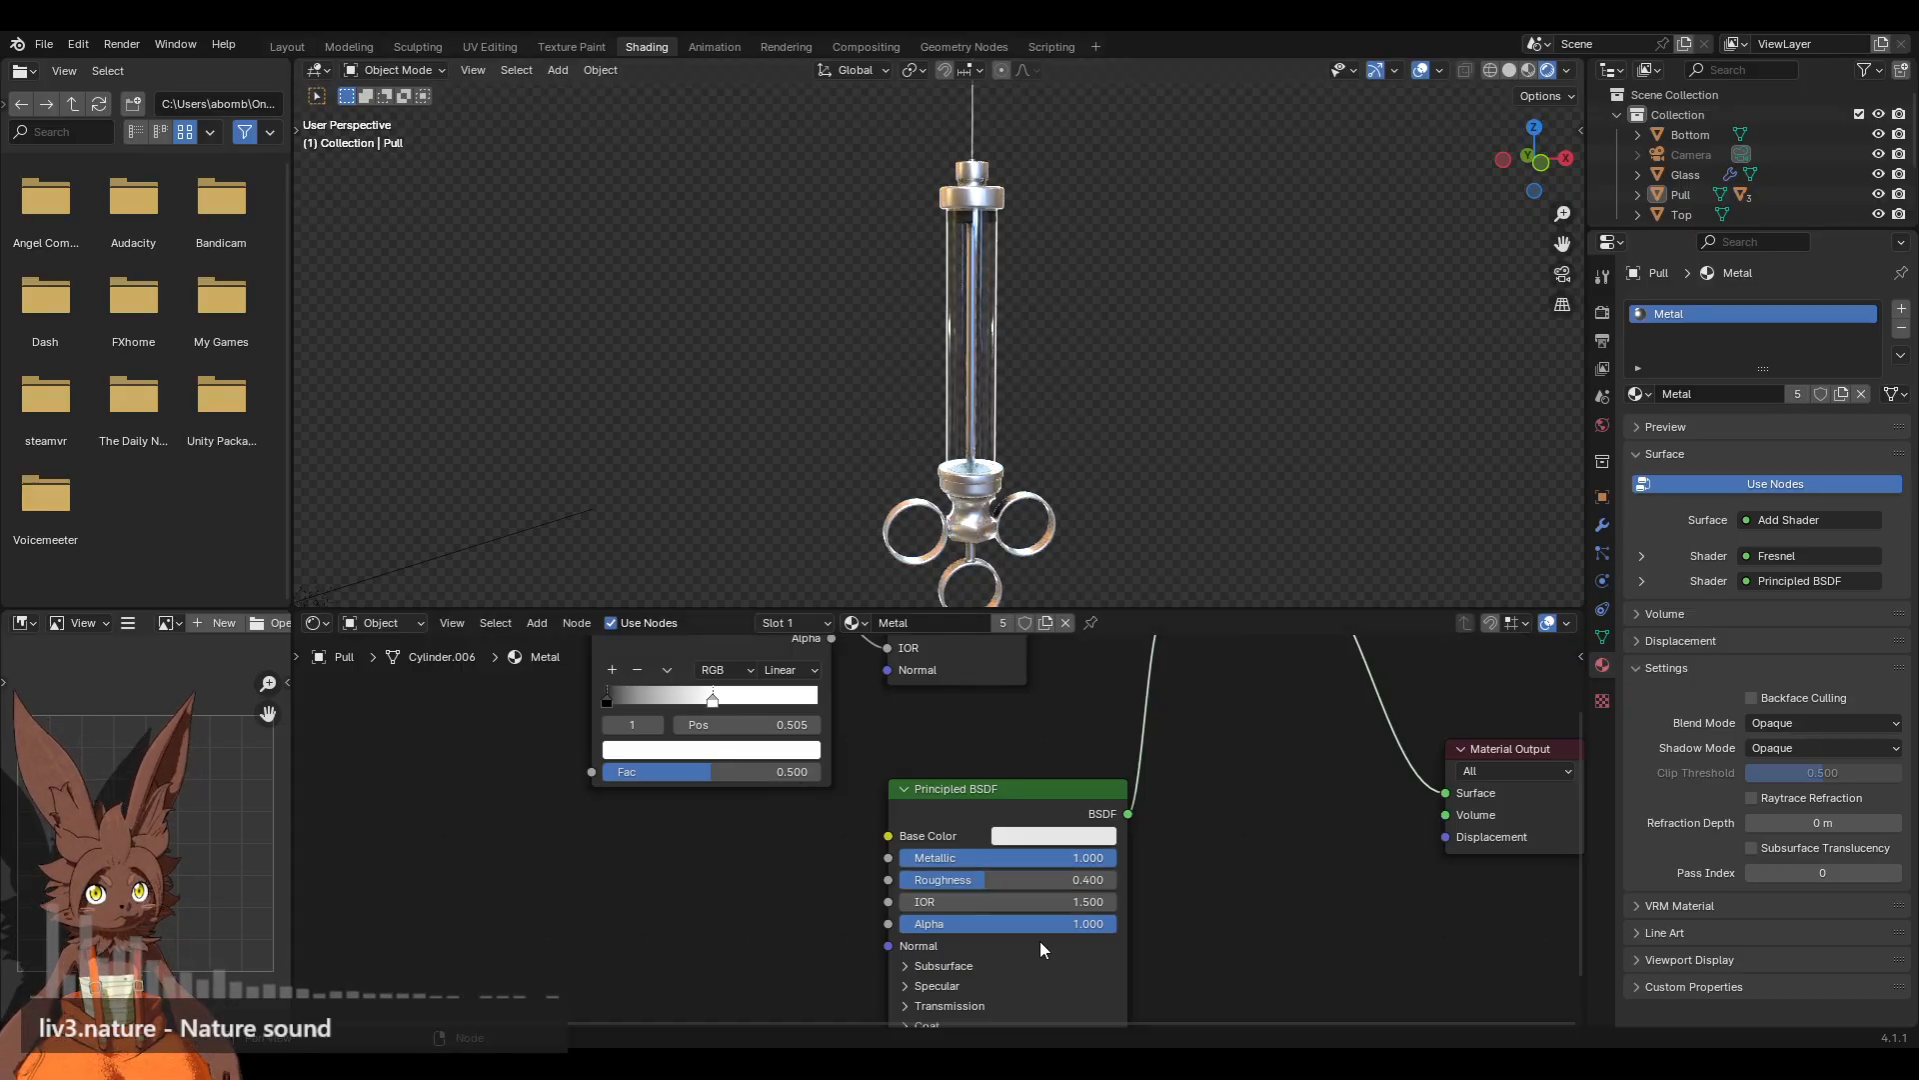
Step: Try Roughness 0.2 and Metallic 0.8 on the Metal material, settling on Roughness 0 and Metallic 1
{"action": "left_click", "coordinate": [997, 882]}
{"action": "type", "text": "0.2"}
{"action": "key", "text": "Return"}
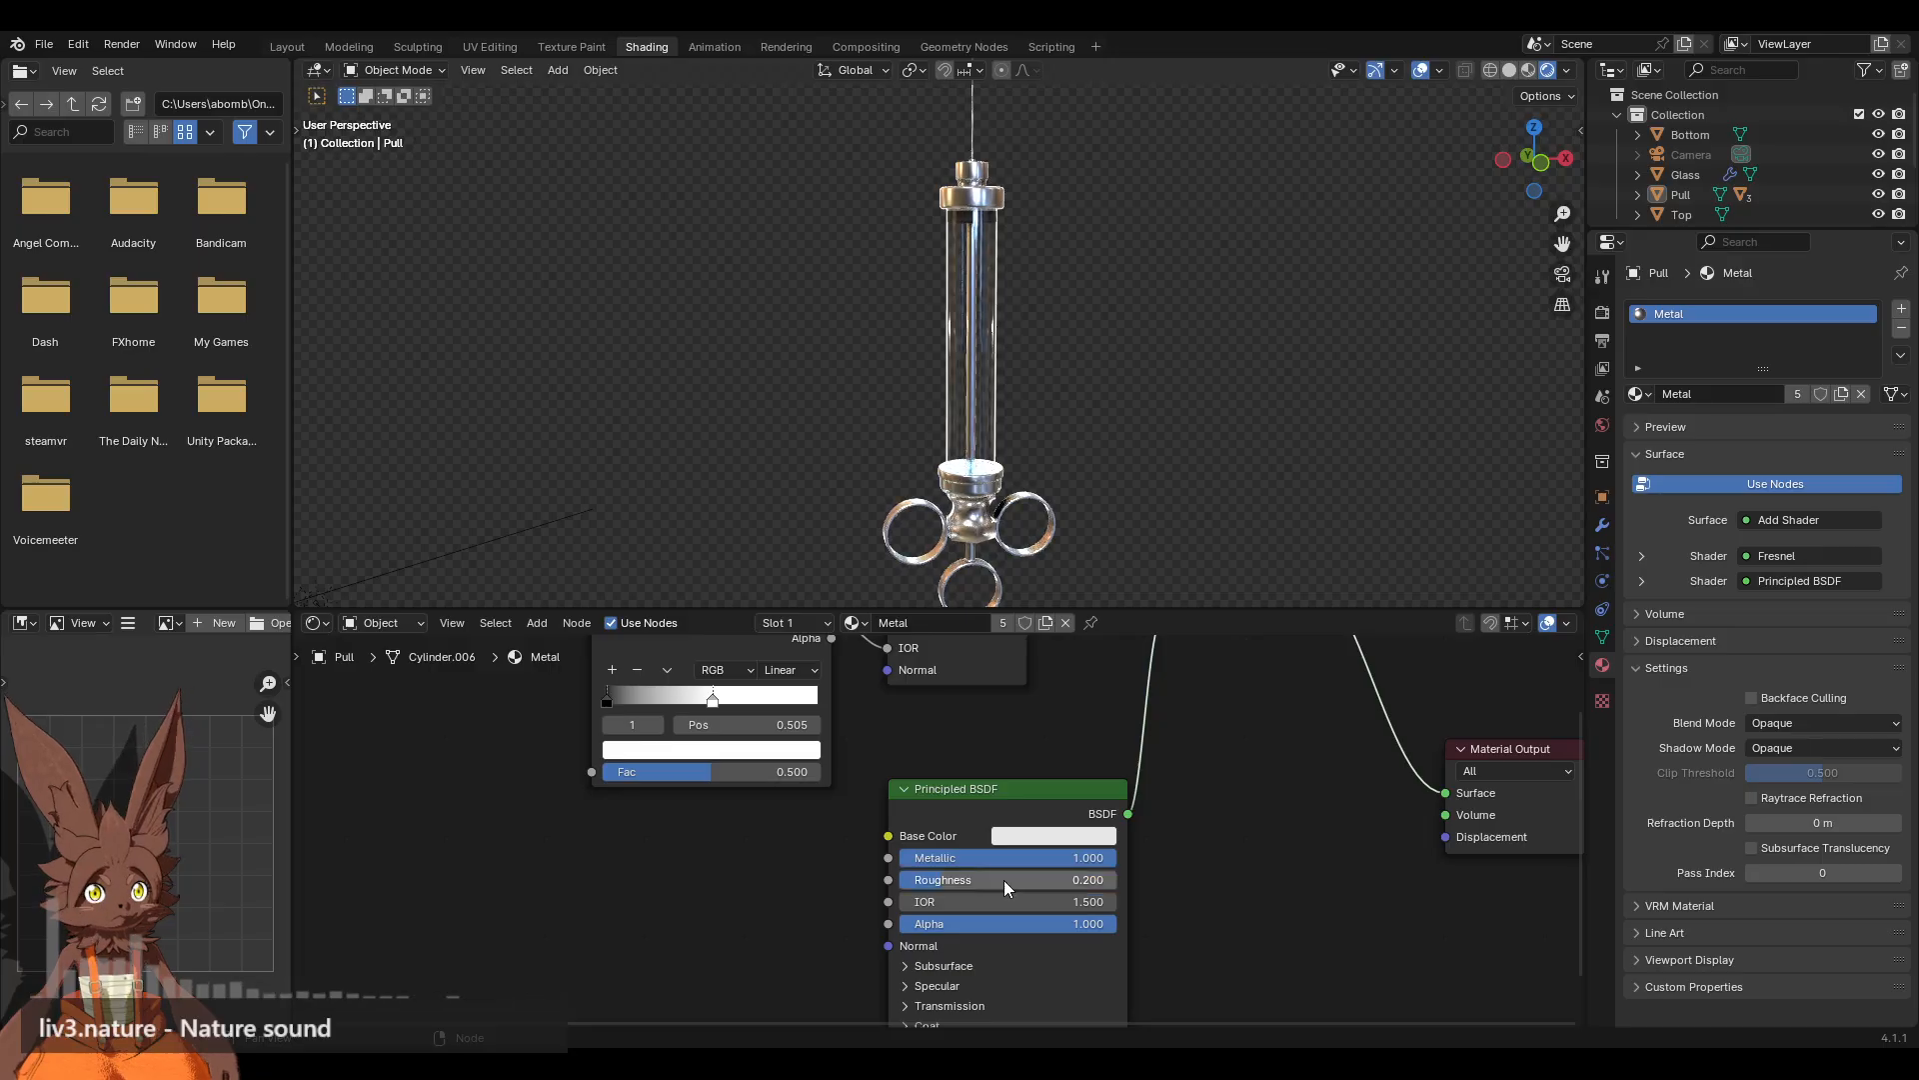
{"action": "left_click_drag", "start_coordinate": [957, 879], "coordinate": [899, 857]}
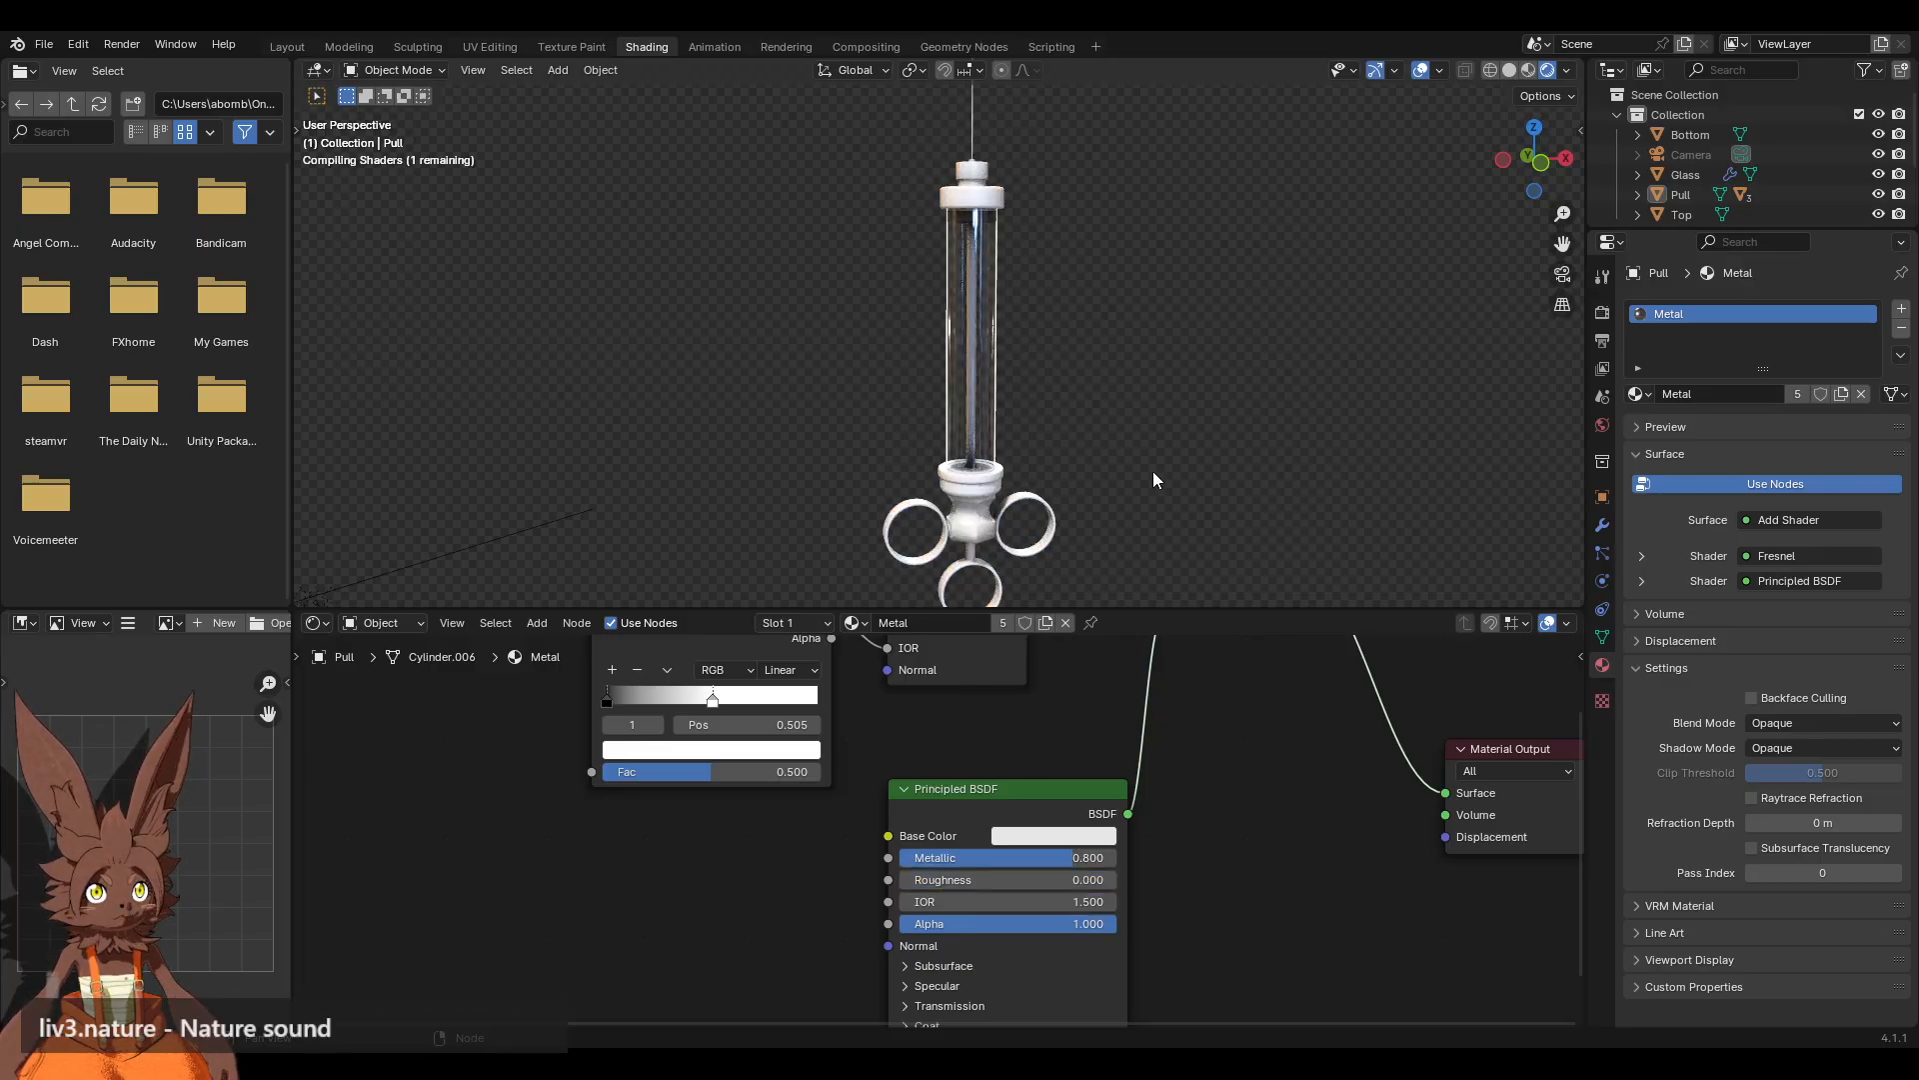
{"action": "left_click_drag", "start_coordinate": [1072, 860], "coordinate": [1125, 858]}
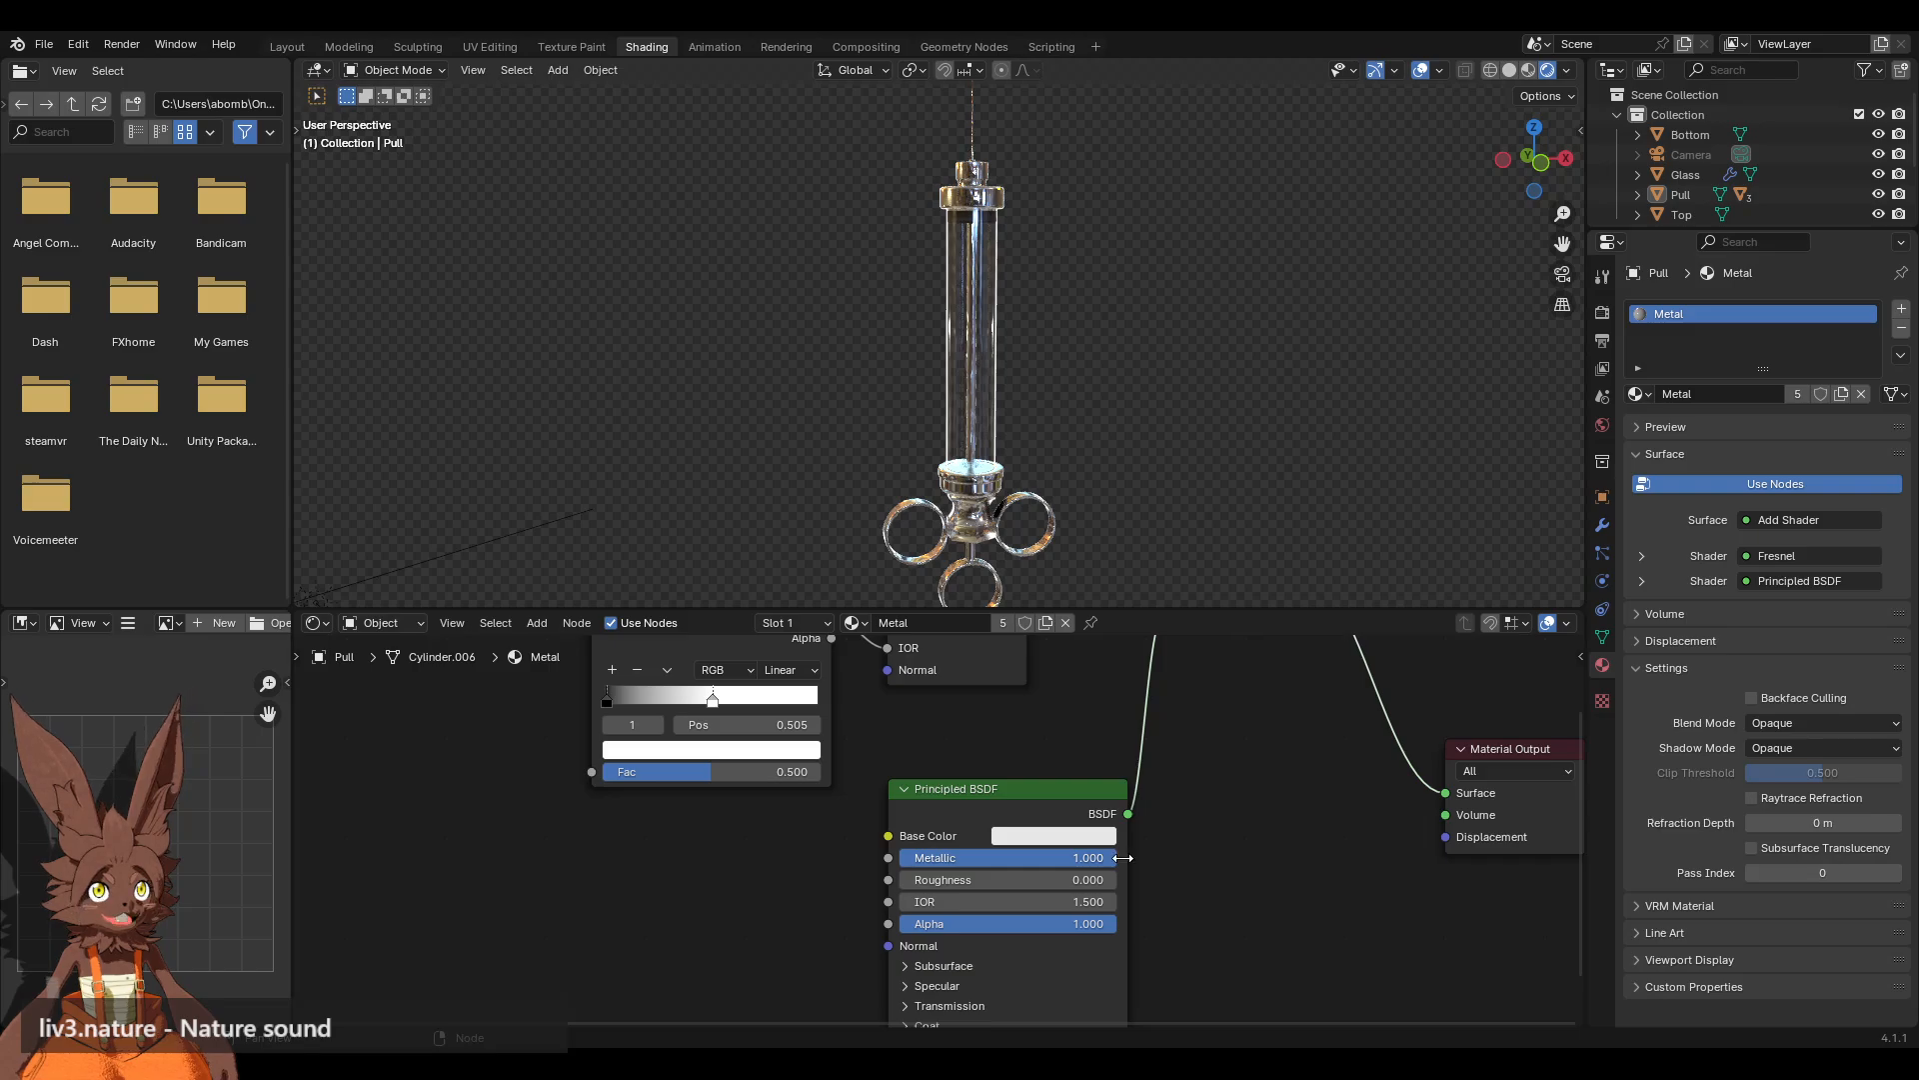
Step: Switch to the Layout workspace and examine the whole rendered syringe from several angles
{"action": "left_click", "coordinate": [287, 45]}
{"action": "scroll", "coordinate": [1003, 440], "scroll_direction": "down", "scroll_amount": 3}
{"action": "middle_click_drag", "start_coordinate": [1005, 480], "coordinate": [1084, 528]}
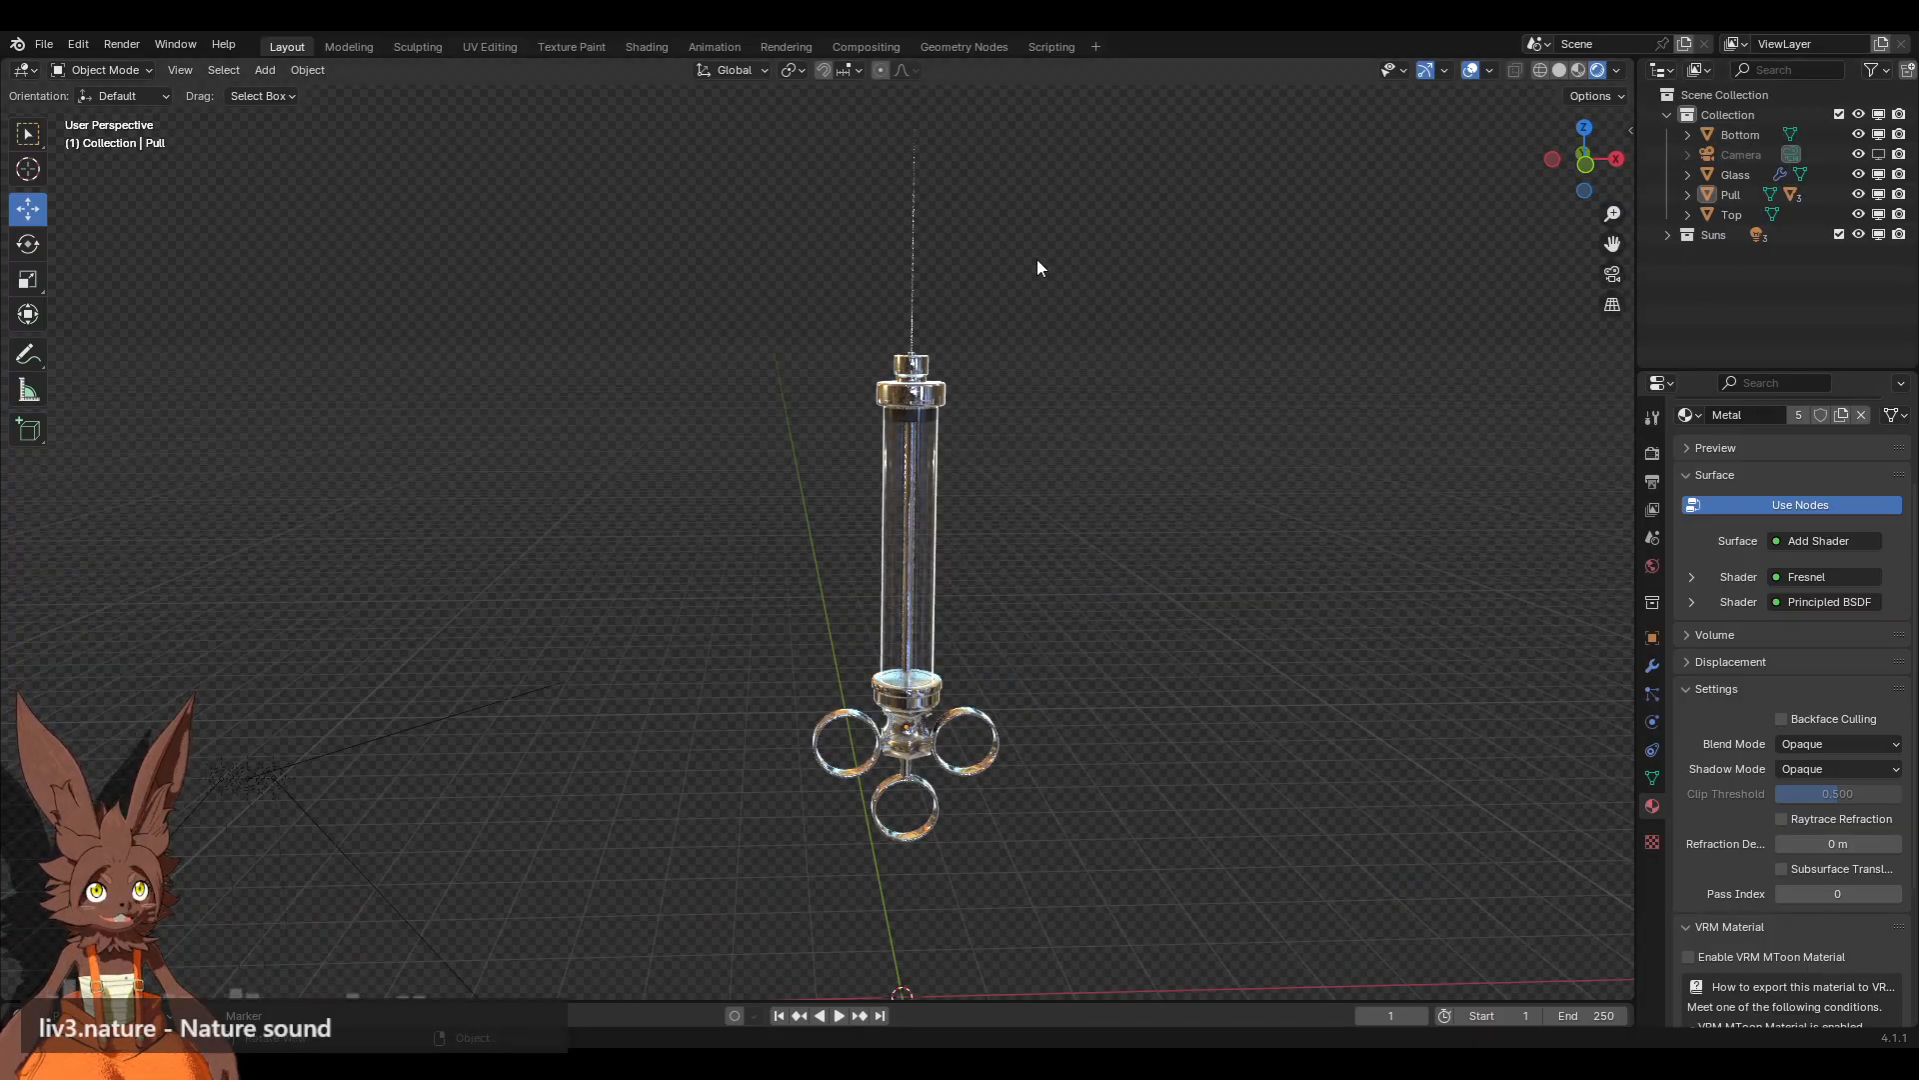
{"action": "middle_click_drag", "start_coordinate": [993, 307], "coordinate": [923, 388]}
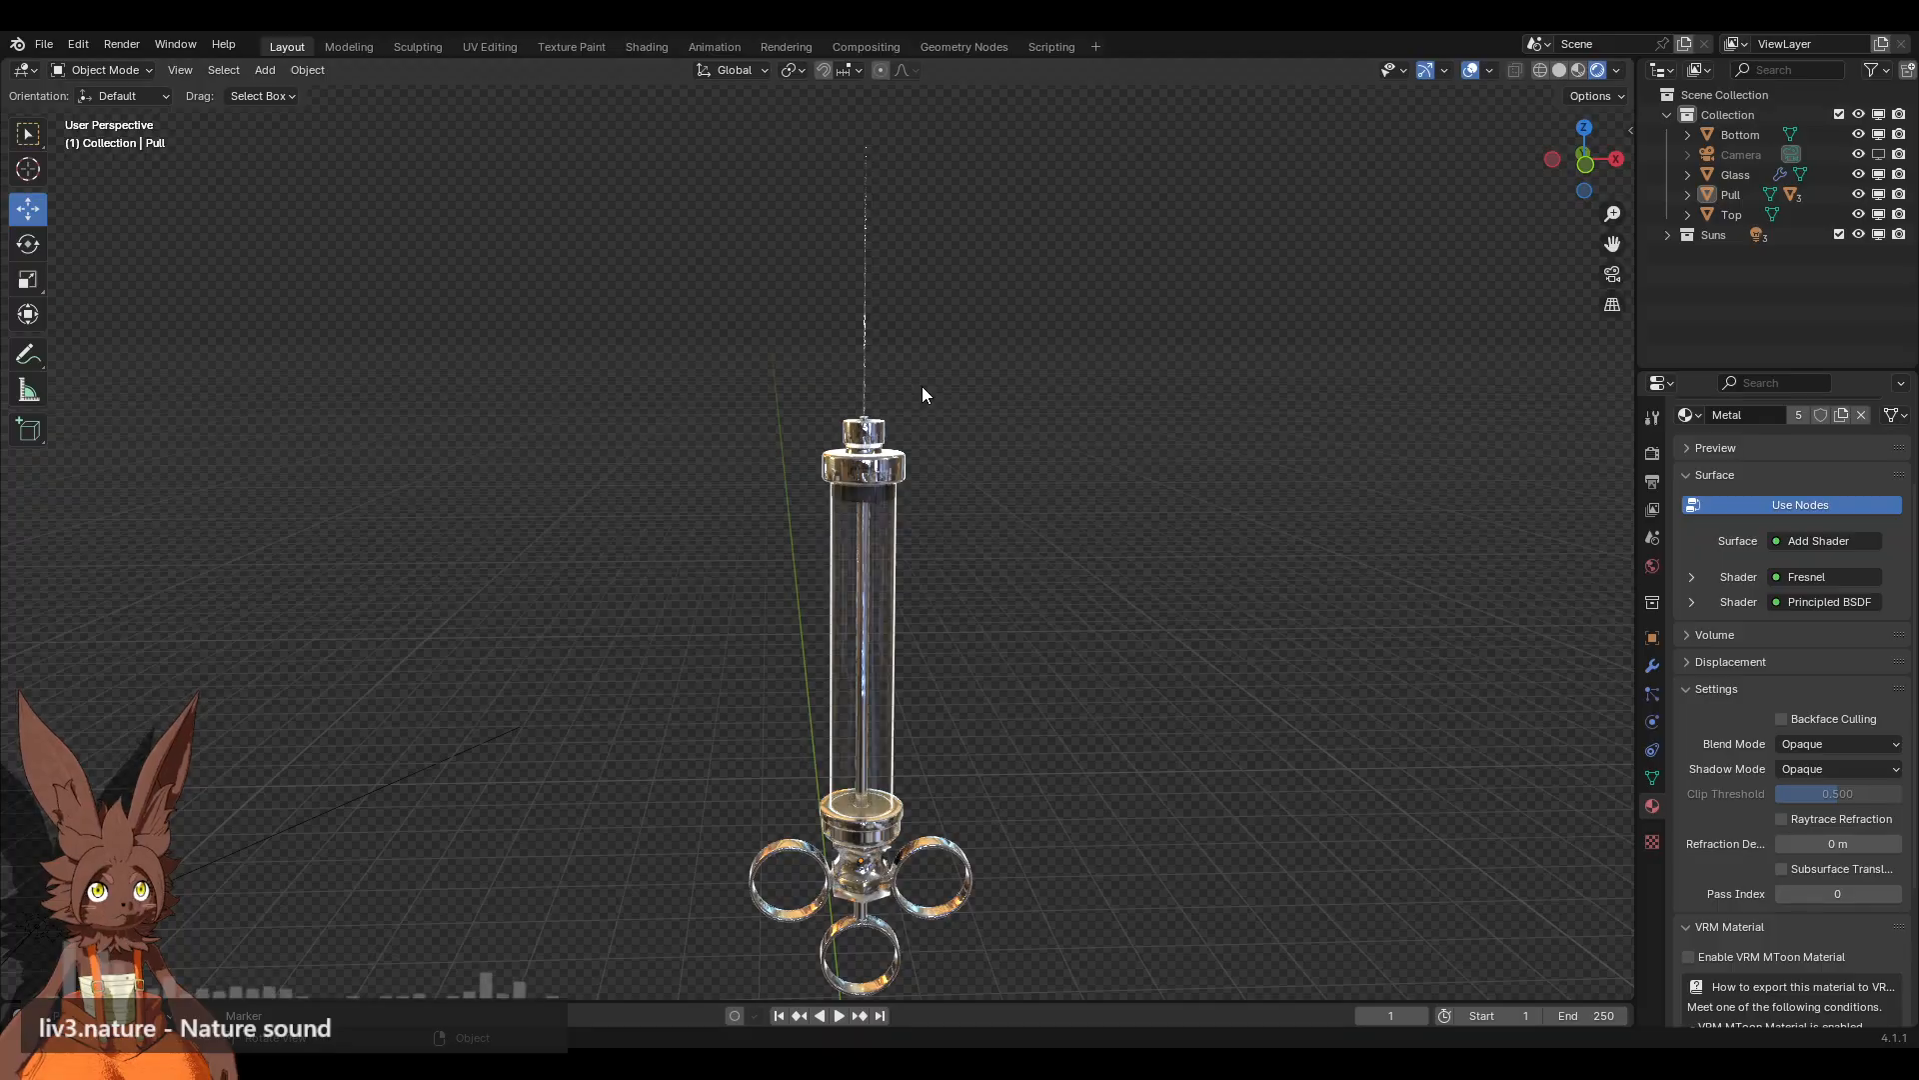
{"action": "middle_click_drag", "start_coordinate": [1028, 502], "coordinate": [978, 510]}
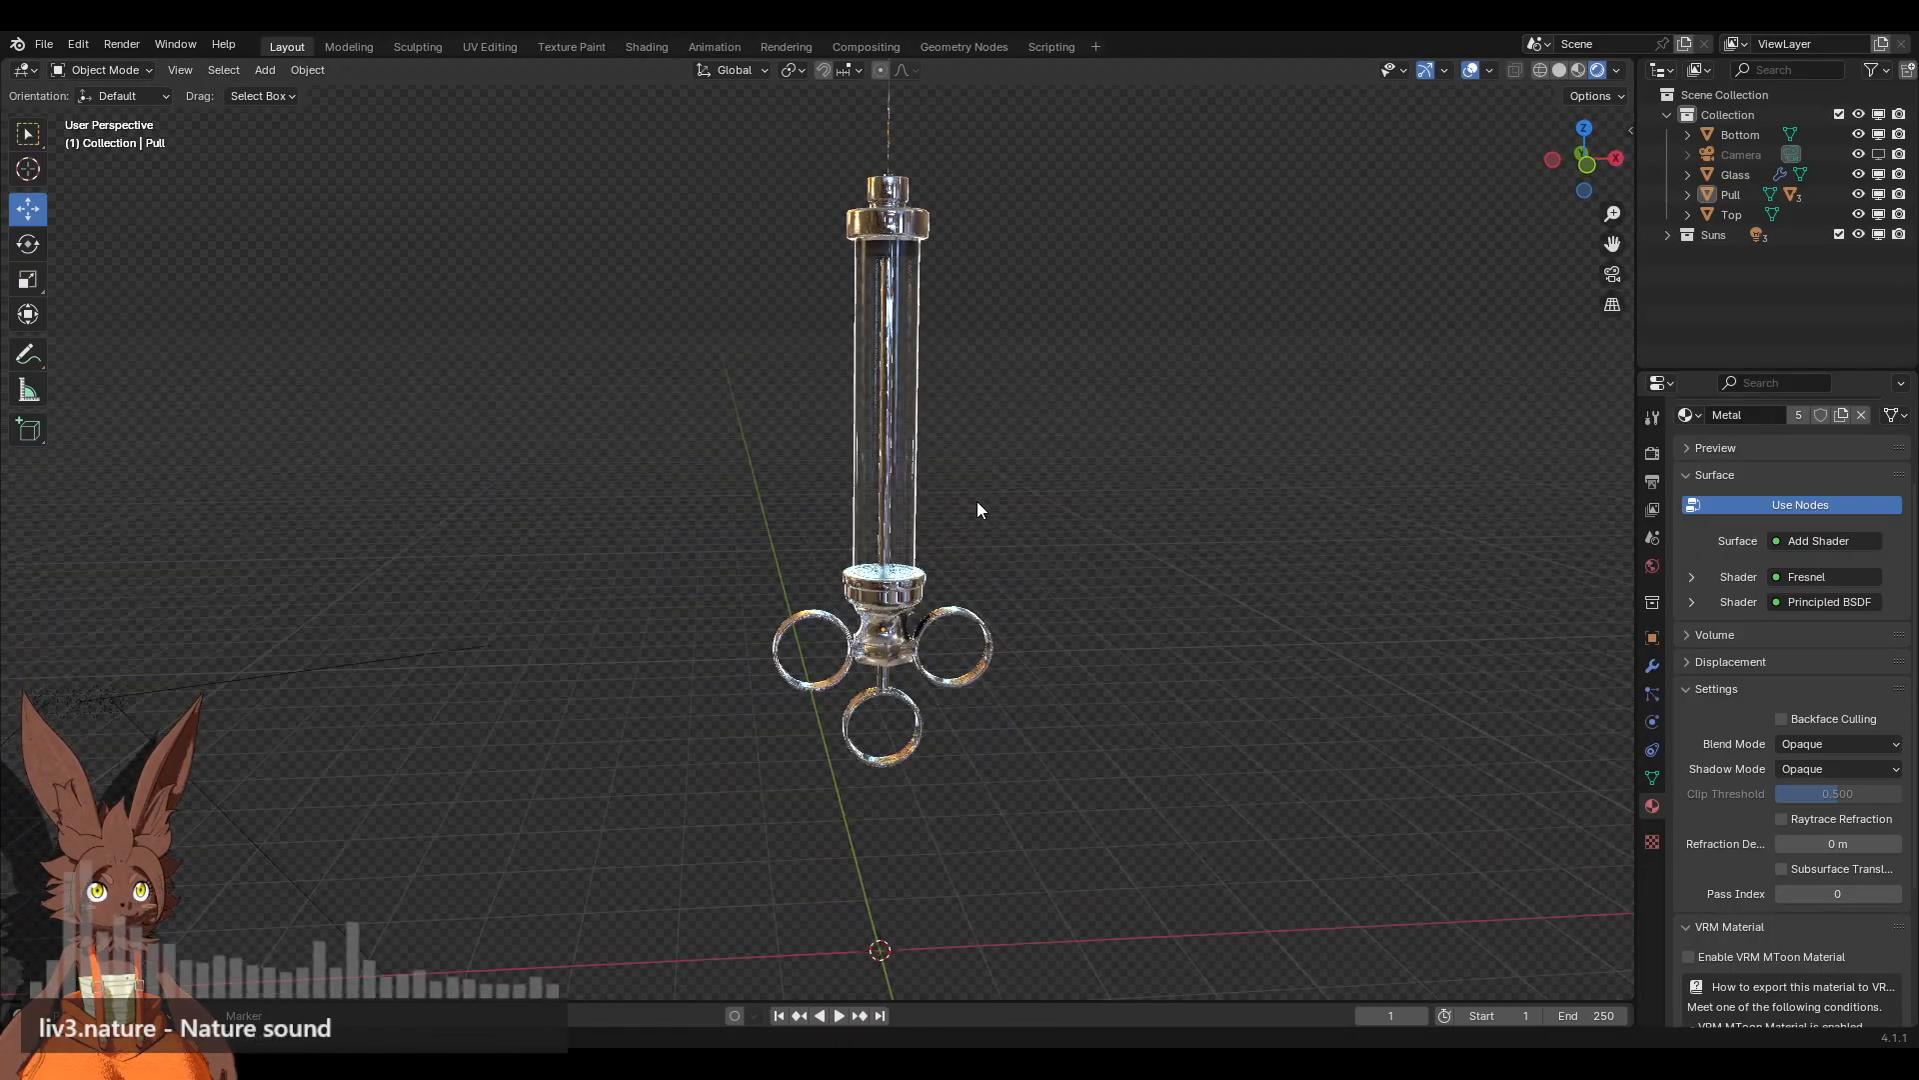
Step: Select the Glass tube, switch the viewport to Solid shading, and enter Edit Mode
{"action": "left_click", "coordinate": [1592, 170]}
{"action": "left_click", "coordinate": [922, 408]}
{"action": "middle_click_drag", "start_coordinate": [1118, 366], "coordinate": [1080, 548], "text": "shift"}
{"action": "scroll", "coordinate": [1119, 542], "scroll_direction": "up", "scroll_amount": 5}
{"action": "left_click", "coordinate": [1561, 72]}
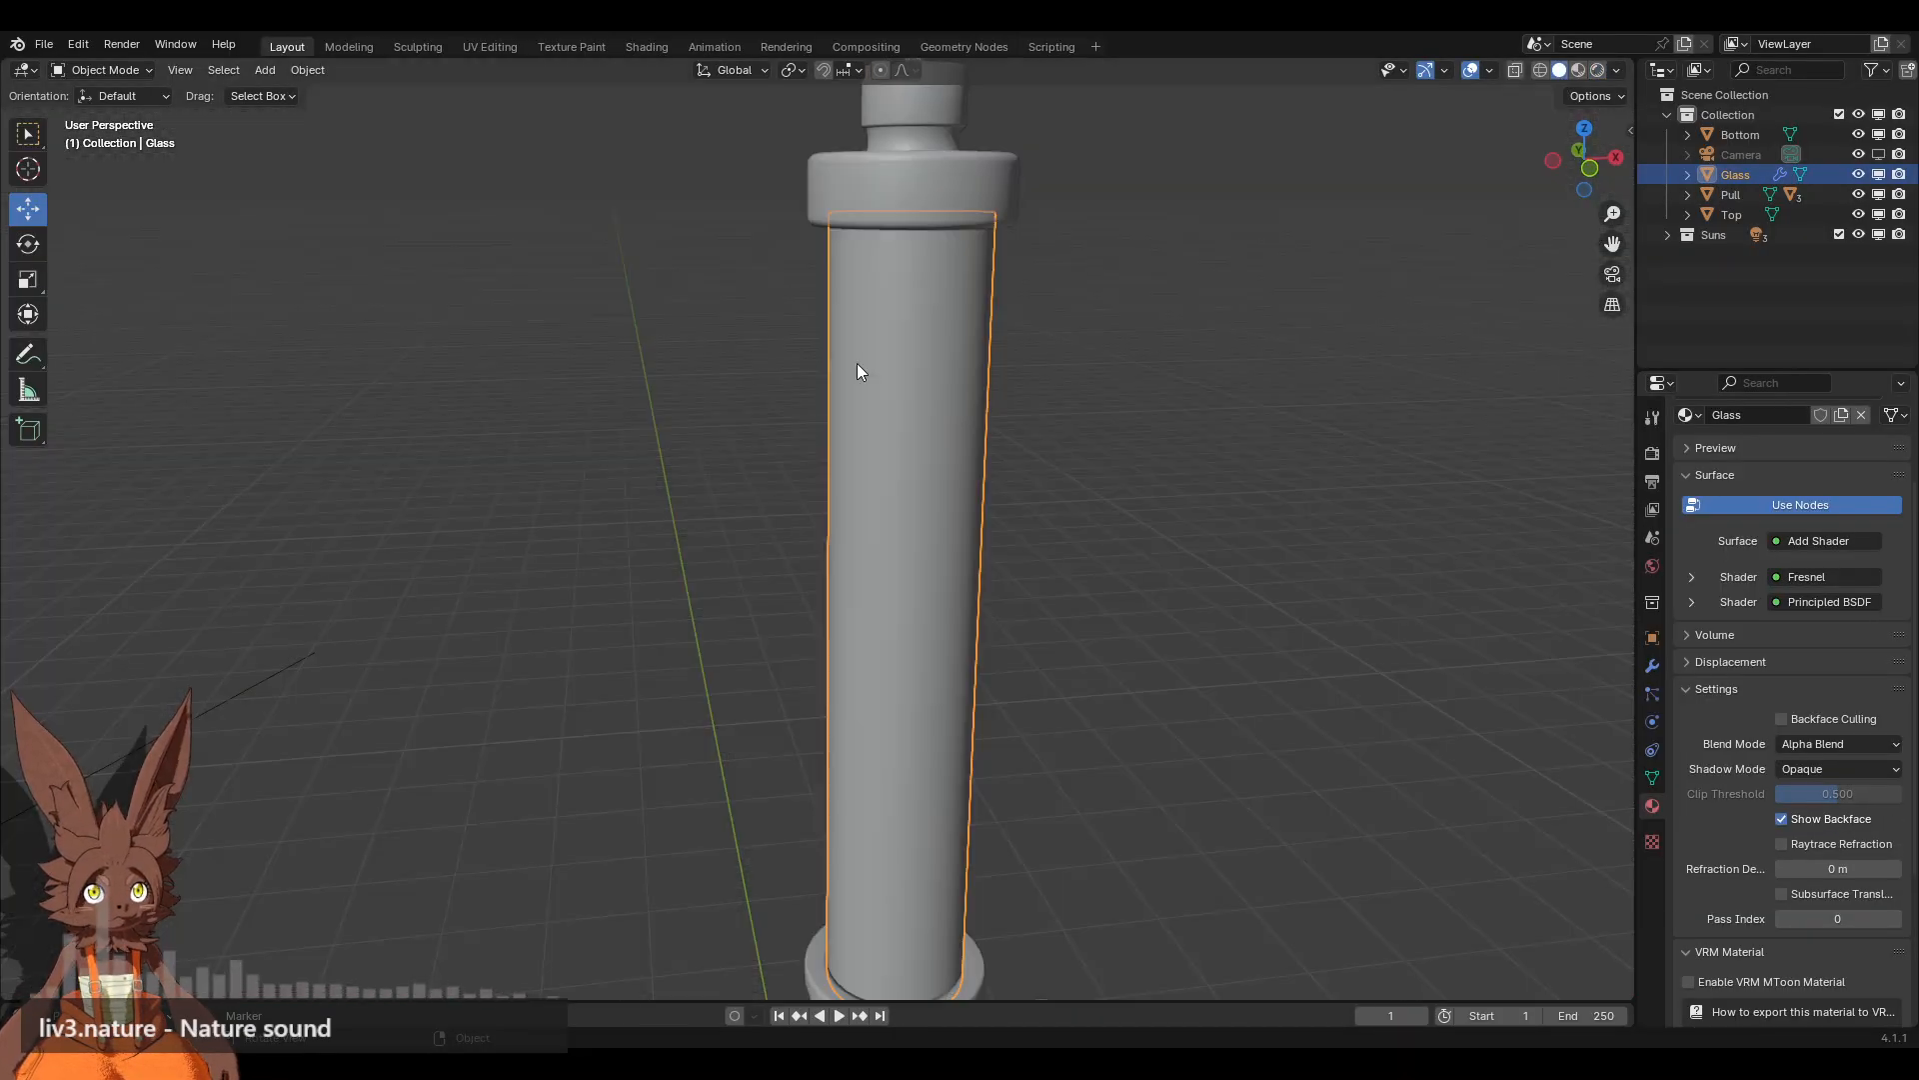
{"action": "left_click", "coordinate": [70, 70]}
{"action": "left_click", "coordinate": [105, 115]}
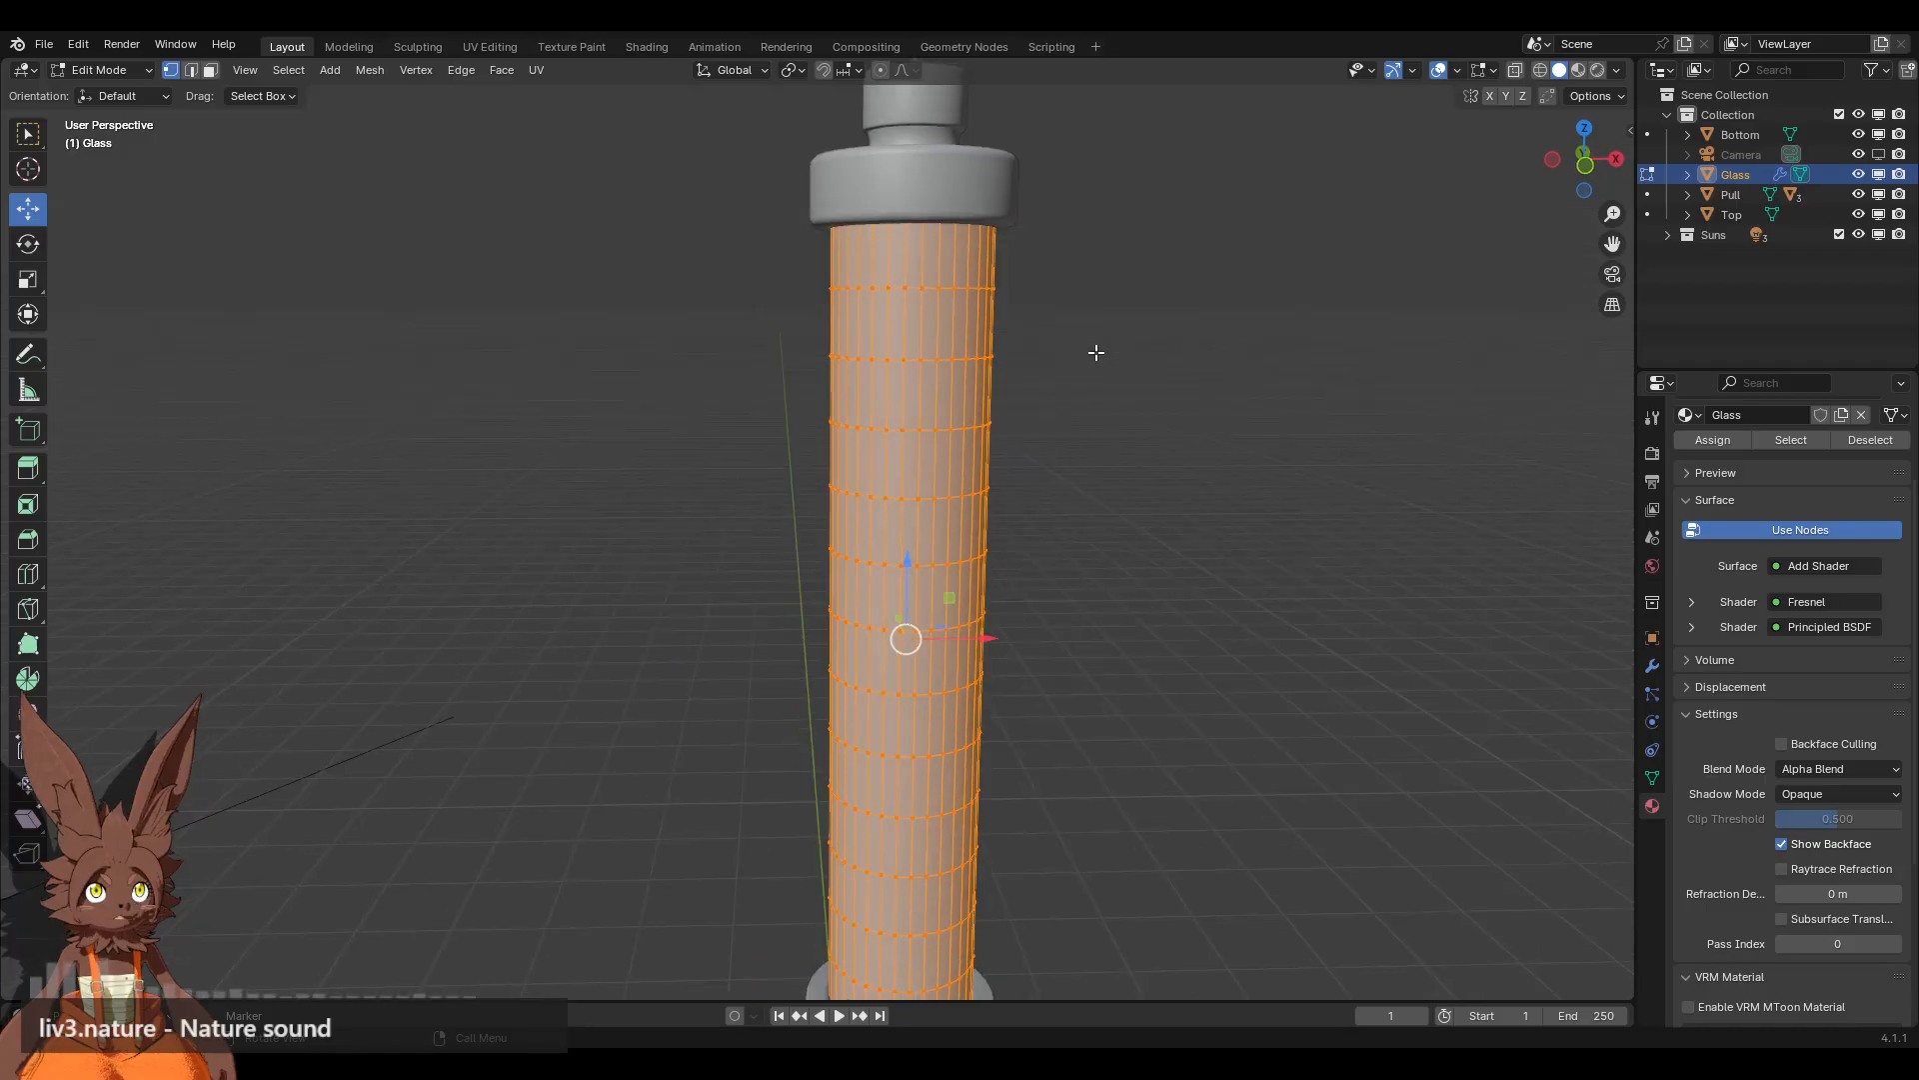
Step: View the Glass tube from the front and clear the mesh selection
{"action": "left_click", "coordinate": [1590, 178]}
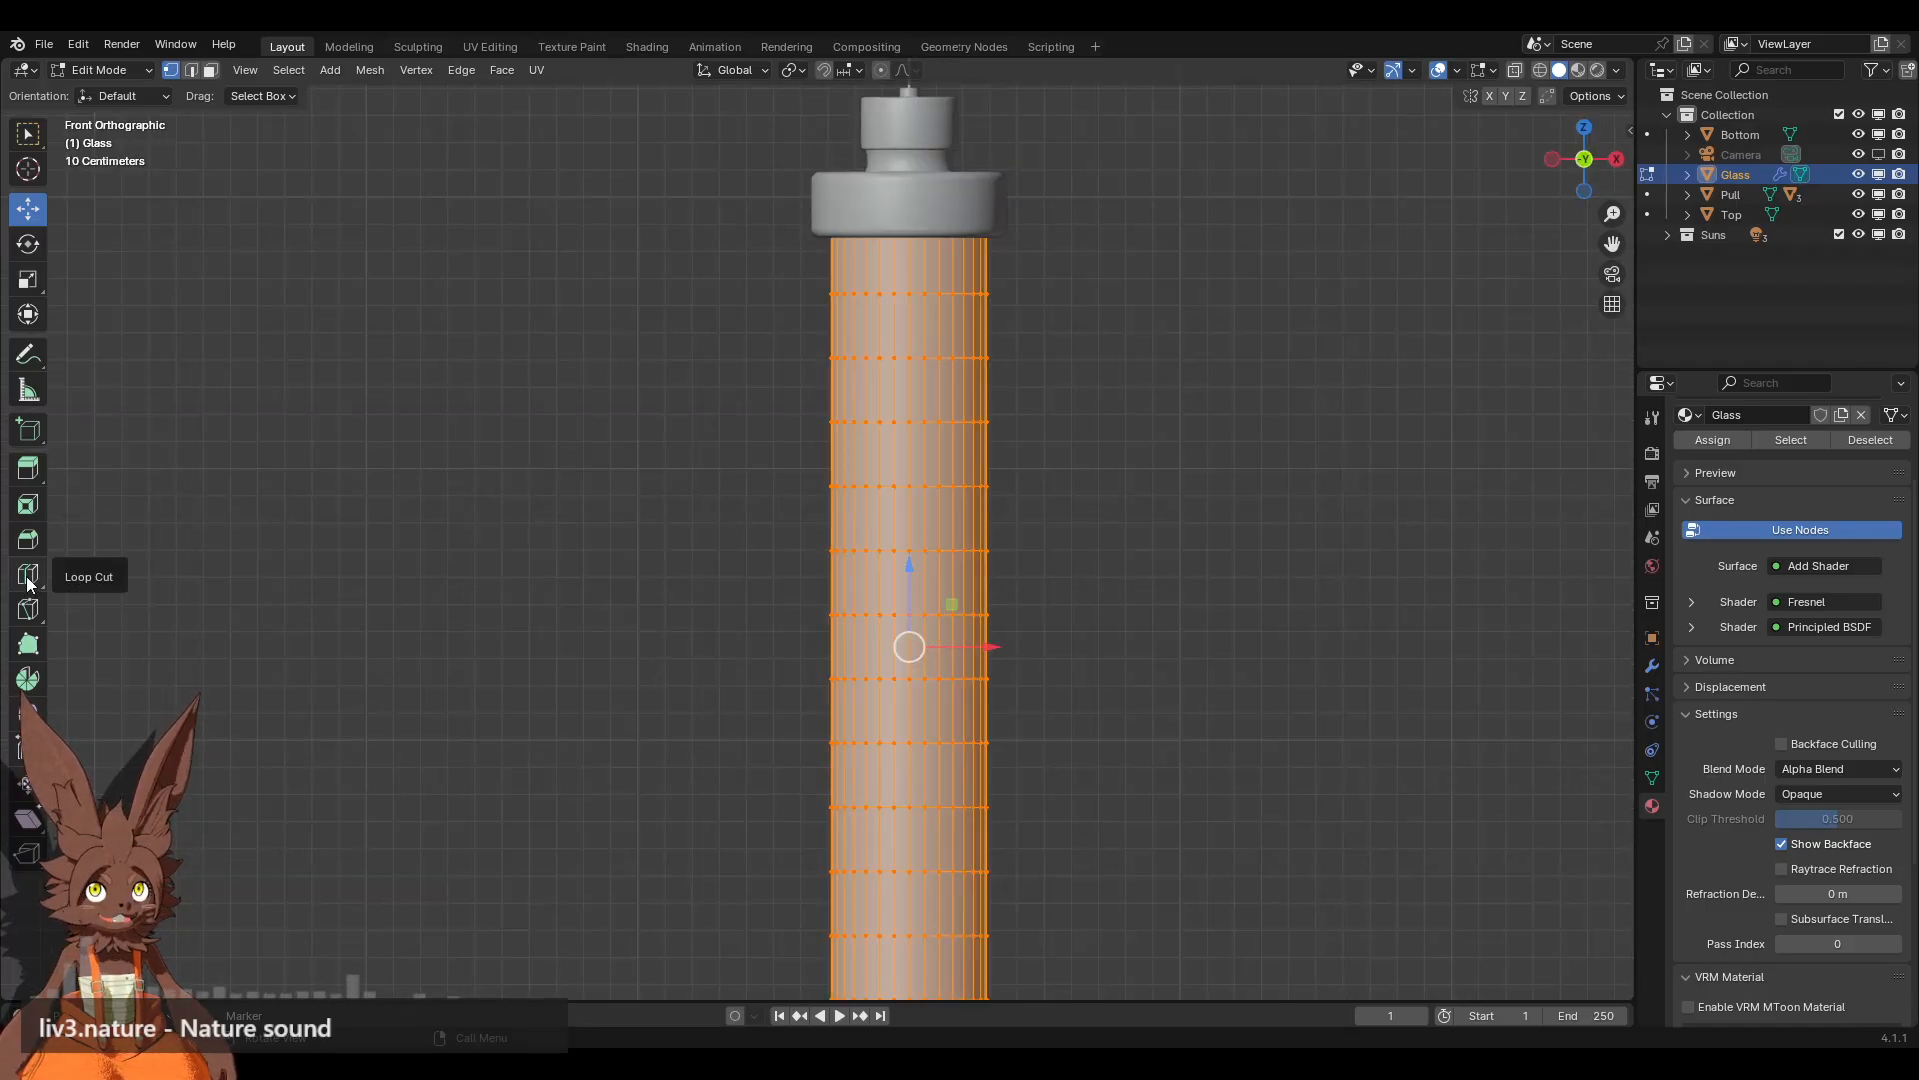
{"action": "scroll", "coordinate": [976, 535], "scroll_direction": "down", "scroll_amount": 2}
{"action": "scroll", "coordinate": [977, 535], "scroll_direction": "up", "scroll_amount": 2}
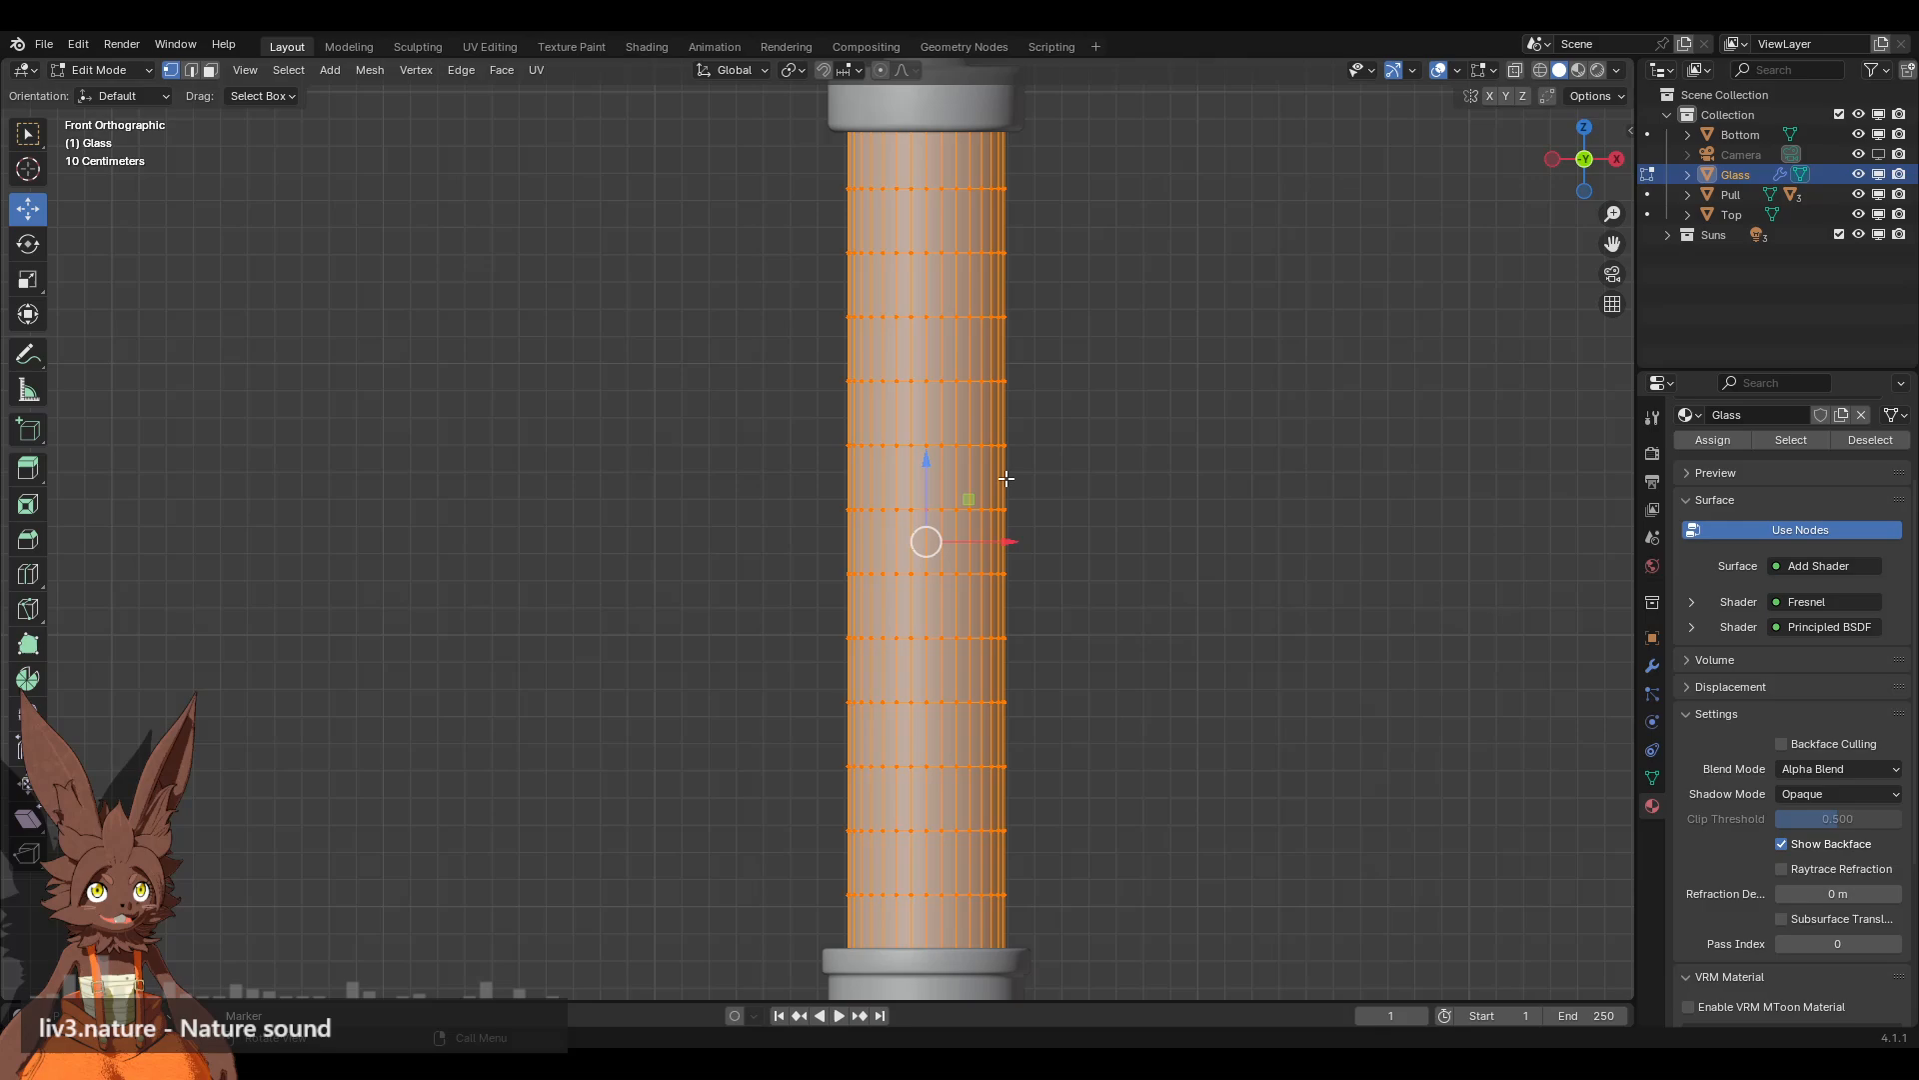
{"action": "left_click", "coordinate": [930, 509], "text": "alt"}
{"action": "left_click", "coordinate": [1135, 360]}
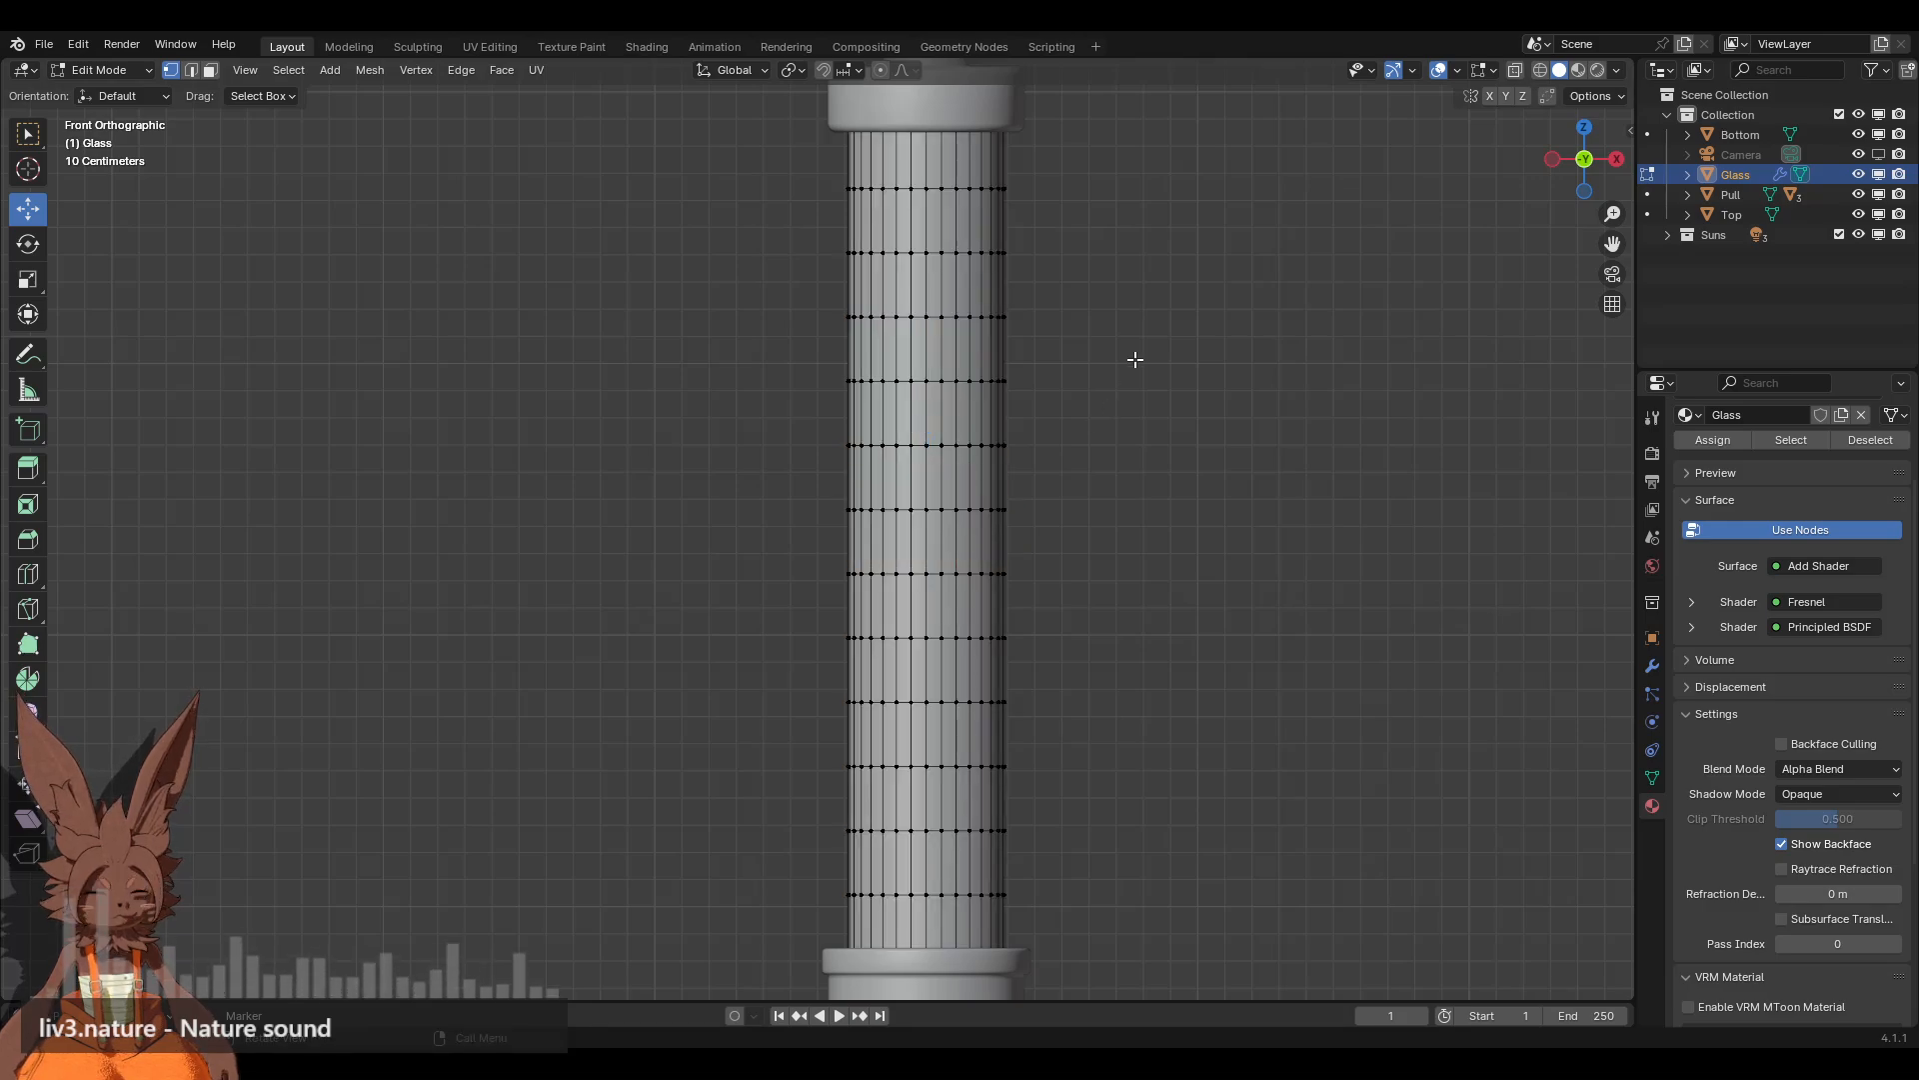
Step: Switch to face selection and select four alternating face bands on the Glass tube, starting with the second band below the upper cap
{"action": "middle_click_drag", "start_coordinate": [1125, 334], "coordinate": [1105, 484], "text": "shift"}
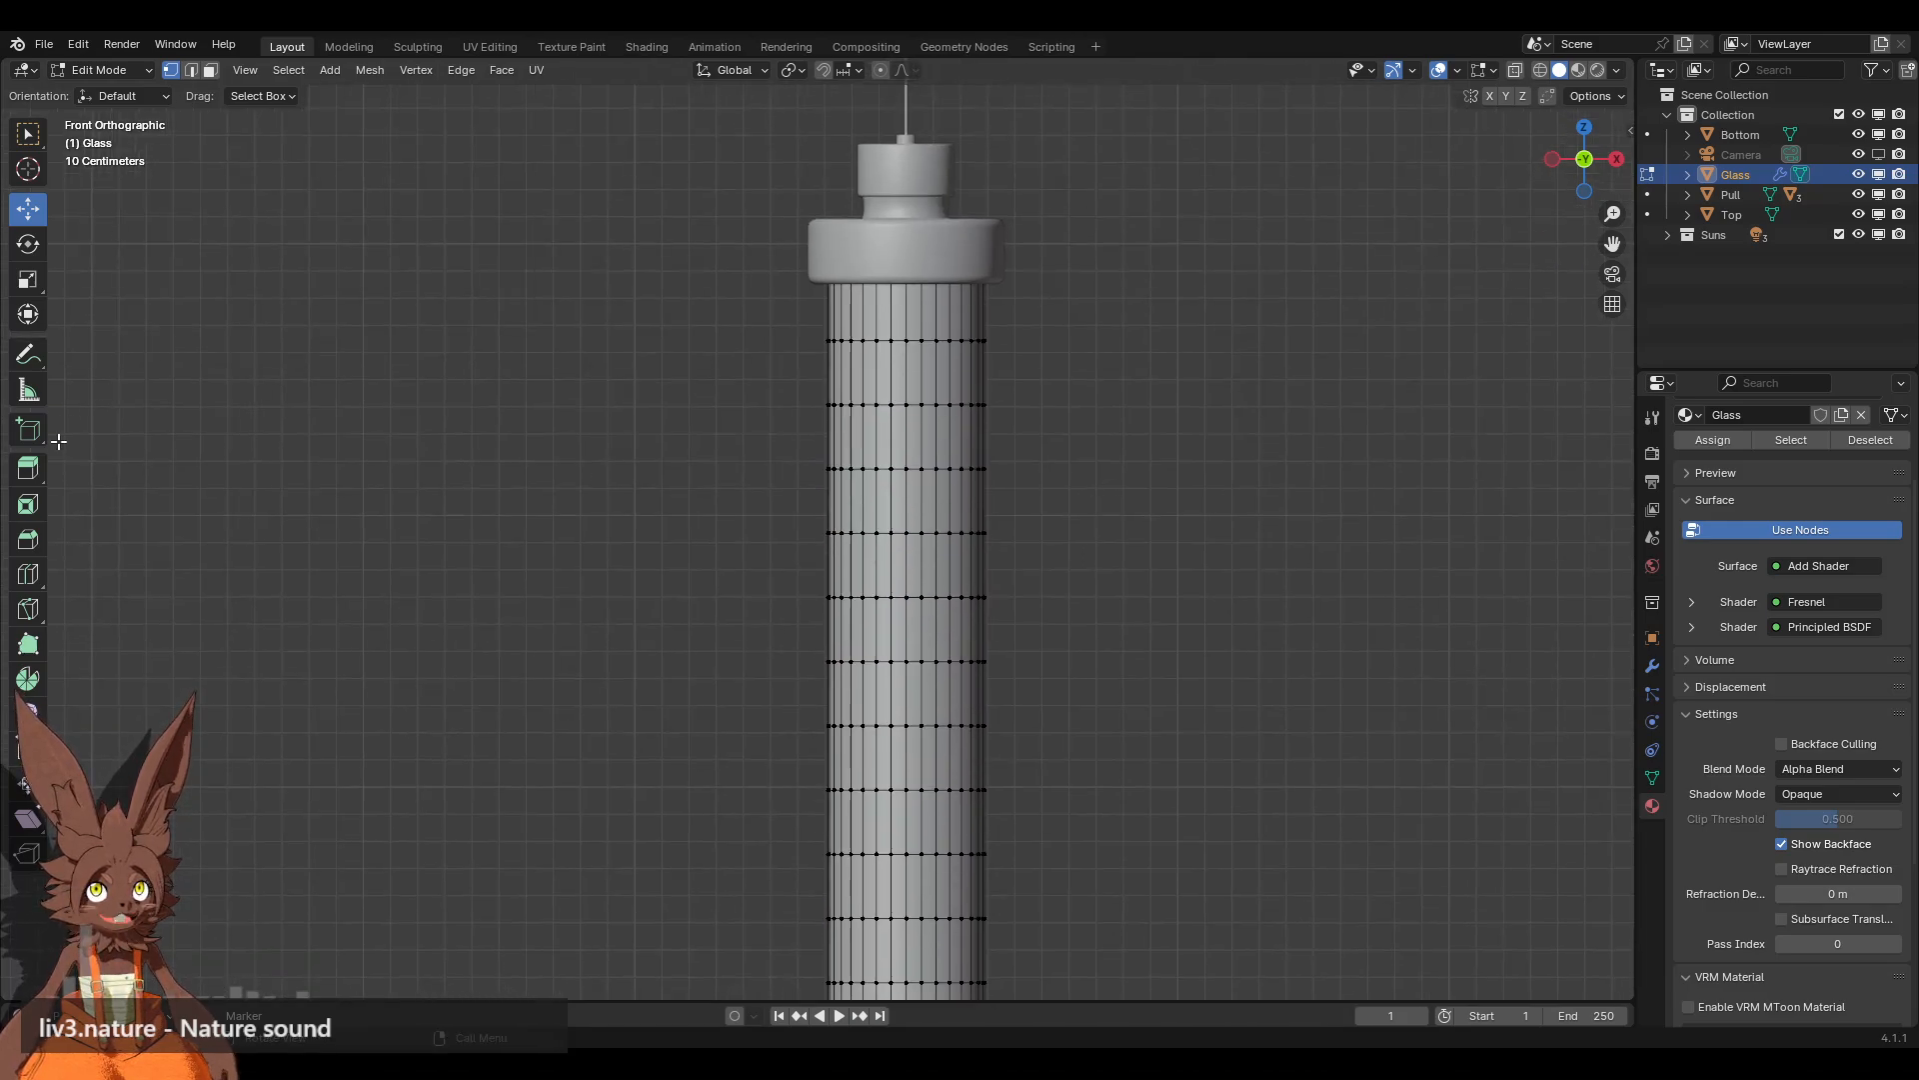
{"action": "left_click", "coordinate": [211, 70]}
{"action": "left_click", "coordinate": [921, 374], "text": "alt"}
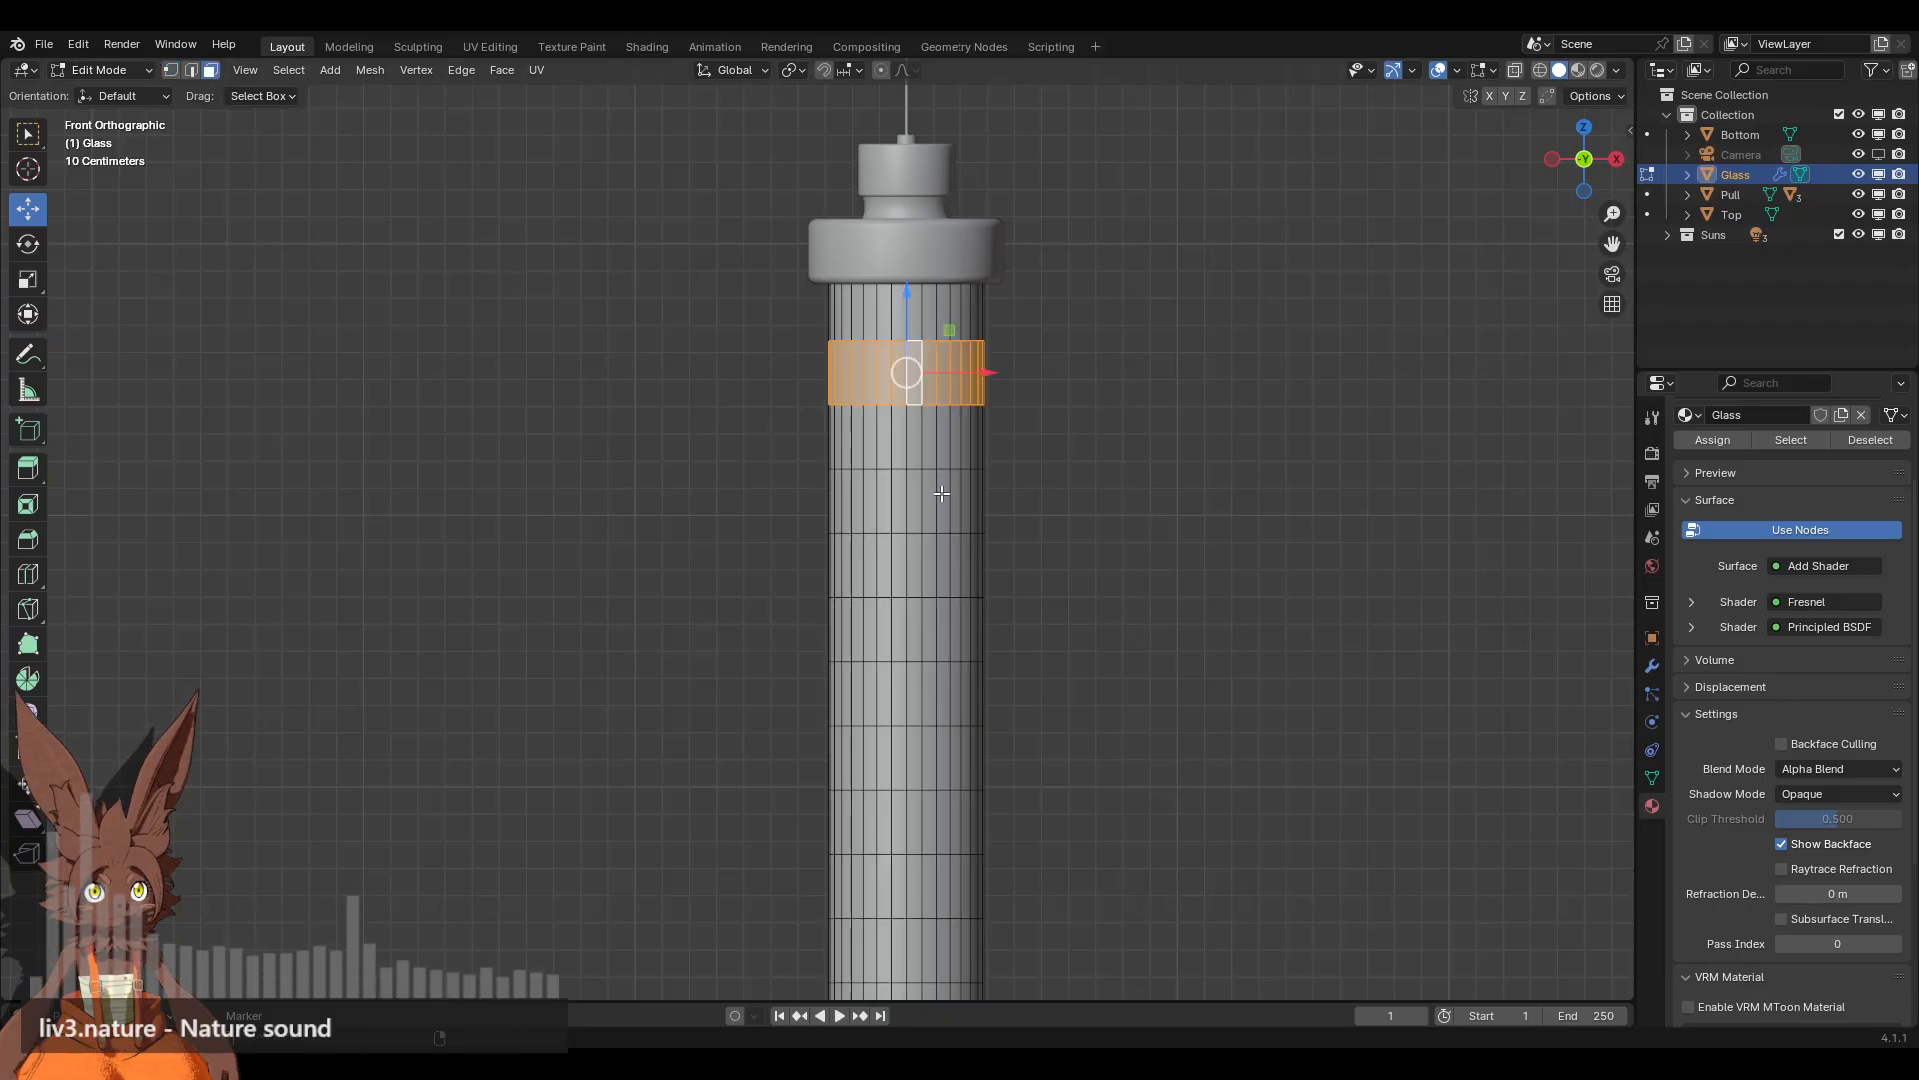
{"action": "left_click", "coordinate": [927, 500], "text": "alt+shift"}
{"action": "left_click", "coordinate": [927, 645], "text": "alt+shift"}
{"action": "left_click", "coordinate": [928, 700], "text": "alt+shift"}
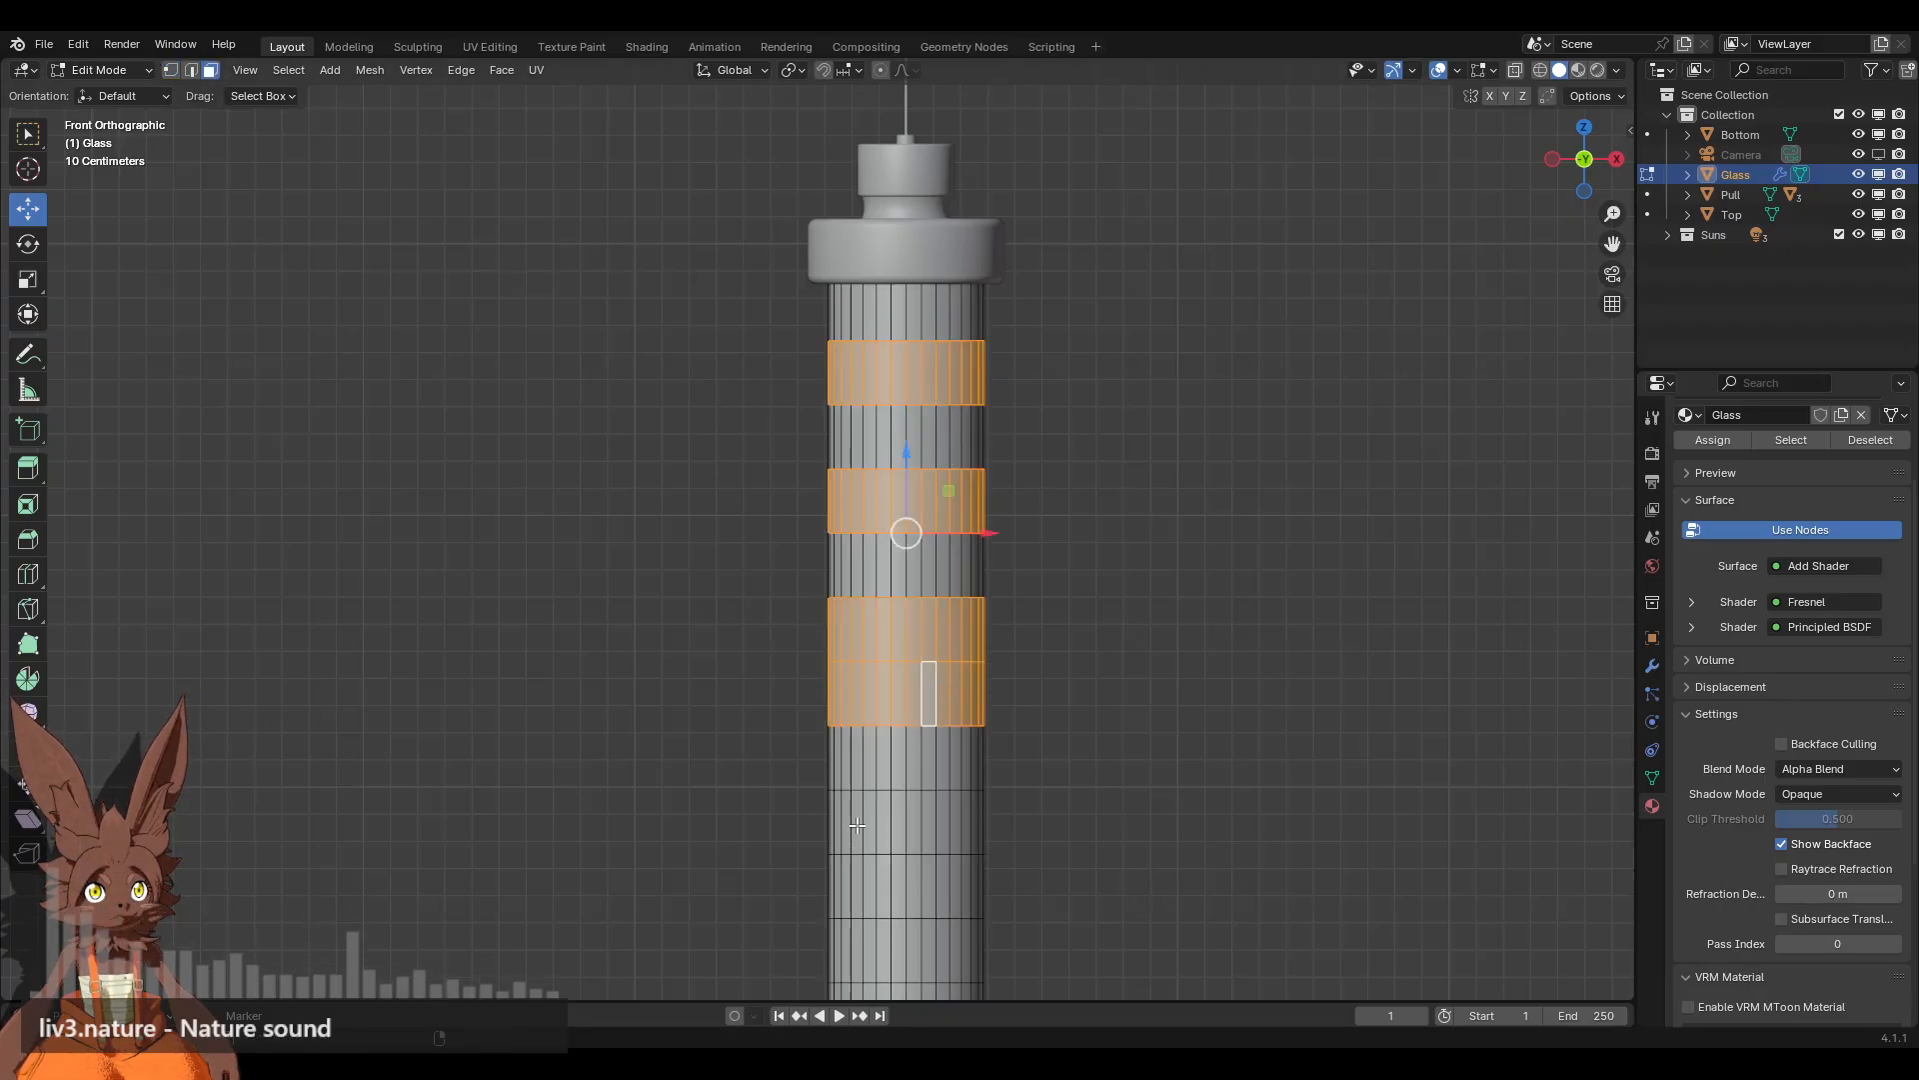
{"action": "left_click", "coordinate": [929, 703], "text": "alt+shift"}
{"action": "left_click", "coordinate": [929, 763], "text": "alt+shift"}
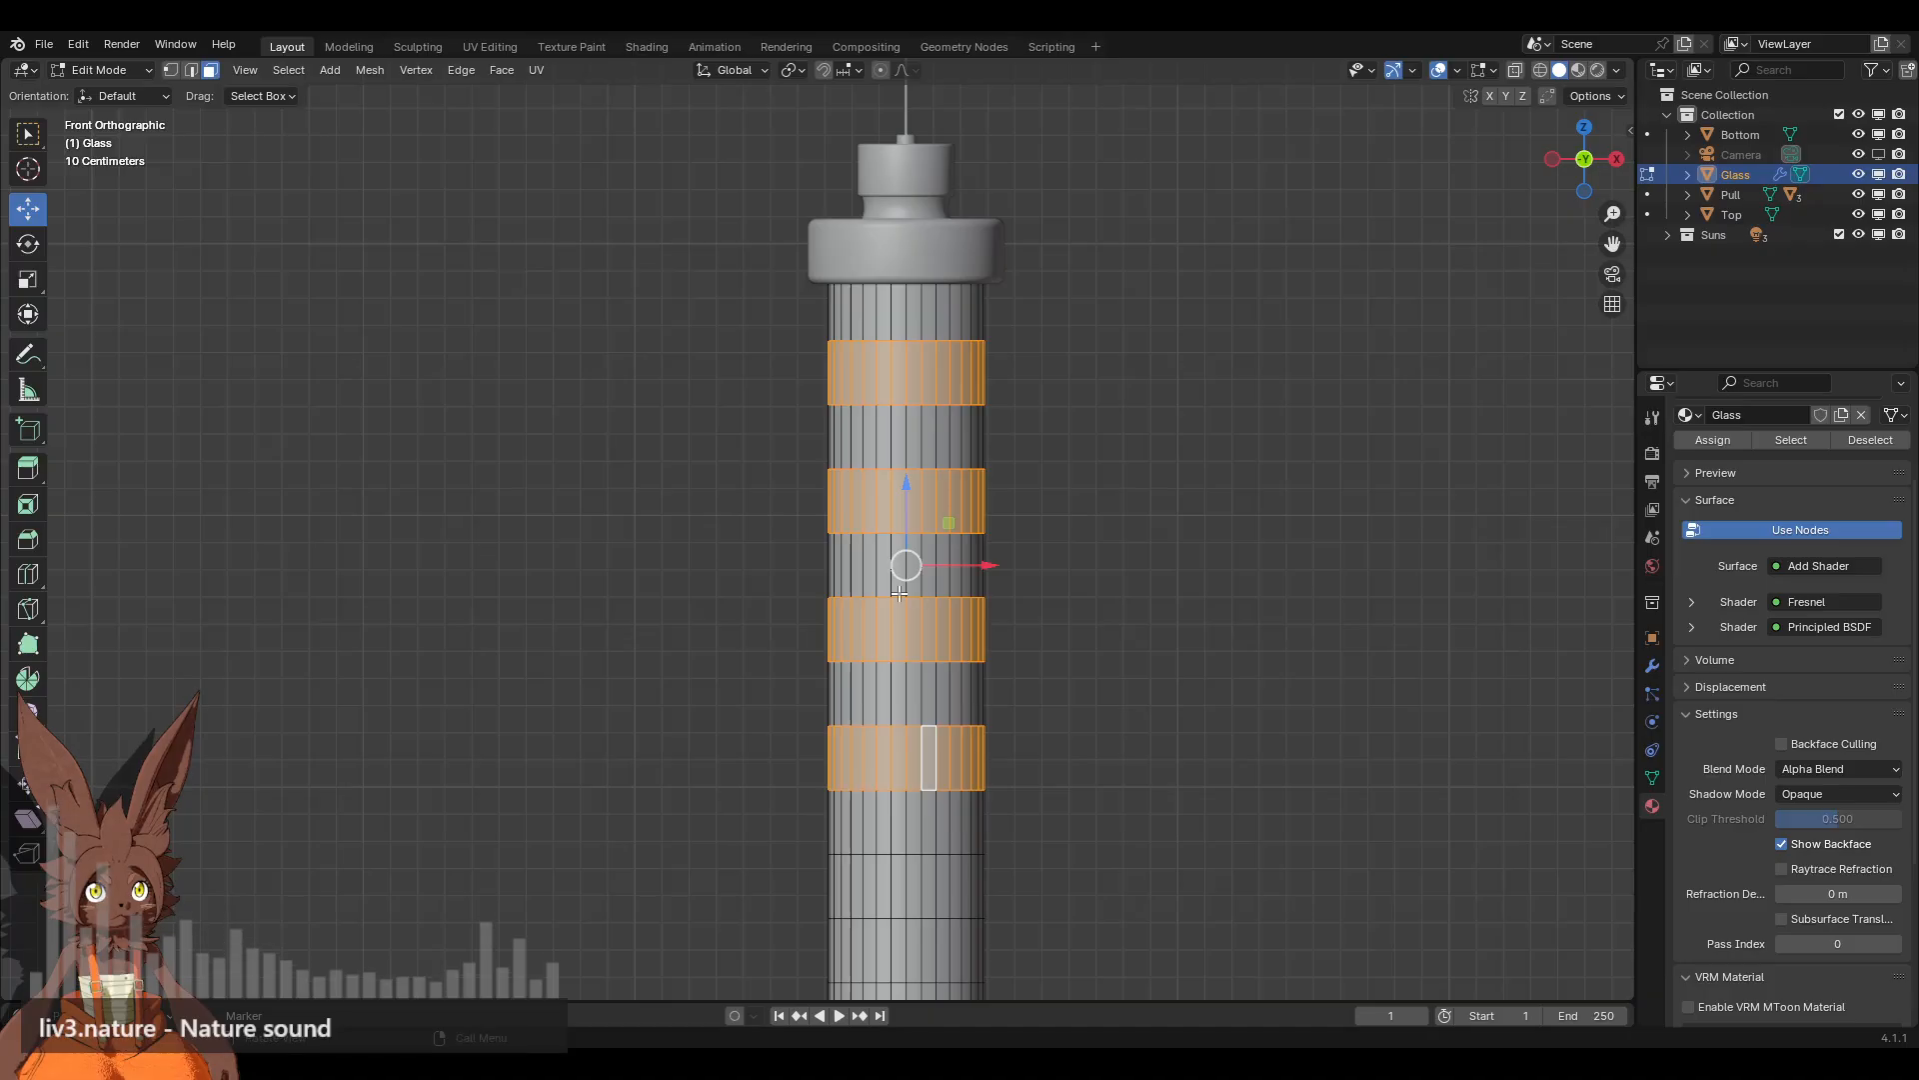
Step: Try insetting the four selected face bands by 0.02 m and clear the selection
{"action": "left_click", "coordinate": [29, 512]}
{"action": "scroll", "coordinate": [913, 500], "scroll_direction": "up", "scroll_amount": 2}
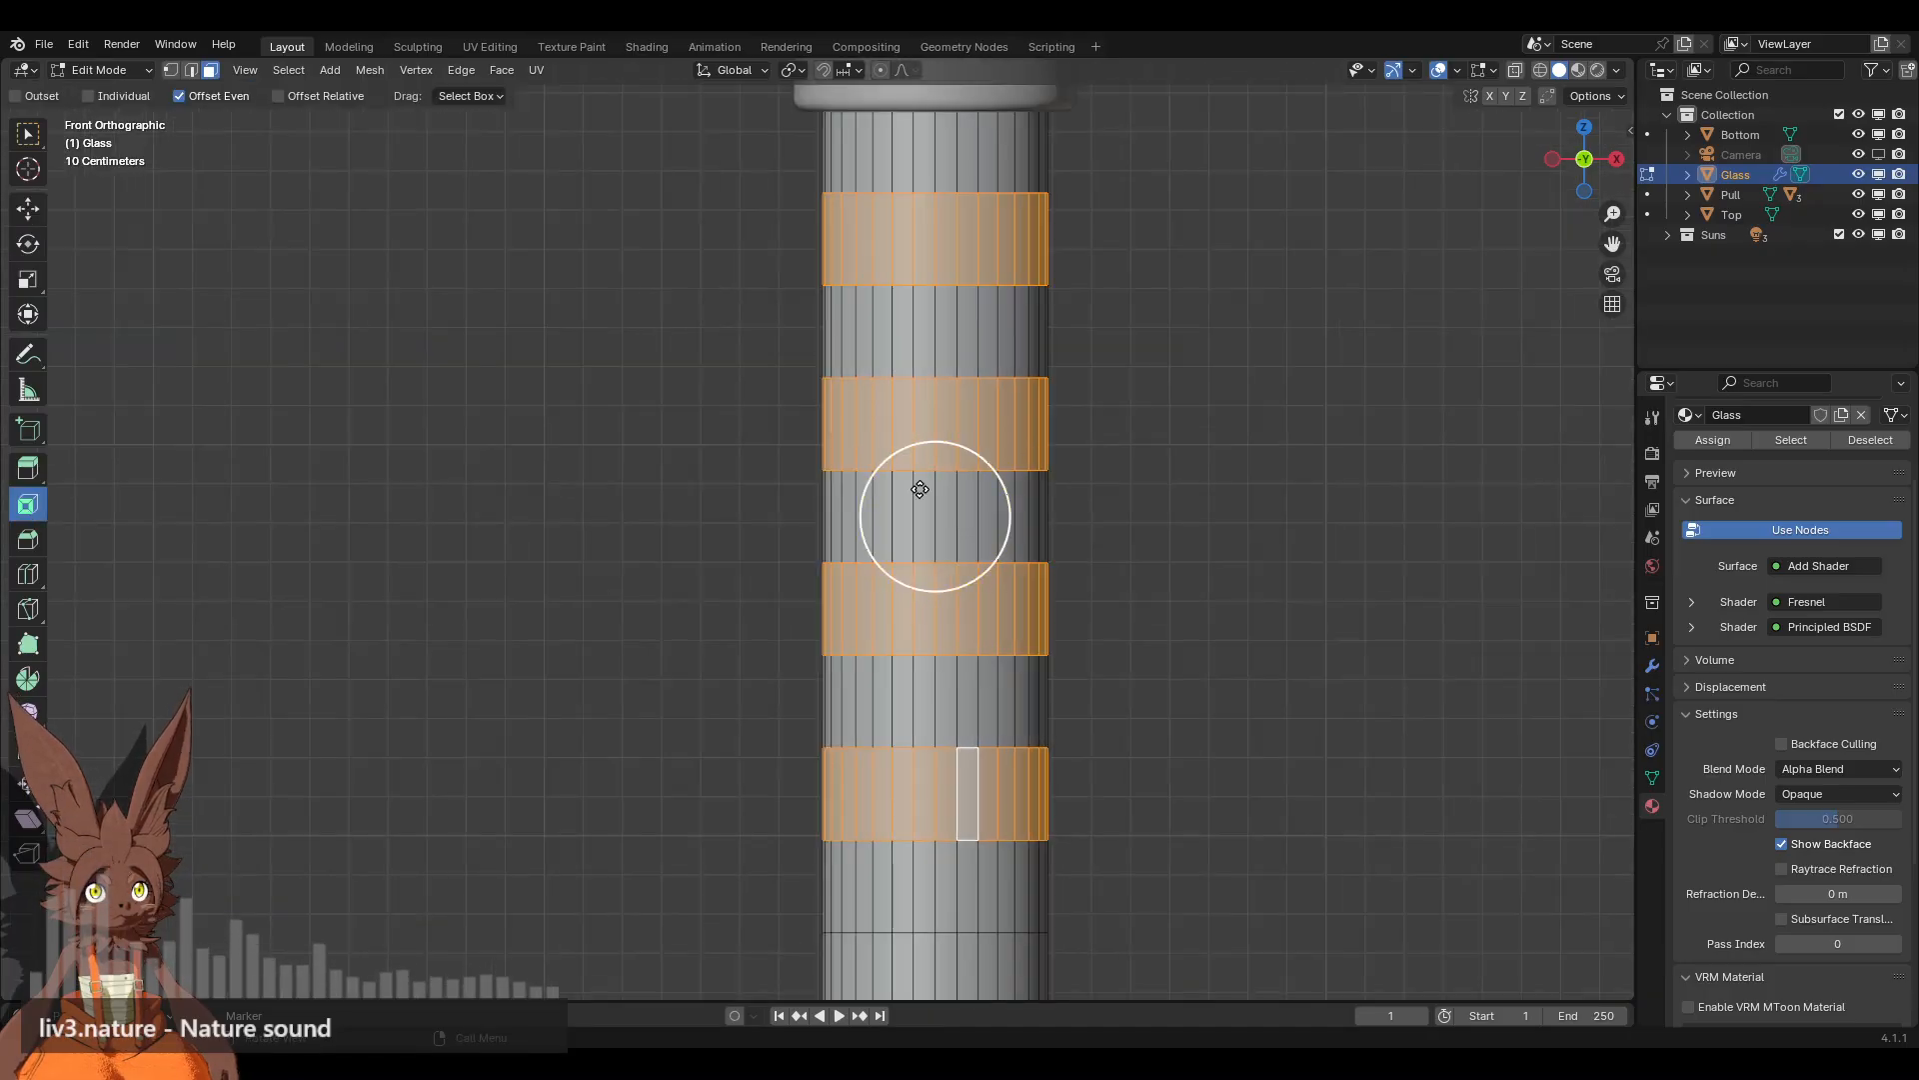
{"action": "left_click_drag", "start_coordinate": [981, 477], "coordinate": [983, 480]}
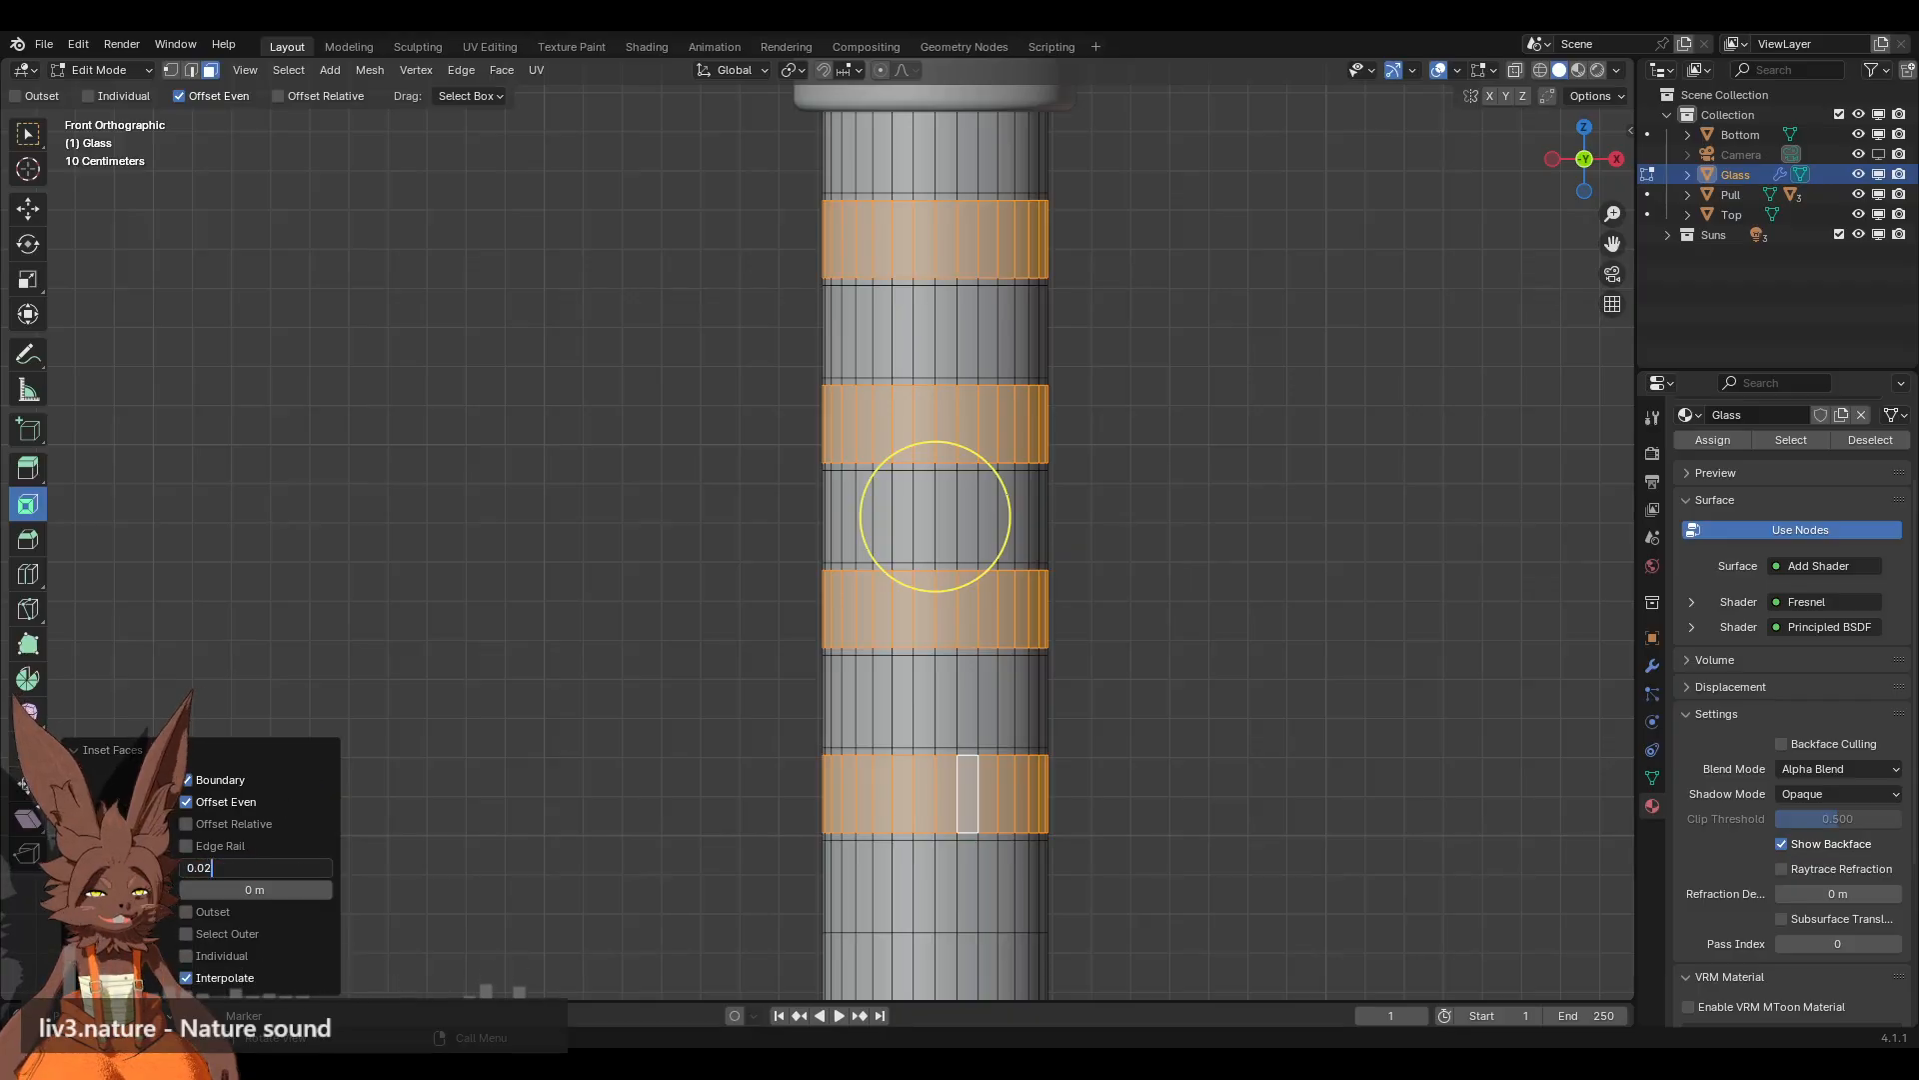
{"action": "key", "text": "Return"}
{"action": "left_click", "coordinate": [585, 606]}
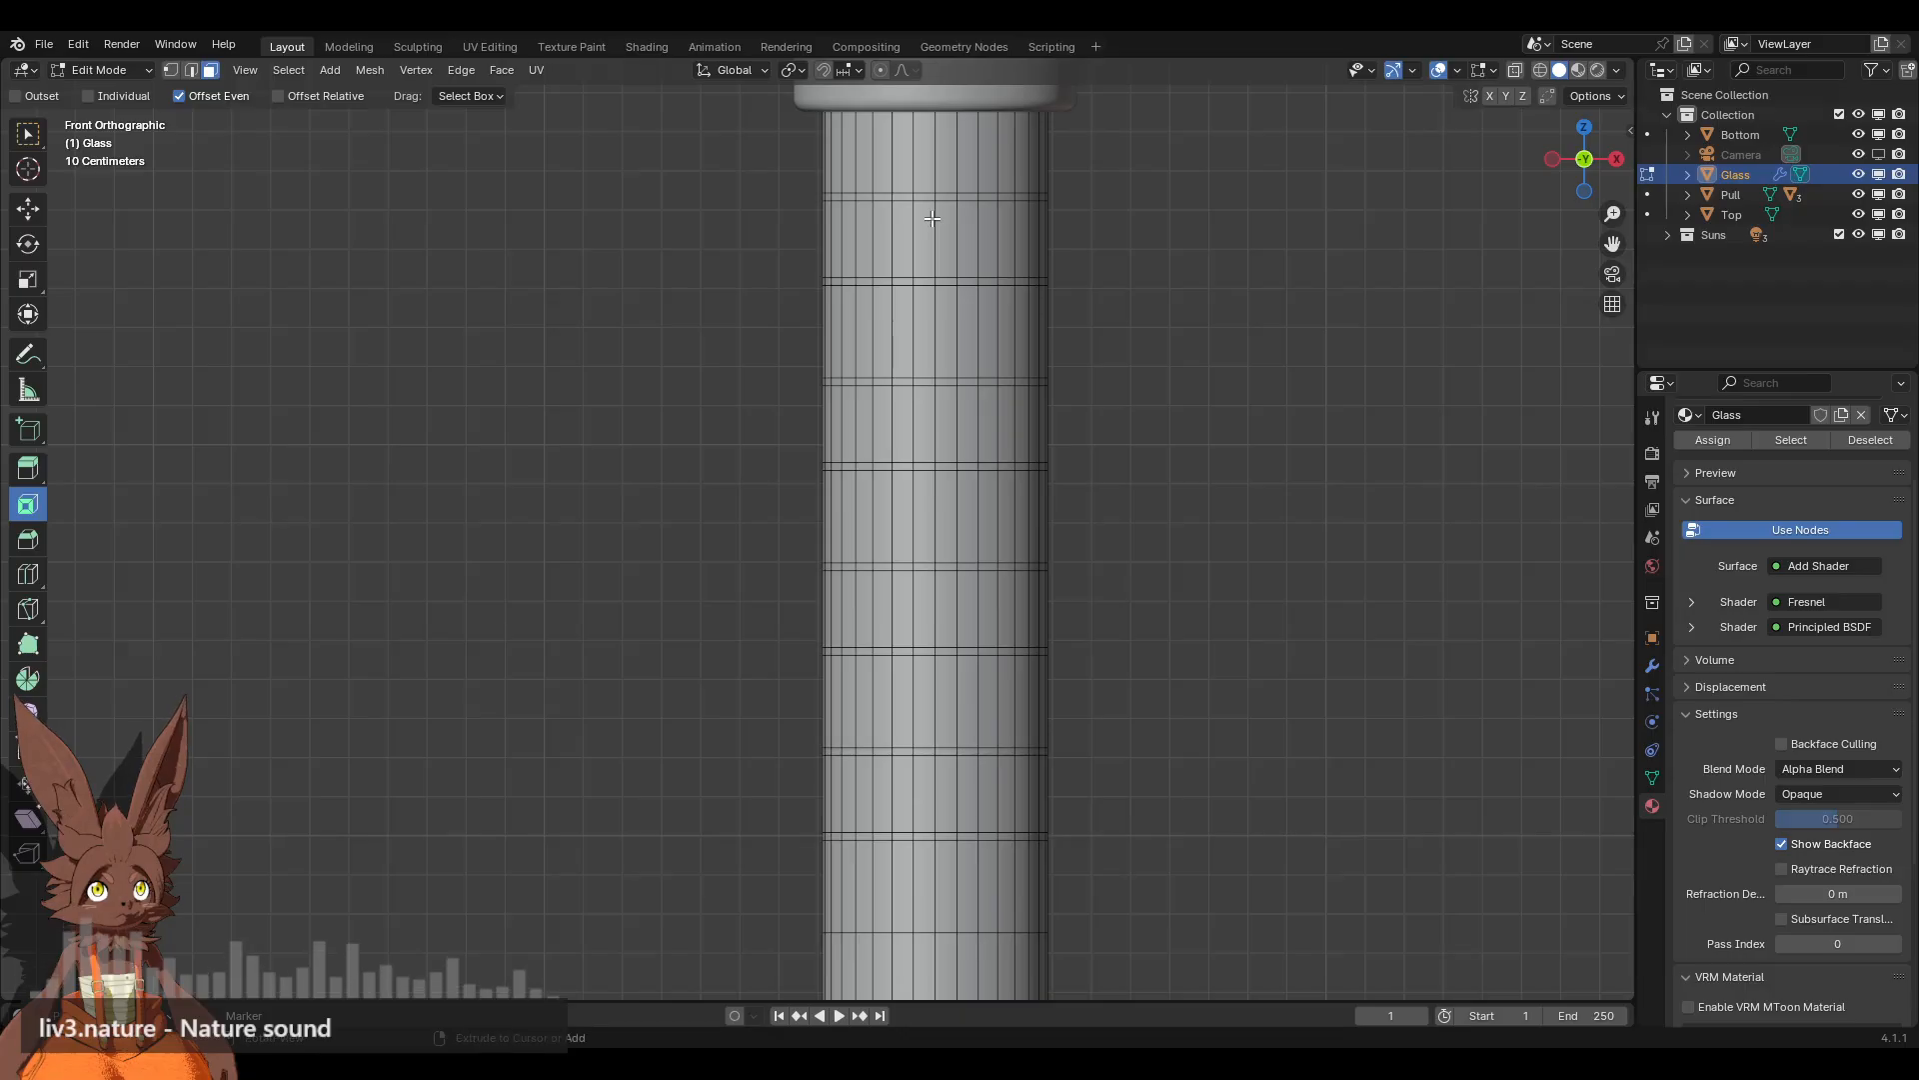
Step: Try selecting the wide face bands between the inset ones from the upper cap downward, and clear the selection
{"action": "key", "text": "ctrl+z"}
{"action": "left_click", "coordinate": [651, 231]}
{"action": "left_click", "coordinate": [945, 158], "text": "alt"}
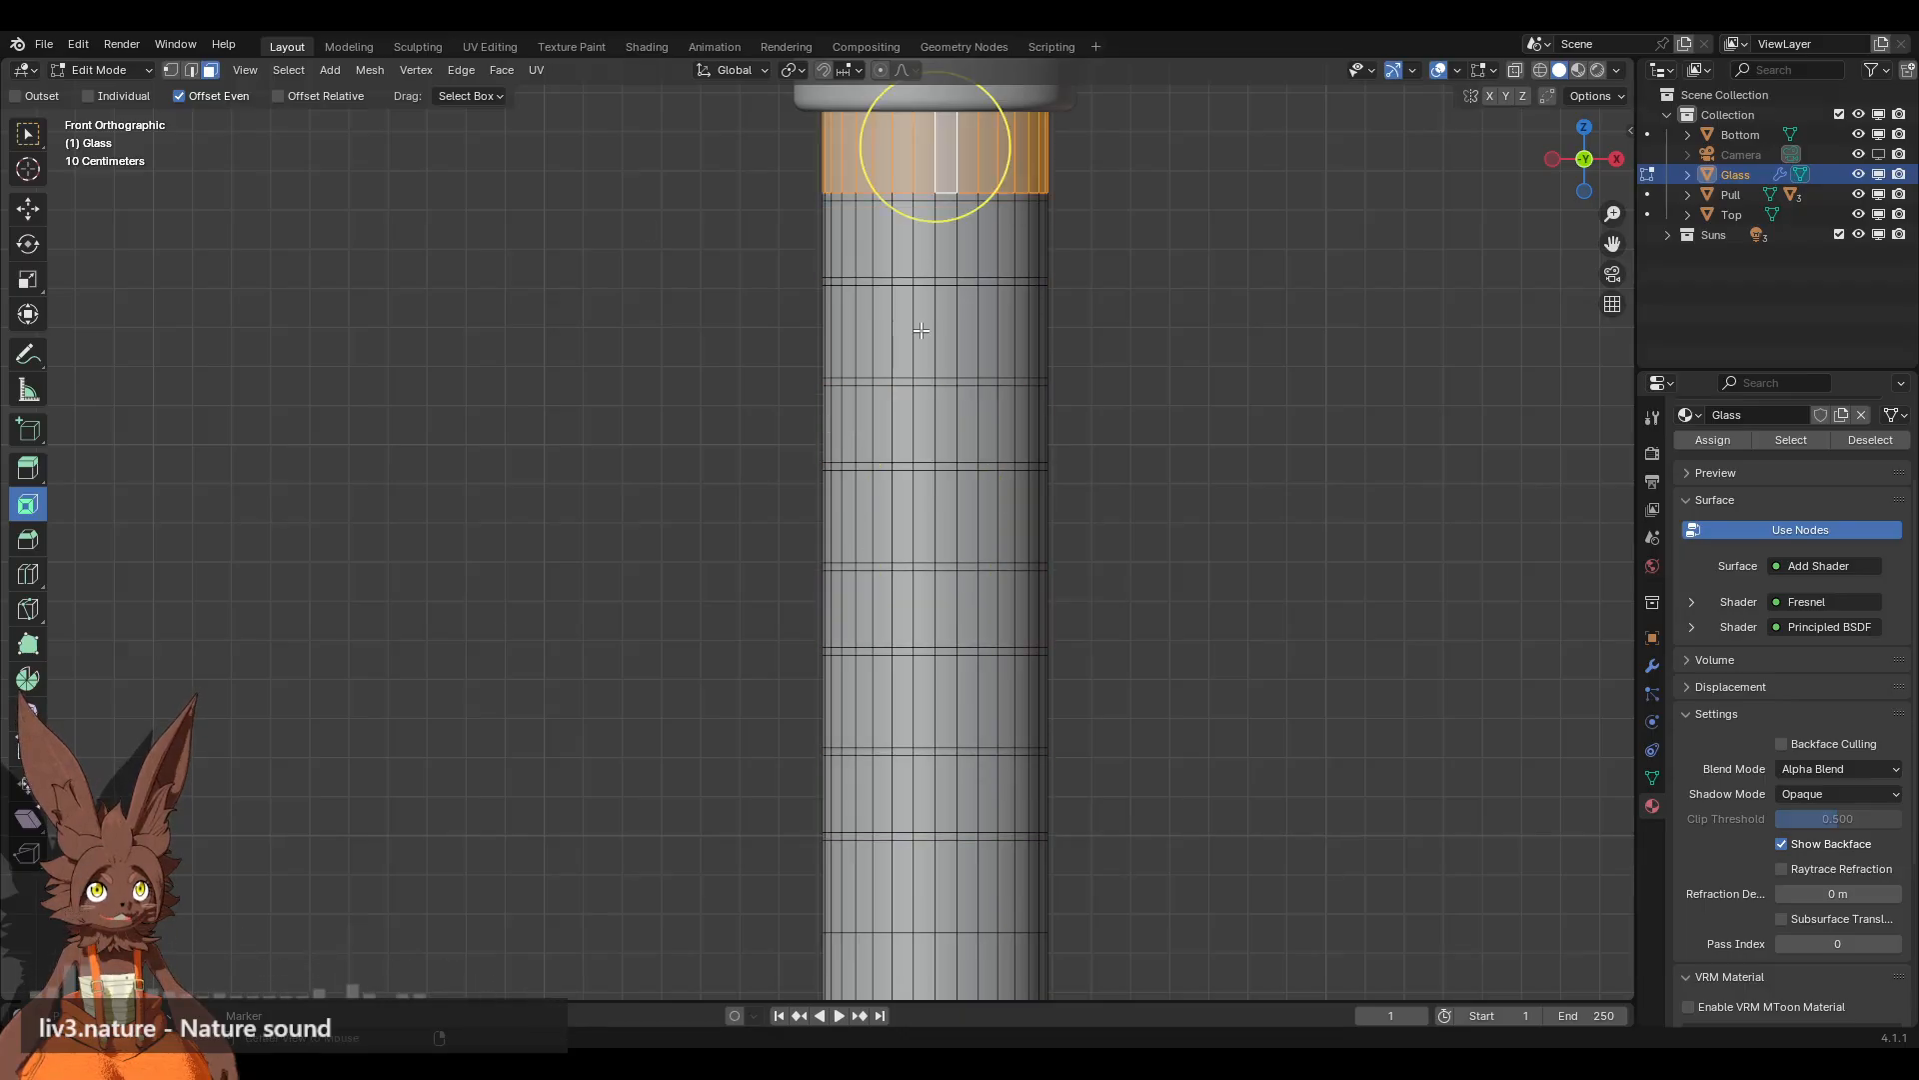
{"action": "left_click", "coordinate": [933, 353], "text": "alt+shift"}
{"action": "left_click", "coordinate": [931, 542], "text": "alt+shift"}
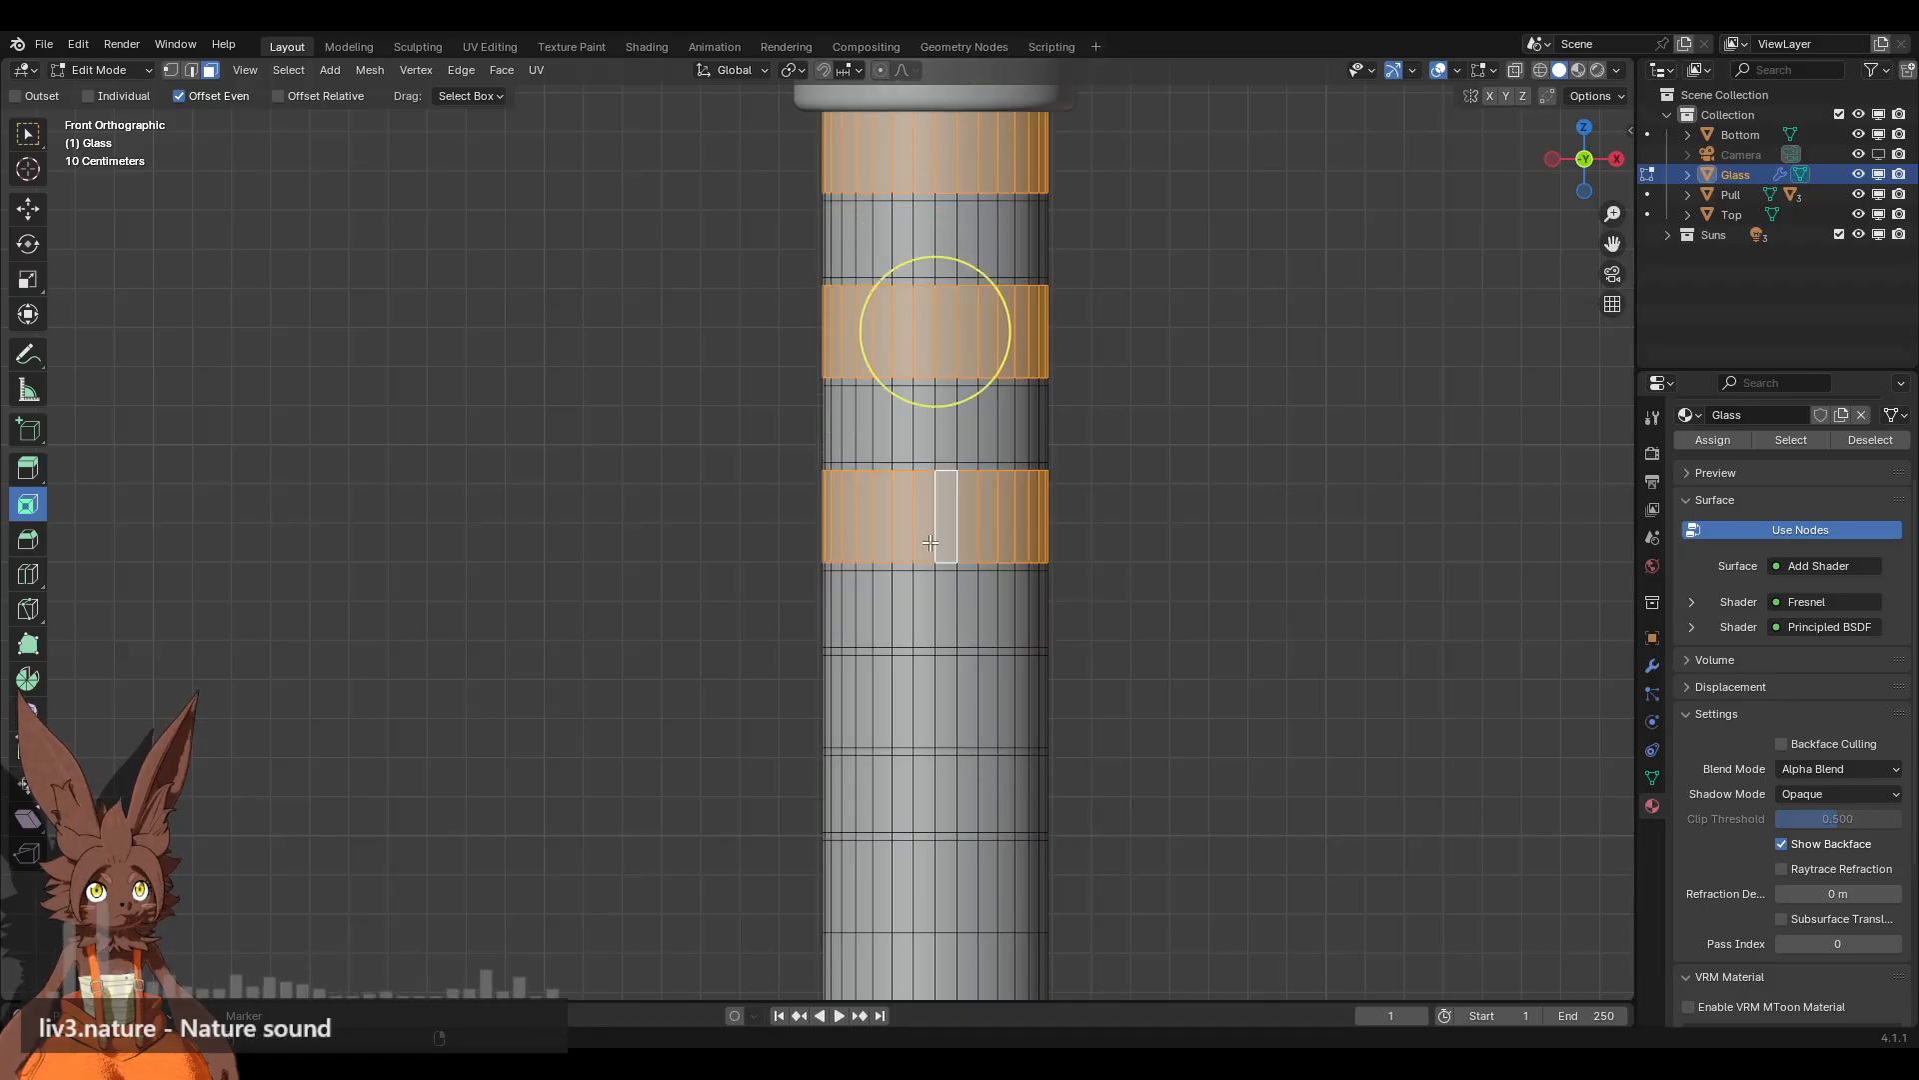
{"action": "left_click", "coordinate": [962, 615], "text": "alt+shift"}
{"action": "left_click", "coordinate": [964, 614], "text": "alt+shift"}
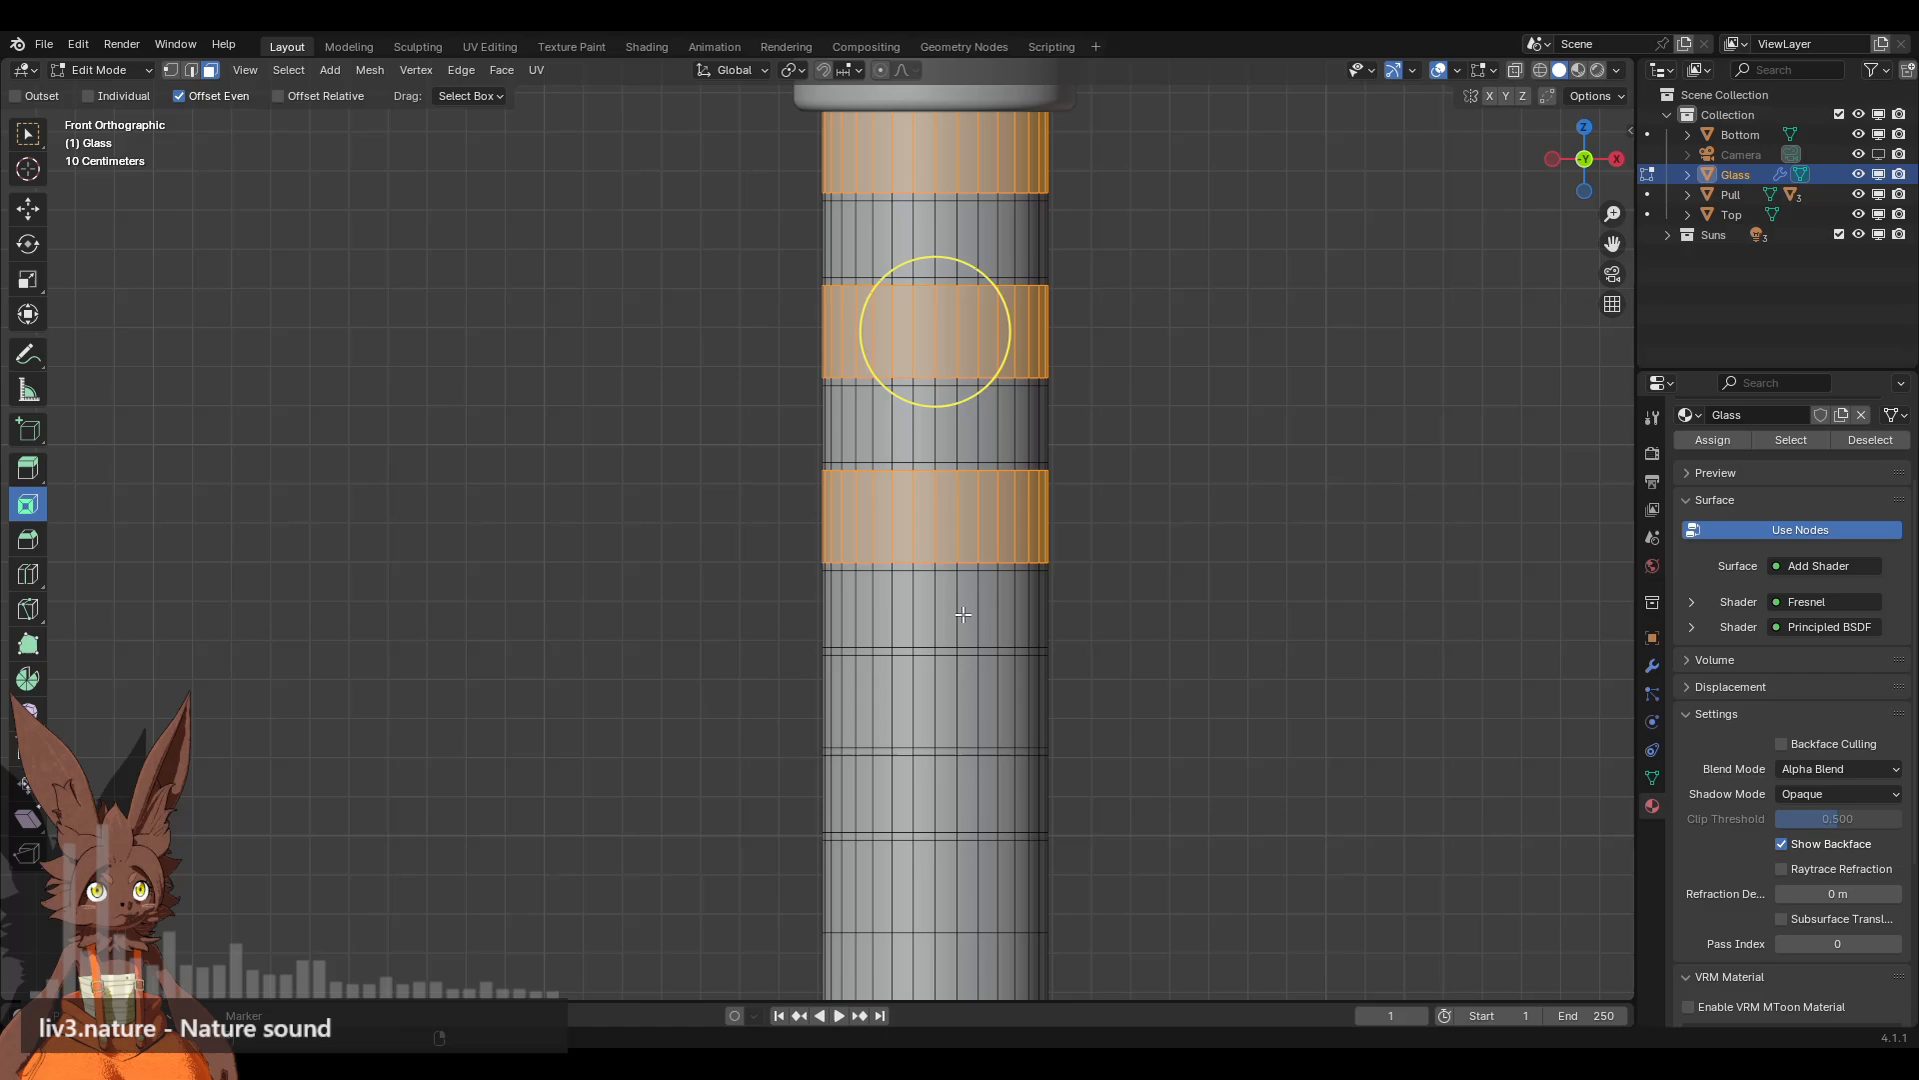
{"action": "left_click", "coordinate": [951, 692], "text": "alt+shift"}
{"action": "key", "text": "alt+a"}
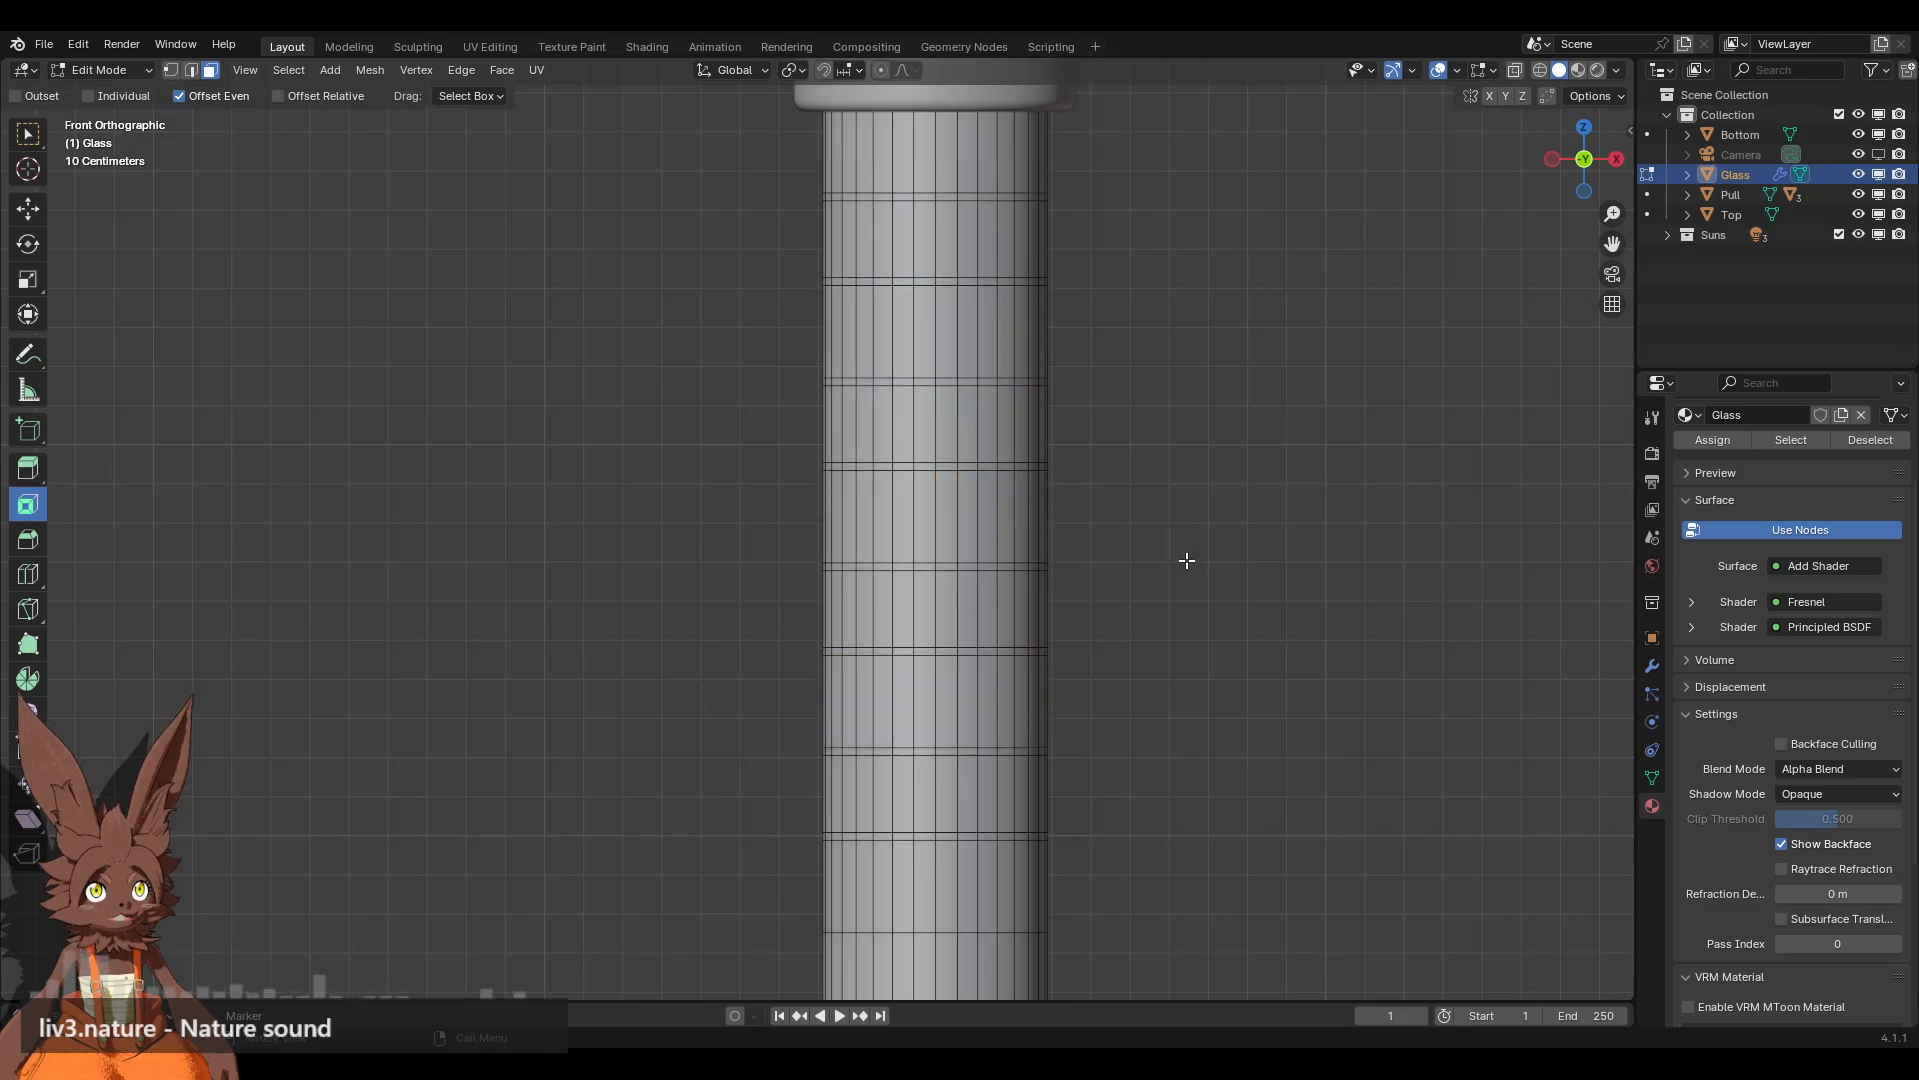
Step: Undo the latest band selections and the inset on the Glass tube
{"action": "scroll", "coordinate": [1100, 640], "scroll_direction": "down", "scroll_amount": 2}
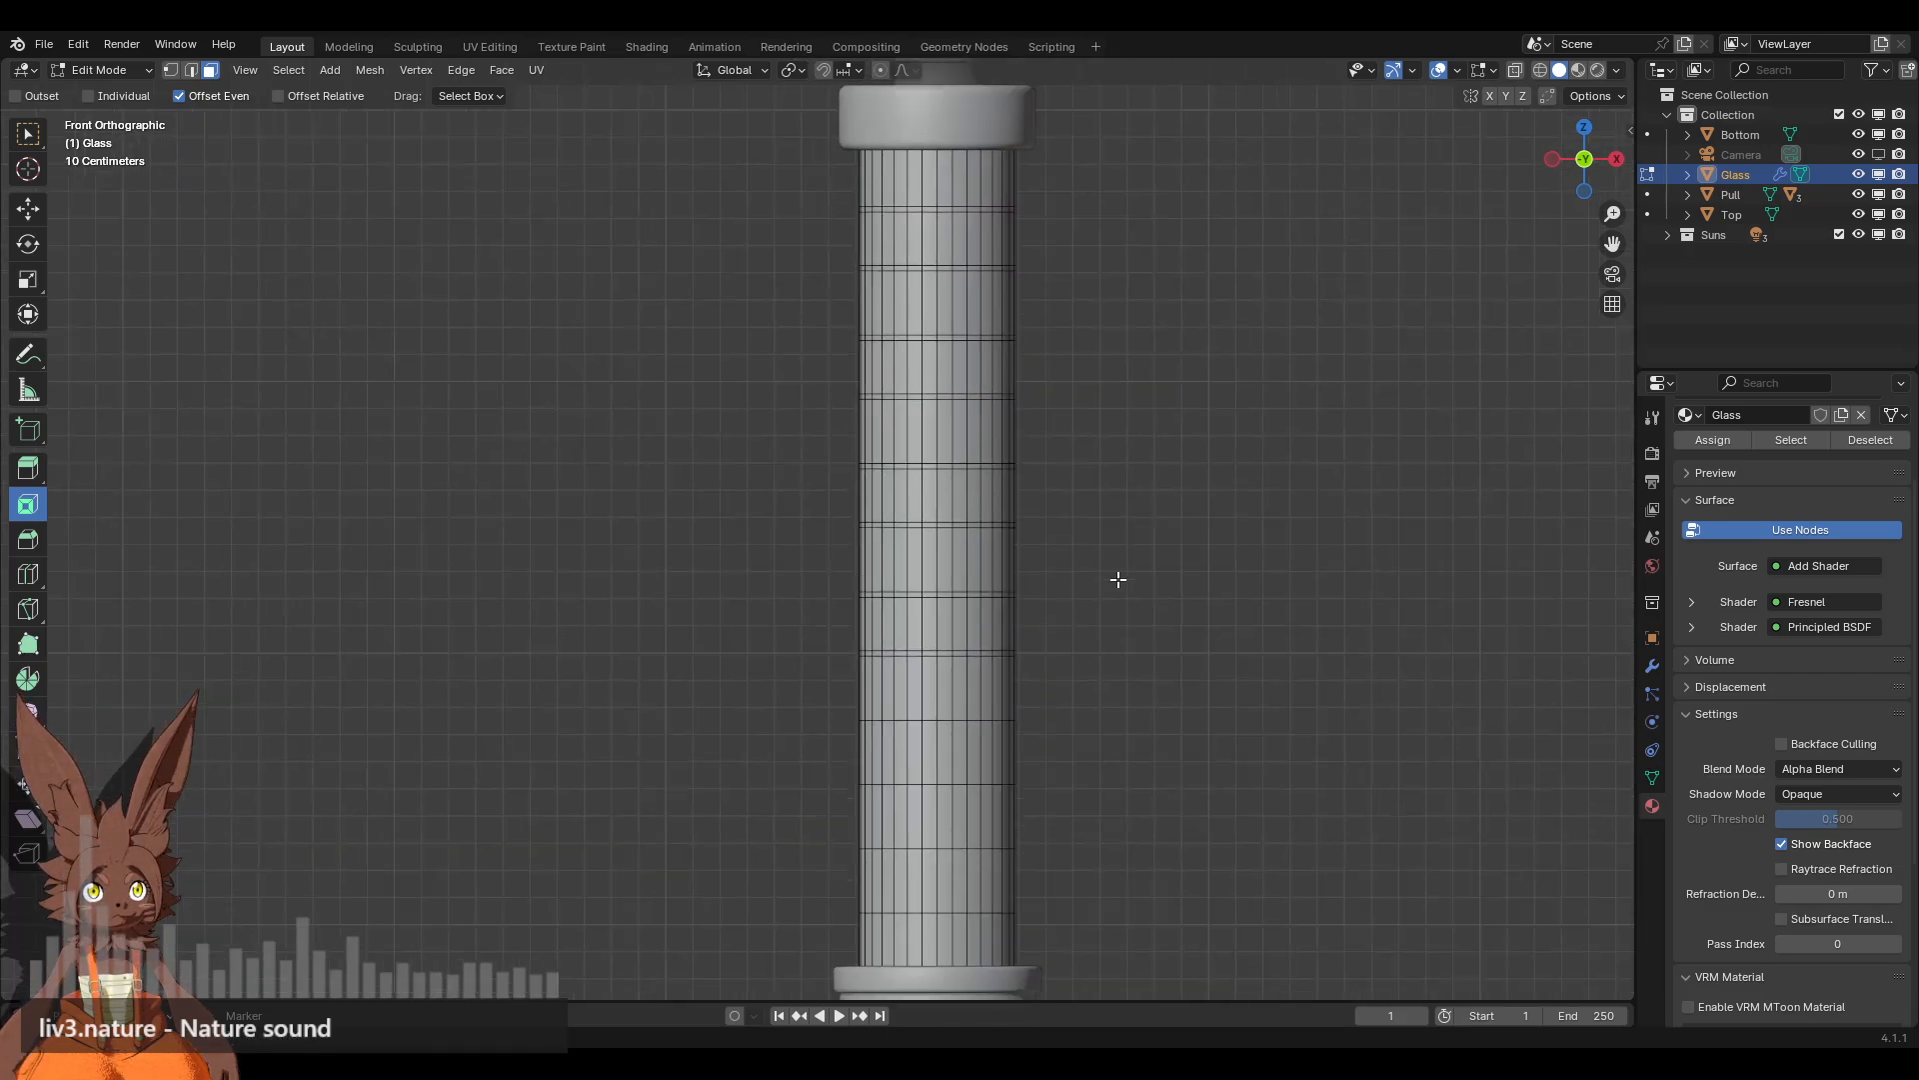
{"action": "middle_click_drag", "start_coordinate": [1133, 420], "coordinate": [1094, 618], "text": "shift"}
{"action": "scroll", "coordinate": [1094, 618], "scroll_direction": "up", "scroll_amount": 2}
{"action": "key", "text": "ctrl+z"}
{"action": "key", "text": "ctrl+z"}
{"action": "key", "text": "ctrl+z"}
{"action": "key", "text": "ctrl+z"}
{"action": "key", "text": "ctrl+z"}
{"action": "key", "text": "ctrl+z"}
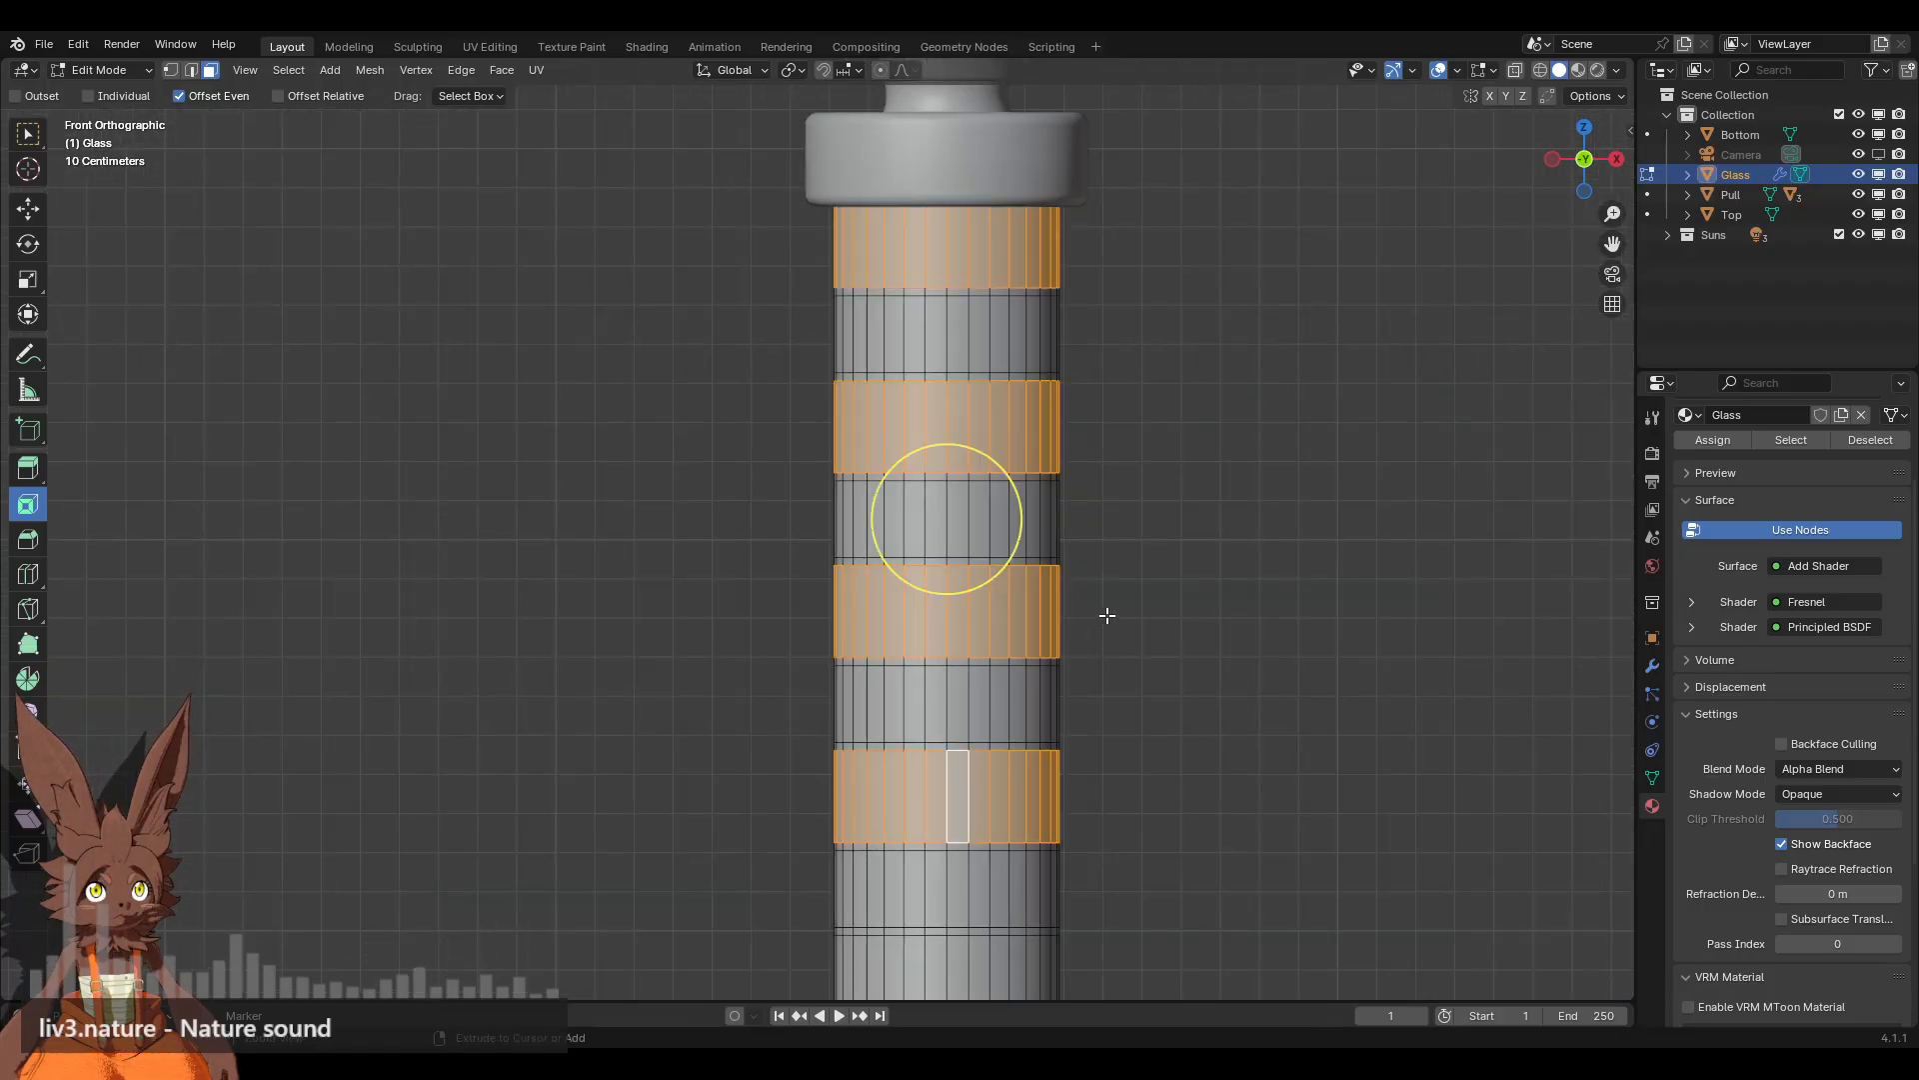
{"action": "key", "text": "ctrl+z"}
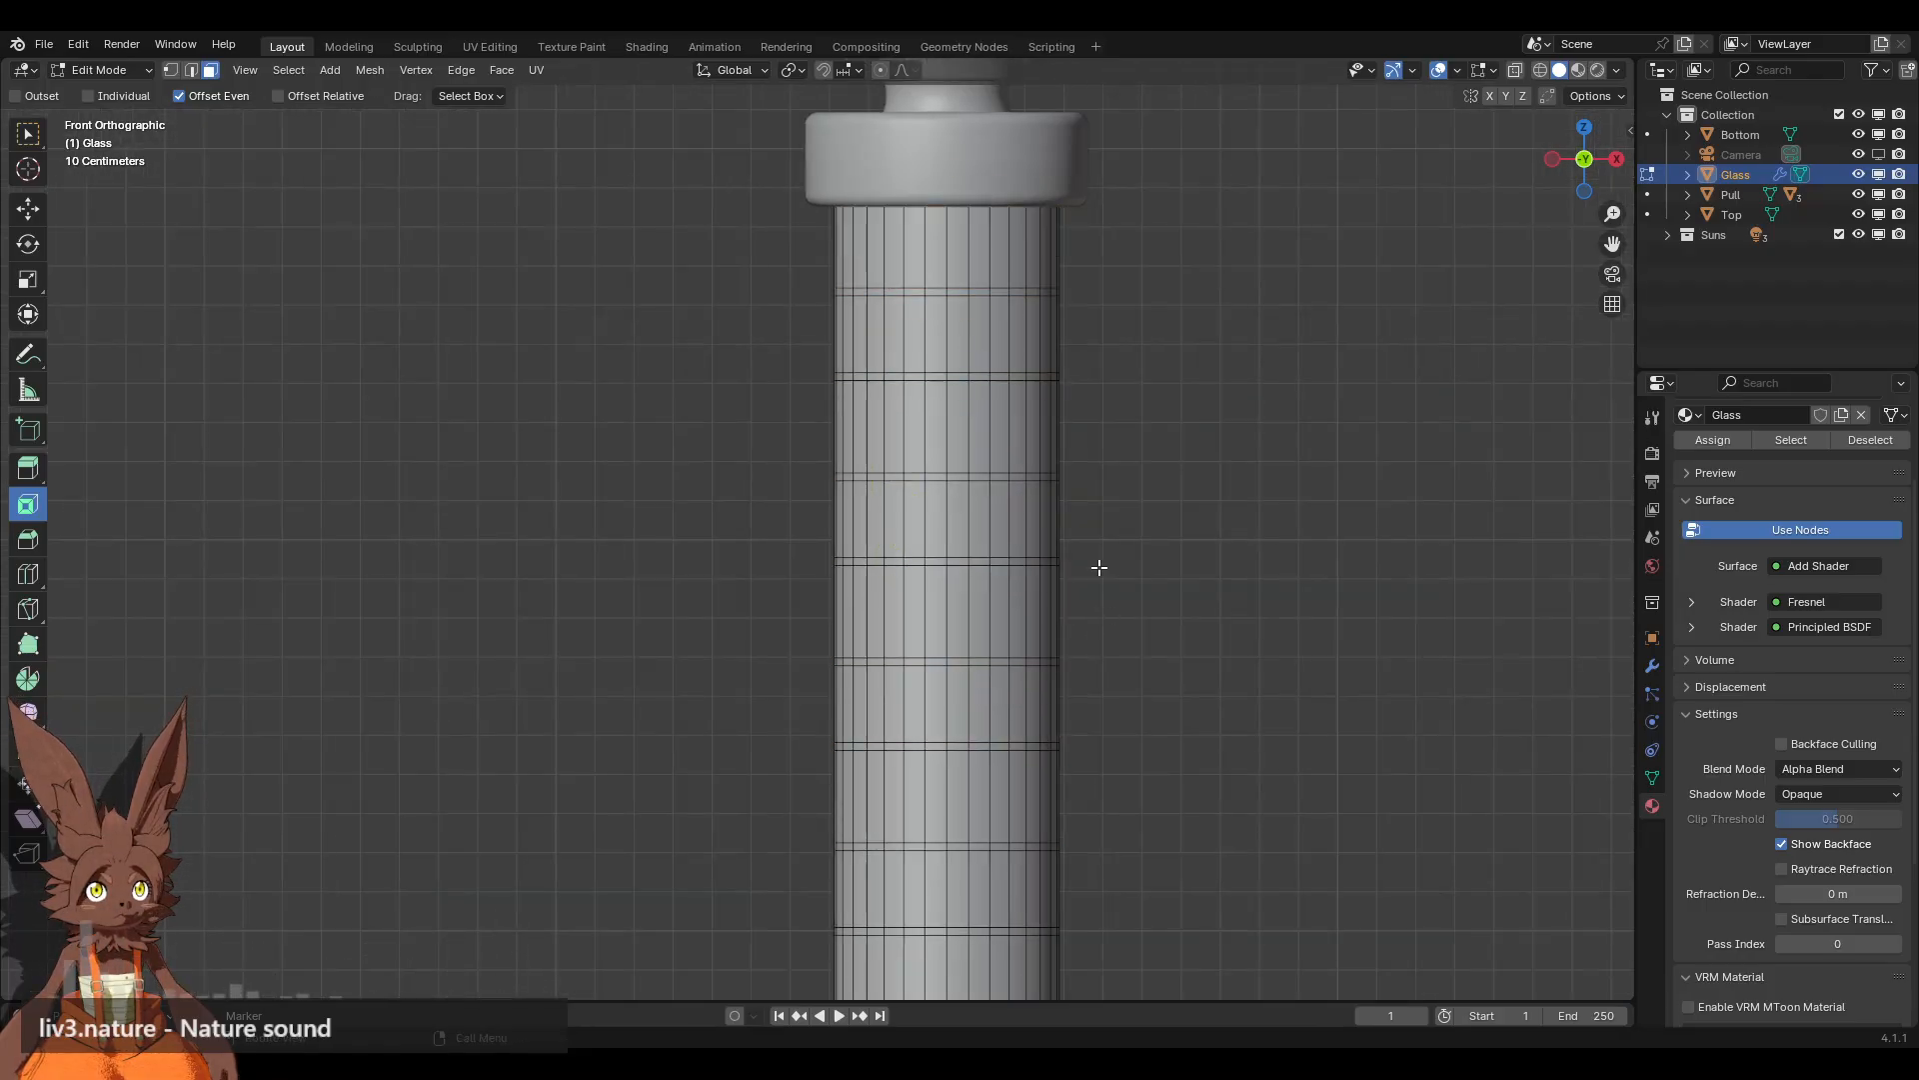
{"action": "key", "text": "ctrl+z"}
{"action": "key", "text": "ctrl+z"}
{"action": "key", "text": "ctrl+z"}
{"action": "key", "text": "ctrl+z"}
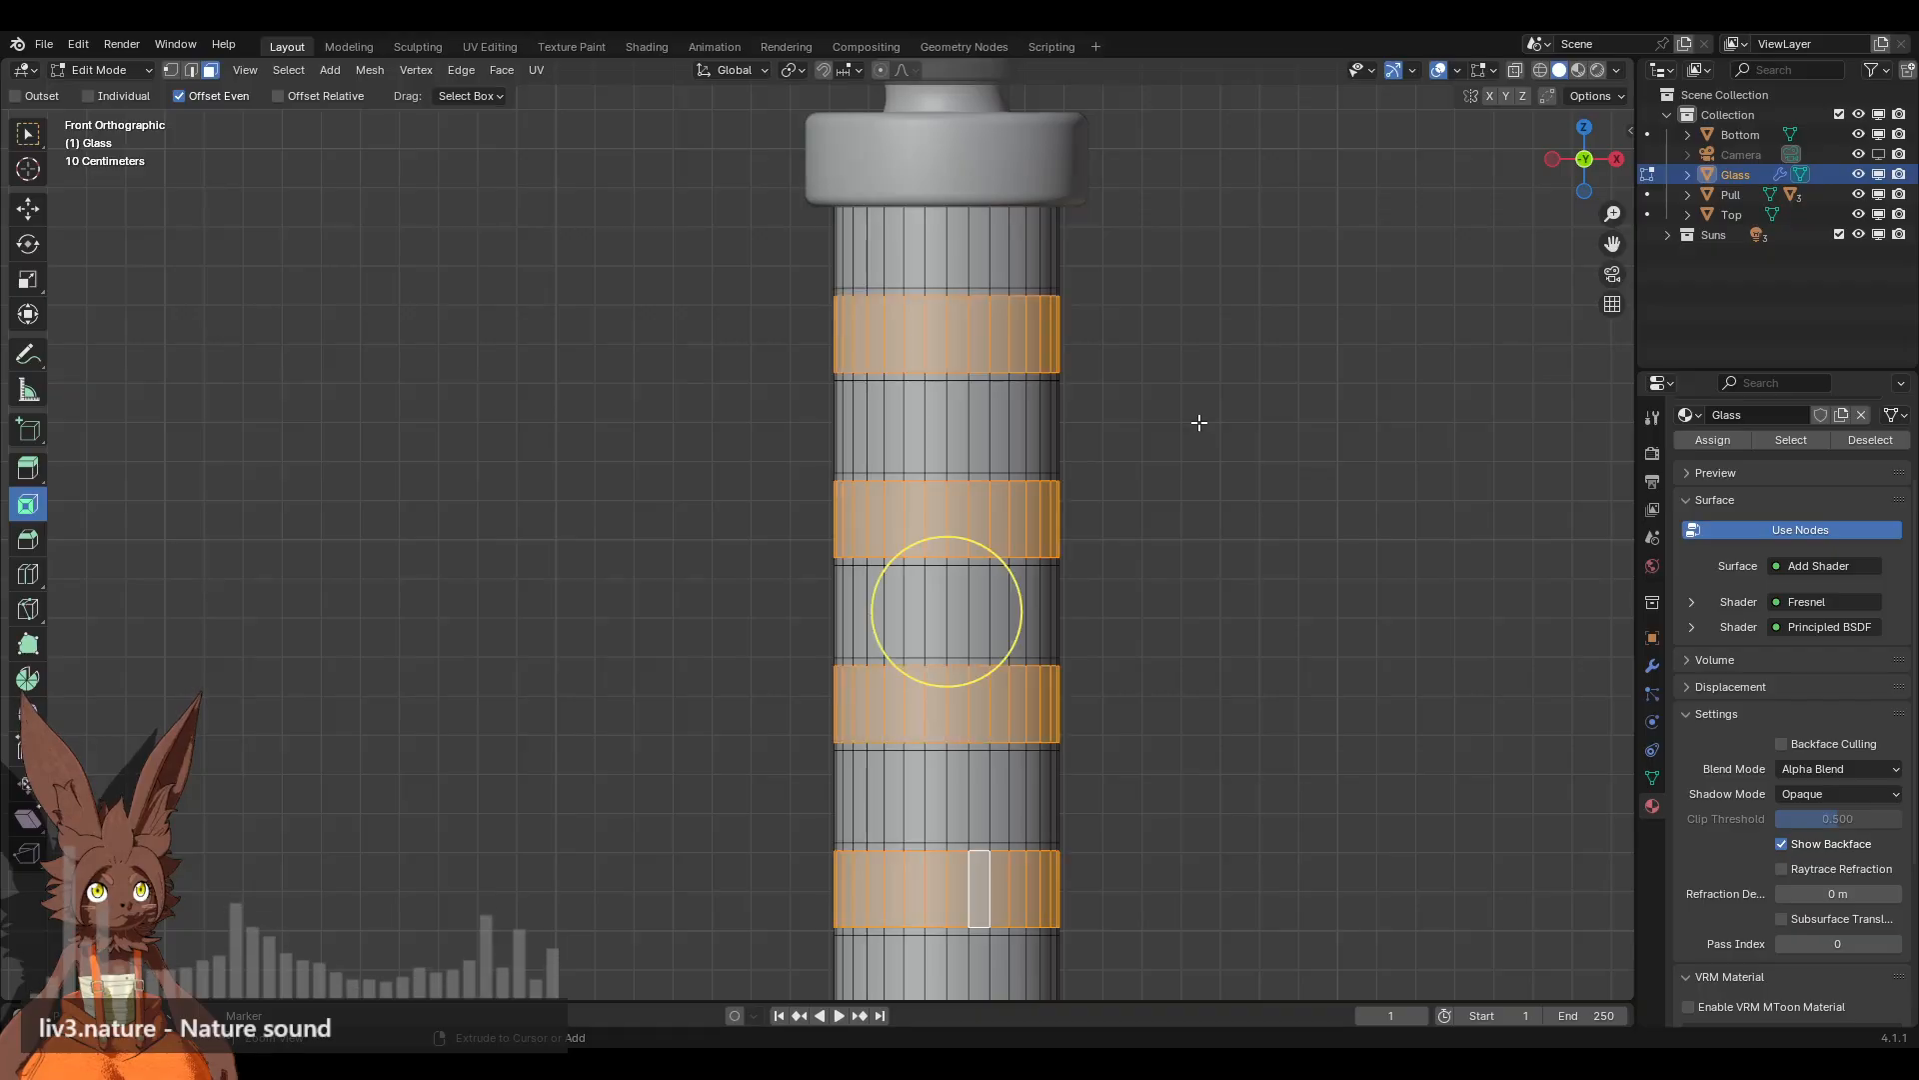
Step: Try adding the in-between face bands to the four already selected, and clear the whole selection
{"action": "left_click", "coordinate": [1000, 248], "text": "alt+shift"}
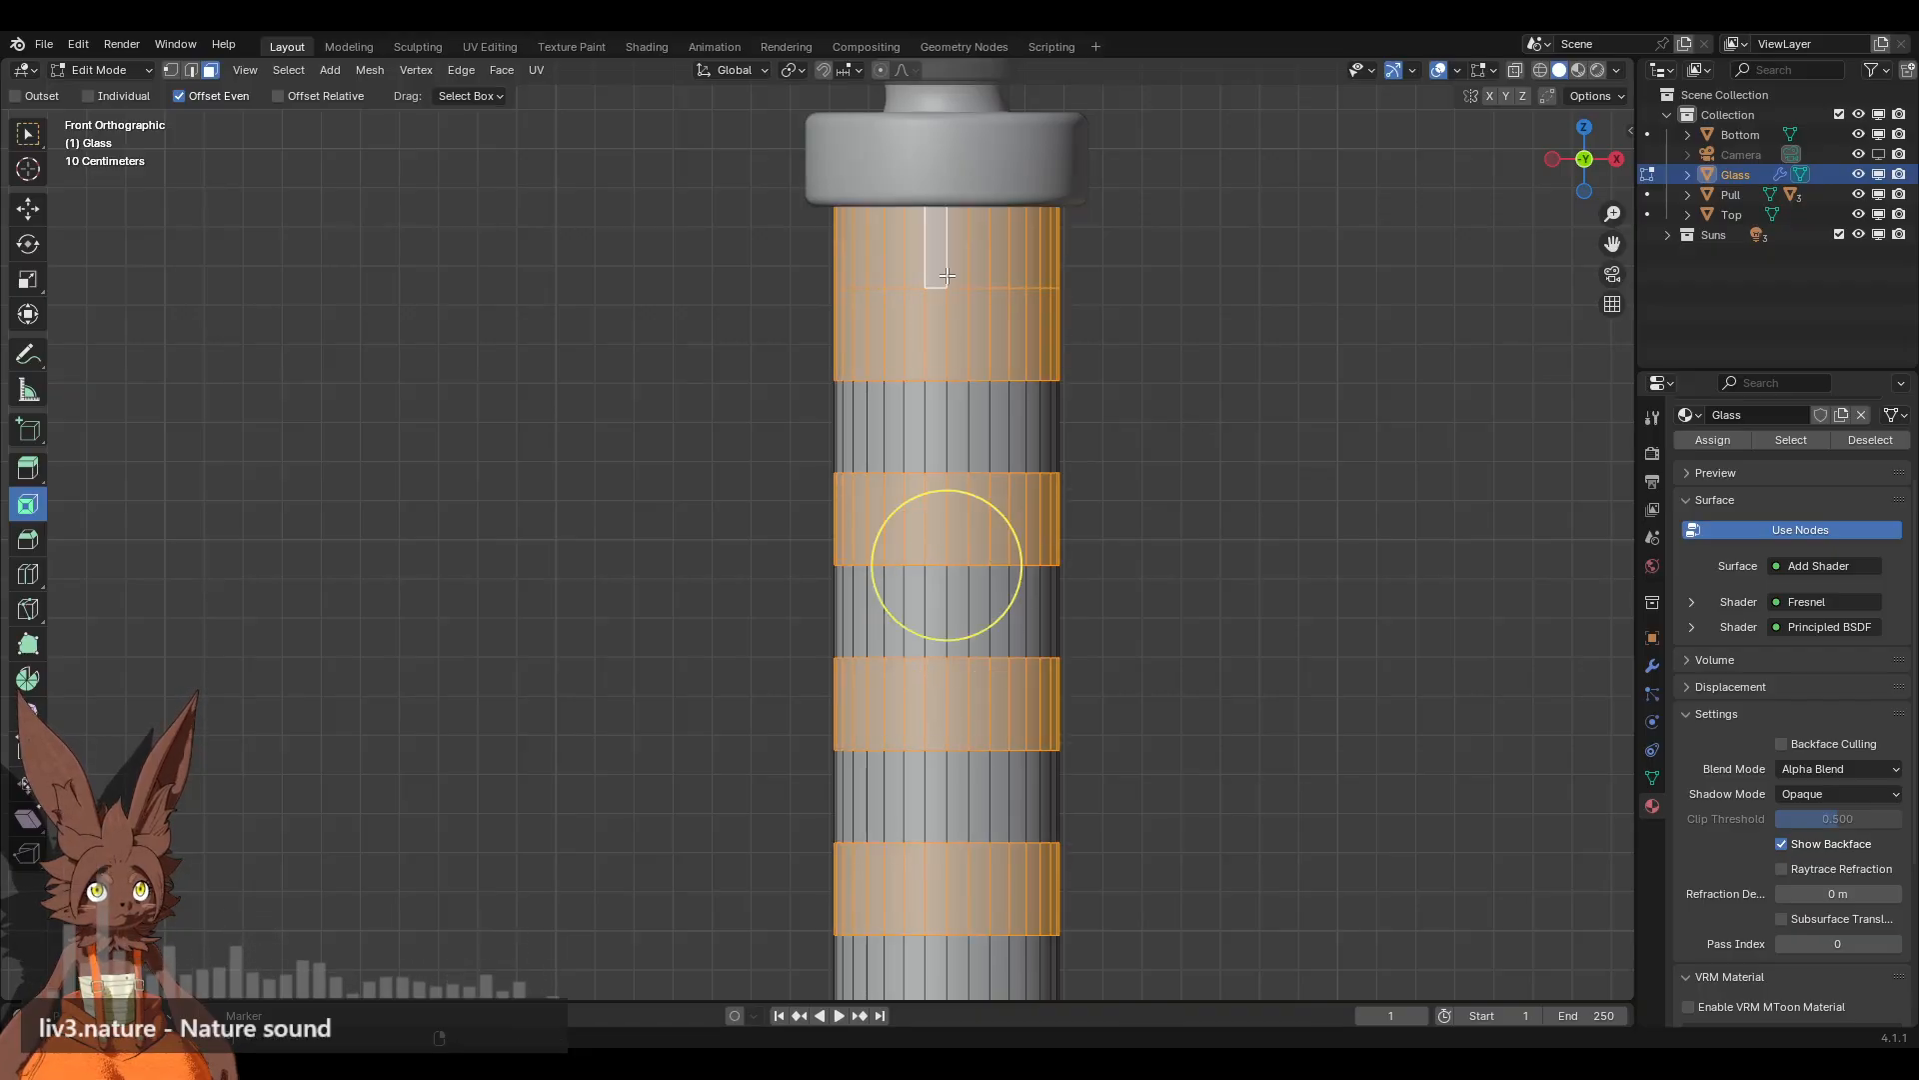
{"action": "left_click", "coordinate": [966, 450], "text": "alt+shift"}
{"action": "left_click", "coordinate": [1016, 618], "text": "alt+shift"}
{"action": "left_click", "coordinate": [980, 796], "text": "alt+shift"}
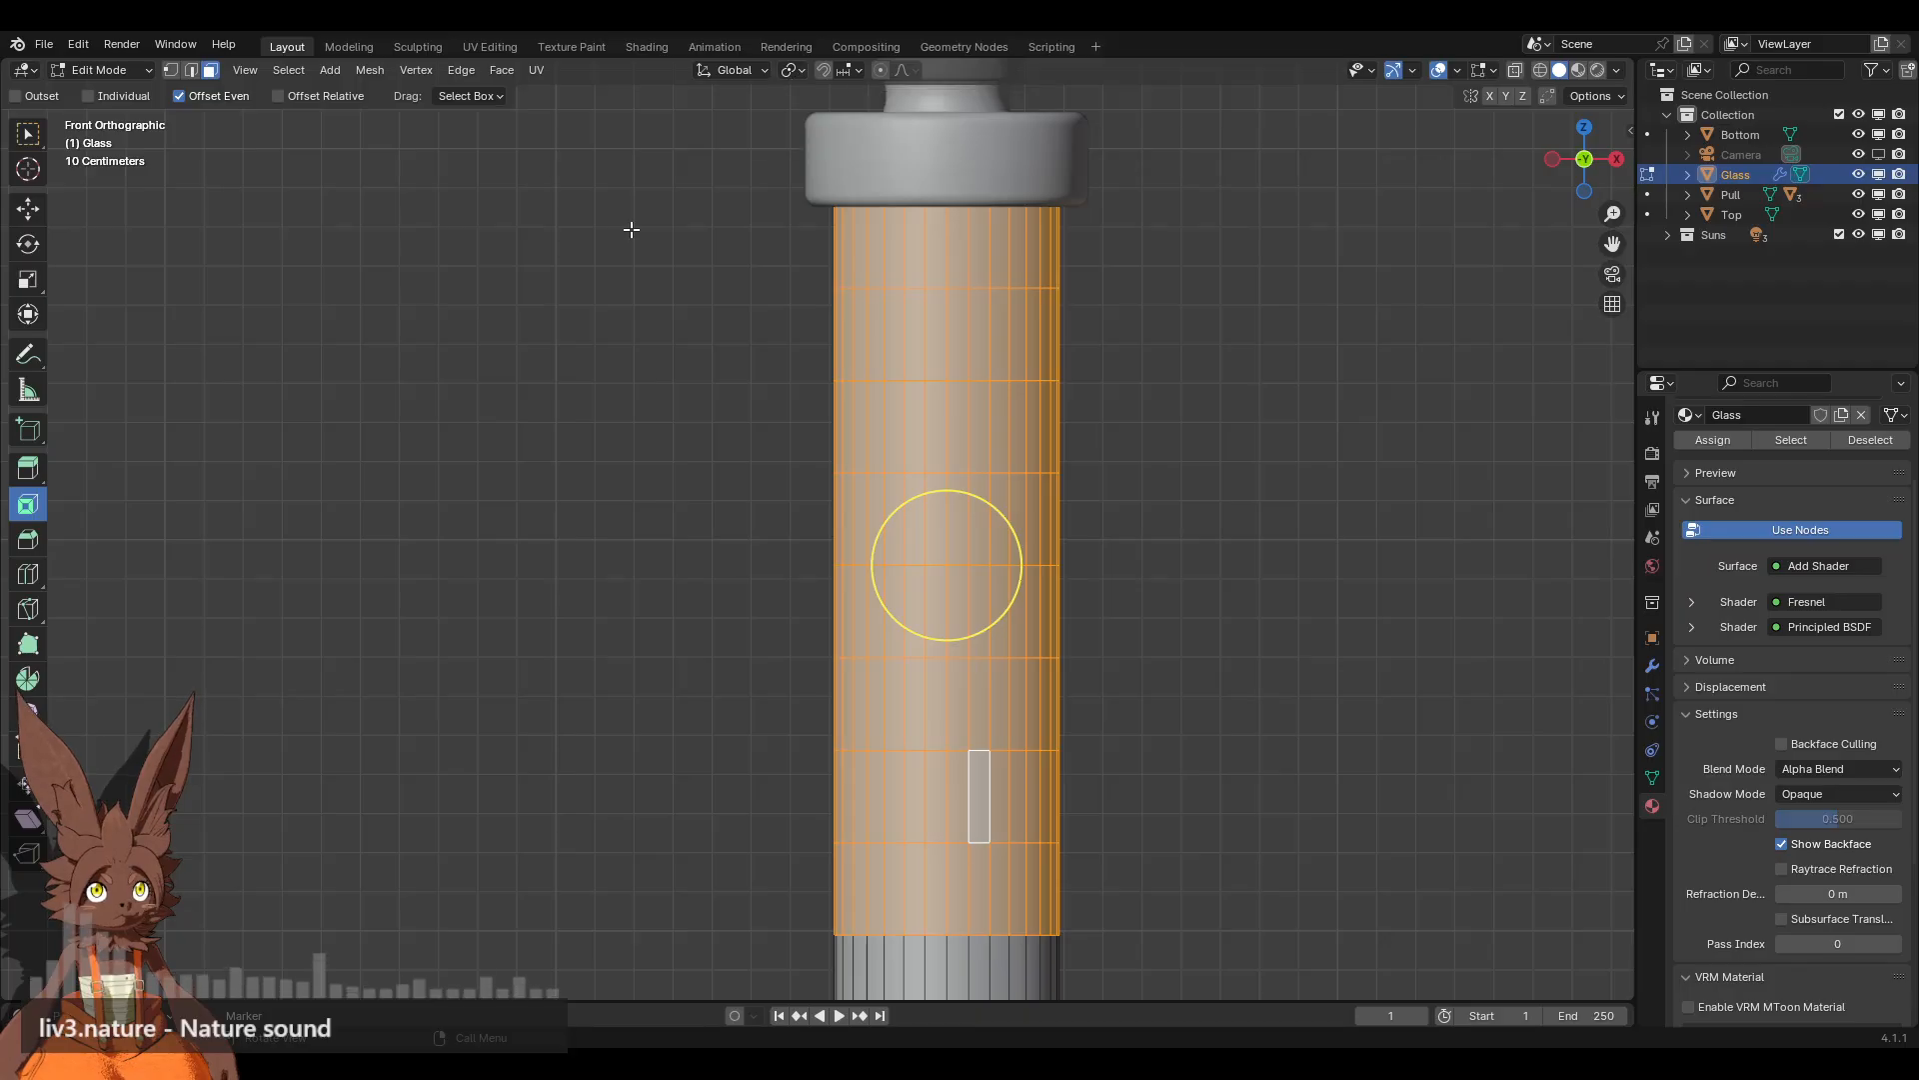
{"action": "left_click", "coordinate": [802, 69]}
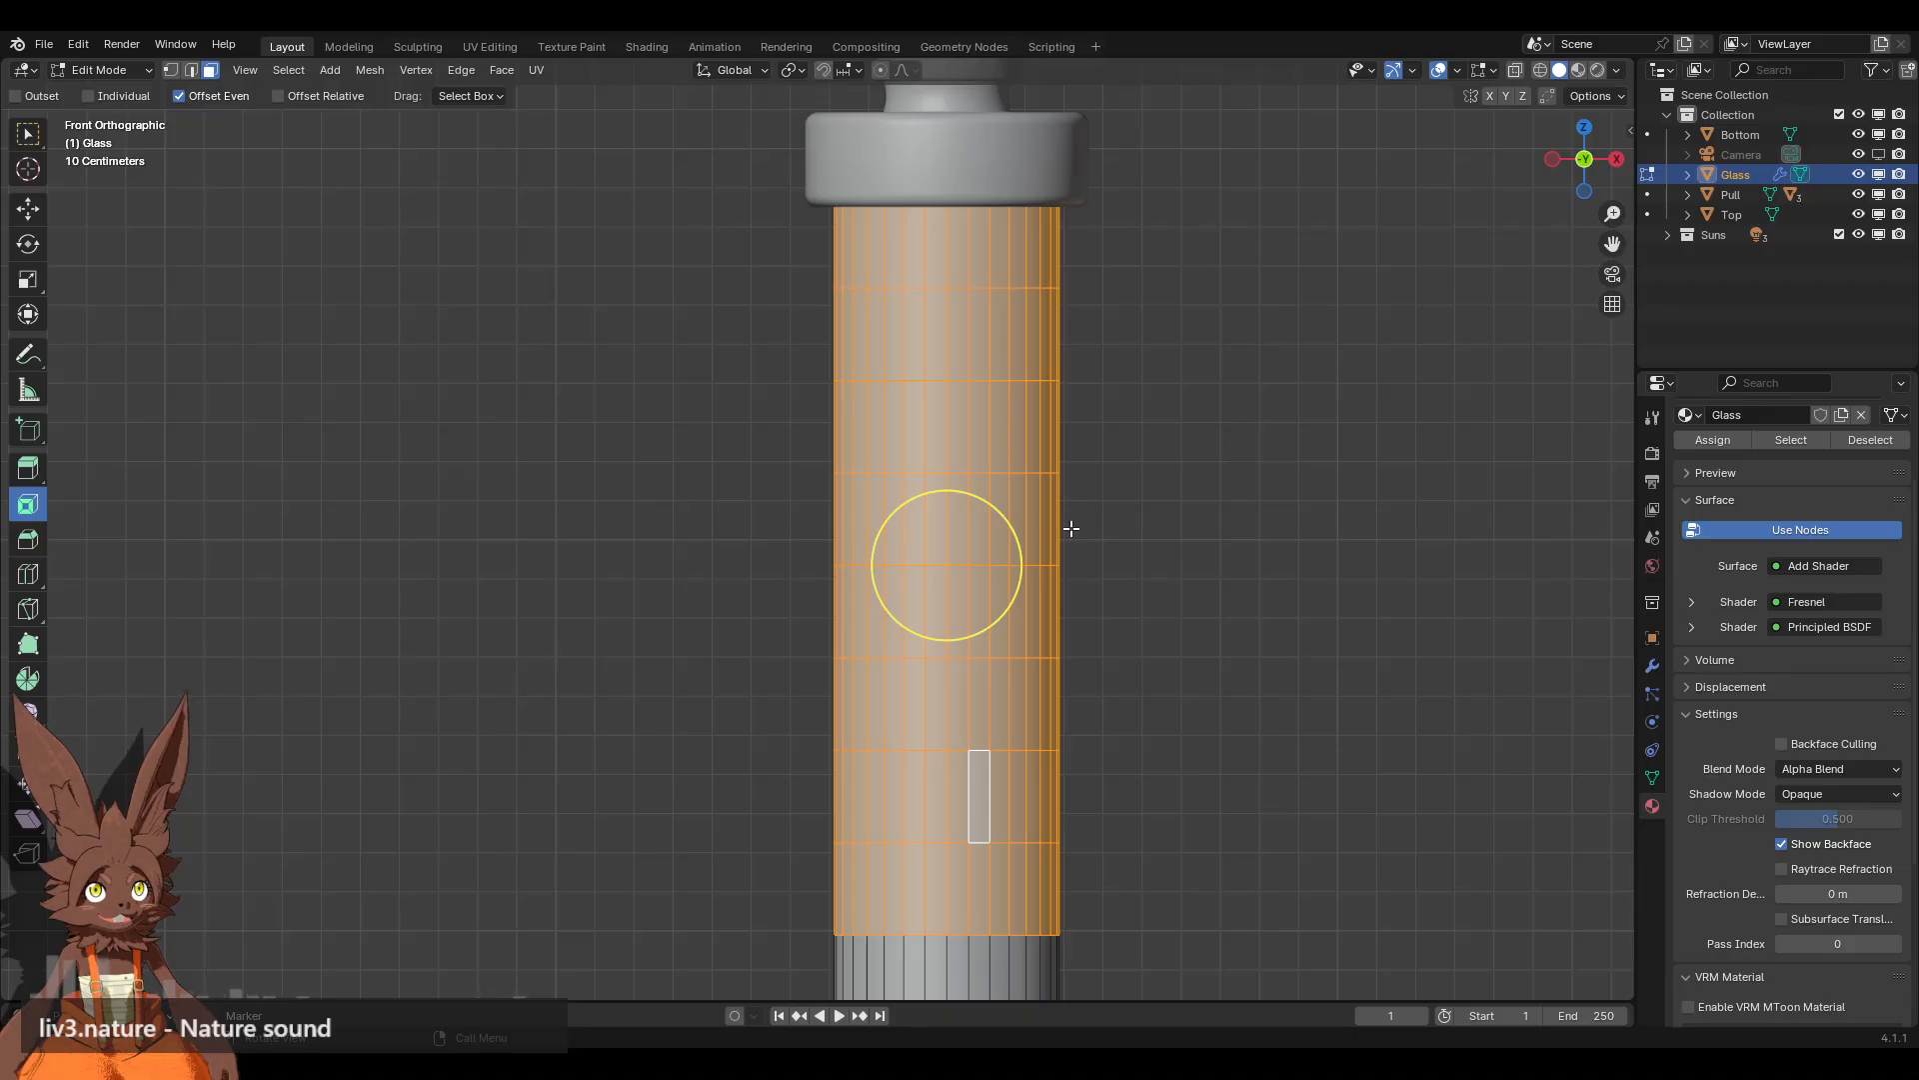
{"action": "left_click", "coordinate": [1238, 510]}
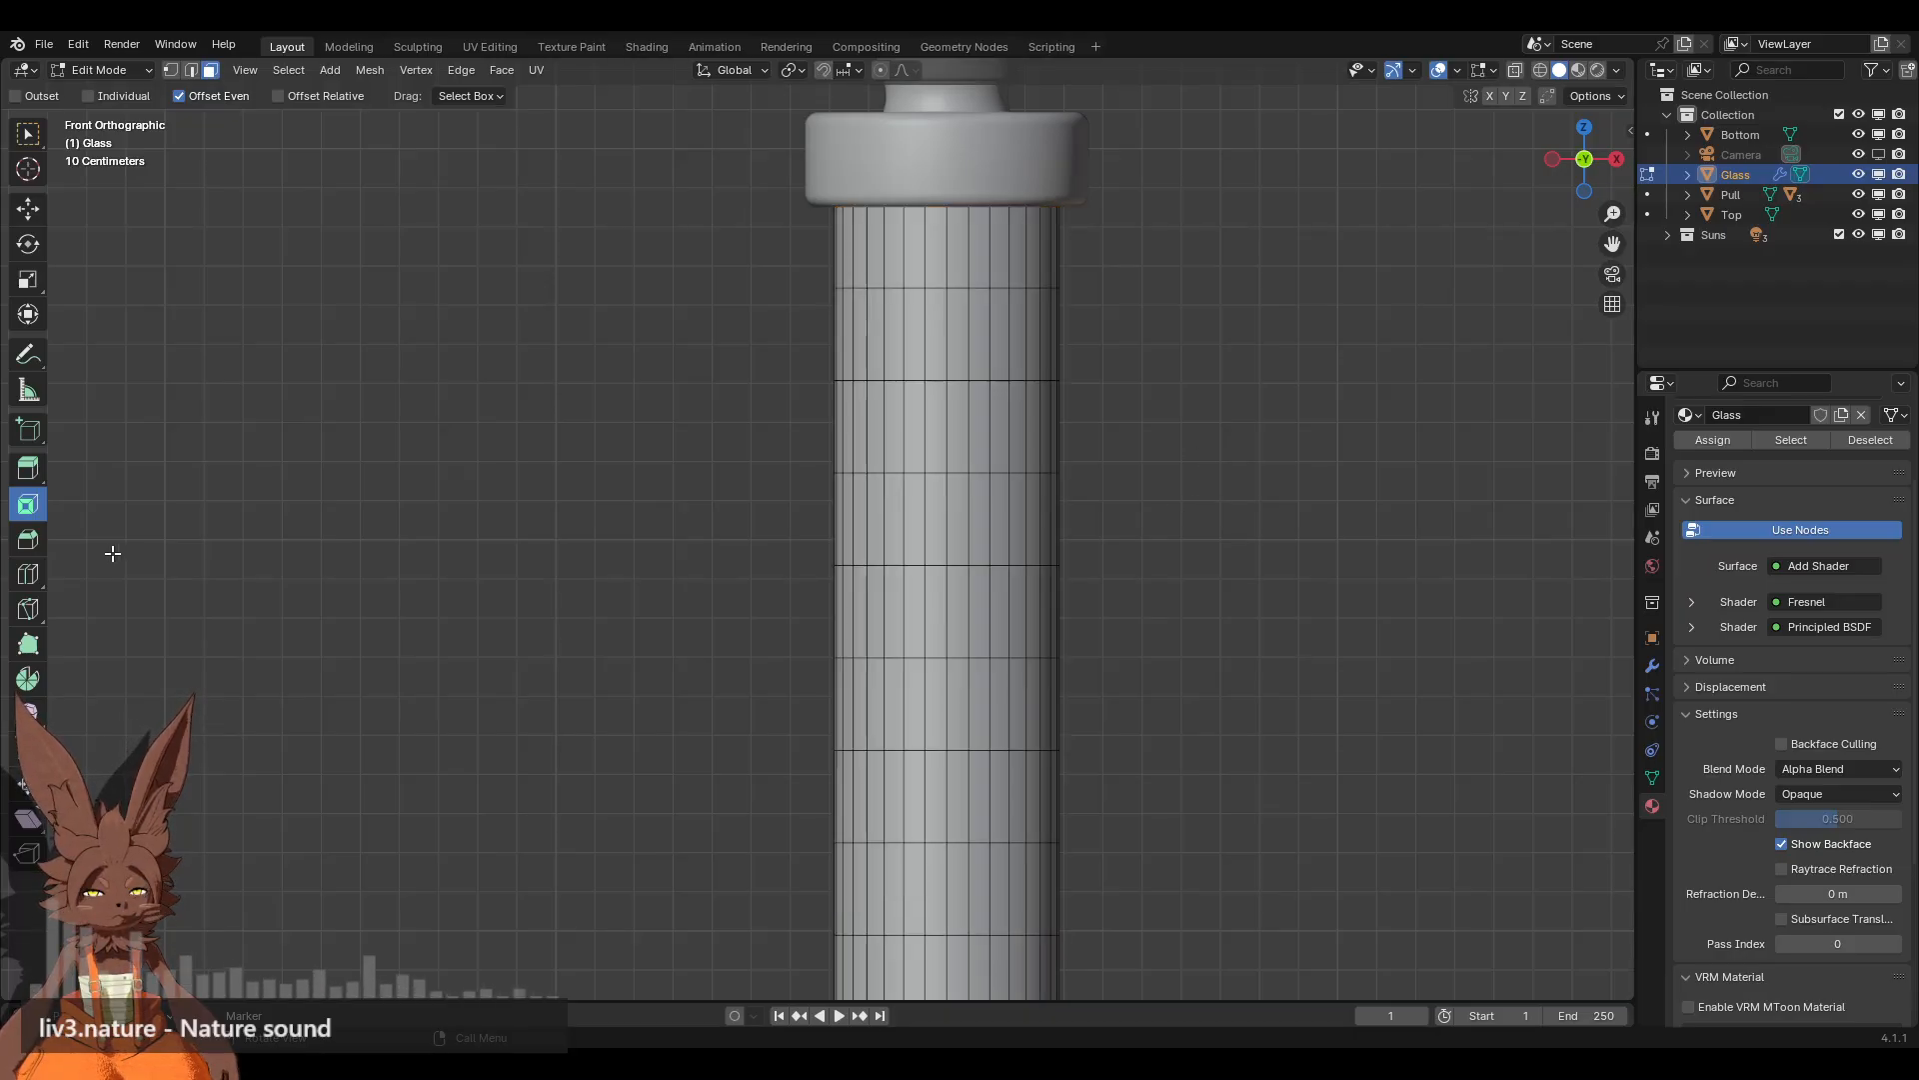
Step: Try adding loop cuts close to the existing edge rings below the upper cap, and undo them
{"action": "left_click", "coordinate": [28, 573]}
{"action": "left_click_drag", "start_coordinate": [905, 246], "coordinate": [949, 366]}
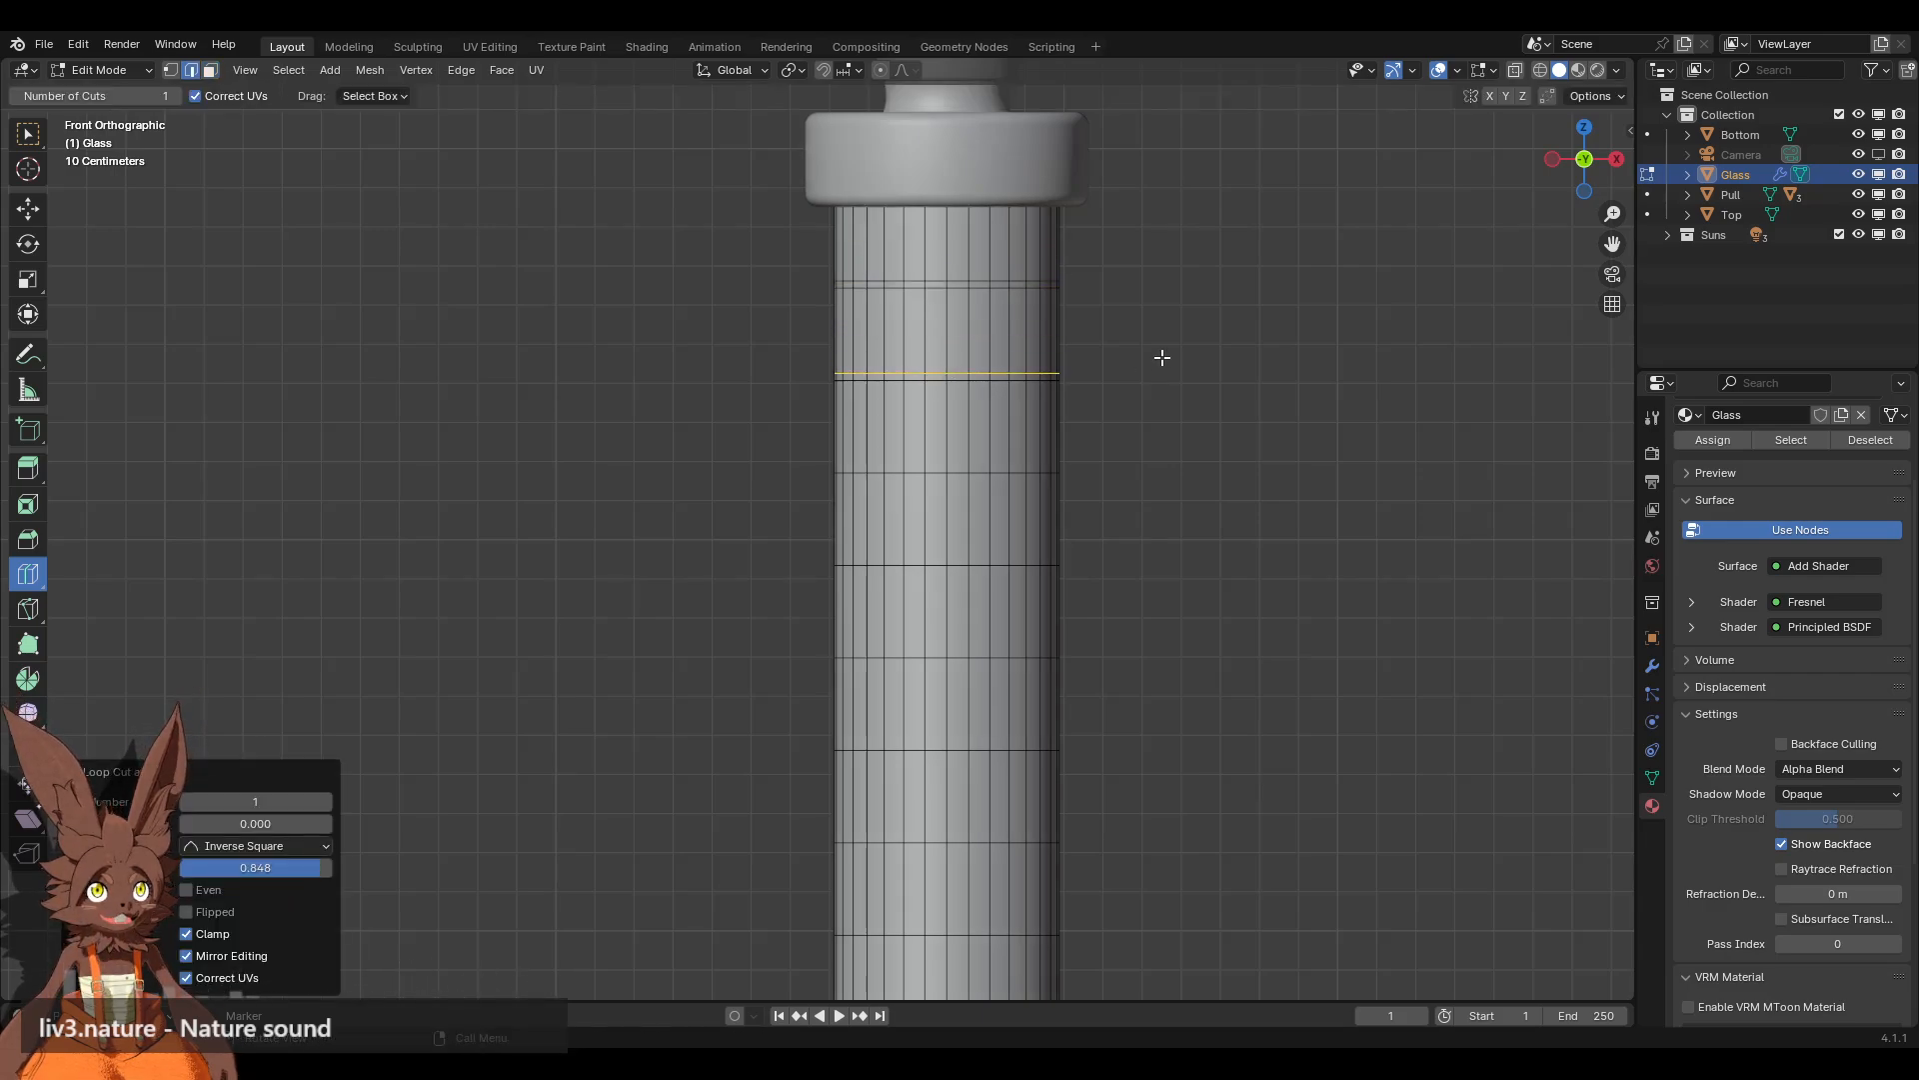
{"action": "key", "text": "ctrl+z"}
{"action": "key", "text": "ctrl+z"}
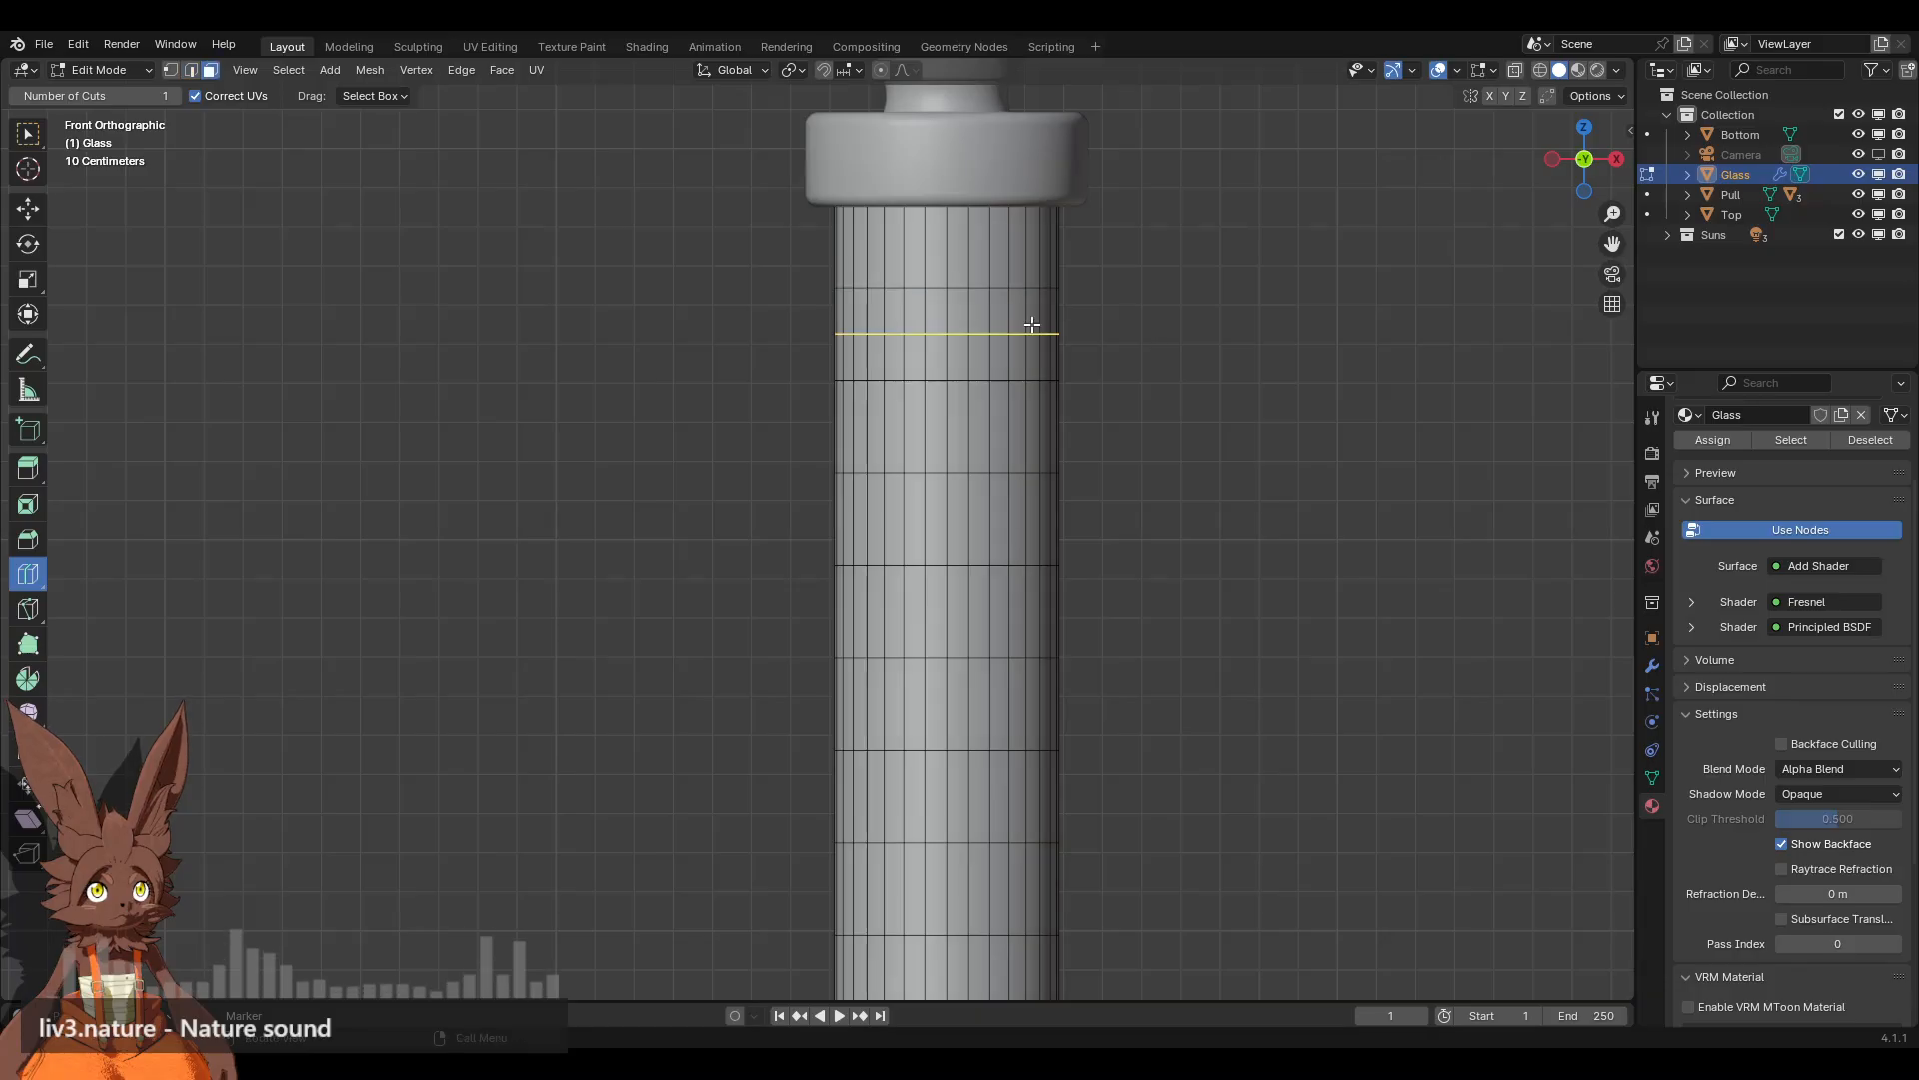
{"action": "left_click_drag", "start_coordinate": [948, 241], "coordinate": [961, 280]}
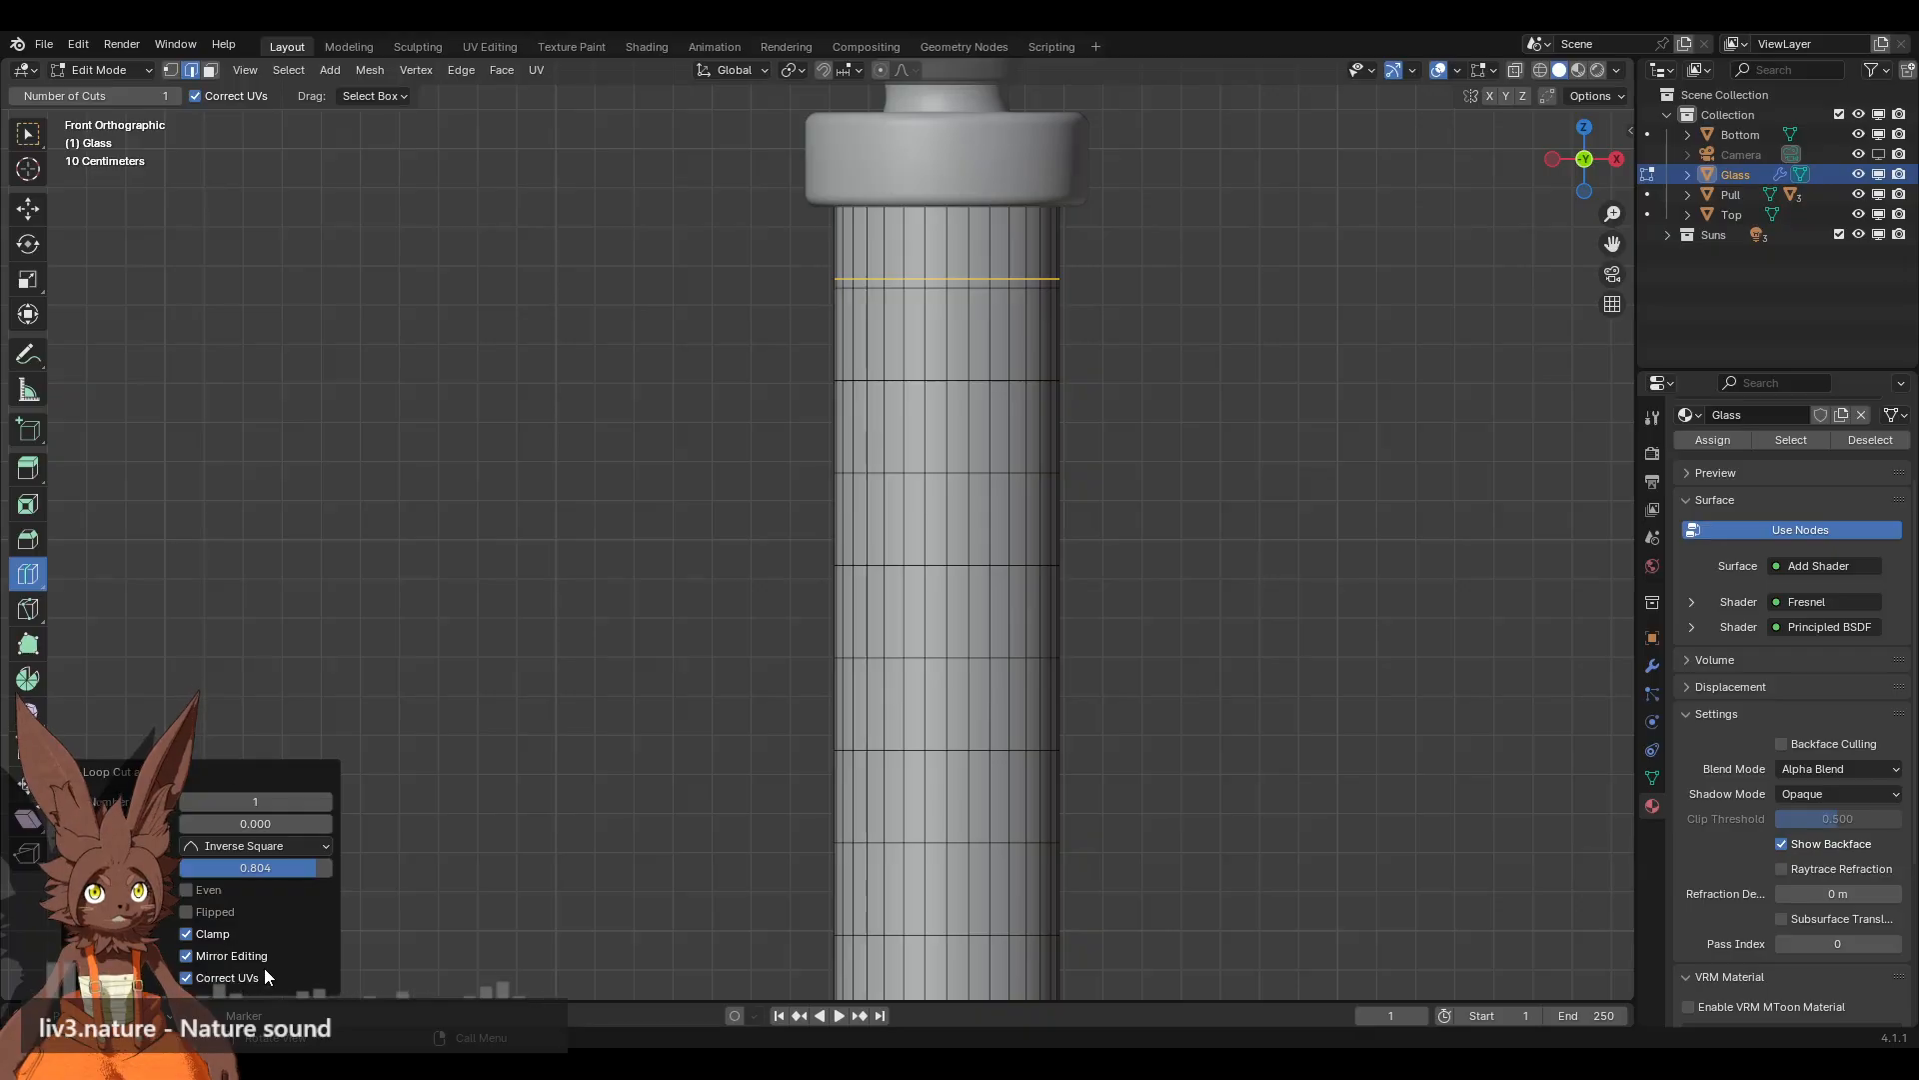
{"action": "key", "text": "ctrl+z"}
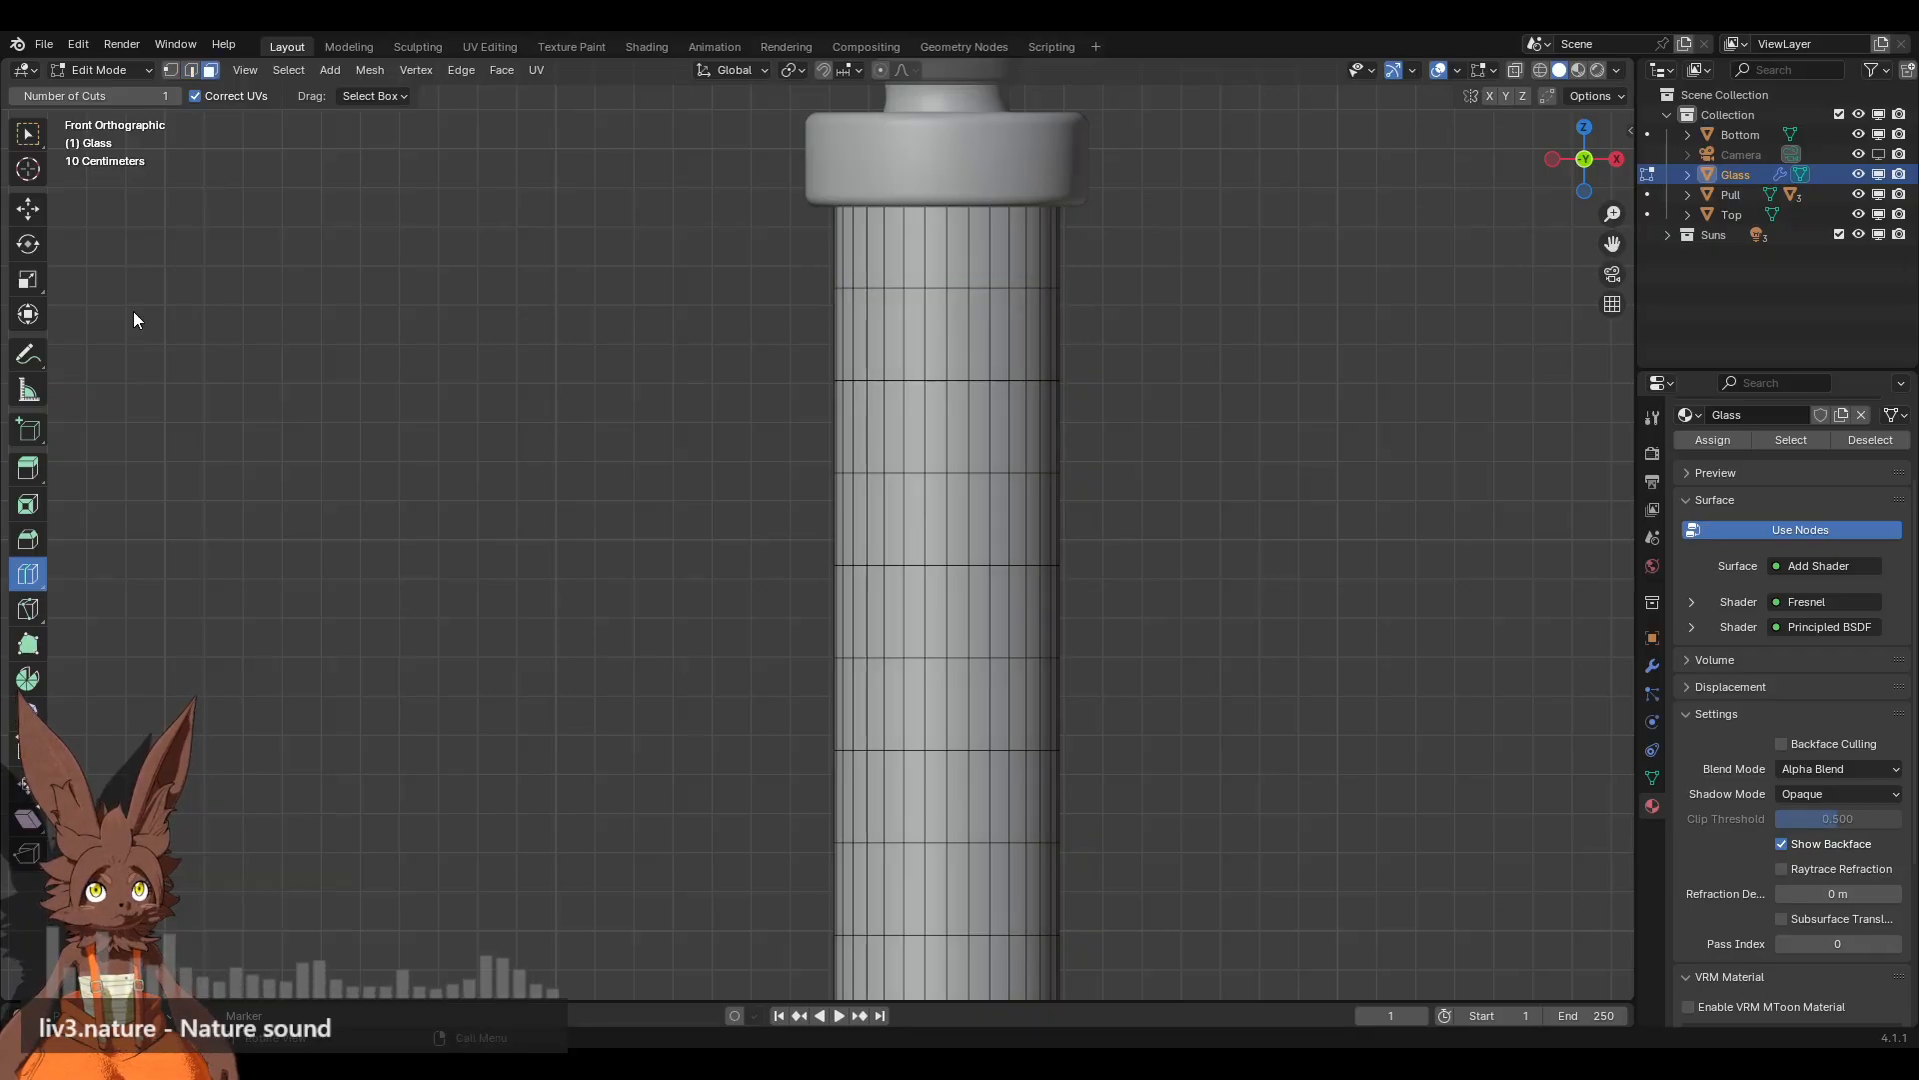
Step: Select every other face band along the Glass tube, from the one directly below the upper cap to the one above the lower flange
{"action": "left_click", "coordinate": [28, 208]}
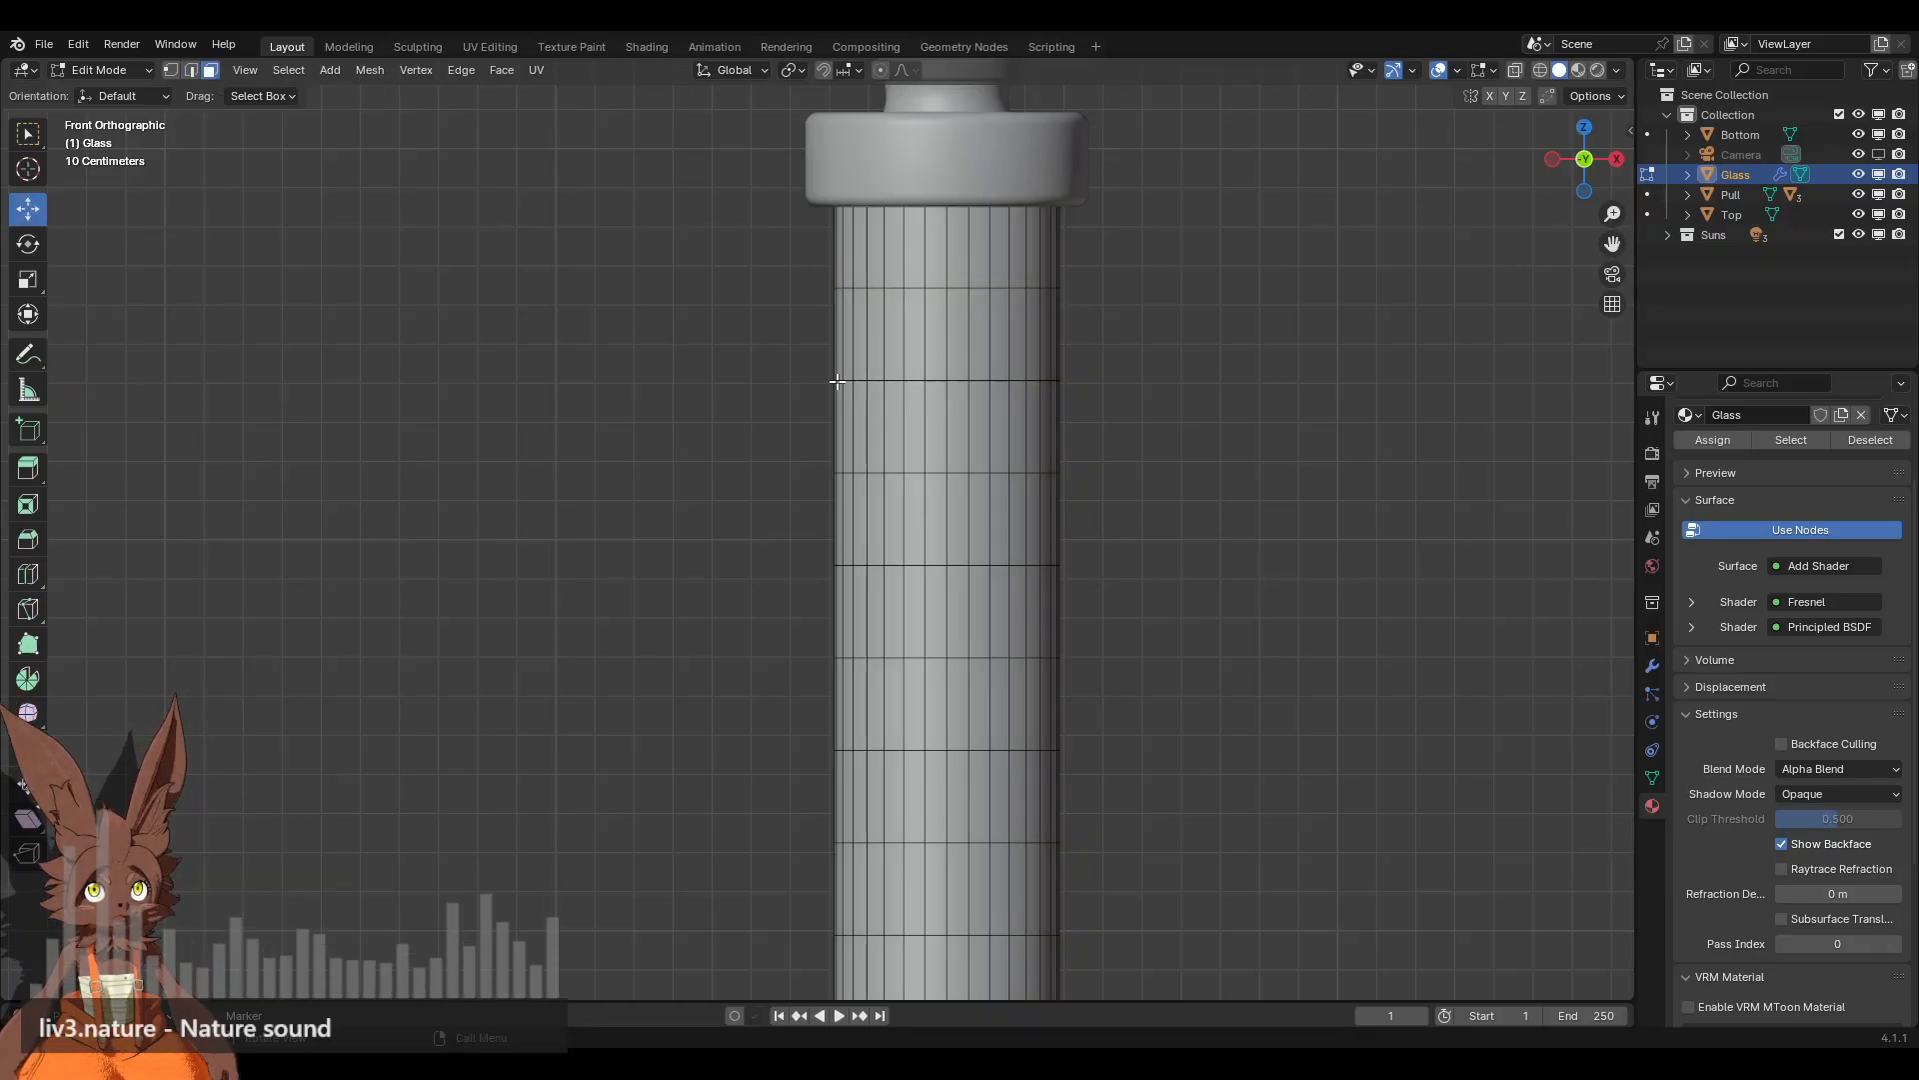
{"action": "left_click", "coordinate": [957, 265], "text": "alt"}
{"action": "left_click", "coordinate": [933, 420], "text": "alt+shift"}
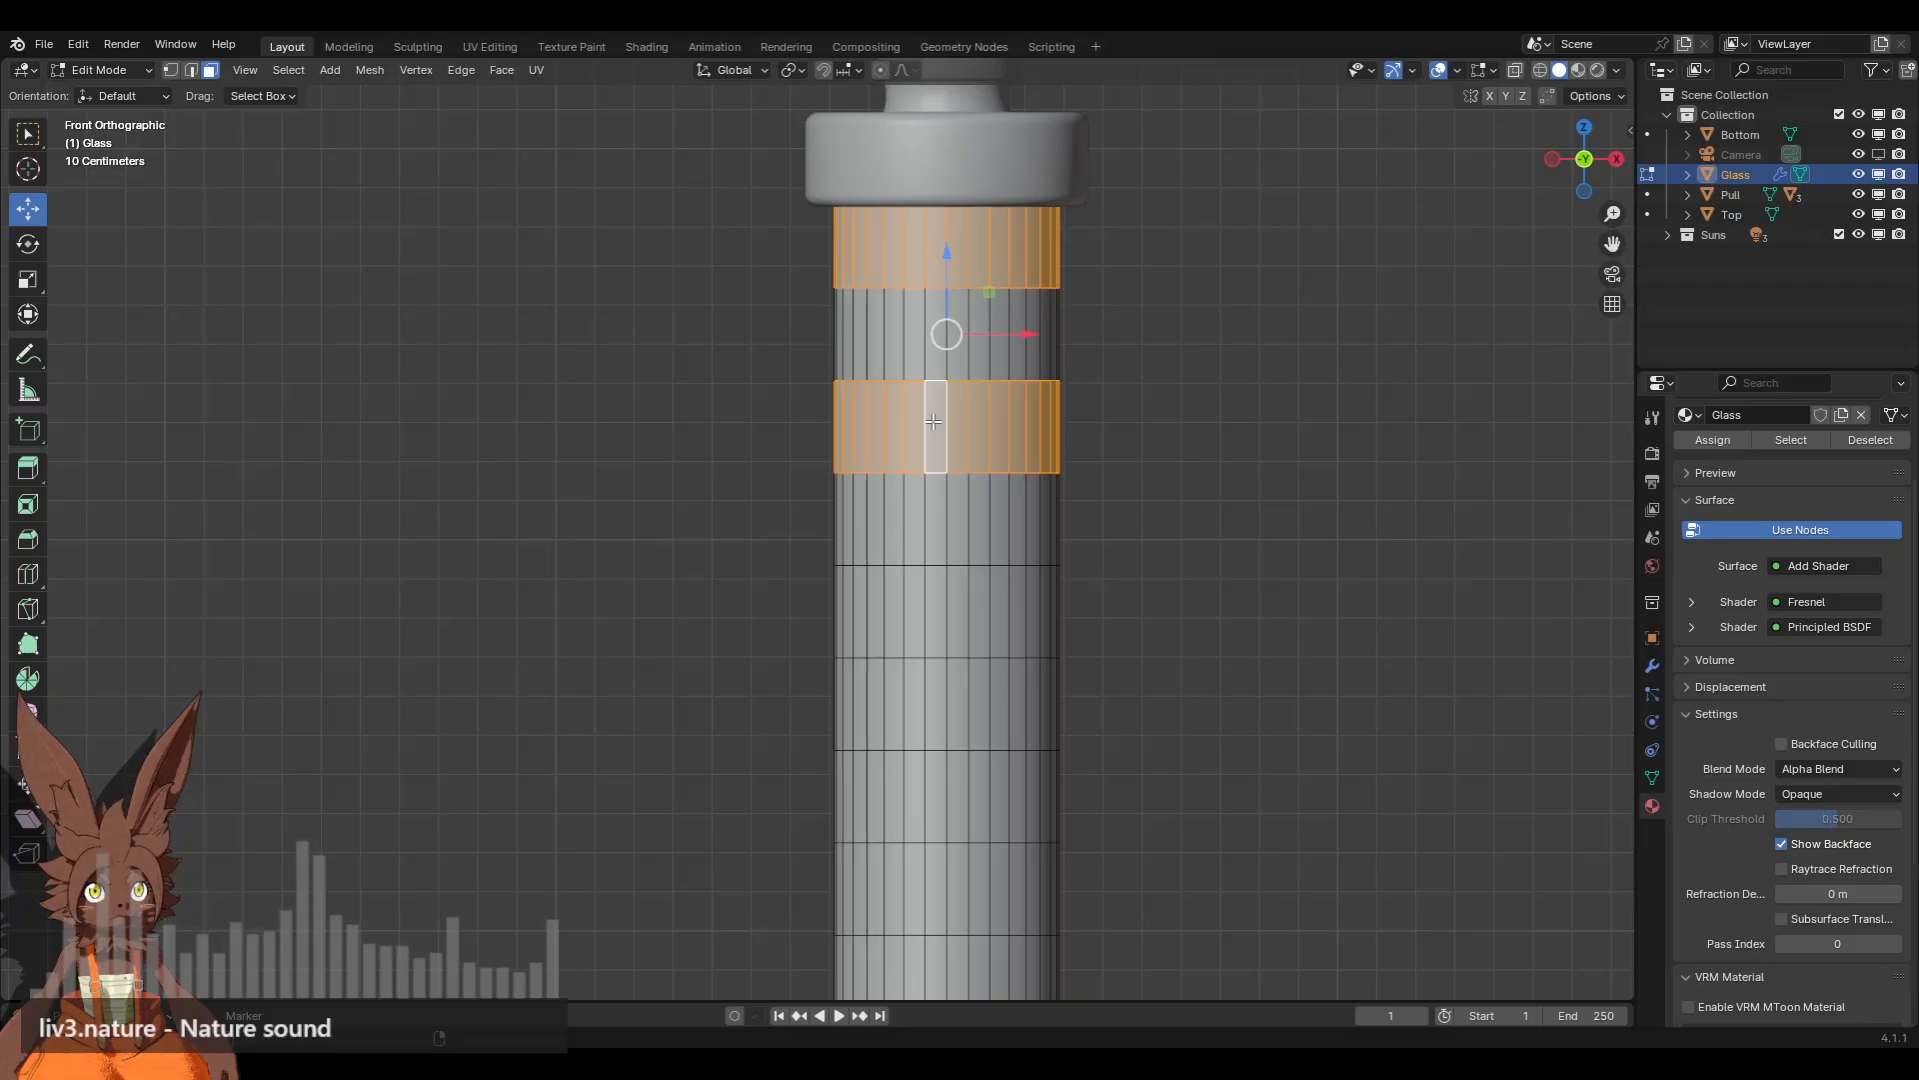
{"action": "left_click", "coordinate": [941, 628], "text": "alt+shift"}
{"action": "left_click", "coordinate": [942, 780], "text": "alt+shift"}
{"action": "middle_click_drag", "start_coordinate": [1162, 762], "coordinate": [1176, 554], "text": "shift"}
{"action": "left_click", "coordinate": [1024, 738], "text": "alt+shift"}
{"action": "left_click", "coordinate": [1002, 750], "text": "alt+shift"}
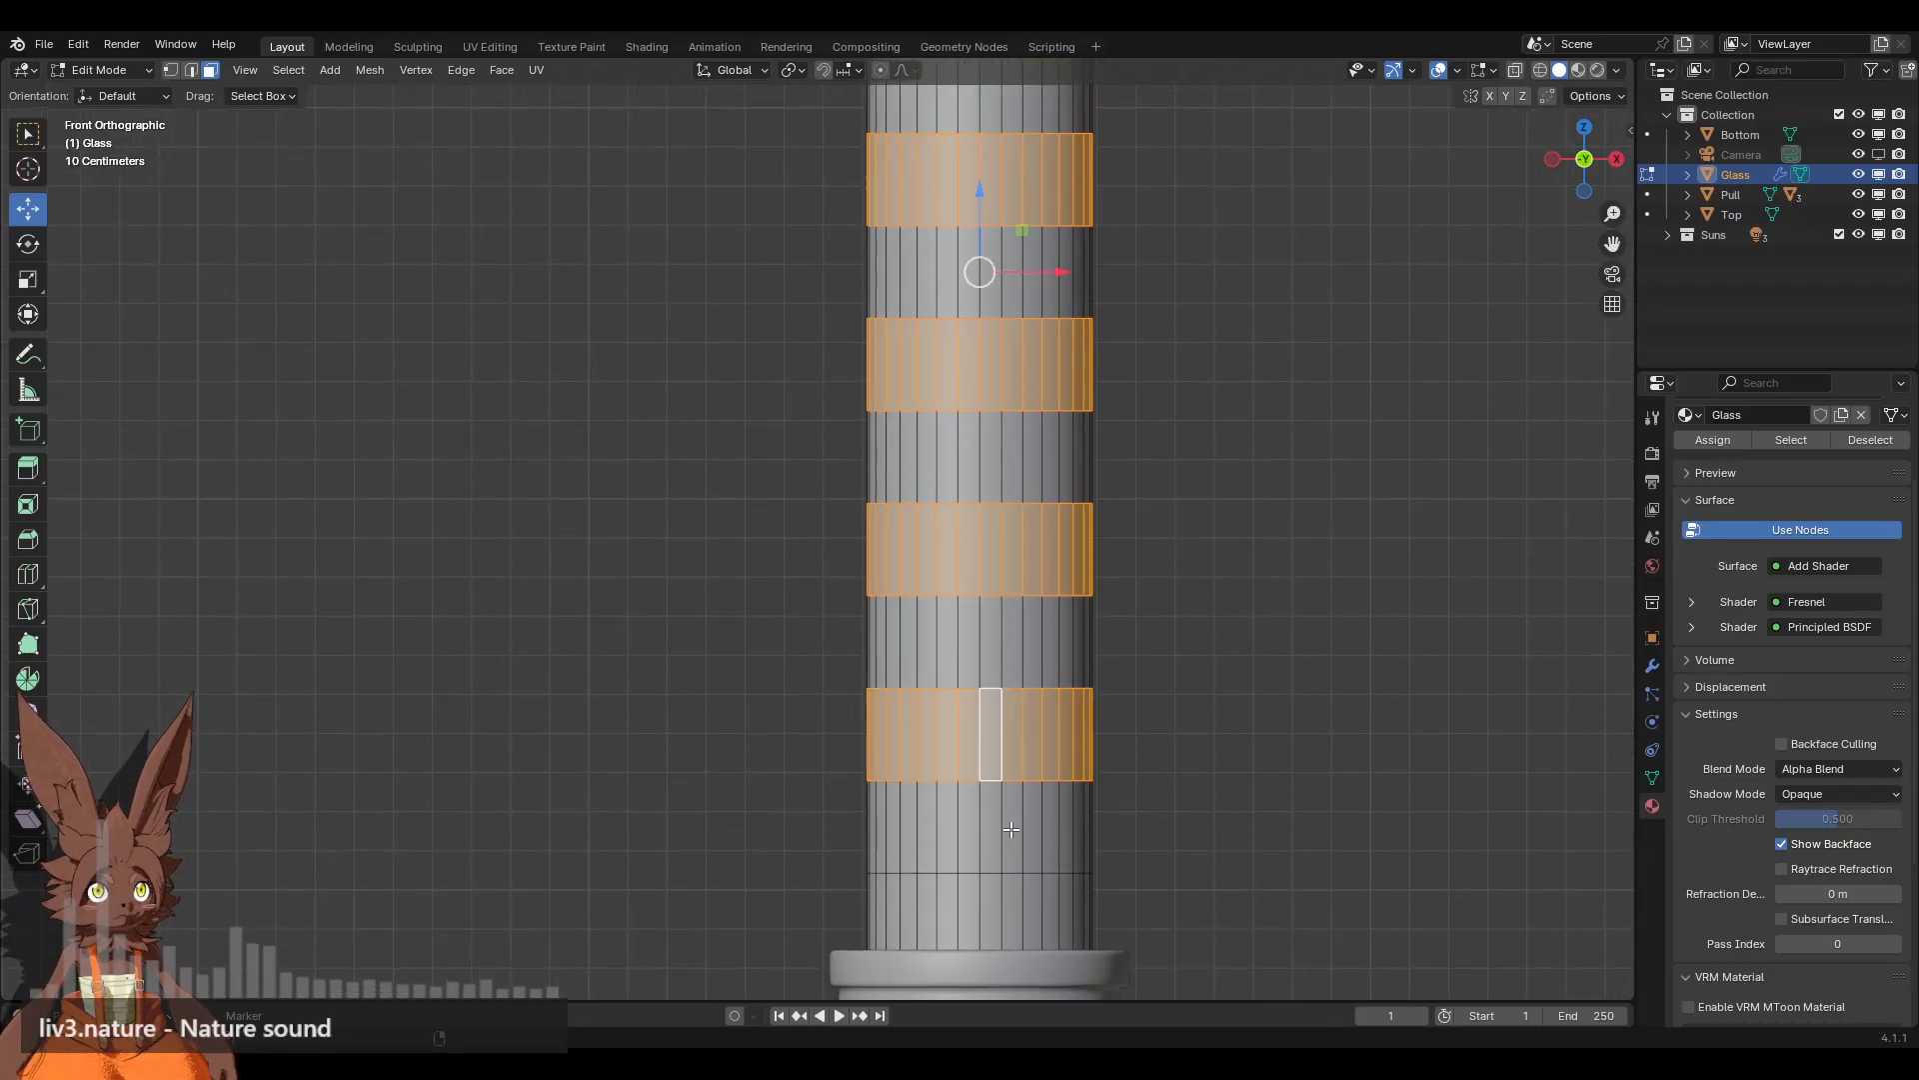
{"action": "left_click", "coordinate": [1015, 917], "text": "alt+shift"}
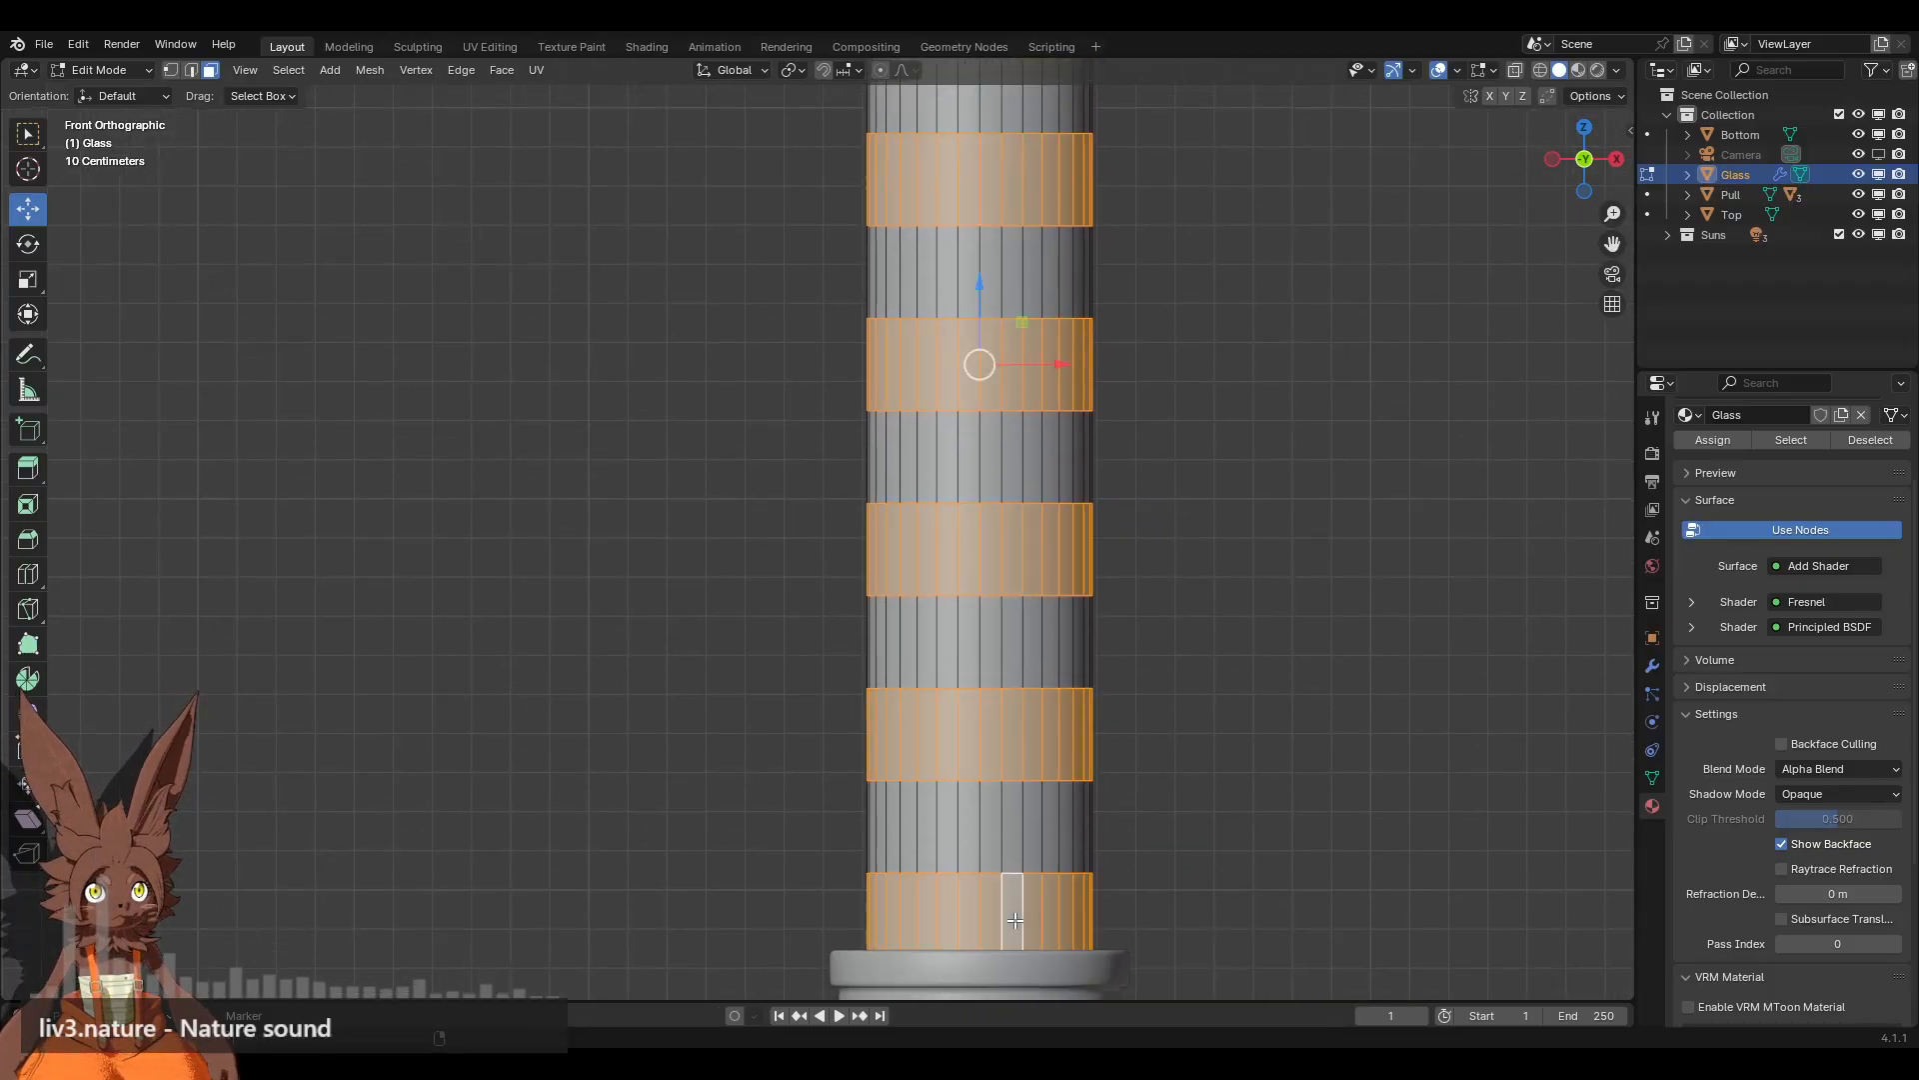
Step: Inset the selected face bands by about 0.022 m to create thin rings at their edges, and clear the selection
{"action": "left_click", "coordinate": [28, 504]}
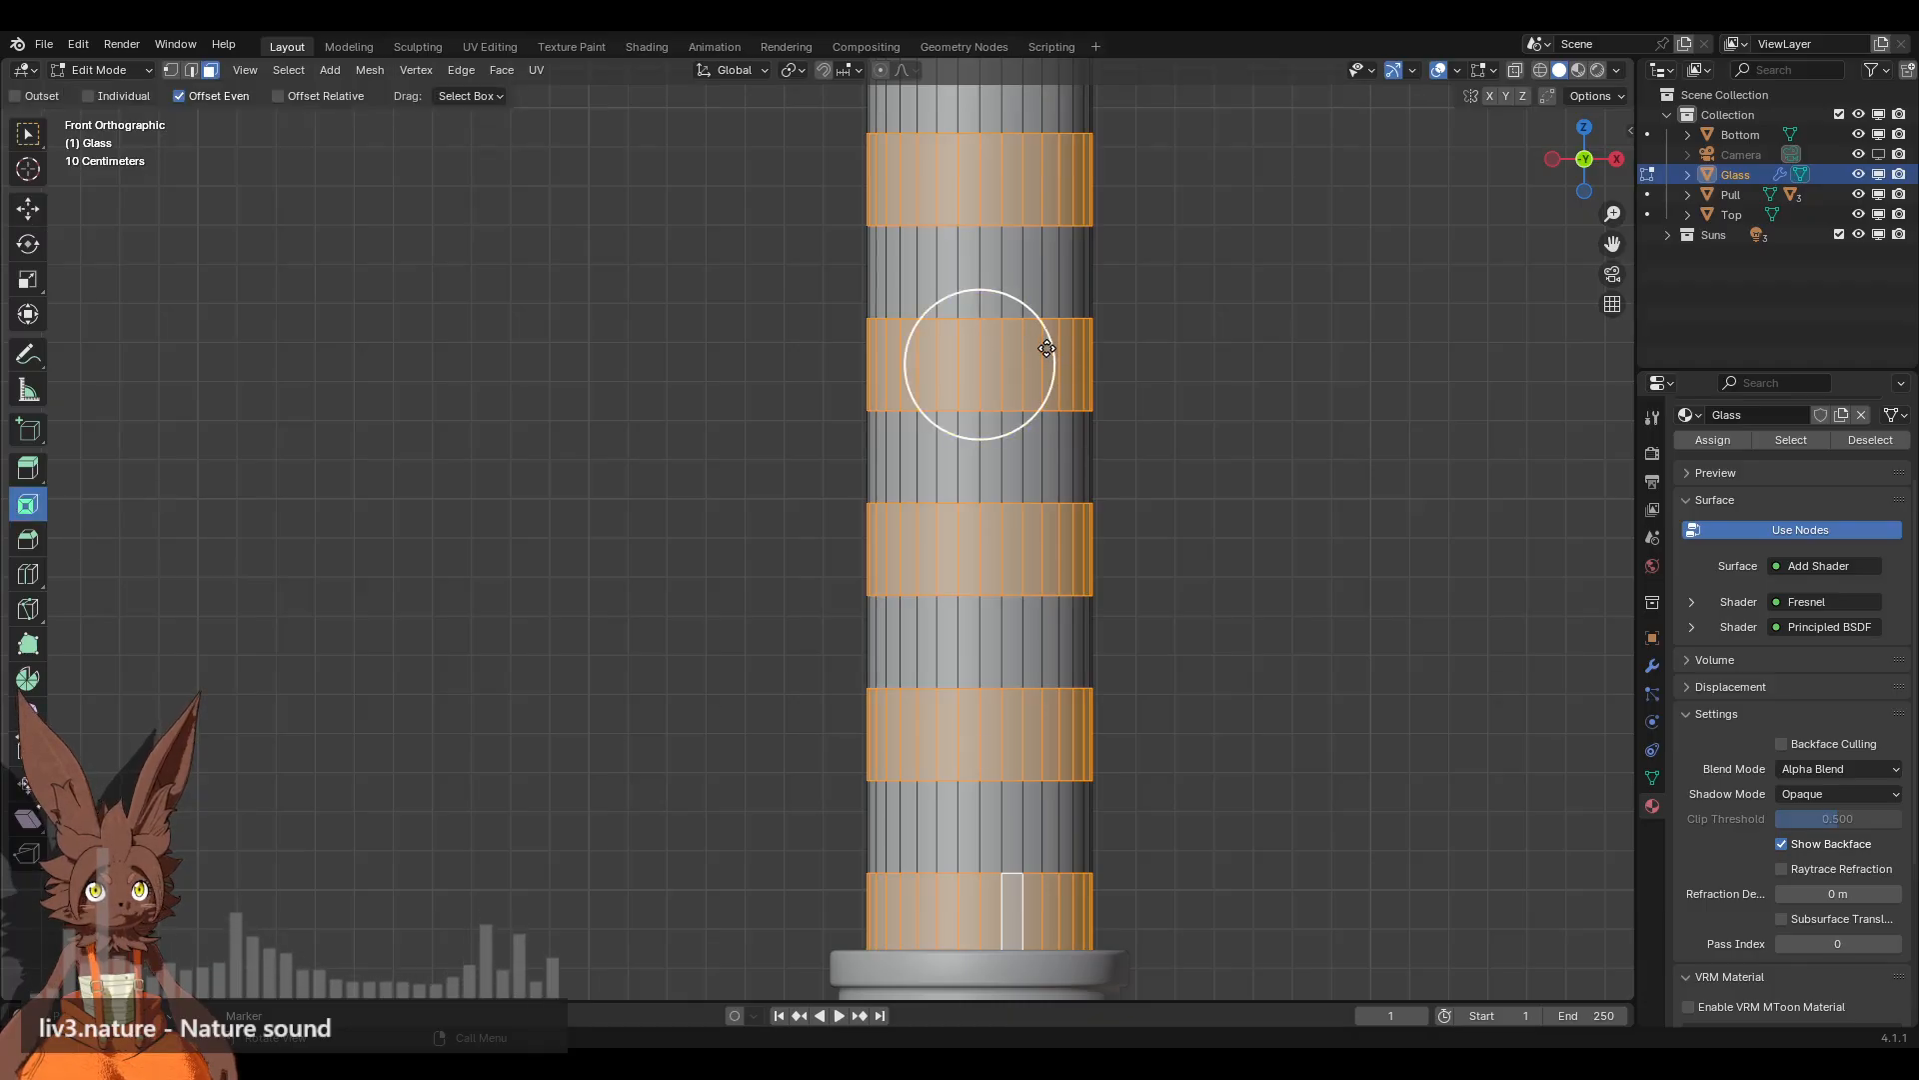
{"action": "left_click_drag", "start_coordinate": [1047, 348], "coordinate": [1037, 348]}
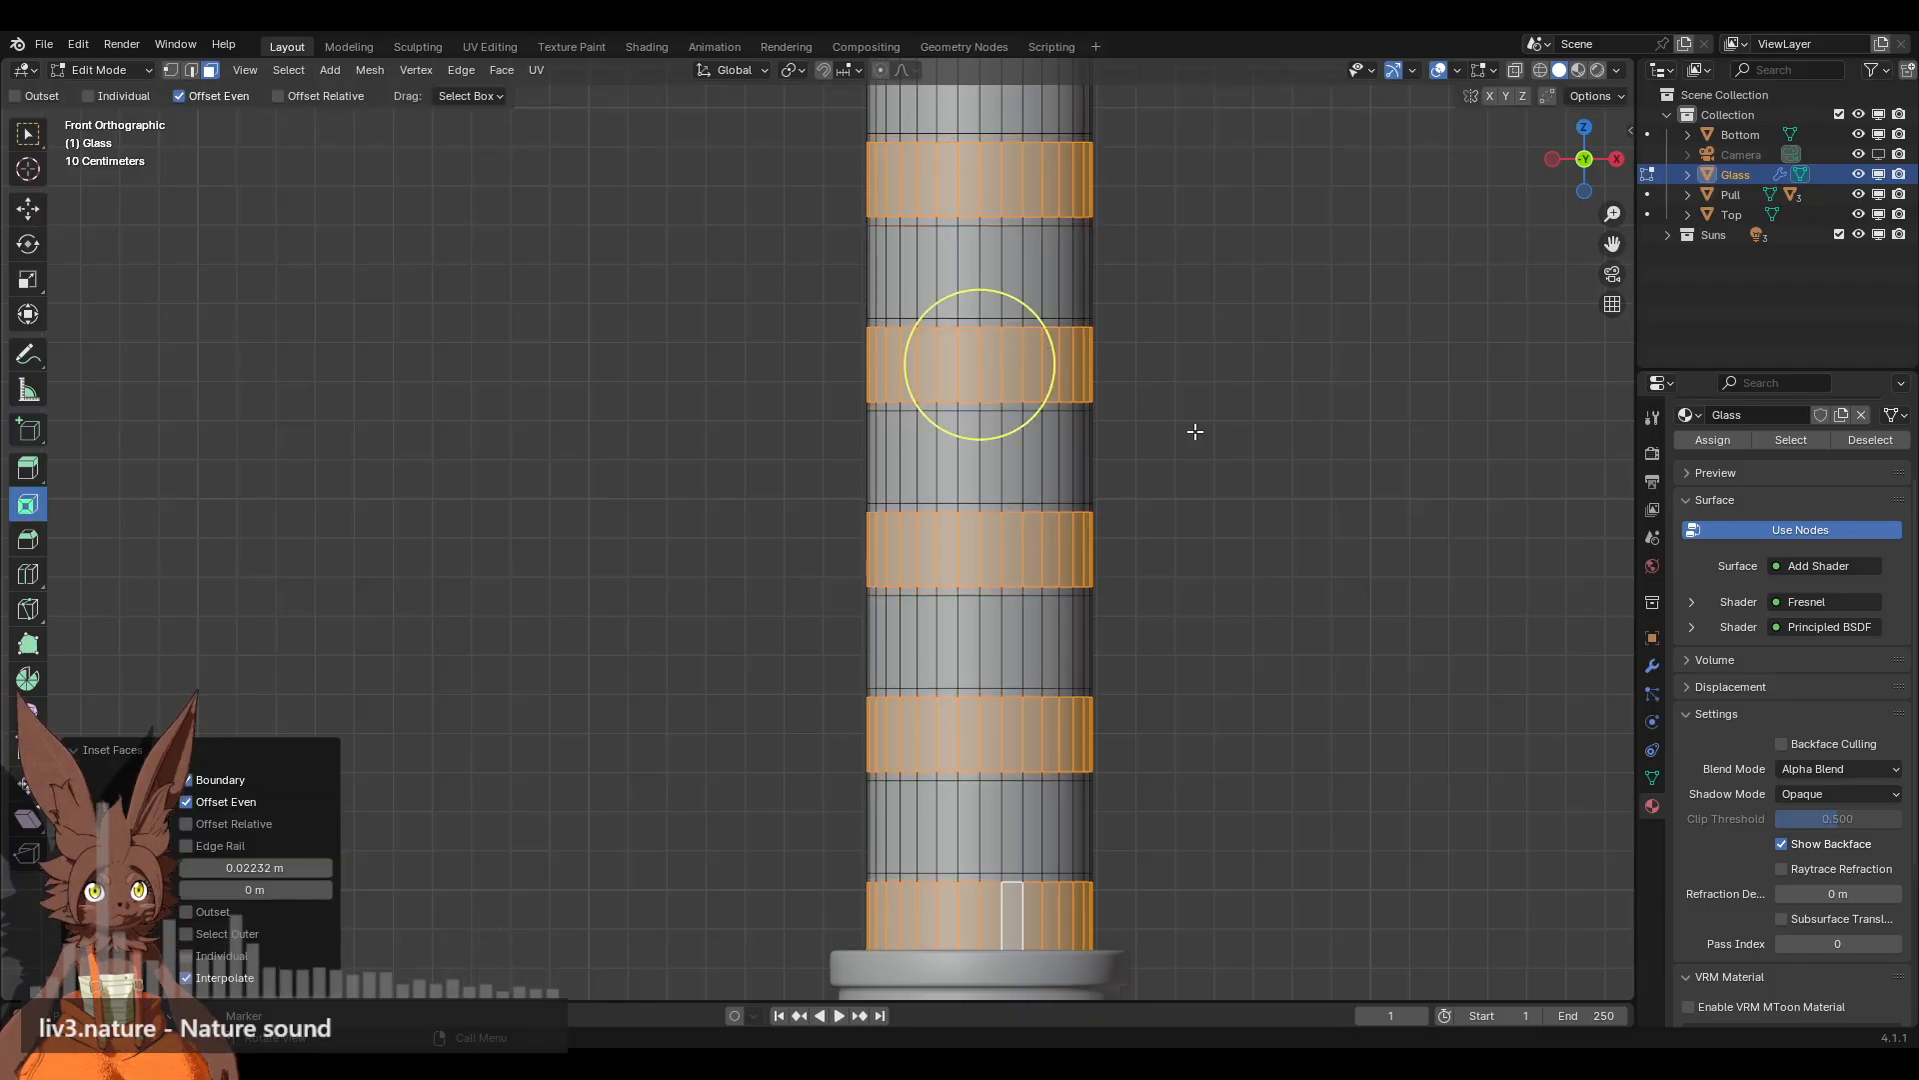
{"action": "left_click", "coordinate": [1196, 429]}
Step: Select seven adjacent front faces of the first thin ring below the upper cap as a wide graduation mark
{"action": "middle_click_drag", "start_coordinate": [1222, 300], "coordinate": [1111, 541], "text": "shift"}
{"action": "scroll", "coordinate": [1247, 506], "scroll_direction": "up", "scroll_amount": 1}
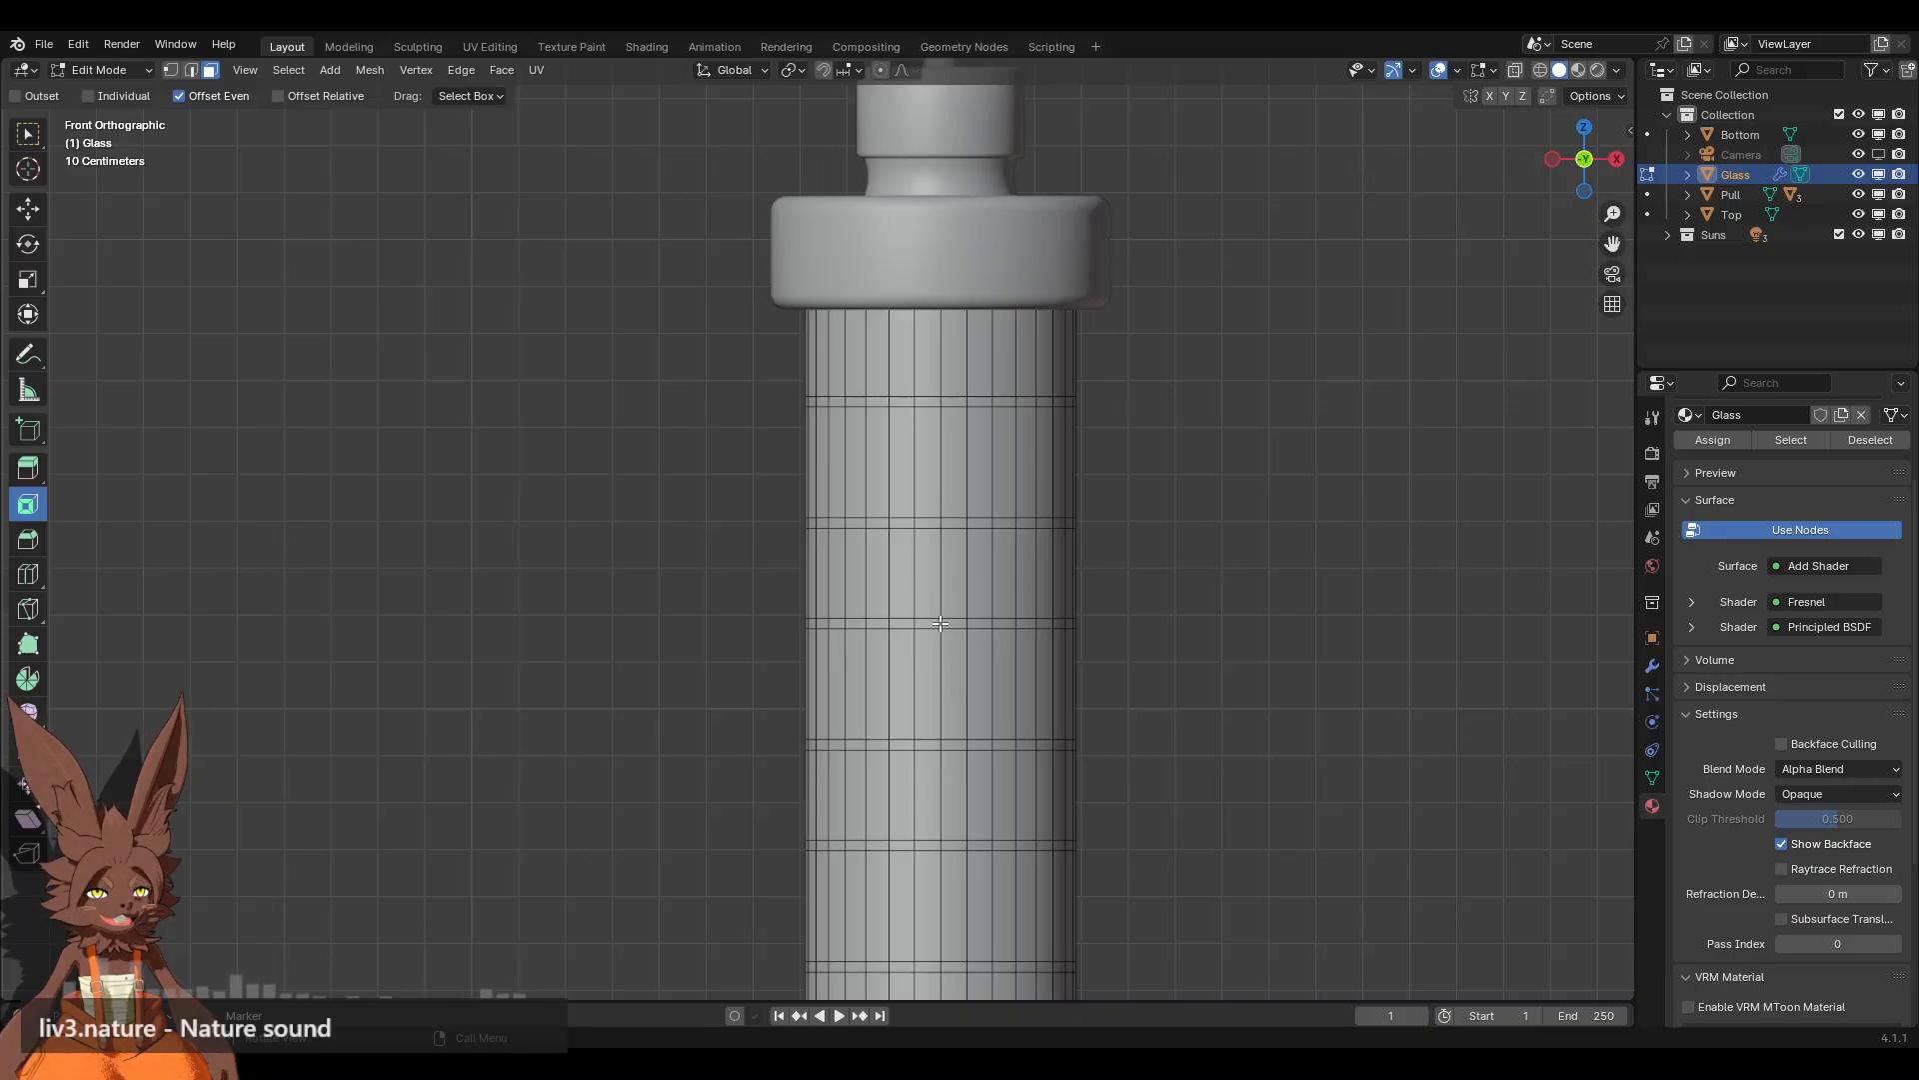
{"action": "left_click", "coordinate": [913, 401], "text": "alt"}
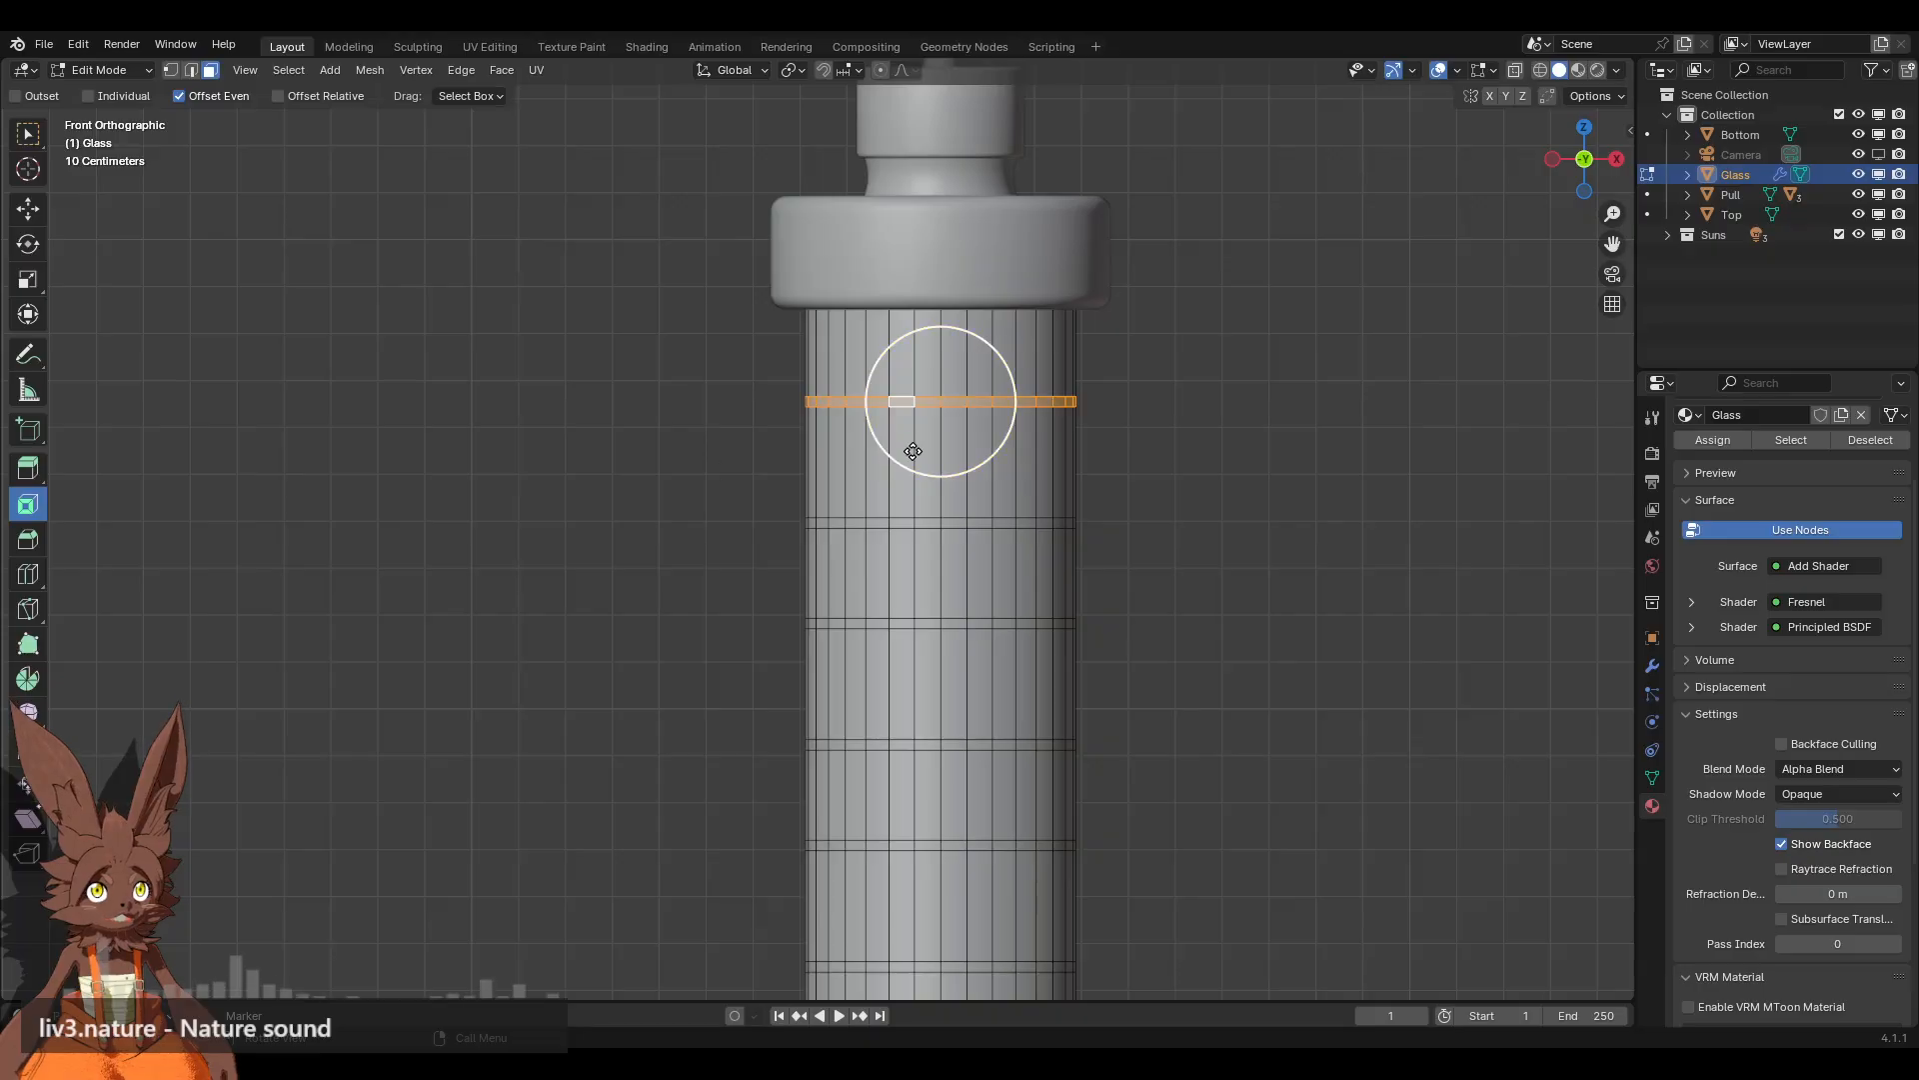
{"action": "left_click", "coordinate": [856, 401]}
{"action": "left_click", "coordinate": [878, 401], "text": "shift"}
{"action": "left_click", "coordinate": [901, 401], "text": "shift"}
{"action": "left_click", "coordinate": [927, 401], "text": "shift"}
{"action": "left_click", "coordinate": [954, 401], "text": "shift"}
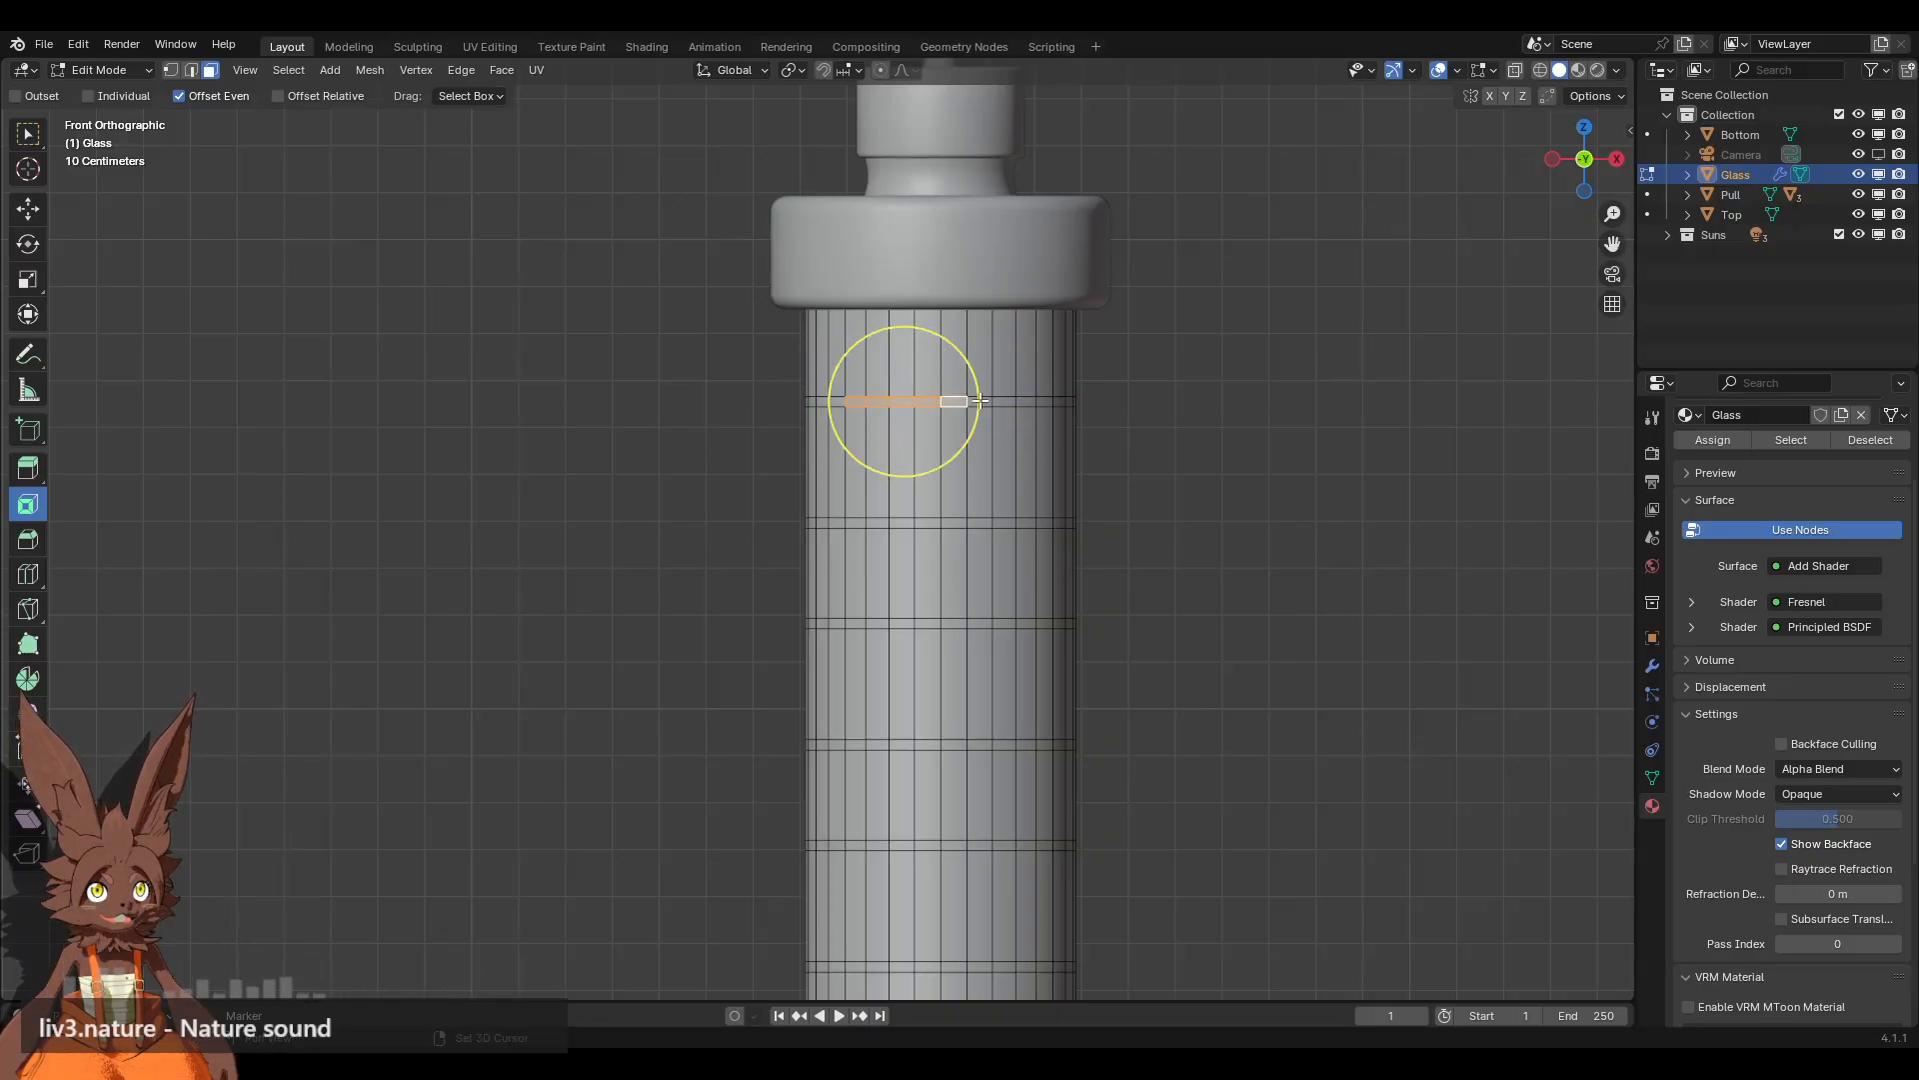
{"action": "left_click", "coordinate": [981, 401], "text": "shift"}
{"action": "left_click", "coordinate": [1004, 401], "text": "shift"}
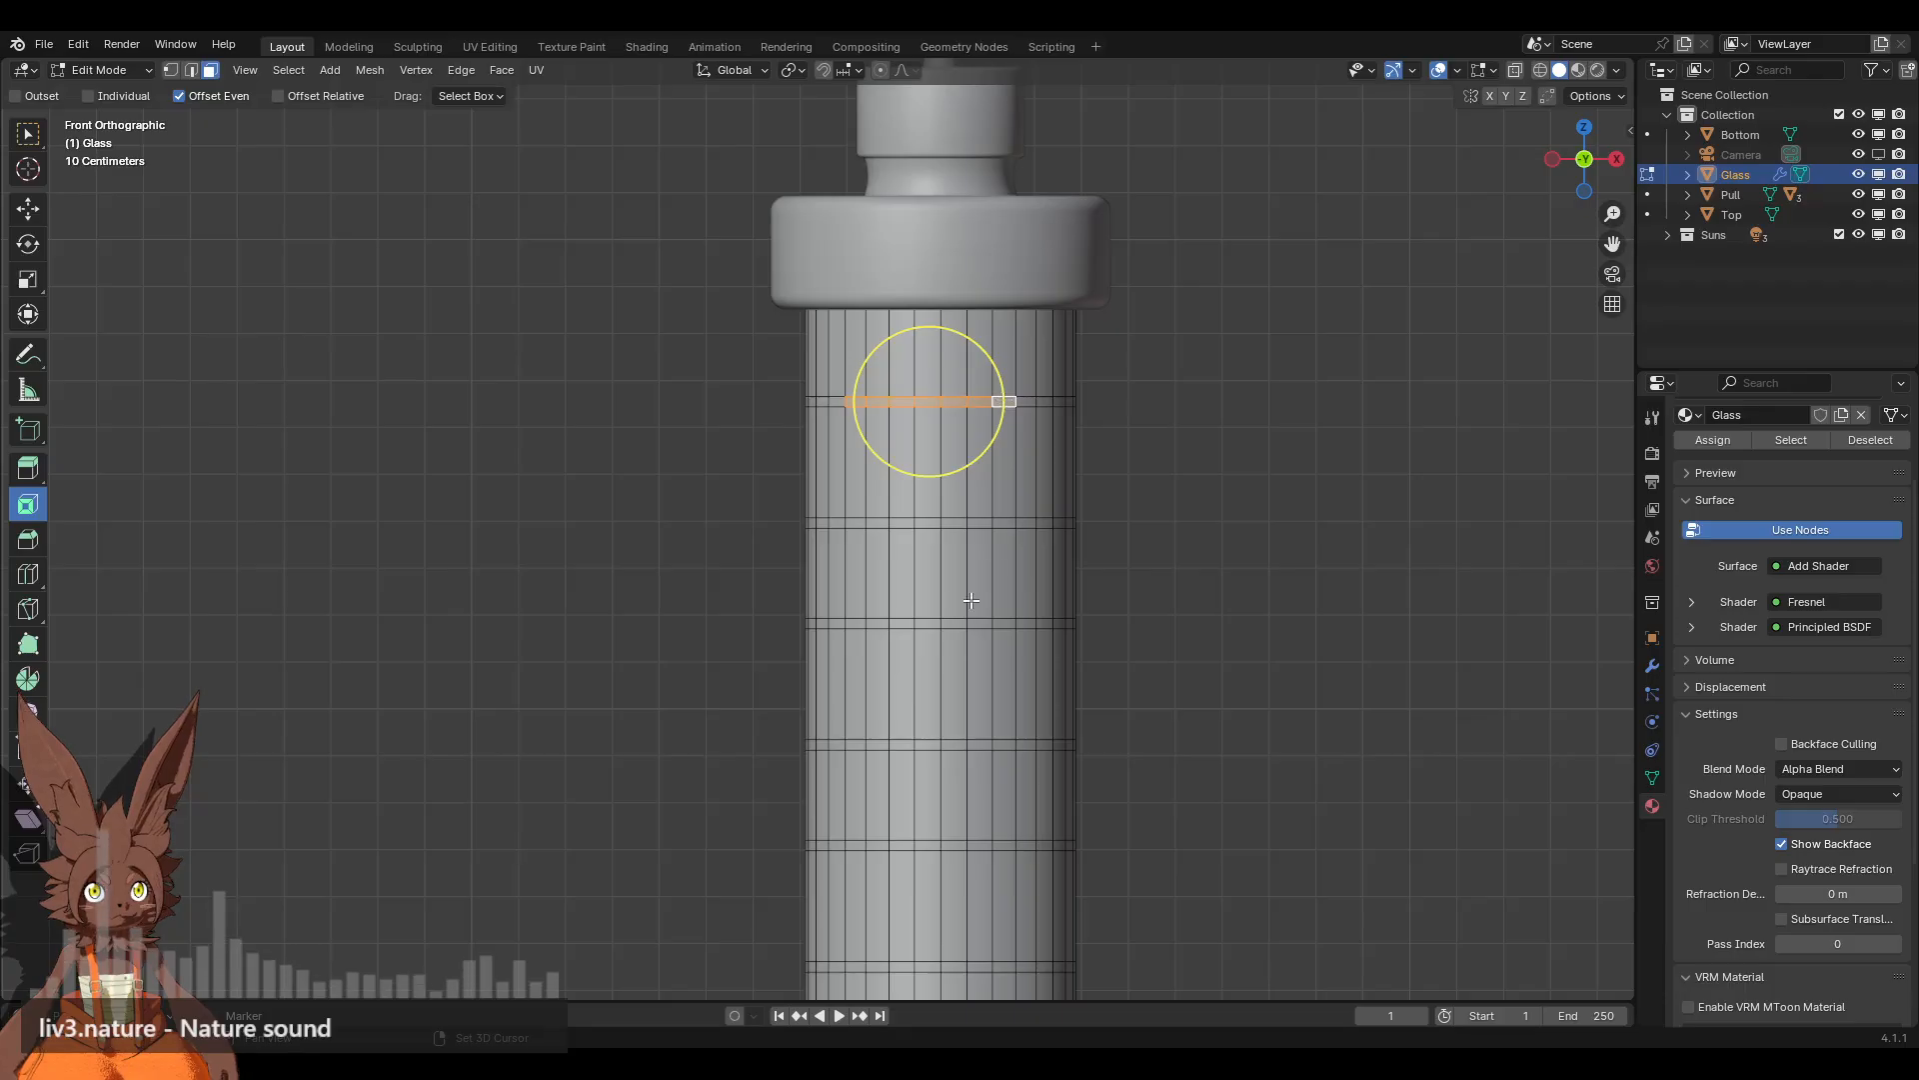
Step: Add seven adjacent front faces of the third thin ring below the upper cap to the selection as another wide mark
{"action": "scroll", "coordinate": [922, 486], "scroll_direction": "down", "scroll_amount": 3, "text": "shift"}
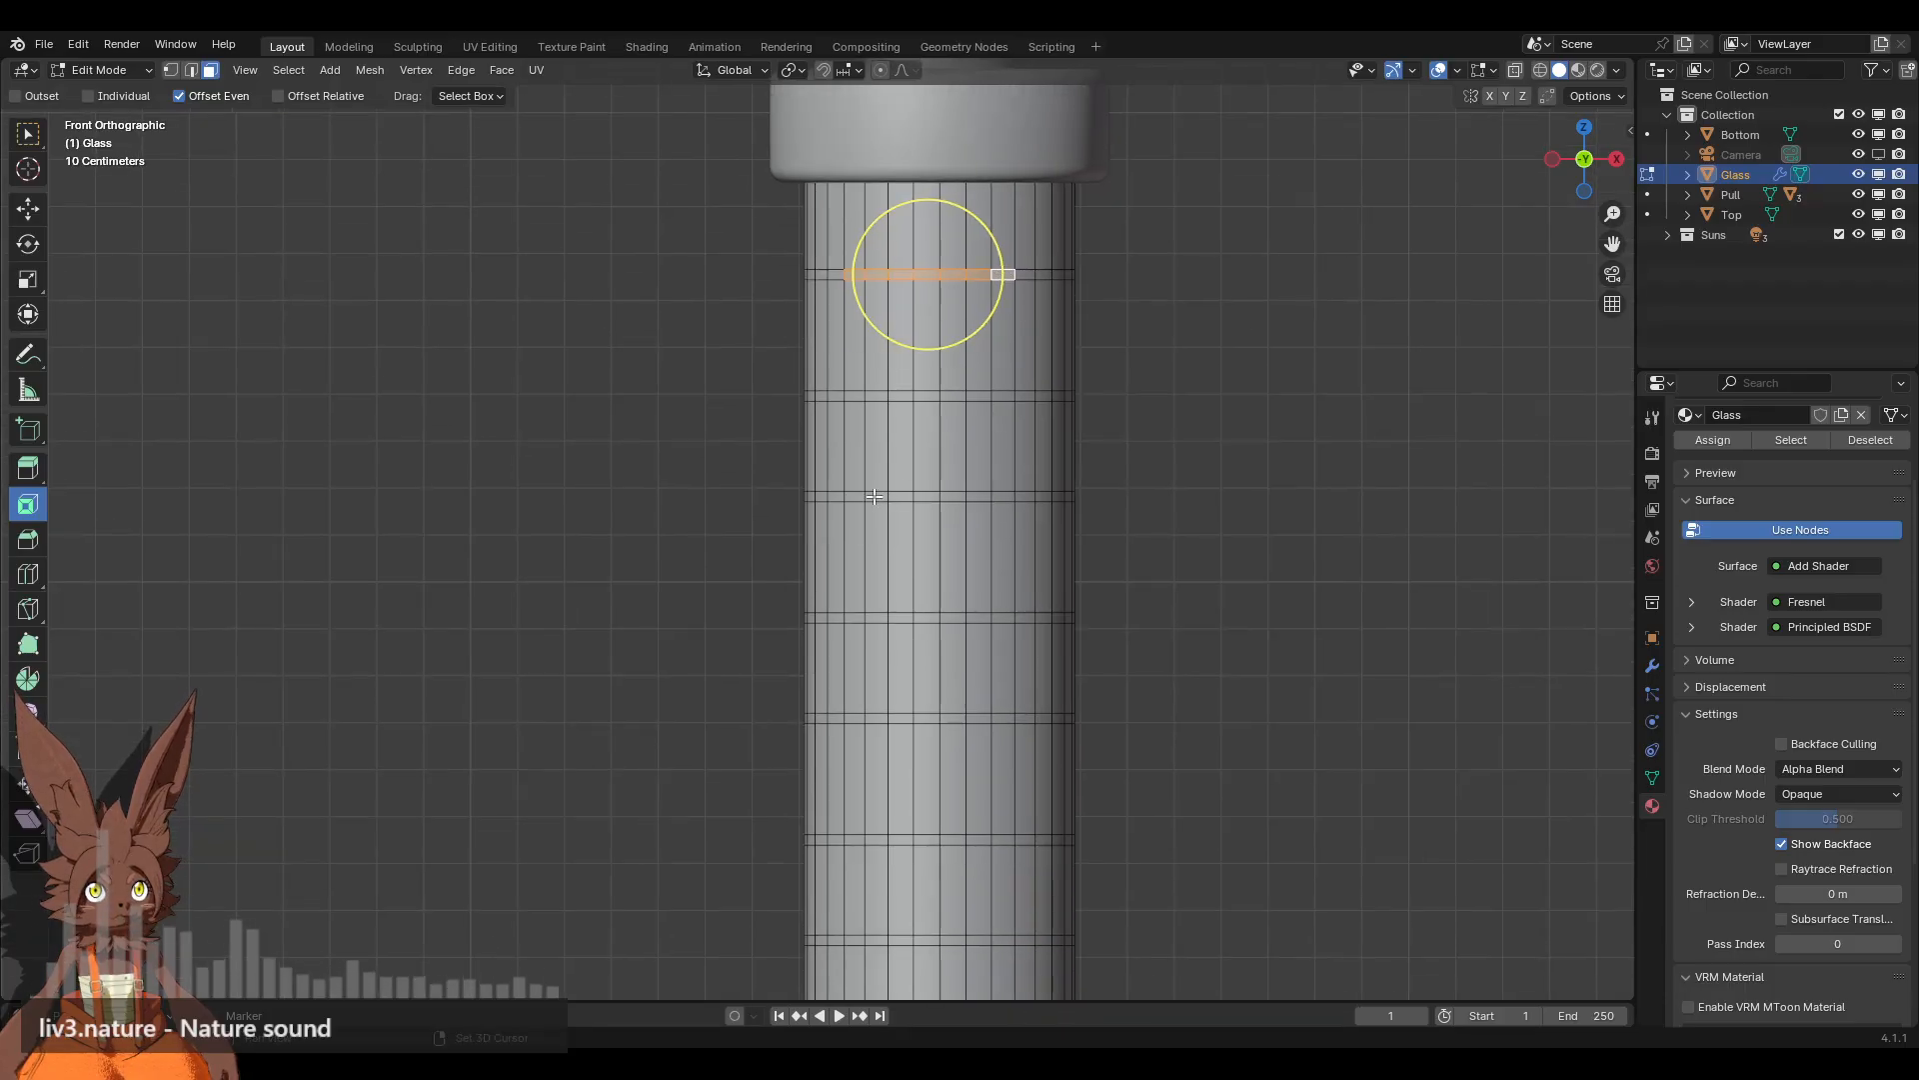
{"action": "left_click", "coordinate": [876, 496], "text": "shift"}
{"action": "left_click", "coordinate": [901, 496], "text": "shift"}
{"action": "left_click", "coordinate": [957, 495], "text": "shift"}
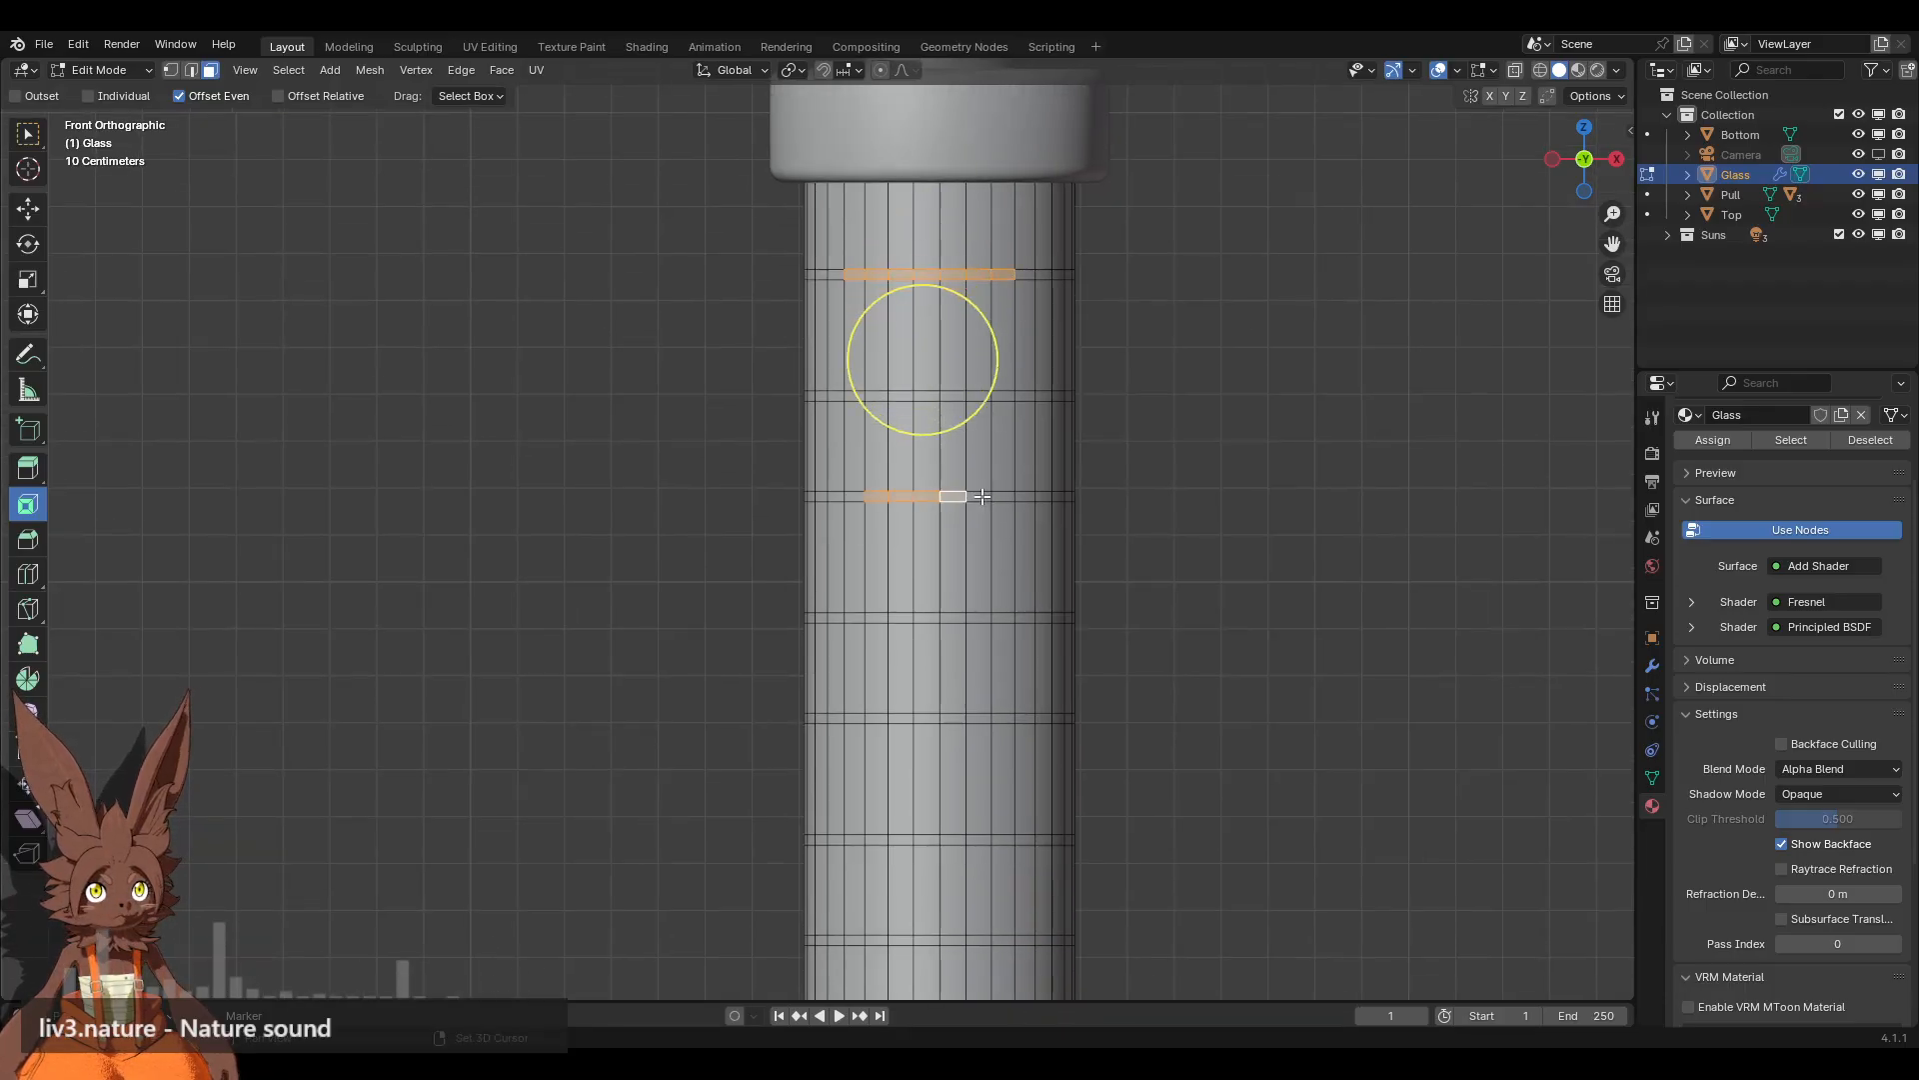
{"action": "left_click", "coordinate": [979, 496], "text": "shift"}
{"action": "left_click", "coordinate": [999, 497], "text": "shift"}
{"action": "left_click", "coordinate": [853, 497], "text": "shift"}
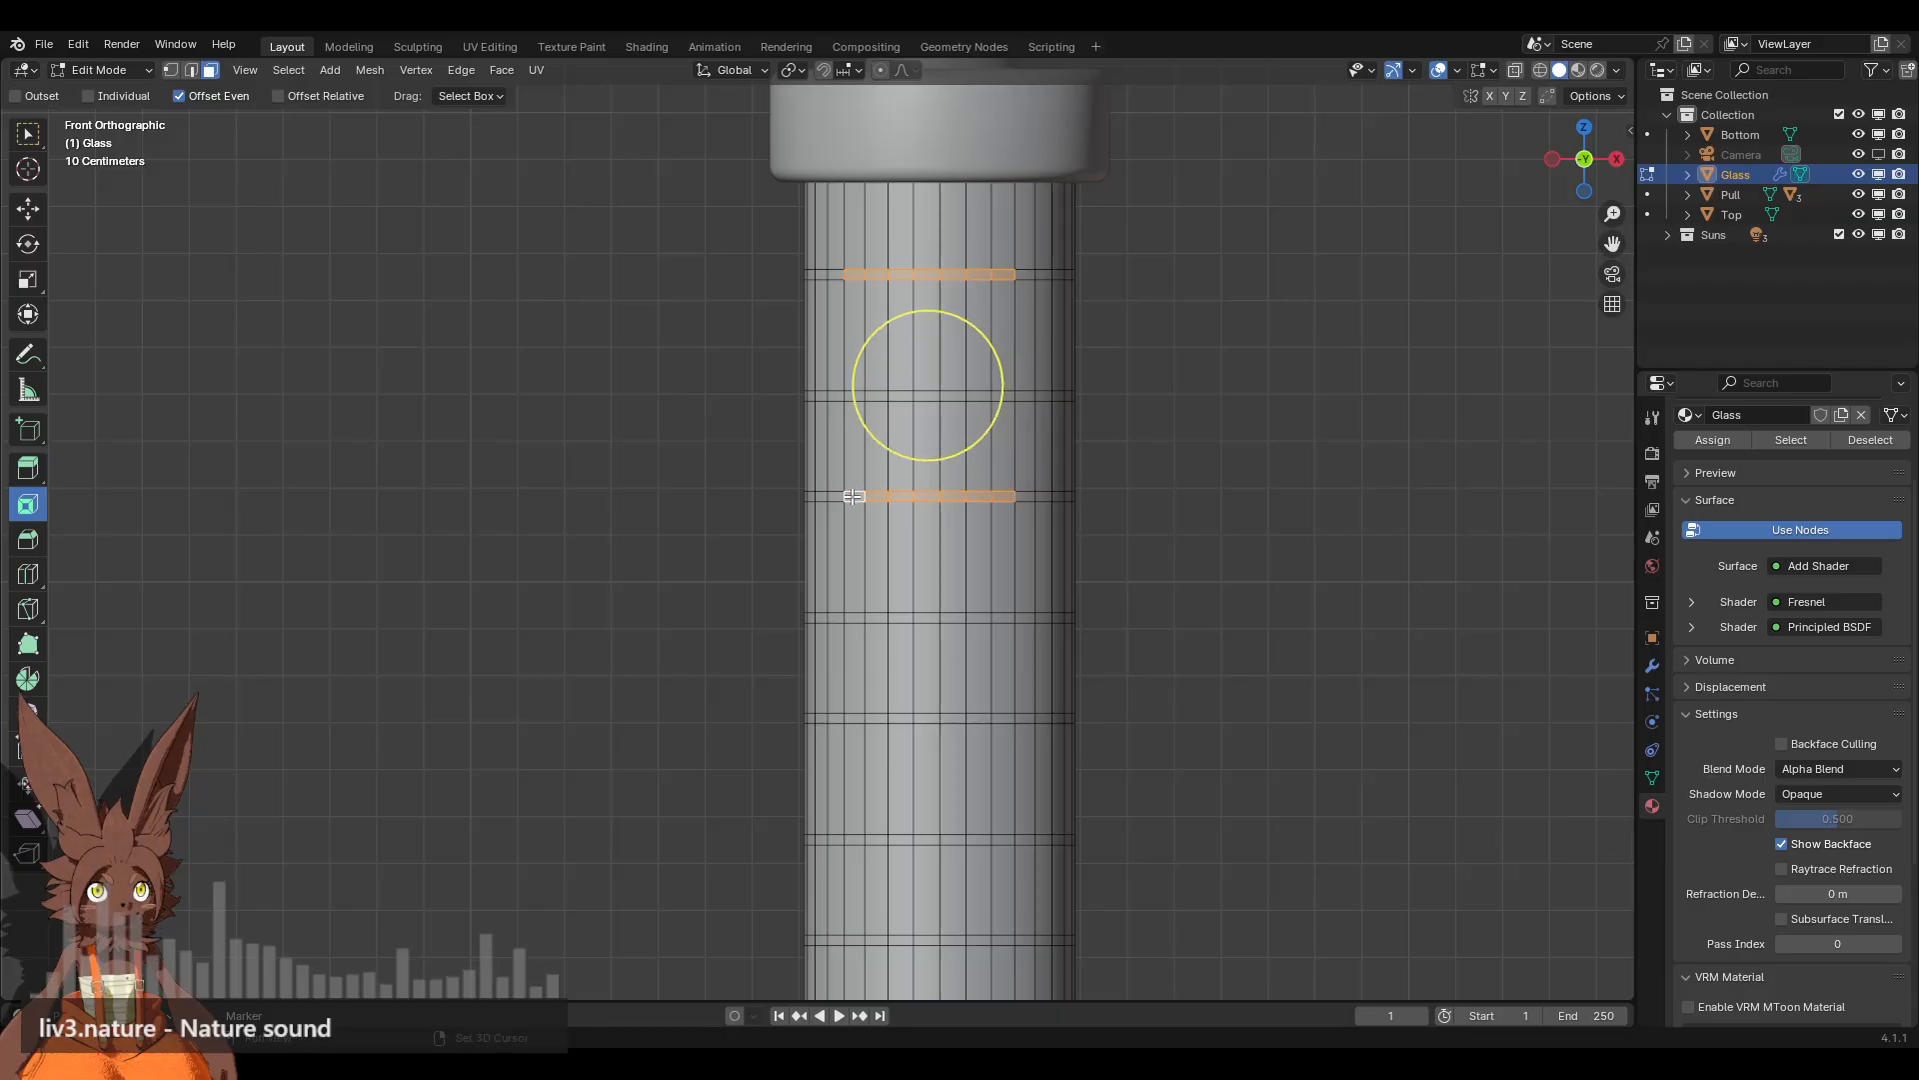
Step: Add the matching seven front faces of the fifth thin ring below the upper cap to the selection
{"action": "middle_click_drag", "start_coordinate": [891, 589], "coordinate": [895, 455], "text": "shift"}
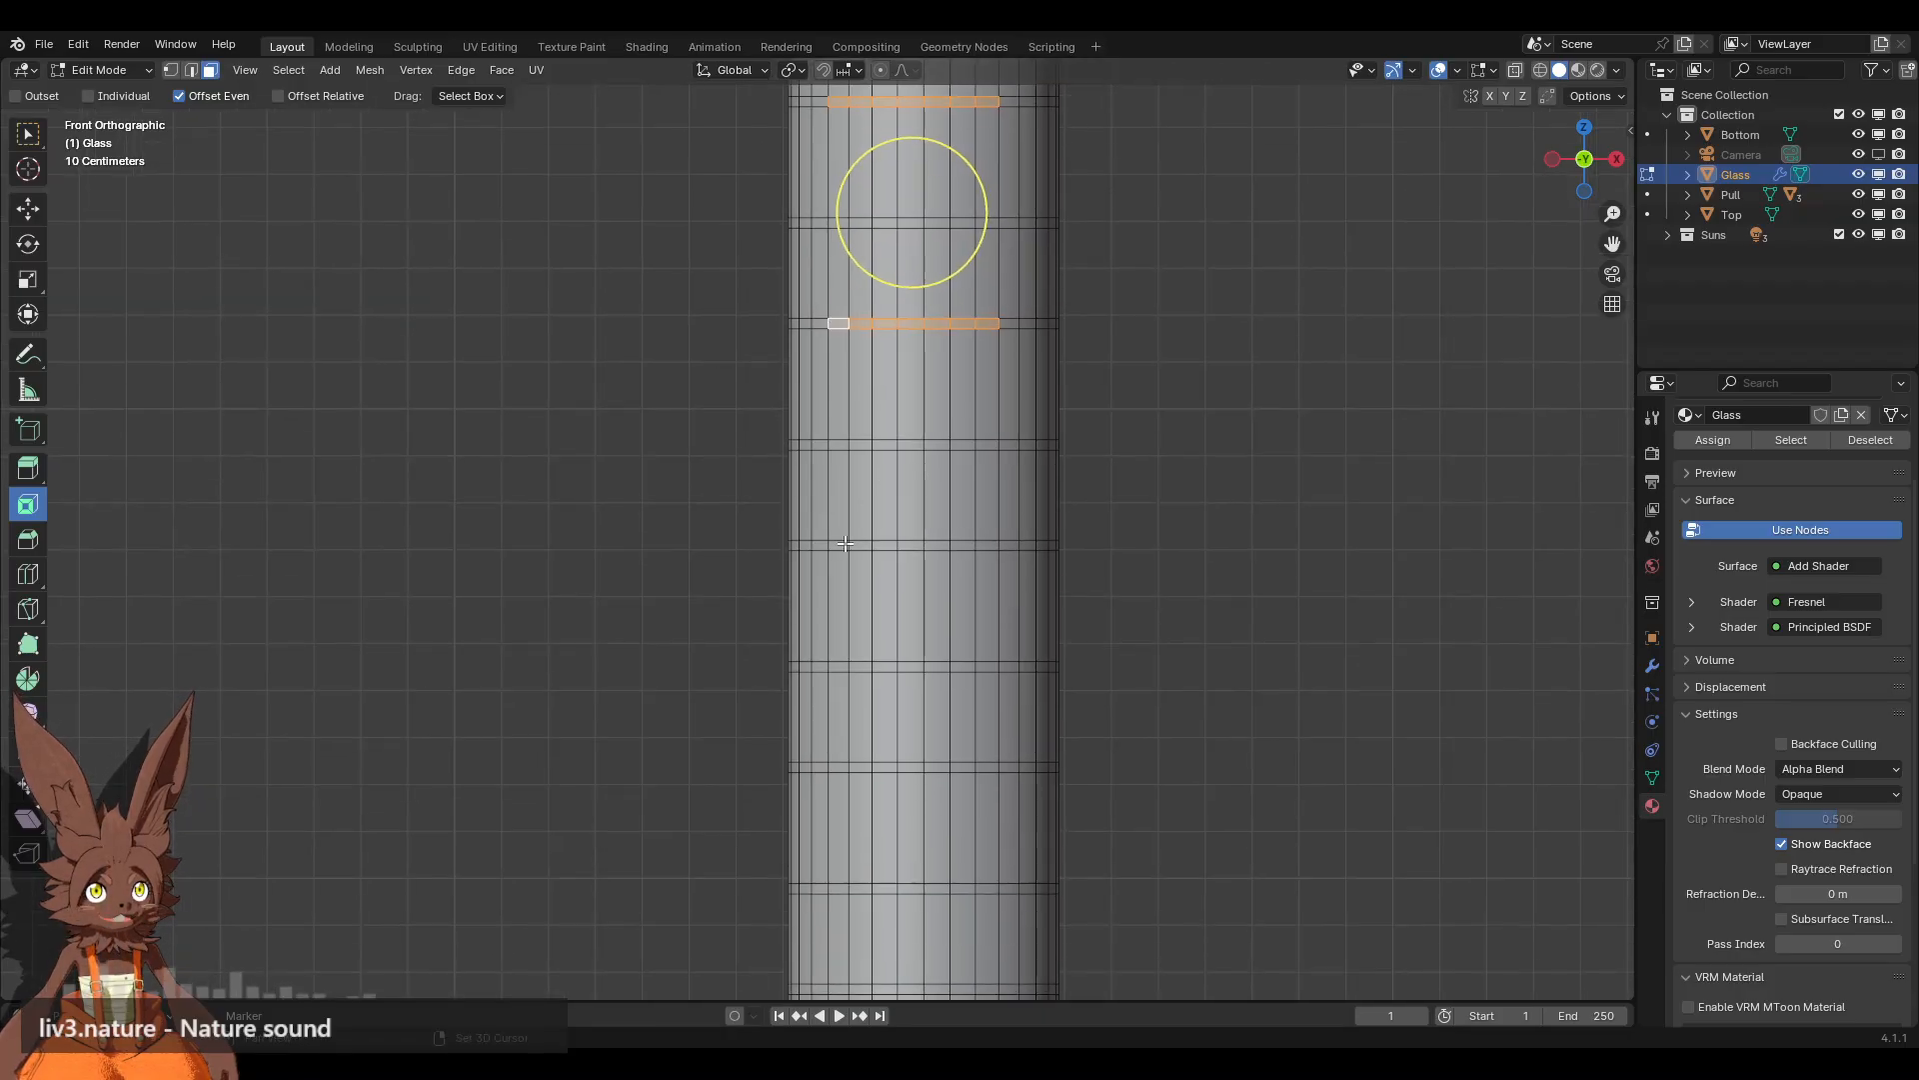
{"action": "left_click", "coordinate": [844, 542], "text": "shift"}
{"action": "left_click", "coordinate": [863, 544], "text": "shift"}
{"action": "left_click", "coordinate": [887, 544], "text": "shift"}
{"action": "left_click", "coordinate": [912, 544], "text": "shift"}
{"action": "left_click", "coordinate": [936, 543], "text": "shift"}
{"action": "left_click", "coordinate": [962, 545], "text": "shift"}
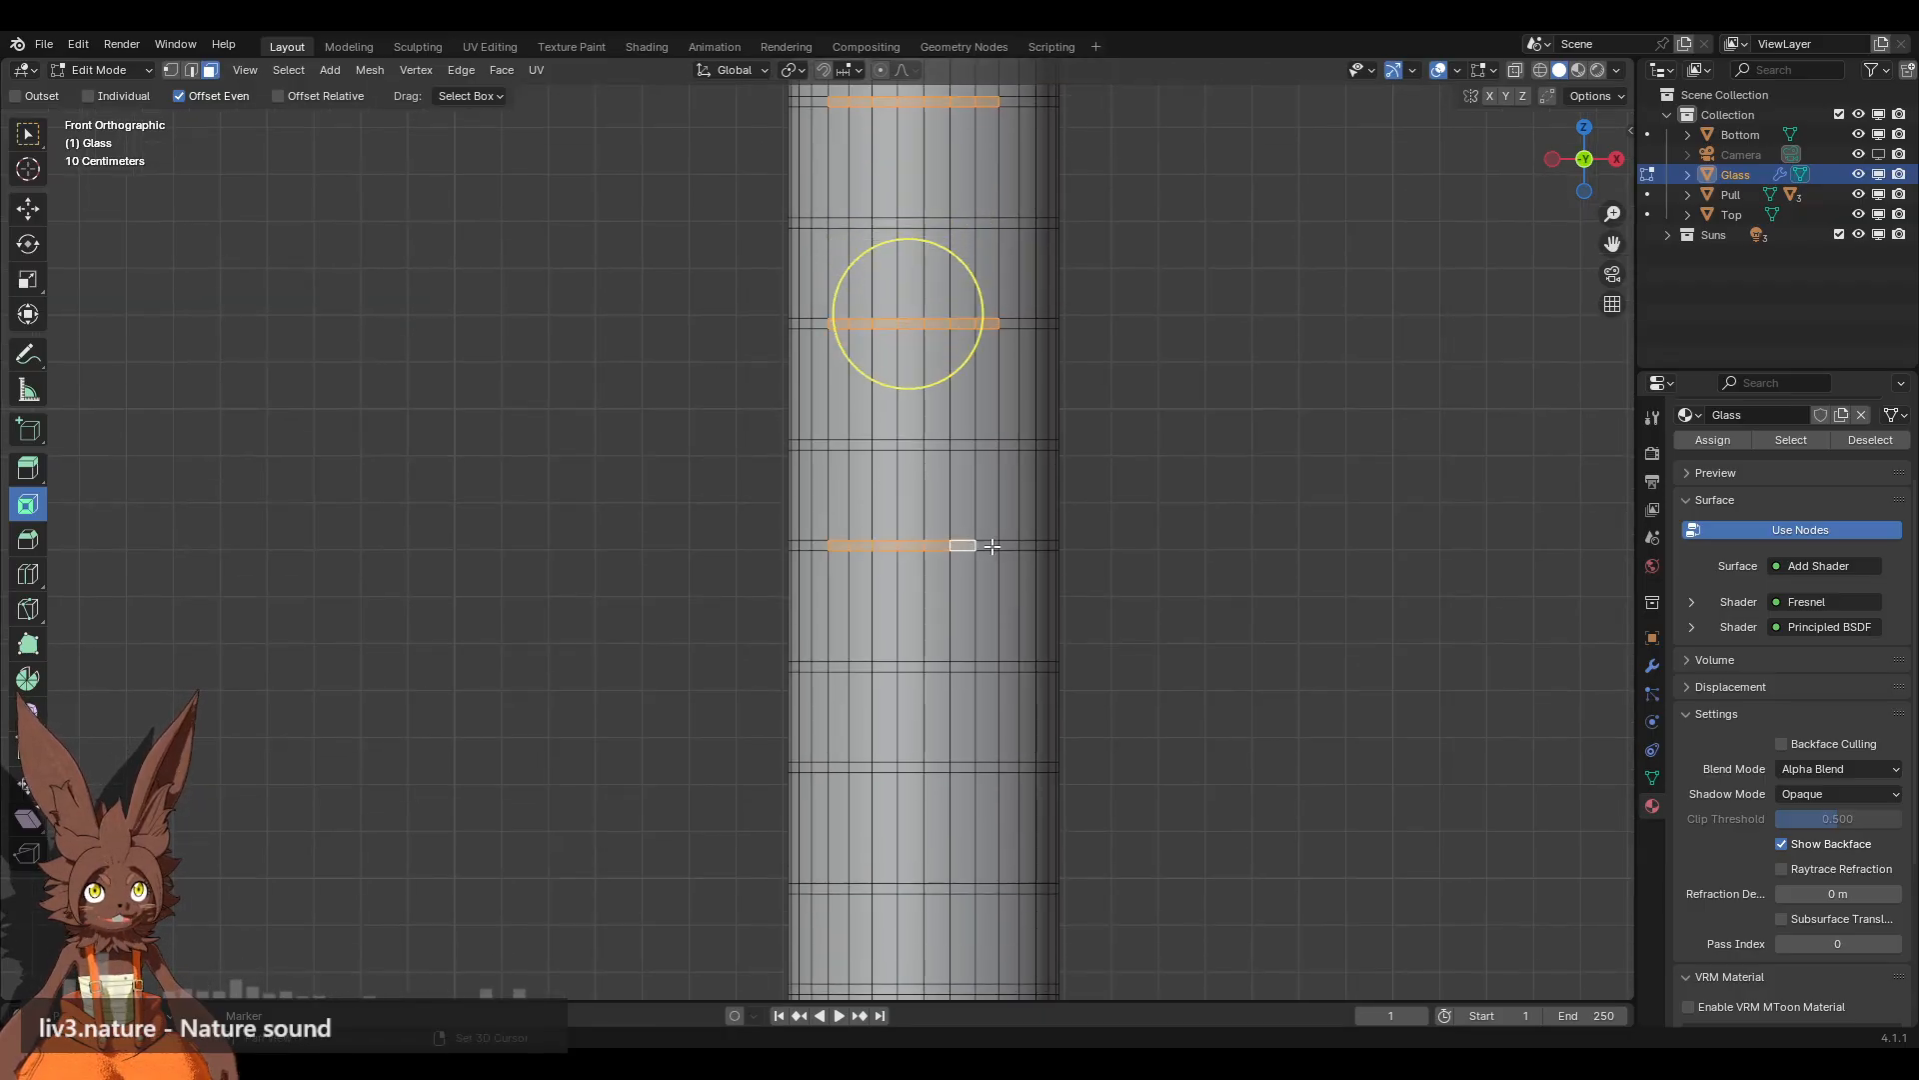
{"action": "left_click", "coordinate": [989, 545], "text": "shift"}
{"action": "left_click", "coordinate": [1009, 545], "text": "shift"}
{"action": "middle_click_drag", "start_coordinate": [981, 228], "coordinate": [998, 284], "text": "shift"}
{"action": "left_click", "coordinate": [1025, 599], "text": "shift"}
Step: Extend the selection with the seven aligned front faces of the seventh thin ring below the upper cap
{"action": "middle_click_drag", "start_coordinate": [969, 690], "coordinate": [950, 392], "text": "shift"}
{"action": "left_click", "coordinate": [837, 526], "text": "shift"}
{"action": "left_click", "coordinate": [861, 526], "text": "shift"}
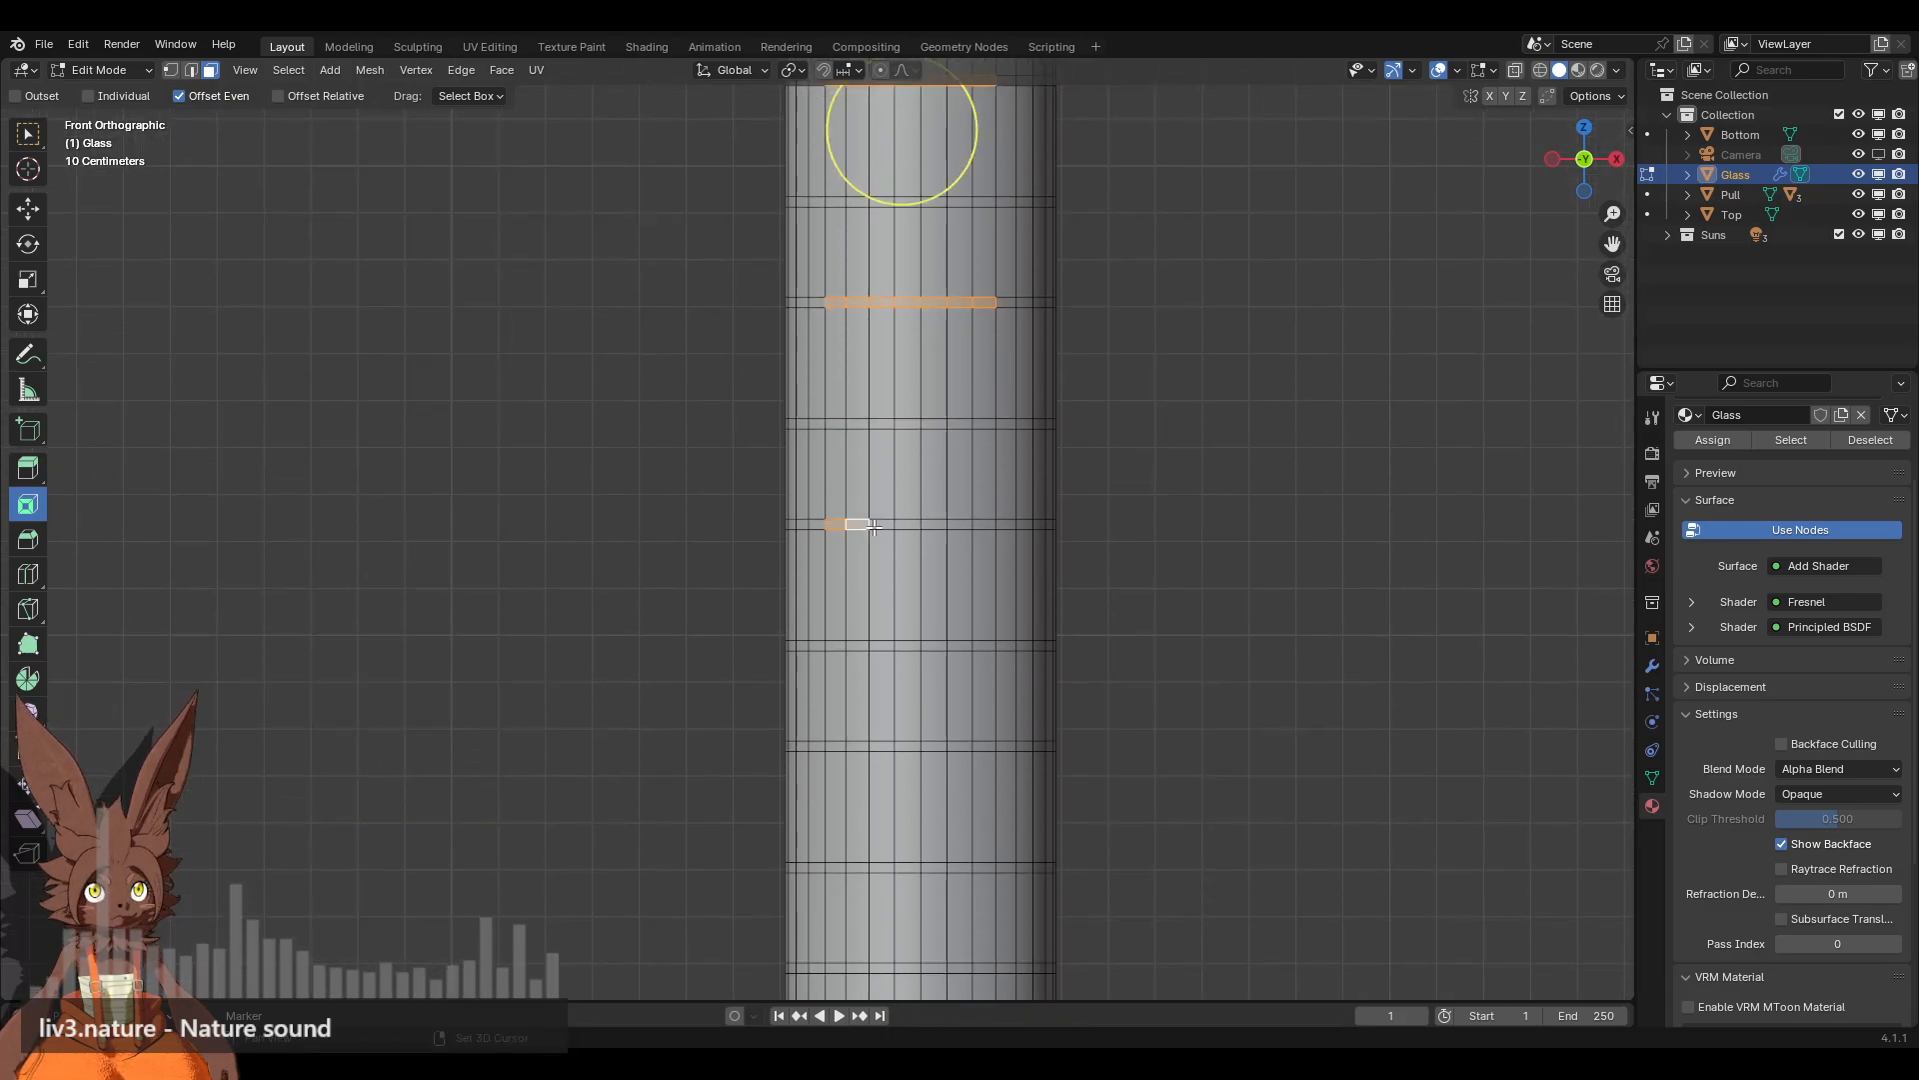
{"action": "left_click", "coordinate": [885, 525], "text": "shift"}
{"action": "left_click", "coordinate": [909, 526], "text": "shift"}
{"action": "left_click", "coordinate": [933, 526], "text": "shift"}
{"action": "left_click", "coordinate": [957, 526], "text": "shift"}
{"action": "left_click", "coordinate": [981, 525], "text": "shift"}
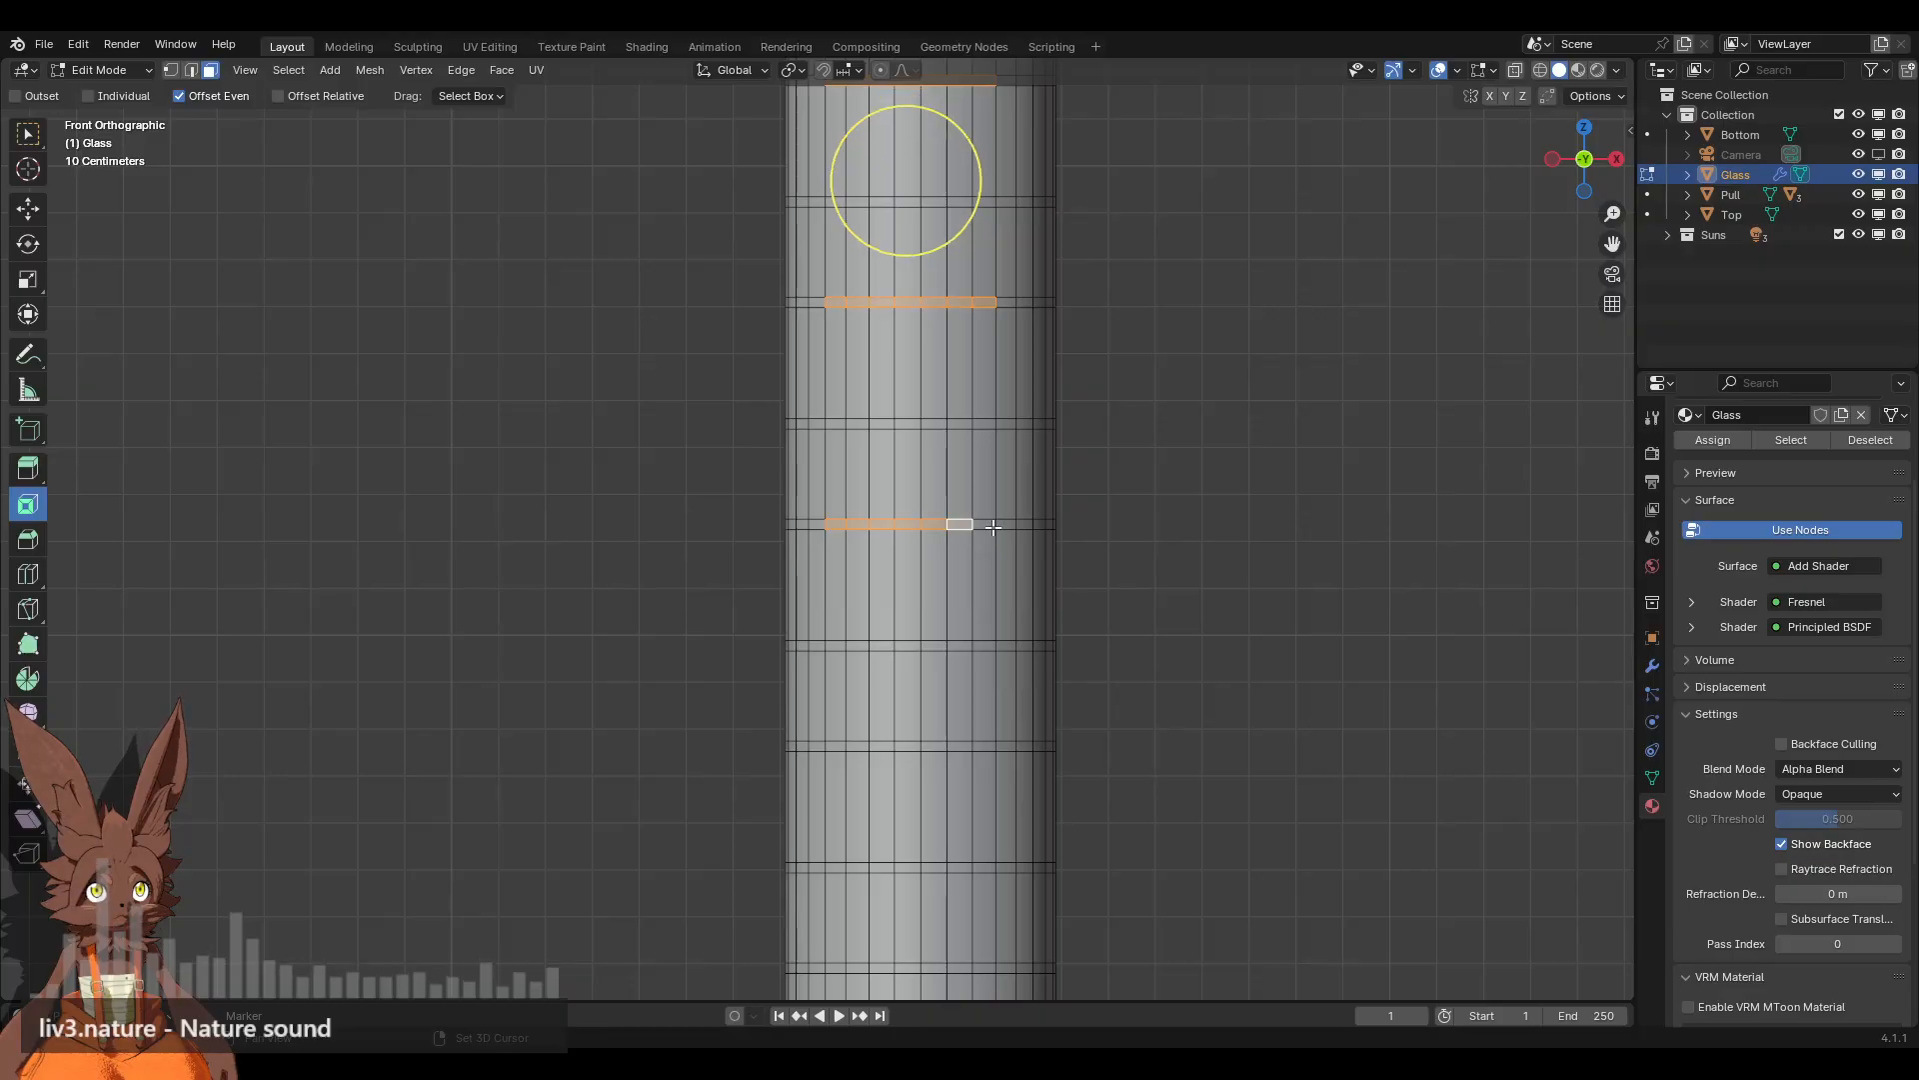
Step: Add the seven aligned front faces of the ninth thin ring to the selection as the lowest wide mark
{"action": "middle_click_drag", "start_coordinate": [1032, 272], "coordinate": [996, 419], "text": "shift"}
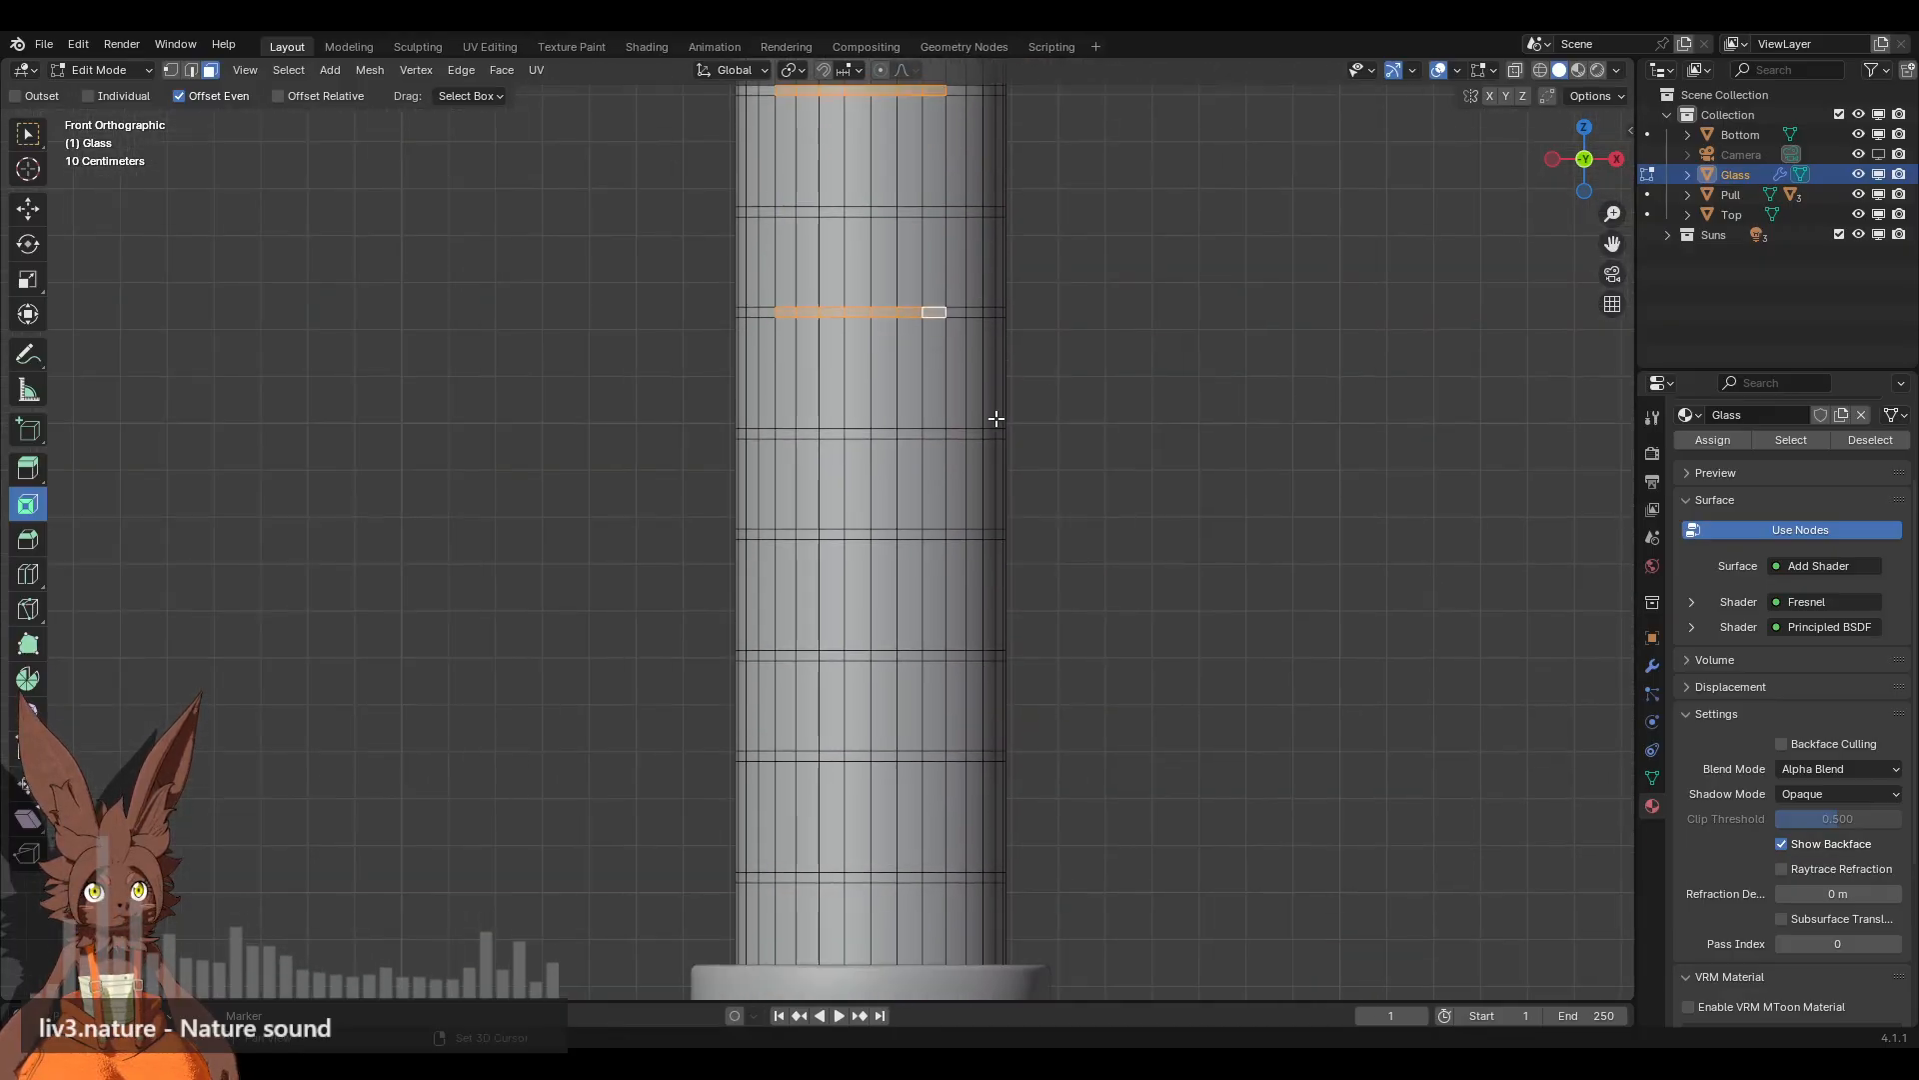
{"action": "left_click", "coordinate": [783, 535], "text": "shift"}
{"action": "left_click", "coordinate": [806, 534], "text": "shift"}
{"action": "left_click", "coordinate": [849, 533], "text": "shift"}
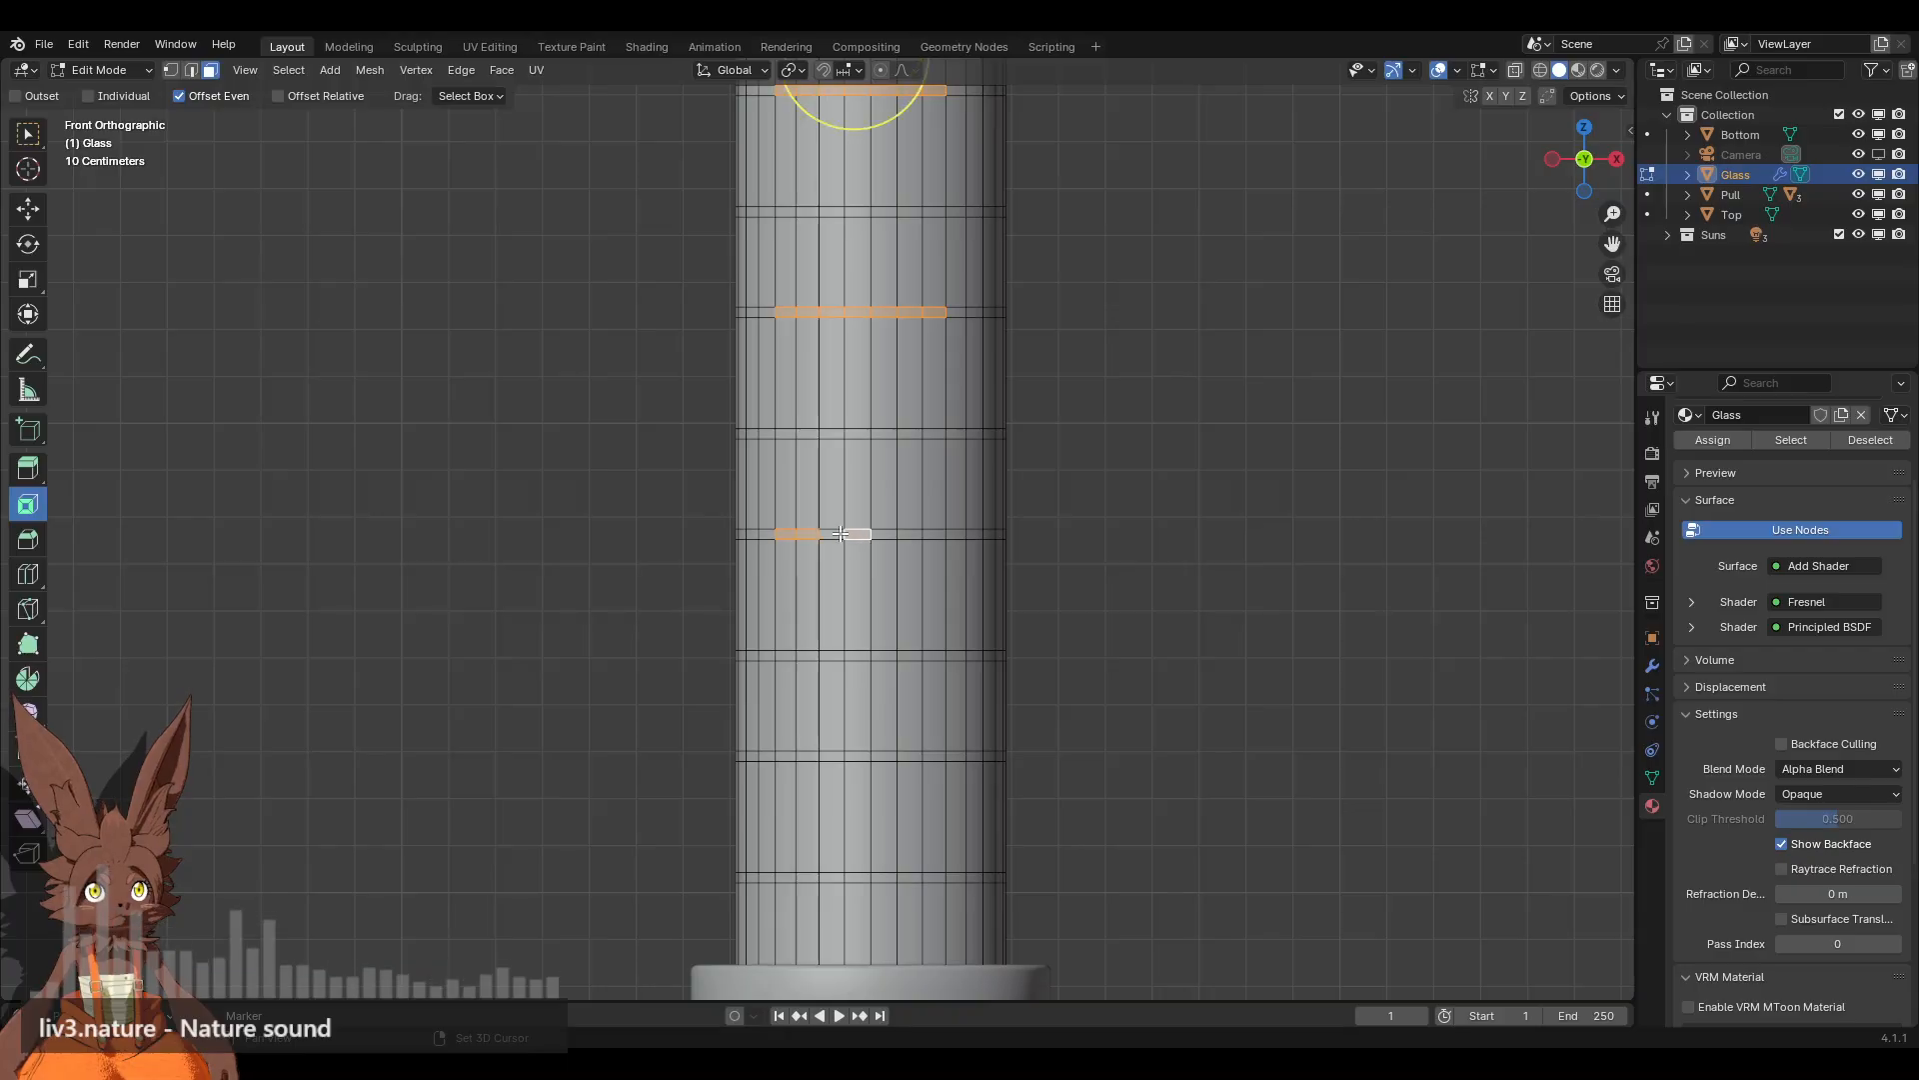
{"action": "left_click", "coordinate": [884, 534], "text": "shift"}
{"action": "left_click", "coordinate": [907, 534], "text": "shift"}
{"action": "left_click", "coordinate": [931, 534], "text": "shift"}
Step: Examine the selected graduation marks along the whole Glass tube for completeness and even spacing
{"action": "scroll", "coordinate": [978, 405], "scroll_direction": "down", "scroll_amount": 5}
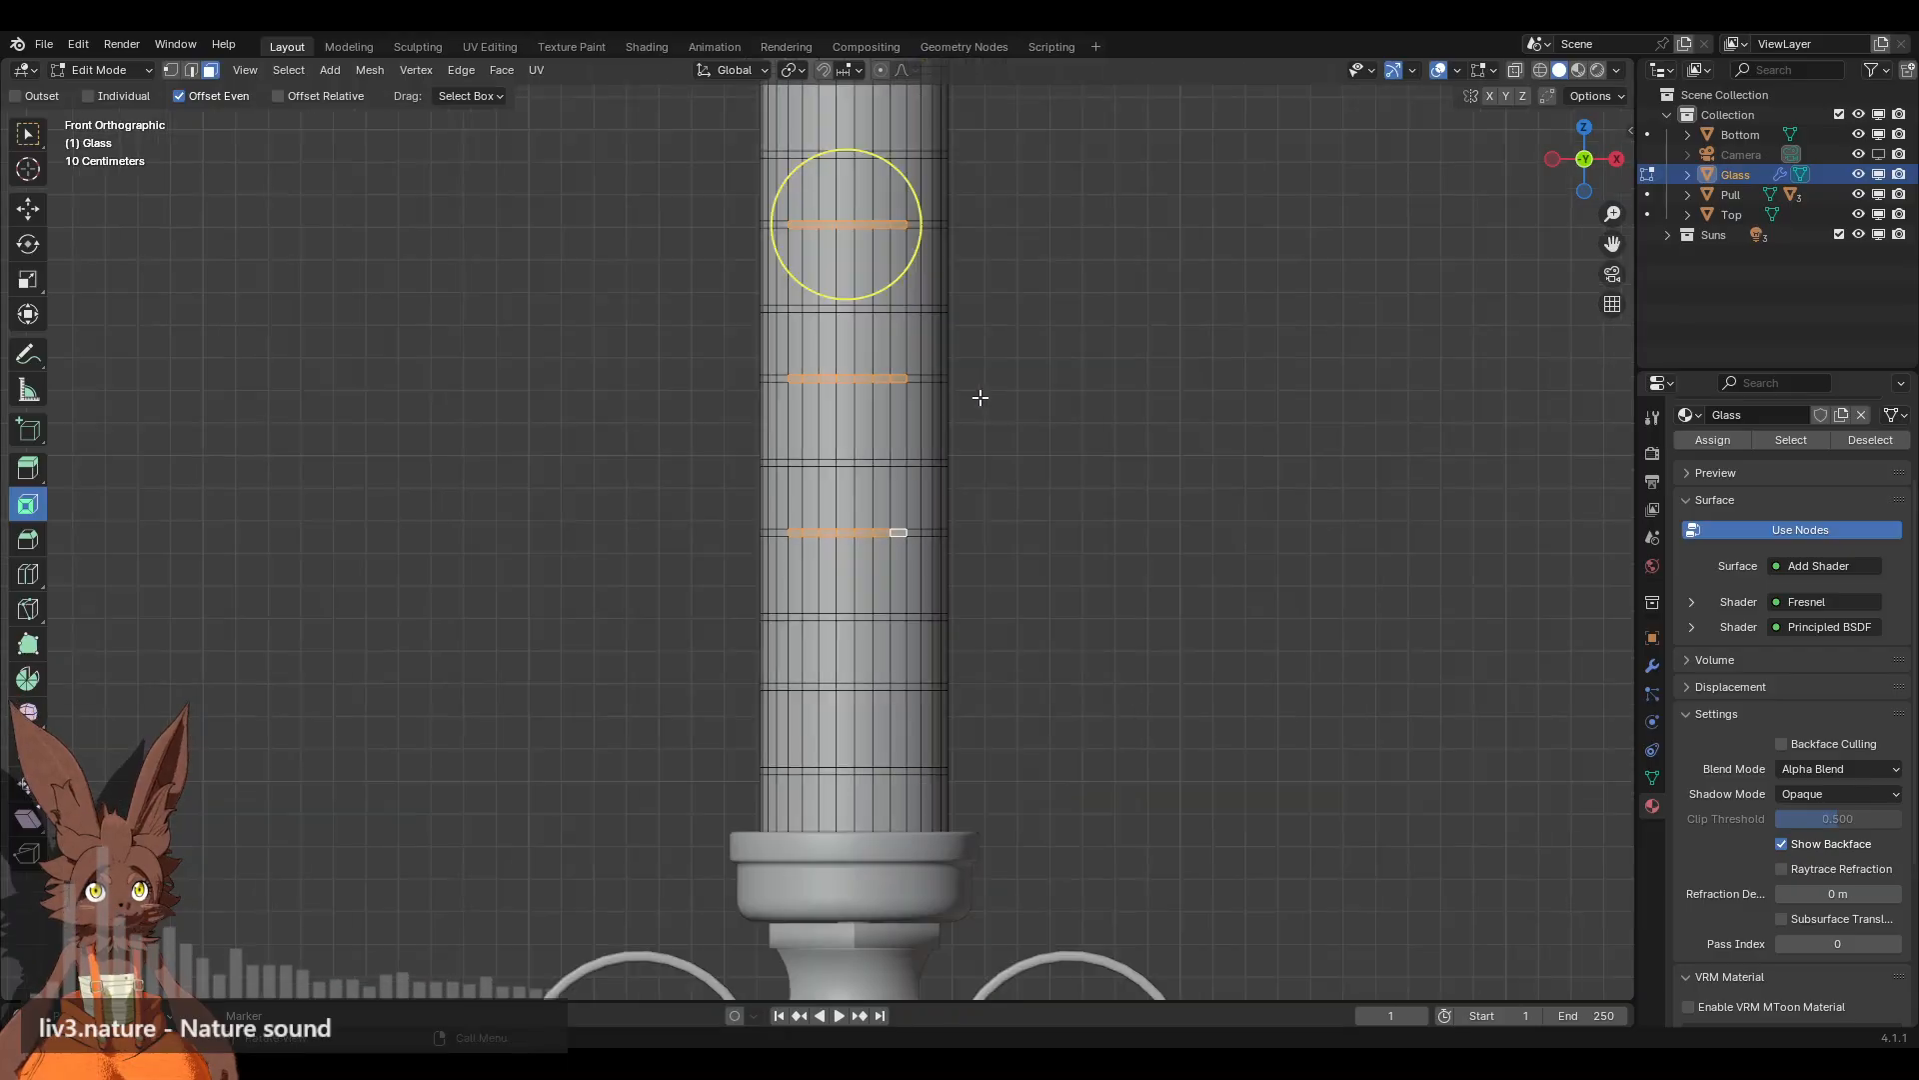
{"action": "middle_click_drag", "start_coordinate": [852, 364], "coordinate": [928, 385]}
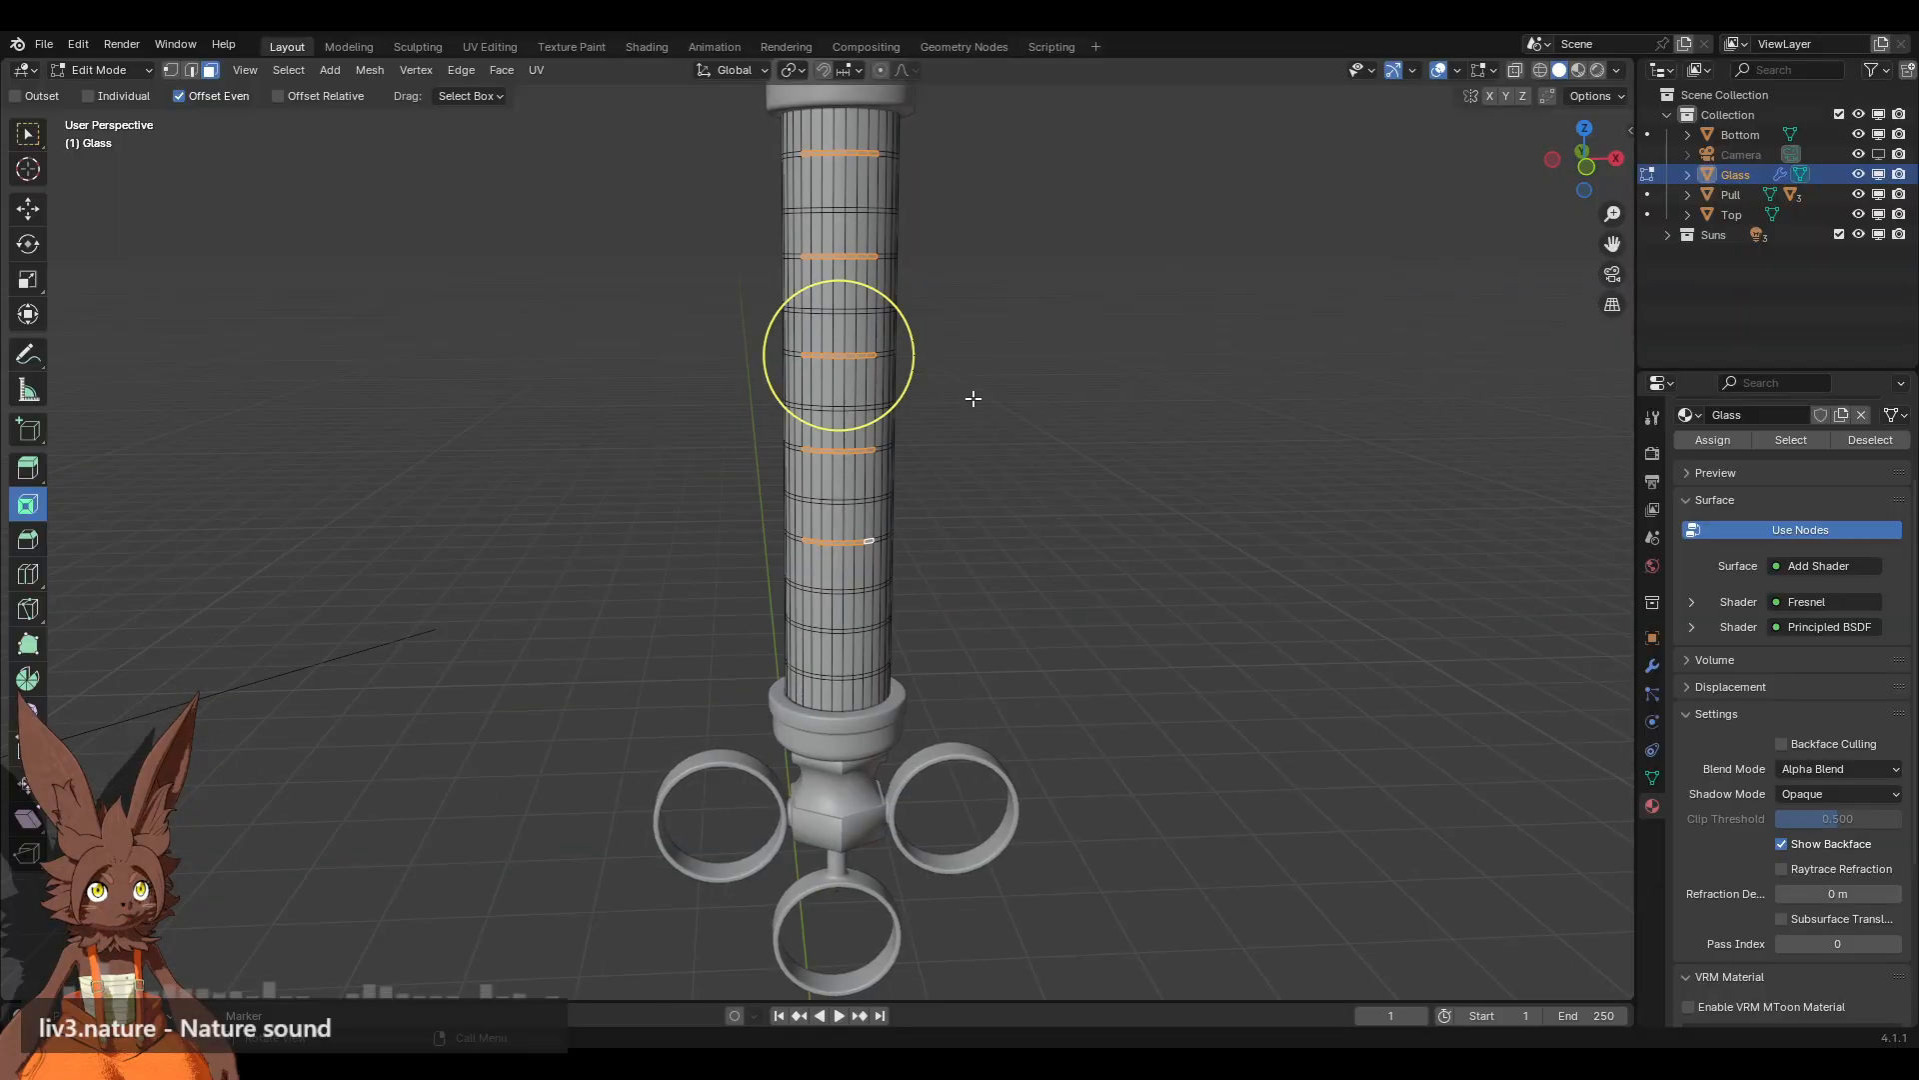
{"action": "middle_click_drag", "start_coordinate": [925, 304], "coordinate": [925, 320], "text": "shift"}
{"action": "scroll", "coordinate": [976, 371], "scroll_direction": "up", "scroll_amount": 4}
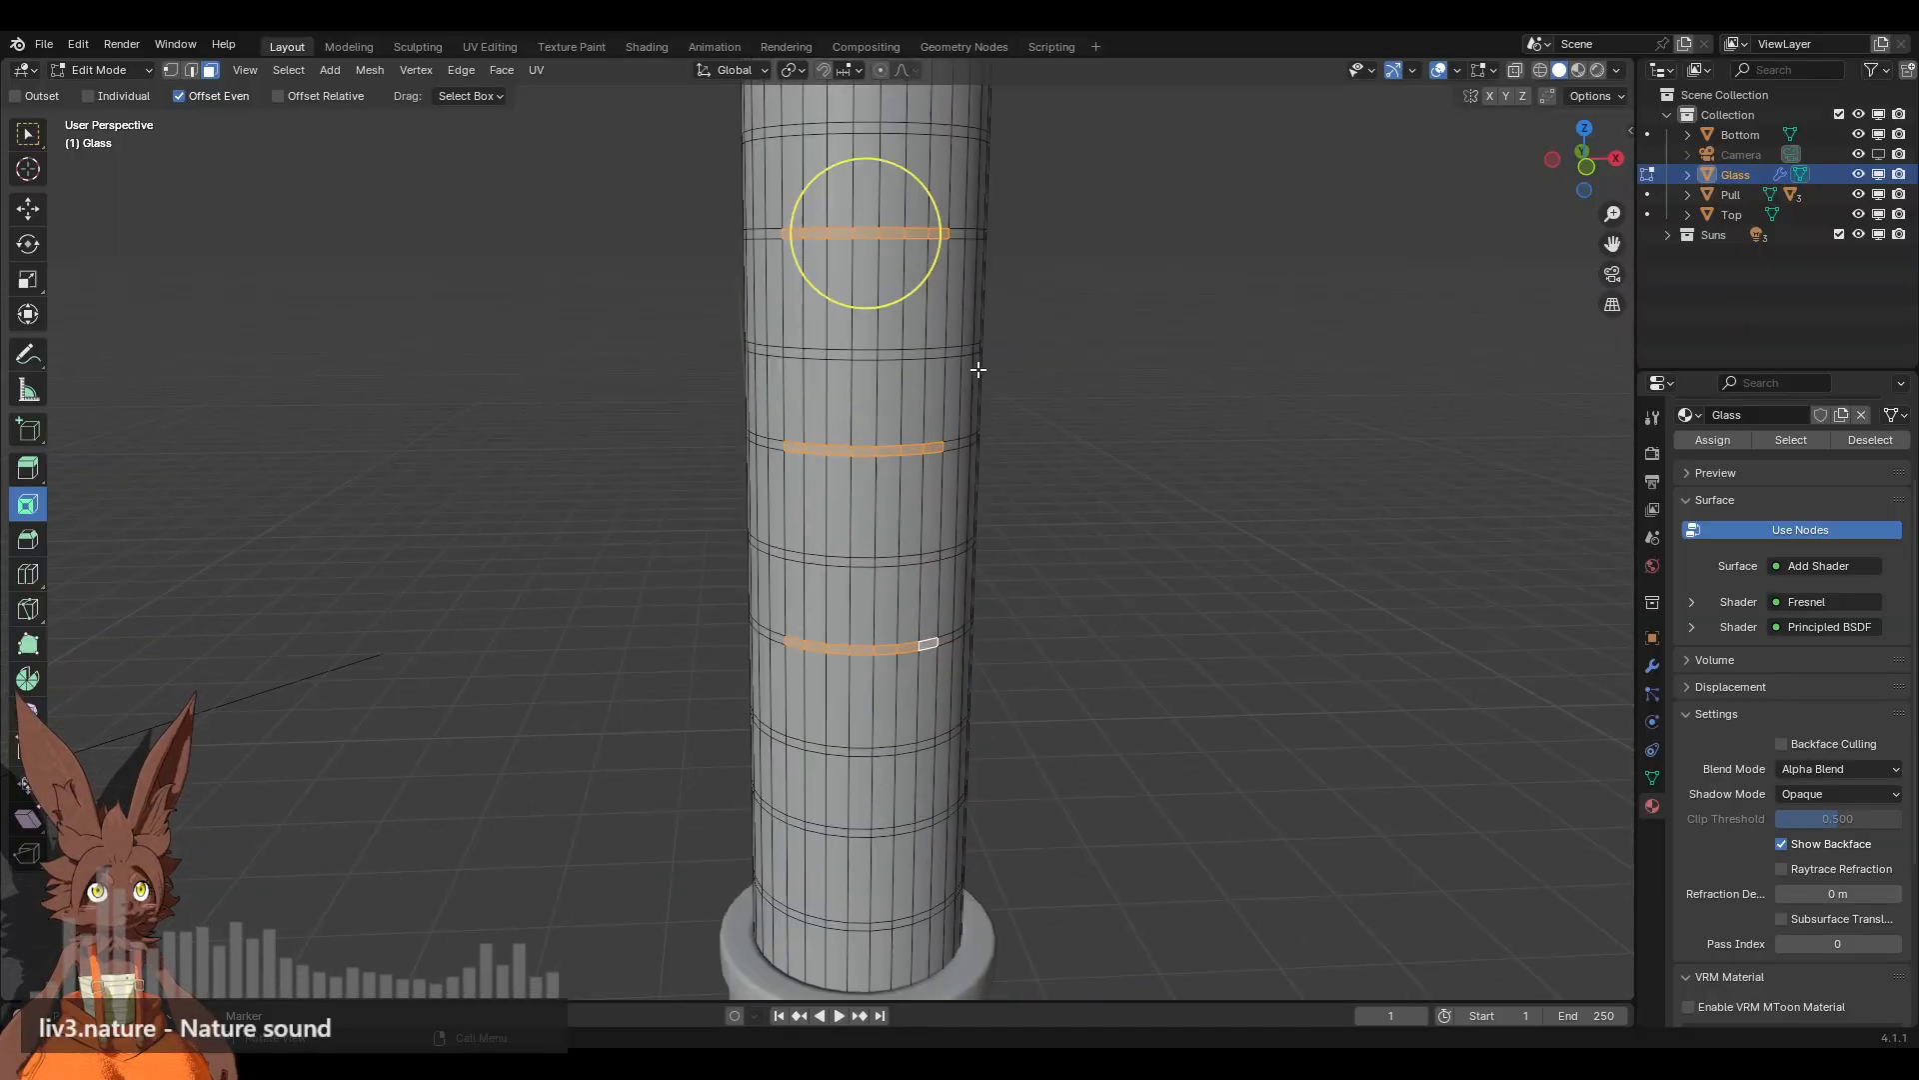
{"action": "middle_click_drag", "start_coordinate": [943, 179], "coordinate": [985, 533], "text": "shift"}
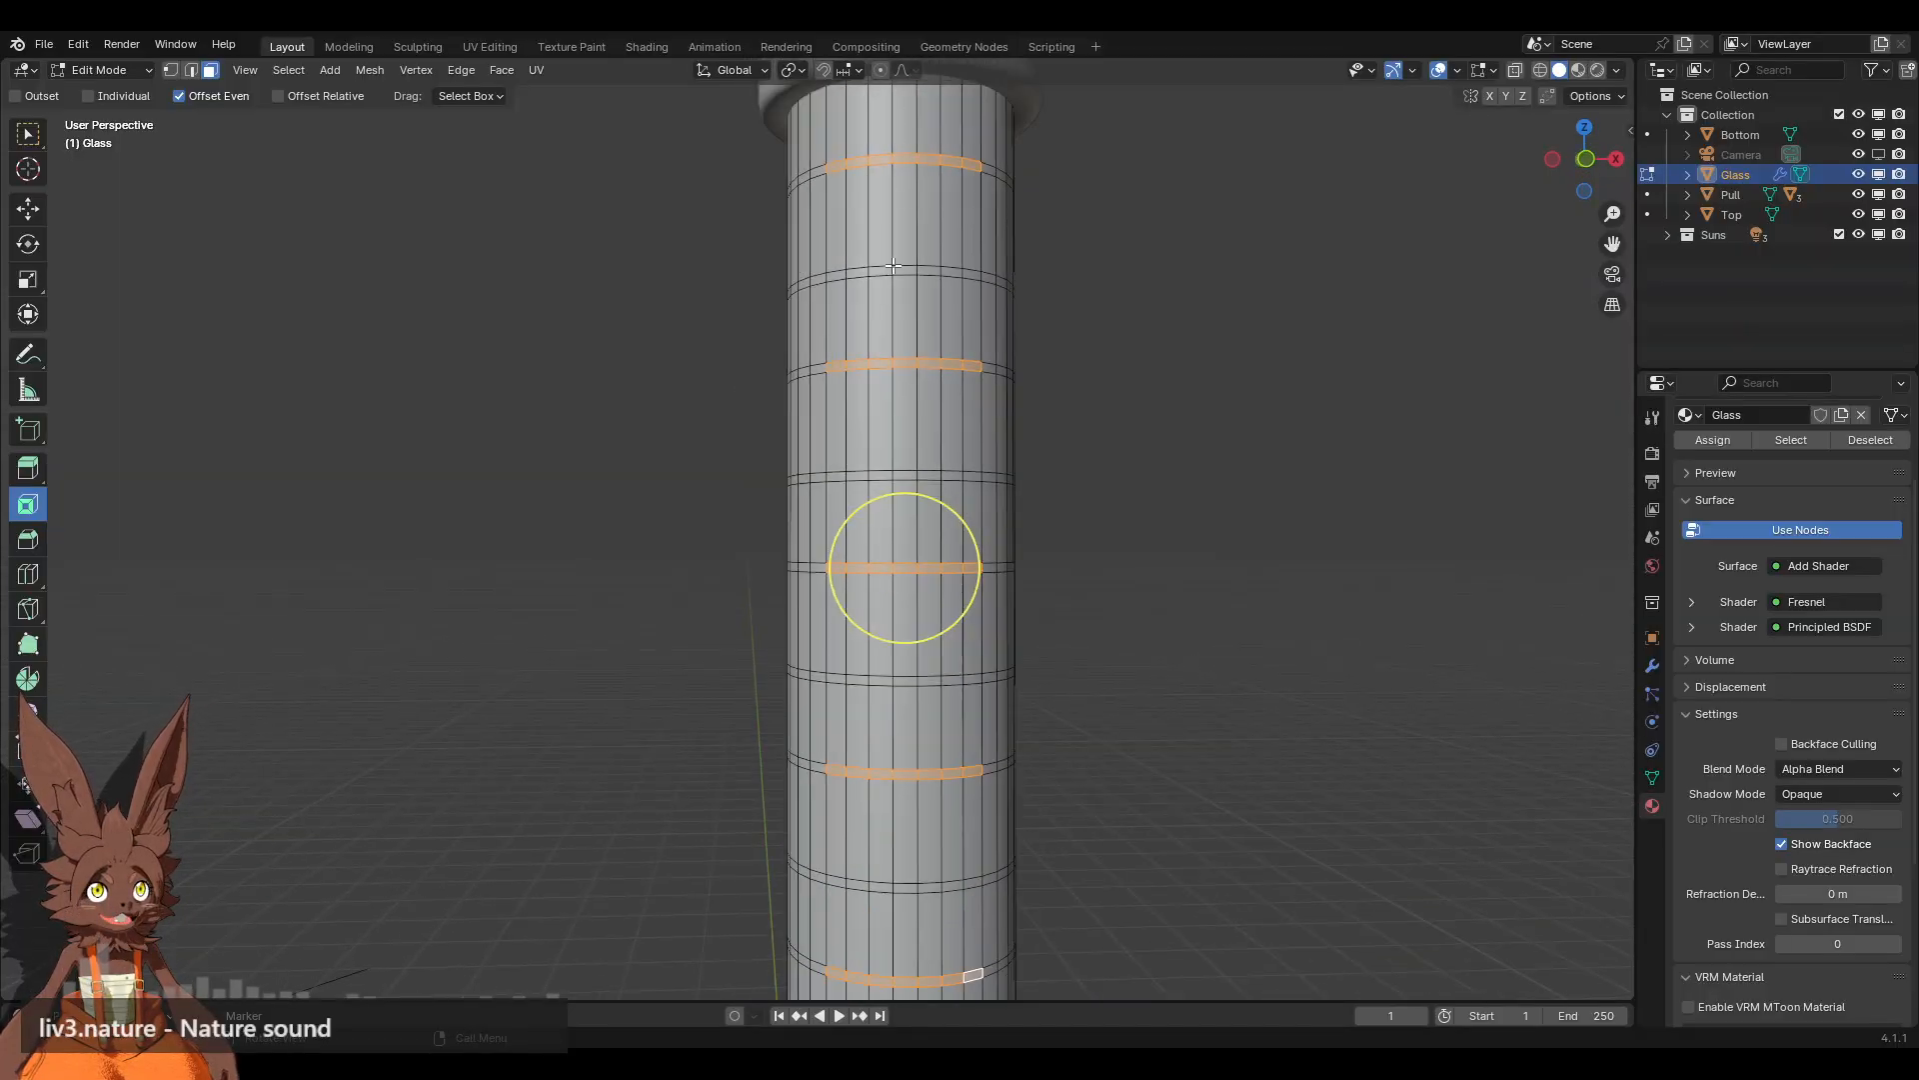
{"action": "scroll", "coordinate": [1041, 437], "scroll_direction": "down", "scroll_amount": 4}
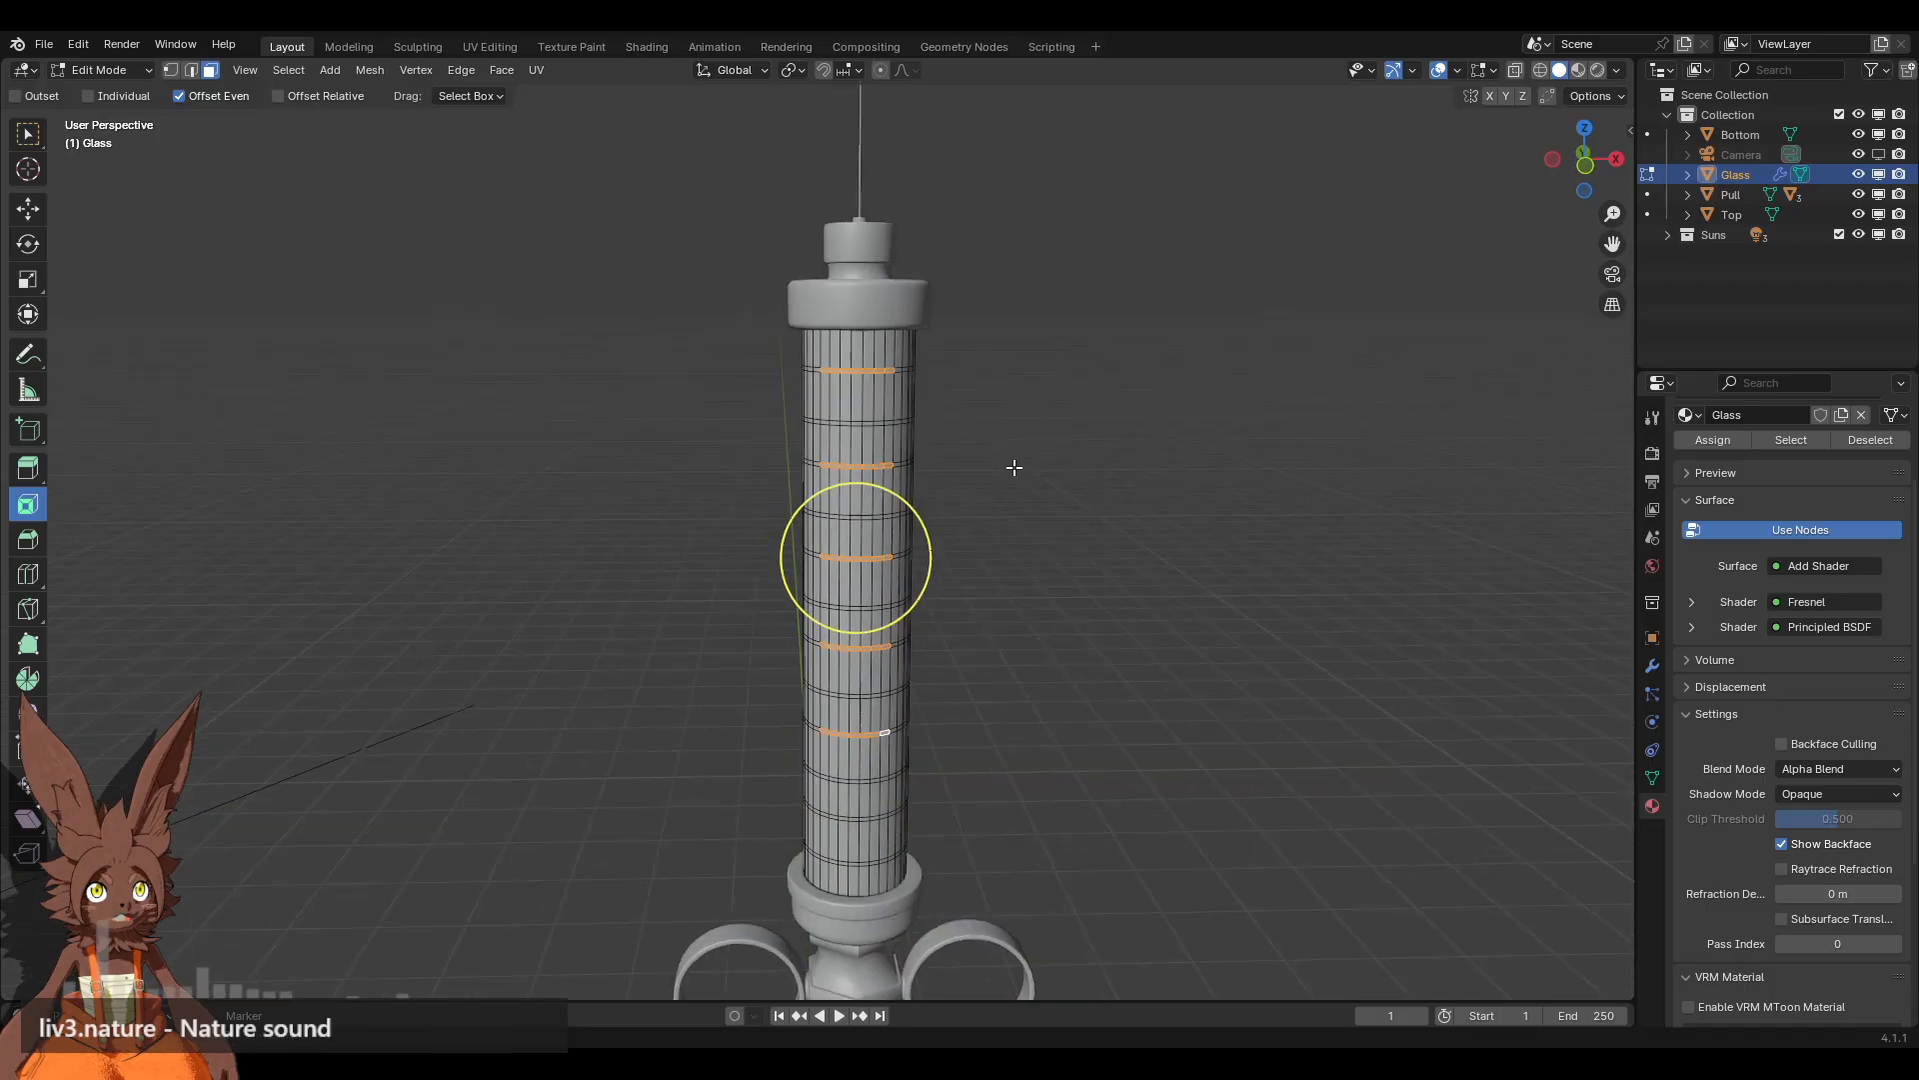
{"action": "scroll", "coordinate": [1006, 459], "scroll_direction": "up", "scroll_amount": 1}
{"action": "middle_click_drag", "start_coordinate": [1032, 423], "coordinate": [1039, 407]}
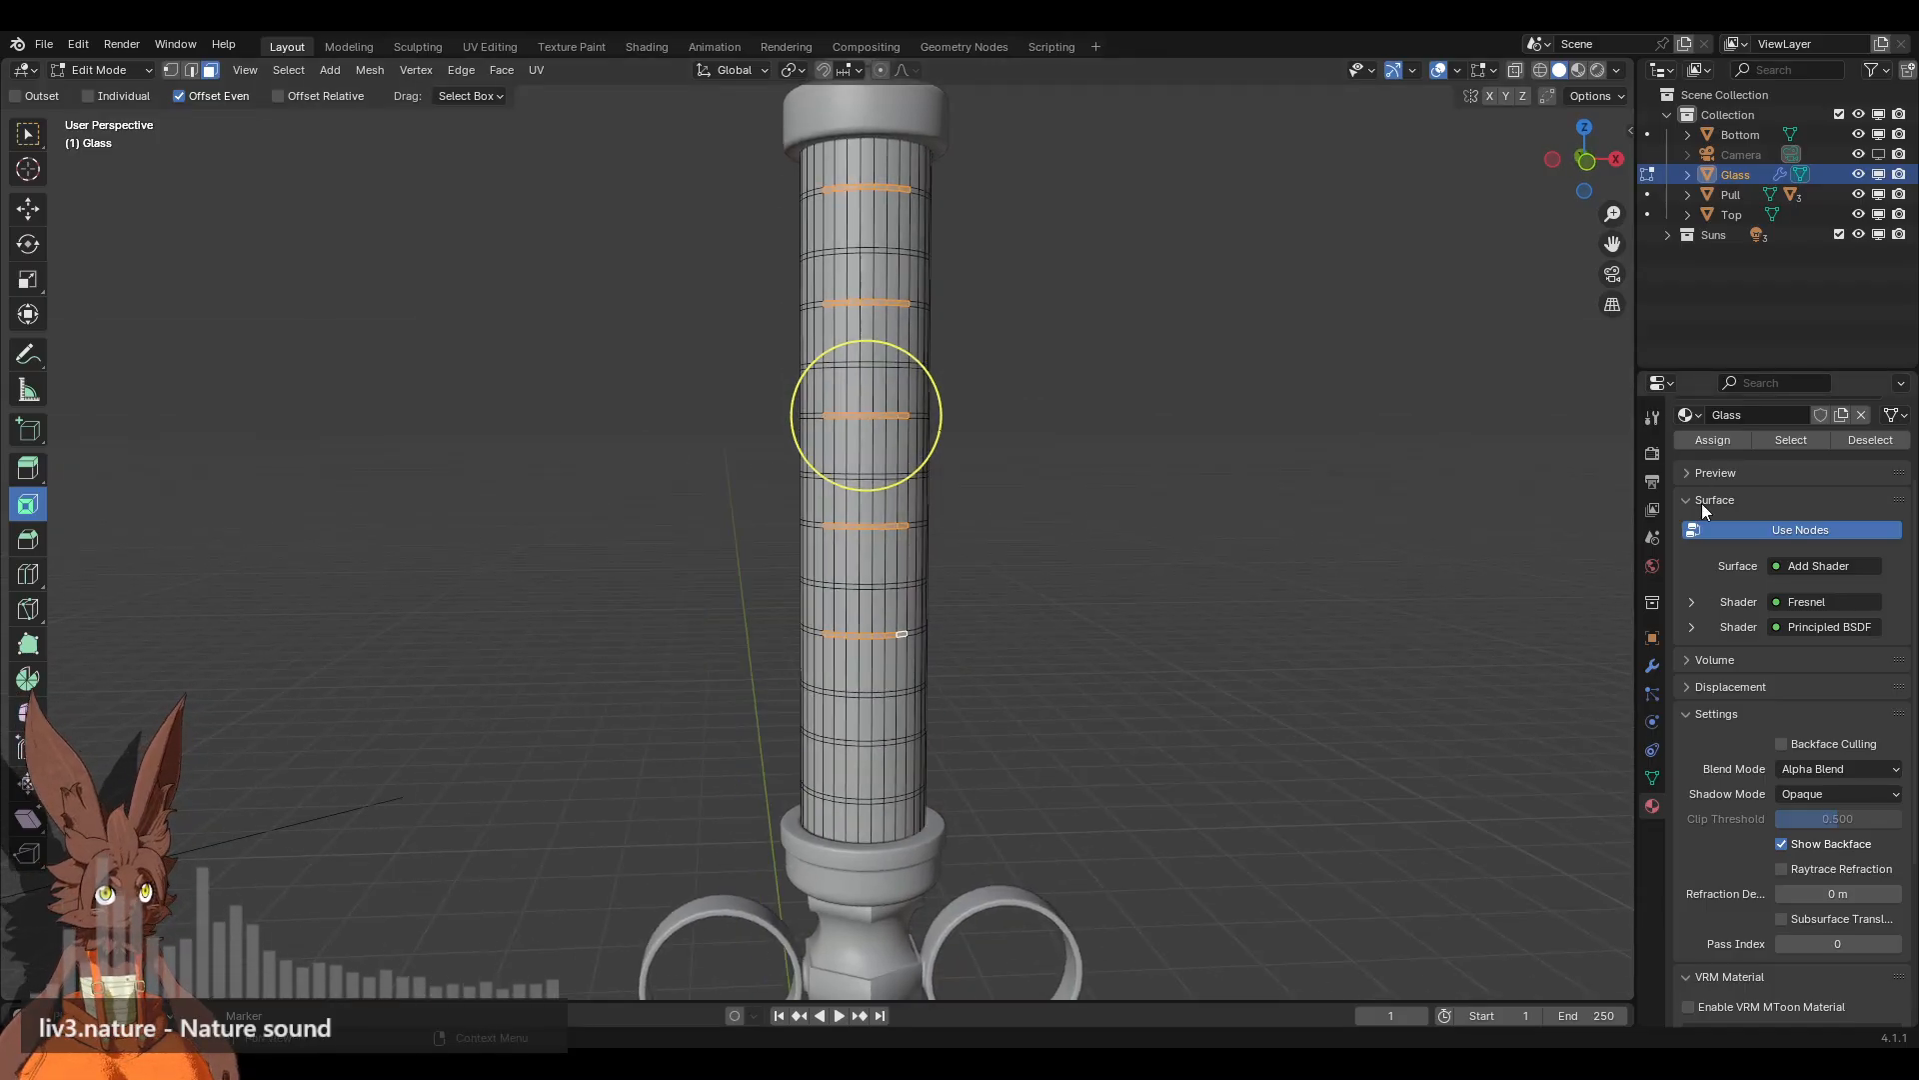
Step: Add a second material slot to the Glass object with a new material named Black
{"action": "scroll", "coordinate": [1702, 502], "scroll_direction": "up", "scroll_amount": 3}
{"action": "left_click", "coordinate": [1902, 450]}
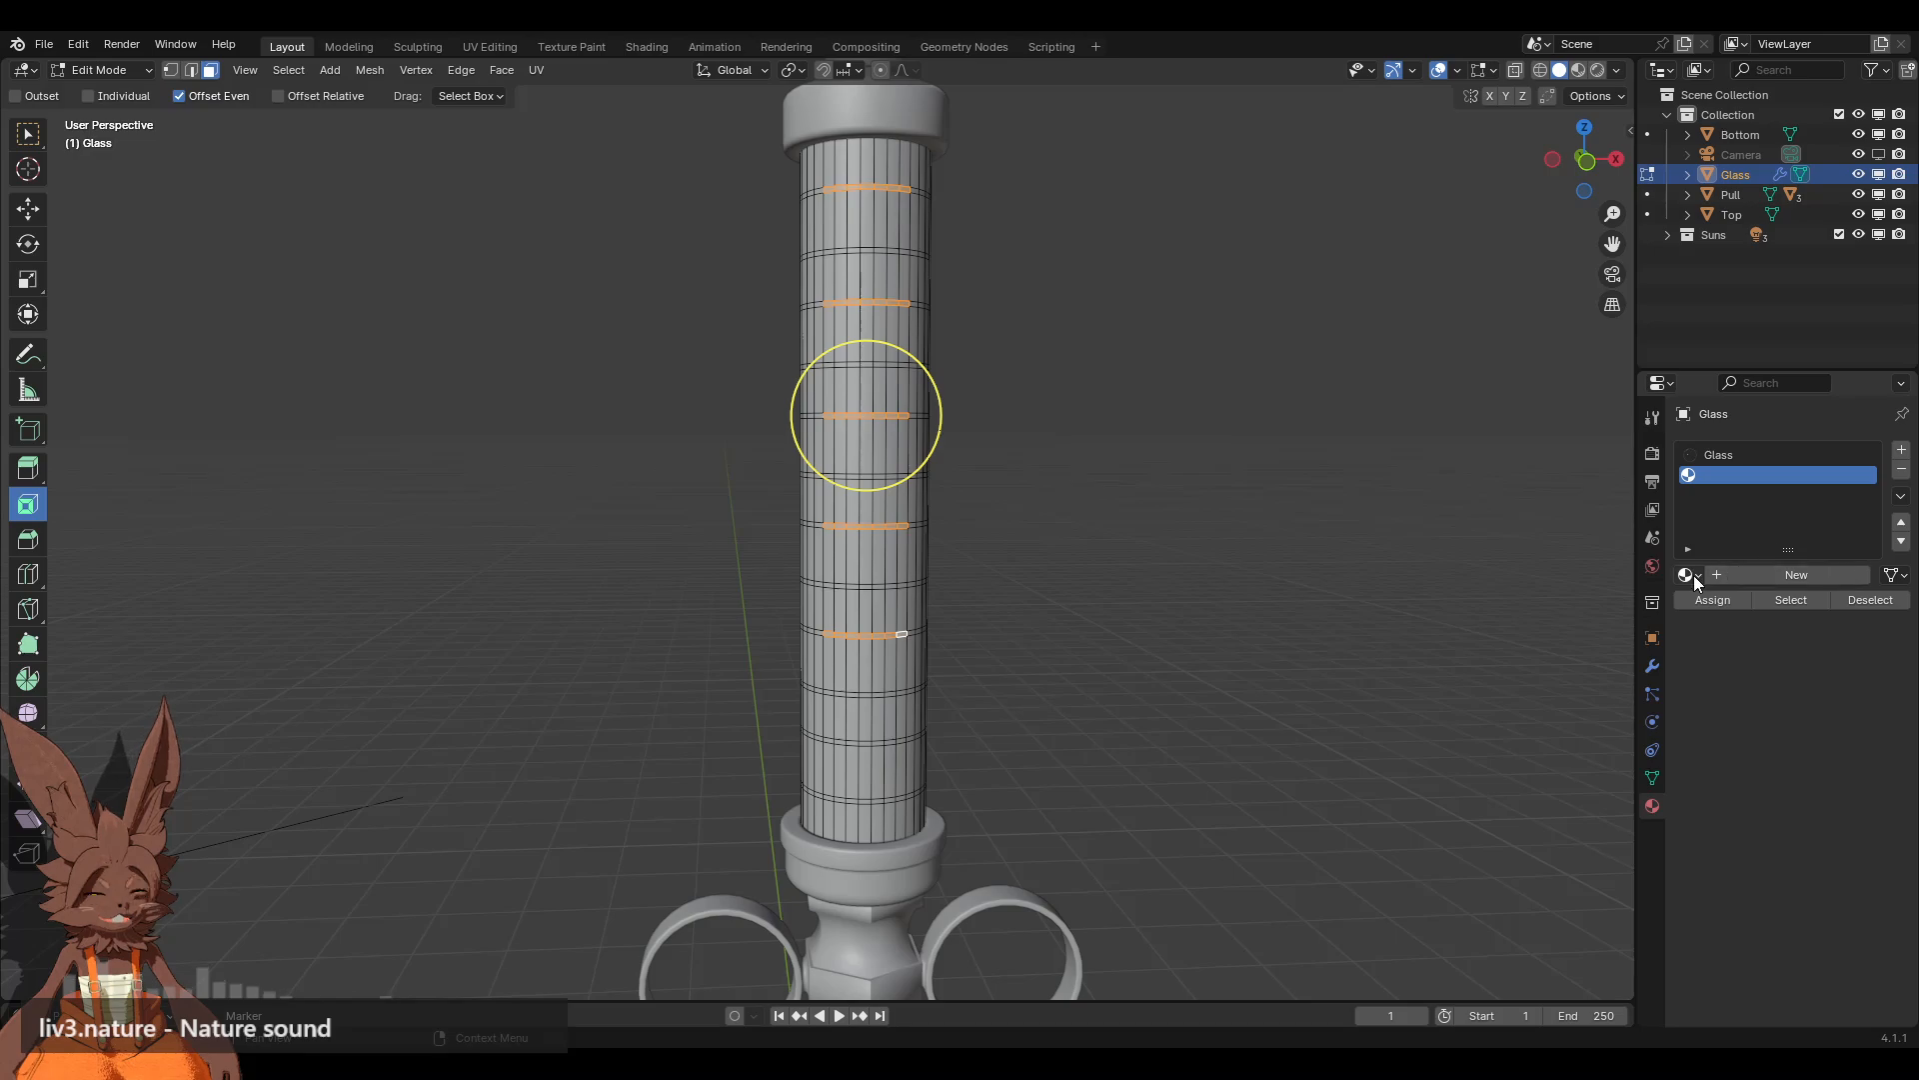
{"action": "left_click", "coordinate": [1769, 573]}
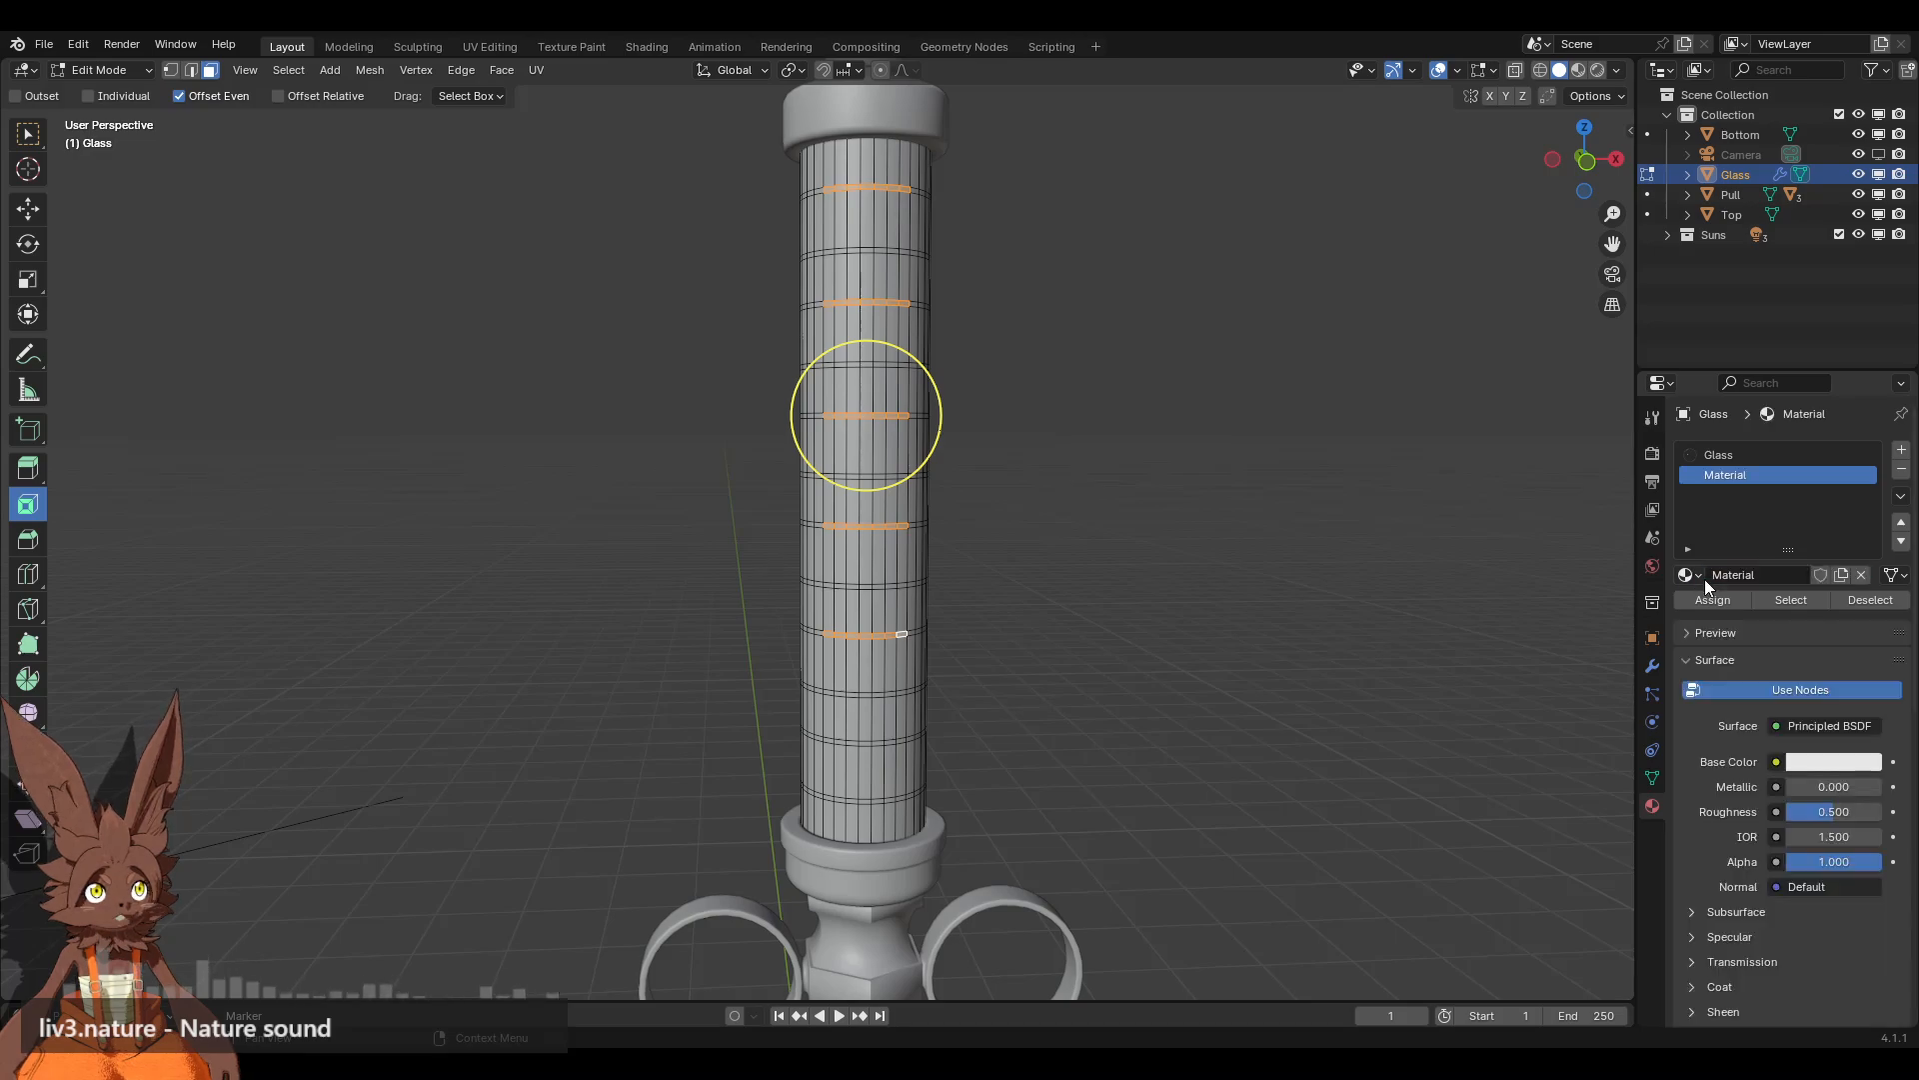
{"action": "double_click", "coordinate": [1724, 473]}
{"action": "type", "text": "Black"}
{"action": "key", "text": "Return"}
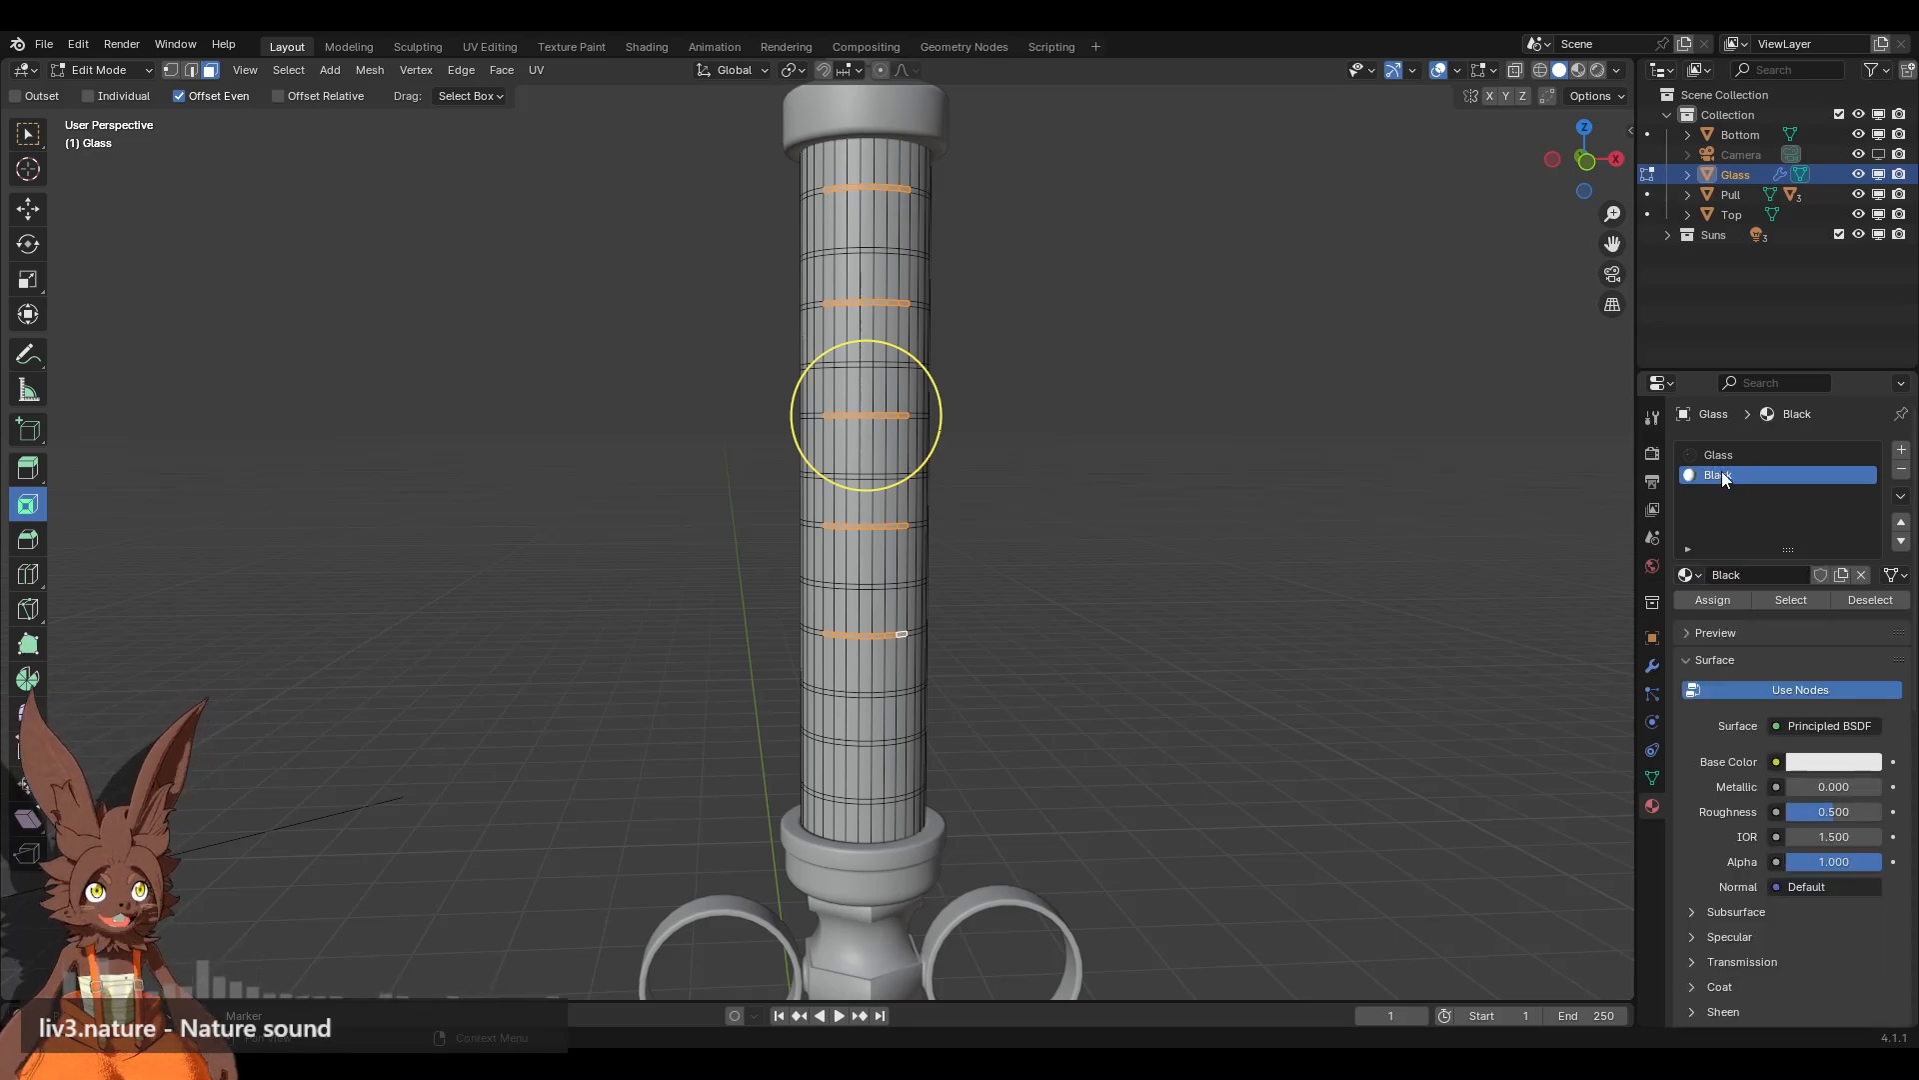
Step: Replace the Black material's Principled BSDF node with a black RGB node connected to the Material Output's Surface
{"action": "left_click", "coordinate": [642, 46]}
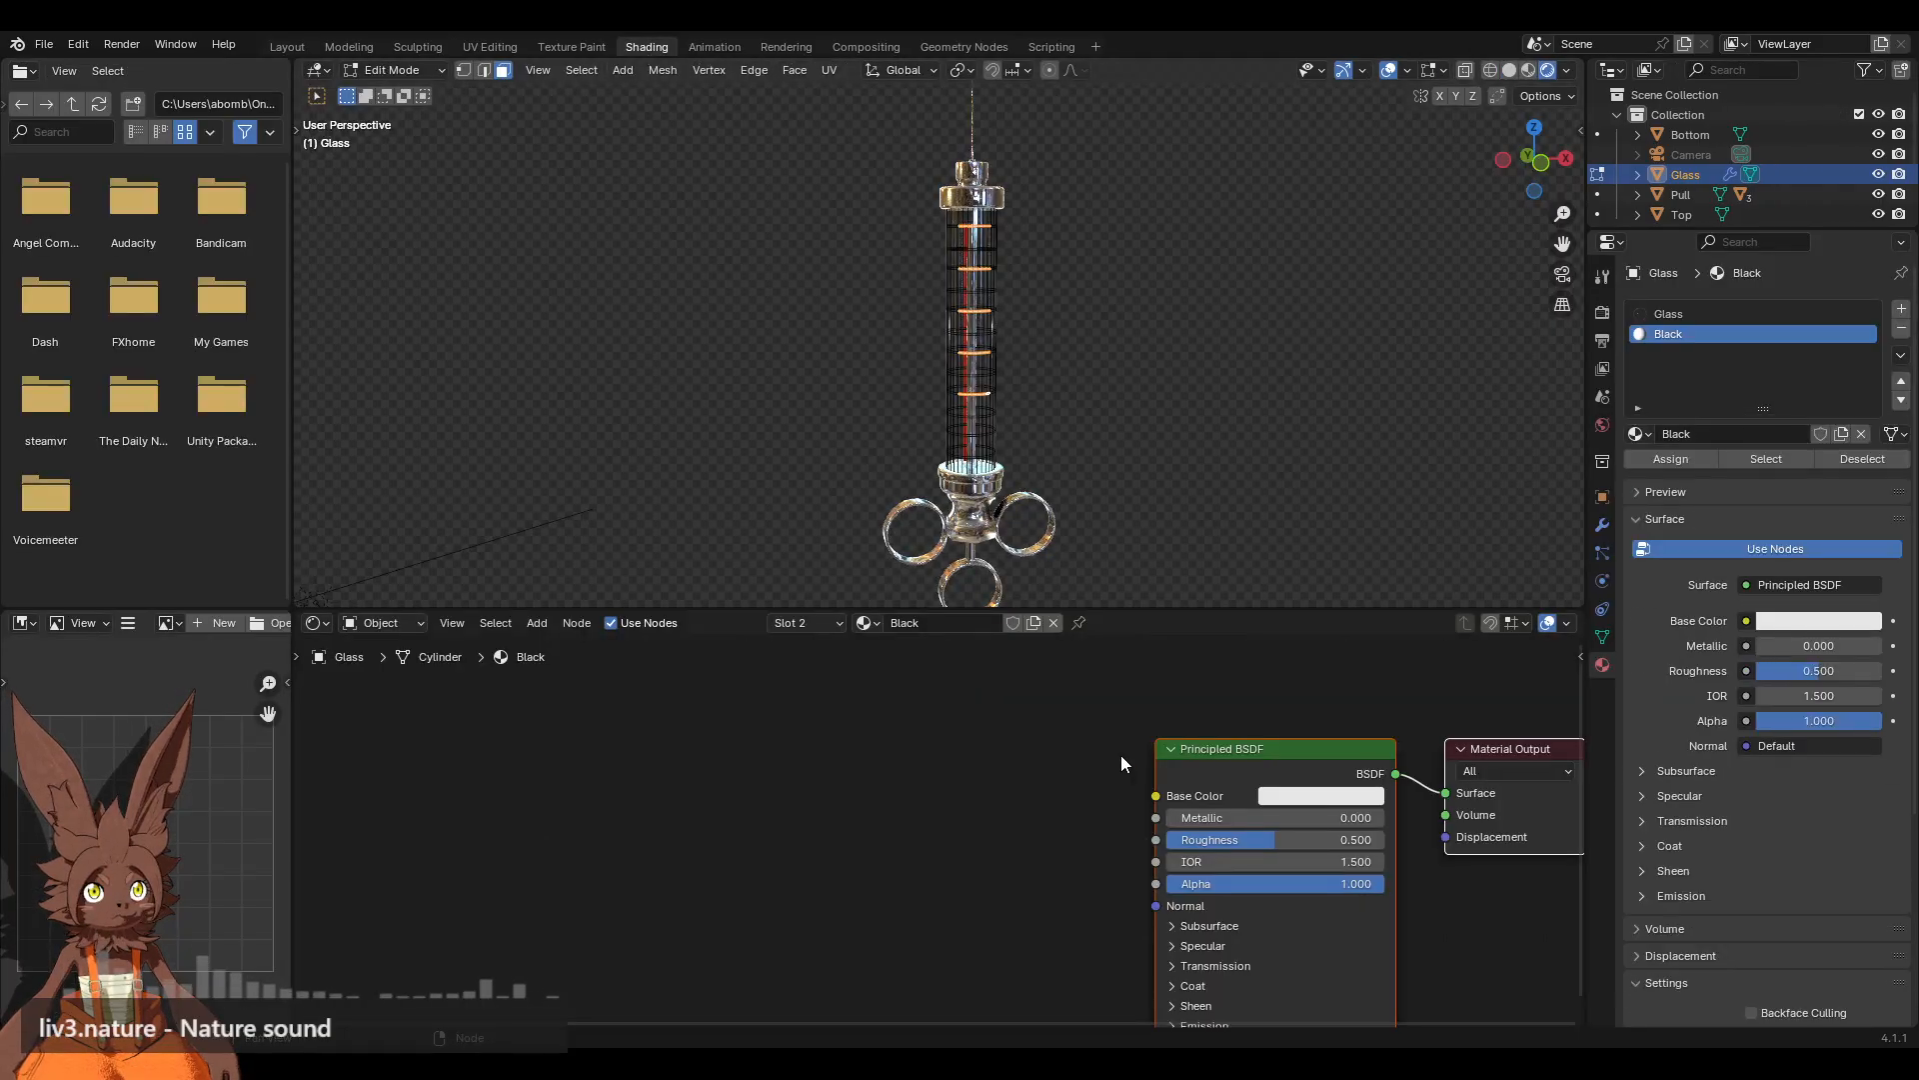
{"action": "left_click", "coordinate": [1232, 748]}
{"action": "key", "text": "x"}
{"action": "left_click", "coordinate": [537, 622]}
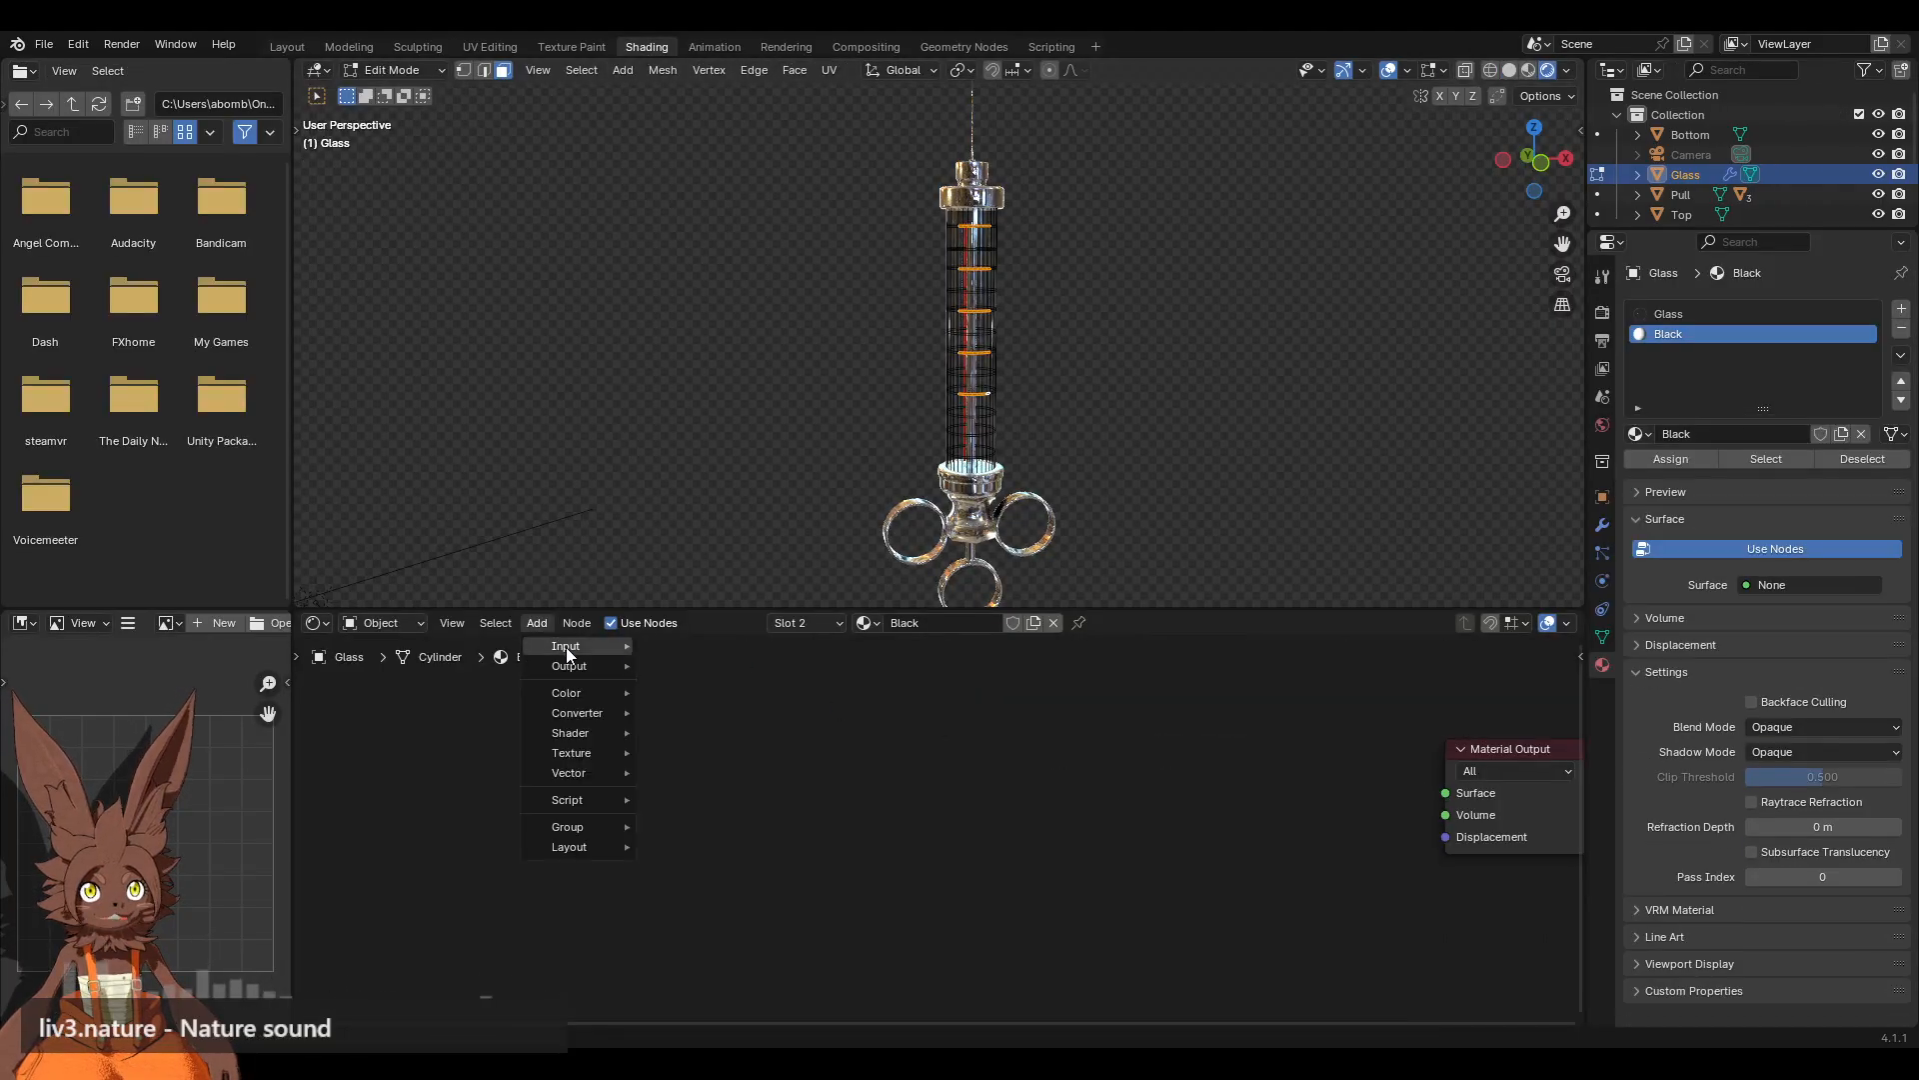
{"action": "mouse_move", "coordinate": [574, 645]}
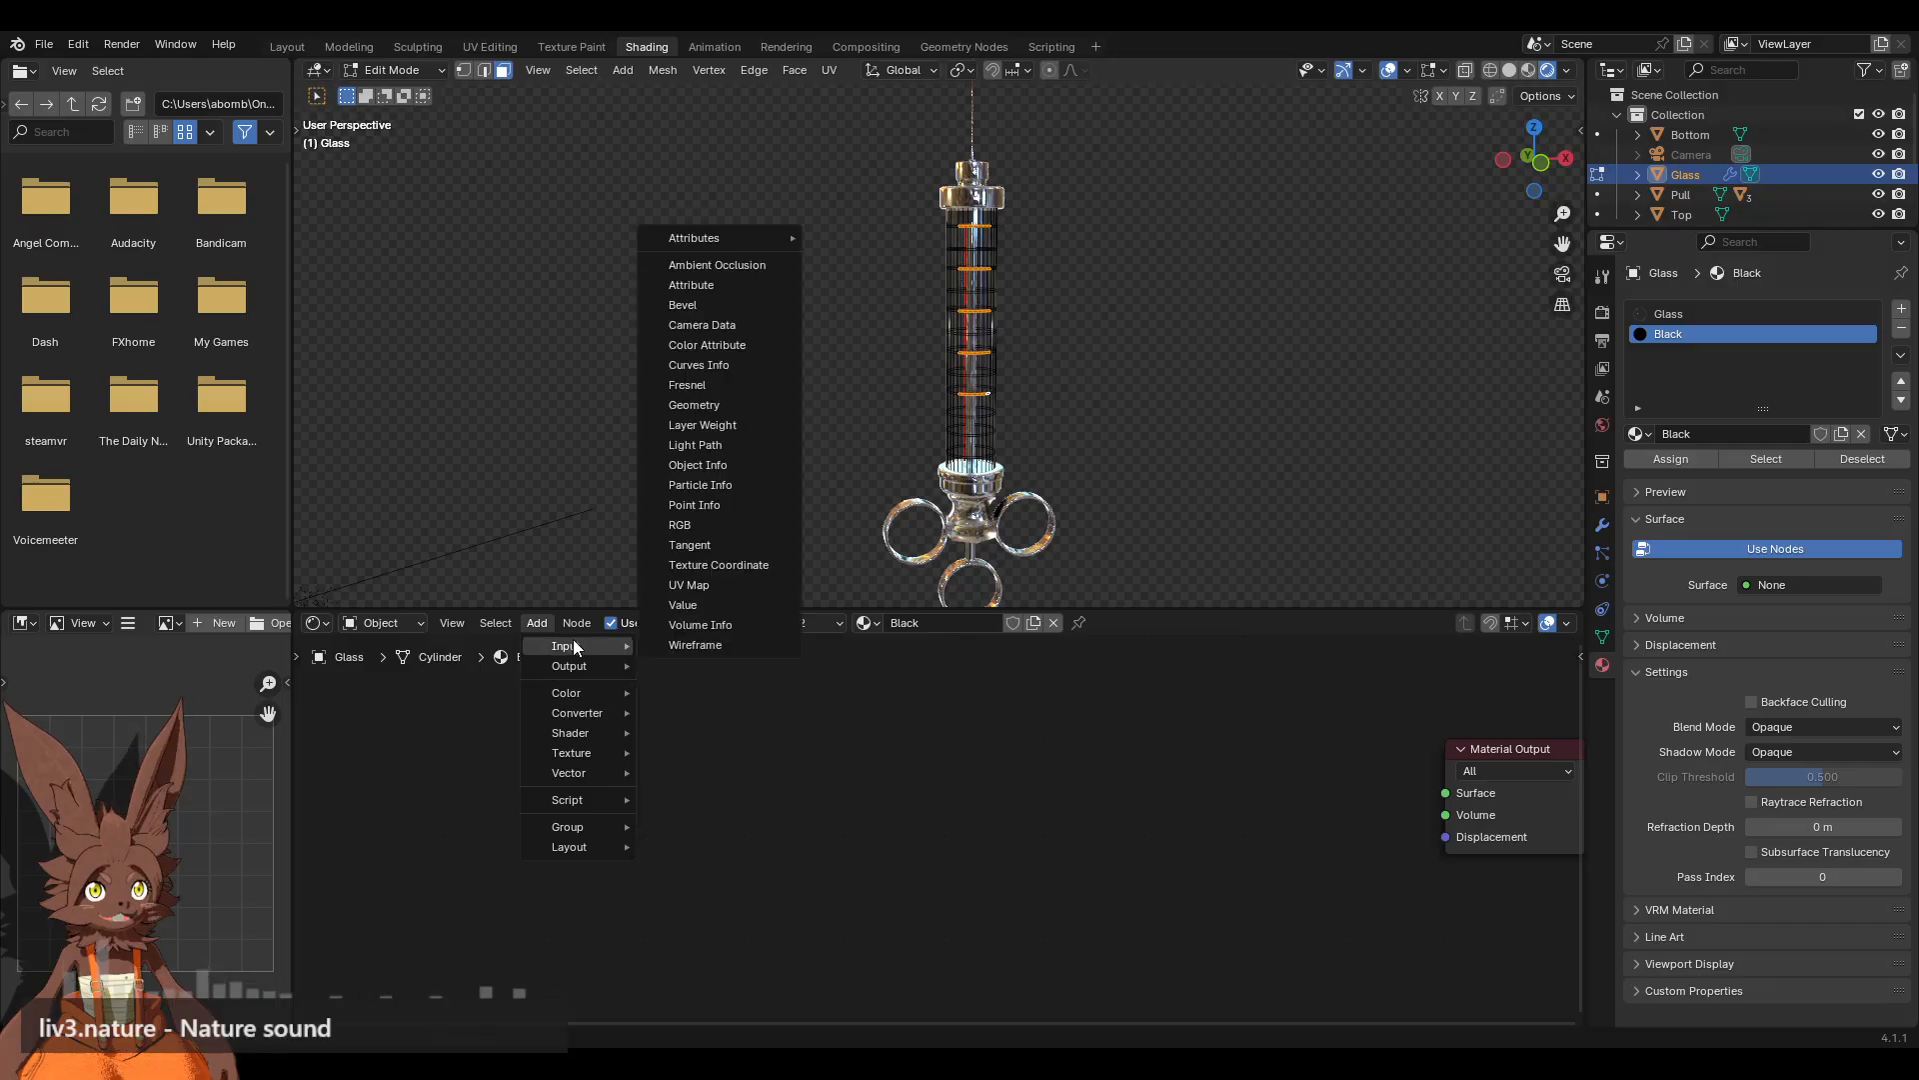
{"action": "left_click", "coordinate": [700, 525]}
{"action": "left_click", "coordinate": [1175, 859]}
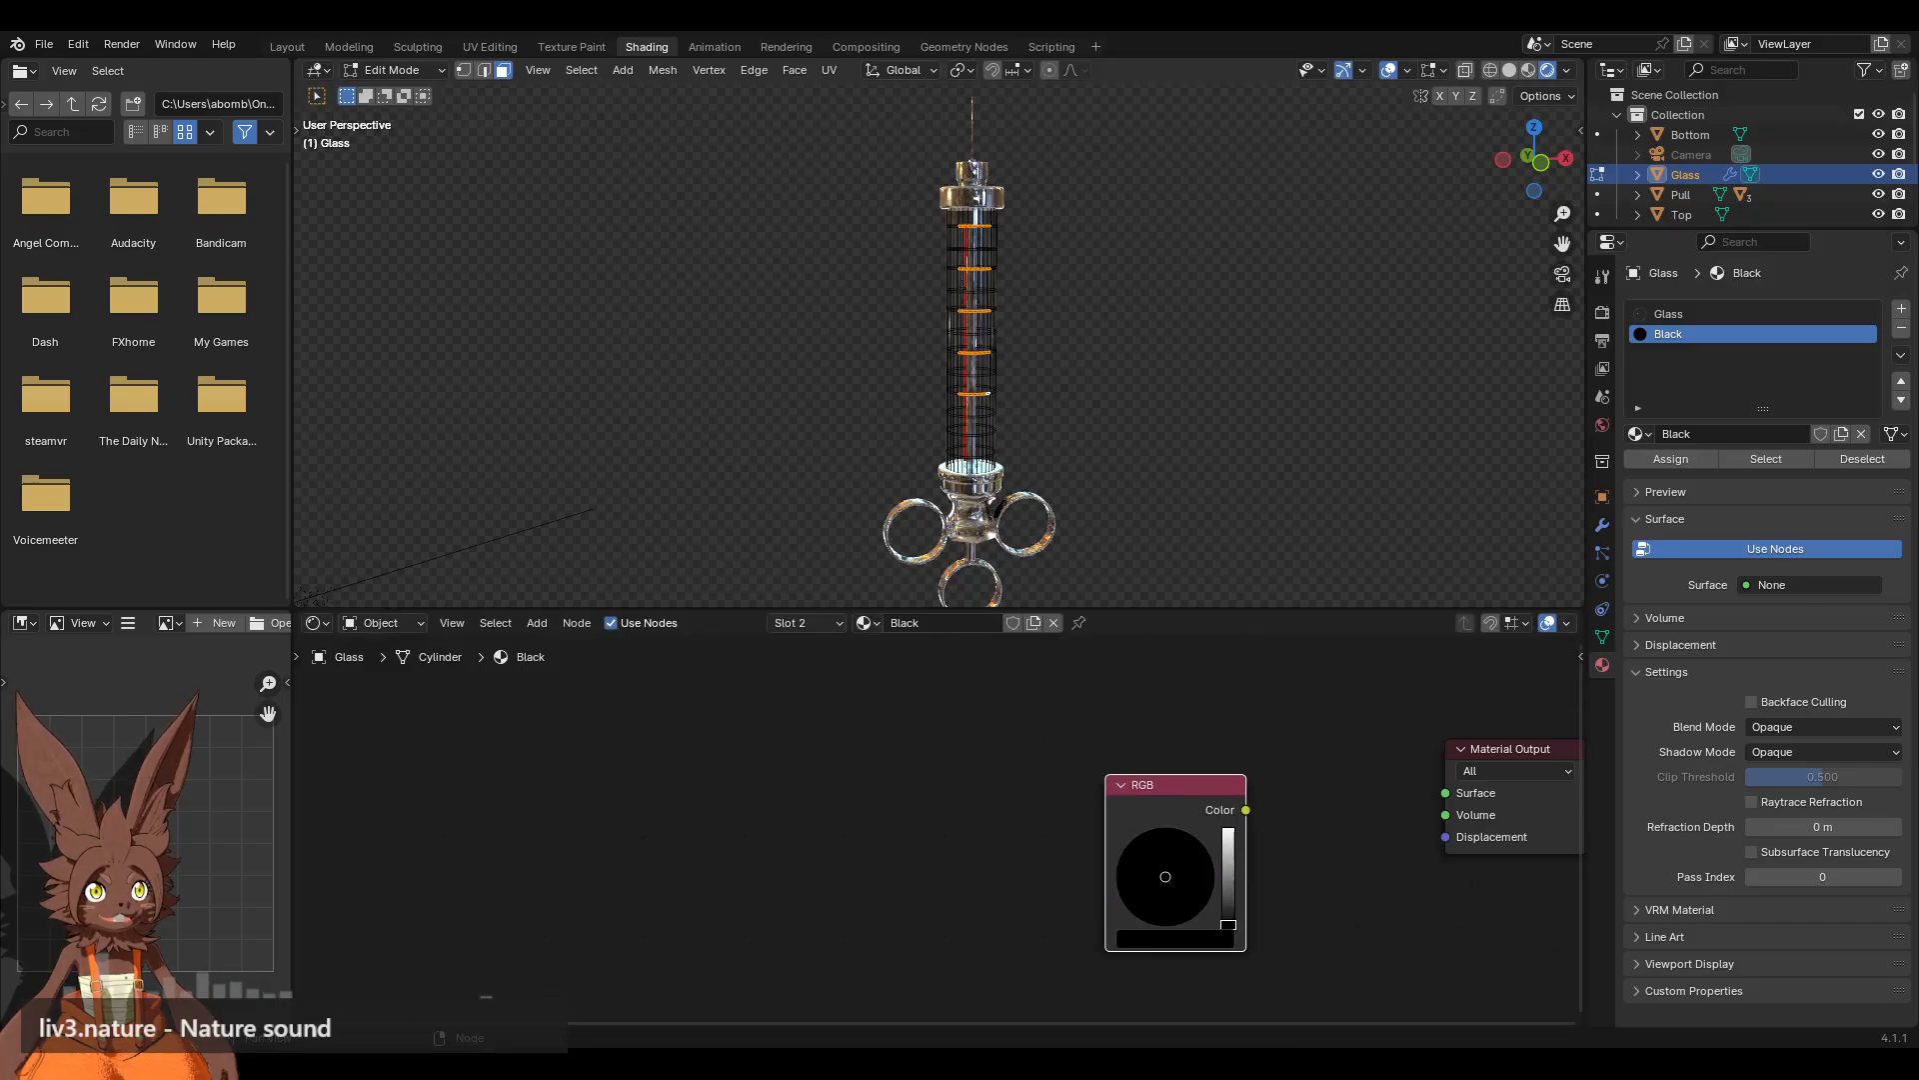
{"action": "left_click_drag", "start_coordinate": [1246, 809], "coordinate": [1437, 789]}
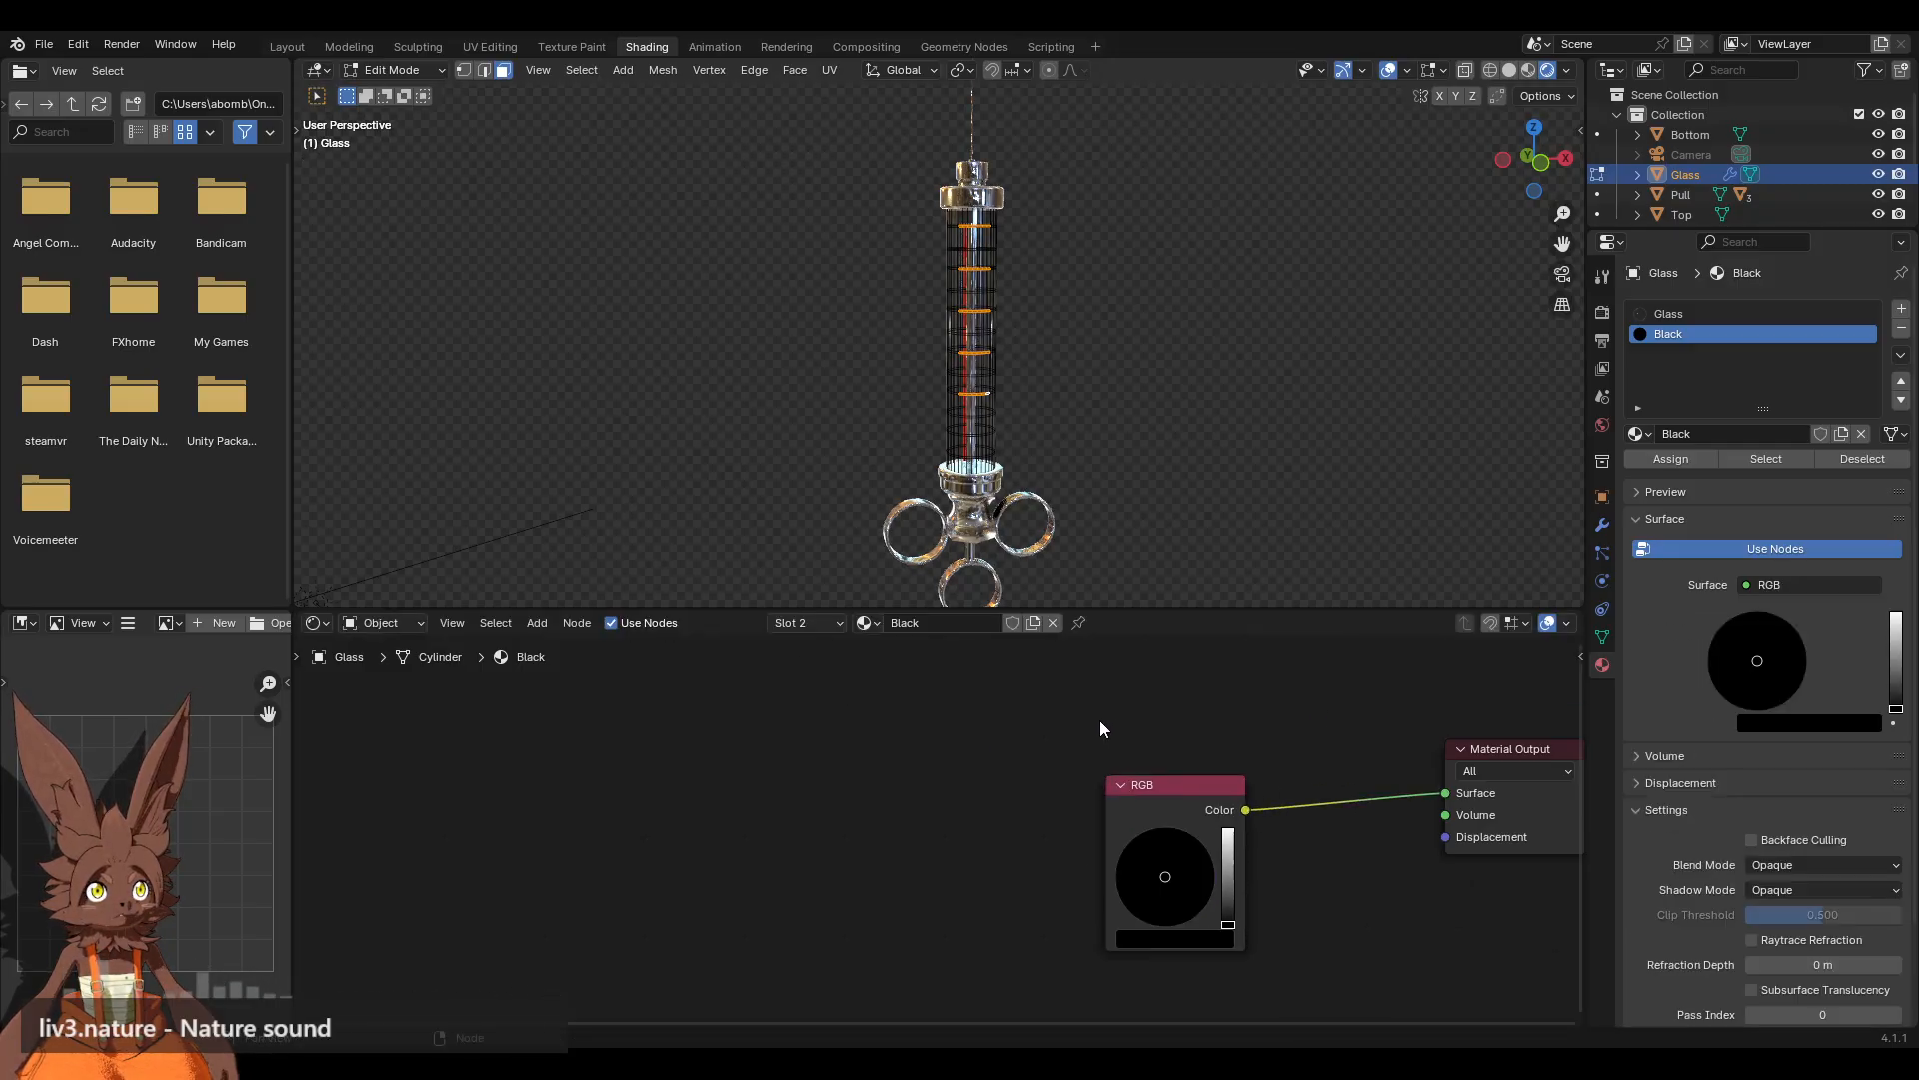
Step: Assign the Black material to the selected mark faces and show the model with rendered shading in Object Mode
{"action": "left_click", "coordinate": [288, 48]}
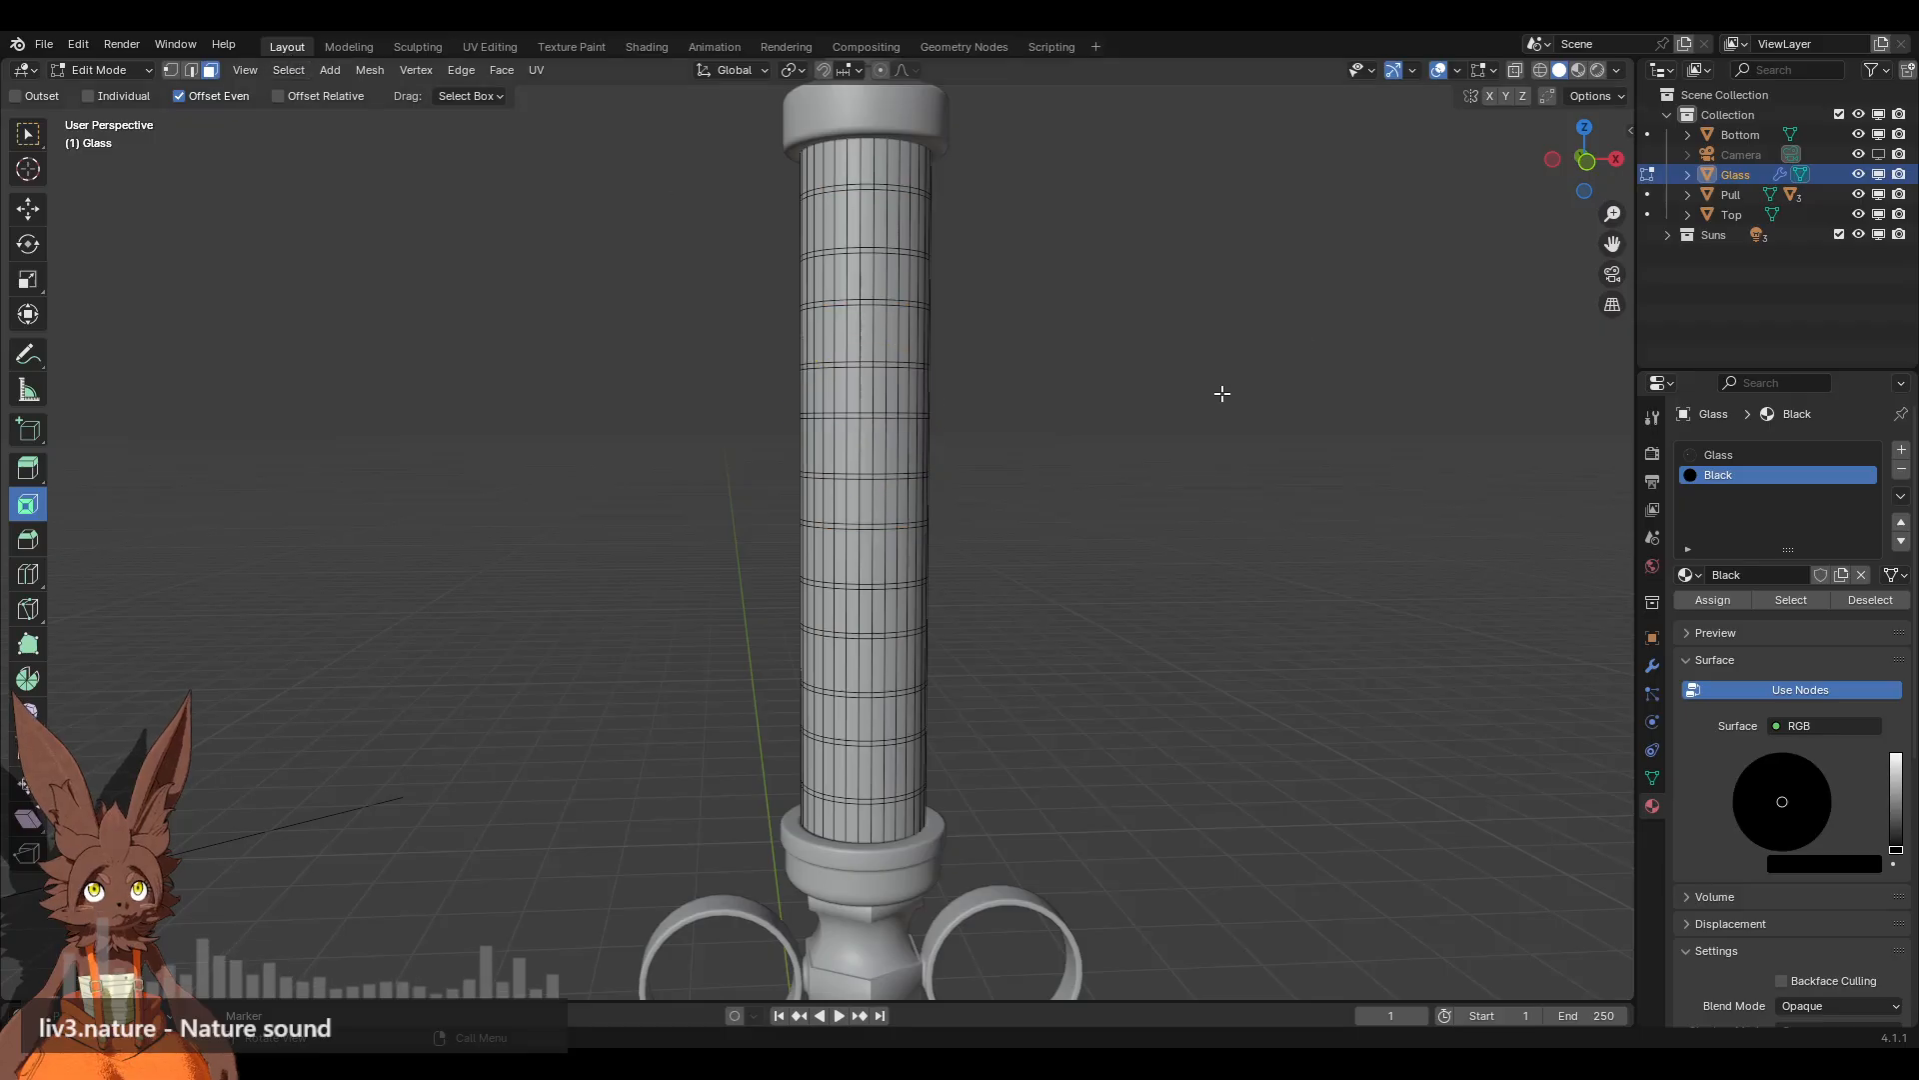
{"action": "left_click", "coordinate": [100, 70]}
{"action": "left_click", "coordinate": [100, 107]}
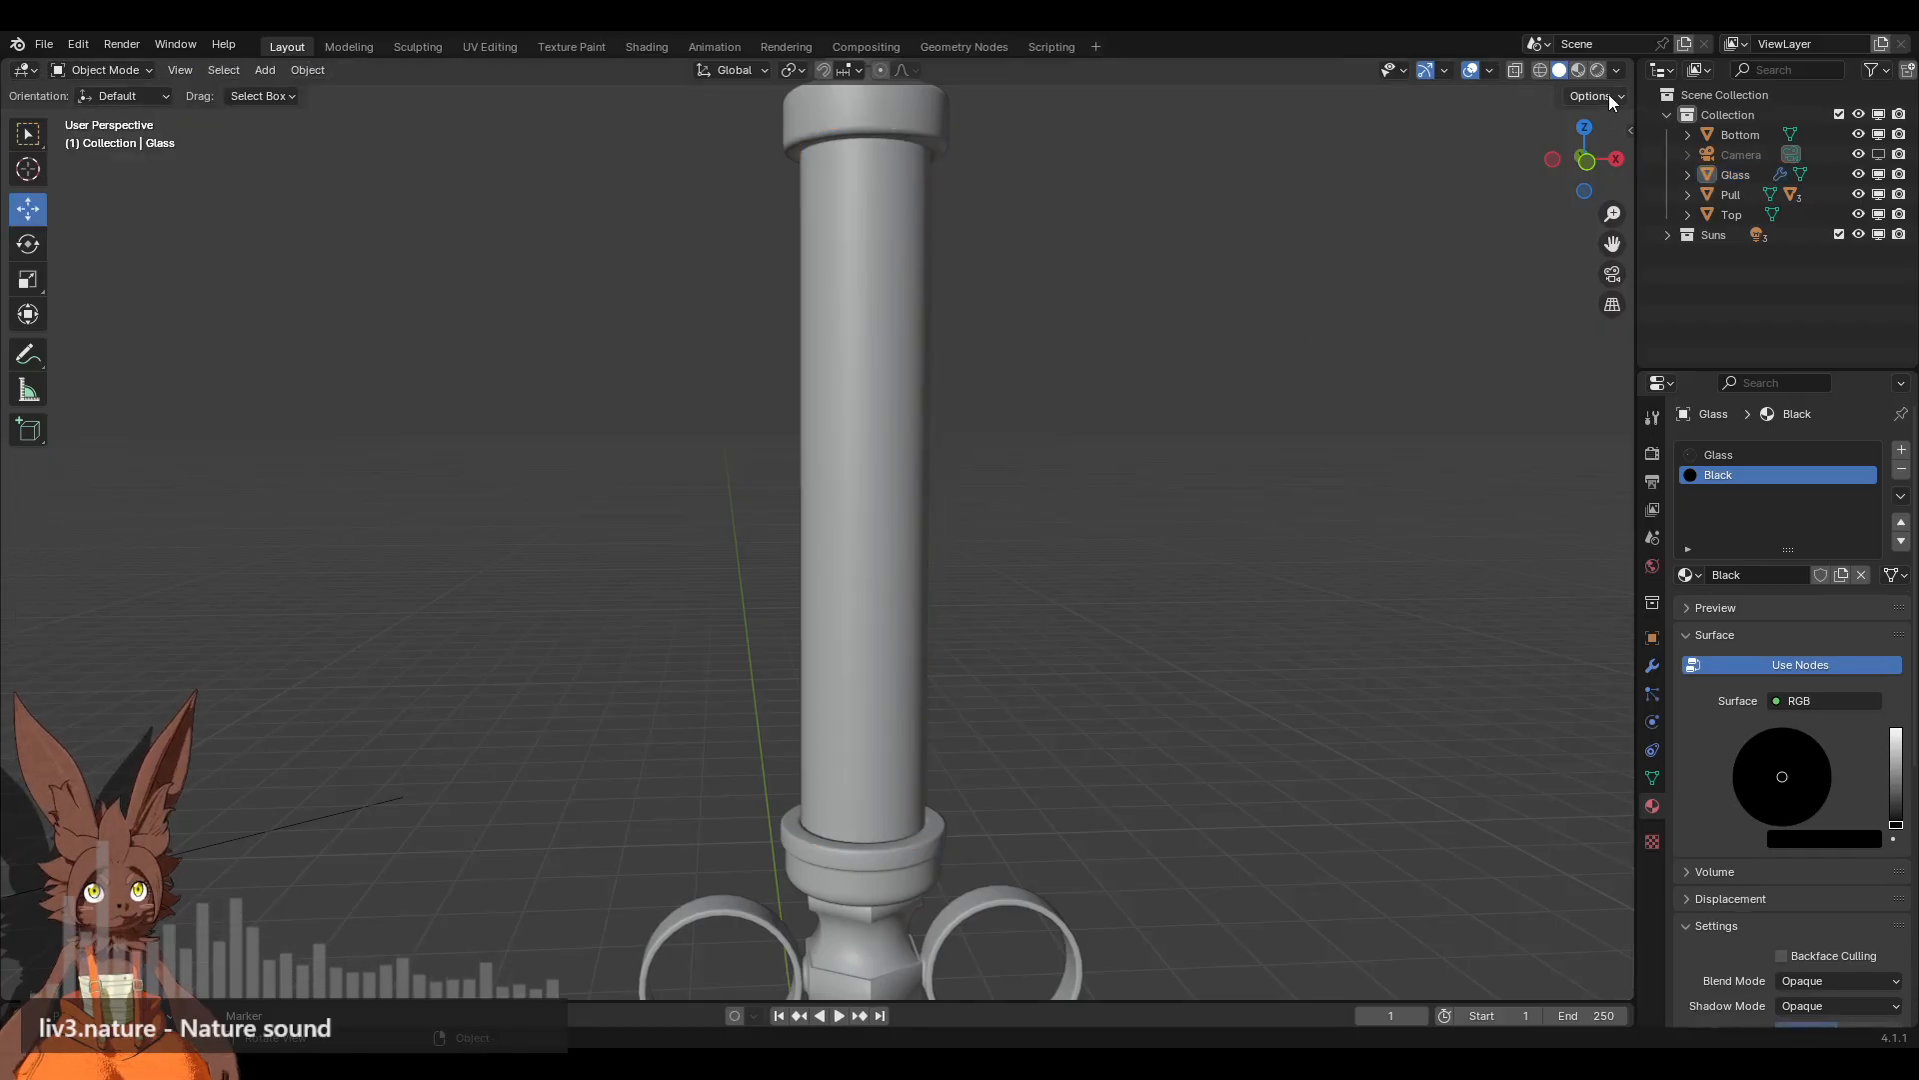
{"action": "left_click", "coordinate": [1597, 70]}
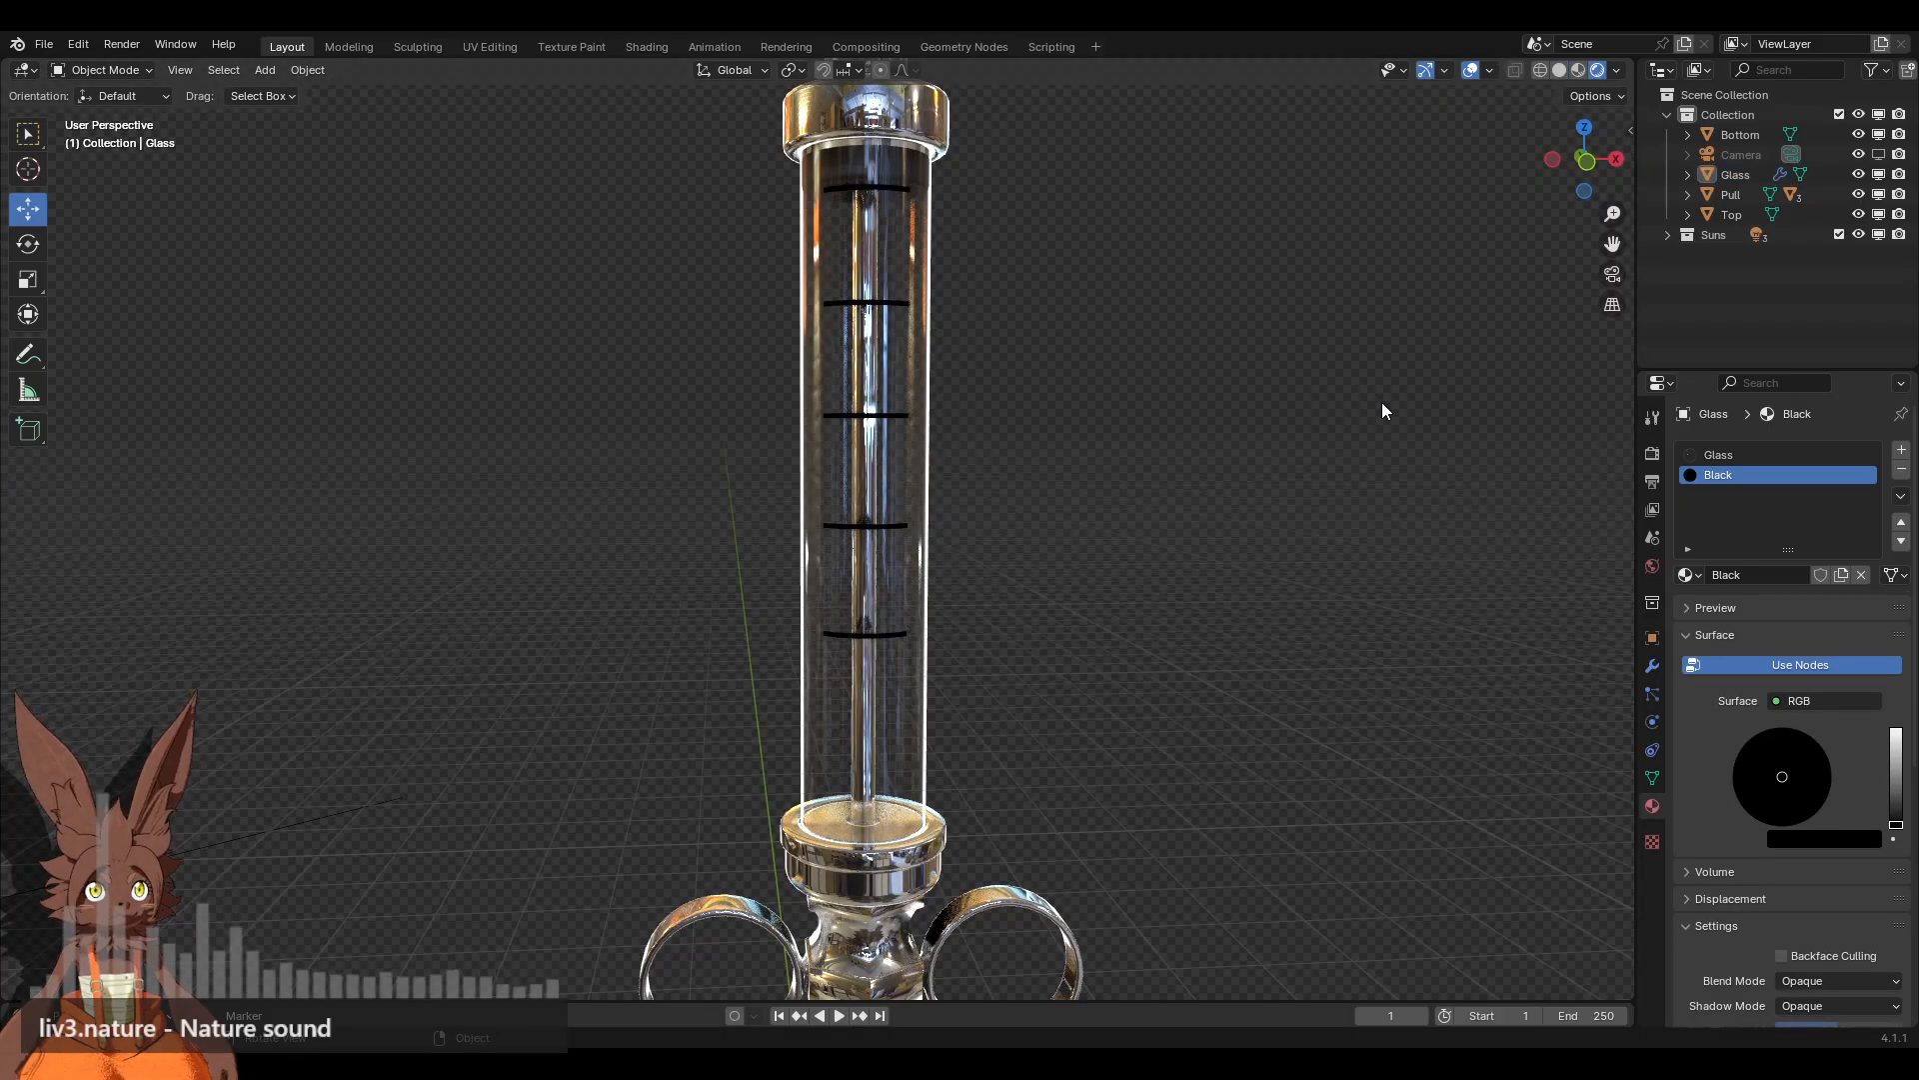
Step: Examine the black graduation marks on the rendered glass tube from several angles and distances
{"action": "scroll", "coordinate": [1190, 420], "scroll_direction": "down", "scroll_amount": 2}
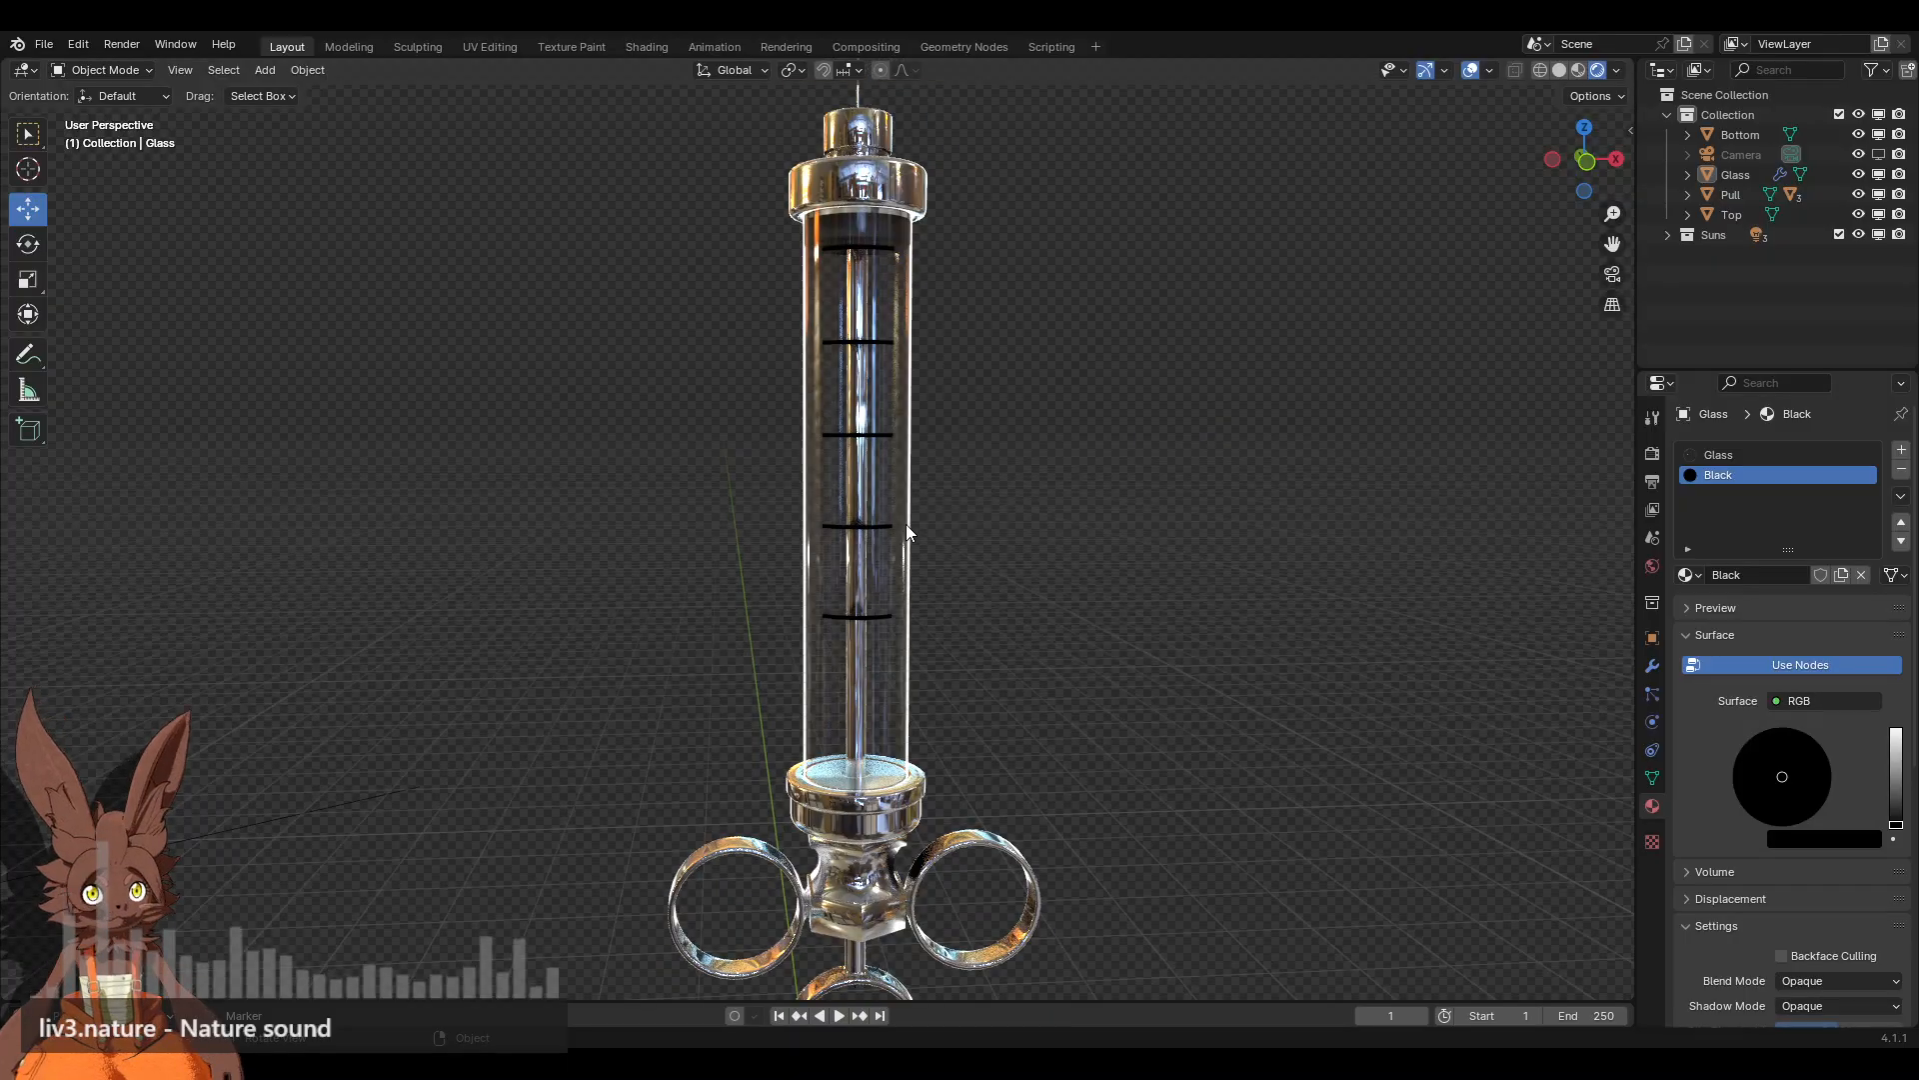
{"action": "middle_click_drag", "start_coordinate": [1190, 420], "coordinate": [862, 546]}
{"action": "scroll", "coordinate": [1011, 536], "scroll_direction": "up", "scroll_amount": 6}
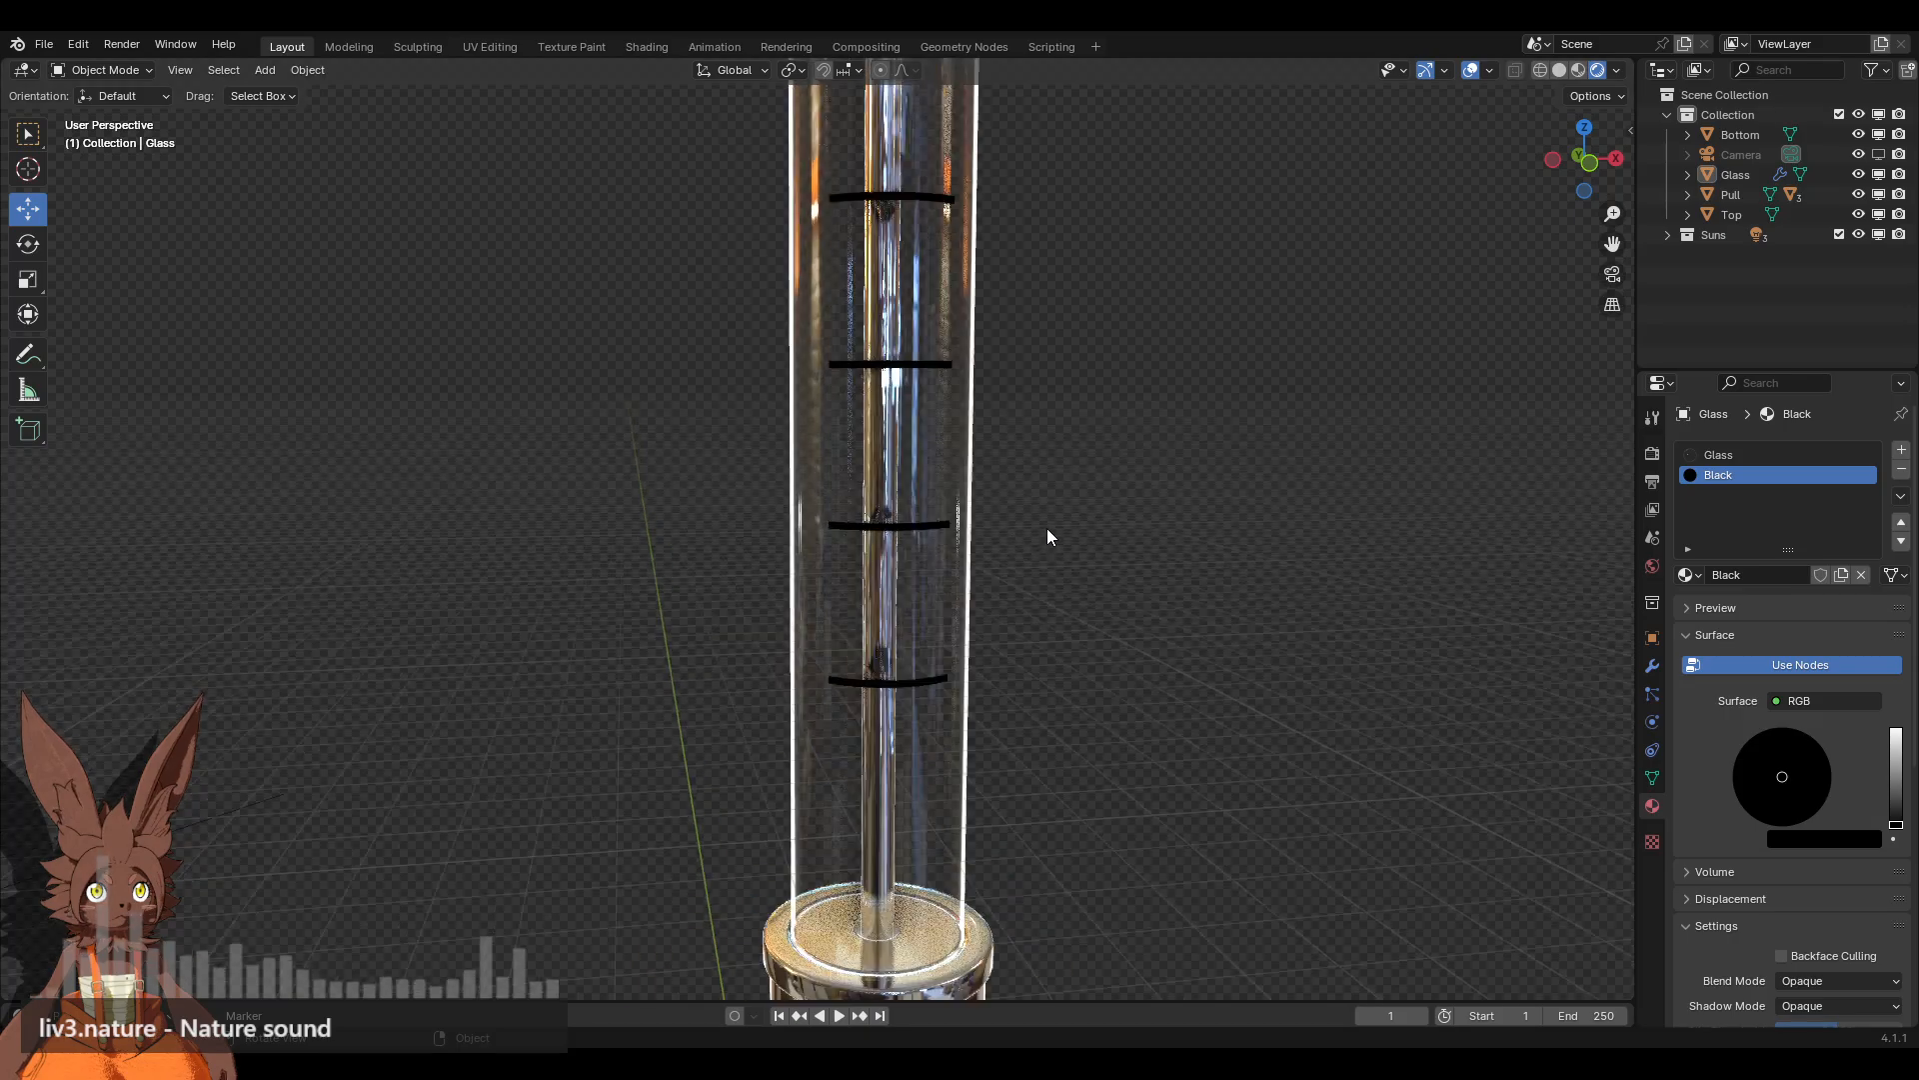
{"action": "middle_click_drag", "start_coordinate": [1014, 484], "coordinate": [903, 501]}
{"action": "scroll", "coordinate": [1012, 496], "scroll_direction": "up", "scroll_amount": 4}
{"action": "middle_click_drag", "start_coordinate": [1019, 493], "coordinate": [1122, 502]}
{"action": "scroll", "coordinate": [1006, 524], "scroll_direction": "down", "scroll_amount": 3}
{"action": "scroll", "coordinate": [1005, 523], "scroll_direction": "down", "scroll_amount": 4}
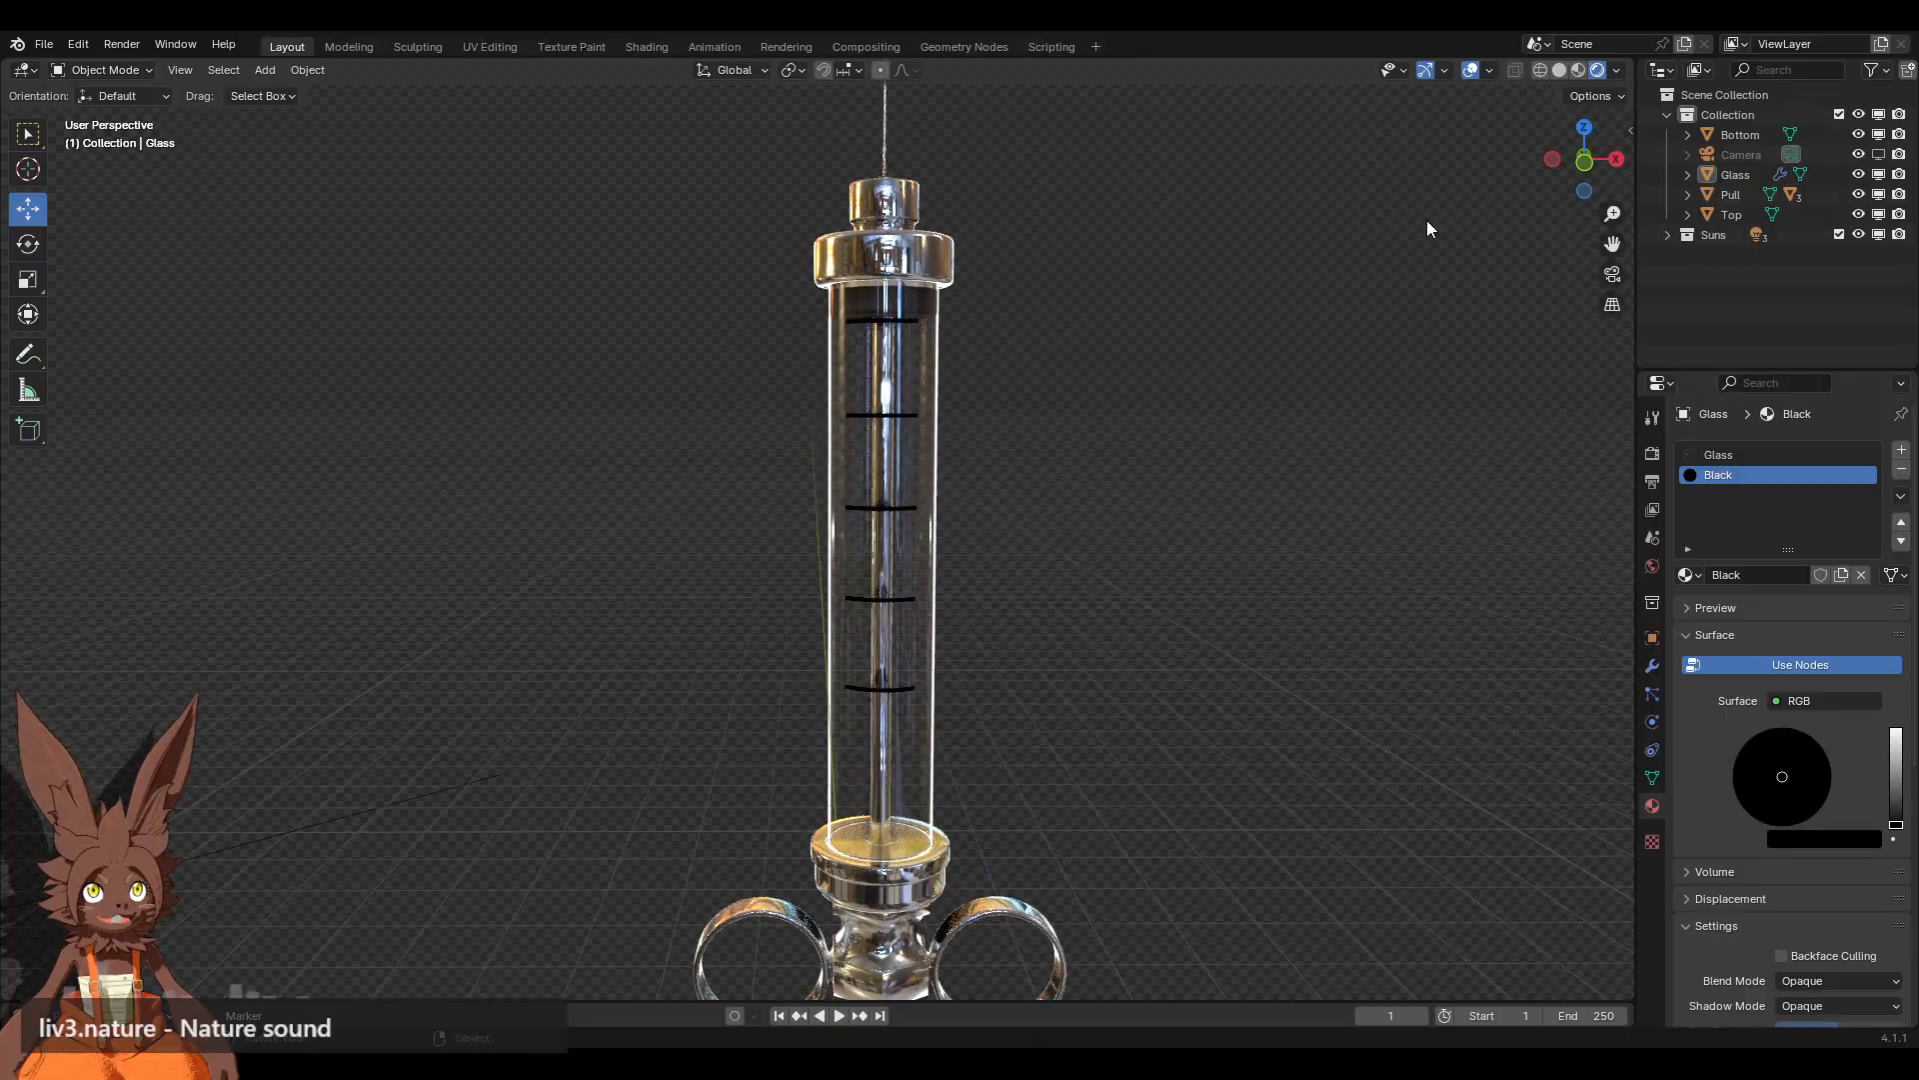
Step: Return to editing the Glass tube's mesh in front orthographic view
{"action": "left_click", "coordinate": [1585, 160]}
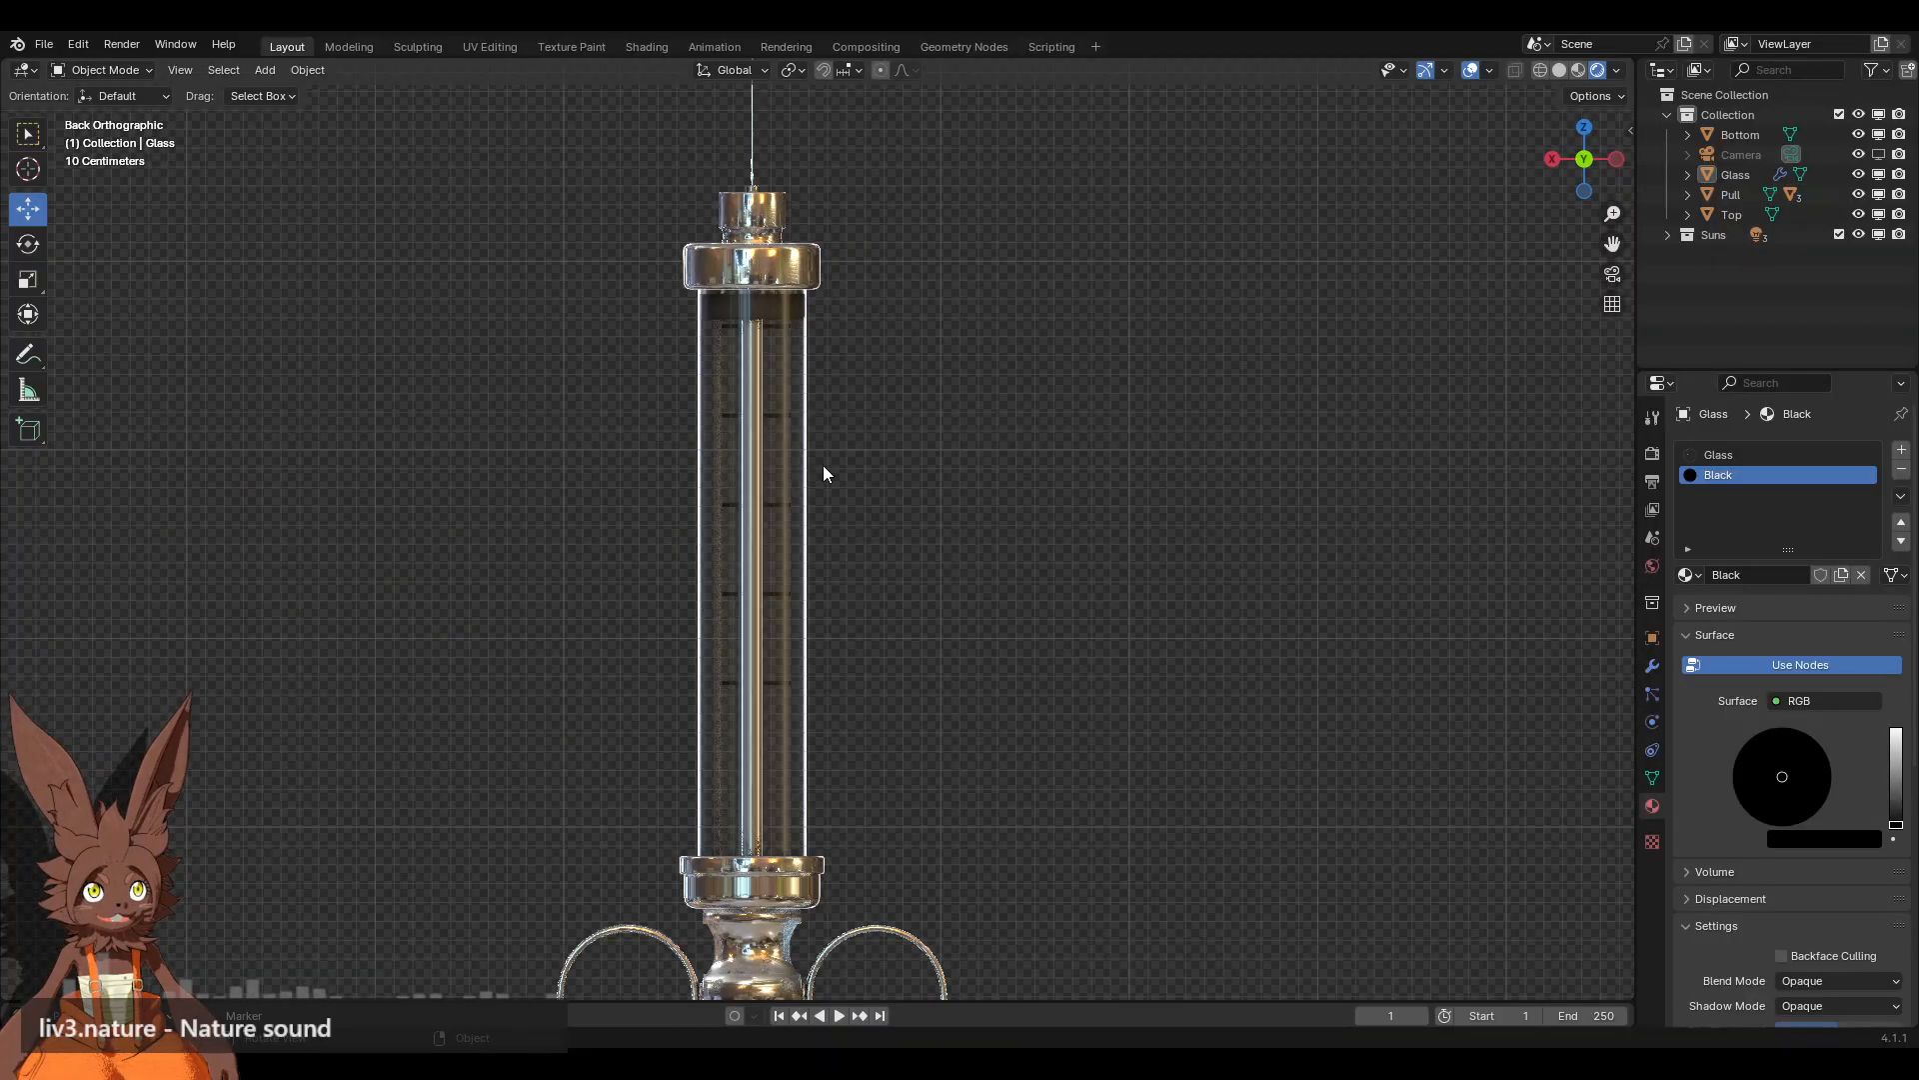
{"action": "left_click", "coordinate": [1585, 160]}
{"action": "left_click", "coordinate": [911, 438]}
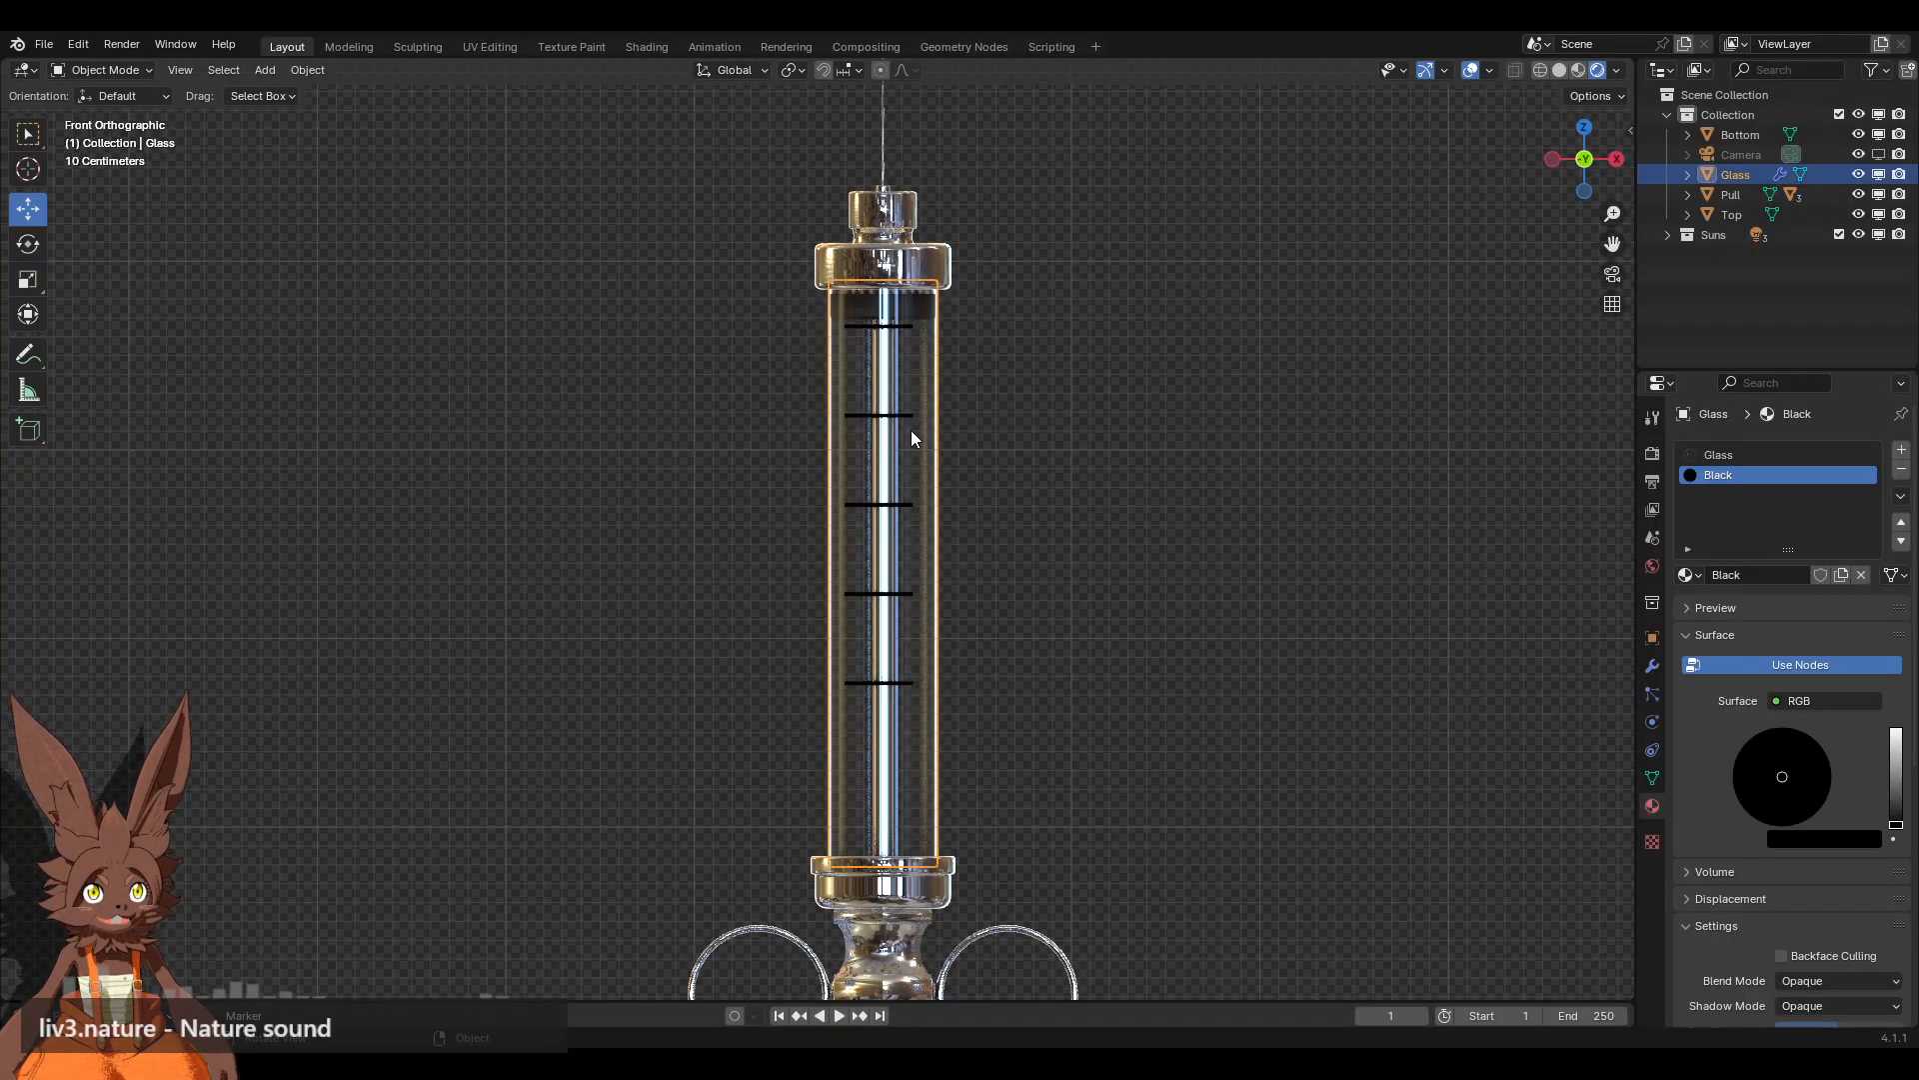
{"action": "left_click", "coordinate": [148, 70]}
{"action": "left_click", "coordinate": [112, 124]}
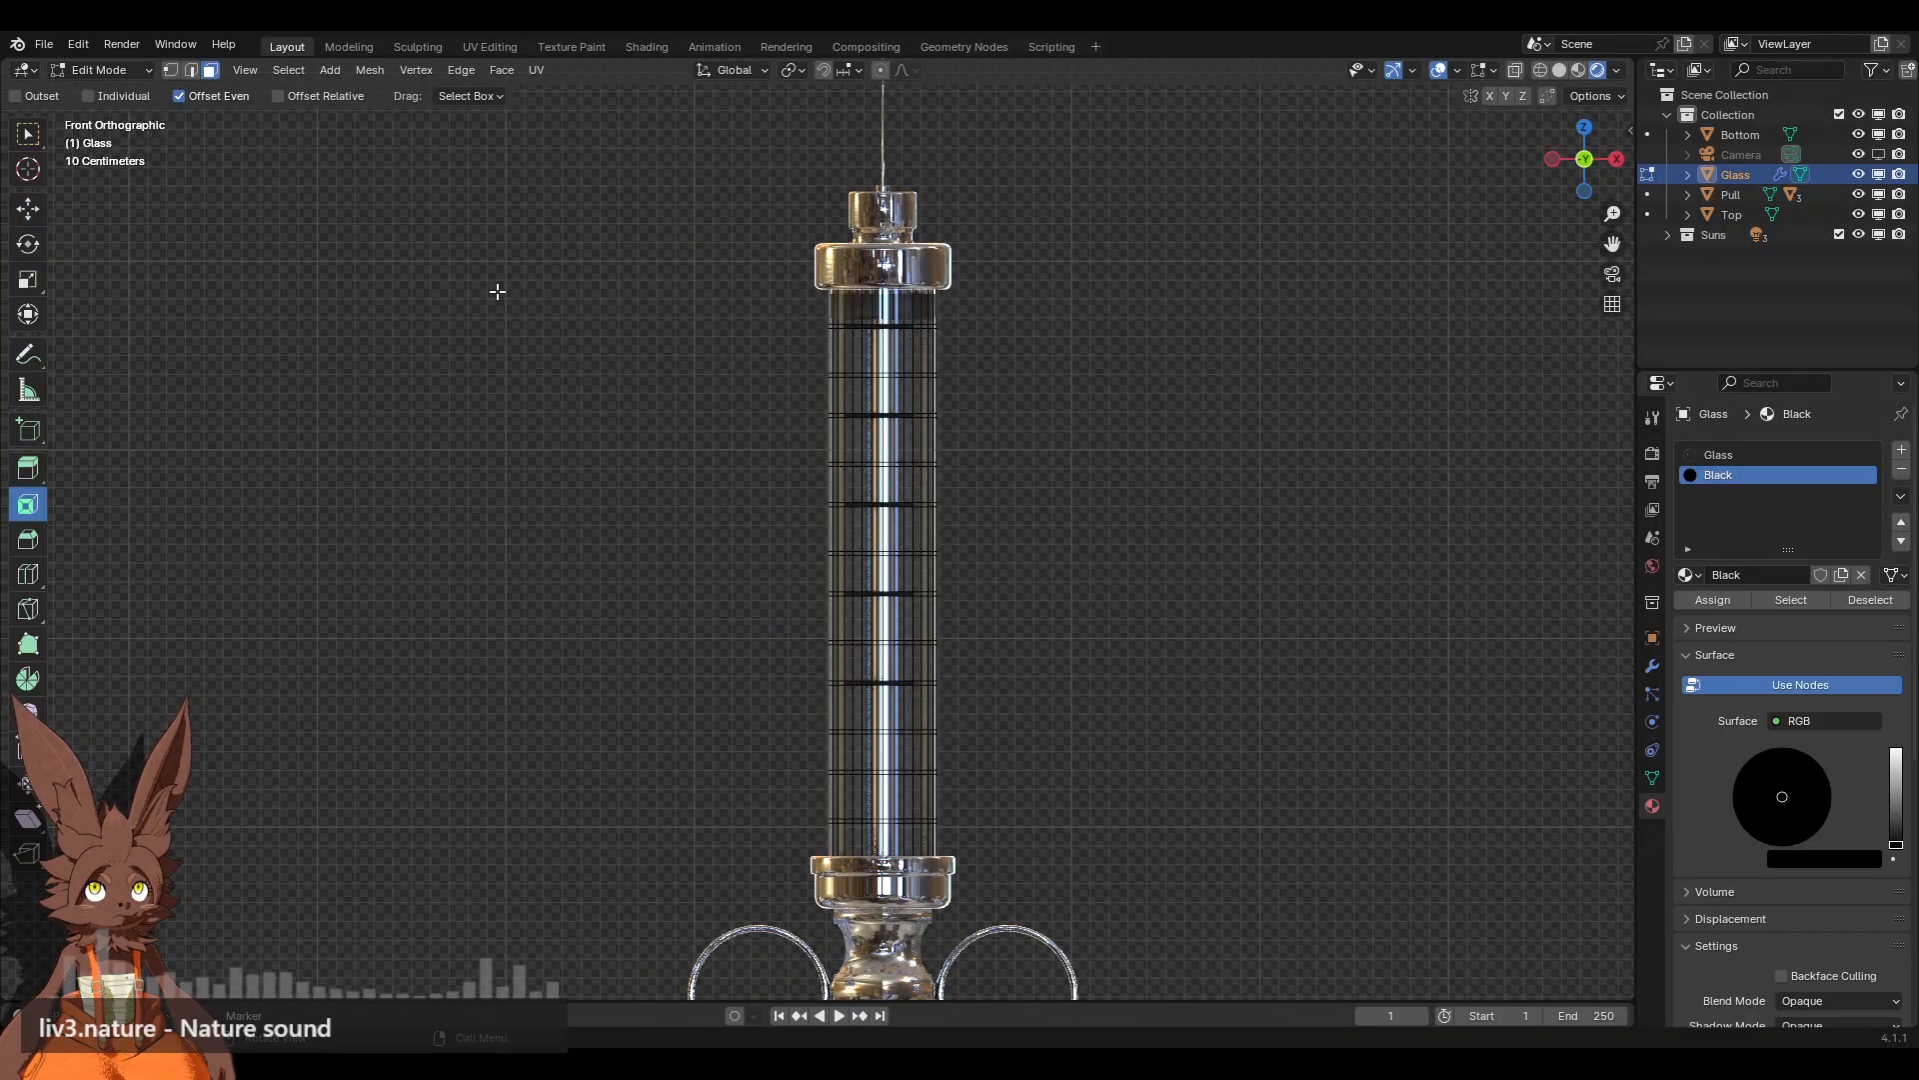
Step: Try solid and wireframe shading on the lower part of the tube, and return to rendered shading
{"action": "left_click", "coordinate": [1560, 70]}
{"action": "scroll", "coordinate": [1126, 586], "scroll_direction": "up", "scroll_amount": 3}
{"action": "scroll", "coordinate": [1114, 656], "scroll_direction": "up", "scroll_amount": 1}
{"action": "scroll", "coordinate": [1242, 543], "scroll_direction": "down", "scroll_amount": 1}
{"action": "scroll", "coordinate": [1171, 405], "scroll_direction": "down", "scroll_amount": 1, "text": "shift"}
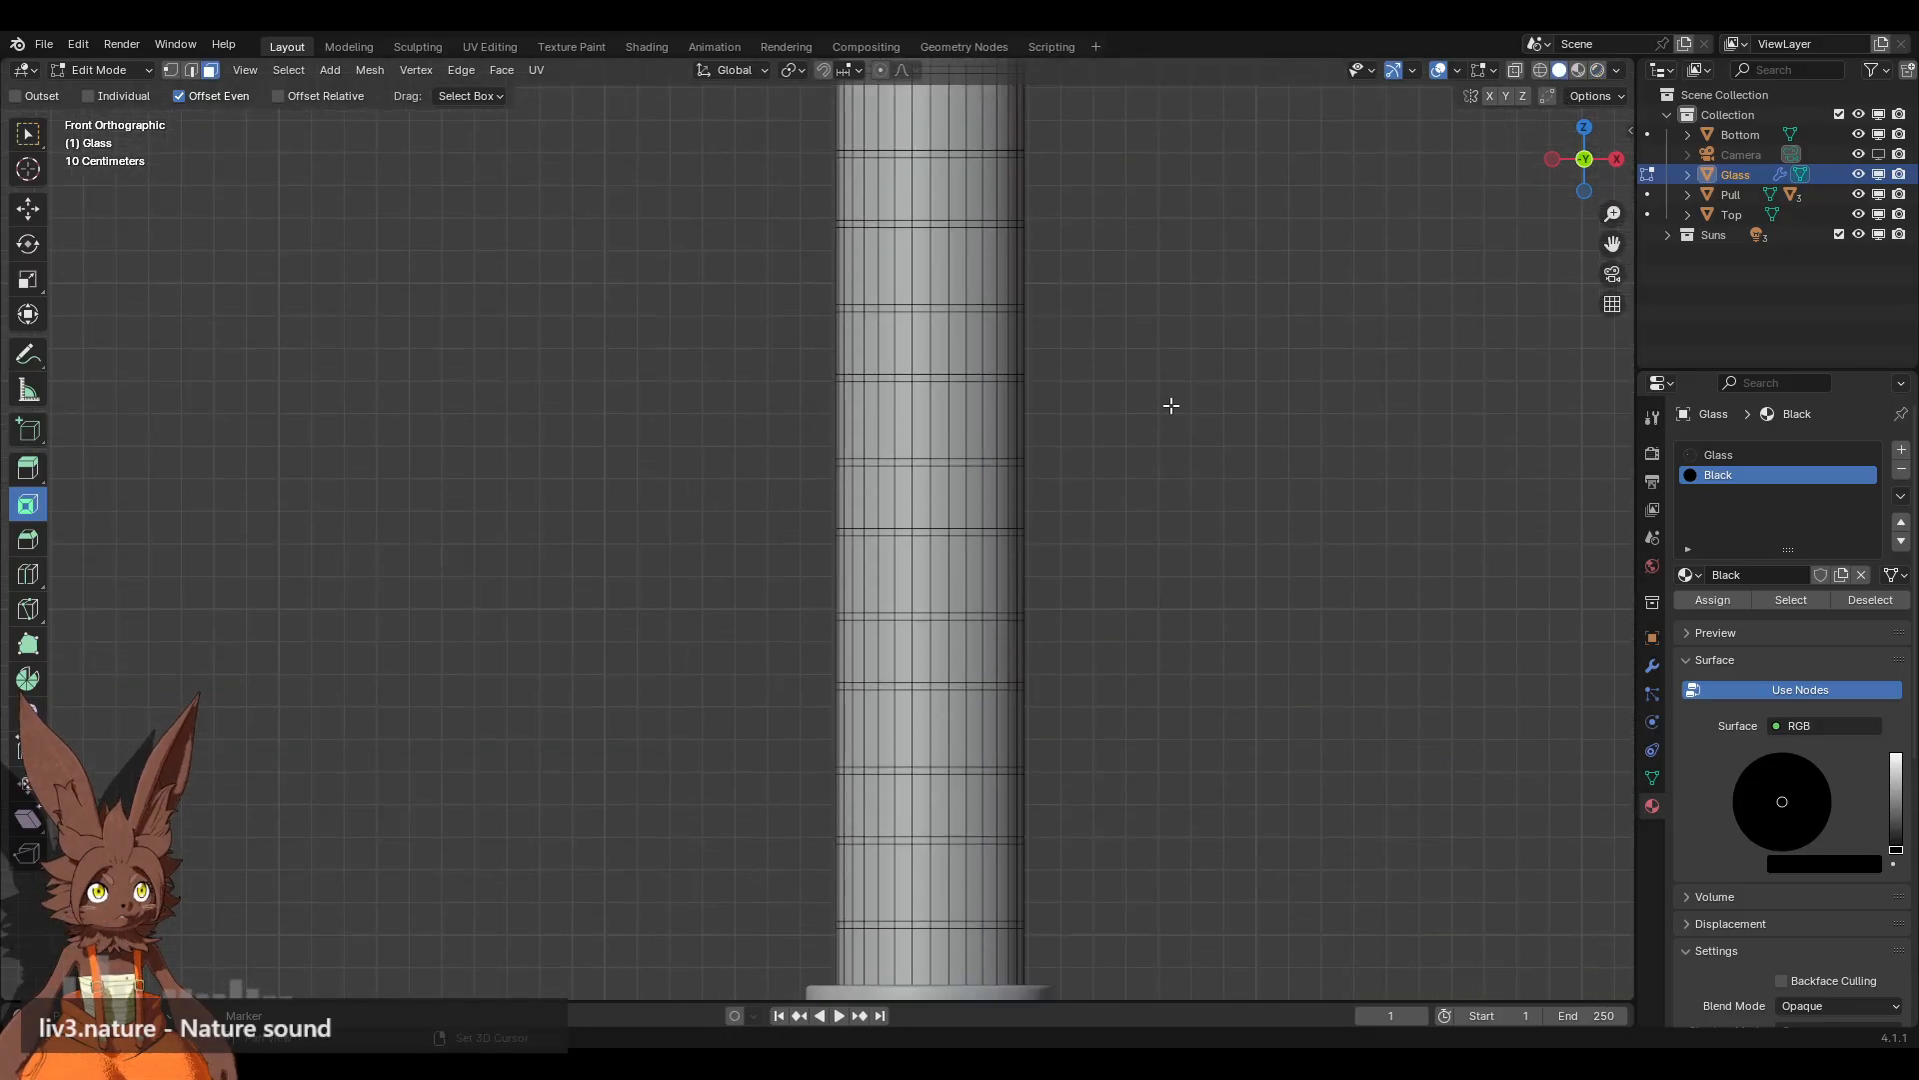
{"action": "key", "text": "shift+z"}
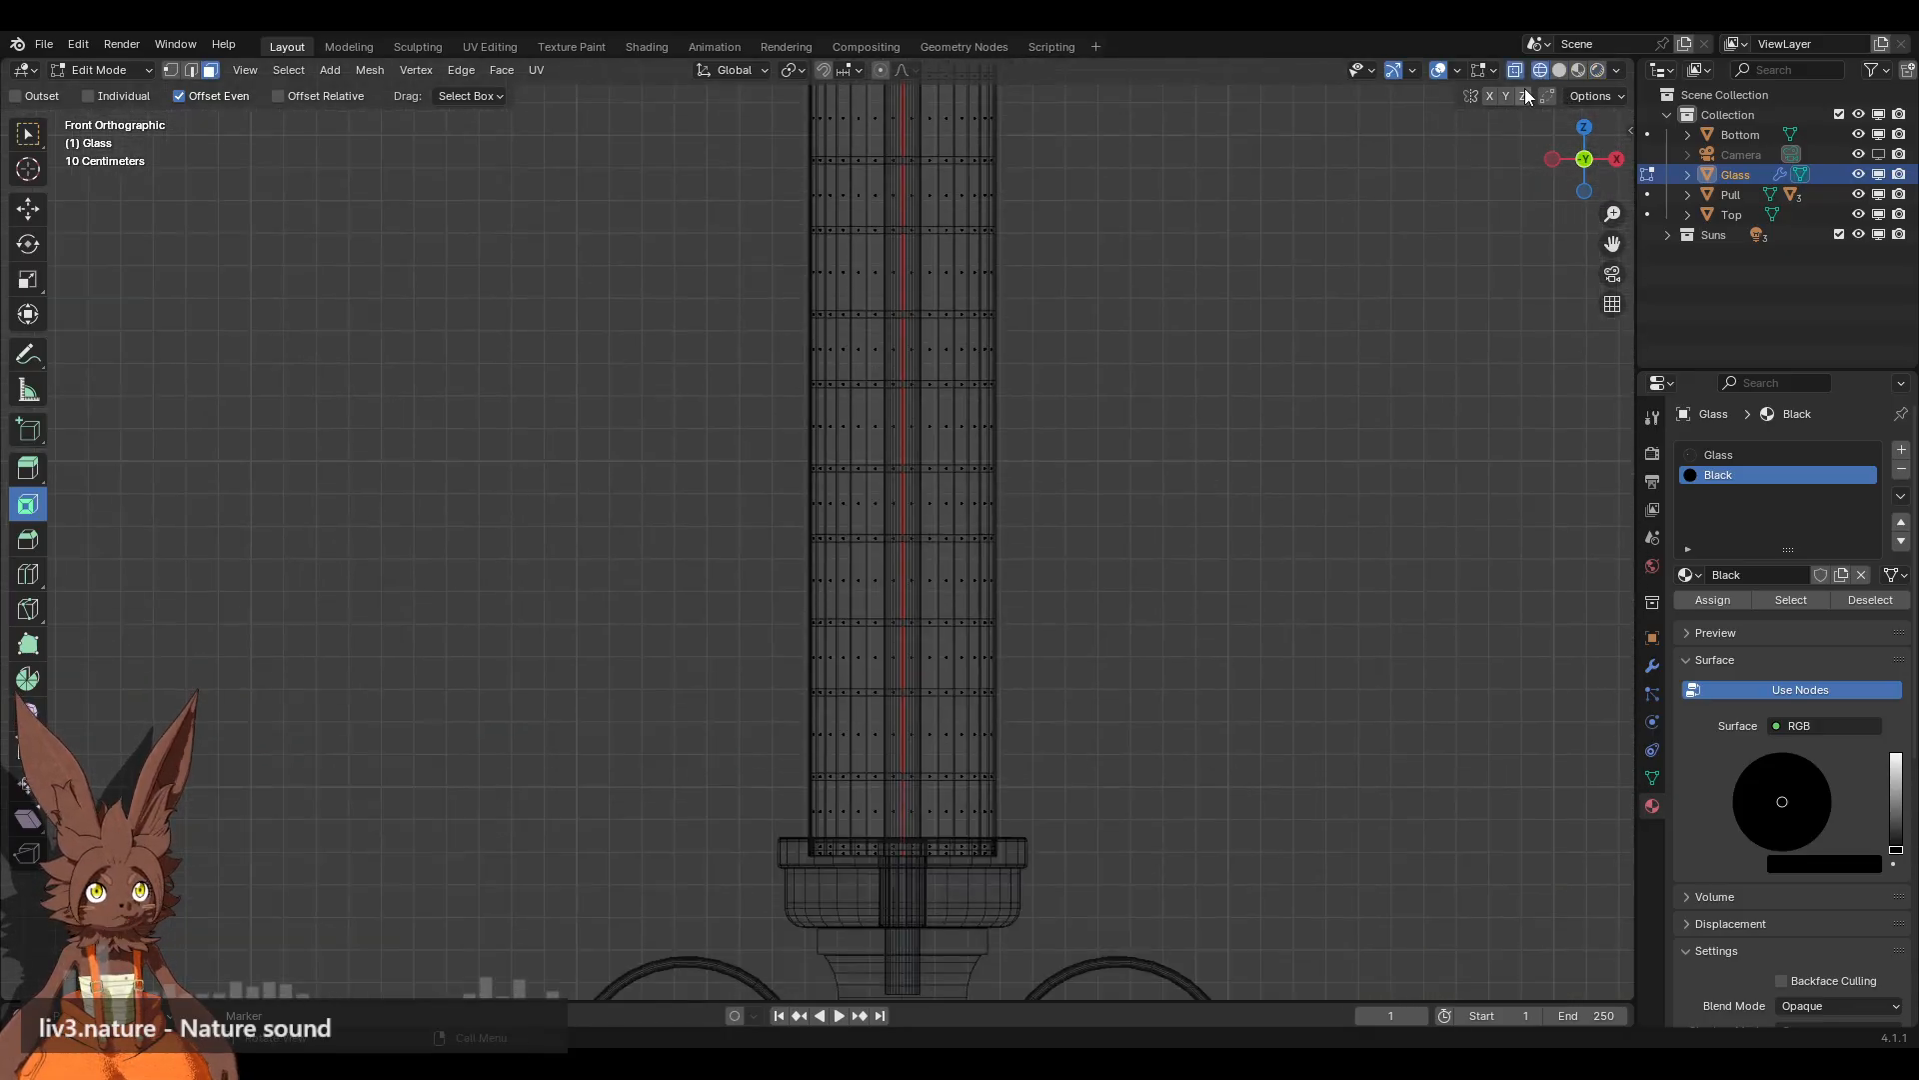
{"action": "left_click", "coordinate": [1598, 70]}
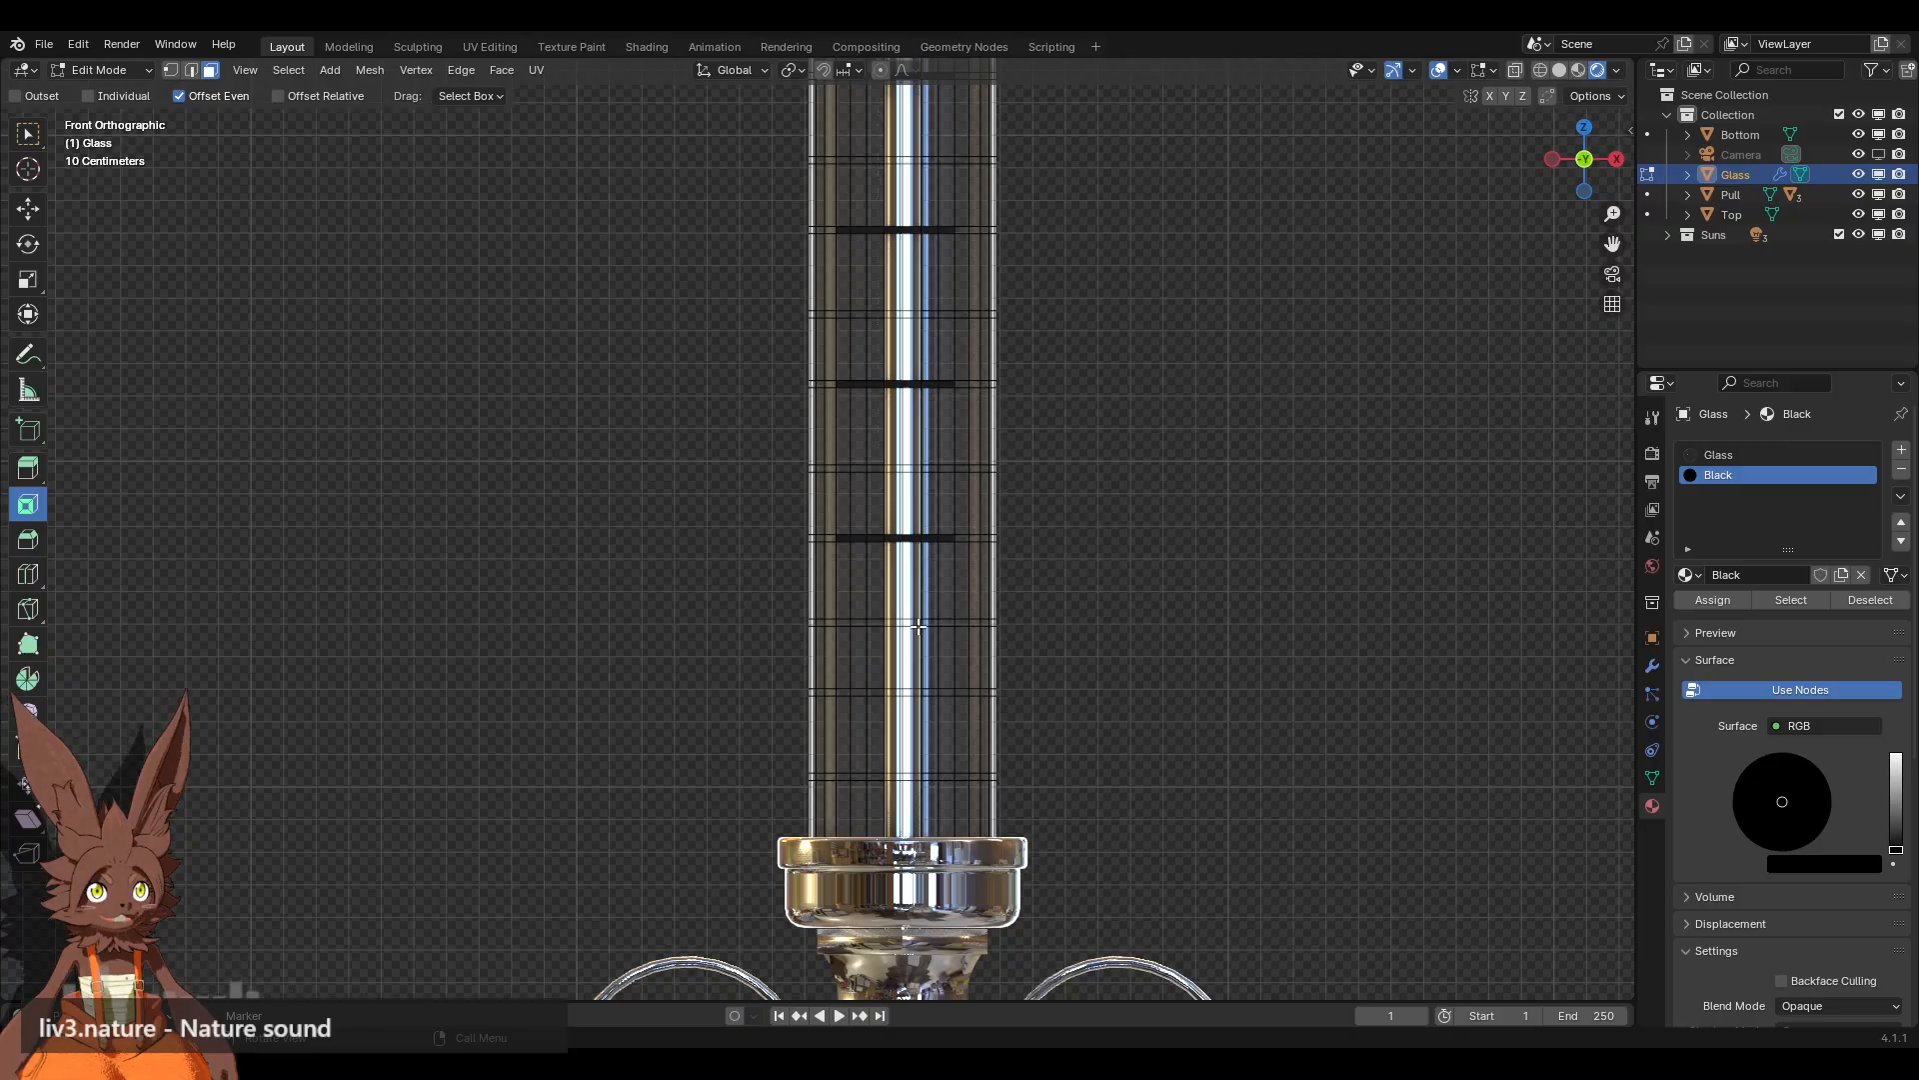
Step: Assign the Black material to the front strip of the second ring above the bottom collar, then show rendered shading
{"action": "left_click", "coordinate": [1559, 70]}
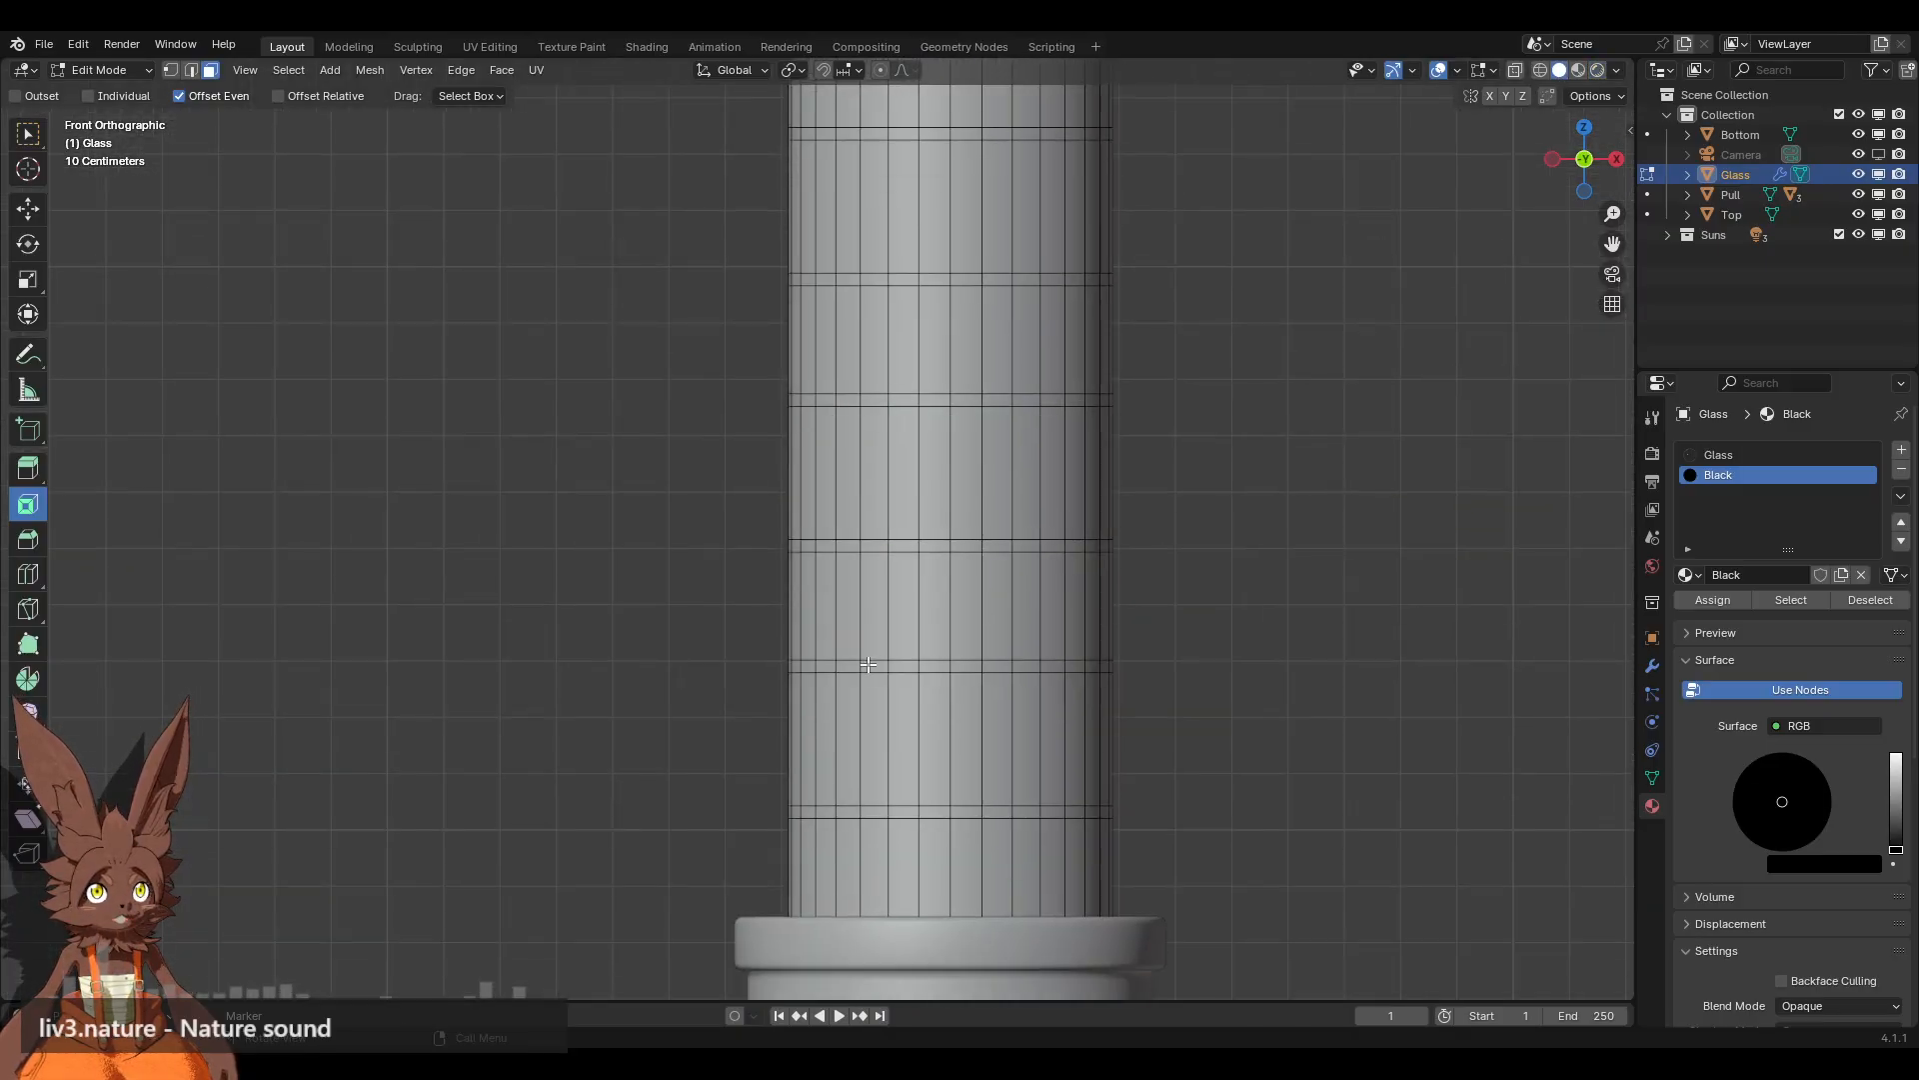
{"action": "key", "text": "c"}
{"action": "left_click_drag", "start_coordinate": [880, 666], "coordinate": [1024, 666]}
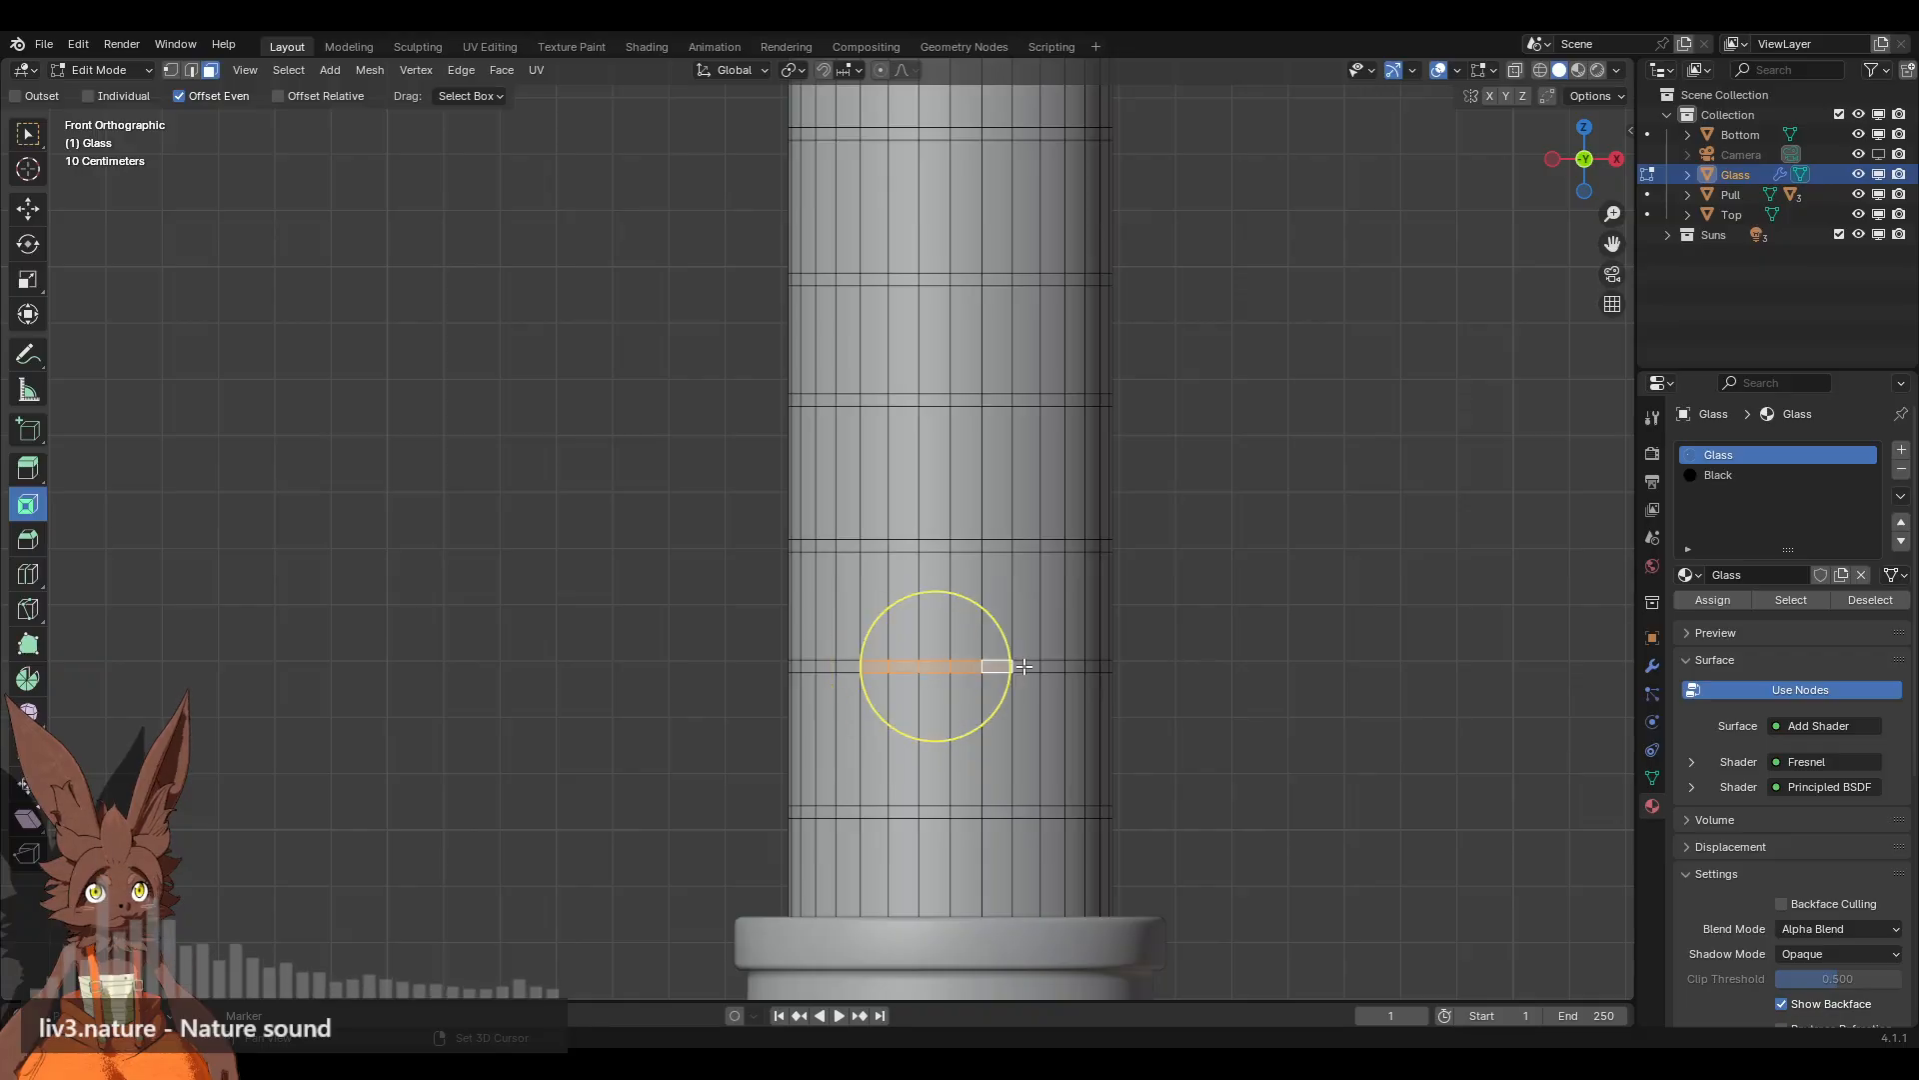
{"action": "left_click", "coordinate": [1023, 666], "text": "shift"}
{"action": "left_click", "coordinate": [848, 666], "text": "shift"}
{"action": "left_click", "coordinate": [1717, 475]}
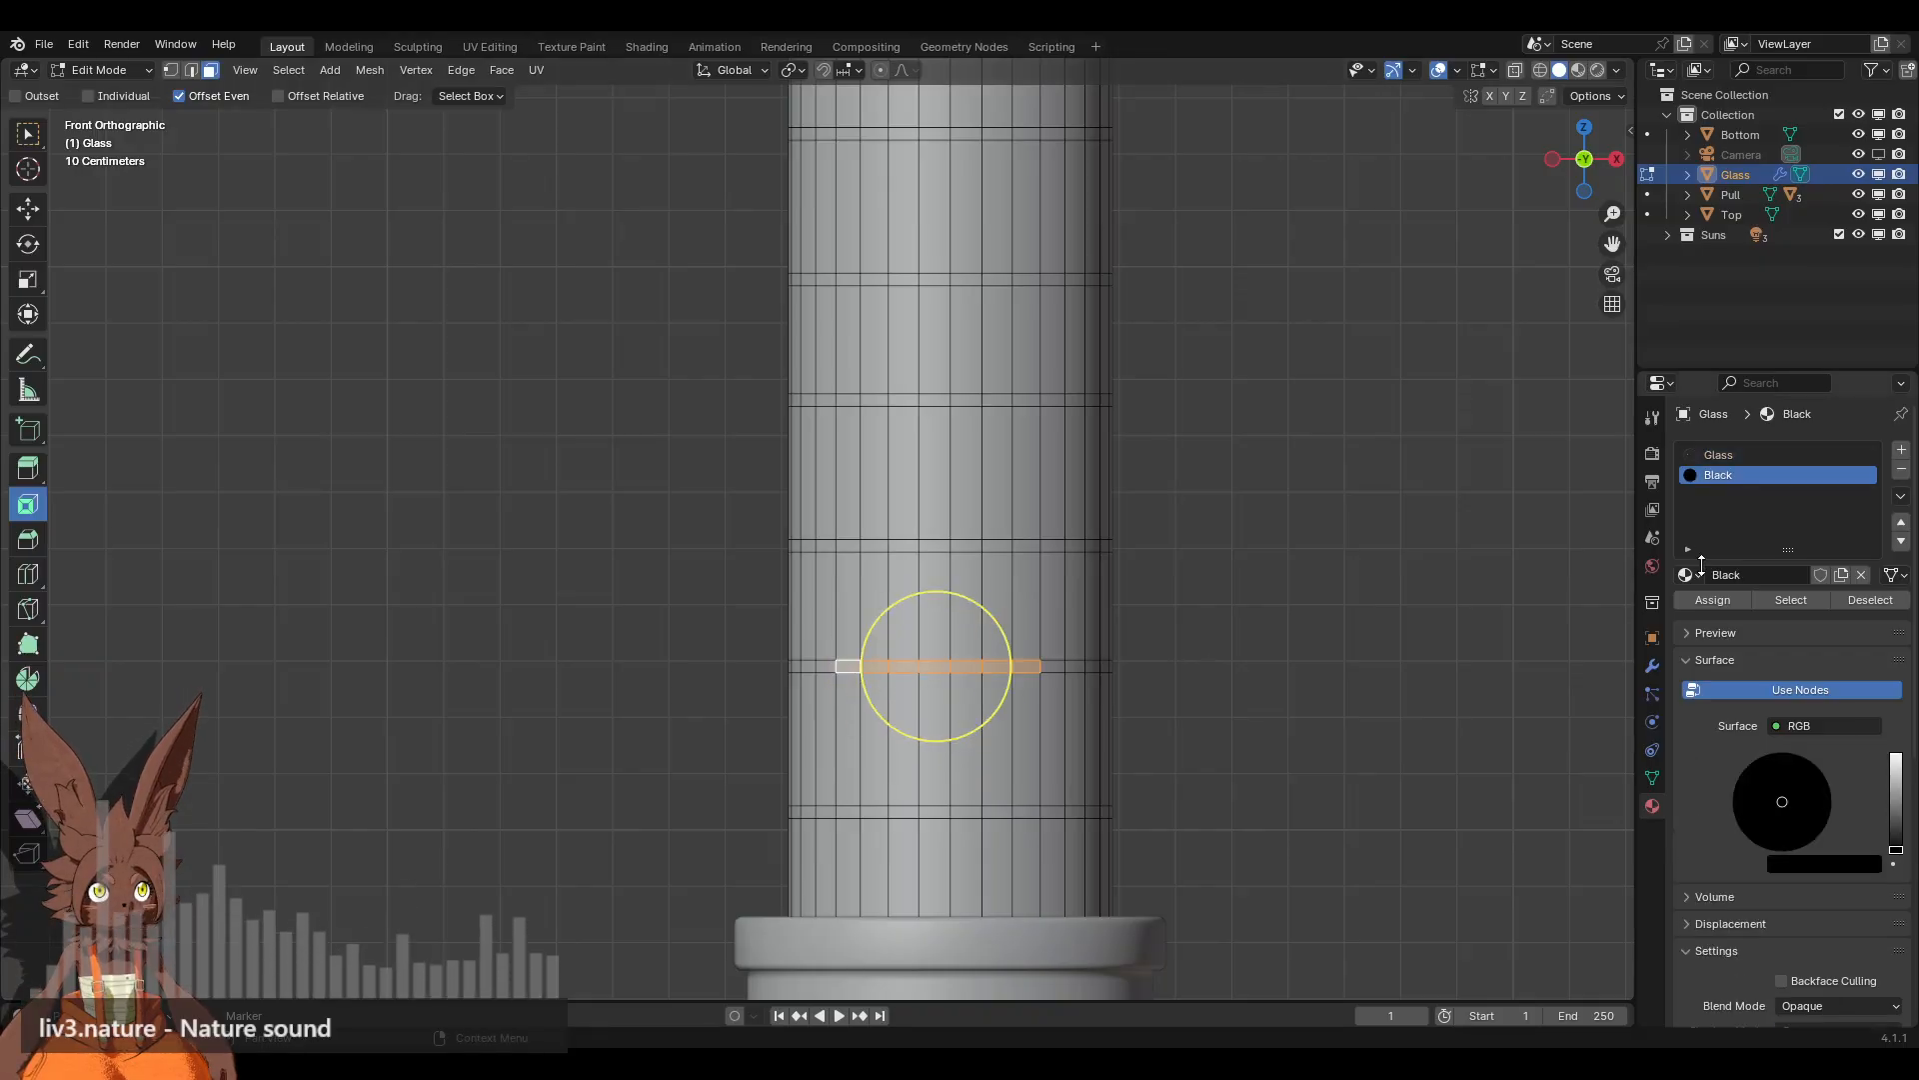
{"action": "left_click", "coordinate": [1597, 70]}
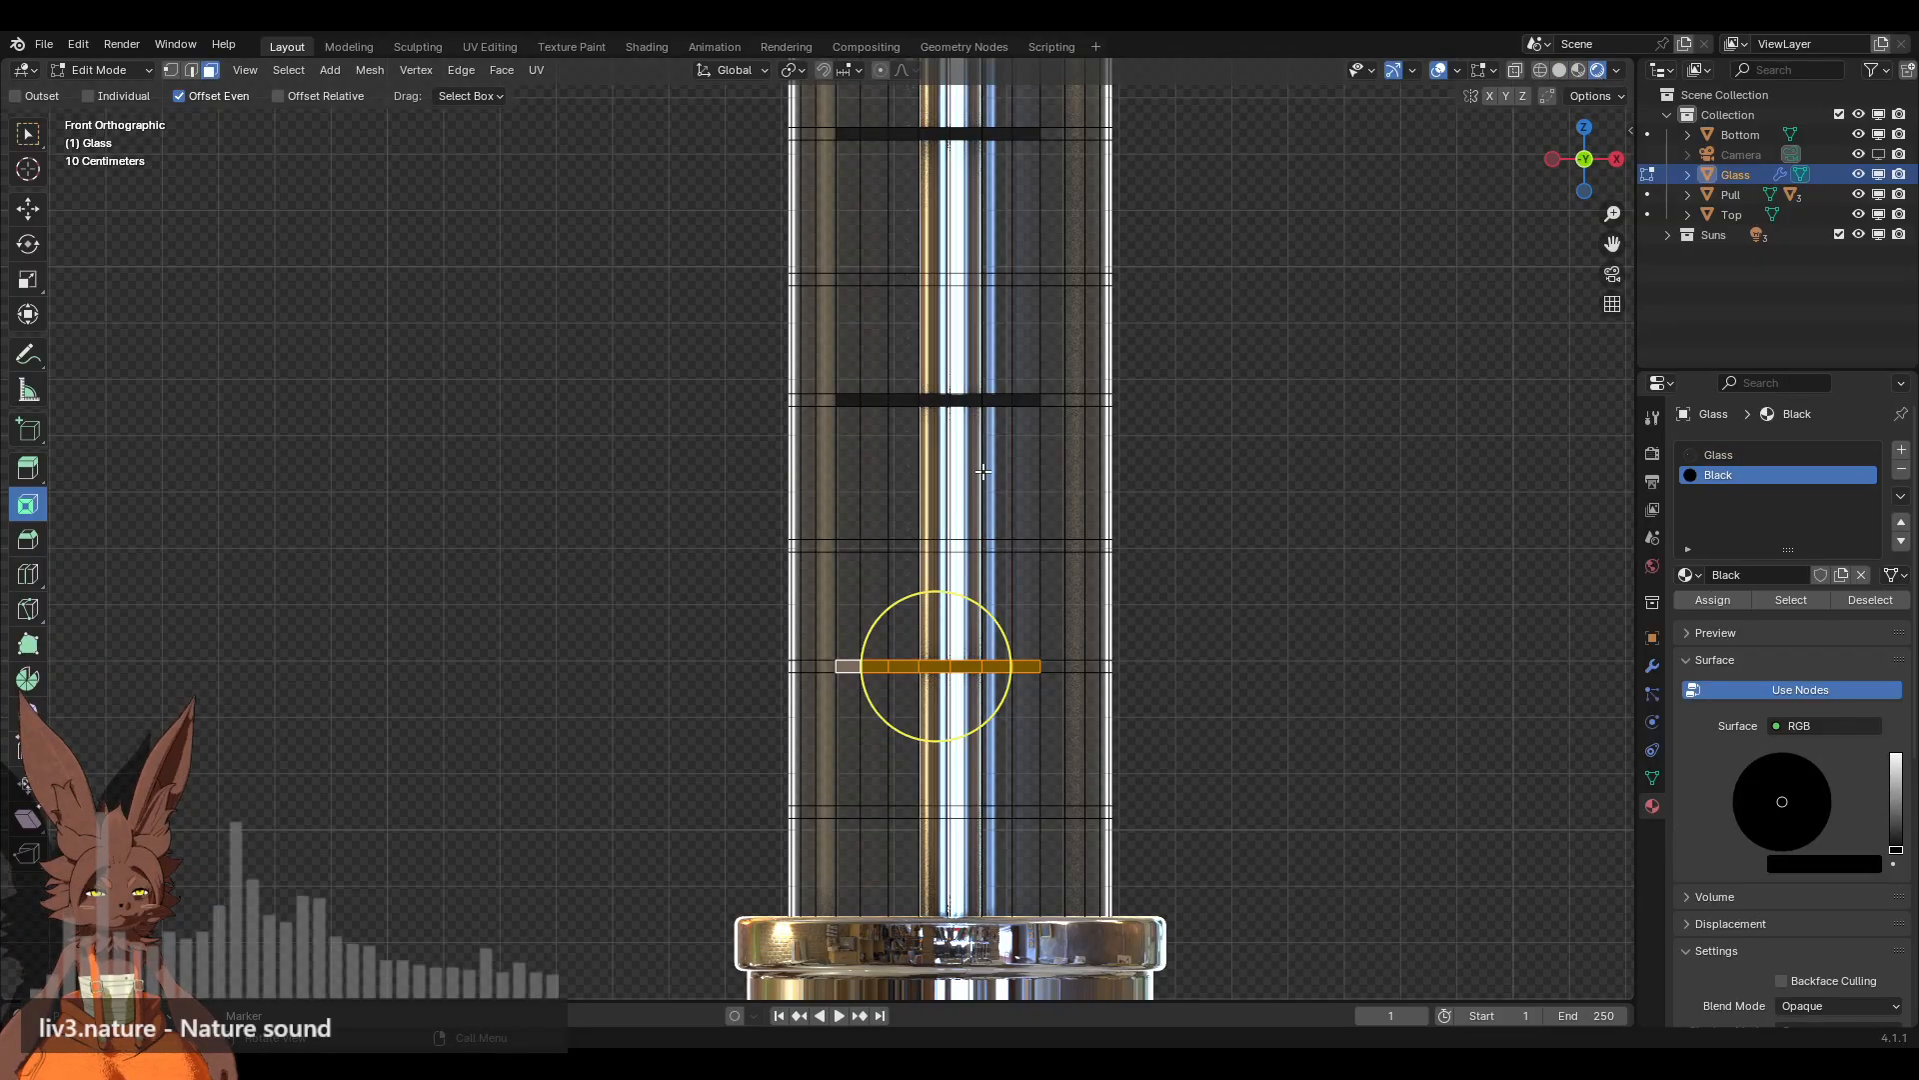
Step: Inspect the black marks up to the tube's upper end in rendered and wireframe shading, and switch to solid shading
{"action": "scroll", "coordinate": [1196, 587], "scroll_direction": "down", "scroll_amount": 3}
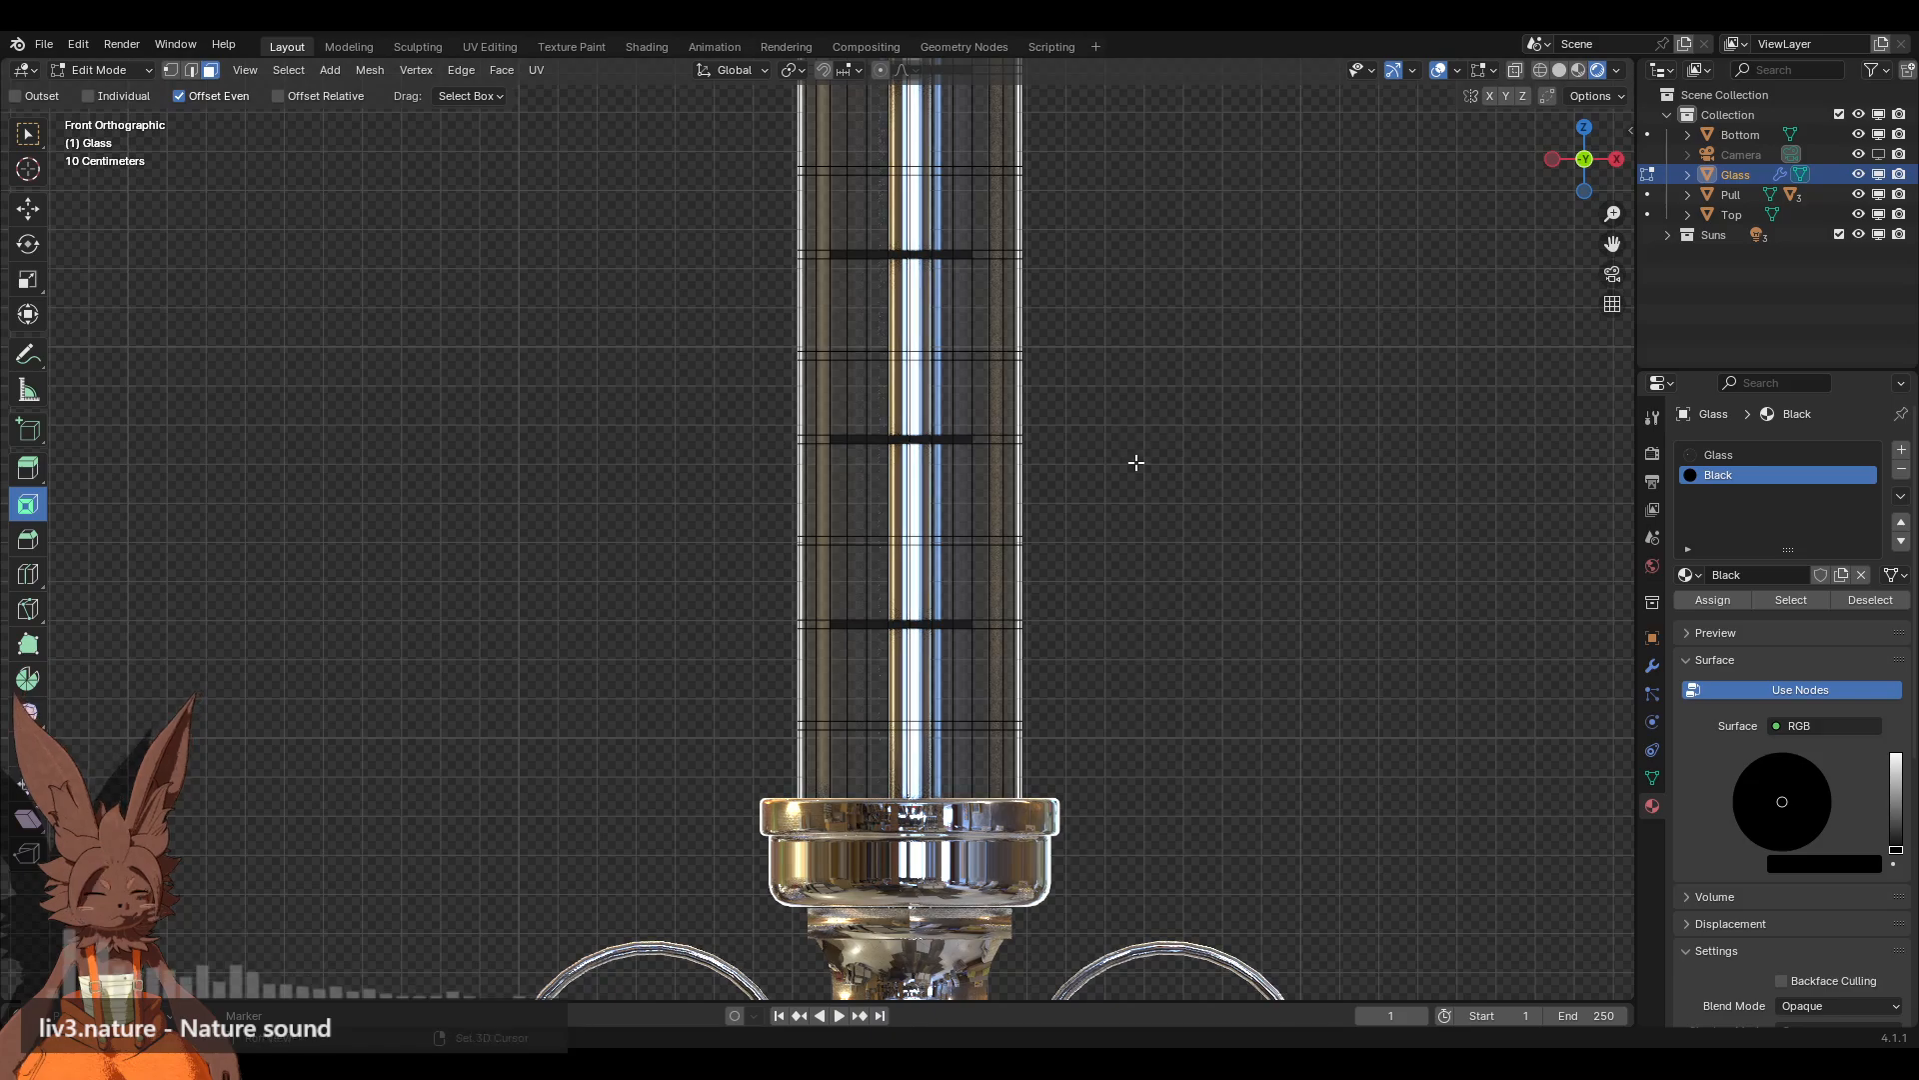
{"action": "scroll", "coordinate": [1140, 506], "scroll_direction": "up", "scroll_amount": 1}
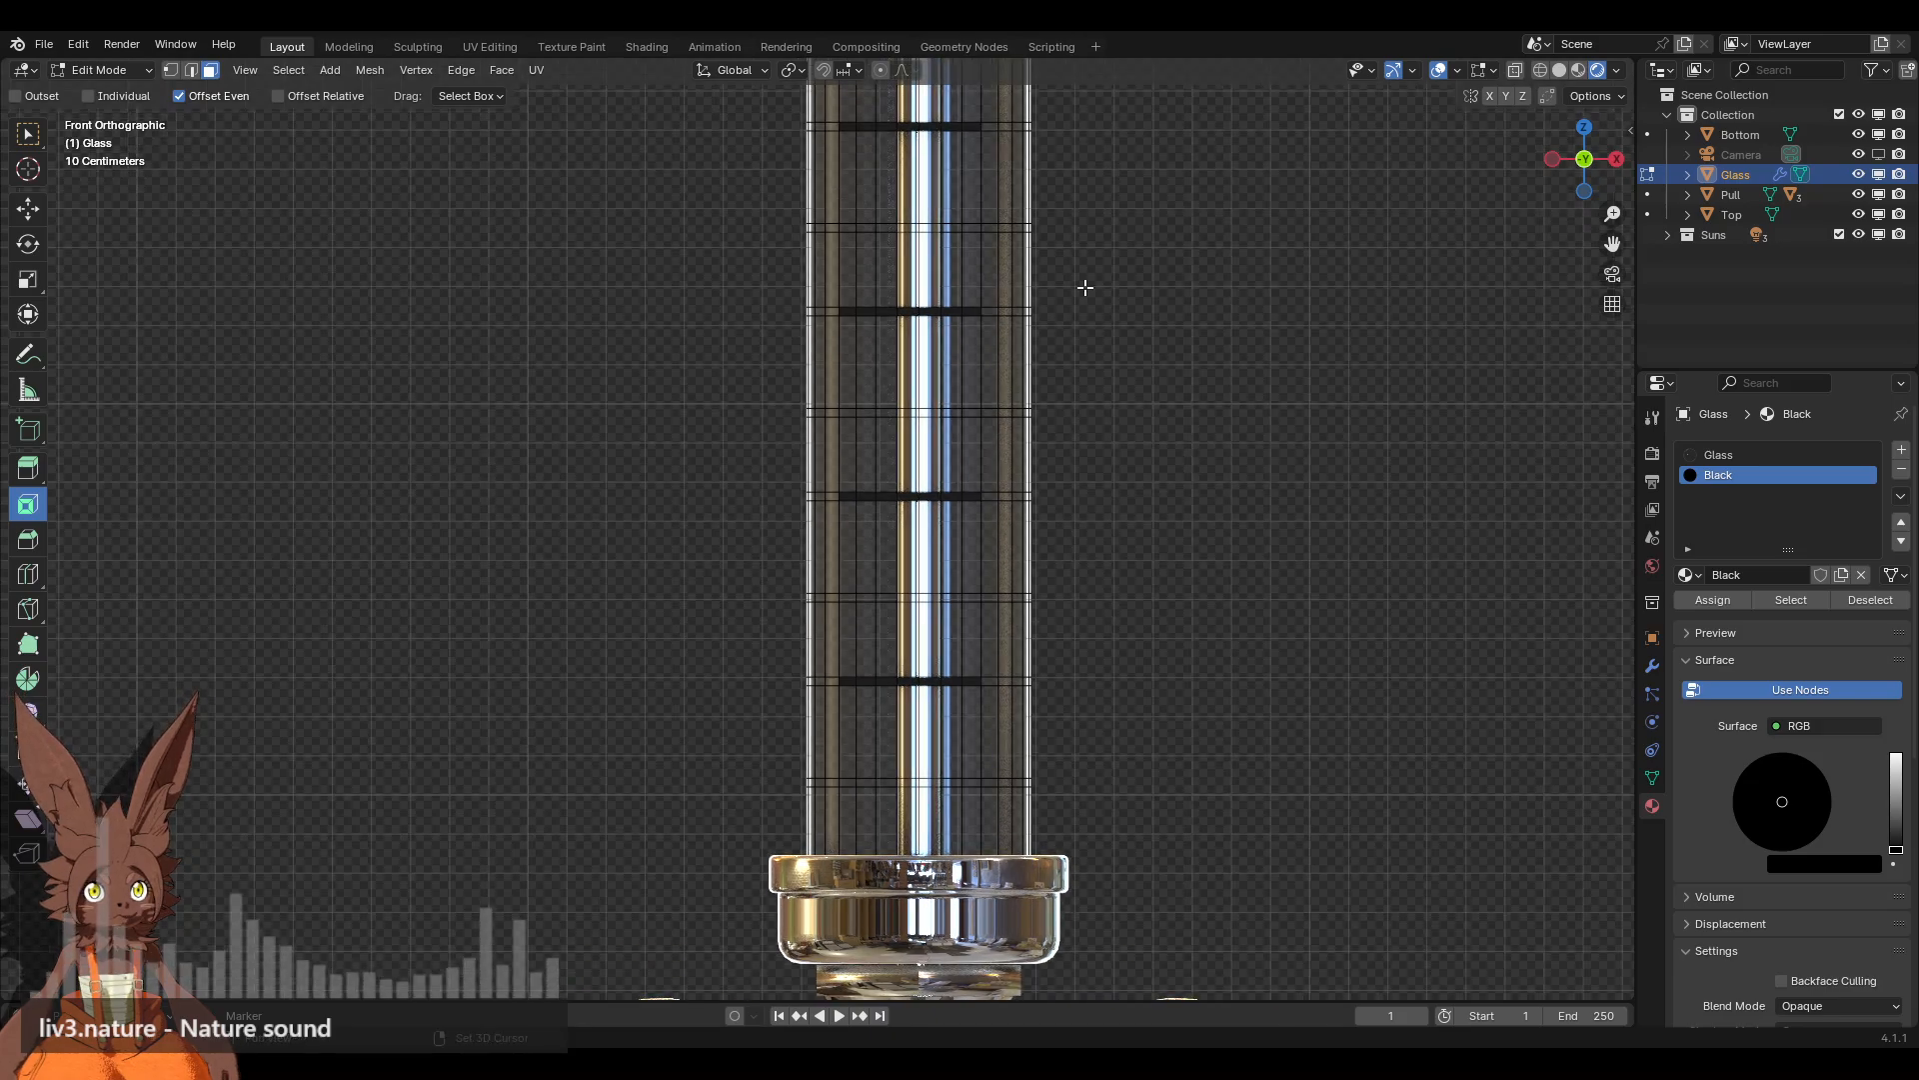
{"action": "scroll", "coordinate": [1084, 428], "scroll_direction": "up", "scroll_amount": 15, "text": "shift"}
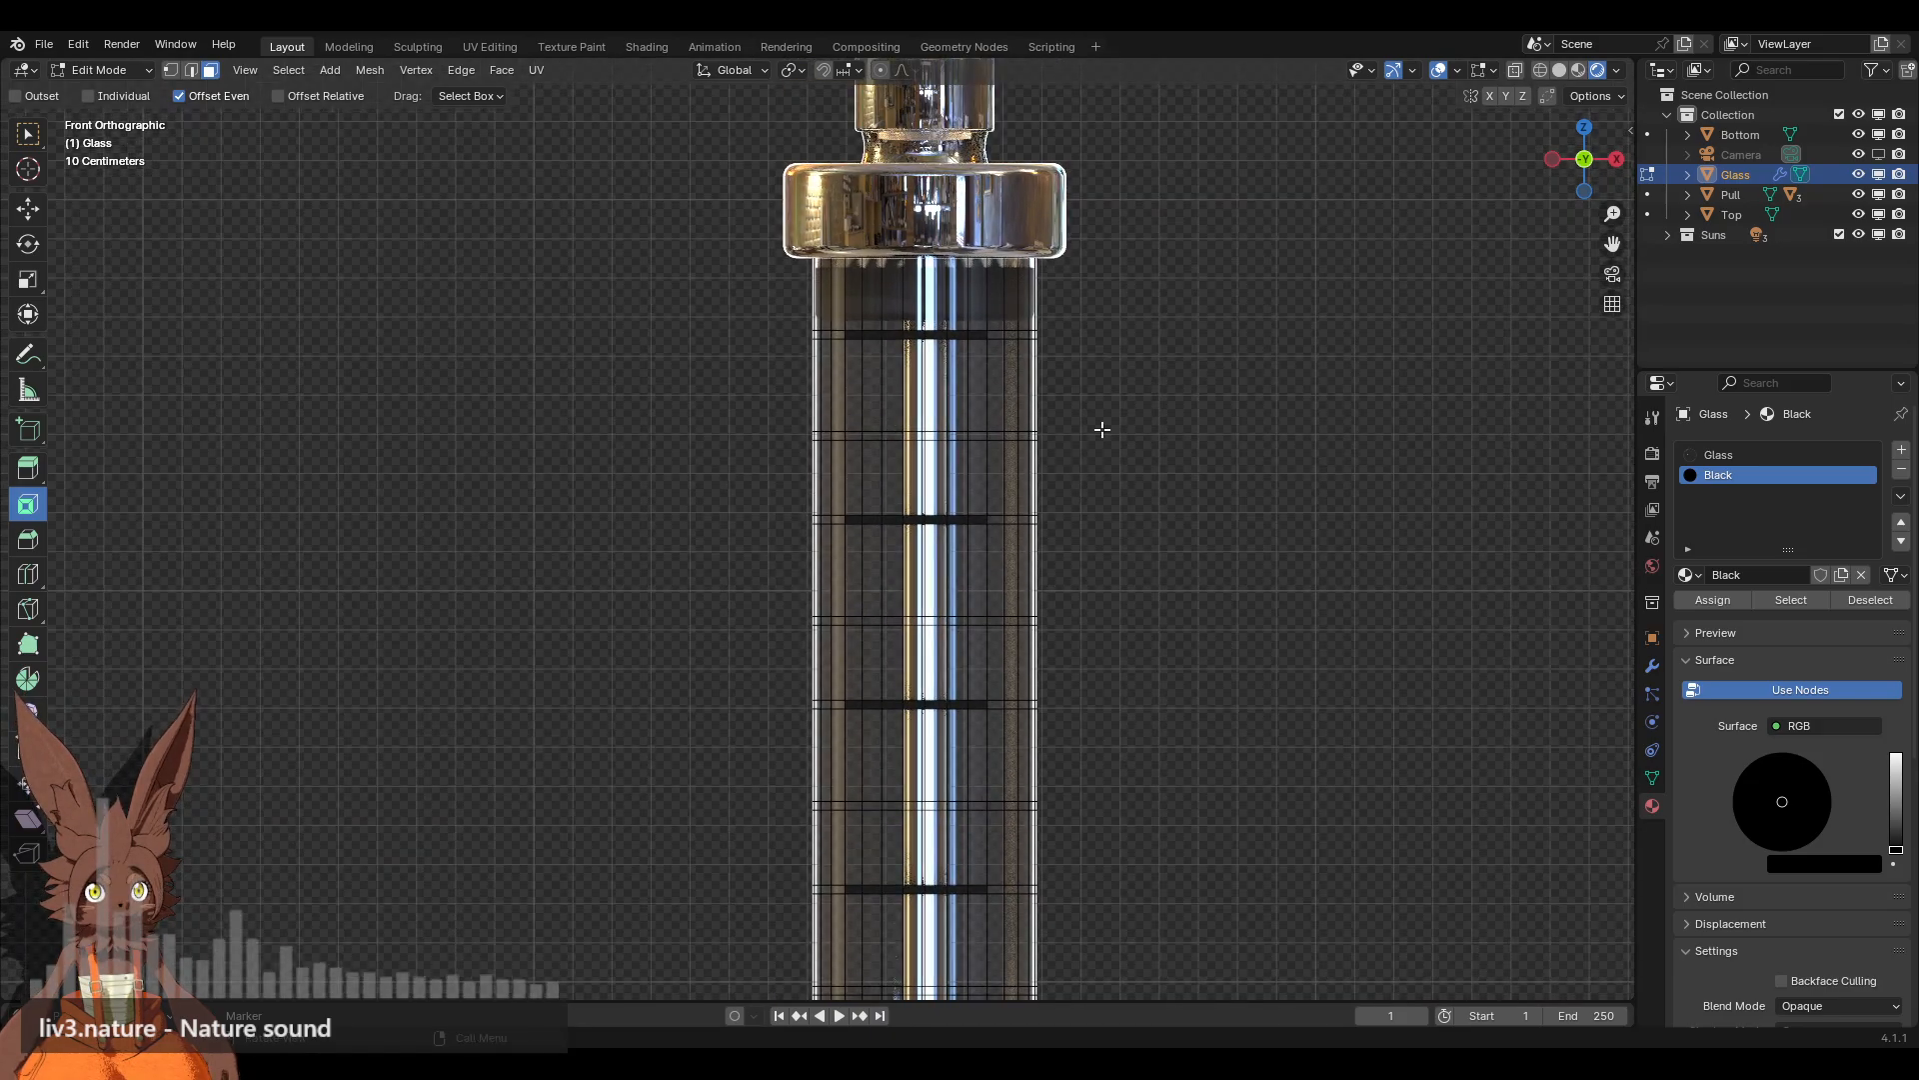
{"action": "left_click", "coordinate": [1544, 64]}
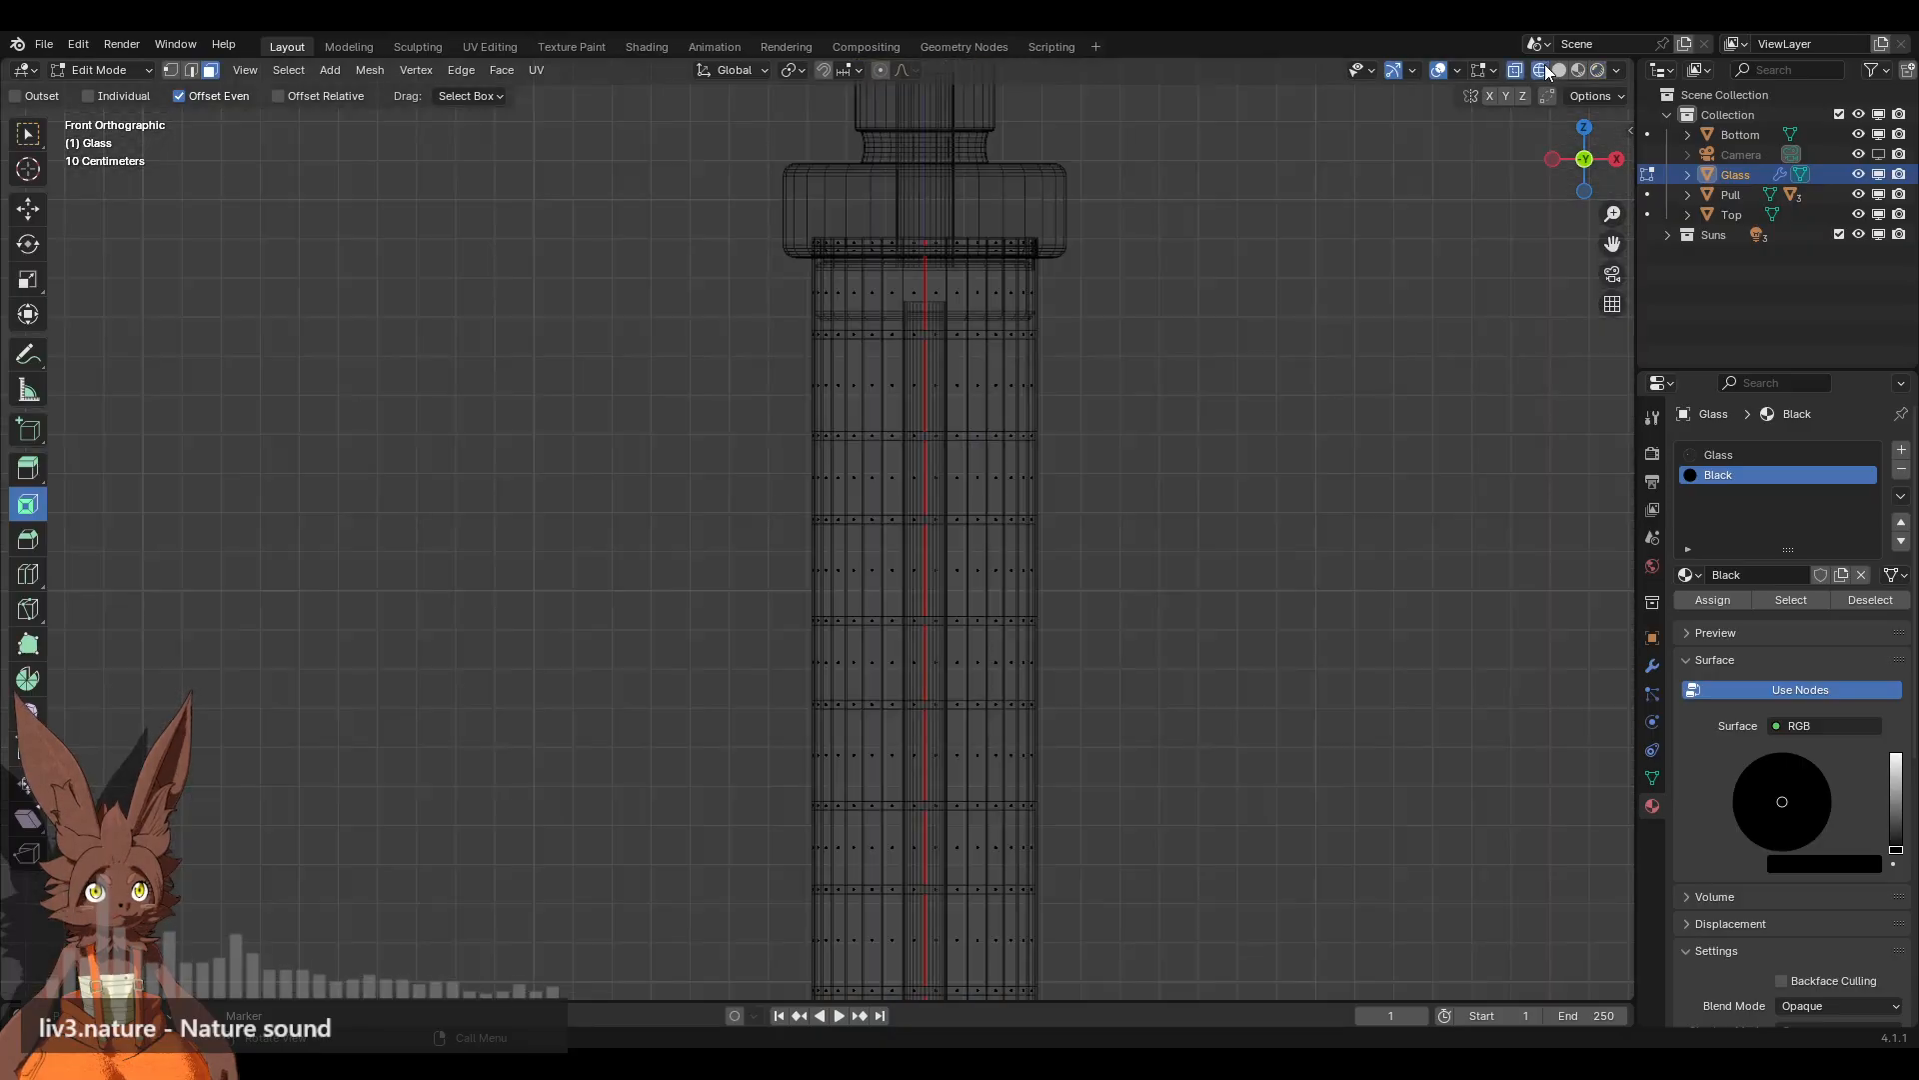
{"action": "left_click", "coordinate": [1560, 70]}
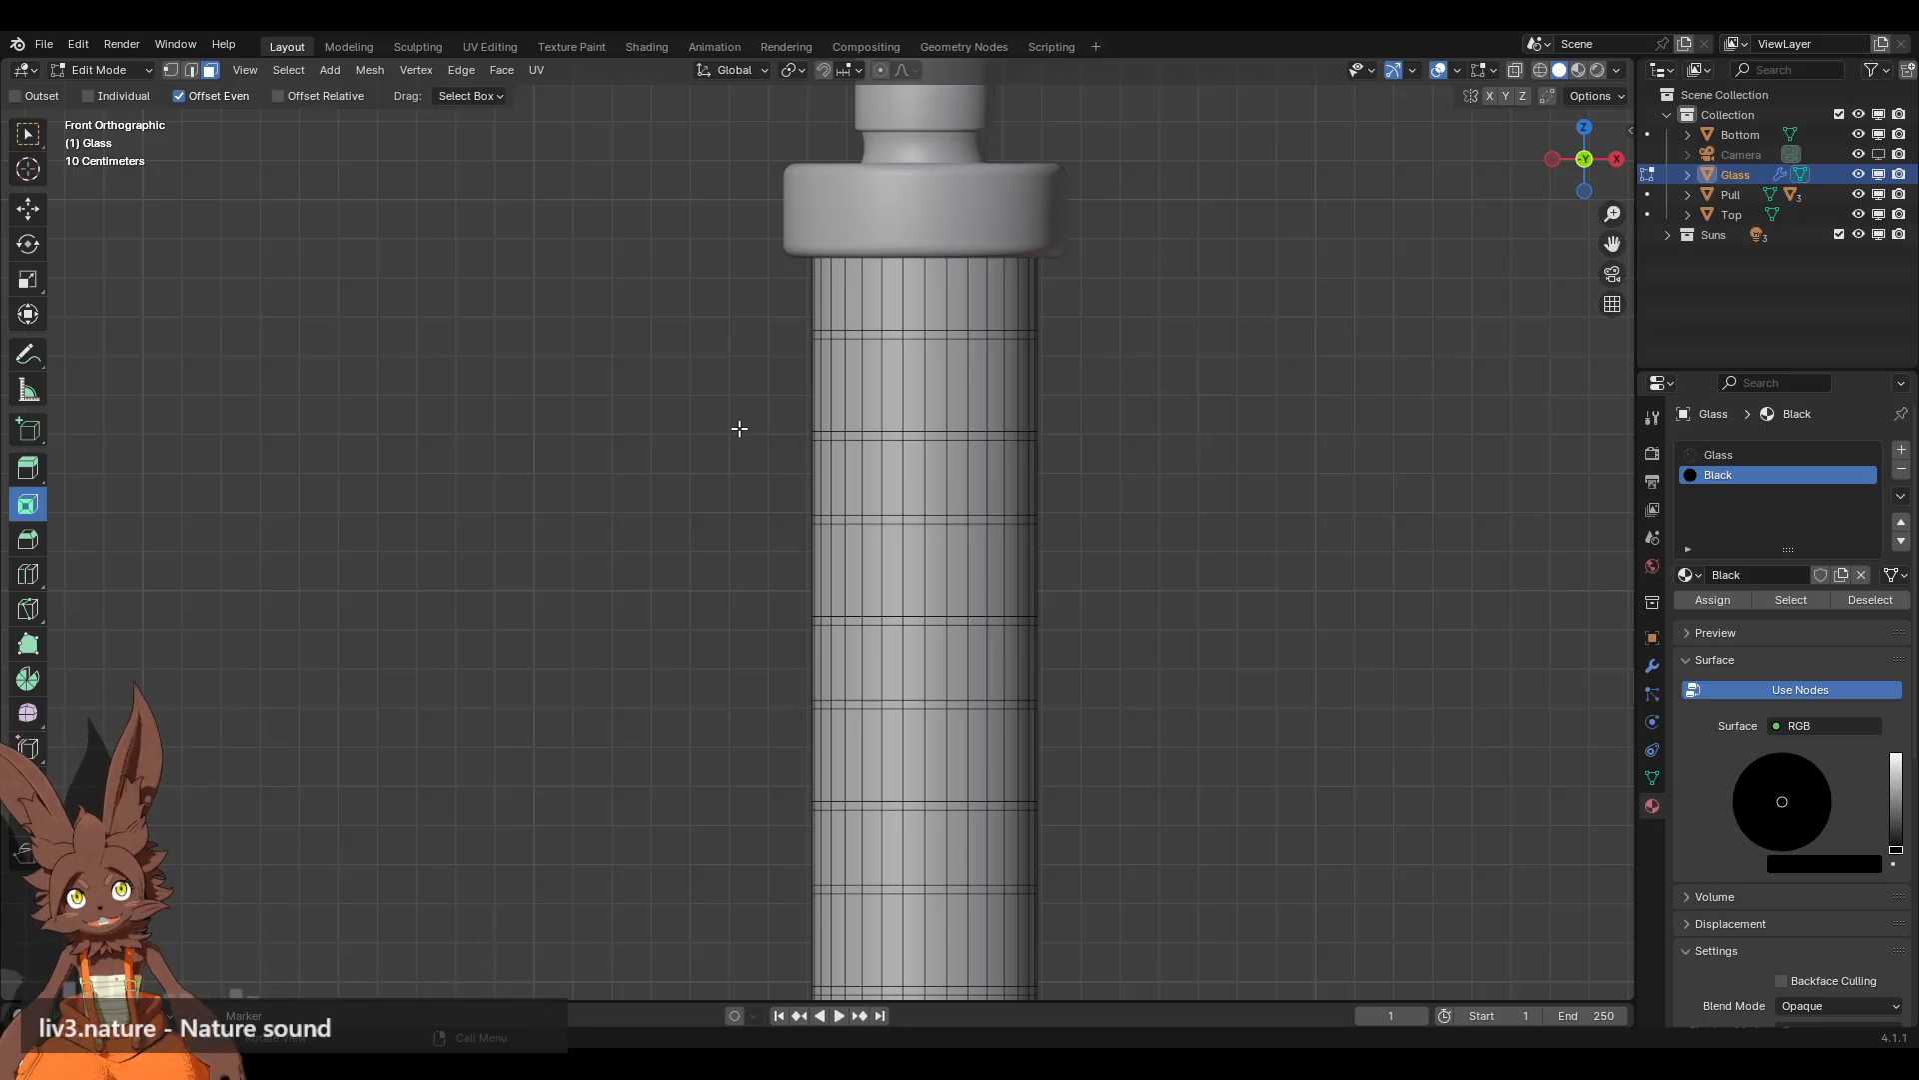
Step: Select the six complete unmarked face rings lying between the black marks along the whole Glass tube
{"action": "left_click", "coordinate": [918, 437], "text": "alt"}
{"action": "middle_click_drag", "start_coordinate": [1140, 468], "coordinate": [1140, 429], "text": "shift"}
{"action": "key", "text": "alt+a"}
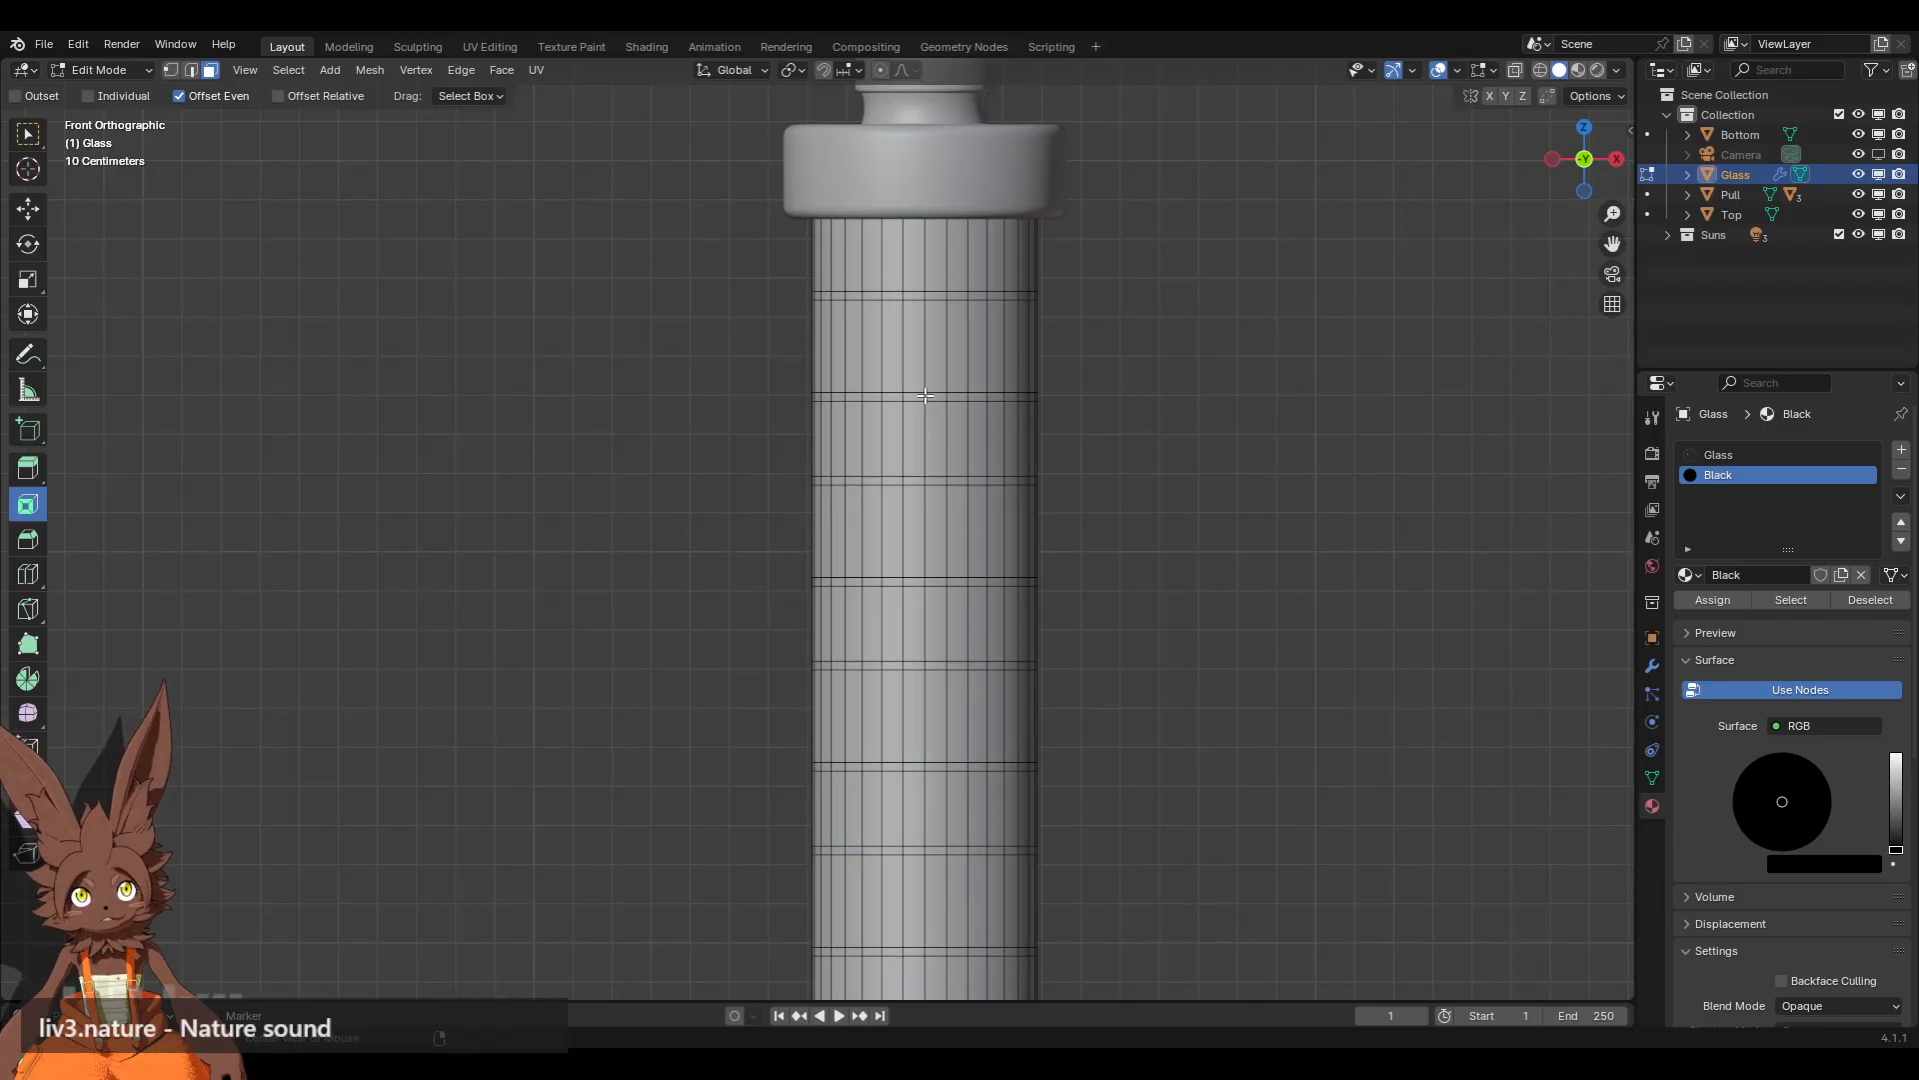
{"action": "left_click", "coordinate": [925, 396], "text": "alt"}
{"action": "middle_click_drag", "start_coordinate": [1134, 530], "coordinate": [1114, 353], "text": "shift"}
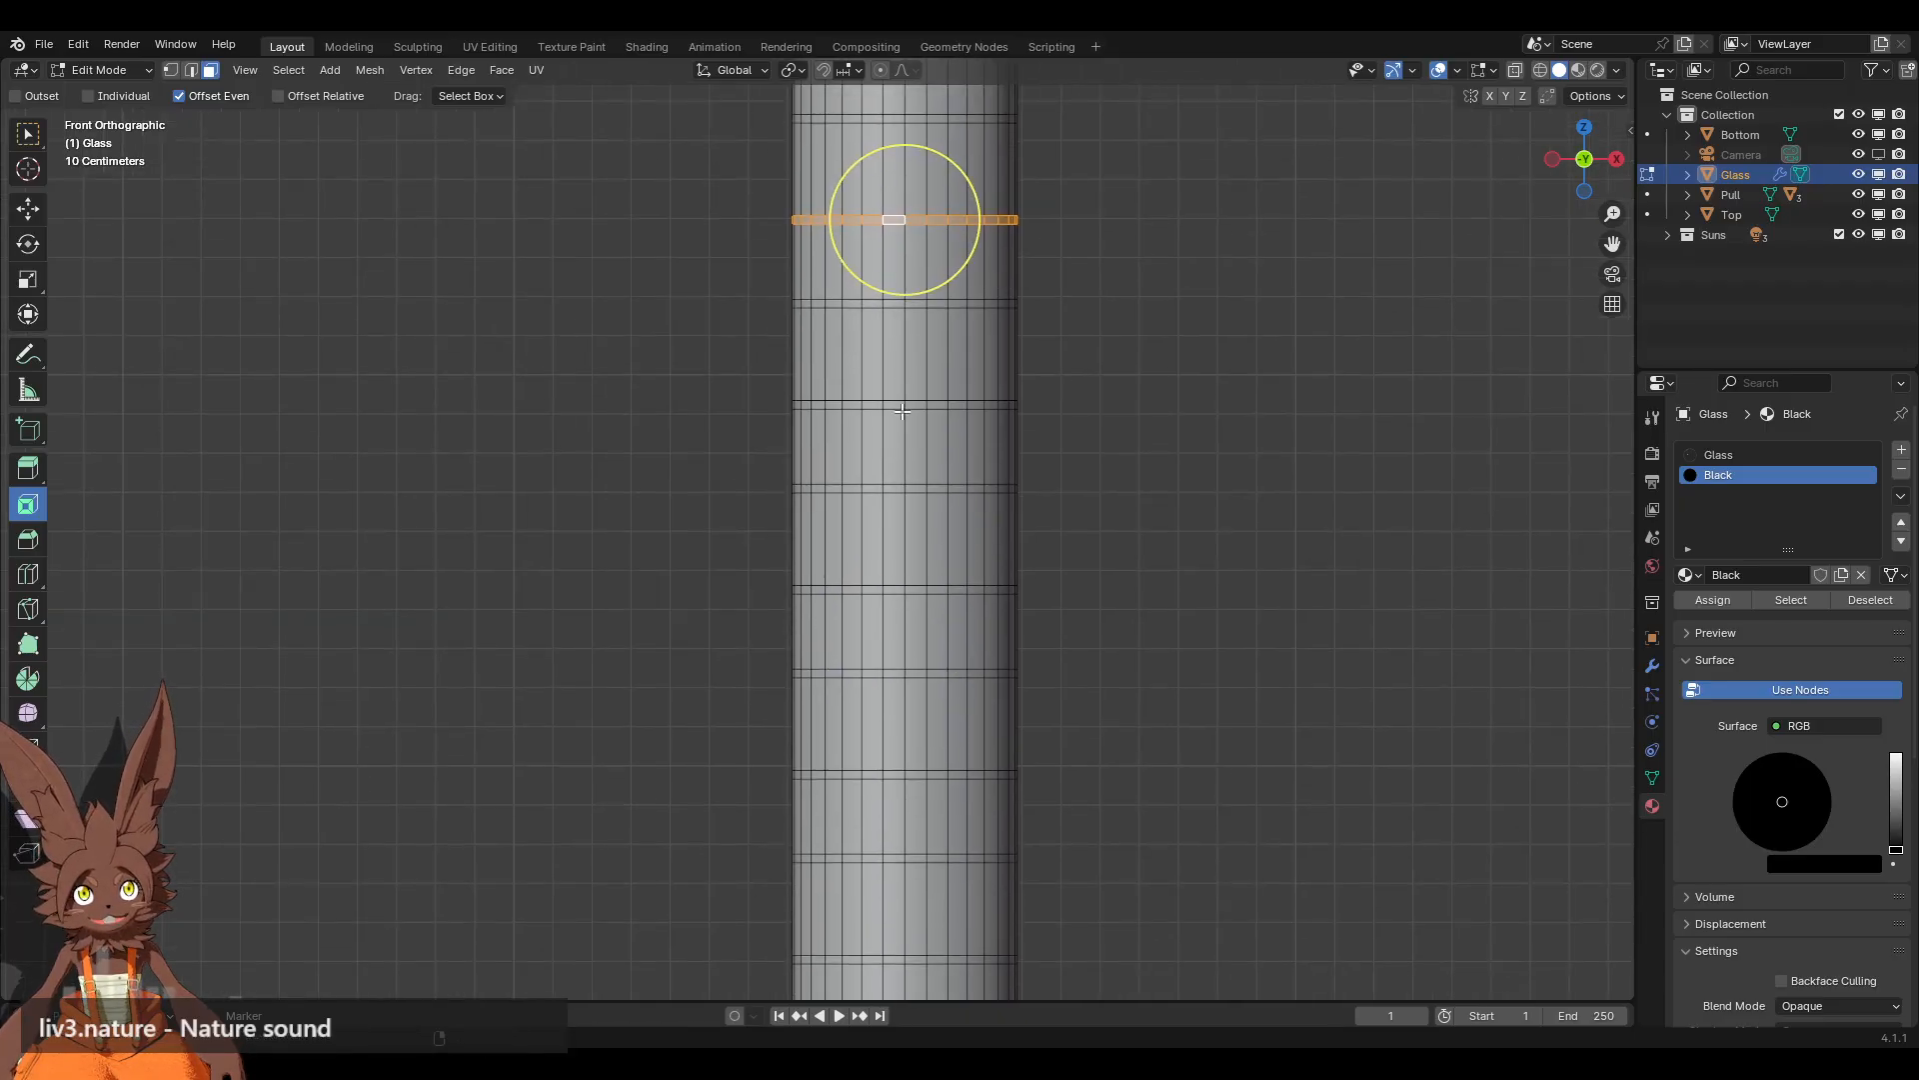
{"action": "left_click", "coordinate": [903, 402], "text": "alt+shift"}
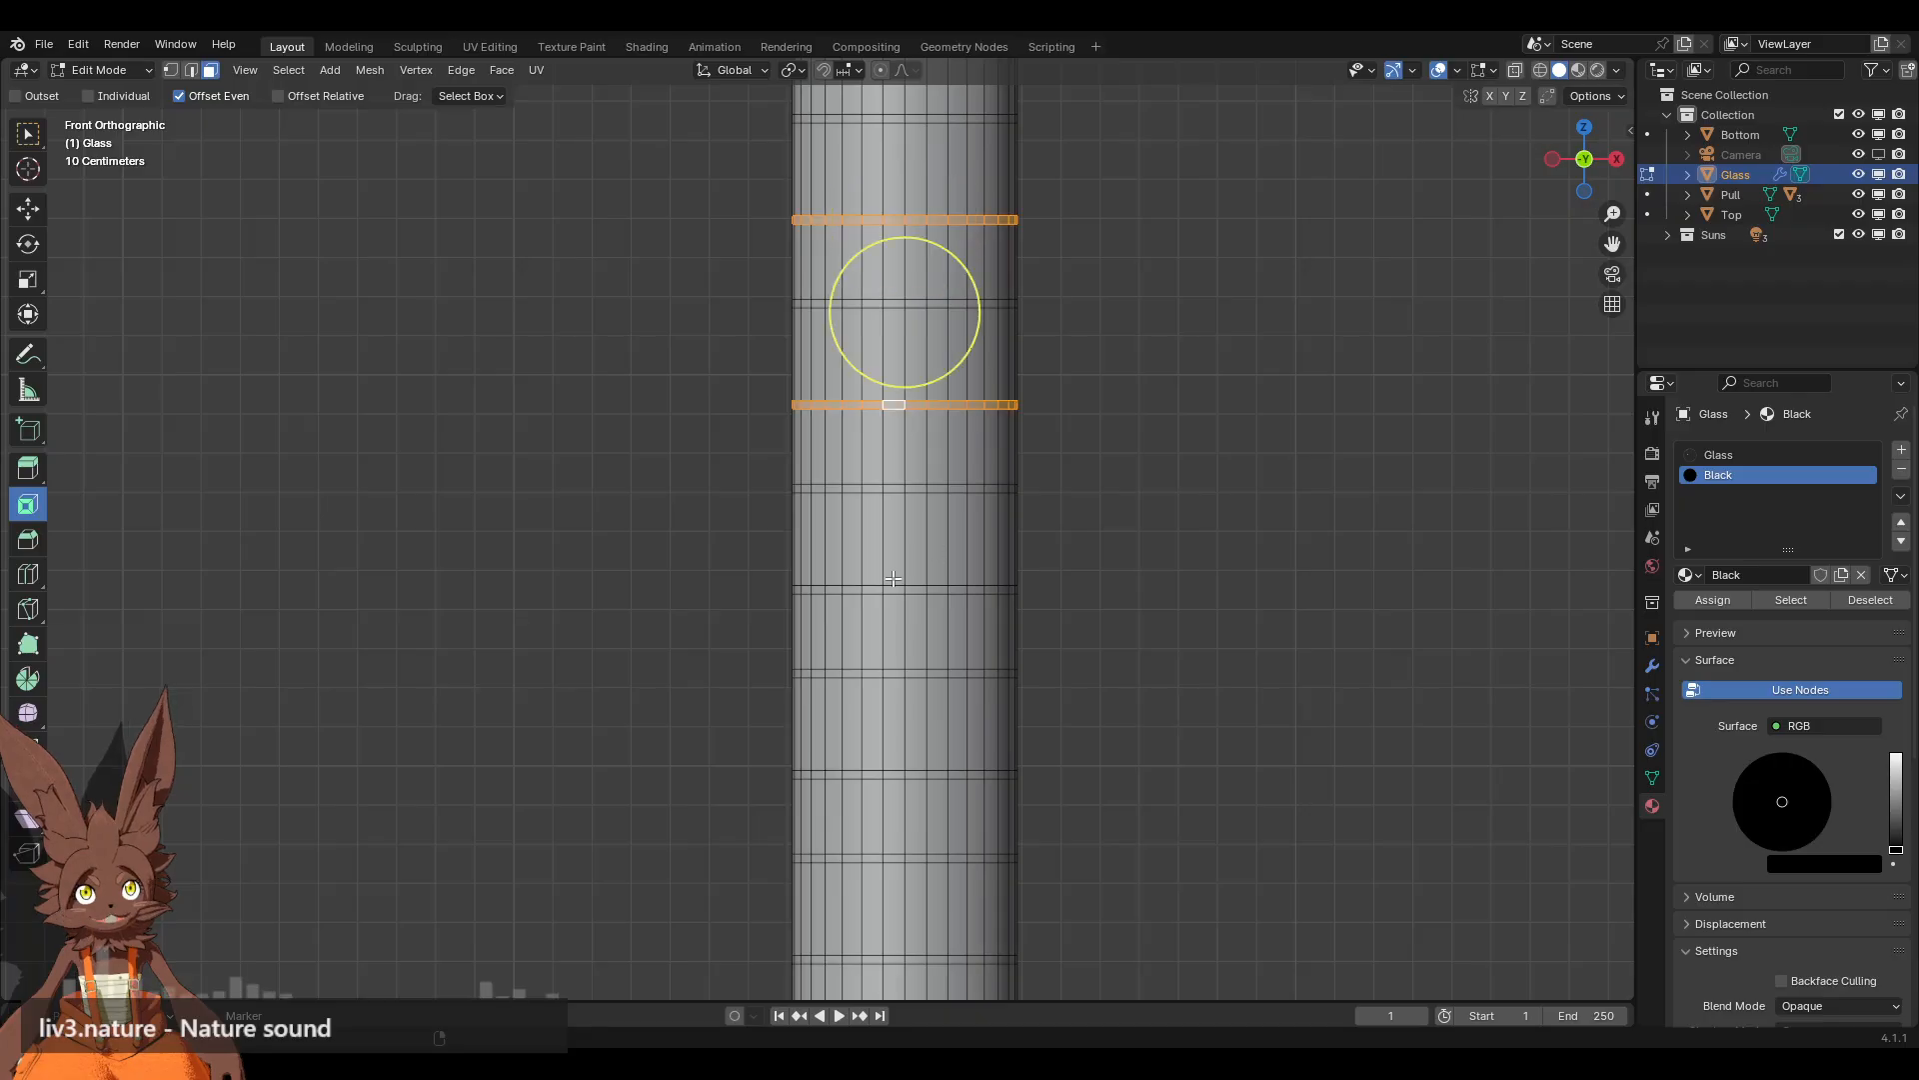
{"action": "left_click", "coordinate": [901, 590], "text": "alt+shift"}
{"action": "middle_click_drag", "start_coordinate": [1105, 719], "coordinate": [1144, 512], "text": "shift"}
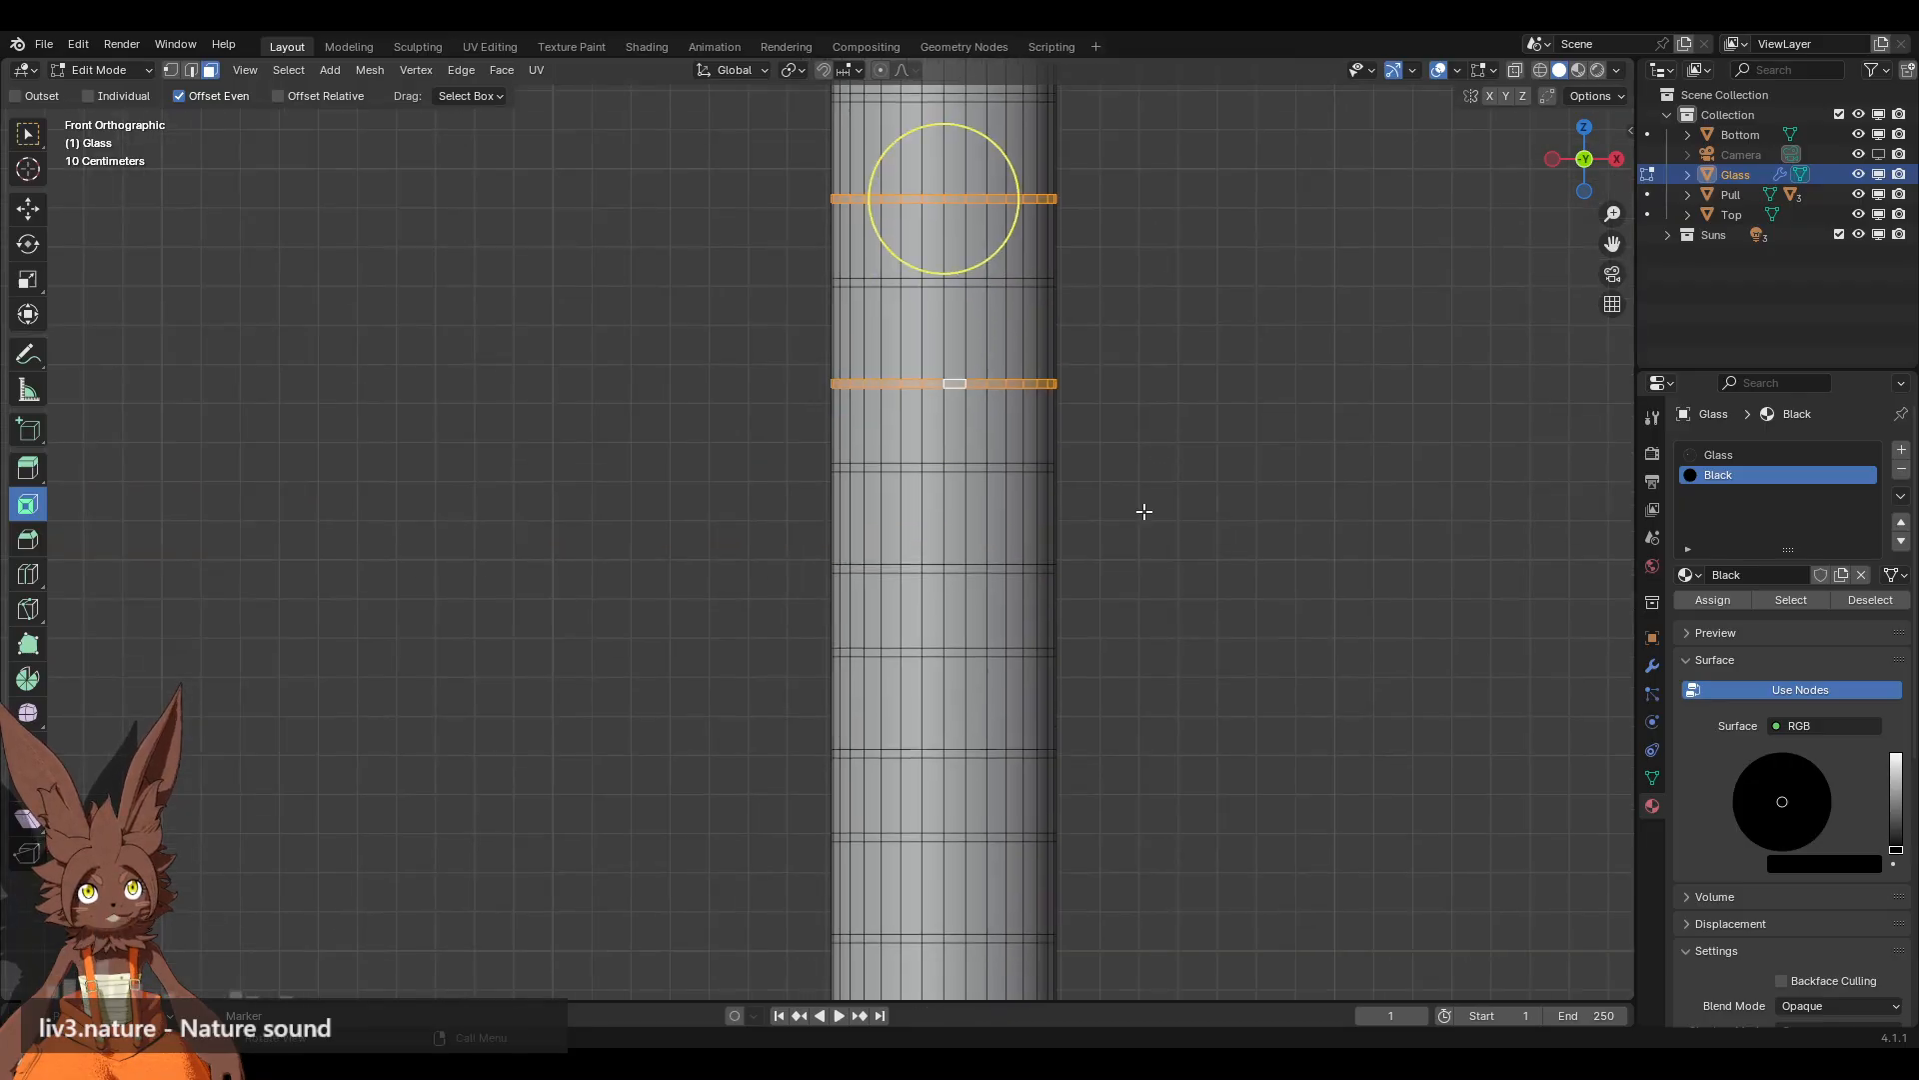
{"action": "left_click", "coordinate": [943, 569], "text": "alt+shift"}
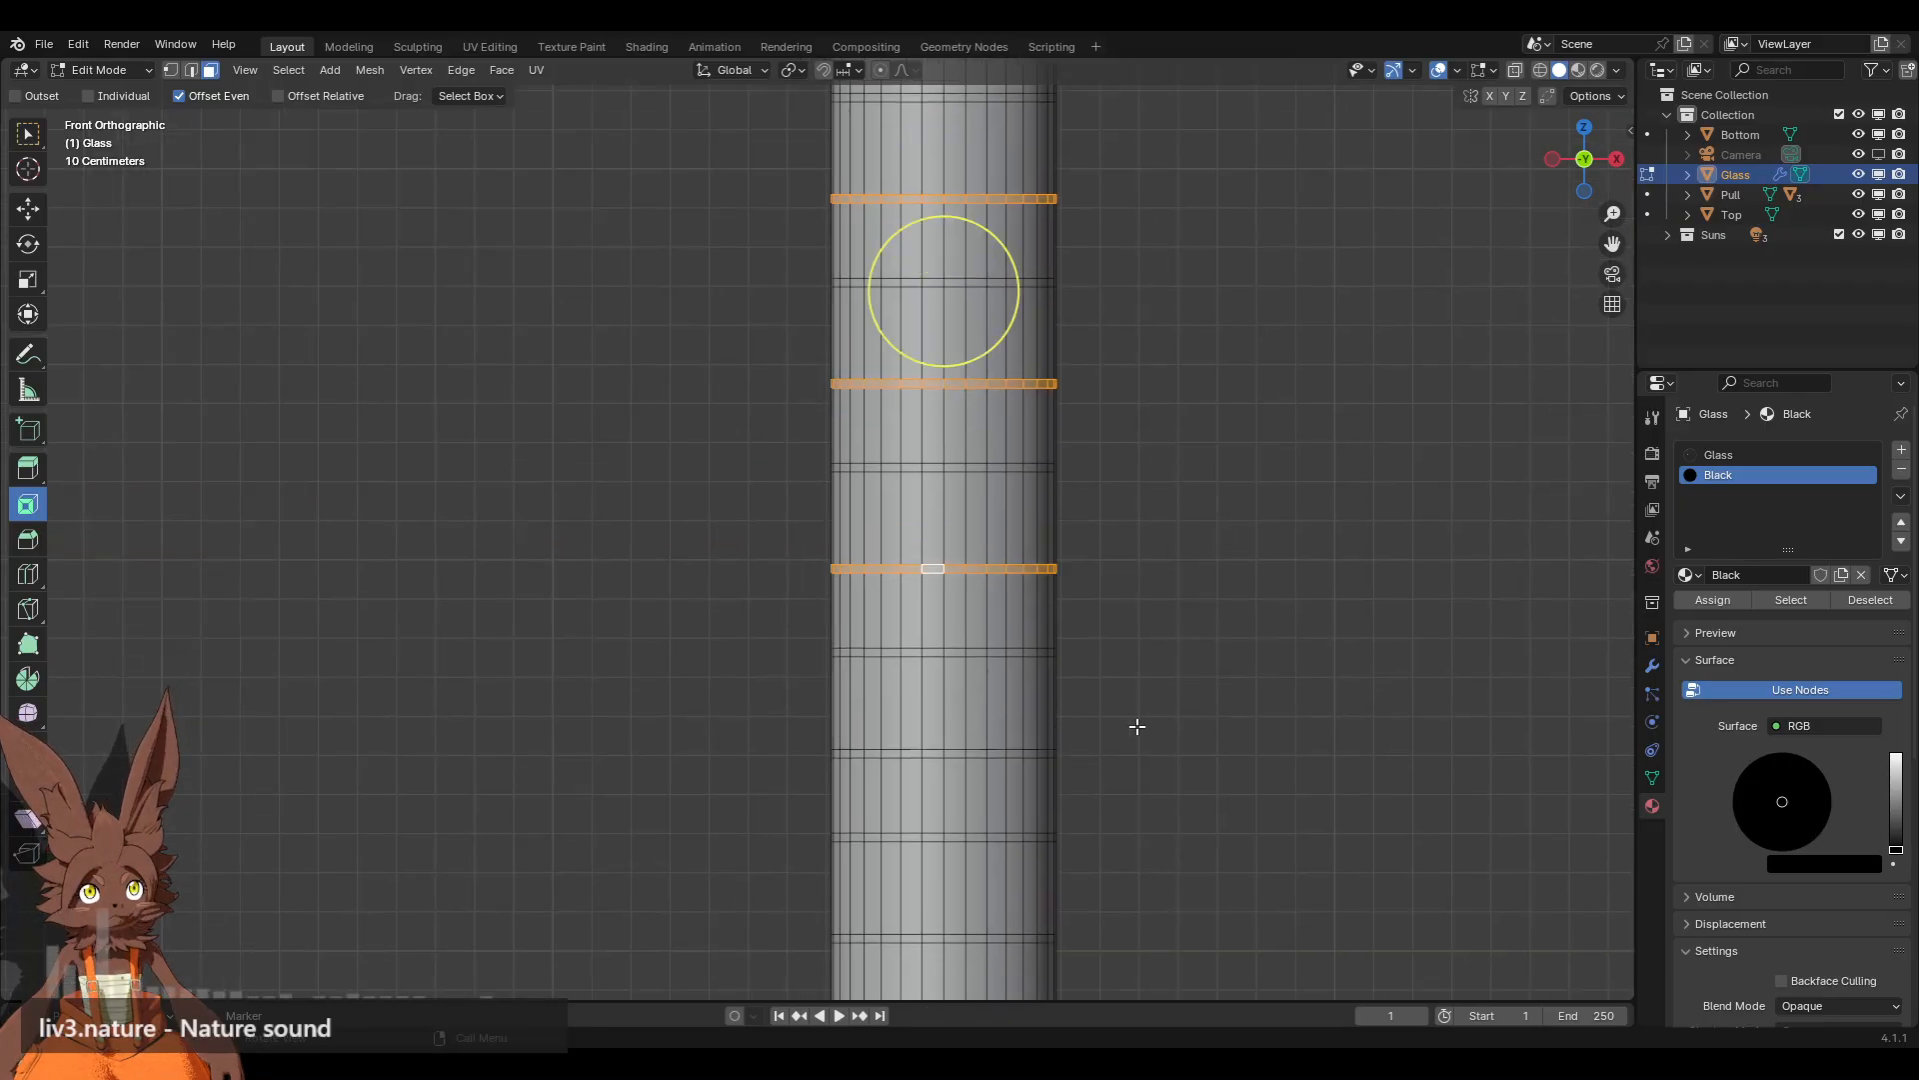
{"action": "left_click", "coordinate": [945, 753], "text": "alt+shift"}
{"action": "middle_click_drag", "start_coordinate": [1166, 701], "coordinate": [1209, 472], "text": "shift"}
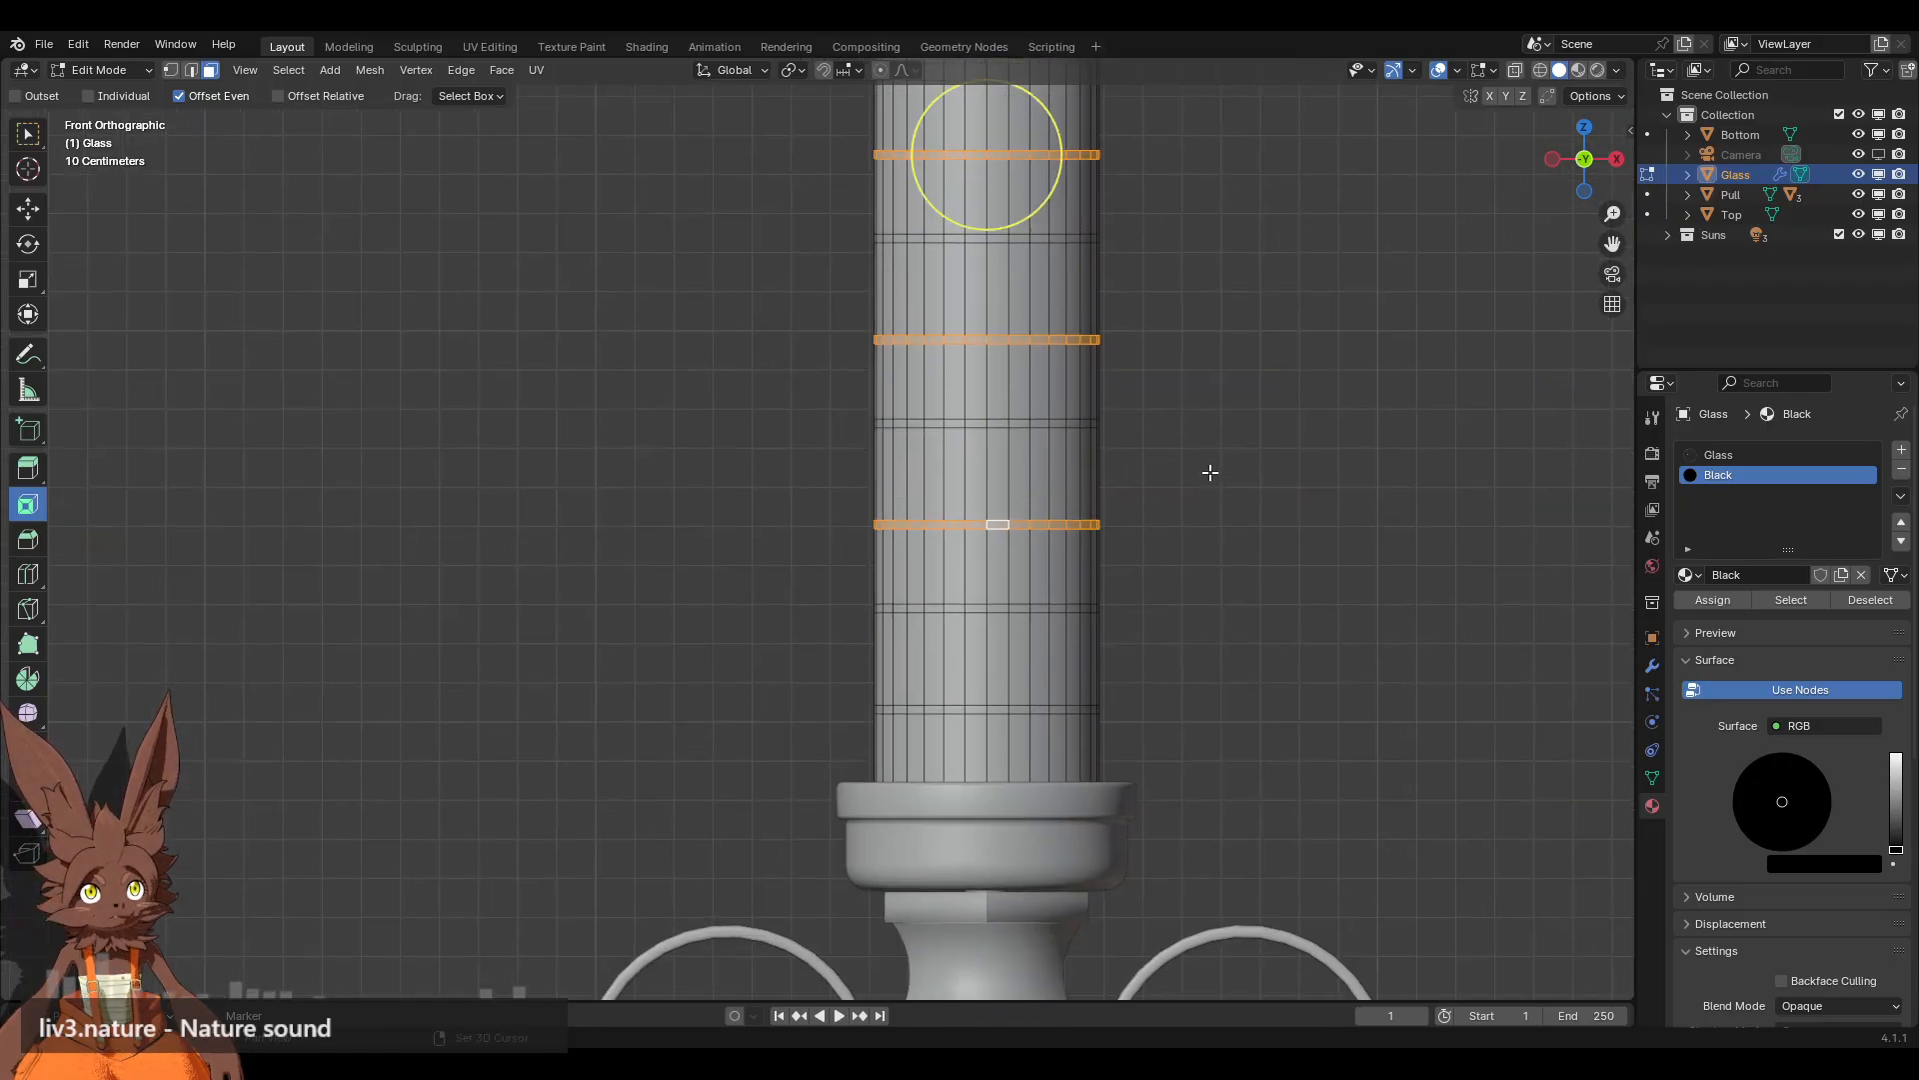
{"action": "left_click", "coordinate": [988, 708], "text": "alt+shift"}
Step: Move the six rings slightly upward along Z to centre them between the marks, deselect them, and check the spacing in rendered shading
{"action": "left_click", "coordinate": [28, 208]}
{"action": "scroll", "coordinate": [1112, 485], "scroll_direction": "up", "scroll_amount": 5}
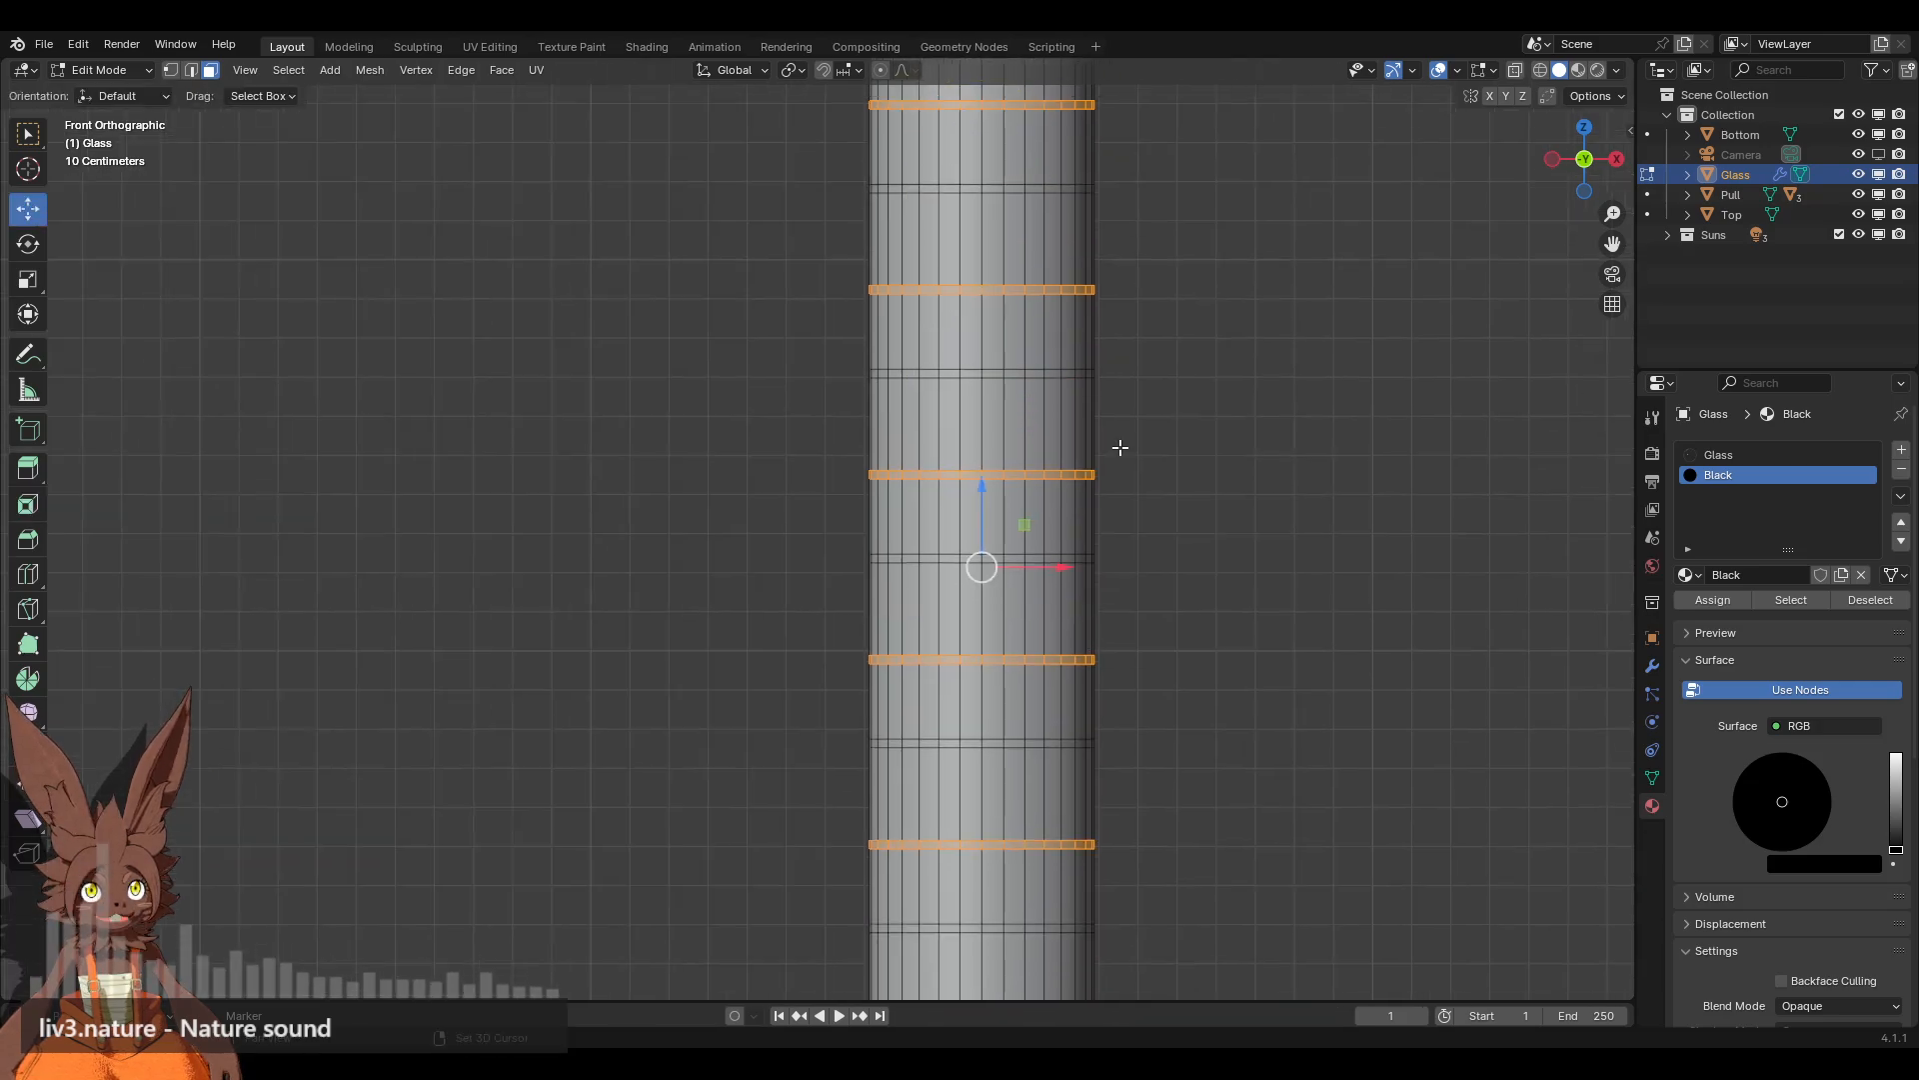
{"action": "middle_click_drag", "start_coordinate": [1113, 485], "coordinate": [979, 685], "text": "shift"}
{"action": "scroll", "coordinate": [897, 157], "scroll_direction": "down", "scroll_amount": 2}
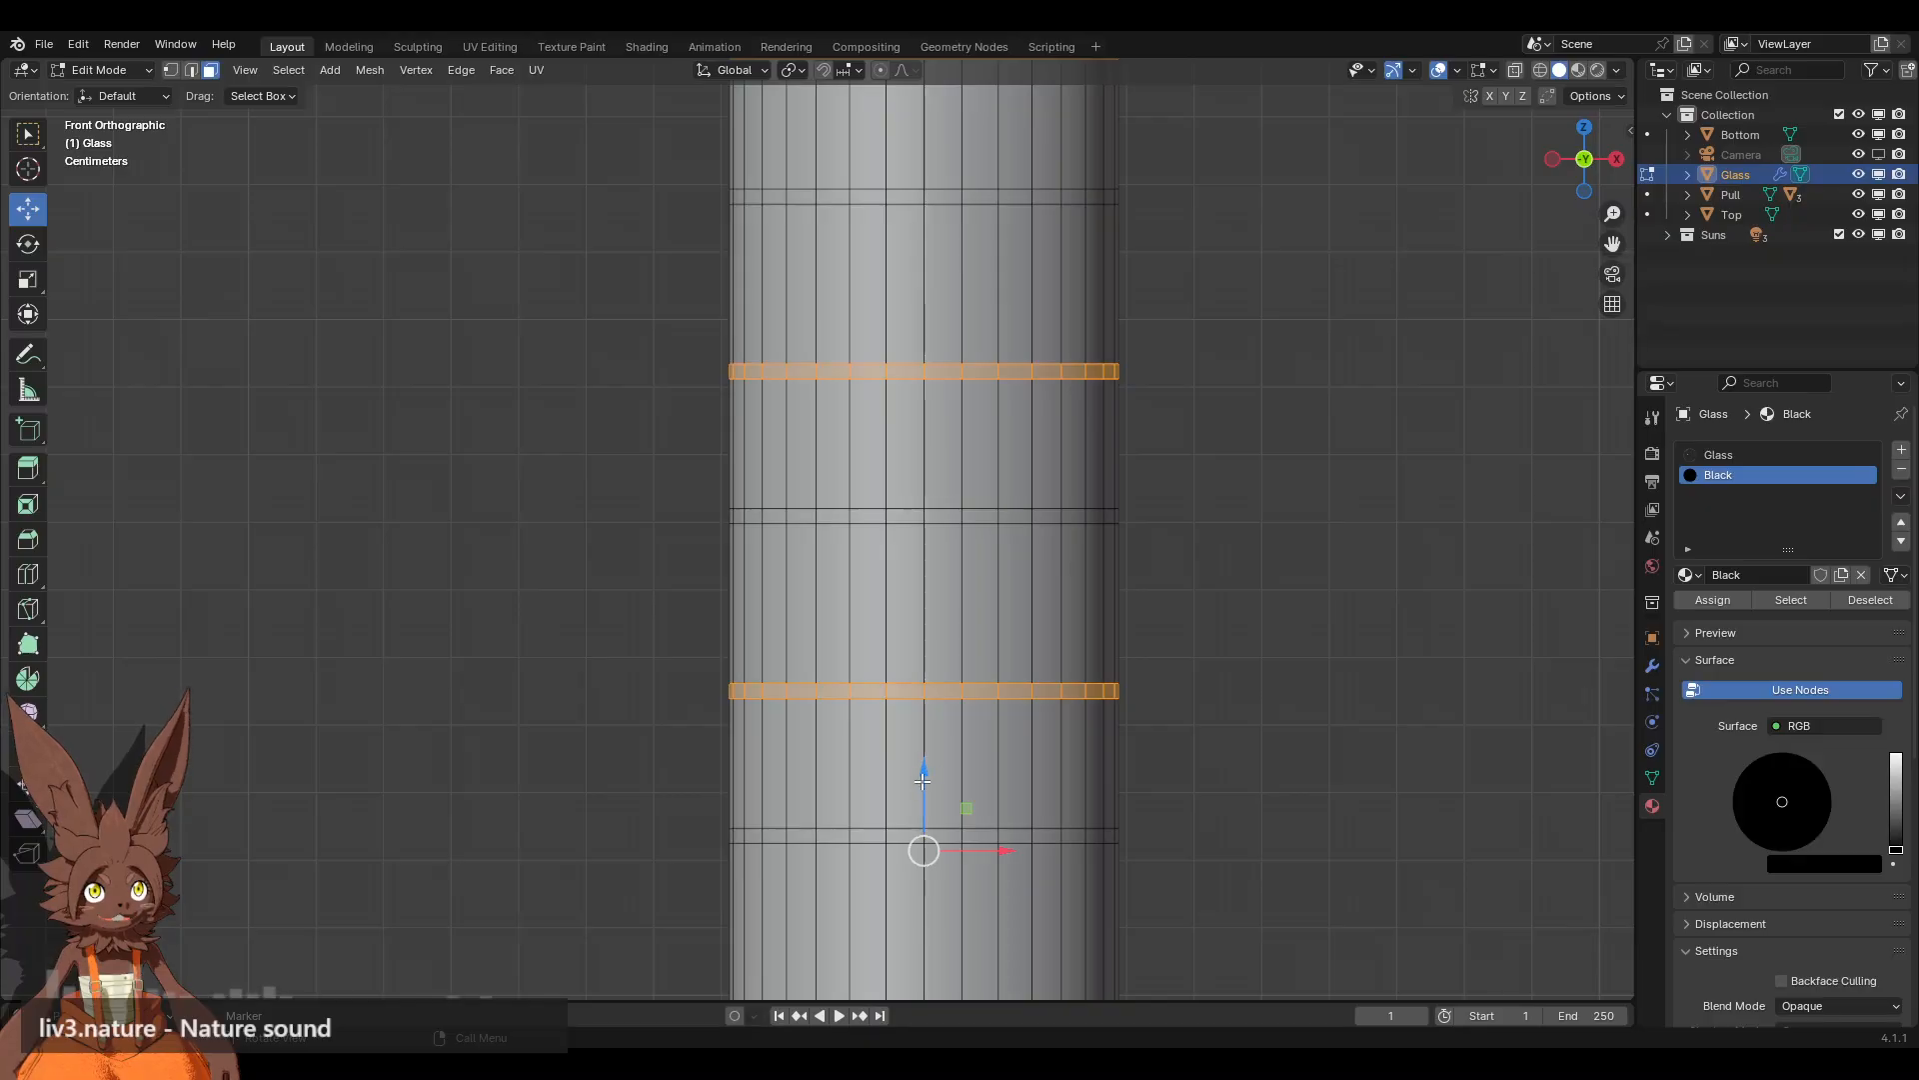
{"action": "left_click_drag", "start_coordinate": [922, 781], "coordinate": [937, 761]}
{"action": "left_click", "coordinate": [1364, 432]}
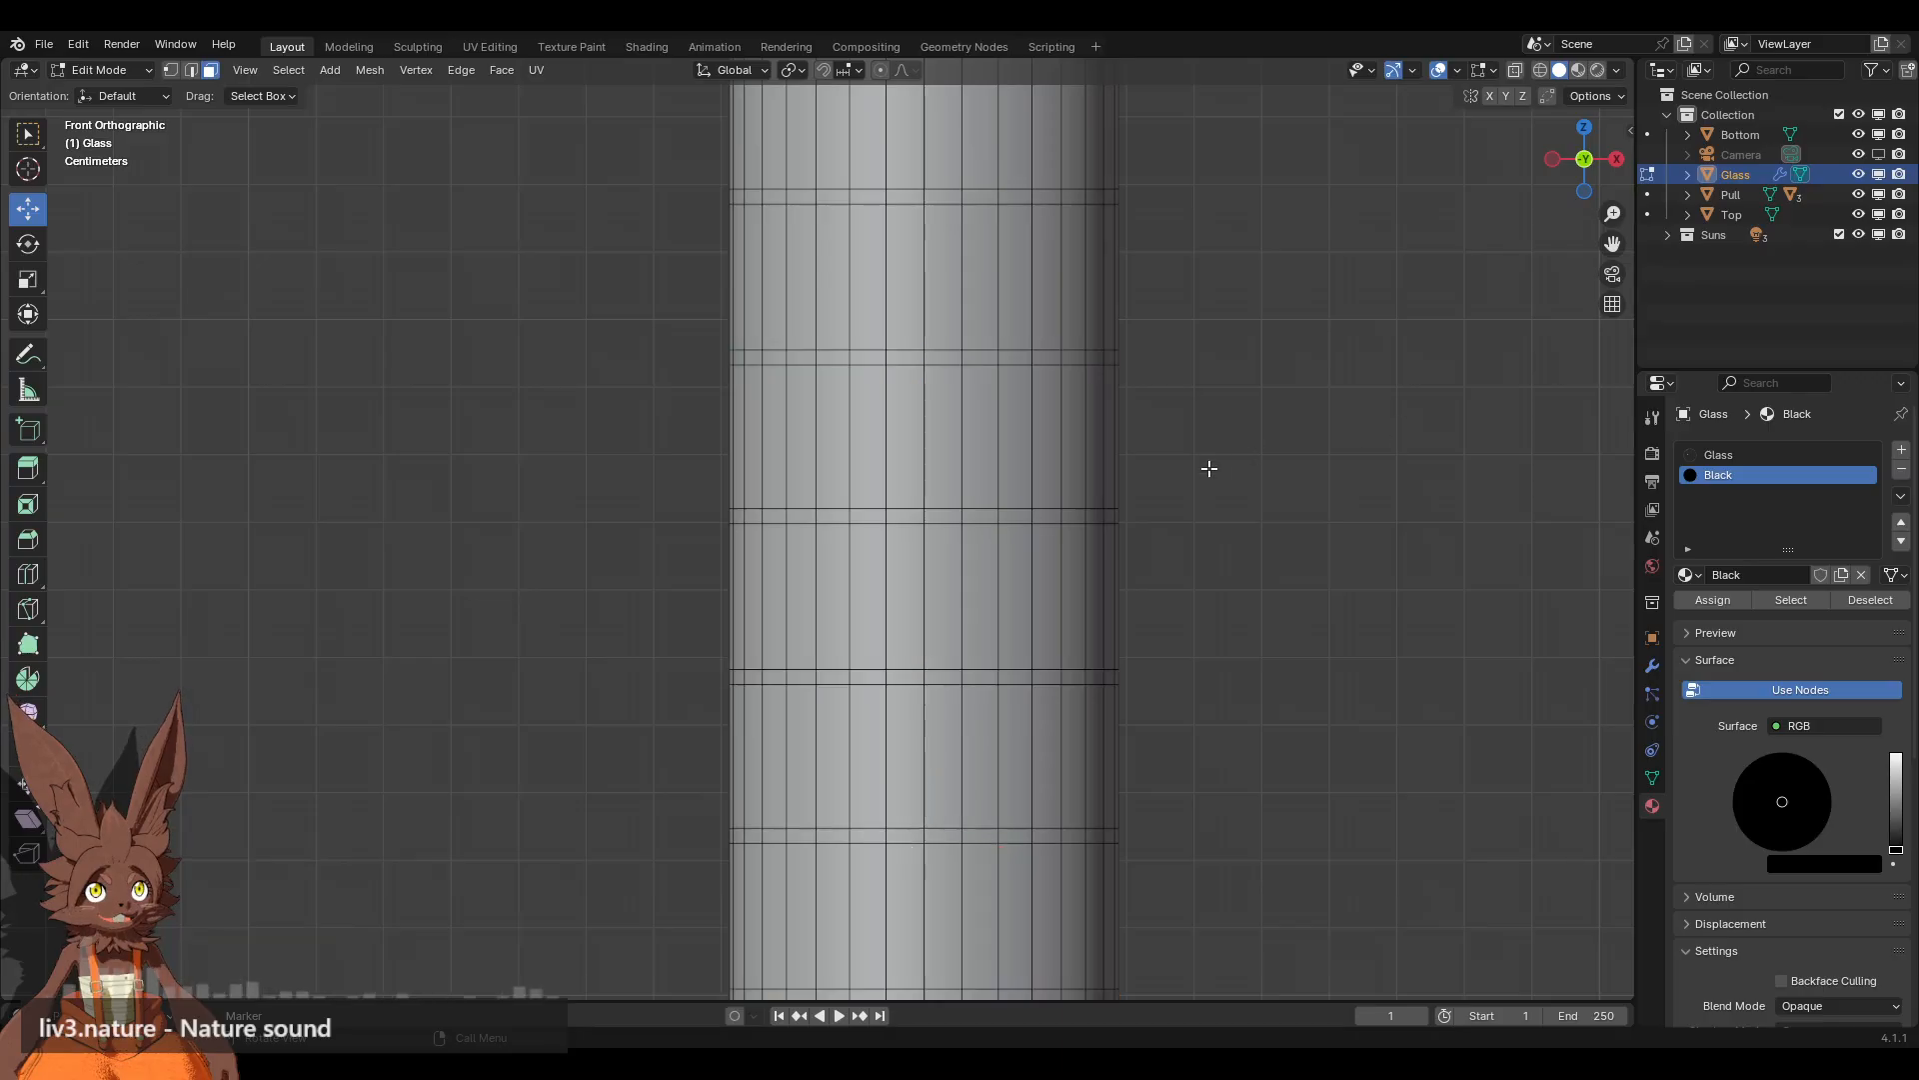
{"action": "scroll", "coordinate": [1159, 472], "scroll_direction": "down", "scroll_amount": 5}
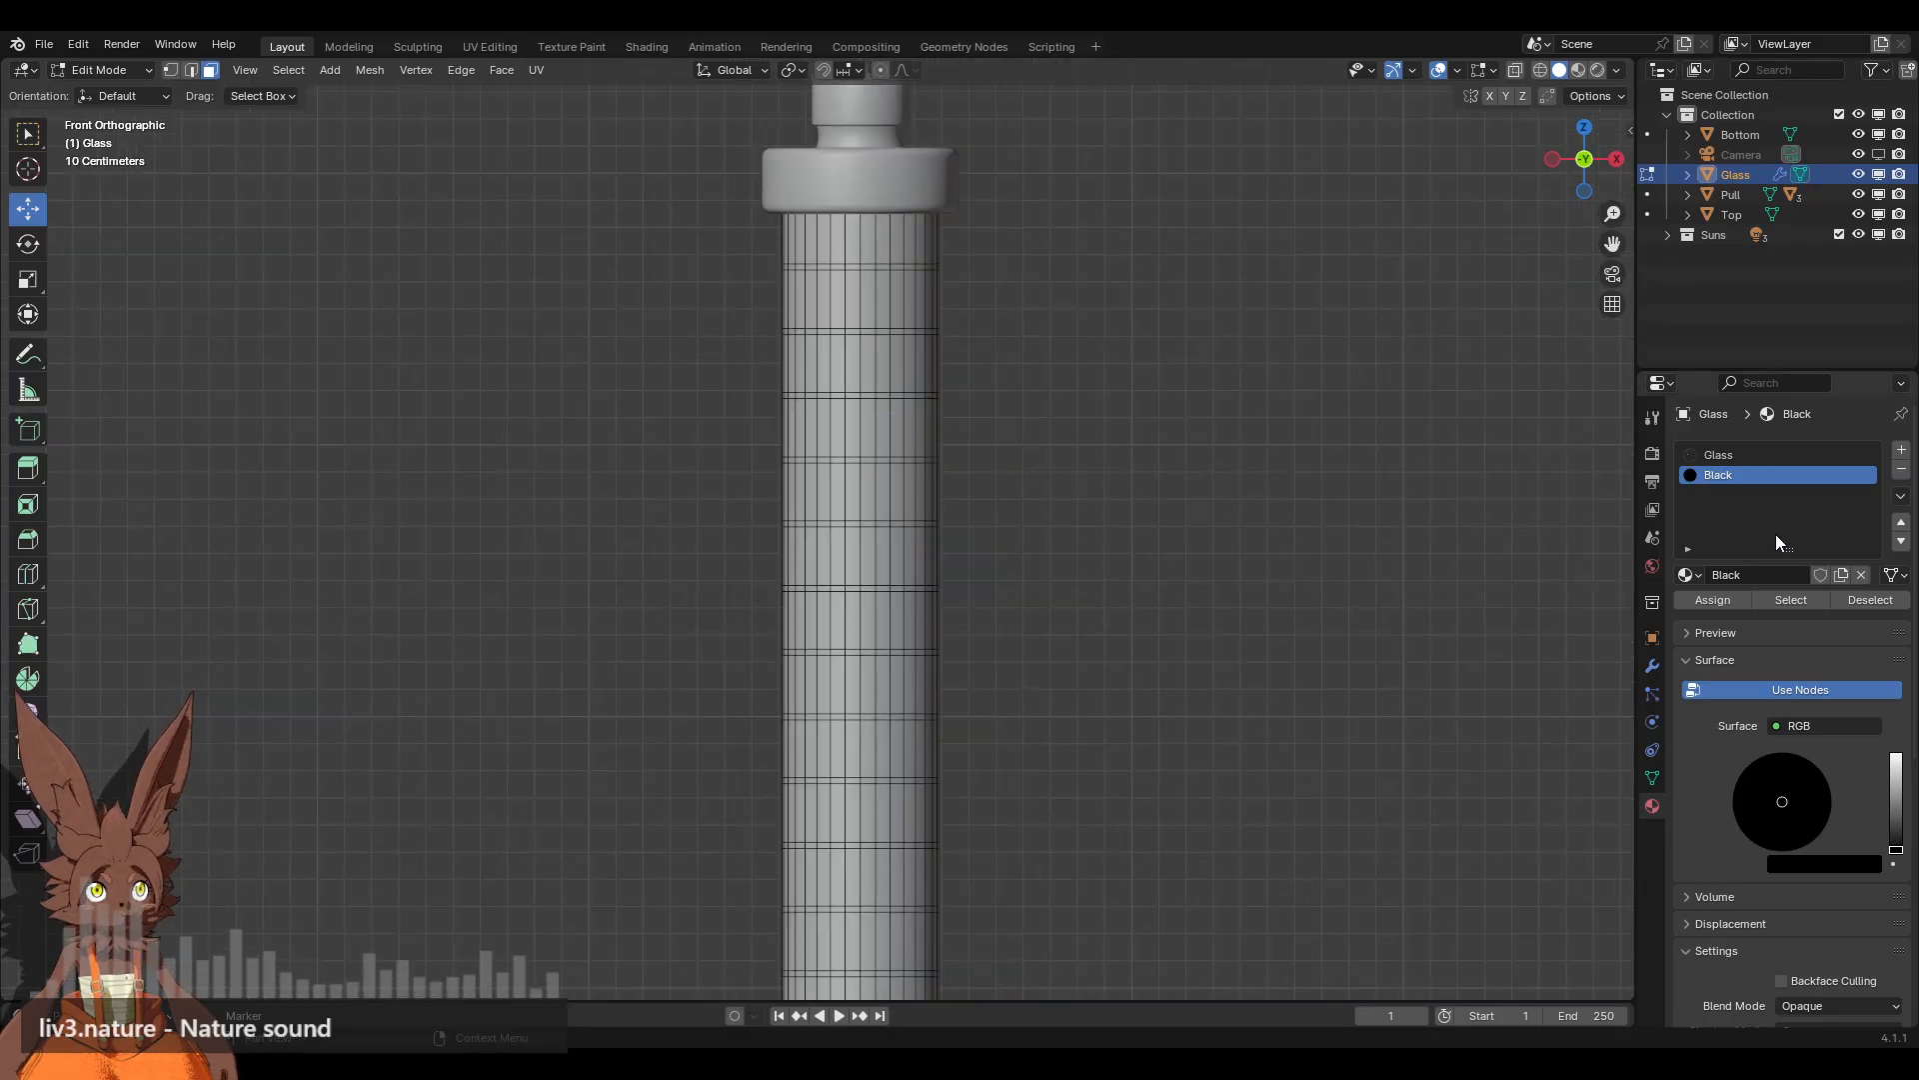
{"action": "left_click", "coordinate": [1598, 71]}
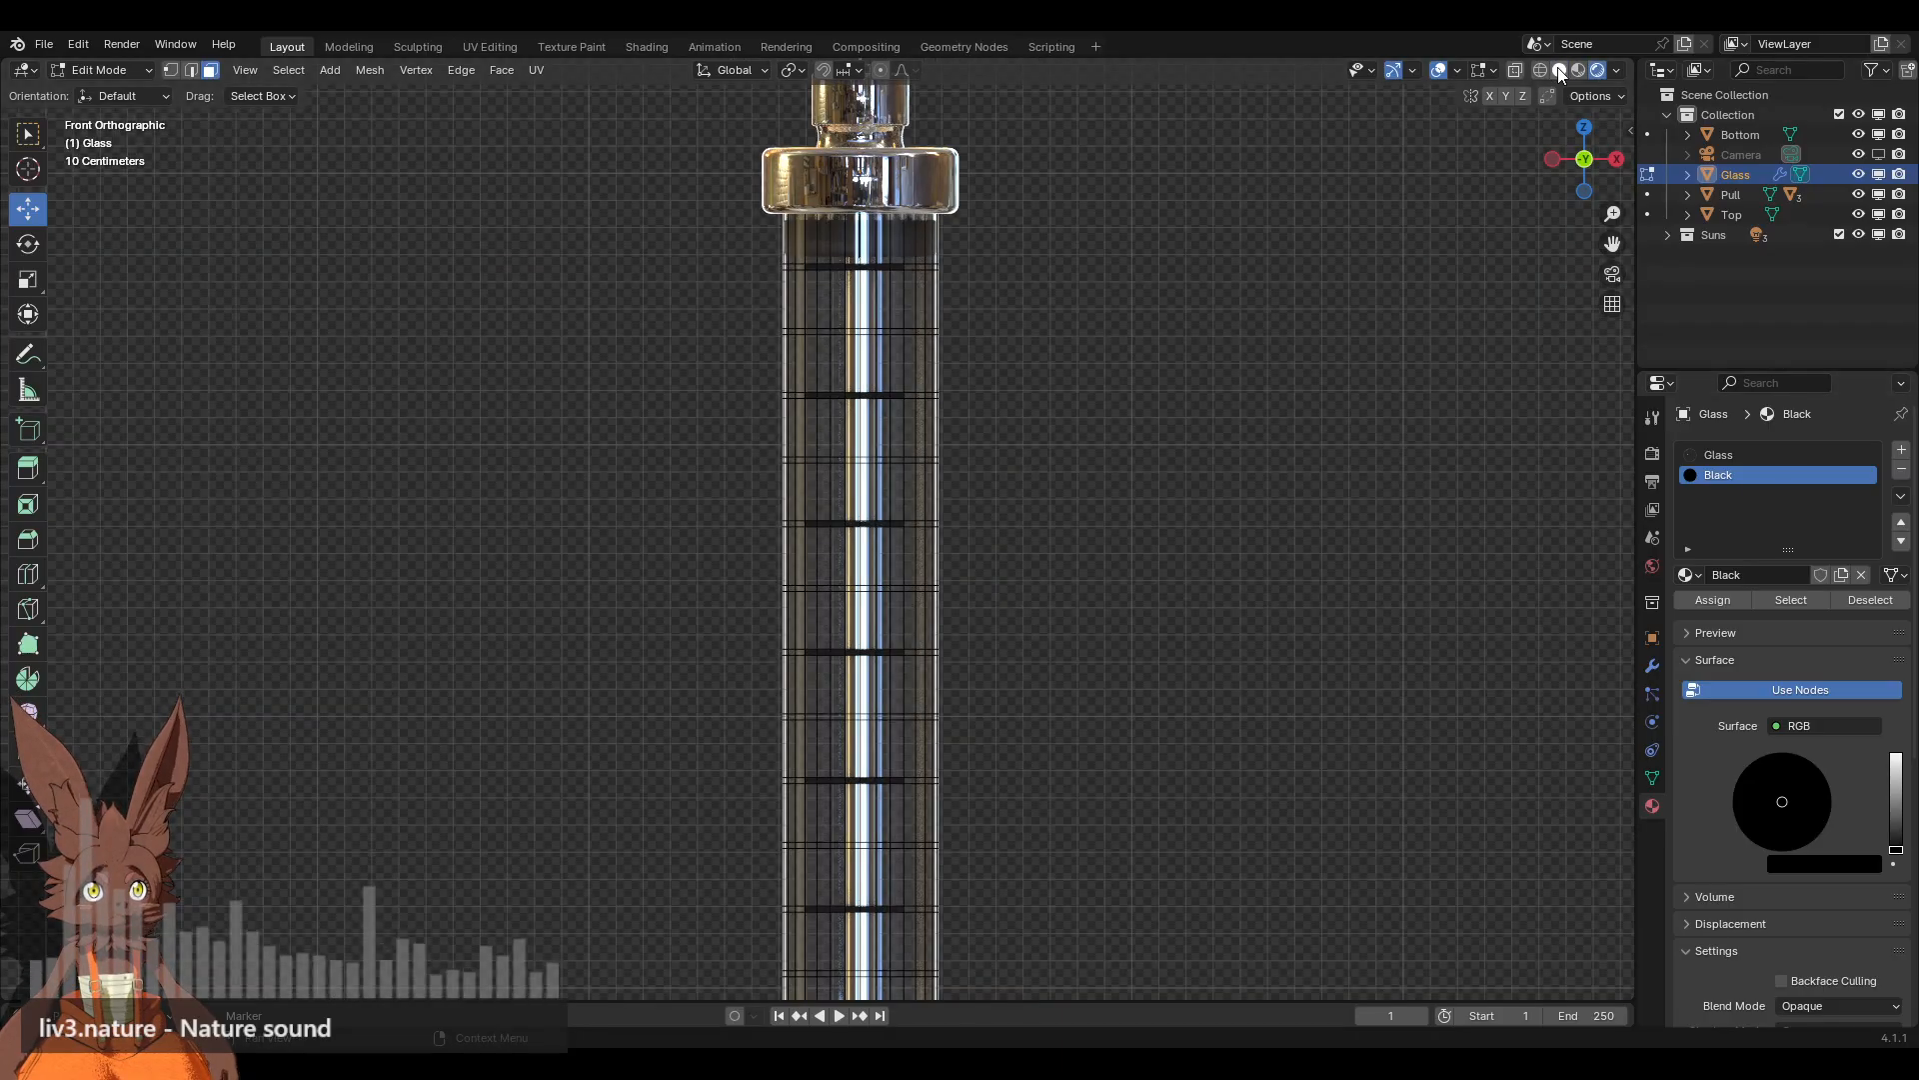
{"action": "left_click", "coordinate": [1558, 70]}
Step: Select seven adjacent front faces on the first unmarked ring below the upper collar
{"action": "middle_click_drag", "start_coordinate": [1117, 270], "coordinate": [1111, 360], "text": "shift"}
{"action": "scroll", "coordinate": [831, 396], "scroll_direction": "up", "scroll_amount": 3}
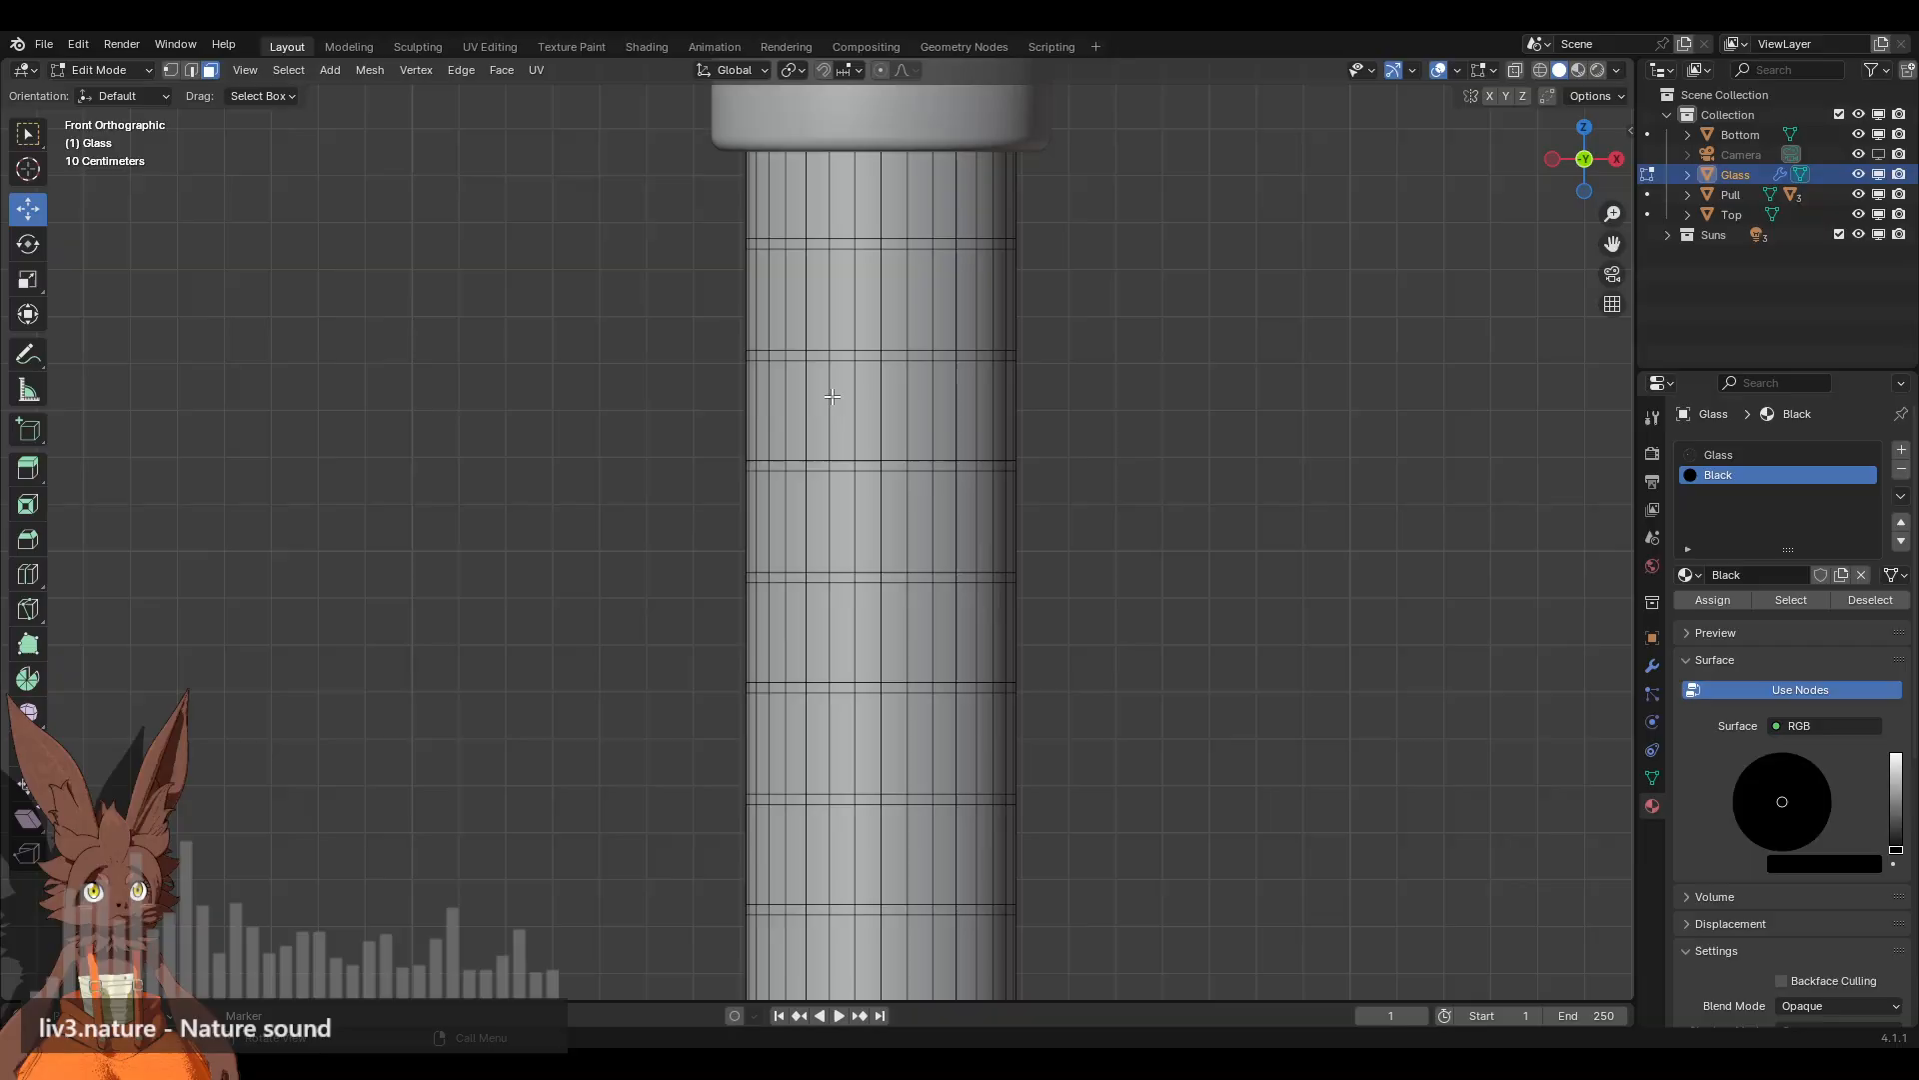
{"action": "left_click", "coordinate": [798, 355]}
{"action": "left_click", "coordinate": [818, 355], "text": "shift"}
{"action": "left_click", "coordinate": [842, 355], "text": "shift"}
{"action": "left_click", "coordinate": [890, 356], "text": "shift"}
{"action": "left_click", "coordinate": [871, 356], "text": "shift"}
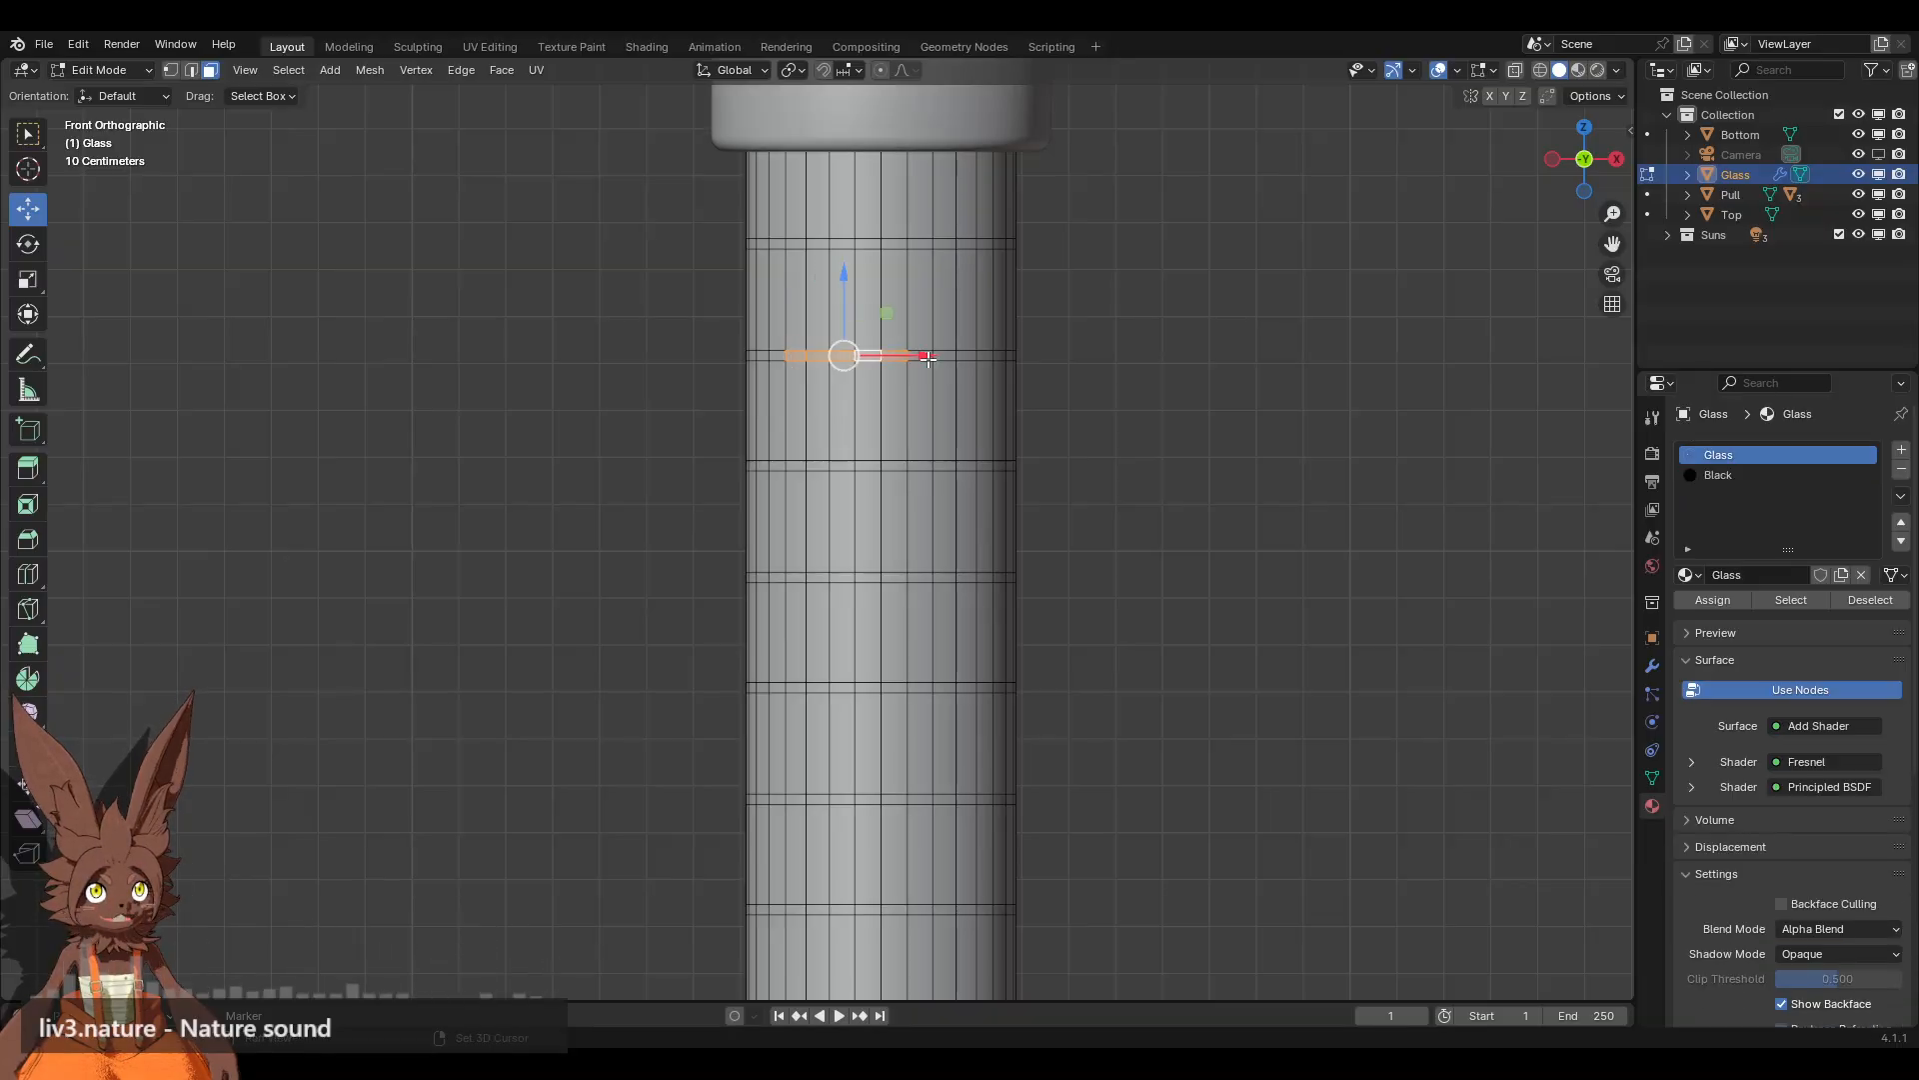
{"action": "left_click", "coordinate": [941, 357], "text": "shift"}
Step: Add the seven matching front faces of the second unmarked ring to the selection
{"action": "middle_click_drag", "start_coordinate": [906, 562], "coordinate": [872, 394], "text": "shift"}
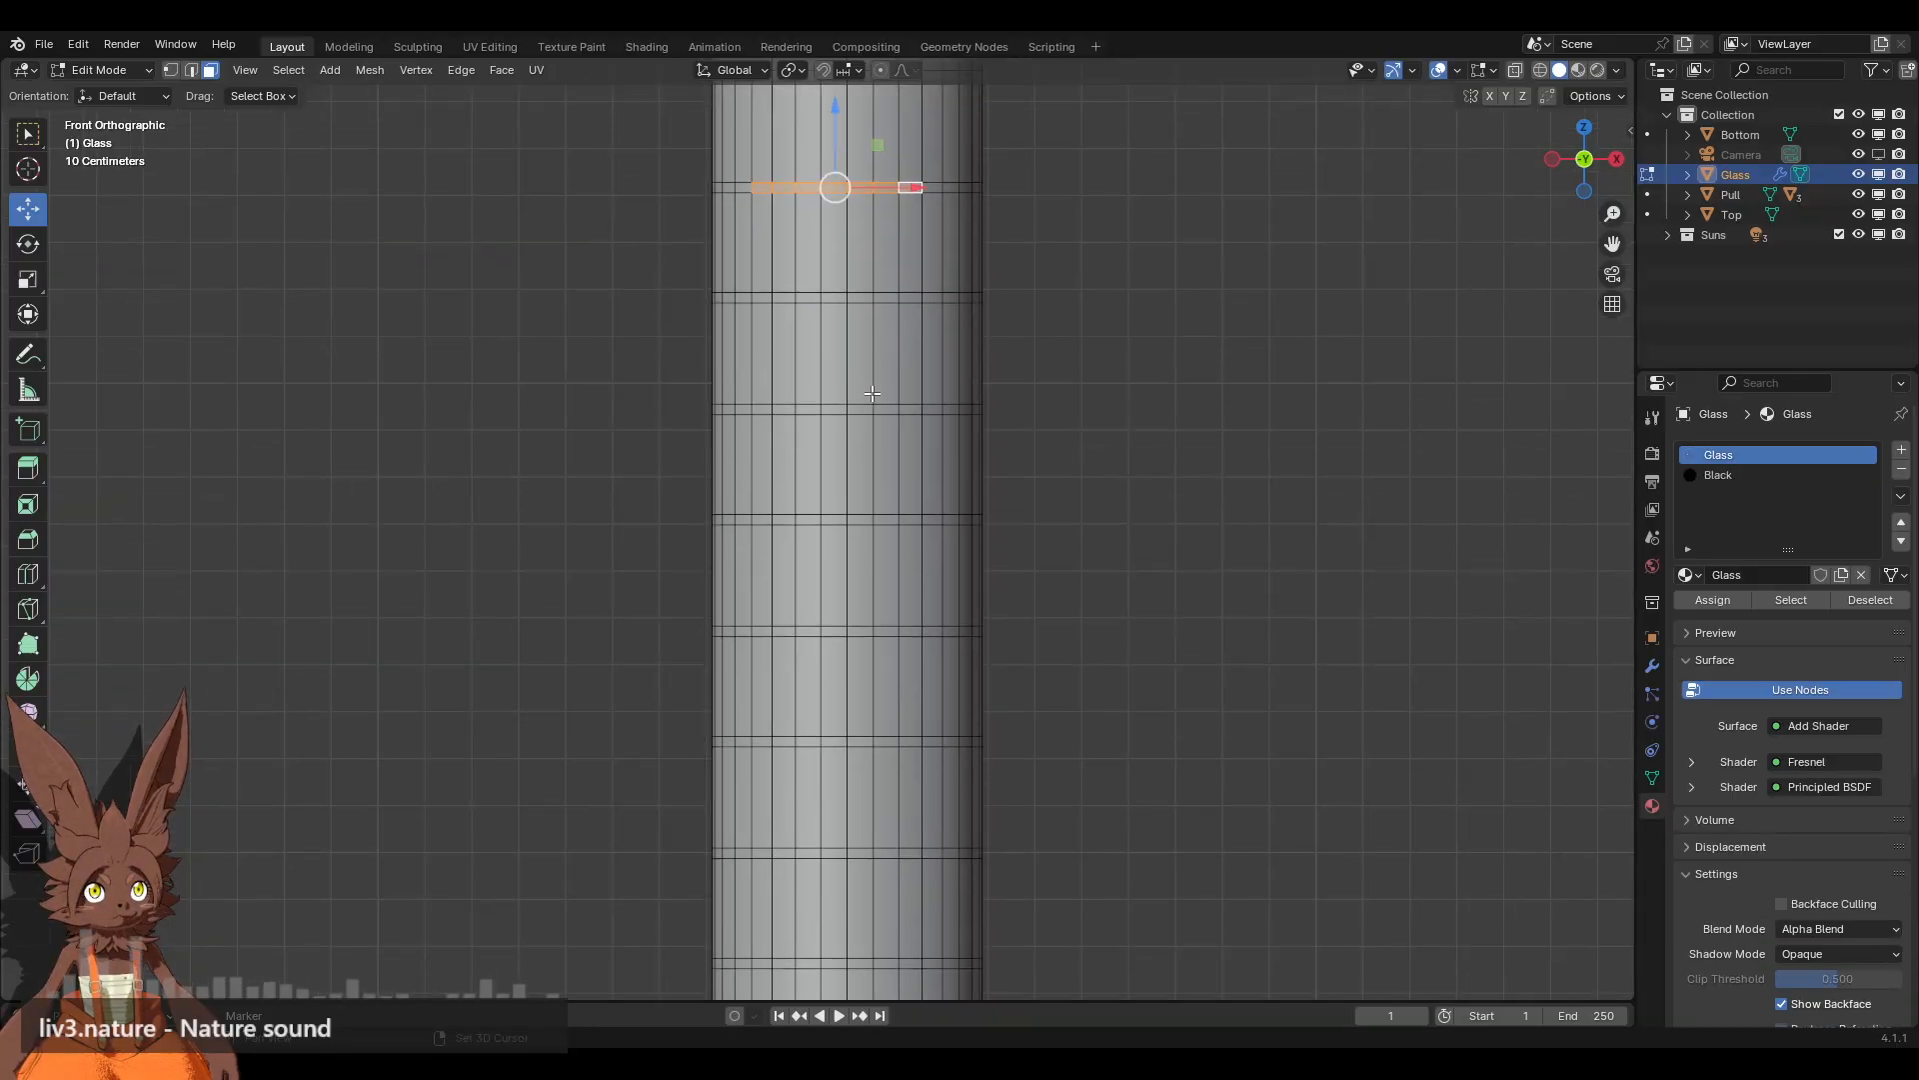
{"action": "left_click", "coordinate": [767, 408], "text": "shift"}
{"action": "left_click", "coordinate": [785, 409], "text": "shift"}
{"action": "left_click", "coordinate": [810, 409], "text": "shift"}
{"action": "left_click", "coordinate": [835, 409], "text": "shift"}
{"action": "left_click", "coordinate": [860, 409], "text": "shift"}
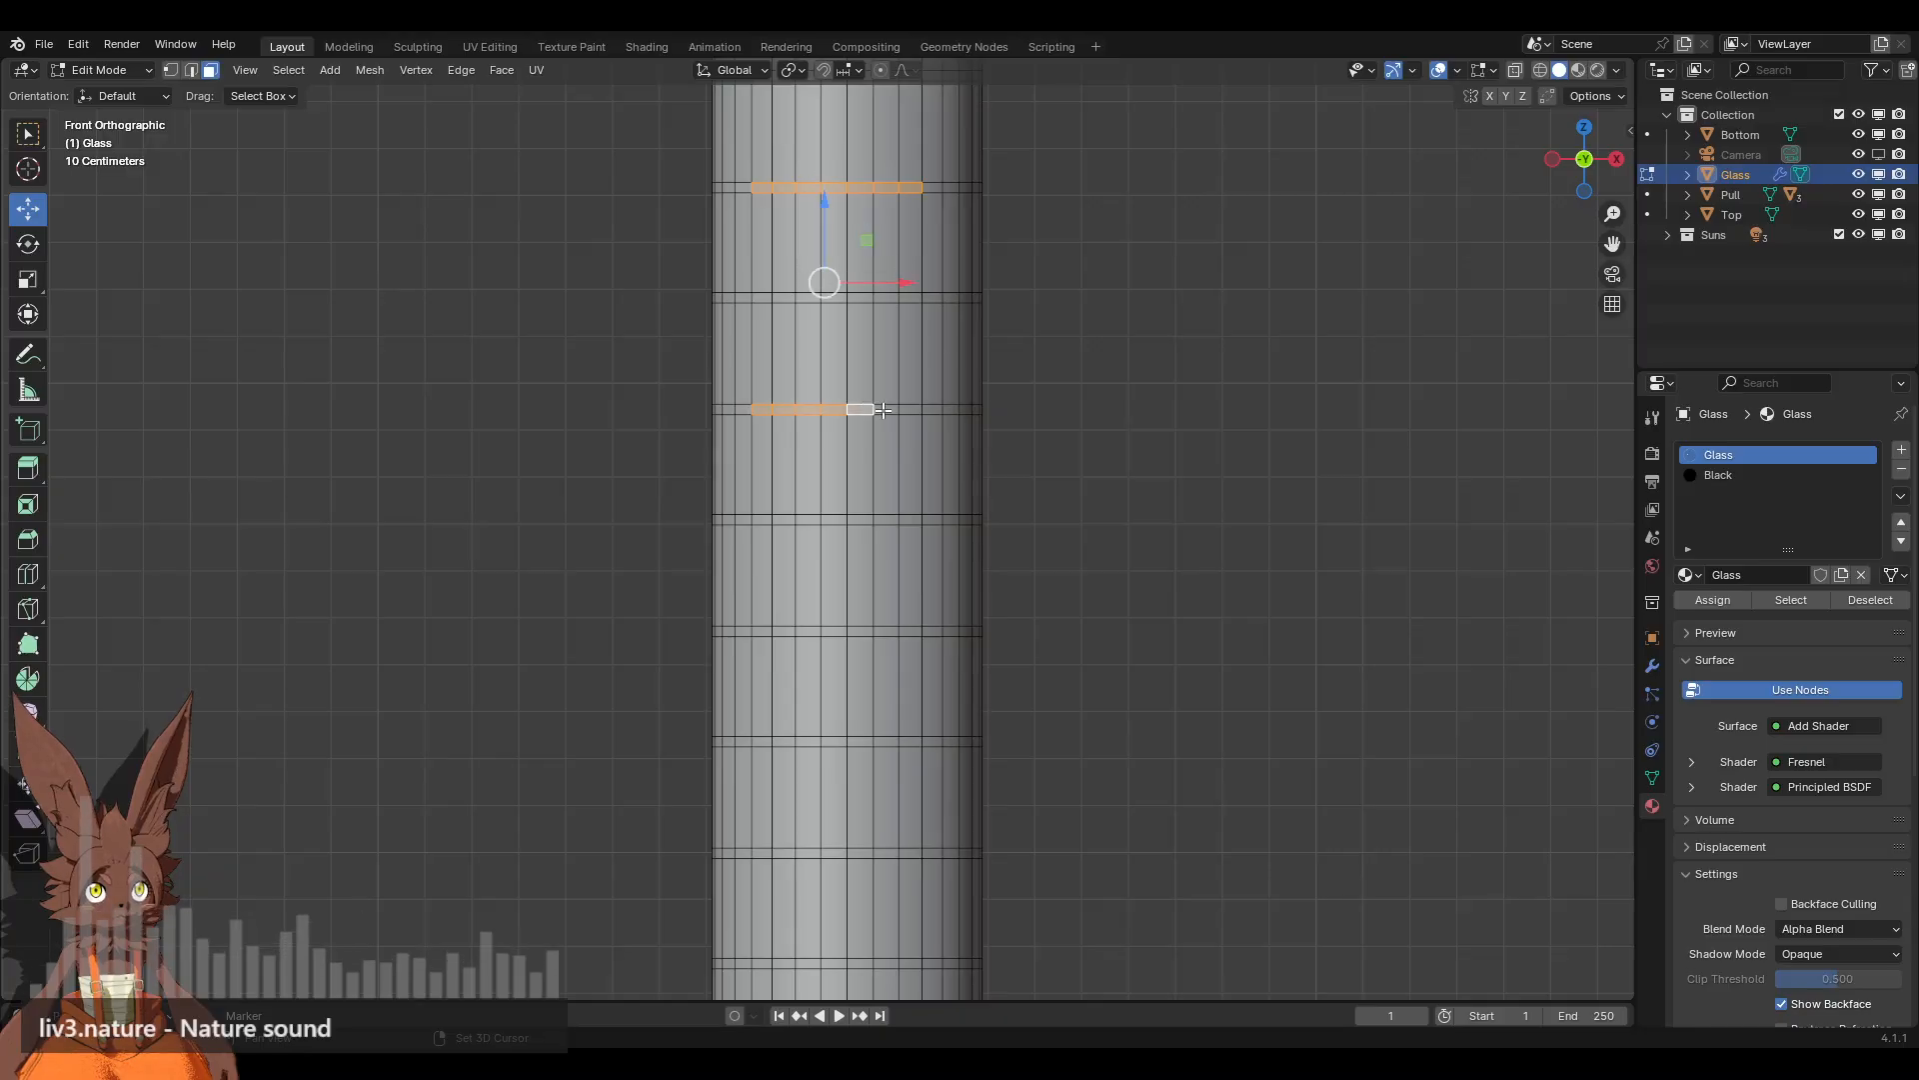
{"action": "left_click", "coordinate": [886, 410], "text": "shift"}
{"action": "left_click", "coordinate": [910, 411], "text": "shift"}
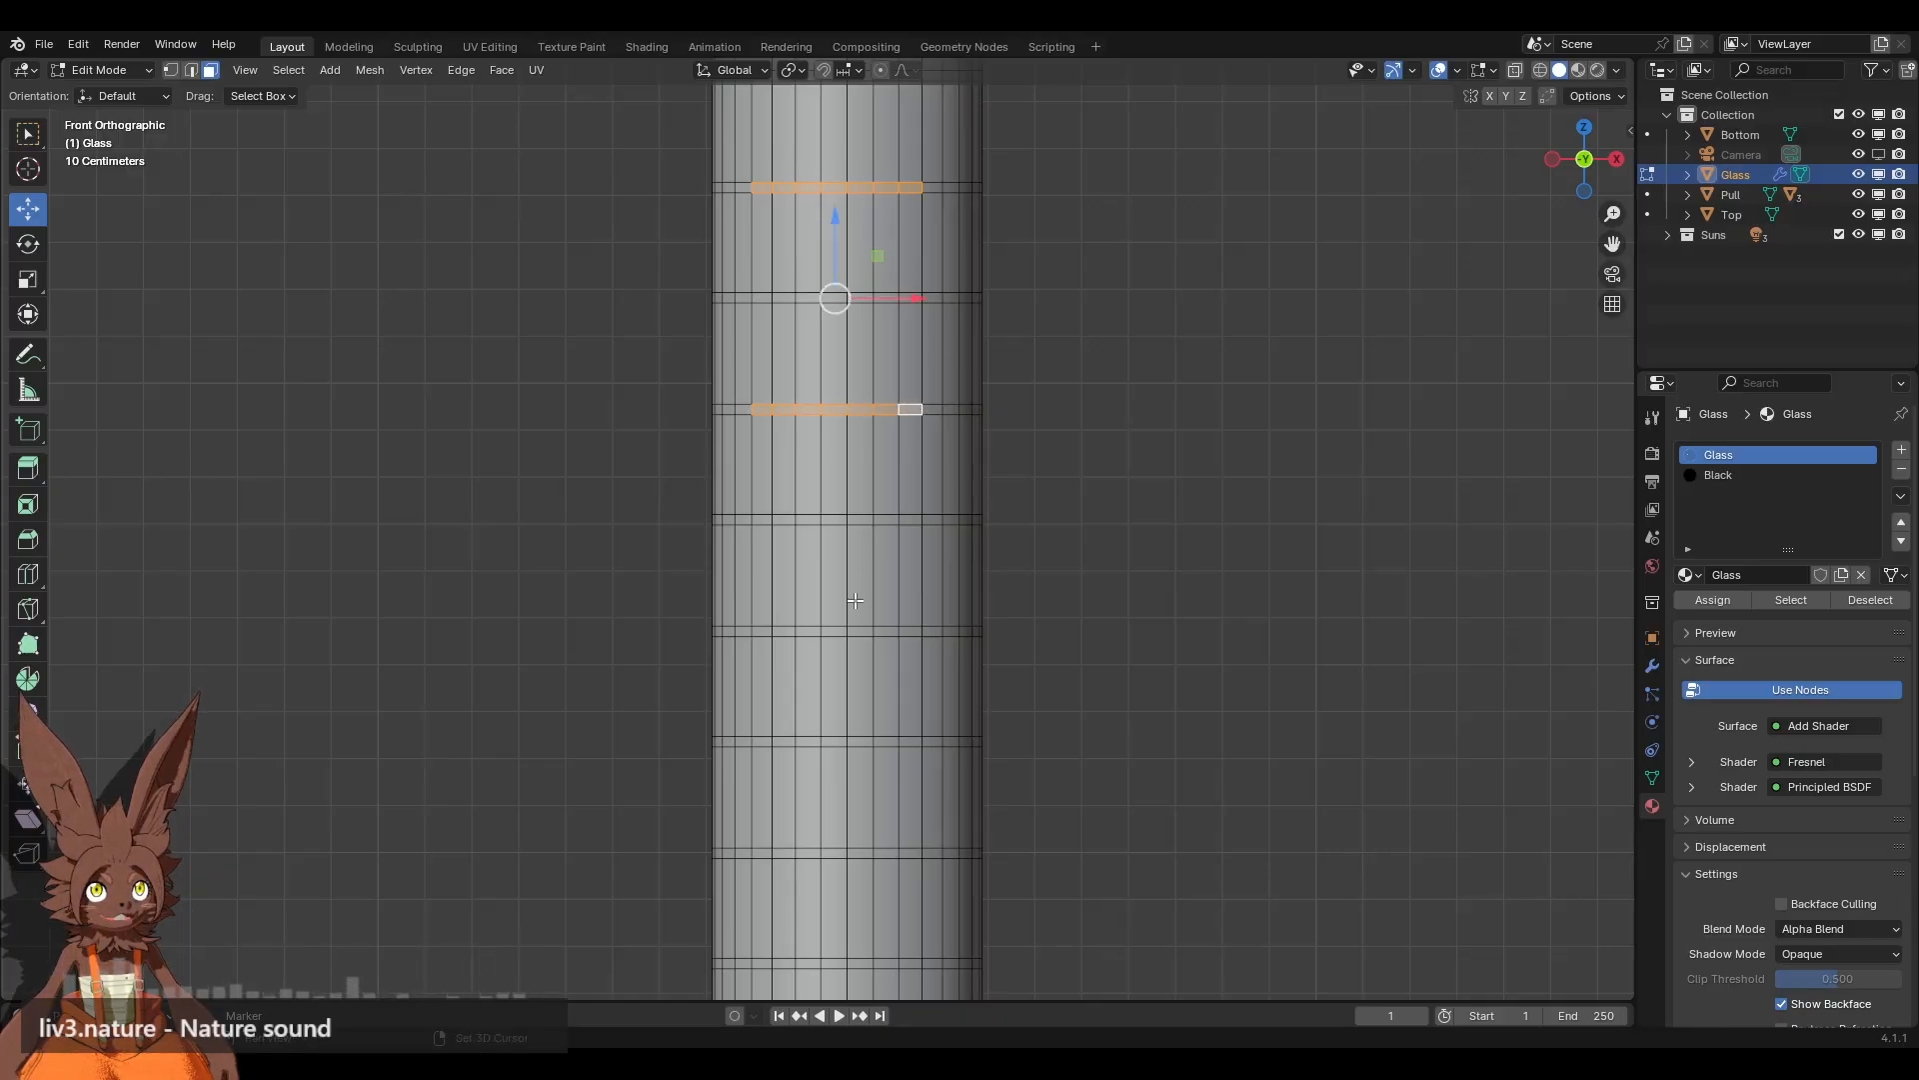
Step: Add nine front faces of the third unmarked ring to the selection, one more on each side than the strips above
{"action": "middle_click_drag", "start_coordinate": [766, 619], "coordinate": [762, 515], "text": "shift"}
{"action": "left_click", "coordinate": [761, 528], "text": "shift"}
{"action": "left_click", "coordinate": [783, 527], "text": "shift"}
{"action": "left_click", "coordinate": [806, 529], "text": "shift"}
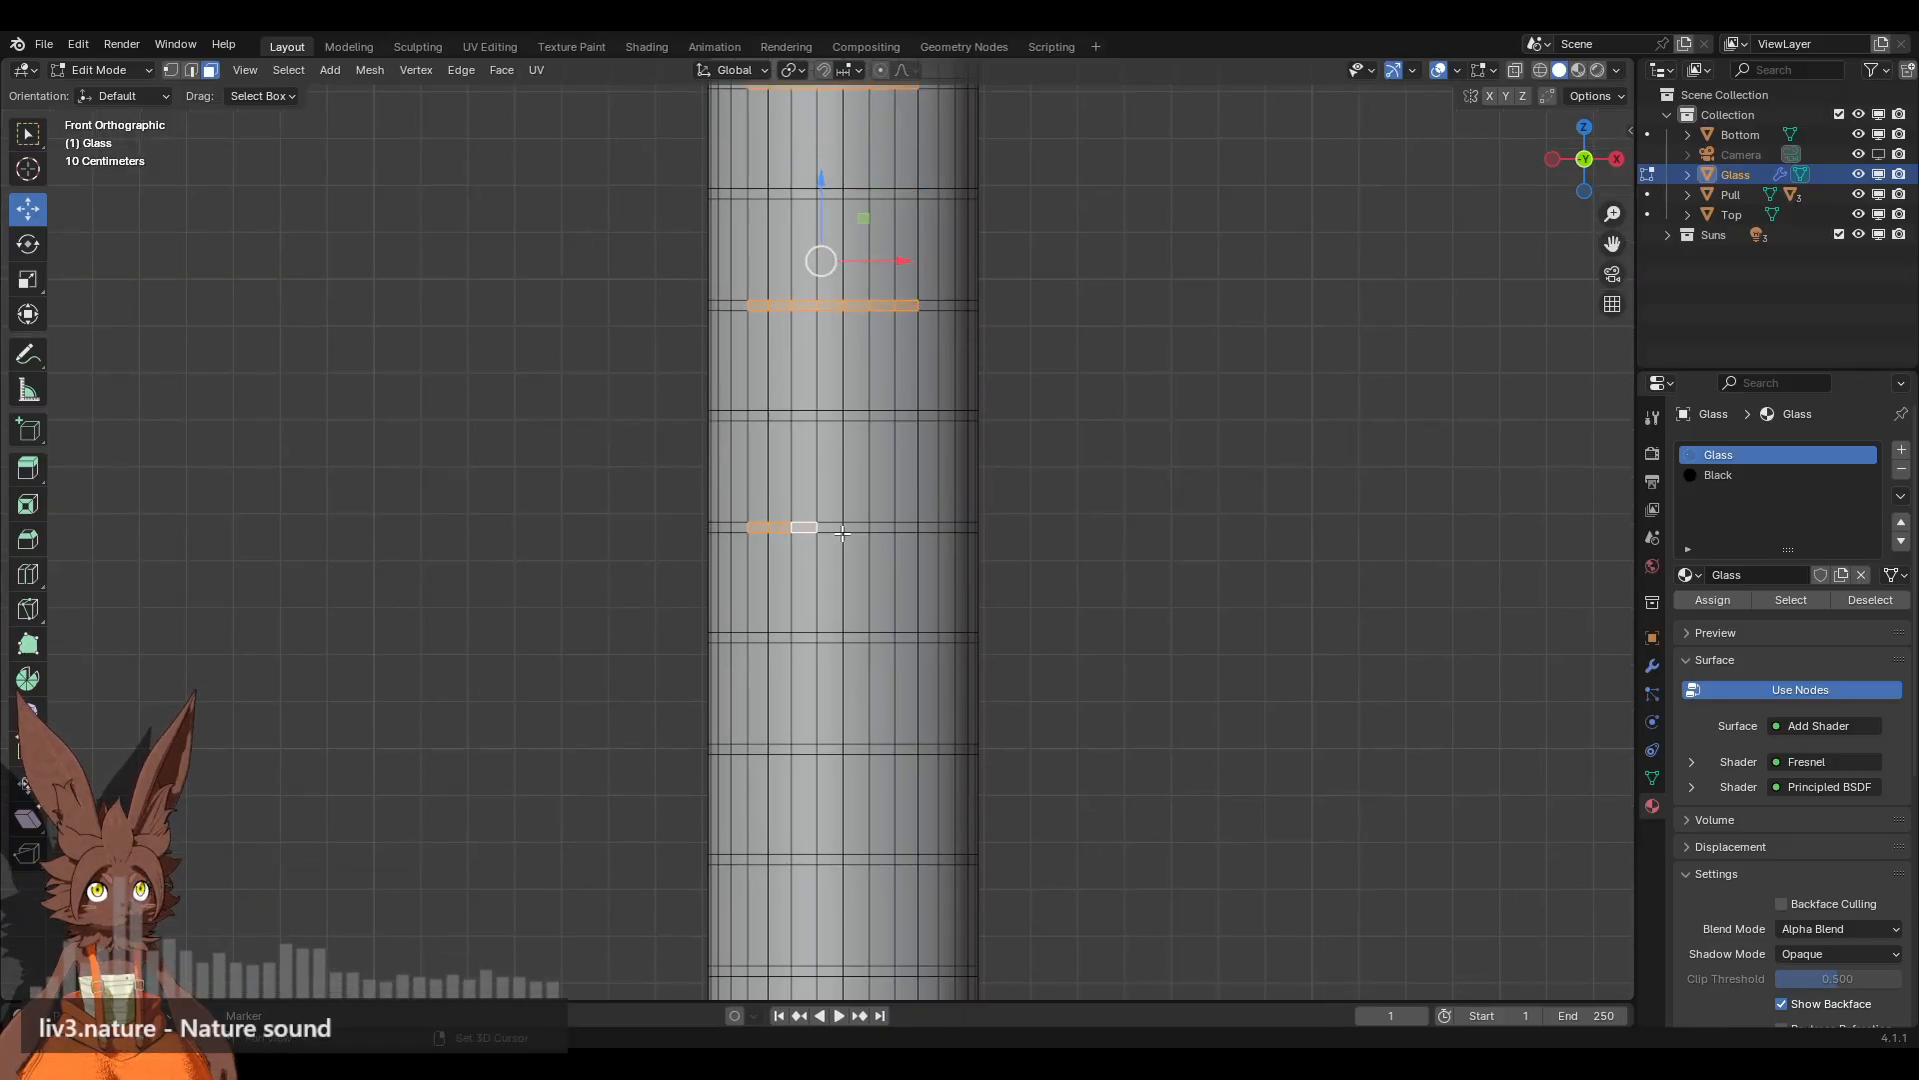
{"action": "left_click", "coordinate": [831, 535], "text": "shift"}
{"action": "left_click", "coordinate": [836, 539], "text": "shift"}
{"action": "left_click", "coordinate": [830, 527], "text": "shift"}
{"action": "left_click", "coordinate": [854, 528], "text": "shift"}
{"action": "left_click", "coordinate": [880, 527], "text": "shift"}
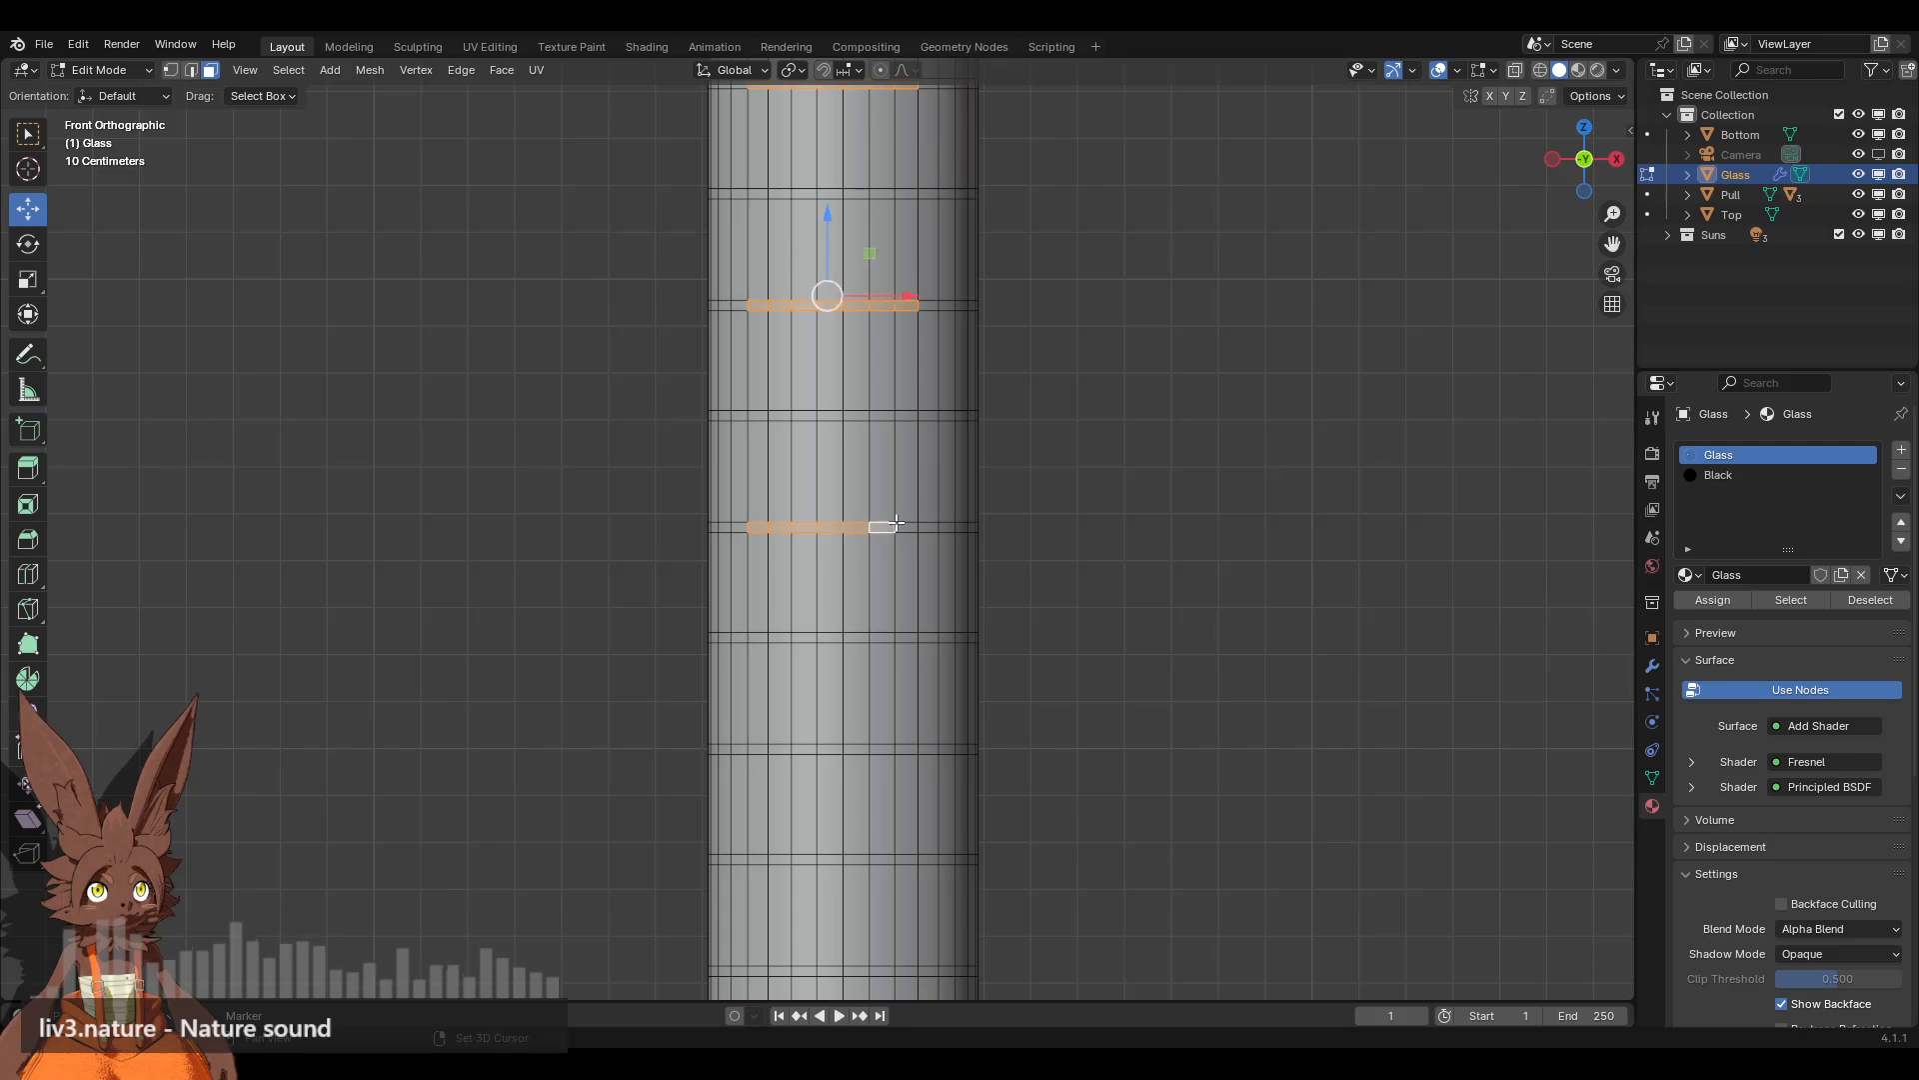
{"action": "left_click", "coordinate": [905, 527], "text": "shift"}
{"action": "left_click", "coordinate": [738, 528], "text": "shift"}
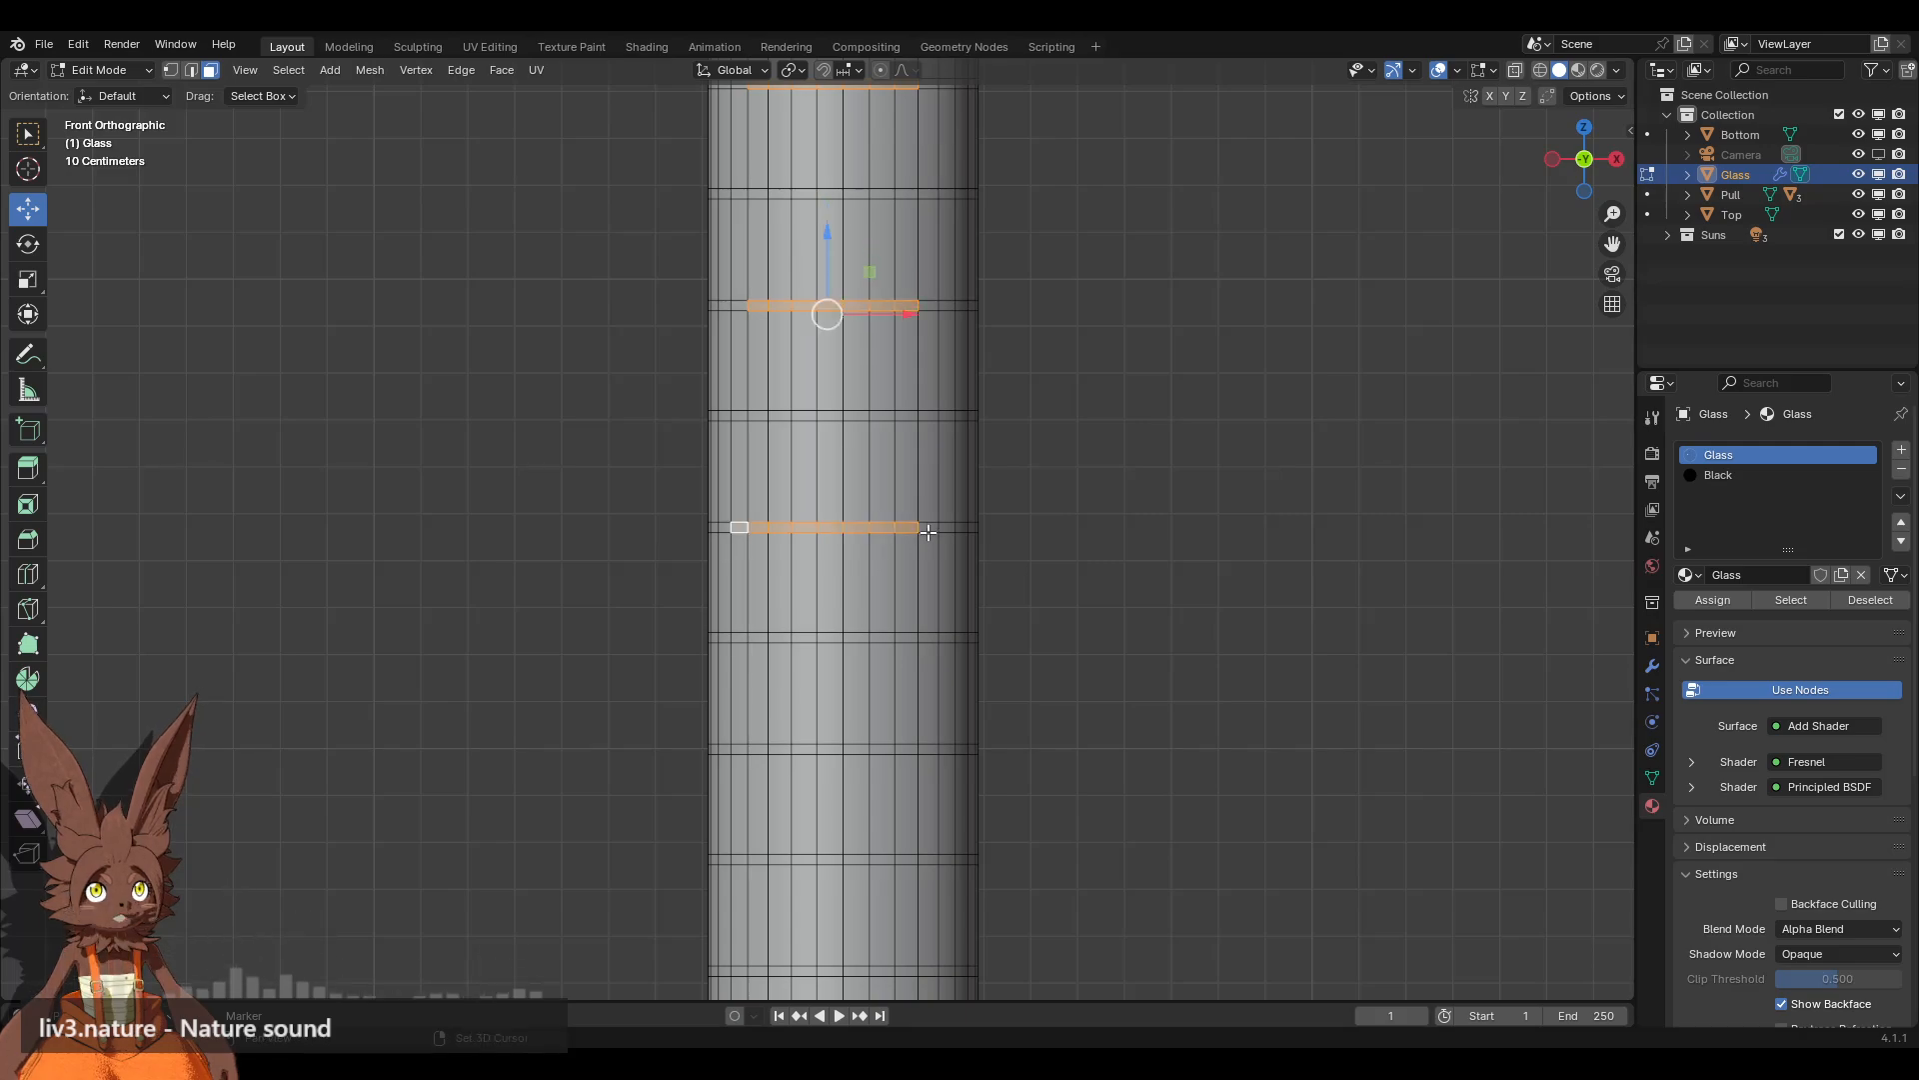
{"action": "left_click", "coordinate": [928, 527], "text": "shift"}
Step: Extend the selected strips on the first and second unmarked rings by one face at each end
{"action": "left_click", "coordinate": [741, 305], "text": "shift"}
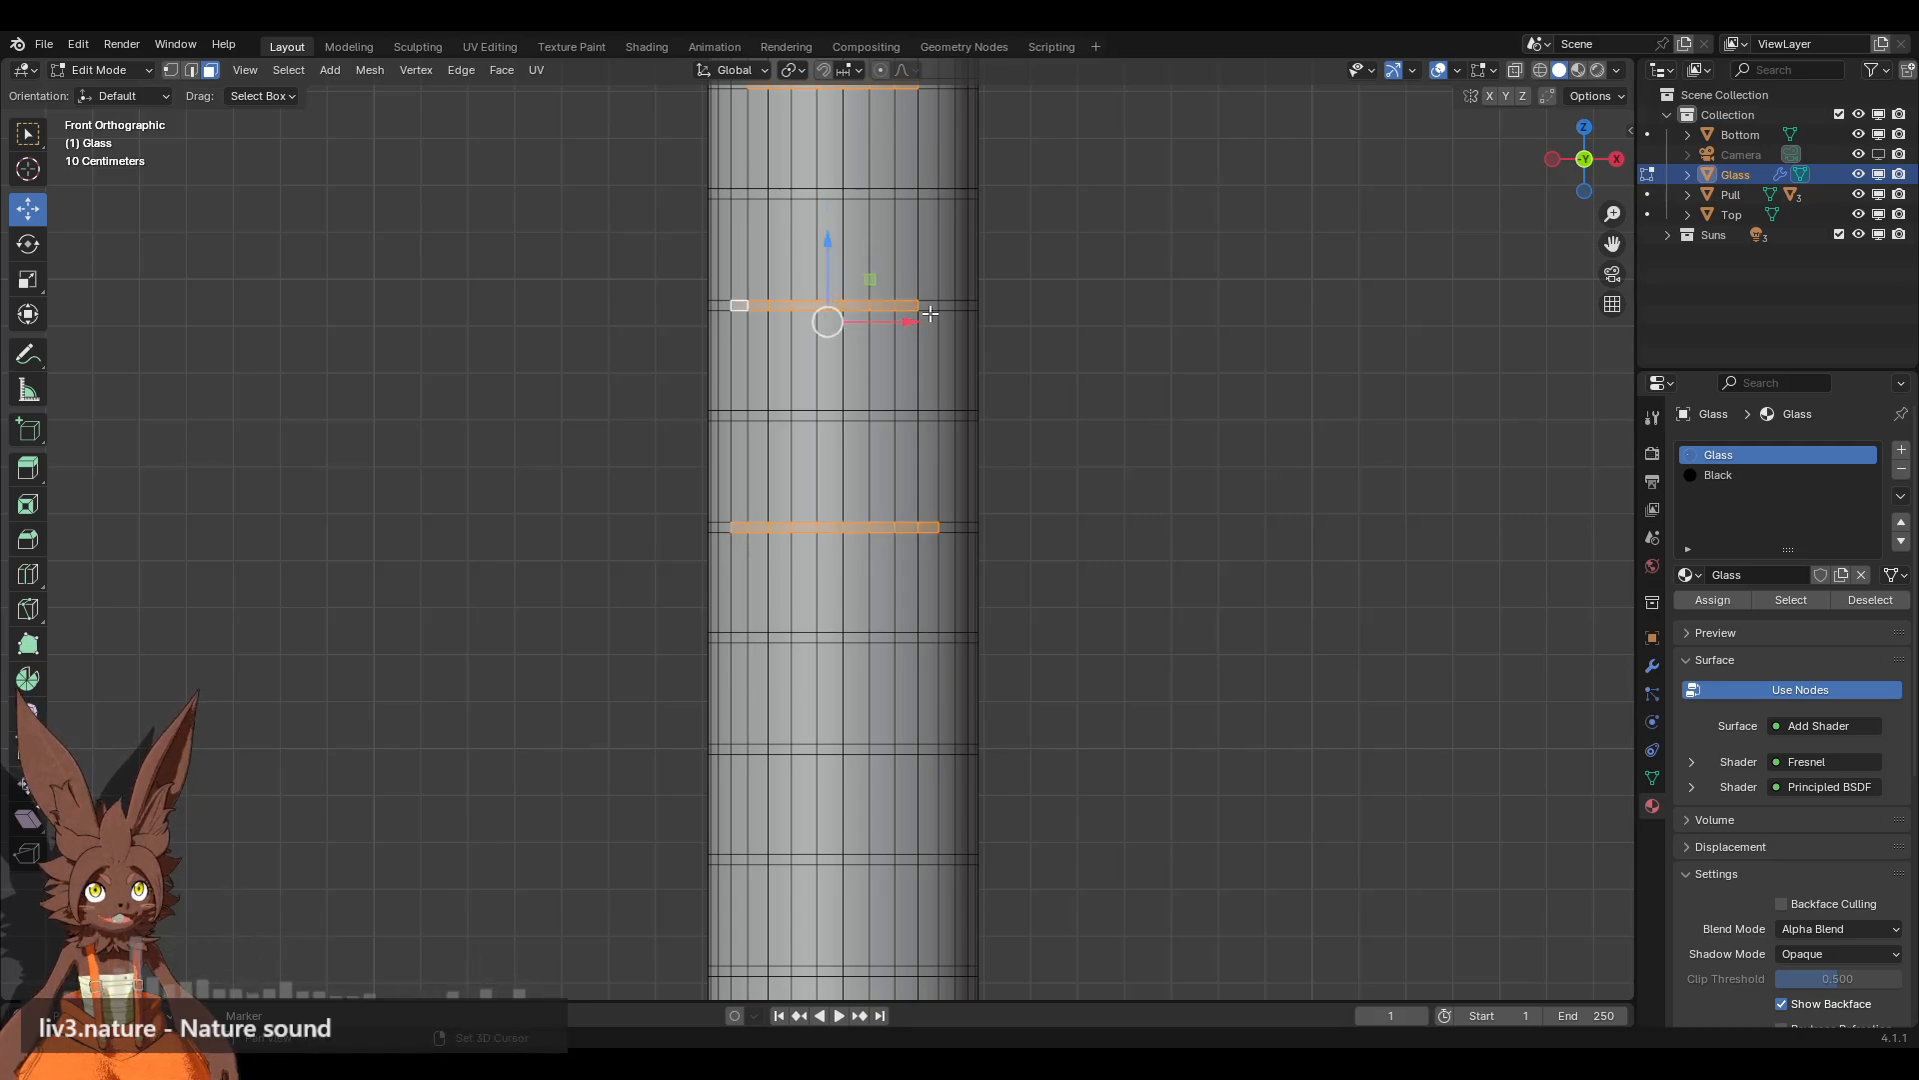
{"action": "left_click", "coordinate": [929, 305], "text": "shift"}
{"action": "middle_click_drag", "start_coordinate": [929, 305], "coordinate": [978, 482], "text": "shift"}
{"action": "left_click", "coordinate": [795, 263], "text": "shift"}
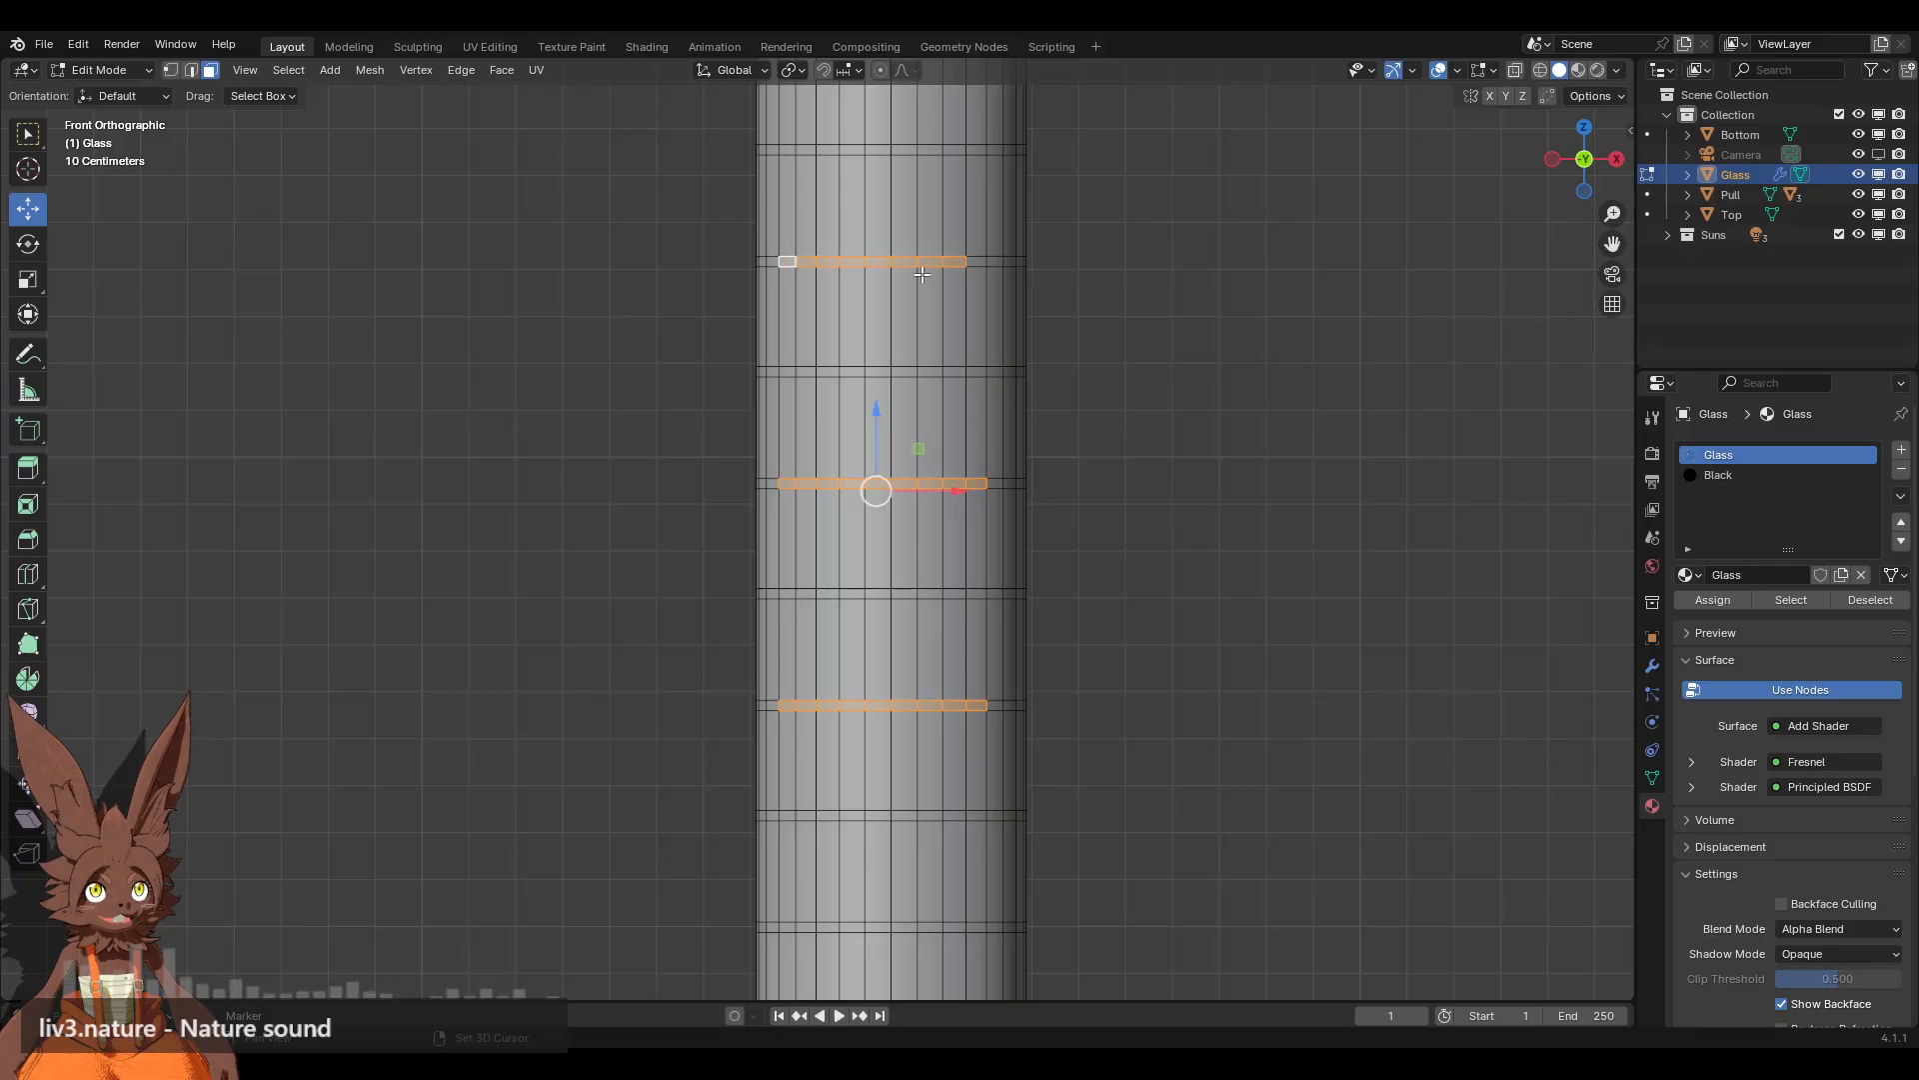
{"action": "left_click", "coordinate": [976, 262], "text": "shift"}
Step: Add the nine matching front faces of the fourth unmarked ring to the selection, deselecting the tall face picked by mistake
{"action": "middle_click_drag", "start_coordinate": [964, 644], "coordinate": [942, 207], "text": "shift"}
{"action": "left_click", "coordinate": [786, 490], "text": "shift"}
{"action": "left_click", "coordinate": [833, 465], "text": "shift"}
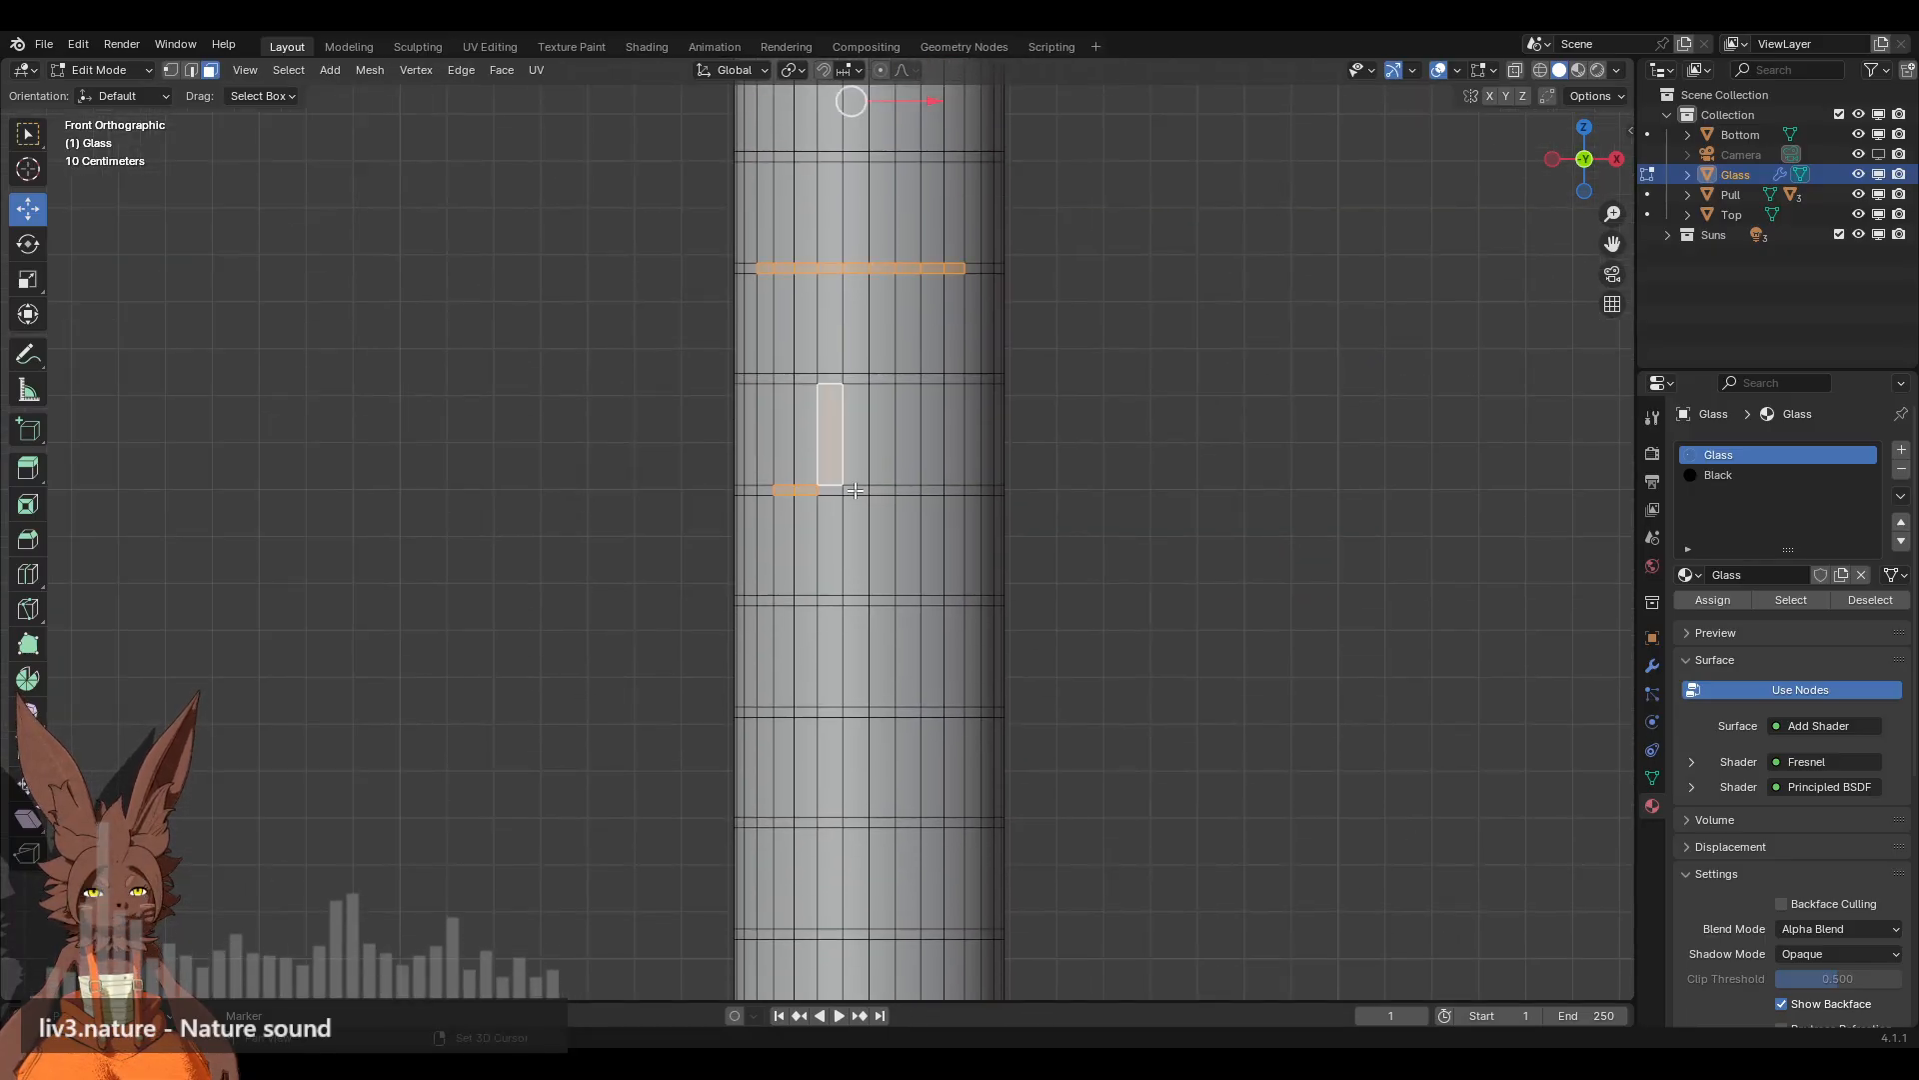
{"action": "left_click", "coordinate": [838, 469], "text": "shift"}
{"action": "left_click", "coordinate": [831, 489], "text": "shift"}
{"action": "left_click", "coordinate": [857, 489], "text": "shift"}
{"action": "left_click", "coordinate": [883, 490], "text": "shift"}
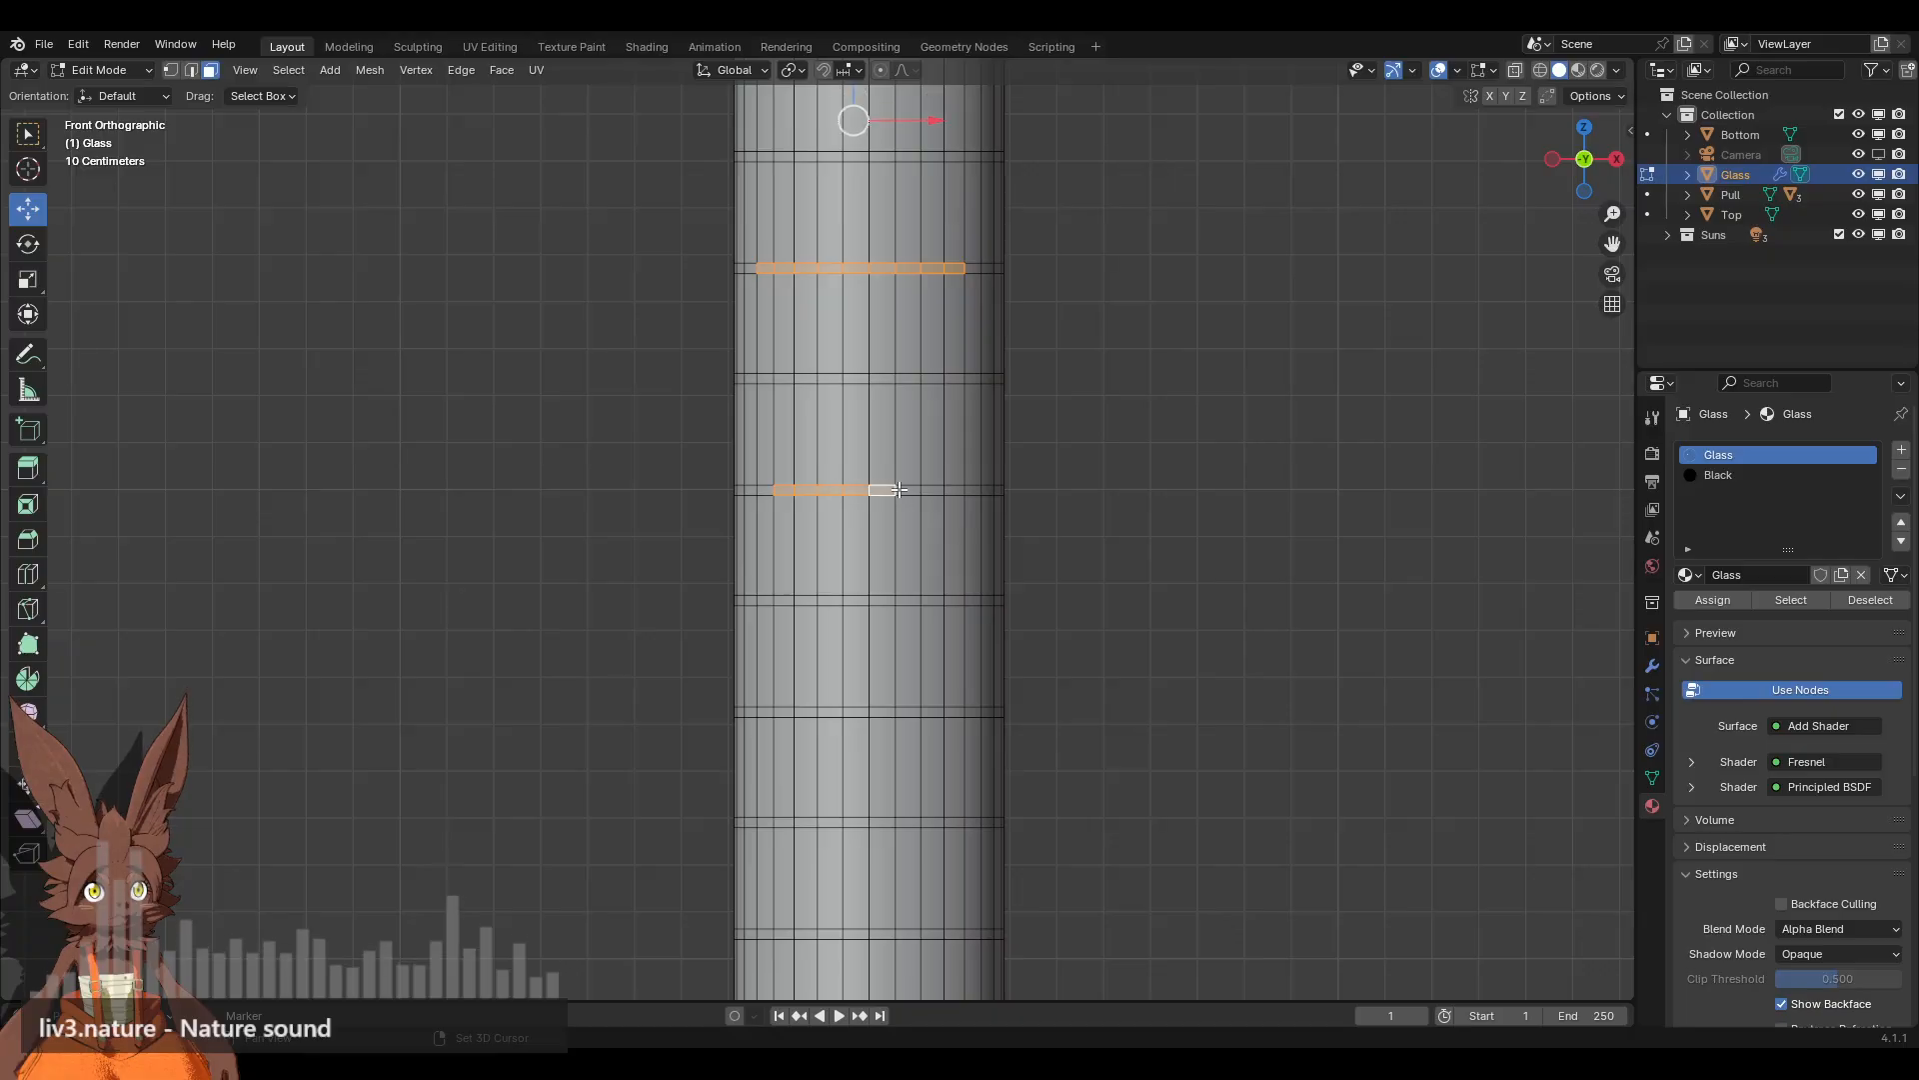
{"action": "left_click", "coordinate": [914, 489], "text": "shift"}
{"action": "left_click", "coordinate": [932, 490], "text": "shift"}
{"action": "left_click", "coordinate": [954, 490], "text": "shift"}
{"action": "mouse_move", "coordinate": [861, 510]}
{"action": "middle_mouse_down", "text": "shift"}
{"action": "mouse_move", "coordinate": [912, 303]}
{"action": "mouse_move", "coordinate": [877, 508]}
{"action": "middle_mouse_up", "text": "shift"}
{"action": "left_click", "coordinate": [786, 490], "text": "shift"}
Step: Add the nine matching front faces of the fifth unmarked ring to the selection
{"action": "scroll", "coordinate": [824, 557], "scroll_direction": "down", "scroll_amount": 2, "text": "shift"}
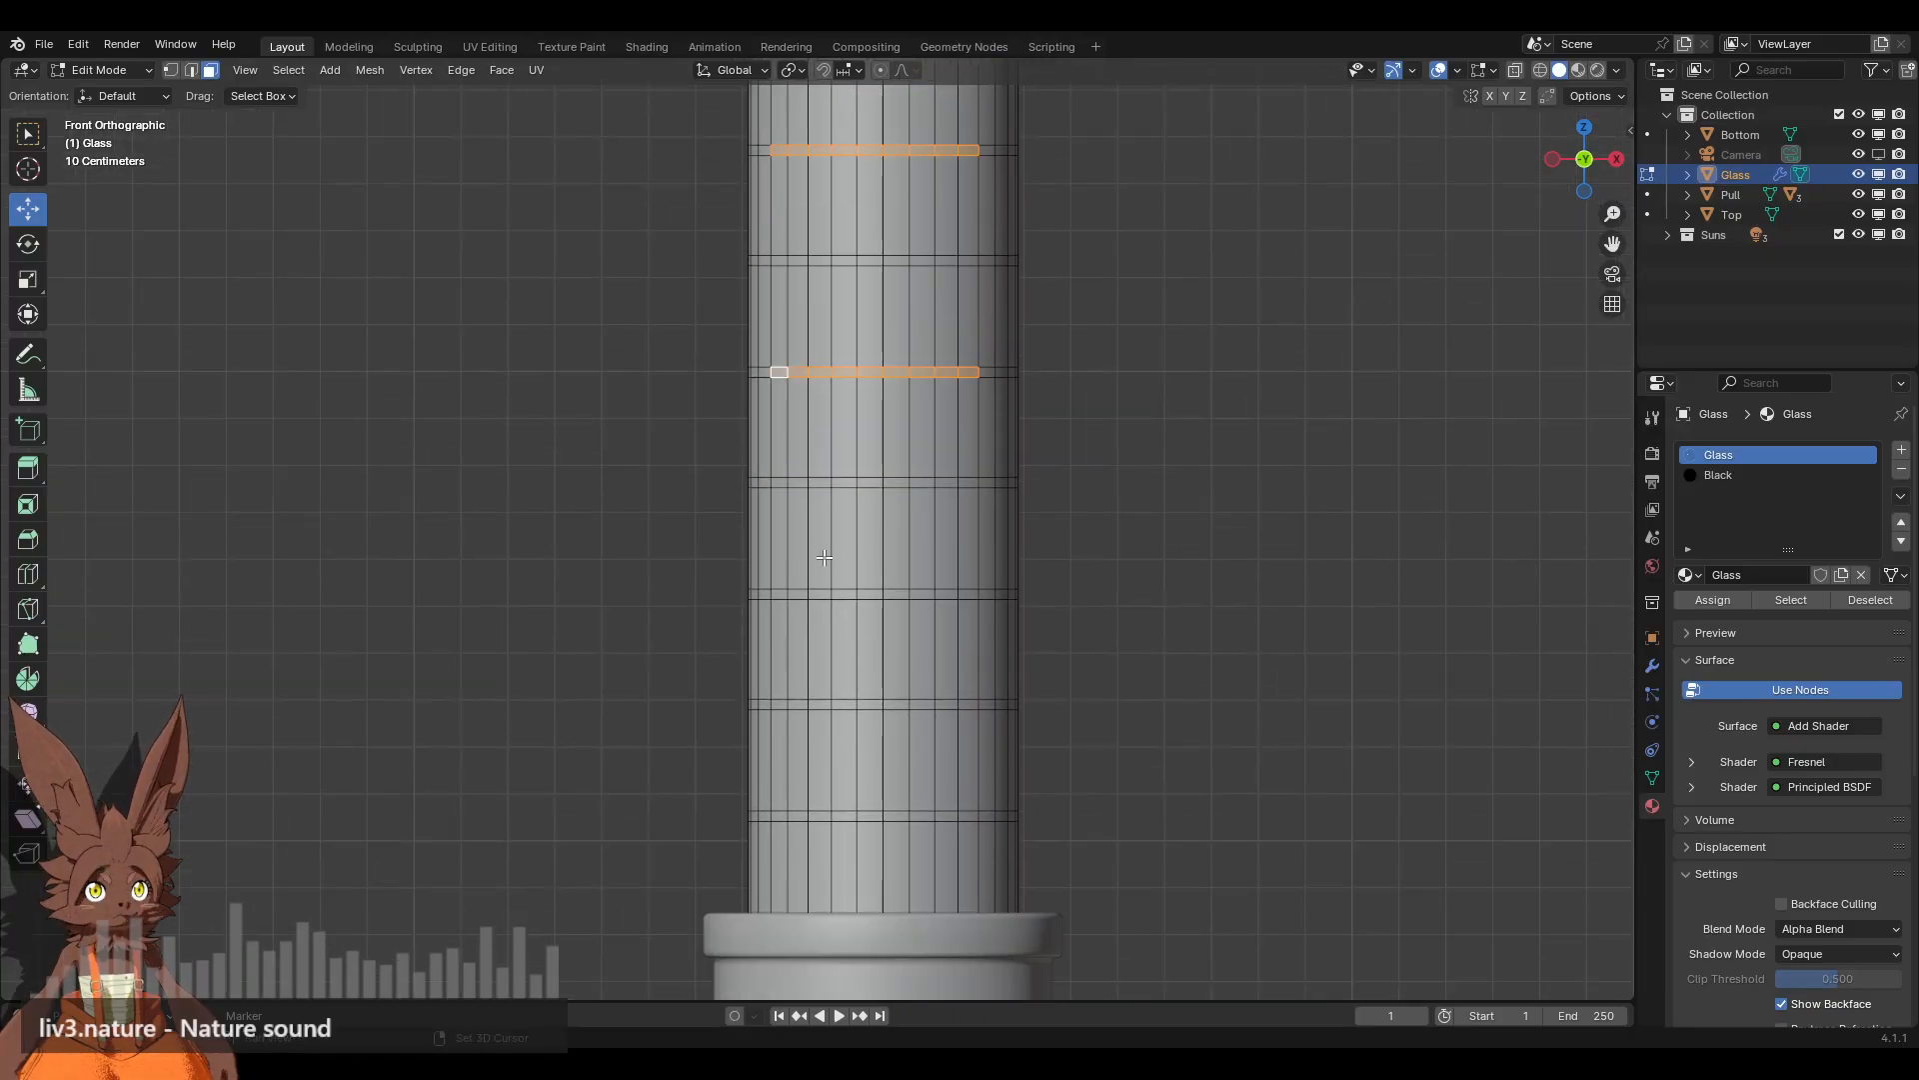
{"action": "left_click", "coordinate": [780, 595], "text": "shift"}
{"action": "left_click", "coordinate": [798, 595], "text": "shift"}
{"action": "left_click", "coordinate": [820, 595], "text": "shift"}
{"action": "left_click", "coordinate": [845, 595], "text": "shift"}
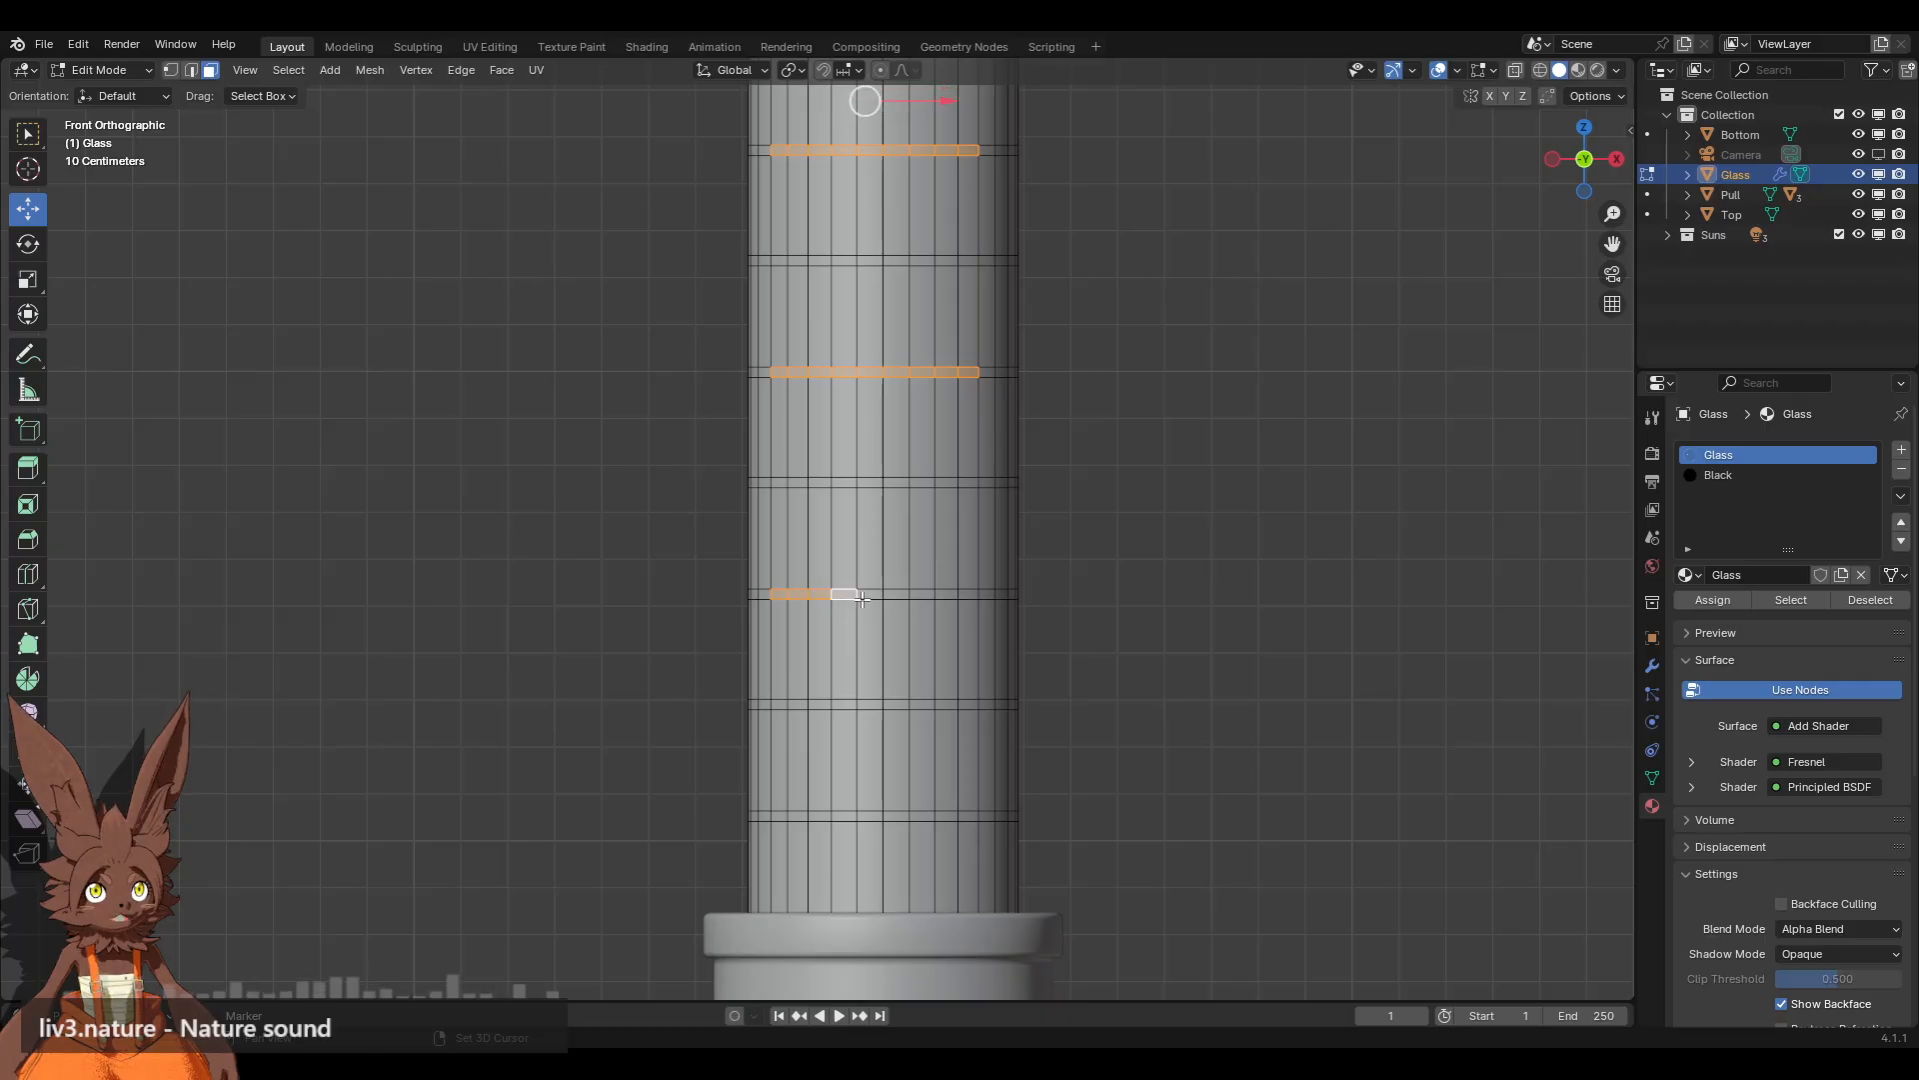
{"action": "left_click", "coordinate": [870, 595], "text": "shift"}
{"action": "left_click", "coordinate": [897, 595], "text": "shift"}
{"action": "left_click", "coordinate": [922, 595], "text": "shift"}
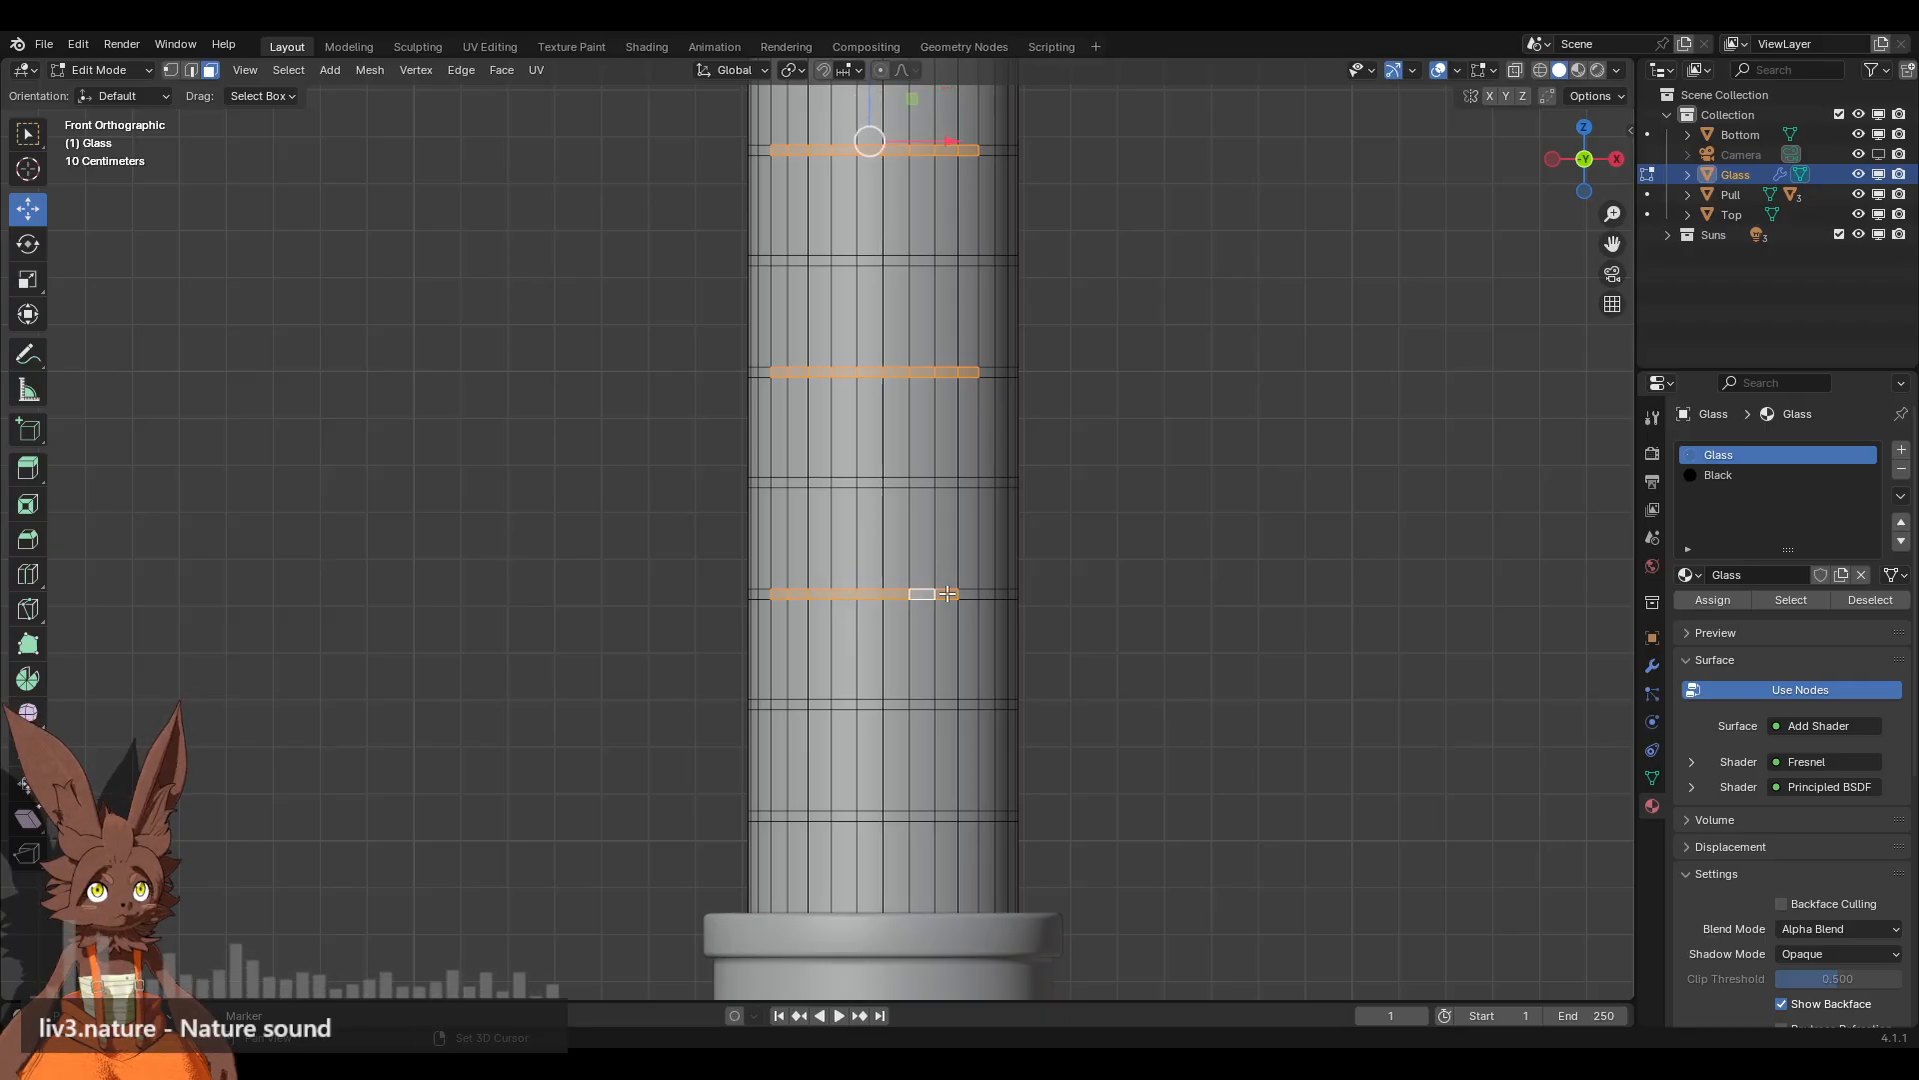
{"action": "left_click", "coordinate": [970, 595], "text": "shift"}
Step: Add the nine matching front faces of the lowest unmarked ring, just above the bottom cap, to the selection
{"action": "left_click", "coordinate": [800, 814], "text": "shift"}
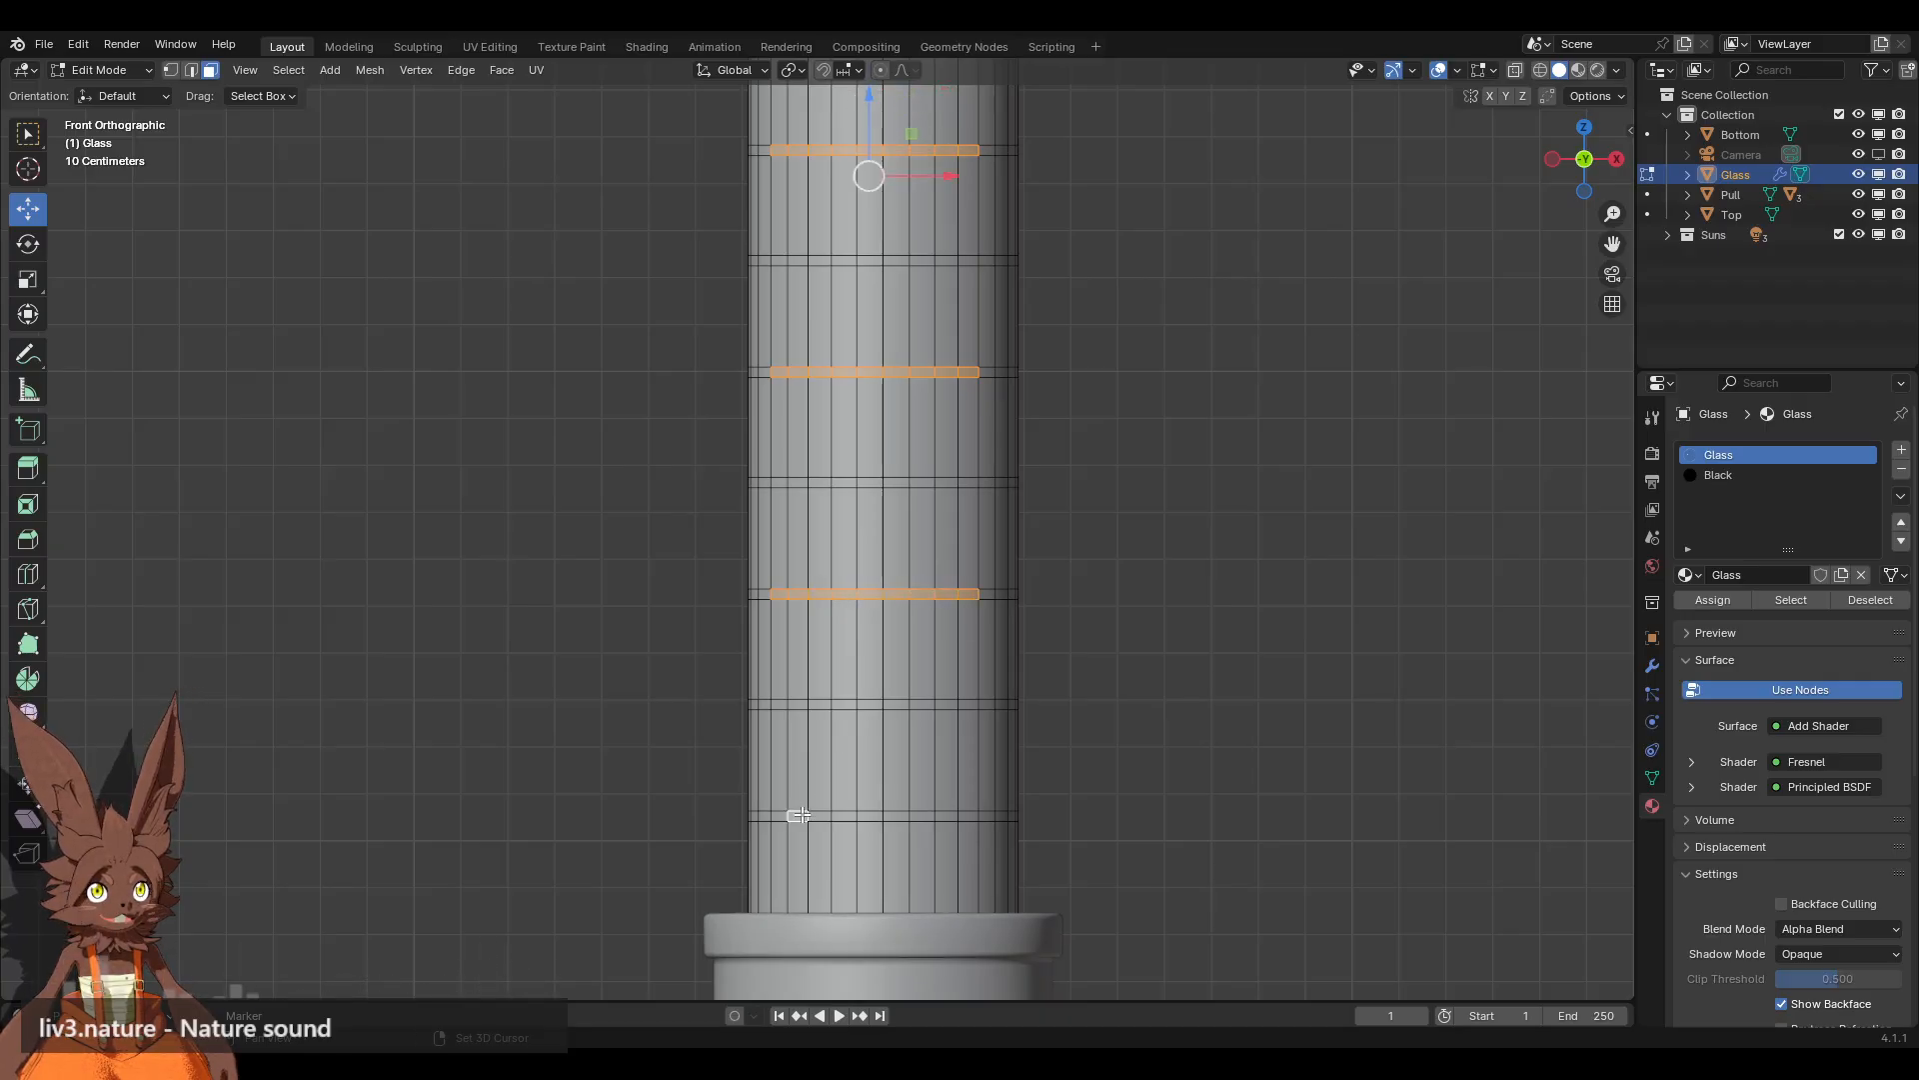
{"action": "left_click", "coordinate": [844, 815], "text": "shift"}
{"action": "left_click", "coordinate": [820, 814], "text": "shift"}
{"action": "left_click", "coordinate": [870, 814], "text": "shift"}
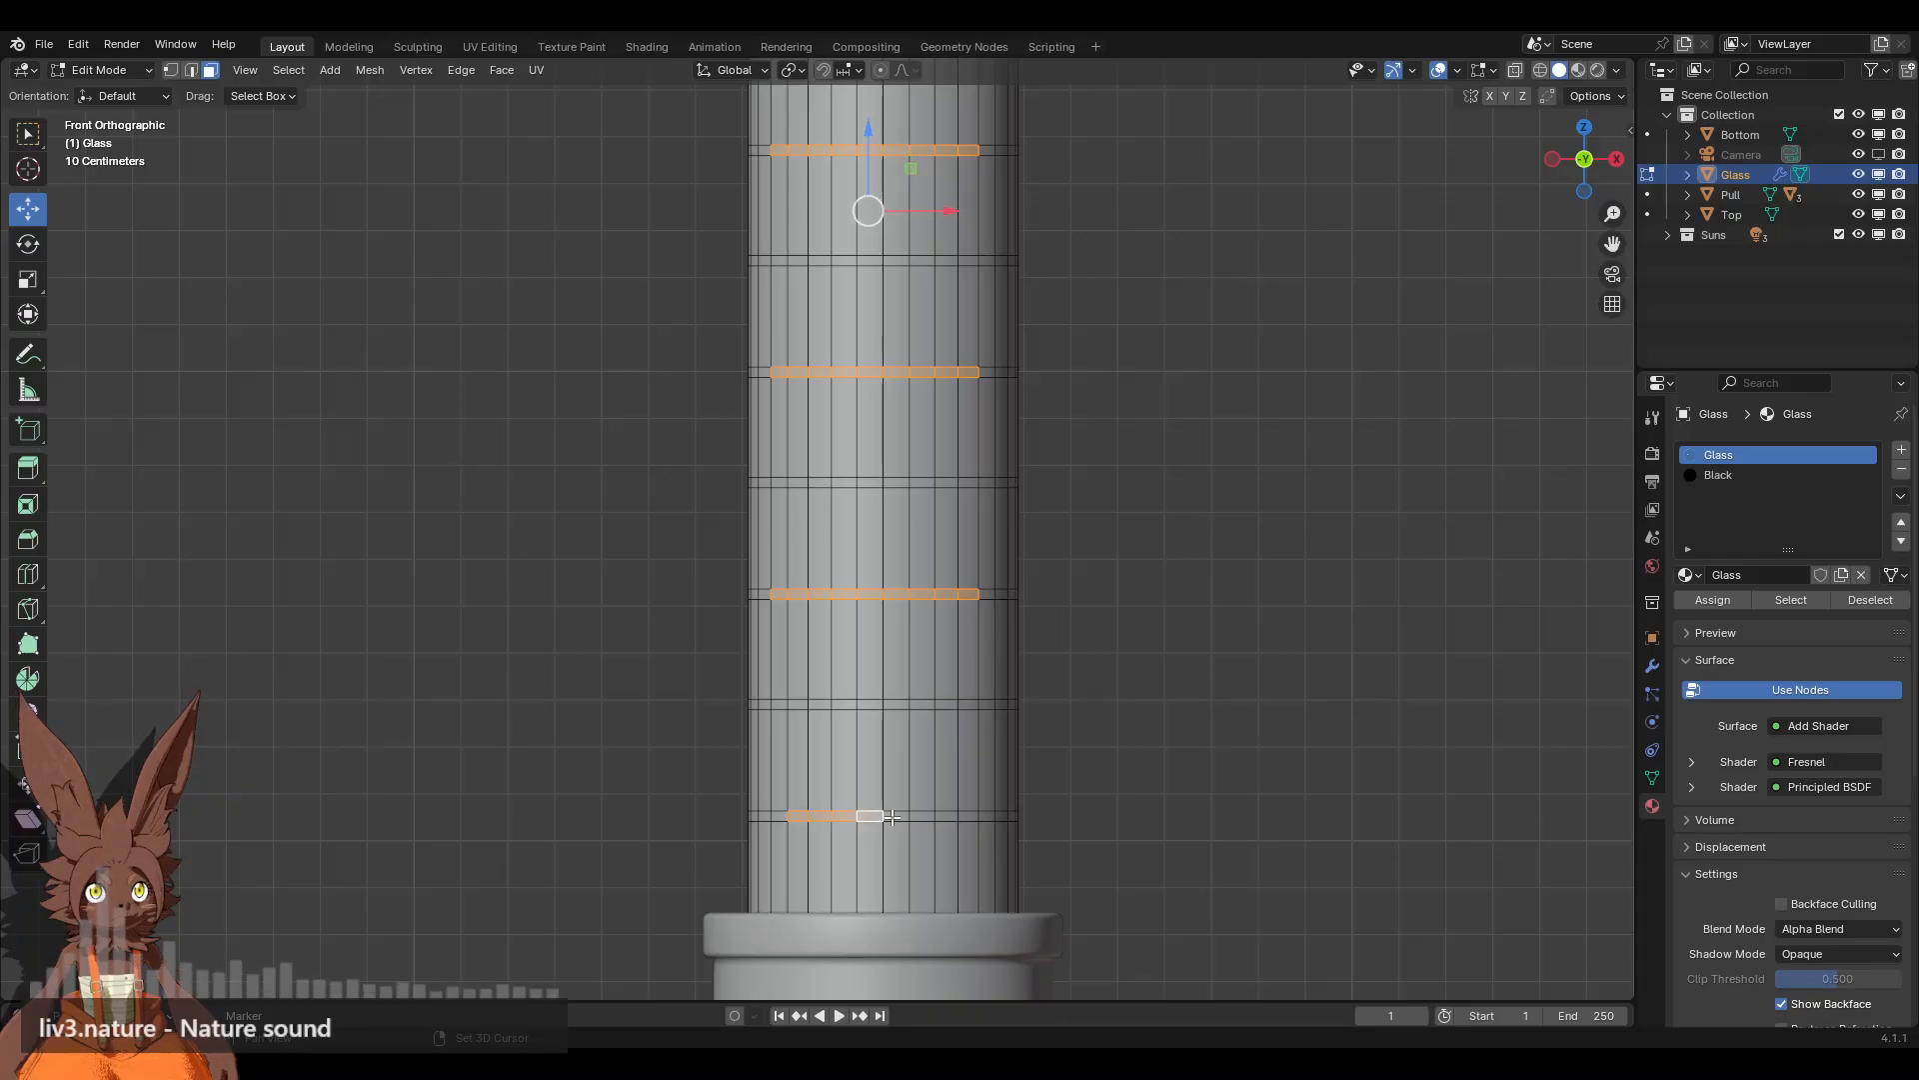
{"action": "left_click", "coordinate": [897, 814], "text": "shift"}
{"action": "left_click", "coordinate": [923, 816], "text": "shift"}
{"action": "left_click", "coordinate": [946, 816], "text": "shift"}
{"action": "left_click", "coordinate": [966, 815], "text": "shift"}
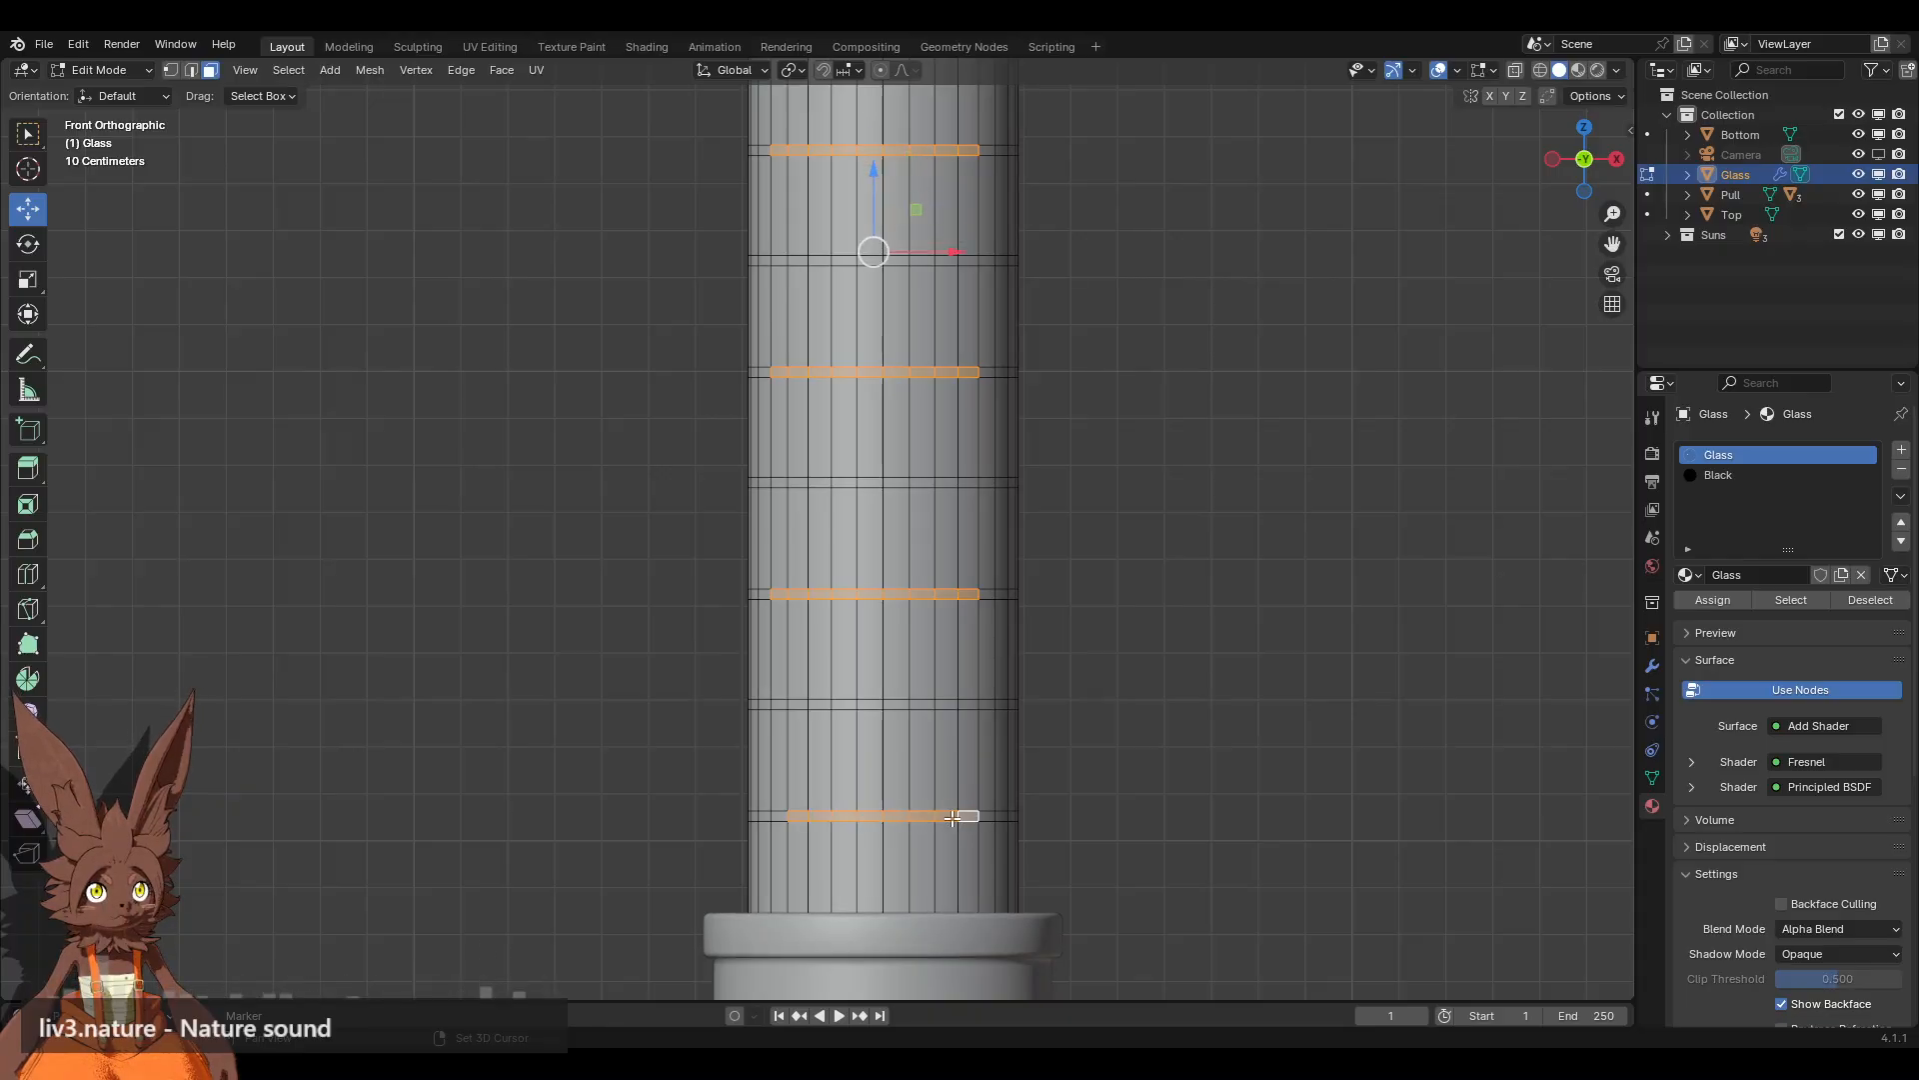
{"action": "scroll", "coordinate": [977, 707], "scroll_direction": "down", "scroll_amount": 1}
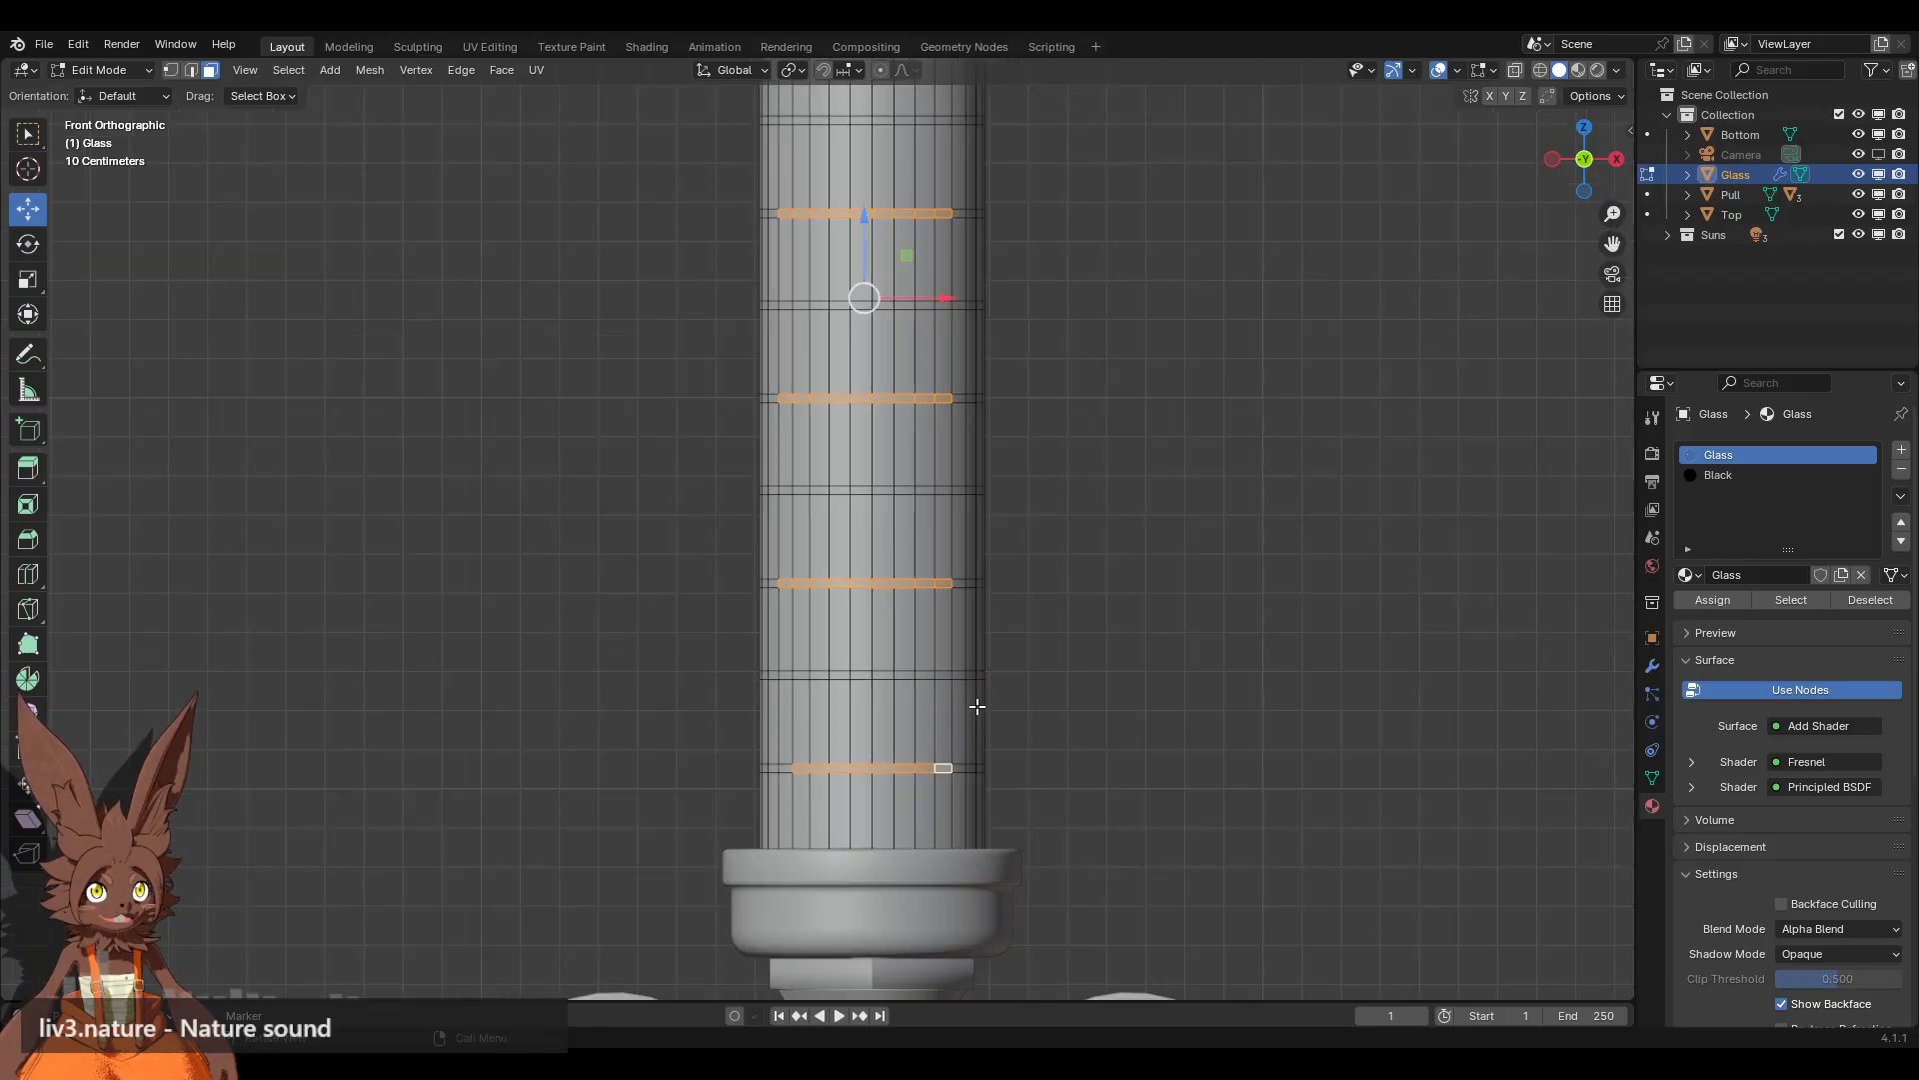
{"action": "left_click", "coordinate": [785, 767], "text": "shift"}
Step: Assign the Black material to the selected strips and check them in rendered shading
{"action": "middle_click_drag", "start_coordinate": [958, 410], "coordinate": [963, 635], "text": "shift"}
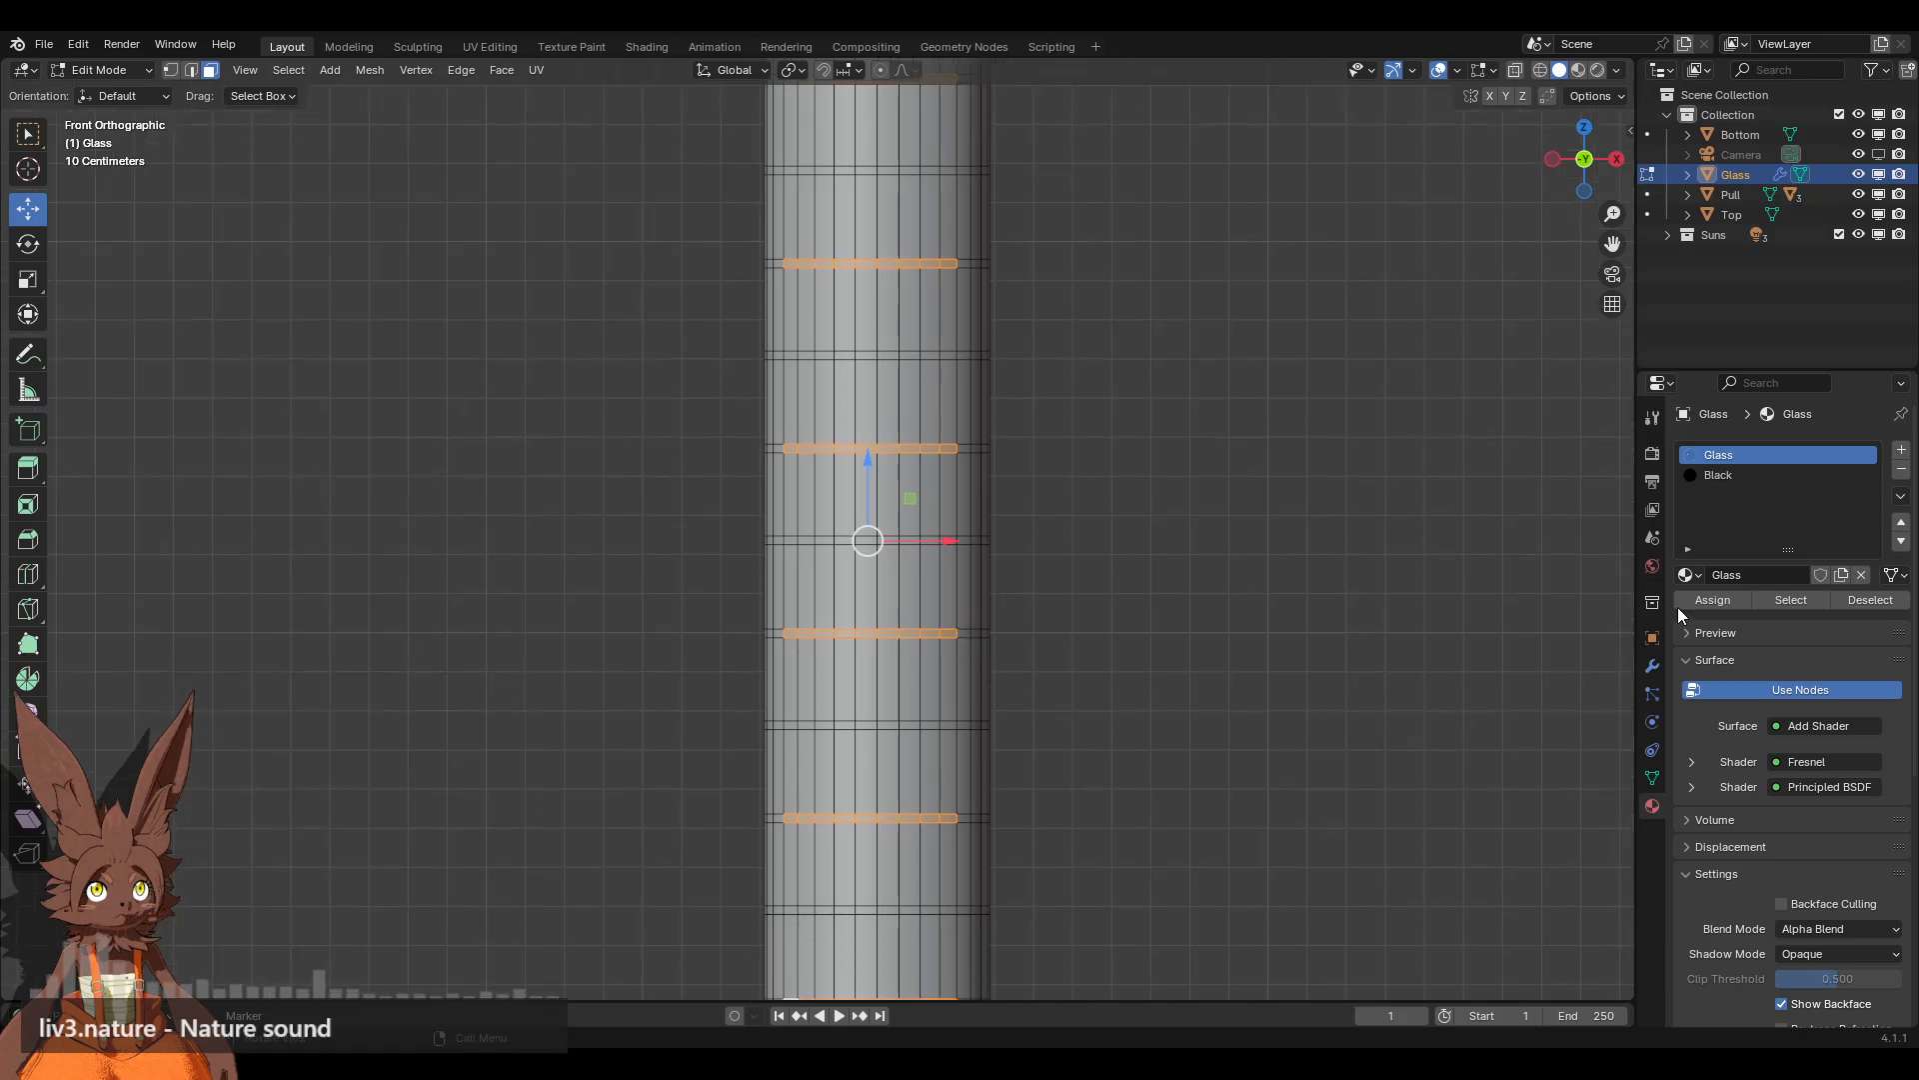
{"action": "left_click", "coordinate": [1729, 476]}
{"action": "left_click", "coordinate": [1385, 409]}
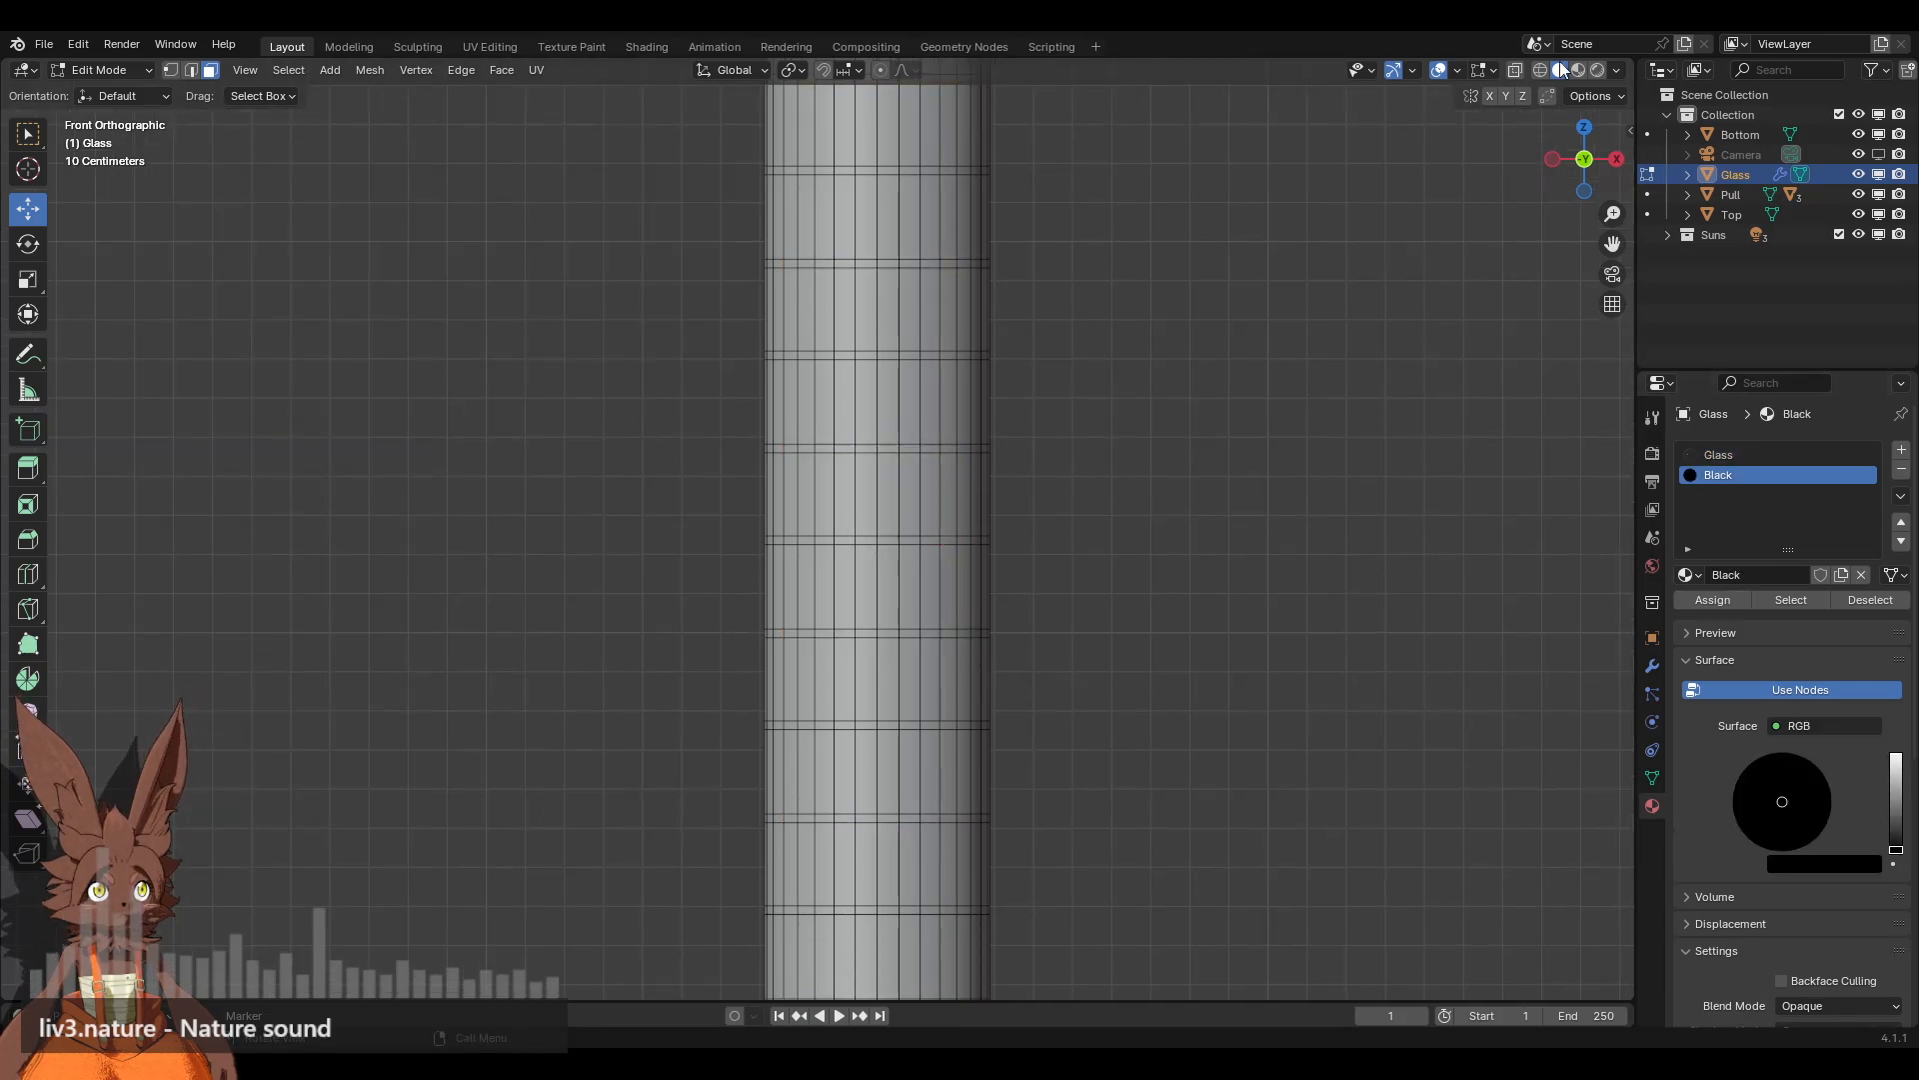
{"action": "left_click", "coordinate": [1597, 70]}
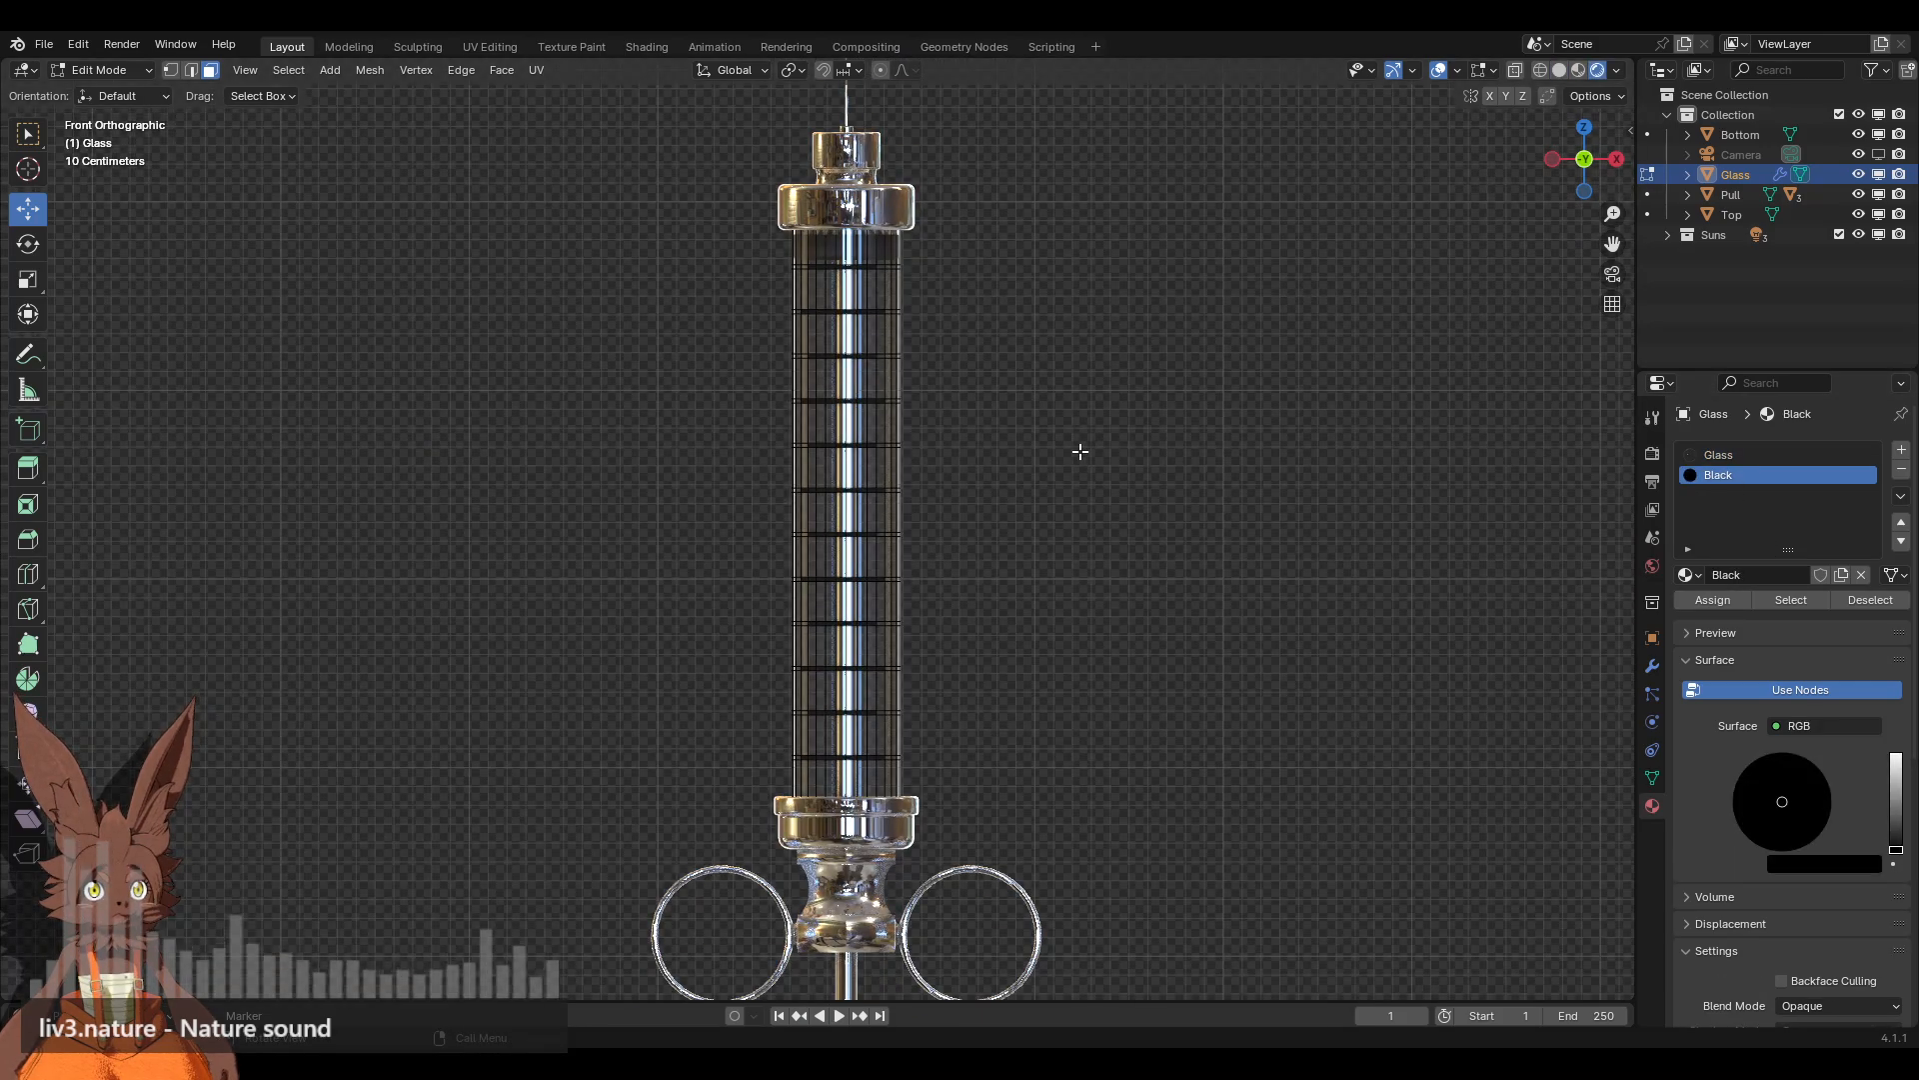
Step: Select the outermost black face at each end of the topmost graduation mark
{"action": "scroll", "coordinate": [1079, 452], "scroll_direction": "up", "scroll_amount": 2}
{"action": "left_click", "coordinate": [1557, 73]}
{"action": "scroll", "coordinate": [972, 312], "scroll_direction": "up", "scroll_amount": 1}
{"action": "middle_click_drag", "start_coordinate": [971, 311], "coordinate": [960, 640], "text": "shift"}
{"action": "scroll", "coordinate": [961, 640], "scroll_direction": "up", "scroll_amount": 2}
{"action": "left_click", "coordinate": [1594, 71]}
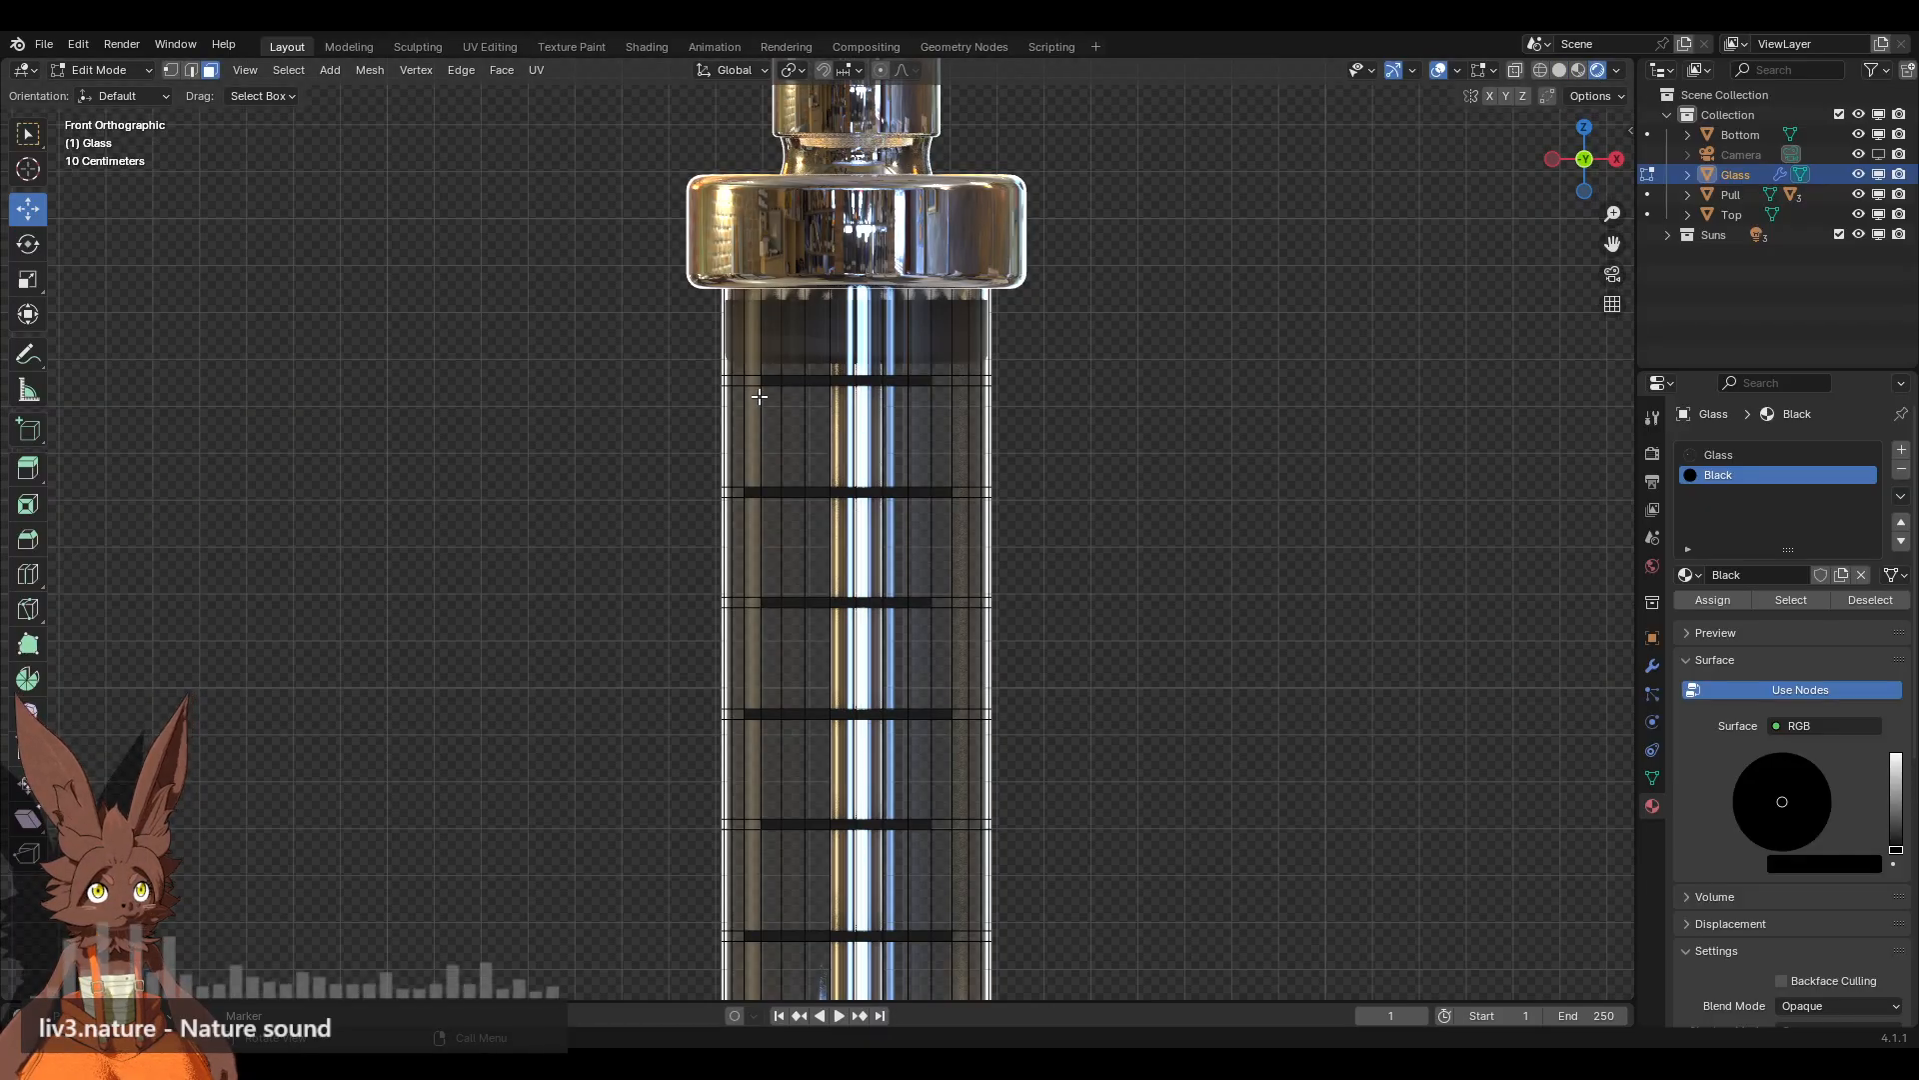
{"action": "left_click", "coordinate": [768, 382]}
{"action": "left_click", "coordinate": [919, 381], "text": "shift"}
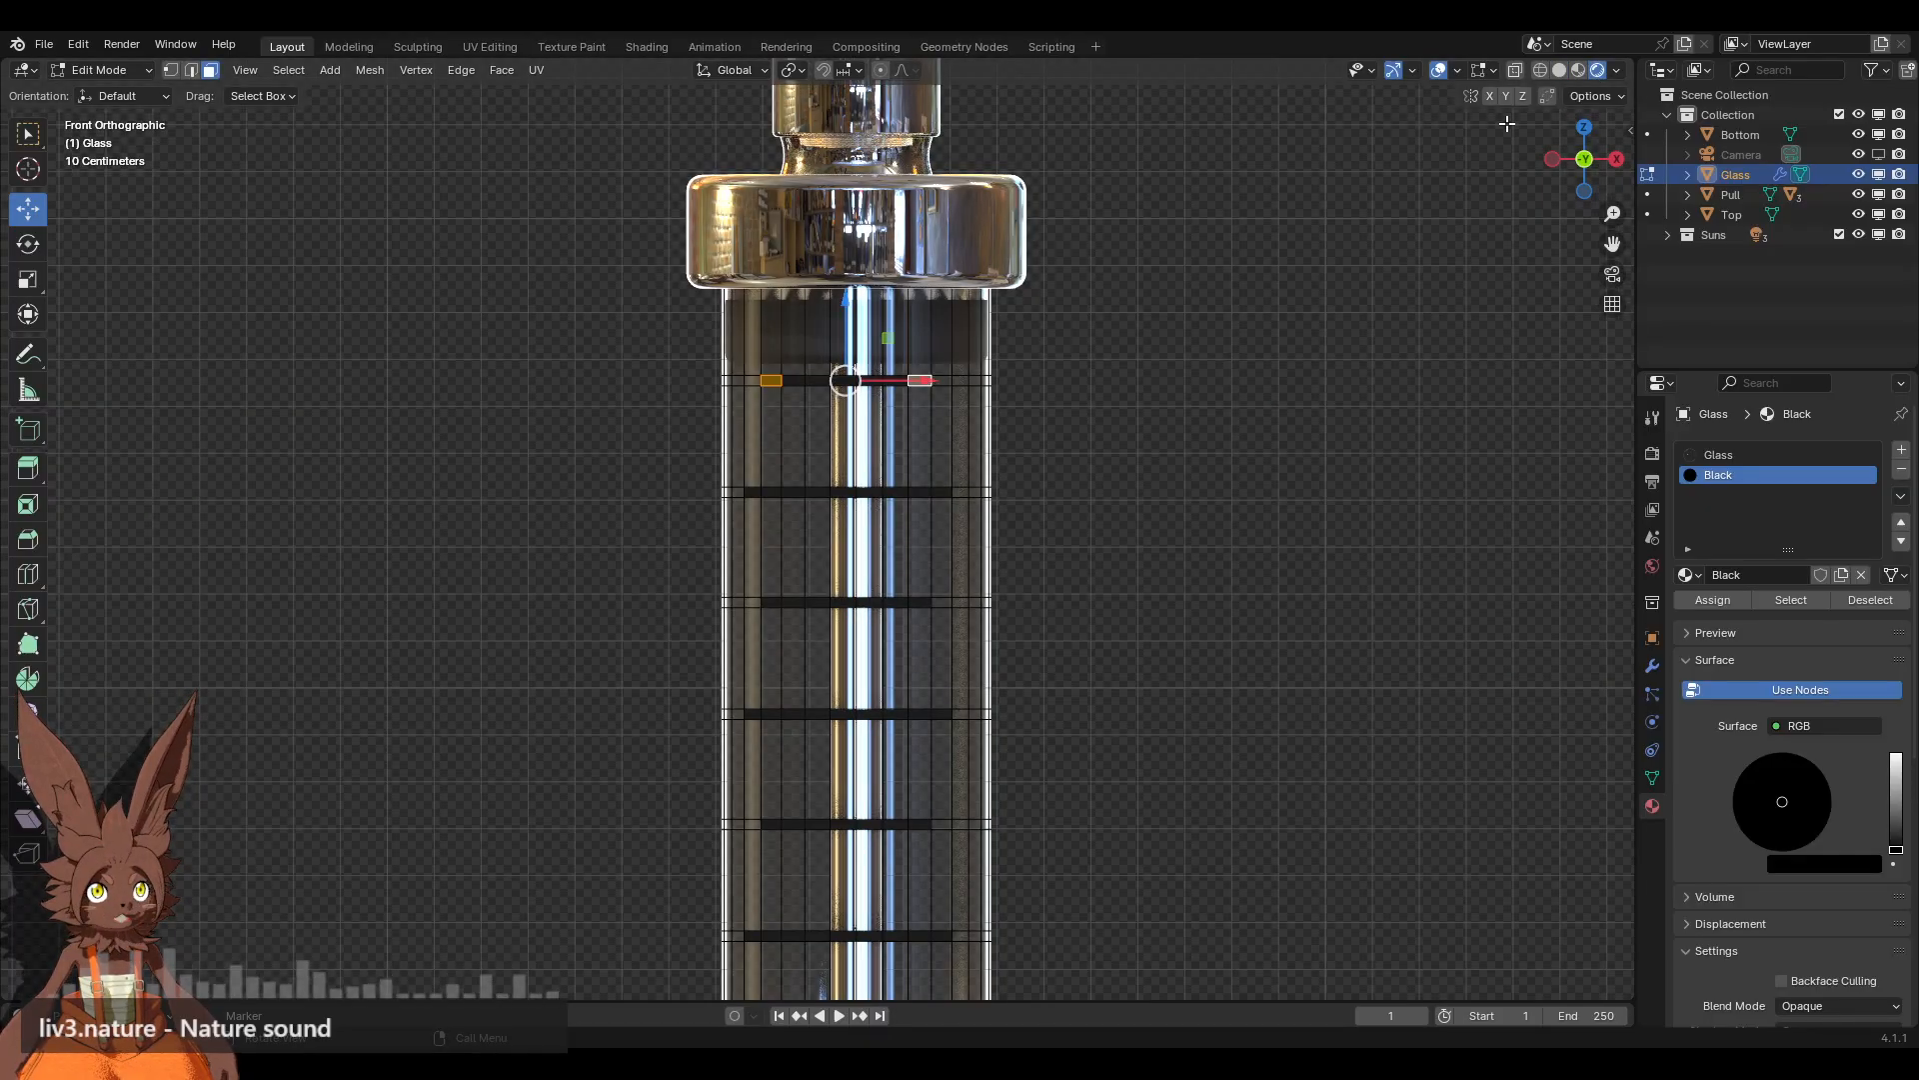
Step: Add the two end faces of the third and fifth graduation marks to the selection in solid shading
{"action": "left_click", "coordinate": [1557, 71]}
{"action": "middle_click_drag", "start_coordinate": [1017, 560], "coordinate": [1019, 508], "text": "shift"}
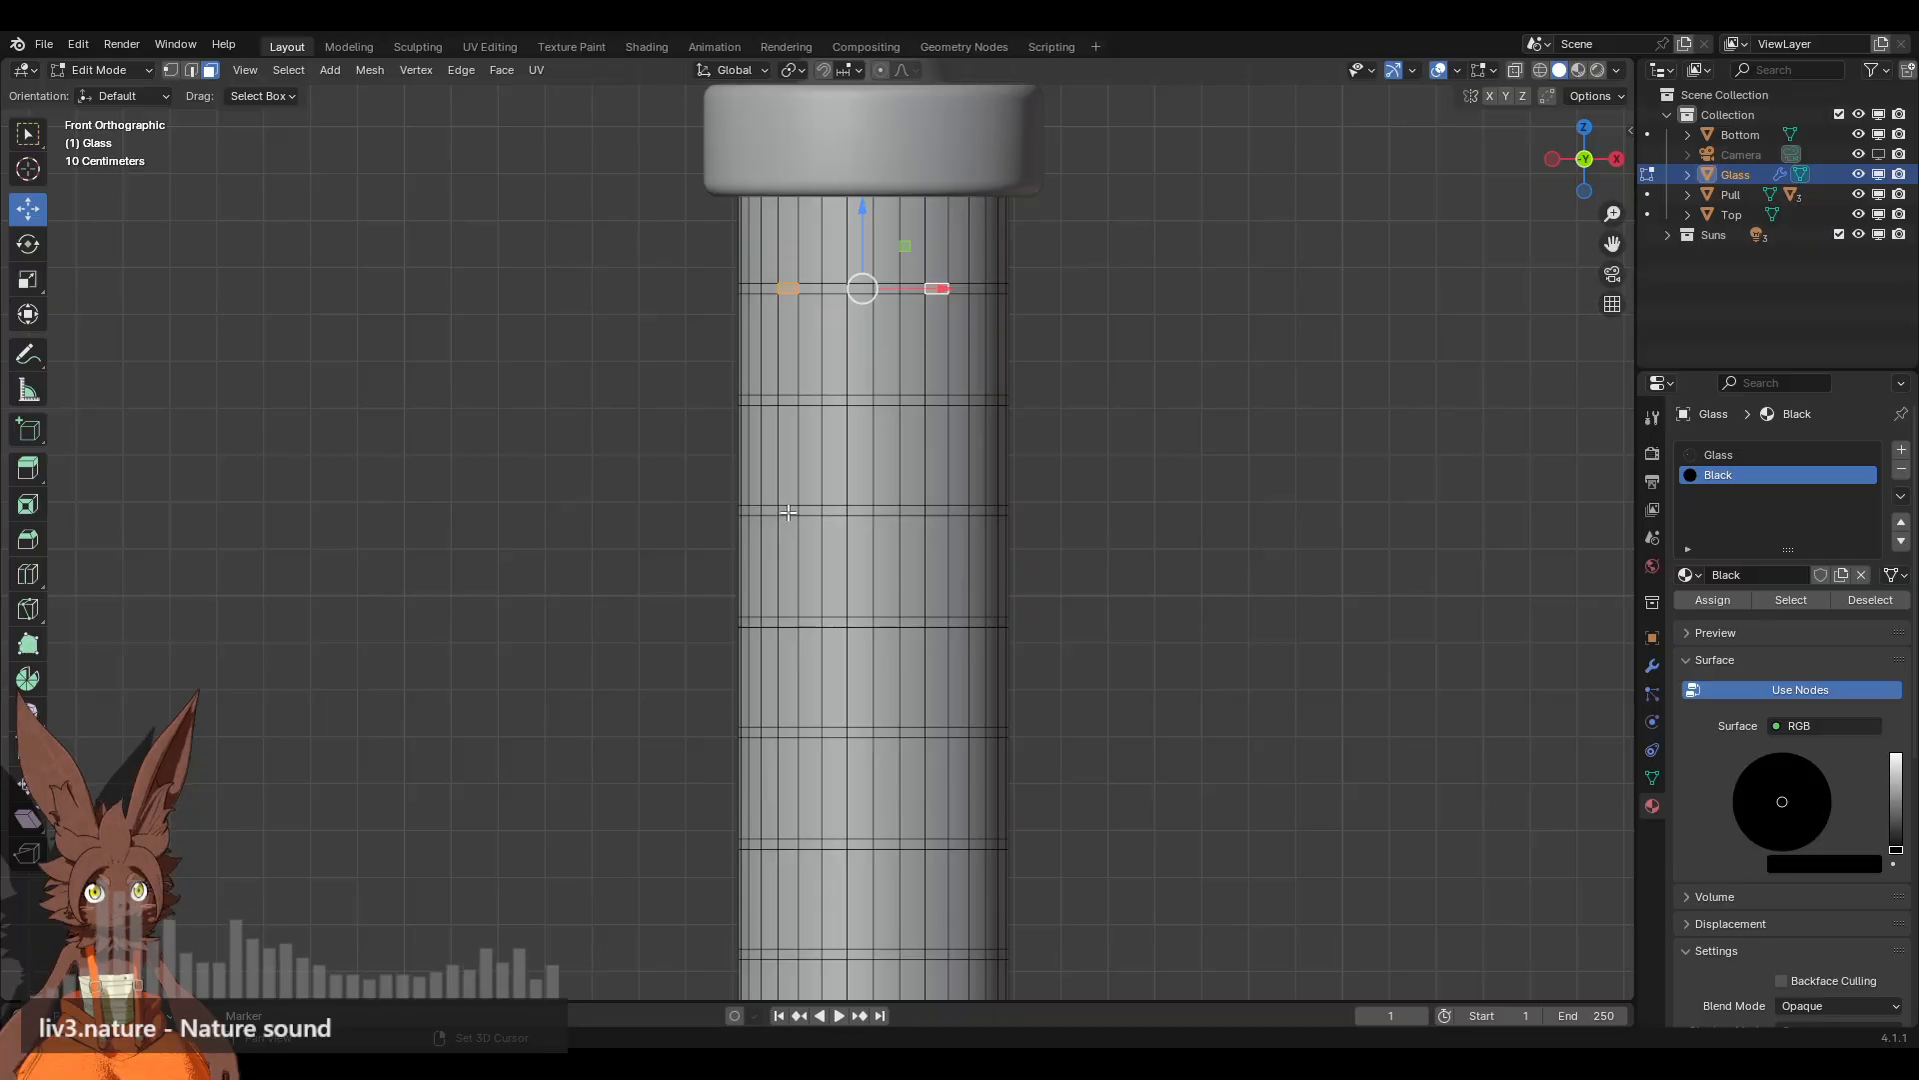
{"action": "left_click", "coordinate": [788, 511], "text": "shift"}
{"action": "left_click", "coordinate": [939, 513], "text": "shift"}
{"action": "scroll", "coordinate": [939, 513], "scroll_direction": "down", "scroll_amount": 4, "text": "shift"}
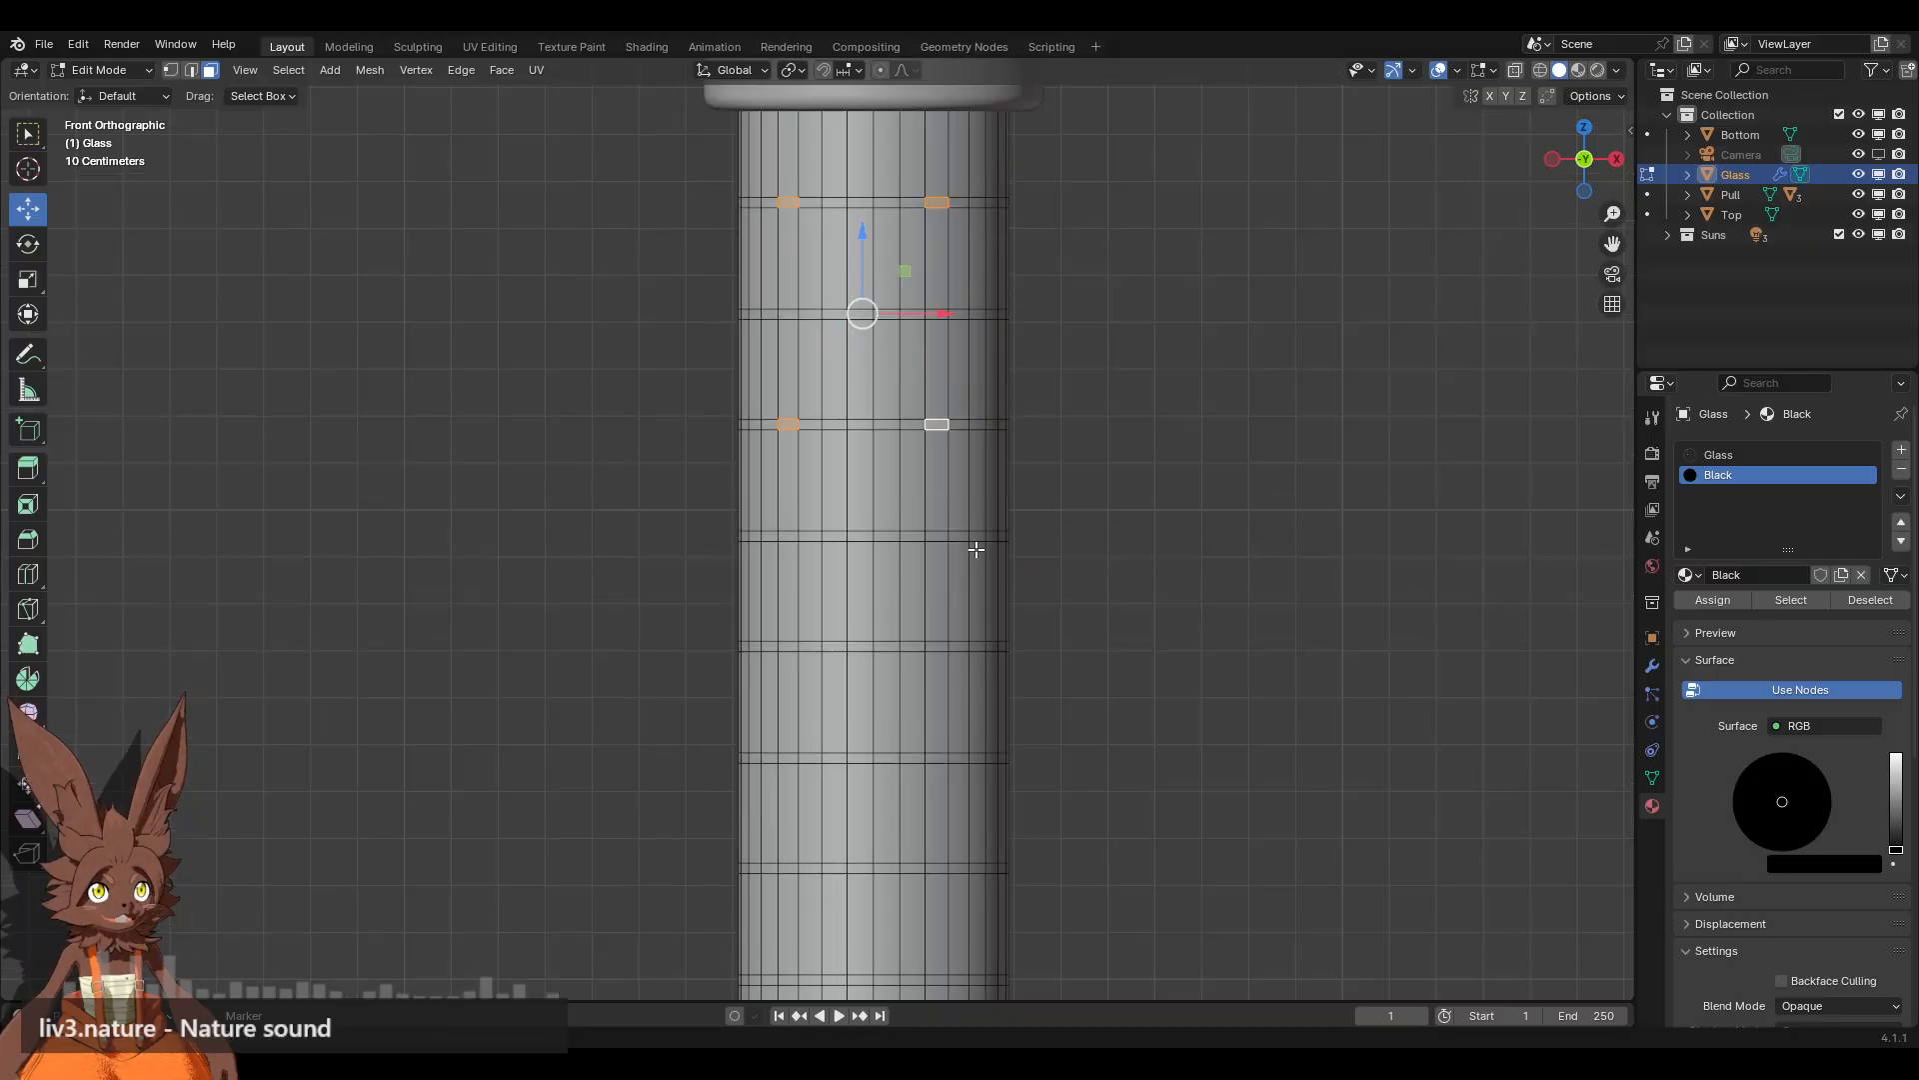
{"action": "left_click", "coordinate": [788, 556], "text": "shift"}
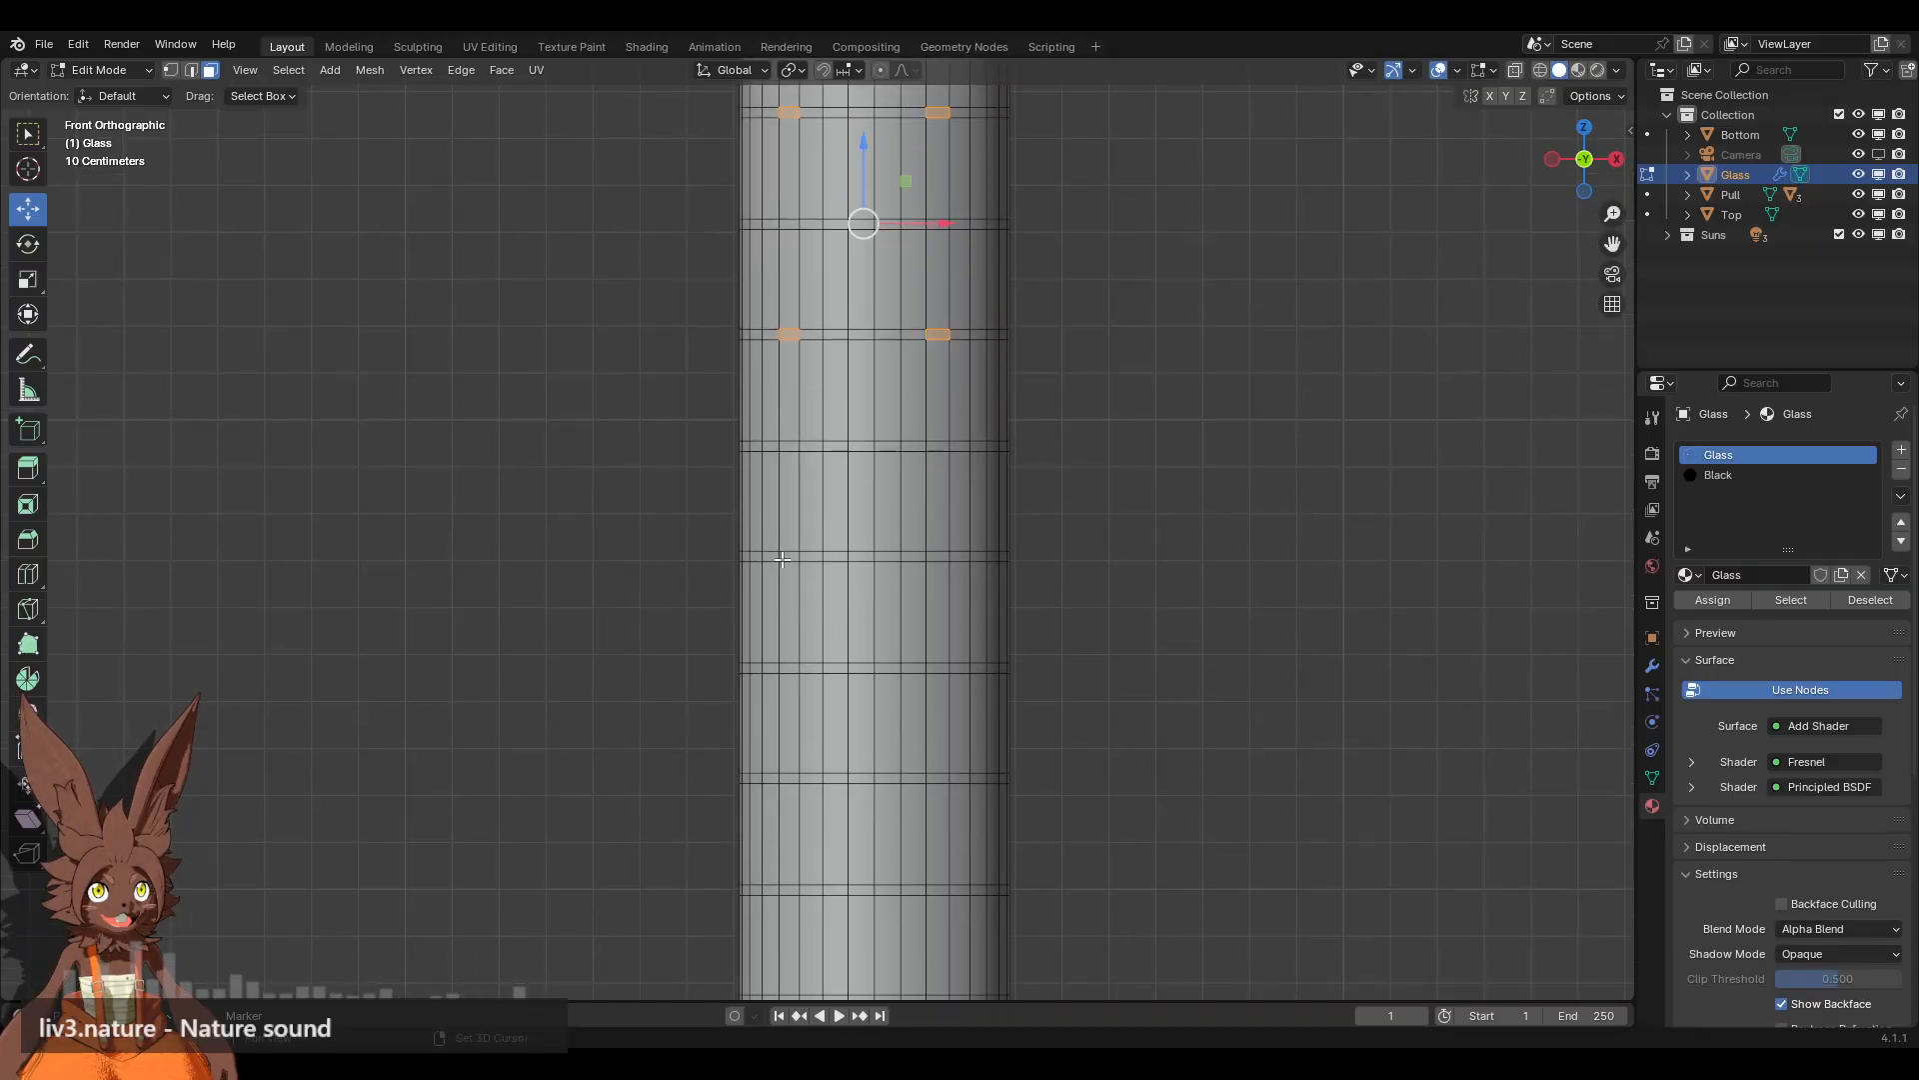
{"action": "left_click", "coordinate": [938, 556], "text": "shift"}
{"action": "scroll", "coordinate": [950, 540], "scroll_direction": "down", "scroll_amount": 3, "text": "shift"}
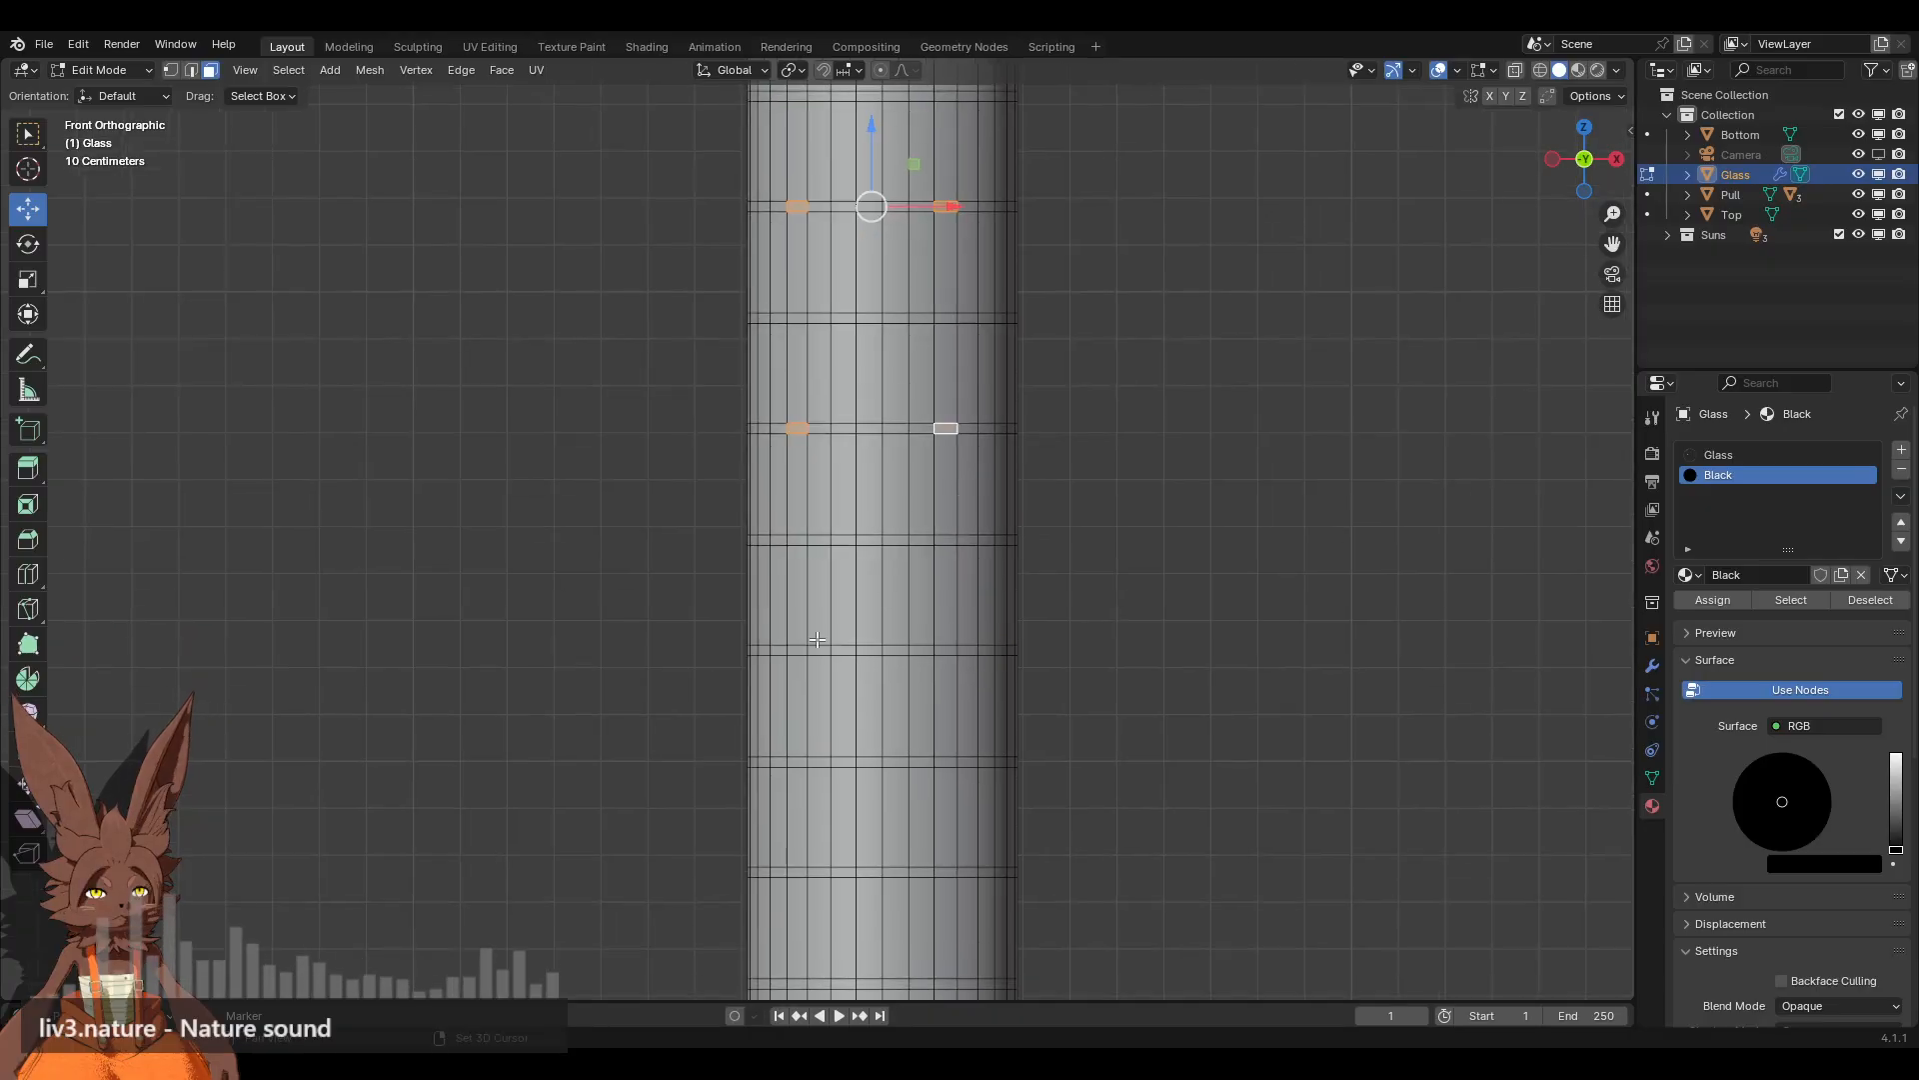
Step: Add the end faces of the seventh, ninth and eleventh graduation marks to the selection
{"action": "left_click", "coordinate": [824, 650], "text": "shift"}
{"action": "left_click", "coordinate": [937, 652], "text": "shift"}
{"action": "scroll", "coordinate": [945, 620], "scroll_direction": "down", "scroll_amount": 5, "text": "shift"}
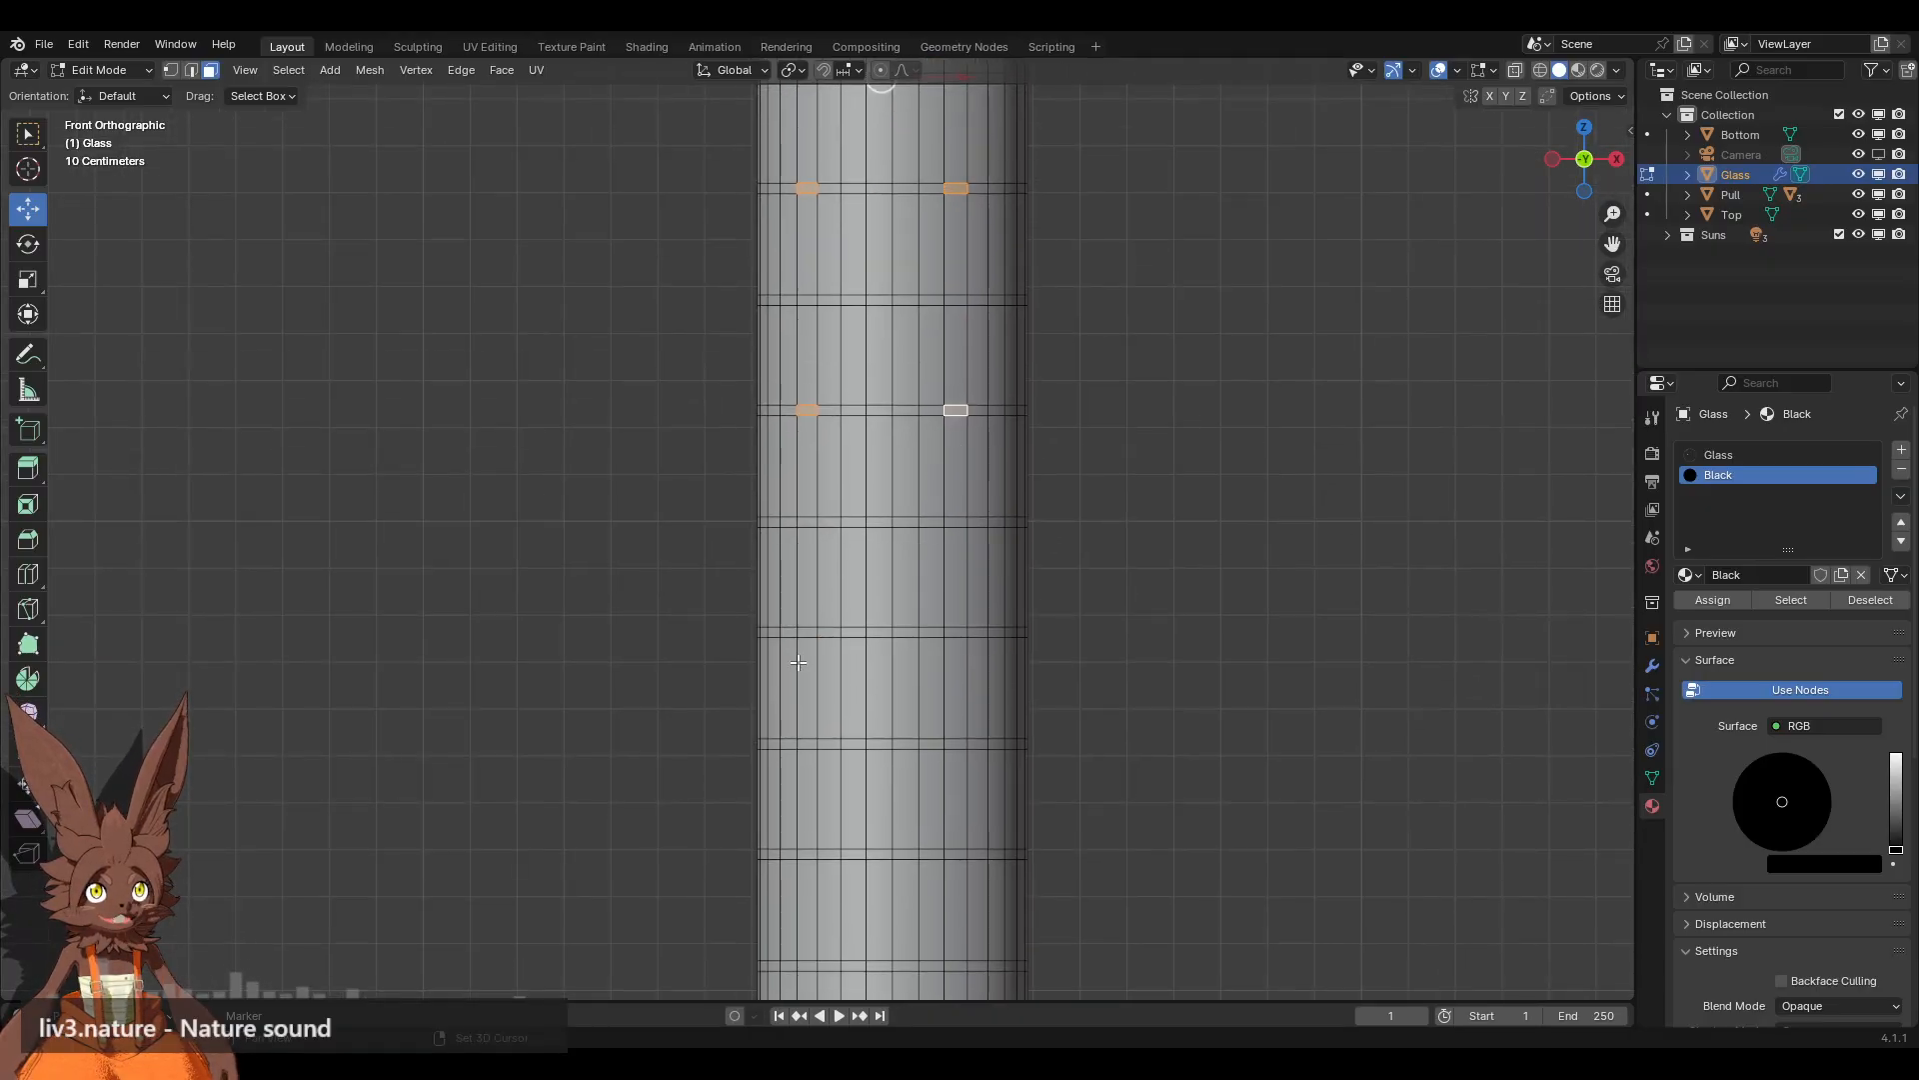
{"action": "left_click", "coordinate": [804, 633], "text": "shift"}
{"action": "left_click", "coordinate": [955, 635], "text": "shift"}
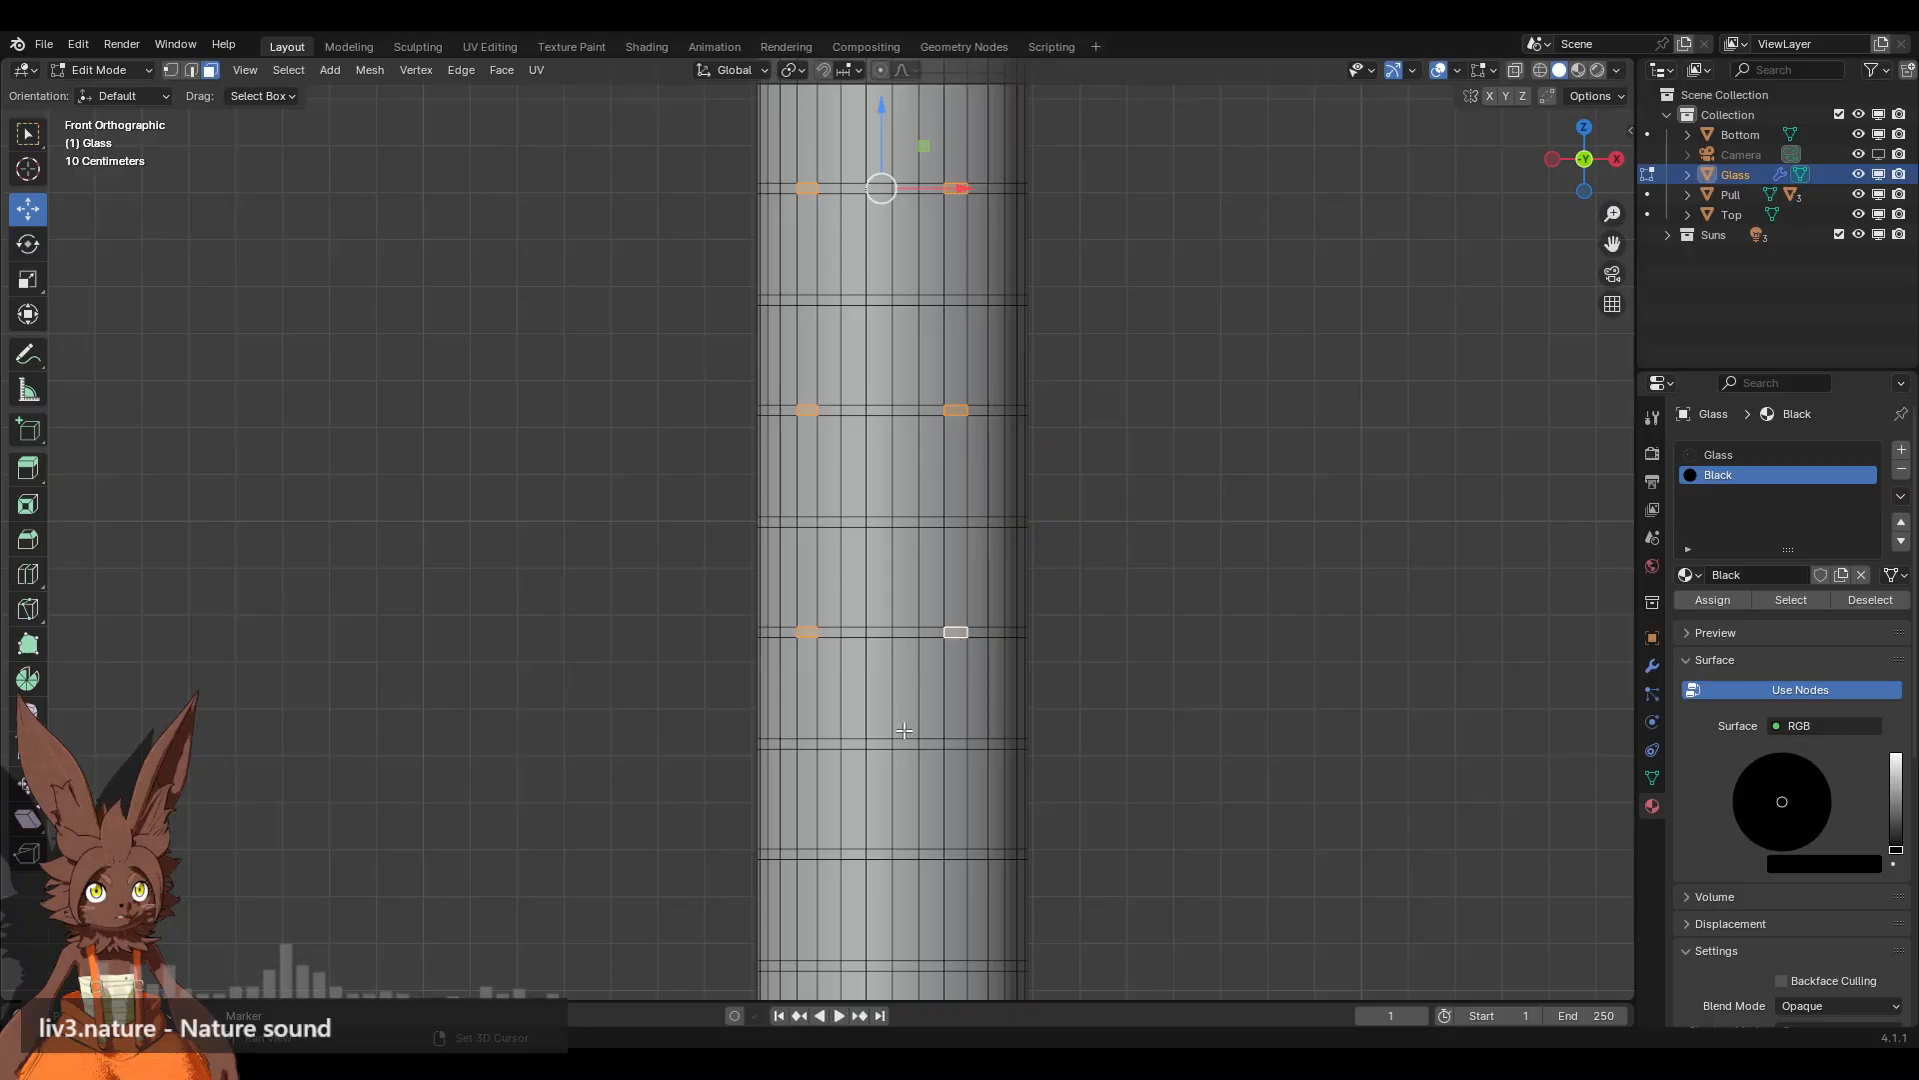
{"action": "scroll", "coordinate": [892, 680], "scroll_direction": "down", "scroll_amount": 6, "text": "shift"}
{"action": "left_click", "coordinate": [841, 598], "text": "shift"}
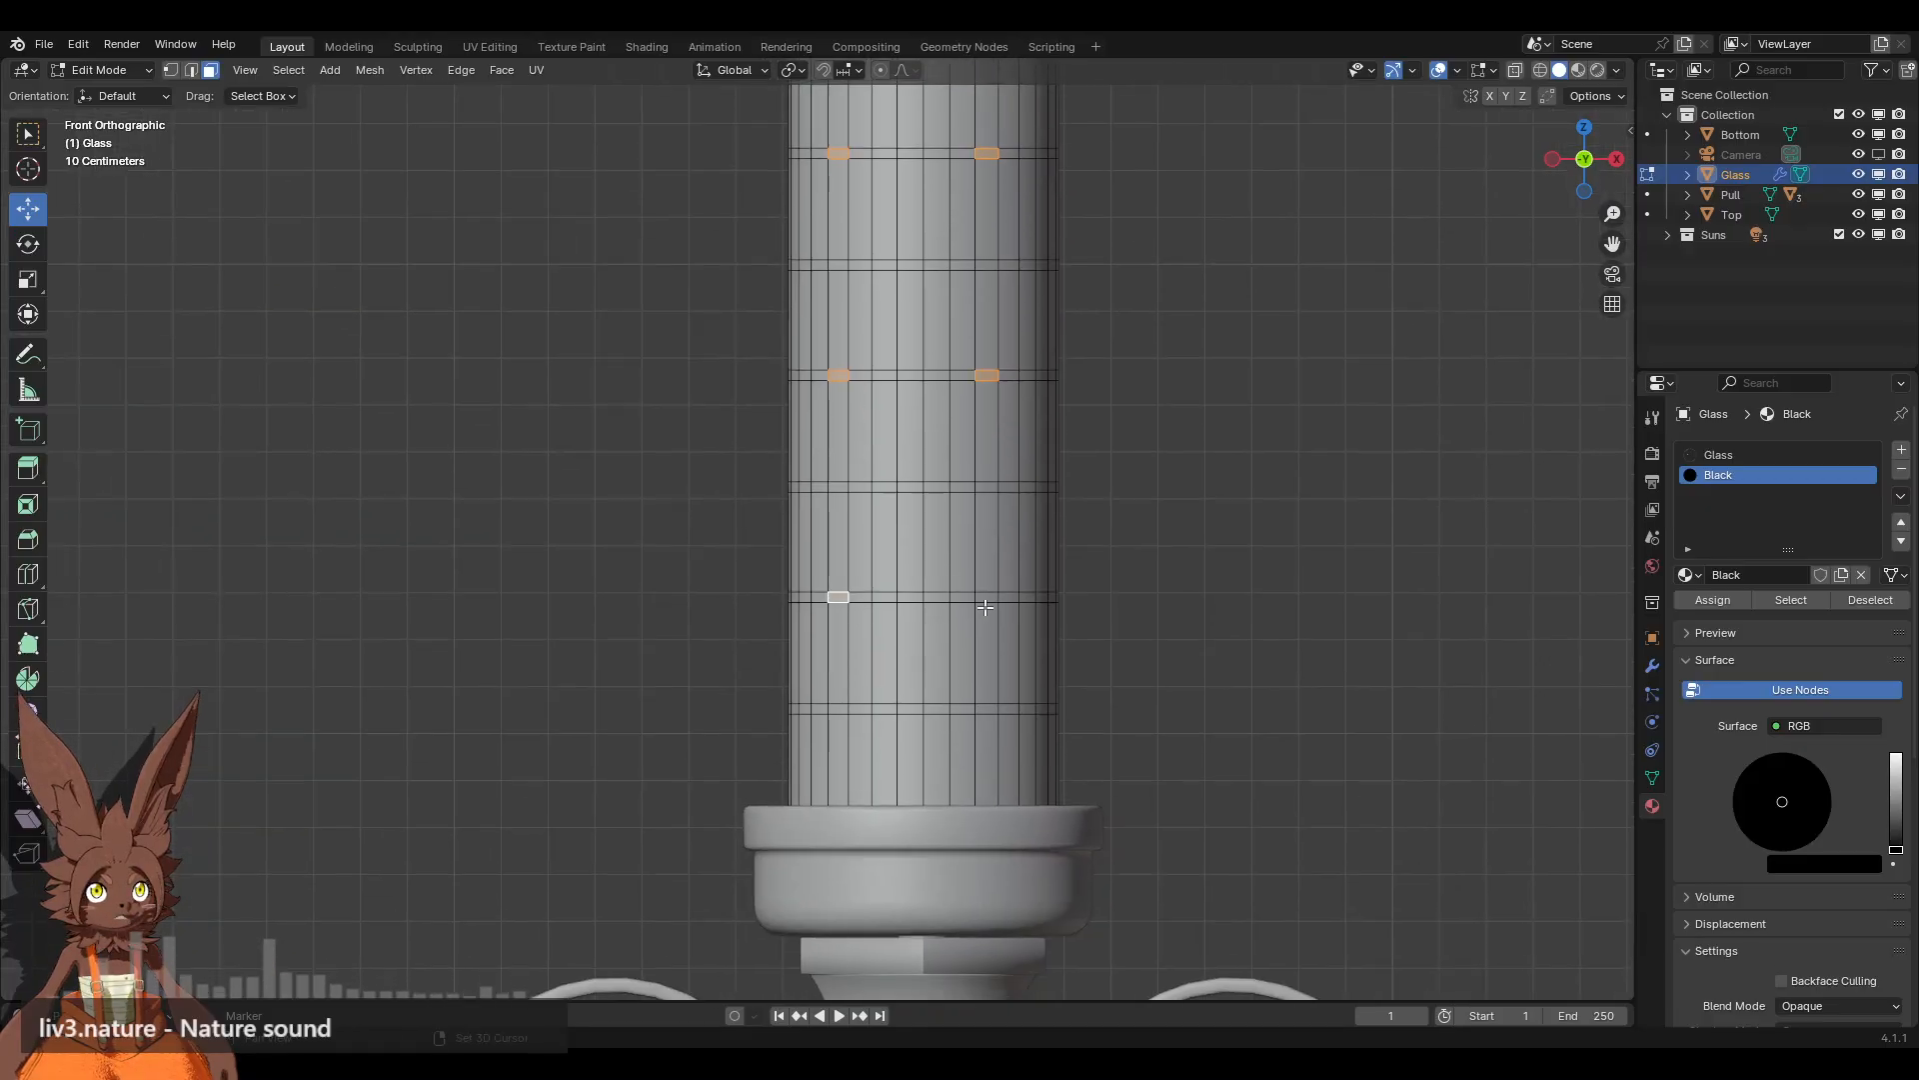
Step: Assign the Glass material to the selected end faces to shorten every other mark, and preview it in rendered shading
{"action": "left_click", "coordinate": [1724, 455]}
{"action": "scroll", "coordinate": [1059, 369], "scroll_direction": "down", "scroll_amount": 6}
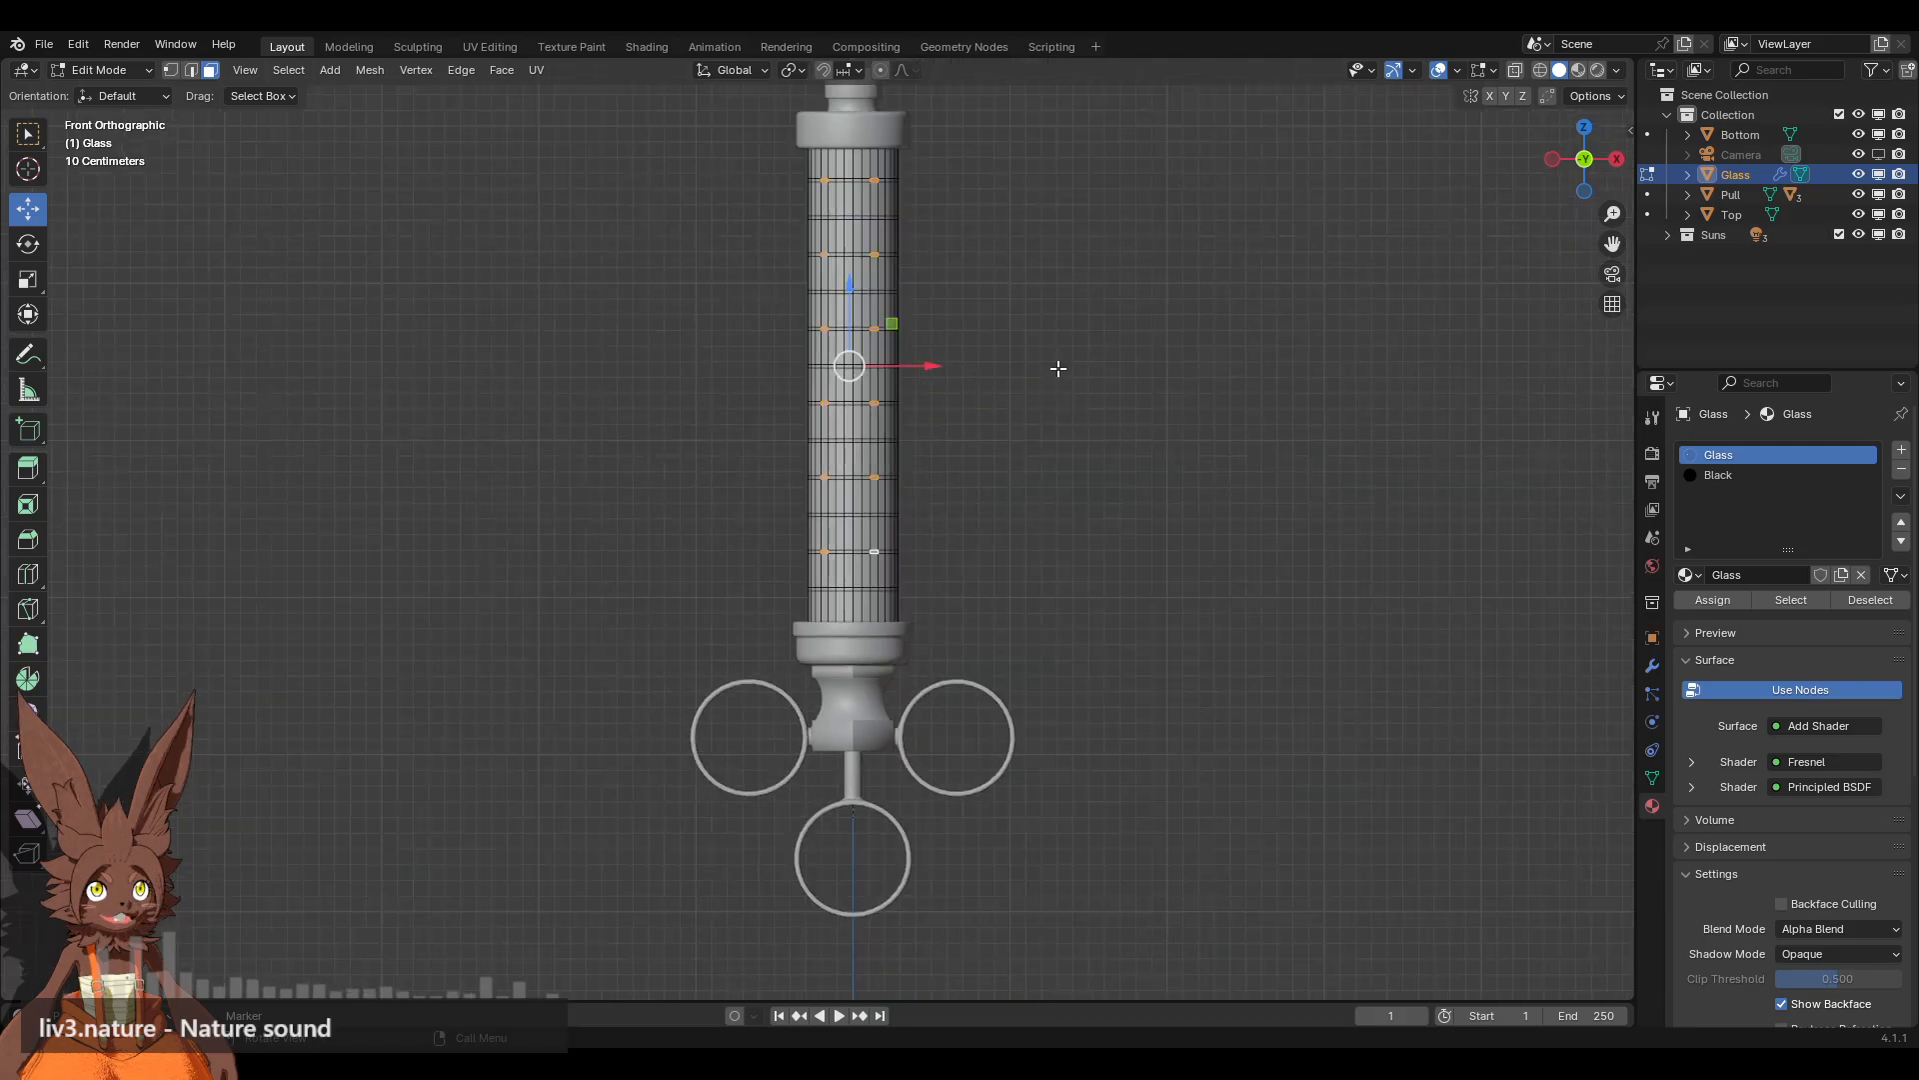
{"action": "scroll", "coordinate": [1097, 509], "scroll_direction": "up", "scroll_amount": 1}
{"action": "left_click", "coordinate": [1597, 70]}
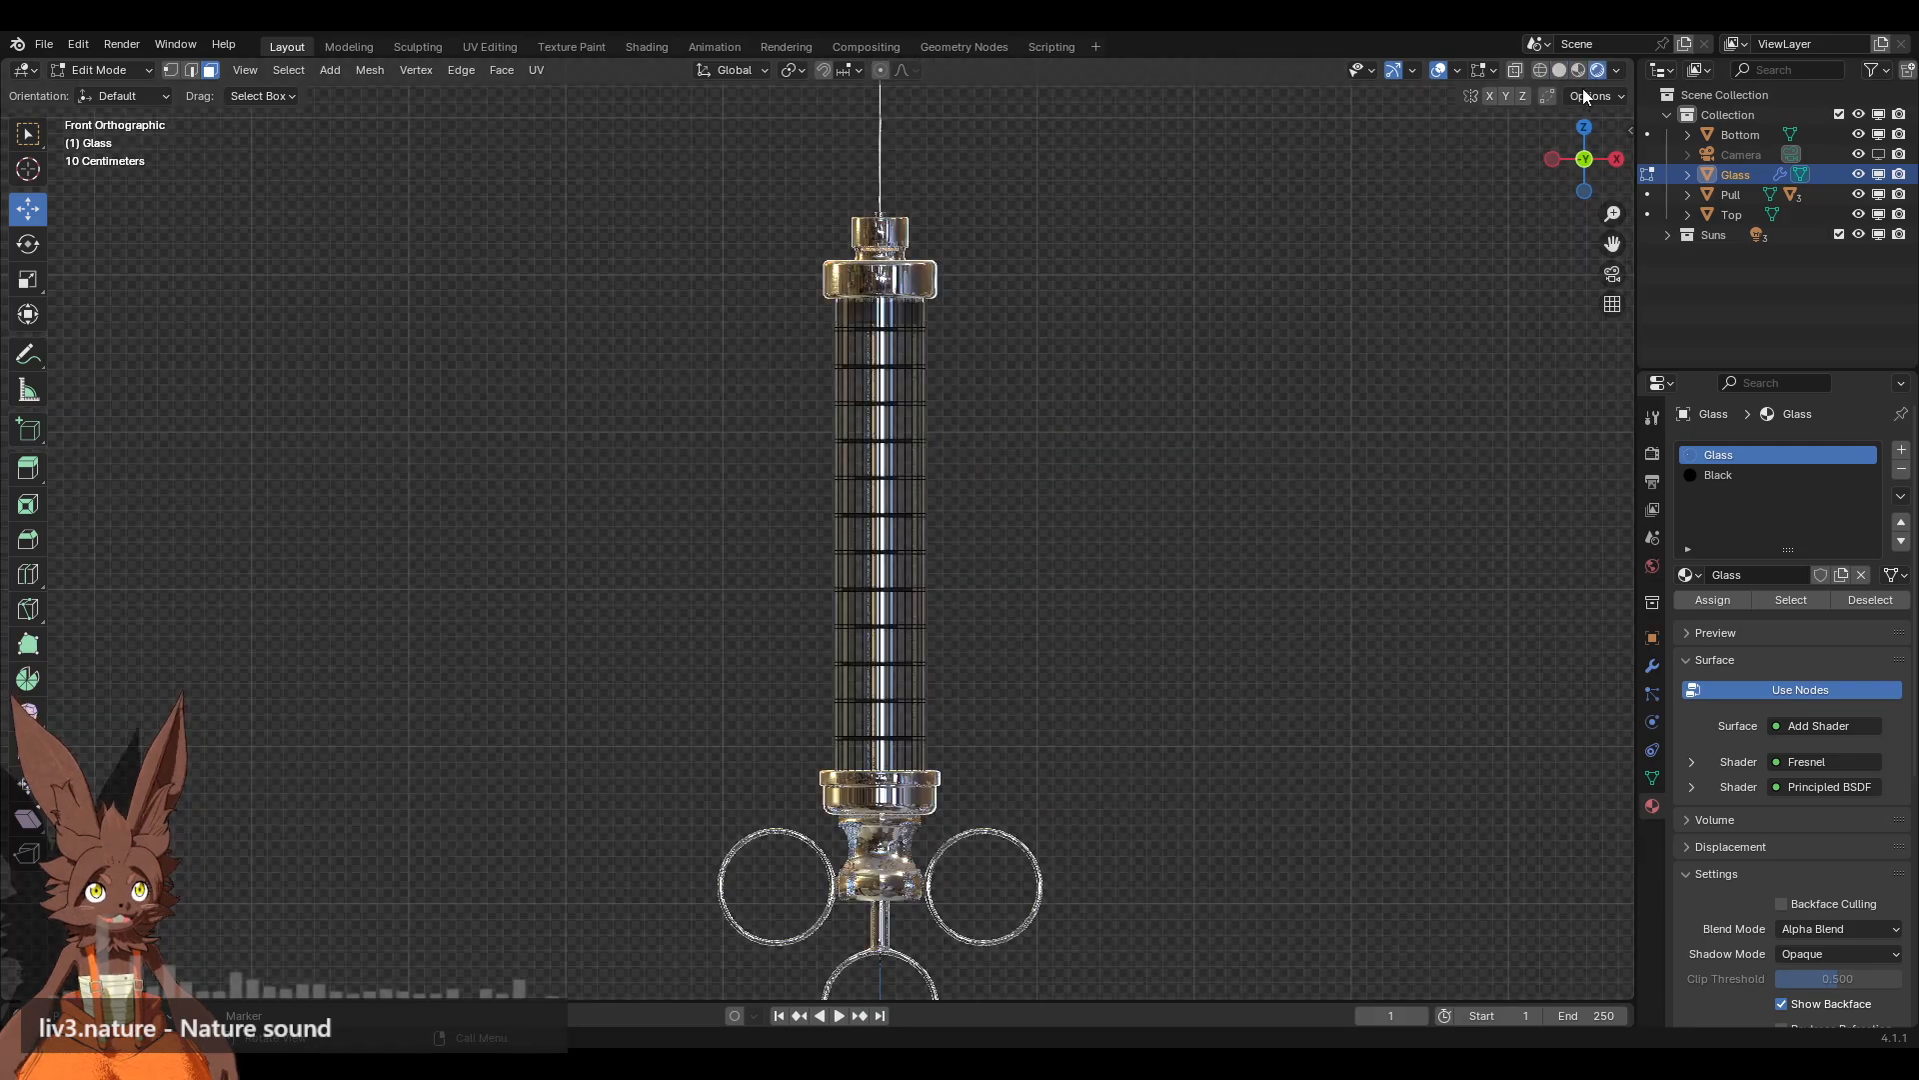
{"action": "scroll", "coordinate": [887, 376], "scroll_direction": "up", "scroll_amount": 2}
Step: Examine the alternating long and short marks in Object Mode from an angled view and from the front
{"action": "left_click", "coordinate": [105, 75]}
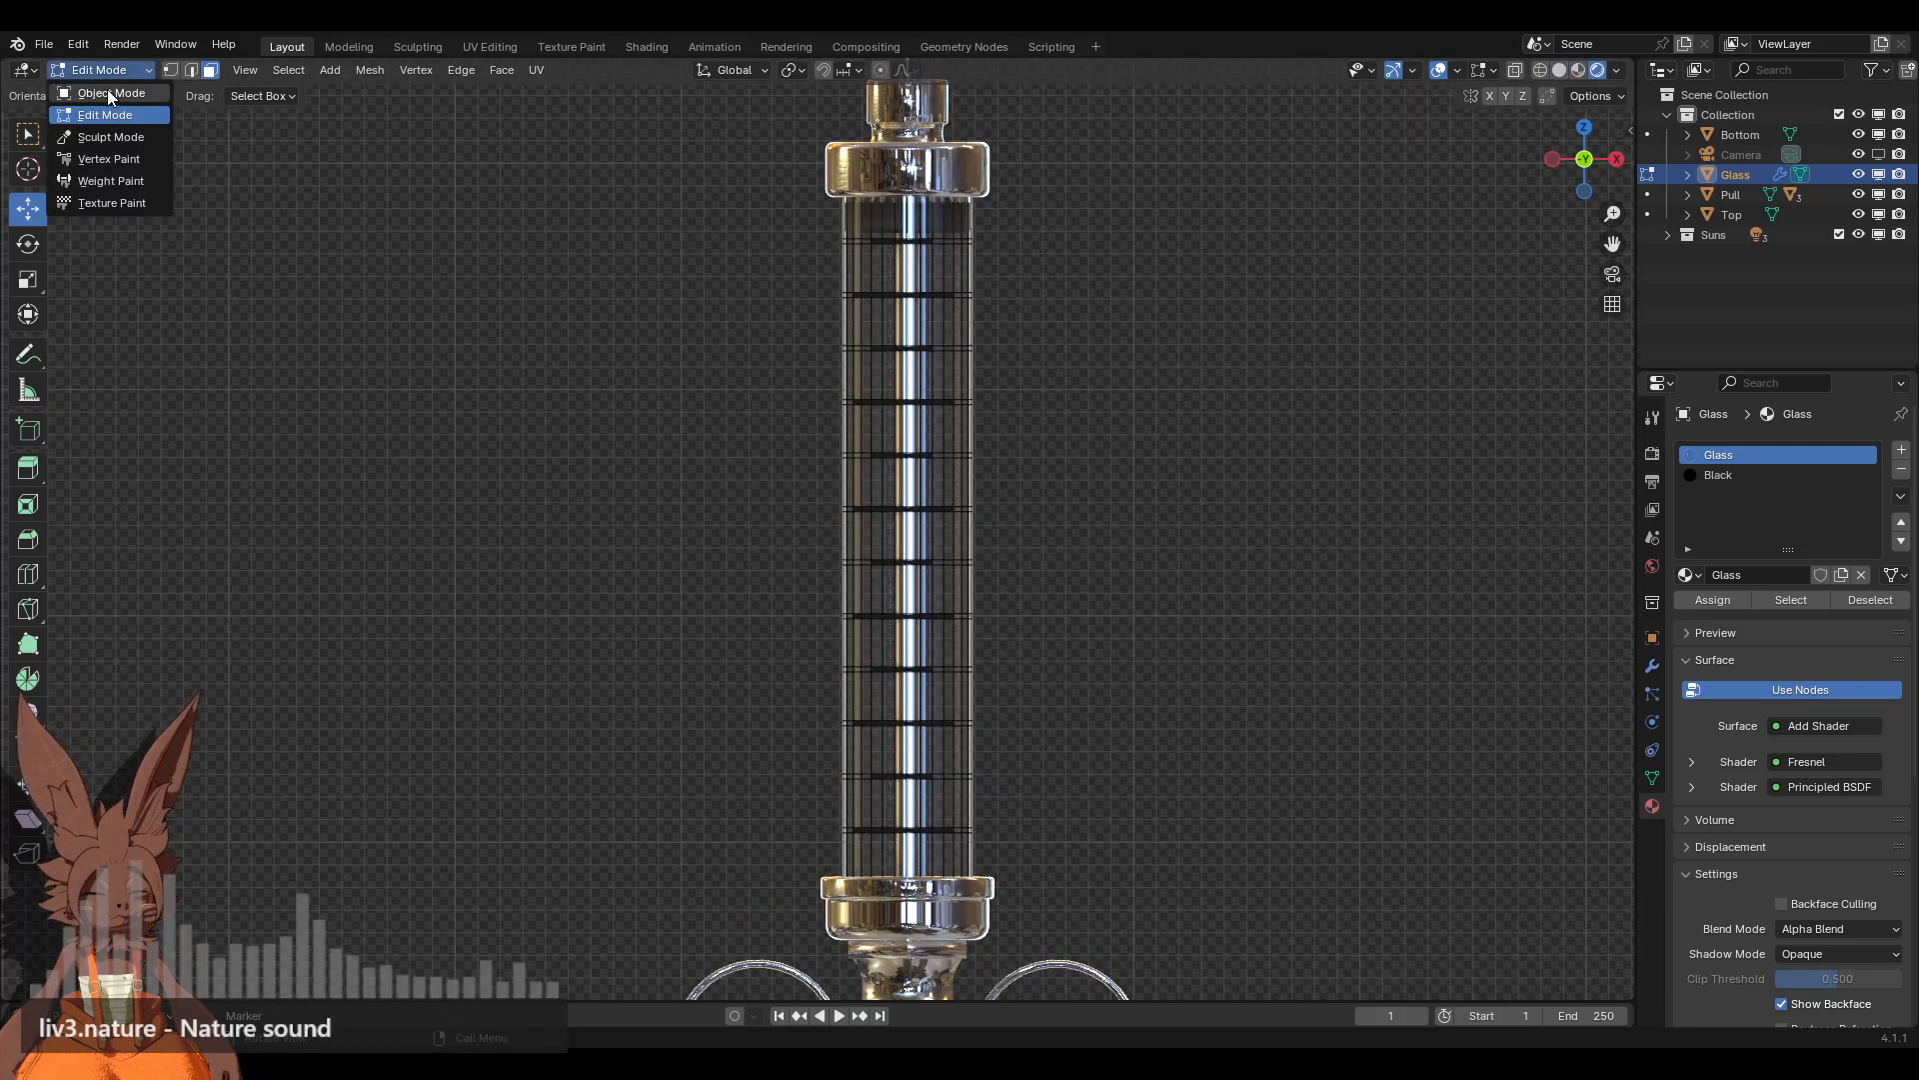
{"action": "left_click", "coordinate": [108, 94]}
{"action": "left_click", "coordinate": [1203, 364]}
{"action": "scroll", "coordinate": [1204, 364], "scroll_direction": "down", "scroll_amount": 2}
{"action": "middle_click_drag", "start_coordinate": [844, 414], "coordinate": [836, 673]}
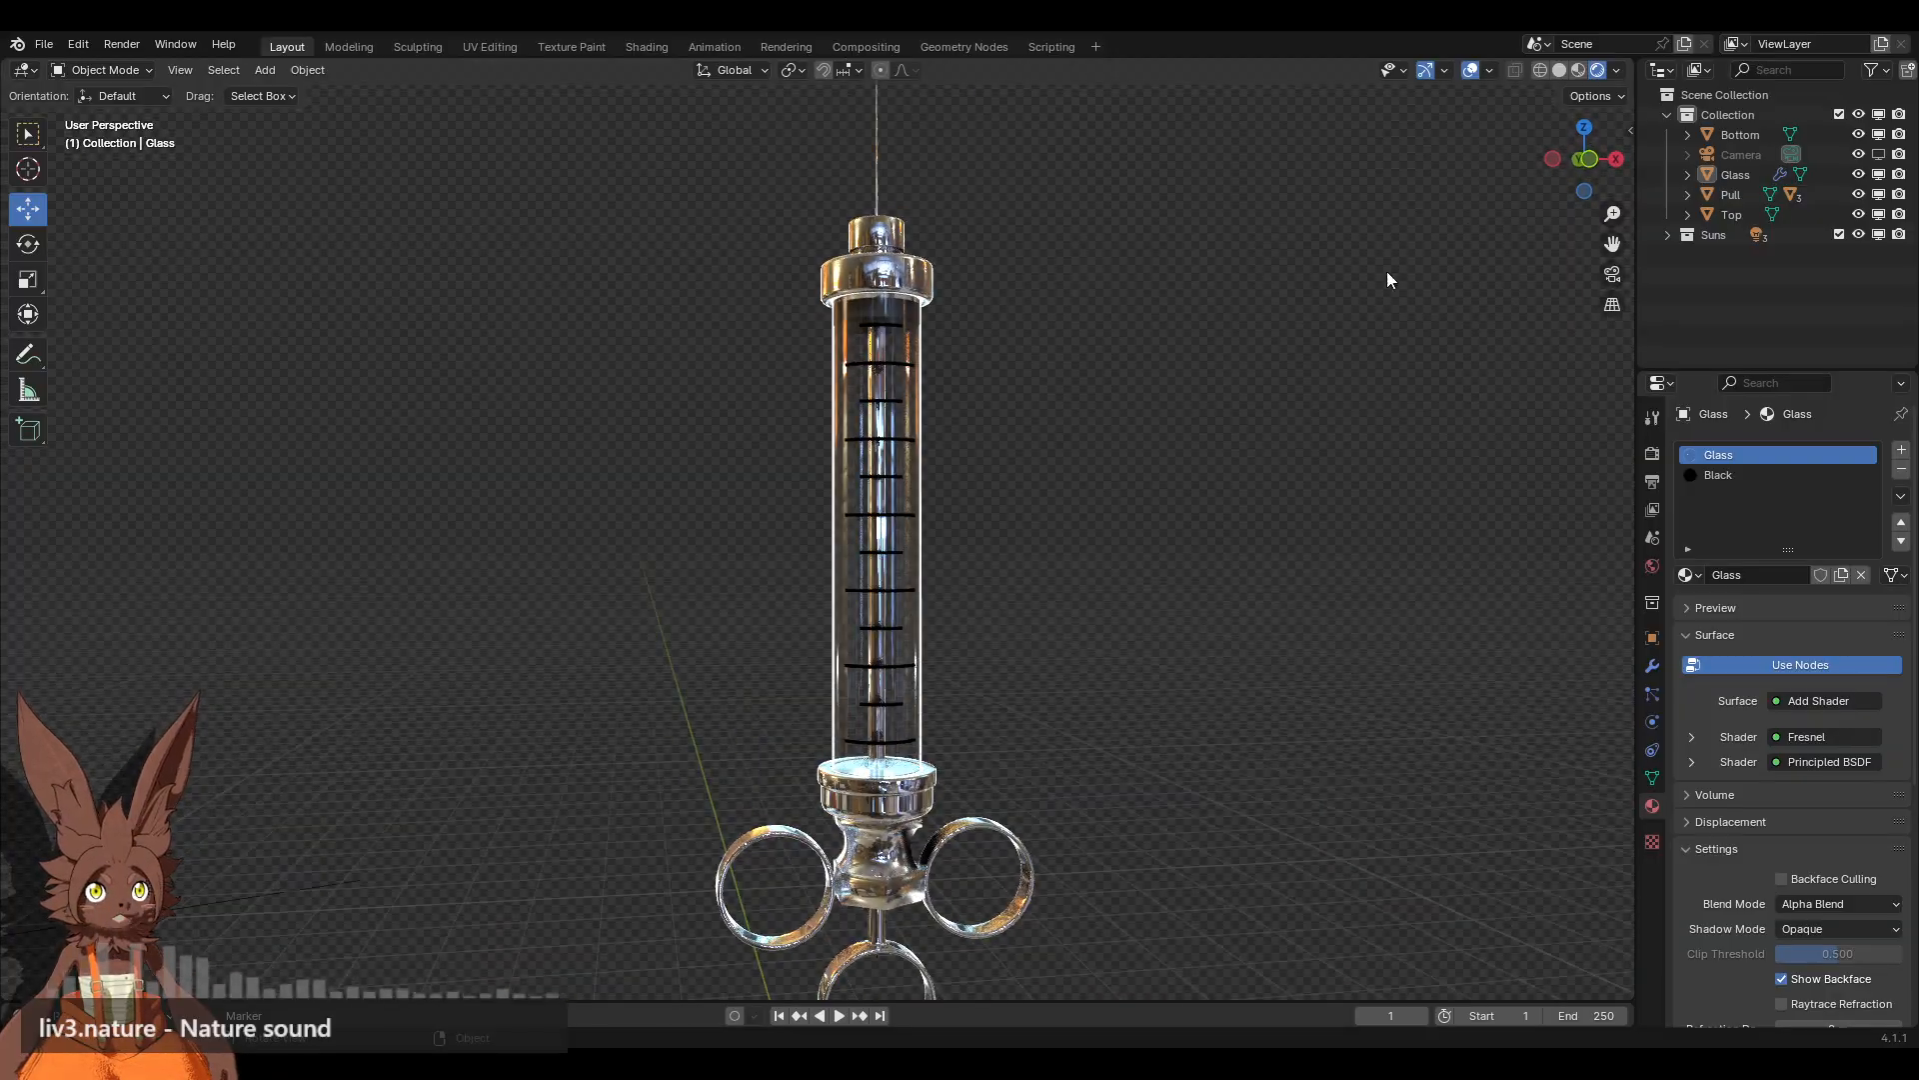
{"action": "left_click", "coordinate": [1597, 167]}
{"action": "scroll", "coordinate": [1256, 540], "scroll_direction": "up", "scroll_amount": 3}
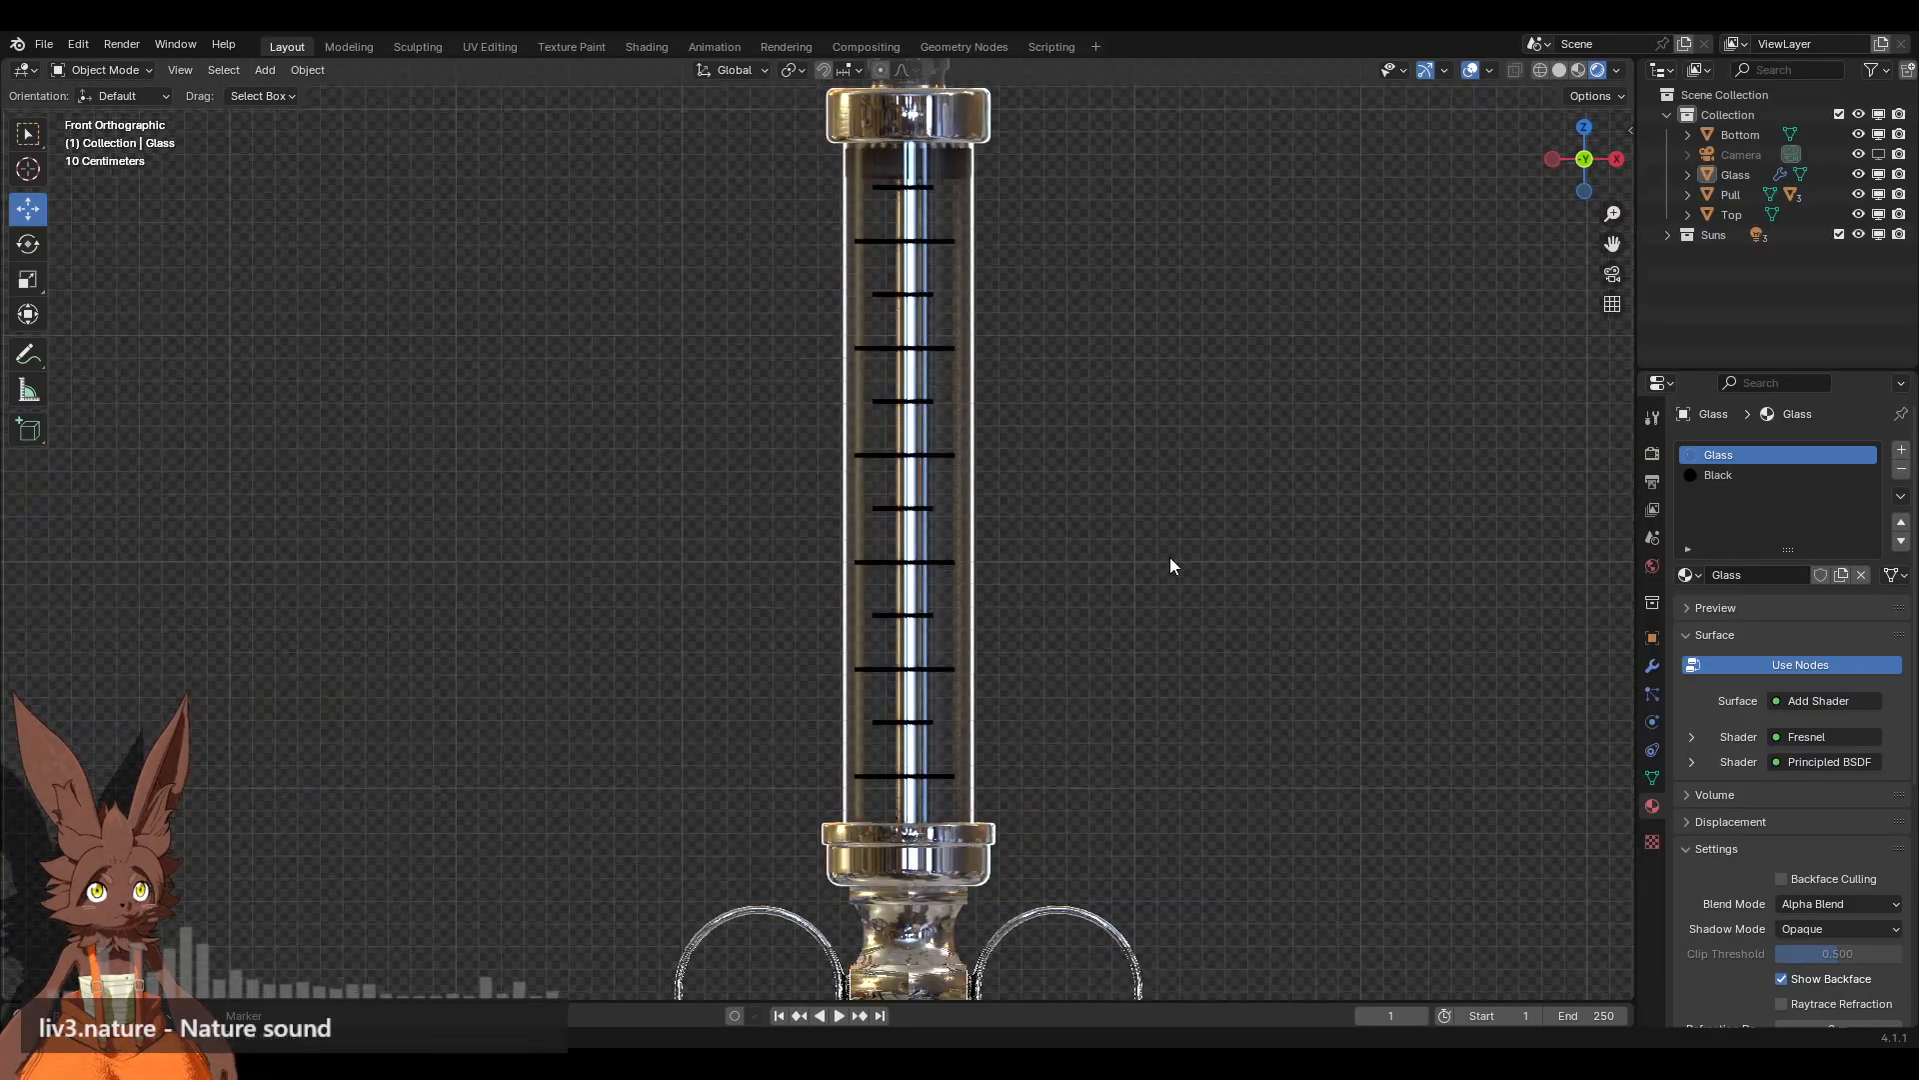
Step: Try clearing the six lowest marks by assigning the Glass material to the lower half of the tube's faces
{"action": "left_click", "coordinate": [100, 69]}
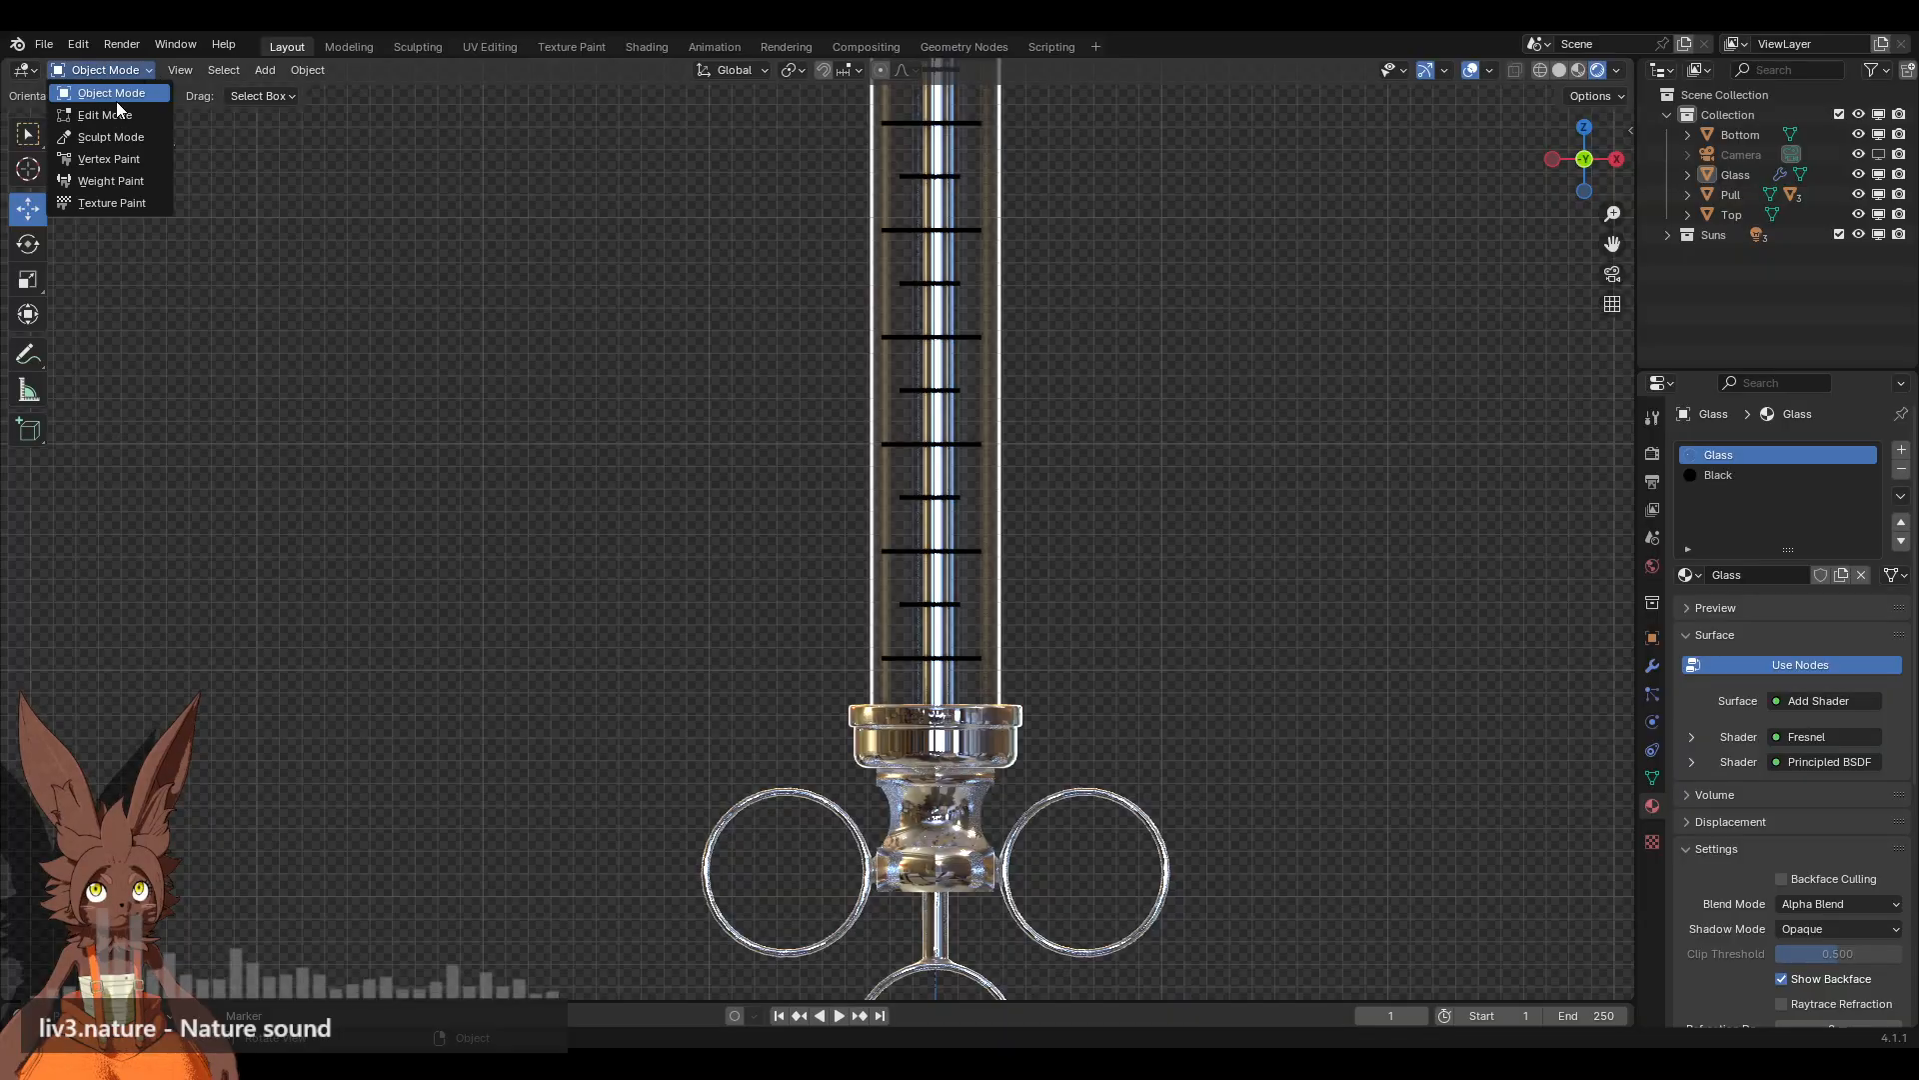
{"action": "left_click", "coordinate": [100, 115]}
{"action": "left_click_drag", "start_coordinate": [1322, 902], "coordinate": [557, 420]}
{"action": "middle_click_drag", "start_coordinate": [1119, 375], "coordinate": [1153, 523], "text": "shift"}
{"action": "scroll", "coordinate": [1152, 523], "scroll_direction": "up", "scroll_amount": 1}
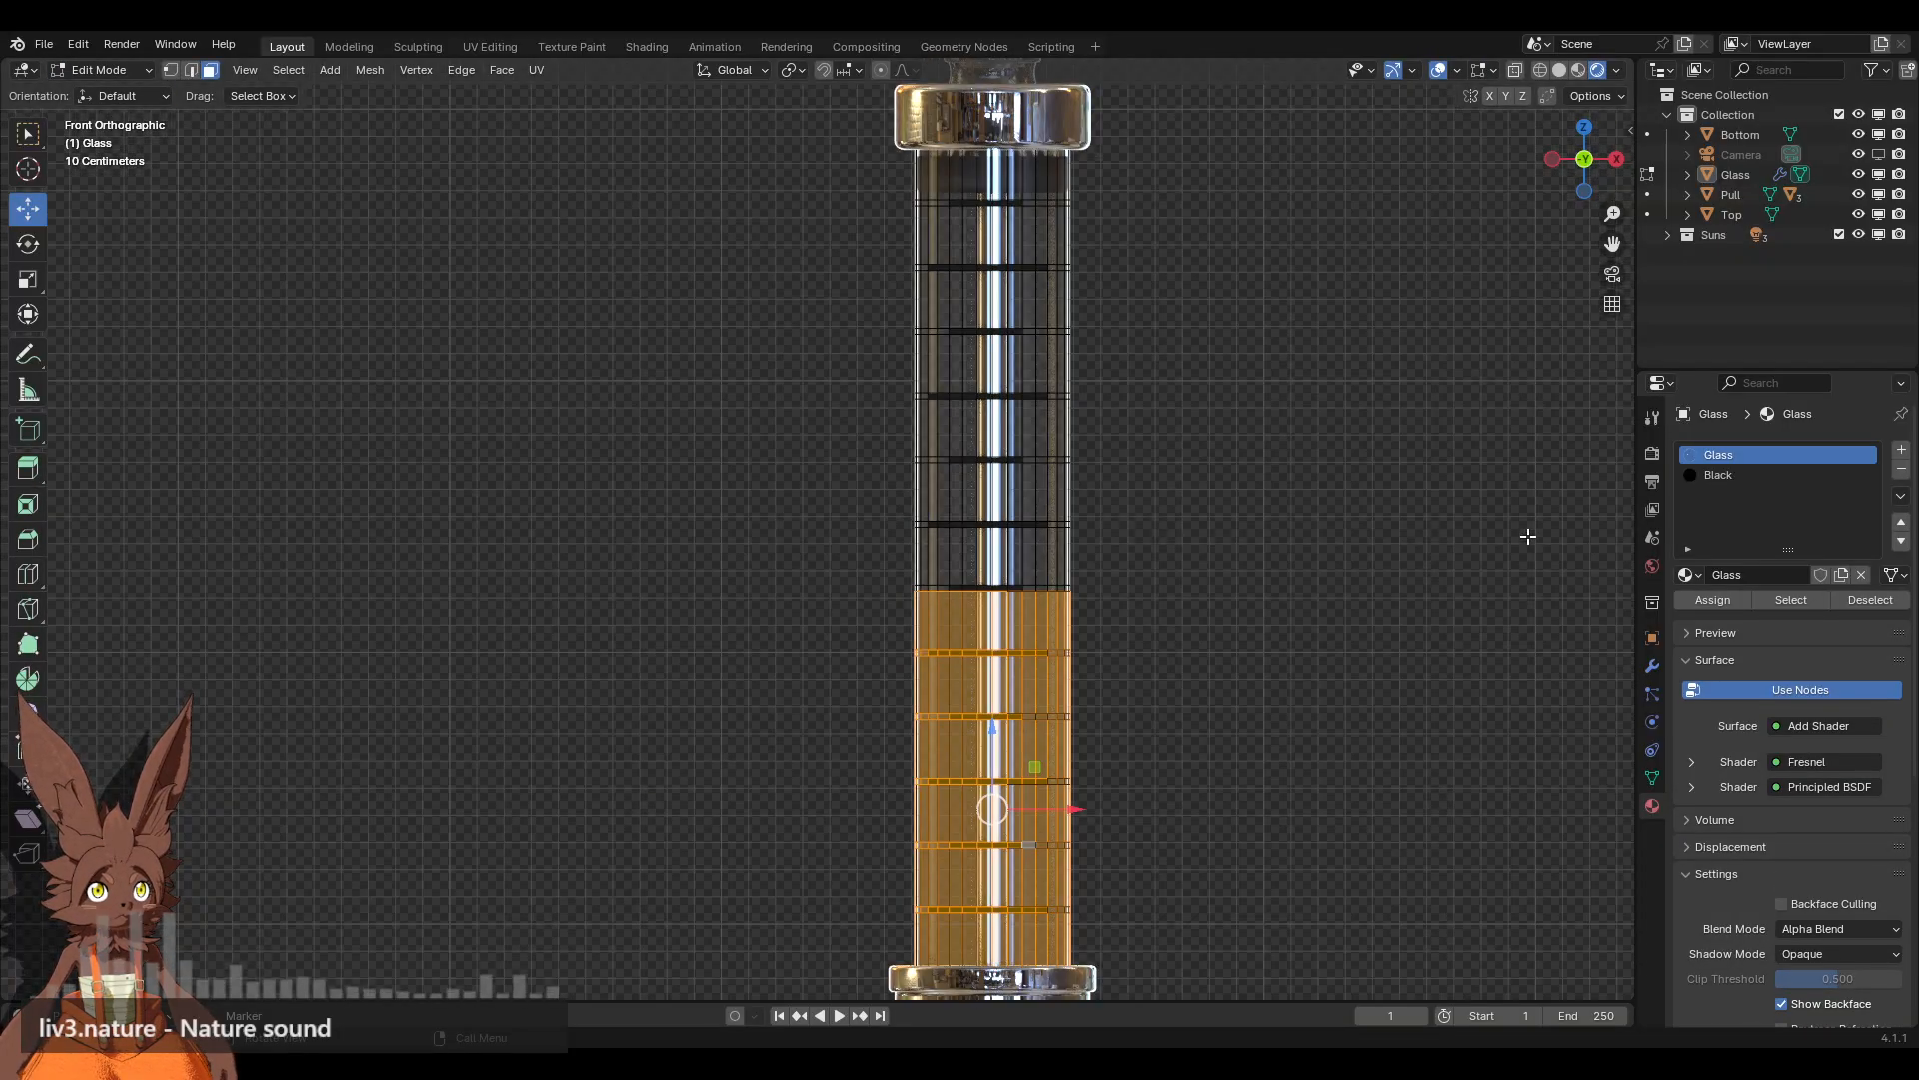
{"action": "left_click", "coordinate": [1712, 600]}
{"action": "left_click", "coordinate": [1174, 470]}
{"action": "left_click_drag", "start_coordinate": [879, 569], "coordinate": [1185, 690]}
{"action": "left_click", "coordinate": [1290, 489]}
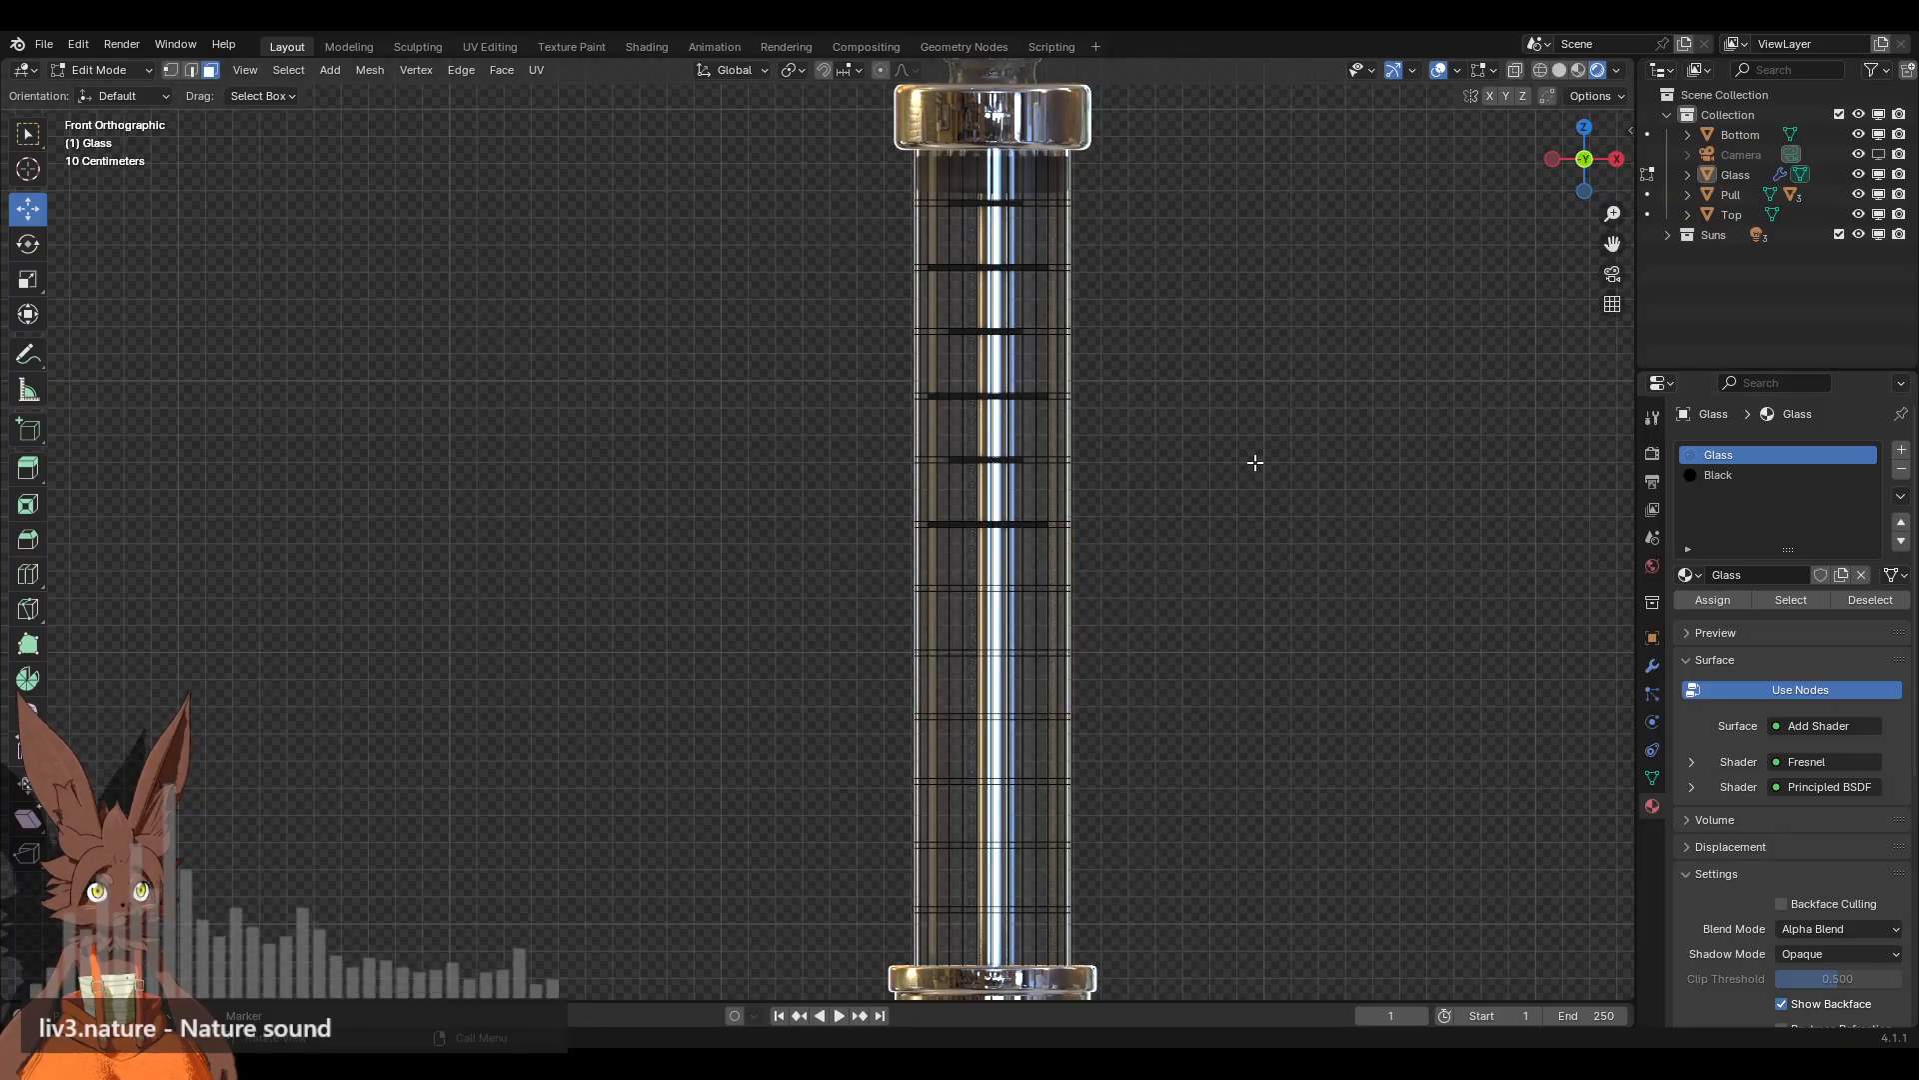
Step: Inspect the whole syringe with the reduced scale in Object Mode from an angled view
{"action": "scroll", "coordinate": [1139, 394], "scroll_direction": "down", "scroll_amount": 4}
{"action": "left_click", "coordinate": [120, 70]}
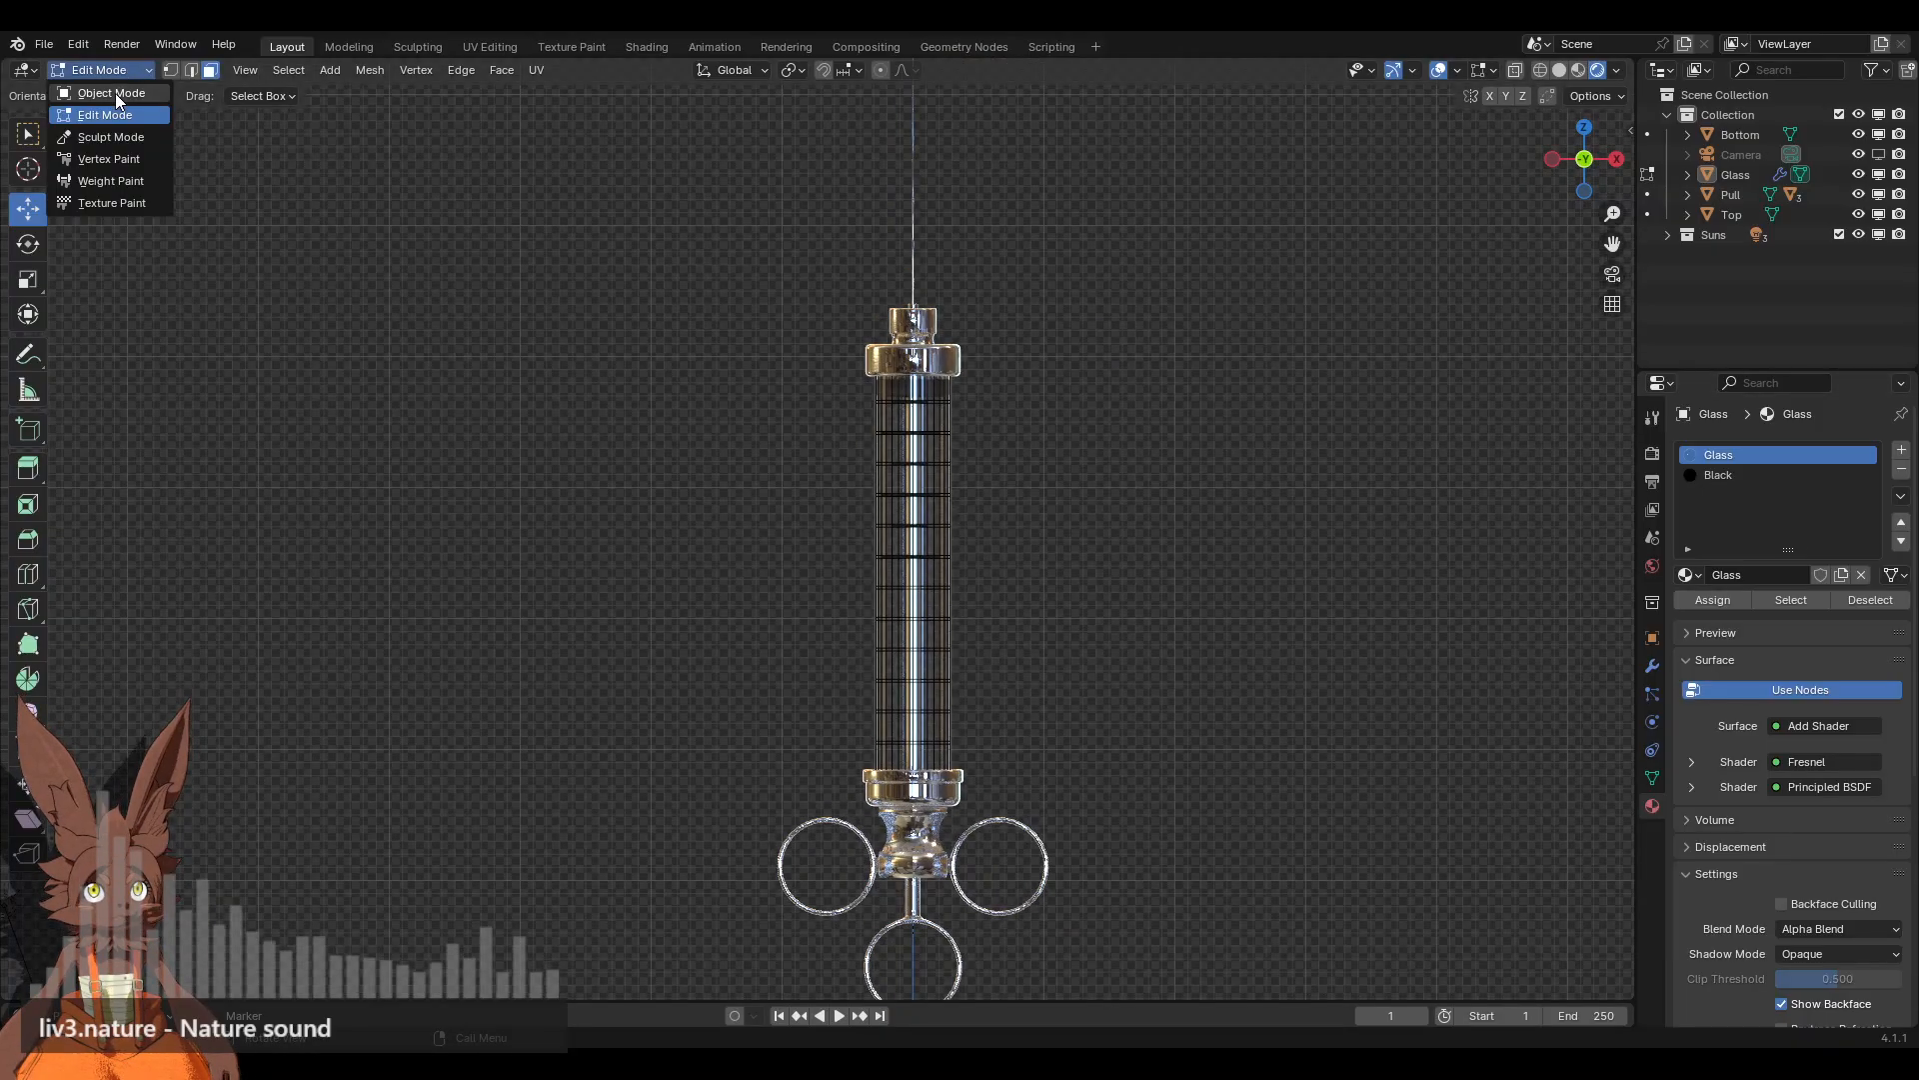
{"action": "left_click", "coordinate": [108, 93]}
{"action": "middle_click_drag", "start_coordinate": [1172, 440], "coordinate": [1042, 470]}
Step: Undo the Glass material assignments on the lower half of the tube in Edit Mode
{"action": "key", "text": "Tab"}
{"action": "key", "text": "ctrl+z"}
{"action": "key", "text": "ctrl+z"}
{"action": "key", "text": "ctrl+z"}
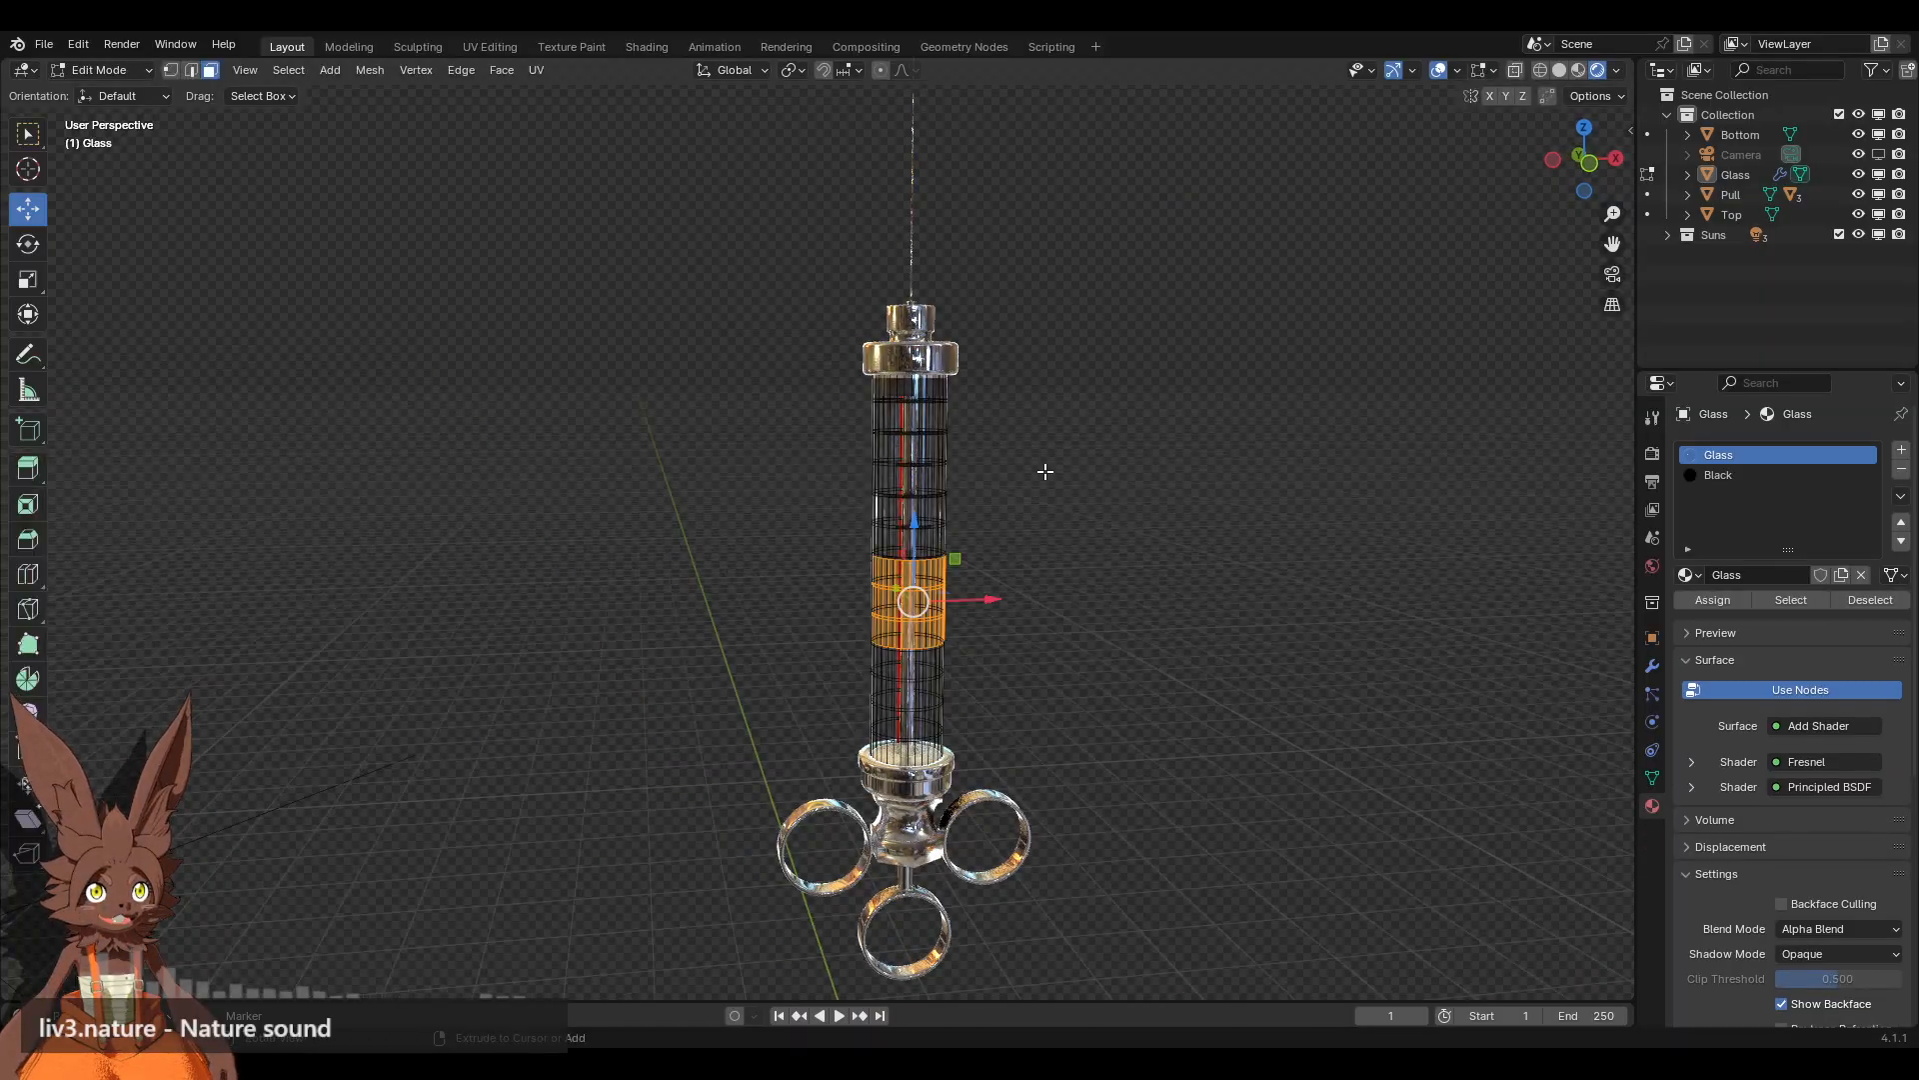
{"action": "key", "text": "ctrl+z"}
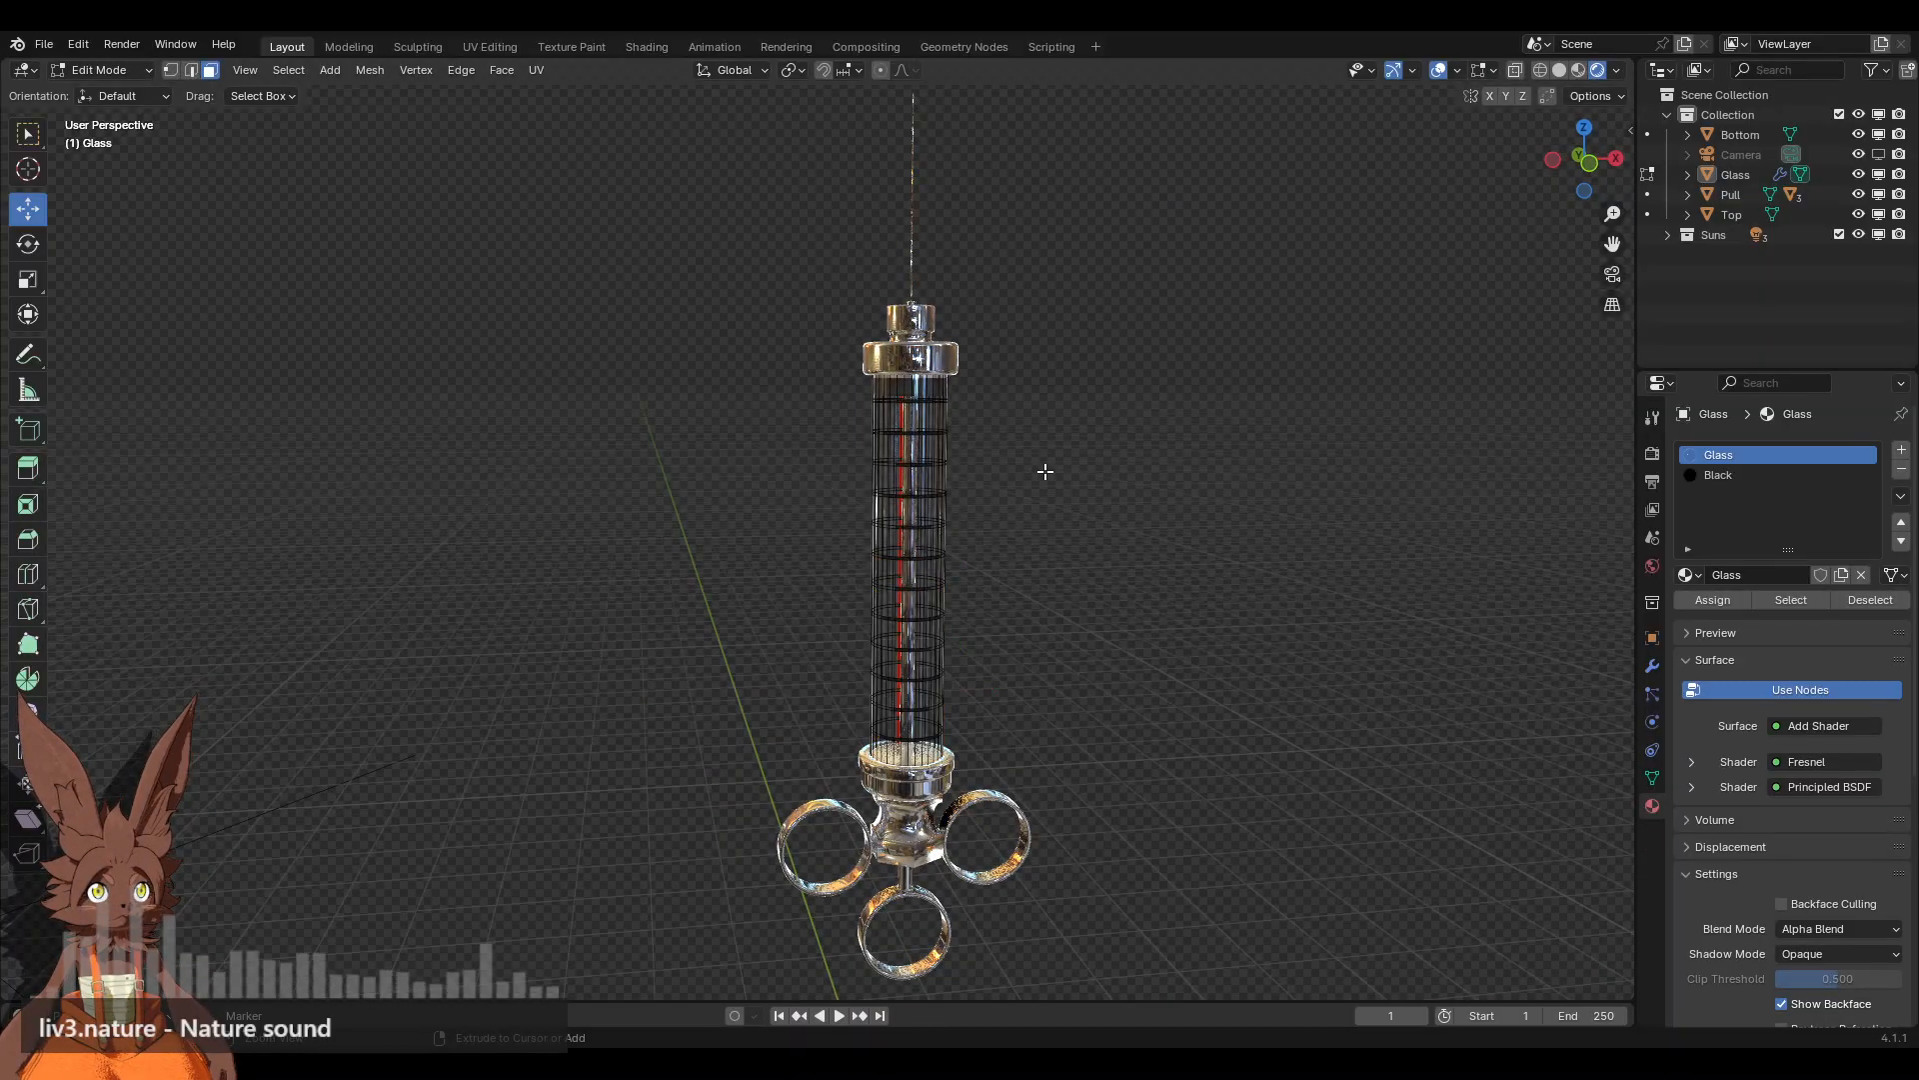
Step: Clear the four lowest marks by assigning the Glass material to the tube faces around them, and hide the overlays to inspect the syringe
{"action": "middle_click_drag", "start_coordinate": [1132, 578], "coordinate": [1110, 566]}
{"action": "scroll", "coordinate": [1110, 566], "scroll_direction": "up", "scroll_amount": 3}
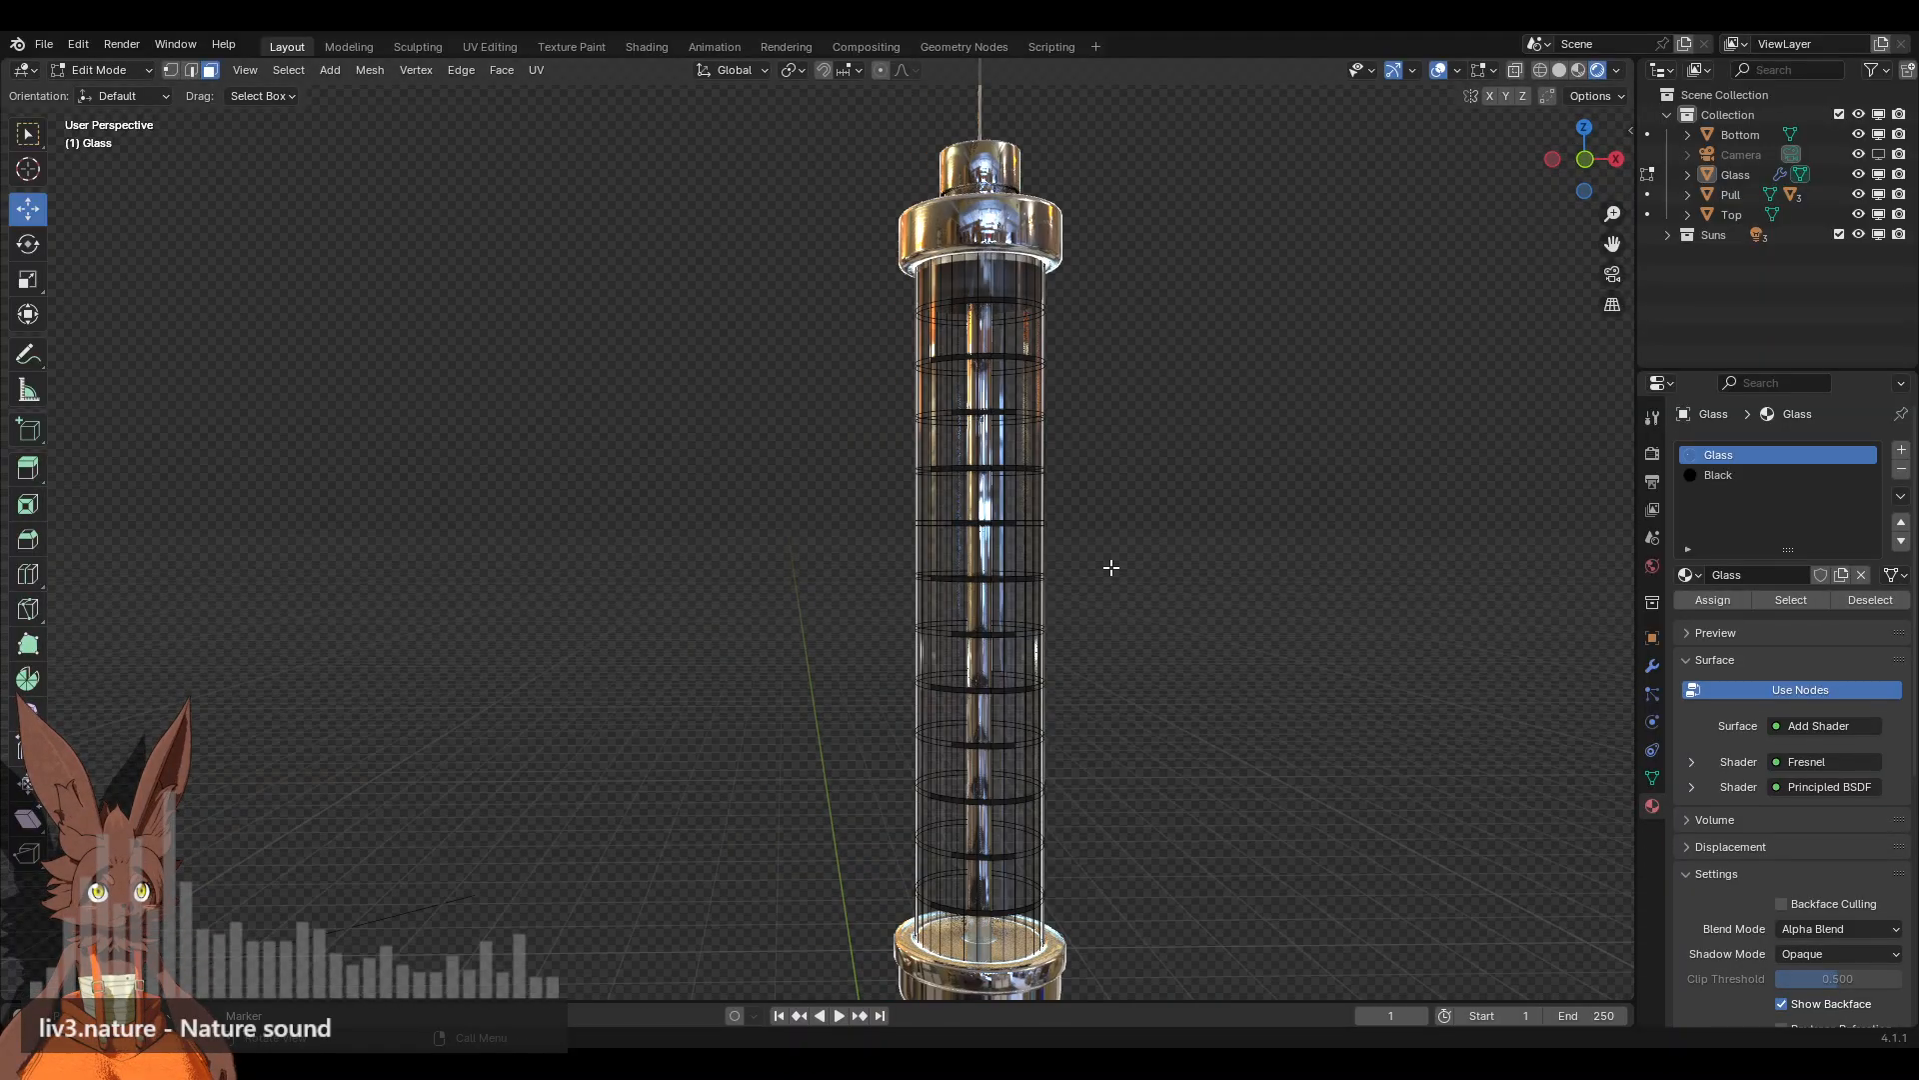
{"action": "left_click", "coordinate": [1584, 160]}
{"action": "middle_click_drag", "start_coordinate": [1338, 288], "coordinate": [1221, 218], "text": "shift"}
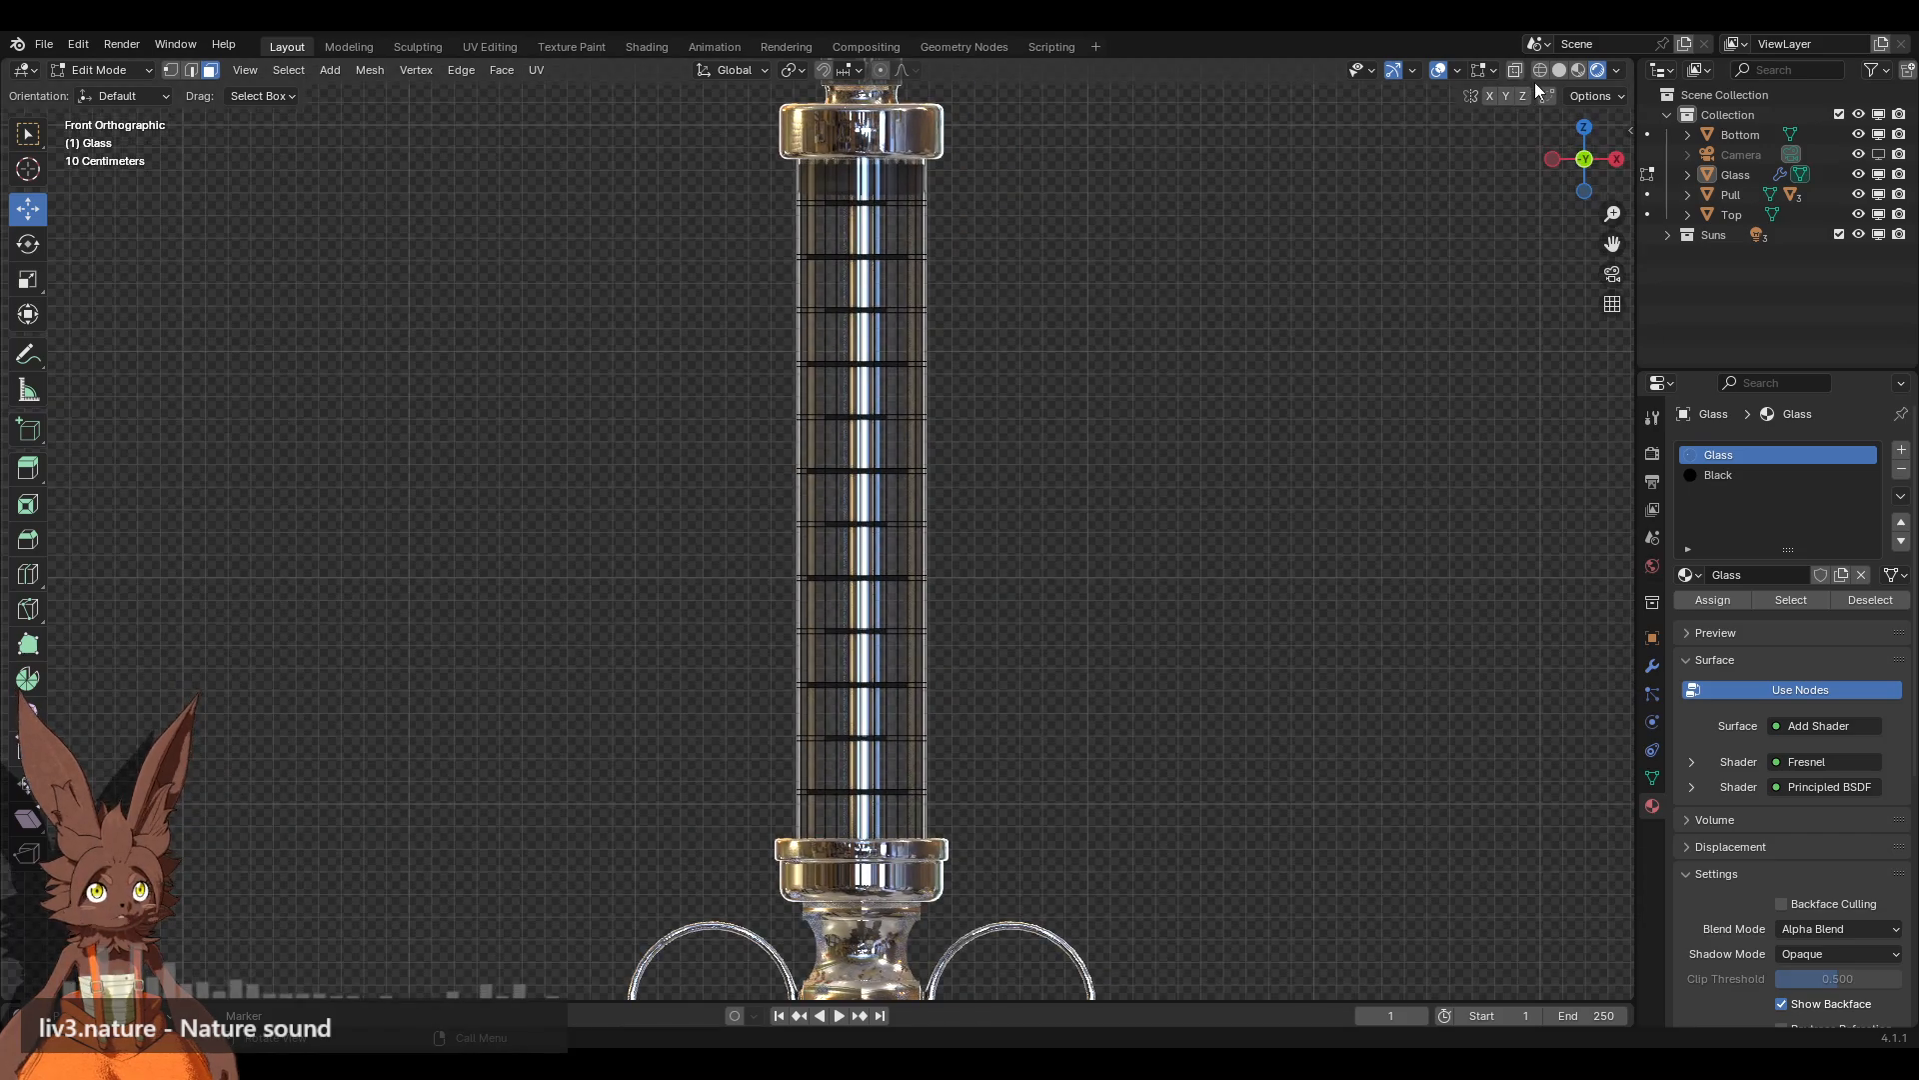
{"action": "left_click_drag", "start_coordinate": [1102, 963], "coordinate": [570, 599]}
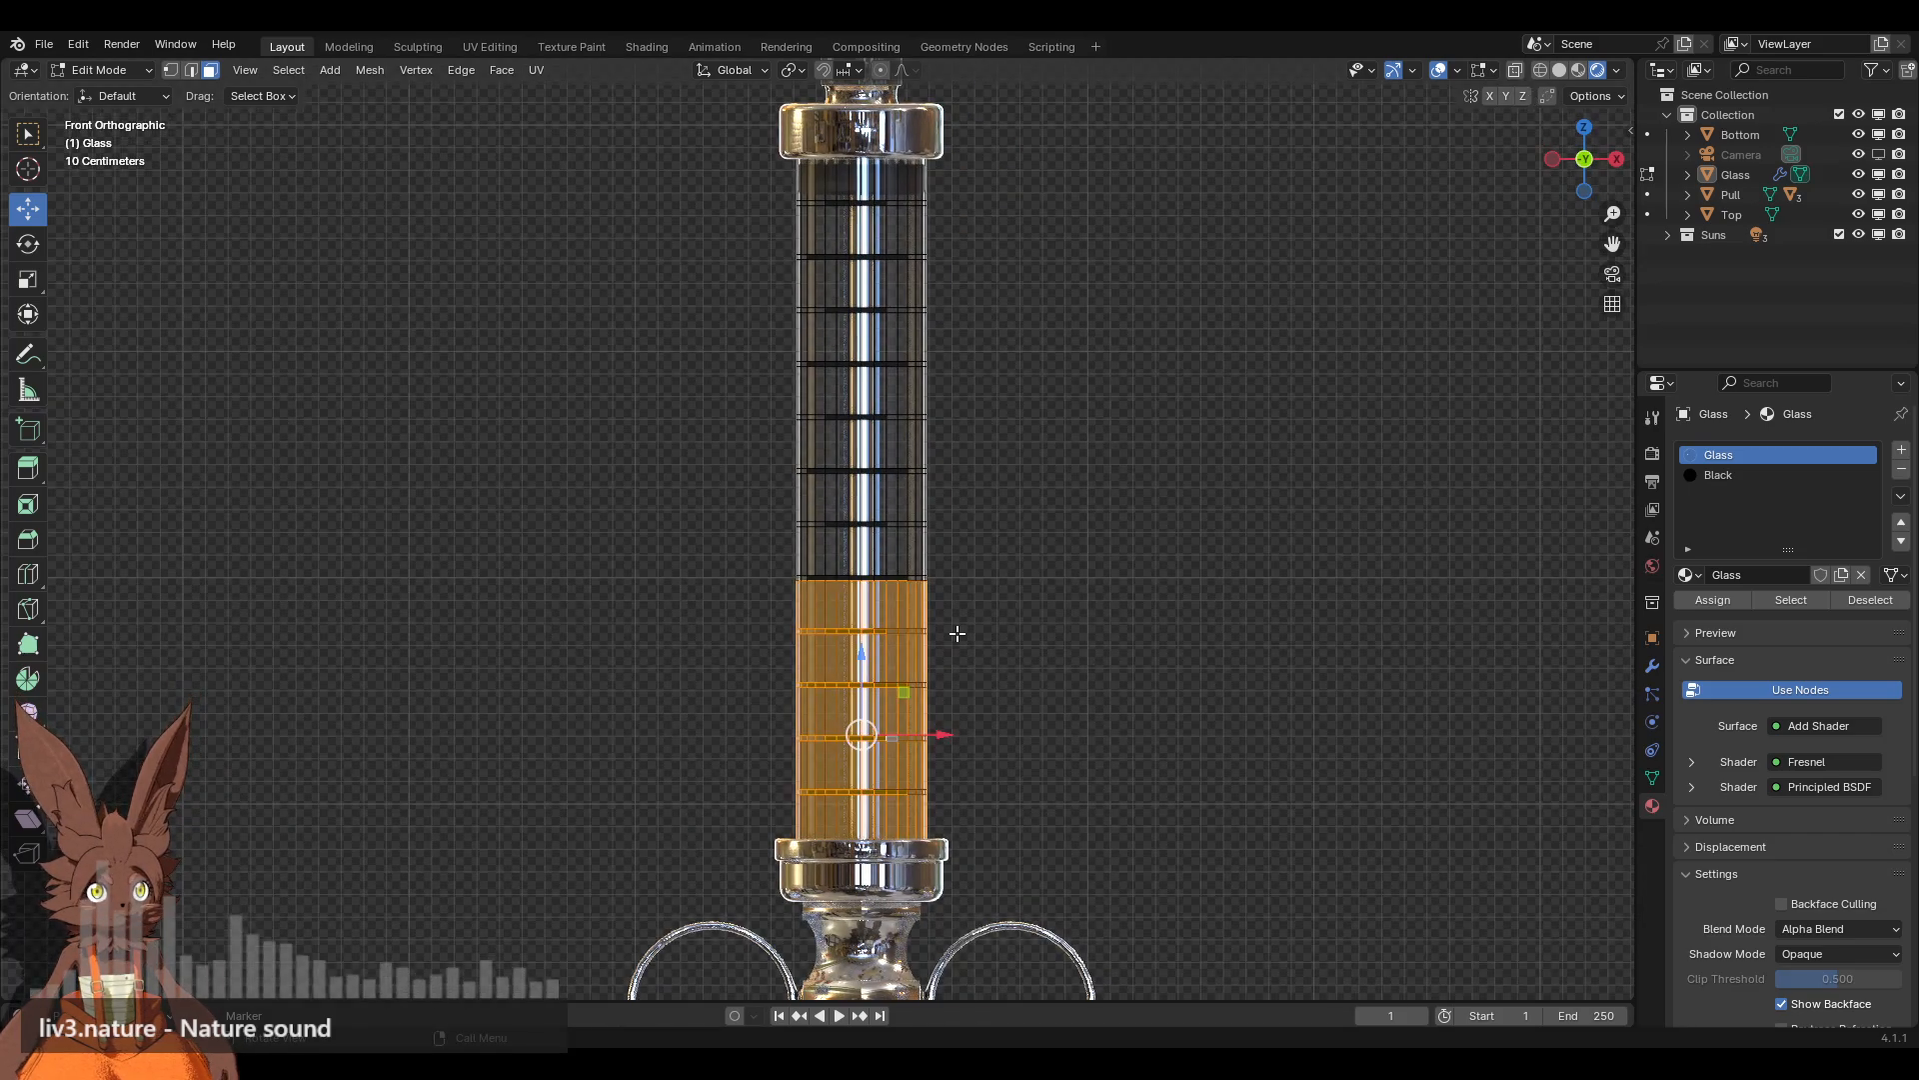
{"action": "left_click", "coordinate": [1138, 528]}
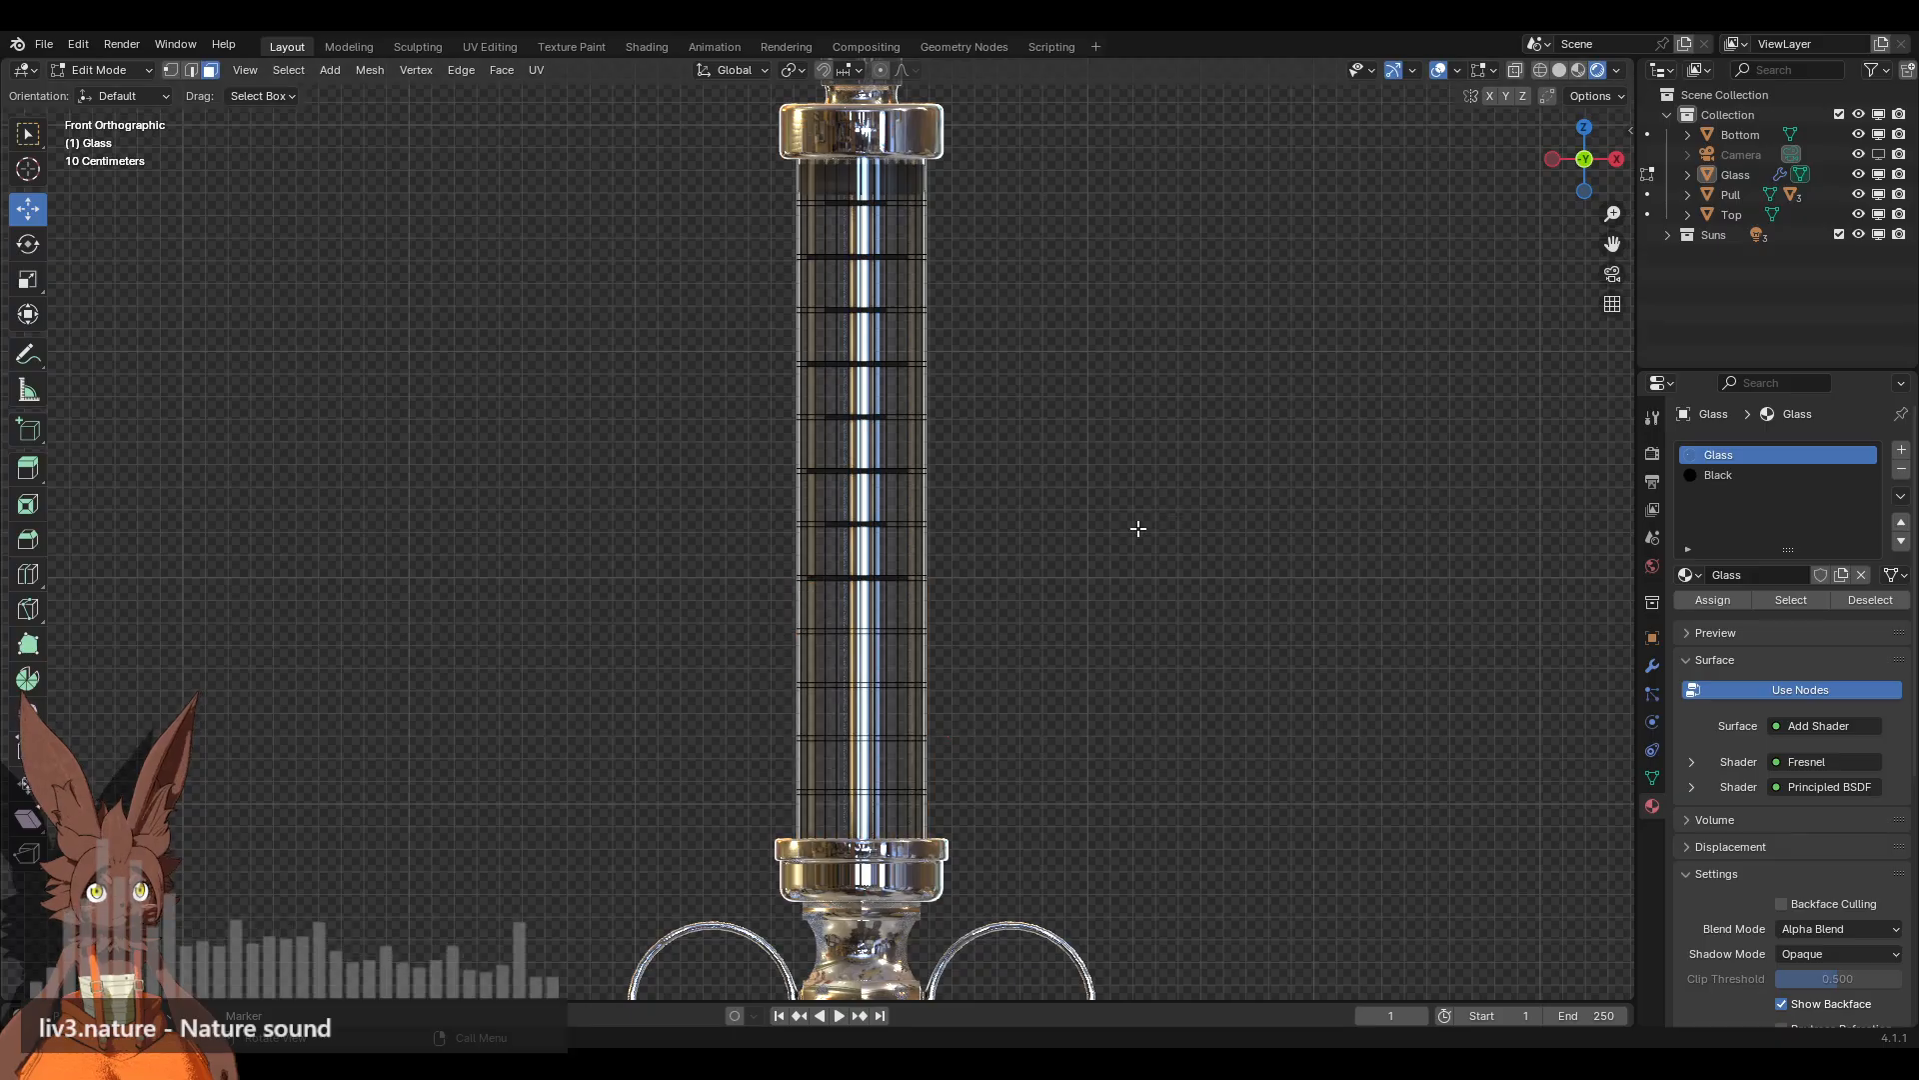
{"action": "left_click", "coordinate": [1437, 70]}
{"action": "mouse_move", "coordinate": [1000, 380]}
{"action": "middle_mouse_down"}
{"action": "mouse_move", "coordinate": [1106, 416]}
{"action": "mouse_move", "coordinate": [621, 416]}
{"action": "mouse_move", "coordinate": [1024, 420]}
{"action": "mouse_move", "coordinate": [1011, 313]}
{"action": "mouse_move", "coordinate": [1179, 416]}
{"action": "mouse_move", "coordinate": [1286, 420]}
{"action": "mouse_move", "coordinate": [1050, 430]}
{"action": "mouse_move", "coordinate": [1007, 409]}
{"action": "middle_mouse_up"}
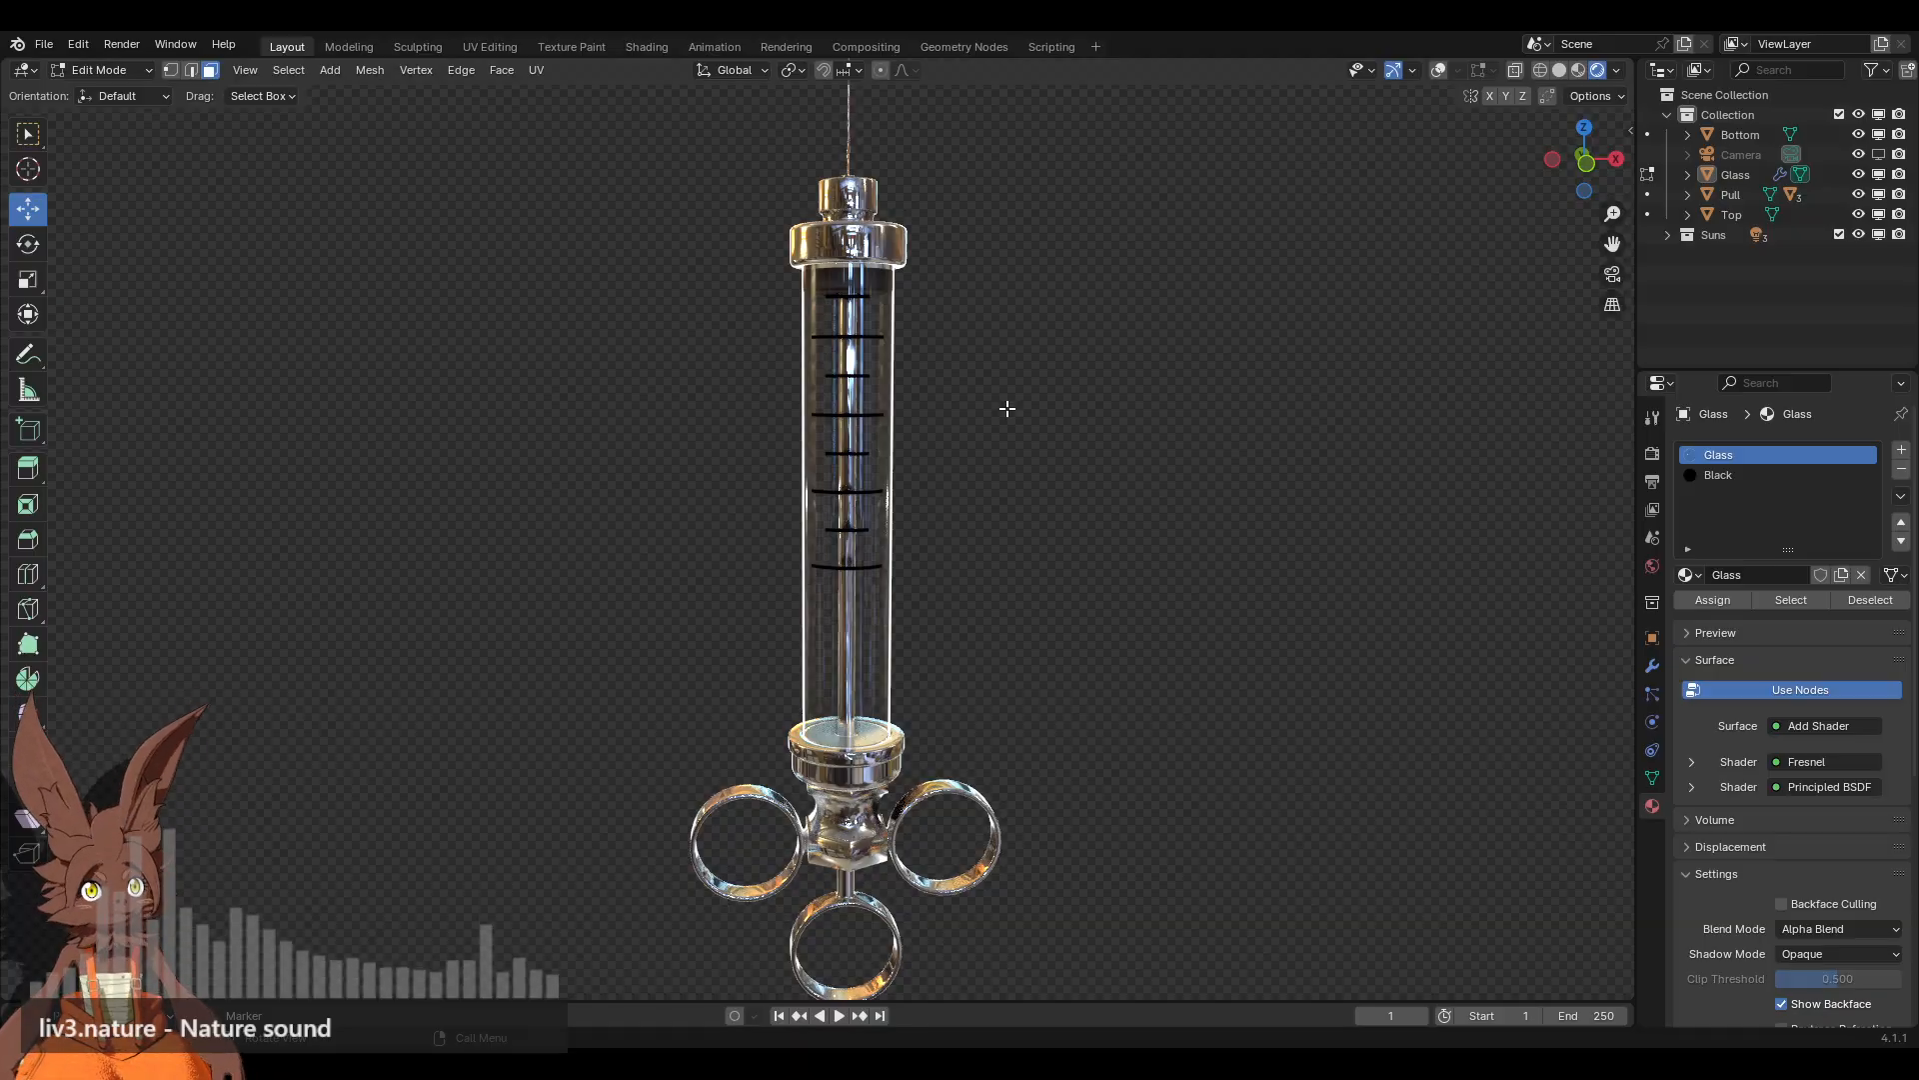
Step: Return to Object Mode and turn the viewport overlays back on to view the whole syringe
{"action": "scroll", "coordinate": [1006, 409], "scroll_direction": "down", "scroll_amount": 3}
{"action": "middle_click_drag", "start_coordinate": [986, 416], "coordinate": [925, 428]}
{"action": "left_click", "coordinate": [100, 70]}
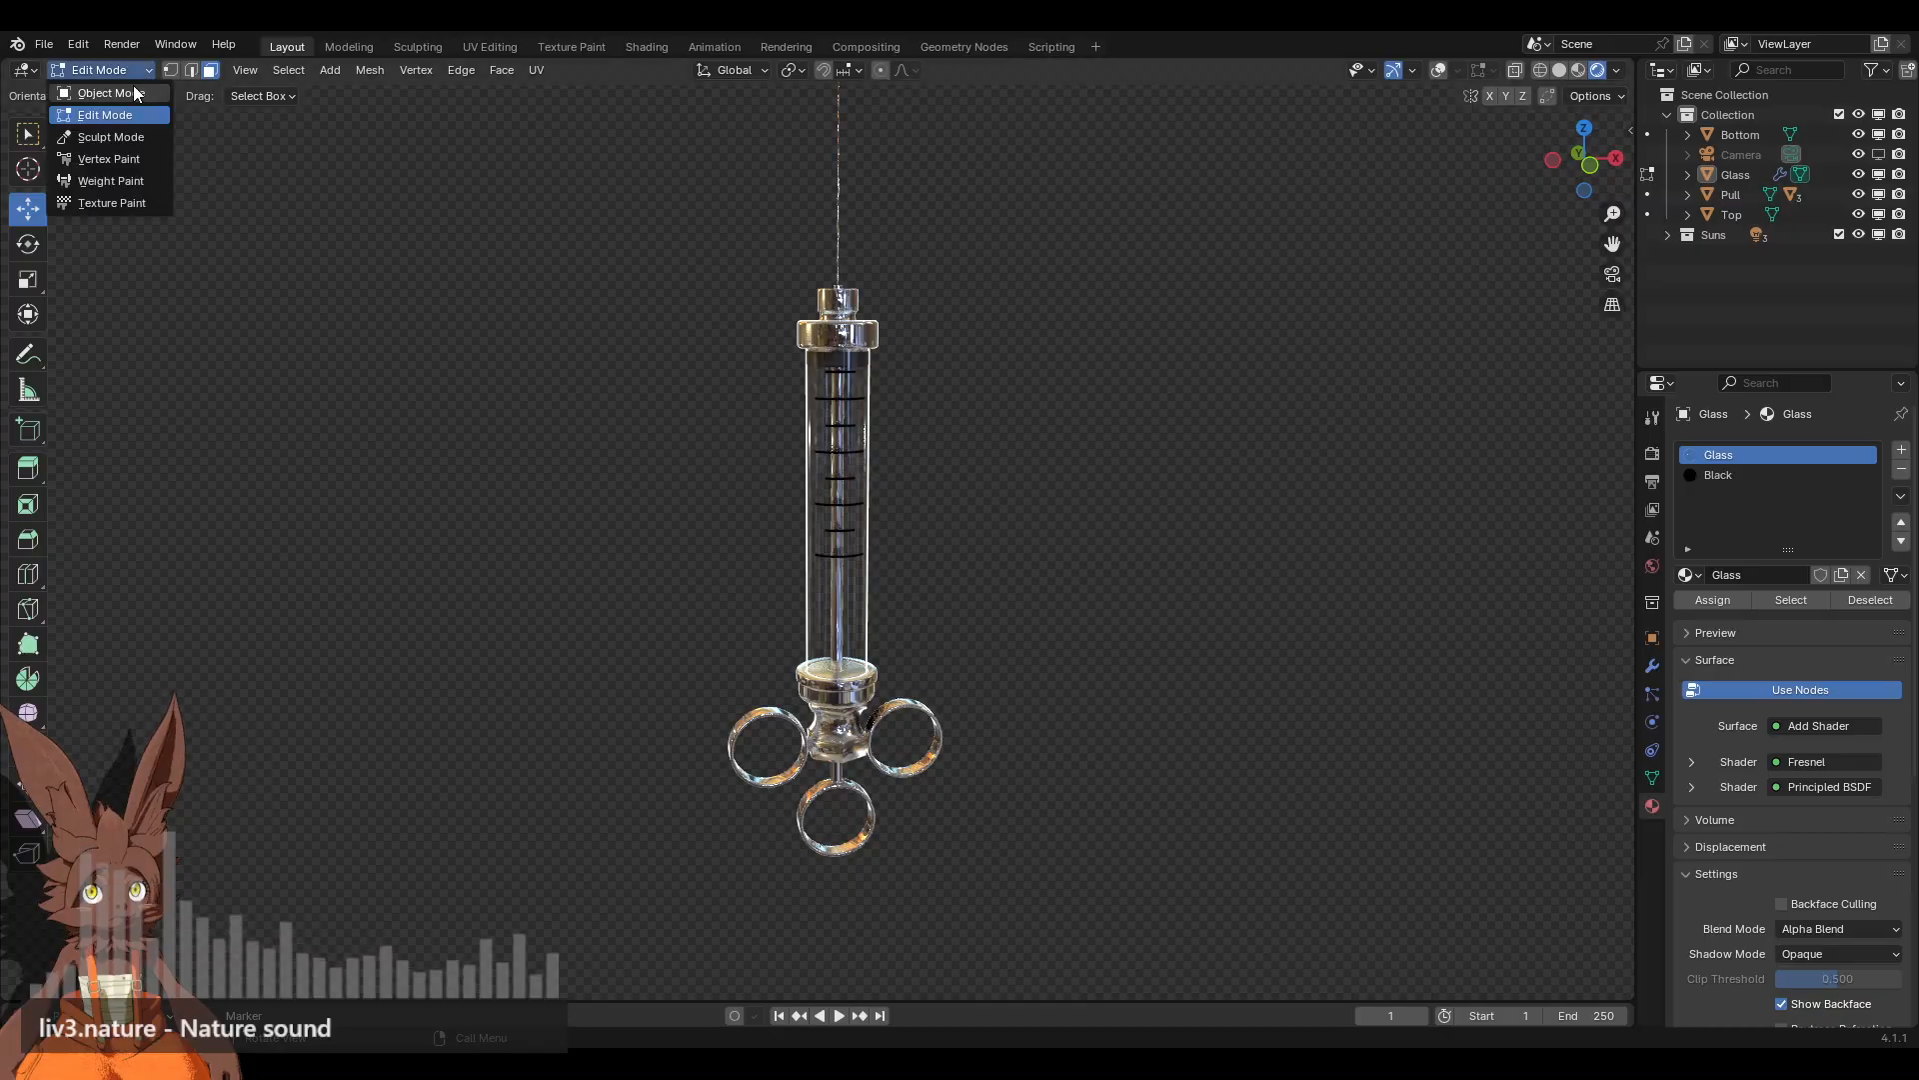
{"action": "left_click", "coordinate": [98, 100]}
{"action": "left_click", "coordinate": [1468, 70]}
{"action": "scroll", "coordinate": [1040, 480], "scroll_direction": "down", "scroll_amount": 2}
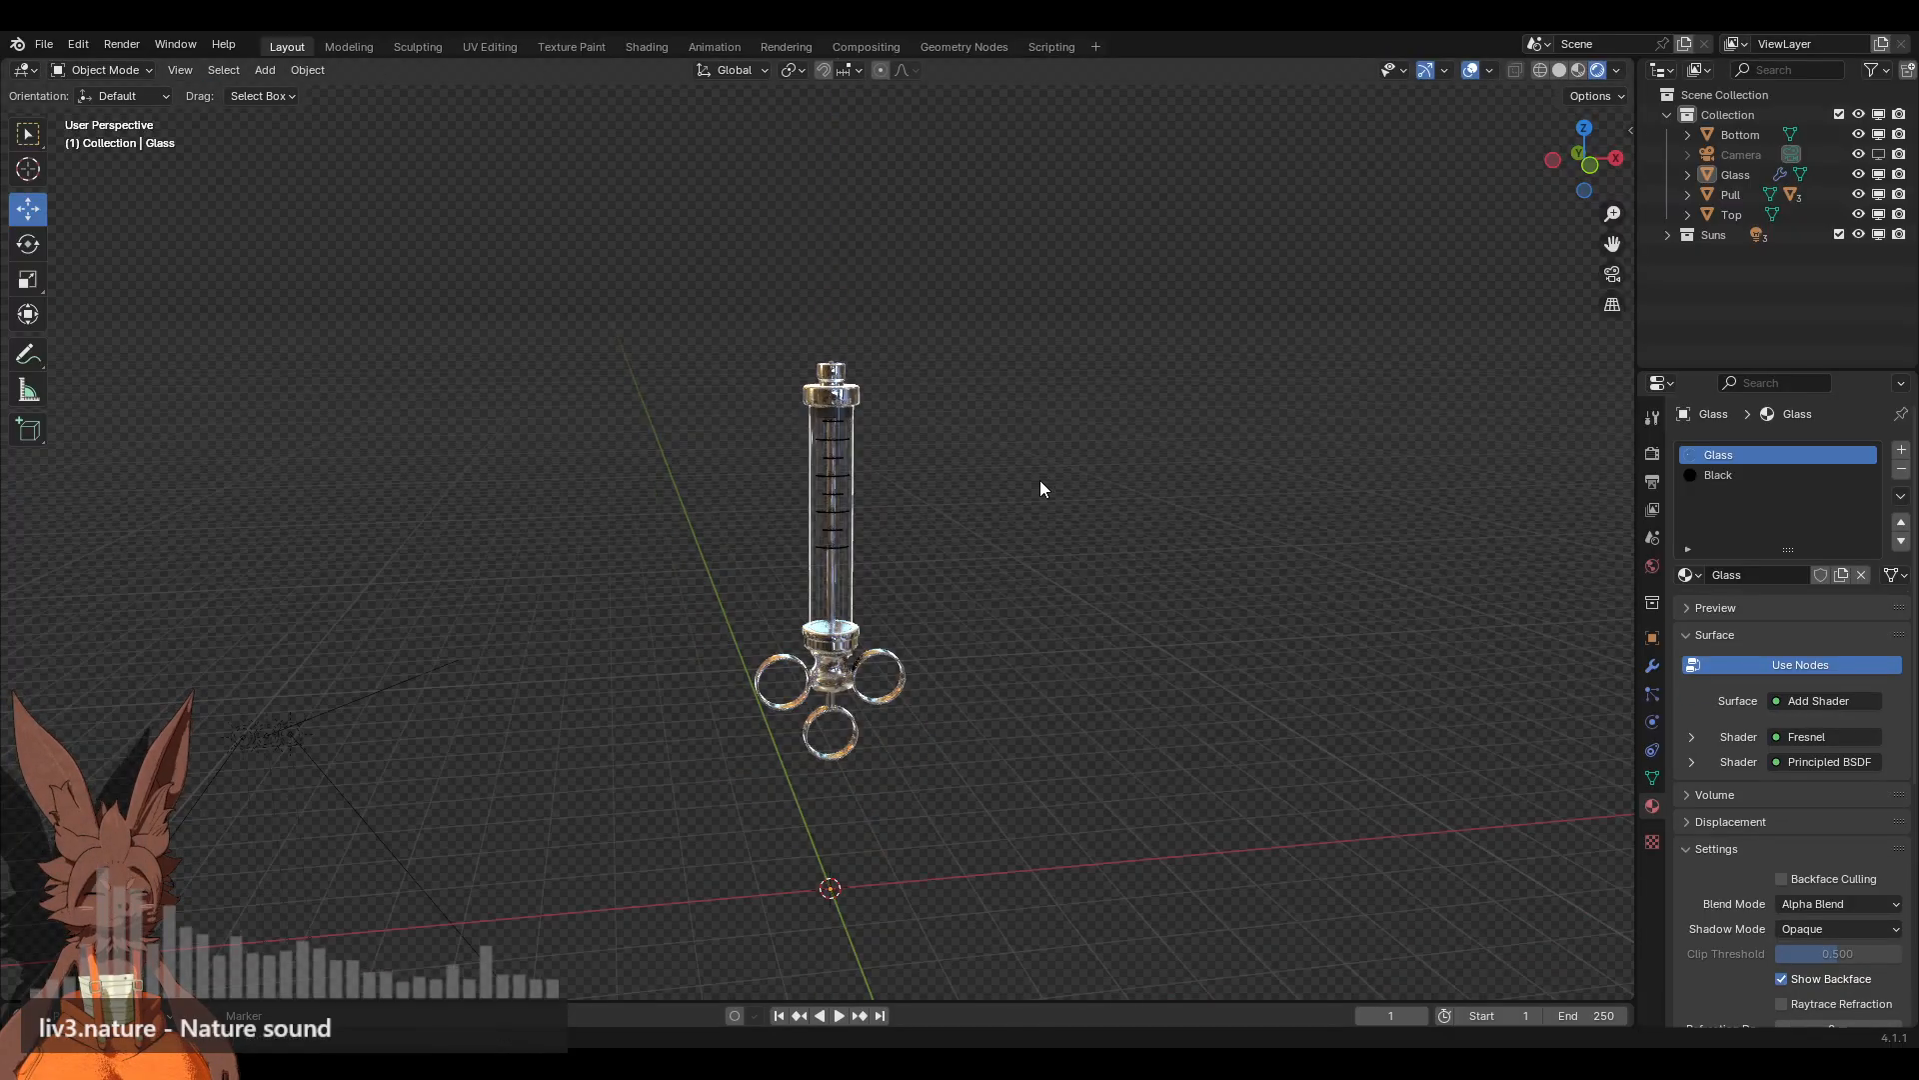
{"action": "middle_click_drag", "start_coordinate": [1039, 479], "coordinate": [1004, 453]}
Step: Switch the viewport to solid shading and apply the scale of the Pull handle
{"action": "left_click", "coordinate": [1559, 70]}
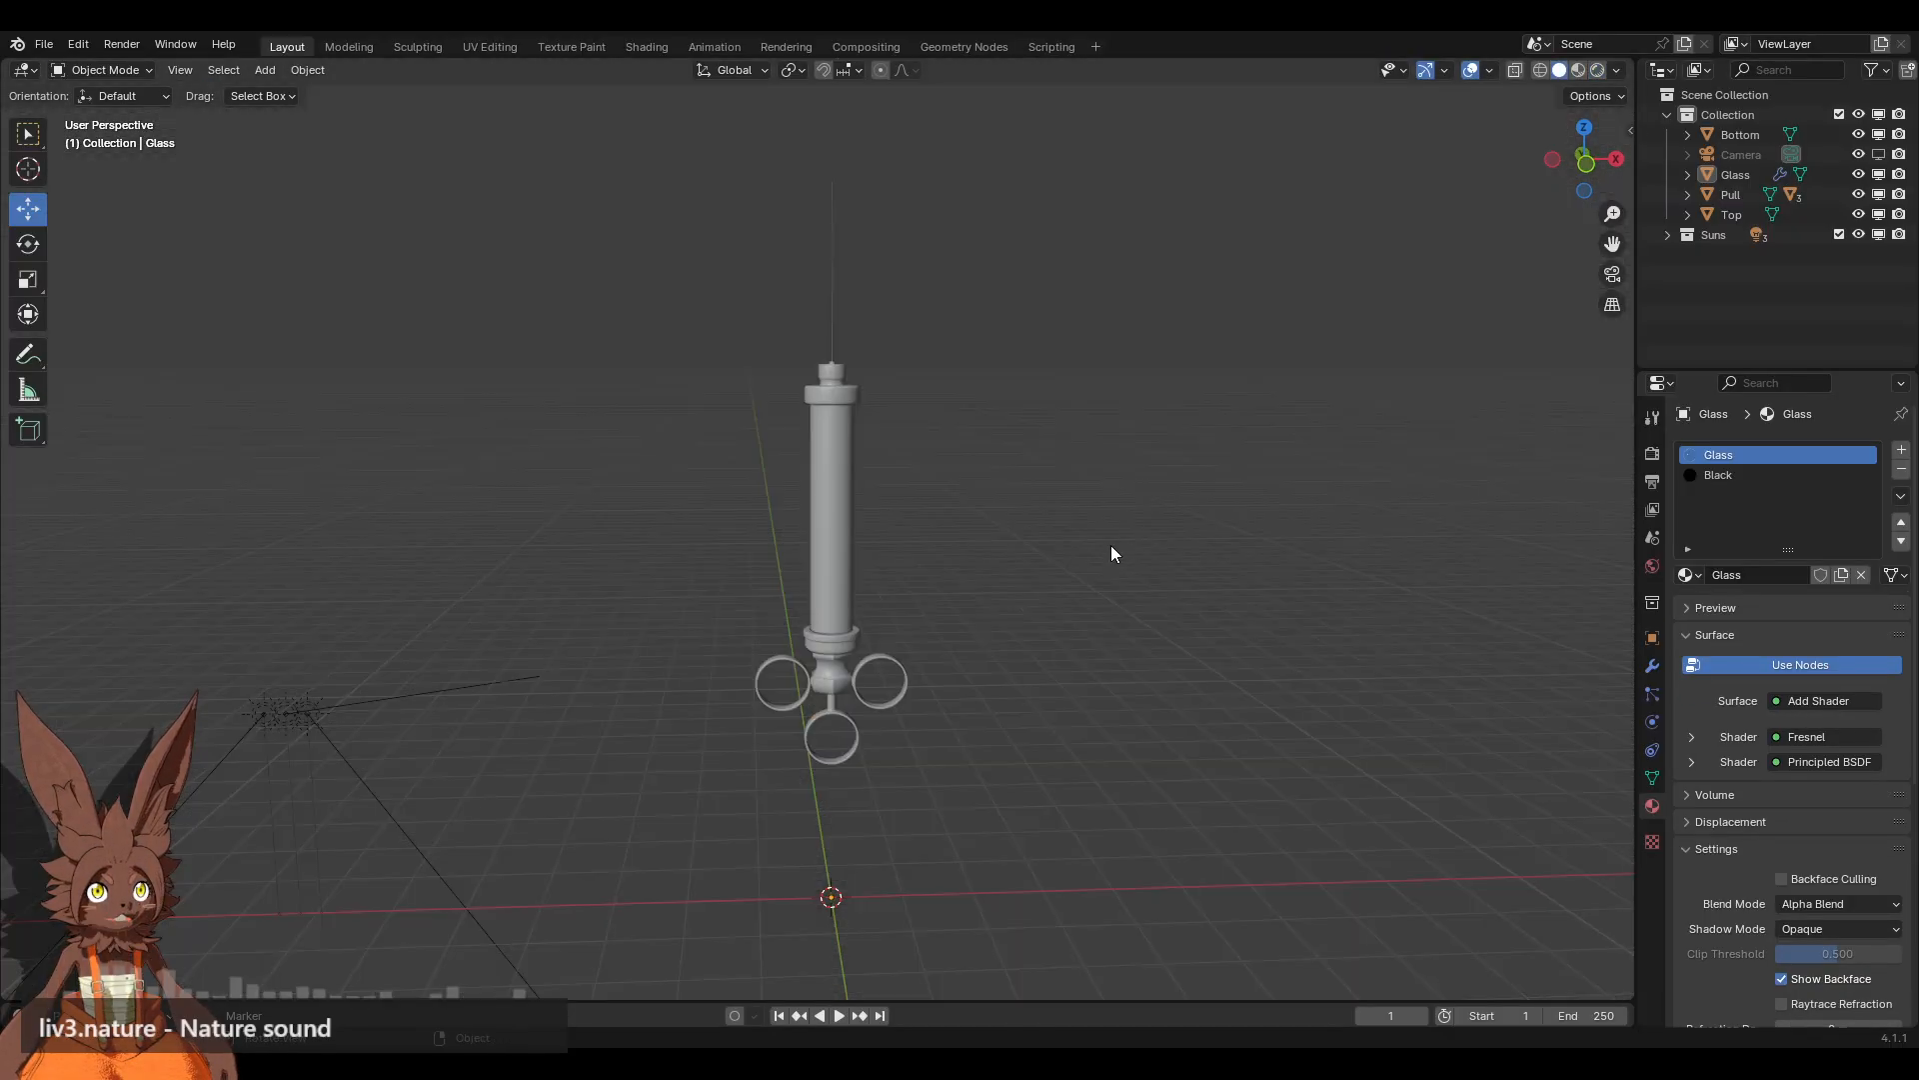
{"action": "middle_click_drag", "start_coordinate": [1101, 548], "coordinate": [1088, 417], "text": "shift"}
{"action": "left_click", "coordinate": [834, 537]}
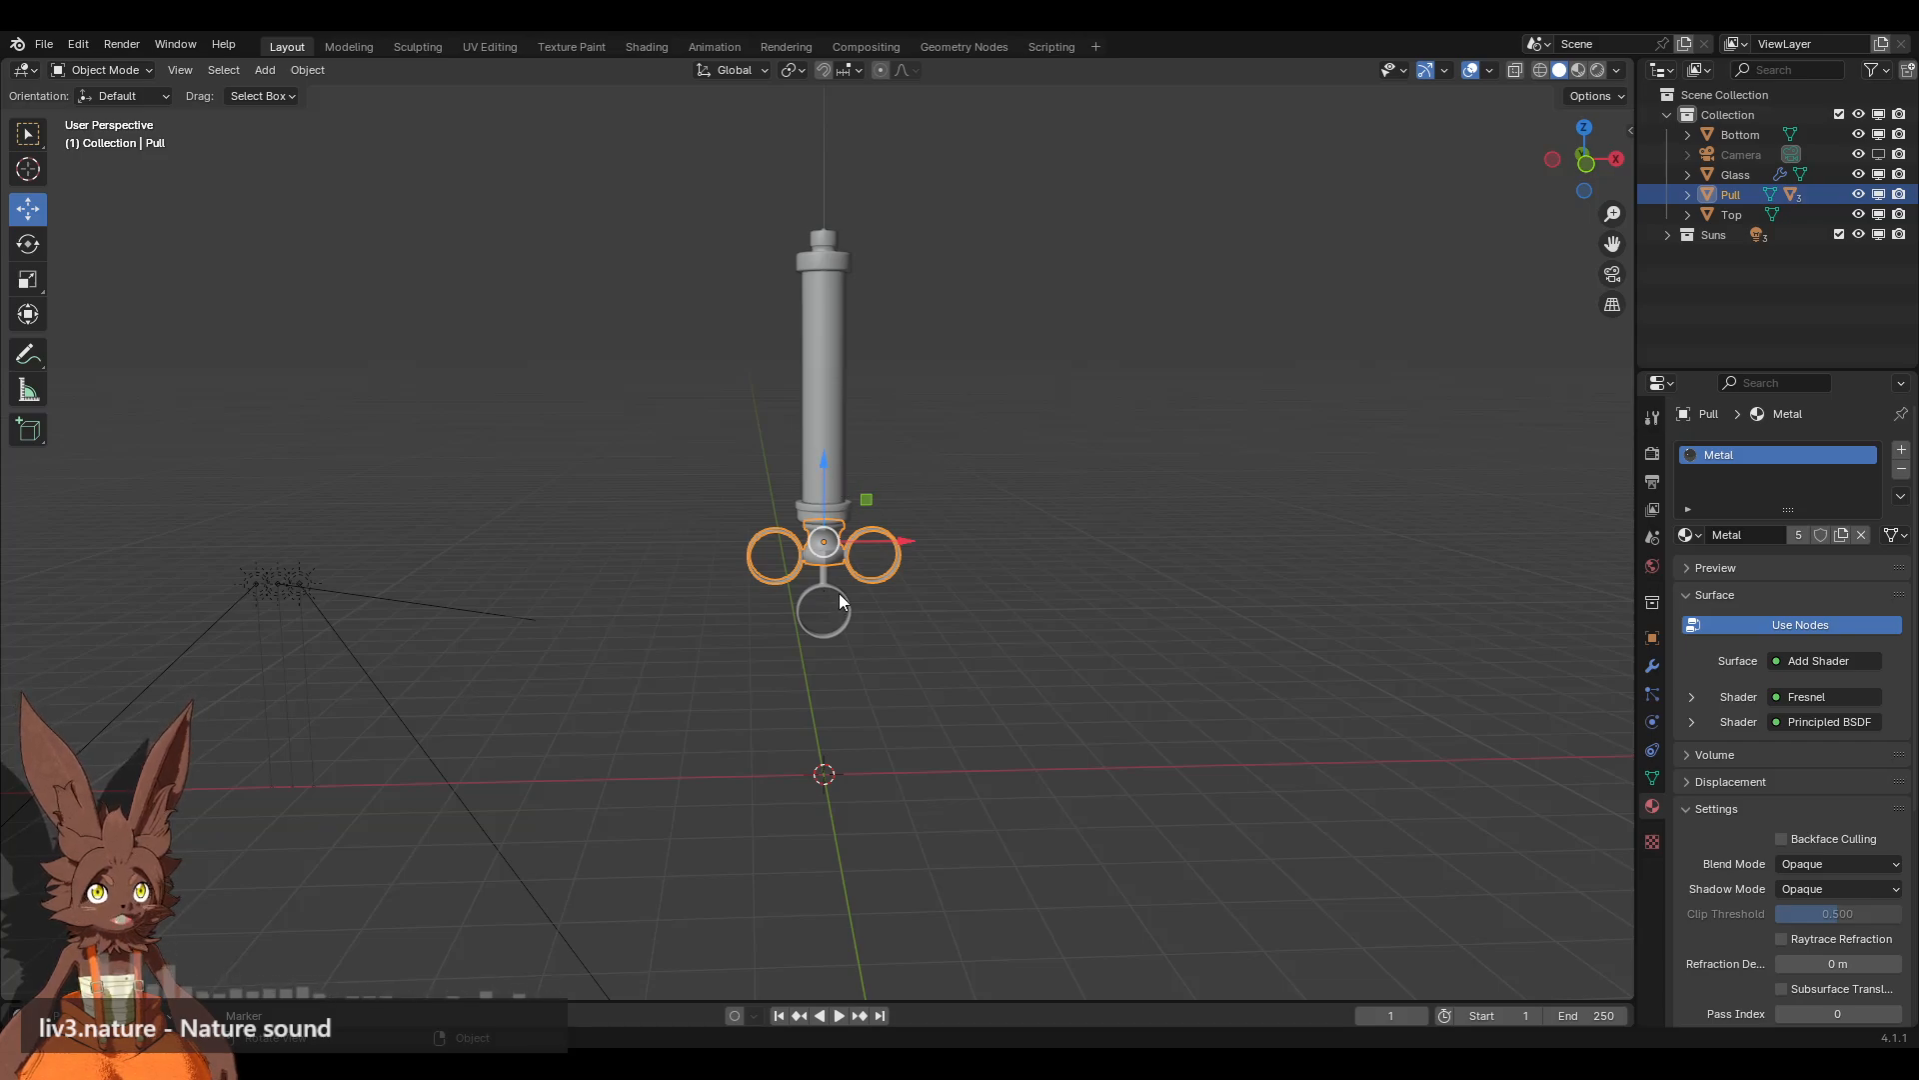
{"action": "key", "text": "ctrl+a"}
{"action": "left_click", "coordinate": [1060, 513]}
{"action": "key", "text": "ctrl+a"}
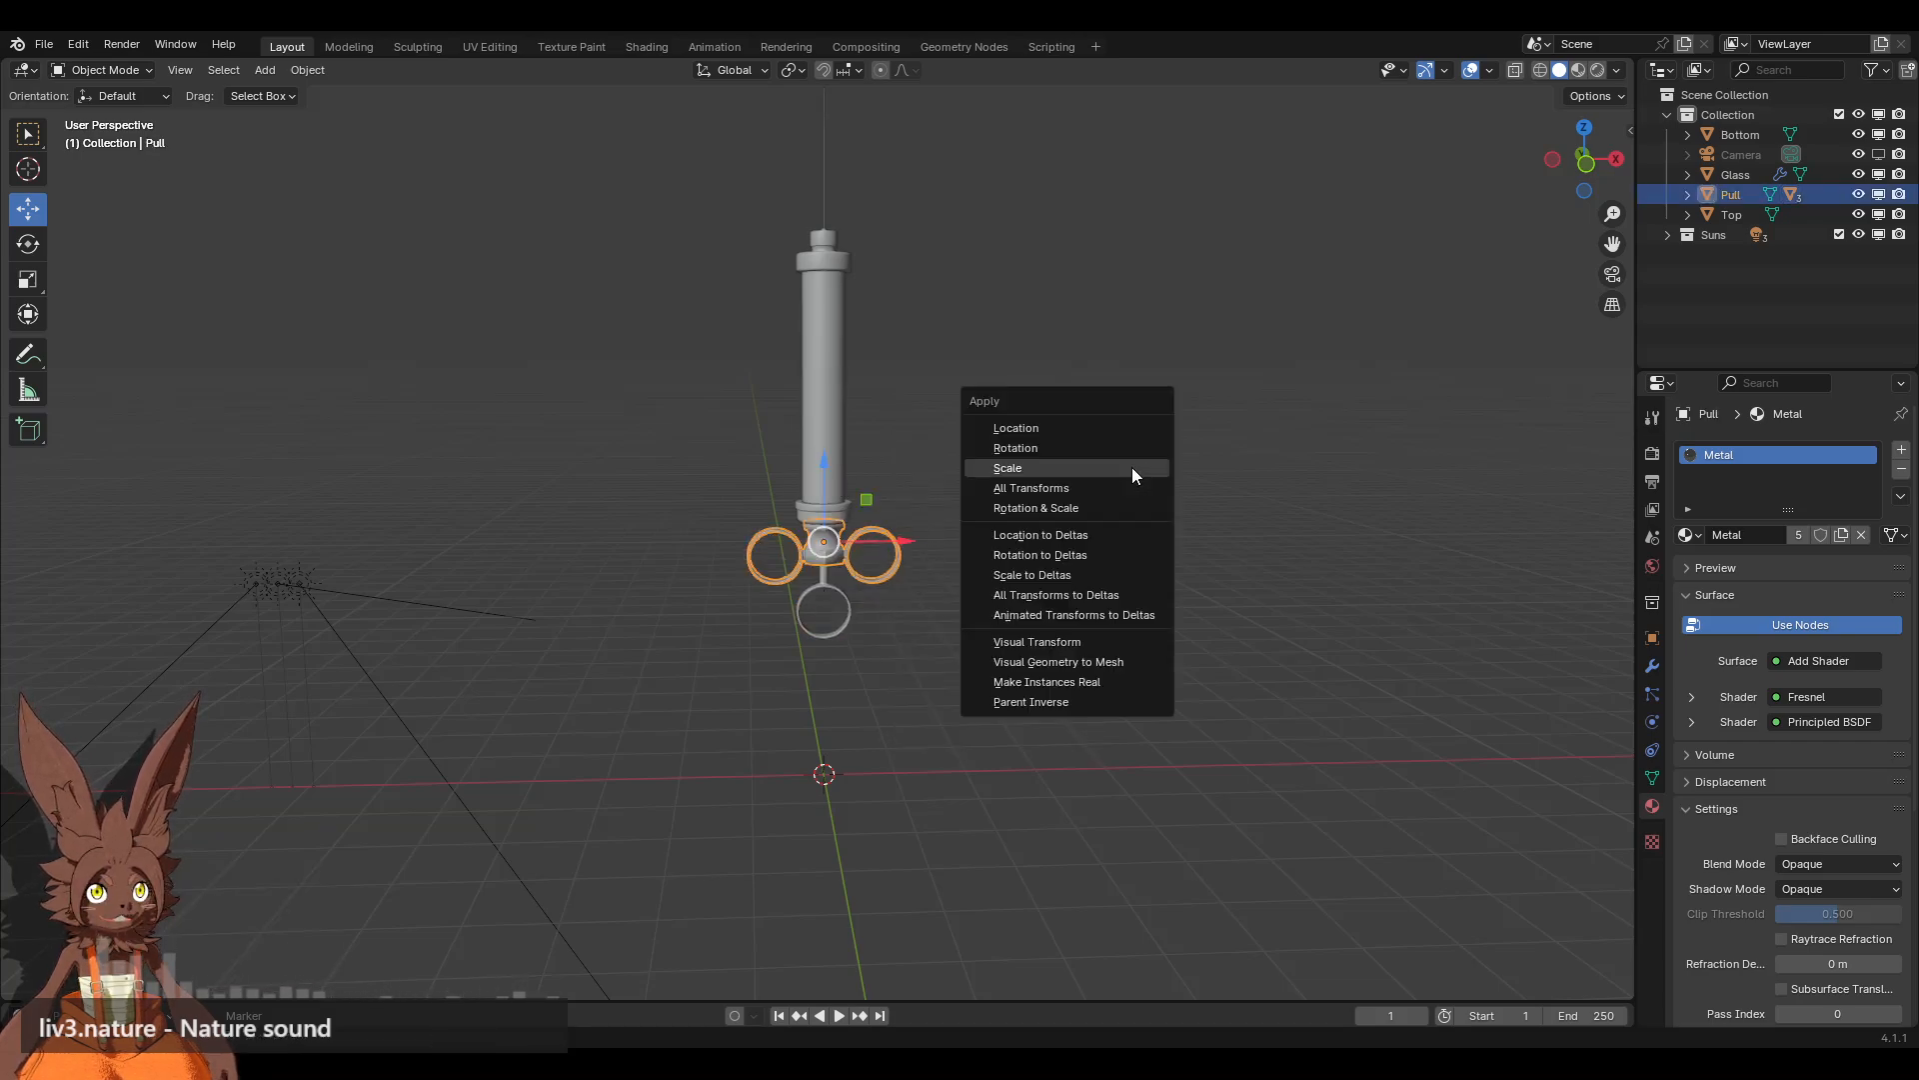
{"action": "left_click", "coordinate": [1132, 466]}
Step: Move the Pull handle down along Z so that its rod extends out of the tube
{"action": "left_click", "coordinate": [923, 540]}
{"action": "left_click", "coordinate": [832, 554]}
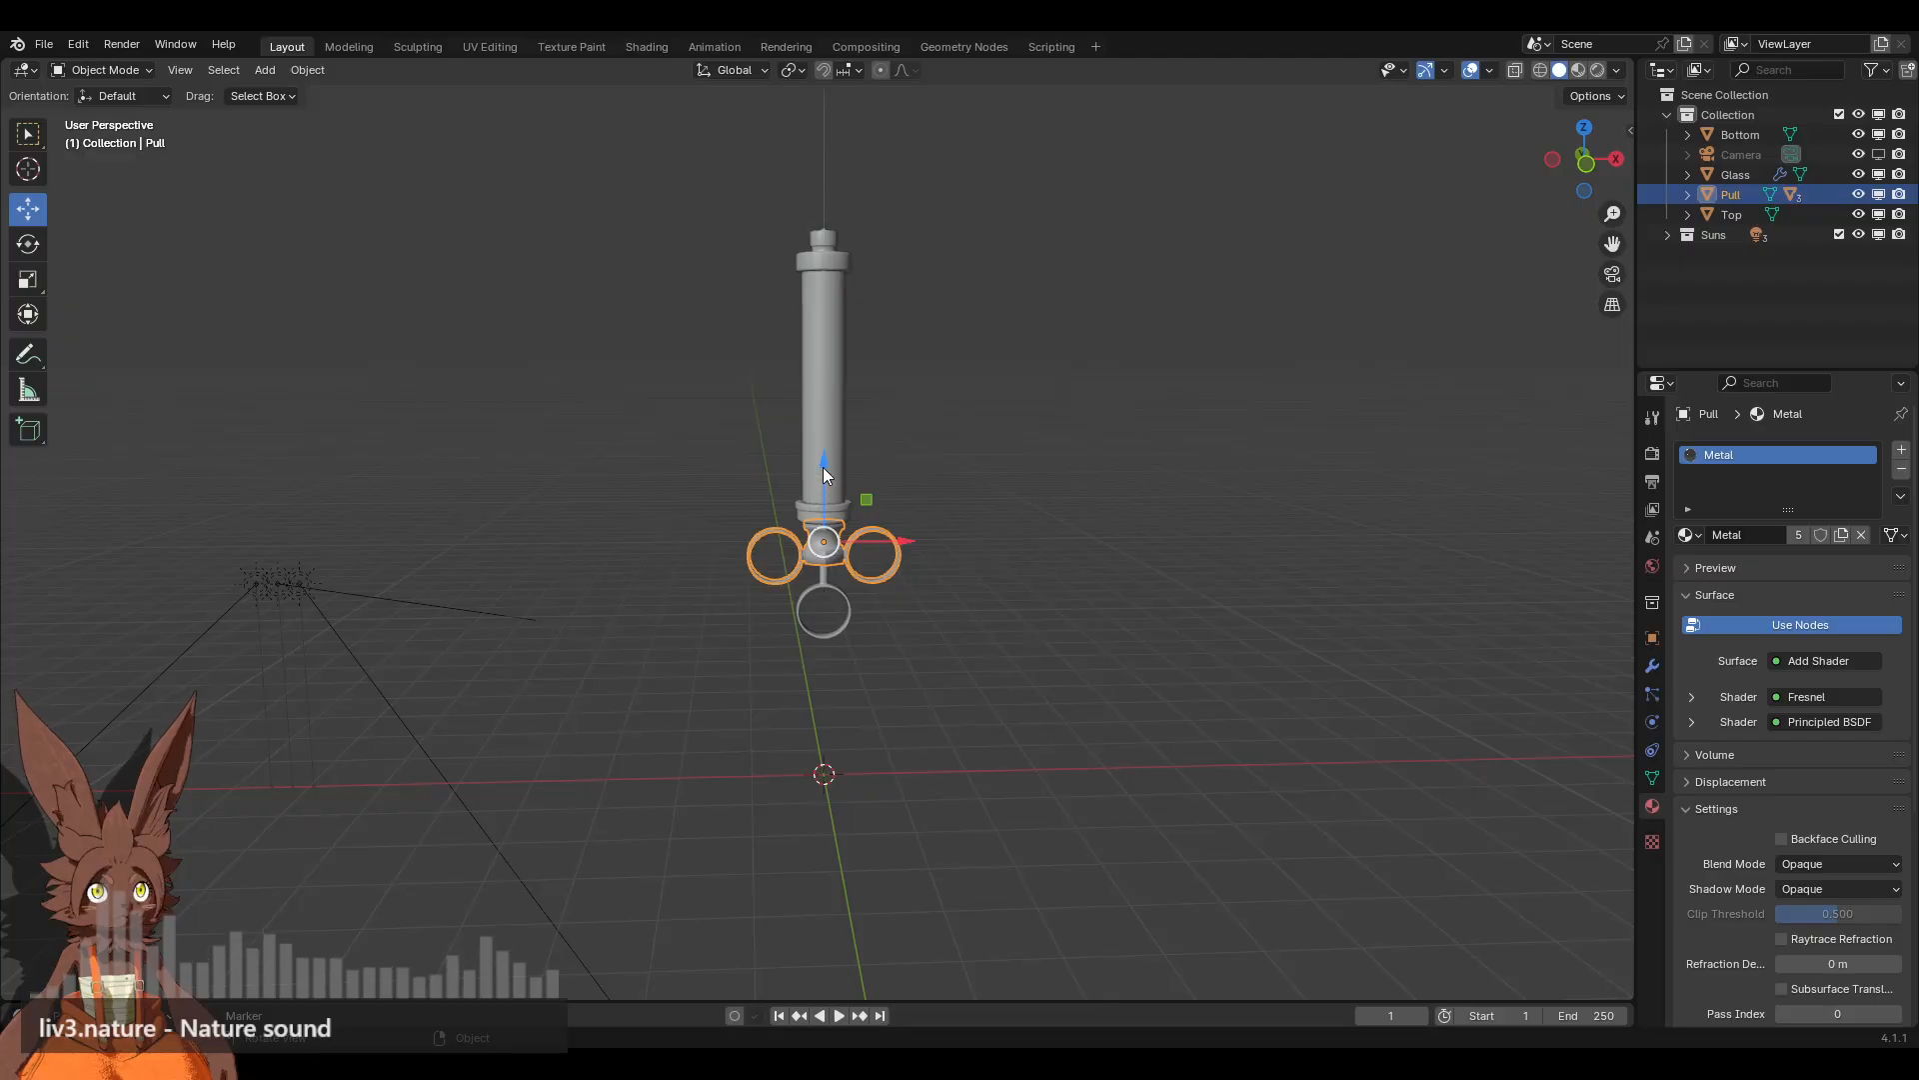
{"action": "left_click_drag", "start_coordinate": [827, 464], "coordinate": [840, 555]}
{"action": "left_click", "coordinate": [903, 495]}
{"action": "middle_click_drag", "start_coordinate": [972, 488], "coordinate": [1040, 531]}
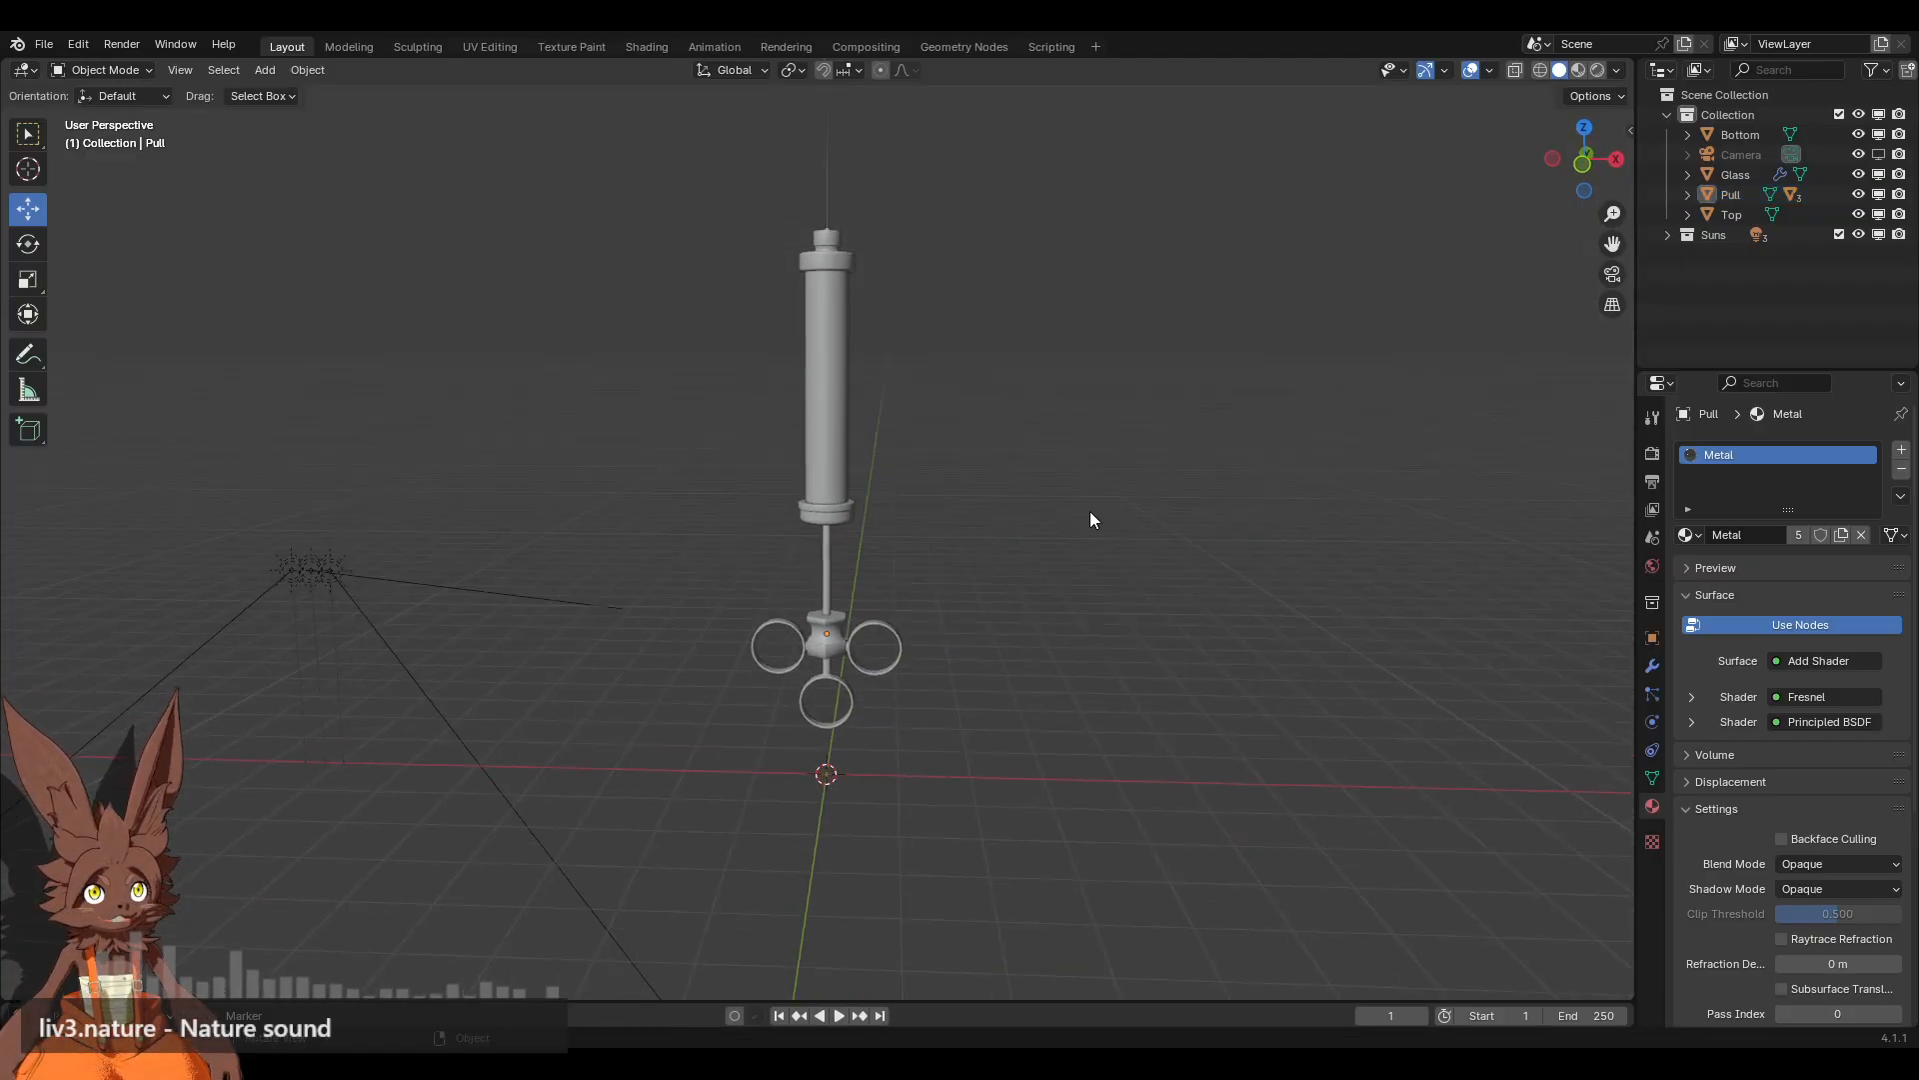
Step: Check the extended plunger in rendered shading and duplicate the Glass tube in place from the front view
{"action": "left_click", "coordinate": [1597, 70]}
{"action": "scroll", "coordinate": [942, 346], "scroll_direction": "up", "scroll_amount": 6}
{"action": "middle_click_drag", "start_coordinate": [960, 303], "coordinate": [1029, 456], "text": "shift"}
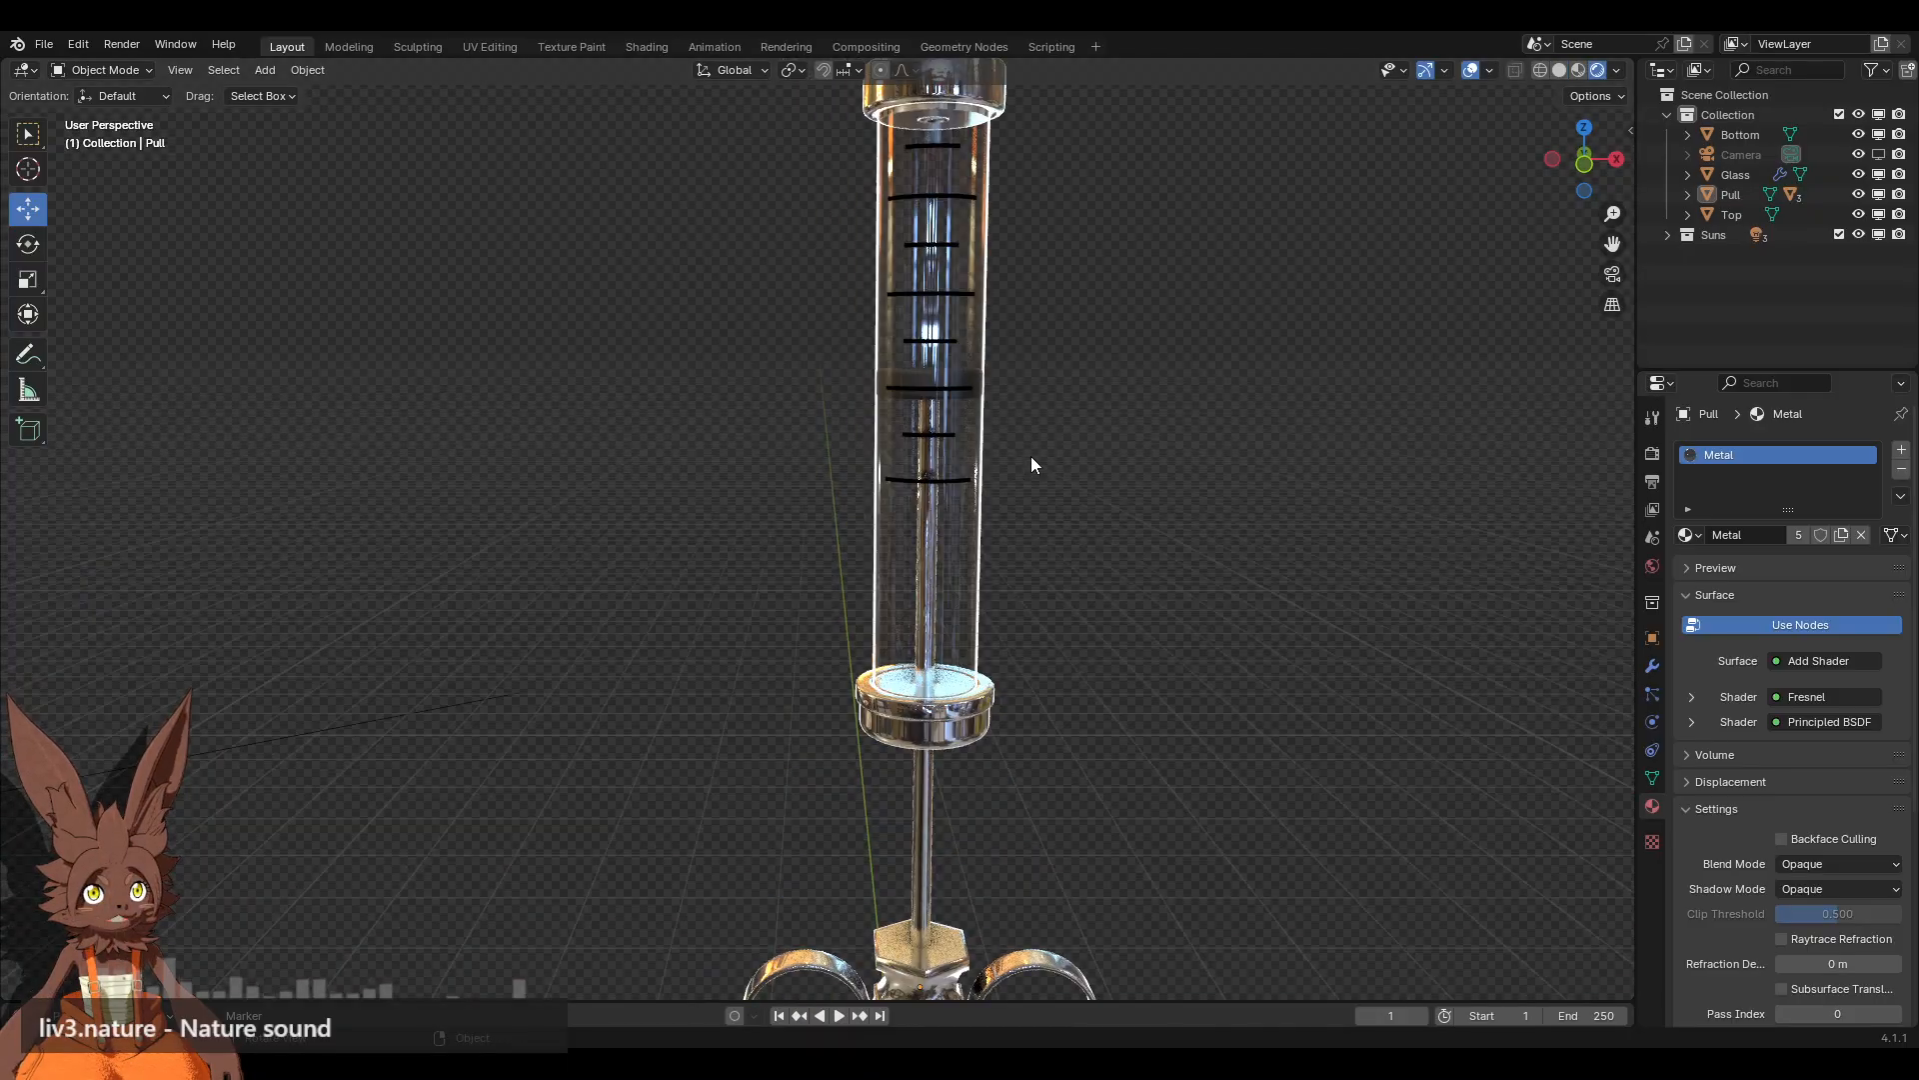
{"action": "left_click", "coordinate": [974, 322]}
{"action": "middle_click_drag", "start_coordinate": [1132, 300], "coordinate": [1114, 428], "text": "shift"}
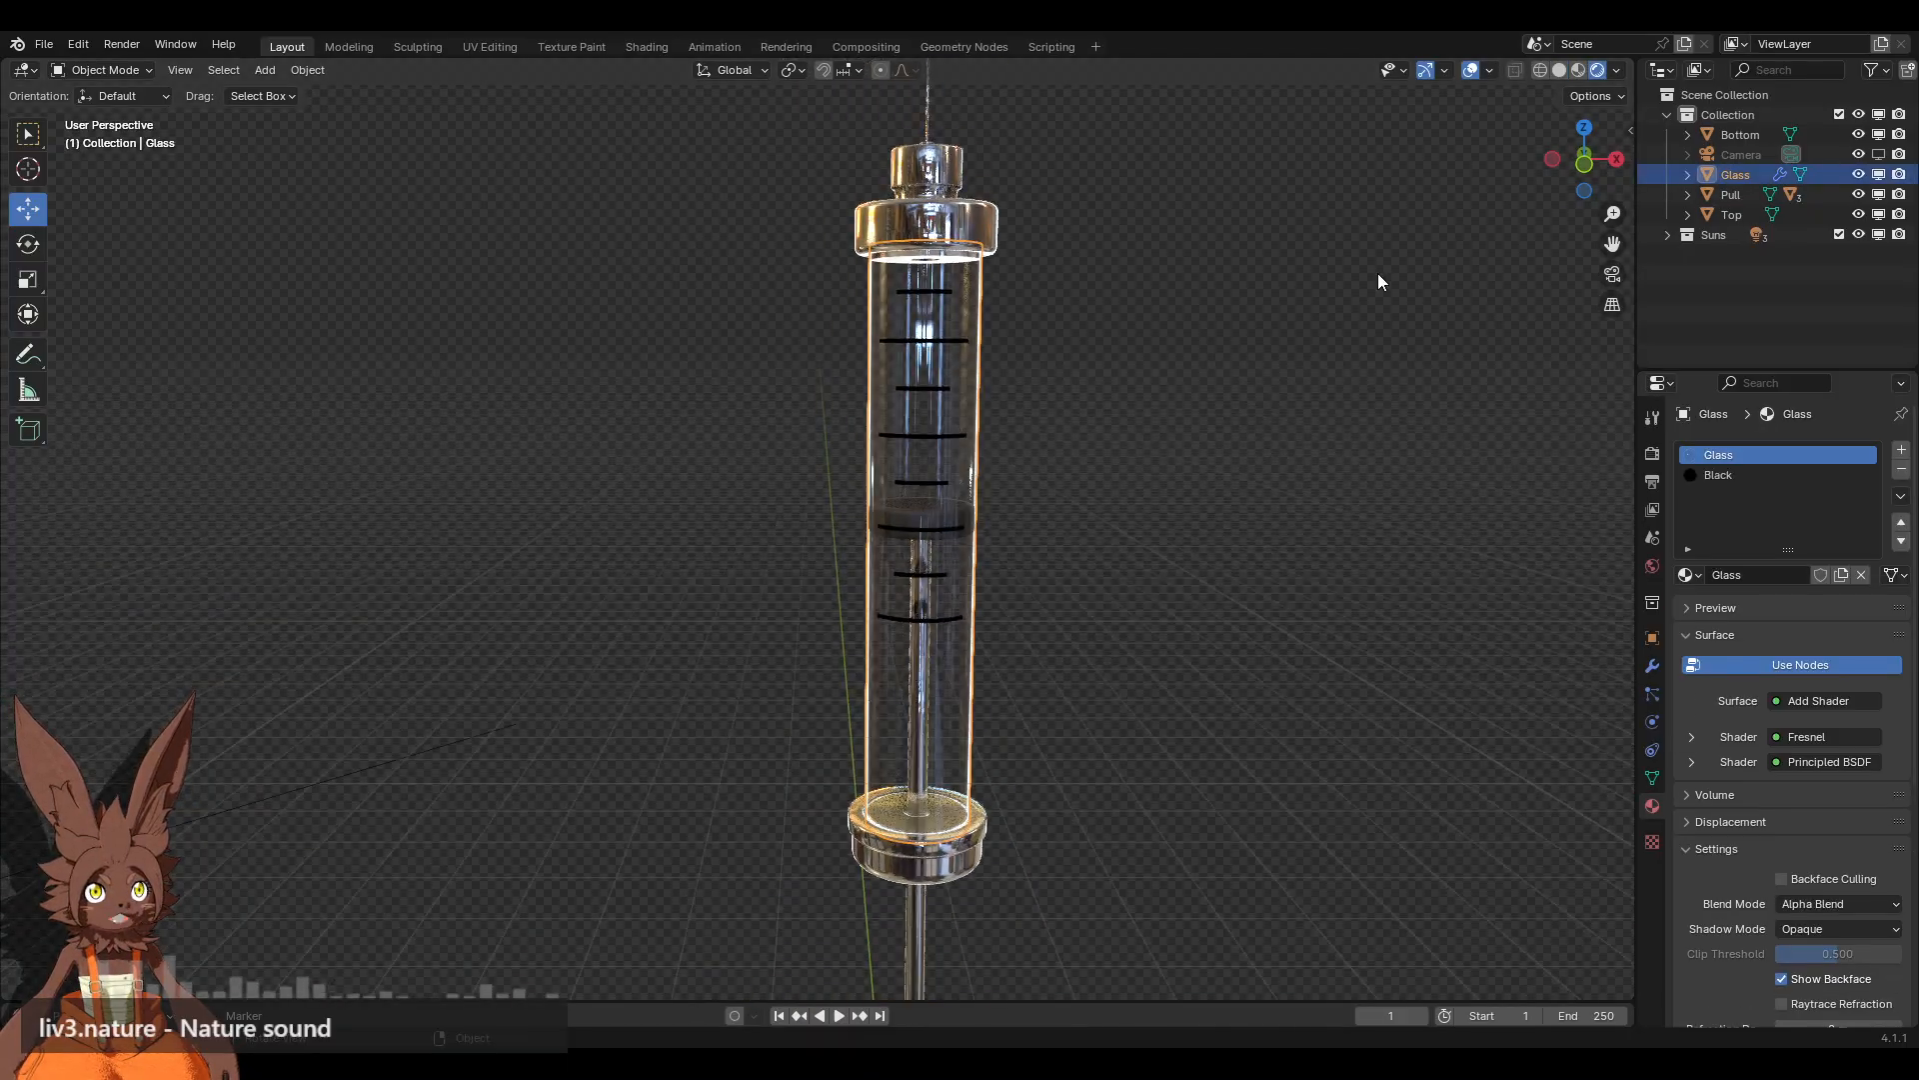
{"action": "left_click", "coordinate": [1585, 162]}
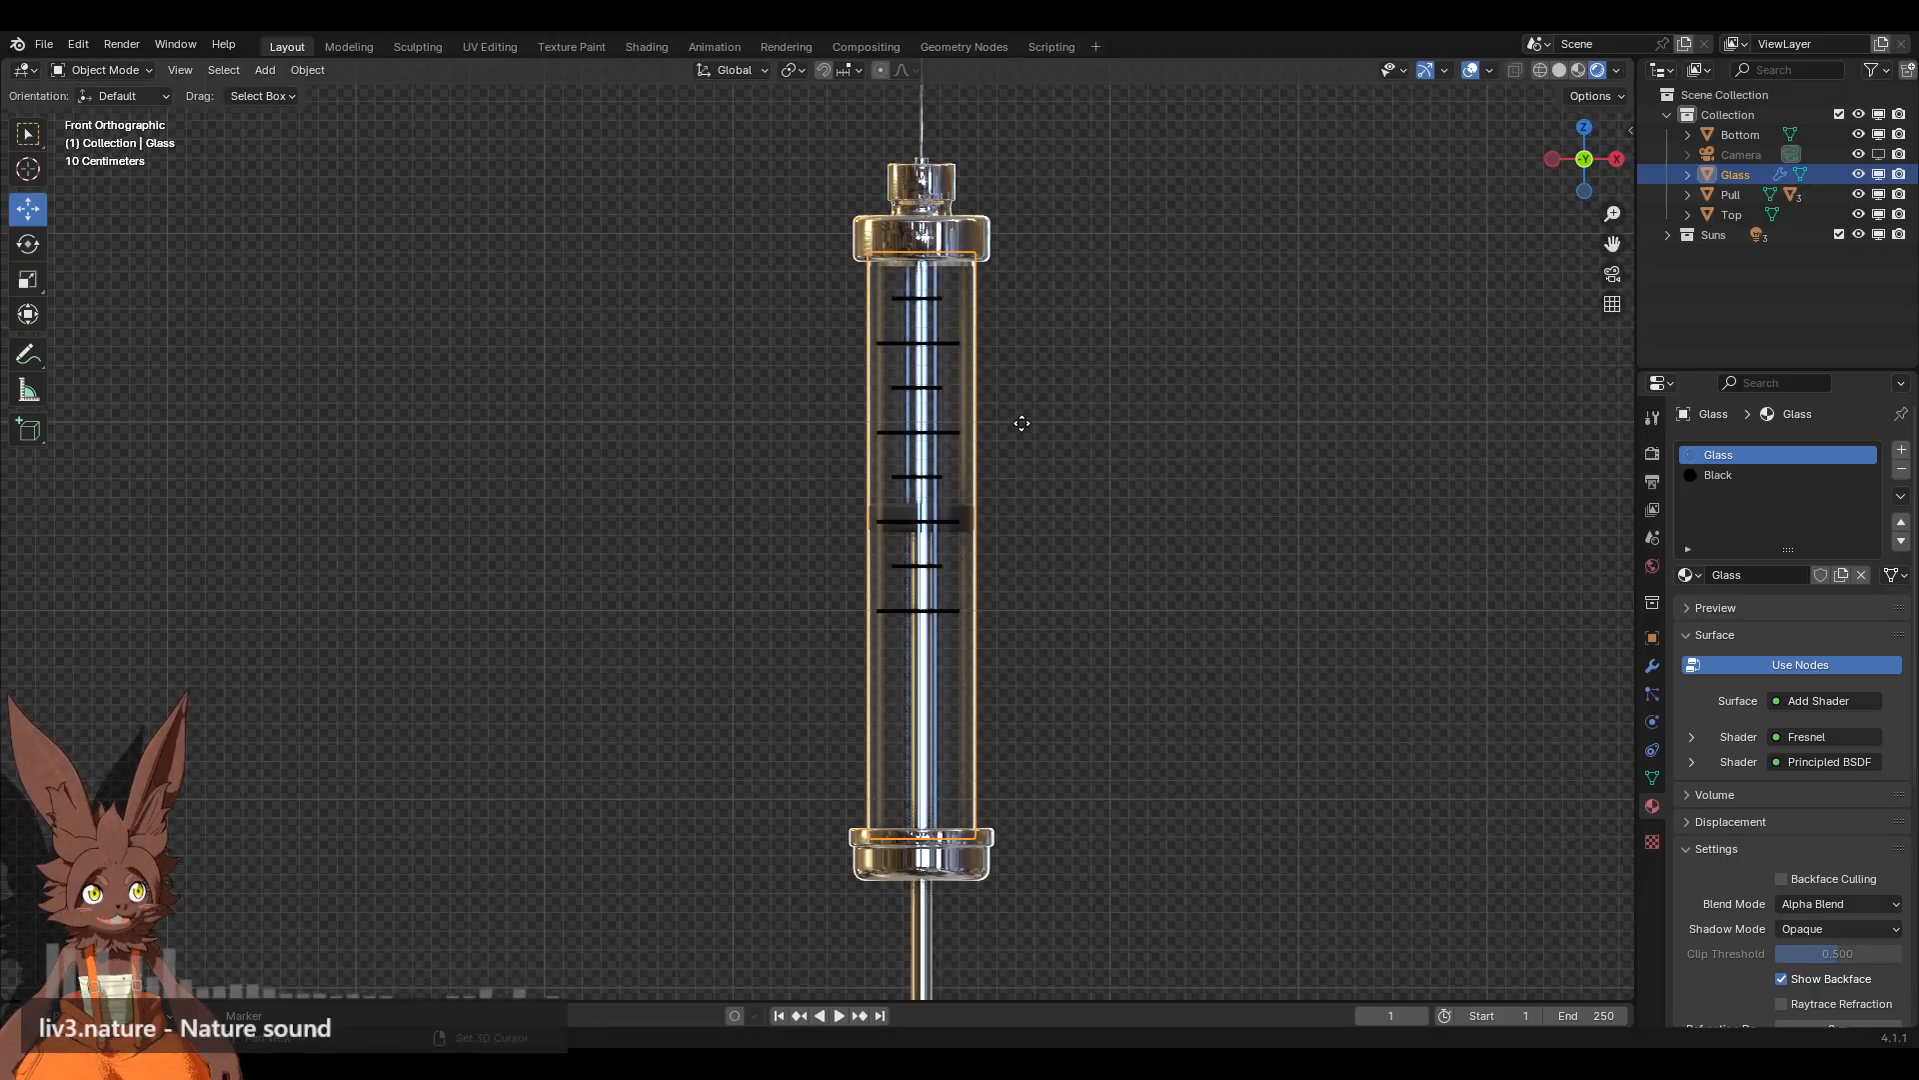
{"action": "key", "text": "shift+d"}
{"action": "right_click", "coordinate": [1088, 386]}
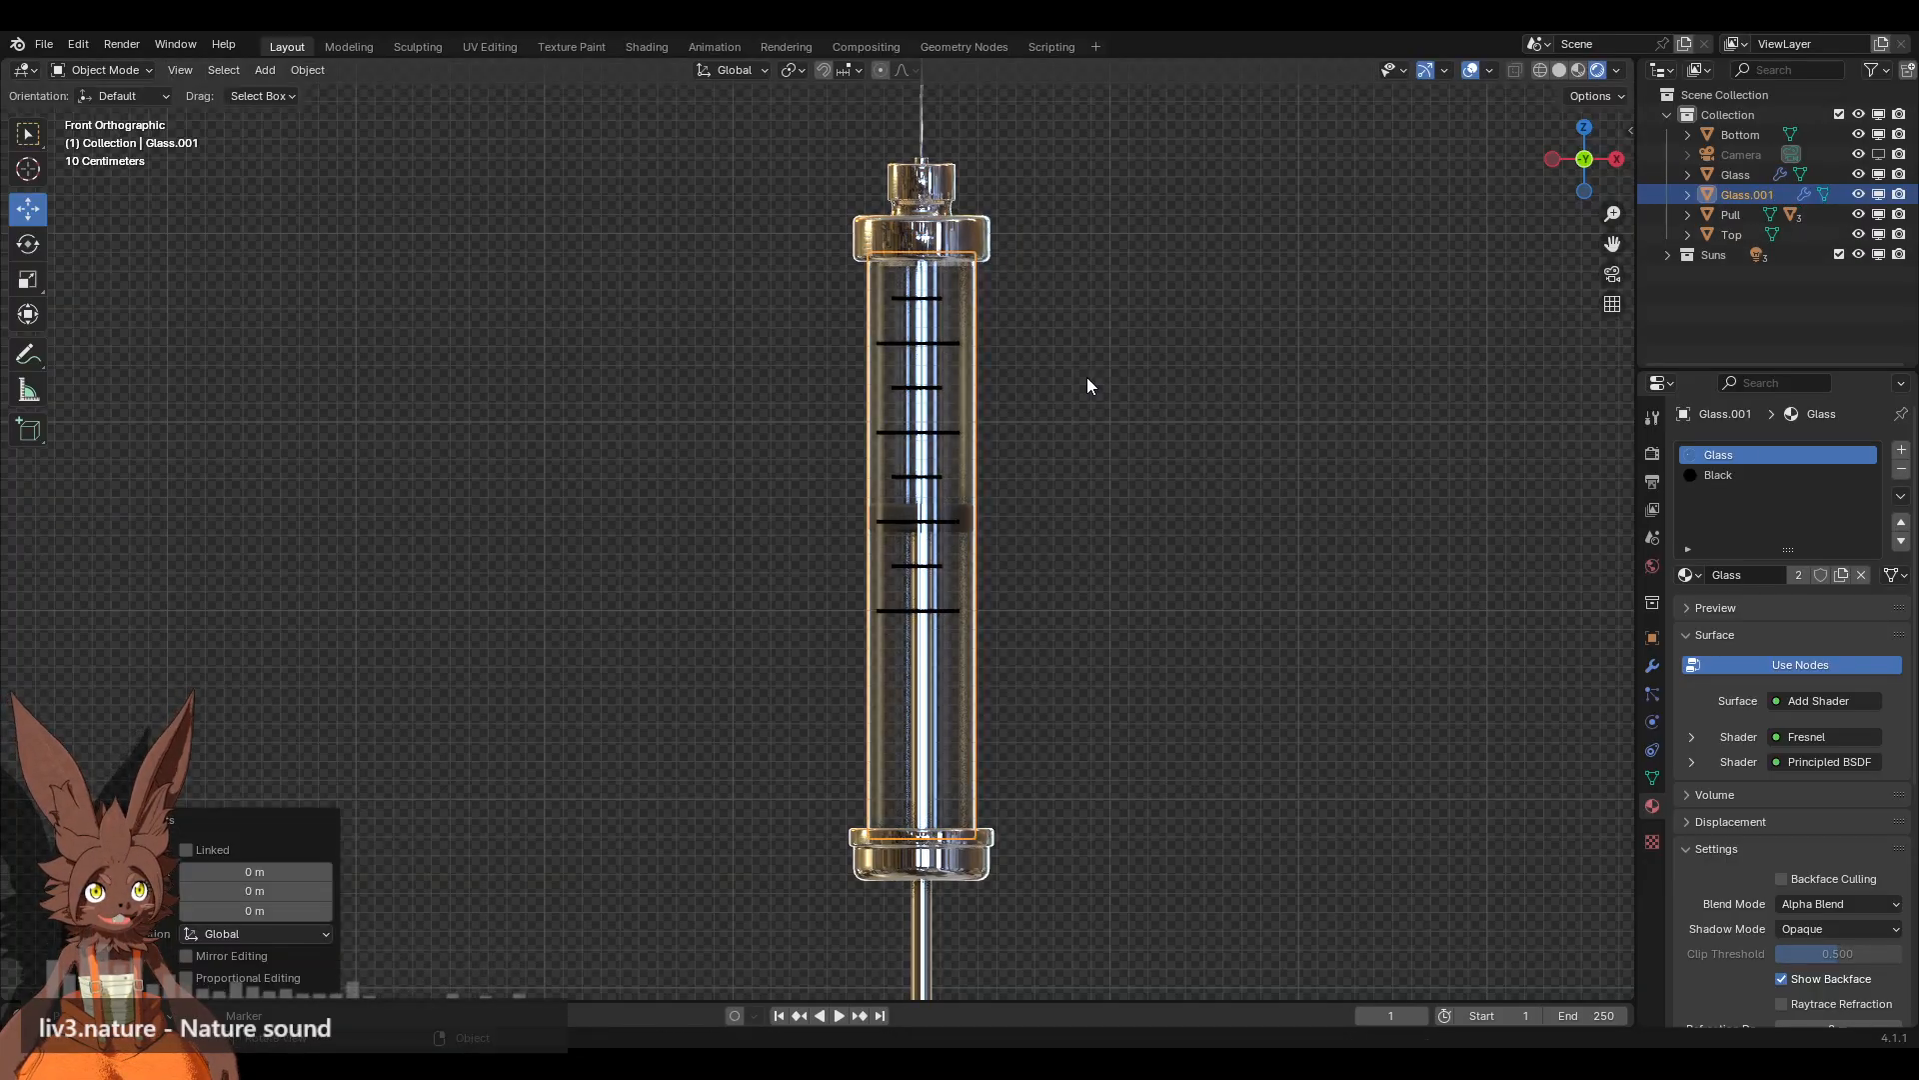
Step: Hide the original Glass tube in solid shading and apply the Solidify modifier on its duplicate
{"action": "left_click", "coordinate": [1652, 666]}
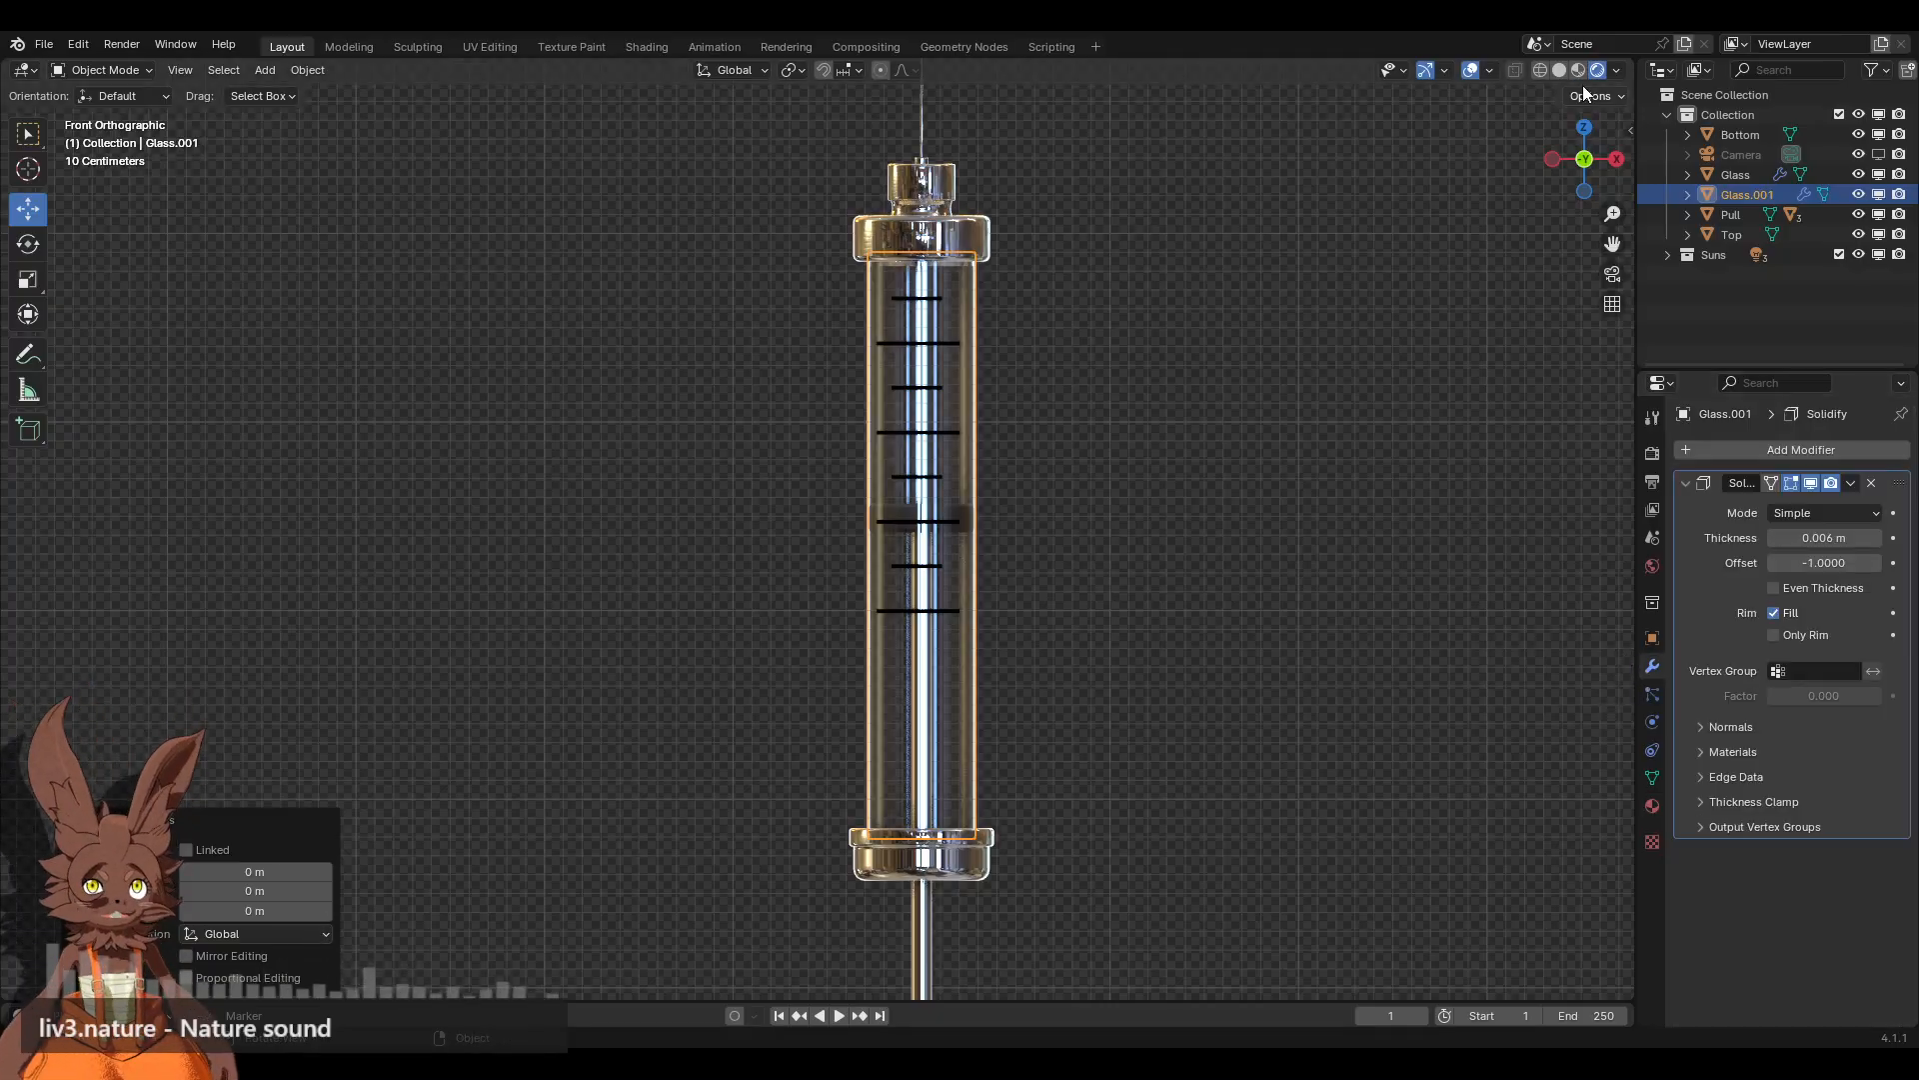
{"action": "left_click", "coordinate": [1560, 71]}
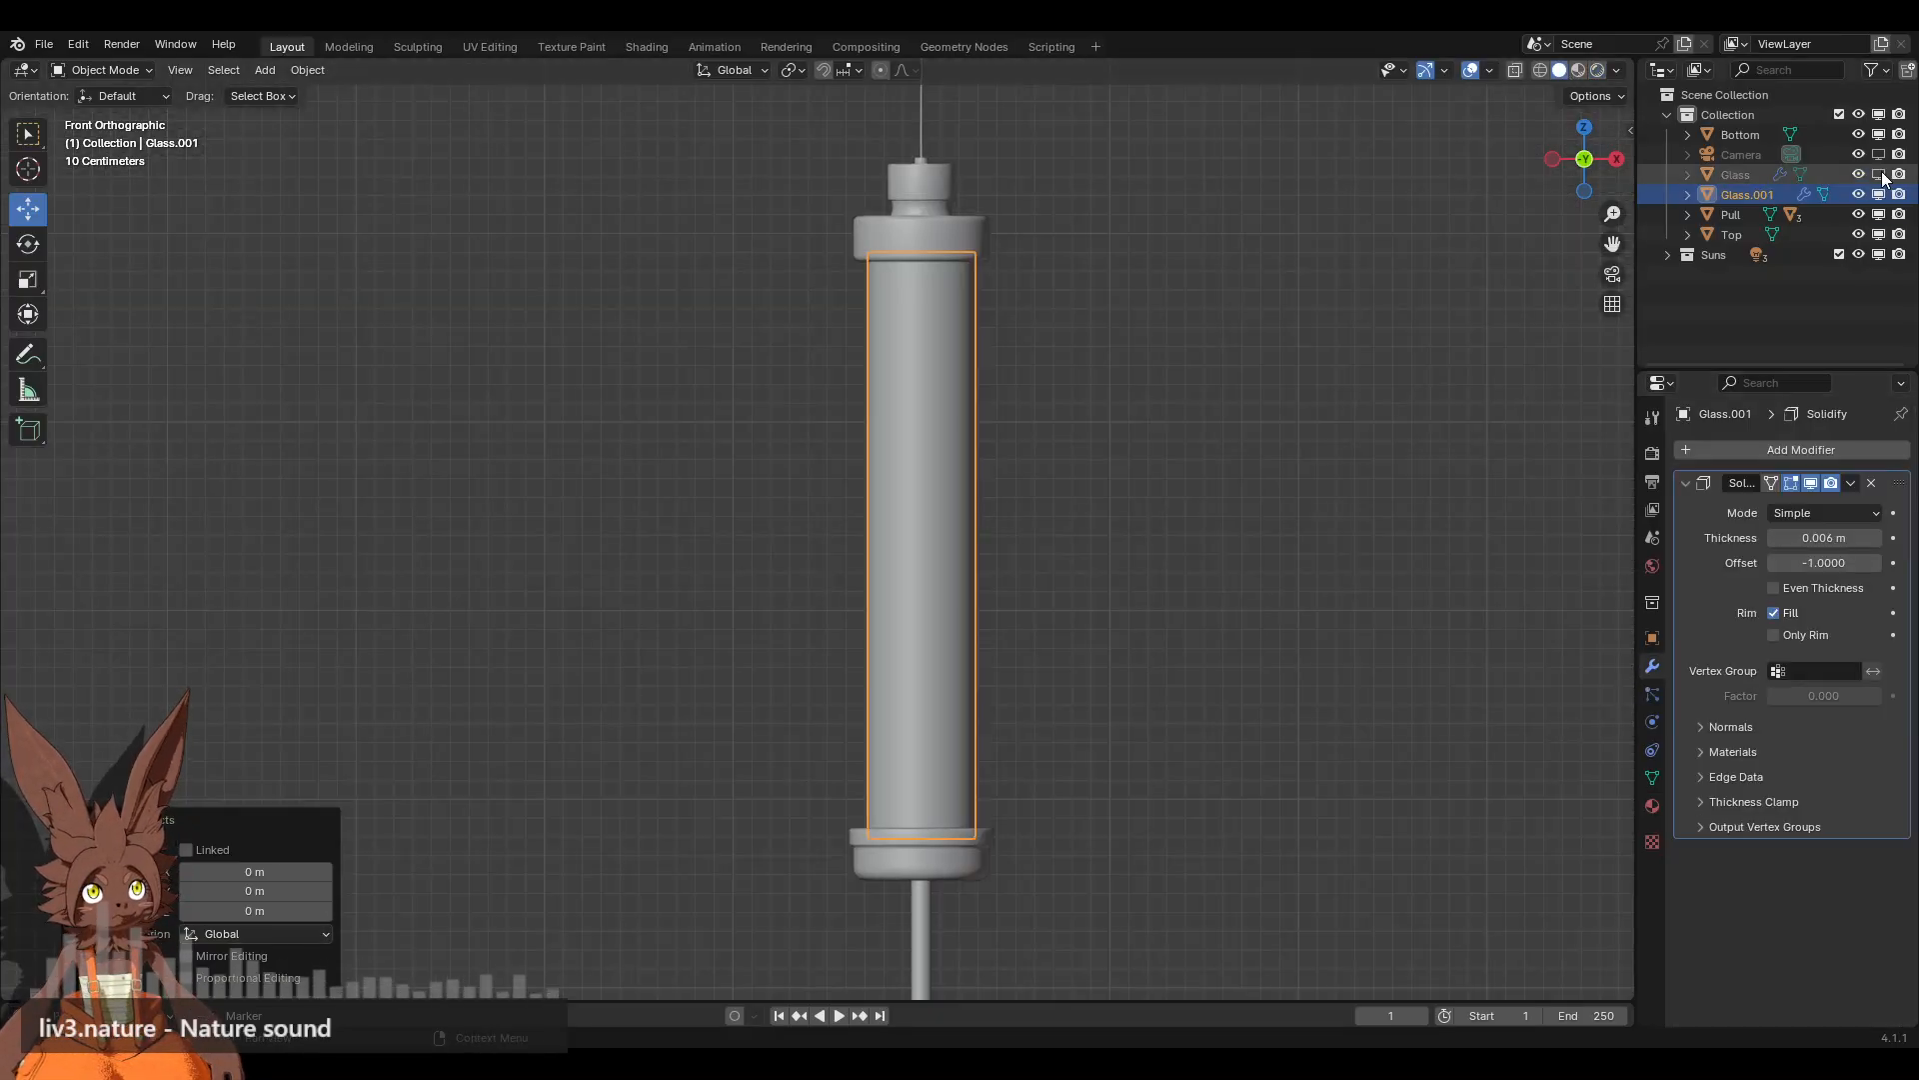
{"action": "left_click", "coordinate": [1850, 483]}
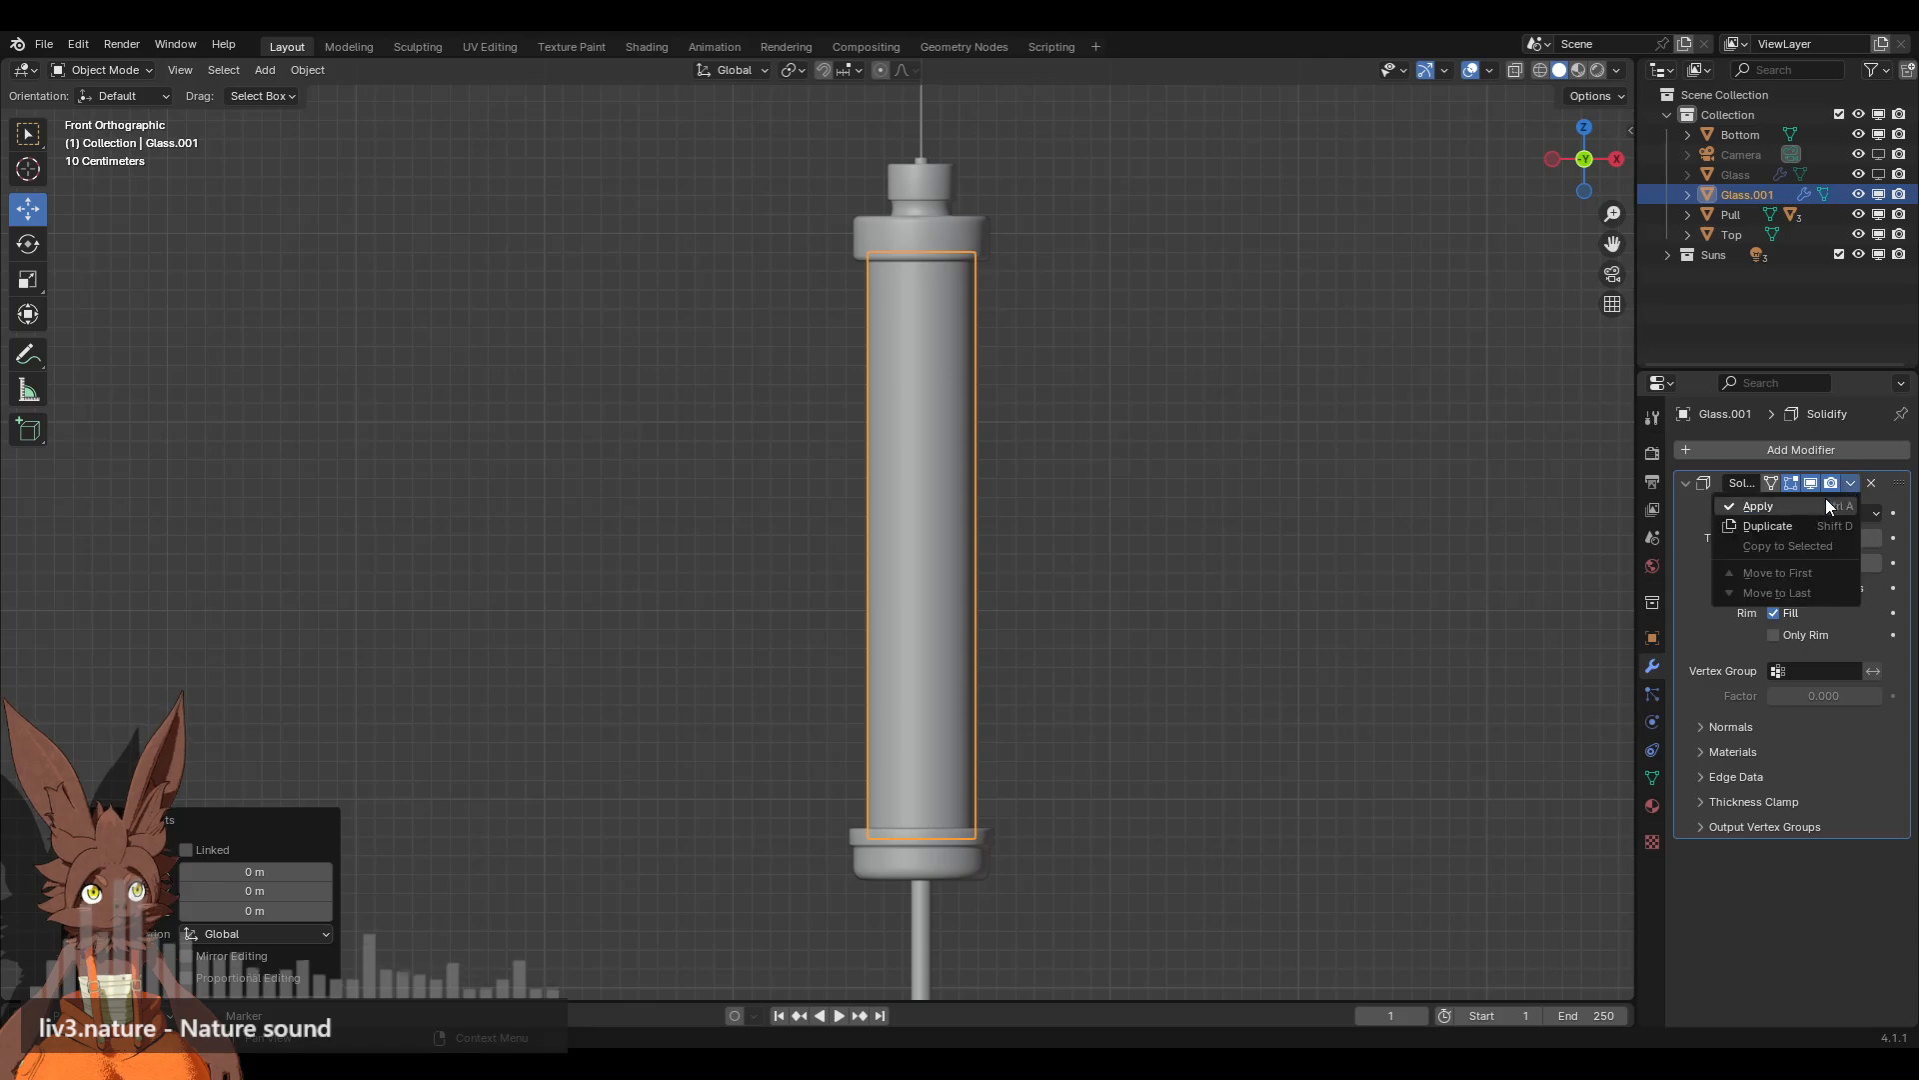
{"action": "left_click", "coordinate": [1825, 501]}
Step: Rename the duplicated tube as Juice
{"action": "left_click", "coordinate": [1750, 180]}
{"action": "double_click", "coordinate": [1752, 192]}
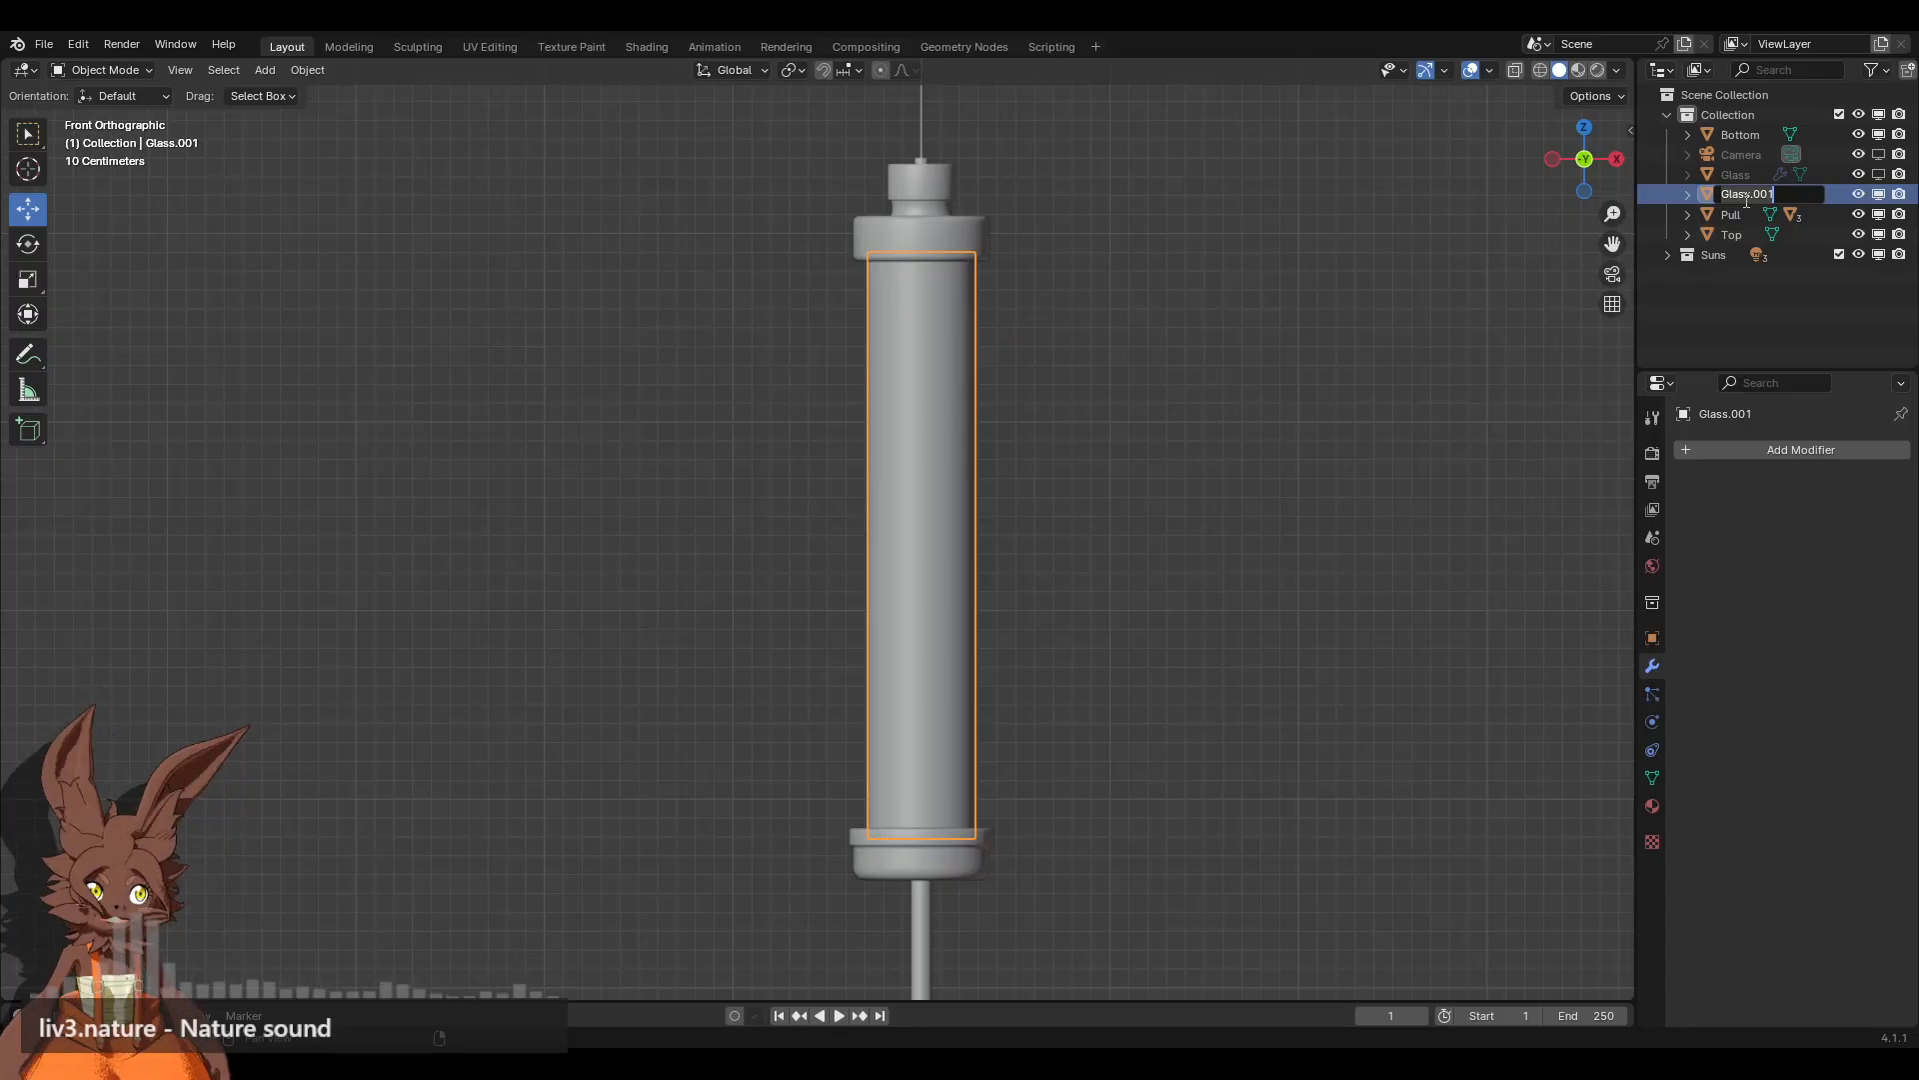
{"action": "type", "text": "Li"}
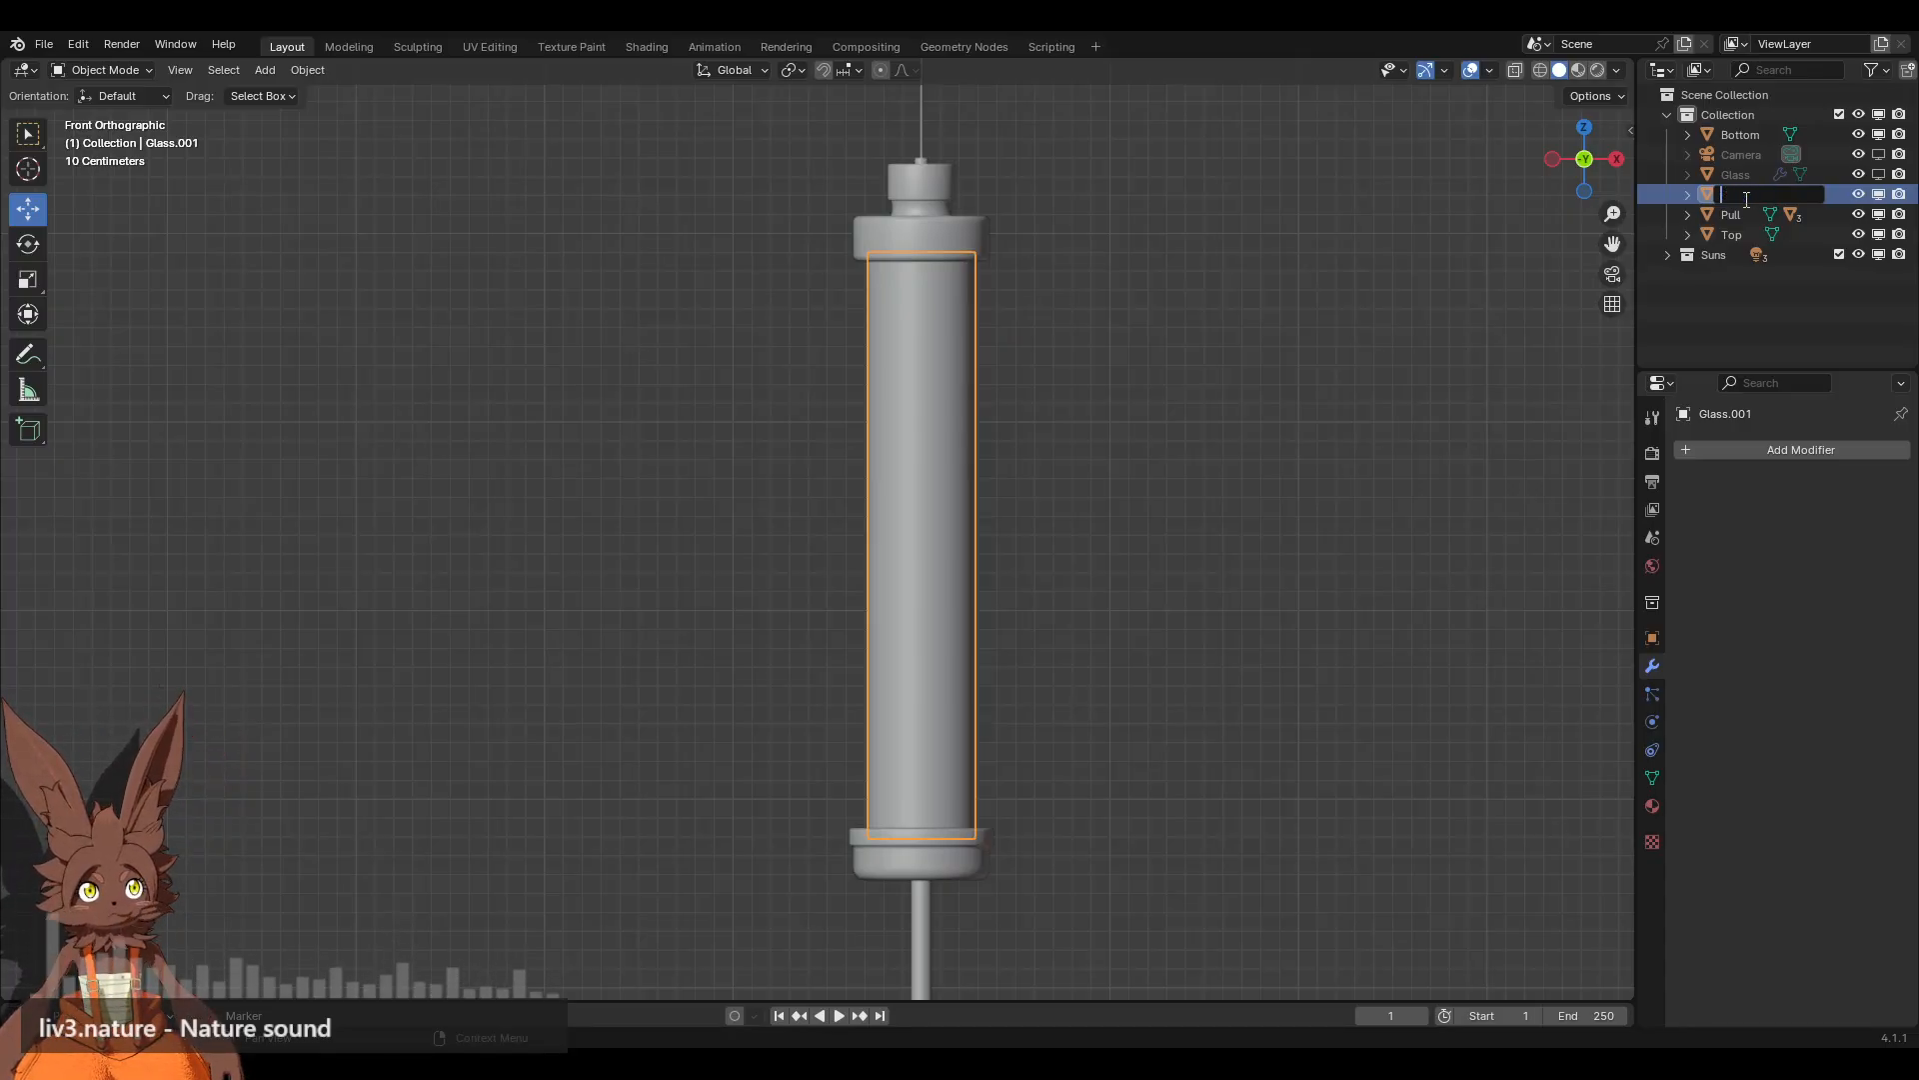
{"action": "key", "text": "Return"}
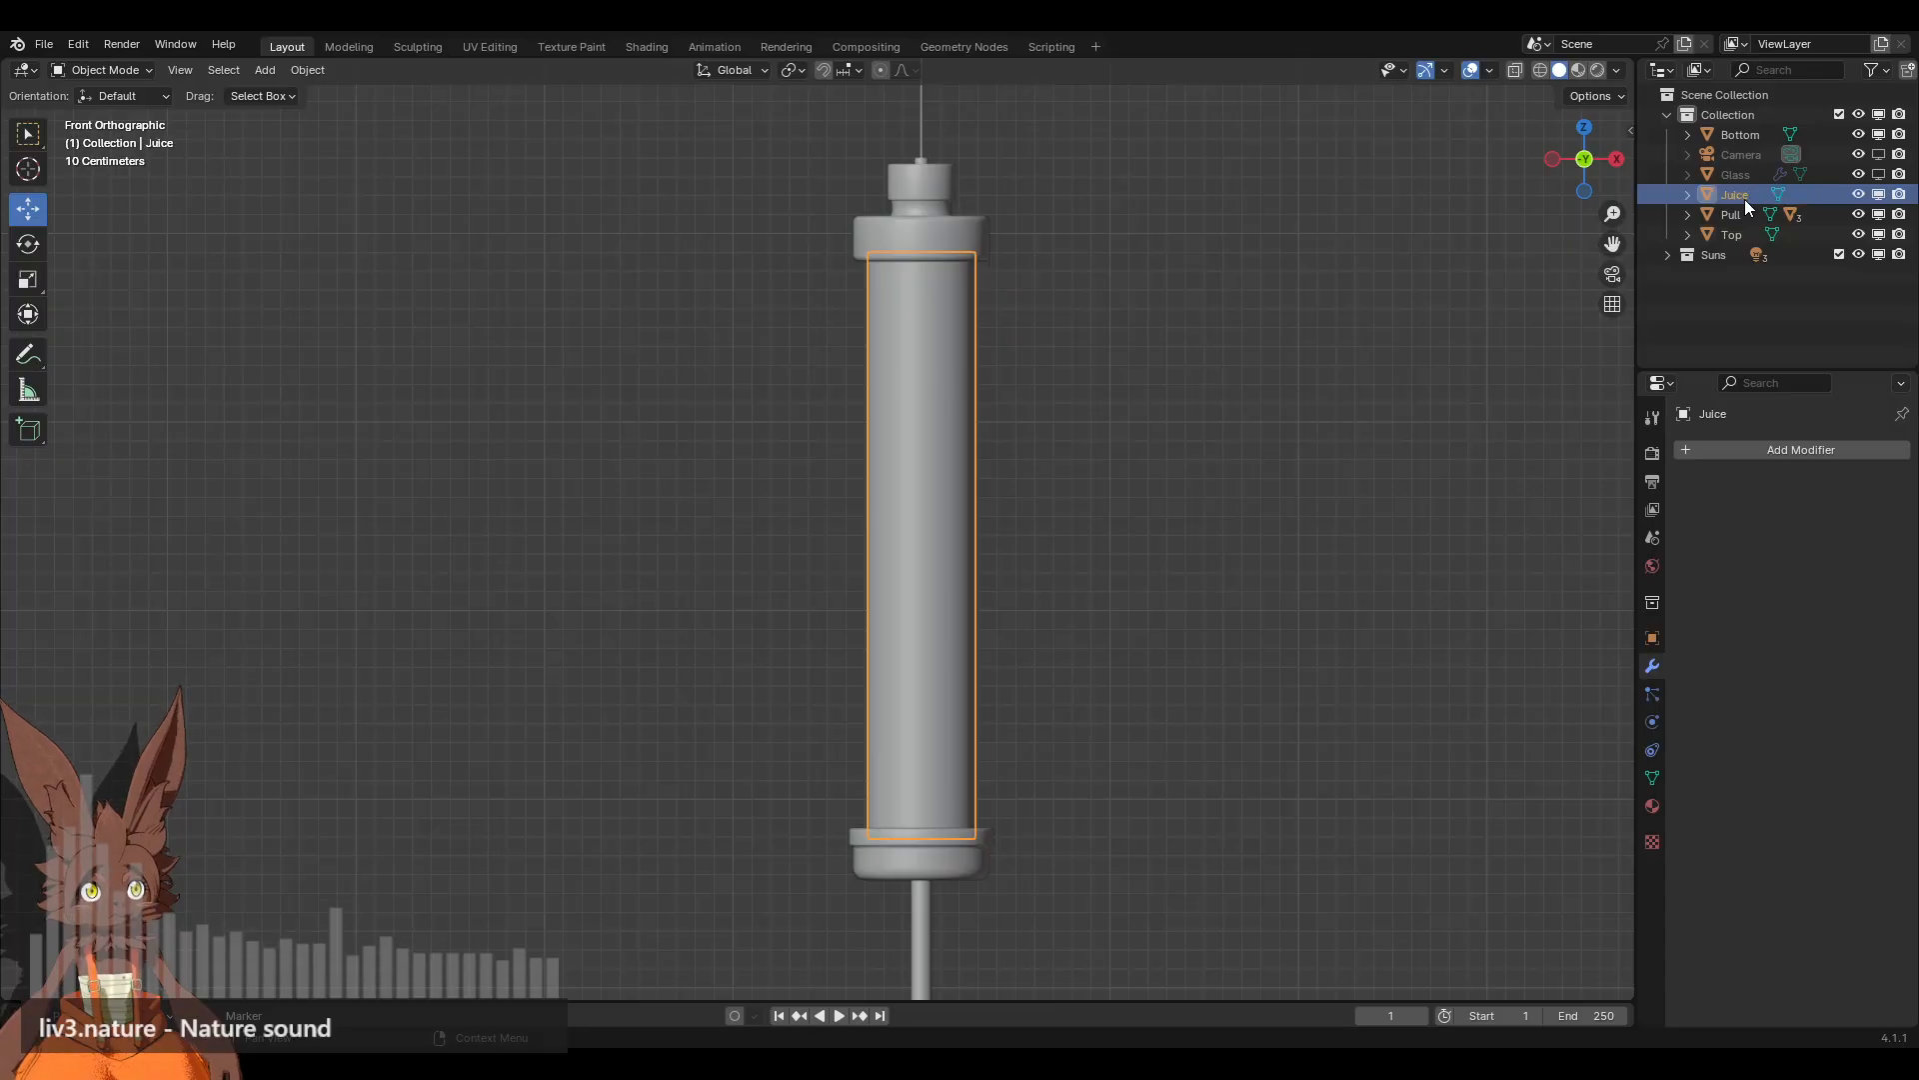
Step: Enter Edit Mode on Juice with edge selection and hide the Top object in the viewport
{"action": "left_click", "coordinate": [117, 63]}
{"action": "left_click", "coordinate": [113, 118]}
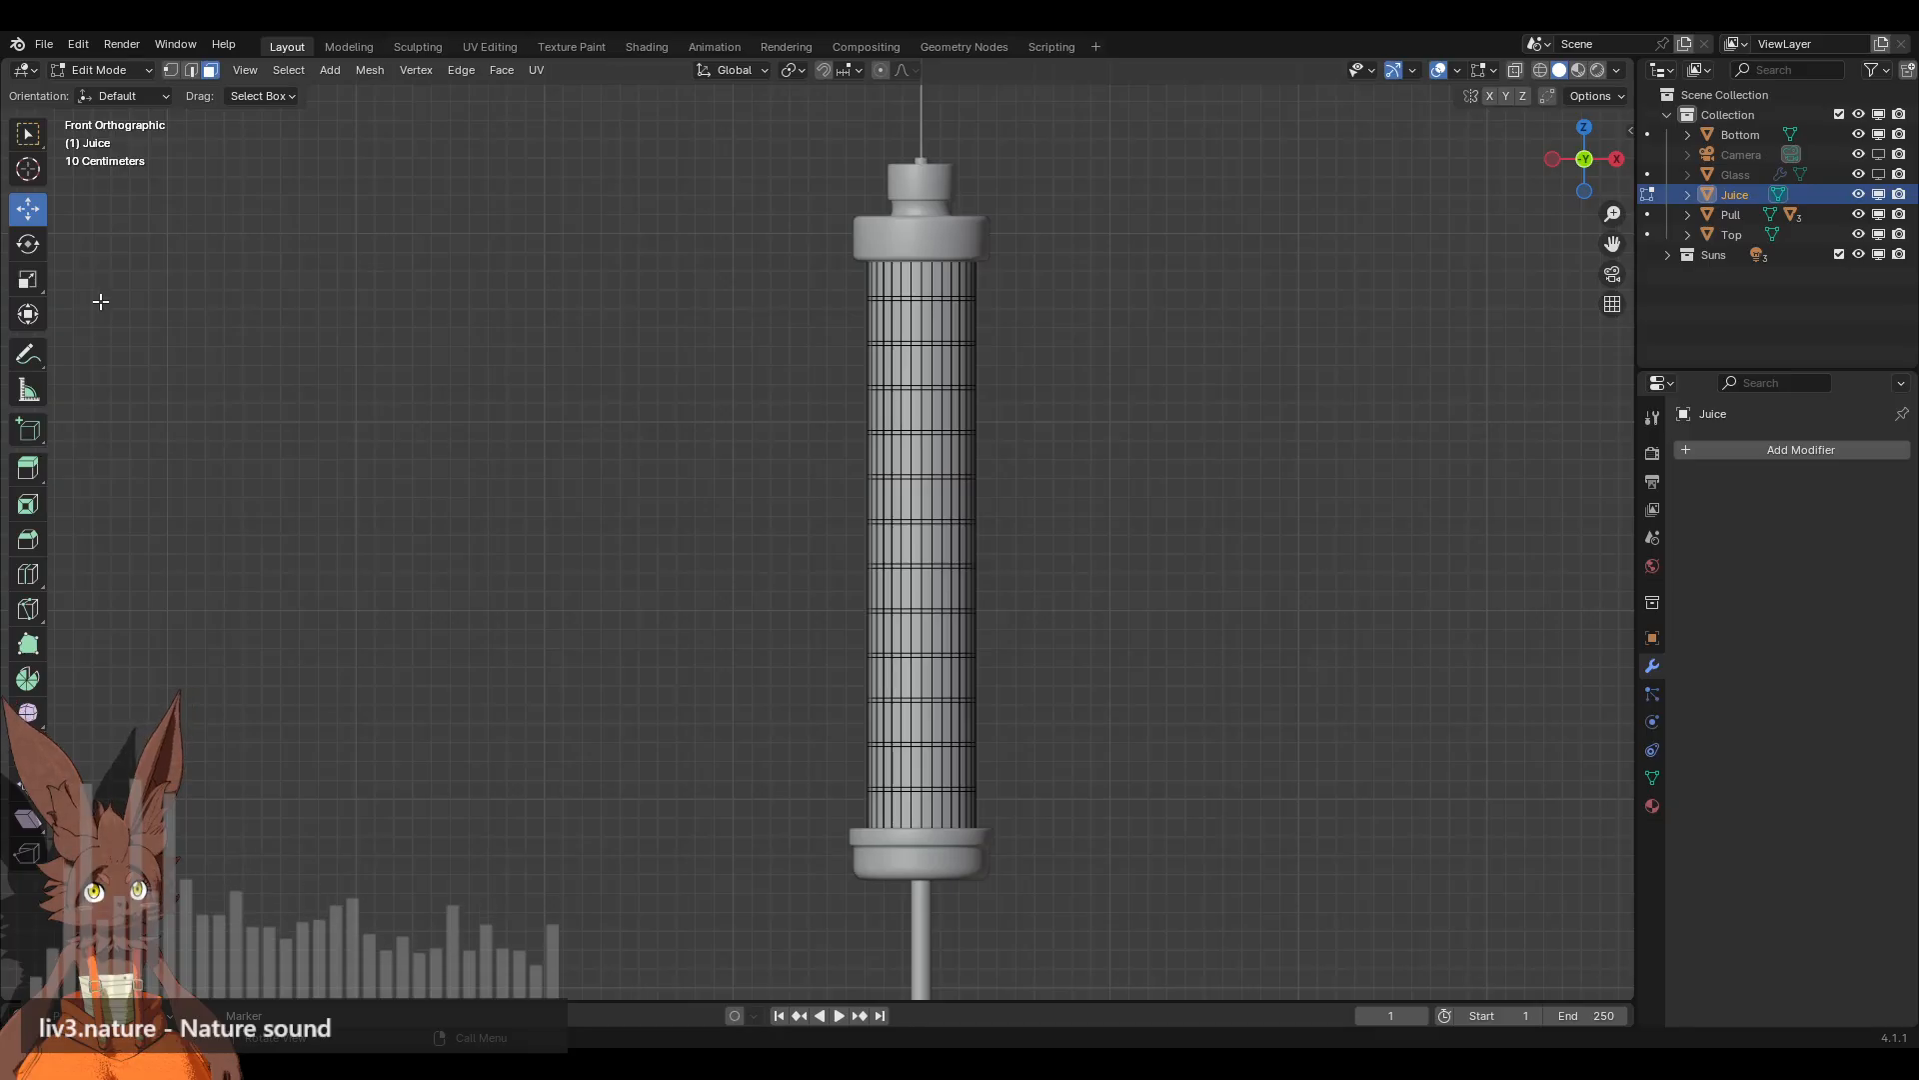
{"action": "left_click", "coordinate": [191, 70]}
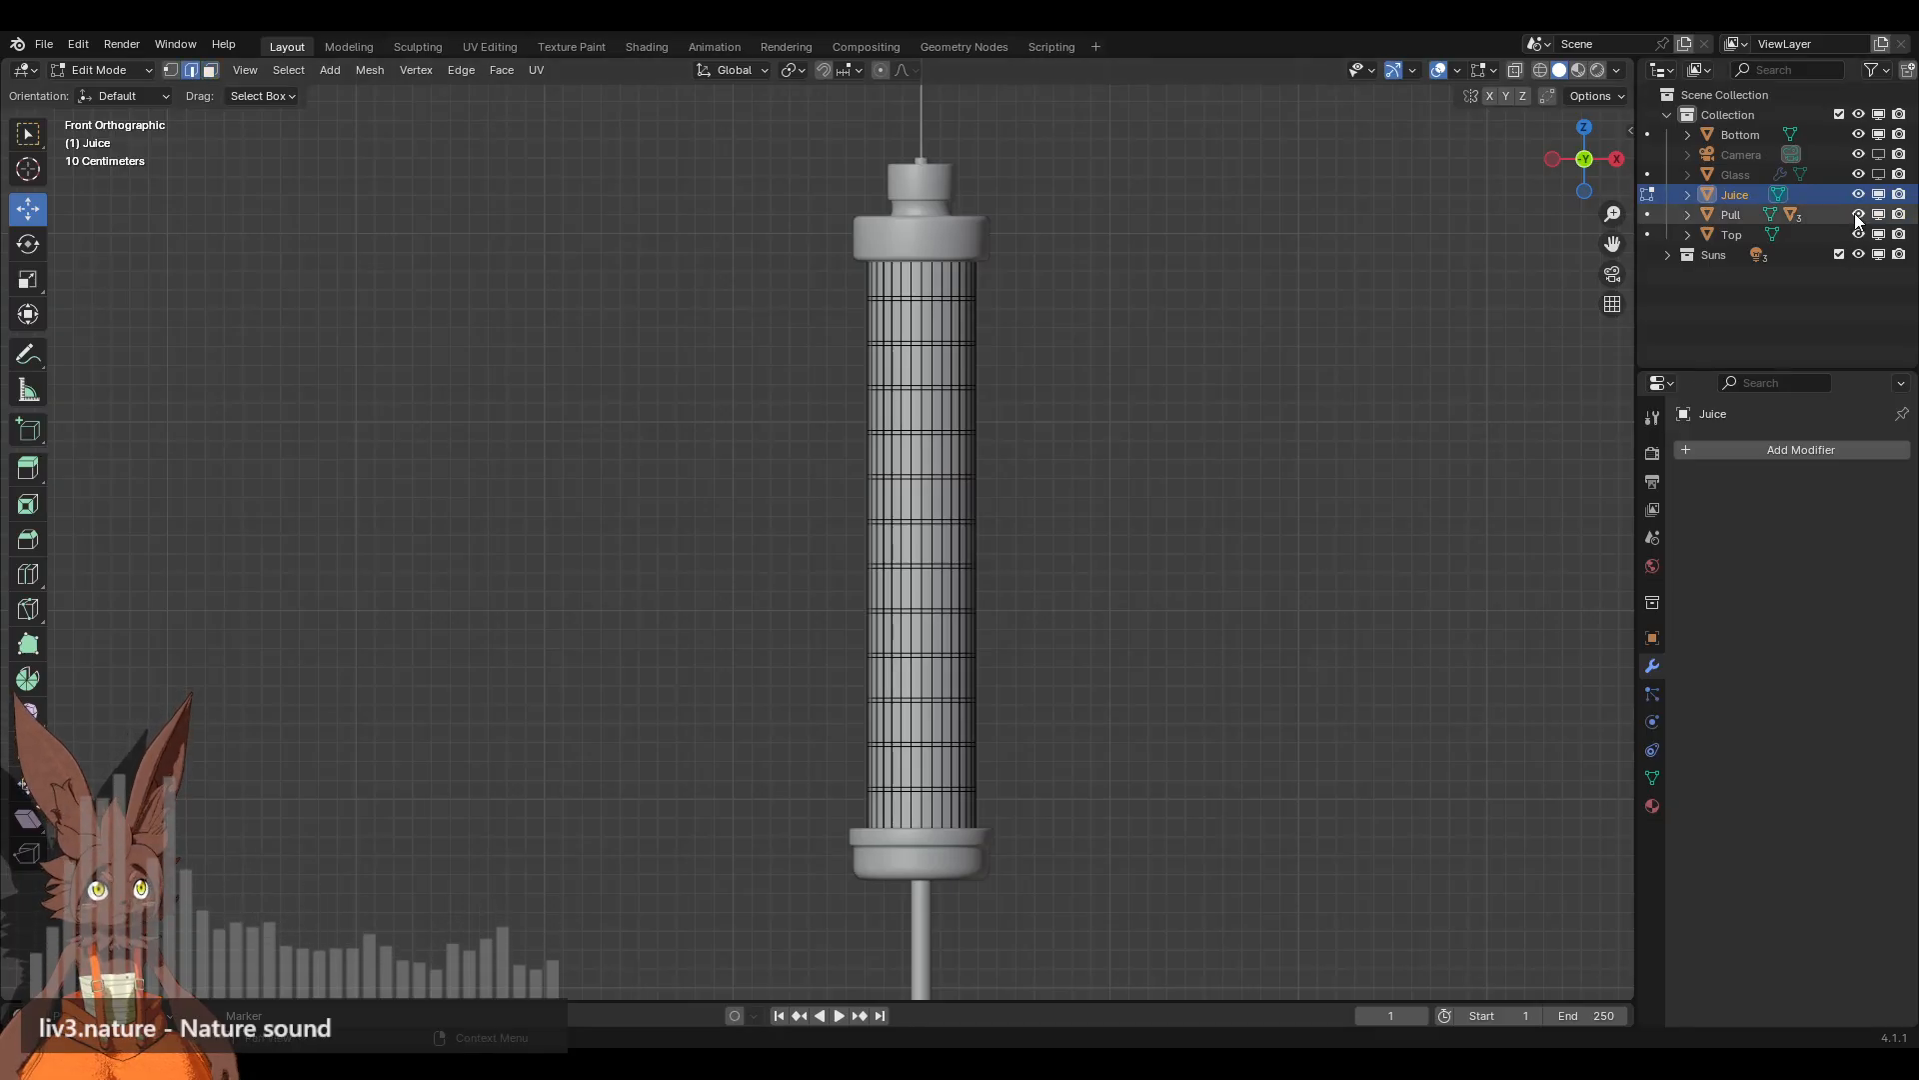
{"action": "left_click", "coordinate": [1879, 234]}
Step: Mark the edge loops around the upper rim of the Juice tube as seams
{"action": "middle_click_drag", "start_coordinate": [977, 257], "coordinate": [935, 355]}
{"action": "scroll", "coordinate": [935, 355], "scroll_direction": "up", "scroll_amount": 5}
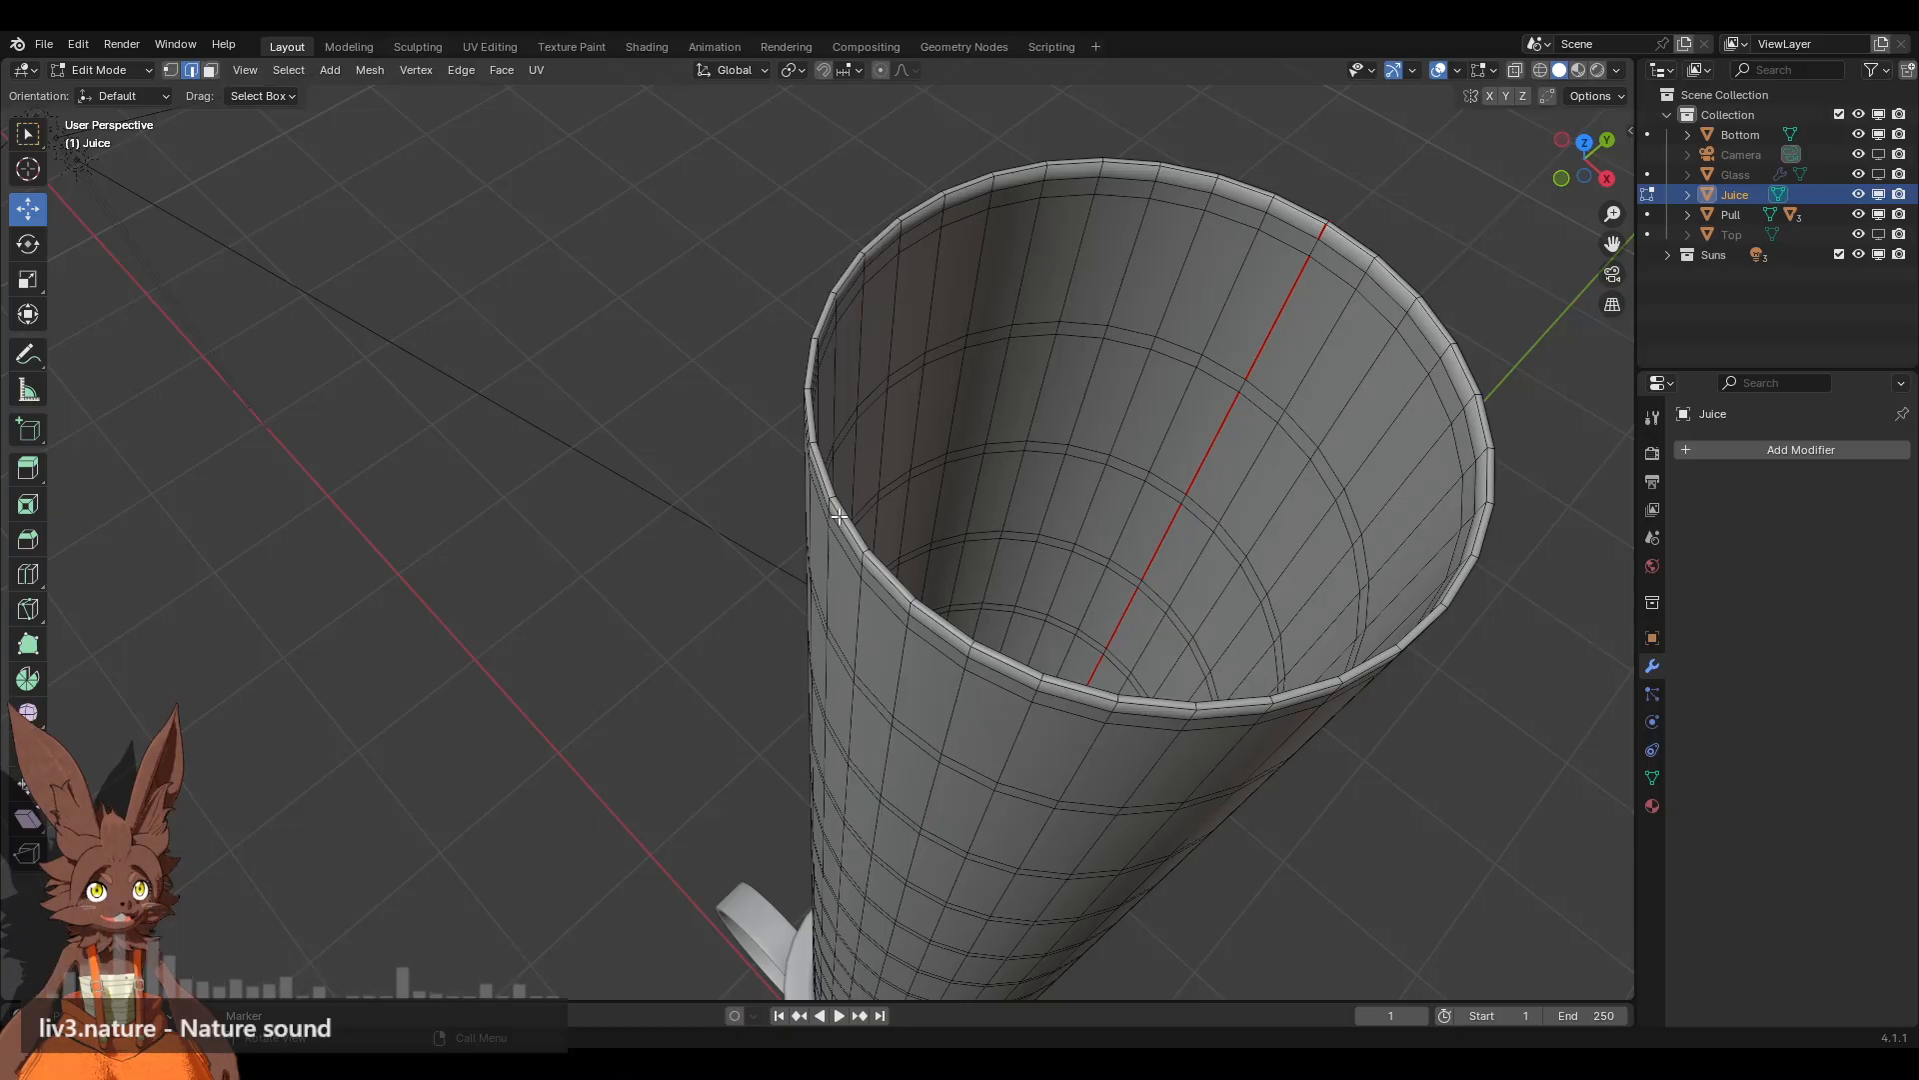
{"action": "left_click", "coordinate": [858, 540], "text": "alt"}
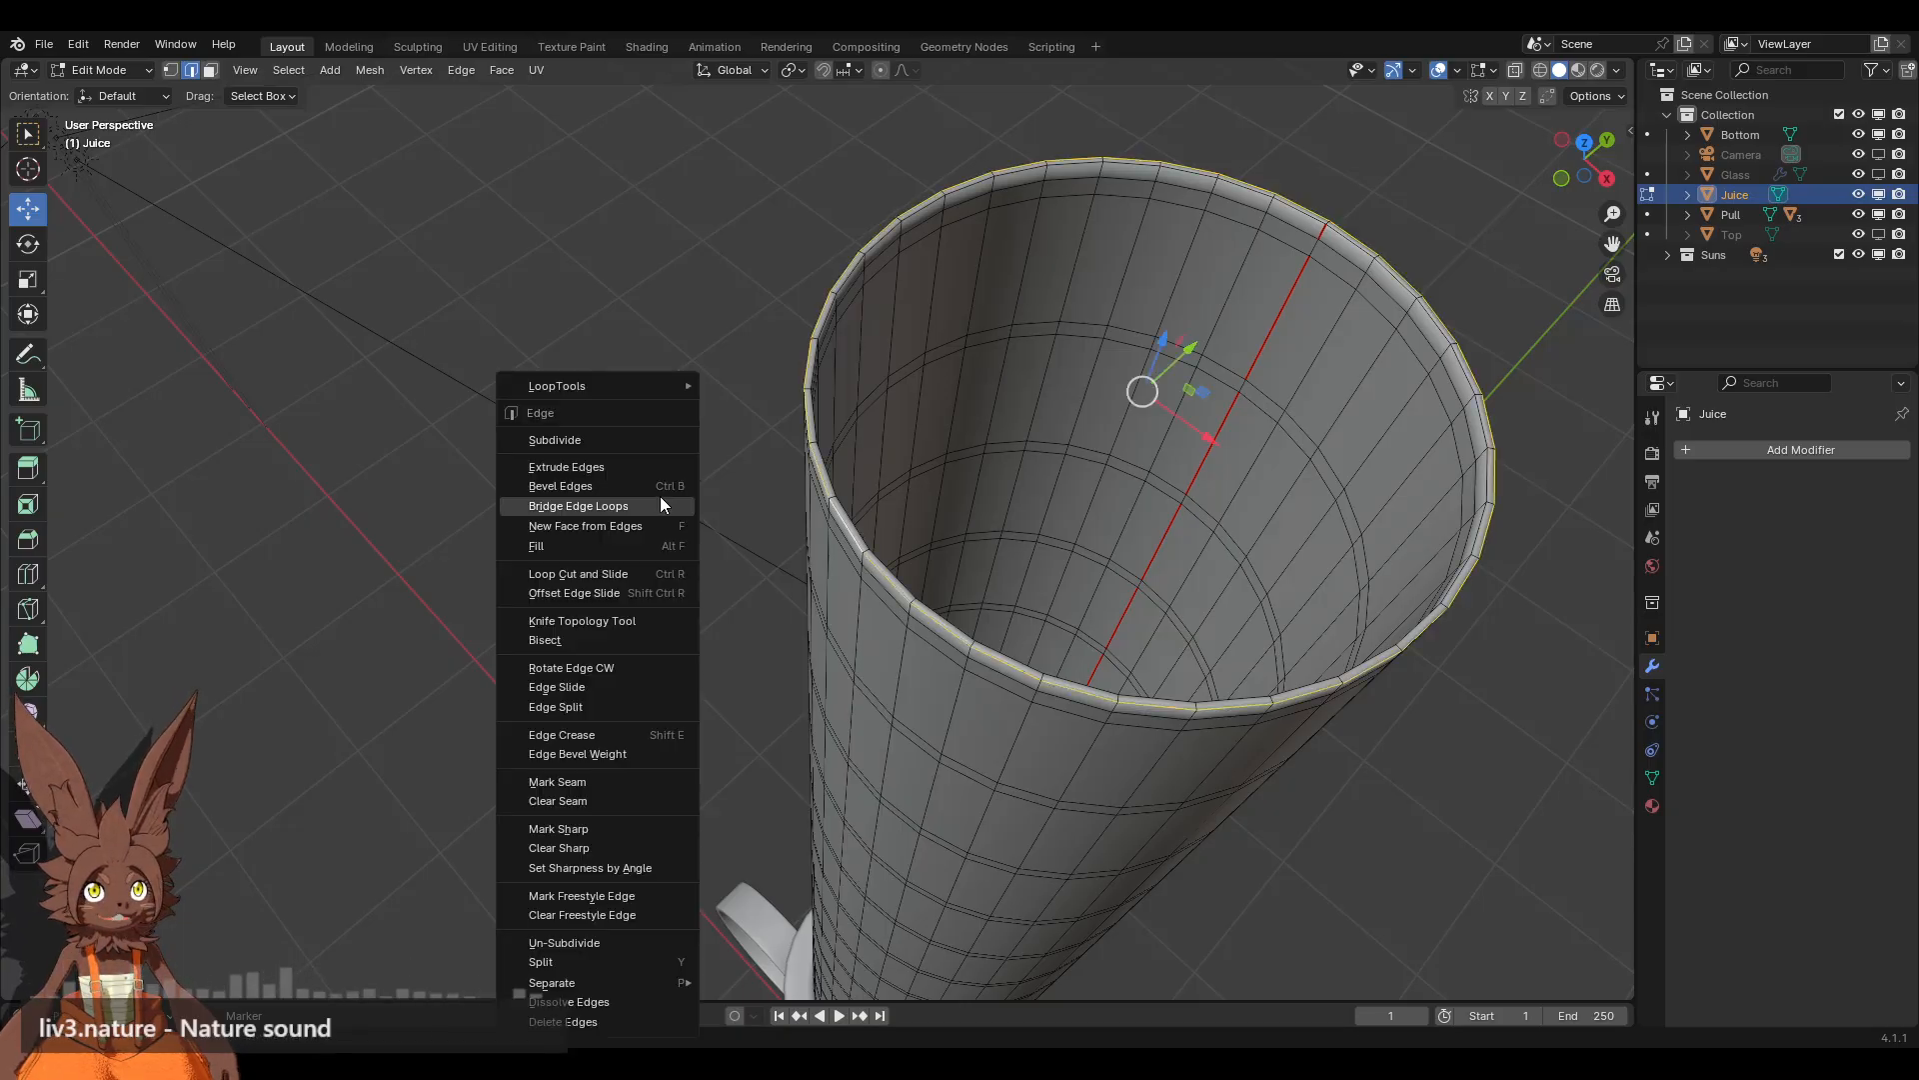
{"action": "right_click", "coordinate": [660, 496]}
{"action": "left_click", "coordinate": [596, 781]}
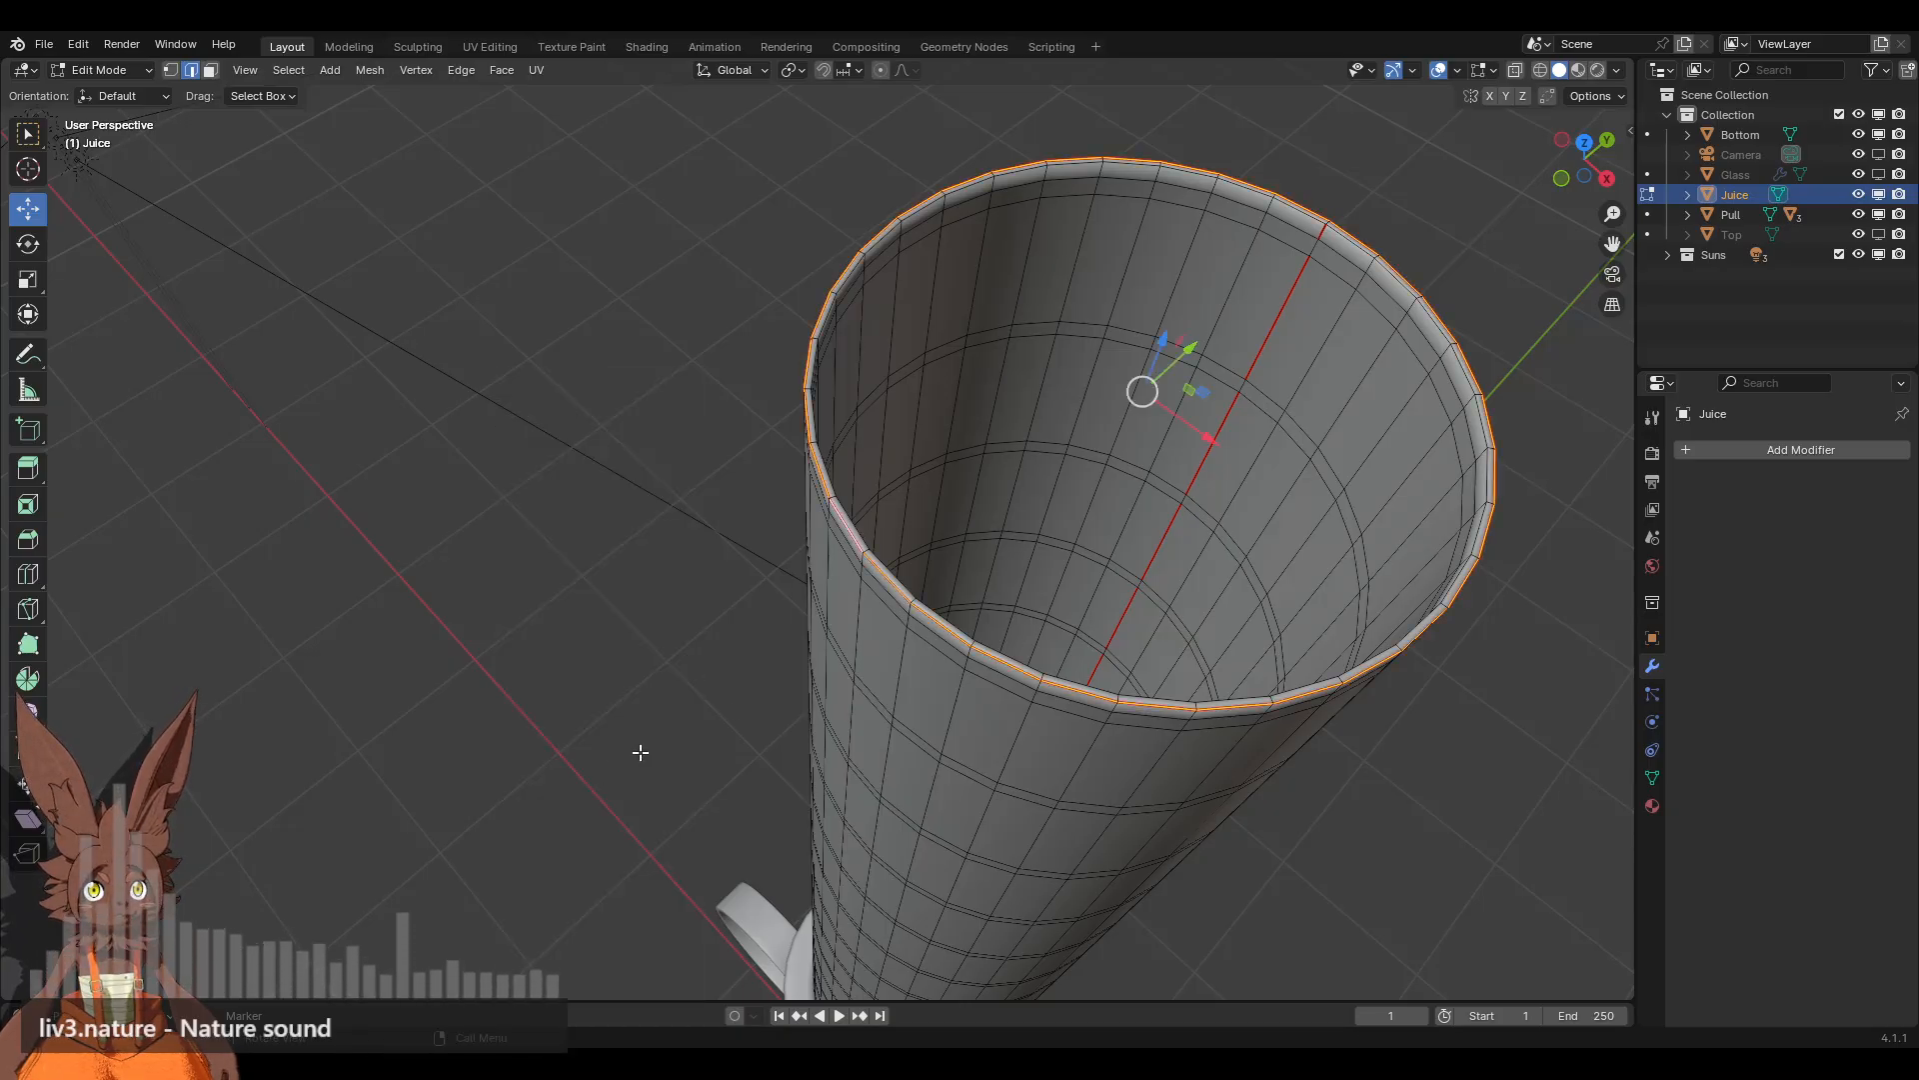
{"action": "scroll", "coordinate": [699, 730], "scroll_direction": "down", "scroll_amount": 4}
{"action": "scroll", "coordinate": [823, 731], "scroll_direction": "up", "scroll_amount": 2}
{"action": "scroll", "coordinate": [823, 731], "scroll_direction": "up", "scroll_amount": 2}
{"action": "scroll", "coordinate": [830, 712], "scroll_direction": "up", "scroll_amount": 3}
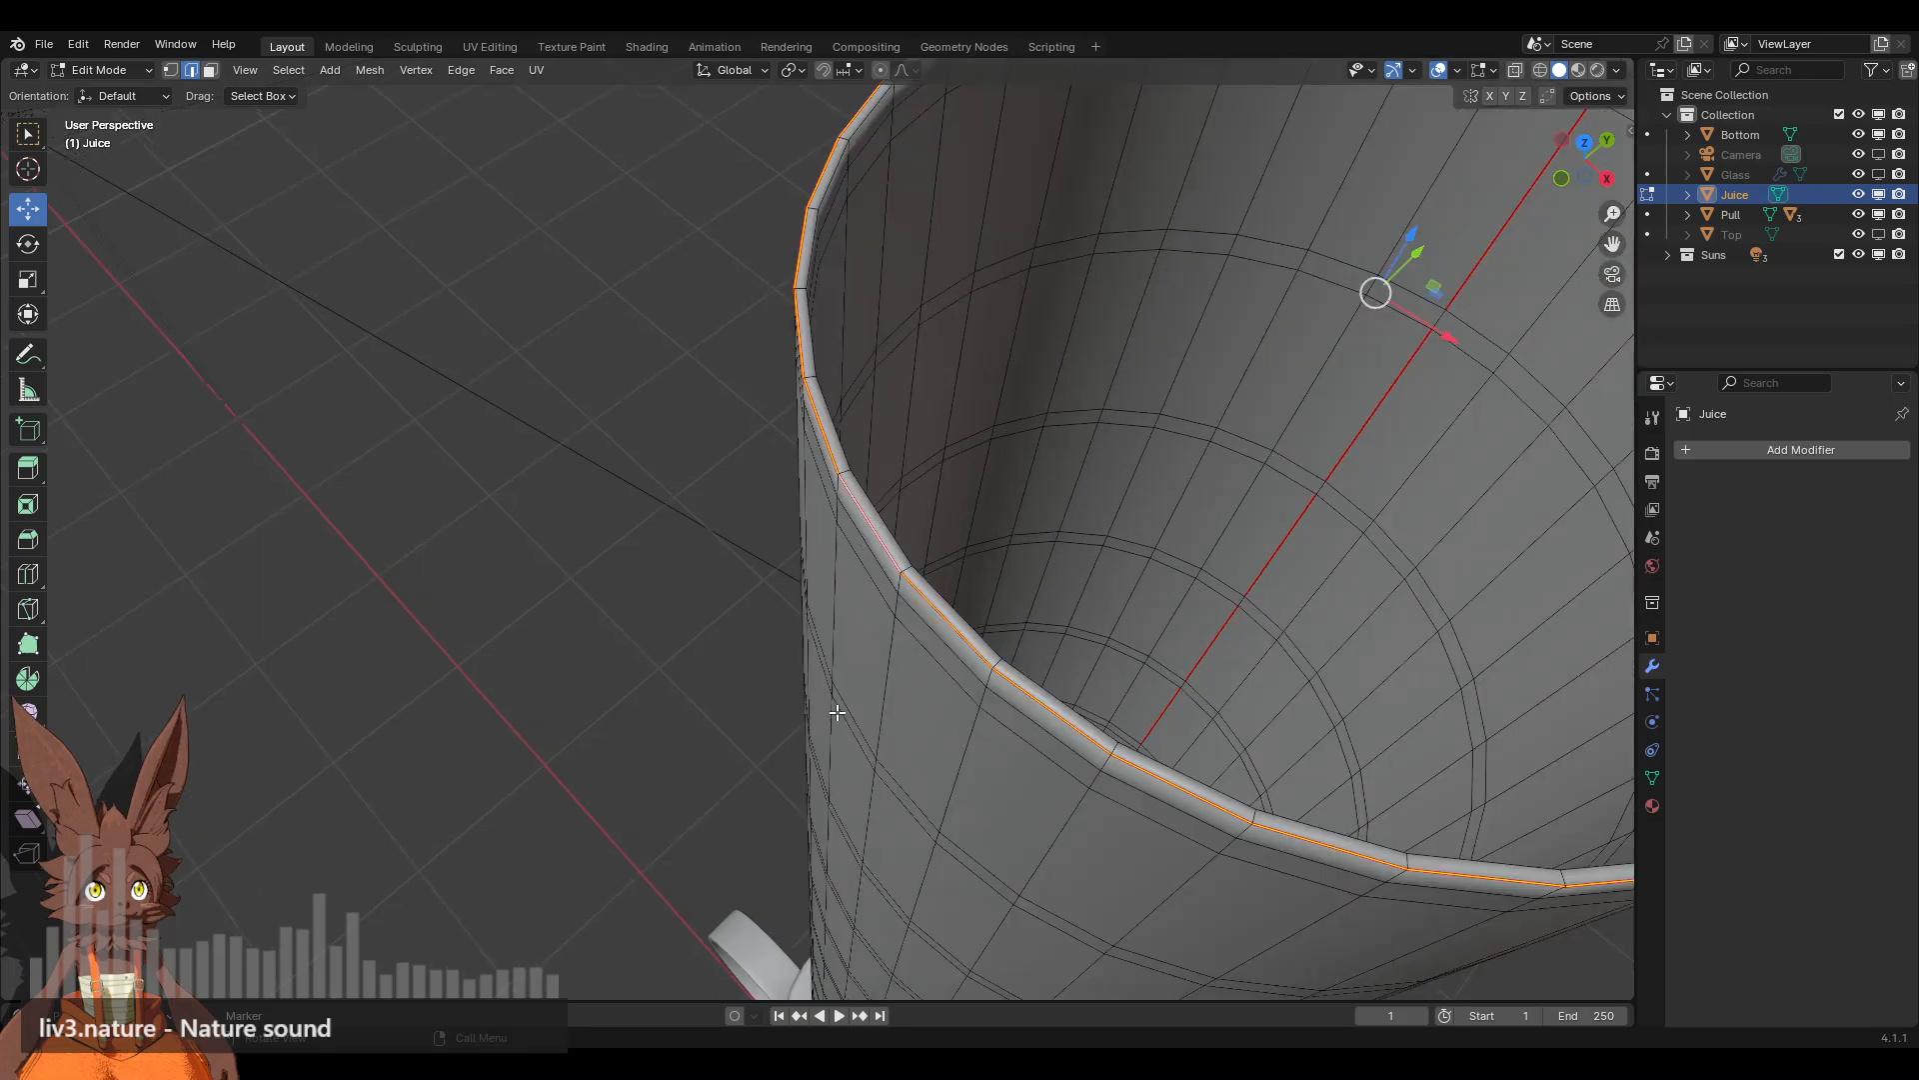
{"action": "left_click", "coordinate": [750, 438]}
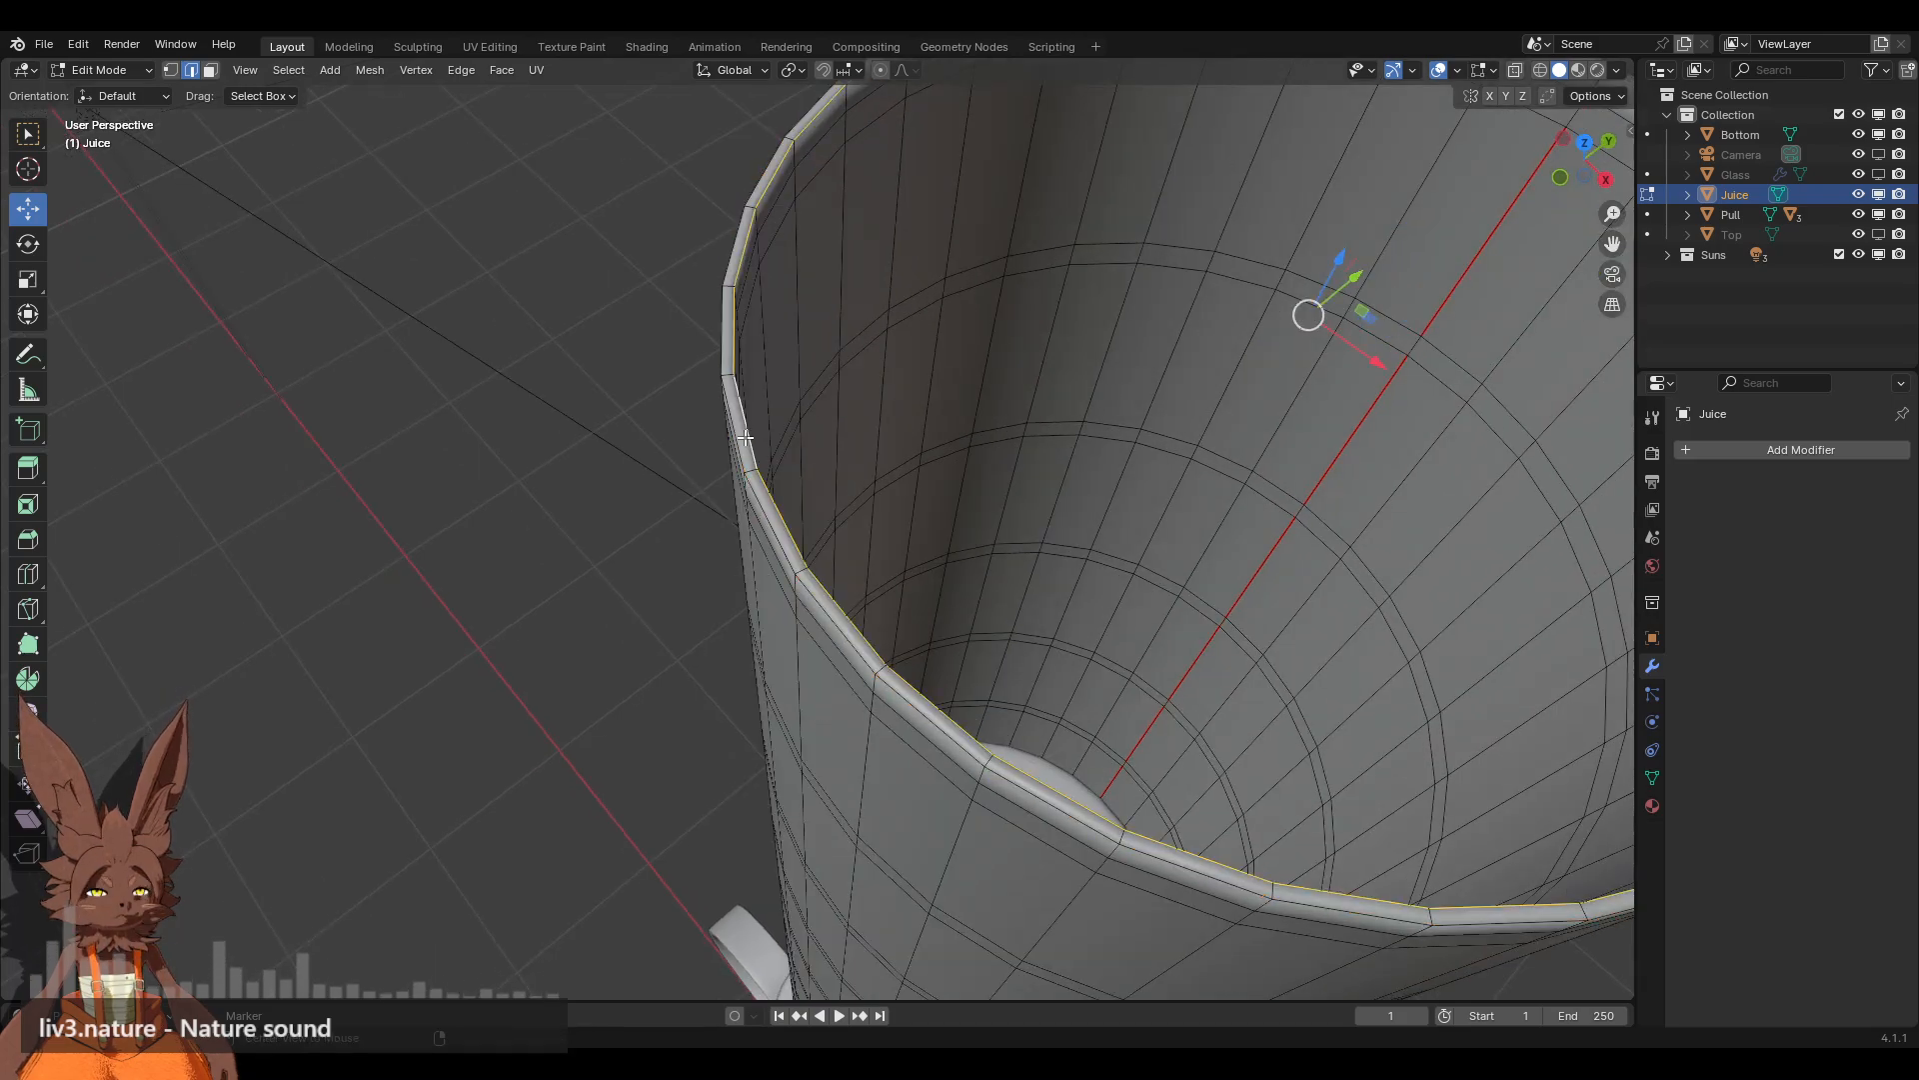
{"action": "right_click", "coordinate": [855, 418]}
{"action": "left_click", "coordinate": [828, 451]}
{"action": "scroll", "coordinate": [972, 675], "scroll_direction": "down", "scroll_amount": 3}
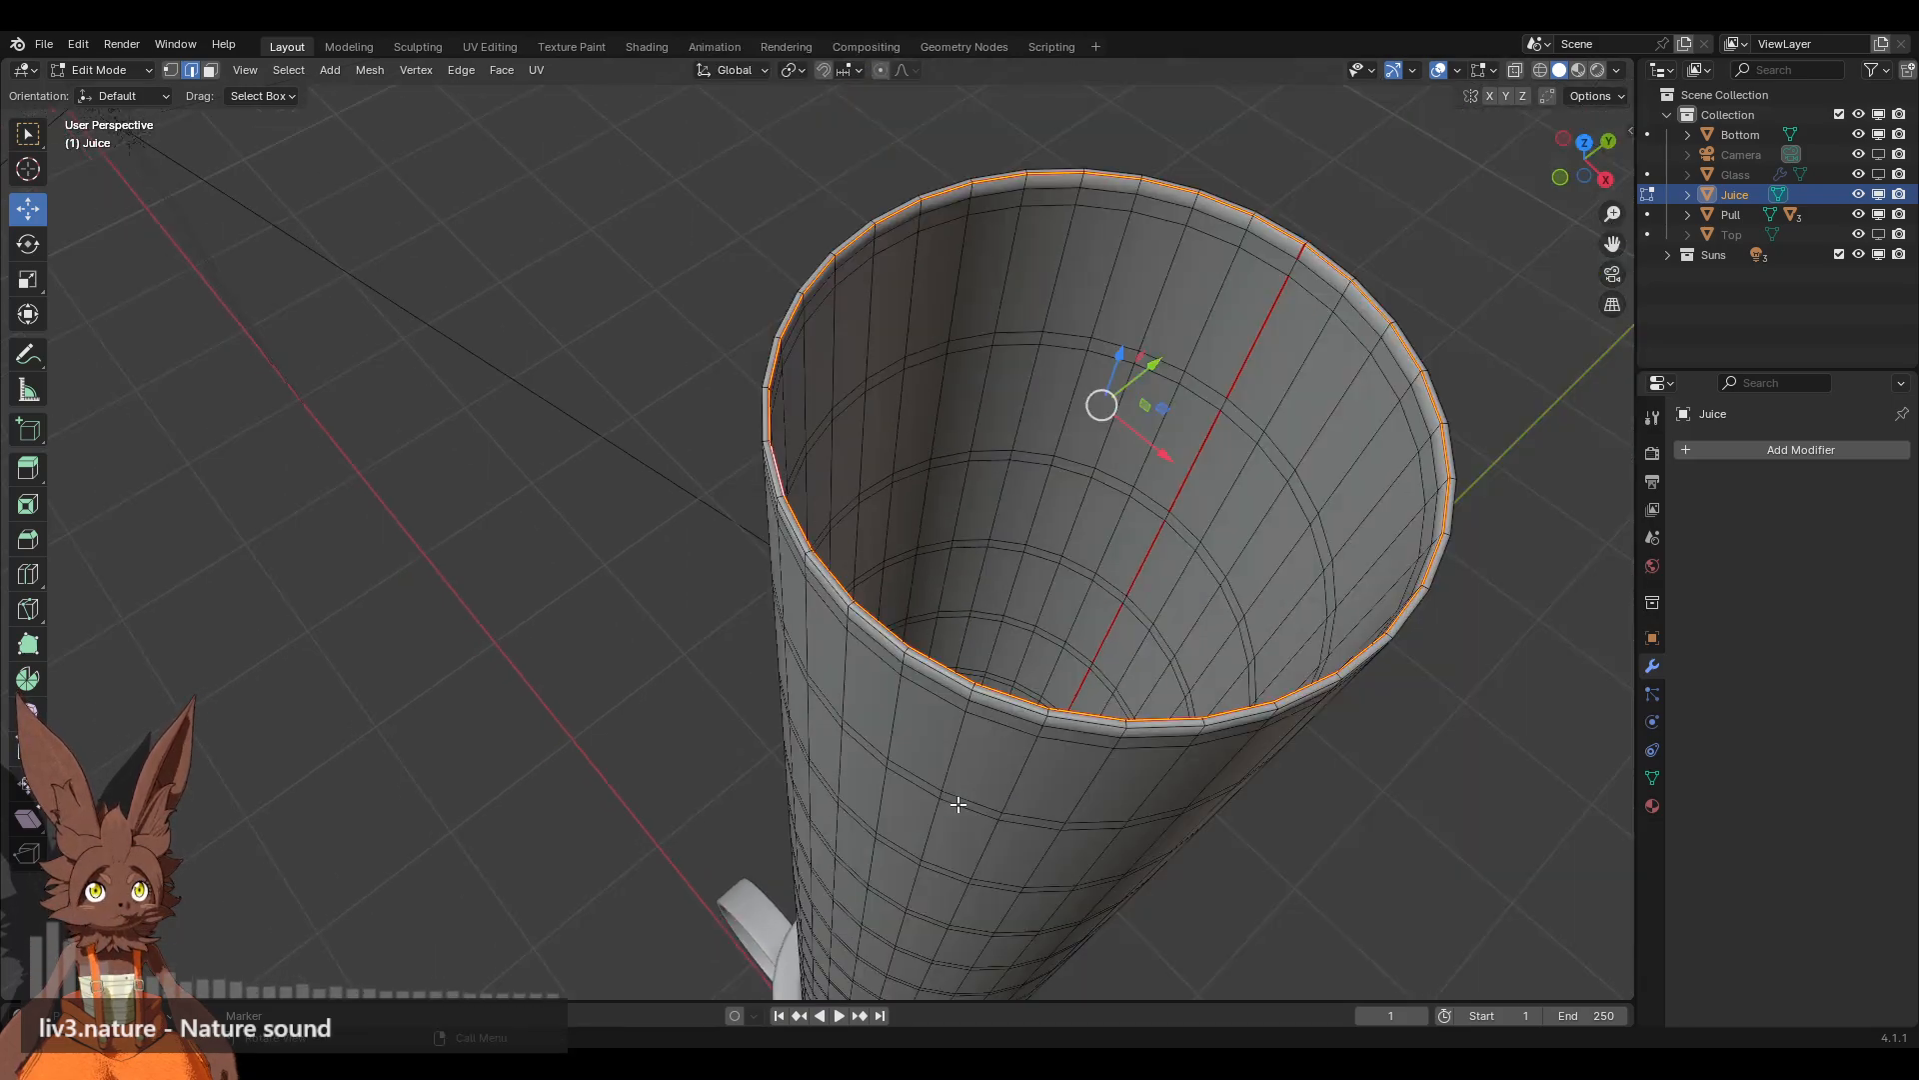
Step: Mark the edge loop around the lower rim of the Juice tube as a seam, using wireframe display
{"action": "middle_click_drag", "start_coordinate": [956, 806], "coordinate": [1048, 100]}
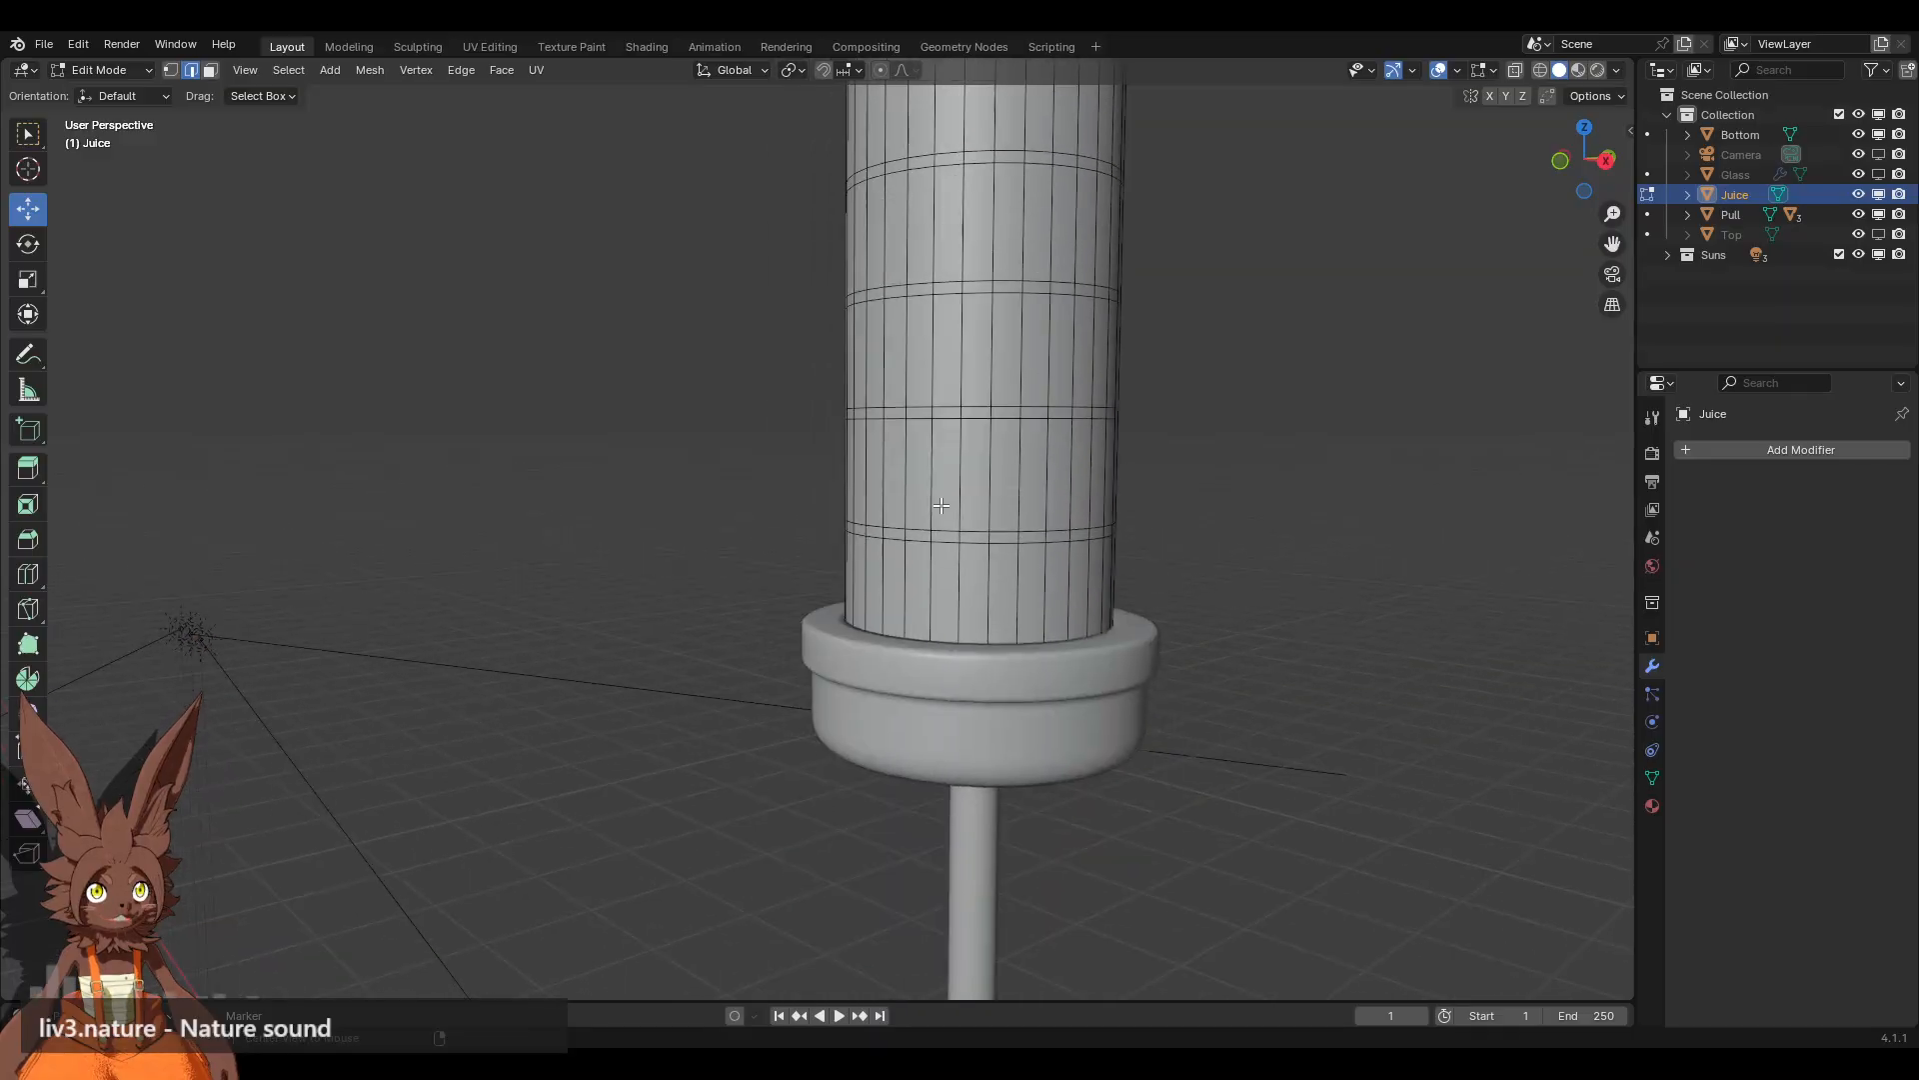
{"action": "middle_click_drag", "start_coordinate": [1119, 576], "coordinate": [1014, 606], "text": "shift"}
{"action": "scroll", "coordinate": [893, 612], "scroll_direction": "up", "scroll_amount": 2}
{"action": "middle_click_drag", "start_coordinate": [1397, 322], "coordinate": [1174, 406]}
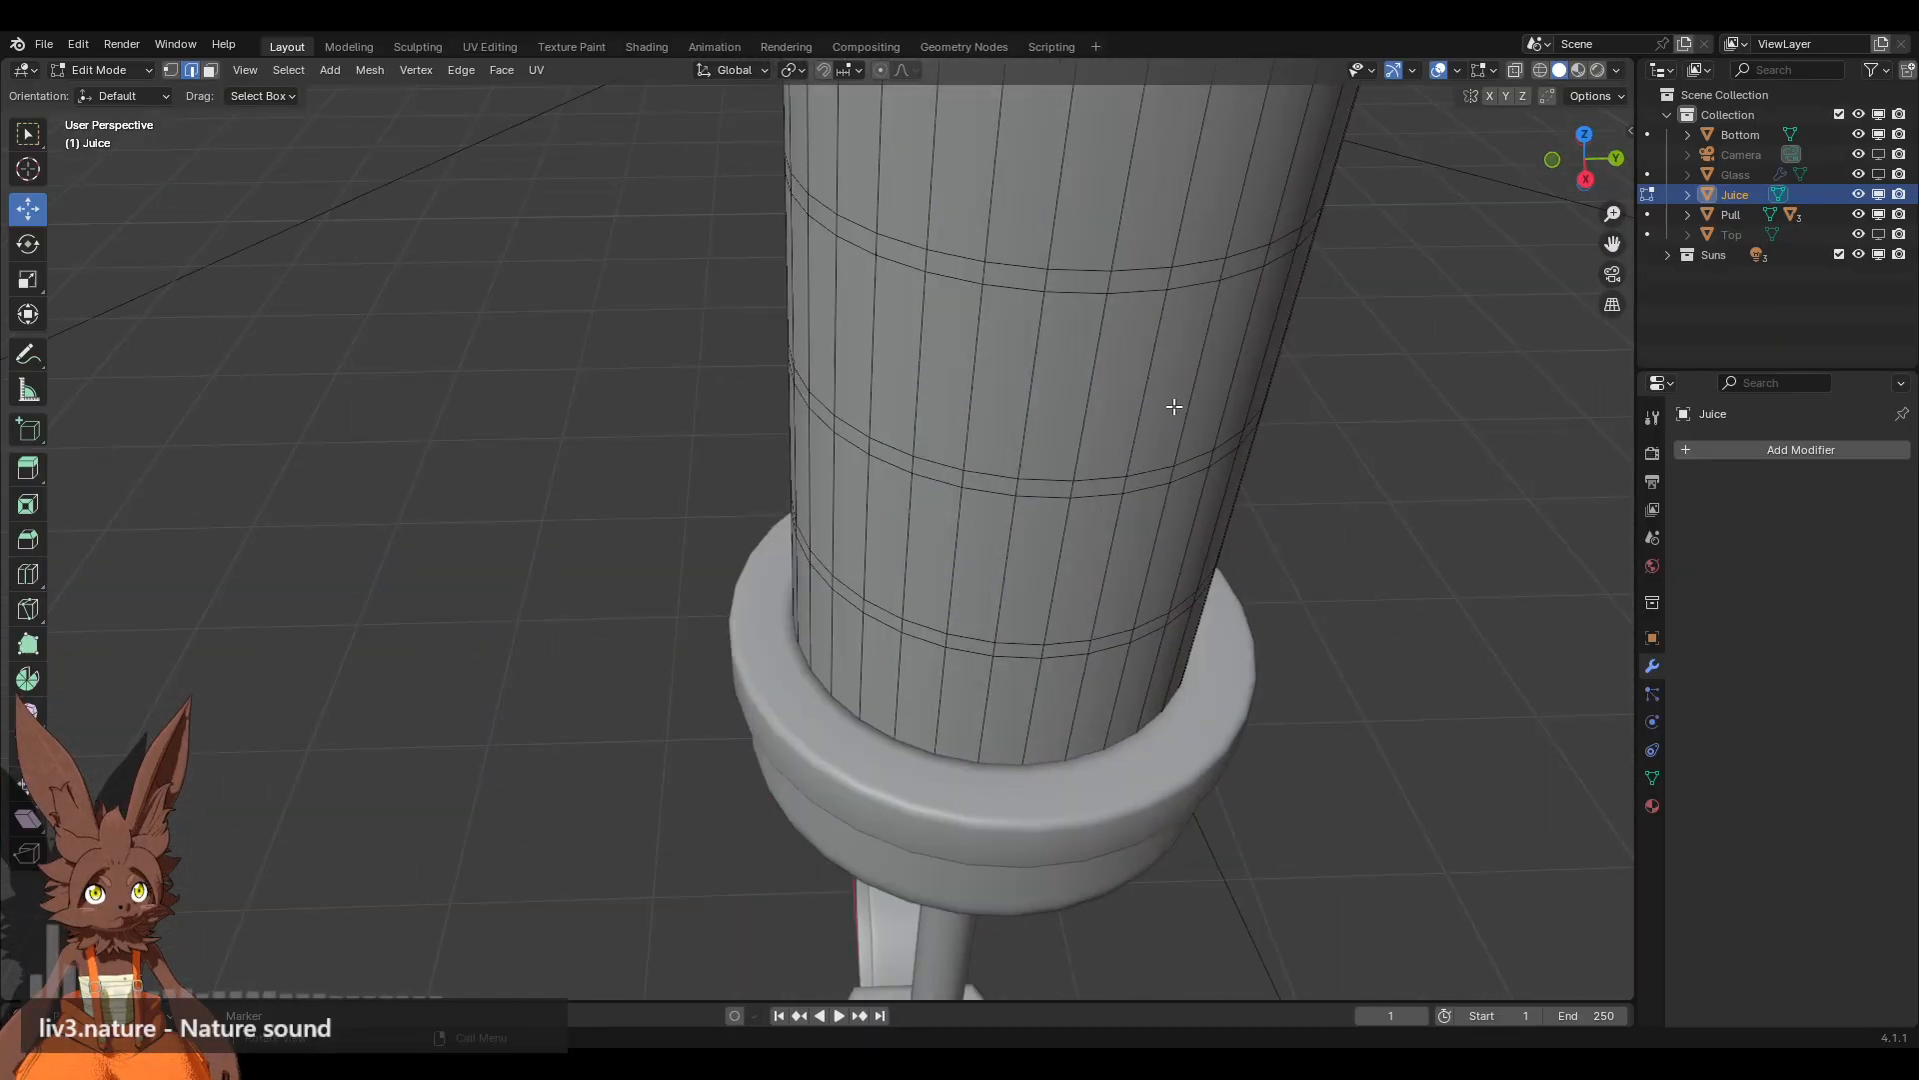
{"action": "left_click", "coordinate": [1540, 71]}
{"action": "middle_click_drag", "start_coordinate": [1127, 560], "coordinate": [939, 318]}
{"action": "key", "text": "a"}
{"action": "scroll", "coordinate": [866, 468], "scroll_direction": "up", "scroll_amount": 1}
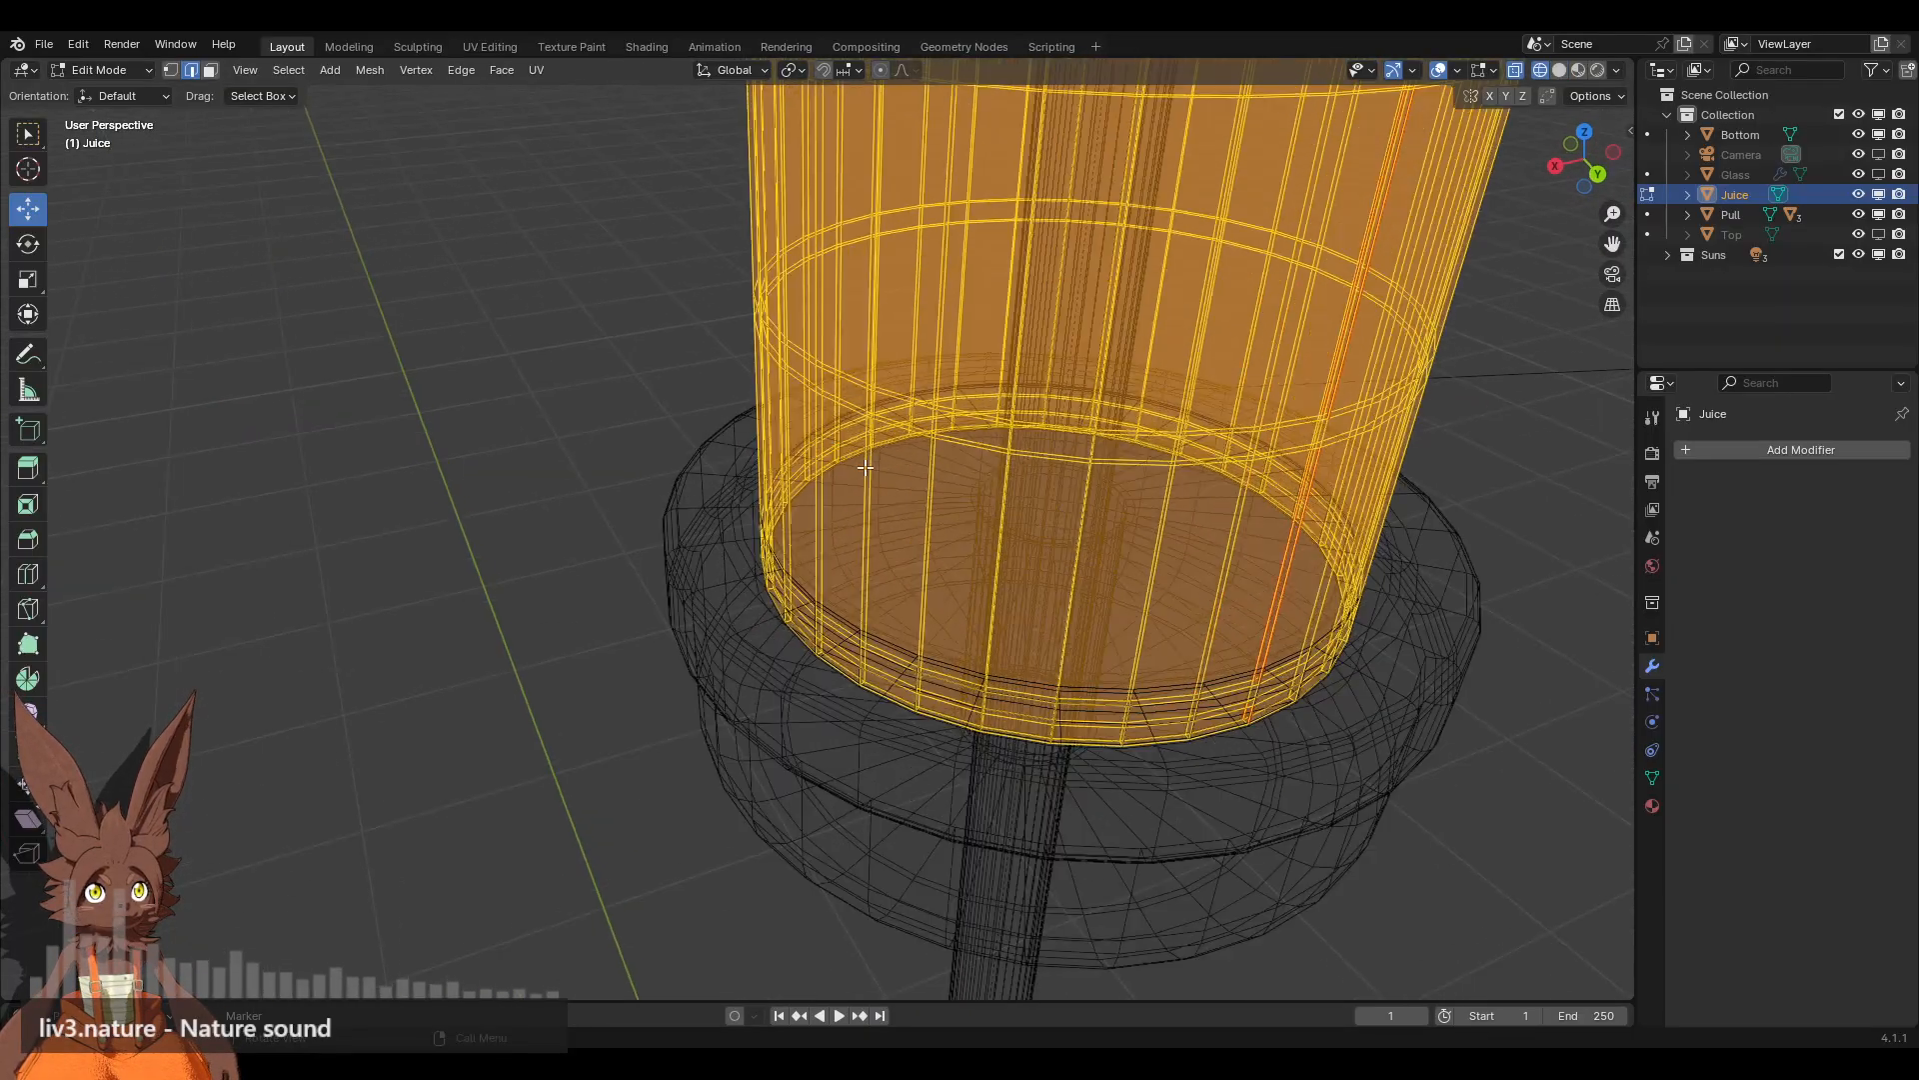
{"action": "scroll", "coordinate": [865, 468], "scroll_direction": "up", "scroll_amount": 2}
{"action": "left_click", "coordinate": [889, 396], "text": "alt"}
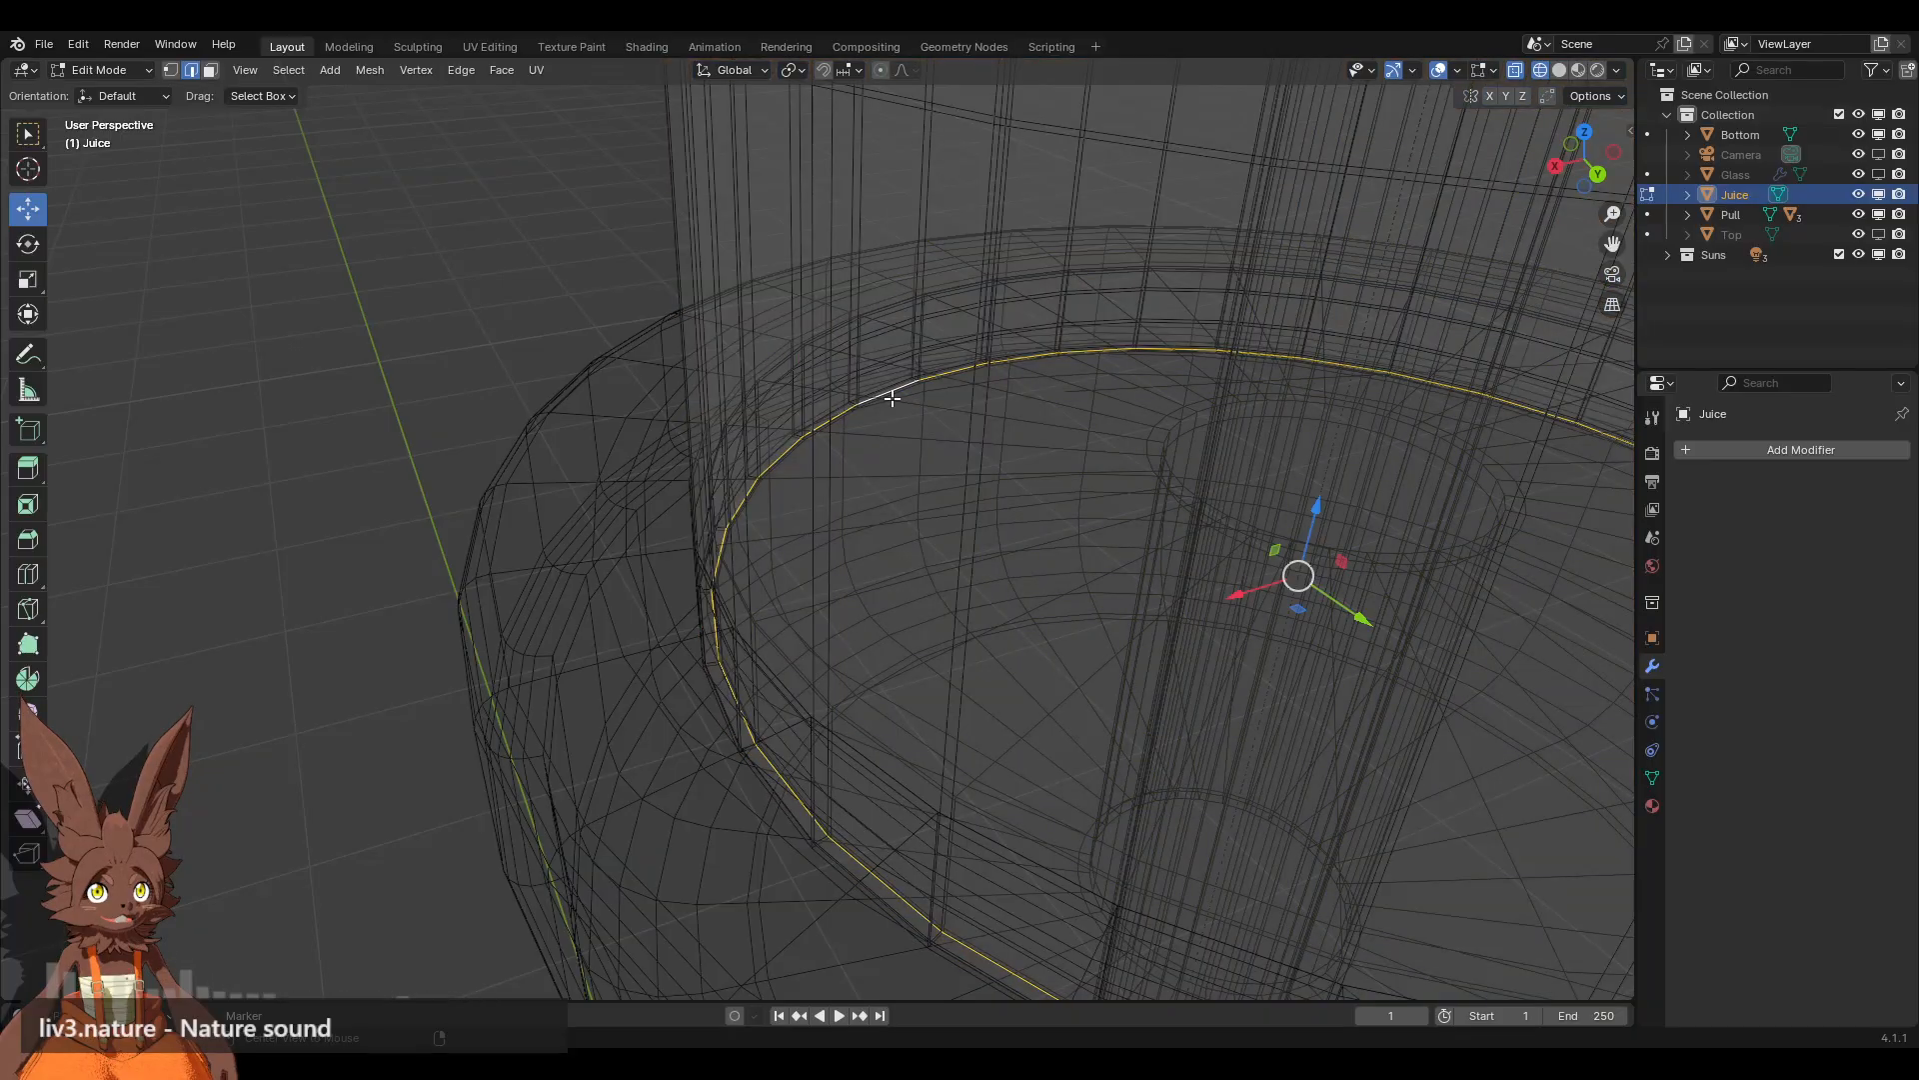
{"action": "right_click", "coordinate": [926, 454]}
{"action": "left_click", "coordinate": [926, 454]}
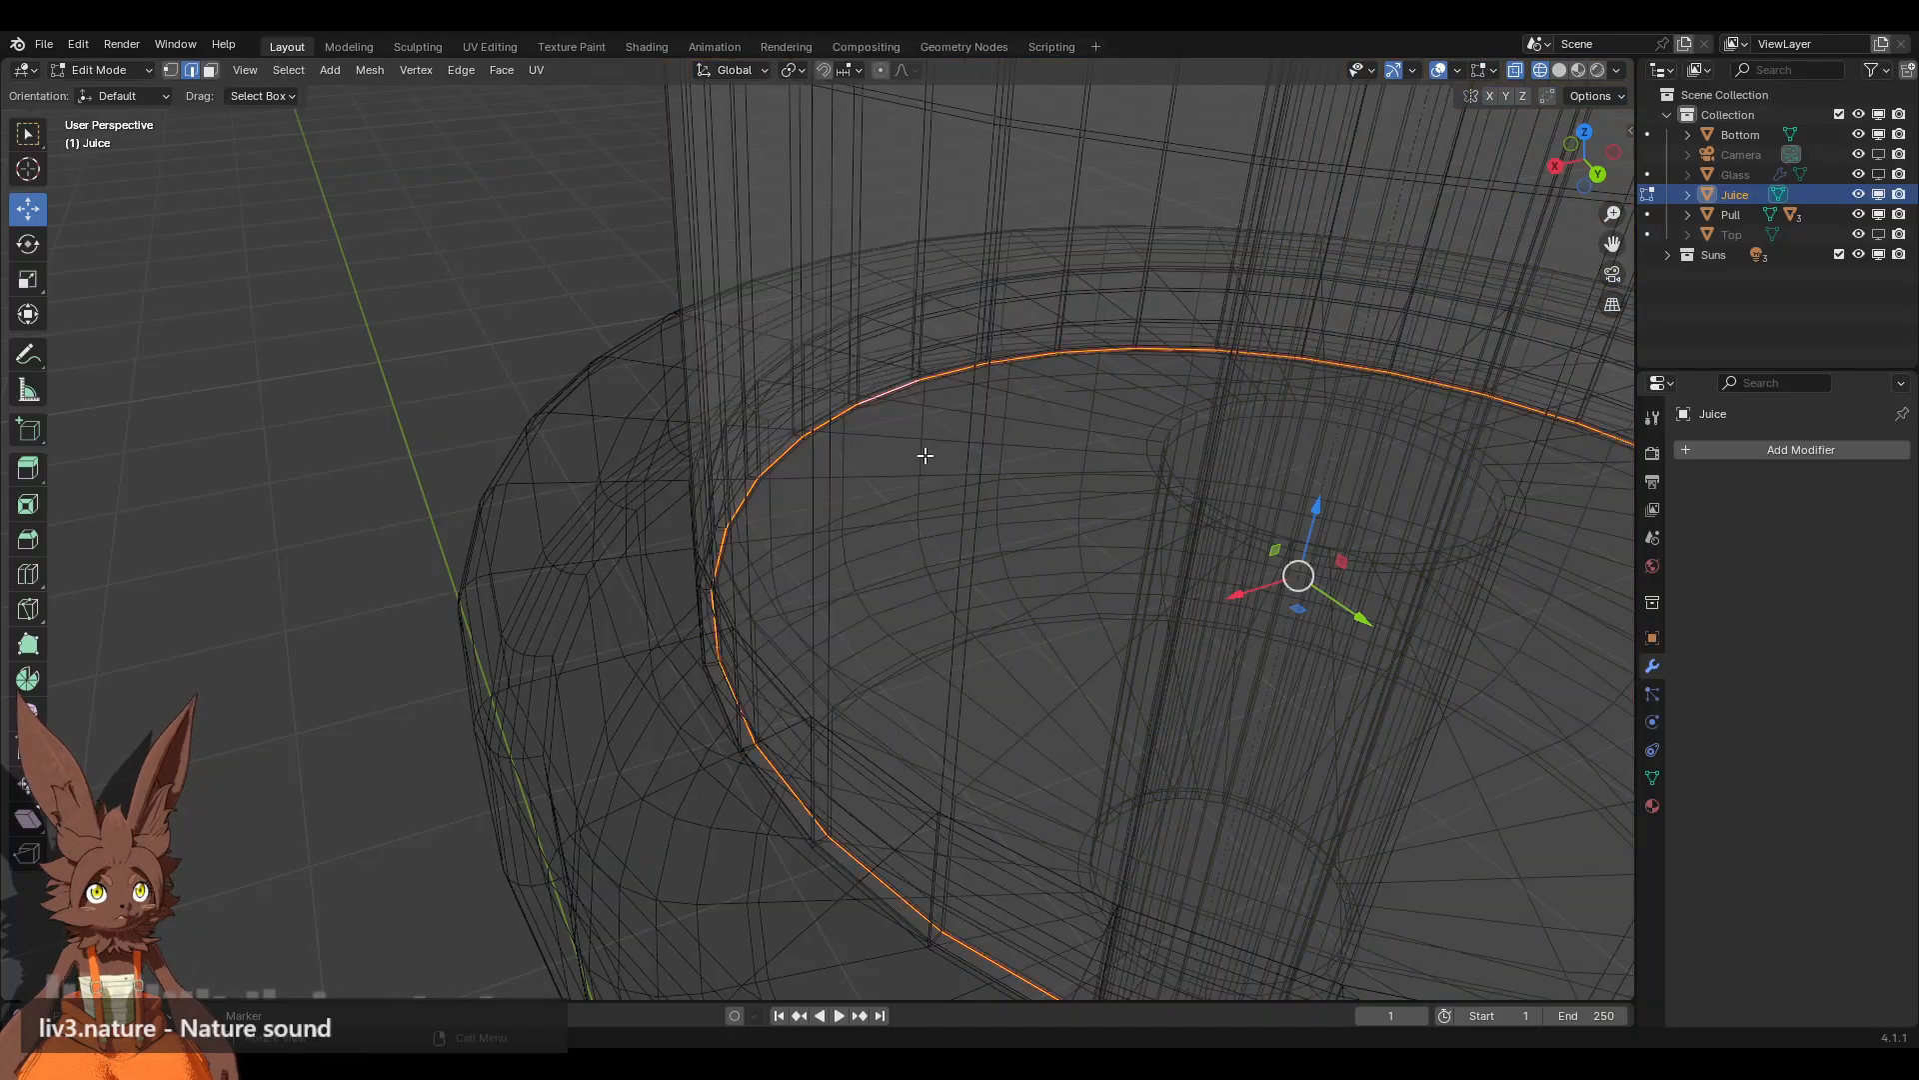
Step: Select the tube's outer wall as linked faces delimited by seam and delete those faces, keeping the inner wall
{"action": "left_click", "coordinate": [211, 70]}
{"action": "left_click", "coordinate": [1560, 70]}
{"action": "scroll", "coordinate": [762, 394], "scroll_direction": "down", "scroll_amount": 8}
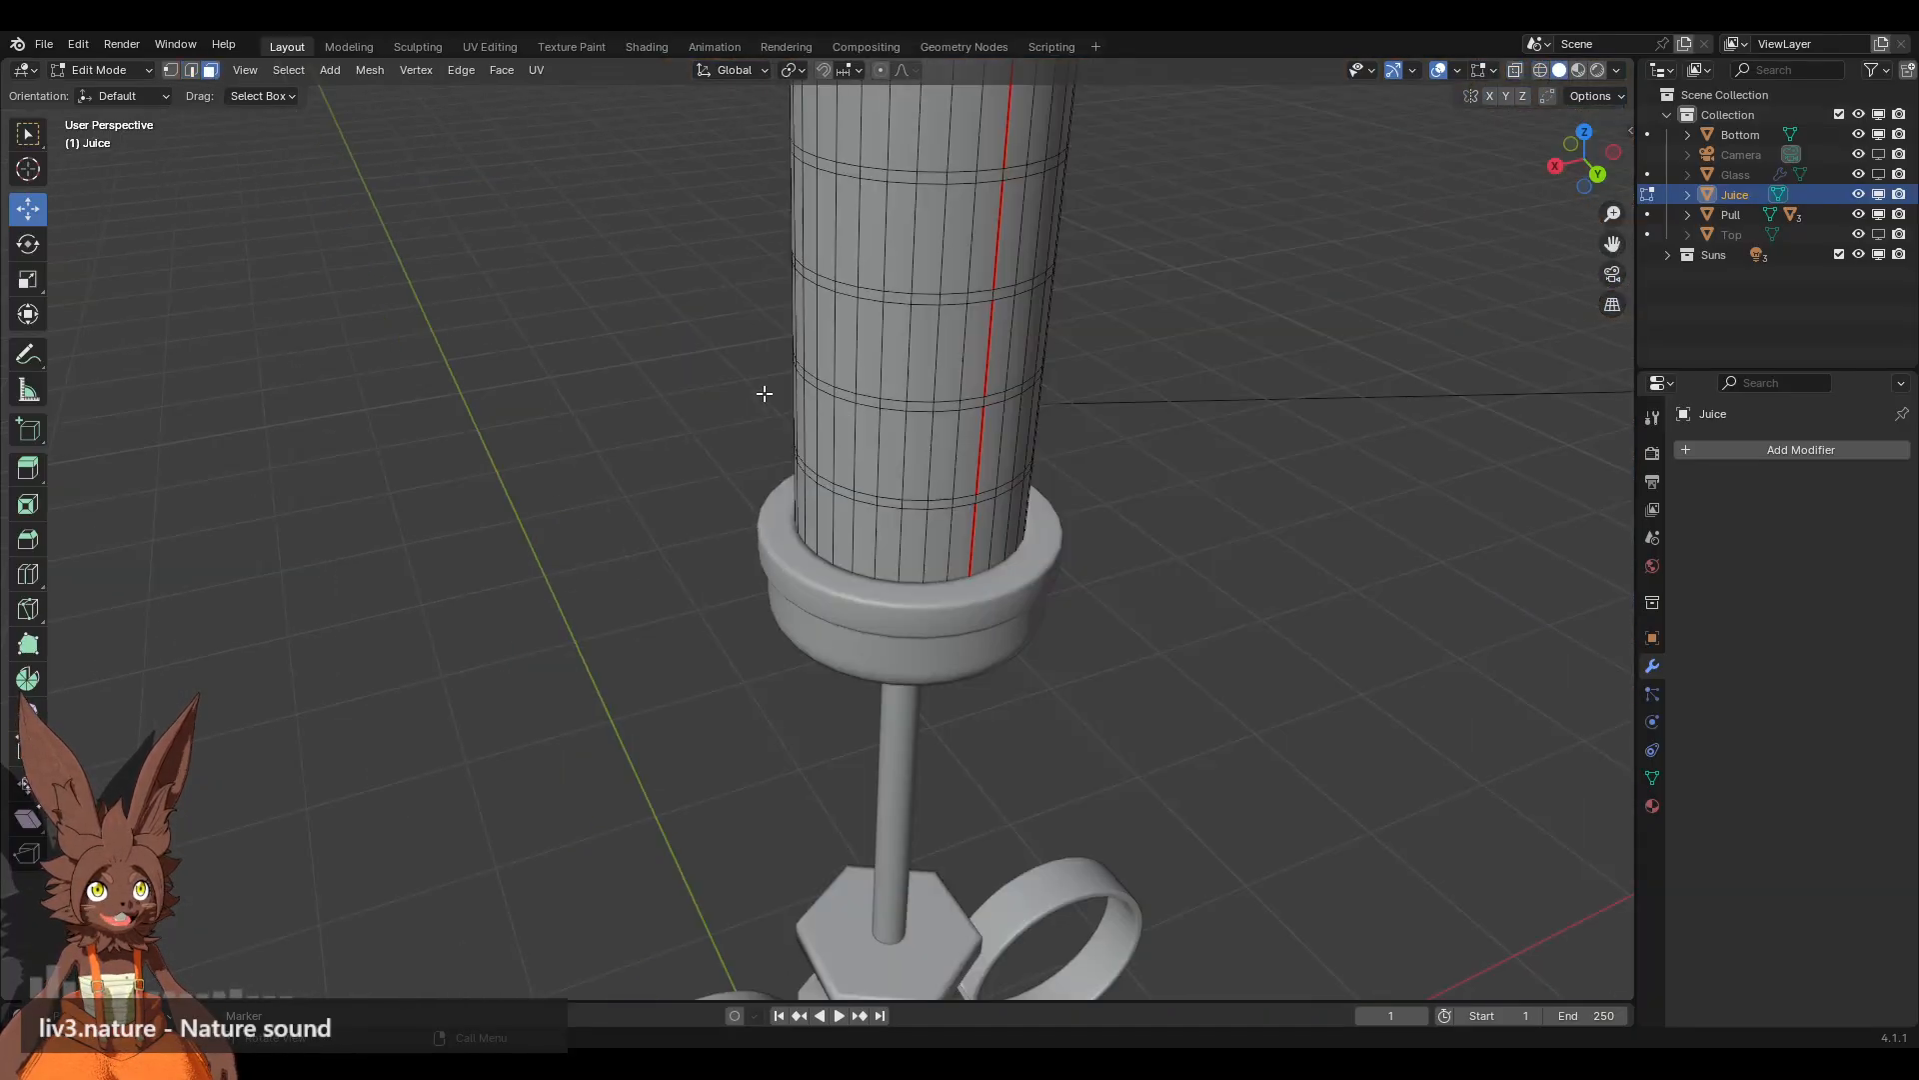
{"action": "middle_click_drag", "start_coordinate": [763, 394], "coordinate": [840, 346]}
{"action": "left_click", "coordinate": [857, 332]}
{"action": "key", "text": "ctrl+l"}
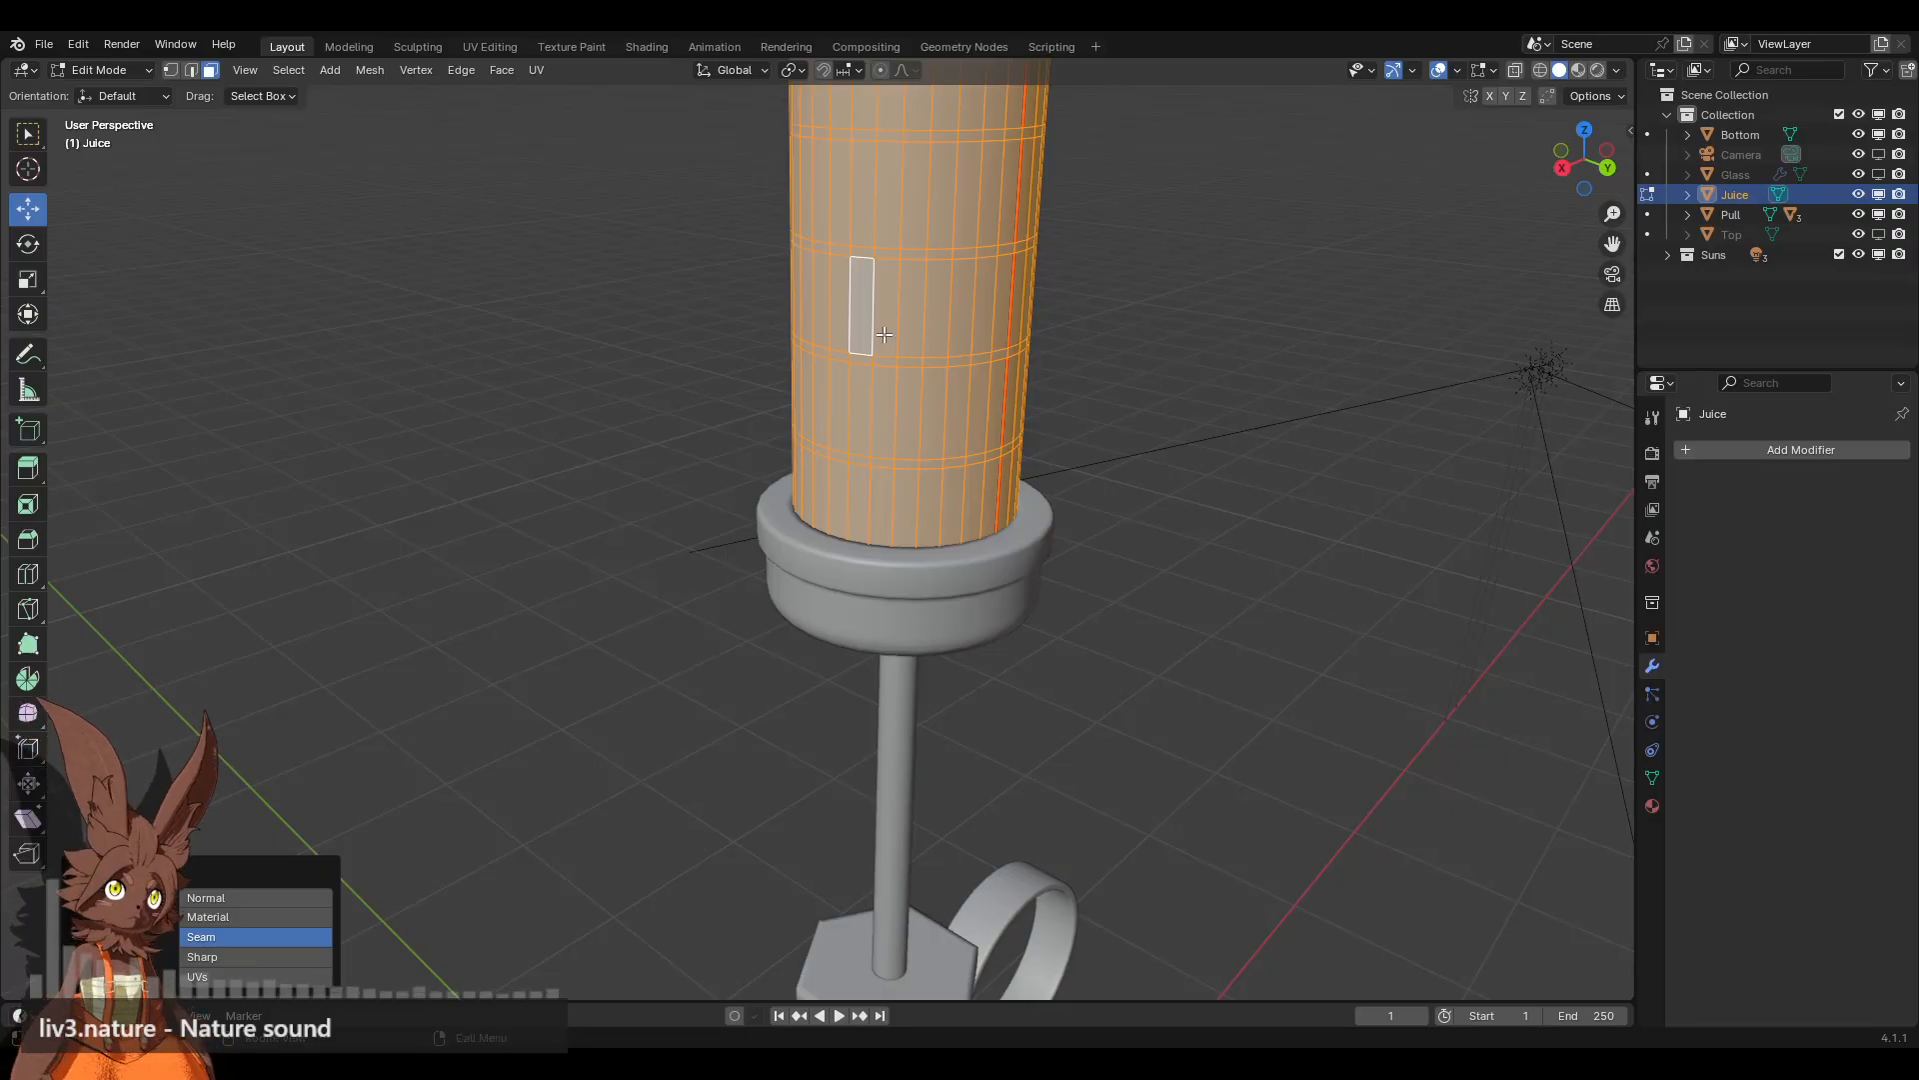
{"action": "key", "text": "x"}
{"action": "left_click", "coordinate": [867, 336]}
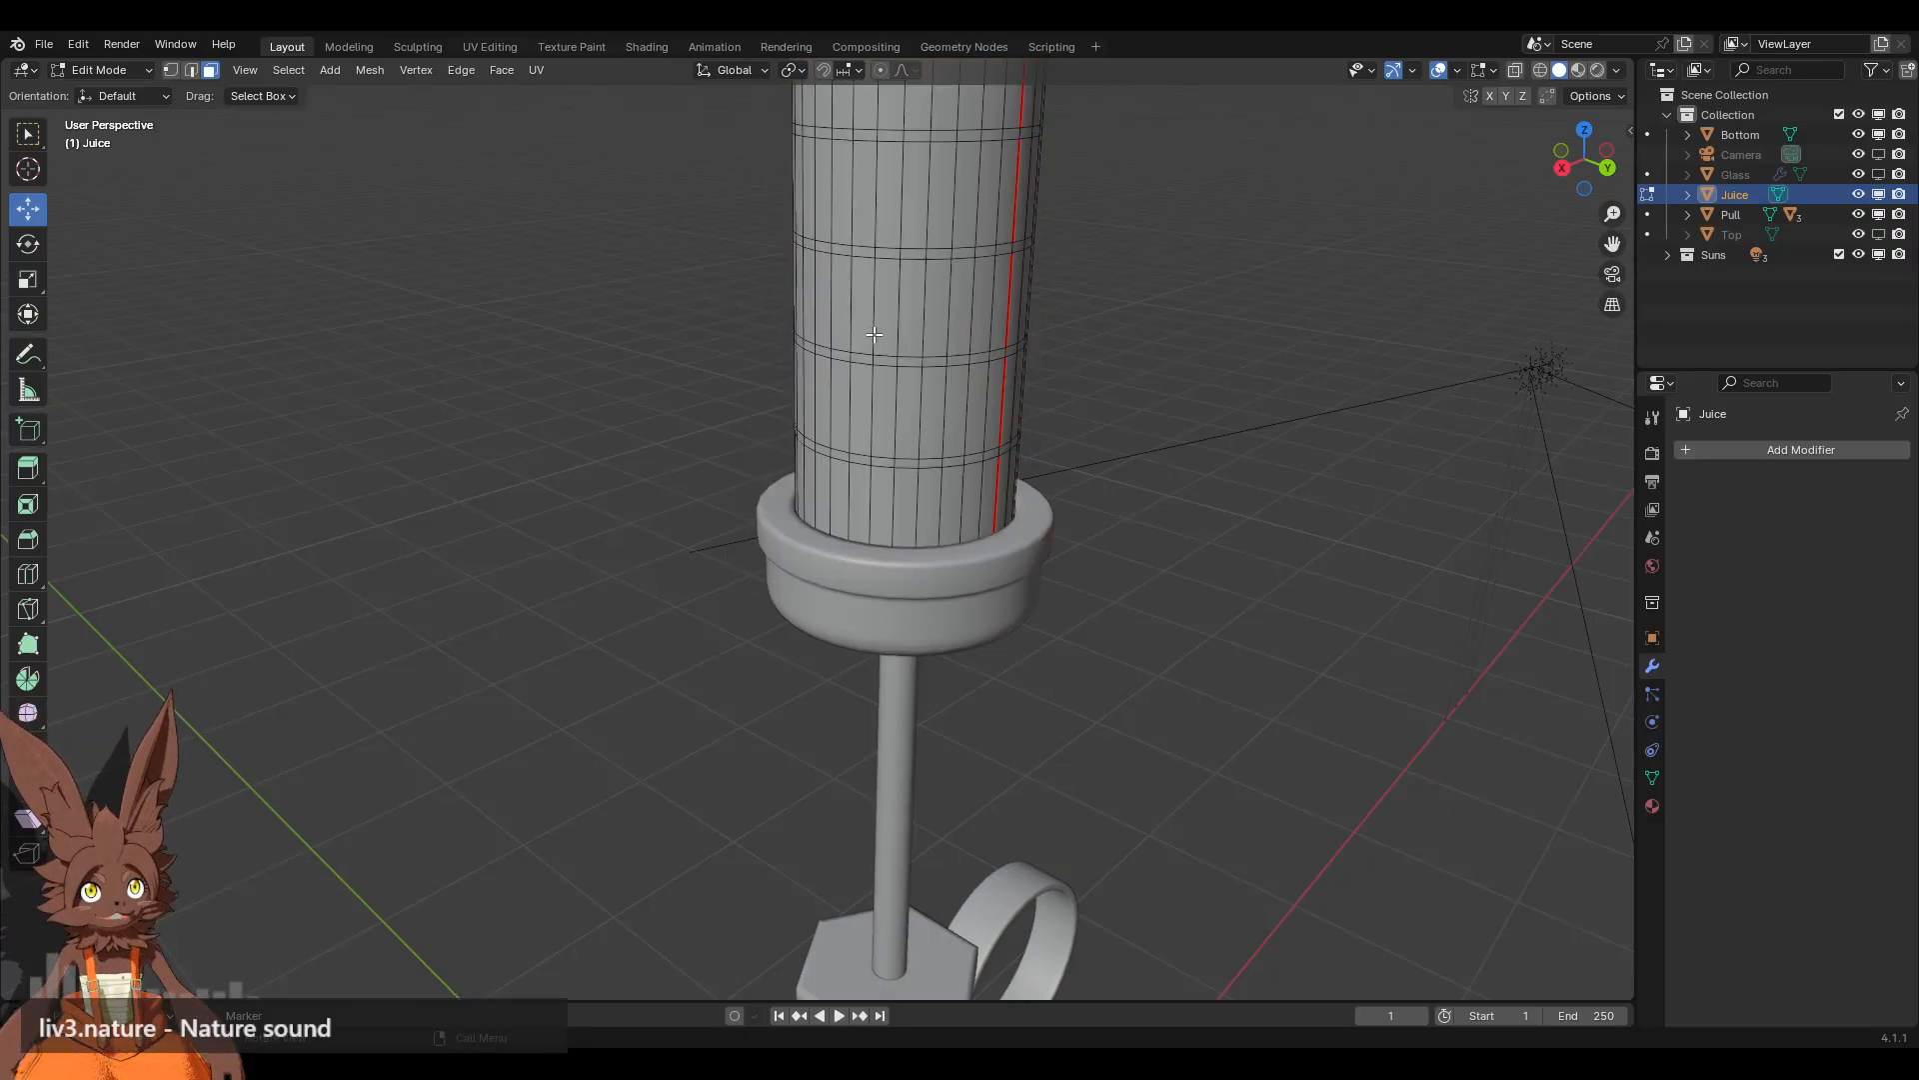
Step: Clear the seams from all edges of the Juice mesh in edge selection mode
{"action": "scroll", "coordinate": [873, 336], "scroll_direction": "down", "scroll_amount": 3}
{"action": "middle_click_drag", "start_coordinate": [890, 266], "coordinate": [885, 589], "text": "shift"}
{"action": "scroll", "coordinate": [880, 525], "scroll_direction": "up", "scroll_amount": 3}
{"action": "middle_click_drag", "start_coordinate": [896, 442], "coordinate": [899, 532]}
{"action": "key", "text": "a"}
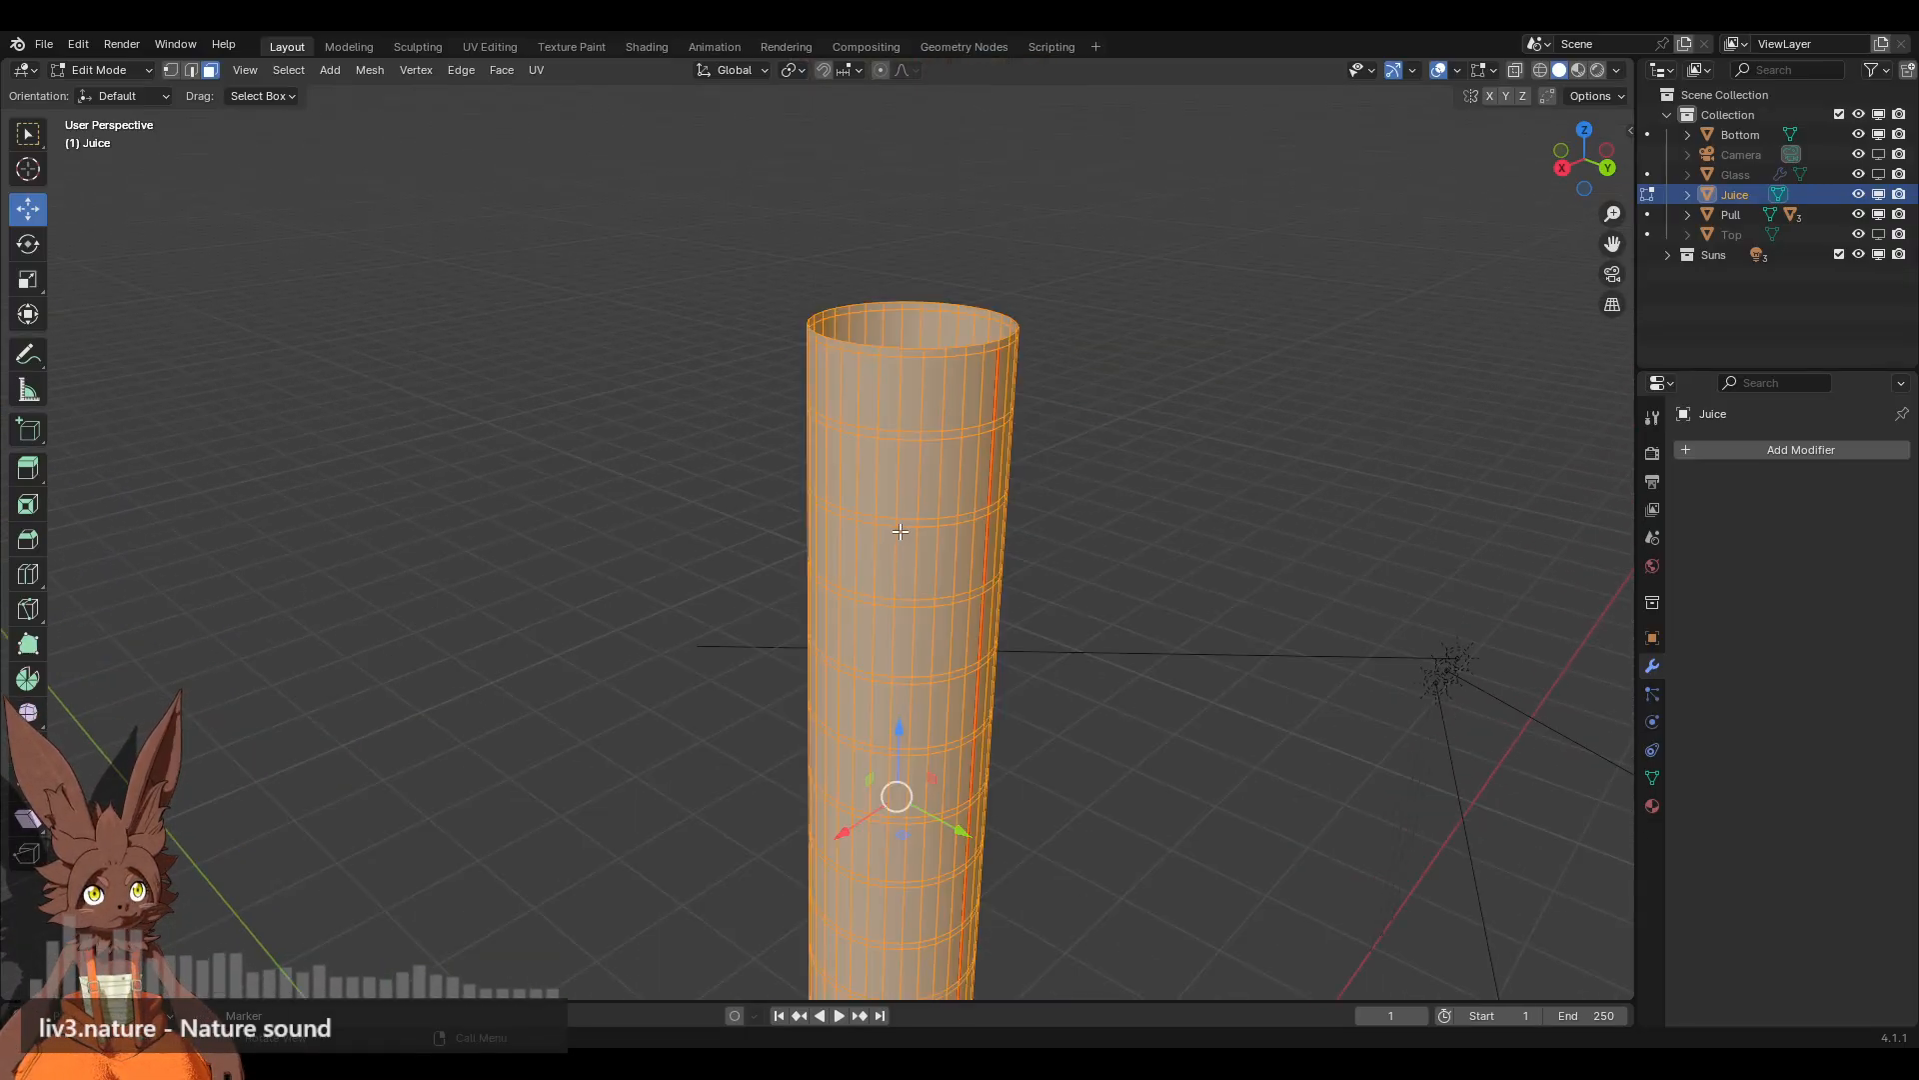
{"action": "left_click", "coordinate": [190, 74]}
{"action": "key", "text": "ctrl+e"}
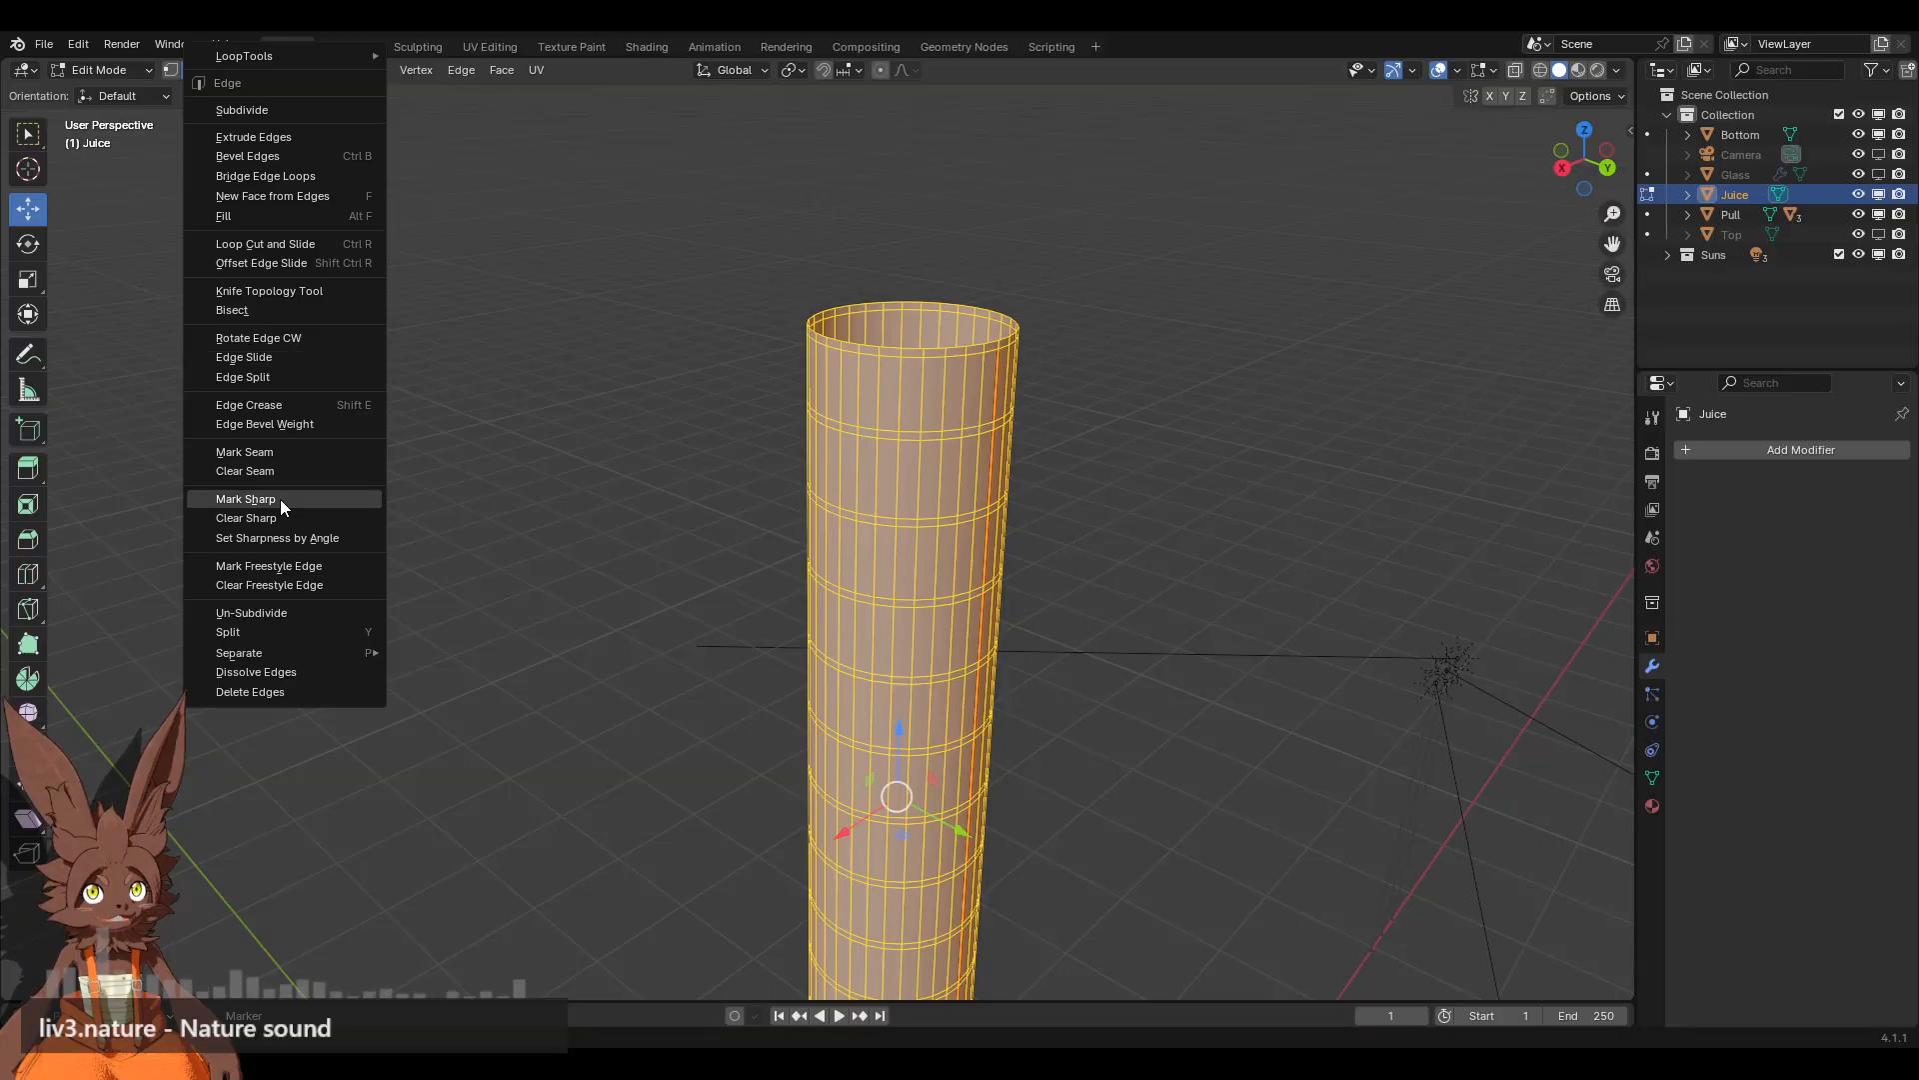
{"action": "left_click", "coordinate": [292, 467]}
{"action": "middle_click_drag", "start_coordinate": [800, 470], "coordinate": [1089, 433]}
{"action": "scroll", "coordinate": [819, 480], "scroll_direction": "up", "scroll_amount": 1}
{"action": "scroll", "coordinate": [1036, 435], "scroll_direction": "down", "scroll_amount": 3}
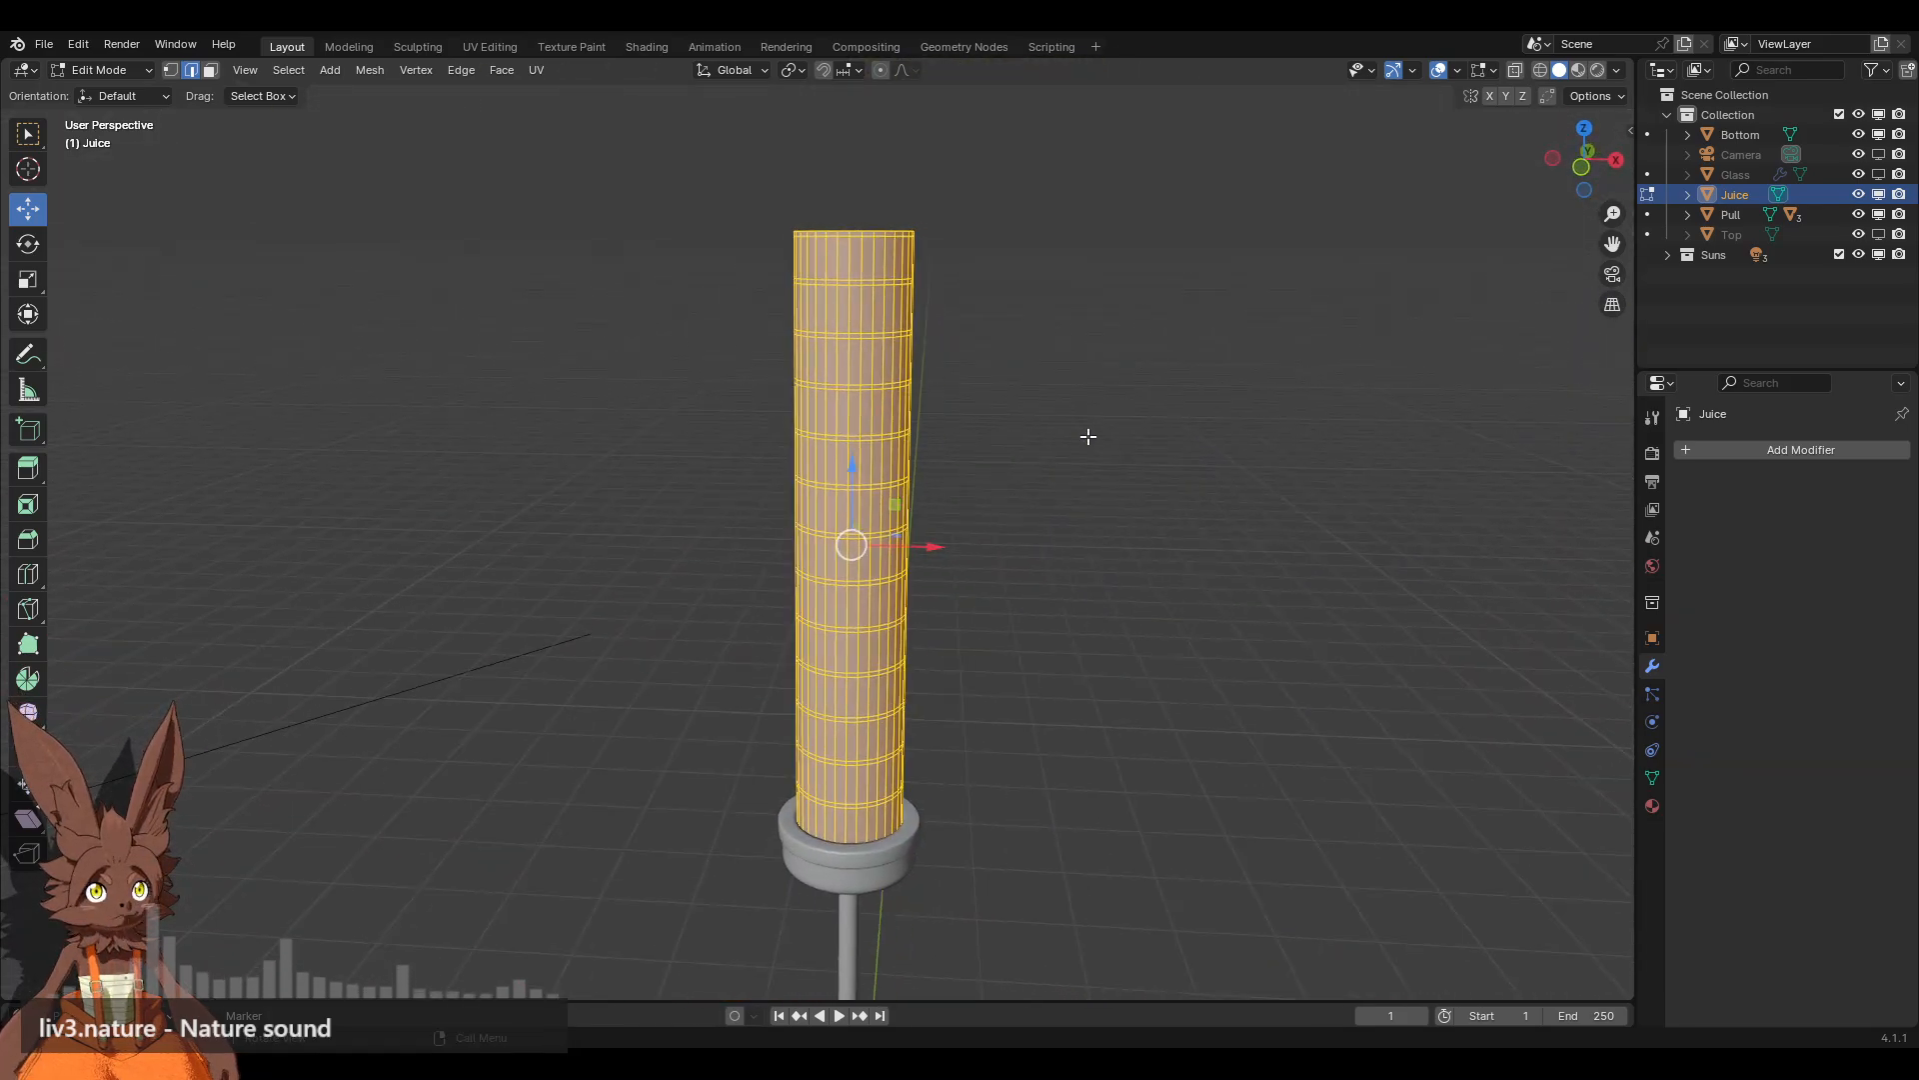
{"action": "left_click", "coordinate": [1145, 414]}
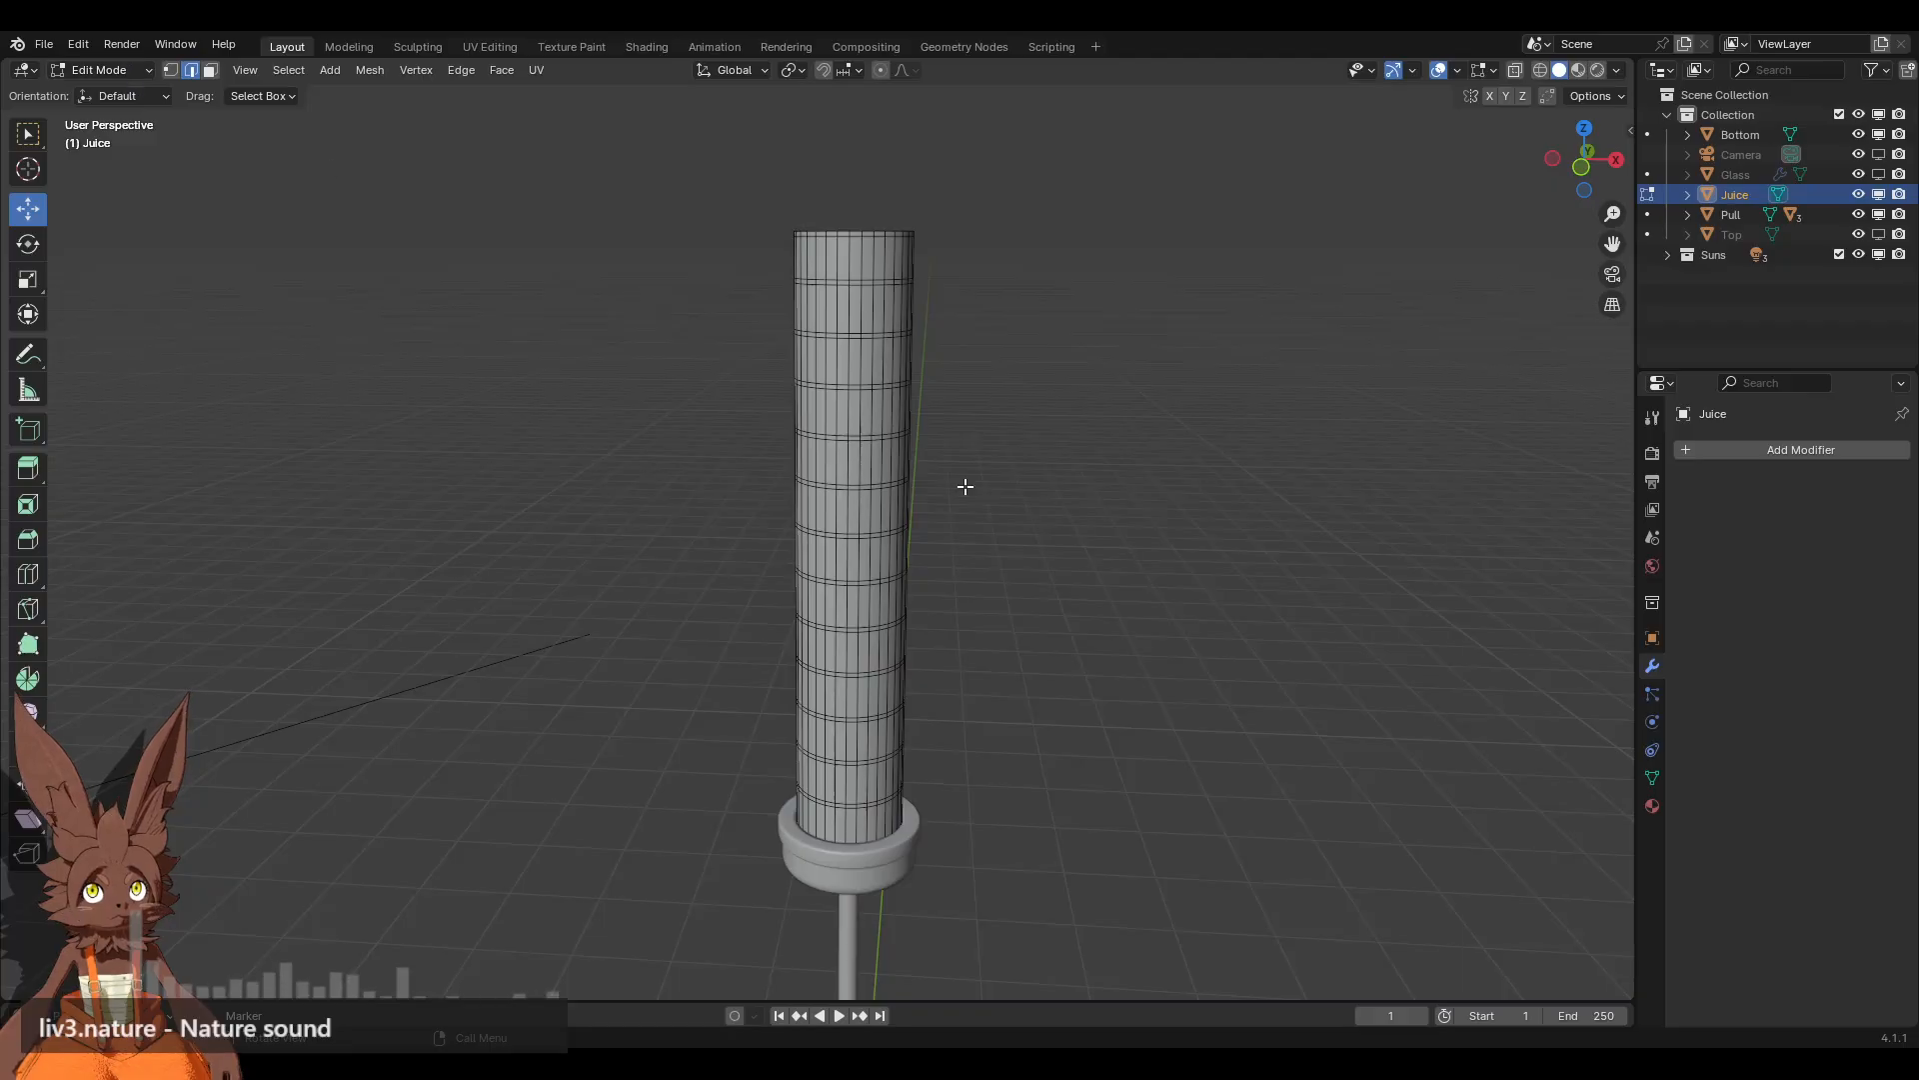
Step: Select all the paired horizontal edge loops between the Juice tube's two rims in front view and dissolve them
{"action": "left_click", "coordinate": [1577, 169]}
{"action": "key", "text": "KP_5"}
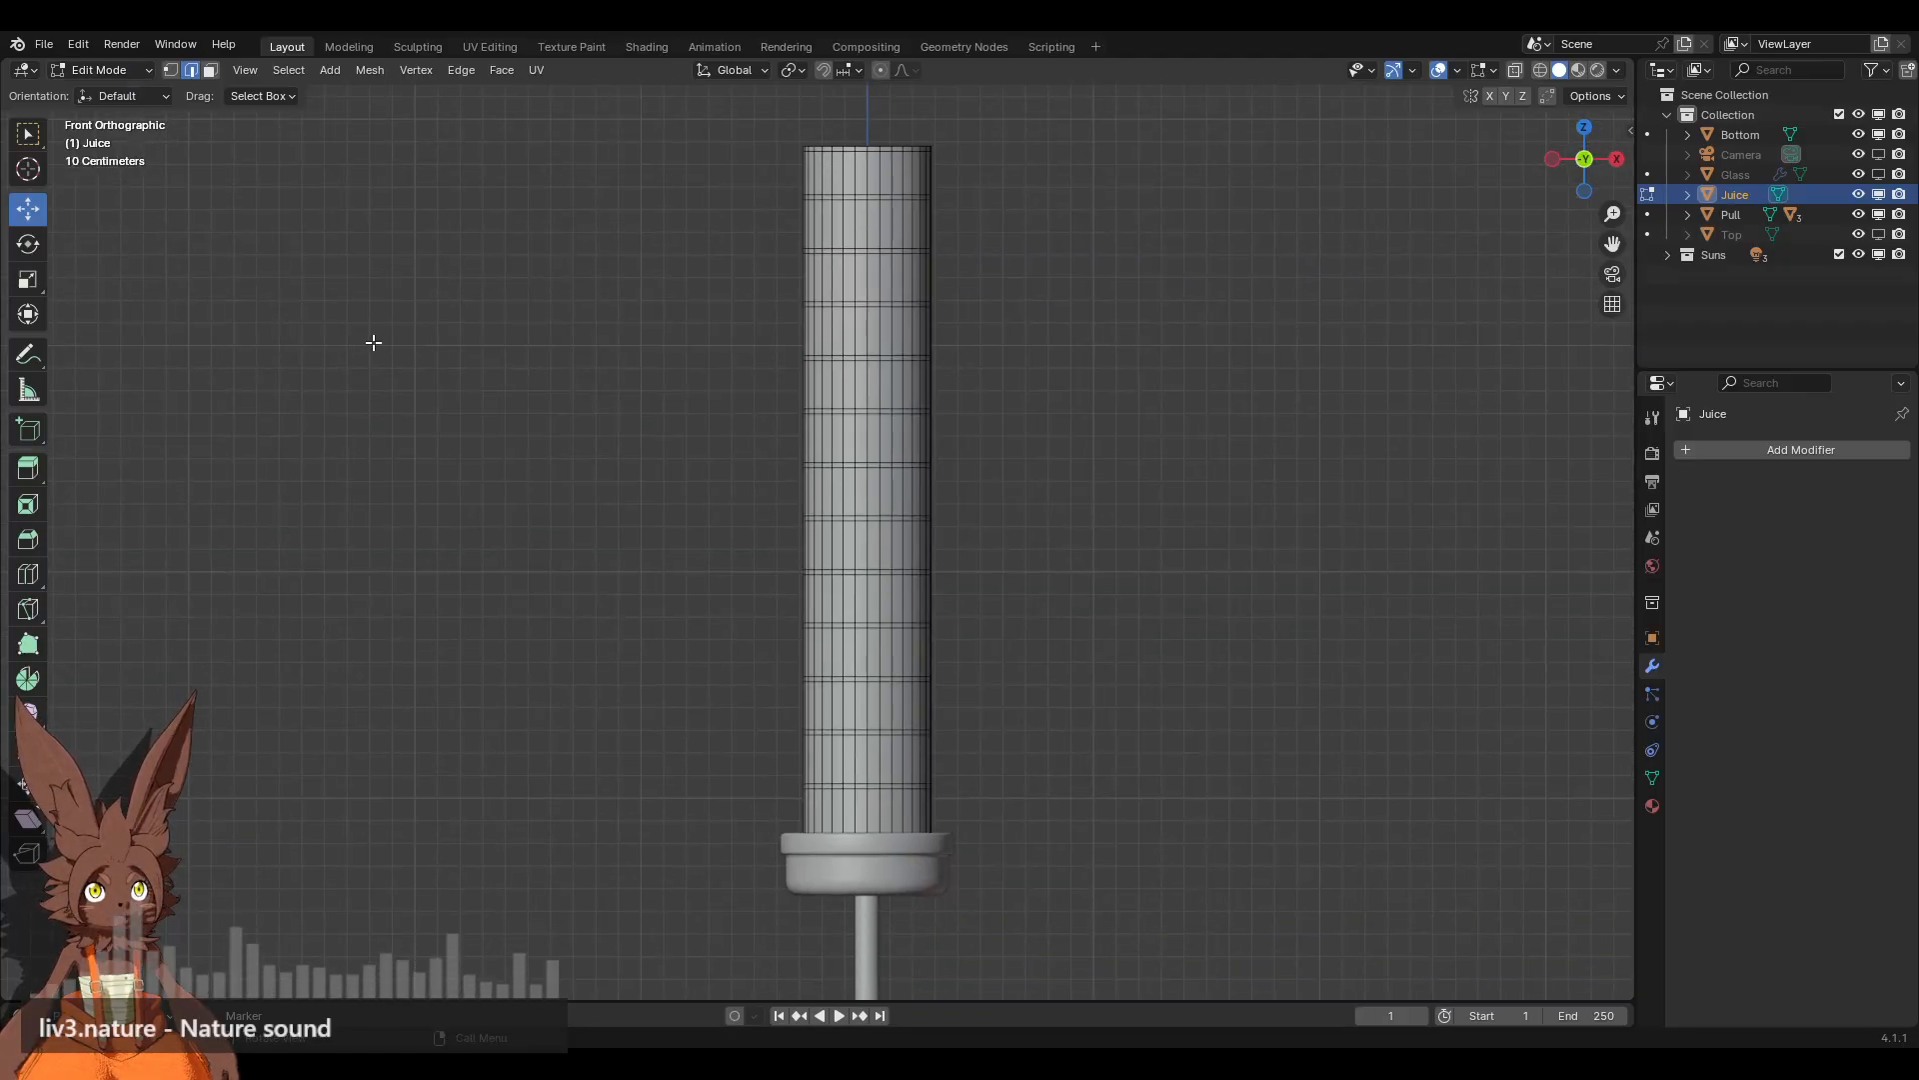
{"action": "left_click", "coordinate": [870, 789], "text": "alt"}
{"action": "left_click", "coordinate": [874, 728], "text": "alt+shift"}
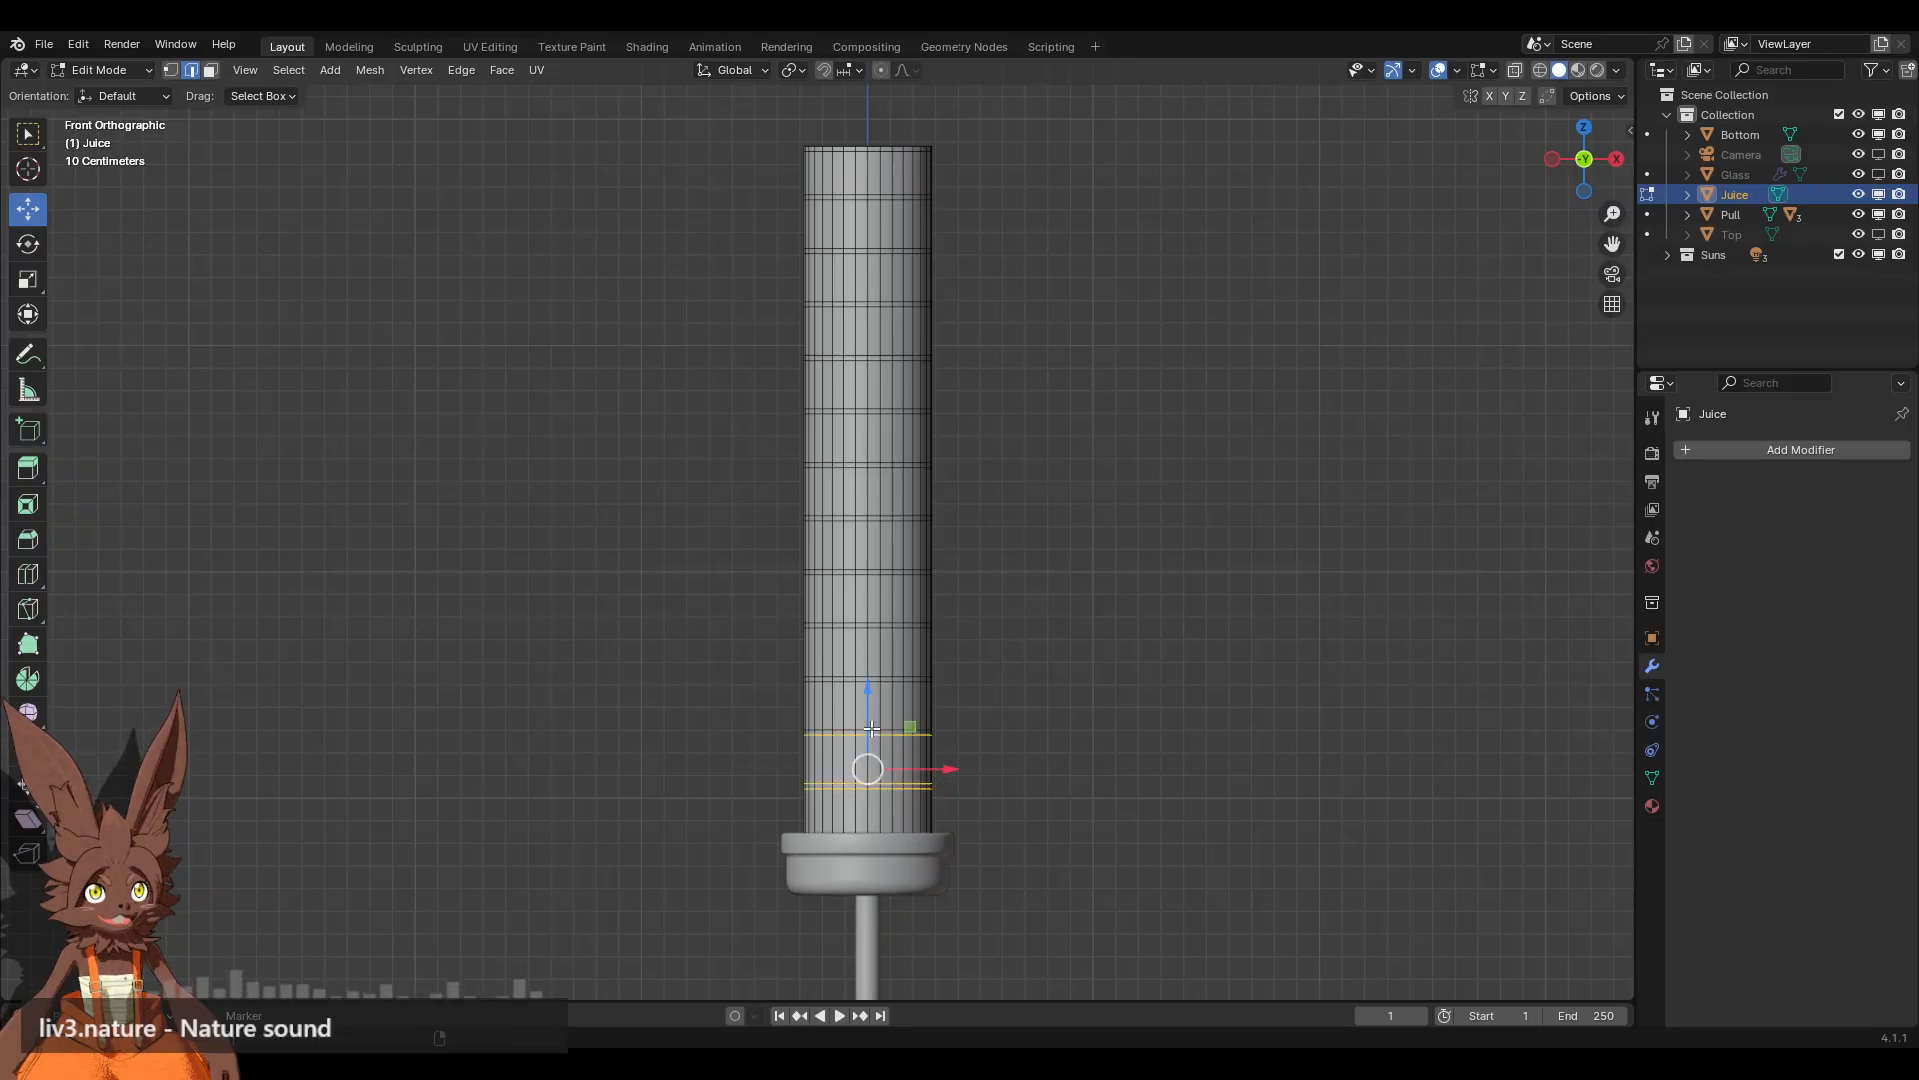
{"action": "left_click", "coordinate": [873, 681], "text": "alt+shift"}
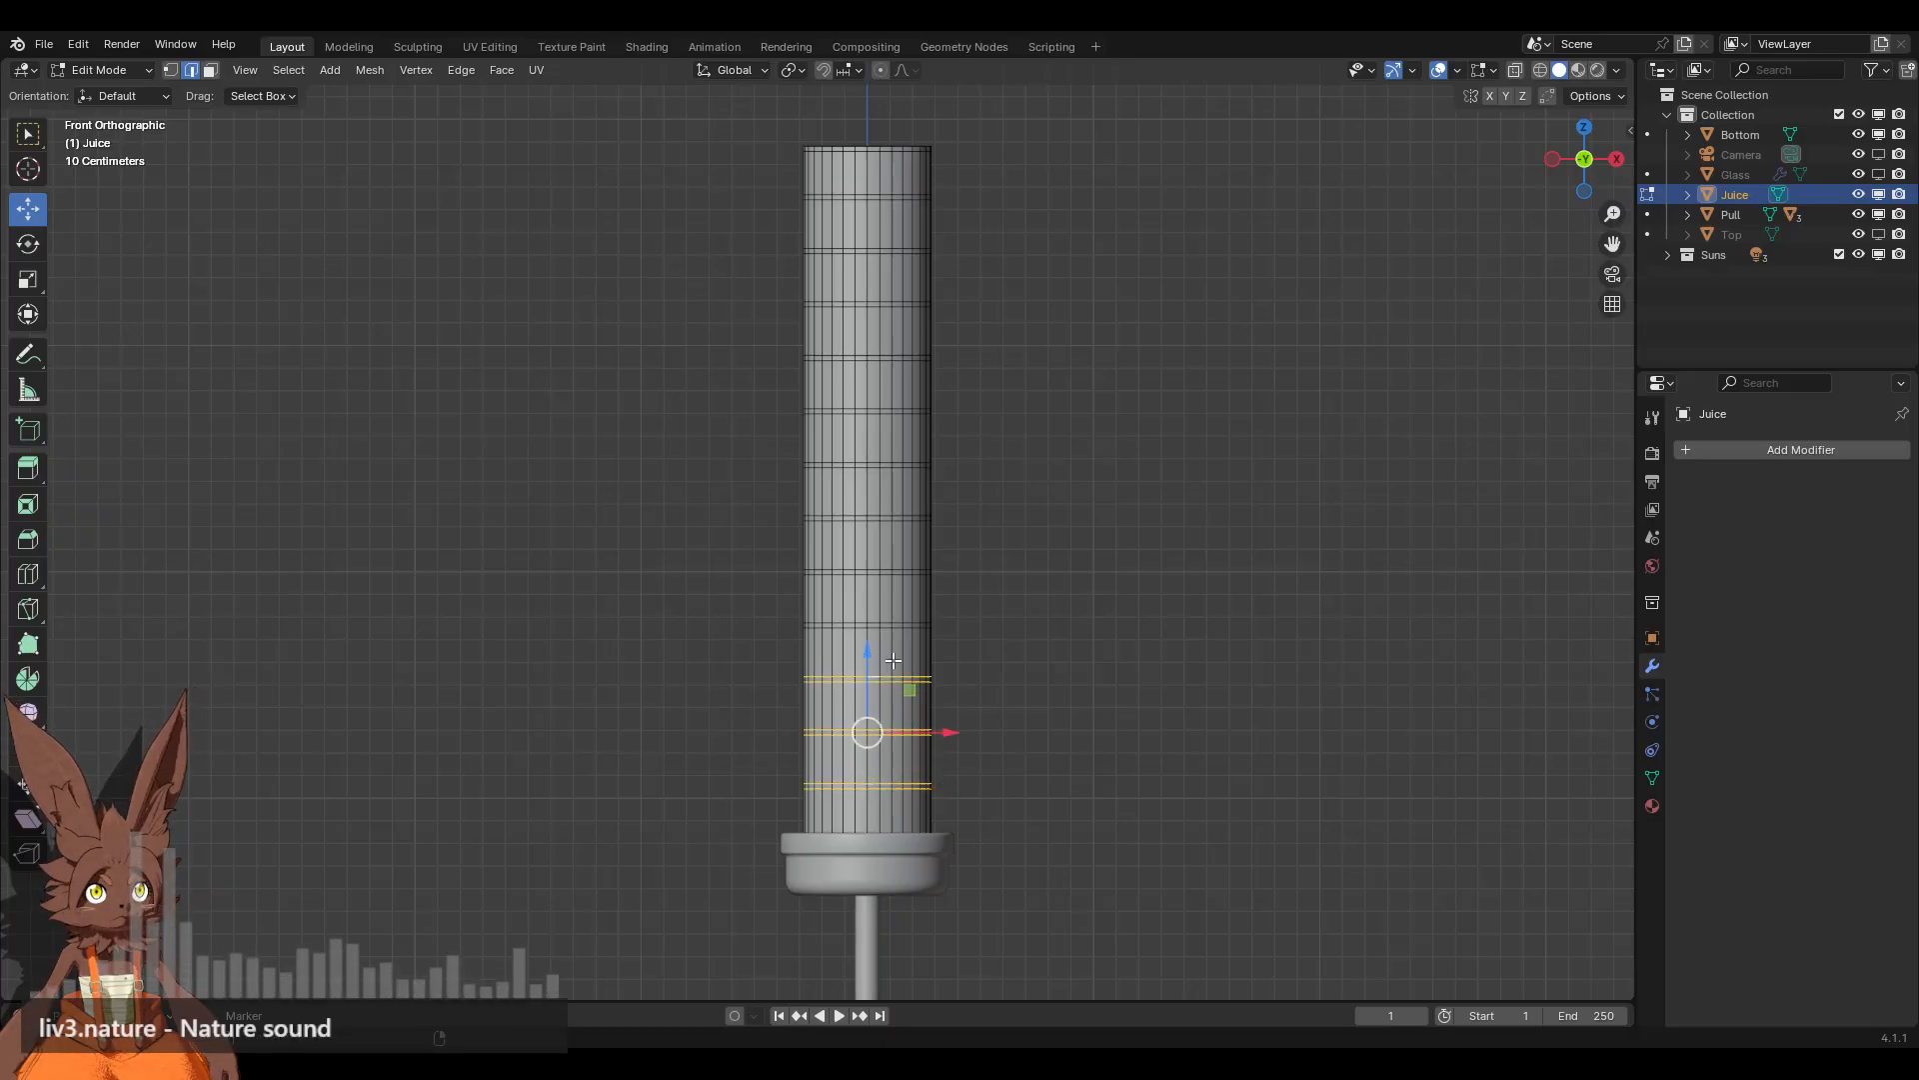
{"action": "left_click", "coordinate": [873, 627], "text": "alt+shift"}
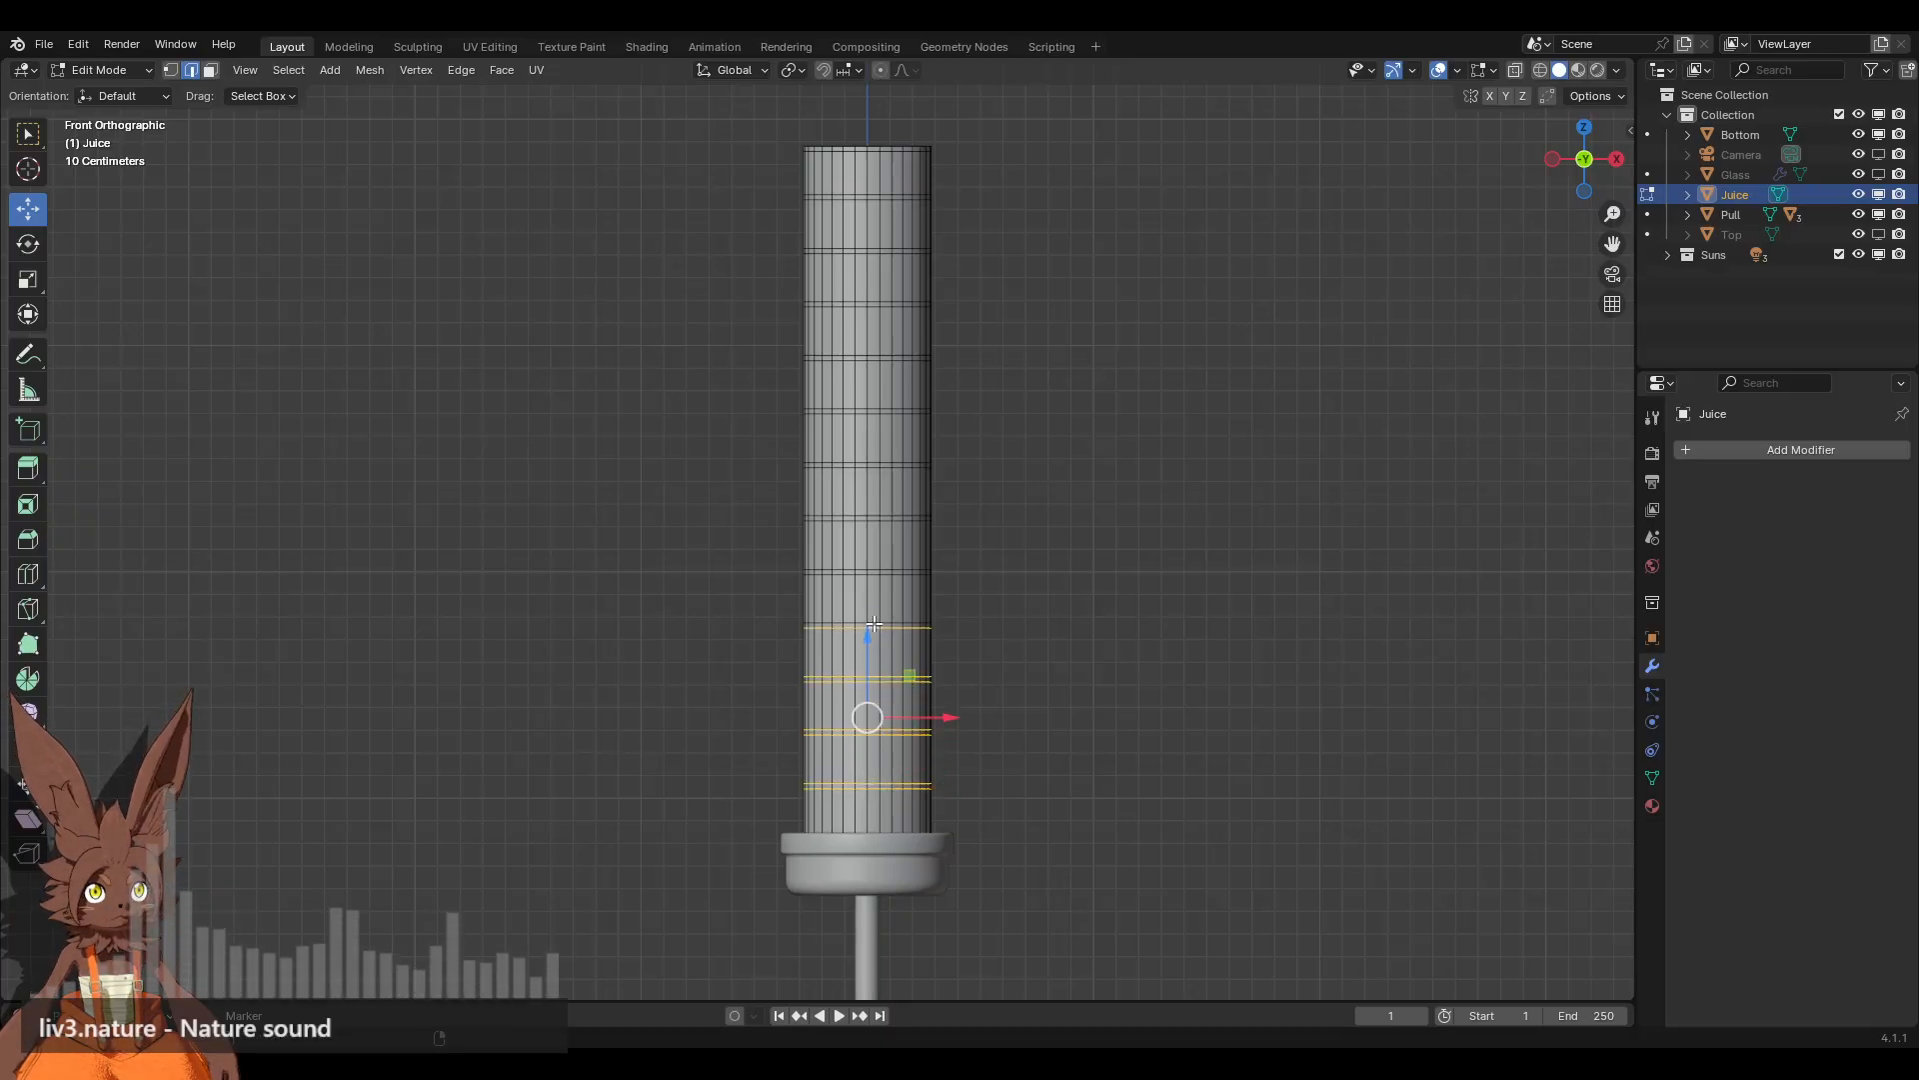
{"action": "left_click", "coordinate": [878, 569], "text": "alt+shift"}
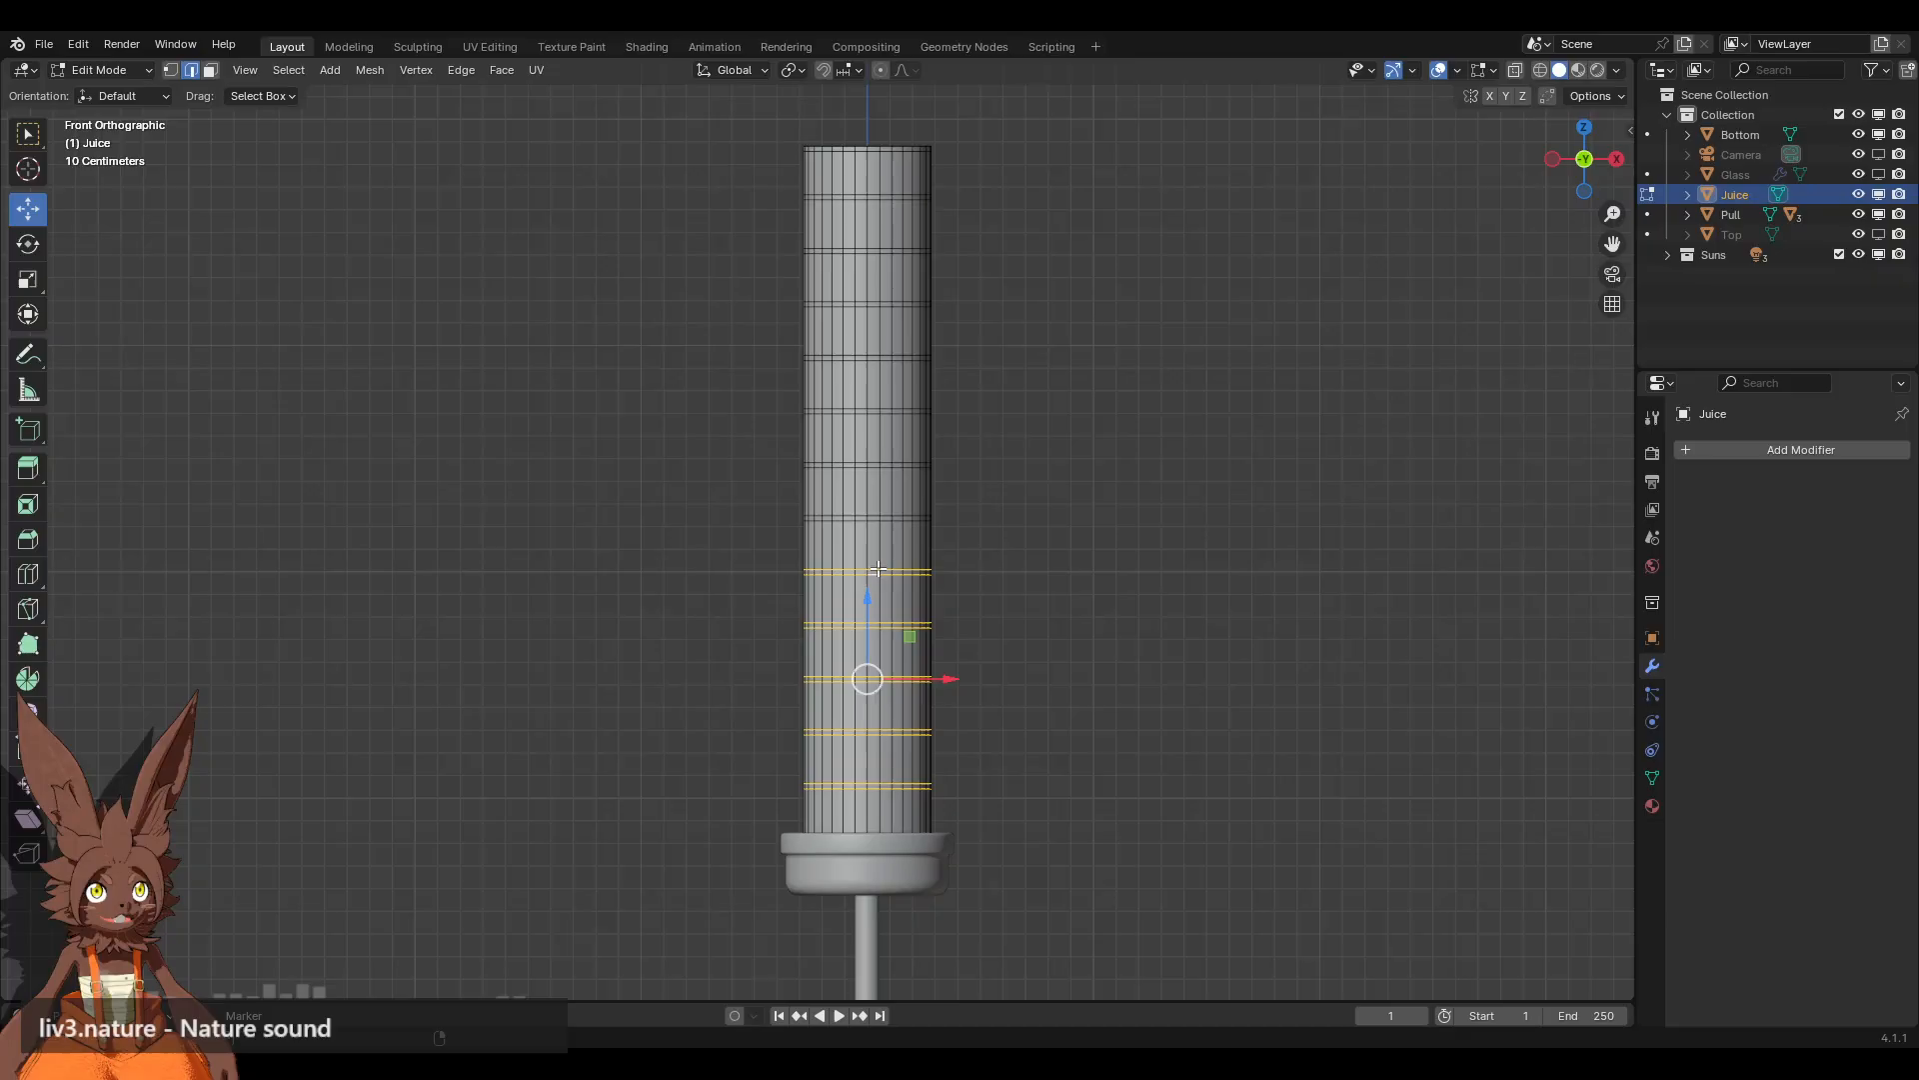
{"action": "left_click", "coordinate": [875, 517], "text": "alt+shift"}
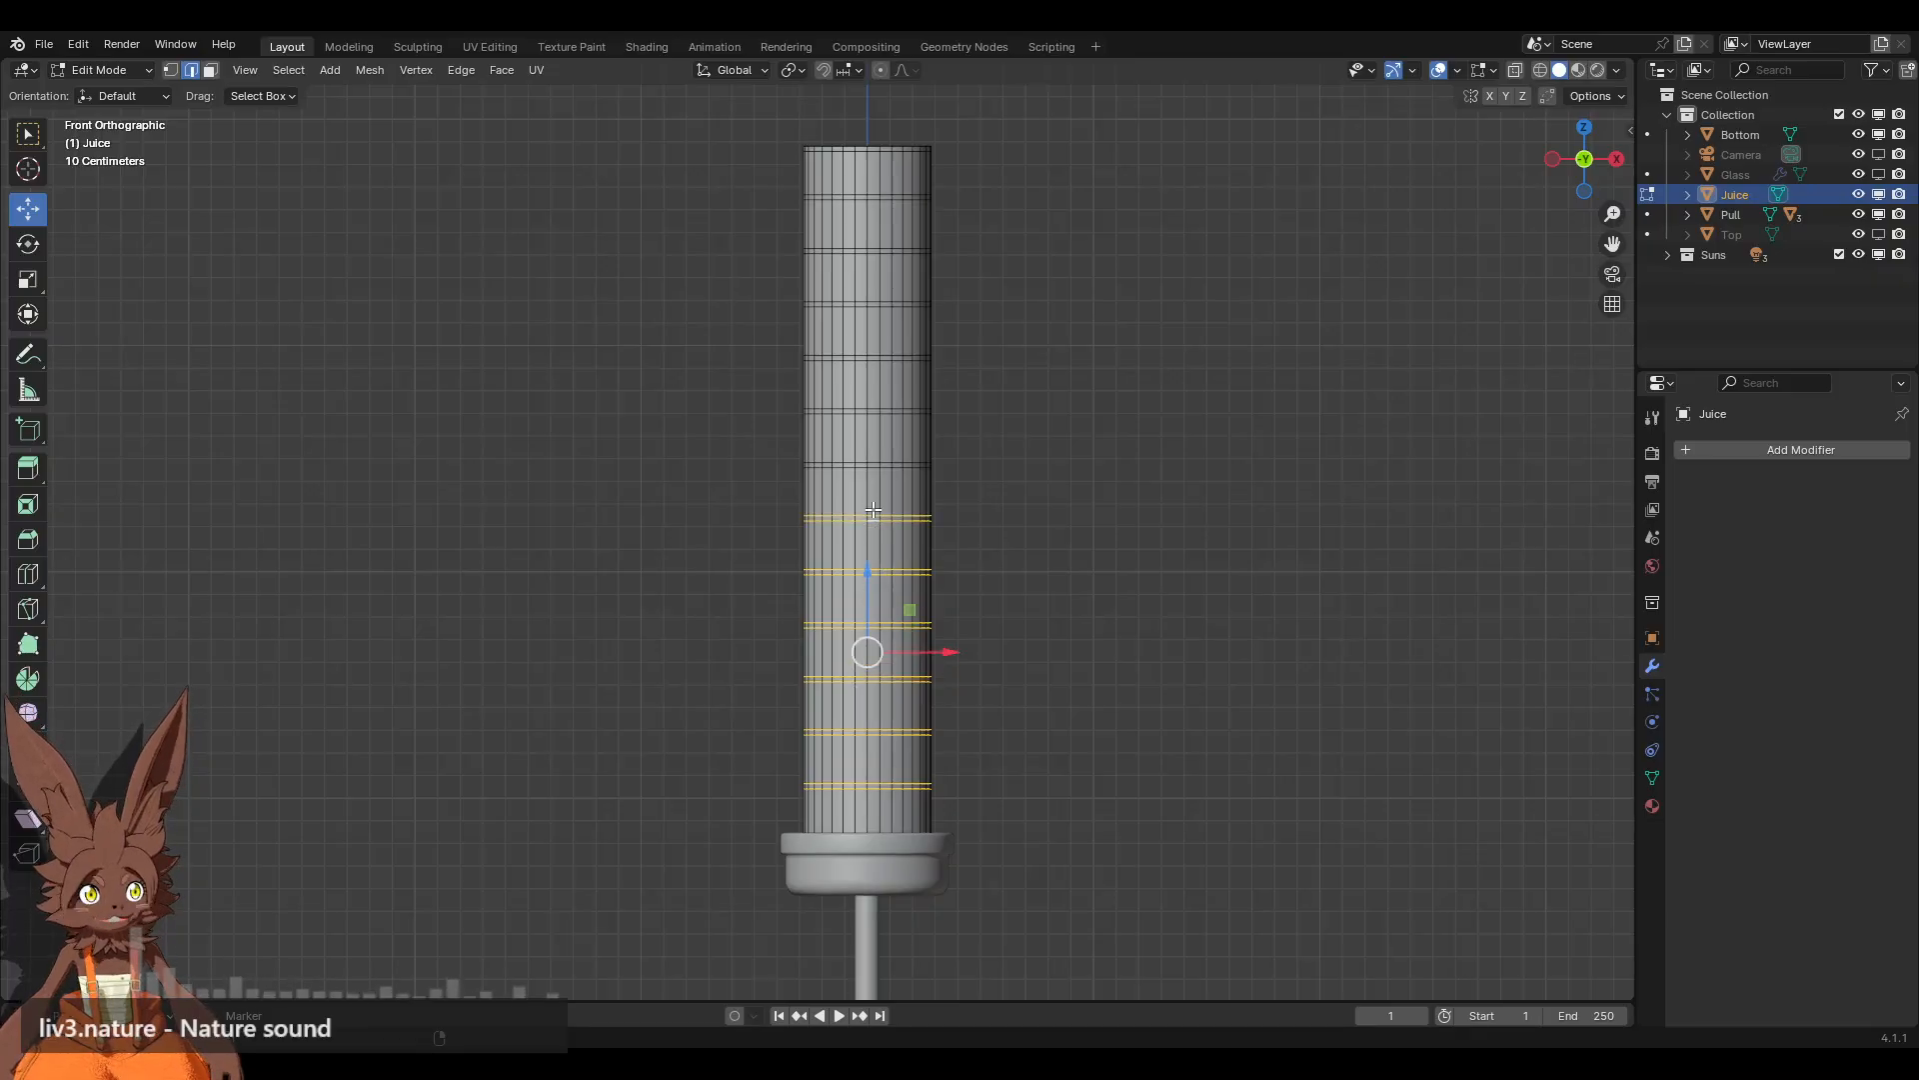
{"action": "left_click", "coordinate": [871, 465], "text": "alt+shift"}
{"action": "left_click", "coordinate": [872, 466], "text": "alt+shift"}
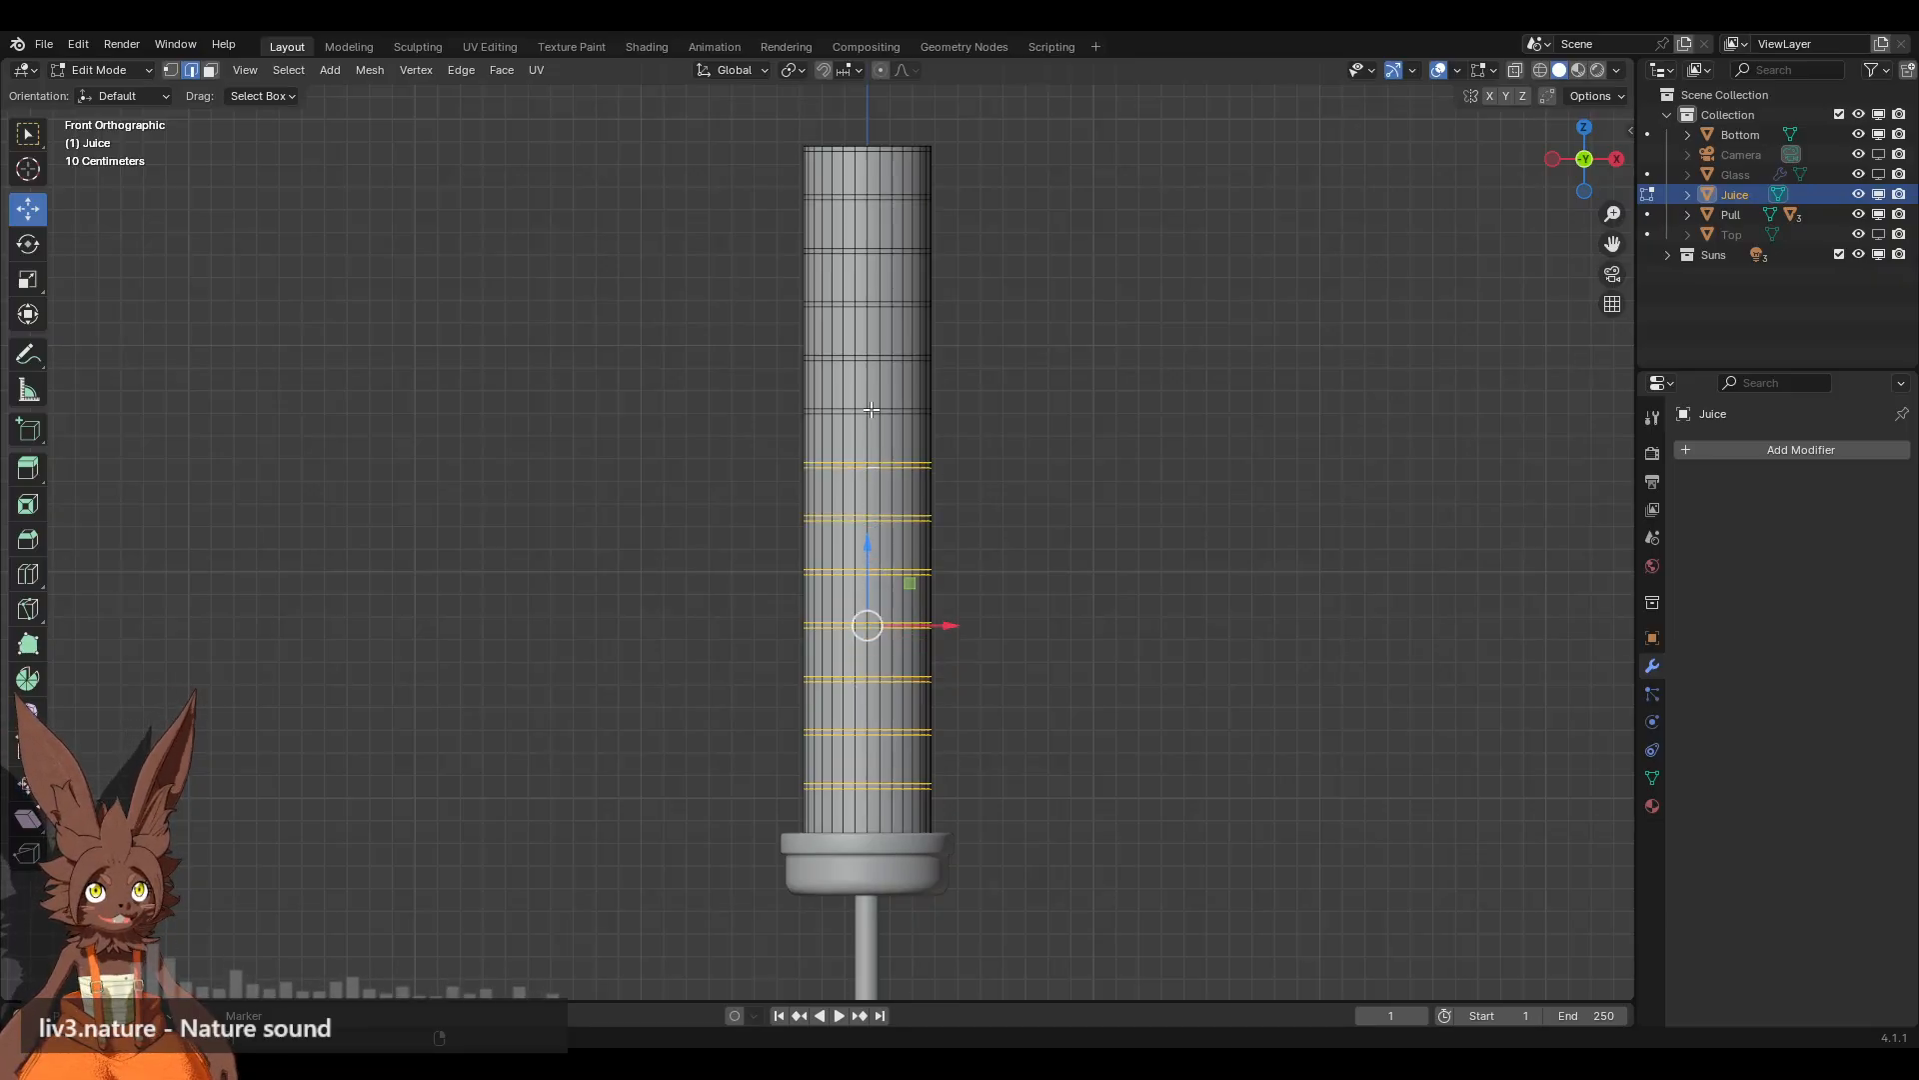
{"action": "left_click", "coordinate": [871, 410], "text": "alt+shift"}
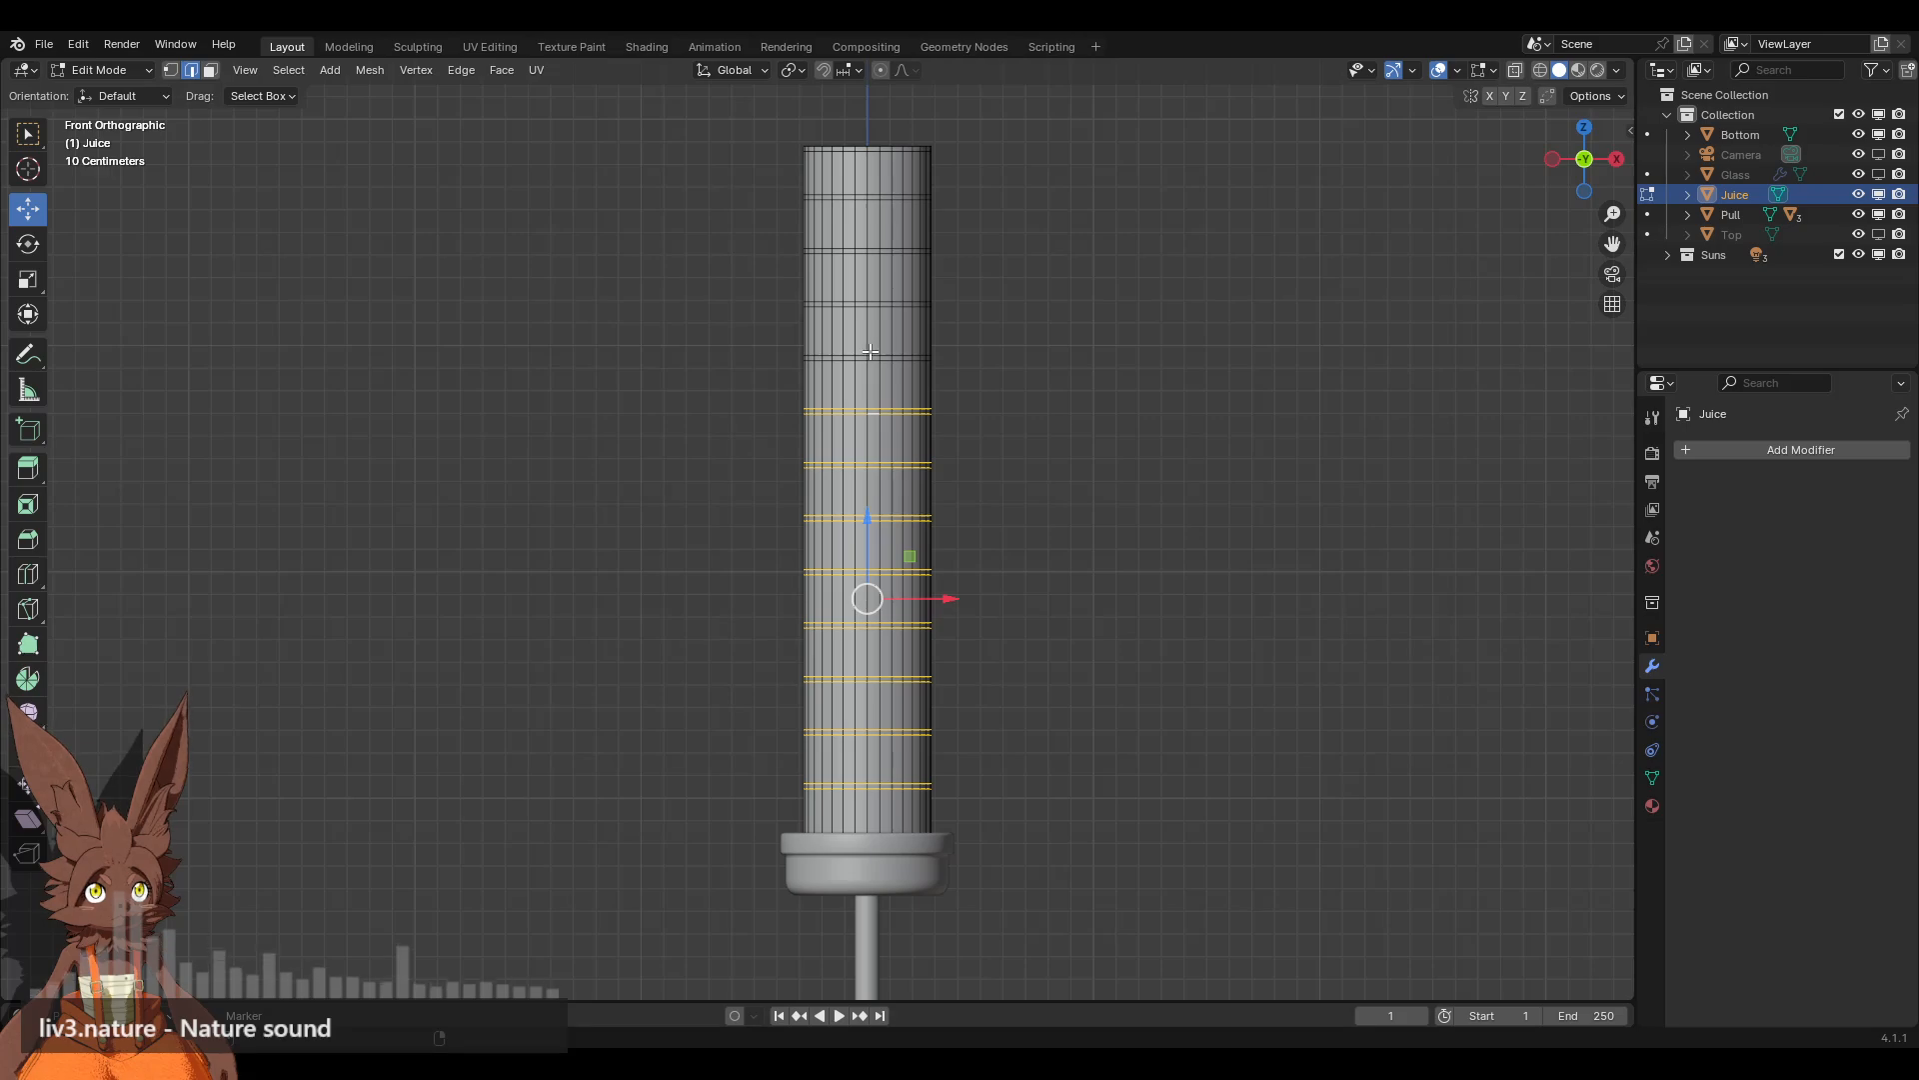
{"action": "left_click", "coordinate": [871, 353], "text": "alt+shift"}
{"action": "left_click", "coordinate": [873, 356], "text": "alt+shift"}
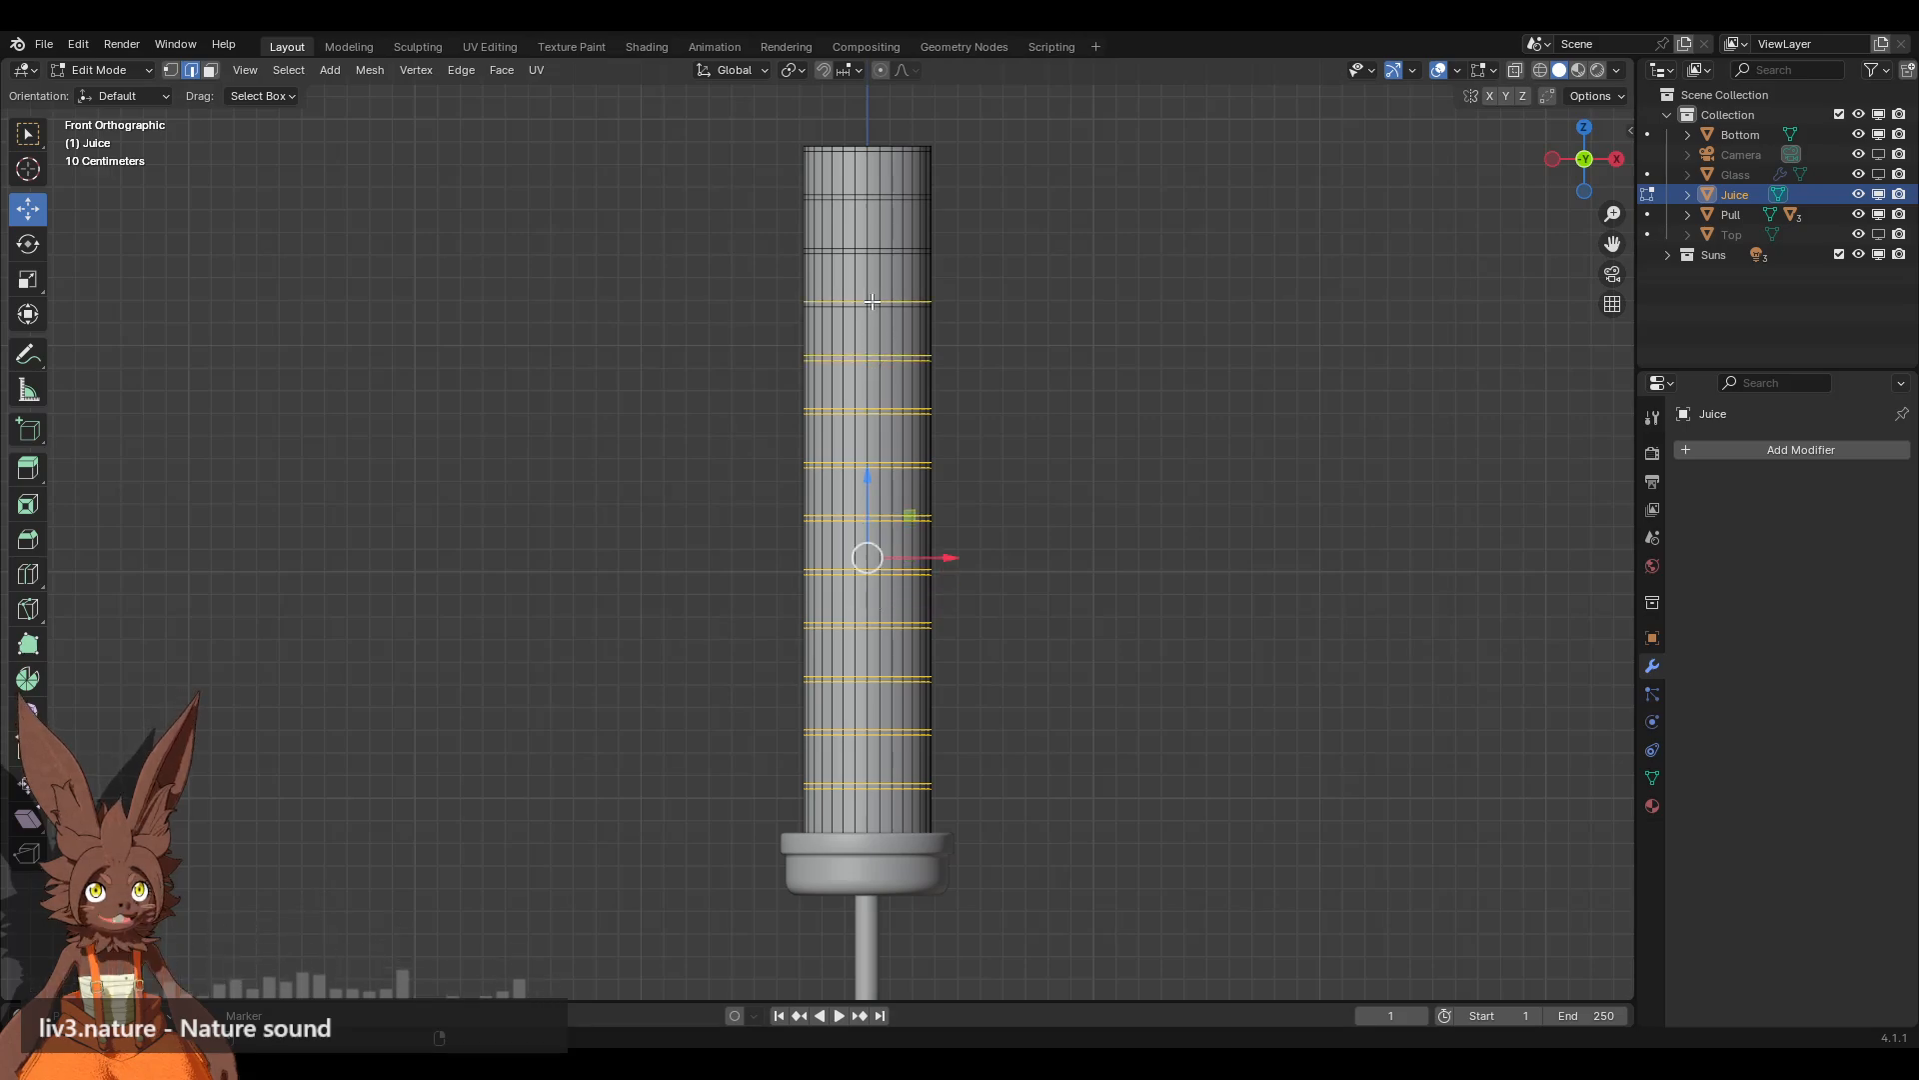
{"action": "left_click", "coordinate": [879, 303], "text": "alt+shift"}
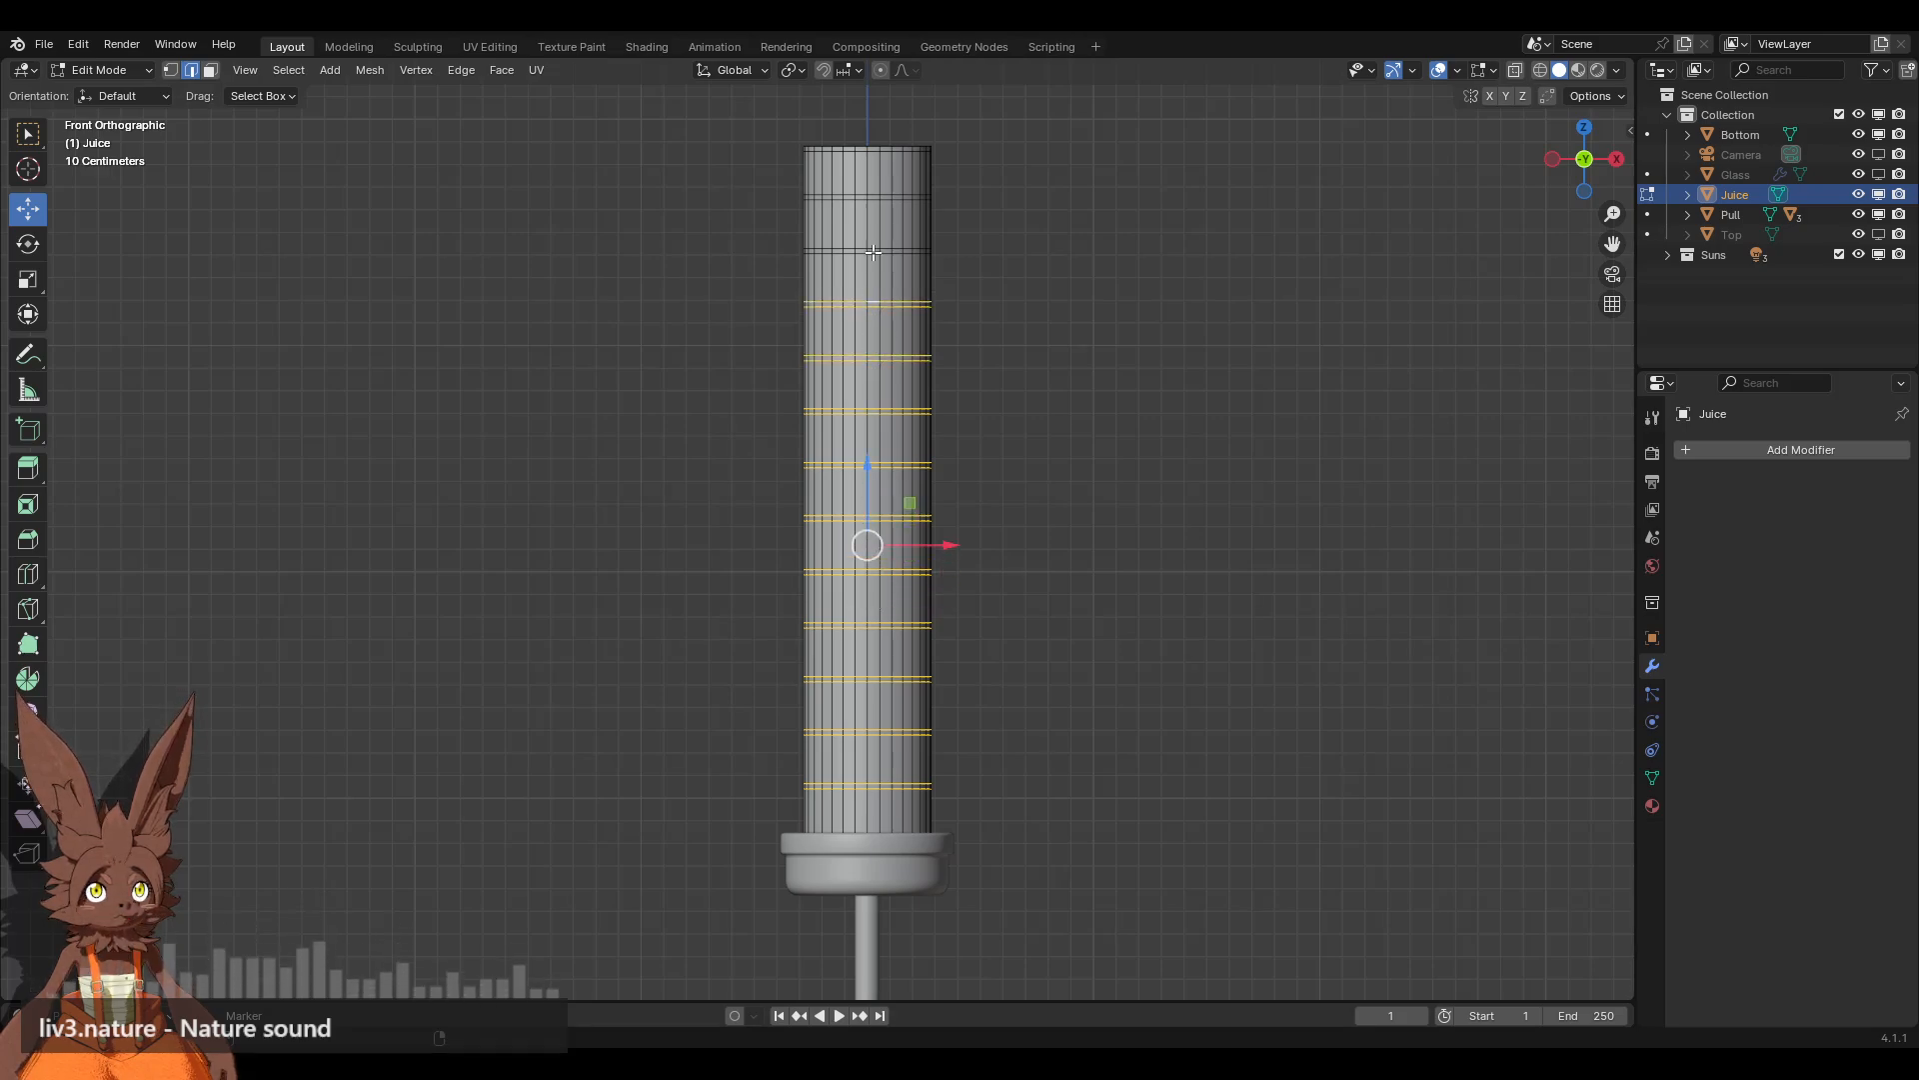
{"action": "left_click", "coordinate": [872, 252], "text": "alt+shift"}
{"action": "left_click", "coordinate": [874, 202], "text": "alt+shift"}
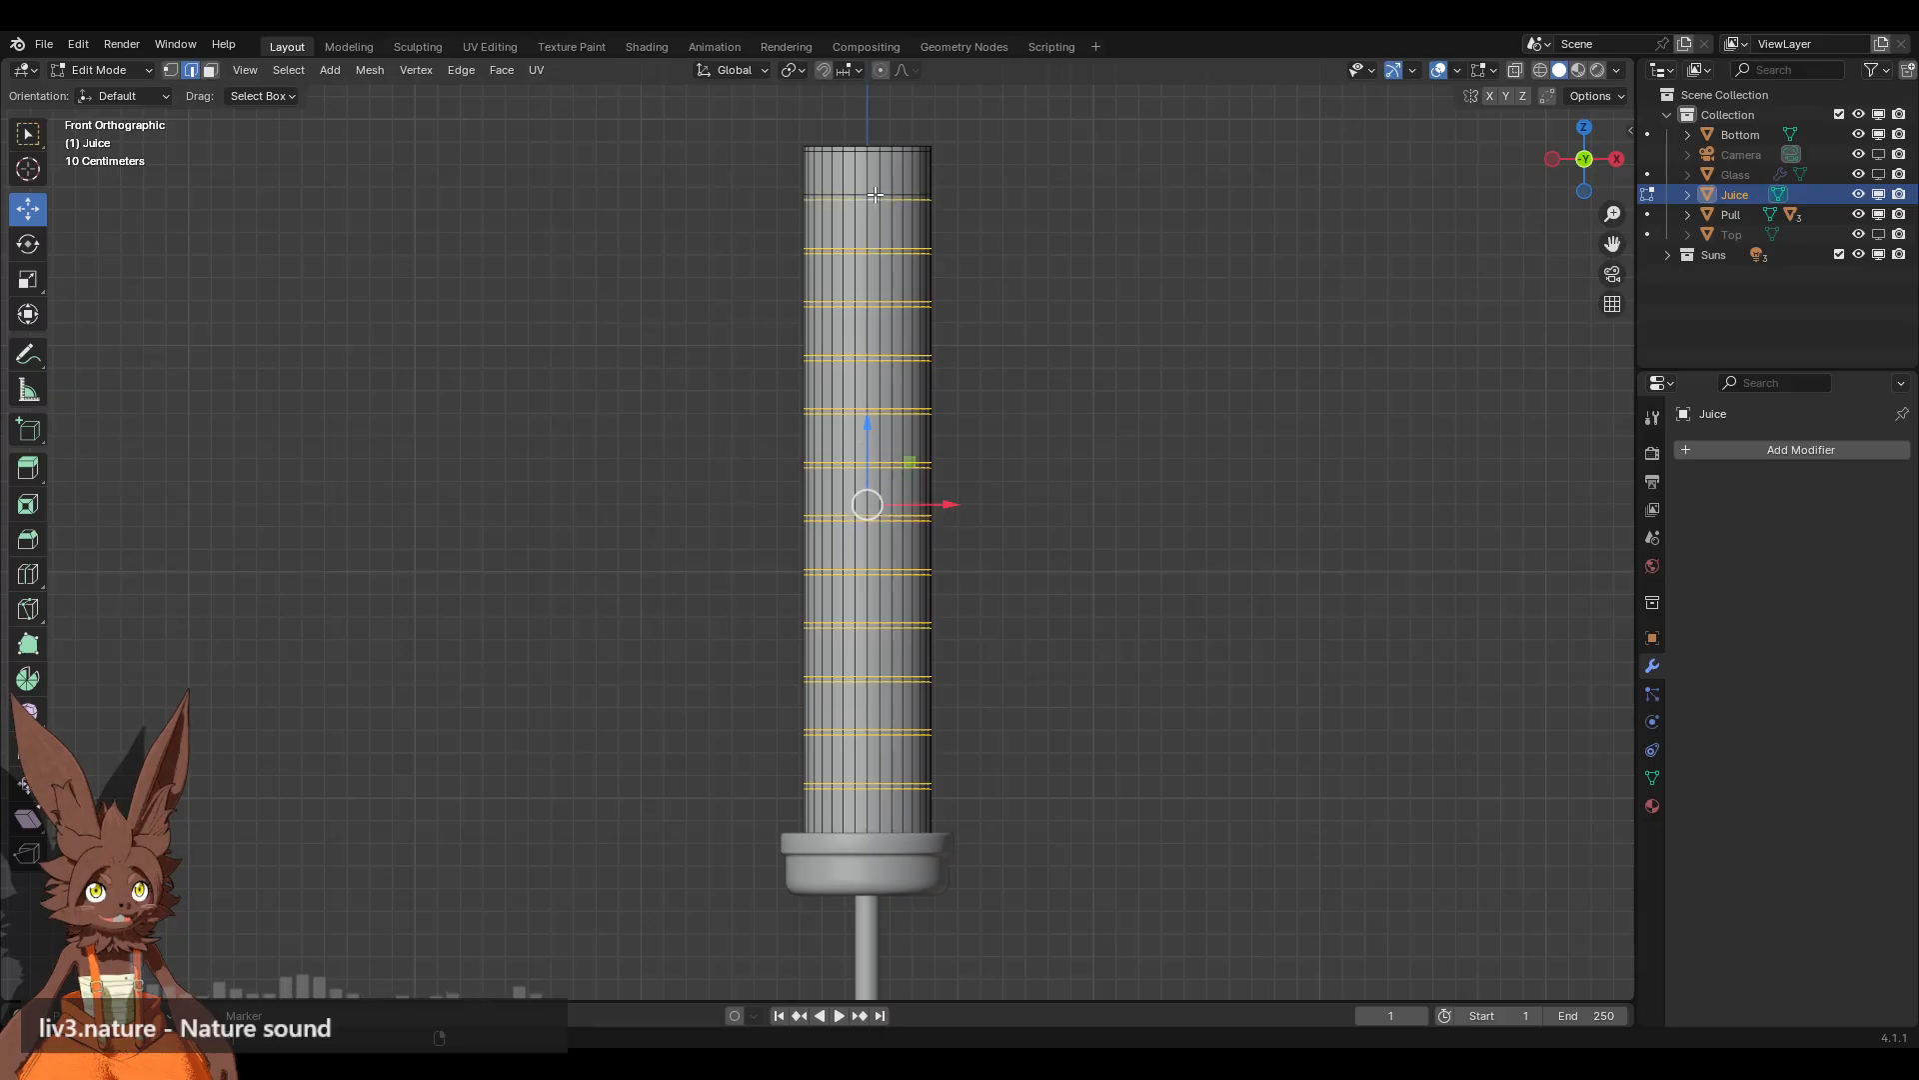
{"action": "left_click", "coordinate": [875, 195], "text": "alt+shift"}
{"action": "key", "text": "x"}
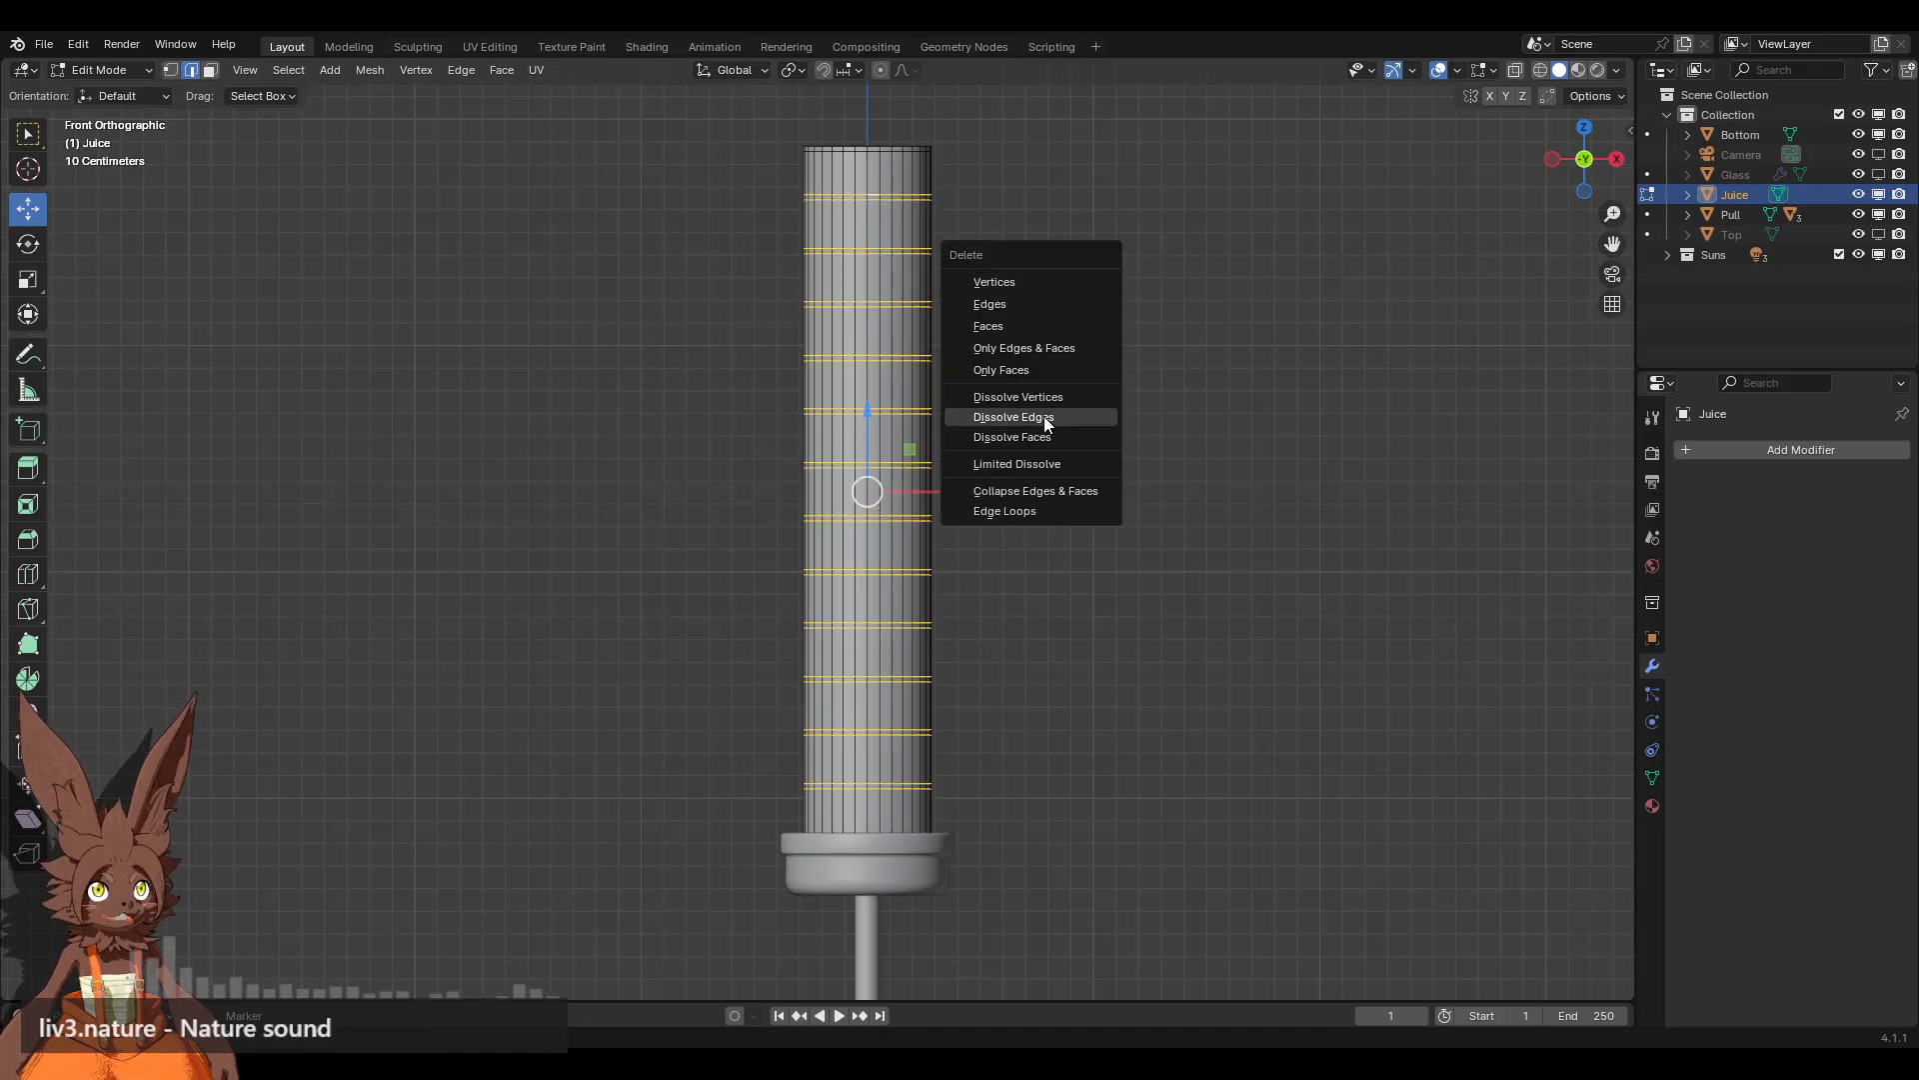
{"action": "left_click", "coordinate": [1044, 416]}
{"action": "key", "text": "a"}
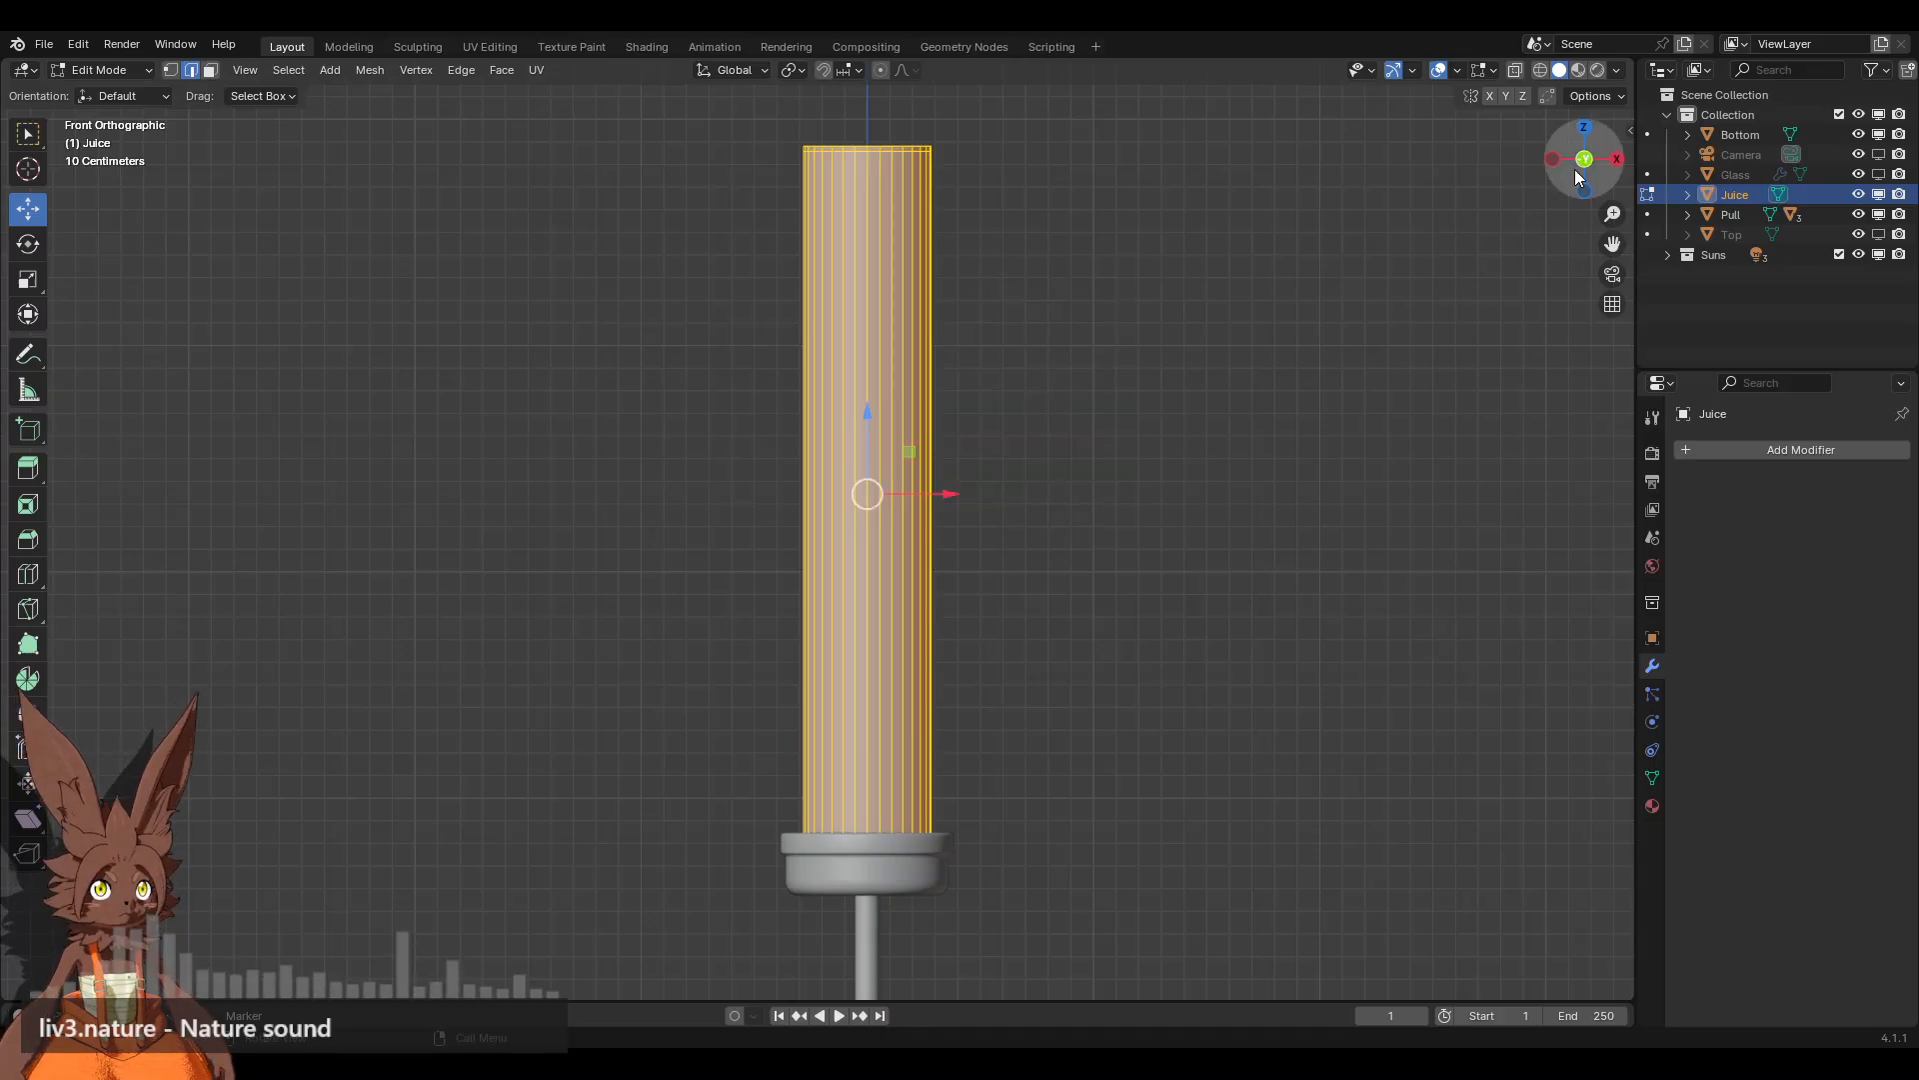
{"action": "left_click", "coordinate": [1540, 70]}
{"action": "left_click", "coordinate": [1559, 70]}
{"action": "left_click", "coordinate": [1127, 418]}
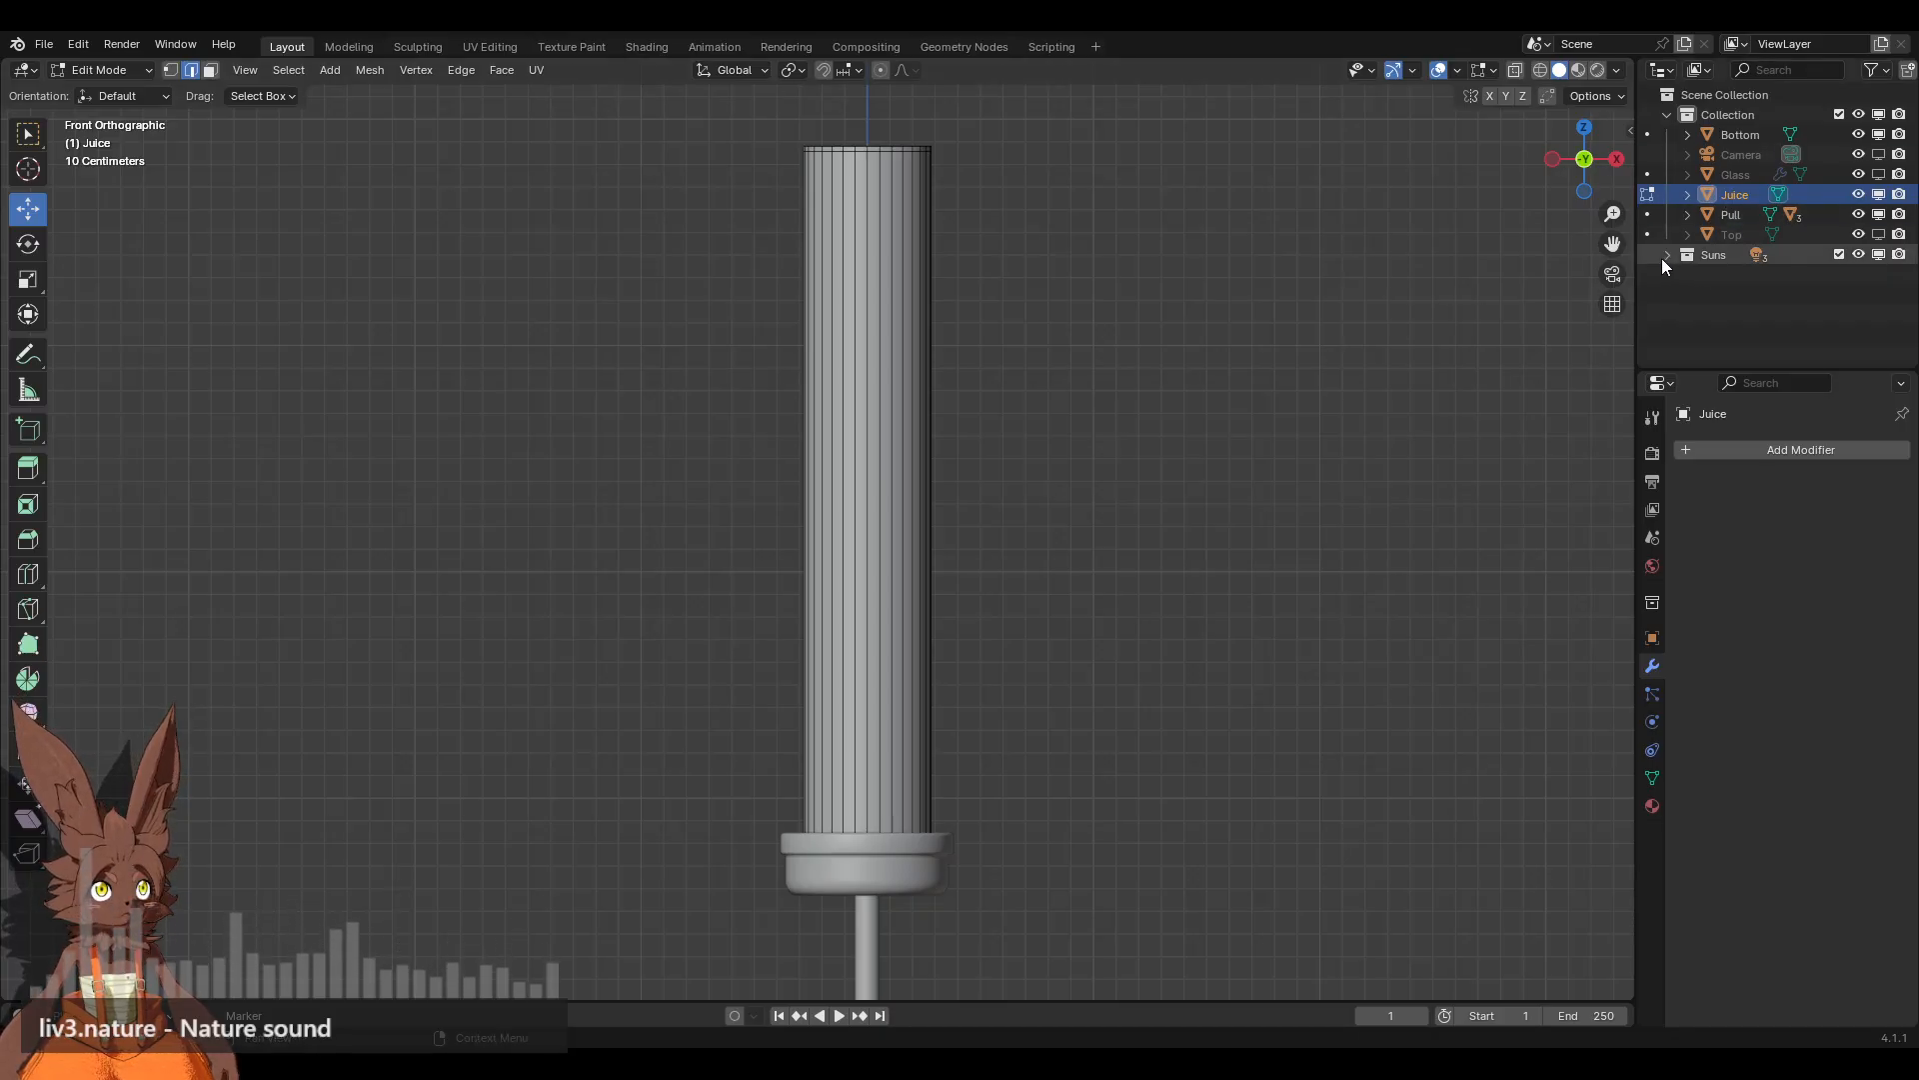
Step: Select the Juice tube's lower rim vertices in wireframe and move them up about 1.76 m along Z to the plunger head
{"action": "left_click", "coordinate": [1537, 71]}
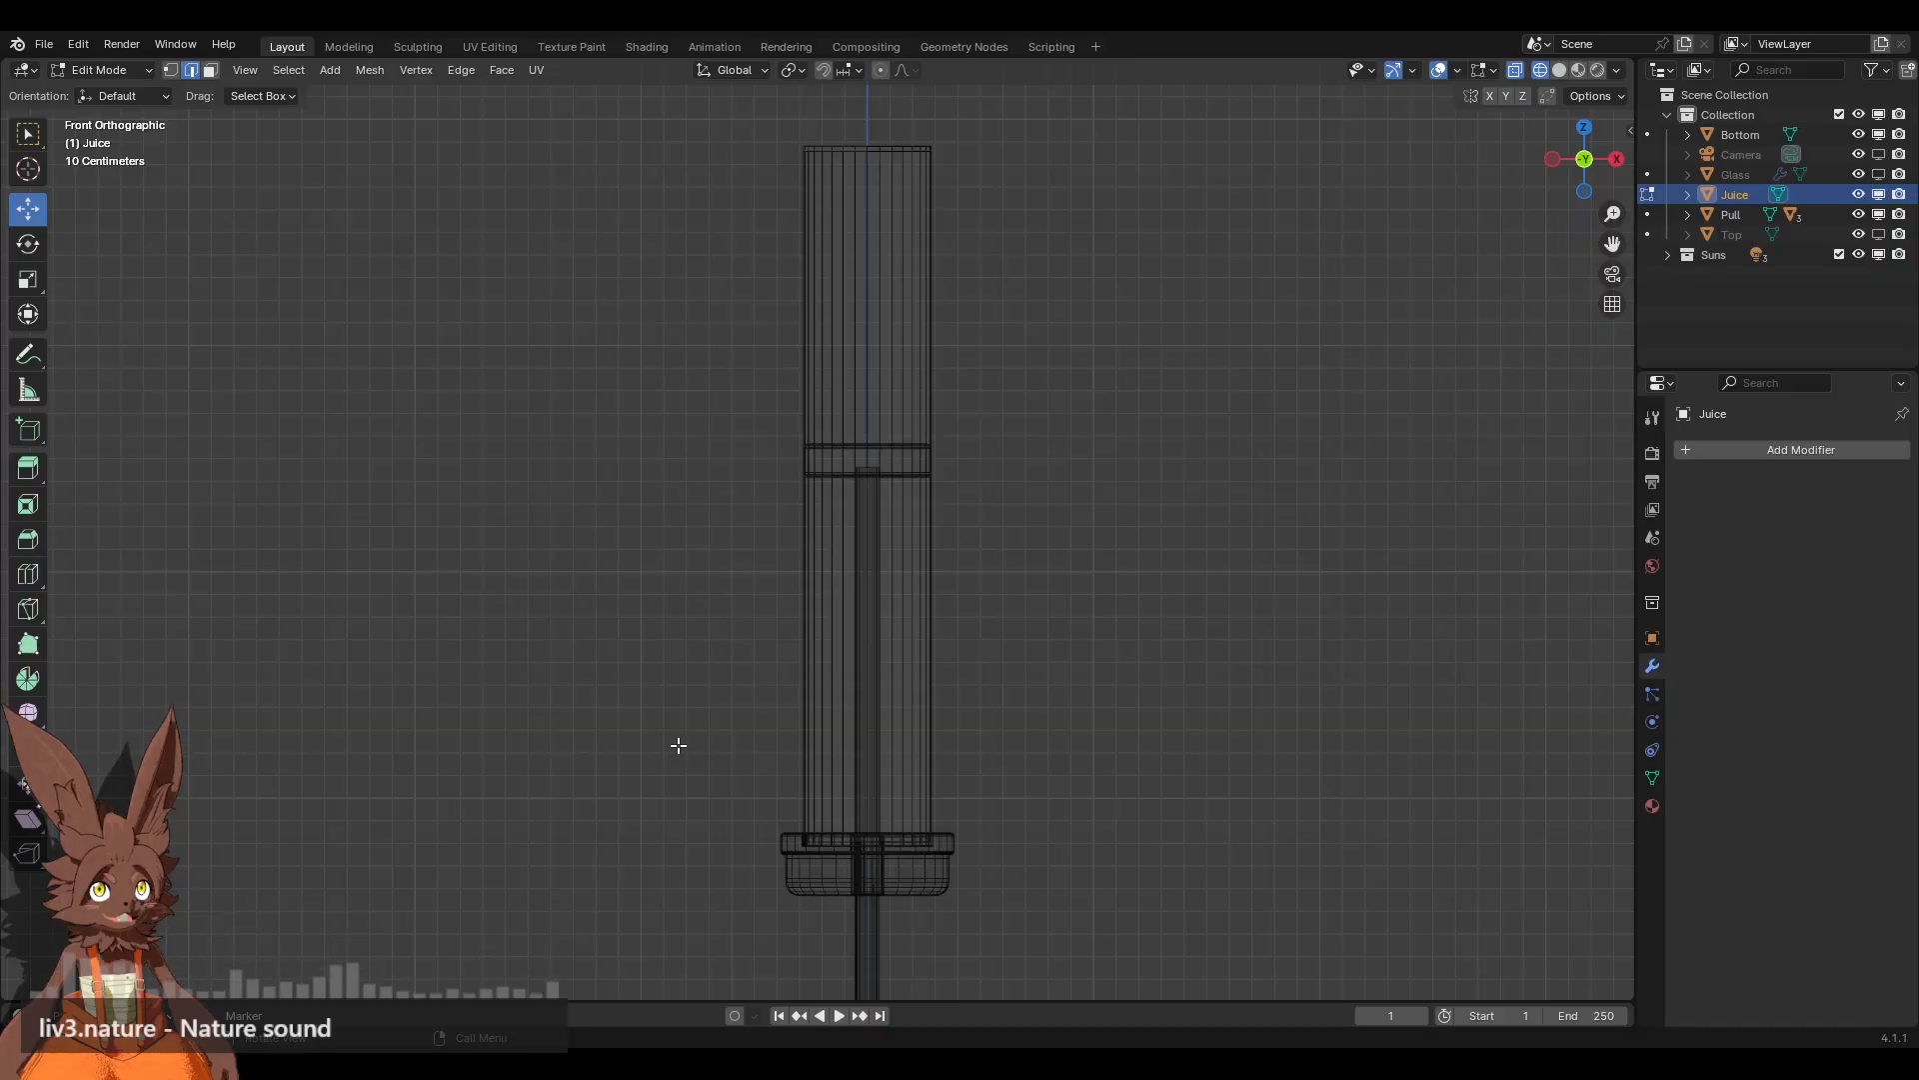
{"action": "left_click_drag", "start_coordinate": [345, 621], "coordinate": [1113, 897]}
{"action": "key", "text": "1"}
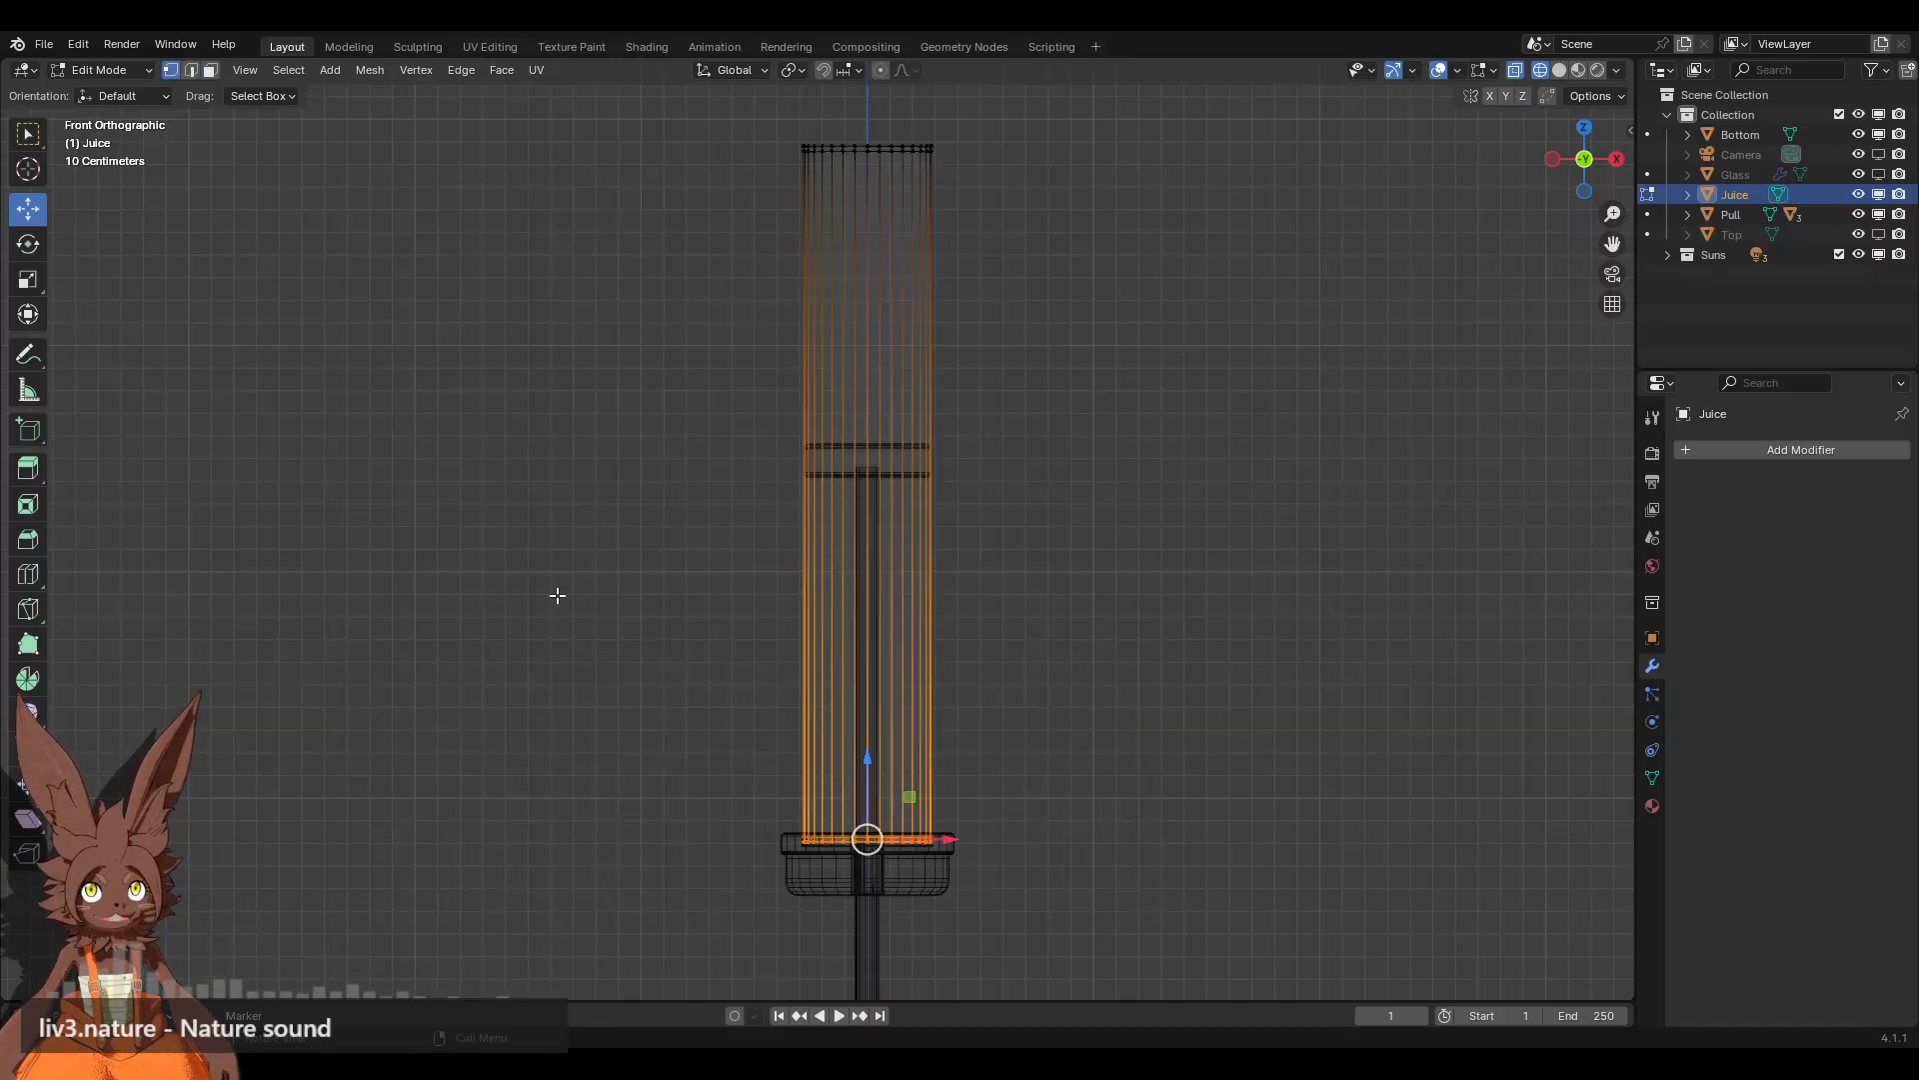
{"action": "left_click_drag", "start_coordinate": [868, 759], "coordinate": [907, 383]}
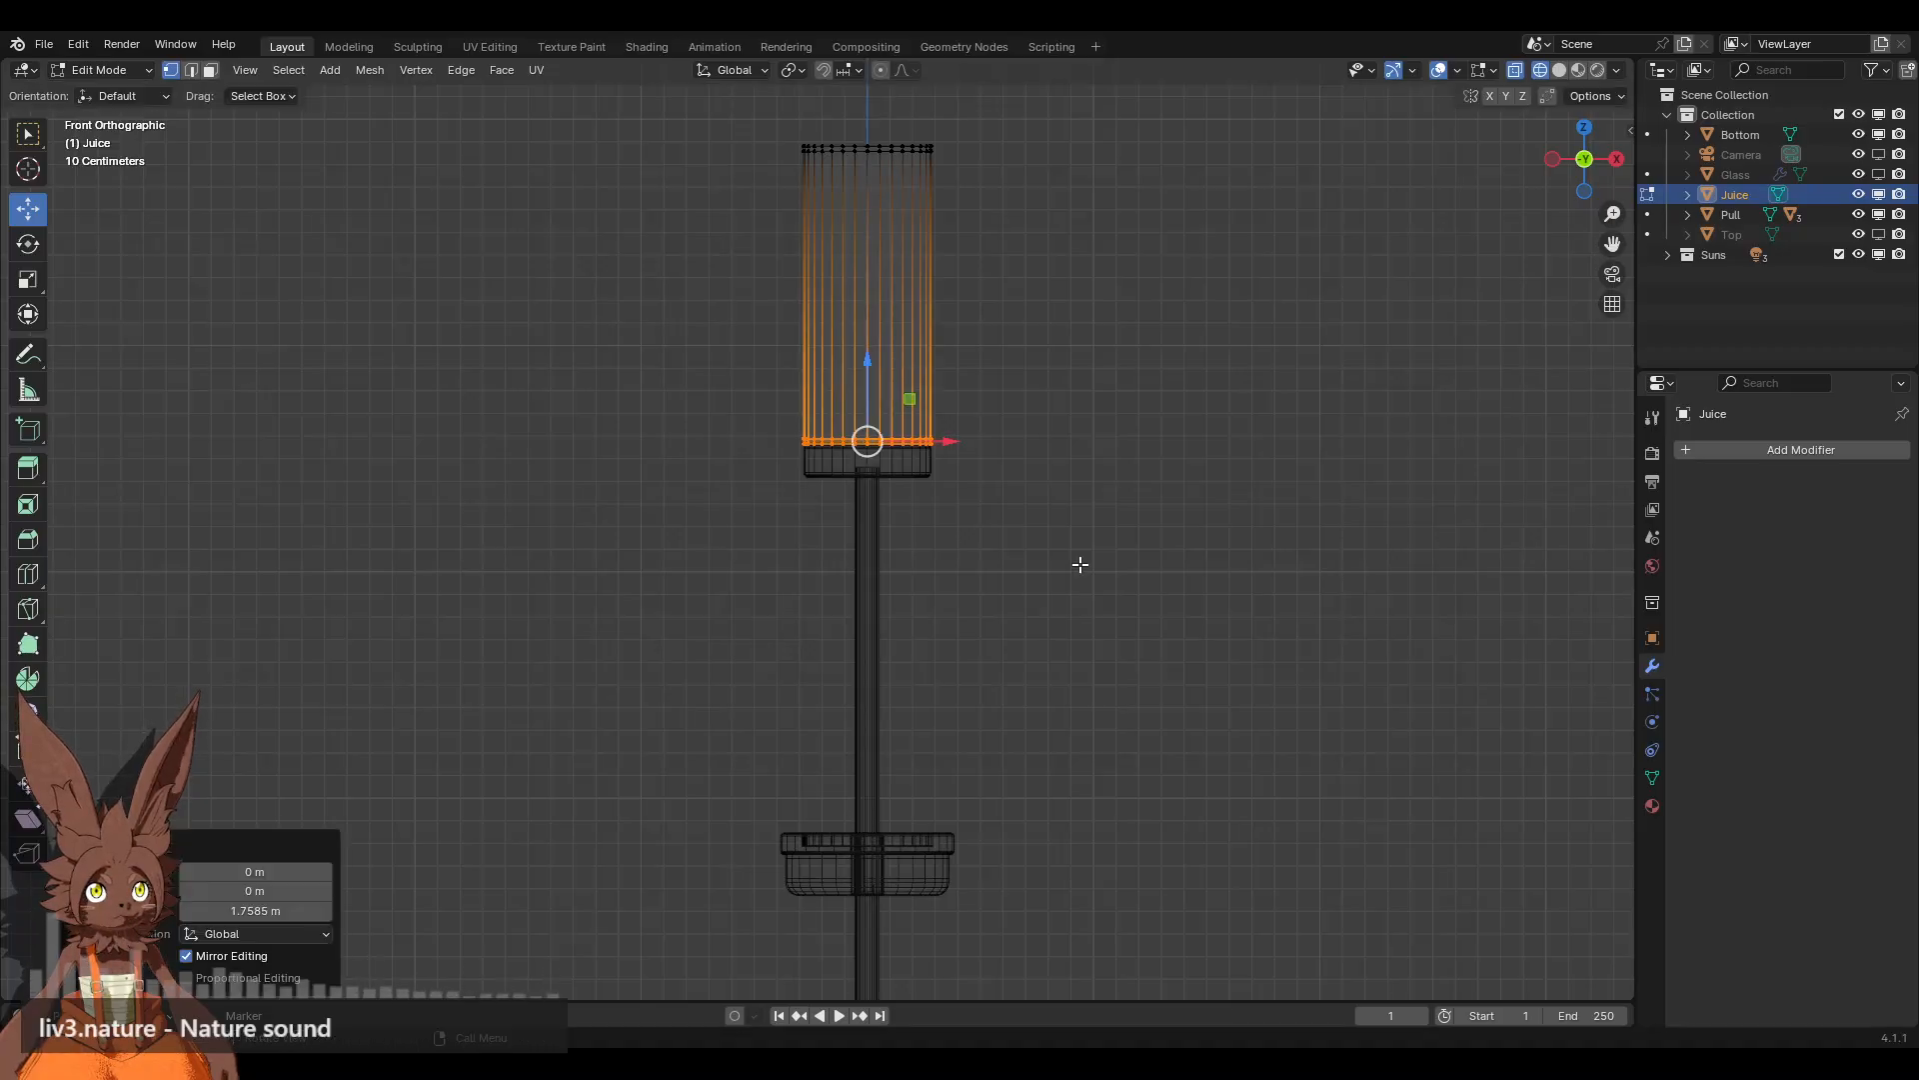
{"action": "left_click", "coordinate": [1043, 596]}
Step: Nudge the Juice tube's lower rim vertices up about 0.005 m along Z, just above the plunger head
{"action": "scroll", "coordinate": [1028, 669], "scroll_direction": "up", "scroll_amount": 10}
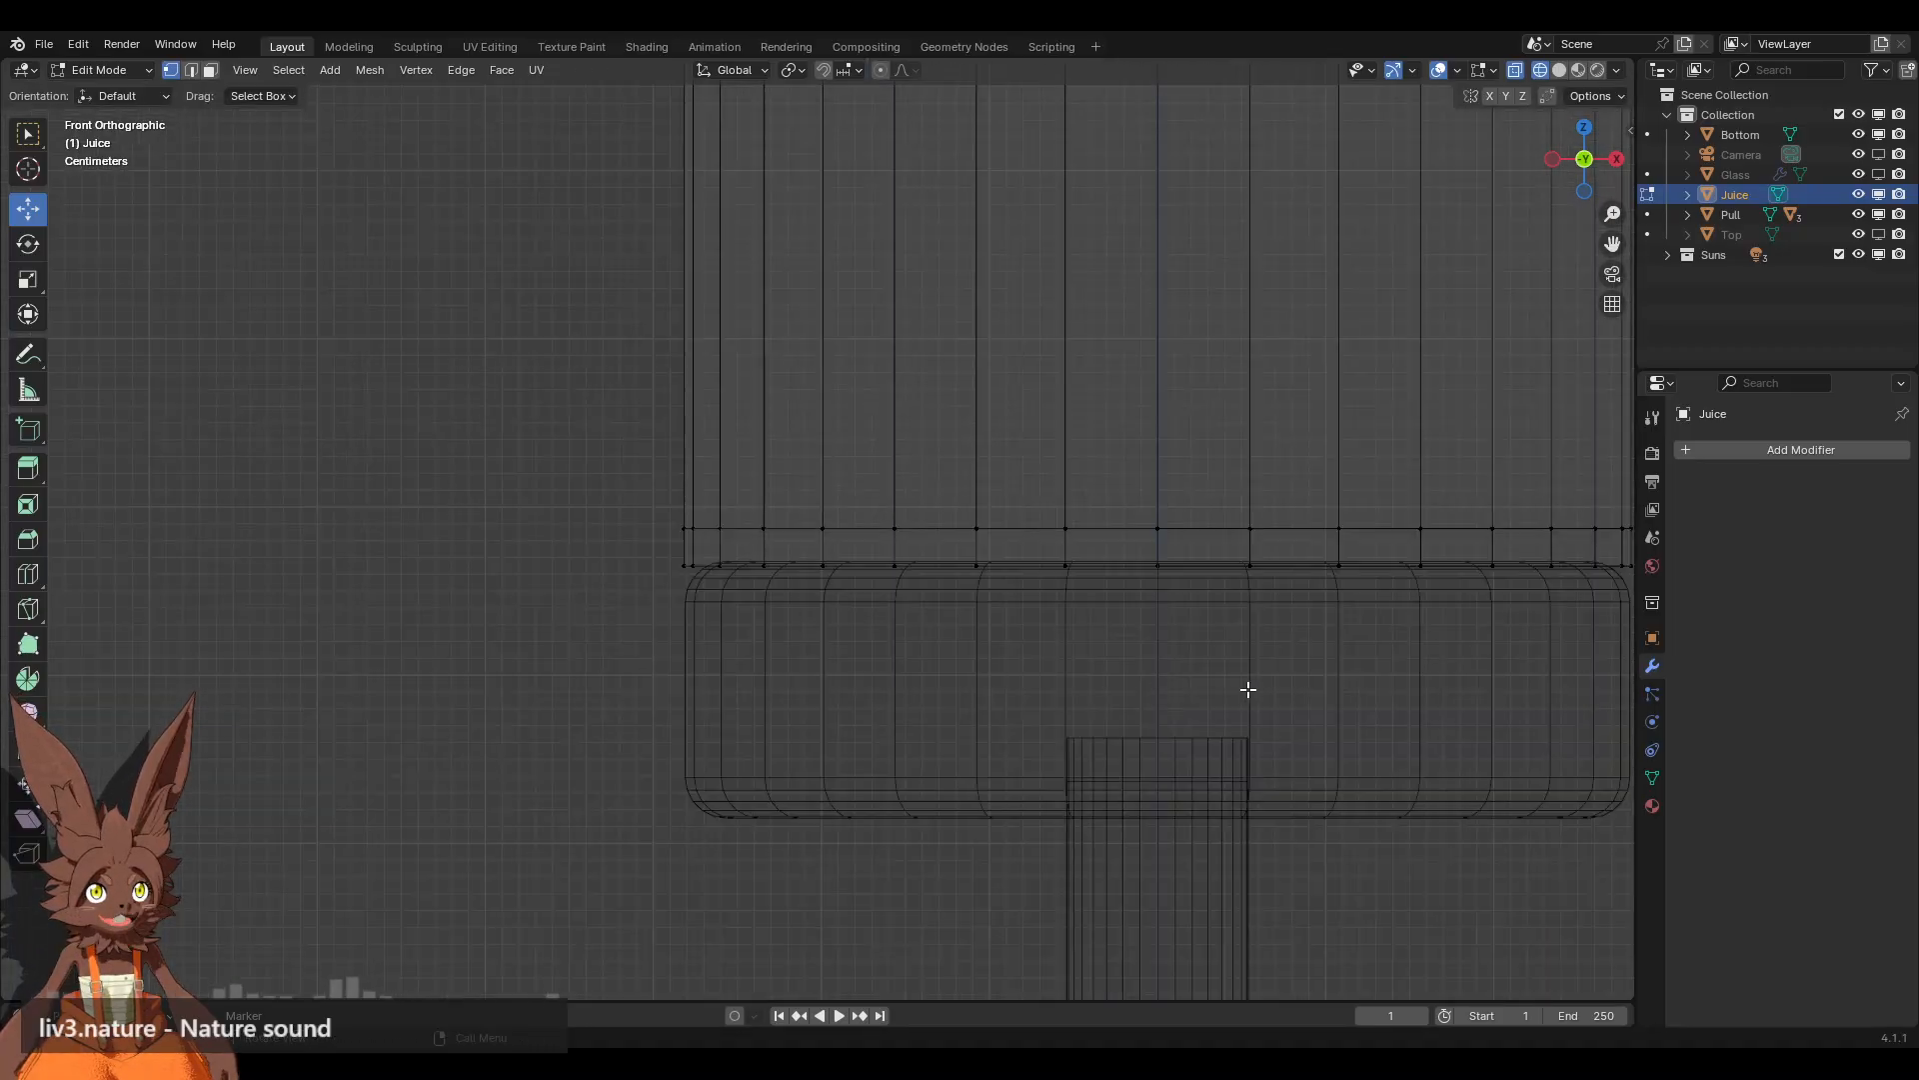
{"action": "key", "text": "a"}
{"action": "middle_click_drag", "start_coordinate": [1262, 689], "coordinate": [849, 674], "text": "shift"}
{"action": "left_click_drag", "start_coordinate": [152, 398], "coordinate": [1425, 723]}
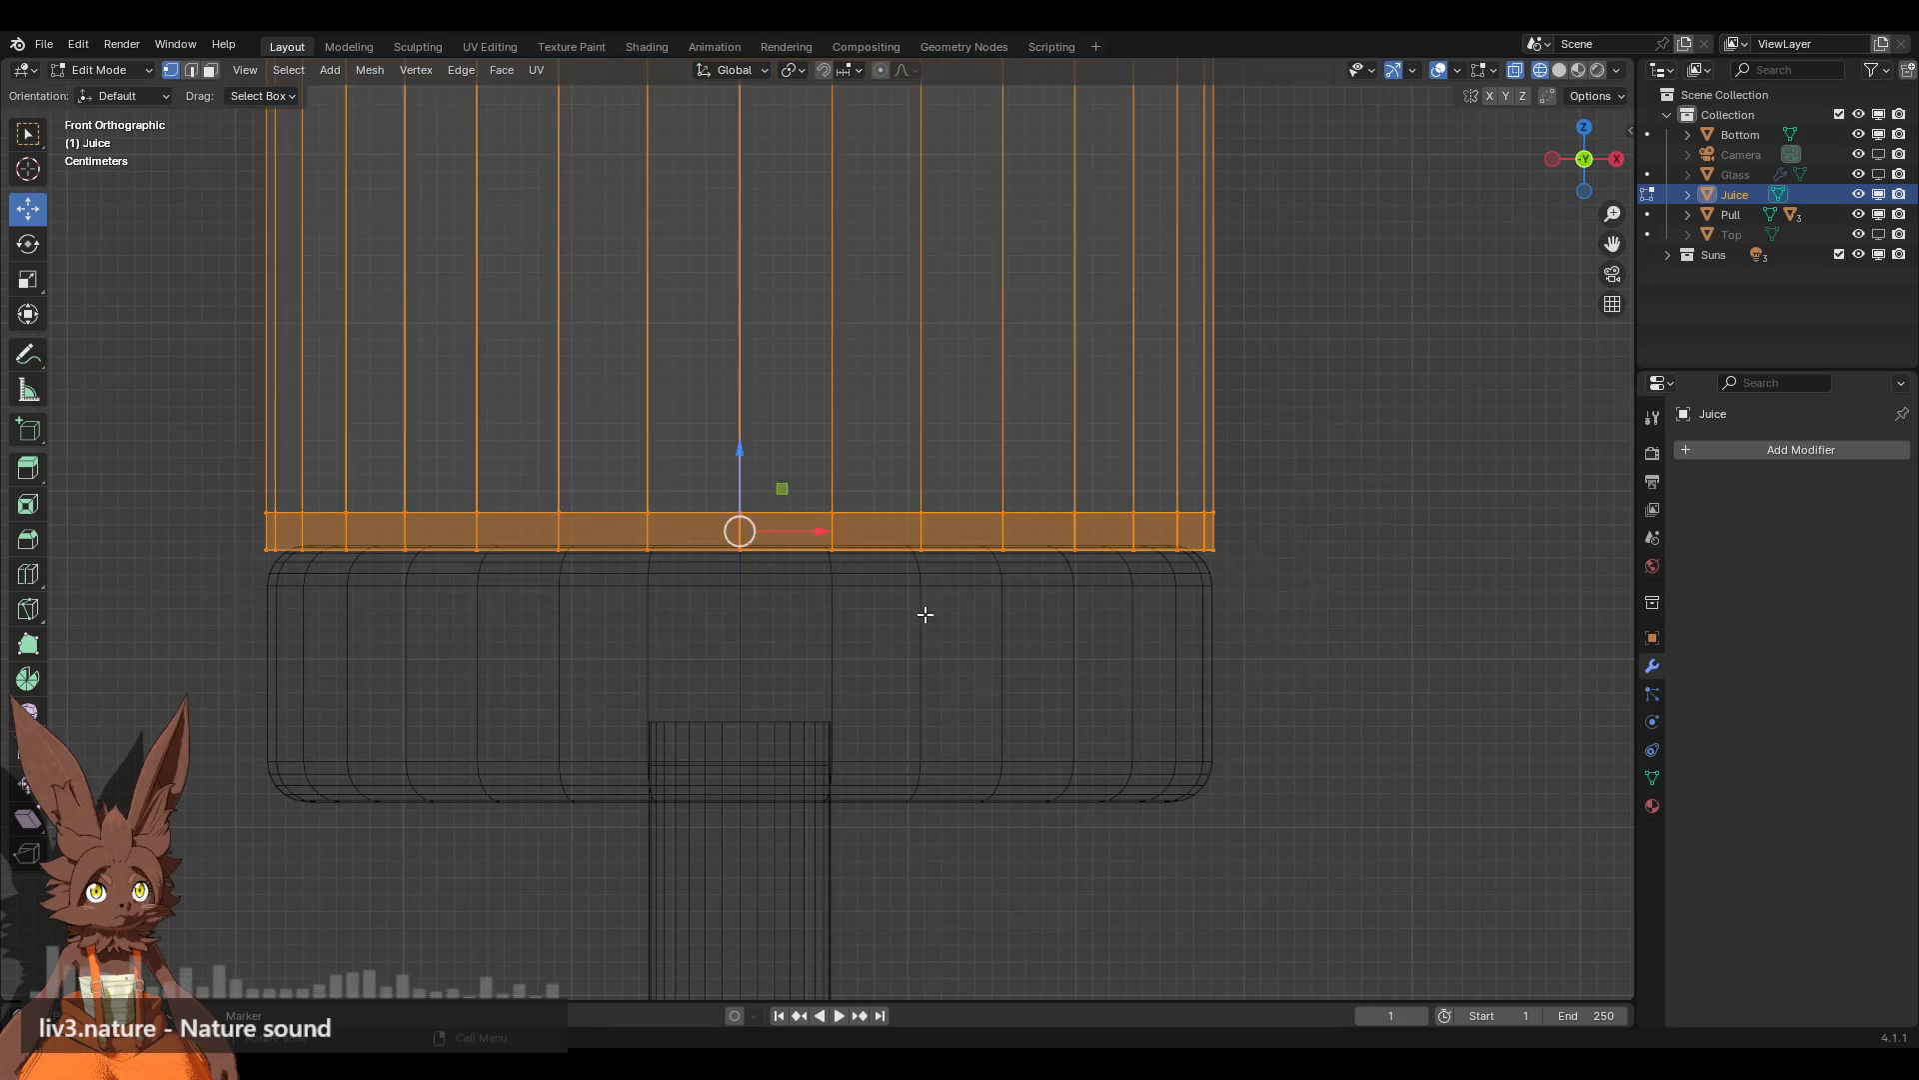
{"action": "key", "text": "g"}
{"action": "key", "text": "z"}
{"action": "left_click", "coordinate": [746, 452]}
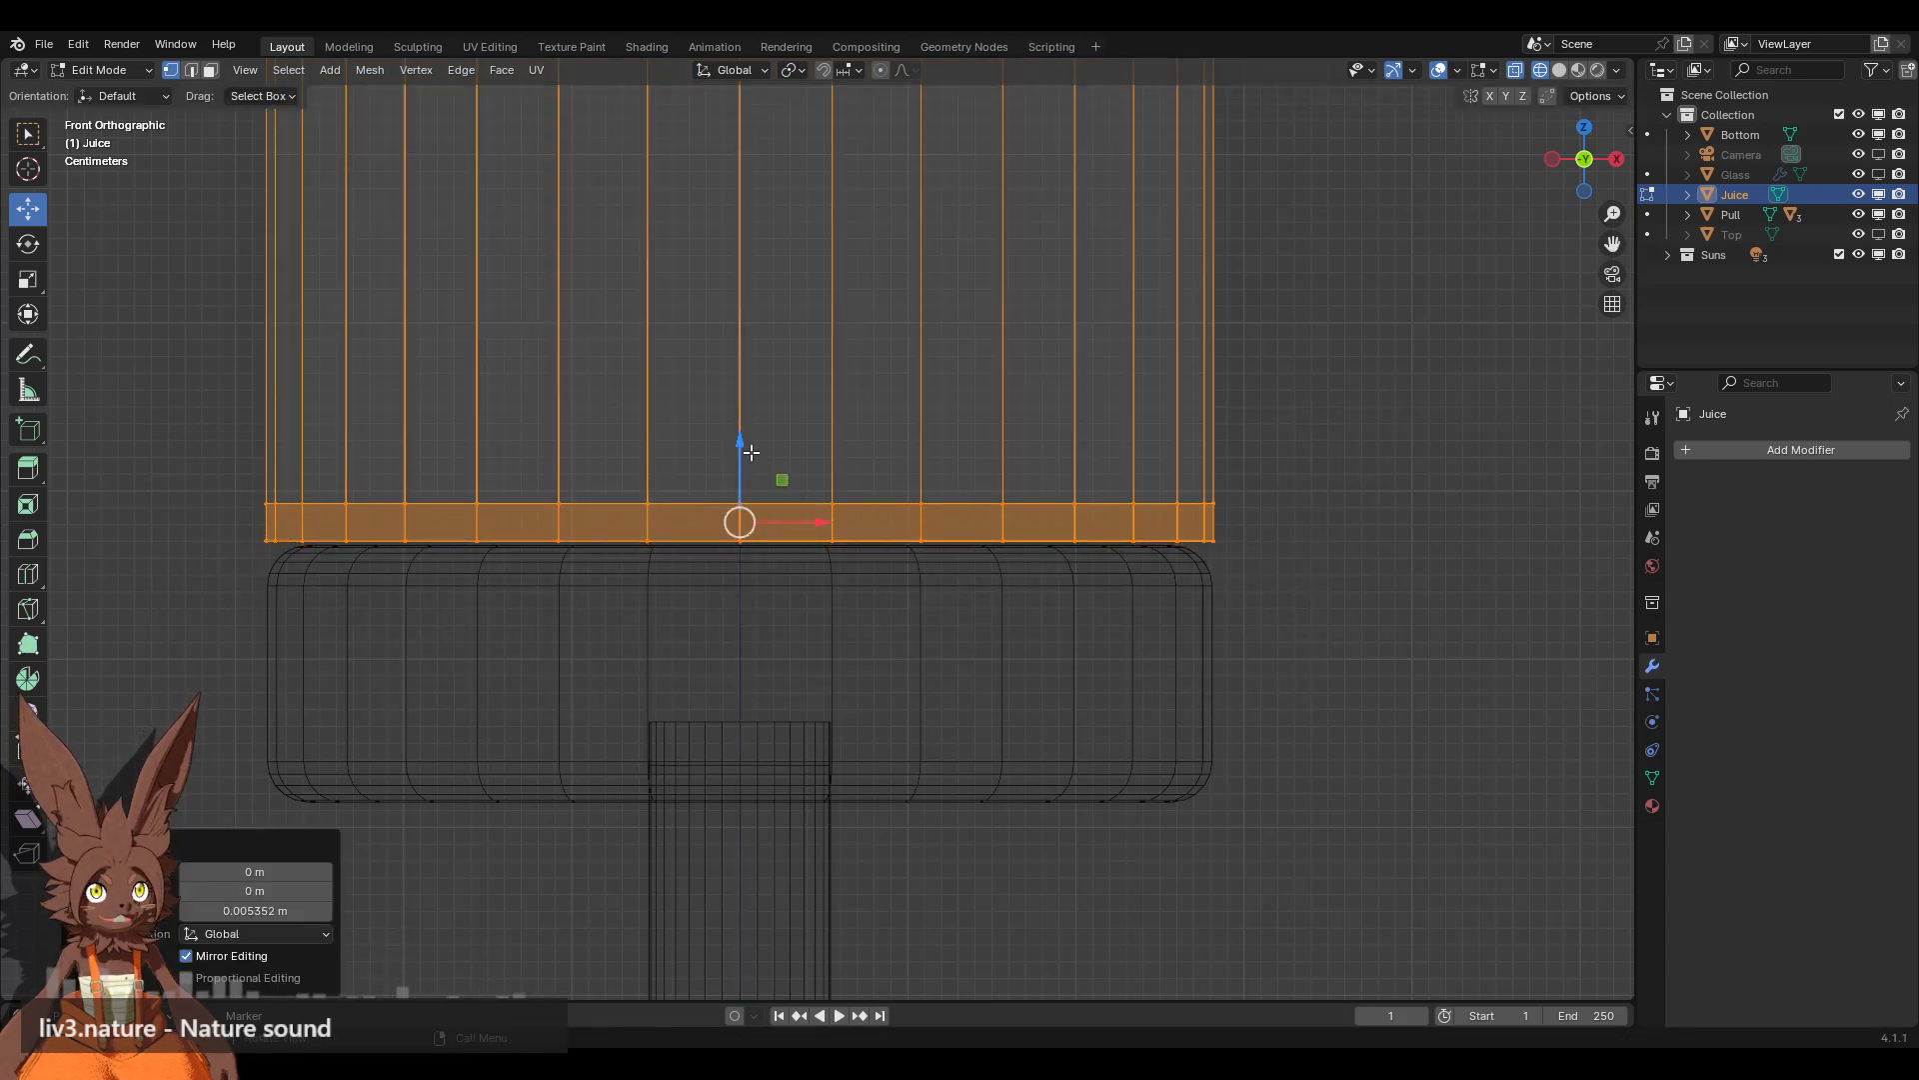
{"action": "left_click", "coordinate": [1241, 578]}
Step: Try to inset the Juice tube's bottom edge loop in solid display
{"action": "scroll", "coordinate": [1210, 562], "scroll_direction": "down", "scroll_amount": 10}
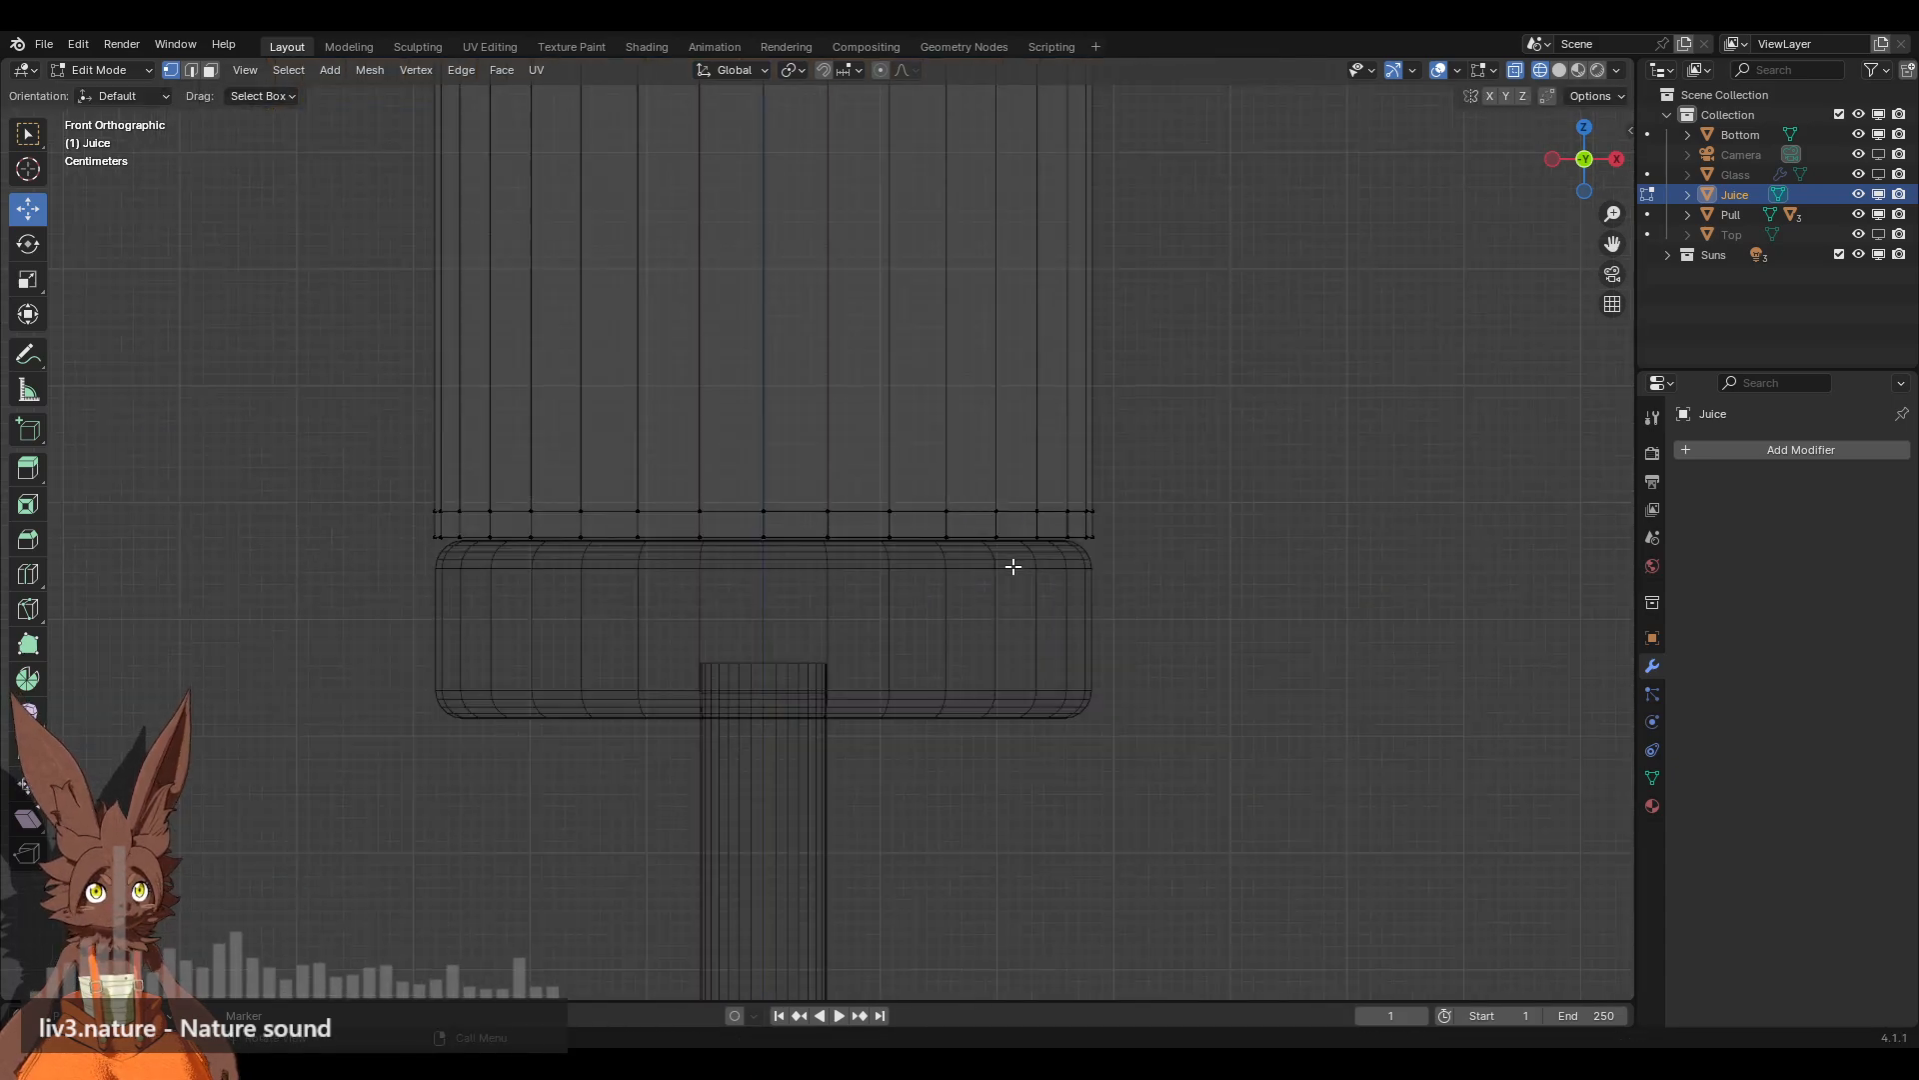
{"action": "mouse_move", "coordinate": [969, 468]}
{"action": "middle_mouse_down"}
{"action": "mouse_move", "coordinate": [943, 493]}
{"action": "mouse_move", "coordinate": [960, 480]}
{"action": "middle_mouse_up"}
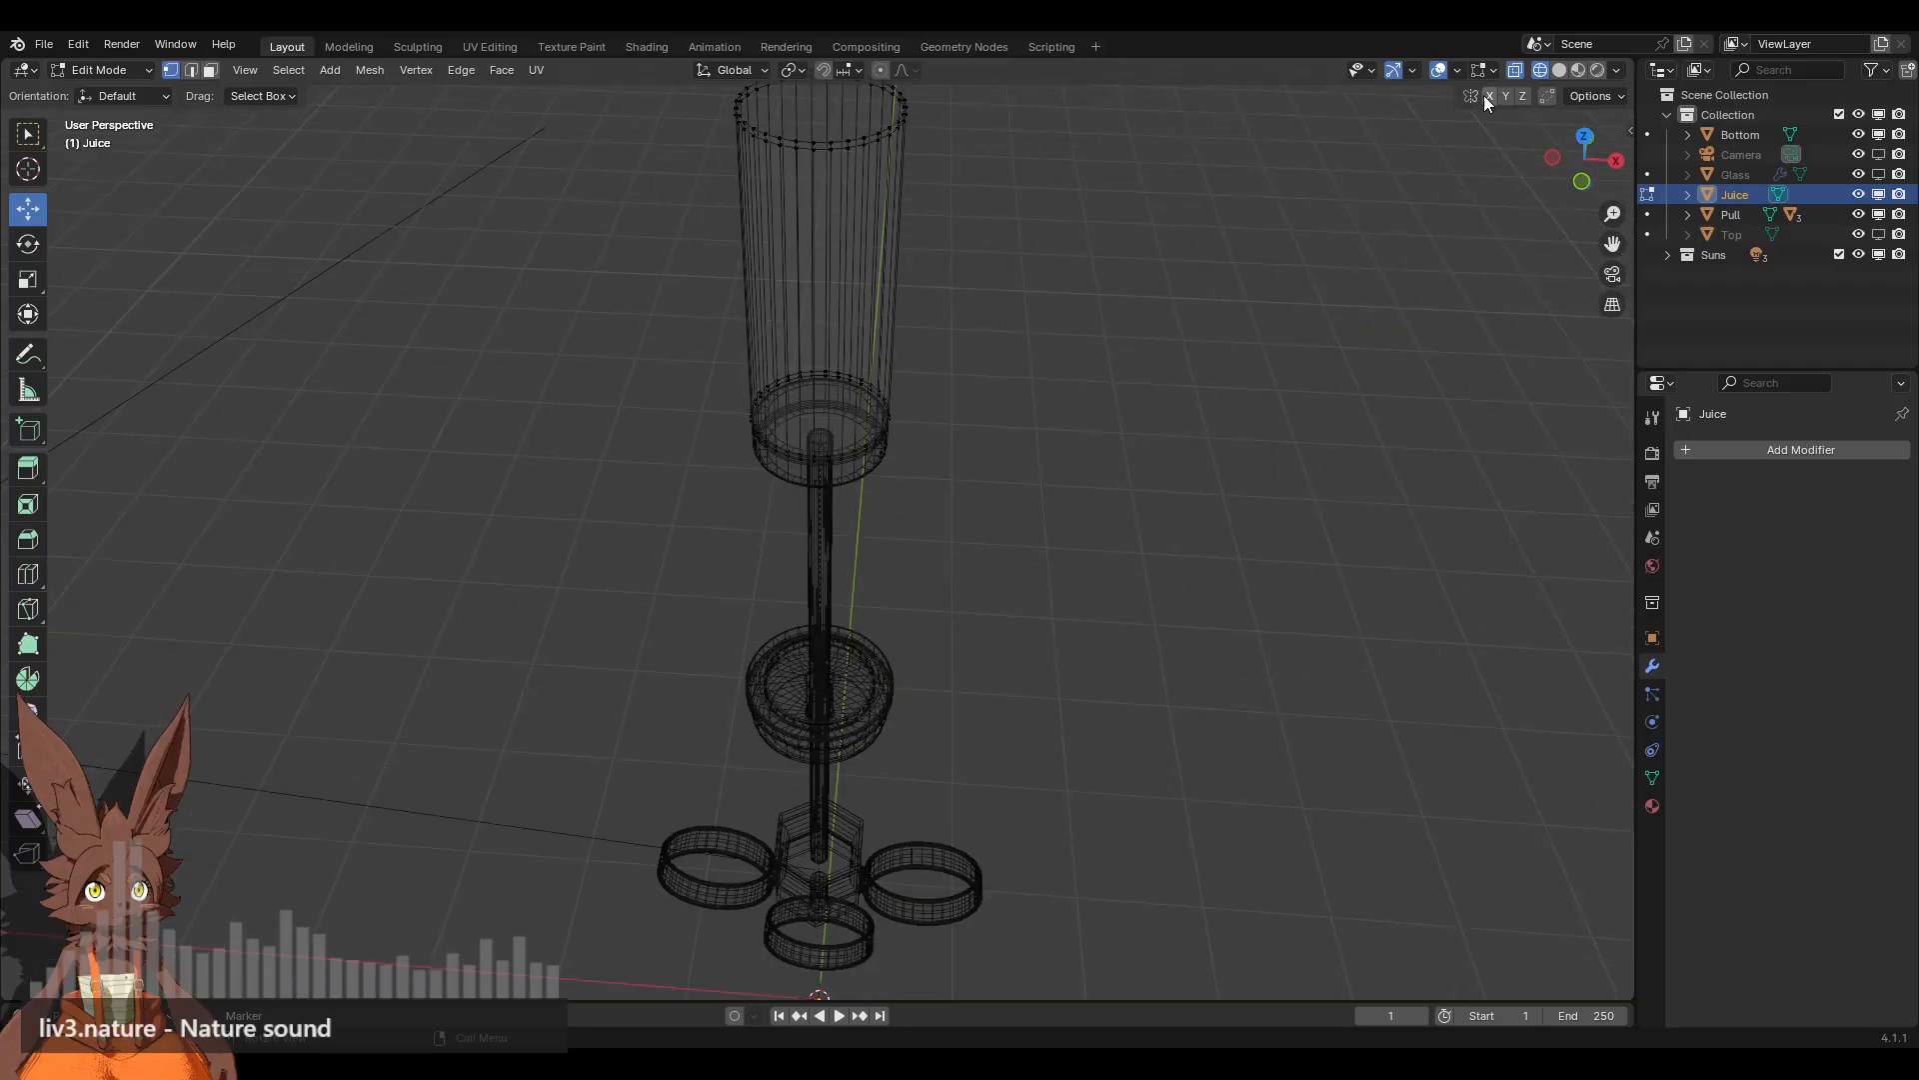
{"action": "left_click", "coordinate": [1562, 70]}
{"action": "middle_click_drag", "start_coordinate": [1261, 298], "coordinate": [1255, 476], "text": "shift"}
{"action": "scroll", "coordinate": [1200, 488], "scroll_direction": "up", "scroll_amount": 3}
{"action": "mouse_move", "coordinate": [940, 470]}
{"action": "middle_mouse_down"}
{"action": "mouse_move", "coordinate": [933, 544]}
{"action": "mouse_move", "coordinate": [947, 275]}
{"action": "middle_mouse_up"}
{"action": "scroll", "coordinate": [950, 460], "scroll_direction": "up", "scroll_amount": 2}
{"action": "middle_click_drag", "start_coordinate": [951, 445], "coordinate": [961, 441]}
{"action": "scroll", "coordinate": [961, 442], "scroll_direction": "up", "scroll_amount": 3}
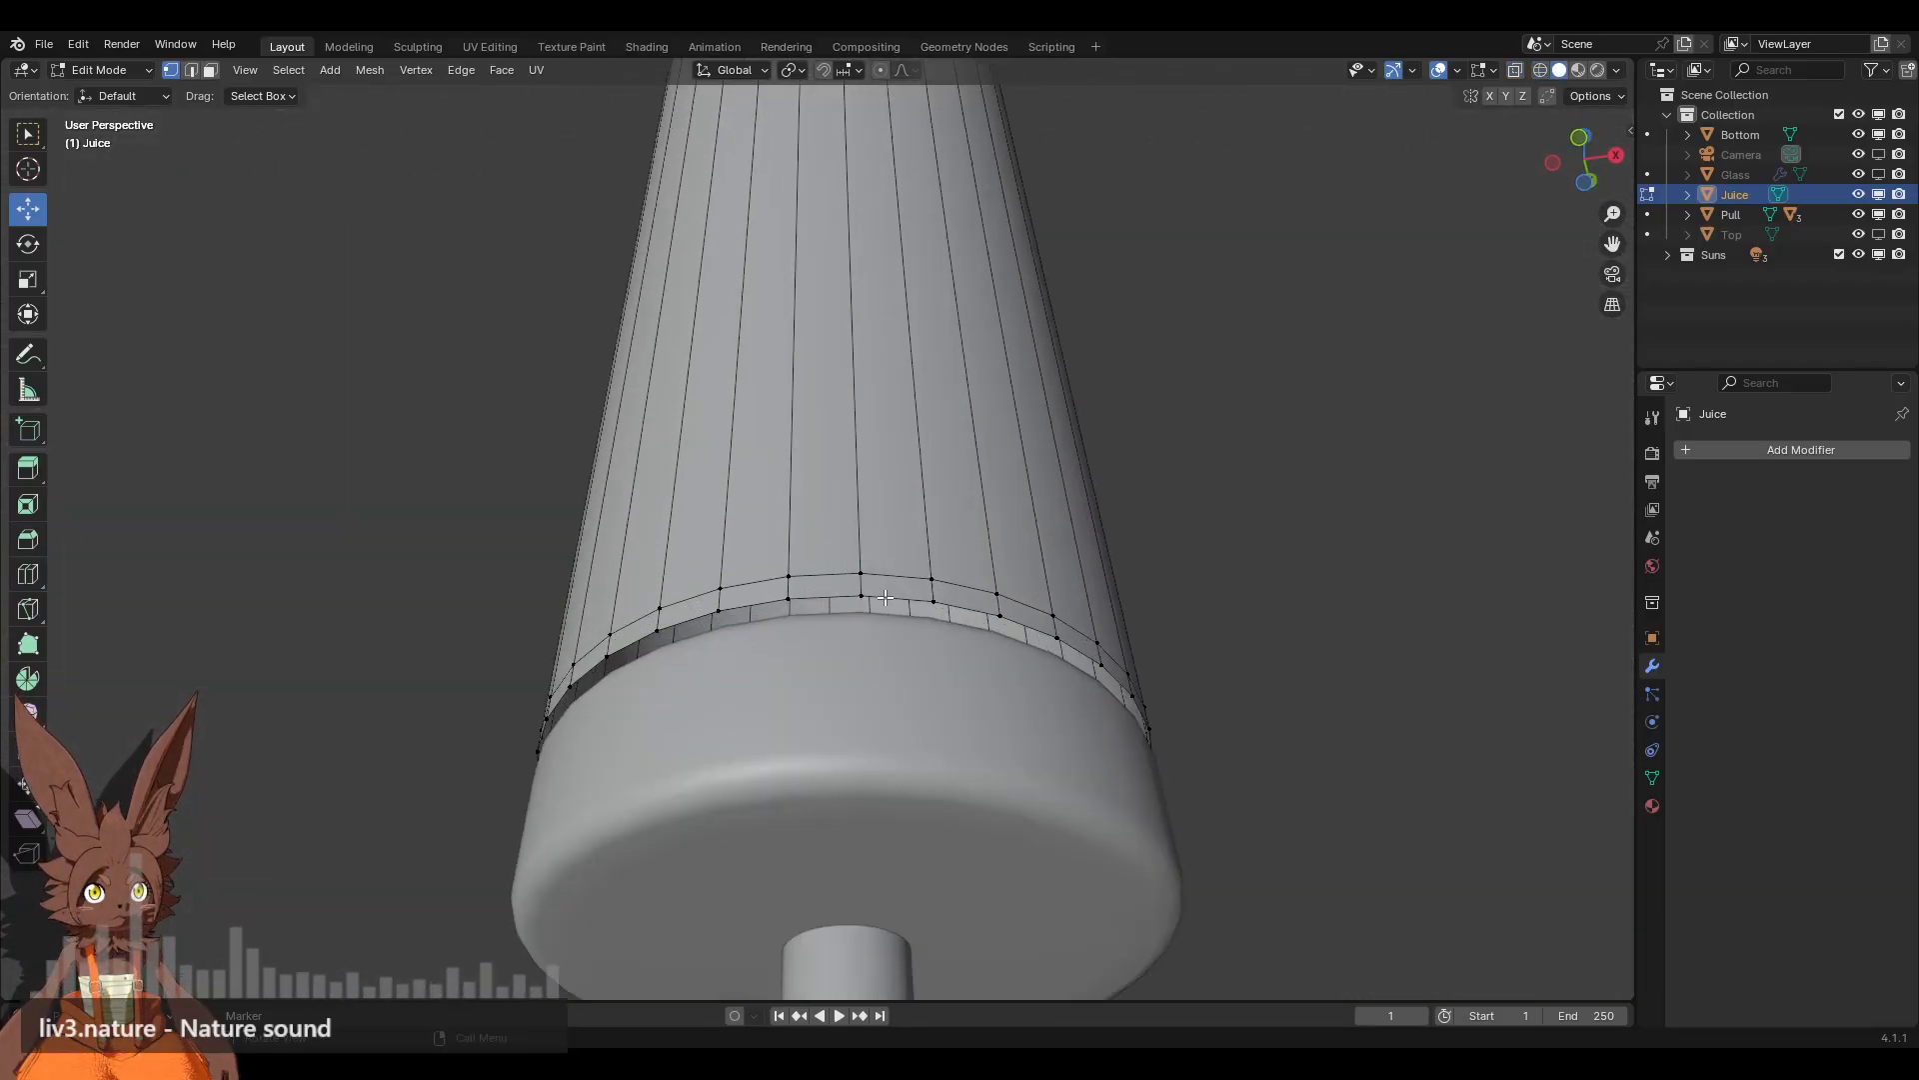
{"action": "left_click", "coordinate": [893, 596], "text": "alt"}
{"action": "middle_click_drag", "start_coordinate": [981, 542], "coordinate": [541, 492]}
{"action": "scroll", "coordinate": [846, 545], "scroll_direction": "up", "scroll_amount": 2}
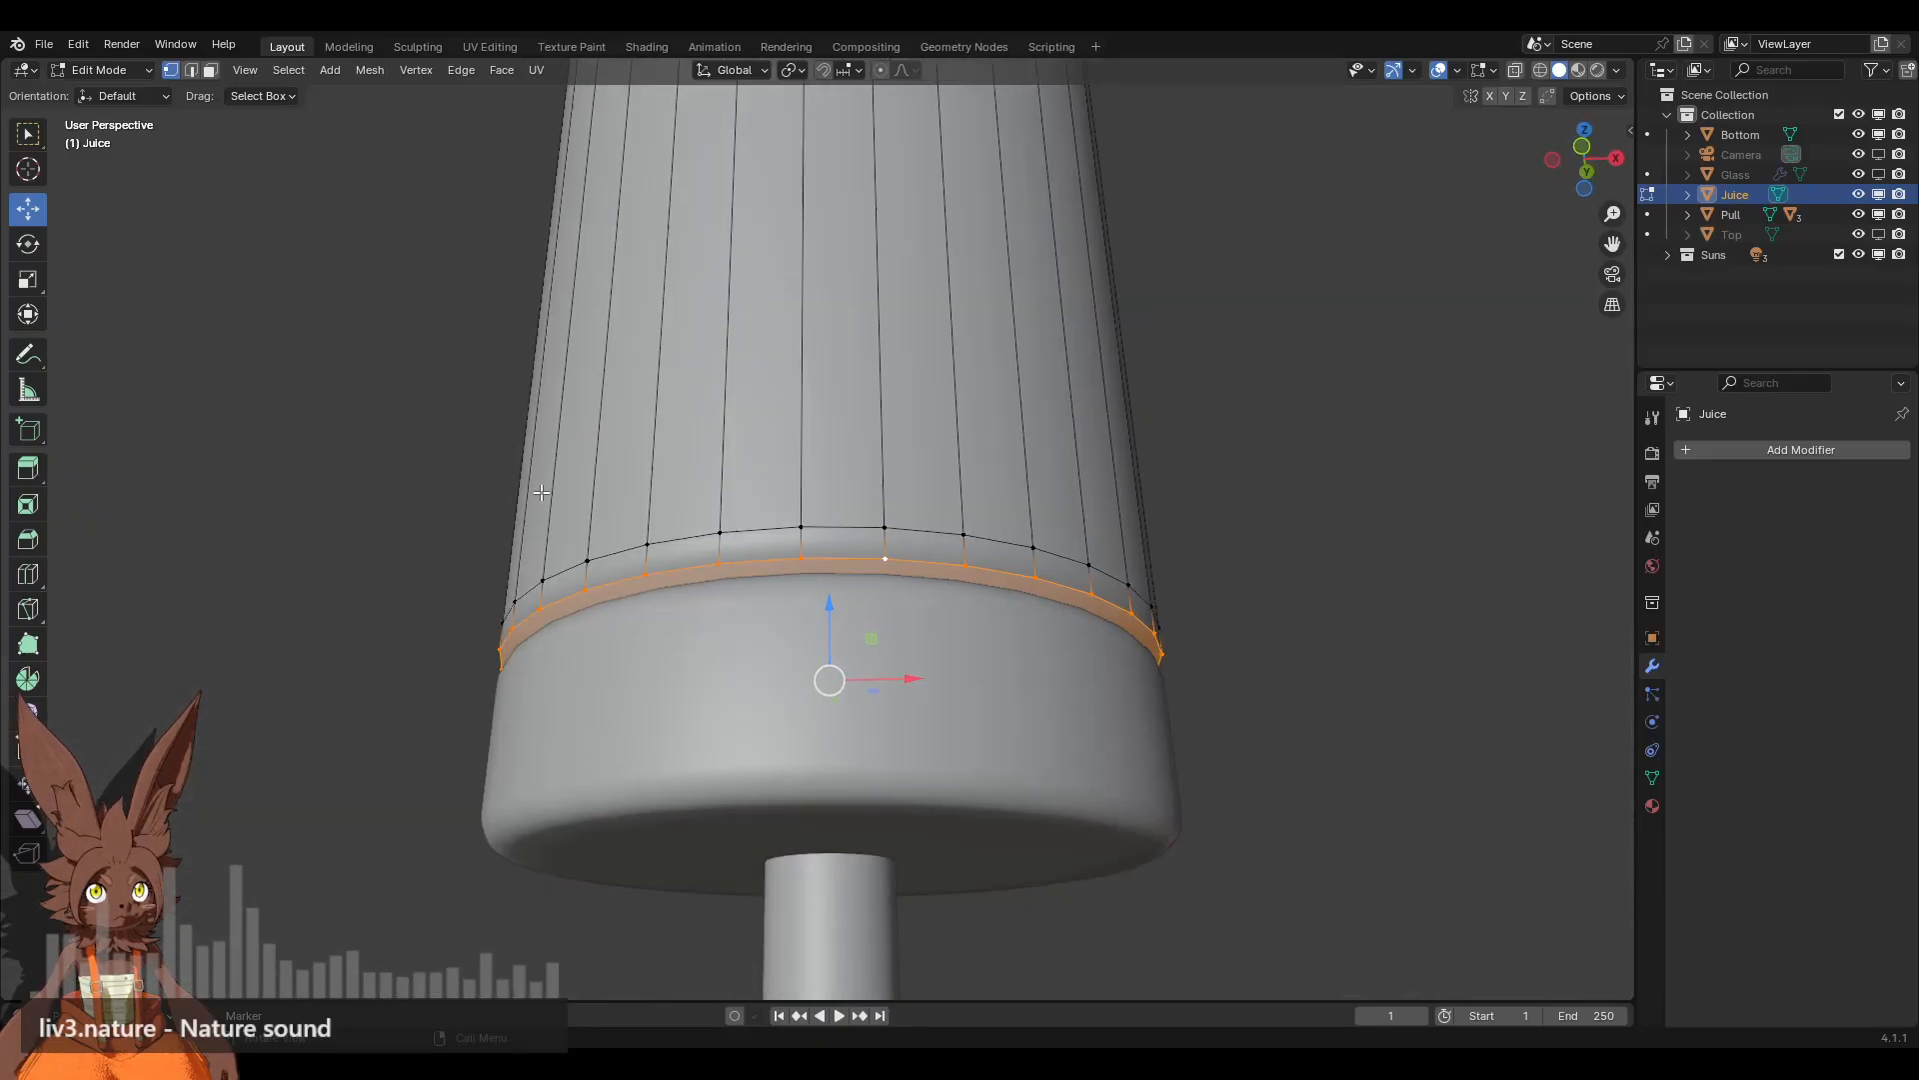
{"action": "left_click", "coordinate": [28, 504]}
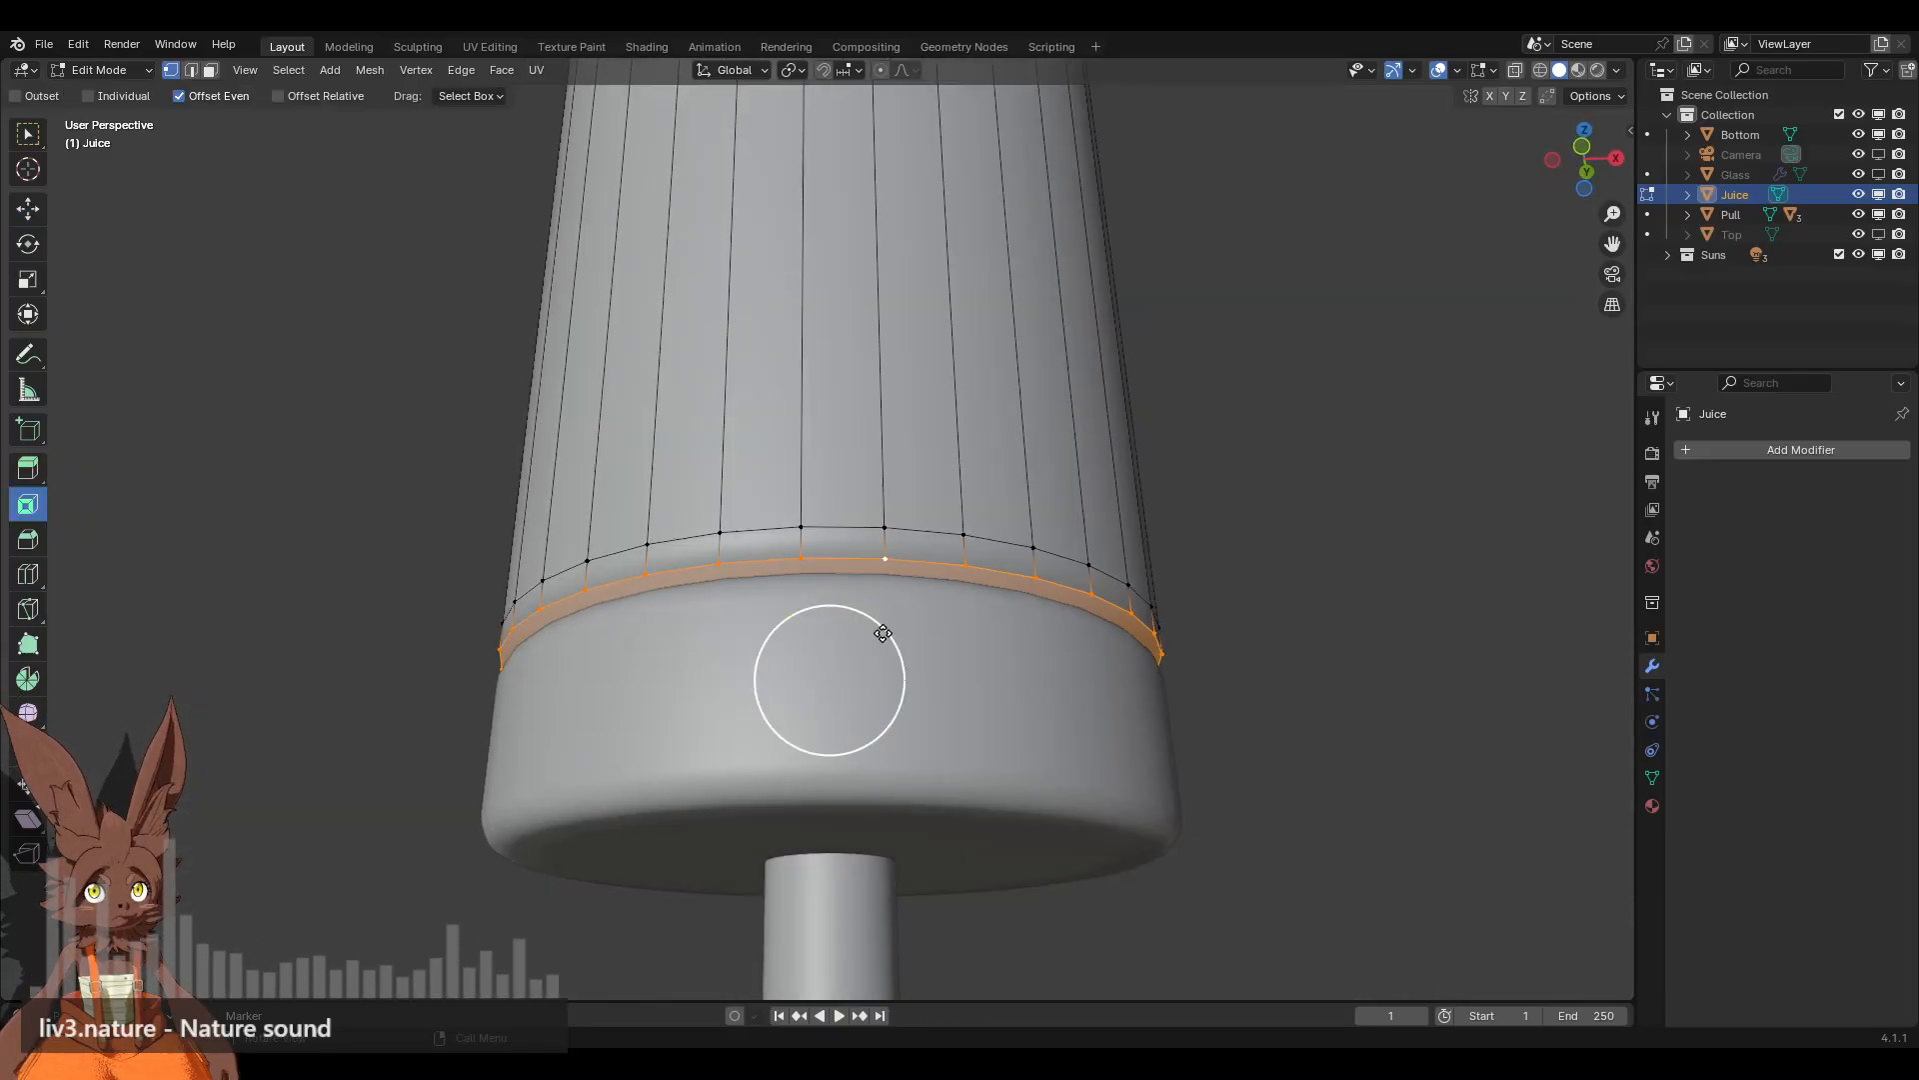
{"action": "left_click_drag", "start_coordinate": [890, 642], "coordinate": [865, 646]}
Step: Select the Juice tube's bottom edge loop and move it slightly down along Z onto the plunger head
{"action": "left_click", "coordinate": [846, 557], "text": "alt"}
{"action": "middle_click_drag", "start_coordinate": [840, 459], "coordinate": [852, 488]}
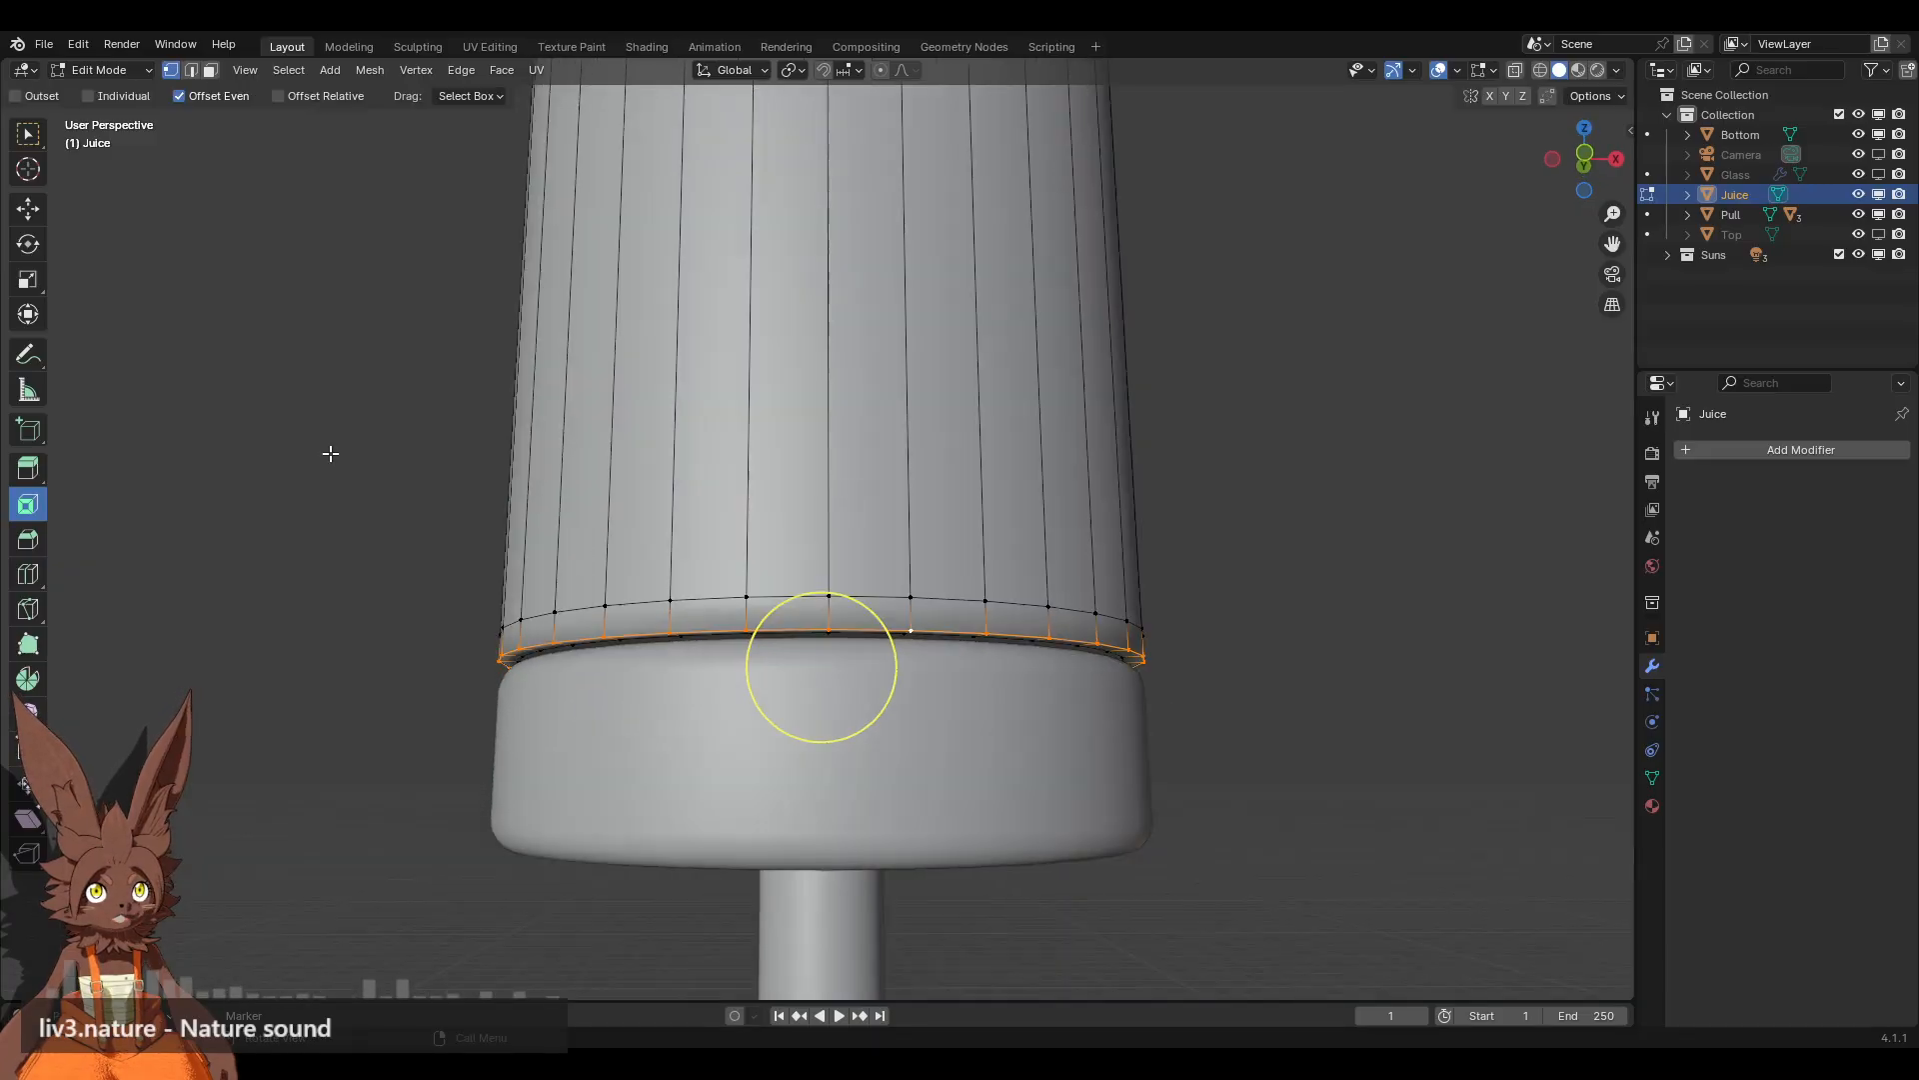
{"action": "left_click", "coordinate": [29, 209]}
{"action": "left_click_drag", "start_coordinate": [826, 588], "coordinate": [824, 599]}
{"action": "left_click", "coordinate": [1278, 594]}
Step: Unhide the Top object in the viewport to check it against the Juice tube's upper rim
{"action": "scroll", "coordinate": [1209, 548], "scroll_direction": "down", "scroll_amount": 8}
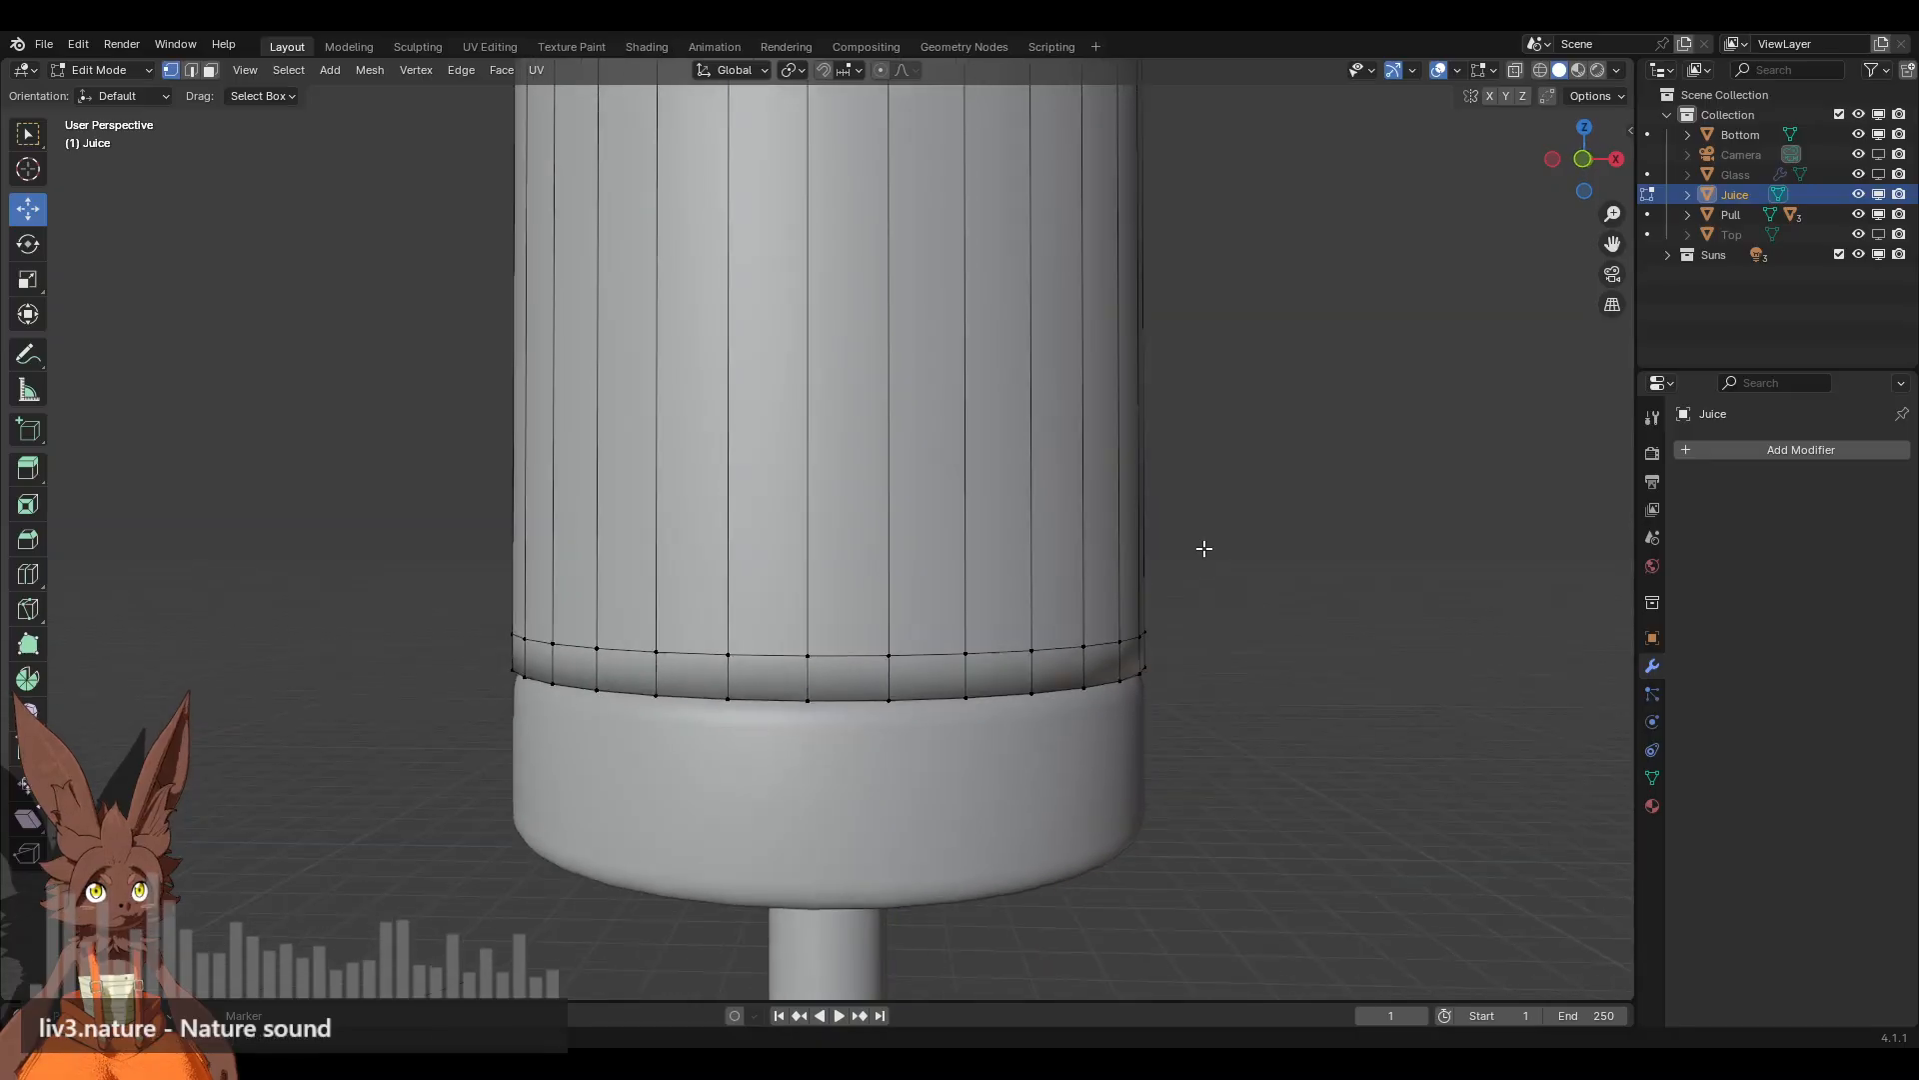
{"action": "middle_click_drag", "start_coordinate": [1051, 354], "coordinate": [1535, 303]}
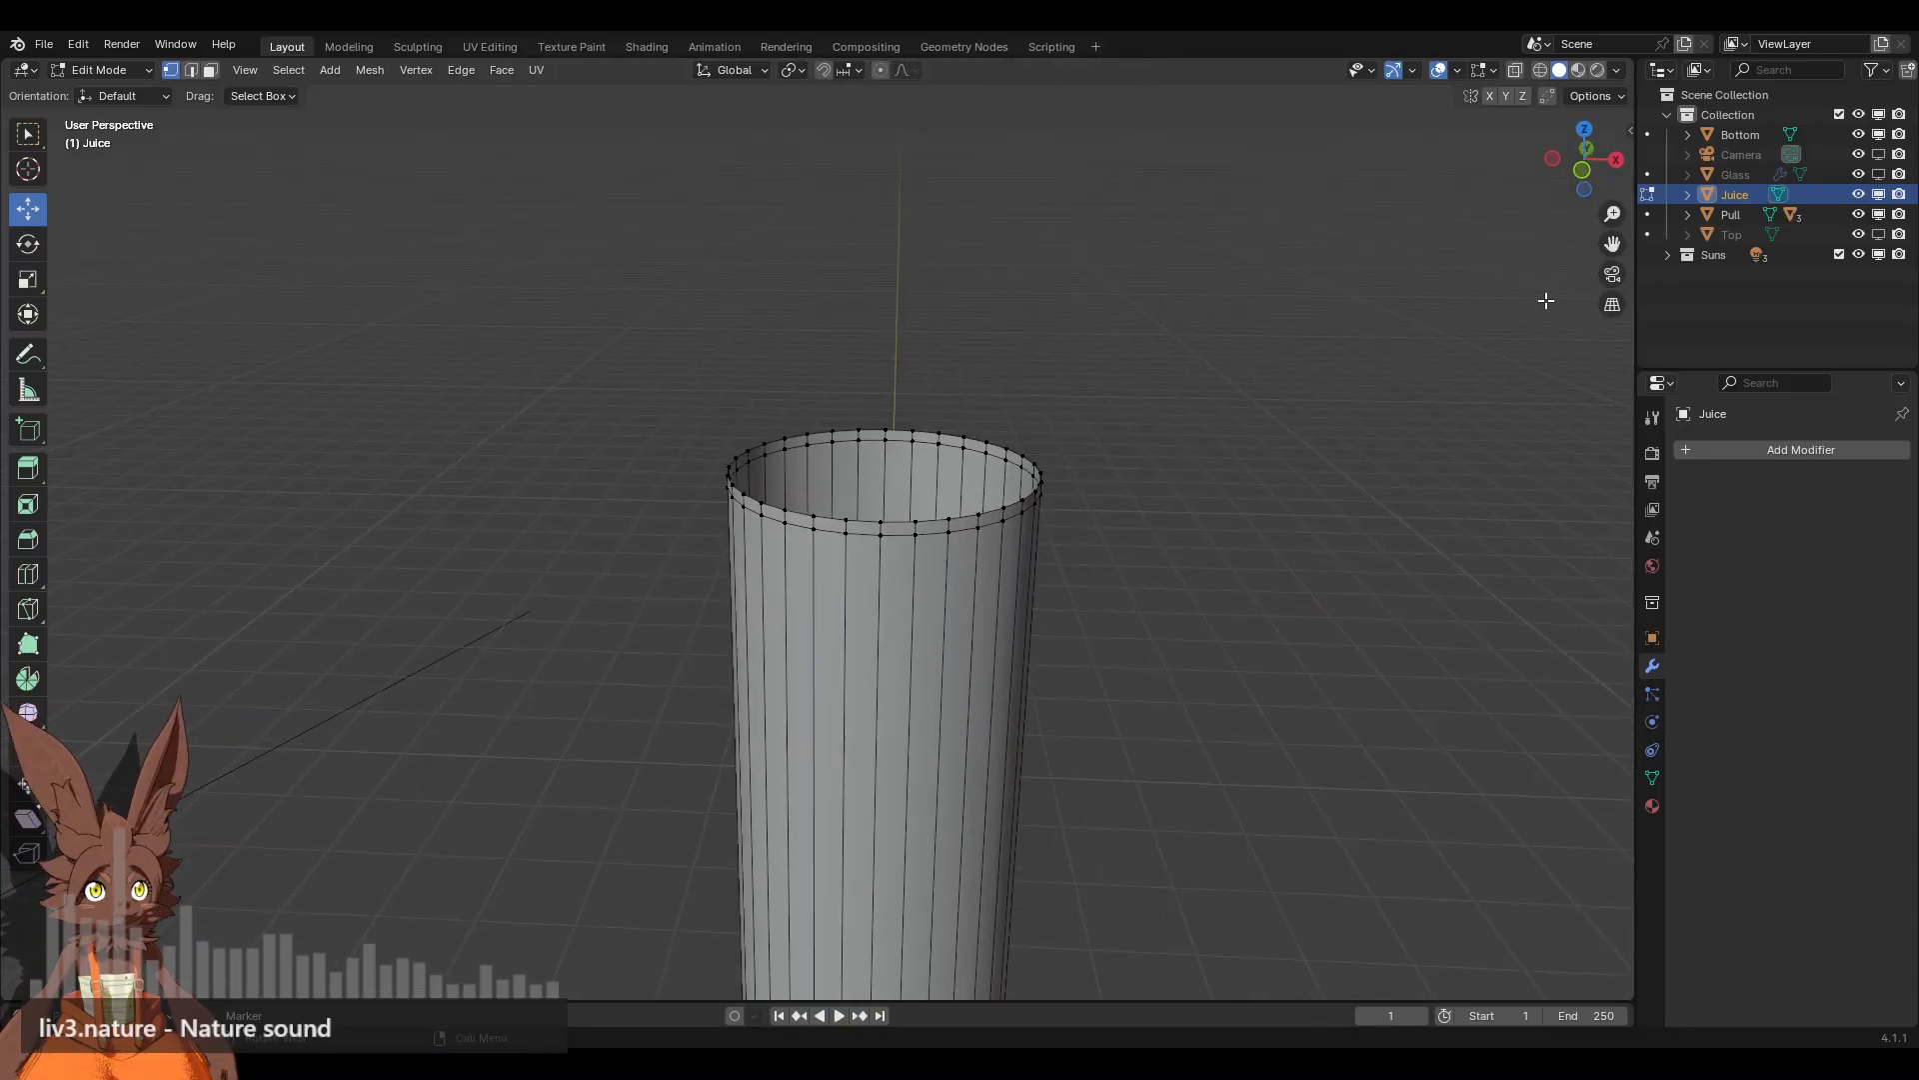
{"action": "key", "text": "KP_1"}
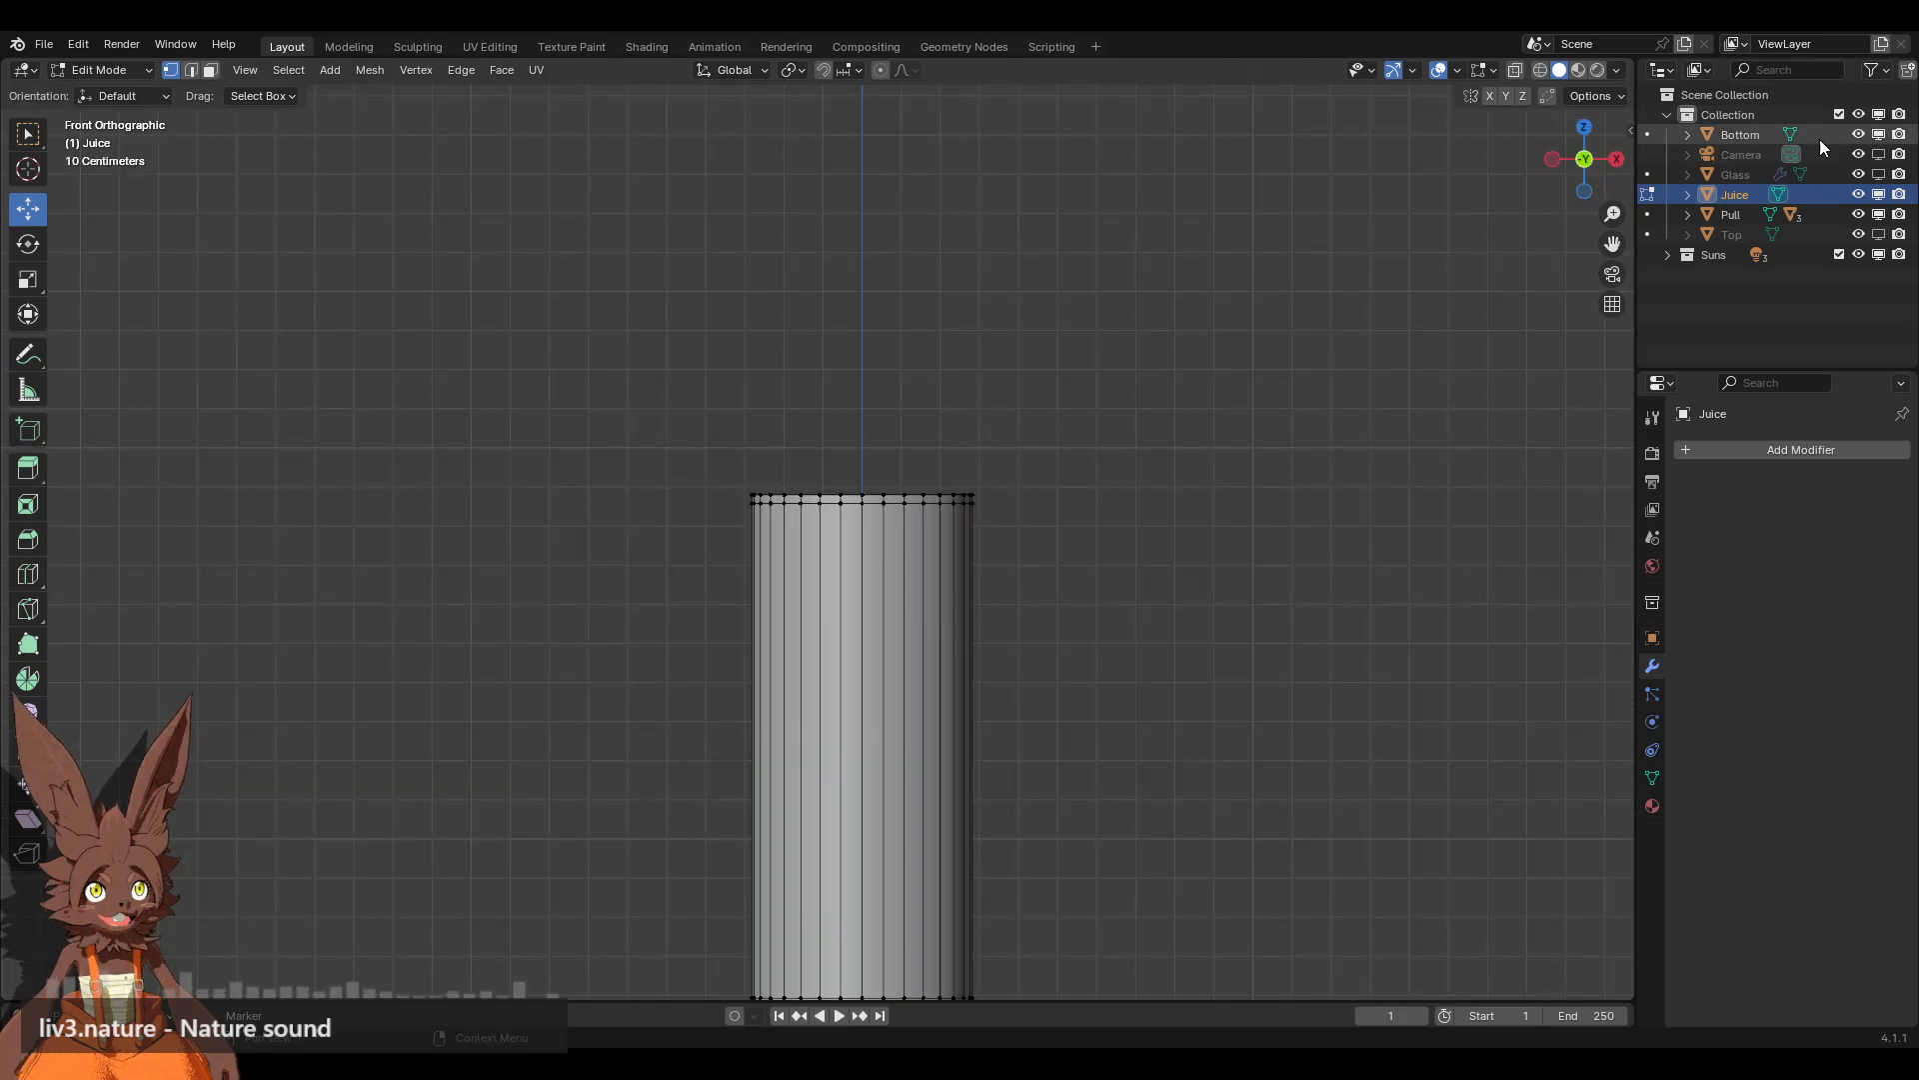
{"action": "left_click", "coordinate": [1878, 234]}
{"action": "scroll", "coordinate": [954, 485], "scroll_direction": "up", "scroll_amount": 4}
{"action": "mouse_move", "coordinate": [955, 485]}
{"action": "middle_mouse_down"}
{"action": "mouse_move", "coordinate": [953, 443]}
{"action": "mouse_move", "coordinate": [959, 480]}
{"action": "middle_mouse_up"}
Step: Select the Juice tube's upper rim vertices in wireframe, move them down about 0.054 m along Z below the Top collar, and return to solid display
{"action": "left_click", "coordinate": [1587, 162]}
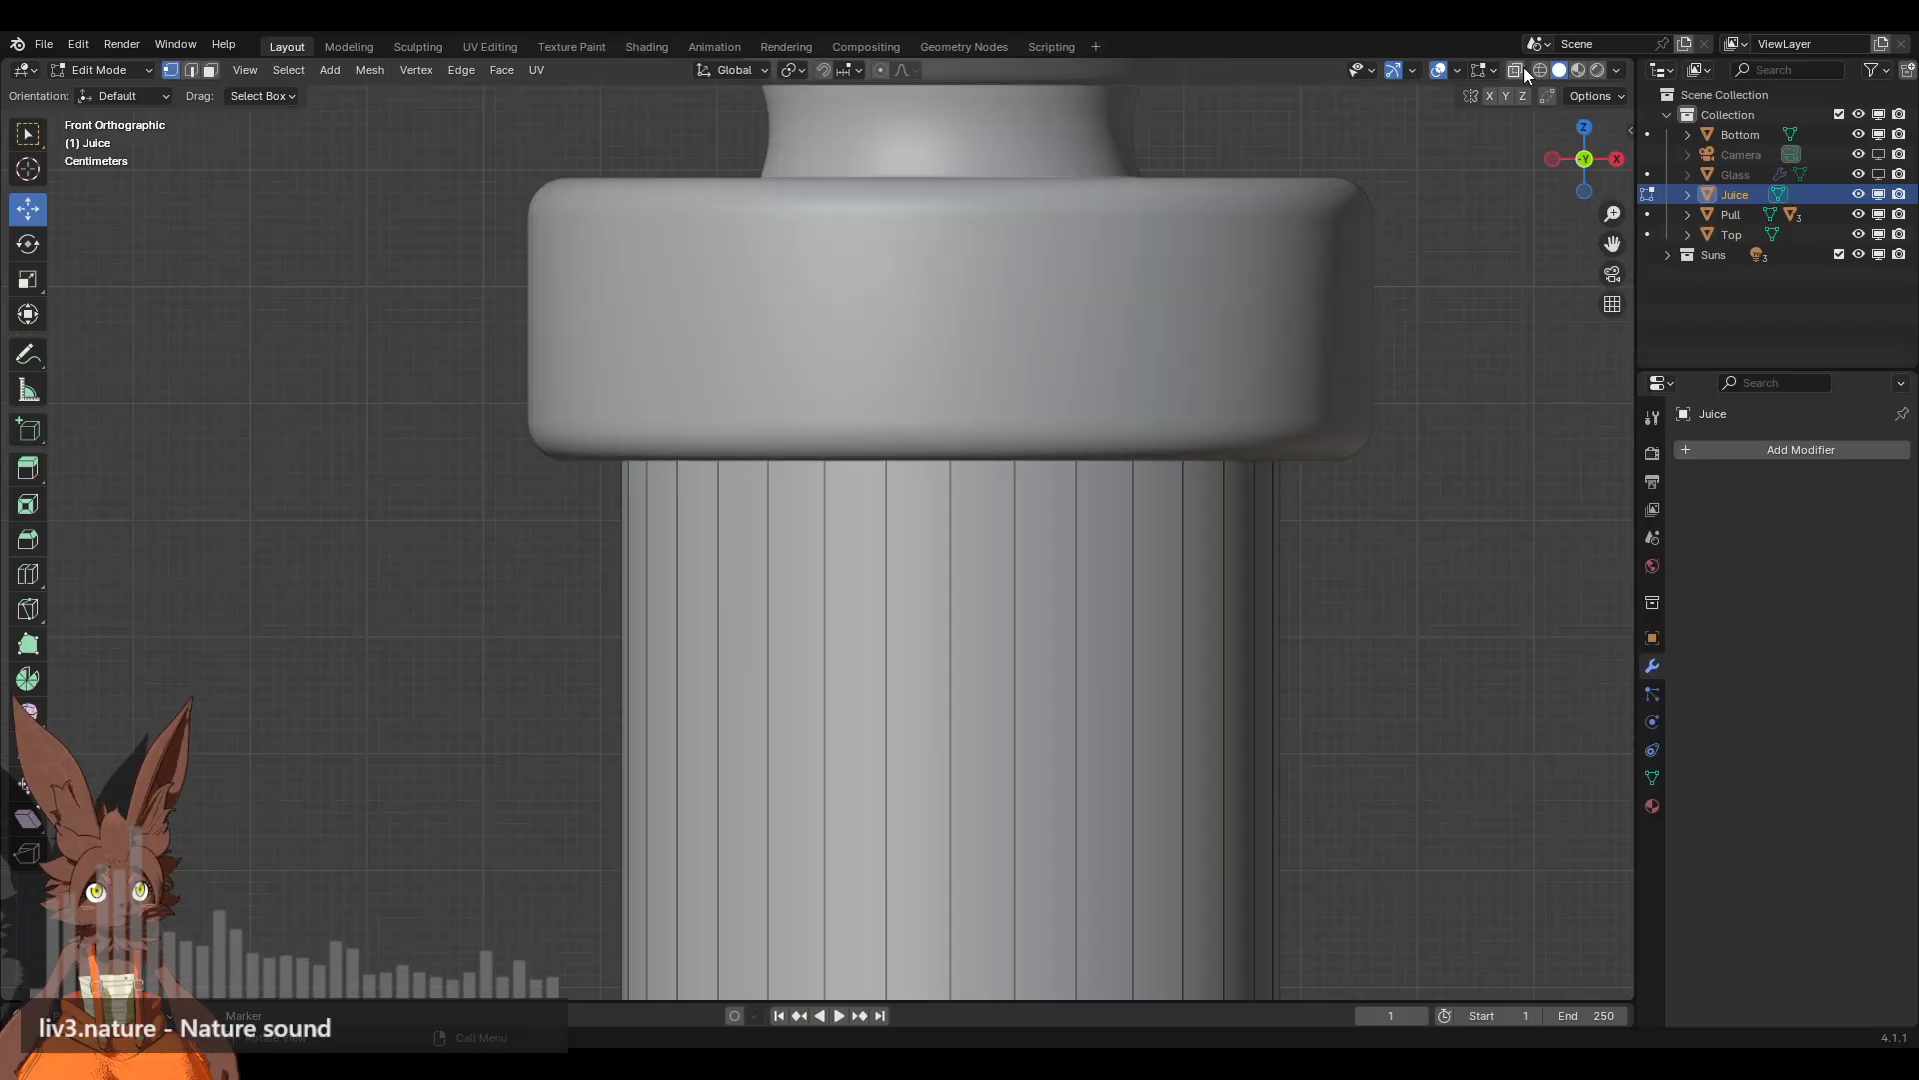
{"action": "key", "text": "shift+z"}
{"action": "left_click_drag", "start_coordinate": [386, 184], "coordinate": [1332, 629]}
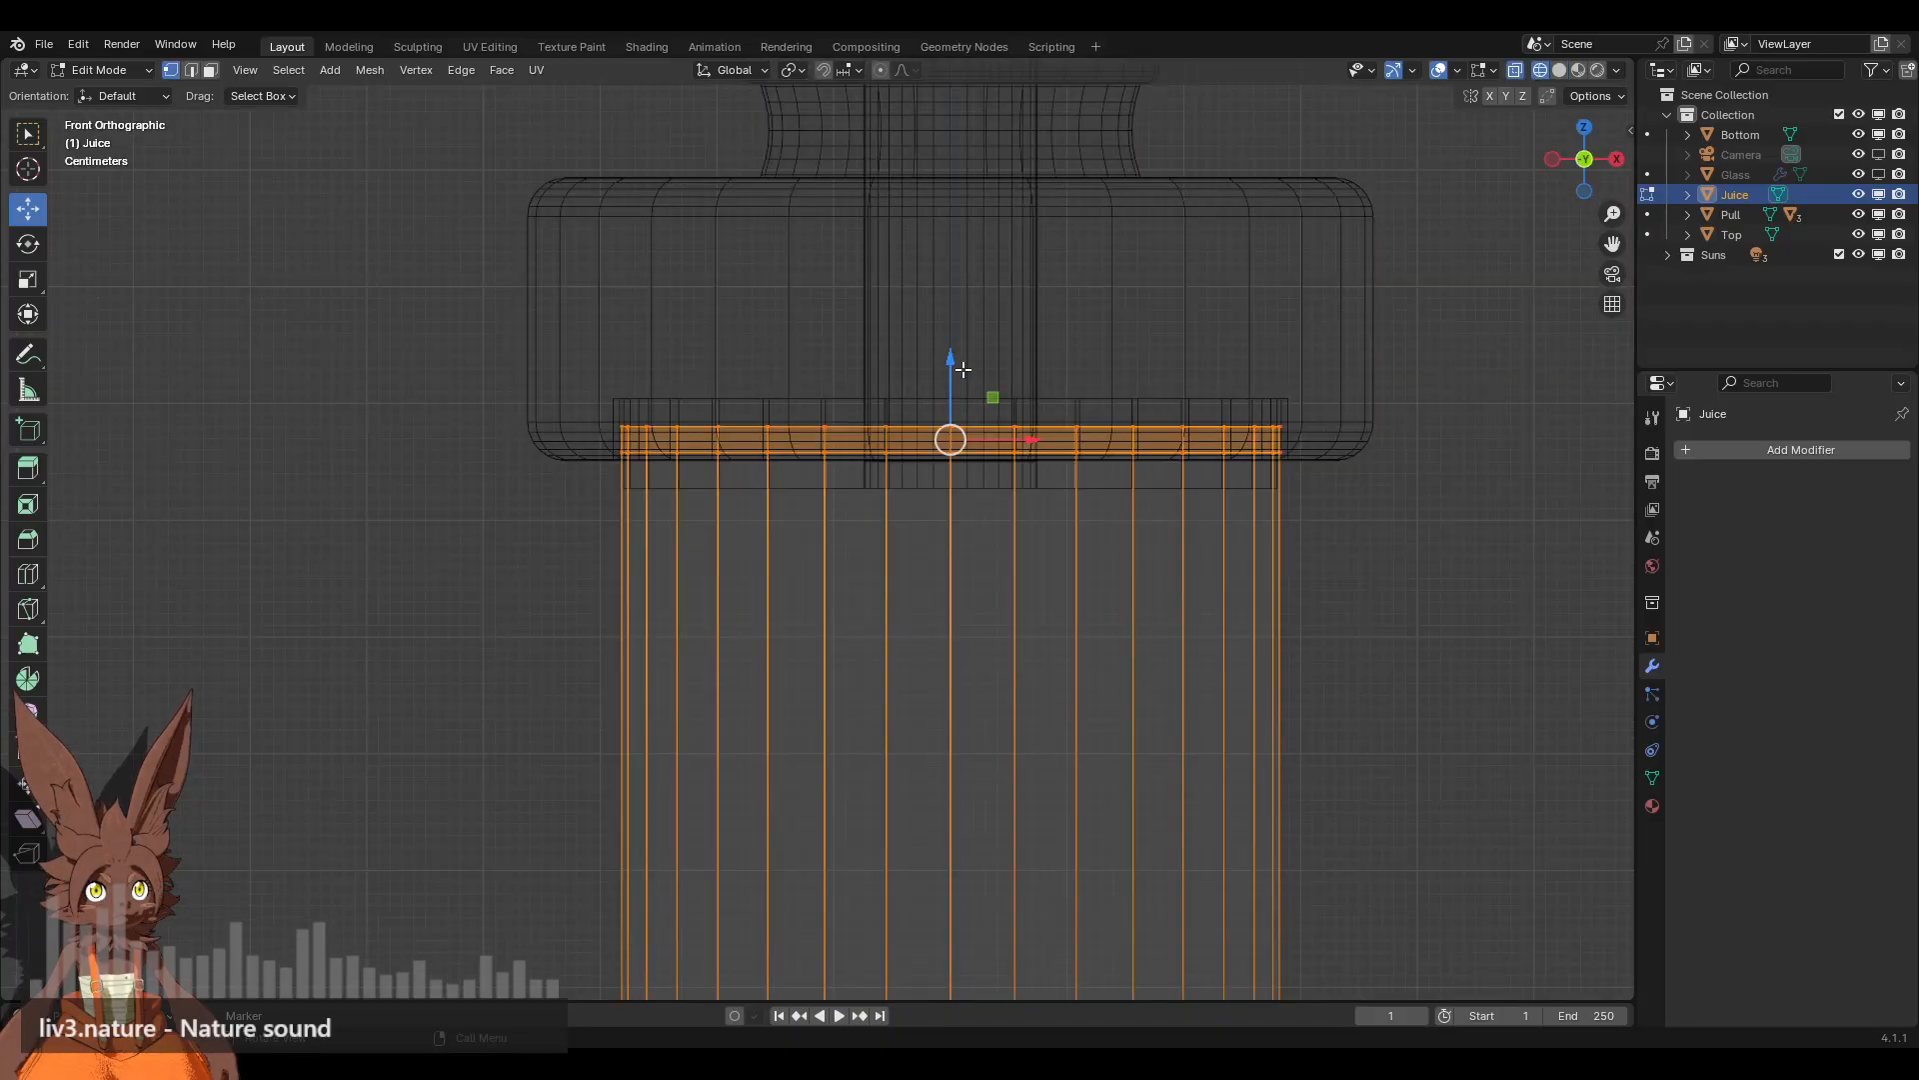
{"action": "left_click_drag", "start_coordinate": [963, 370], "coordinate": [956, 433]}
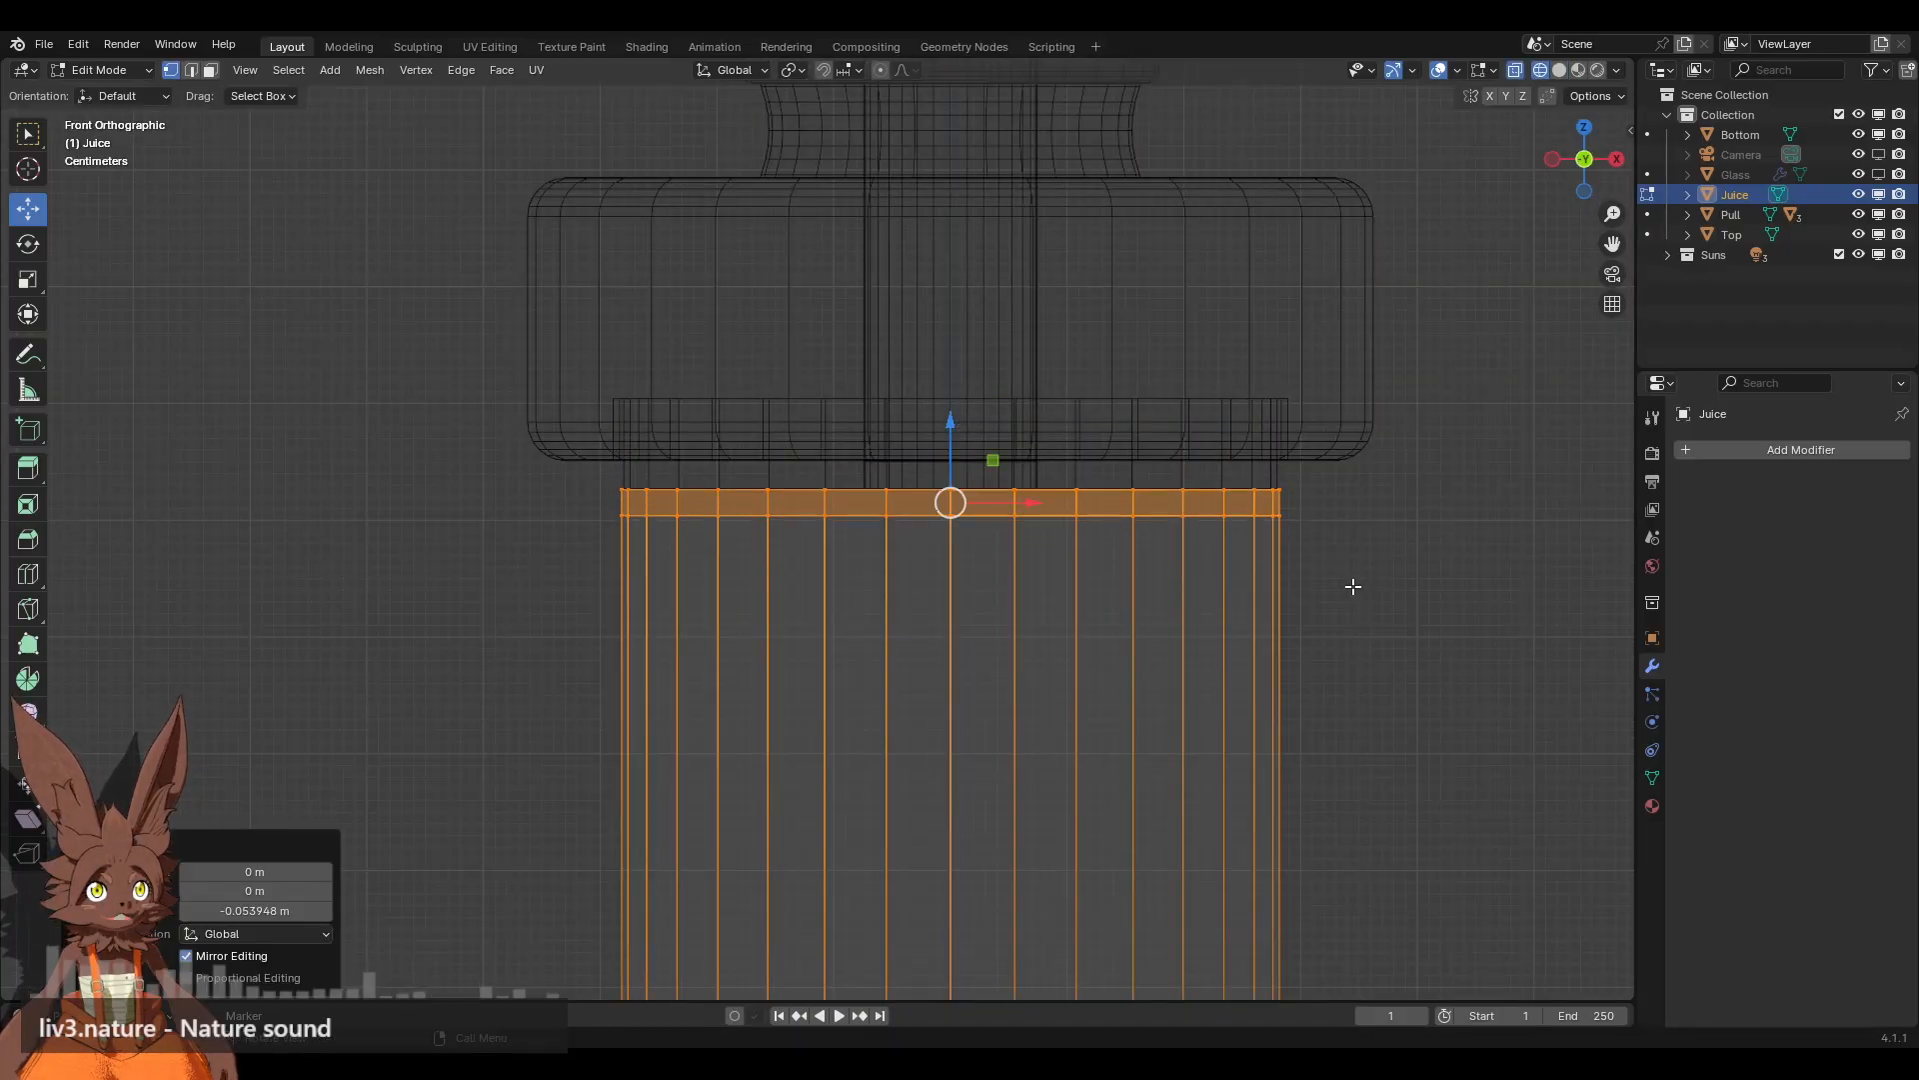
{"action": "left_click", "coordinate": [1353, 585]}
{"action": "scroll", "coordinate": [1315, 583], "scroll_direction": "down", "scroll_amount": 5}
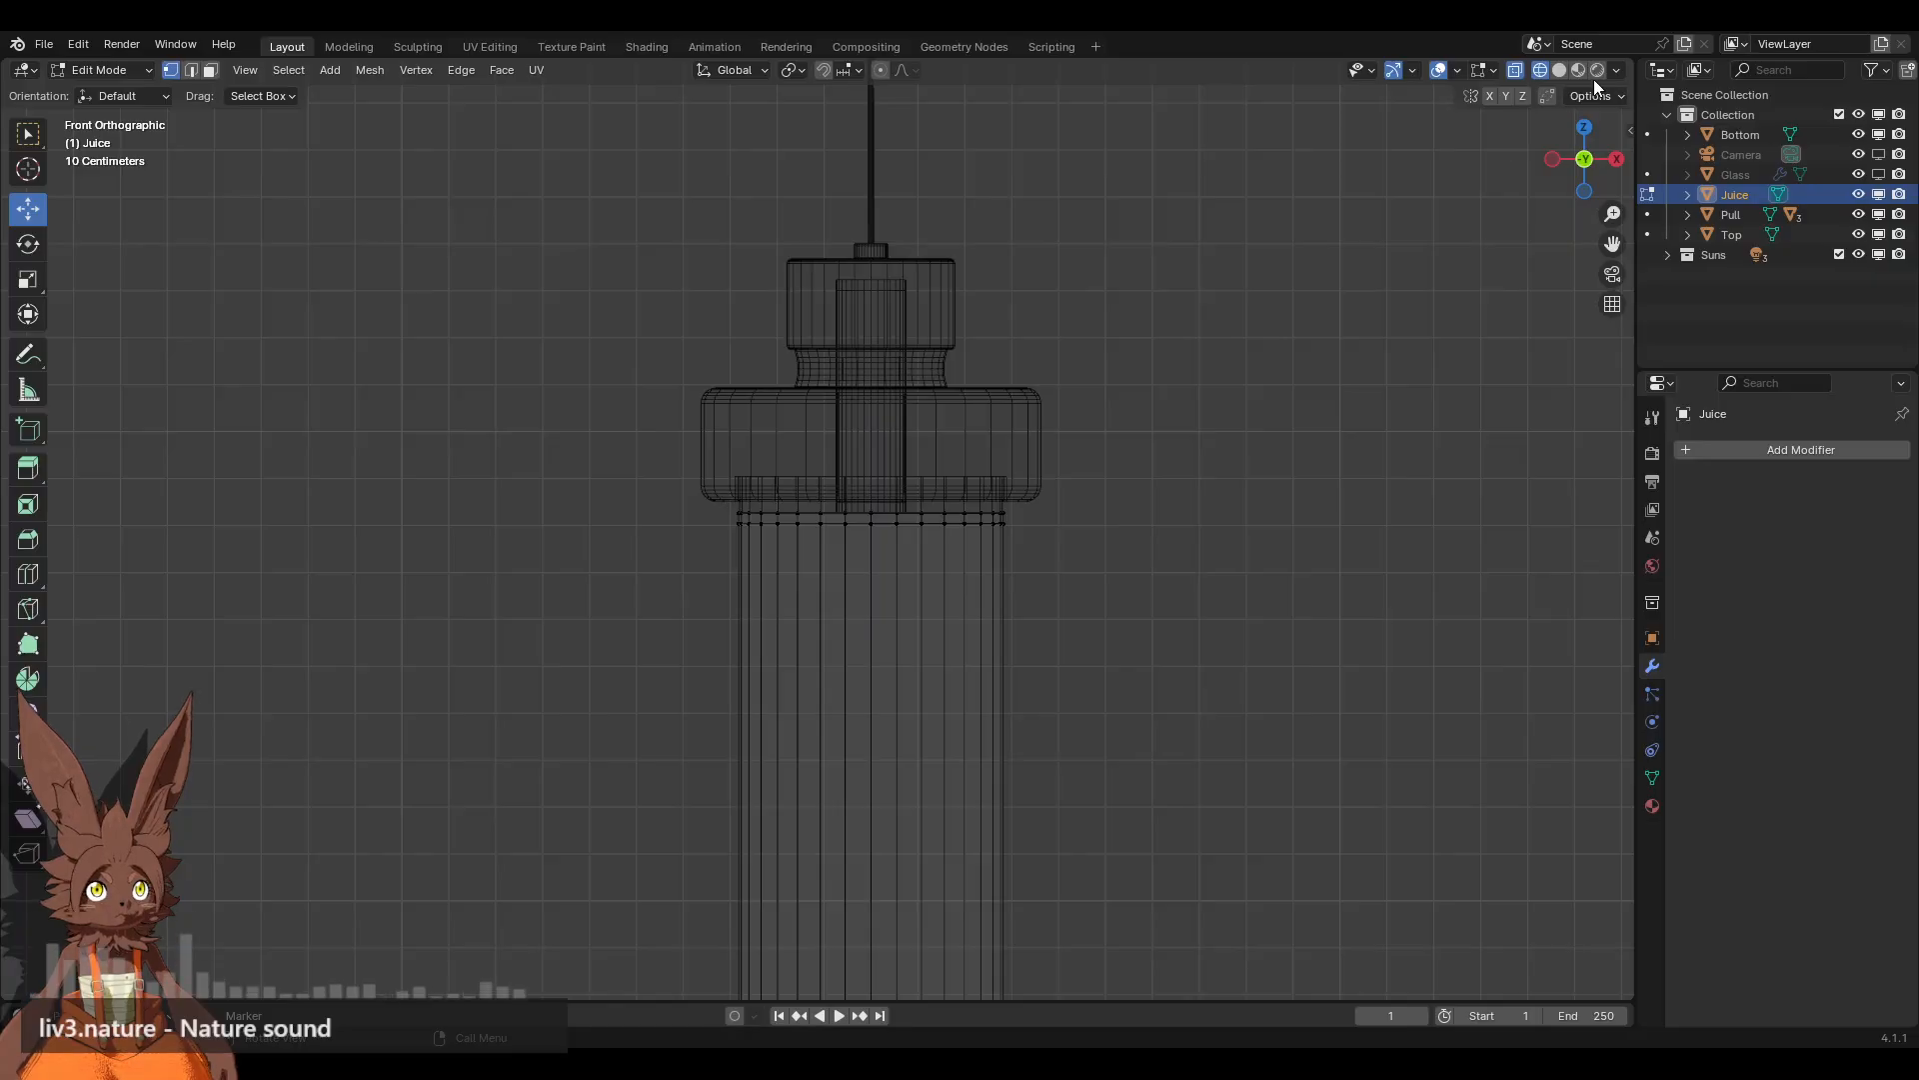
{"action": "scroll", "coordinate": [1068, 481], "scroll_direction": "up", "scroll_amount": 3}
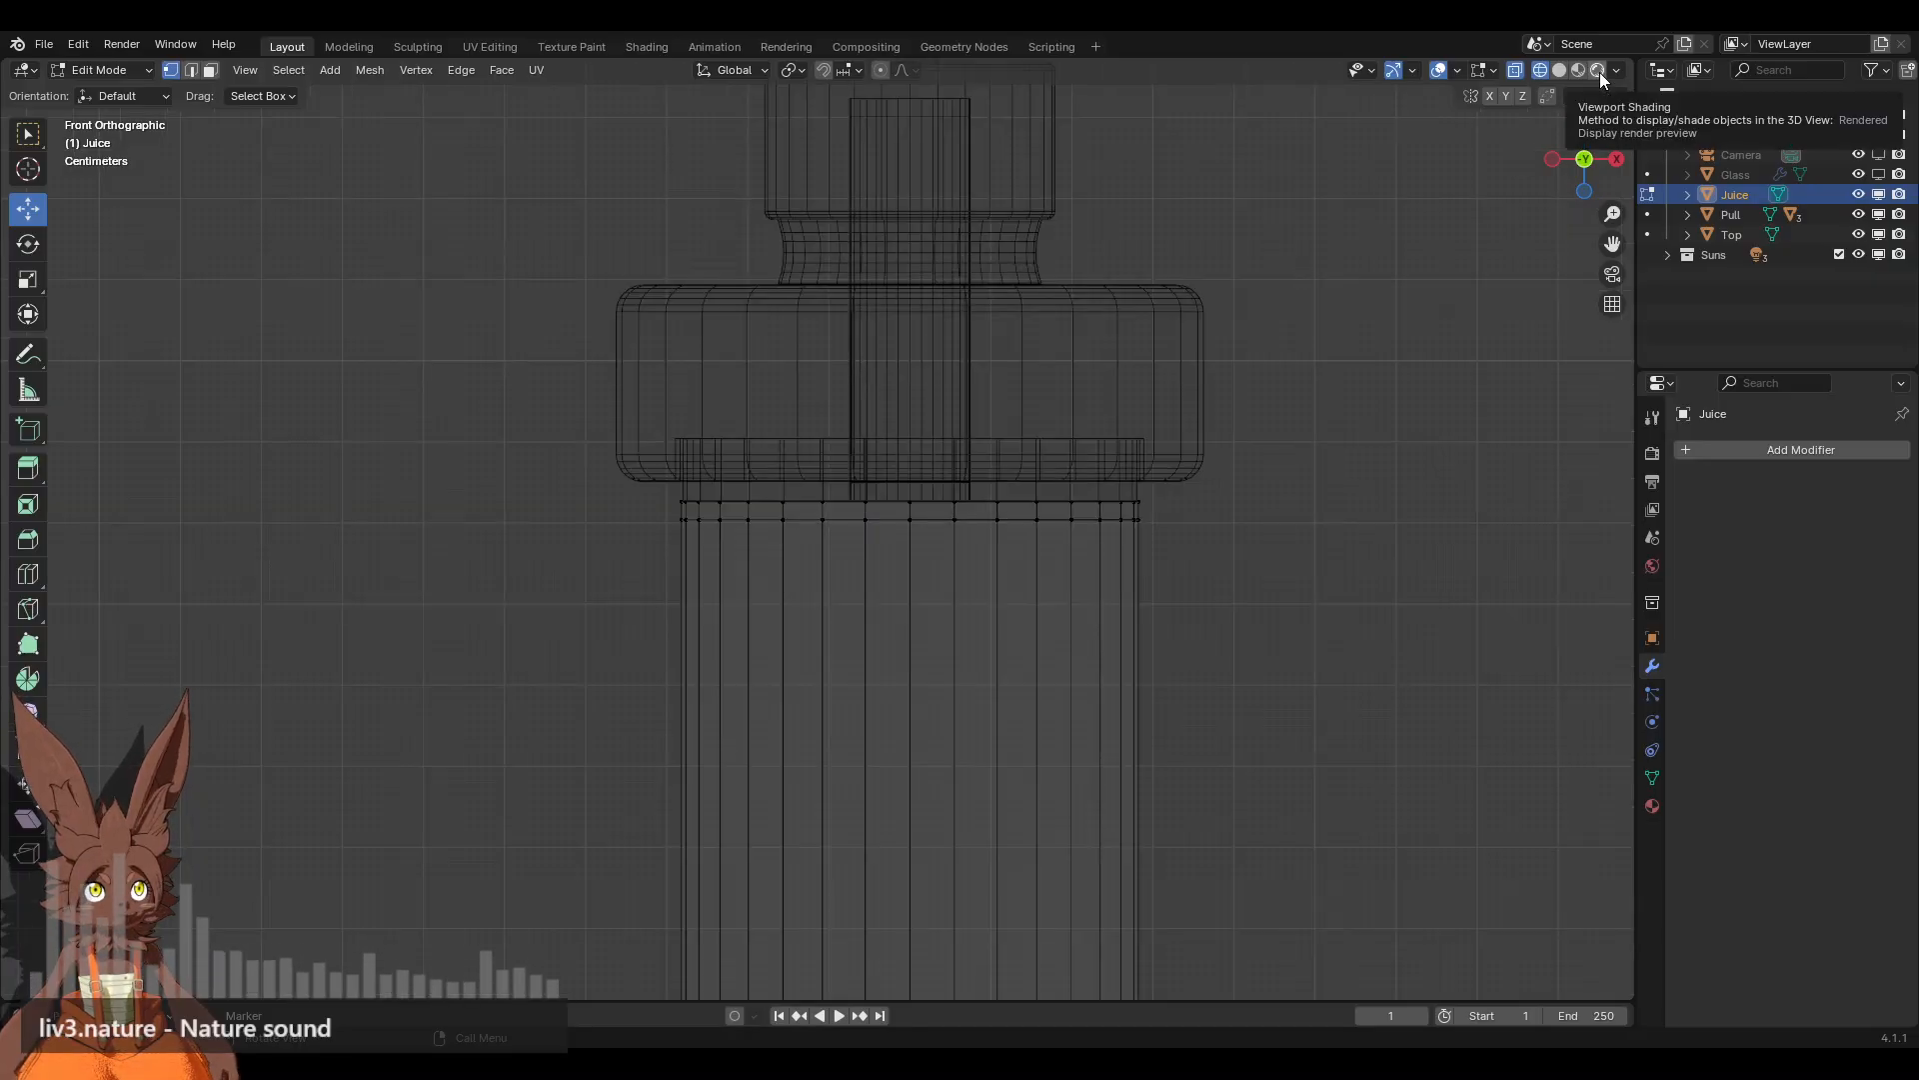
{"action": "left_click", "coordinate": [1560, 70]}
Step: Switch the Juice object to Object Mode and remove its Glass and Black material slots
{"action": "scroll", "coordinate": [916, 606], "scroll_direction": "down", "scroll_amount": 1}
{"action": "middle_click_drag", "start_coordinate": [916, 605], "coordinate": [939, 538]}
{"action": "scroll", "coordinate": [1053, 557], "scroll_direction": "down", "scroll_amount": 6}
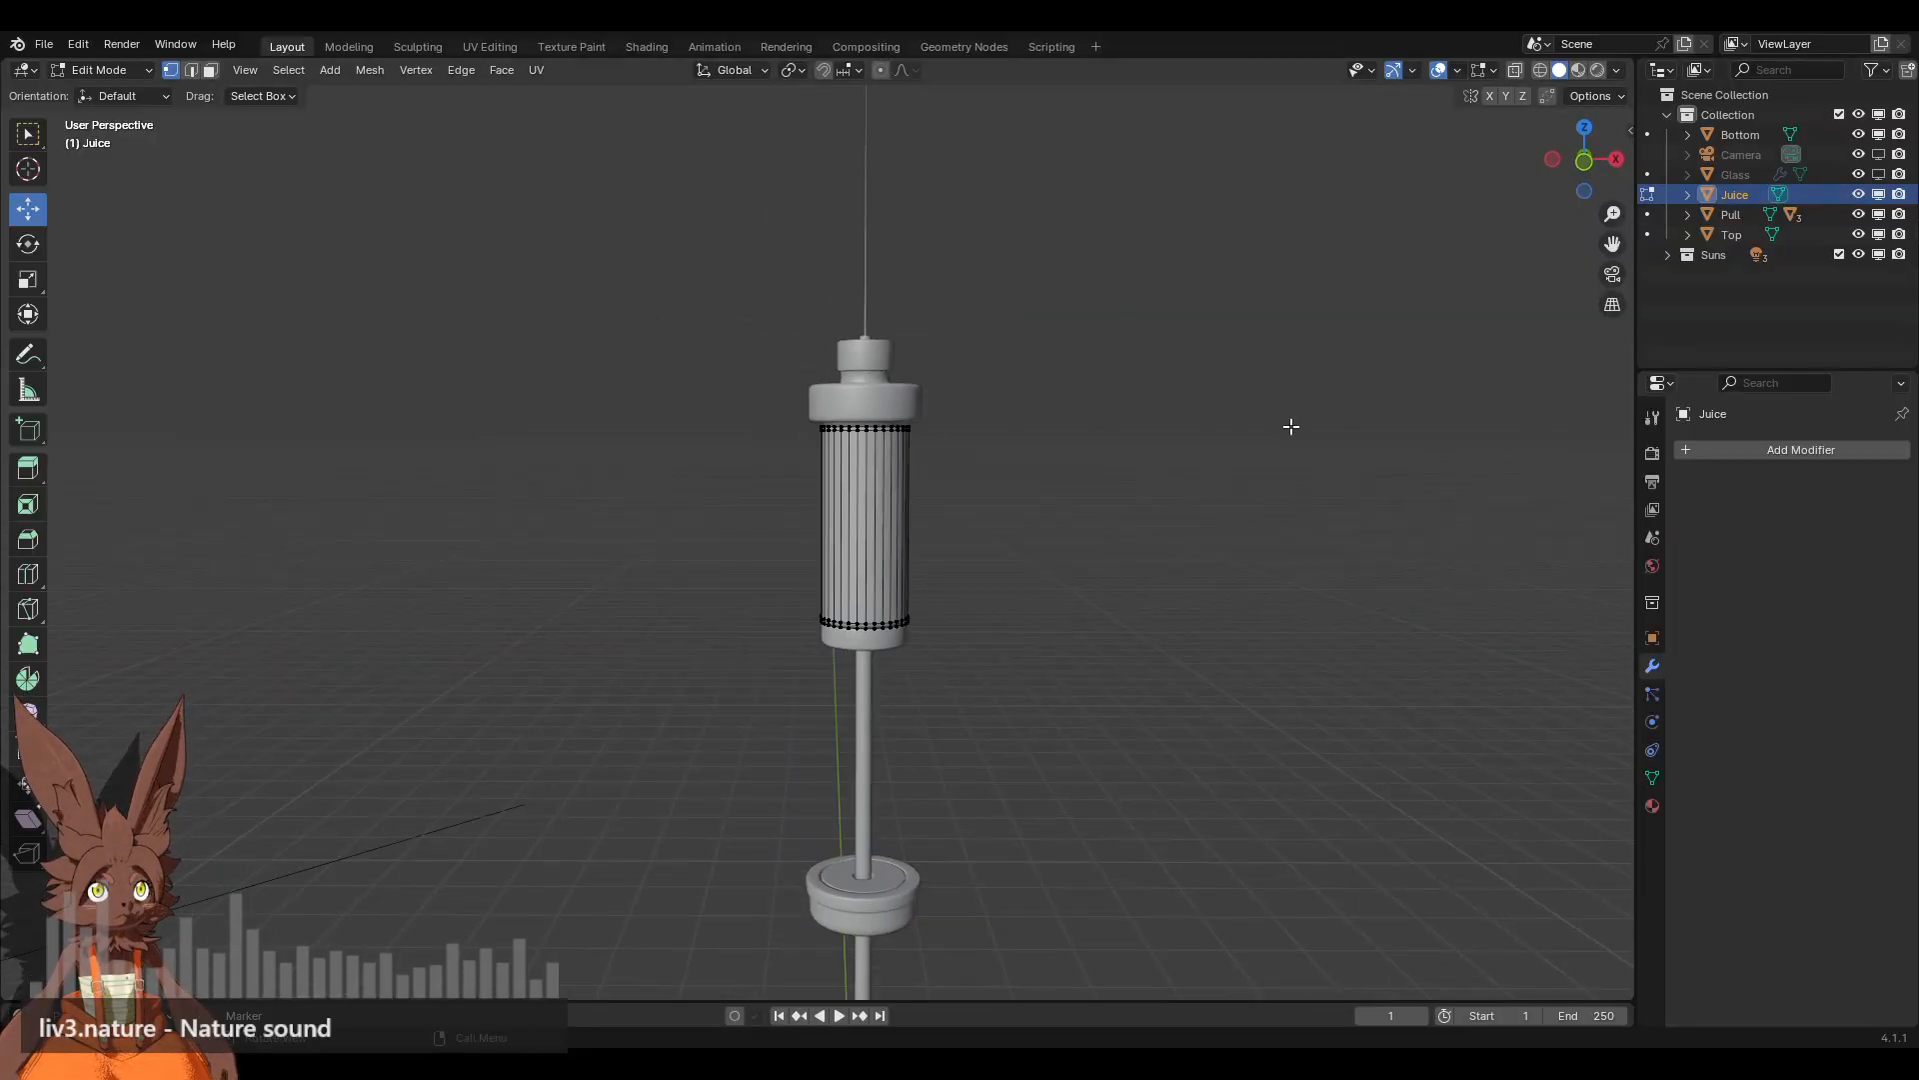
{"action": "left_click", "coordinate": [1652, 806]}
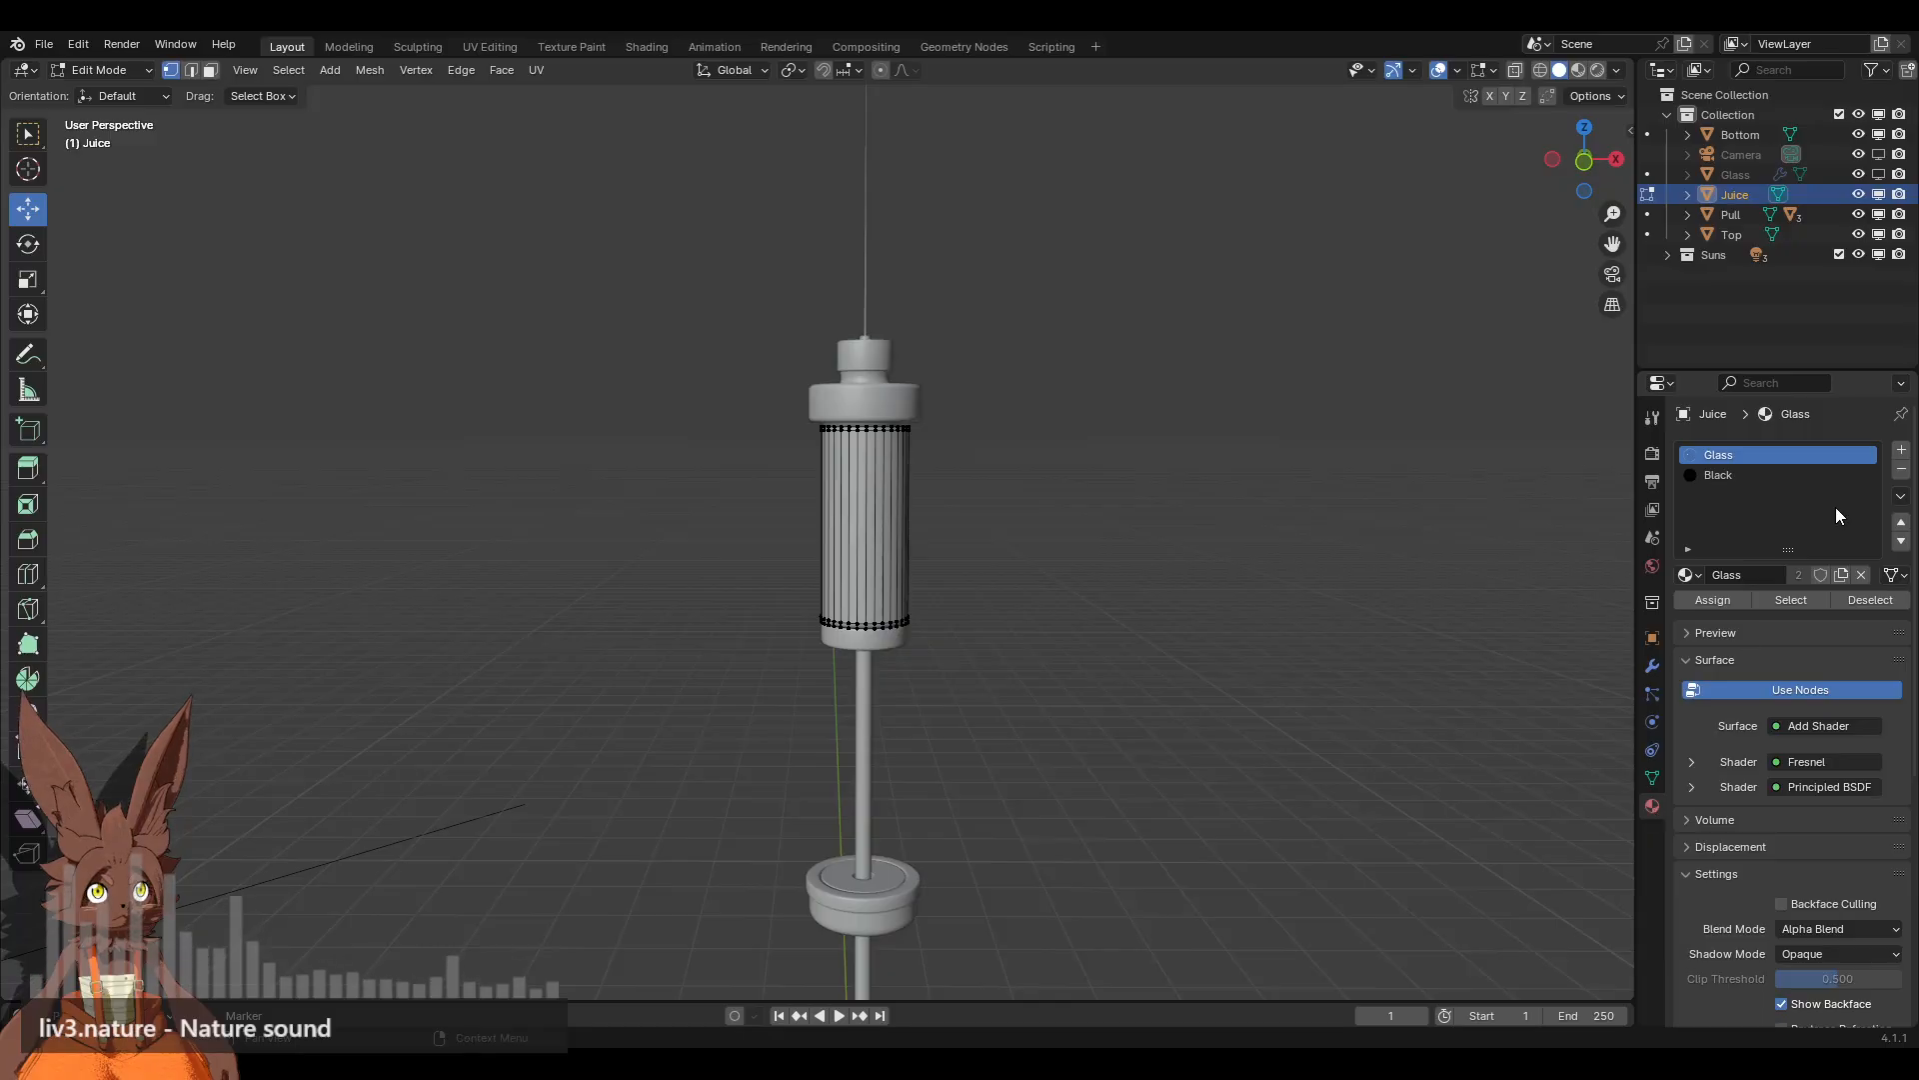
{"action": "left_click", "coordinate": [1902, 468]}
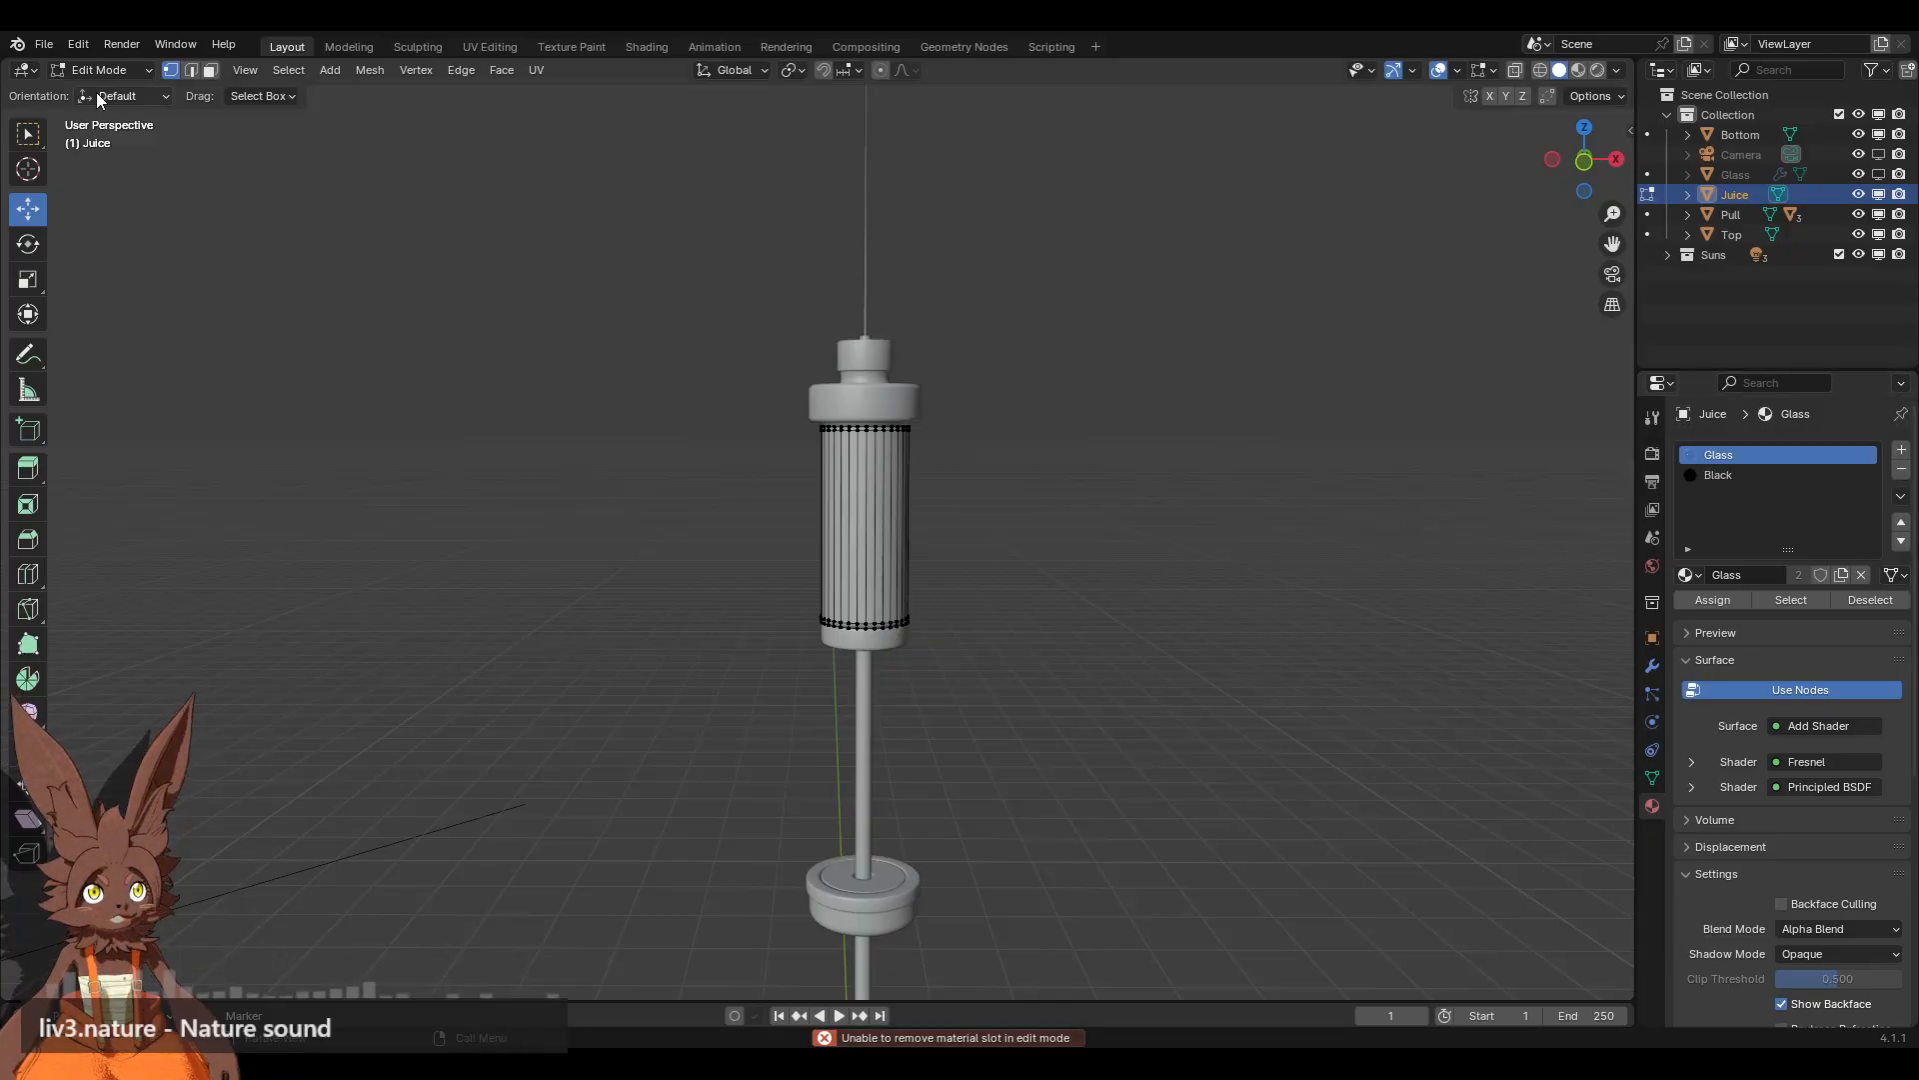
{"action": "left_click", "coordinate": [100, 70]}
{"action": "left_click", "coordinate": [110, 88]}
{"action": "left_click", "coordinate": [1902, 469]}
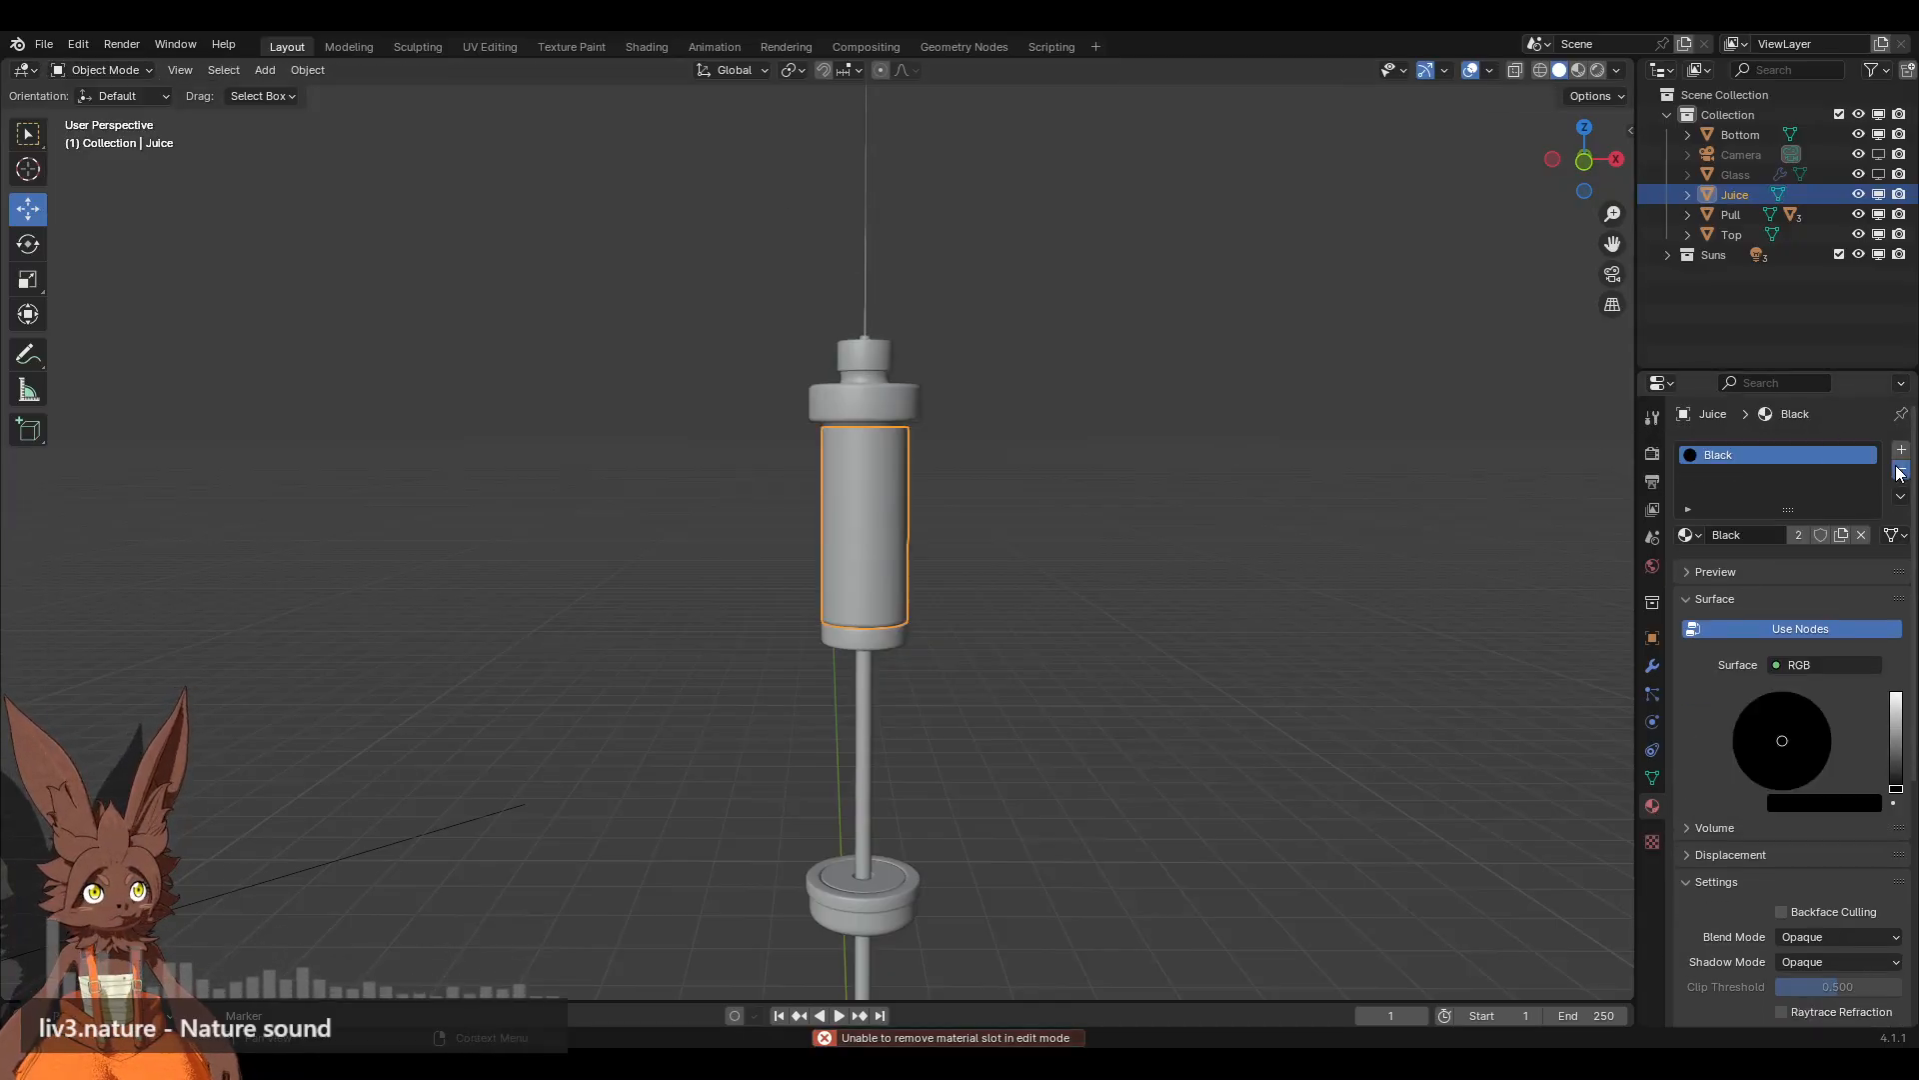
{"action": "left_click", "coordinate": [1900, 472]}
Step: Create a new material on the Juice object and name it Juice
{"action": "left_click", "coordinate": [1762, 536]}
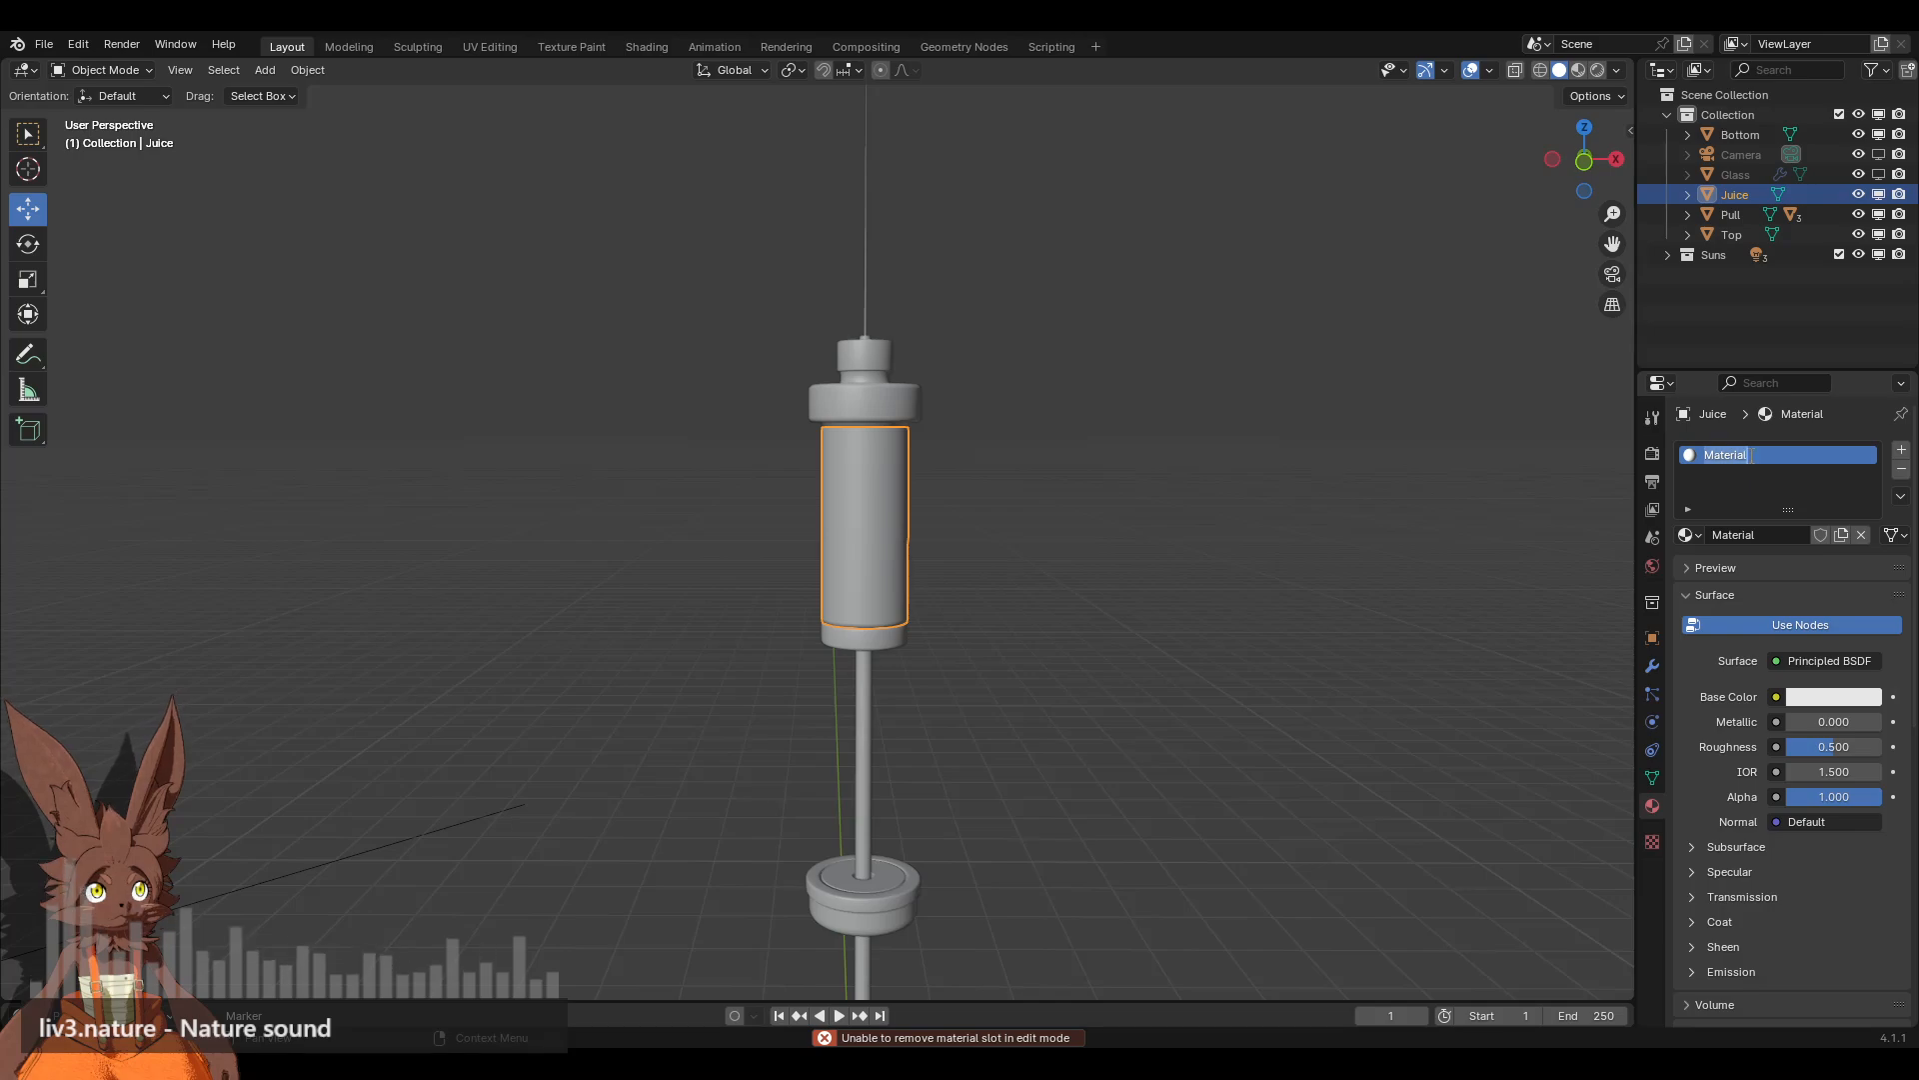
{"action": "type", "text": "Juice"}
{"action": "key", "text": "Return"}
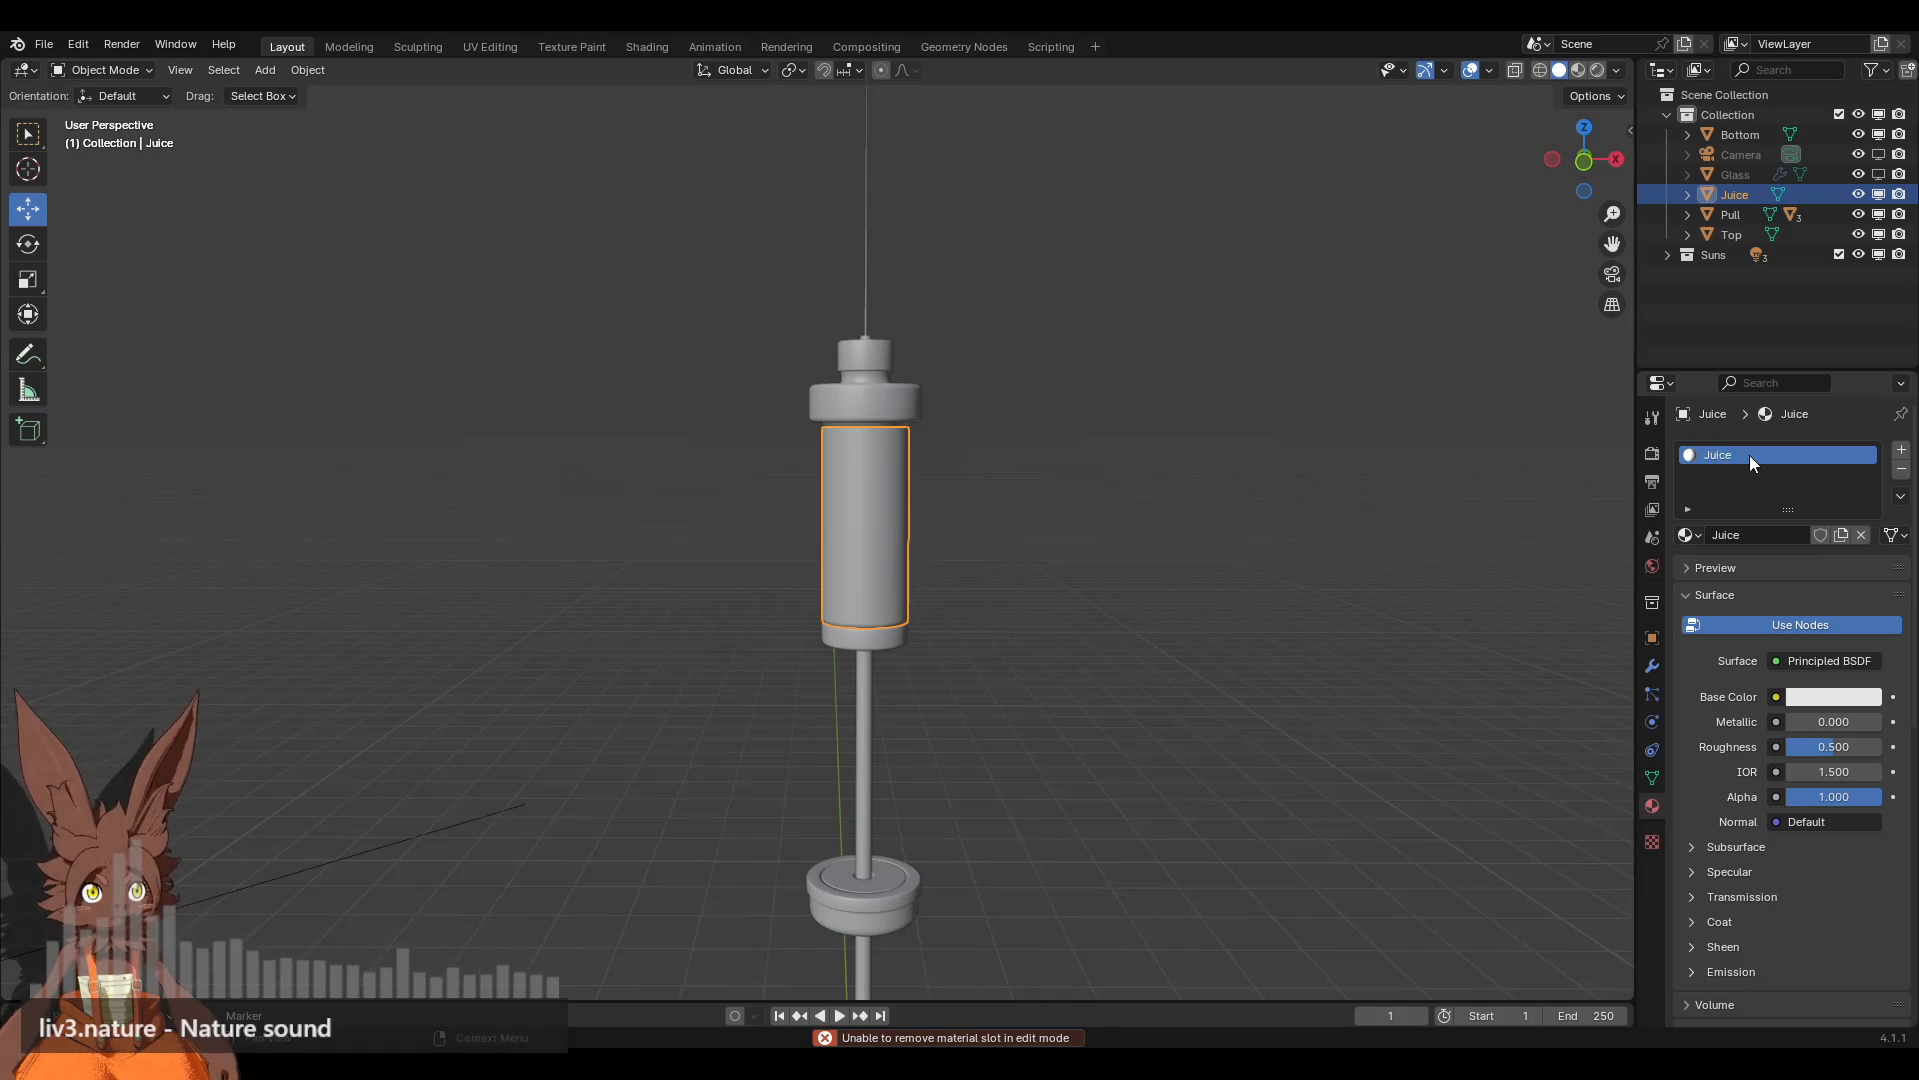
Step: Unhide the Glass object in the viewport and switch the 3D view to rendered shading
{"action": "left_click", "coordinate": [1318, 587]}
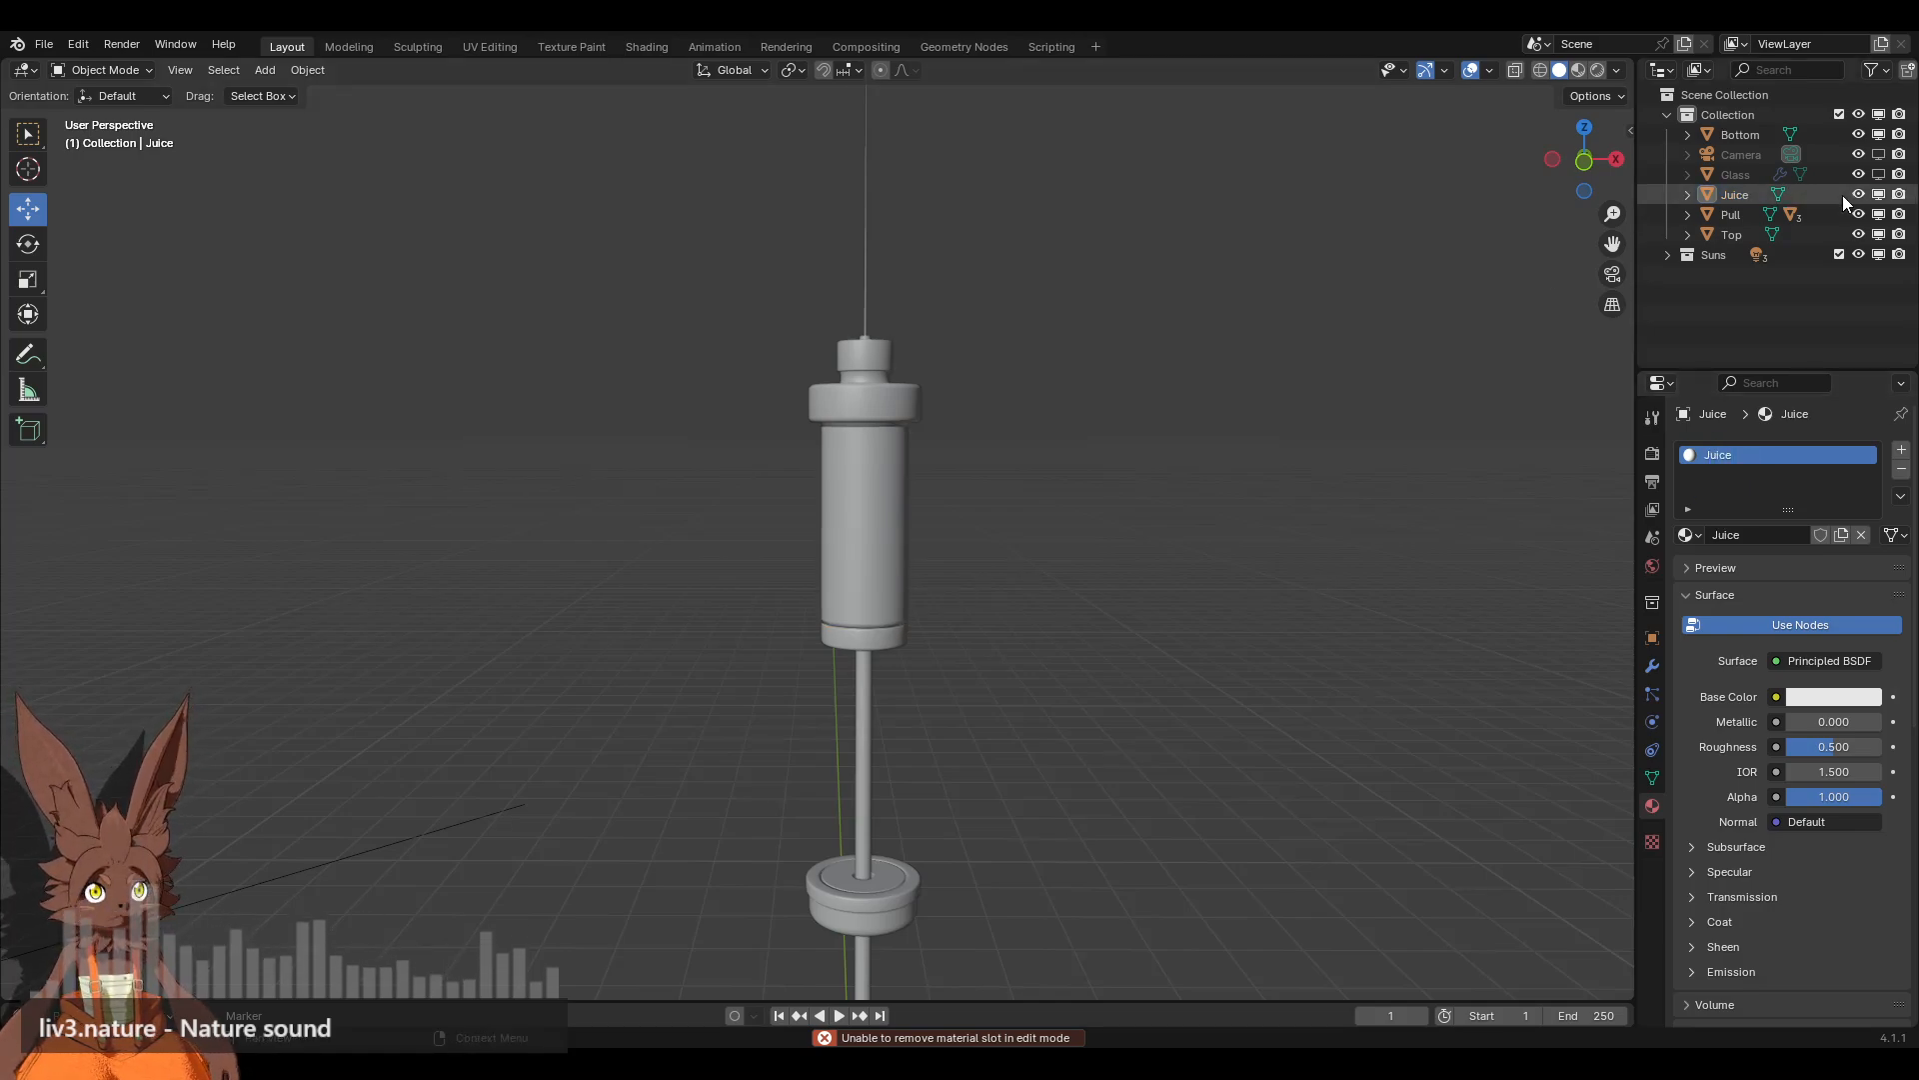
{"action": "left_click", "coordinate": [1879, 173]}
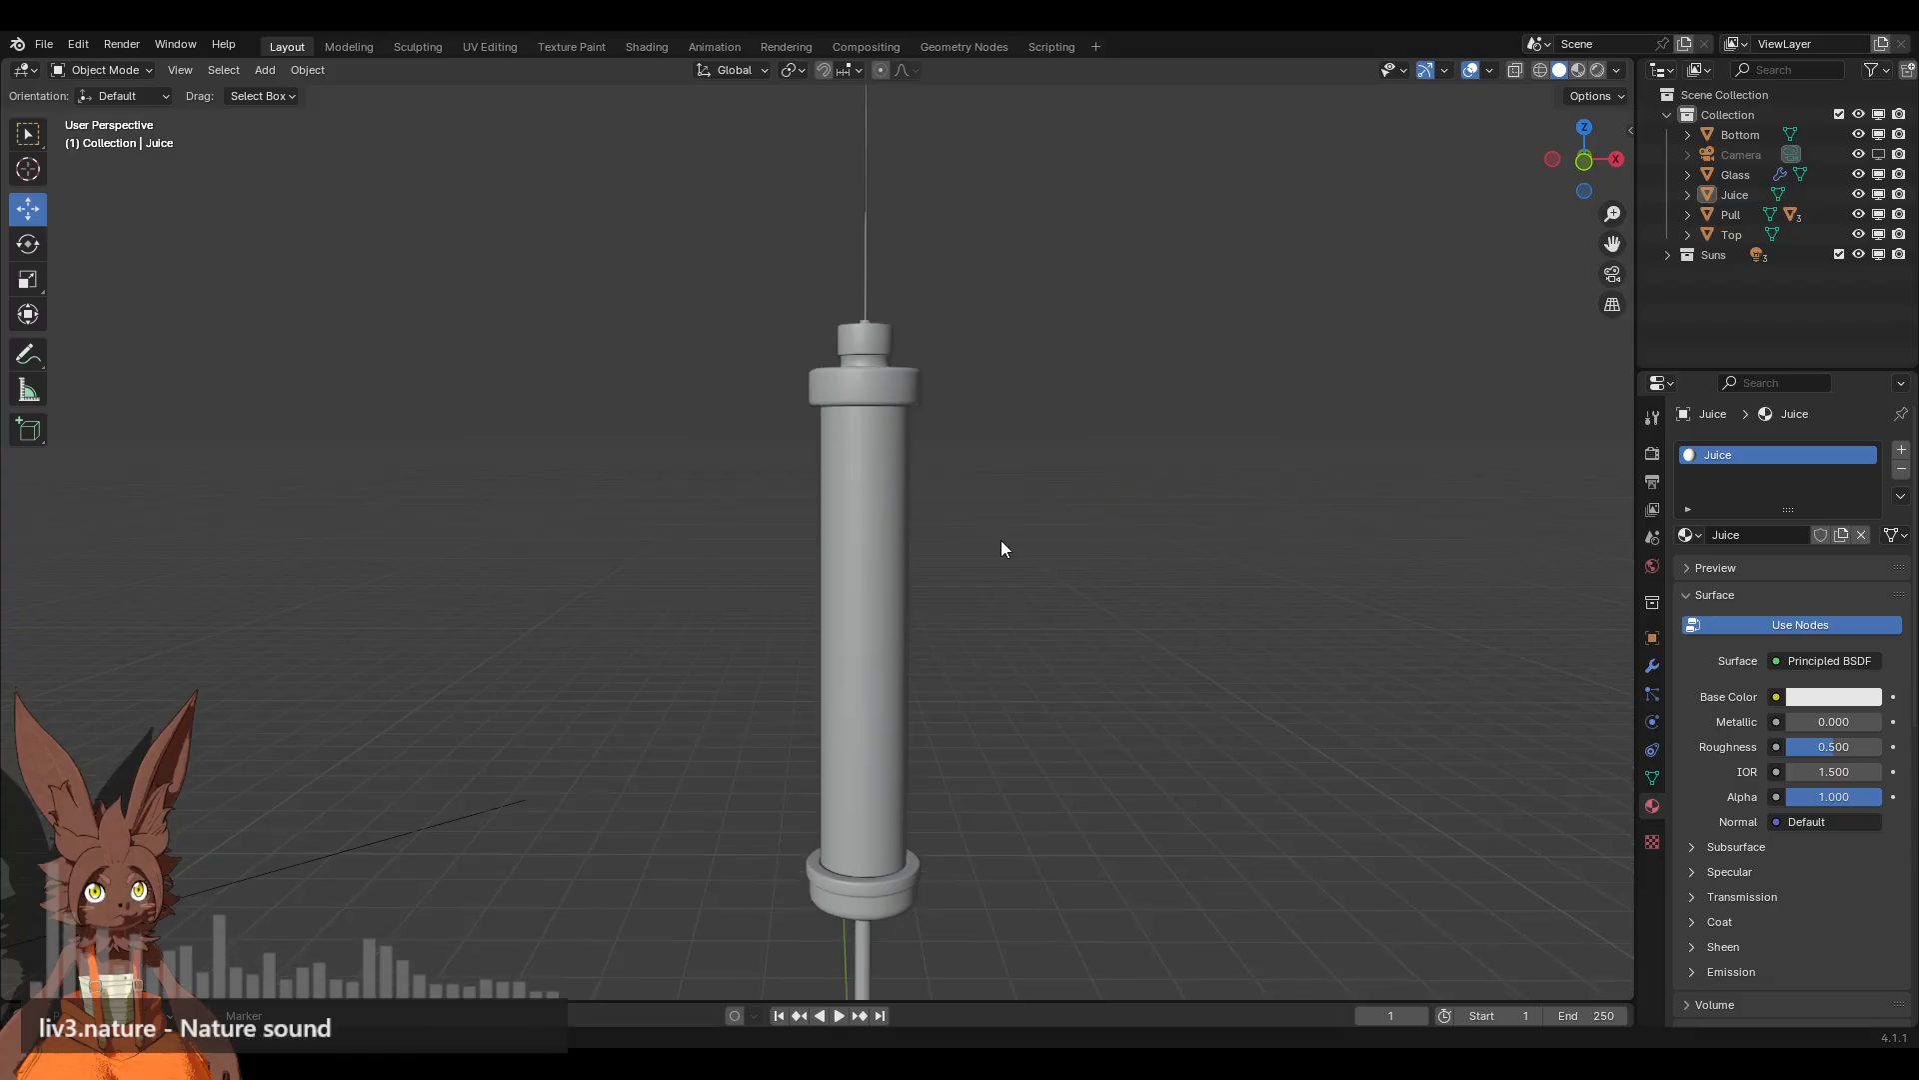
{"action": "middle_click_drag", "start_coordinate": [1000, 540], "coordinate": [1022, 436], "text": "shift"}
{"action": "left_click", "coordinate": [128, 72]}
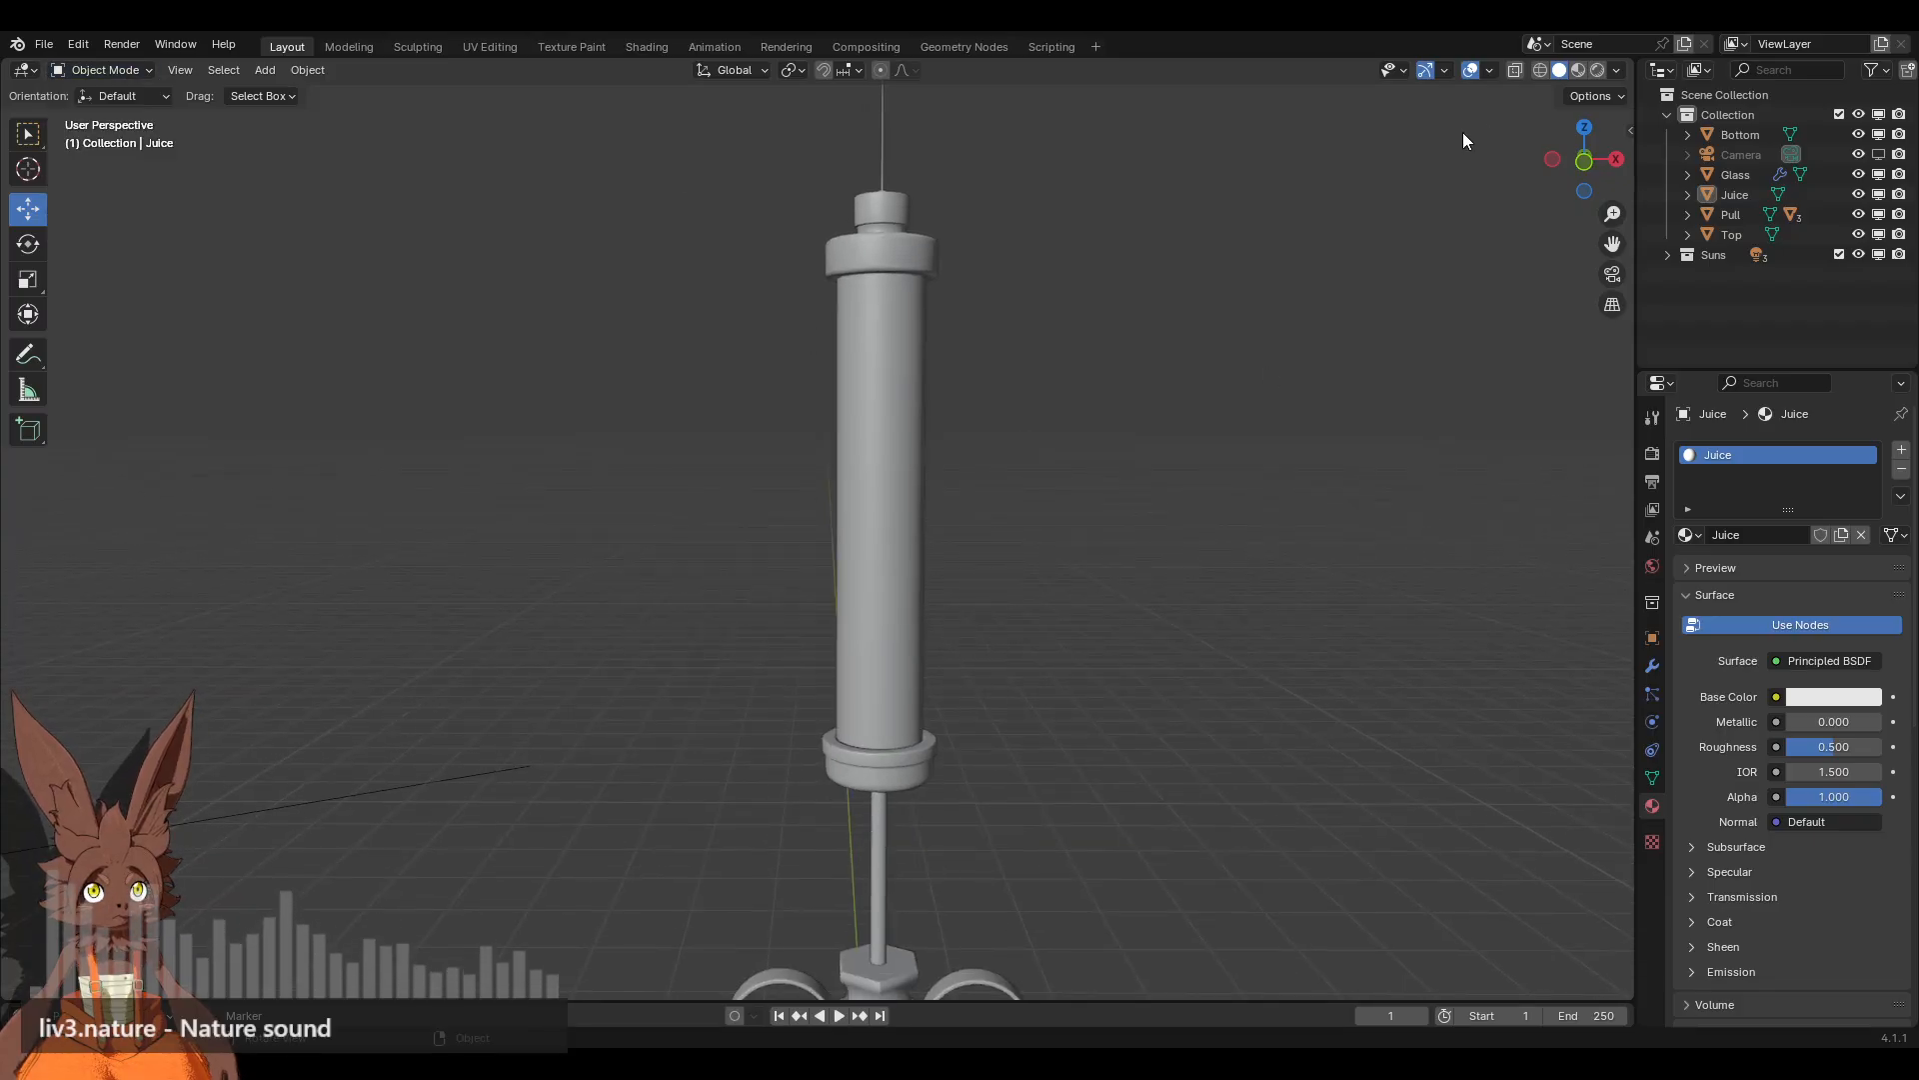
{"action": "key", "text": "z"}
{"action": "key", "text": "8"}
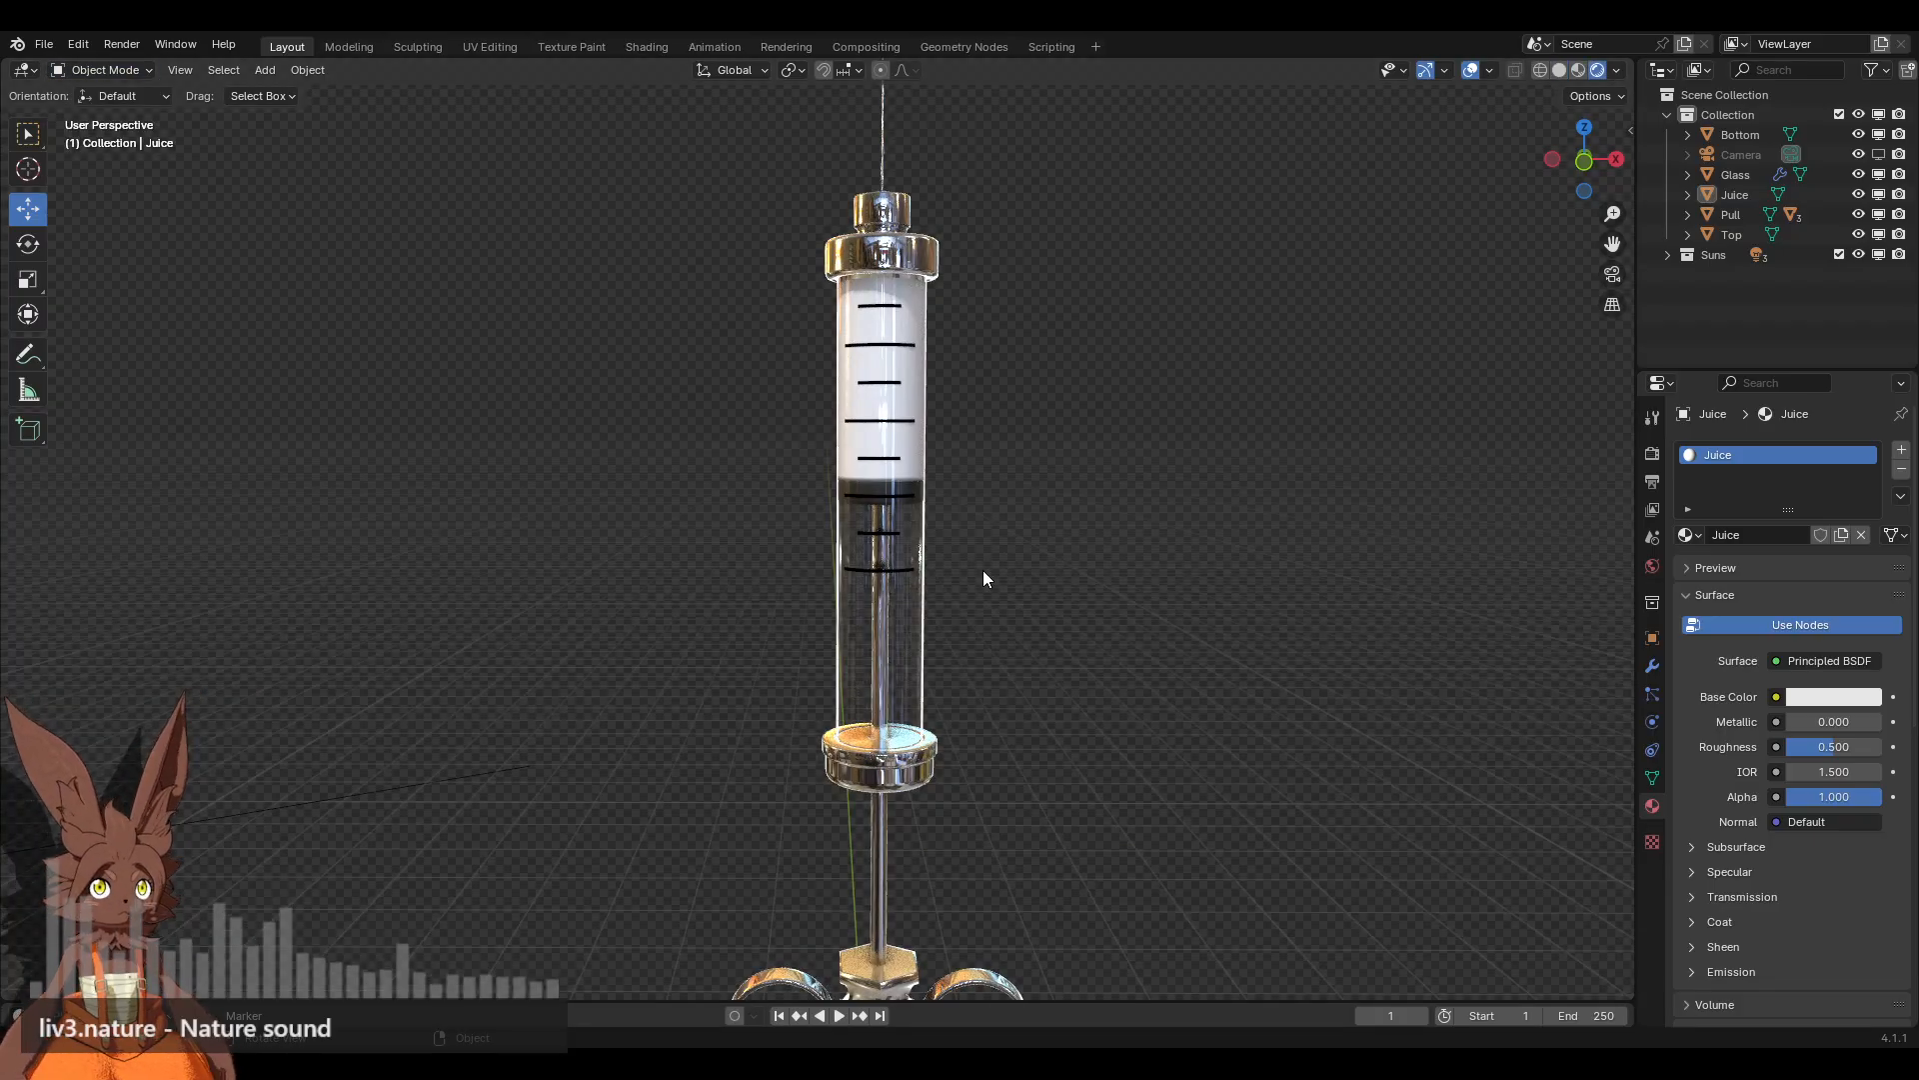
{"action": "scroll", "coordinate": [996, 572], "scroll_direction": "down", "scroll_amount": 3}
{"action": "middle_click_drag", "start_coordinate": [958, 566], "coordinate": [943, 606]}
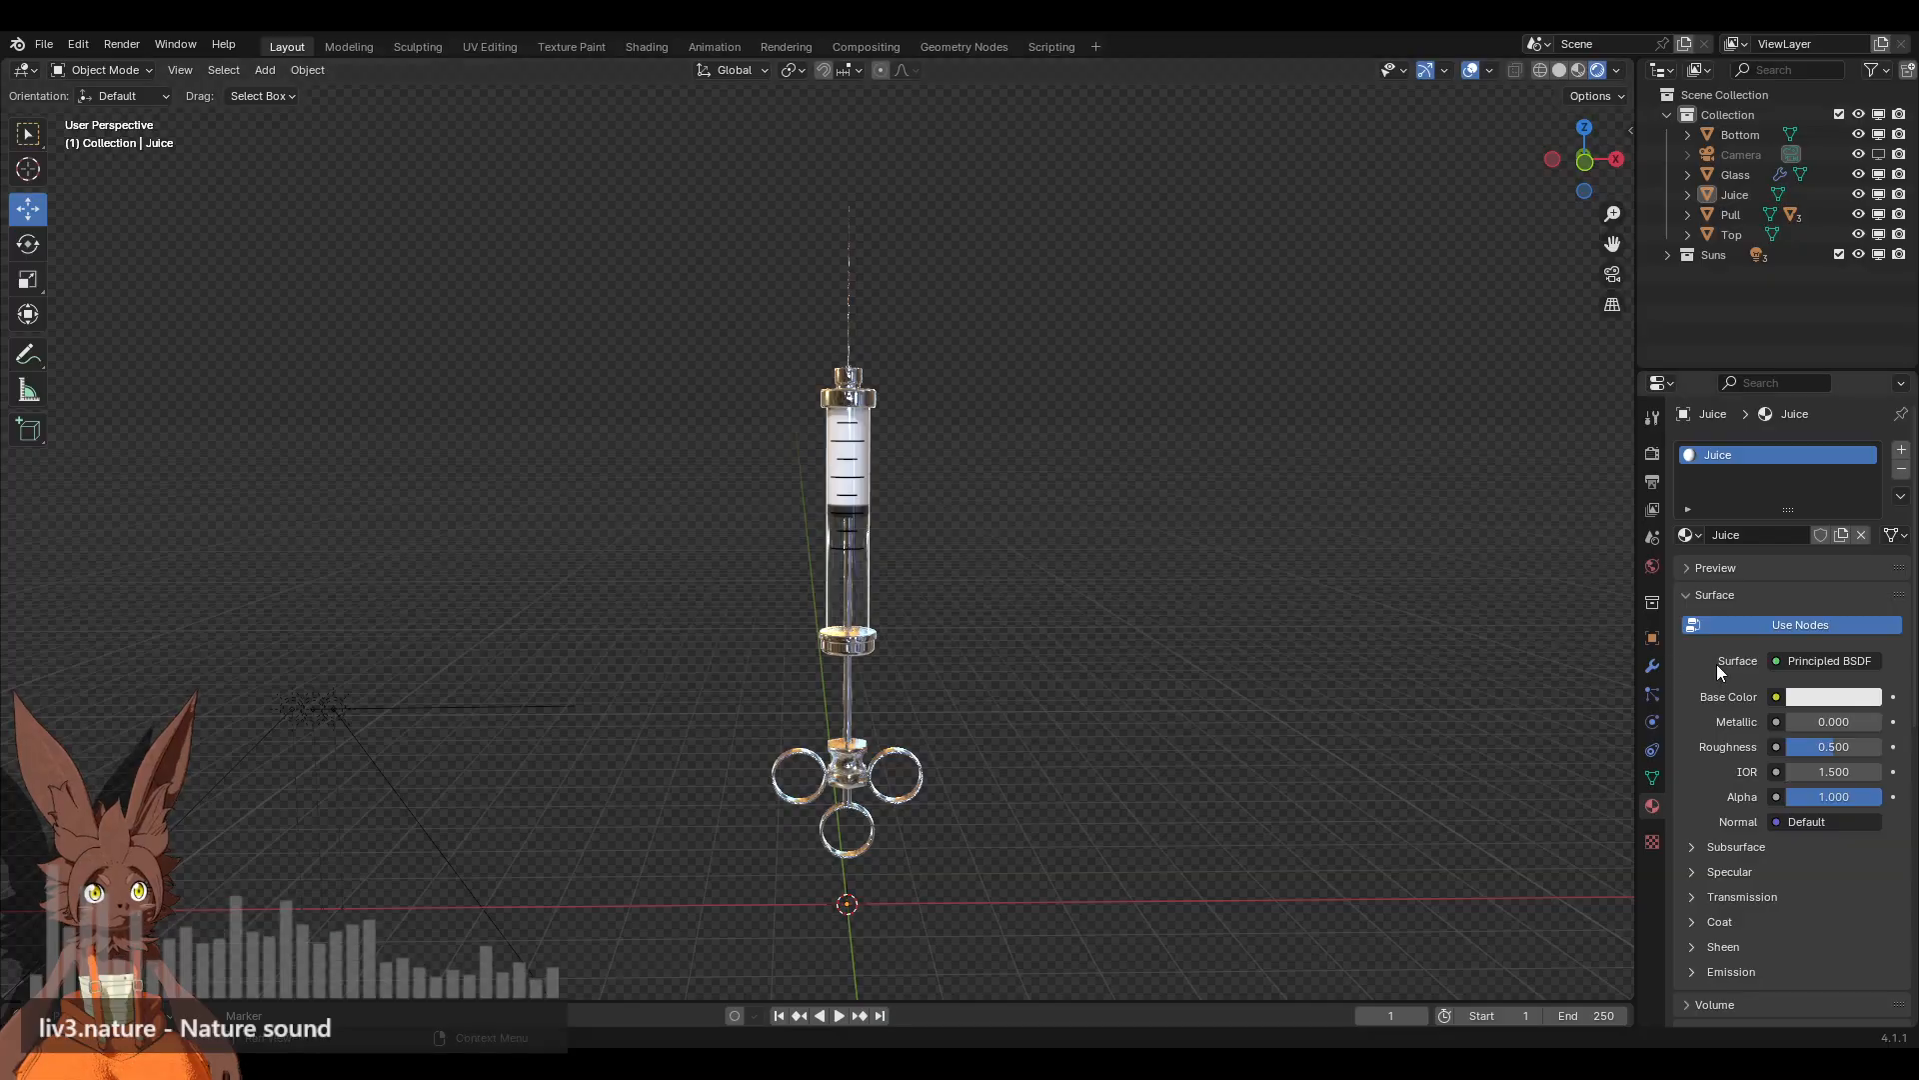
Step: Set the Juice material's base color to yellow-green with about hue 0.203, saturation 1.000 and value 0.802
{"action": "left_click", "coordinate": [1838, 697]}
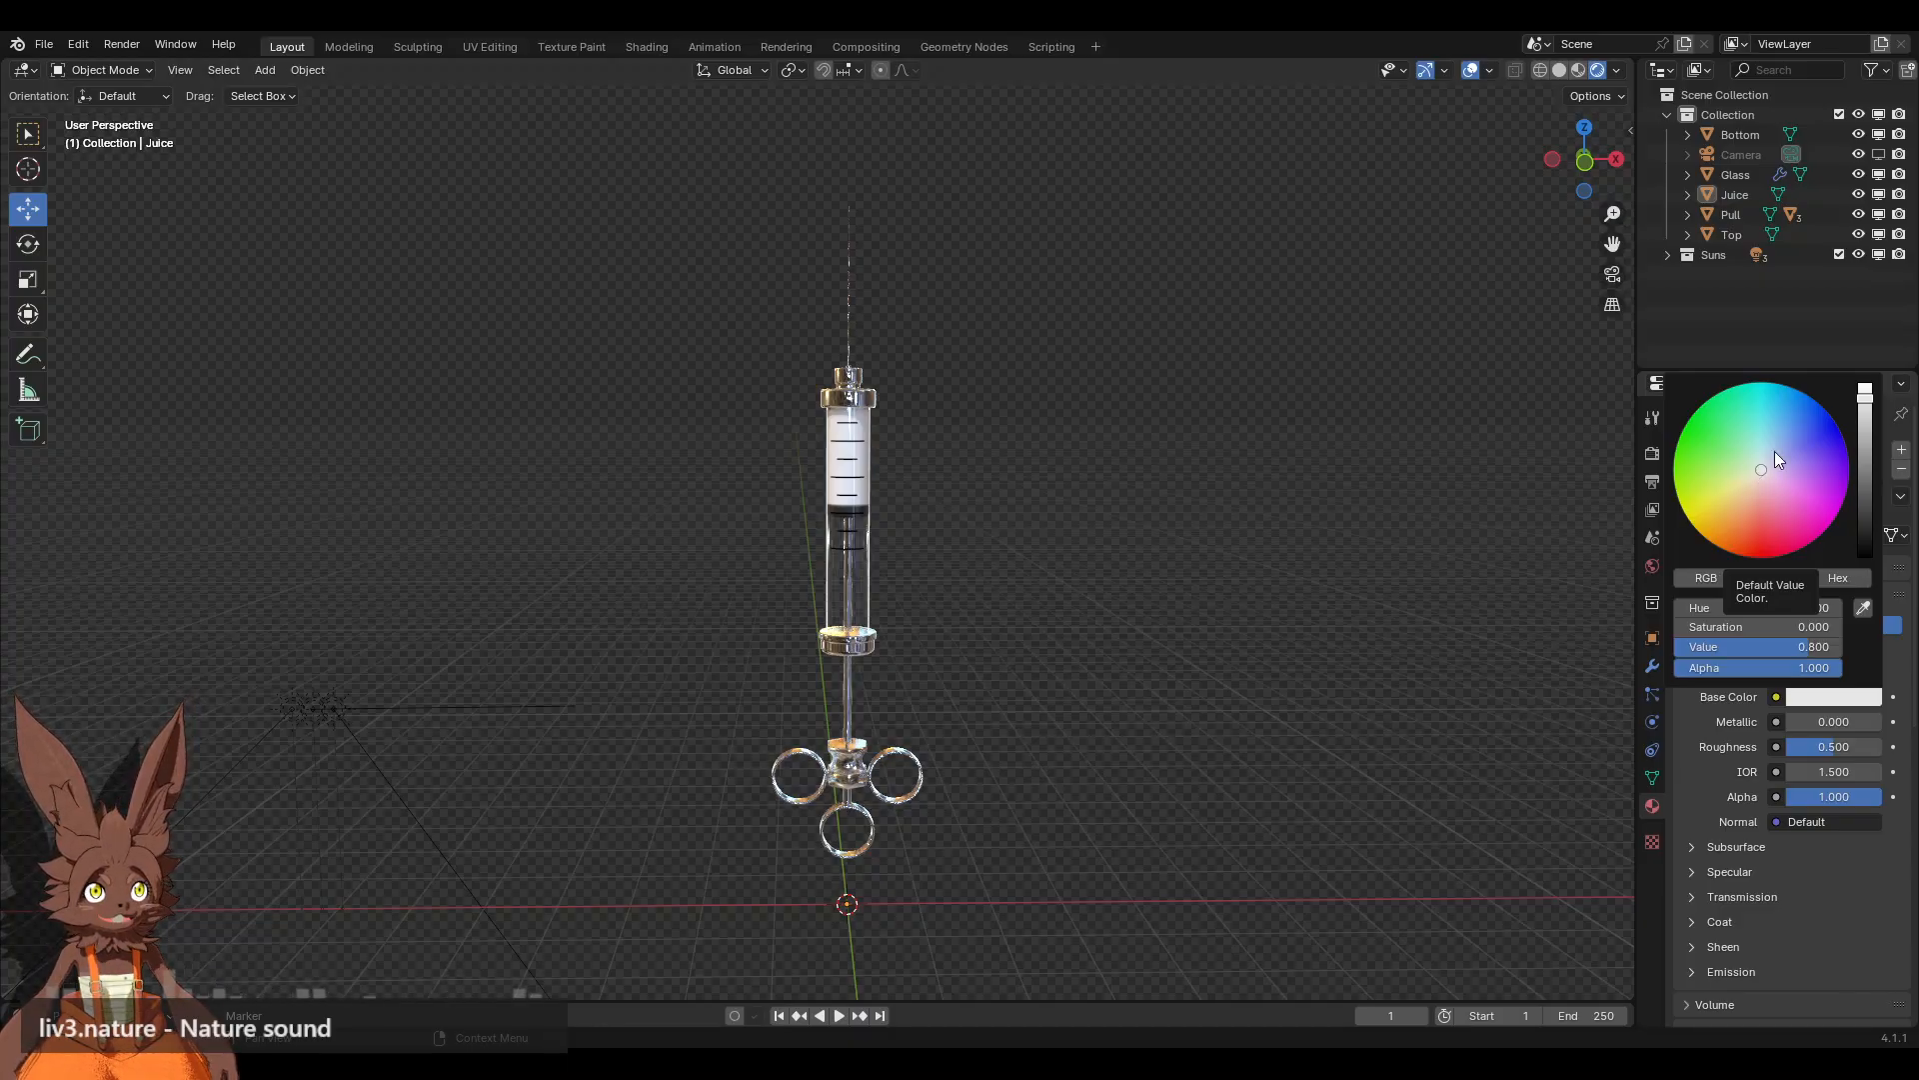
{"action": "left_click_drag", "start_coordinate": [1774, 451], "coordinate": [1814, 540]}
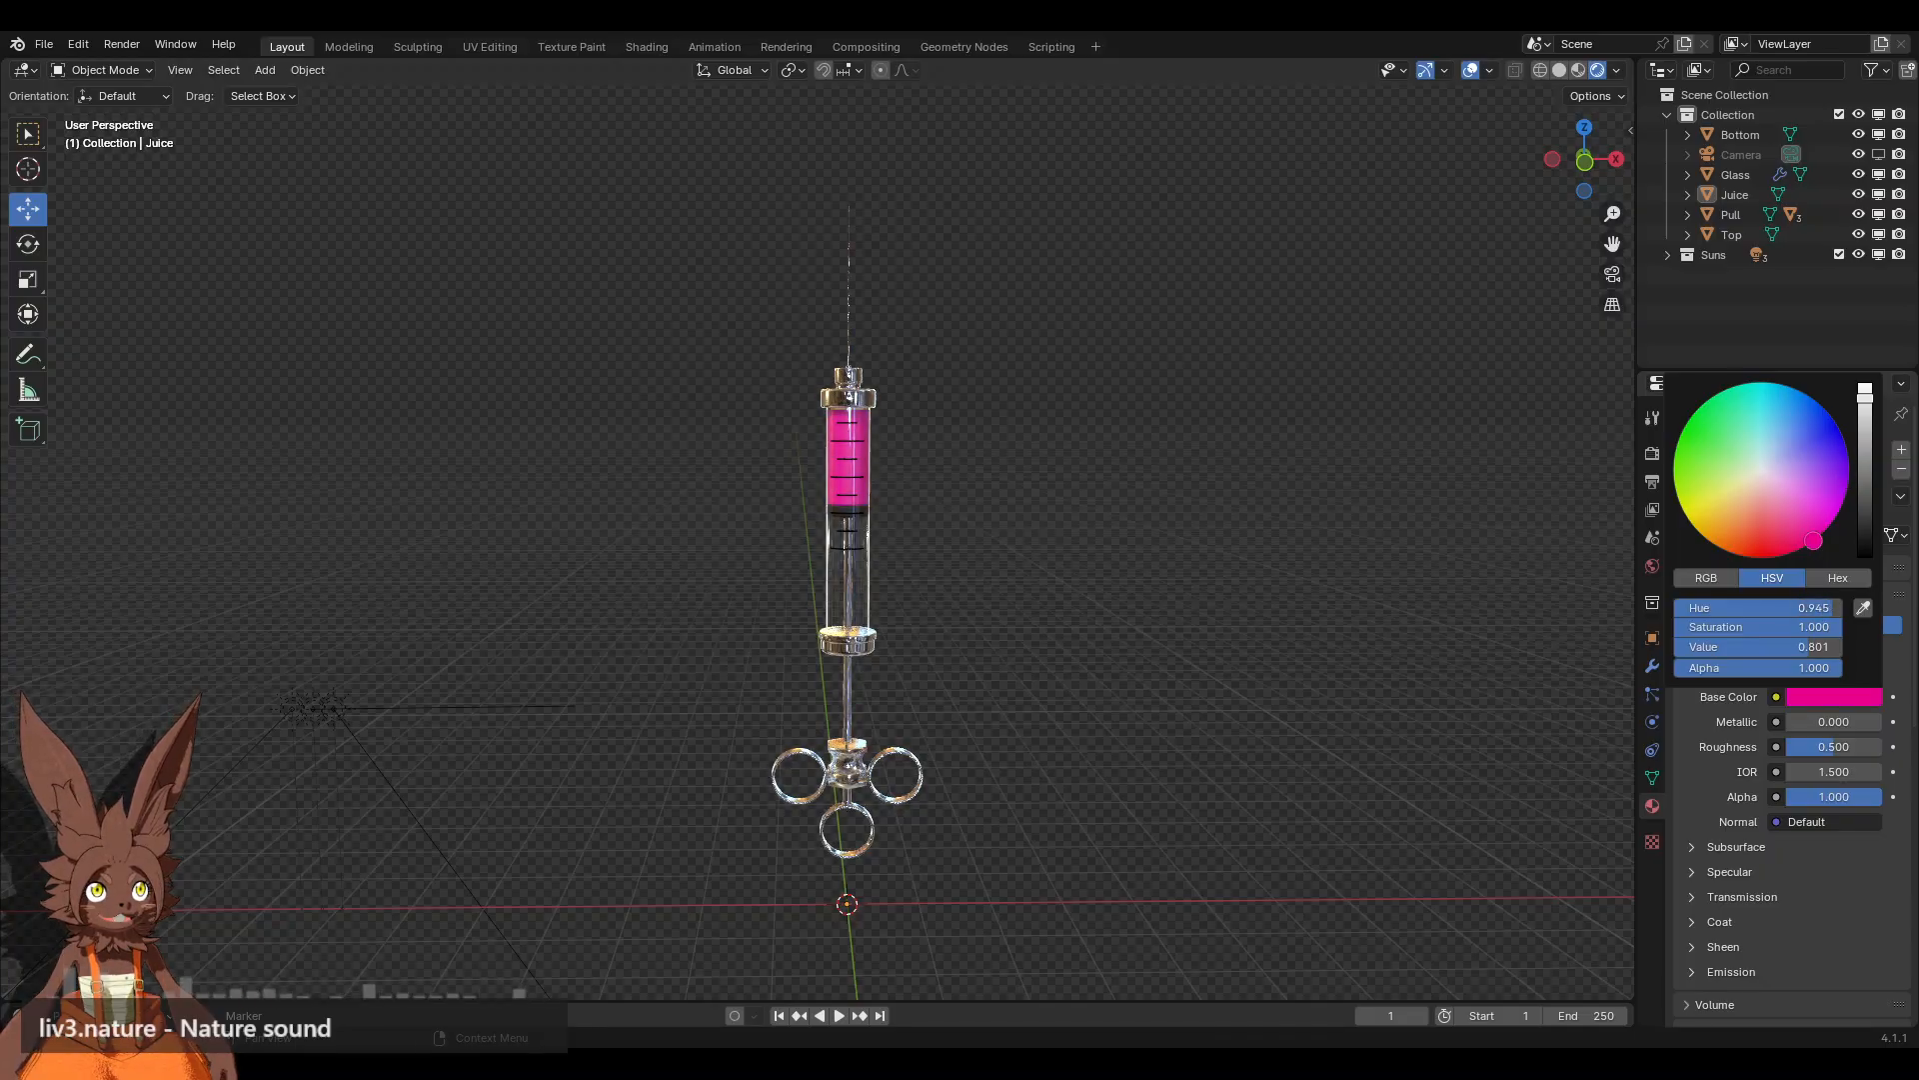
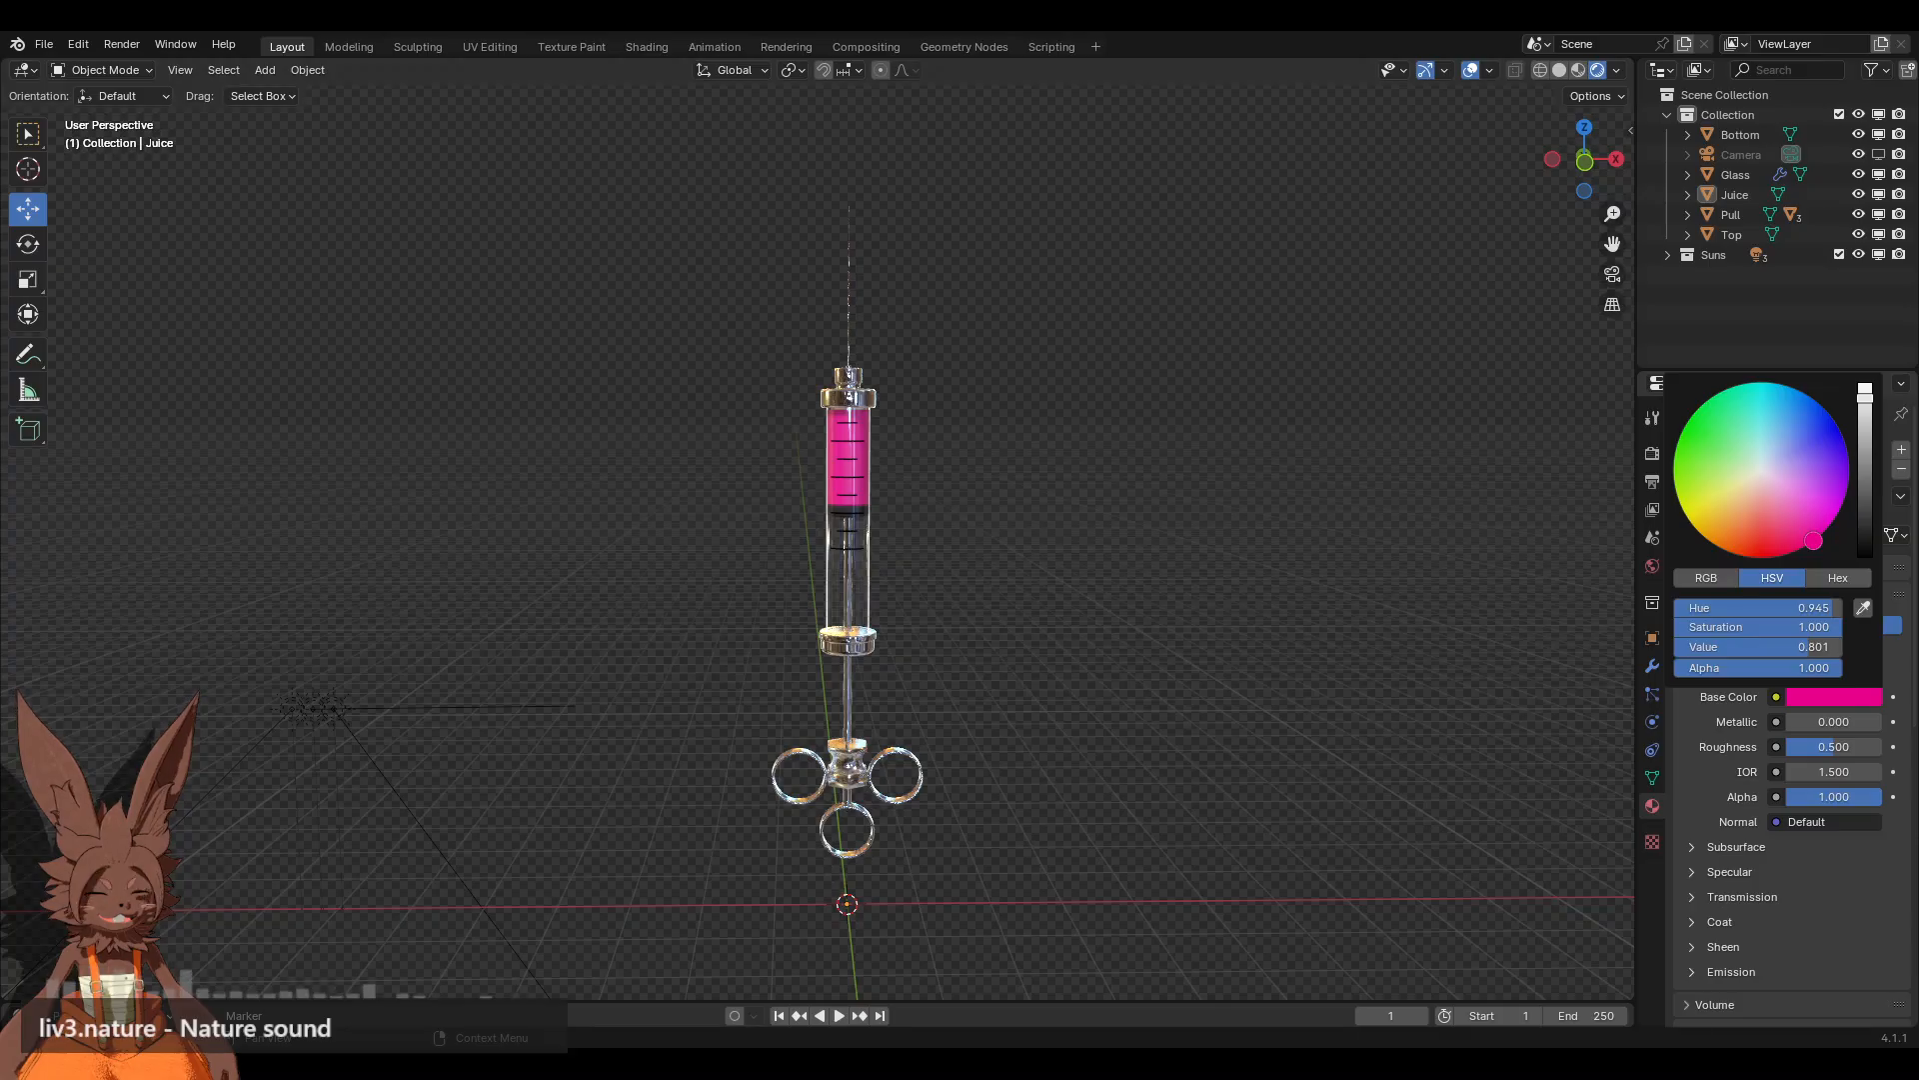
{"action": "mouse_move", "coordinate": [1813, 541]}
{"action": "left_mouse_down"}
{"action": "mouse_move", "coordinate": [1848, 481]}
{"action": "mouse_move", "coordinate": [1806, 394]}
{"action": "mouse_move", "coordinate": [1680, 448]}
{"action": "mouse_move", "coordinate": [1697, 527]}
{"action": "mouse_move", "coordinate": [1673, 477]}
{"action": "mouse_move", "coordinate": [1692, 414]}
{"action": "mouse_move", "coordinate": [1731, 388]}
{"action": "mouse_move", "coordinate": [1678, 498]}
{"action": "left_mouse_up"}
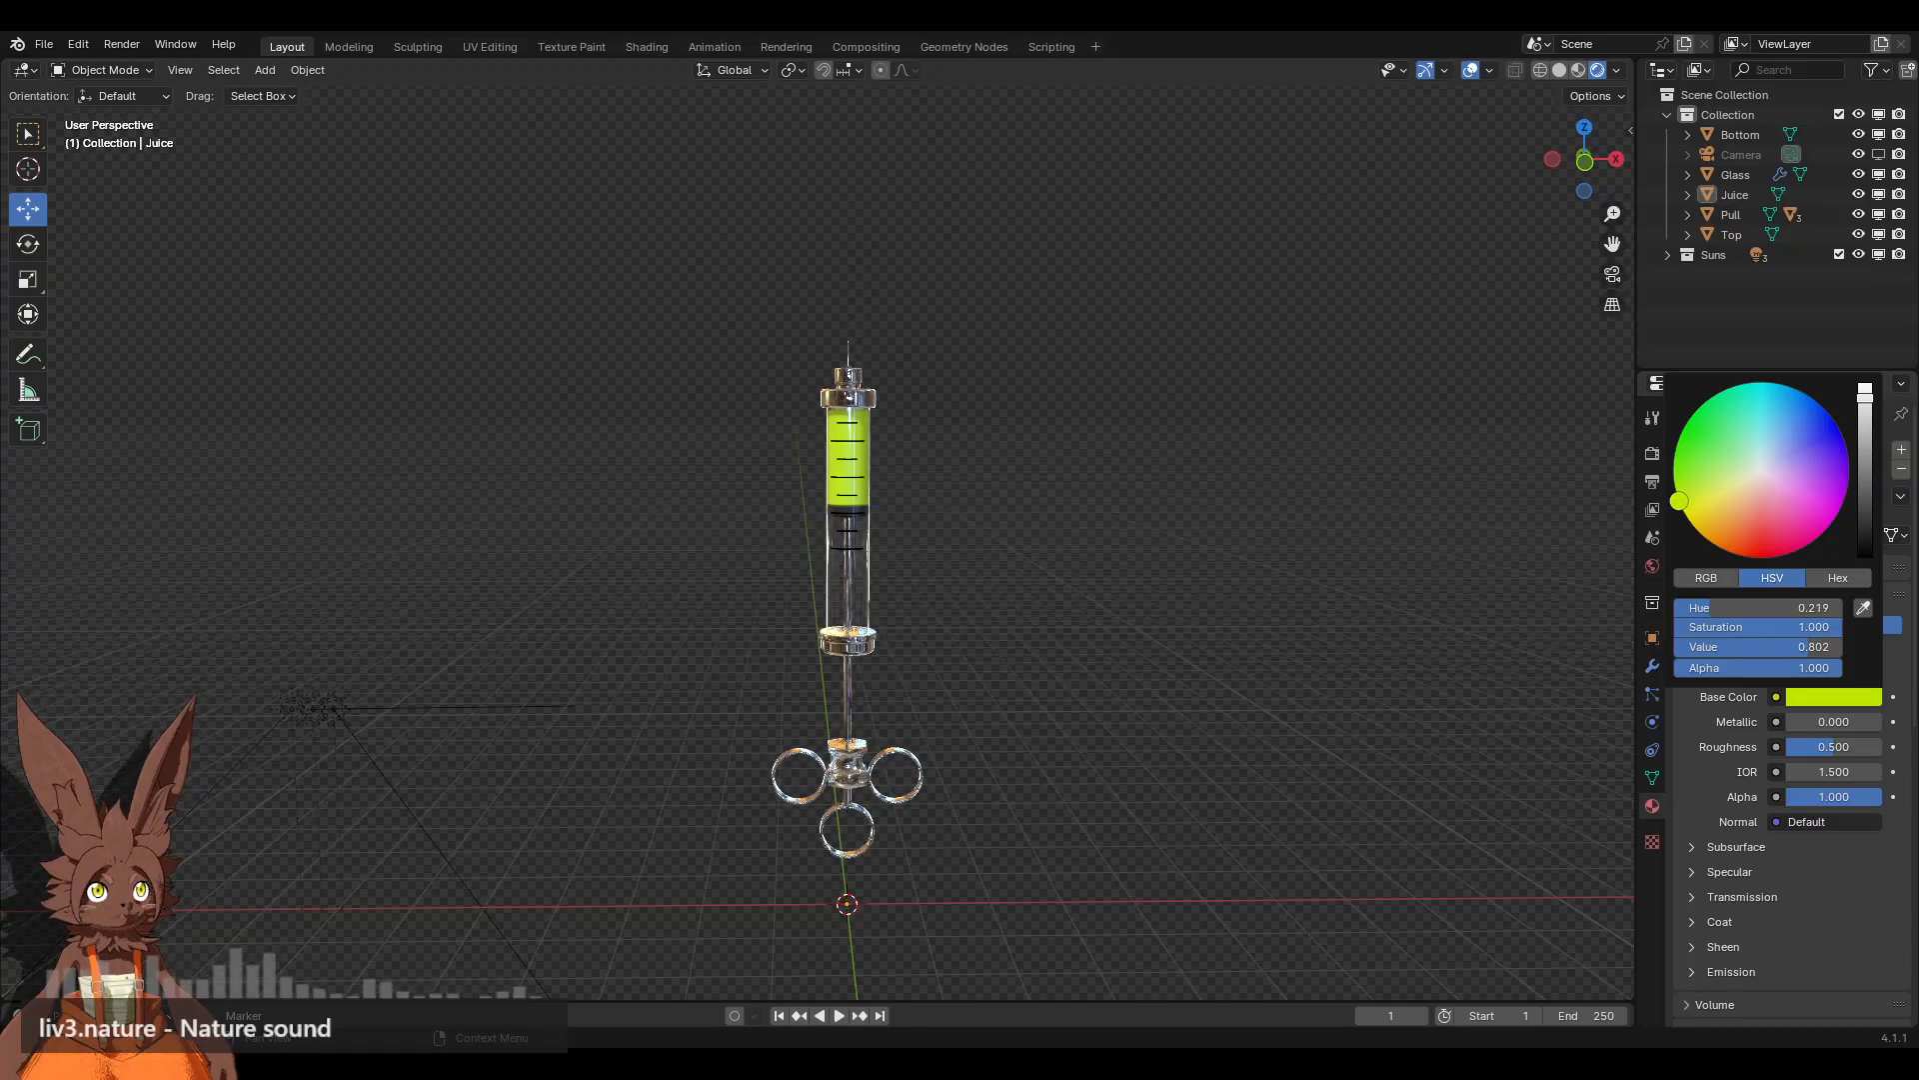
{"action": "left_click_drag", "start_coordinate": [1678, 497], "coordinate": [1682, 506]}
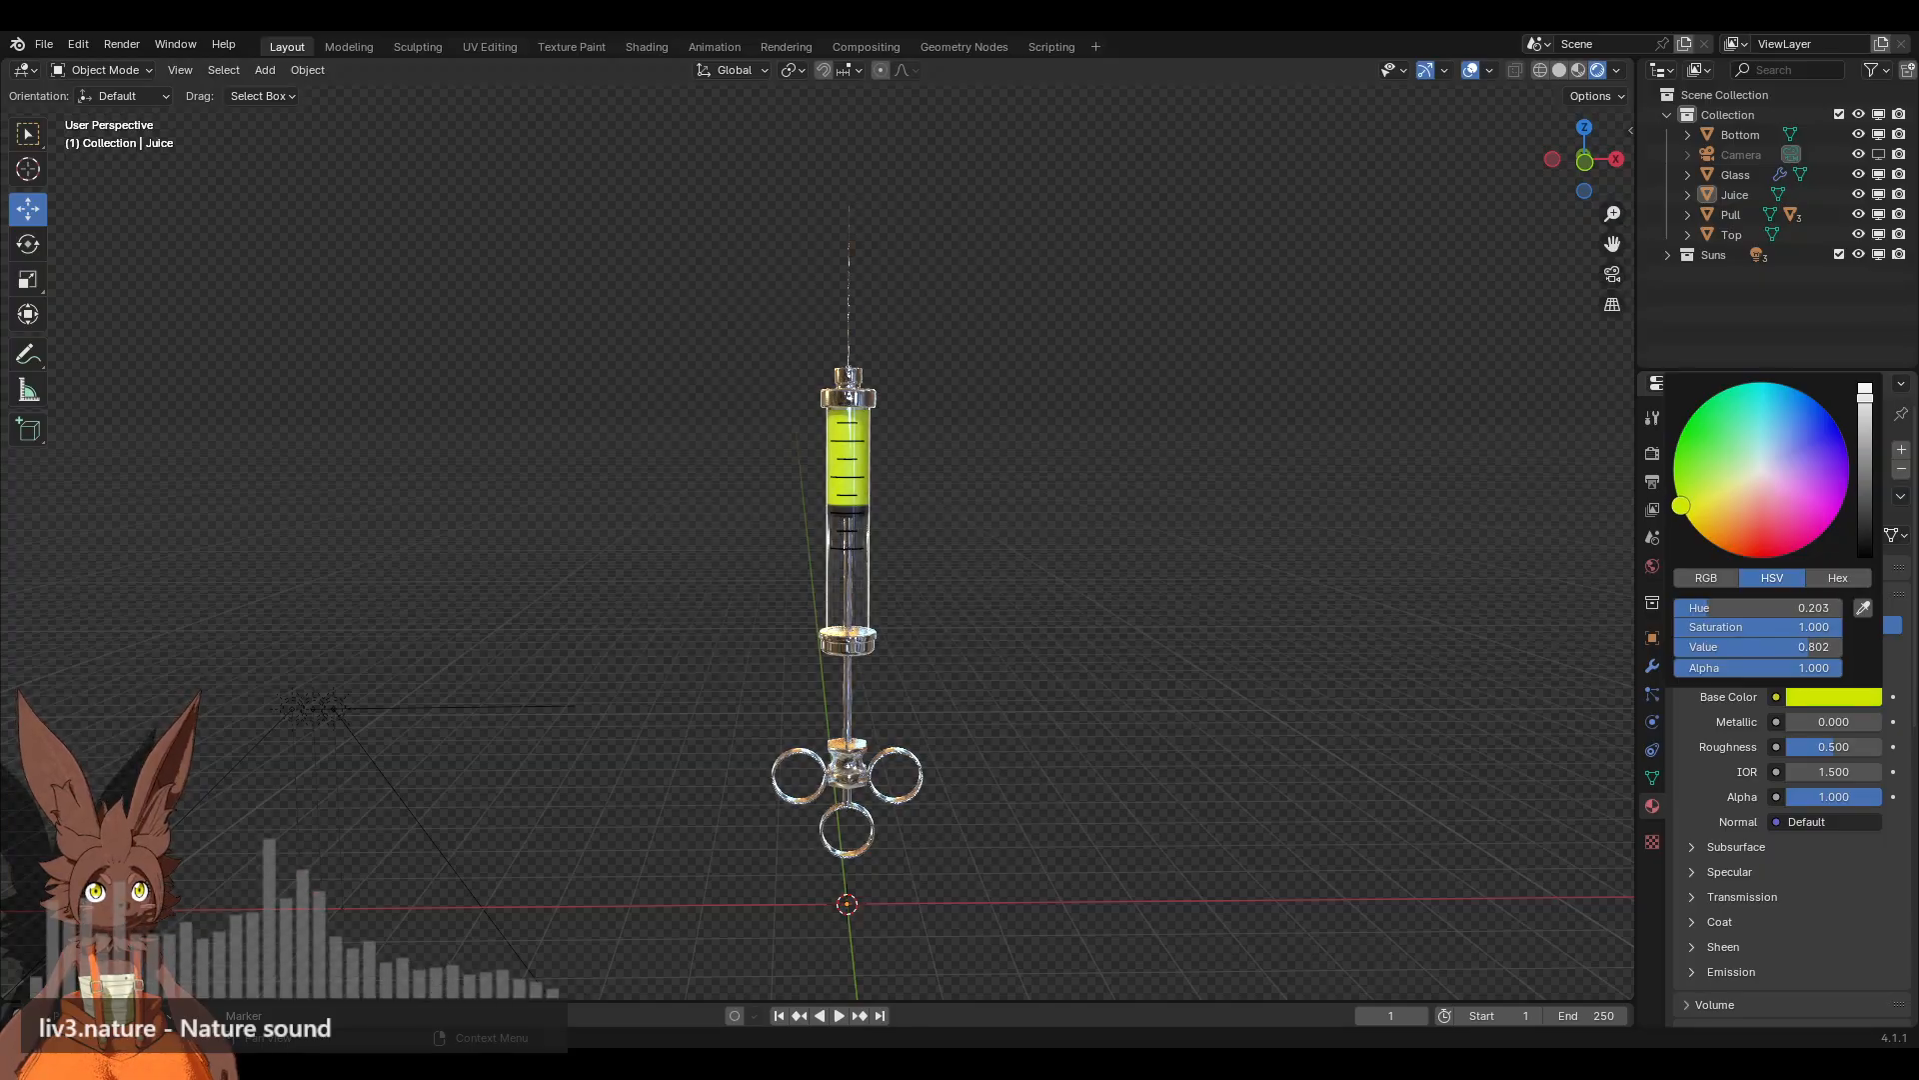
Step: Switch to the Shading workspace and set the Juice material's transmission weight to 1.000
{"action": "middle_click_drag", "start_coordinate": [1004, 452], "coordinate": [927, 536]}
{"action": "scroll", "coordinate": [1003, 512], "scroll_direction": "up", "scroll_amount": 5}
{"action": "scroll", "coordinate": [1060, 497], "scroll_direction": "up", "scroll_amount": 4}
{"action": "scroll", "coordinate": [1089, 476], "scroll_direction": "down", "scroll_amount": 3}
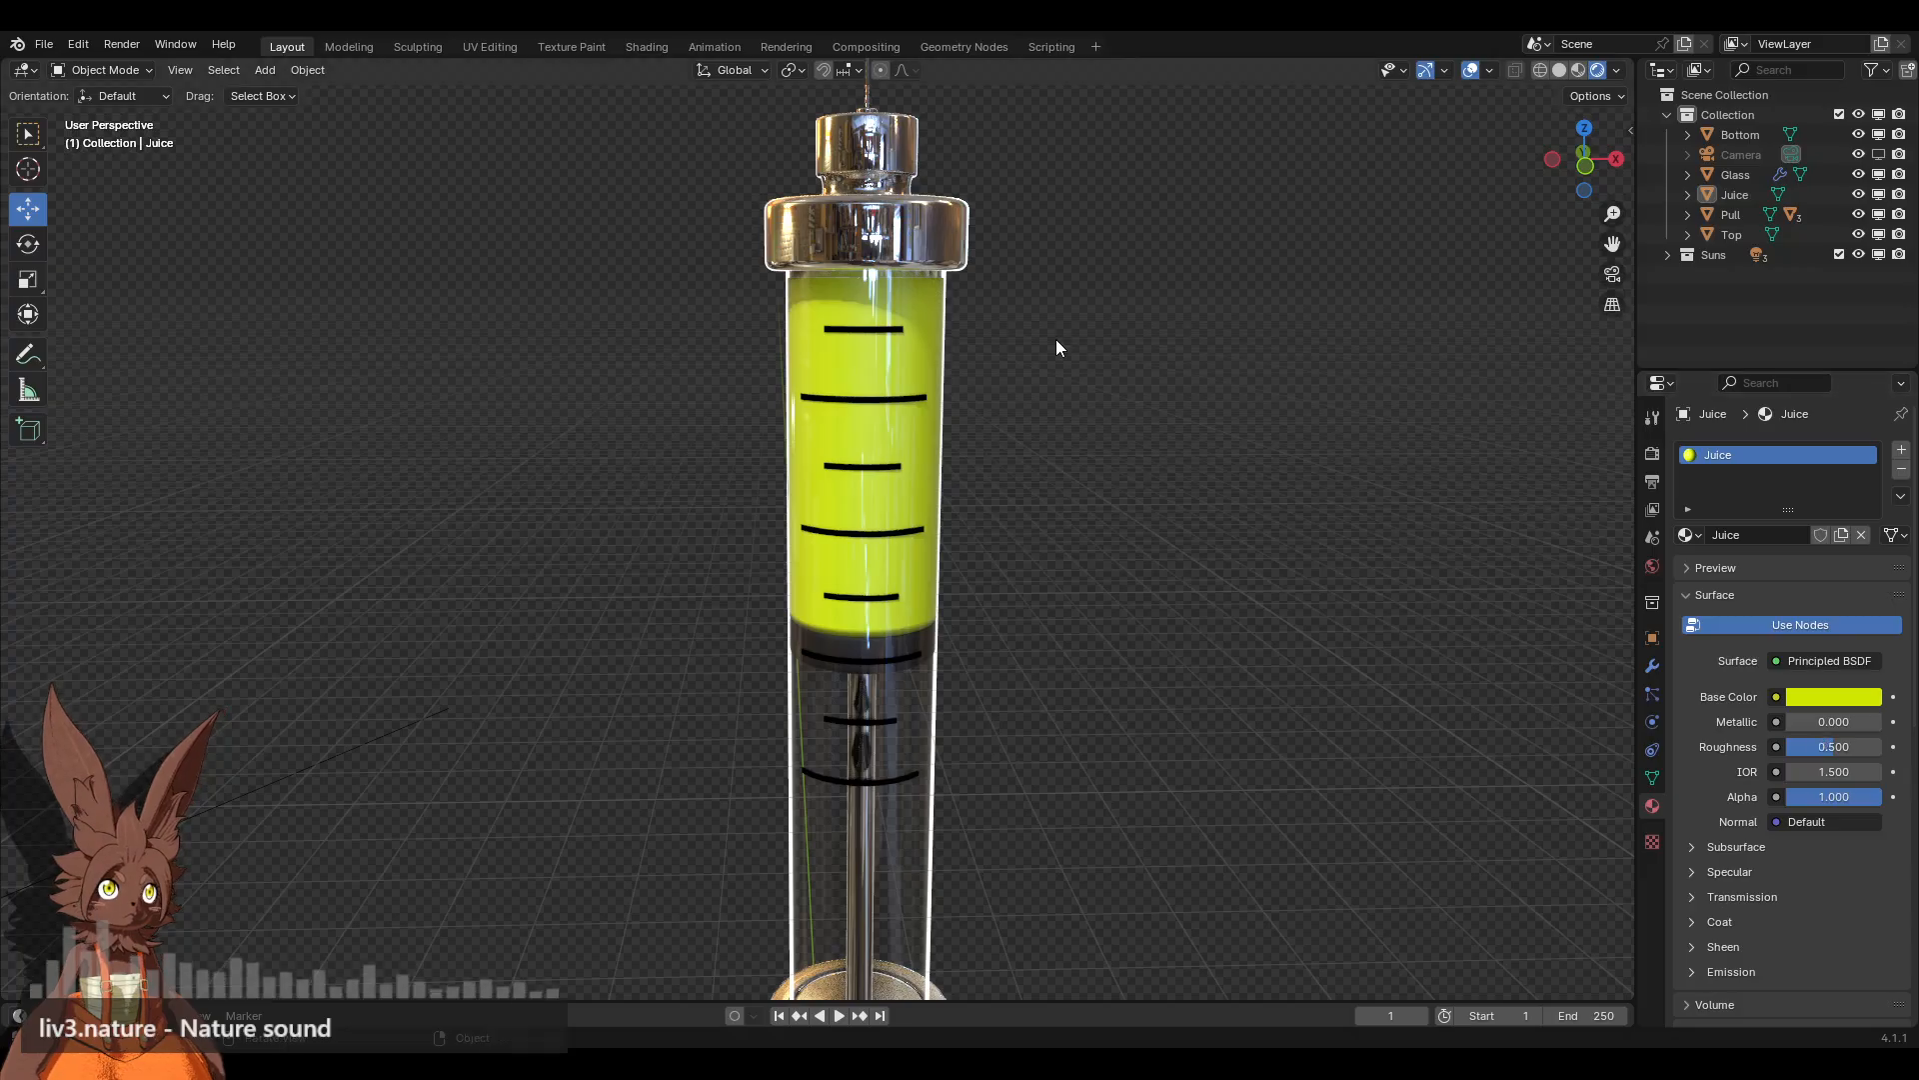
{"action": "left_click", "coordinate": [652, 46]}
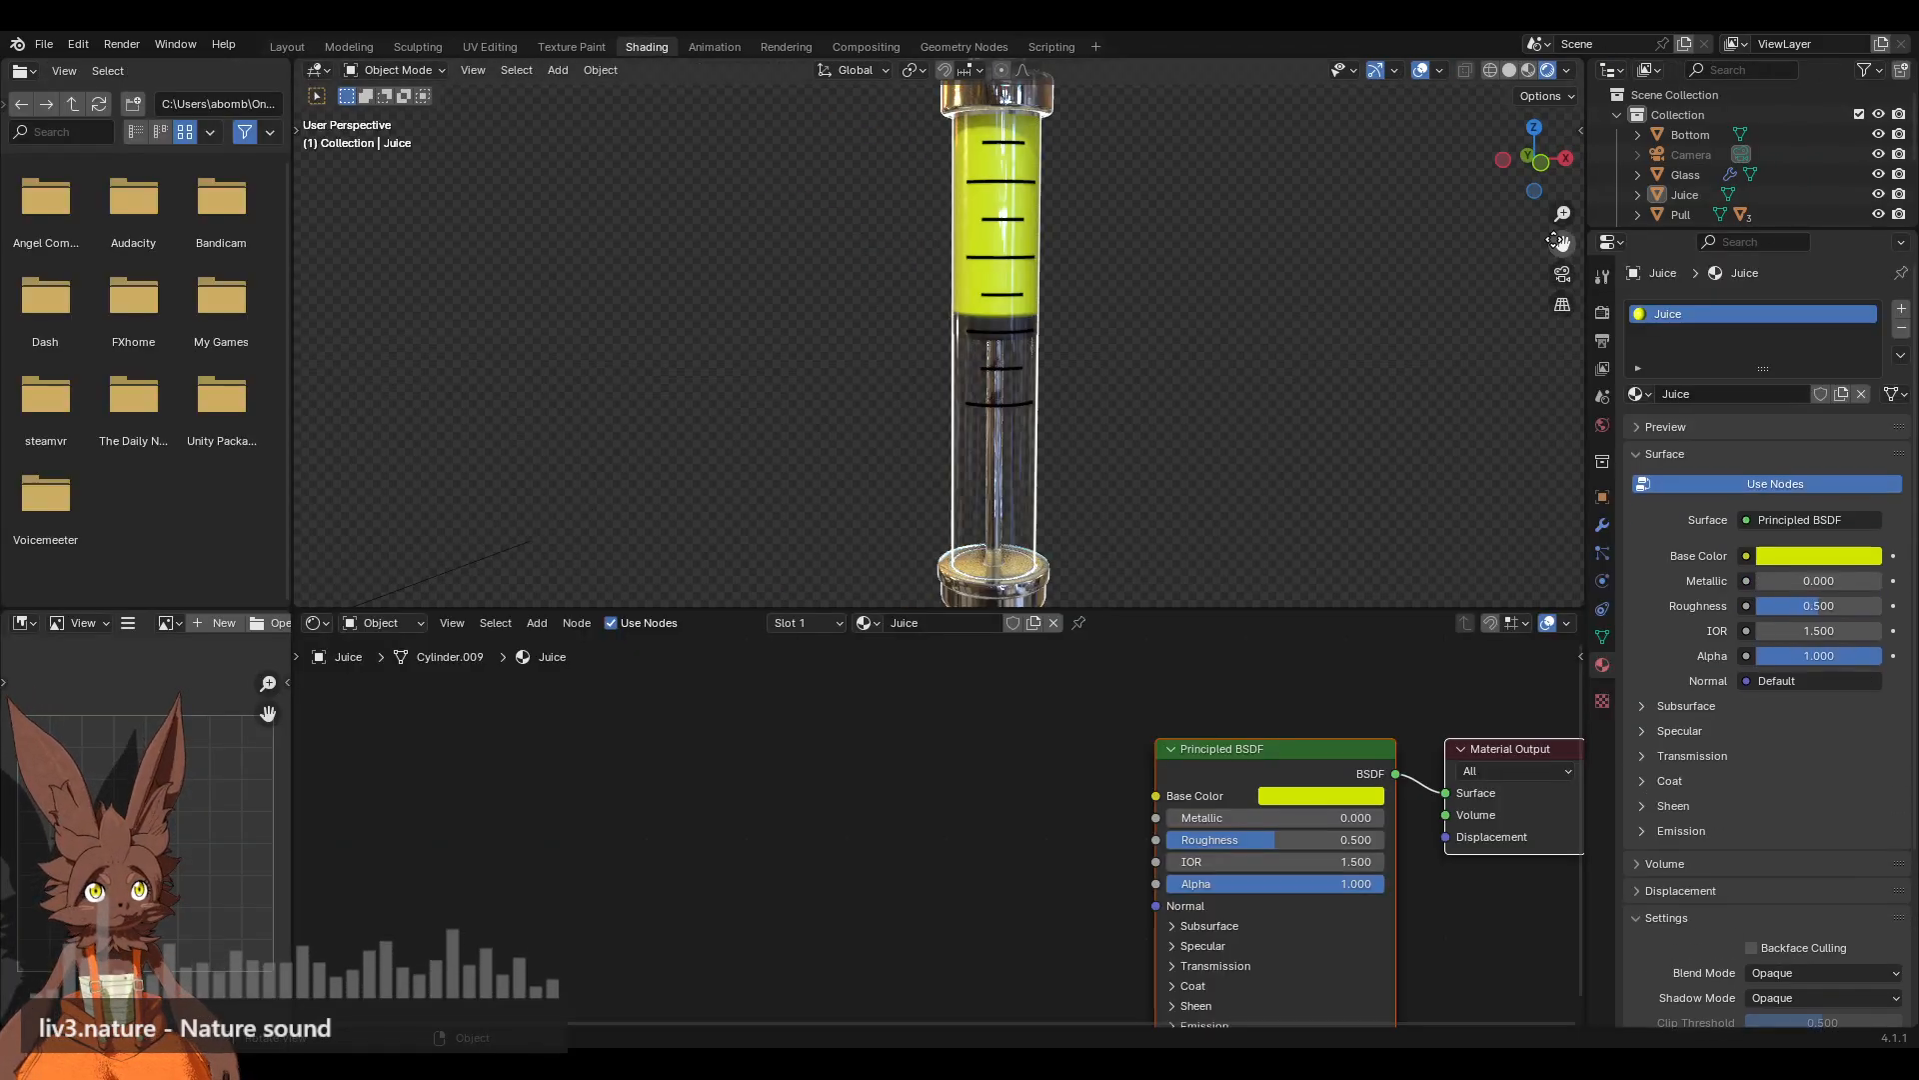
{"action": "left_click_drag", "start_coordinate": [1559, 242], "coordinate": [1472, 268]}
{"action": "scroll", "coordinate": [1149, 398], "scroll_direction": "up", "scroll_amount": 4}
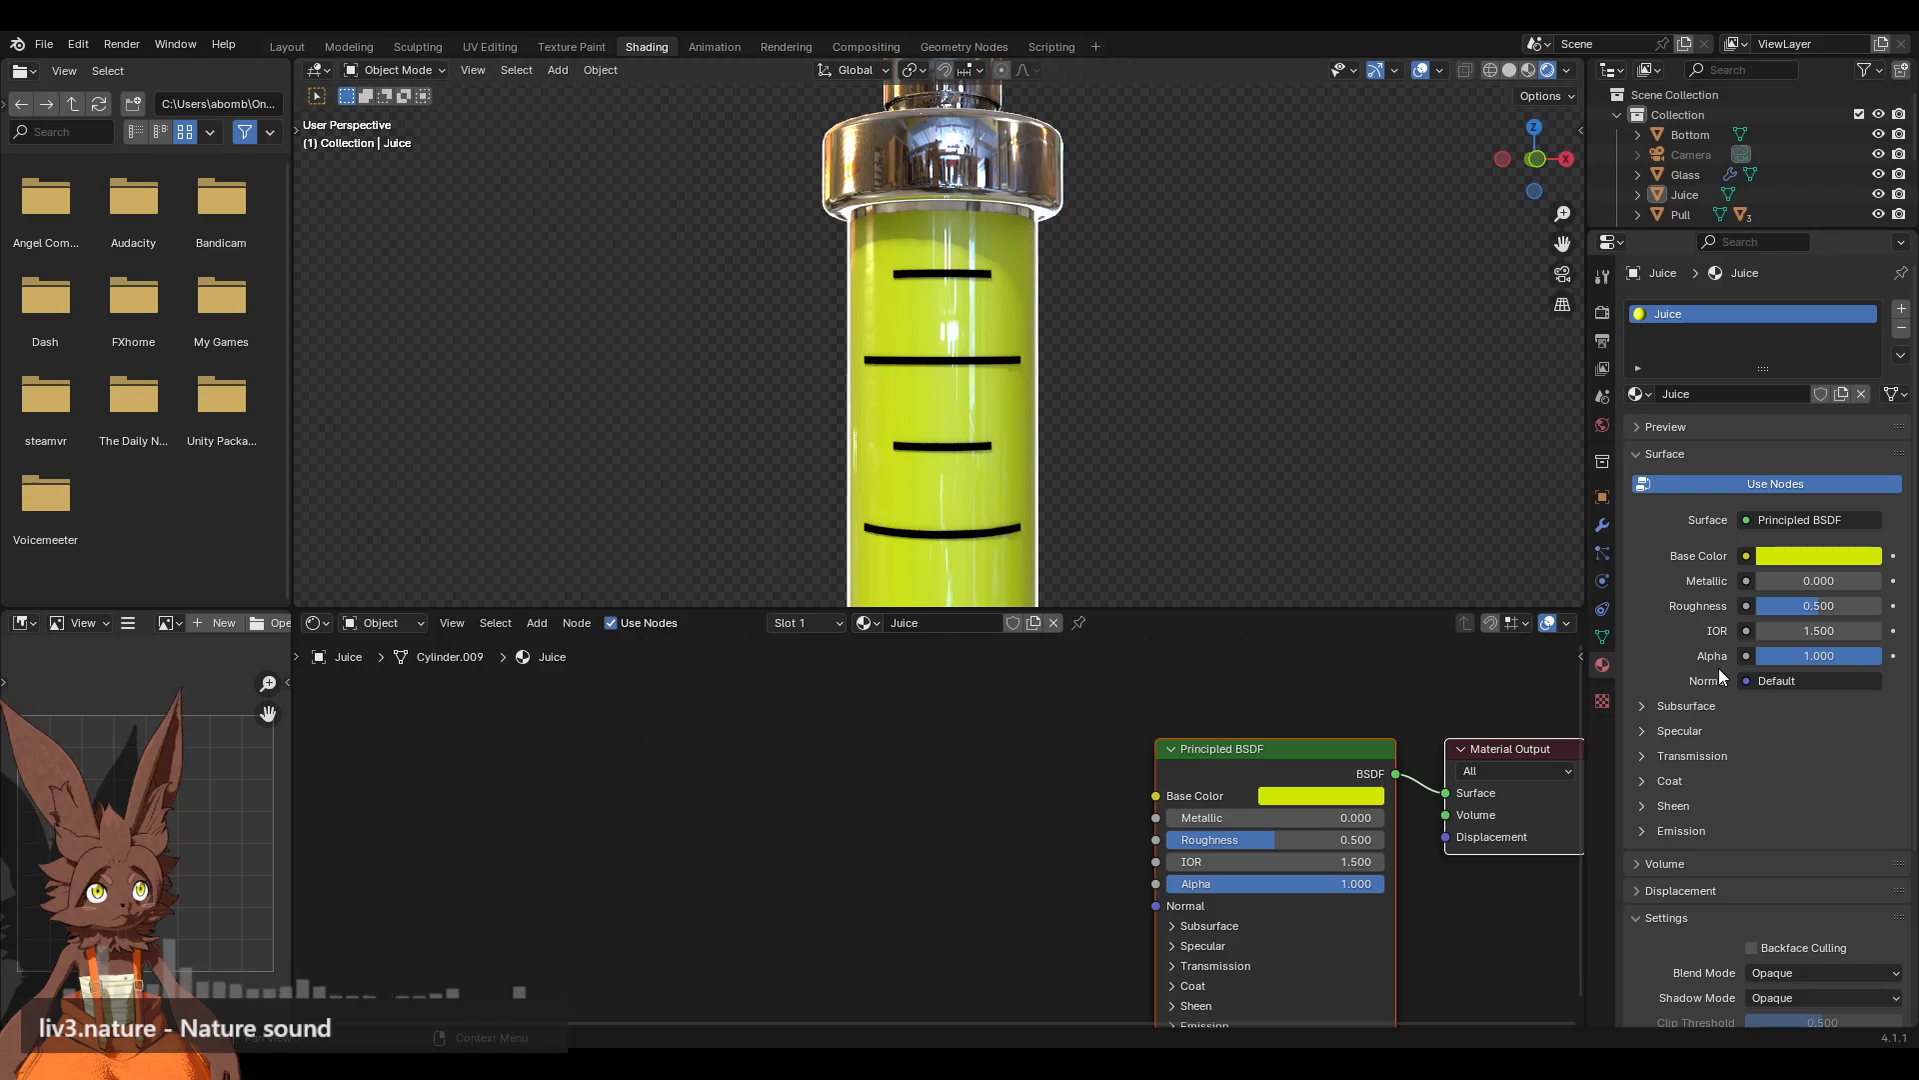
{"action": "scroll", "coordinate": [1699, 660], "scroll_direction": "down", "scroll_amount": 5}
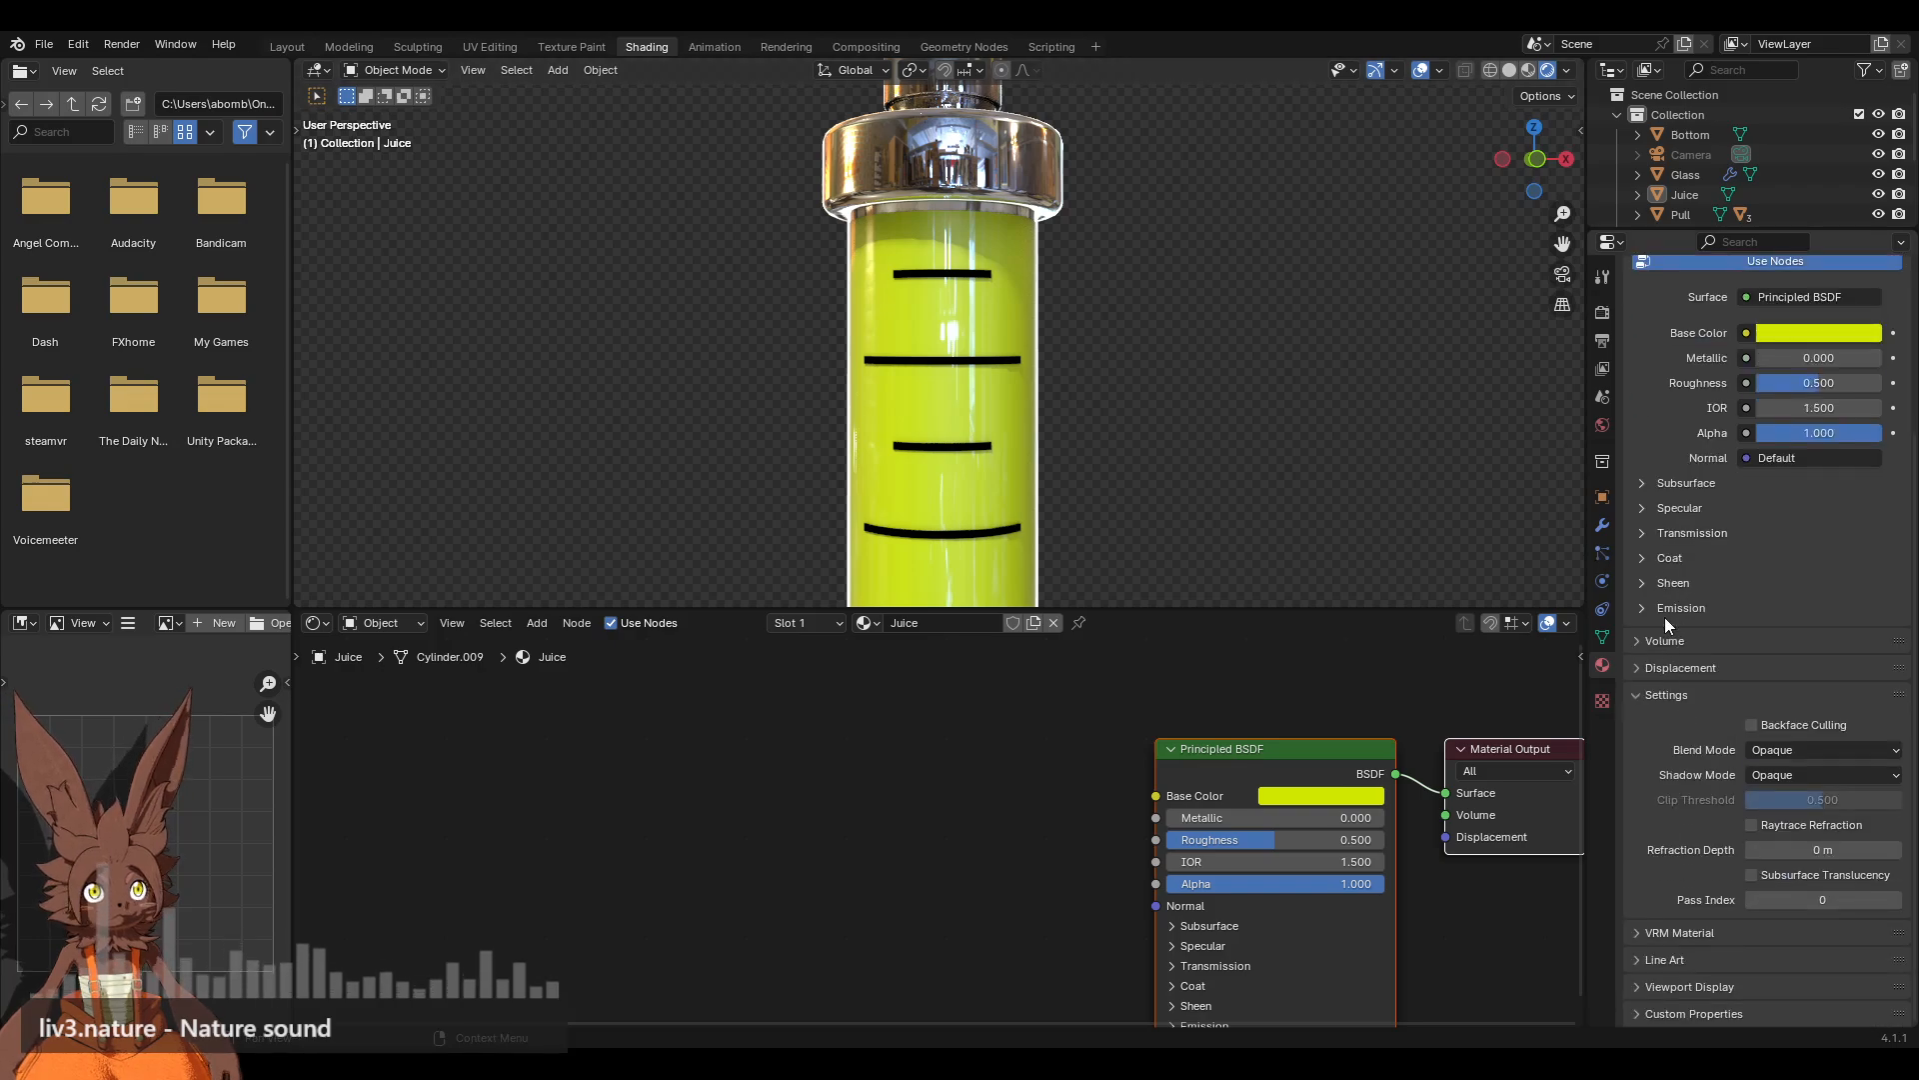
{"action": "left_click", "coordinate": [1646, 536]}
{"action": "left_click_drag", "start_coordinate": [1777, 556], "coordinate": [1882, 556]}
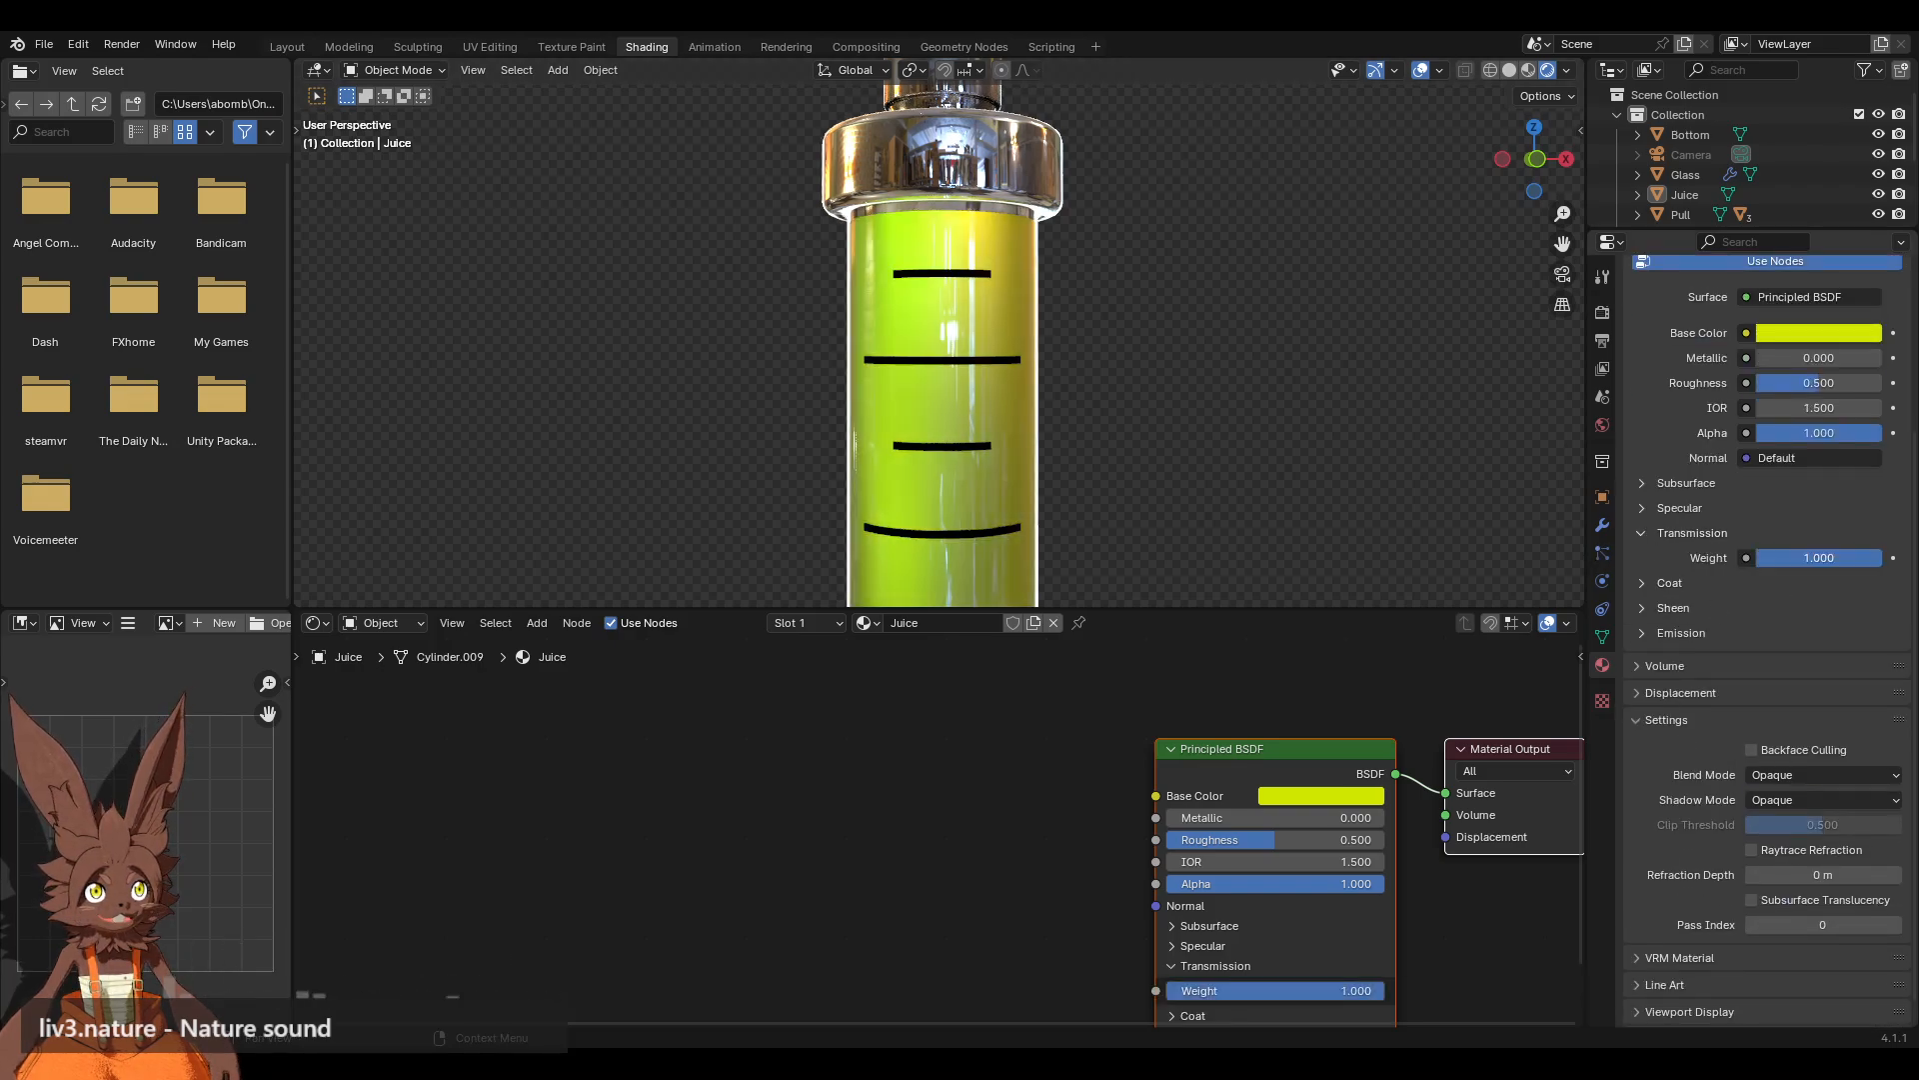
Step: Add seven horizontal loop cuts around the Juice cylinder in Edit Mode and return to Object Mode
{"action": "left_click_drag", "start_coordinate": [1562, 243], "coordinate": [1552, 2]}
{"action": "middle_click_drag", "start_coordinate": [1128, 354], "coordinate": [1178, 335]}
{"action": "scroll", "coordinate": [1168, 364], "scroll_direction": "up", "scroll_amount": 3}
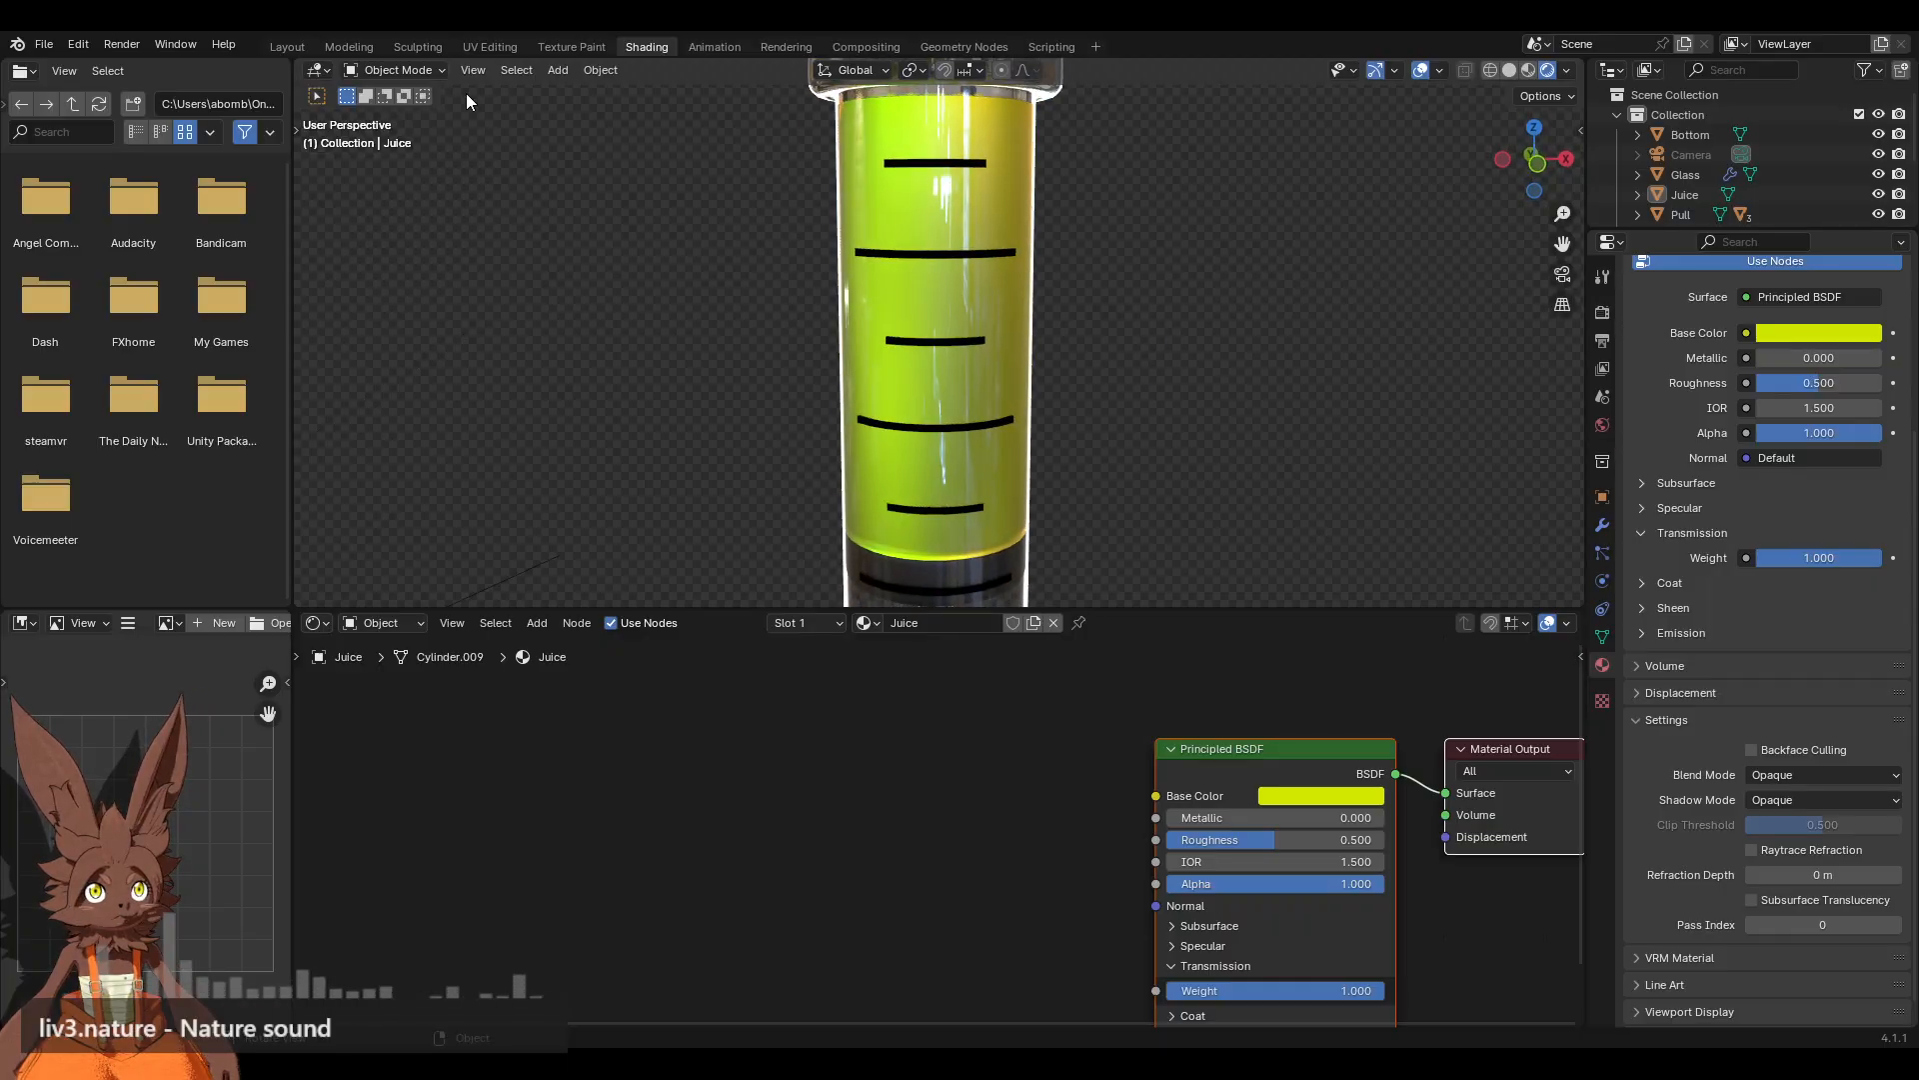
{"action": "left_click", "coordinate": [392, 70]}
{"action": "left_click", "coordinate": [390, 116]}
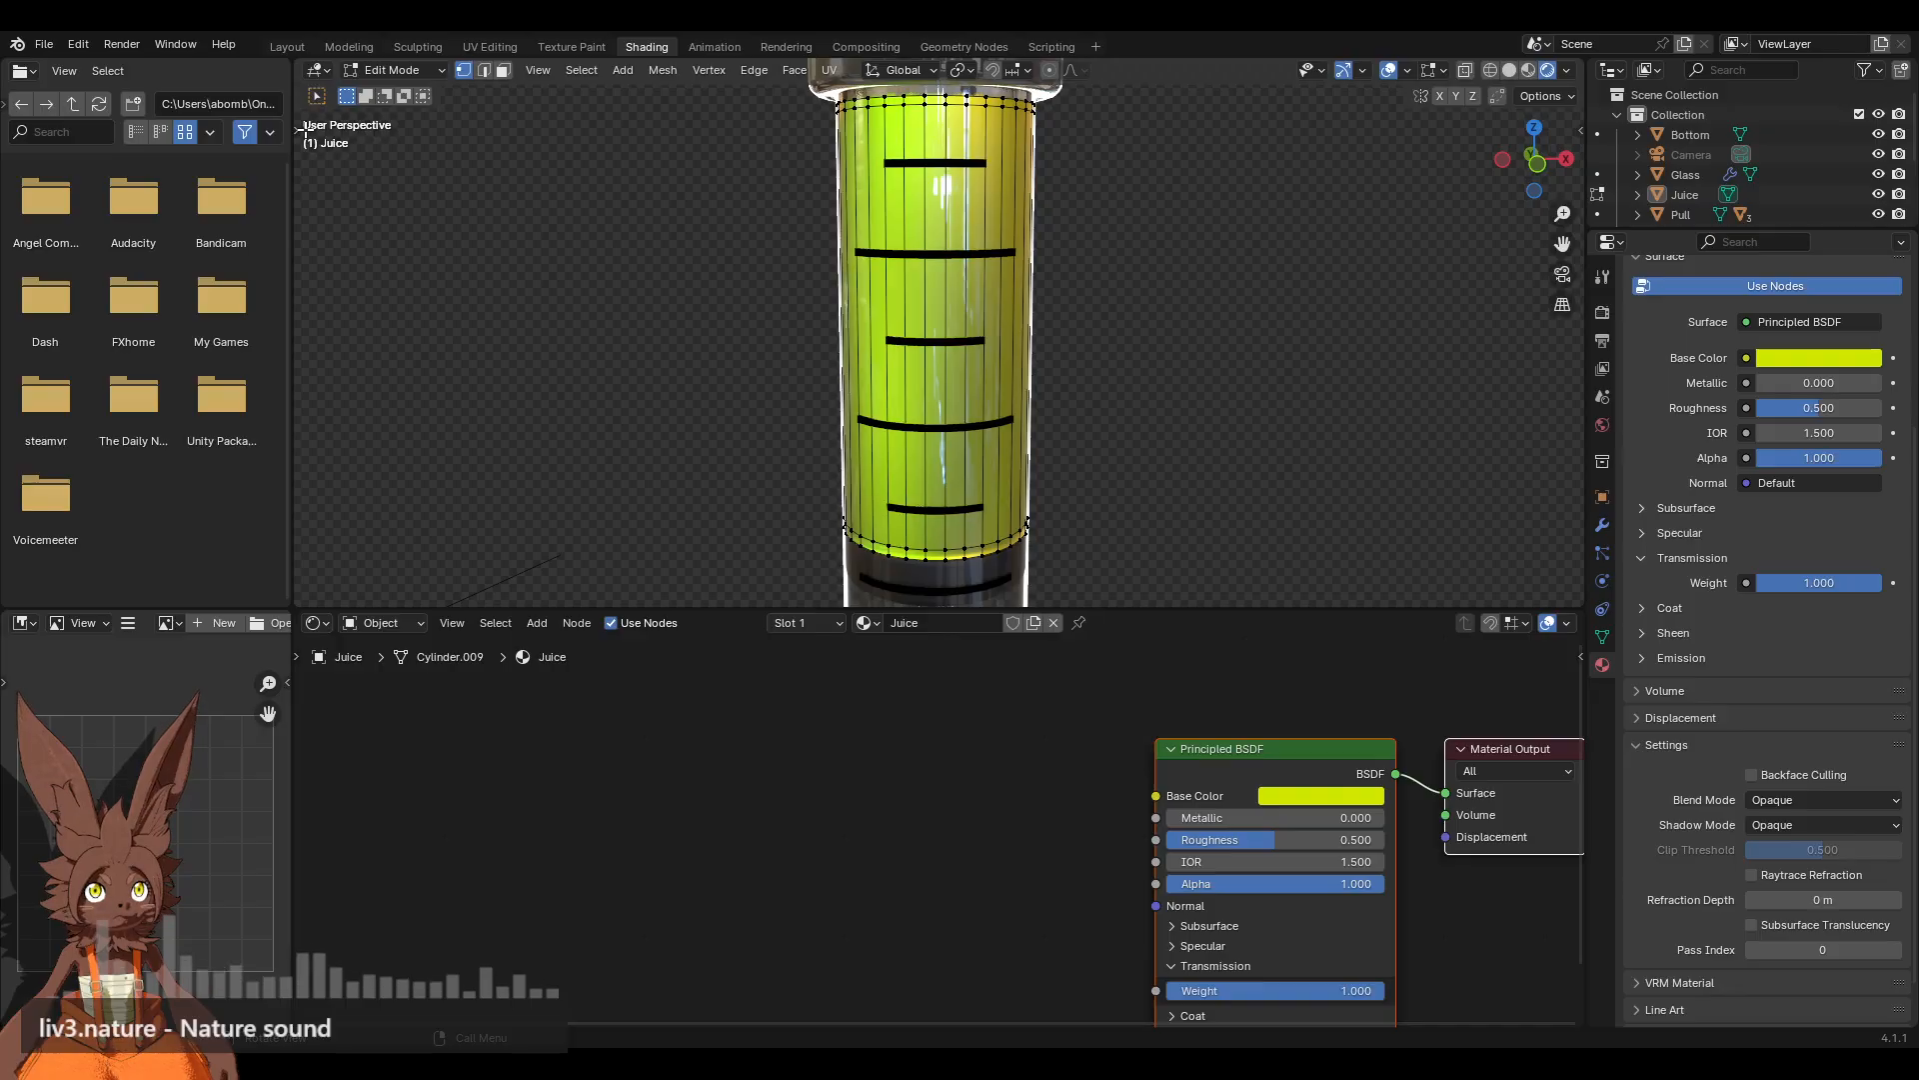
{"action": "left_click_drag", "start_coordinate": [303, 130], "coordinate": [340, 125]}
{"action": "left_click", "coordinate": [321, 572]}
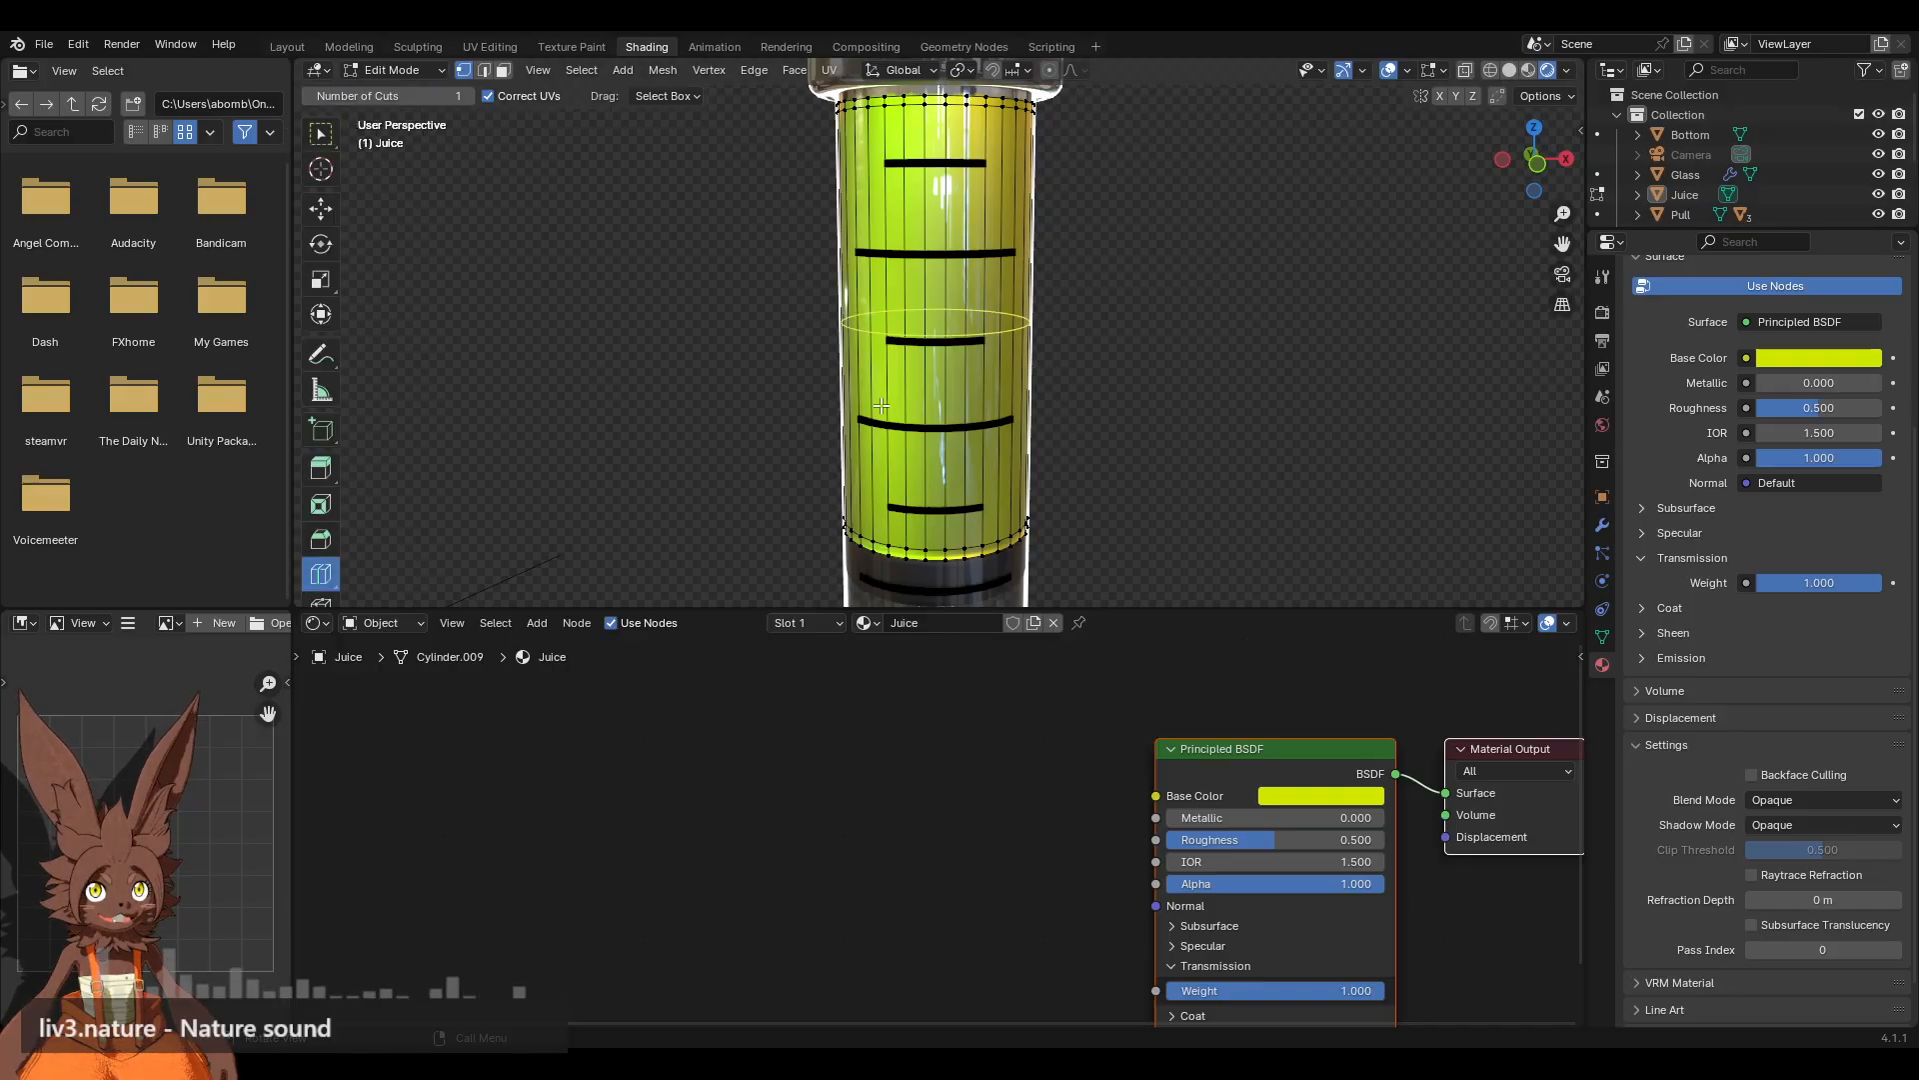
{"action": "left_click", "coordinate": [870, 325]}
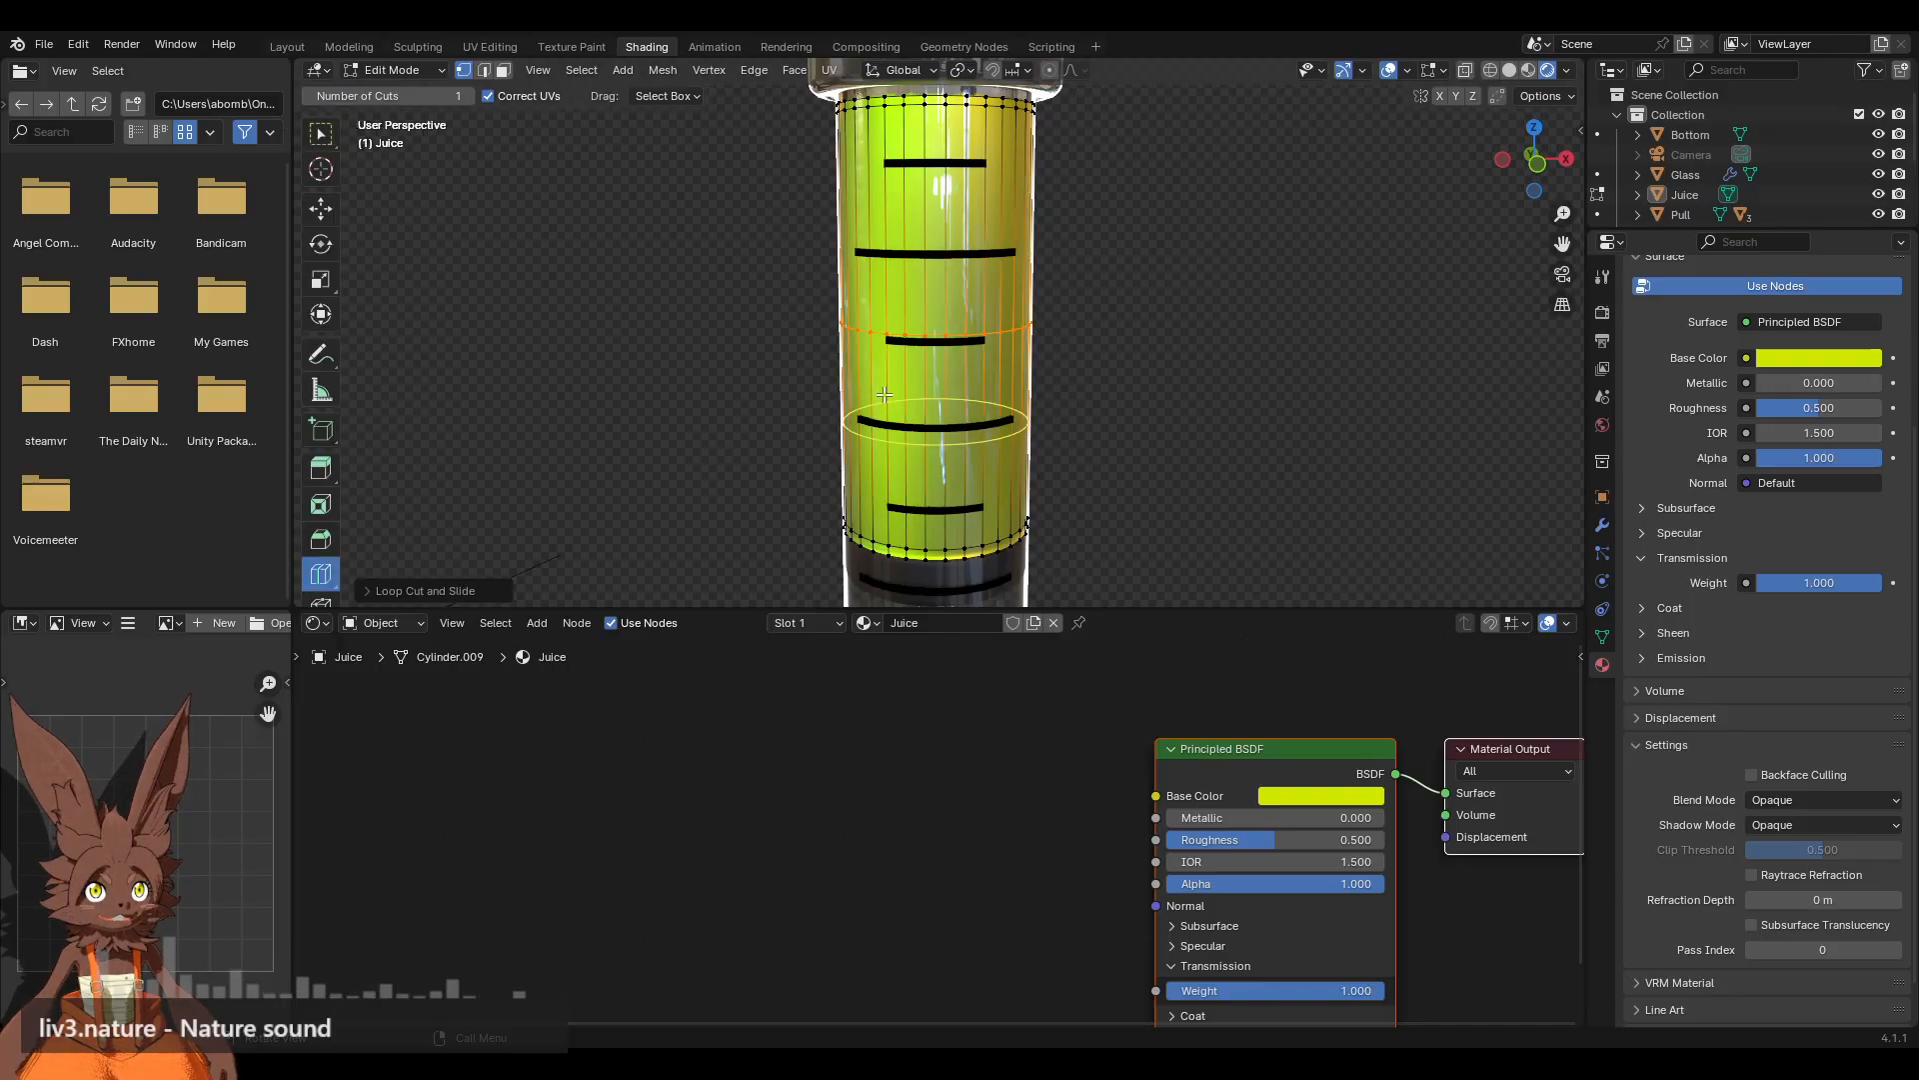
{"action": "left_click", "coordinate": [376, 592]}
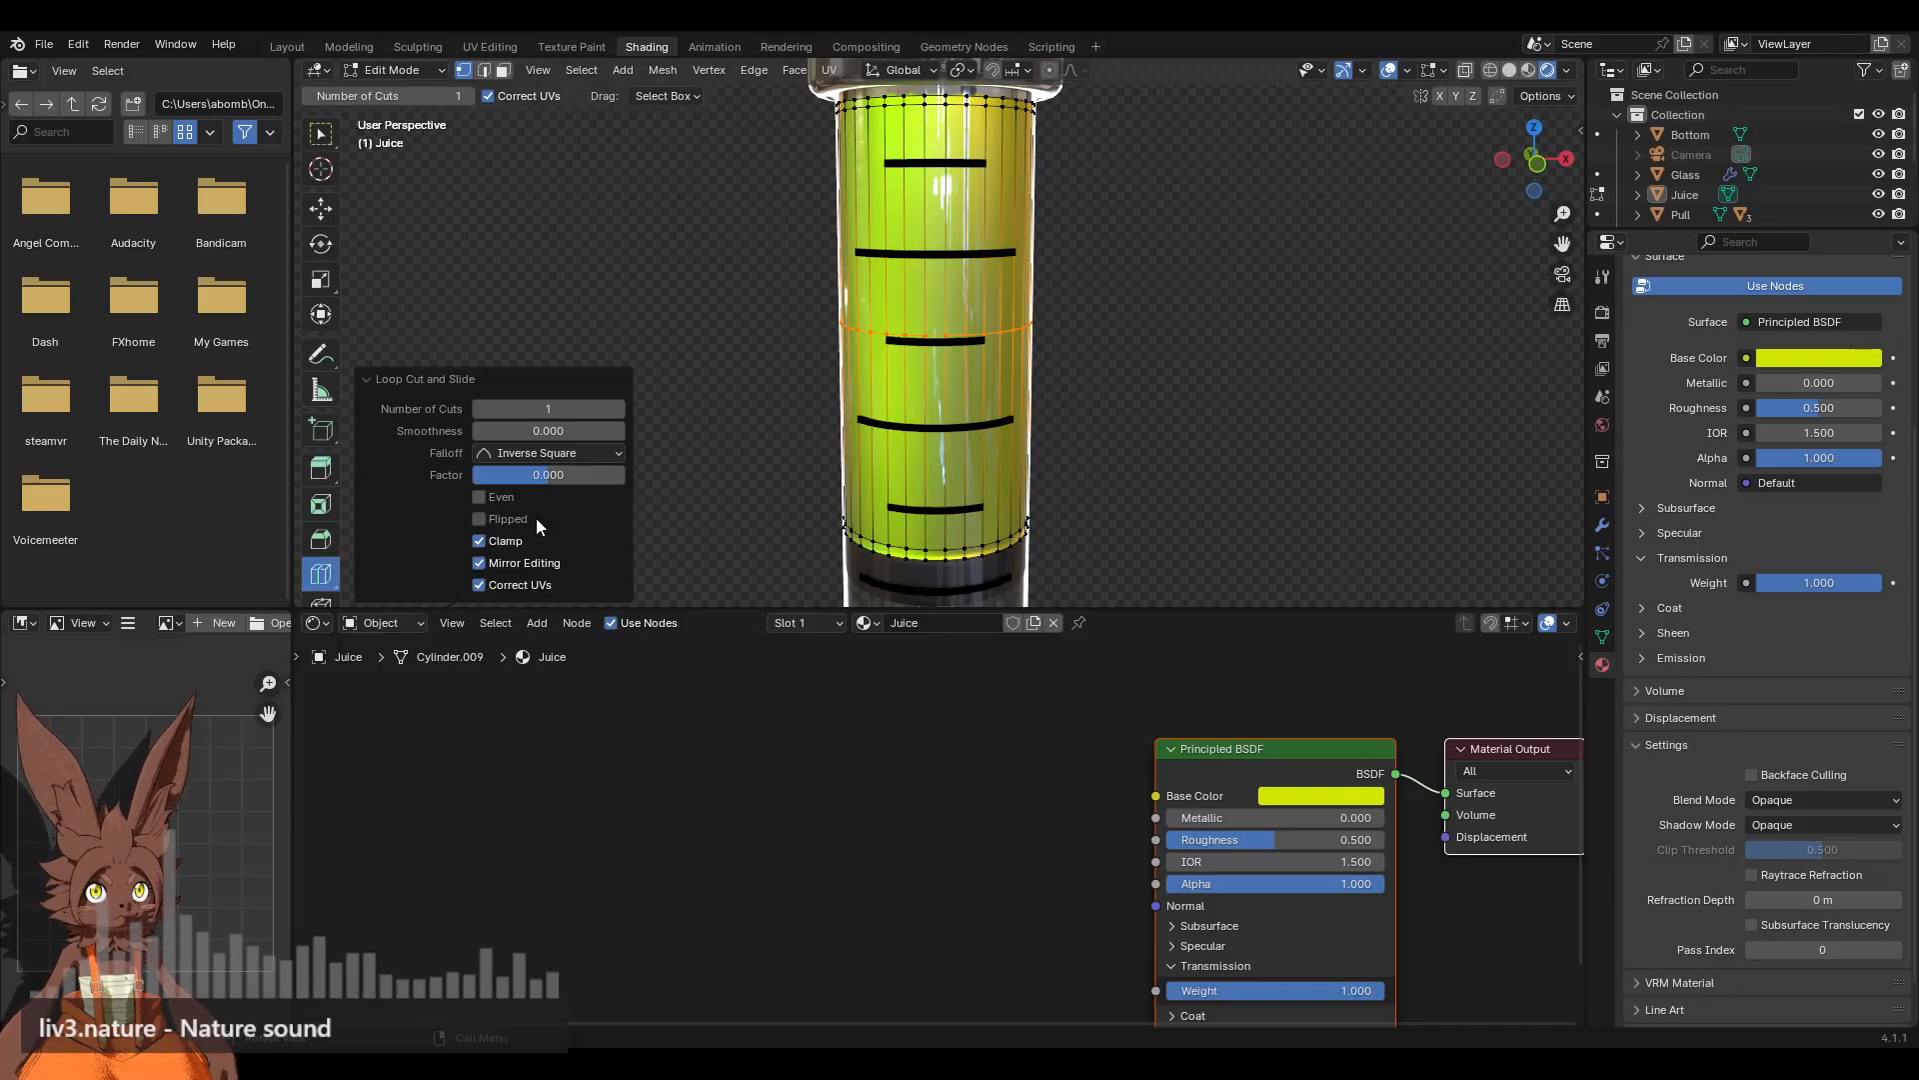
{"action": "left_click", "coordinate": [619, 409]}
{"action": "left_click", "coordinate": [618, 409]}
{"action": "left_click", "coordinate": [619, 409]}
{"action": "left_click", "coordinate": [619, 409]}
{"action": "left_click", "coordinate": [619, 409]}
{"action": "left_click", "coordinate": [618, 409]}
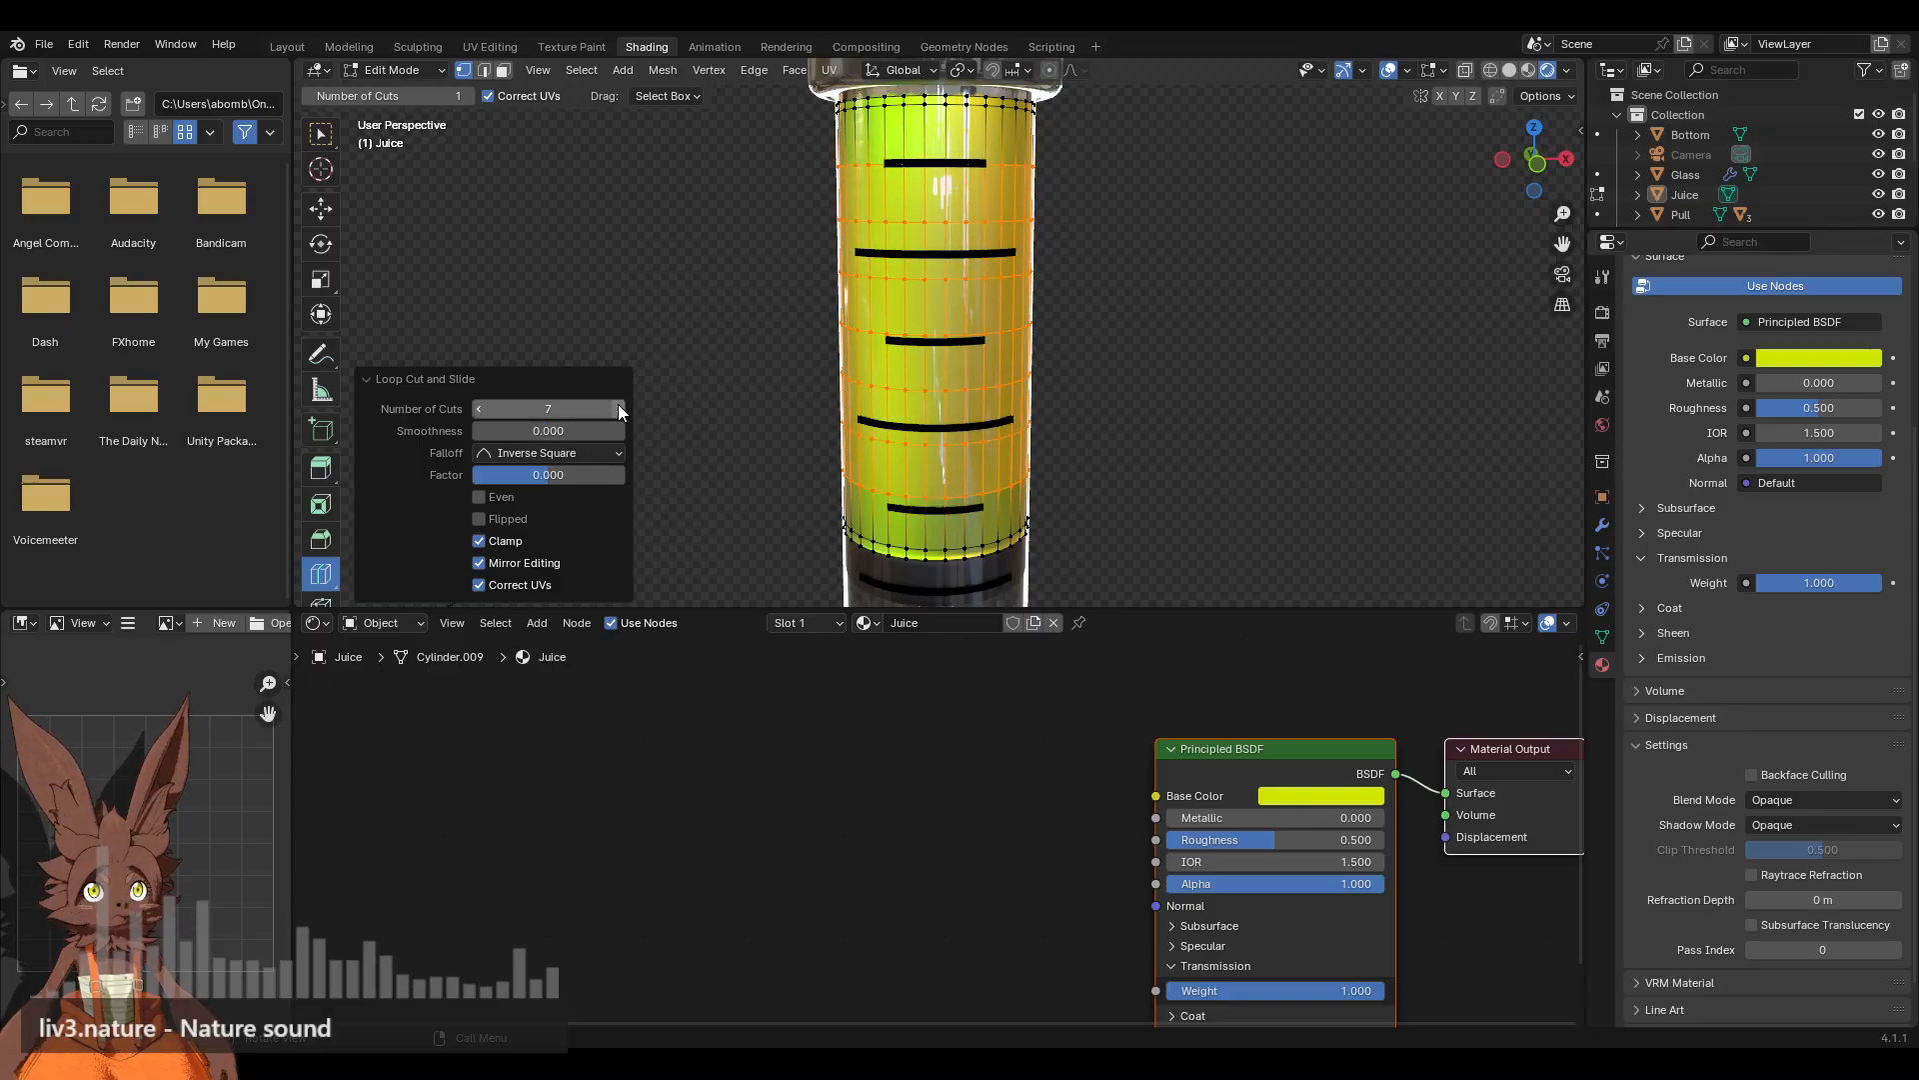
{"action": "left_click", "coordinate": [400, 70]}
{"action": "left_click", "coordinate": [405, 92]}
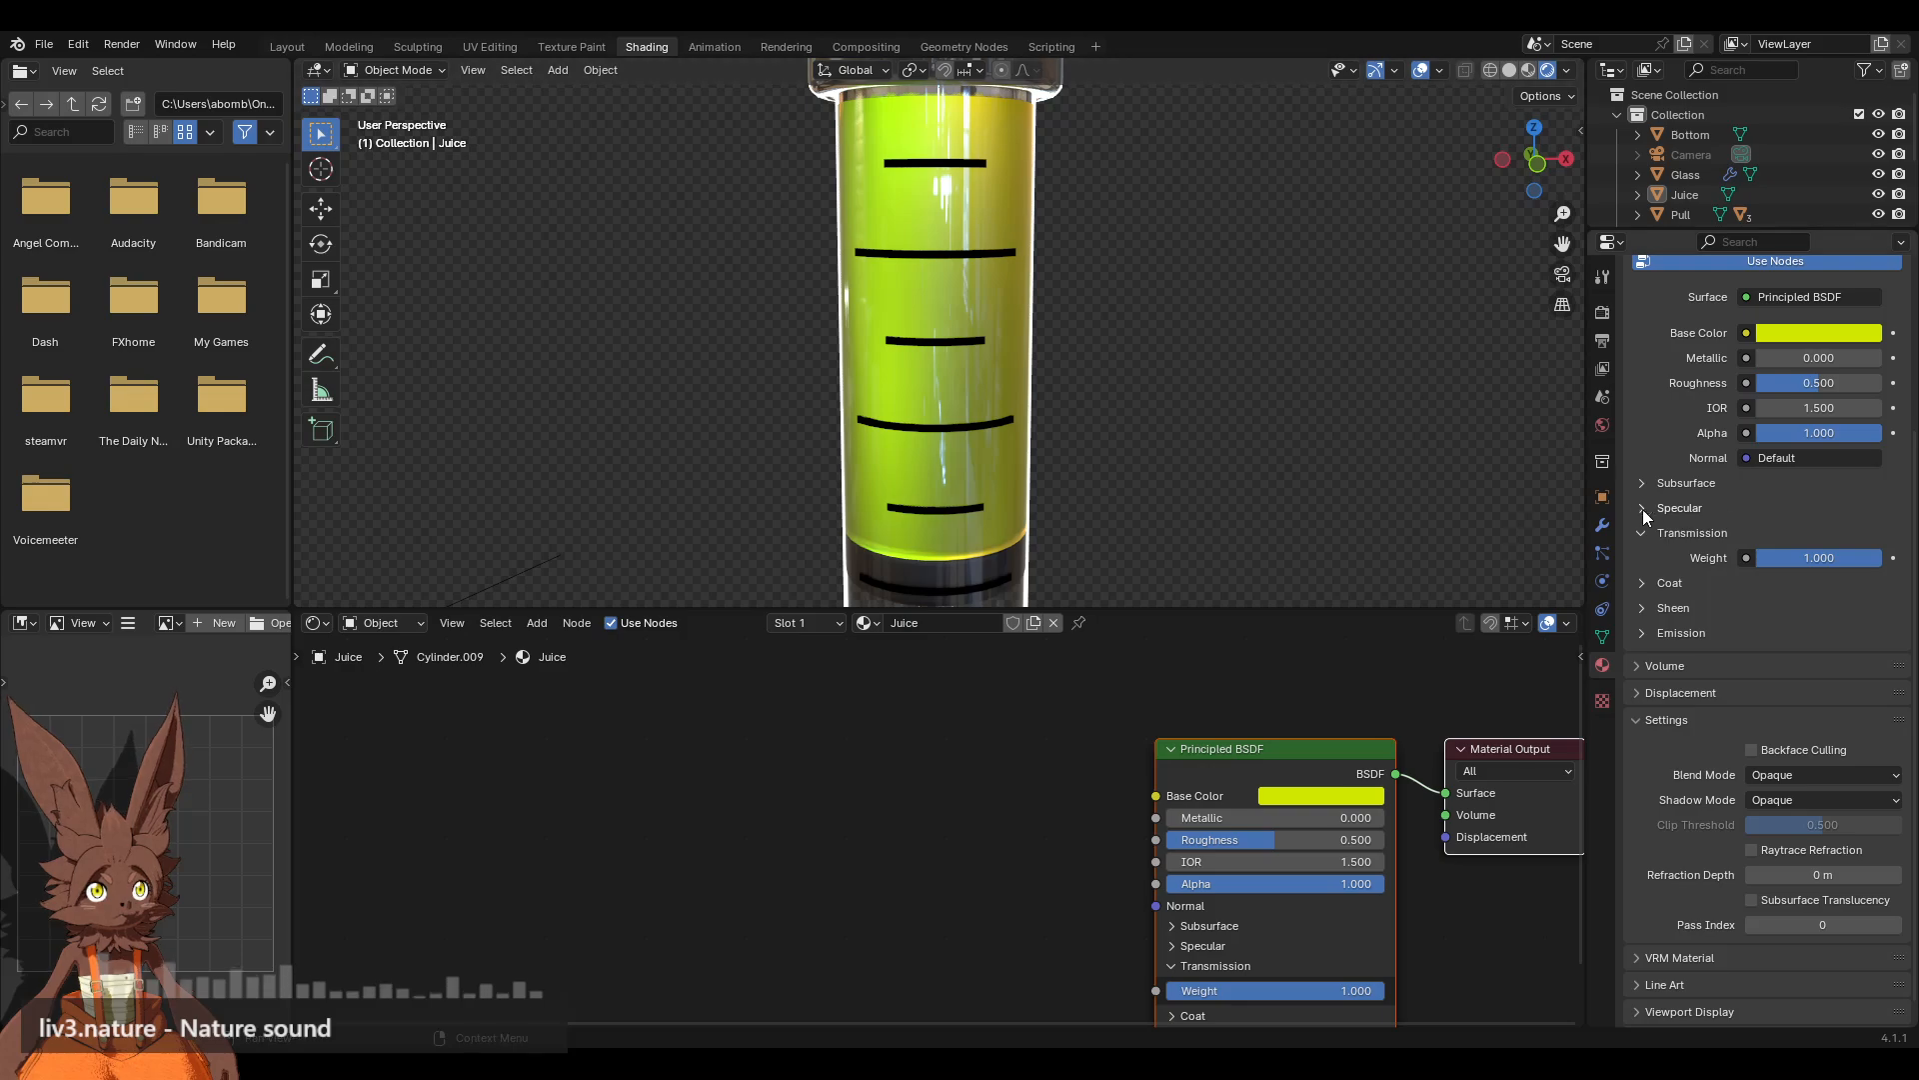
Step: Set the Juice material's subsurface scale to 0 m and its subsurface weight to 0.000
{"action": "left_click", "coordinate": [1644, 484]}
{"action": "left_click_drag", "start_coordinate": [1779, 527], "coordinate": [1879, 536]}
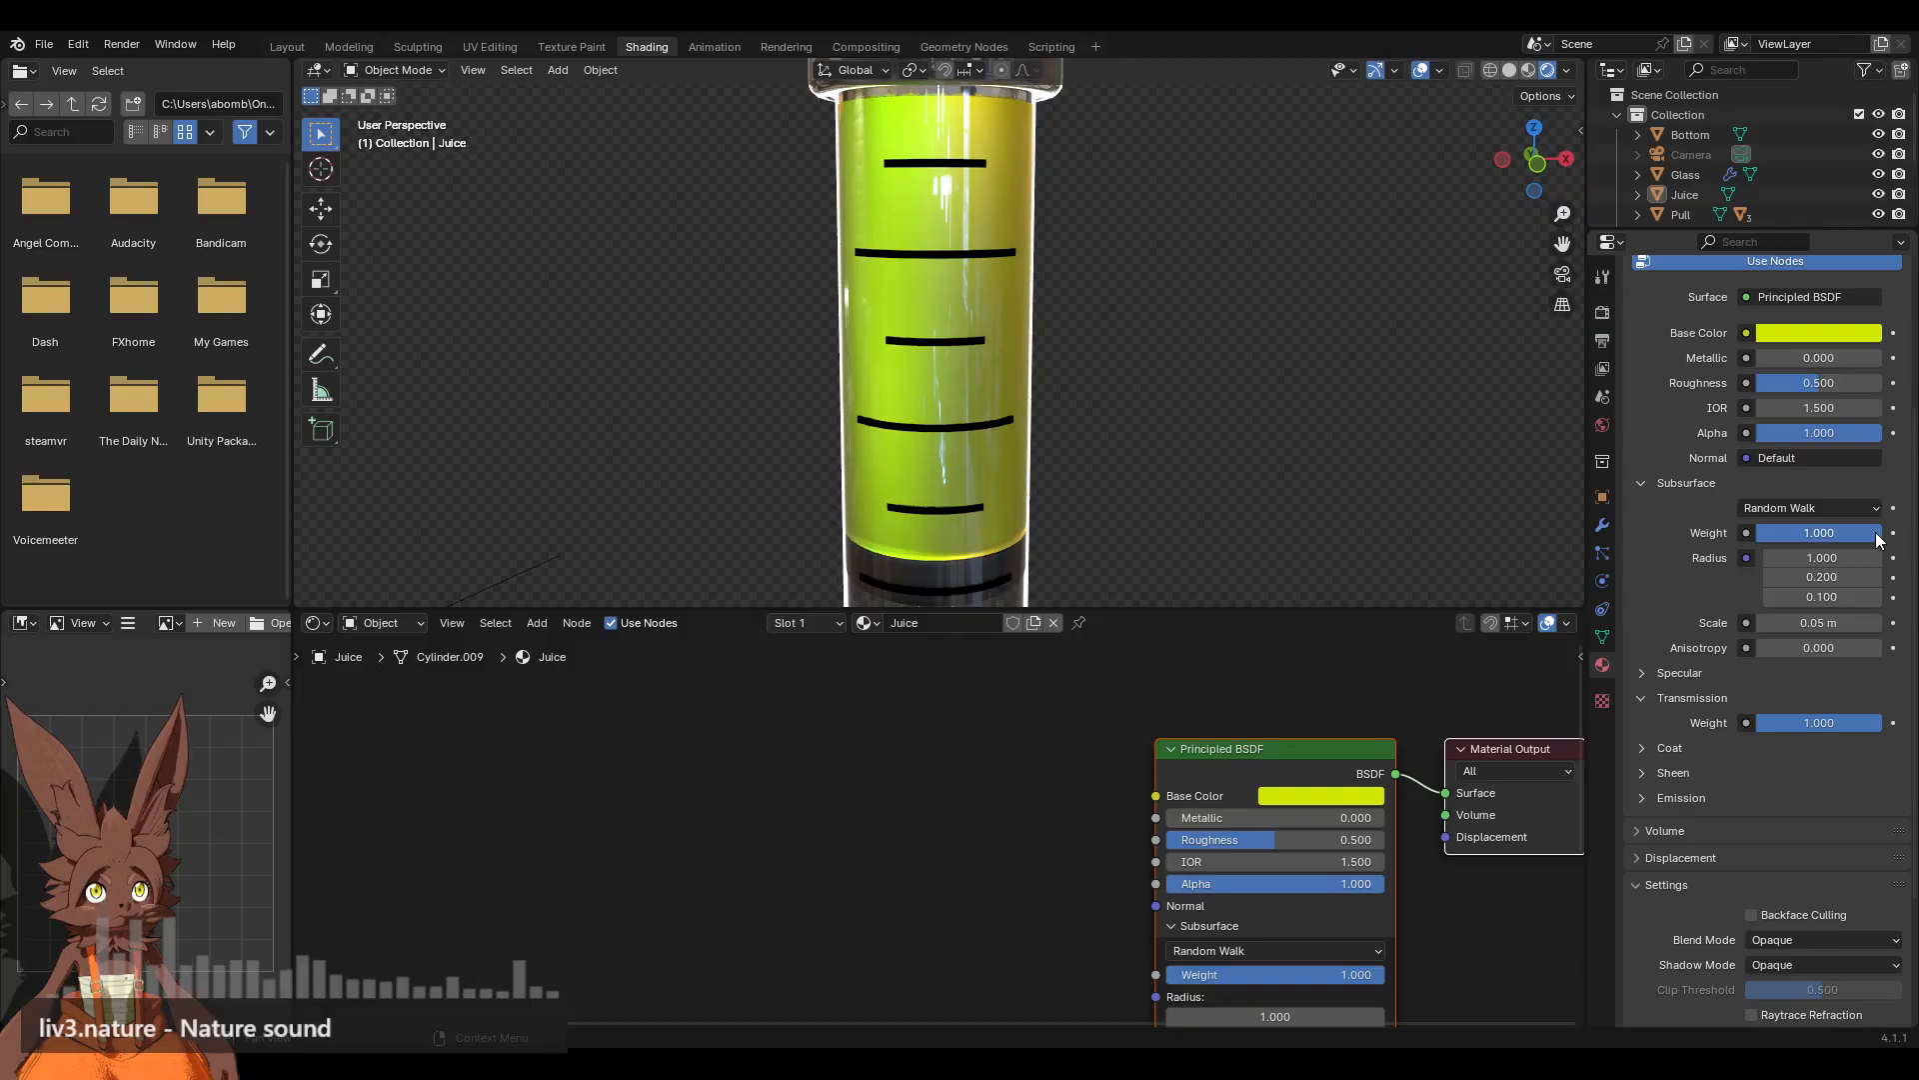
{"action": "mouse_move", "coordinate": [1819, 622]}
{"action": "left_mouse_down"}
{"action": "mouse_move", "coordinate": [1859, 622]}
{"action": "mouse_move", "coordinate": [1789, 623]}
{"action": "left_mouse_up"}
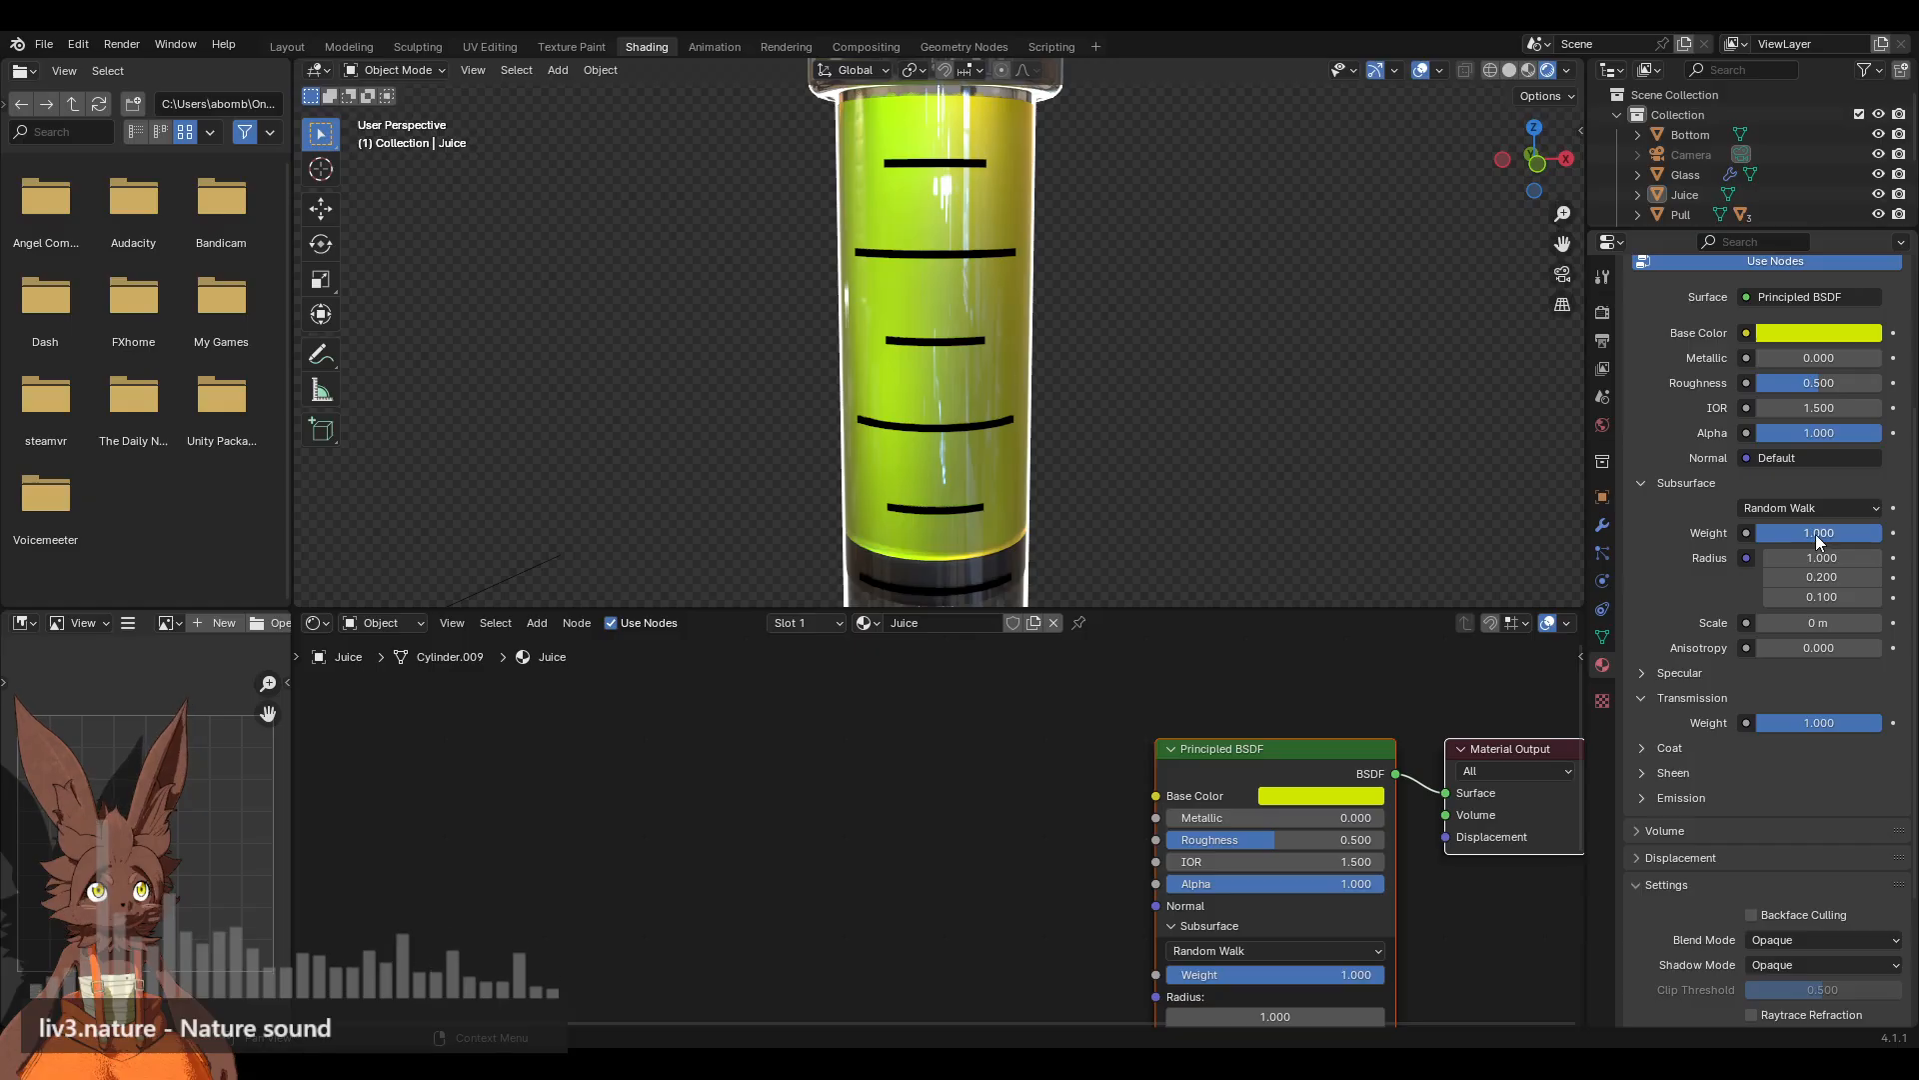
{"action": "left_click_drag", "start_coordinate": [1815, 533], "coordinate": [1739, 534]}
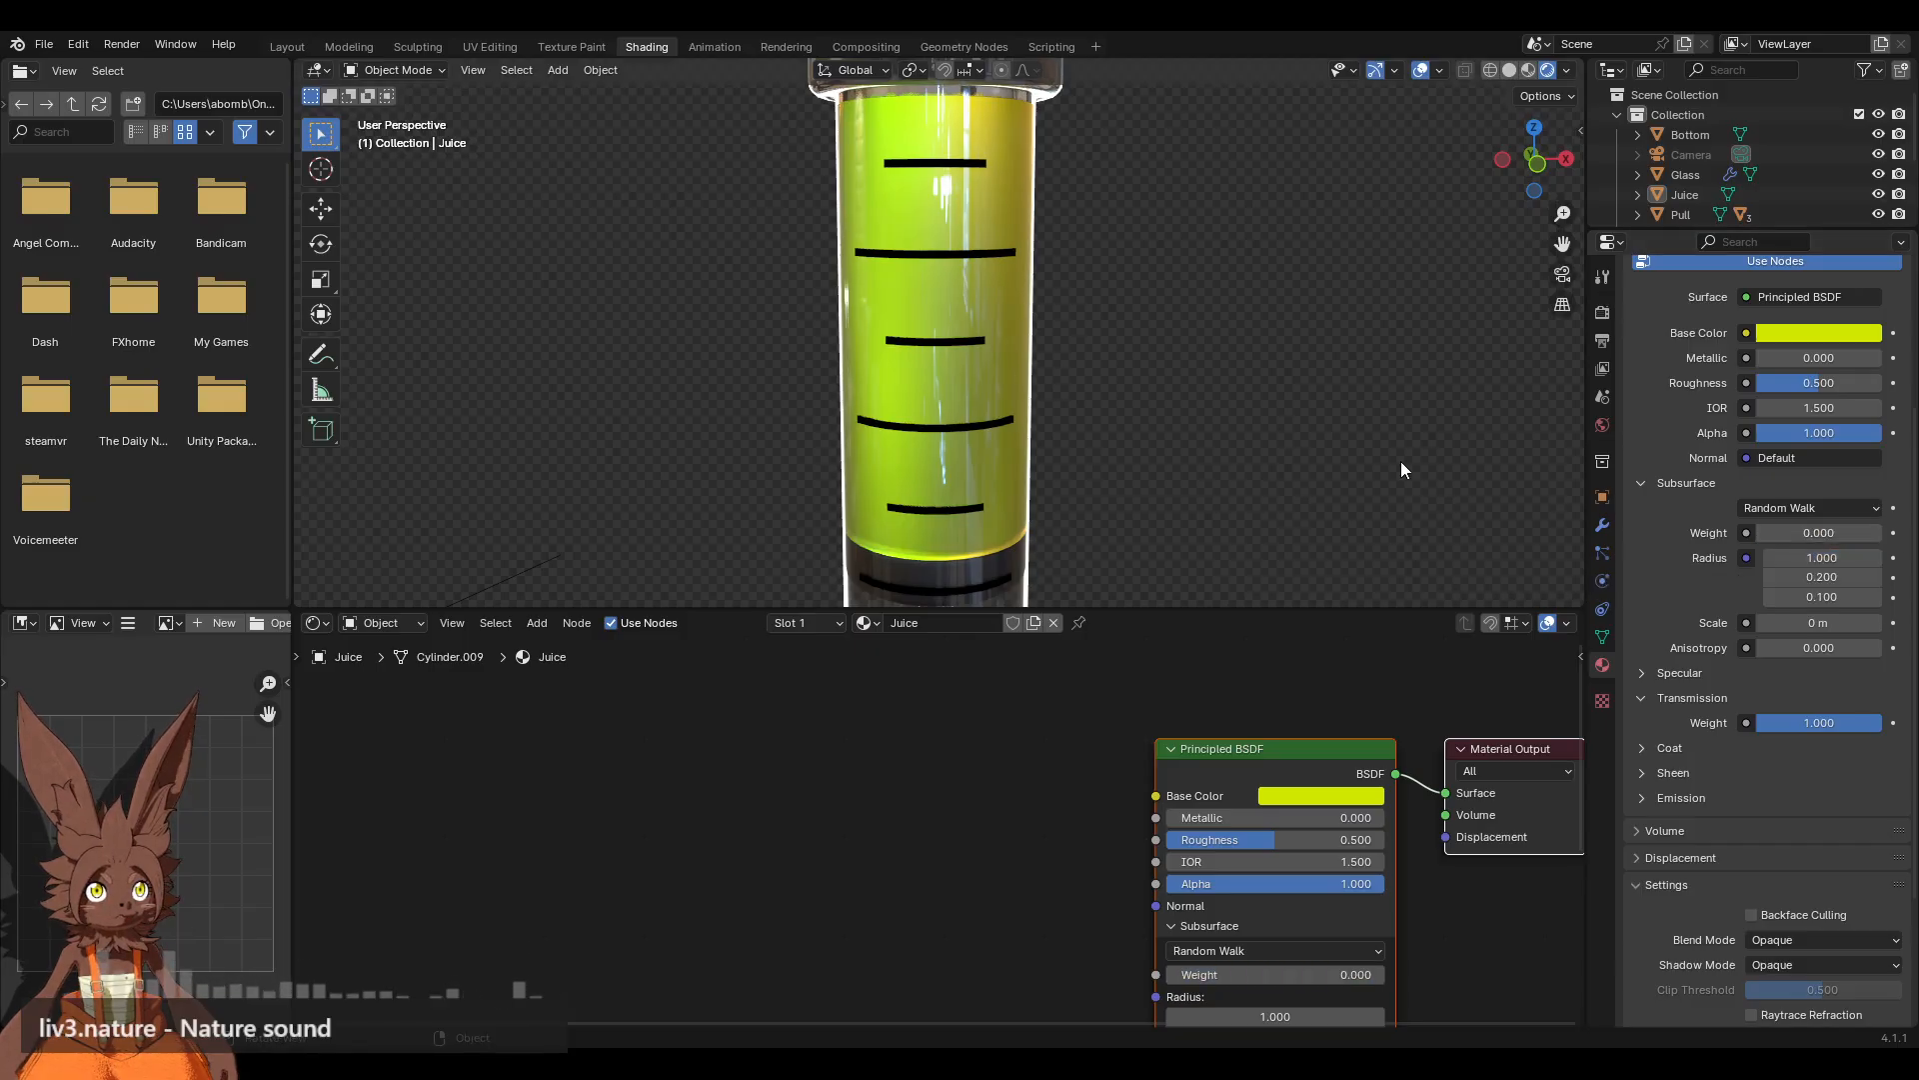
Step: Set the Juice material's blend mode to Alpha Hashed and its alpha to 0.99
{"action": "middle_click_drag", "start_coordinate": [1095, 422], "coordinate": [1047, 383]}
{"action": "scroll", "coordinate": [1083, 400], "scroll_direction": "up", "scroll_amount": 3}
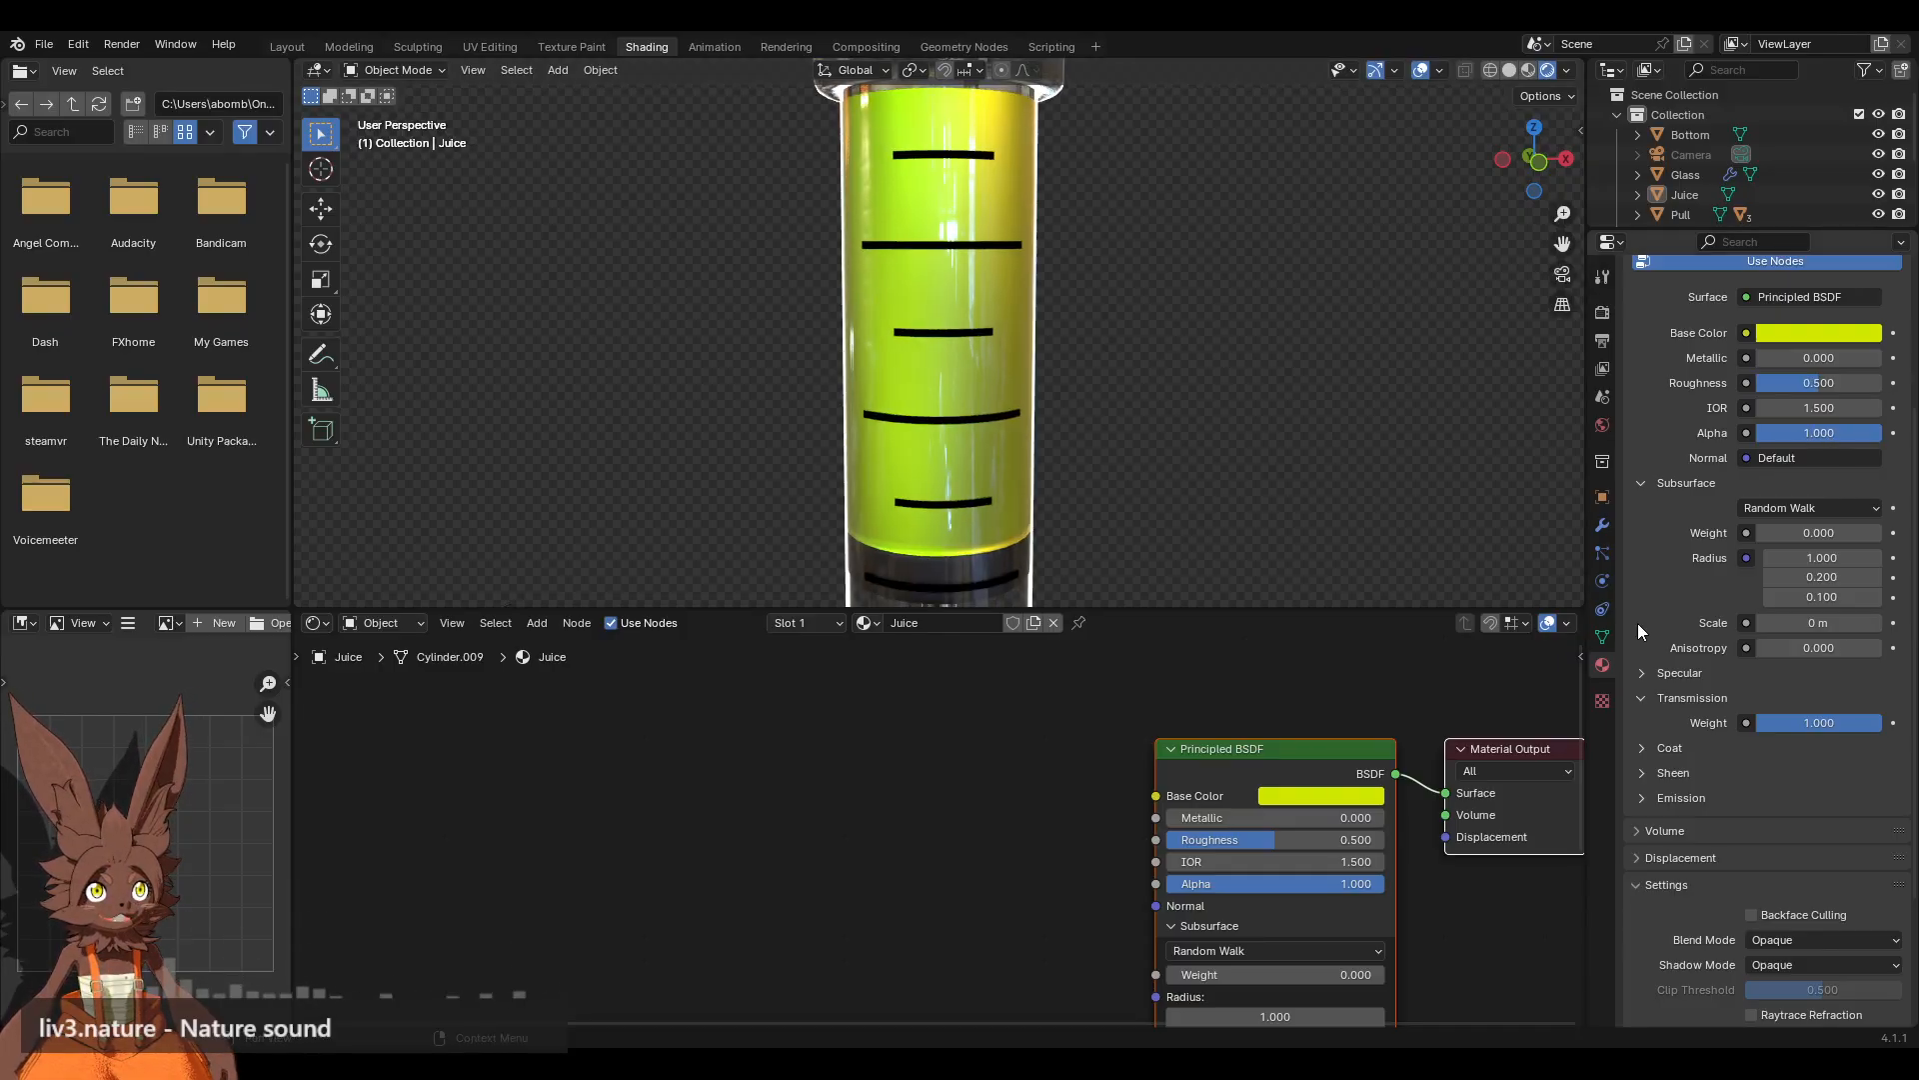
{"action": "scroll", "coordinate": [1638, 622], "scroll_direction": "down", "scroll_amount": 2}
{"action": "left_click", "coordinate": [1797, 861]}
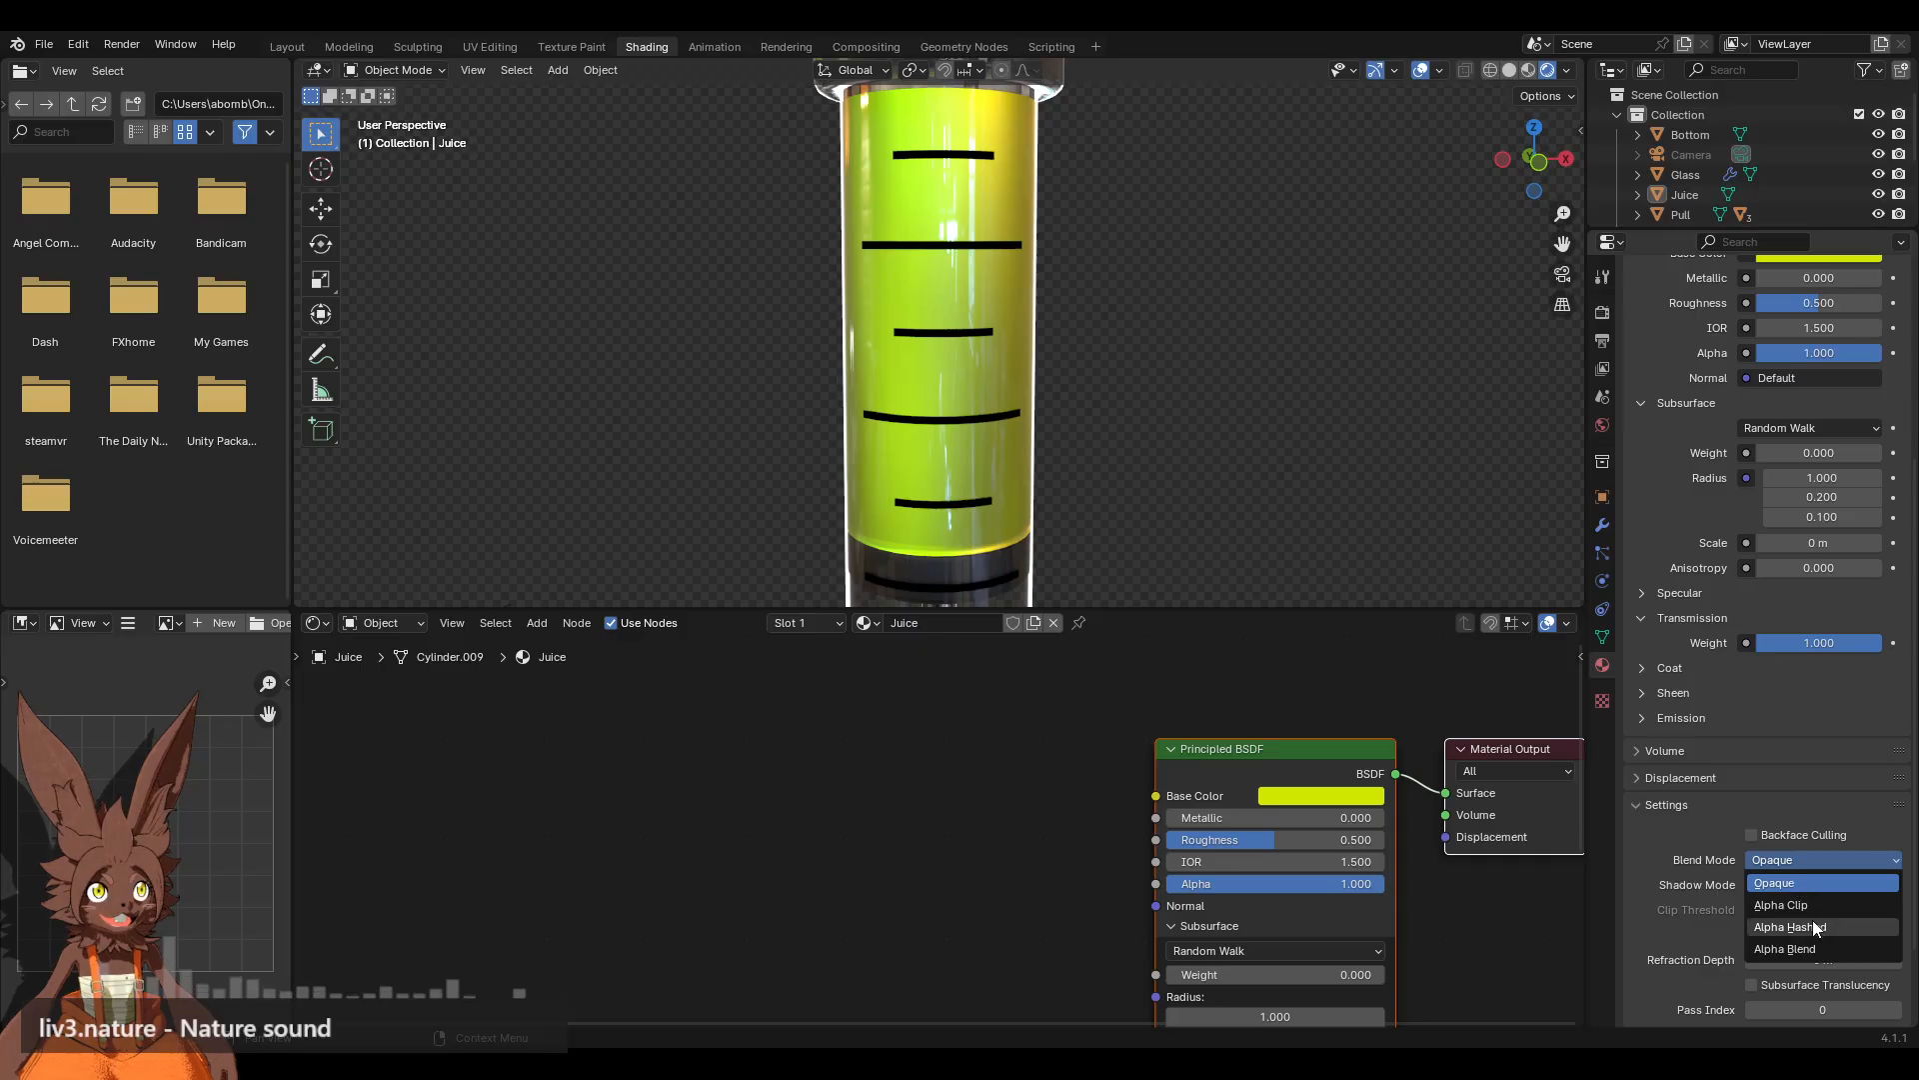
{"action": "left_click", "coordinate": [1813, 920]}
{"action": "left_click", "coordinate": [1837, 350]}
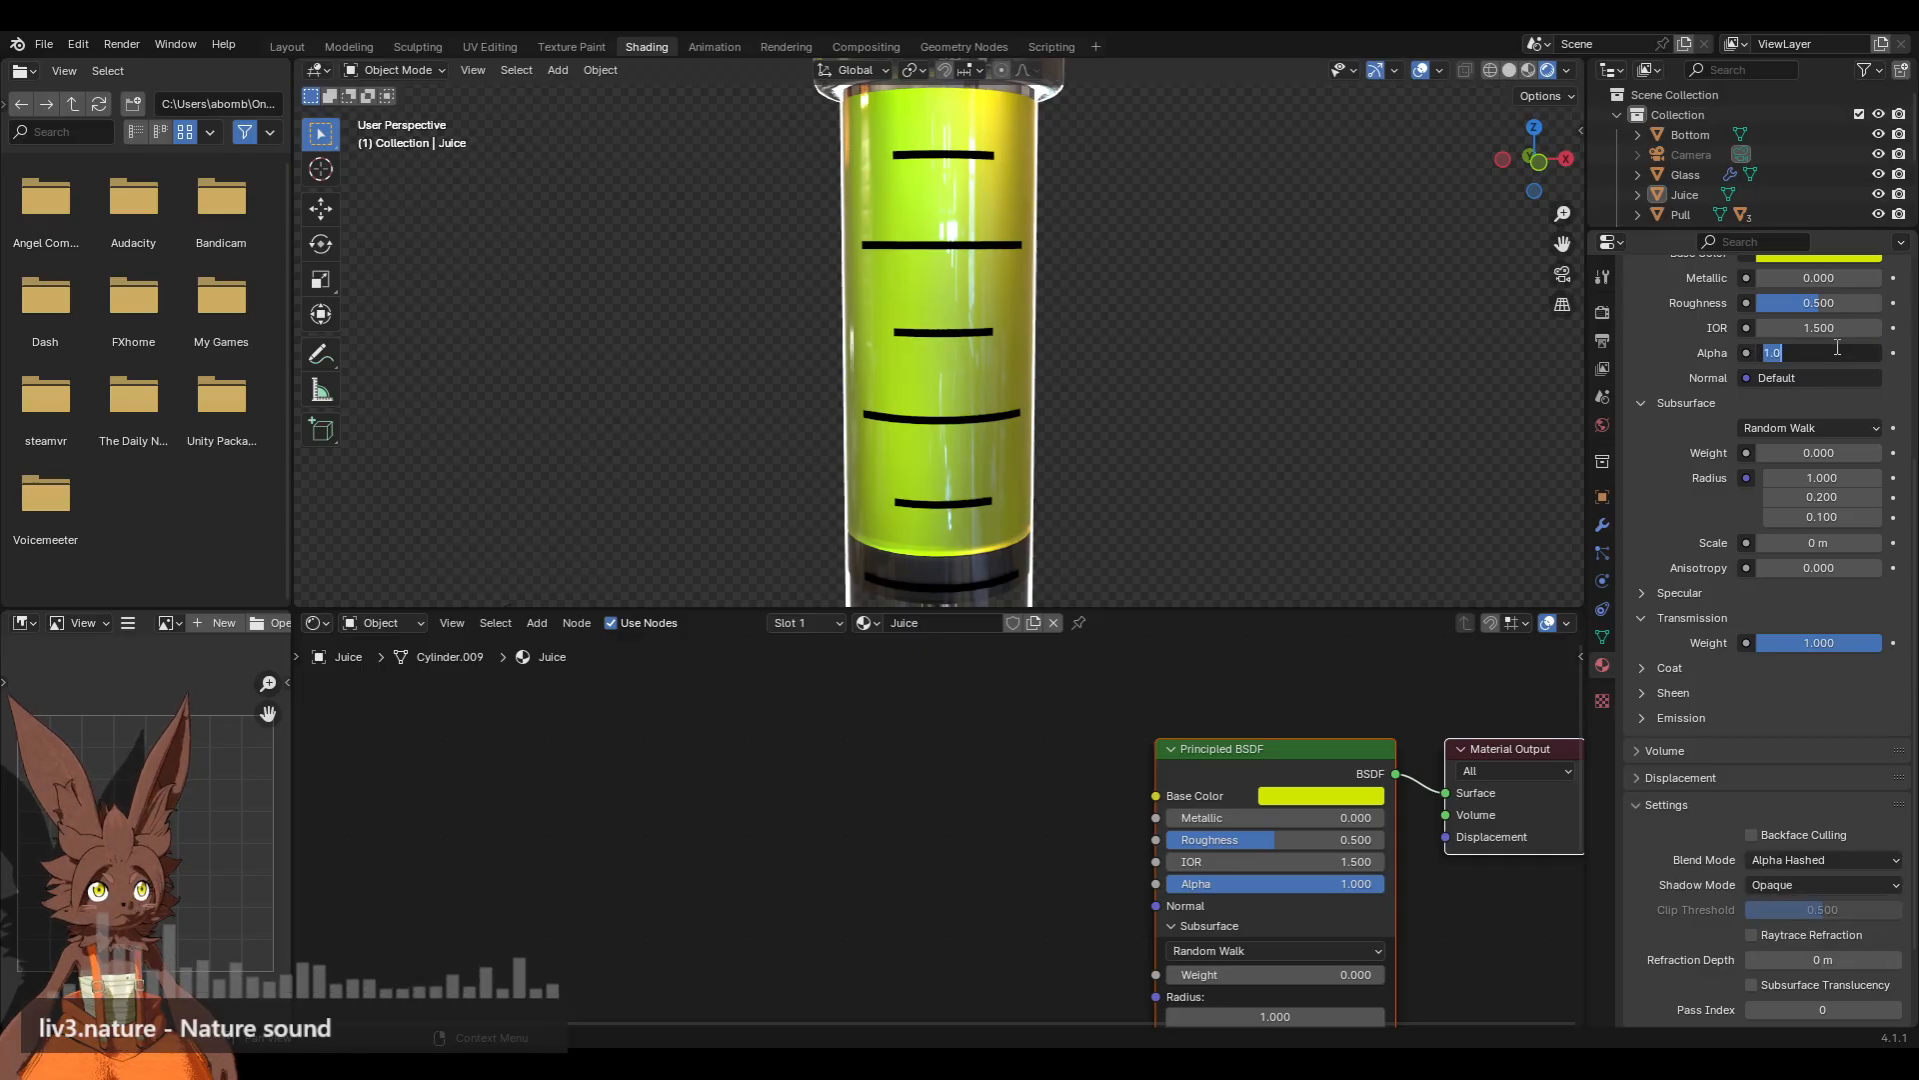
{"action": "key", "text": "BackSpace"}
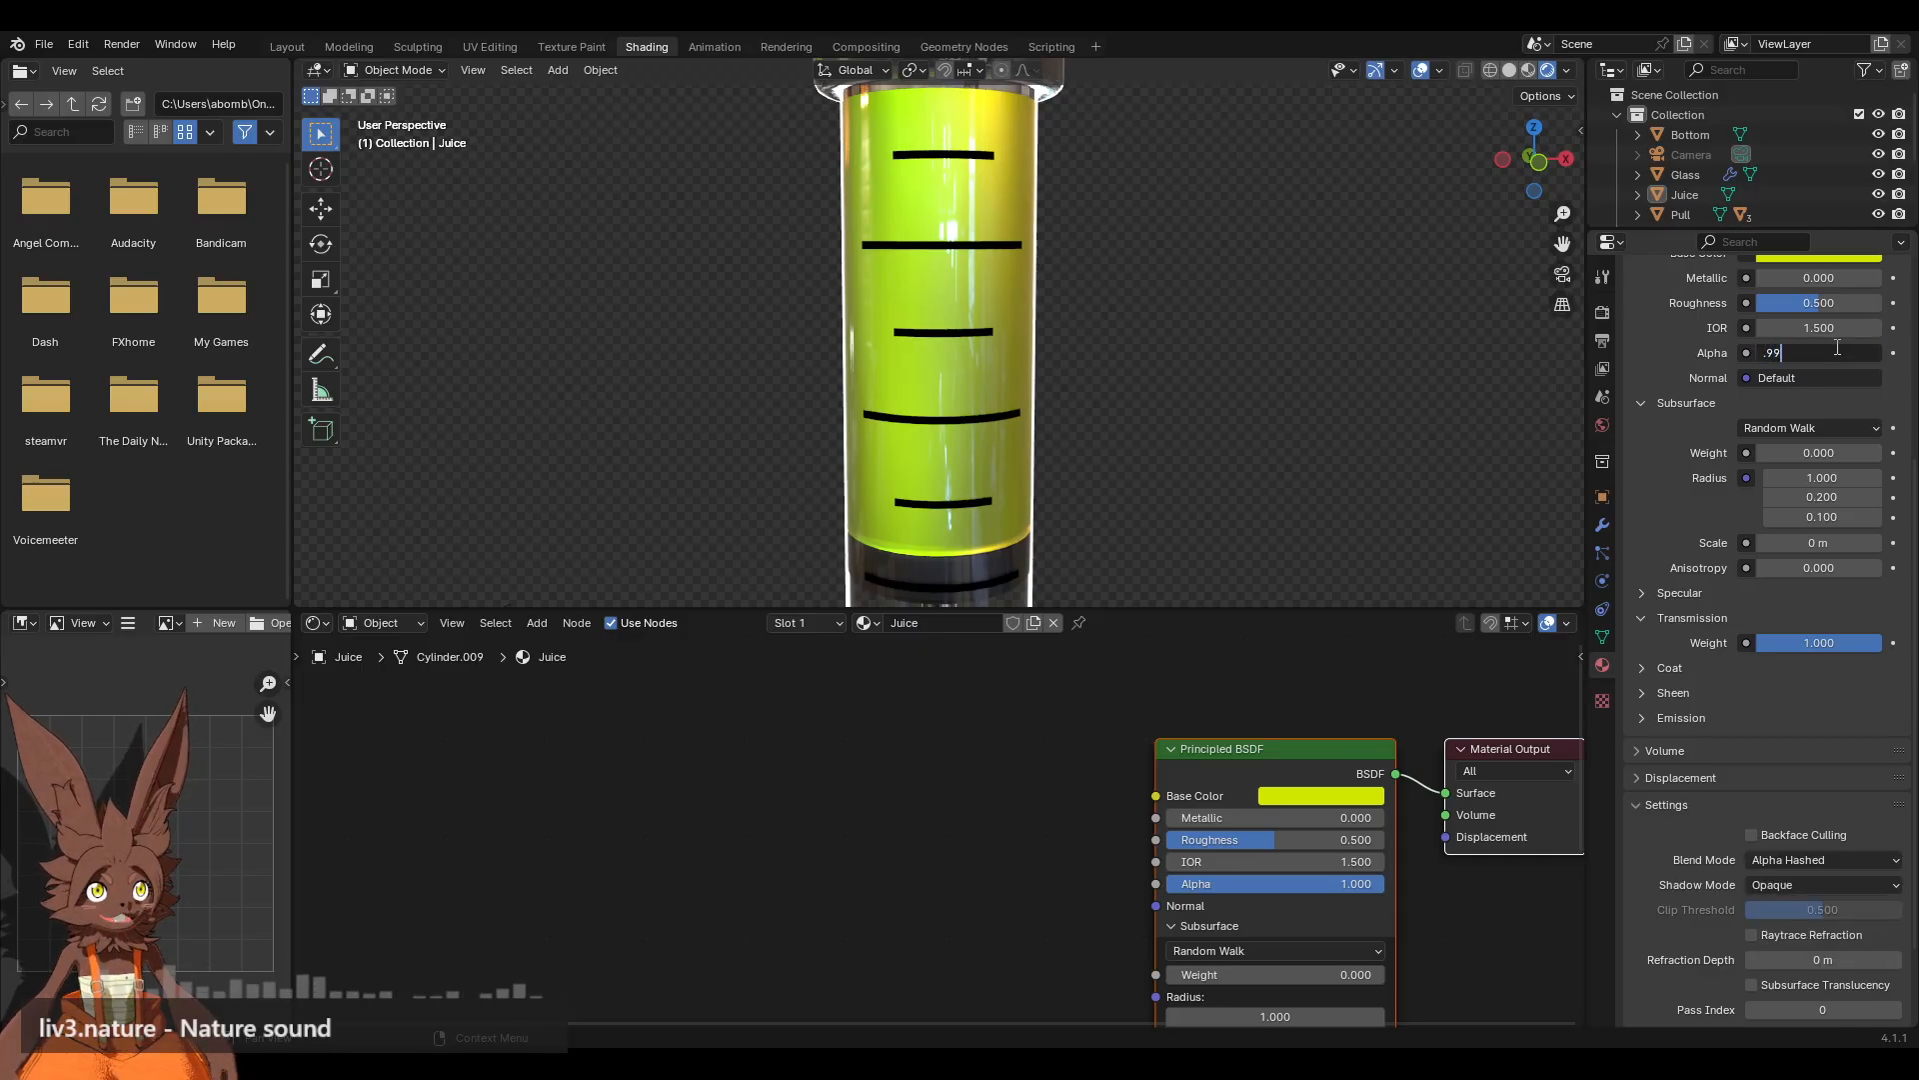
{"action": "type", "text": ".99"}
{"action": "key", "text": "Return"}
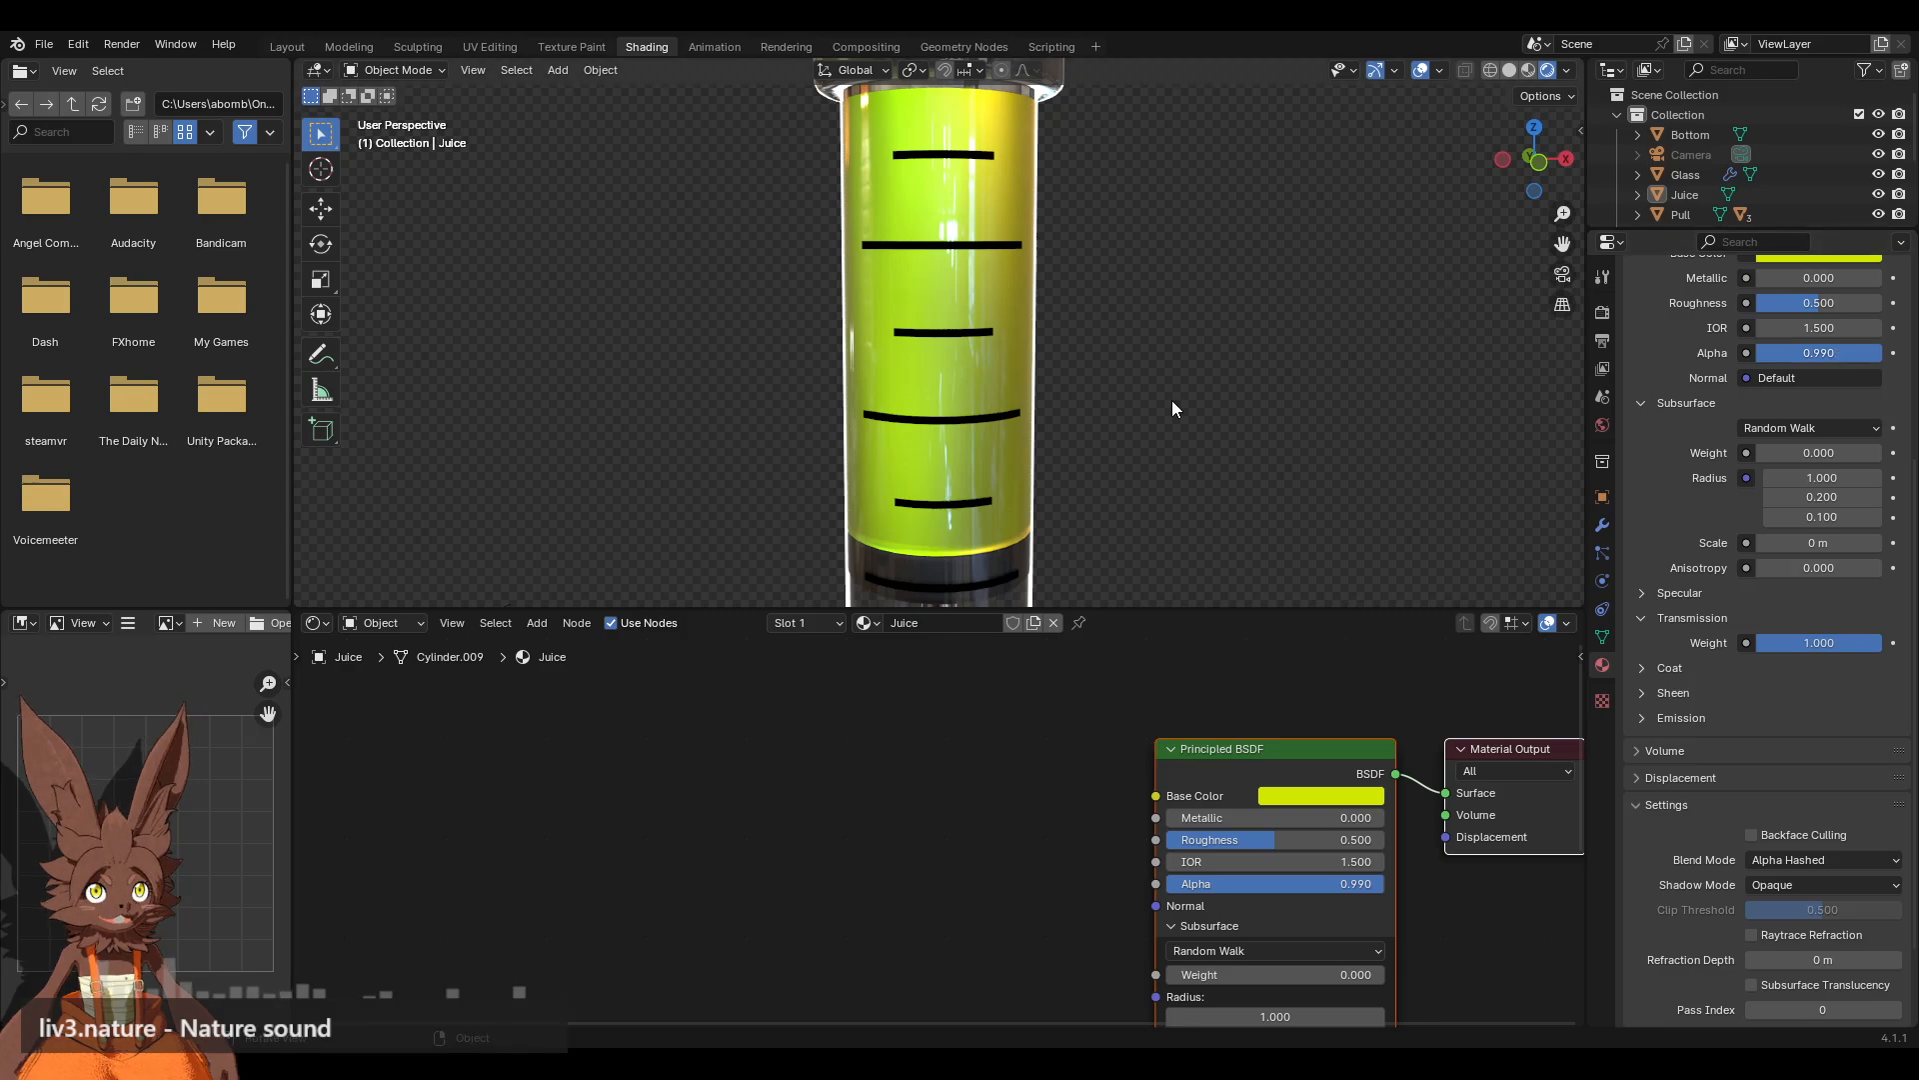
Step: Enable Subsurface Translucency for the Juice material and set its pass index to 2
{"action": "middle_click_drag", "start_coordinate": [1071, 364], "coordinate": [1151, 358]}
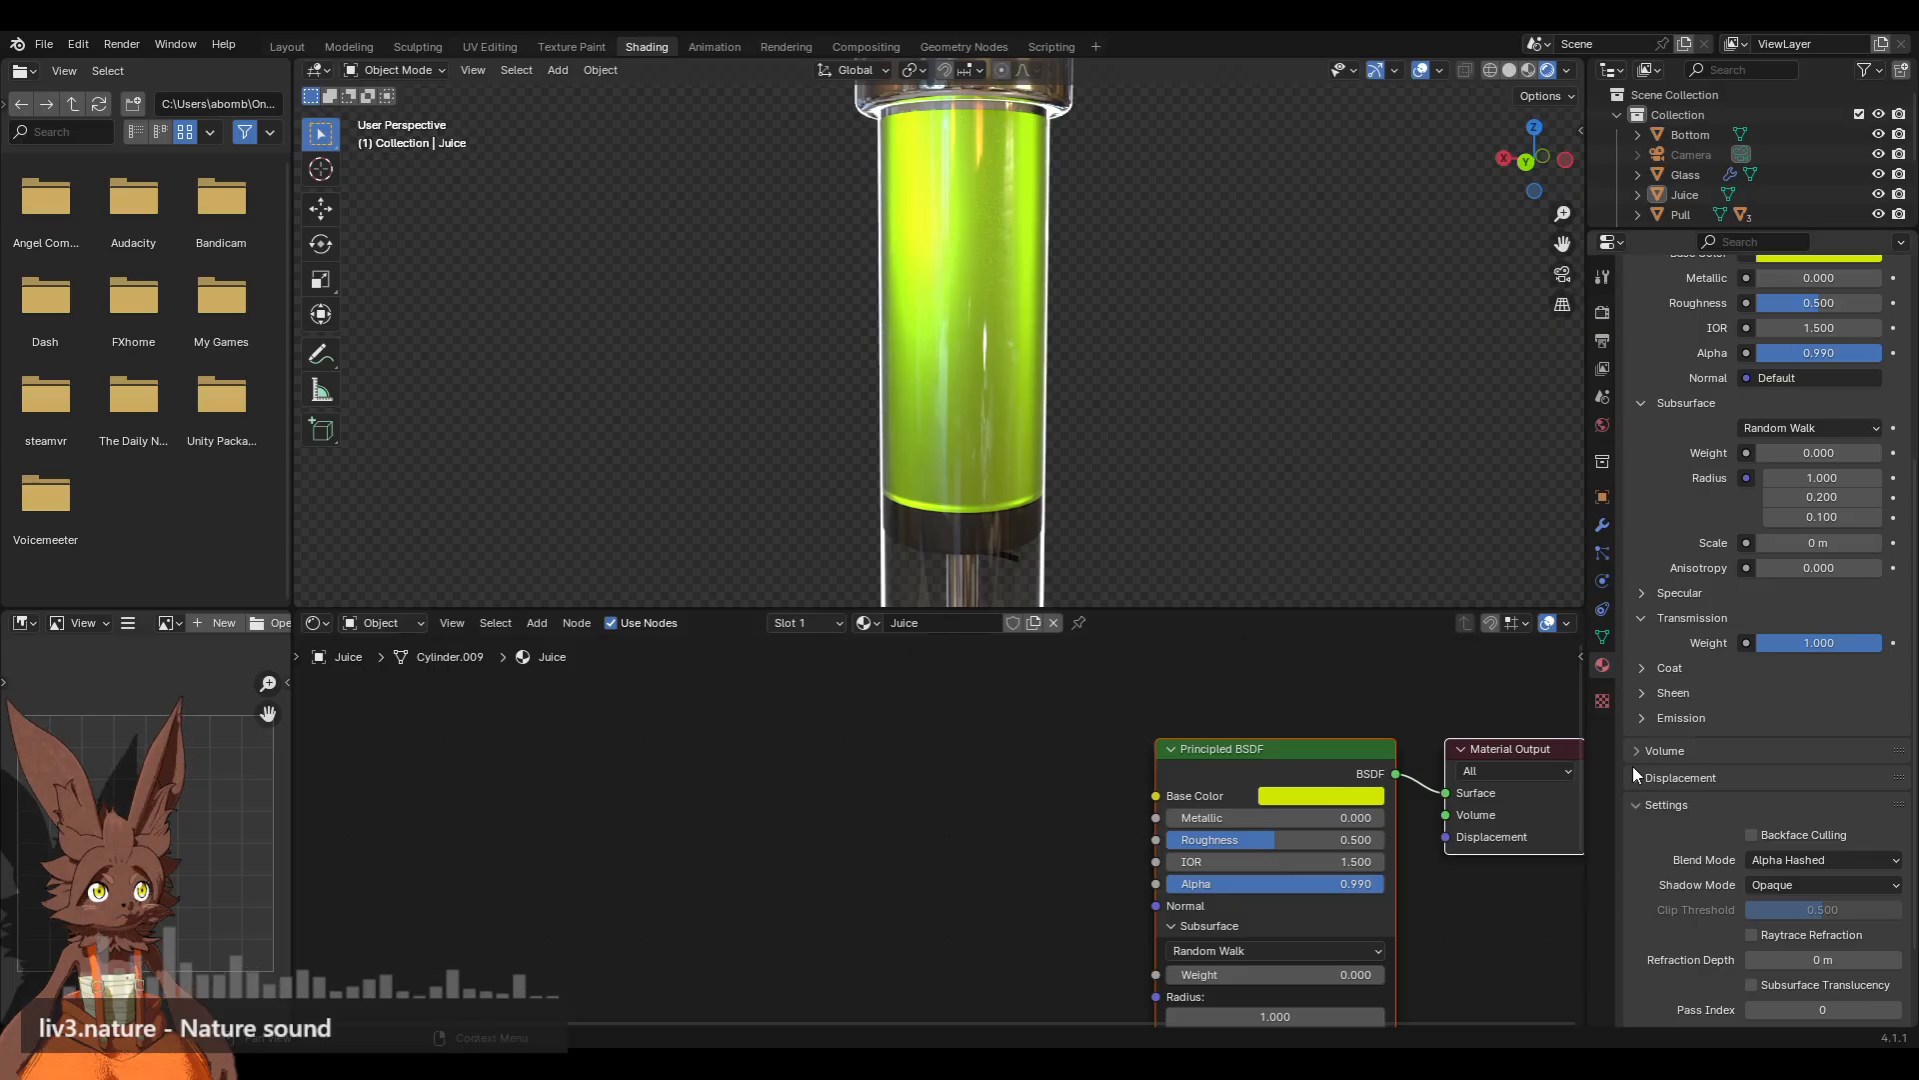
{"action": "left_click", "coordinate": [1749, 986]}
{"action": "left_click", "coordinate": [1897, 1009]}
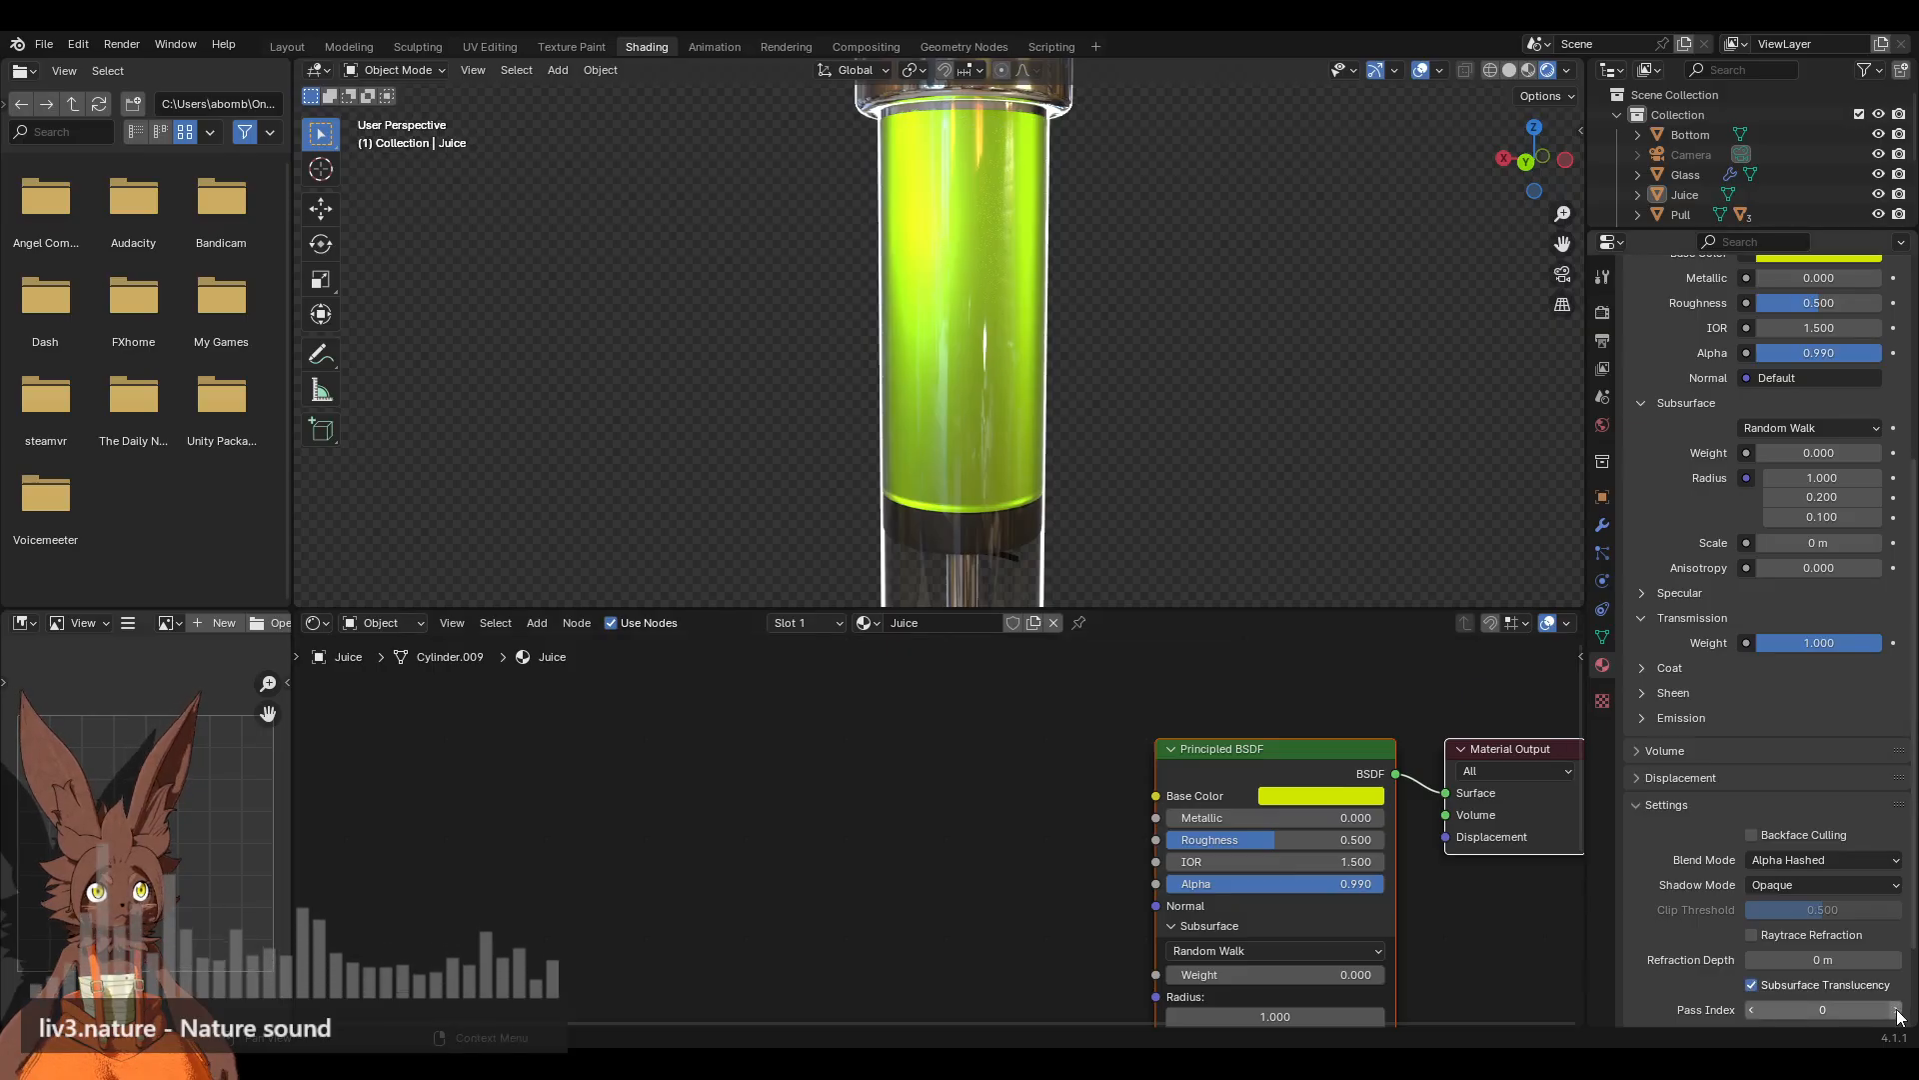
{"action": "left_click", "coordinate": [1898, 1010]}
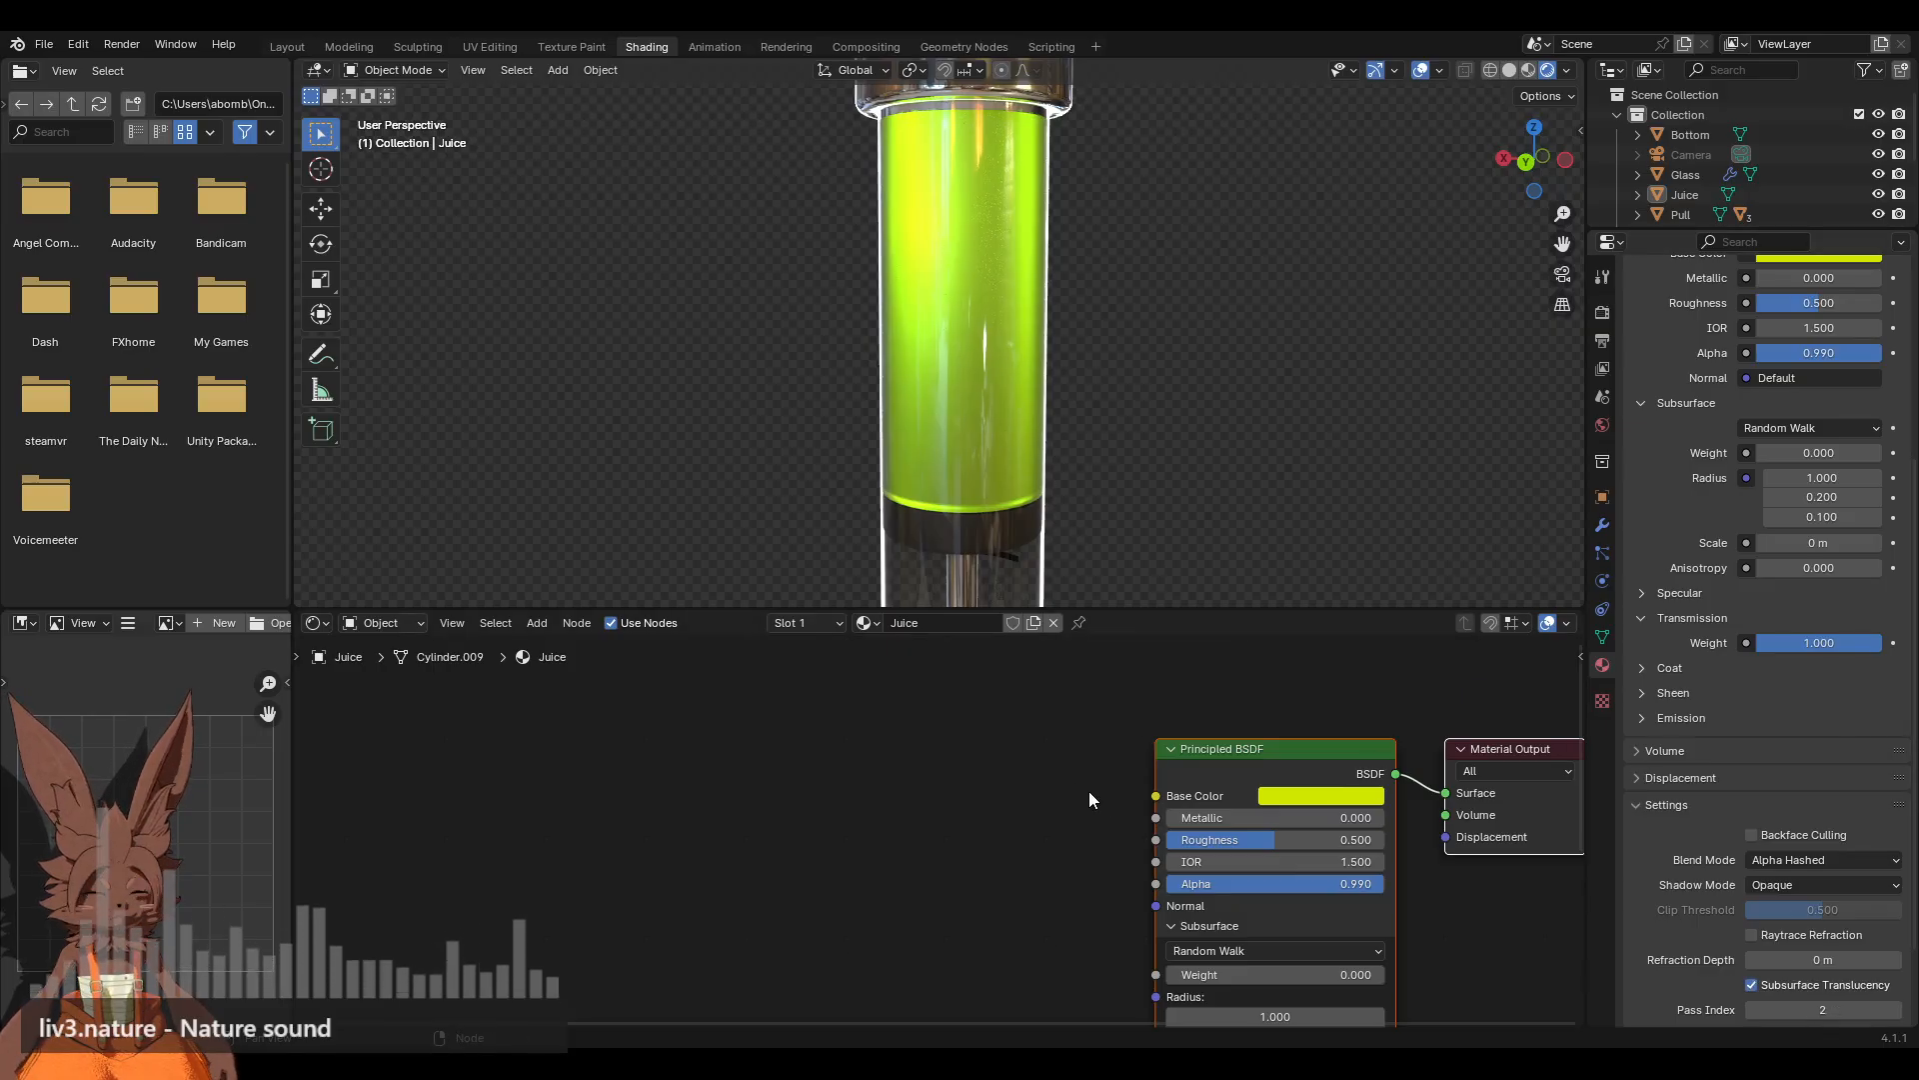
Step: Set the Juice material's roughness to 0.4
{"action": "middle_click_drag", "start_coordinate": [1072, 784], "coordinate": [1039, 778]}
{"action": "mouse_move", "coordinate": [1239, 834]}
{"action": "left_mouse_down"}
{"action": "mouse_move", "coordinate": [1160, 833]}
{"action": "mouse_move", "coordinate": [1299, 834]}
{"action": "mouse_move", "coordinate": [1233, 834]}
{"action": "left_mouse_up"}
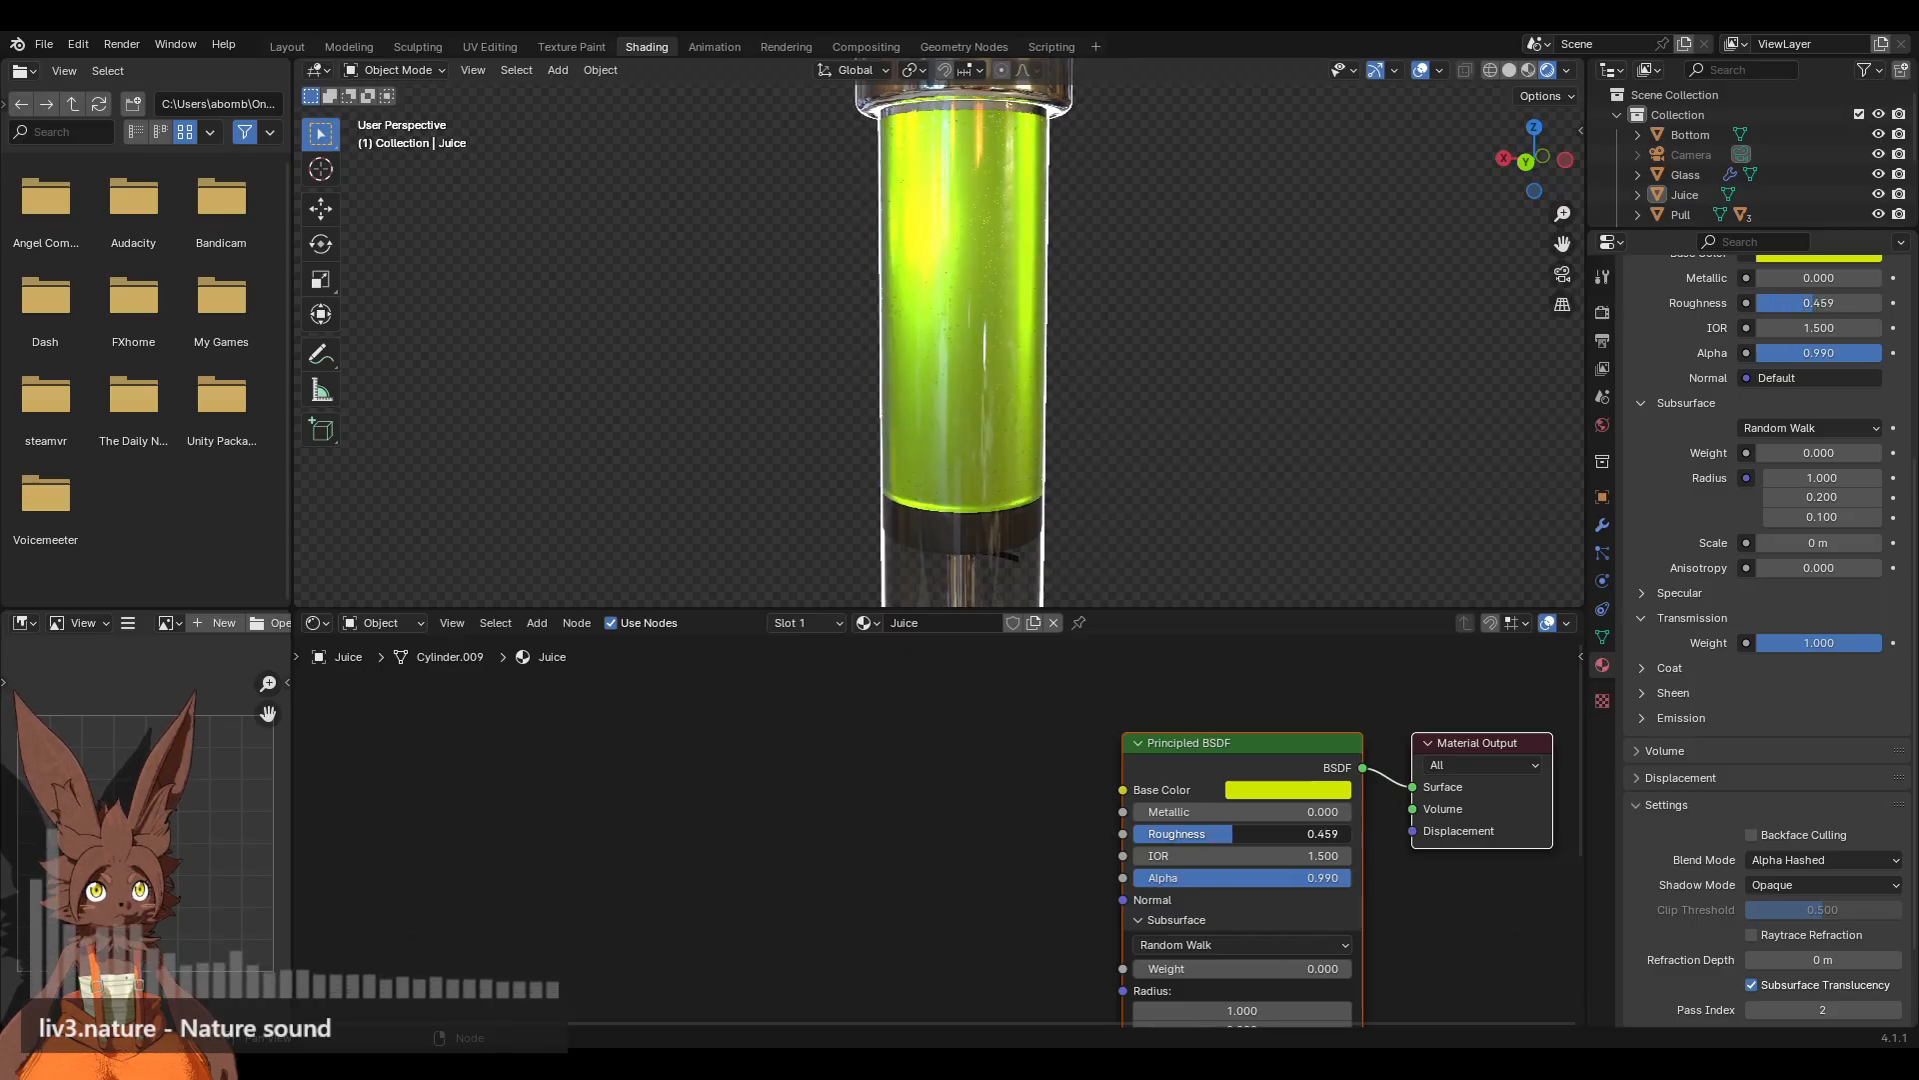
{"action": "left_click", "coordinate": [1265, 837]}
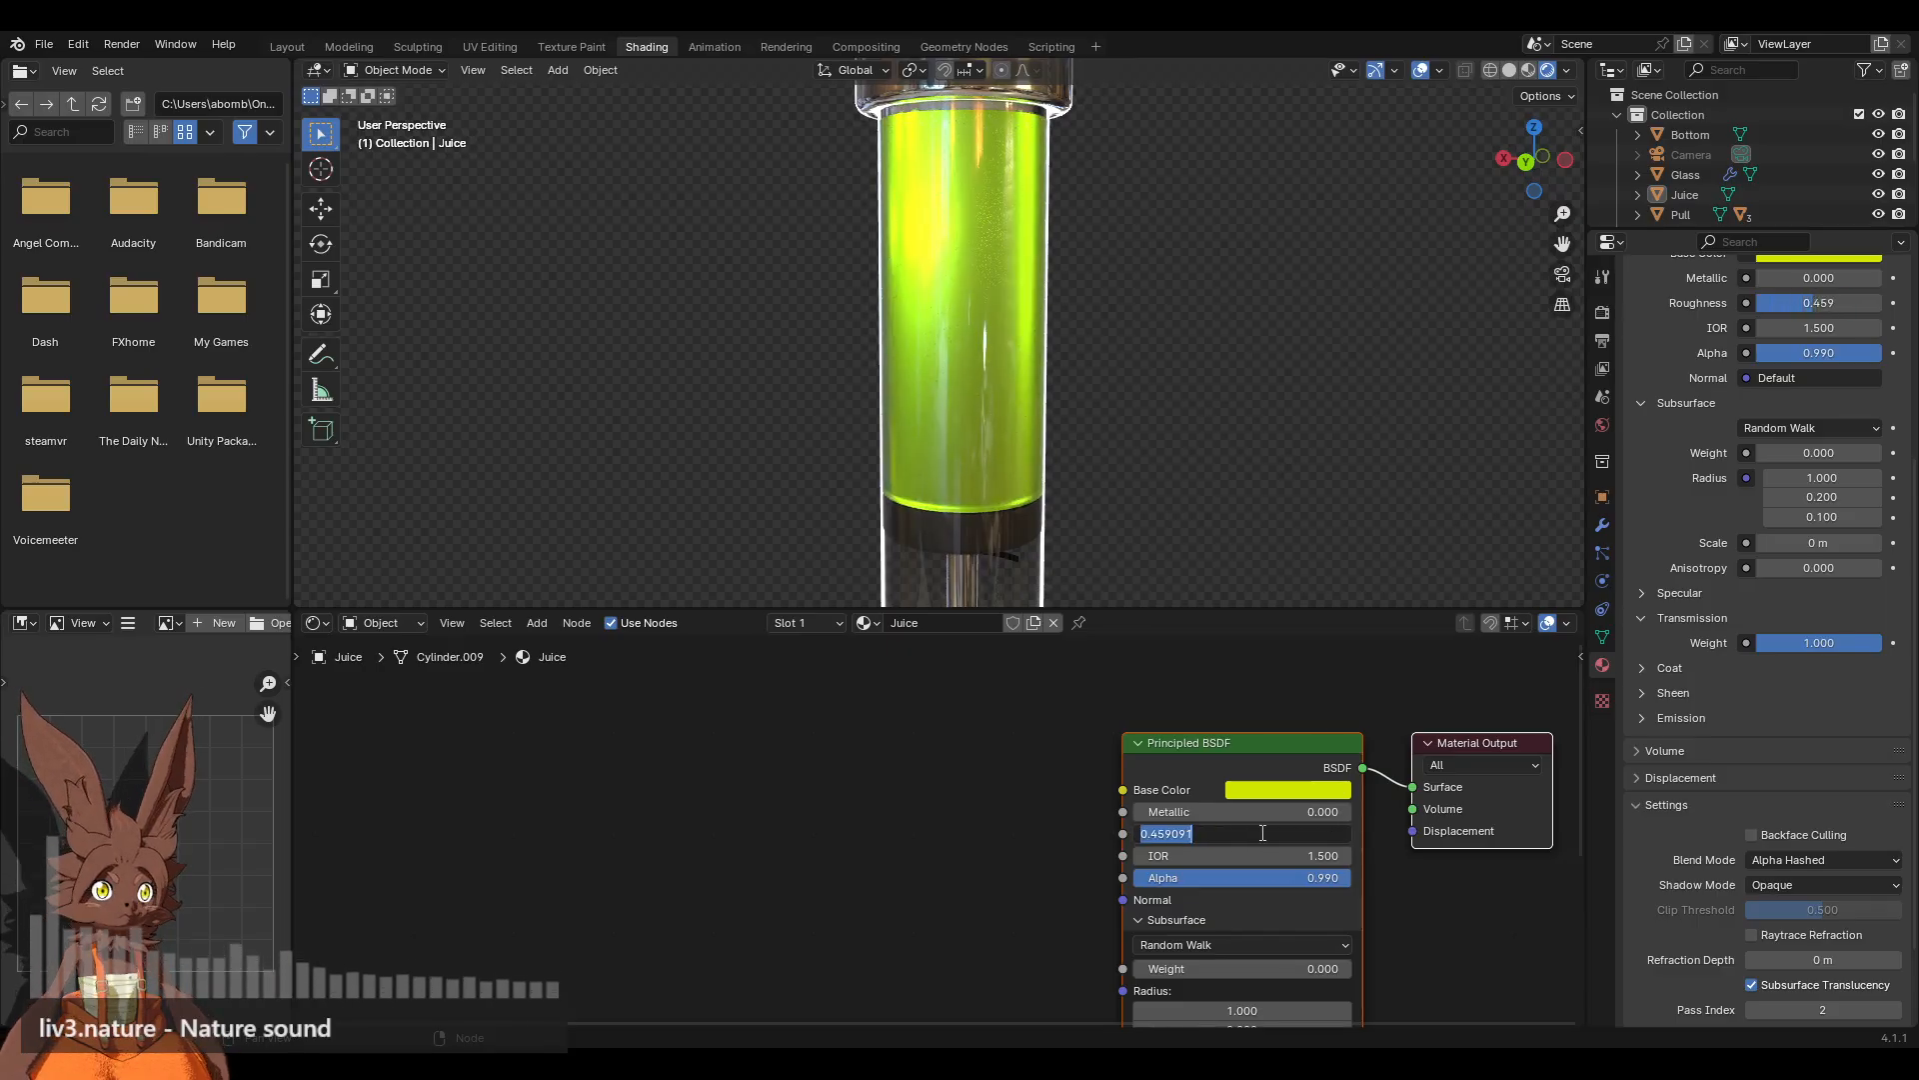
{"action": "type", "text": ".5"}
{"action": "key", "text": "BackSpace"}
{"action": "type", "text": "4"}
{"action": "key", "text": "Return"}
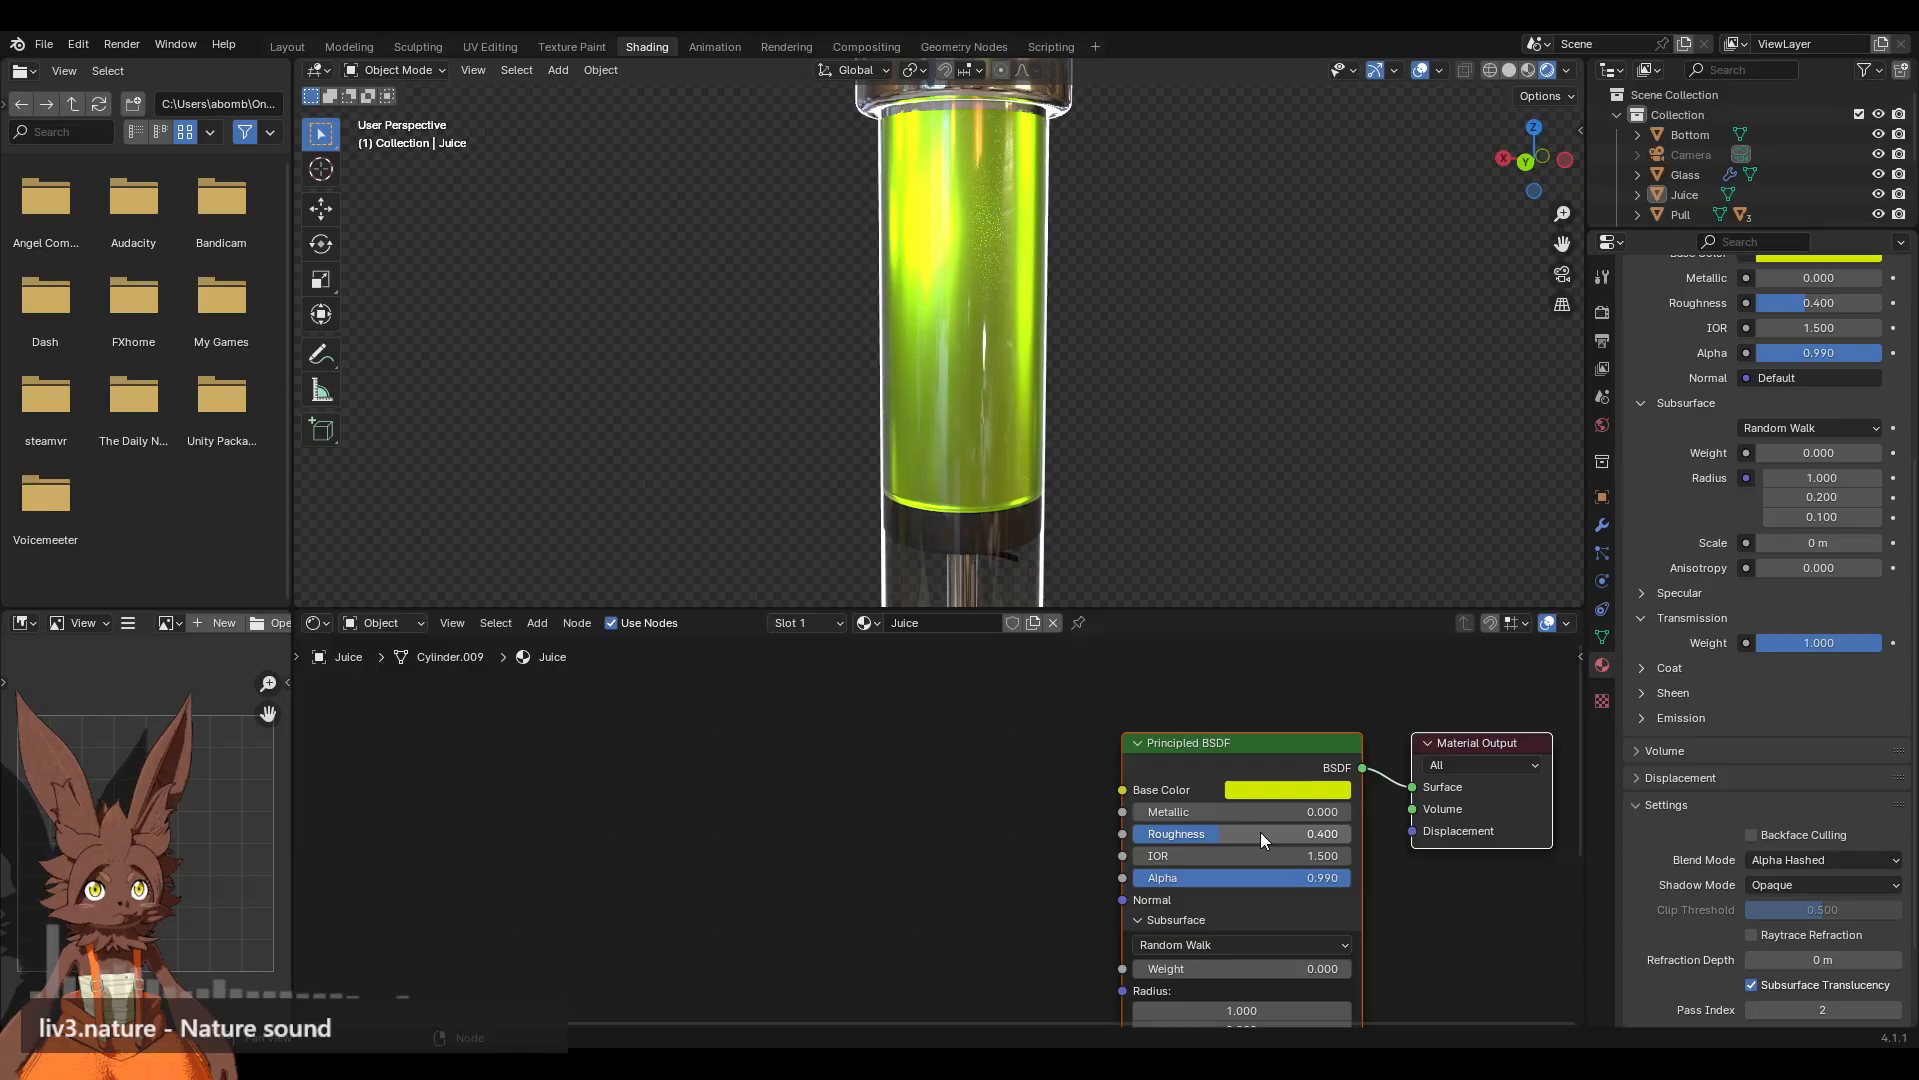
Step: Set the Juice material's IOR to 1.33
{"action": "middle_click_drag", "start_coordinate": [757, 445], "coordinate": [793, 357]}
{"action": "scroll", "coordinate": [1070, 349], "scroll_direction": "down", "scroll_amount": 5}
{"action": "scroll", "coordinate": [1062, 351], "scroll_direction": "up", "scroll_amount": 3}
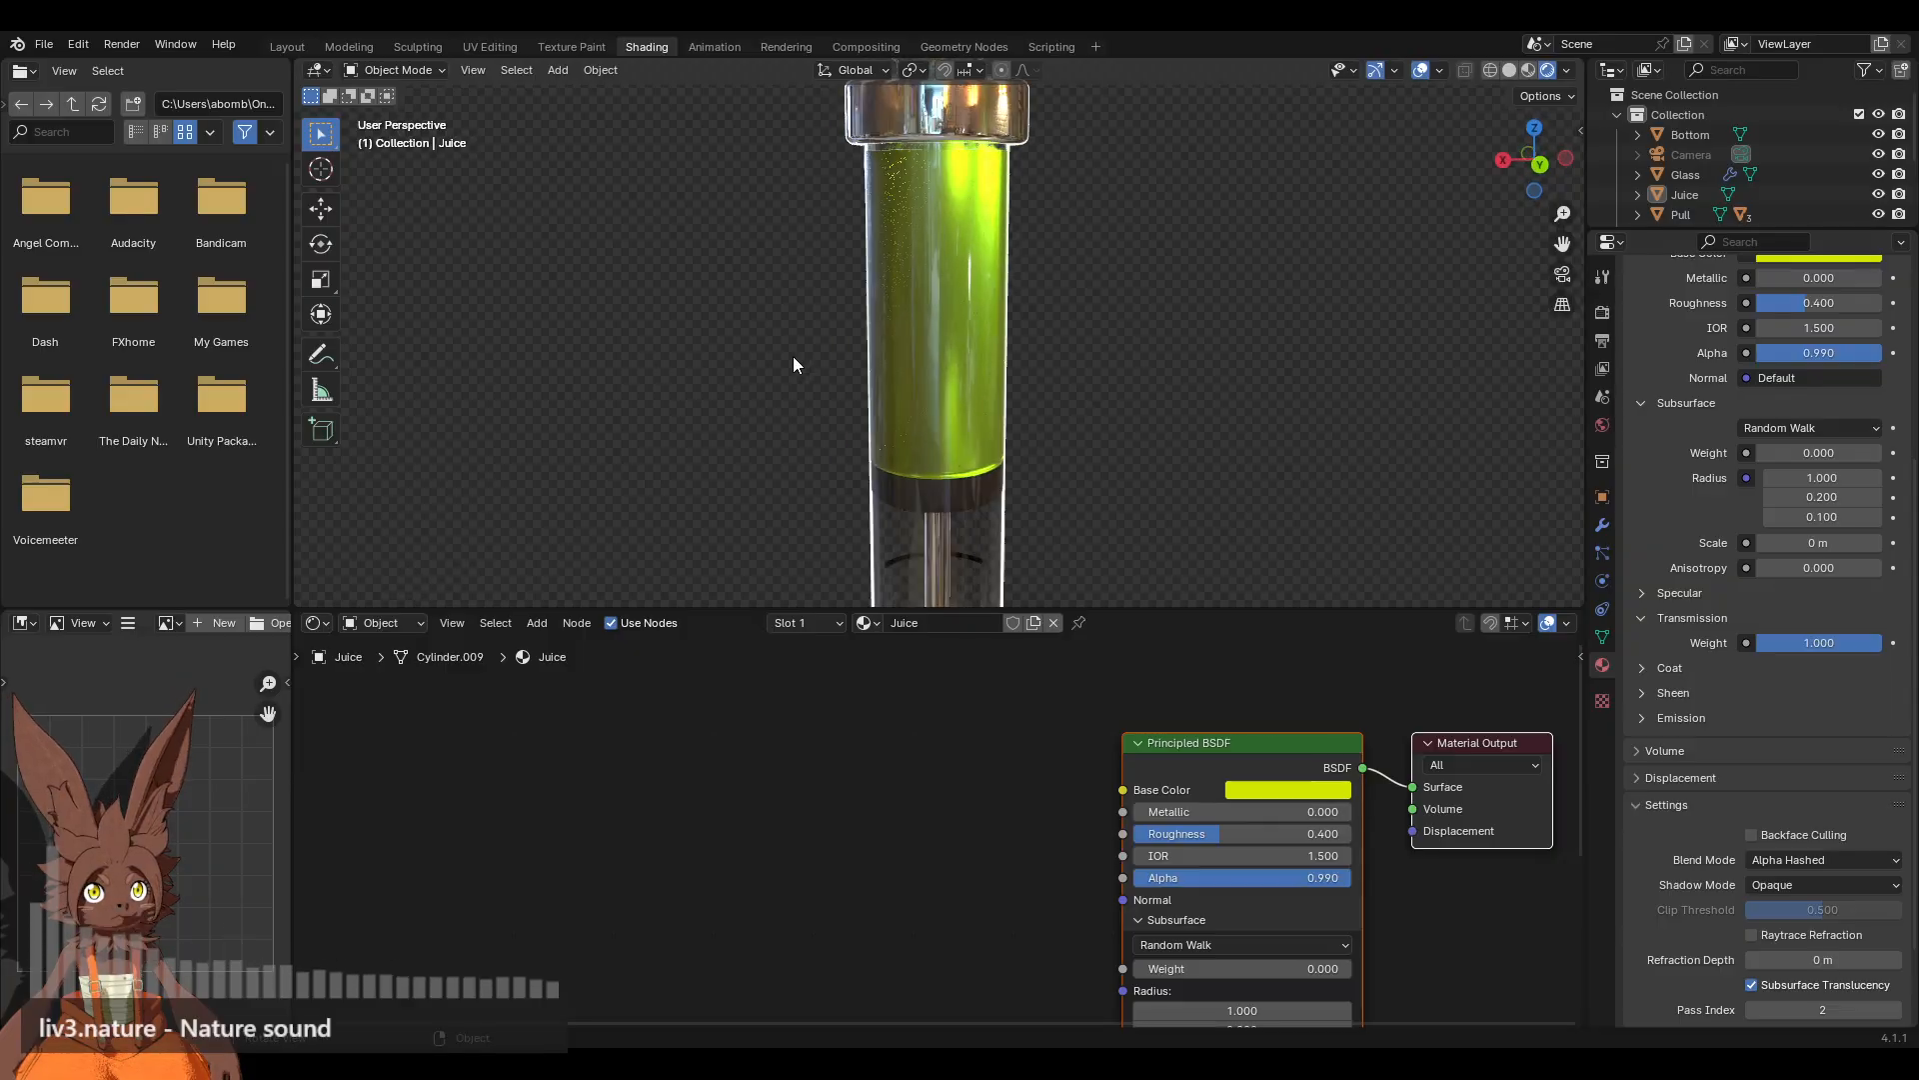
{"action": "scroll", "coordinate": [1650, 370], "scroll_direction": "up", "scroll_amount": 5}
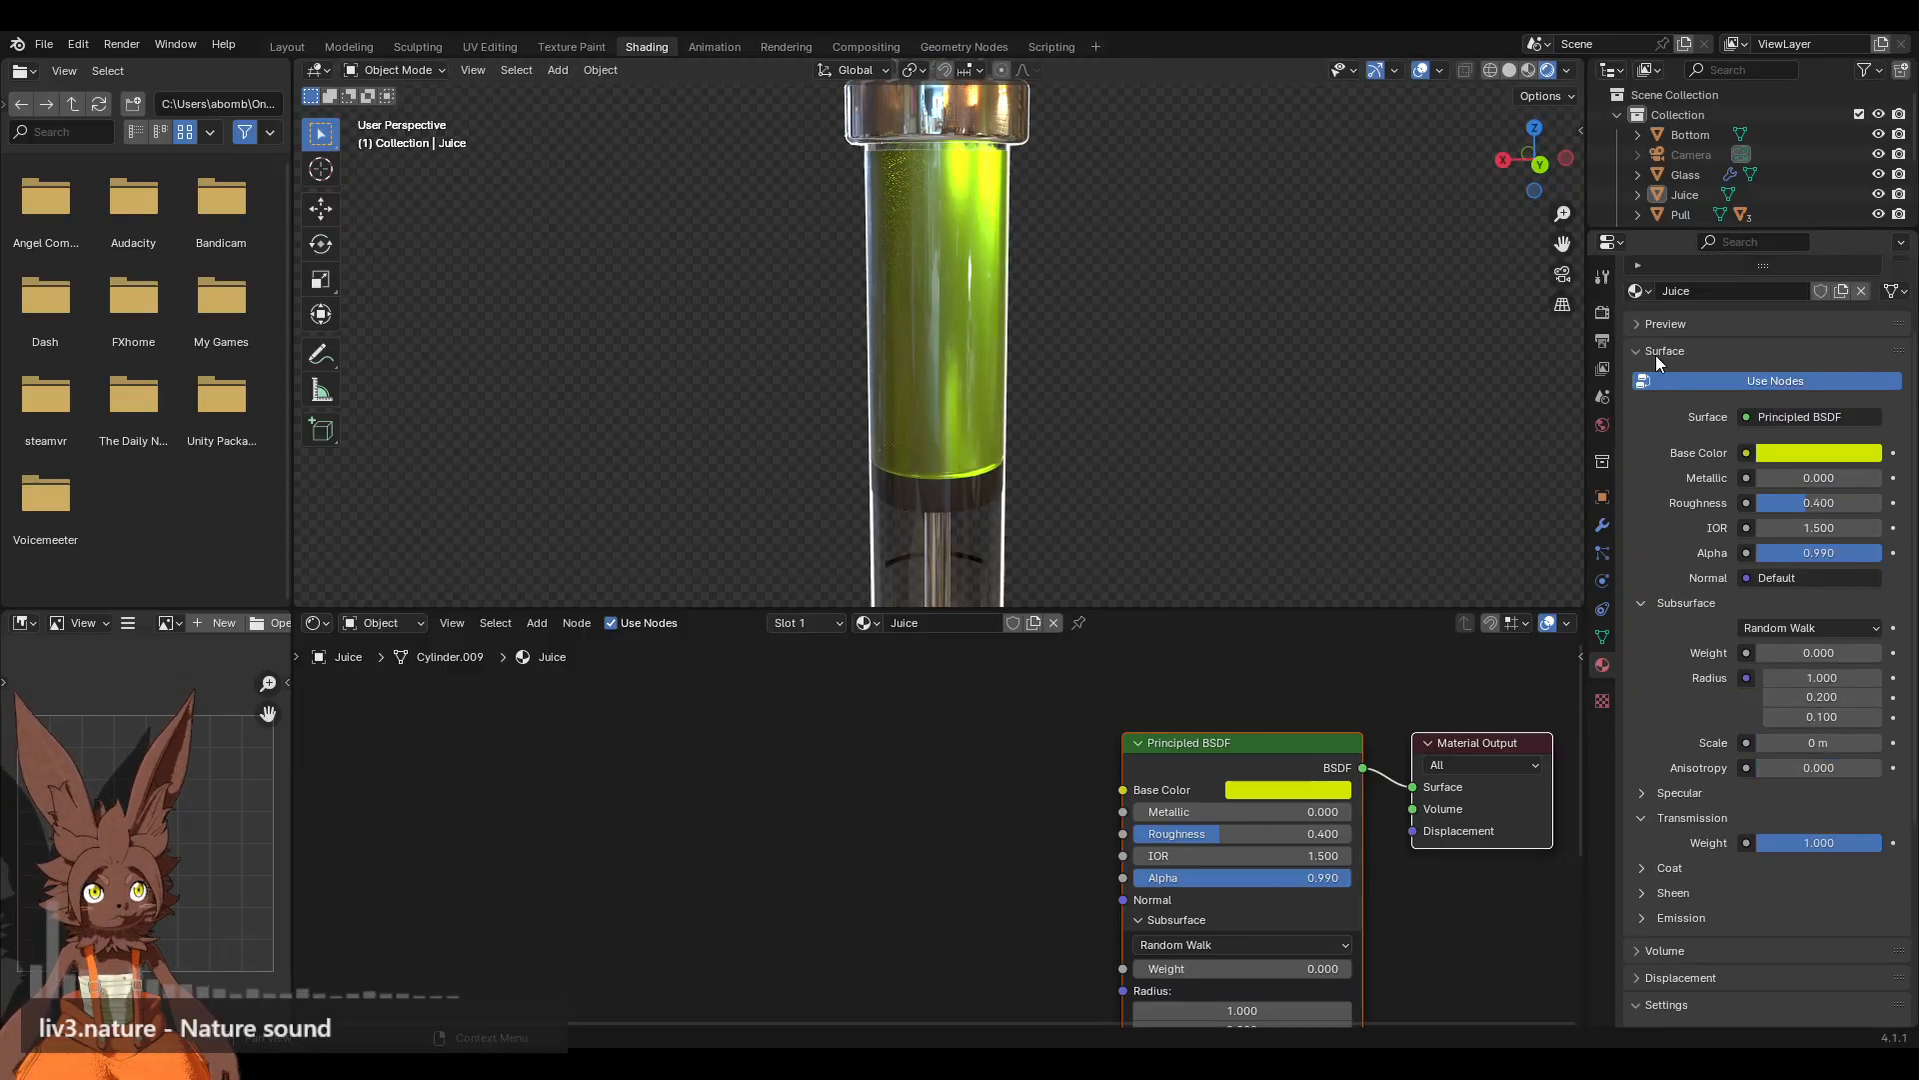
{"action": "left_click", "coordinate": [1812, 567]}
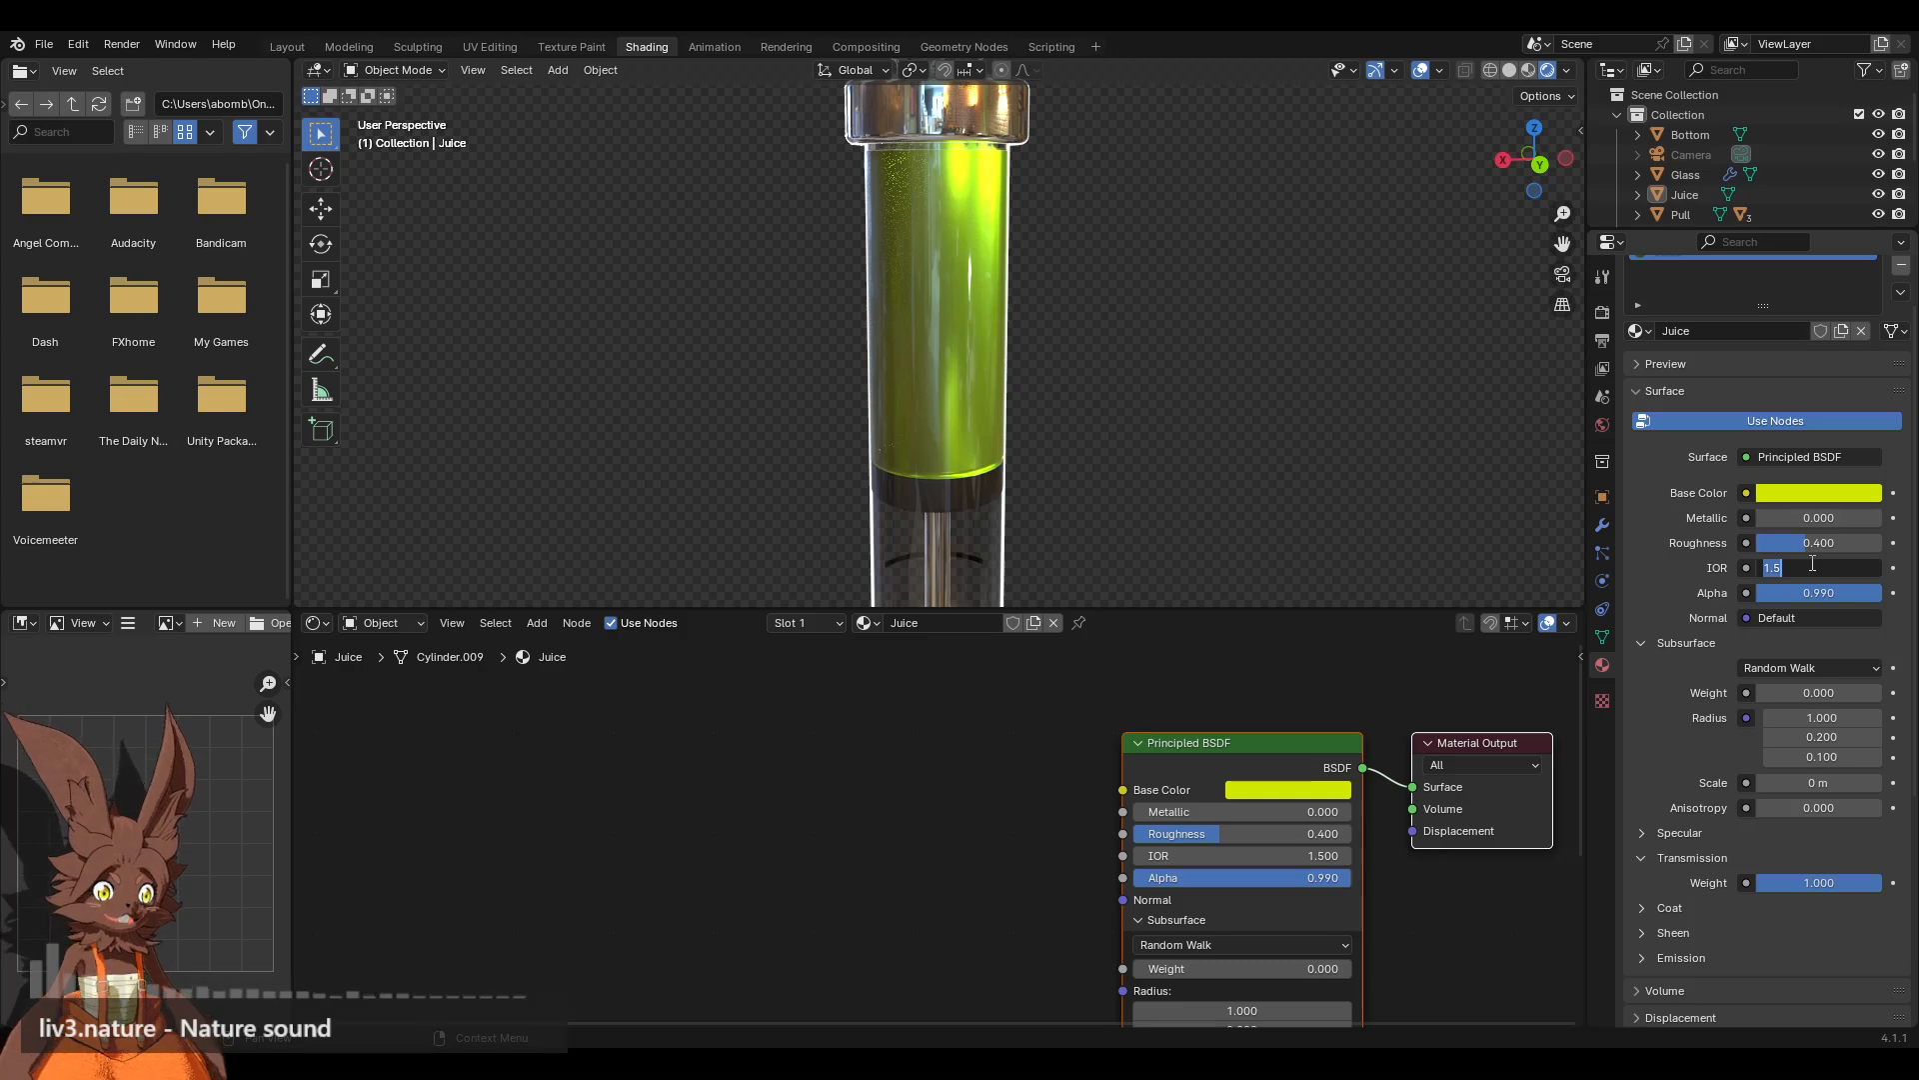
{"action": "type", "text": "1.3"}
{"action": "key", "text": "Return"}
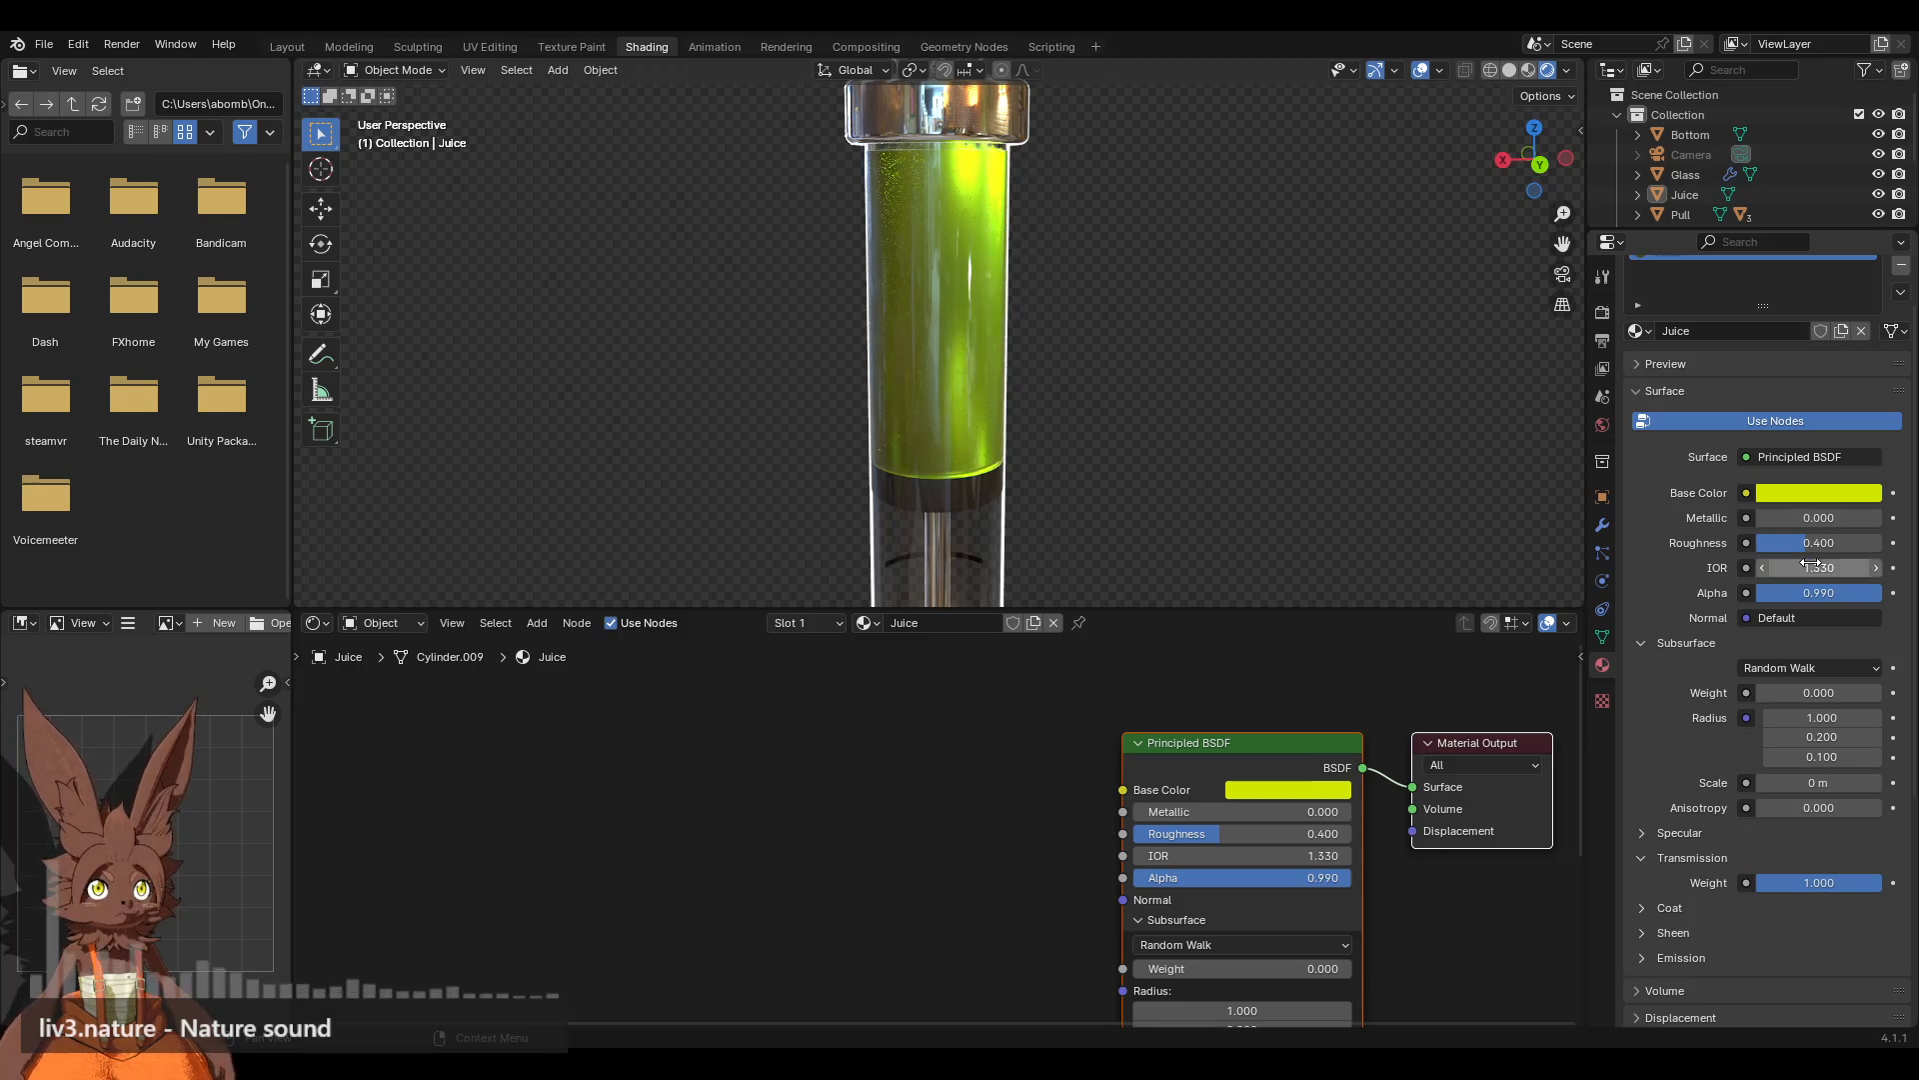
Step: Lower the Juice material's alpha to 0.5 so the liquid is semi-transparent
{"action": "middle_click_drag", "start_coordinate": [1157, 437], "coordinate": [1124, 425]}
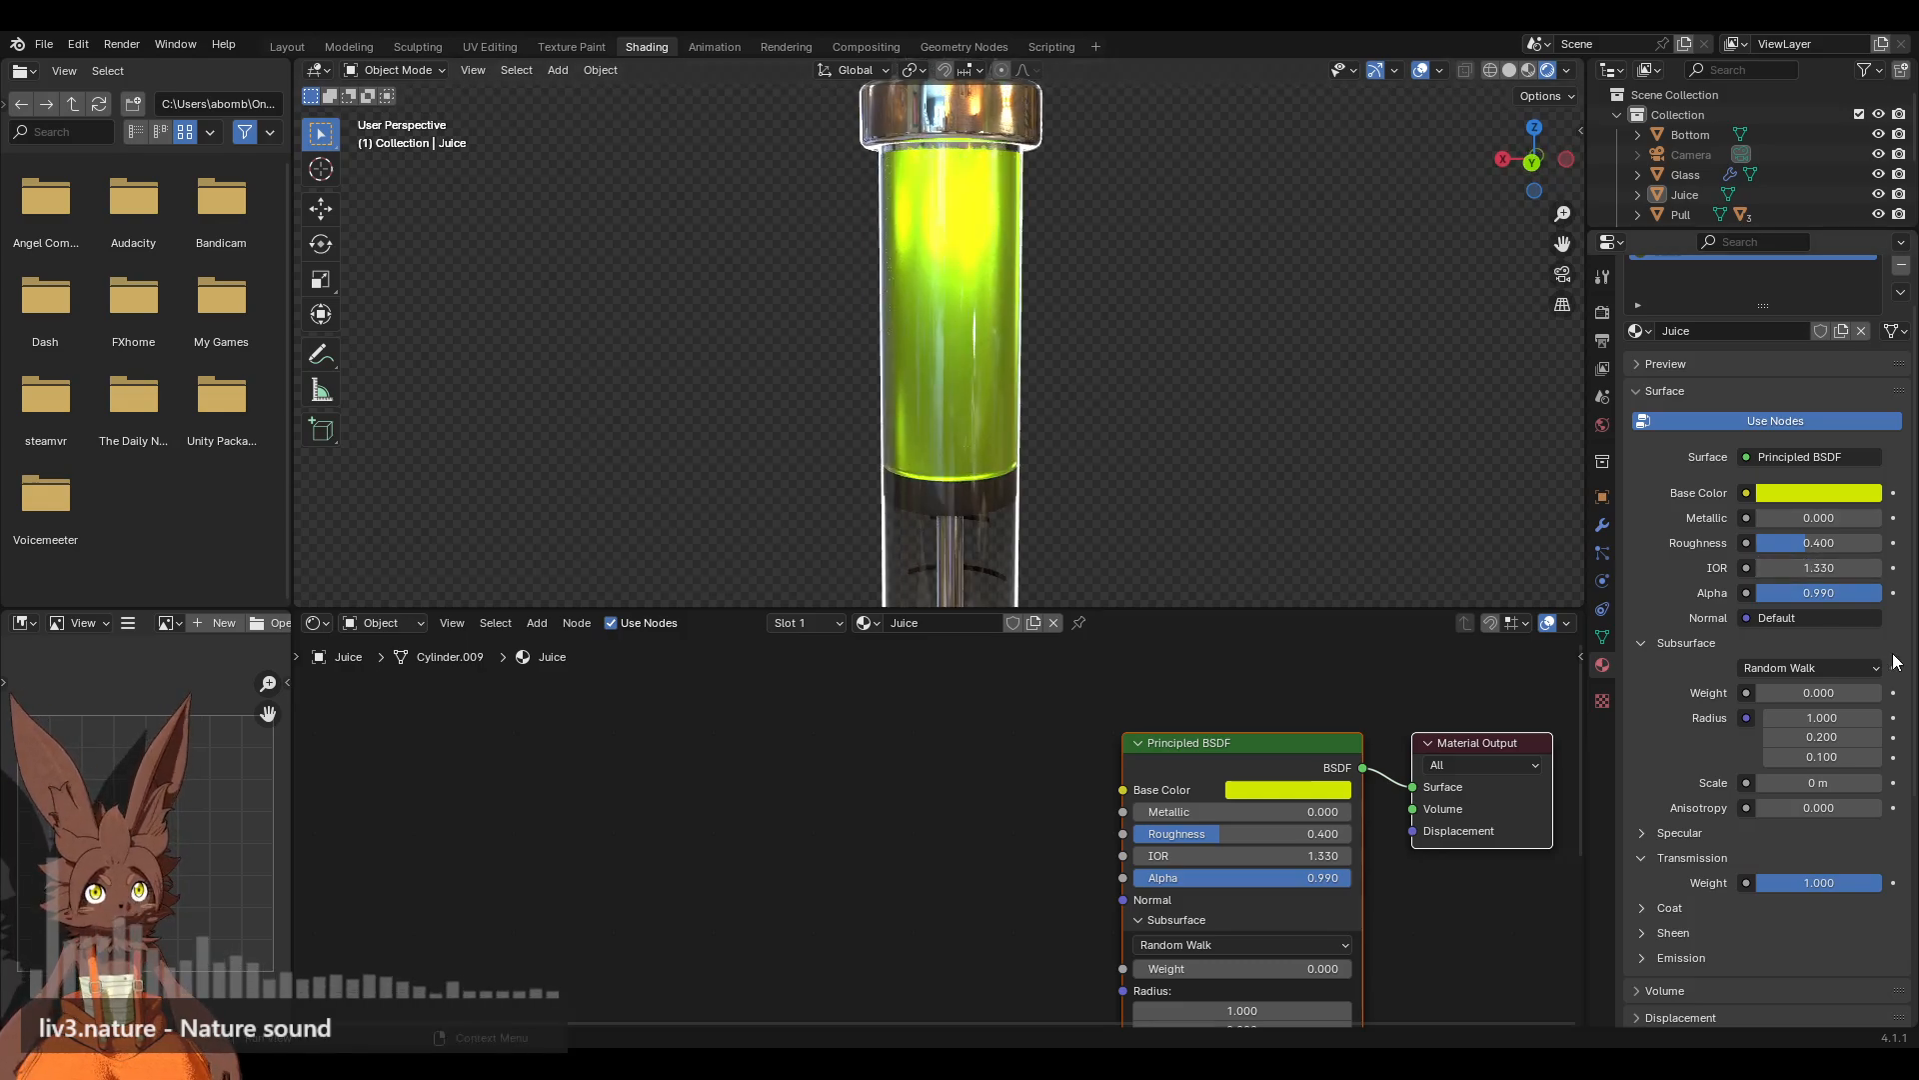
{"action": "left_click_drag", "start_coordinate": [1870, 593], "coordinate": [1822, 593]}
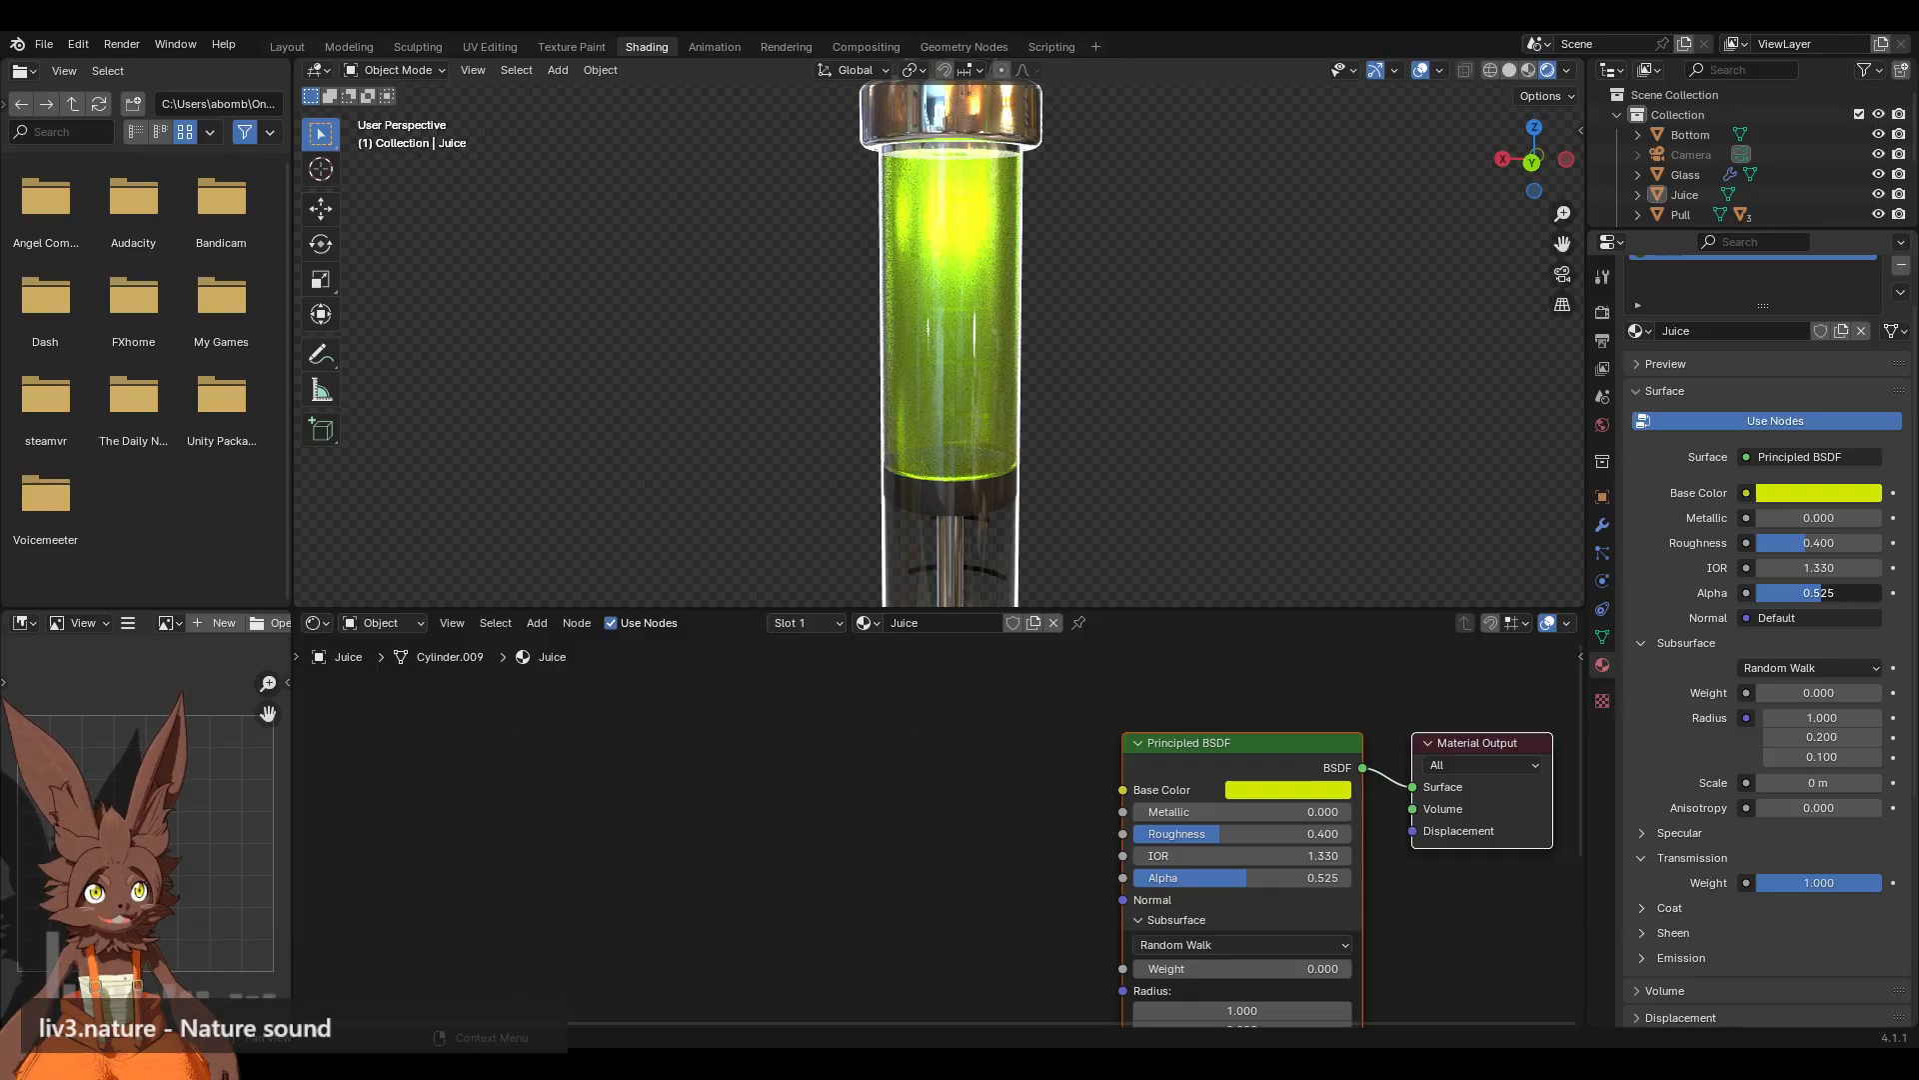
{"action": "left_click_drag", "start_coordinate": [1822, 593], "coordinate": [1800, 593]}
{"action": "middle_click_drag", "start_coordinate": [604, 466], "coordinate": [1073, 467]}
{"action": "left_click", "coordinate": [1817, 592]}
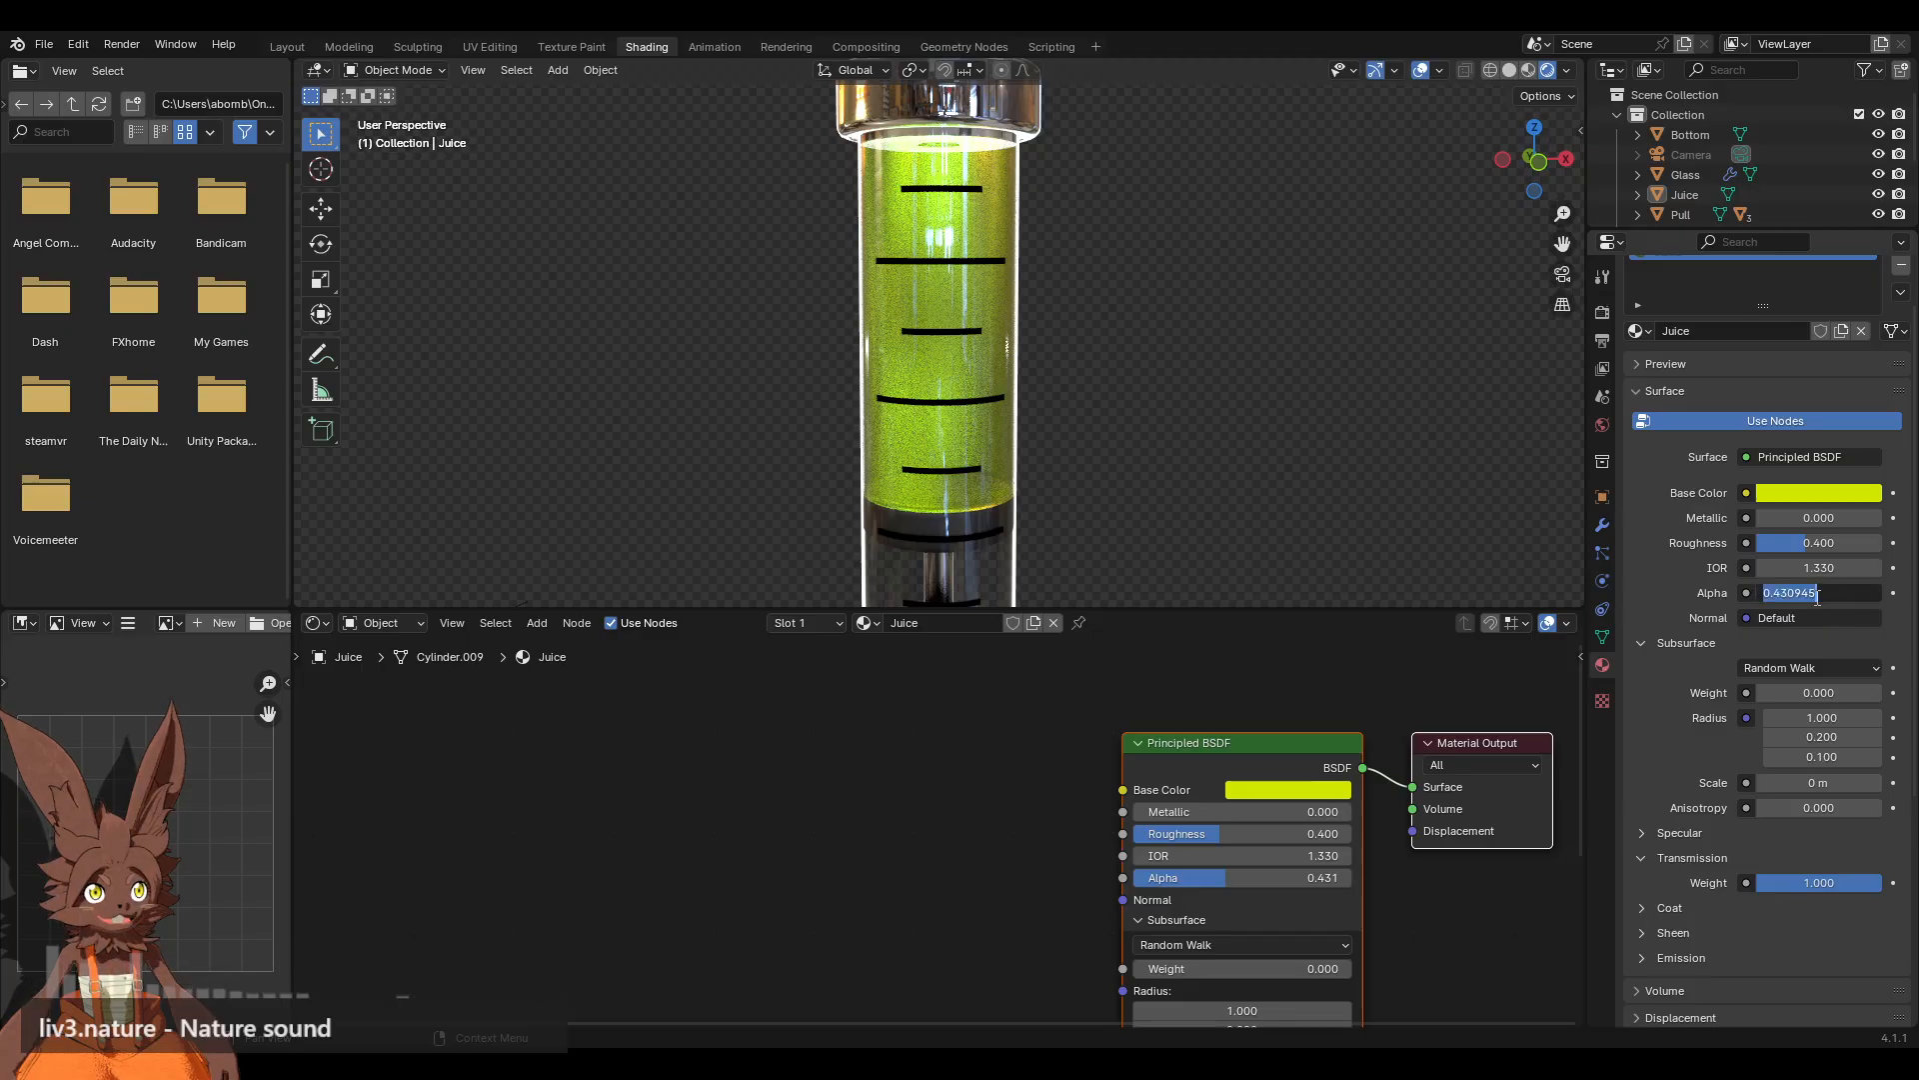
{"action": "type", "text": ".4"}
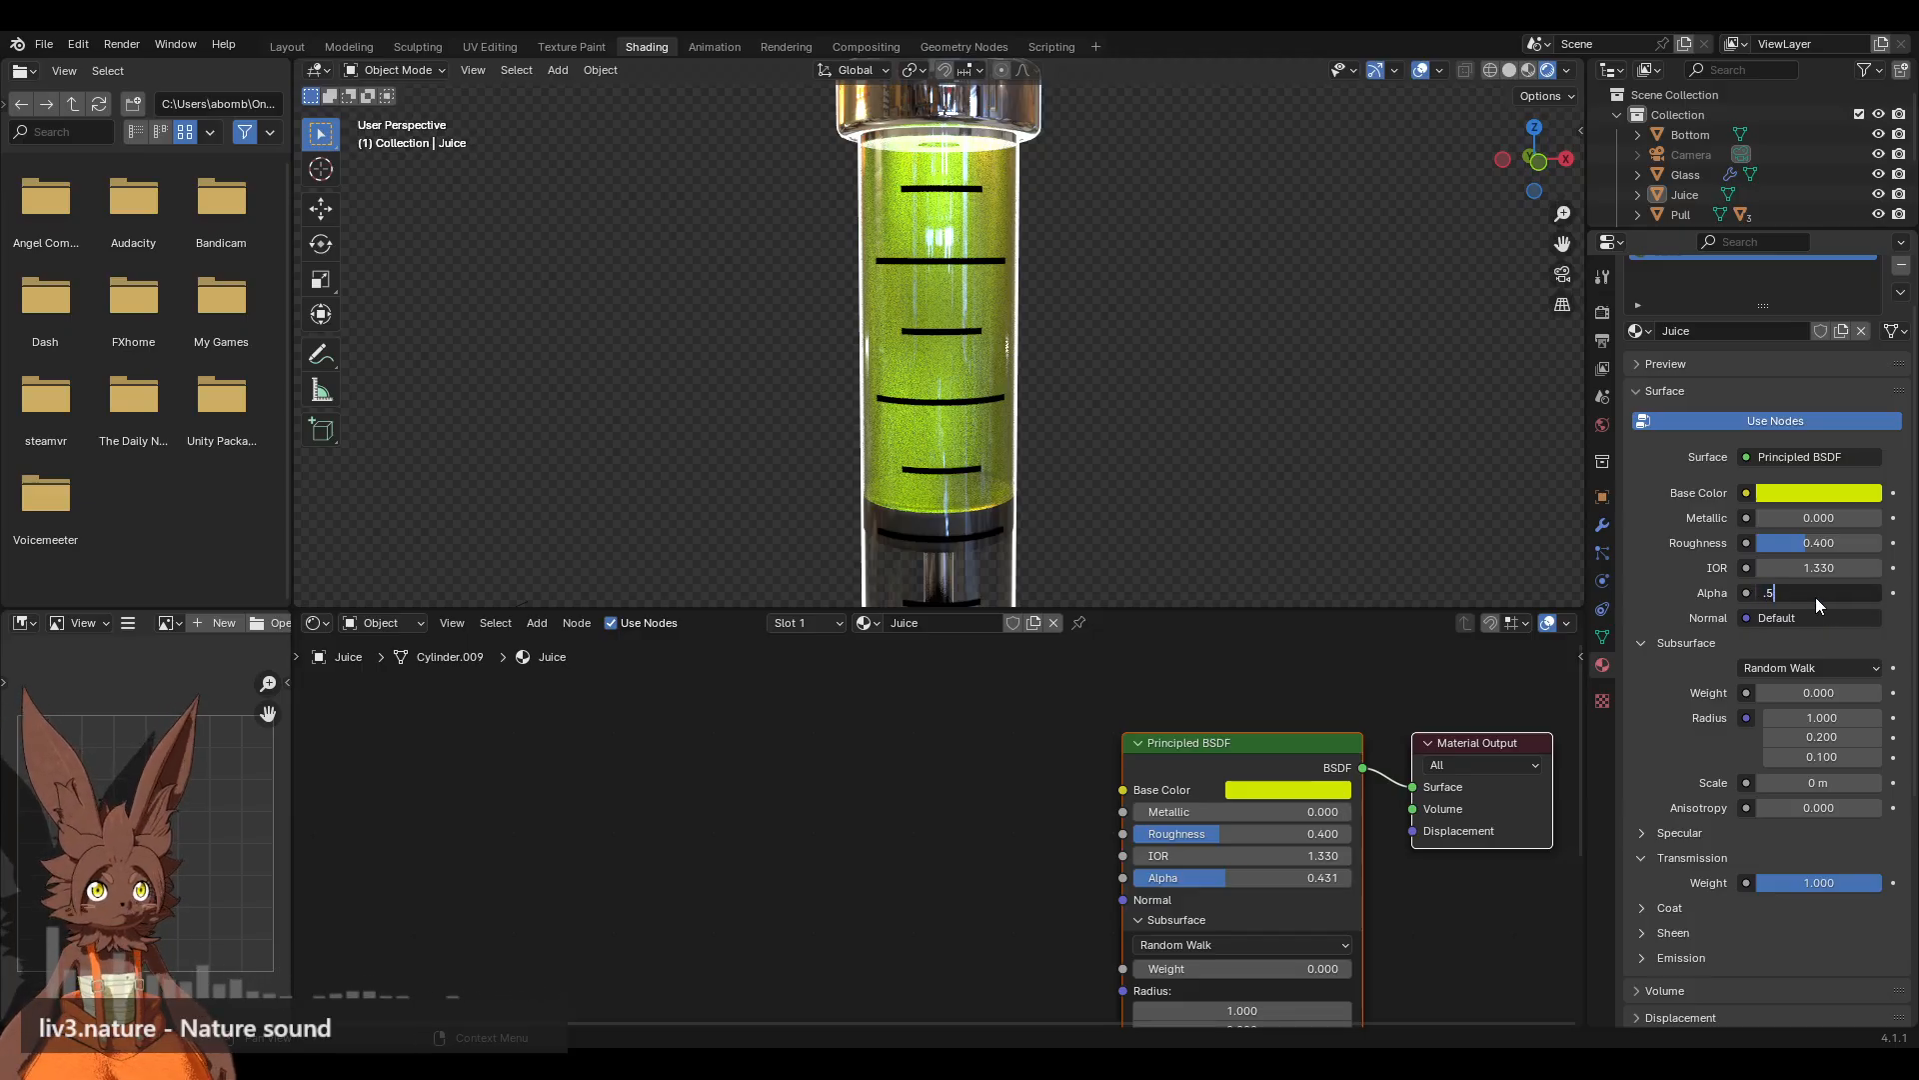
{"action": "key", "text": "Return"}
Step: Try the Alpha Blend mode with Backface Culling enabled on the Juice material
{"action": "scroll", "coordinate": [1658, 758], "scroll_direction": "down", "scroll_amount": 5}
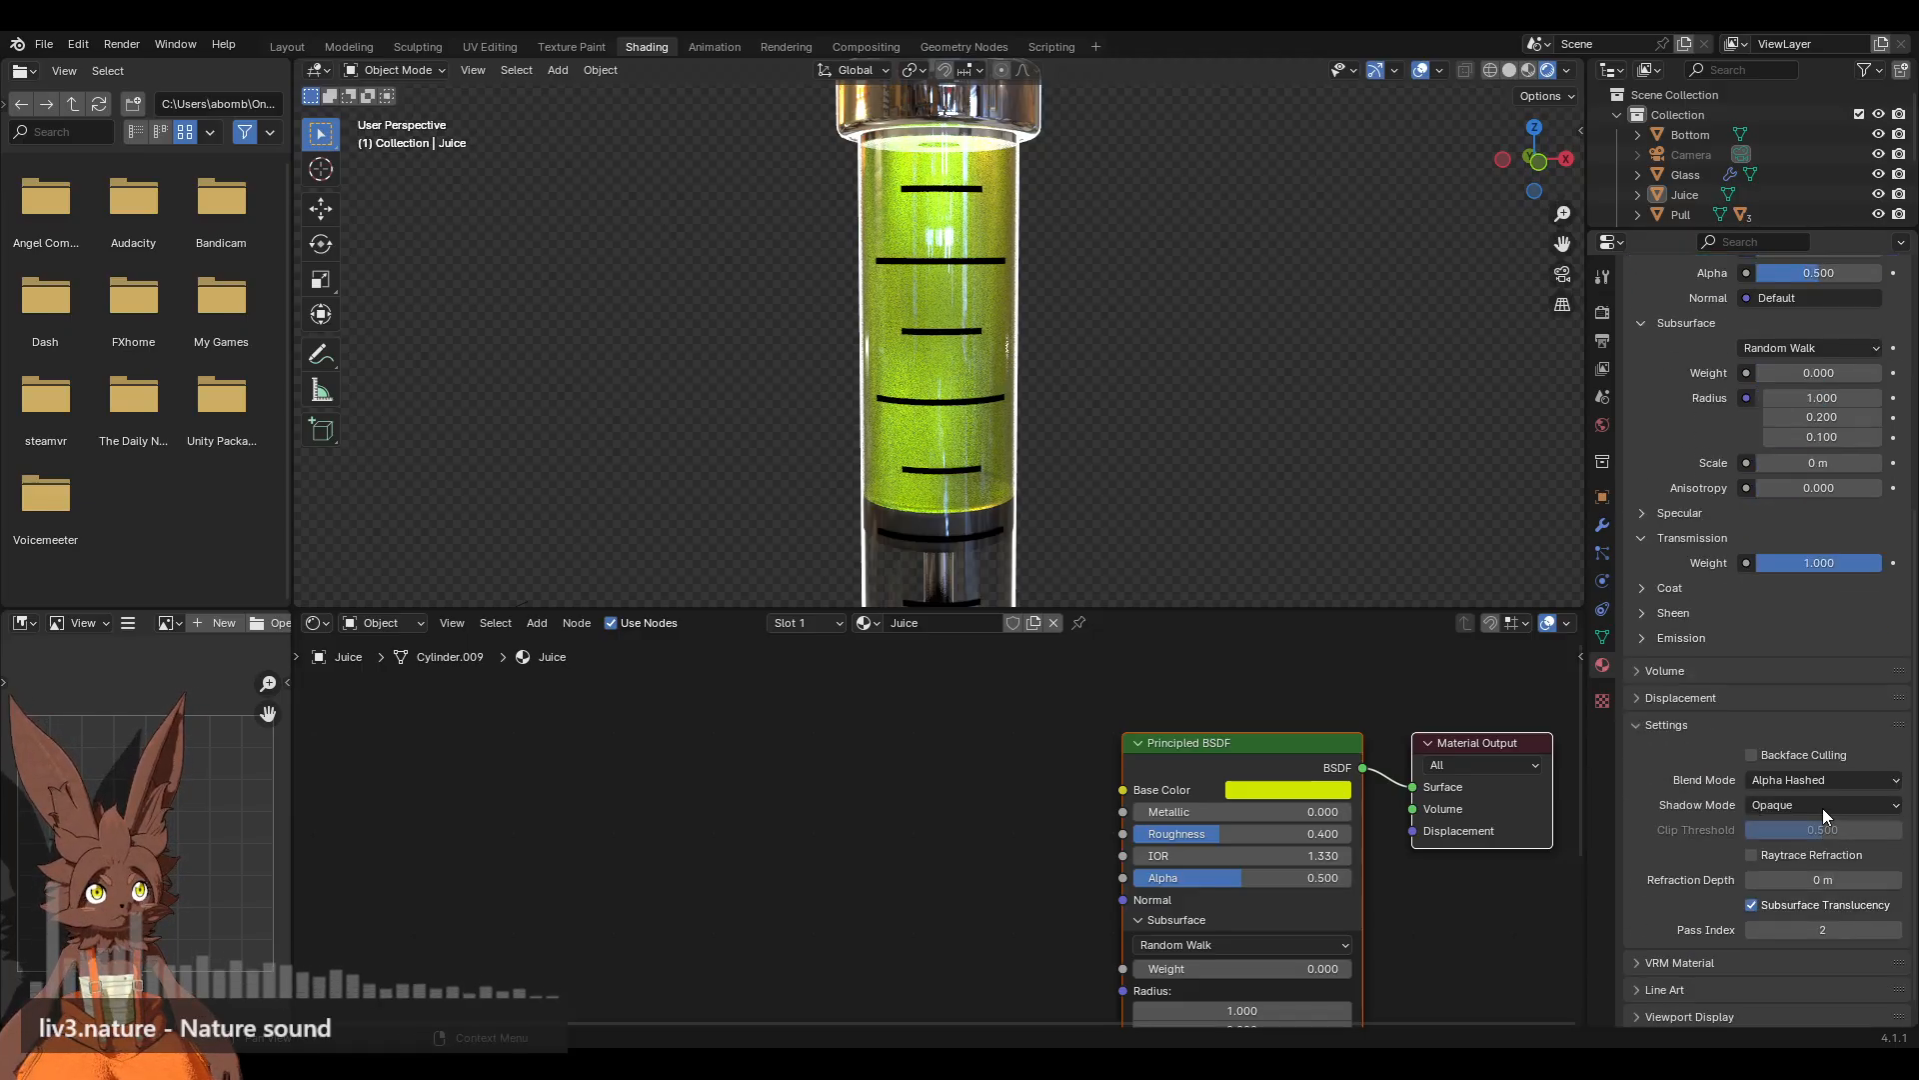
{"action": "left_click", "coordinate": [1794, 781]}
{"action": "left_click", "coordinate": [1798, 872]}
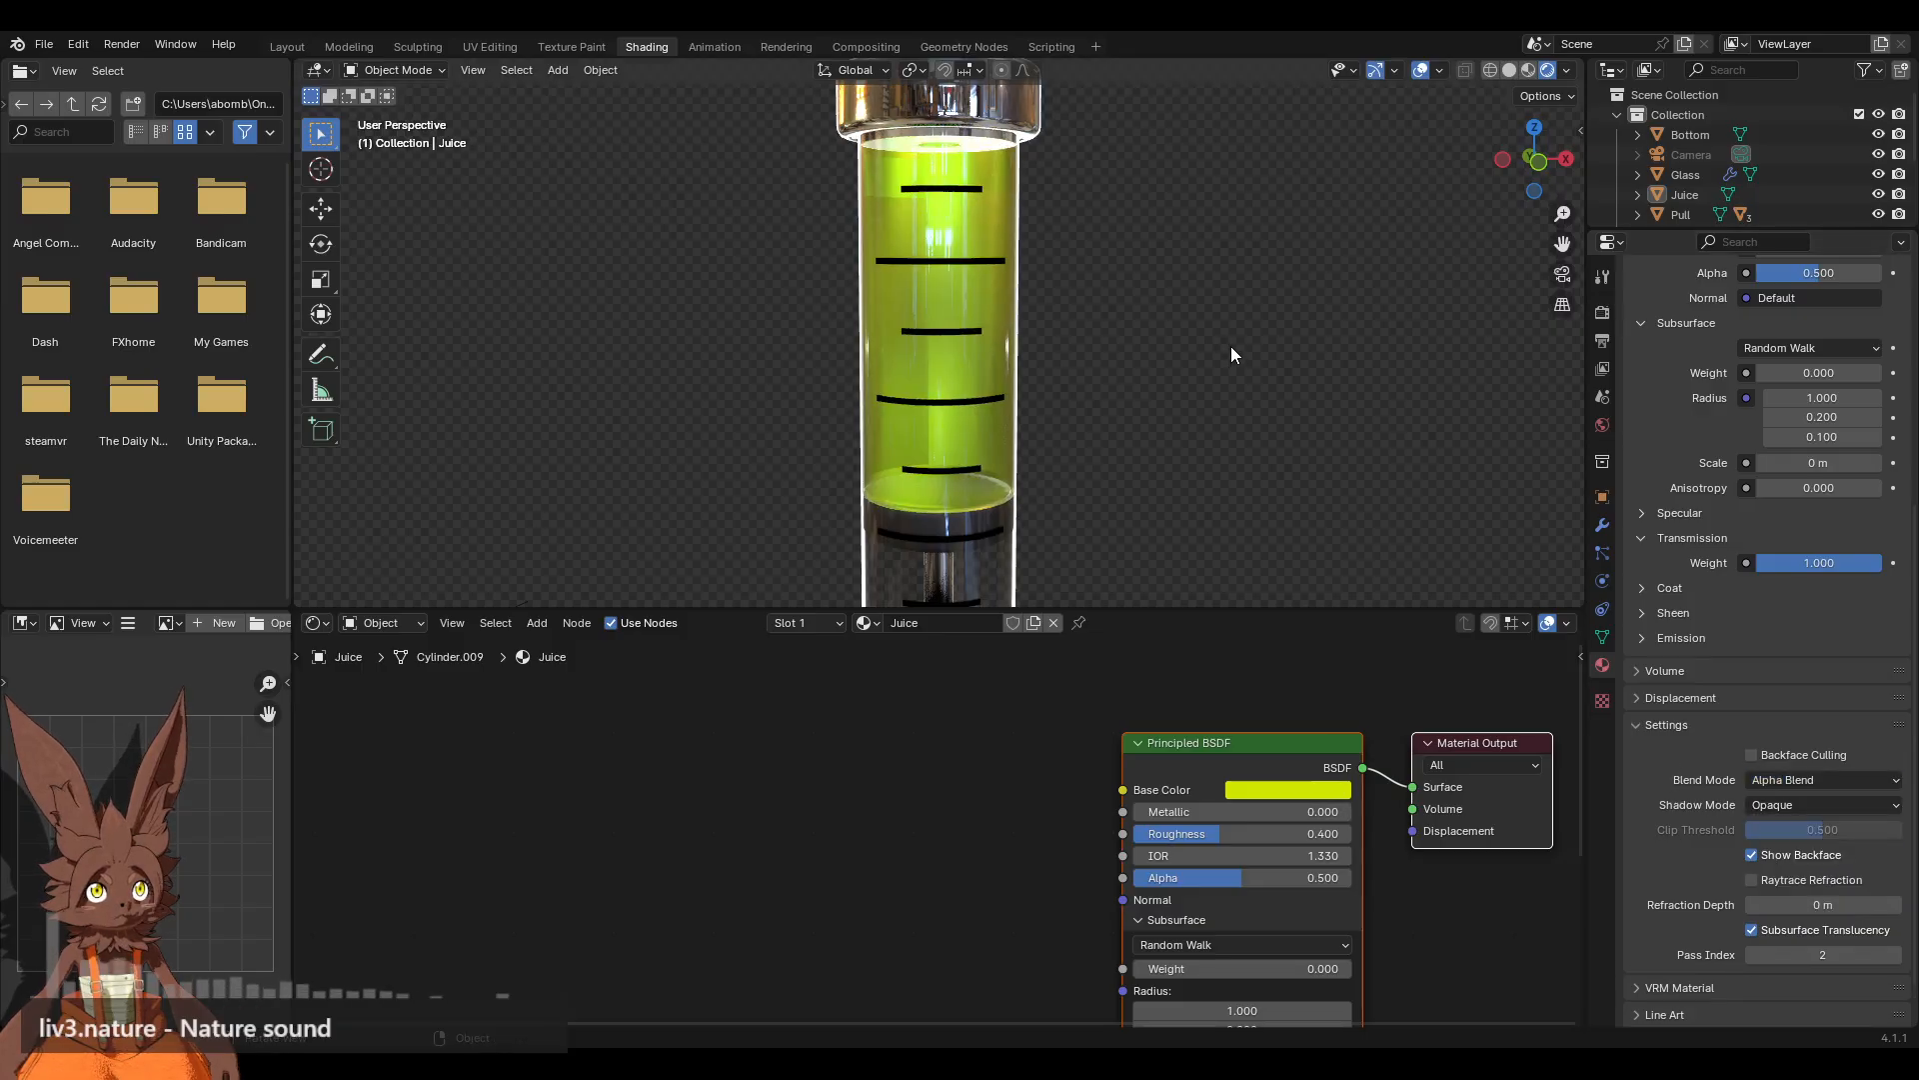
{"action": "mouse_move", "coordinate": [1204, 362]}
{"action": "middle_mouse_down"}
{"action": "mouse_move", "coordinate": [1106, 366]}
{"action": "mouse_move", "coordinate": [1212, 284]}
{"action": "mouse_move", "coordinate": [1141, 375]}
{"action": "mouse_move", "coordinate": [1006, 322]}
{"action": "mouse_move", "coordinate": [950, 240]}
{"action": "mouse_move", "coordinate": [1168, 350]}
{"action": "middle_mouse_up"}
{"action": "left_click", "coordinate": [1751, 755]}
Step: Raise the Juice material's alpha to 1.000 and check the liquid from another angle
{"action": "scroll", "coordinate": [1739, 462], "scroll_direction": "up", "scroll_amount": 8}
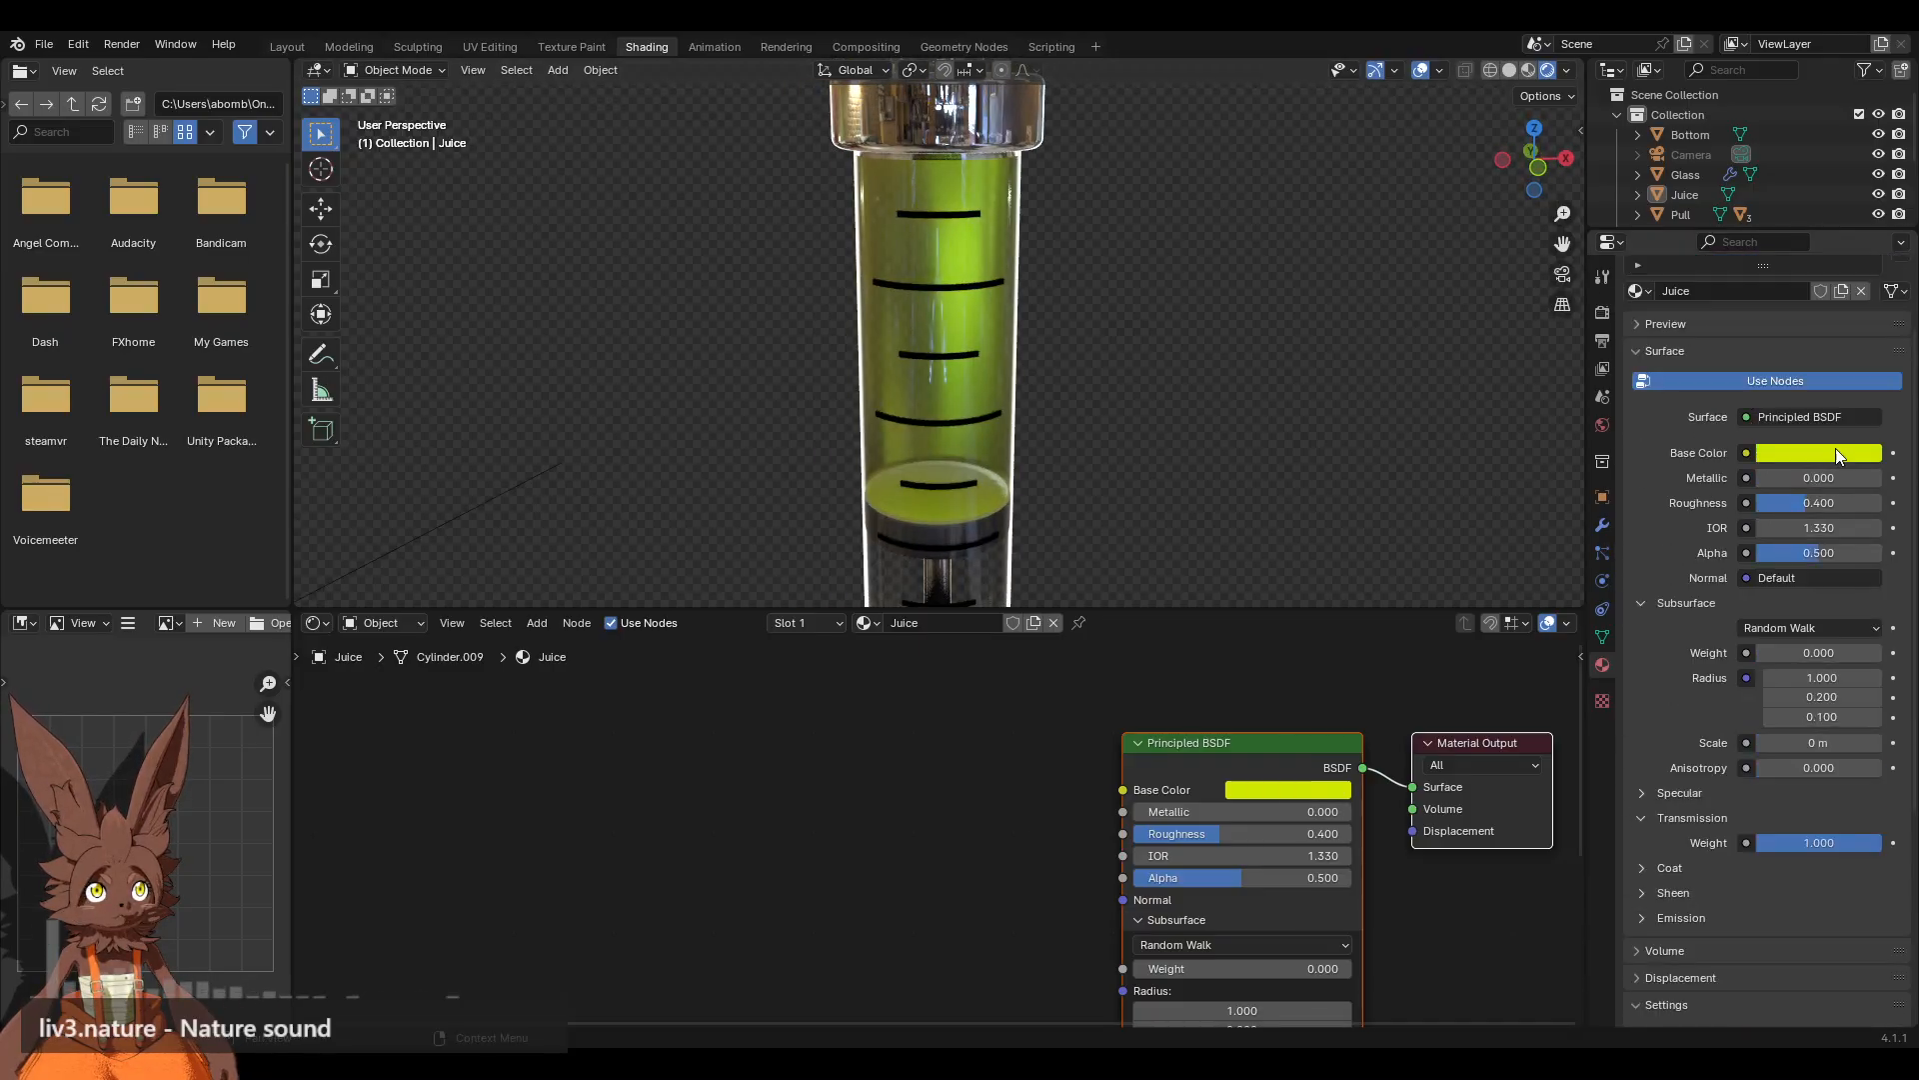
{"action": "left_click_drag", "start_coordinate": [1819, 553], "coordinate": [1882, 553]}
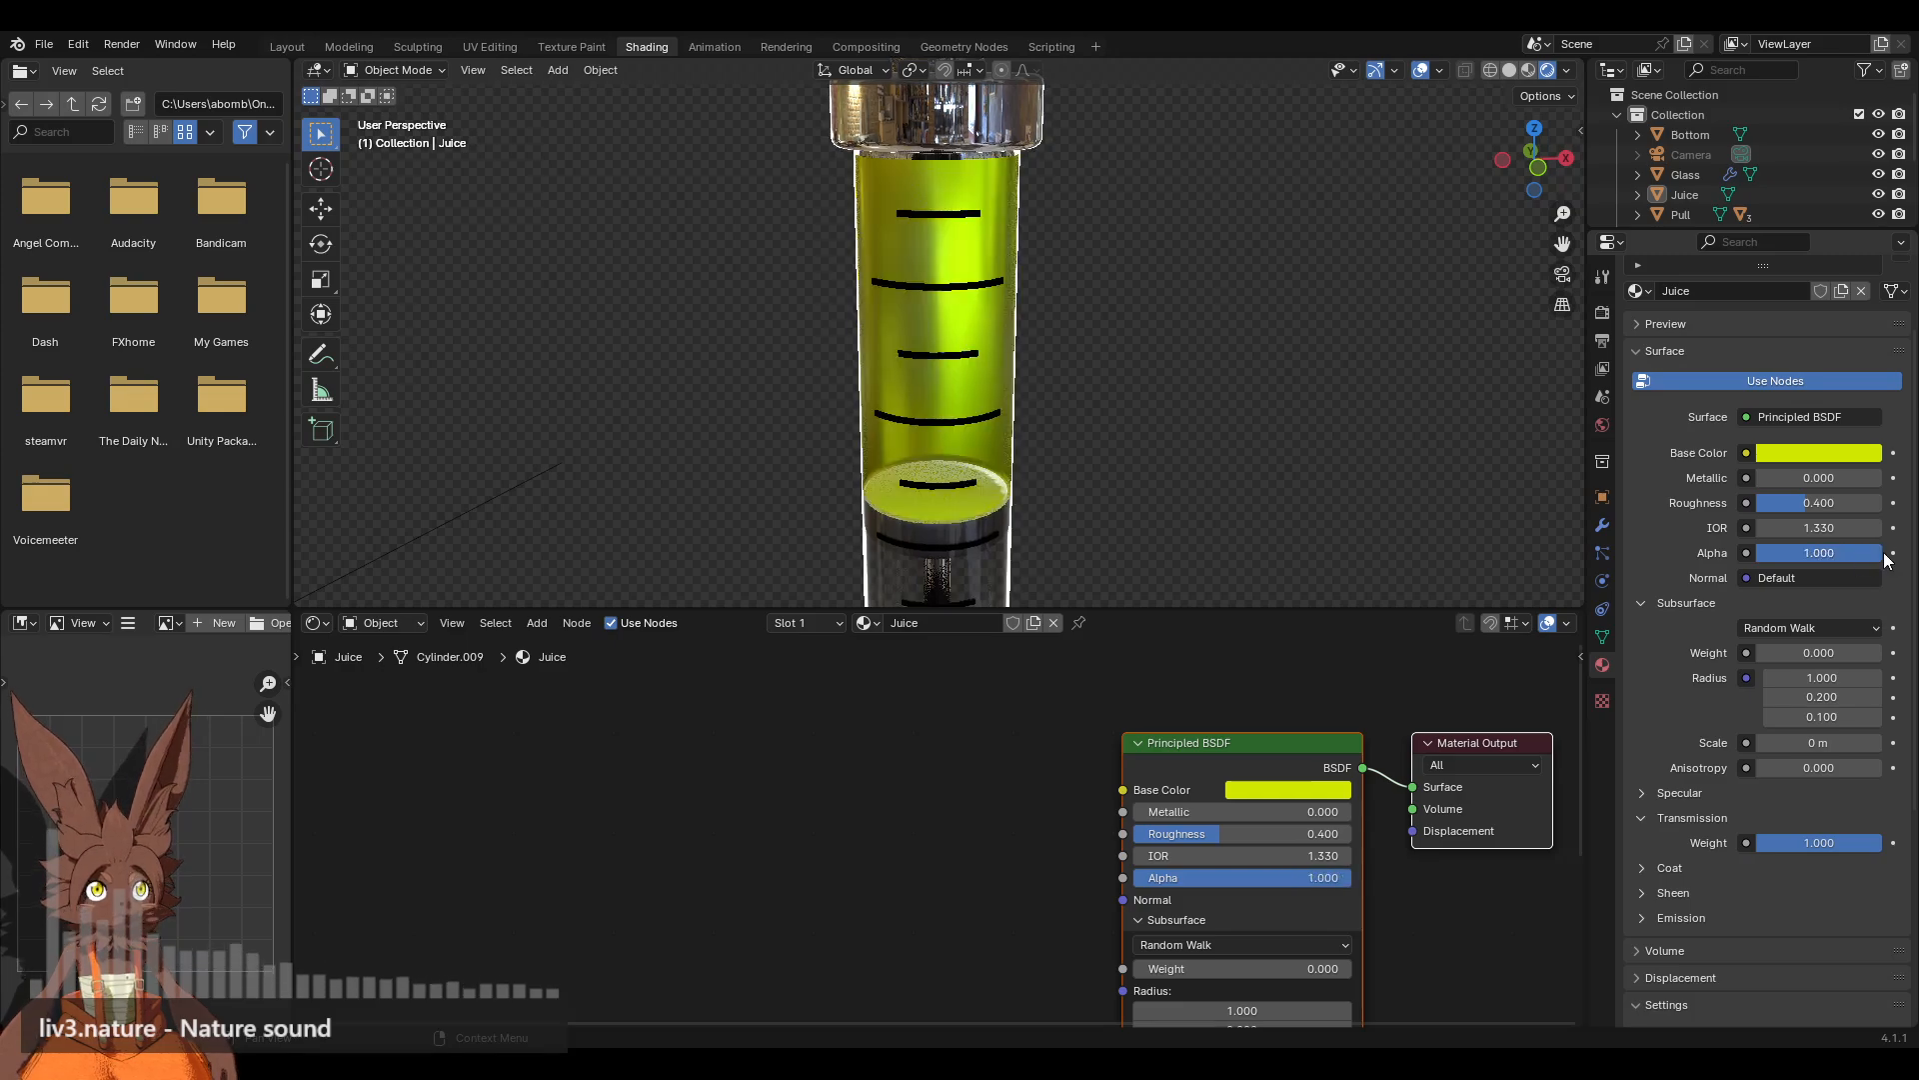
{"action": "middle_click_drag", "start_coordinate": [1108, 410], "coordinate": [1072, 313]}
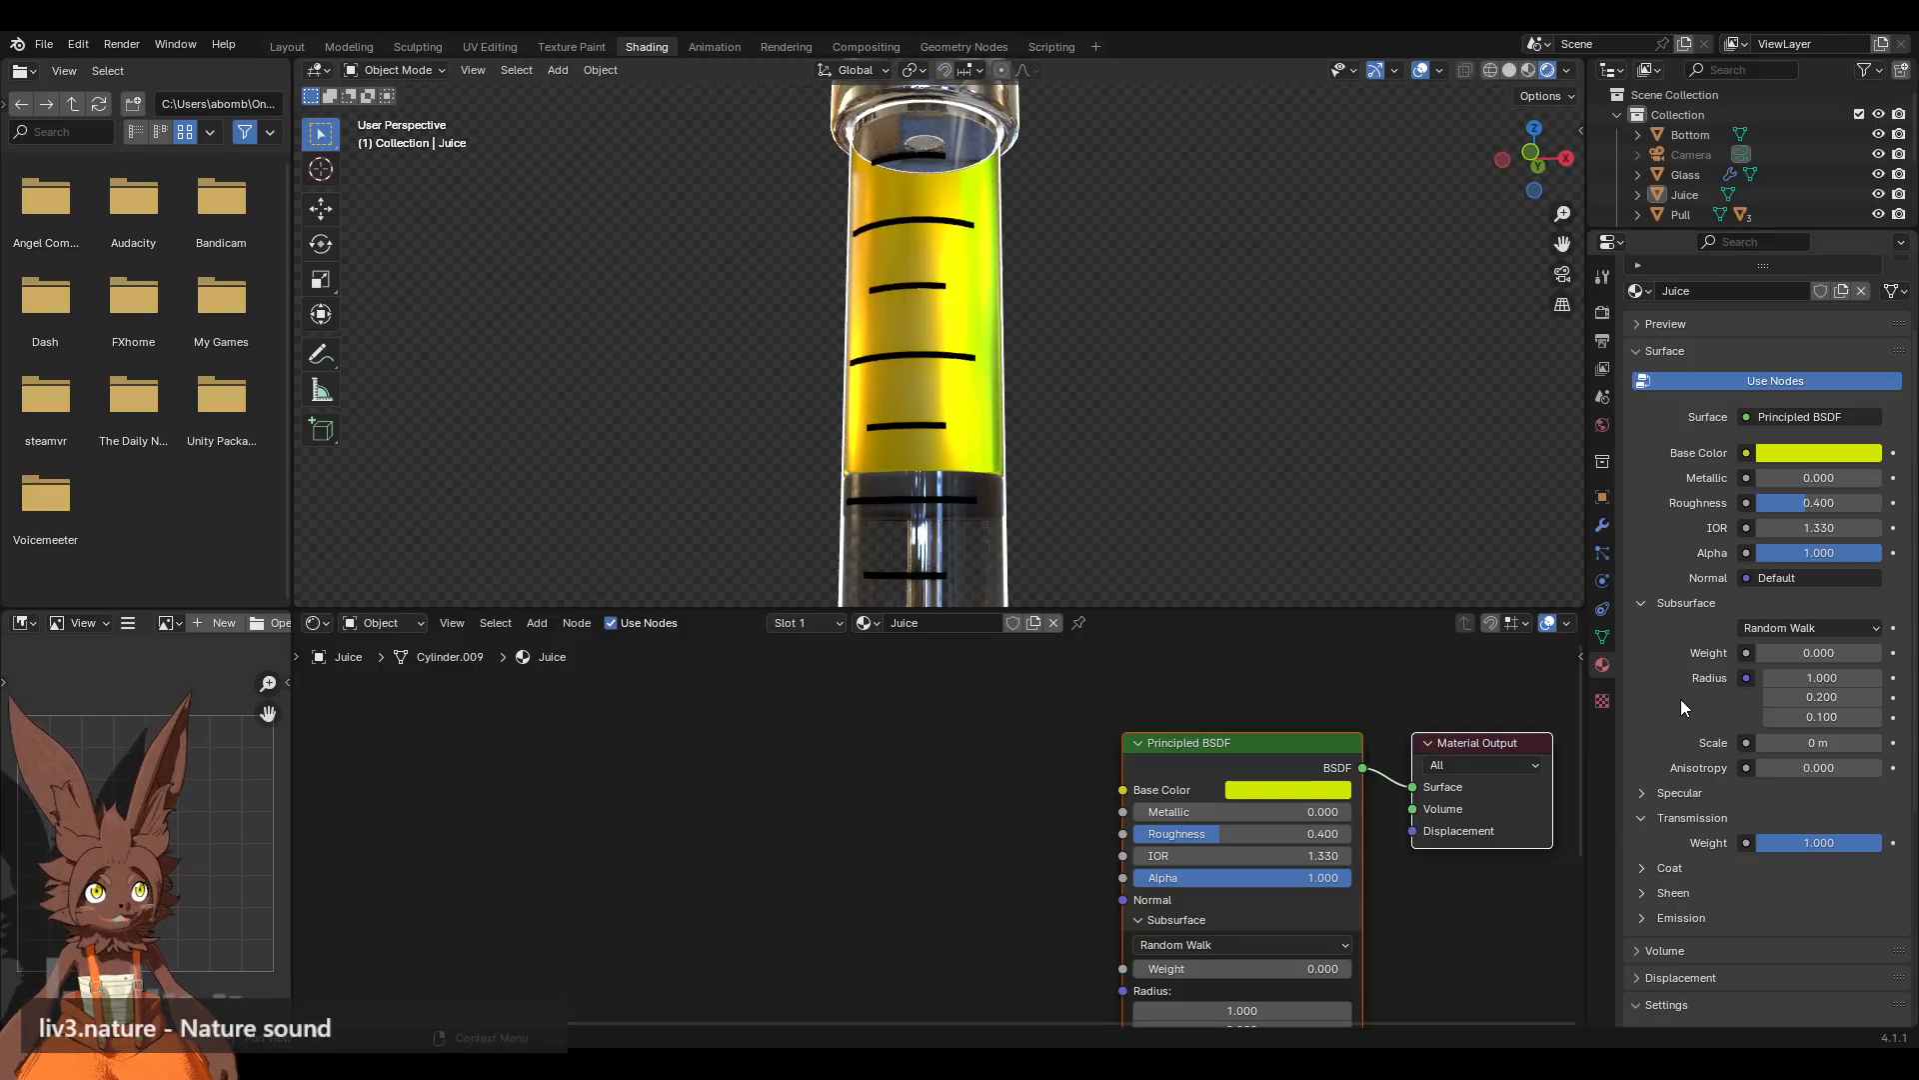
Step: Set the Juice material's blend mode back to Alpha Hashed and disable Backface Culling
{"action": "scroll", "coordinate": [1680, 699], "scroll_direction": "down", "scroll_amount": 6}
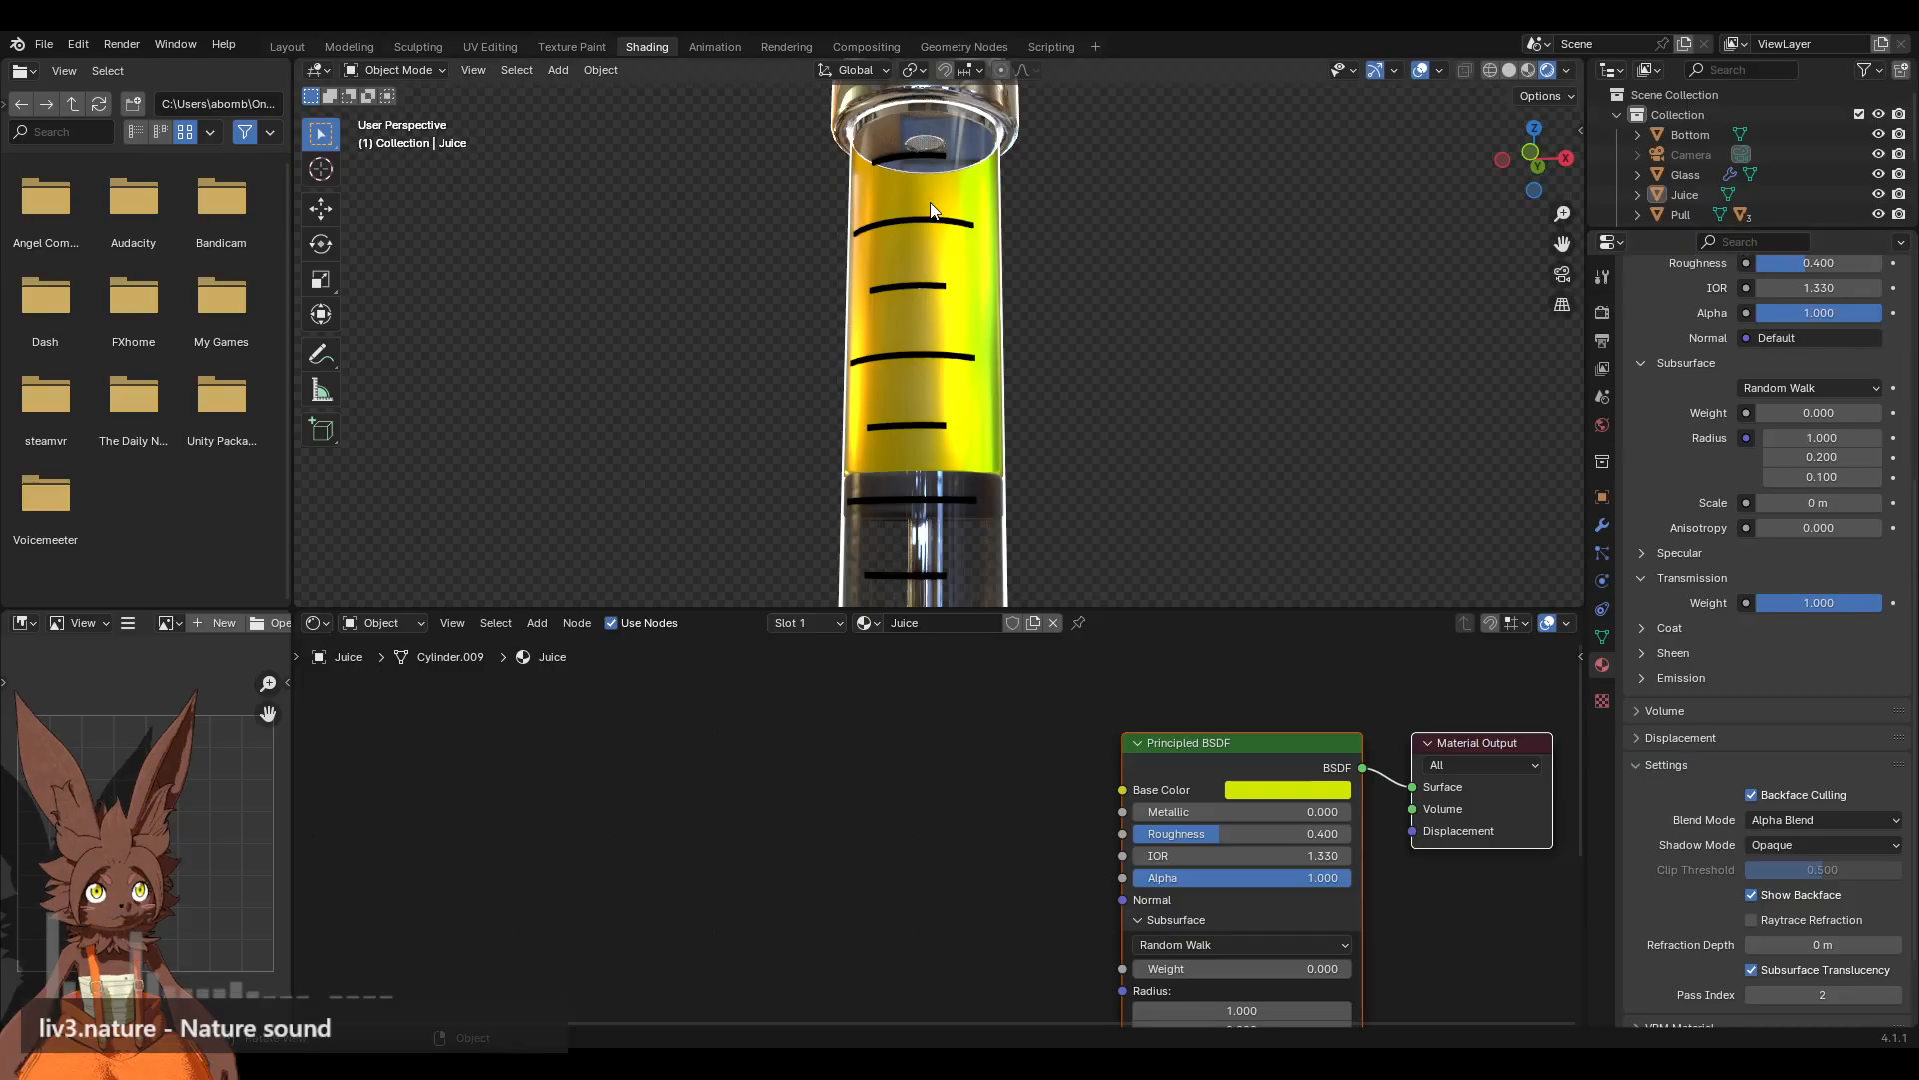
{"action": "left_click", "coordinate": [1783, 819]}
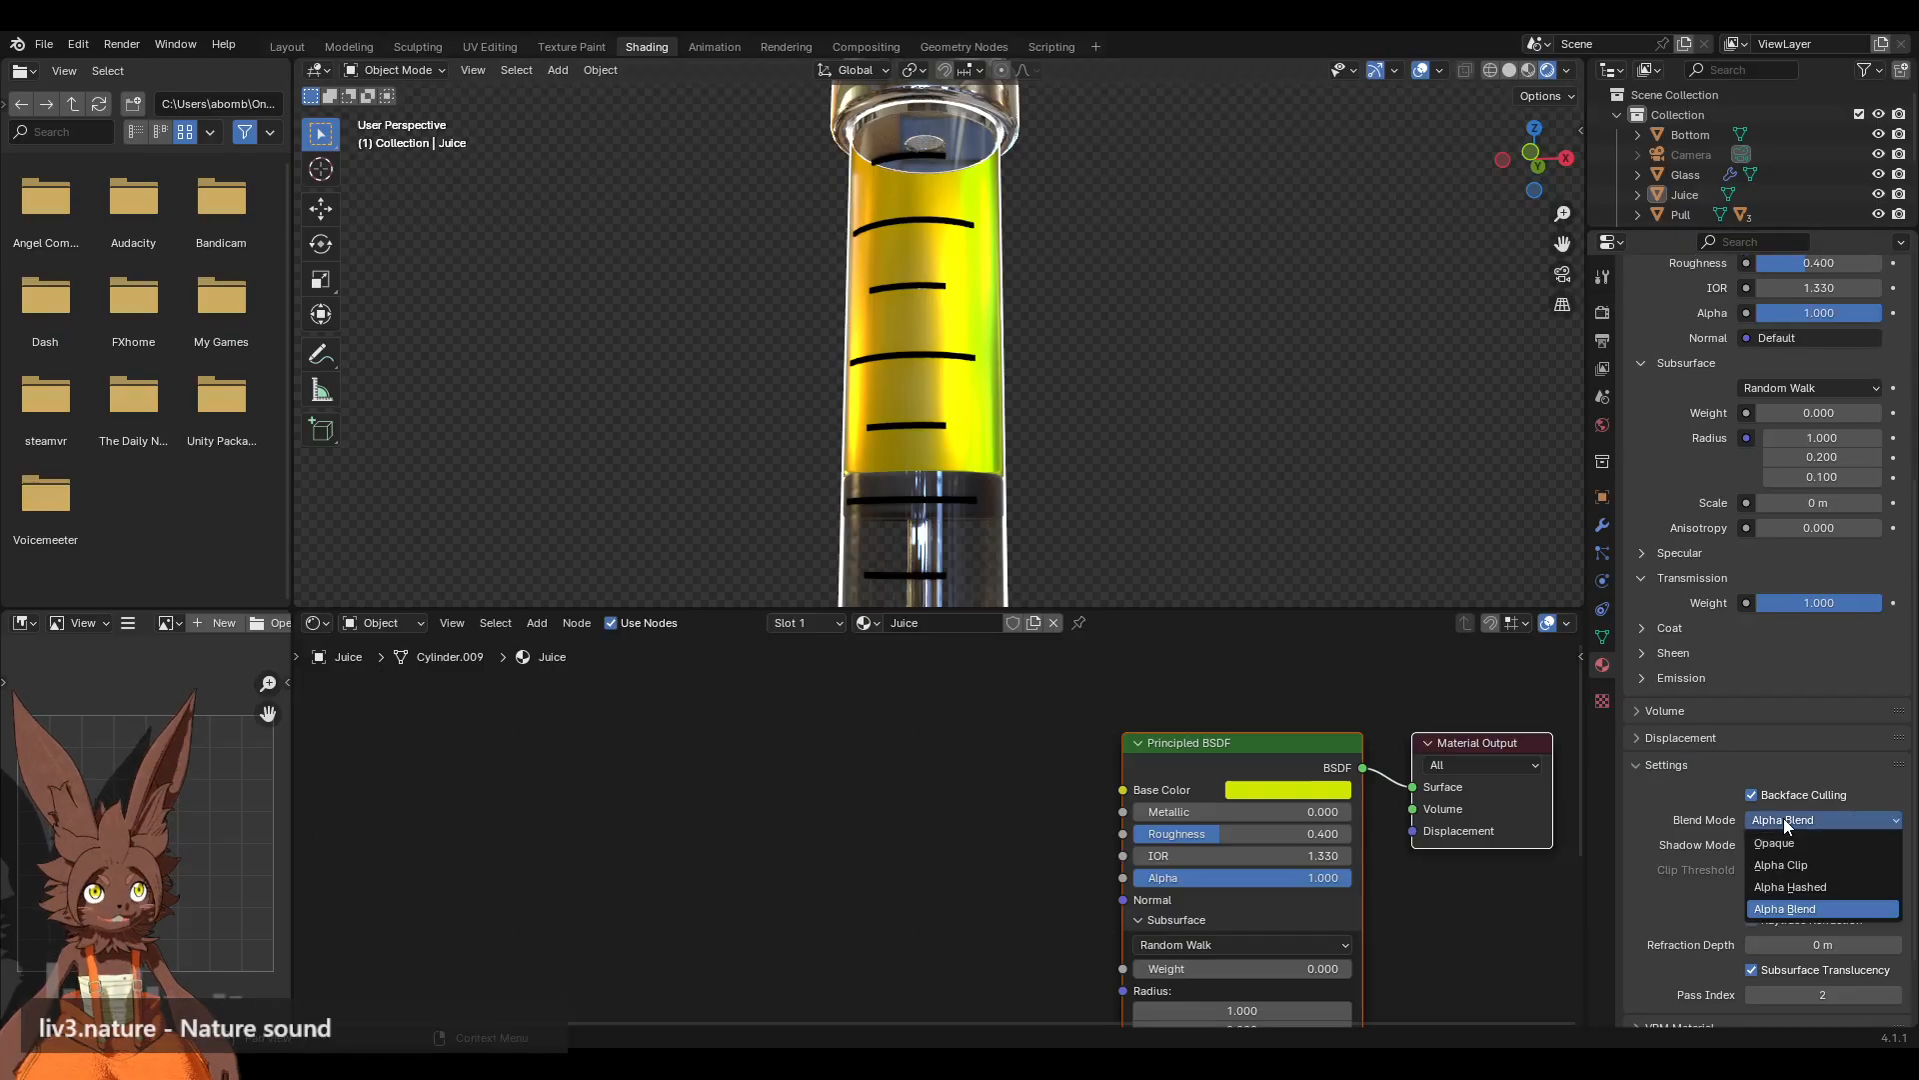
{"action": "left_click", "coordinate": [1802, 885]}
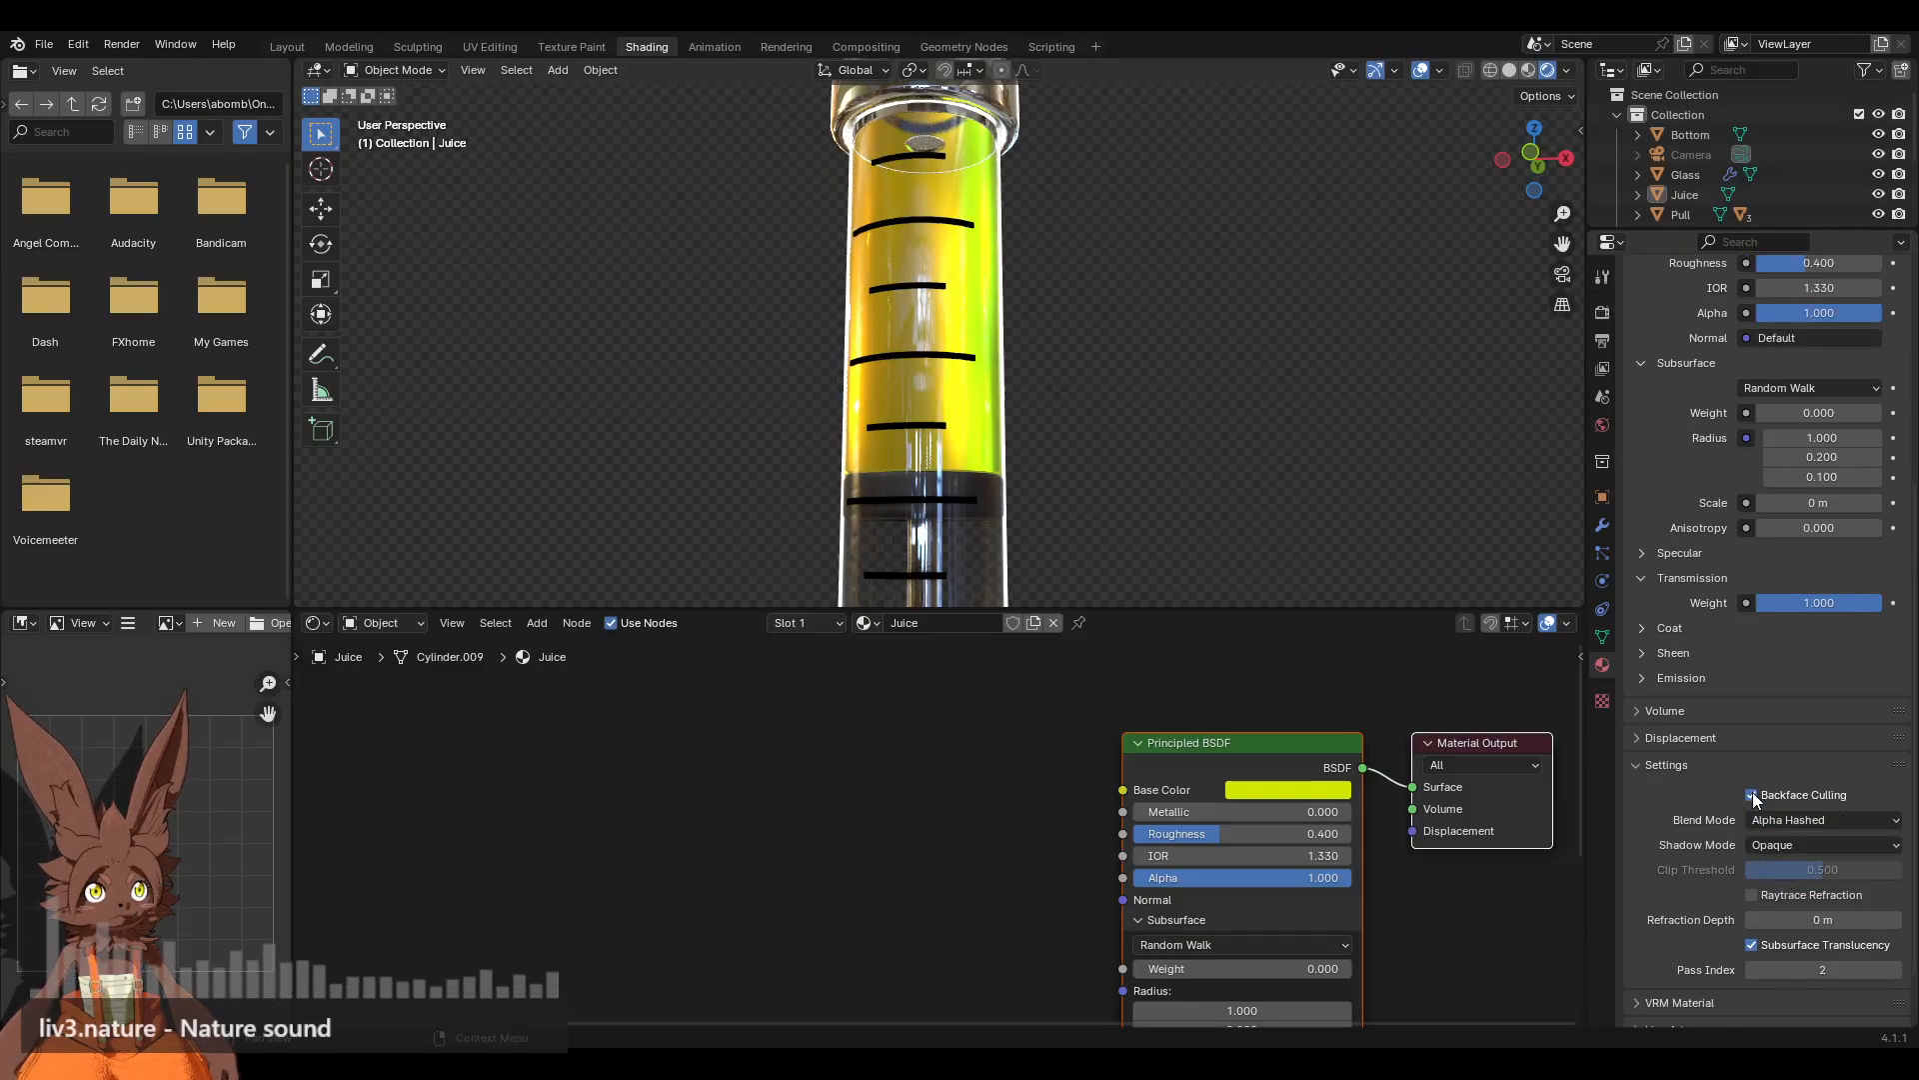
{"action": "left_click", "coordinate": [1751, 795]}
Step: Return the Juice material's alpha to 0.5
{"action": "left_click", "coordinate": [1819, 312]}
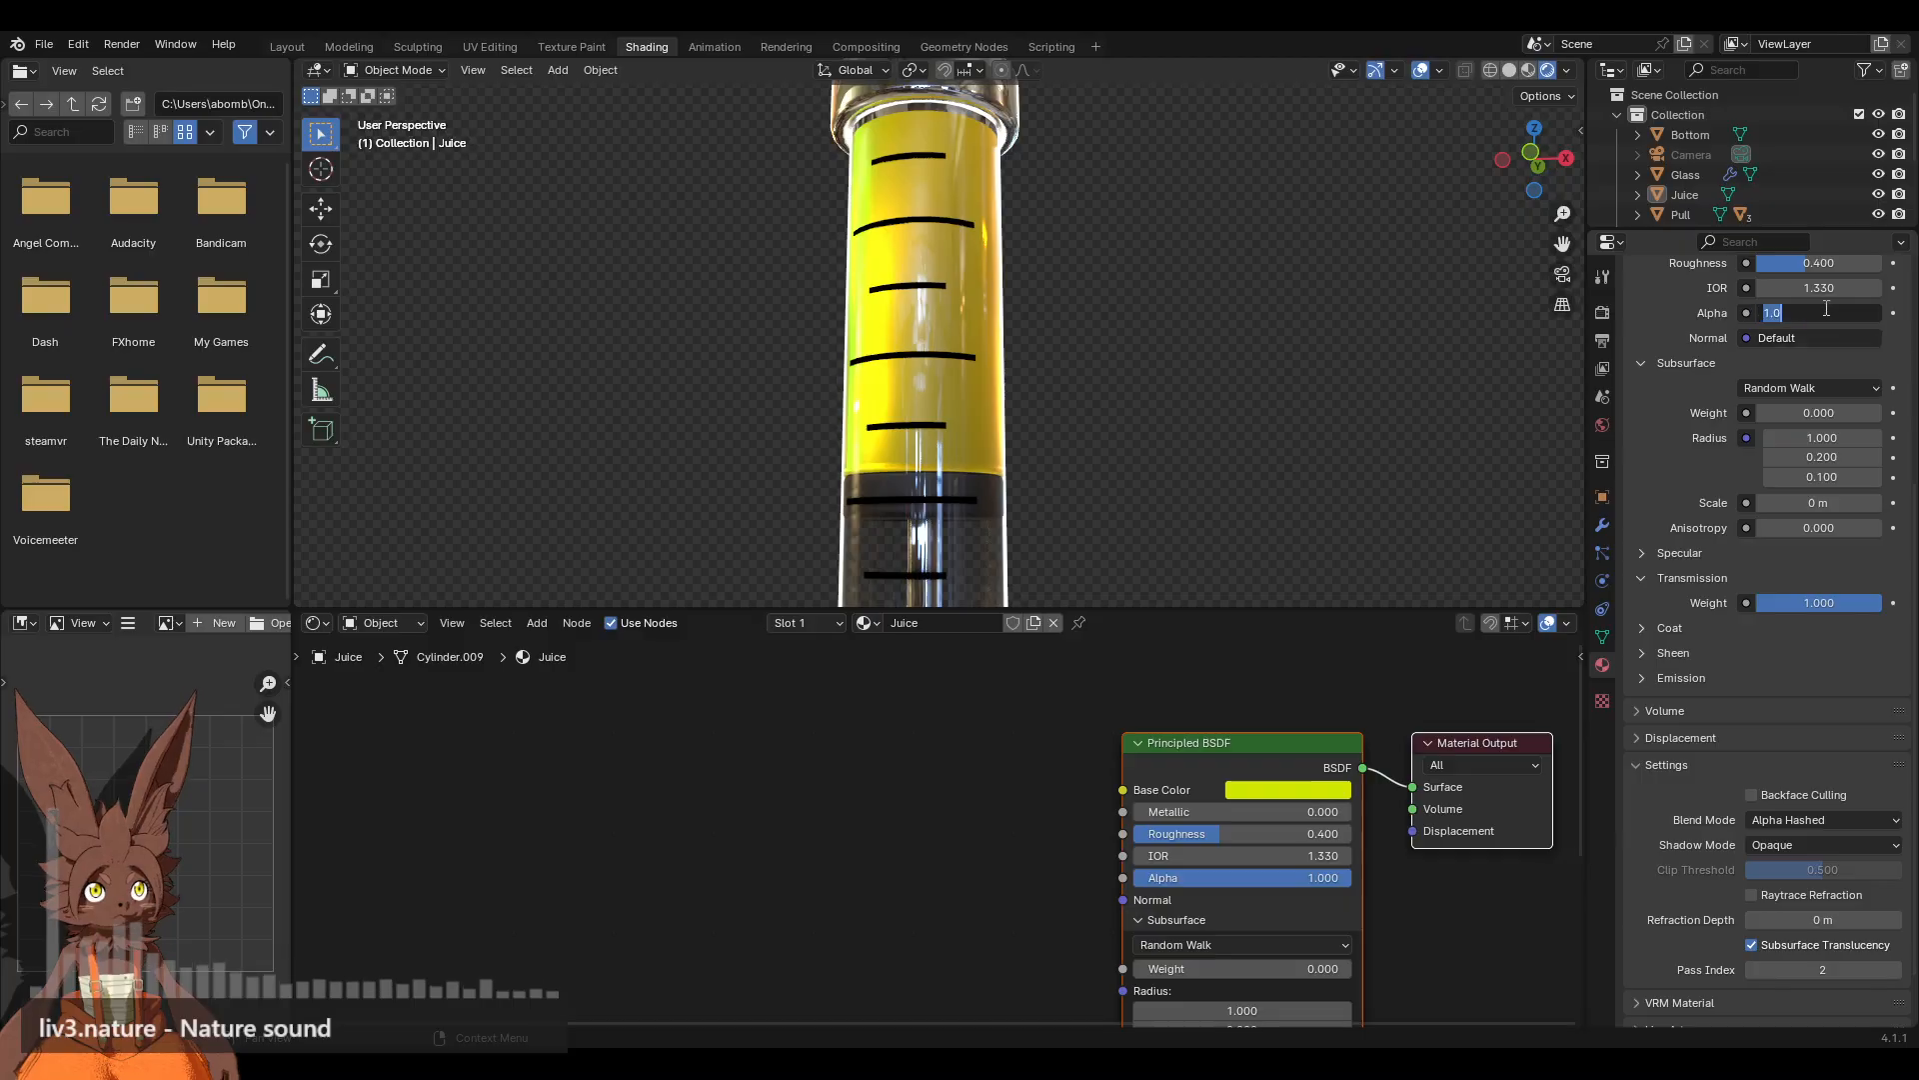
{"action": "type", "text": ".5"}
{"action": "key", "text": "Return"}
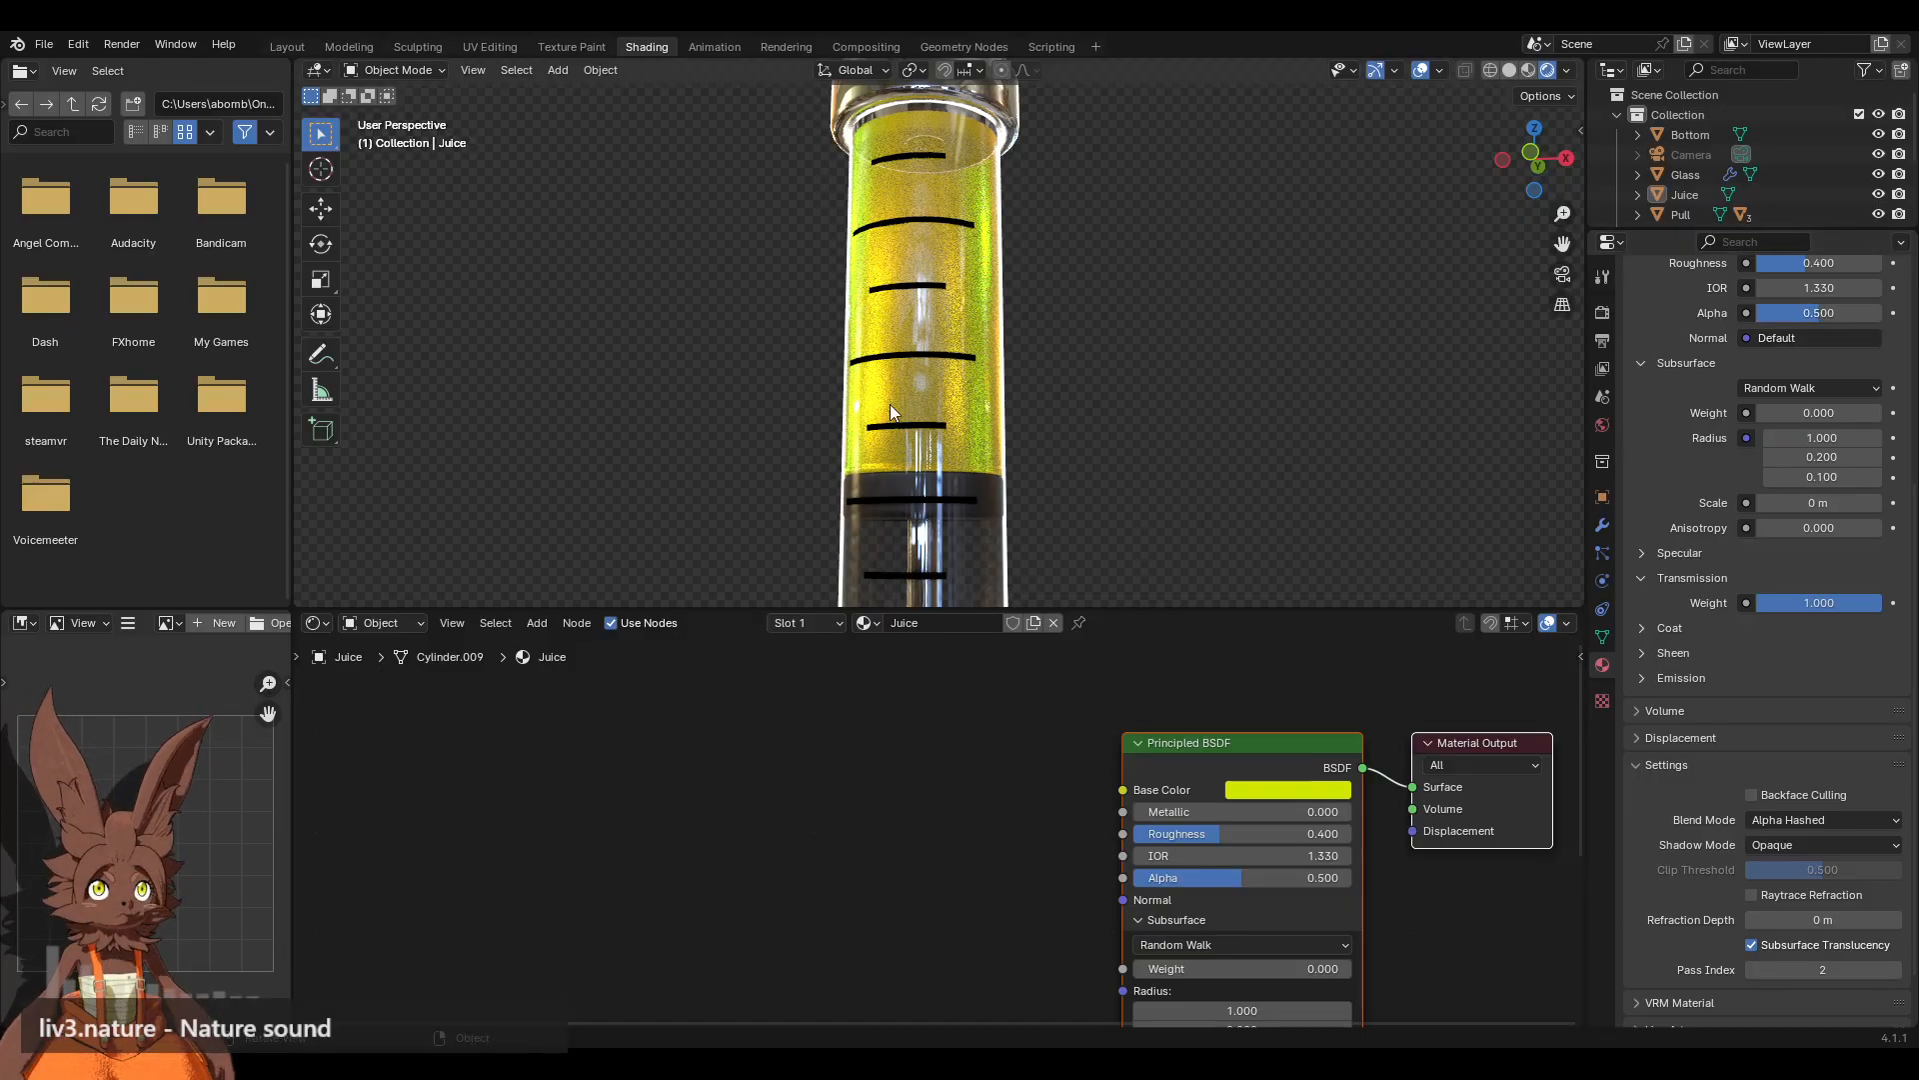
{"action": "mouse_move", "coordinate": [1155, 356]}
{"action": "middle_mouse_down"}
{"action": "mouse_move", "coordinate": [726, 375]}
{"action": "mouse_move", "coordinate": [909, 404]}
{"action": "mouse_move", "coordinate": [1226, 384]}
{"action": "middle_mouse_up"}
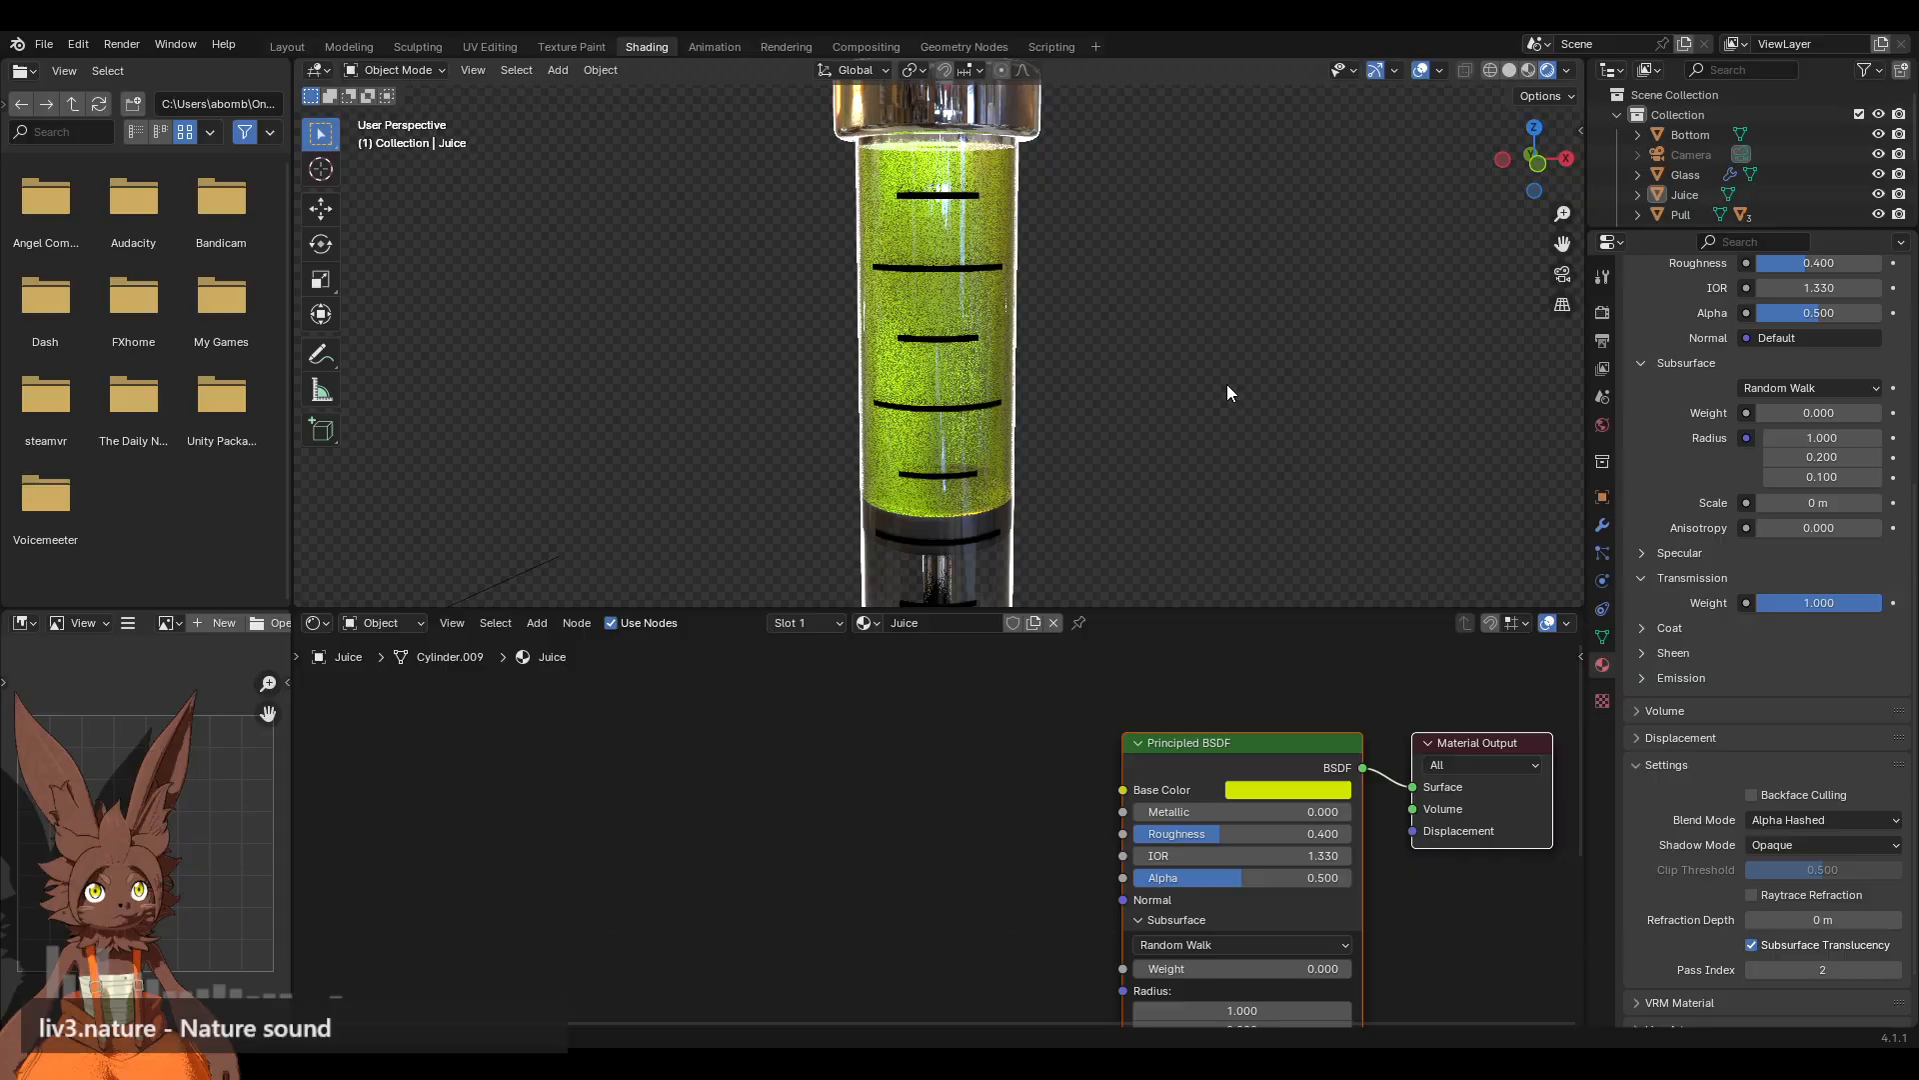
Step: Switch to the Layout workspace and add an emitter particle system to the Juice object
{"action": "left_click", "coordinate": [287, 47]}
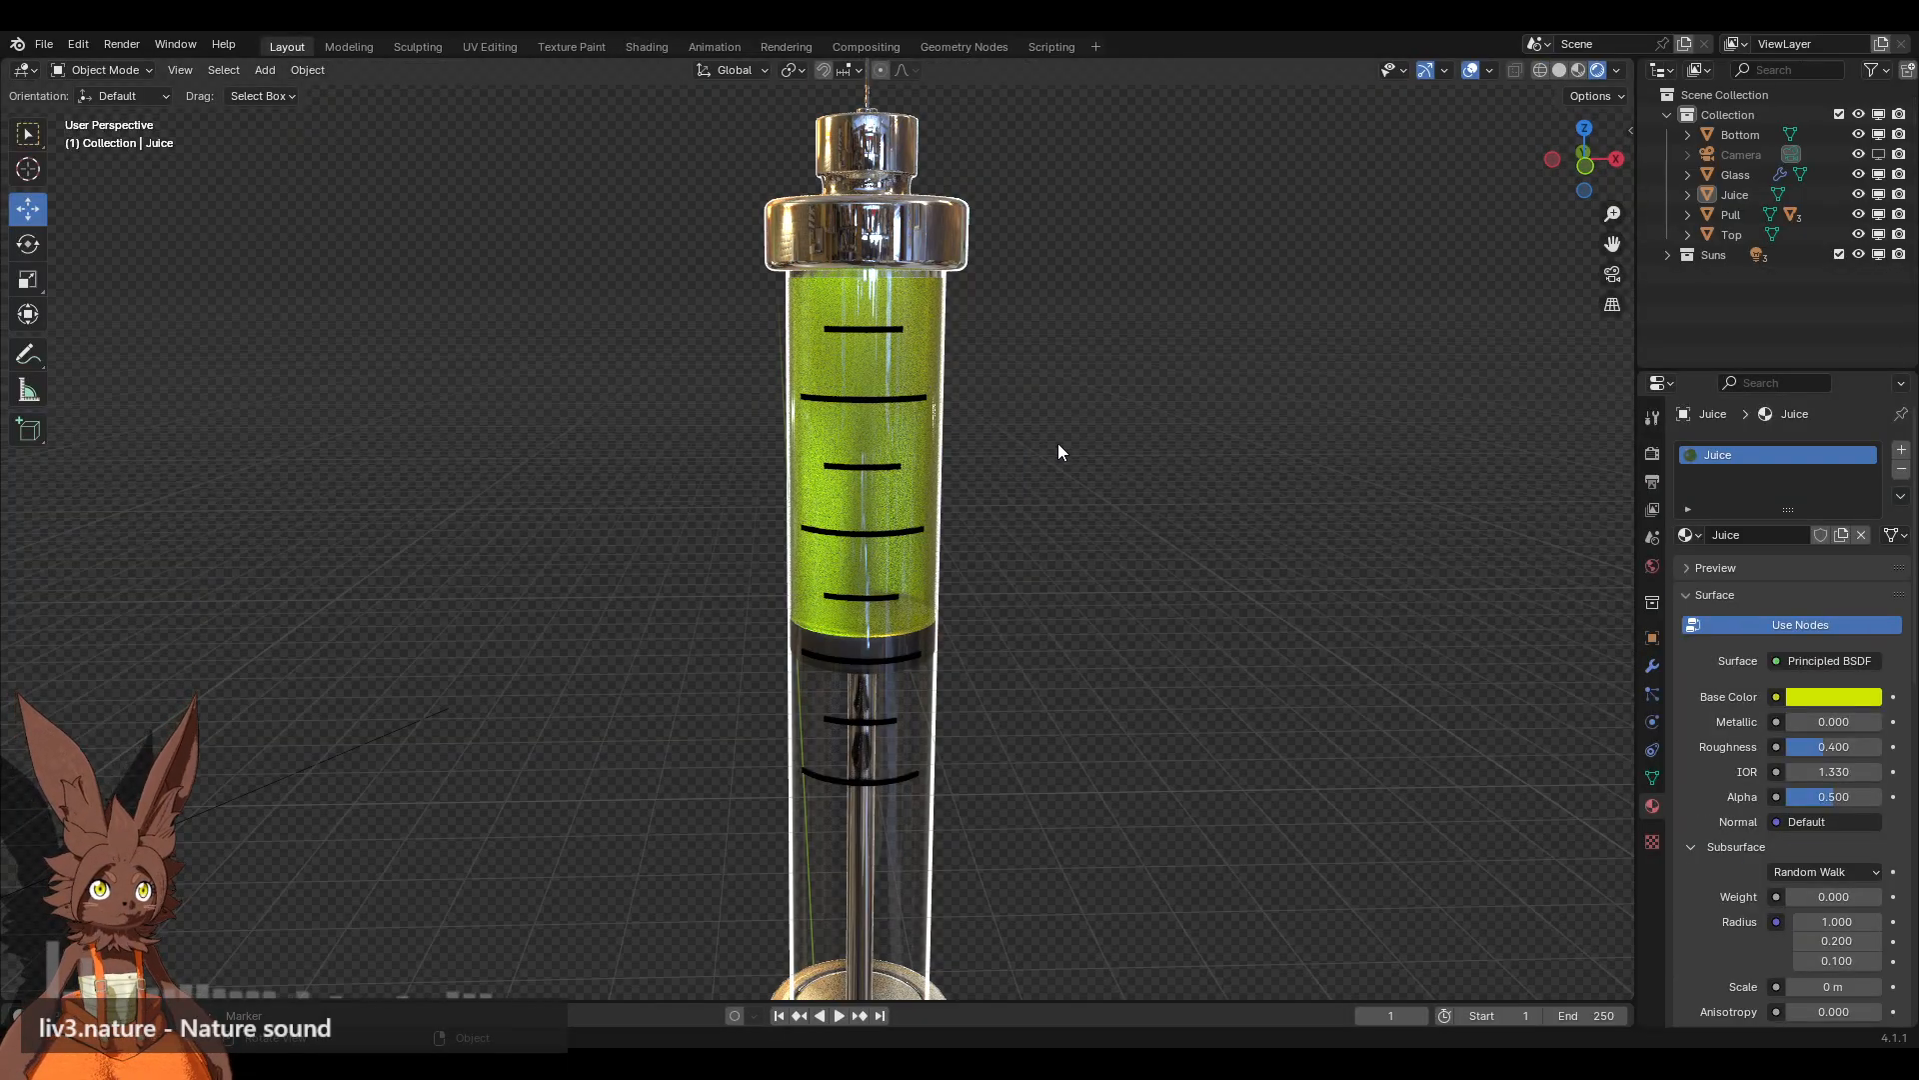
{"action": "scroll", "coordinate": [1060, 446], "scroll_direction": "down", "scroll_amount": 3}
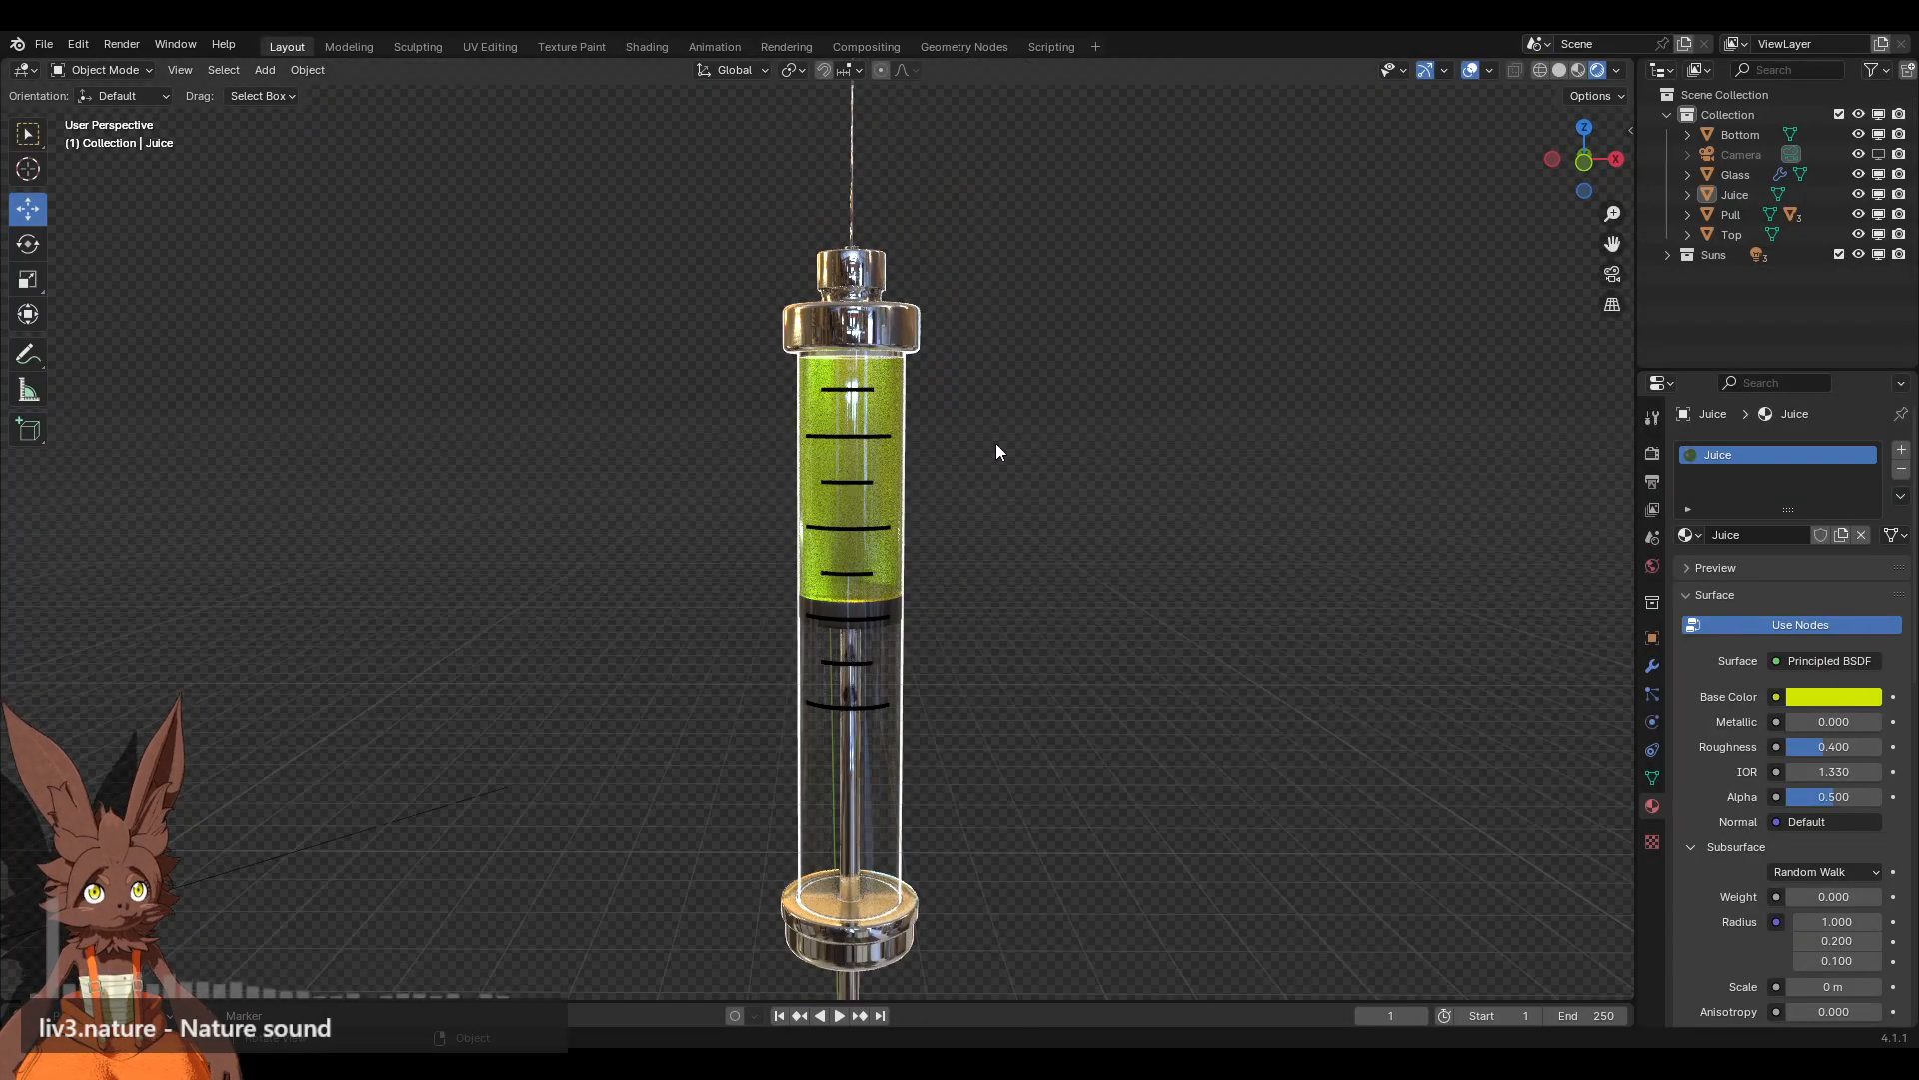
{"action": "middle_click_drag", "start_coordinate": [996, 442], "coordinate": [1160, 518], "text": "shift"}
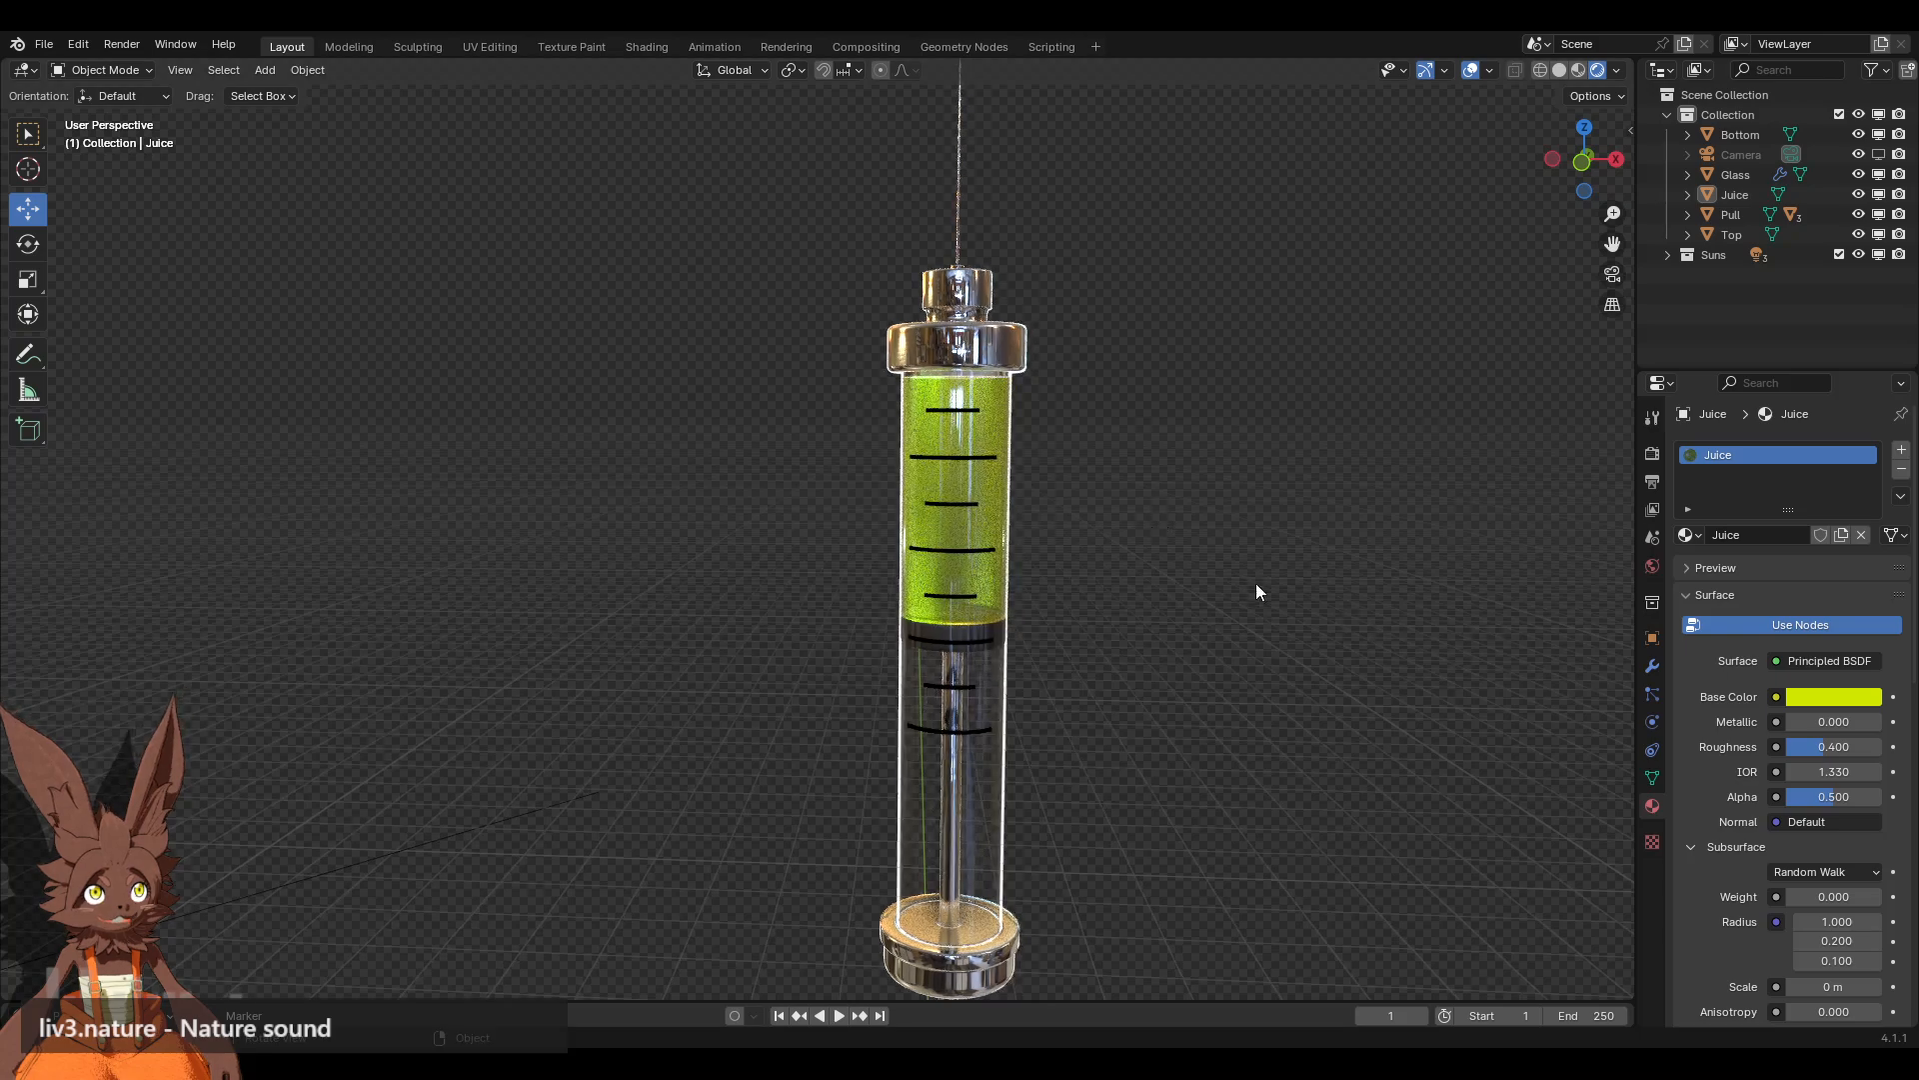
{"action": "left_click", "coordinate": [1652, 668]}
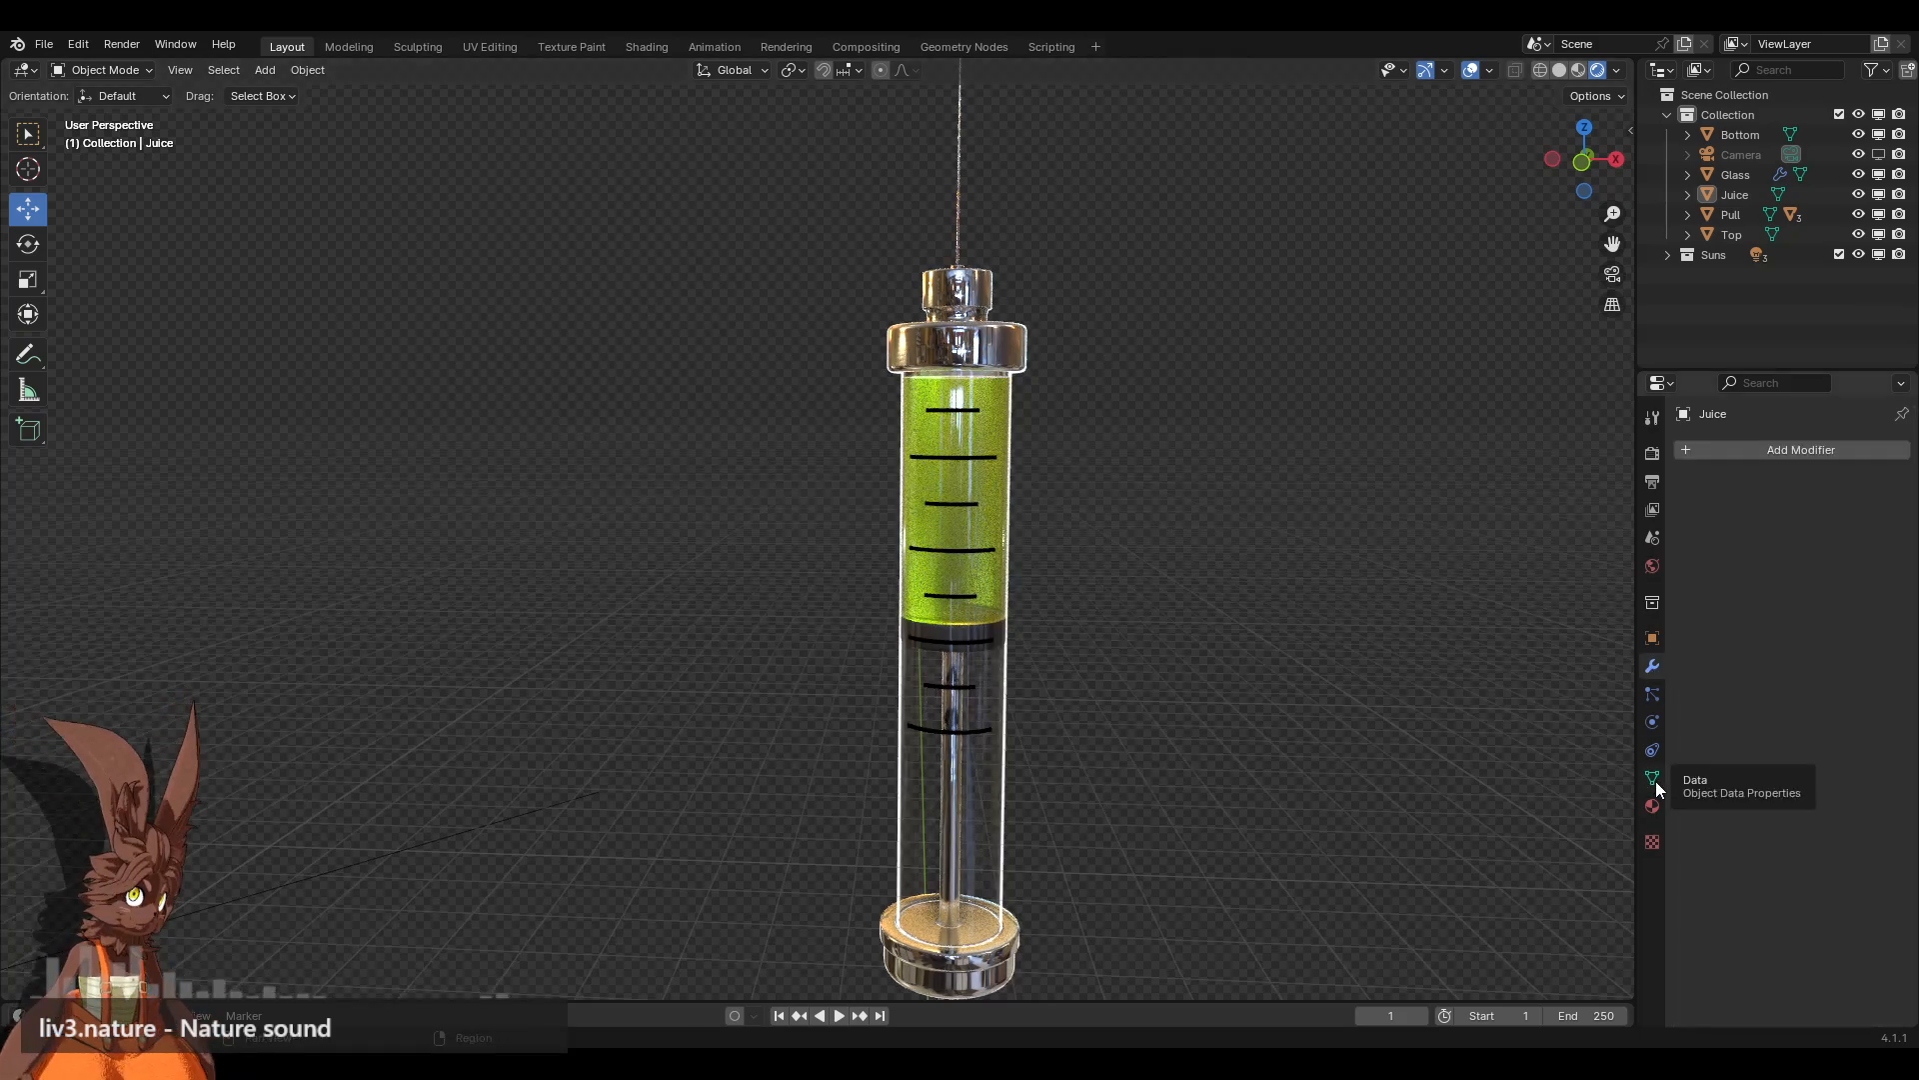
{"action": "left_click", "coordinate": [1652, 697]}
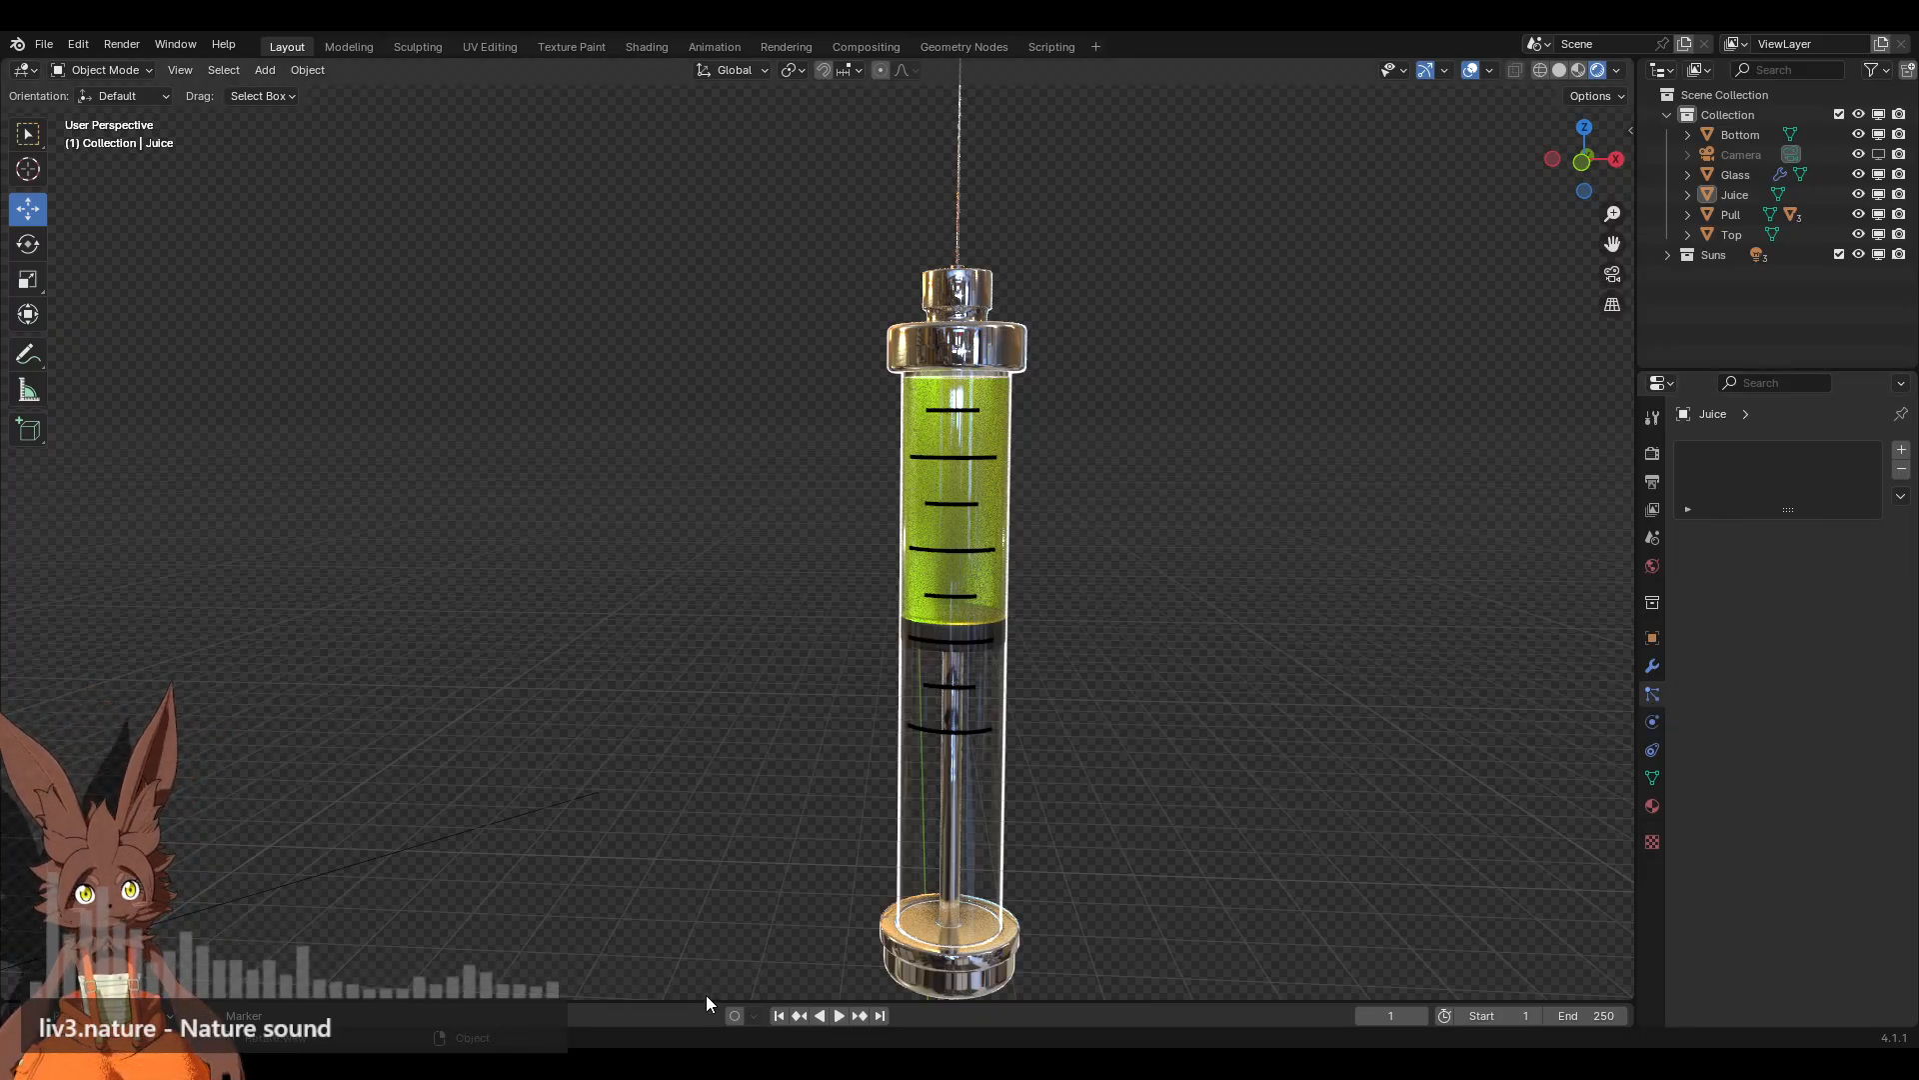
{"action": "mouse_move", "coordinate": [670, 1002]}
{"action": "left_mouse_down"}
{"action": "mouse_move", "coordinate": [670, 815]}
{"action": "mouse_move", "coordinate": [670, 1005]}
{"action": "left_mouse_up"}
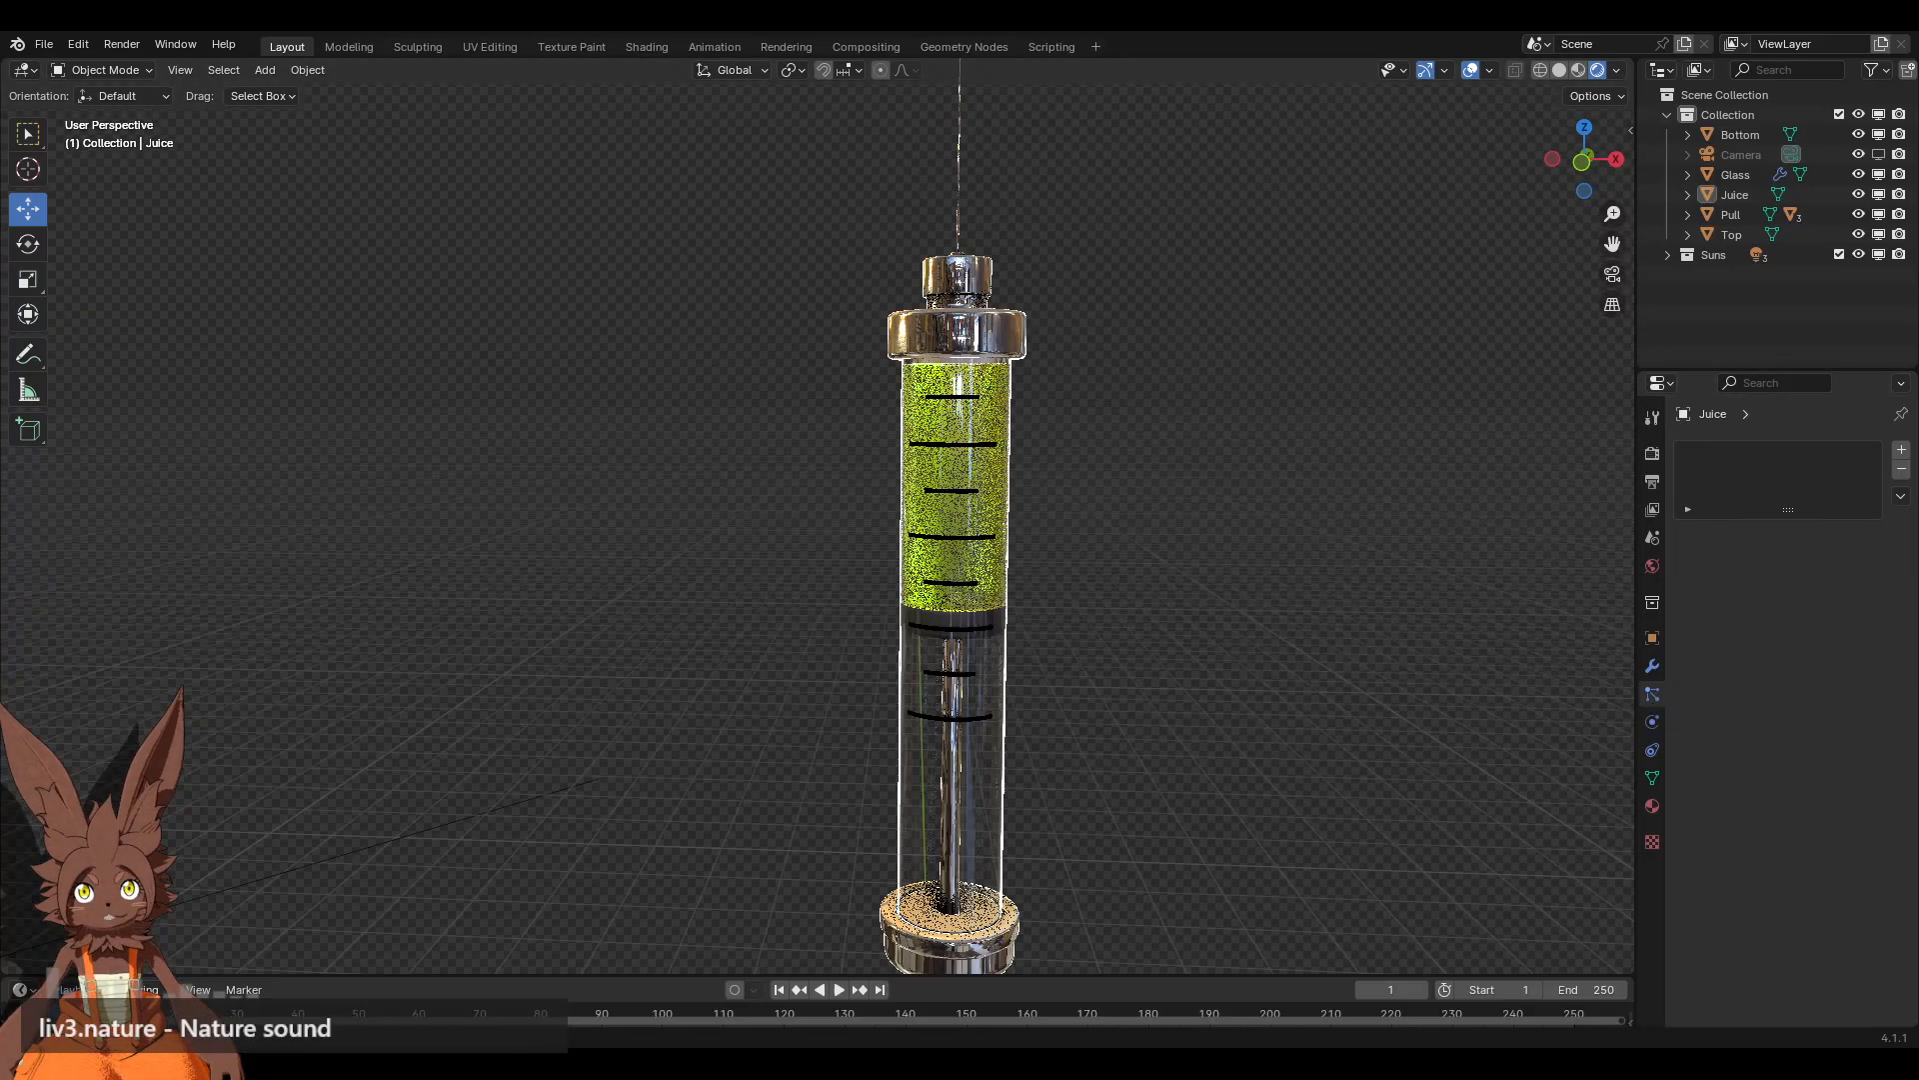
{"action": "left_click", "coordinate": [1902, 449]}
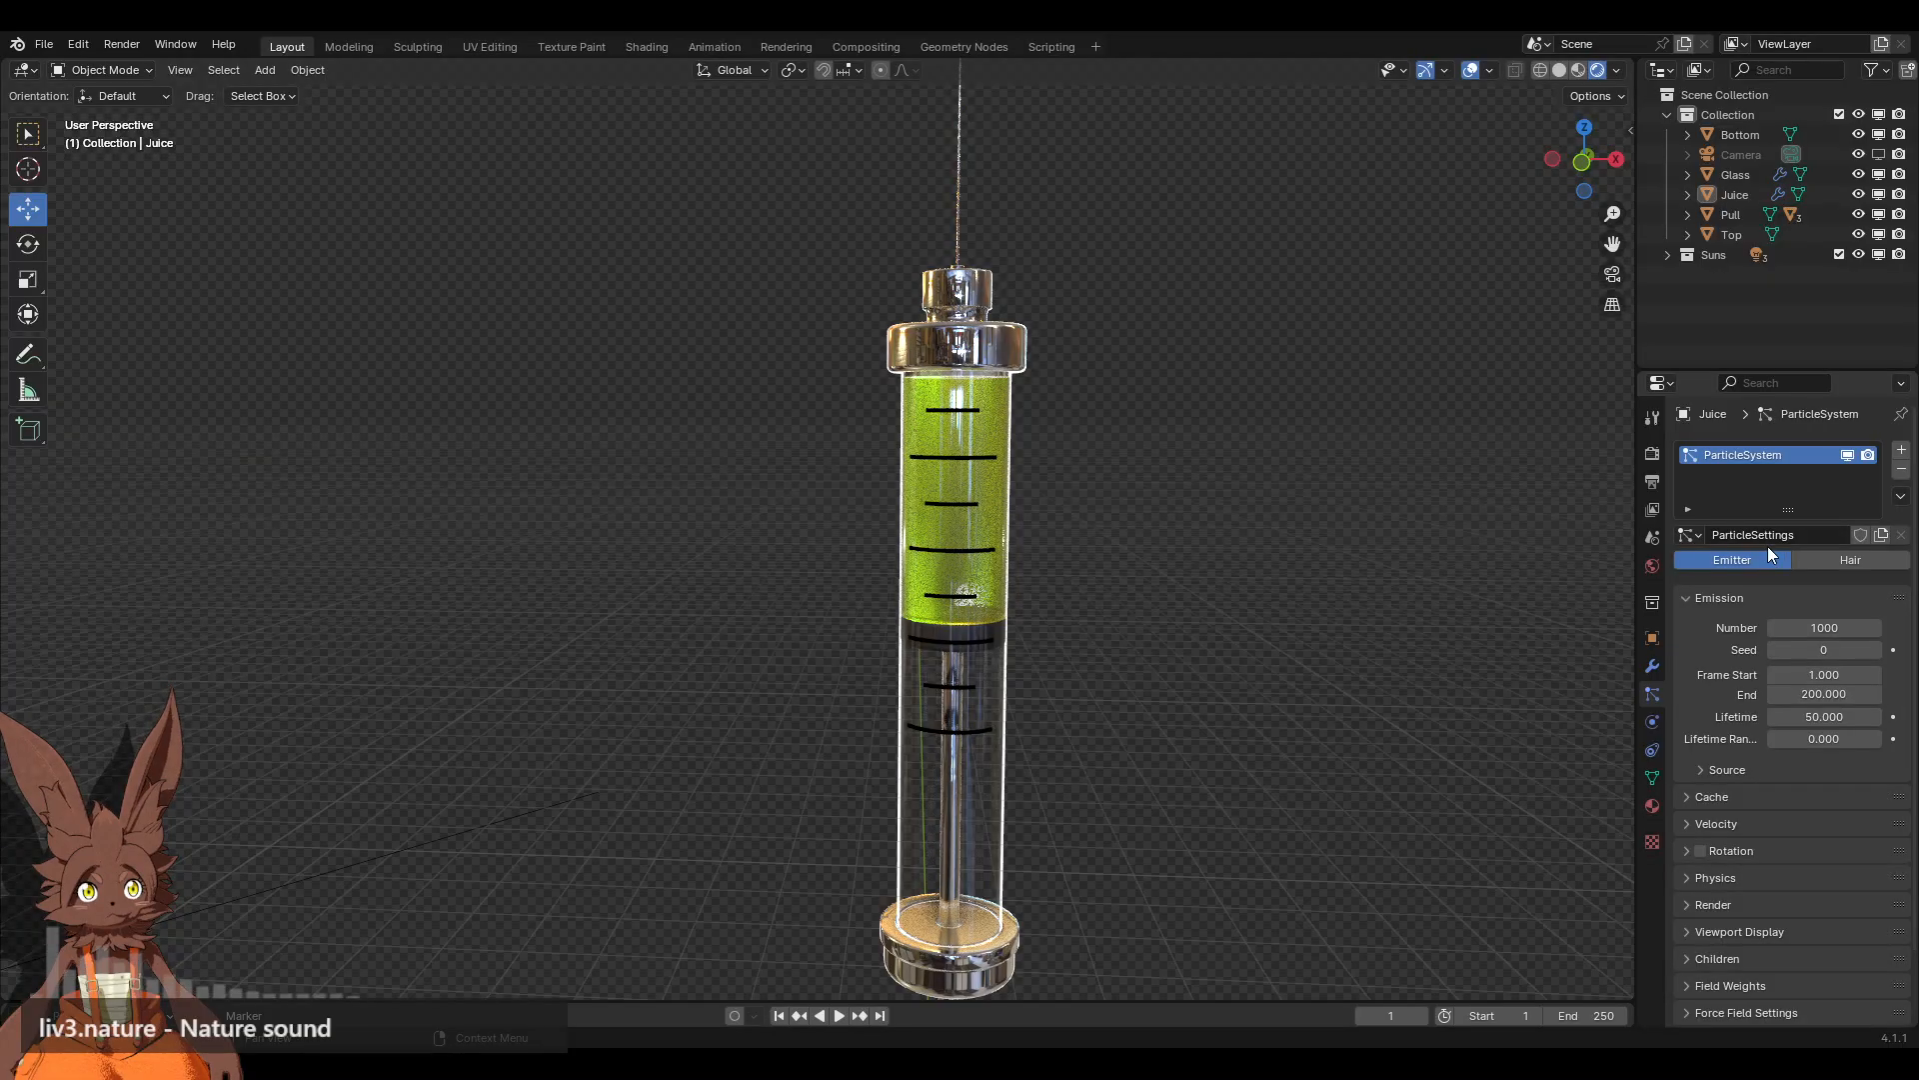
Step: Set the Juice particle system's emission number to 100 and its seed to 1
{"action": "left_click", "coordinate": [1842, 628]}
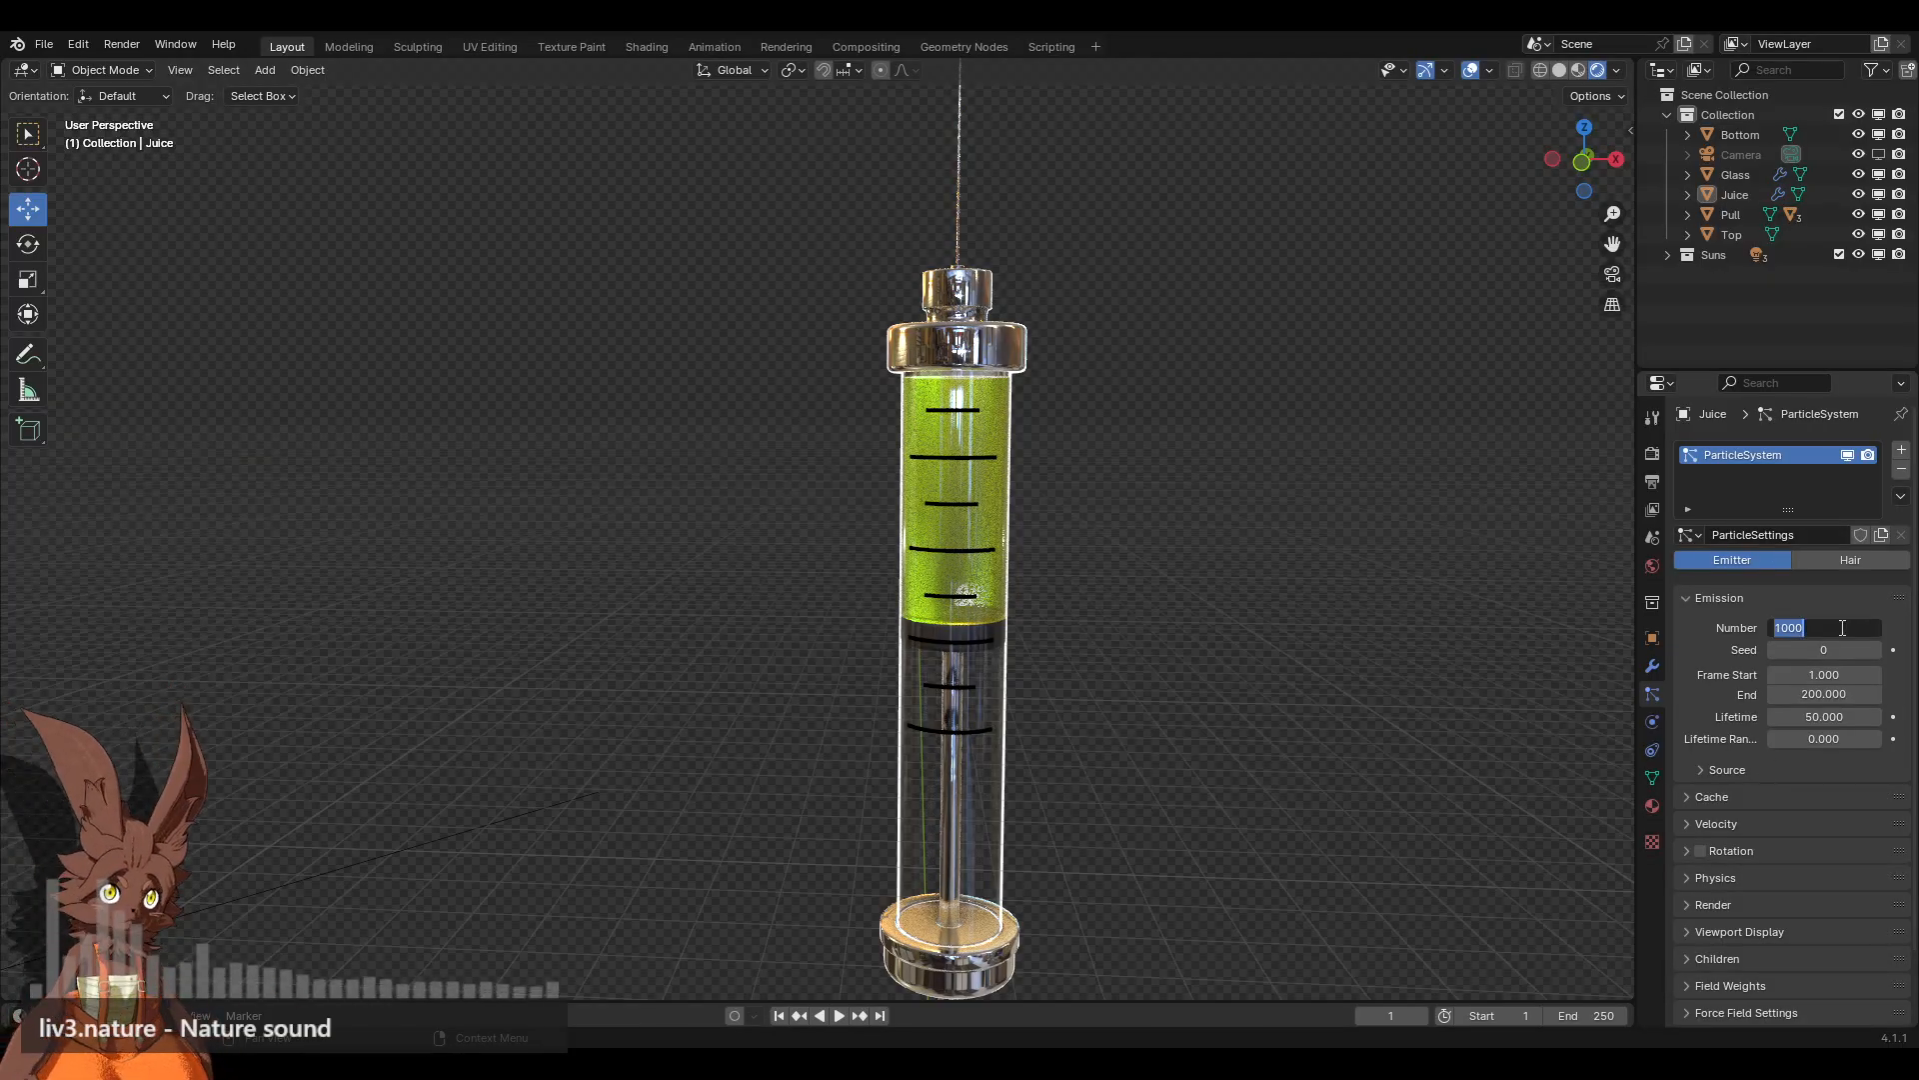
{"action": "type", "text": "100"}
{"action": "key", "text": "Return"}
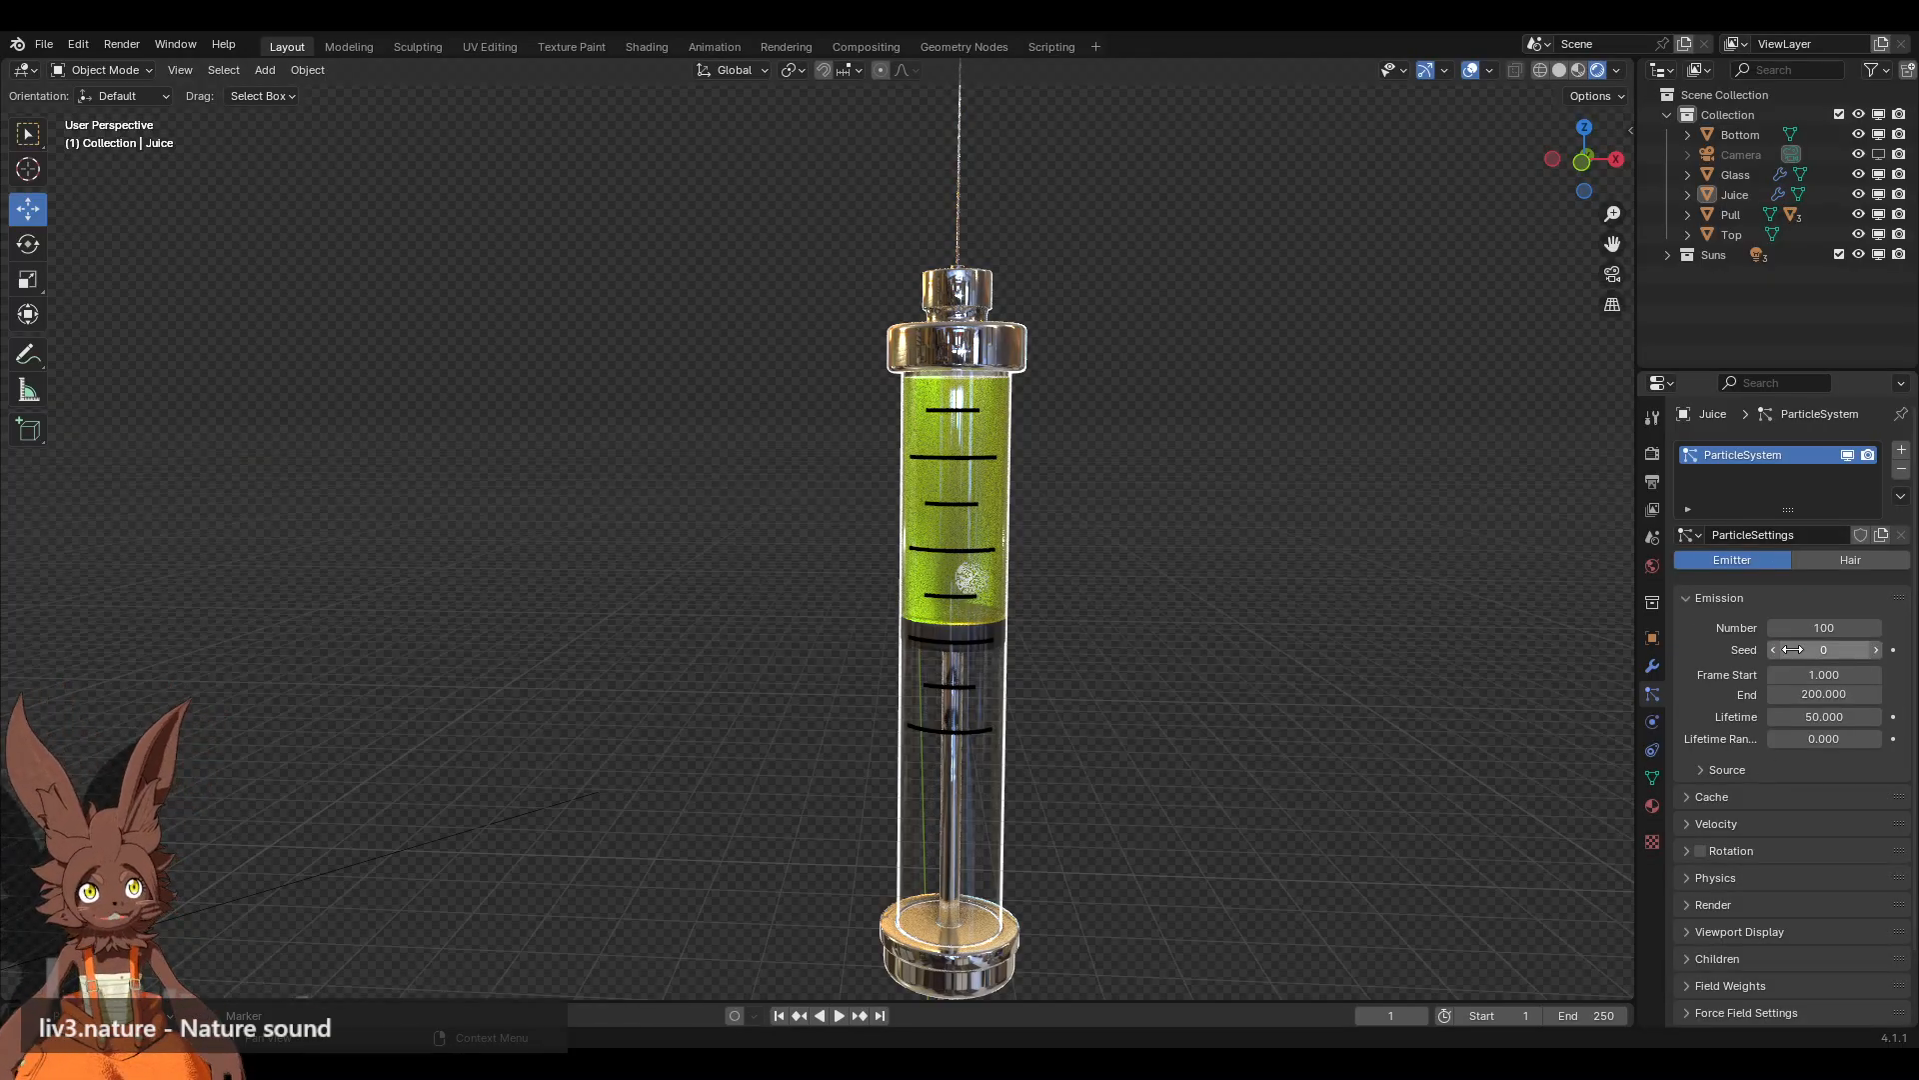
{"action": "left_click", "coordinate": [1803, 650]}
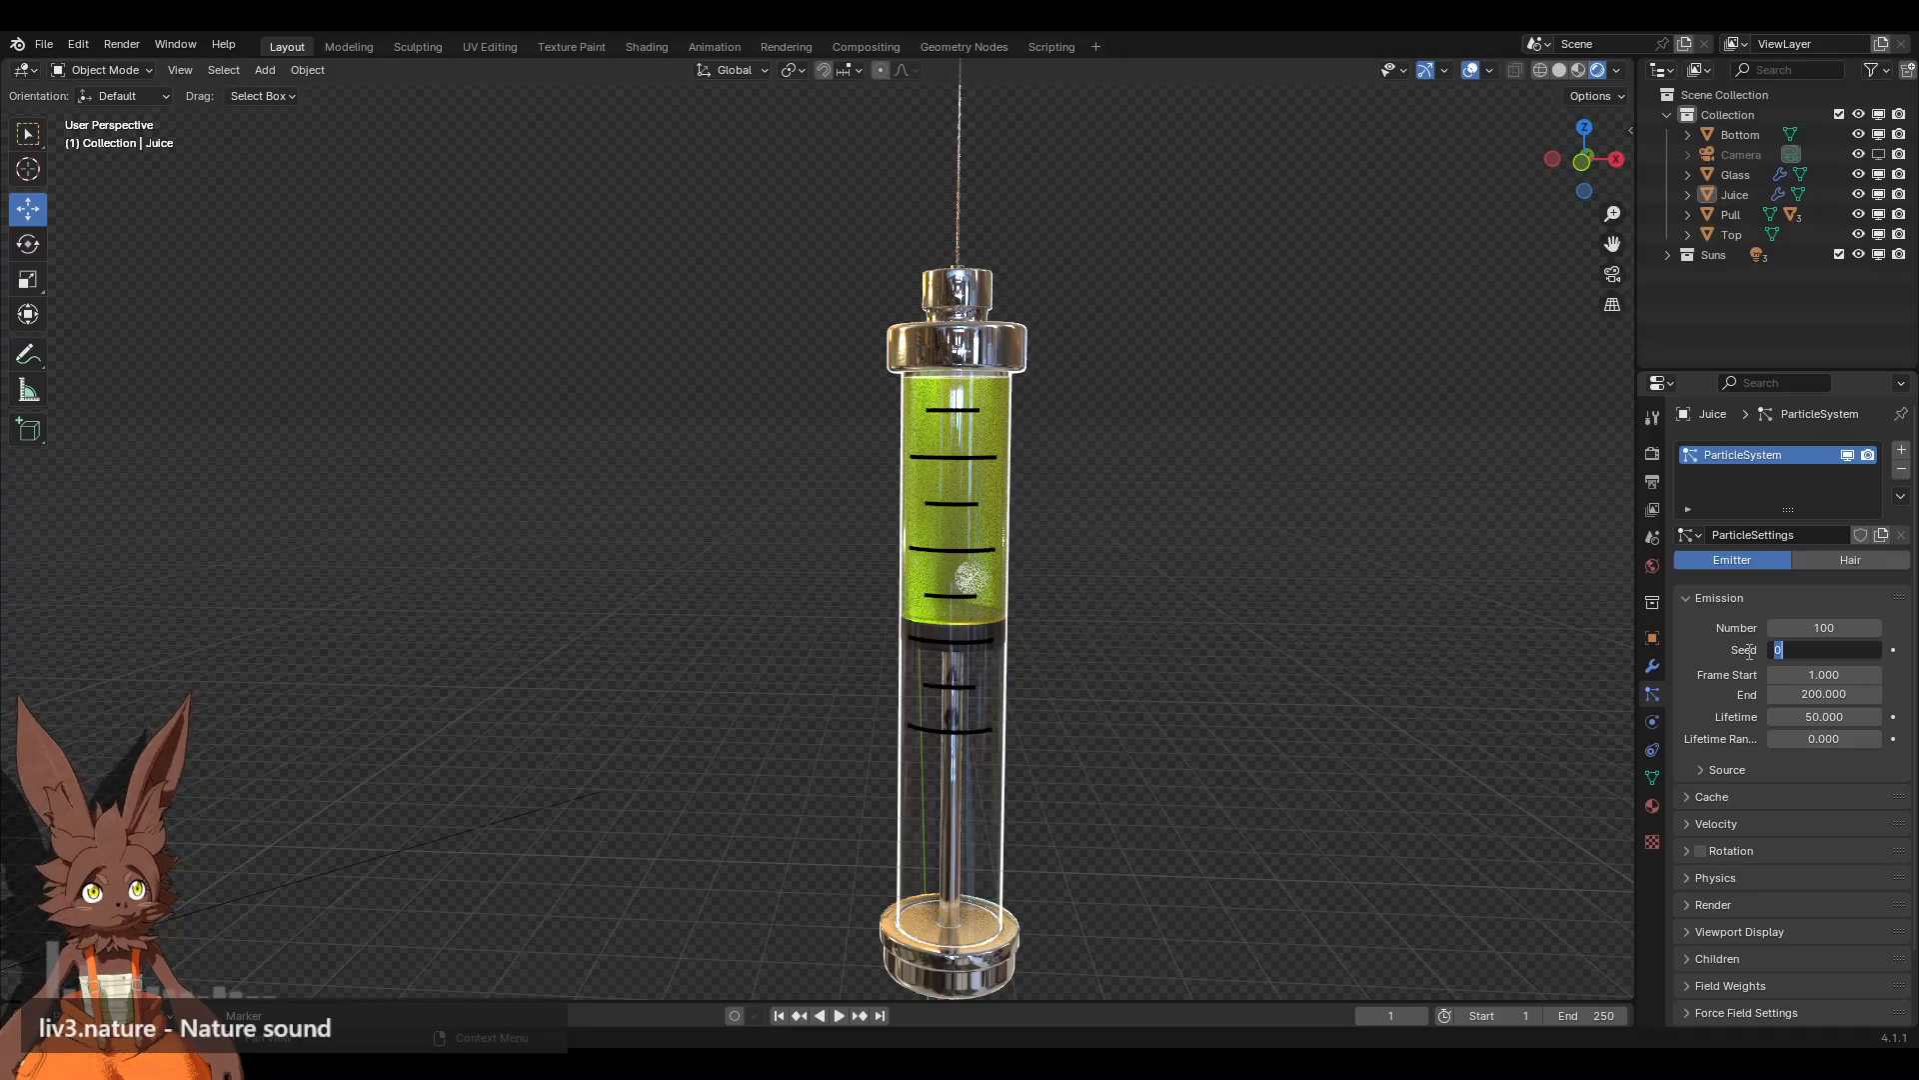
{"action": "type", "text": "1"}
{"action": "key", "text": "Return"}
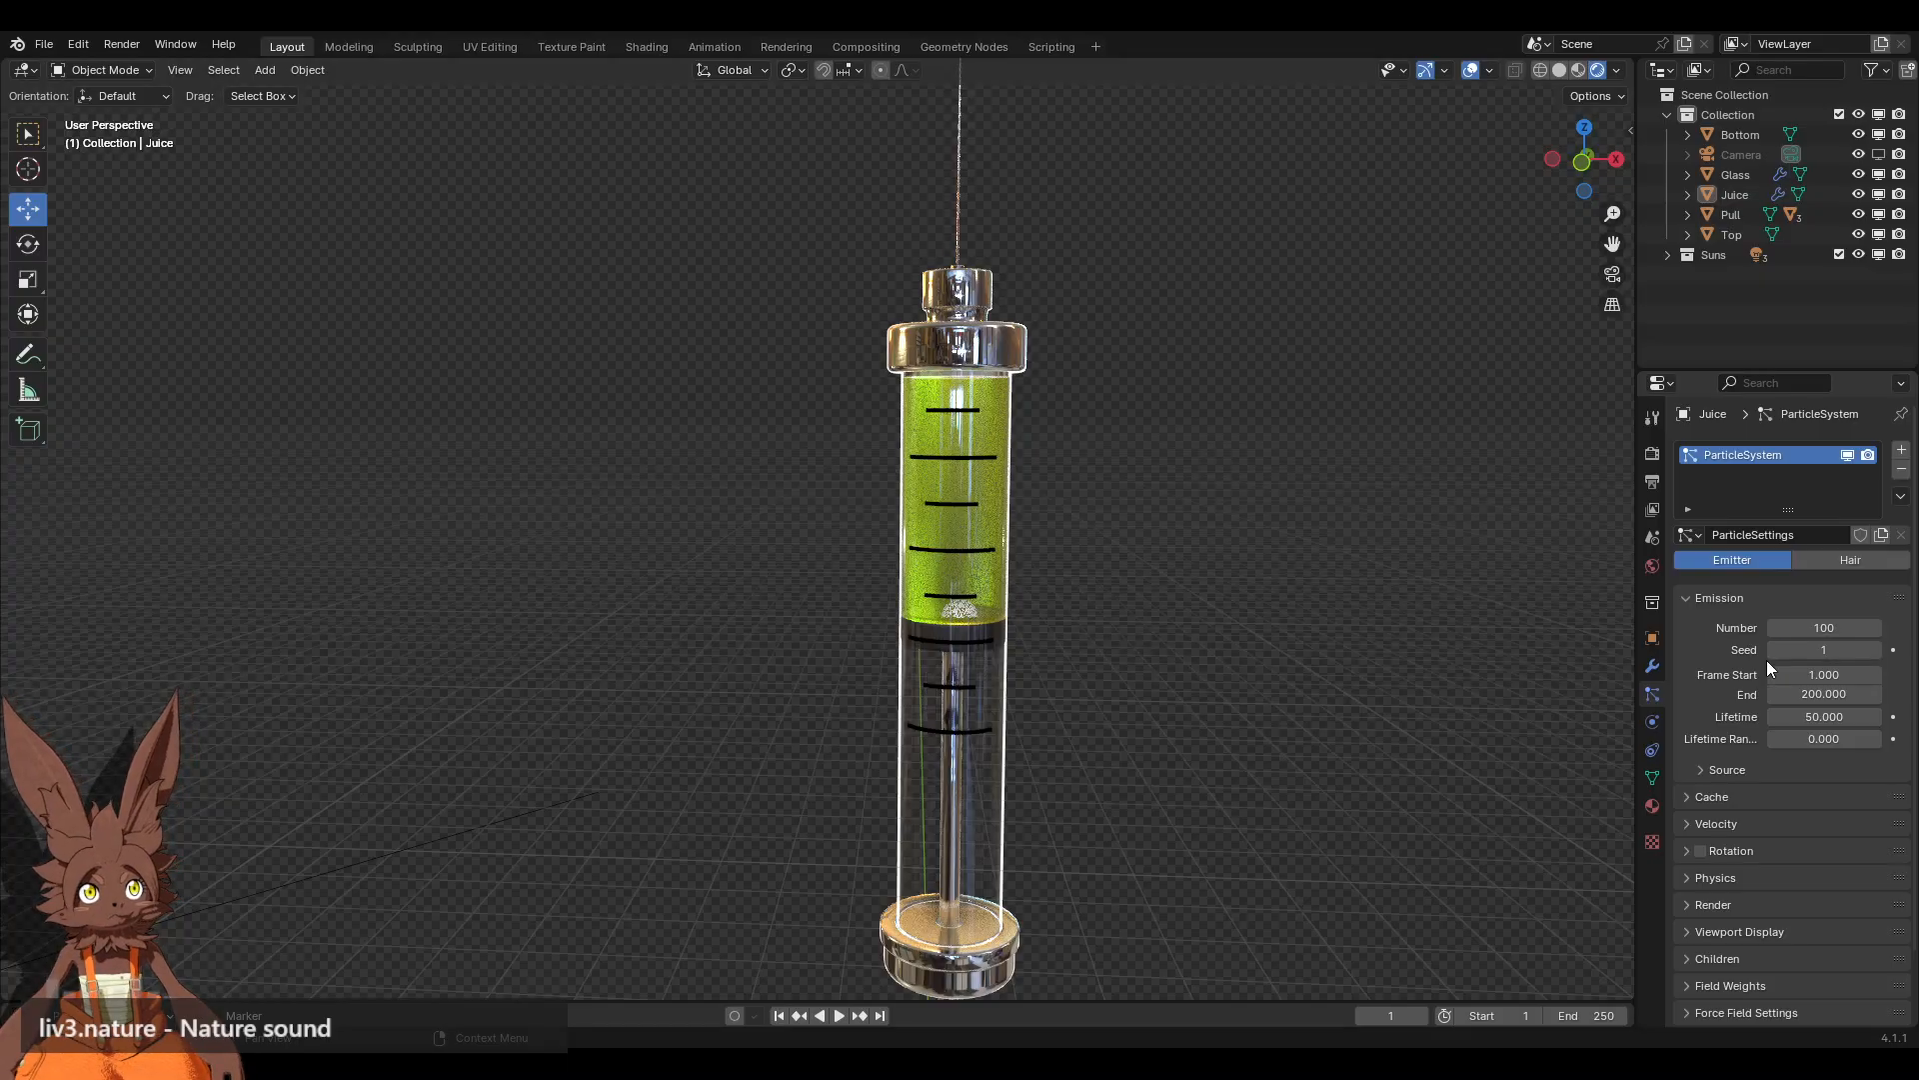
Step: Set the end frame of the Juice particle emission to 1
{"action": "left_click", "coordinate": [1815, 693]}
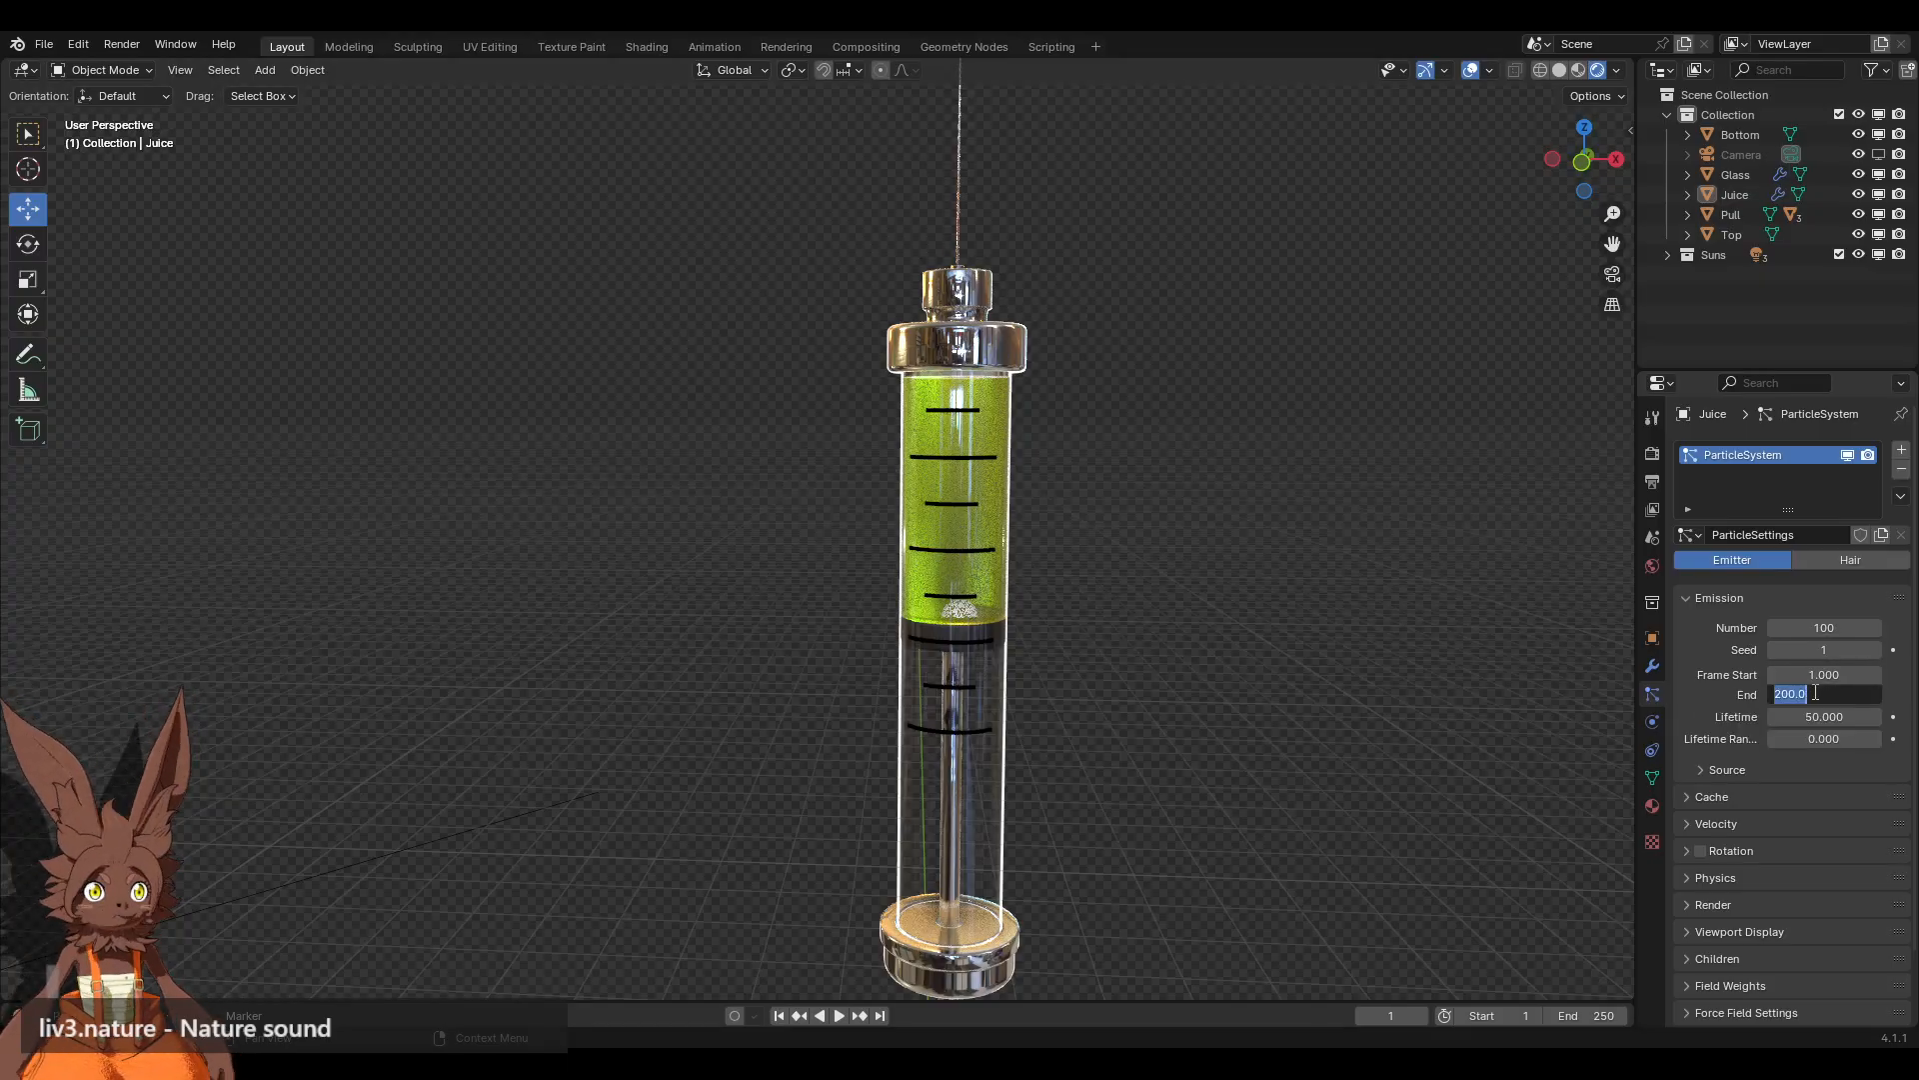
{"action": "type", "text": "1"}
{"action": "key", "text": "Return"}
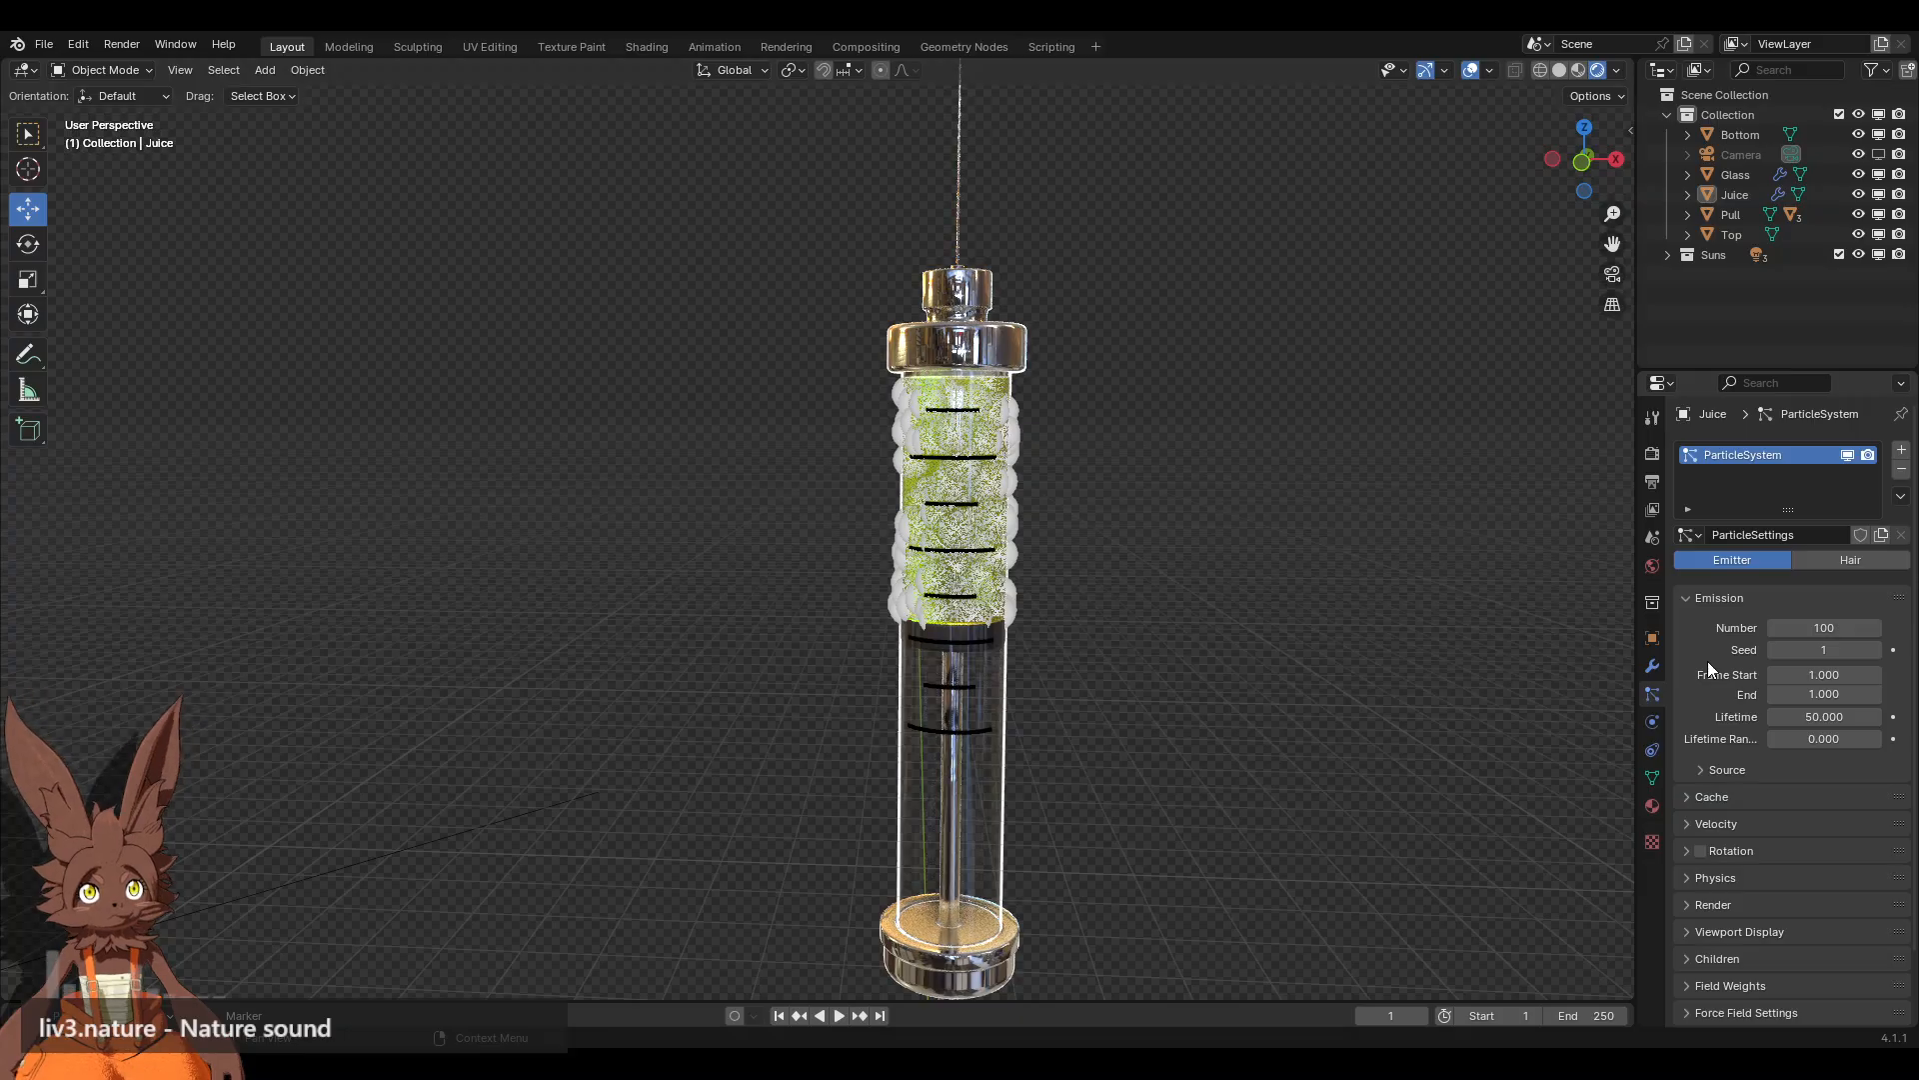
Step: Add an ico sphere mesh at the world origin to serve as the bubble shape for the Juice particles
{"action": "scroll", "coordinate": [1700, 708], "scroll_direction": "down", "scroll_amount": 2}
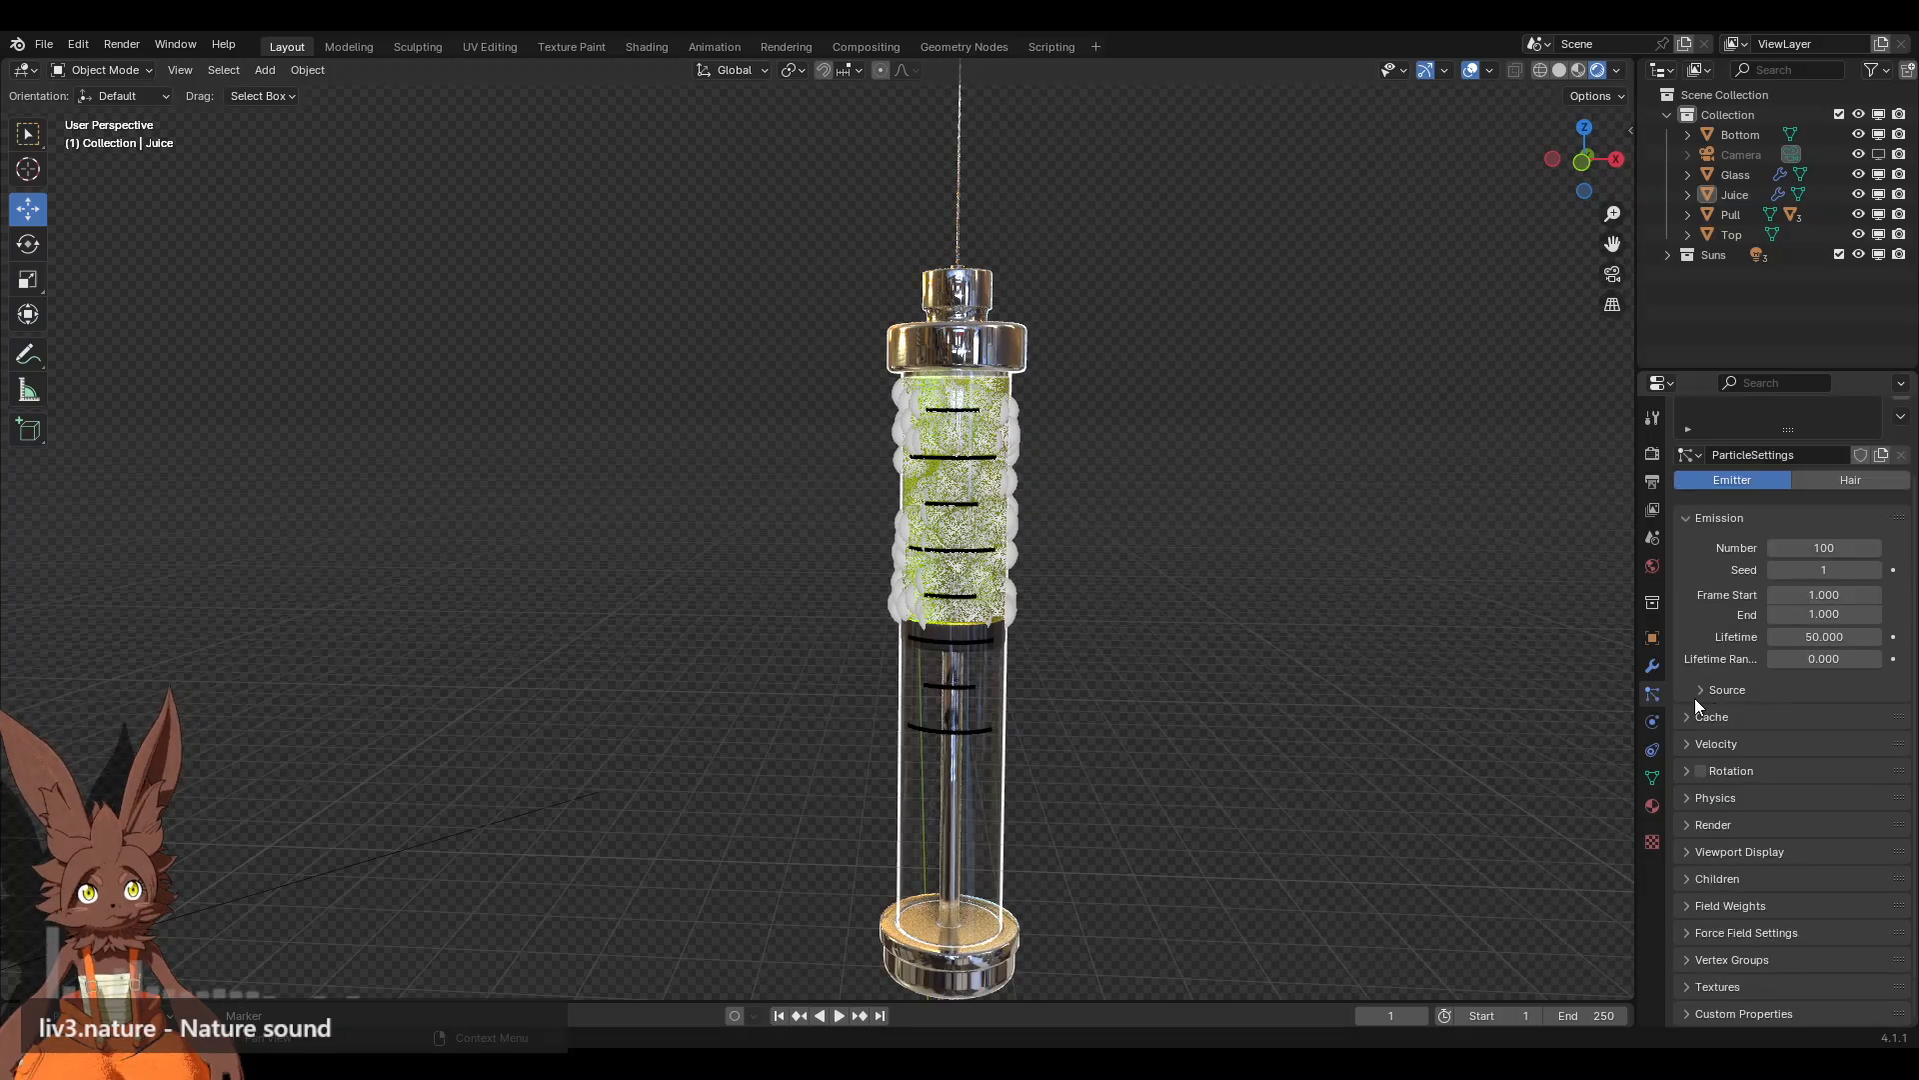
{"action": "left_click", "coordinate": [266, 72]}
{"action": "mouse_move", "coordinate": [281, 92]}
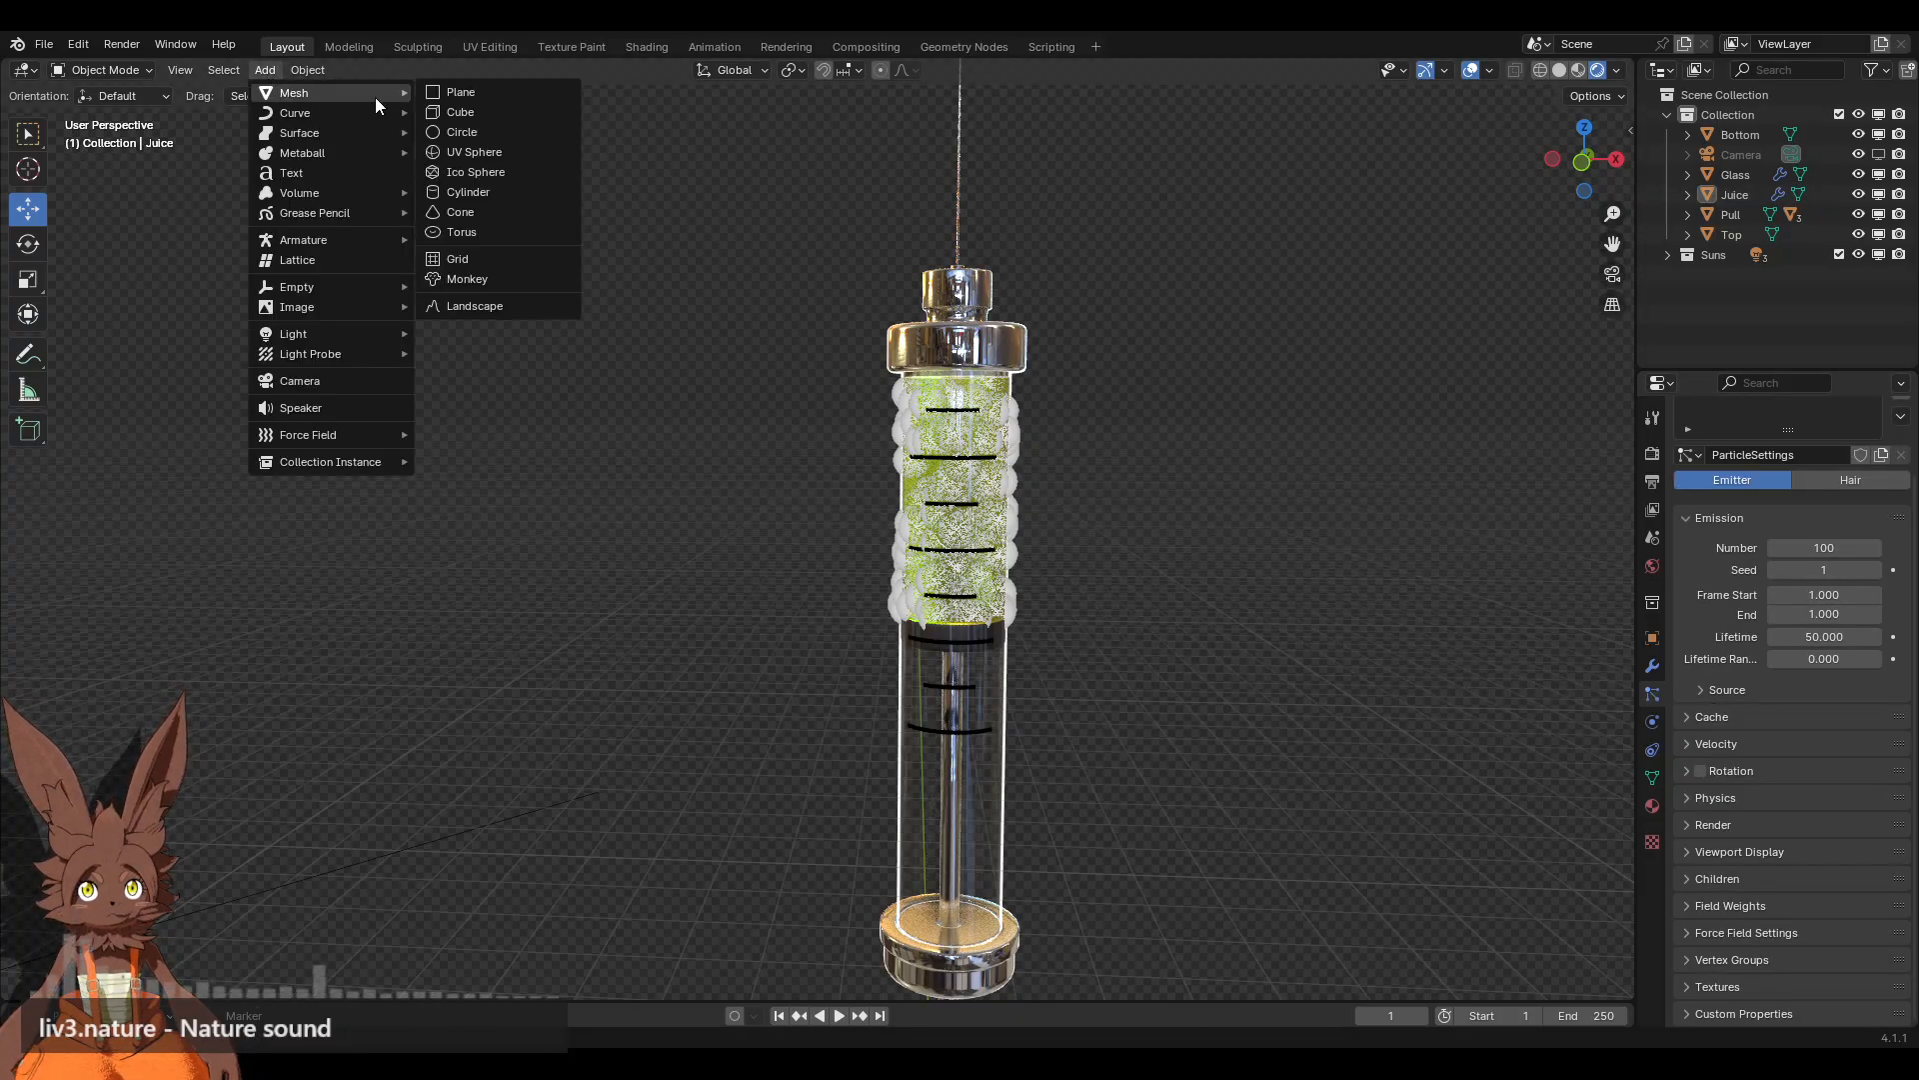
{"action": "left_click", "coordinate": [470, 172]}
{"action": "middle_click_drag", "start_coordinate": [869, 762], "coordinate": [807, 766]}
{"action": "scroll", "coordinate": [801, 770], "scroll_direction": "down", "scroll_amount": 2}
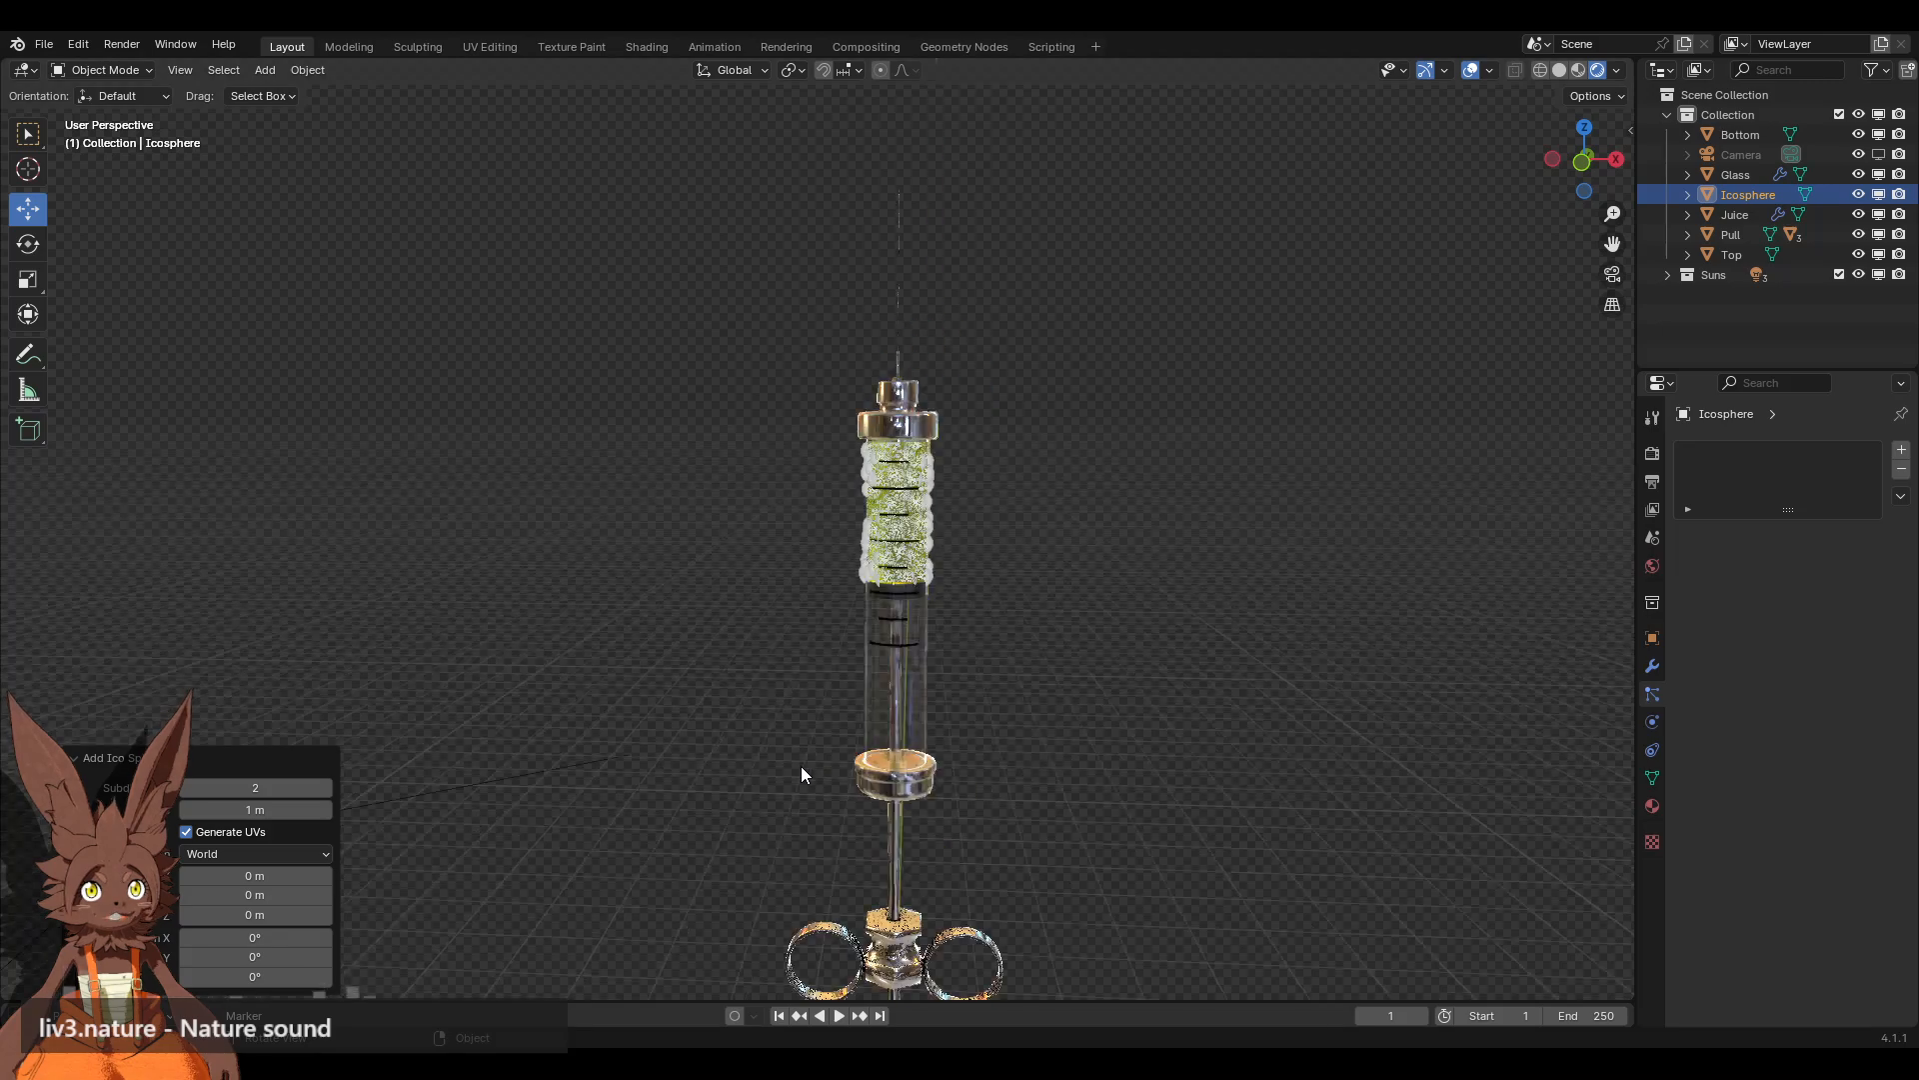
{"action": "scroll", "coordinate": [636, 634], "scroll_direction": "down", "scroll_amount": 1}
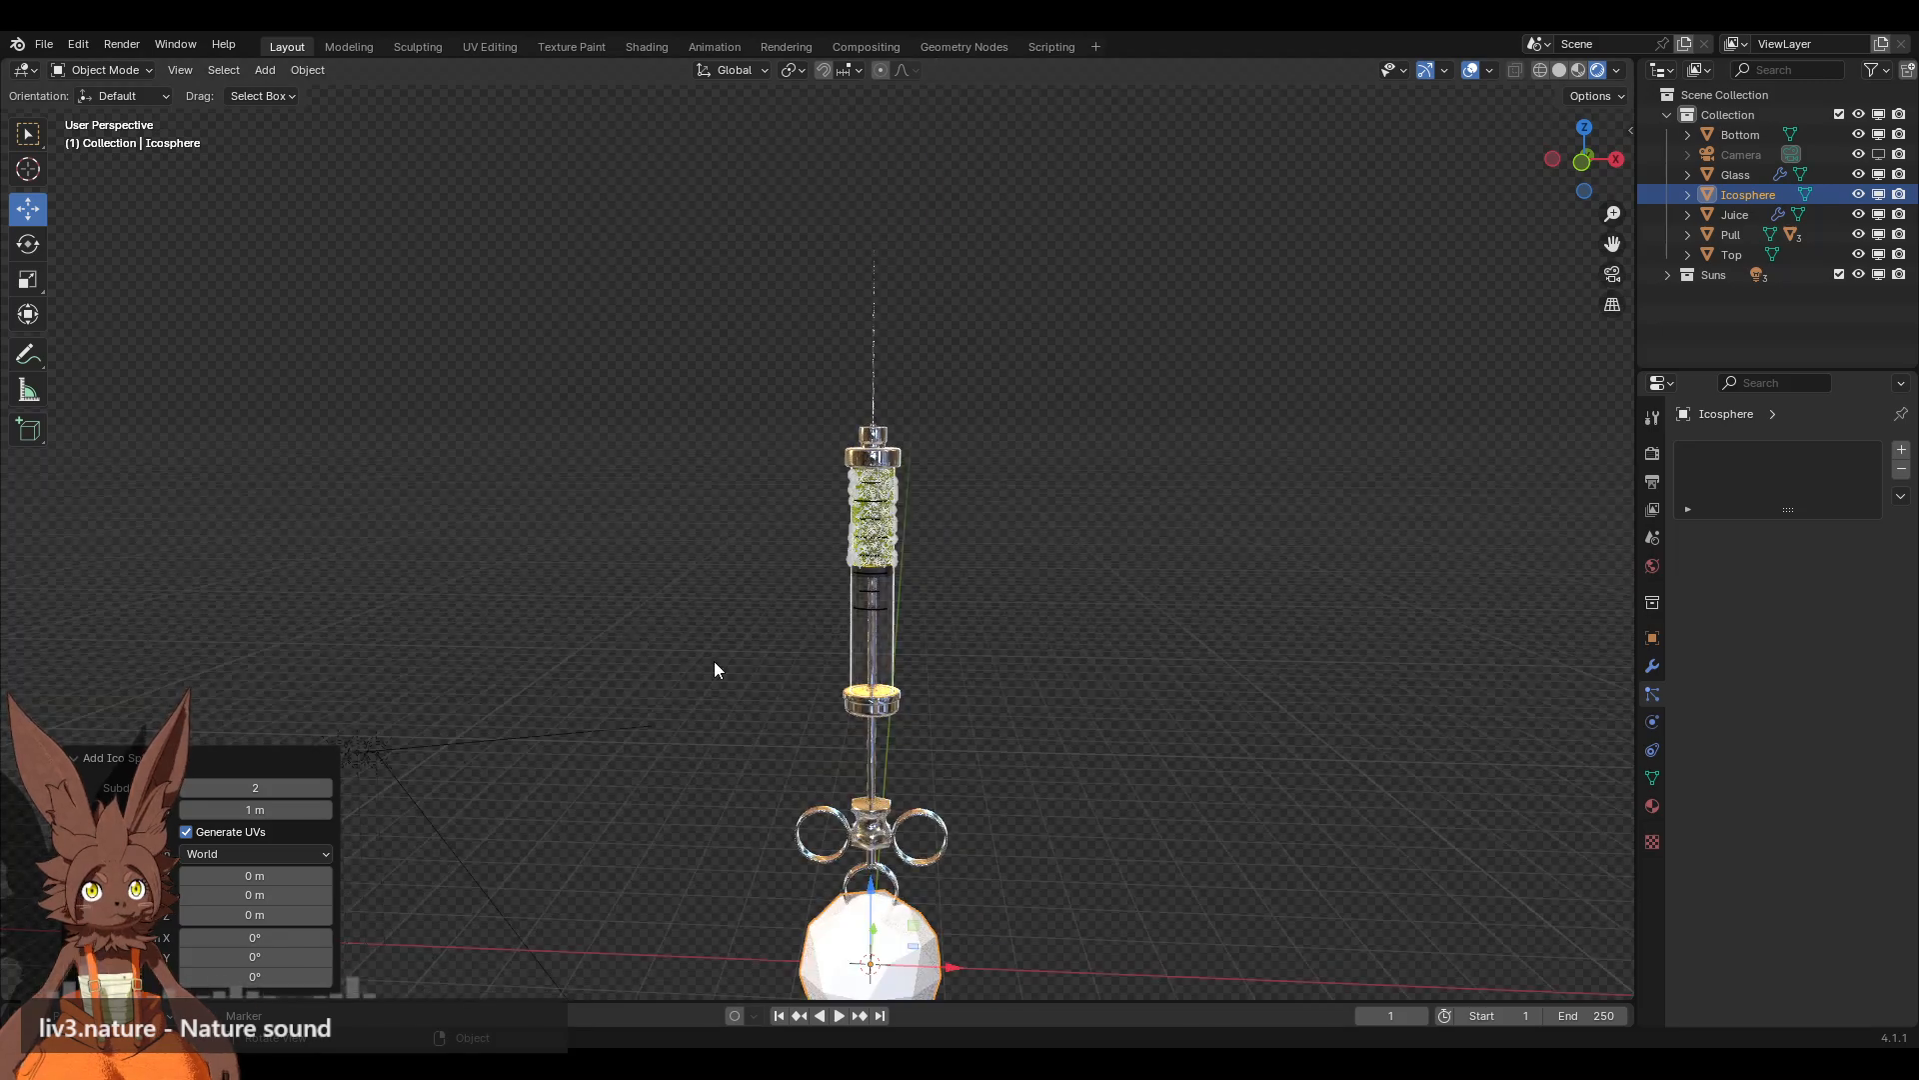
{"action": "scroll", "coordinate": [1438, 627], "scroll_direction": "up", "scroll_amount": 4}
{"action": "scroll", "coordinate": [1431, 643], "scroll_direction": "down", "scroll_amount": 2}
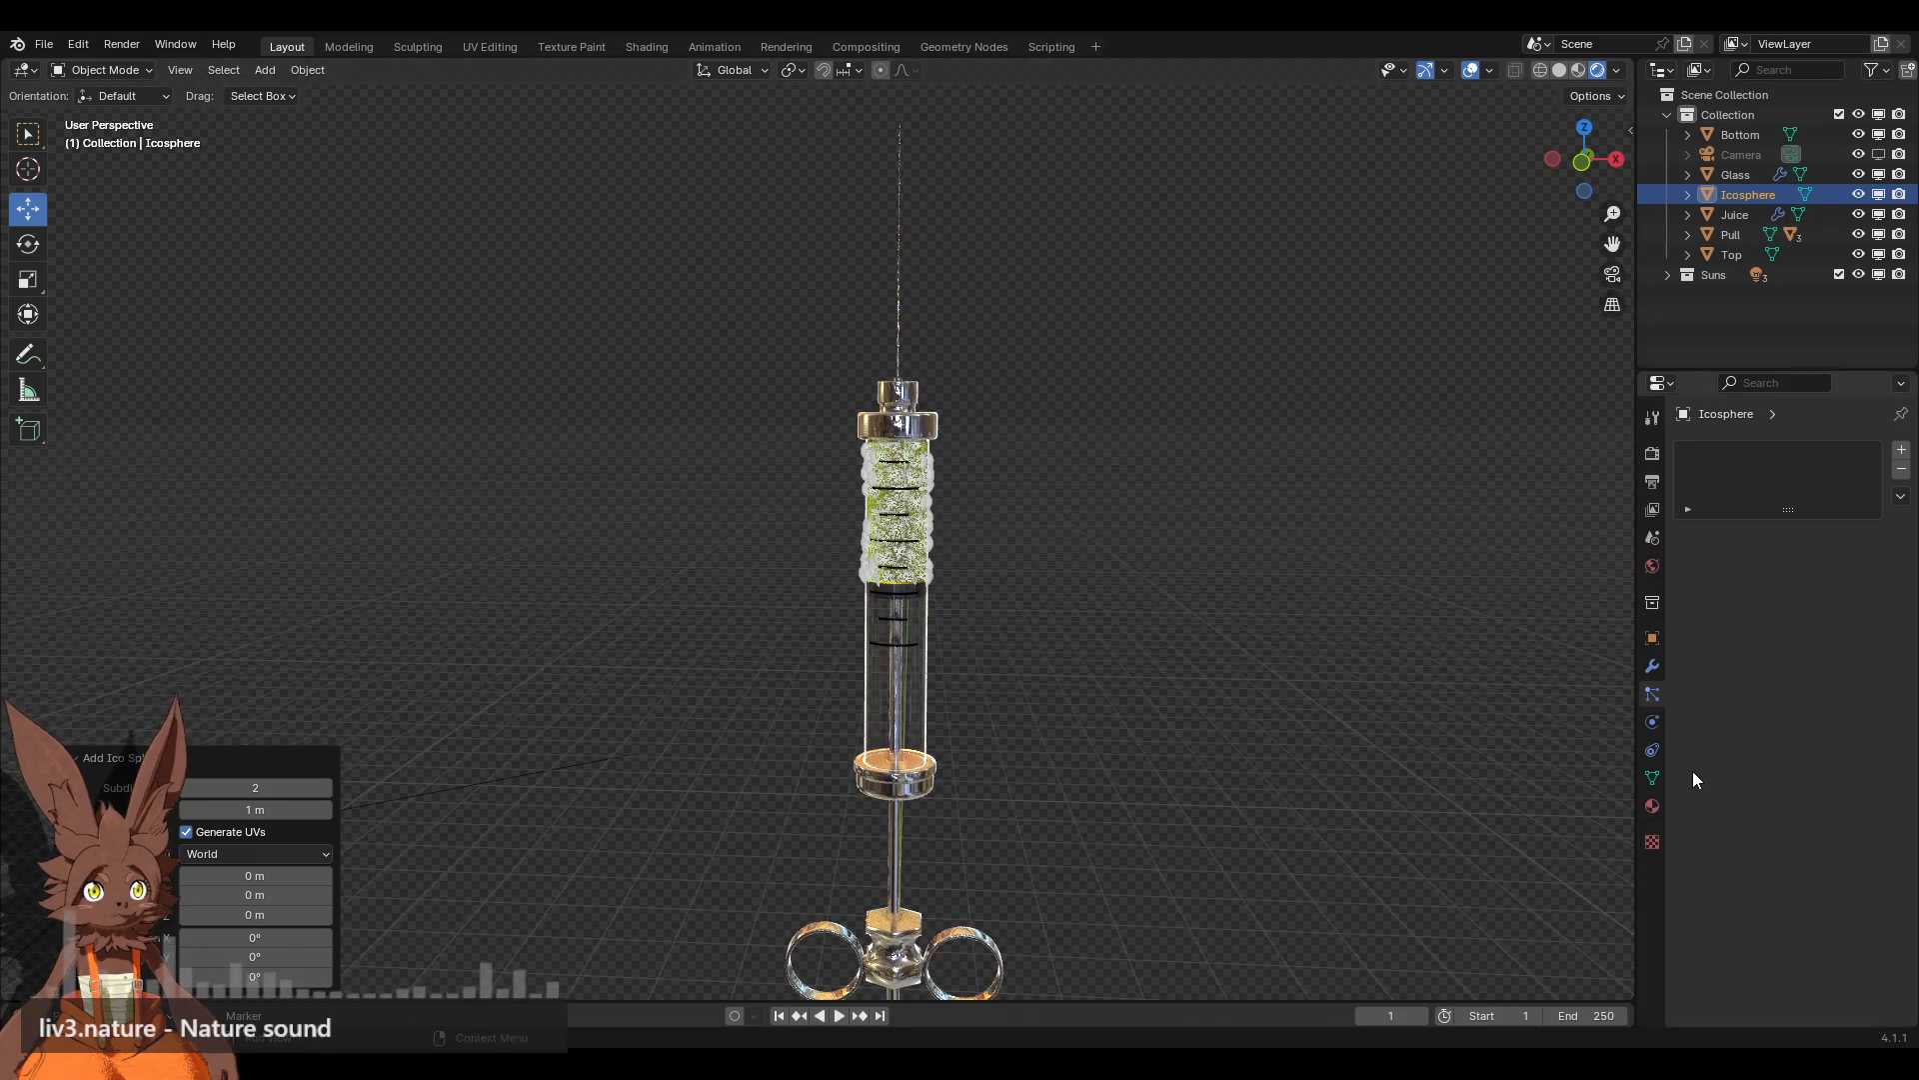
Step: Assign the Juice material to the ico sphere and make it an independent copy
{"action": "left_click", "coordinate": [1653, 806]}
{"action": "left_click", "coordinate": [1692, 537]}
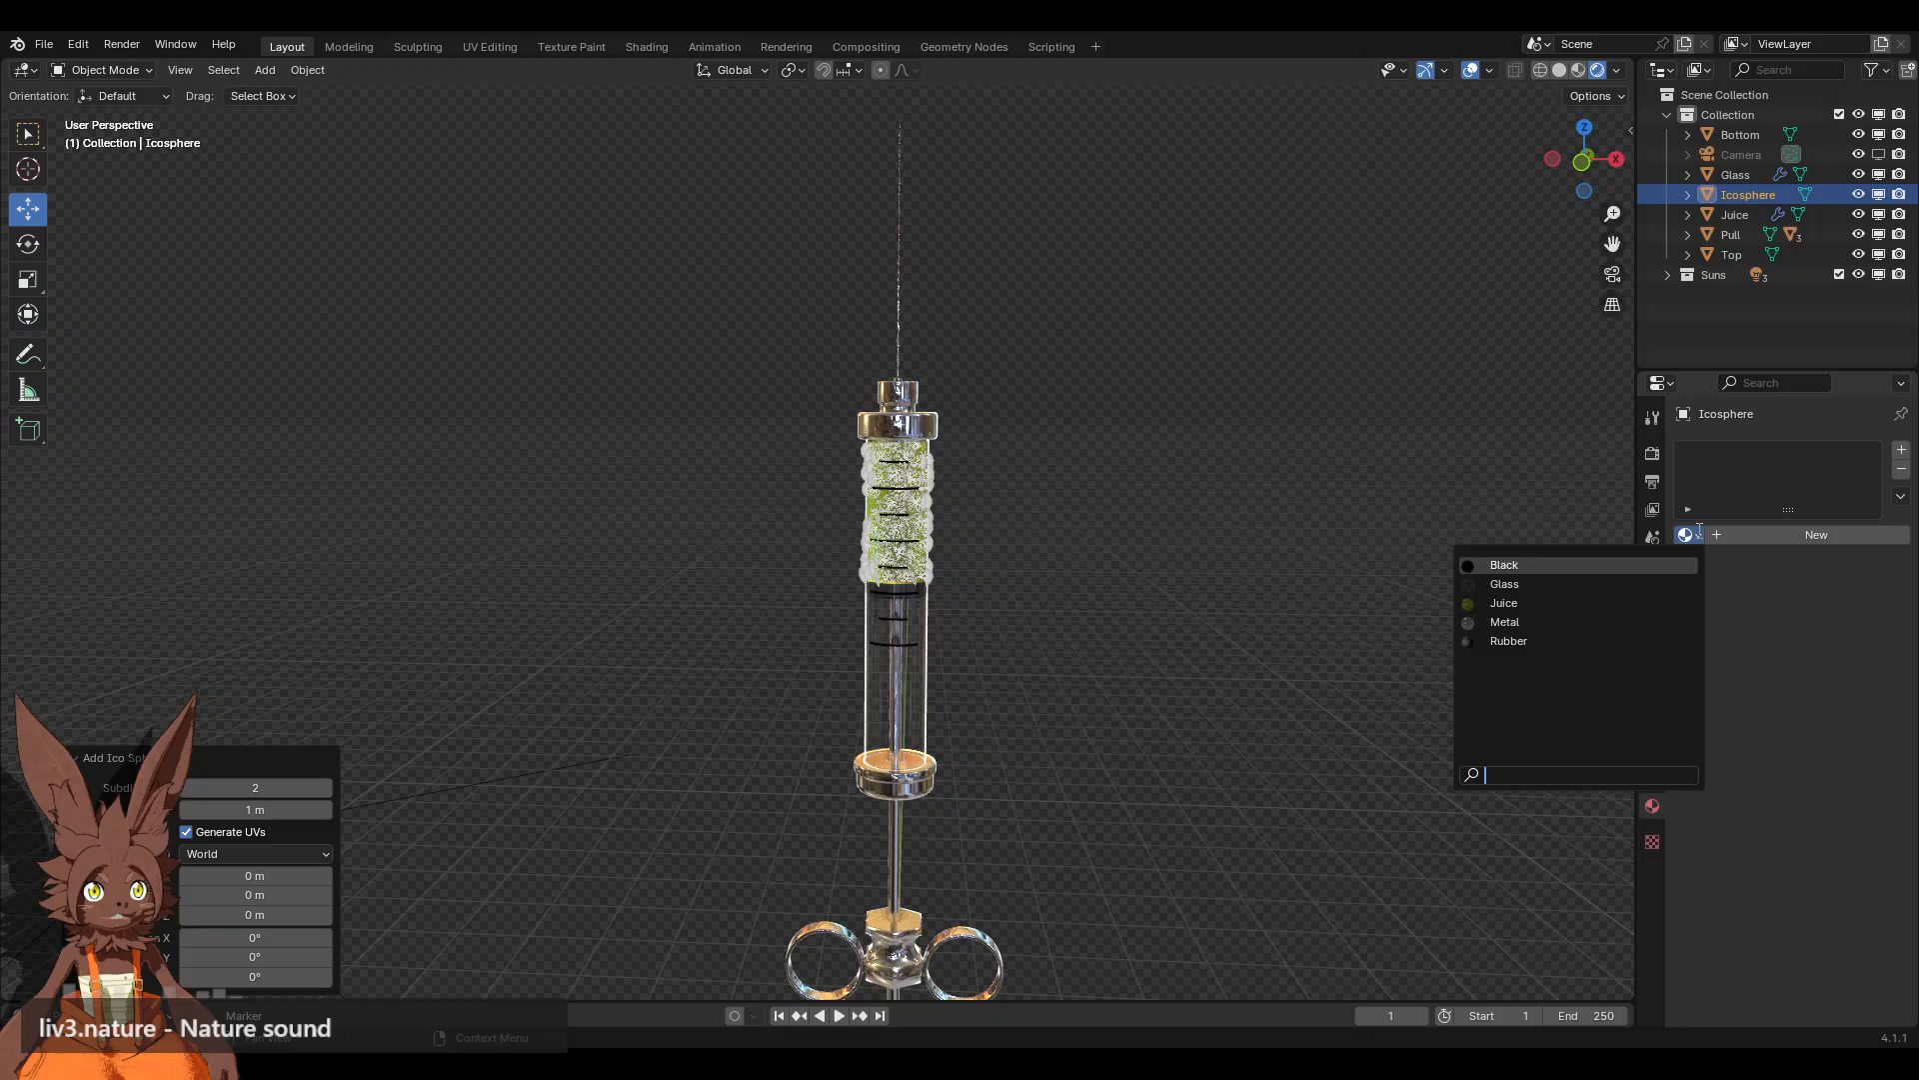
{"action": "left_click", "coordinate": [1596, 606]}
{"action": "left_click", "coordinate": [1842, 536]}
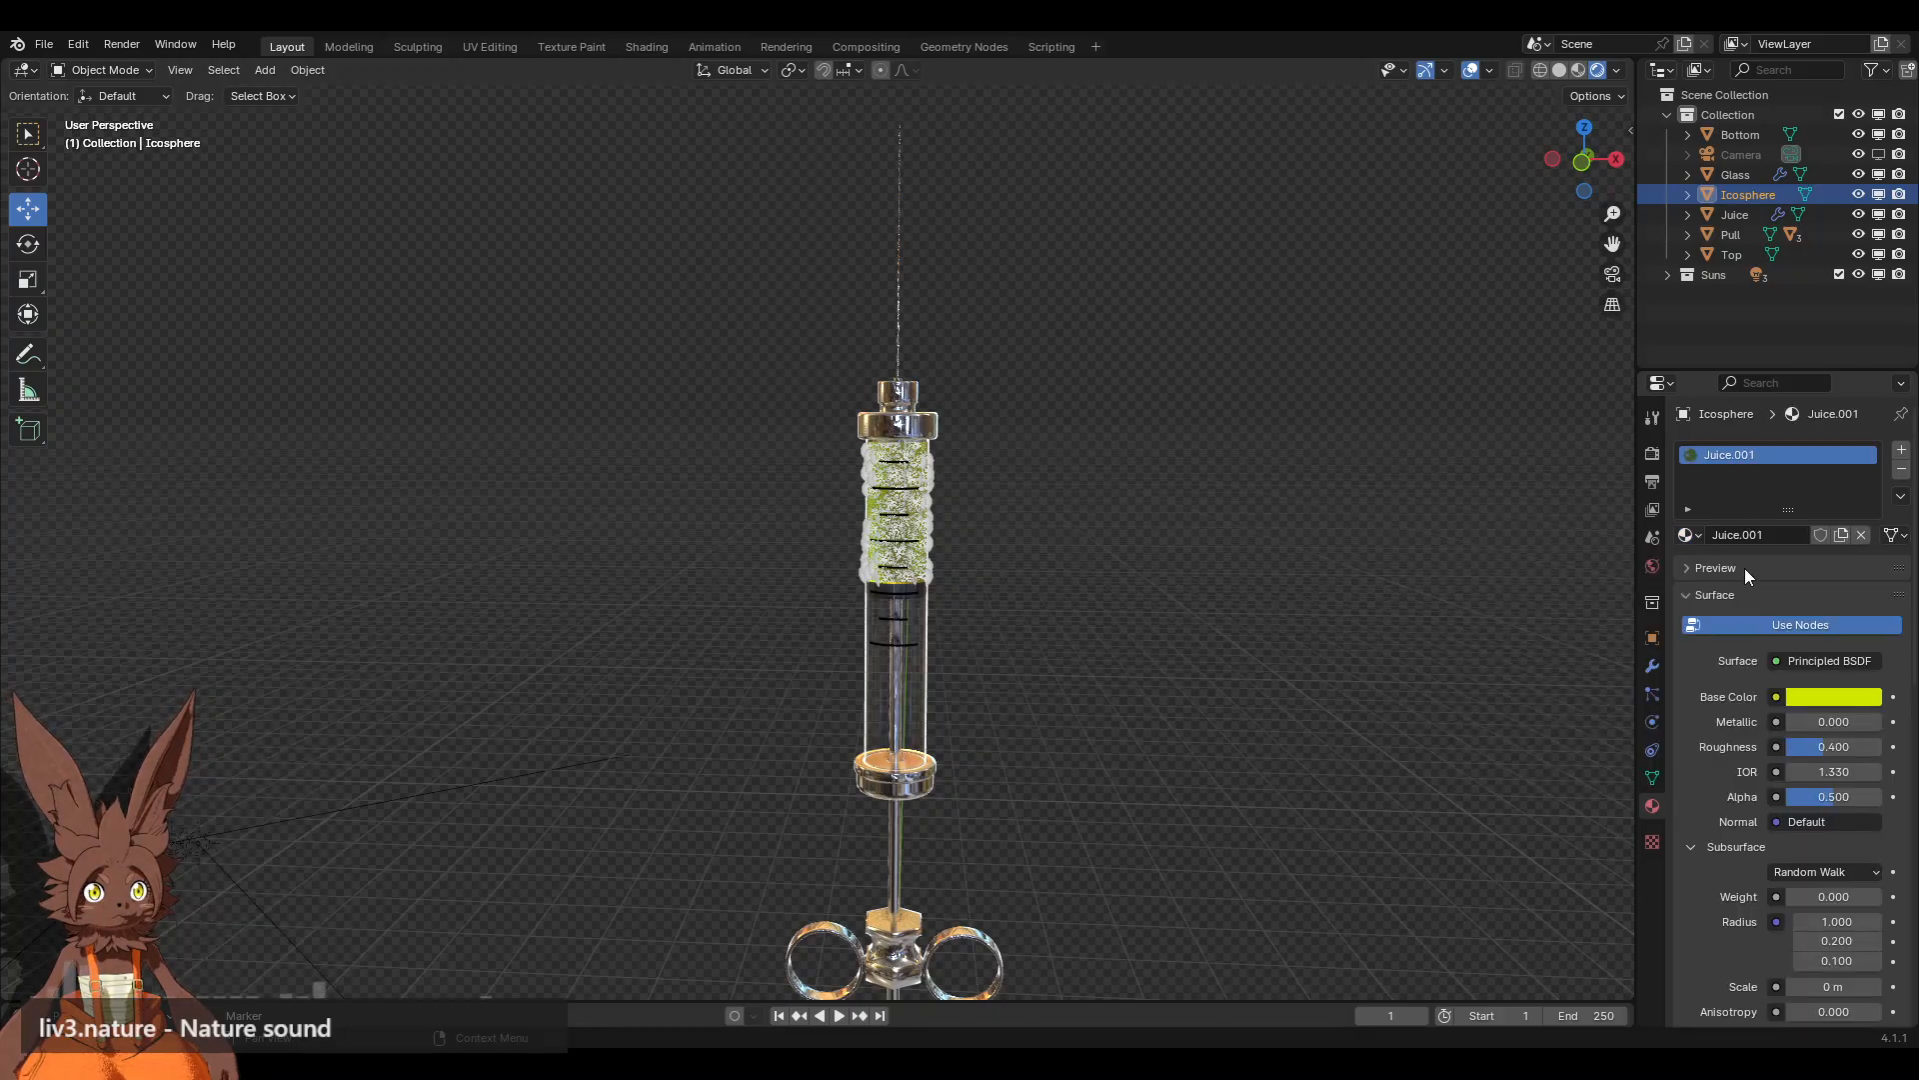
Step: Set the normal velocity of the Juice object's particle system to 0 m/s
{"action": "scroll", "coordinate": [1082, 592], "scroll_direction": "up", "scroll_amount": 5}
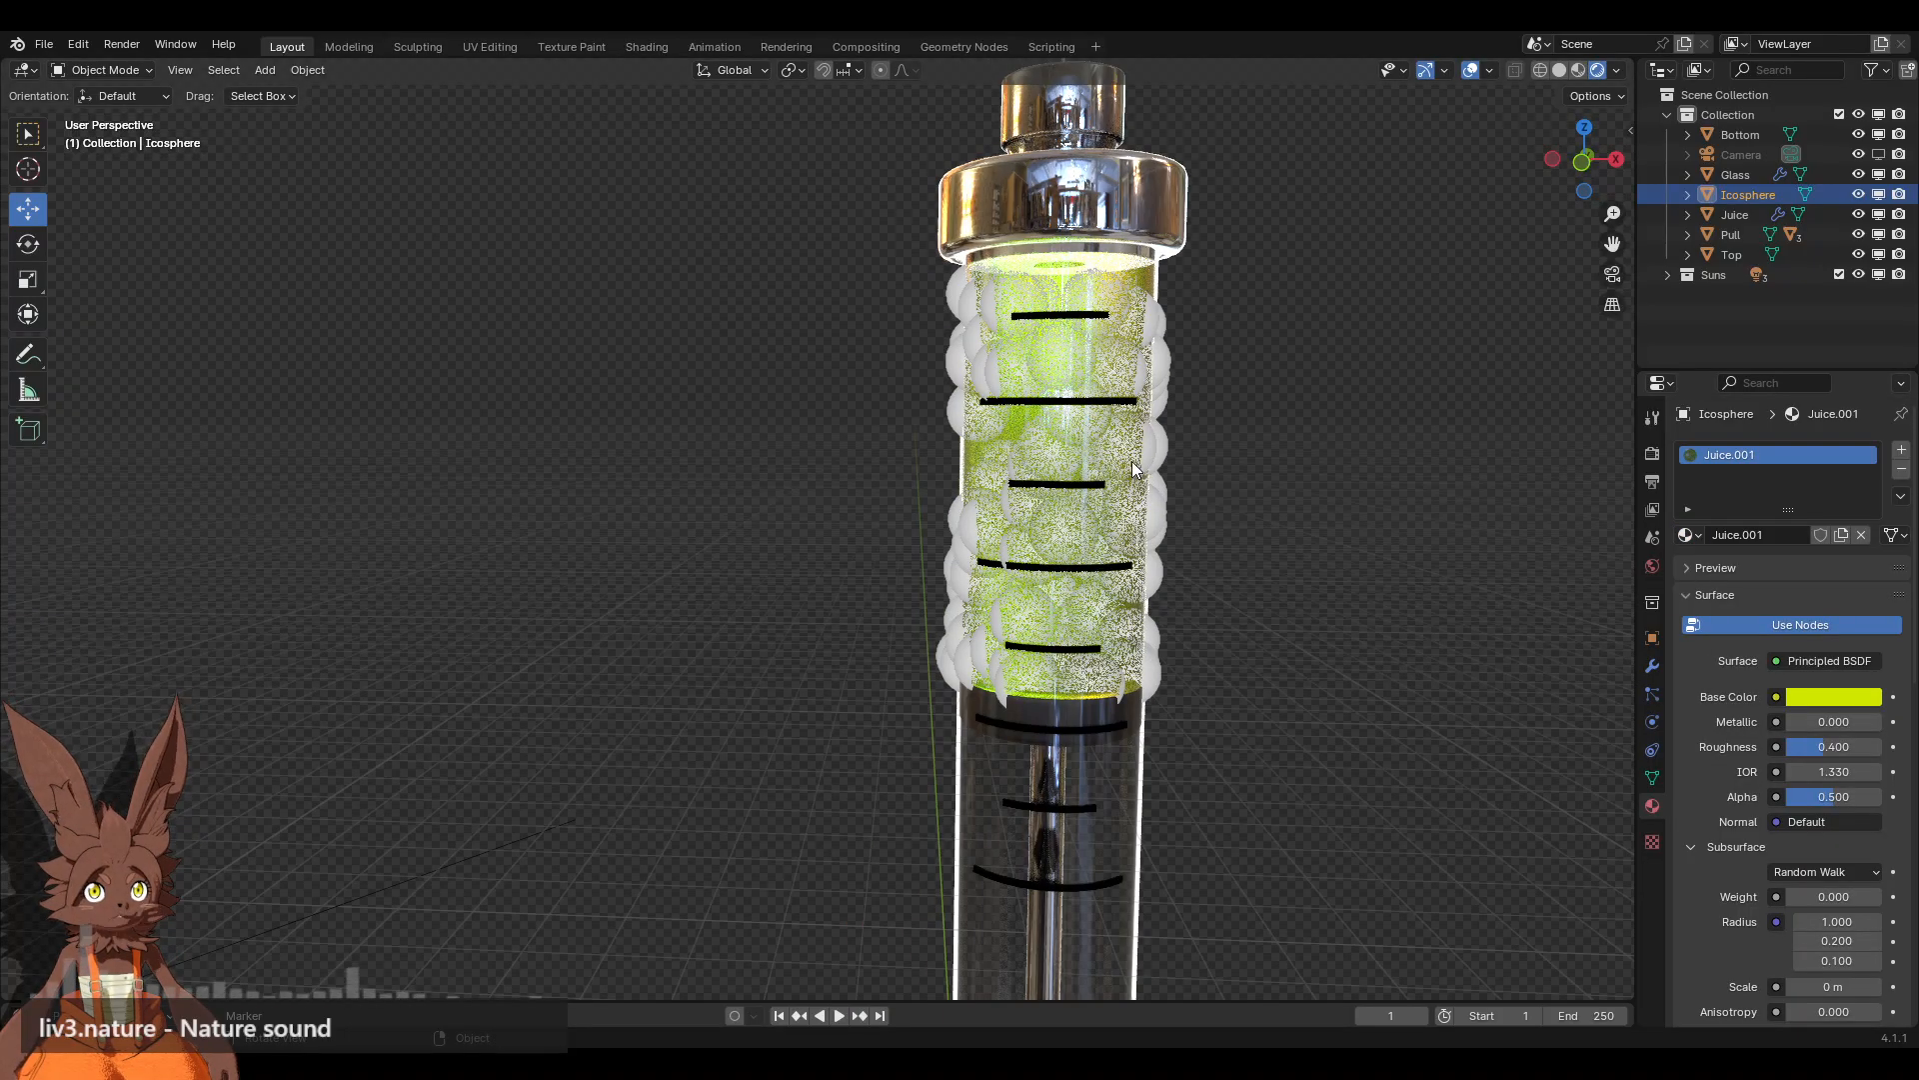
{"action": "left_click", "coordinate": [1740, 214]}
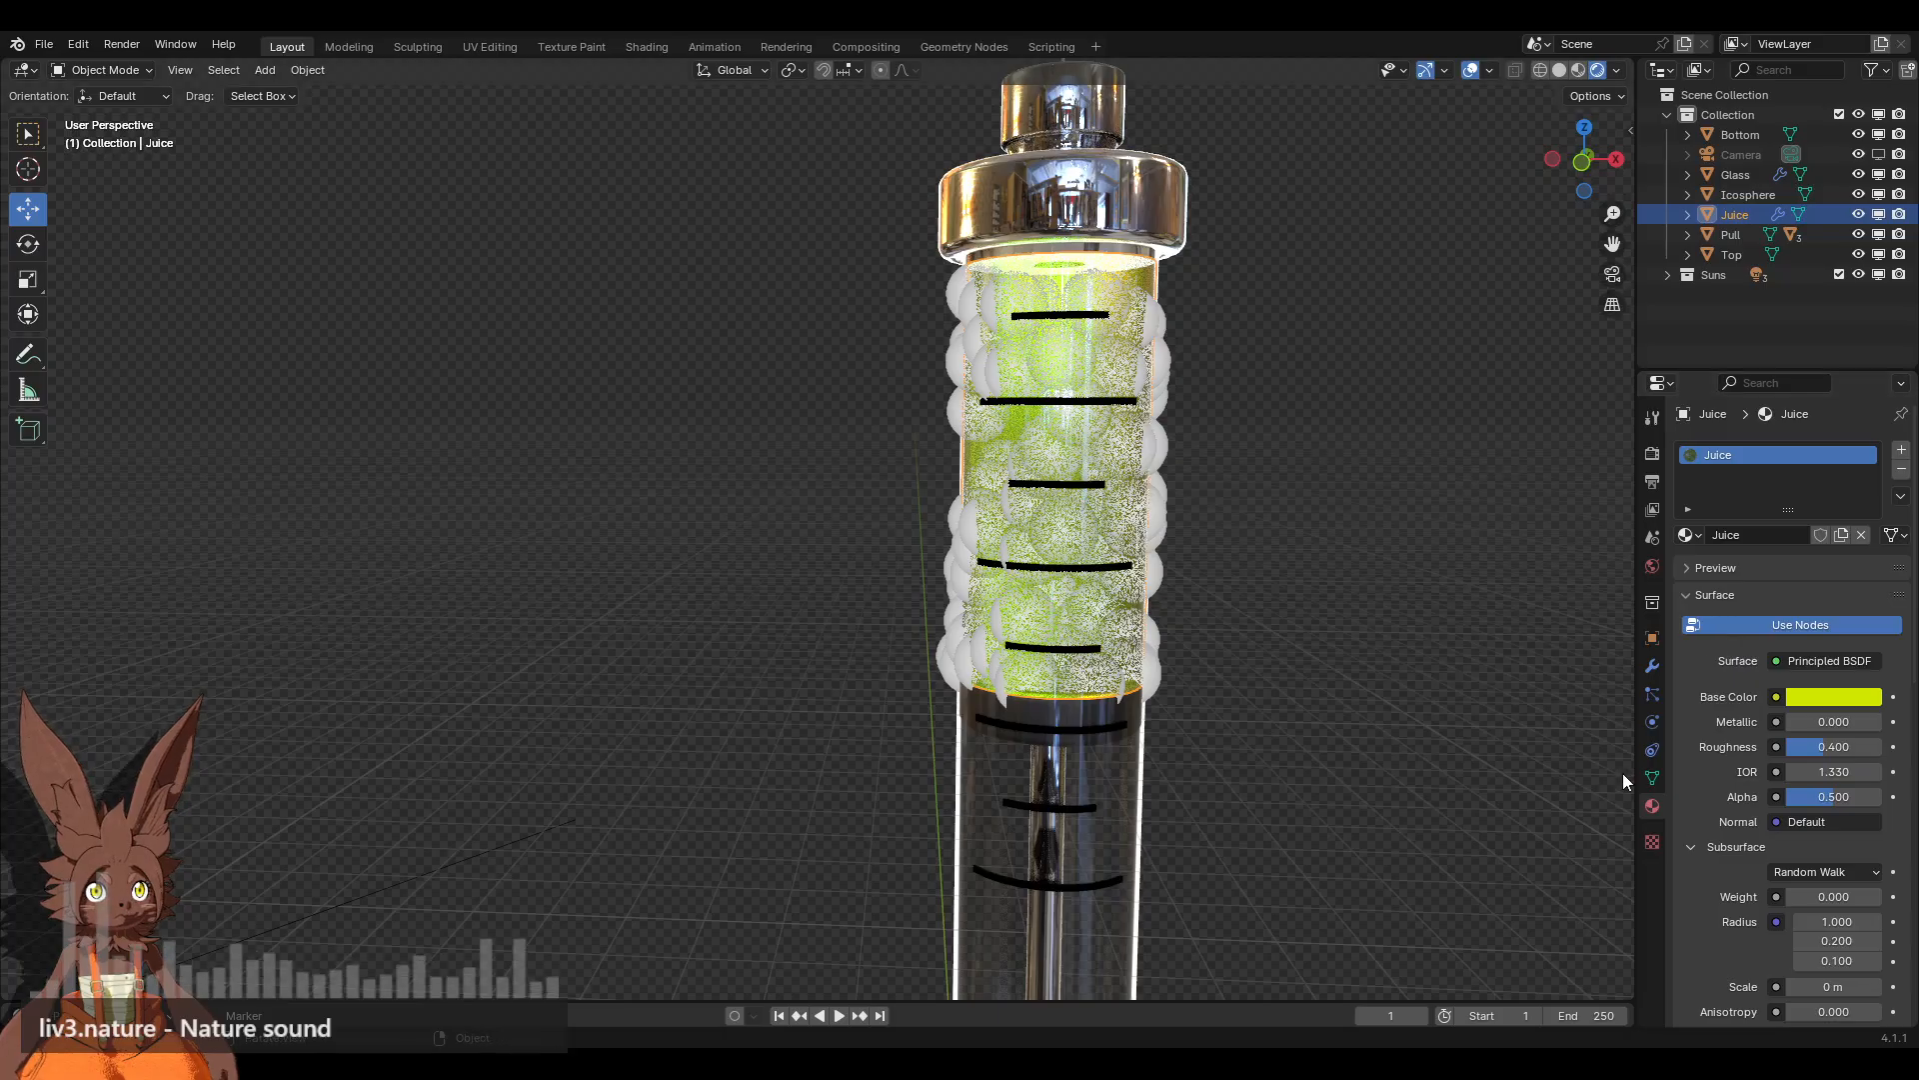
{"action": "left_click", "coordinate": [1650, 699]}
{"action": "scroll", "coordinate": [1722, 703], "scroll_direction": "down", "scroll_amount": 2}
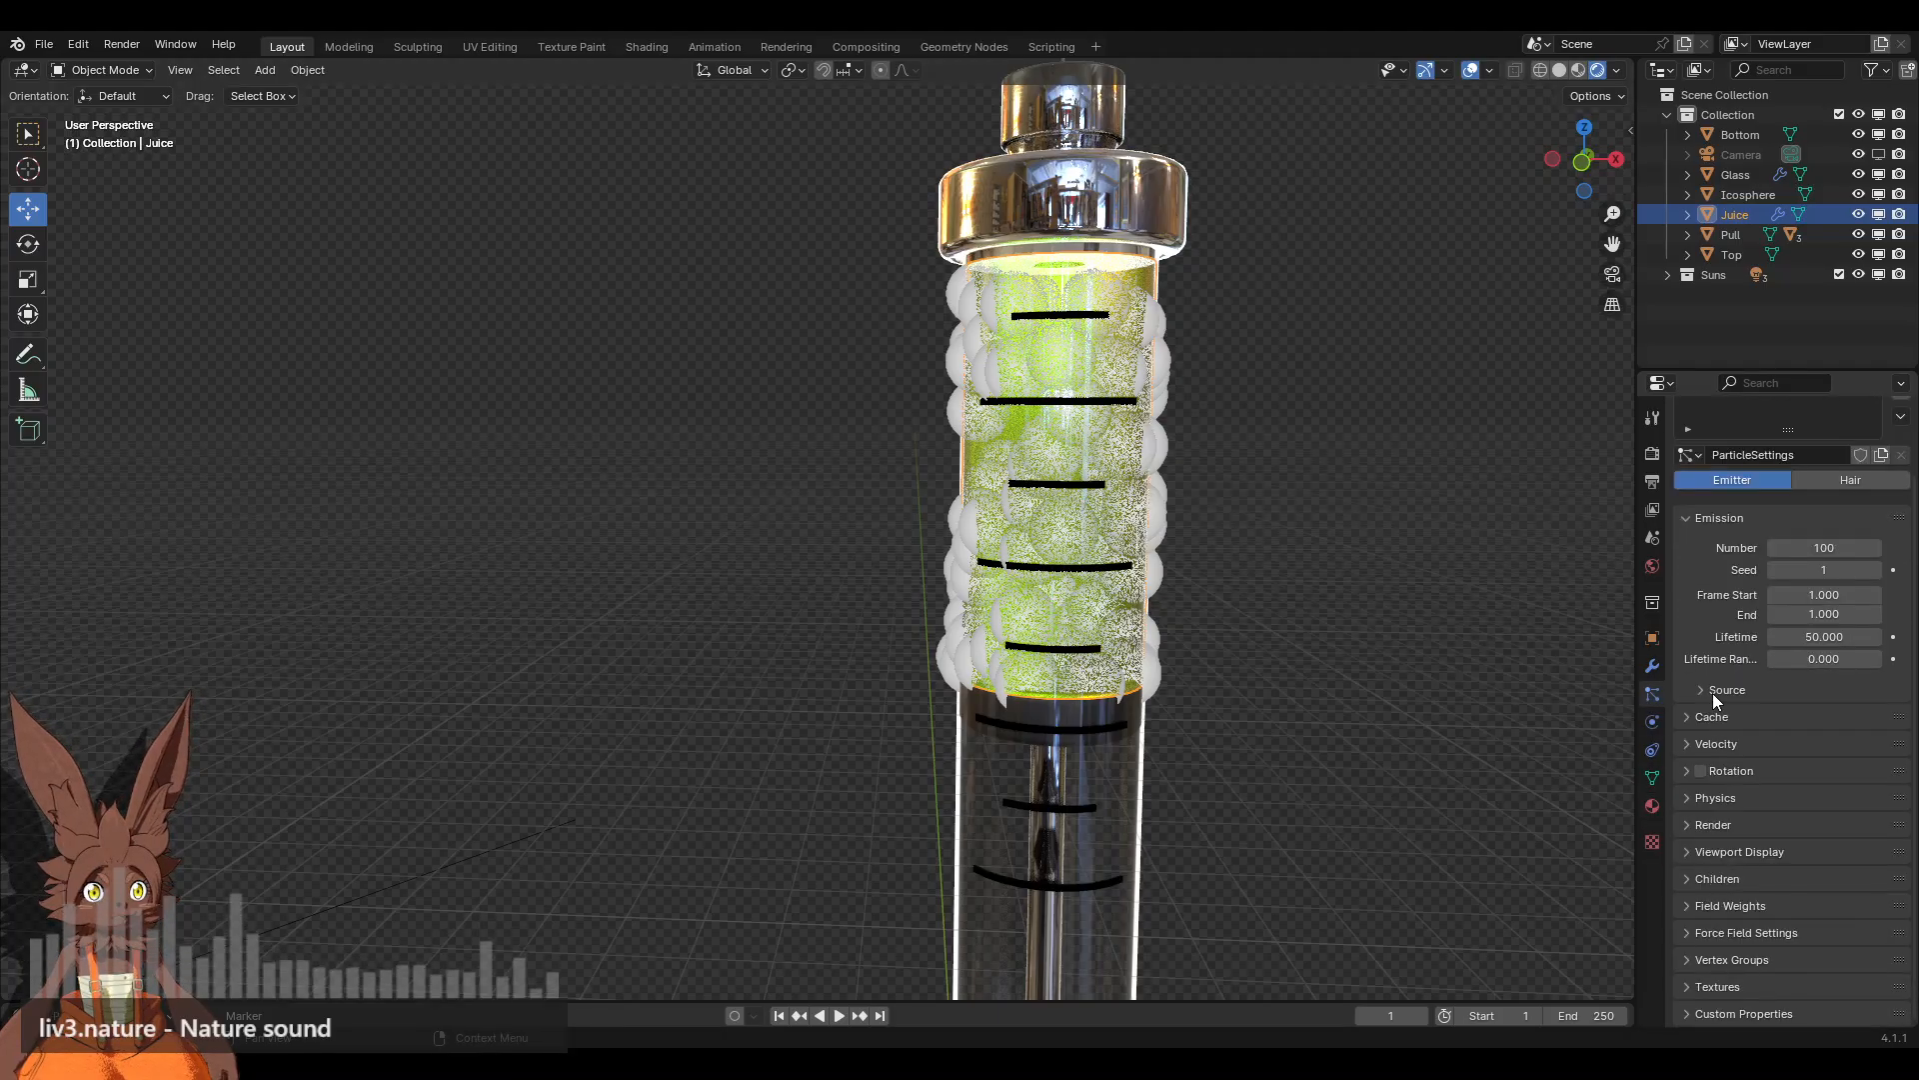
{"action": "left_click", "coordinate": [1689, 745]}
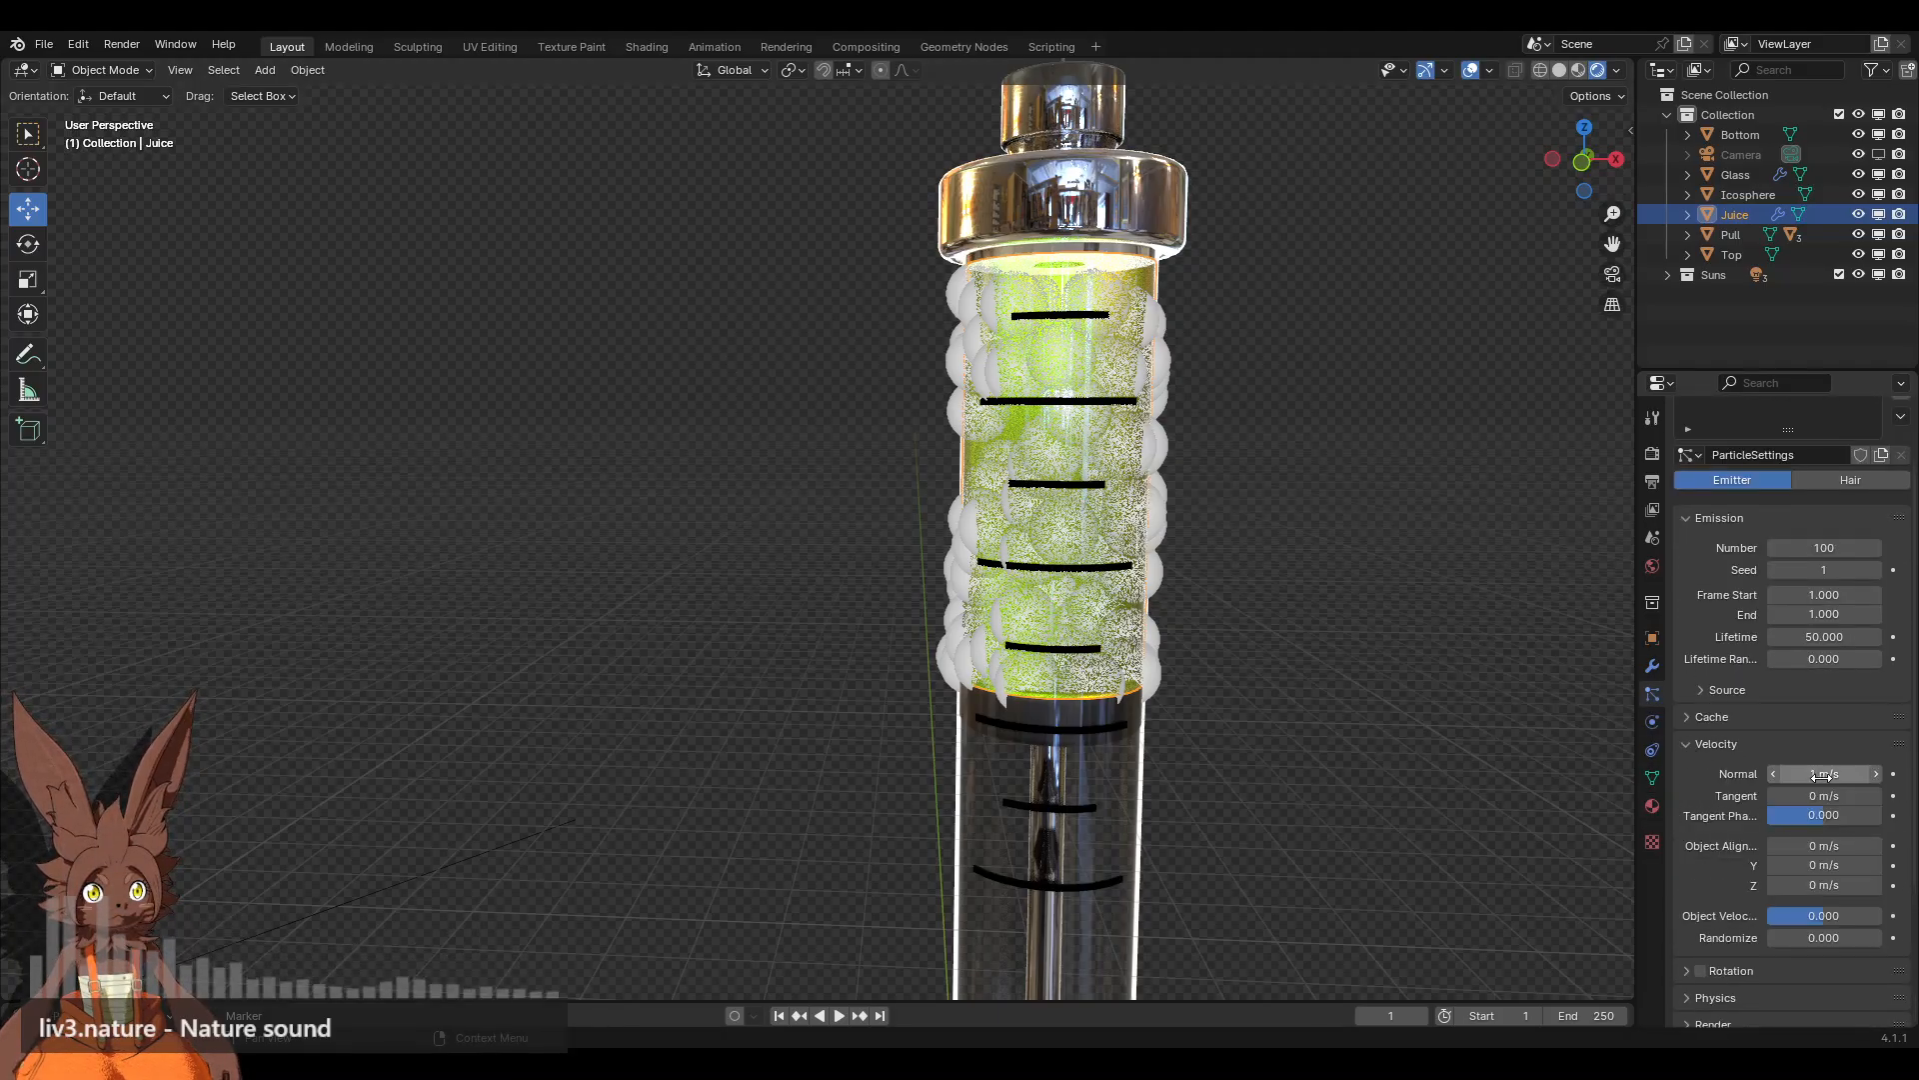
{"action": "left_click", "coordinate": [1824, 774]}
{"action": "type", "text": "0"}
{"action": "key", "text": "Return"}
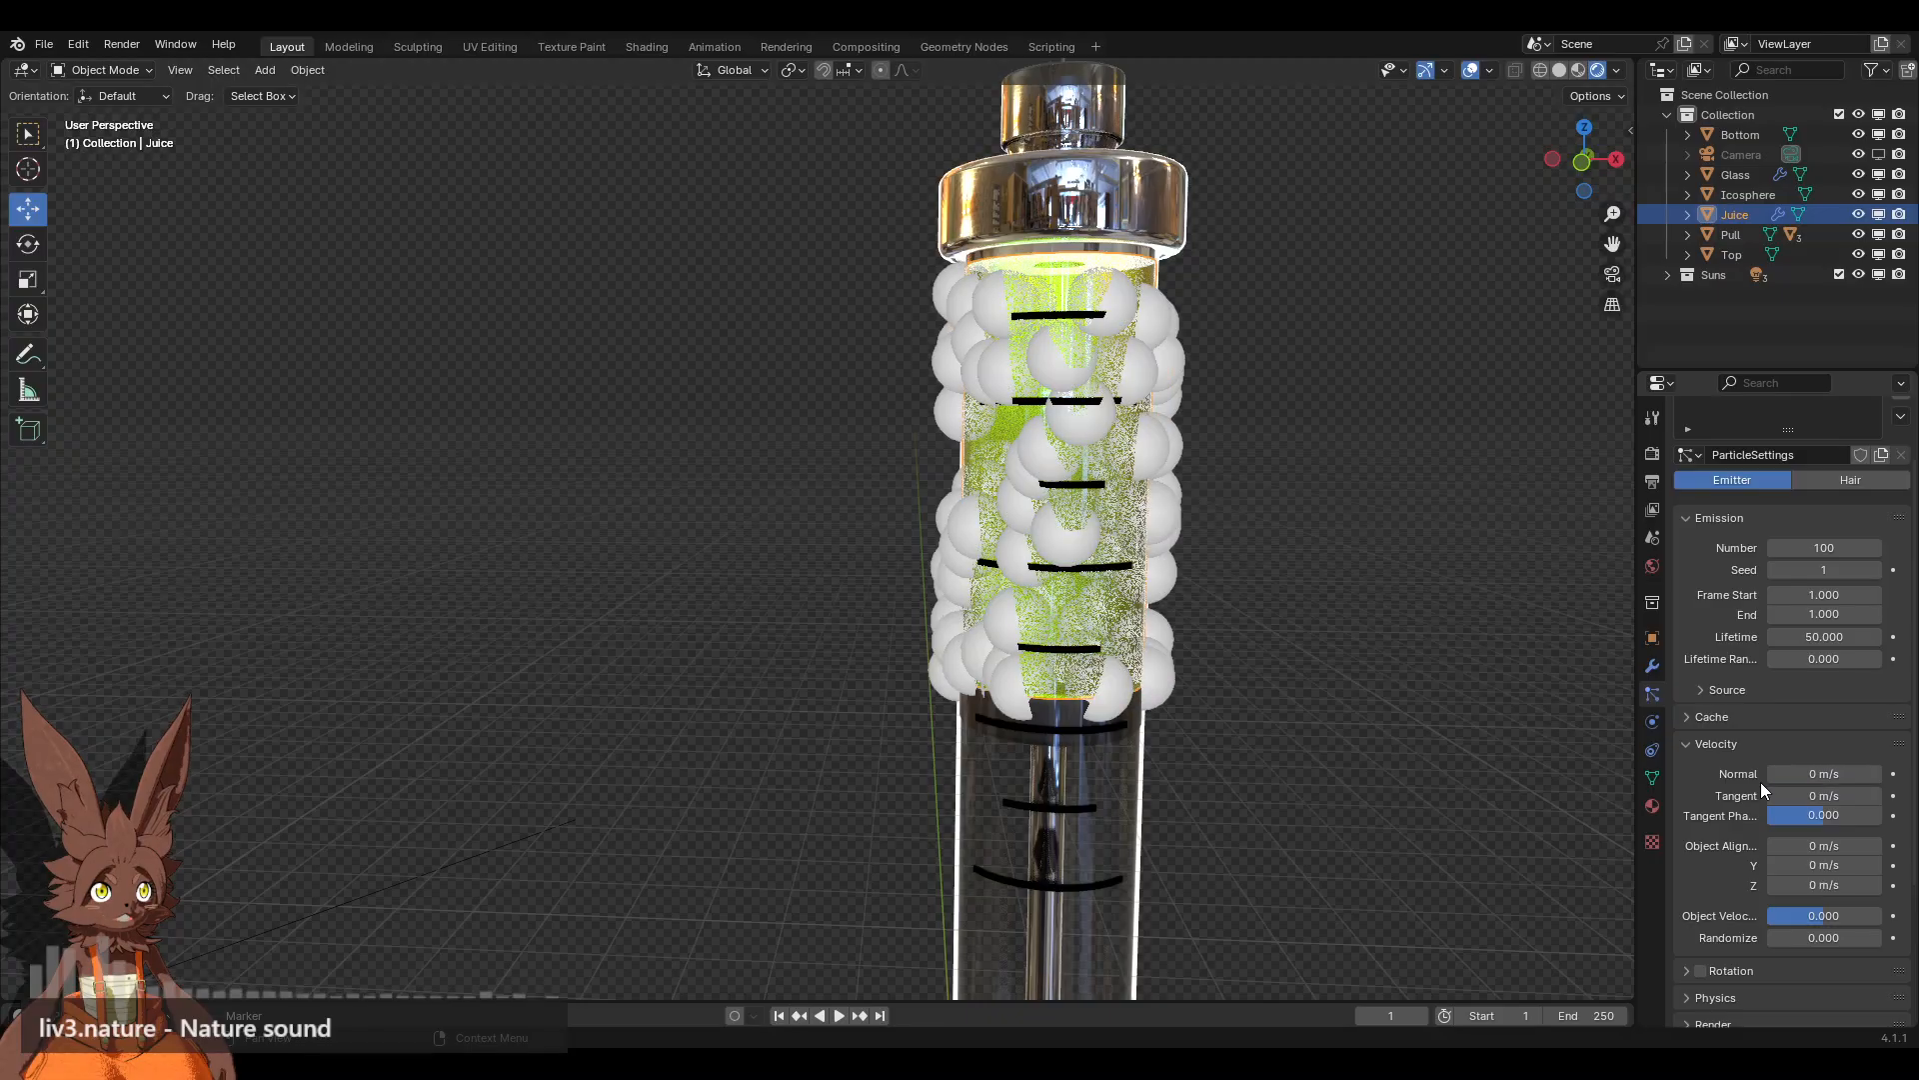
Step: Render the Juice particles as an object, using the Icosphere as the instance object
{"action": "scroll", "coordinate": [1760, 782], "scroll_direction": "down", "scroll_amount": 3}
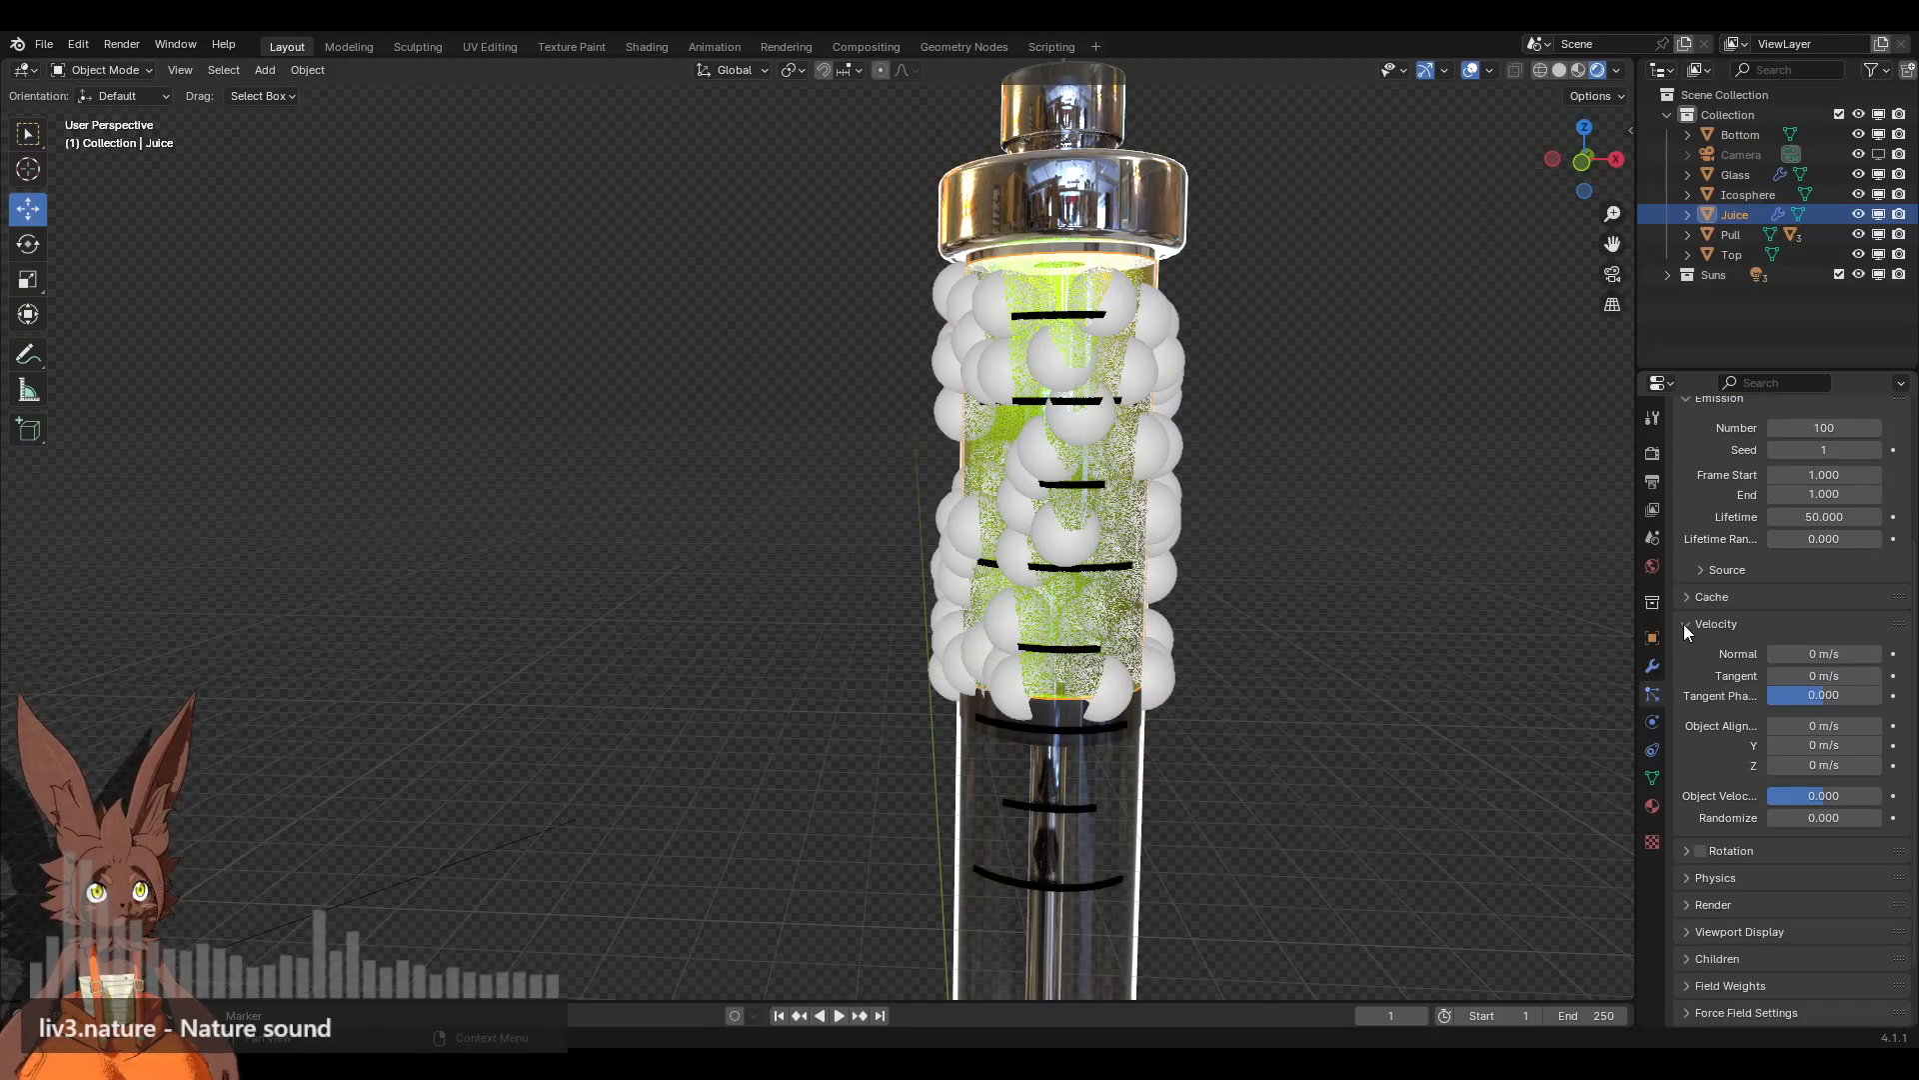
{"action": "scroll", "coordinate": [1714, 815], "scroll_direction": "down", "scroll_amount": 2}
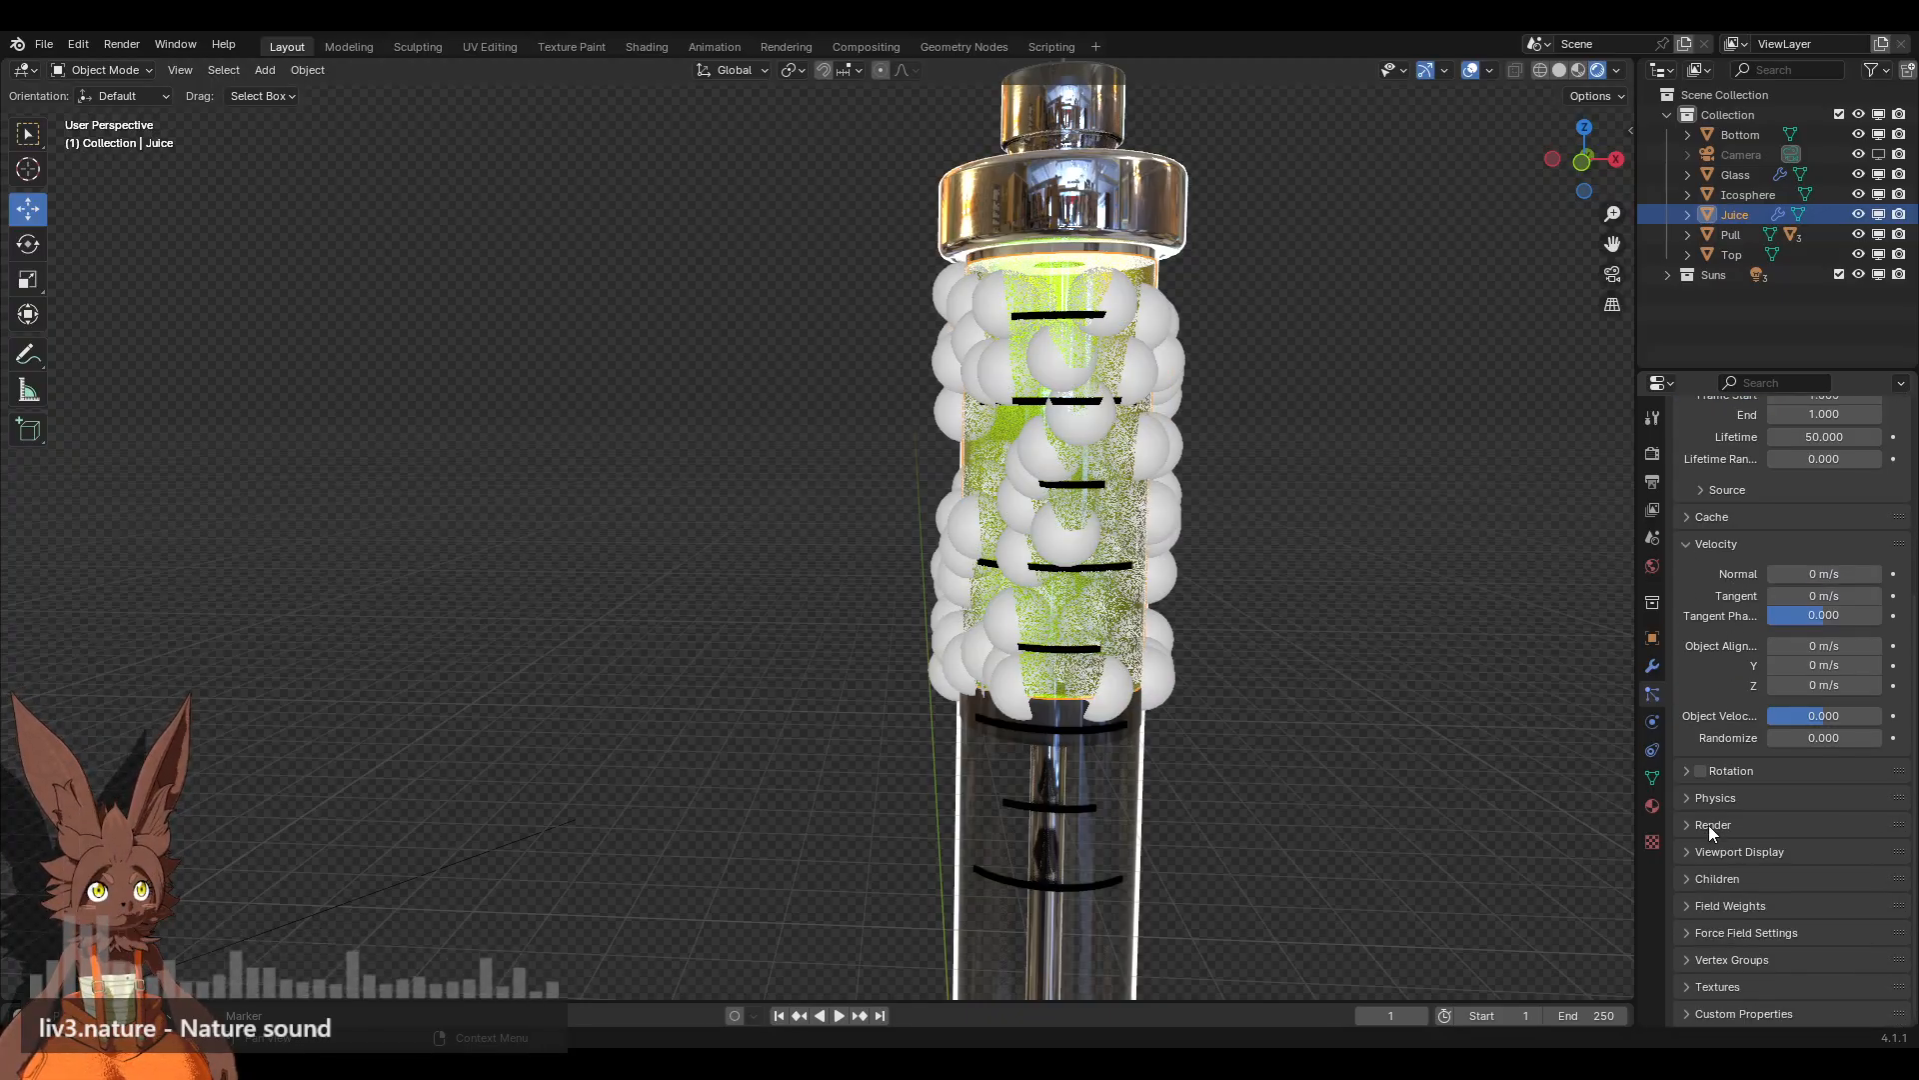
{"action": "left_click", "coordinate": [1690, 826]}
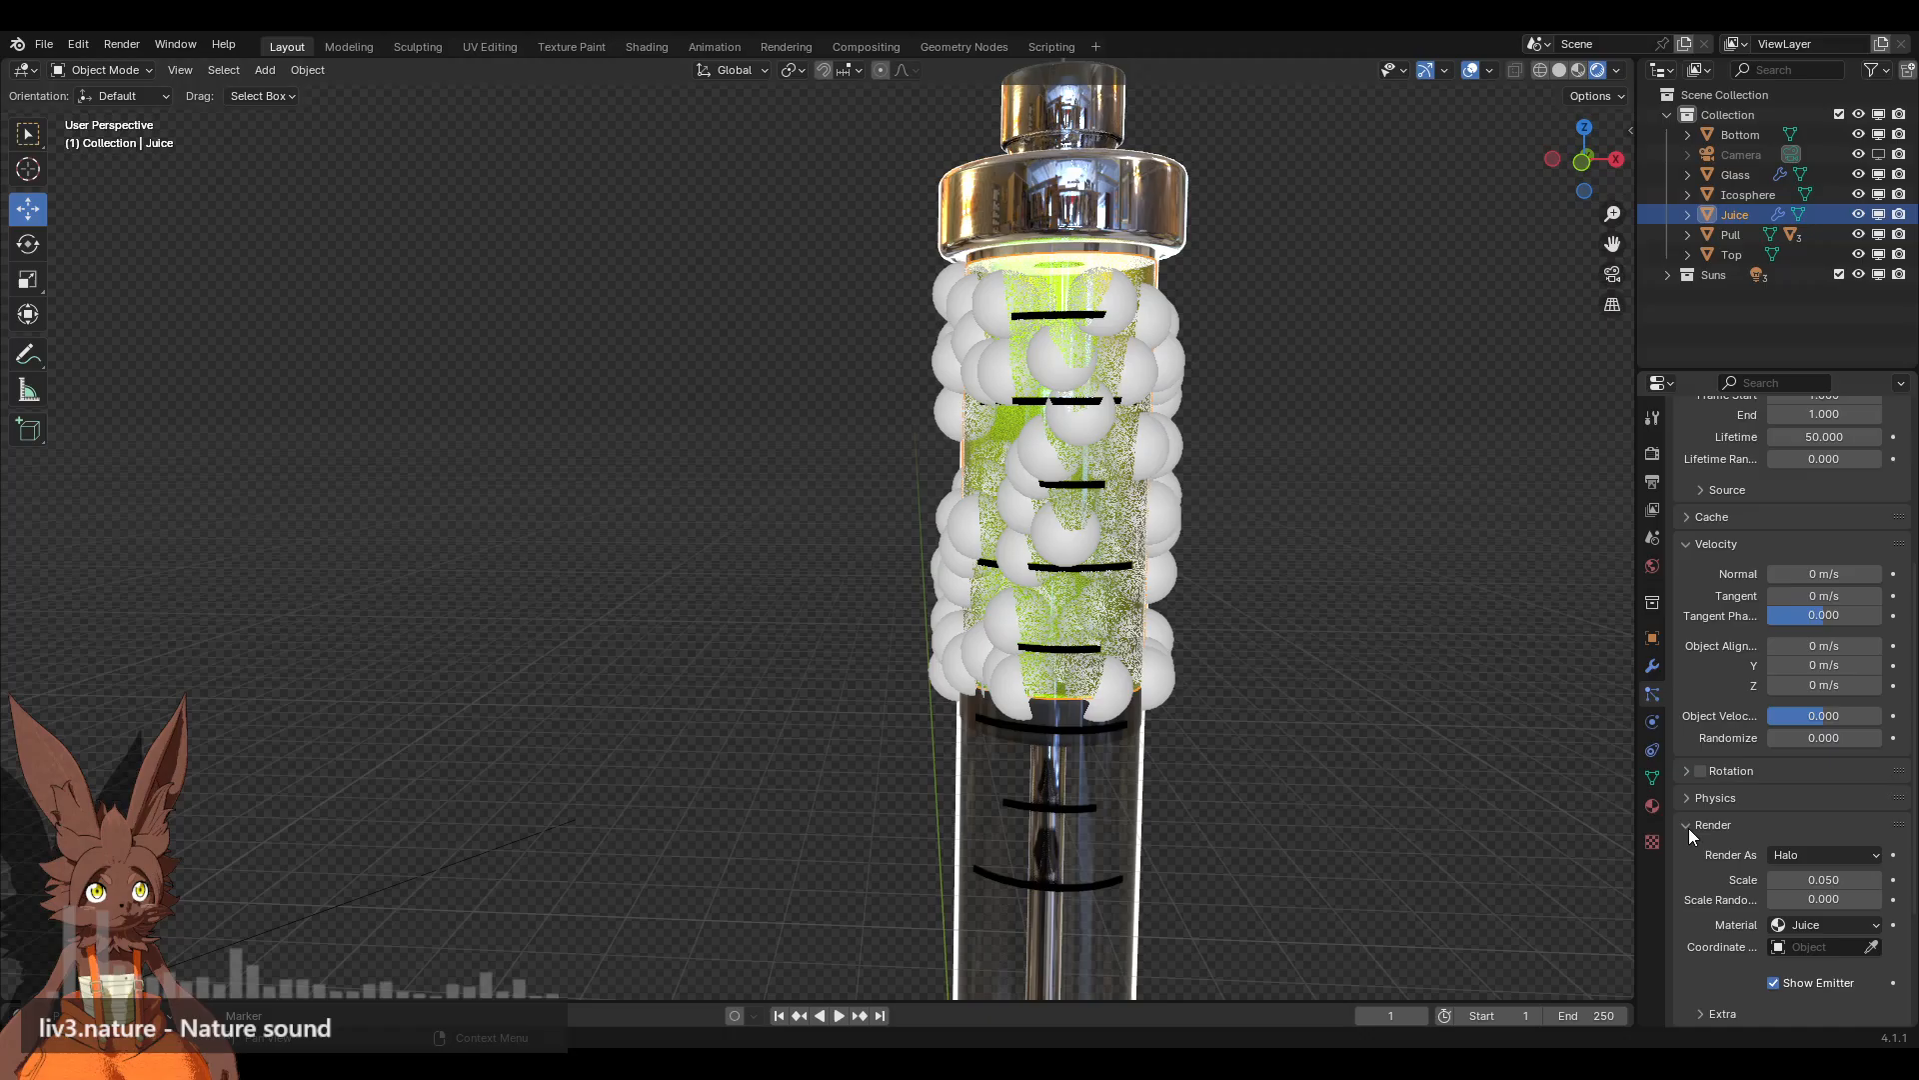
{"action": "left_click", "coordinate": [1830, 856]}
{"action": "left_click", "coordinate": [1834, 958]}
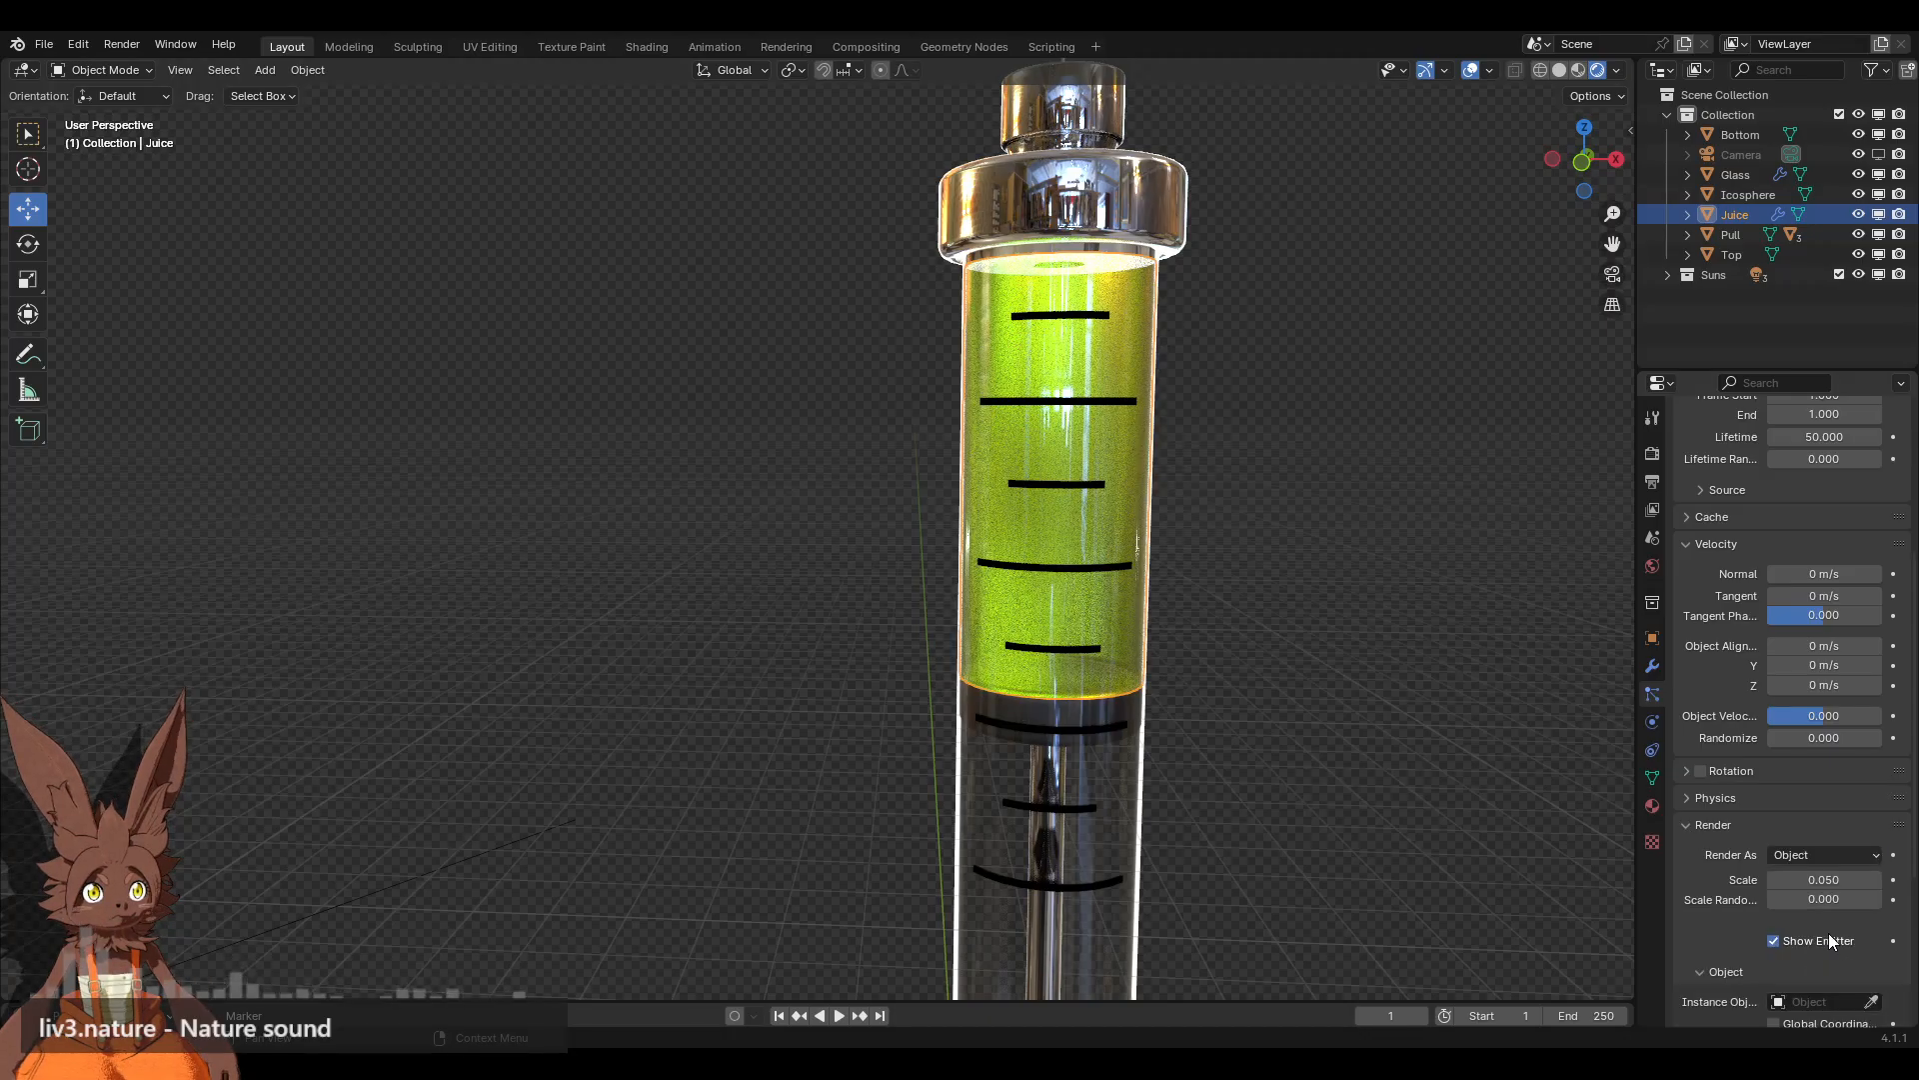
{"action": "scroll", "coordinate": [1719, 870], "scroll_direction": "down", "scroll_amount": 5}
{"action": "left_click", "coordinate": [1817, 801]}
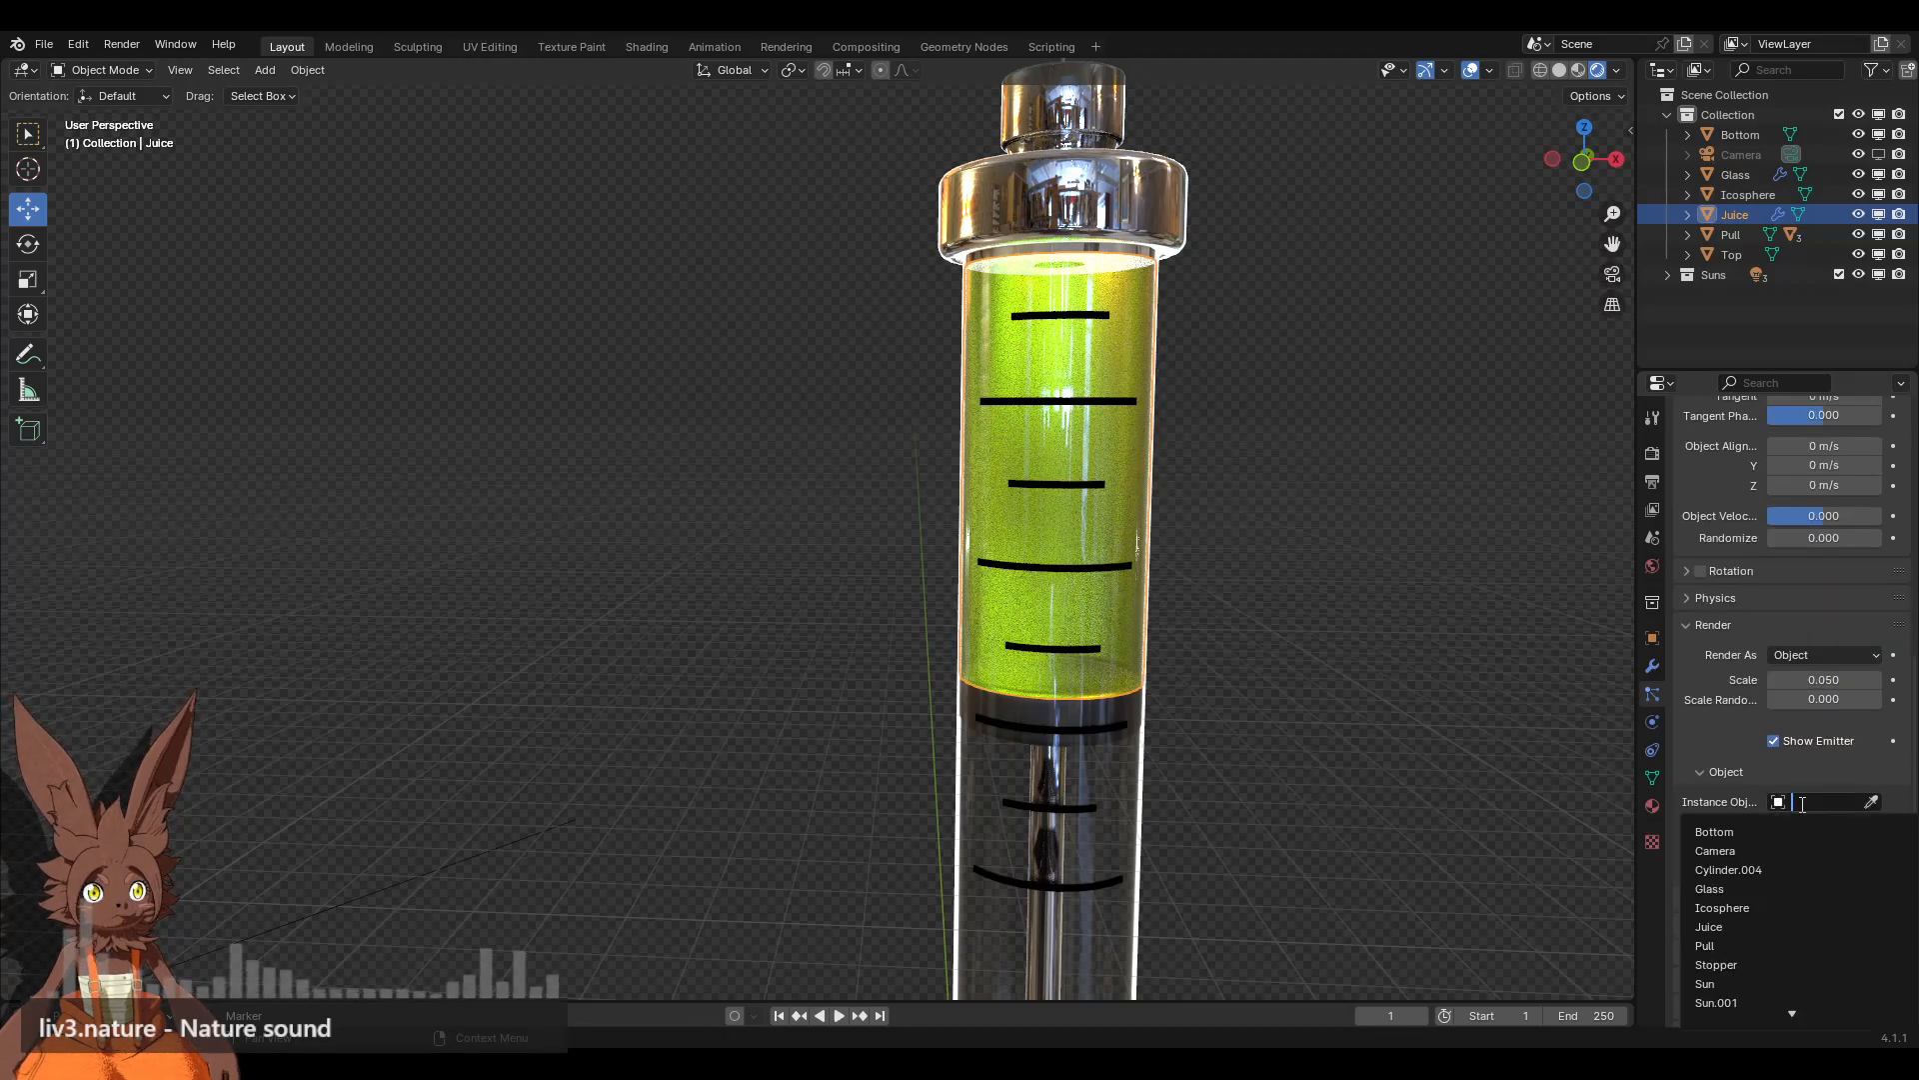
{"action": "left_click", "coordinate": [1741, 909]}
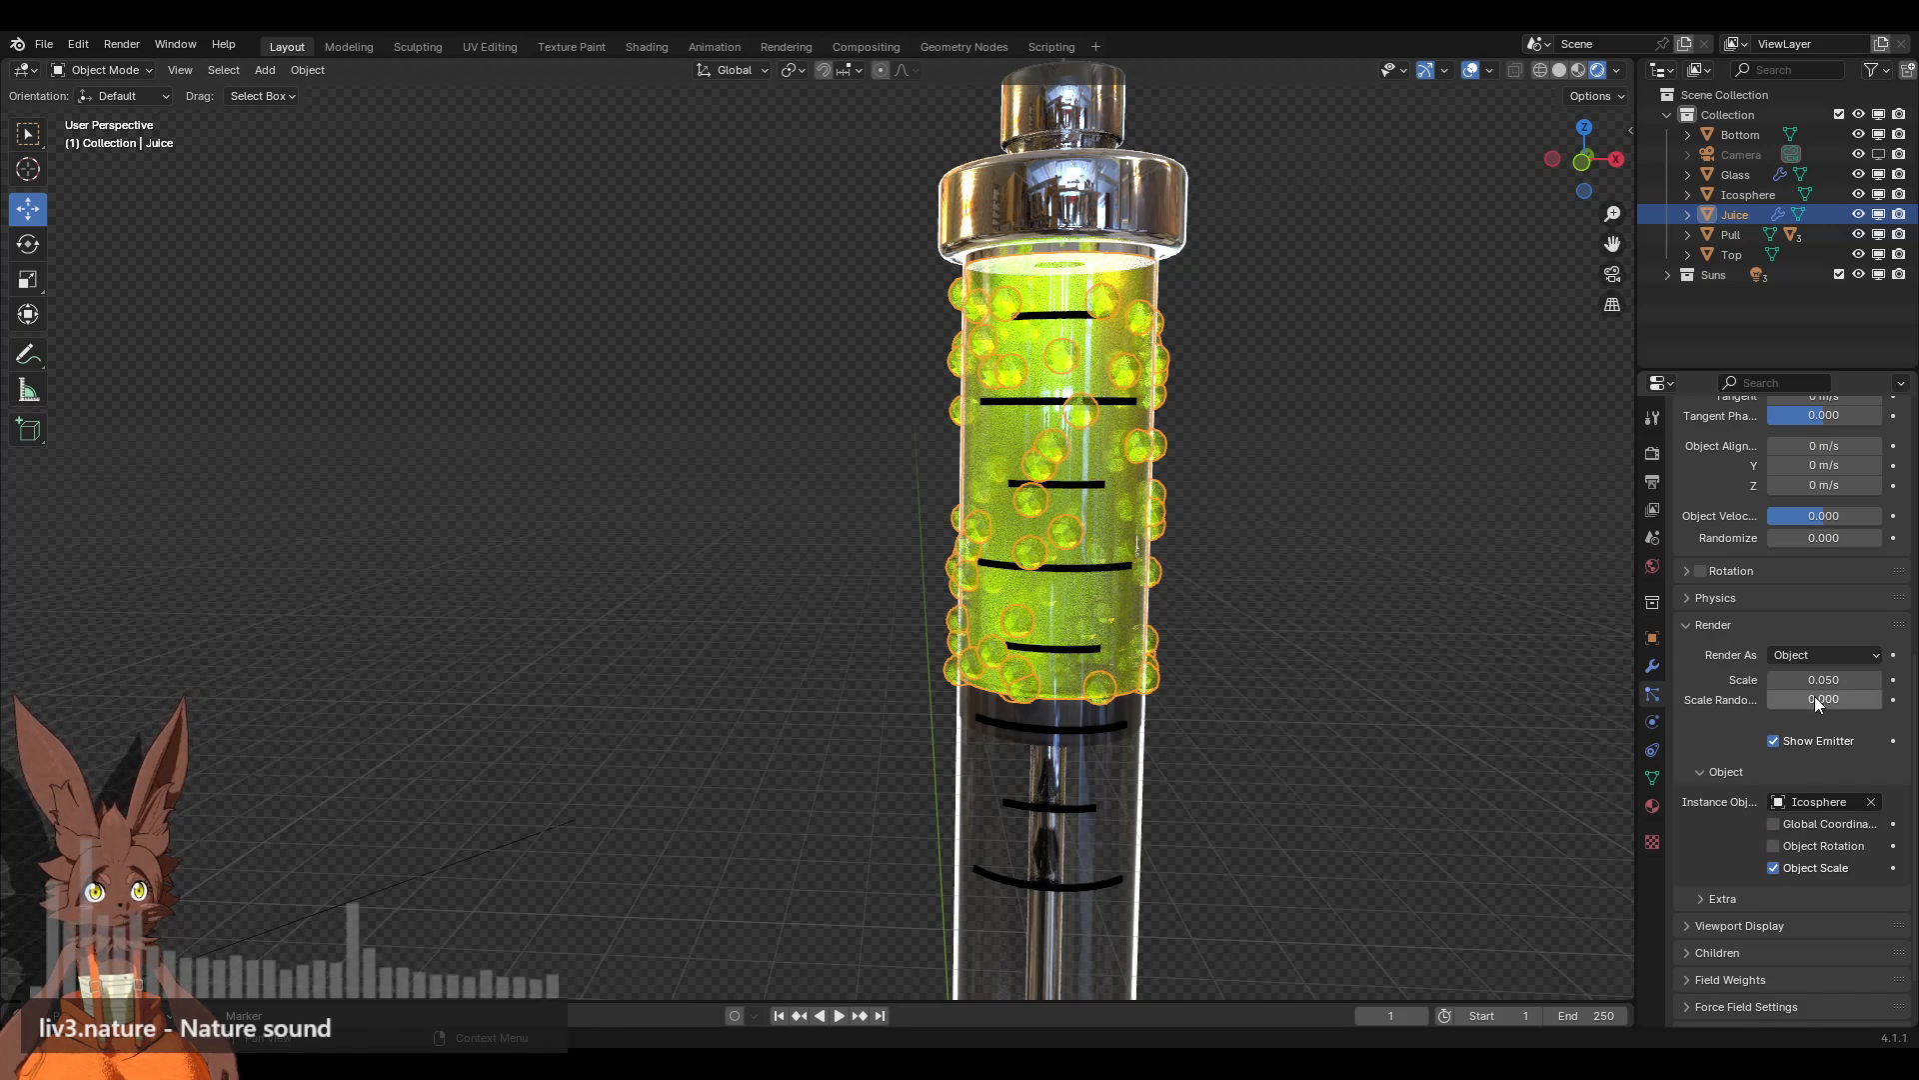
Step: Set the Juice particles' render scale to 0.040 and their scale randomness to 0.761
{"action": "left_click_drag", "start_coordinate": [1814, 704], "coordinate": [1846, 703]}
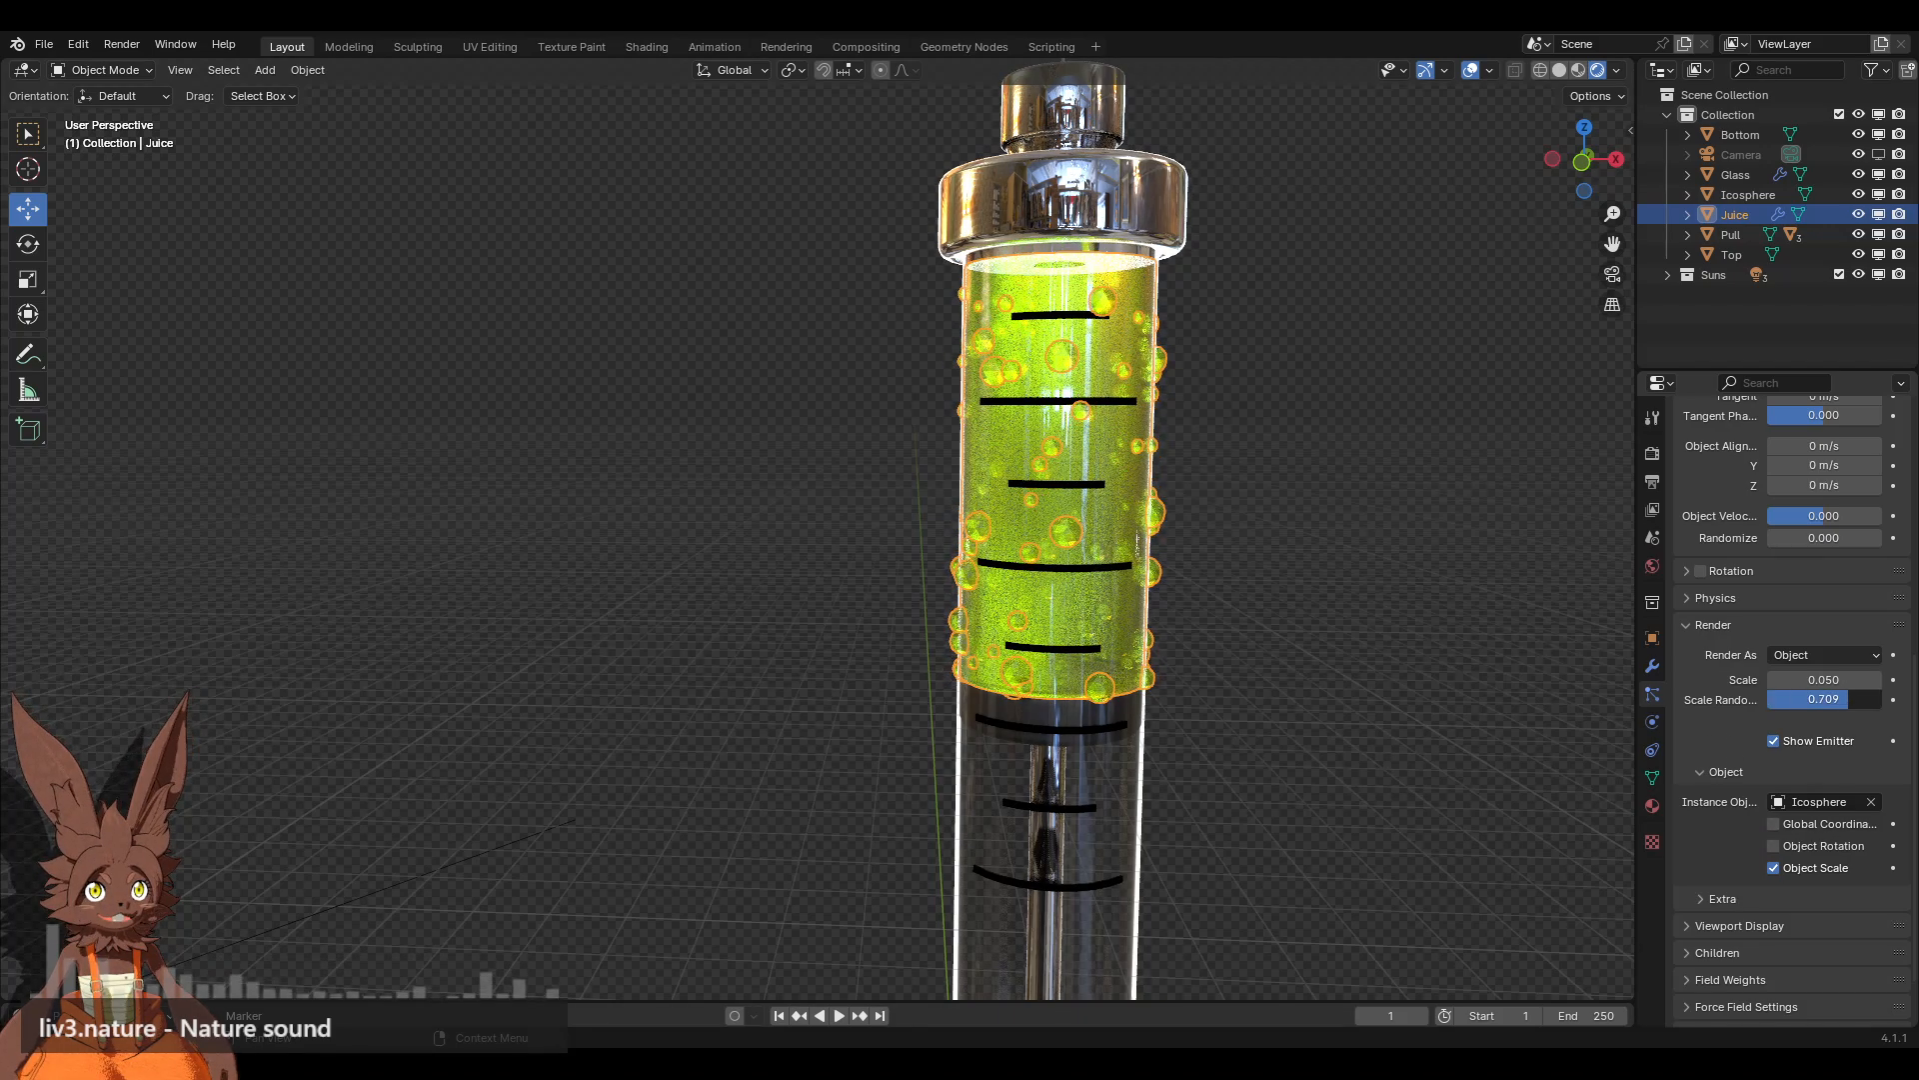
{"action": "left_click", "coordinate": [1772, 679]}
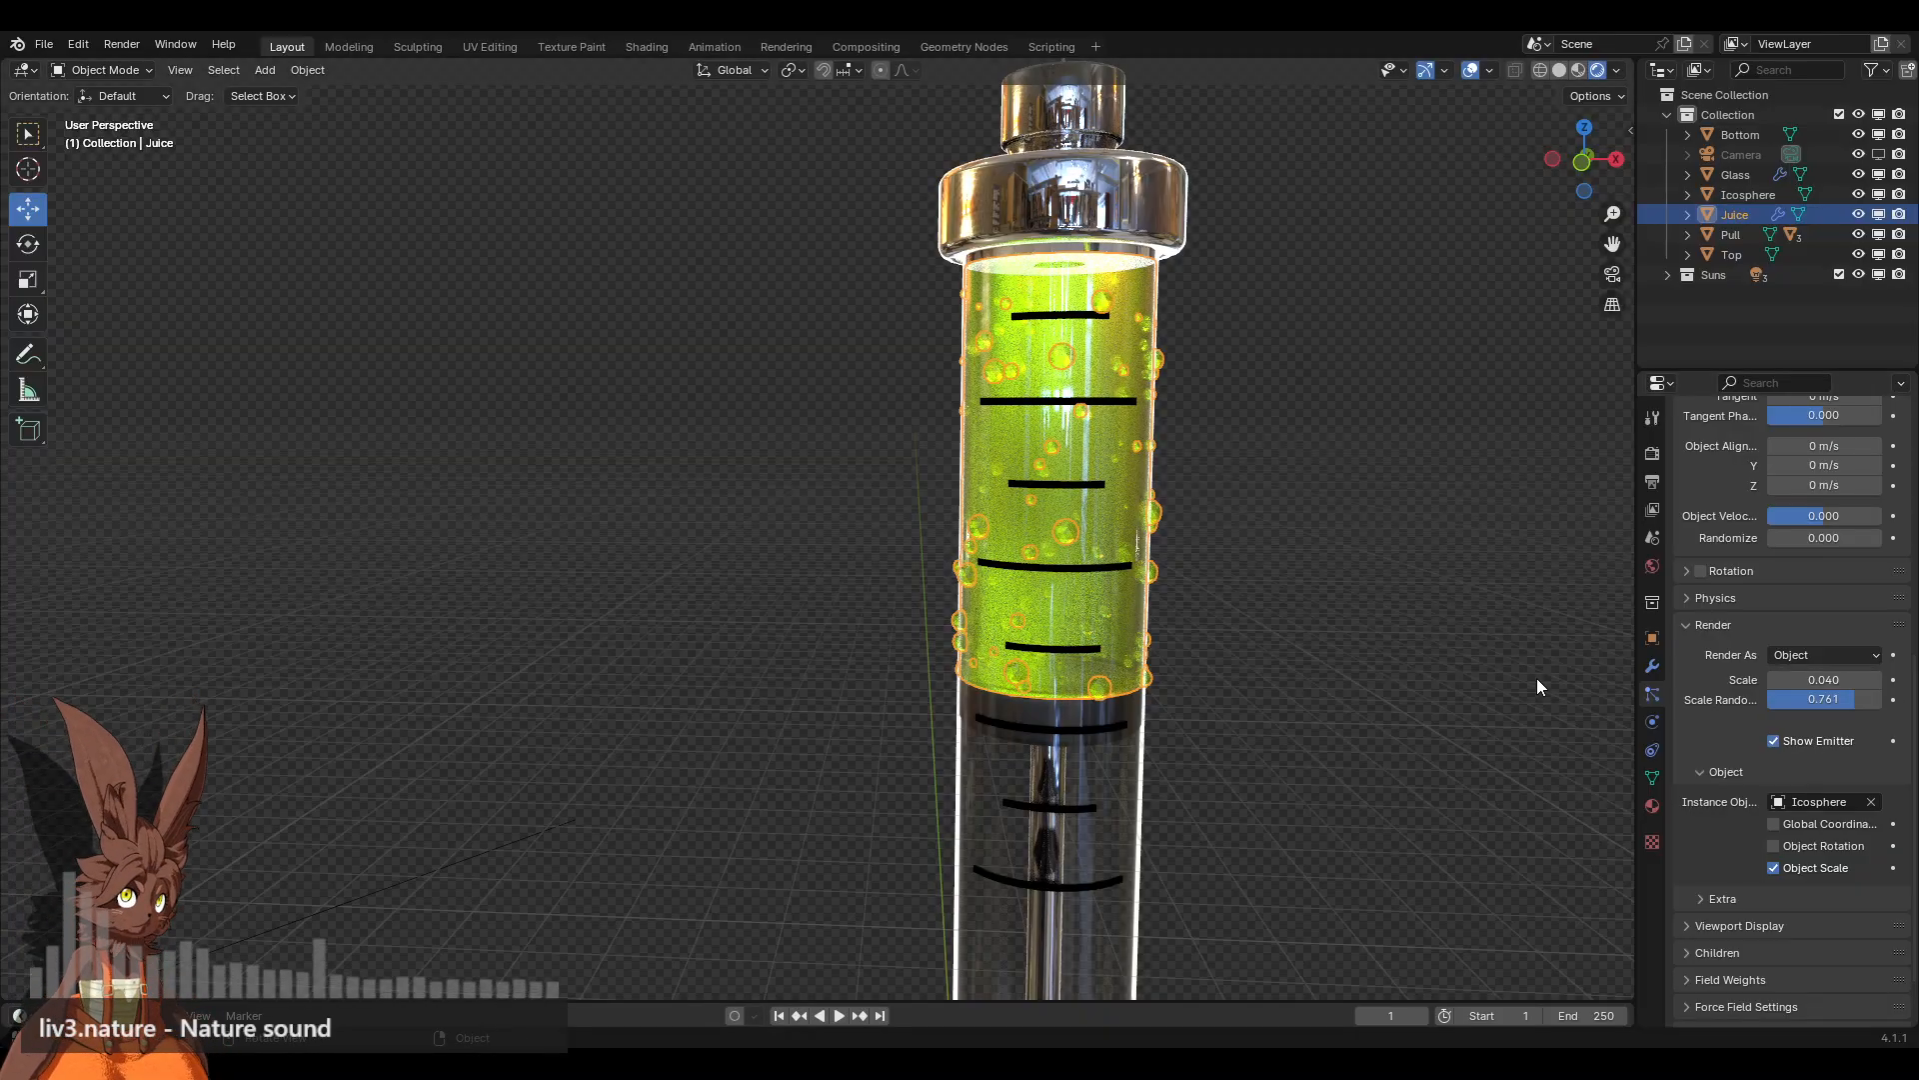
Step: Look through the Juice particle system's cache, velocity, physics, render and viewport display settings
{"action": "scroll", "coordinate": [1753, 686], "scroll_direction": "up", "scroll_amount": 8}
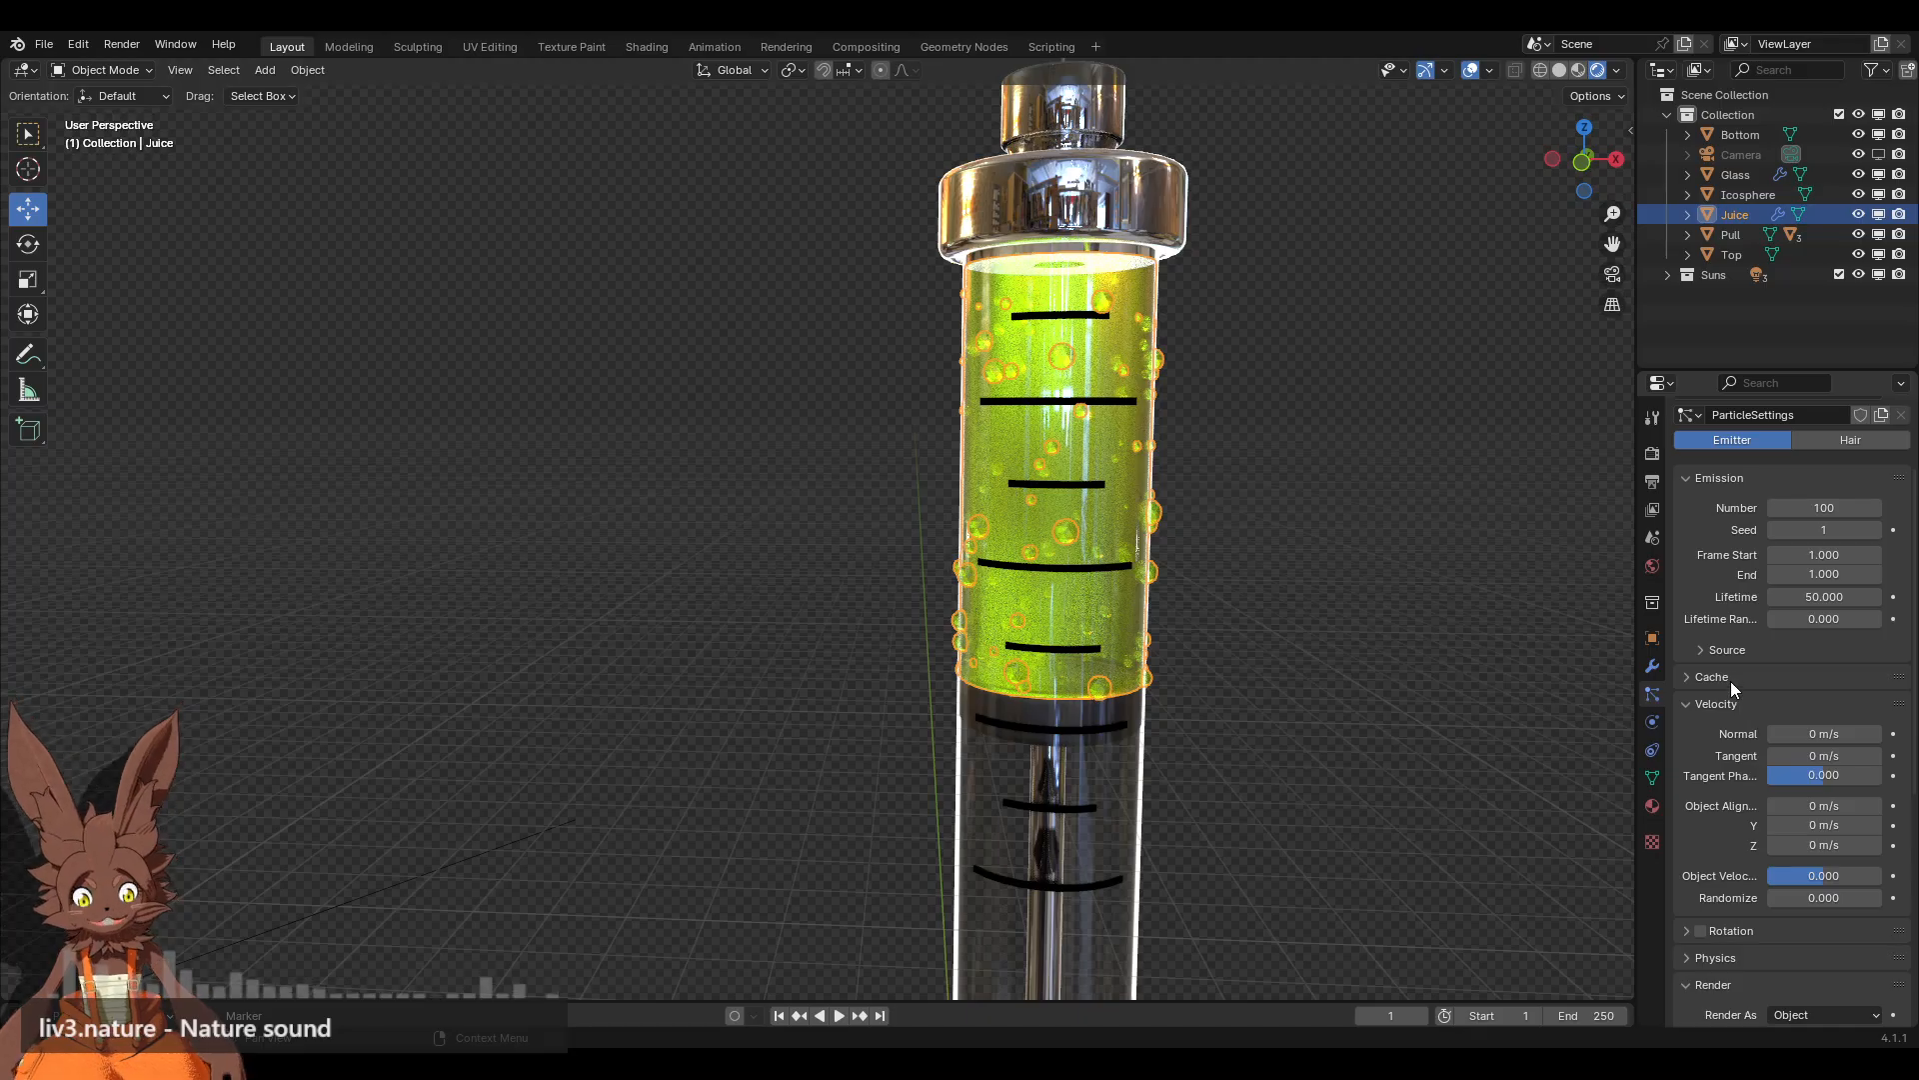
{"action": "left_click", "coordinate": [1687, 674]}
{"action": "left_click", "coordinate": [1687, 673]}
{"action": "scroll", "coordinate": [1709, 722], "scroll_direction": "down", "scroll_amount": 1}
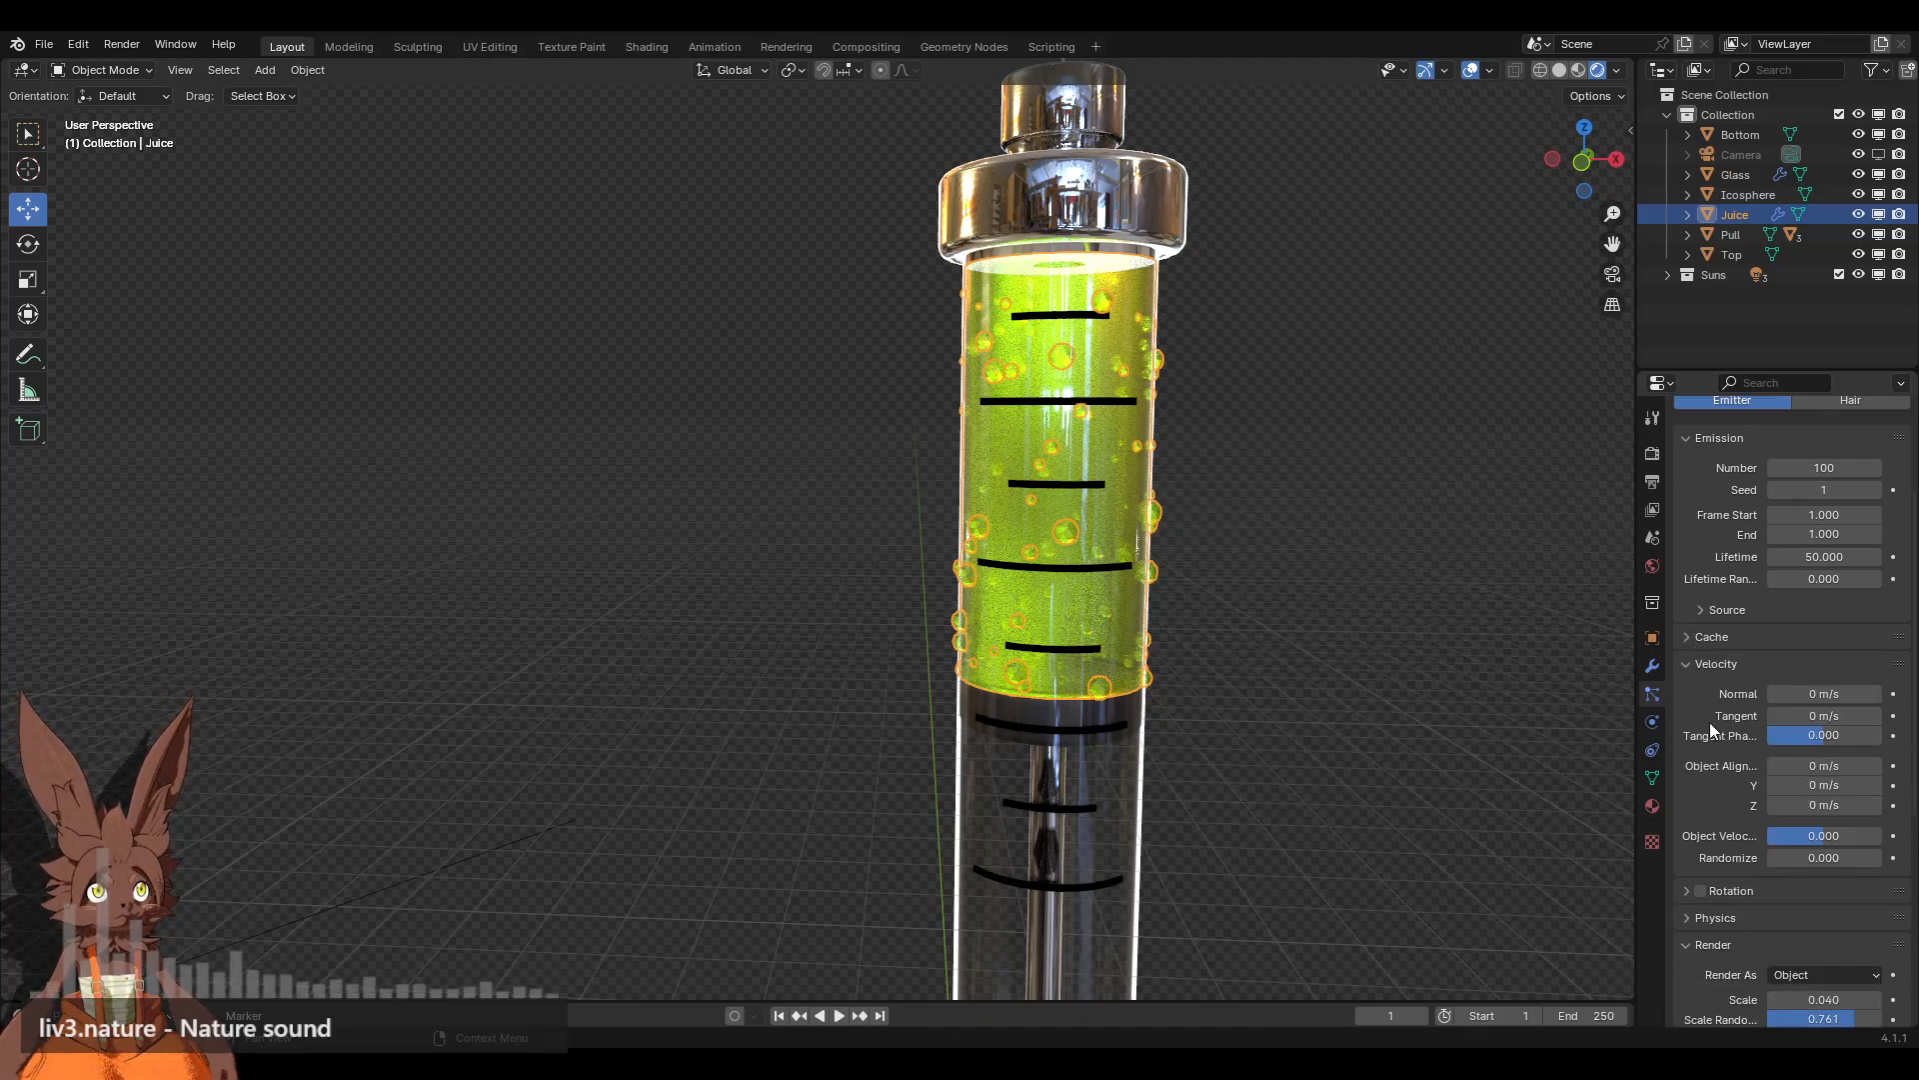
{"action": "scroll", "coordinate": [1710, 722], "scroll_direction": "down", "scroll_amount": 3}
{"action": "scroll", "coordinate": [1700, 720], "scroll_direction": "down", "scroll_amount": 4}
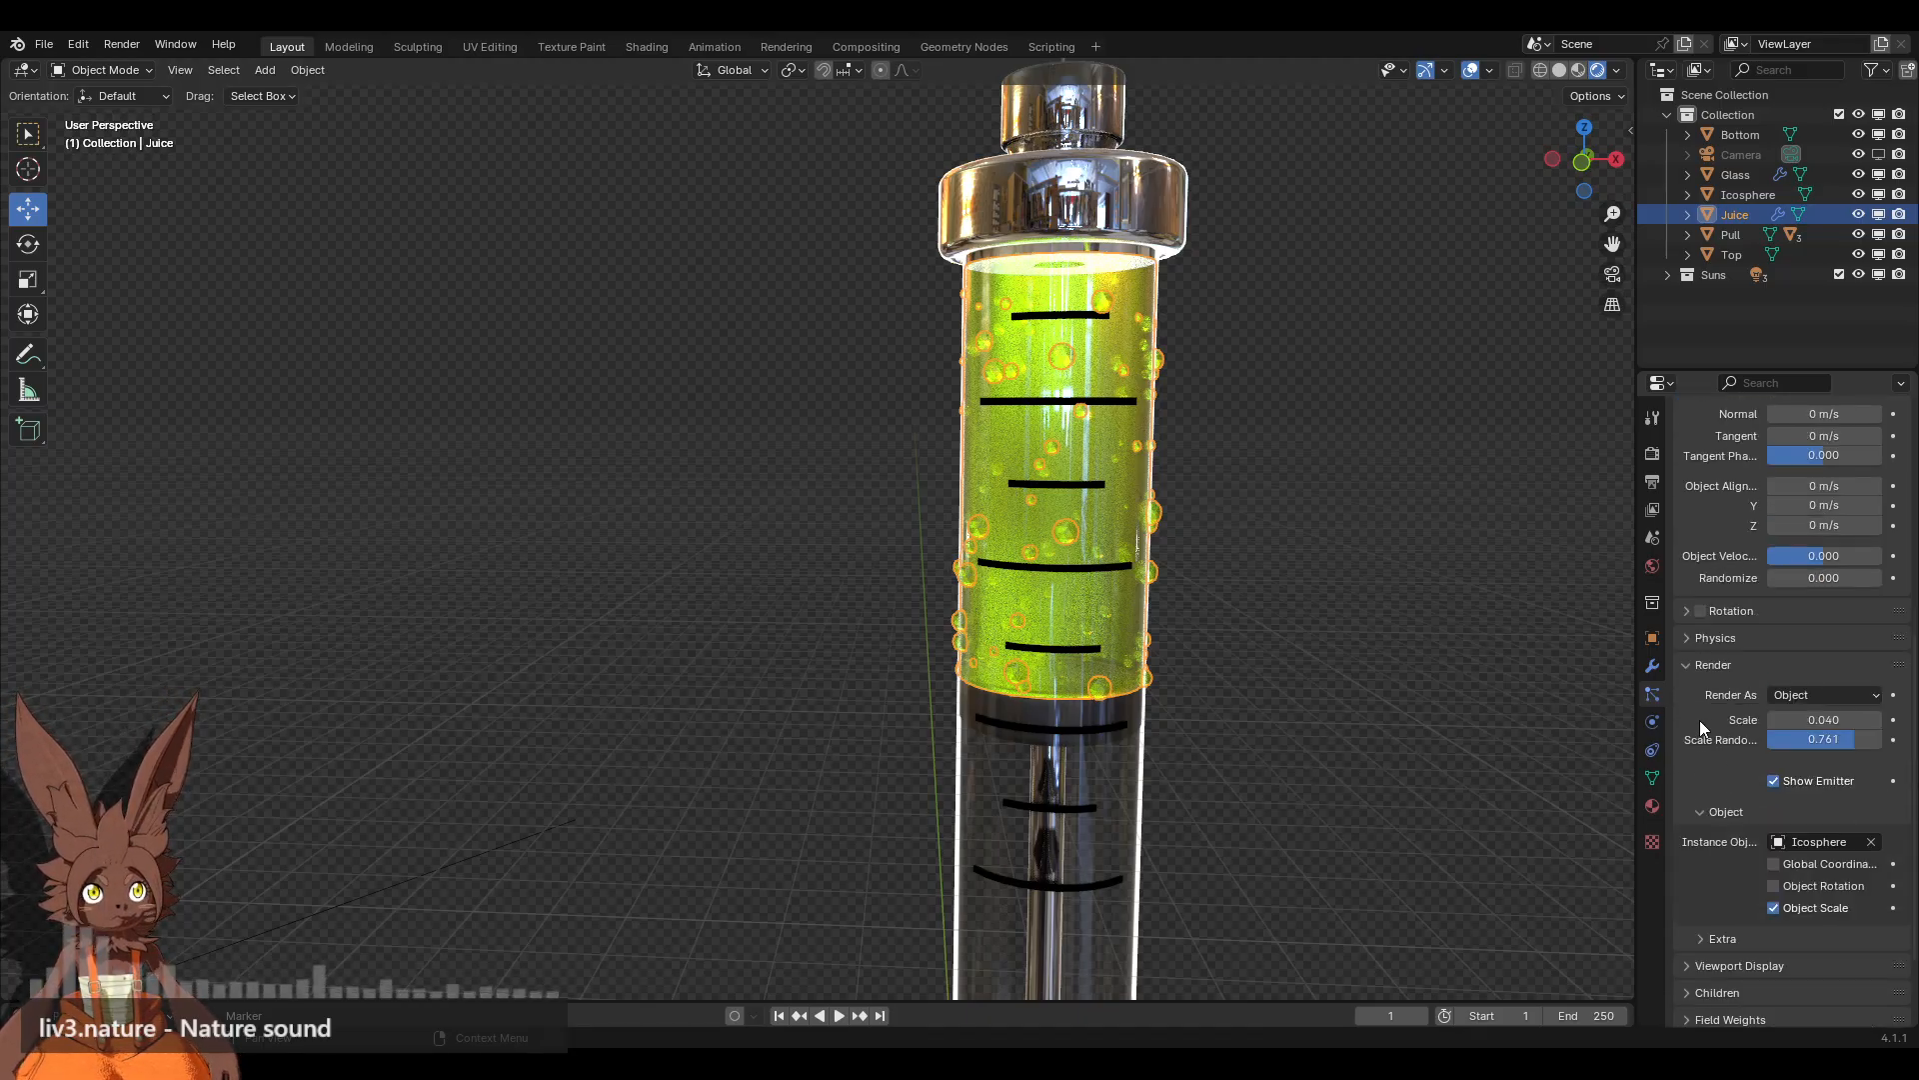
{"action": "left_click", "coordinate": [1683, 642]}
{"action": "left_click", "coordinate": [1683, 642]}
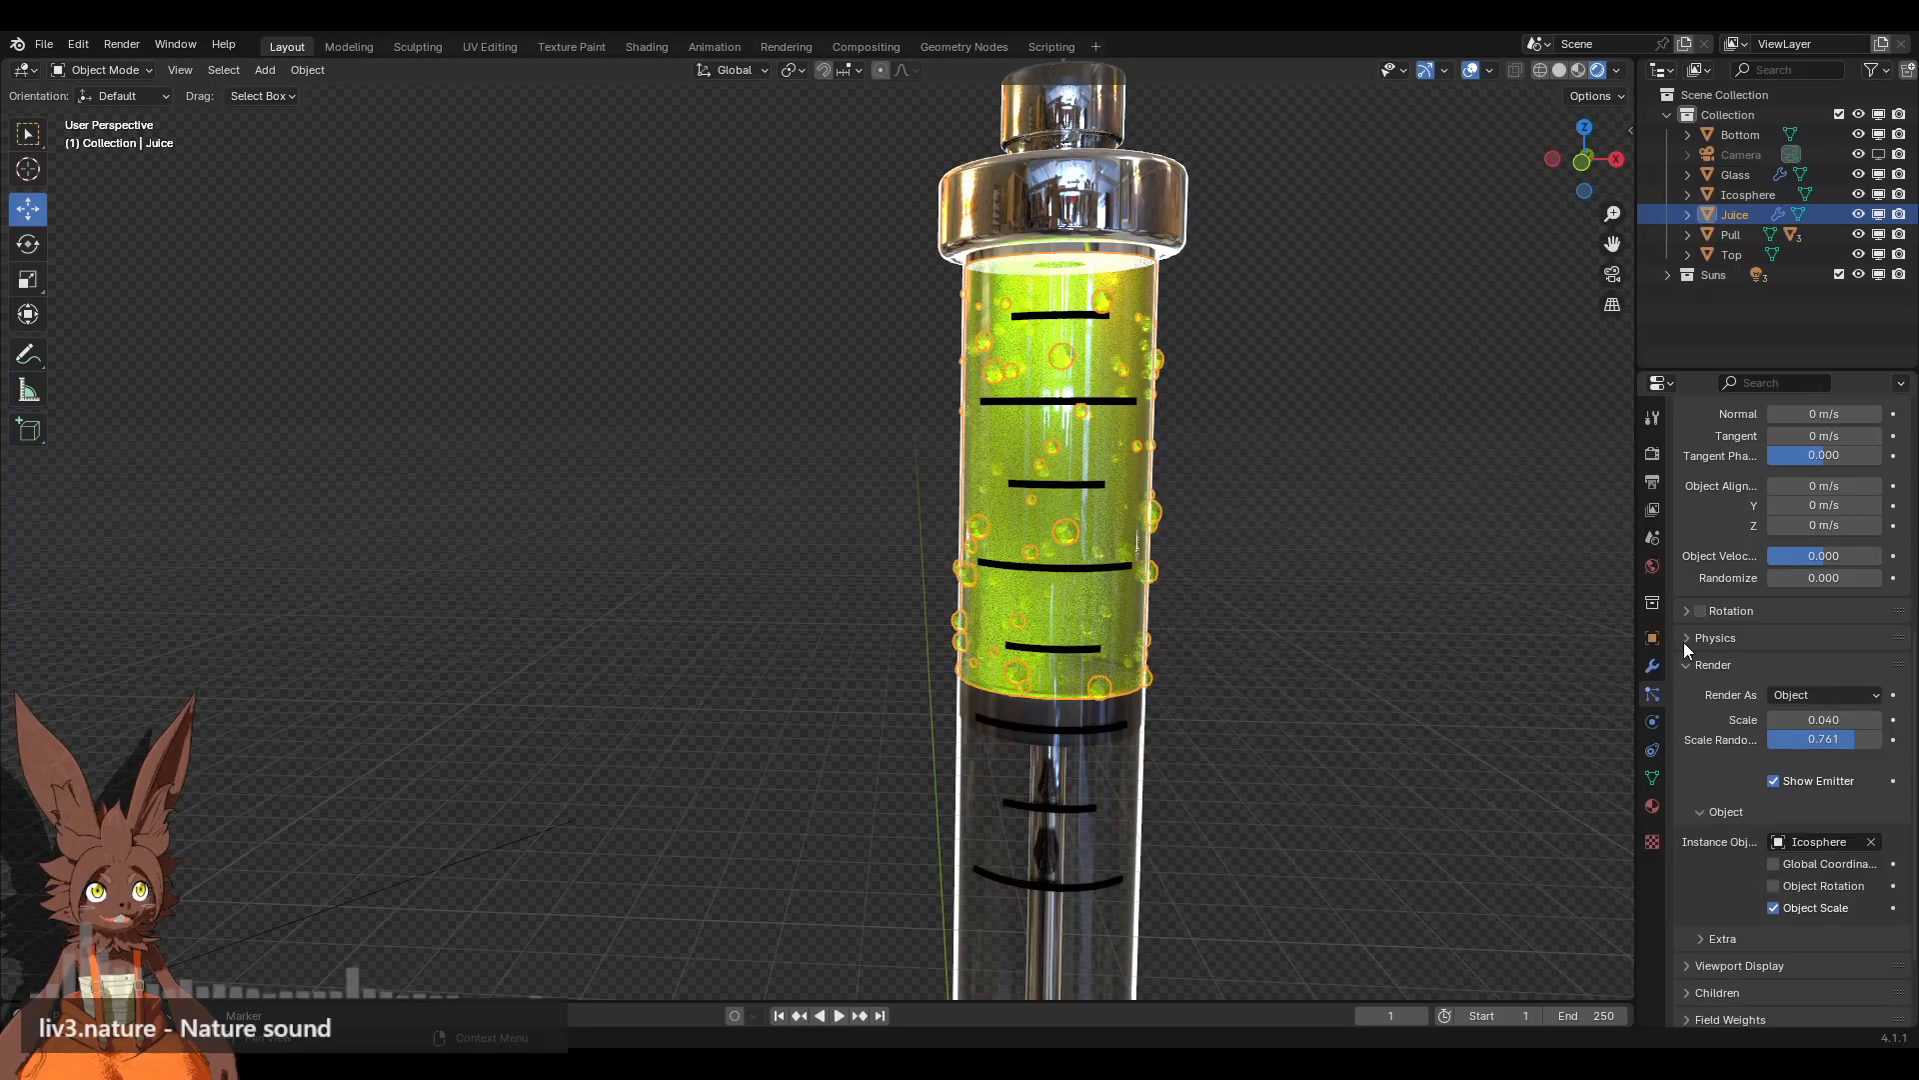
{"action": "scroll", "coordinate": [1697, 687], "scroll_direction": "down", "scroll_amount": 2}
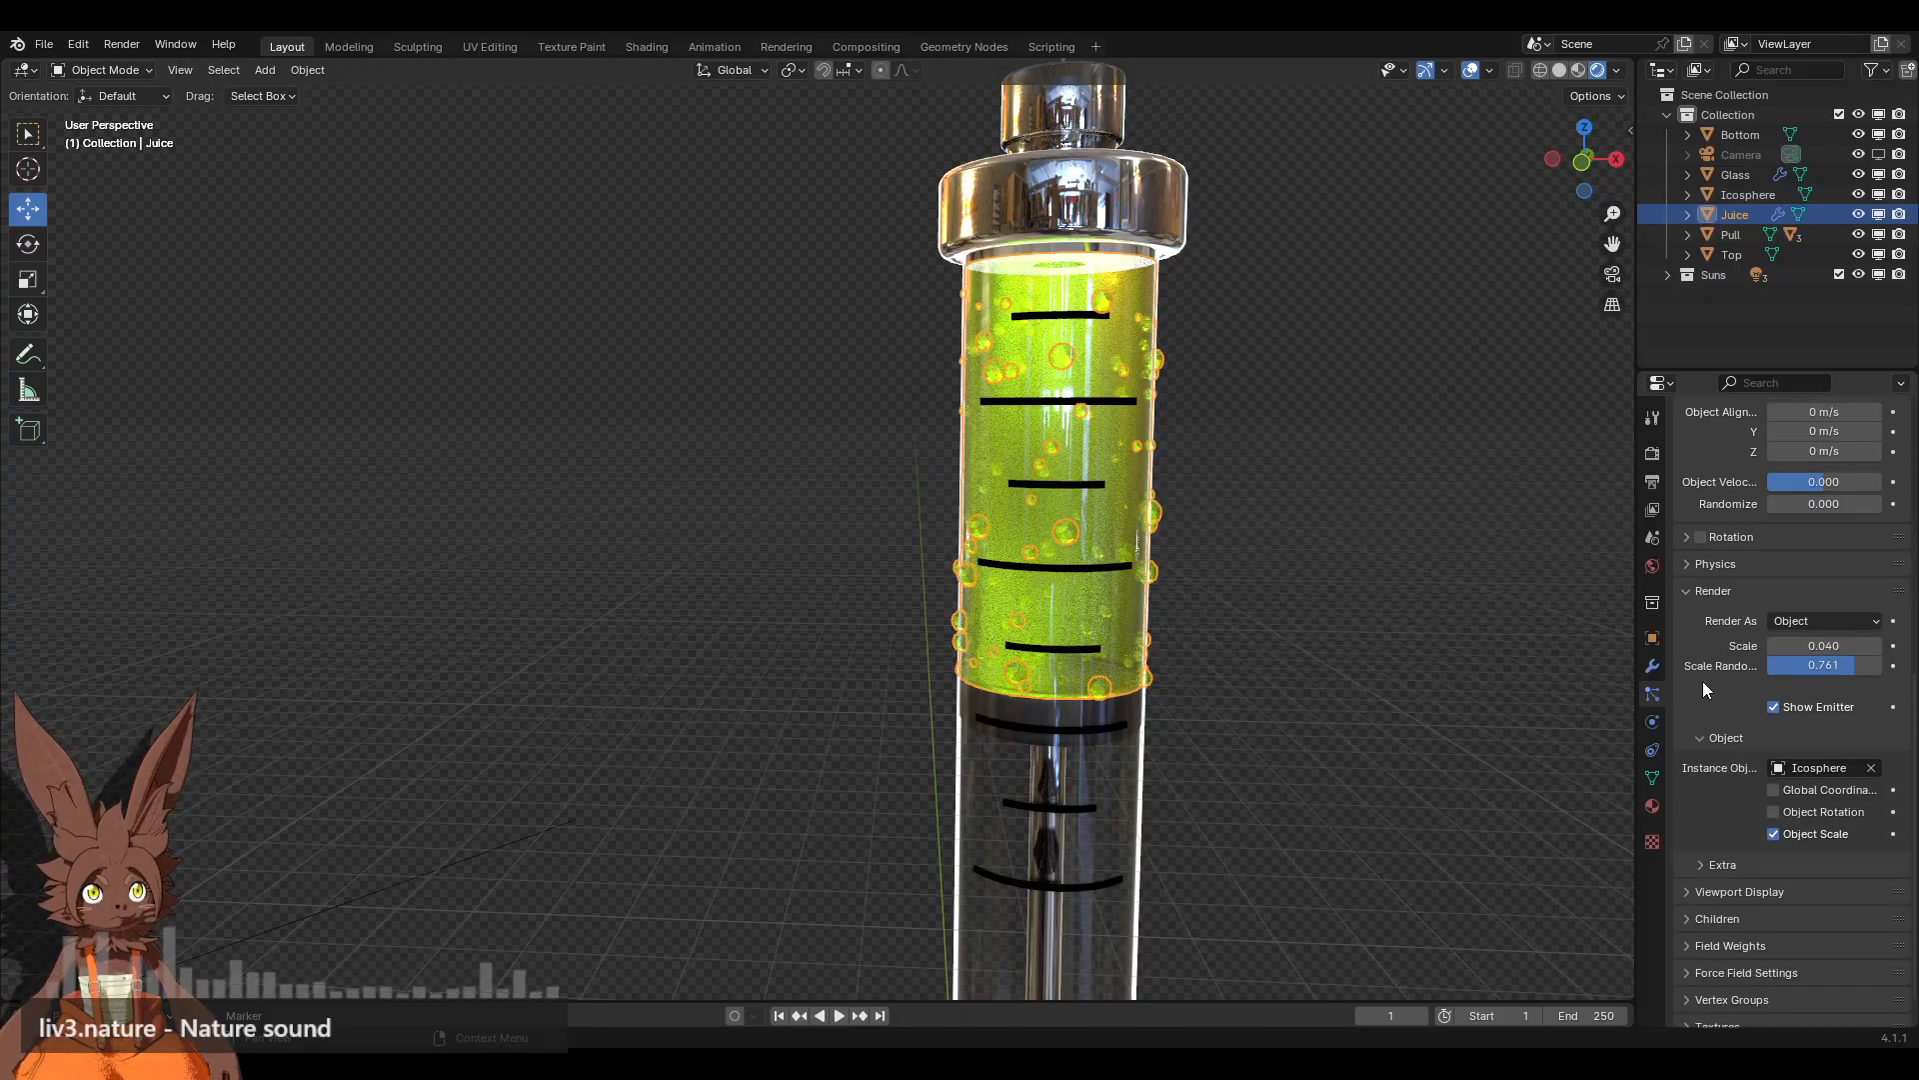
{"action": "scroll", "coordinate": [1704, 684], "scroll_direction": "down", "scroll_amount": 1}
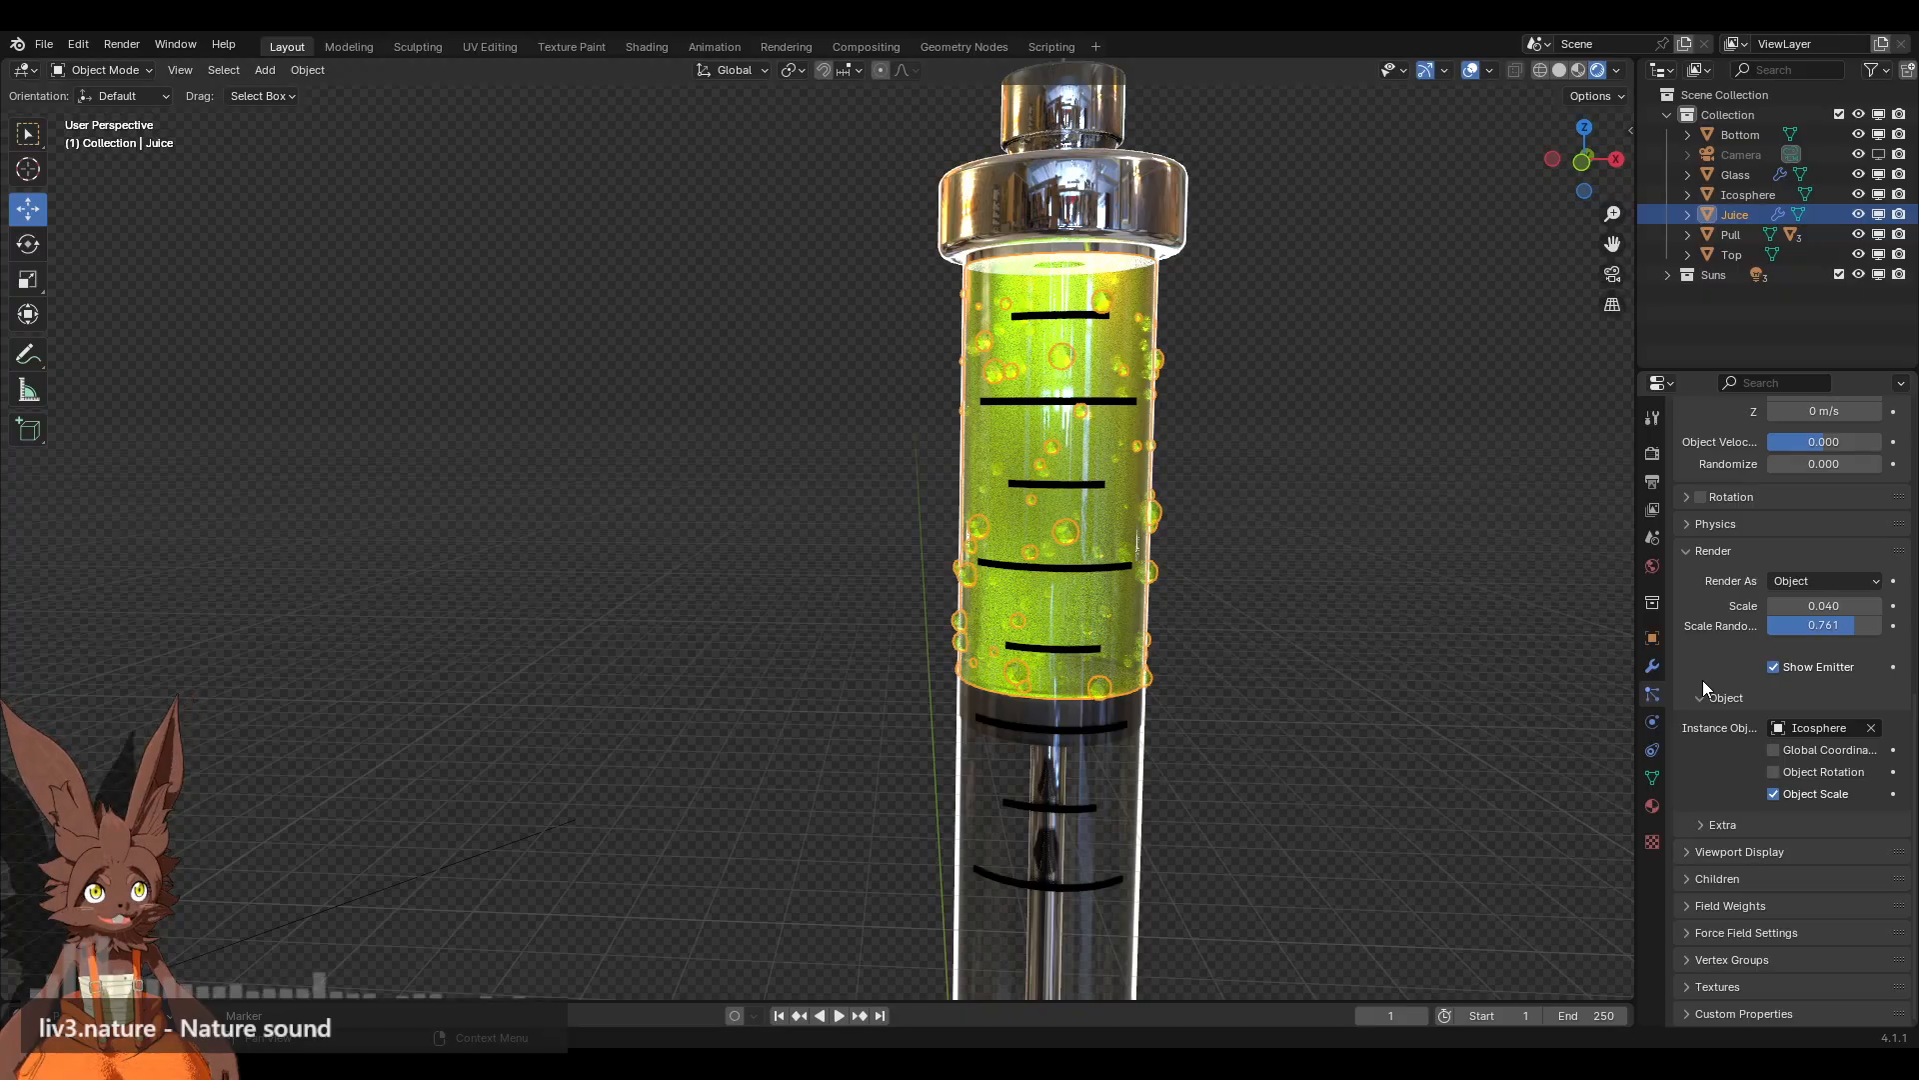
{"action": "left_click", "coordinate": [1690, 853]}
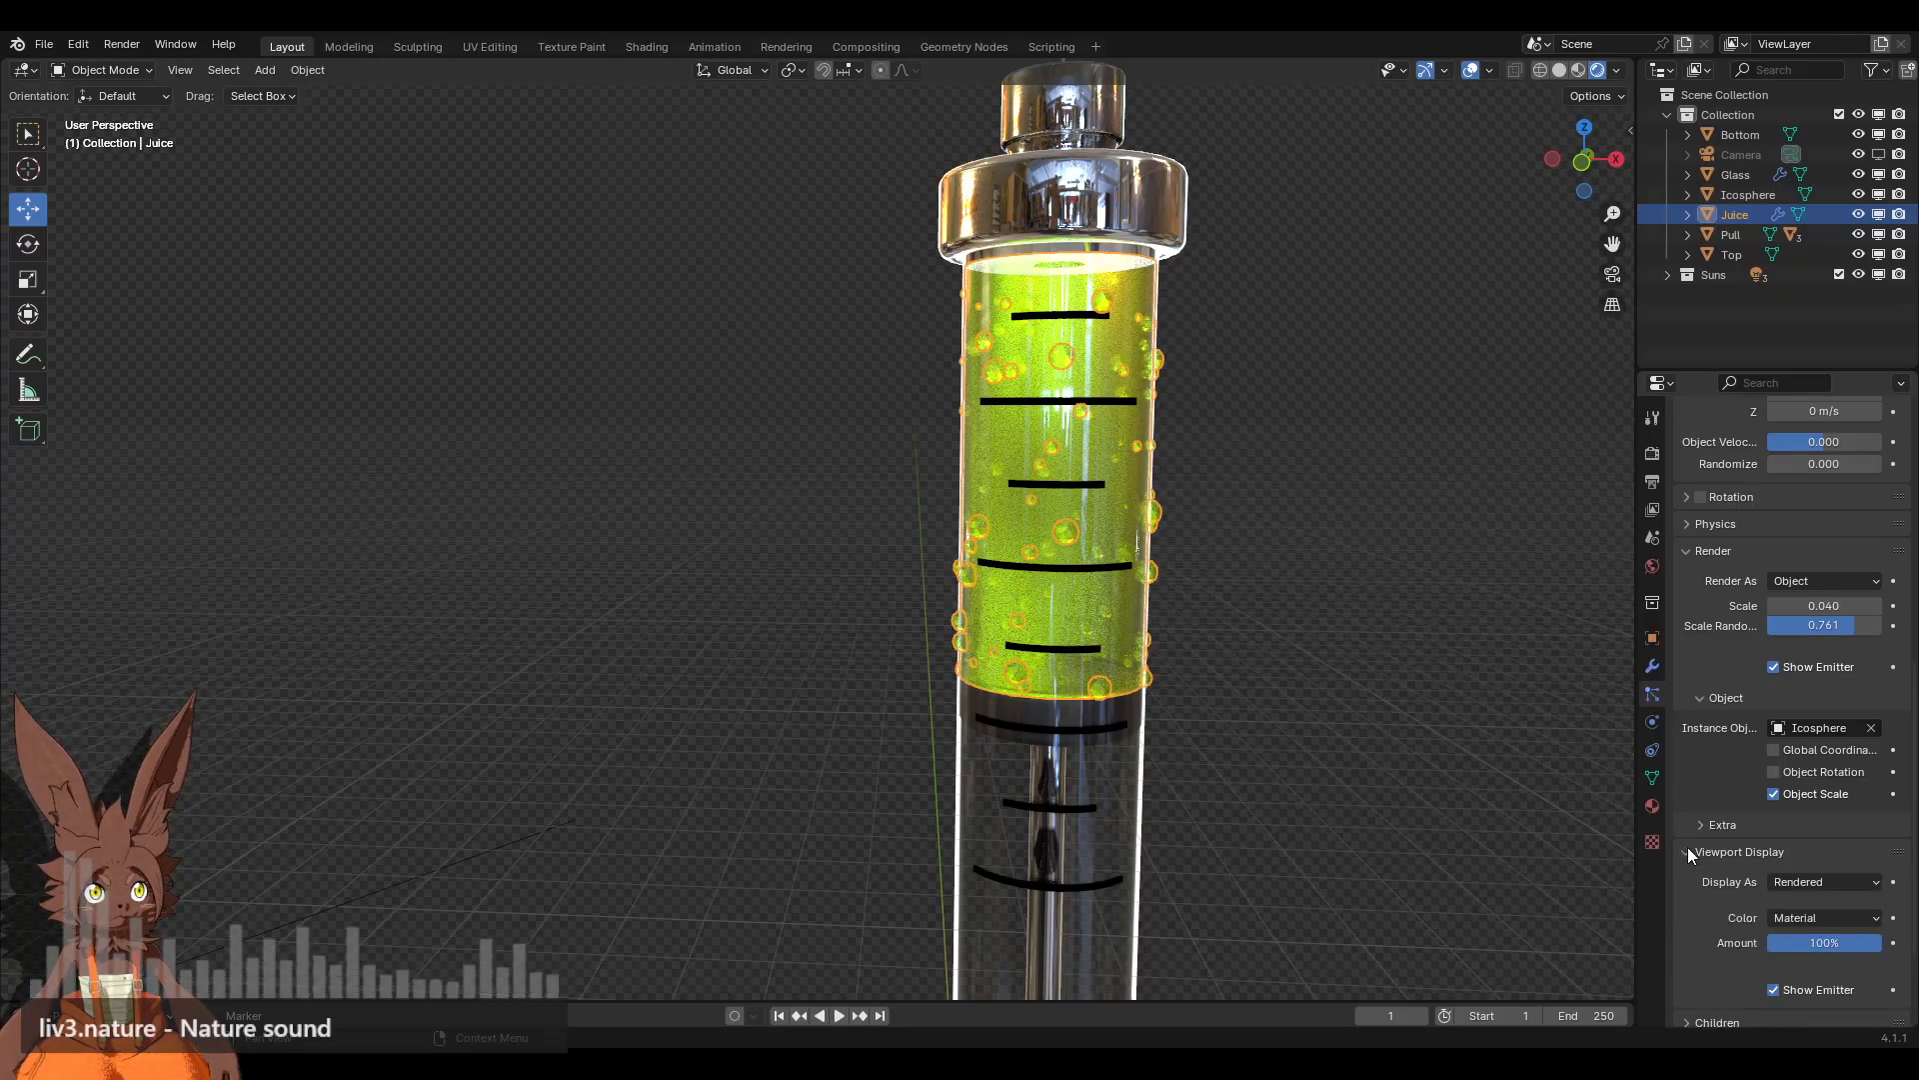
{"action": "left_click", "coordinate": [1688, 850]}
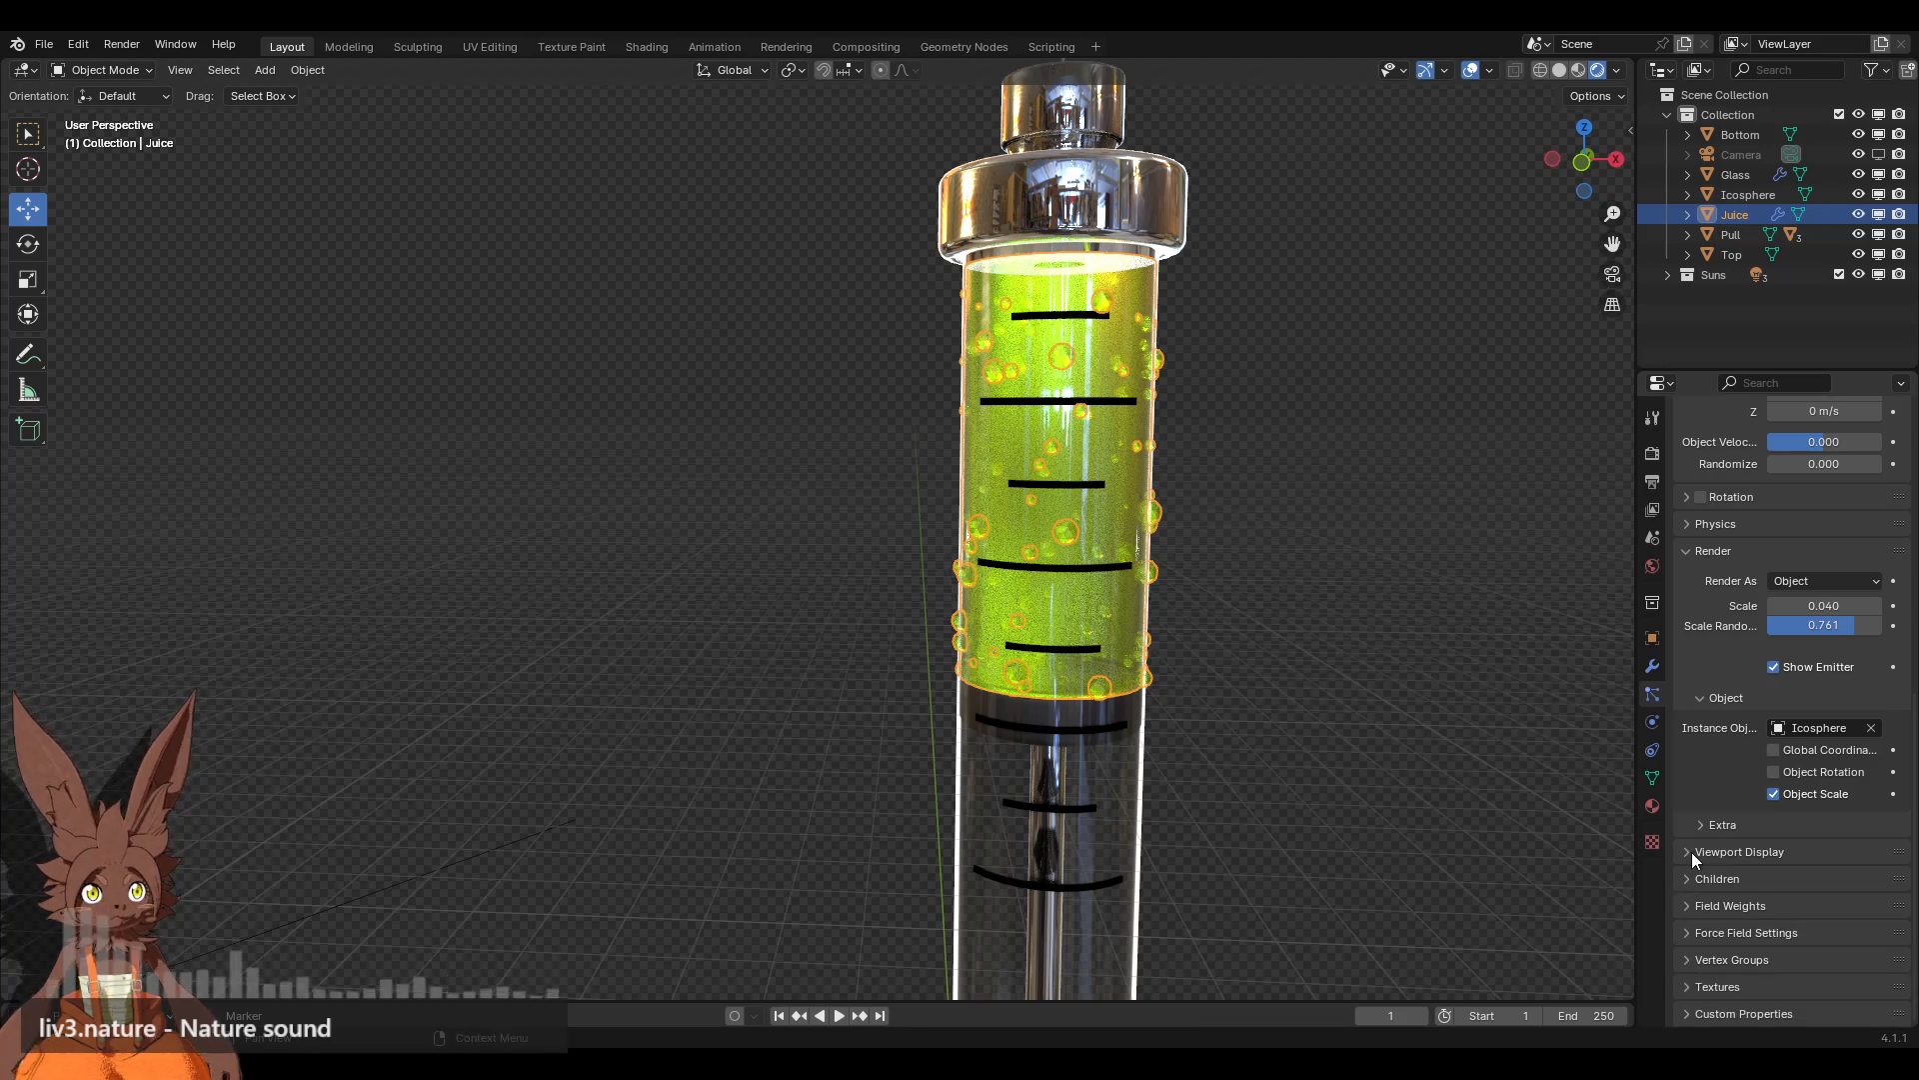
{"action": "scroll", "coordinate": [1730, 840], "scroll_direction": "up", "scroll_amount": 9}
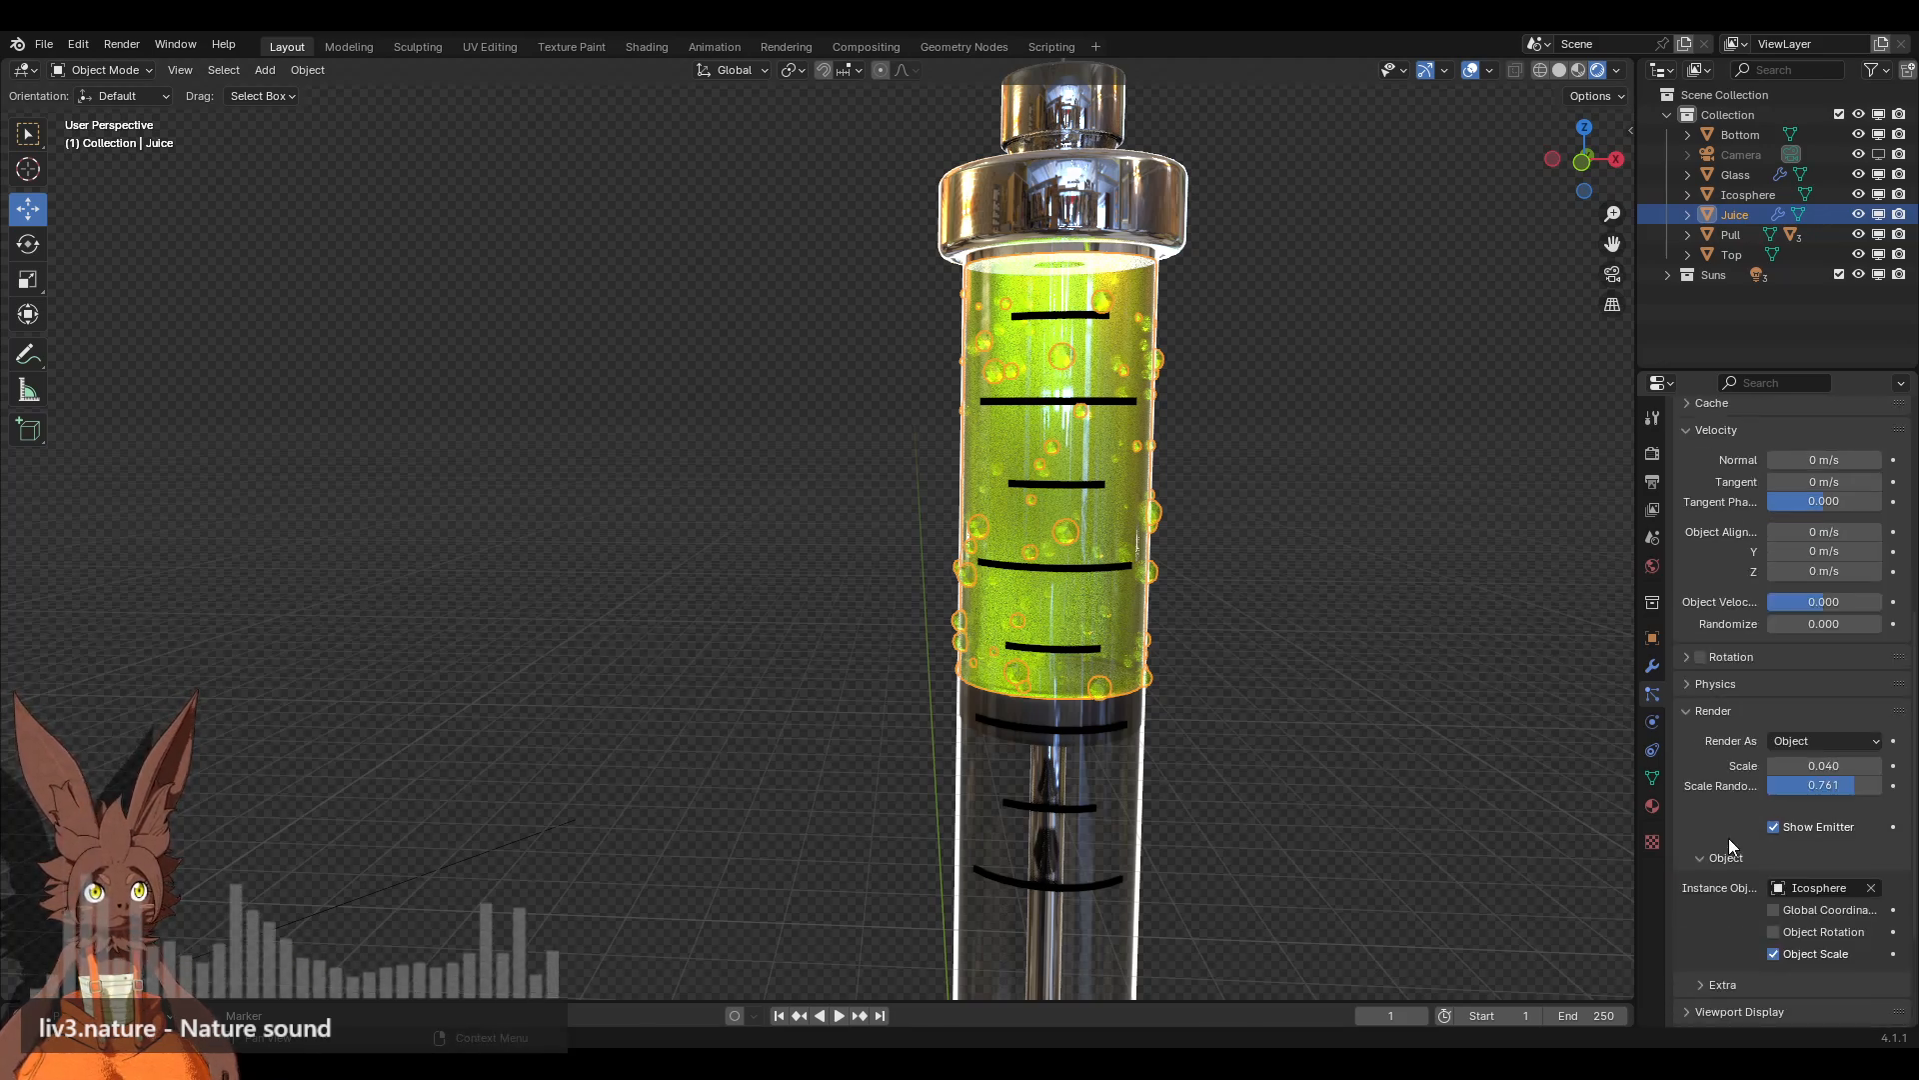
{"action": "scroll", "coordinate": [1730, 845], "scroll_direction": "up", "scroll_amount": 5}
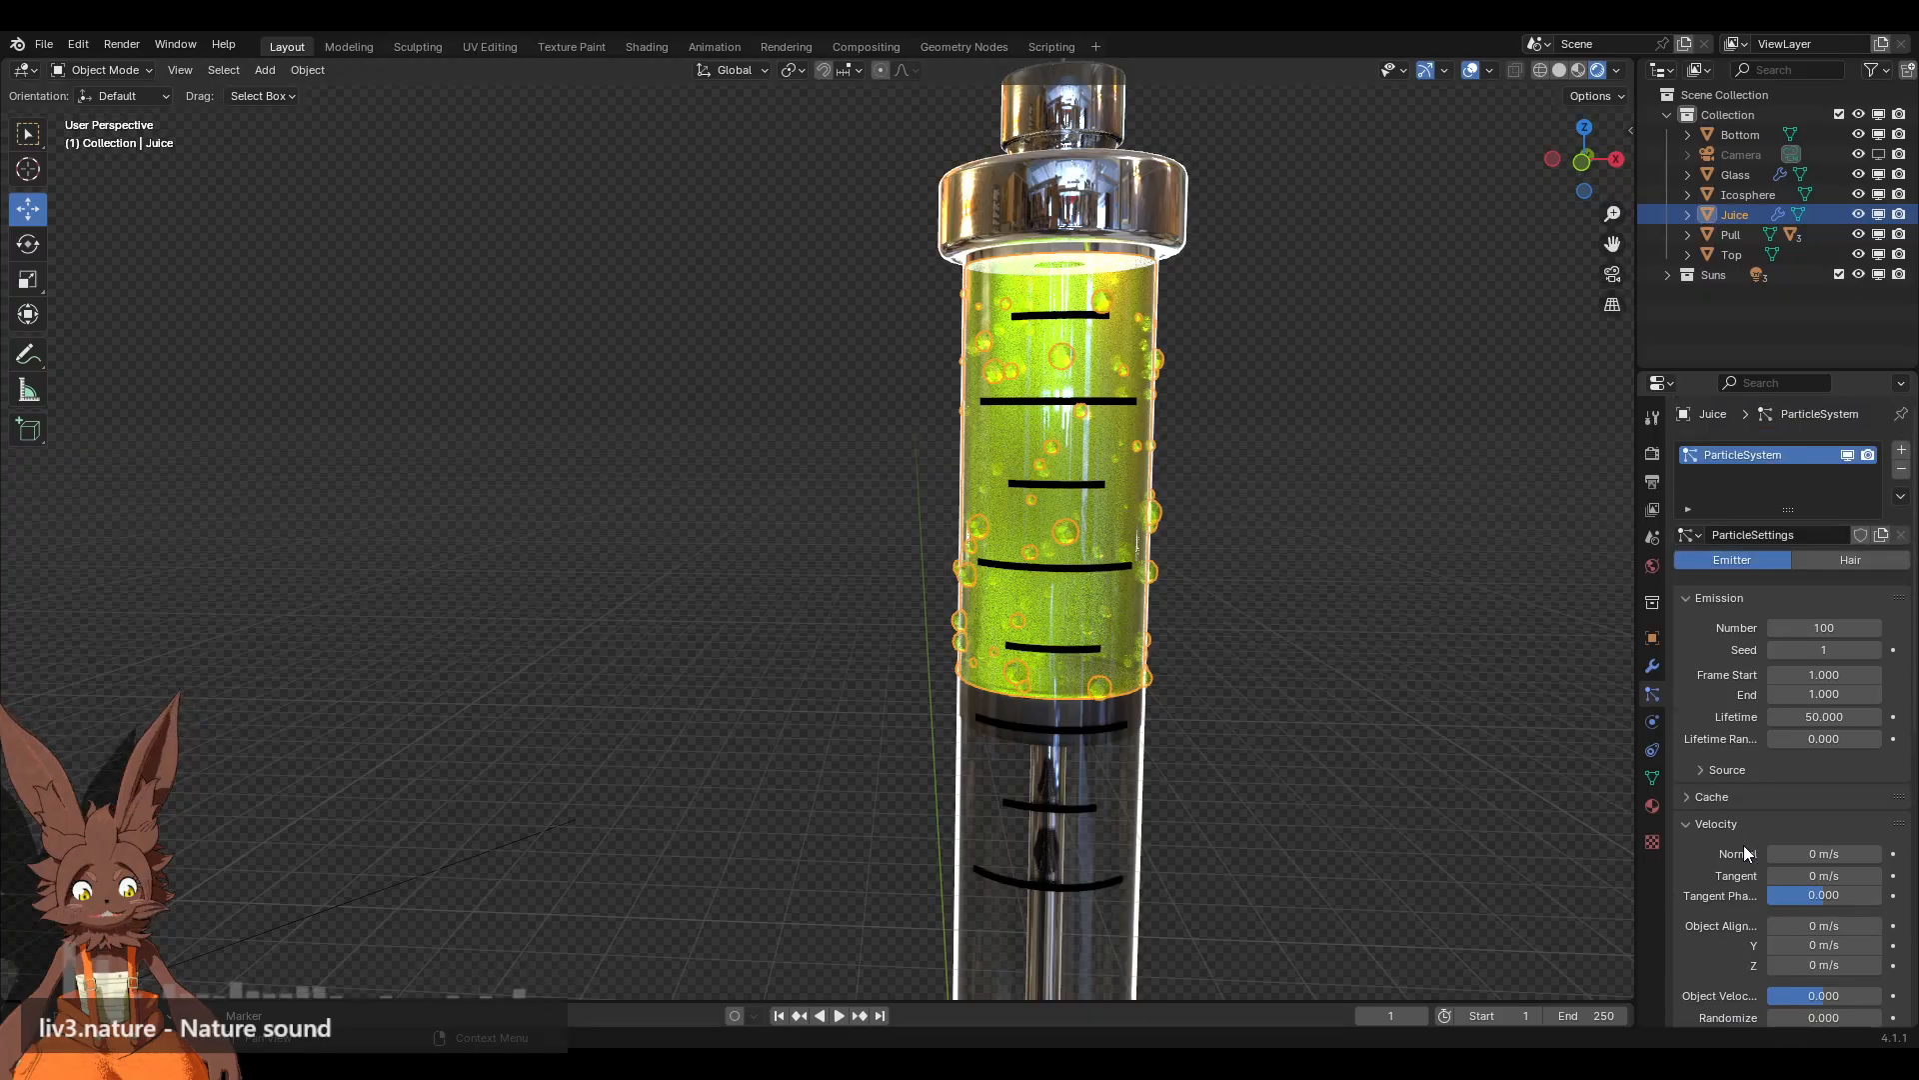
{"action": "scroll", "coordinate": [1719, 699], "scroll_direction": "down", "scroll_amount": 7}
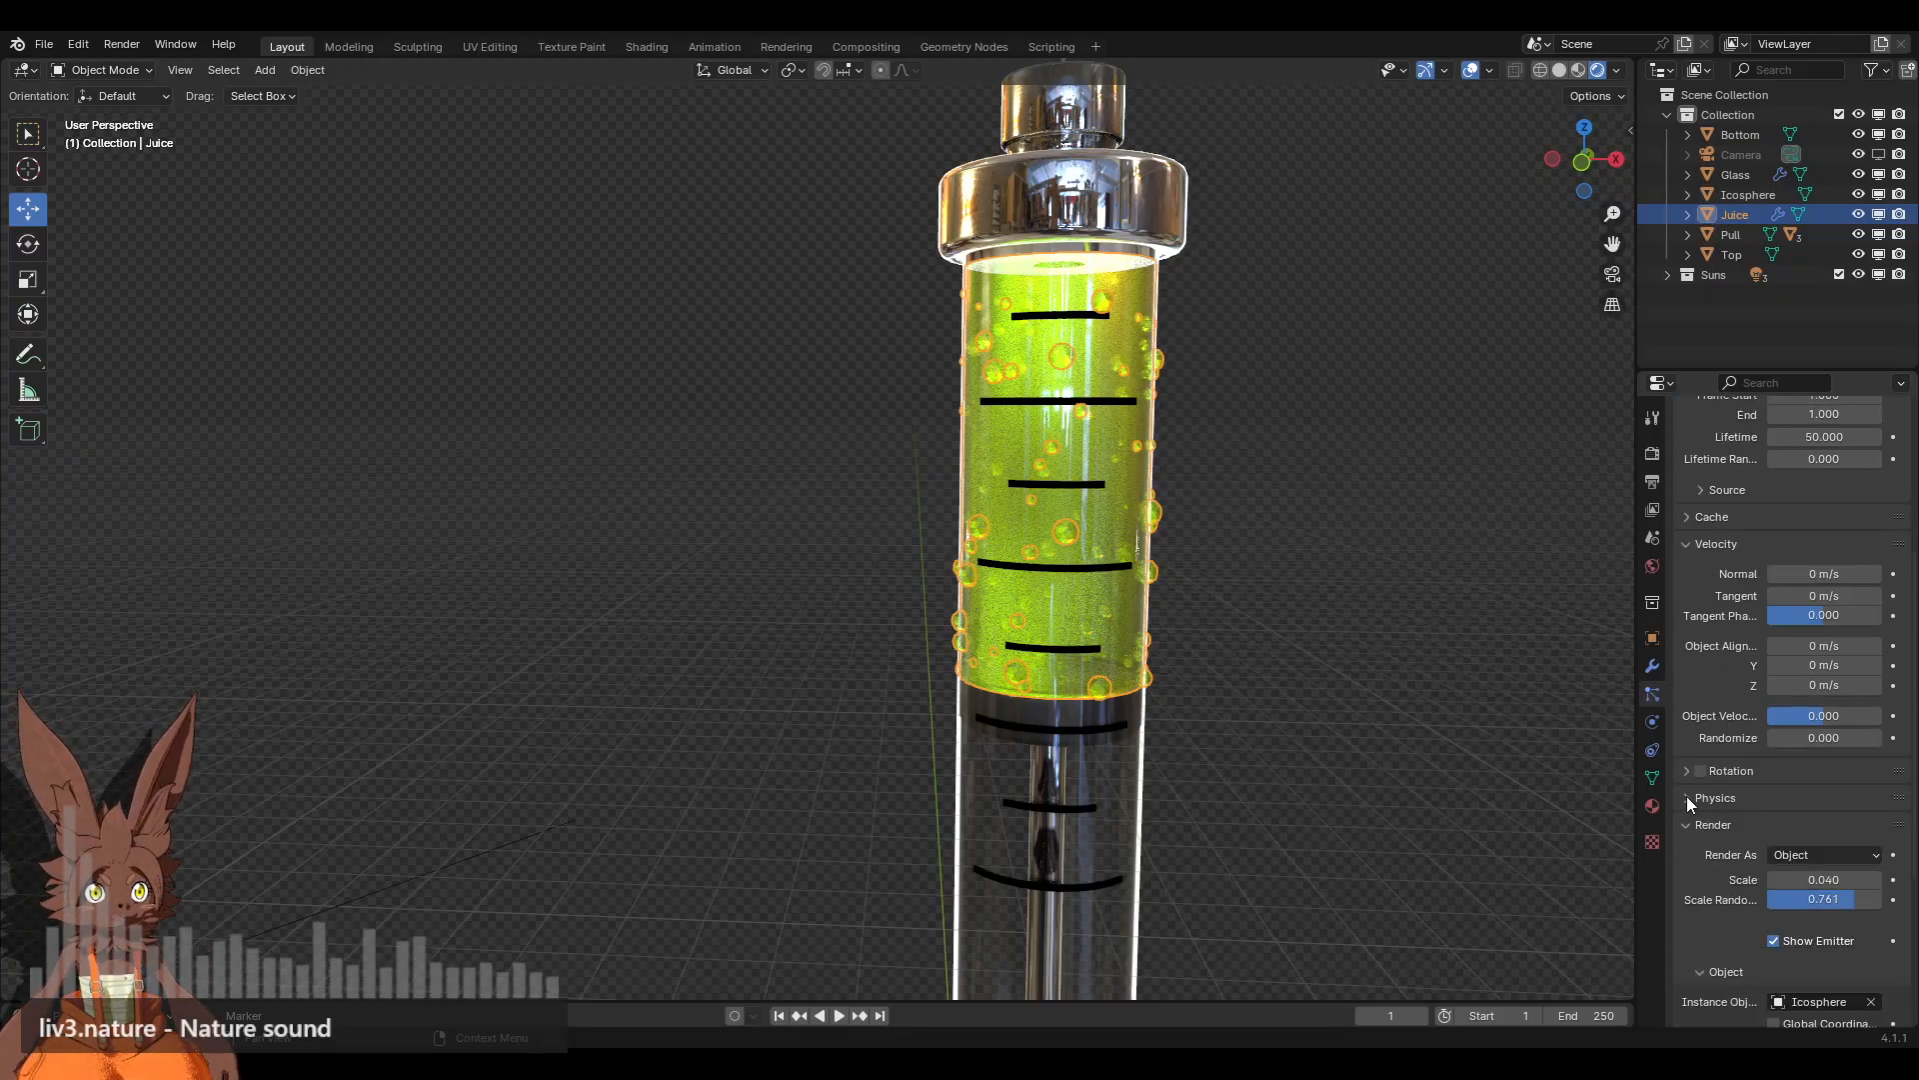
{"action": "scroll", "coordinate": [1688, 796], "scroll_direction": "down", "scroll_amount": 4}
{"action": "scroll", "coordinate": [1720, 775], "scroll_direction": "down", "scroll_amount": 2}
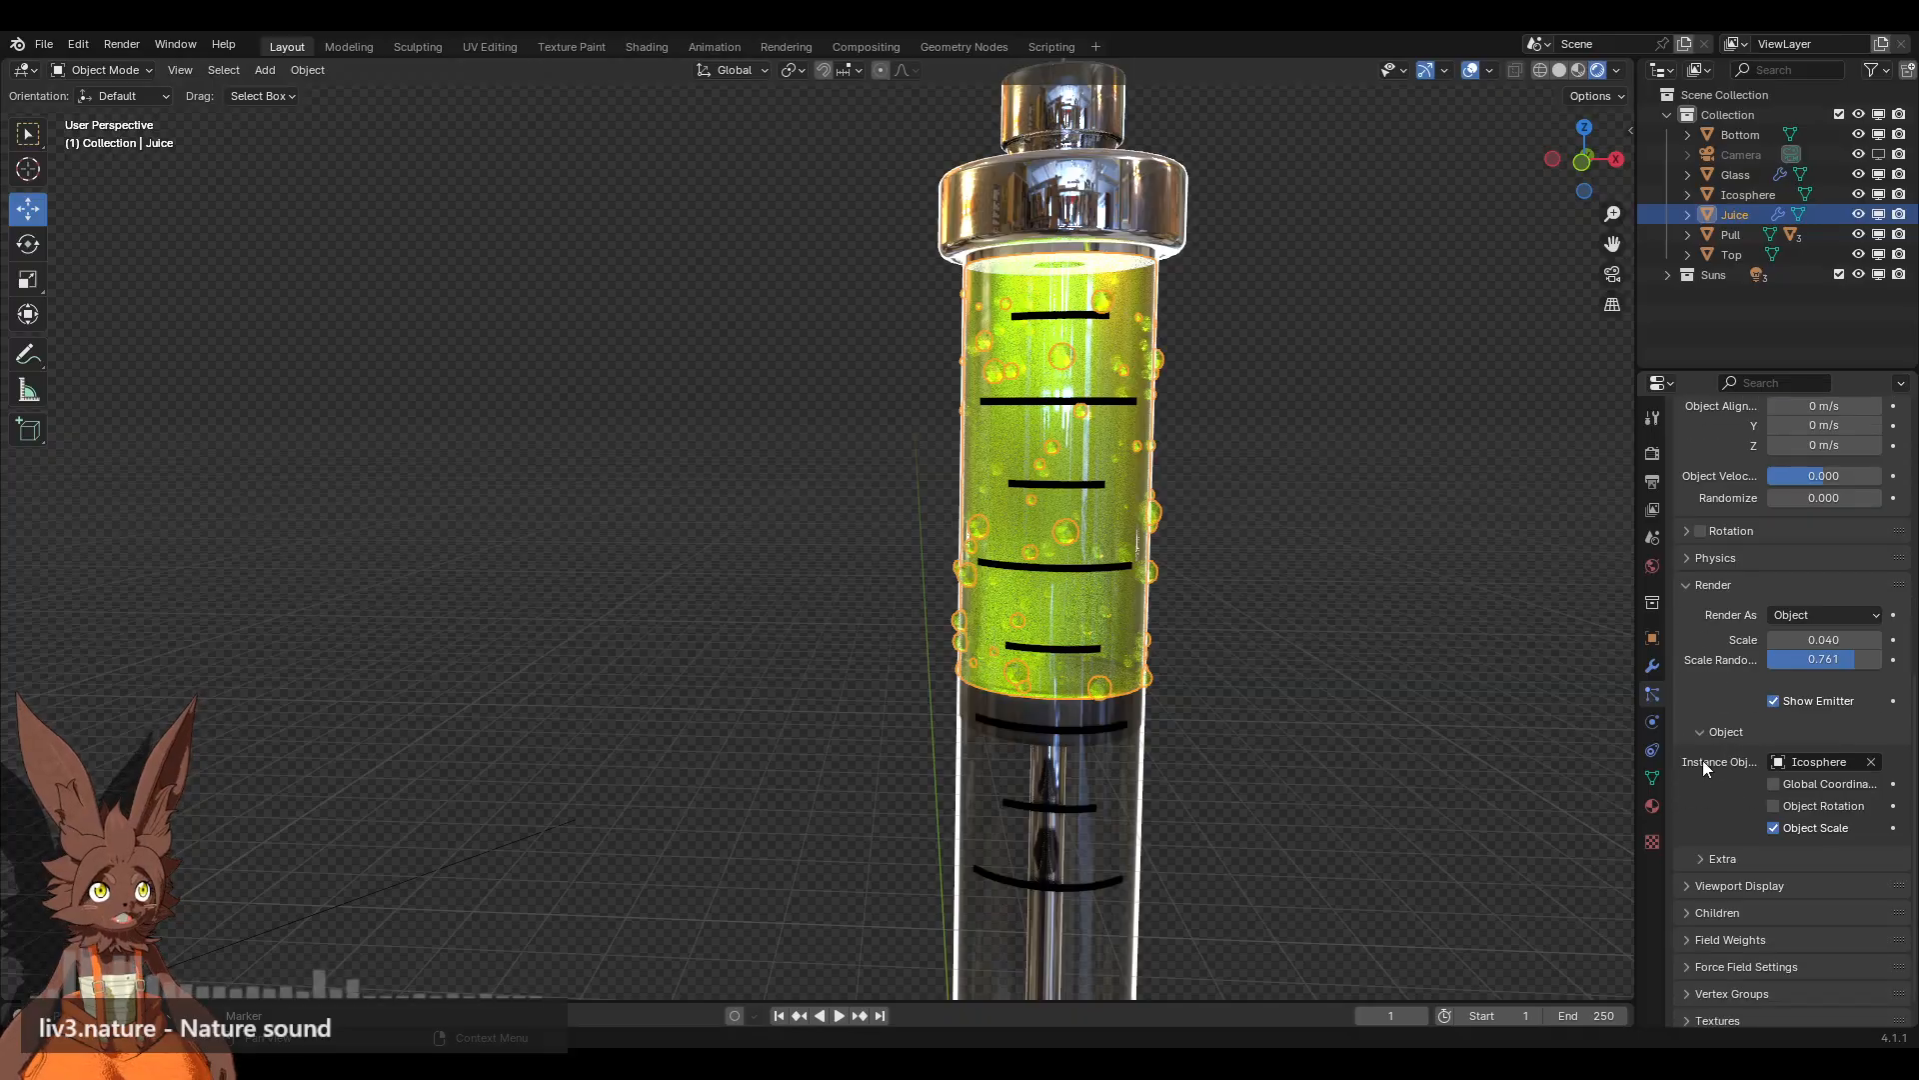
{"action": "left_click", "coordinate": [1701, 740]}
{"action": "left_click", "coordinate": [1712, 800]}
{"action": "scroll", "coordinate": [1701, 795], "scroll_direction": "down", "scroll_amount": 3}
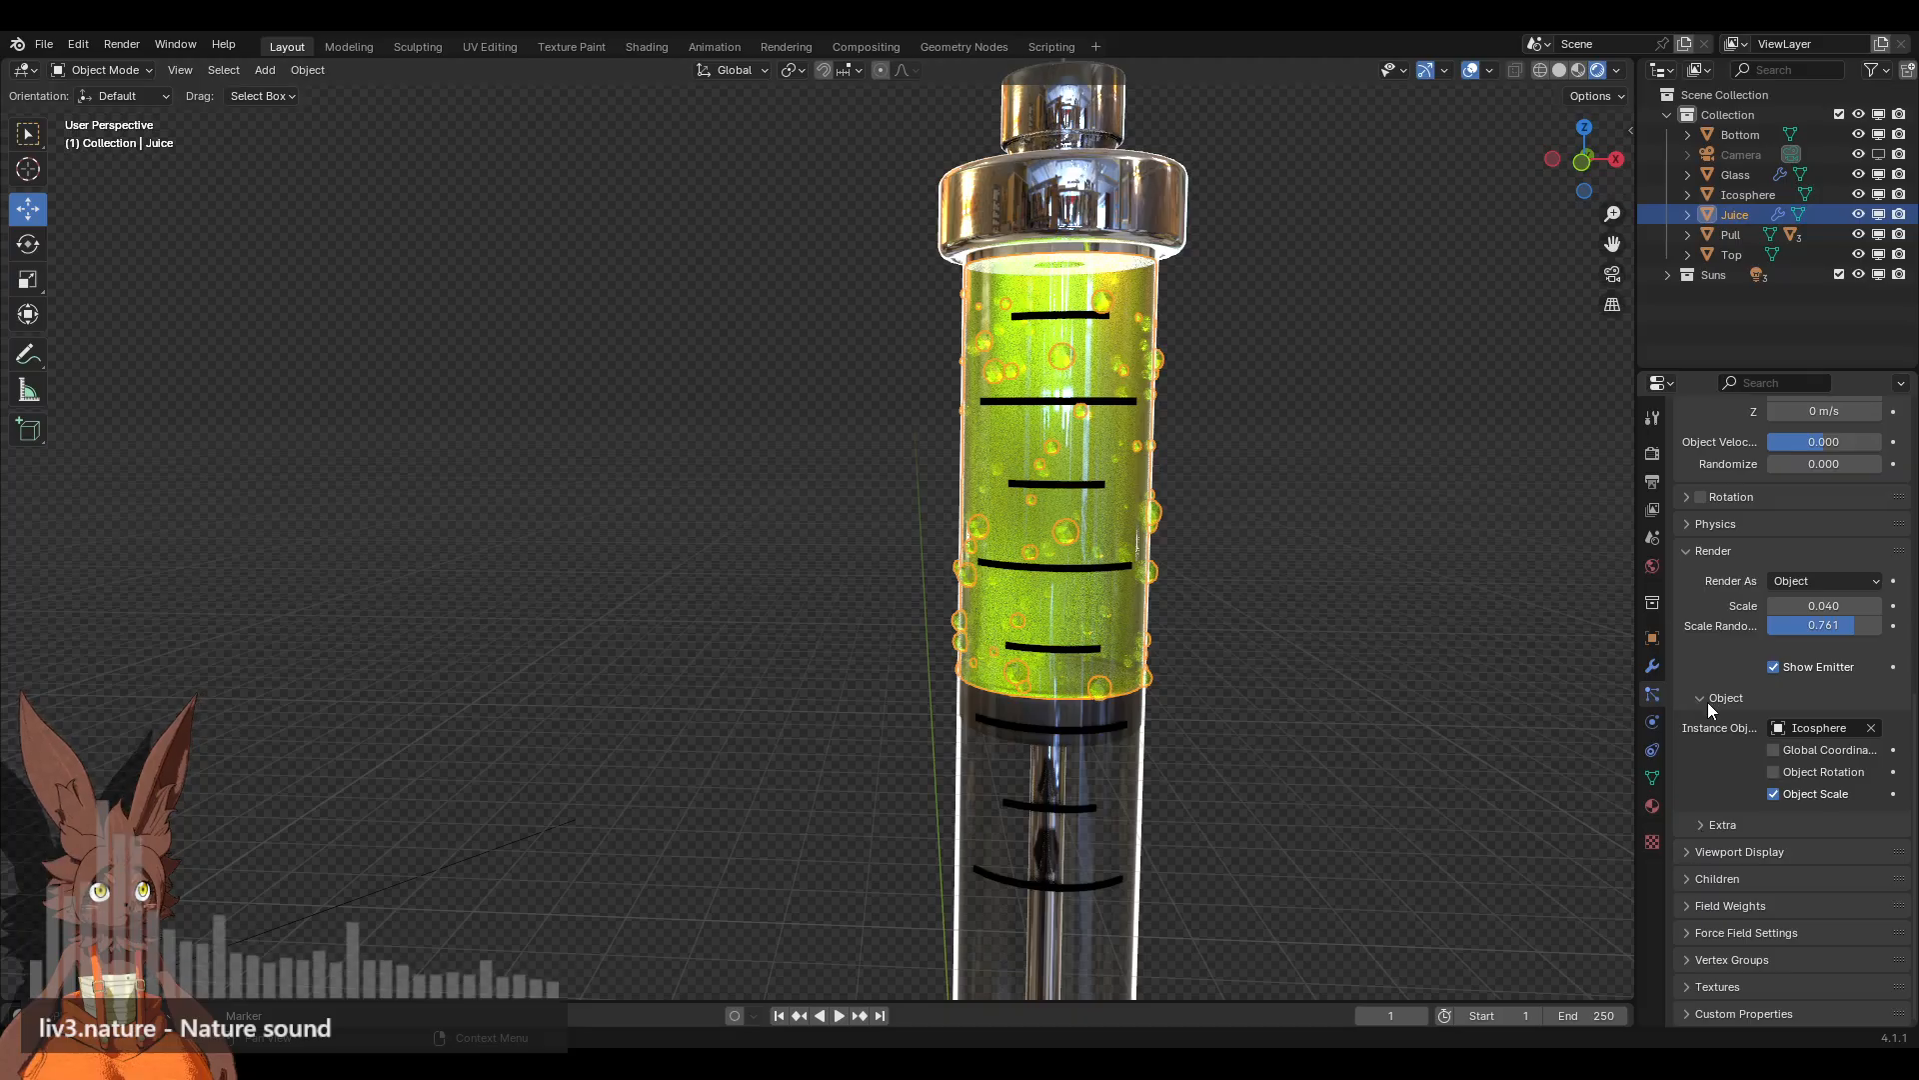
Step: Set the Juice particle system's emission source to Volume
{"action": "scroll", "coordinate": [1718, 714], "scroll_direction": "up", "scroll_amount": 12}
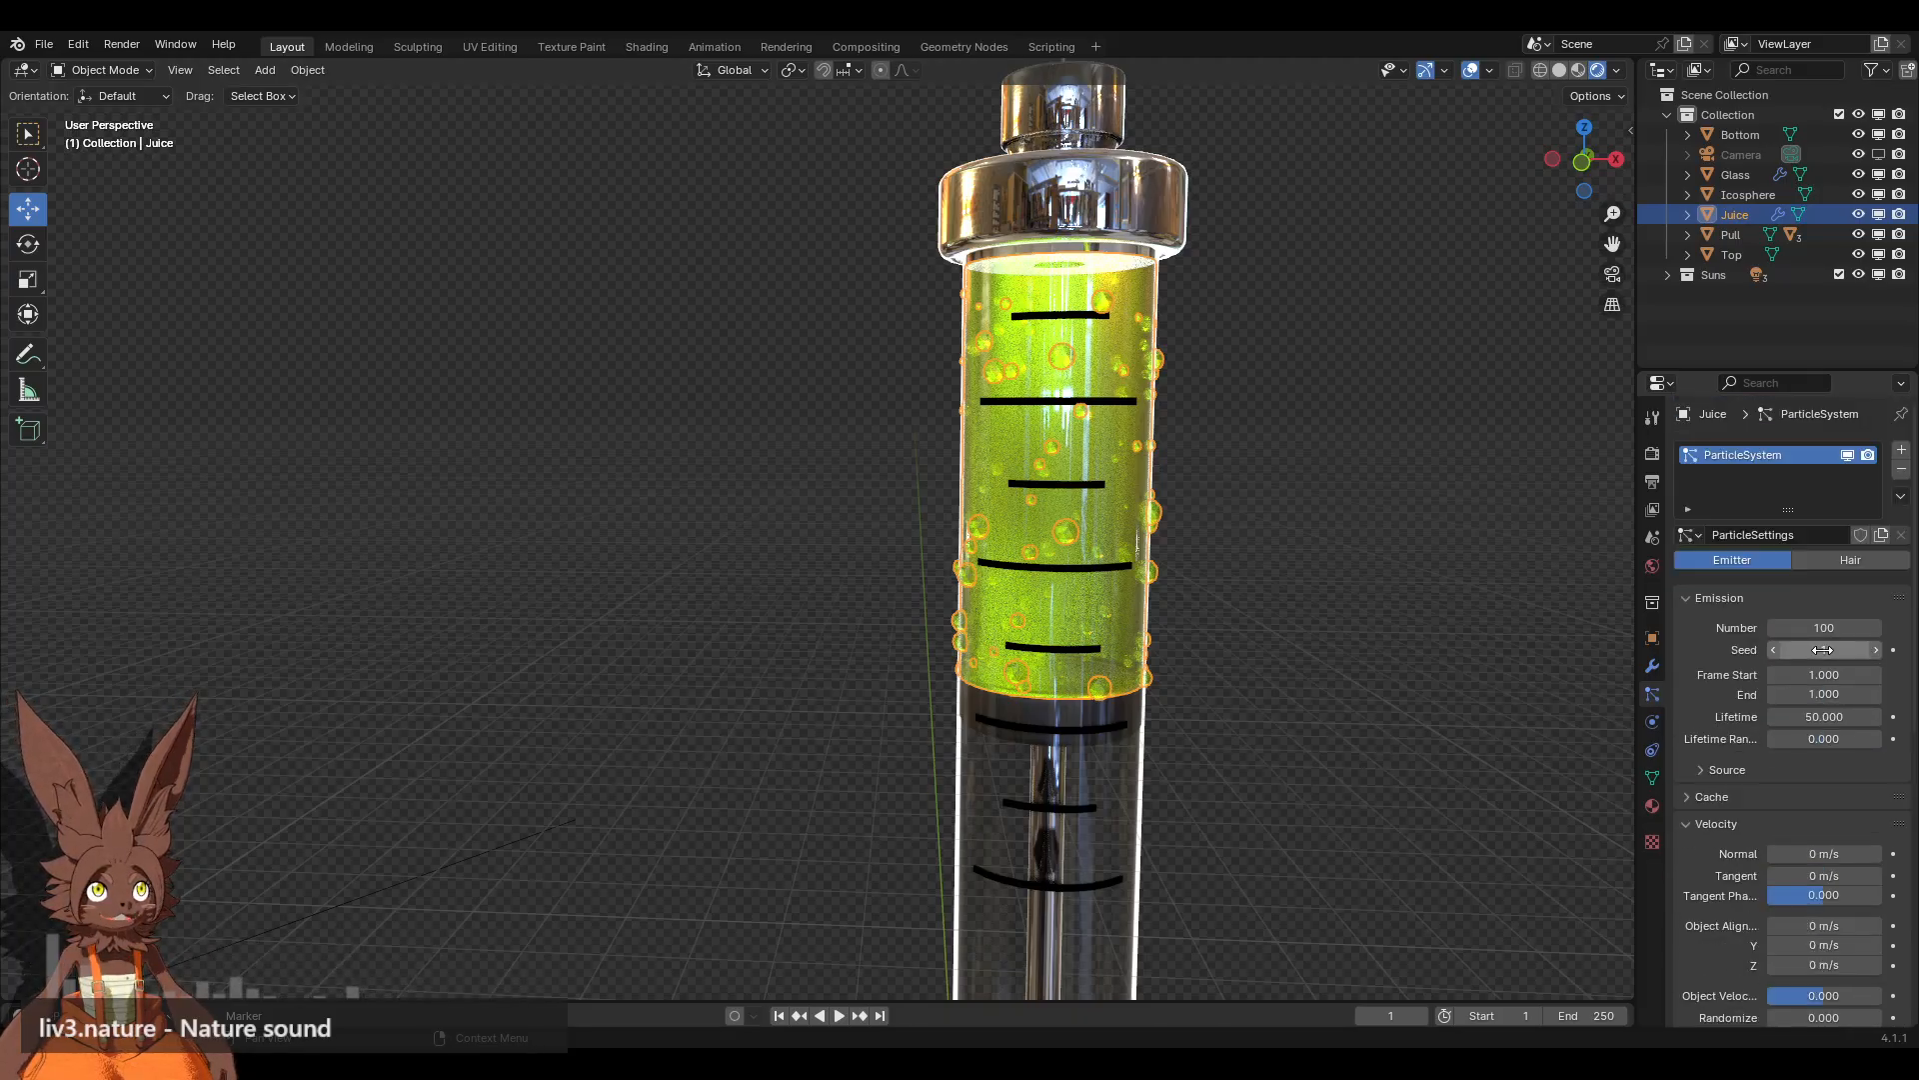
{"action": "left_click", "coordinate": [1704, 775]}
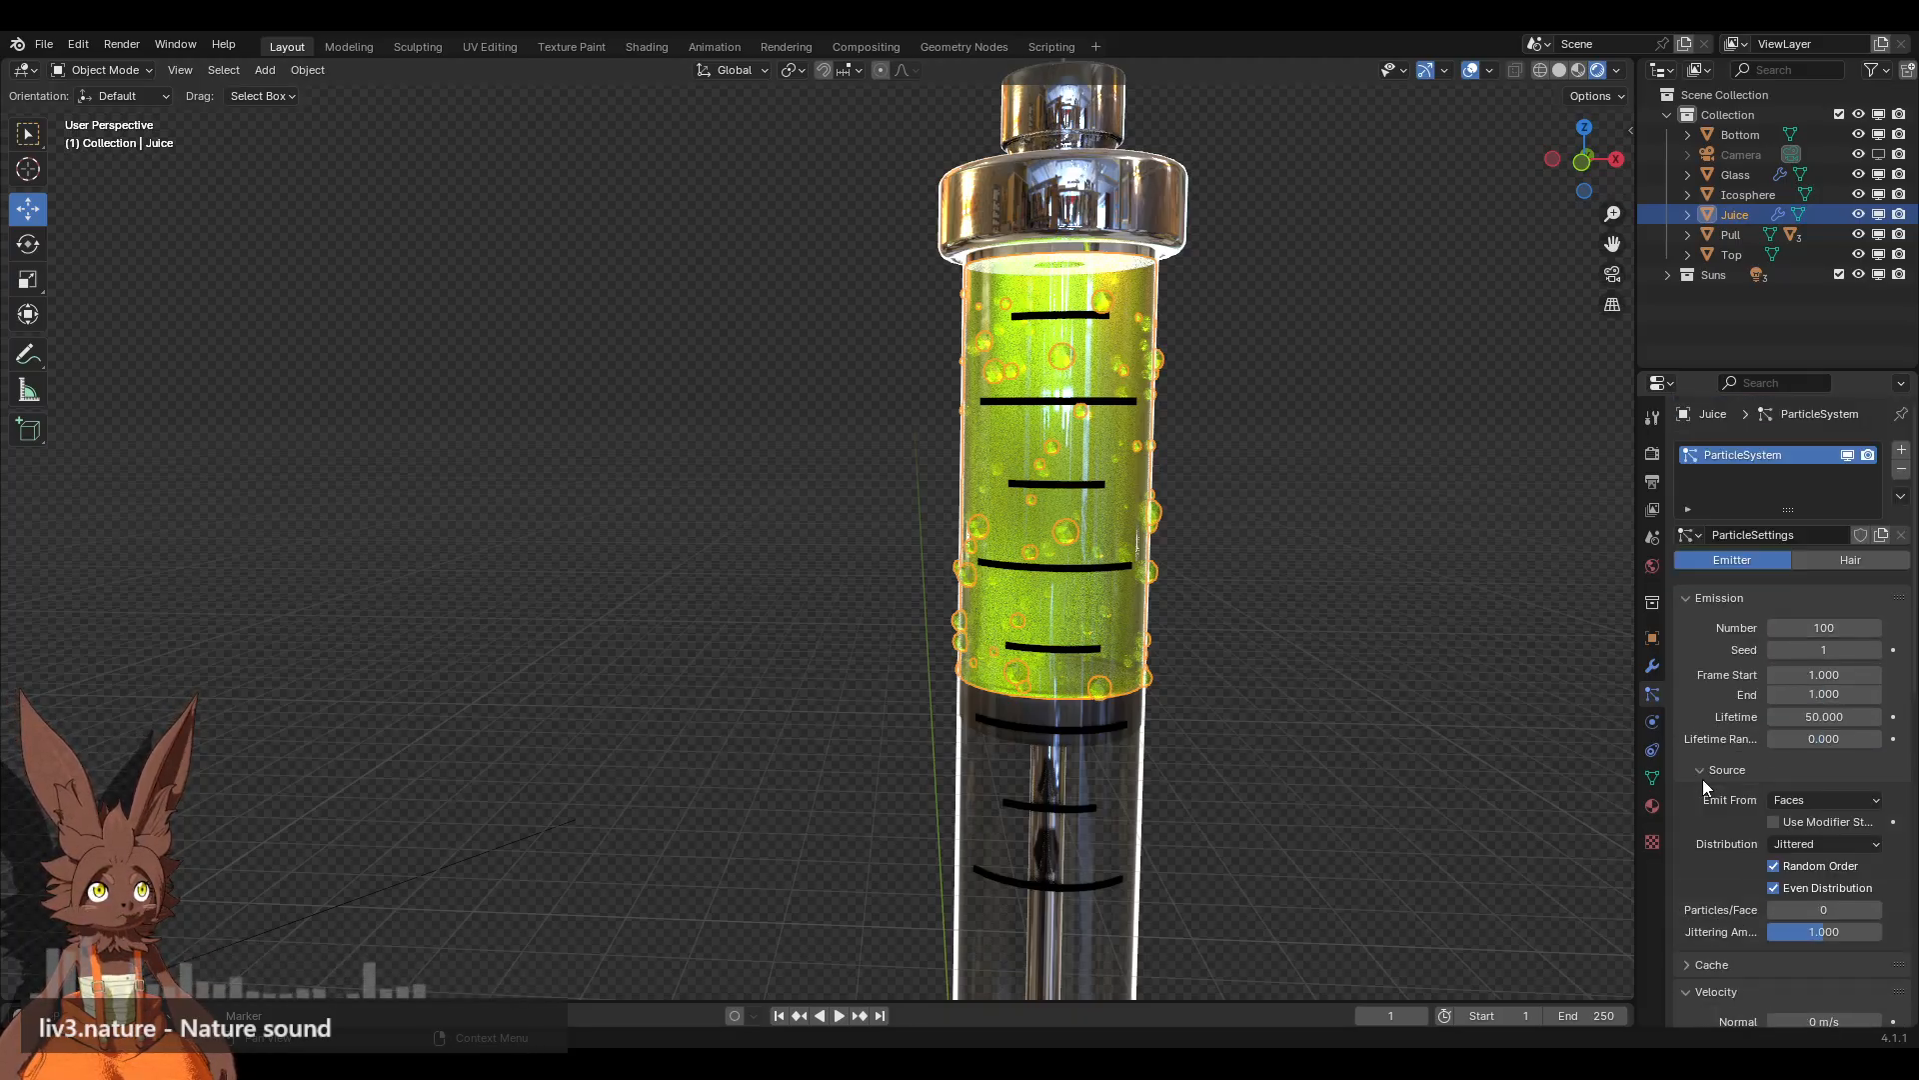
{"action": "left_click", "coordinate": [1815, 800]}
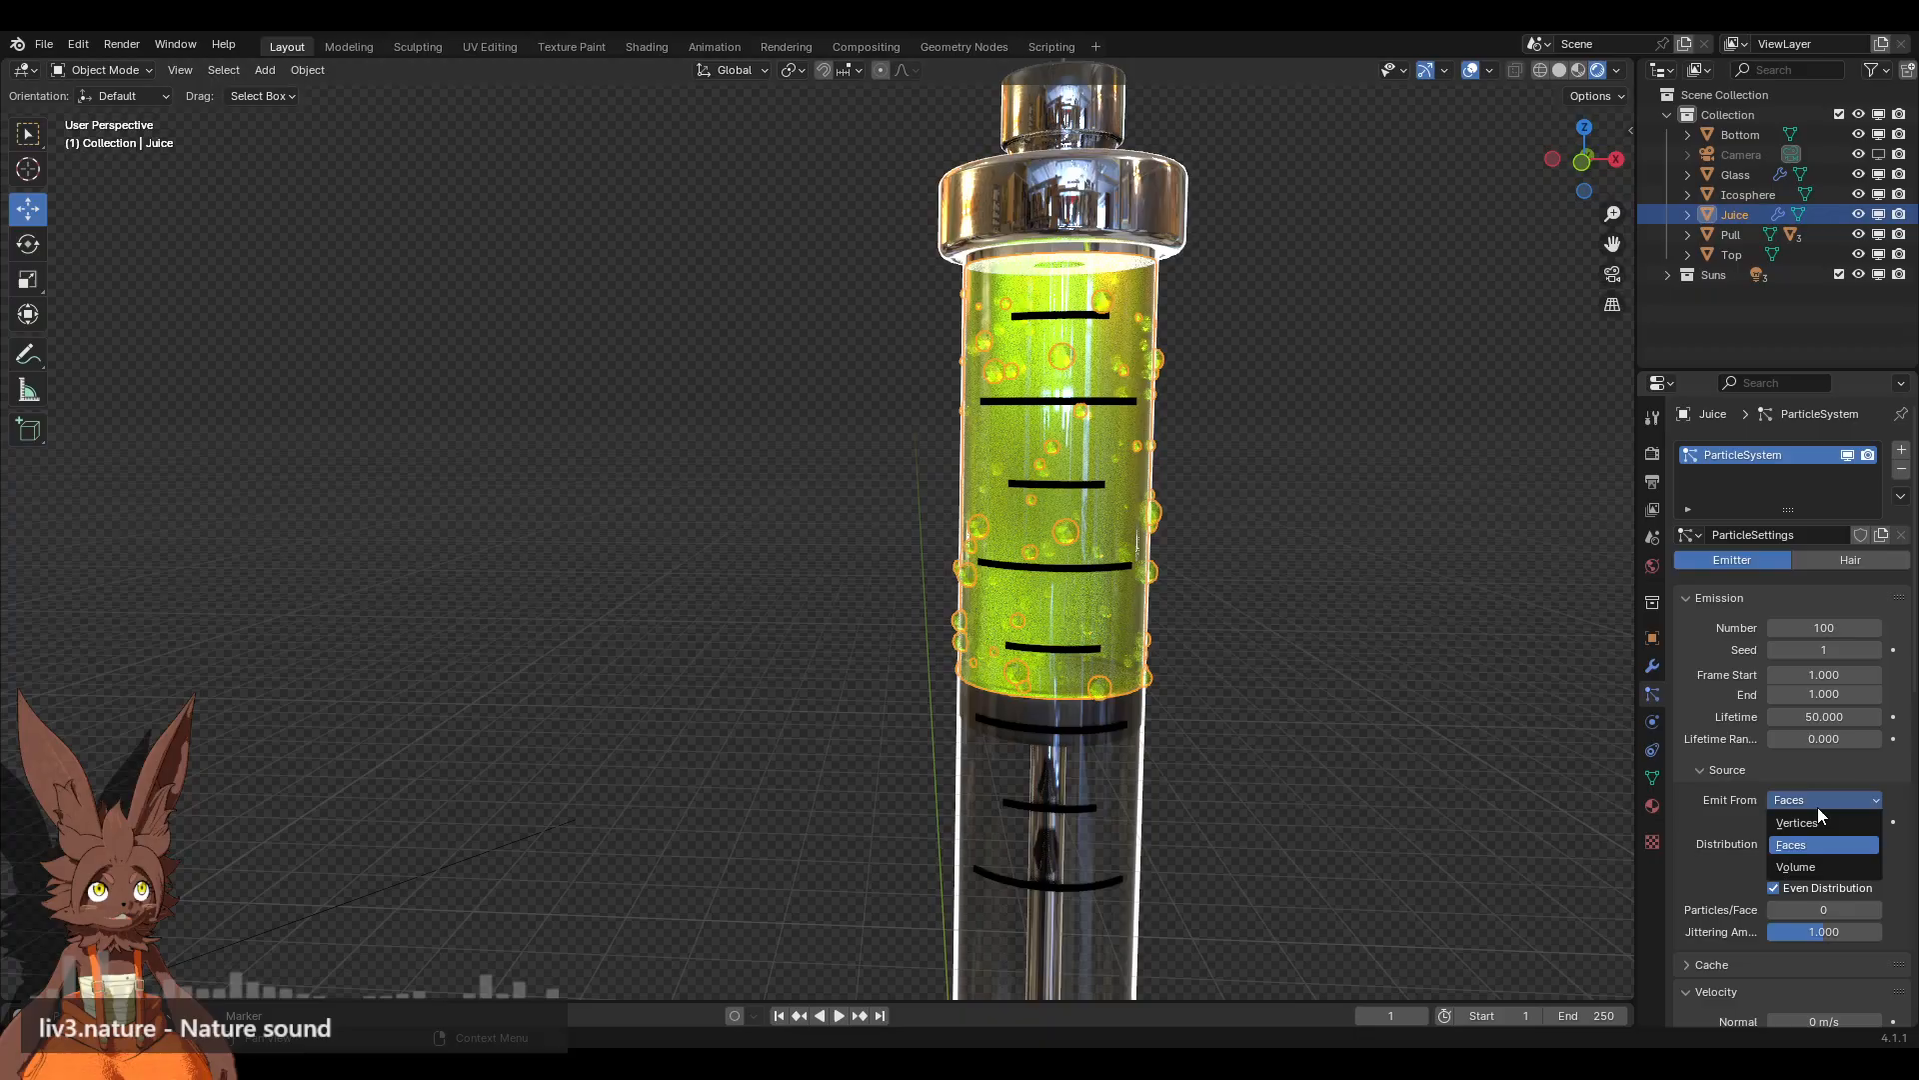
{"action": "left_click", "coordinate": [1819, 865]}
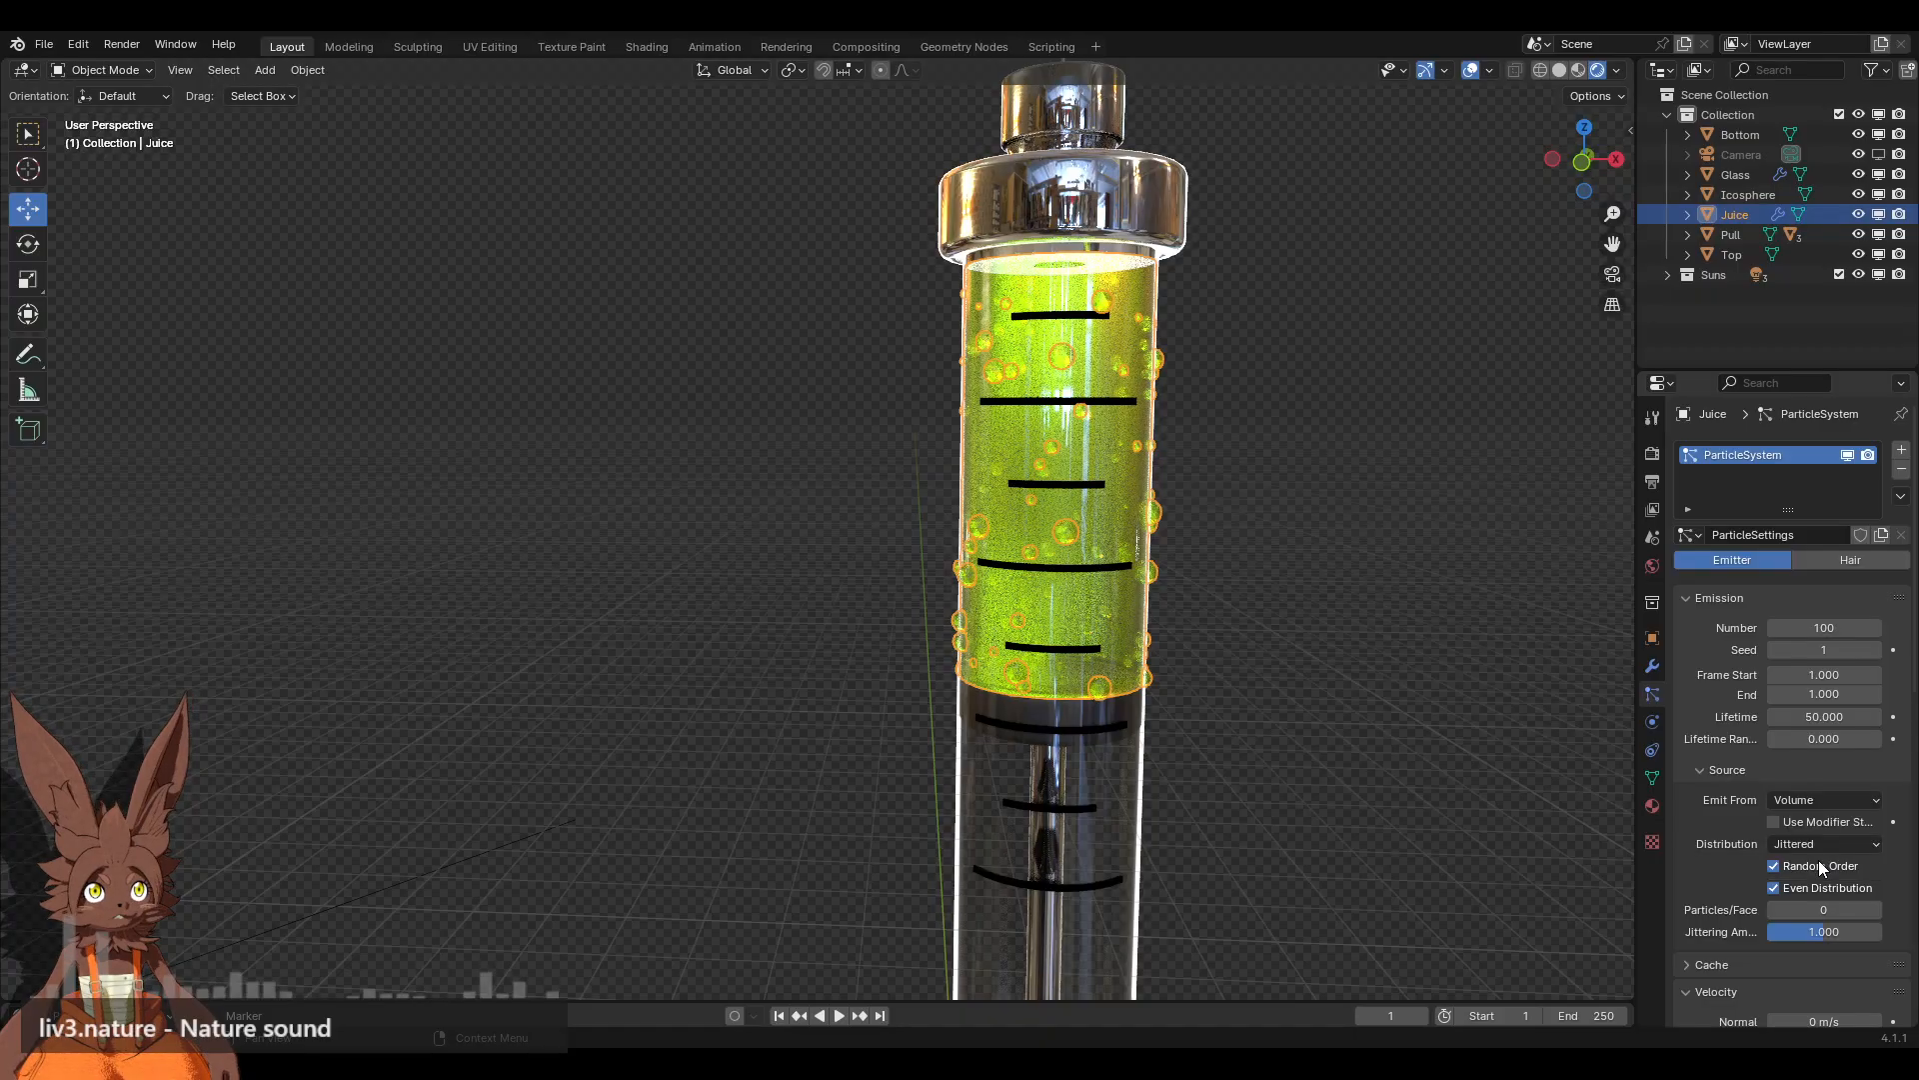
Step: Try other random seeds for the Juice particles, ending at seed 28
{"action": "left_click", "coordinate": [1877, 650]}
{"action": "left_click", "coordinate": [1877, 649]}
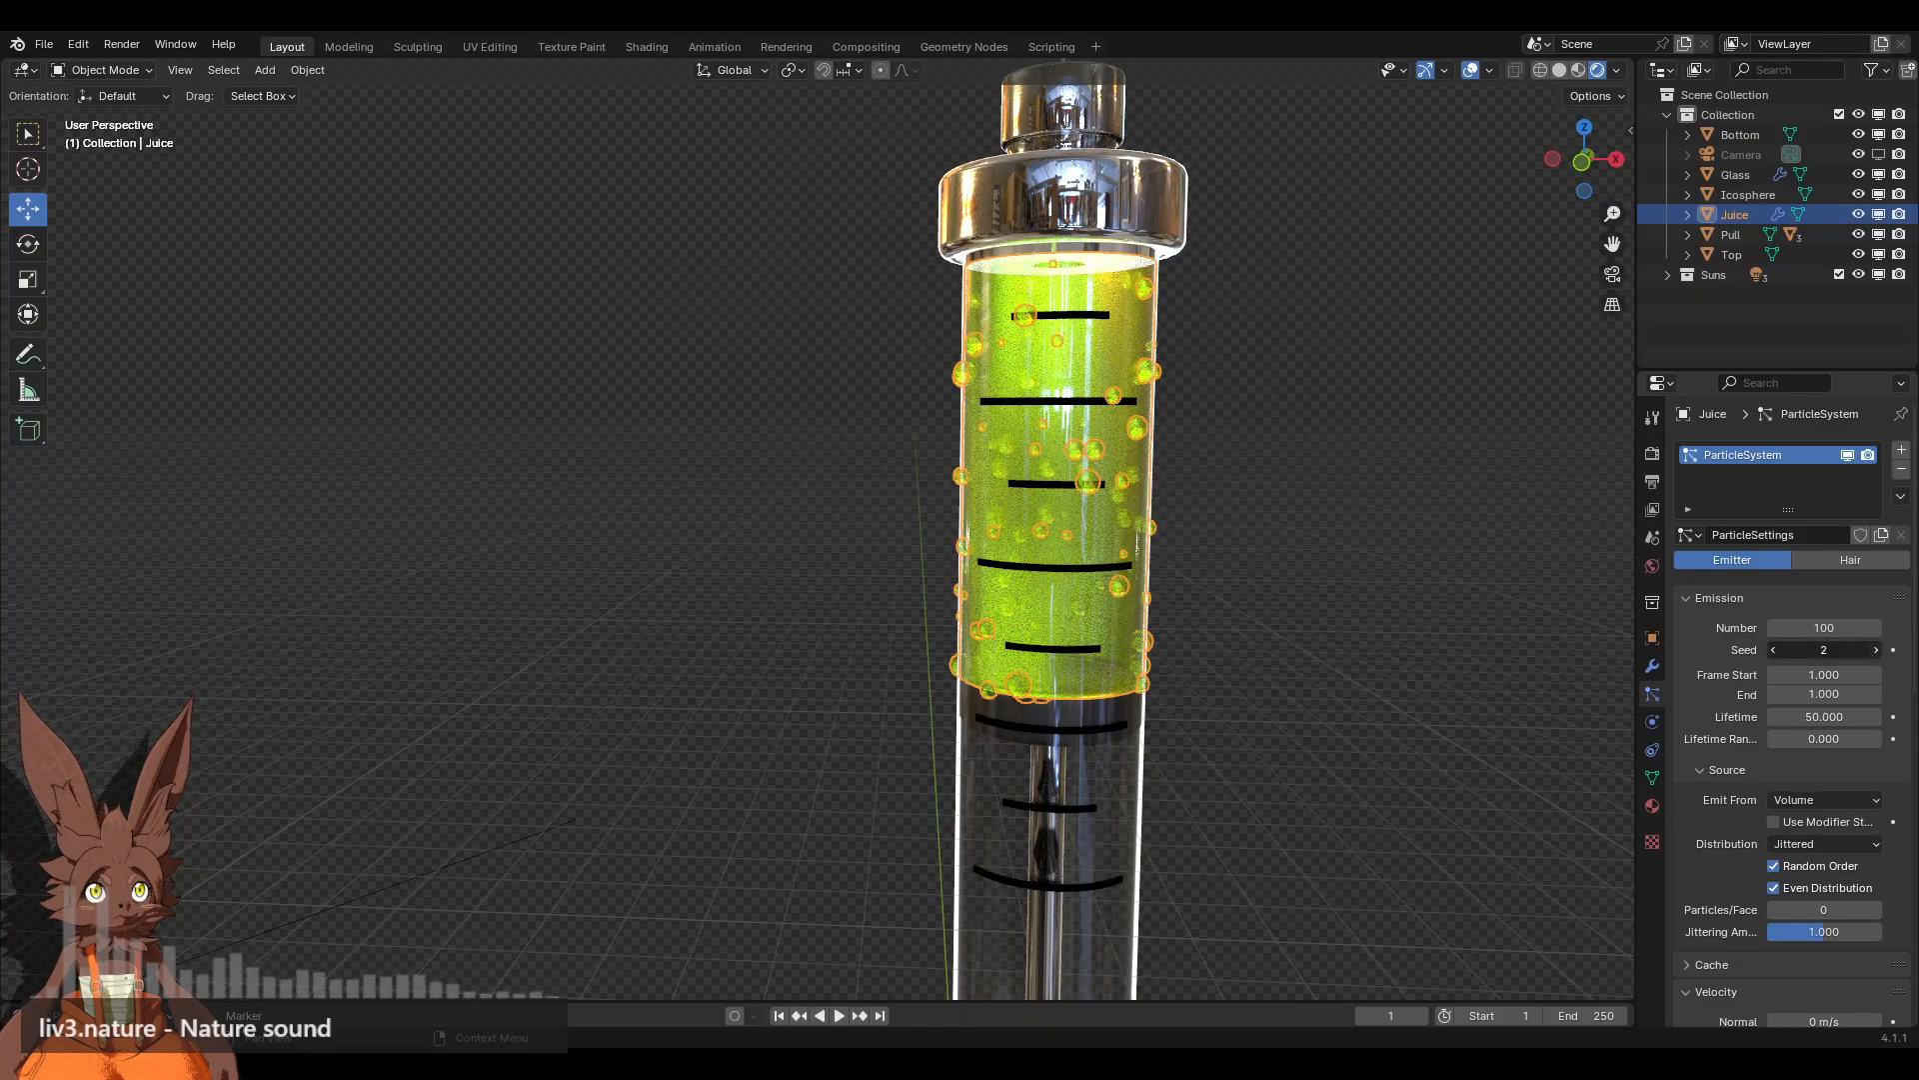
{"action": "left_click", "coordinate": [1877, 650]}
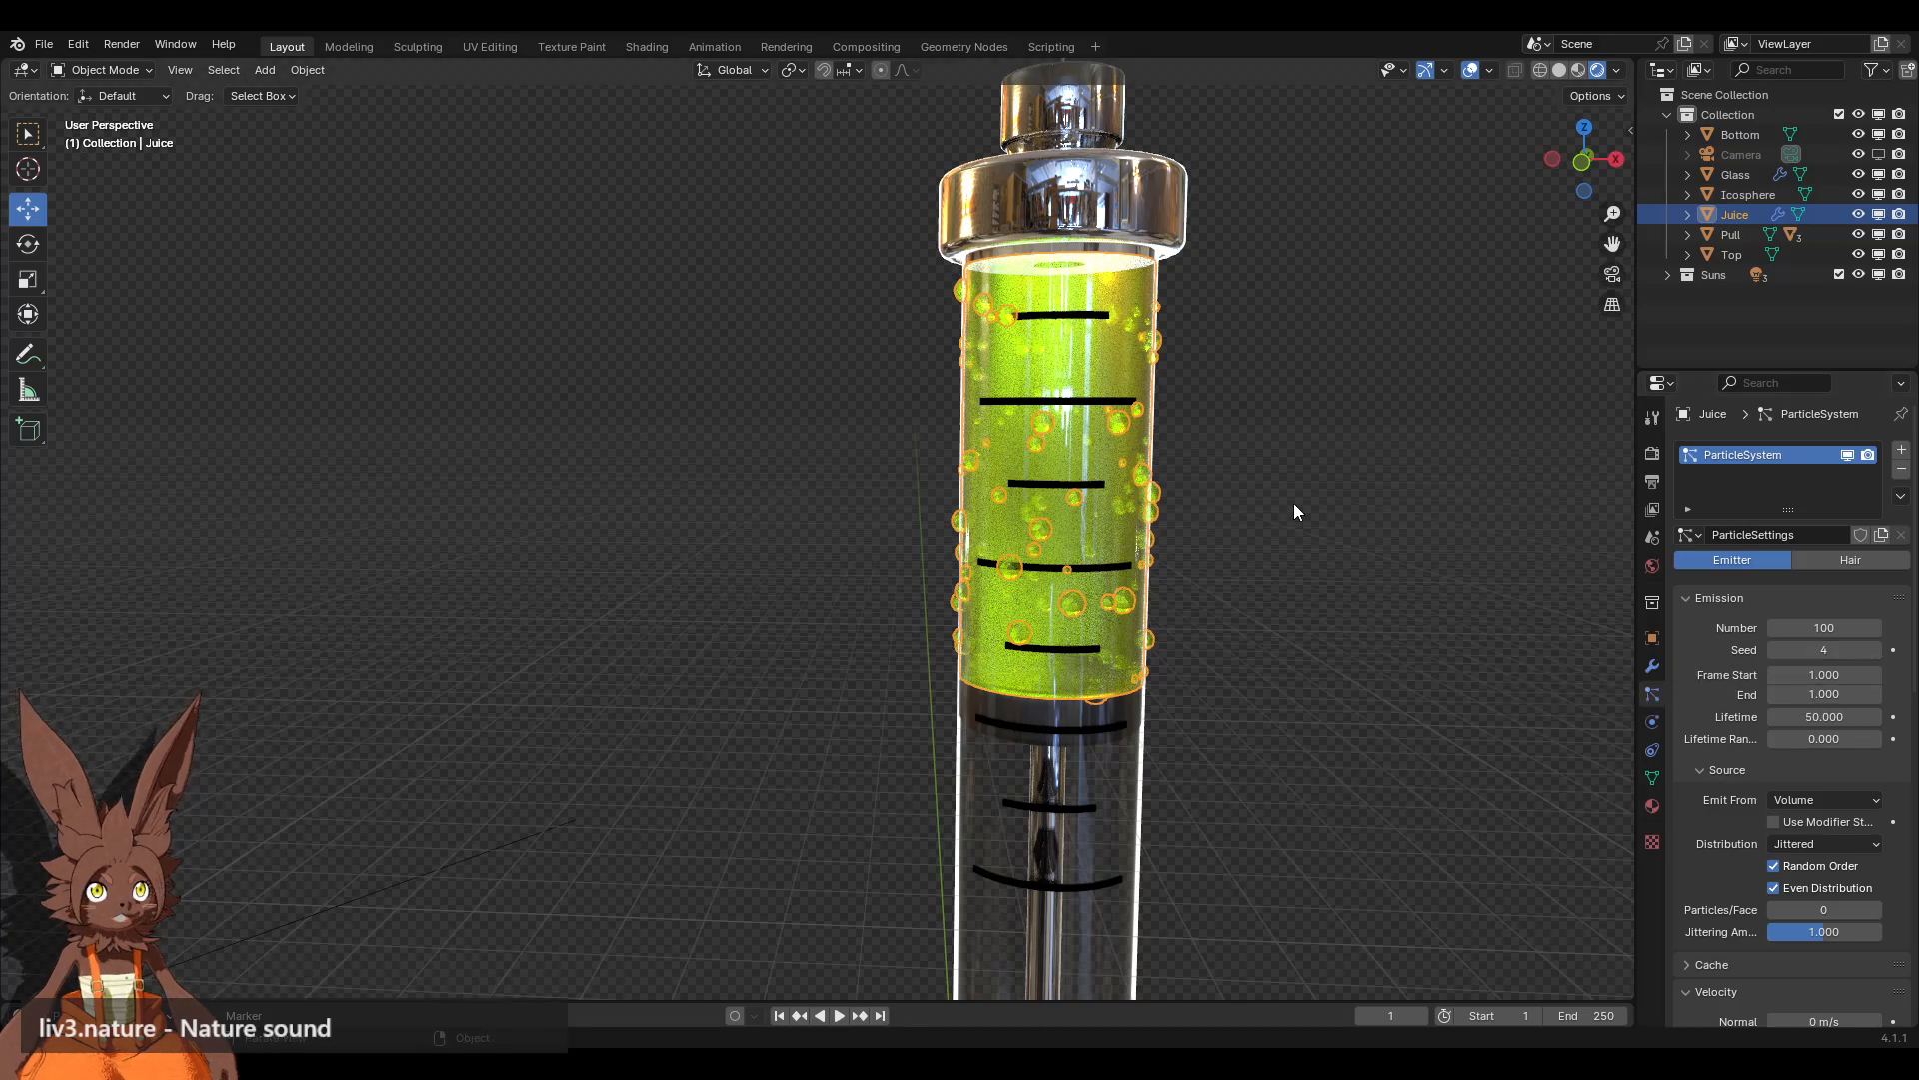
{"action": "middle_click_drag", "start_coordinate": [1294, 502], "coordinate": [1249, 542]}
{"action": "left_click_drag", "start_coordinate": [1803, 650], "coordinate": [1849, 650]}
{"action": "mouse_move", "coordinate": [1316, 538]}
{"action": "middle_mouse_down"}
{"action": "mouse_move", "coordinate": [1192, 511]}
{"action": "mouse_move", "coordinate": [1179, 470]}
{"action": "mouse_move", "coordinate": [1336, 515]}
{"action": "middle_mouse_up"}
Step: Try the Random and Grid distributions for the Juice particles, then return to Jittered
{"action": "scroll", "coordinate": [1715, 758], "scroll_direction": "down", "scroll_amount": 2}
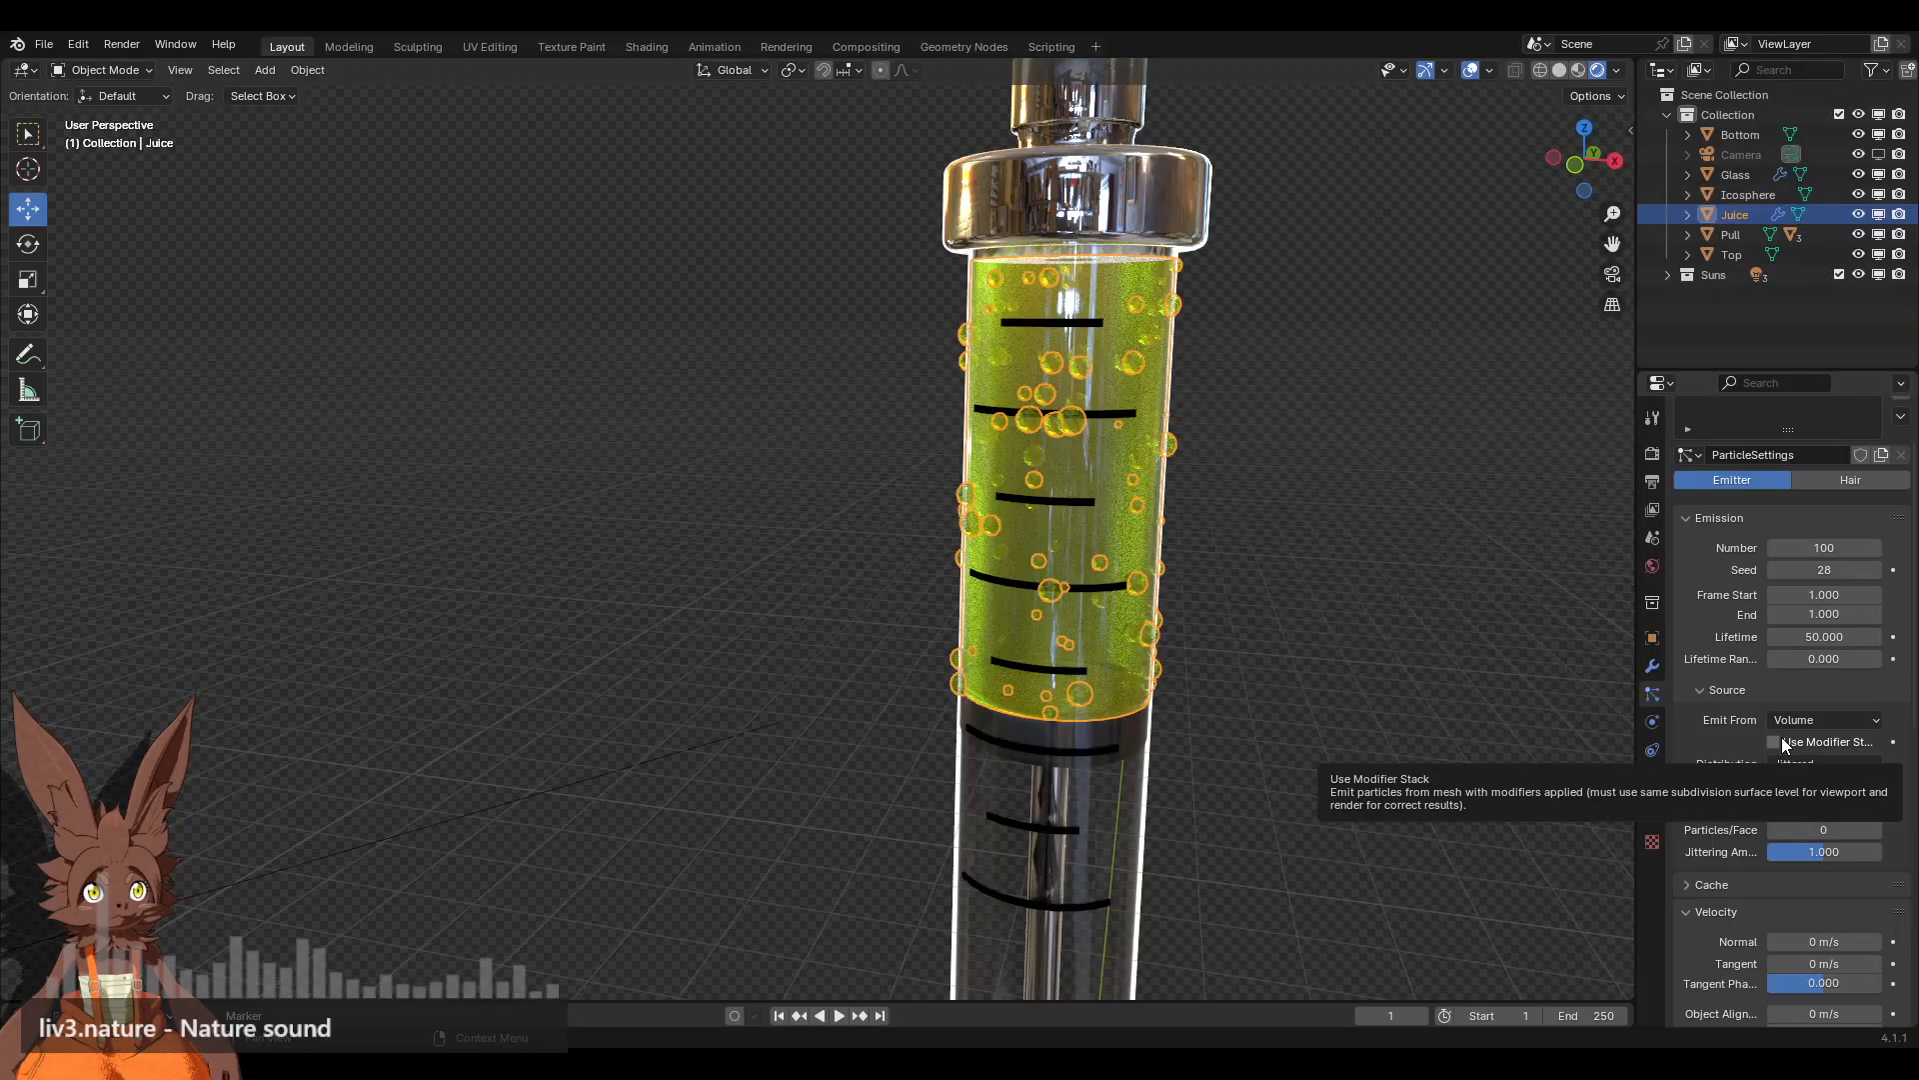
{"action": "left_click", "coordinate": [1814, 764]}
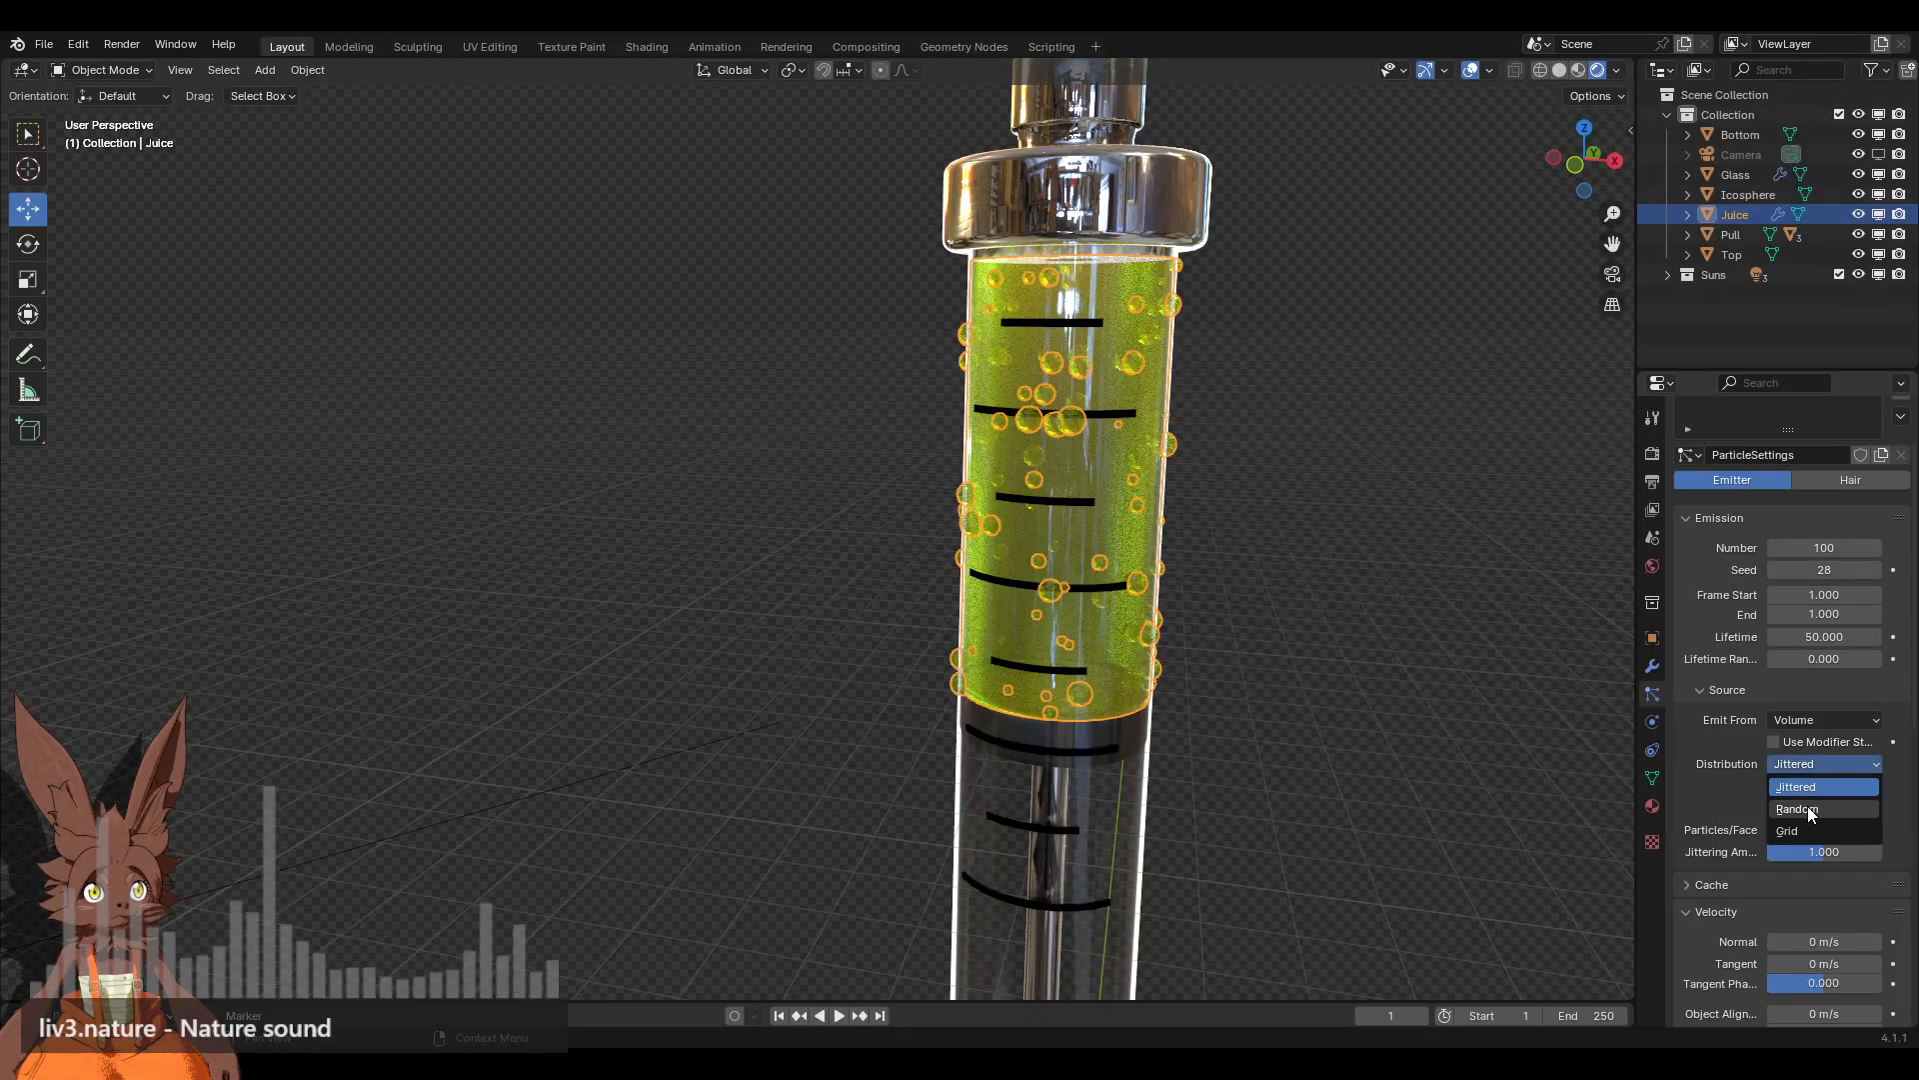
{"action": "left_click", "coordinate": [1811, 809]}
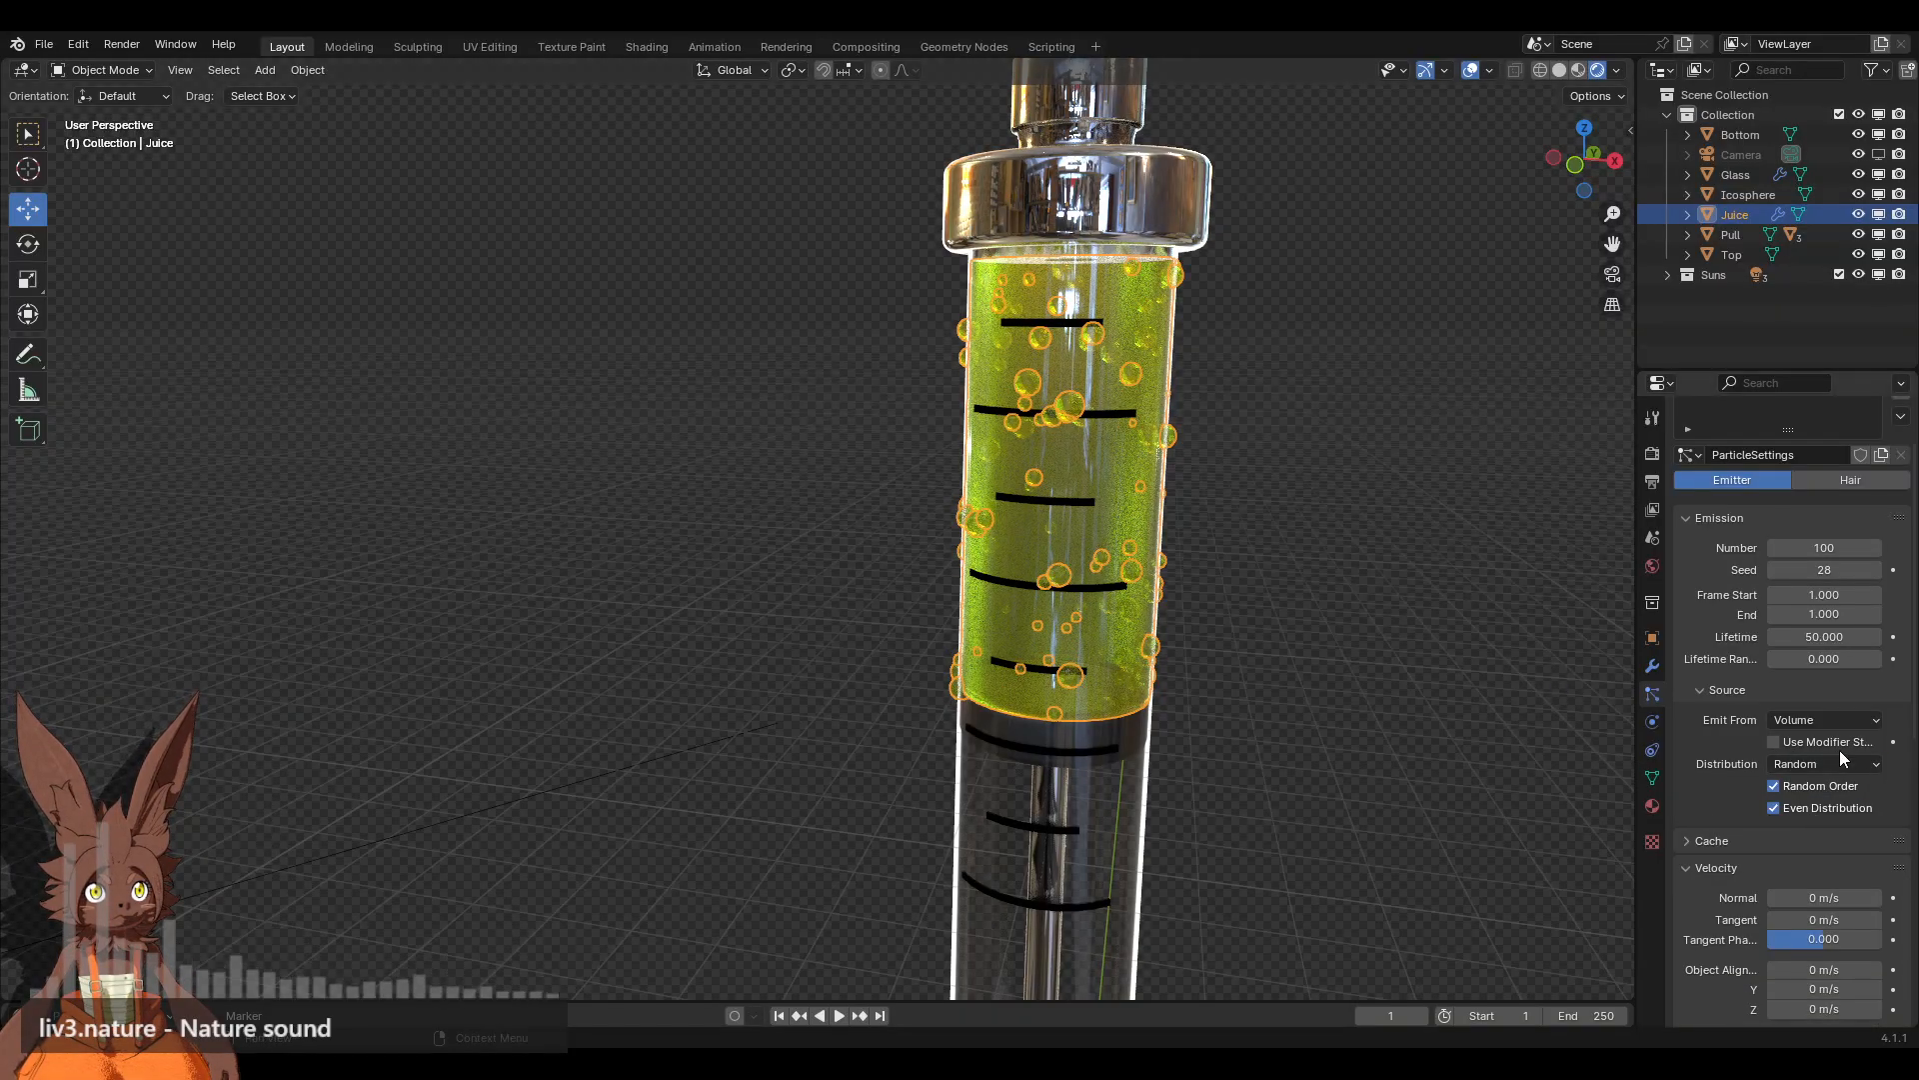
{"action": "left_click", "coordinate": [1840, 764]}
{"action": "left_click", "coordinate": [1818, 831]}
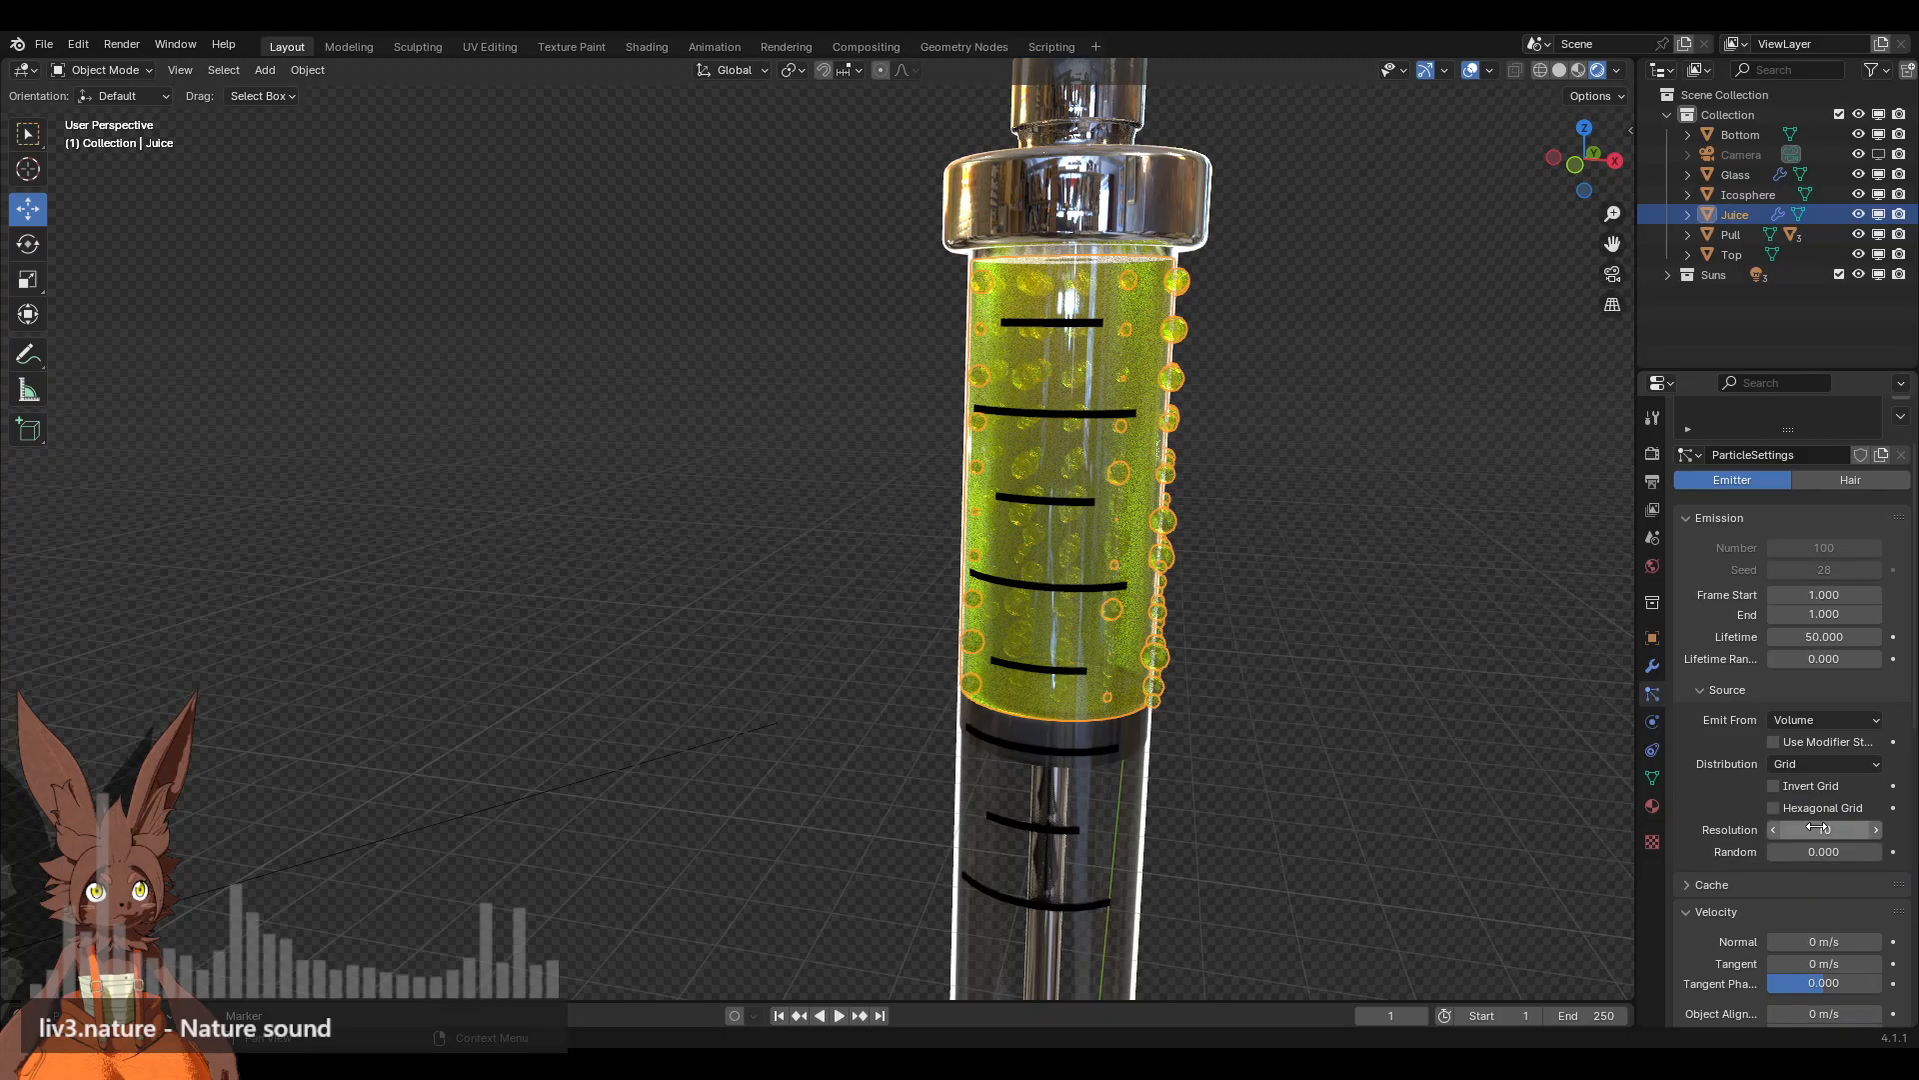
{"action": "left_click", "coordinate": [1822, 766]}
{"action": "left_click", "coordinate": [1828, 784]}
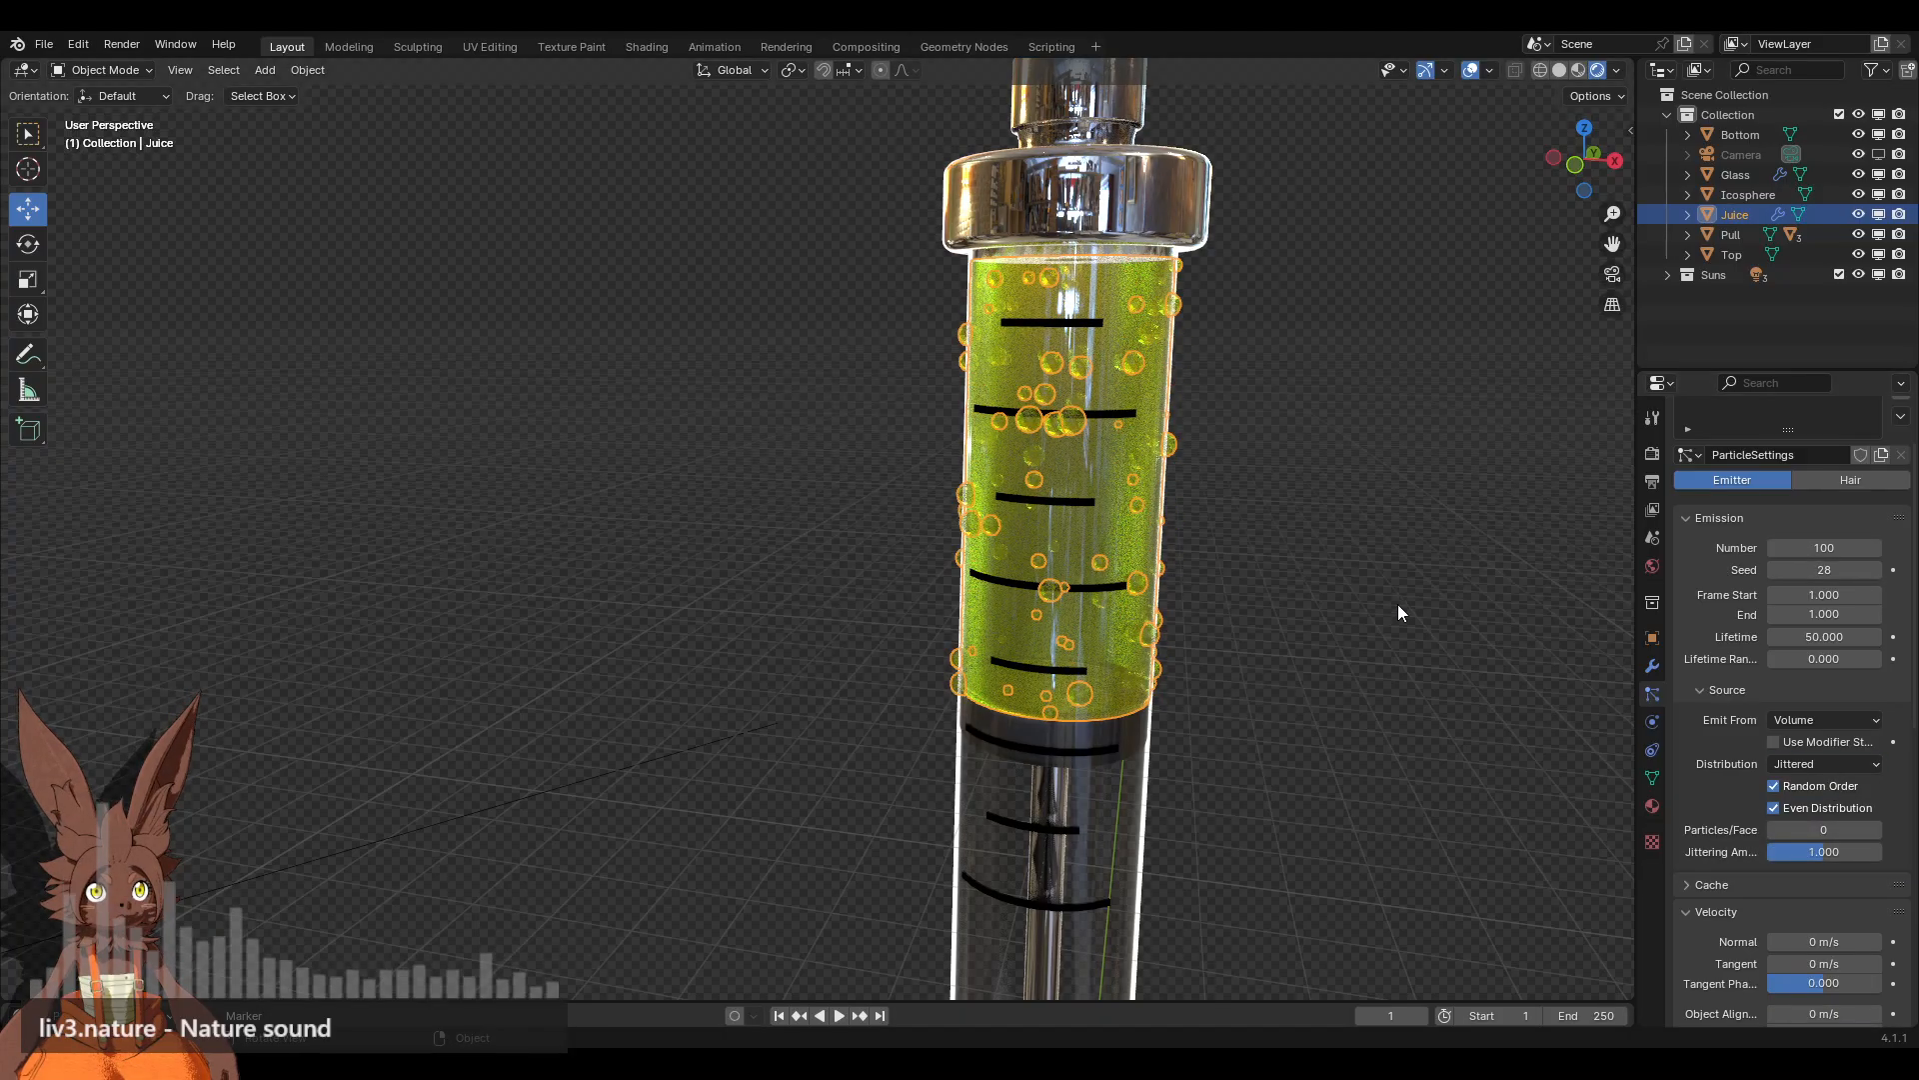
Step: Set the Juice particles' random seed to 76
{"action": "middle_click_drag", "start_coordinate": [1397, 604], "coordinate": [1496, 653]}
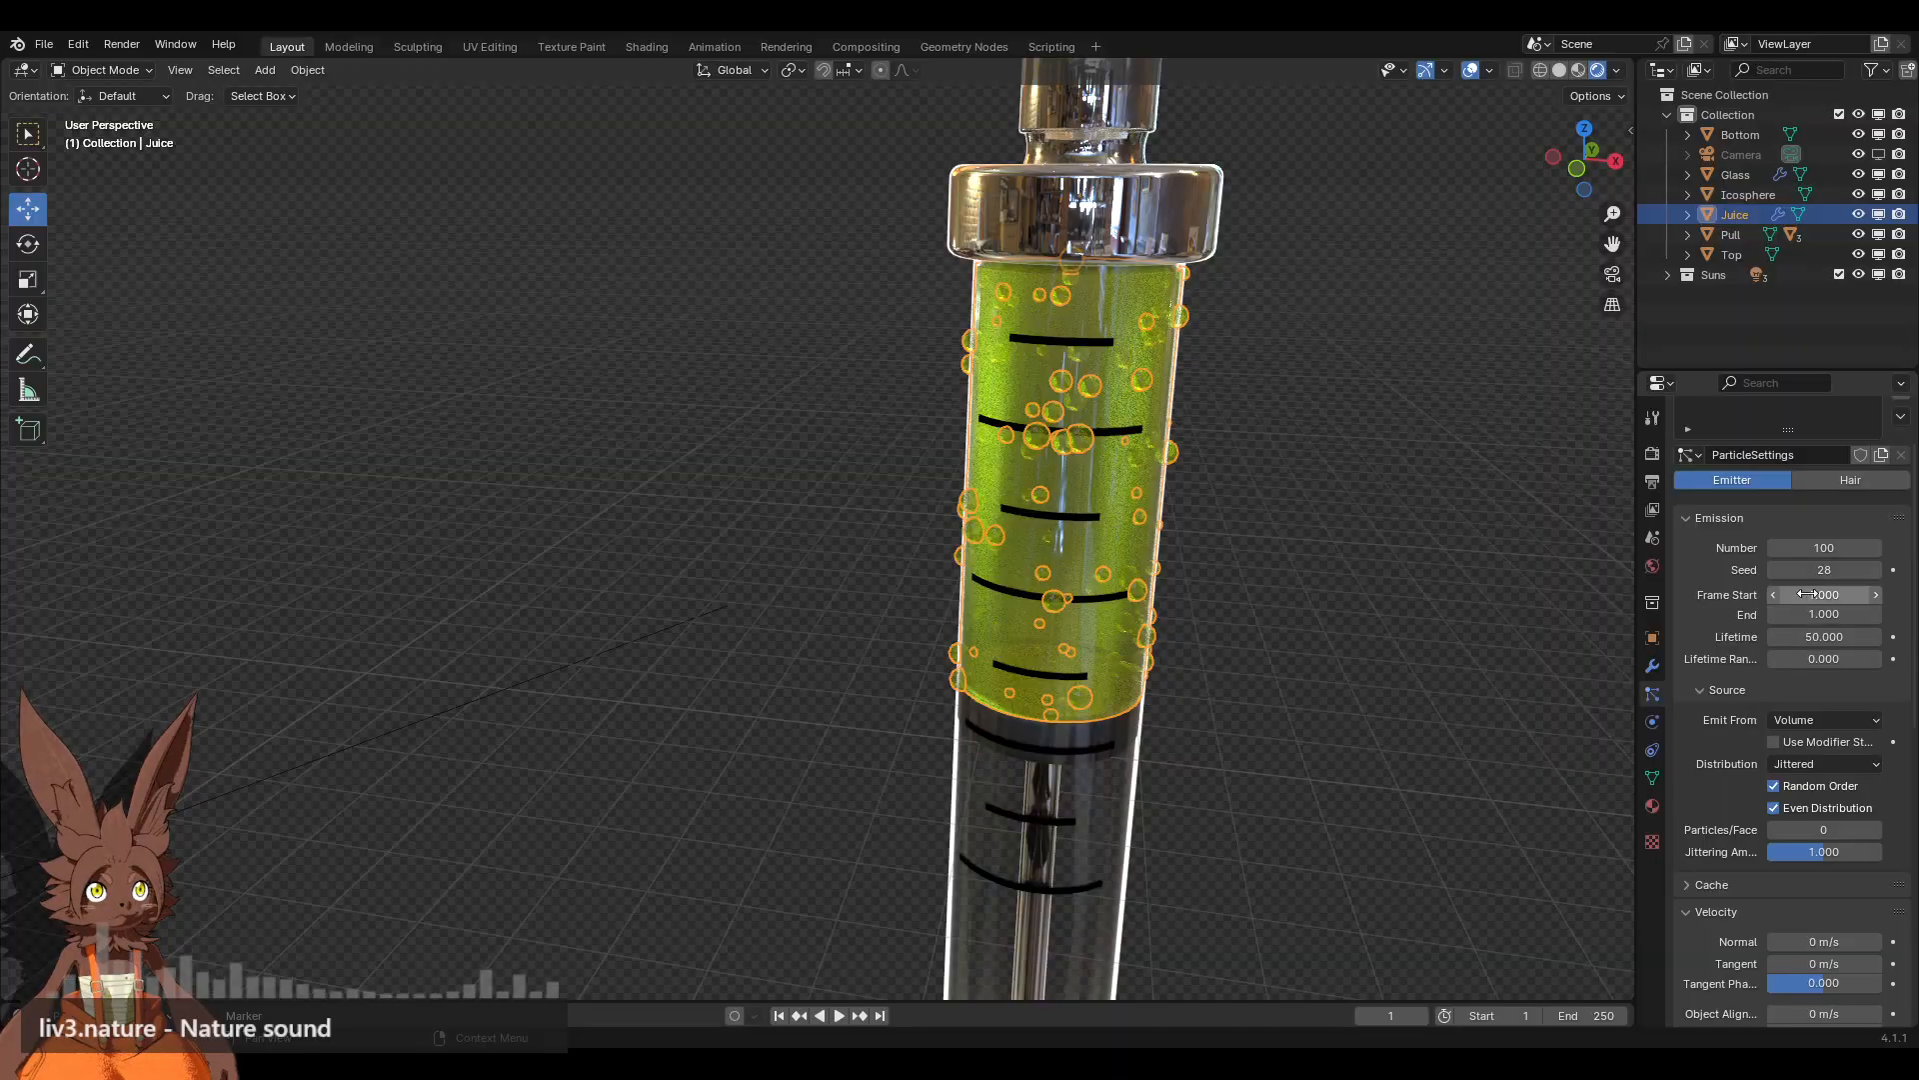
{"action": "mouse_move", "coordinate": [1808, 570]}
{"action": "left_mouse_down"}
{"action": "mouse_move", "coordinate": [1845, 570]}
{"action": "mouse_move", "coordinate": [1810, 570]}
{"action": "left_mouse_up"}
{"action": "middle_click_drag", "start_coordinate": [1524, 584], "coordinate": [1305, 573]}
Step: Try a normal velocity of 2.58 m/s for the Juice particles, then reduce it to 1.05 m/s
{"action": "scroll", "coordinate": [1719, 764], "scroll_direction": "down", "scroll_amount": 5}
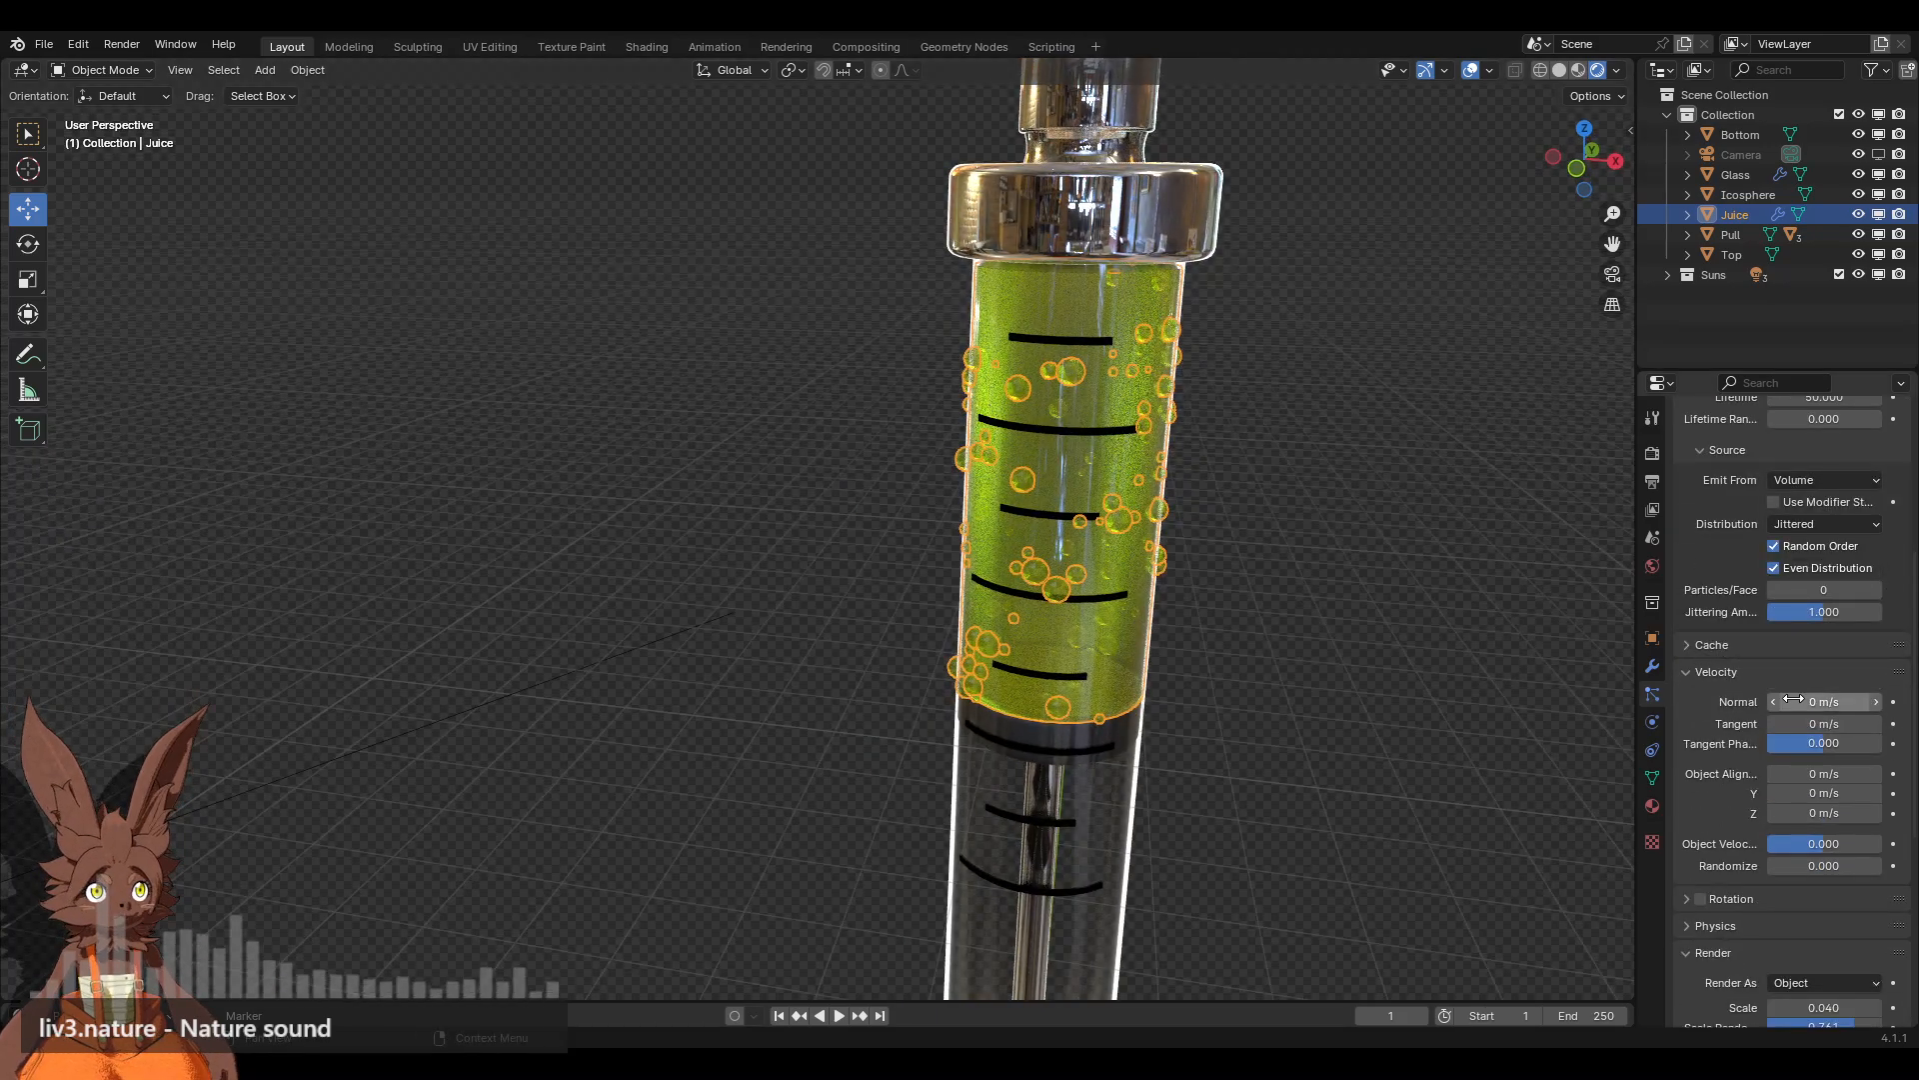
{"action": "left_click_drag", "start_coordinate": [1826, 702], "coordinate": [1918, 702]}
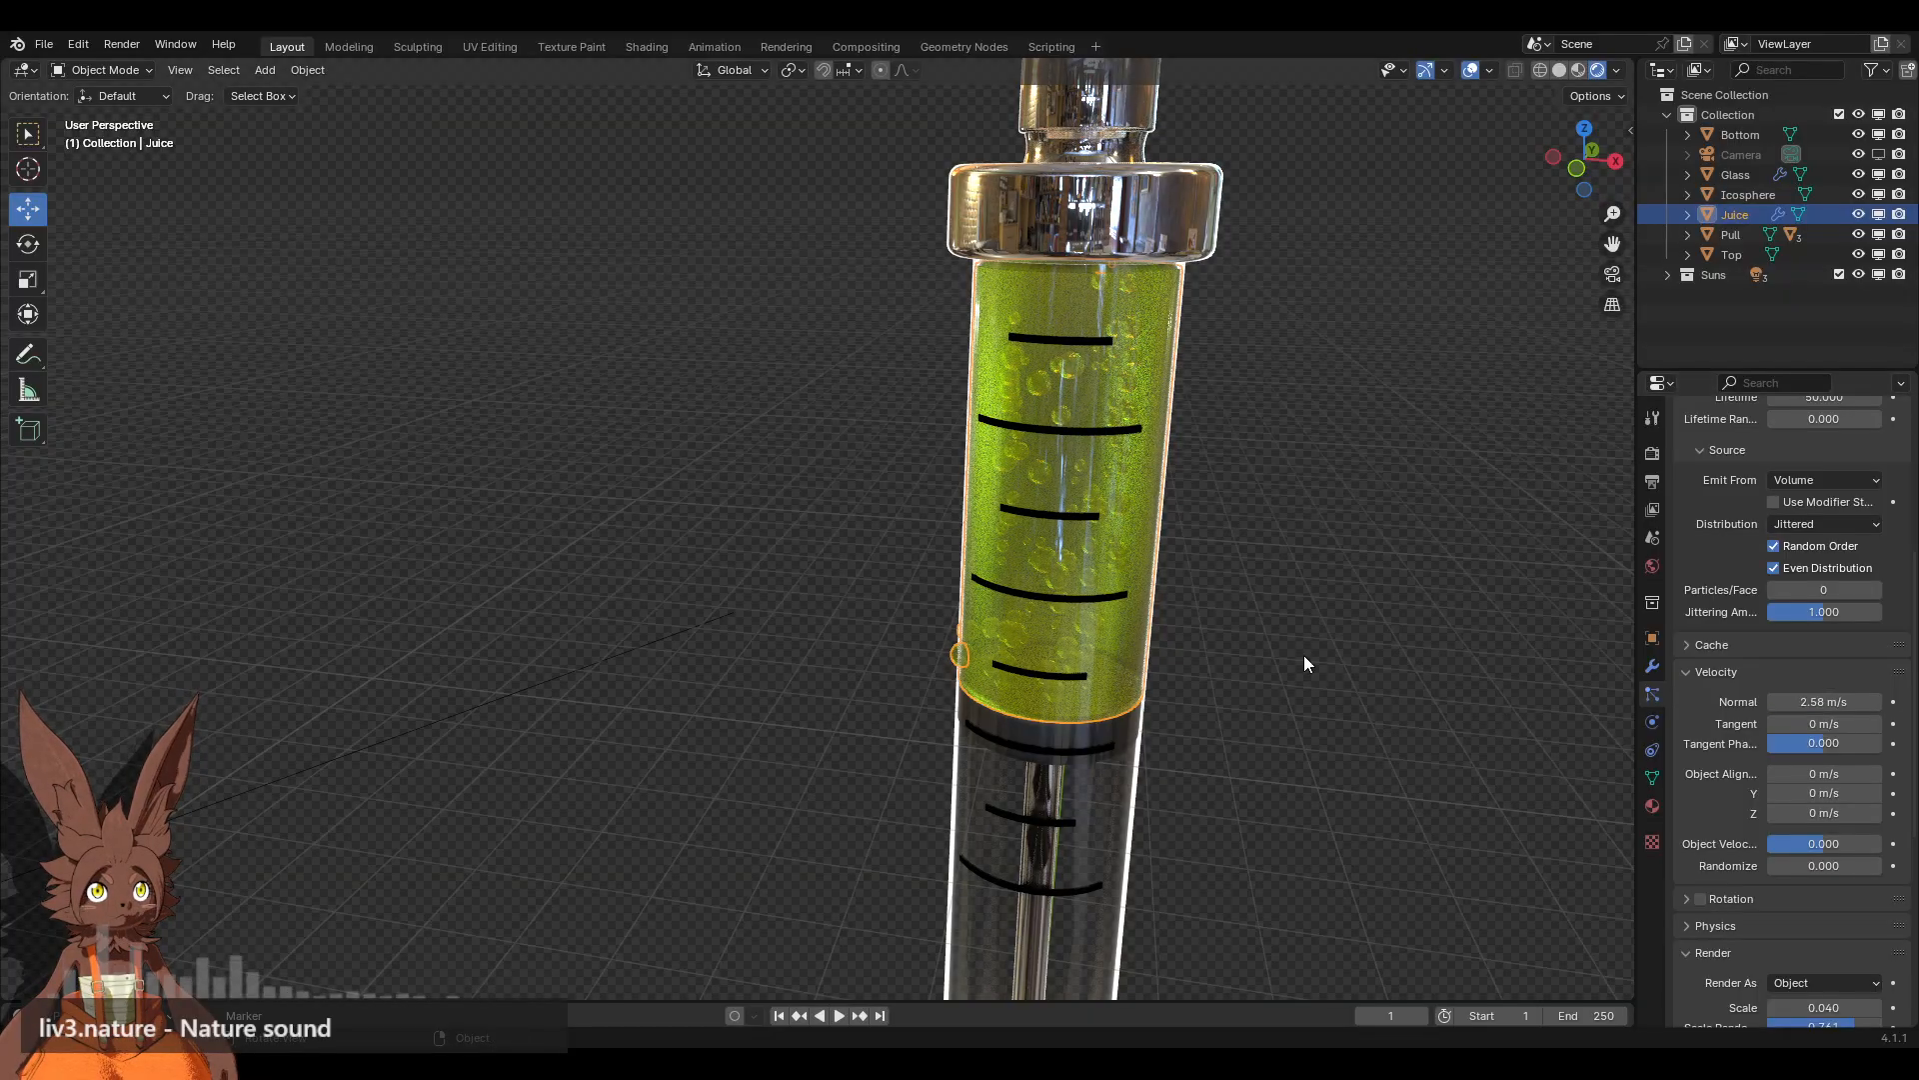
{"action": "left_click", "coordinate": [1304, 656]}
{"action": "middle_click_drag", "start_coordinate": [1290, 655], "coordinate": [1239, 656]}
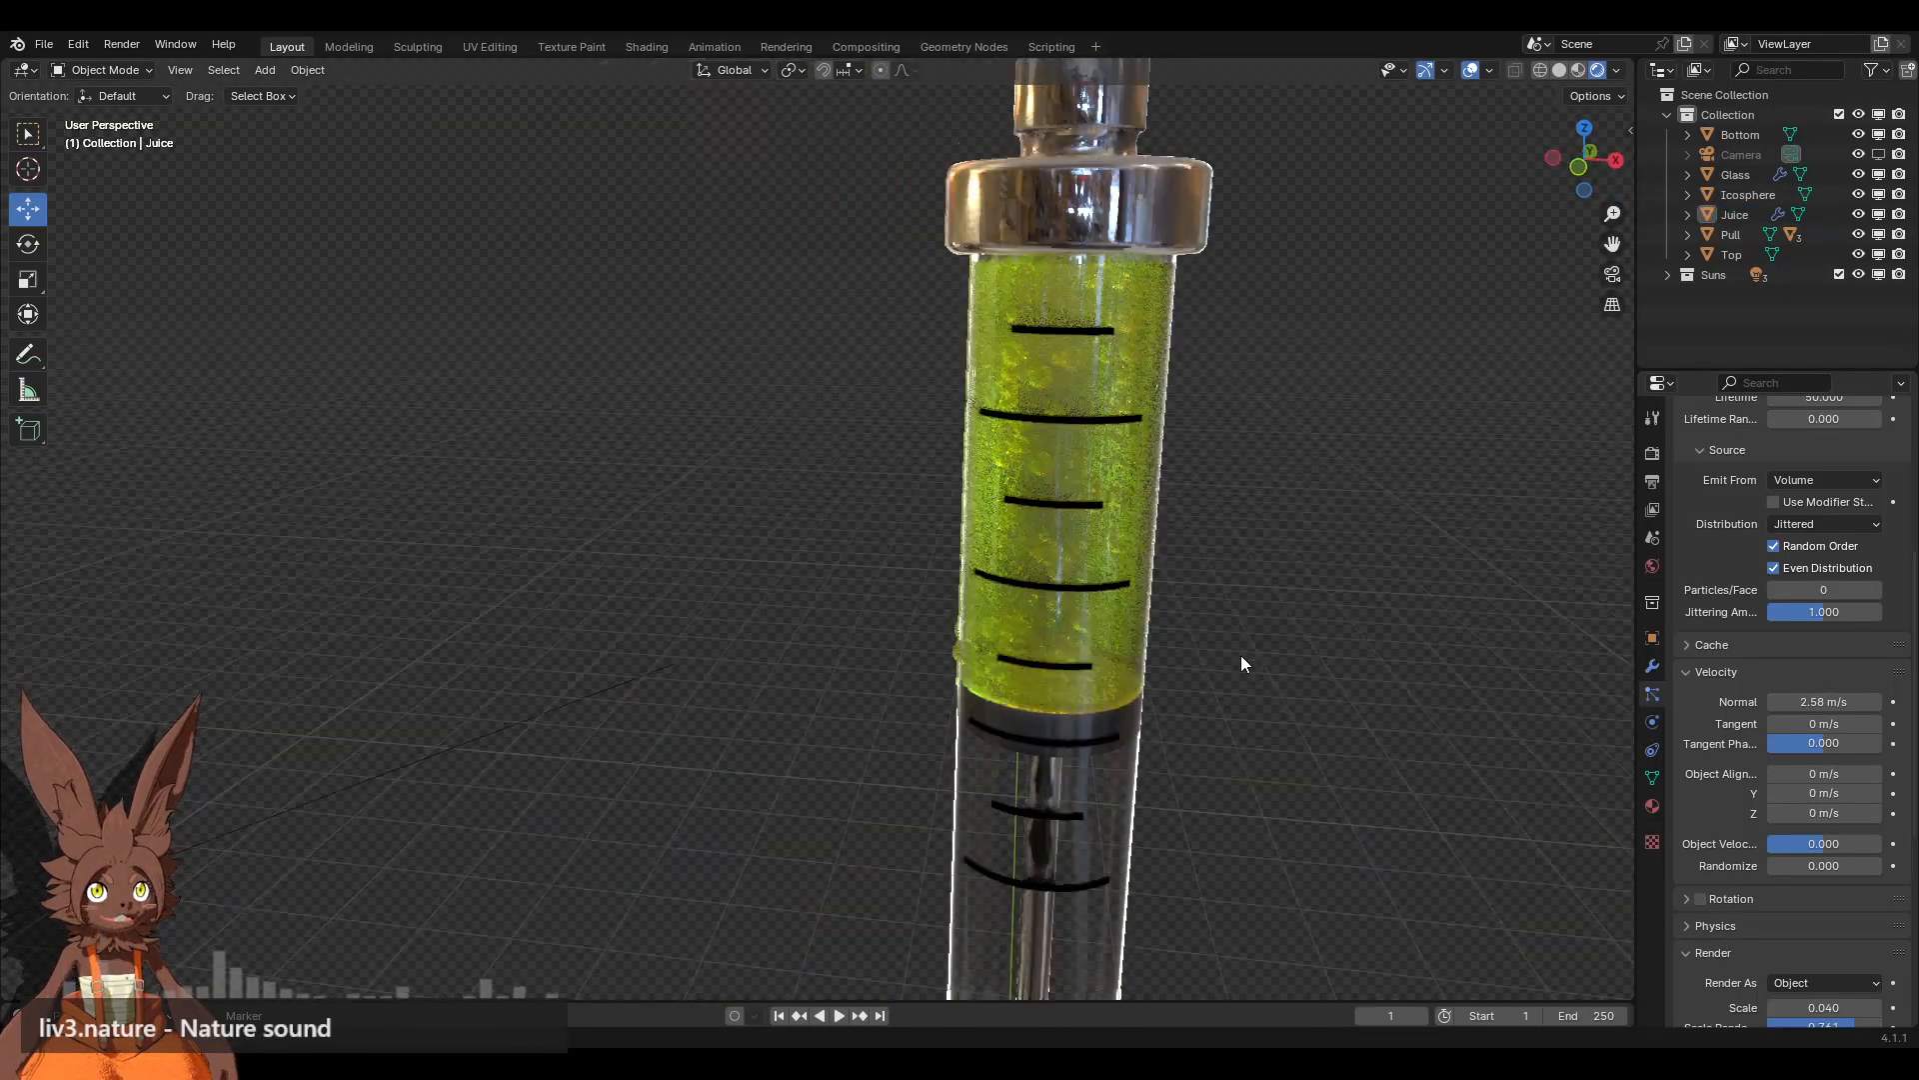
{"action": "left_click_drag", "start_coordinate": [1823, 702], "coordinate": [1790, 702]}
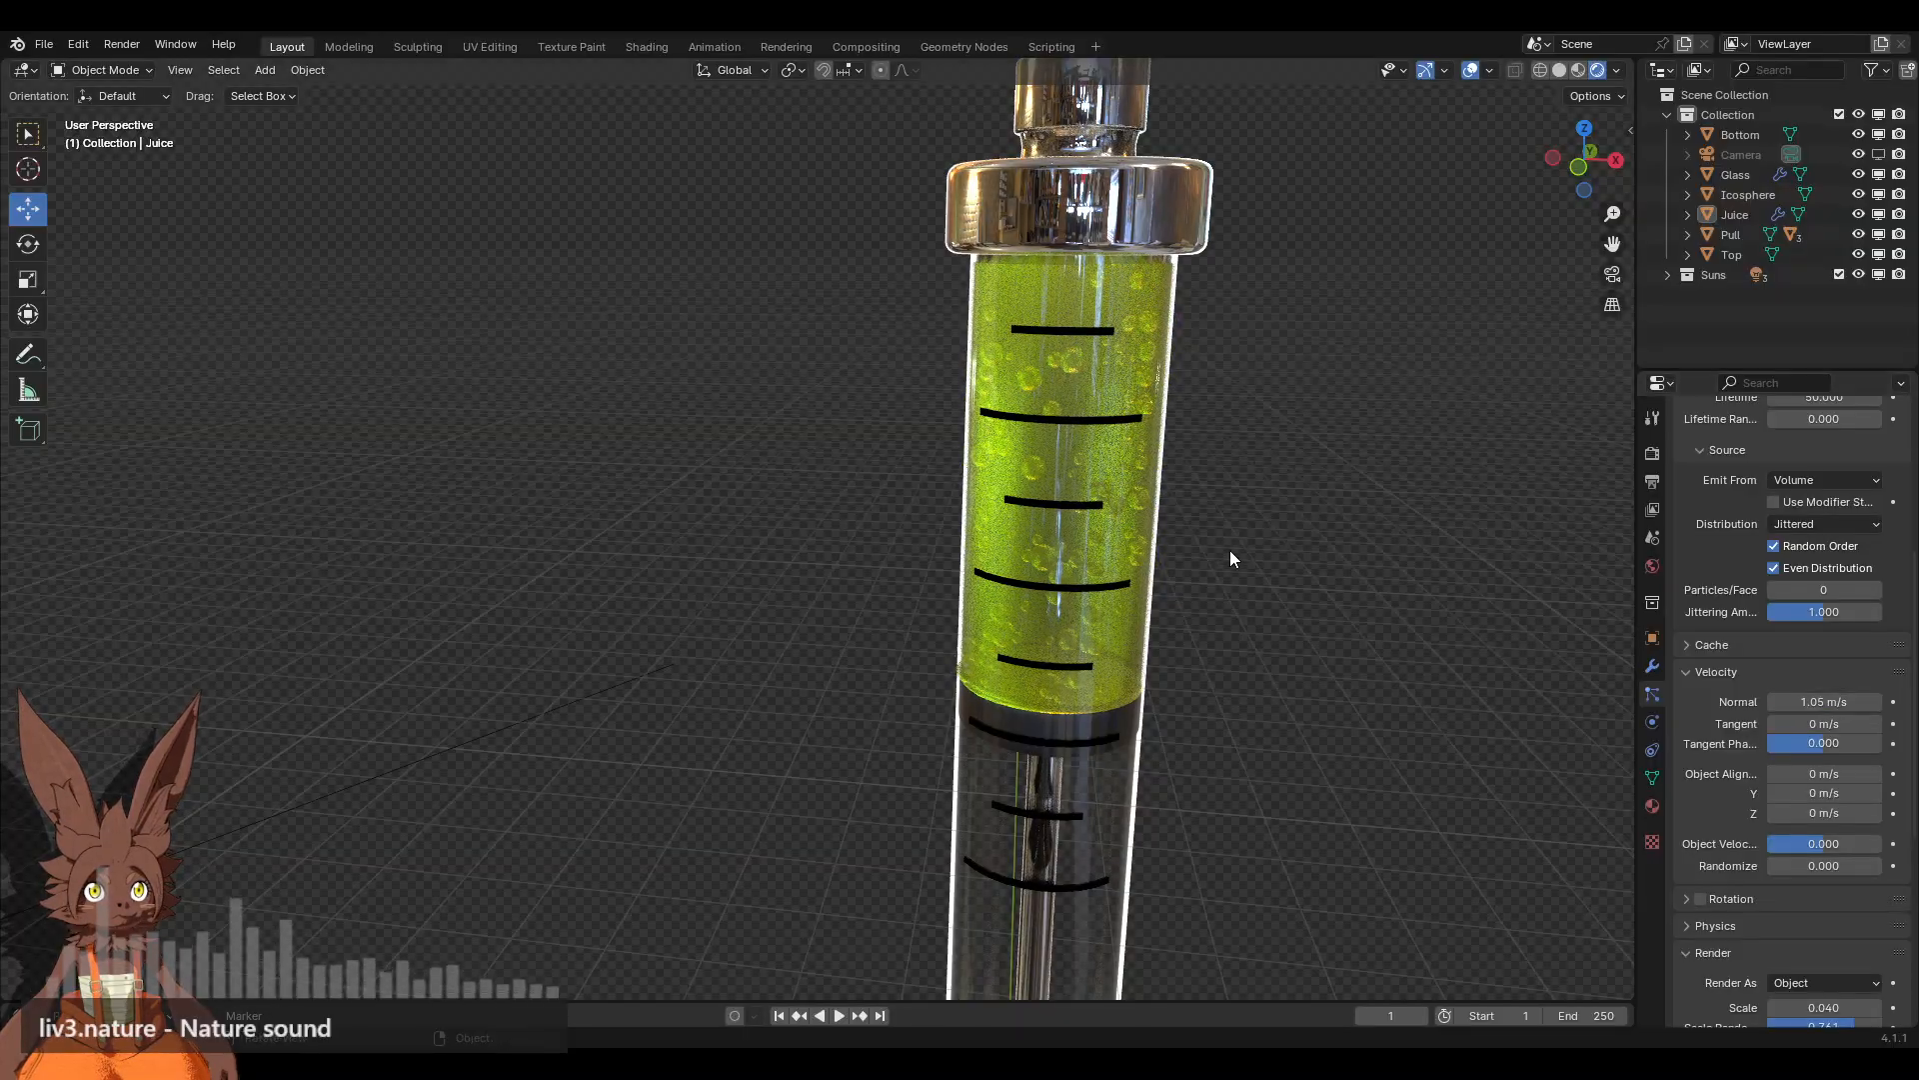
{"action": "mouse_move", "coordinate": [1230, 550]}
{"action": "middle_mouse_down"}
{"action": "mouse_move", "coordinate": [1084, 585]}
{"action": "mouse_move", "coordinate": [1254, 560]}
{"action": "middle_mouse_up"}
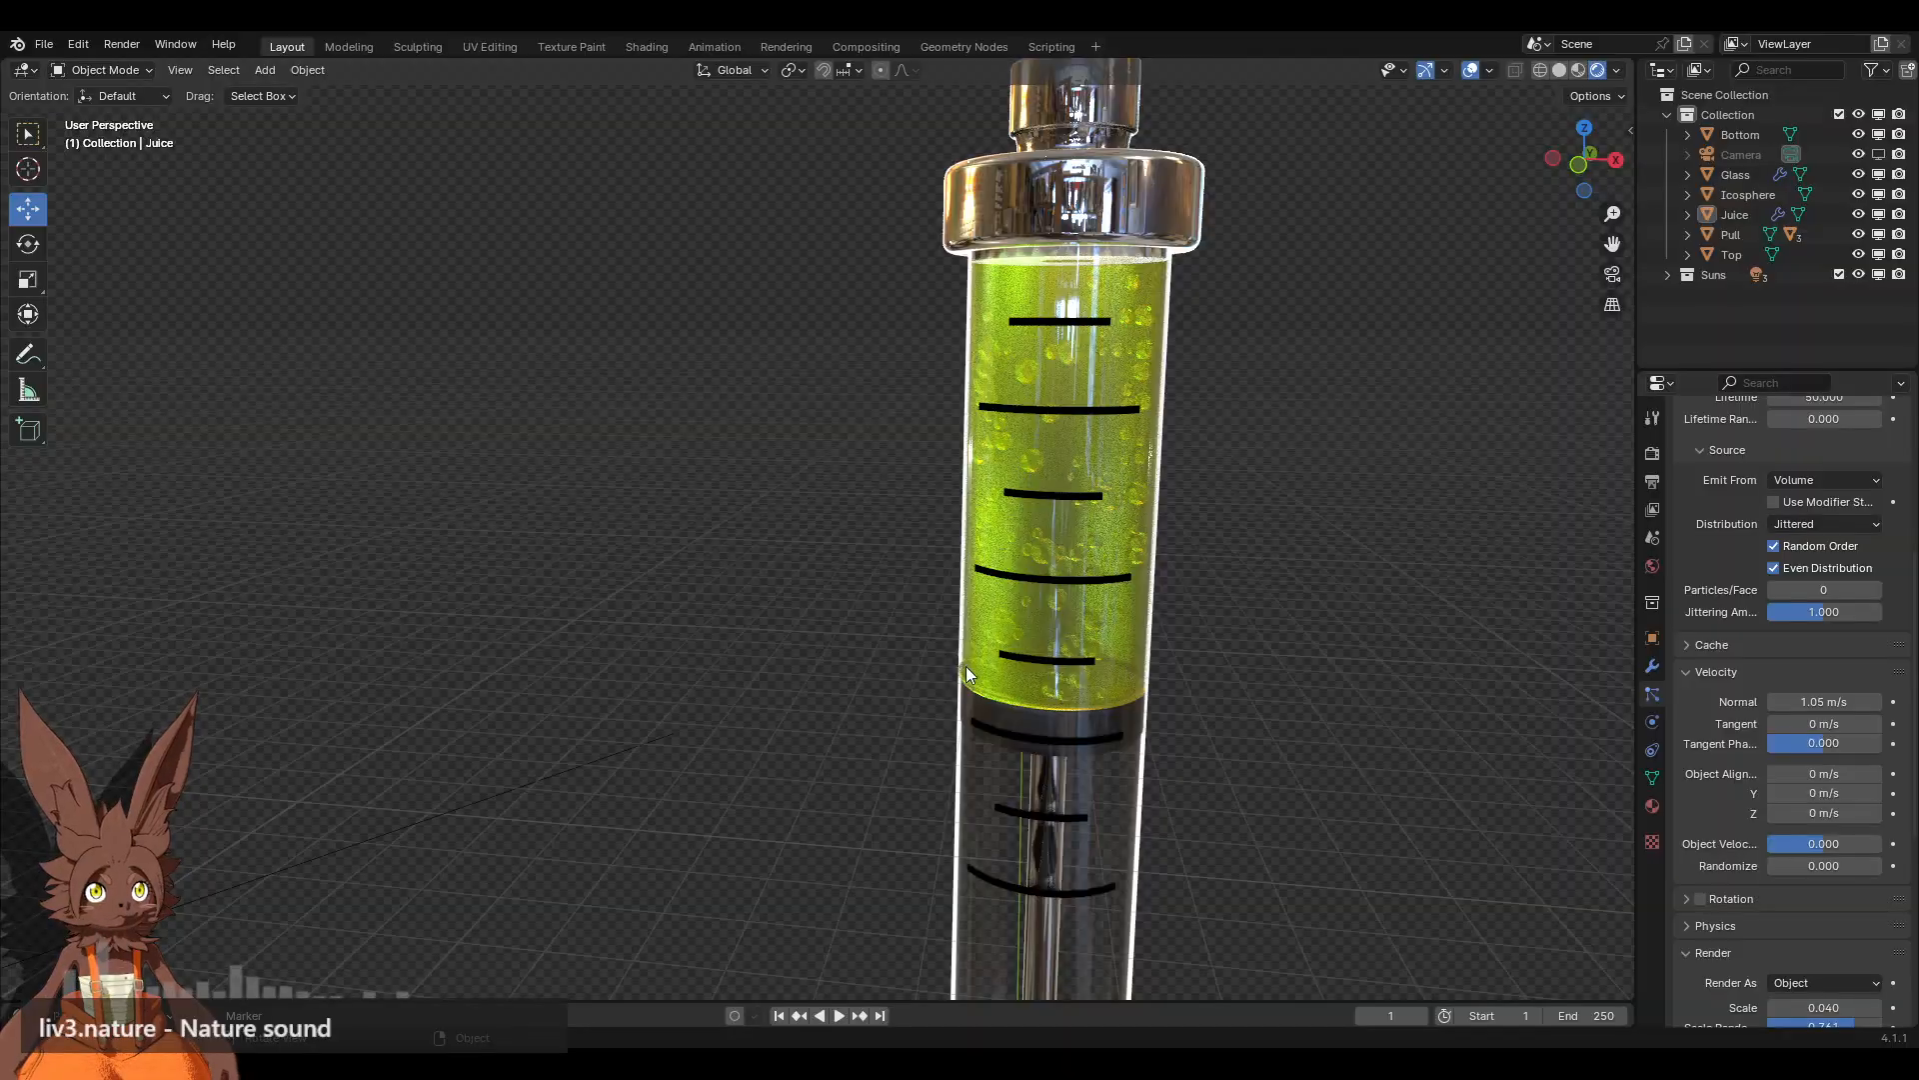
{"action": "middle_click_drag", "start_coordinate": [1354, 604], "coordinate": [1203, 588]}
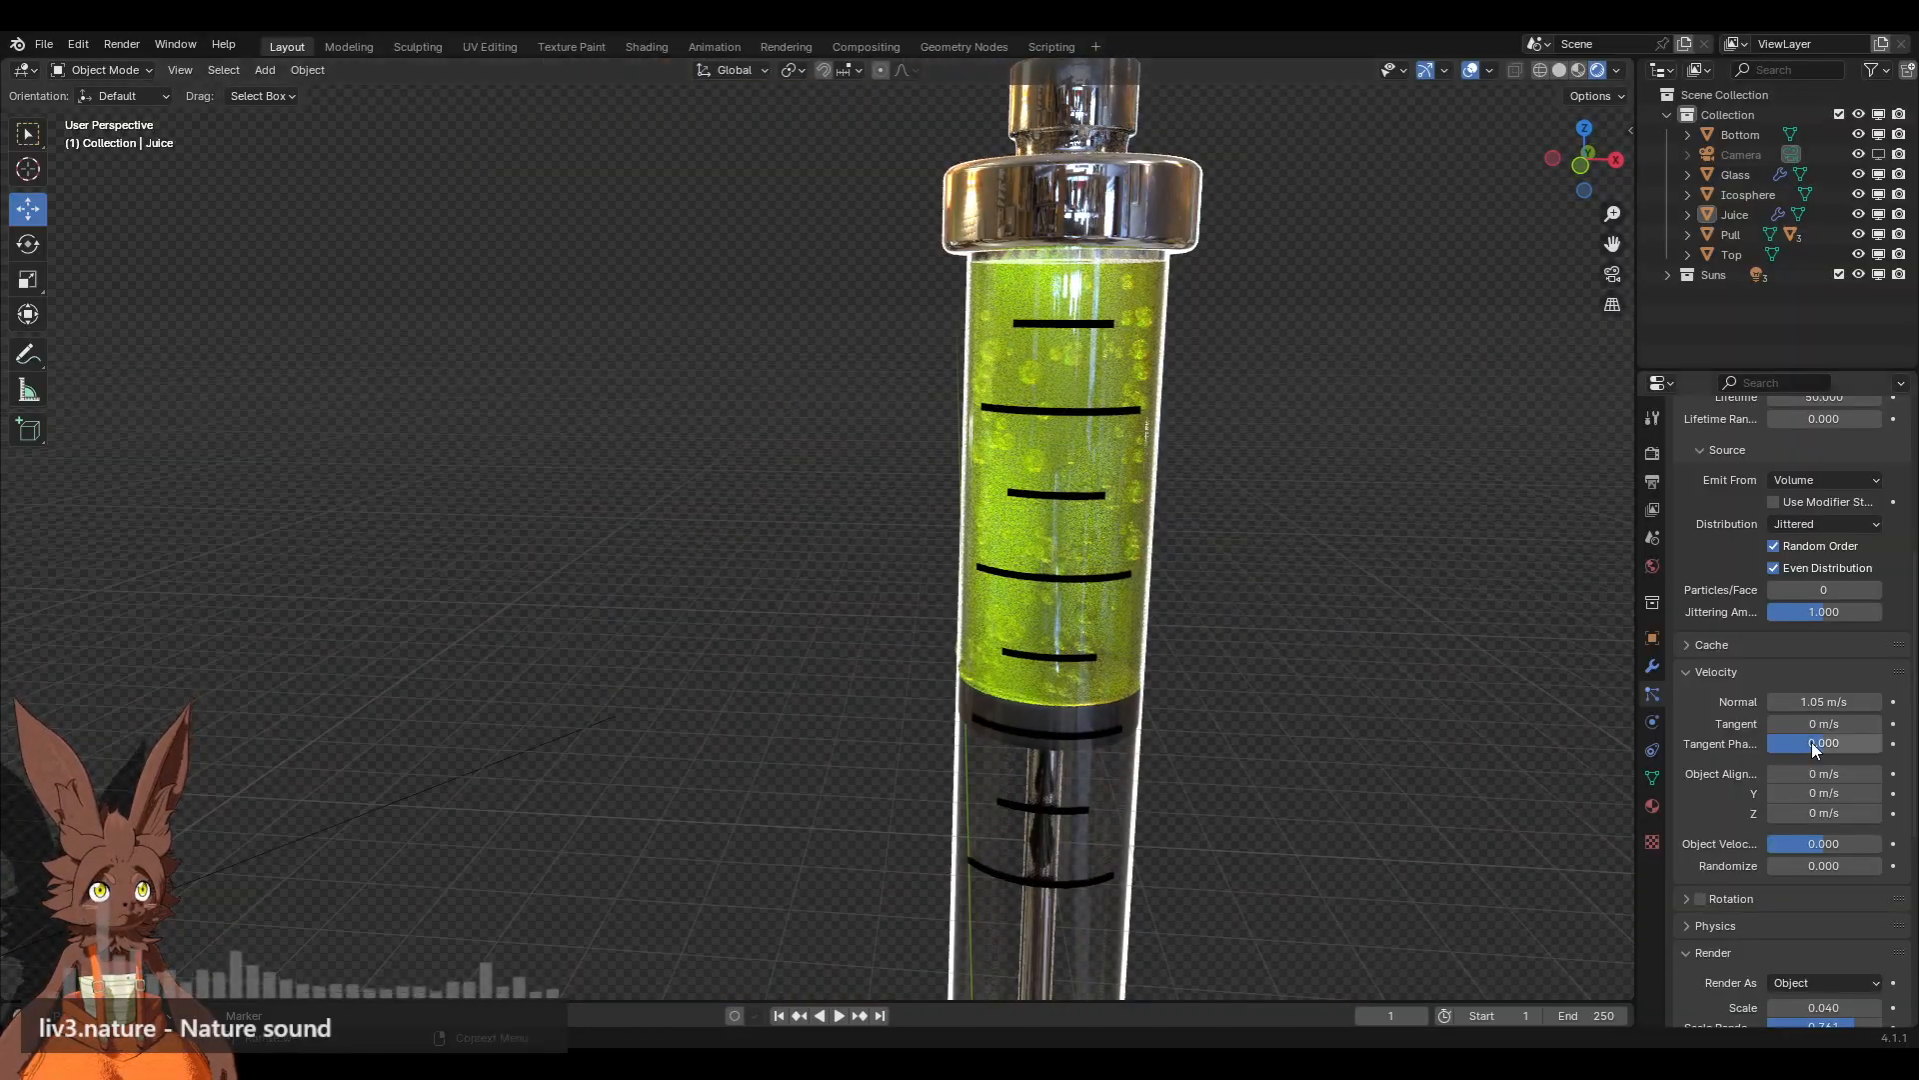
Step: Set the Juice particles' scale randomness to 1.000, and try a render scale of 0.050 before restoring 0.040
{"action": "scroll", "coordinate": [1741, 614], "scroll_direction": "down", "scroll_amount": 8}
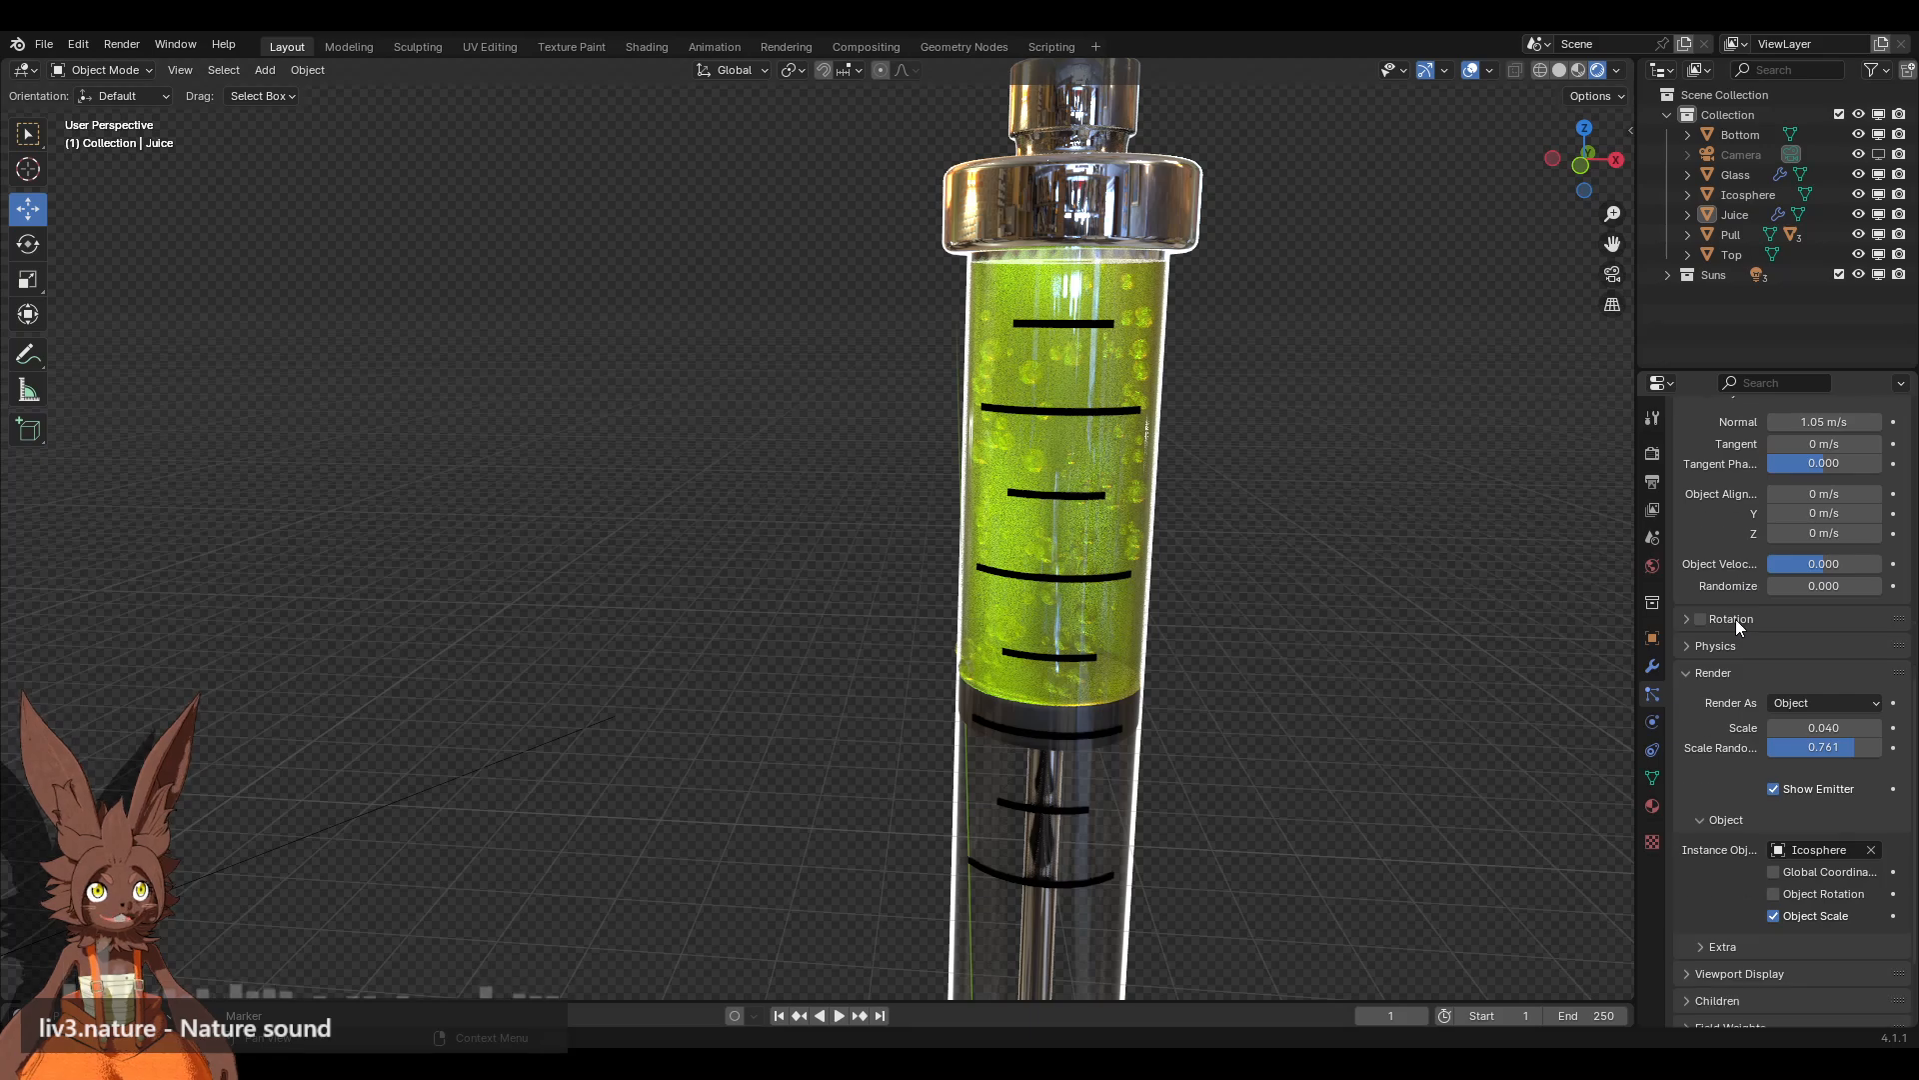
{"action": "left_click_drag", "start_coordinate": [1779, 706], "coordinate": [1889, 705]}
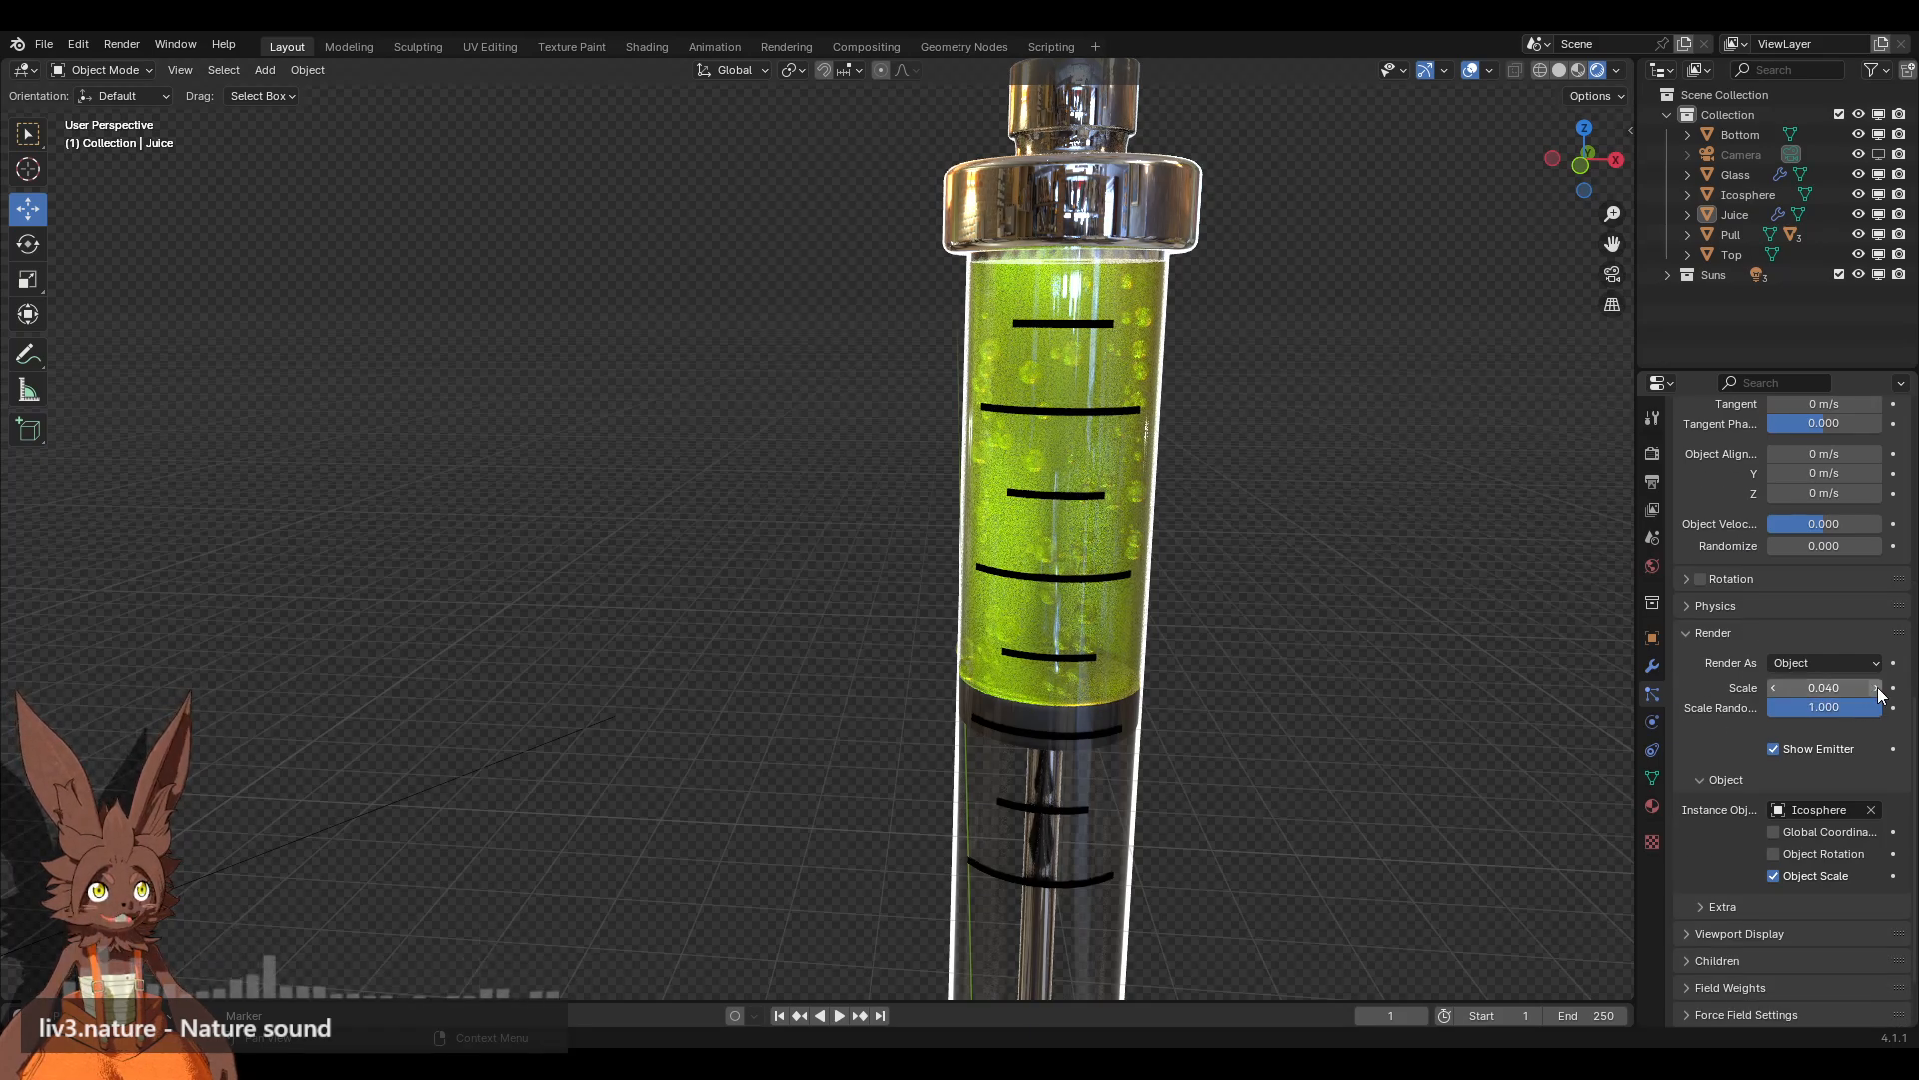
{"action": "left_click", "coordinate": [1874, 688]}
{"action": "left_click", "coordinate": [1863, 706]}
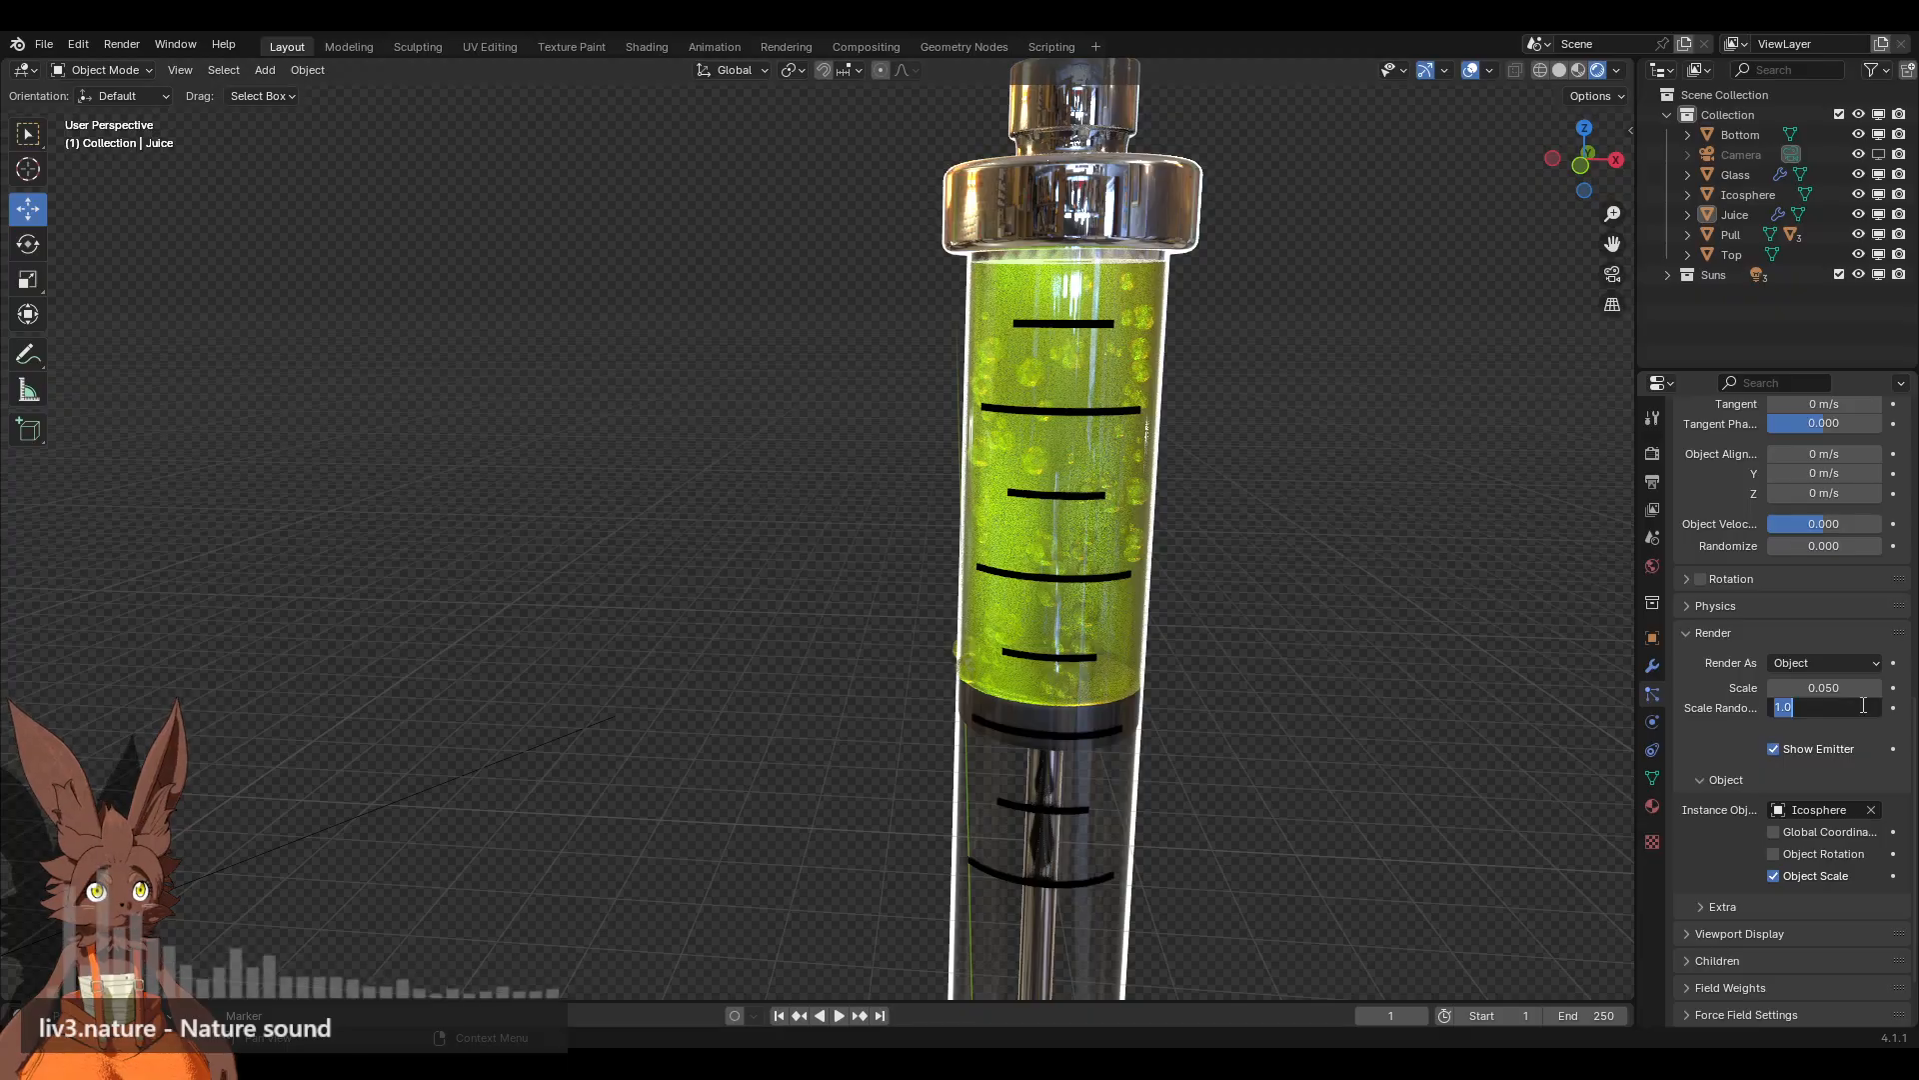
{"action": "key", "text": "Return"}
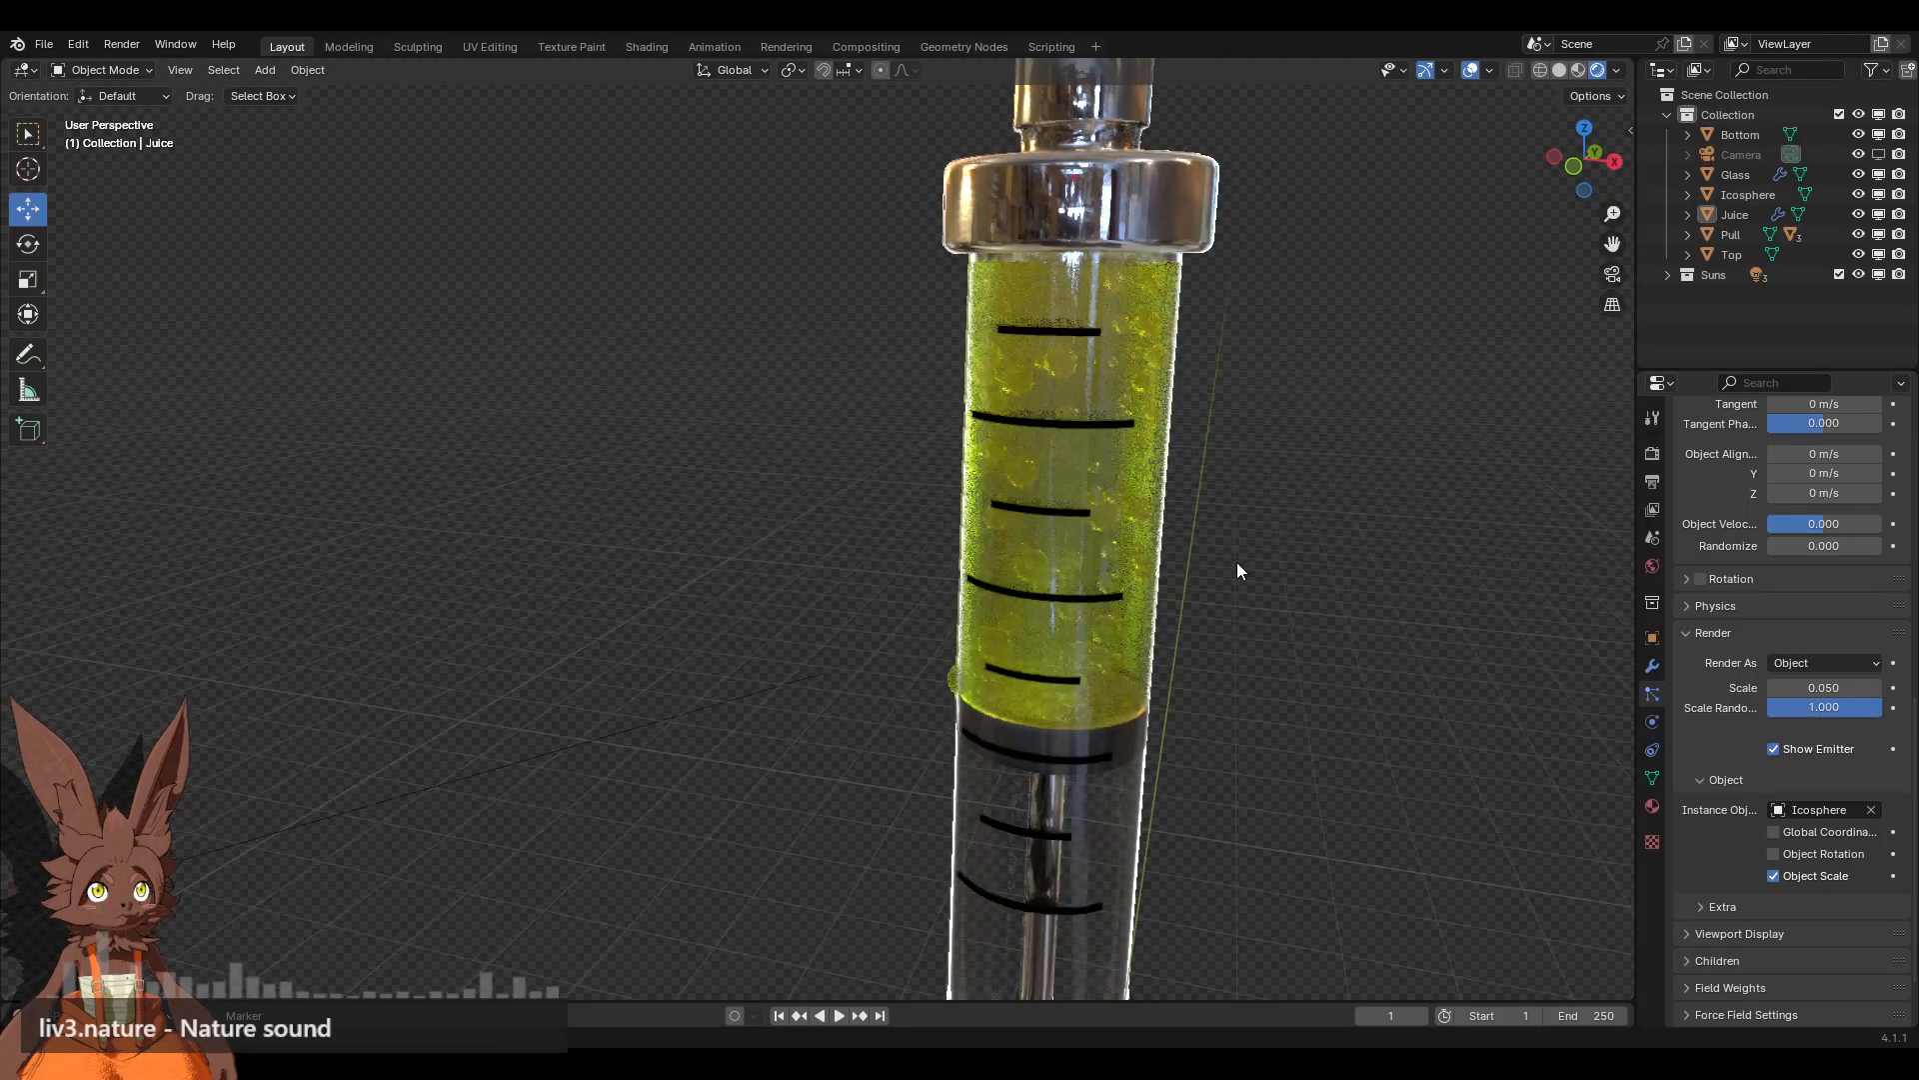
{"action": "left_click", "coordinate": [1773, 688]}
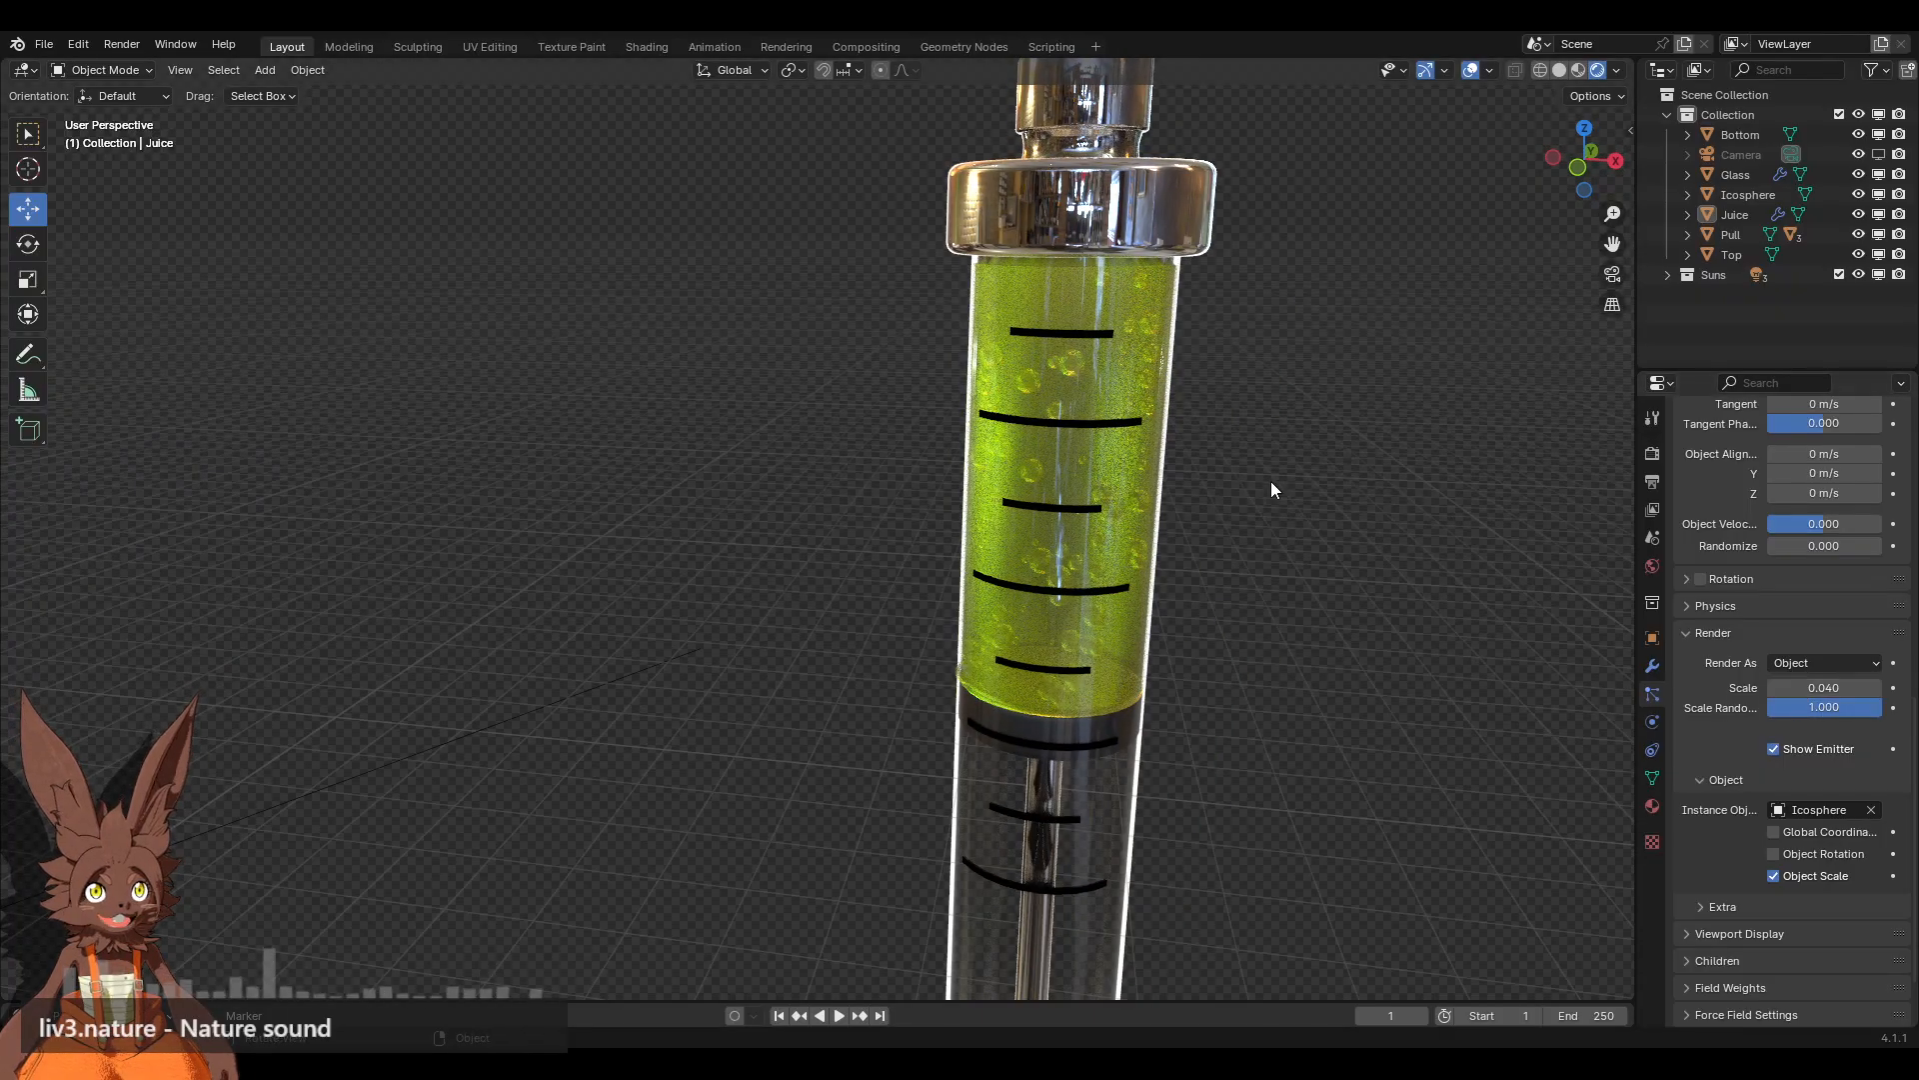
{"action": "middle_click_drag", "start_coordinate": [1255, 518], "coordinate": [1681, 554]}
Step: Set the number of particles emitted by the Juice object to 120
{"action": "scroll", "coordinate": [1789, 483], "scroll_direction": "up", "scroll_amount": 10}
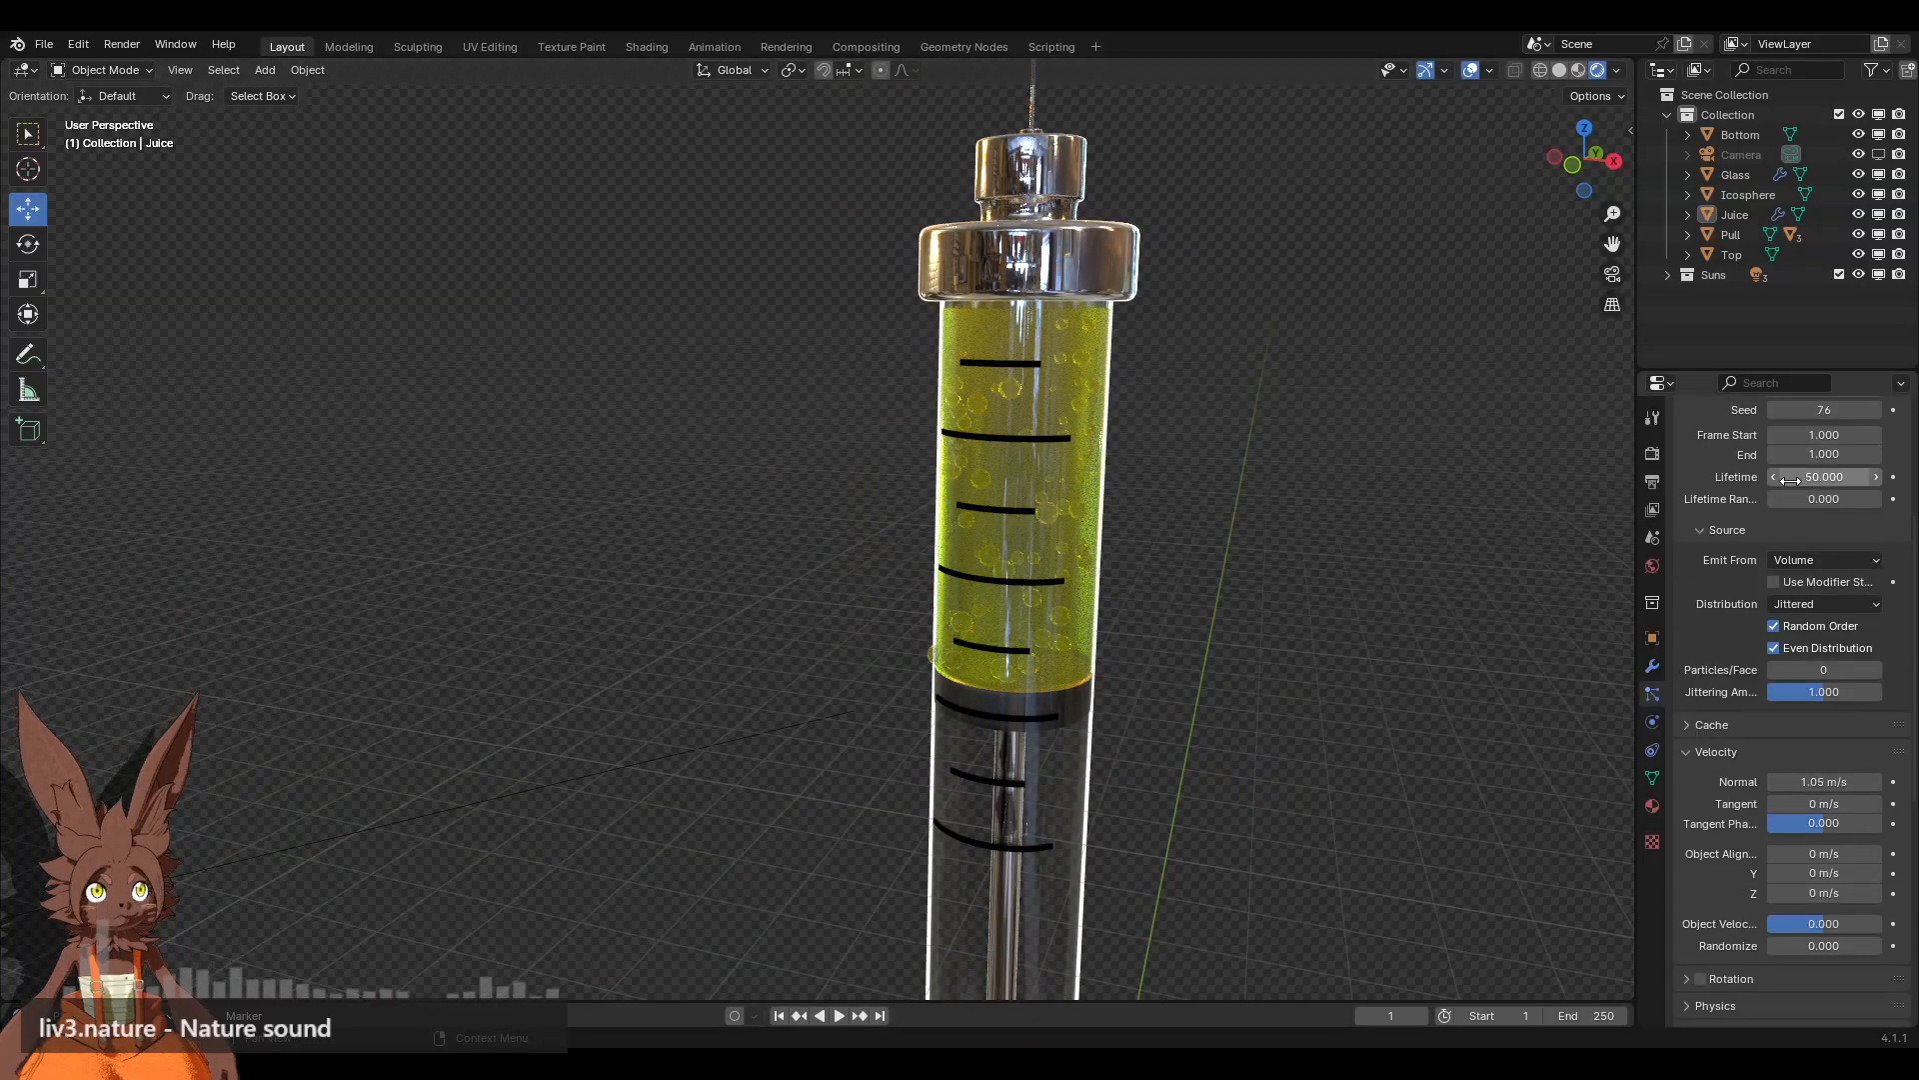
{"action": "scroll", "coordinate": [1796, 434], "scroll_direction": "up", "scroll_amount": 6}
{"action": "left_click", "coordinate": [1843, 630]}
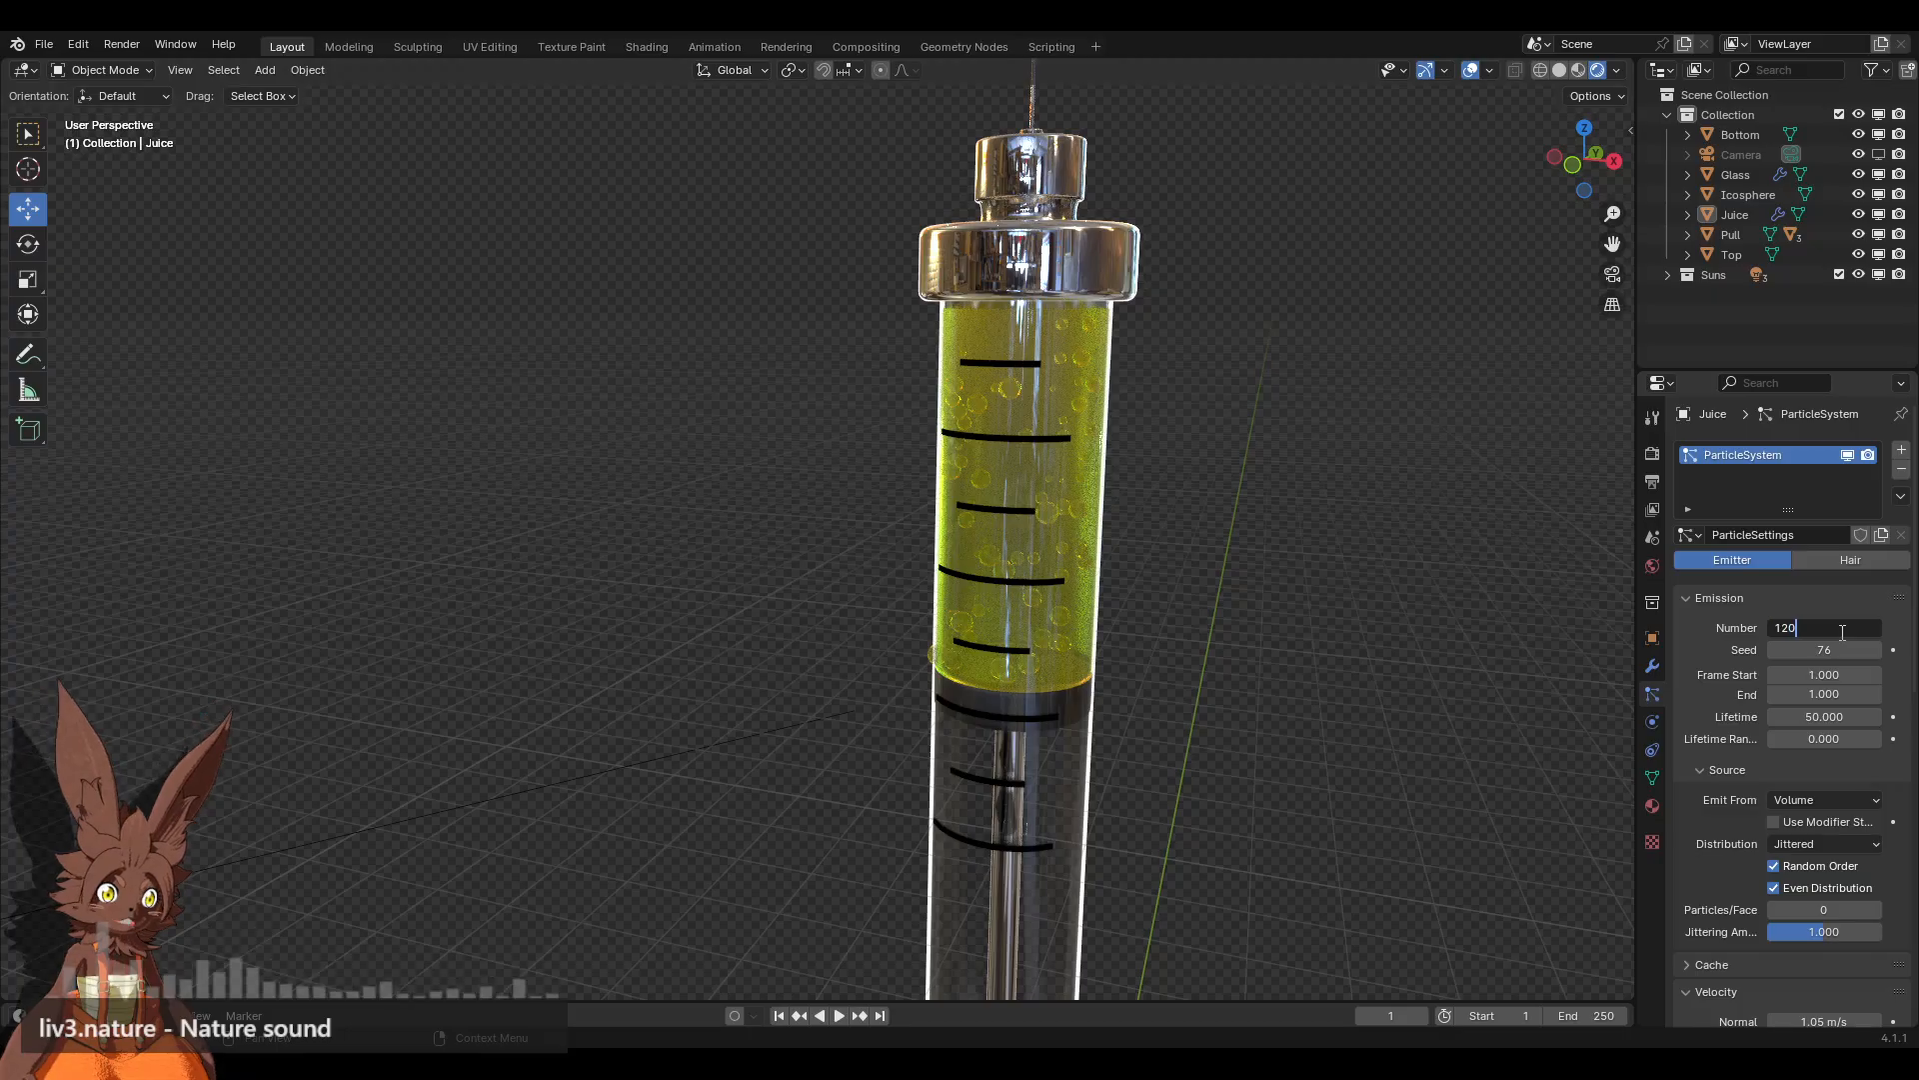
{"action": "type", "text": "120"}
{"action": "key", "text": "Return"}
{"action": "scroll", "coordinate": [1101, 526], "scroll_direction": "up", "scroll_amount": 2}
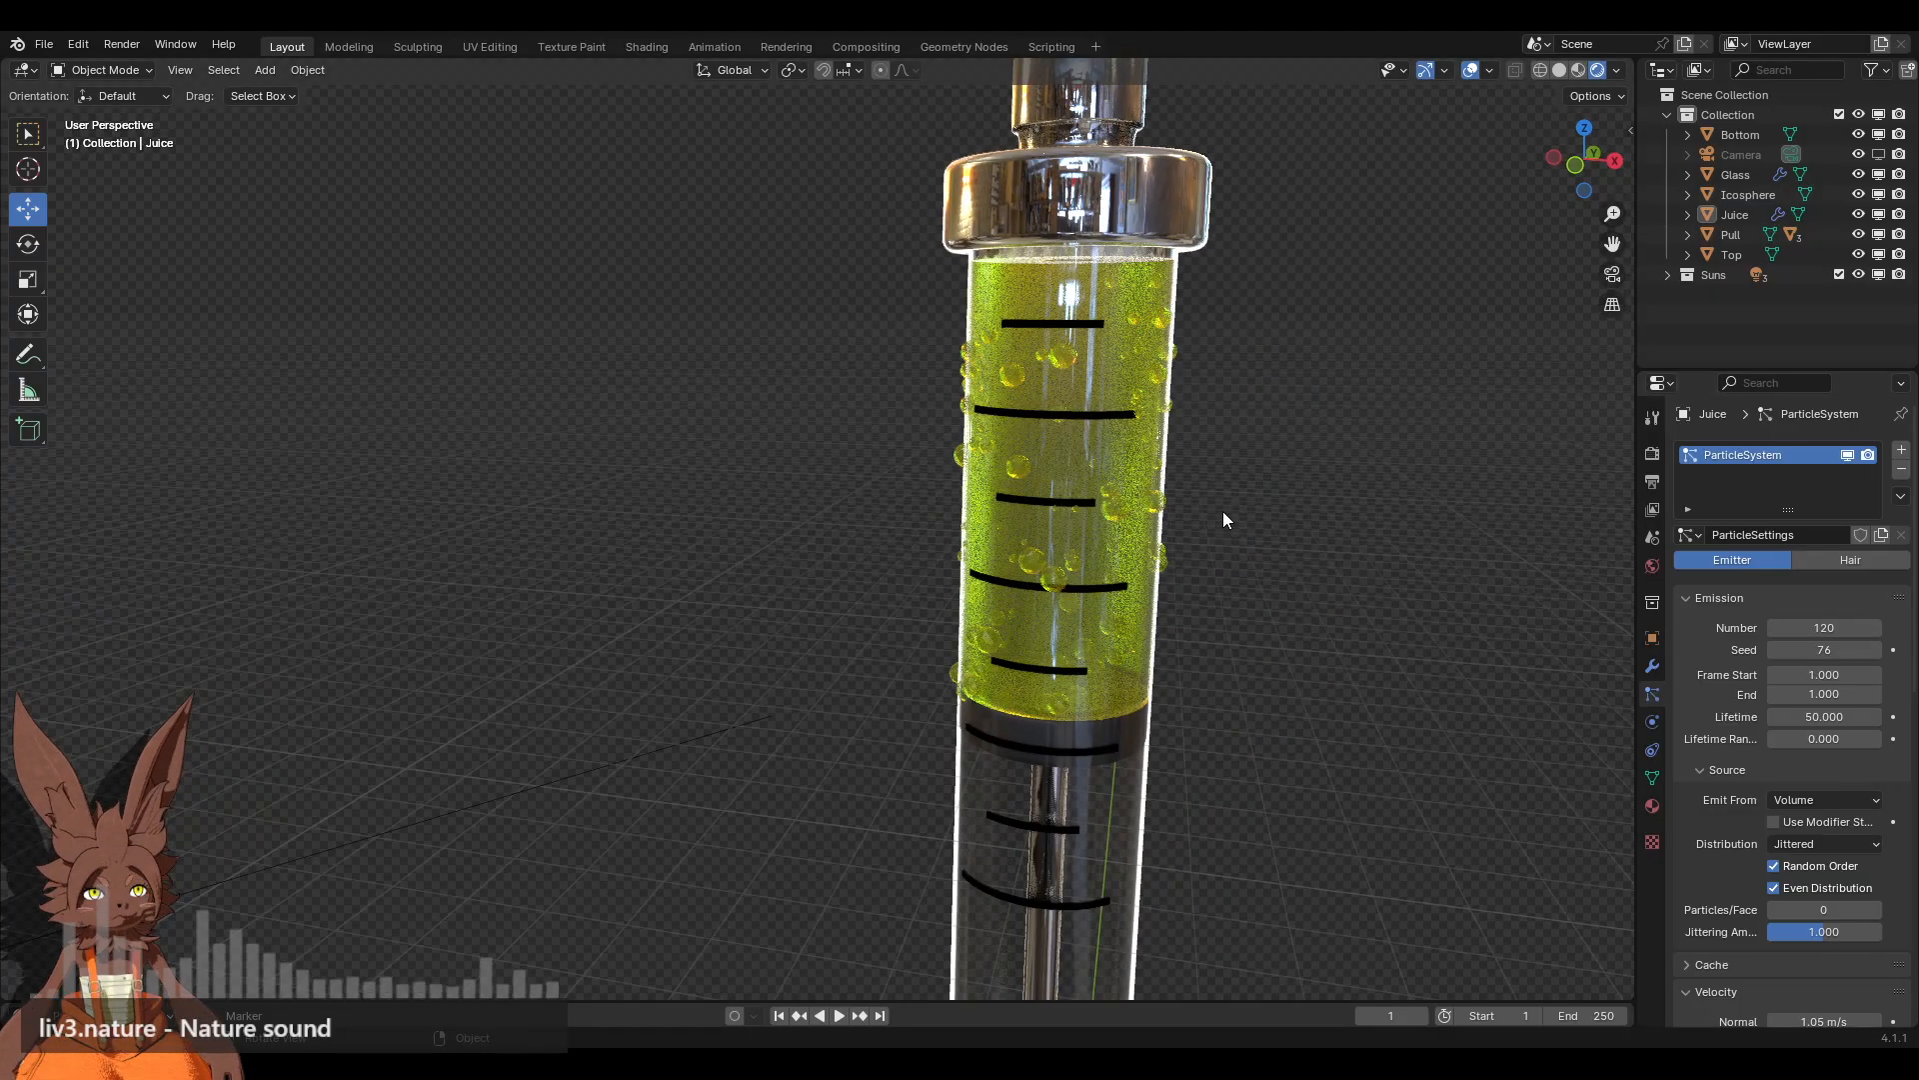
Step: Set the Juice particles' normal velocity to 0.91 m/s
{"action": "scroll", "coordinate": [1726, 722], "scroll_direction": "down", "scroll_amount": 6}
{"action": "scroll", "coordinate": [1700, 724], "scroll_direction": "down", "scroll_amount": 2}
{"action": "mouse_move", "coordinate": [1823, 701]}
{"action": "left_mouse_down"}
{"action": "mouse_move", "coordinate": [1789, 701]}
{"action": "mouse_move", "coordinate": [1860, 701]}
{"action": "mouse_move", "coordinate": [1809, 702]}
{"action": "left_mouse_up"}
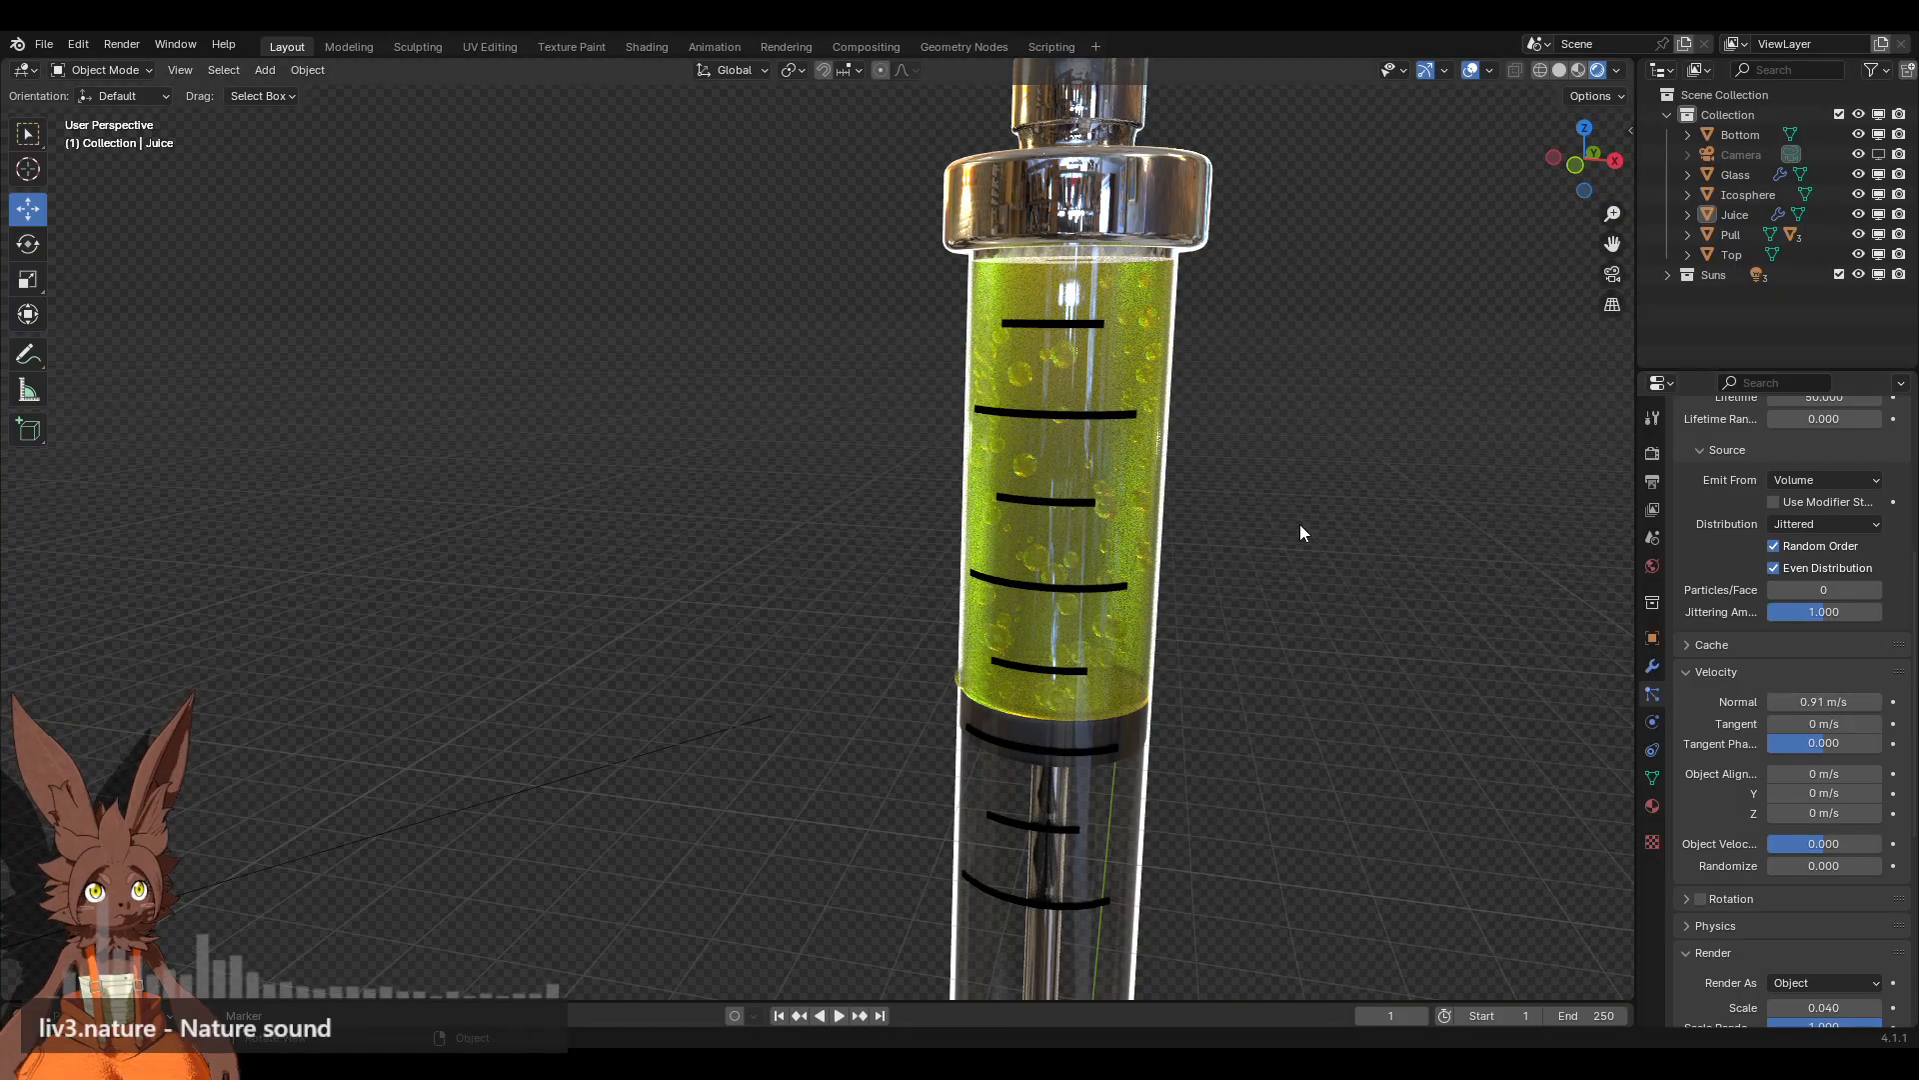
Step: Select the Icosphere beneath the syringe and show its Juice.001 material settings
{"action": "scroll", "coordinate": [1753, 792], "scroll_direction": "down", "scroll_amount": 10}
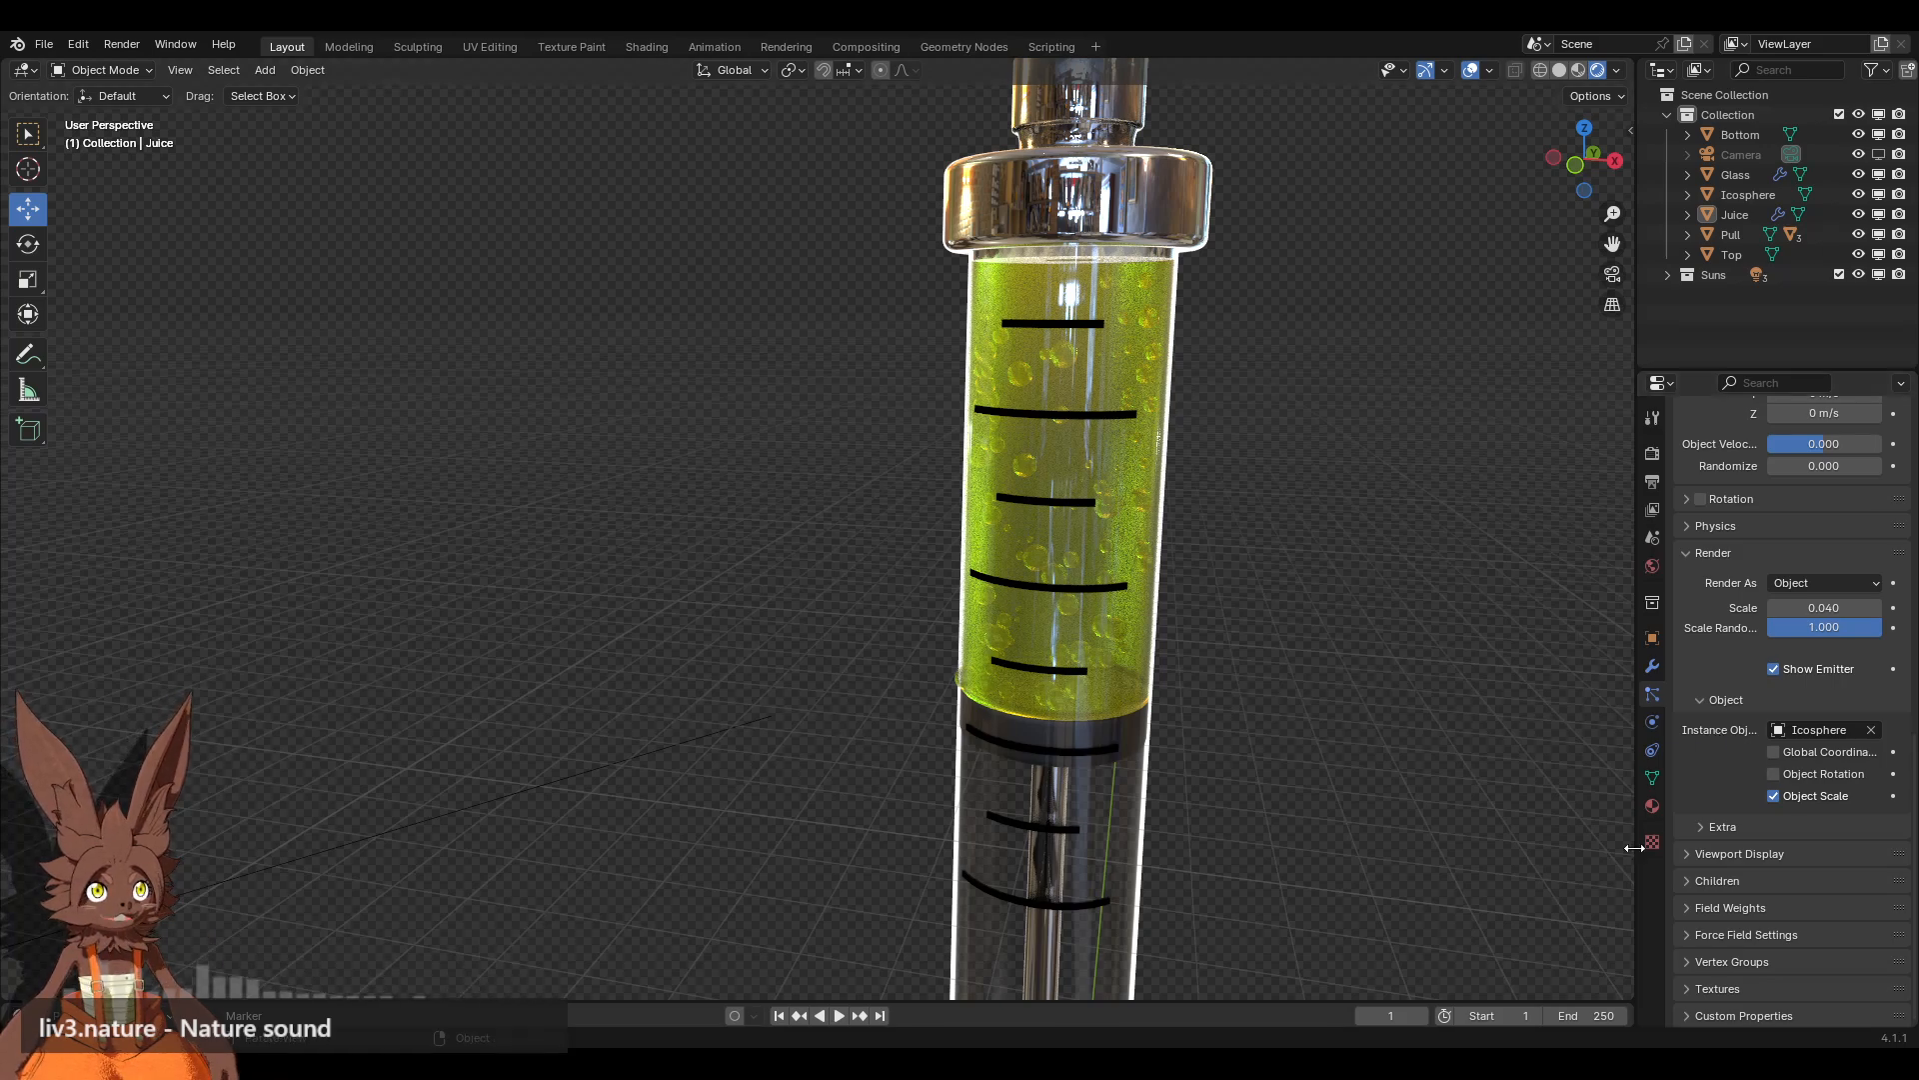
{"action": "left_click", "coordinate": [1653, 807]}
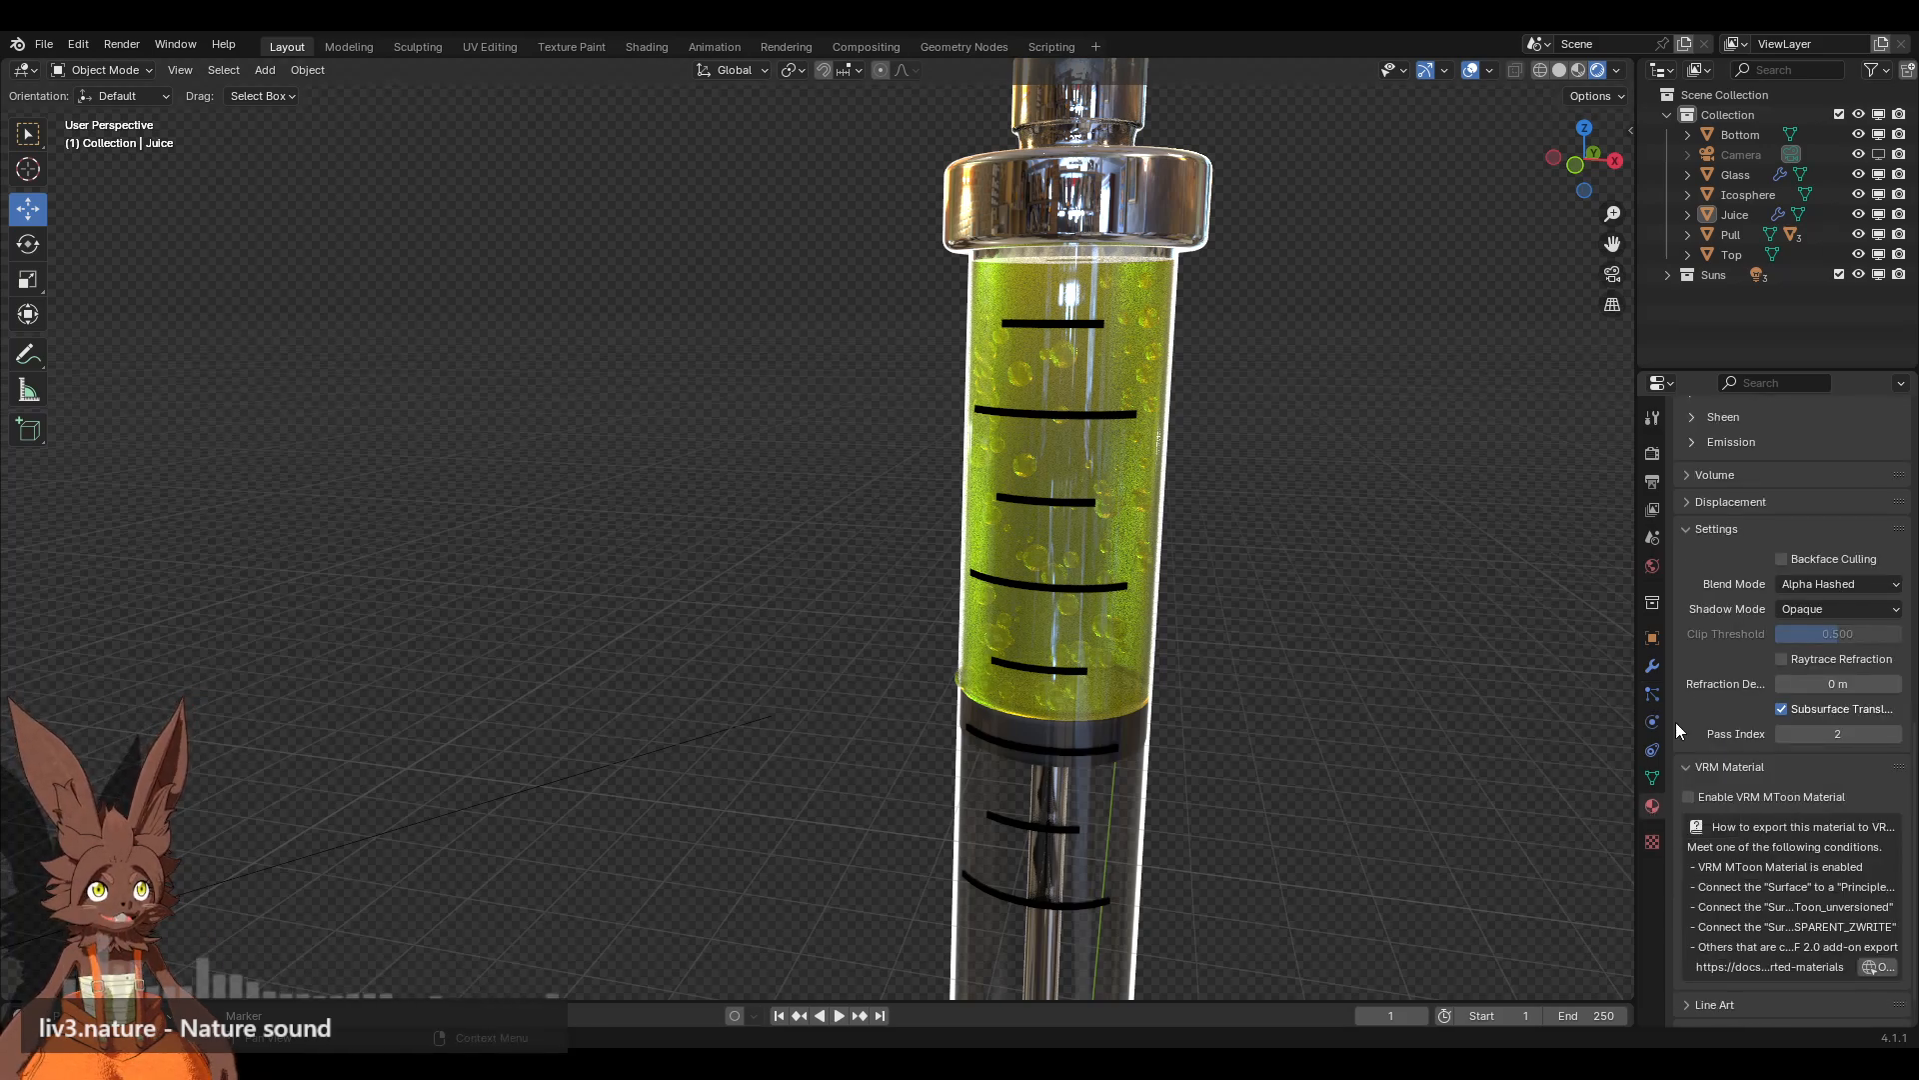
{"action": "scroll", "coordinate": [1701, 730], "scroll_direction": "up", "scroll_amount": 15}
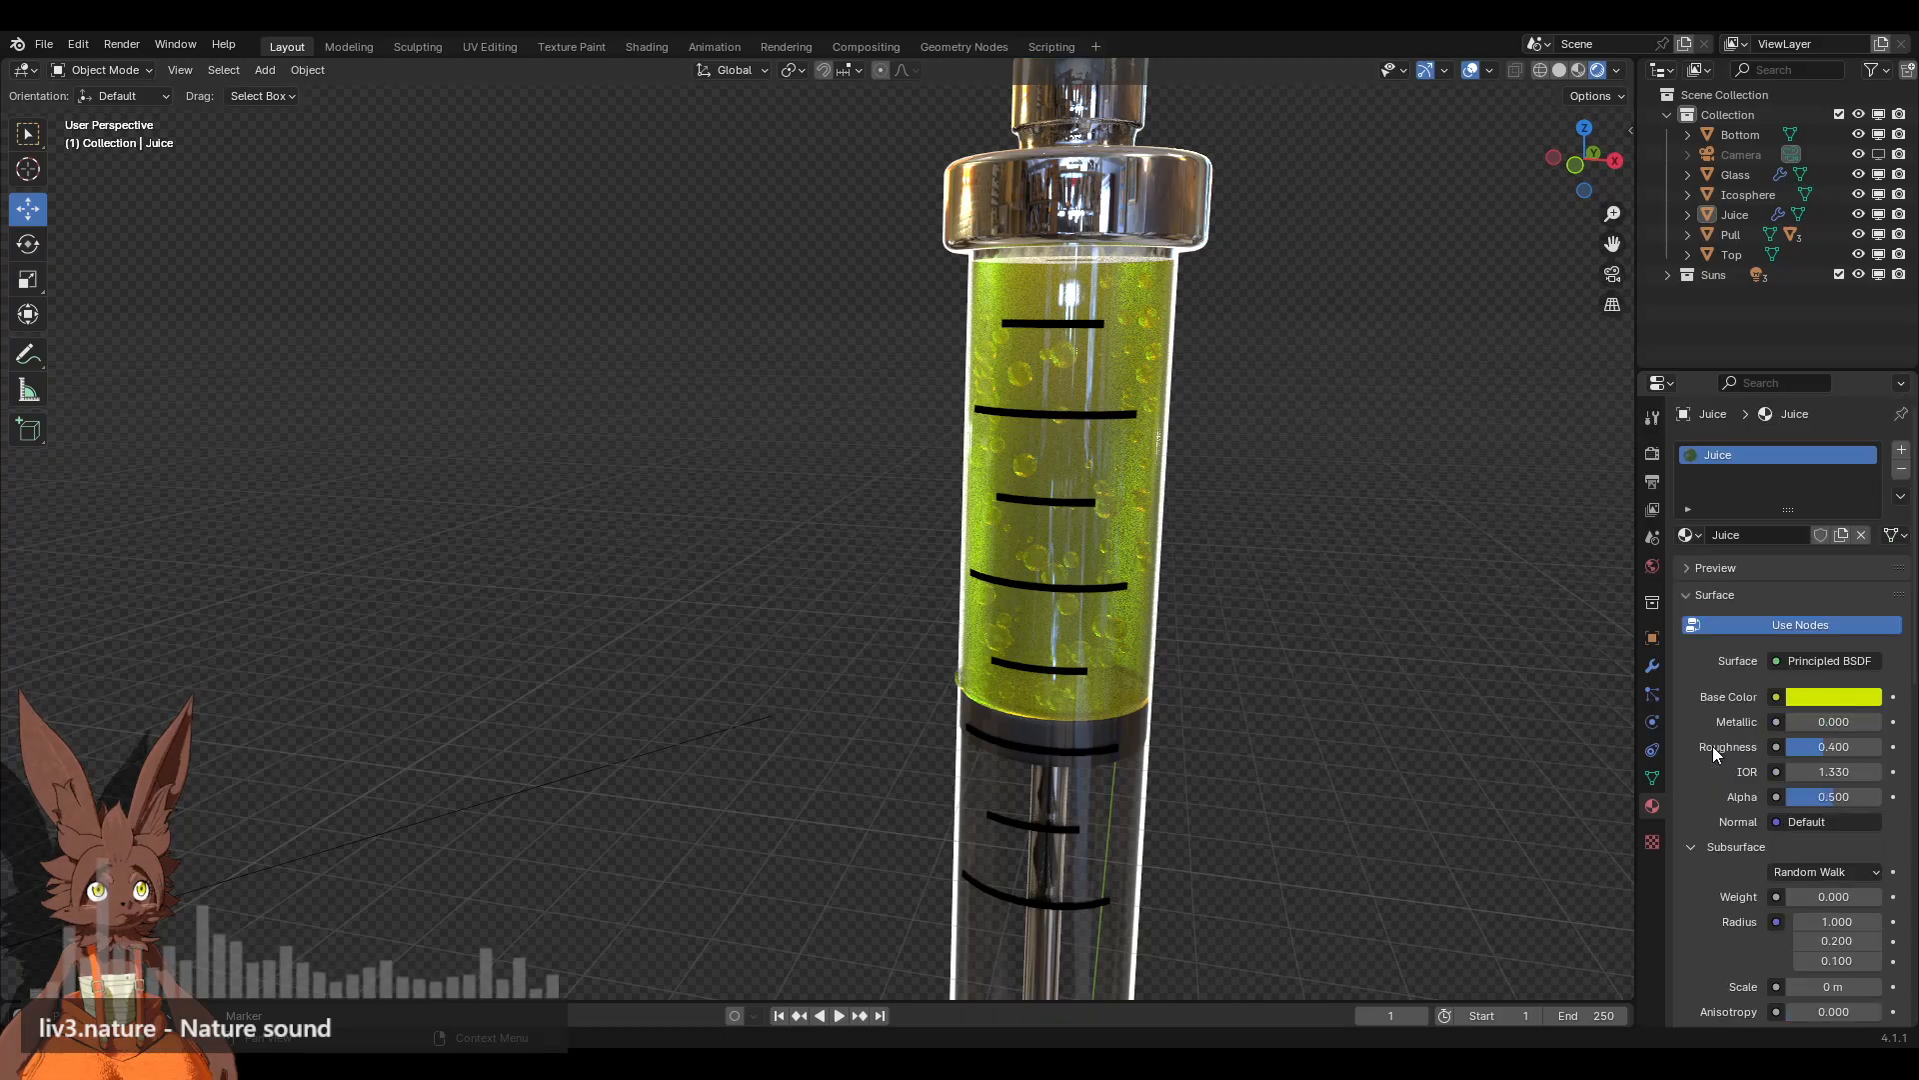
{"action": "scroll", "coordinate": [1365, 770], "scroll_direction": "down", "scroll_amount": 8}
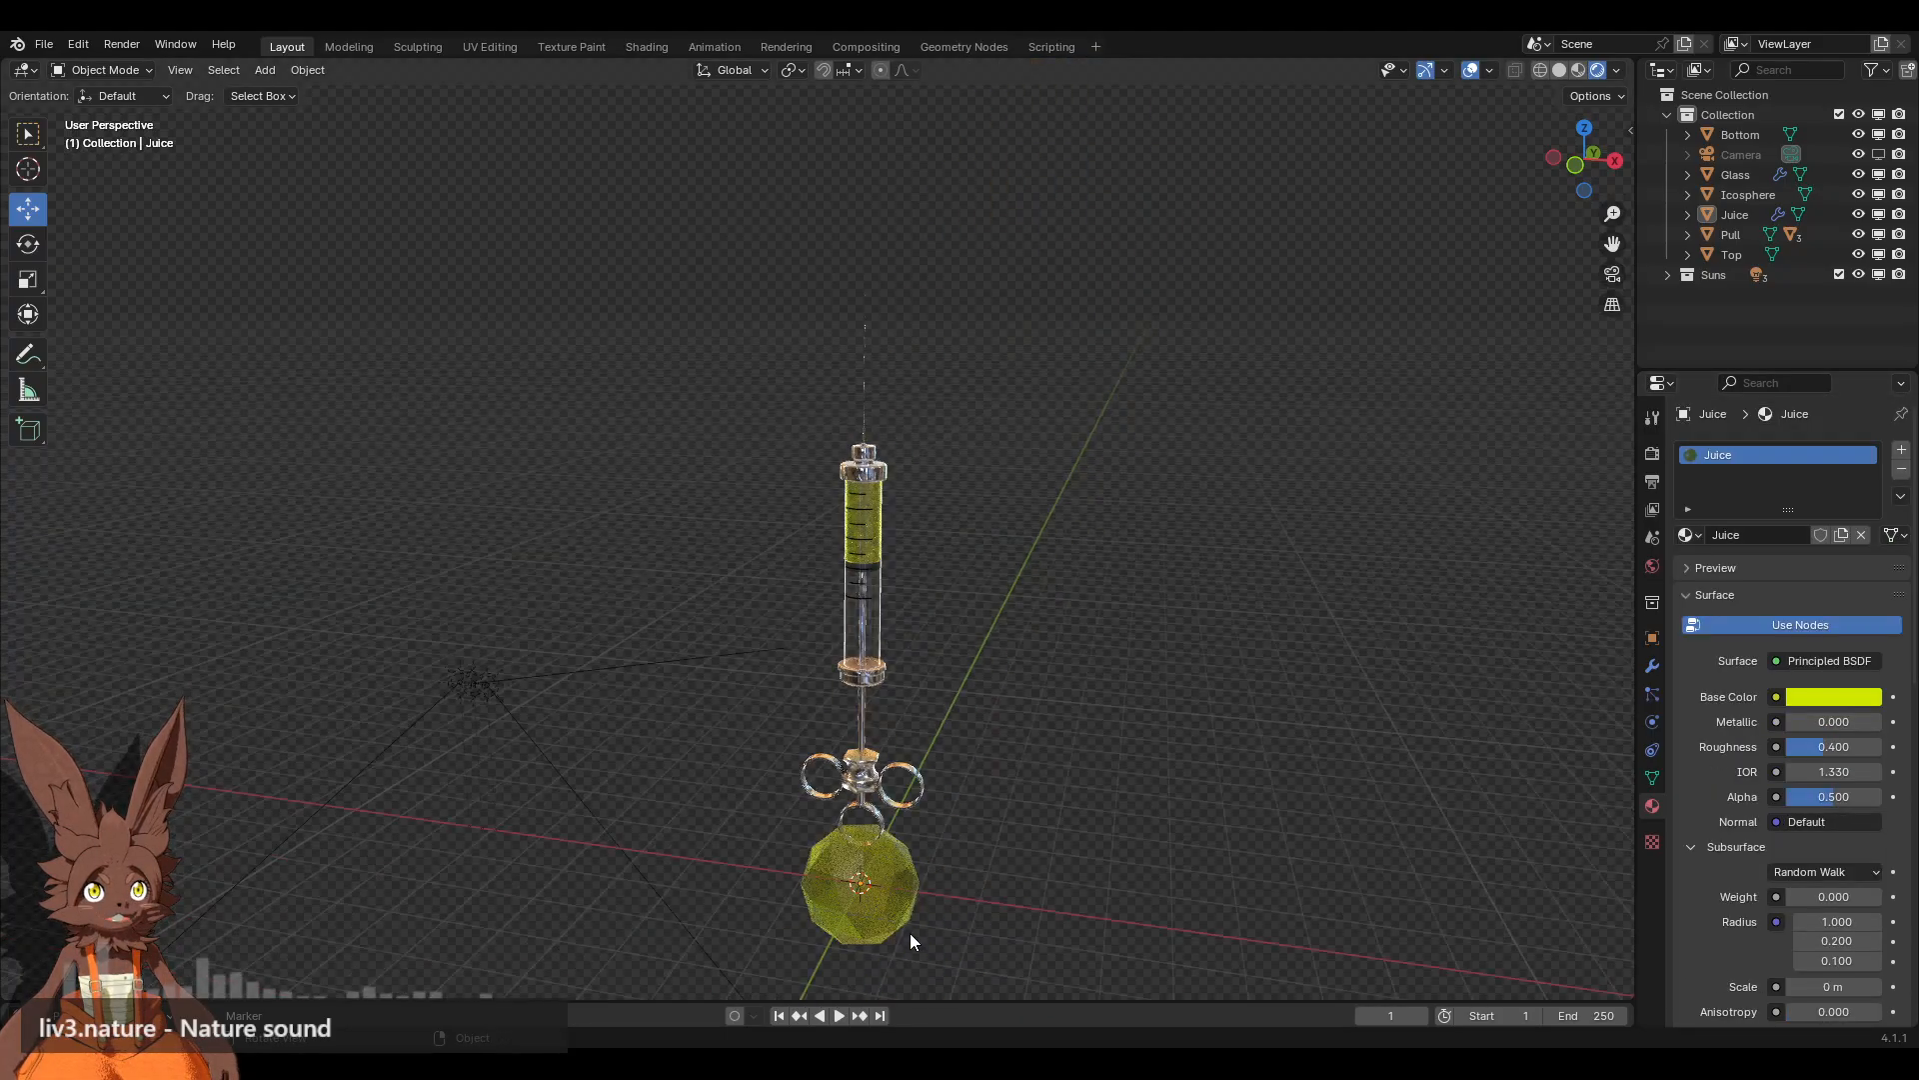
{"action": "left_click", "coordinate": [910, 935]}
{"action": "scroll", "coordinate": [1077, 744], "scroll_direction": "up", "scroll_amount": 10}
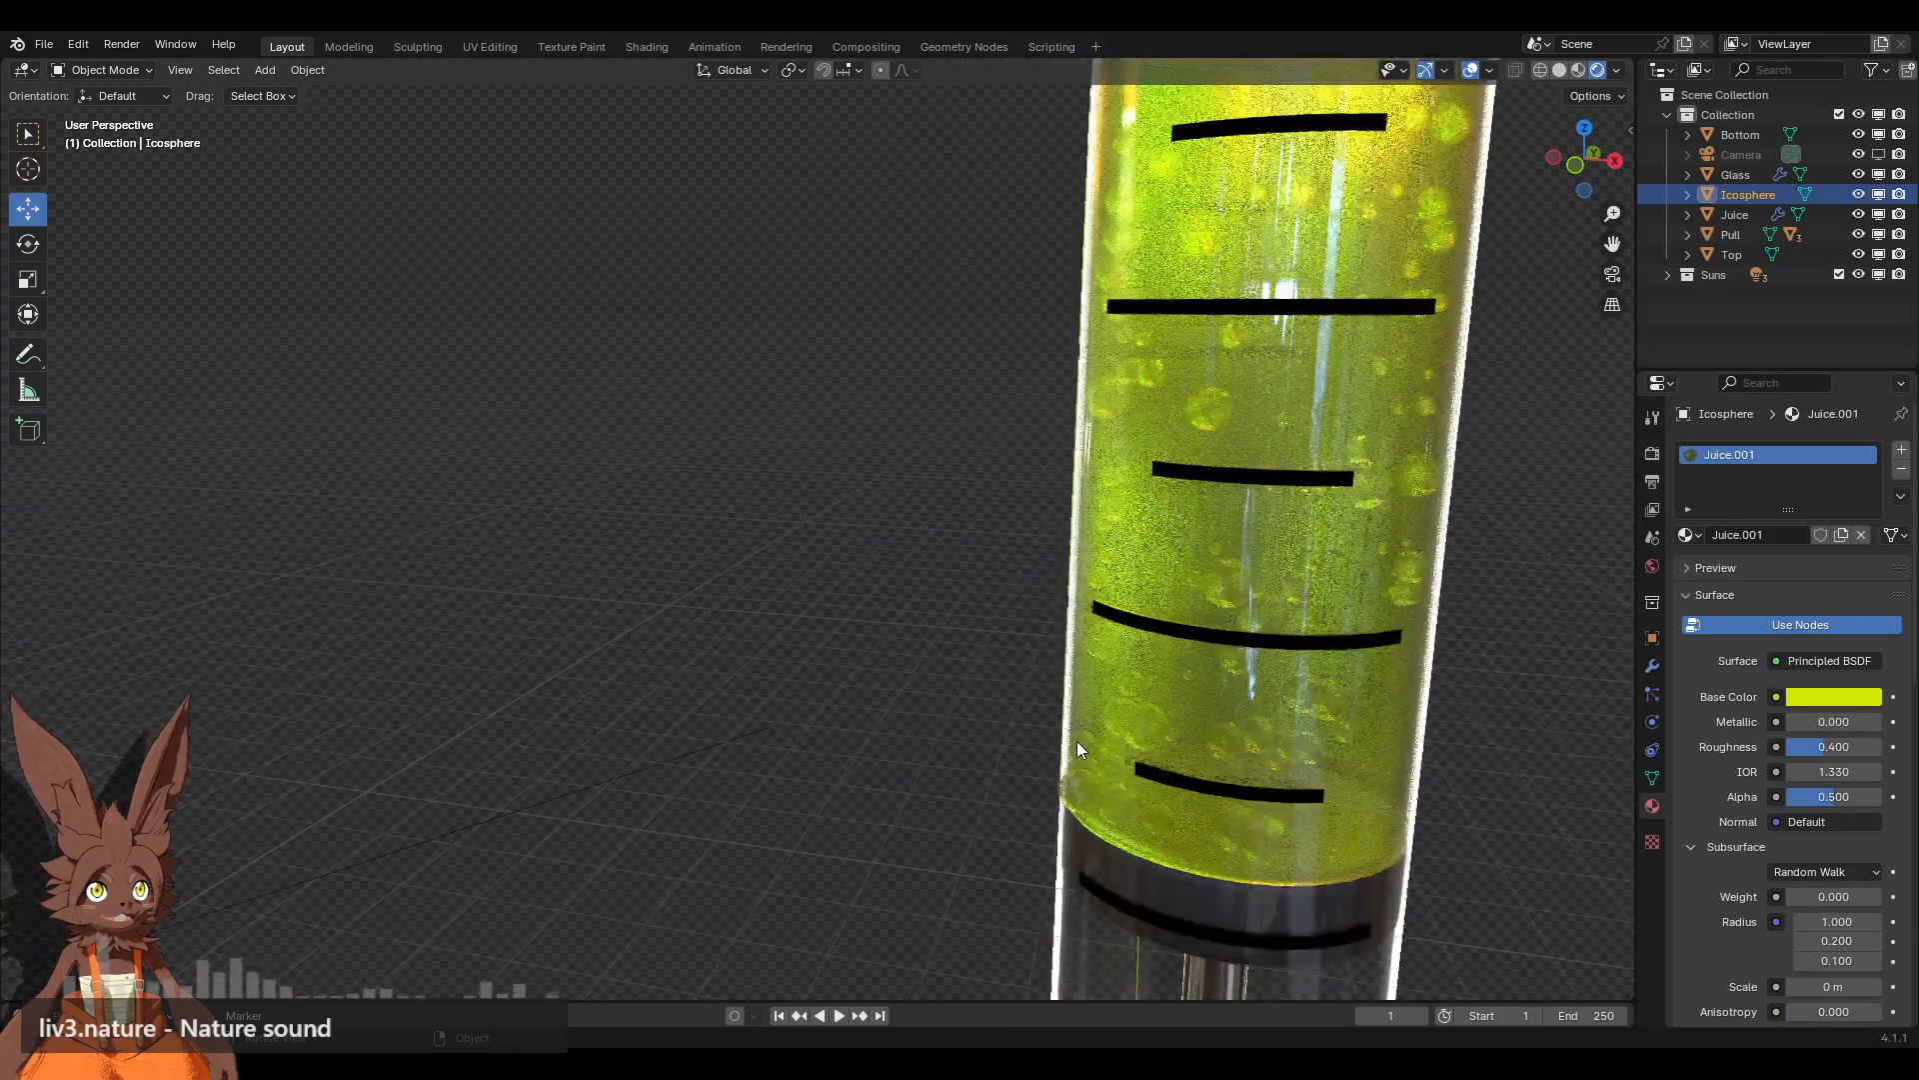
{"action": "scroll", "coordinate": [1077, 741], "scroll_direction": "down", "scroll_amount": 2}
Step: Try a blue-violet base color on the Icosphere's Juice.001 material
{"action": "left_click", "coordinate": [1826, 697]}
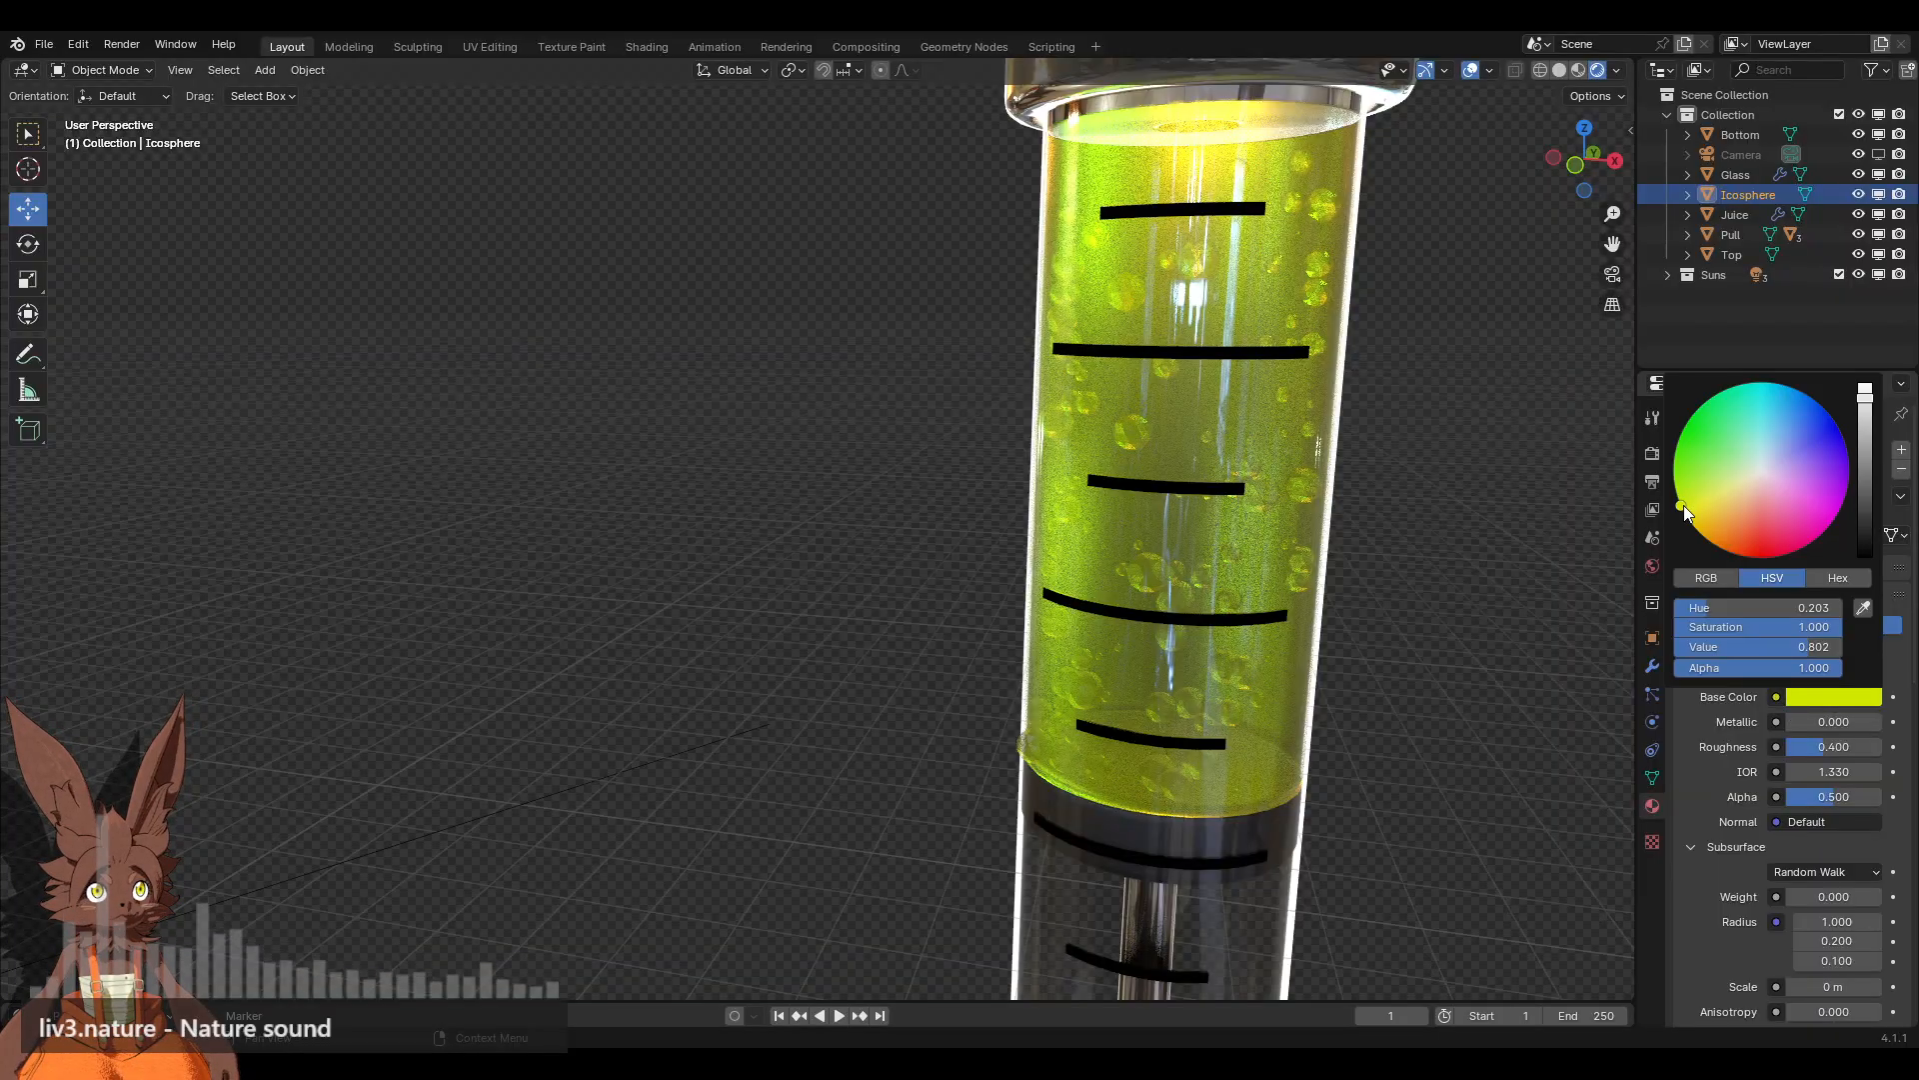
{"action": "mouse_move", "coordinate": [1698, 497]}
{"action": "left_mouse_down"}
{"action": "mouse_move", "coordinate": [1675, 458]}
{"action": "mouse_move", "coordinate": [1715, 398]}
{"action": "mouse_move", "coordinate": [1789, 385]}
{"action": "mouse_move", "coordinate": [1824, 409]}
{"action": "mouse_move", "coordinate": [1841, 504]}
{"action": "mouse_move", "coordinate": [1848, 459]}
{"action": "left_mouse_up"}
{"action": "scroll", "coordinate": [1425, 441], "scroll_direction": "down", "scroll_amount": 5}
{"action": "scroll", "coordinate": [1244, 488], "scroll_direction": "up", "scroll_amount": 3}
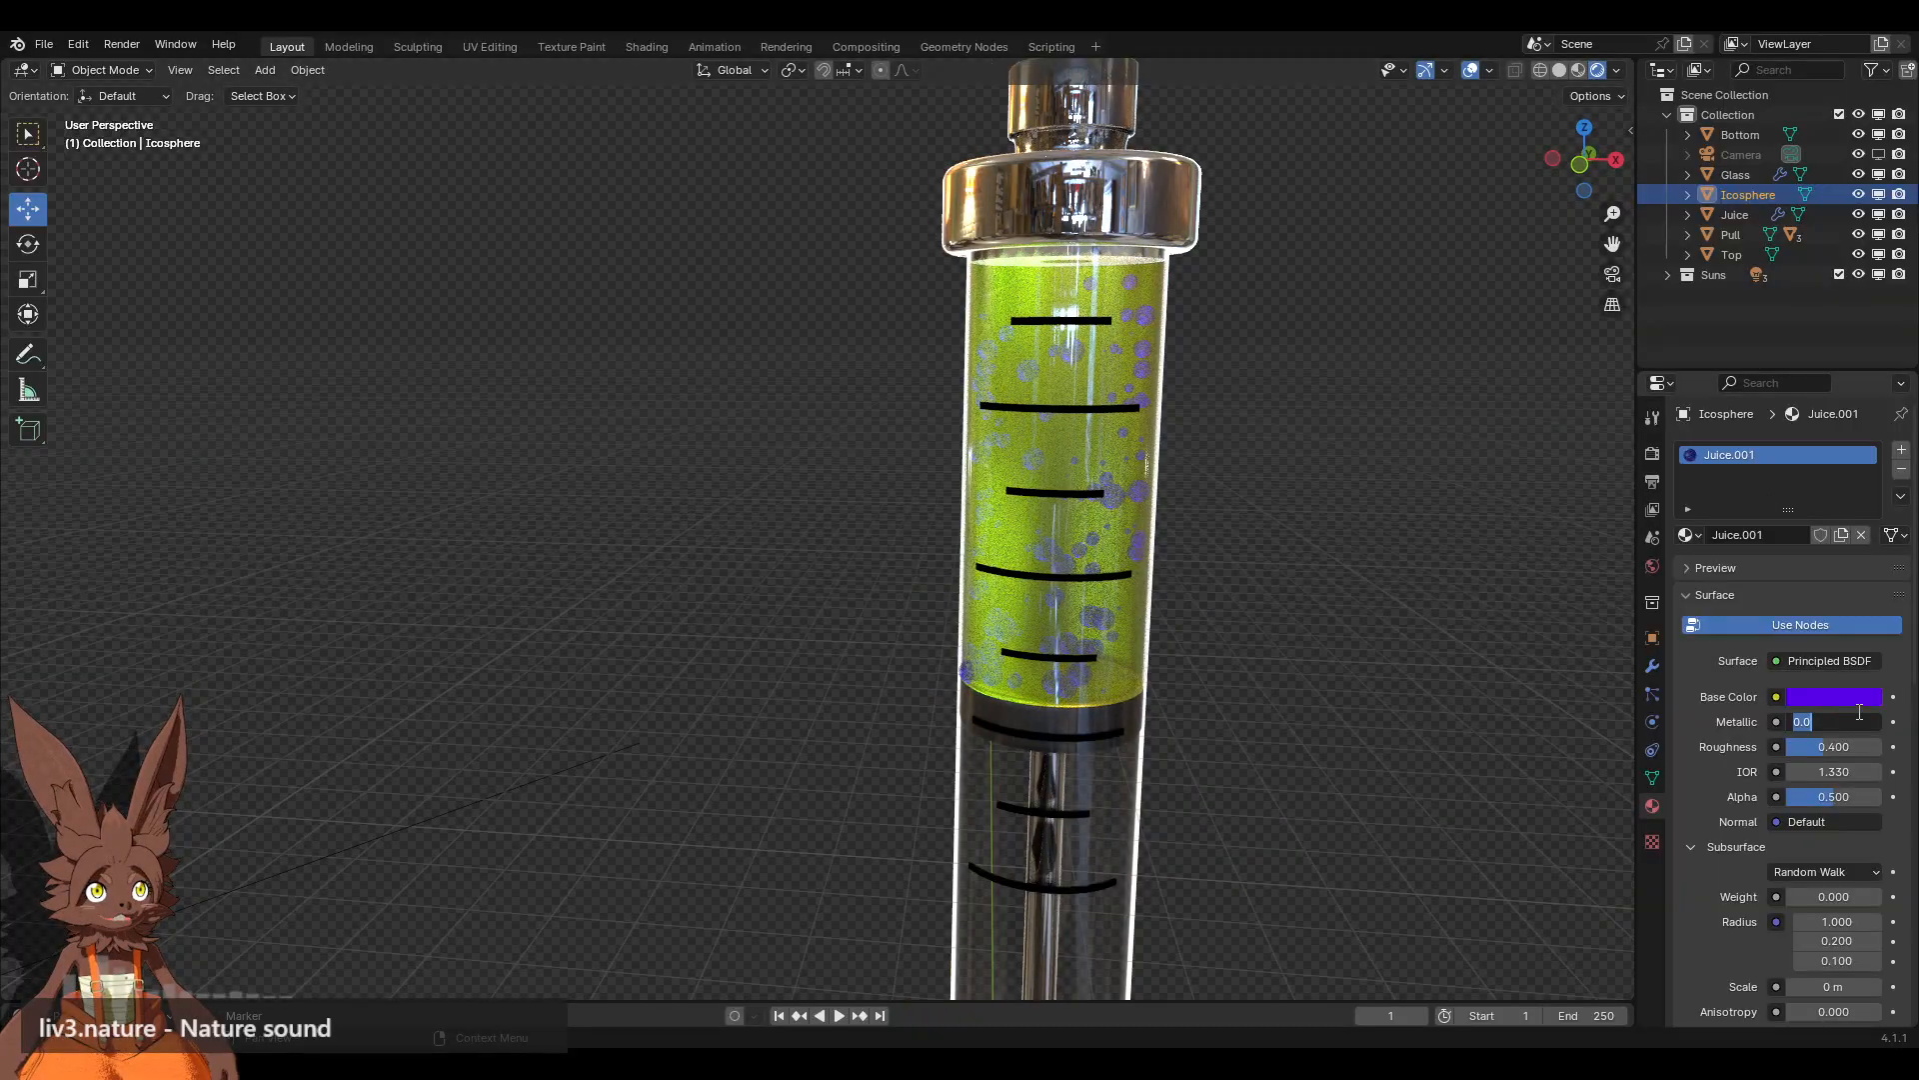
Step: Change the Juice.001 material's base color to orange-yellow with hue 0.089, saturation 1.000 and value 0.803
{"action": "left_click", "coordinate": [1851, 698]}
{"action": "mouse_move", "coordinate": [1727, 517]}
{"action": "left_mouse_down"}
{"action": "mouse_move", "coordinate": [1745, 558]}
{"action": "mouse_move", "coordinate": [1675, 492]}
{"action": "mouse_move", "coordinate": [1691, 523]}
{"action": "mouse_move", "coordinate": [1673, 461]}
{"action": "mouse_move", "coordinate": [1697, 529]}
{"action": "left_mouse_up"}
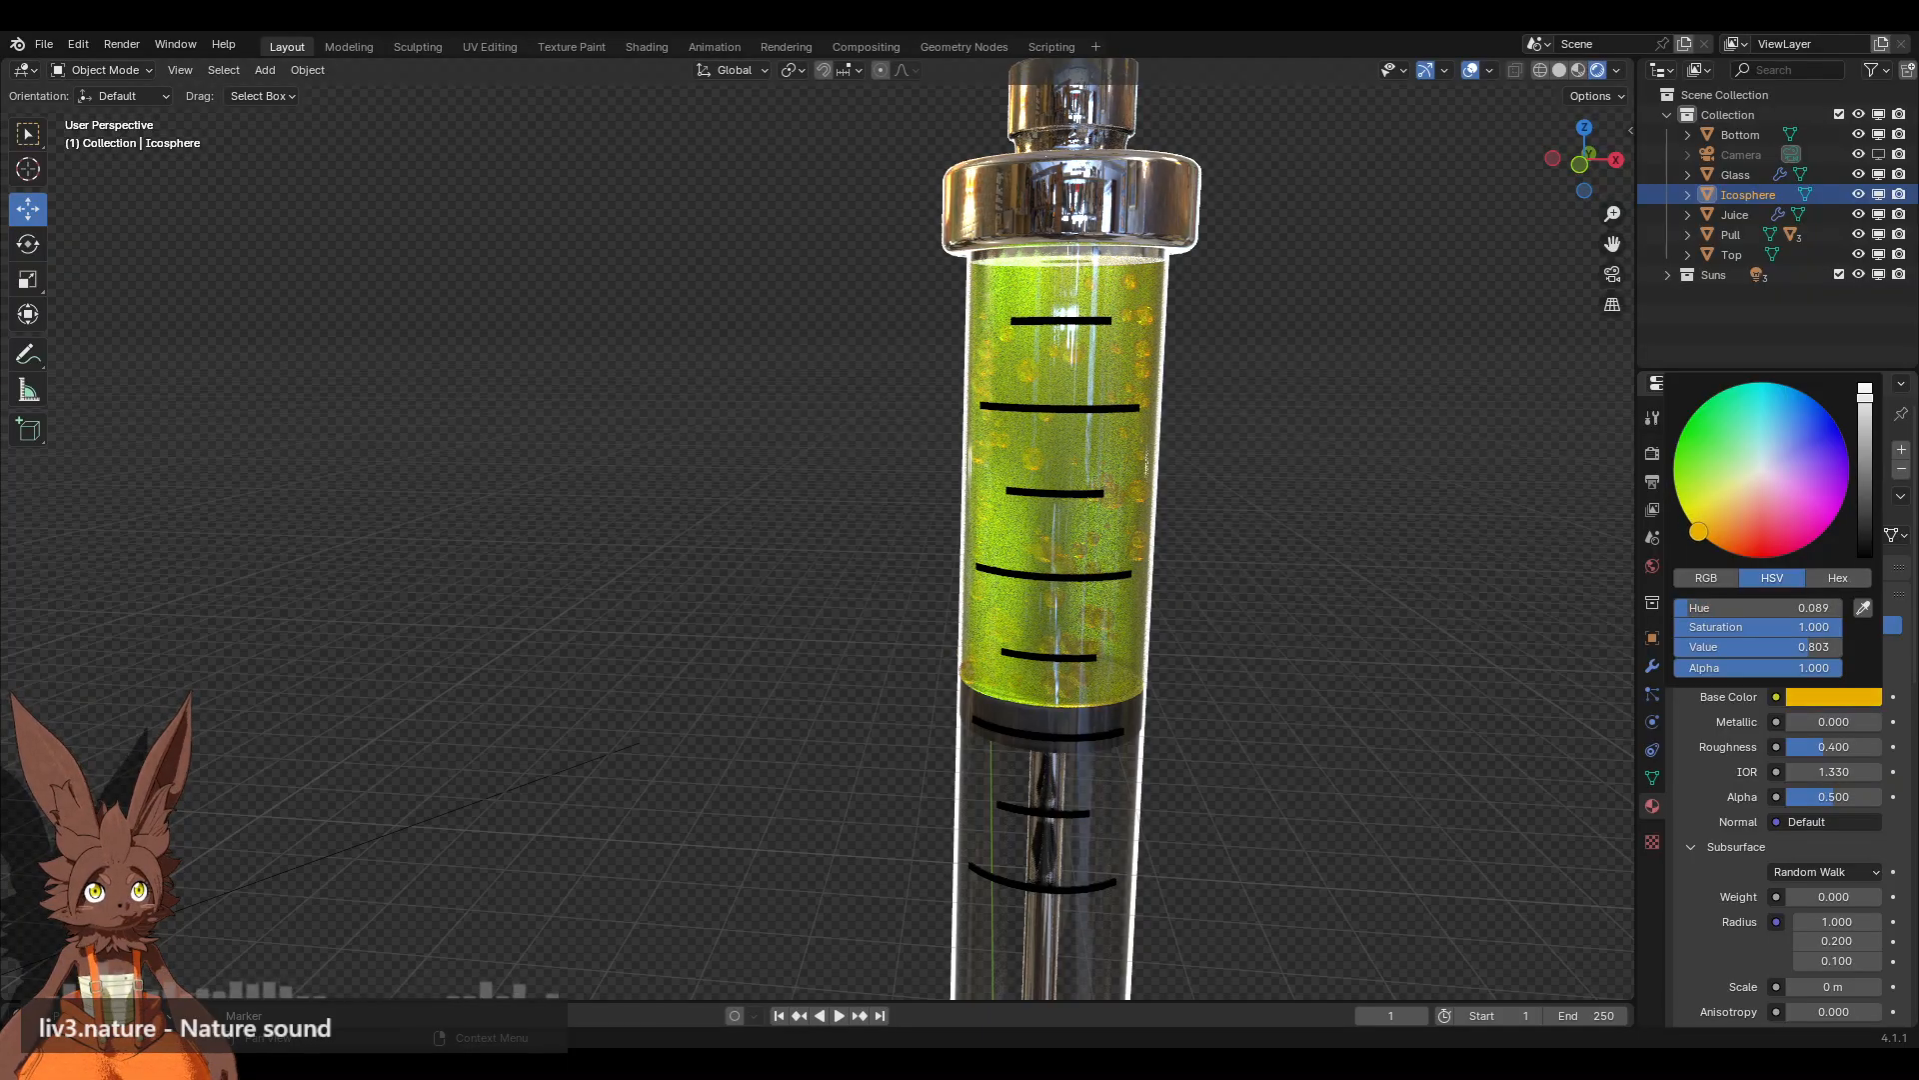
Step: Create a new collection in the scene and move the Juice object into it
{"action": "scroll", "coordinate": [1287, 530], "scroll_direction": "down", "scroll_amount": 3}
{"action": "middle_click_drag", "start_coordinate": [1249, 530], "coordinate": [1043, 524]}
{"action": "middle_click_drag", "start_coordinate": [854, 586], "coordinate": [1041, 566]}
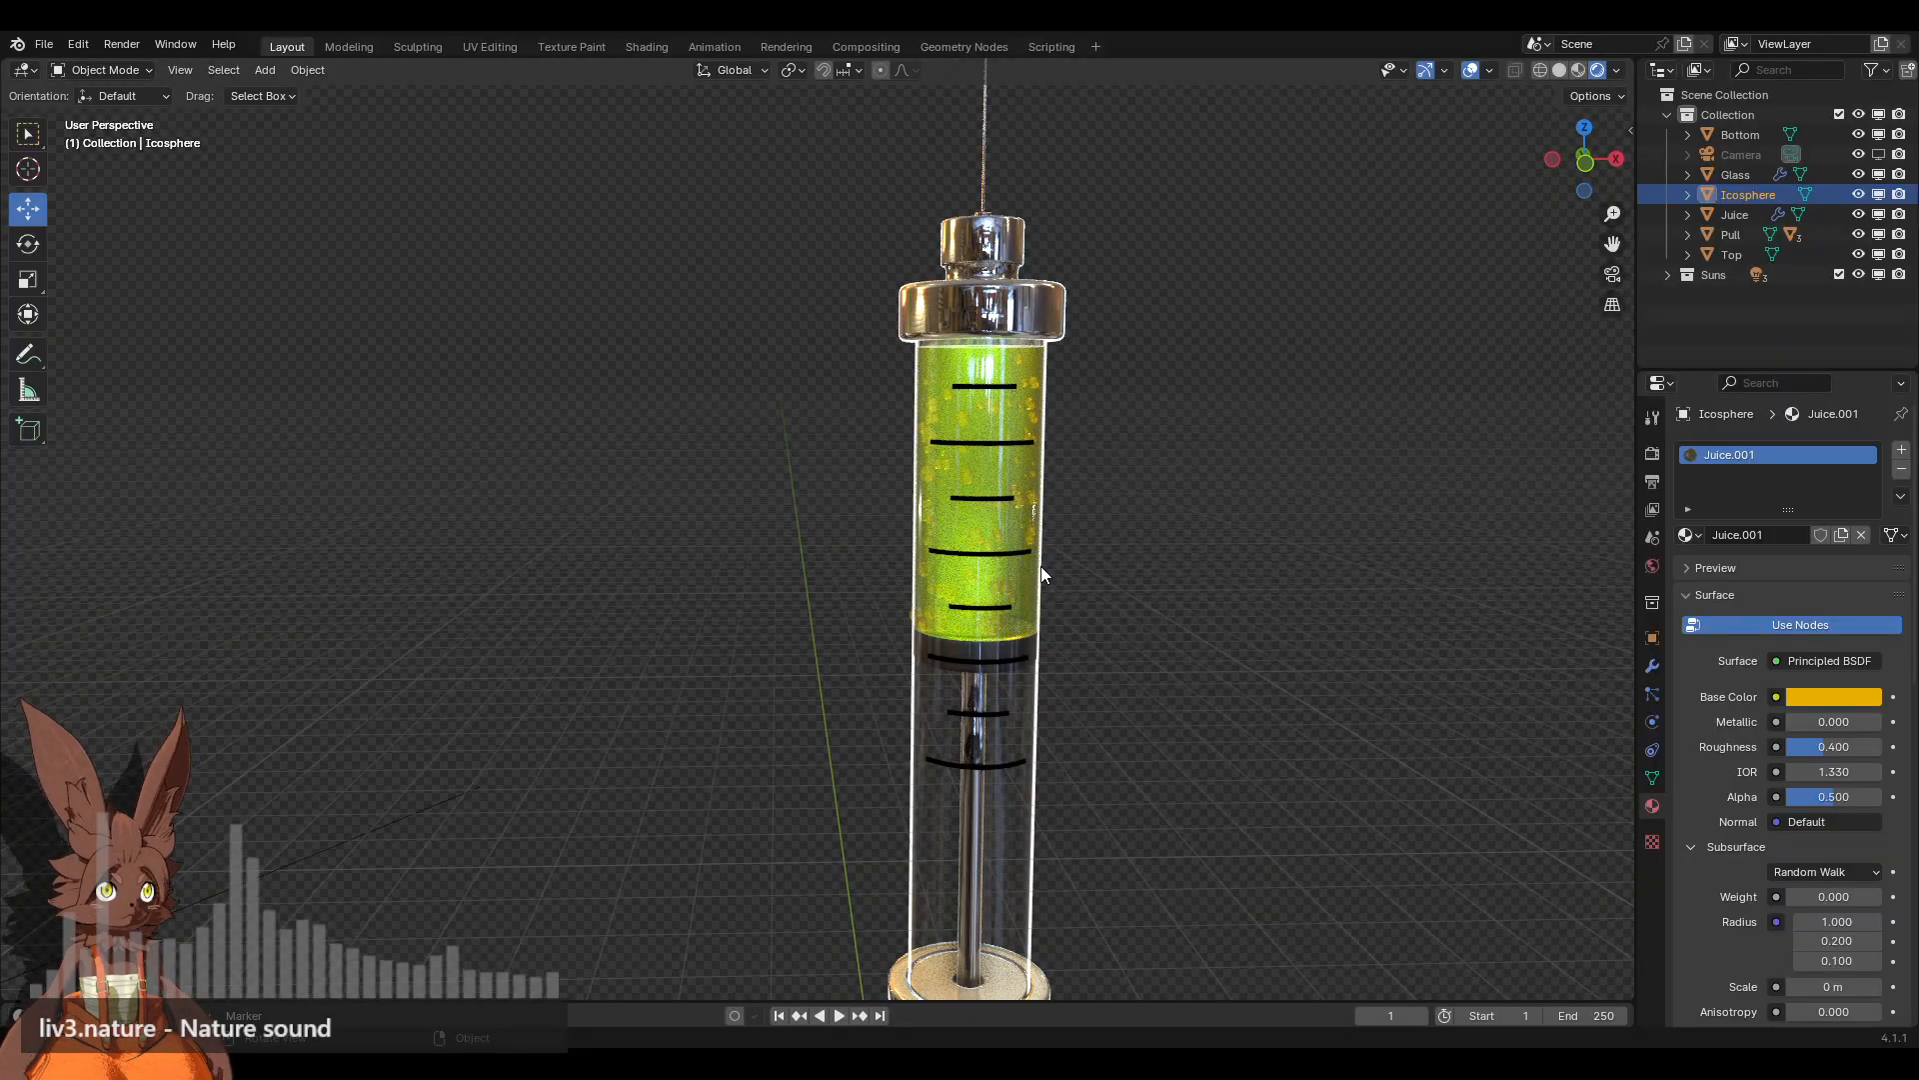
{"action": "scroll", "coordinate": [1095, 591], "scroll_direction": "up", "scroll_amount": 4}
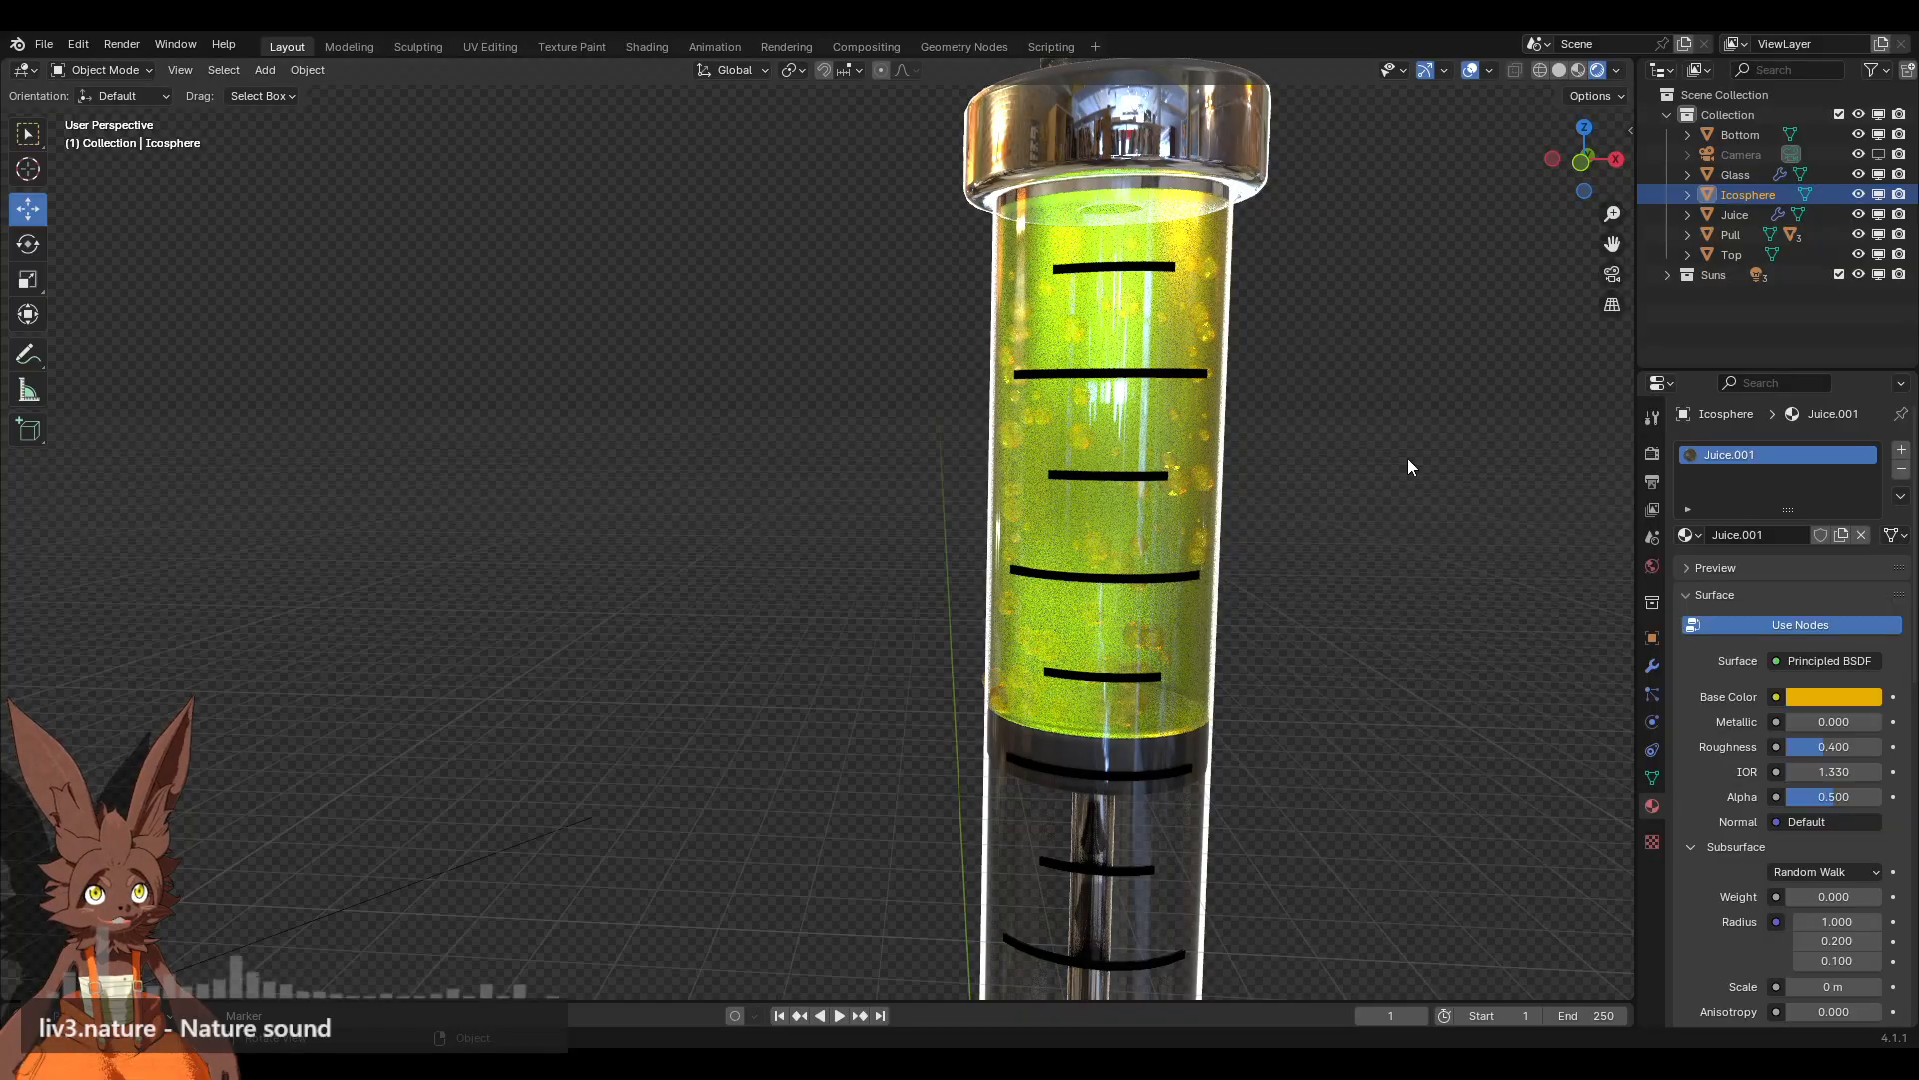
{"action": "left_click", "coordinate": [1691, 310]}
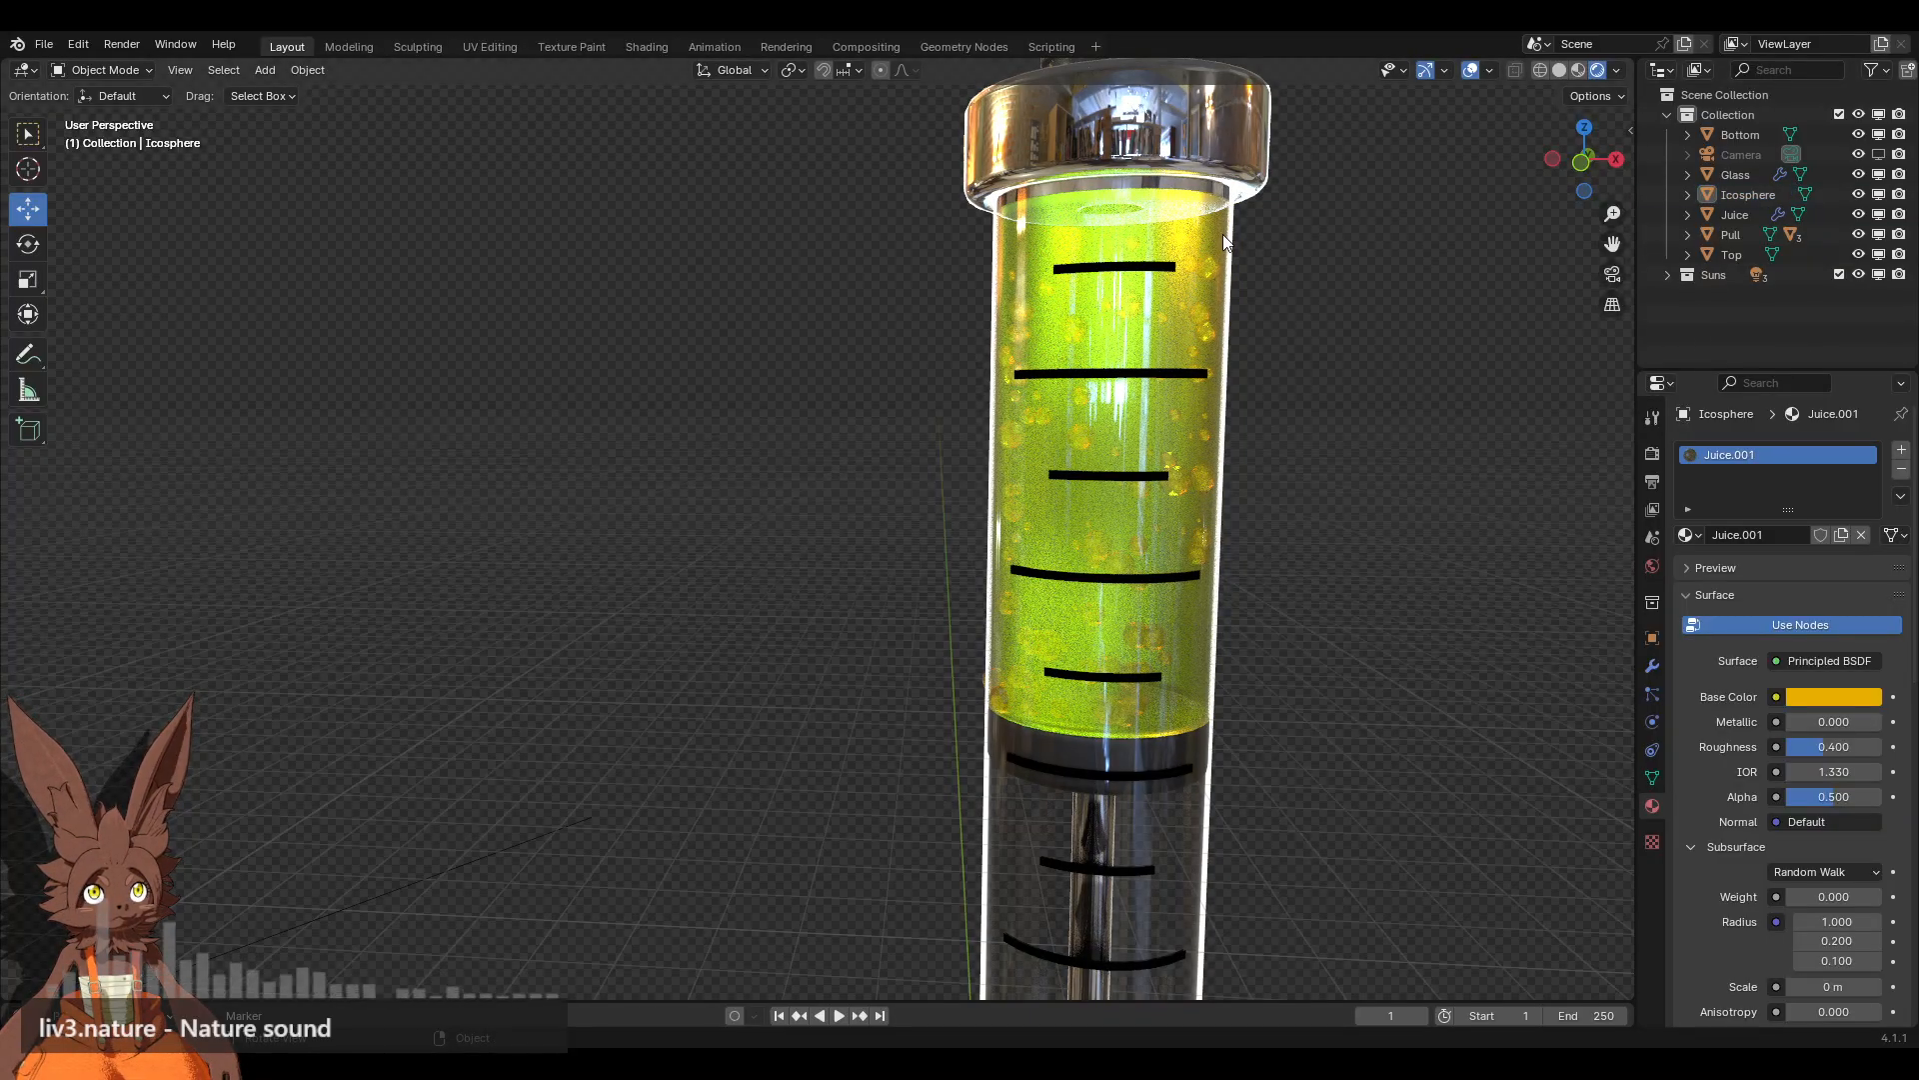
{"action": "left_click", "coordinate": [1716, 215]}
{"action": "right_click", "coordinate": [1723, 309]}
{"action": "left_click", "coordinate": [1724, 312]}
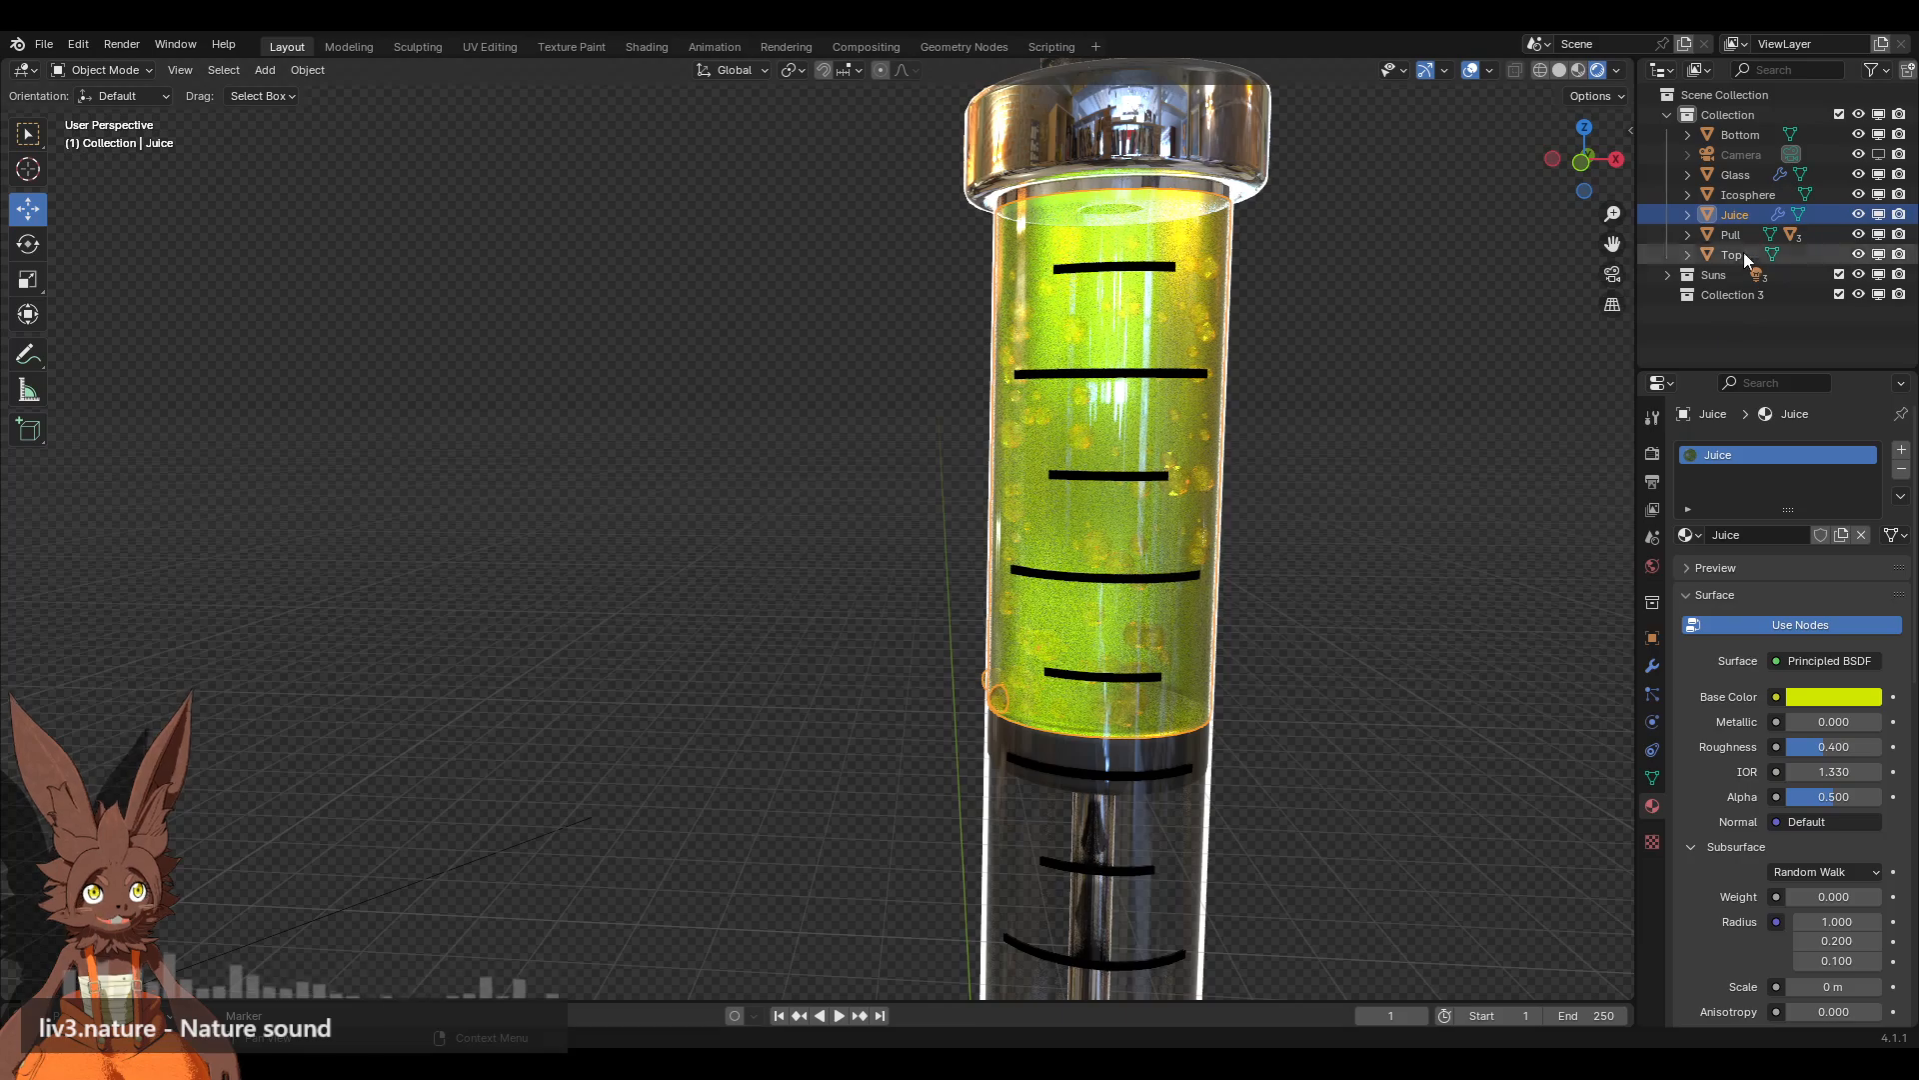
{"action": "left_click_drag", "start_coordinate": [1736, 215], "coordinate": [1731, 296]}
{"action": "left_click", "coordinate": [1699, 336]}
{"action": "scroll", "coordinate": [1191, 340], "scroll_direction": "down", "scroll_amount": 5}
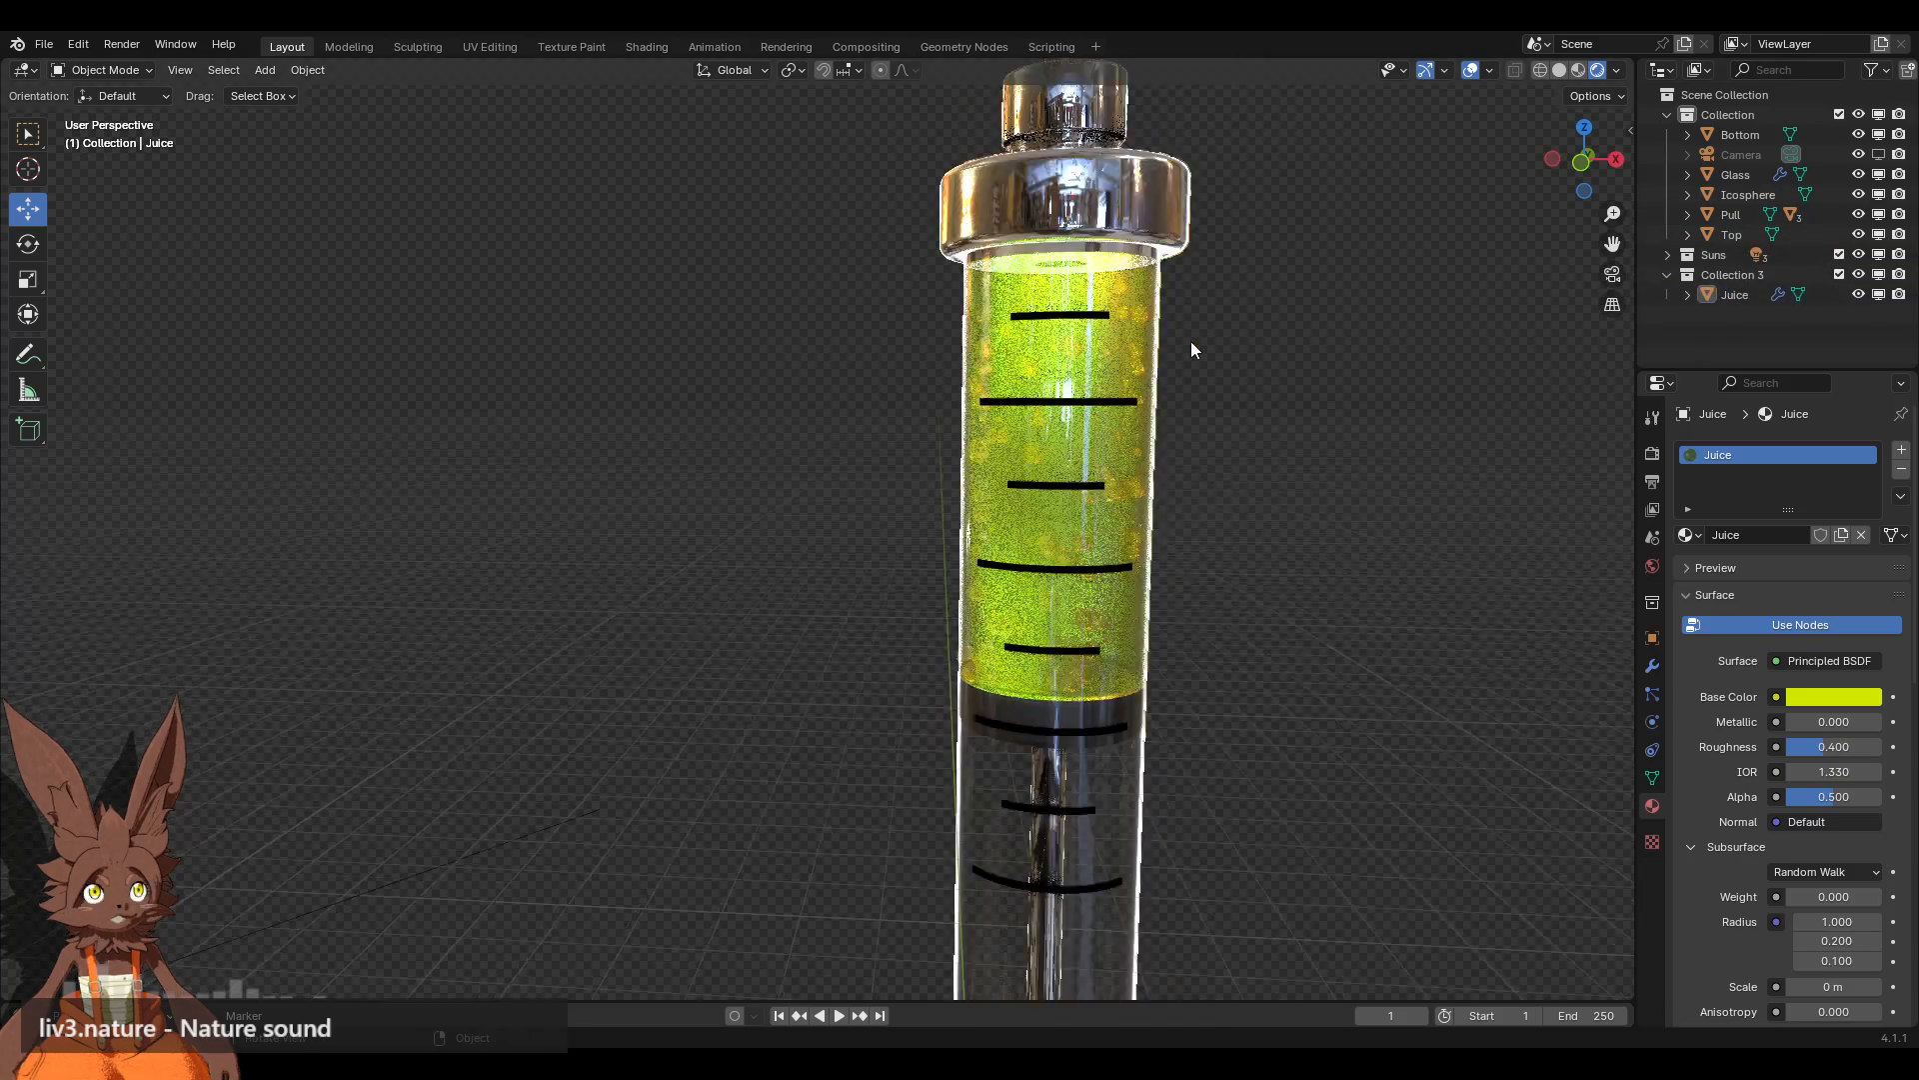
Step: Convert the Juice particle system's bubble instances into real objects and deselect them
{"action": "left_click", "coordinate": [1653, 692]}
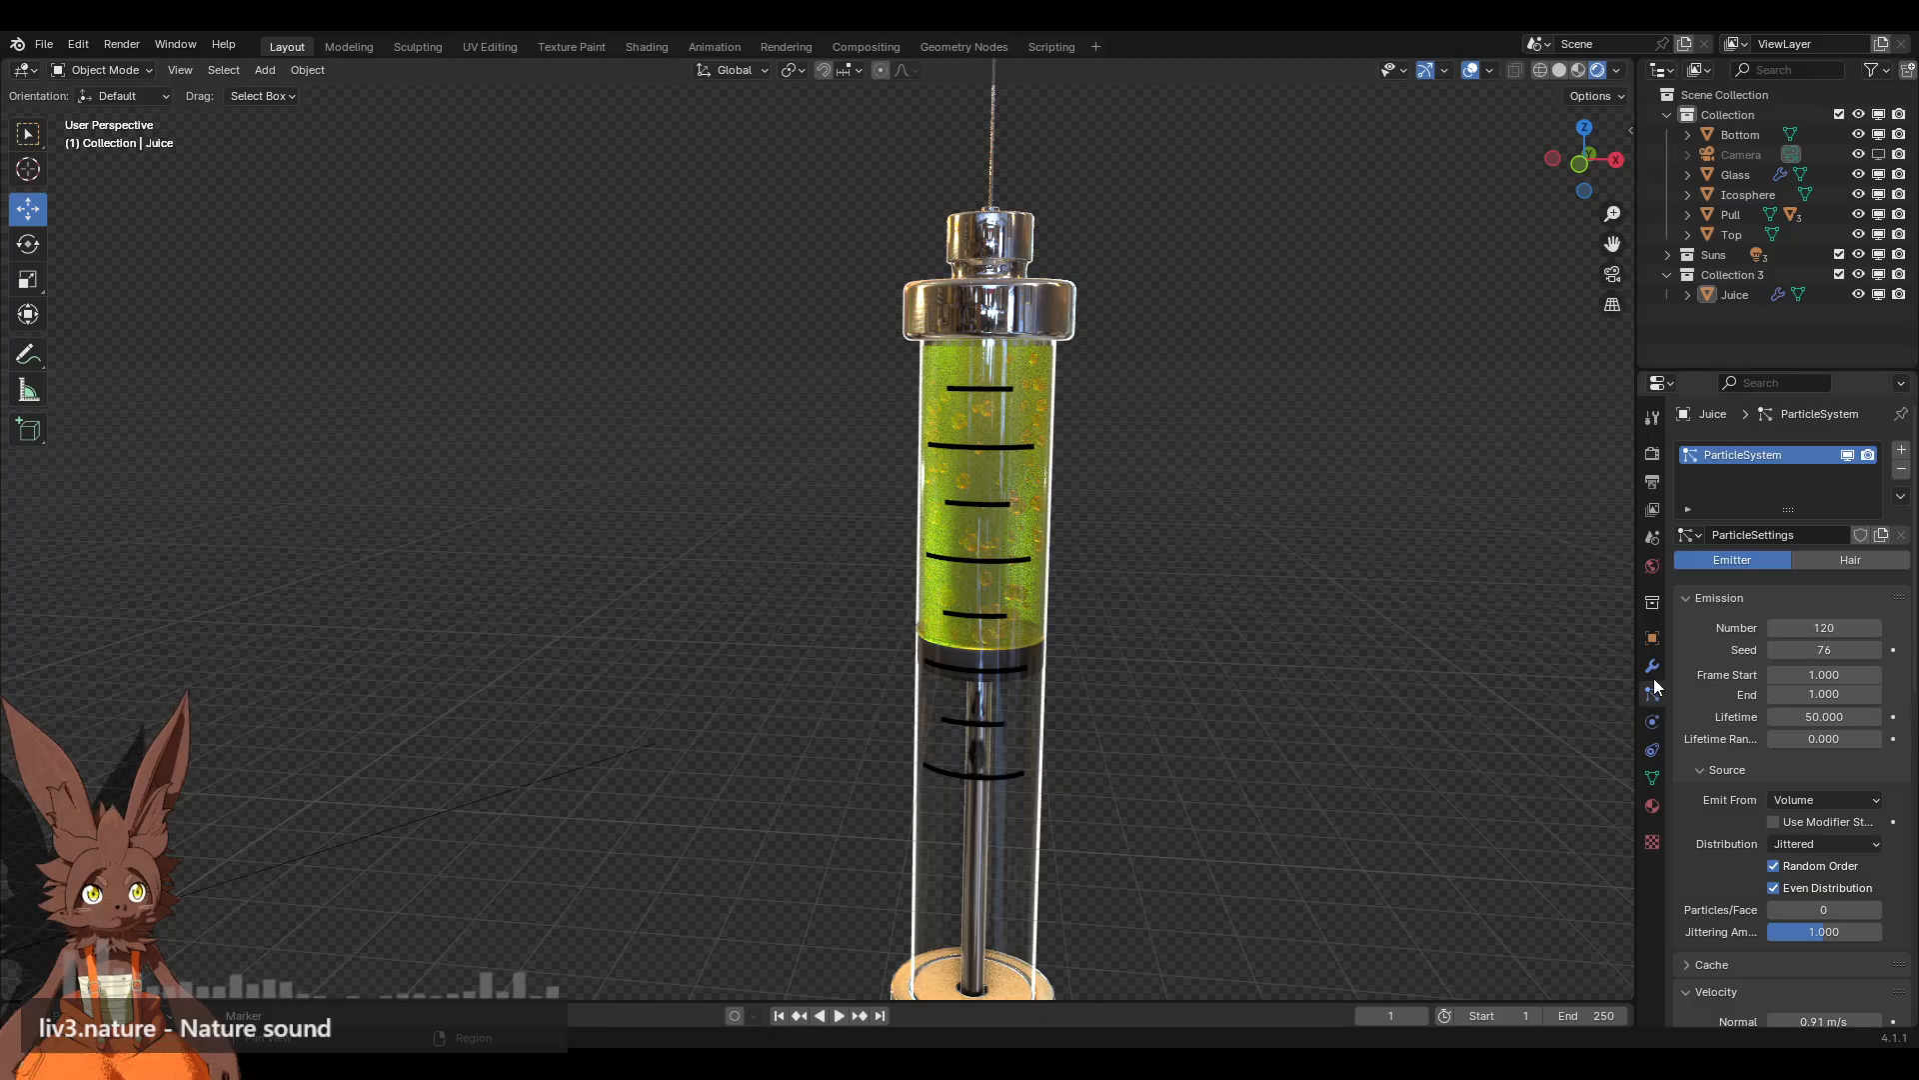
{"action": "left_click", "coordinate": [1652, 666]}
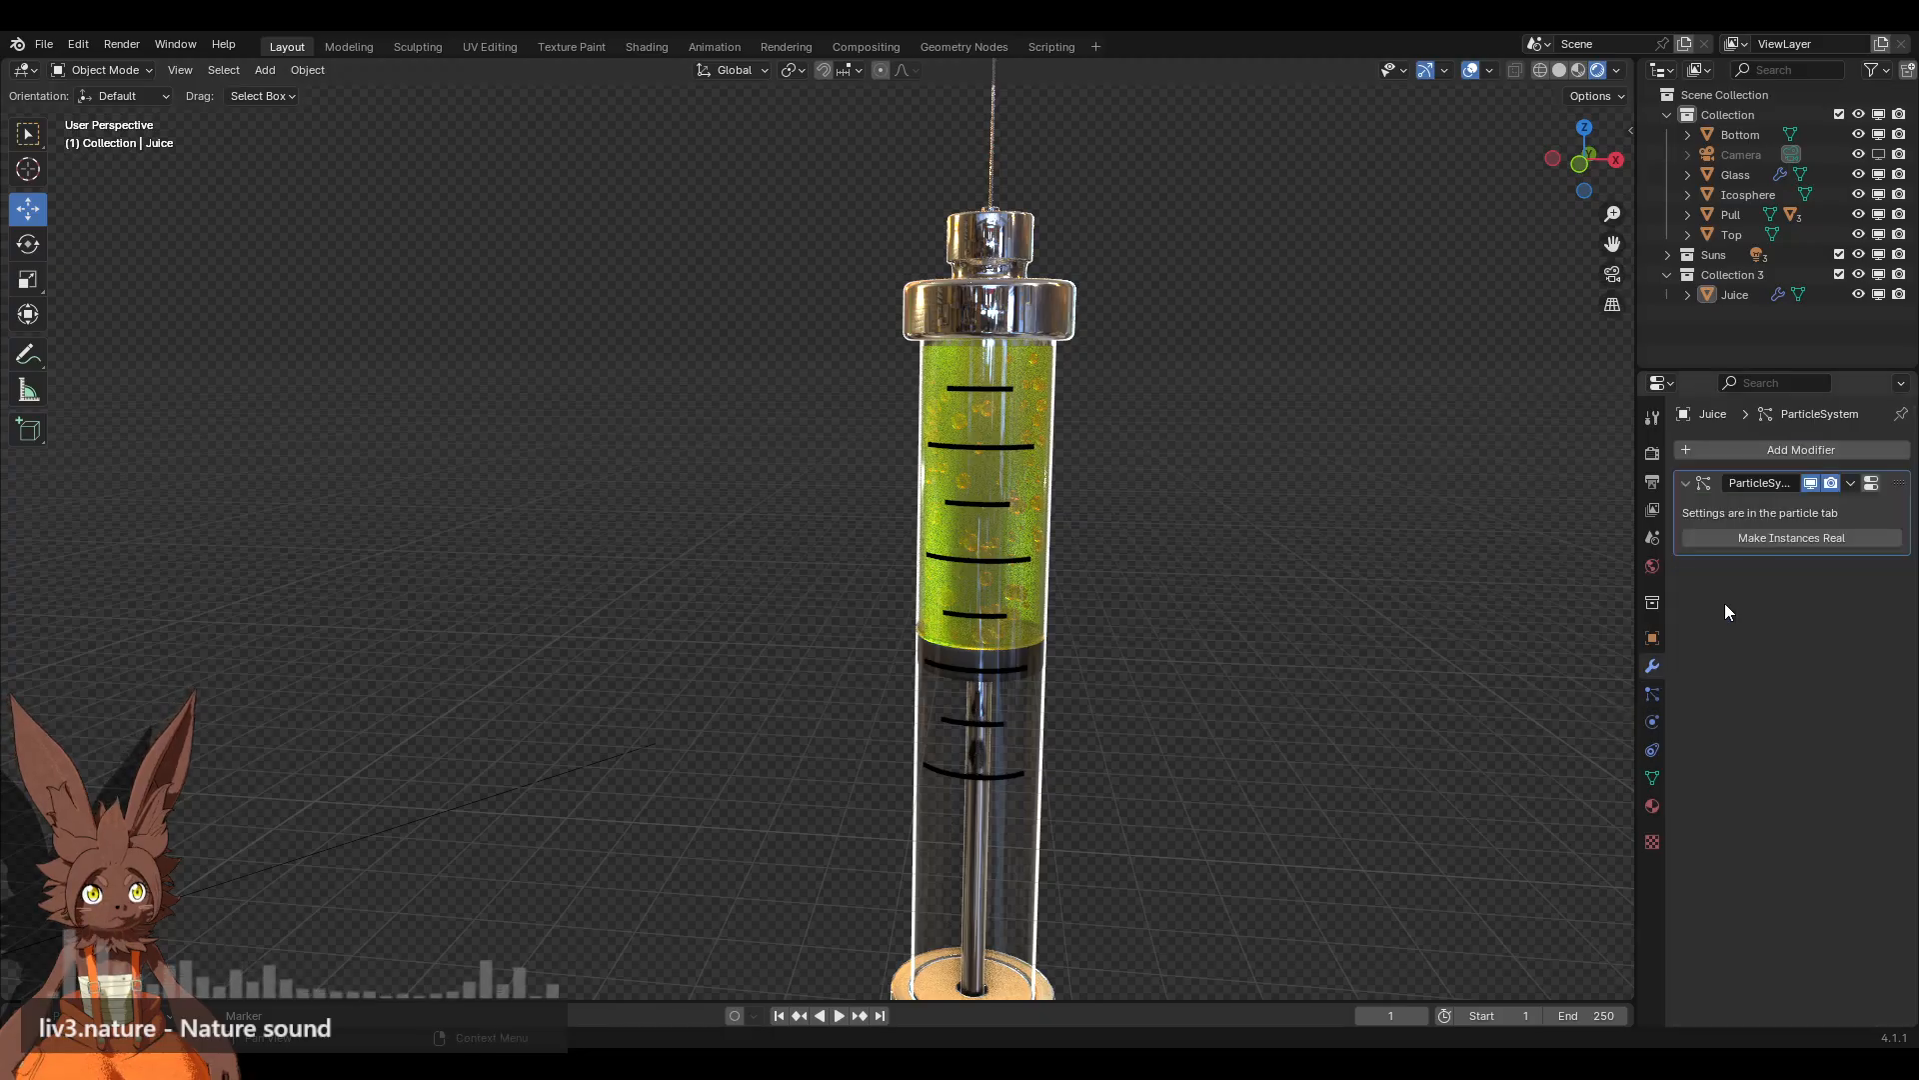
{"action": "left_click", "coordinate": [1791, 542]}
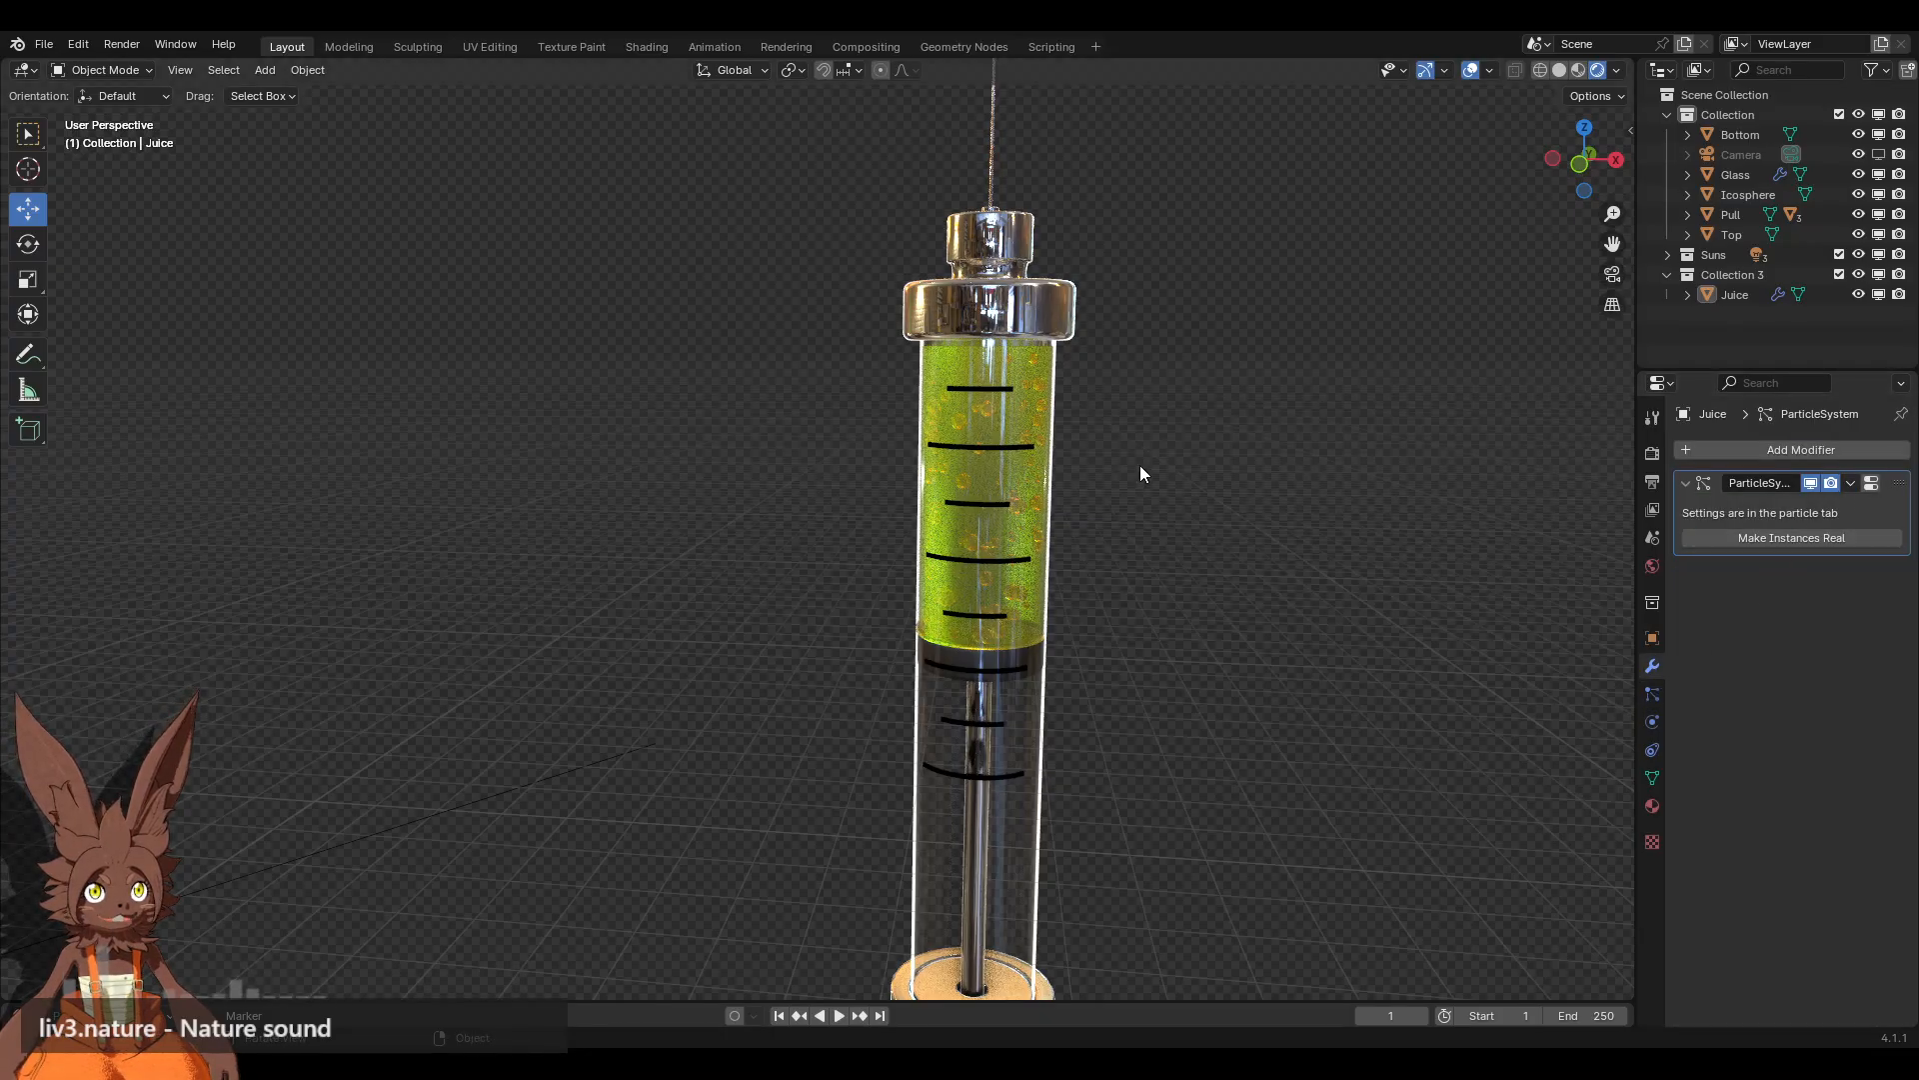
{"action": "left_click", "coordinate": [1725, 293]}
{"action": "left_click", "coordinate": [1765, 540]}
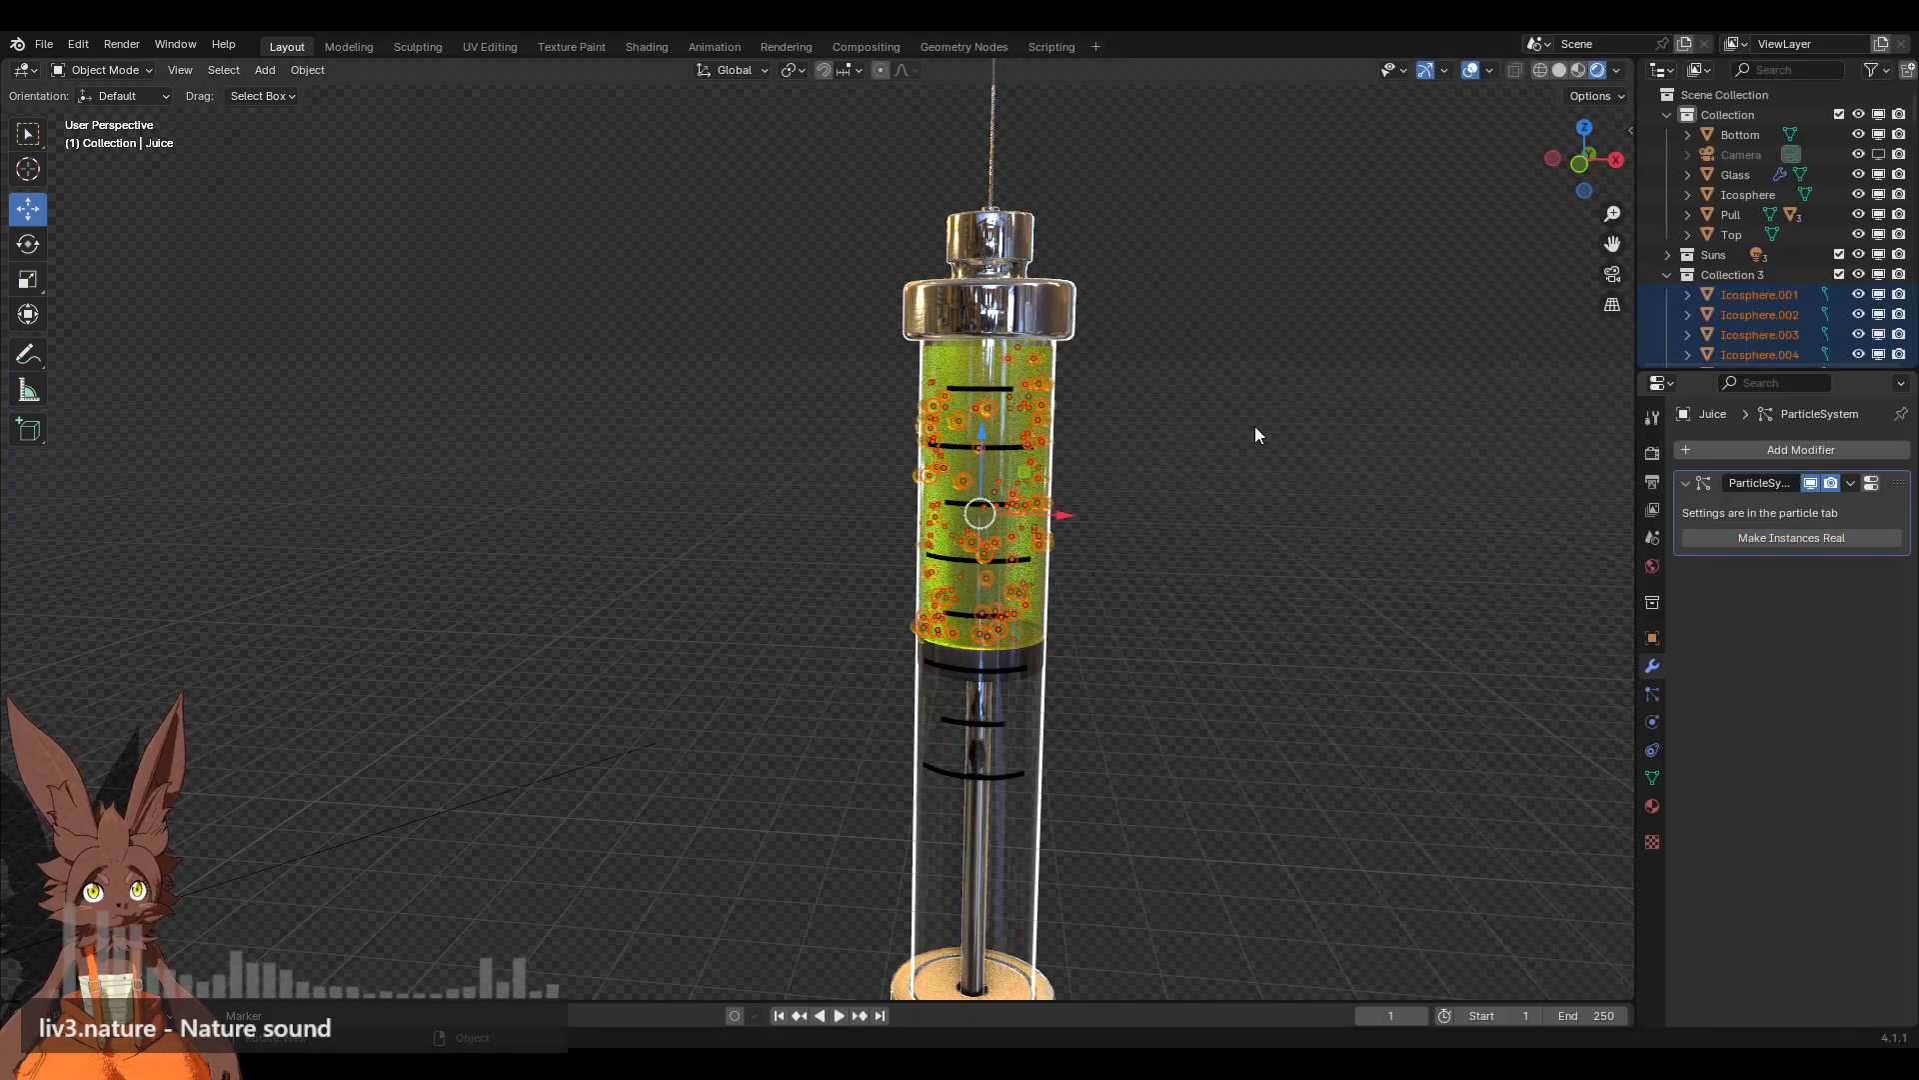
{"action": "scroll", "coordinate": [1209, 434], "scroll_direction": "up", "scroll_amount": 4}
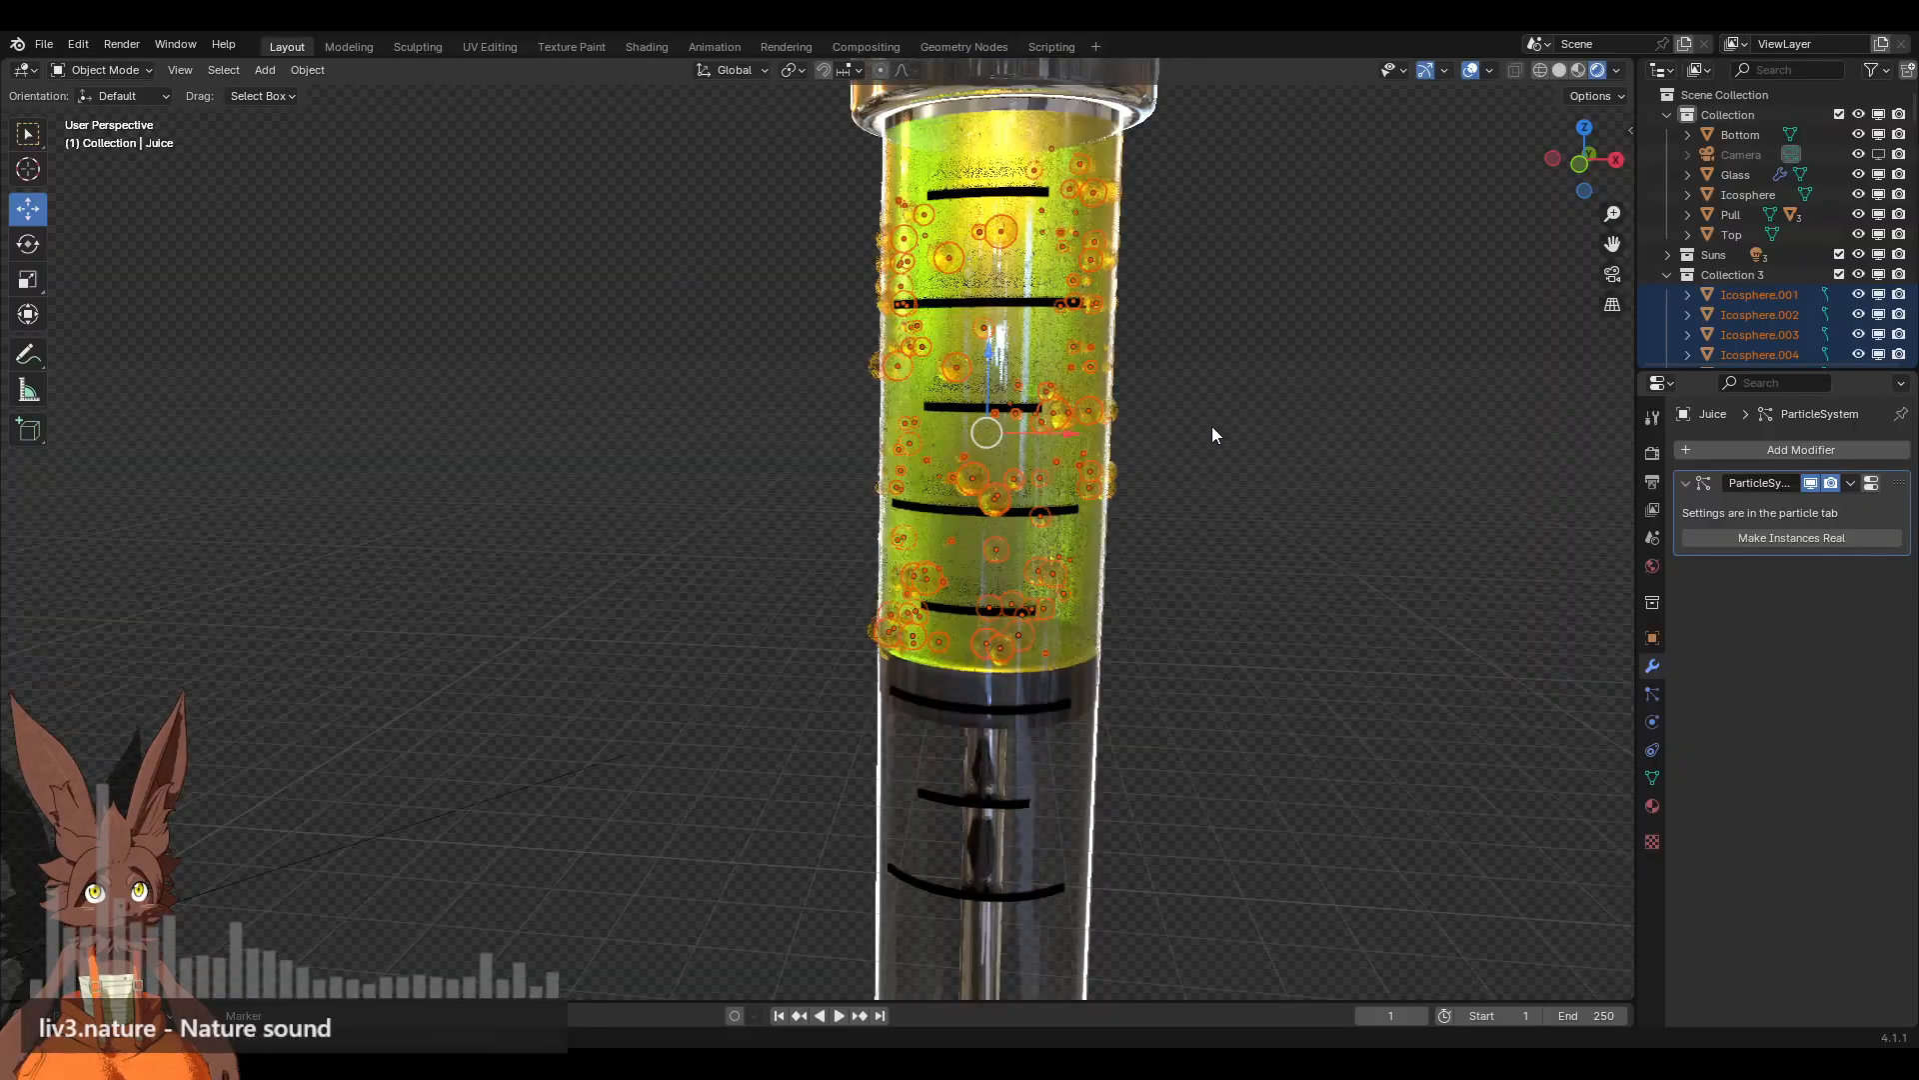
{"action": "mouse_move", "coordinate": [1208, 428]}
{"action": "middle_mouse_down"}
{"action": "mouse_move", "coordinate": [1311, 452]}
{"action": "mouse_move", "coordinate": [1169, 405]}
{"action": "mouse_move", "coordinate": [1034, 412]}
{"action": "mouse_move", "coordinate": [1174, 412]}
{"action": "middle_mouse_up"}
{"action": "left_click", "coordinate": [1256, 442]}
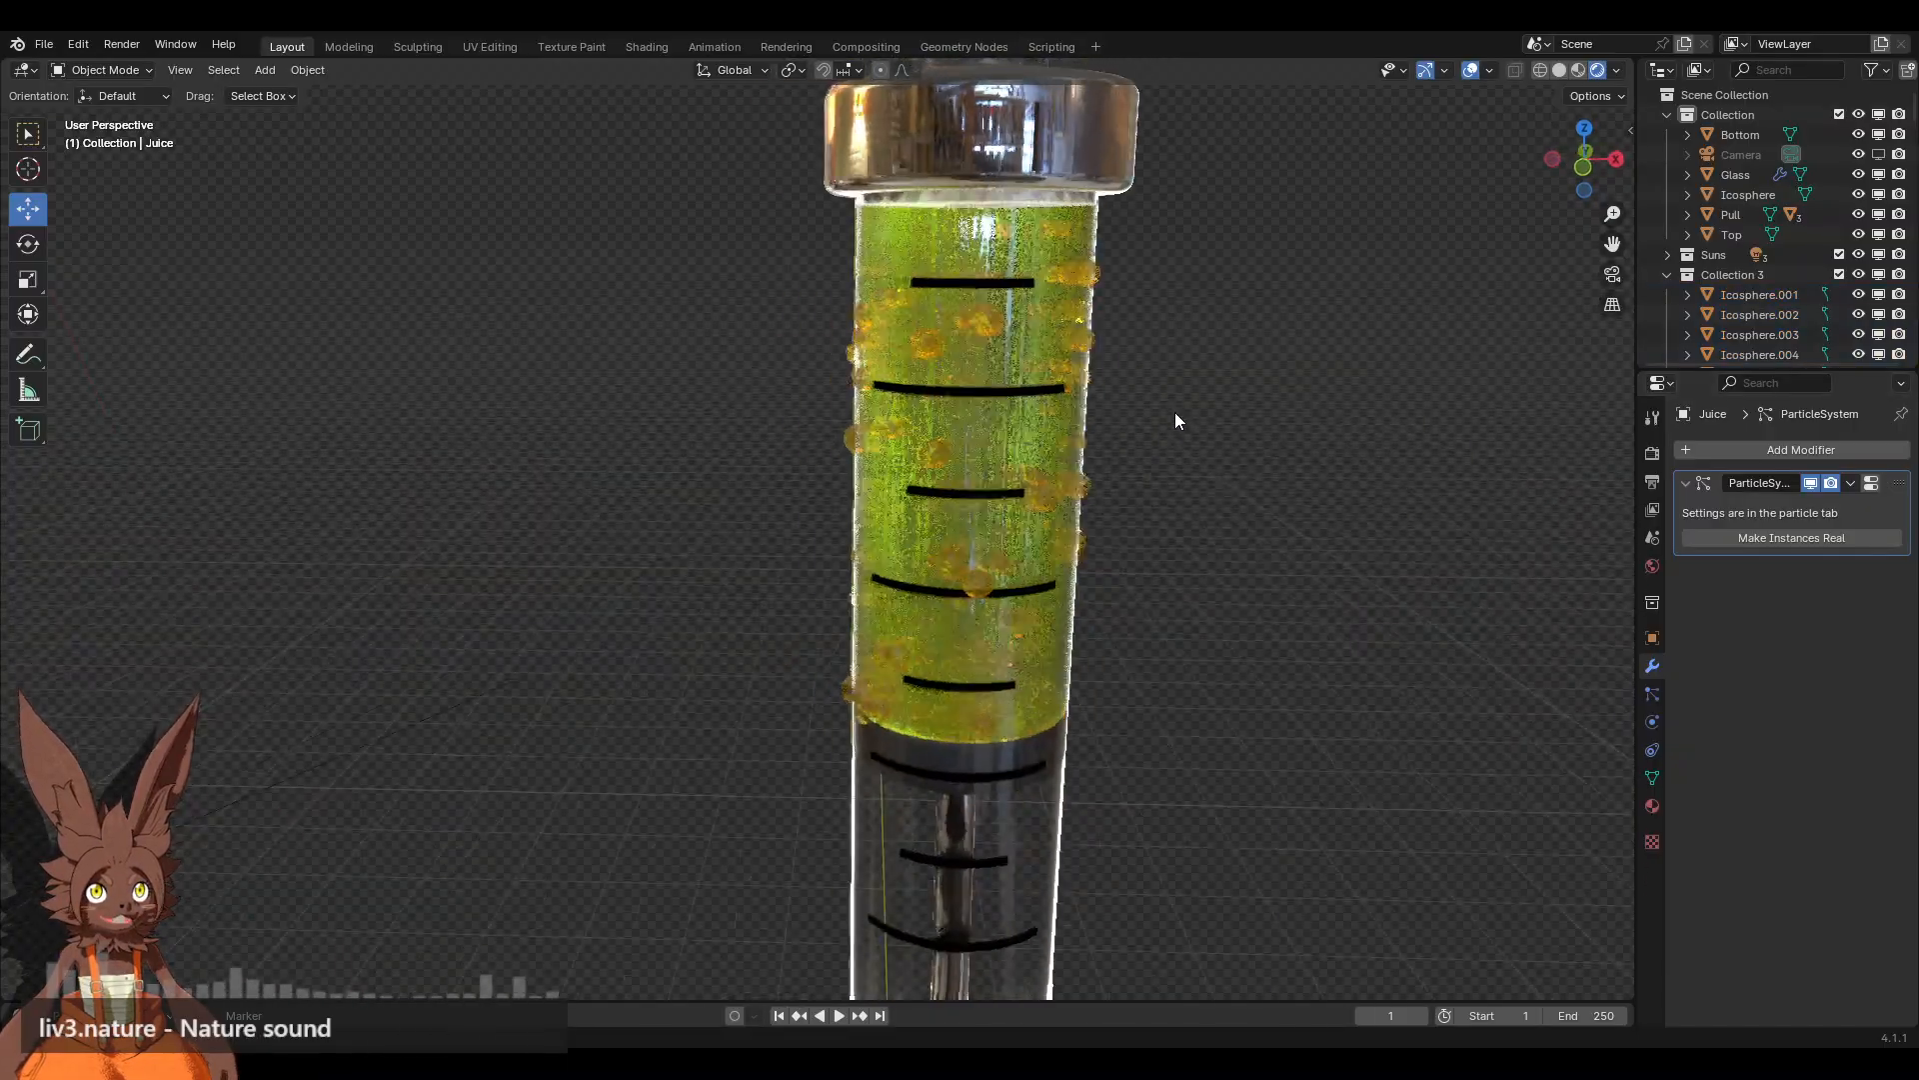
Step: Enlarge the outliner and examine which objects in Collection 3 correspond to the bubbles protruding from the tube
{"action": "left_click", "coordinate": [1759, 295]}
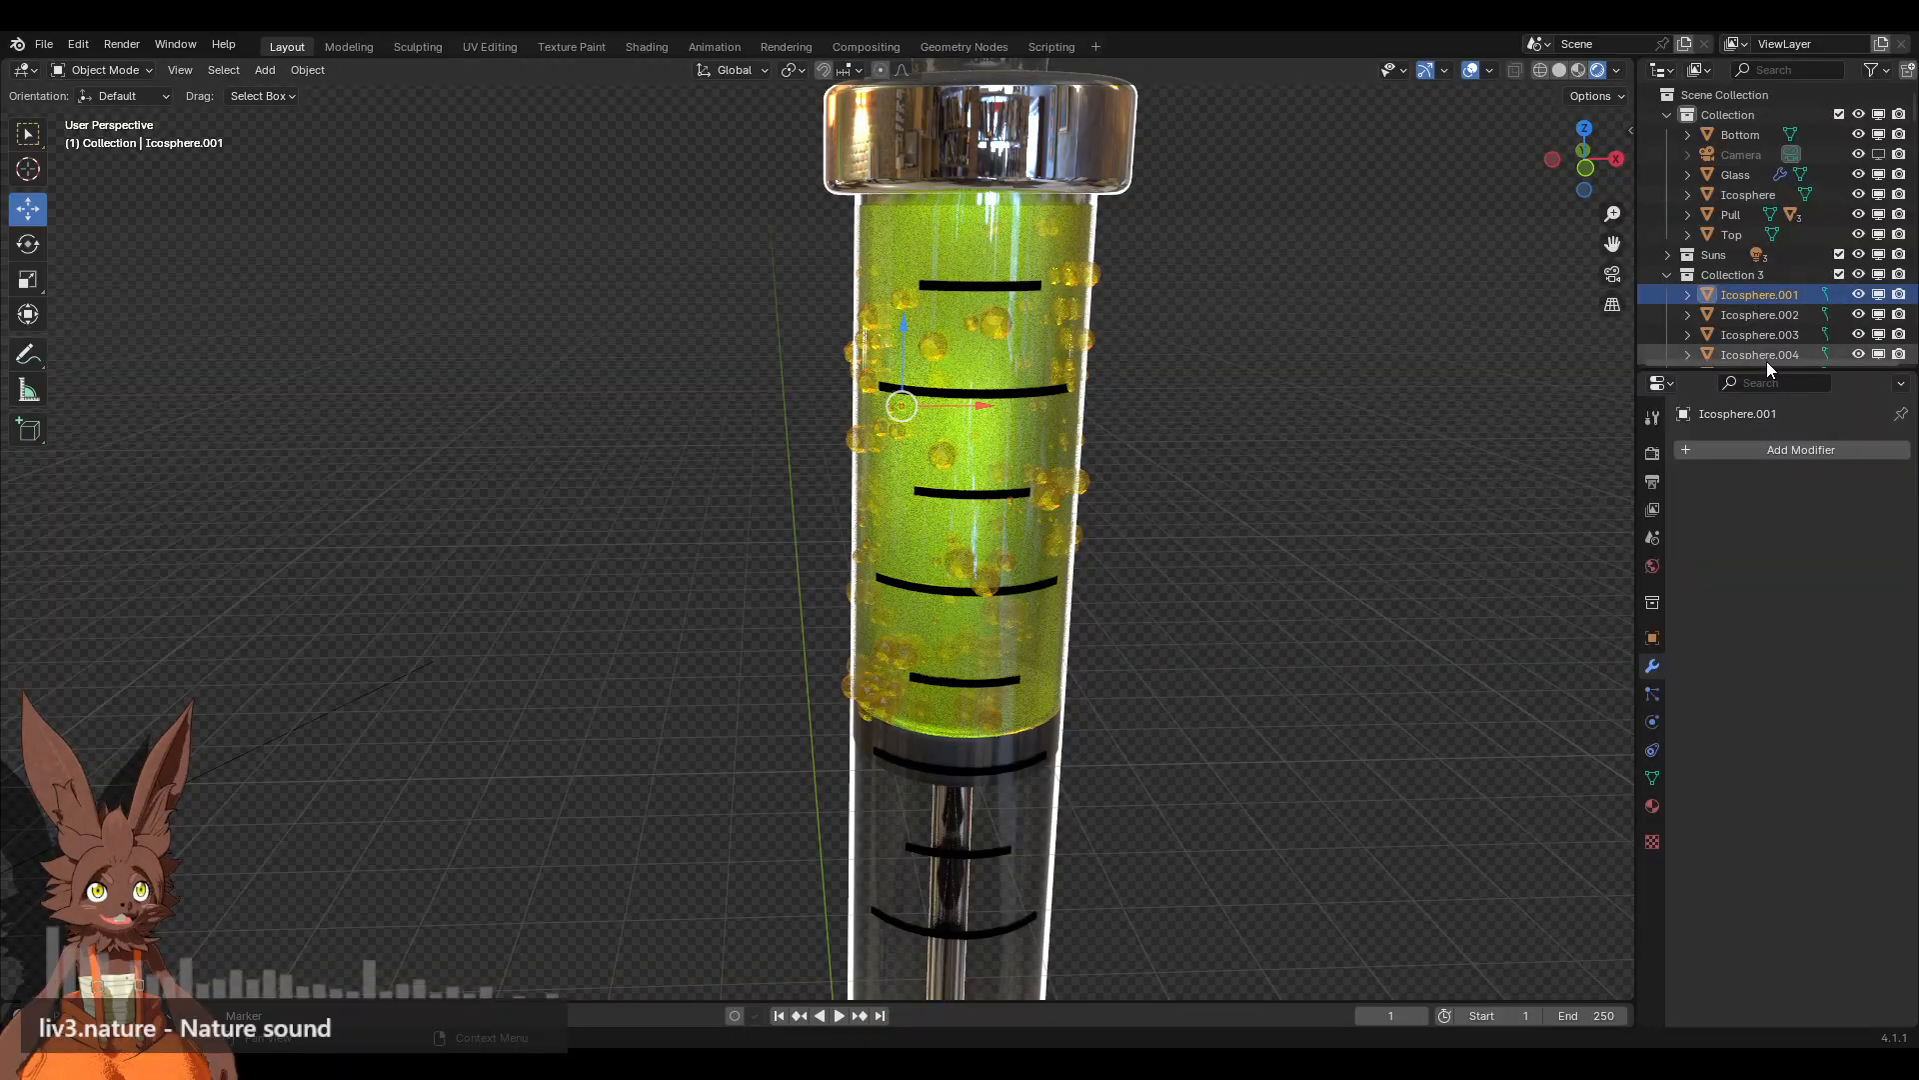
{"action": "left_click_drag", "start_coordinate": [1767, 368], "coordinate": [1767, 628]}
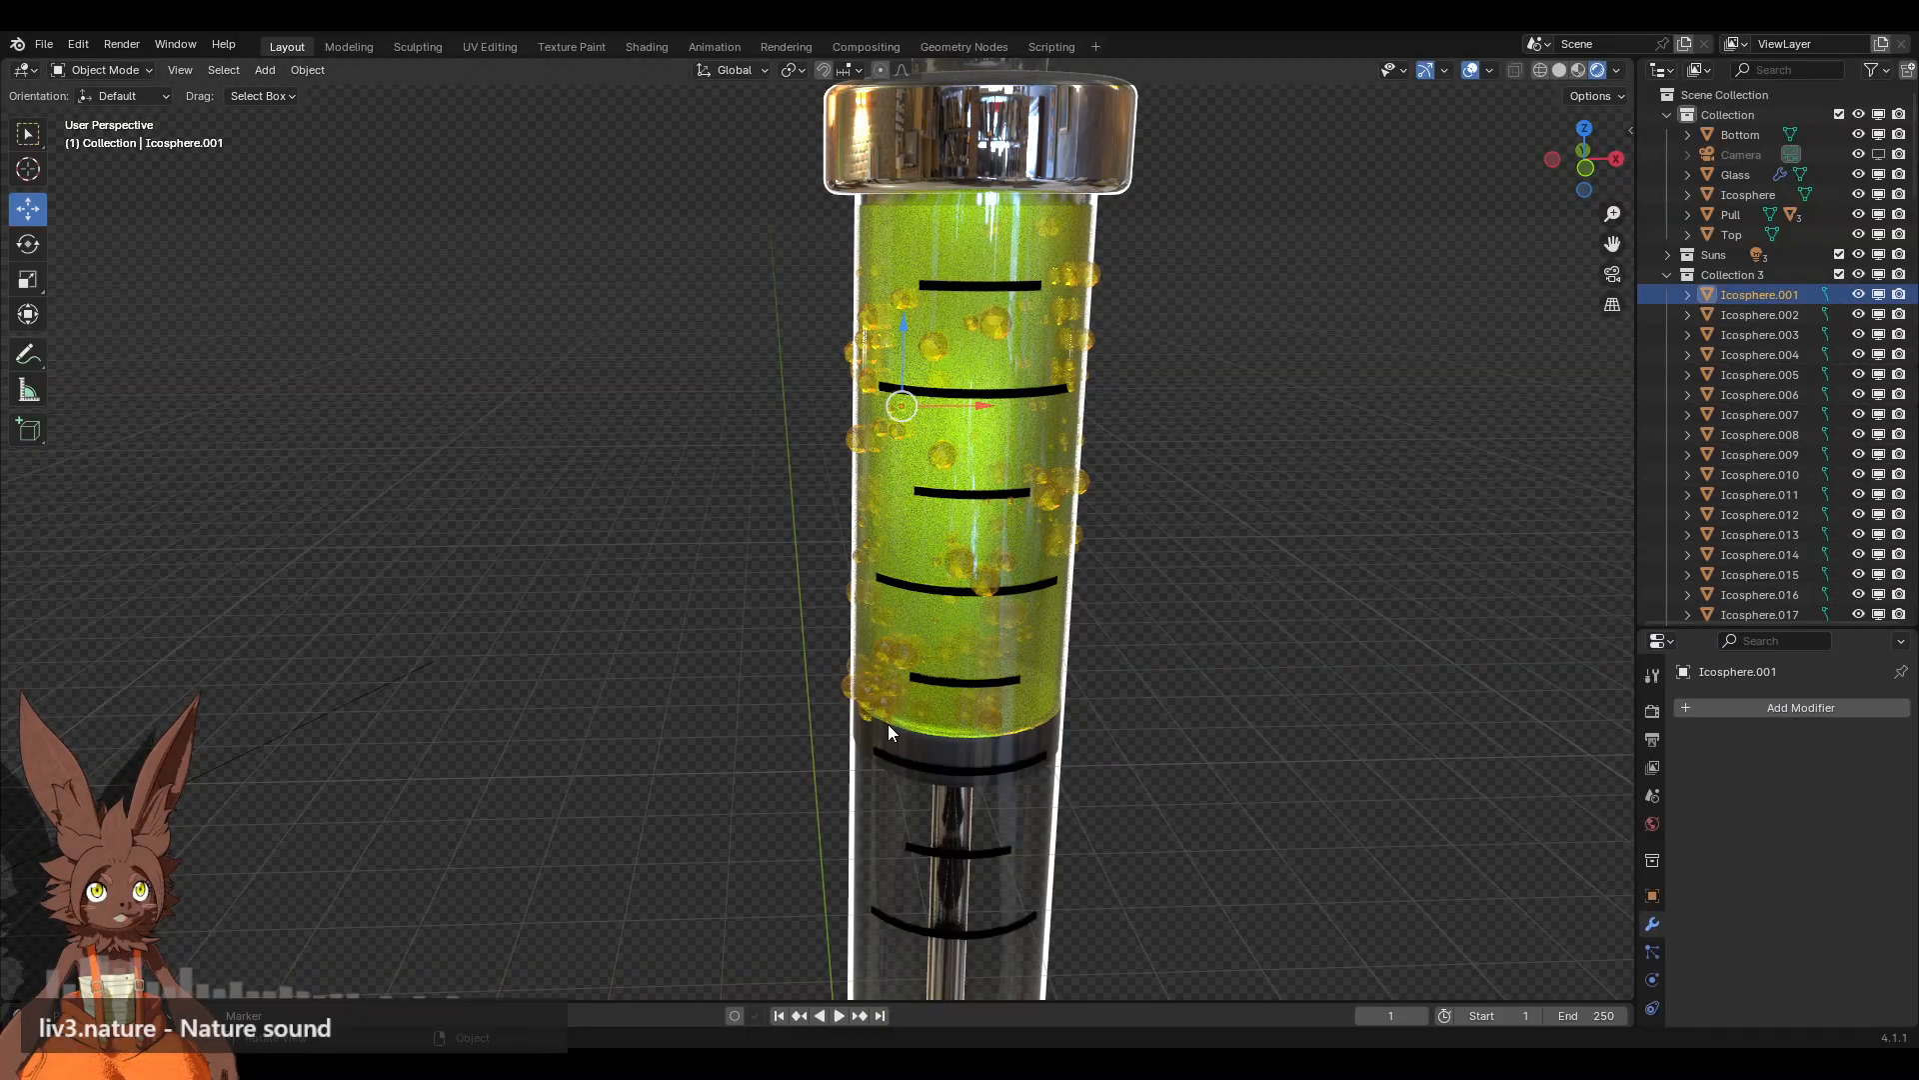
{"action": "left_click", "coordinate": [842, 682]}
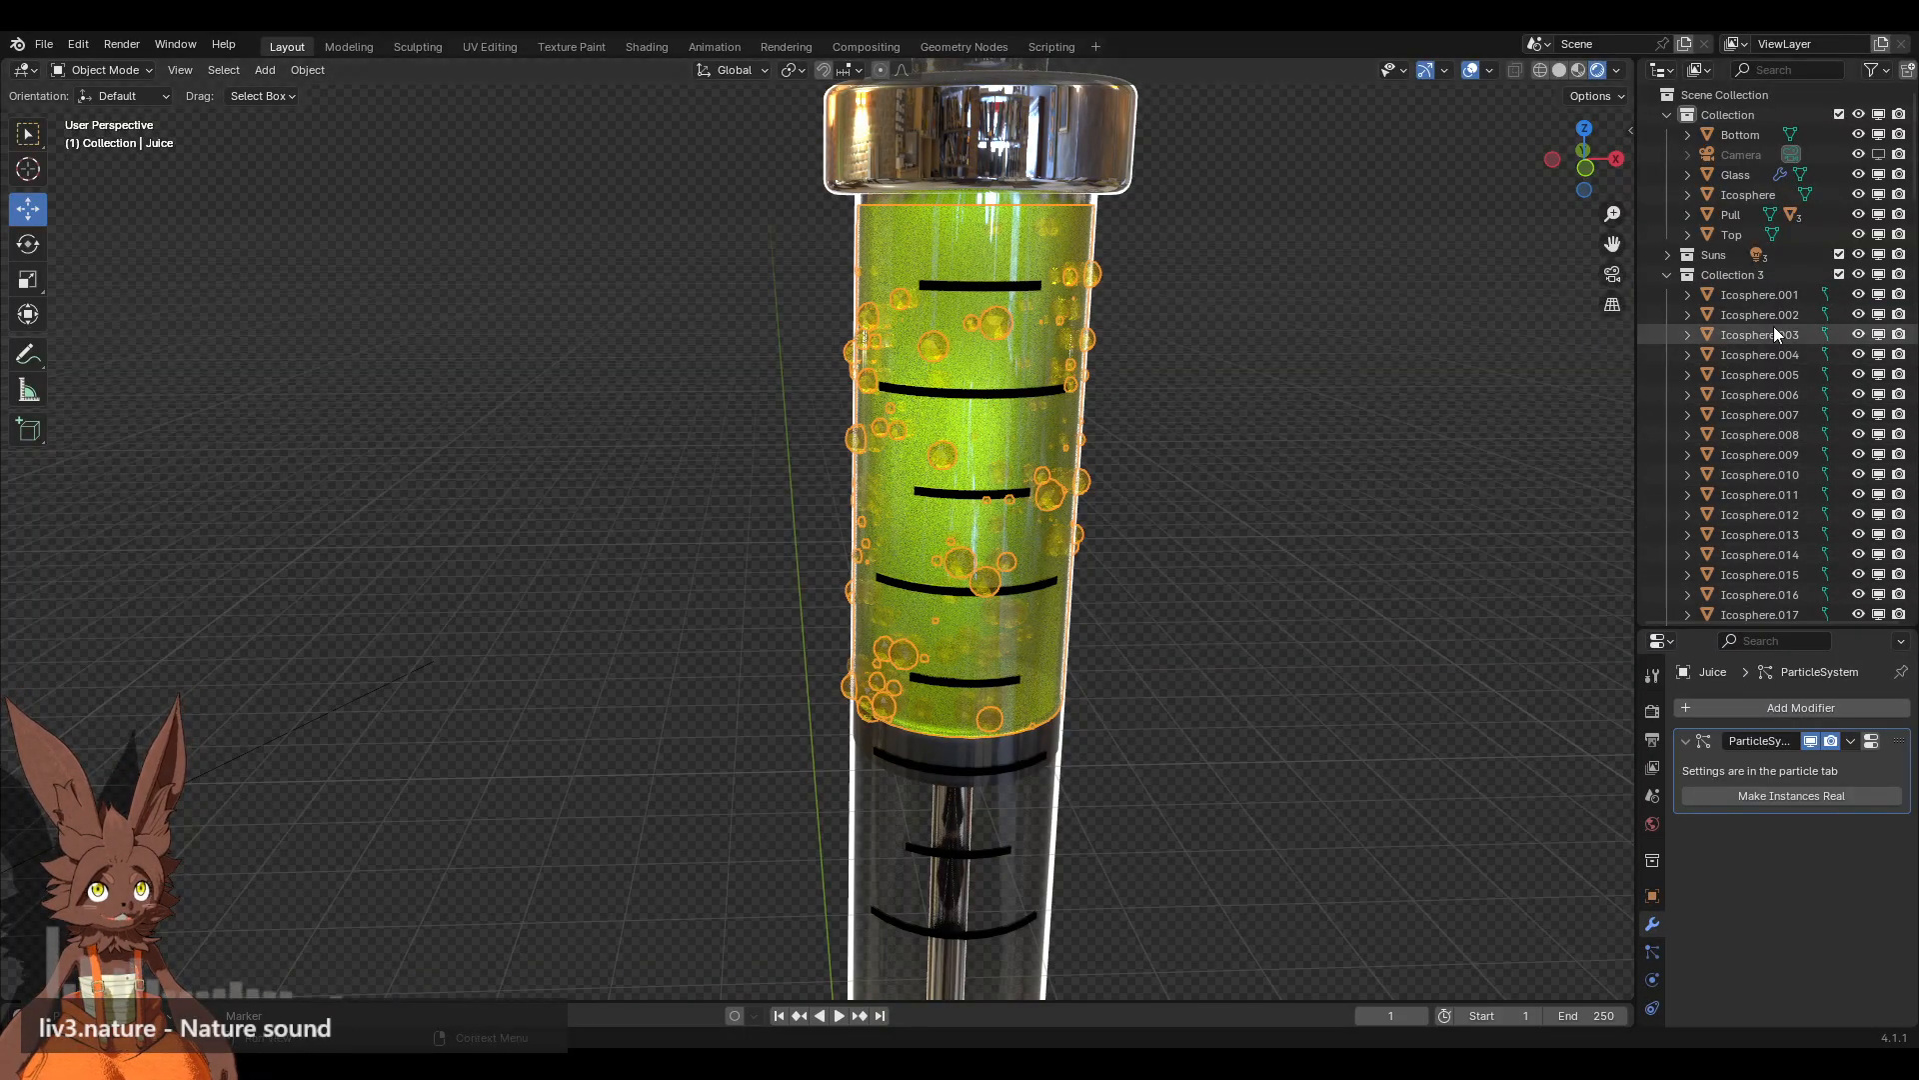
{"action": "left_click", "coordinate": [1325, 352]}
{"action": "left_click", "coordinate": [1767, 296]}
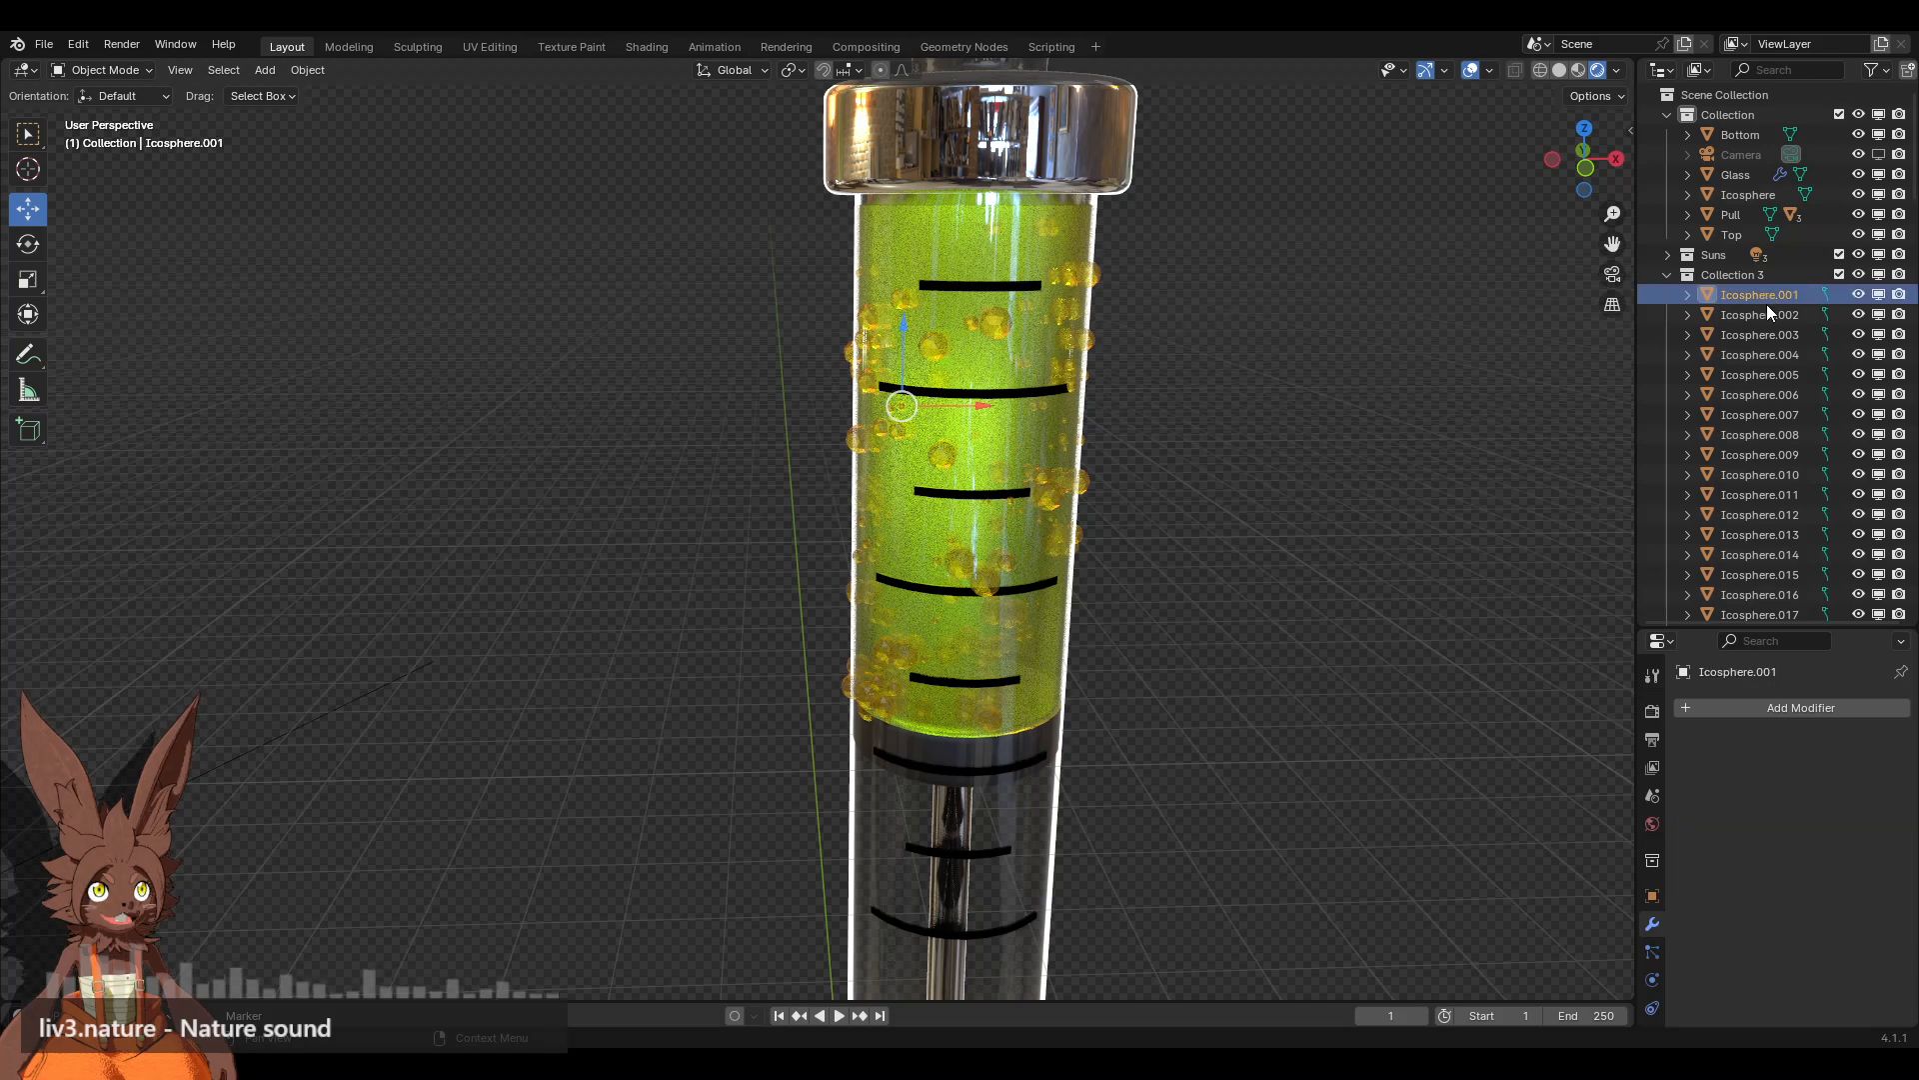
{"action": "left_click", "coordinate": [1766, 312]}
{"action": "scroll", "coordinate": [1764, 480], "scroll_direction": "down", "scroll_amount": 7}
{"action": "scroll", "coordinate": [1764, 544], "scroll_direction": "down", "scroll_amount": 12}
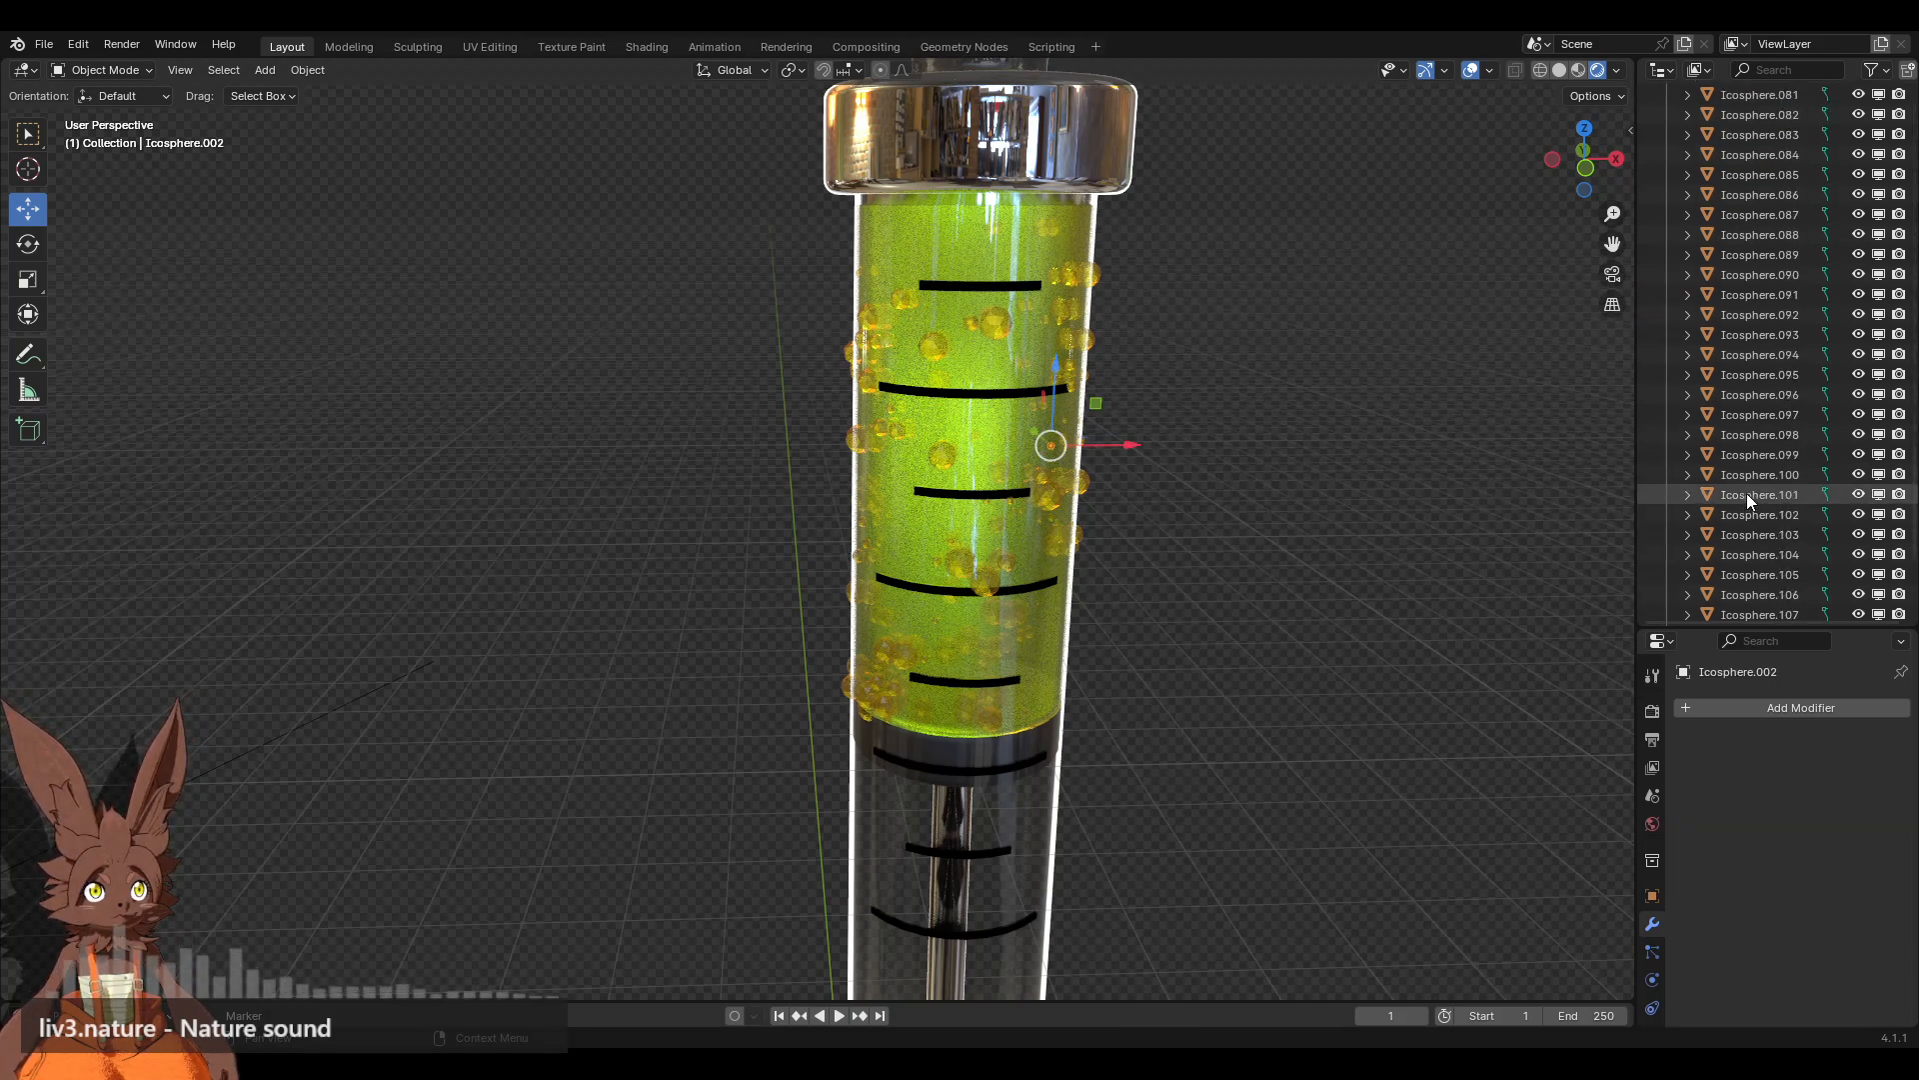
{"action": "scroll", "coordinate": [1750, 488], "scroll_direction": "down", "scroll_amount": 8}
{"action": "left_click", "coordinate": [1767, 588]}
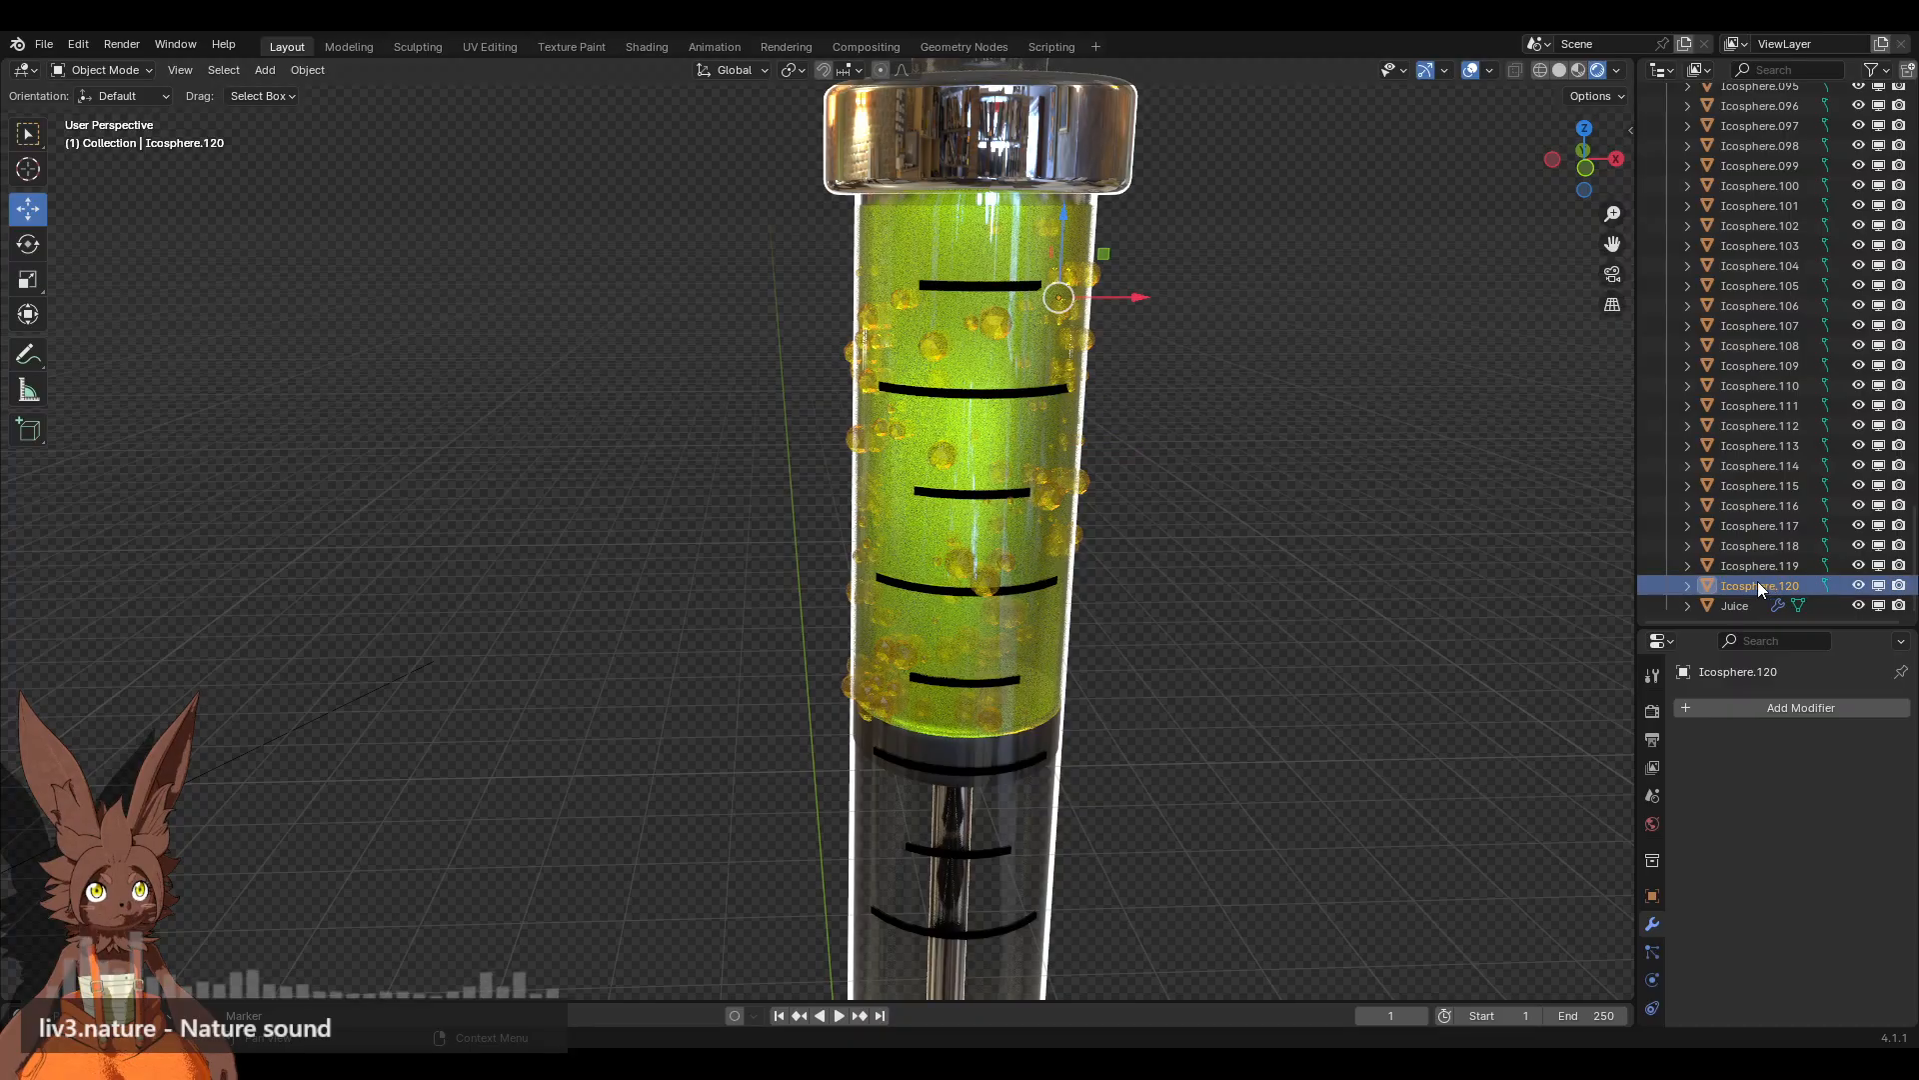
{"action": "left_click", "coordinate": [1747, 548]}
{"action": "left_click", "coordinate": [1748, 505]}
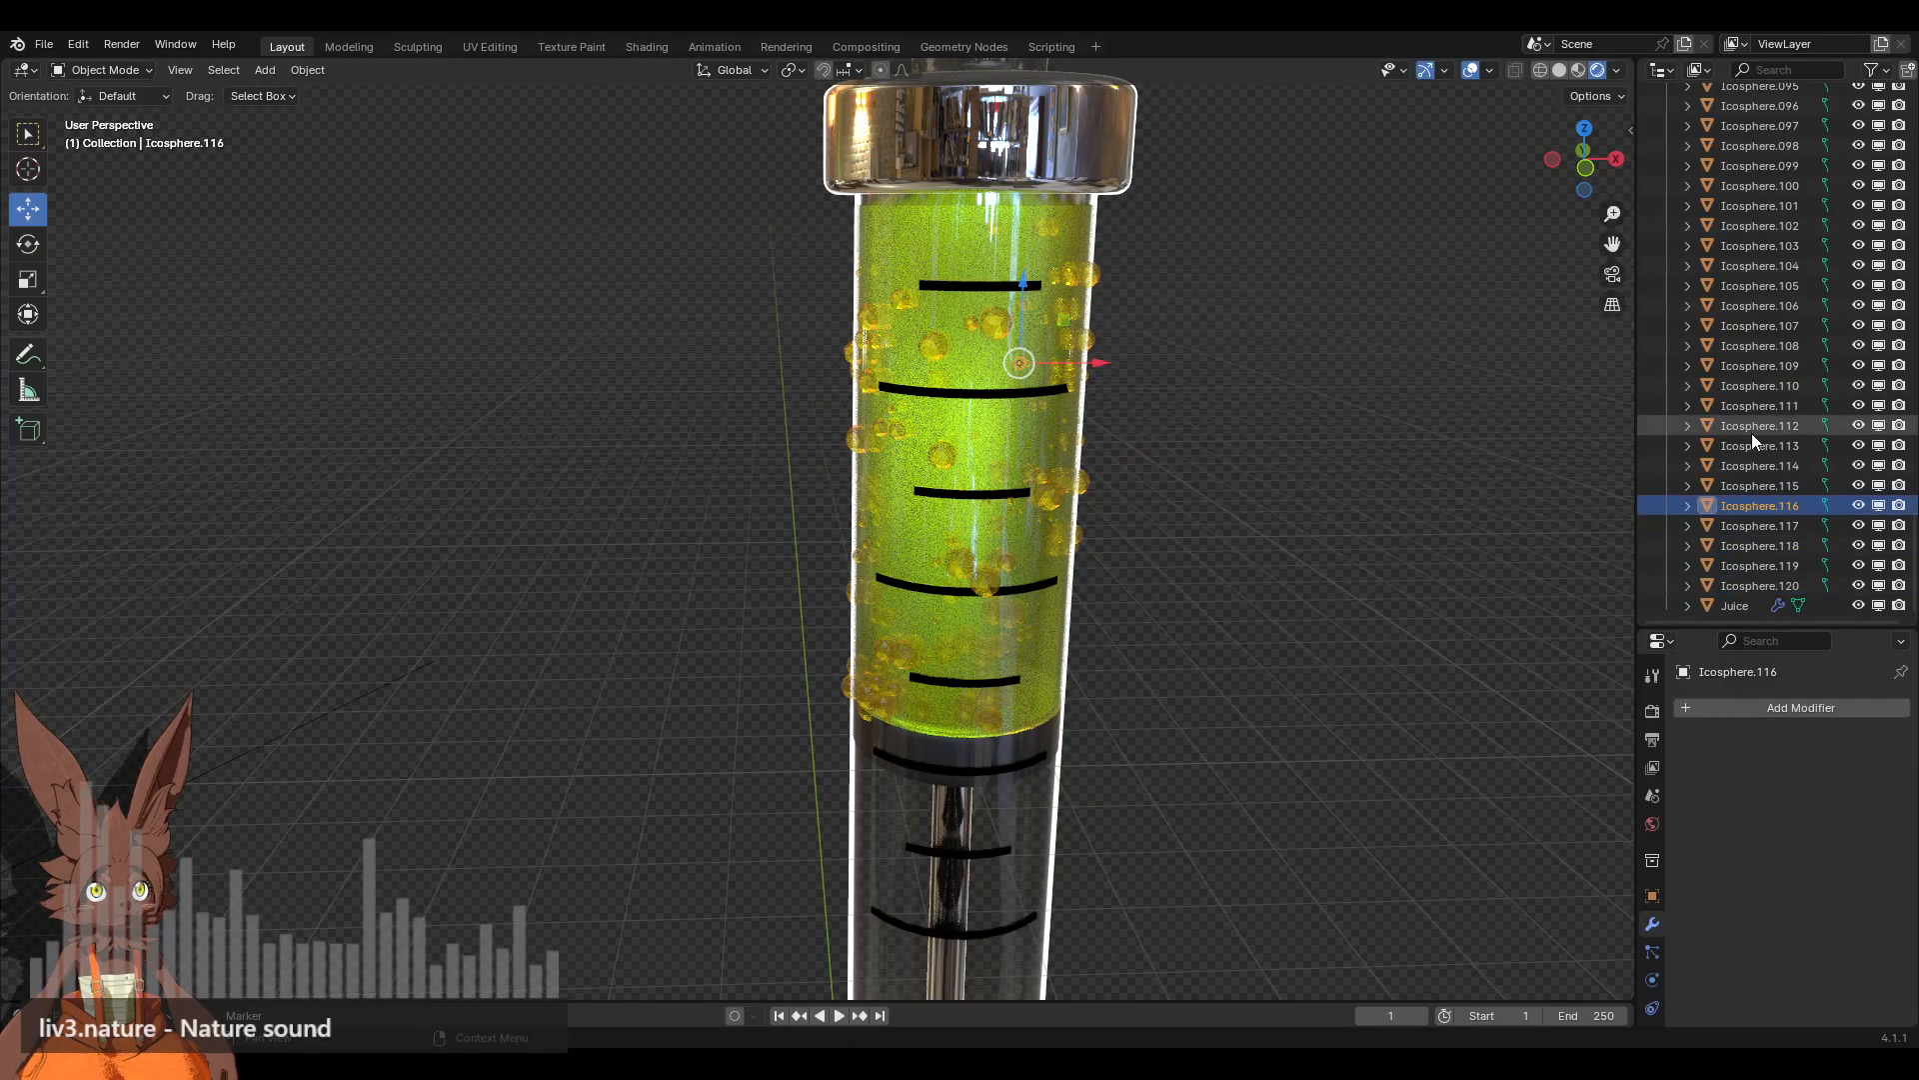
{"action": "left_click", "coordinate": [1749, 604]}
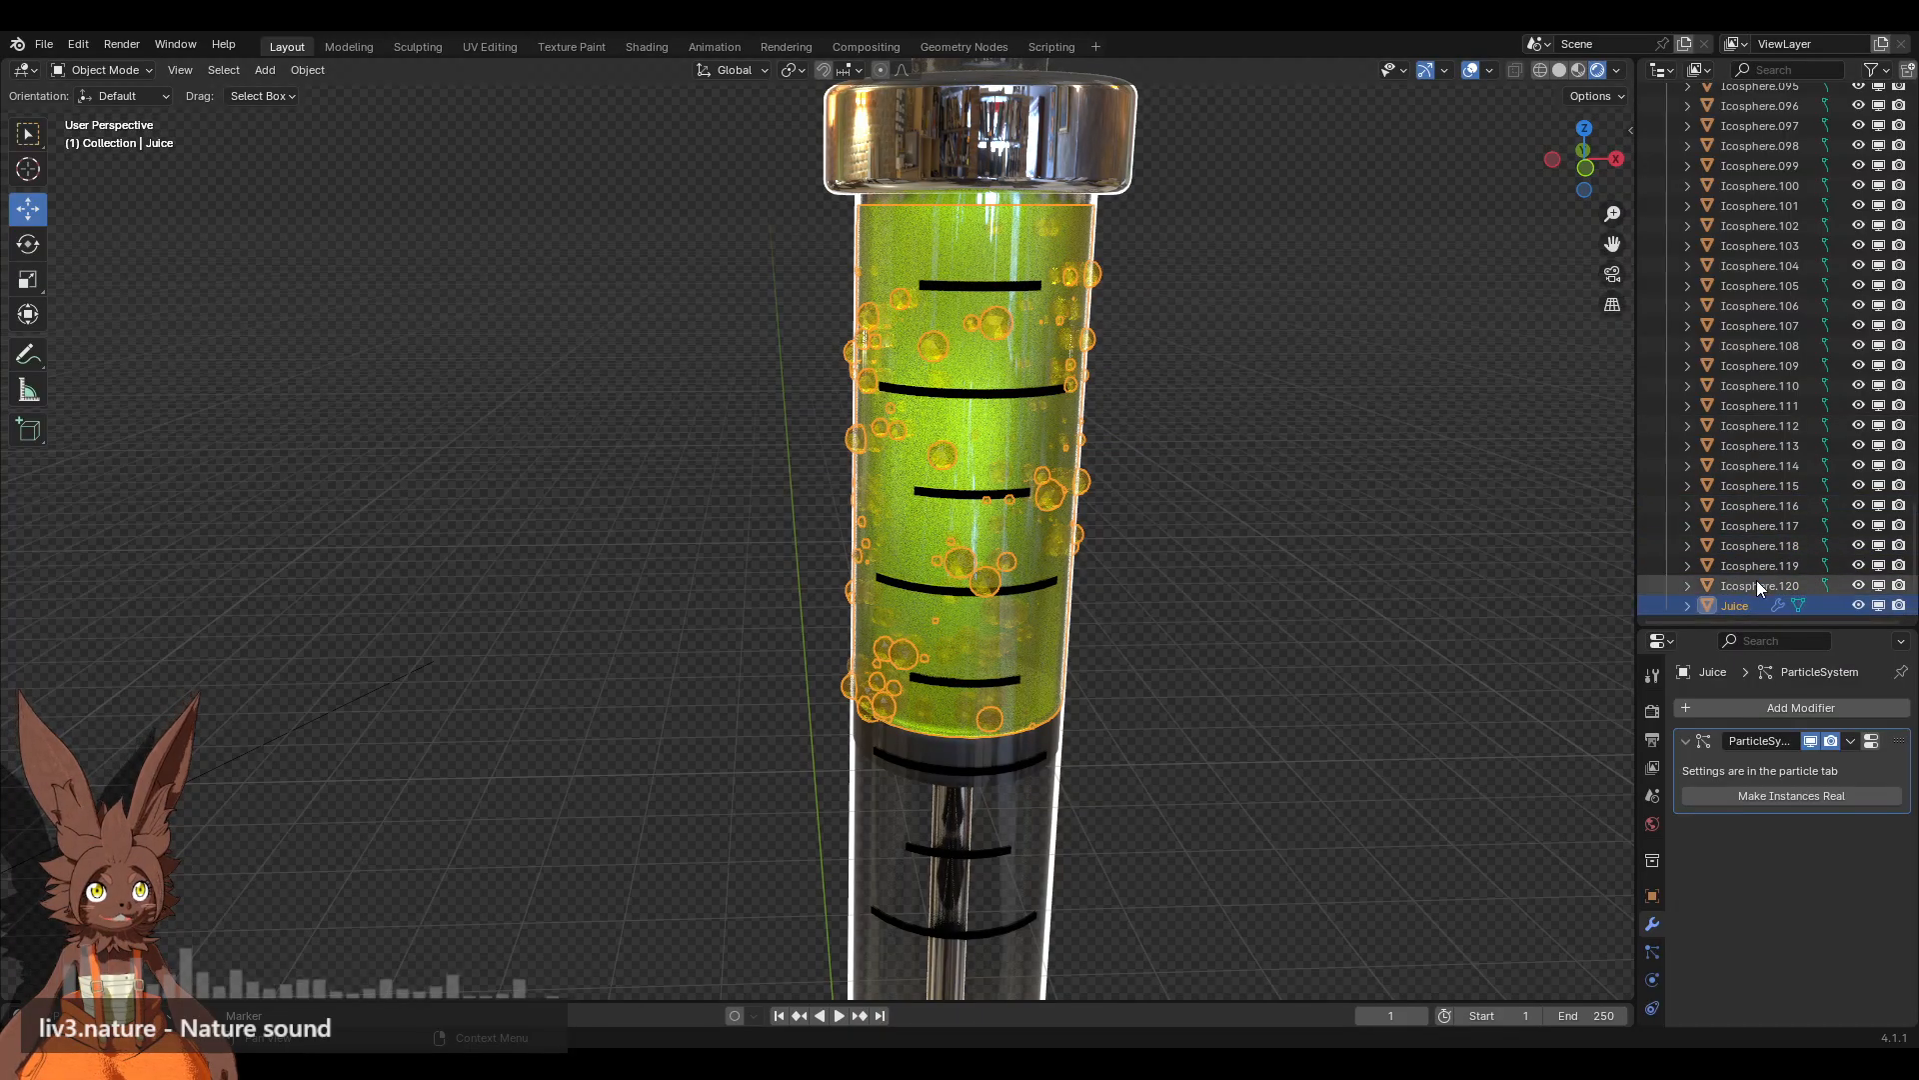
{"action": "left_click", "coordinate": [1757, 585]}
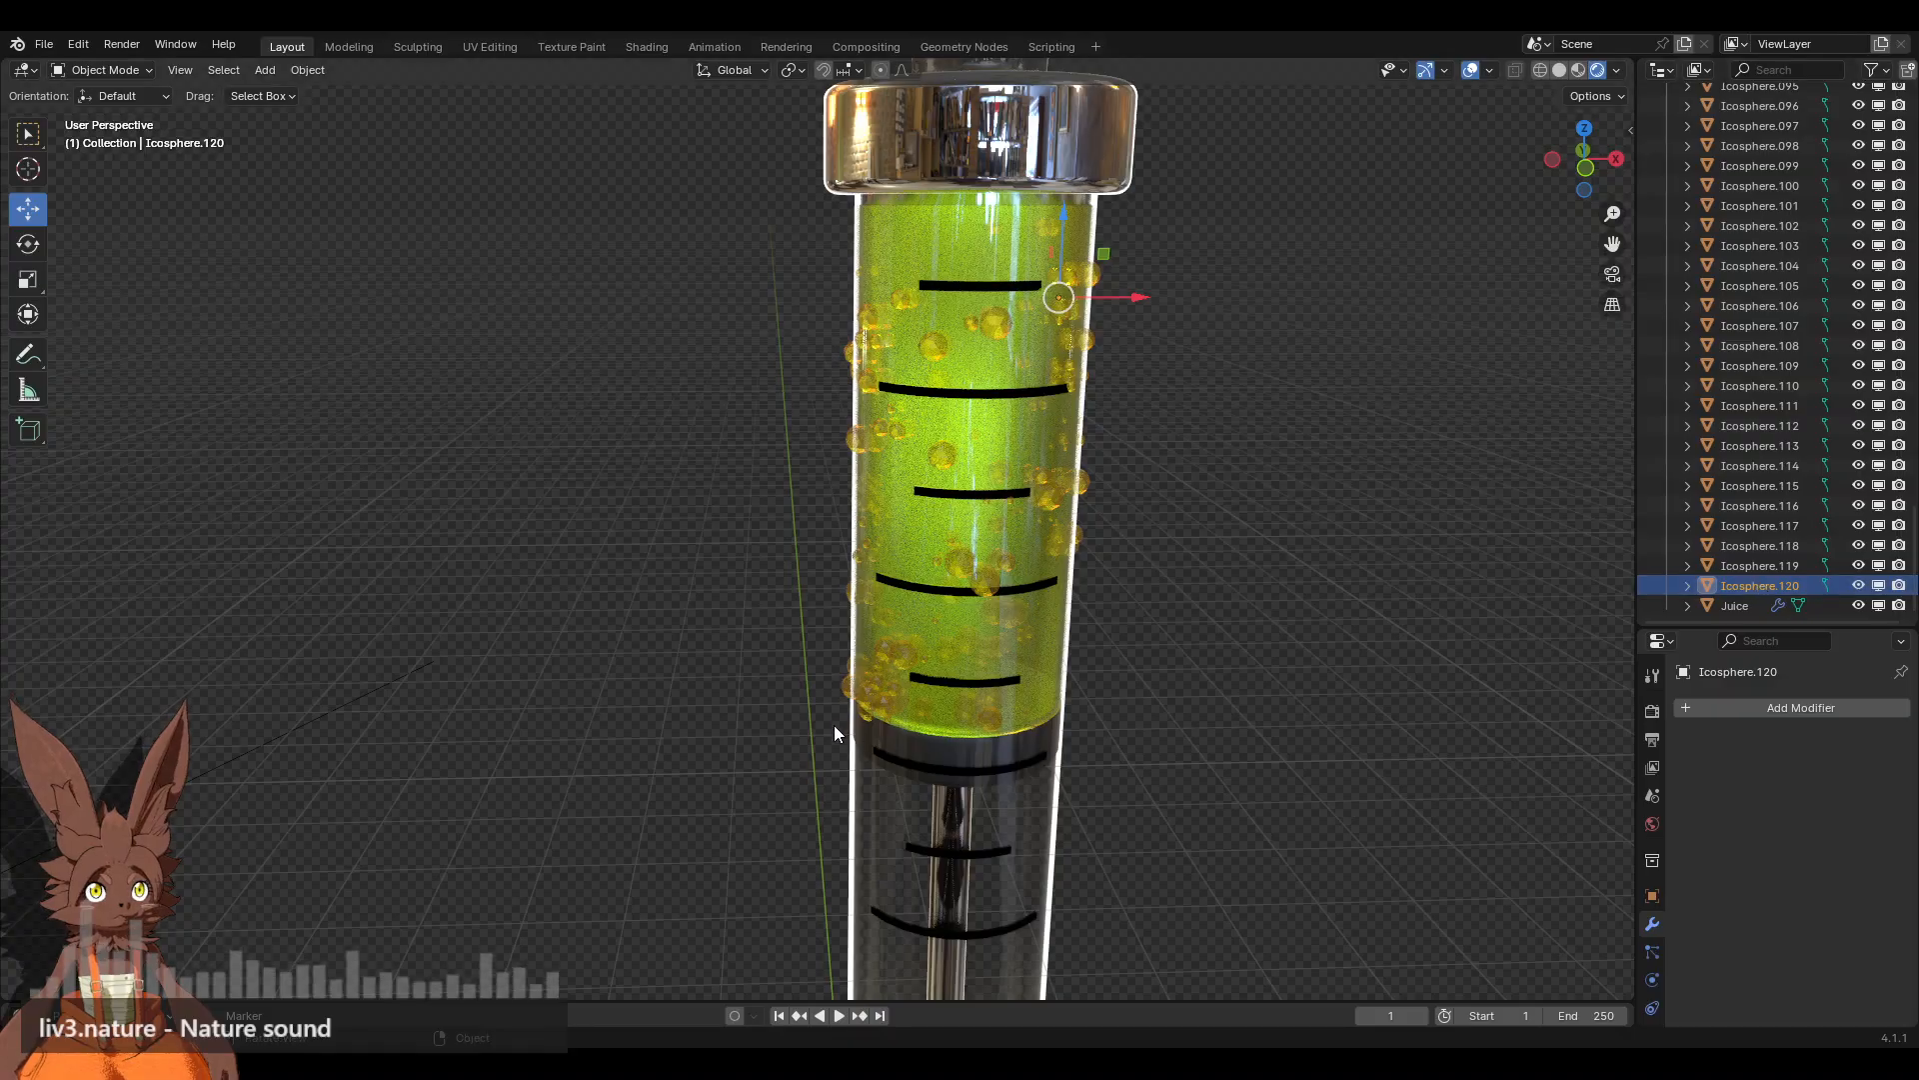
{"action": "left_click", "coordinate": [843, 680]}
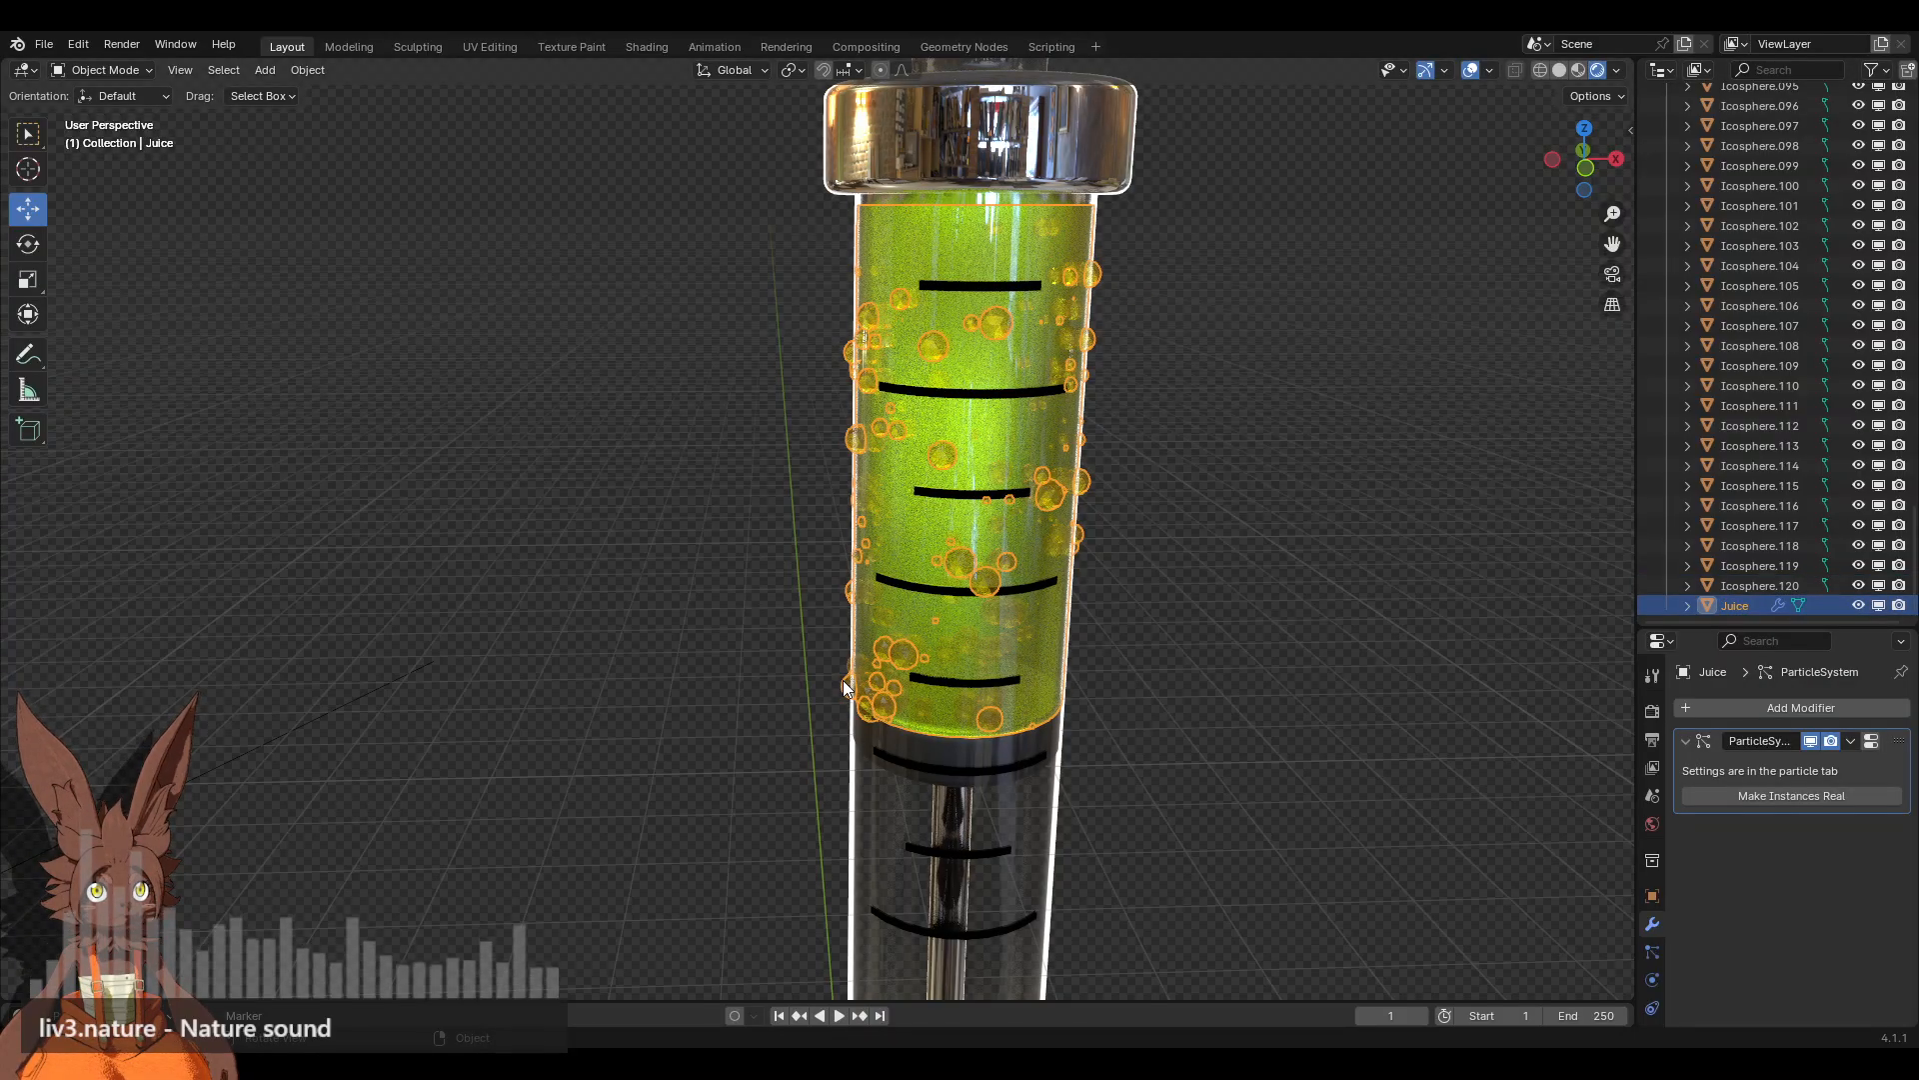
Step: Hide Juice in the viewport and move the bubble at the tube's lower edge inward about 0.3 m along X and up about 0.22 m
{"action": "left_click", "coordinate": [1859, 604]}
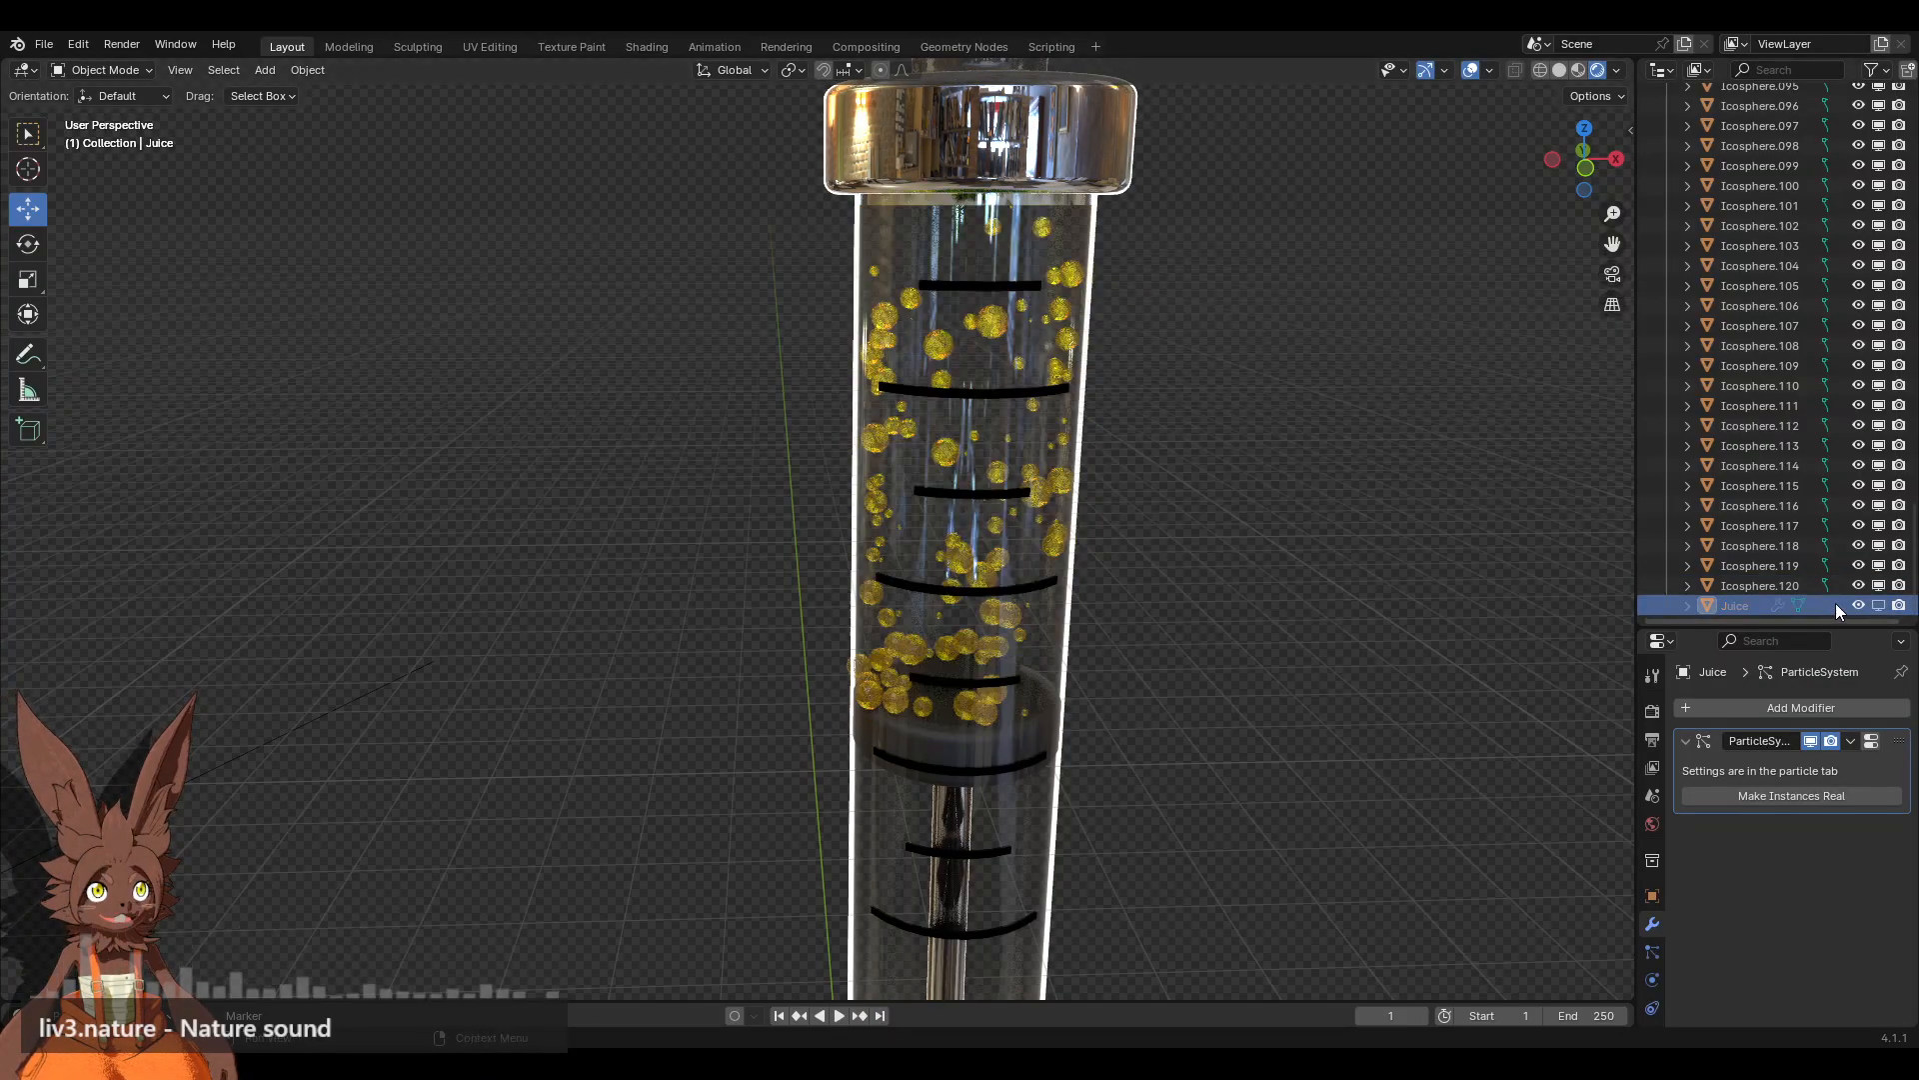
{"action": "left_click", "coordinate": [848, 662]}
{"action": "left_click", "coordinate": [848, 661]}
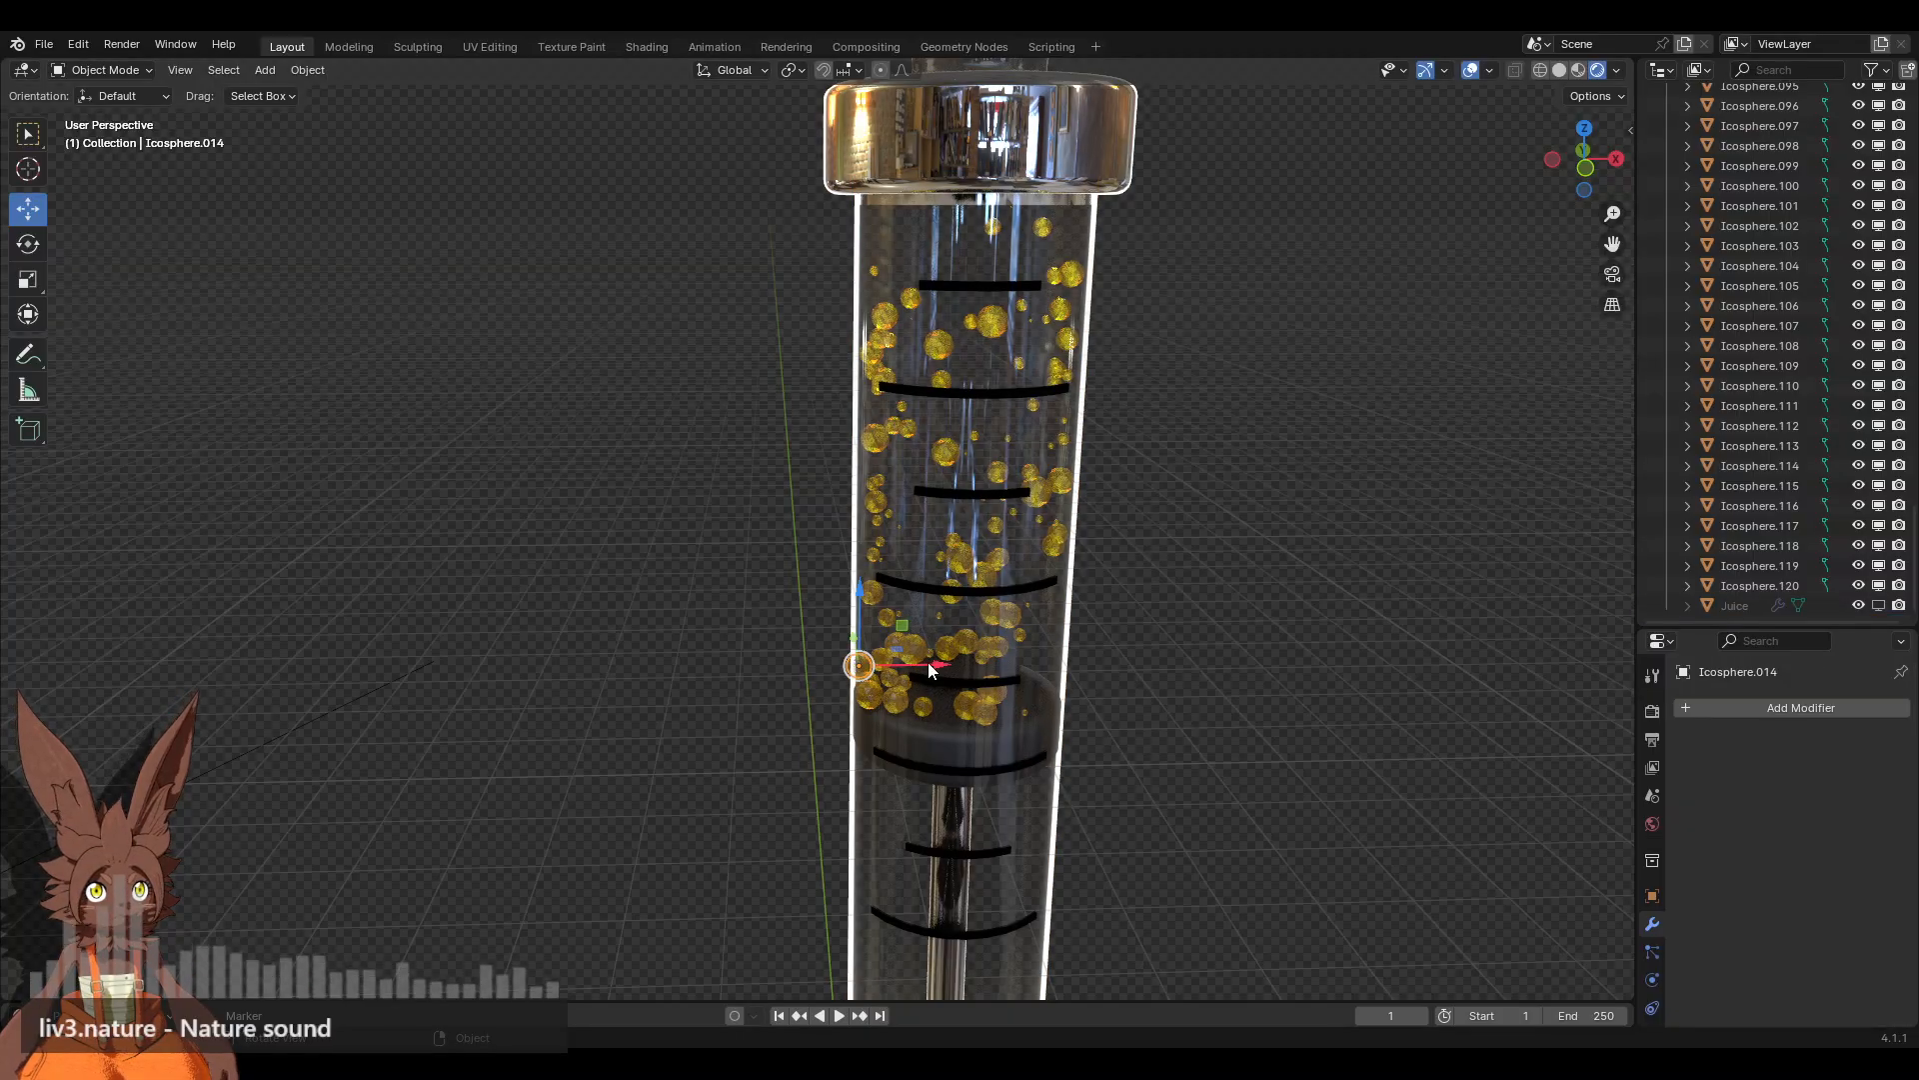
{"action": "left_click_drag", "start_coordinate": [928, 667], "coordinate": [1048, 667]}
{"action": "middle_click_drag", "start_coordinate": [1048, 667], "coordinate": [955, 727]}
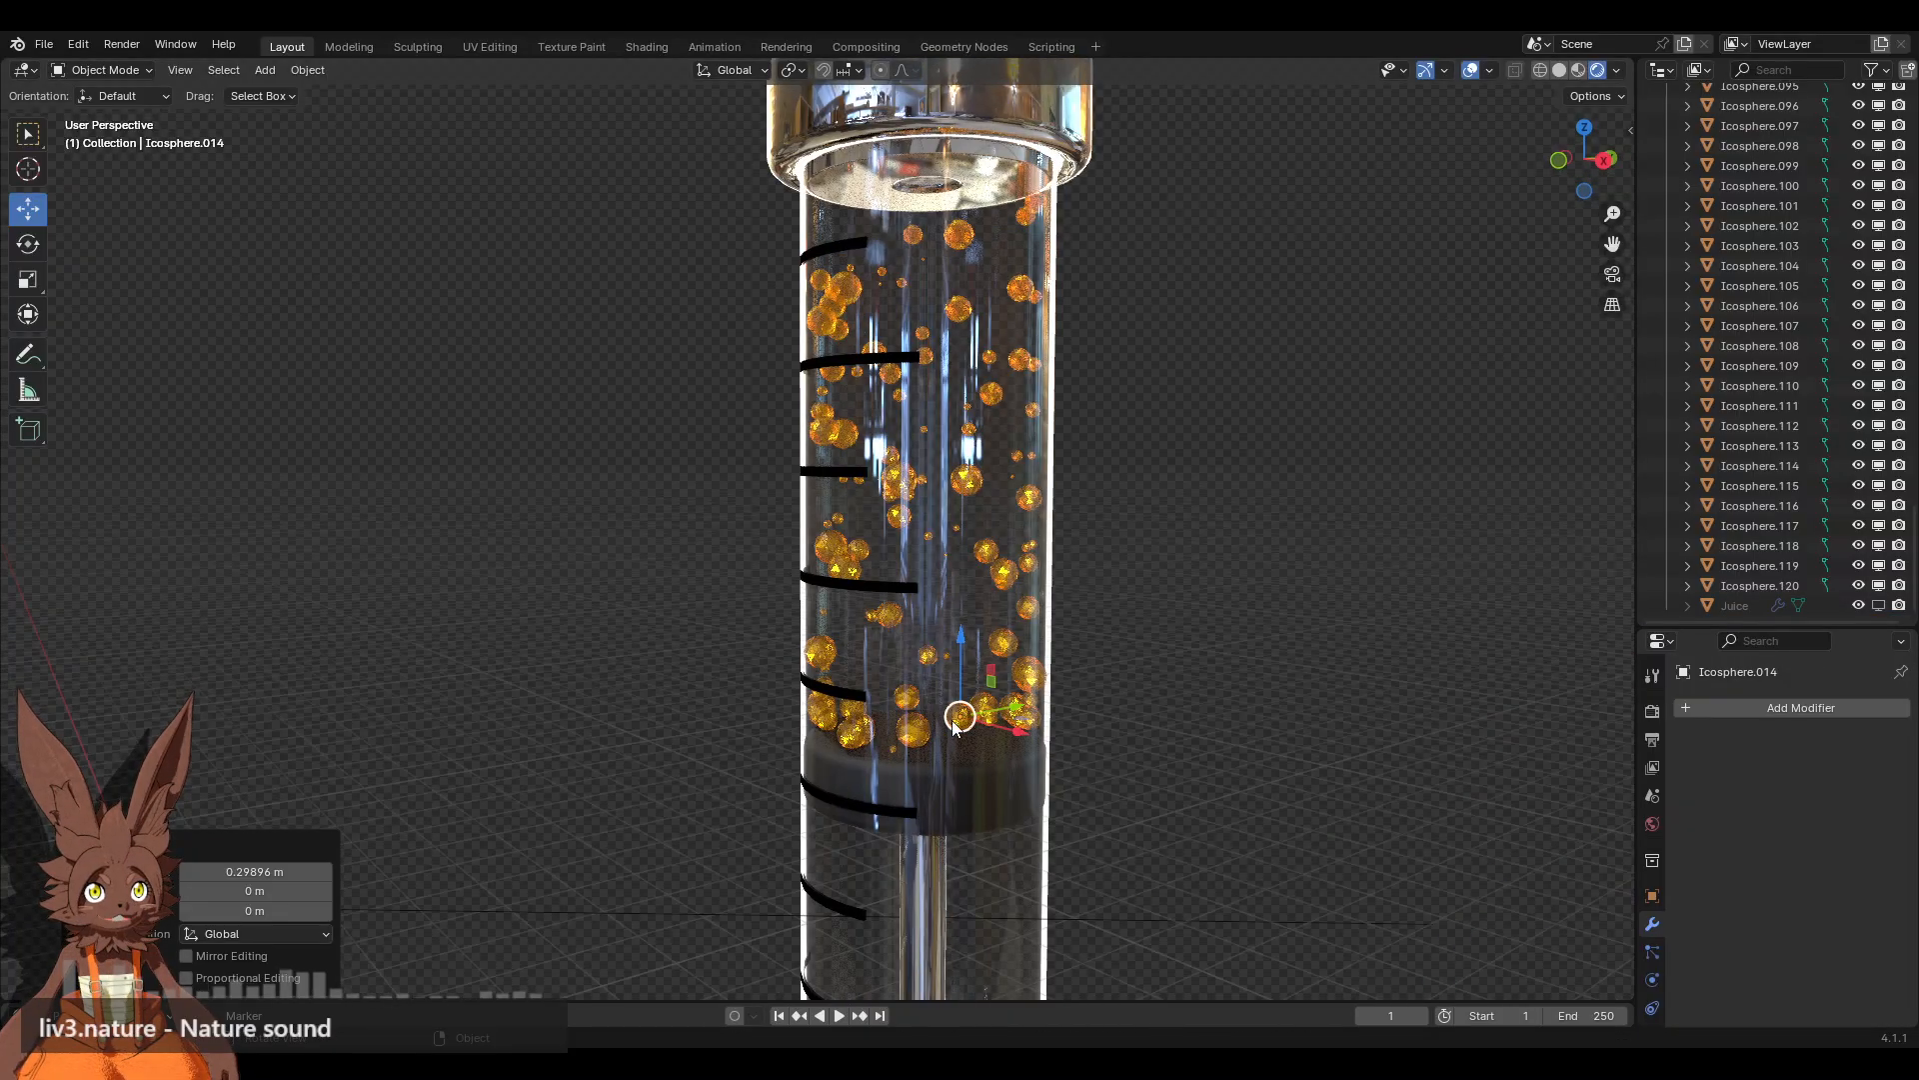
{"action": "left_click_drag", "start_coordinate": [955, 727], "coordinate": [935, 622]}
{"action": "middle_click_drag", "start_coordinate": [934, 622], "coordinate": [867, 694]}
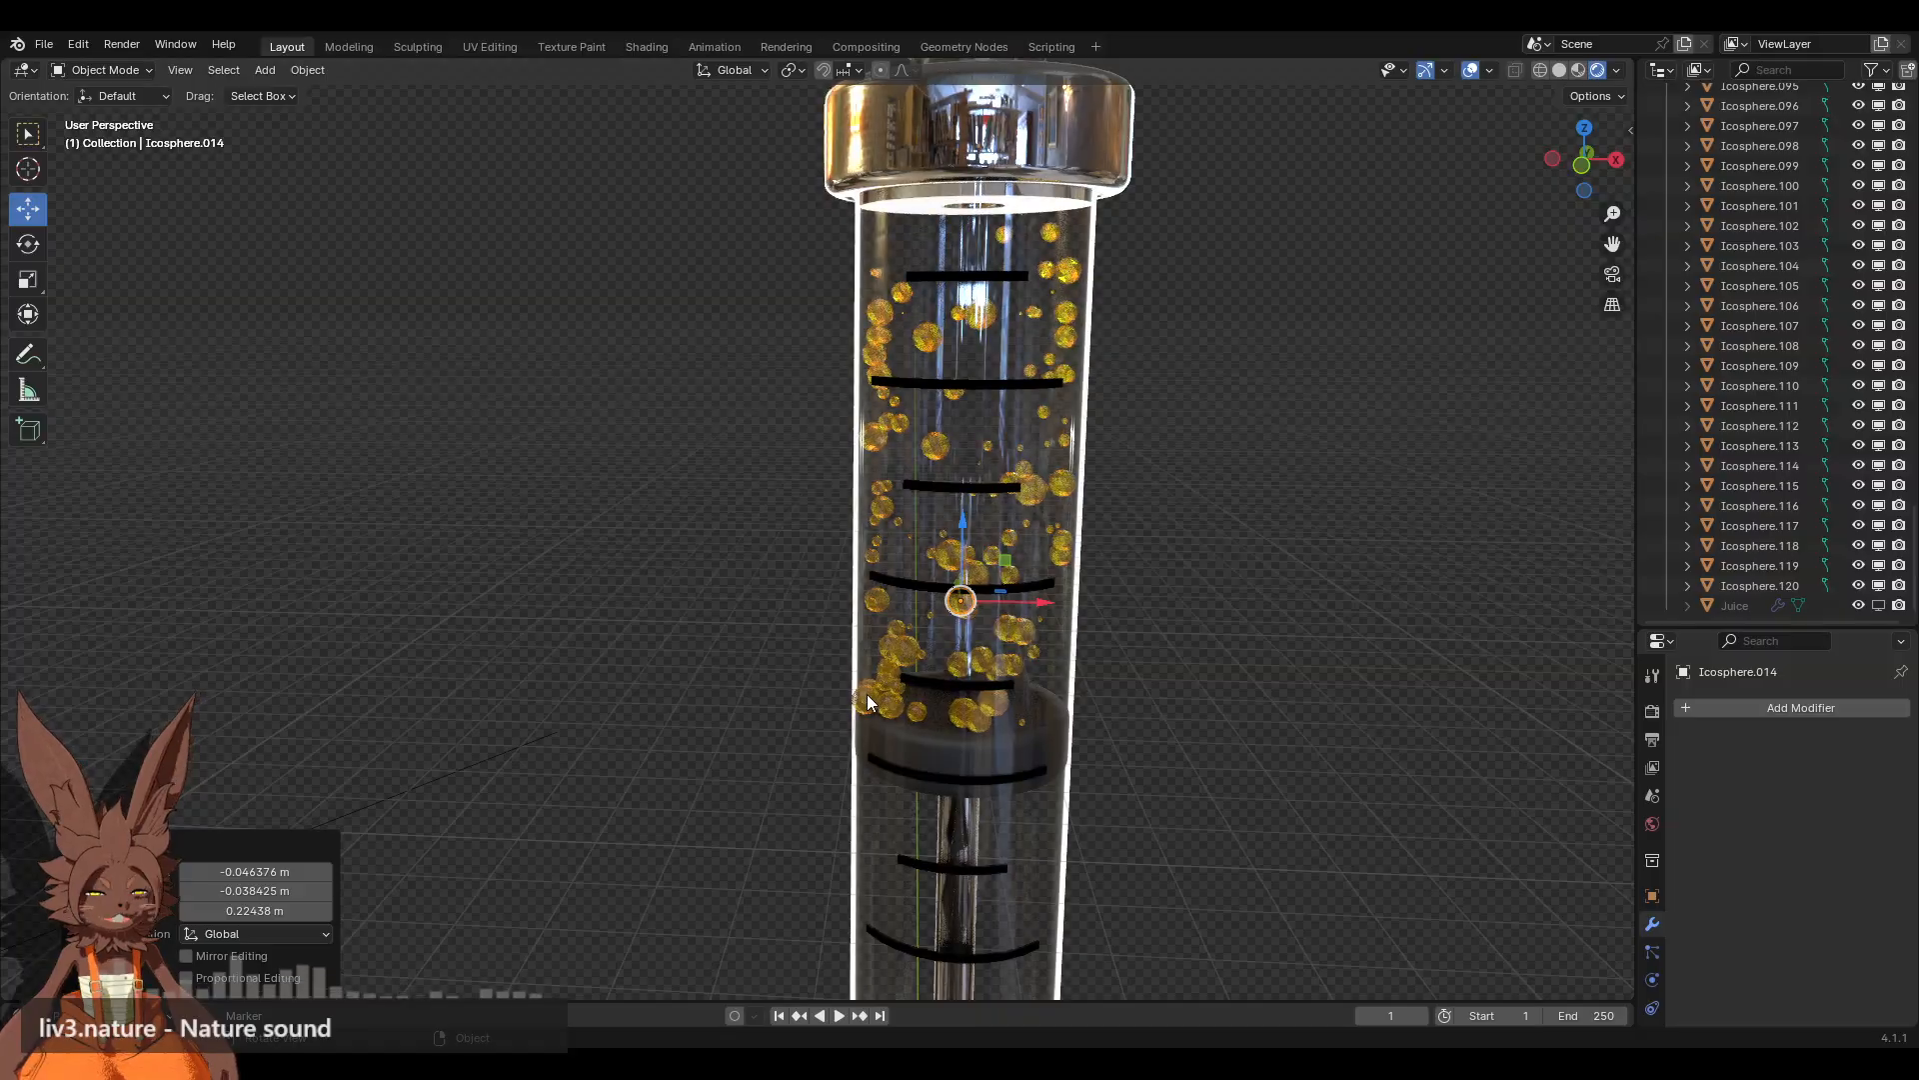
Step: Move the next protruding bubble inward by about 0.2 m in X and 0.11 m in Y, and up about 0.47 m
{"action": "left_click", "coordinate": [862, 704]}
{"action": "left_click", "coordinate": [871, 702]}
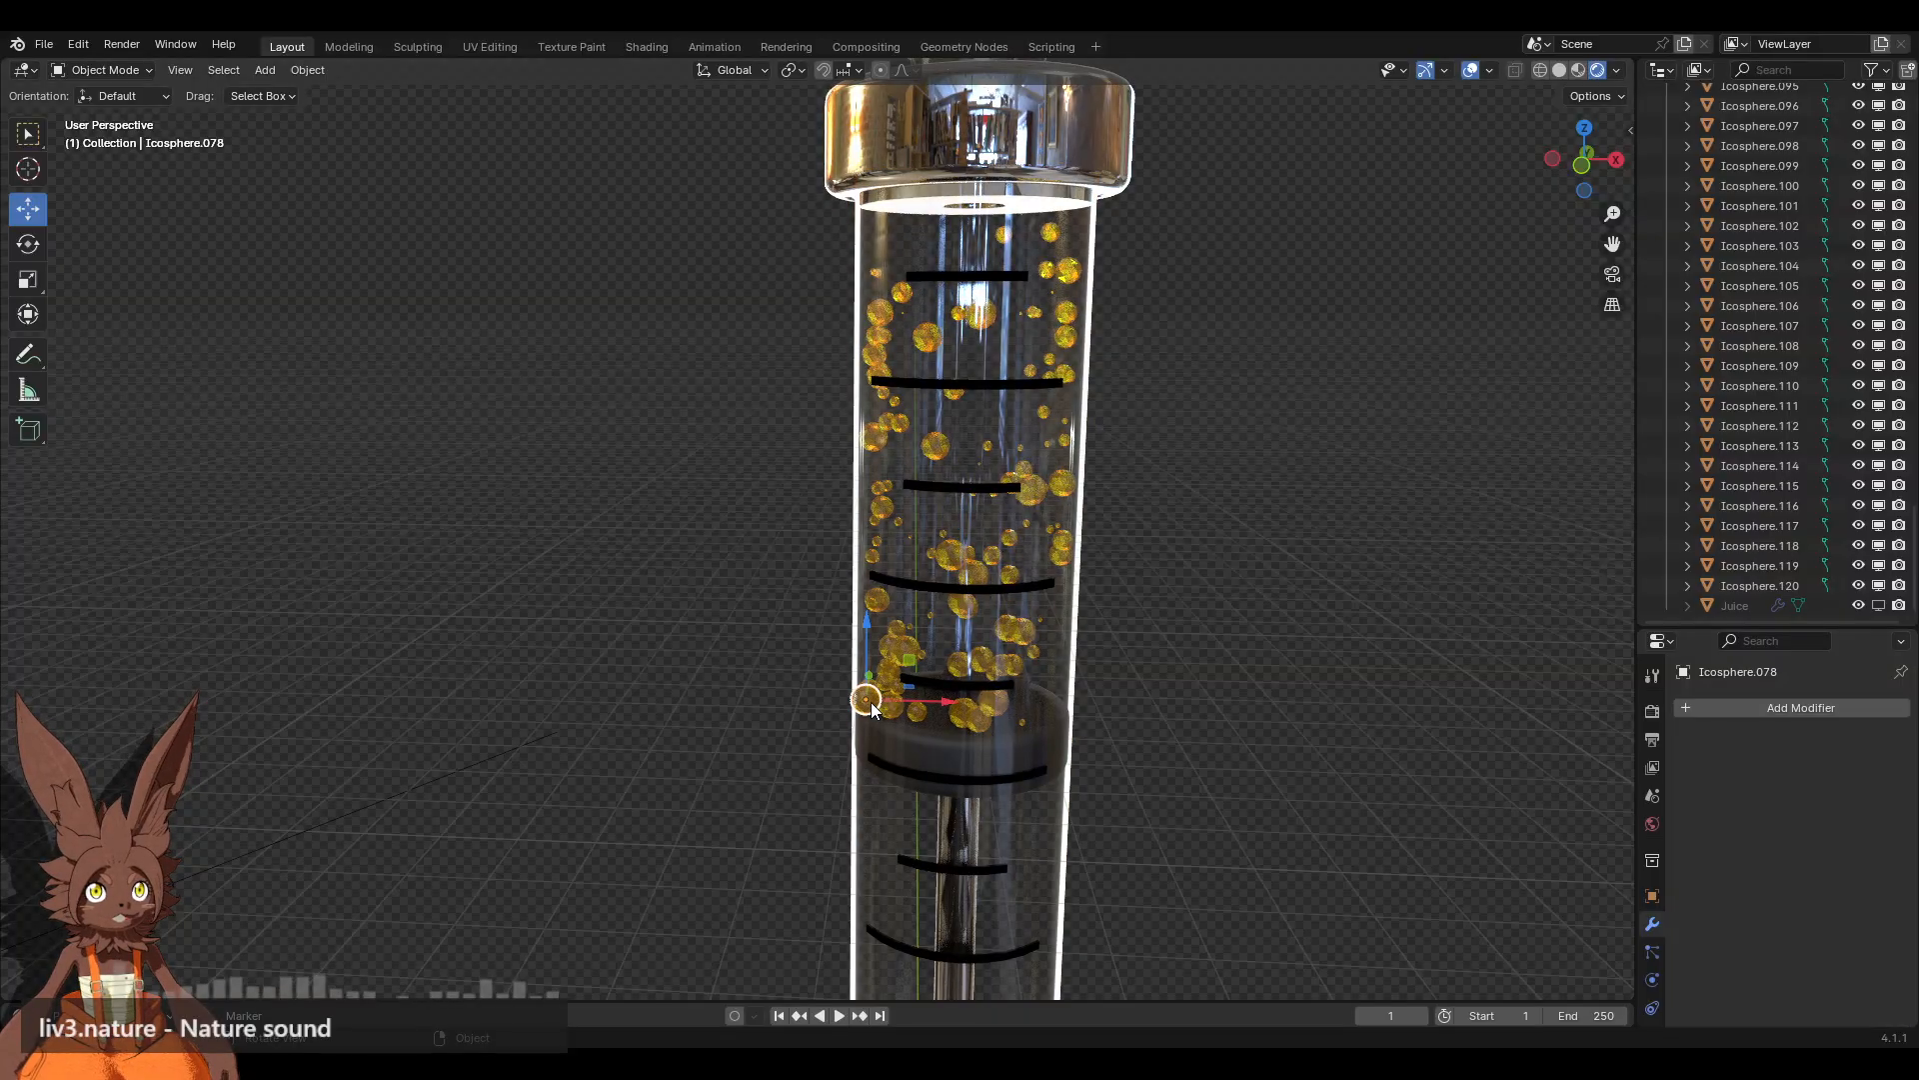
{"action": "left_click_drag", "start_coordinate": [872, 701], "coordinate": [953, 514]}
{"action": "middle_click_drag", "start_coordinate": [953, 514], "coordinate": [860, 540]}
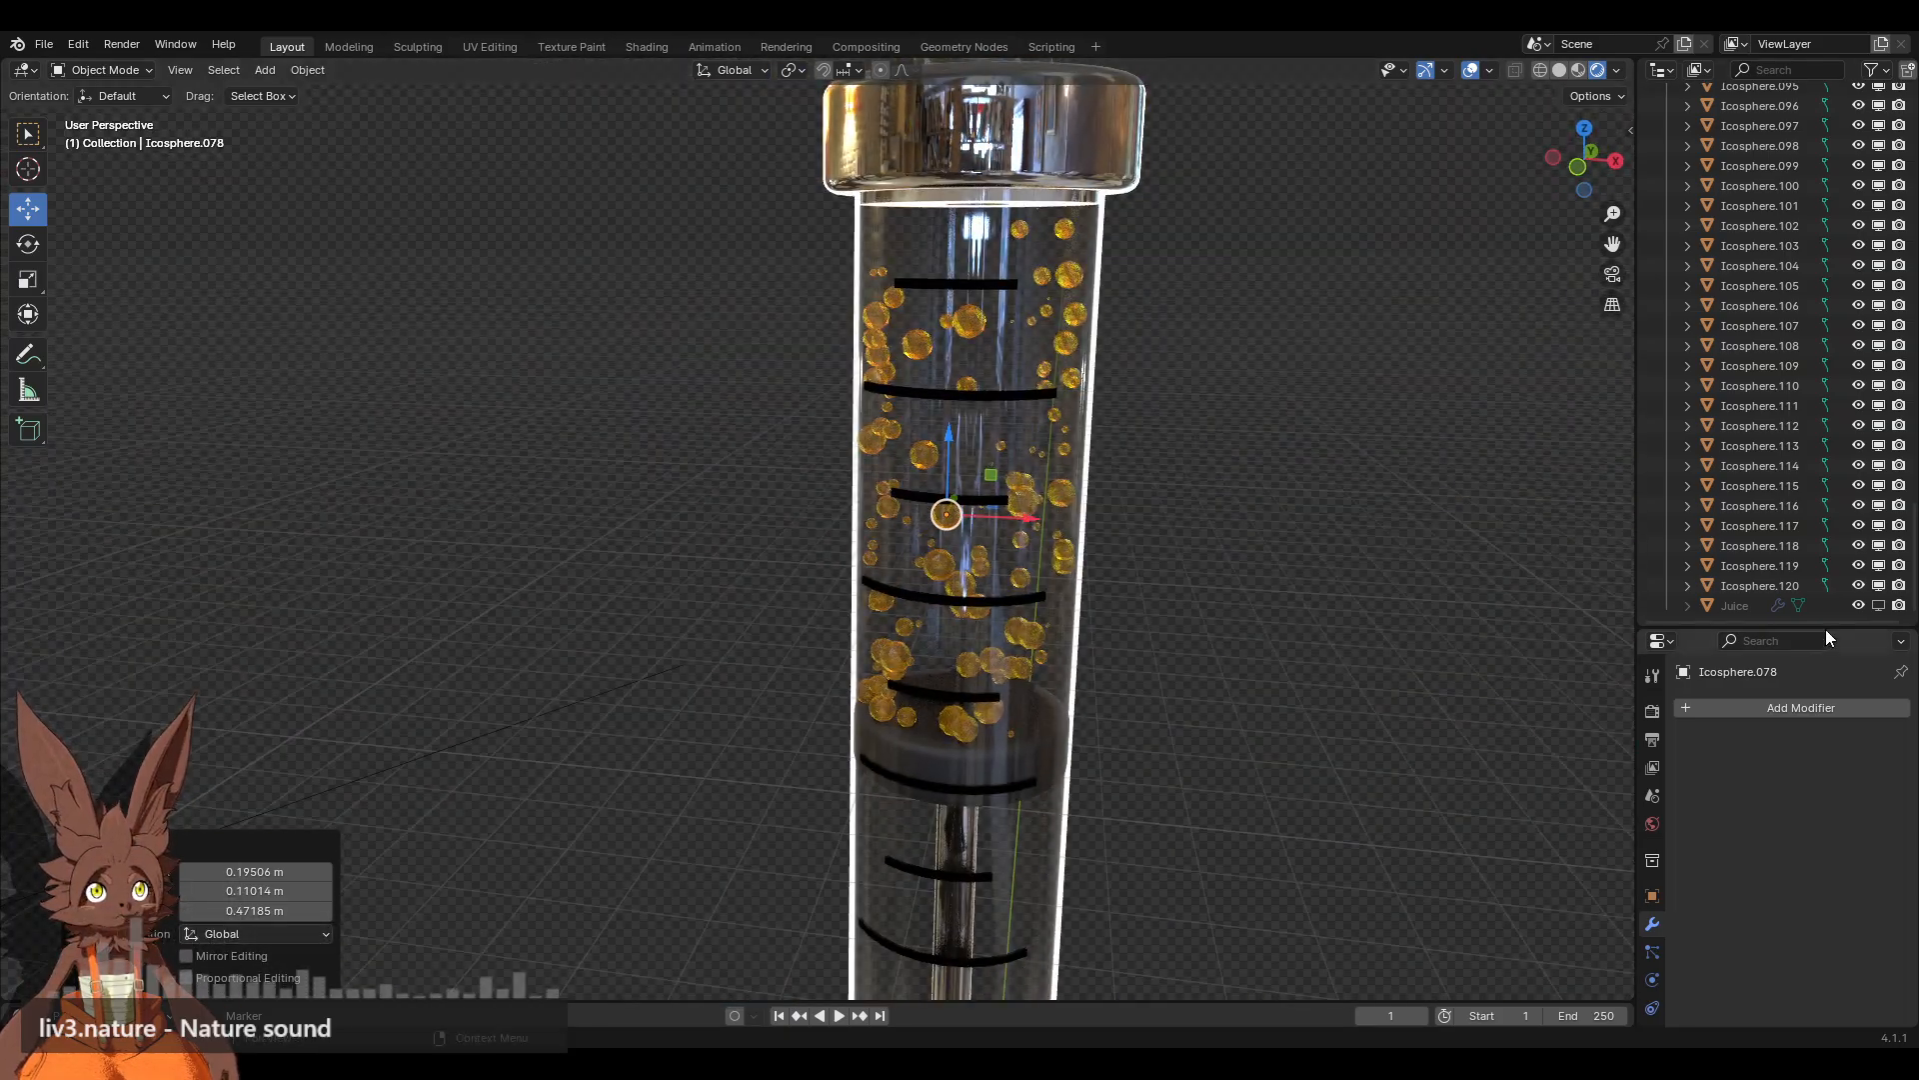
Step: Select all the real bubble objects from Icosphere.001 through Icosphere.120
{"action": "left_click", "coordinate": [1759, 585]}
{"action": "scroll", "coordinate": [1789, 512], "scroll_direction": "up", "scroll_amount": 10}
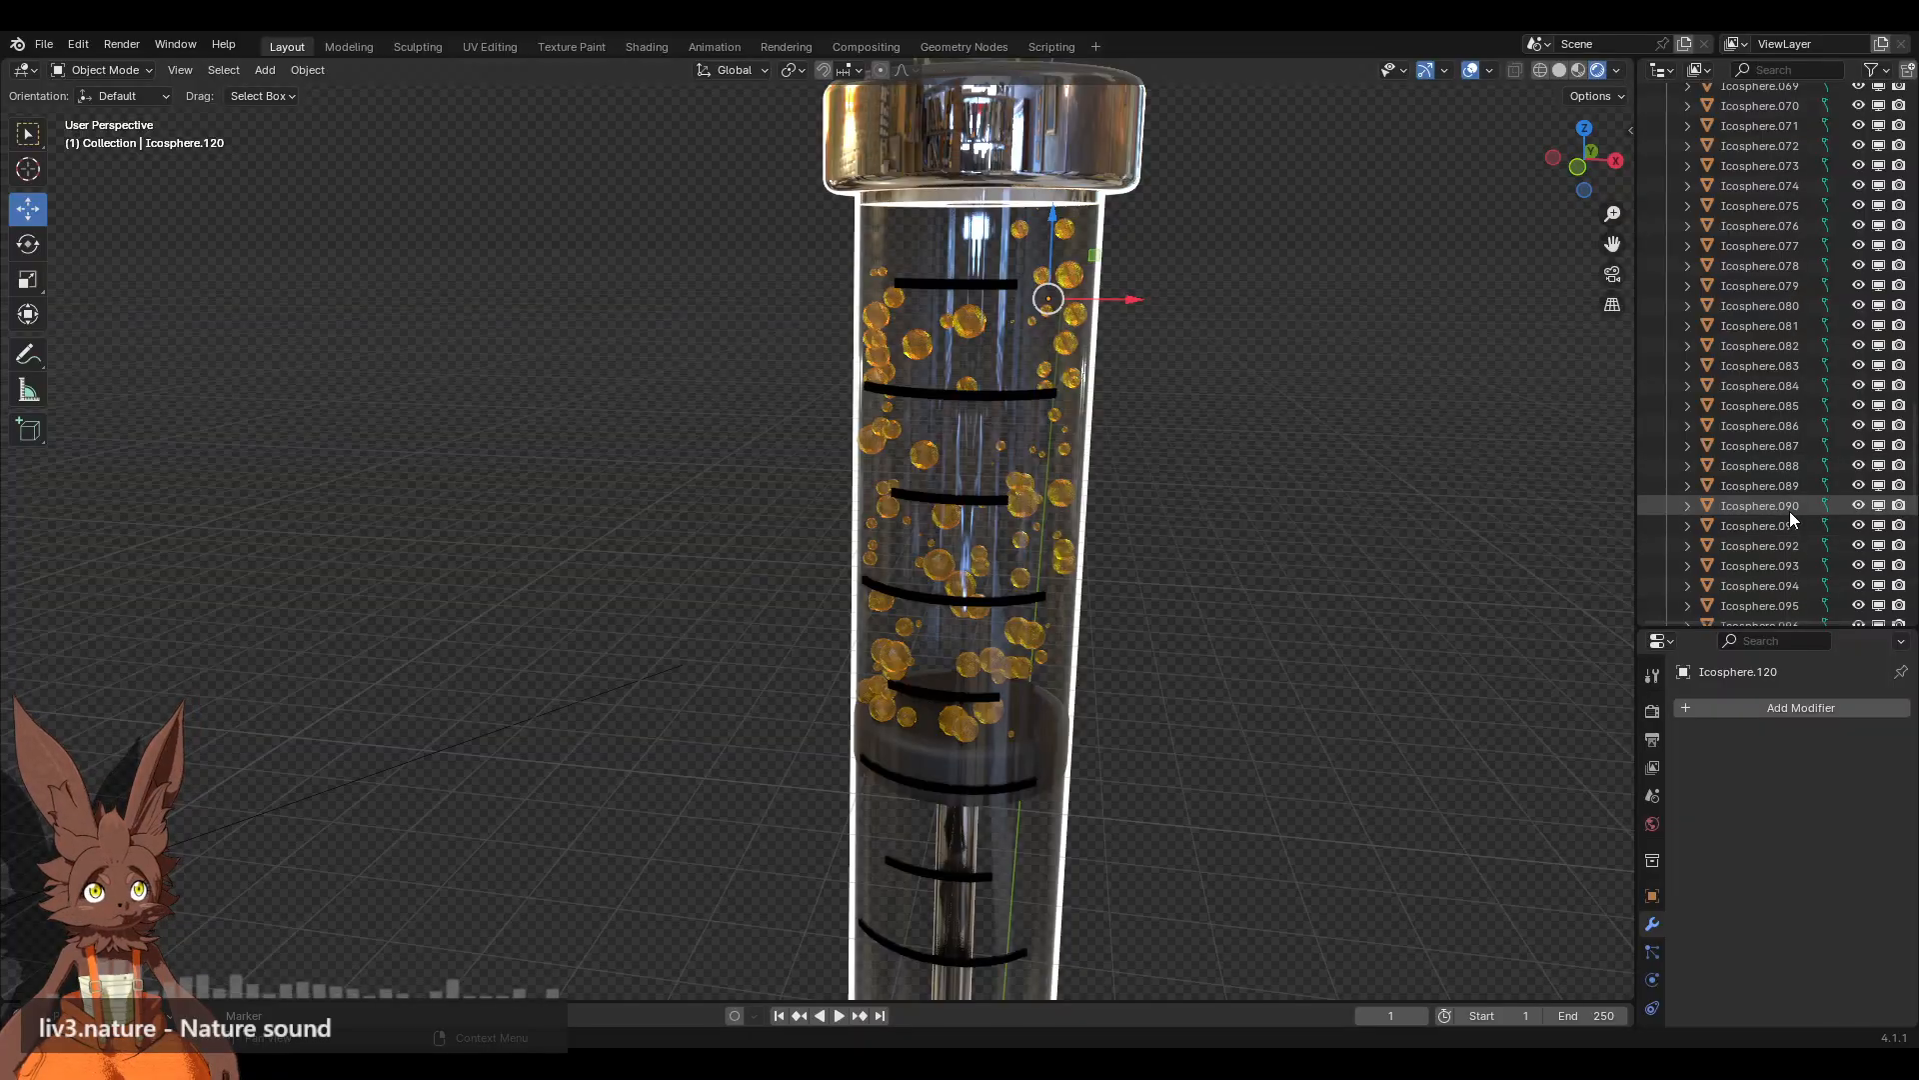
{"action": "scroll", "coordinate": [1789, 511], "scroll_direction": "up", "scroll_amount": 15}
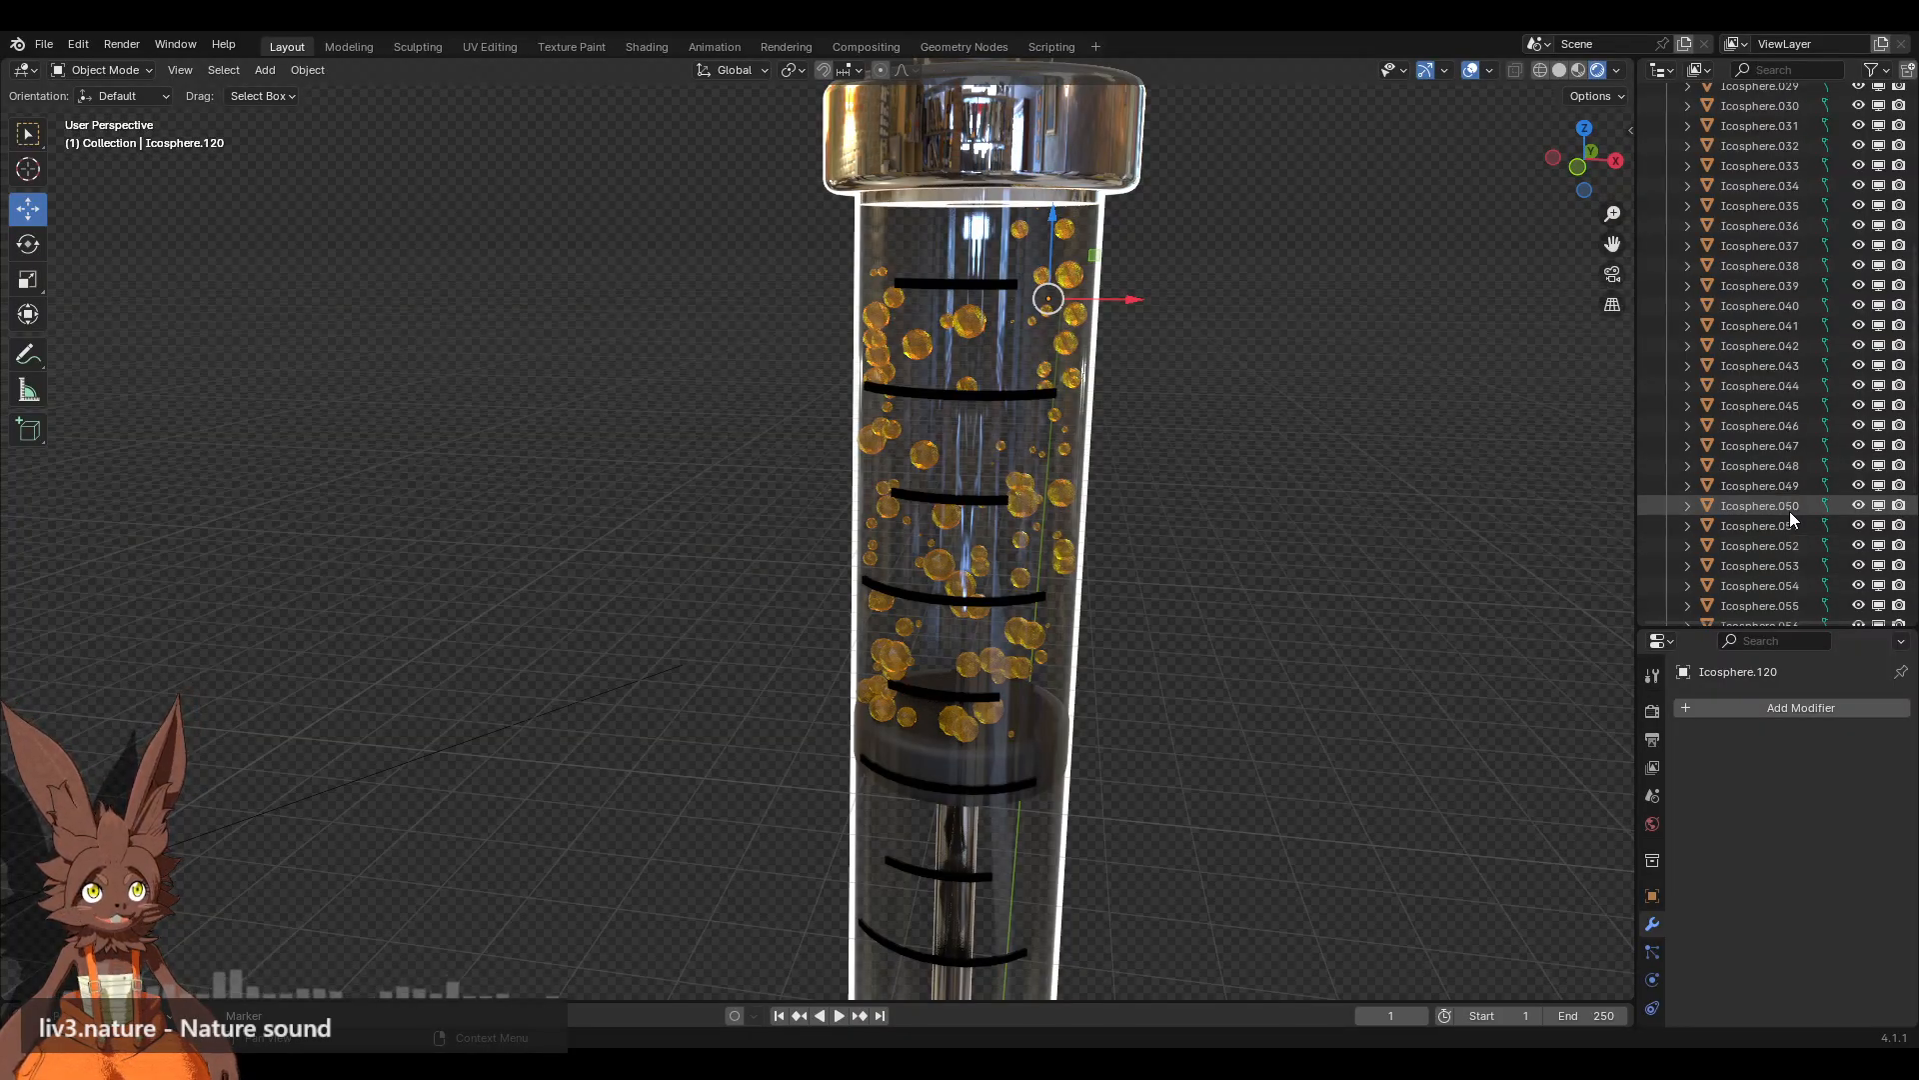
{"action": "scroll", "coordinate": [1789, 512], "scroll_direction": "up", "scroll_amount": 15}
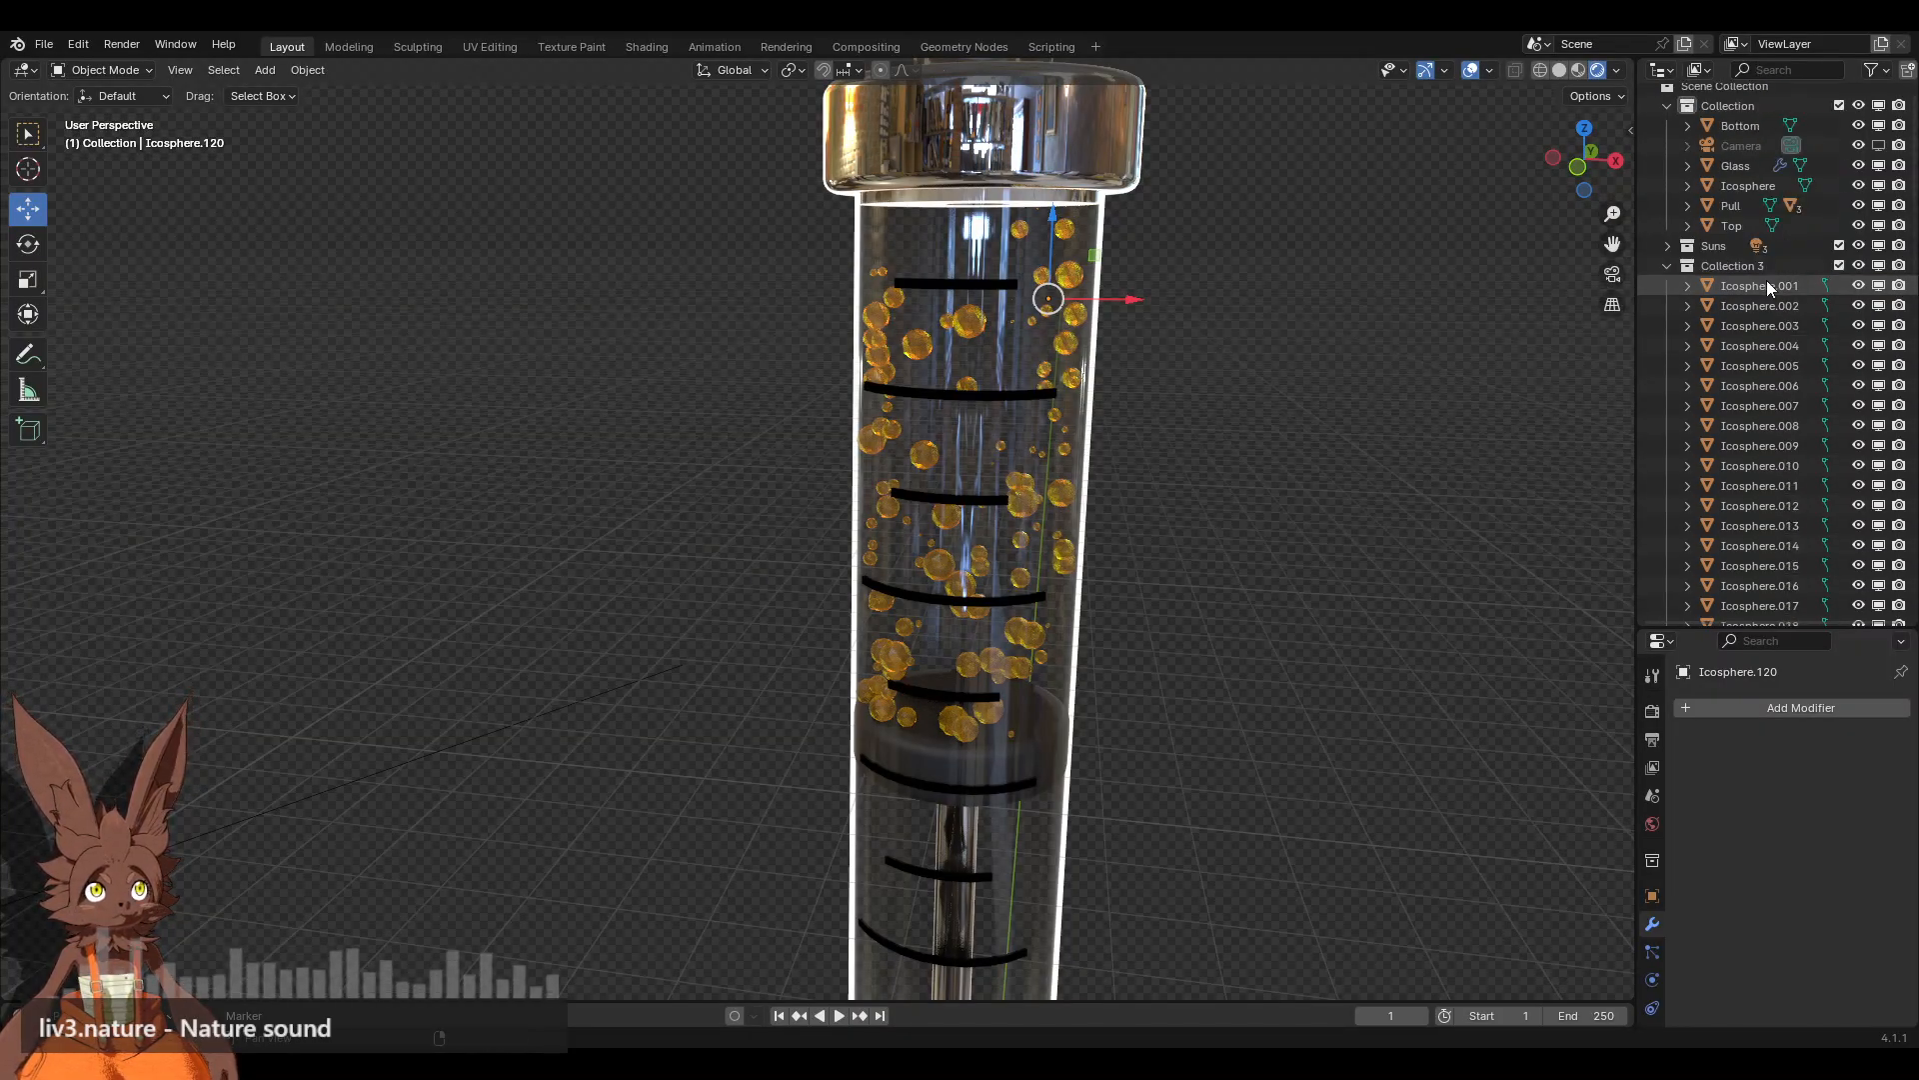
{"action": "left_click", "coordinate": [1766, 288], "text": "shift"}
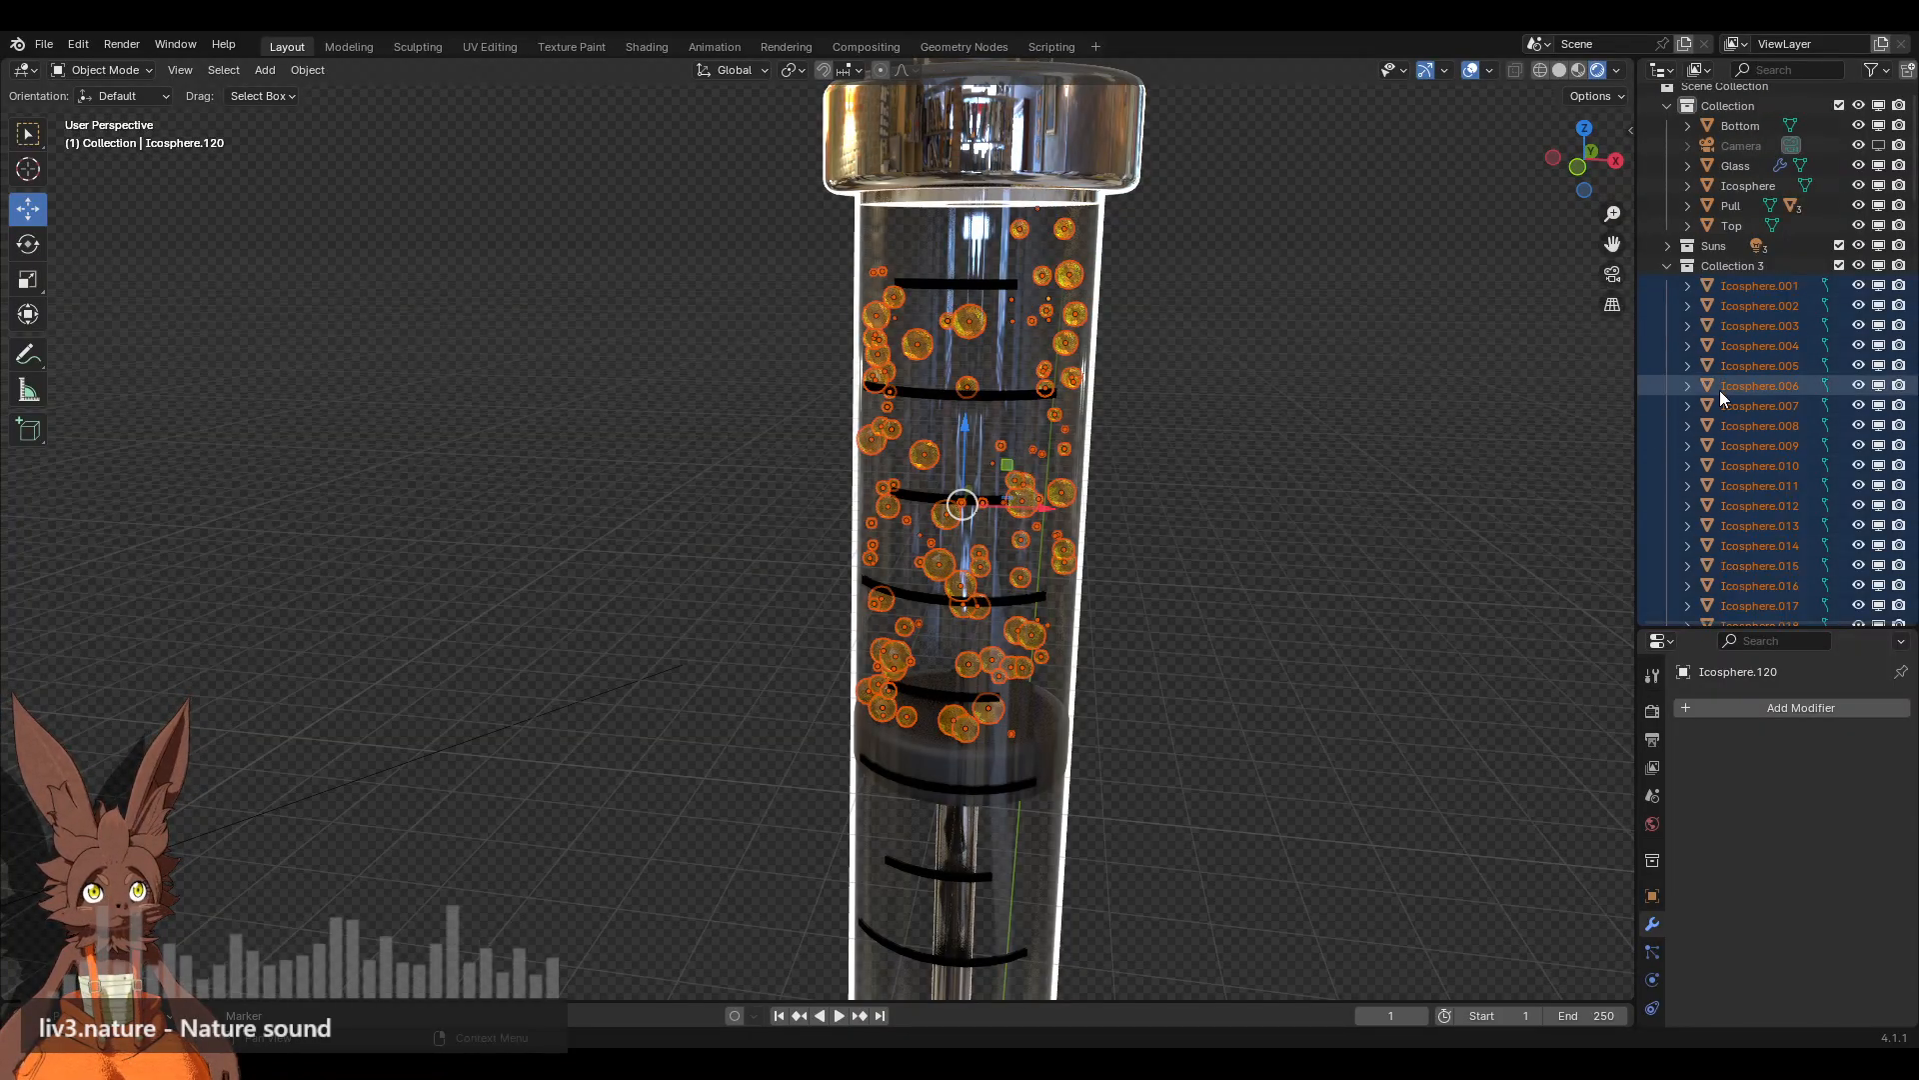
Step: Try joining the selected icospheres into one object, and toggle Juice's viewport display to check the result
{"action": "right_click", "coordinate": [1423, 494]}
{"action": "left_click", "coordinate": [1333, 266]}
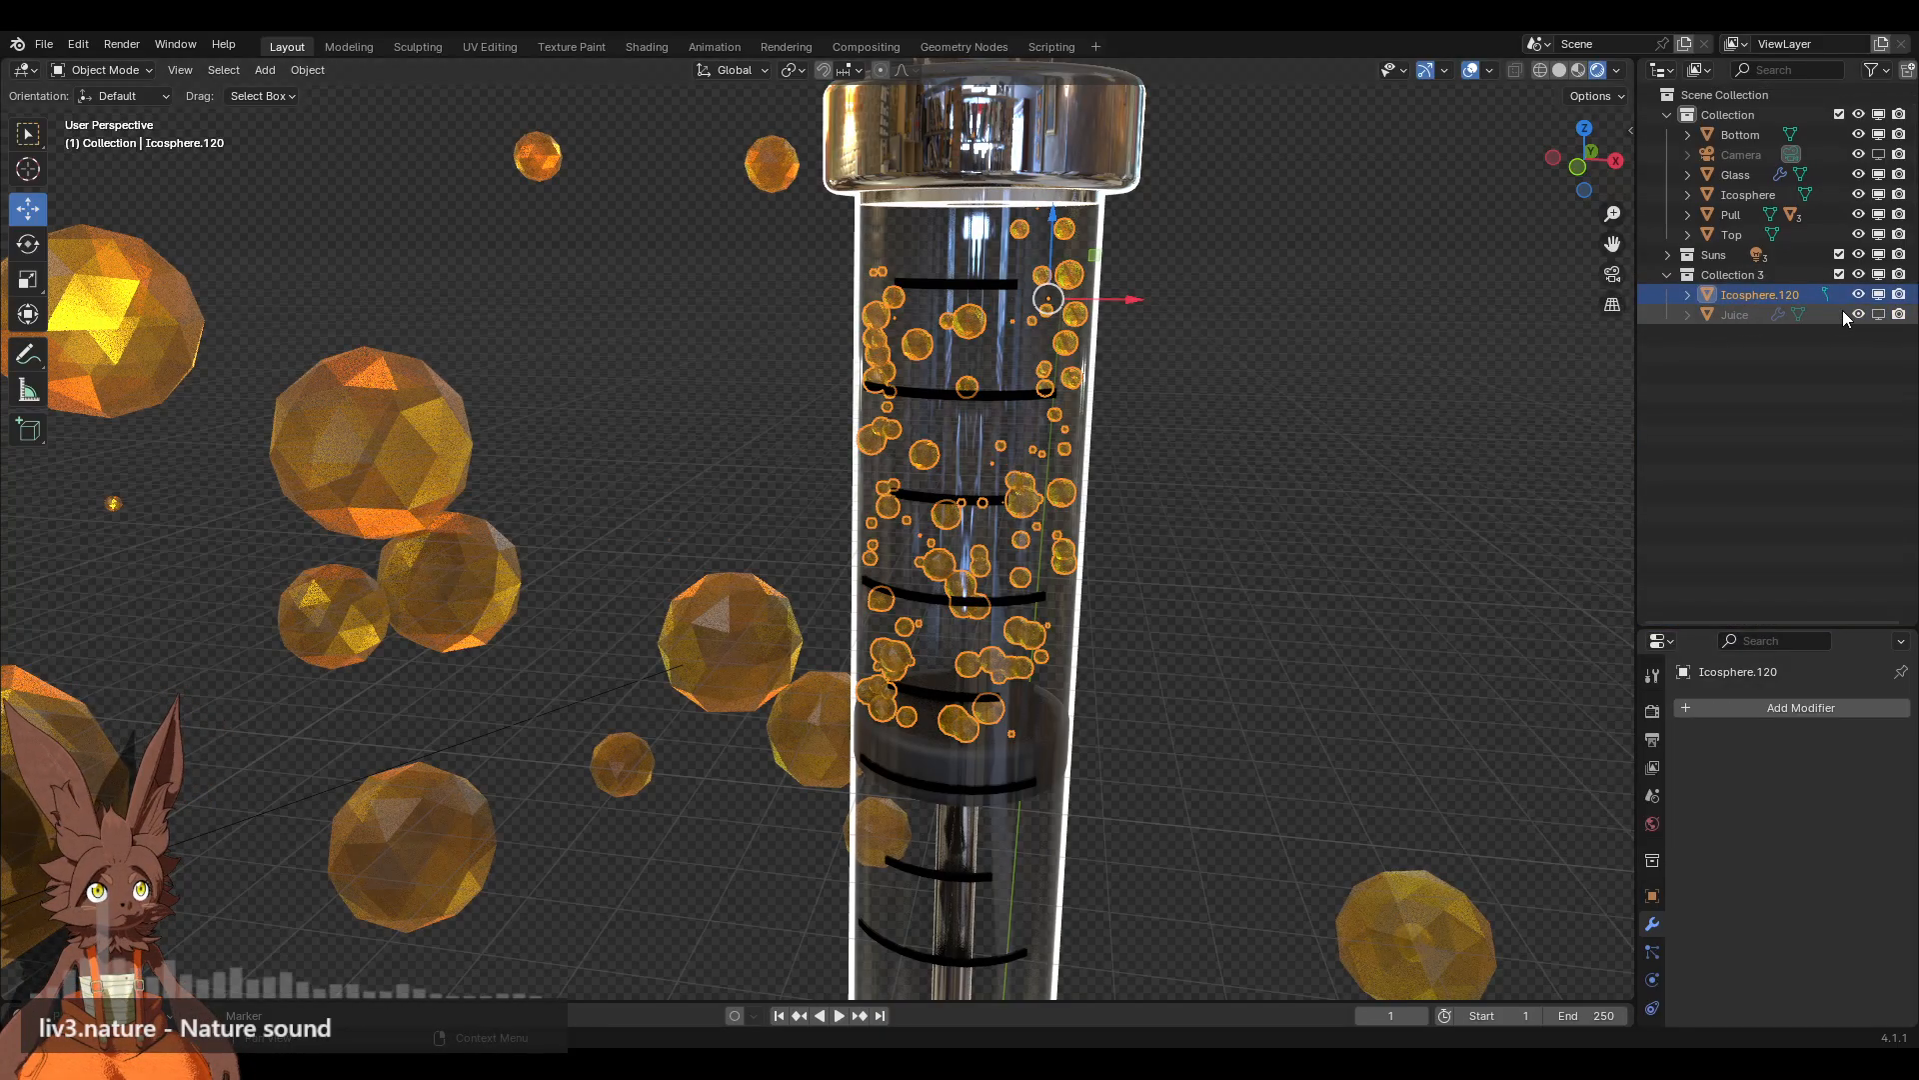
{"action": "left_click", "coordinate": [1878, 314]}
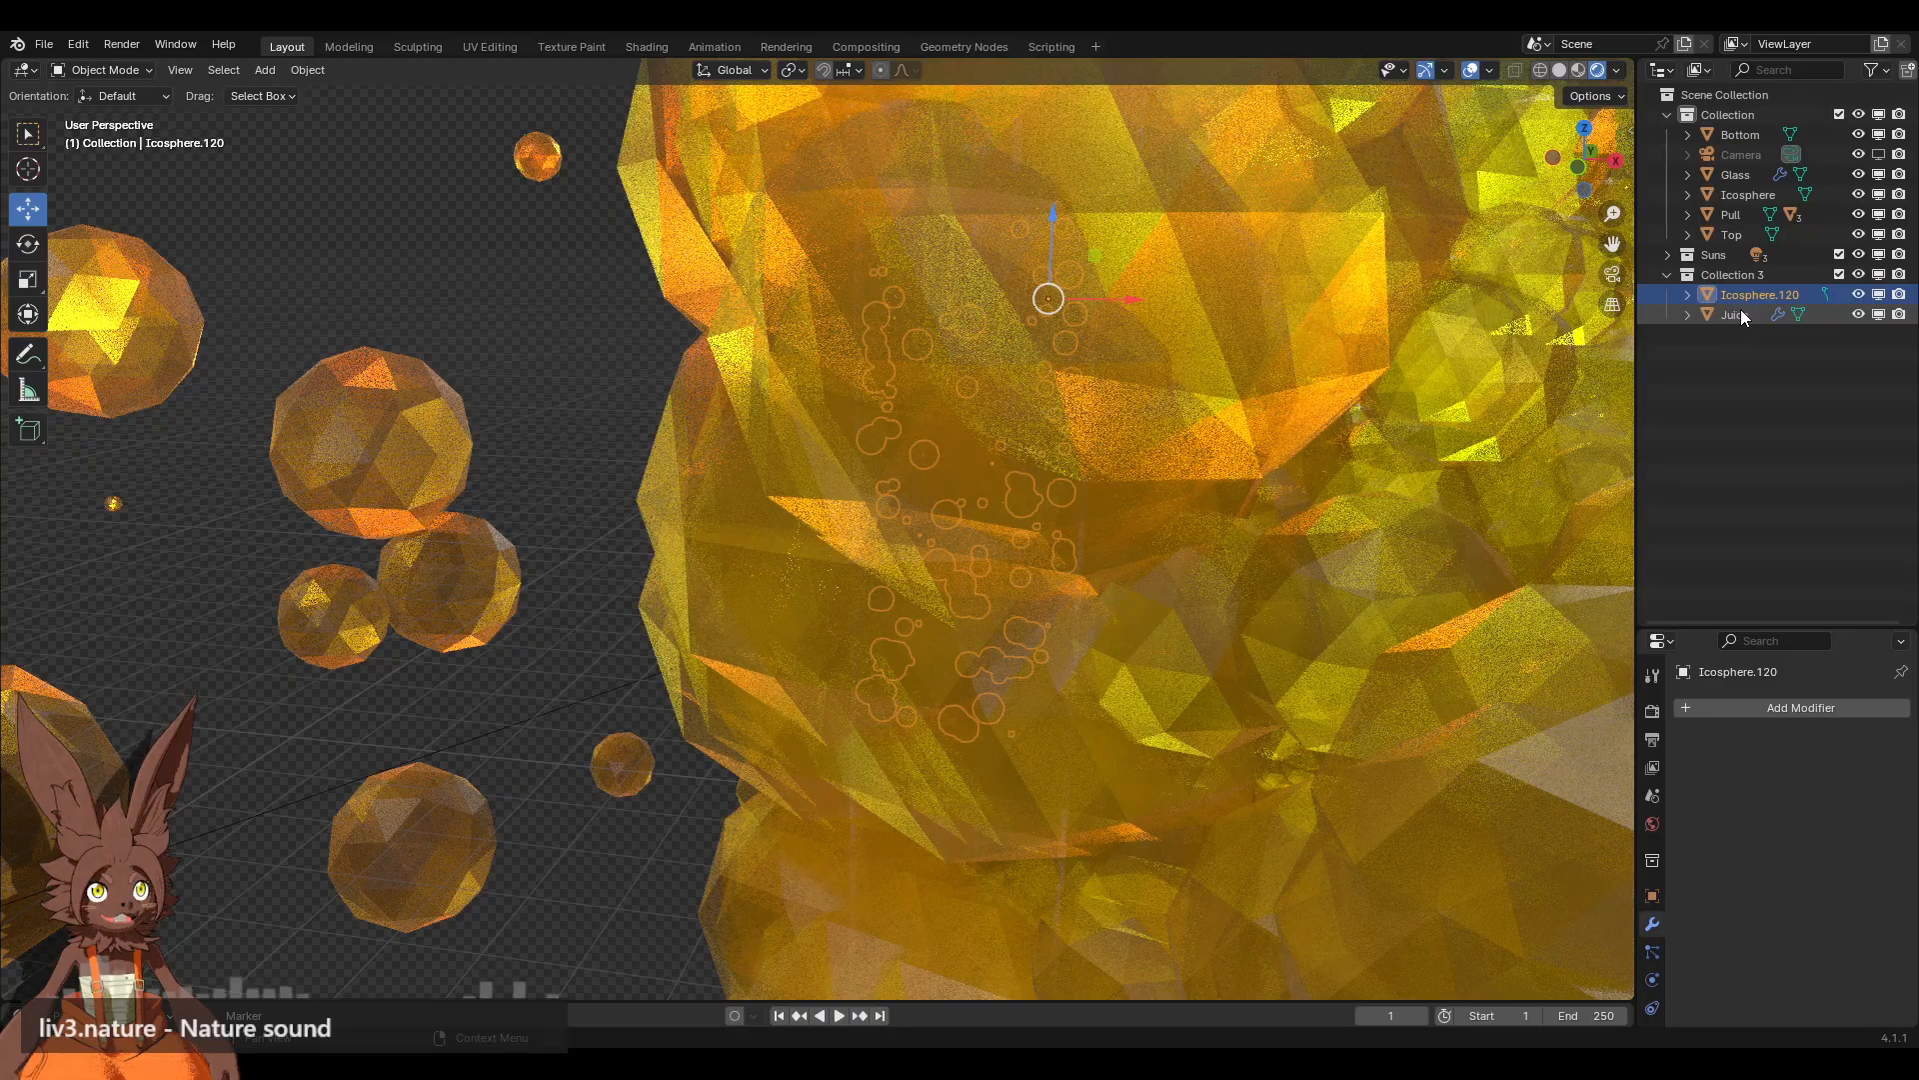
{"action": "left_click", "coordinate": [1878, 314]}
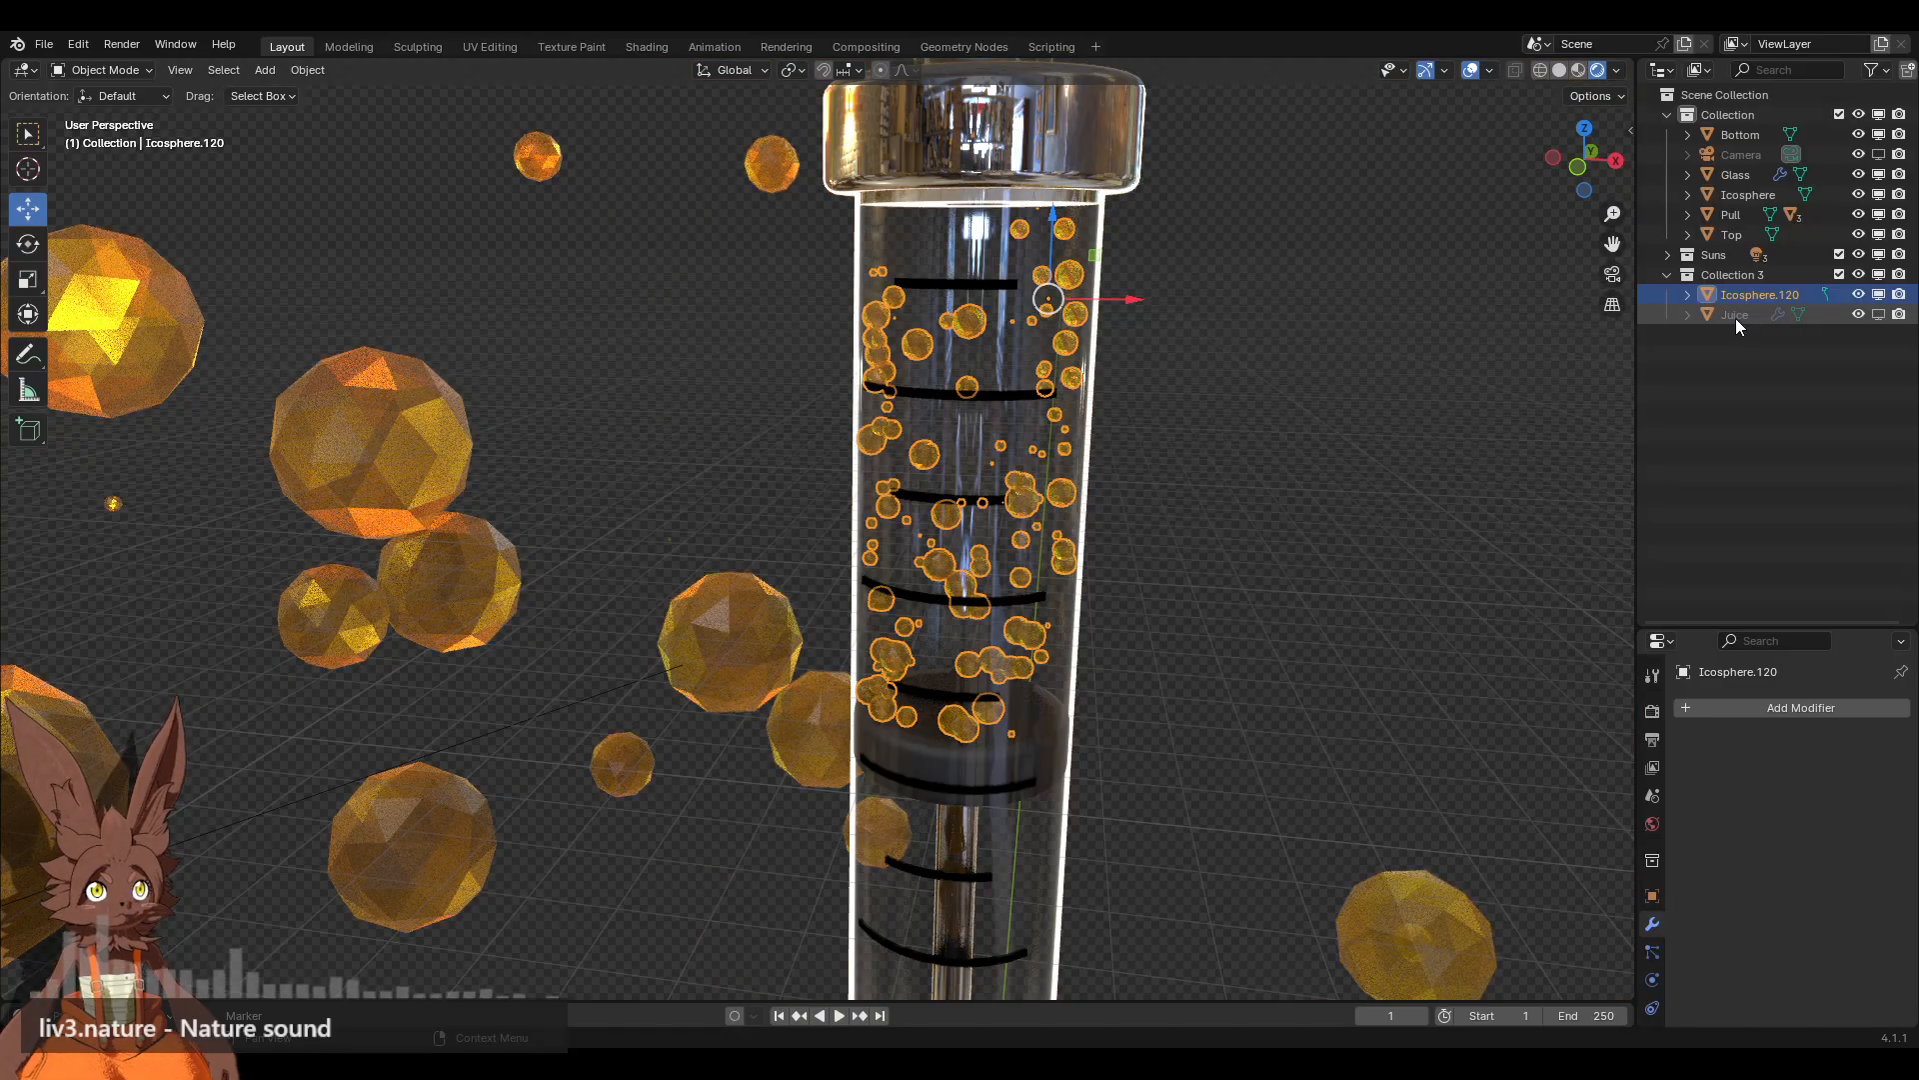
Step: Undo the joining of the icospheres to get the separate selected bubbles back
{"action": "key", "text": "ctrl+z"}
{"action": "key", "text": "ctrl+z"}
{"action": "key", "text": "ctrl+z"}
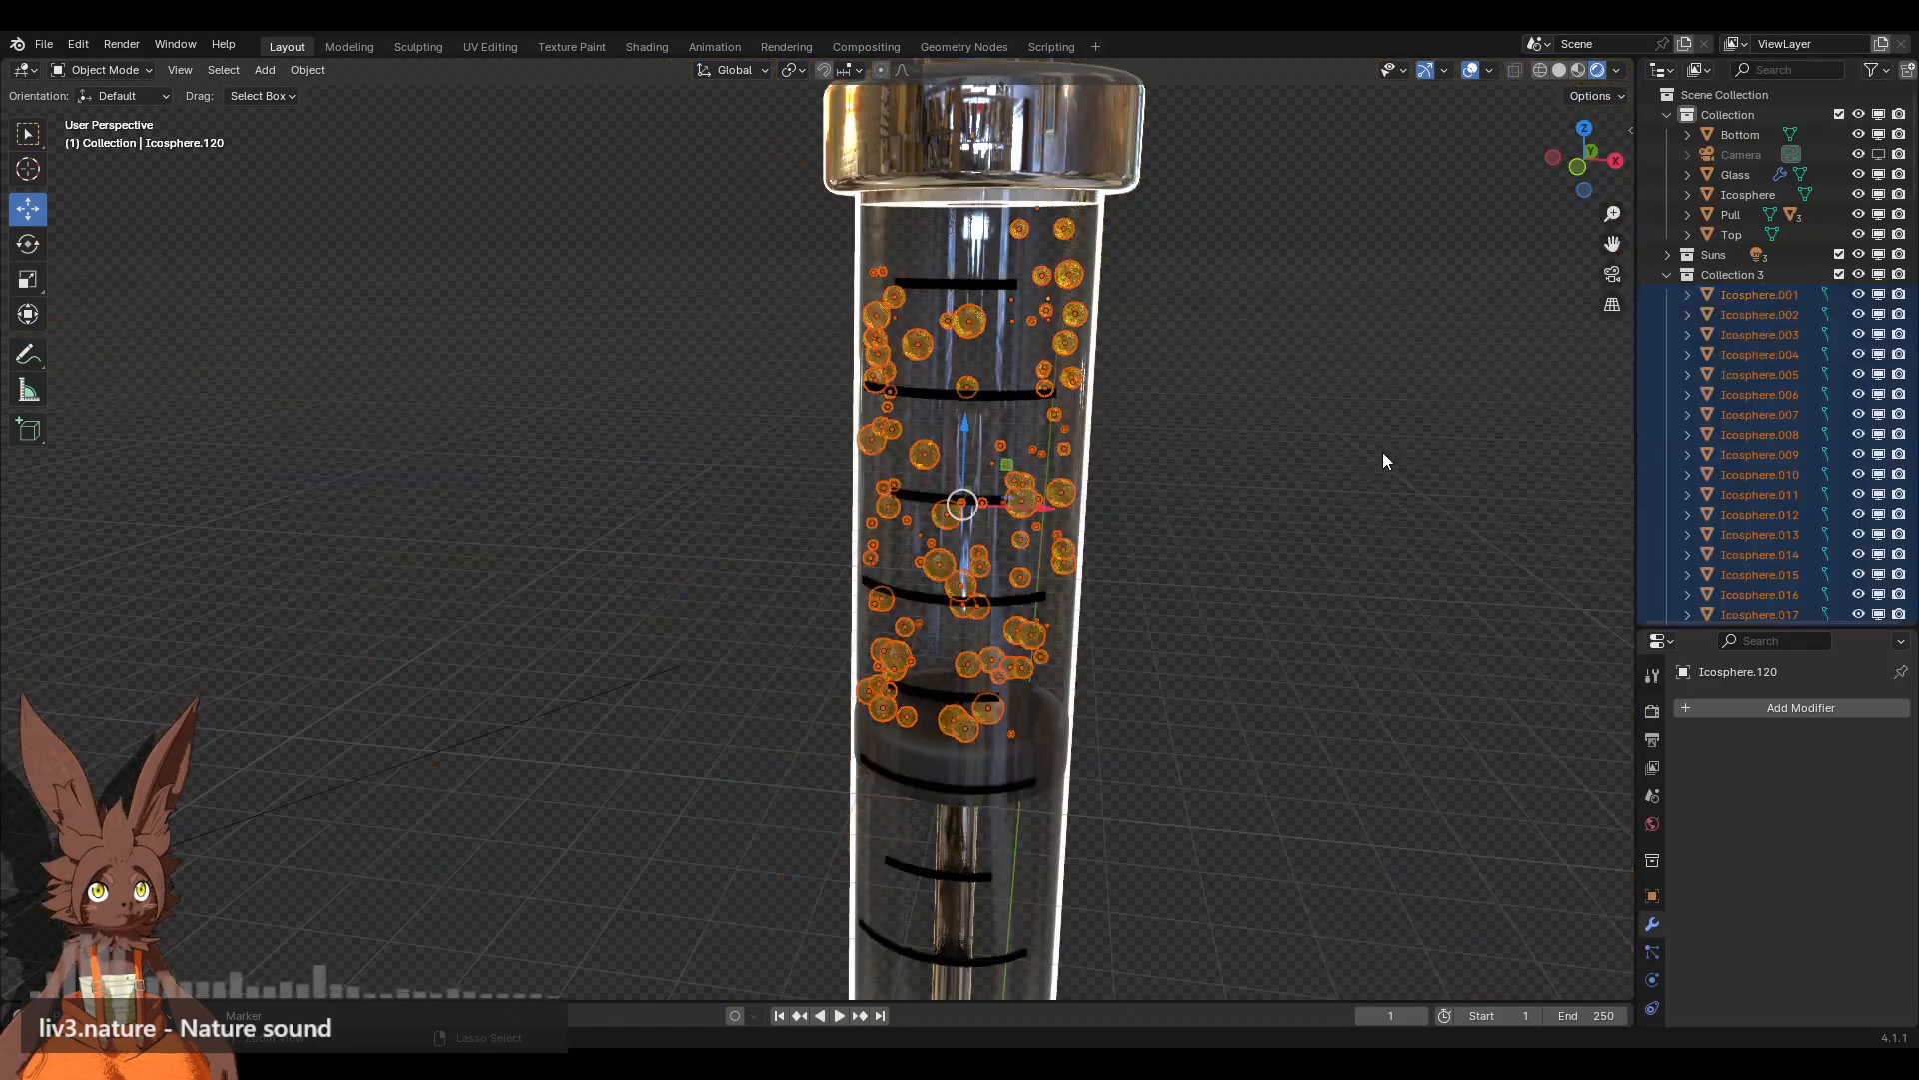
Step: Delete the original icosphere below the syringe's finger rings, leaving the converted bubble objects in place
{"action": "scroll", "coordinate": [1749, 554], "scroll_direction": "down", "scroll_amount": 15}
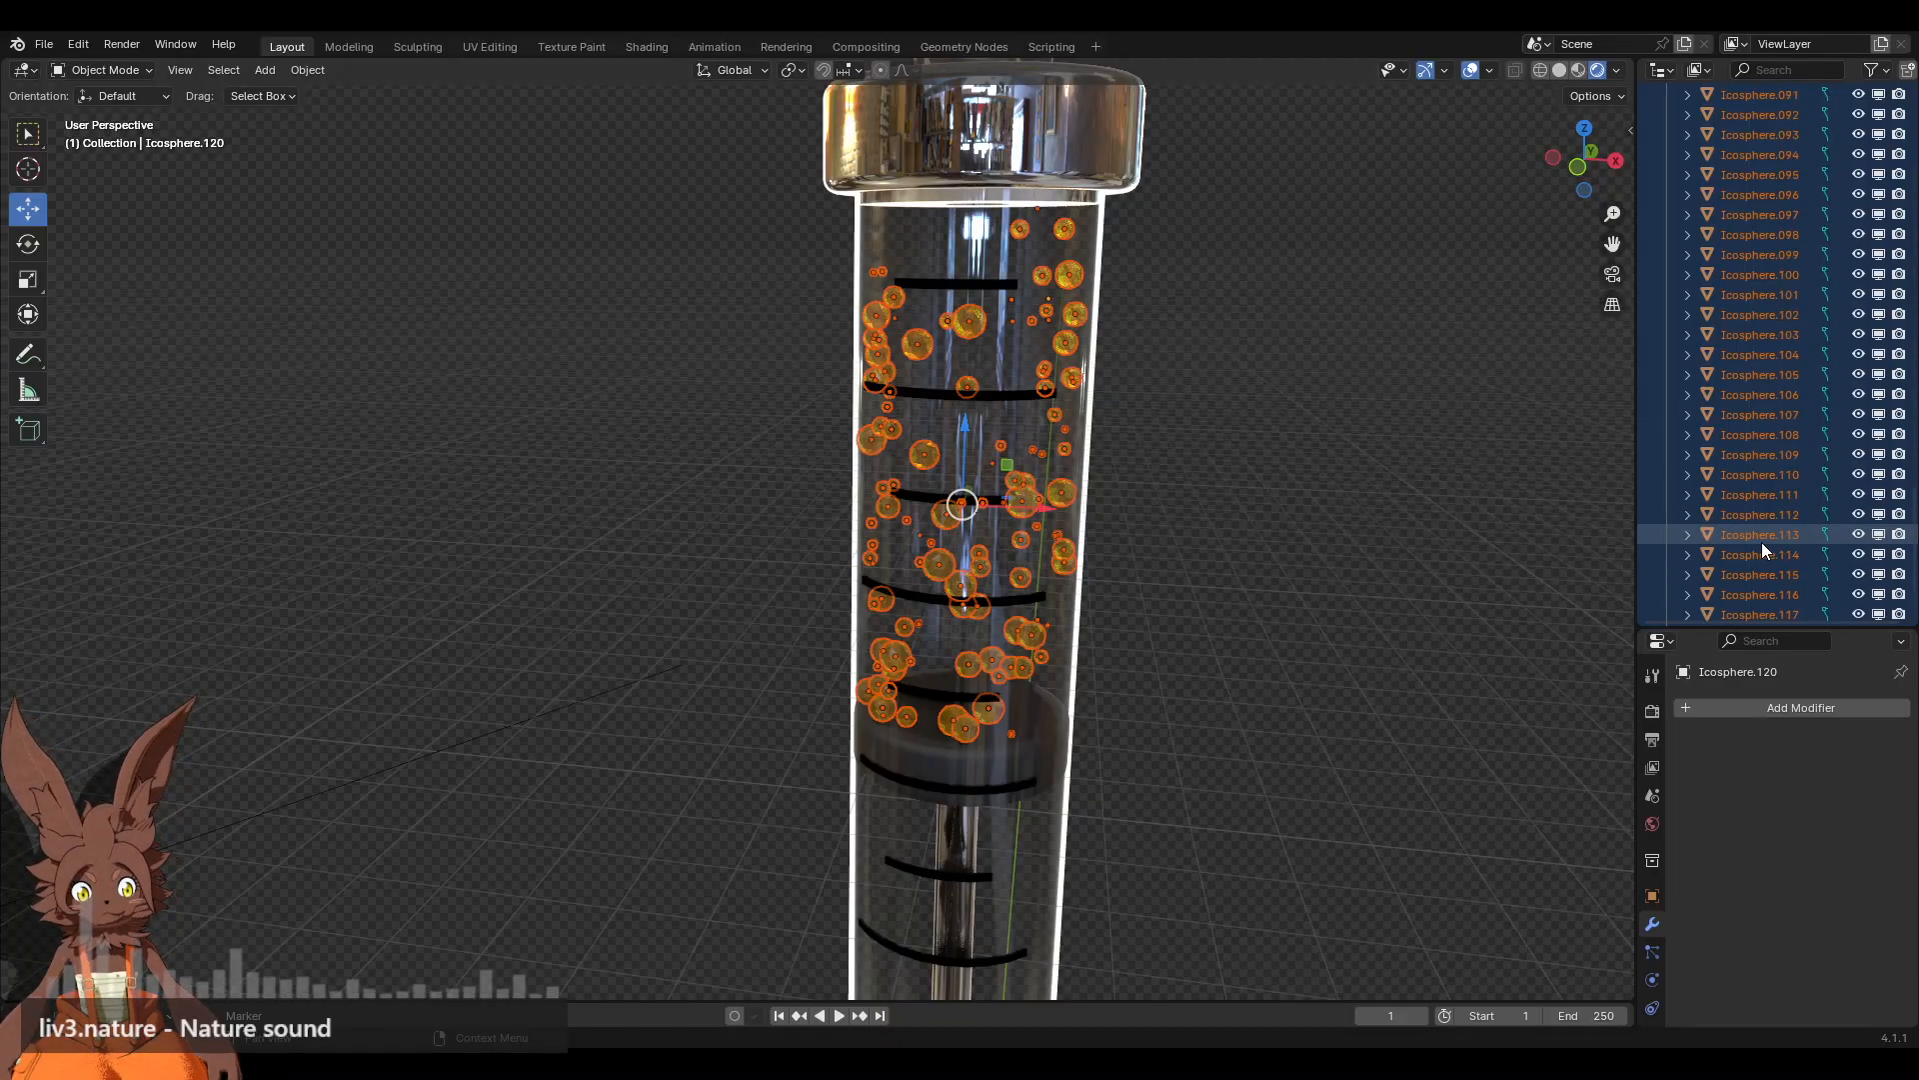
{"action": "scroll", "coordinate": [1761, 542], "scroll_direction": "down", "scroll_amount": 20}
{"action": "left_click", "coordinate": [1249, 511]}
{"action": "scroll", "coordinate": [1257, 513], "scroll_direction": "down", "scroll_amount": 8}
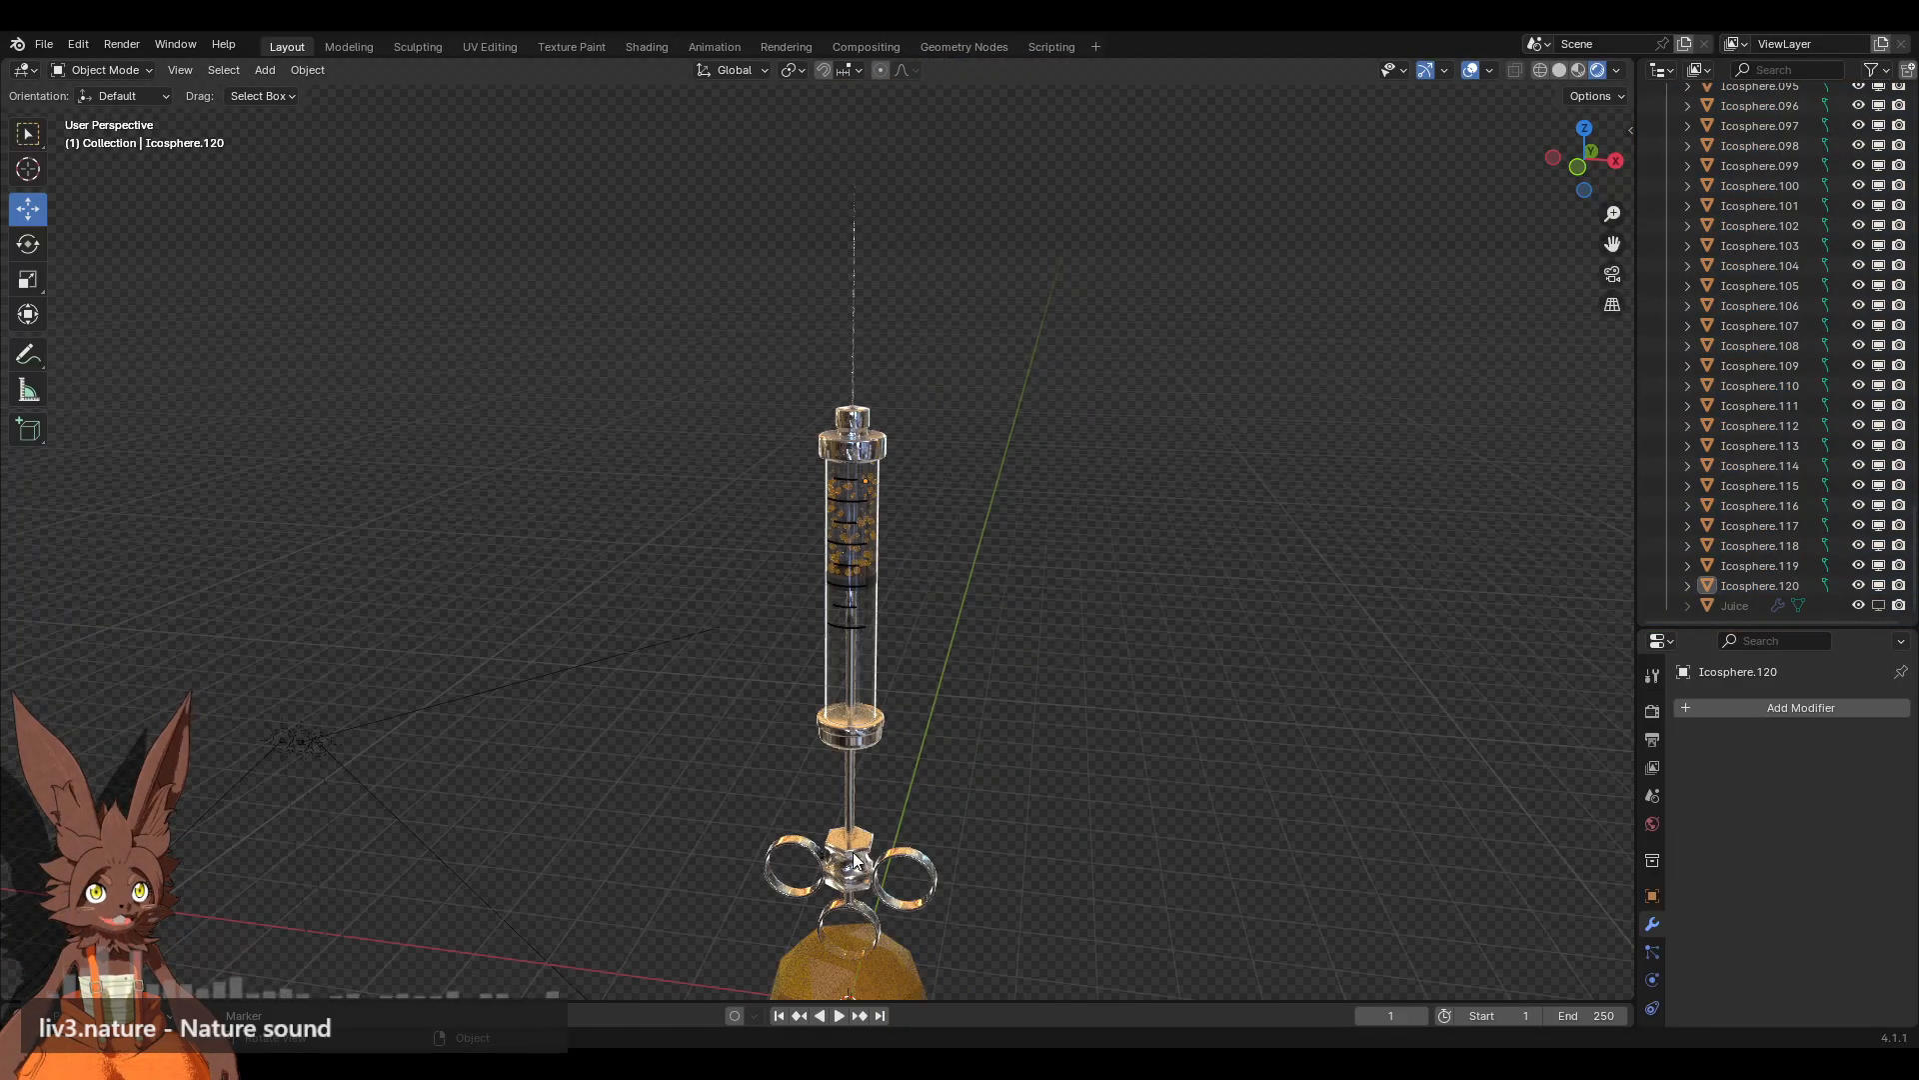
{"action": "left_click", "coordinate": [904, 976]}
{"action": "key", "text": "x"}
{"action": "left_click", "coordinate": [902, 976]}
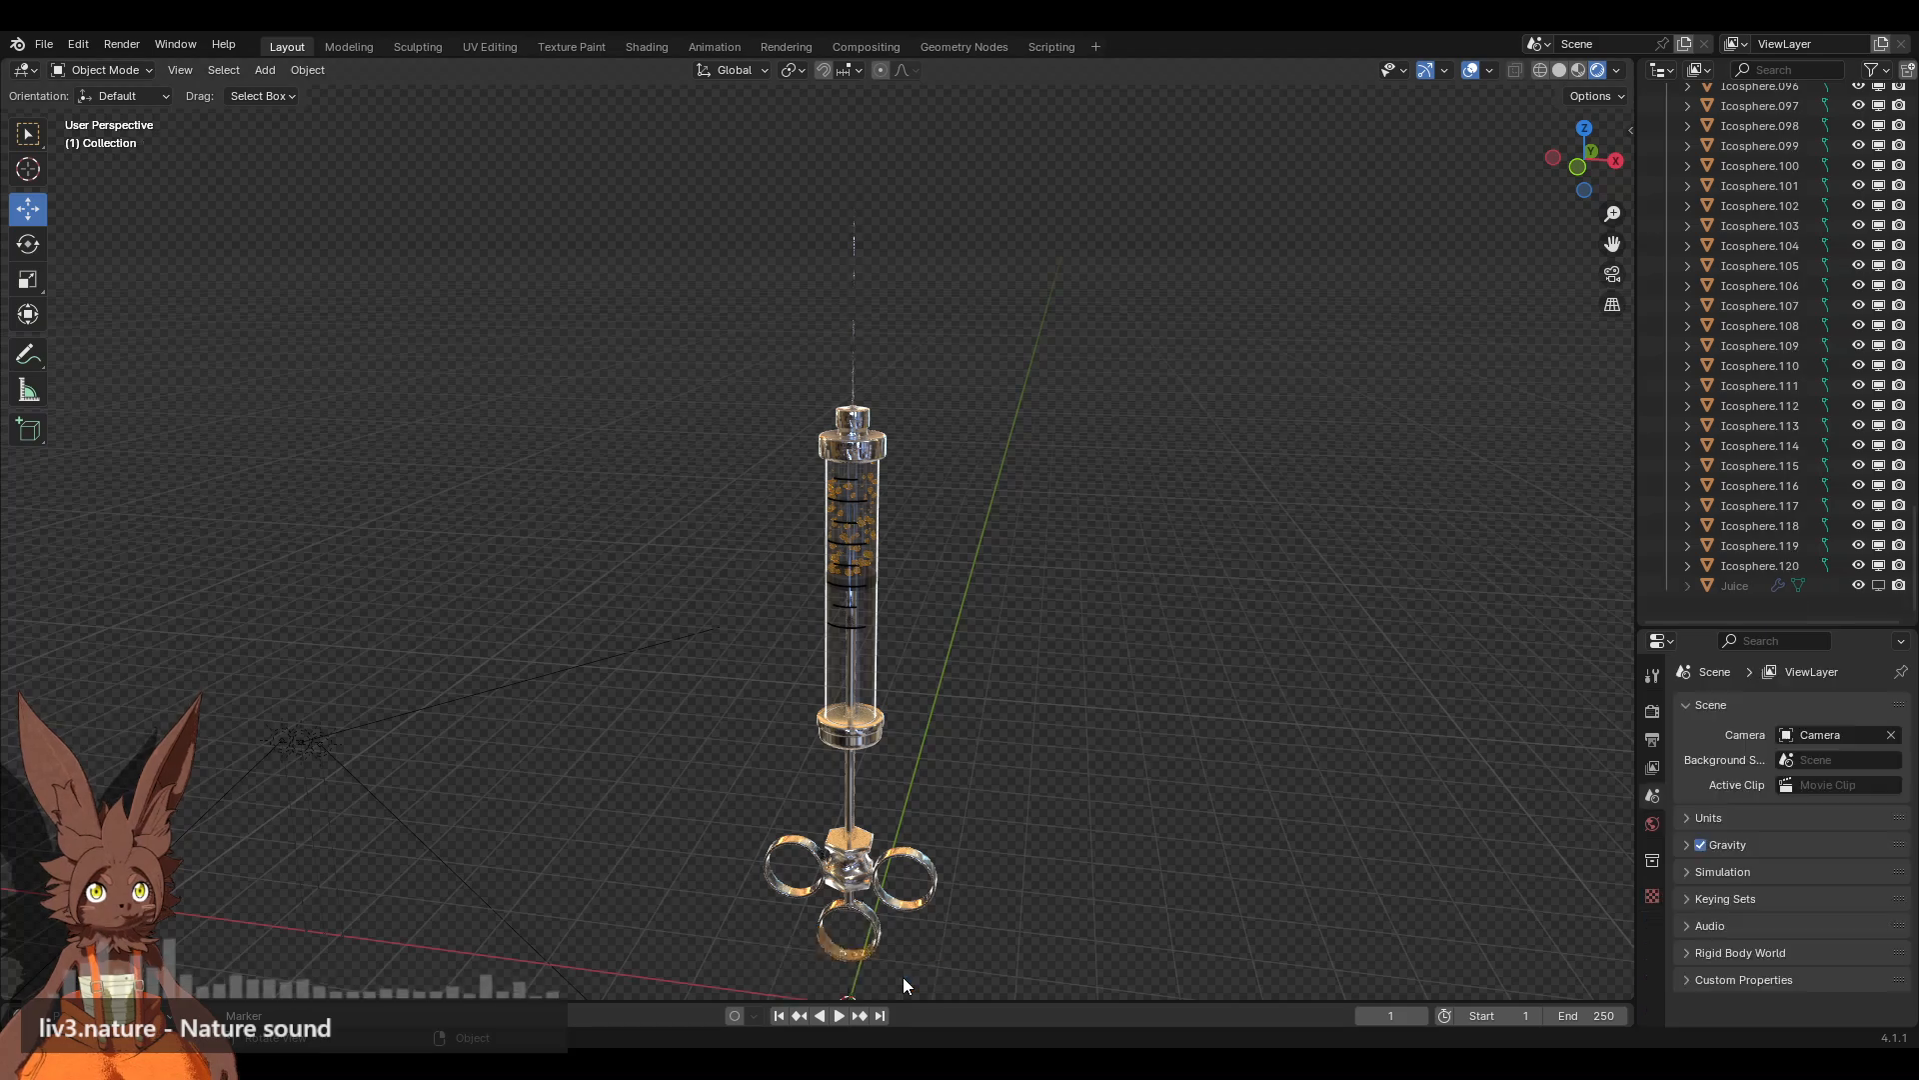
Step: Remove the particle system from Juice and toggle its viewport display to check the liquid
{"action": "scroll", "coordinate": [1127, 598], "scroll_direction": "up", "scroll_amount": 4}
{"action": "left_click", "coordinate": [1733, 606]}
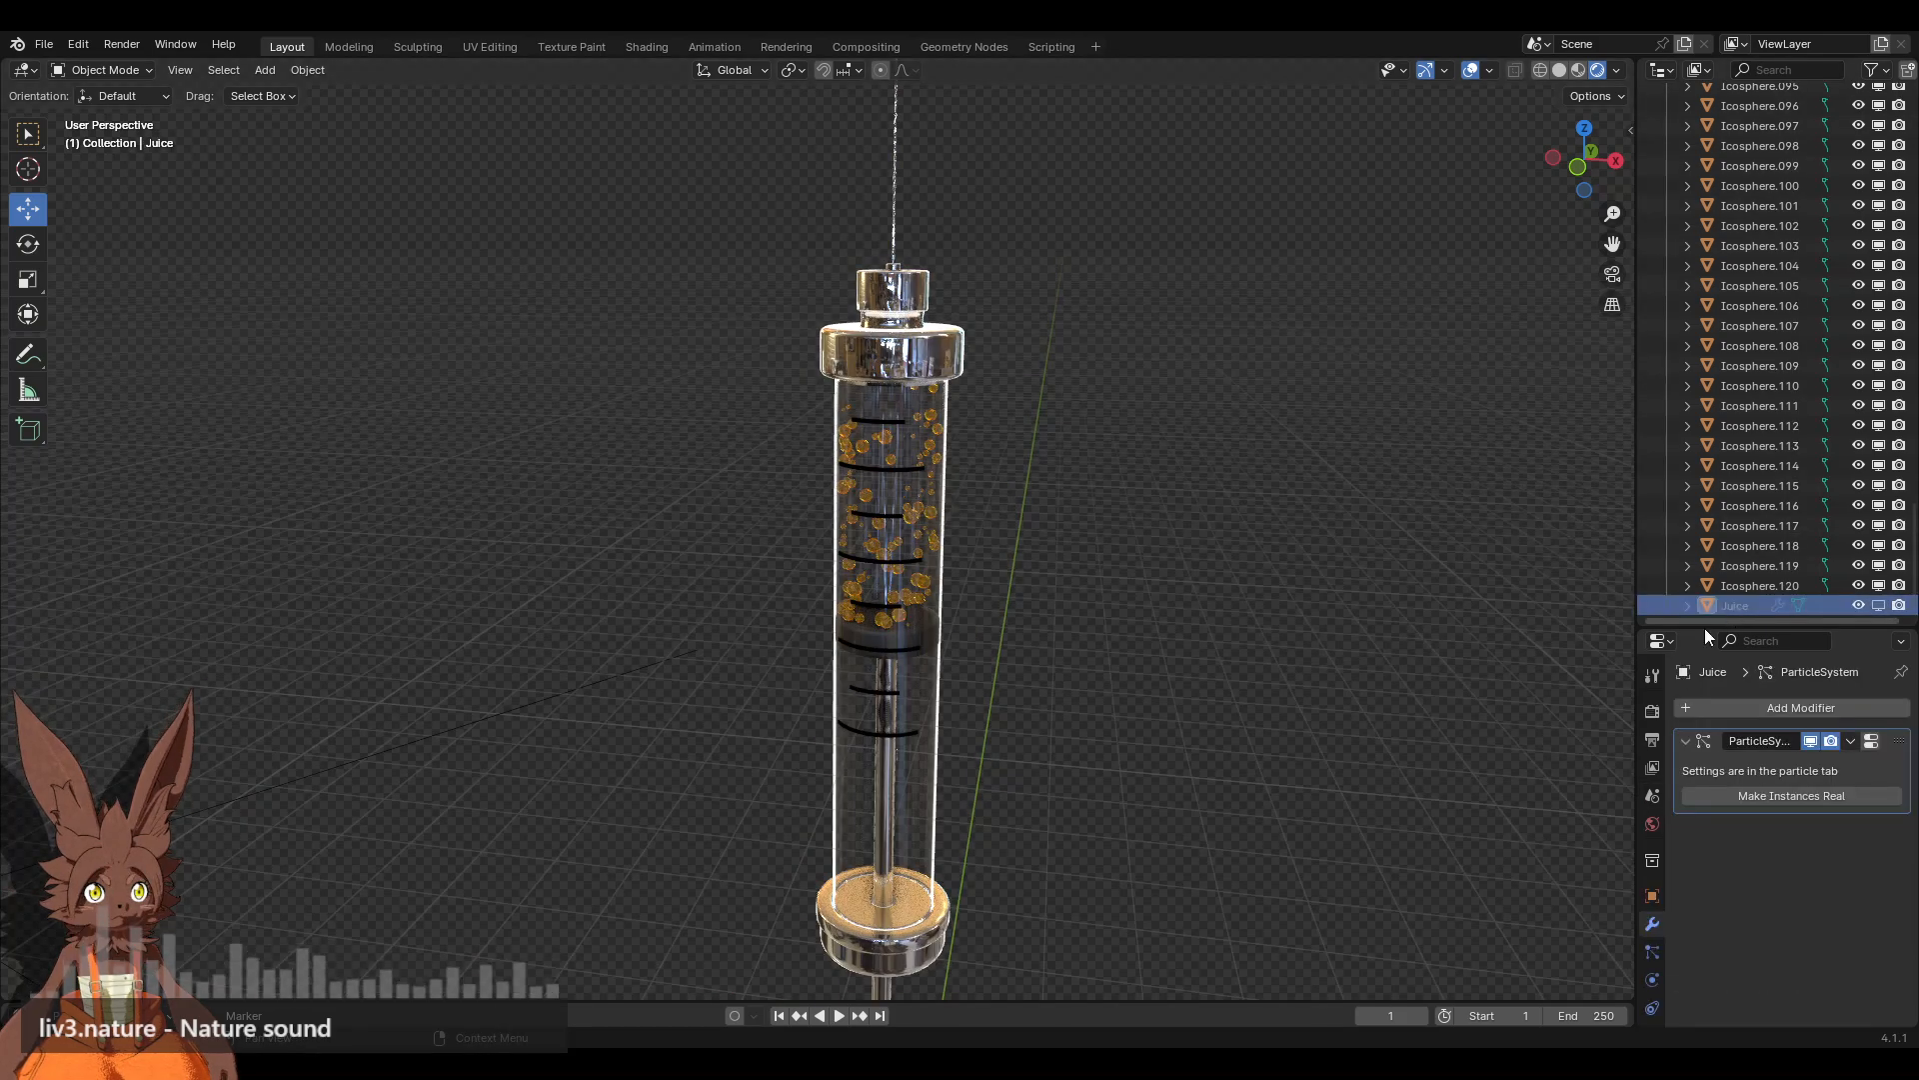
{"action": "left_click", "coordinate": [1649, 951]}
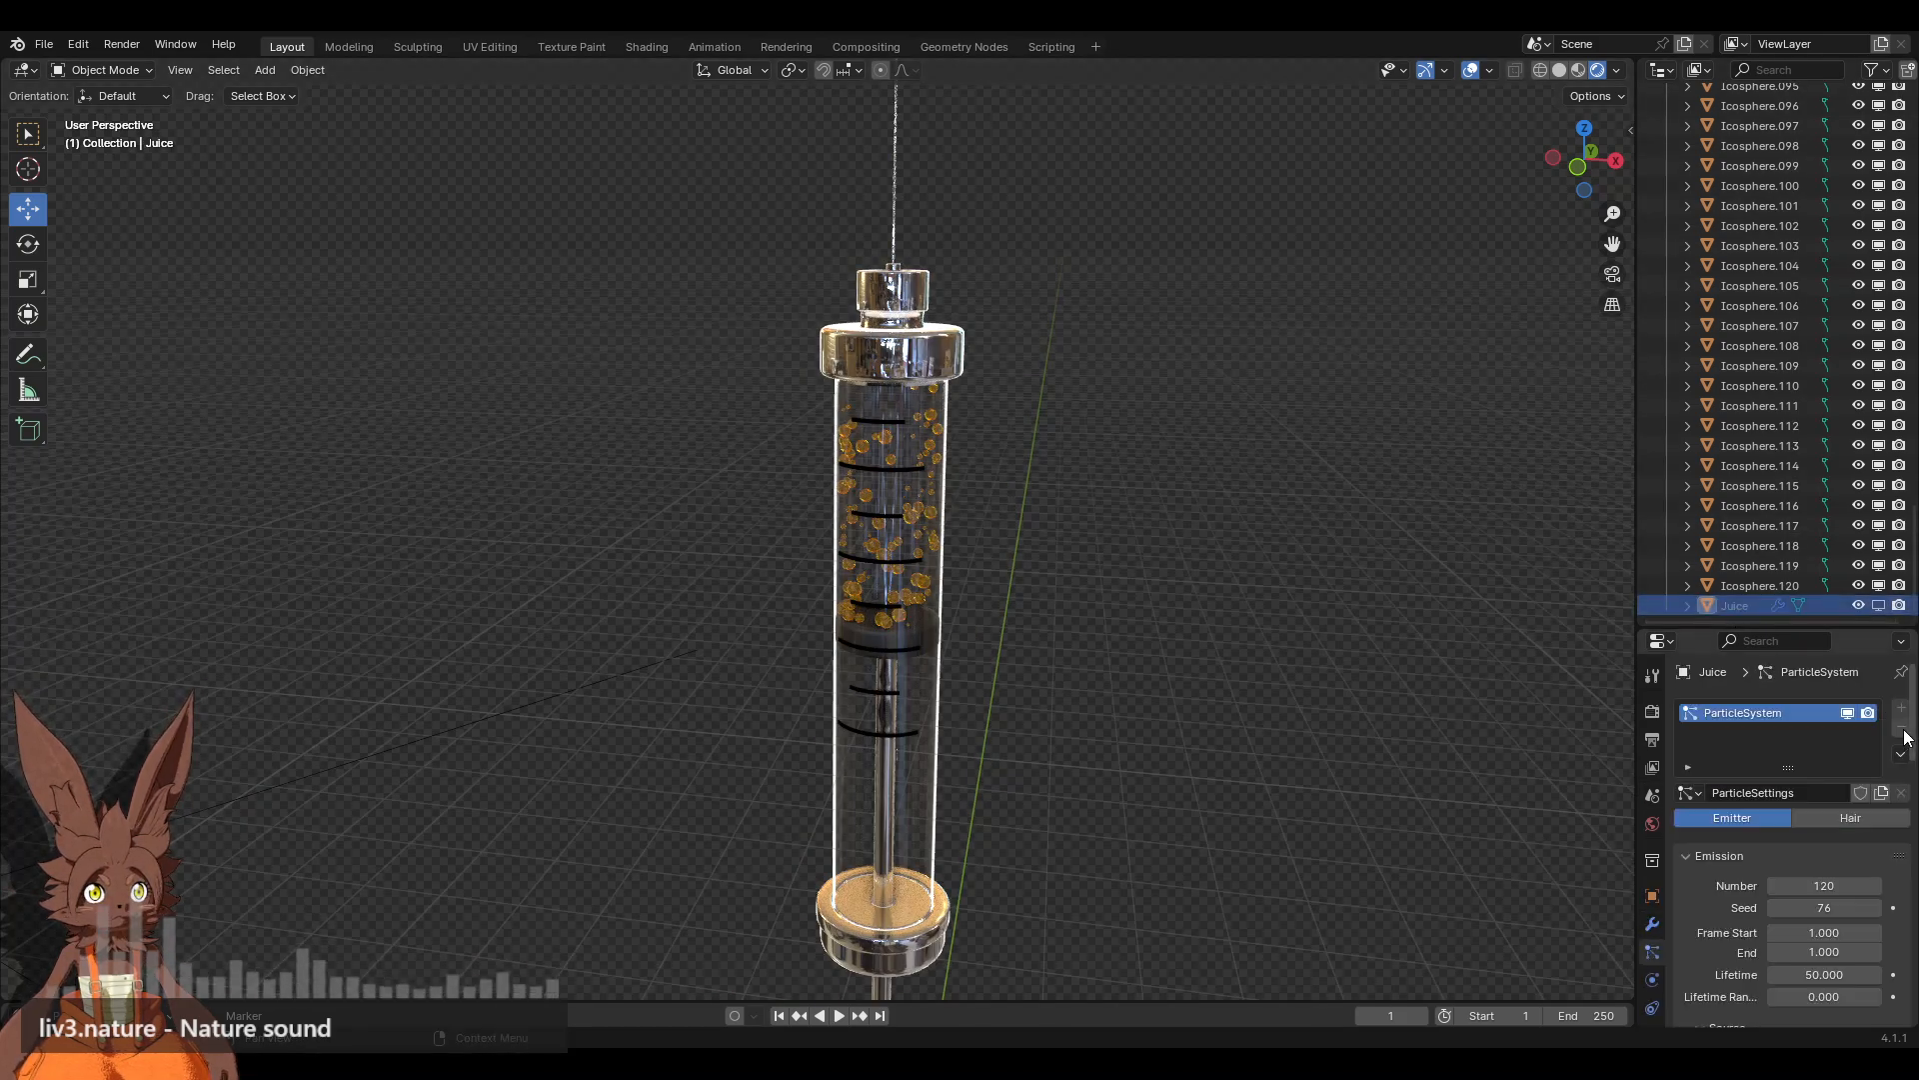
{"action": "left_click", "coordinate": [1868, 712]}
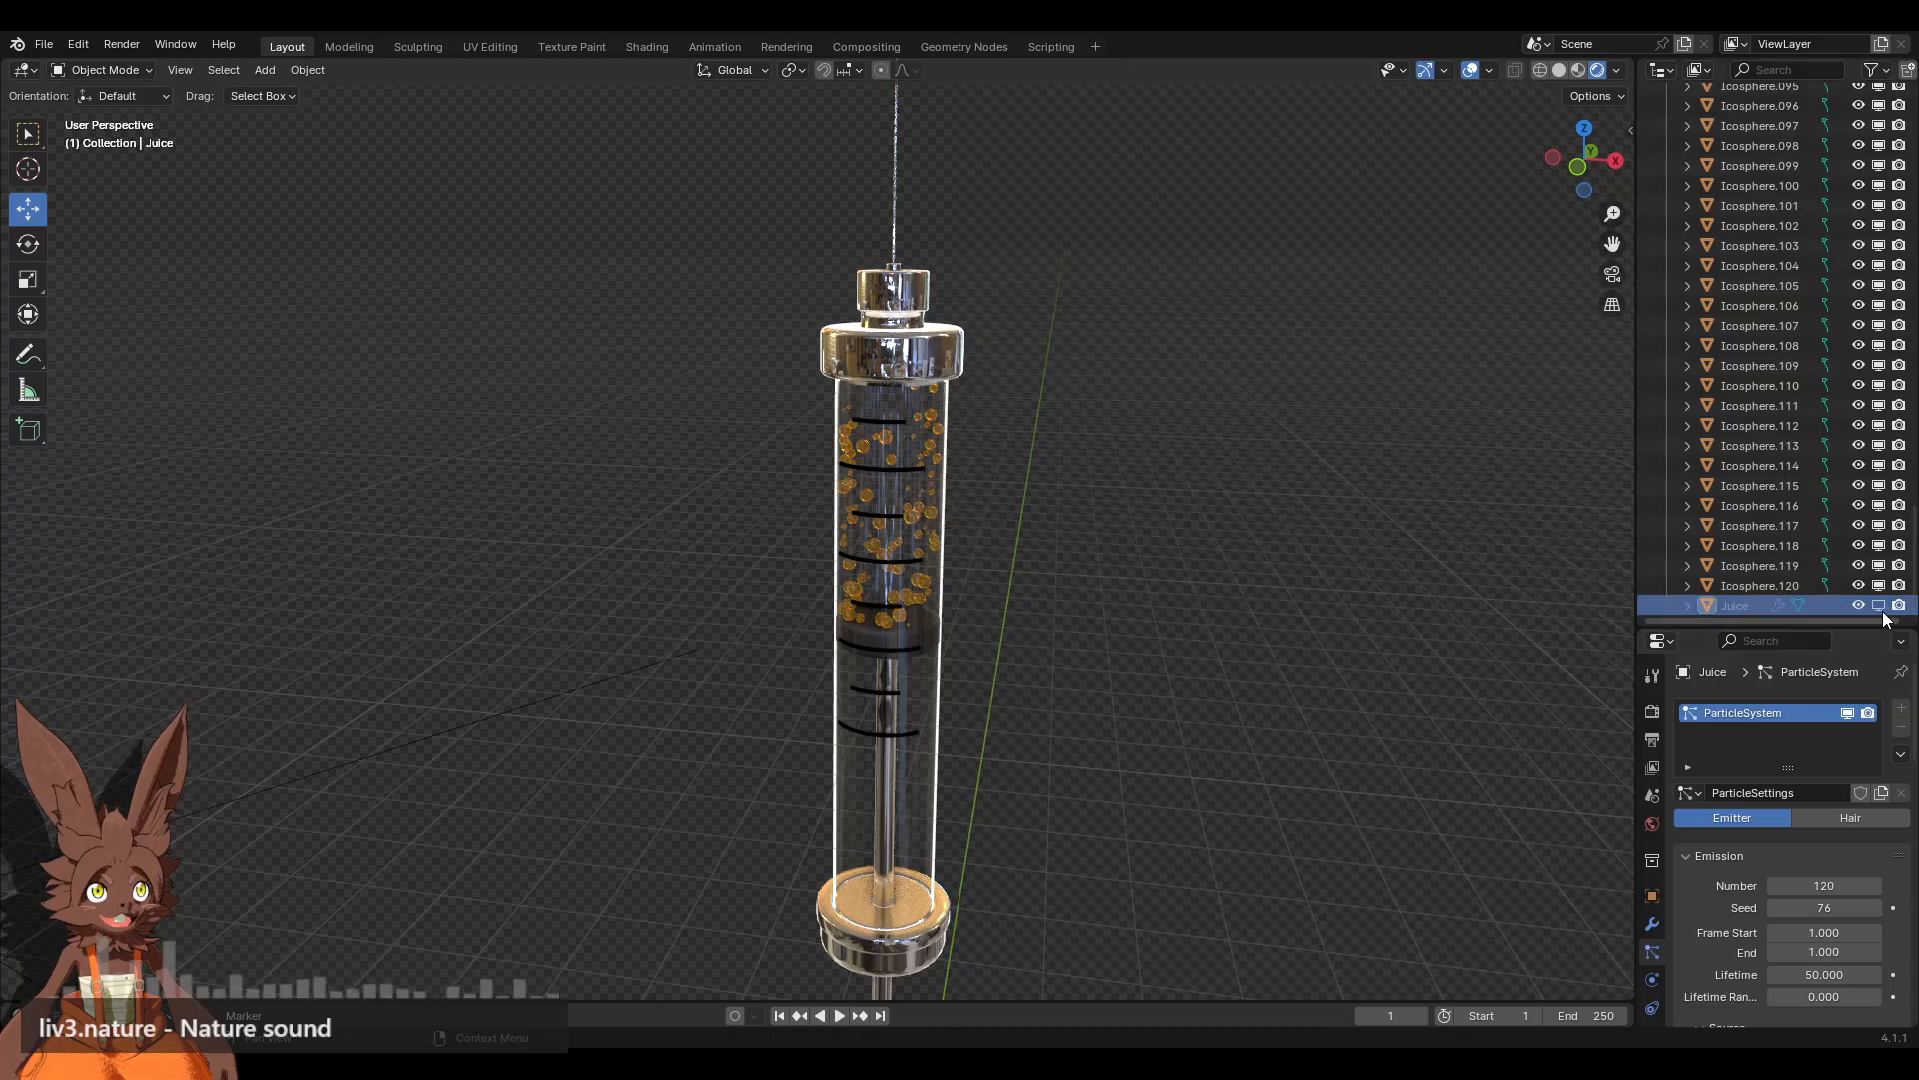
{"action": "left_click", "coordinate": [1901, 728]}
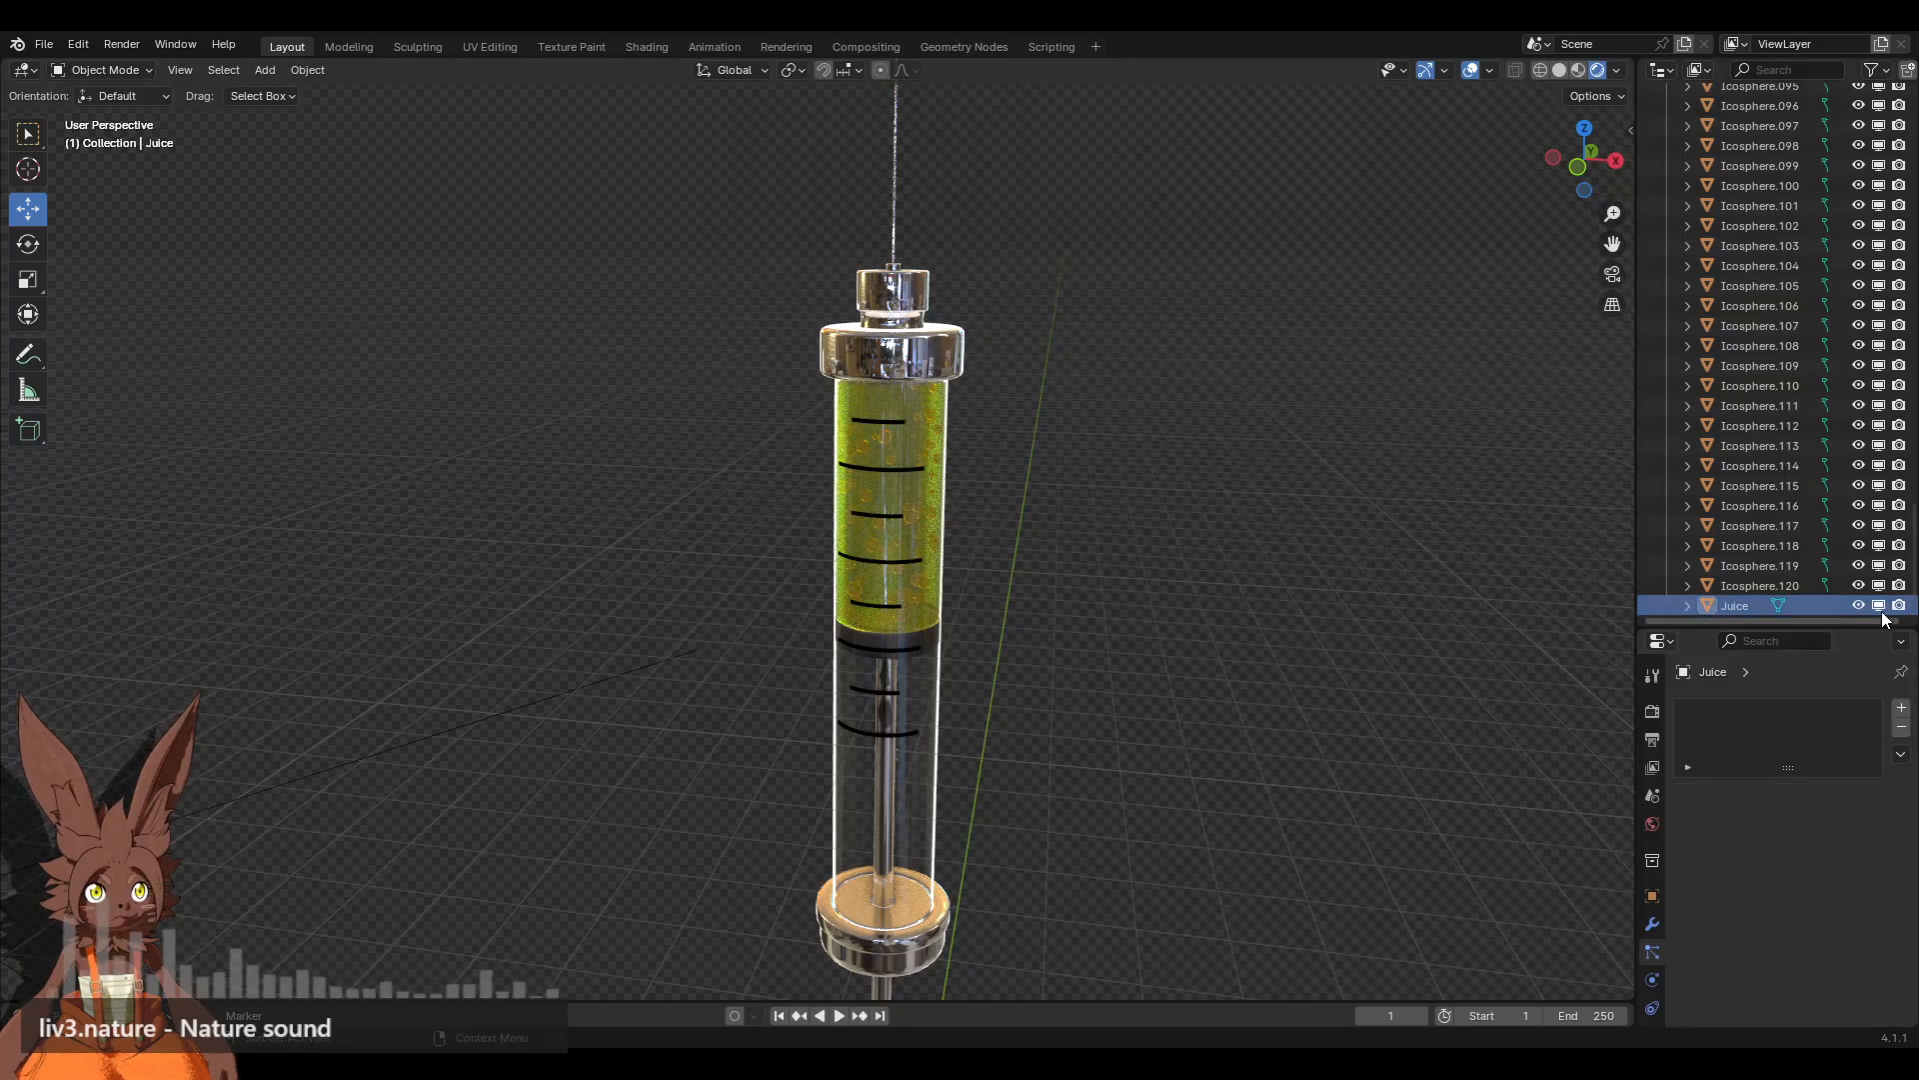
{"action": "left_click", "coordinate": [1876, 607]}
Step: Select the bubble objects from Icosphere.120 through Icosphere.001 and join them into one object
{"action": "left_click", "coordinate": [1745, 586]}
{"action": "scroll", "coordinate": [1796, 480], "scroll_direction": "up", "scroll_amount": 2}
{"action": "scroll", "coordinate": [1797, 480], "scroll_direction": "up", "scroll_amount": 12}
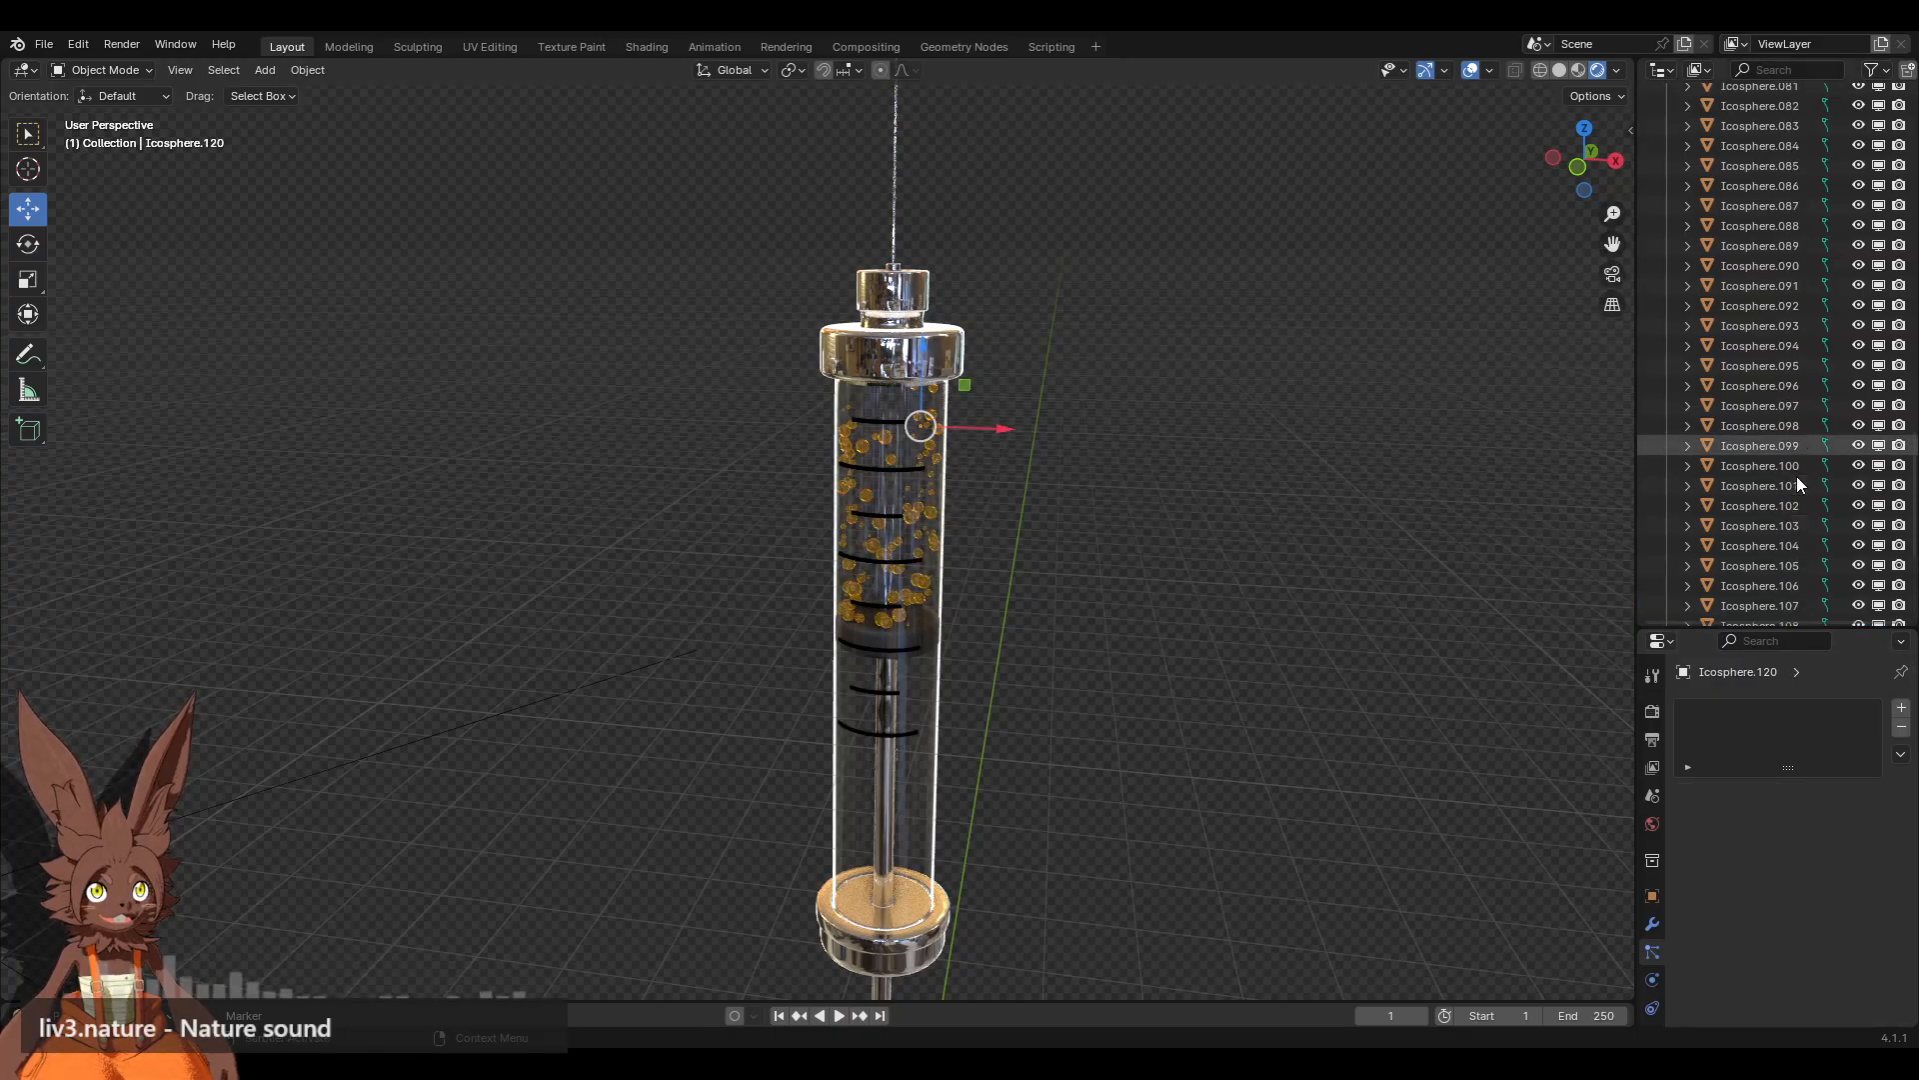
{"action": "scroll", "coordinate": [1796, 476], "scroll_direction": "up", "scroll_amount": 16}
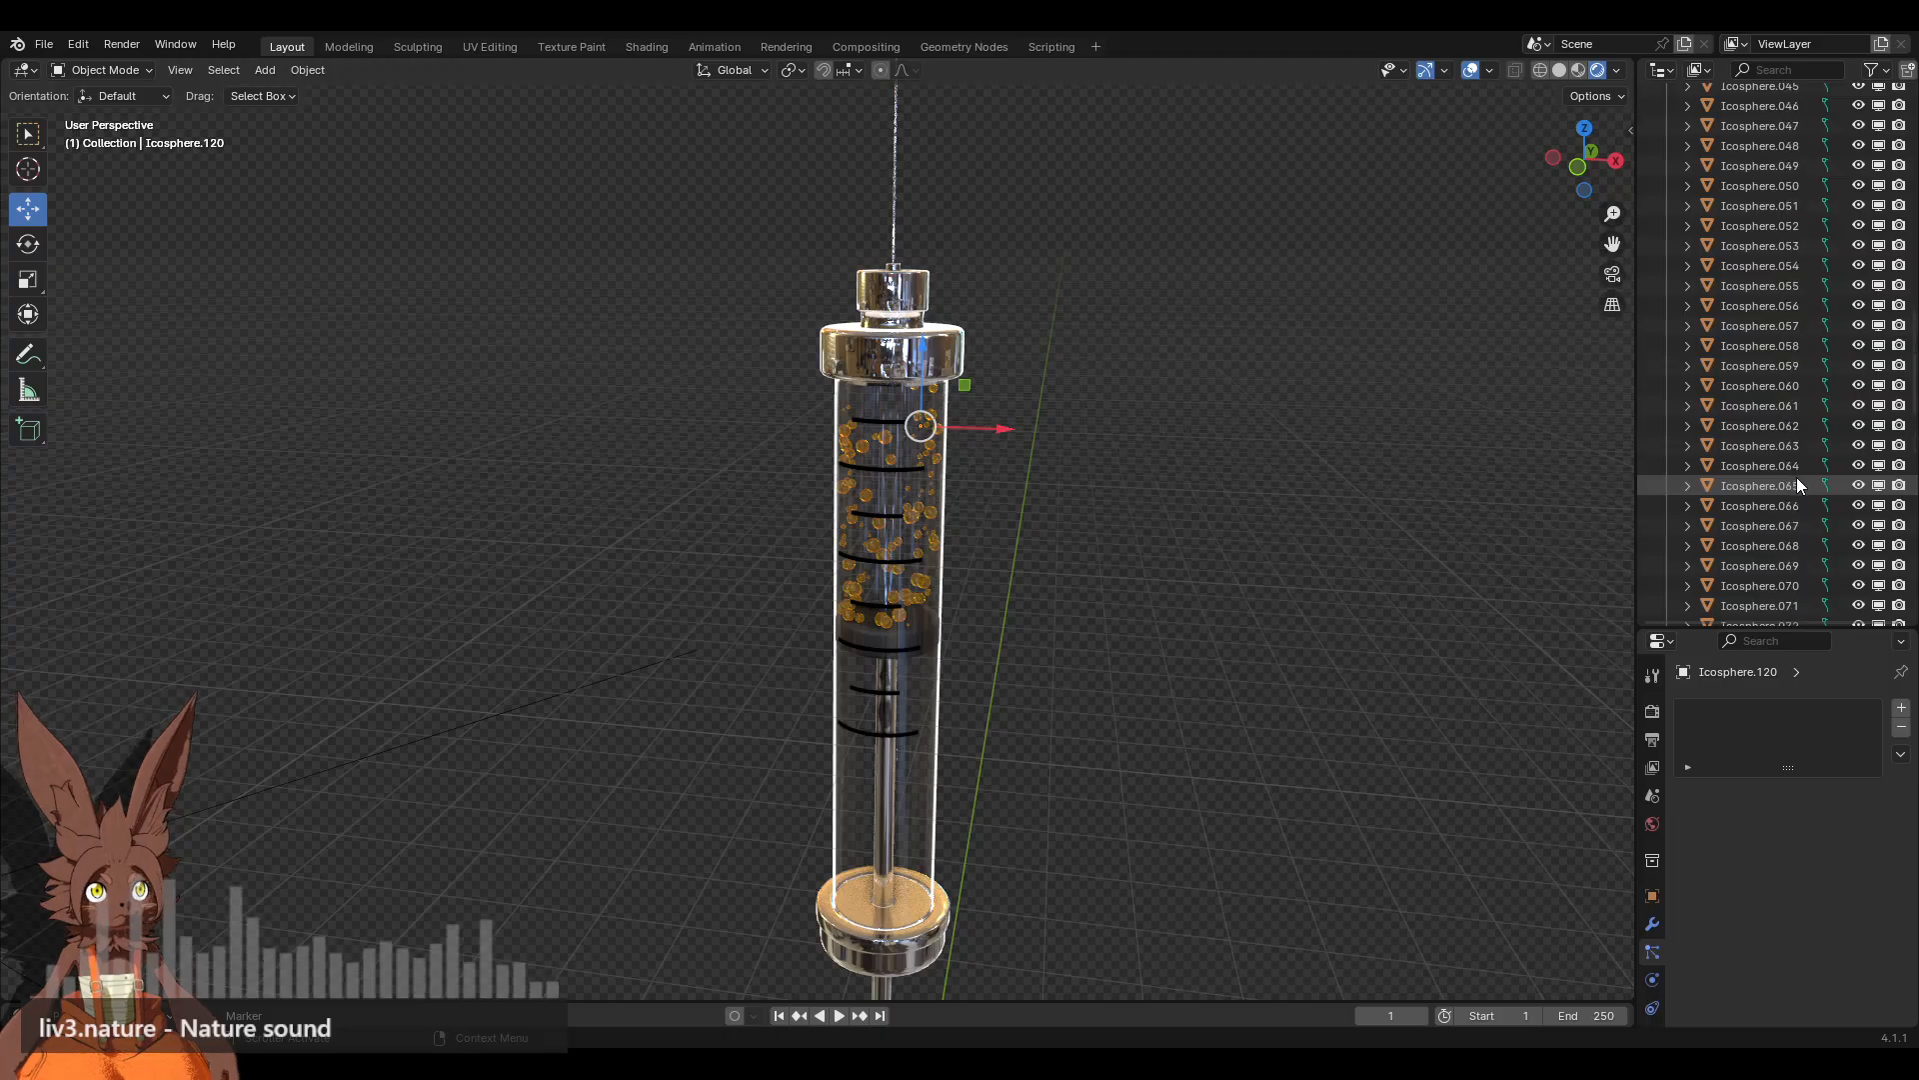
{"action": "scroll", "coordinate": [1797, 478], "scroll_direction": "up", "scroll_amount": 6}
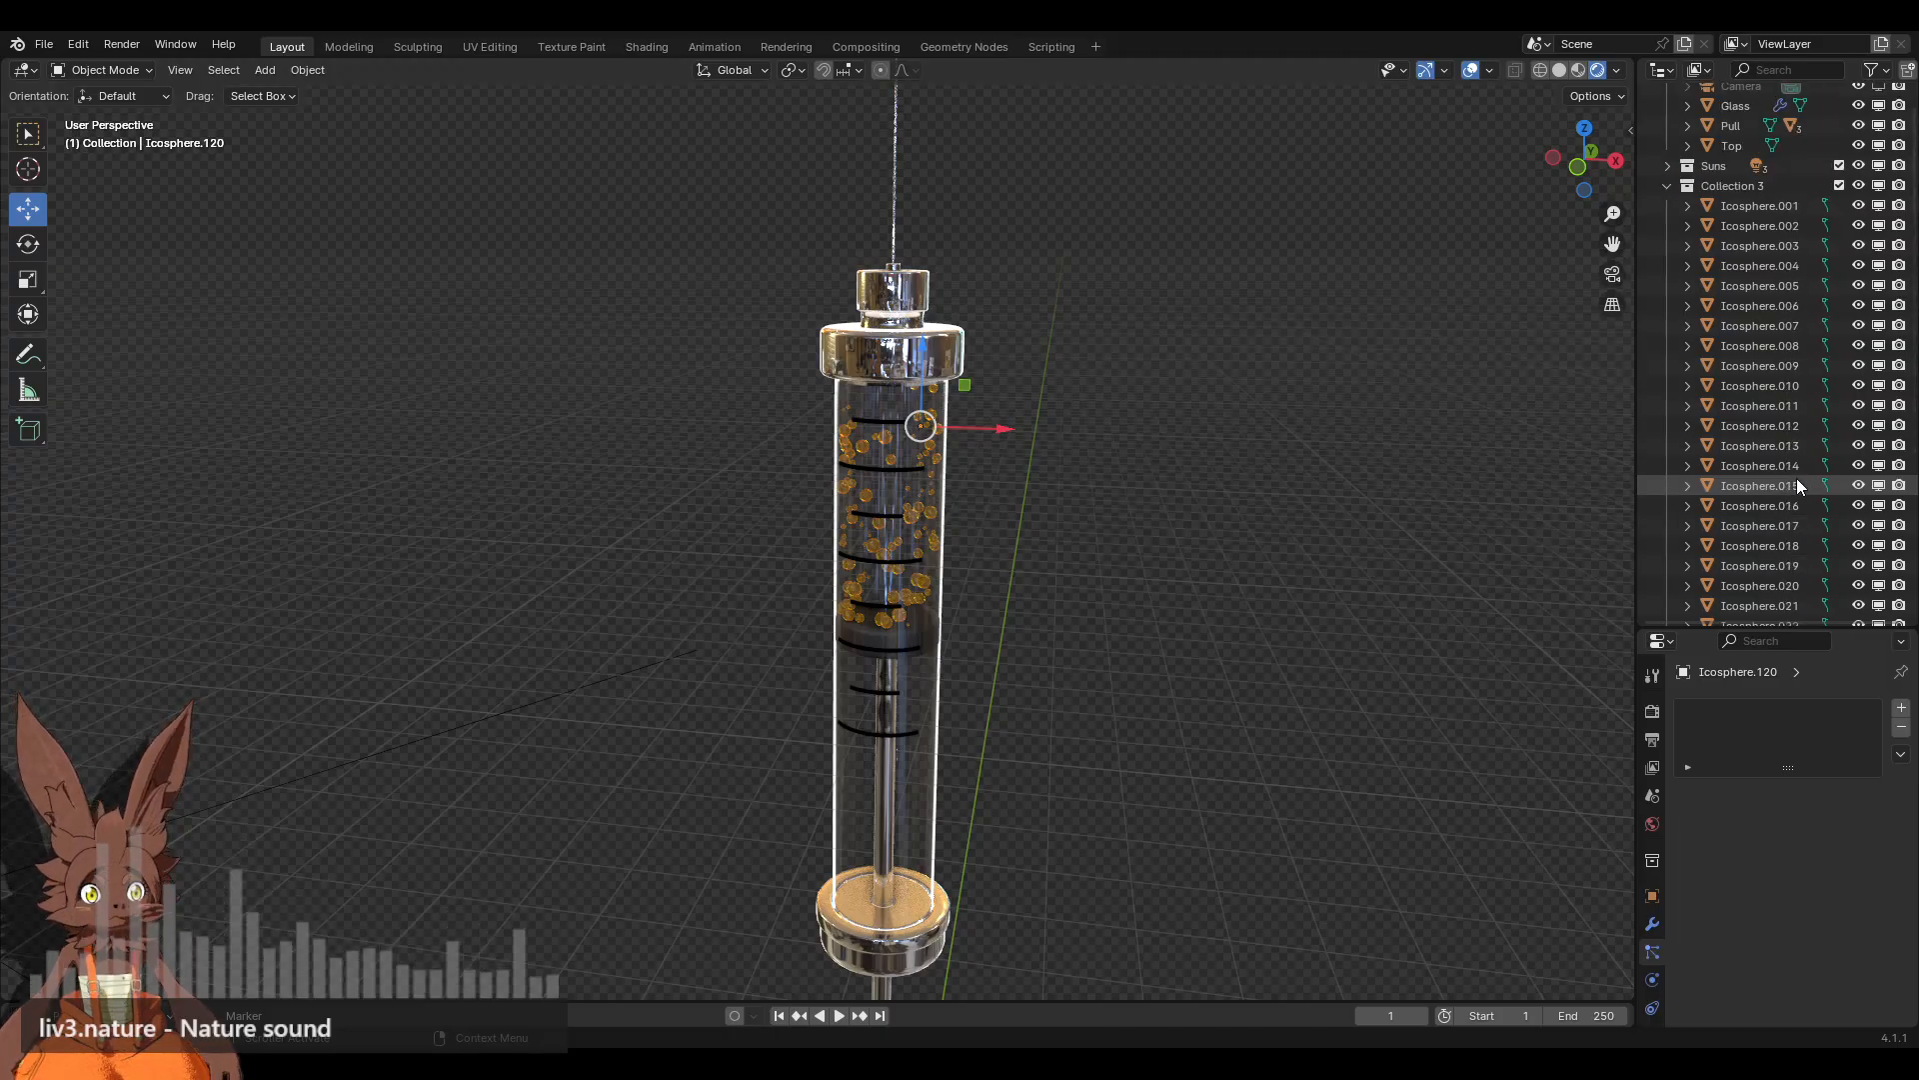
{"action": "left_click", "coordinate": [1747, 278], "text": "shift"}
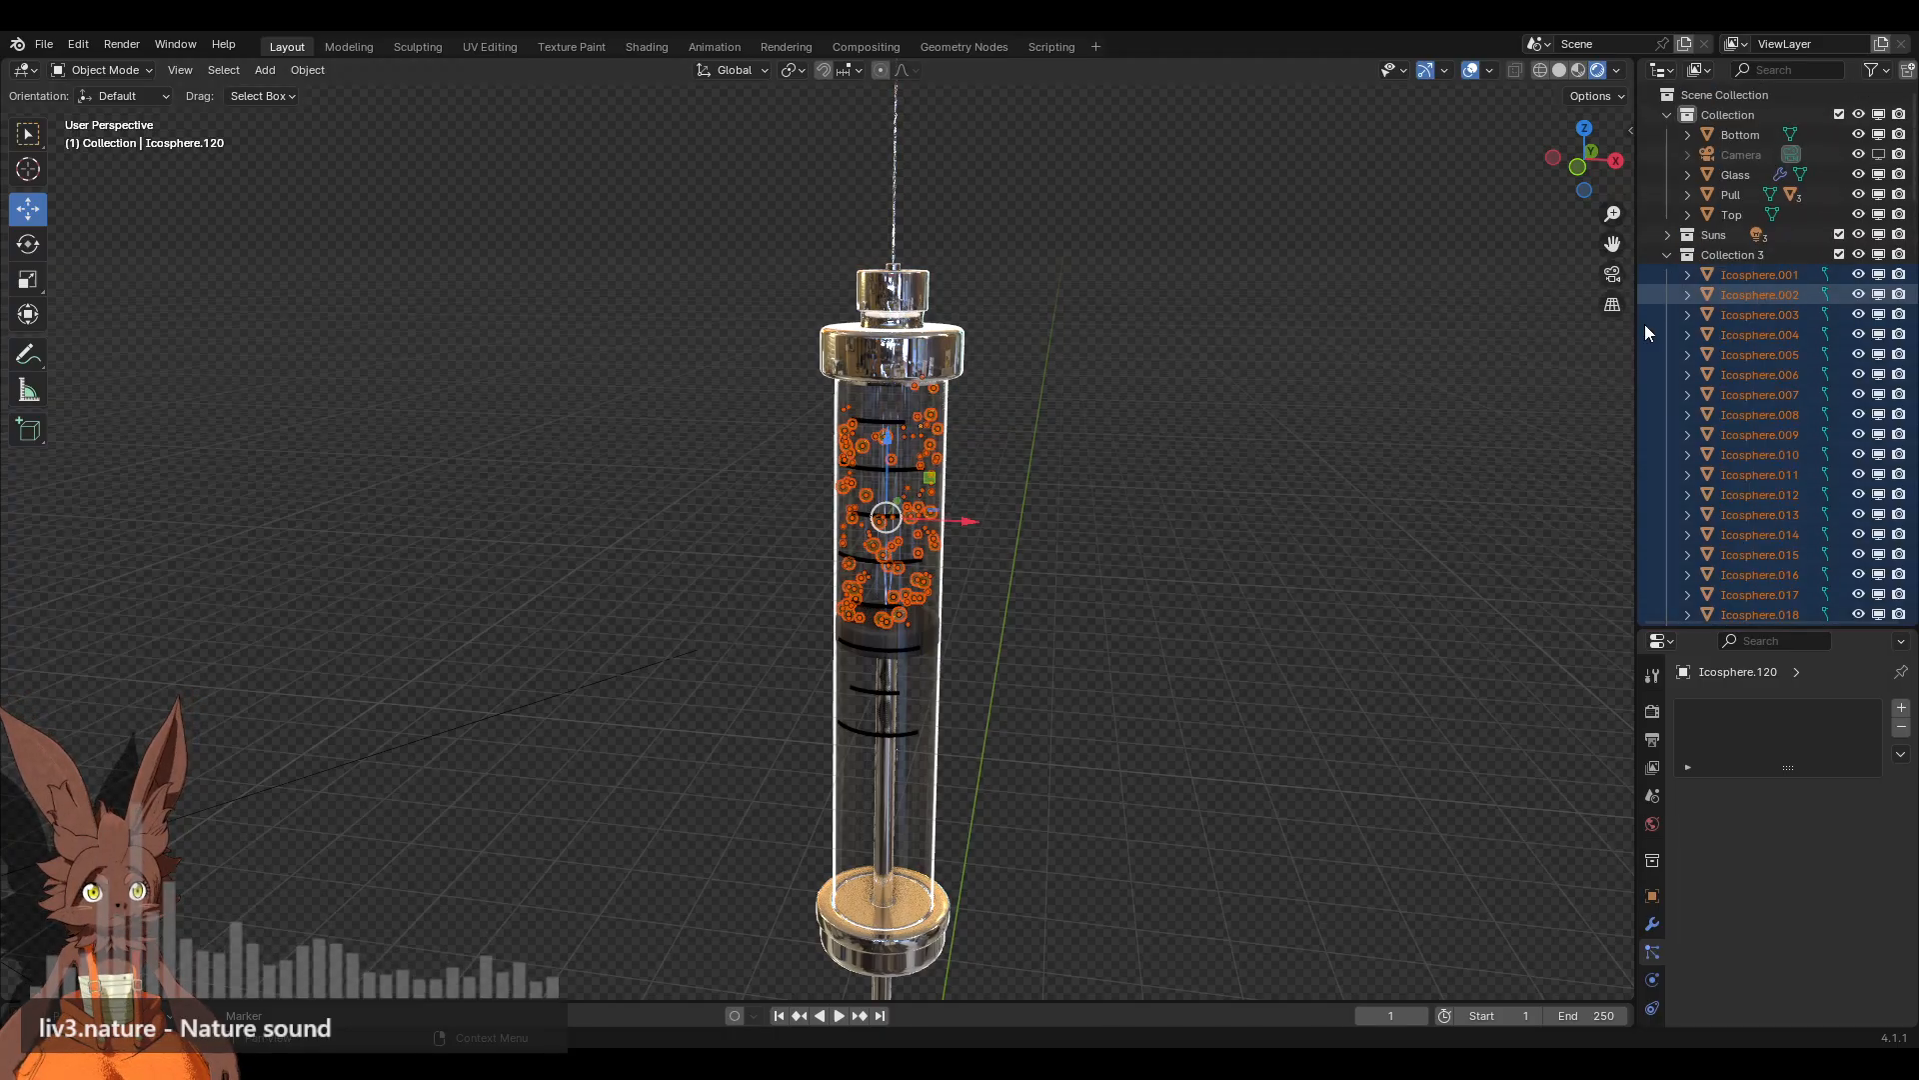
{"action": "right_click", "coordinate": [1222, 428]}
{"action": "left_click", "coordinate": [1214, 432]}
{"action": "left_click", "coordinate": [1214, 432]}
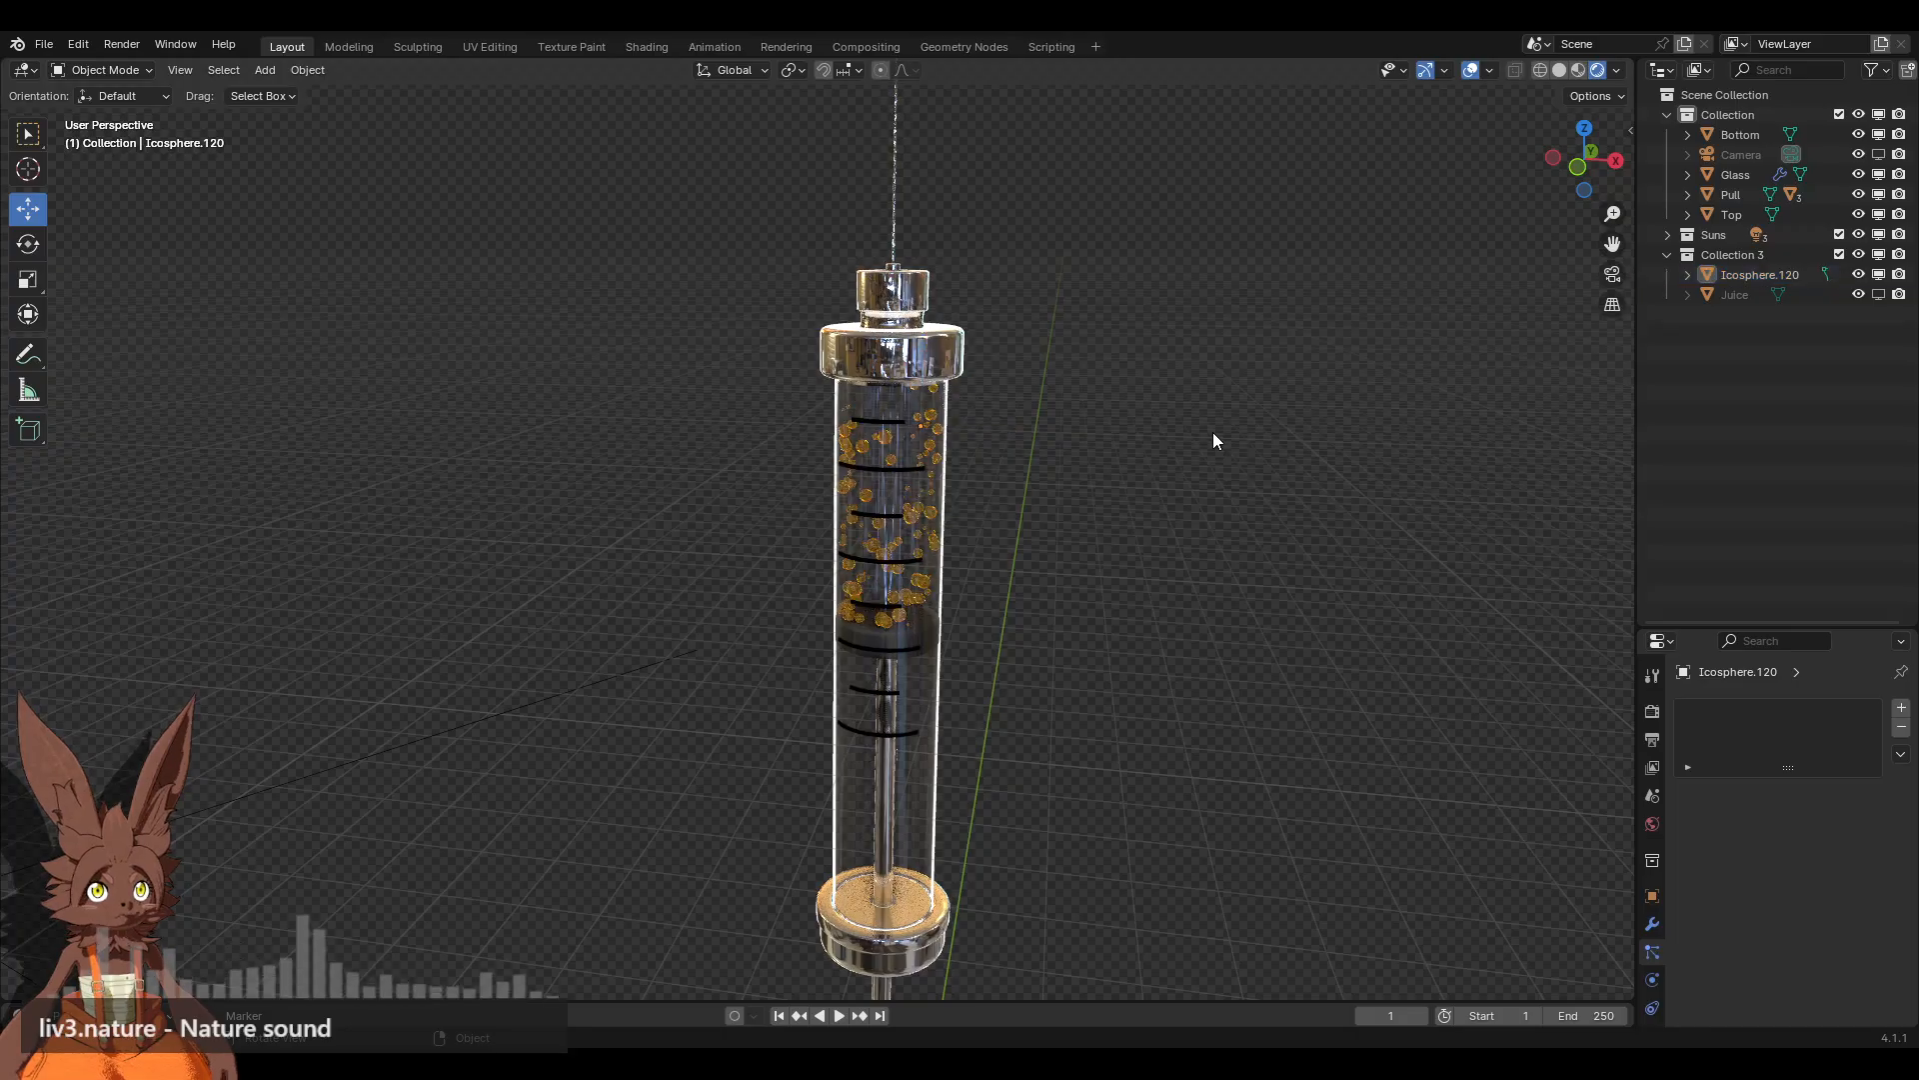
Step: Set the origin of the joined Icosphere.120 bubbles to their geometry
{"action": "left_click", "coordinate": [1747, 274]}
{"action": "scroll", "coordinate": [1138, 441], "scroll_direction": "up", "scroll_amount": 4}
{"action": "left_click", "coordinate": [1578, 167]}
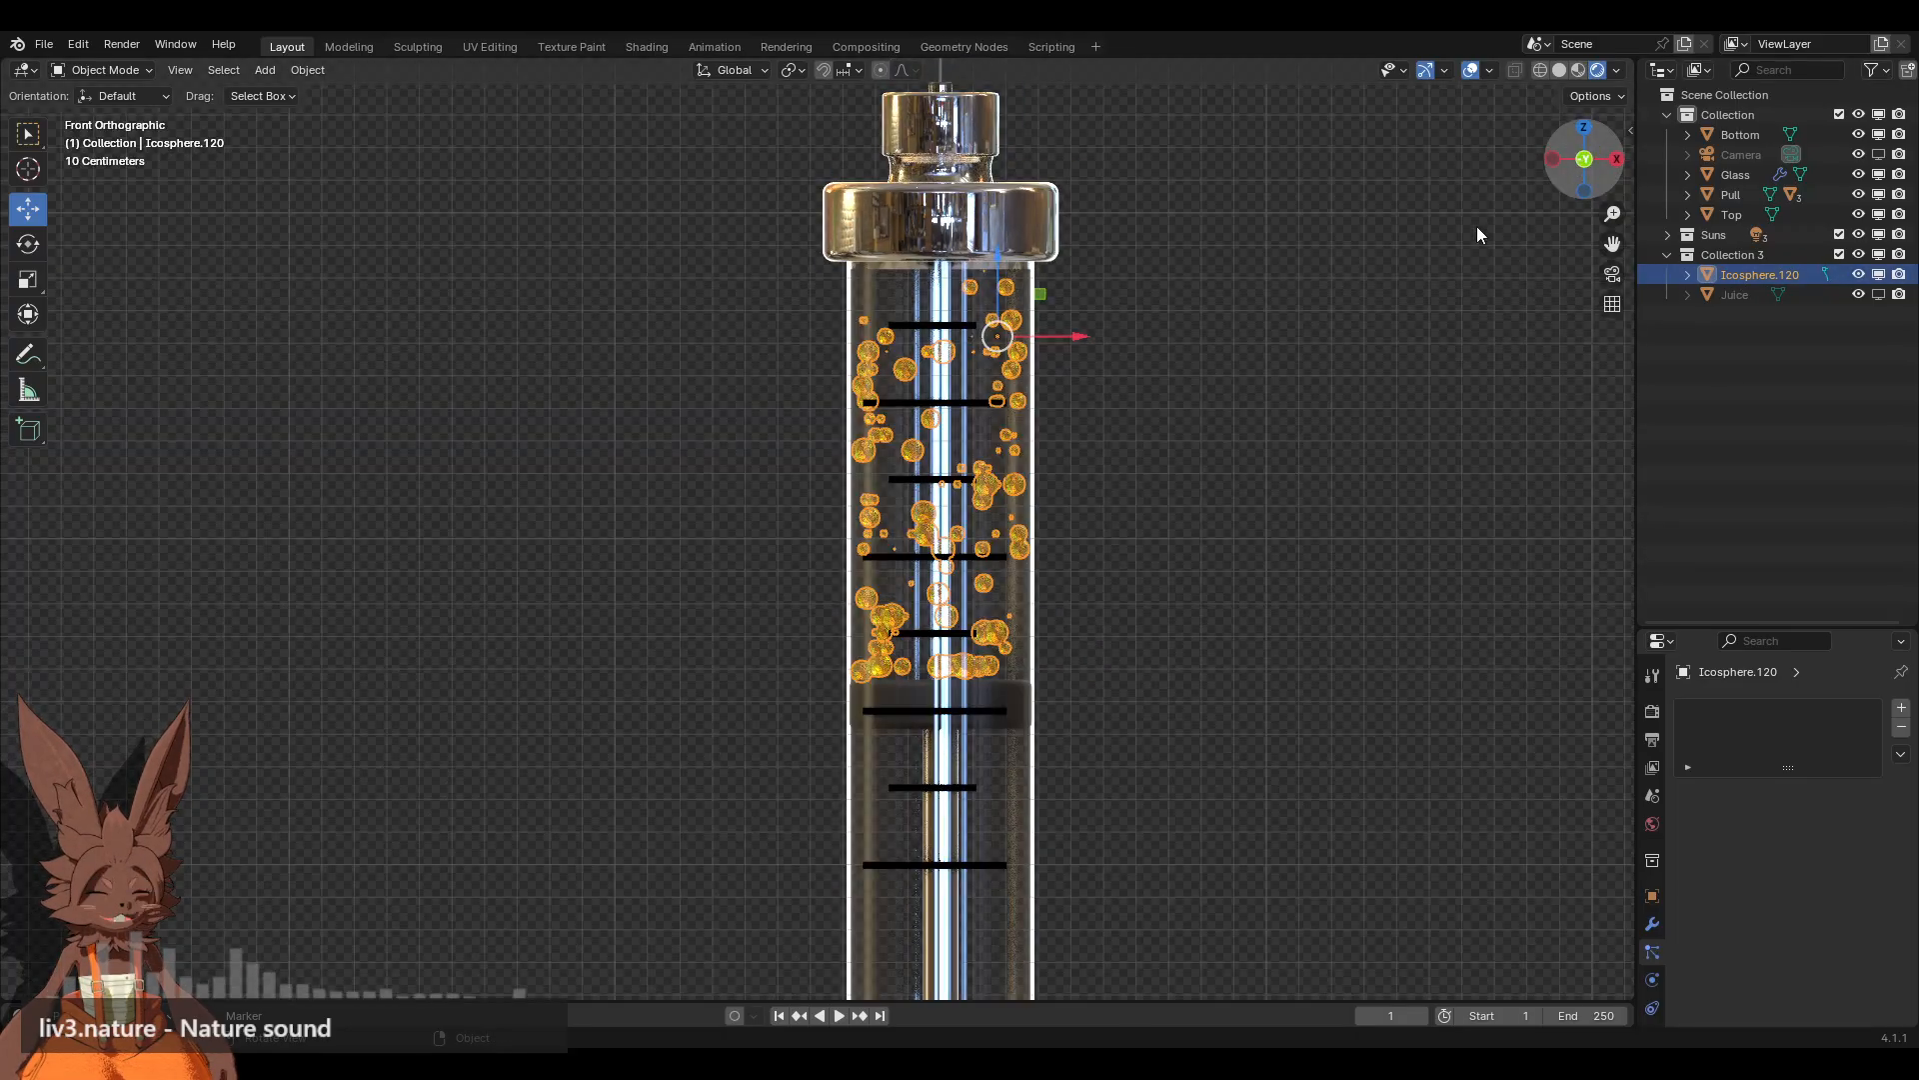
{"action": "right_click", "coordinate": [1230, 371]}
{"action": "mouse_move", "coordinate": [1162, 452]}
{"action": "left_click", "coordinate": [1364, 476]}
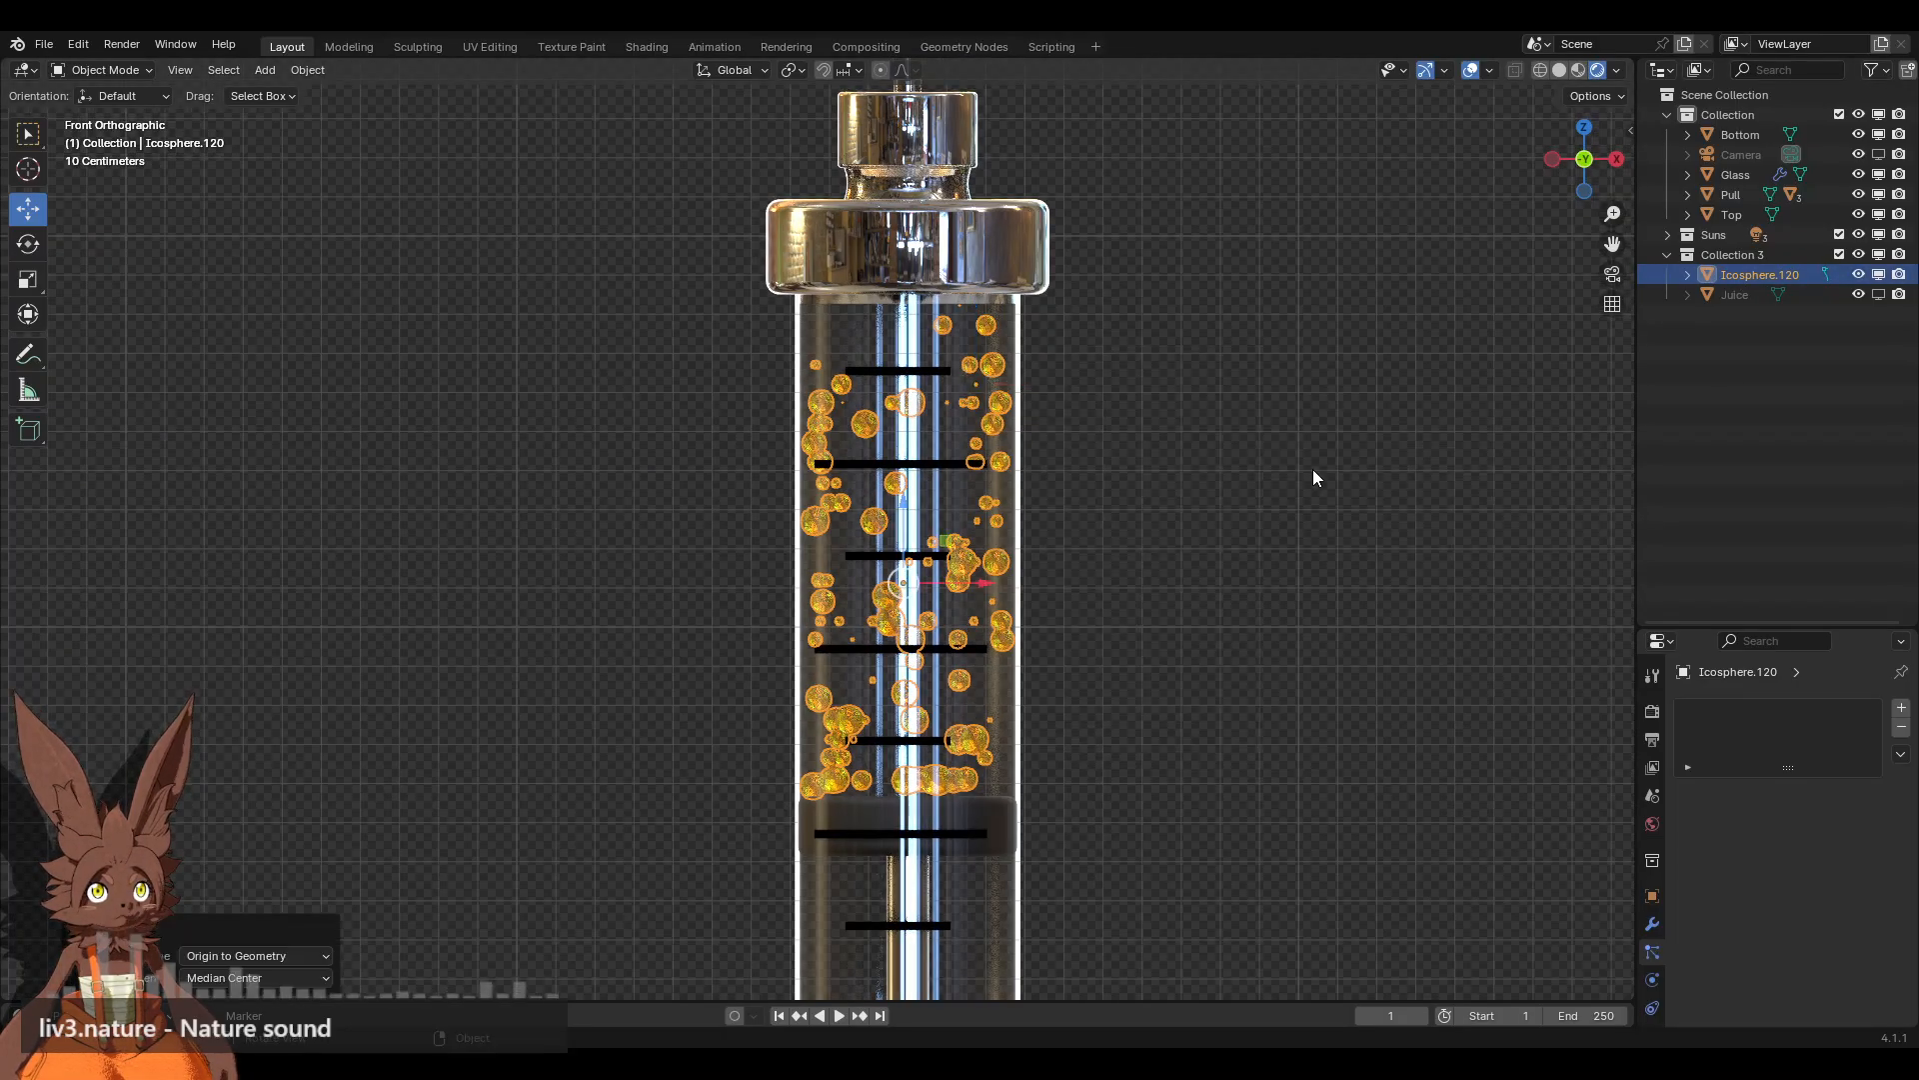
Step: Scale the joined bubbles uniformly to about 0.974 and nudge them slightly upward inside the tube
{"action": "key", "text": "s"}
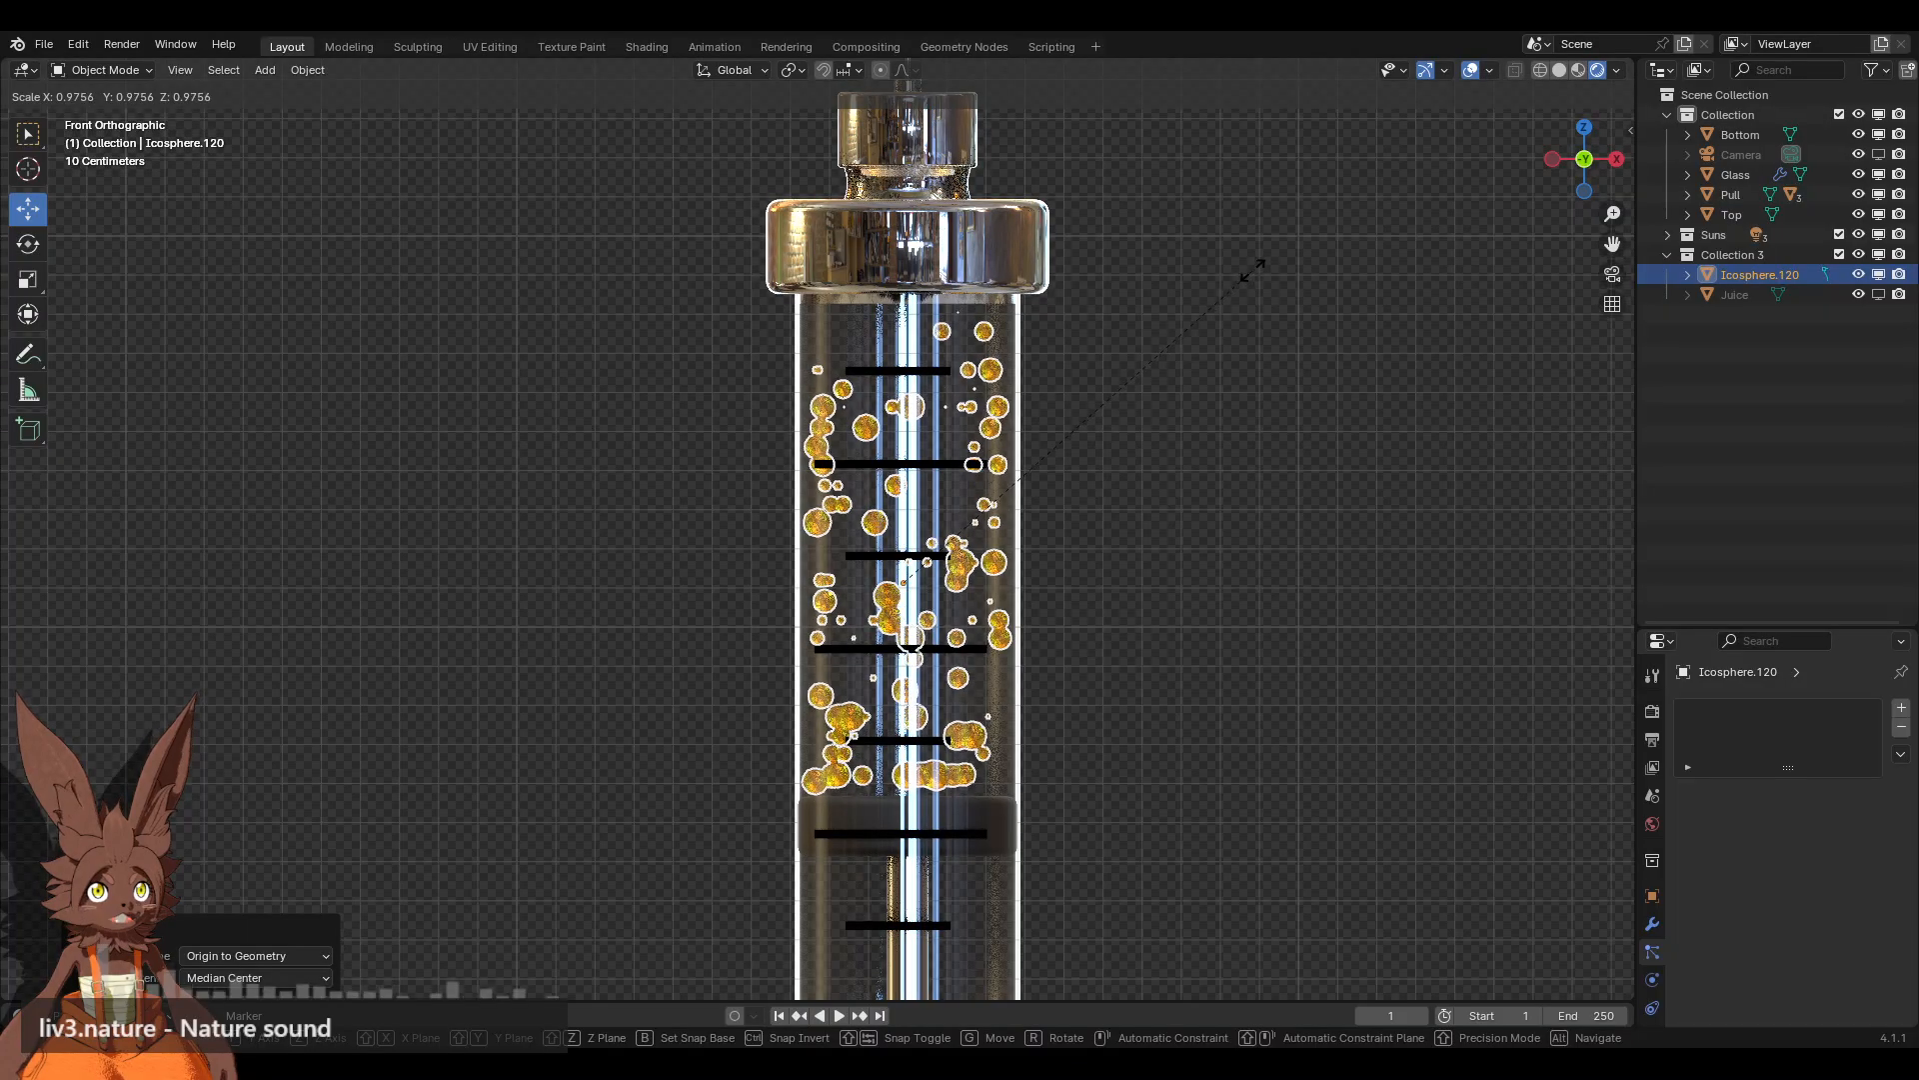
{"action": "left_click", "coordinate": [1041, 536]}
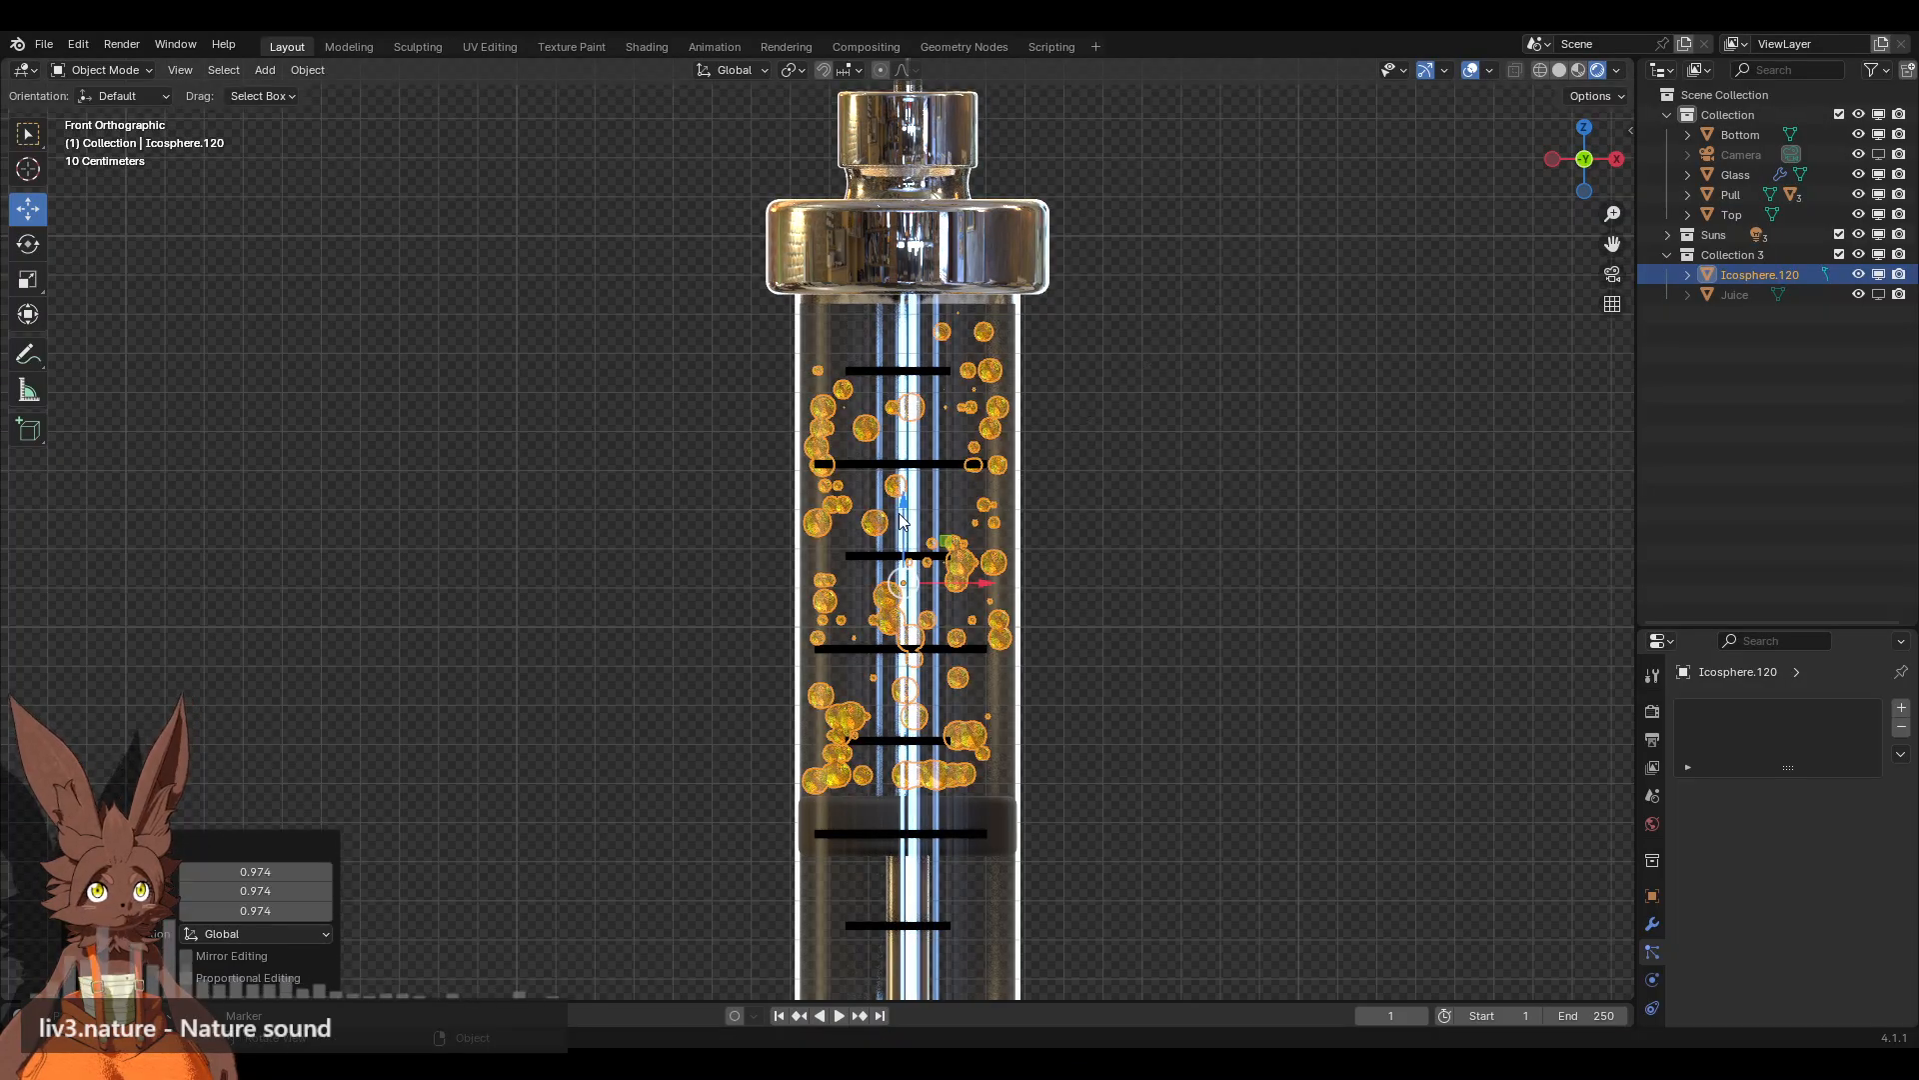
{"action": "left_click_drag", "start_coordinate": [899, 512], "coordinate": [899, 509]}
{"action": "left_click", "coordinate": [1145, 471]}
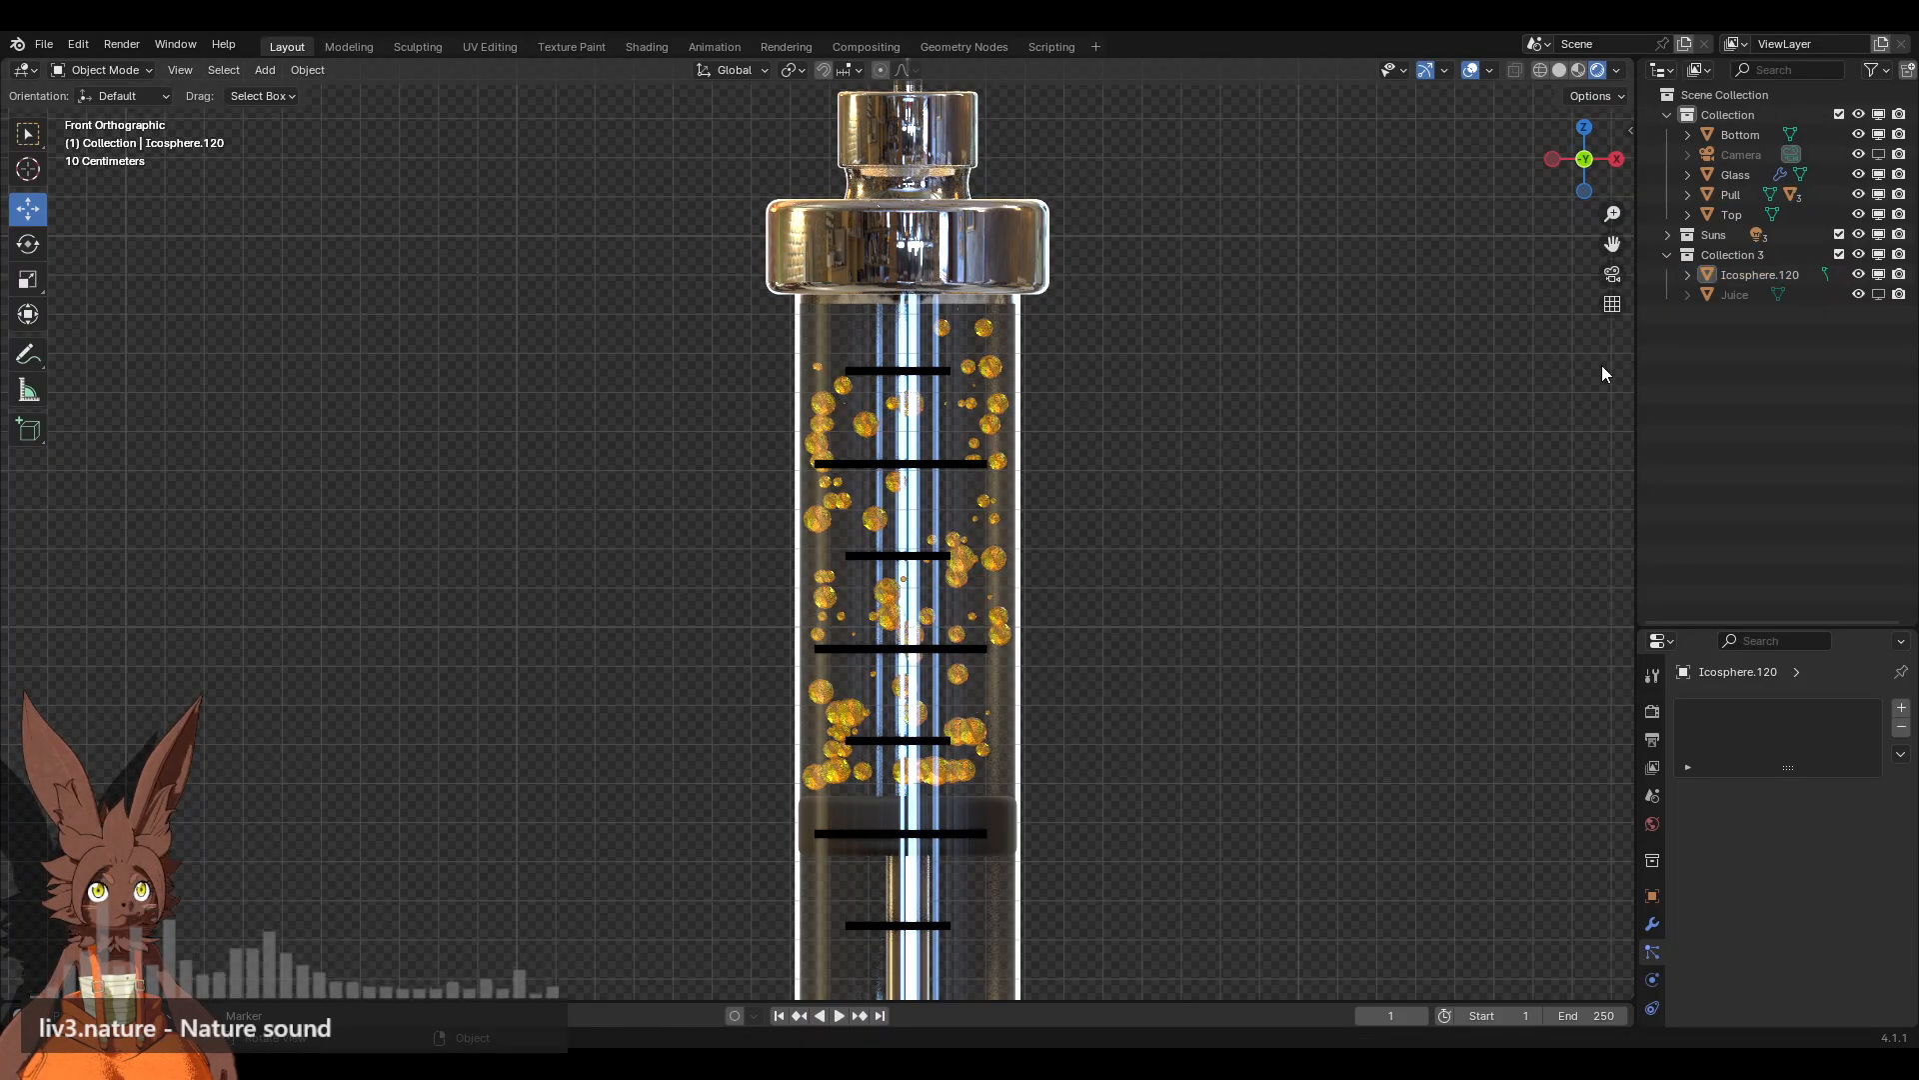
Step: Show Juice in the viewport again and set the alpha of the bubbles' Juice.001 material to 0.8
{"action": "left_click", "coordinate": [1880, 295]}
{"action": "middle_click_drag", "start_coordinate": [1040, 544], "coordinate": [1161, 475]}
{"action": "left_click", "coordinate": [1756, 276]}
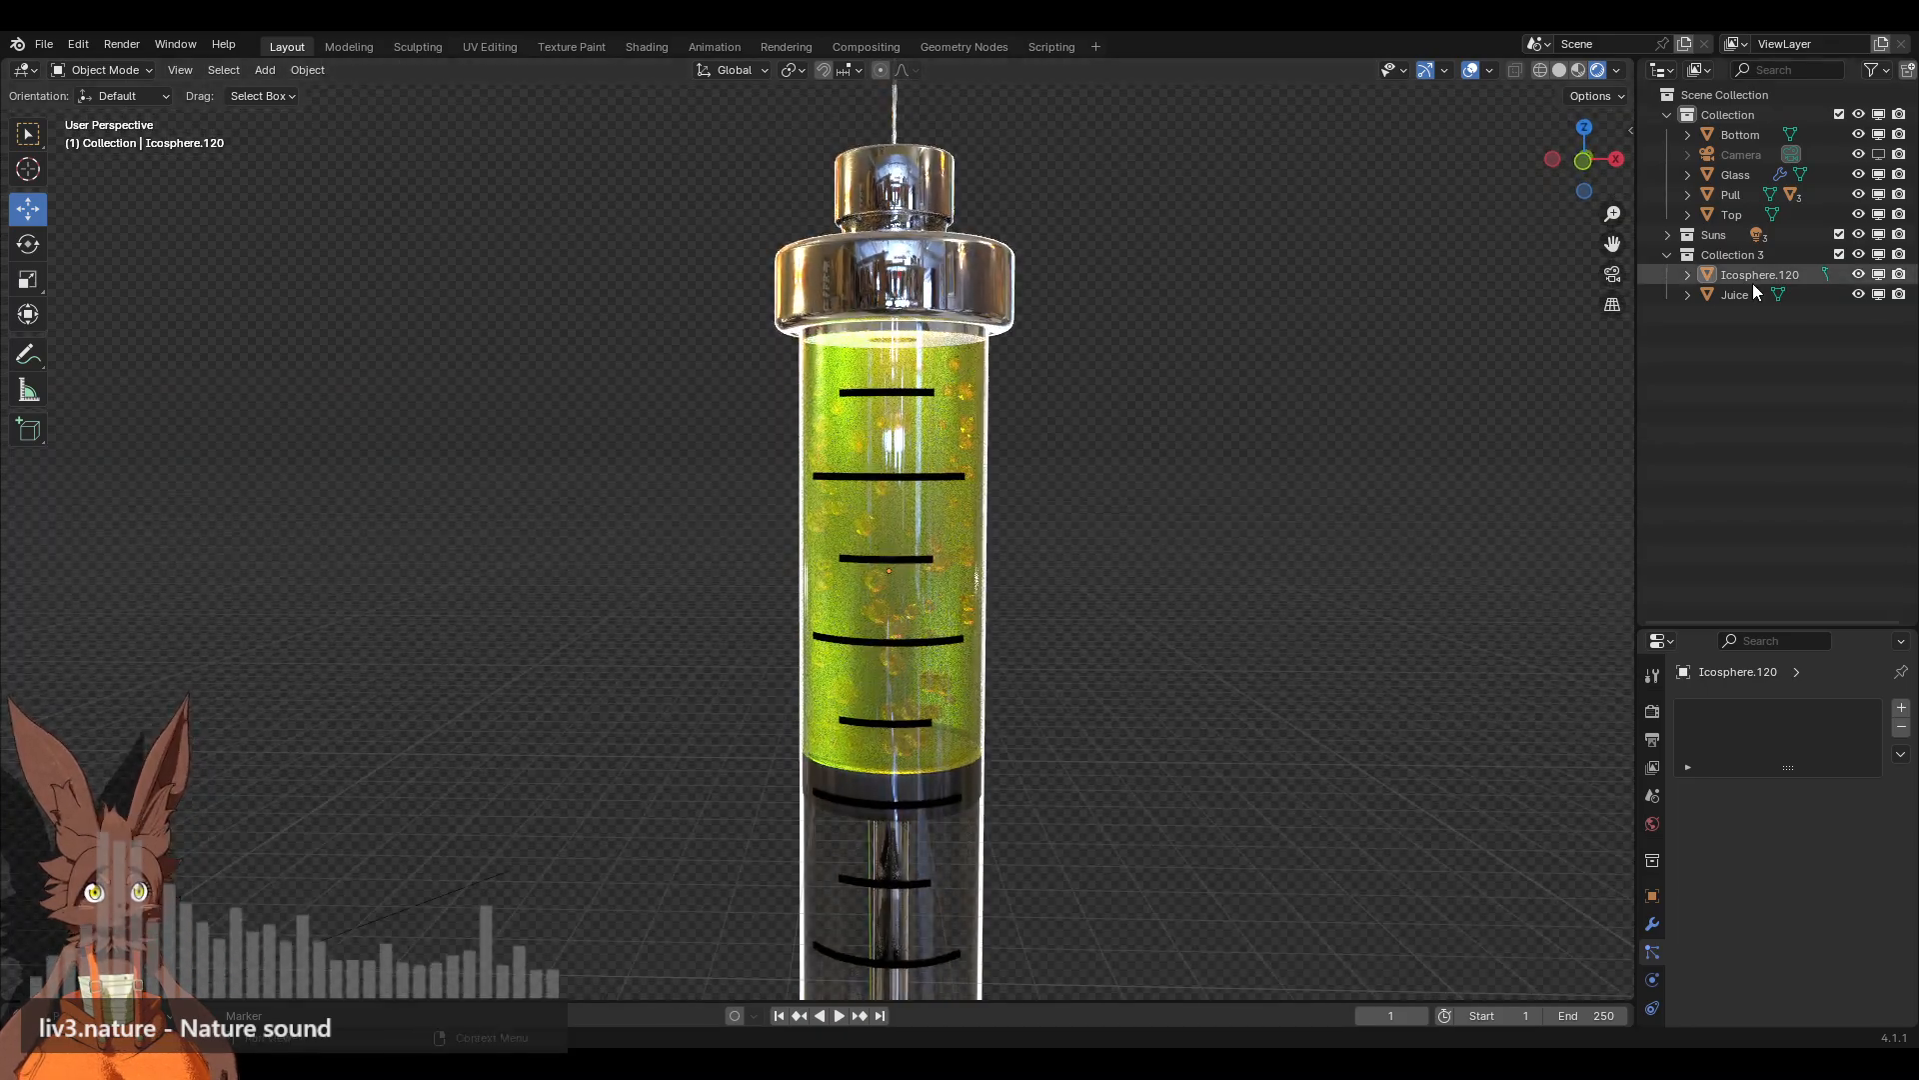
{"action": "left_click", "coordinate": [1653, 922]}
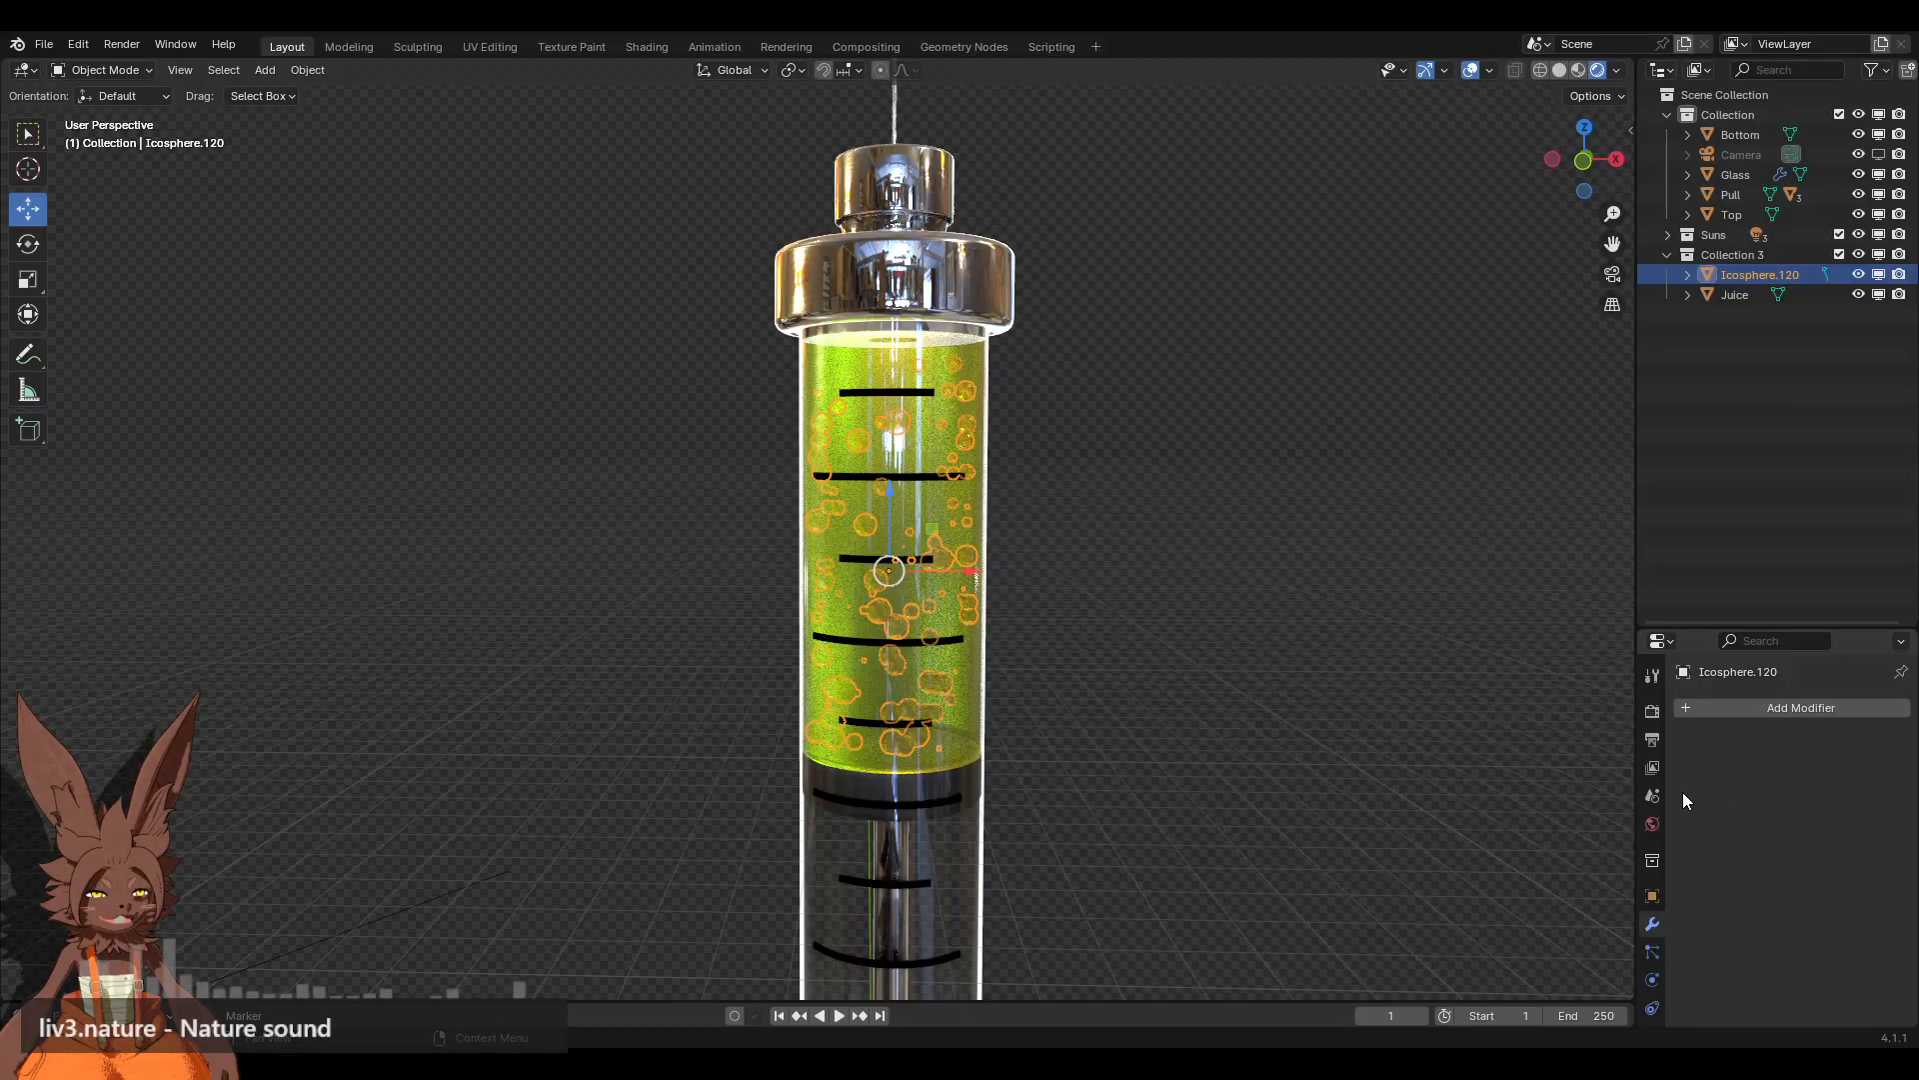
{"action": "scroll", "coordinate": [1656, 1020], "scroll_direction": "down", "scroll_amount": 3}
{"action": "left_click", "coordinate": [1653, 983]}
{"action": "scroll", "coordinate": [1800, 849], "scroll_direction": "down", "scroll_amount": 8}
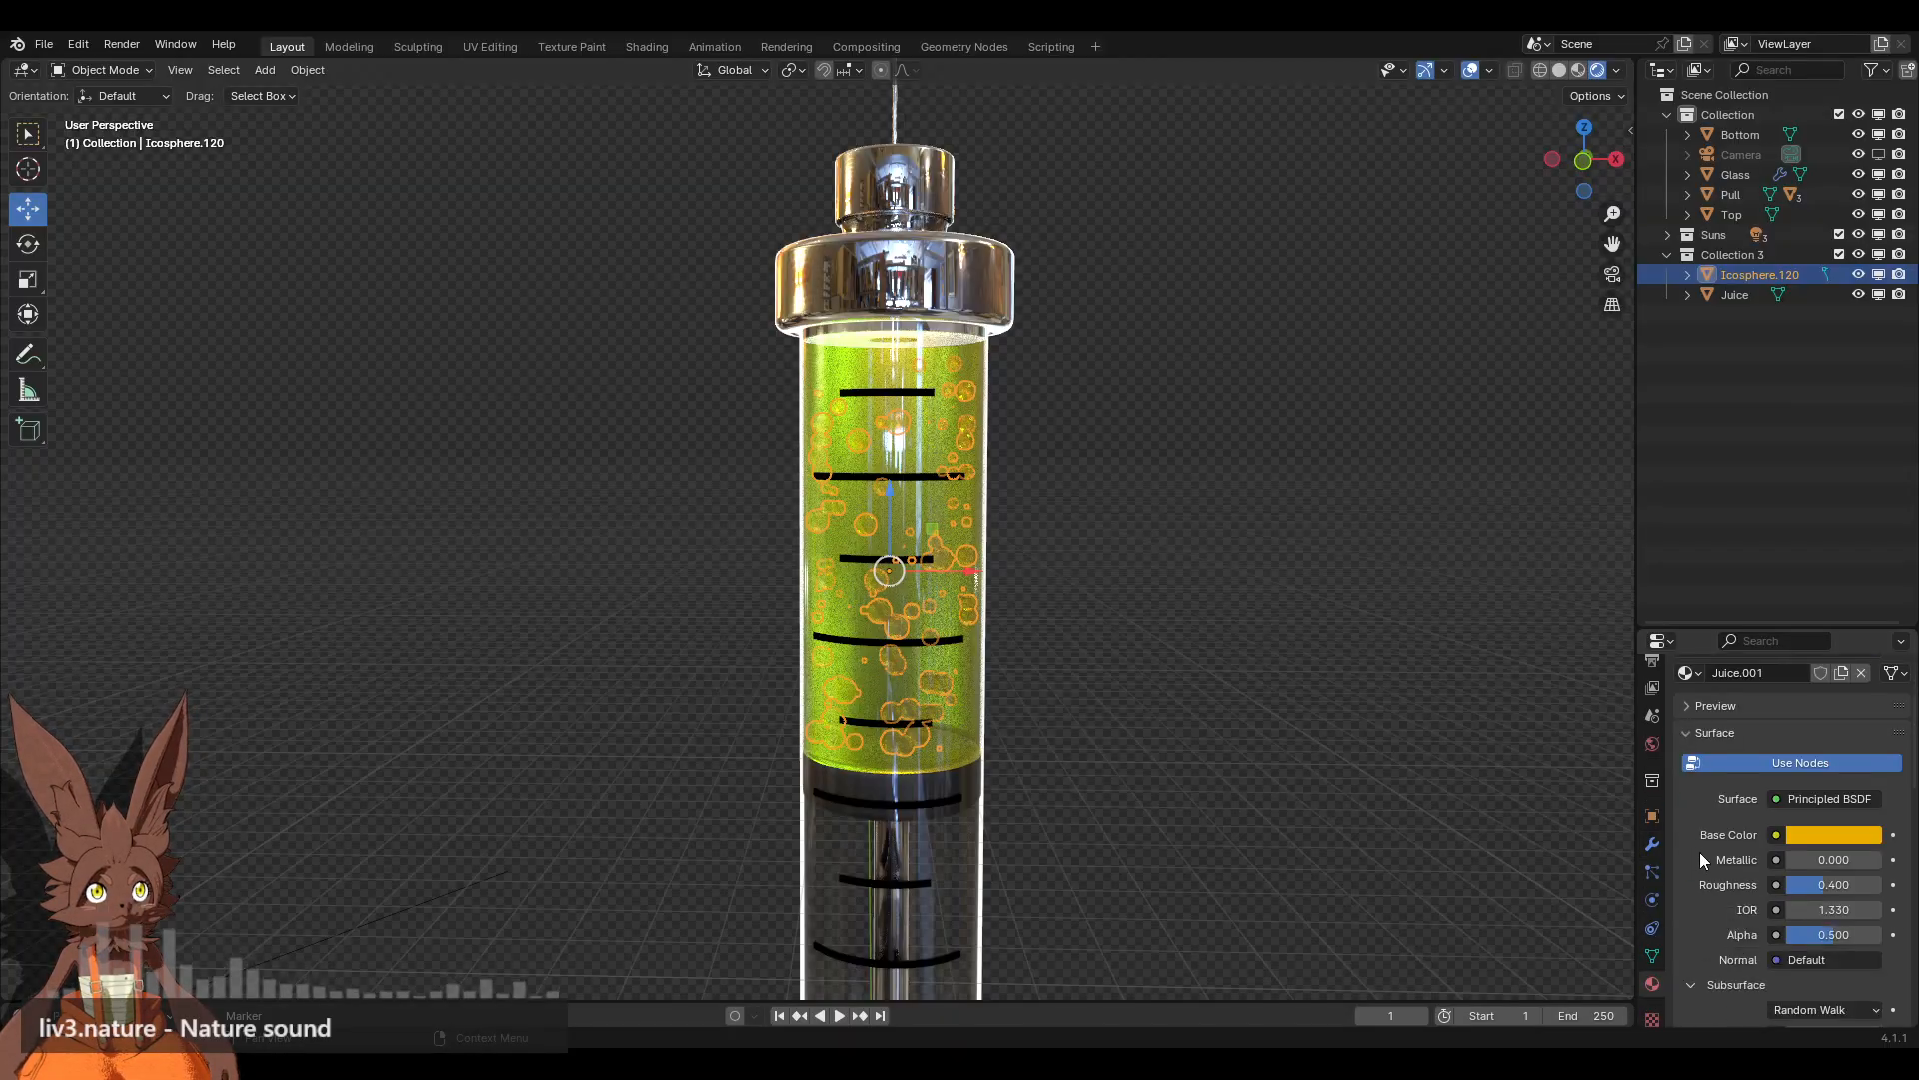
{"action": "left_click", "coordinate": [1837, 816]}
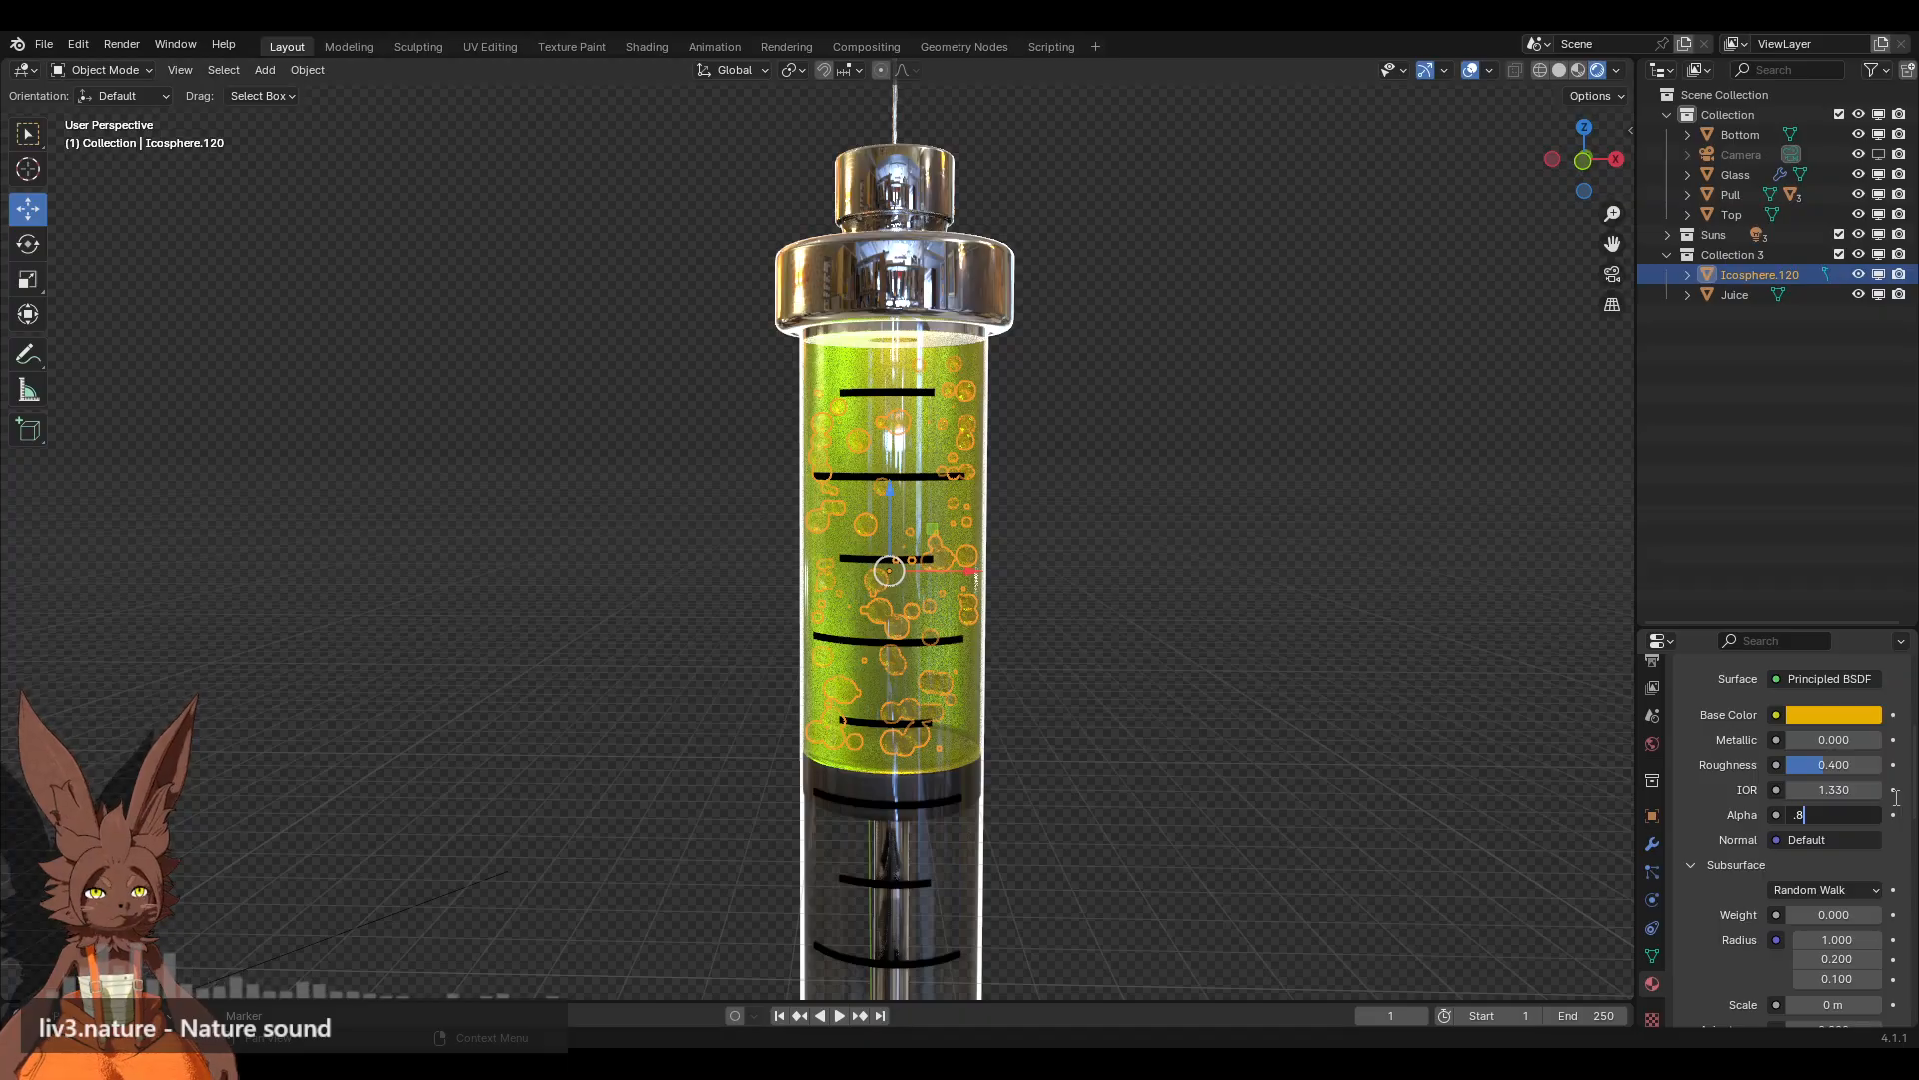
{"action": "key", "text": "Return"}
{"action": "left_click", "coordinate": [1428, 517]}
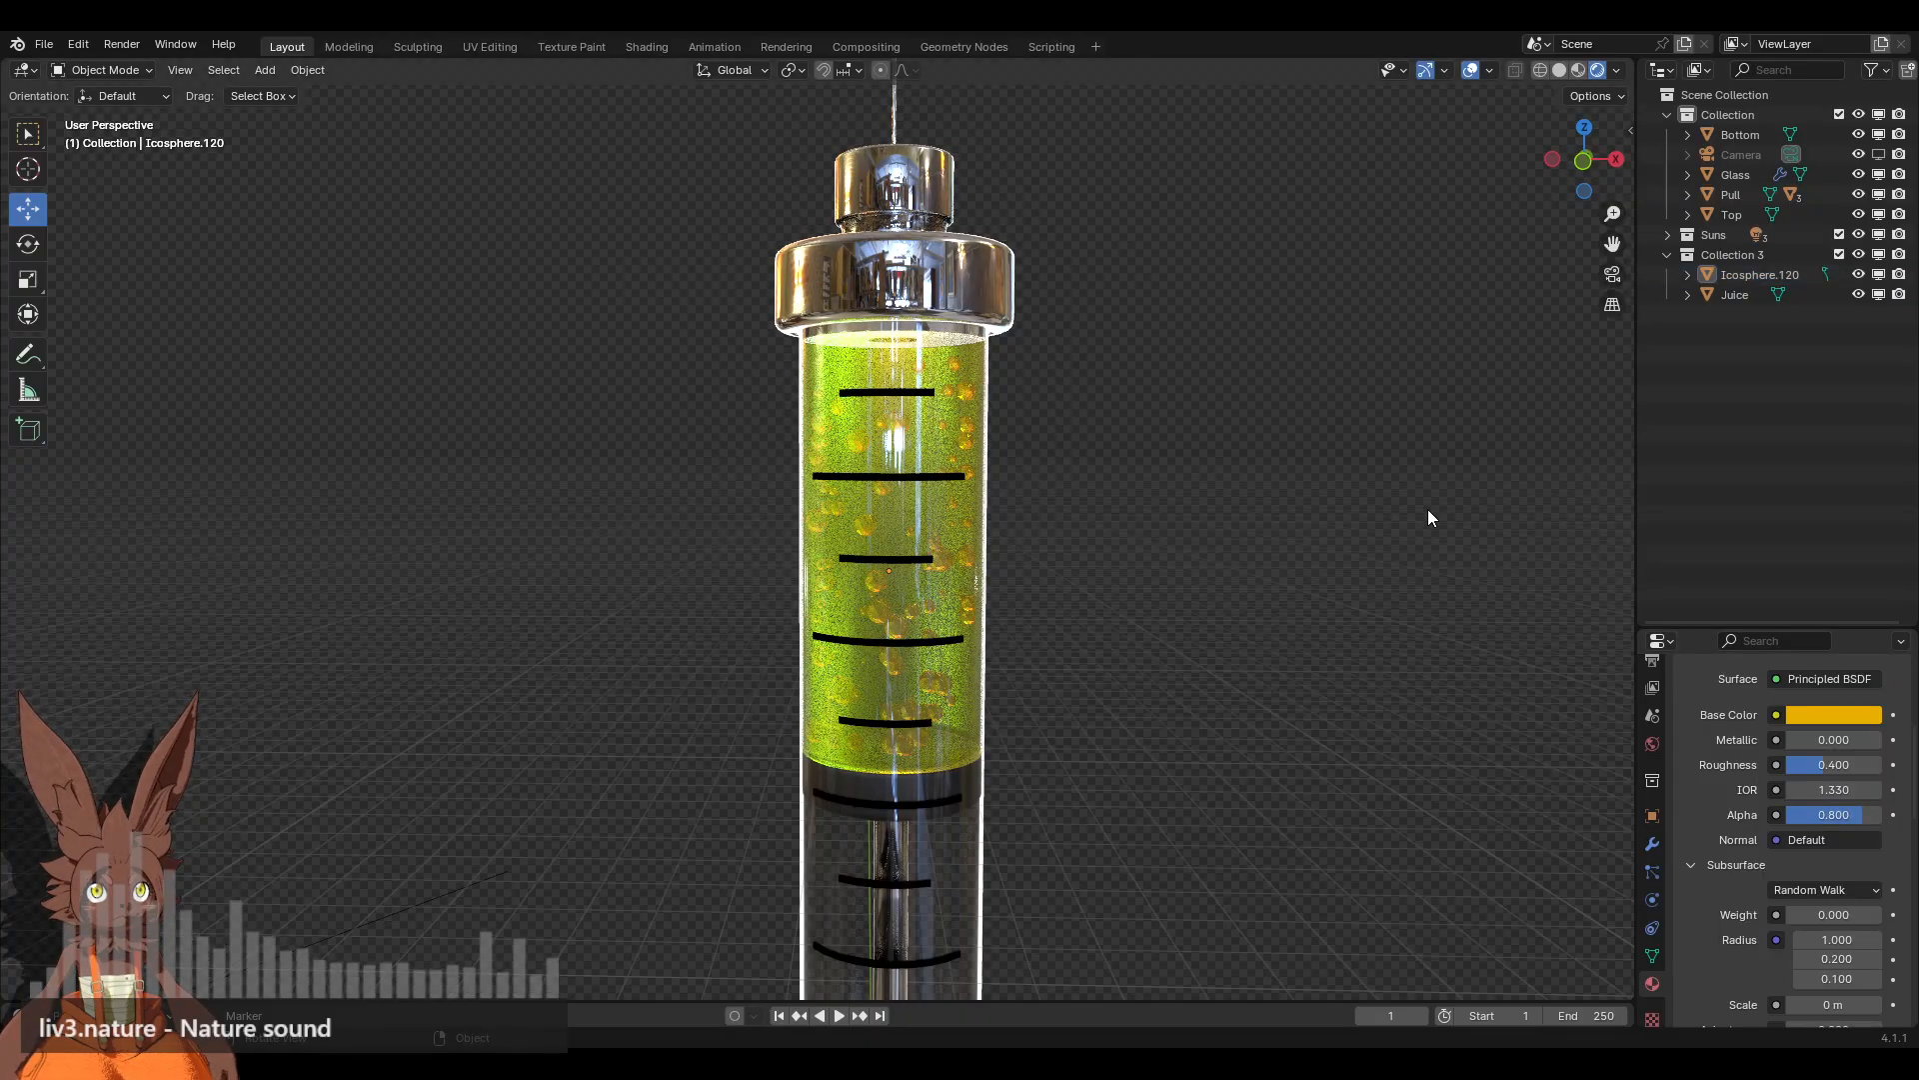
Step: Open the Glass mesh in Edit Mode from the front view with solid shading
{"action": "middle_click_drag", "start_coordinate": [1352, 556], "coordinate": [963, 550]}
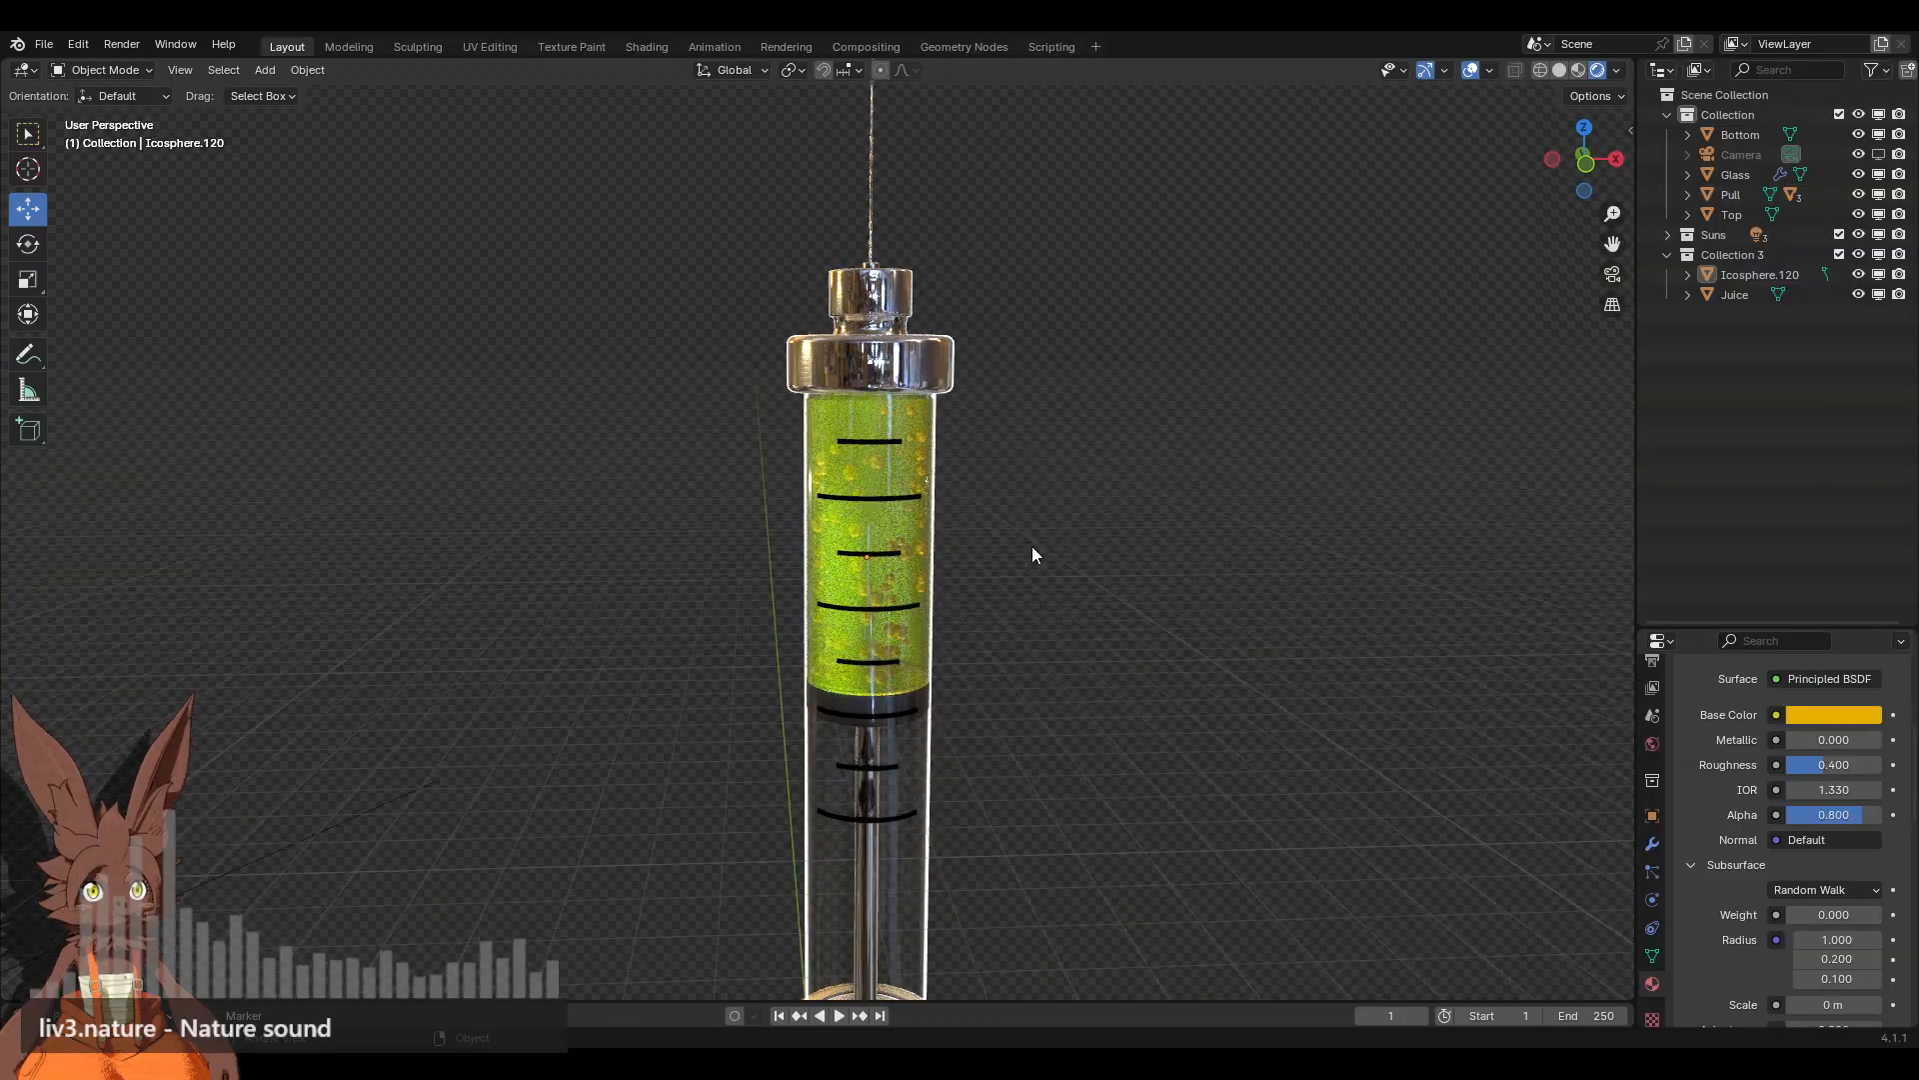
{"action": "left_click", "coordinate": [132, 70]}
{"action": "scroll", "coordinate": [1250, 334], "scroll_direction": "down", "scroll_amount": 4}
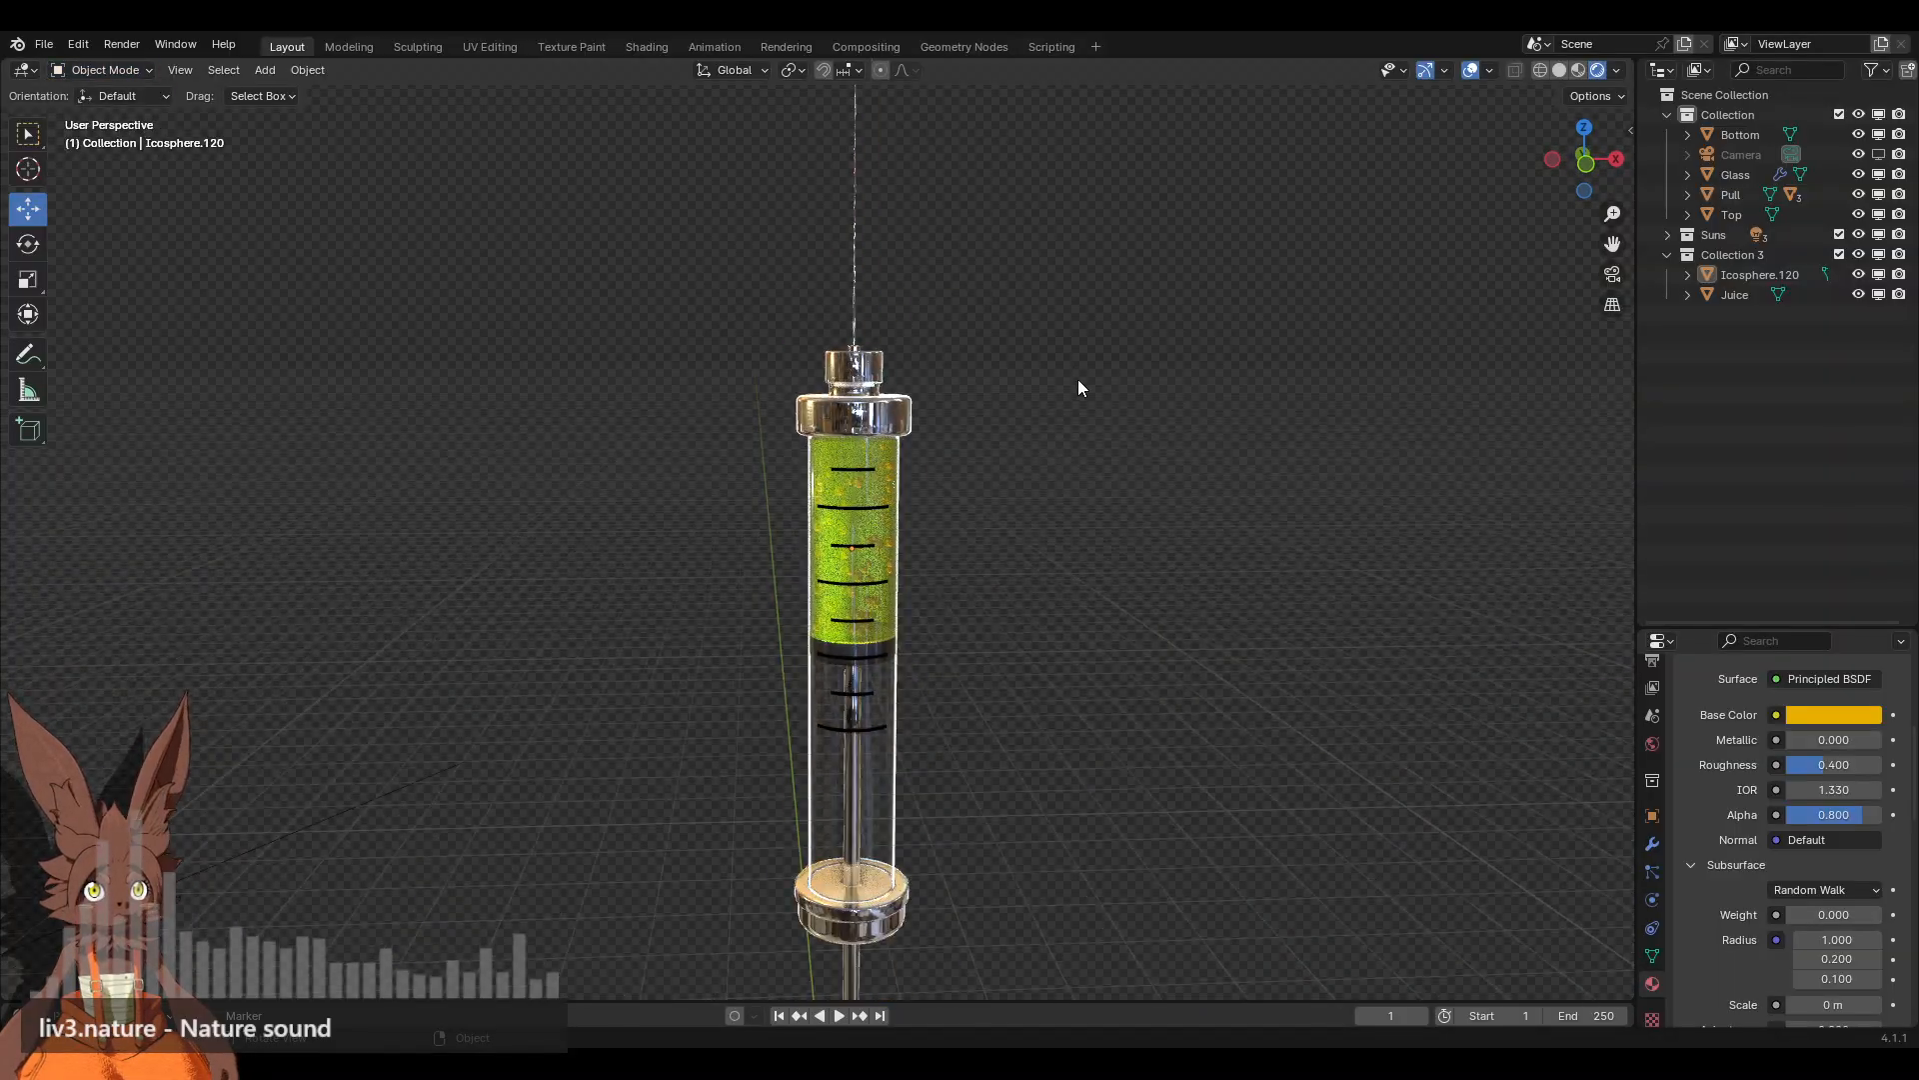
{"action": "middle_click_drag", "start_coordinate": [986, 462], "coordinate": [947, 468]}
{"action": "left_click", "coordinate": [1598, 160]}
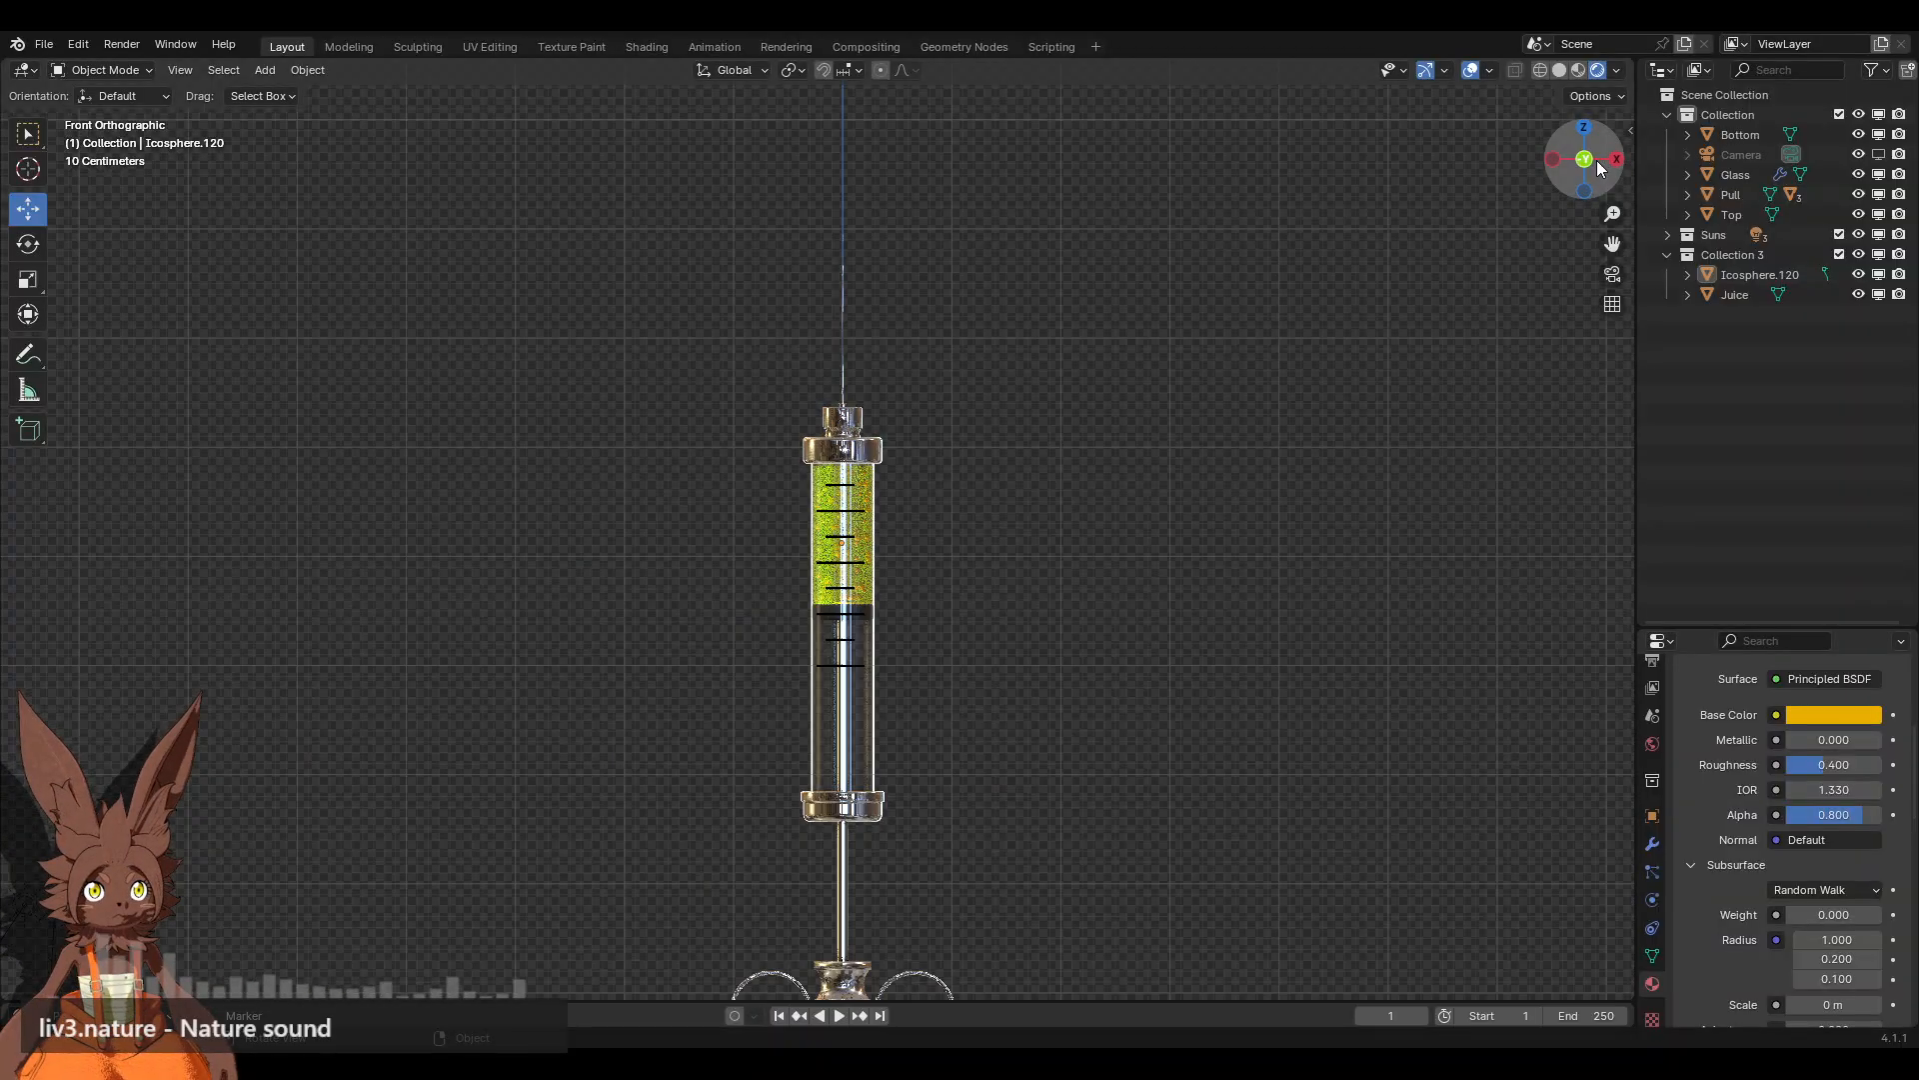
{"action": "scroll", "coordinate": [1202, 467], "scroll_direction": "up", "scroll_amount": 5}
{"action": "left_click", "coordinate": [957, 376]}
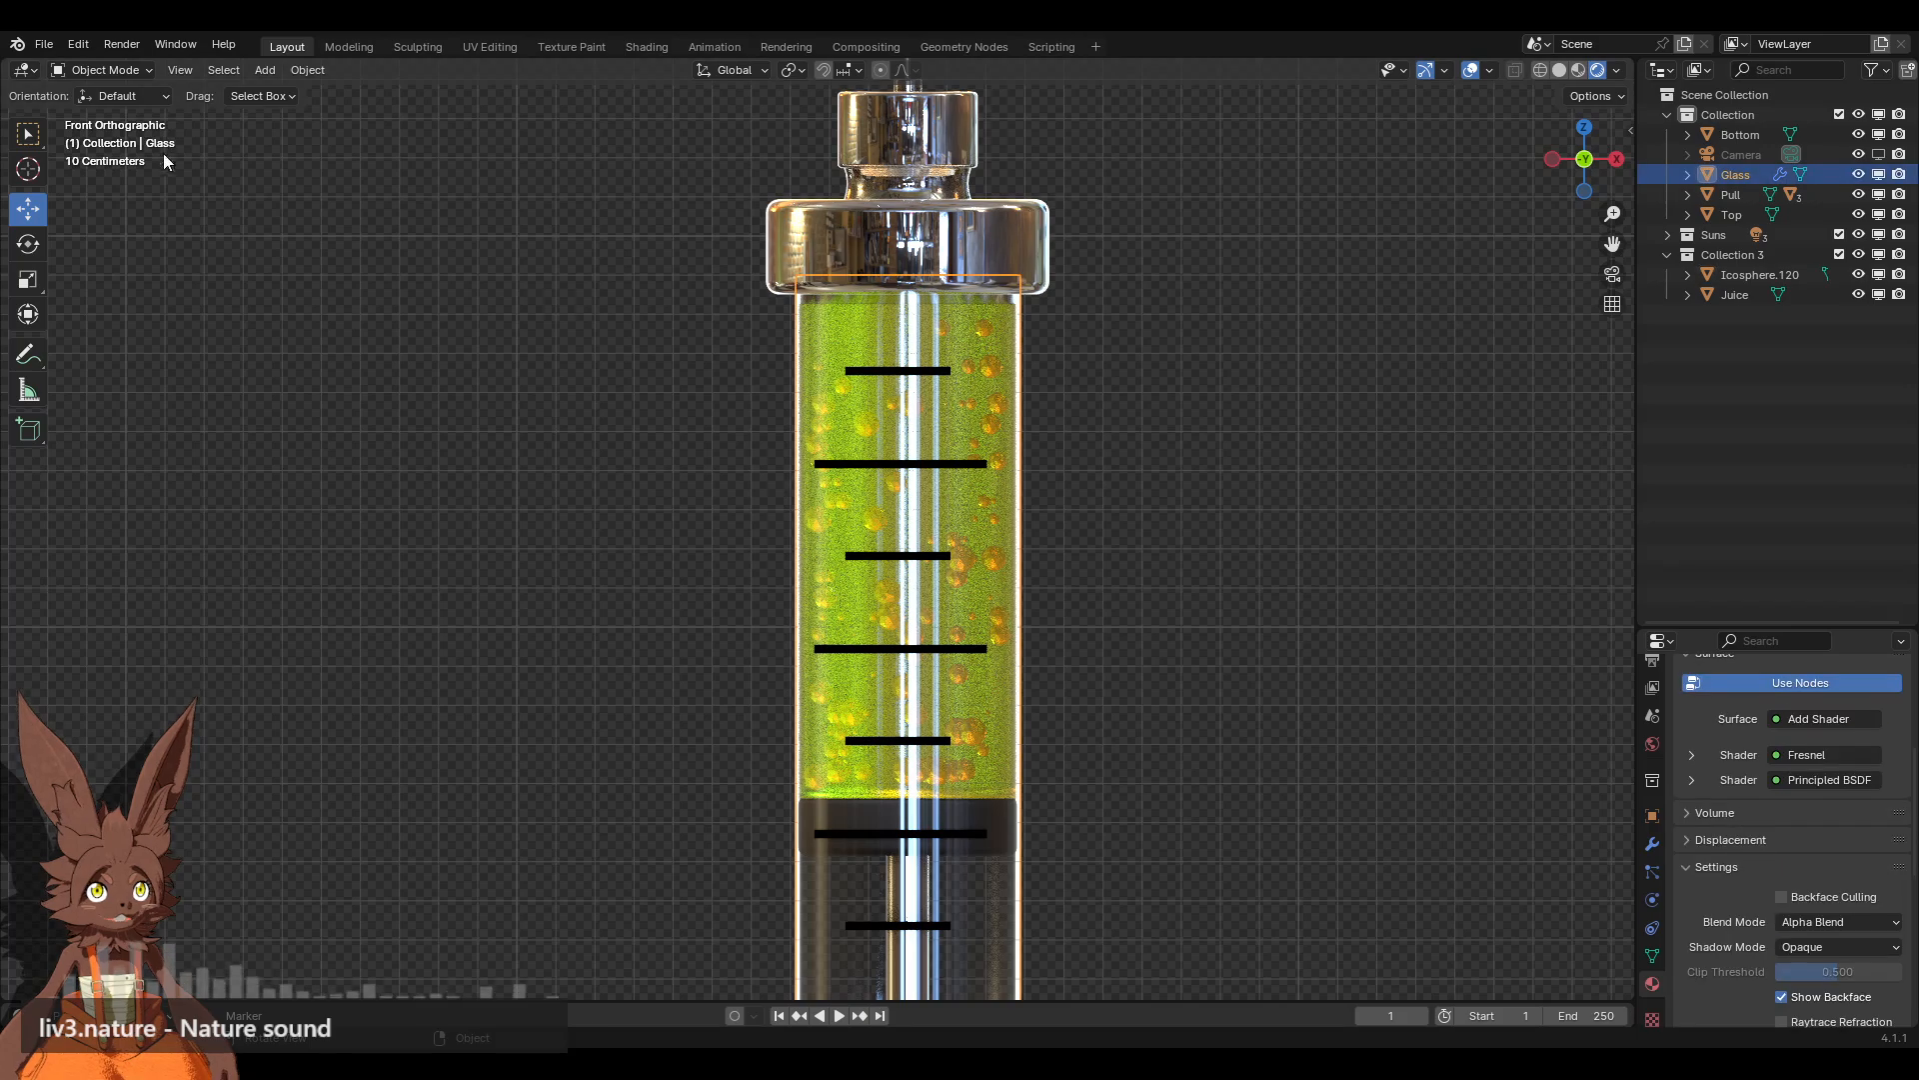
{"action": "left_click", "coordinate": [100, 69]}
{"action": "left_click", "coordinate": [95, 120]}
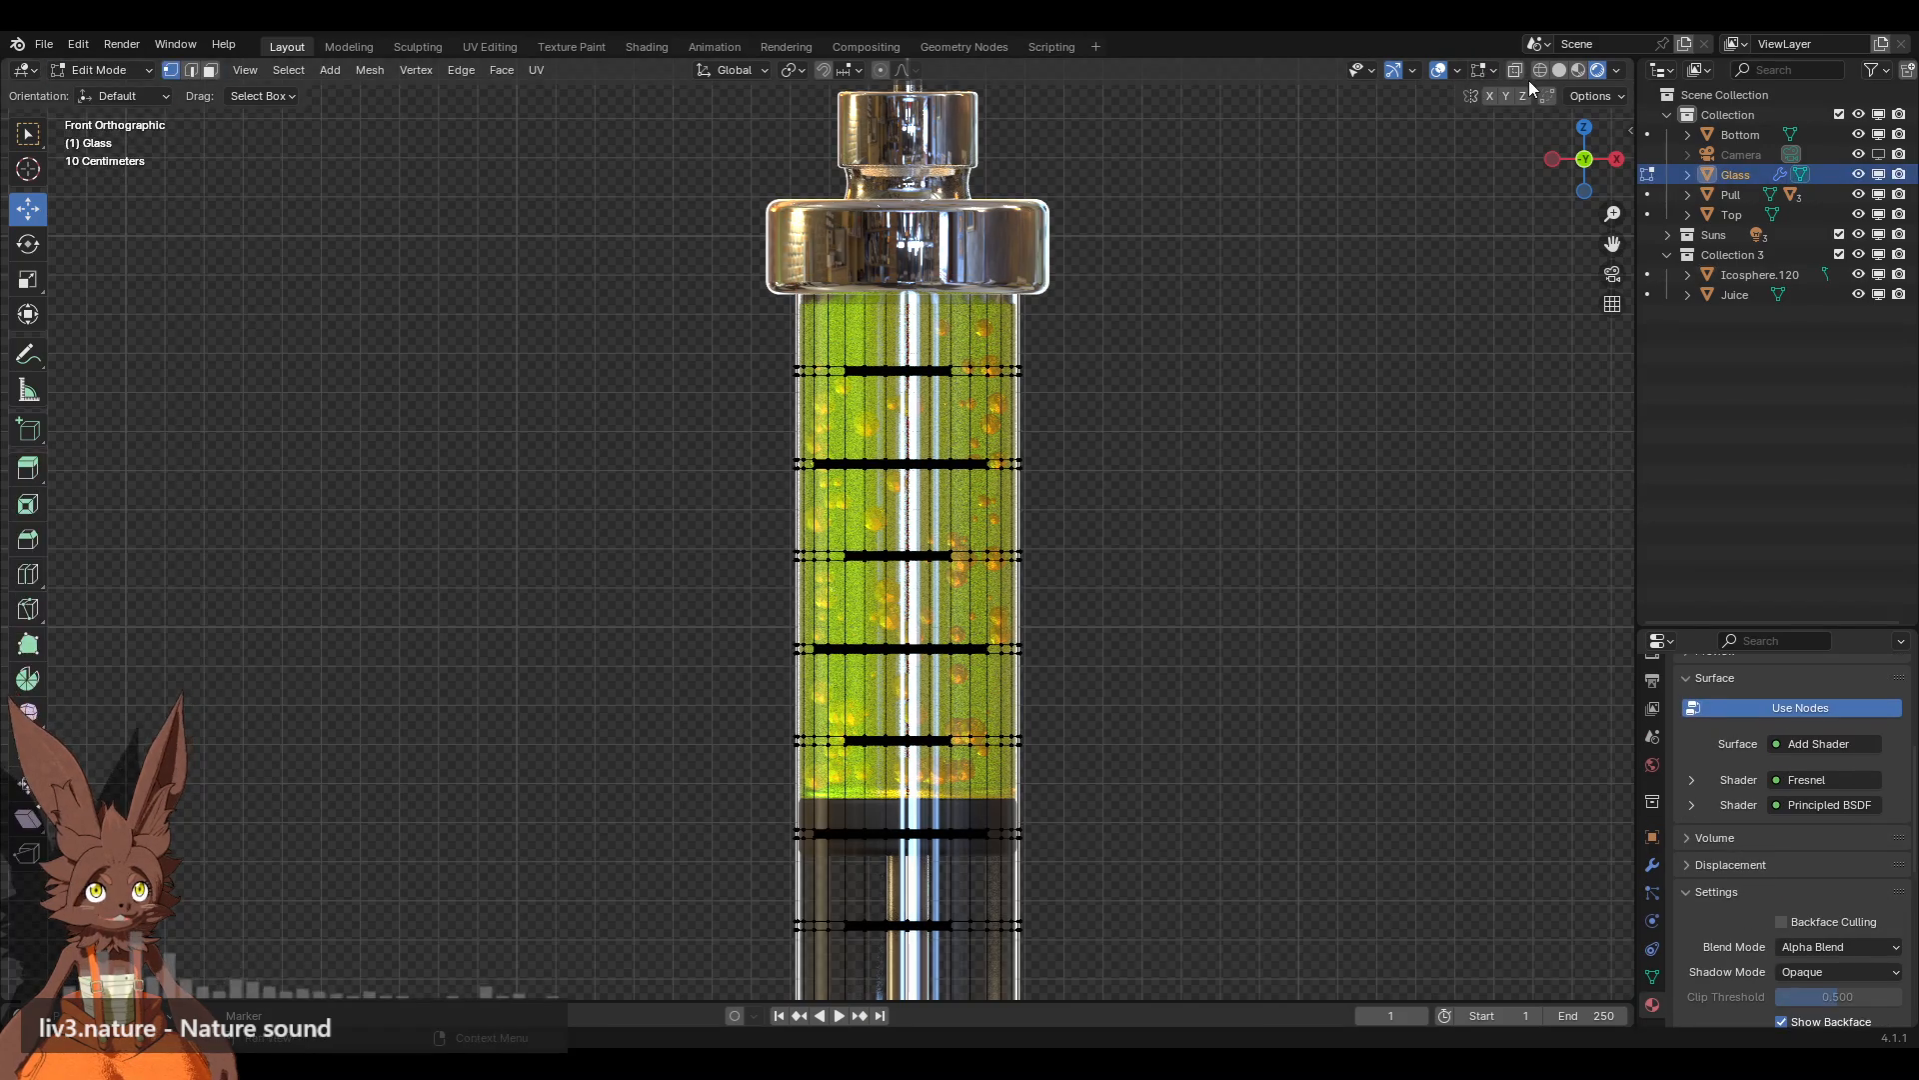
{"action": "left_click", "coordinate": [1559, 70]}
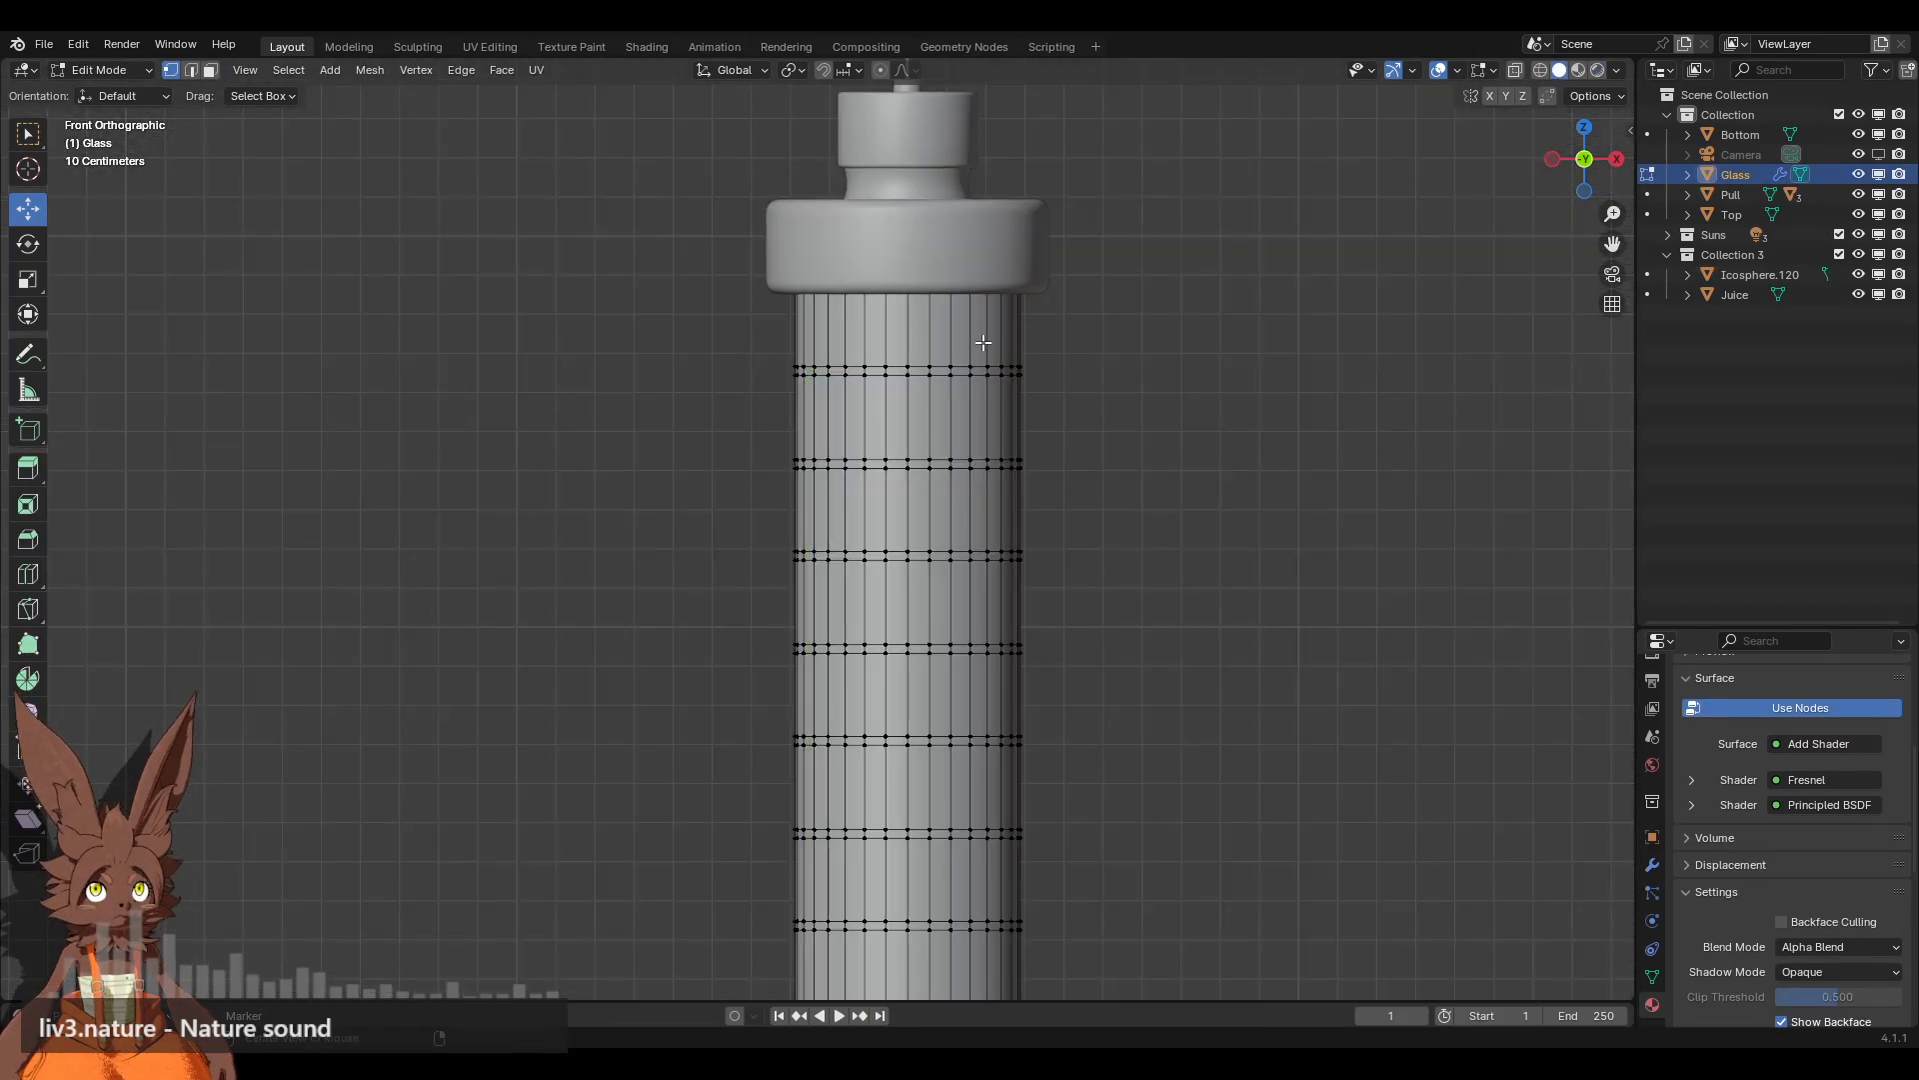
Step: Select the upper edge loops of the five topmost graduation marks on the glass tube
{"action": "left_click", "coordinate": [934, 367], "text": "alt"}
{"action": "left_click", "coordinate": [945, 461], "text": "alt+shift"}
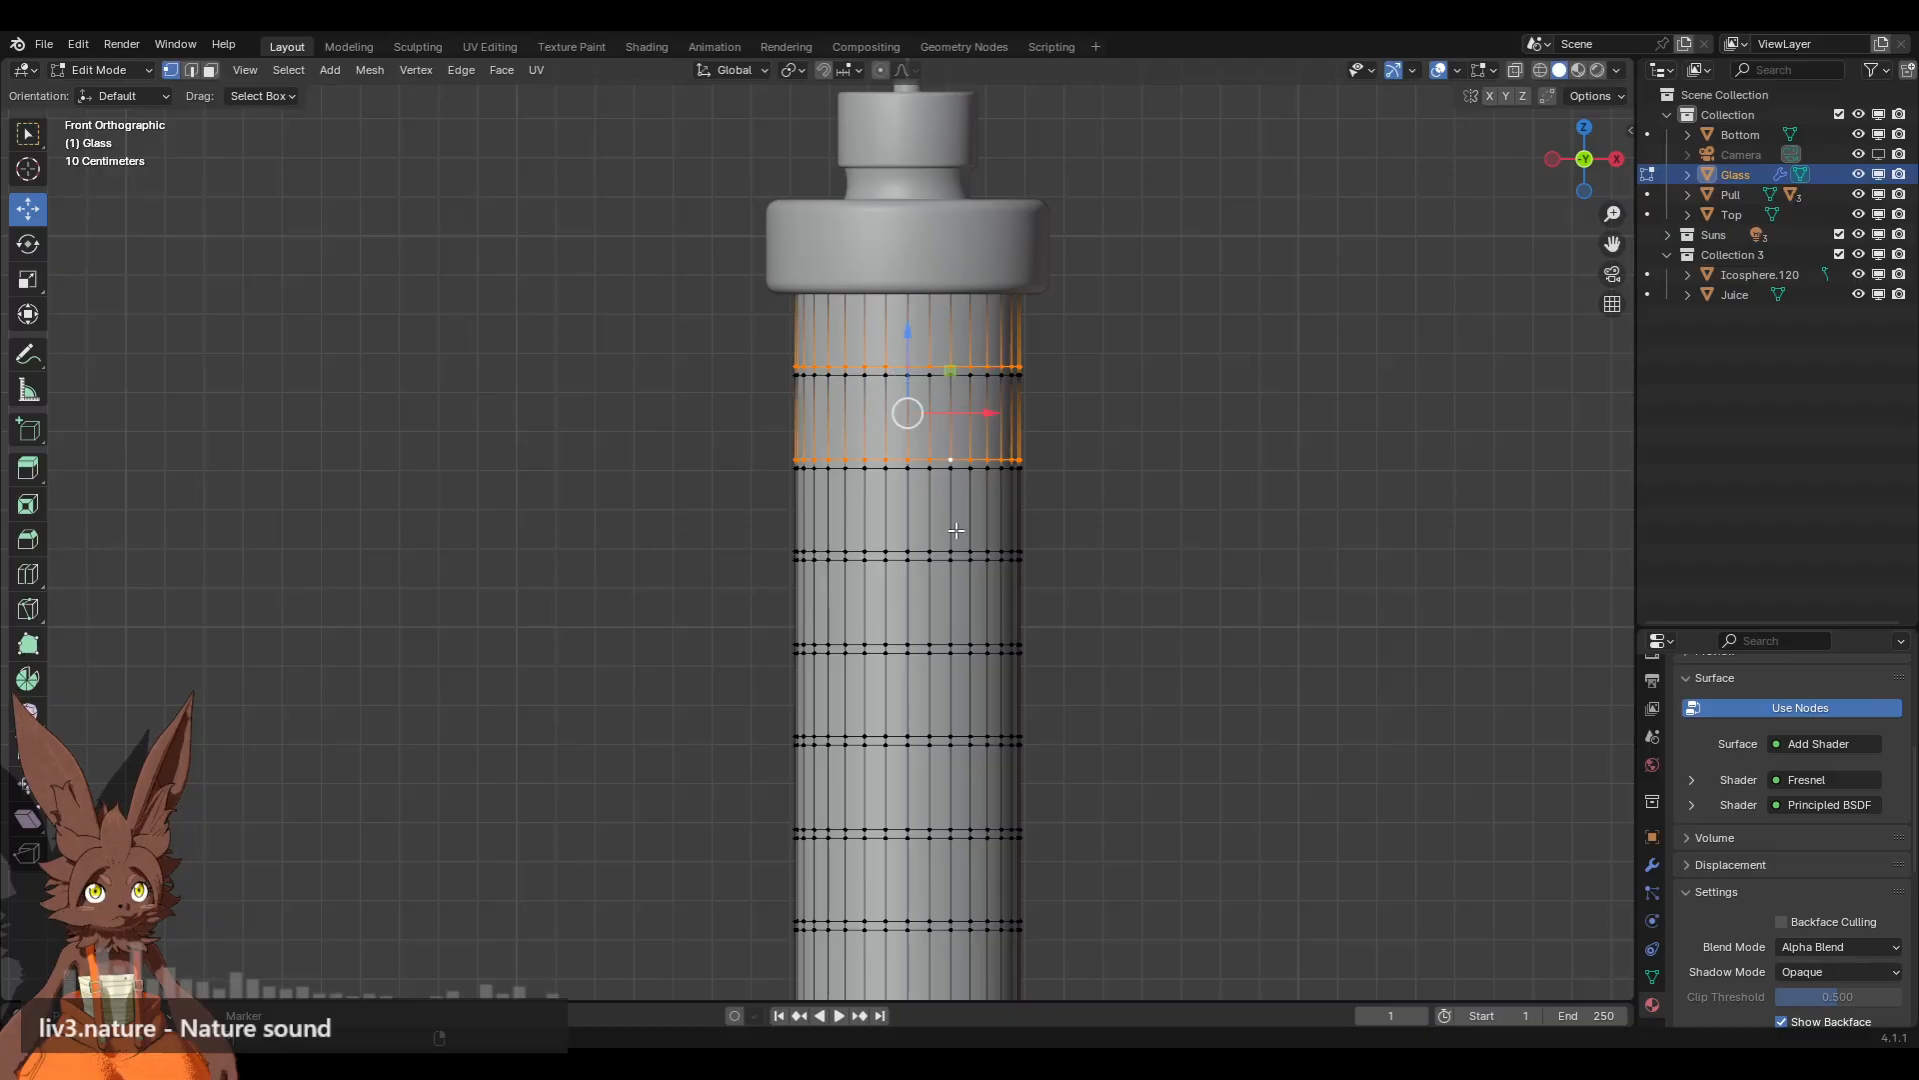
{"action": "left_click", "coordinate": [947, 547], "text": "alt+shift"}
{"action": "key", "text": "ctrl+z"}
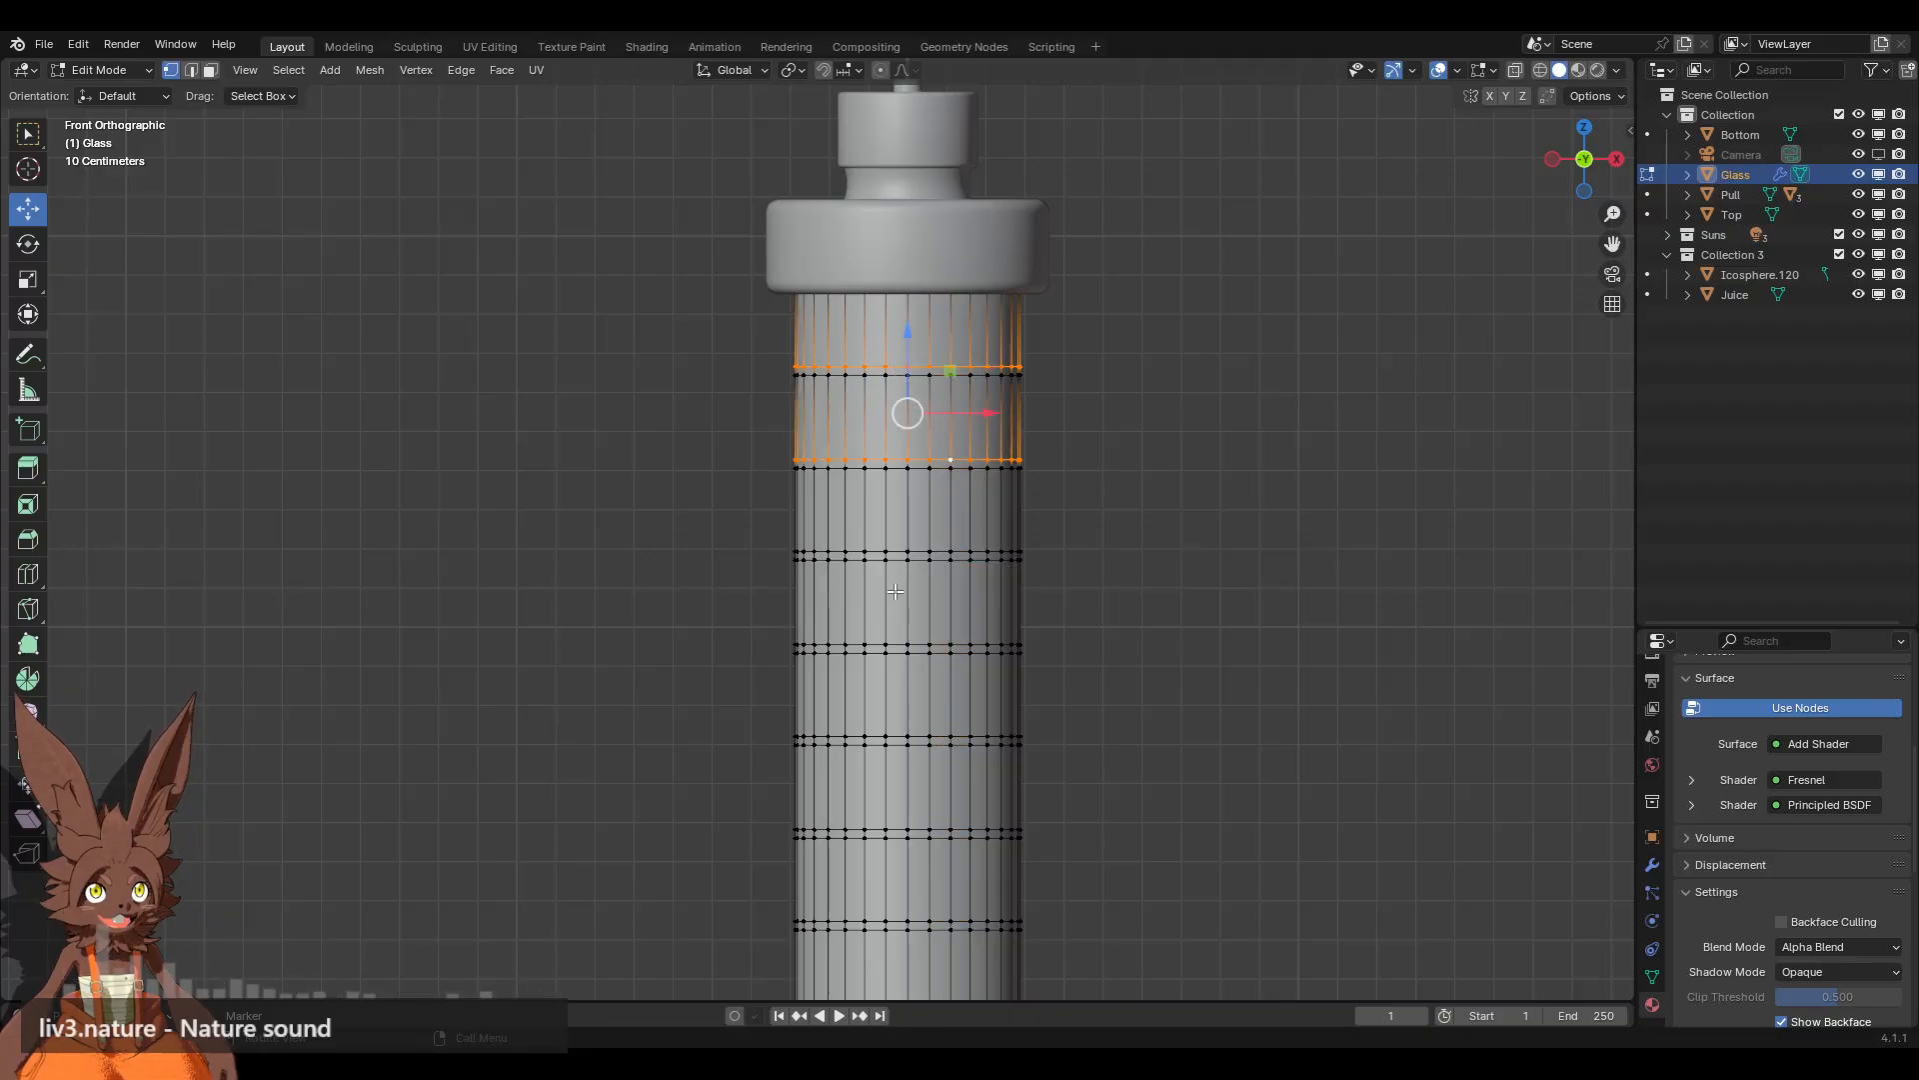
{"action": "left_click", "coordinate": [936, 553], "text": "alt+shift"}
{"action": "left_click", "coordinate": [946, 644], "text": "alt+shift"}
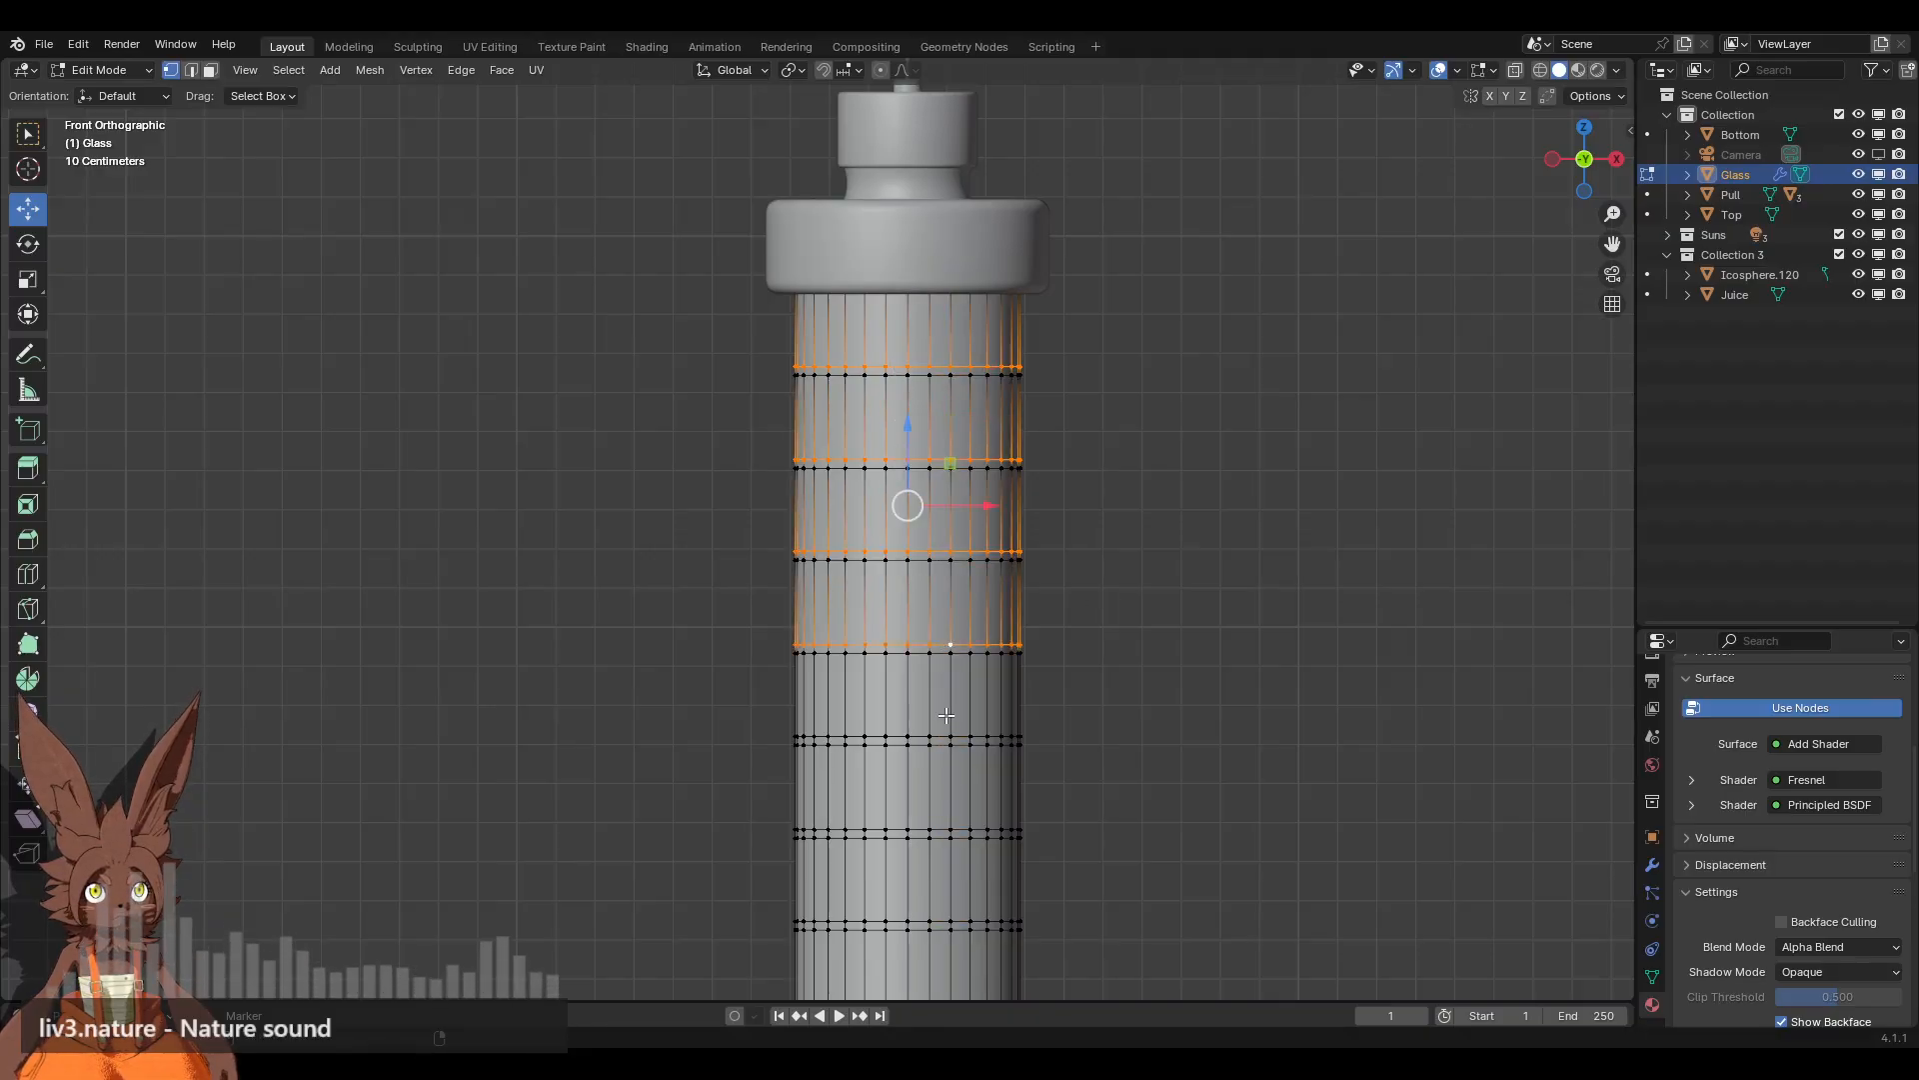
{"action": "left_click", "coordinate": [947, 737], "text": "alt+shift"}
Step: Add the upper edge loops of the six remaining lower graduation marks on the glass tube to the selection
{"action": "middle_click_drag", "start_coordinate": [1100, 770], "coordinate": [1162, 449], "text": "shift"}
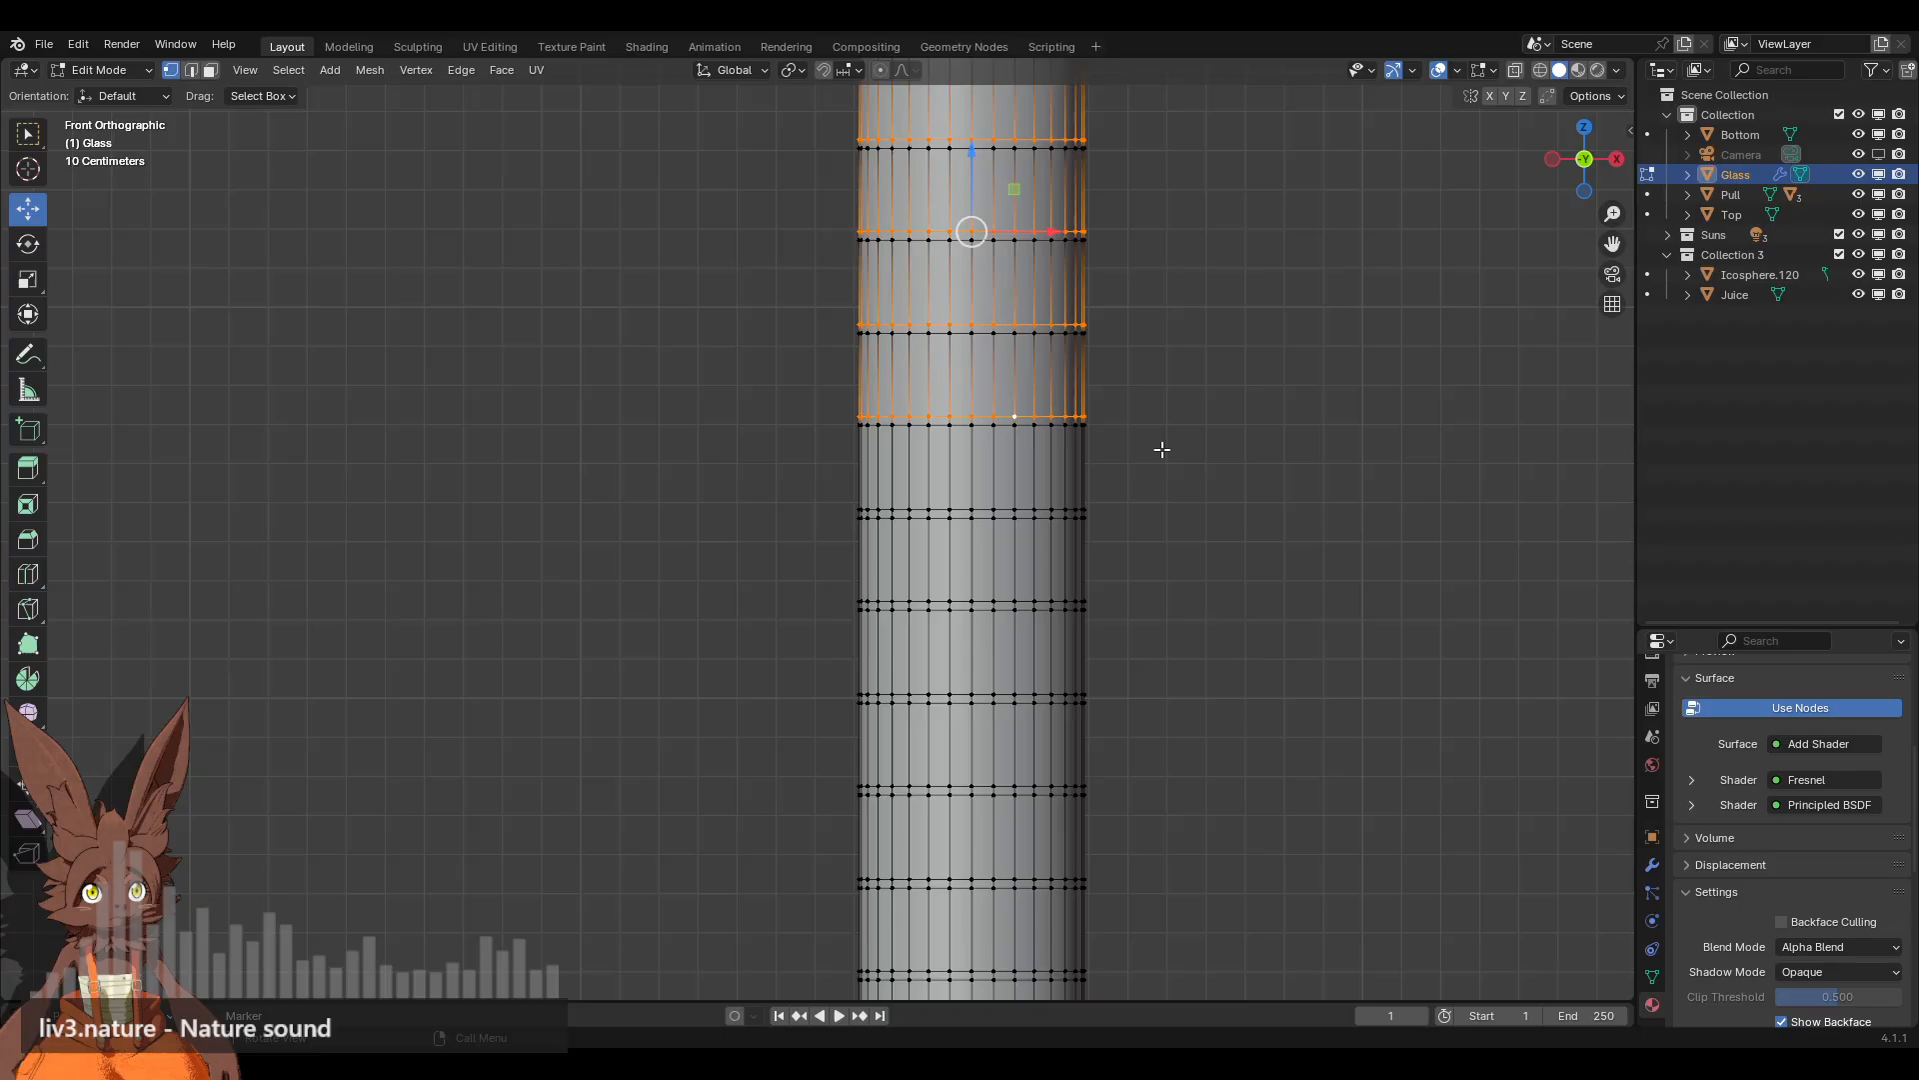
{"action": "left_click", "coordinate": [1013, 511], "text": "alt+shift"}
{"action": "left_click", "coordinate": [1001, 602], "text": "alt+shift"}
{"action": "left_click", "coordinate": [1006, 695], "text": "alt+shift"}
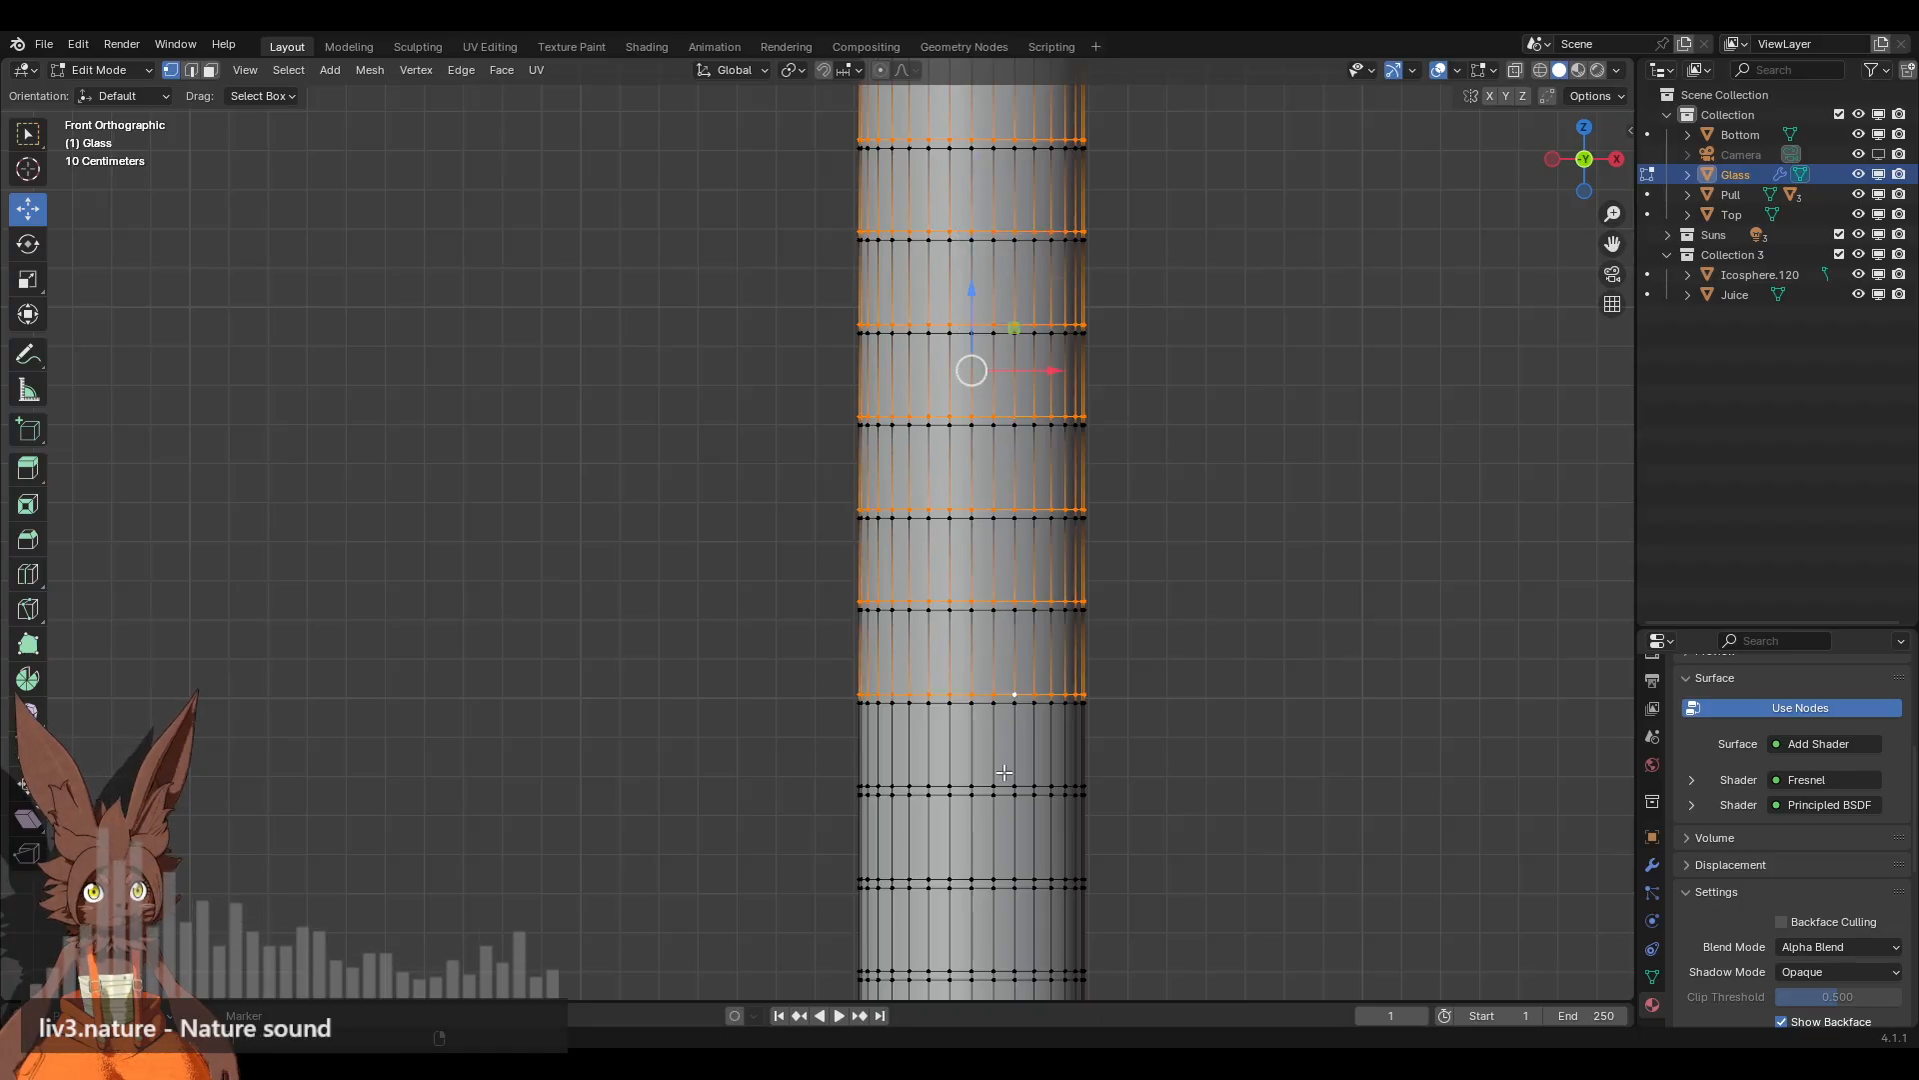
{"action": "middle_click_drag", "start_coordinate": [997, 789], "coordinate": [1006, 585], "text": "shift"}
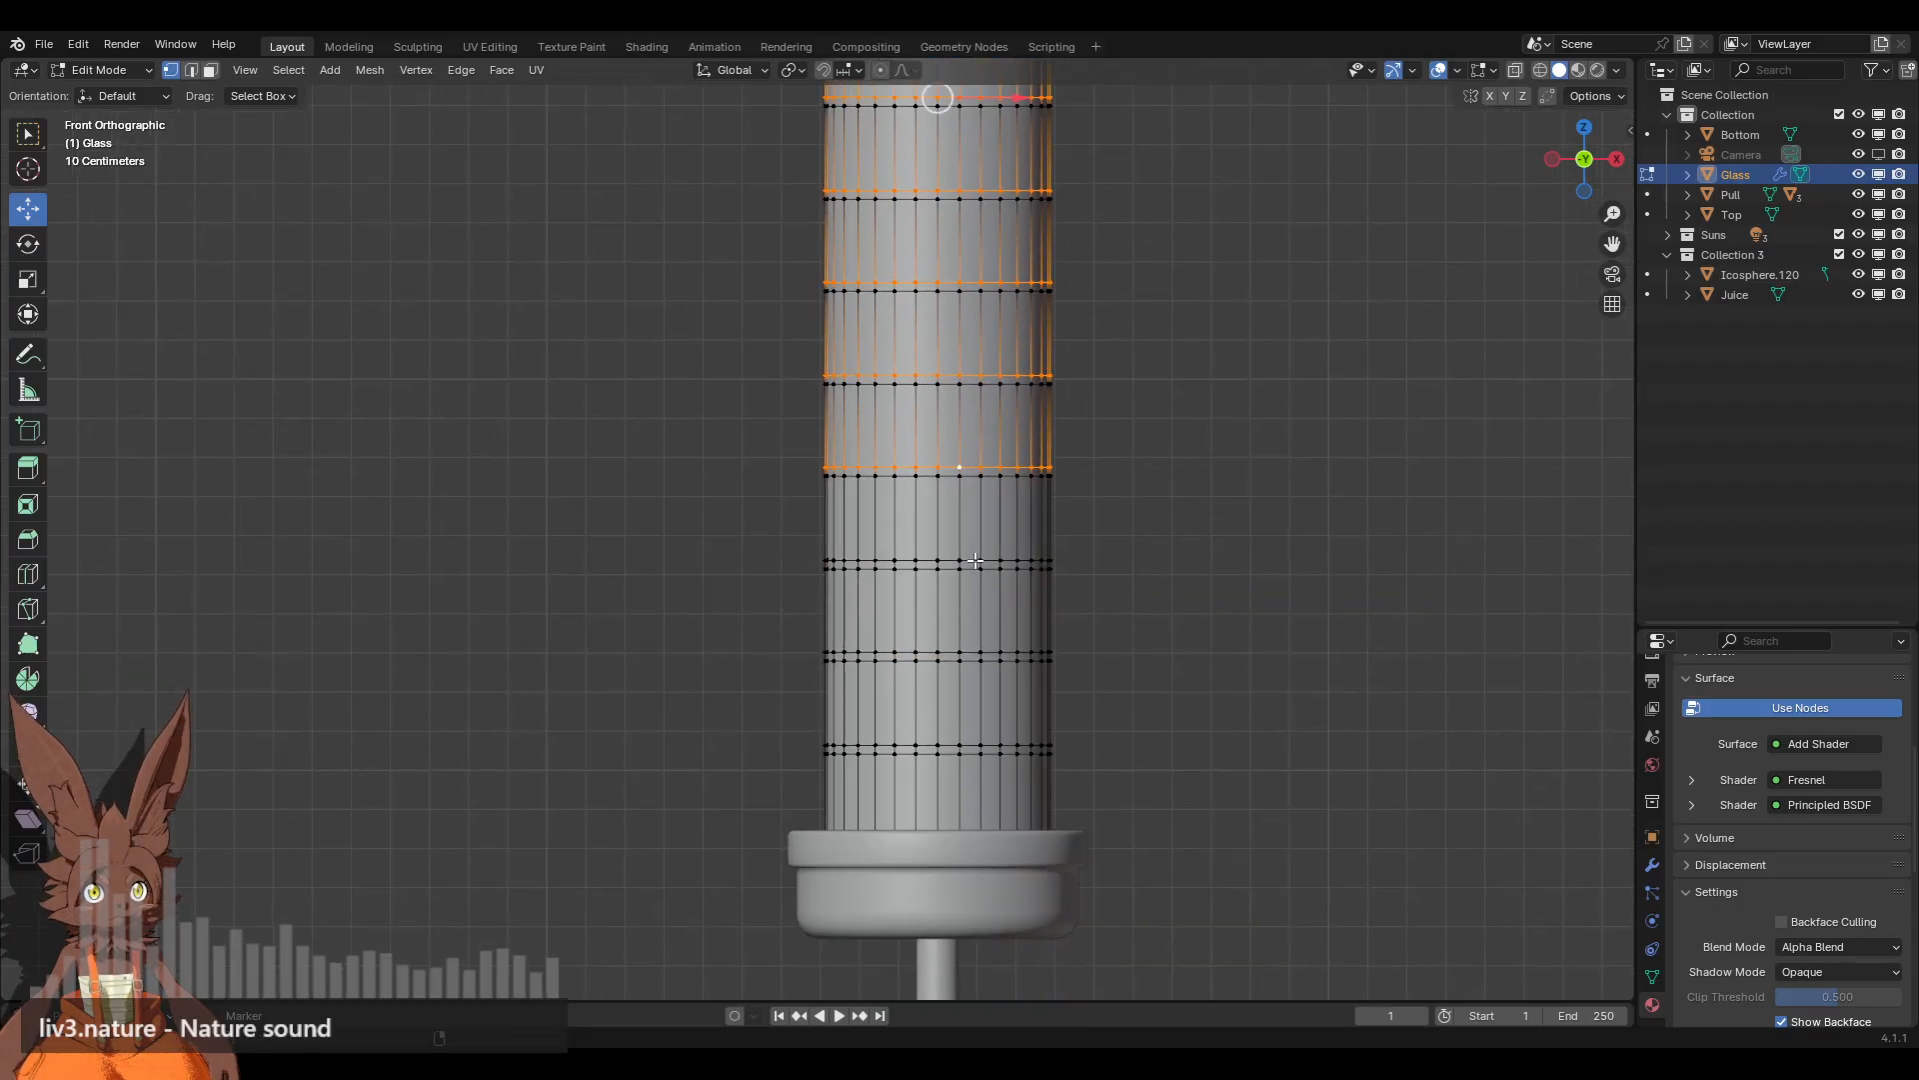
{"action": "left_click", "coordinate": [975, 561], "text": "alt+shift"}
{"action": "left_click", "coordinate": [975, 653], "text": "alt+shift"}
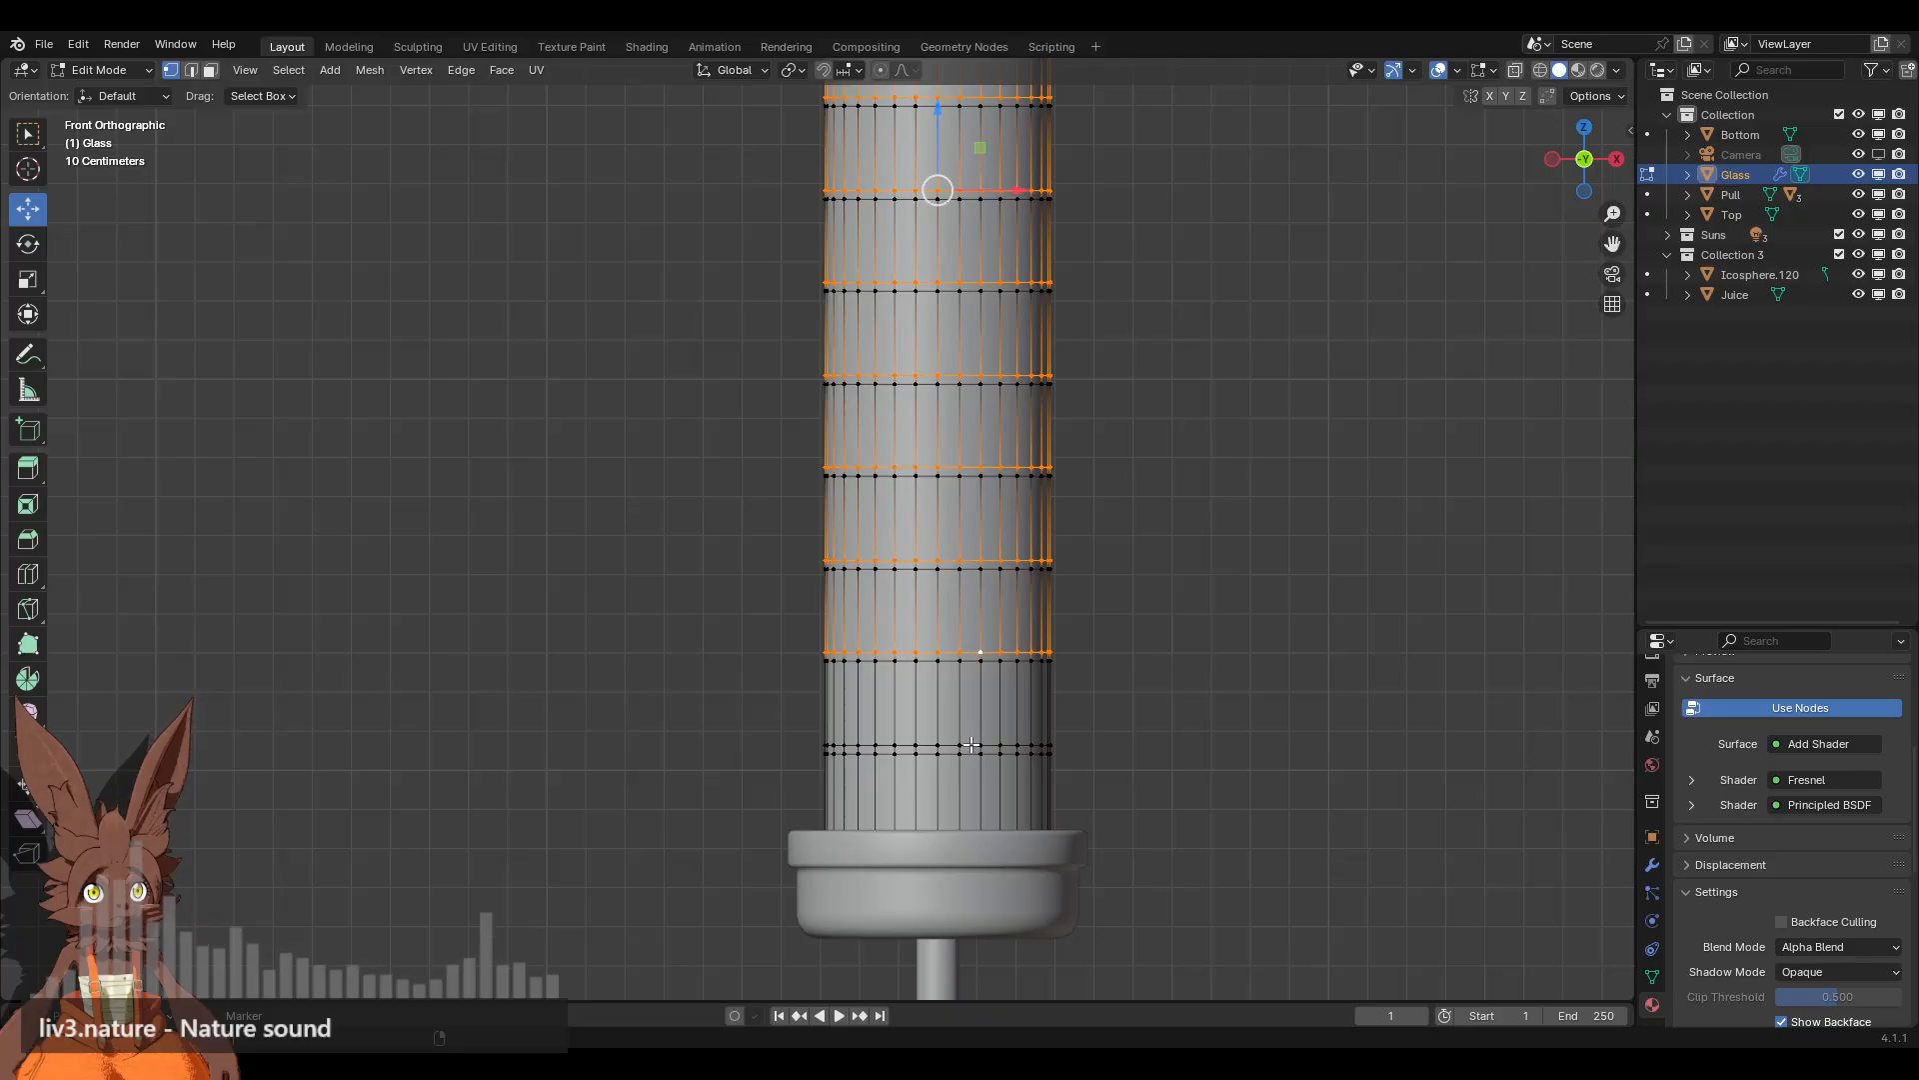
{"action": "left_click", "coordinate": [971, 746], "text": "alt+shift"}
Step: Move the selected edge loops down along Z by about 0.01 m to make the graduation marks thinner
{"action": "middle_click_drag", "start_coordinate": [915, 170], "coordinate": [918, 545], "text": "shift"}
{"action": "scroll", "coordinate": [918, 545], "scroll_direction": "up", "scroll_amount": 3}
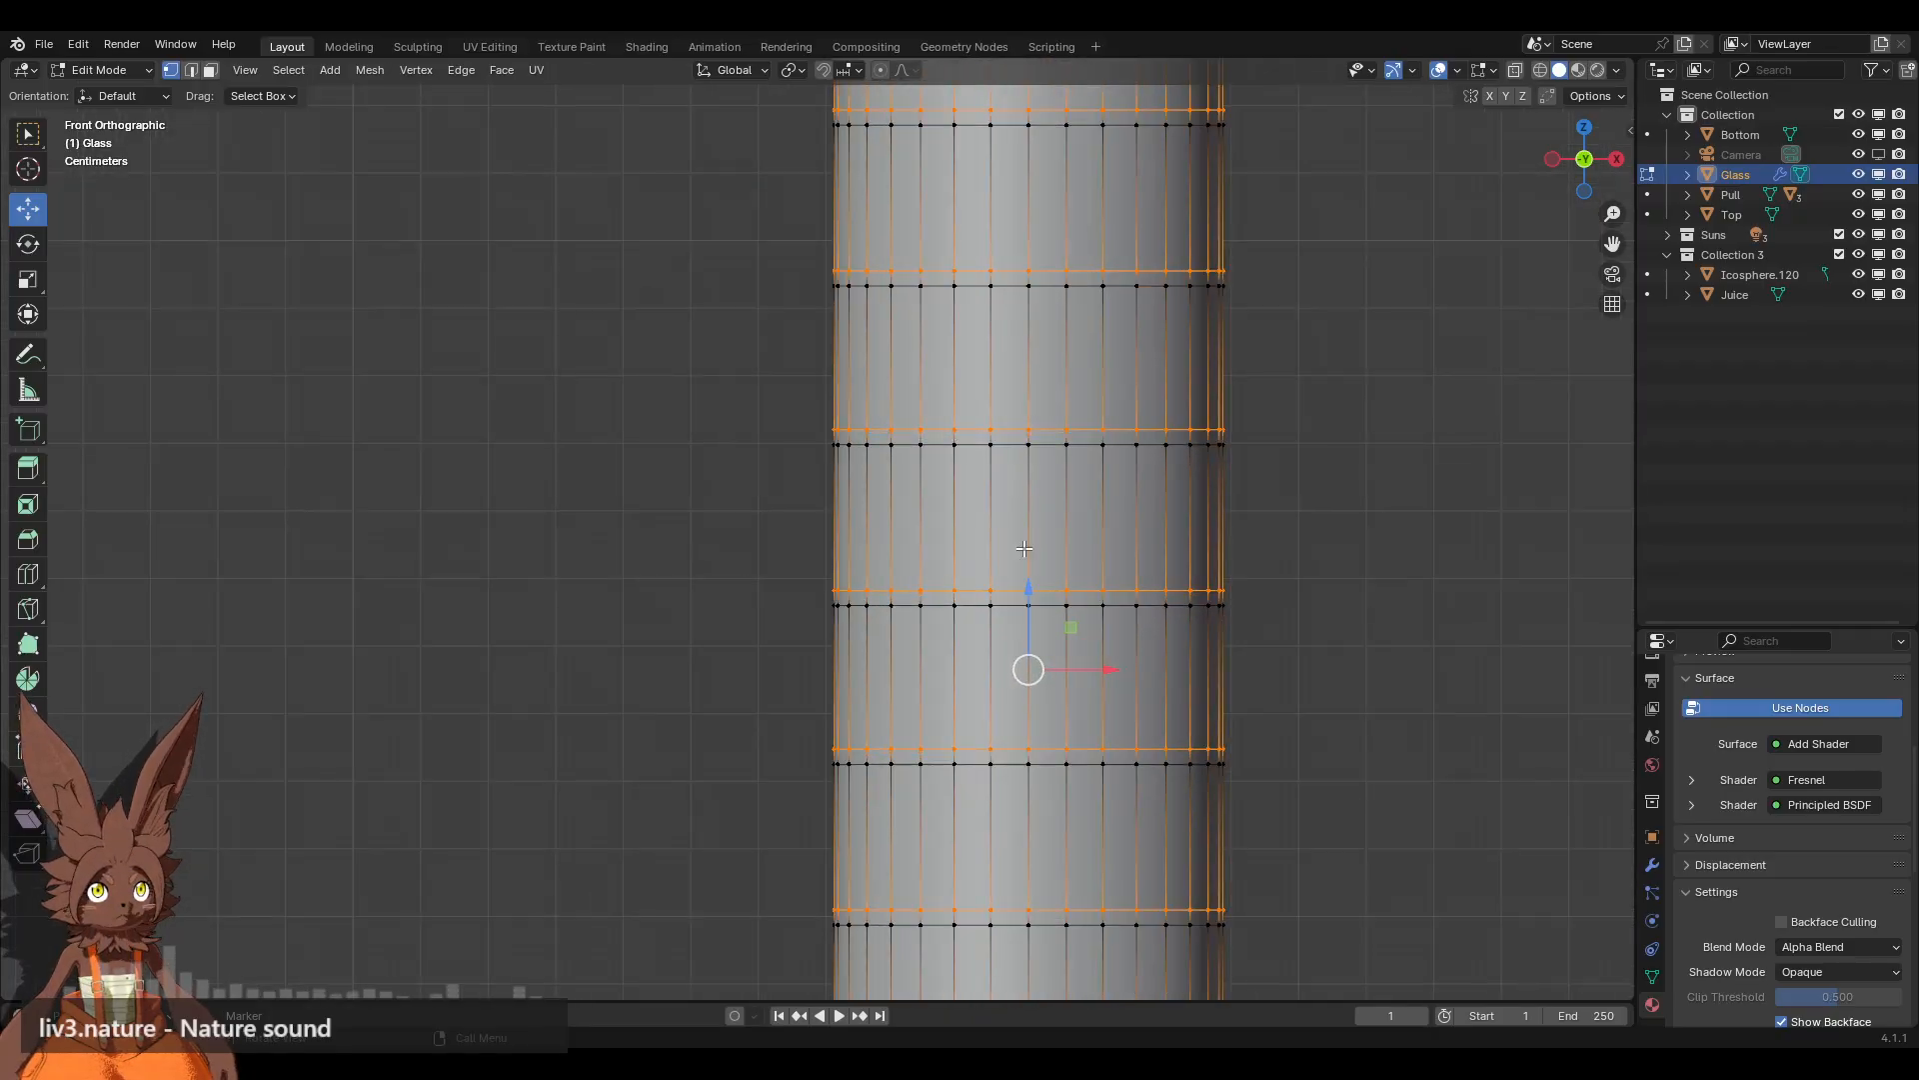
{"action": "key", "text": "g"}
{"action": "key", "text": "z"}
{"action": "left_click", "coordinate": [1026, 595]}
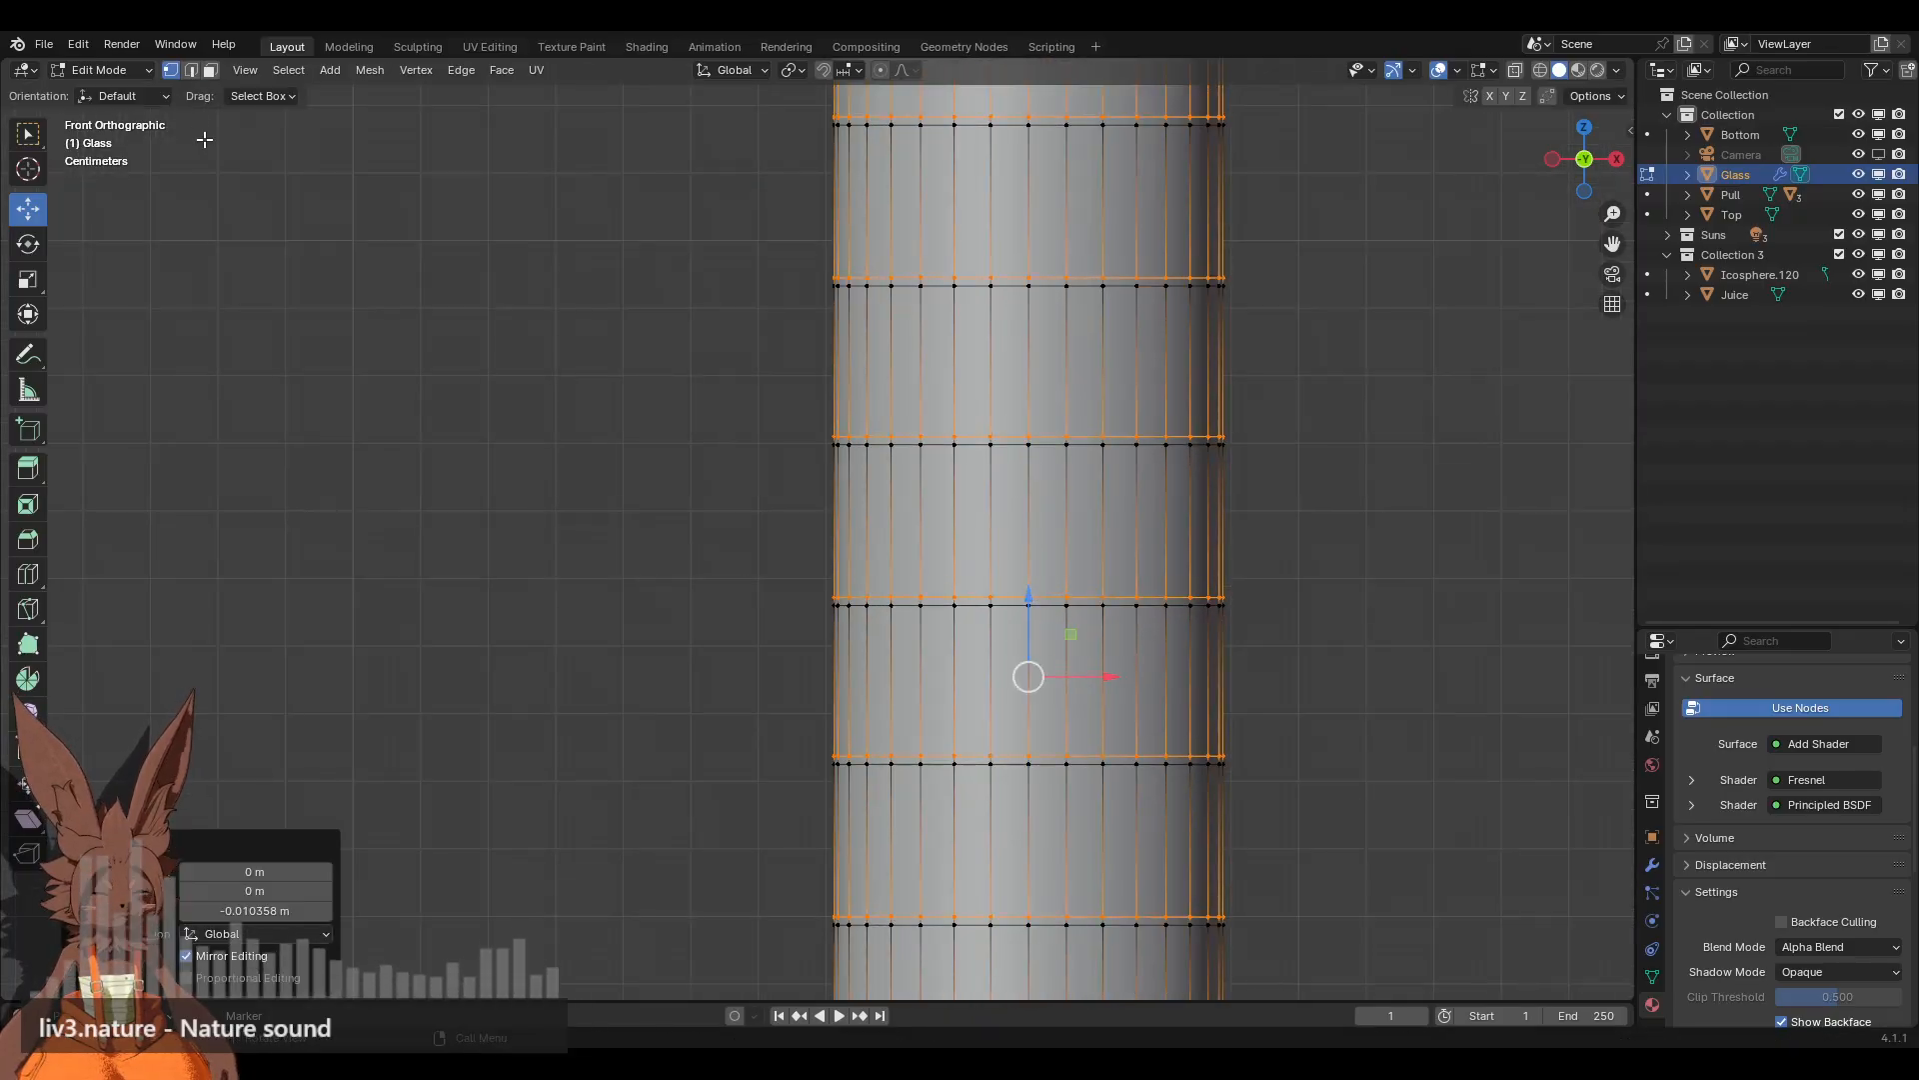
Step: Return to Object Mode, deselect the glass and show the whole syringe with rendered shading
{"action": "left_click", "coordinate": [130, 71]}
{"action": "left_click", "coordinate": [112, 92]}
{"action": "left_click", "coordinate": [531, 280]}
{"action": "scroll", "coordinate": [1018, 403], "scroll_direction": "down", "scroll_amount": 8}
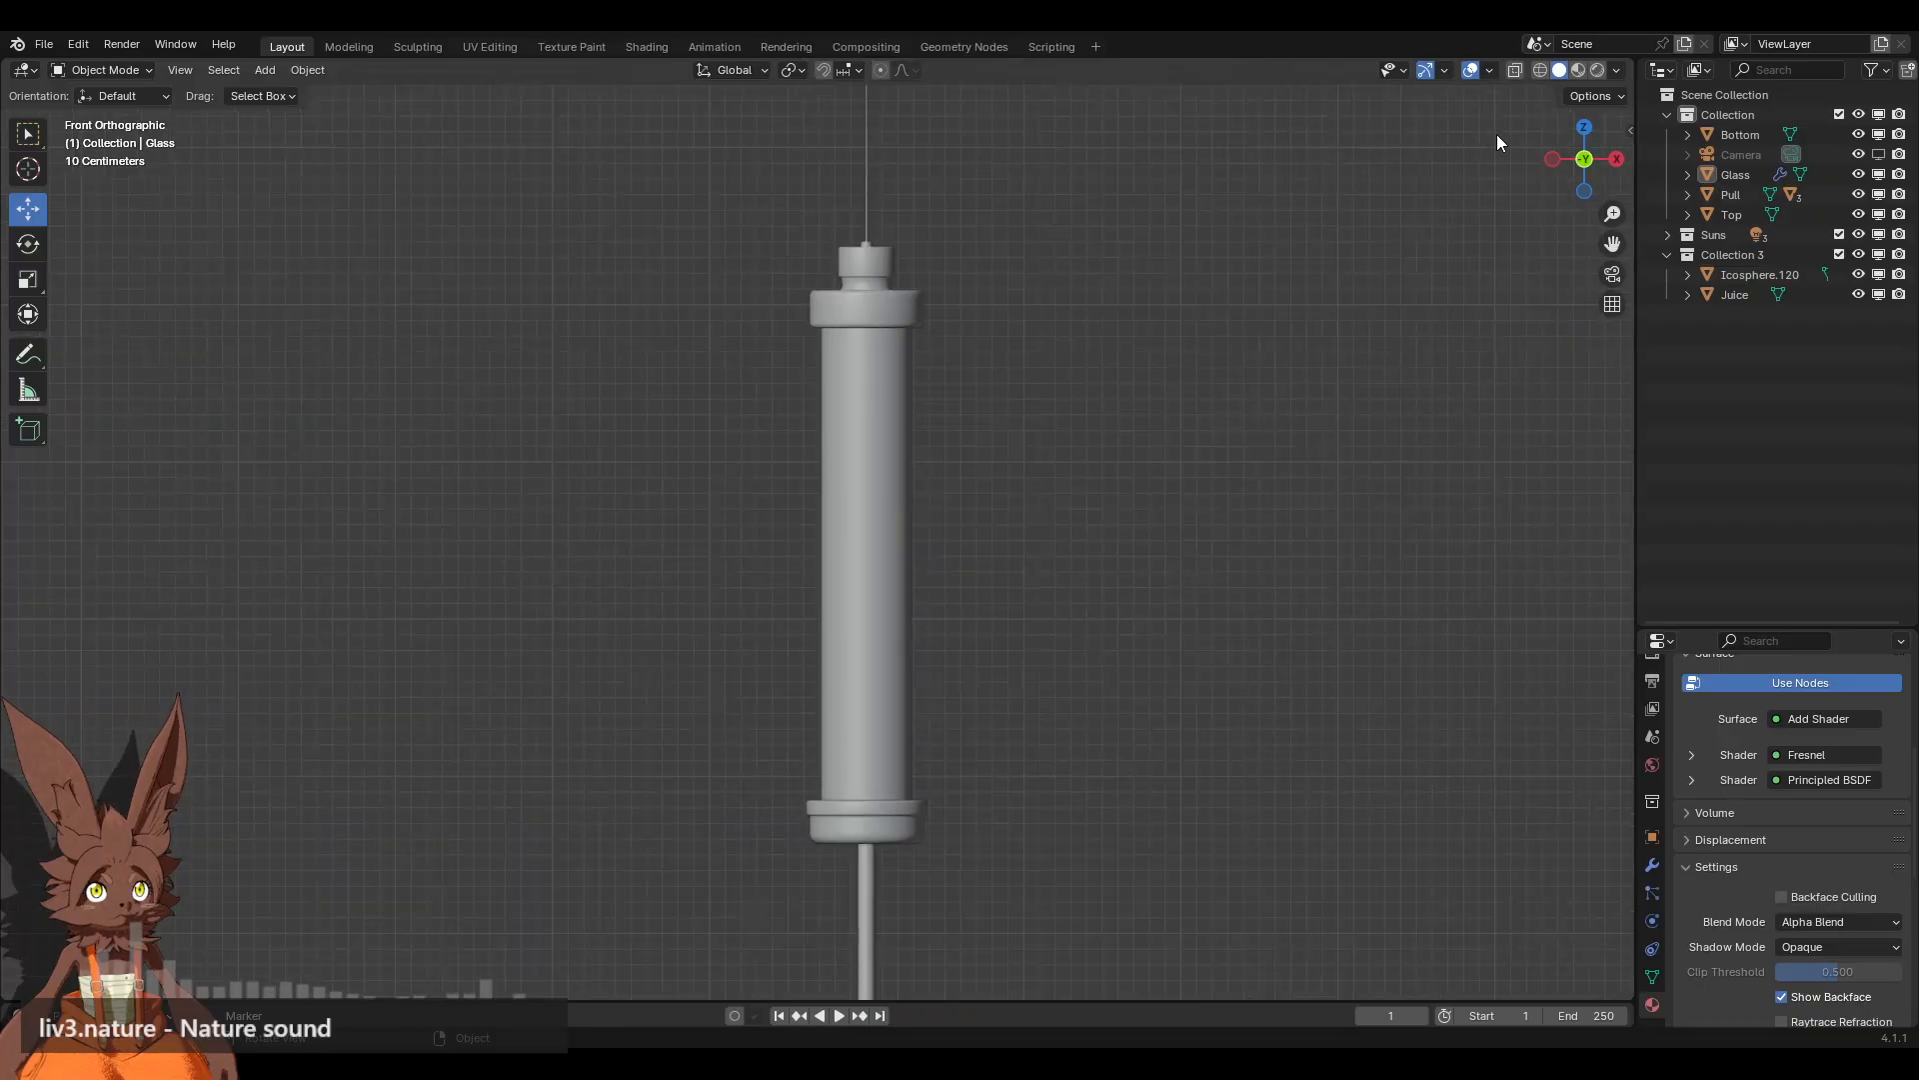
{"action": "left_click", "coordinate": [1595, 71]}
{"action": "scroll", "coordinate": [742, 451], "scroll_direction": "up", "scroll_amount": 2}
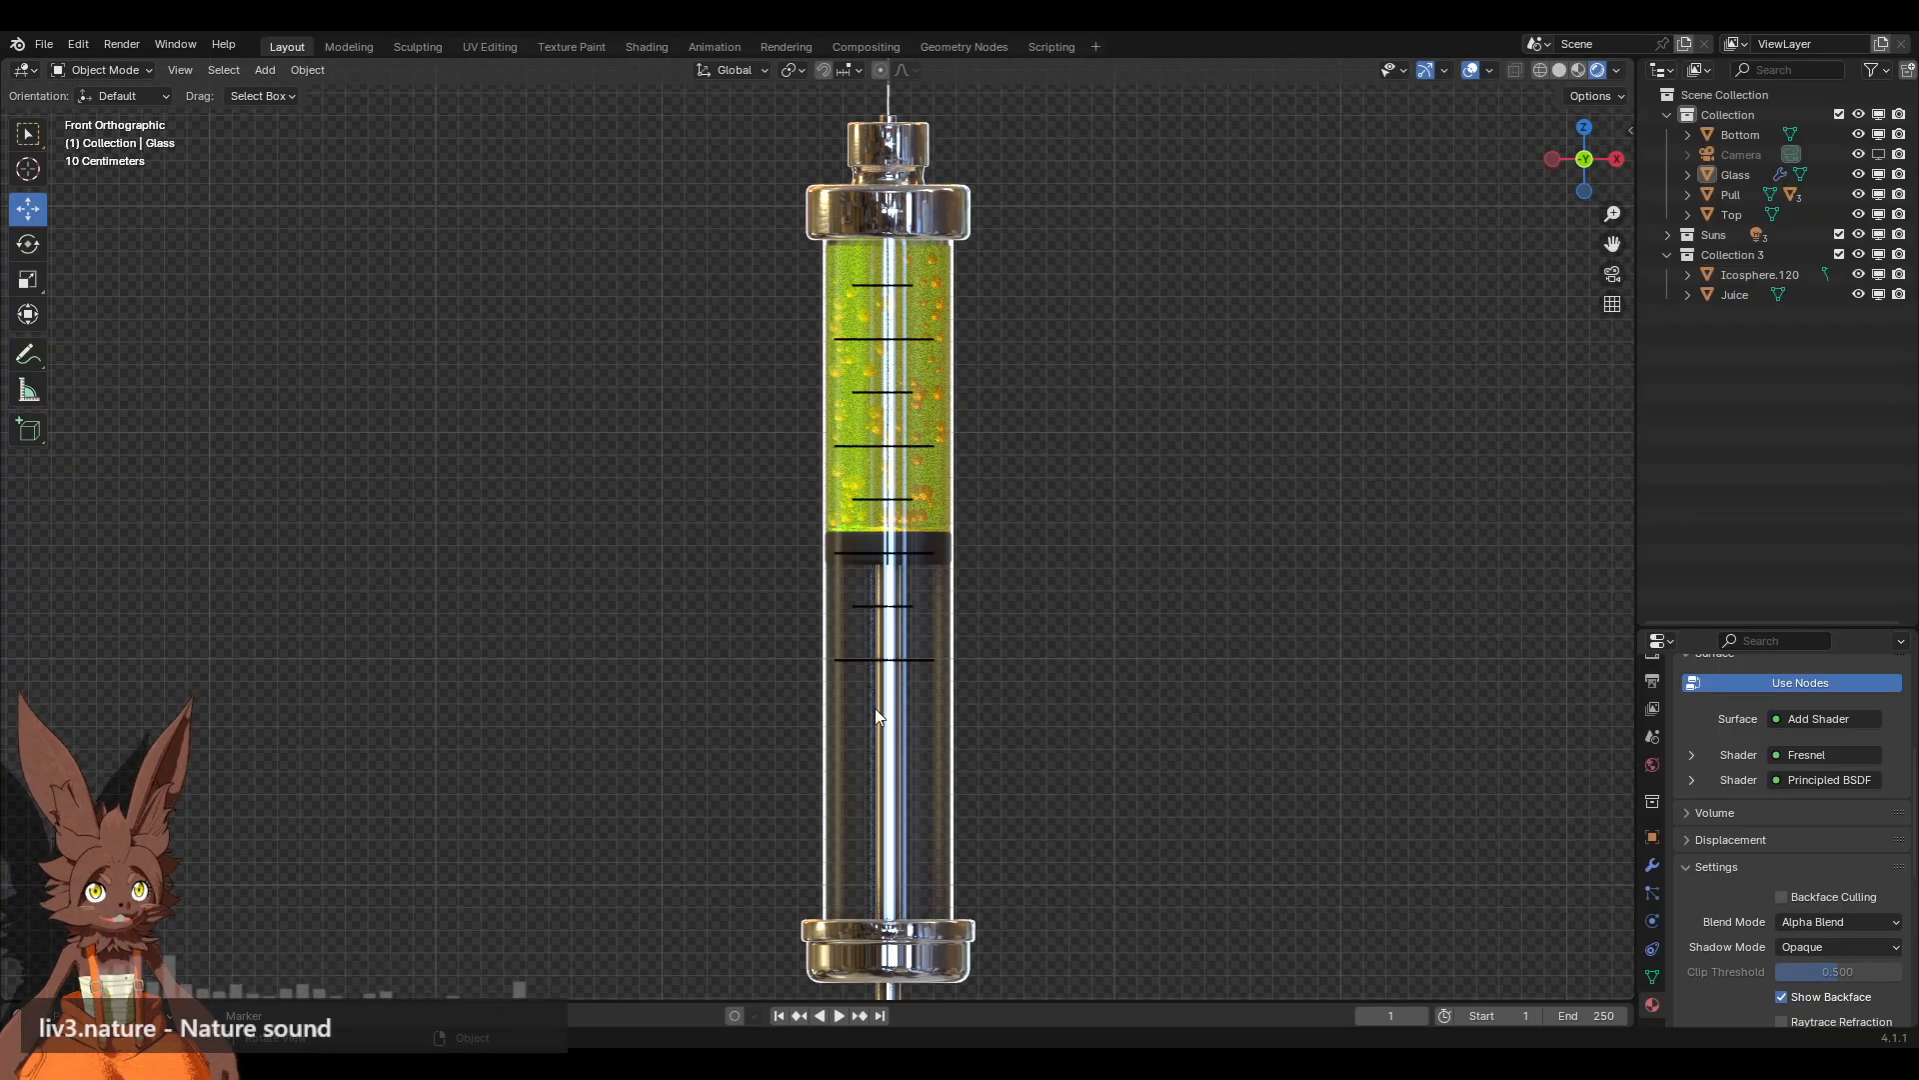
{"action": "scroll", "coordinate": [1006, 417], "scroll_direction": "down", "scroll_amount": 3}
{"action": "middle_click_drag", "start_coordinate": [1005, 417], "coordinate": [1052, 494]}
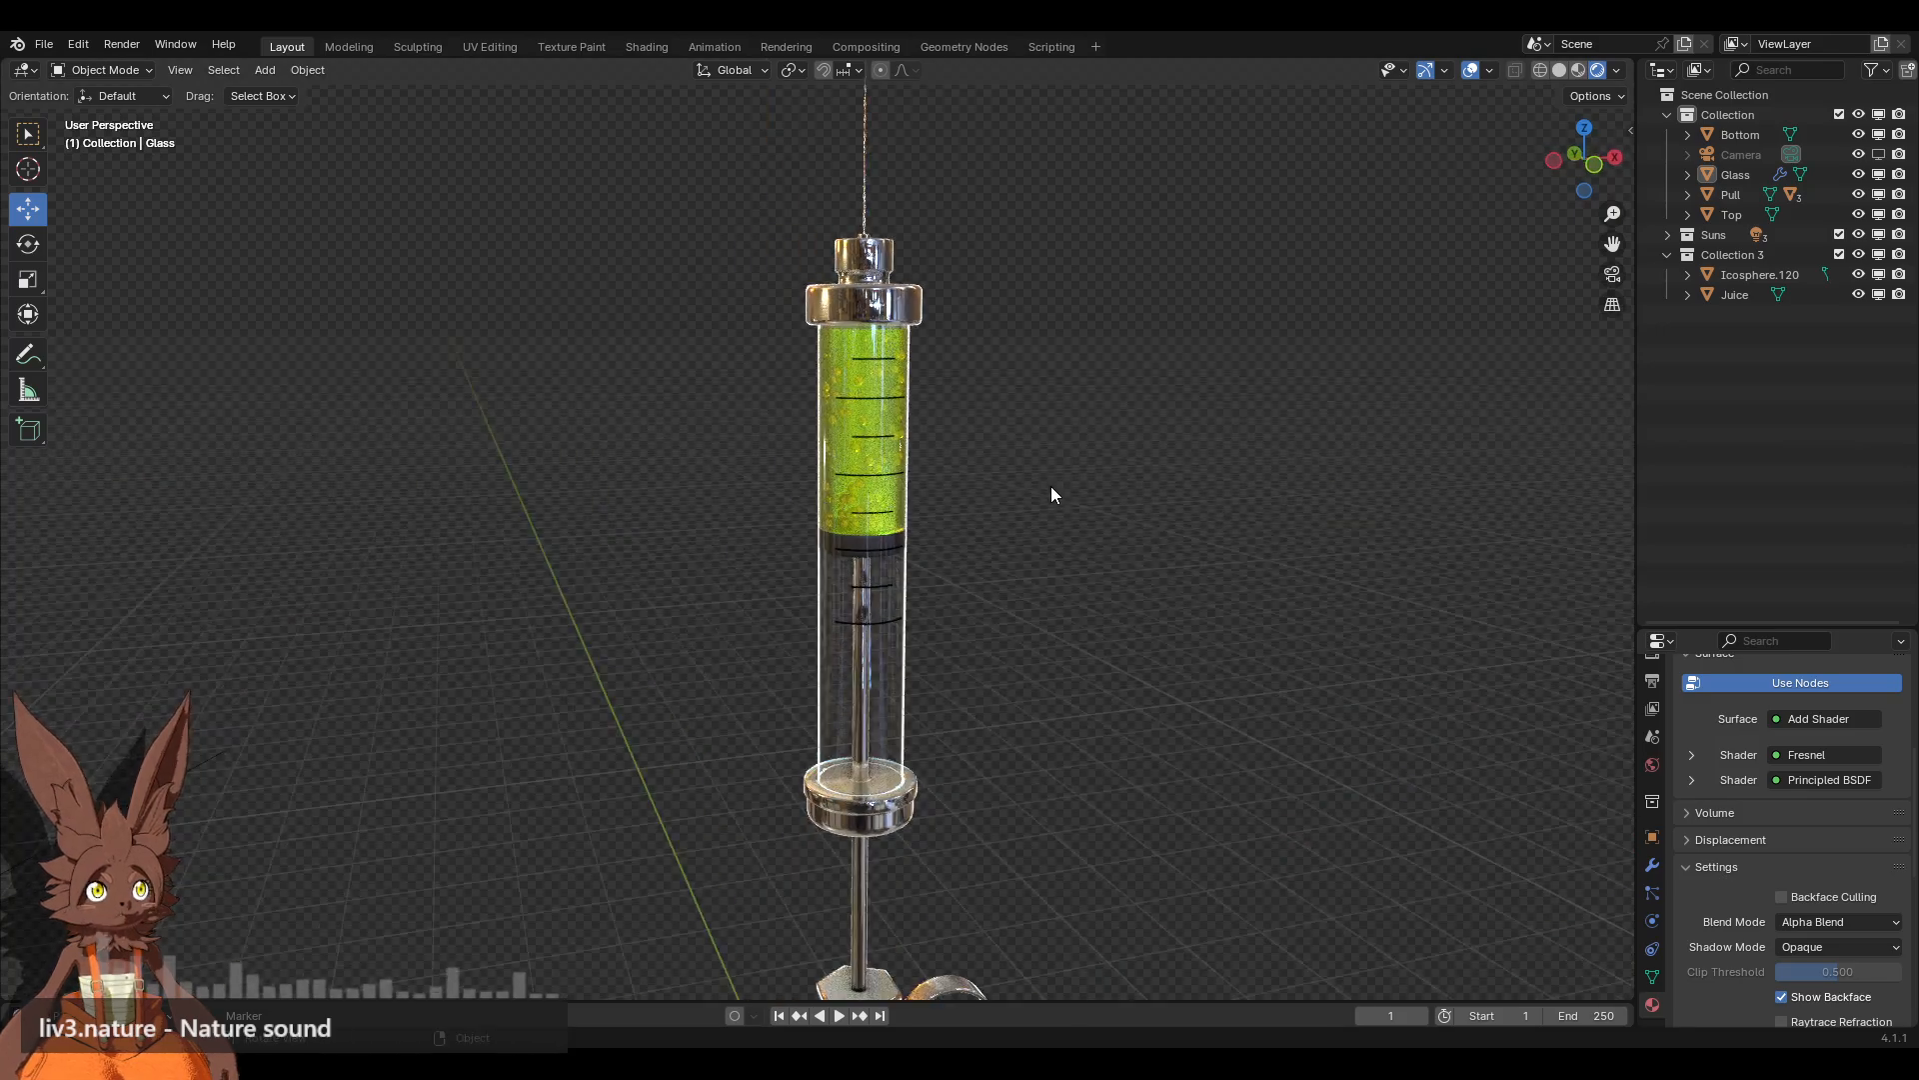
{"action": "scroll", "coordinate": [1052, 486], "scroll_direction": "down", "scroll_amount": 3}
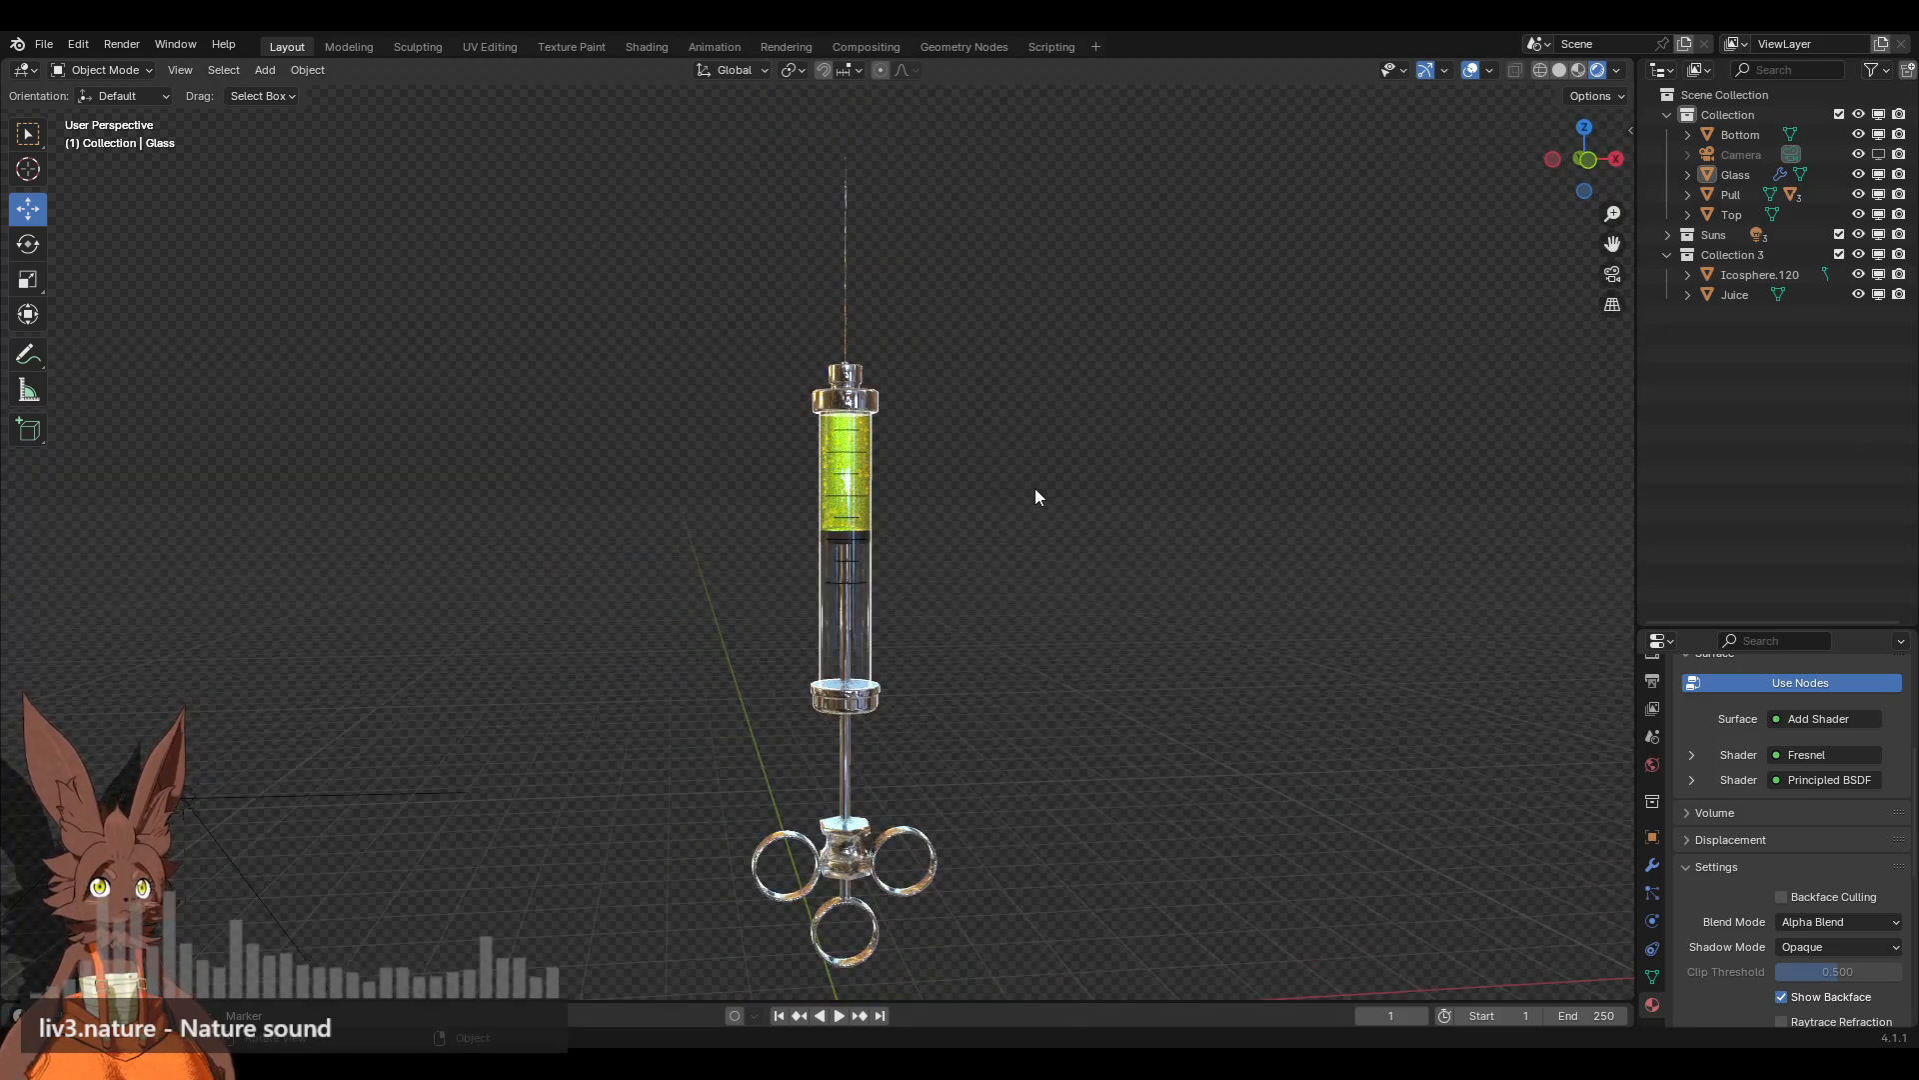
Step: Select the Top part and bring up its Metal material's node tree in the Shading workspace
{"action": "left_click", "coordinate": [835, 402]}
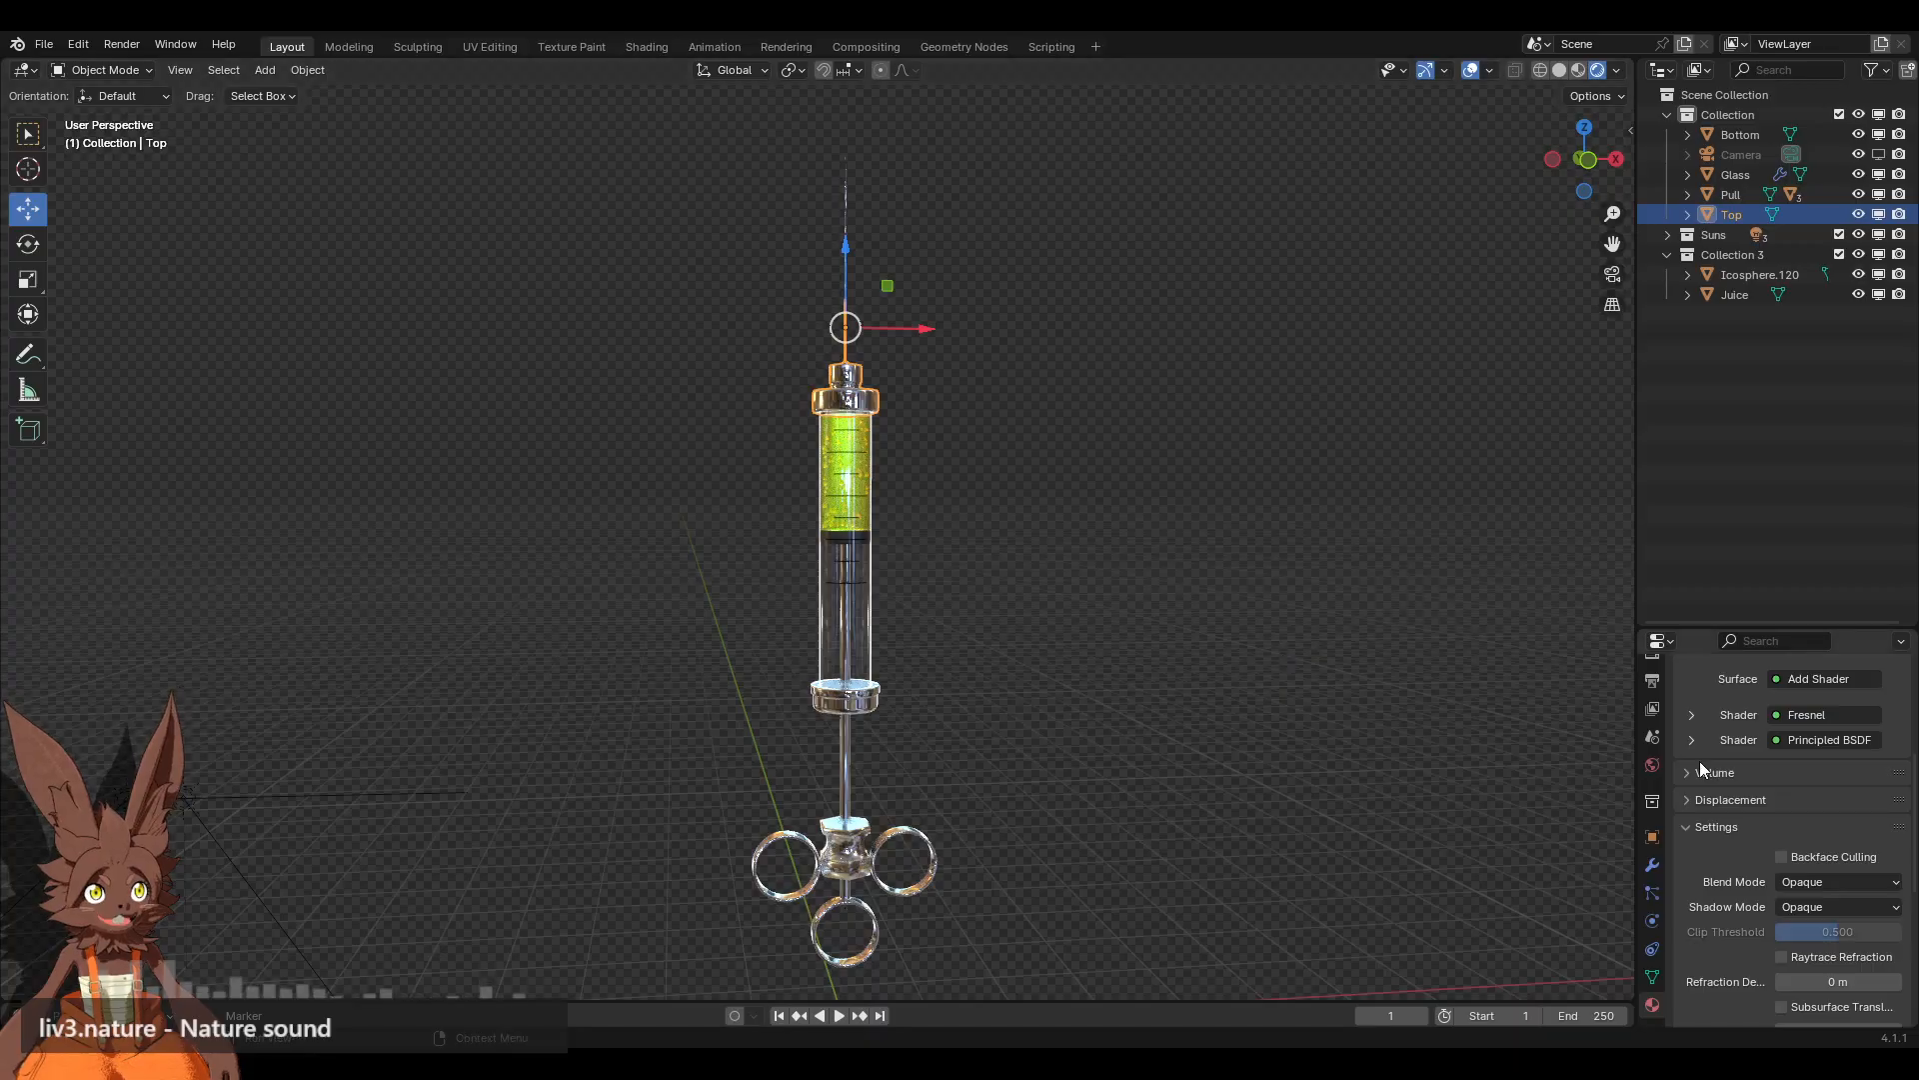
{"action": "scroll", "coordinate": [1700, 760], "scroll_direction": "up", "scroll_amount": 5}
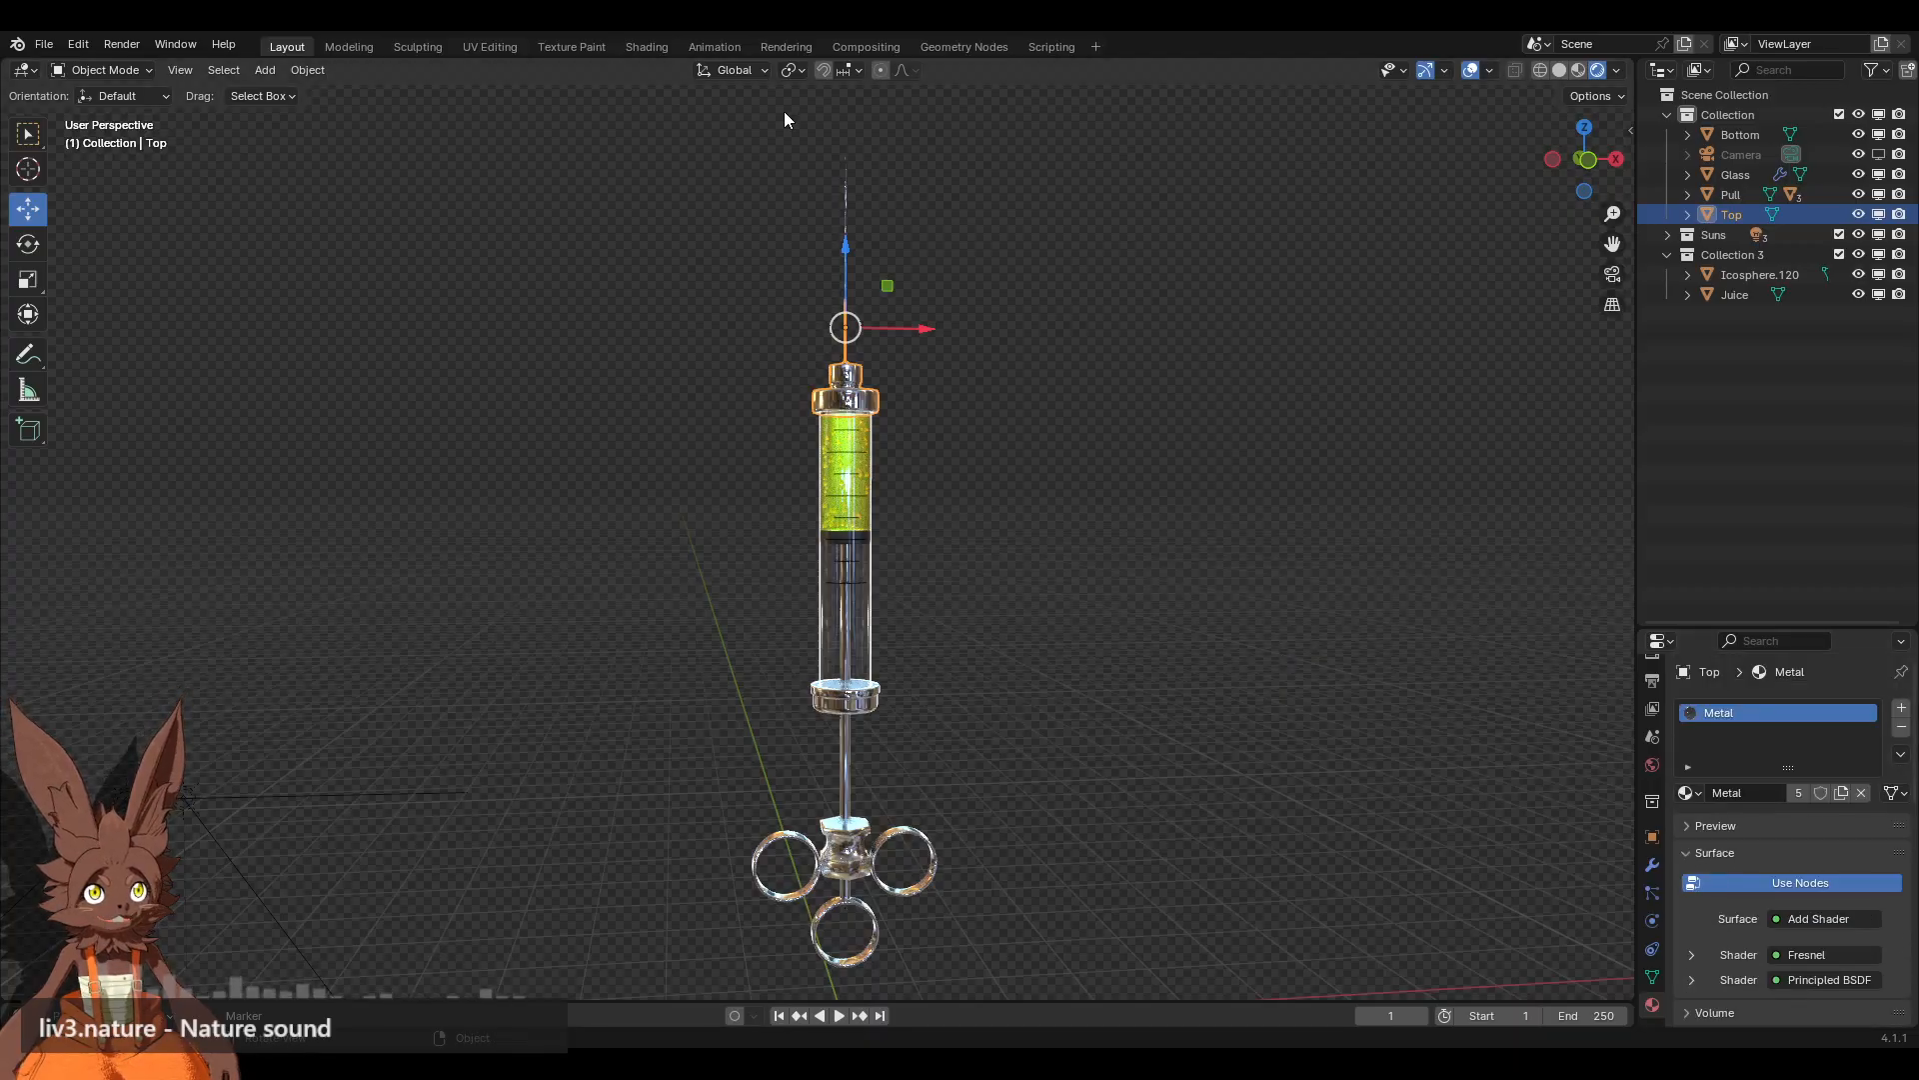
{"action": "left_click", "coordinate": [646, 47]}
{"action": "scroll", "coordinate": [1200, 440], "scroll_direction": "down", "scroll_amount": 2}
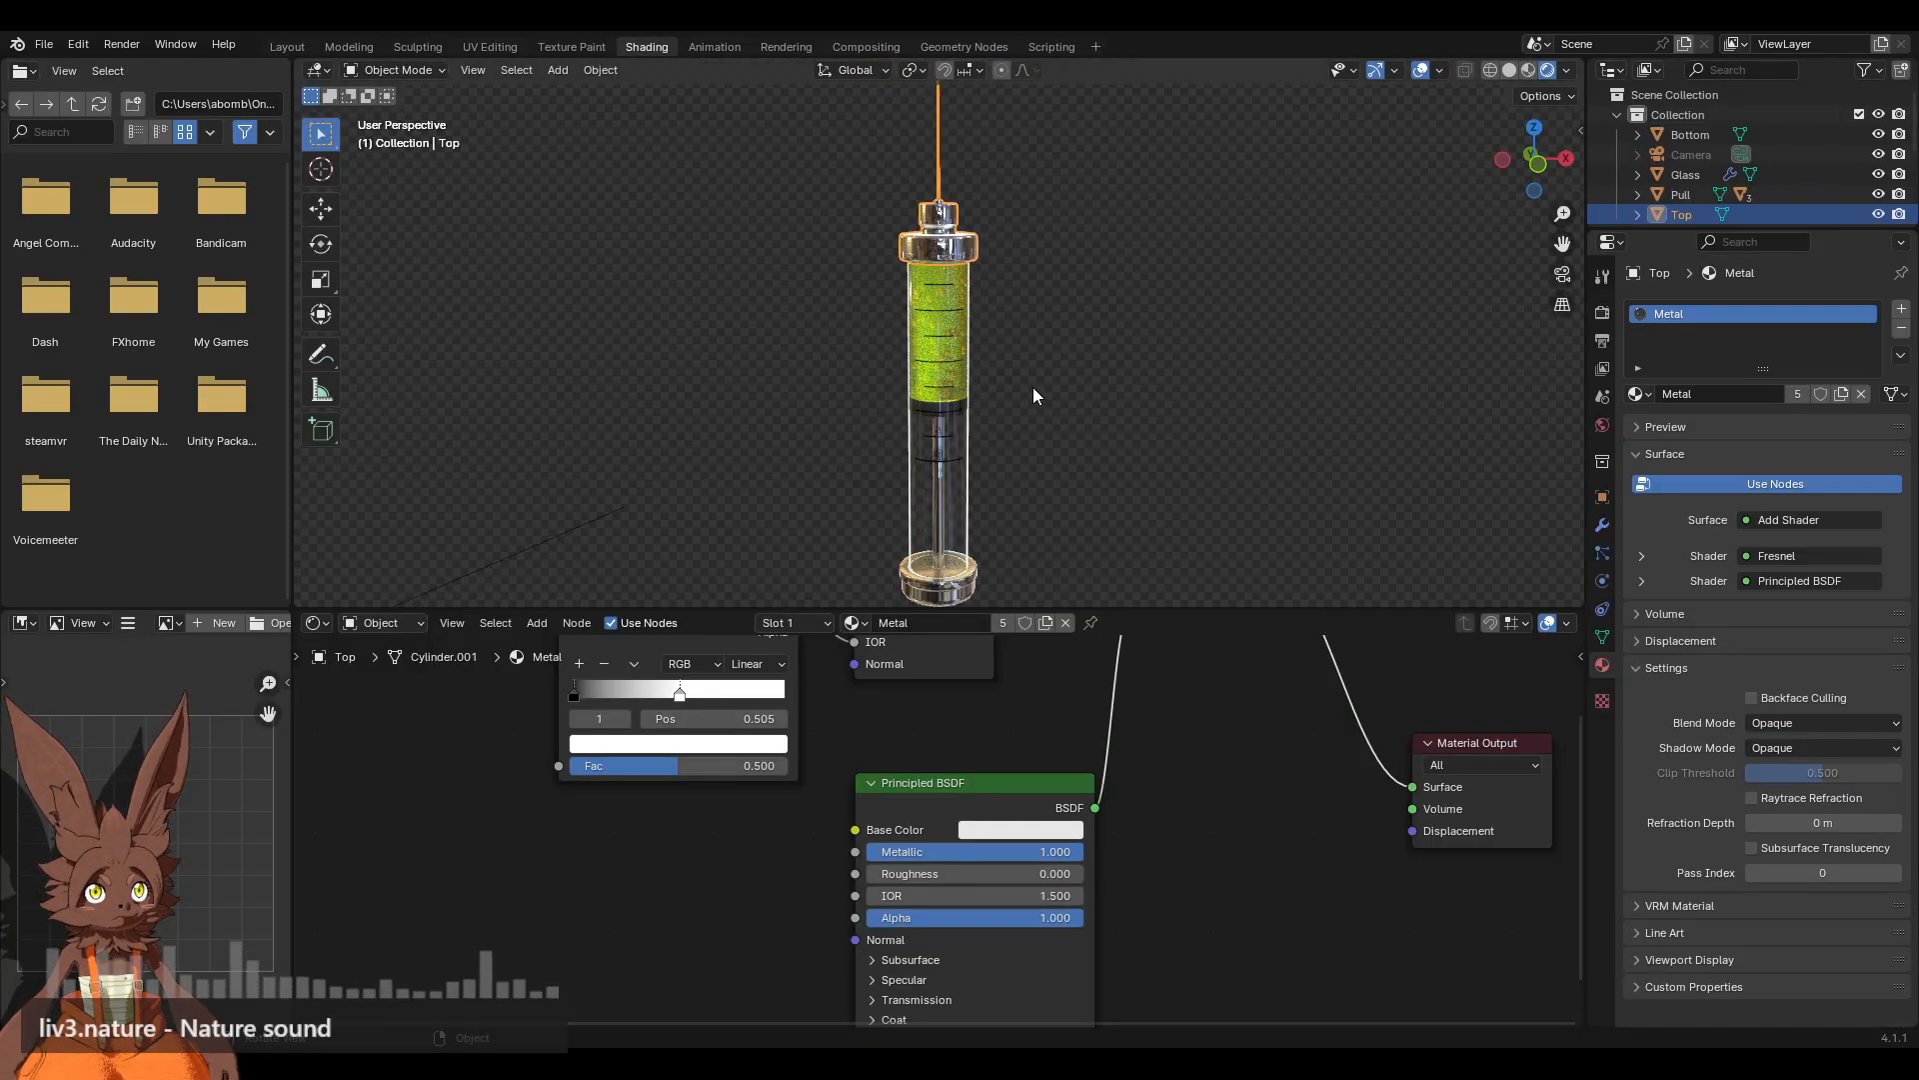
{"action": "left_click", "coordinate": [962, 249]}
{"action": "scroll", "coordinate": [1072, 746], "scroll_direction": "down", "scroll_amount": 2}
{"action": "middle_click_drag", "start_coordinate": [1030, 759], "coordinate": [1049, 814]}
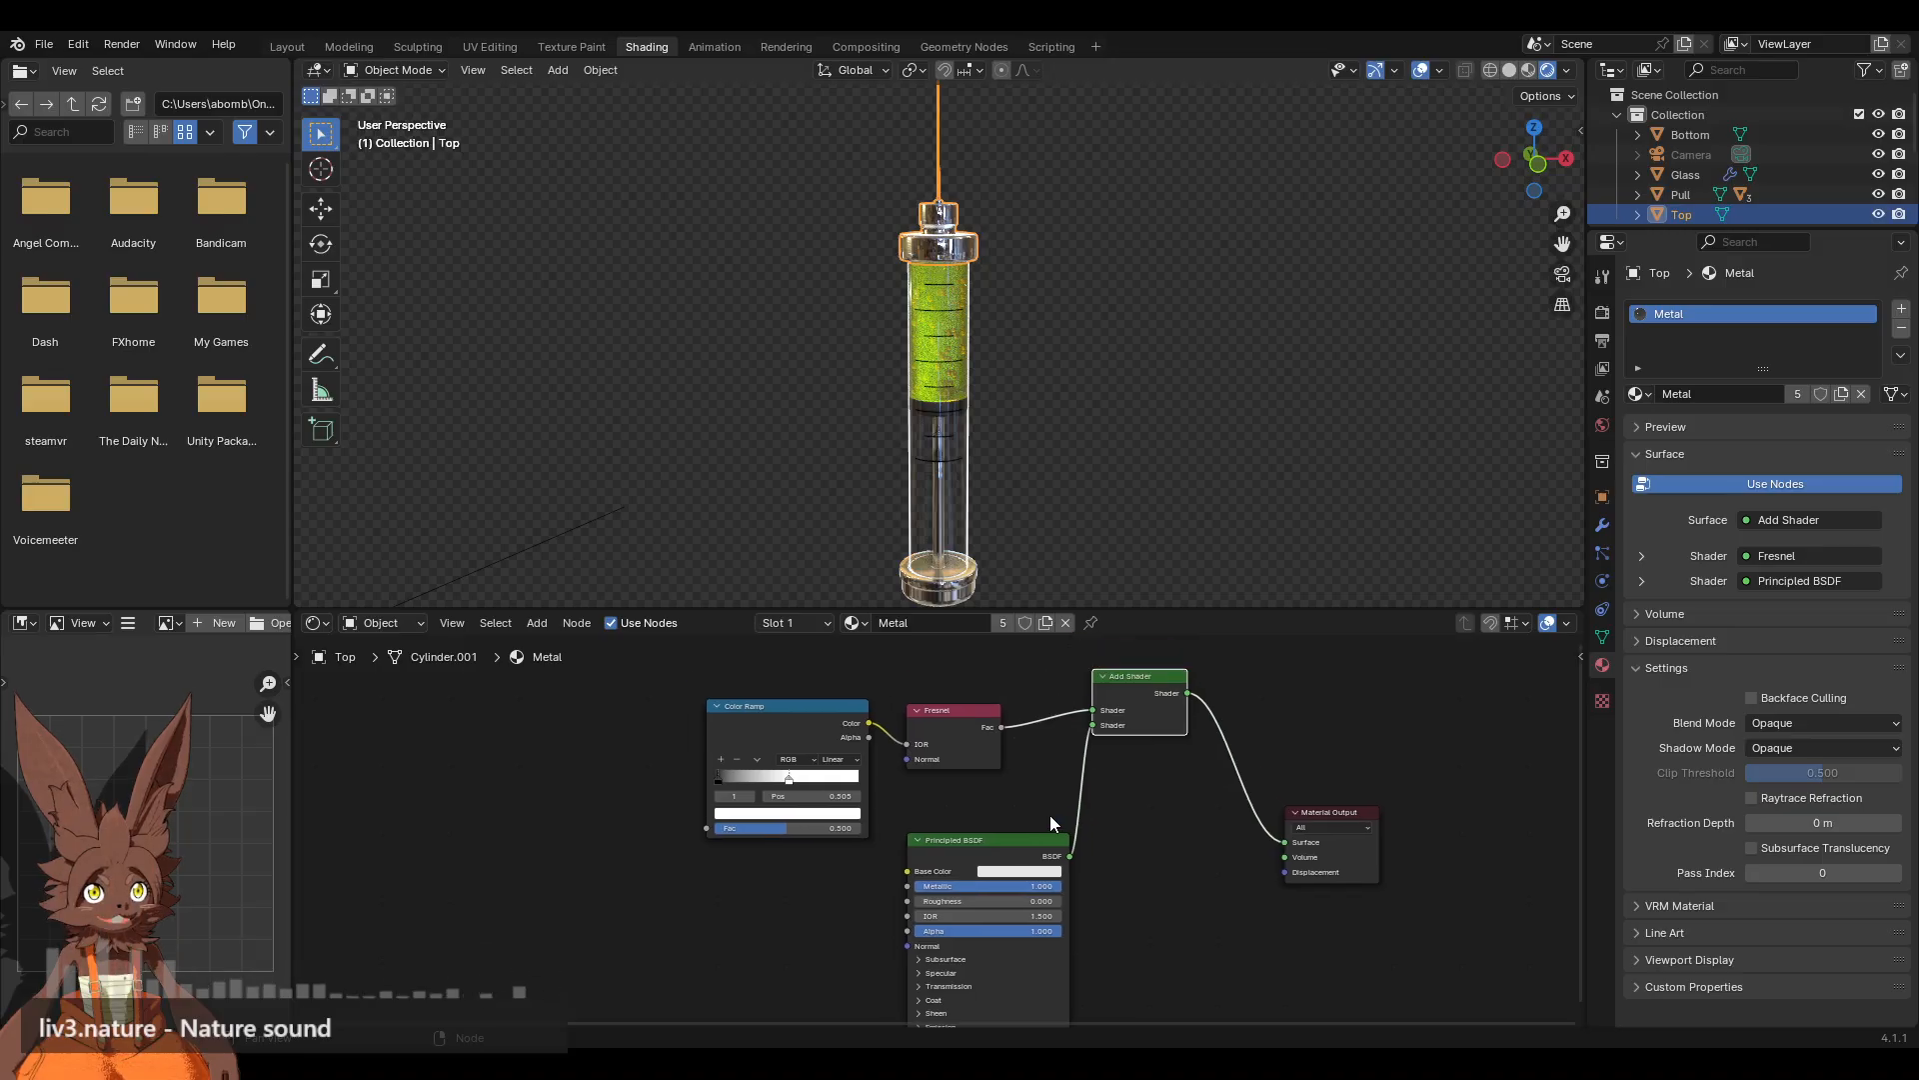
Step: Move the Color Ramp, Fresnel and Add Shader nodes down closer to the Principled BSDF in the Metal material
{"action": "left_click_drag", "start_coordinate": [705, 696], "coordinate": [1170, 788]}
{"action": "left_click_drag", "start_coordinate": [1151, 678], "coordinate": [1184, 781]}
{"action": "left_click", "coordinate": [1183, 847]}
{"action": "scroll", "coordinate": [1113, 748], "scroll_direction": "up", "scroll_amount": 2}
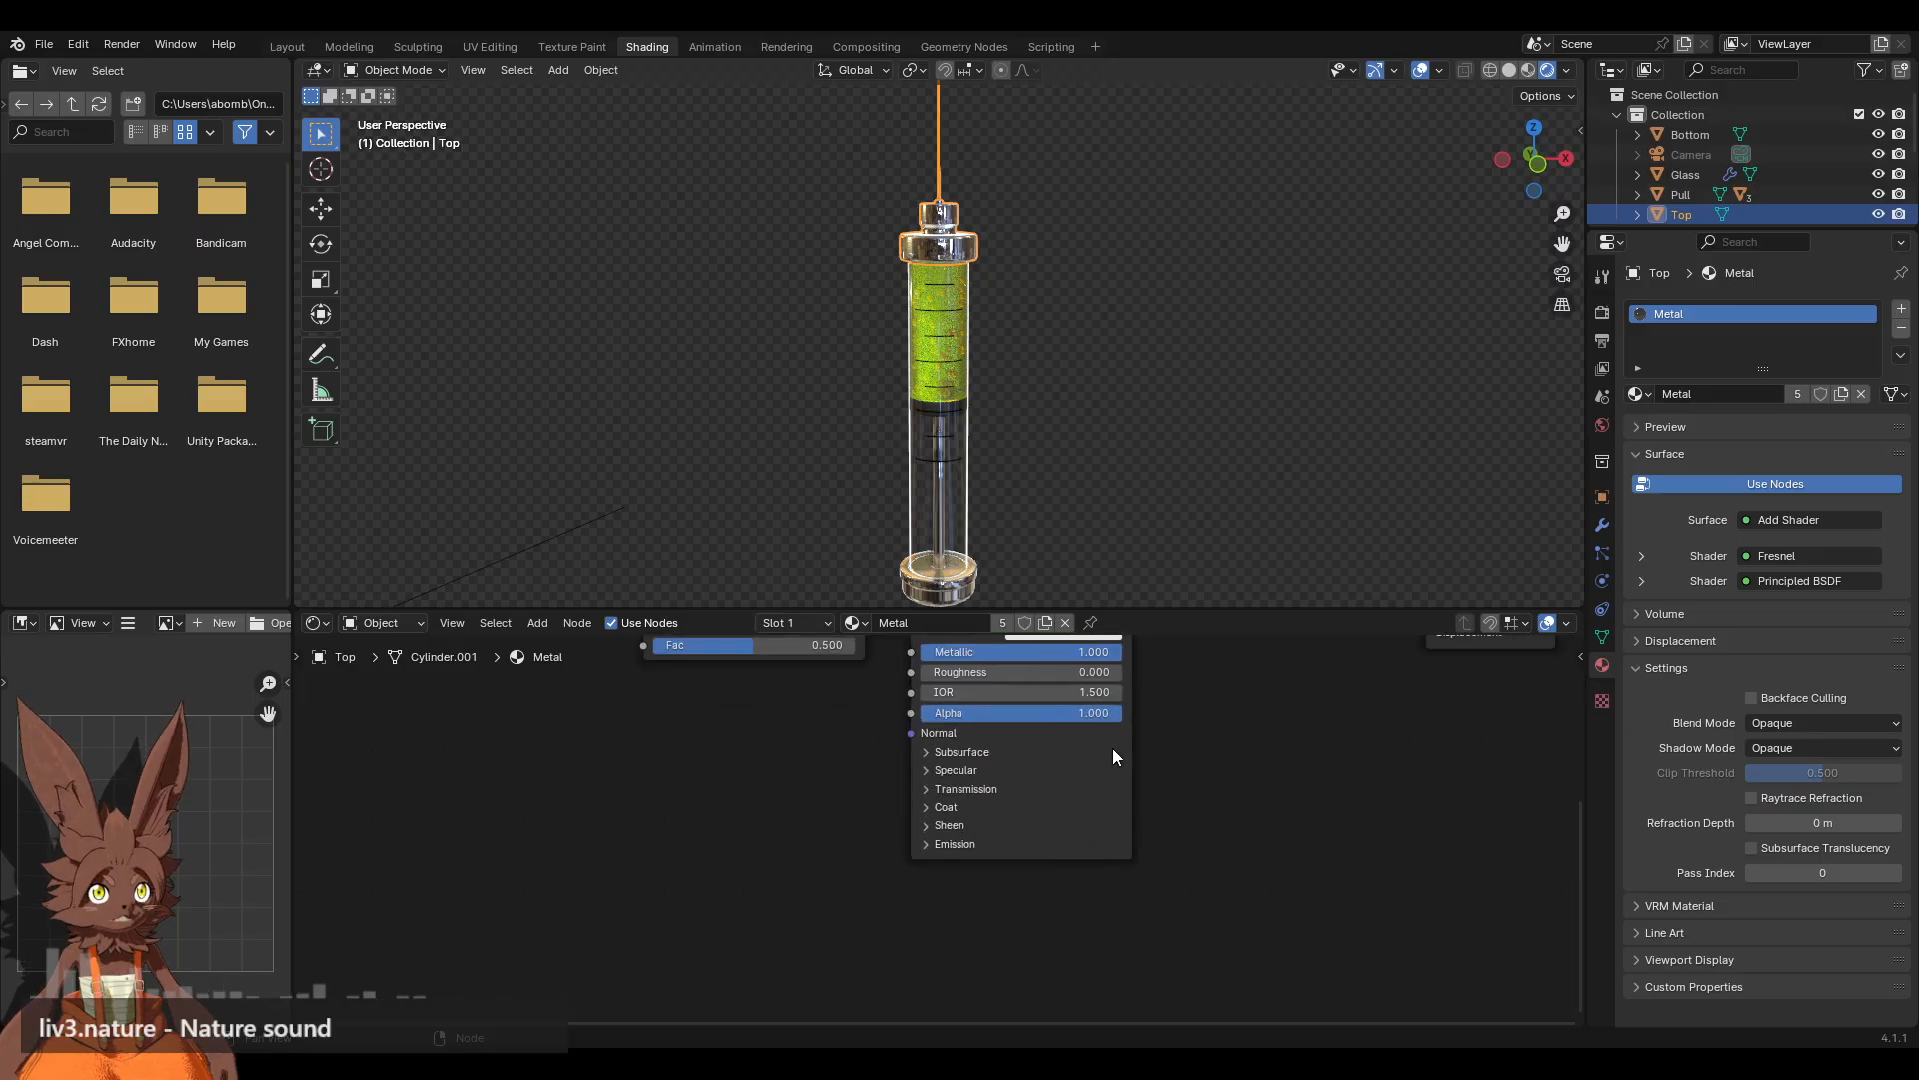
Step: Deselect the part, show the World nodes and set the environment texture to bathroom_4k.exr
{"action": "left_click", "coordinate": [1101, 443]}
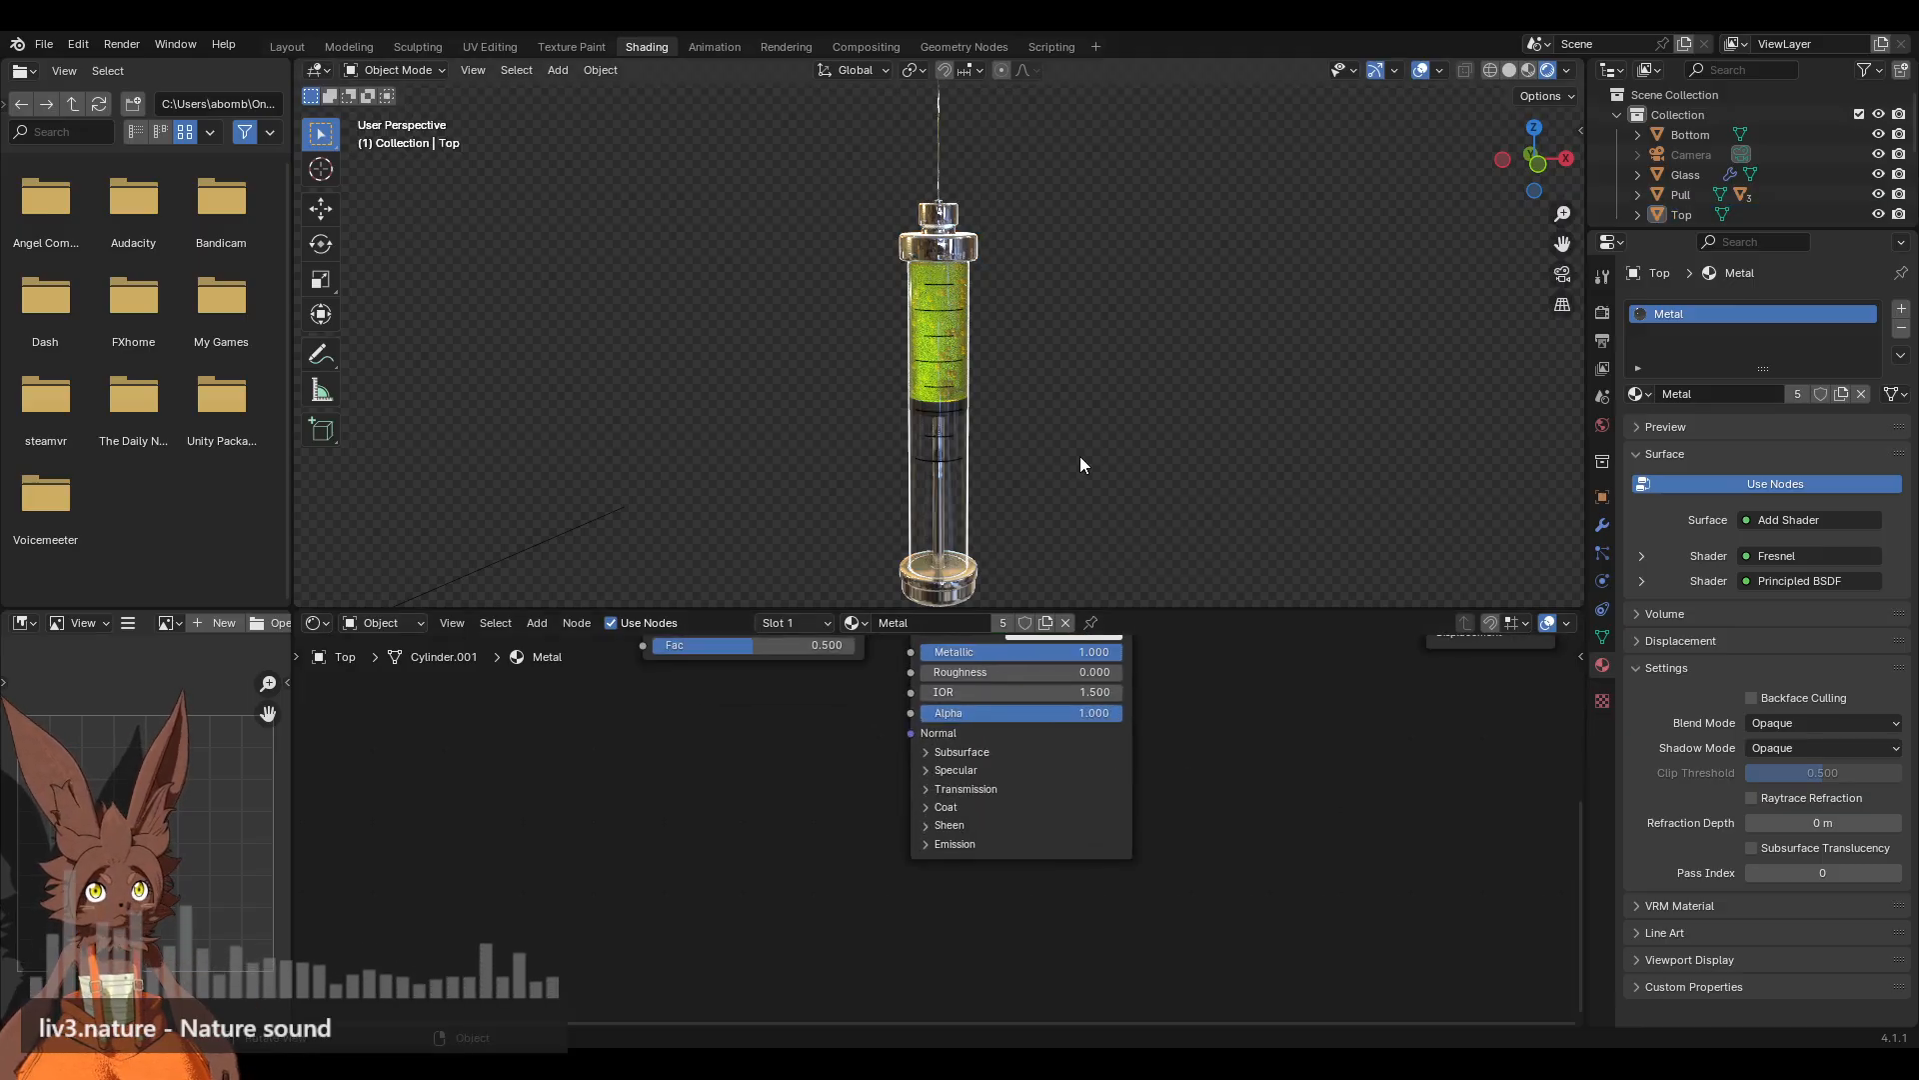
{"action": "left_click", "coordinate": [405, 624]}
{"action": "left_click", "coordinate": [385, 694]}
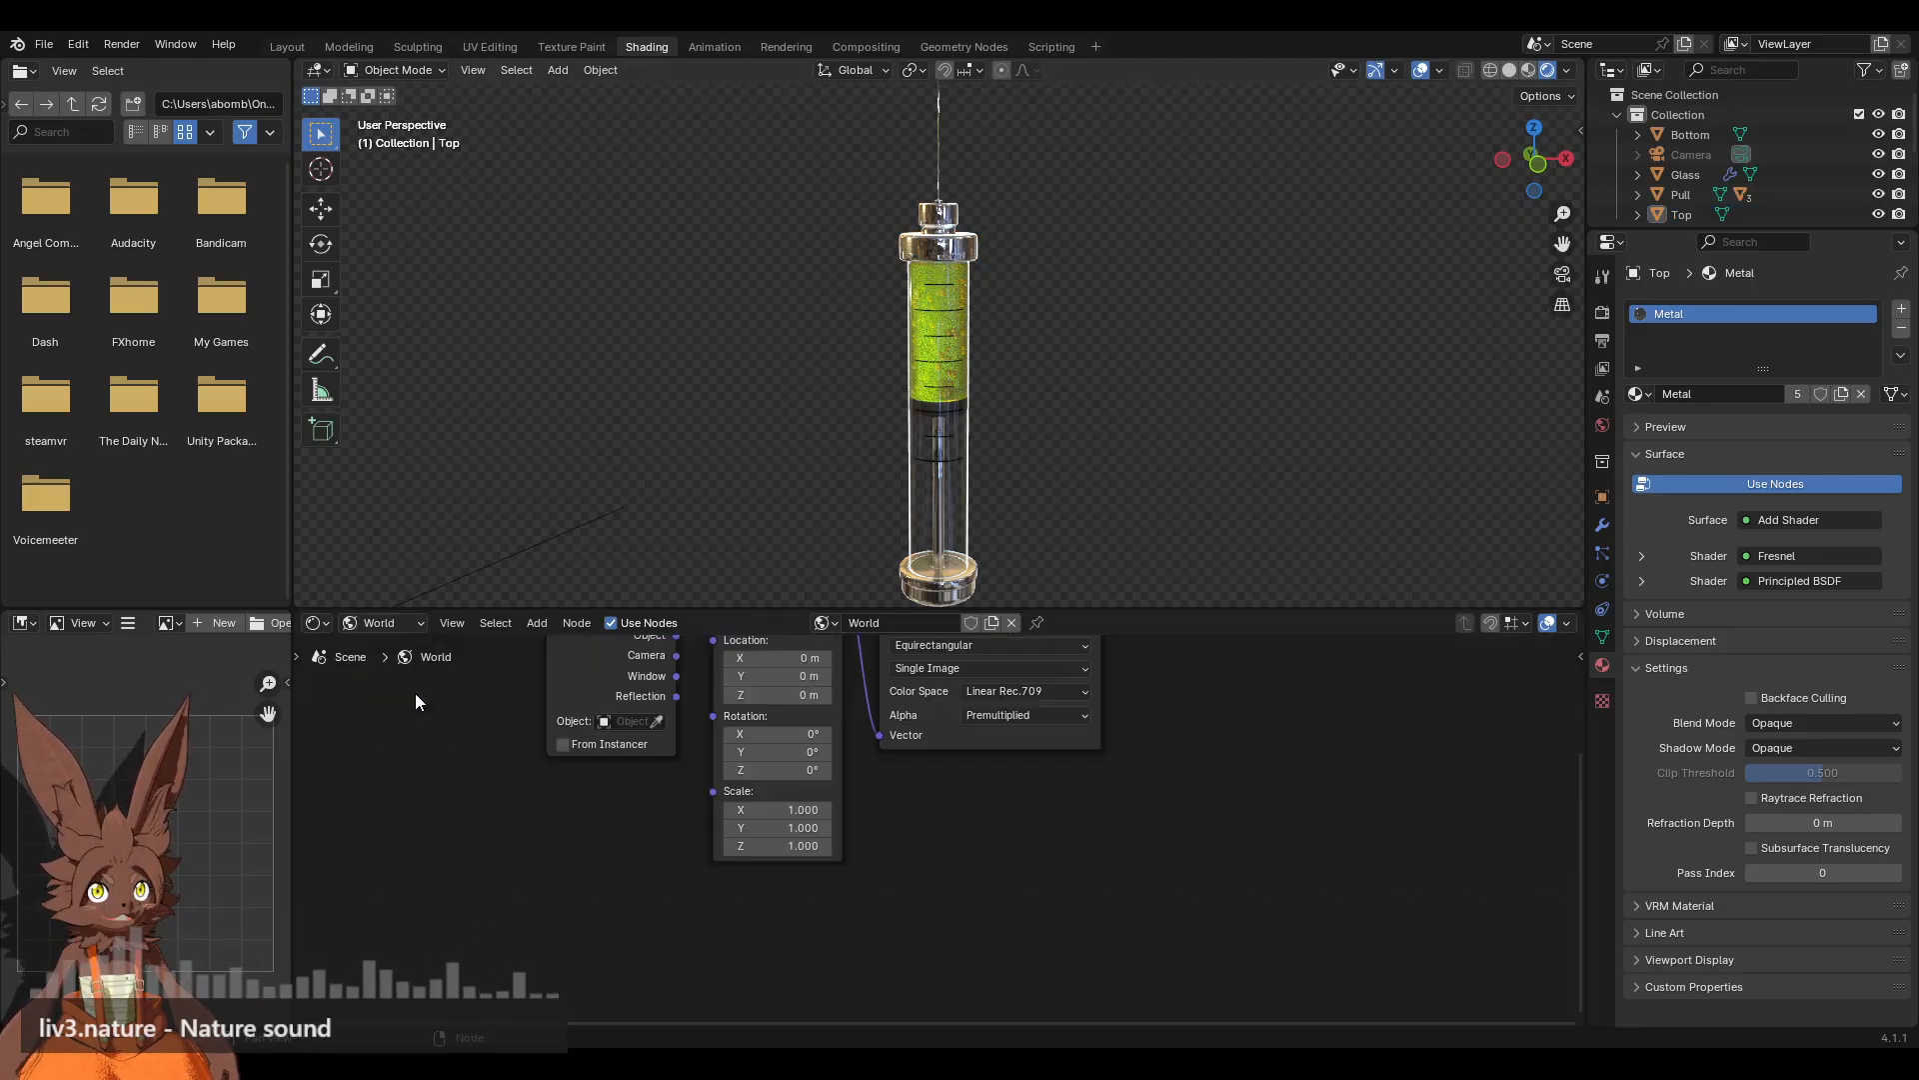
{"action": "key", "text": "Home"}
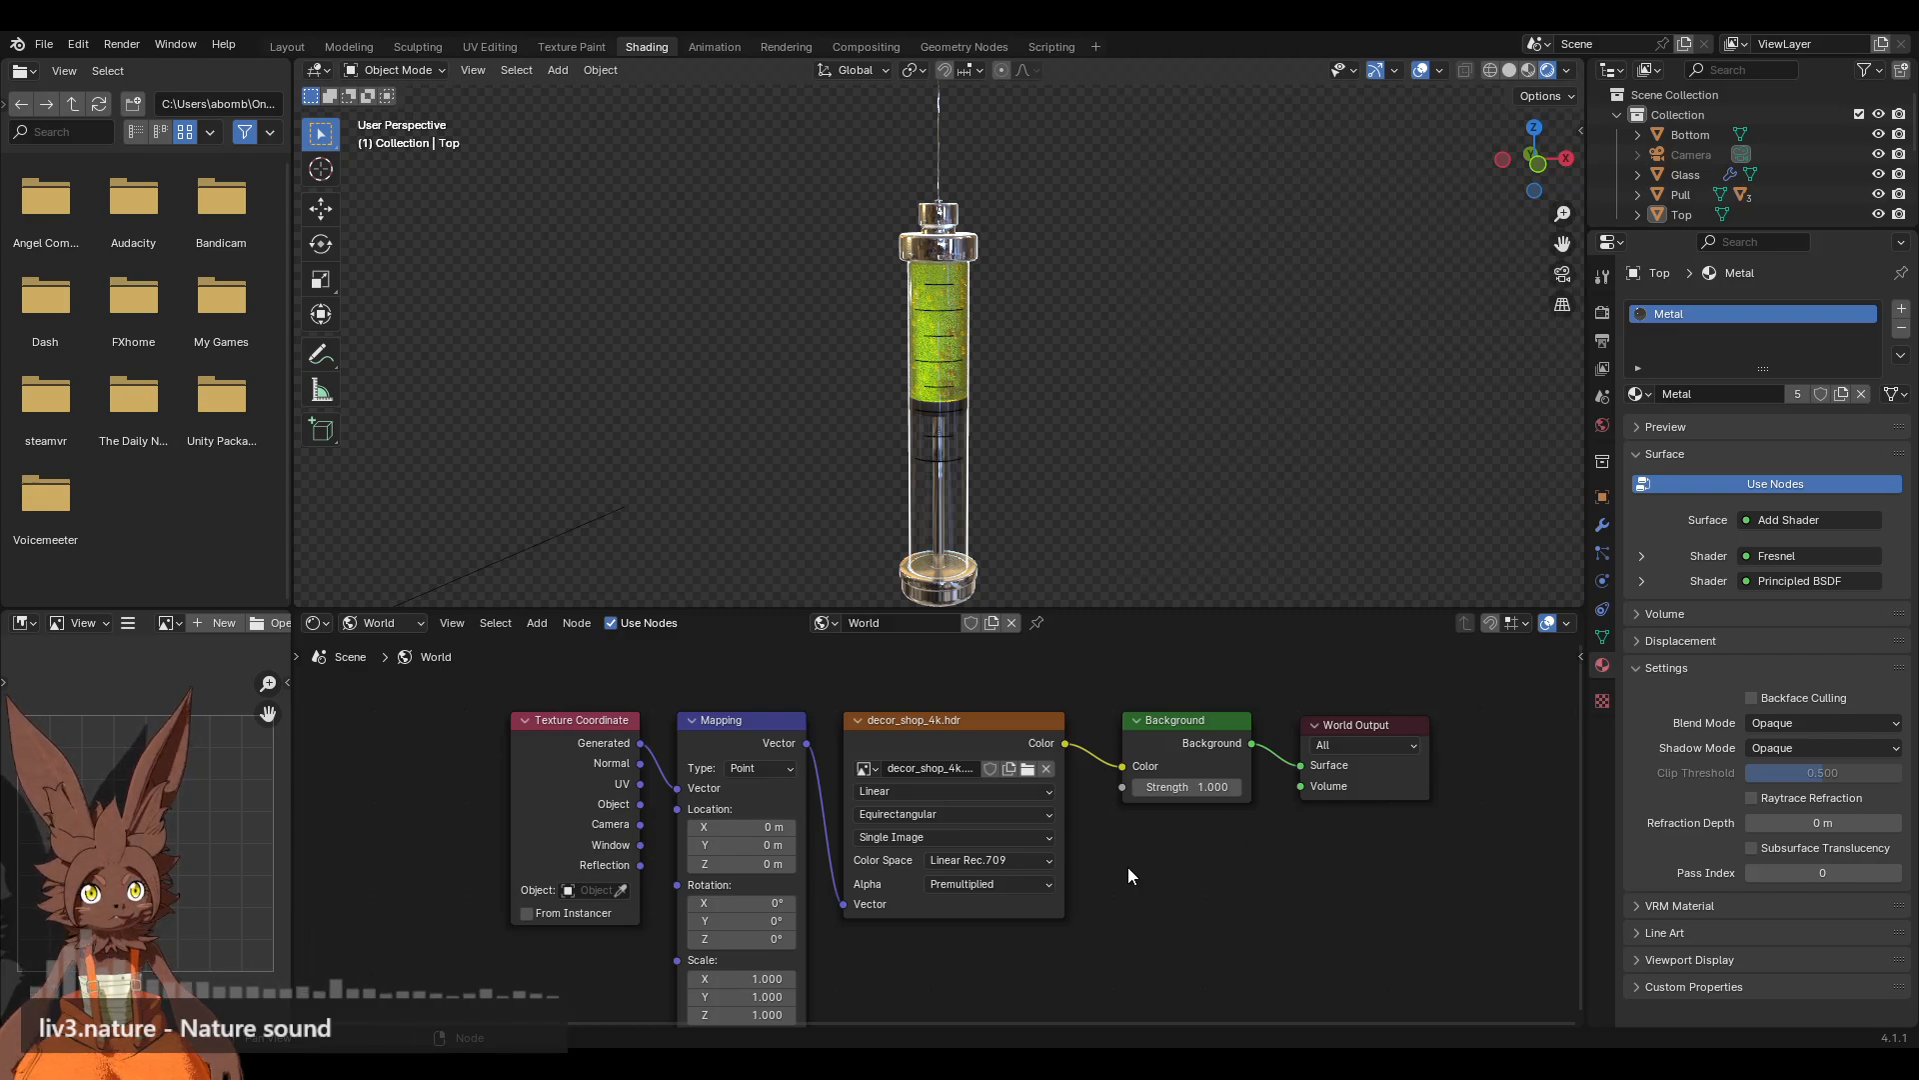
{"action": "key", "text": "ctrl+z"}
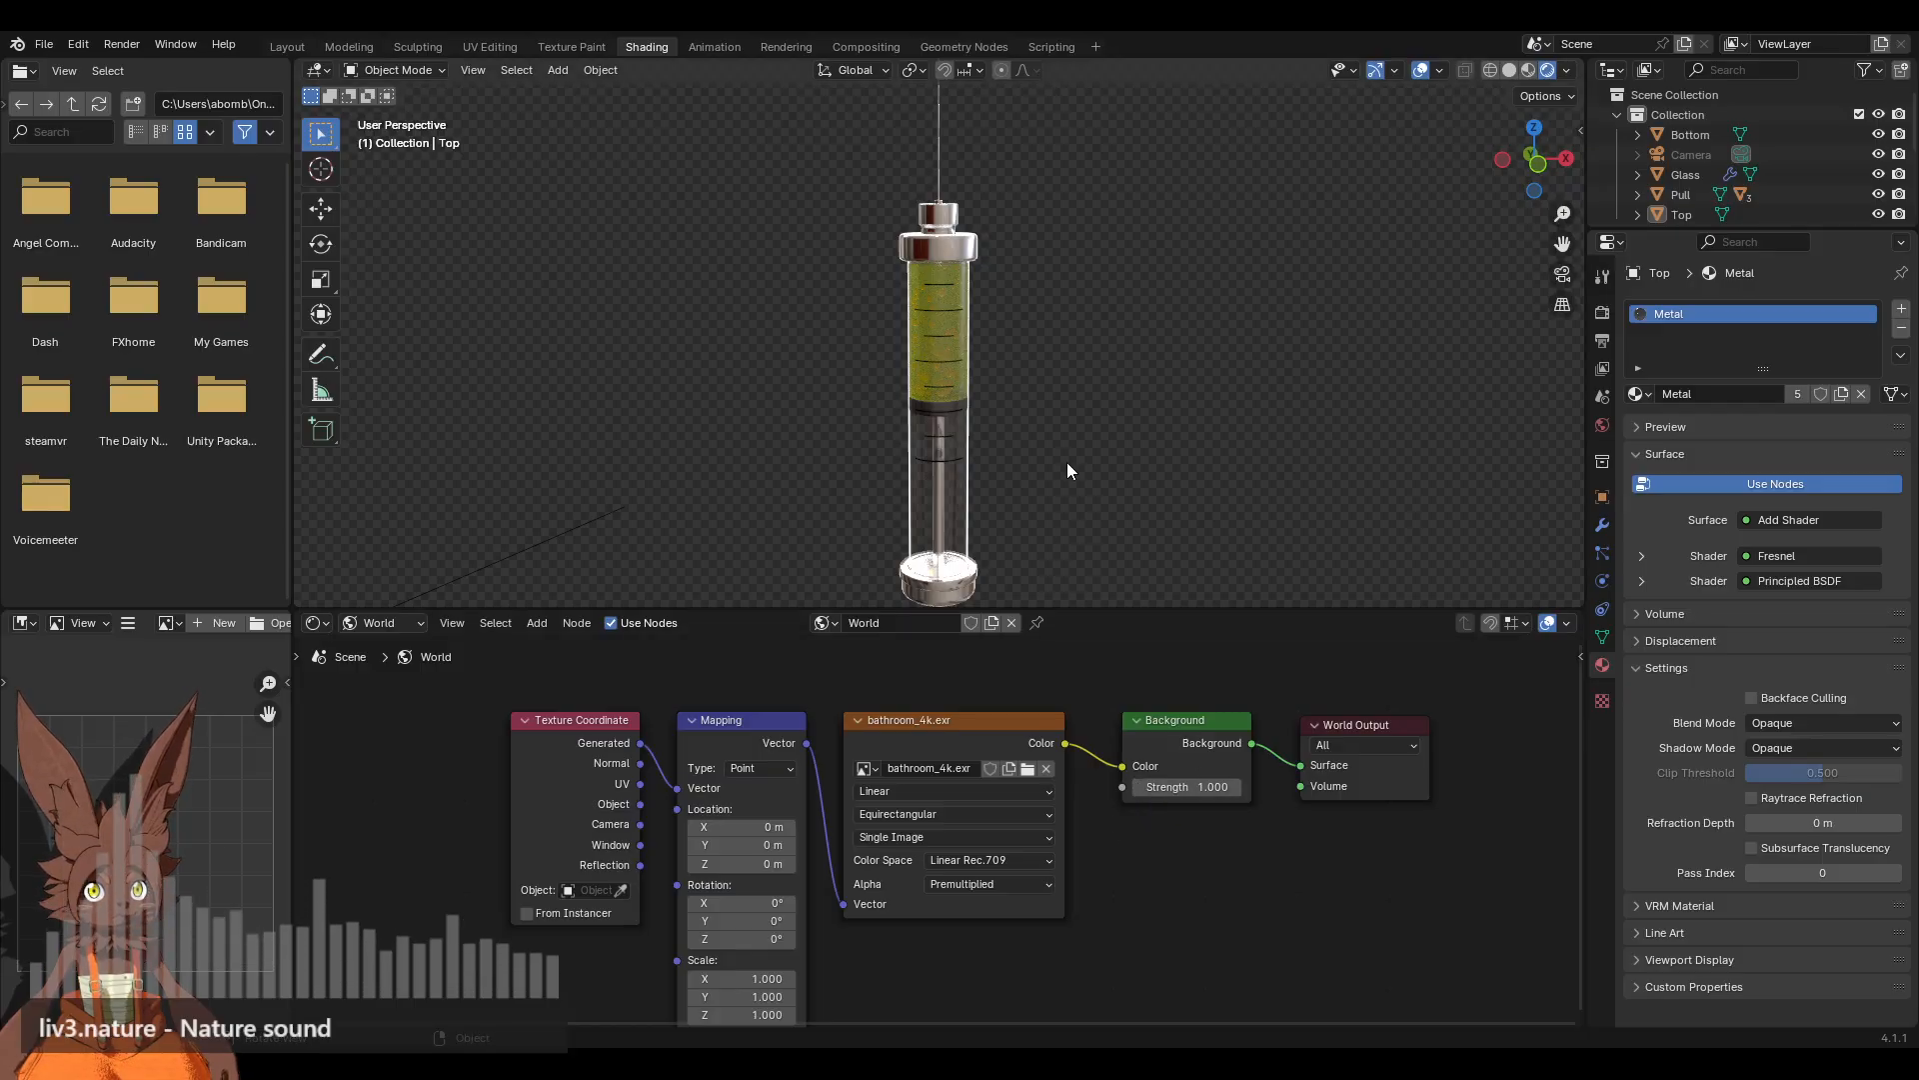
Step: Examine the syringe's metal, glass and liquid under the bathroom environment lighting, up close and in the Layout workspace
{"action": "middle_click_drag", "start_coordinate": [1072, 446], "coordinate": [972, 402]}
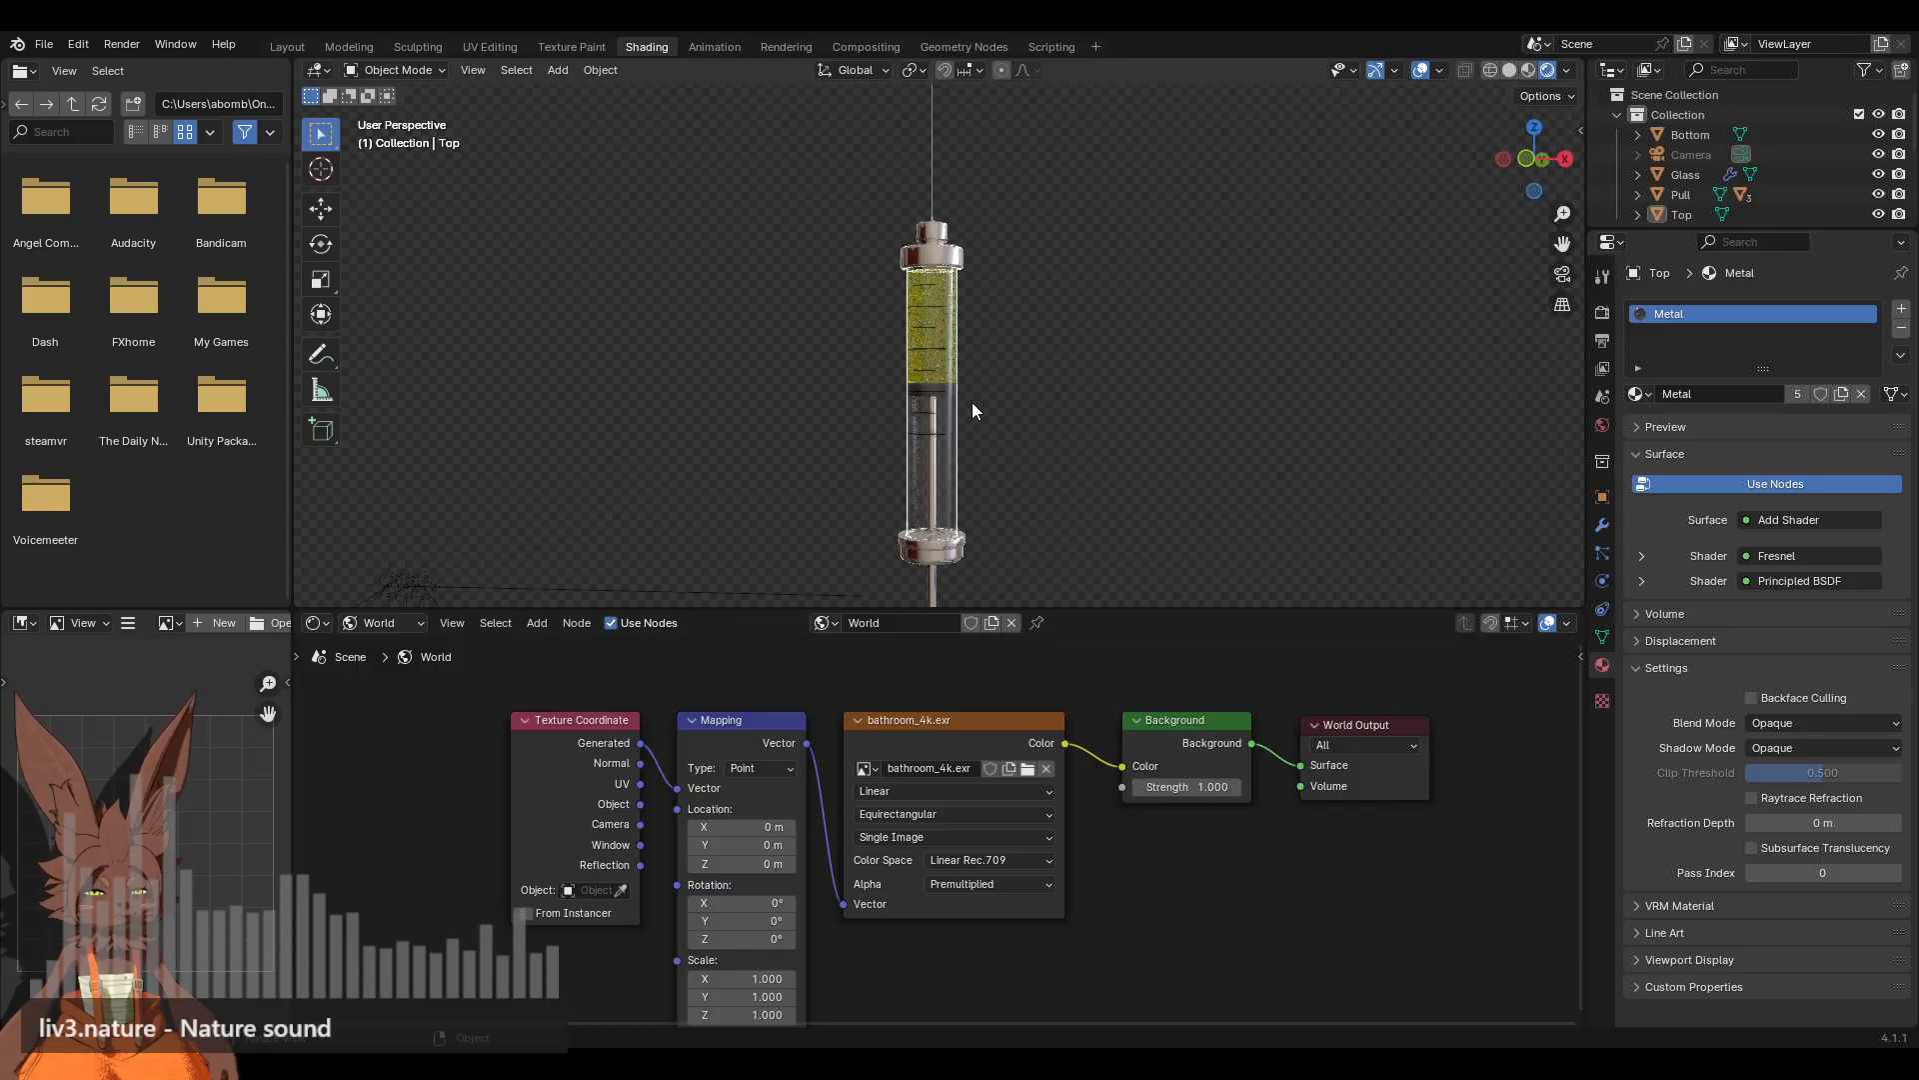
{"action": "scroll", "coordinate": [969, 428], "scroll_direction": "up", "scroll_amount": 4}
{"action": "middle_click_drag", "start_coordinate": [1011, 286], "coordinate": [969, 352]}
{"action": "scroll", "coordinate": [1000, 424], "scroll_direction": "up", "scroll_amount": 4}
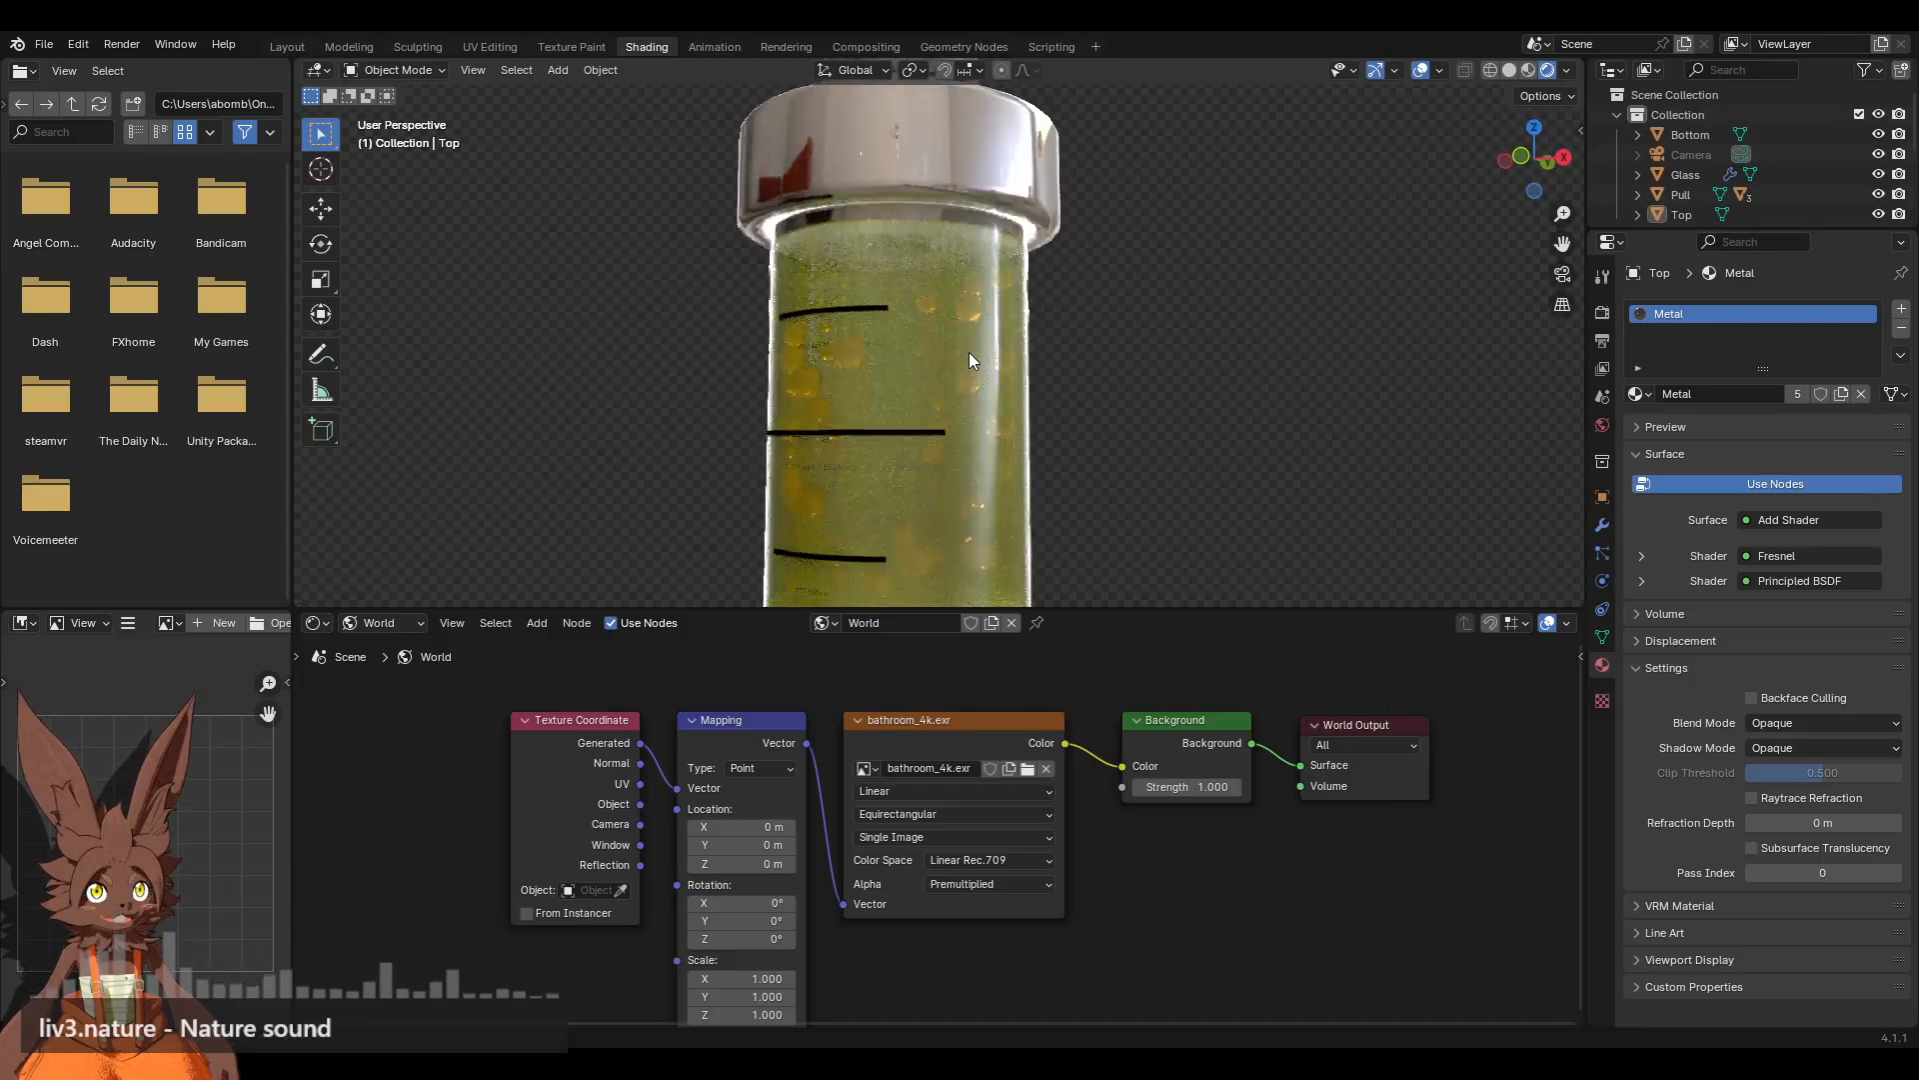
{"action": "scroll", "coordinate": [969, 352], "scroll_direction": "down", "scroll_amount": 8}
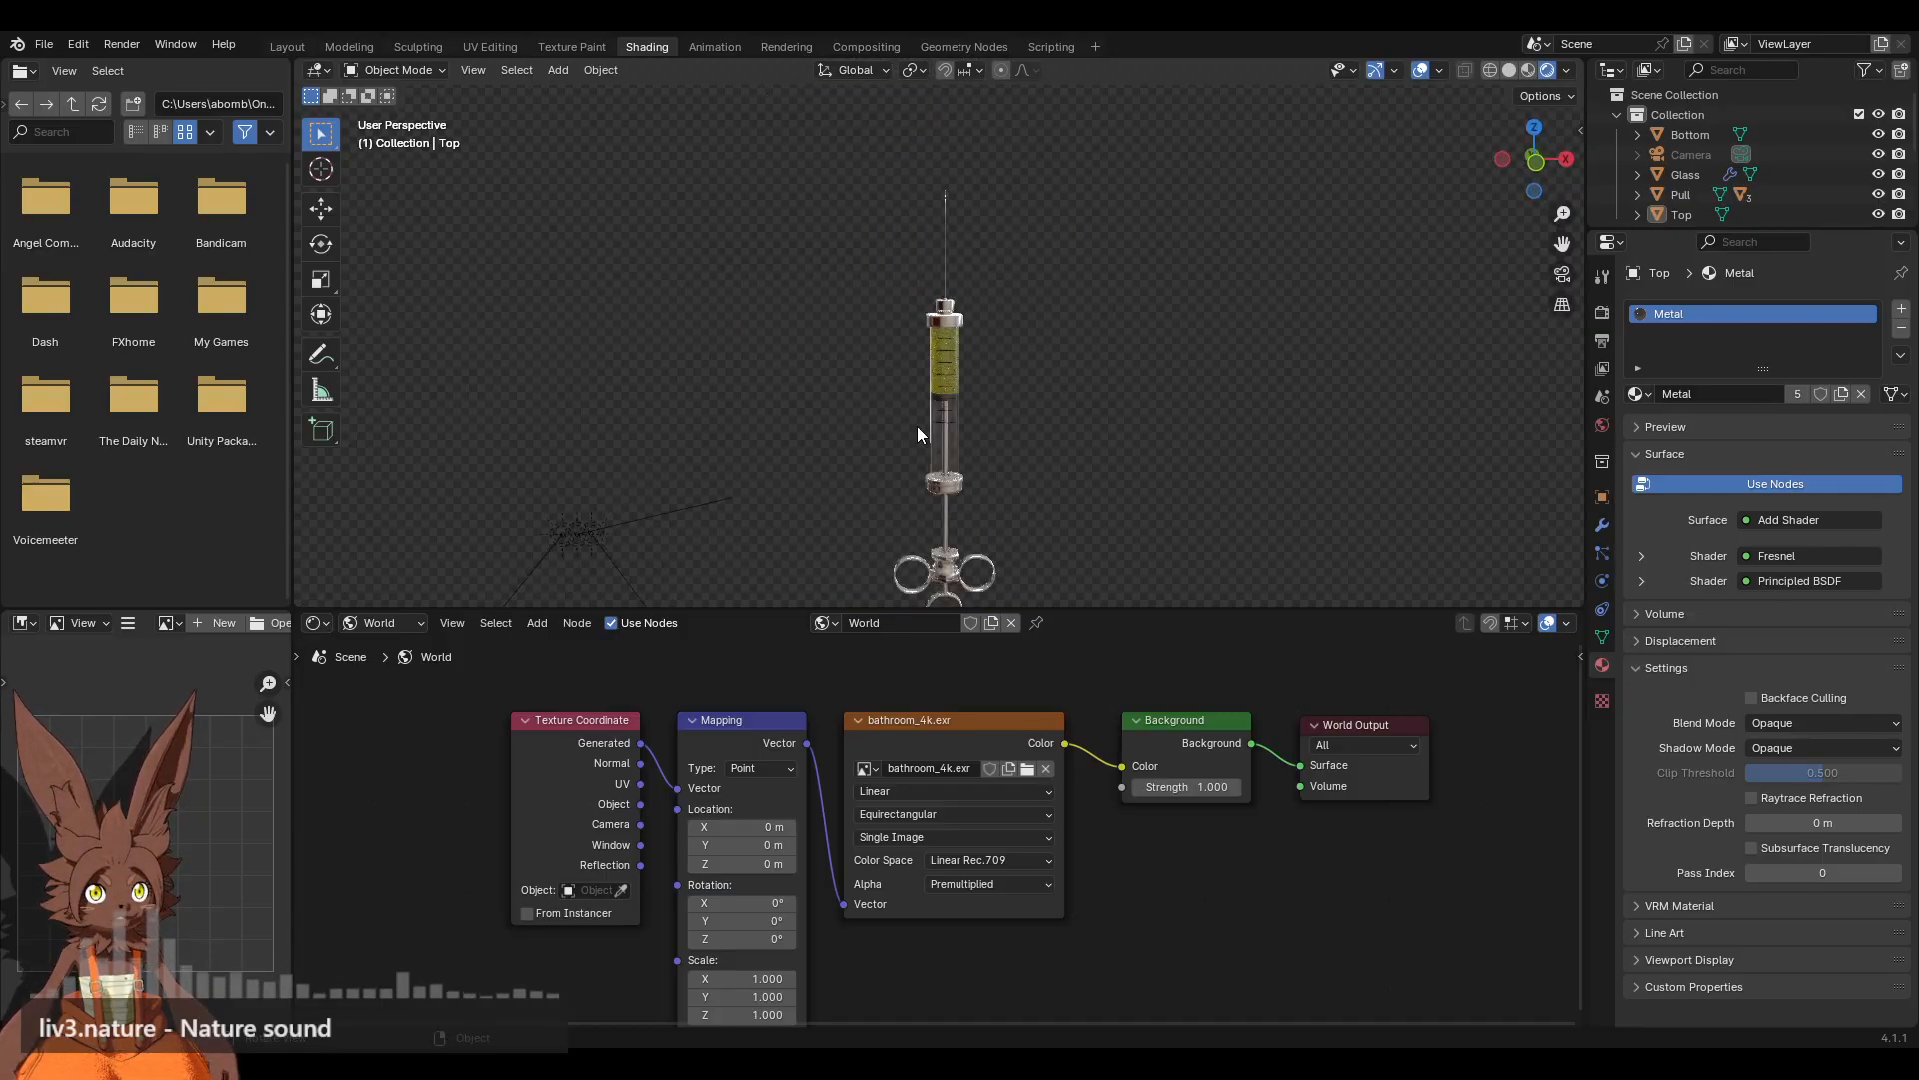
{"action": "left_click", "coordinate": [287, 46]}
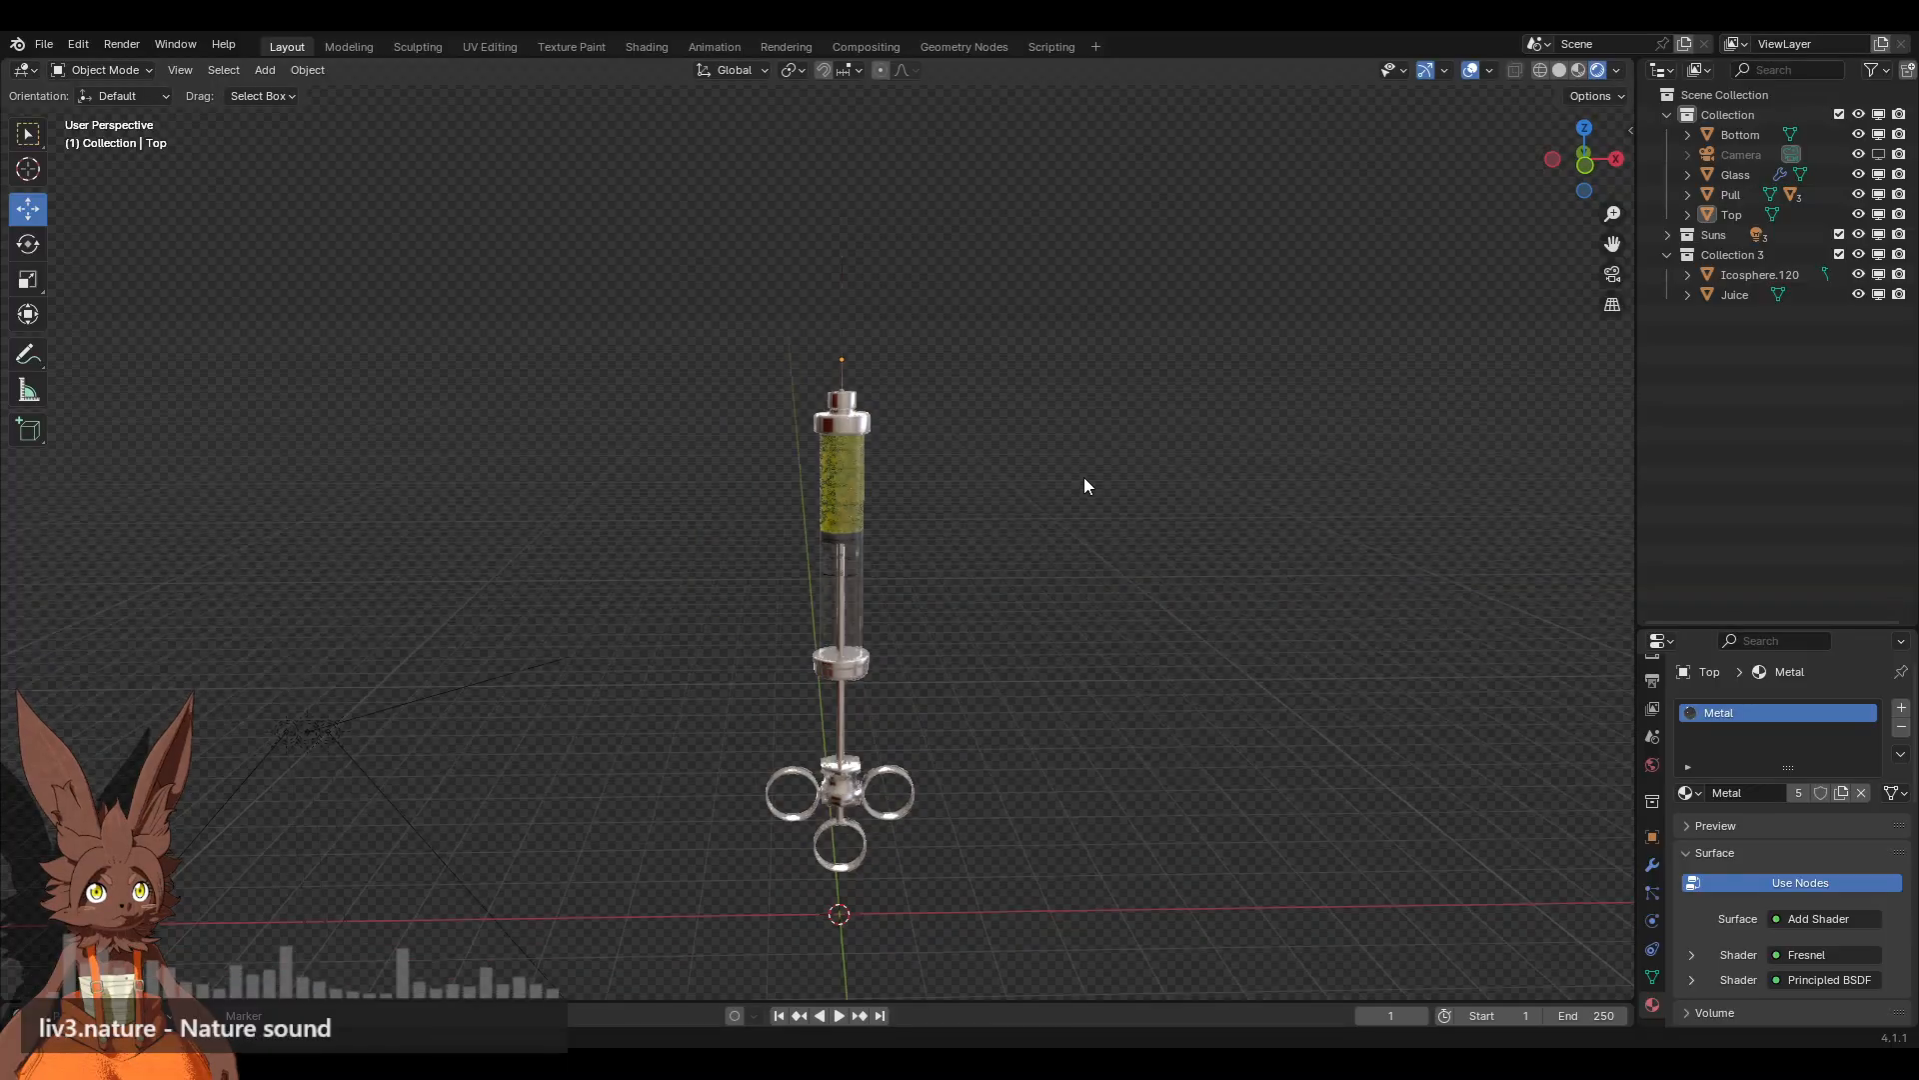
{"action": "middle_click_drag", "start_coordinate": [993, 516], "coordinate": [1014, 356], "text": "shift"}
{"action": "scroll", "coordinate": [1047, 398], "scroll_direction": "up", "scroll_amount": 2}
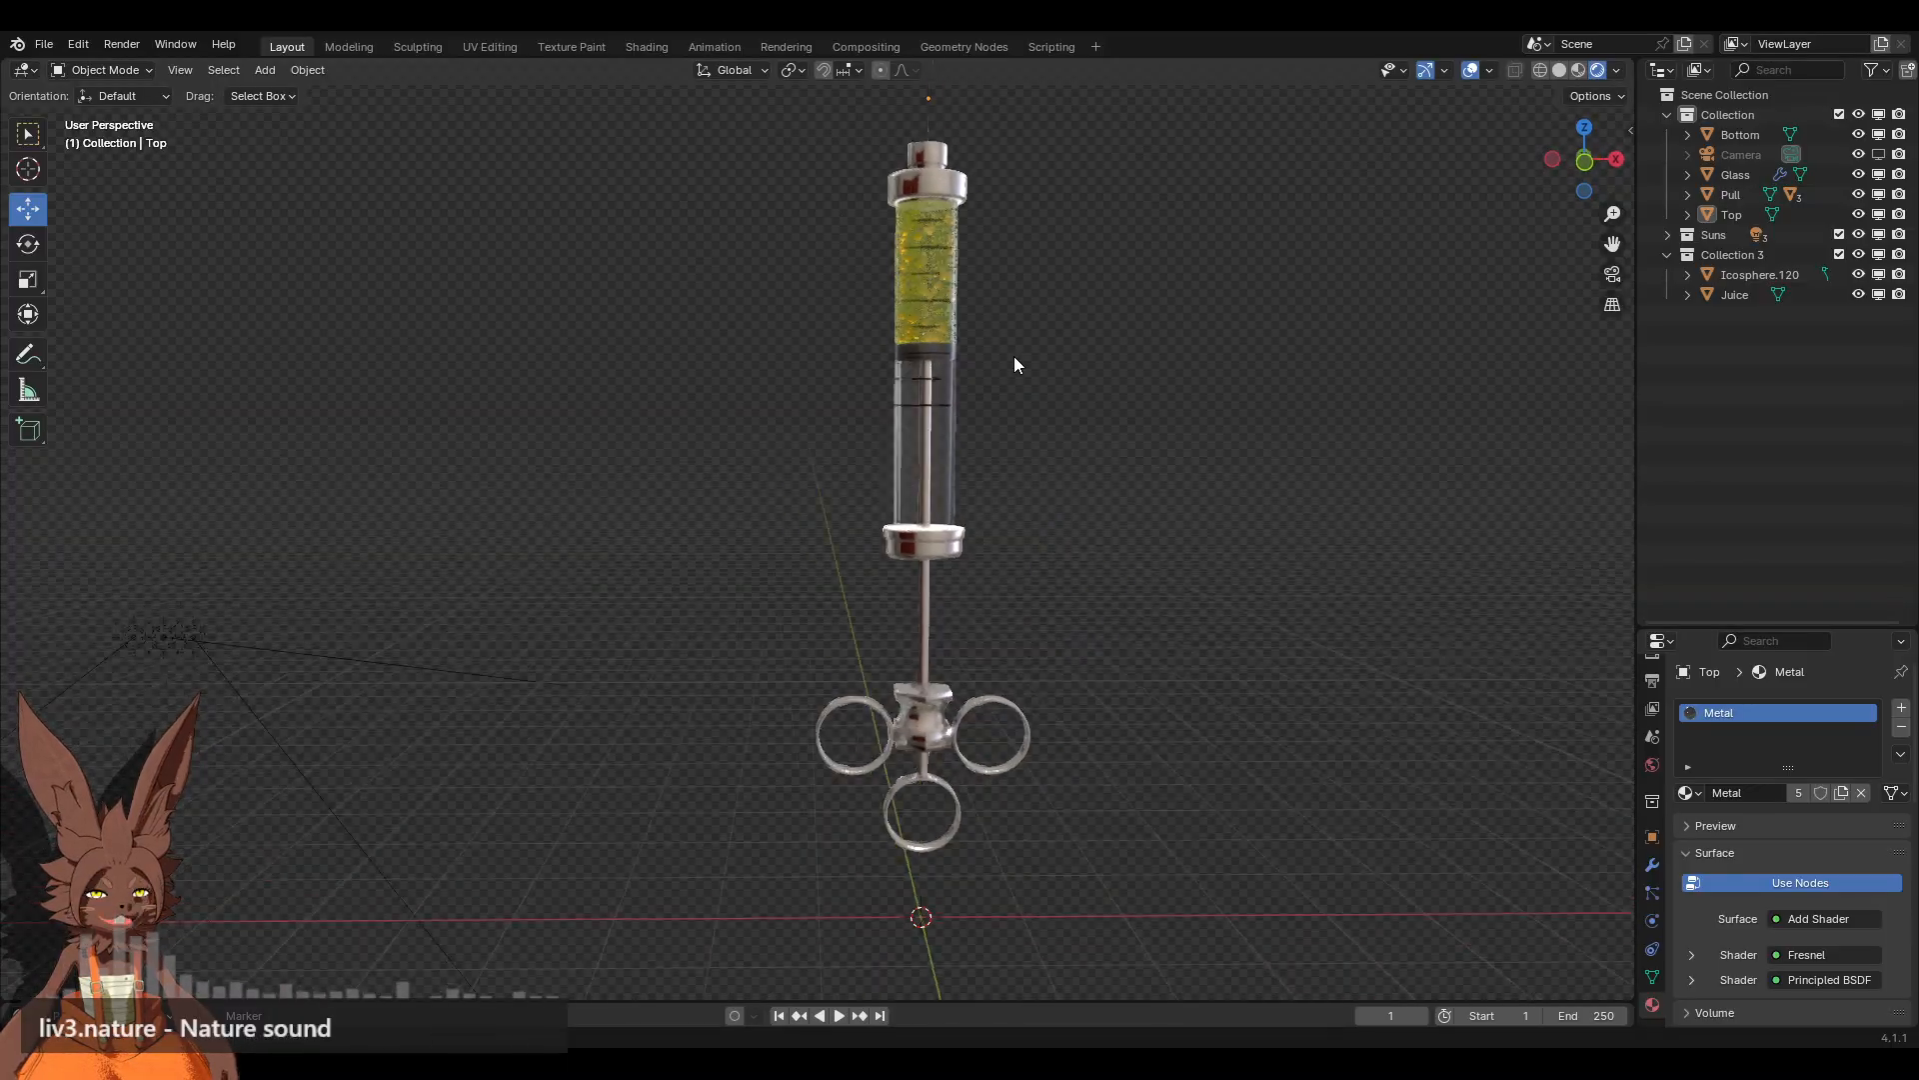
{"action": "middle_click_drag", "start_coordinate": [1013, 494], "coordinate": [1048, 537]}
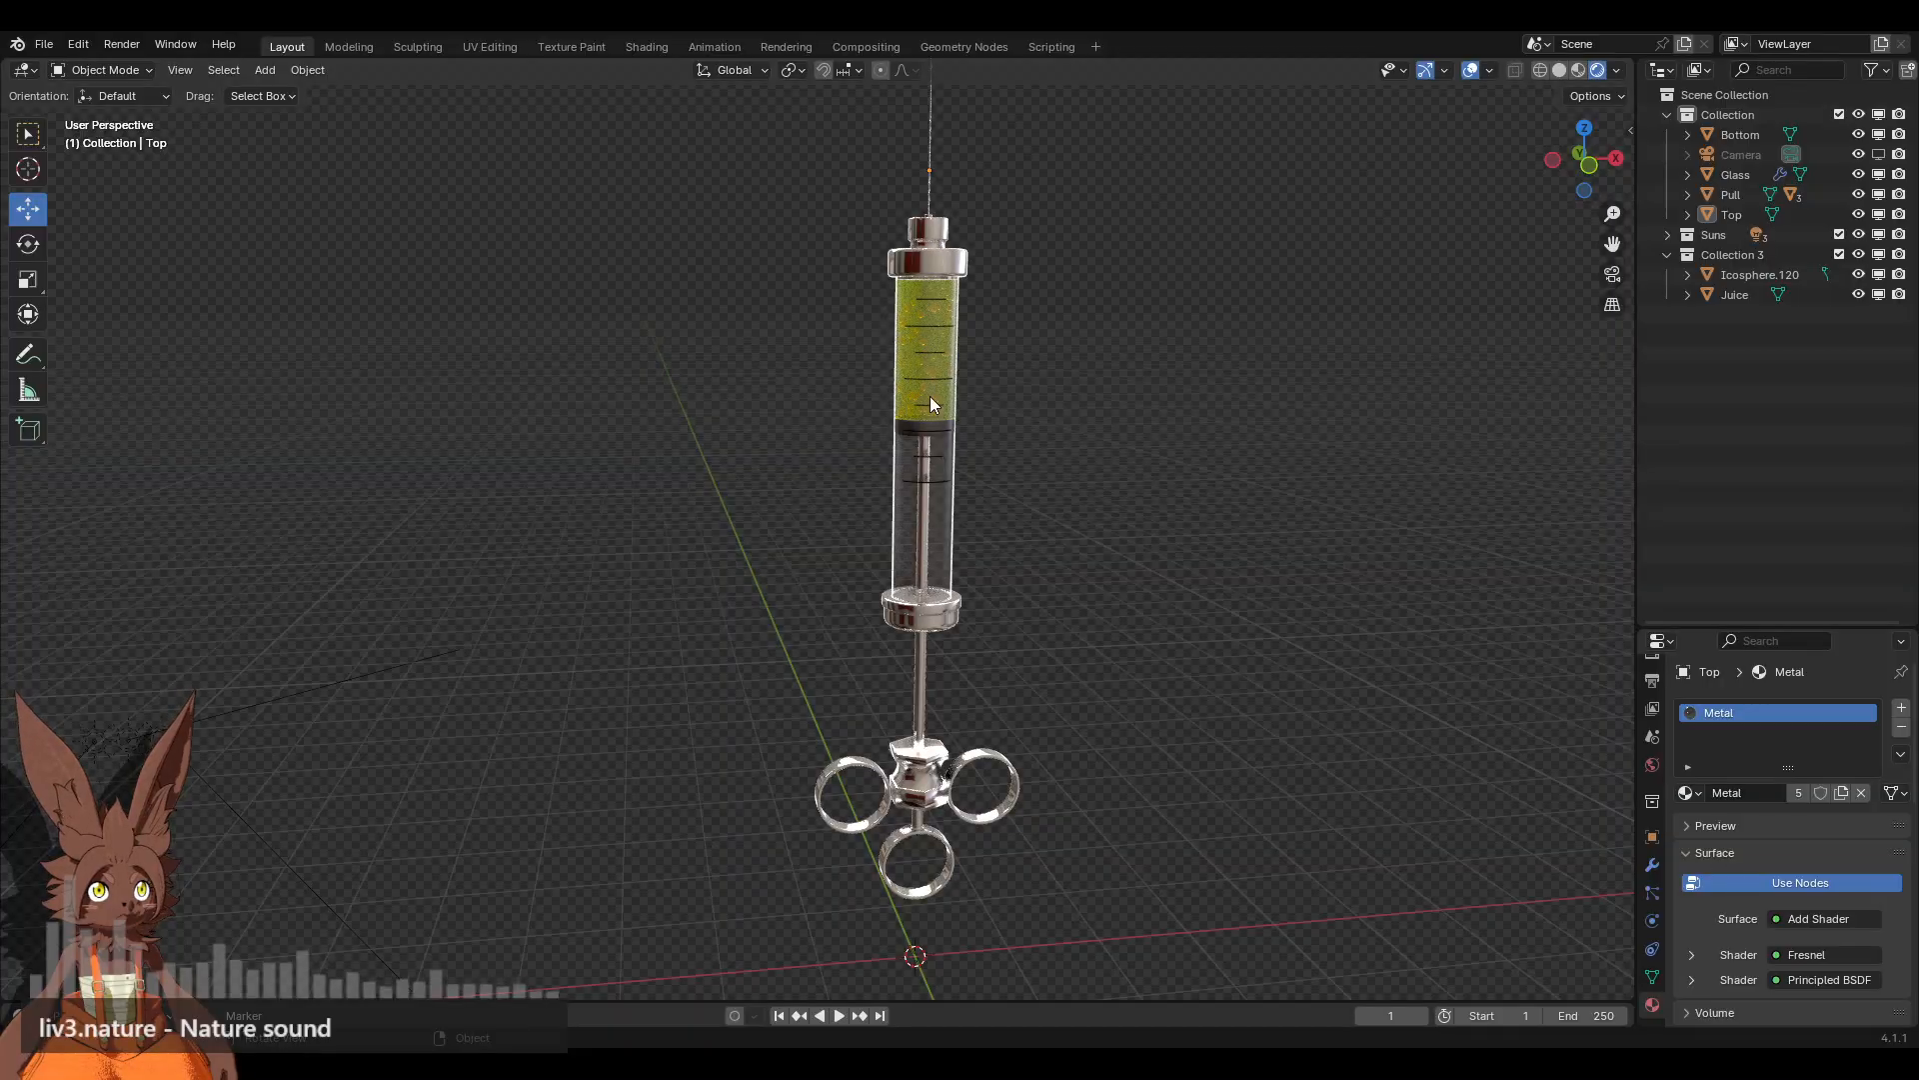
Step: In the Metal material's node tree, connect the Principled BSDF directly to the Material Output surface and move the Add Shader aside
{"action": "left_click", "coordinate": [645, 47]}
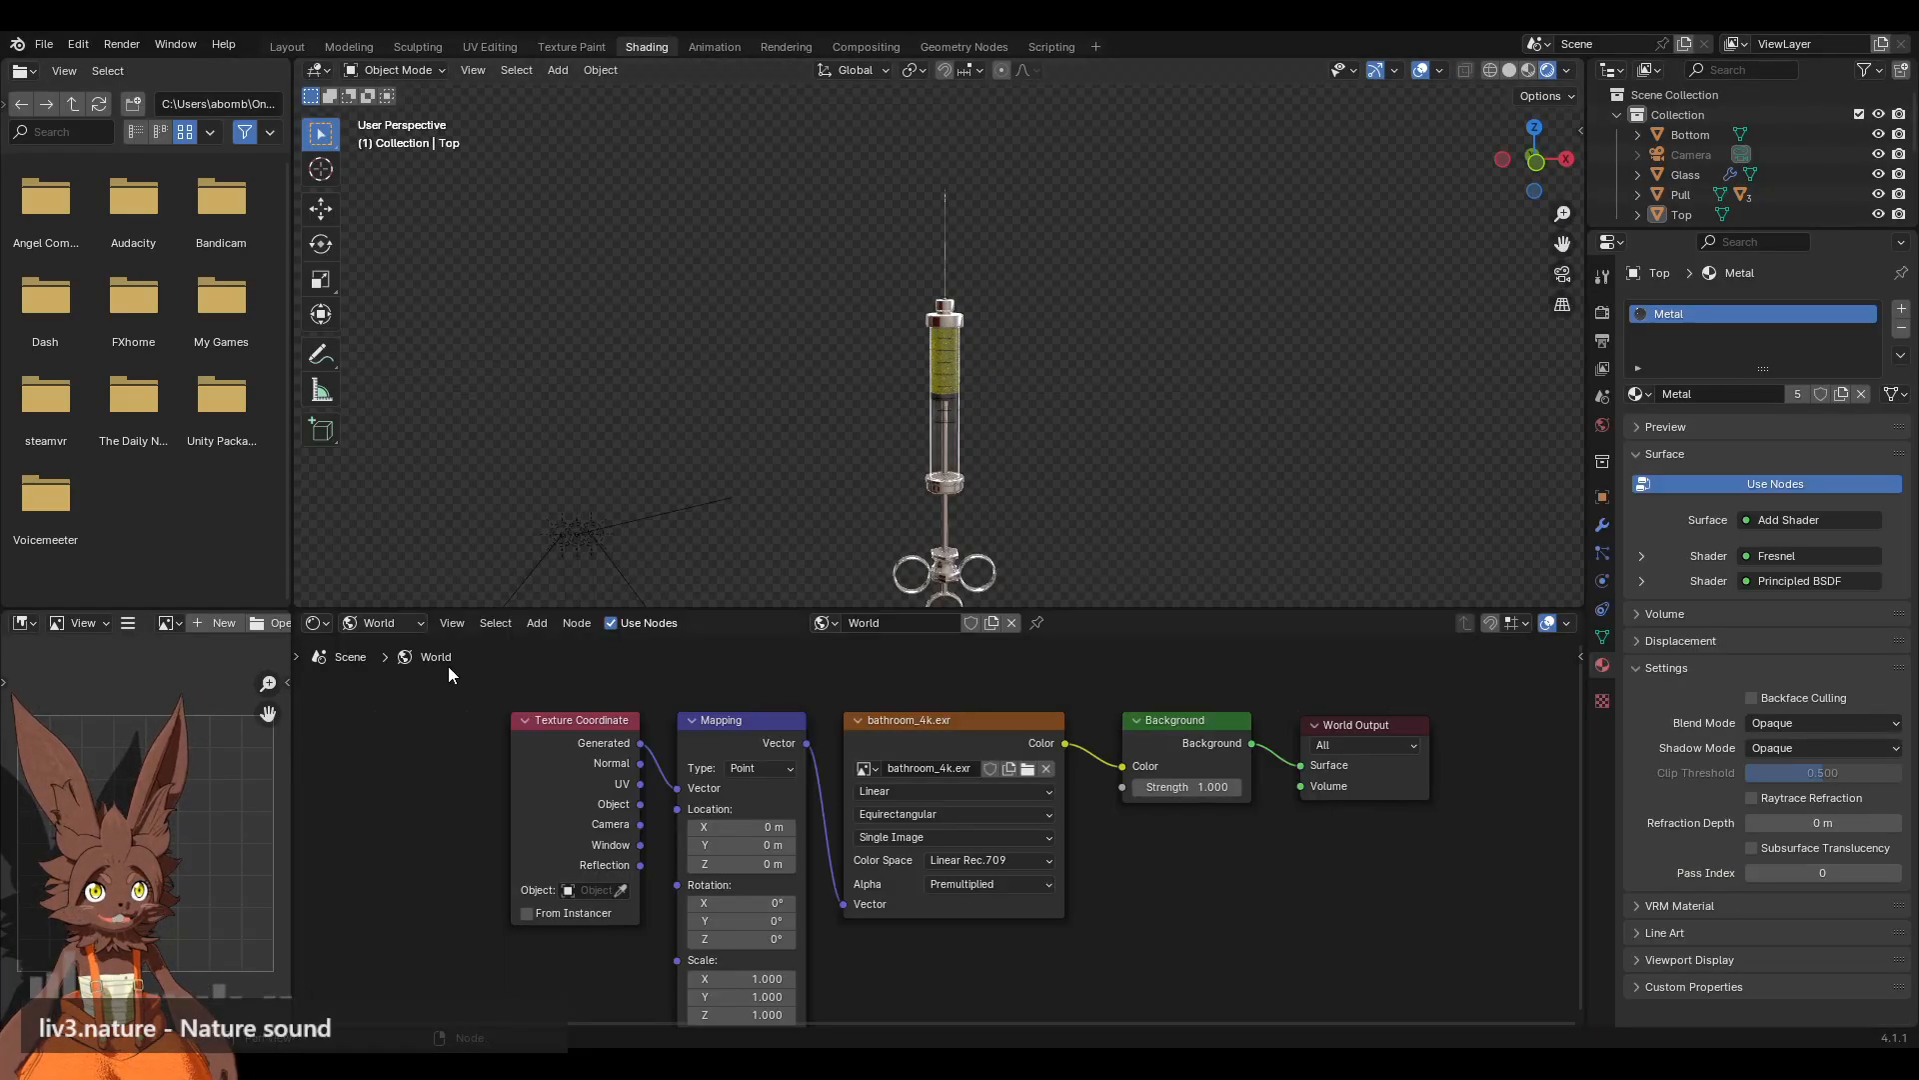
{"action": "left_click", "coordinate": [380, 623]}
{"action": "left_click", "coordinate": [378, 667]}
{"action": "middle_click_drag", "start_coordinate": [1088, 719], "coordinate": [1040, 787]}
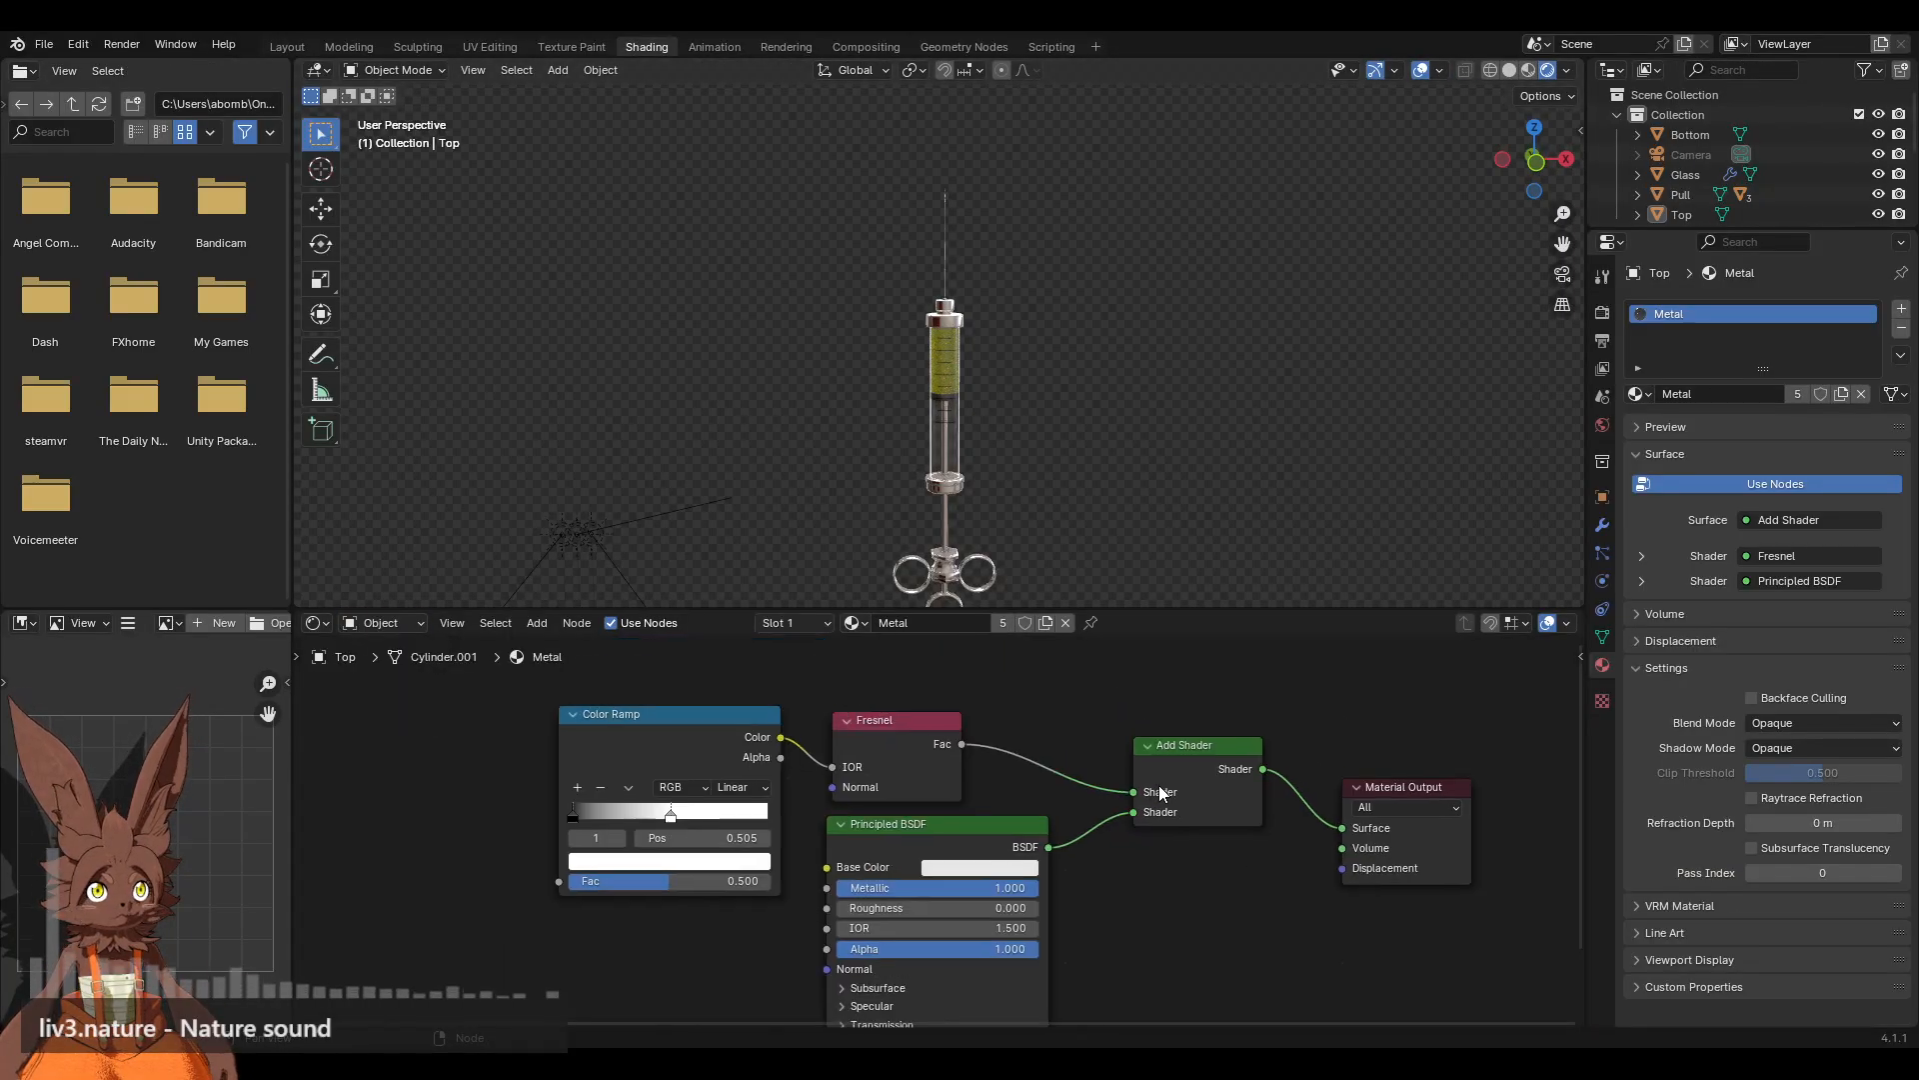
{"action": "left_click_drag", "start_coordinate": [1051, 848], "coordinate": [1341, 825]}
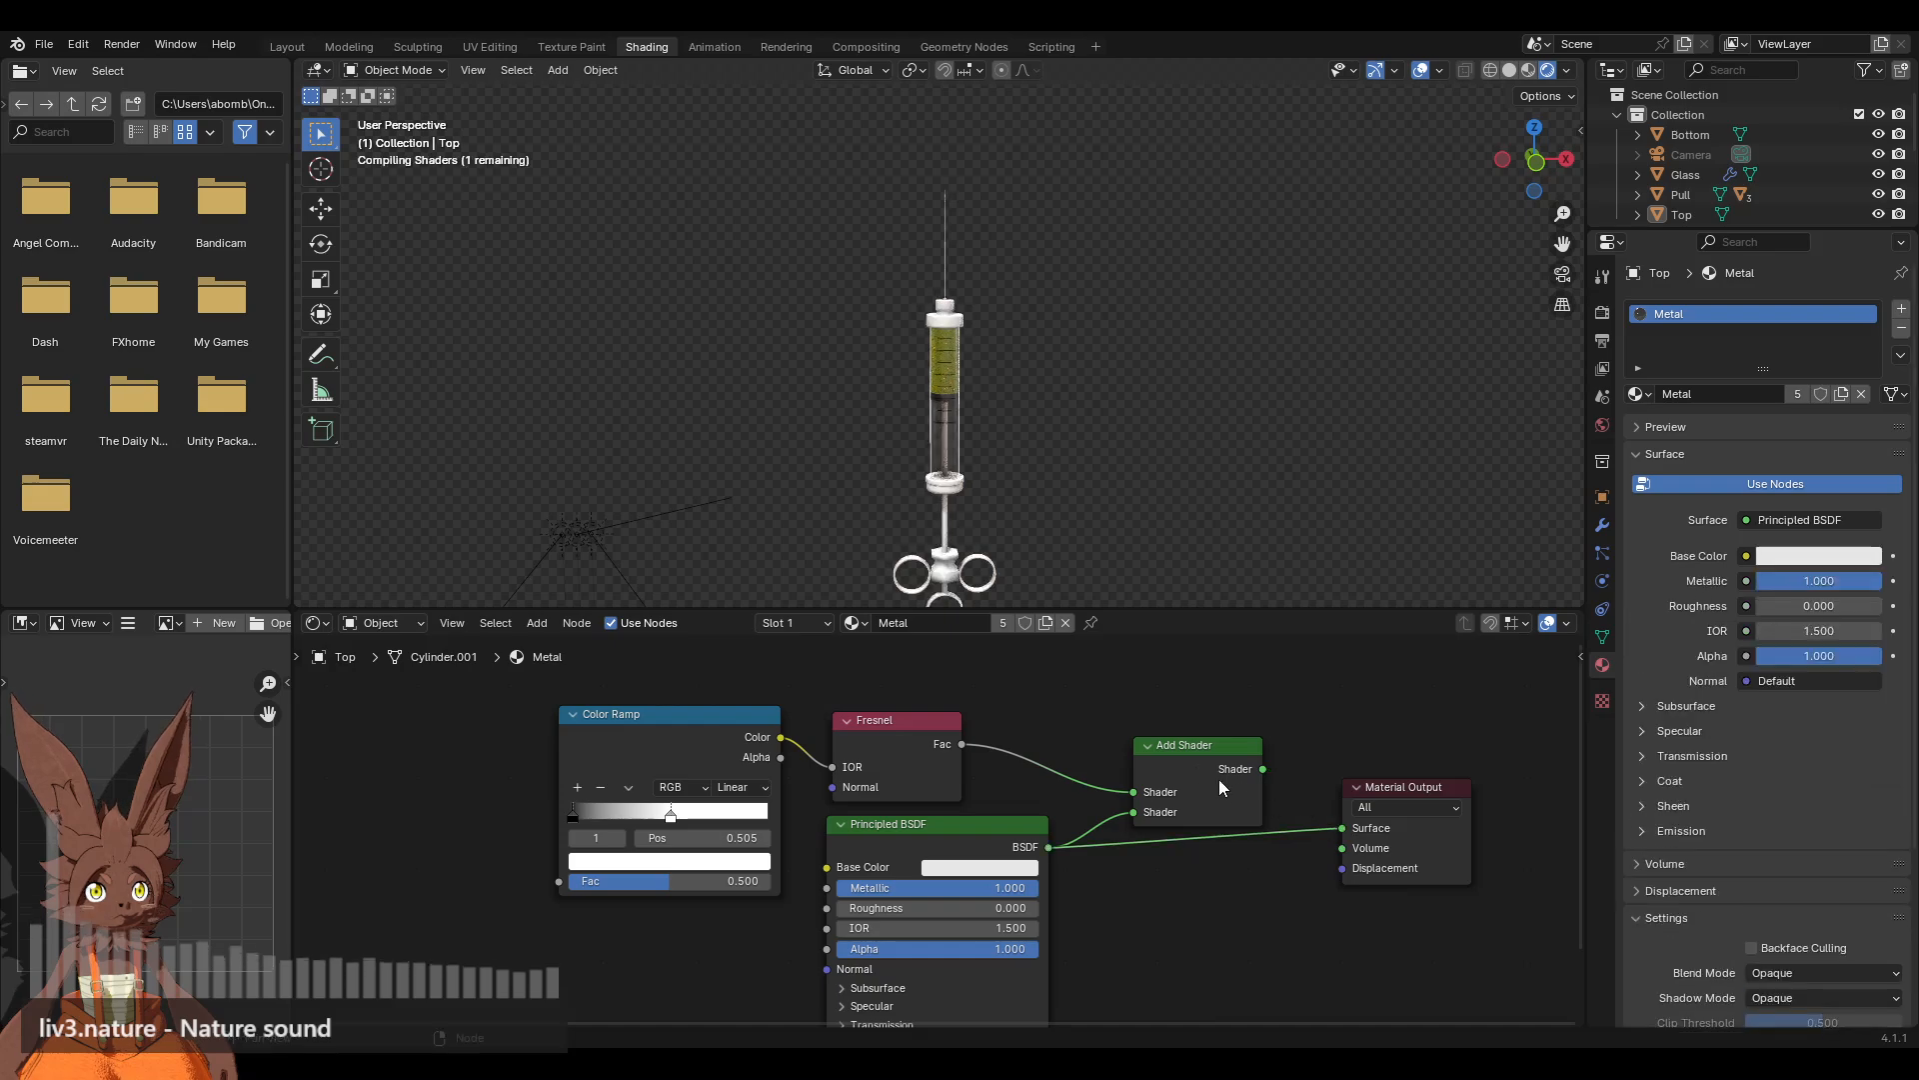
{"action": "left_click_drag", "start_coordinate": [1150, 731], "coordinate": [1112, 713]}
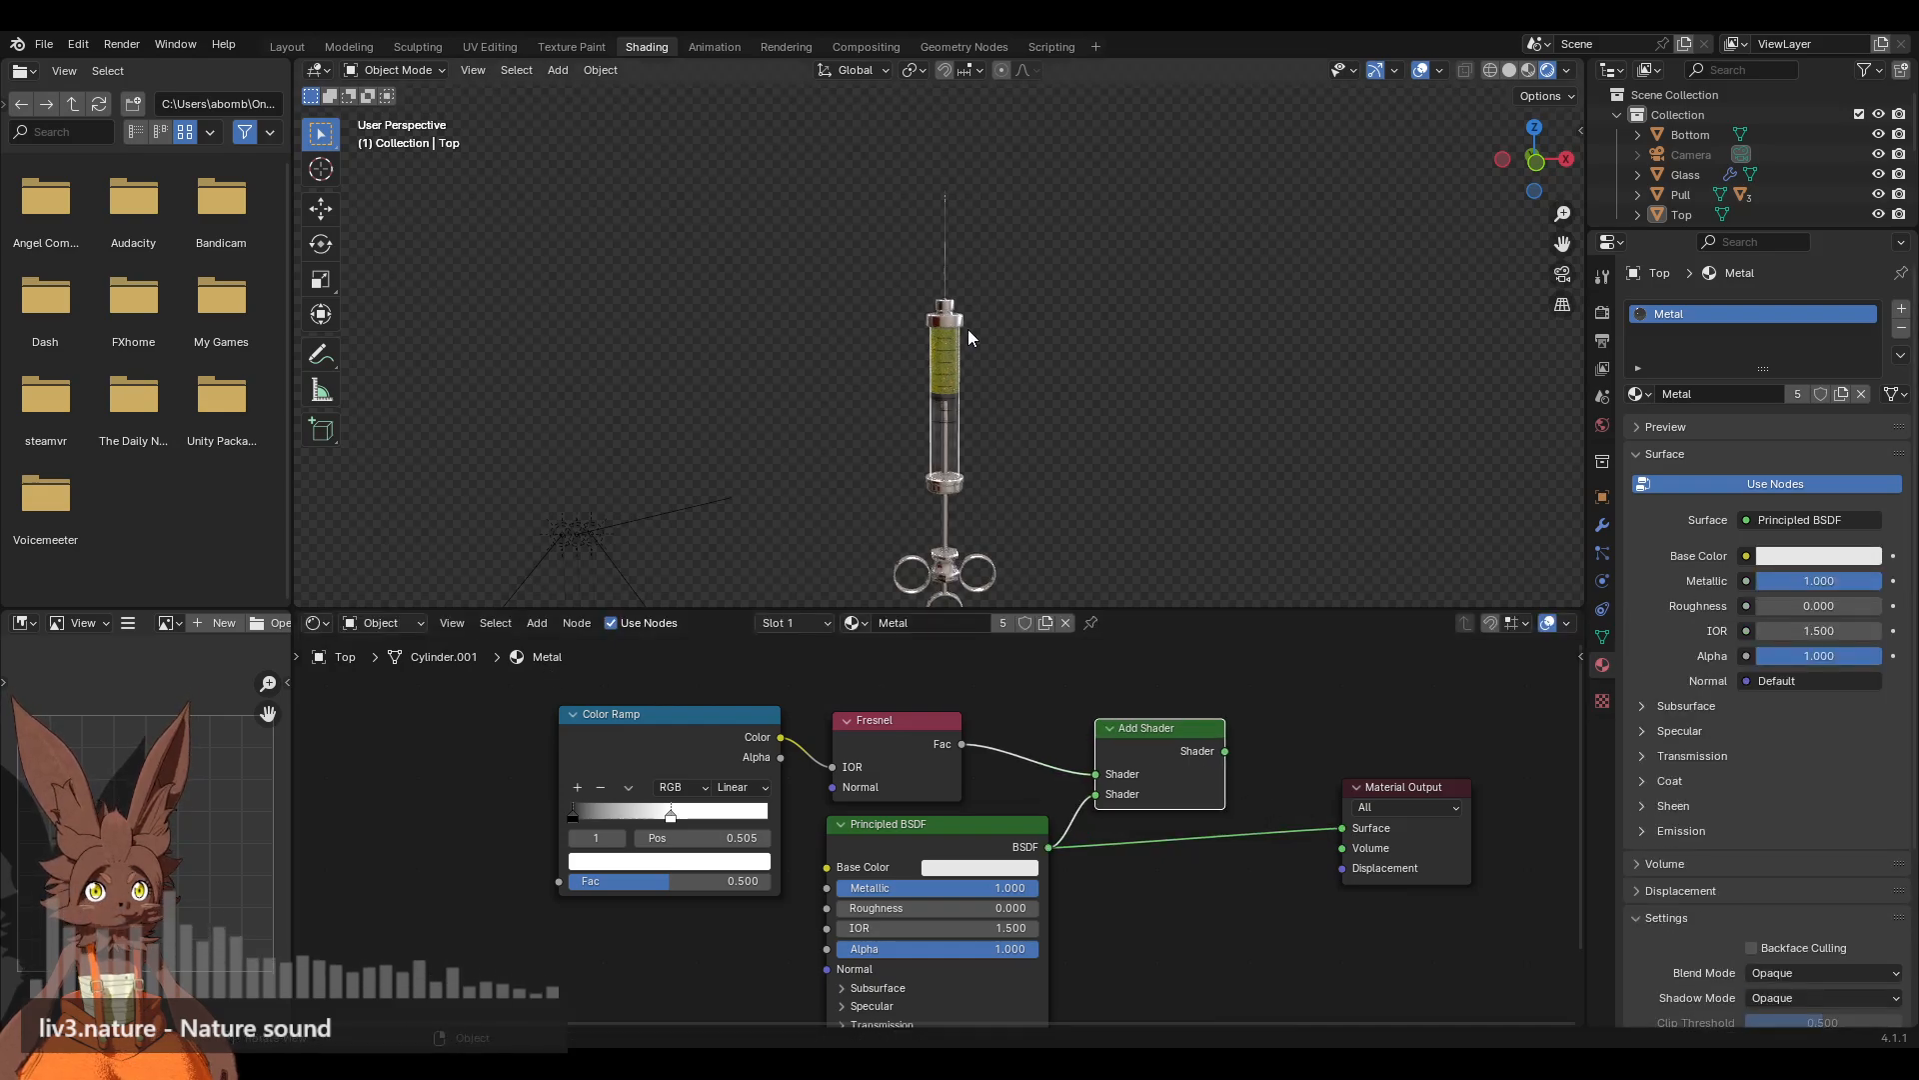
Step: Select the Bottom part in the Layout workspace, set its Metal material's roughness to 0.1, raise it to 0.2 and deselect the part
{"action": "left_click", "coordinate": [286, 47]}
{"action": "middle_click_drag", "start_coordinate": [1130, 597], "coordinate": [1140, 672]}
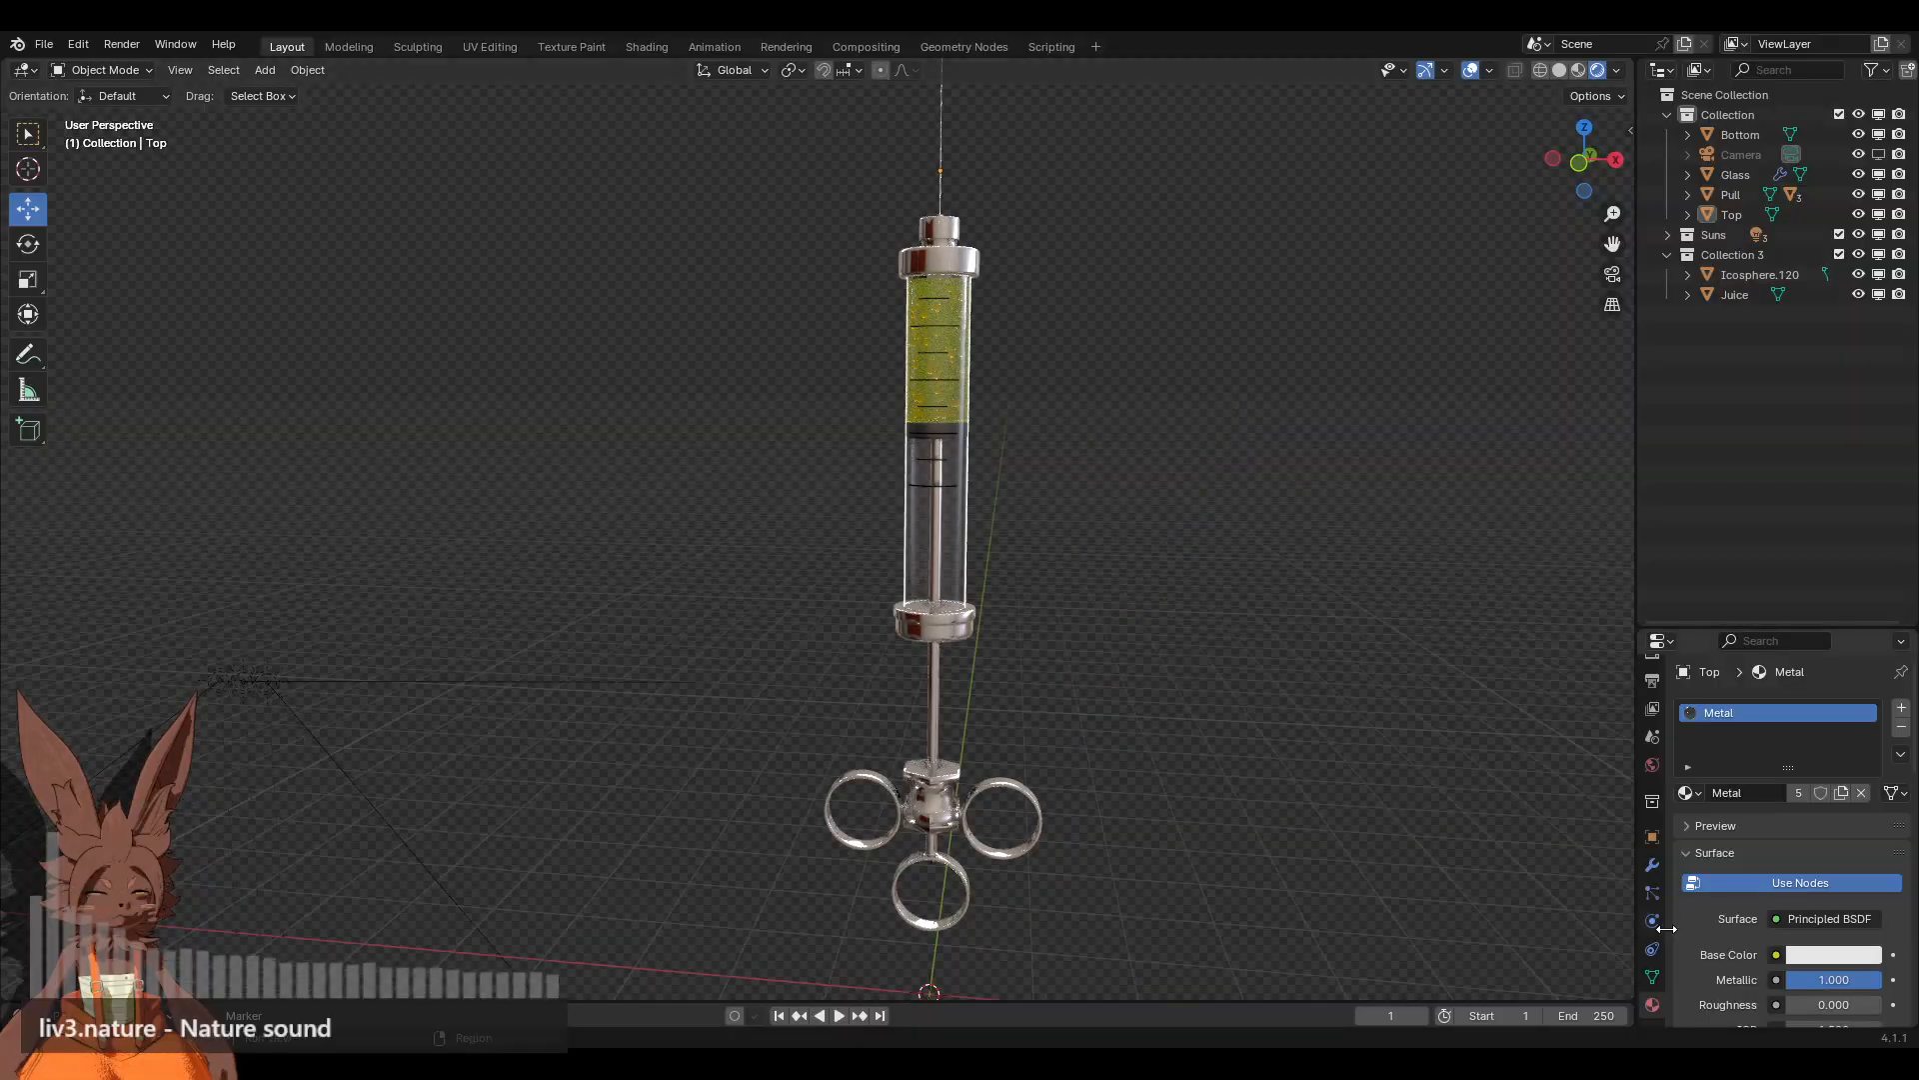
{"action": "scroll", "coordinate": [1742, 924], "scroll_direction": "down", "scroll_amount": 3}
{"action": "left_click", "coordinate": [941, 640]}
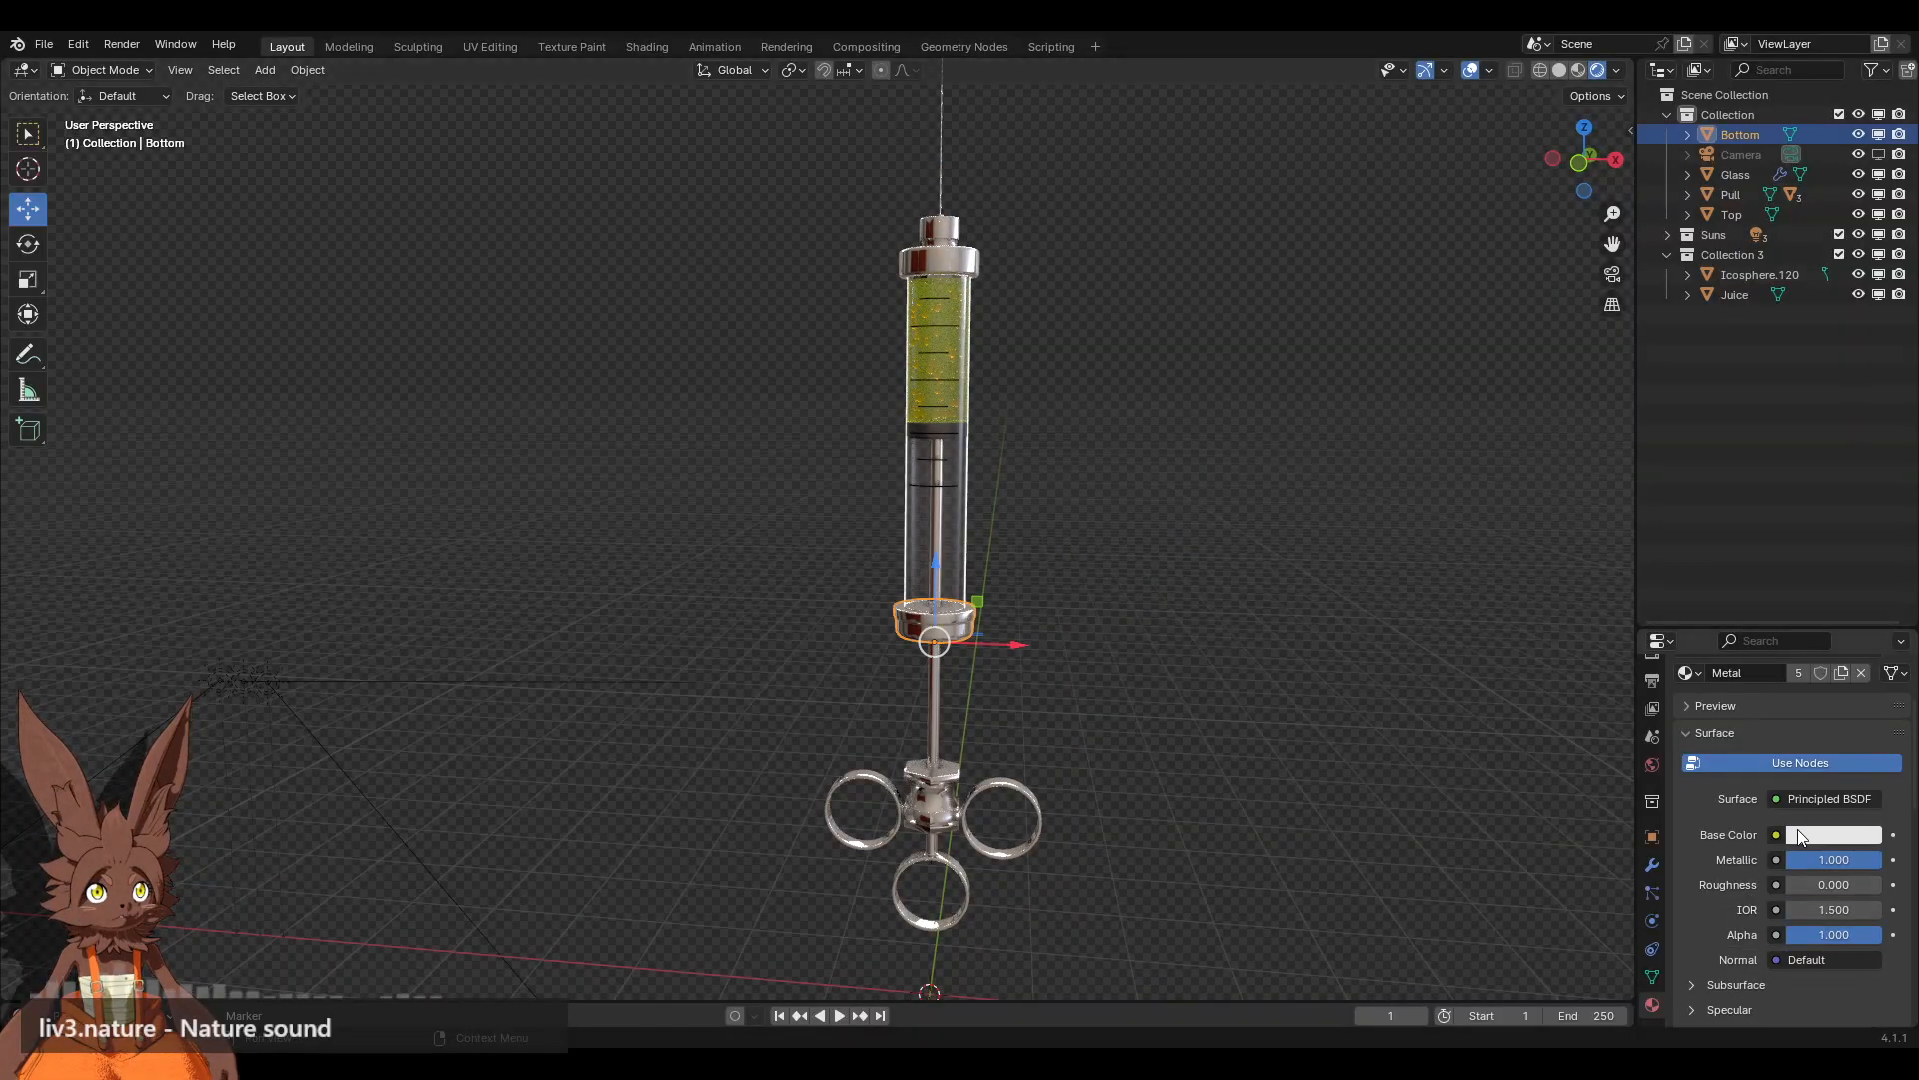
{"action": "left_click", "coordinate": [1802, 884]}
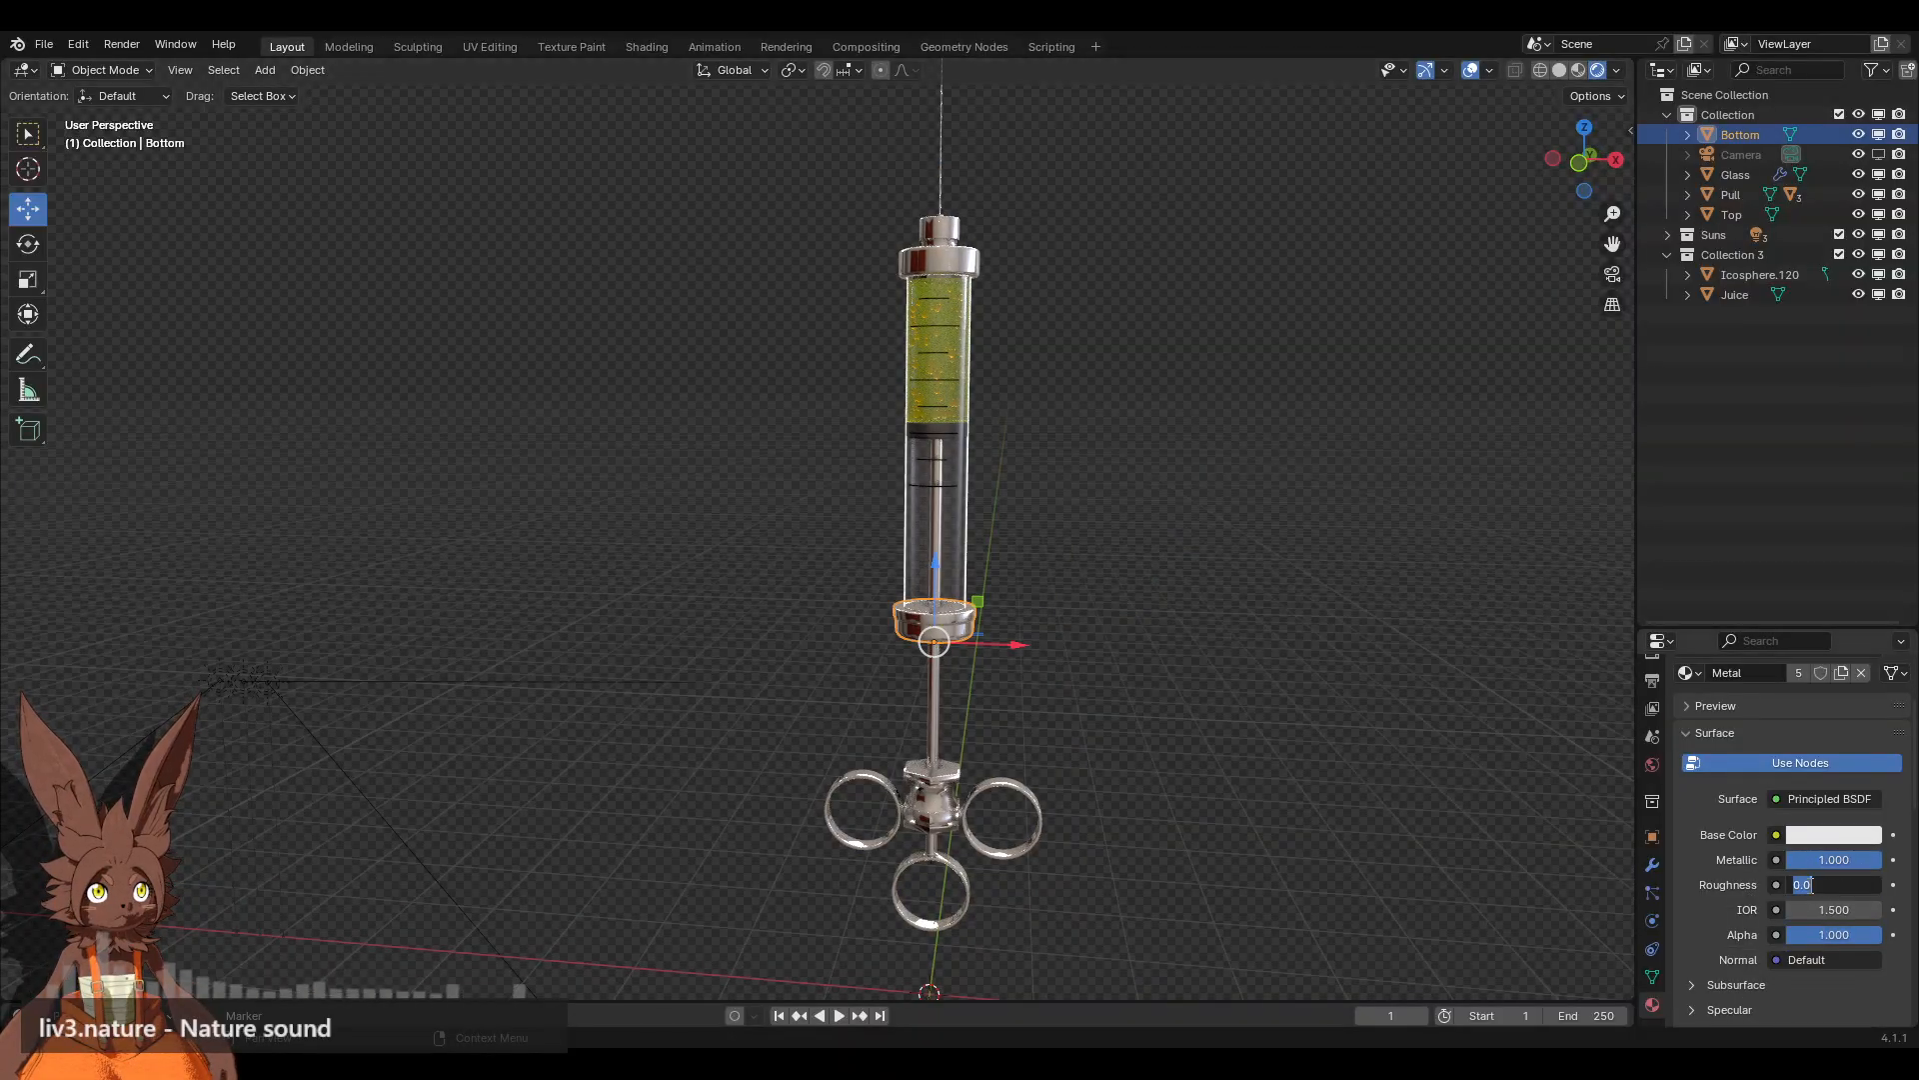
{"action": "key", "text": "Return"}
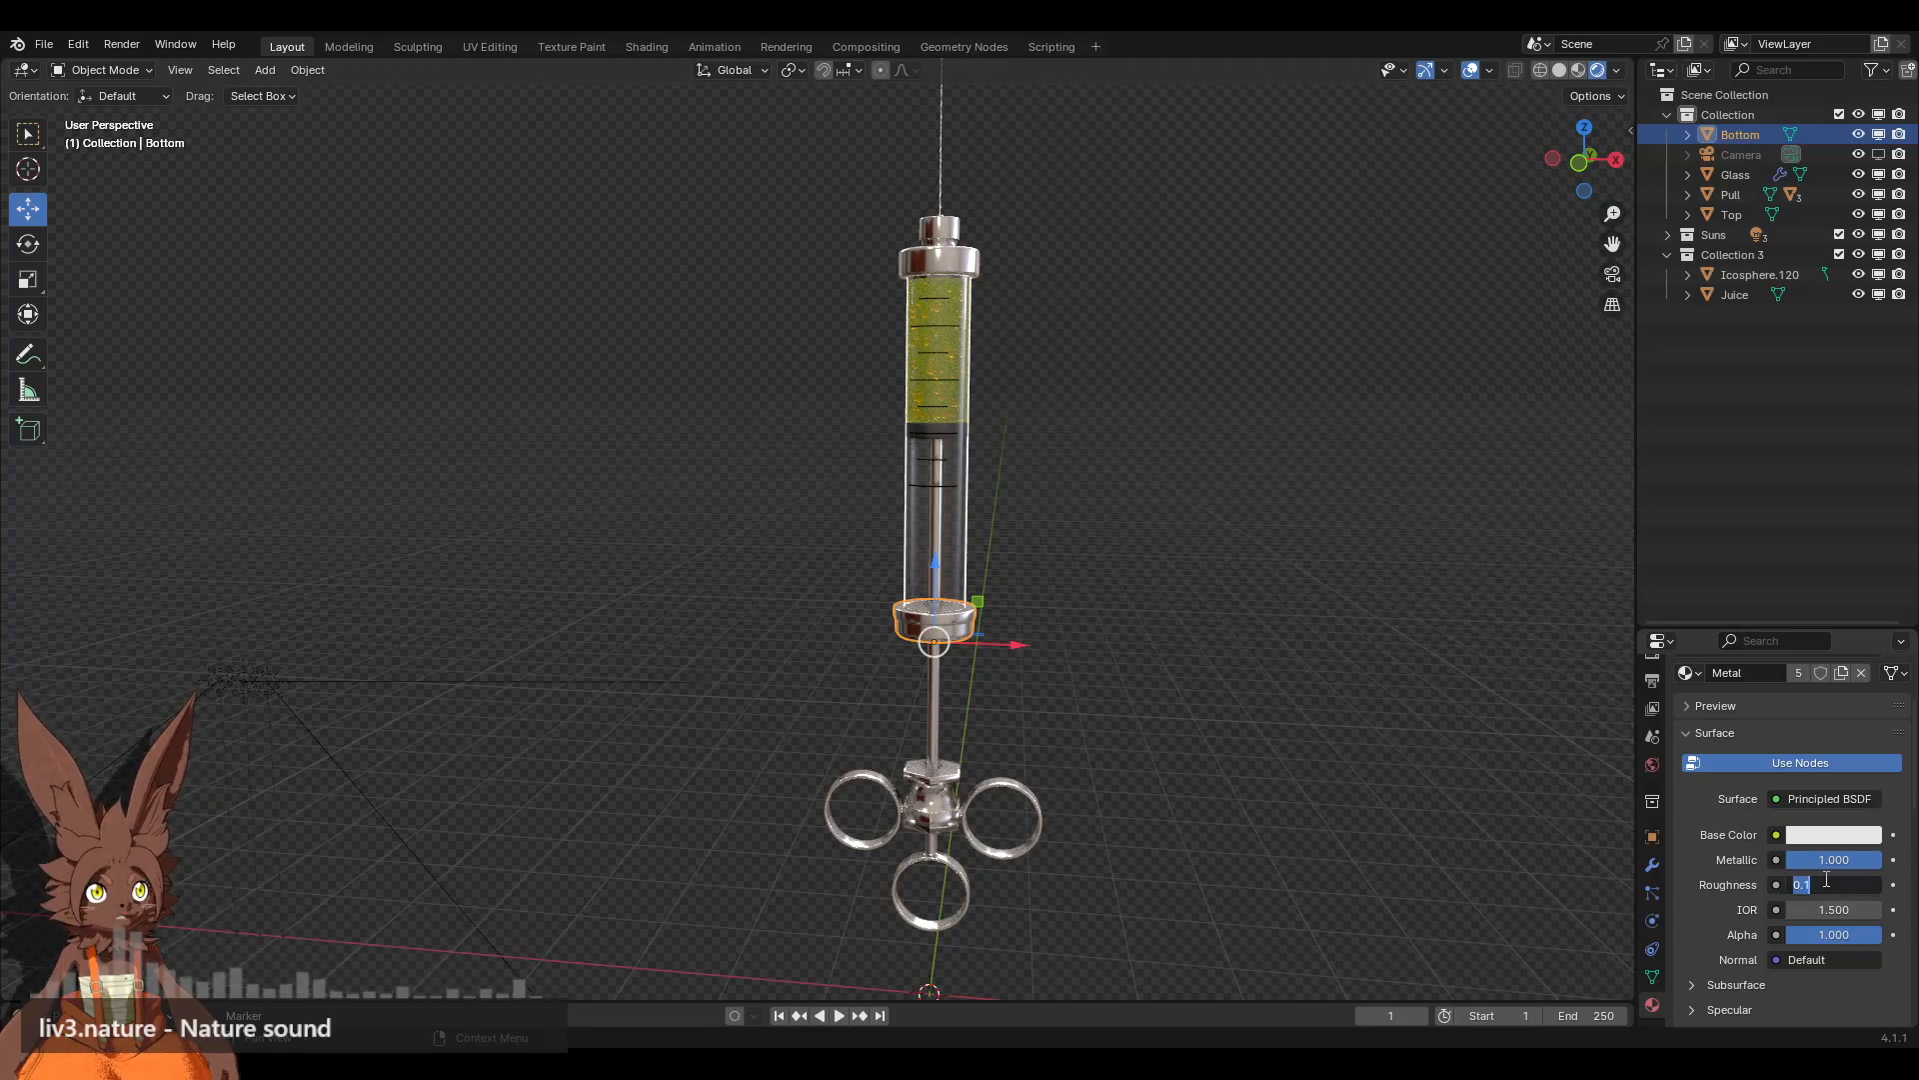
{"action": "key", "text": "Return"}
{"action": "left_click", "coordinate": [1078, 416]}
Step: Try roughness values of 0.15 and 0 on the Metal material
{"action": "middle_click_drag", "start_coordinate": [1078, 416], "coordinate": [1132, 493]}
{"action": "mouse_move", "coordinate": [1076, 554]}
{"action": "middle_mouse_down"}
{"action": "mouse_move", "coordinate": [1048, 496]}
{"action": "mouse_move", "coordinate": [1059, 548]}
{"action": "middle_mouse_up"}
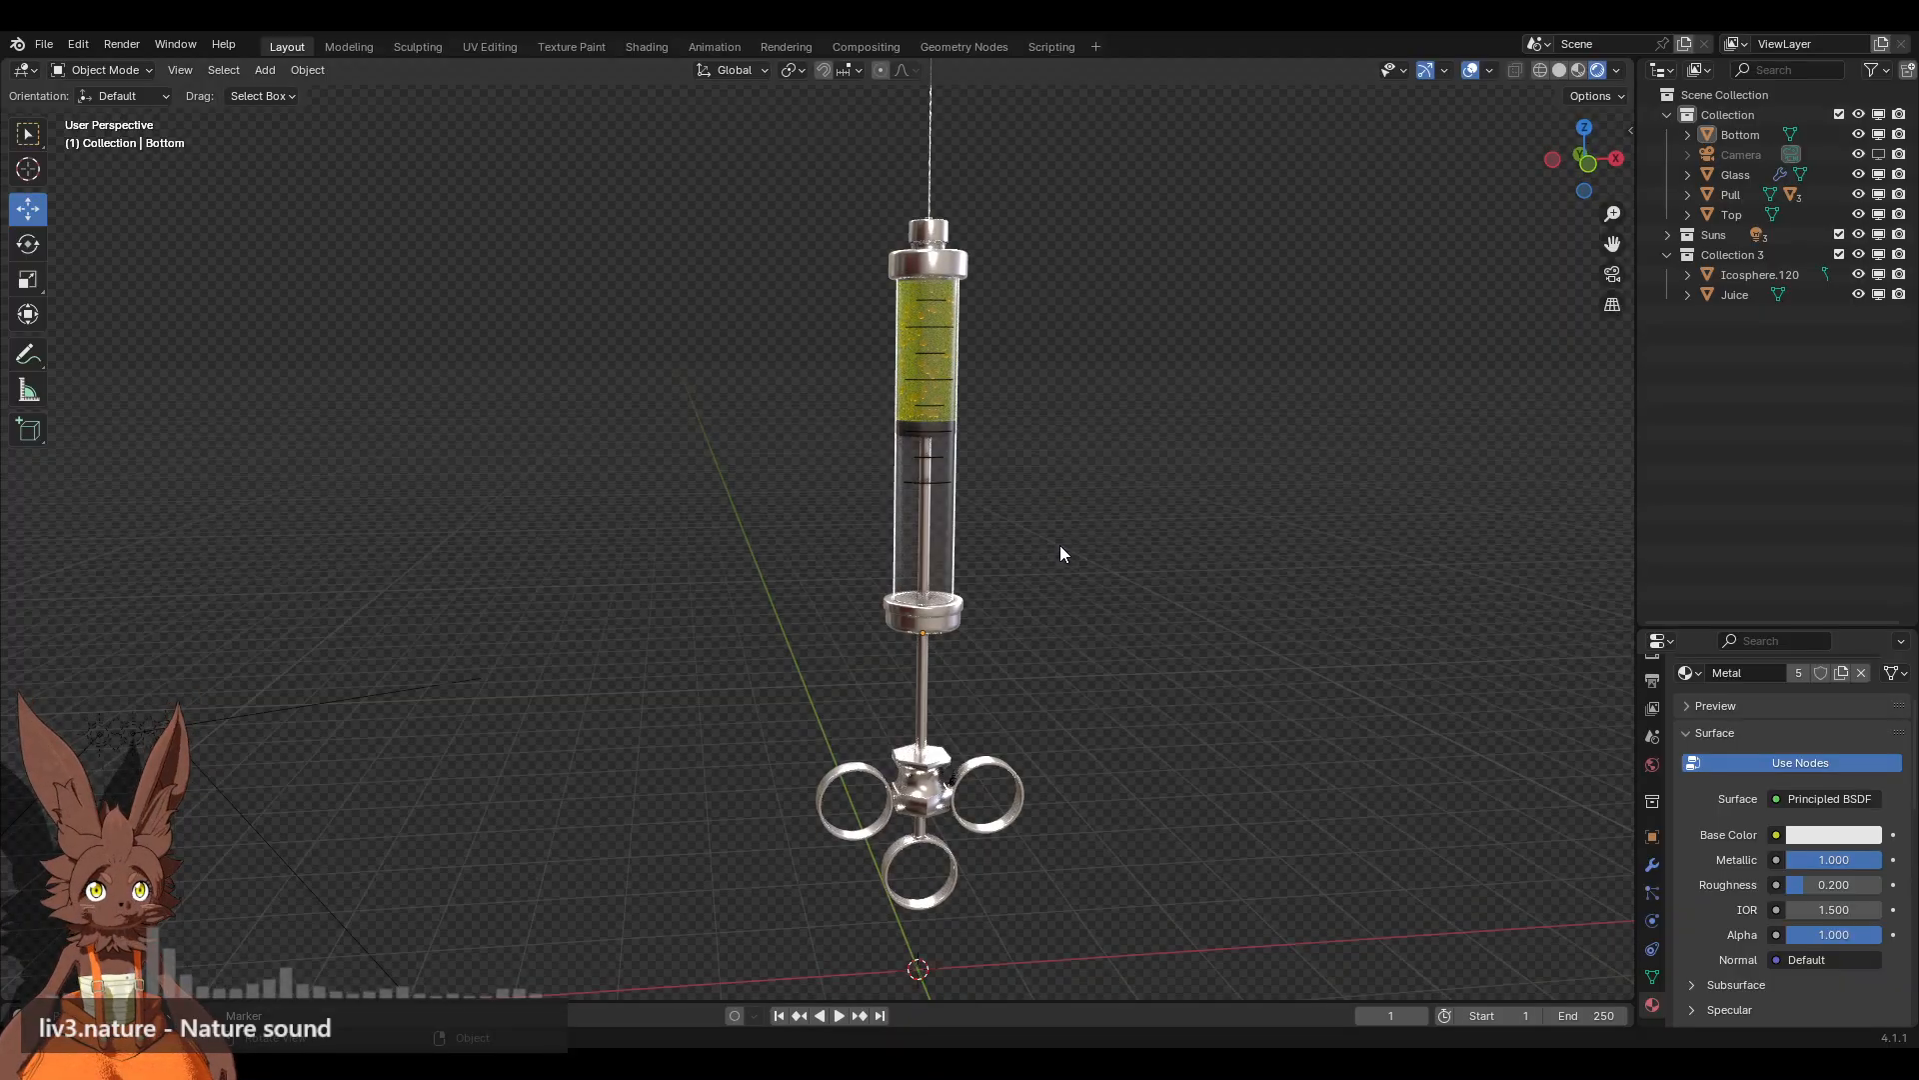
{"action": "left_click", "coordinate": [1839, 886]}
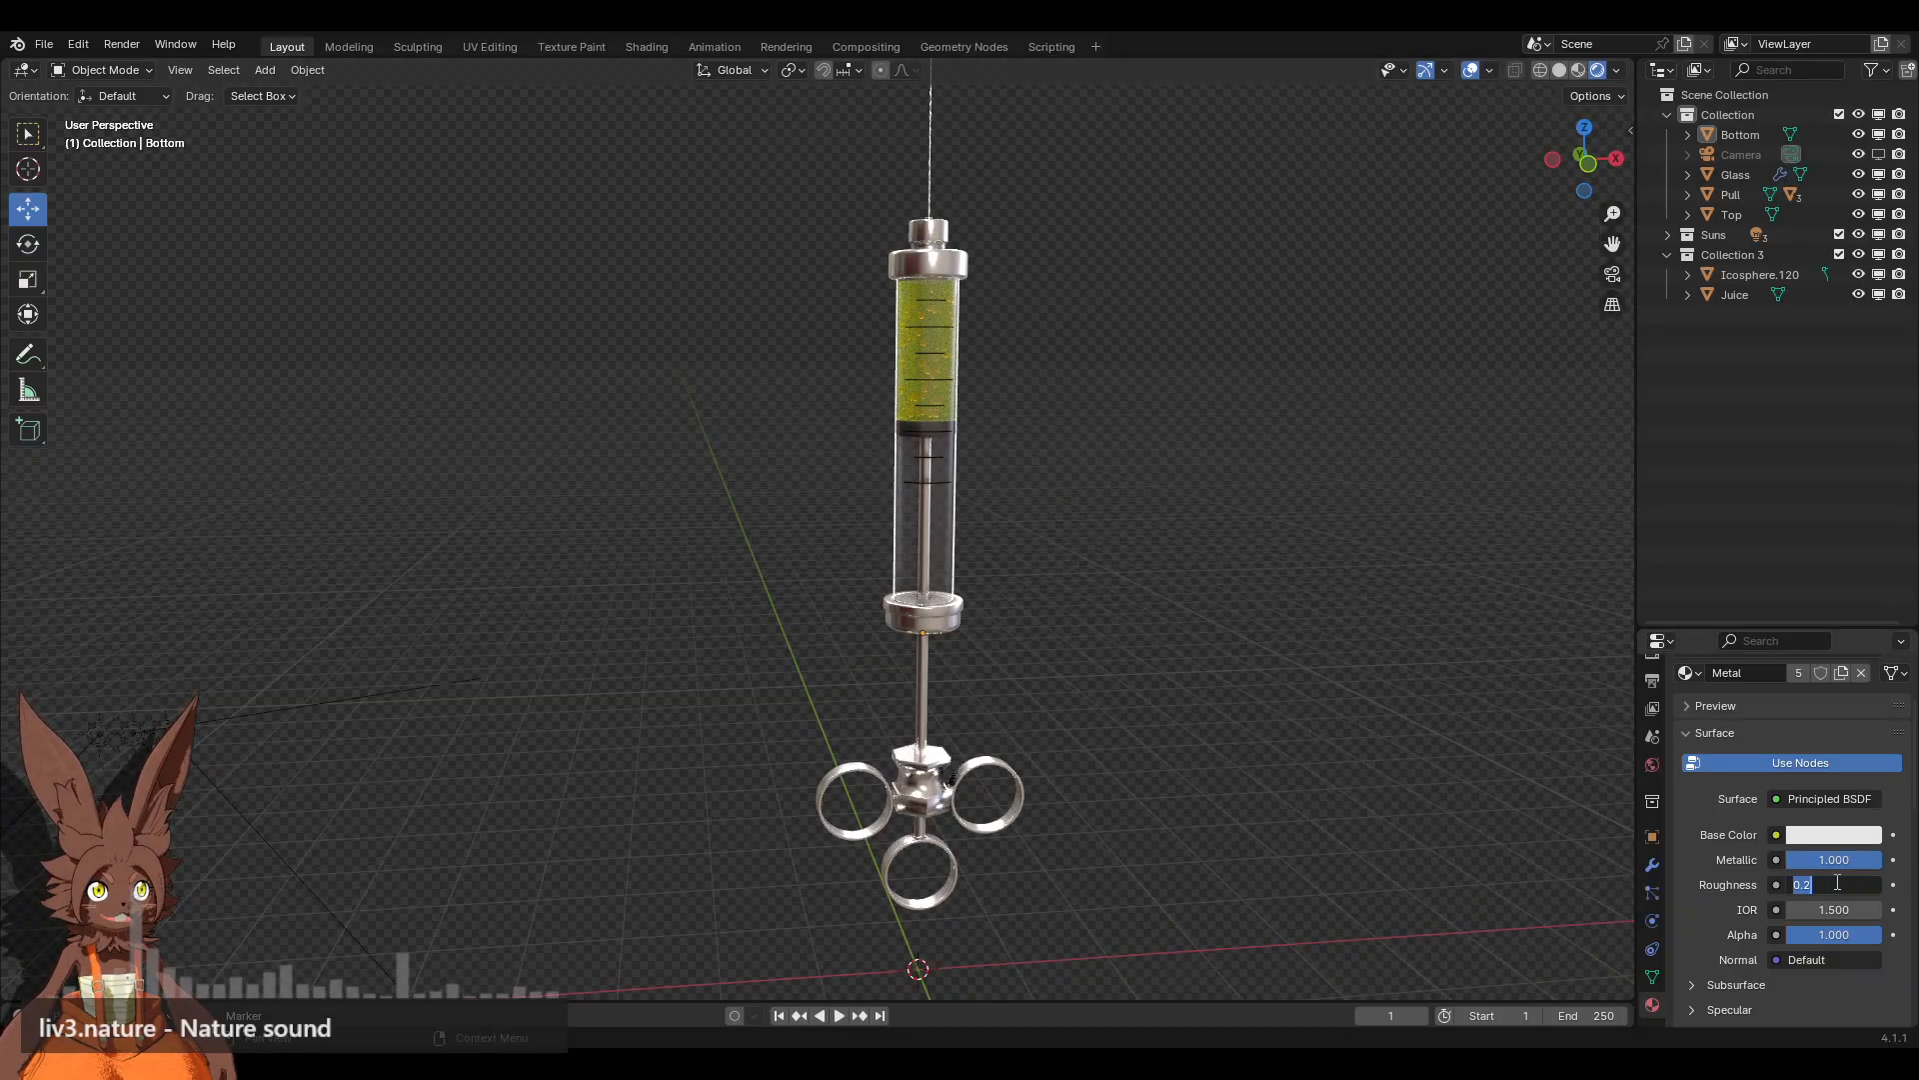
{"action": "type", "text": "0.15"}
{"action": "key", "text": "Return"}
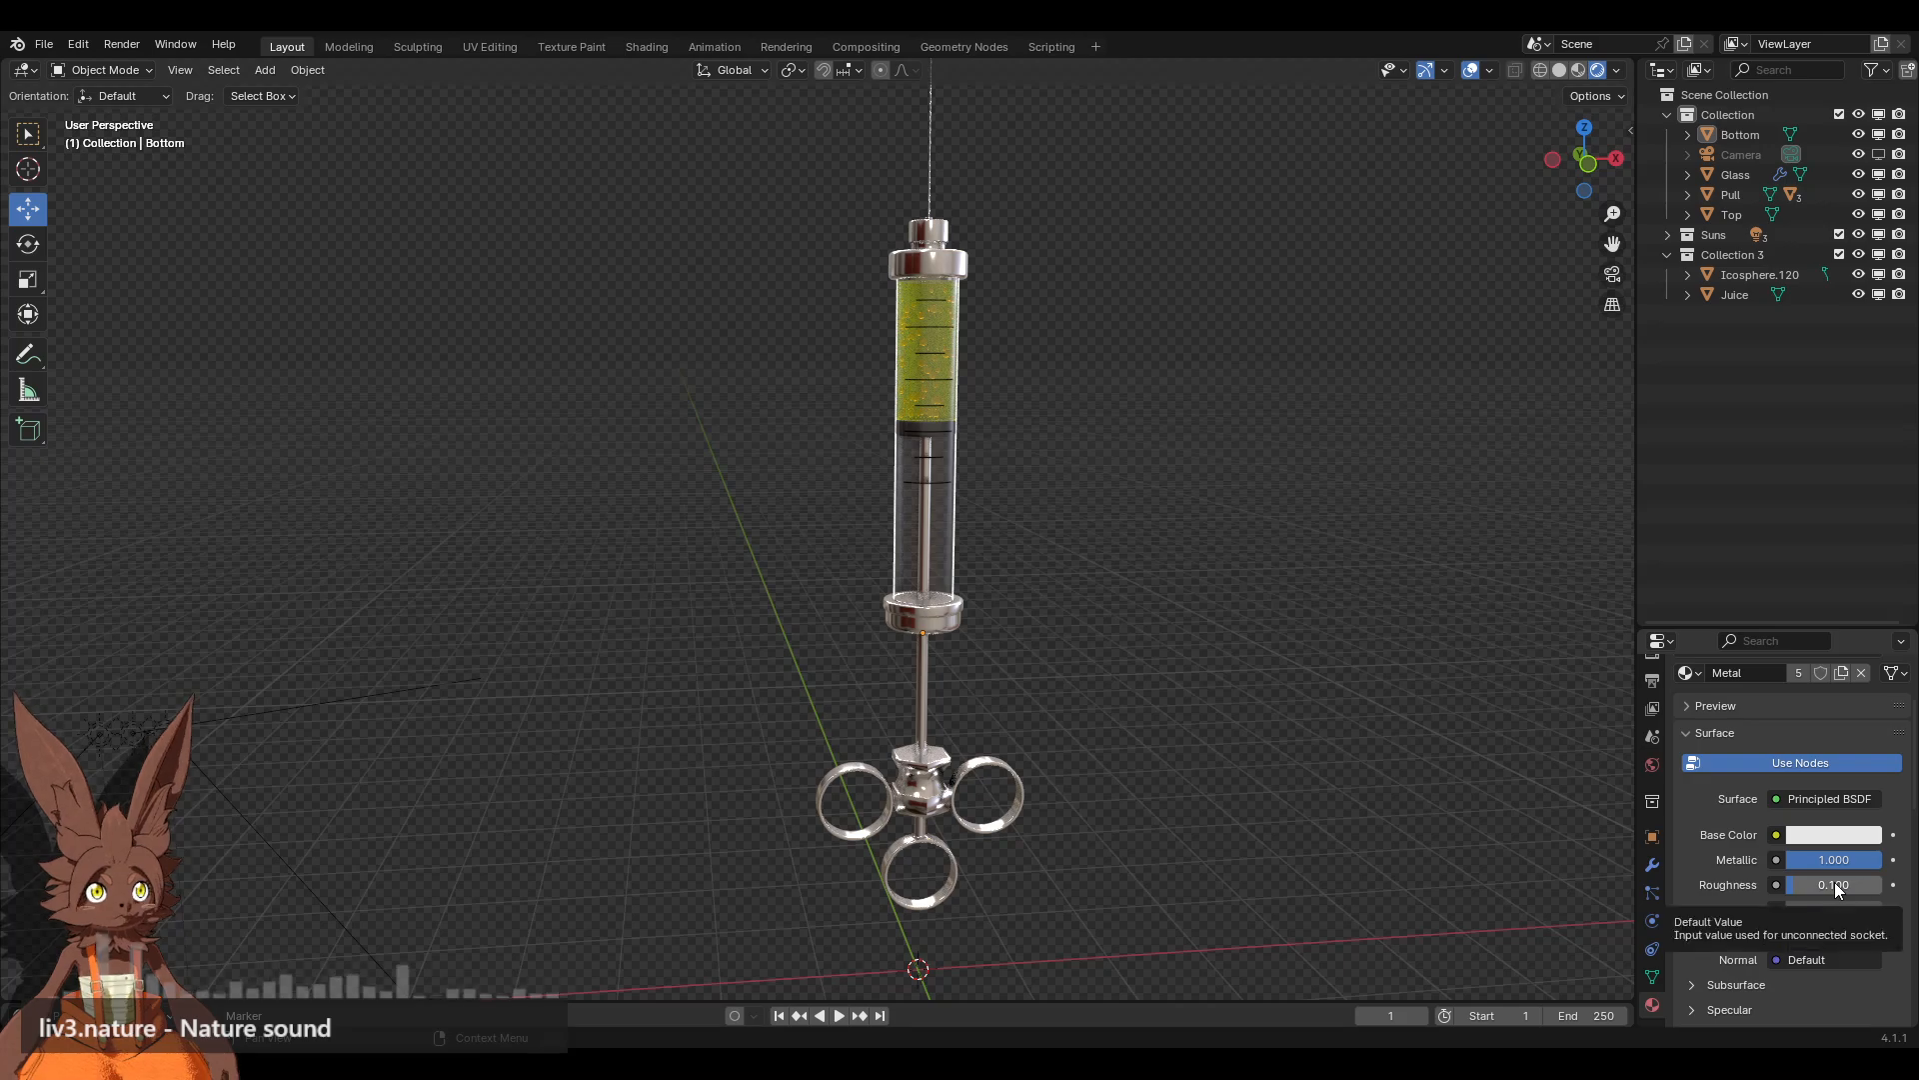
{"action": "left_click_drag", "start_coordinate": [1835, 885], "coordinate": [1785, 885]}
{"action": "left_click", "coordinate": [1783, 885]}
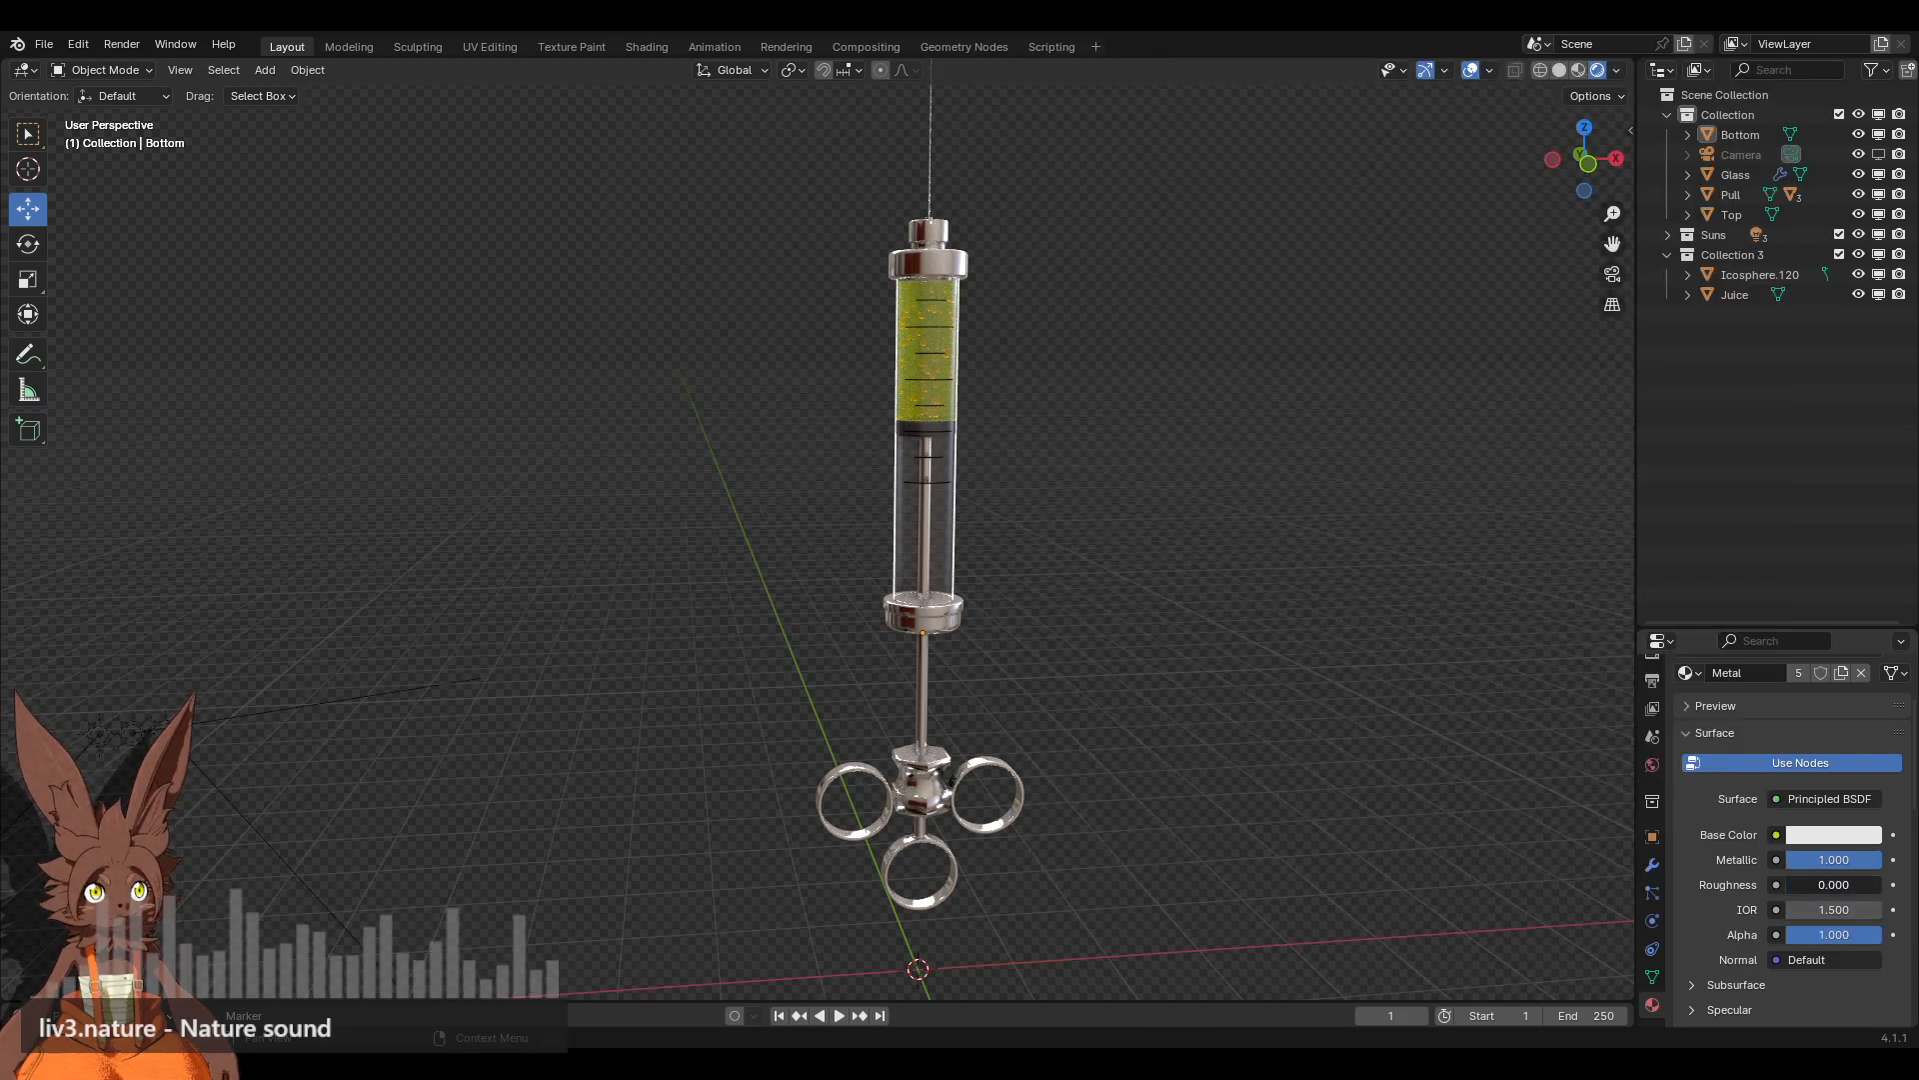
Step: Set the Metal material's roughness to 0.1 and check the reflections with no part selected
{"action": "left_click", "coordinate": [1820, 884]}
{"action": "type", "text": "0.1"}
{"action": "key", "text": "Return"}
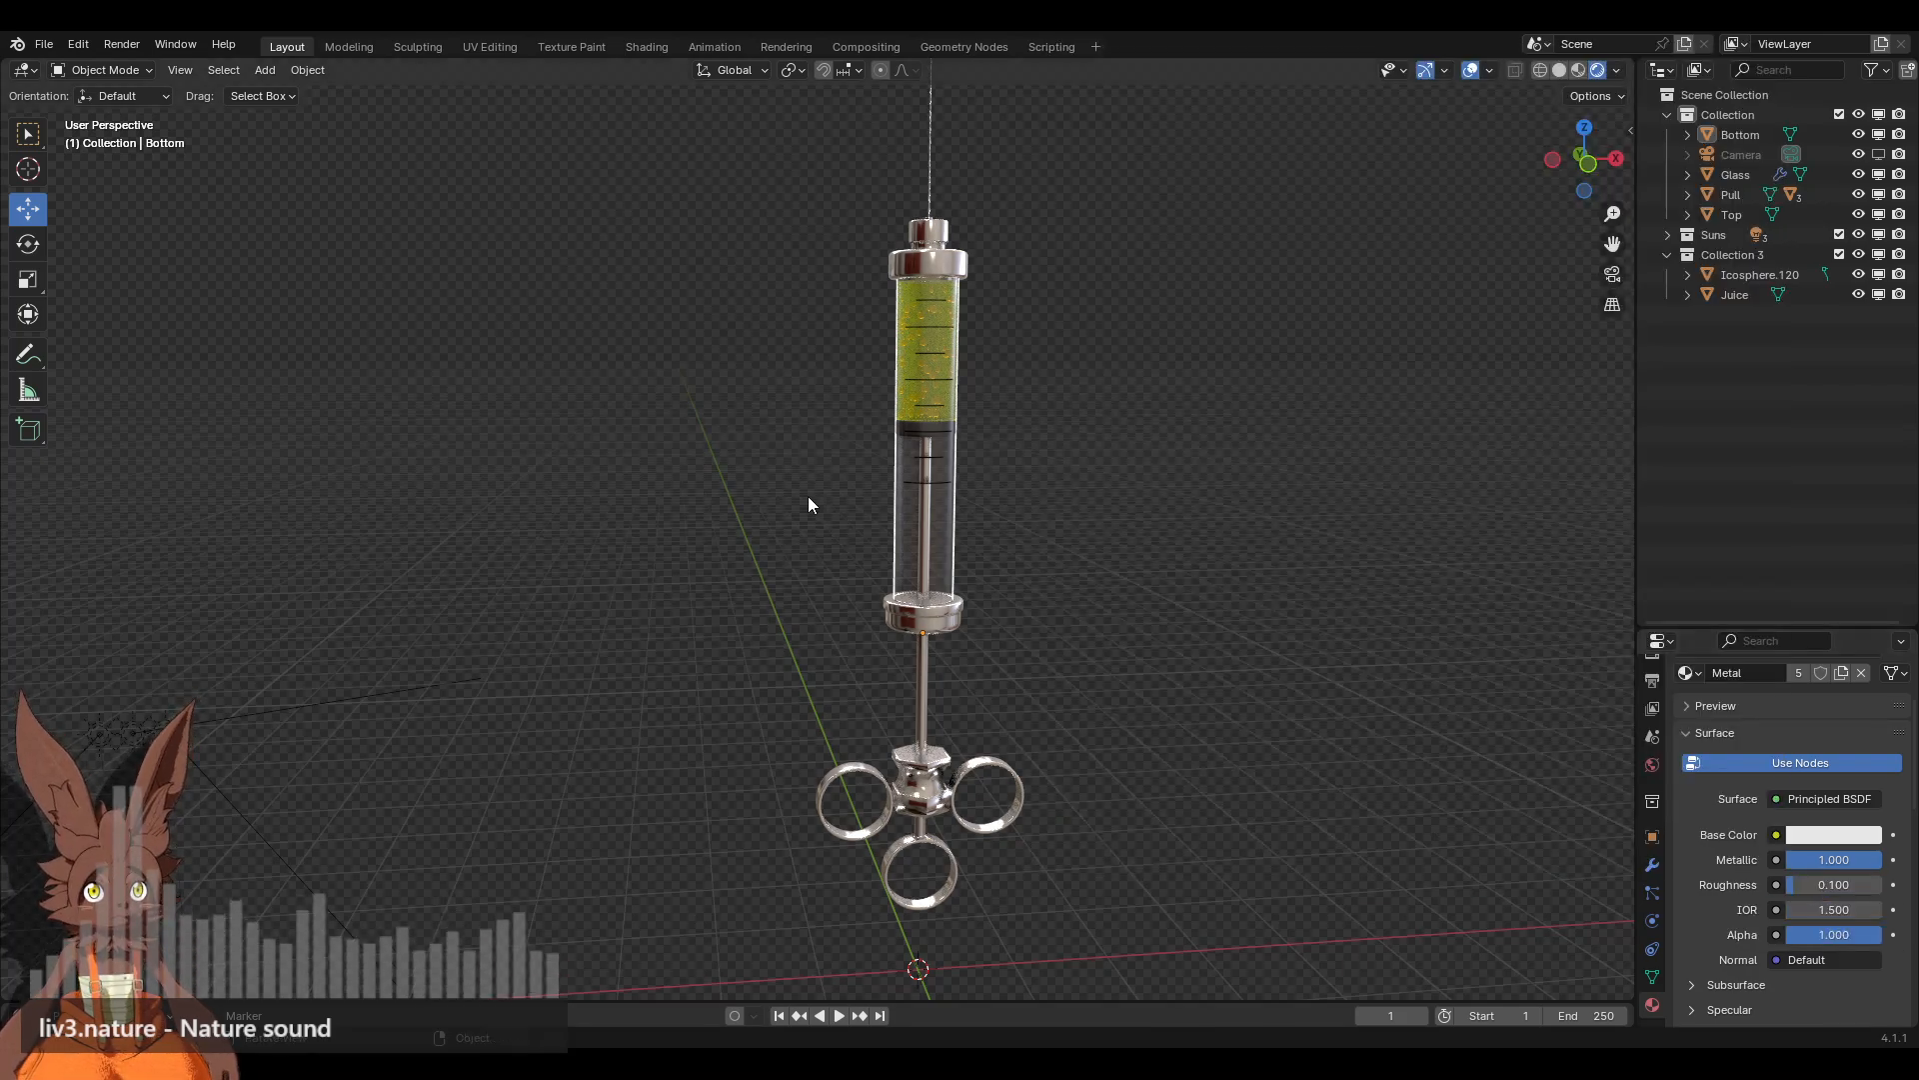
{"action": "left_click", "coordinate": [934, 239]}
{"action": "middle_click_drag", "start_coordinate": [1169, 486], "coordinate": [1064, 512]}
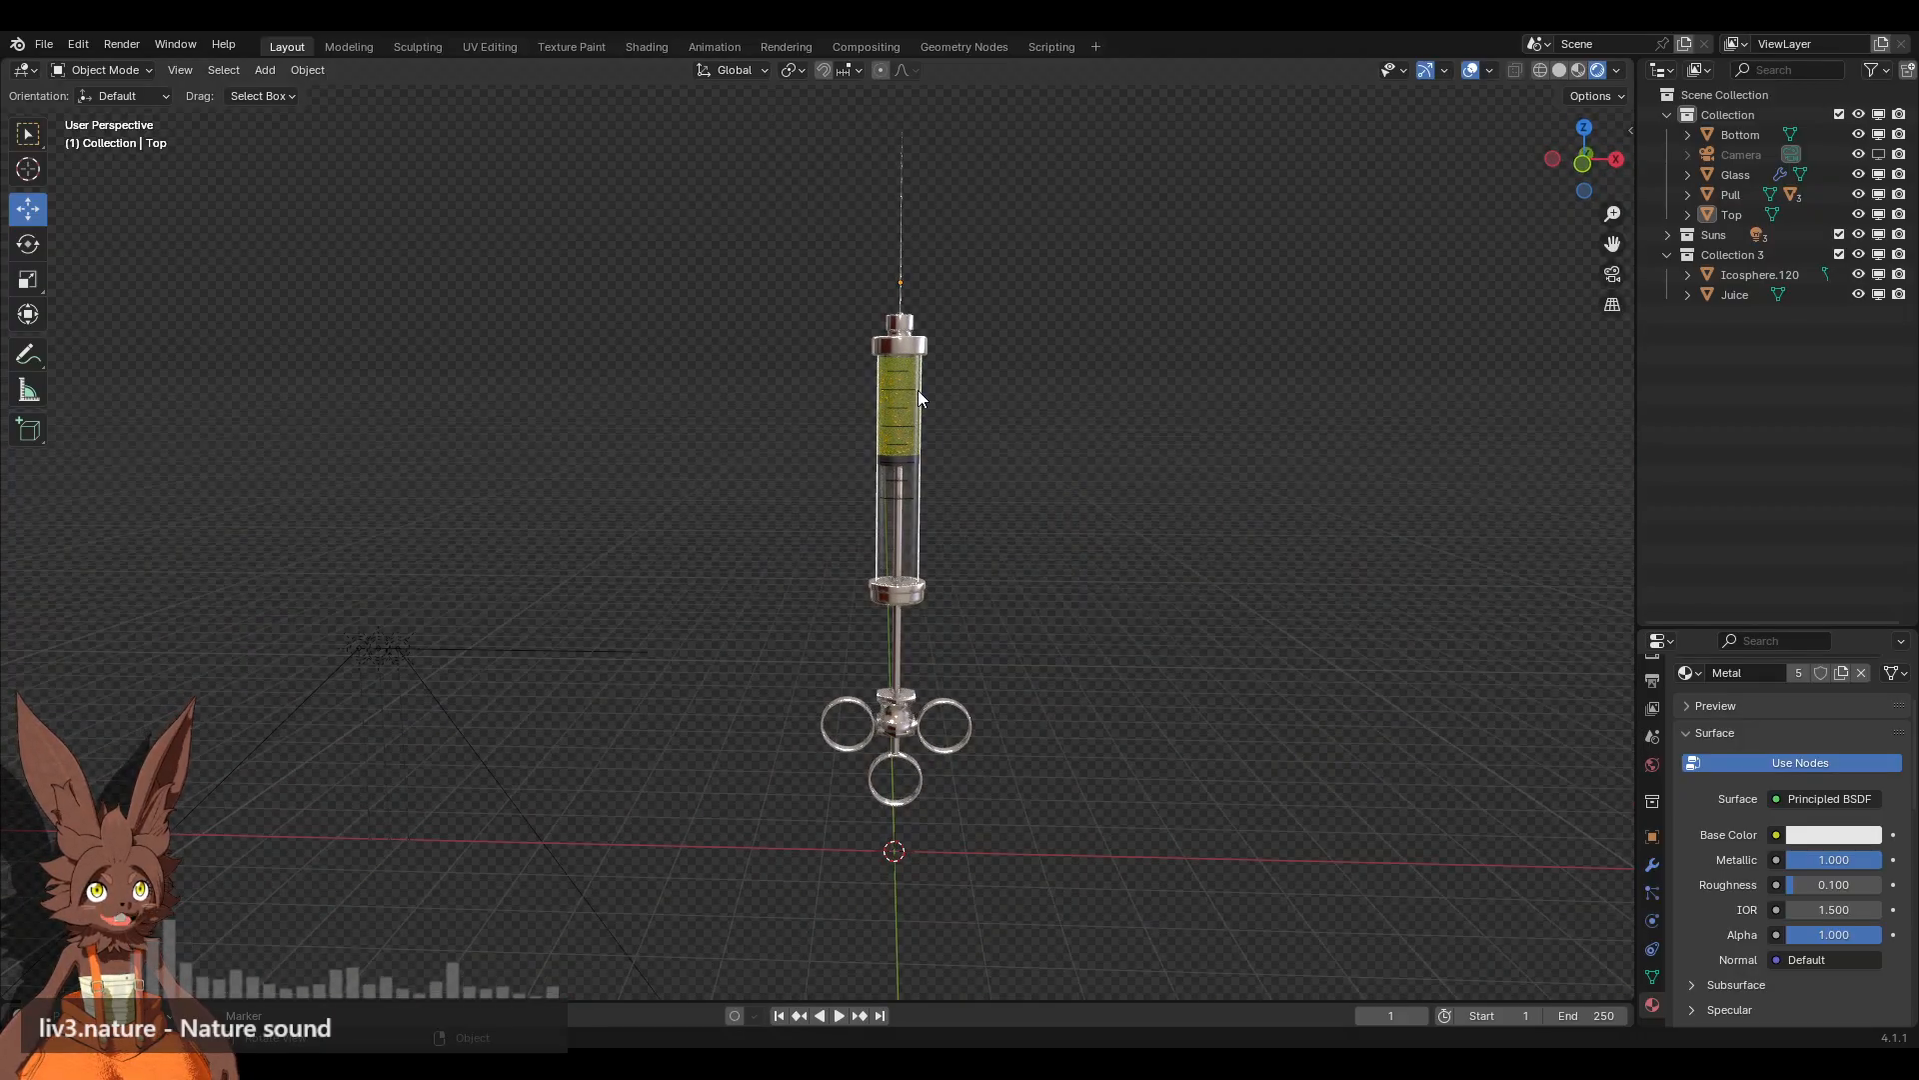
Step: Select the Juice object, expand its material's Emission settings and sample its yellow-green base color as the emission color
{"action": "left_click", "coordinate": [906, 416]}
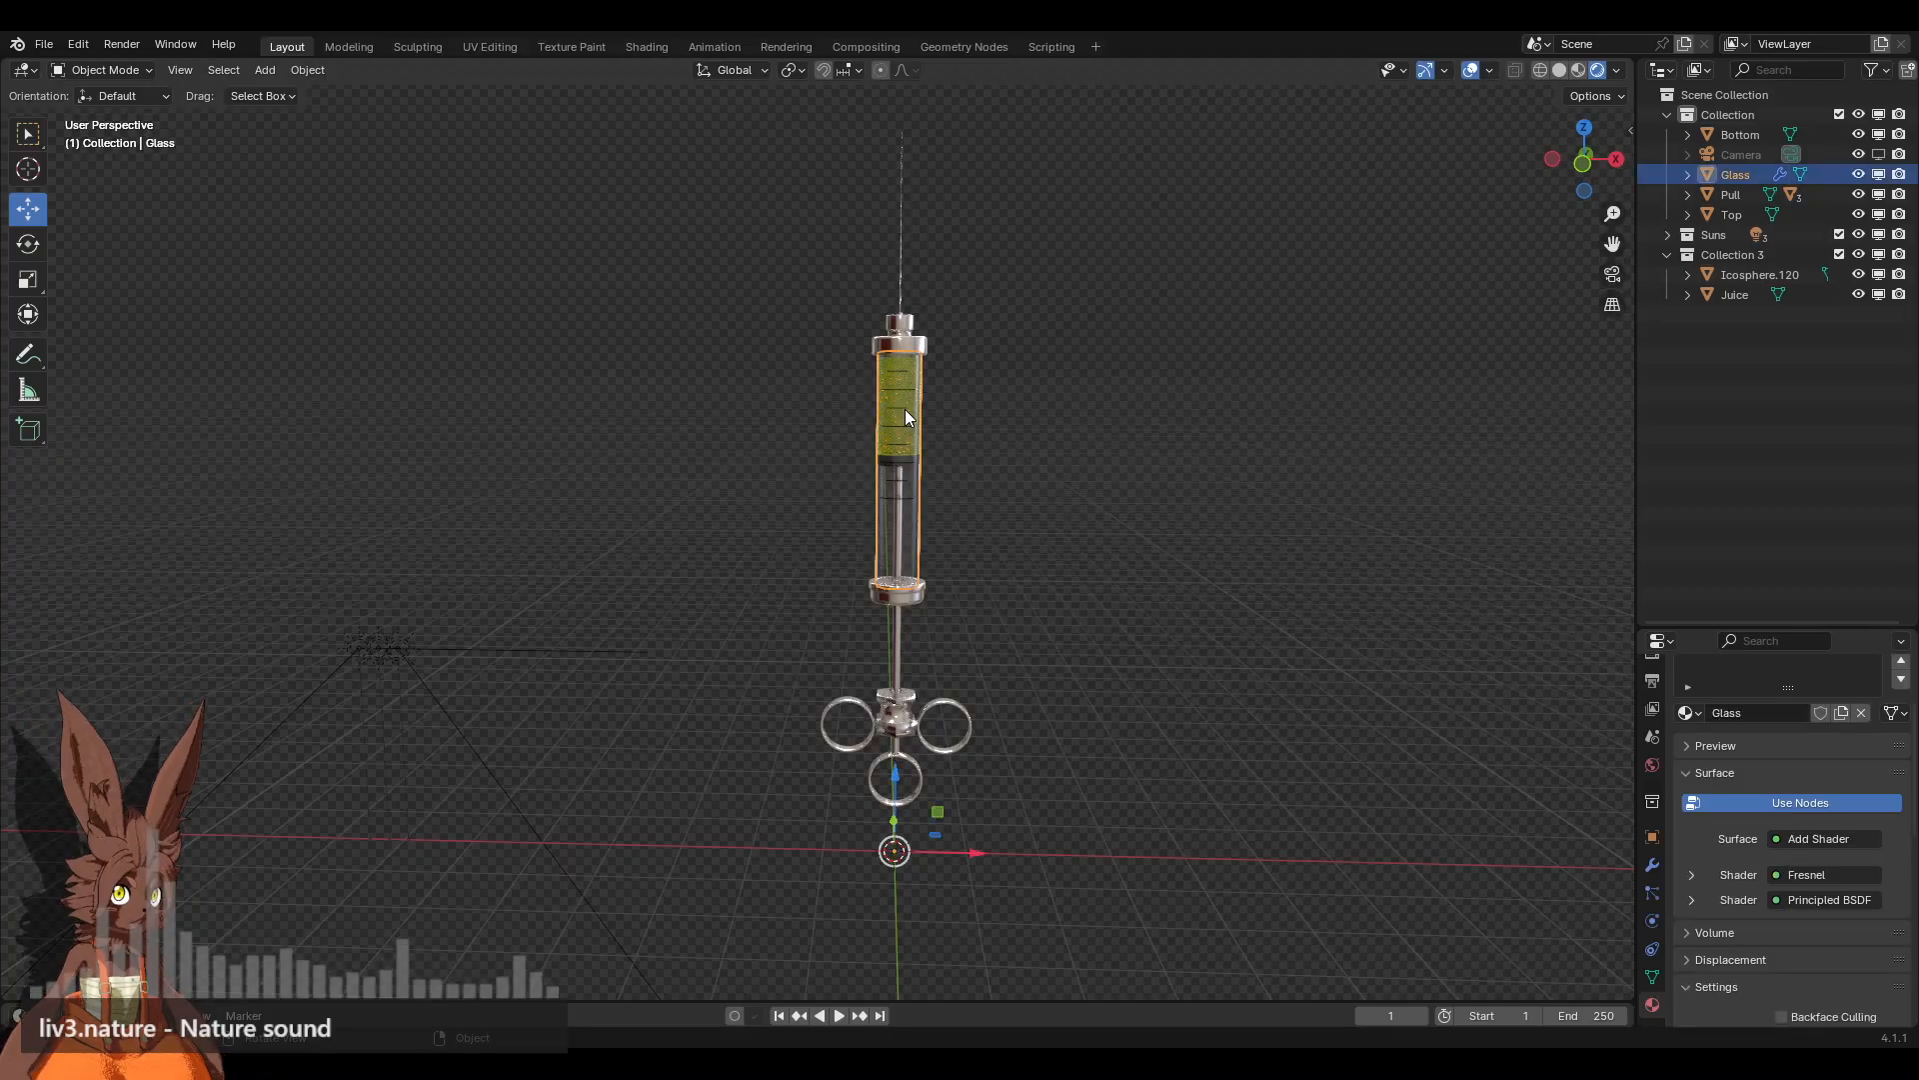
{"action": "scroll", "coordinate": [1710, 813], "scroll_direction": "down", "scroll_amount": 10}
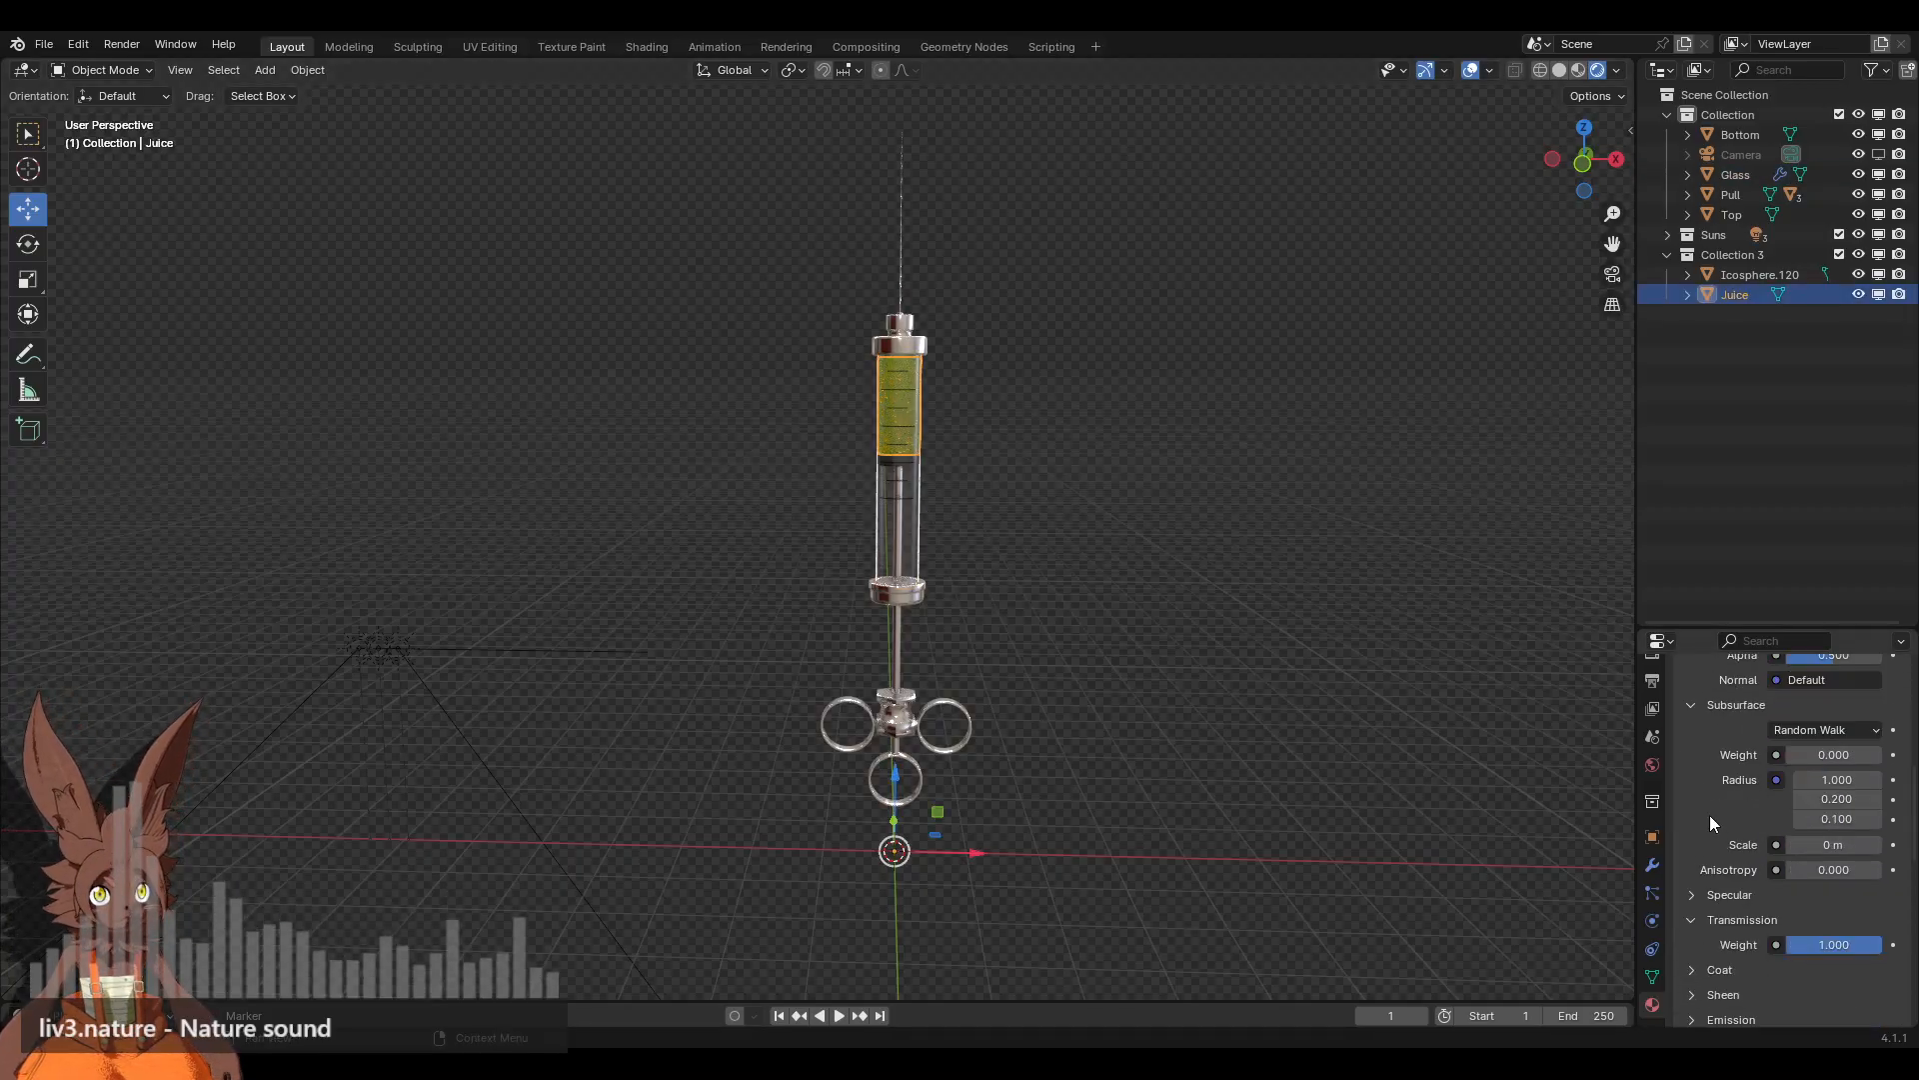
{"action": "left_click", "coordinate": [1694, 901]}
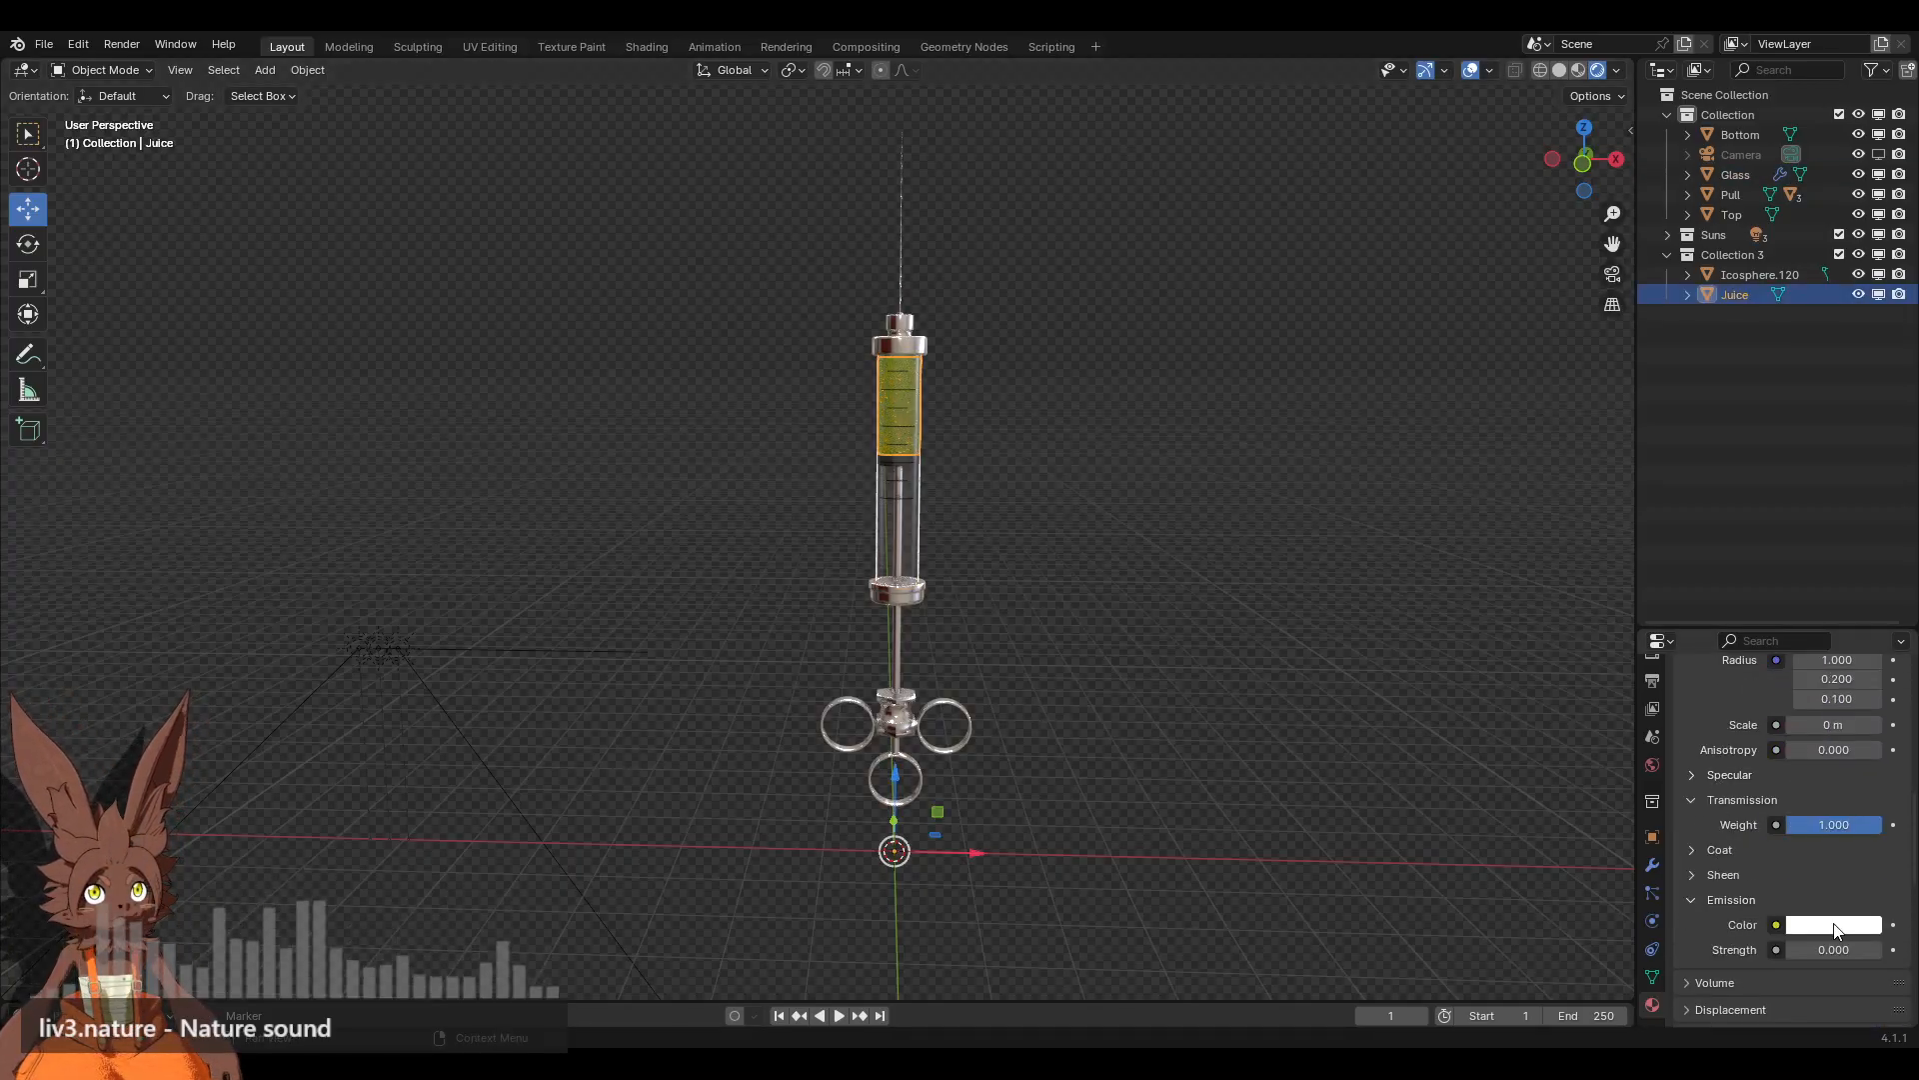
{"action": "scroll", "coordinate": [1750, 878], "scroll_direction": "up", "scroll_amount": 7}
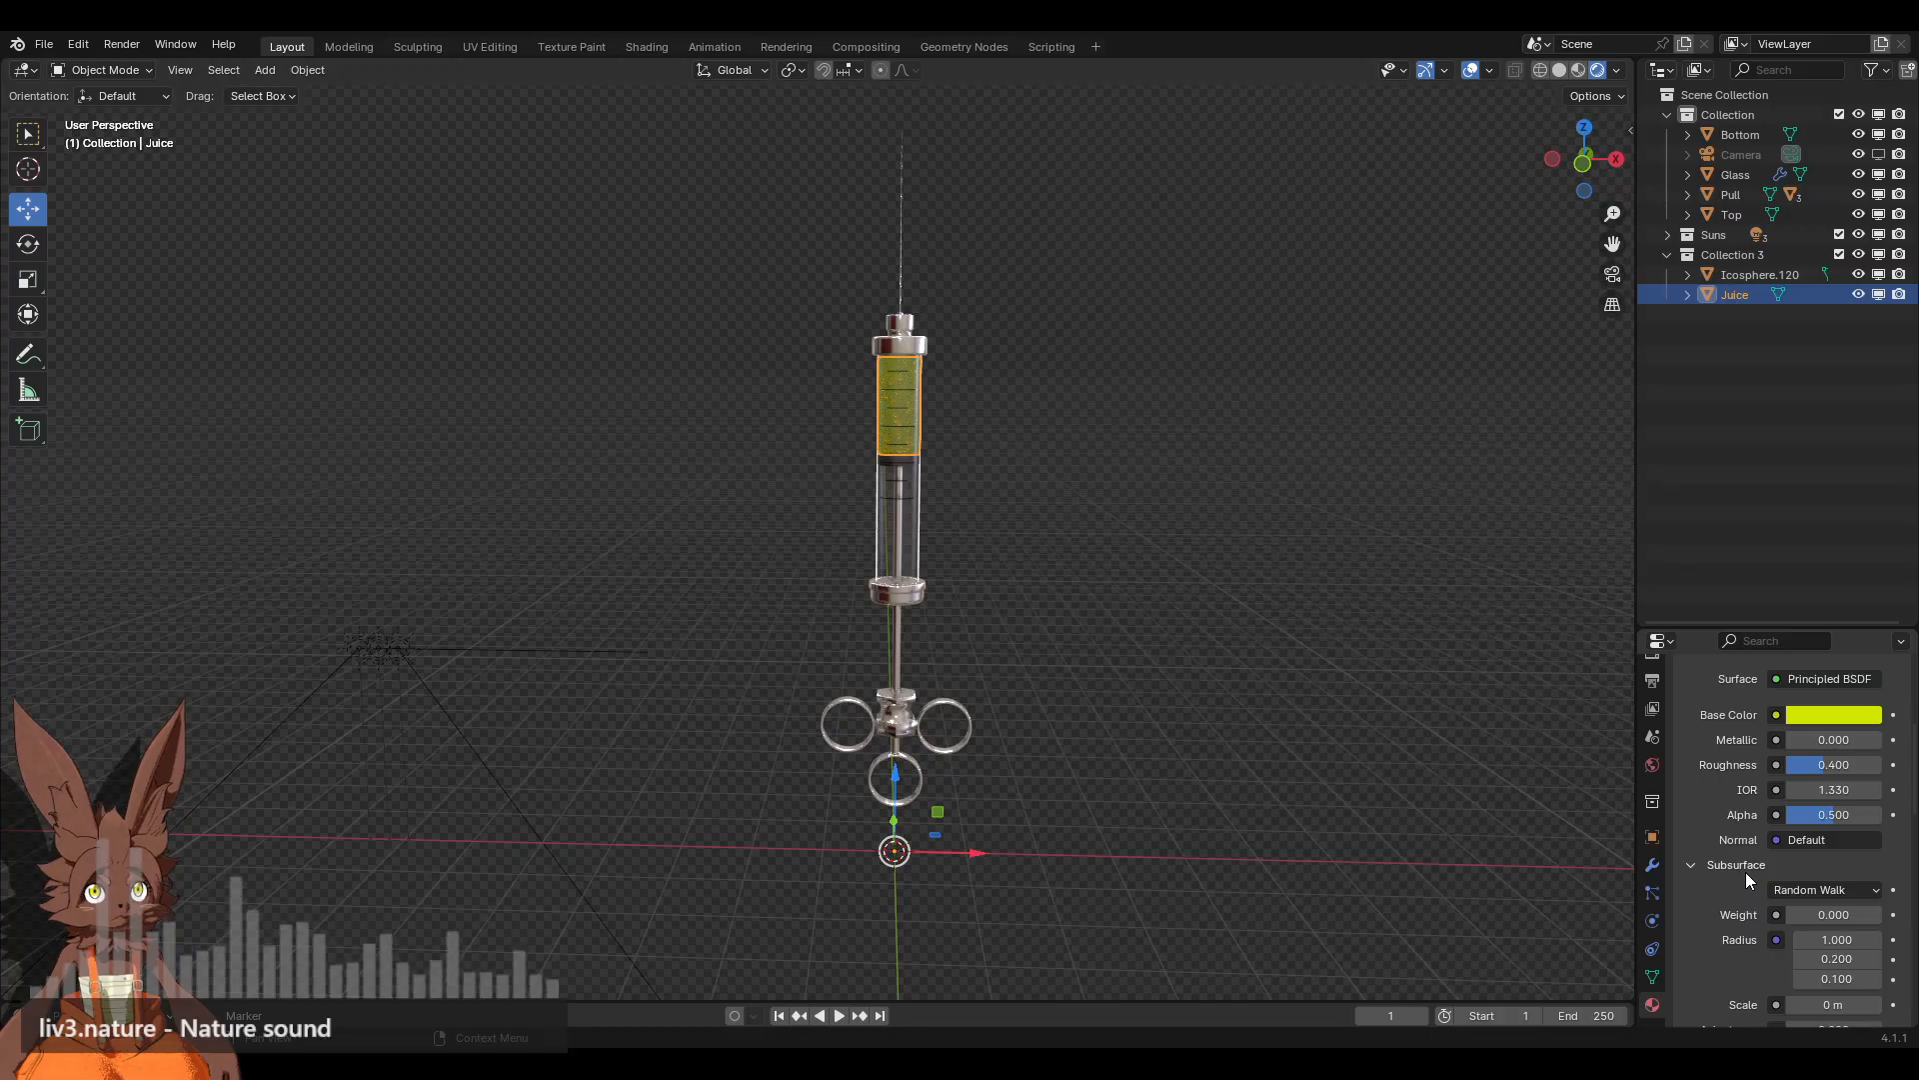
{"action": "left_click_drag", "start_coordinate": [1772, 628], "coordinate": [1772, 322]}
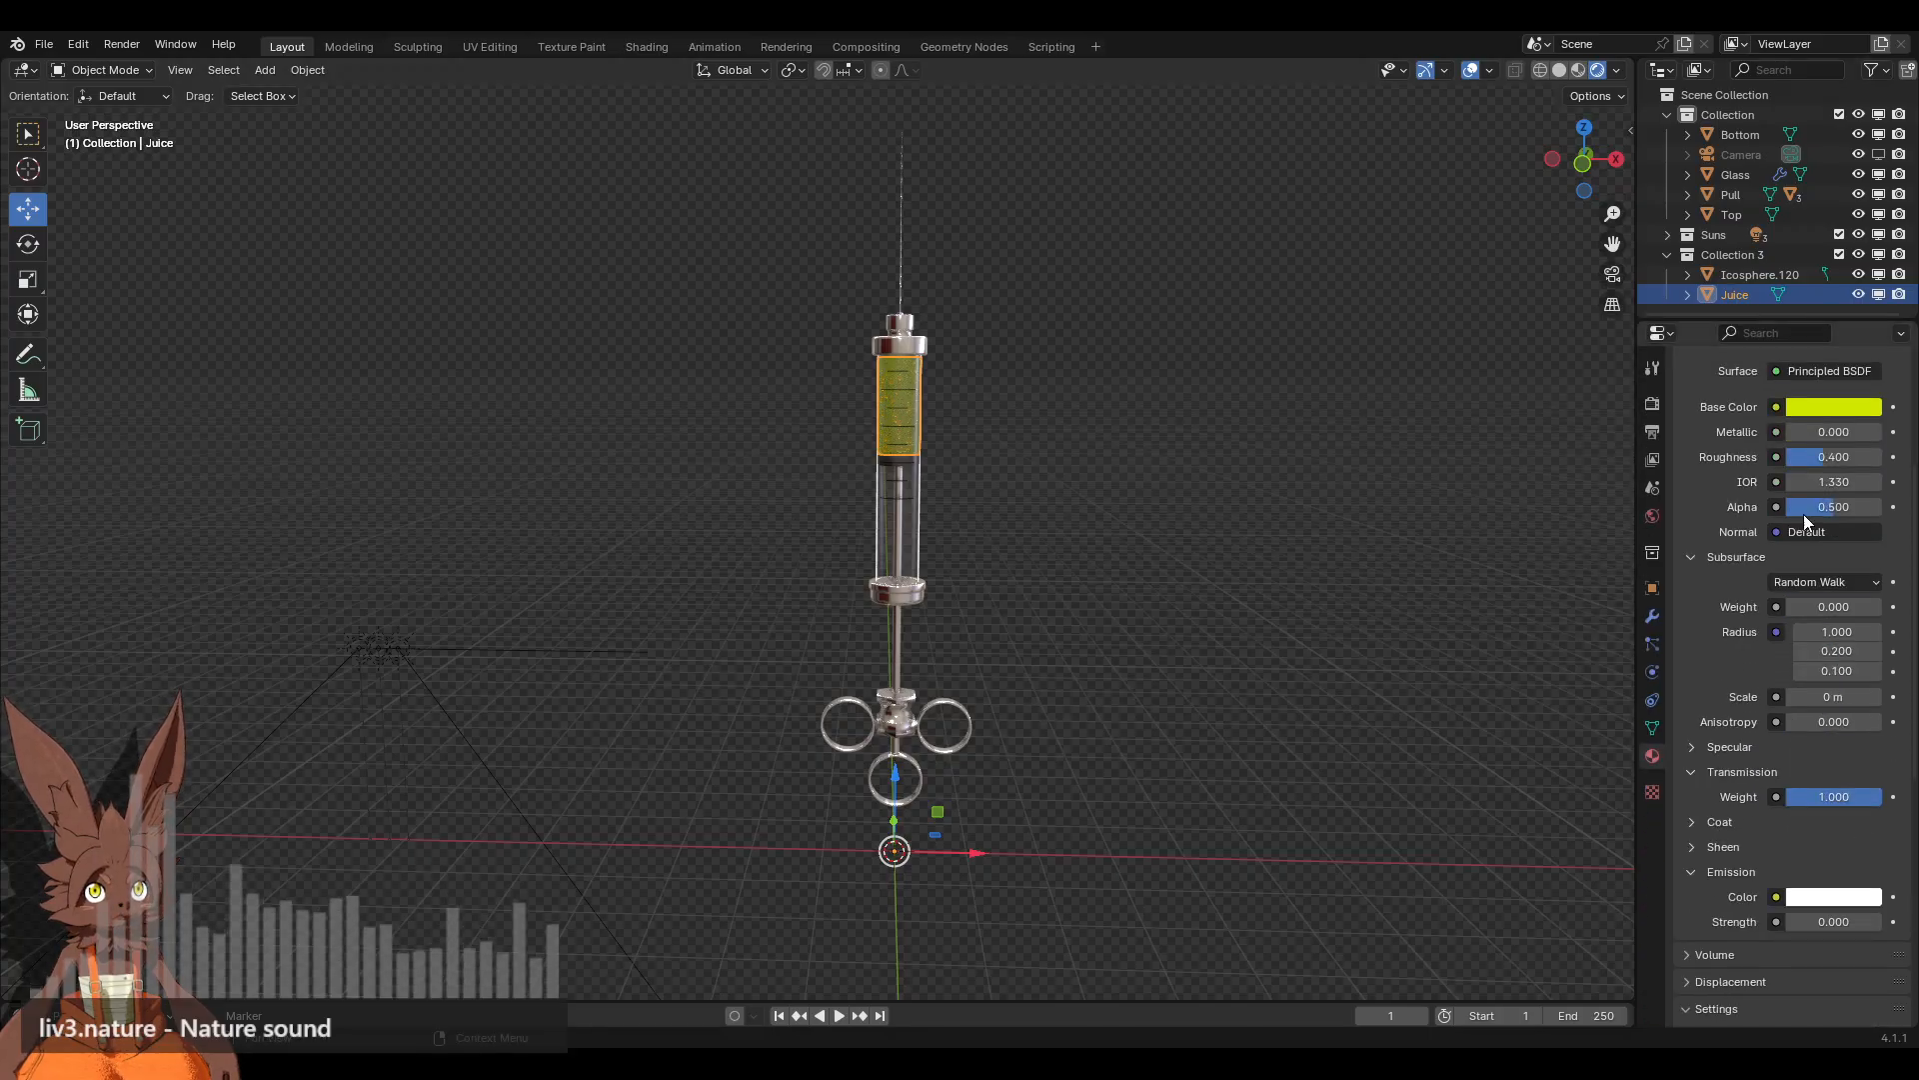
{"action": "left_click", "coordinate": [1855, 900]}
{"action": "left_click", "coordinate": [1862, 805]}
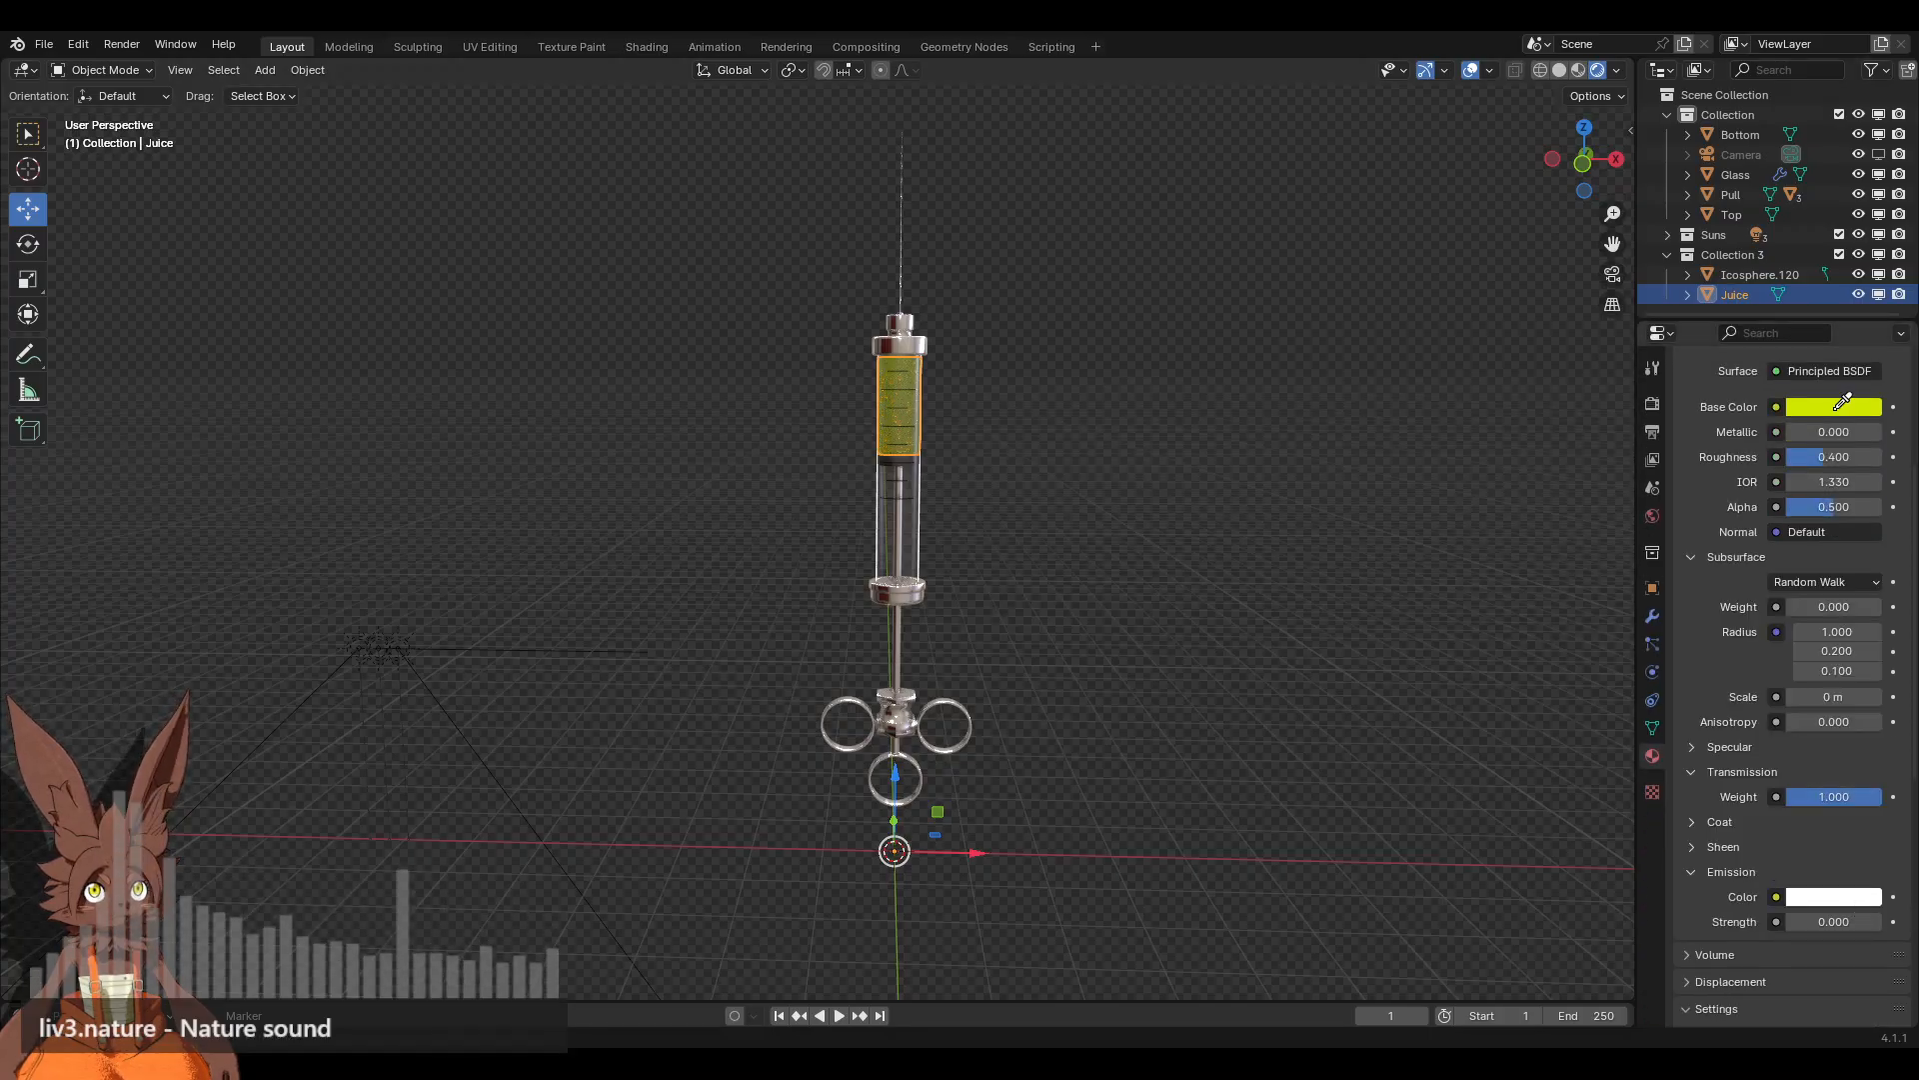
{"action": "left_click", "coordinate": [1834, 409]}
Step: Raise the Juice material's emission strength to 0.3 and deselect the liquid
{"action": "left_click", "coordinate": [1875, 923]}
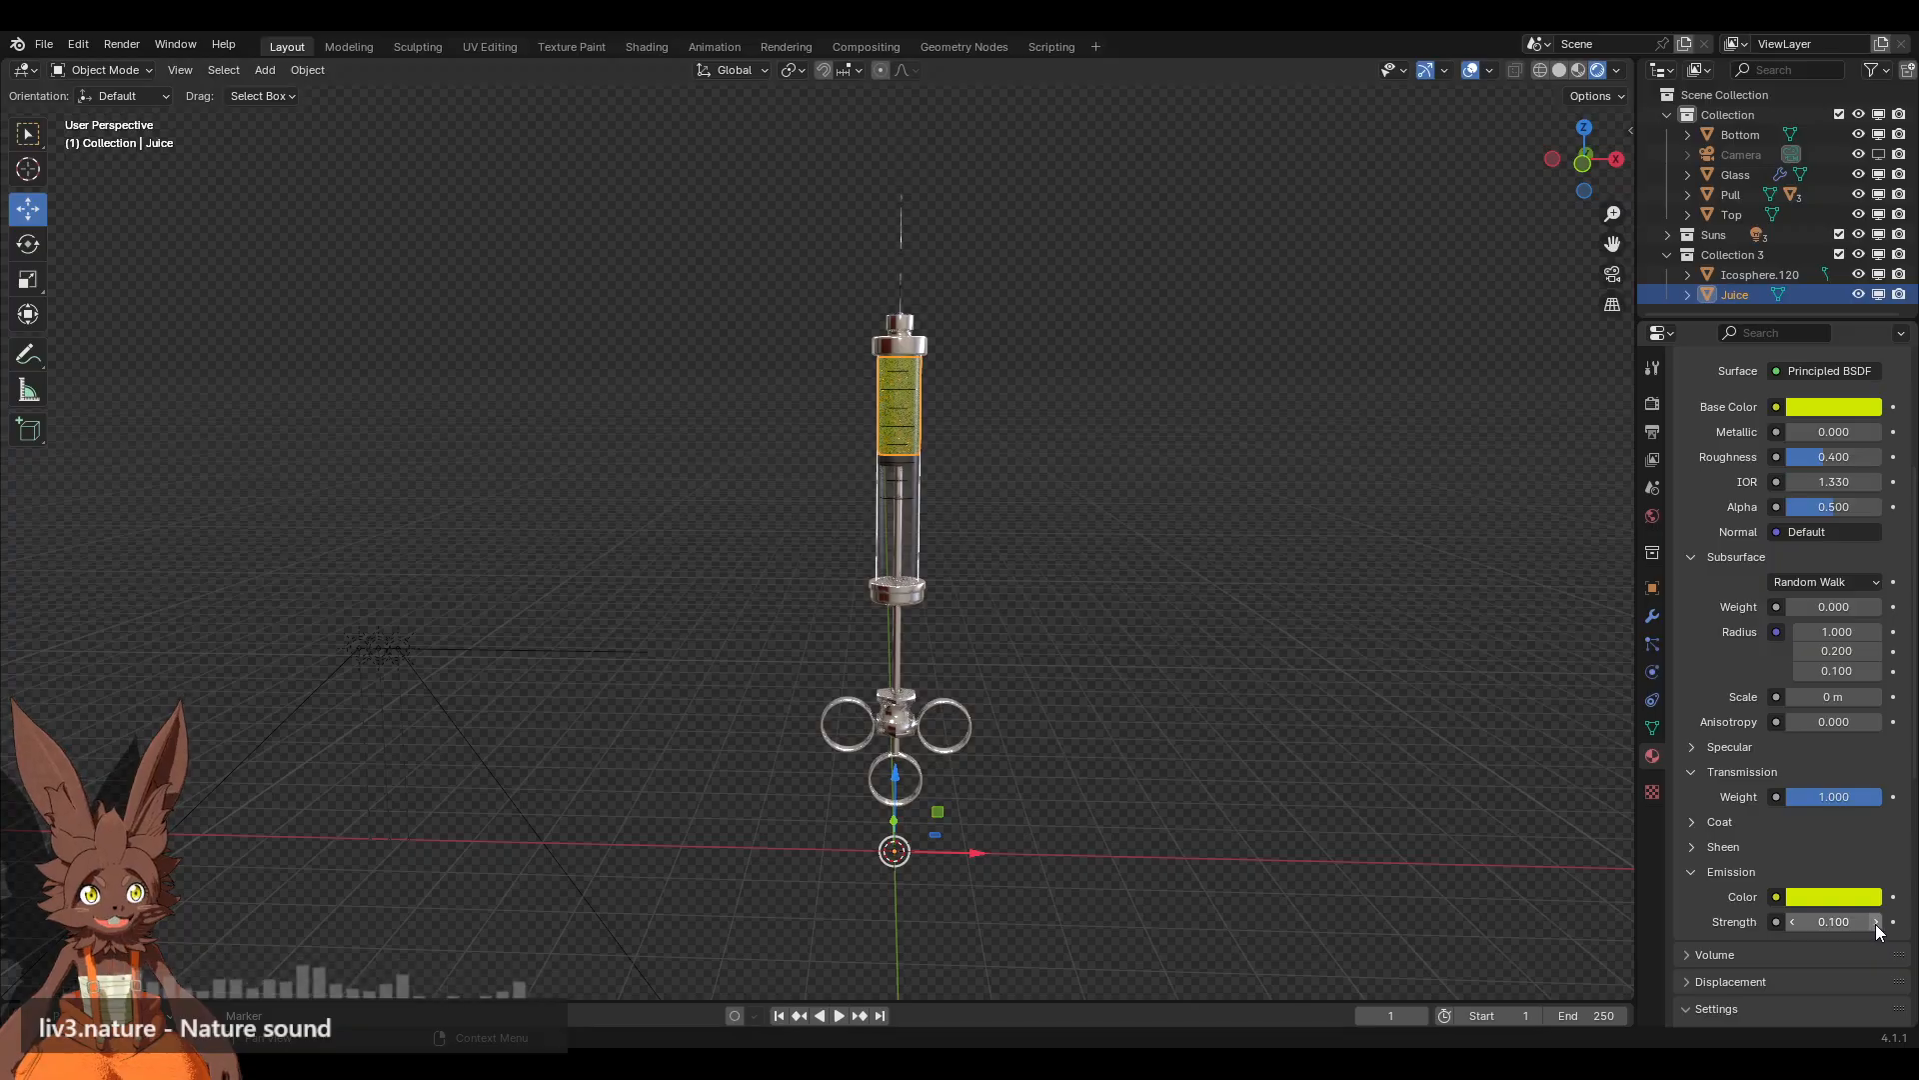
{"action": "left_click", "coordinate": [1875, 923]}
{"action": "left_click", "coordinate": [1877, 924]}
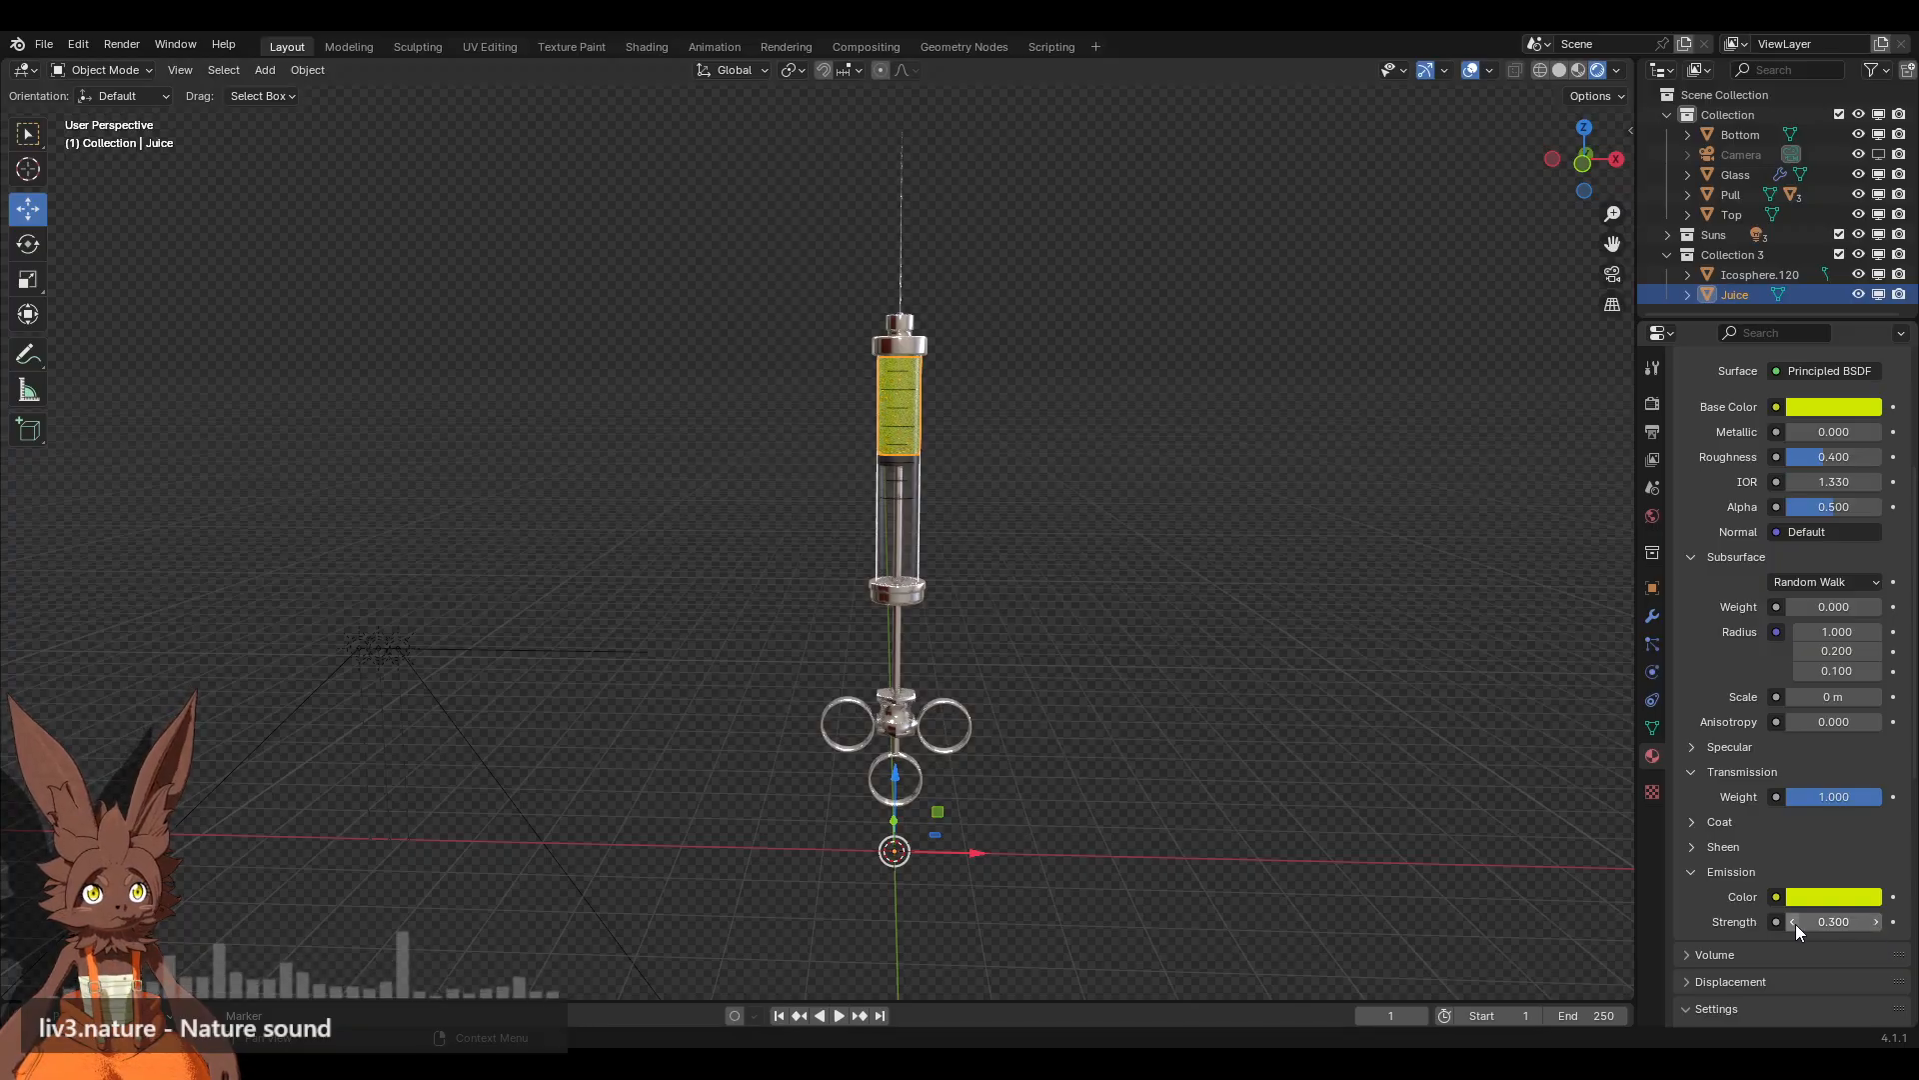
{"action": "left_click", "coordinate": [1466, 796]}
Step: Enable Bloom in the EEVEE render settings, expand its options and check the glow on the syringe
{"action": "left_click", "coordinate": [1652, 404]}
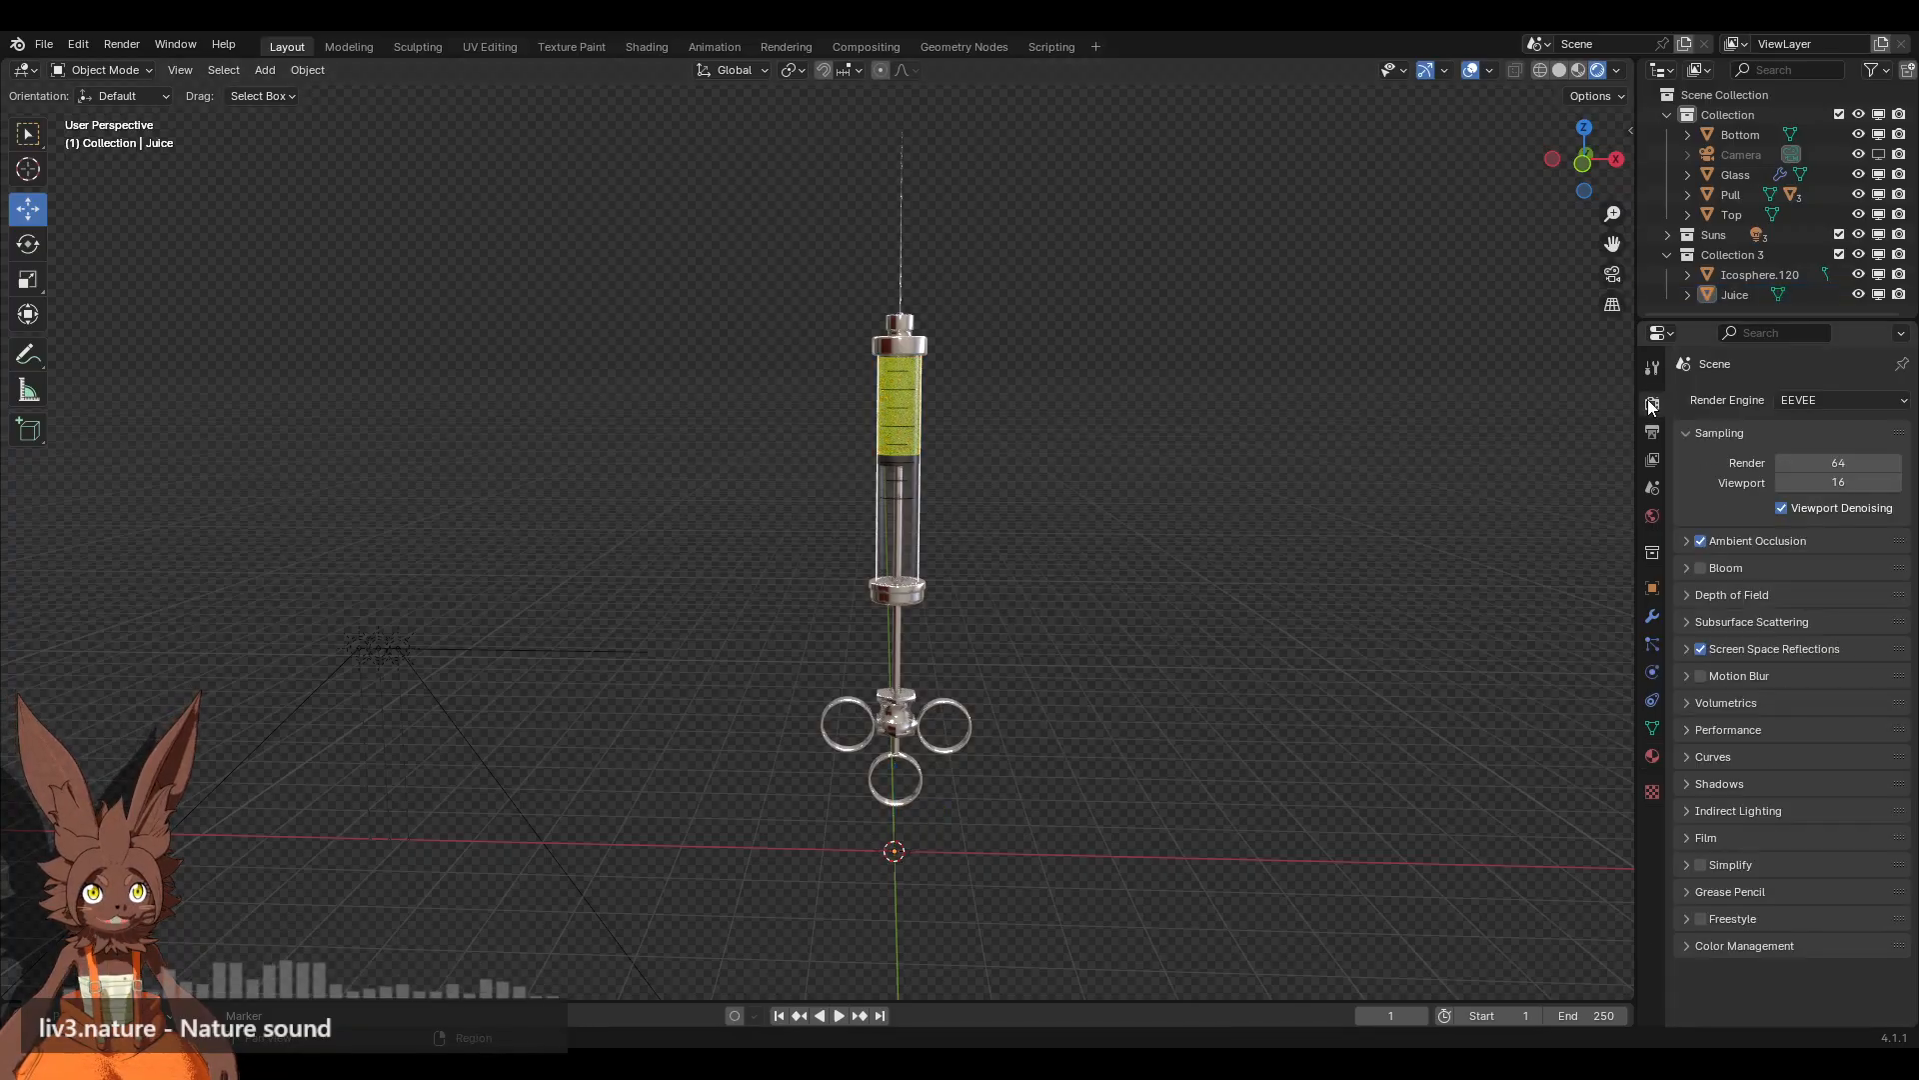
{"action": "left_click", "coordinate": [1687, 568]}
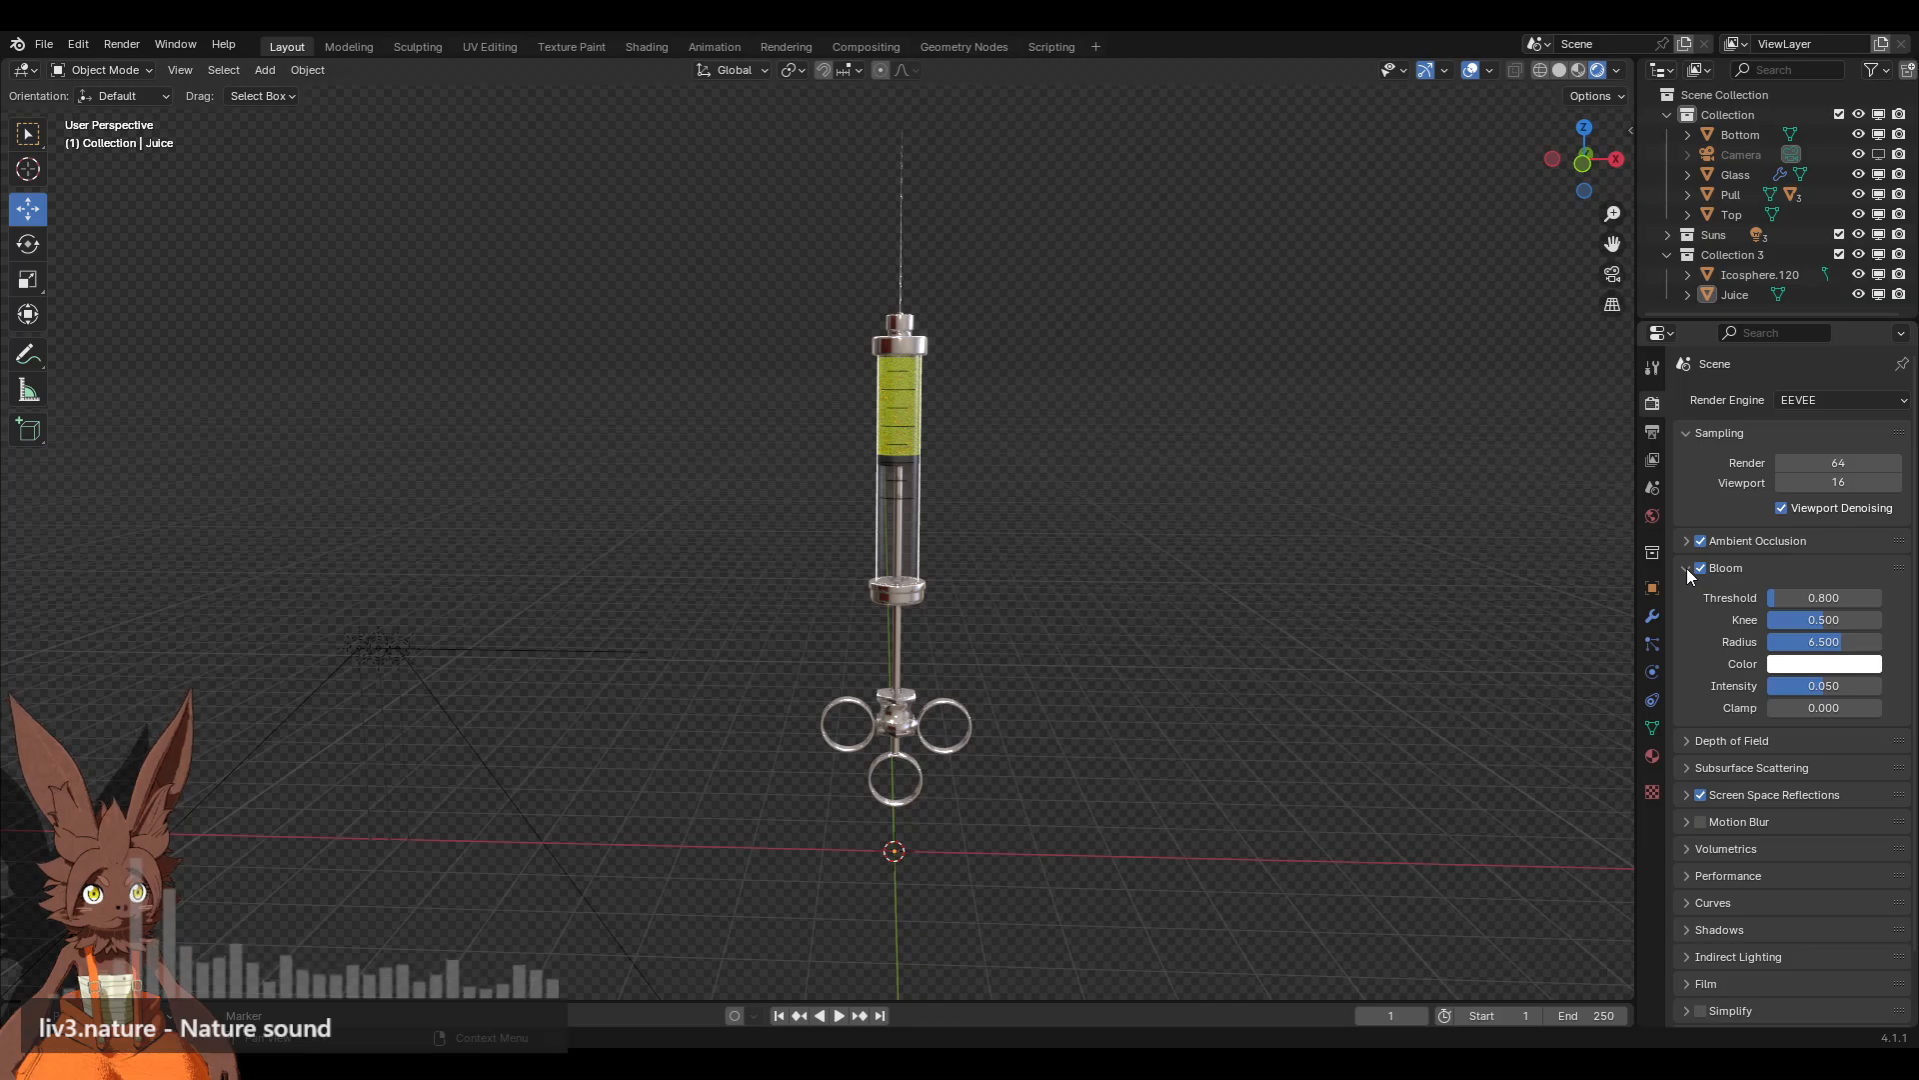
{"action": "scroll", "coordinate": [1135, 458], "scroll_direction": "up", "scroll_amount": 3}
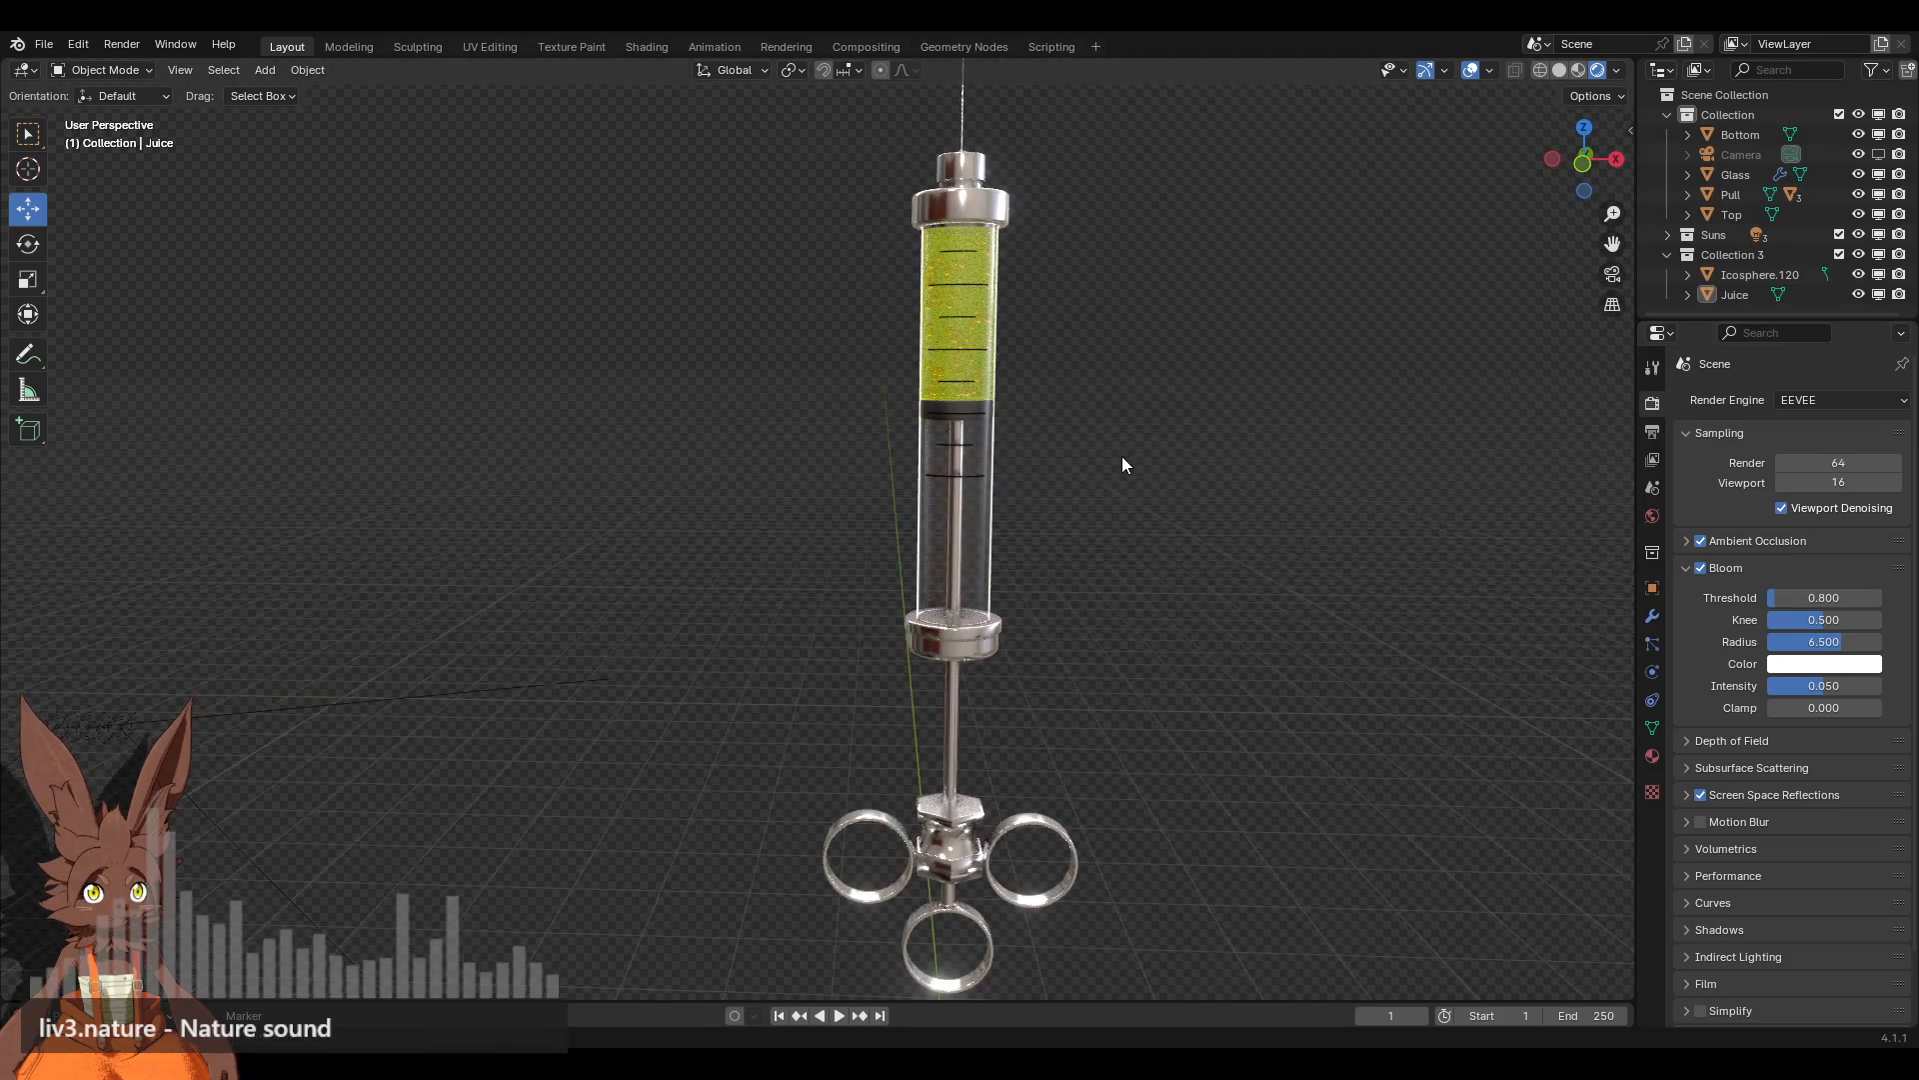
{"action": "mouse_move", "coordinate": [1122, 464]}
{"action": "middle_mouse_down"}
{"action": "mouse_move", "coordinate": [1139, 459]}
{"action": "mouse_move", "coordinate": [1196, 536]}
{"action": "mouse_move", "coordinate": [1144, 446]}
{"action": "mouse_move", "coordinate": [1149, 466]}
{"action": "middle_mouse_up"}
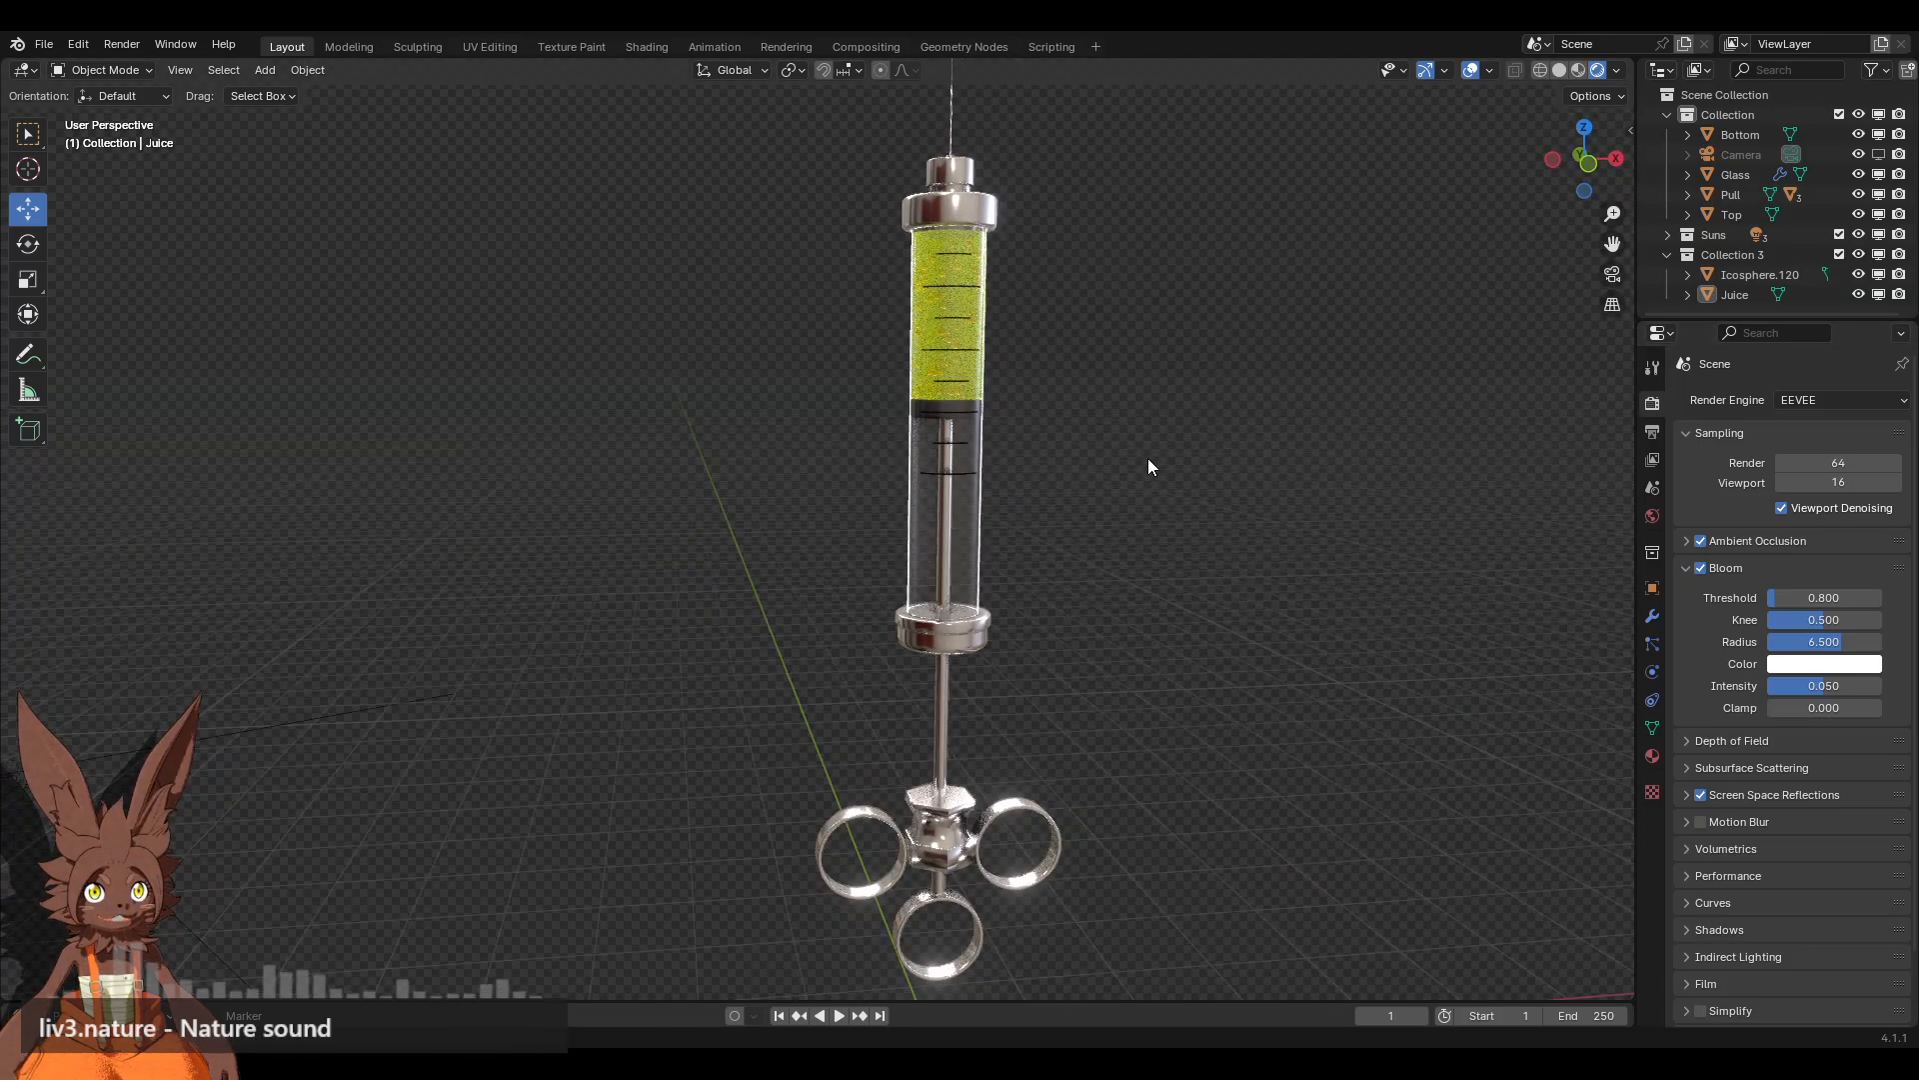
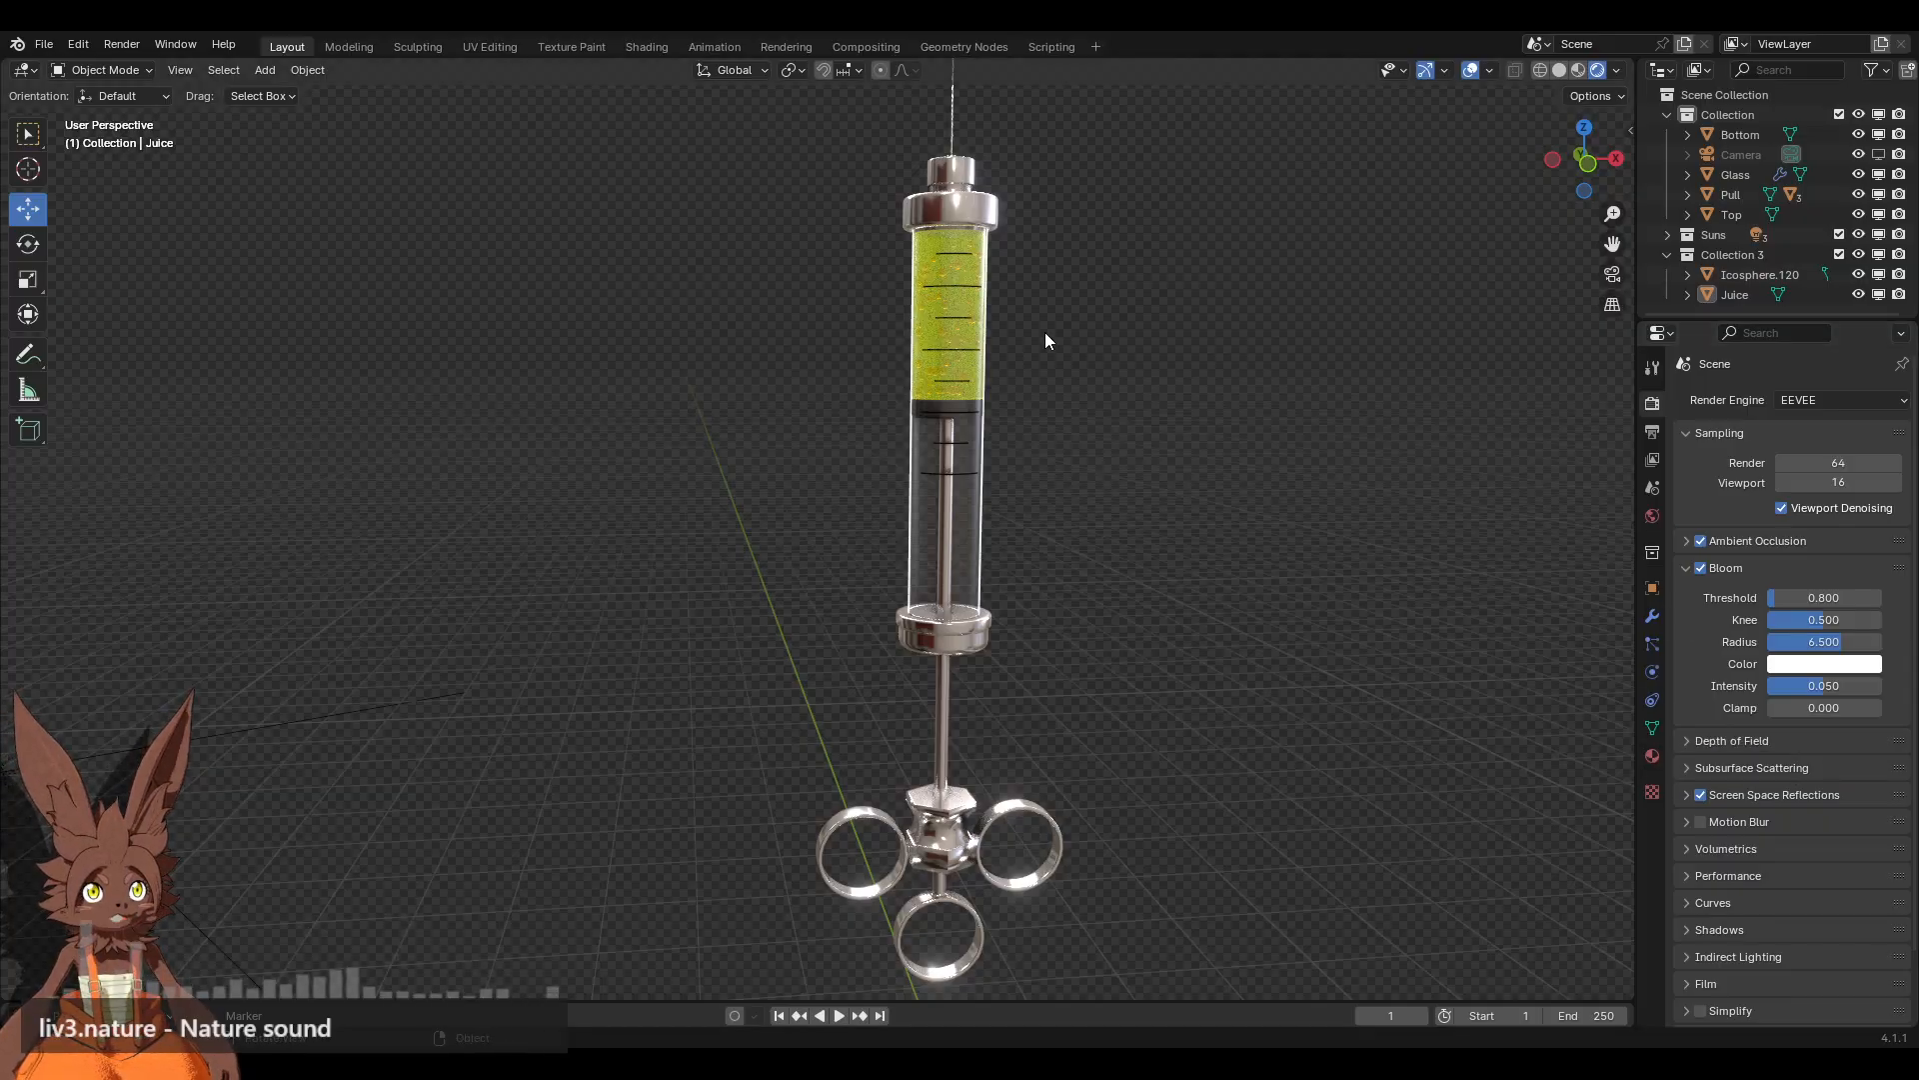
Step: Select the Juice object, raise its material's emission strength to 0.6, view the syringe from higher up and deselect the liquid
{"action": "left_click", "coordinate": [1732, 292]}
{"action": "left_click", "coordinate": [1653, 757]}
{"action": "scroll", "coordinate": [1713, 808], "scroll_direction": "down", "scroll_amount": 5}
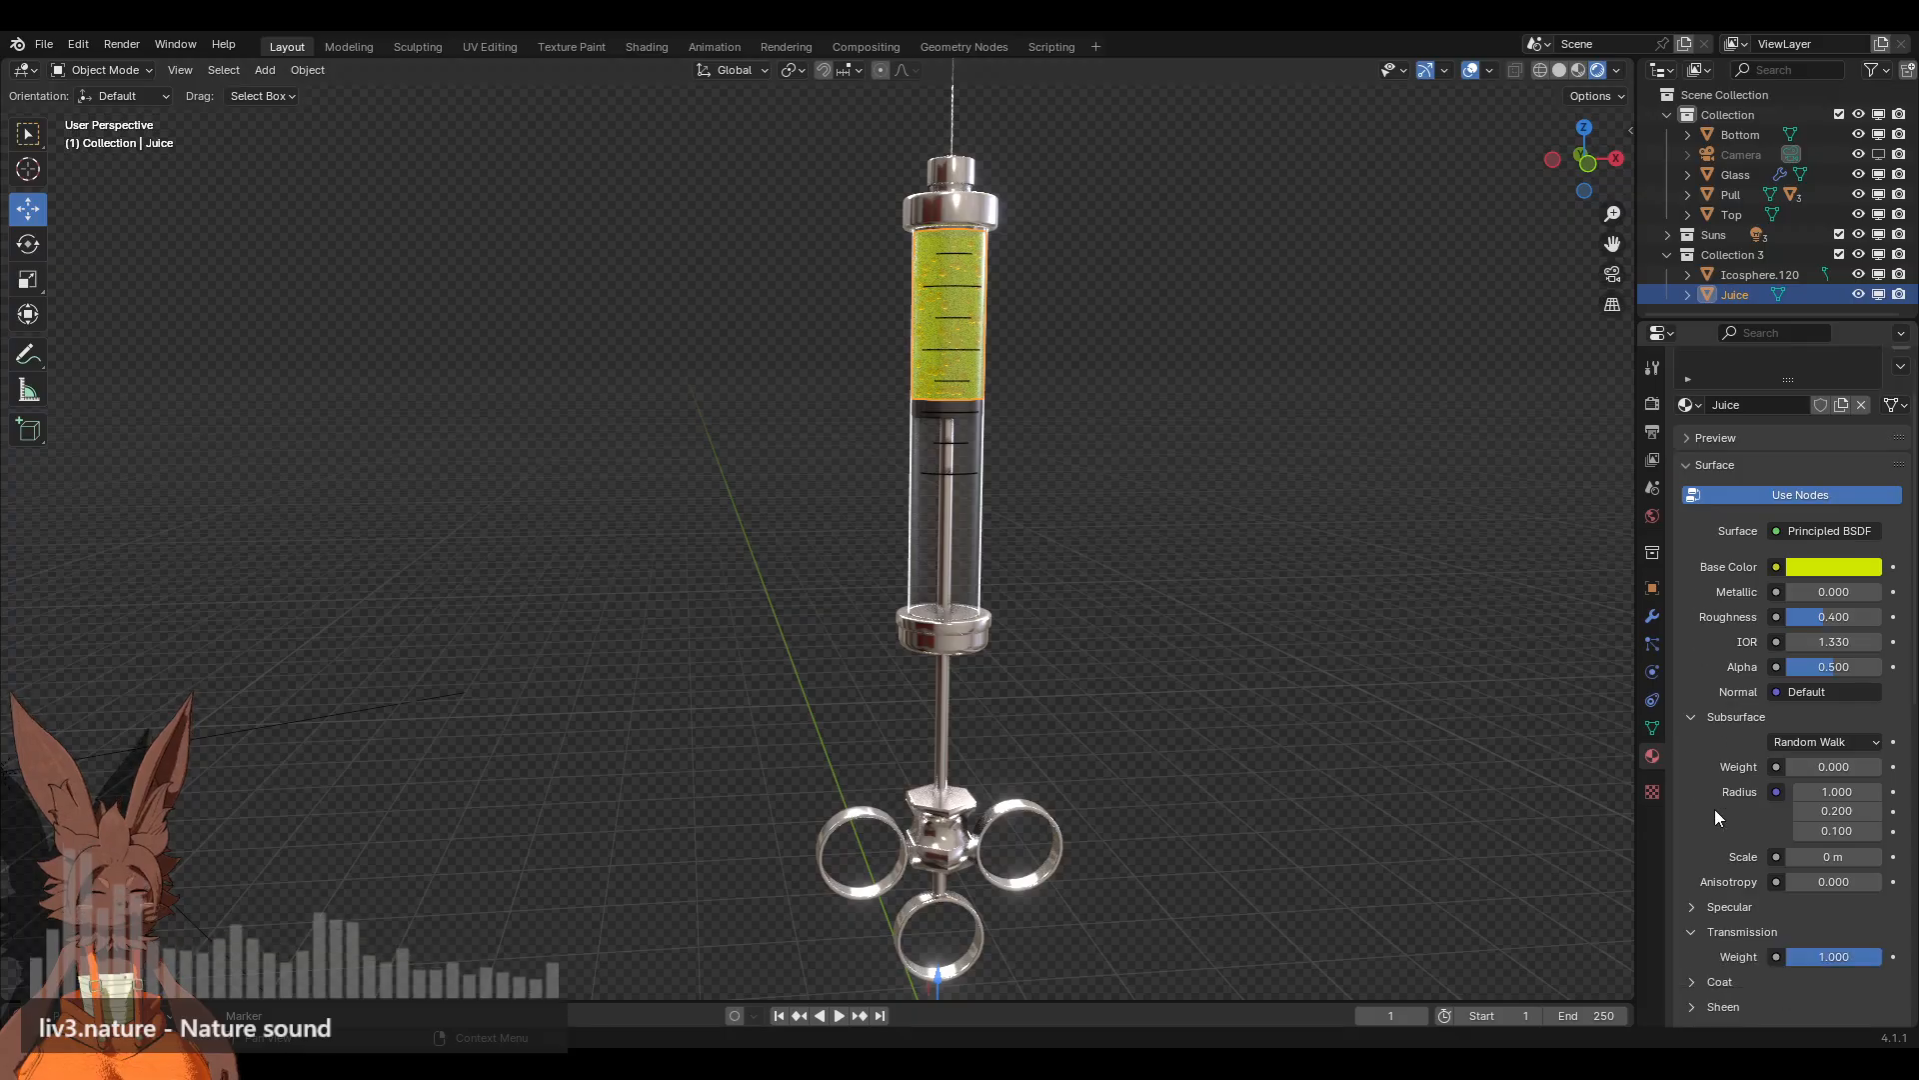
{"action": "left_click", "coordinate": [1879, 1002]}
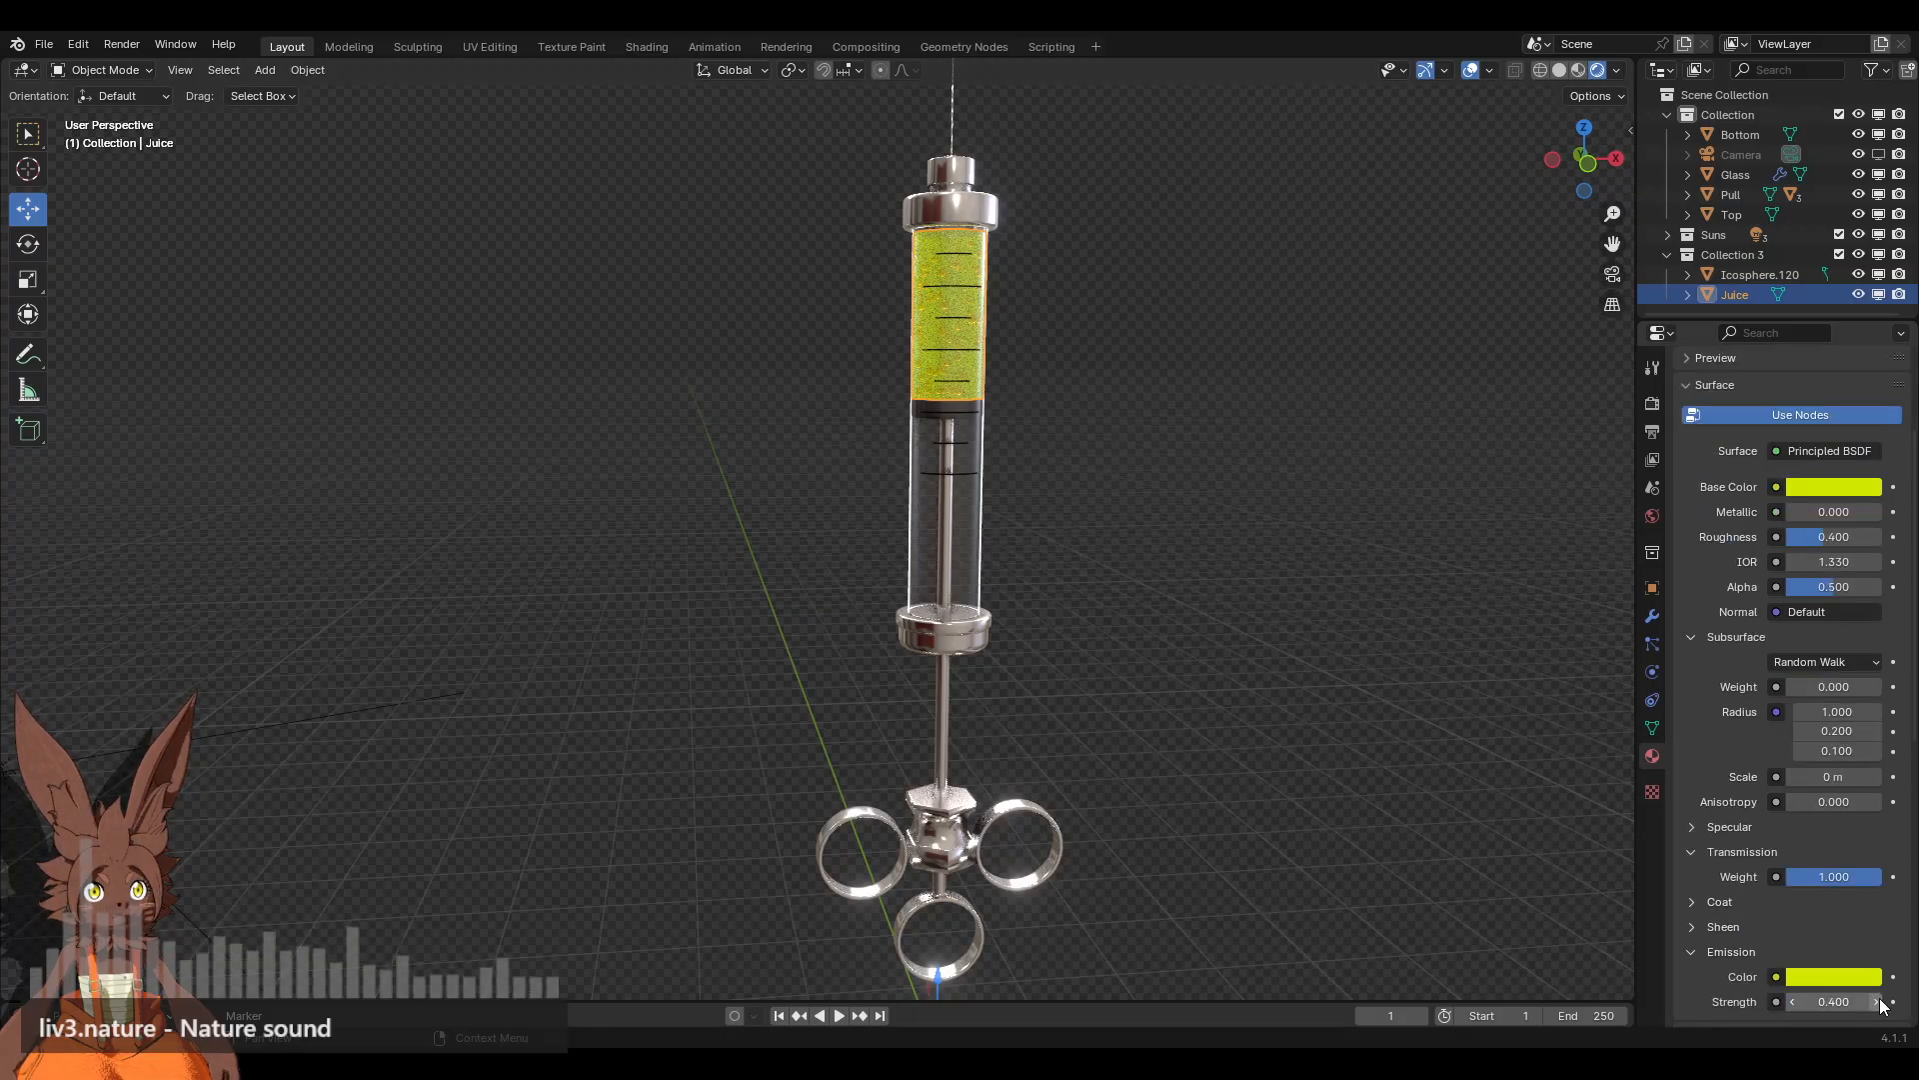
{"action": "left_click", "coordinate": [1879, 1002]}
{"action": "left_click", "coordinate": [1878, 1002]}
{"action": "middle_click_drag", "start_coordinate": [1245, 519], "coordinate": [1233, 579]}
{"action": "left_click", "coordinate": [1203, 555]}
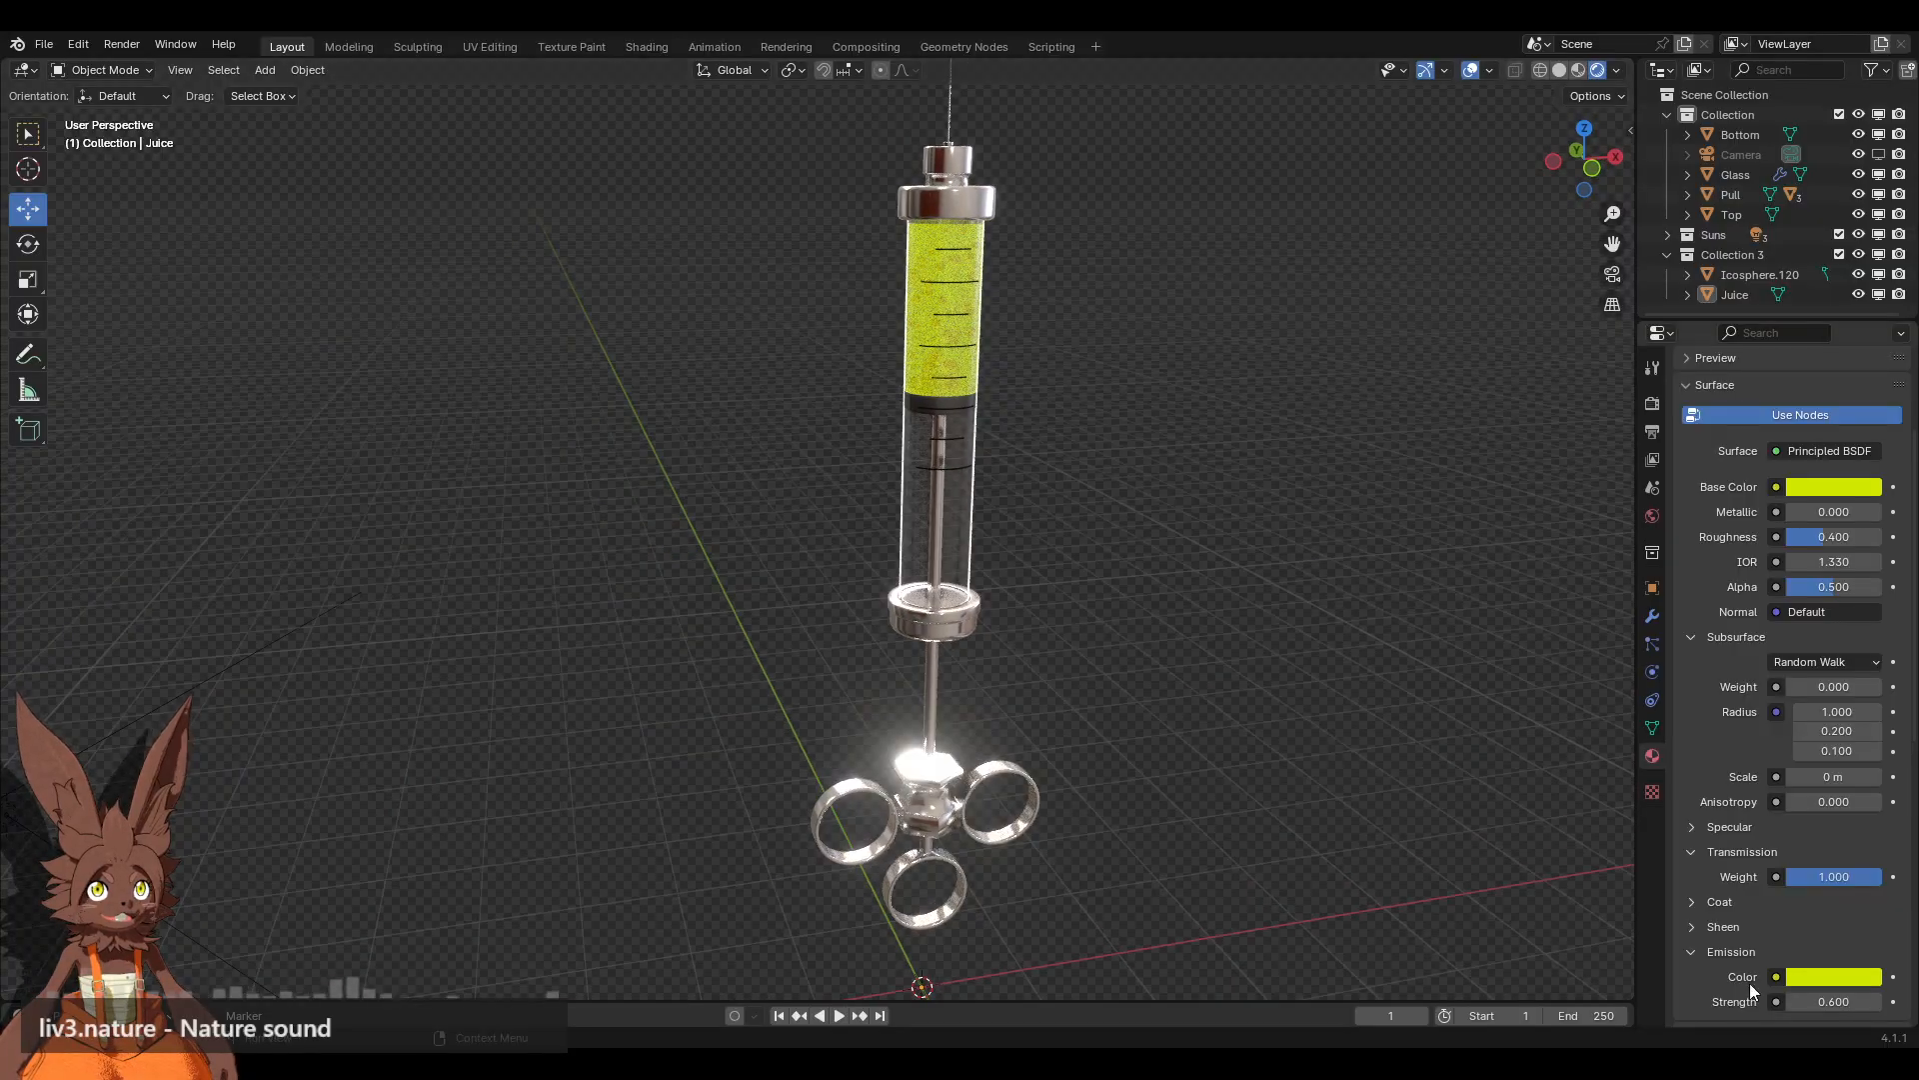
Step: Raise the Juice material's emission strength further to 1.0 and check the liquid's glow
{"action": "left_click", "coordinate": [1877, 1002]}
{"action": "left_click", "coordinate": [1877, 1003]}
{"action": "left_click", "coordinate": [1877, 1003]}
{"action": "left_click", "coordinate": [1877, 1003]}
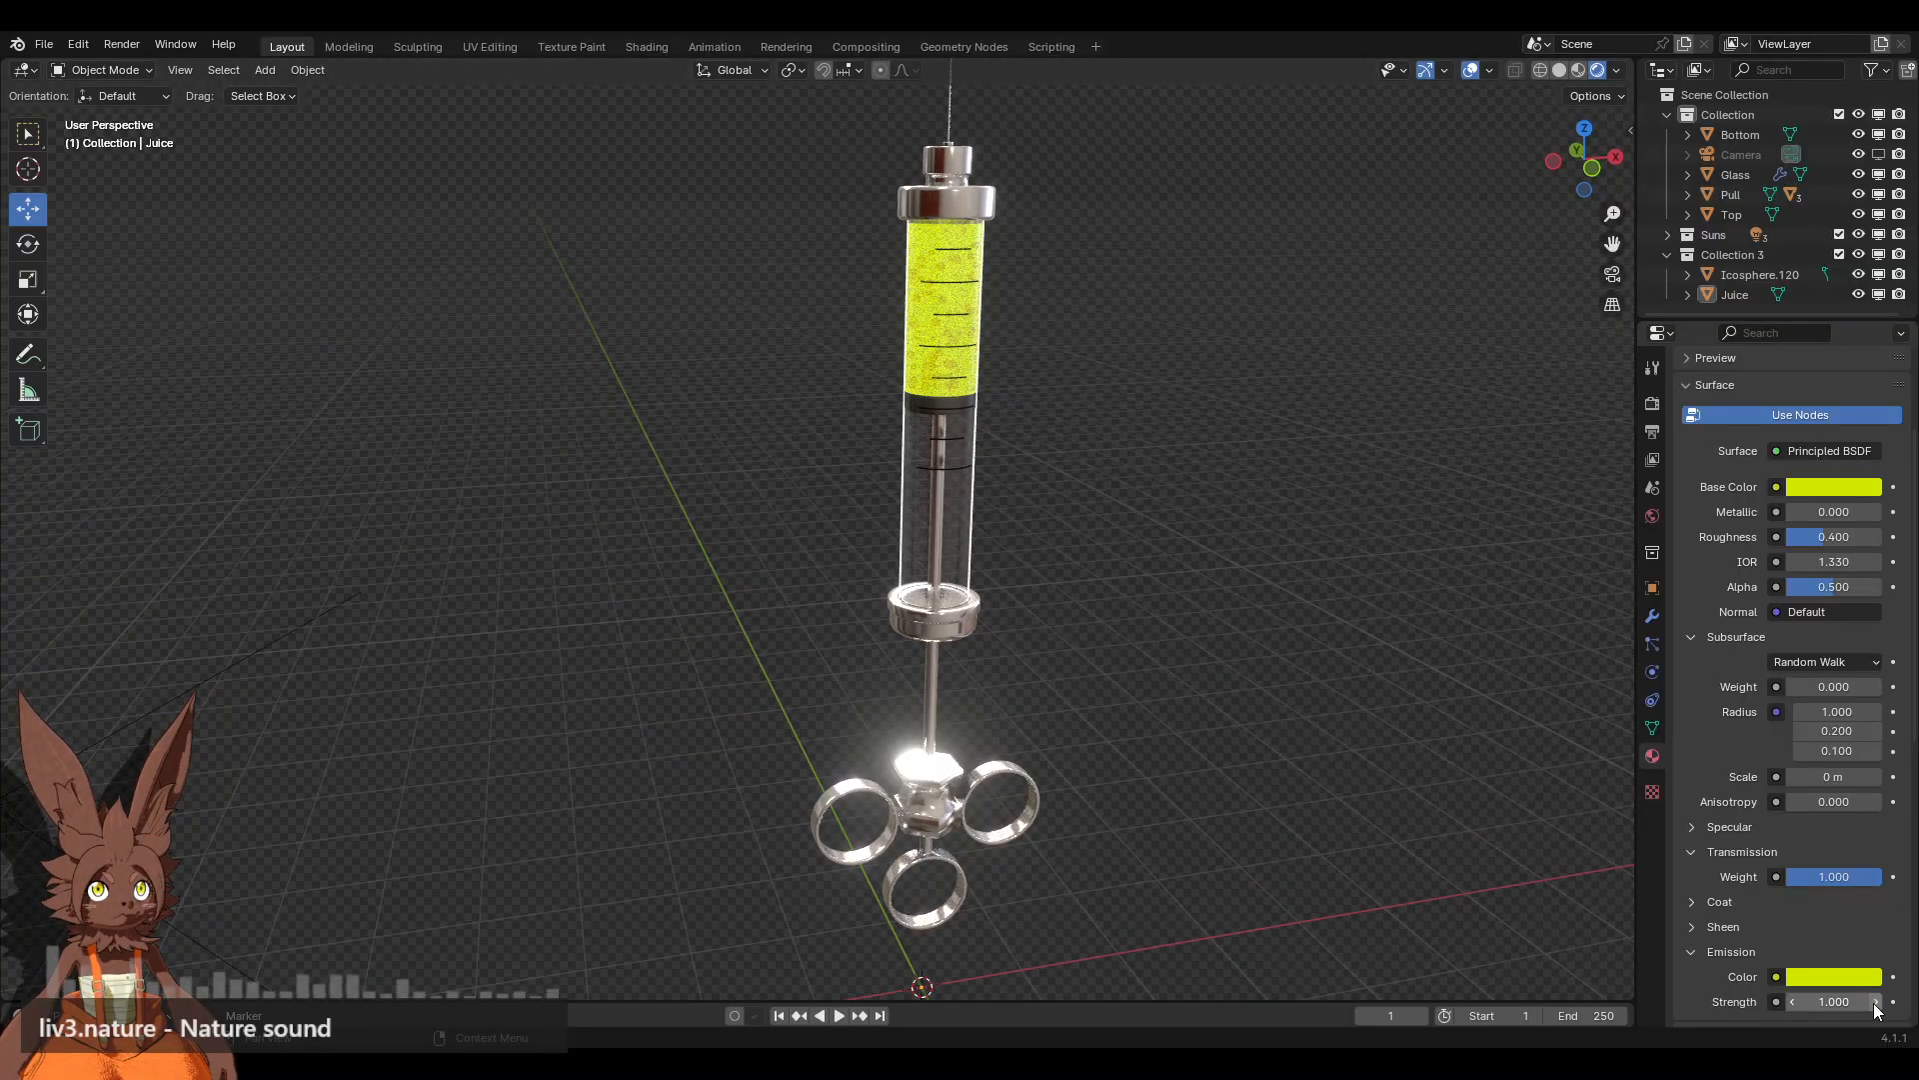
{"action": "mouse_move", "coordinate": [1266, 548]}
{"action": "middle_mouse_down"}
{"action": "mouse_move", "coordinate": [1203, 501]}
{"action": "mouse_move", "coordinate": [1231, 537]}
{"action": "middle_mouse_up"}
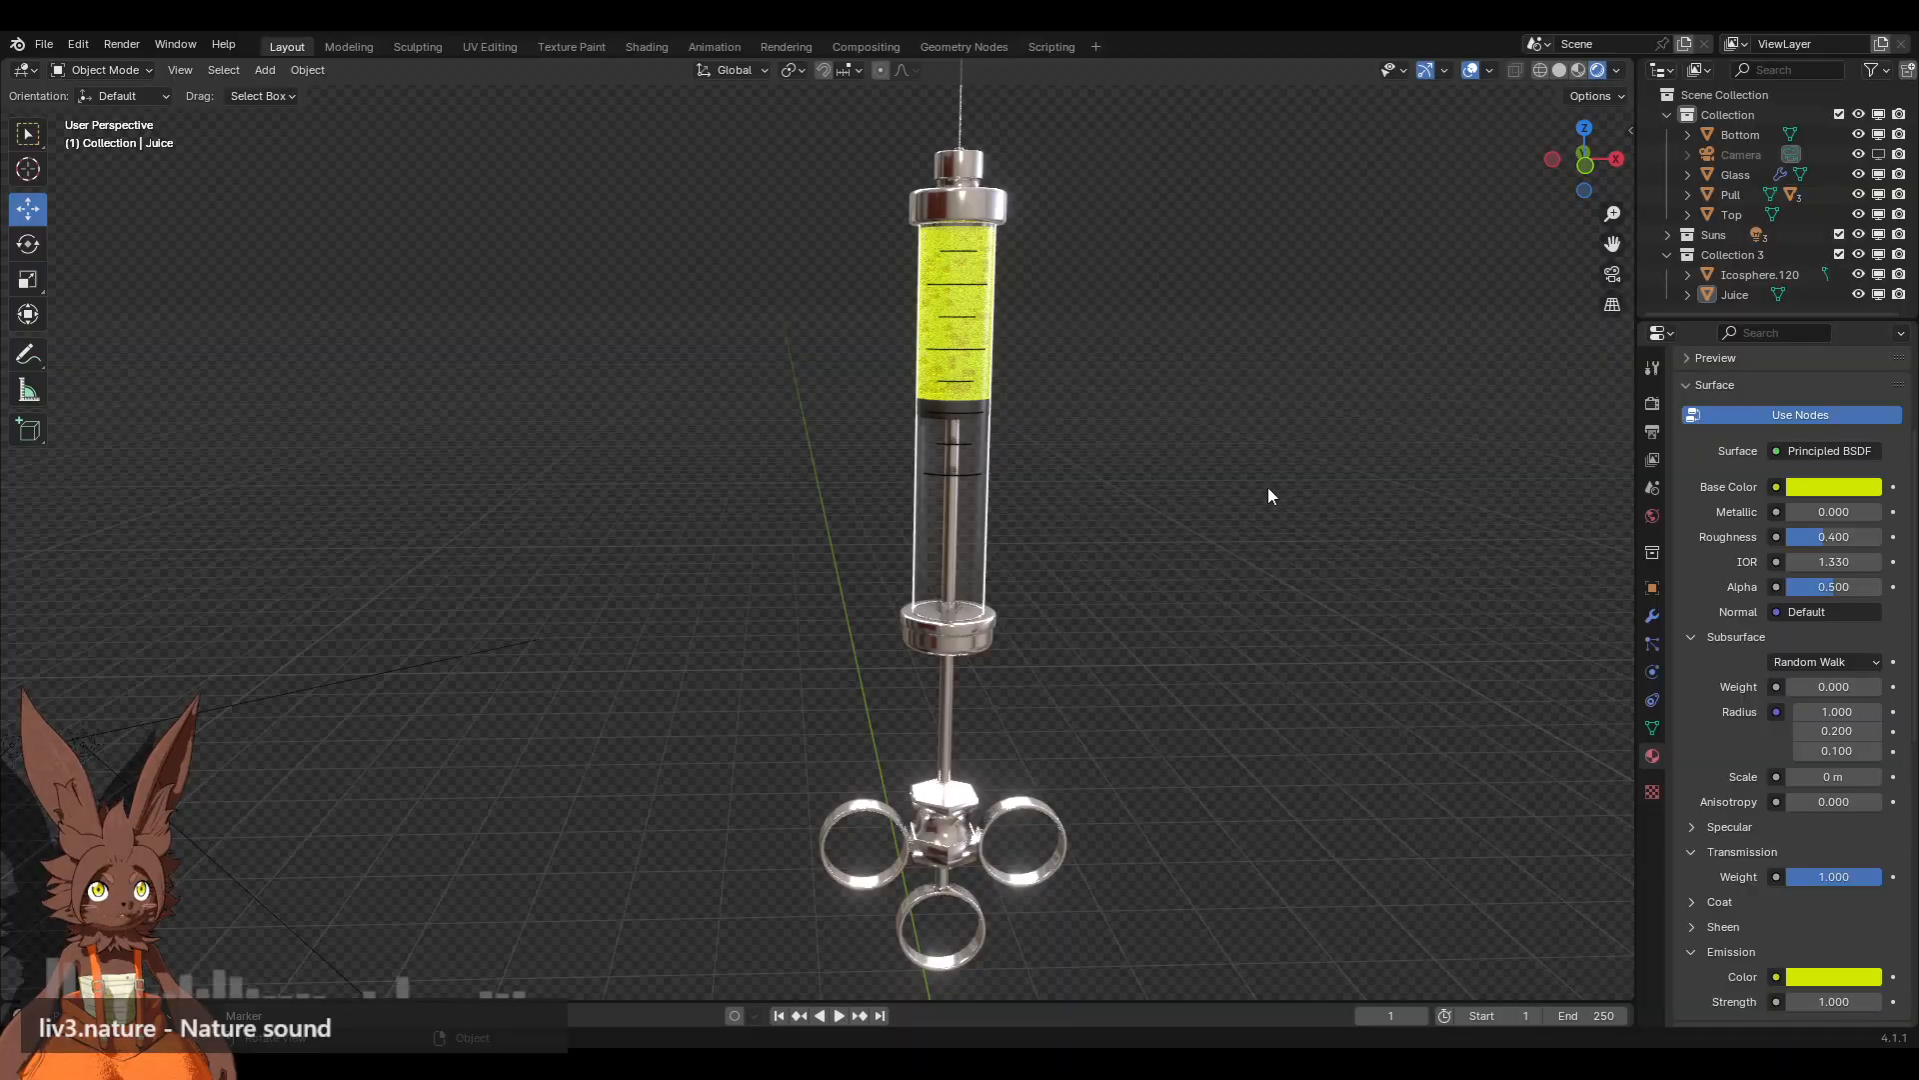
Step: Select Icosphere.120, expand its material's Emission settings and sample its orange base color as the emission color
{"action": "left_click", "coordinate": [1757, 276]}
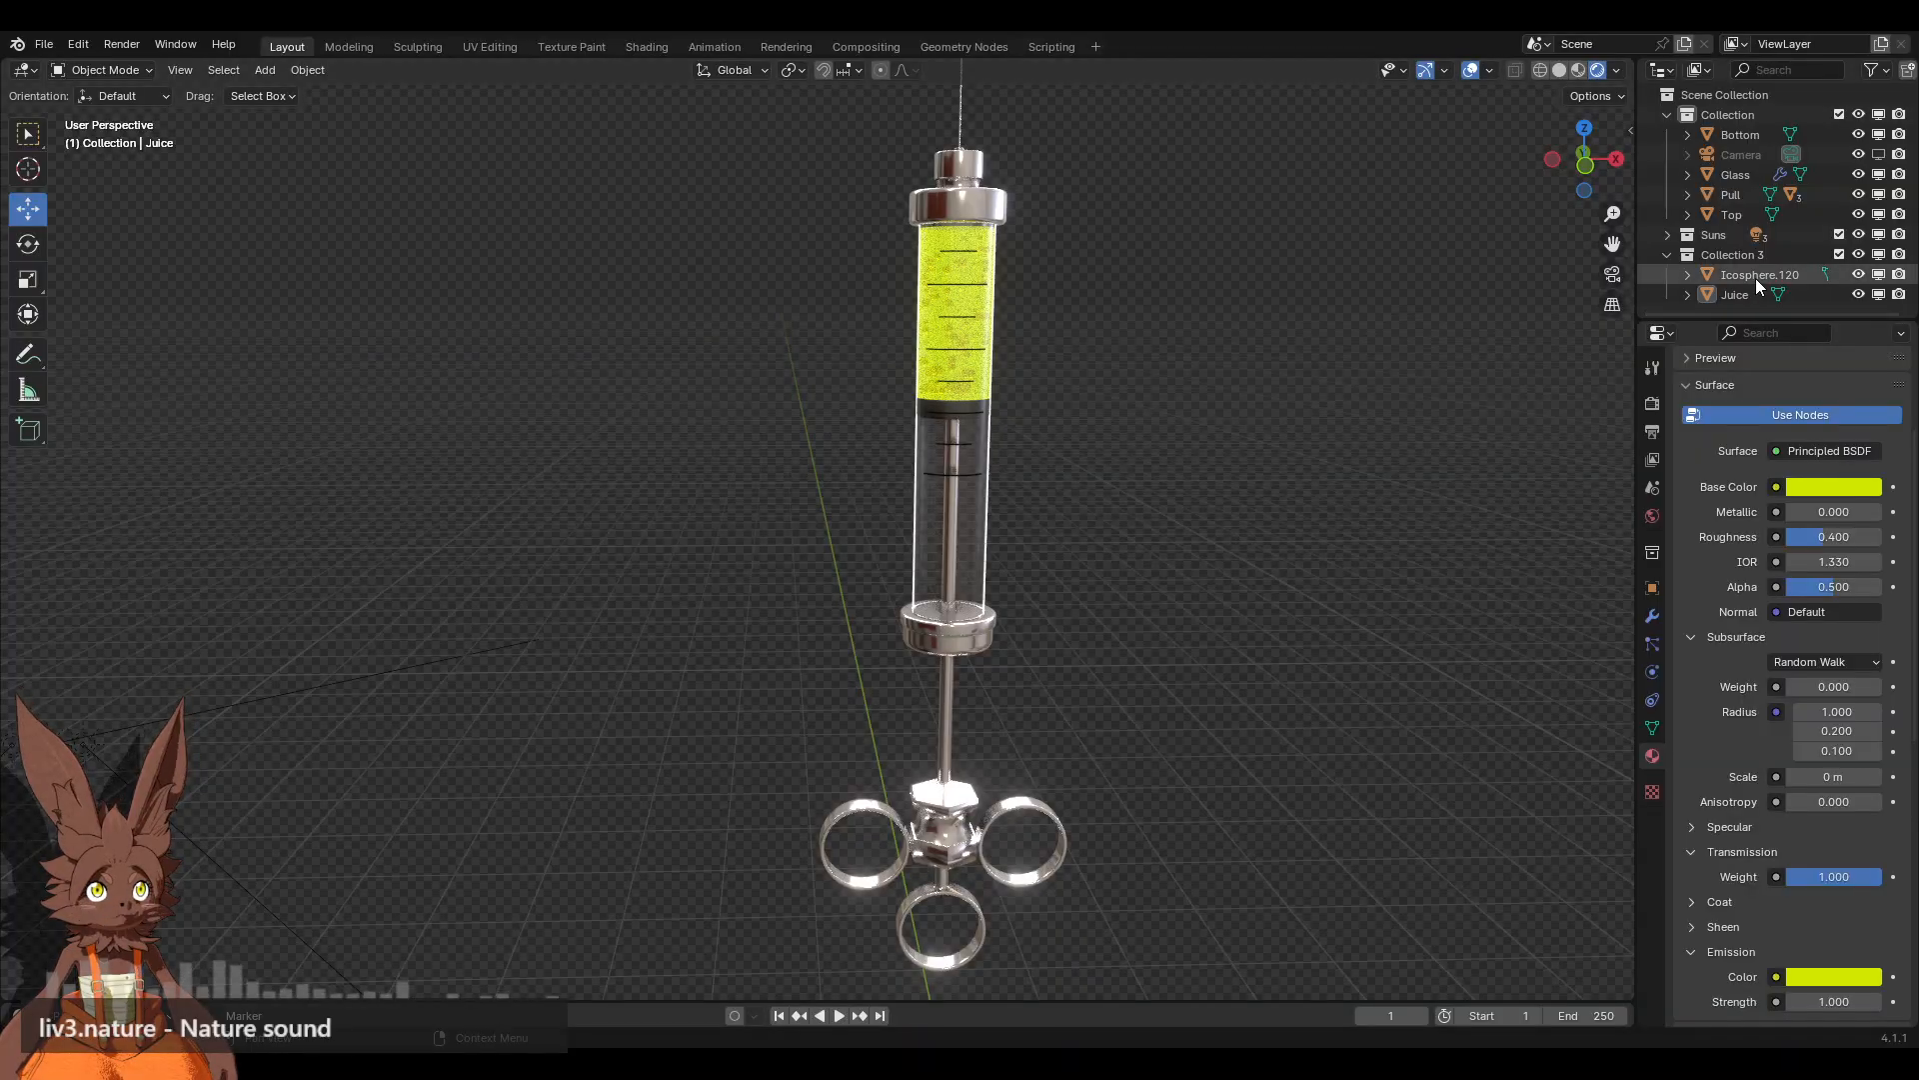
{"action": "left_click", "coordinate": [1693, 957]}
{"action": "scroll", "coordinate": [1760, 930], "scroll_direction": "down", "scroll_amount": 2}
{"action": "left_click", "coordinate": [1852, 898]}
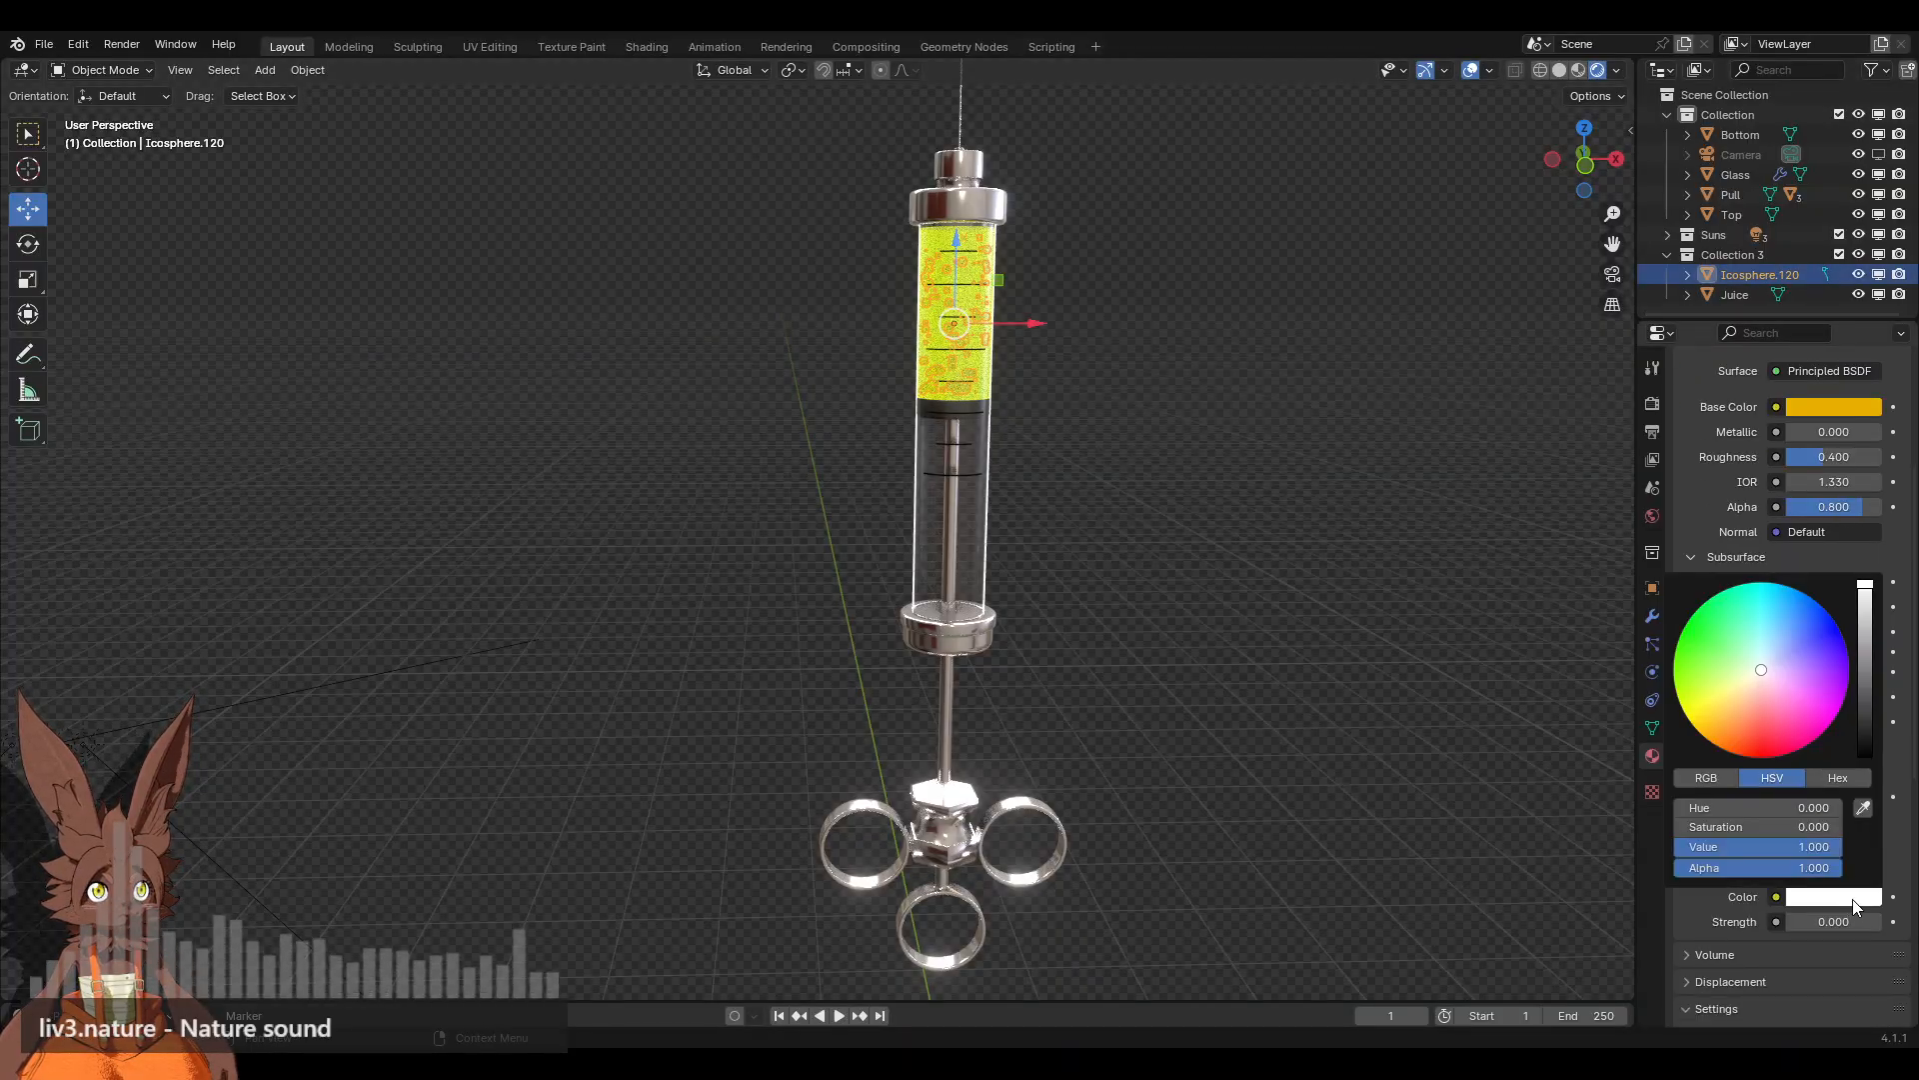
{"action": "left_click", "coordinate": [1861, 808]}
{"action": "left_click", "coordinate": [1866, 407]}
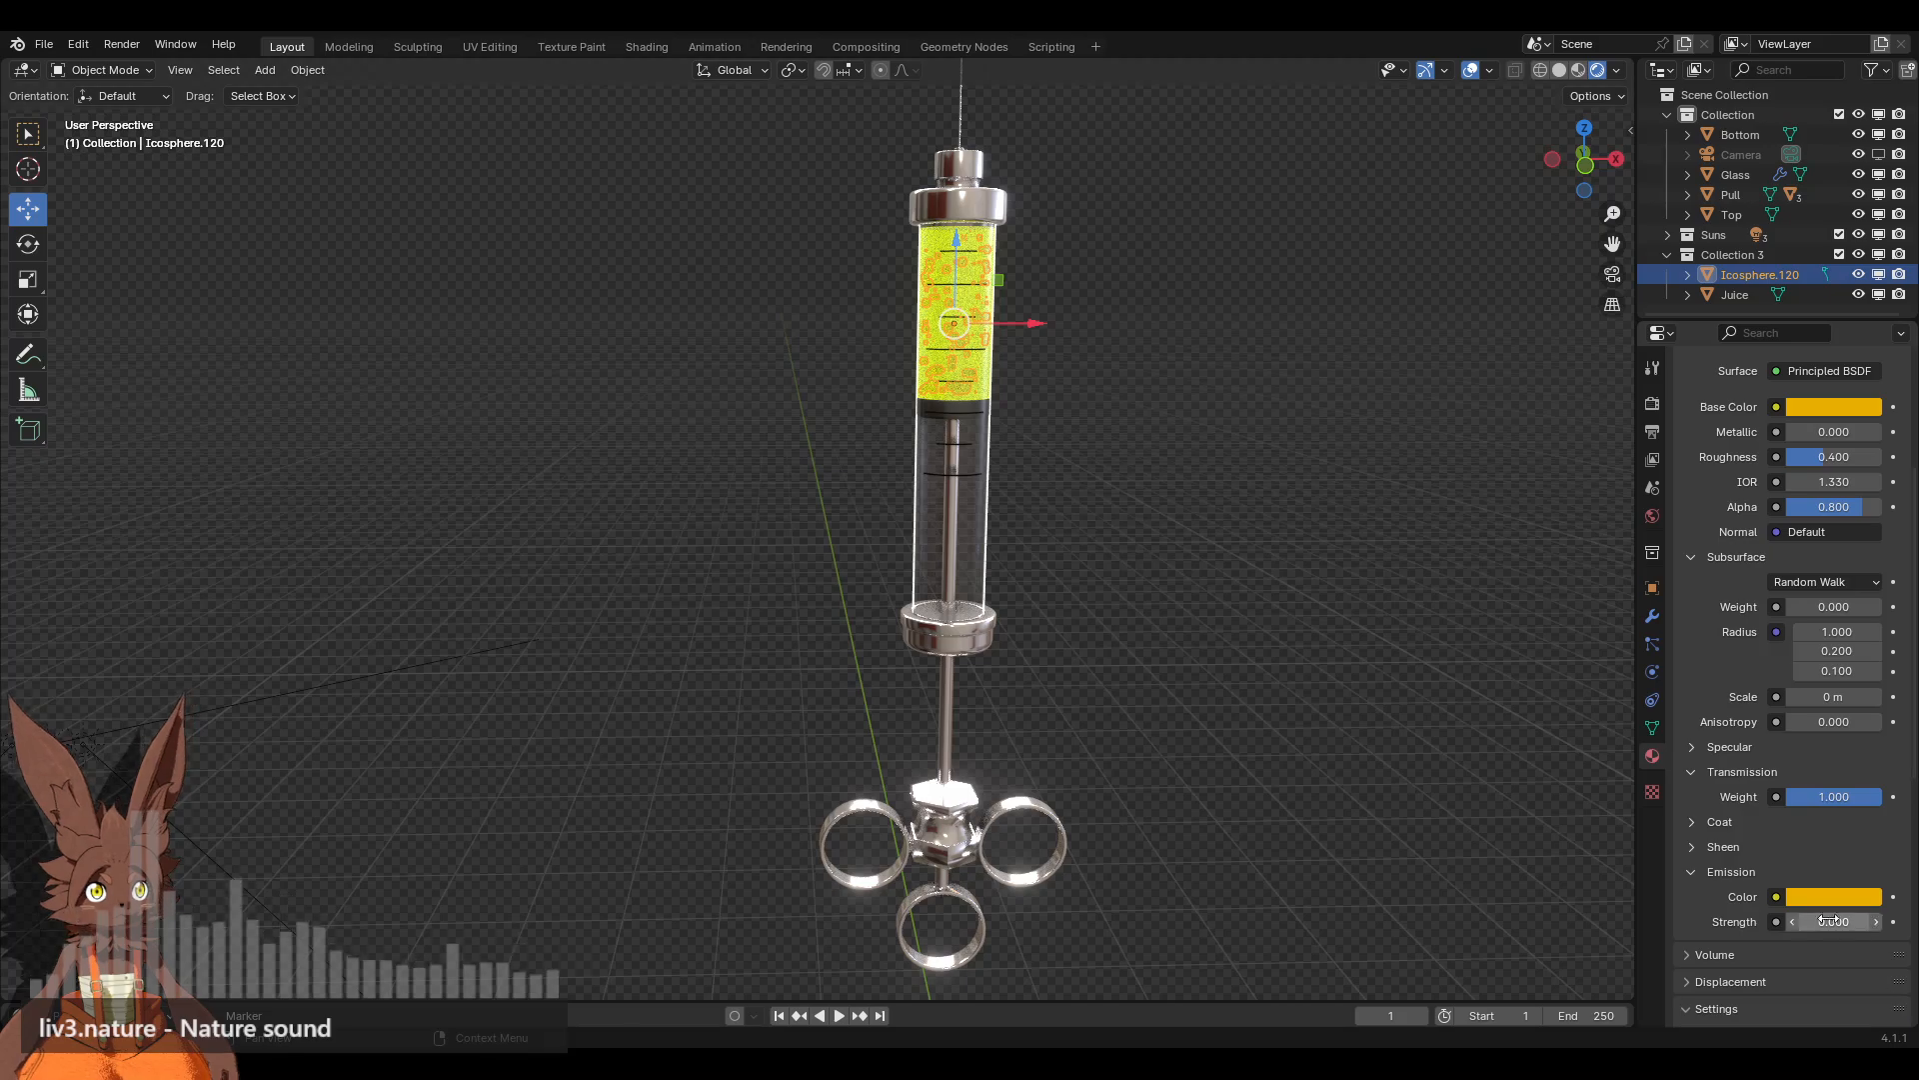
Step: Set the emission strength of the Icosphere.120 material to 1 and deselect the bubbles
{"action": "left_click", "coordinate": [1830, 921]}
{"action": "type", "text": "1"}
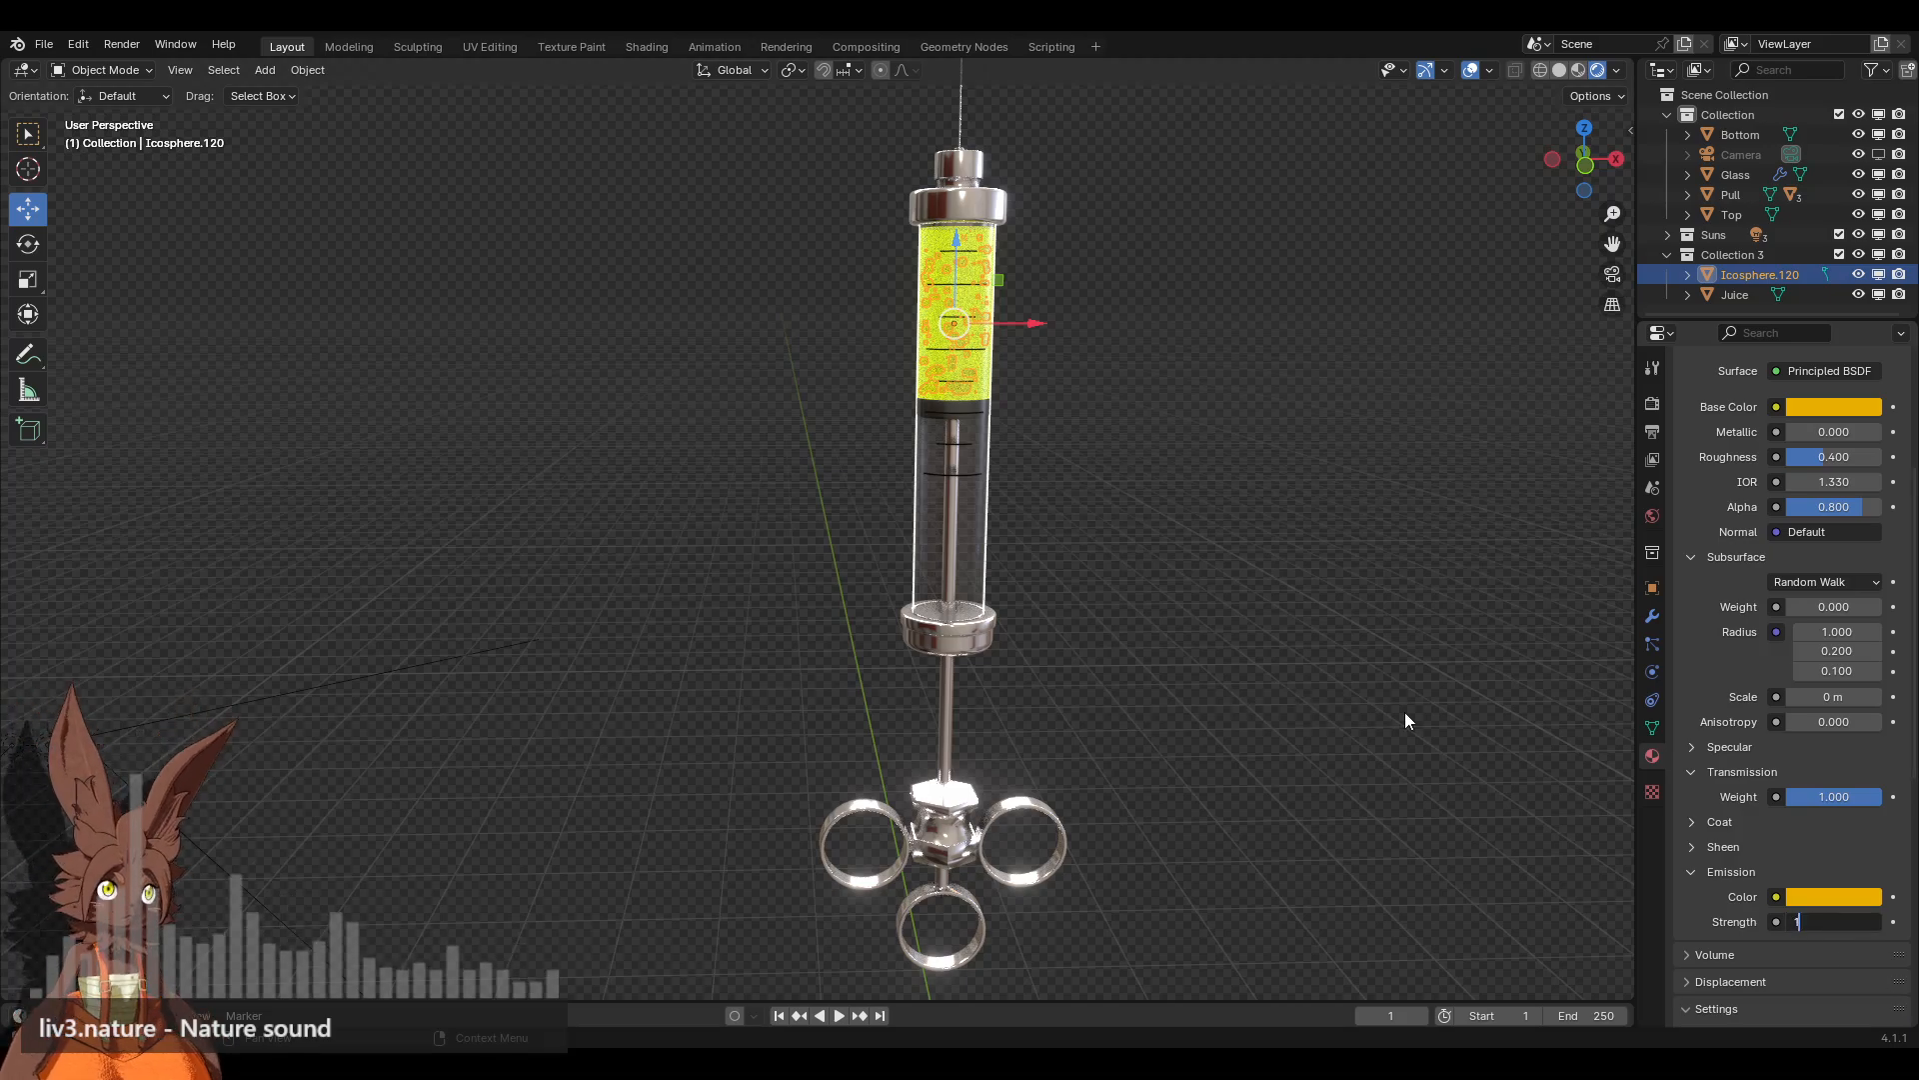
{"action": "key", "text": "Return"}
{"action": "left_click", "coordinate": [1285, 570]}
{"action": "middle_click_drag", "start_coordinate": [1237, 570], "coordinate": [1130, 570]}
Step: Disable the Glass object in the viewport, examine the glowing liquid from below and enable the glass again
{"action": "left_click", "coordinate": [987, 533]}
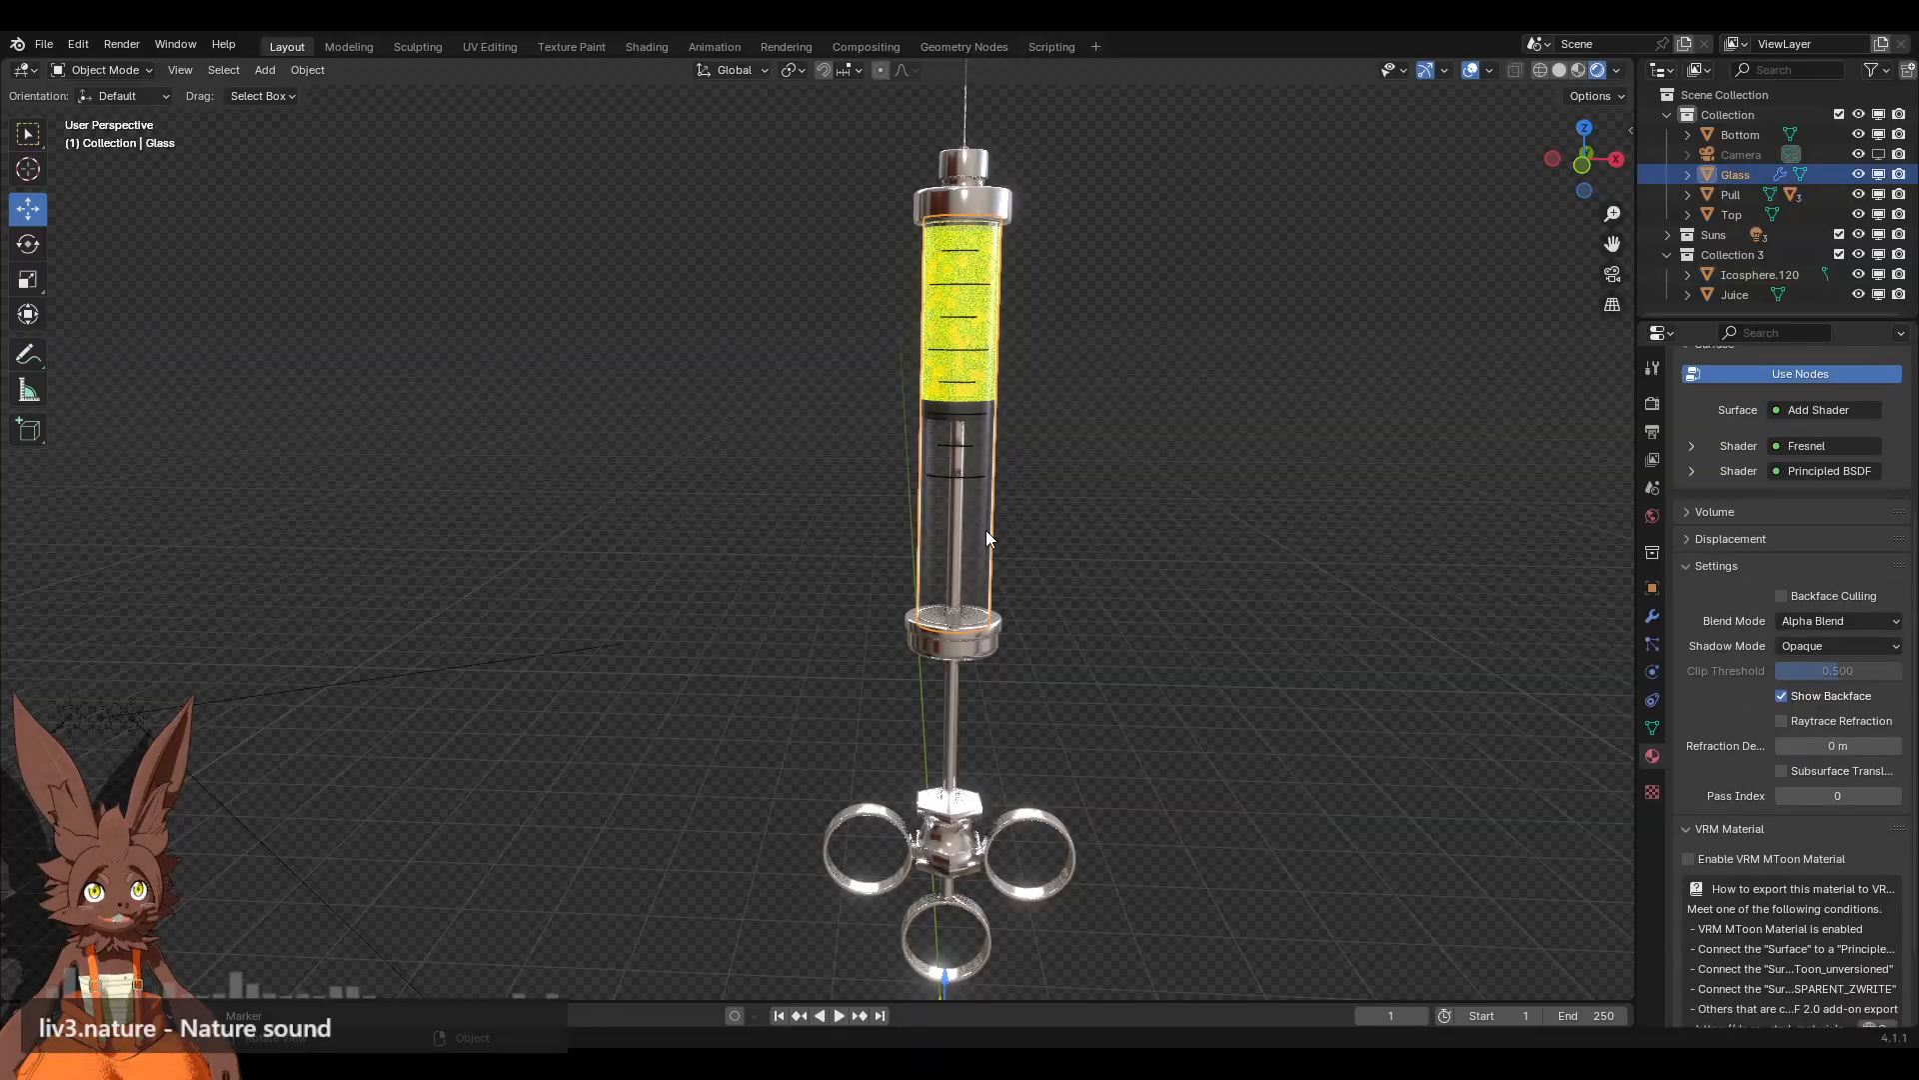
{"action": "left_click", "coordinate": [1878, 174]}
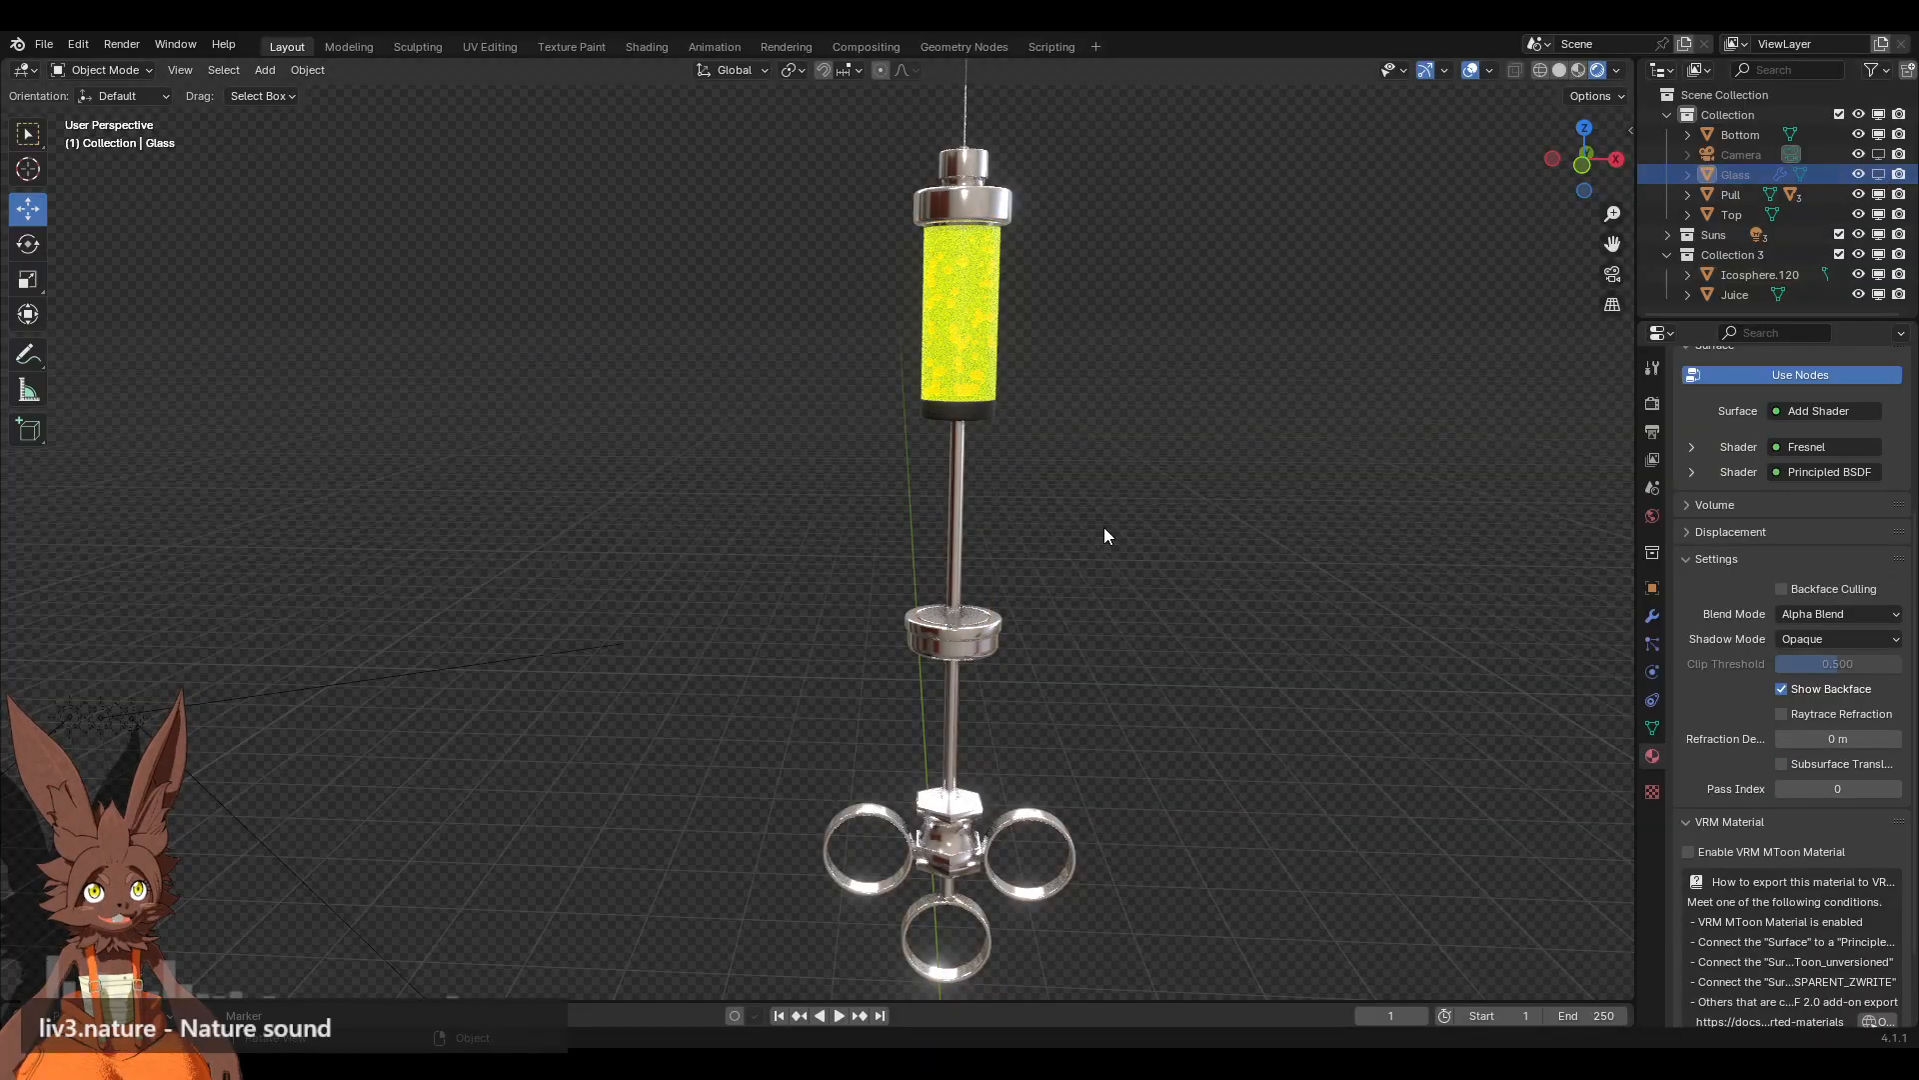
{"action": "middle_click_drag", "start_coordinate": [1104, 525], "coordinate": [1095, 431]}
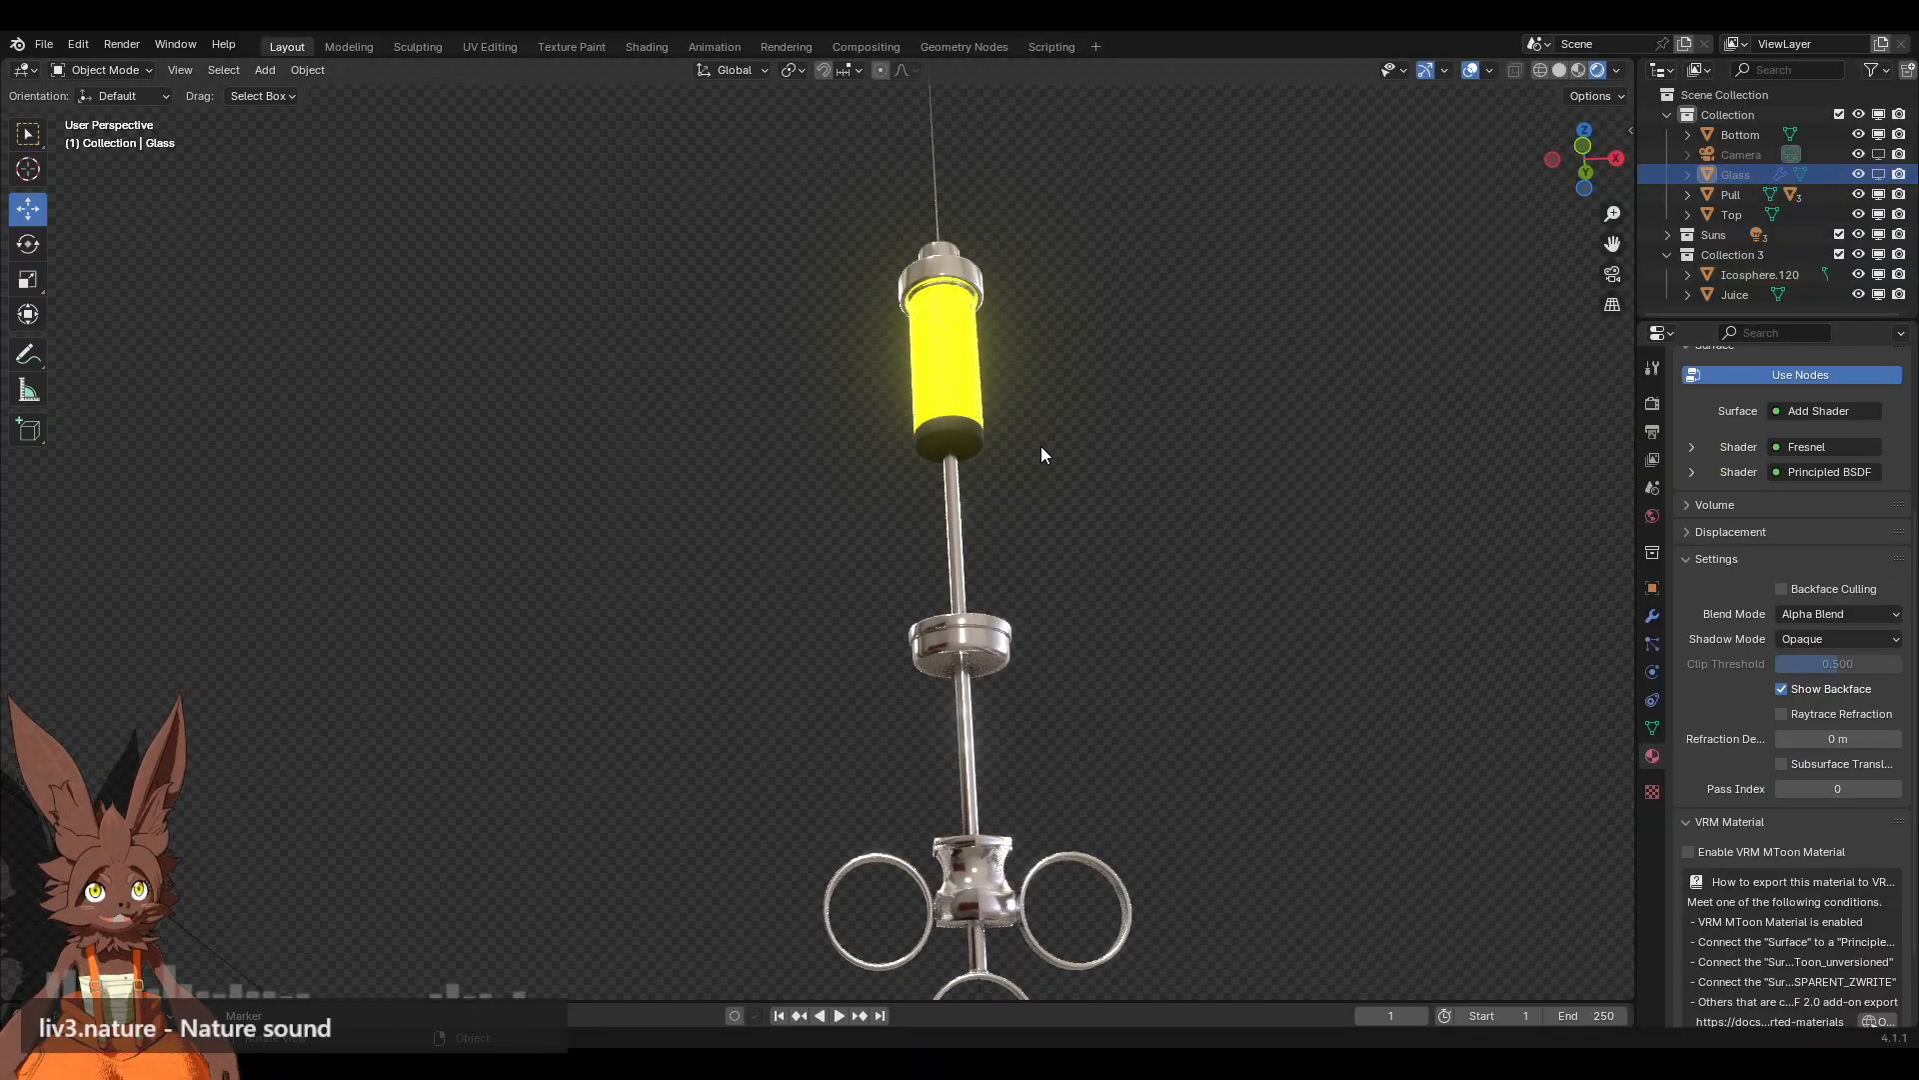
{"action": "left_click", "coordinate": [1879, 175]}
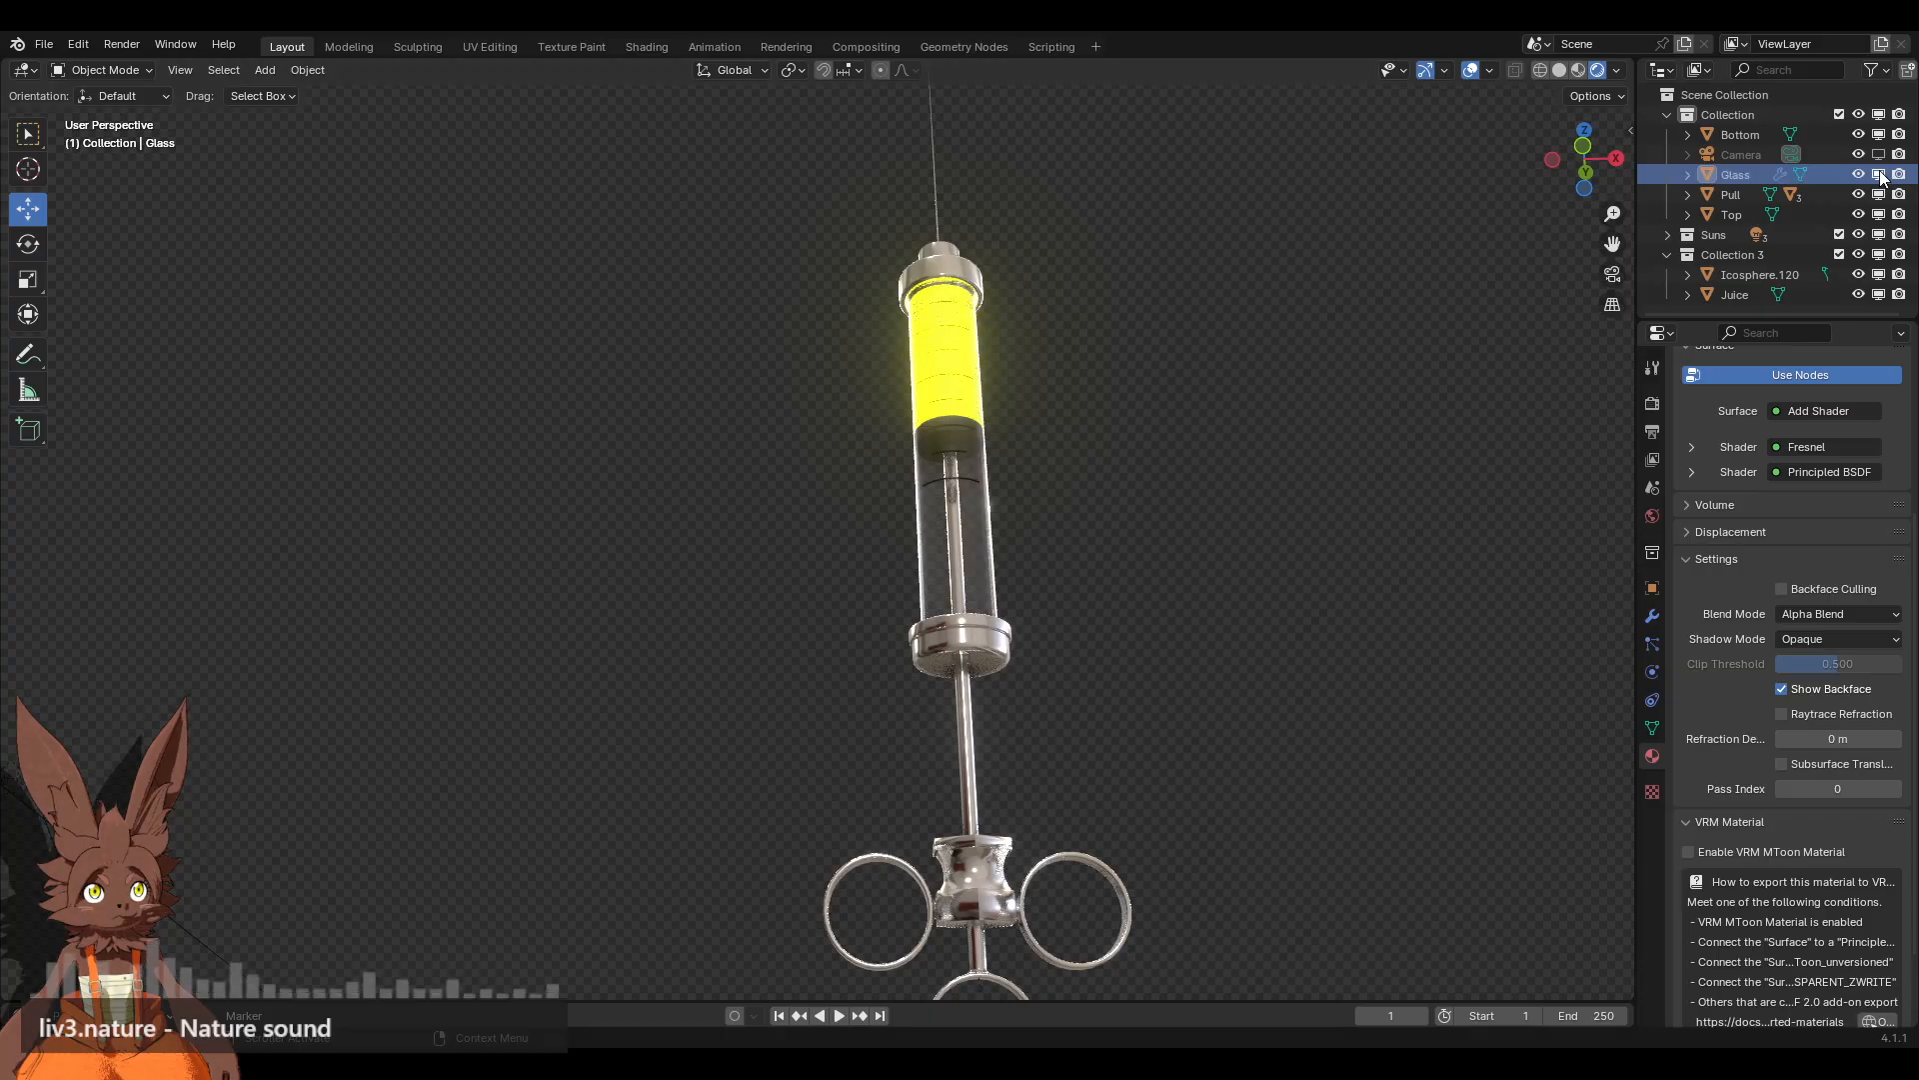
{"action": "middle_click_drag", "start_coordinate": [1010, 470], "coordinate": [1141, 585]}
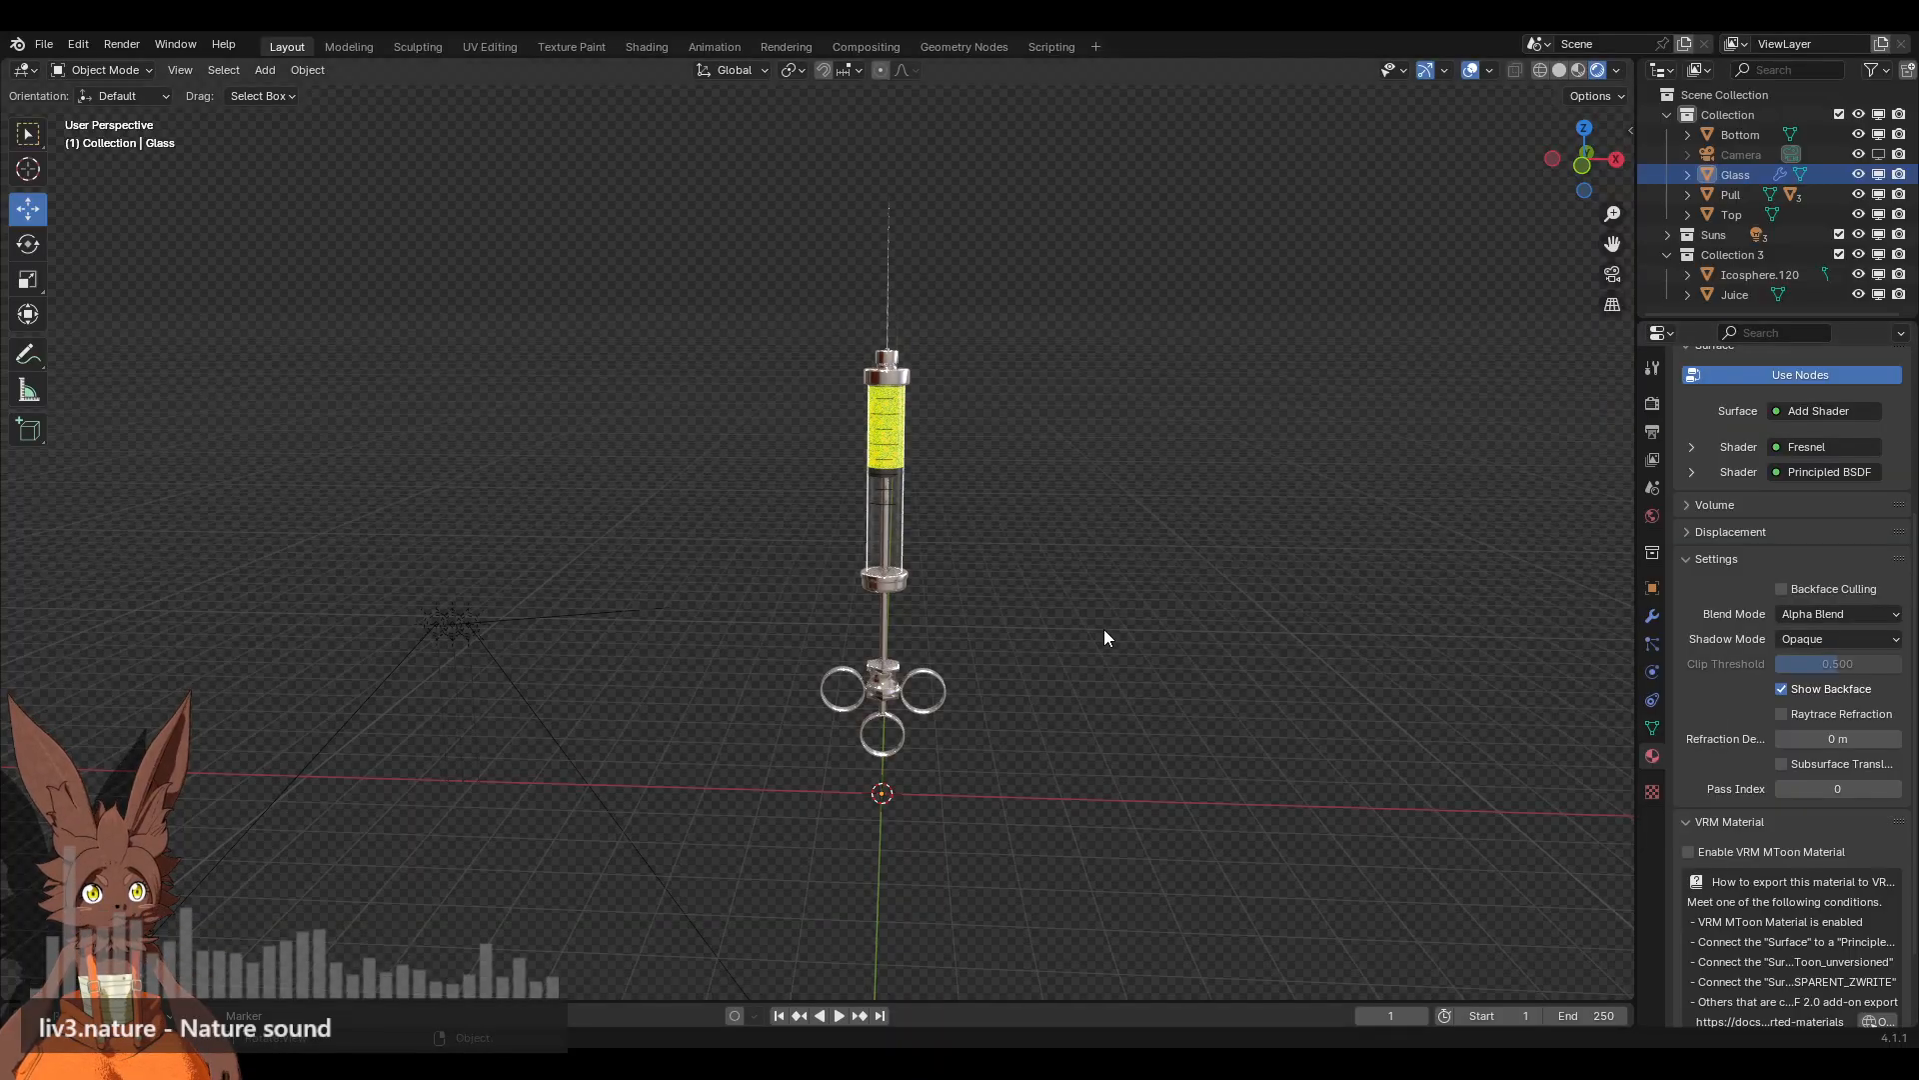
{"action": "scroll", "coordinate": [1419, 591], "scroll_direction": "up", "scroll_amount": 2}
Step: Try a magenta base color on the Icosphere.120 material and sample it as the emission color
{"action": "left_click", "coordinate": [1759, 274]}
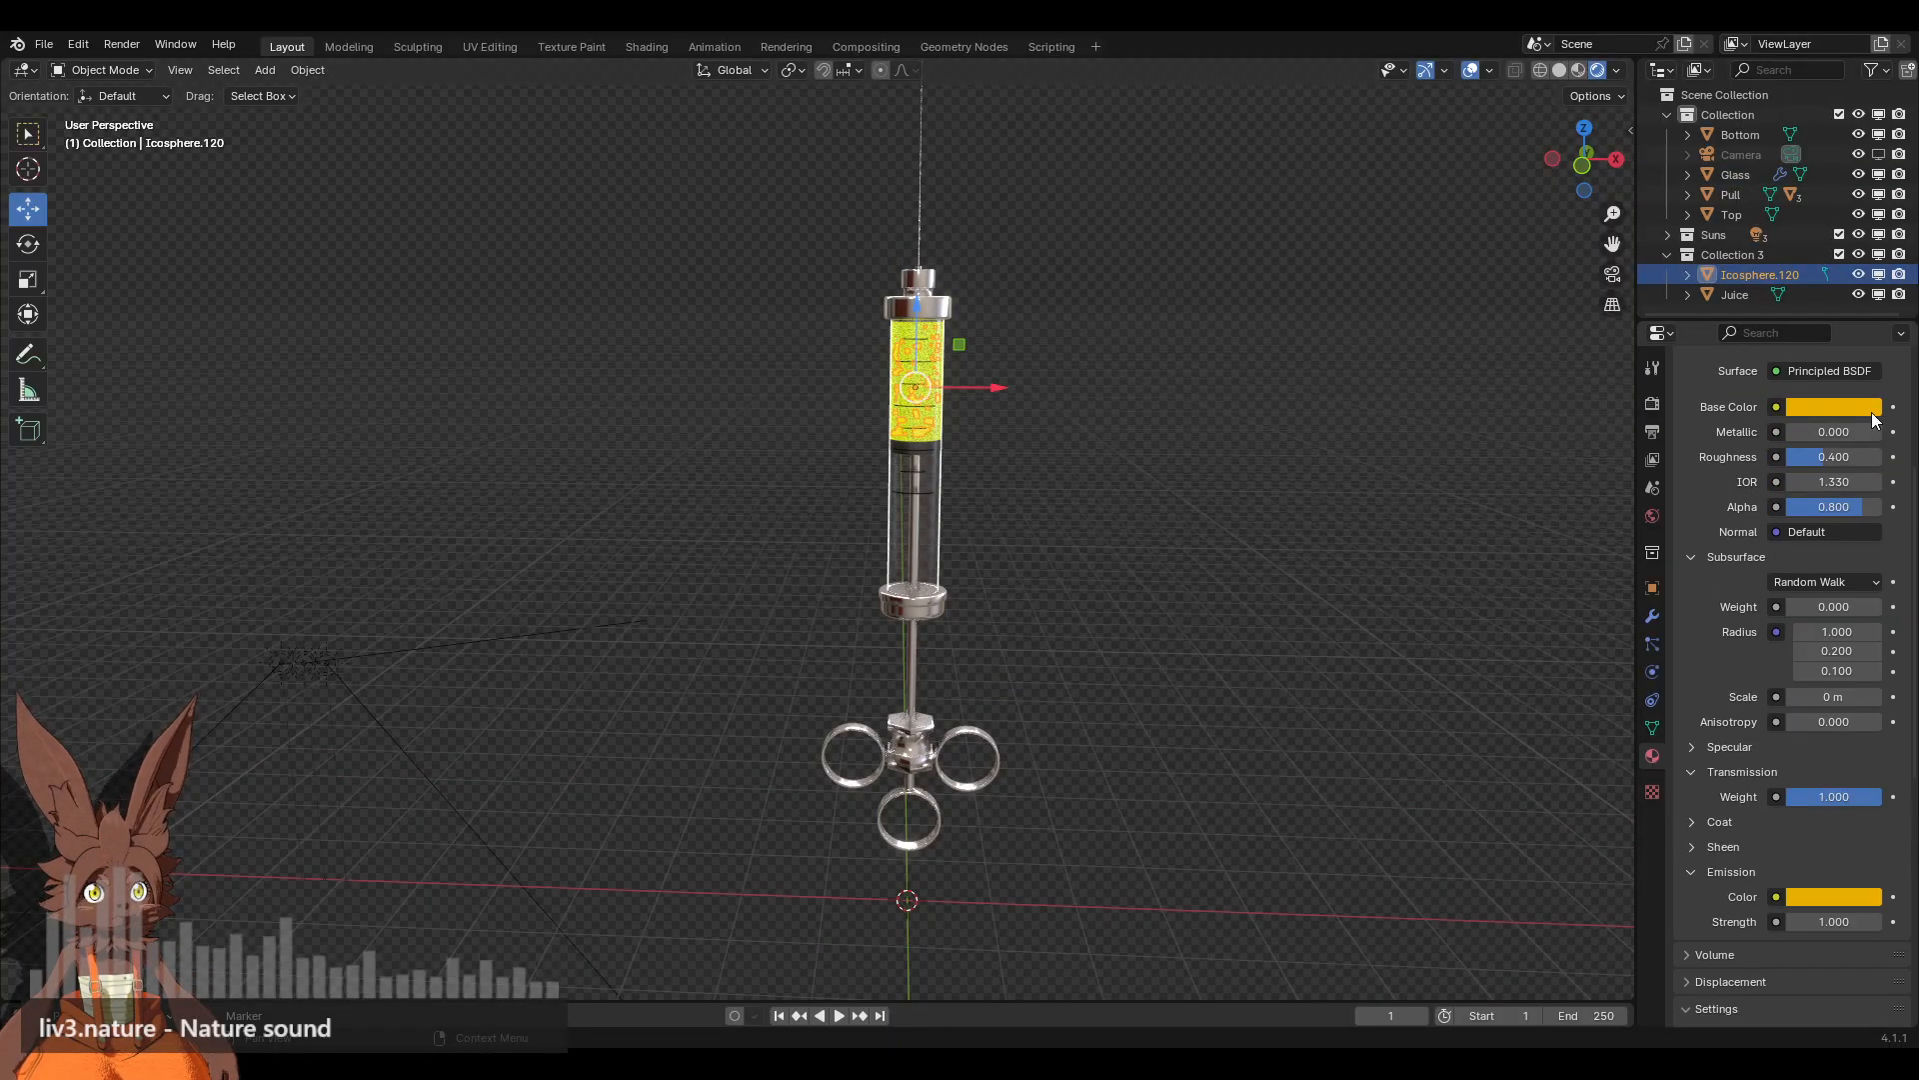
{"action": "left_click", "coordinate": [1834, 406]}
{"action": "left_click", "coordinate": [1846, 409]}
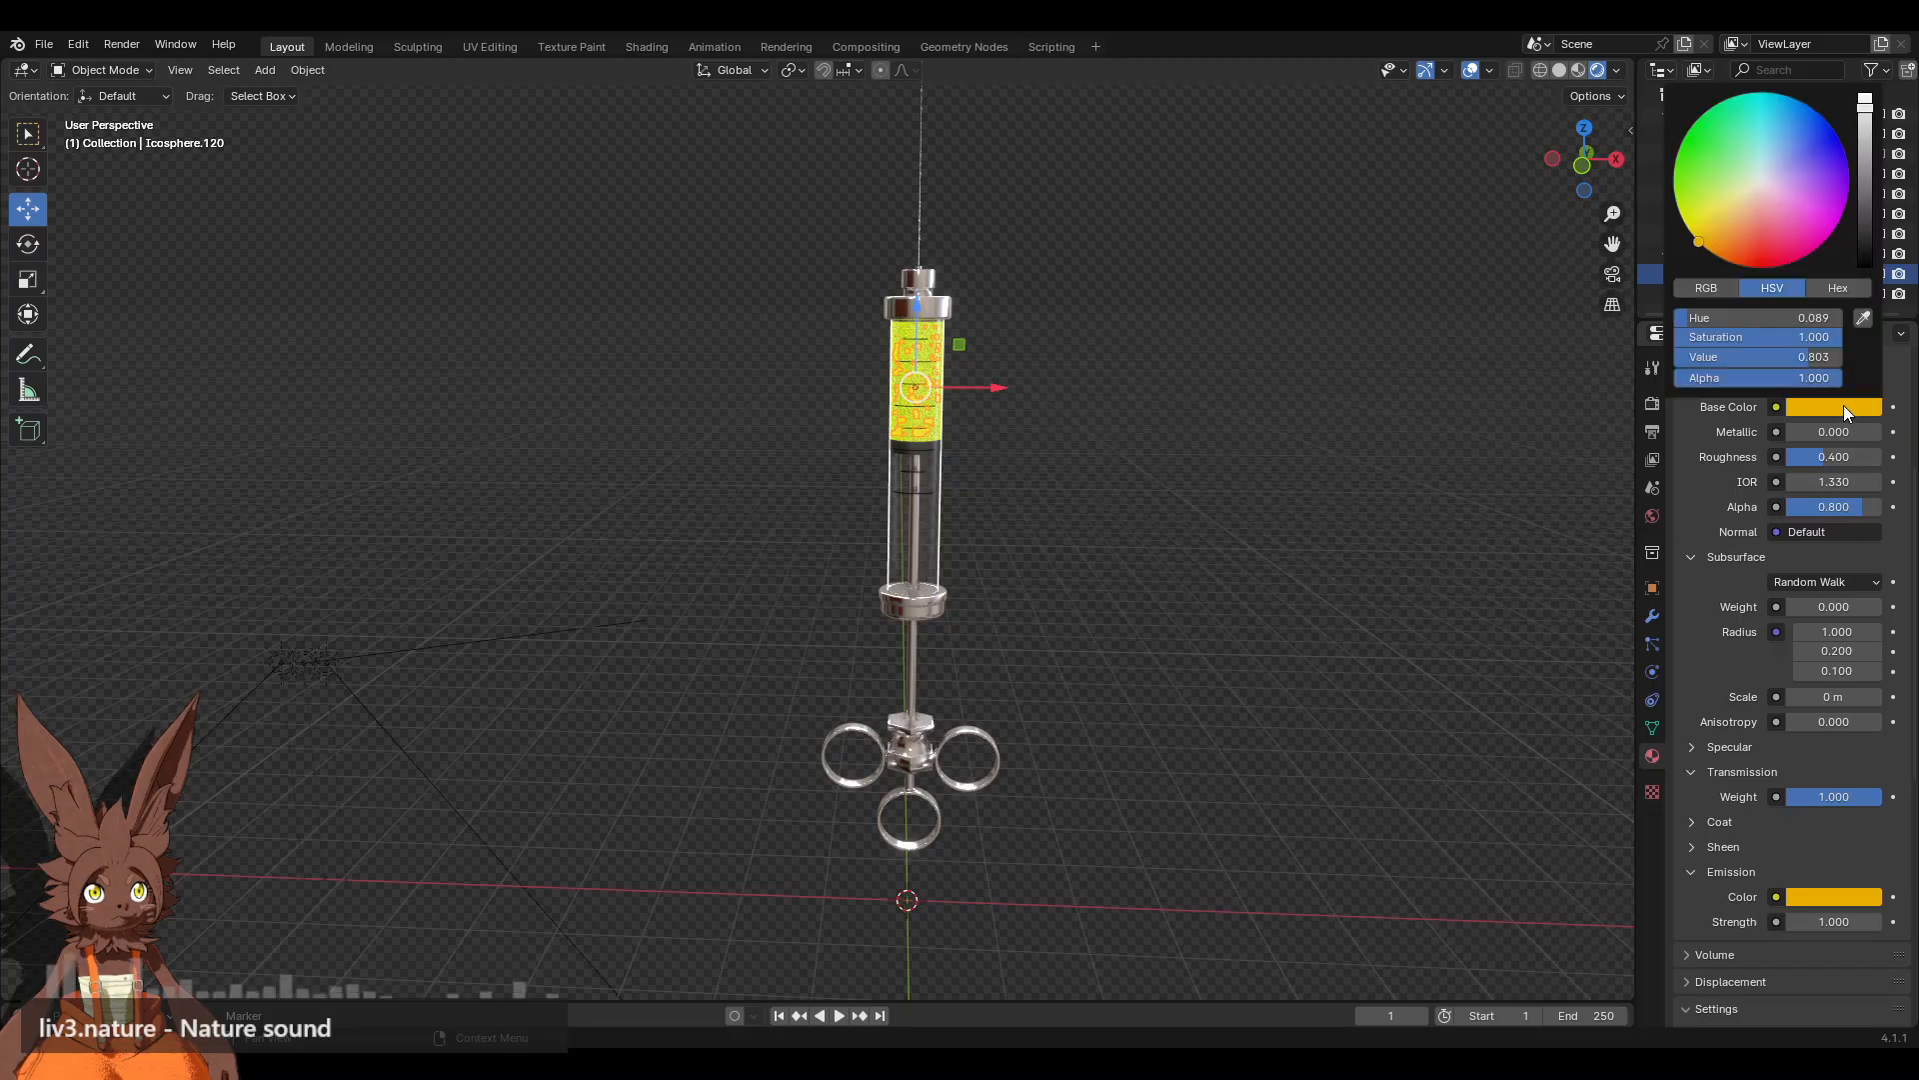
{"action": "mouse_move", "coordinate": [1730, 260]}
{"action": "left_mouse_down"}
{"action": "mouse_move", "coordinate": [1814, 243]}
{"action": "mouse_move", "coordinate": [1843, 148]}
{"action": "mouse_move", "coordinate": [1810, 106]}
{"action": "mouse_move", "coordinate": [1841, 218]}
{"action": "left_mouse_up"}
{"action": "left_click", "coordinate": [1860, 895]}
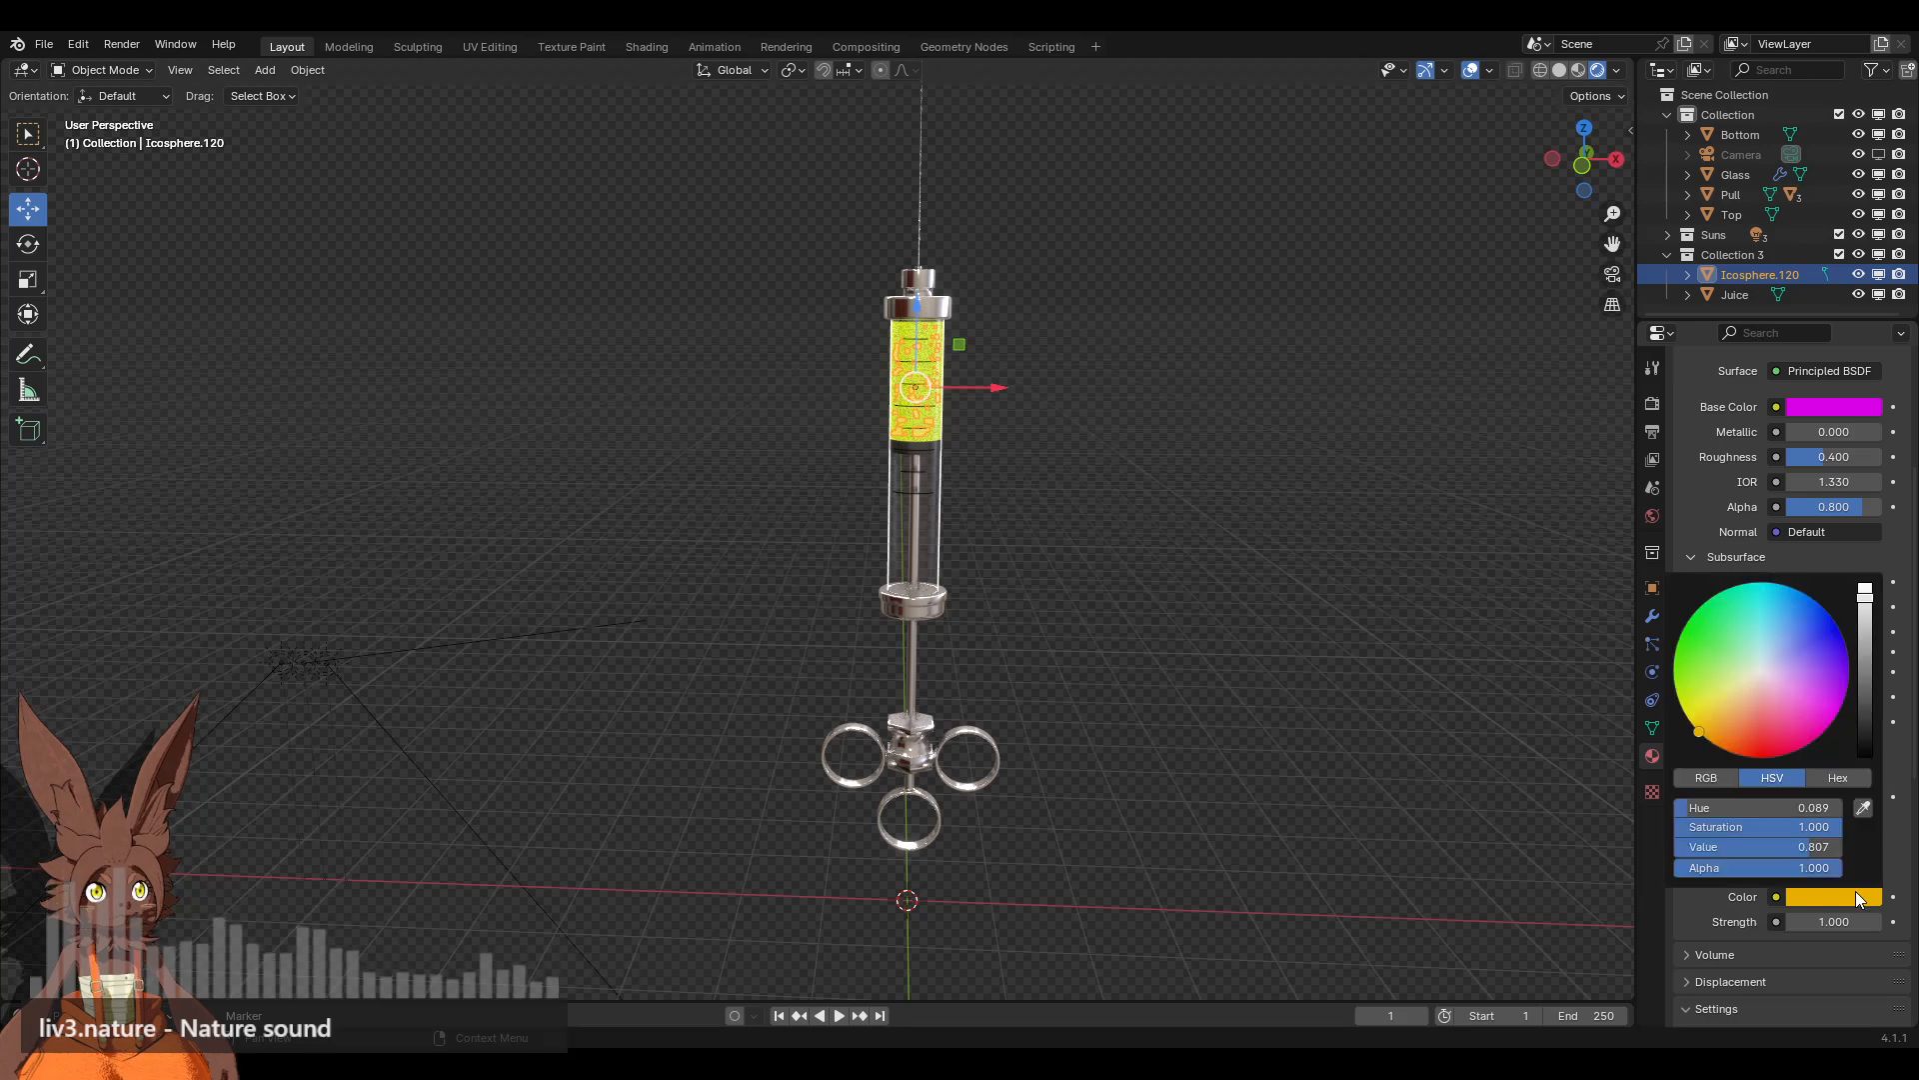
{"action": "left_click", "coordinate": [1866, 810]}
{"action": "left_click", "coordinate": [1845, 407]}
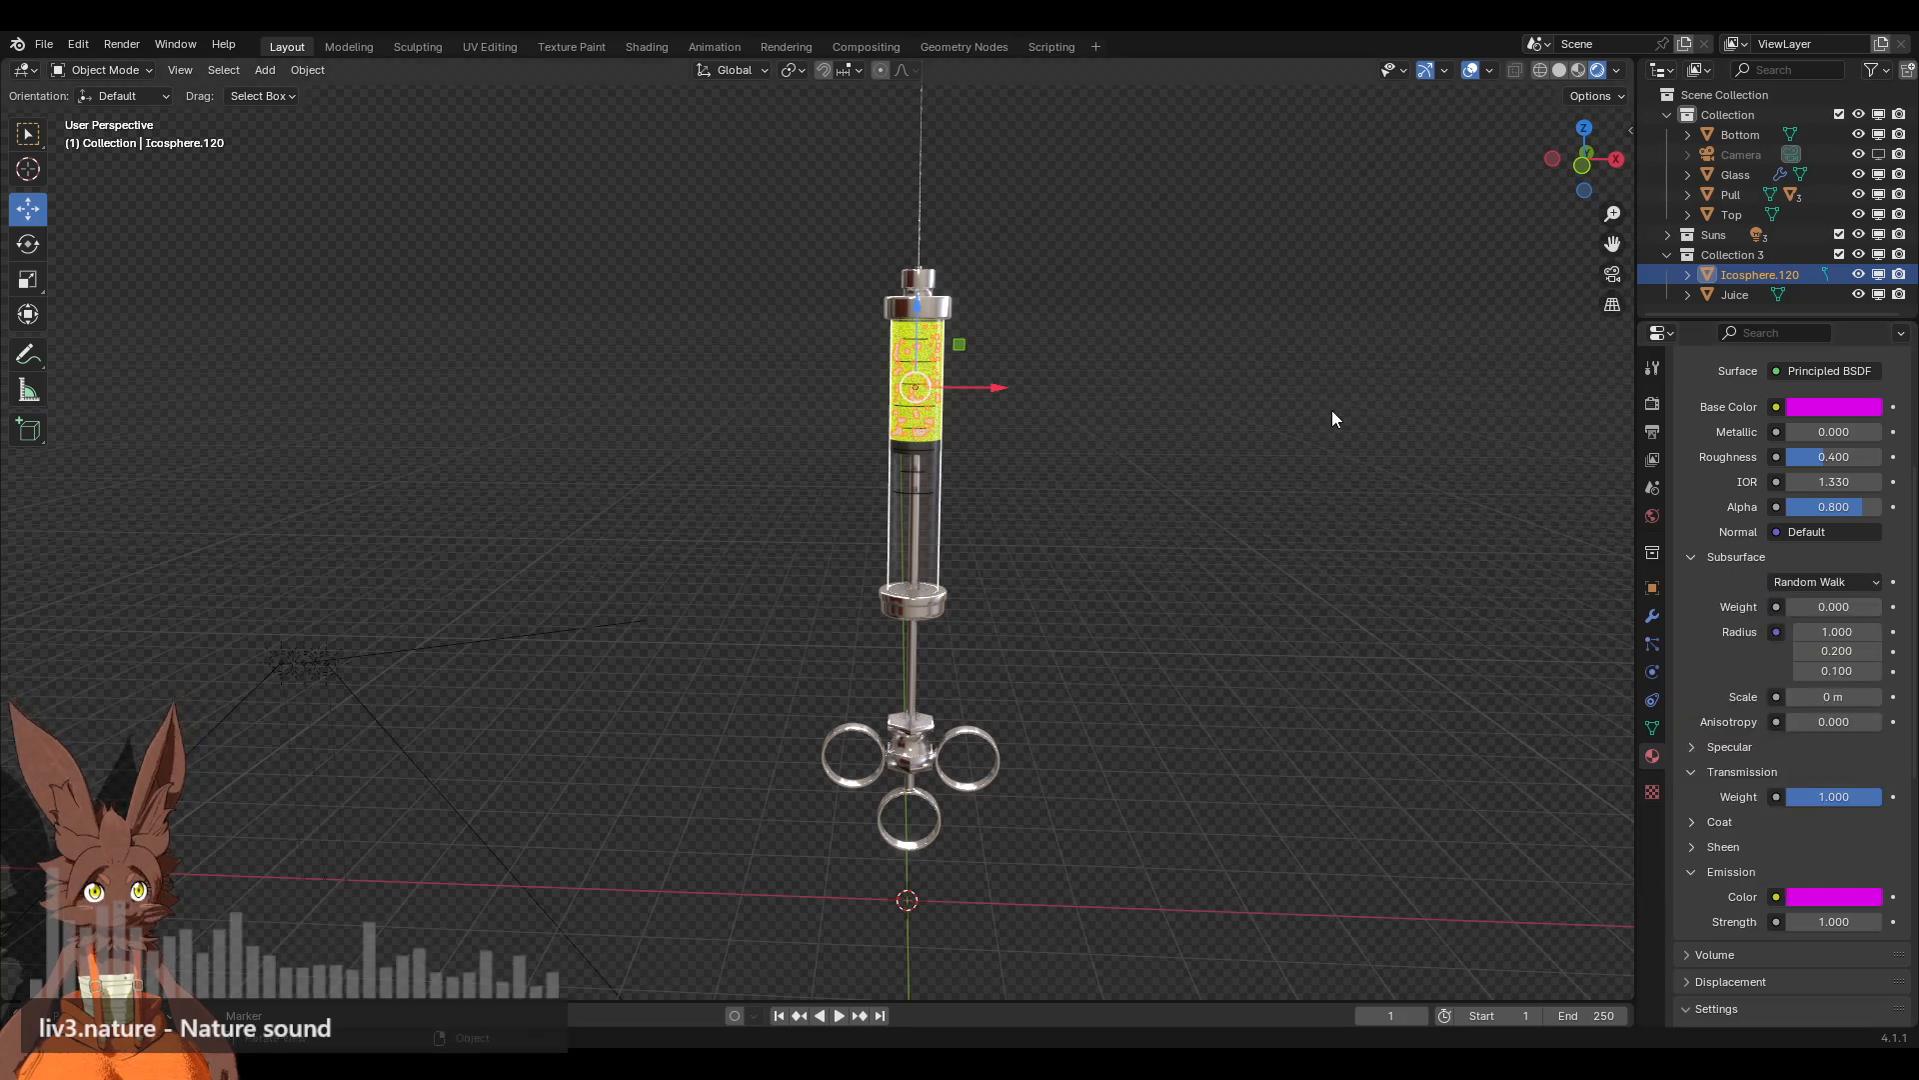
{"action": "left_click", "coordinate": [1319, 430]}
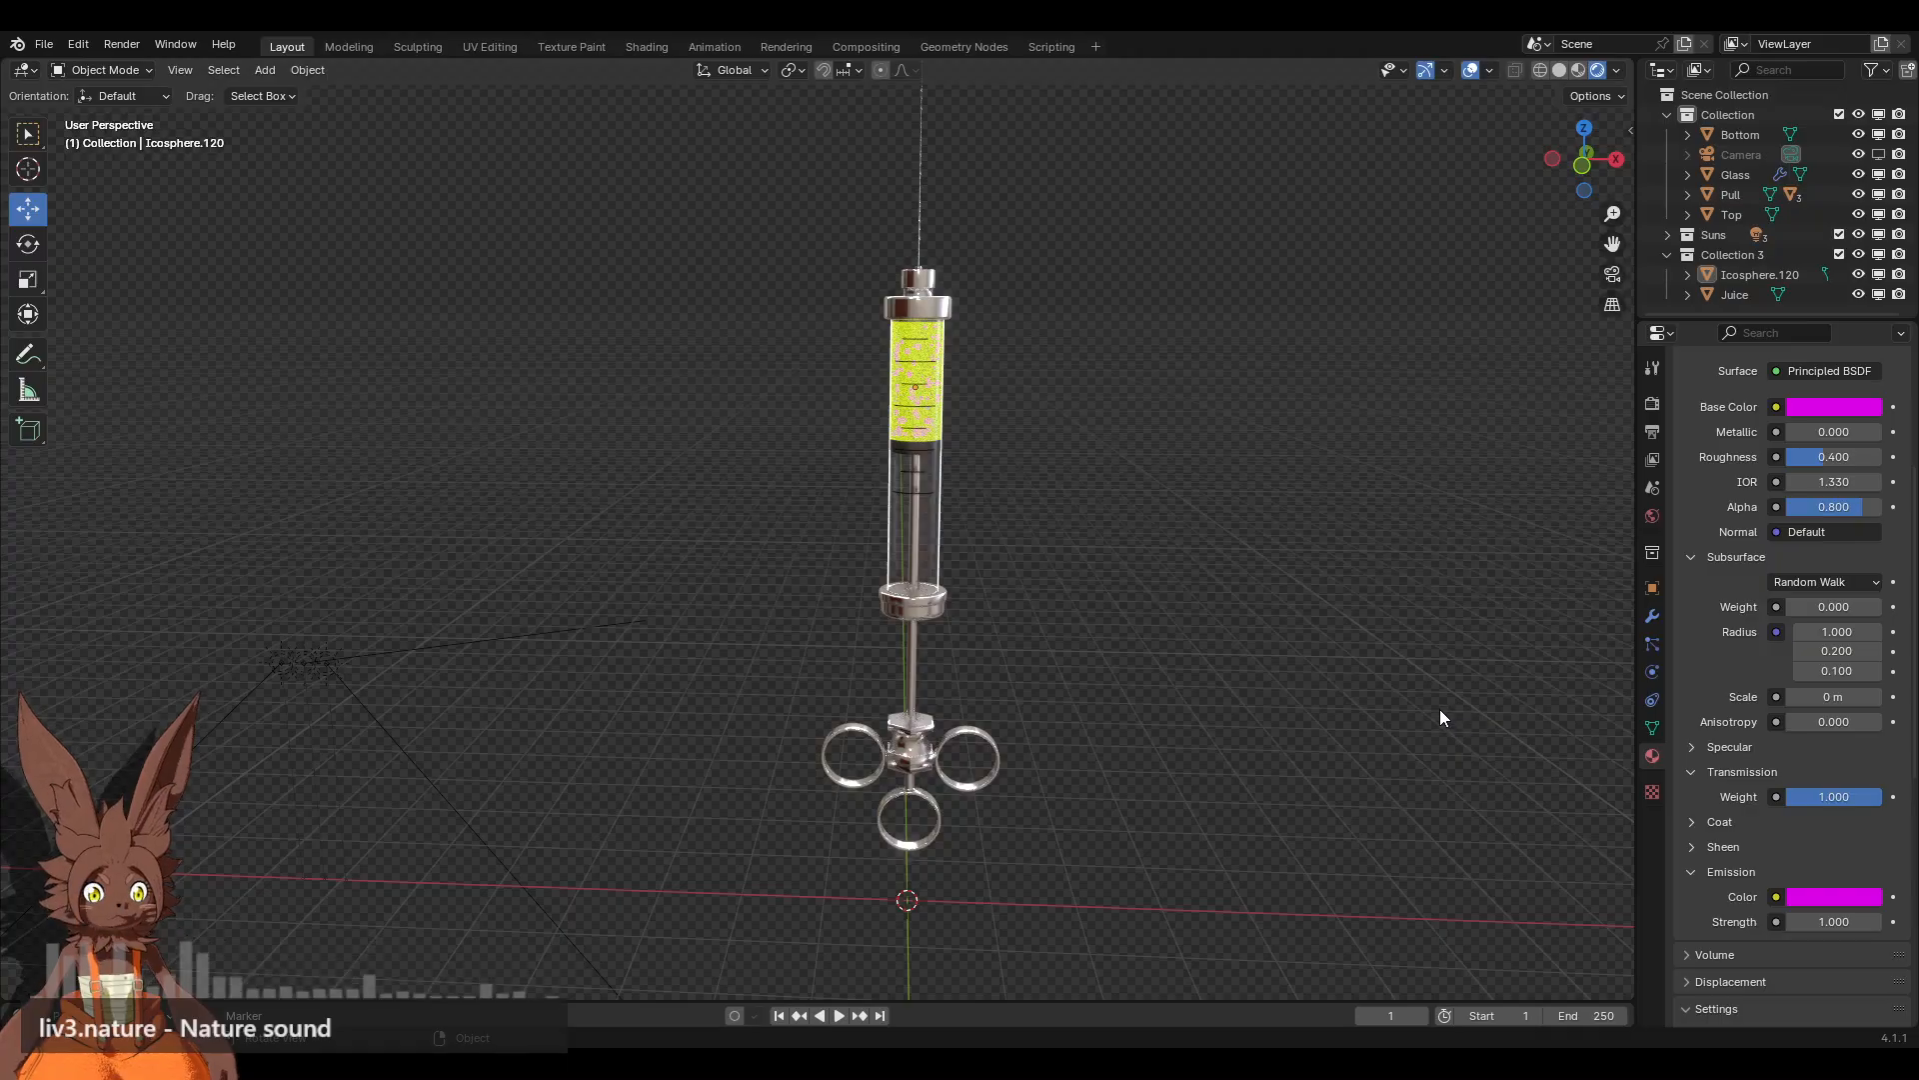
Step: Undo the magenta base and emission colors of the Icosphere.120 material and deselect the bubbles
{"action": "key", "text": "ctrl+z"}
{"action": "key", "text": "ctrl+z"}
{"action": "key", "text": "ctrl+z"}
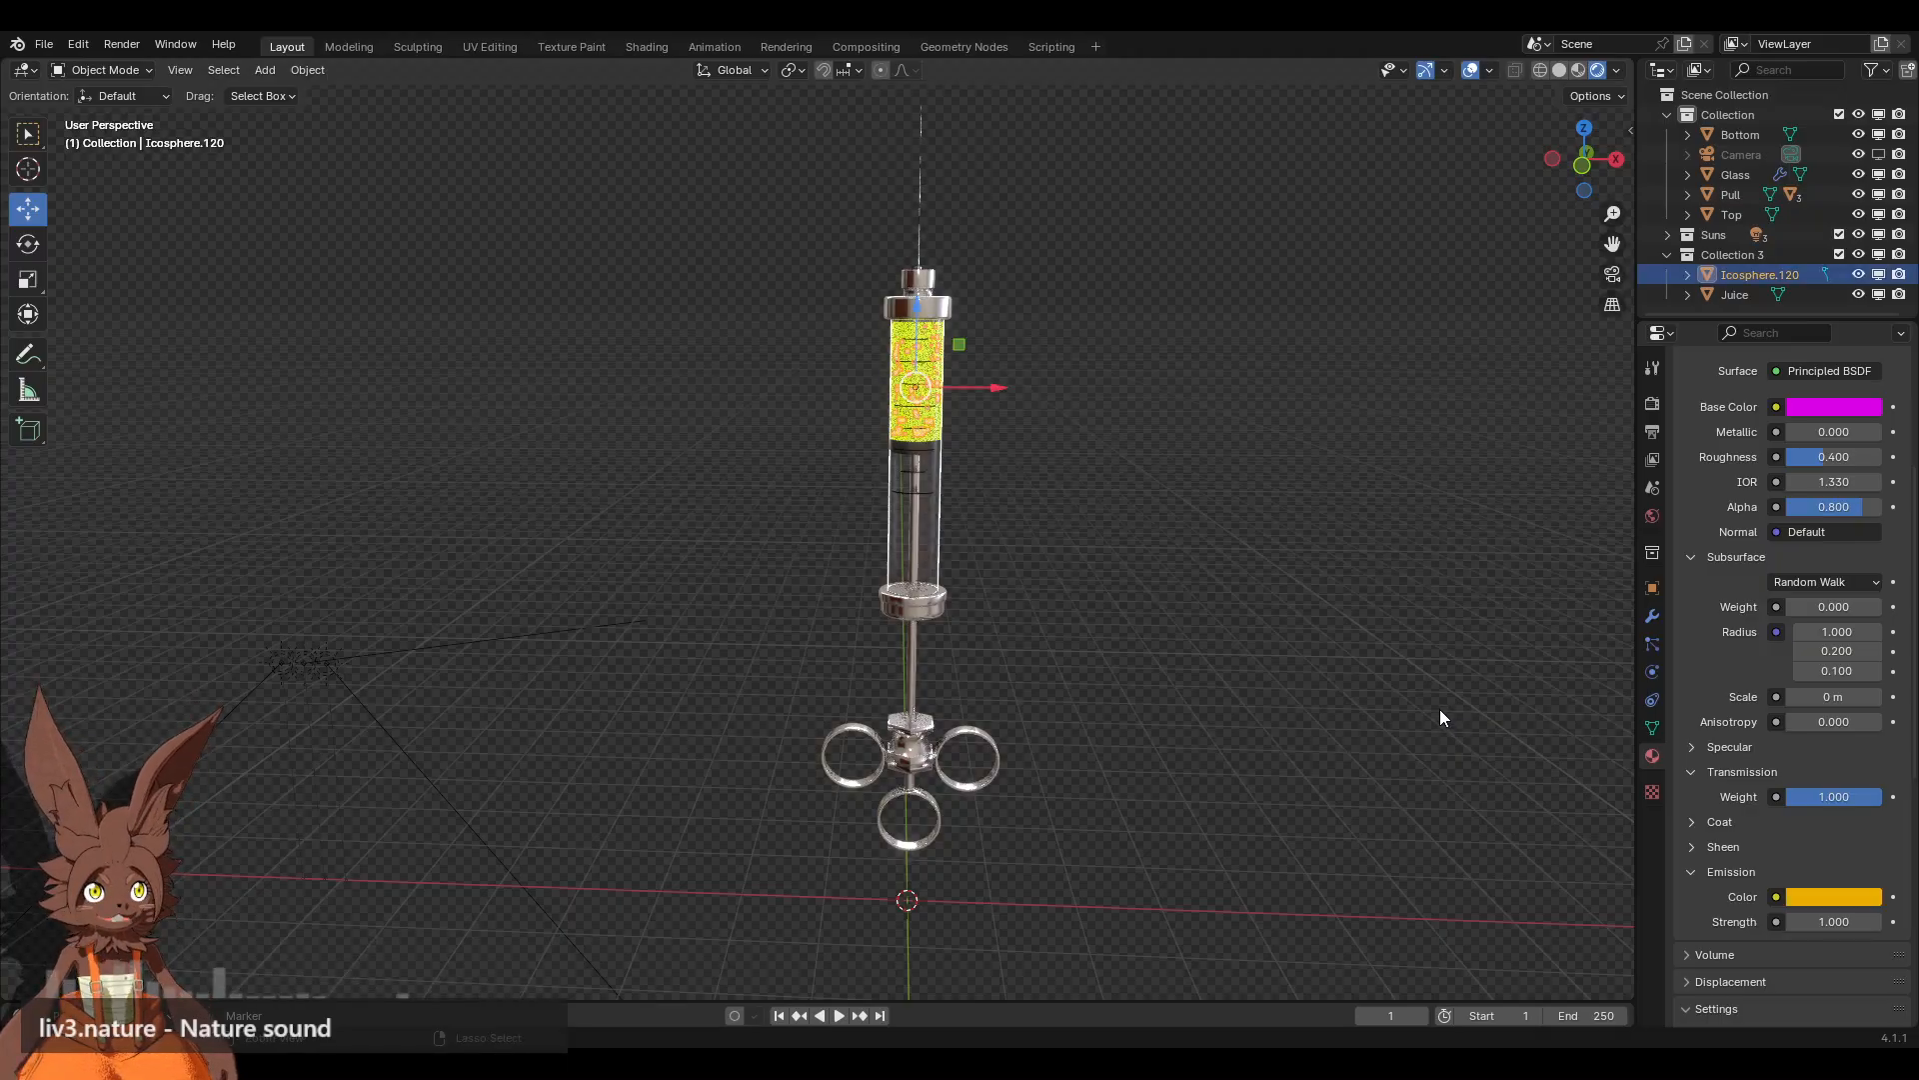
{"action": "left_click", "coordinate": [1378, 706]}
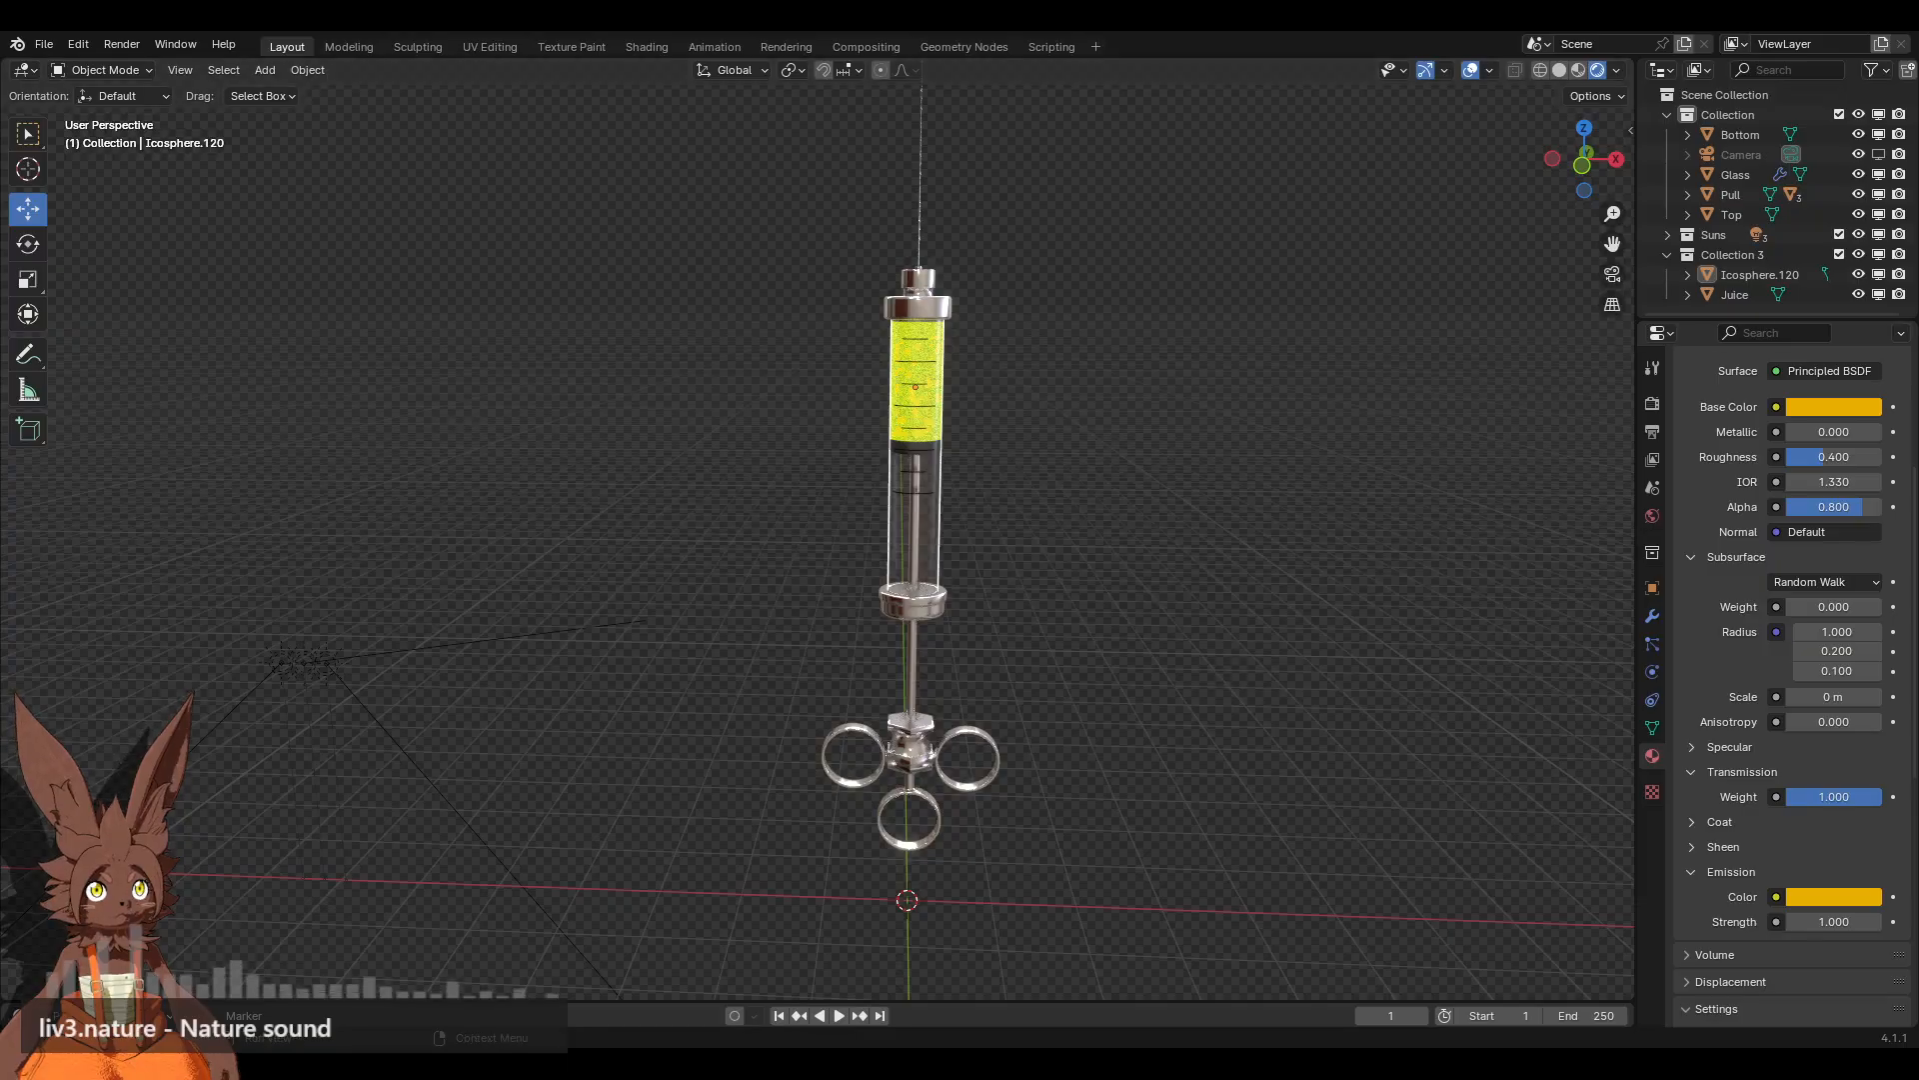
{"action": "left_click", "coordinate": [1837, 922]}
{"action": "type", "text": "2"}
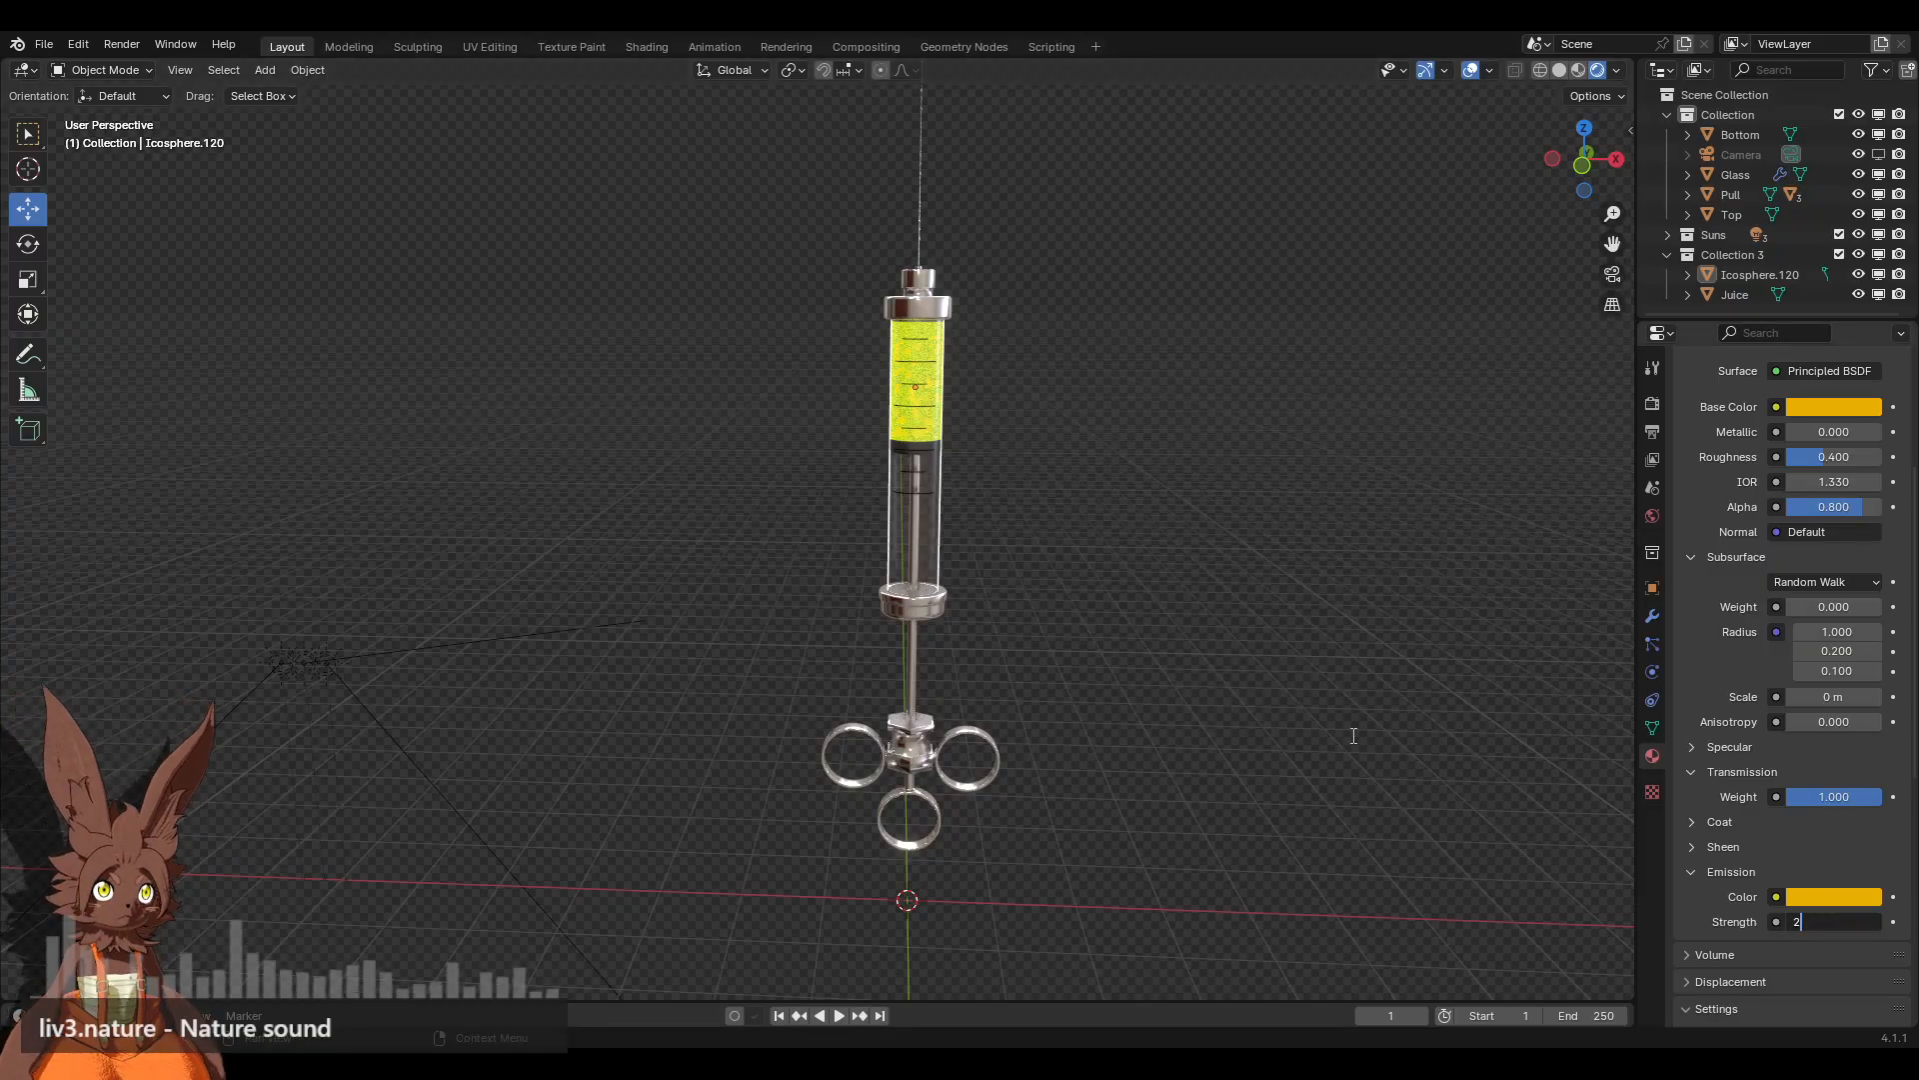
{"action": "key", "text": "Escape"}
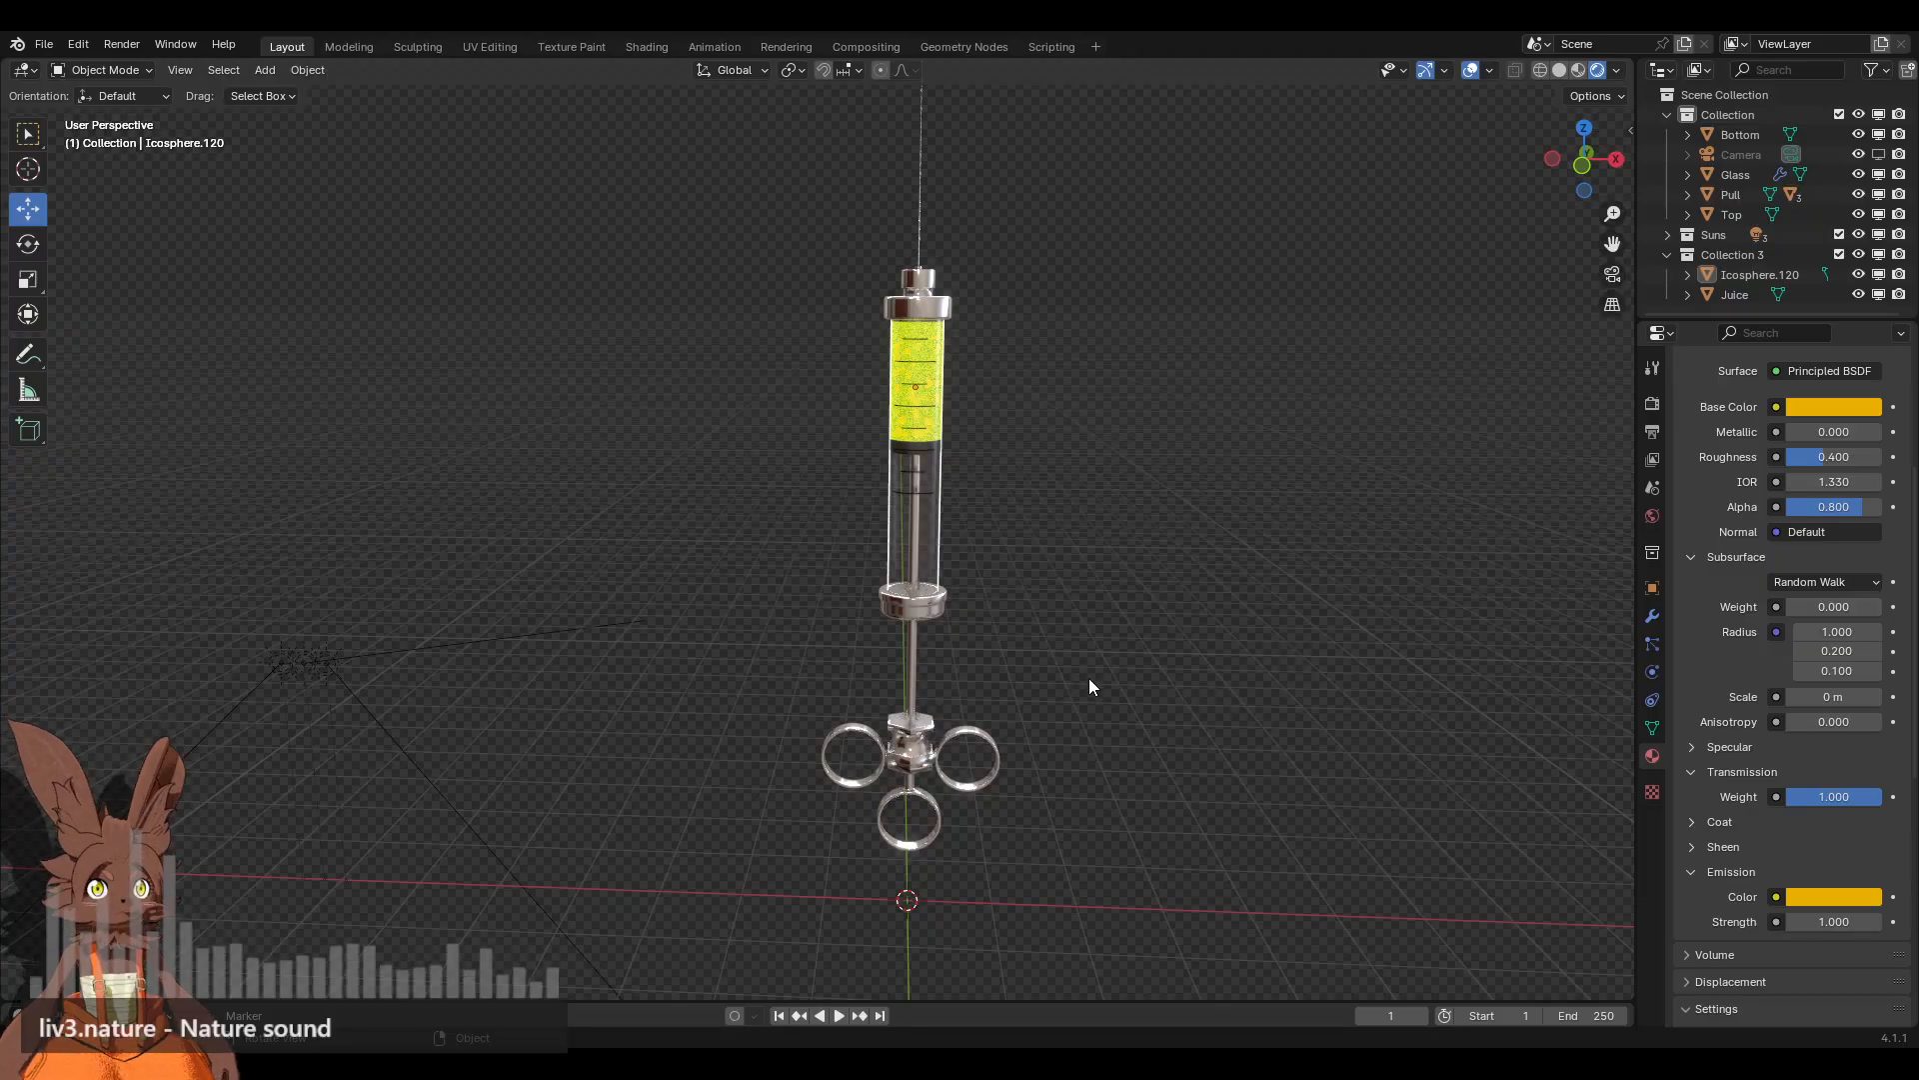
Step: Connect the Add Shader output to the Material Output's Surface in Top's Metal material and check the syringe
{"action": "middle_click_drag", "start_coordinate": [1089, 686], "coordinate": [960, 365]}
{"action": "left_click", "coordinate": [897, 305]}
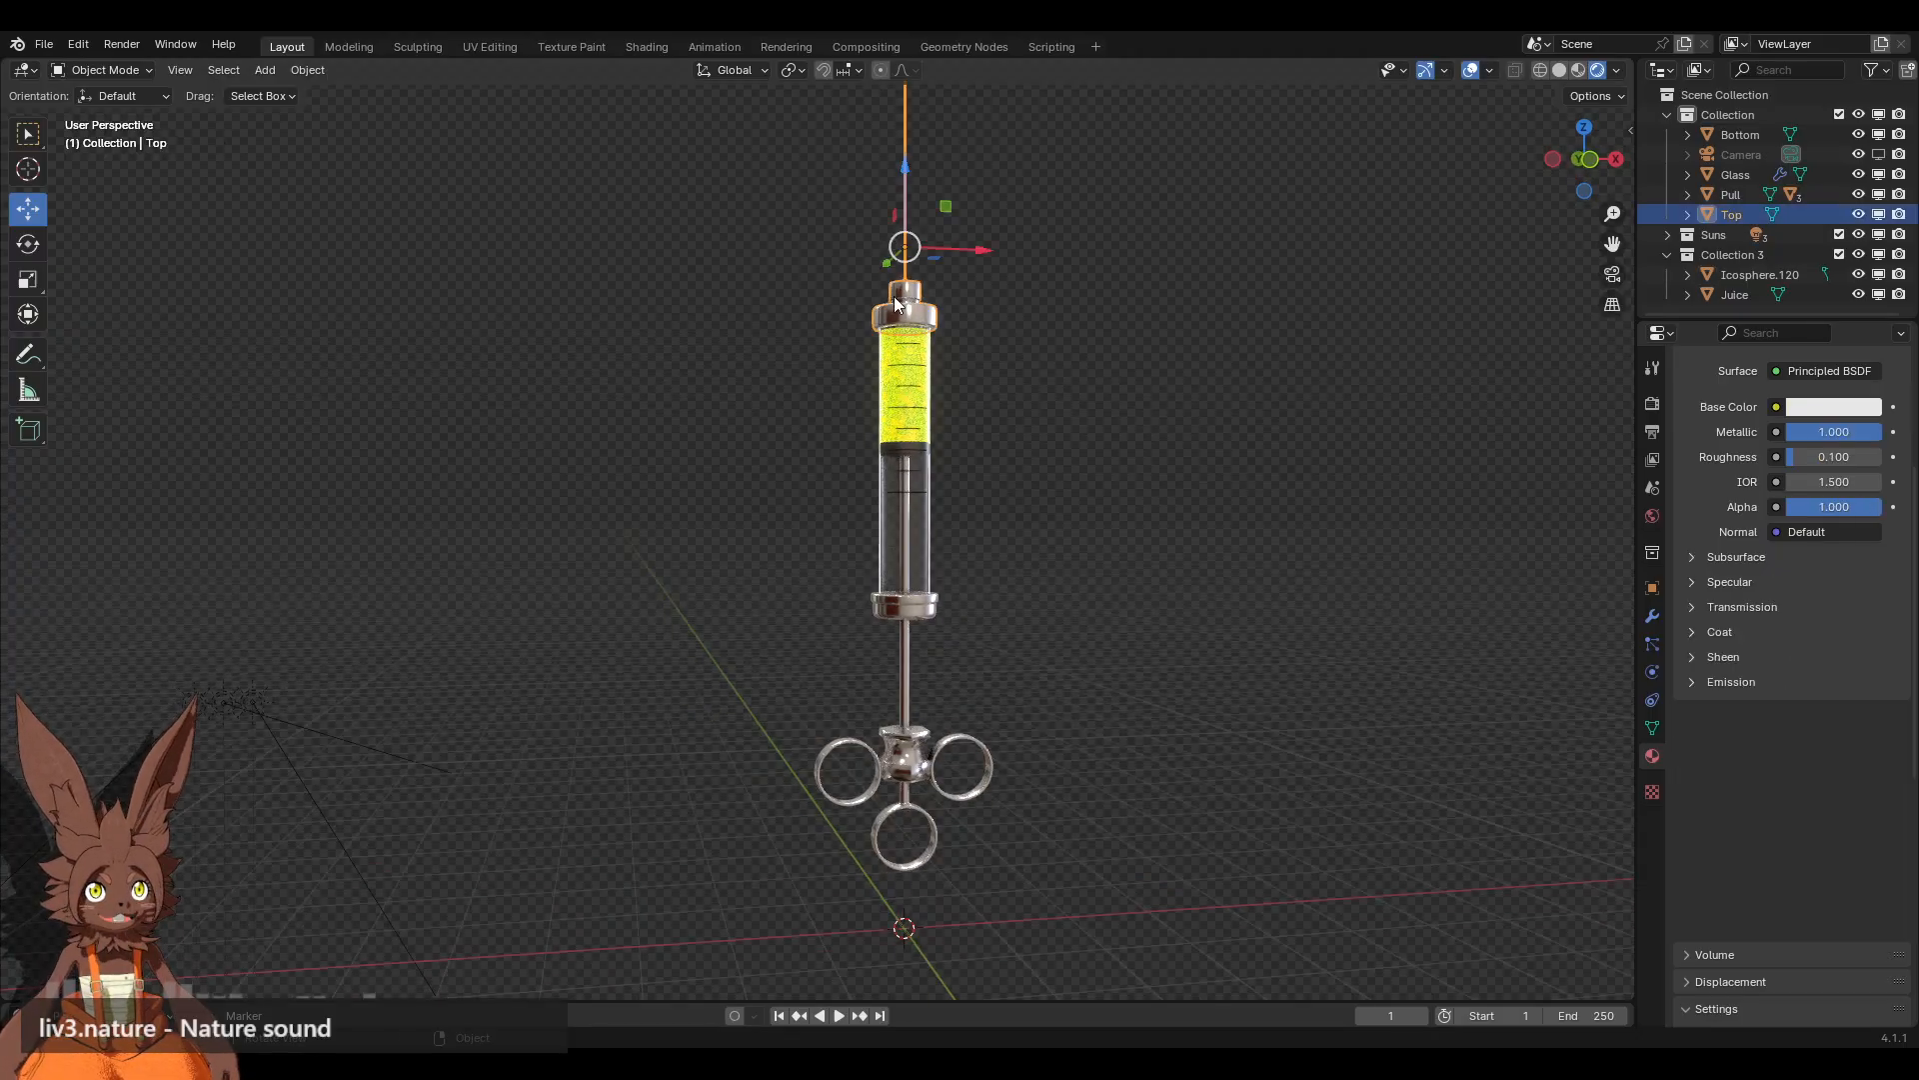
{"action": "left_click", "coordinate": [647, 47]}
{"action": "left_click_drag", "start_coordinate": [1226, 751], "coordinate": [1268, 770]}
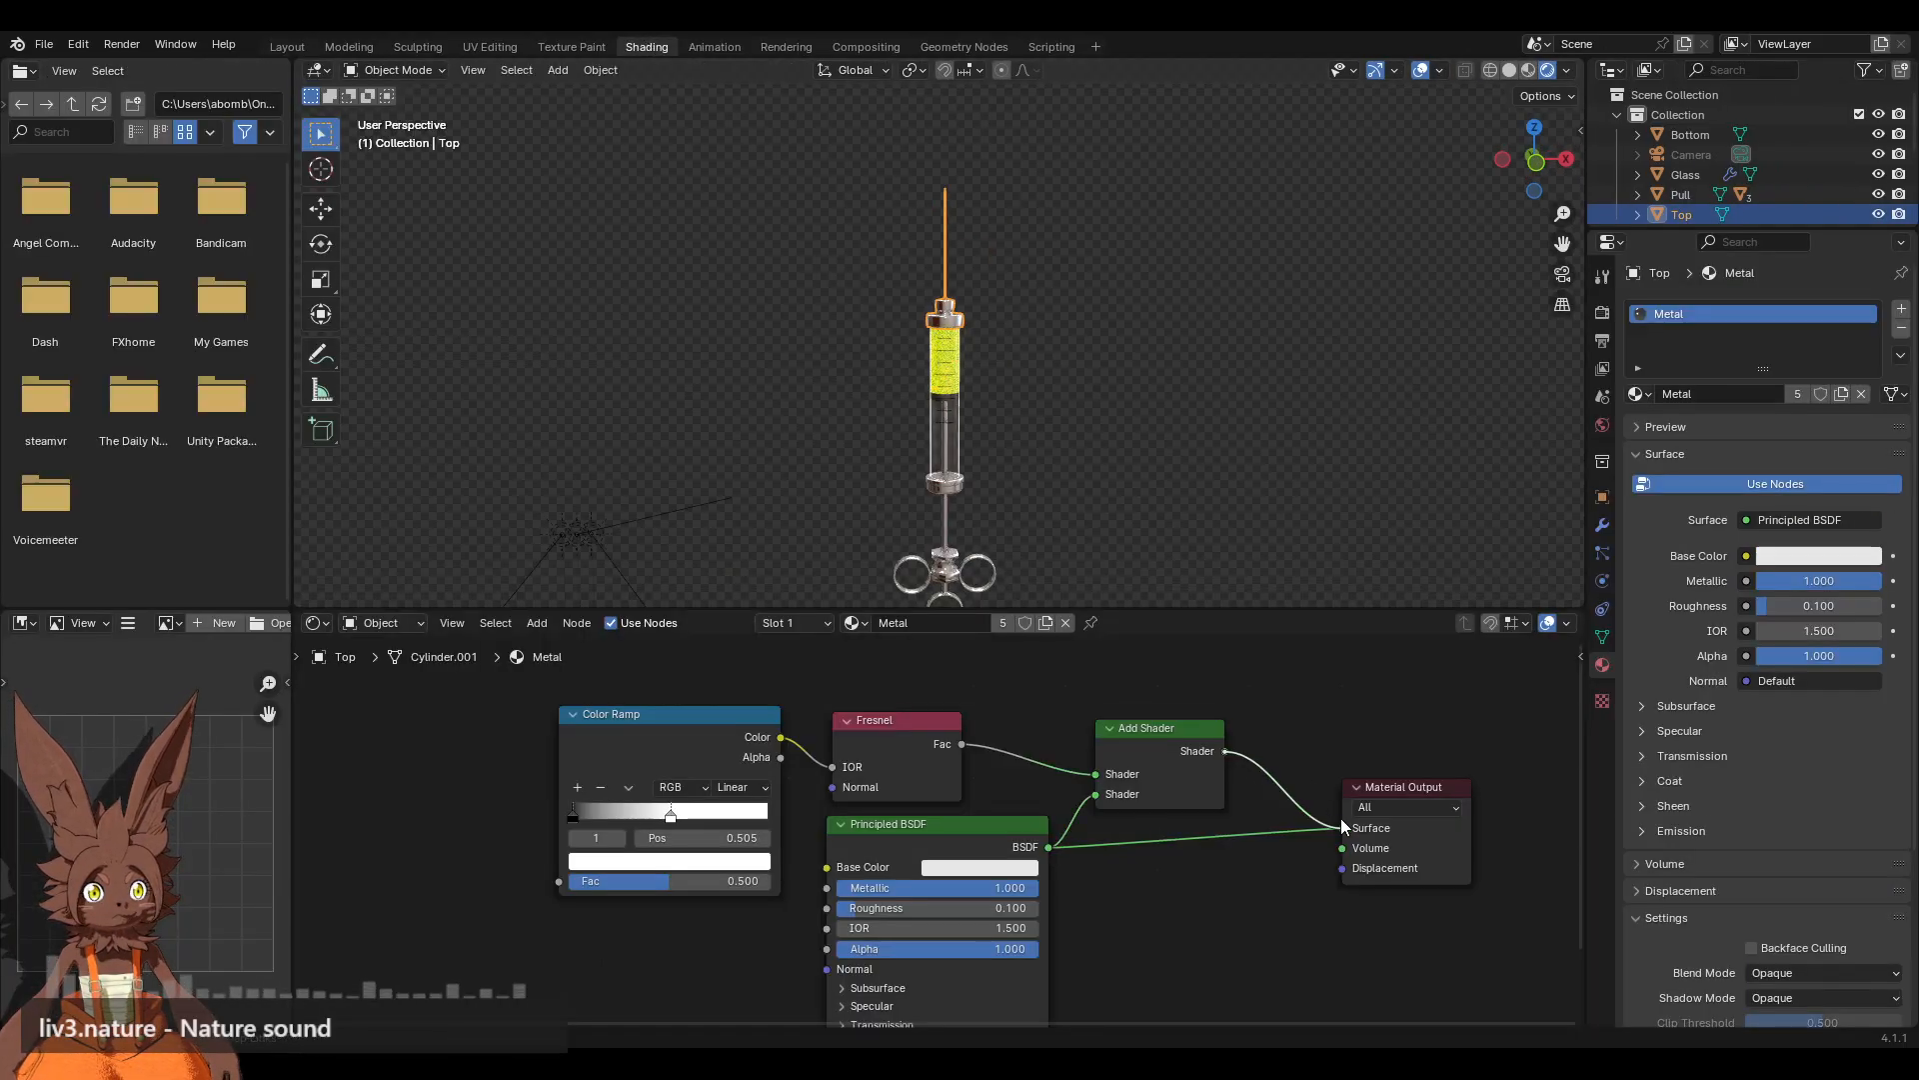
{"action": "left_click_drag", "start_coordinate": [1341, 820], "coordinate": [1343, 826]}
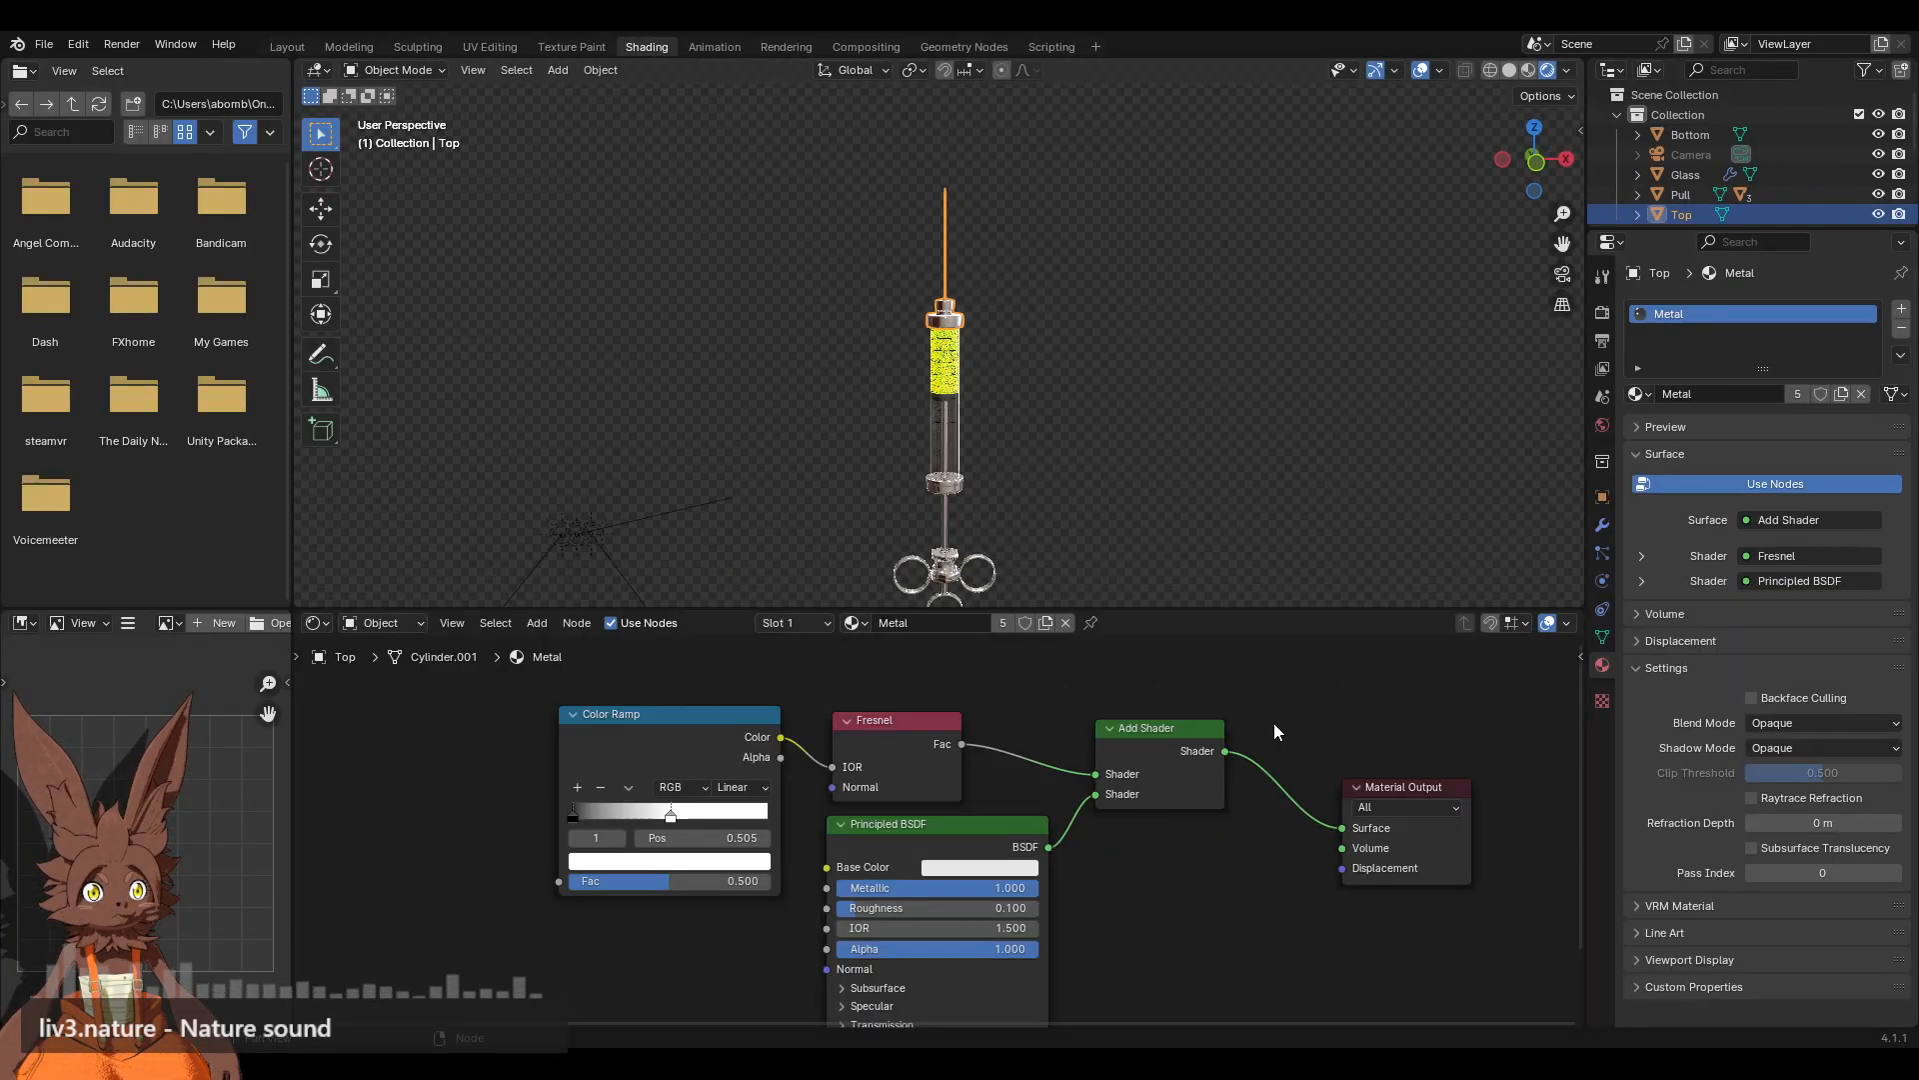
{"action": "left_click", "coordinate": [268, 45]}
{"action": "middle_click_drag", "start_coordinate": [1228, 391], "coordinate": [1148, 416]}
{"action": "scroll", "coordinate": [1148, 416], "scroll_direction": "down", "scroll_amount": 1}
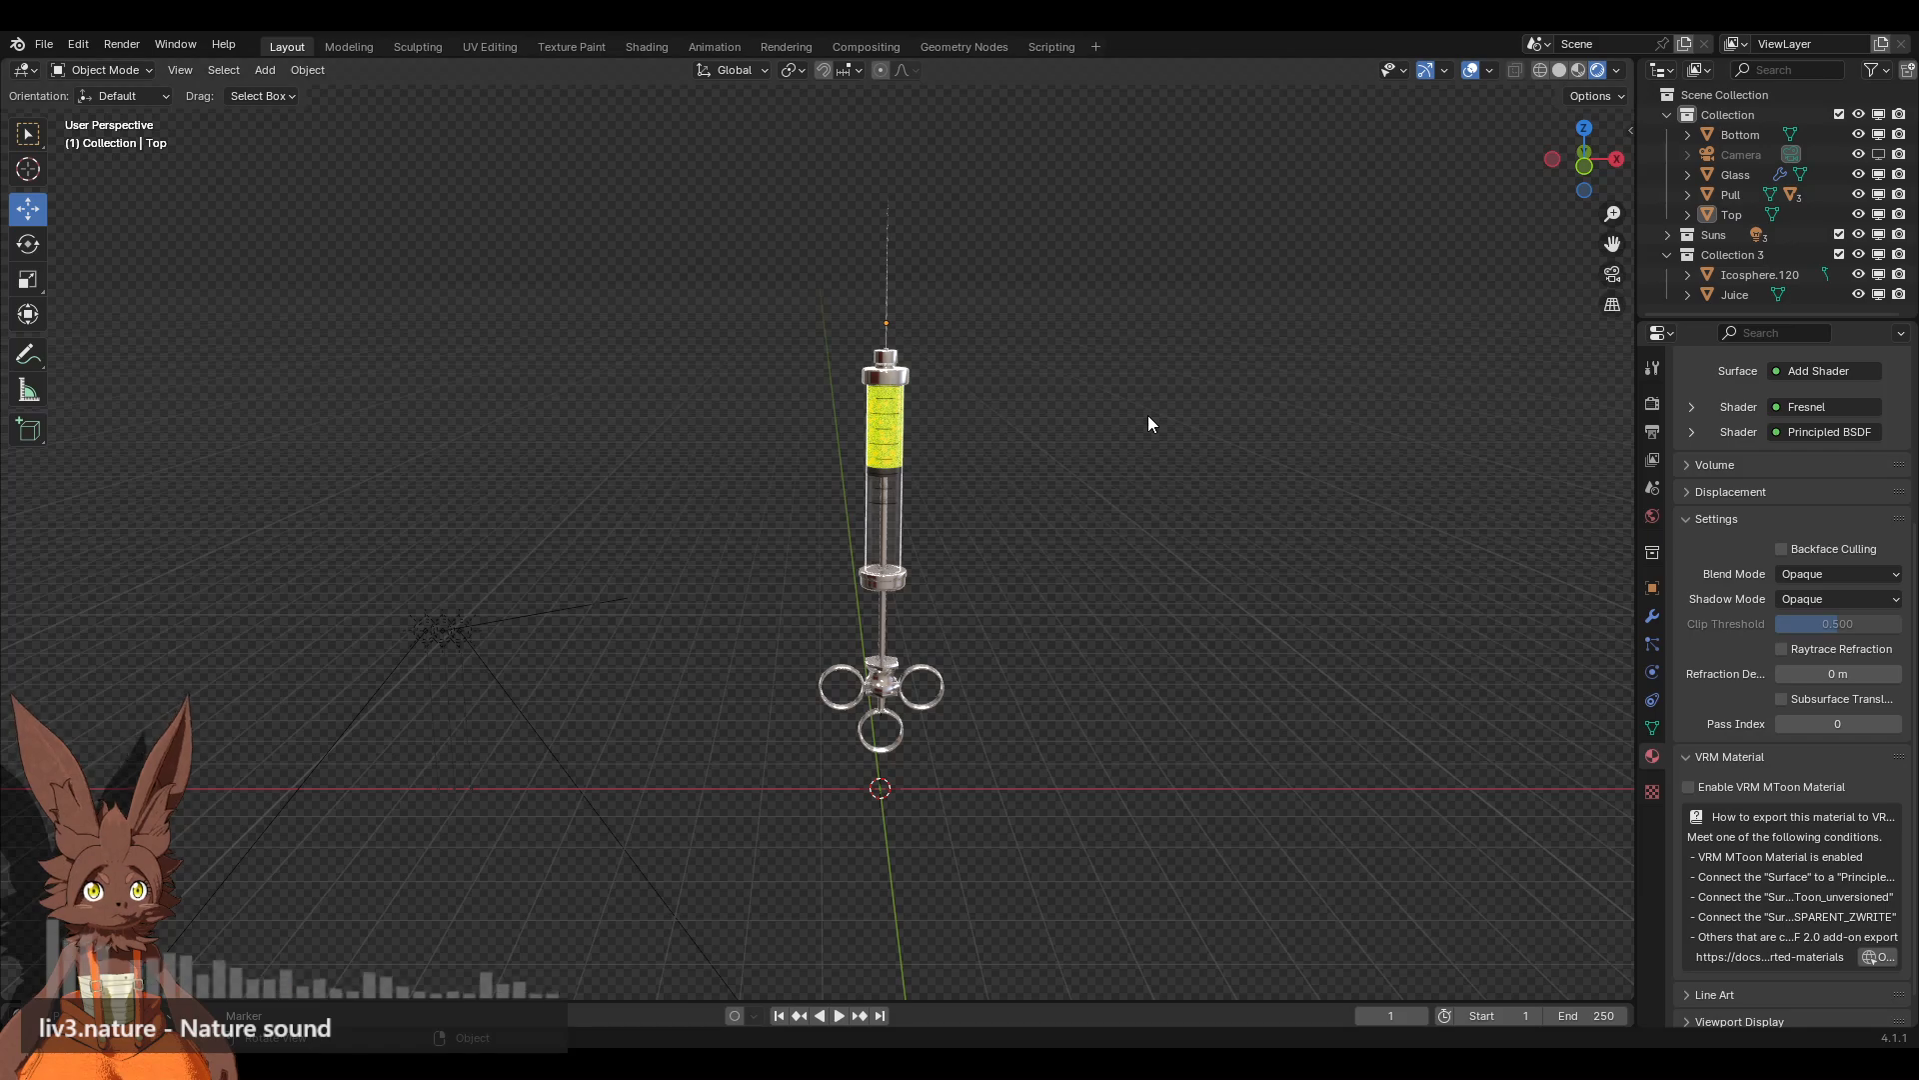
{"action": "scroll", "coordinate": [1105, 518], "scroll_direction": "up", "scroll_amount": 2}
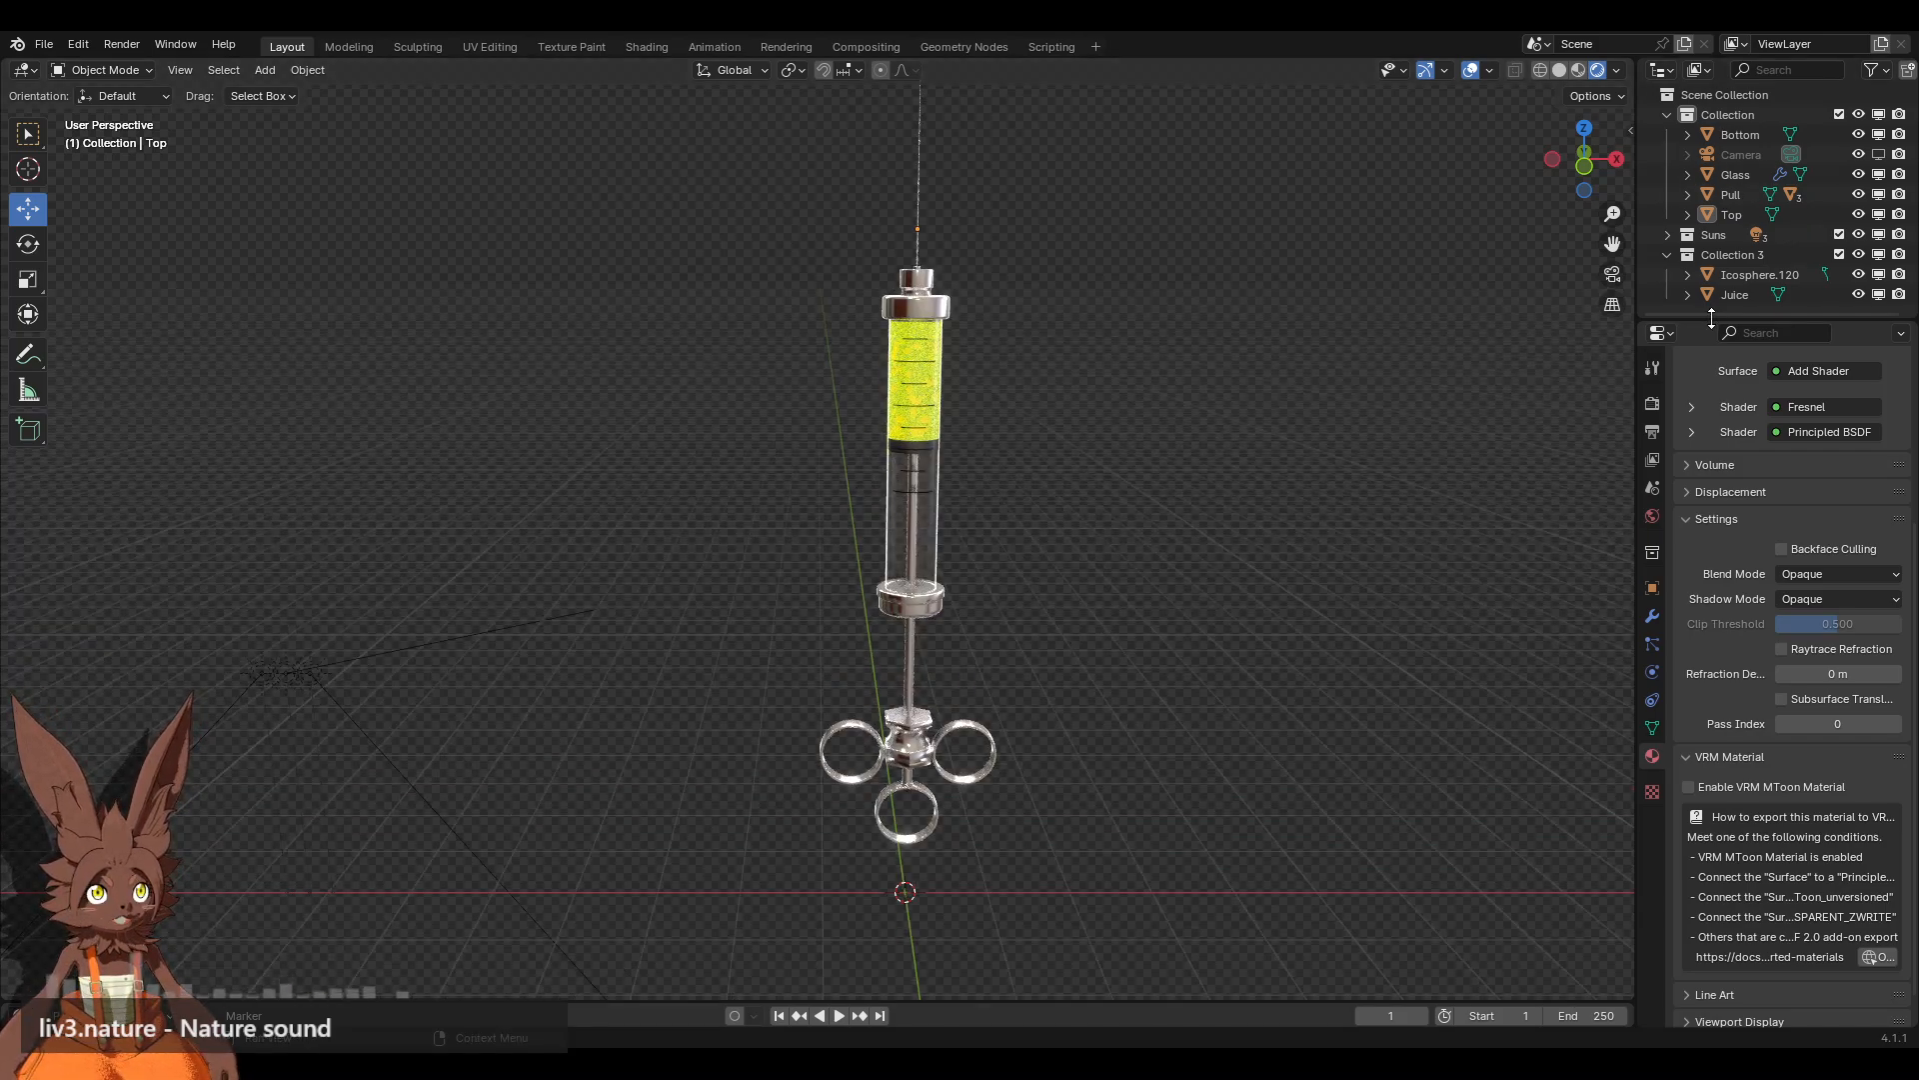
Step: Move Icosphere.120 and Juice into the main Collection and delete the emptied Collection 3
{"action": "left_click_drag", "start_coordinate": [1719, 318], "coordinate": [1719, 512]}
{"action": "left_click", "coordinate": [1735, 280]}
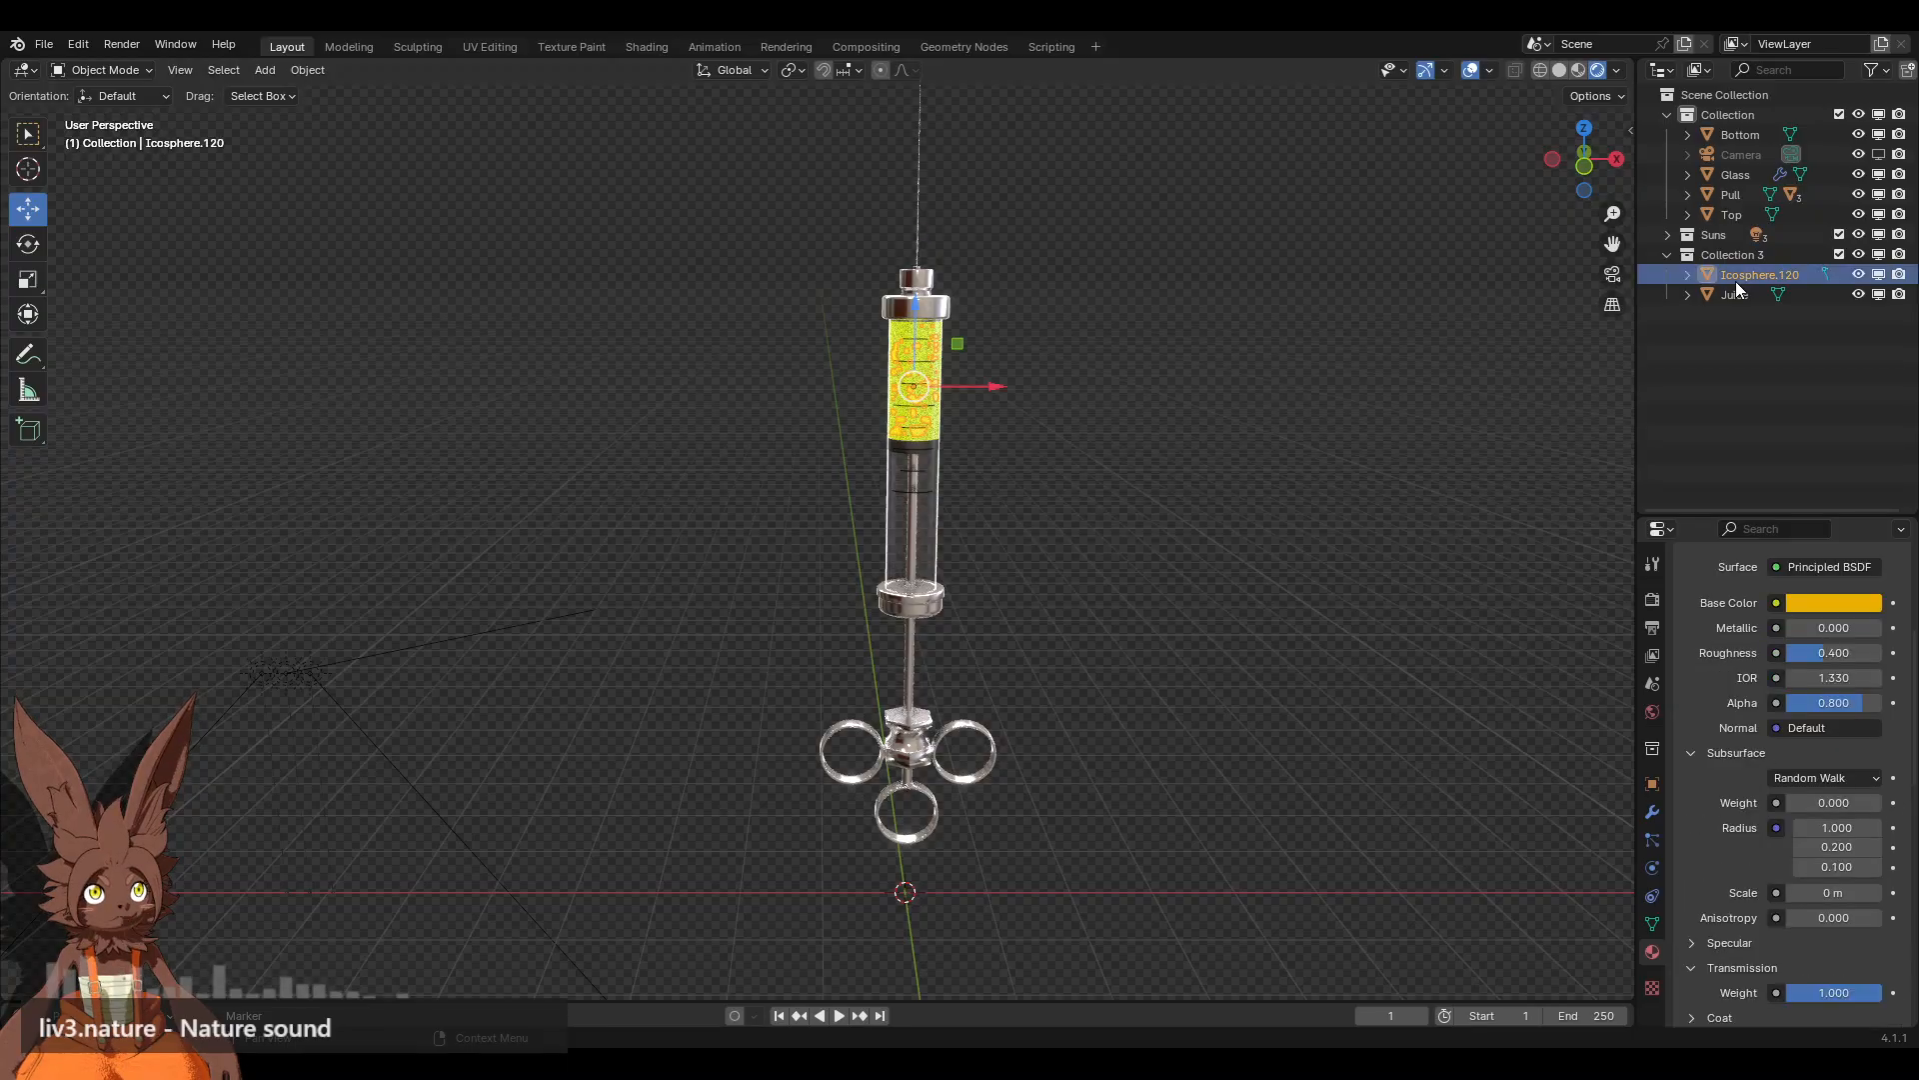
{"action": "left_click_drag", "start_coordinate": [1735, 280], "coordinate": [1725, 212]}
{"action": "left_click", "coordinate": [1724, 310]}
{"action": "left_click", "coordinate": [1723, 291]}
{"action": "key", "text": "Delete"}
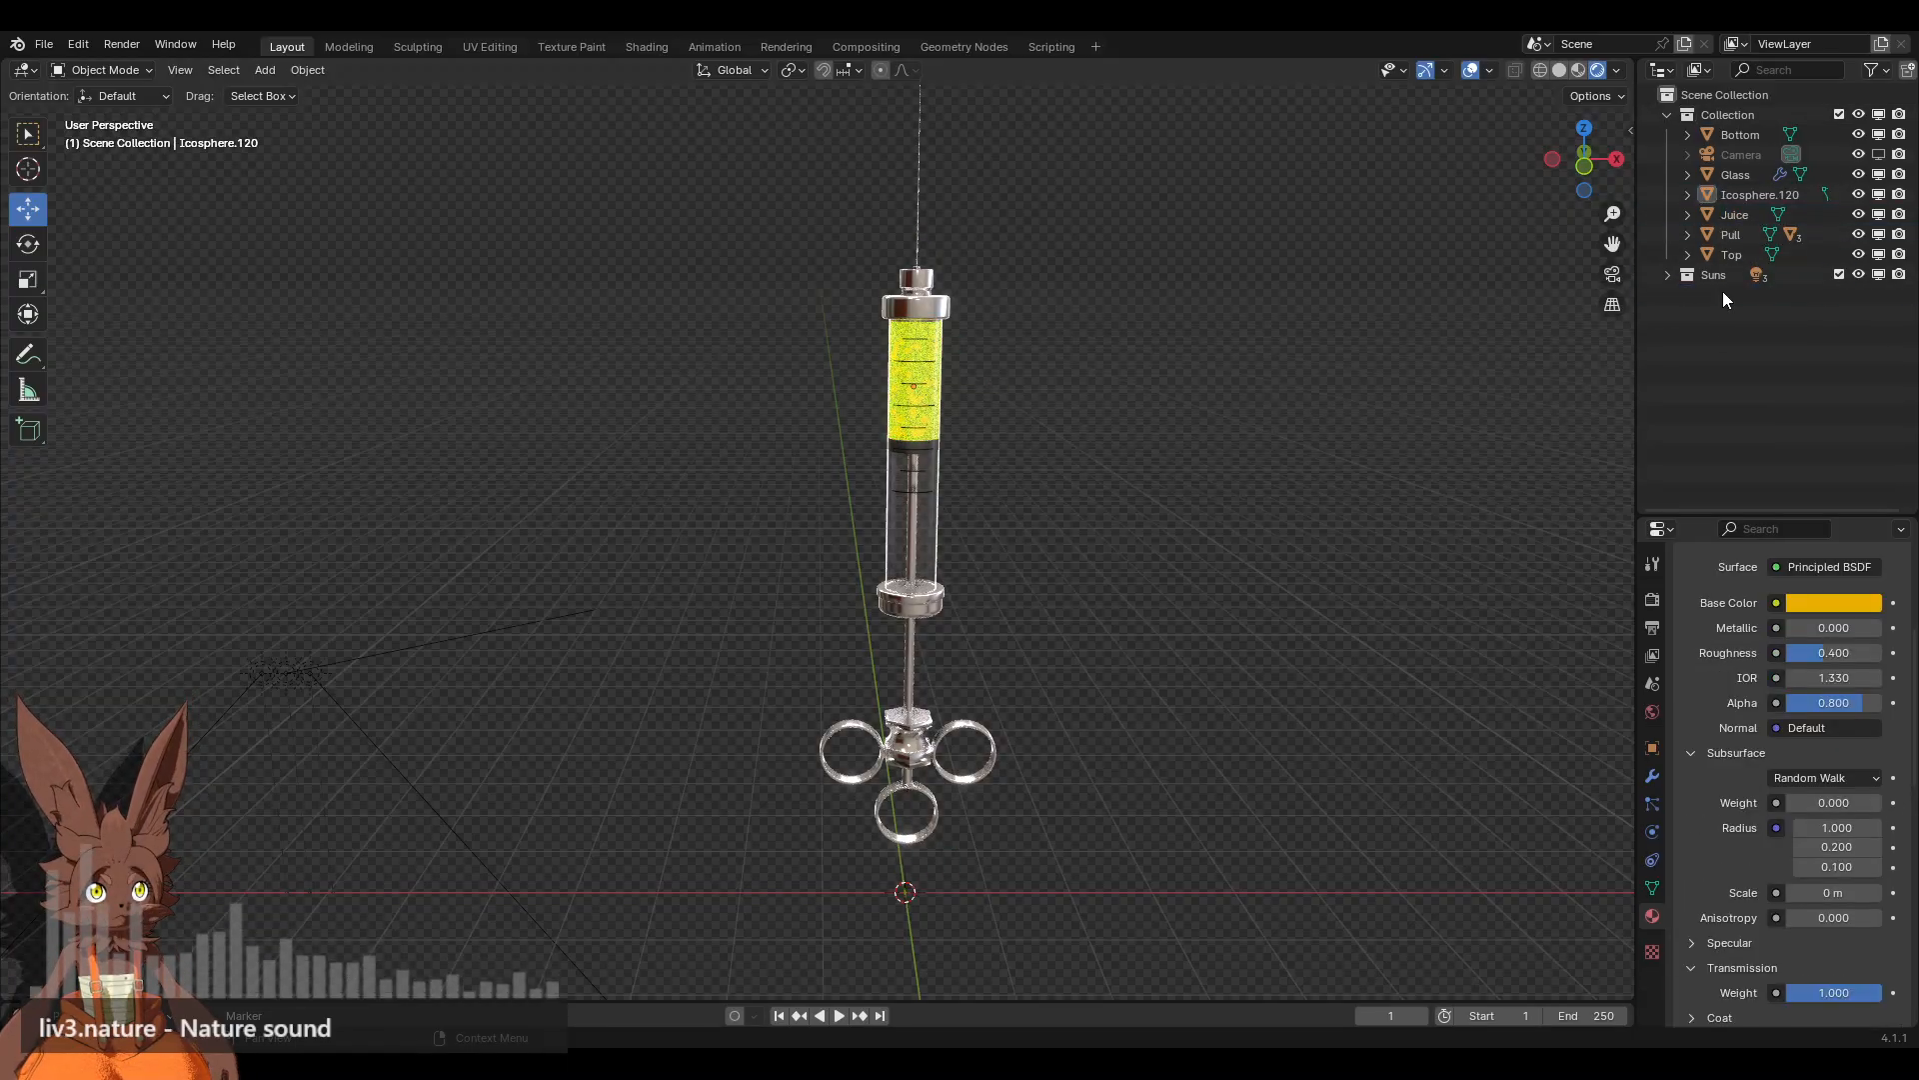
Step: Parent the Bottom and Top objects to Glass with the Object option, leaving only Glass selected
{"action": "left_click", "coordinate": [956, 736]}
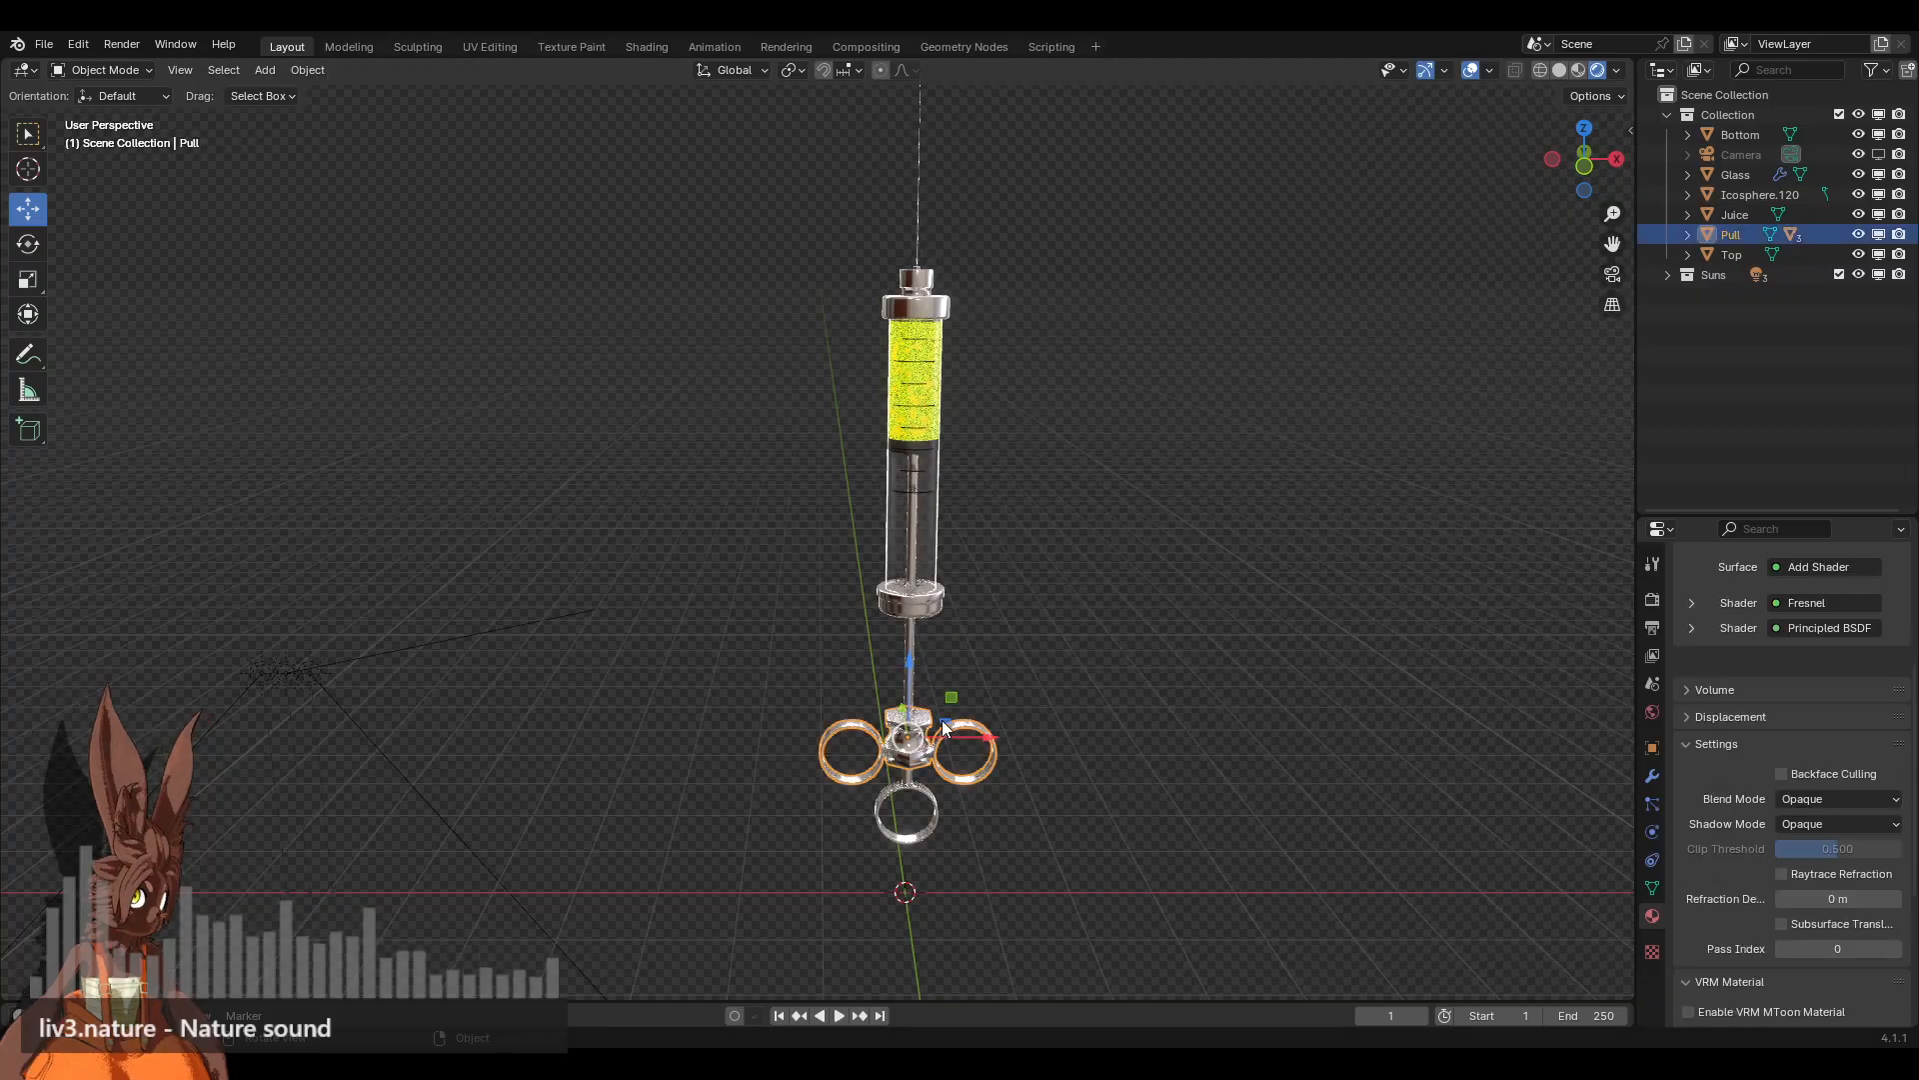
{"action": "left_click", "coordinate": [993, 419]}
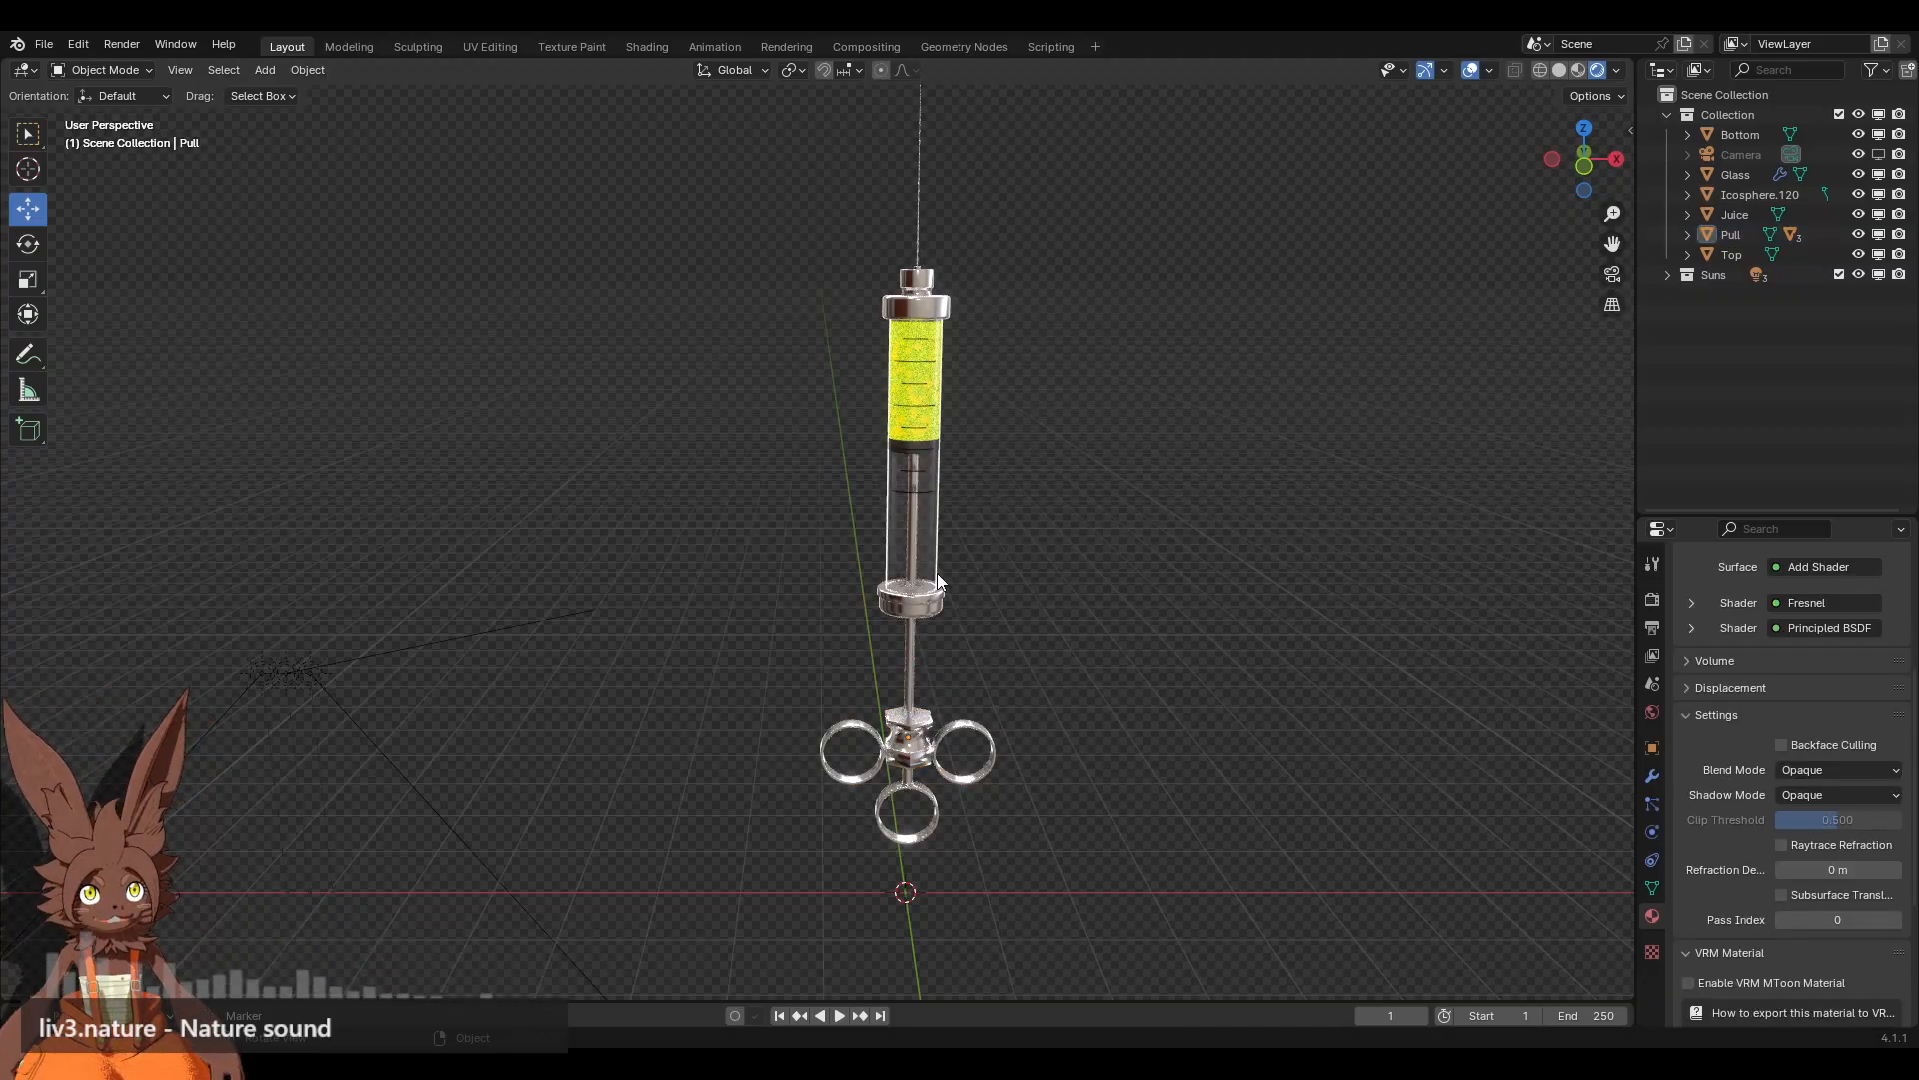
{"action": "left_click", "coordinate": [938, 558]}
{"action": "left_click", "coordinate": [942, 600]}
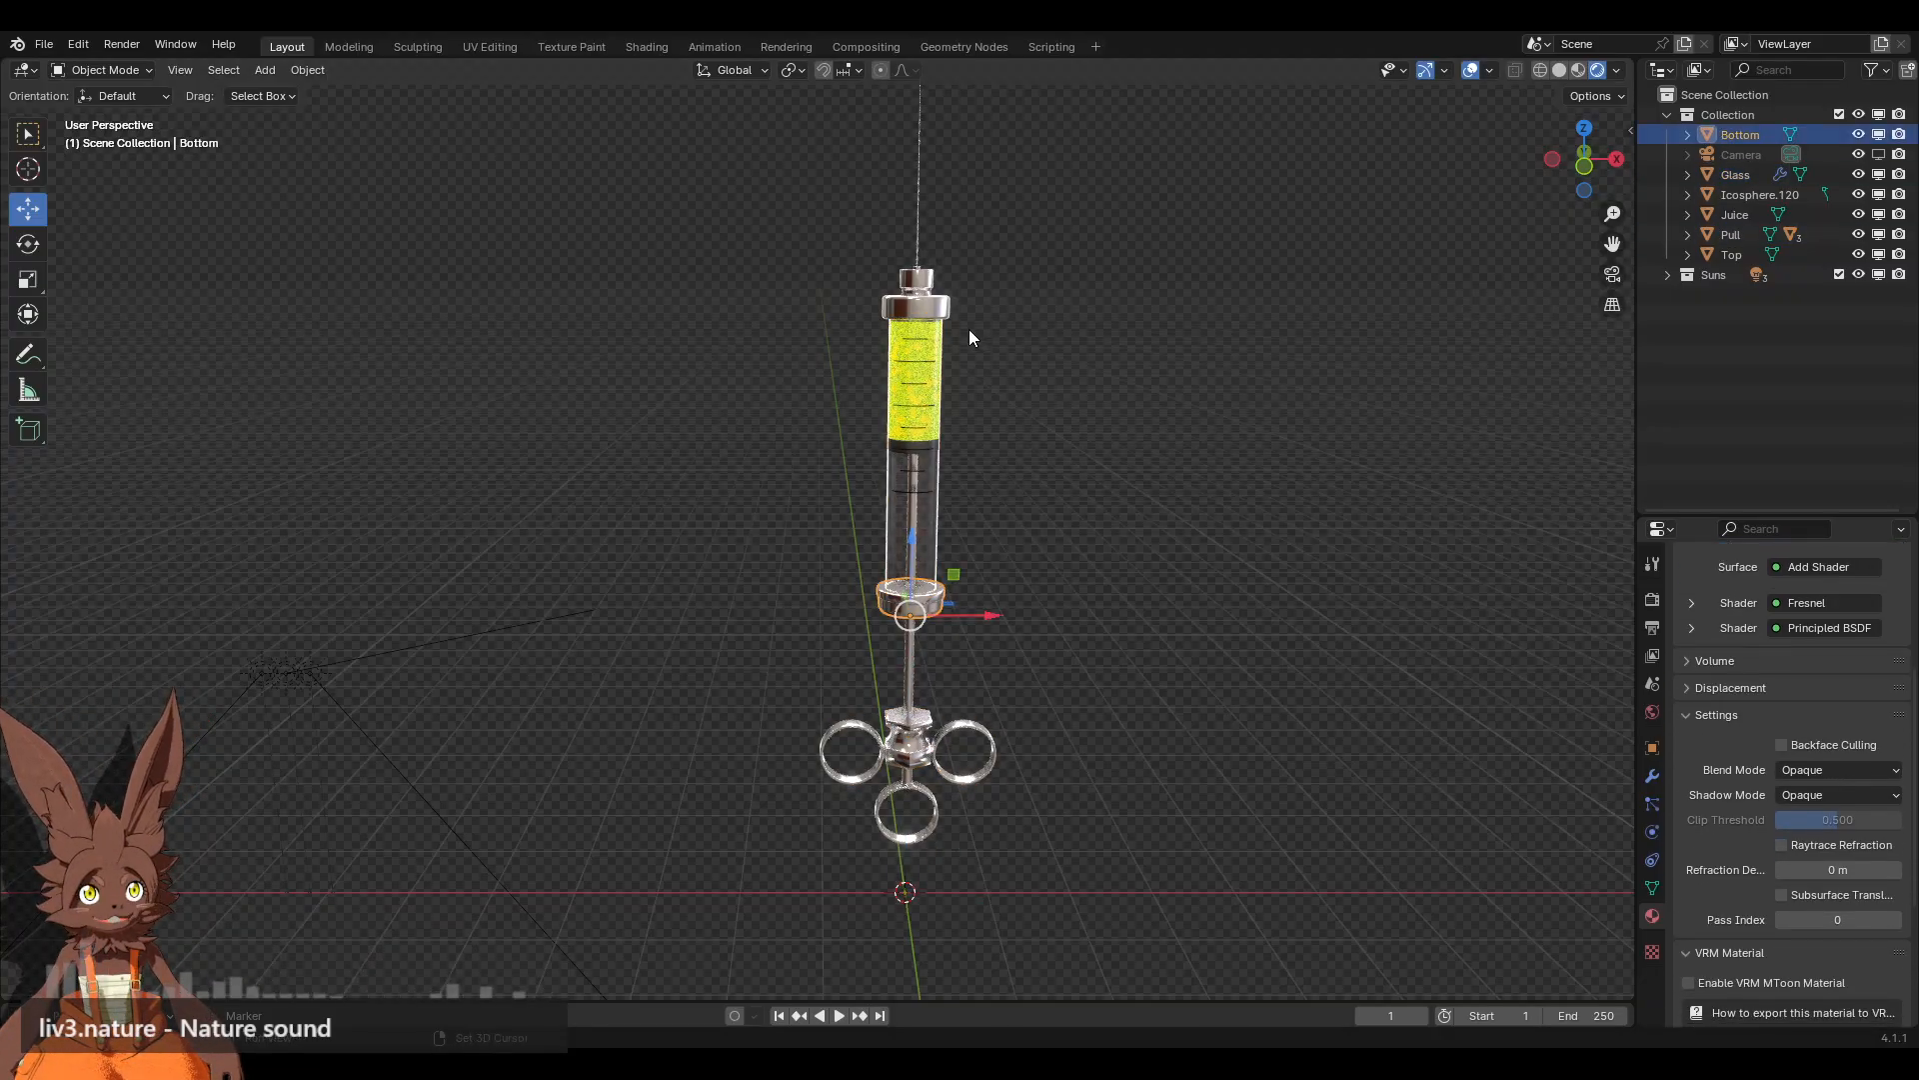
{"action": "left_click", "coordinate": [939, 306], "text": "shift"}
{"action": "left_click", "coordinate": [935, 497], "text": "shift"}
{"action": "right_click", "coordinate": [1081, 470]}
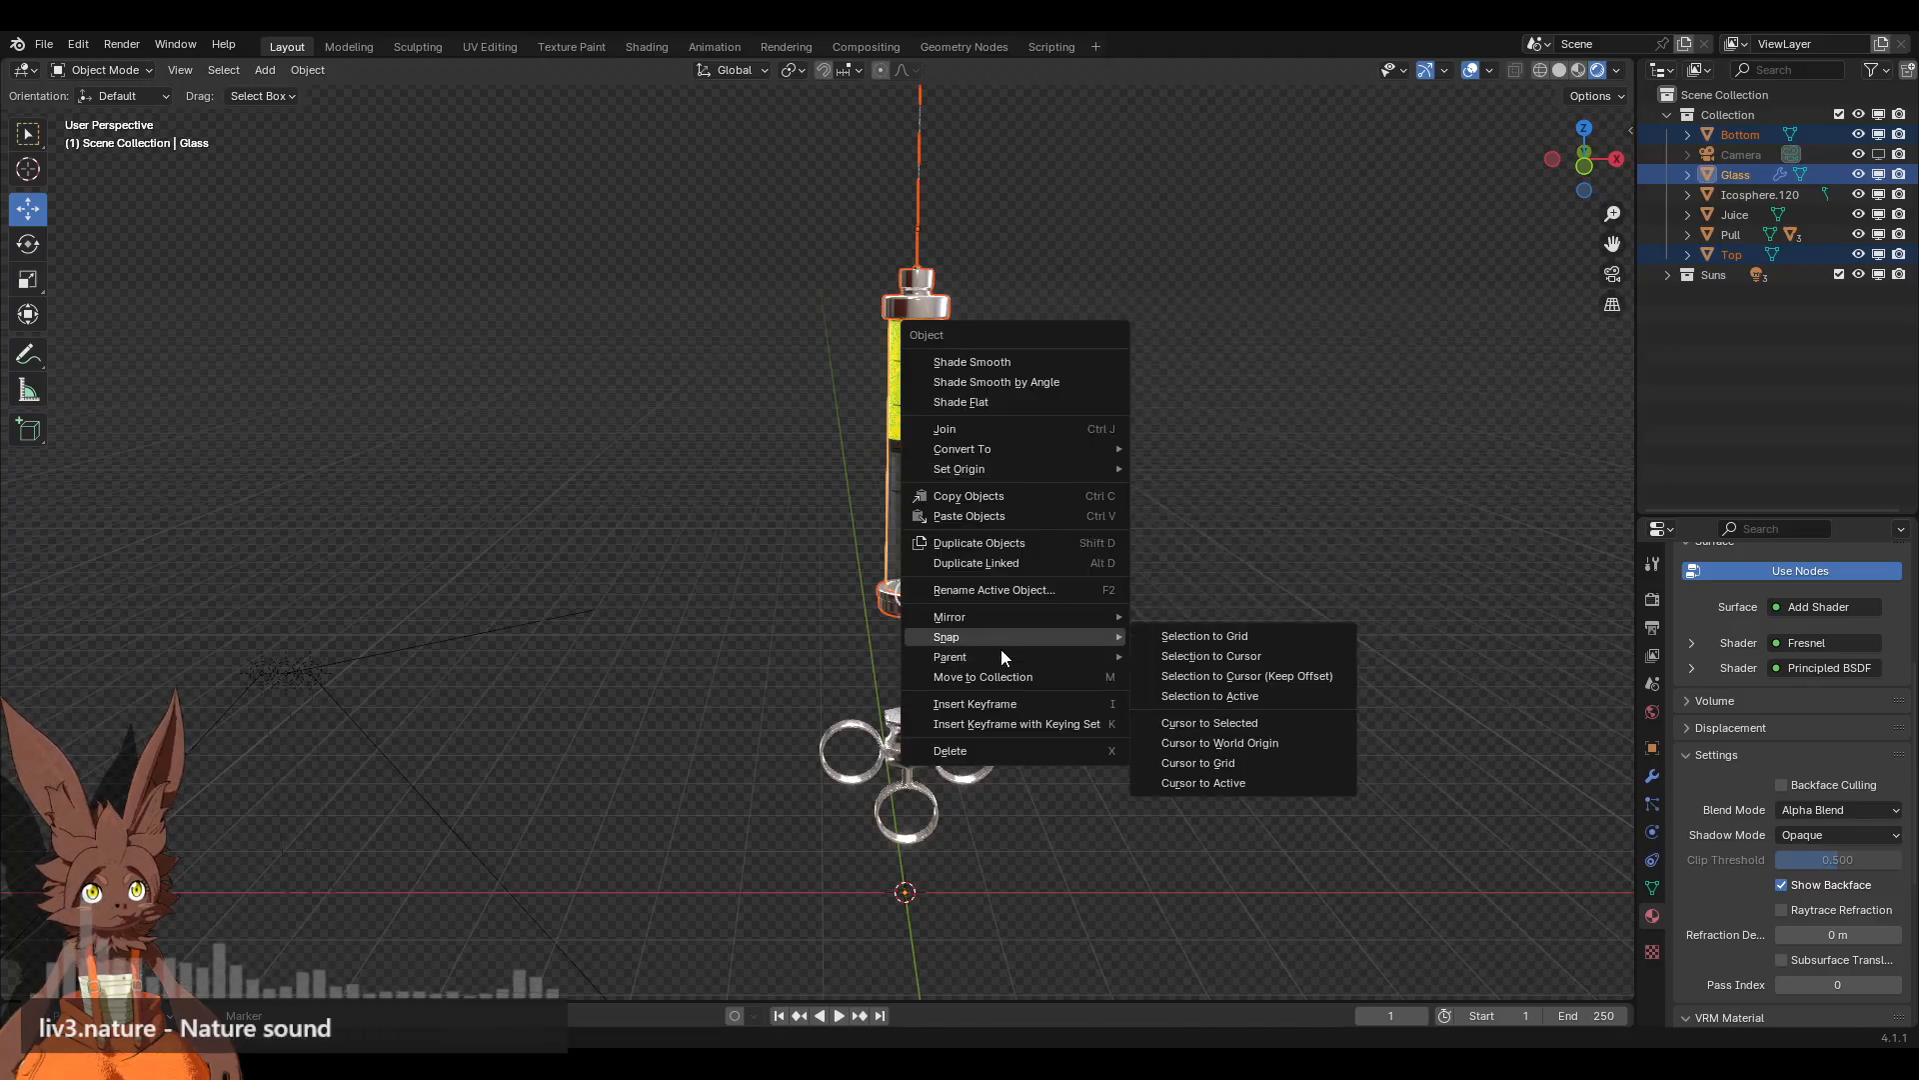
{"action": "mouse_move", "coordinate": [1000, 656]}
{"action": "left_click", "coordinate": [1190, 276]}
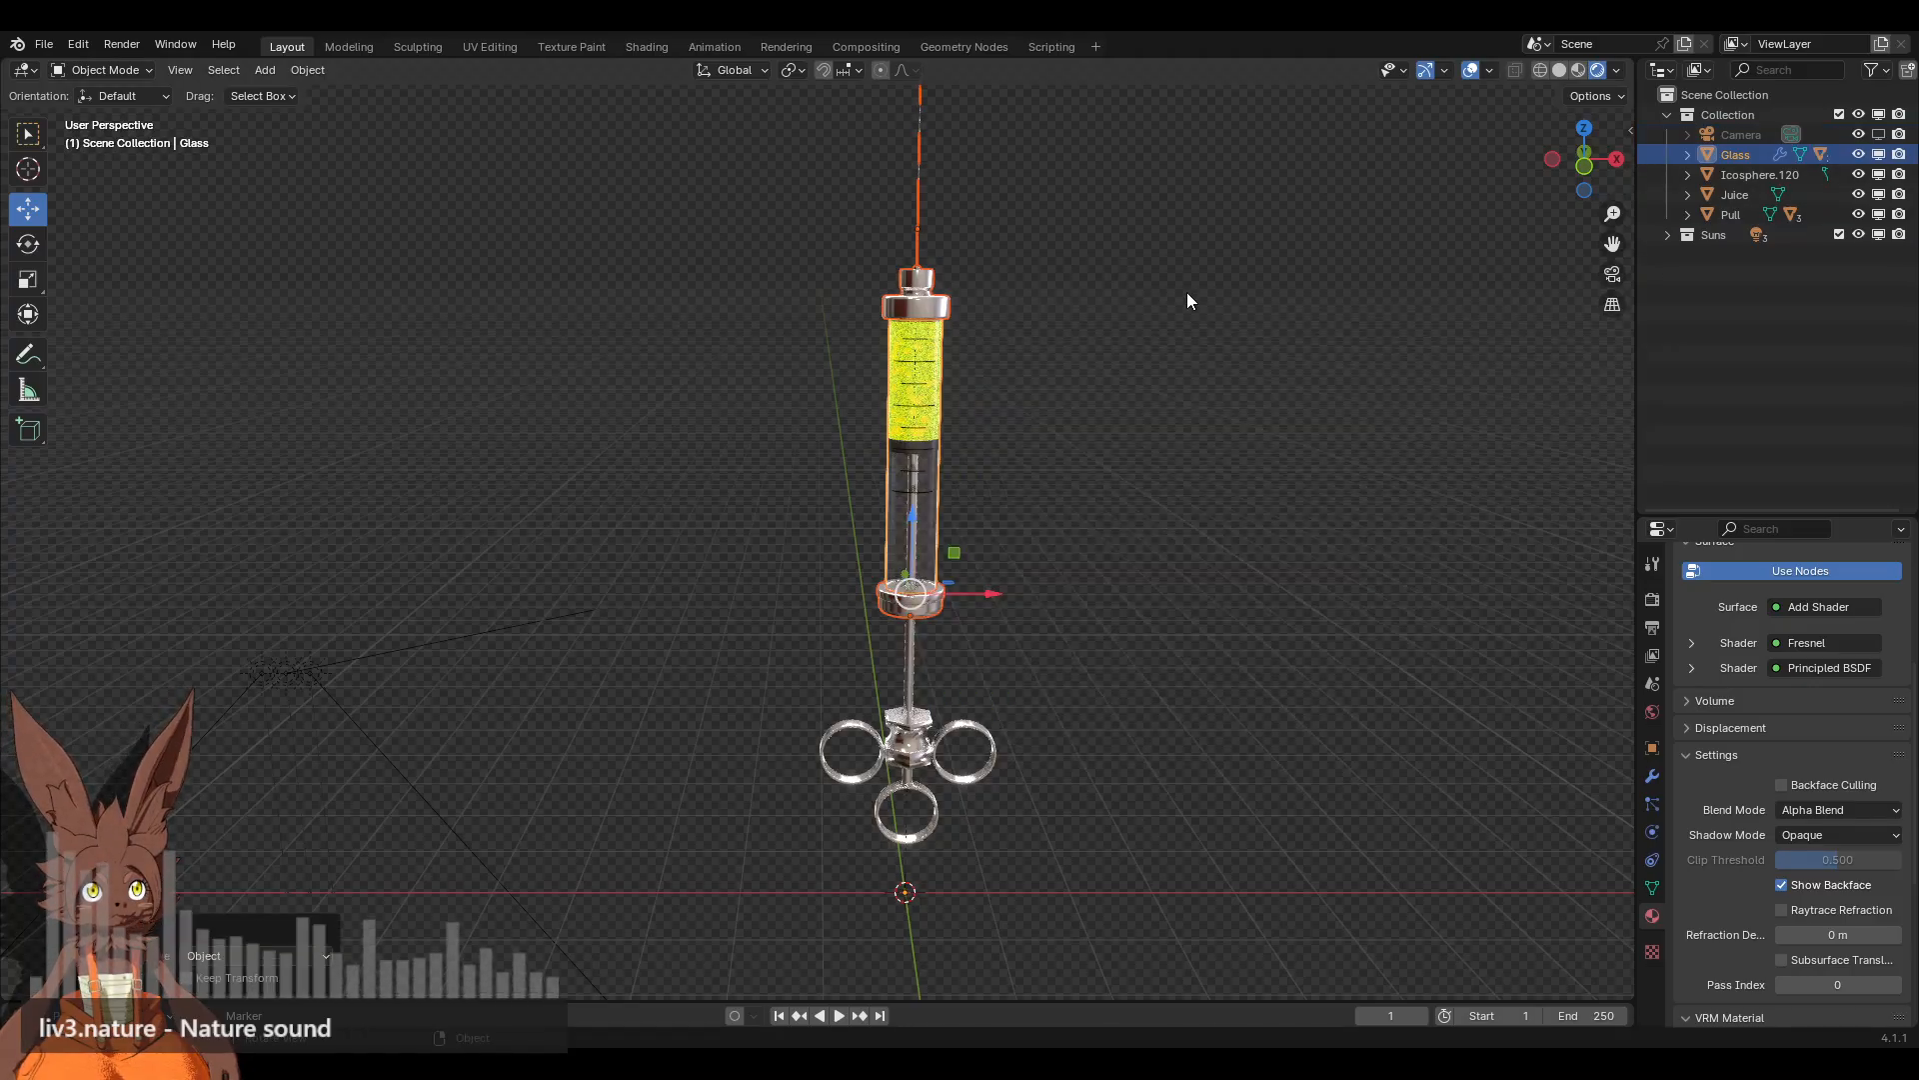
{"action": "left_click", "coordinate": [1183, 326]}
{"action": "left_click", "coordinate": [944, 509]}
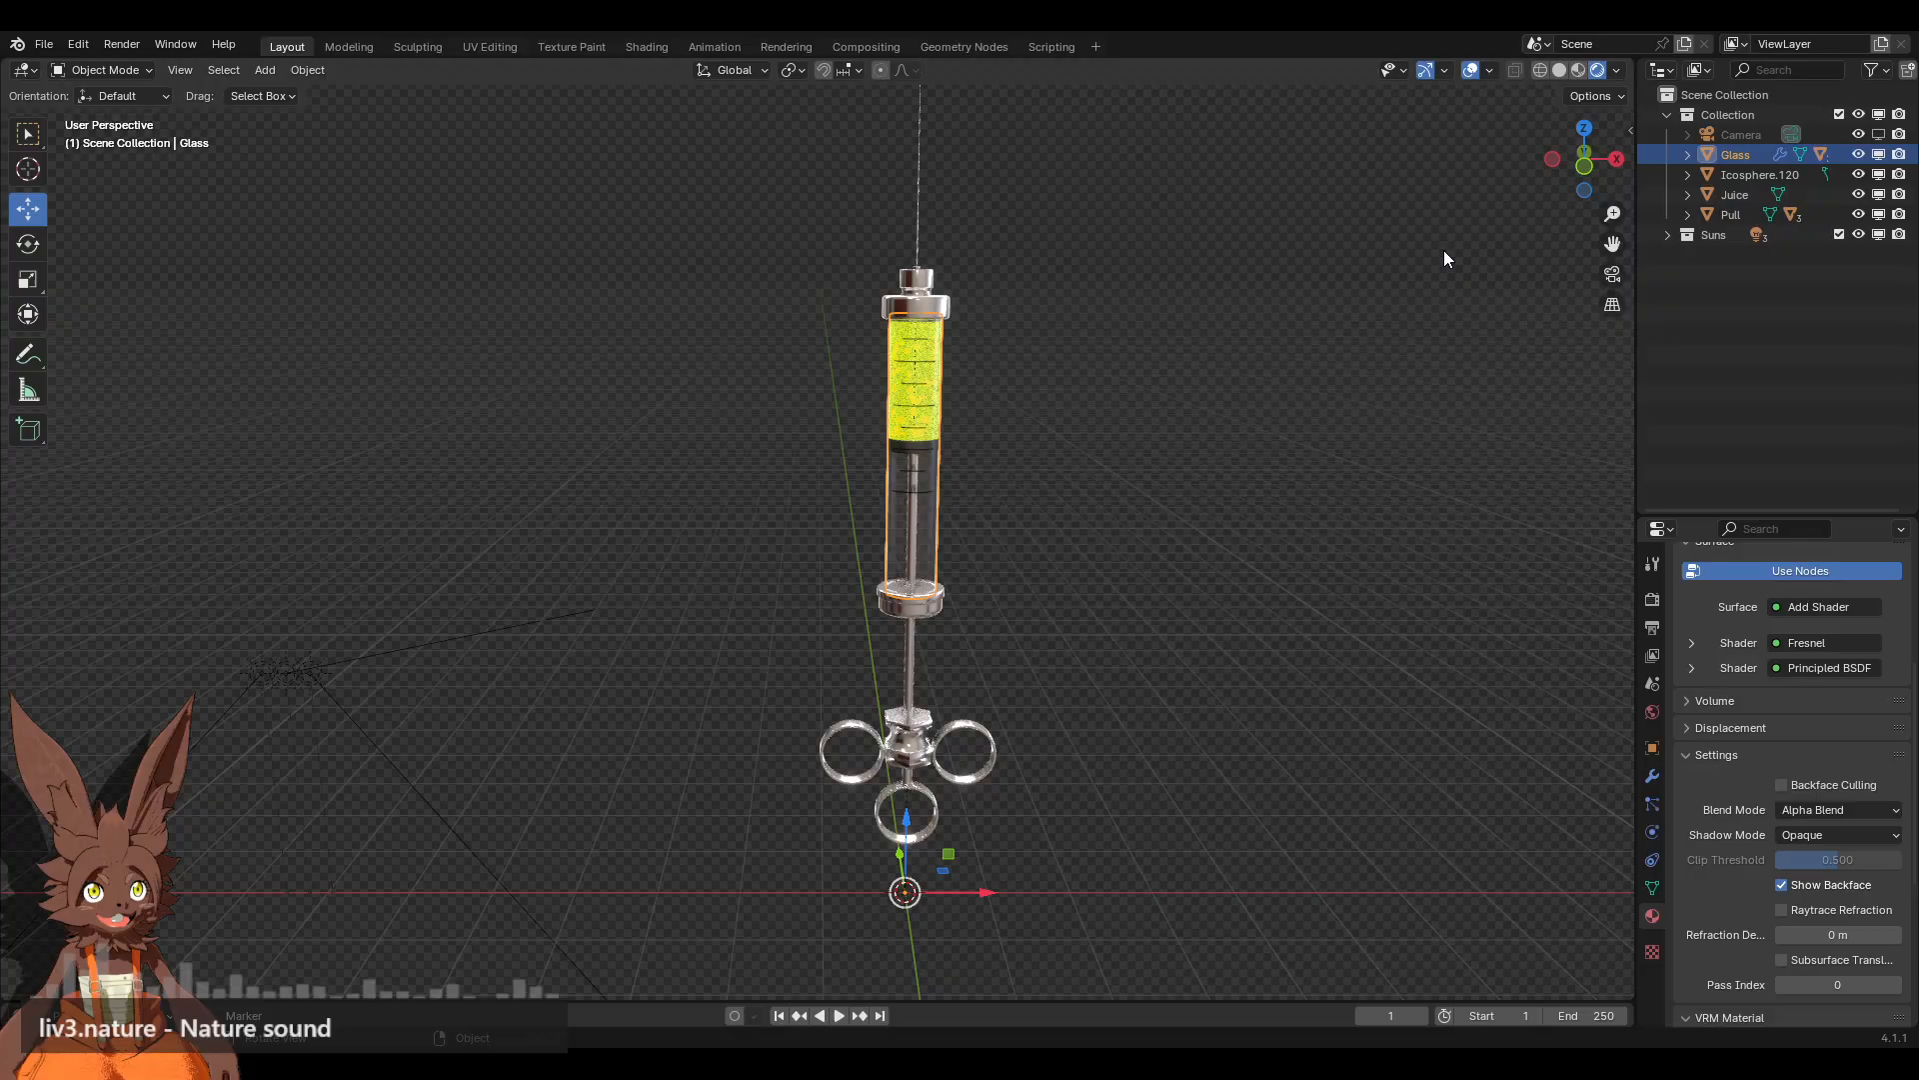
Step: Parent the Juice and Pull objects to Glass with the Object option
{"action": "left_click", "coordinate": [1732, 197]}
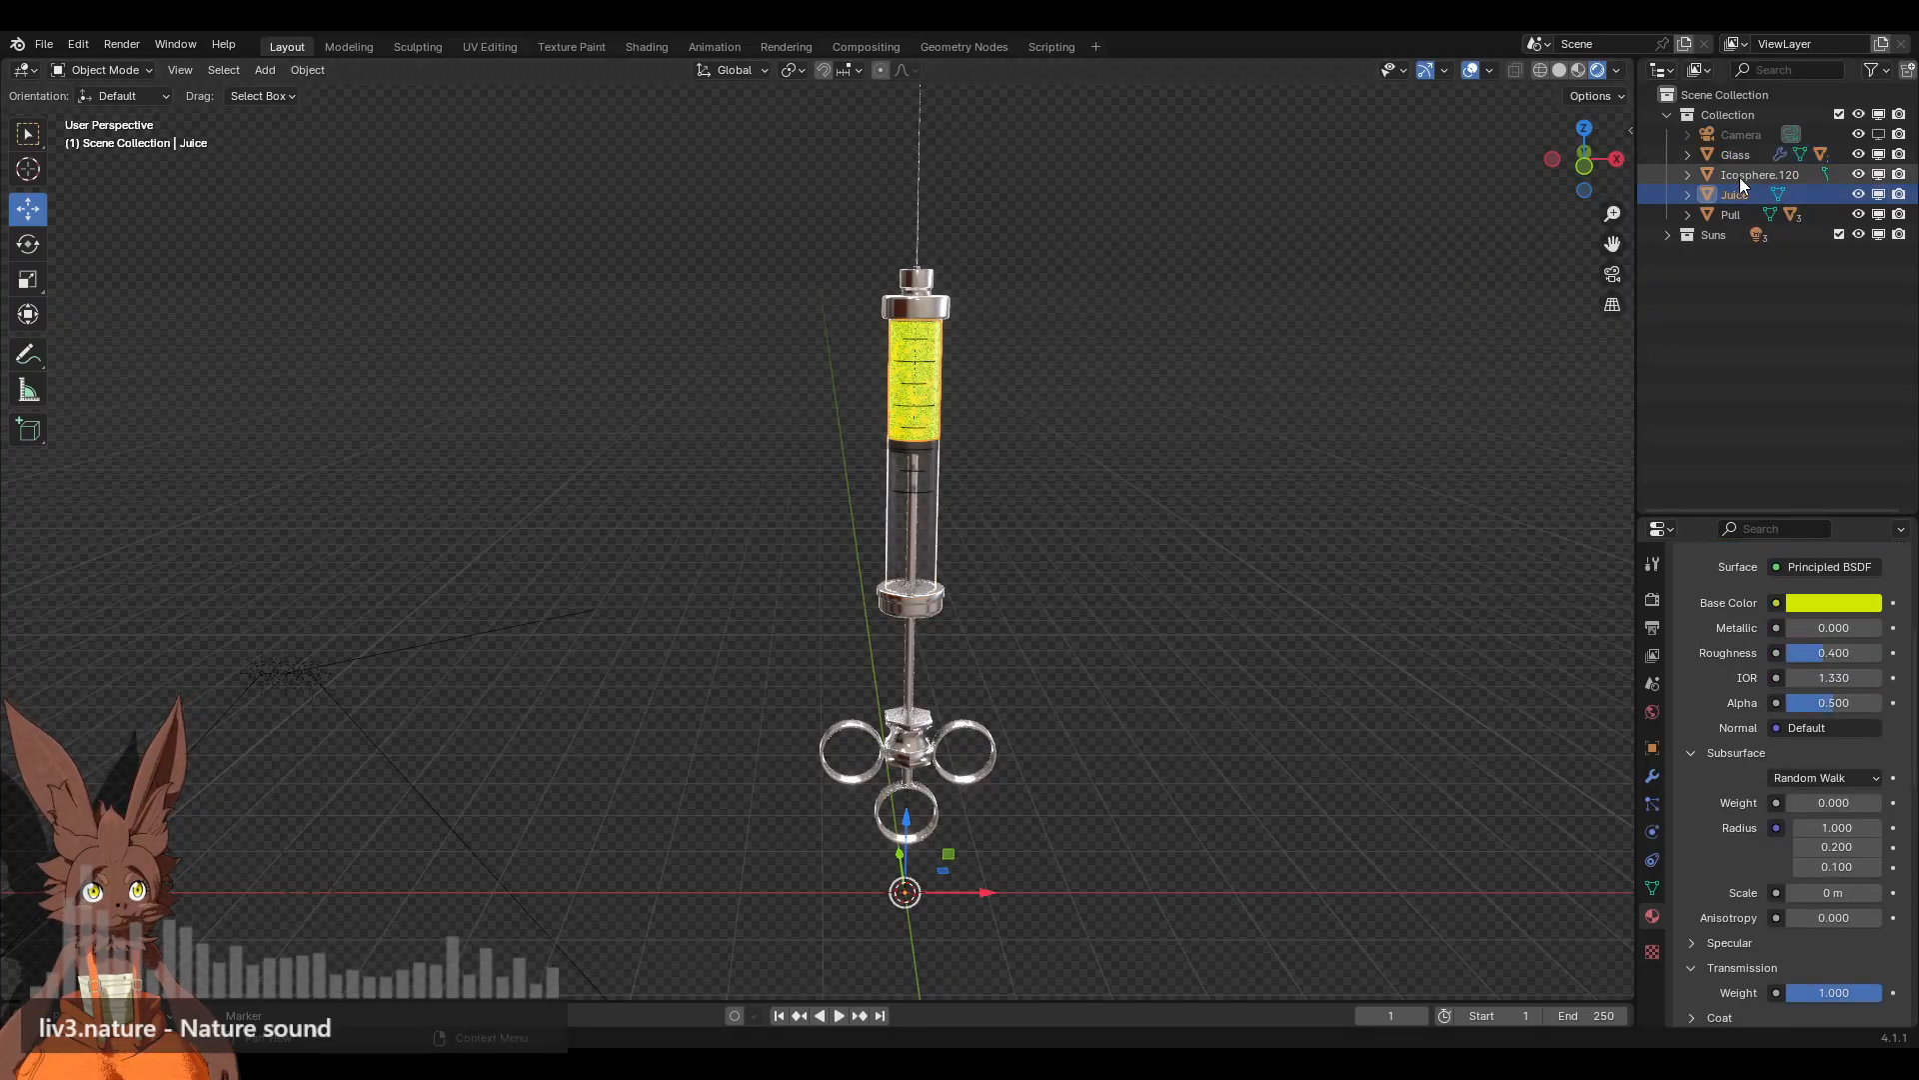
{"action": "left_click", "coordinate": [1740, 175], "text": "shift"}
{"action": "left_click", "coordinate": [1733, 213], "text": "shift"}
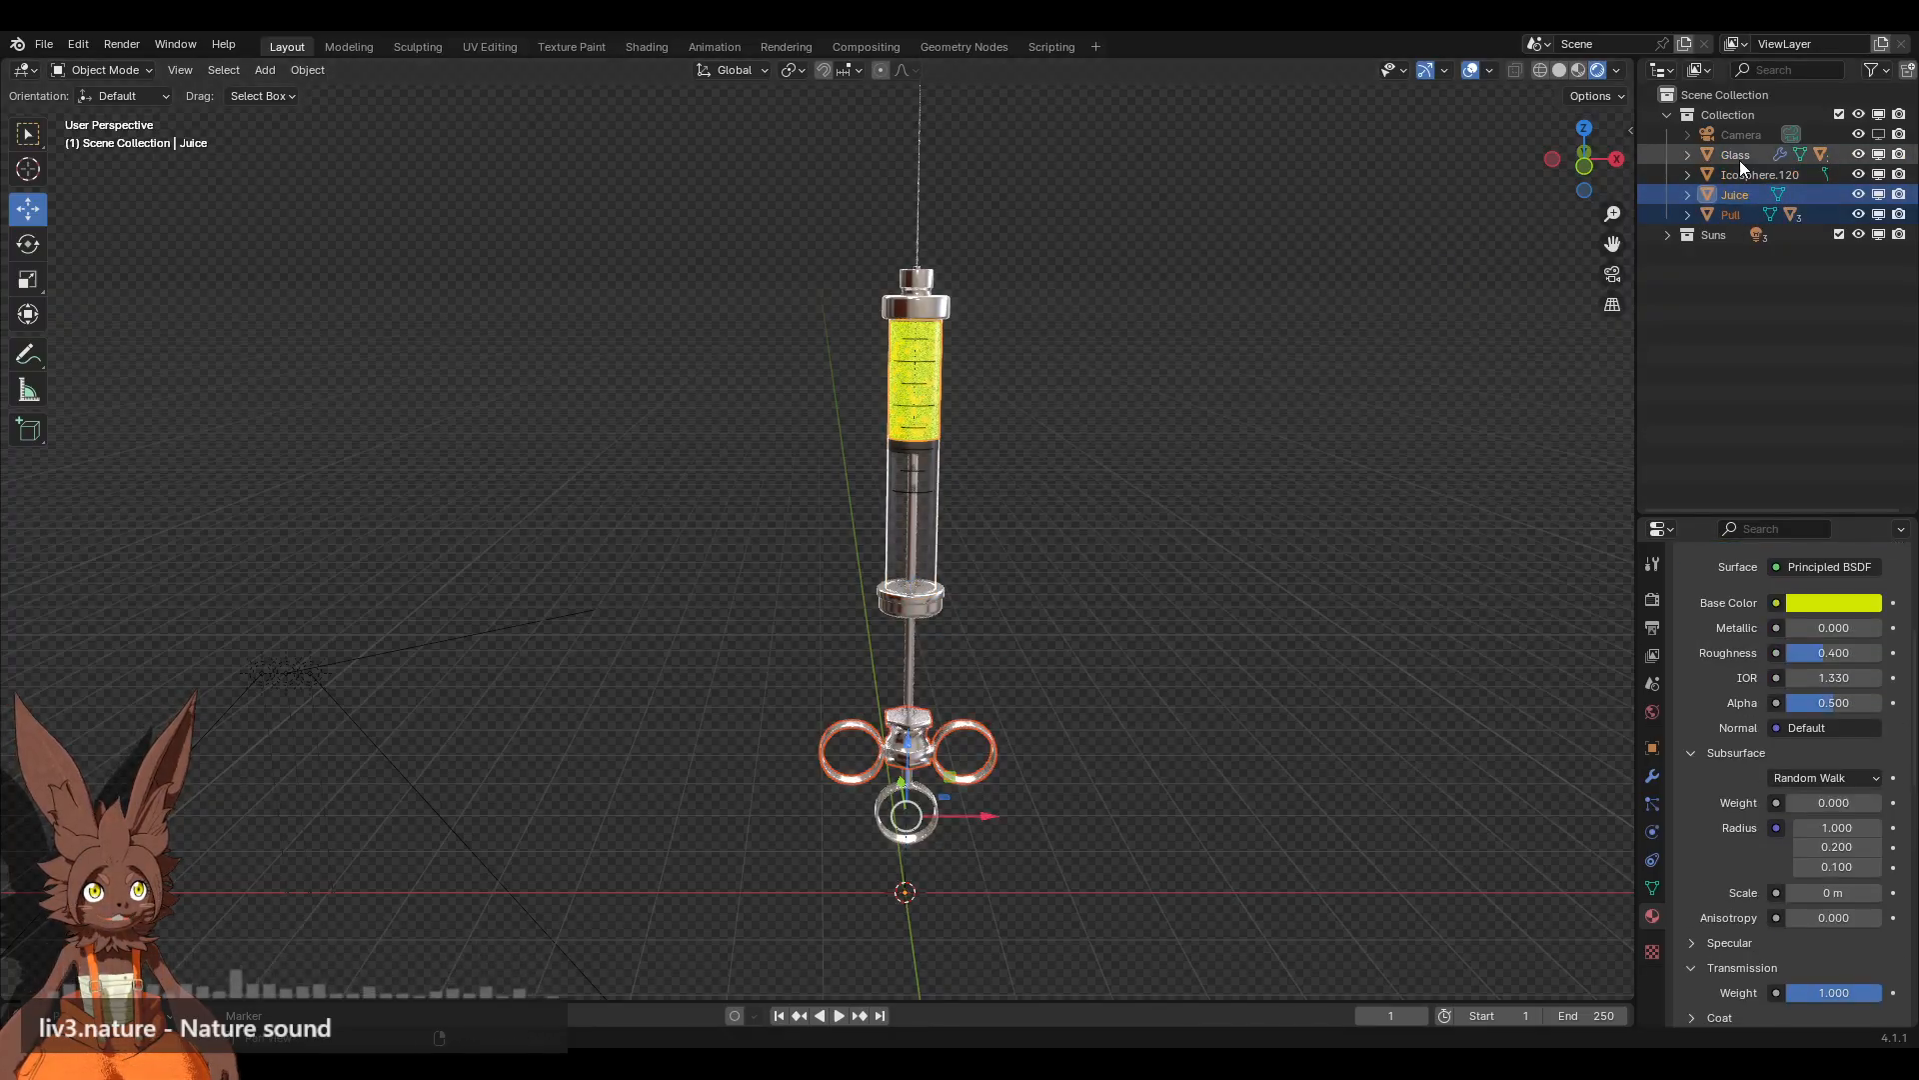
{"action": "left_click", "coordinate": [938, 496], "text": "shift"}
{"action": "right_click", "coordinate": [1052, 450]}
{"action": "left_click", "coordinate": [1143, 448]}
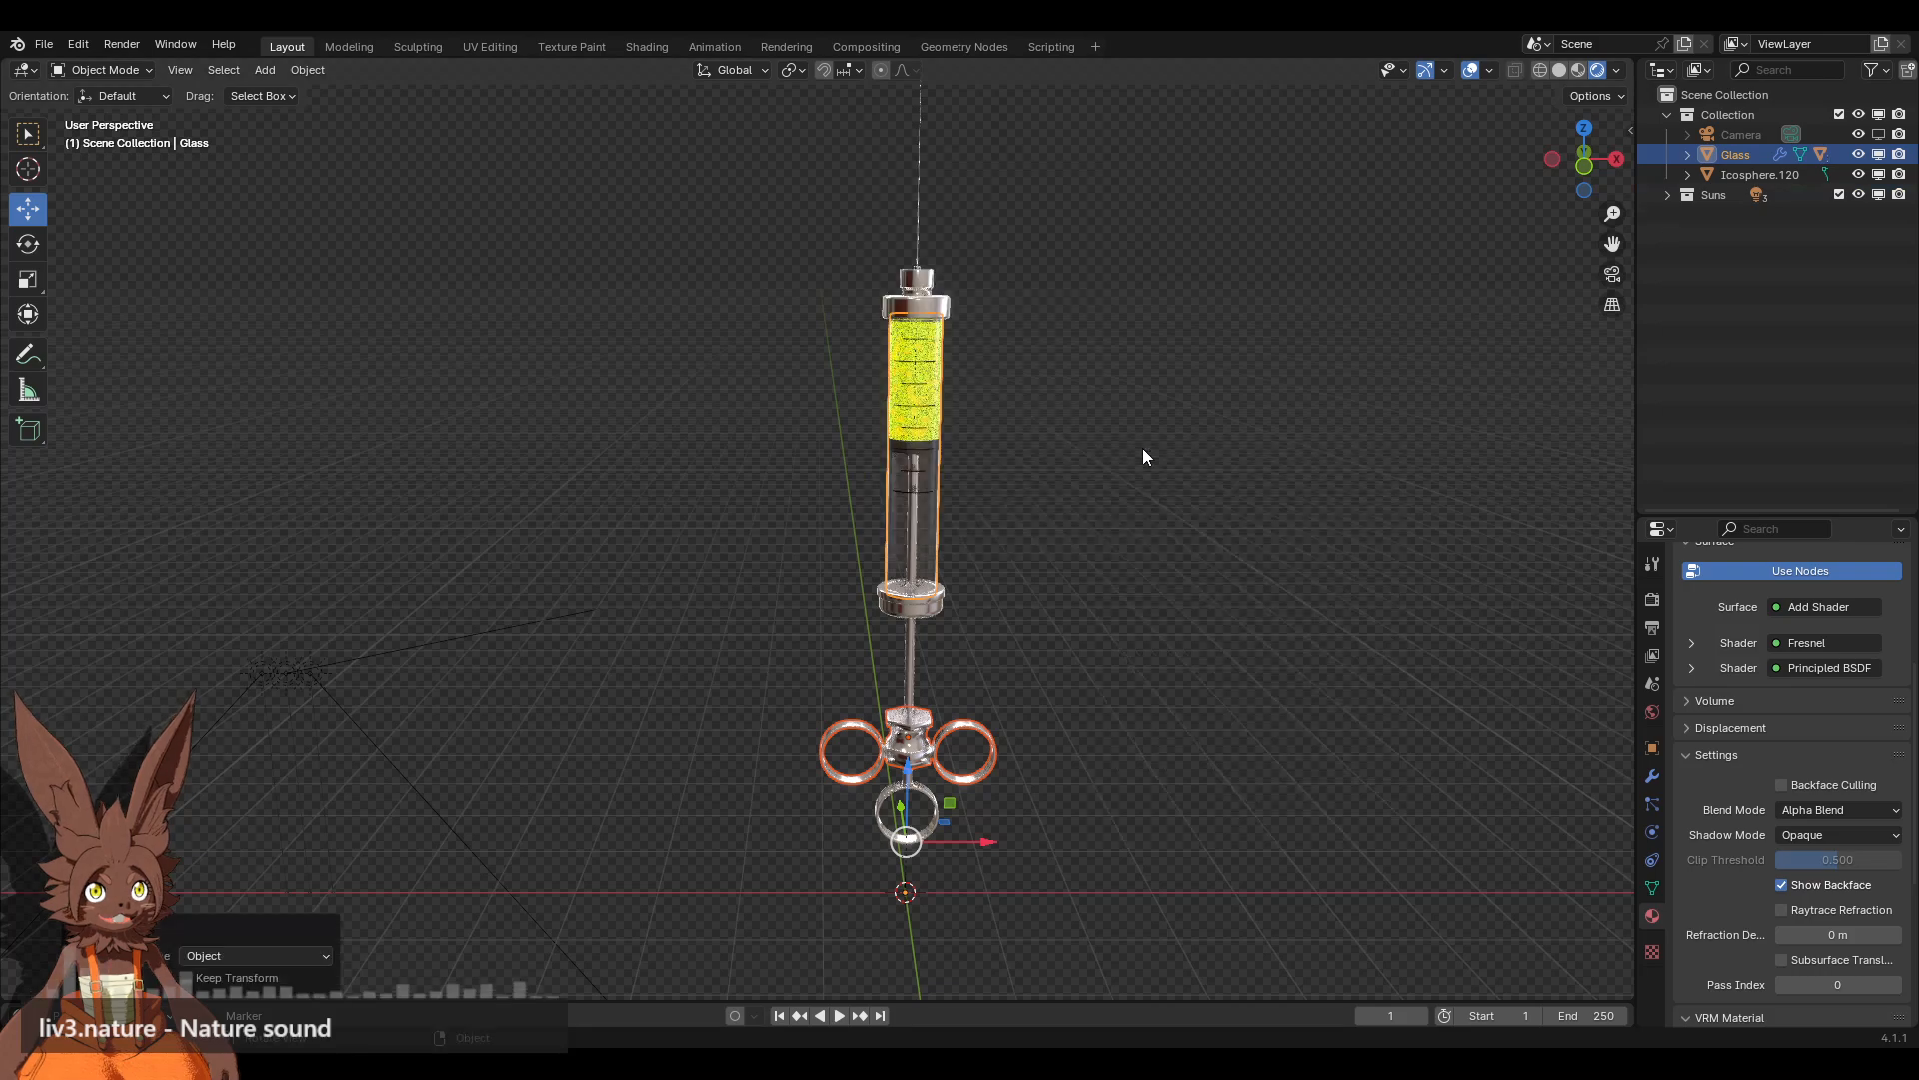
Step: Move Glass on its own to test which parts follow it, and undo the move
{"action": "left_click", "coordinate": [1020, 511]}
{"action": "left_click", "coordinate": [926, 512]}
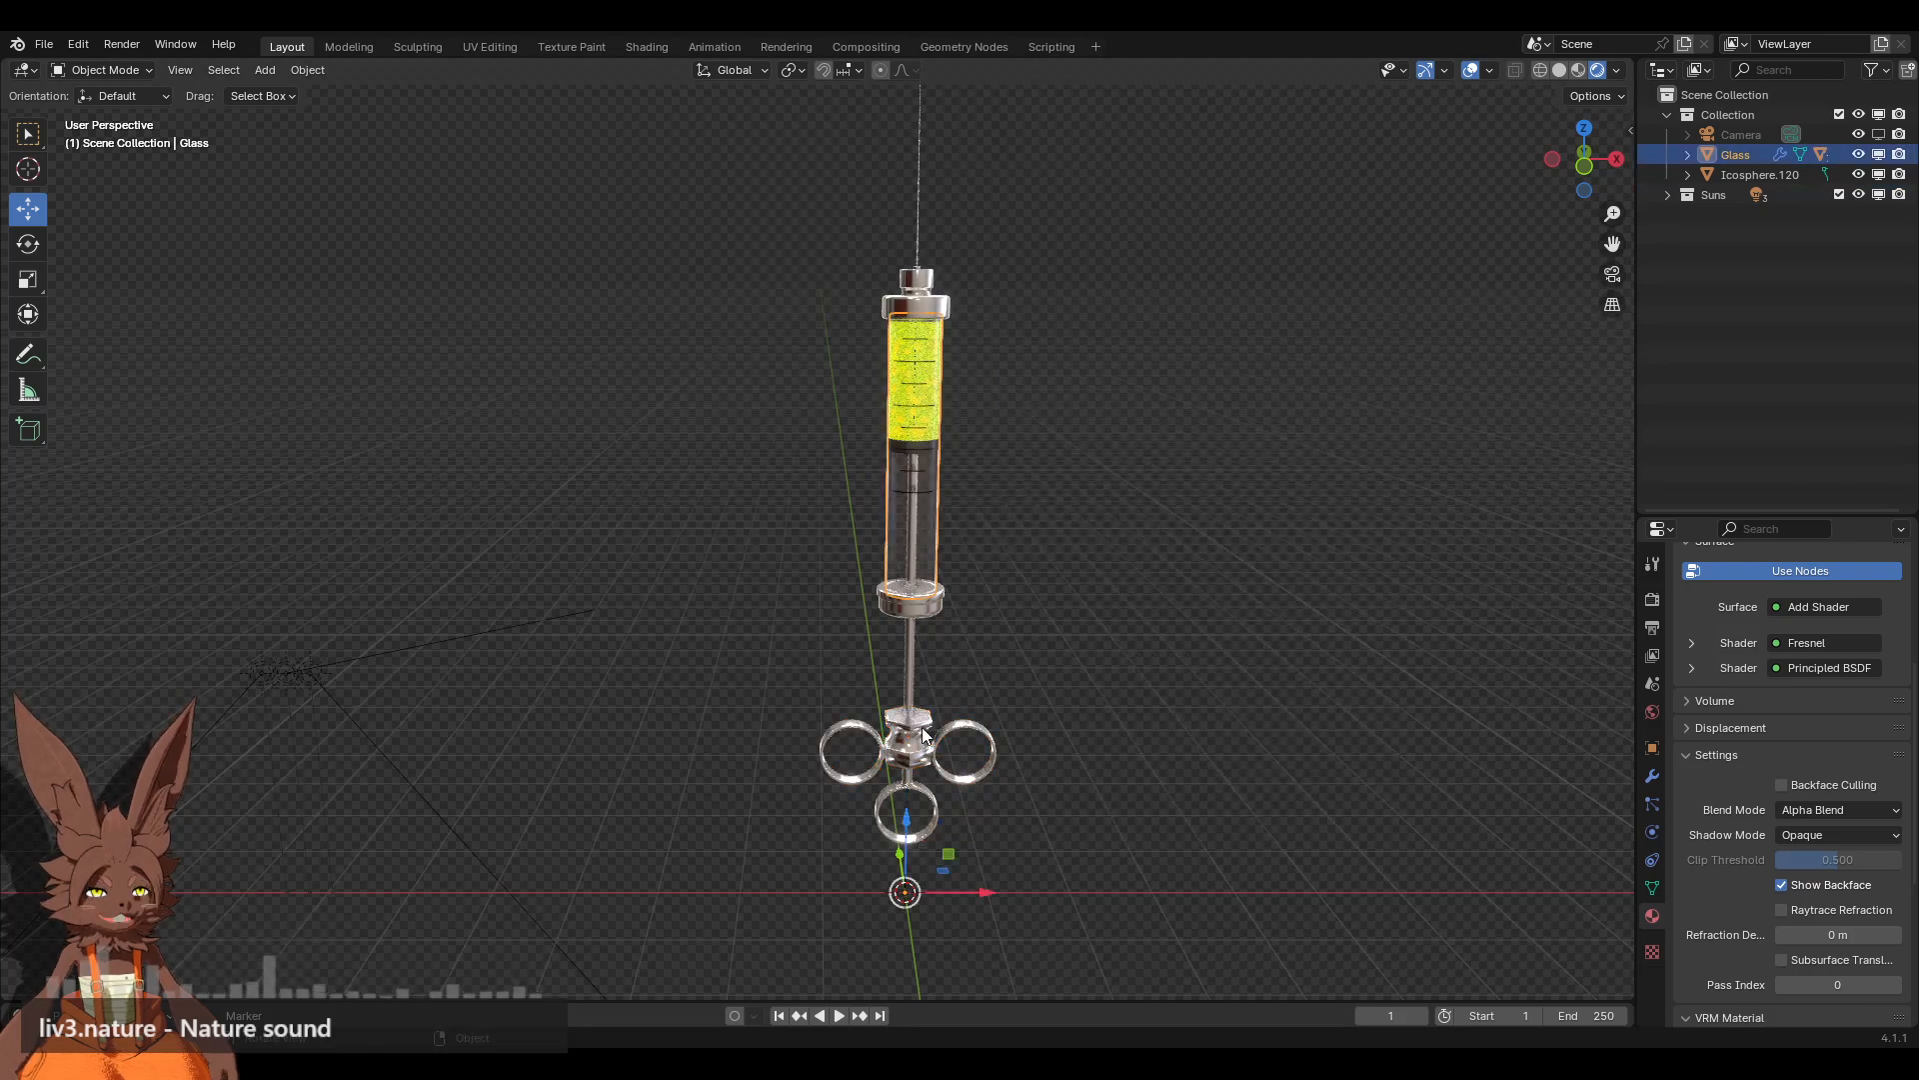
{"action": "left_click_drag", "start_coordinate": [926, 886], "coordinate": [844, 675]}
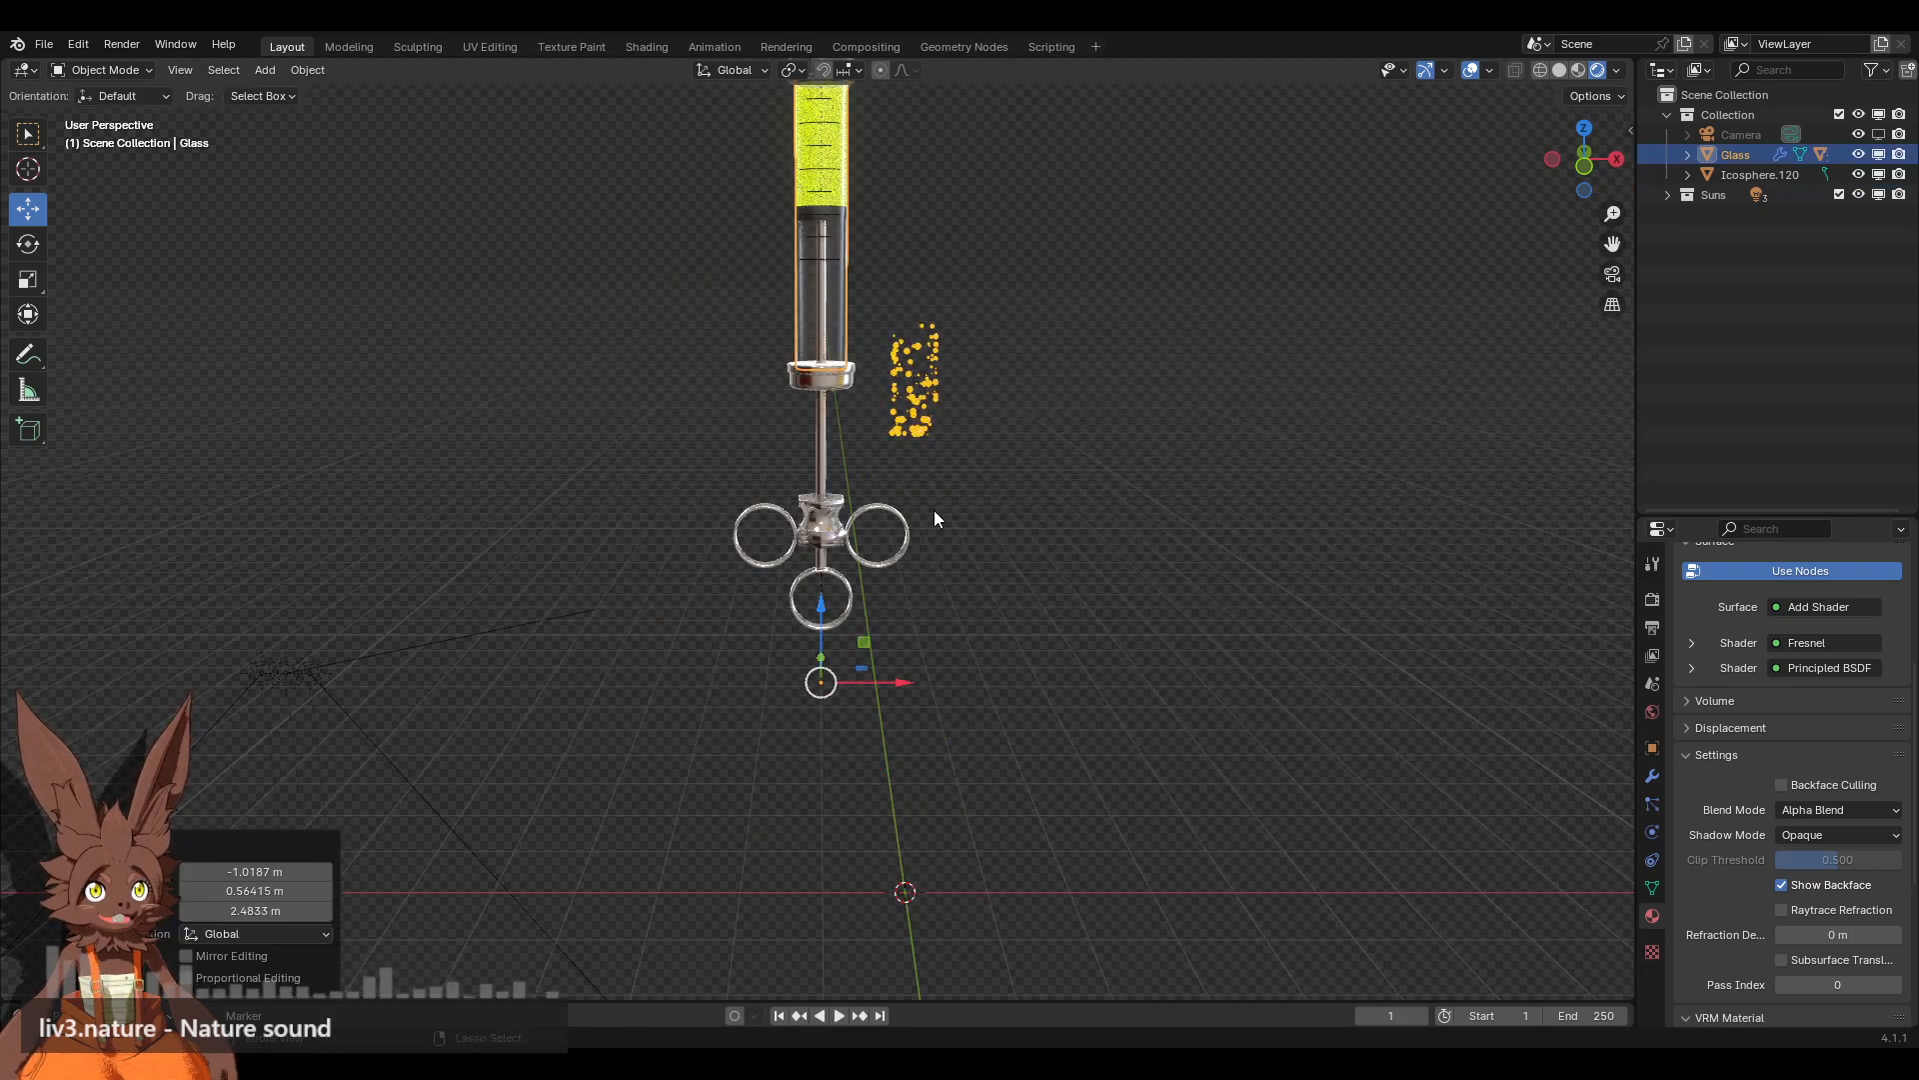
{"action": "key", "text": "ctrl+z"}
Step: Parent the Icosphere.120 bubbles to Glass with the Object option
{"action": "left_click", "coordinate": [1755, 178]}
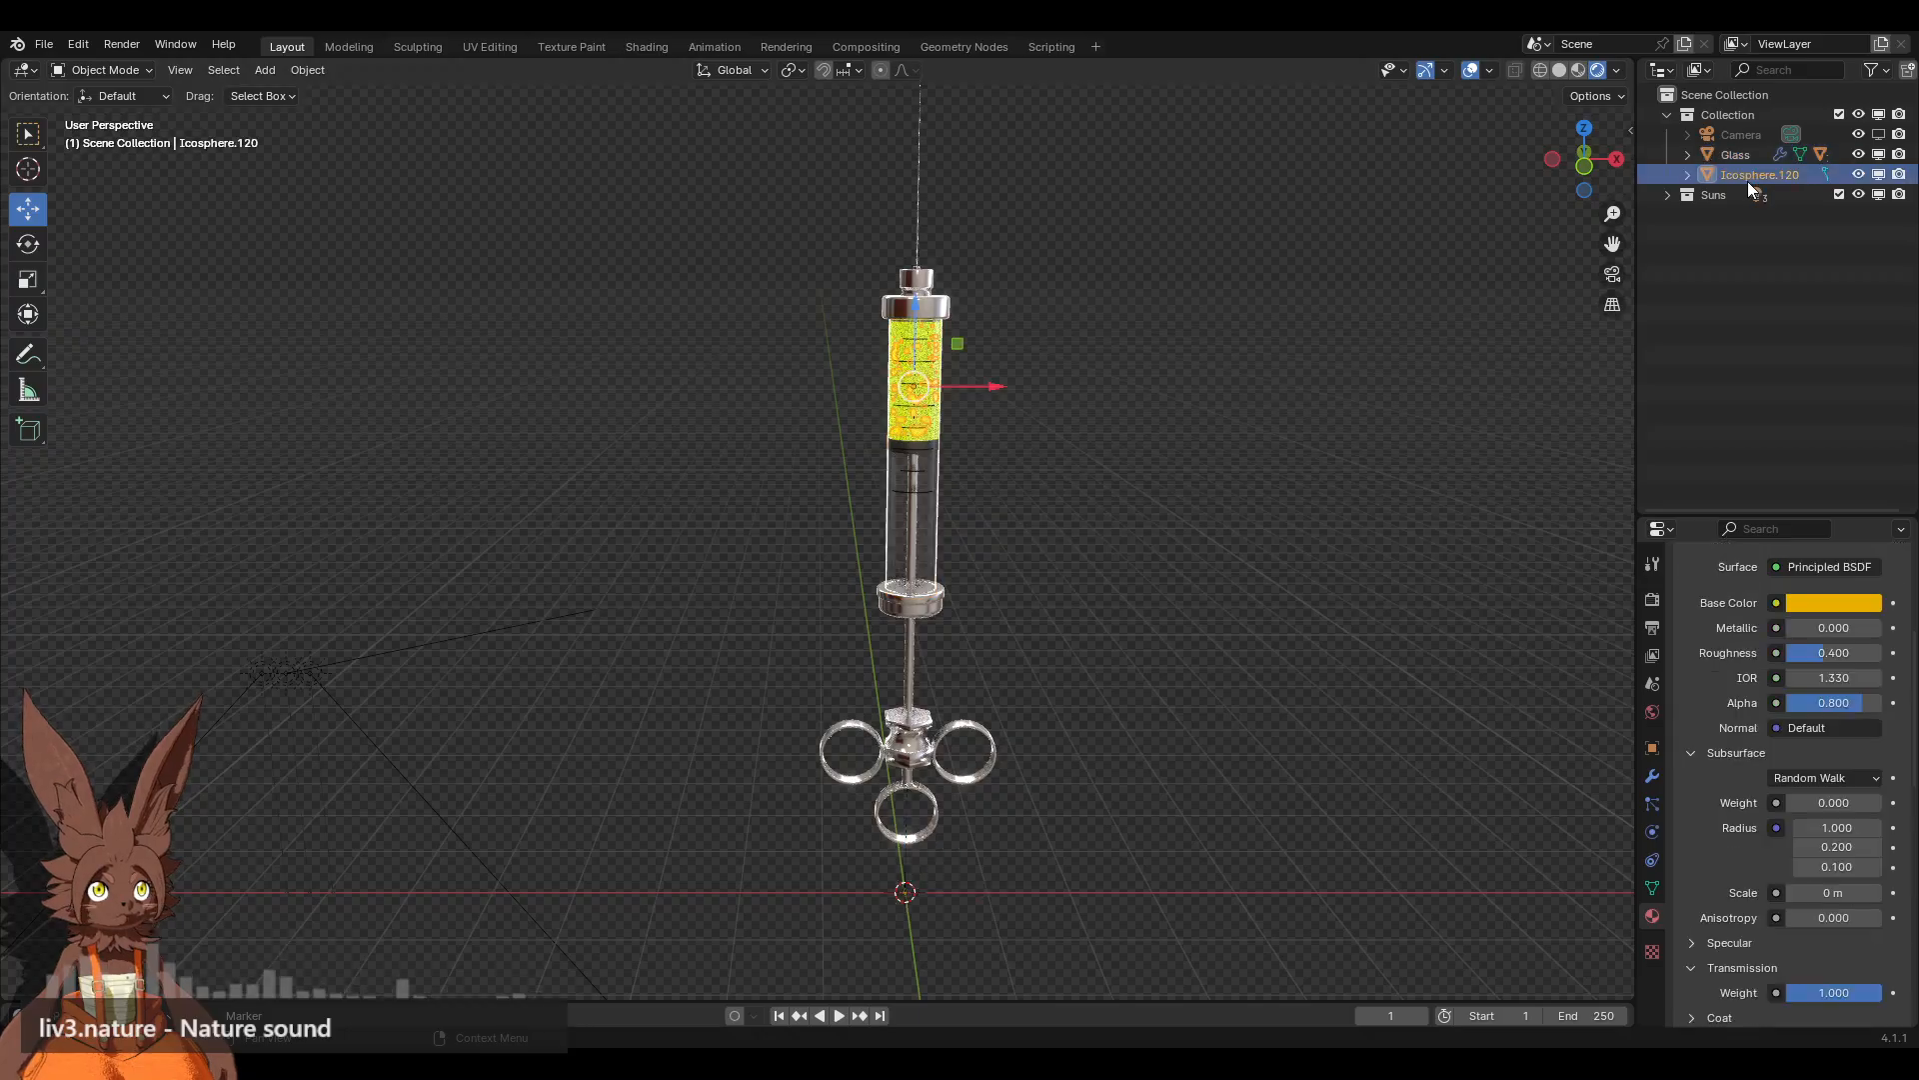
{"action": "left_click", "coordinate": [944, 512], "text": "shift"}
{"action": "right_click", "coordinate": [944, 511]}
{"action": "mouse_move", "coordinate": [1018, 483]}
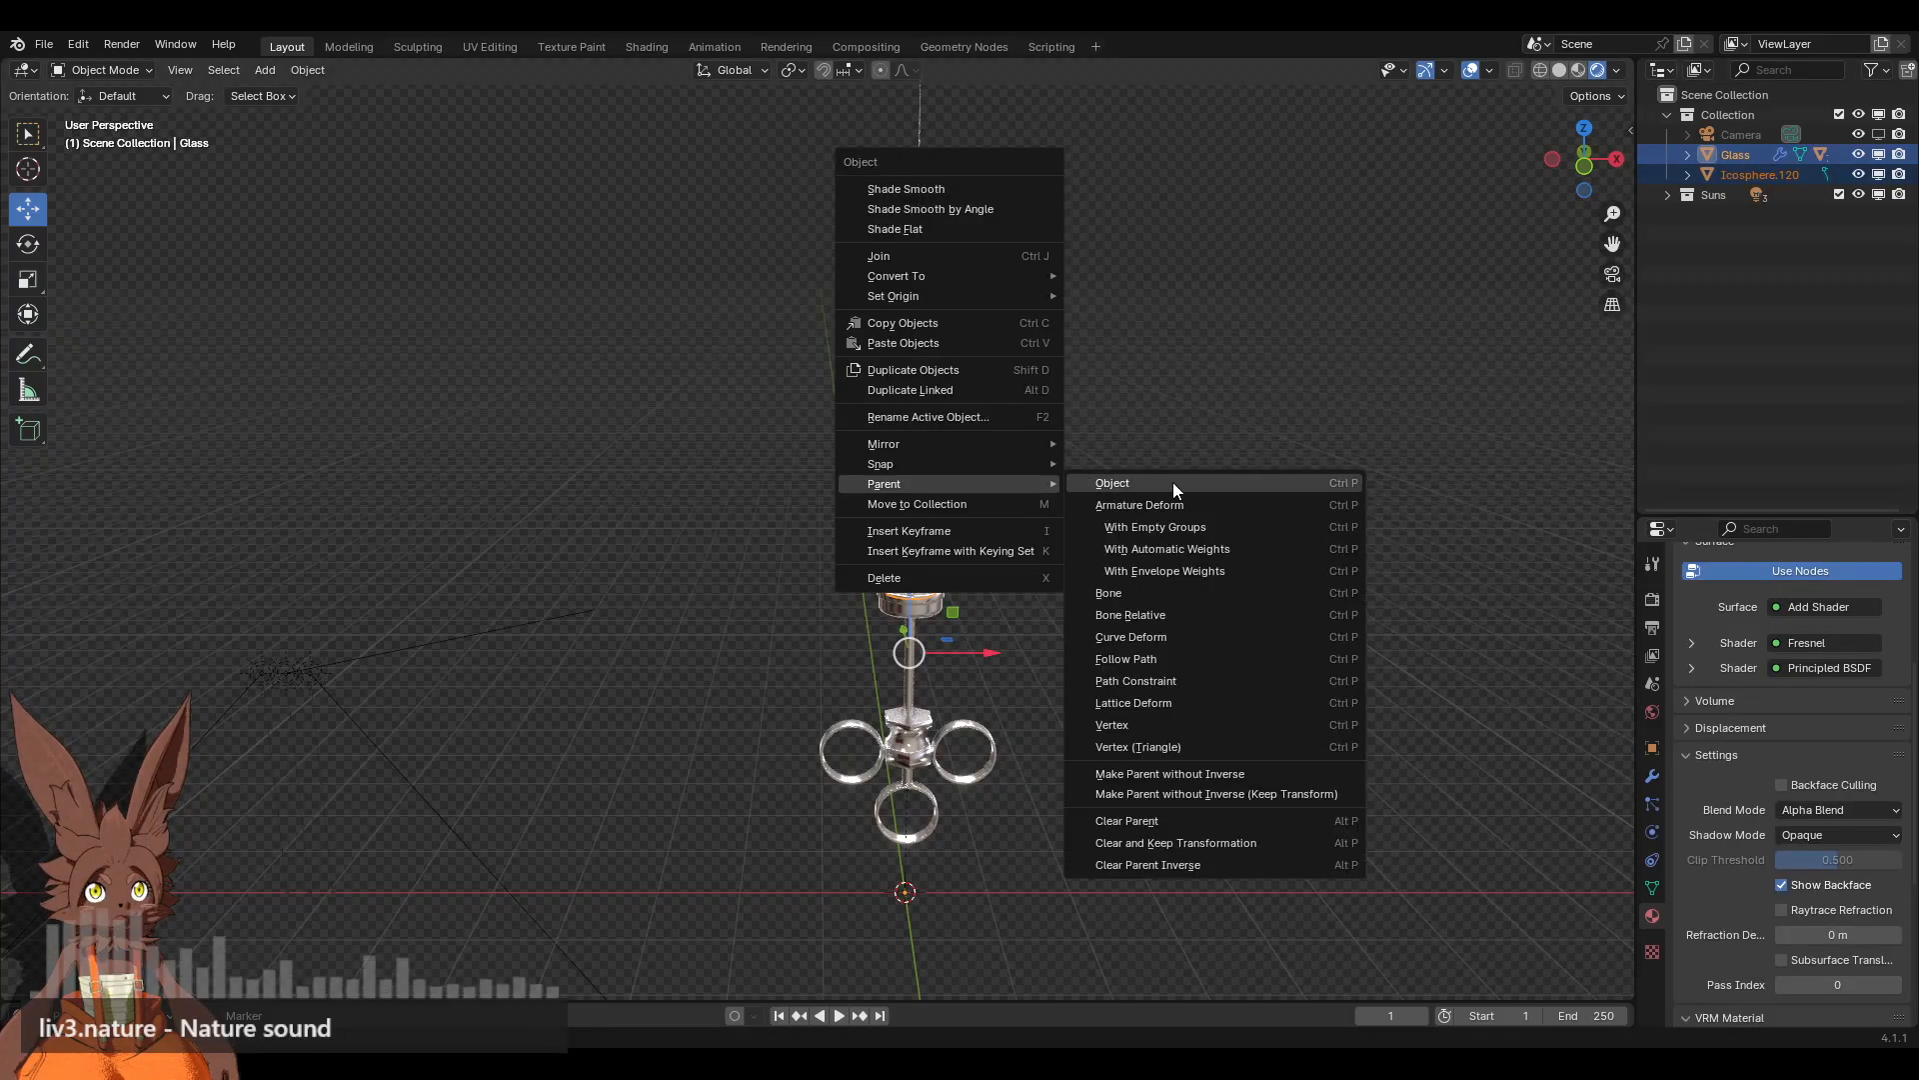
{"action": "left_click", "coordinate": [1172, 484]}
{"action": "left_click", "coordinate": [1172, 482]}
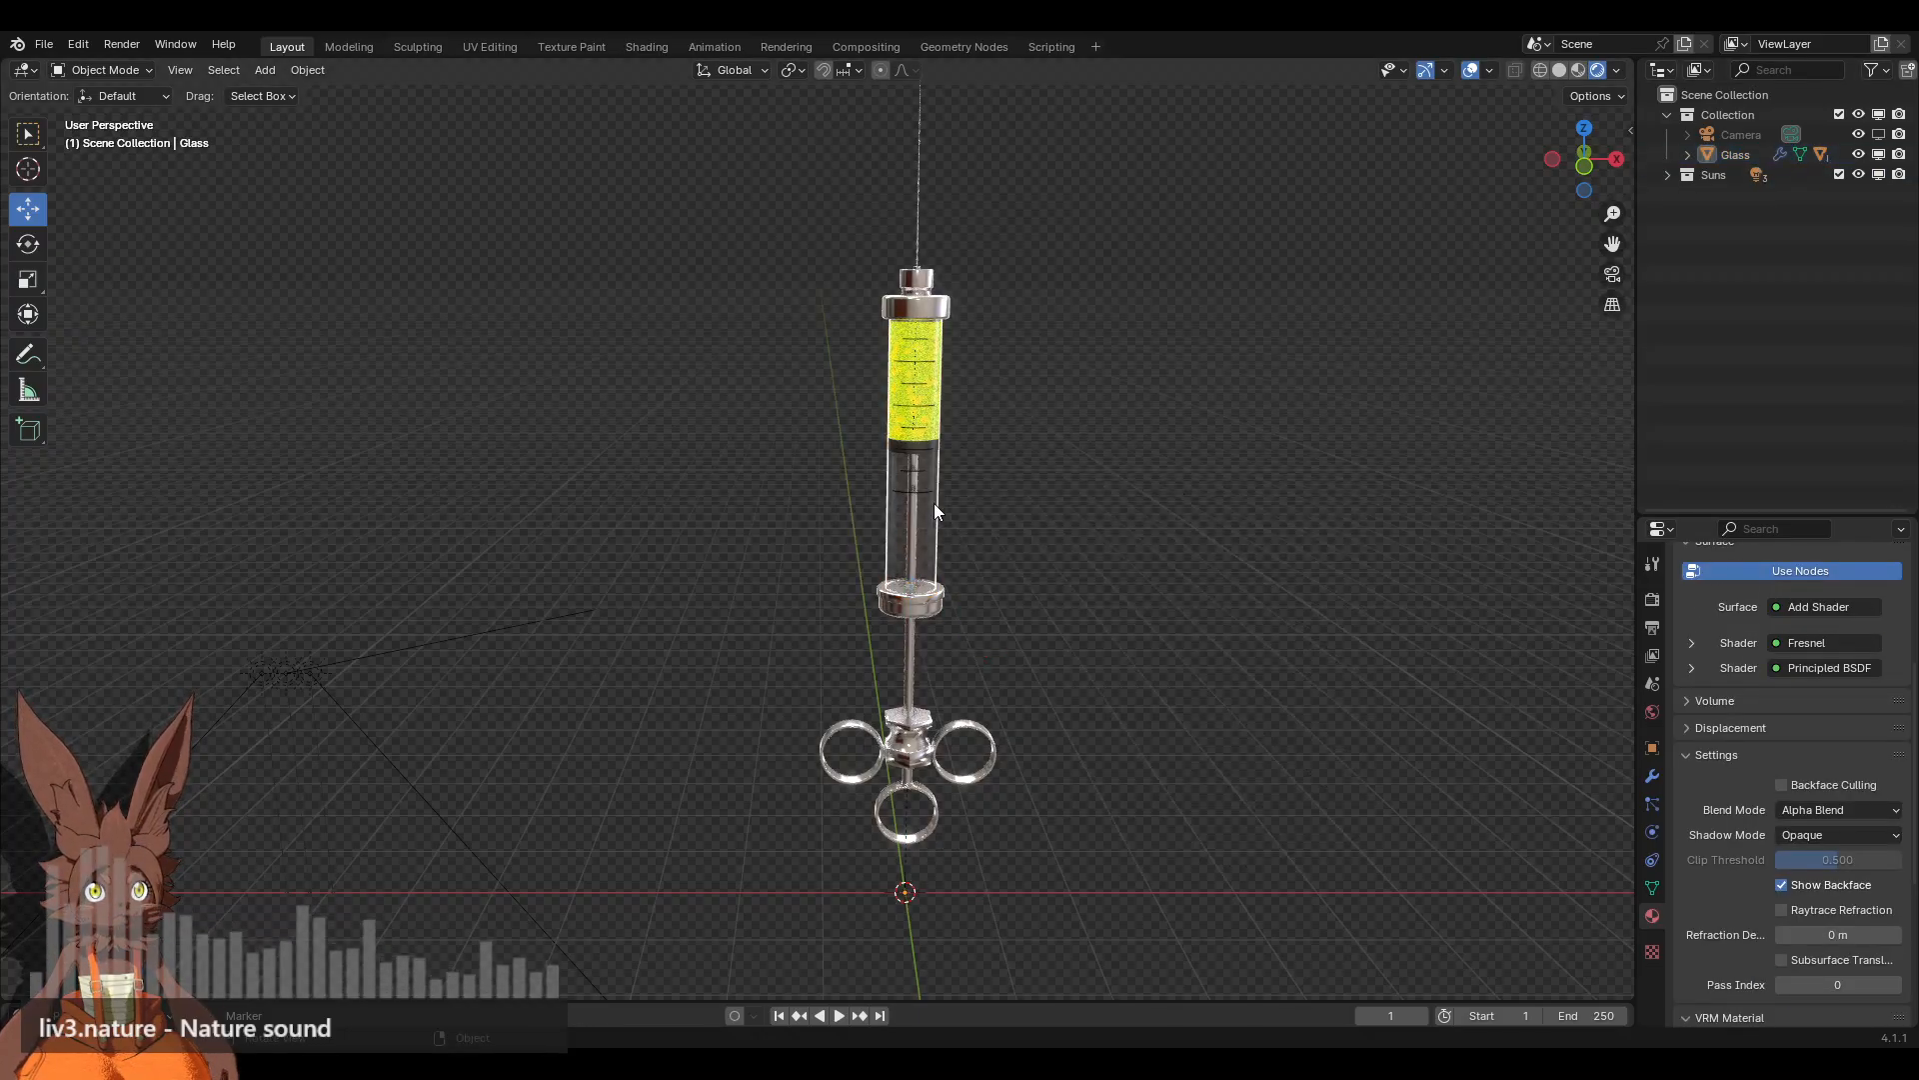
Step: Test the parenting of the whole syringe by moving Glass, undo the move and deselect it
{"action": "left_click", "coordinate": [907, 607]}
{"action": "left_click_drag", "start_coordinate": [915, 900], "coordinate": [1006, 839]}
{"action": "key", "text": "ctrl+z"}
{"action": "left_click", "coordinate": [1081, 664]}
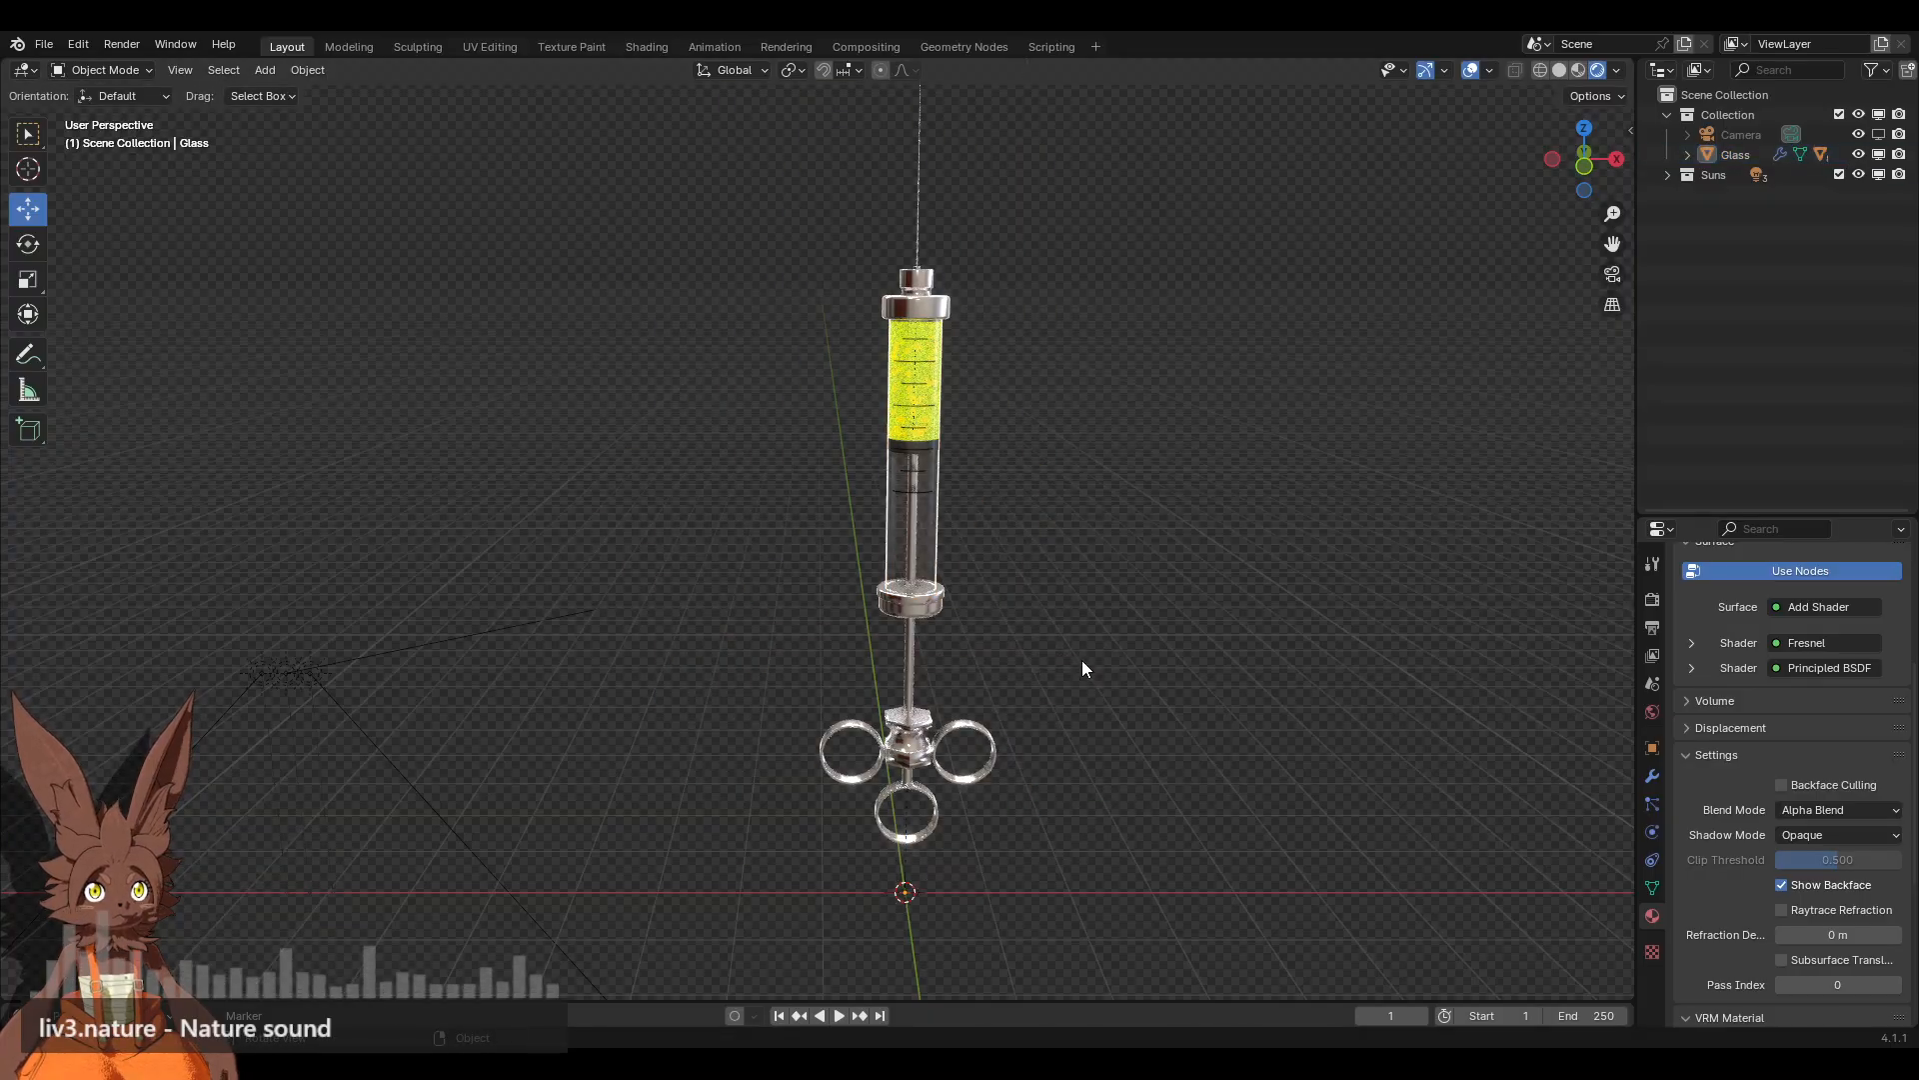
Step: Set the origin of the Glass object to its geometry and reselect Glass
{"action": "right_click", "coordinate": [937, 532]}
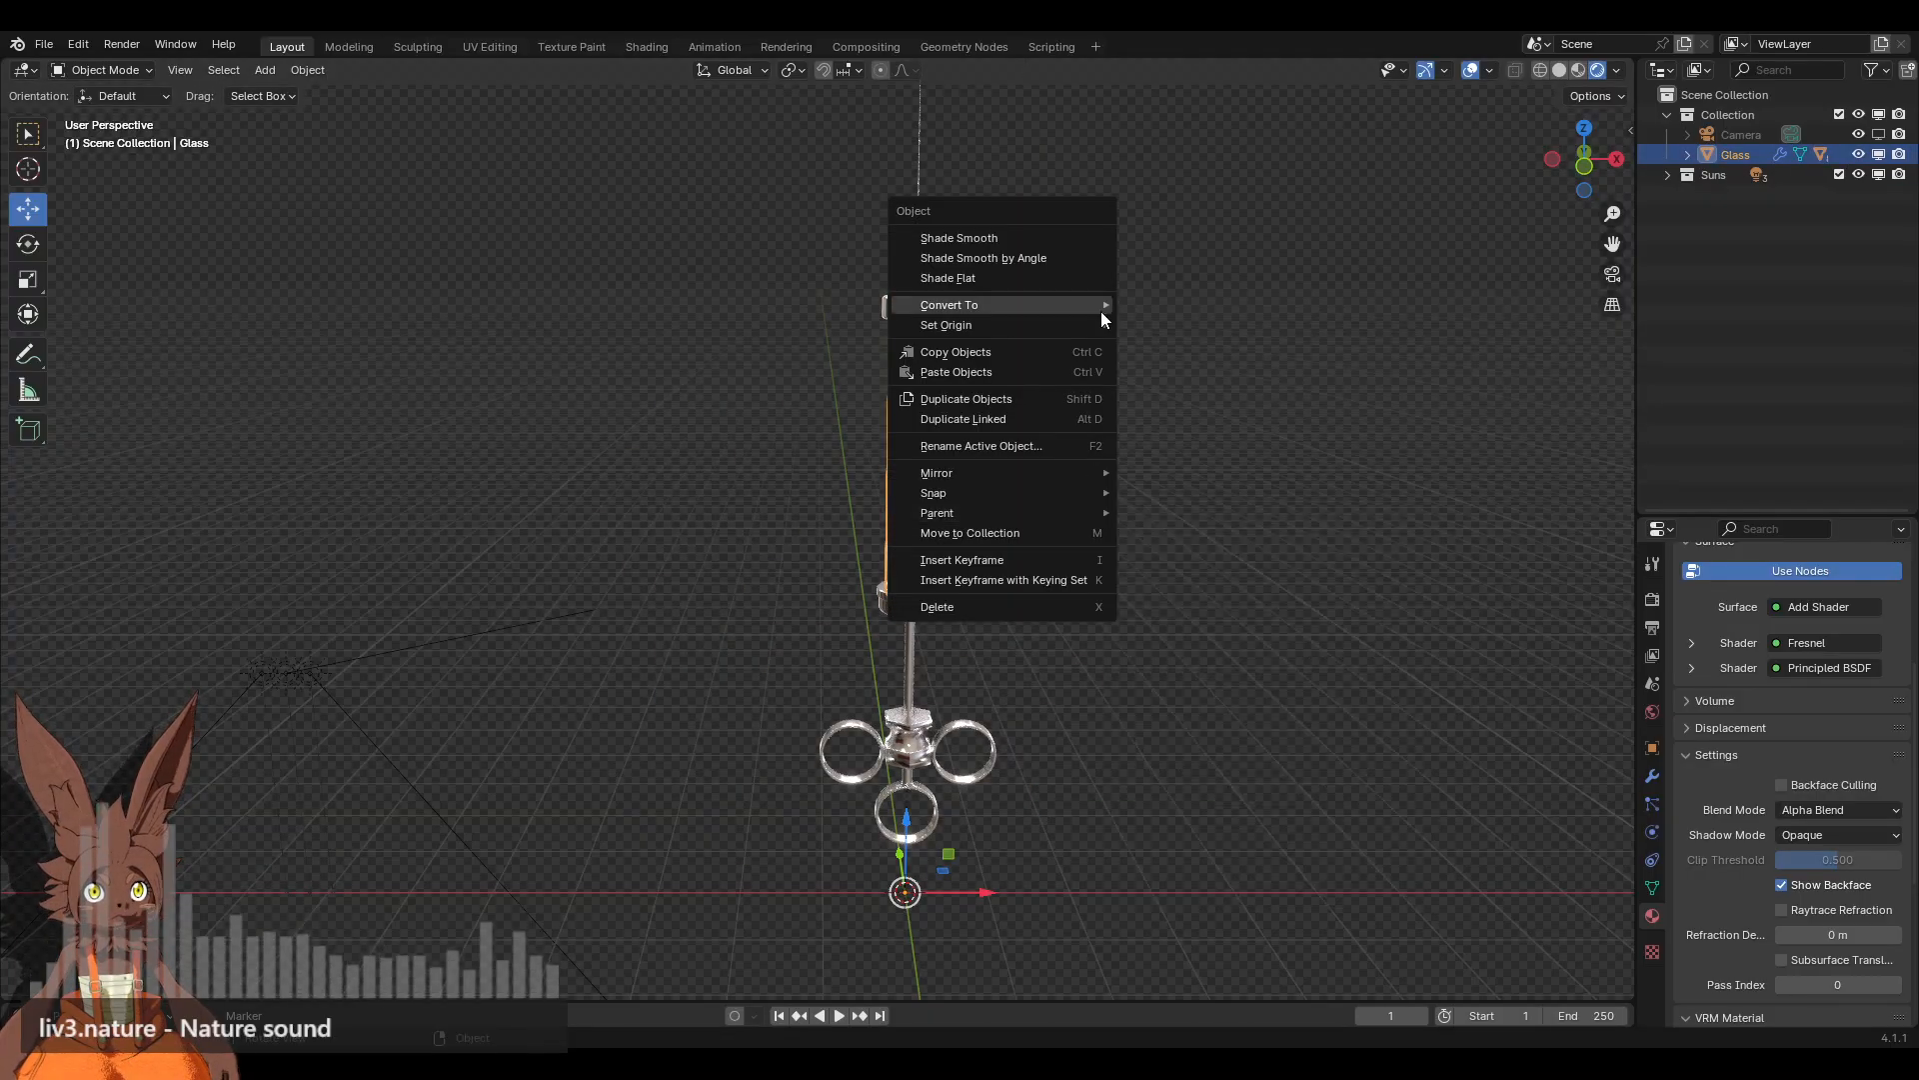
{"action": "mouse_move", "coordinate": [1096, 328]}
{"action": "left_click", "coordinate": [1180, 345]}
{"action": "left_click", "coordinate": [1107, 560]}
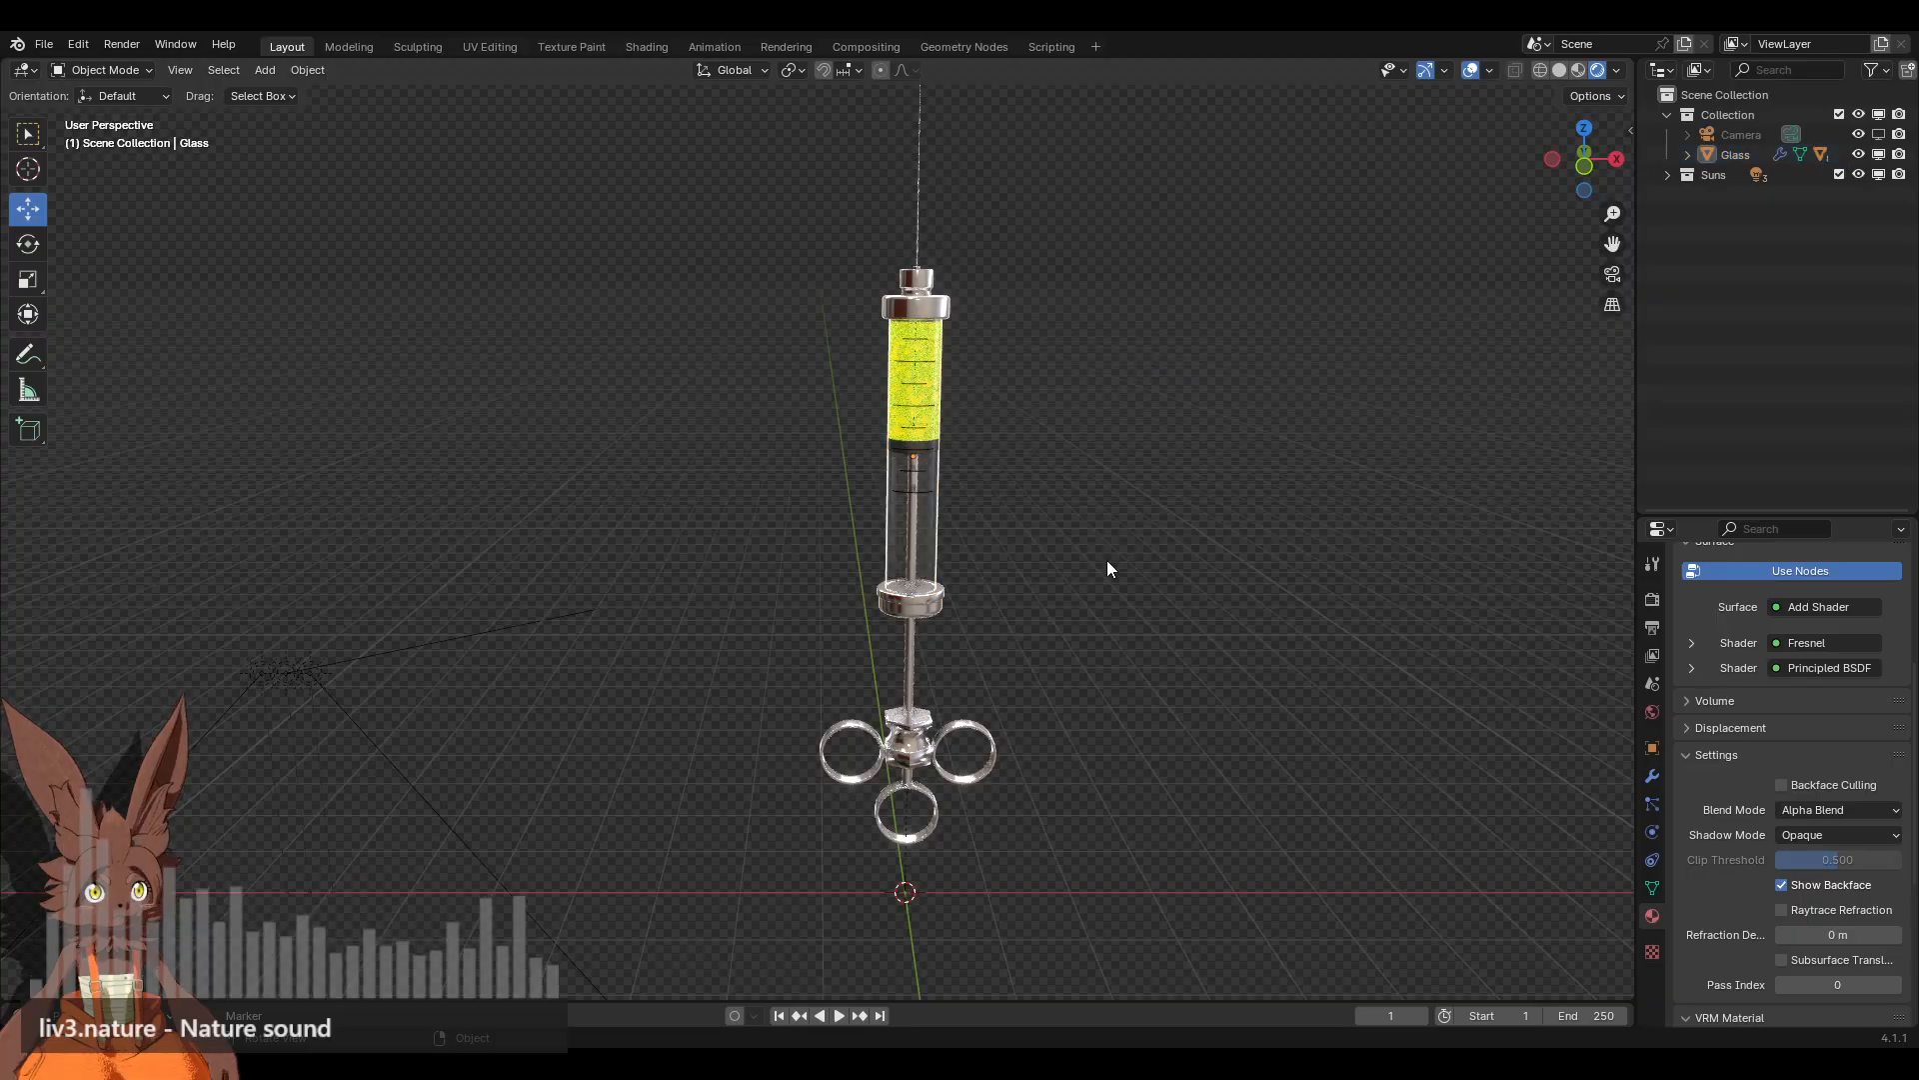
{"action": "left_click", "coordinate": [930, 564]}
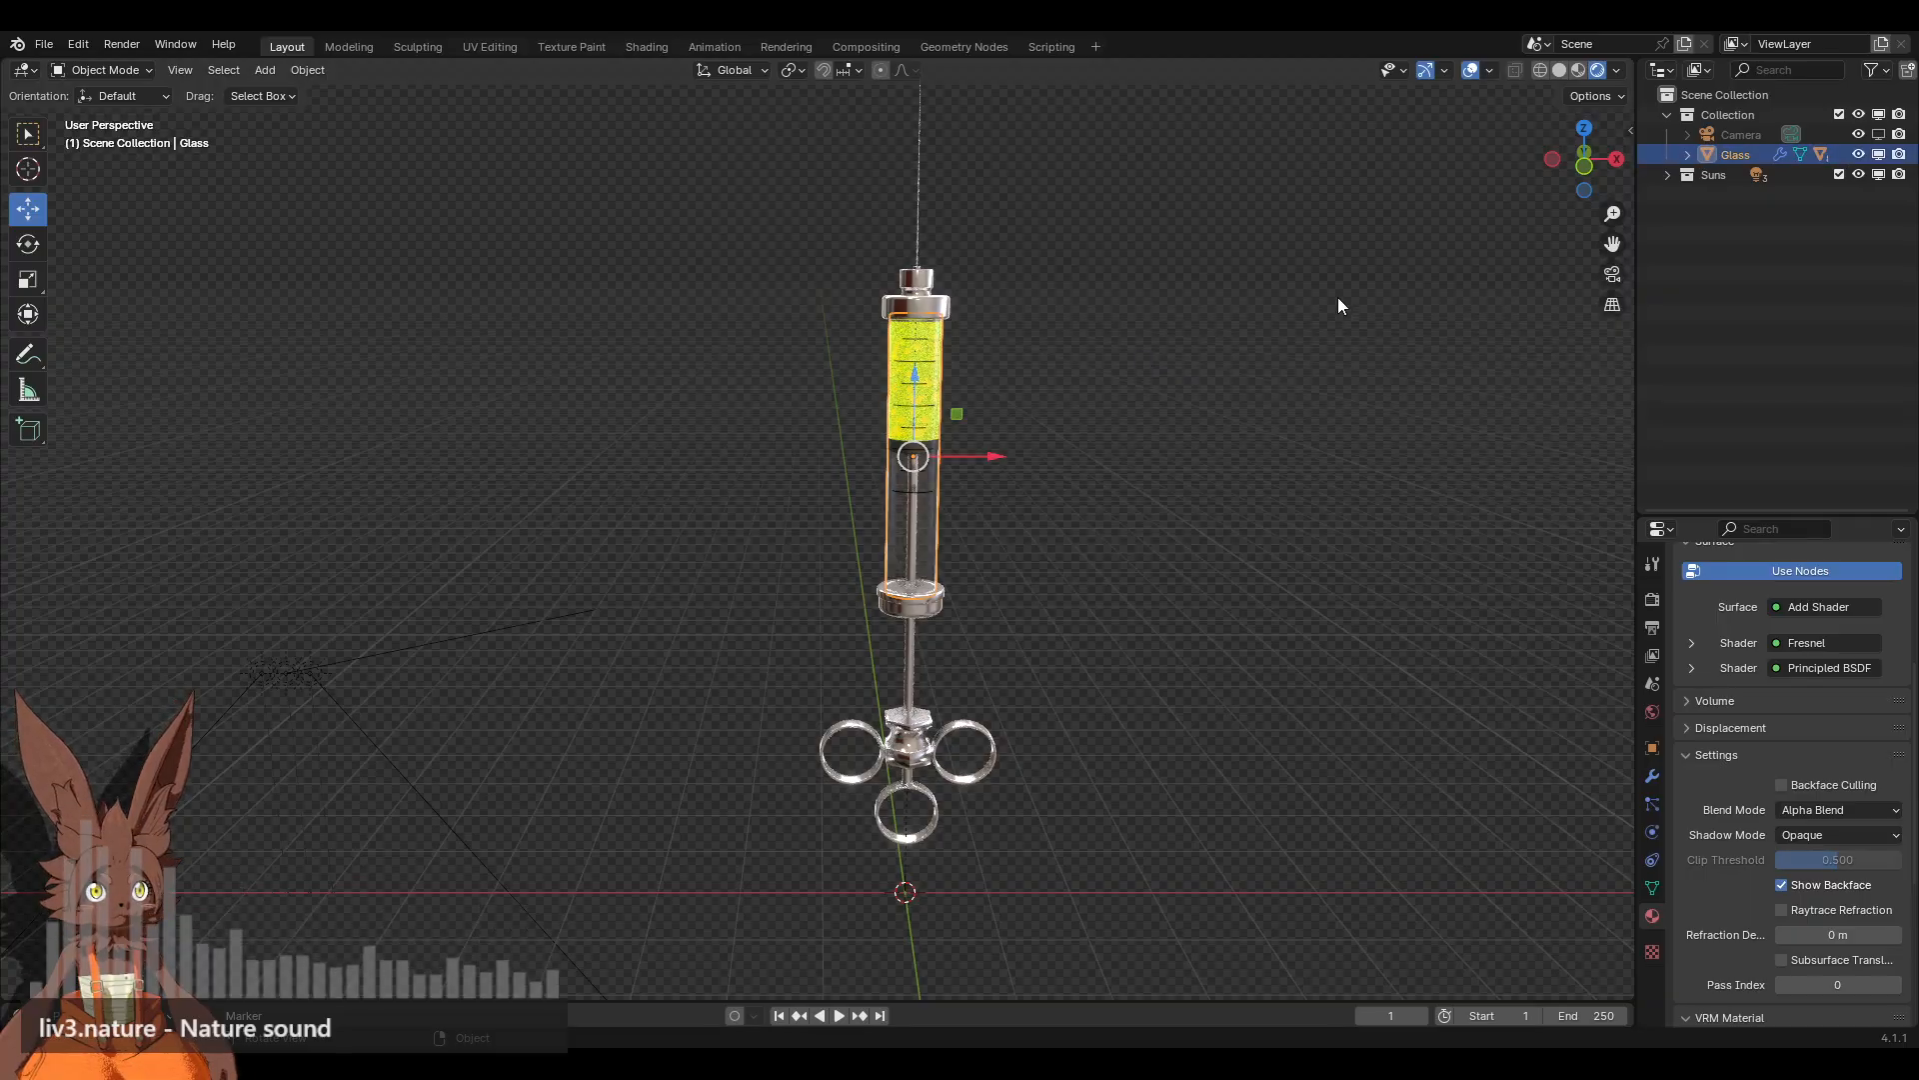
Step: Examine the syringe's upper metal cap and the glowing liquid close up
{"action": "scroll", "coordinate": [991, 330], "scroll_direction": "up", "scroll_amount": 1}
{"action": "scroll", "coordinate": [1039, 337], "scroll_direction": "down", "scroll_amount": 2}
{"action": "middle_click_drag", "start_coordinate": [1046, 334], "coordinate": [999, 540], "text": "shift"}
{"action": "scroll", "coordinate": [999, 541], "scroll_direction": "up", "scroll_amount": 4}
{"action": "scroll", "coordinate": [1110, 393], "scroll_direction": "up", "scroll_amount": 2}
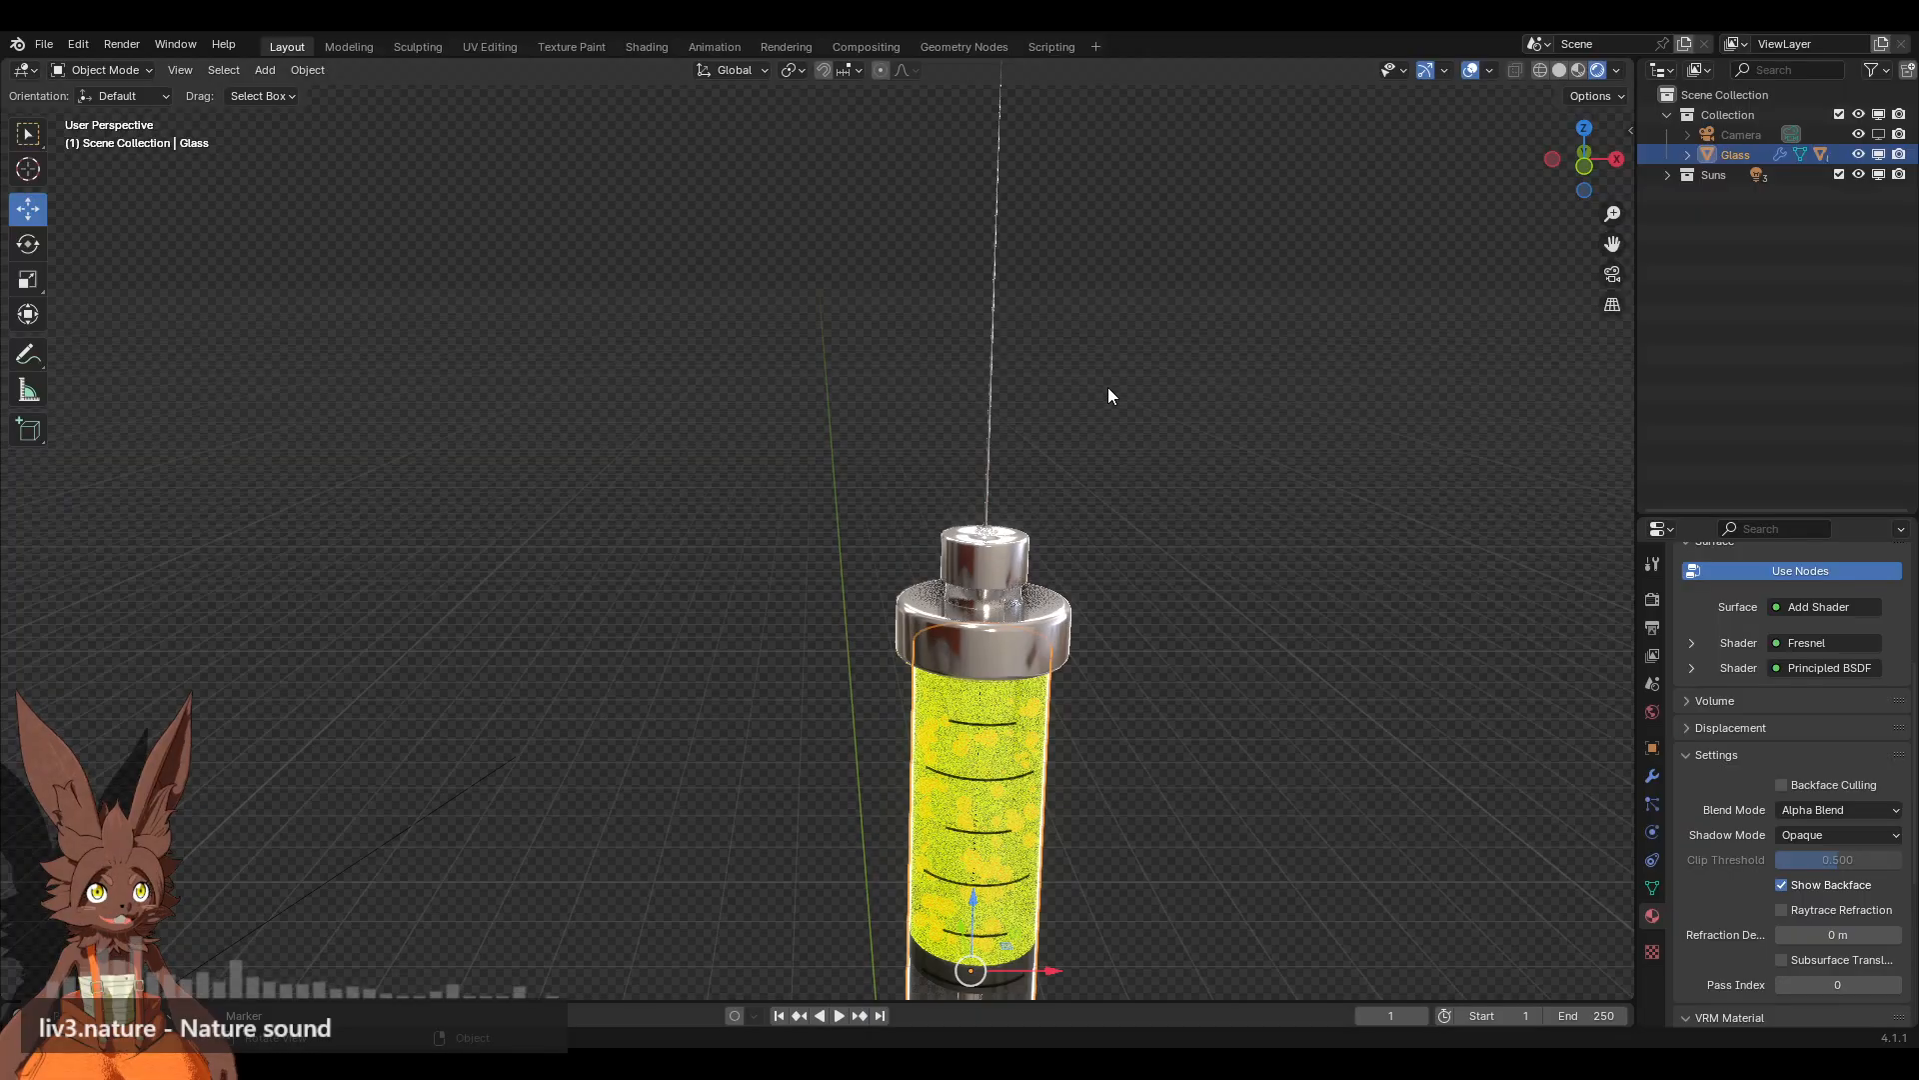
Step: In Edit Mode on the Top object, thicken the needle's tip by scaling up its end vertices in front wireframe view
{"action": "left_click", "coordinate": [1586, 166]}
{"action": "left_click", "coordinate": [957, 451]}
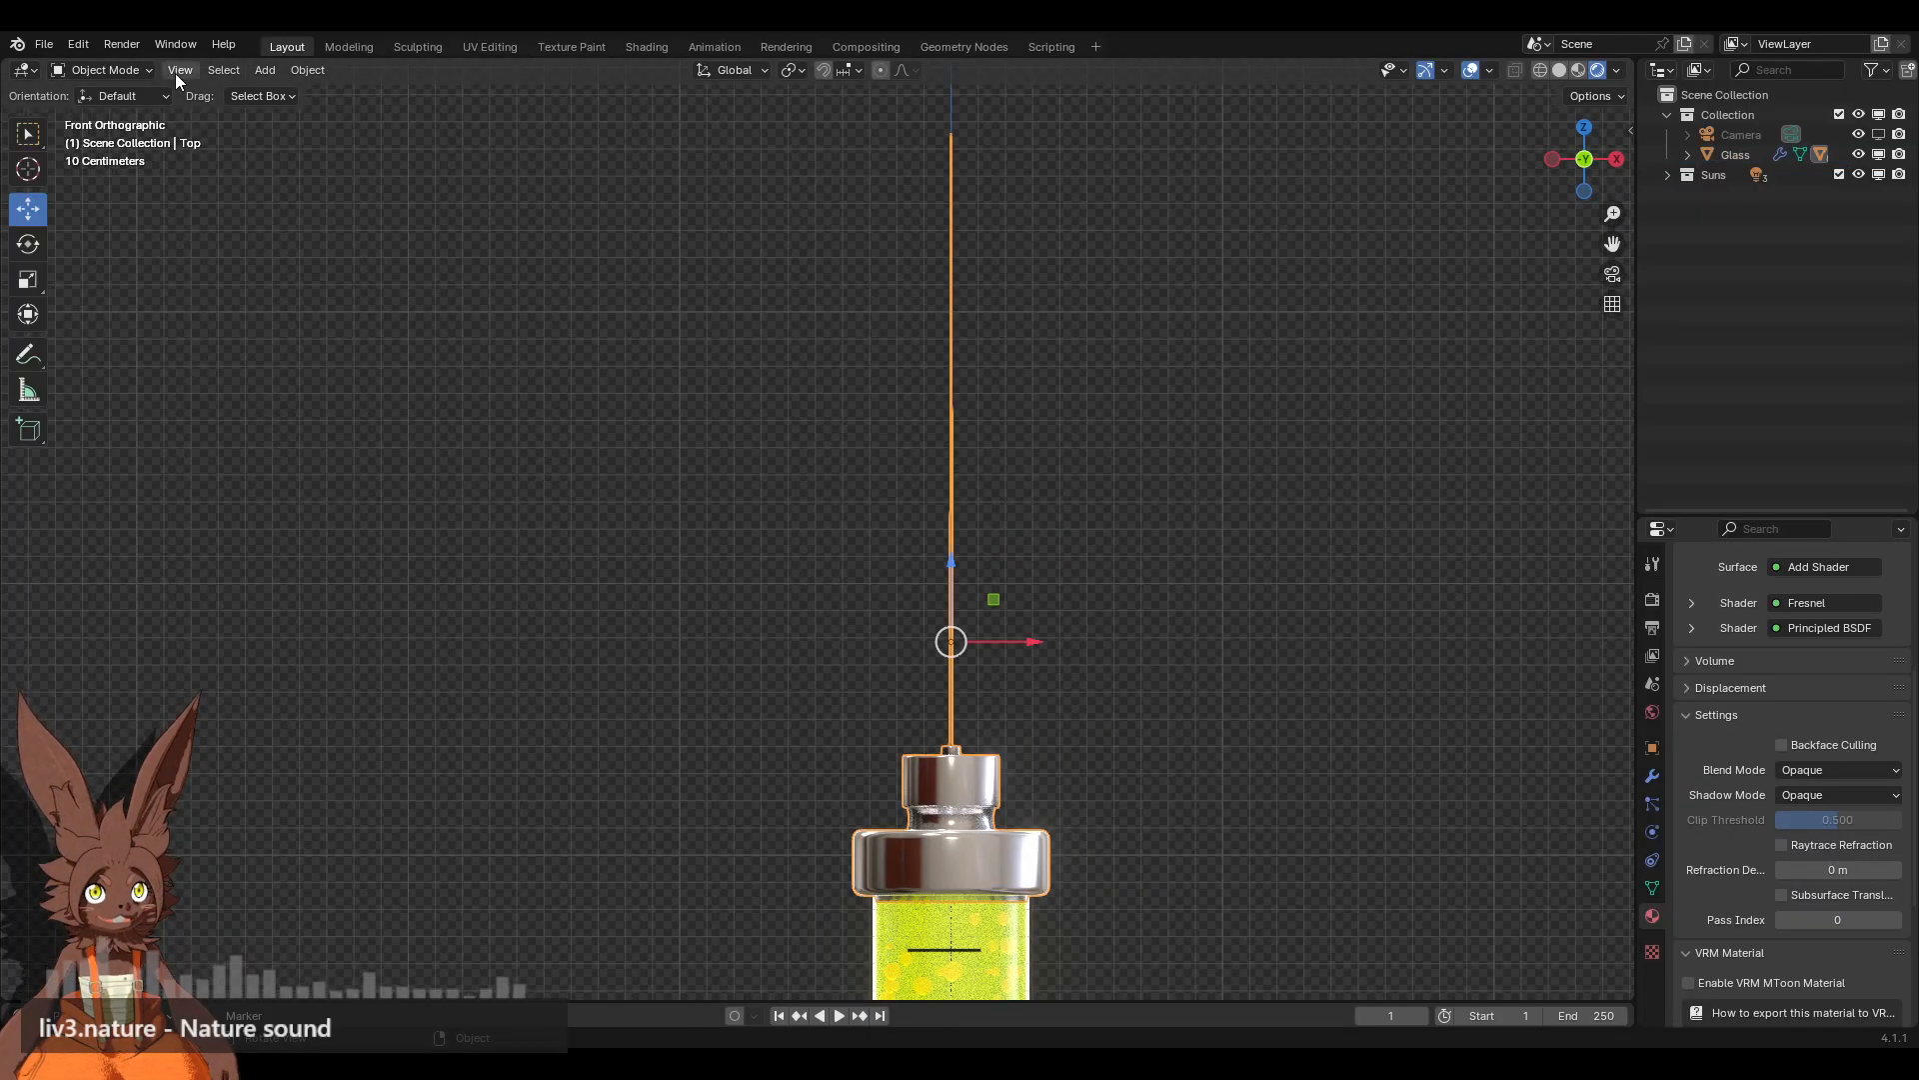
{"action": "left_click", "coordinate": [100, 70]}
{"action": "left_click", "coordinate": [110, 115]}
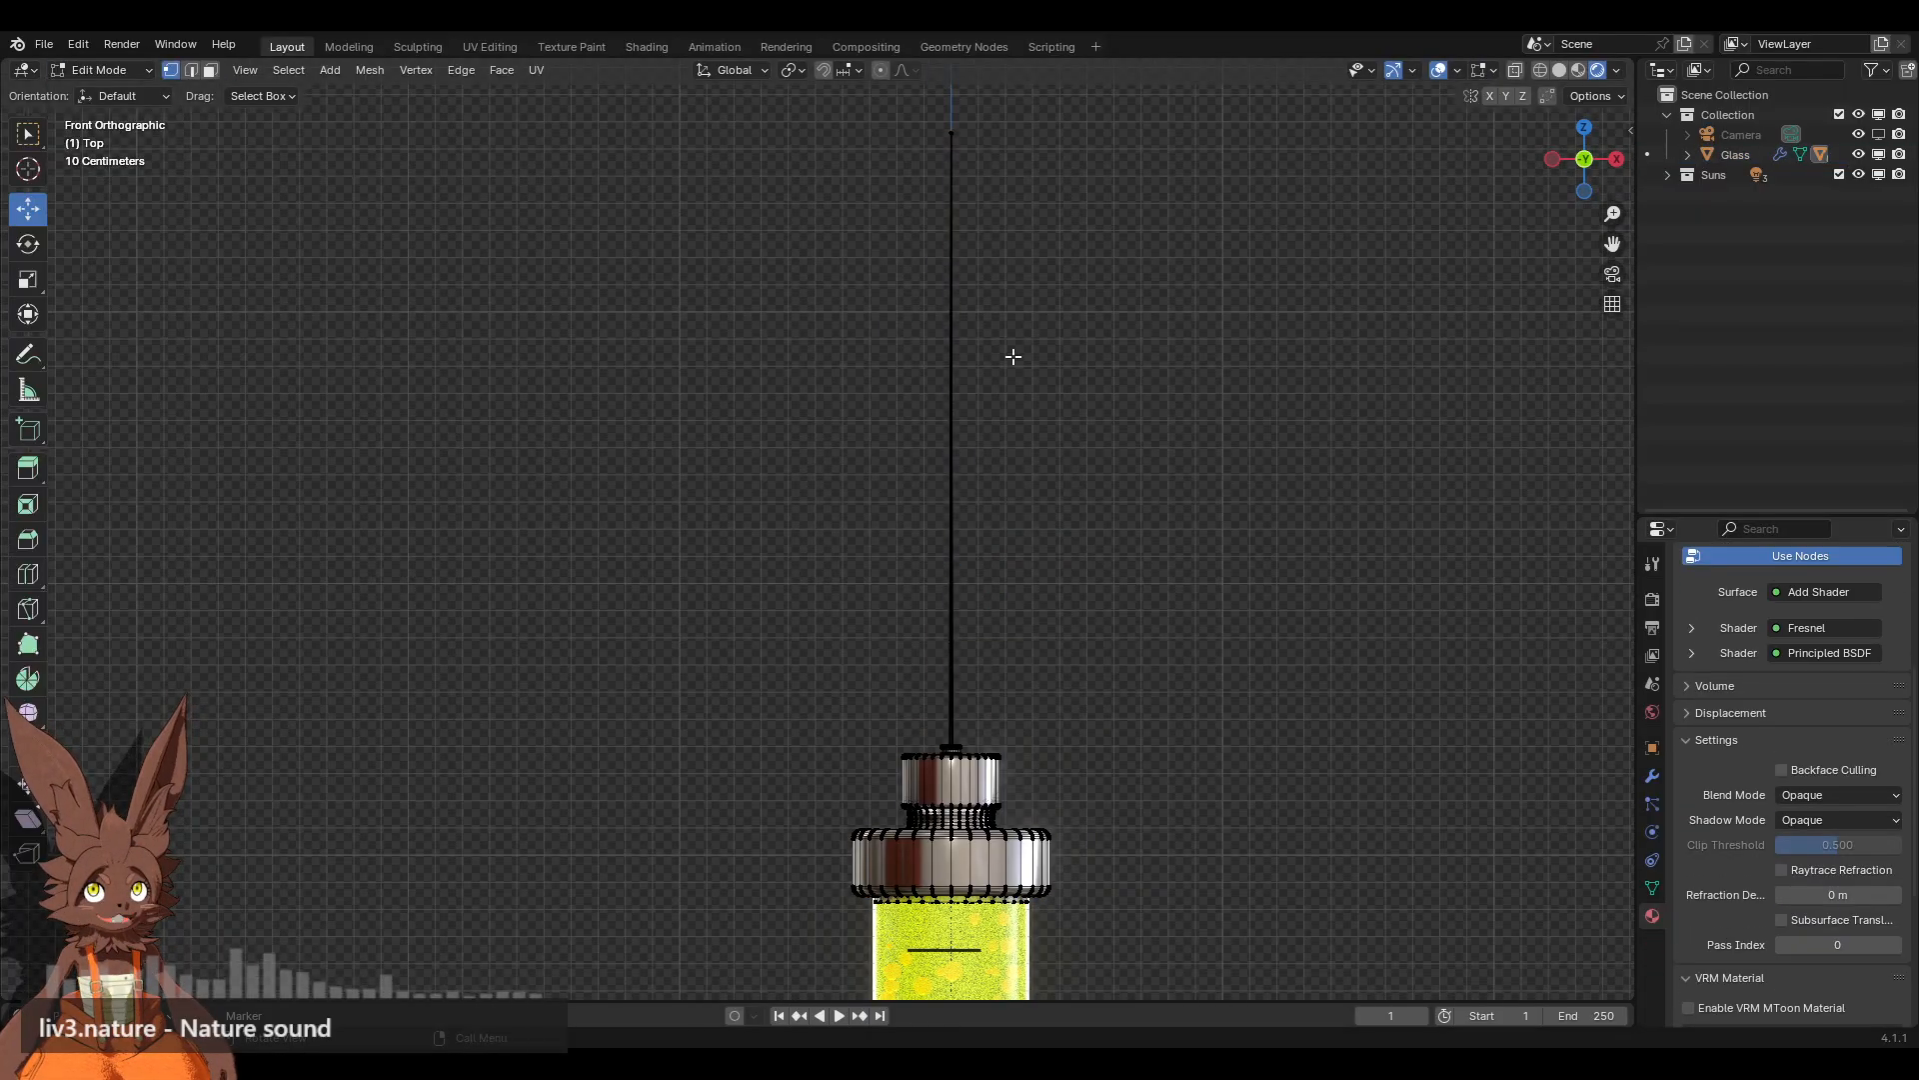
{"action": "left_click", "coordinate": [1542, 72]}
{"action": "left_click_drag", "start_coordinate": [703, 120], "coordinate": [1176, 417]}
{"action": "key", "text": "s"}
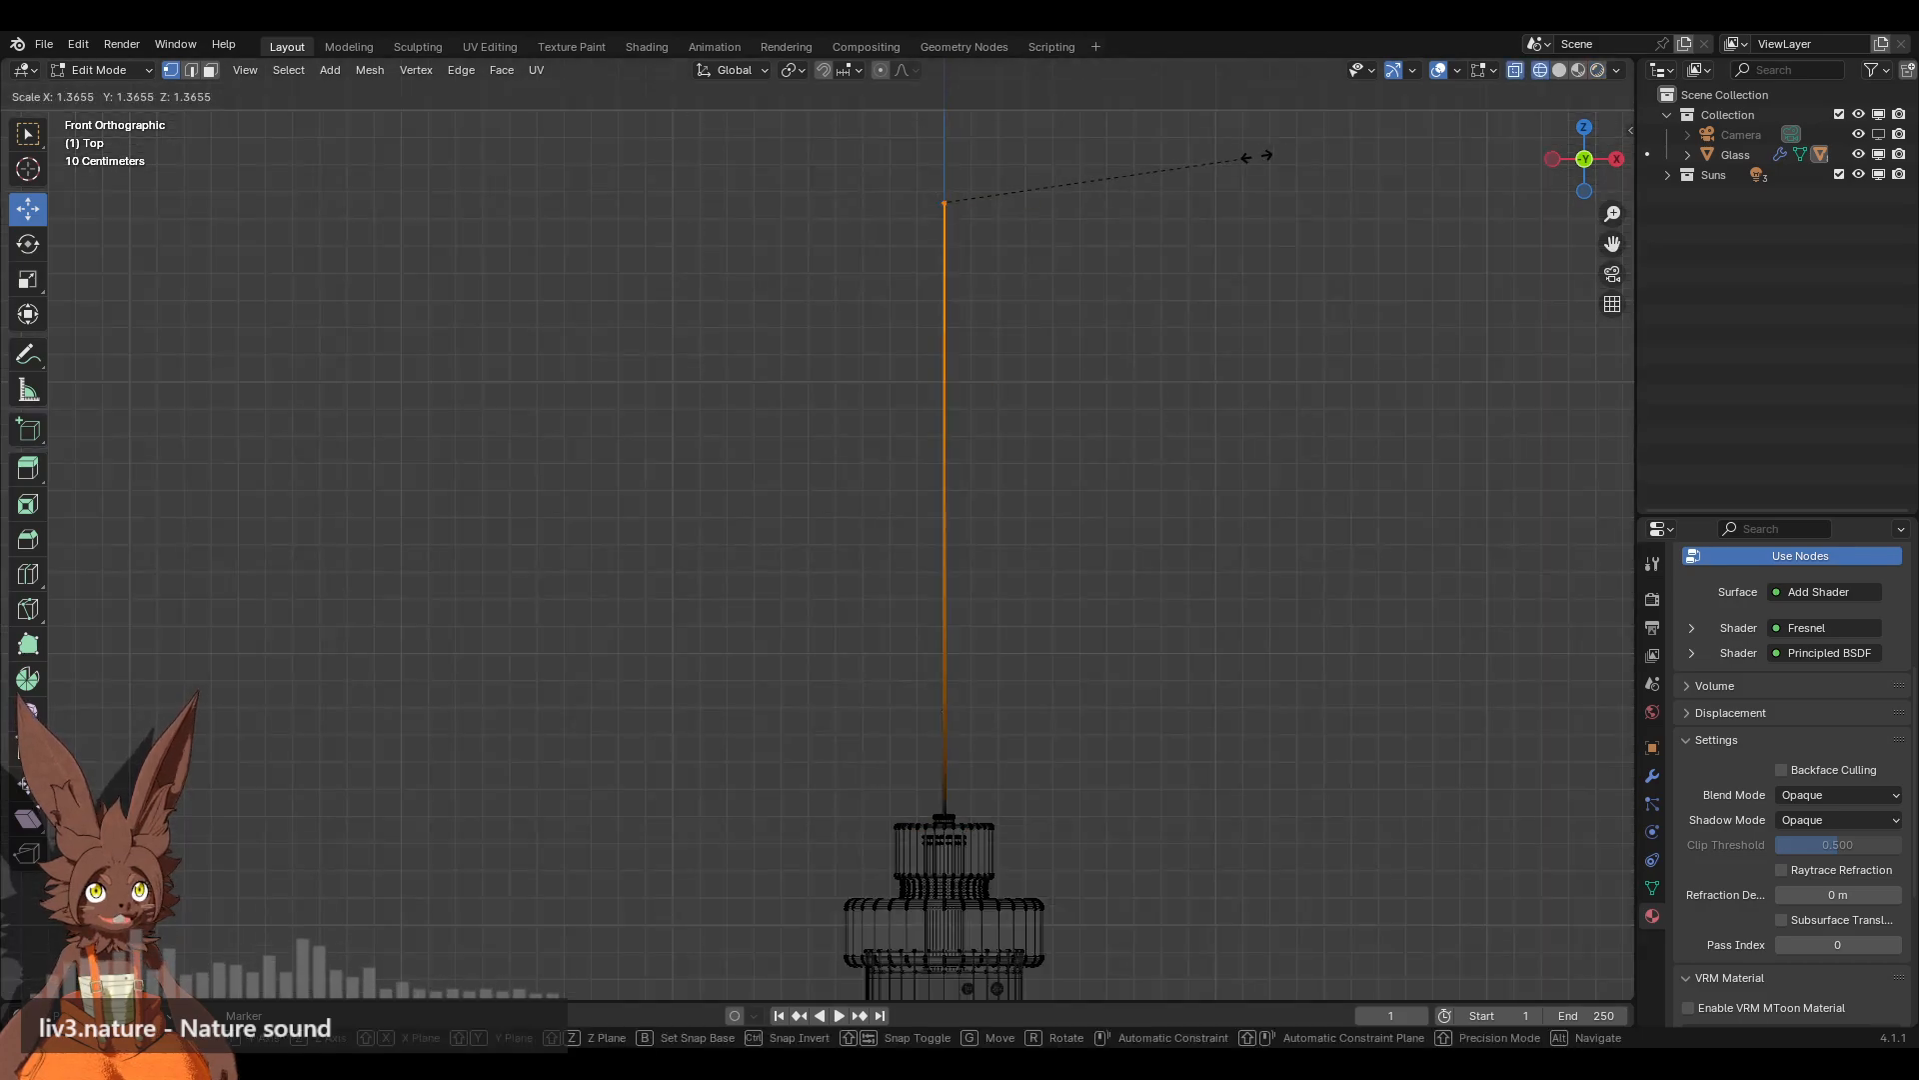
{"action": "left_click", "coordinate": [1365, 140]}
Step: Shorten the needle by lowering its tip vertices about 0.98 m along Z and clear the selection
{"action": "left_click_drag", "start_coordinate": [944, 130], "coordinate": [952, 396]}
{"action": "middle_click_drag", "start_coordinate": [952, 396], "coordinate": [905, 671]}
{"action": "scroll", "coordinate": [905, 671], "scroll_direction": "up", "scroll_amount": 6}
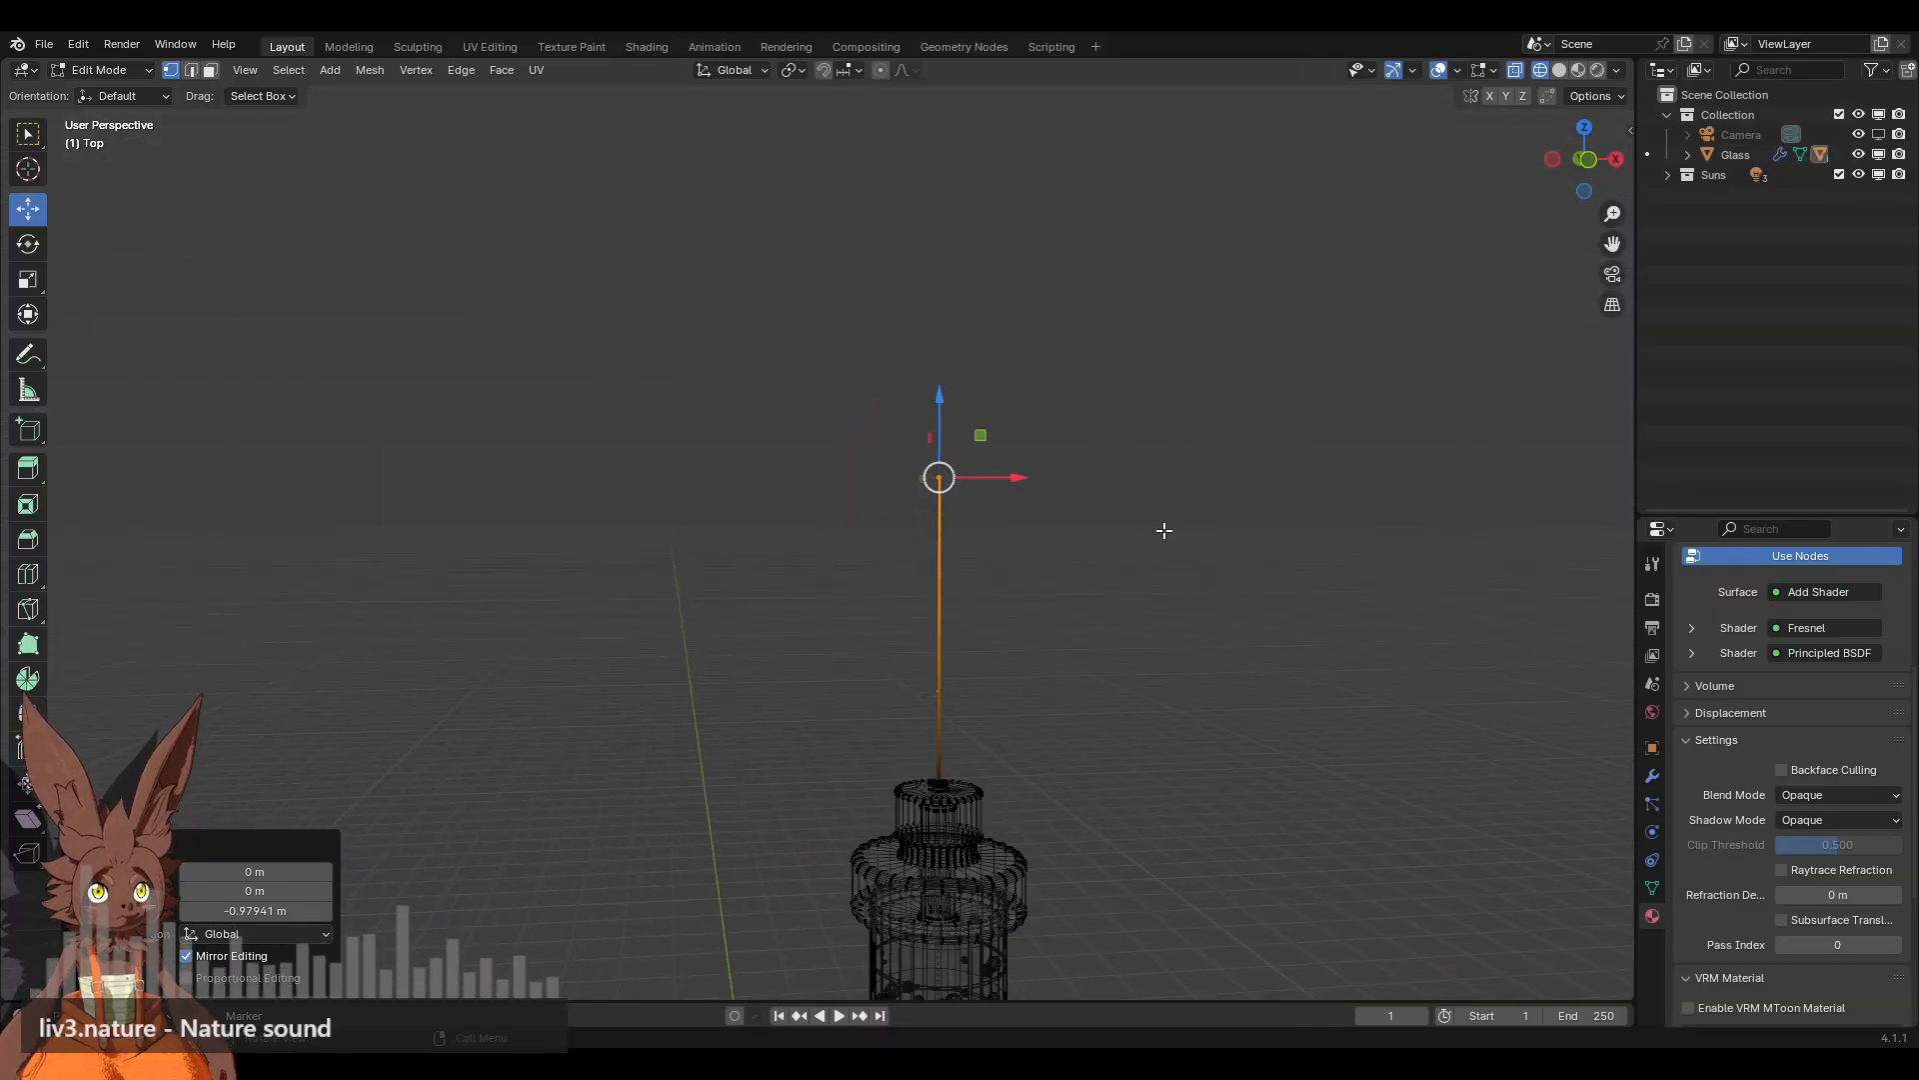
{"action": "middle_click_drag", "start_coordinate": [1163, 530], "coordinate": [1109, 582]}
{"action": "key", "text": "alt+a"}
Step: Select the loops around the needle's base, expand the selection and scale it to 1.267 in X and Y only
{"action": "scroll", "coordinate": [1110, 583], "scroll_direction": "up", "scroll_amount": 1, "text": "alt"}
{"action": "middle_click_drag", "start_coordinate": [1073, 741], "coordinate": [1005, 594], "text": "shift"}
{"action": "scroll", "coordinate": [891, 627], "scroll_direction": "up", "scroll_amount": 2}
{"action": "middle_click_drag", "start_coordinate": [870, 681], "coordinate": [820, 543], "text": "shift"}
{"action": "scroll", "coordinate": [900, 679], "scroll_direction": "up", "scroll_amount": 3}
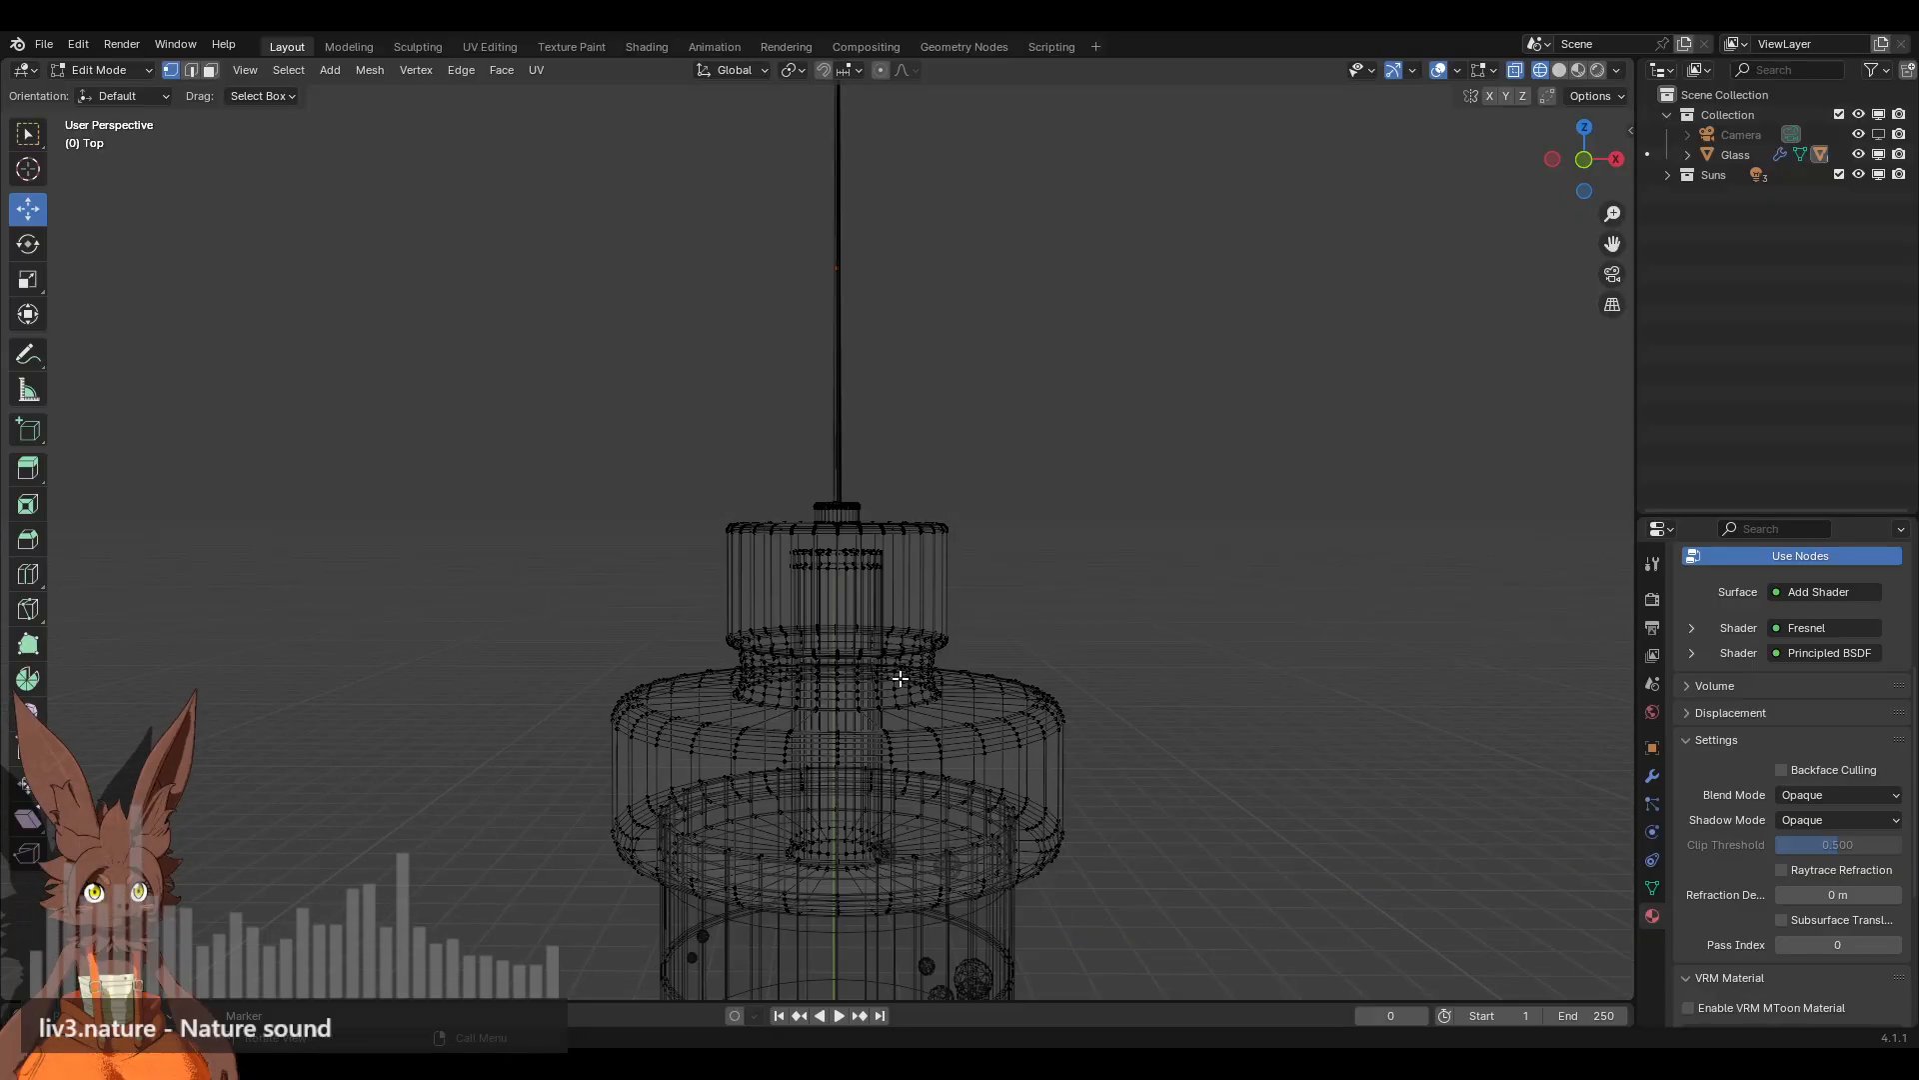
{"action": "scroll", "coordinate": [900, 679], "scroll_direction": "up", "scroll_amount": 7}
{"action": "middle_click_drag", "start_coordinate": [951, 471], "coordinate": [1021, 650]}
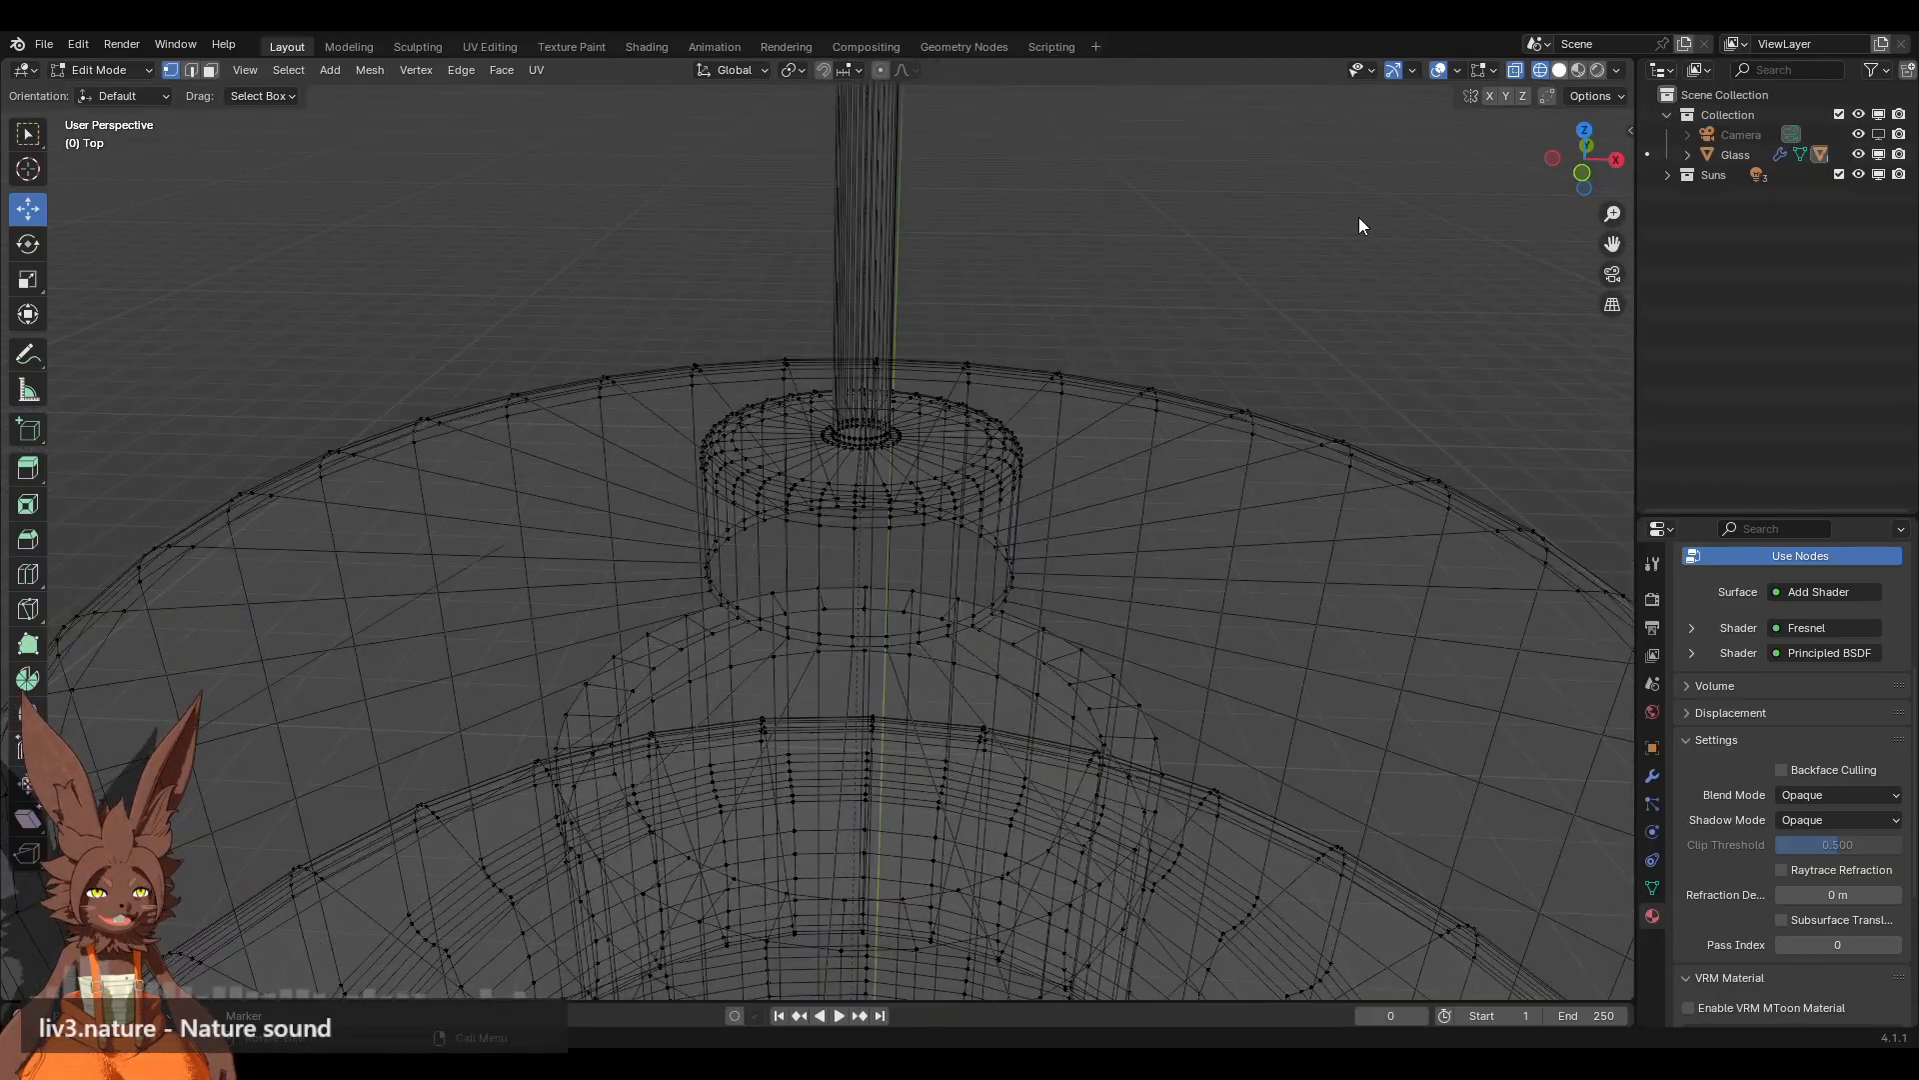
{"action": "left_click", "coordinate": [1559, 70]}
{"action": "scroll", "coordinate": [990, 522], "scroll_direction": "up", "scroll_amount": 3}
{"action": "middle_click_drag", "start_coordinate": [990, 520], "coordinate": [990, 702], "text": "shift"}
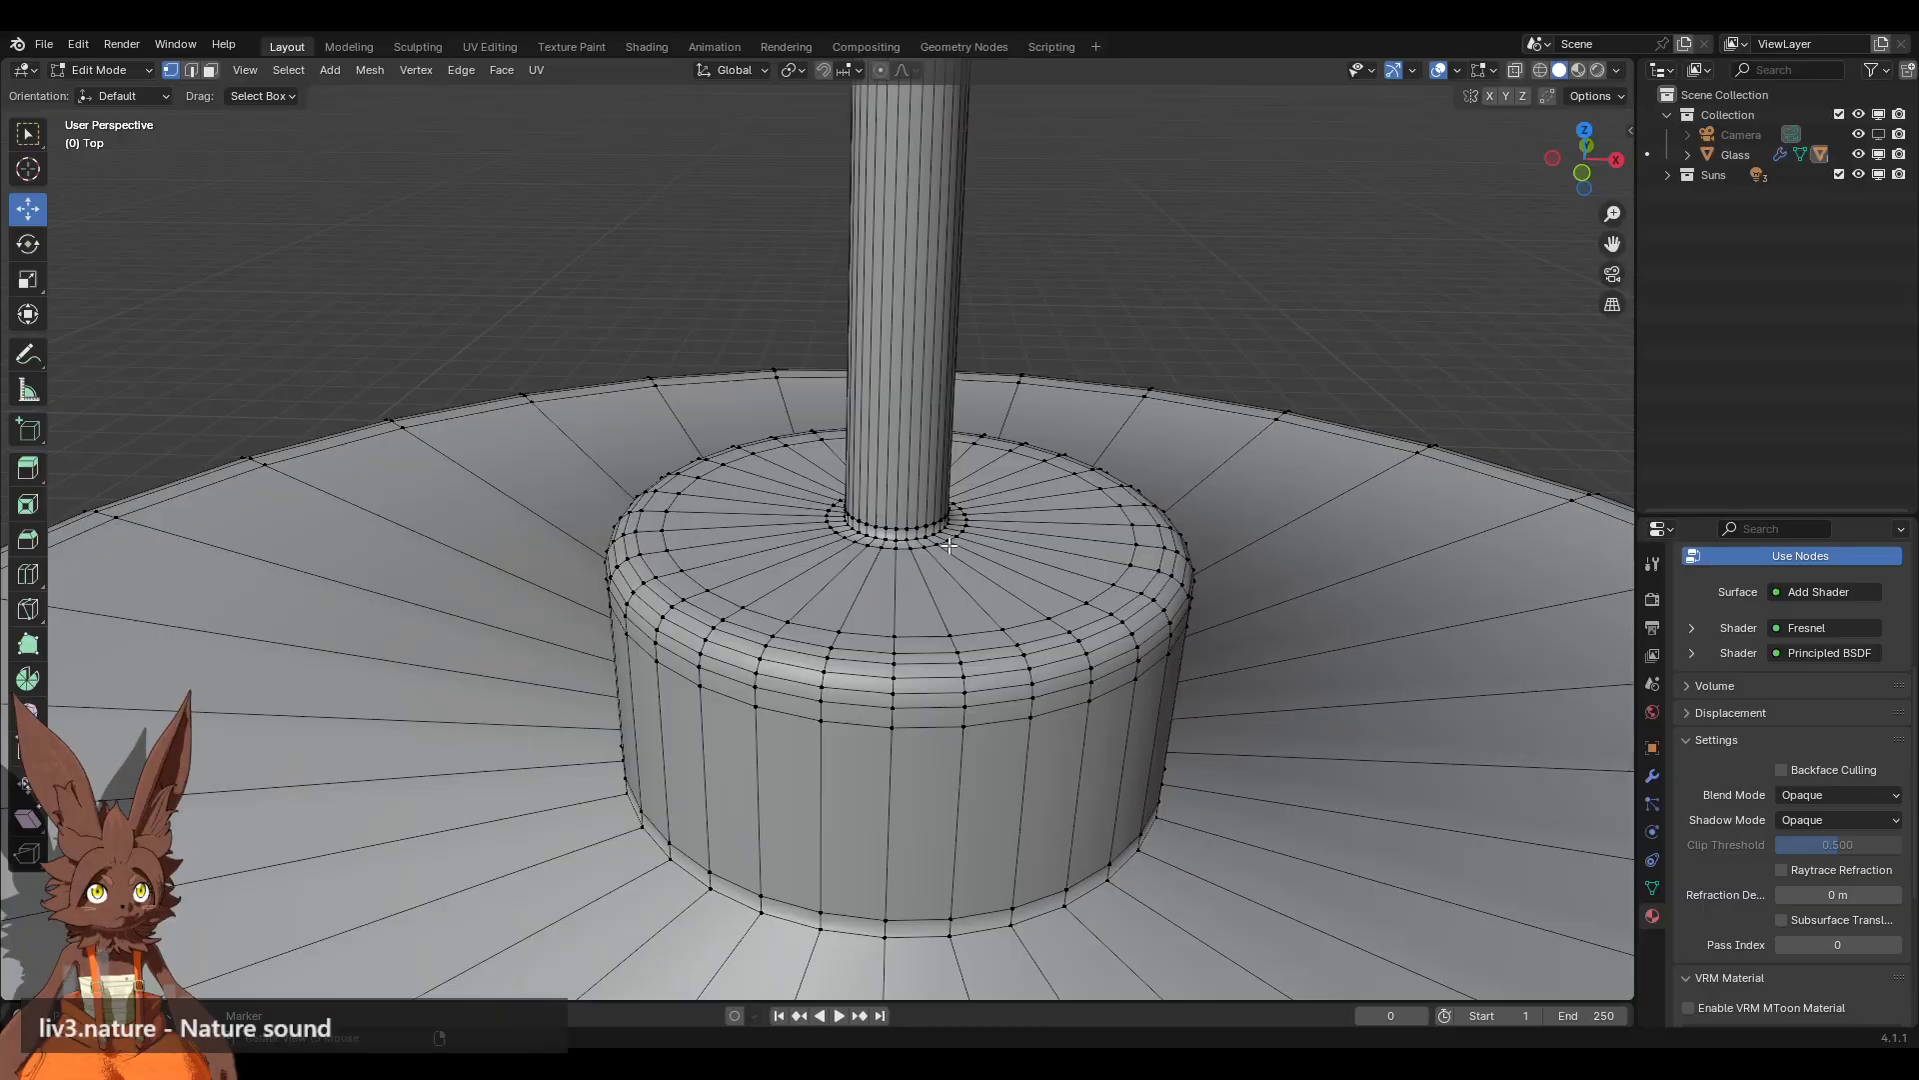
{"action": "left_click", "coordinate": [942, 546], "text": "alt"}
{"action": "scroll", "coordinate": [866, 574], "scroll_direction": "up", "scroll_amount": 2}
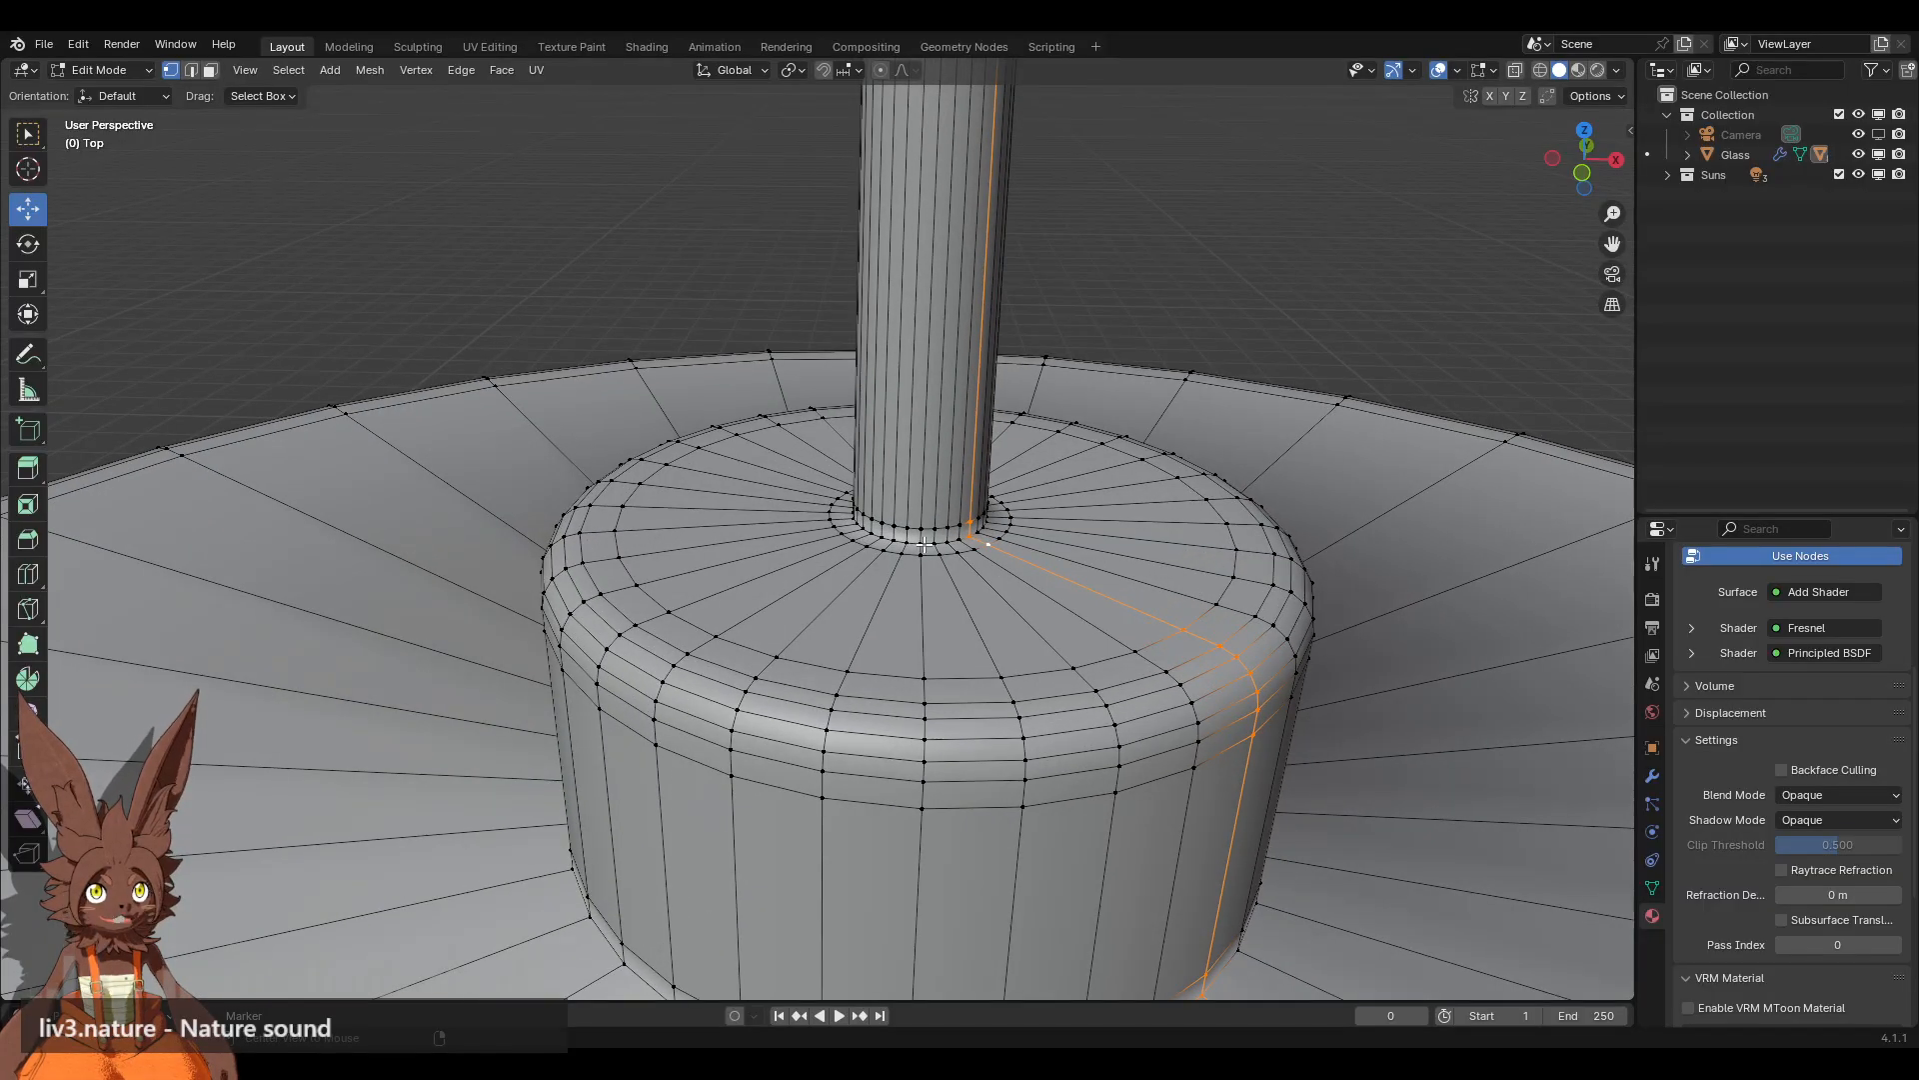
{"action": "left_click", "coordinate": [924, 545], "text": "alt"}
{"action": "key", "text": "ctrl+KP_Add"}
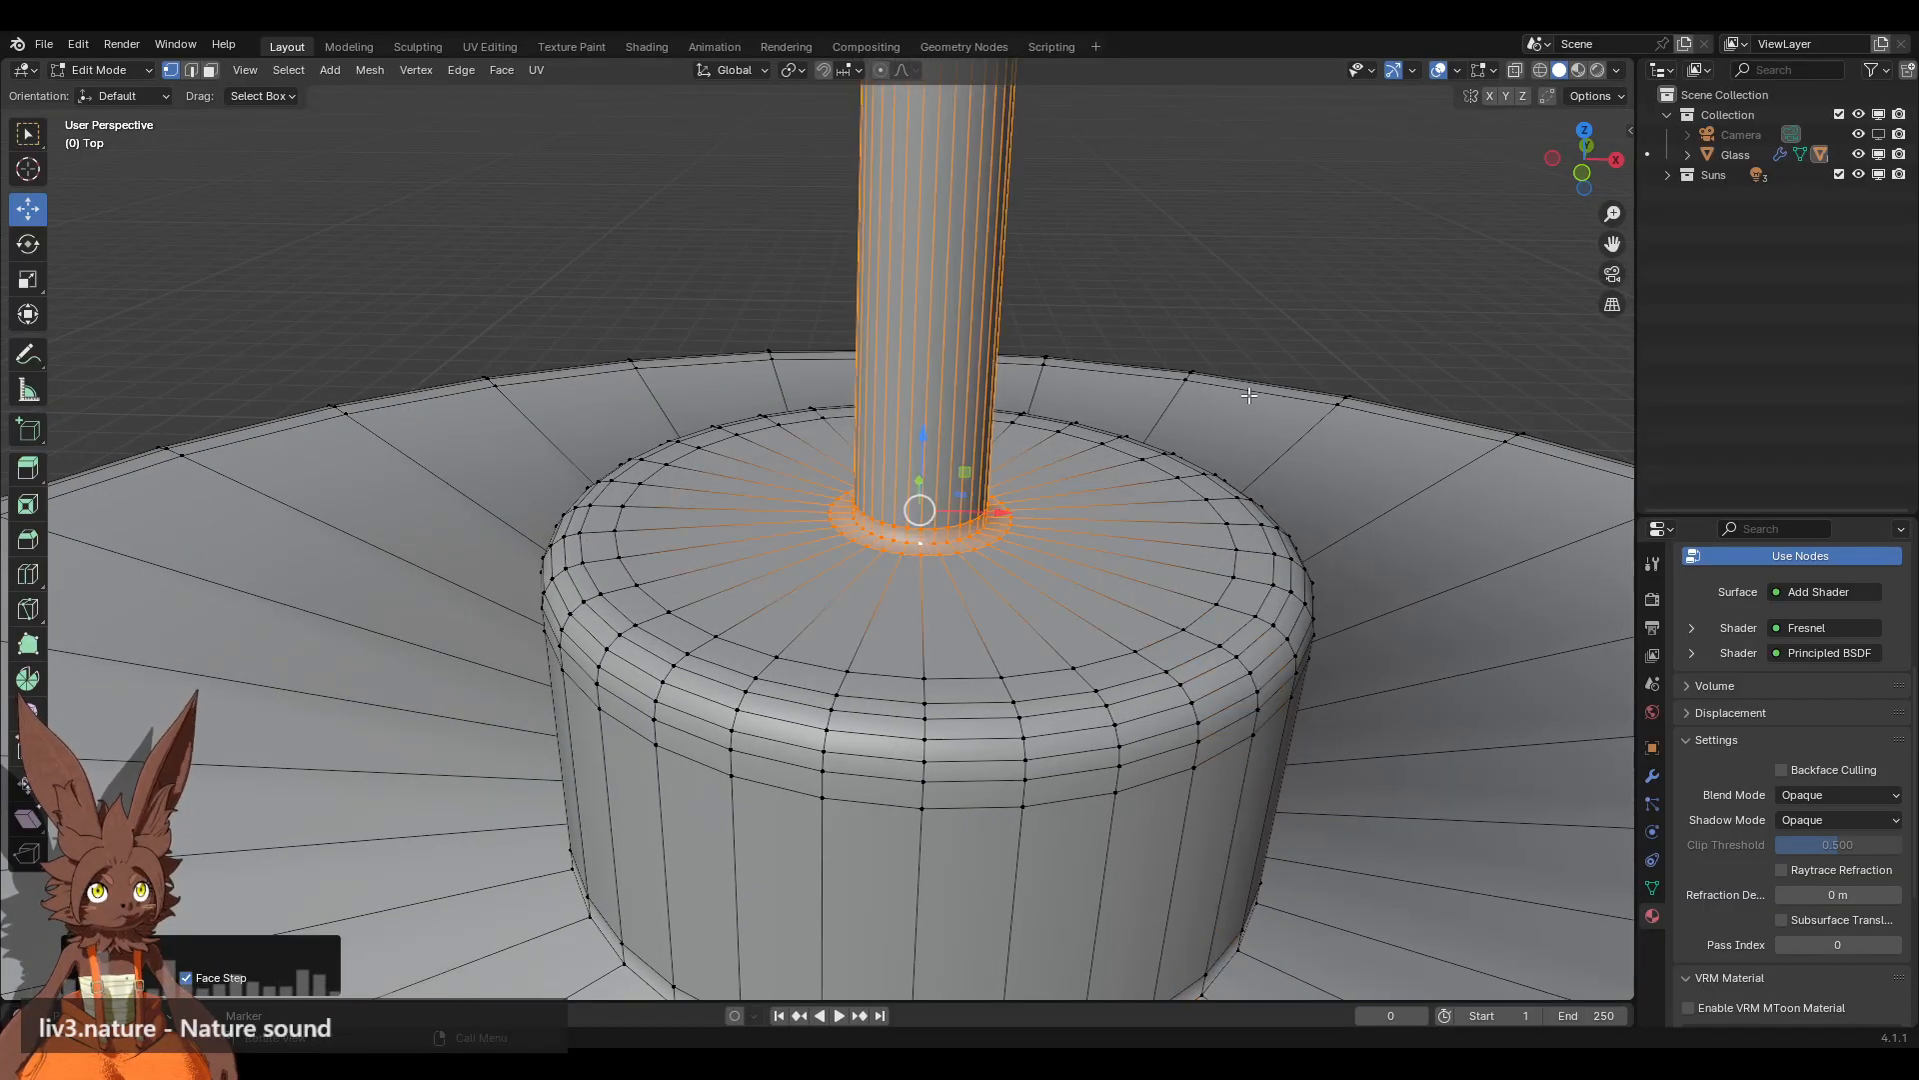
{"action": "key", "text": "s"}
{"action": "key", "text": "x"}
{"action": "key", "text": "shift+z"}
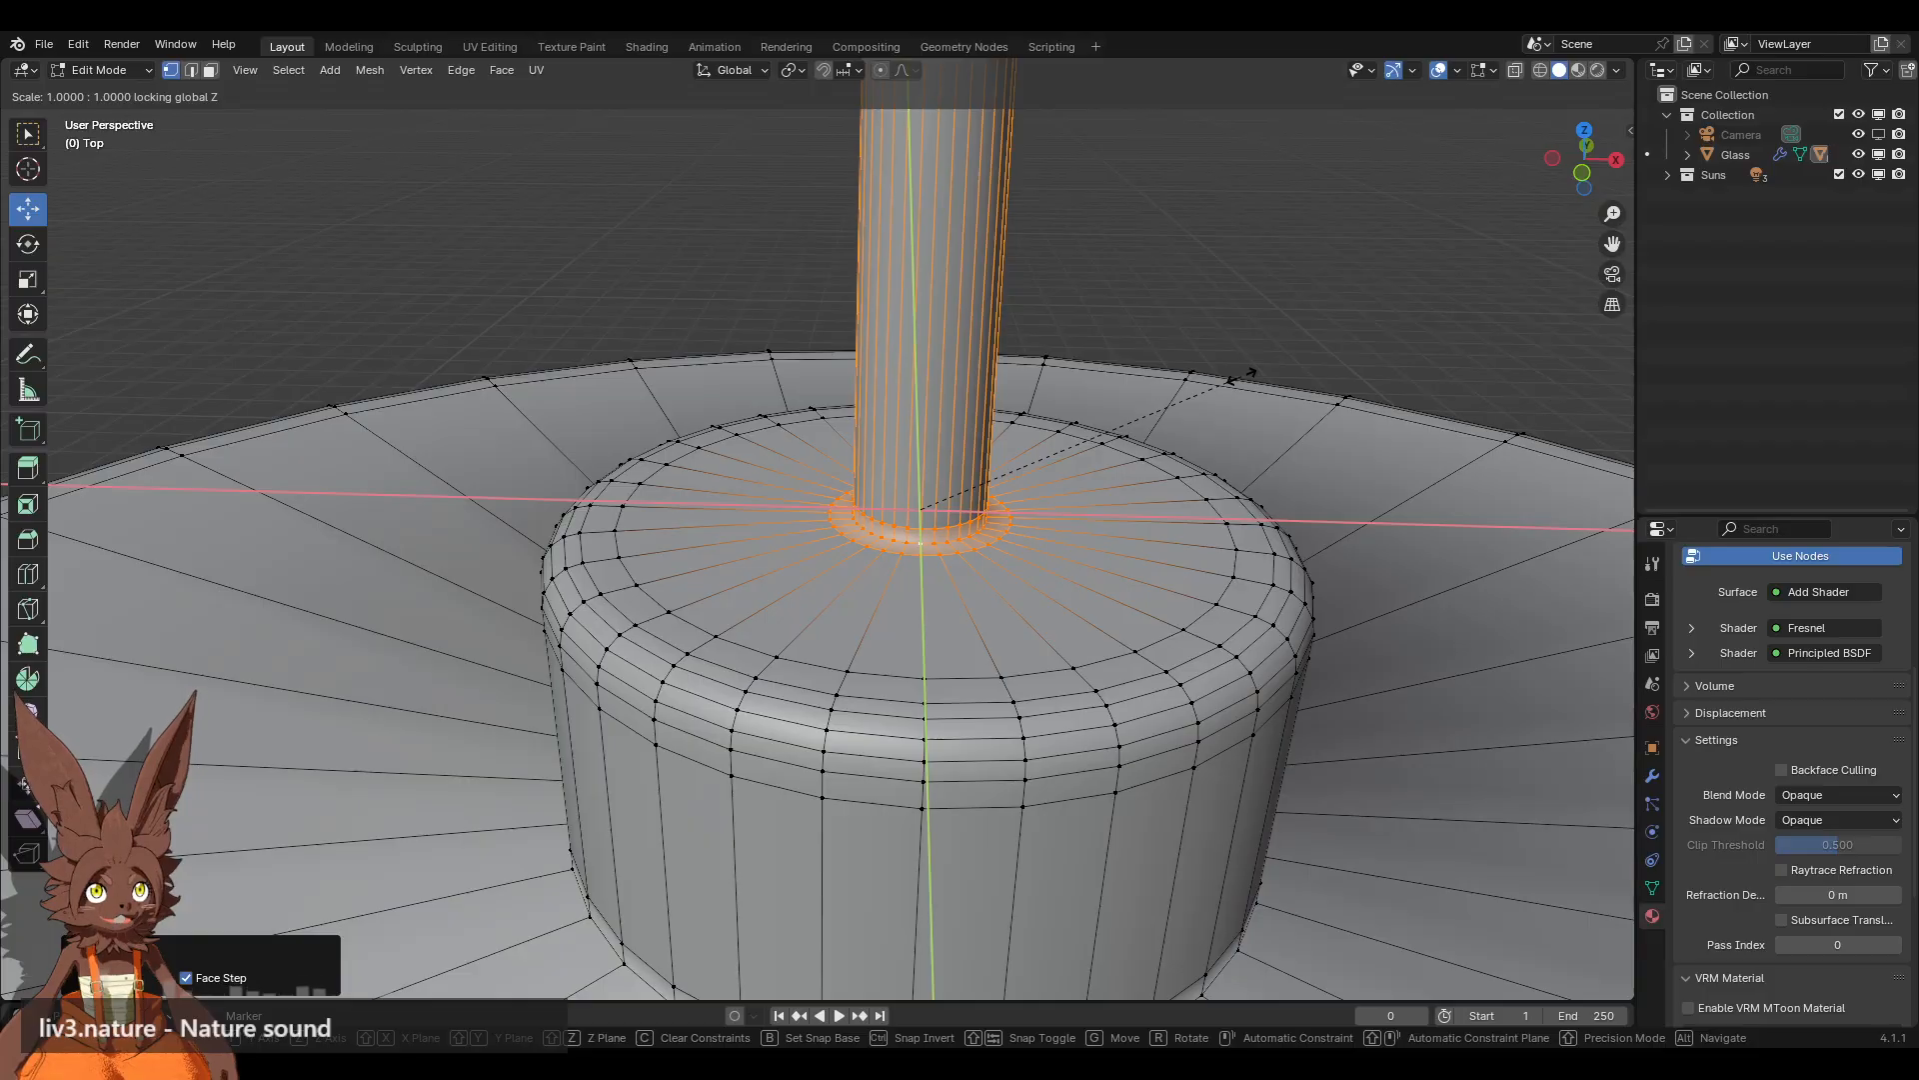
{"action": "left_click", "coordinate": [1275, 270]}
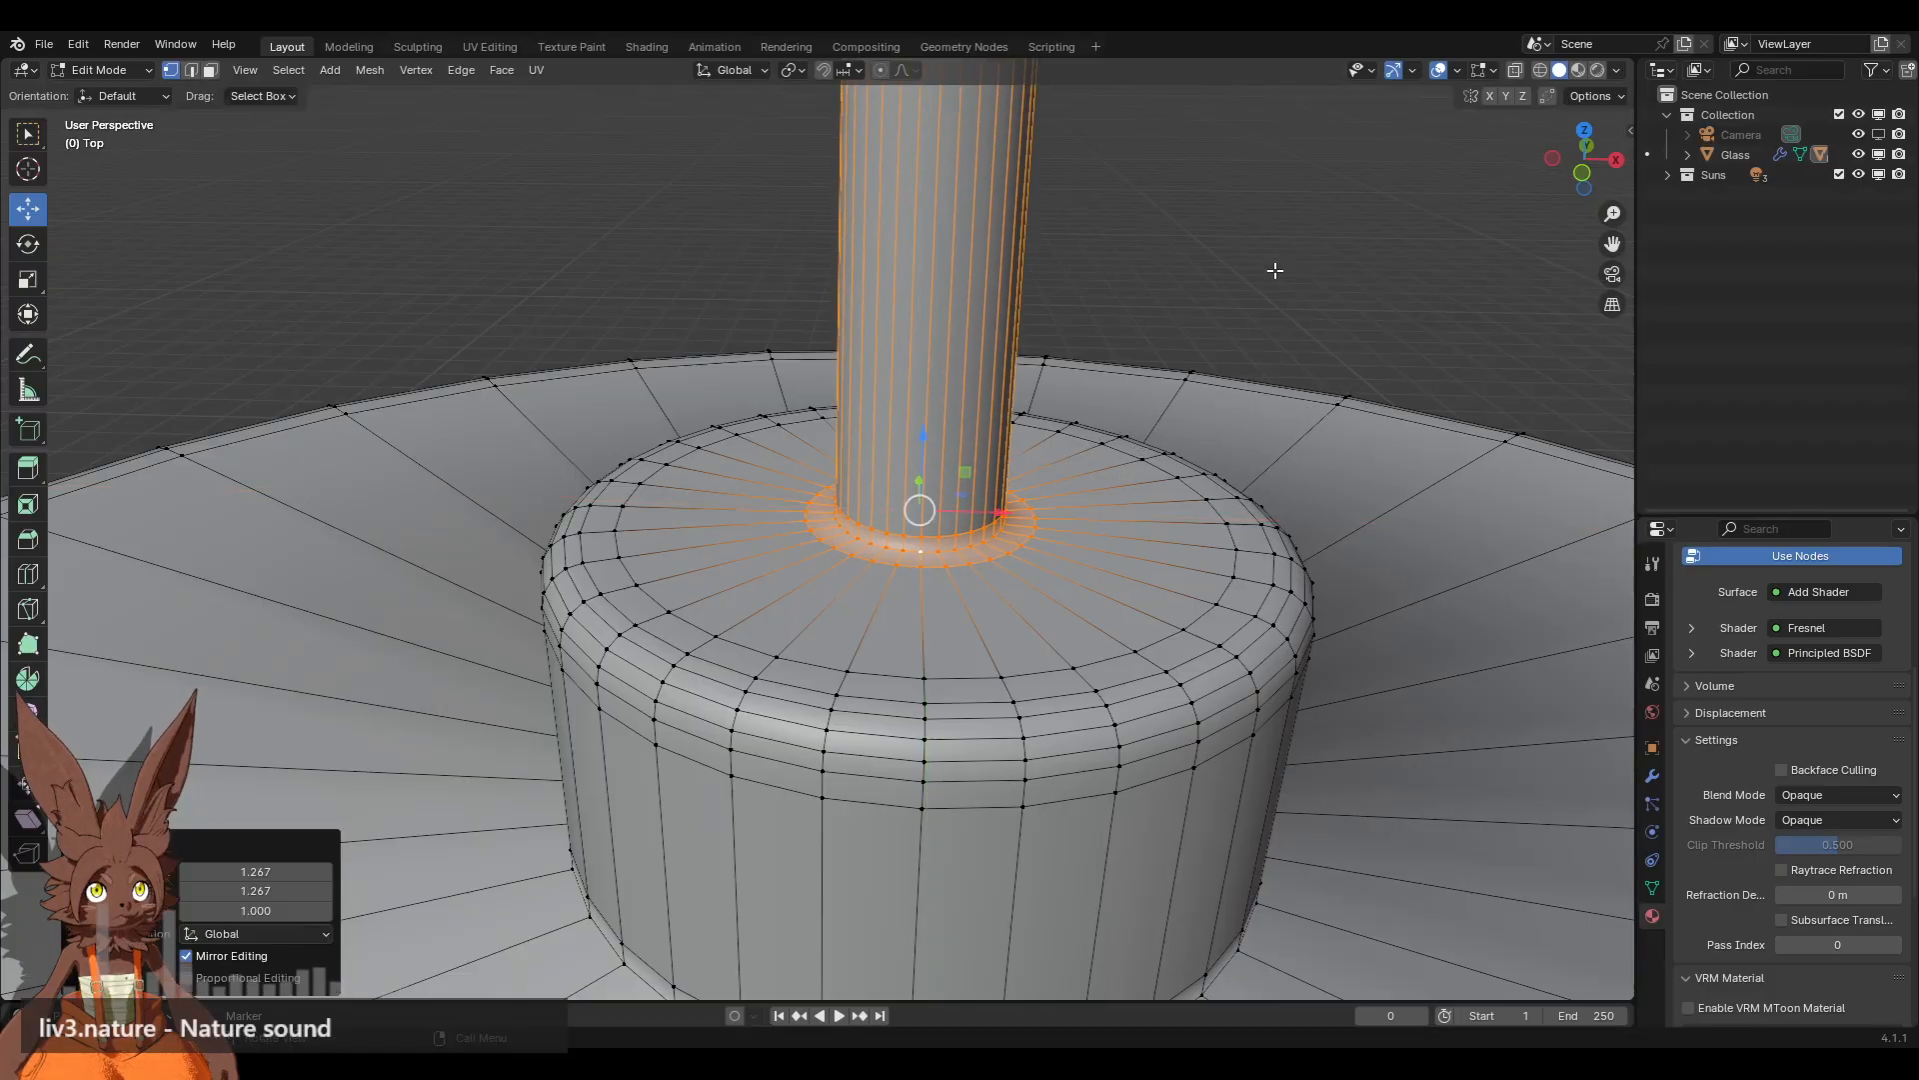
{"action": "key", "text": "alt+a"}
Step: Return to Object Mode with rendered shading and check the reshaped needle on the whole syringe
{"action": "scroll", "coordinate": [1275, 270], "scroll_direction": "down", "scroll_amount": 20}
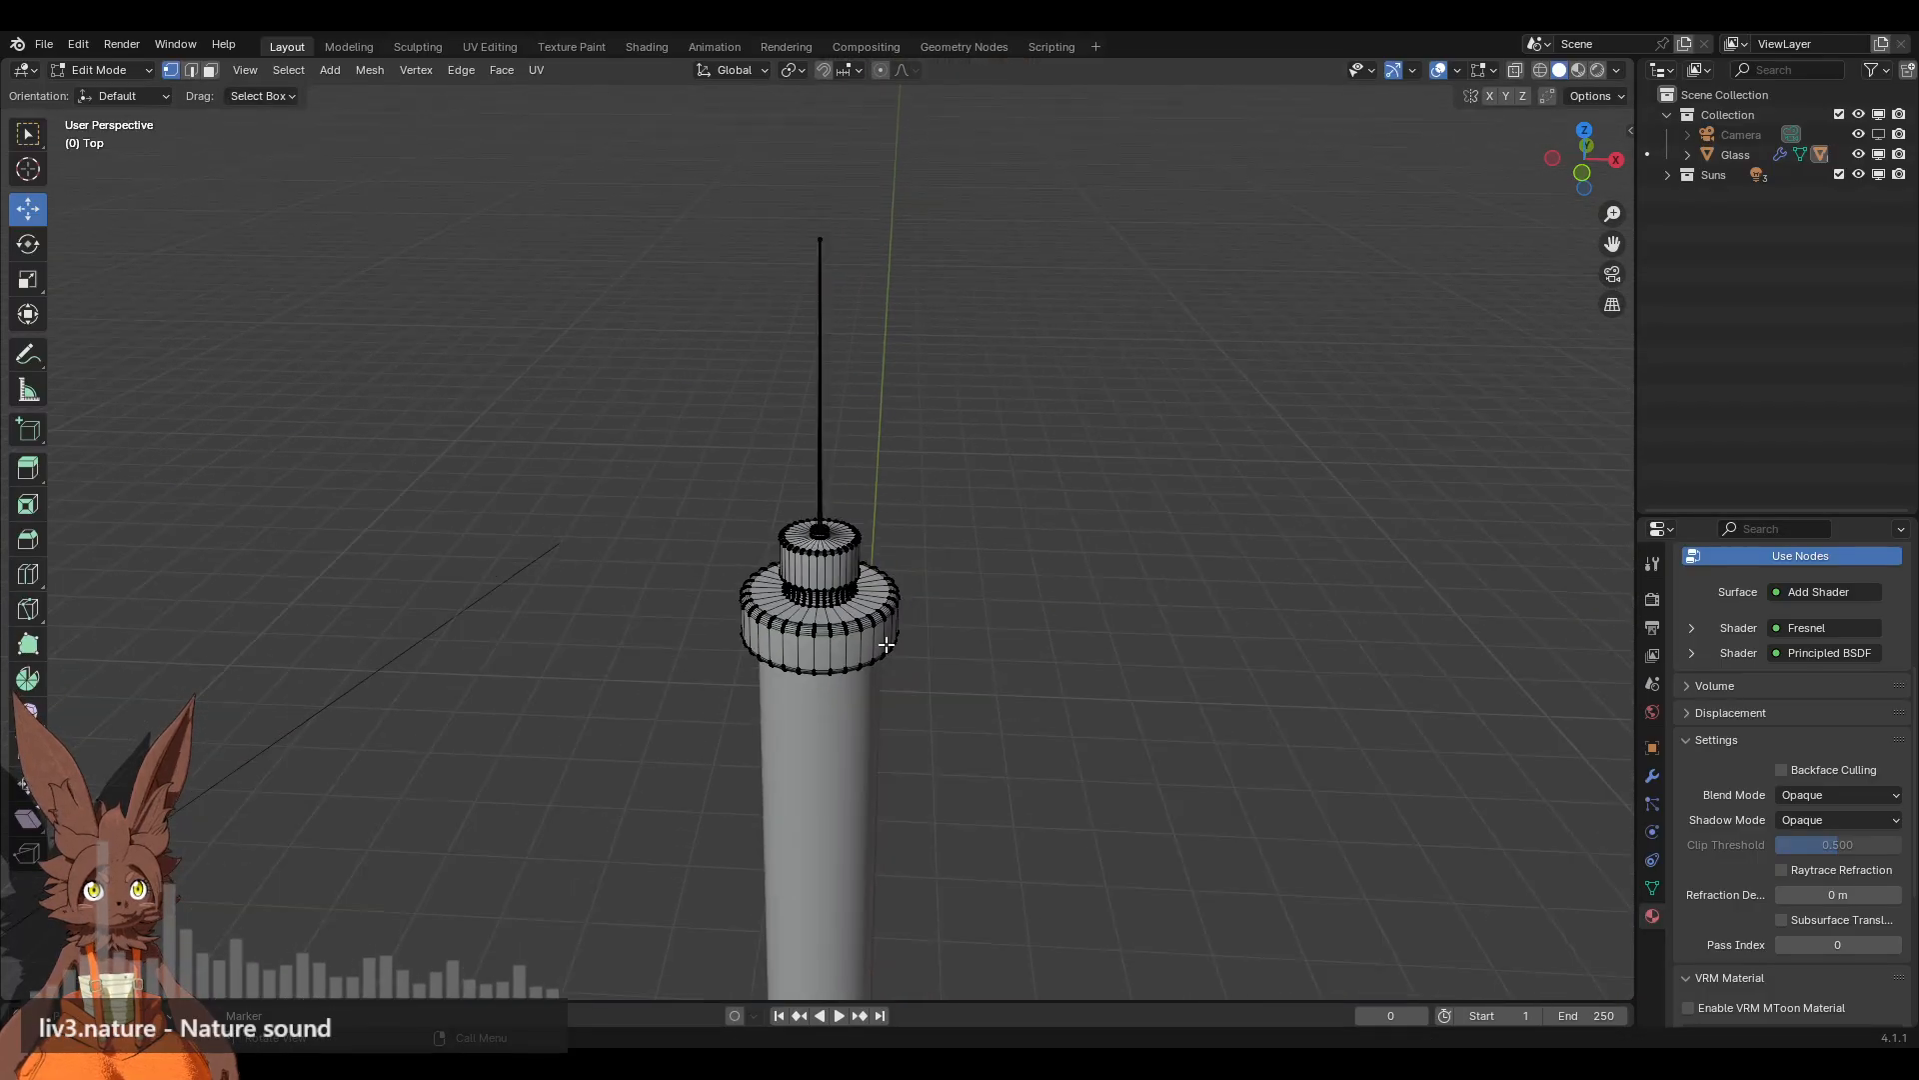
{"action": "middle_click_drag", "start_coordinate": [887, 644], "coordinate": [880, 597]}
{"action": "left_click", "coordinate": [130, 74]}
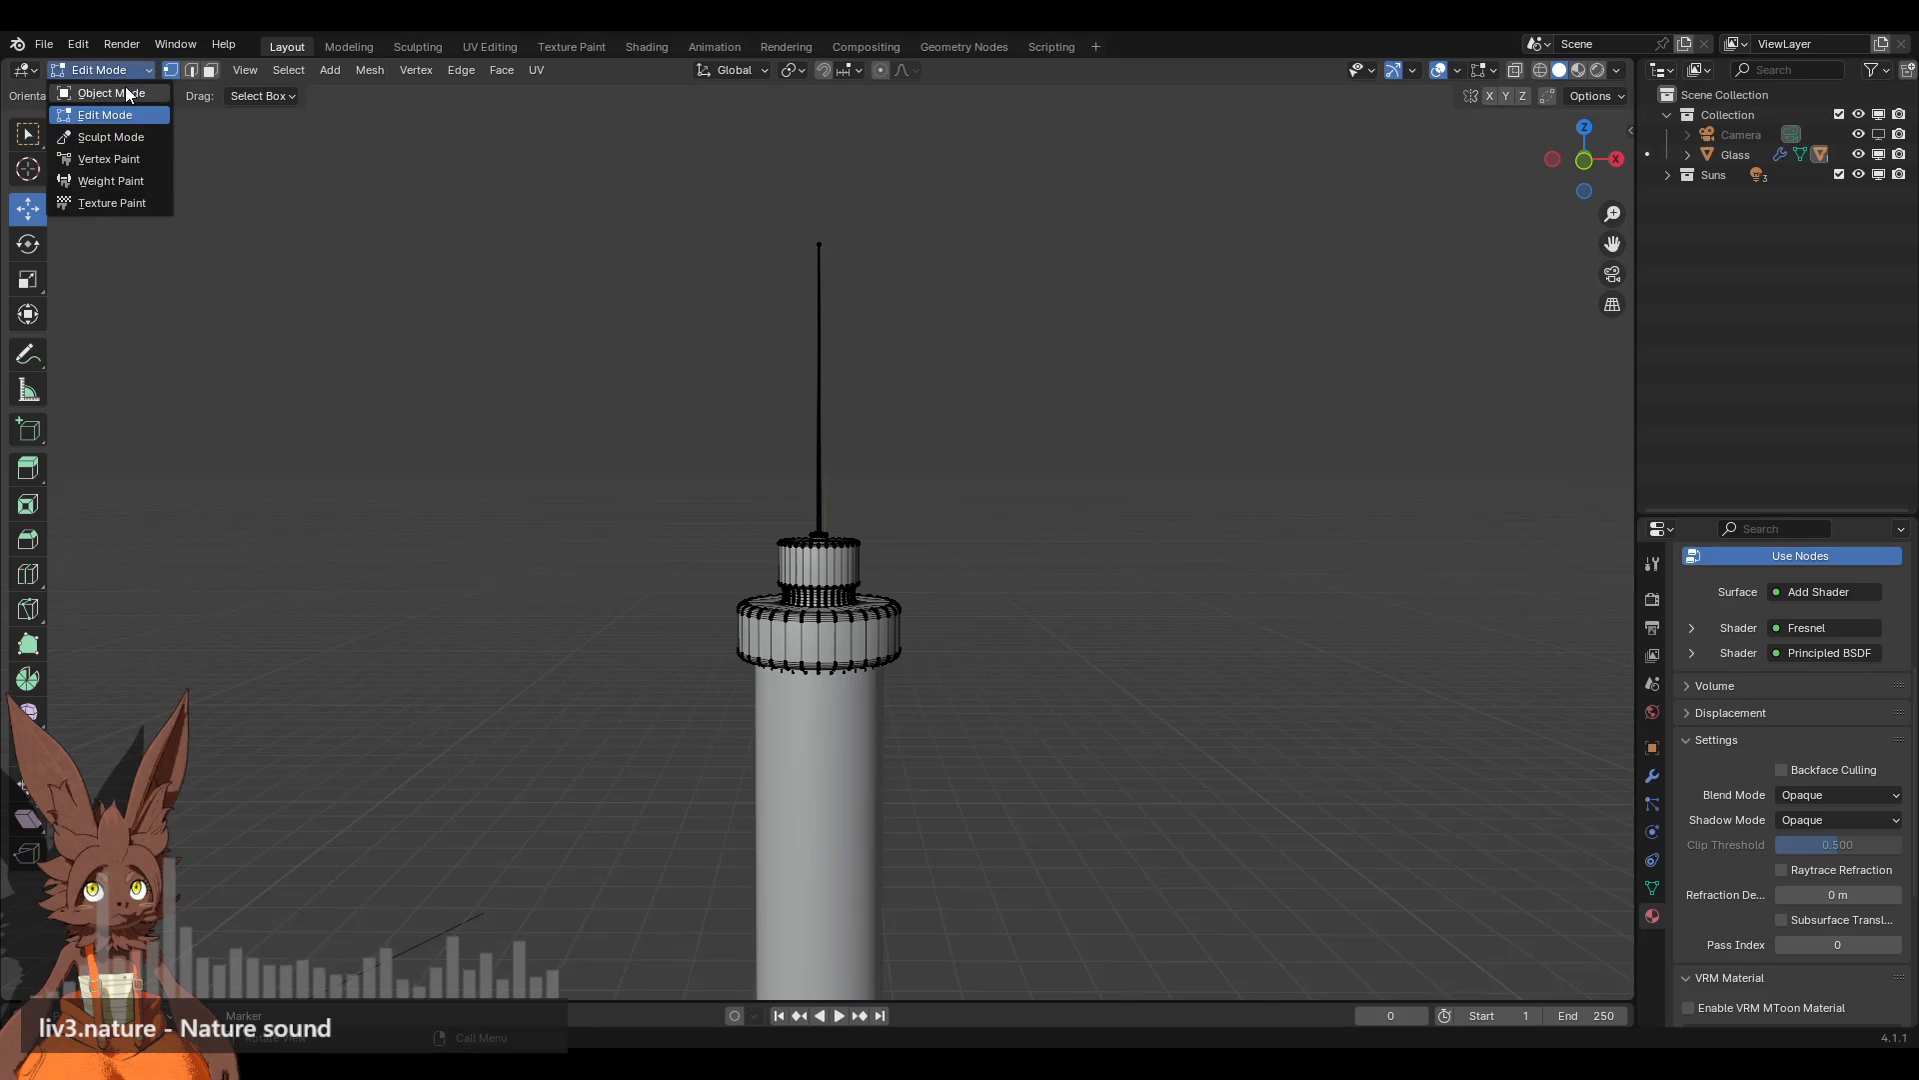
{"action": "left_click", "coordinate": [124, 88]}
{"action": "left_click", "coordinate": [1598, 70]}
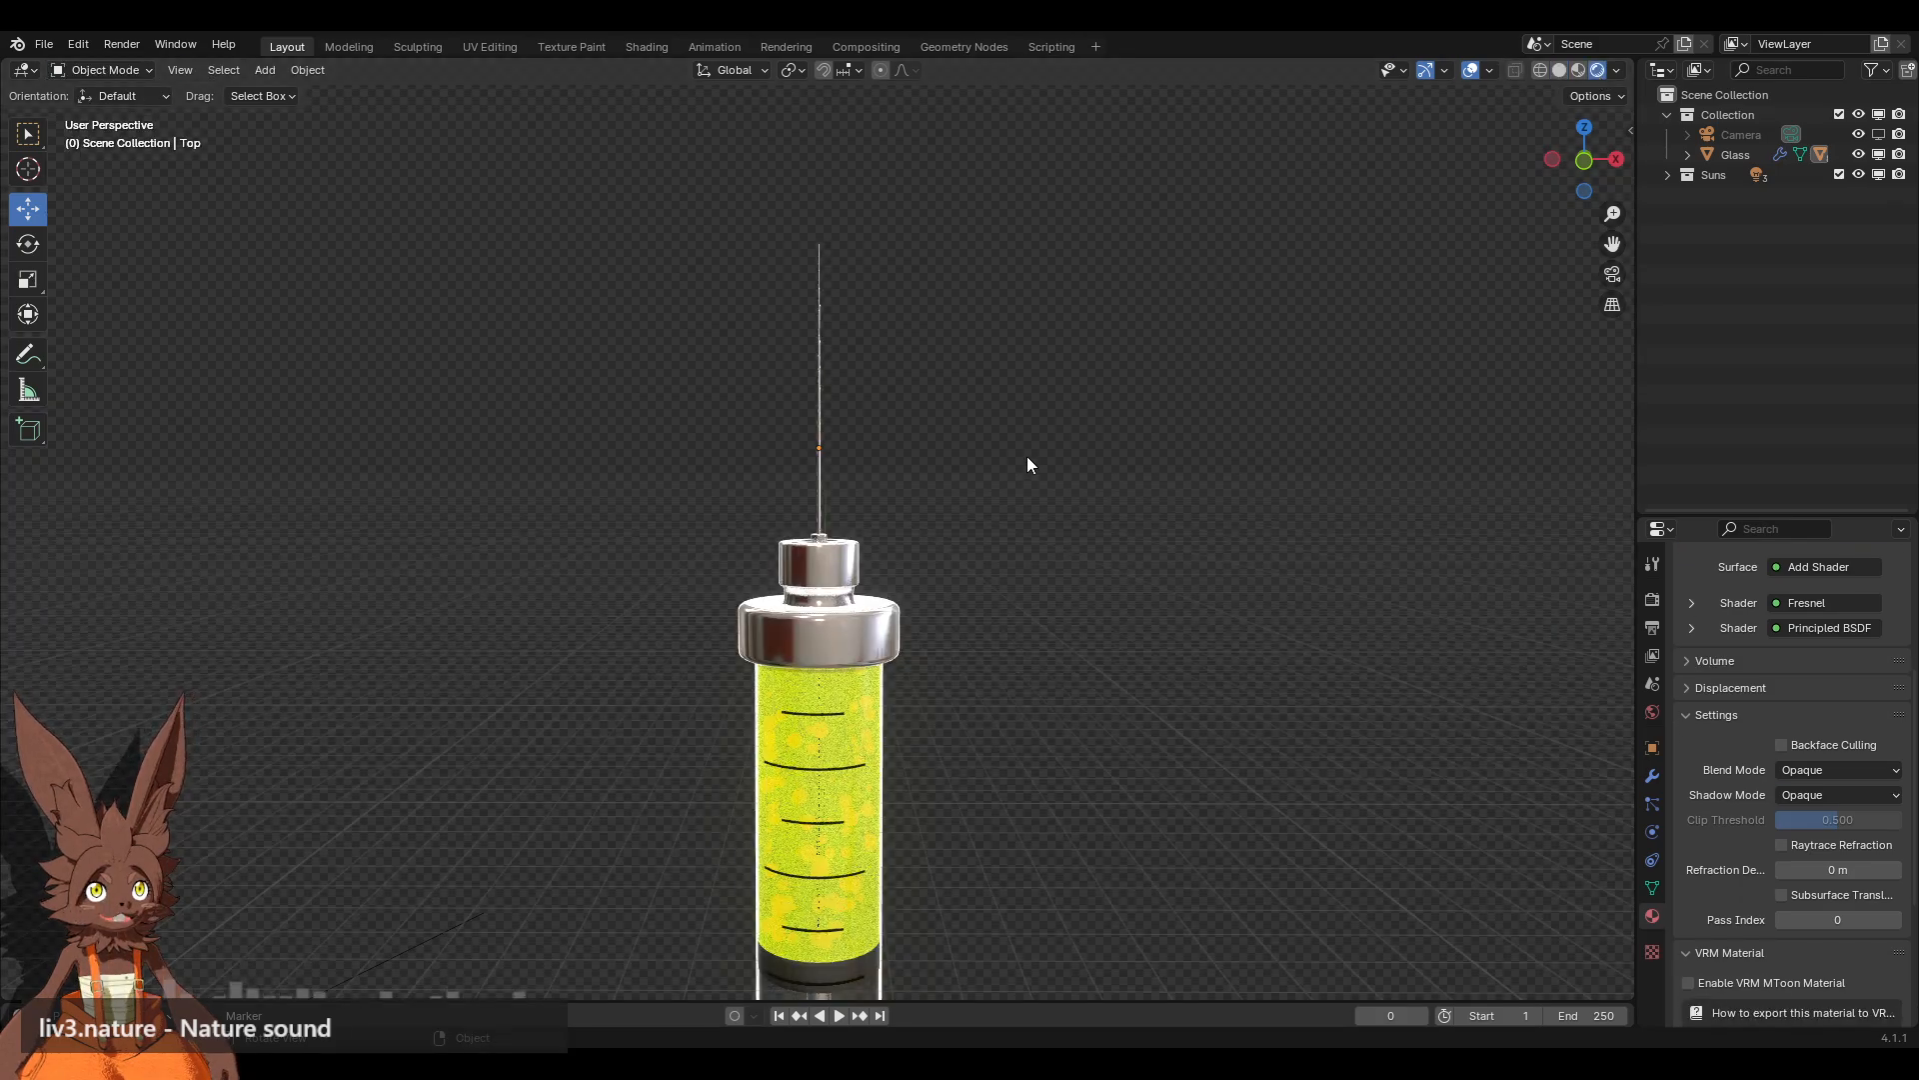
{"action": "scroll", "coordinate": [1027, 456], "scroll_direction": "down", "scroll_amount": 5}
{"action": "scroll", "coordinate": [978, 458], "scroll_direction": "up", "scroll_amount": 2}
{"action": "middle_click_drag", "start_coordinate": [978, 470], "coordinate": [1017, 377]}
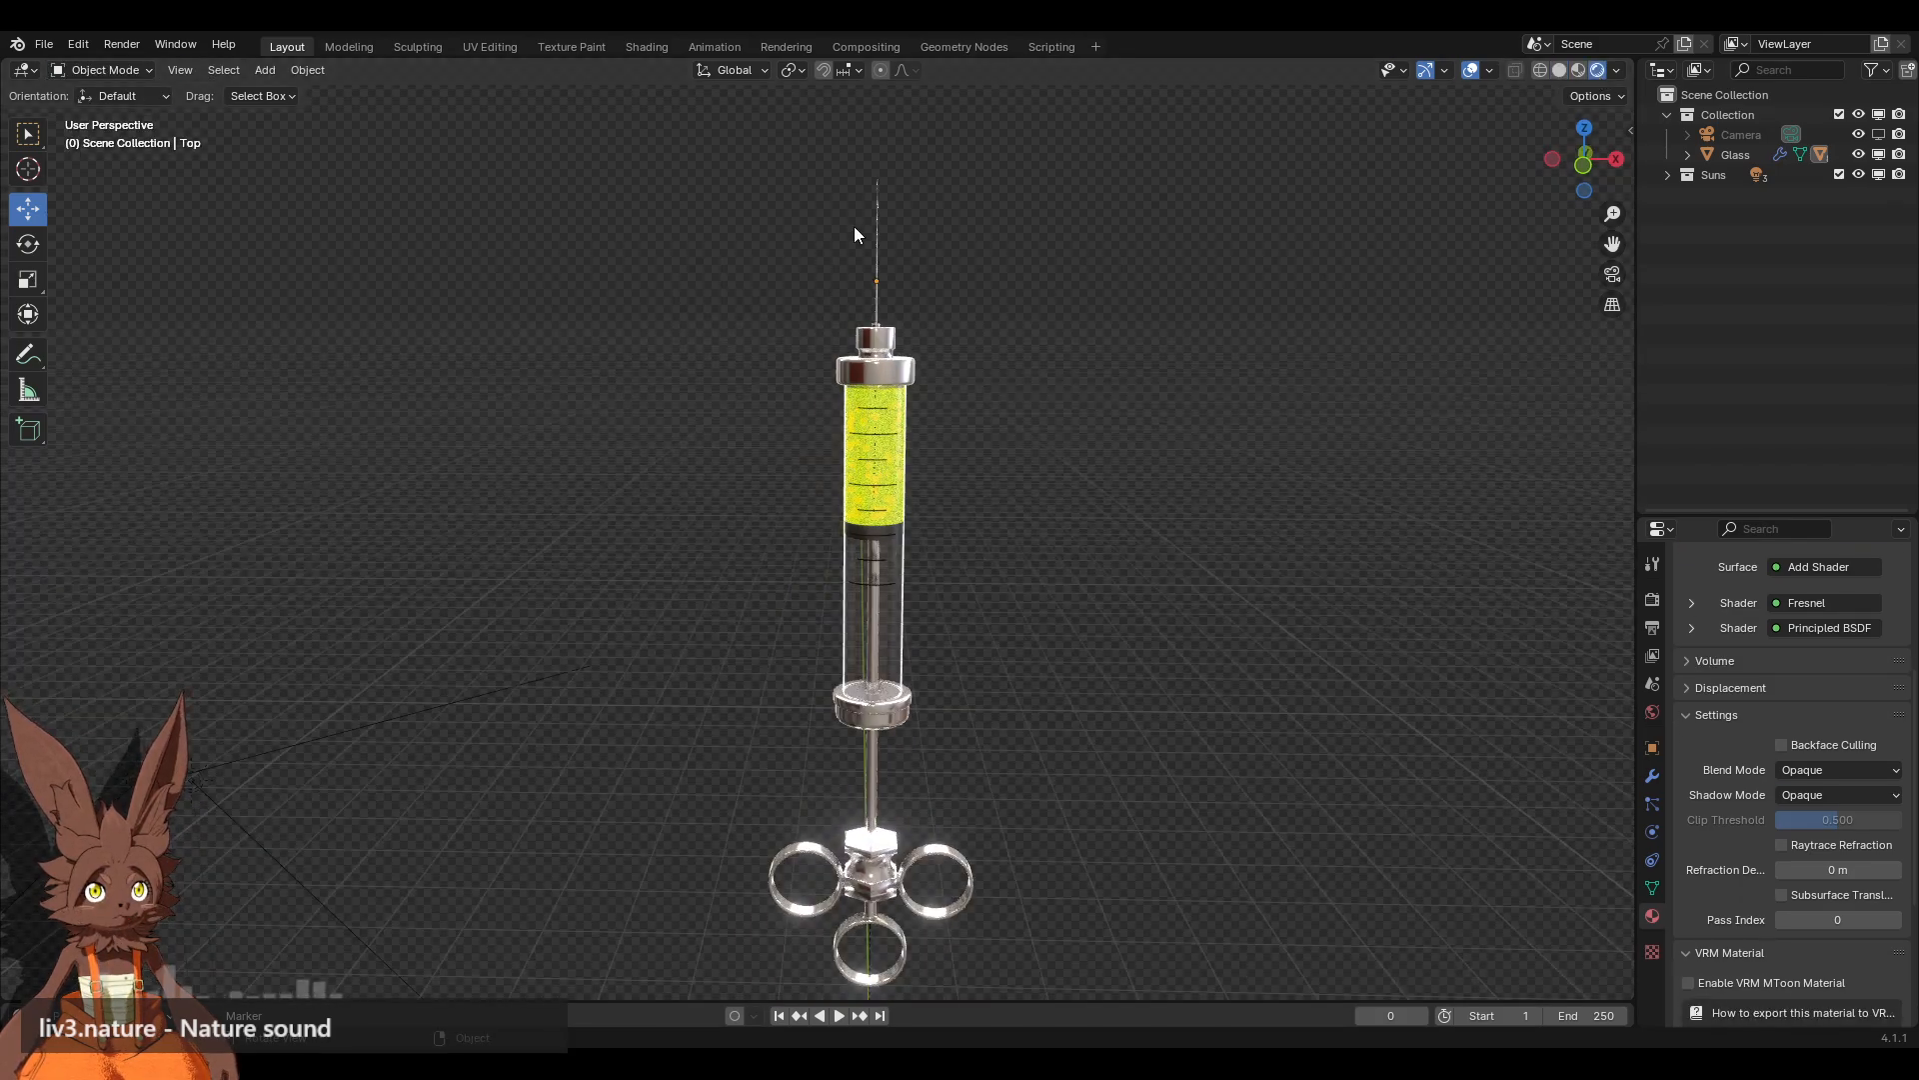
{"action": "left_click", "coordinate": [890, 480]}
{"action": "left_click", "coordinate": [1075, 485]}
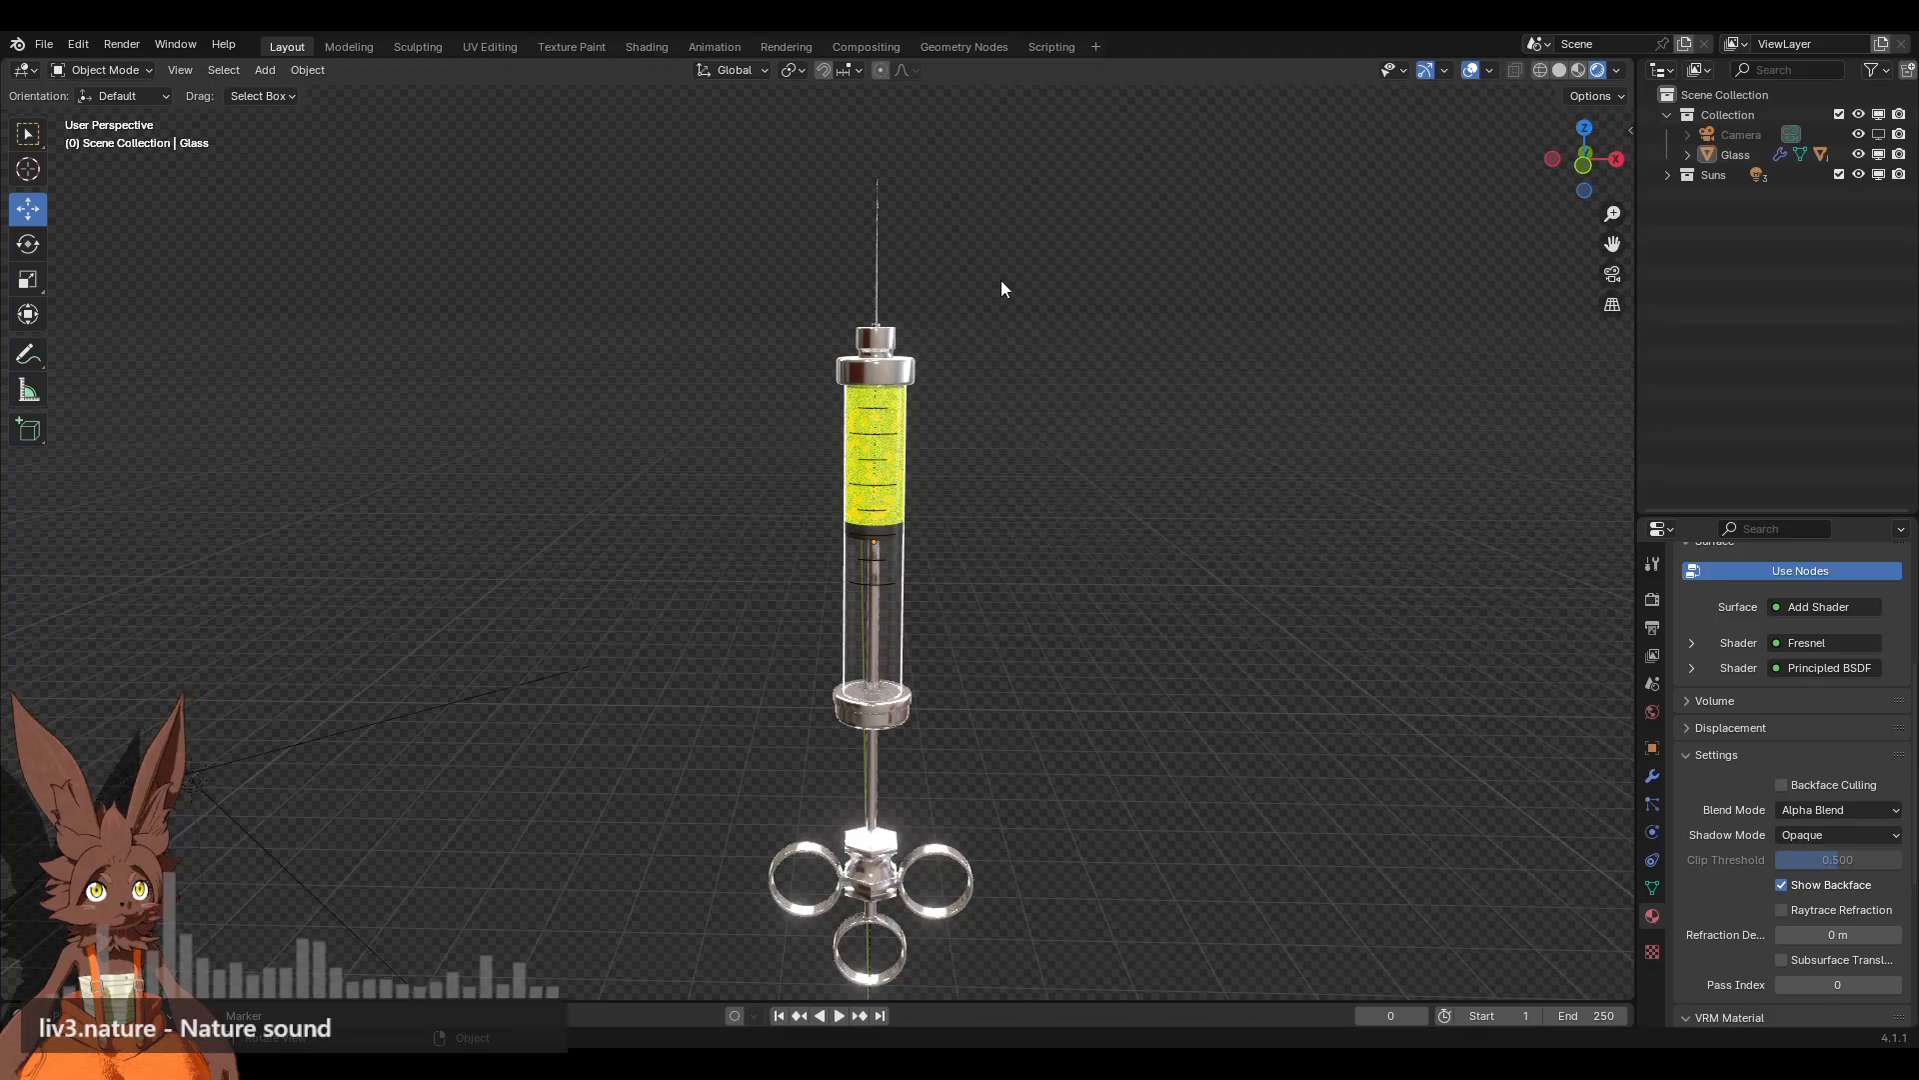
{"action": "scroll", "coordinate": [1054, 500], "scroll_direction": "down", "scroll_amount": 1}
{"action": "middle_click_drag", "start_coordinate": [1022, 530], "coordinate": [1044, 474], "text": "shift"}
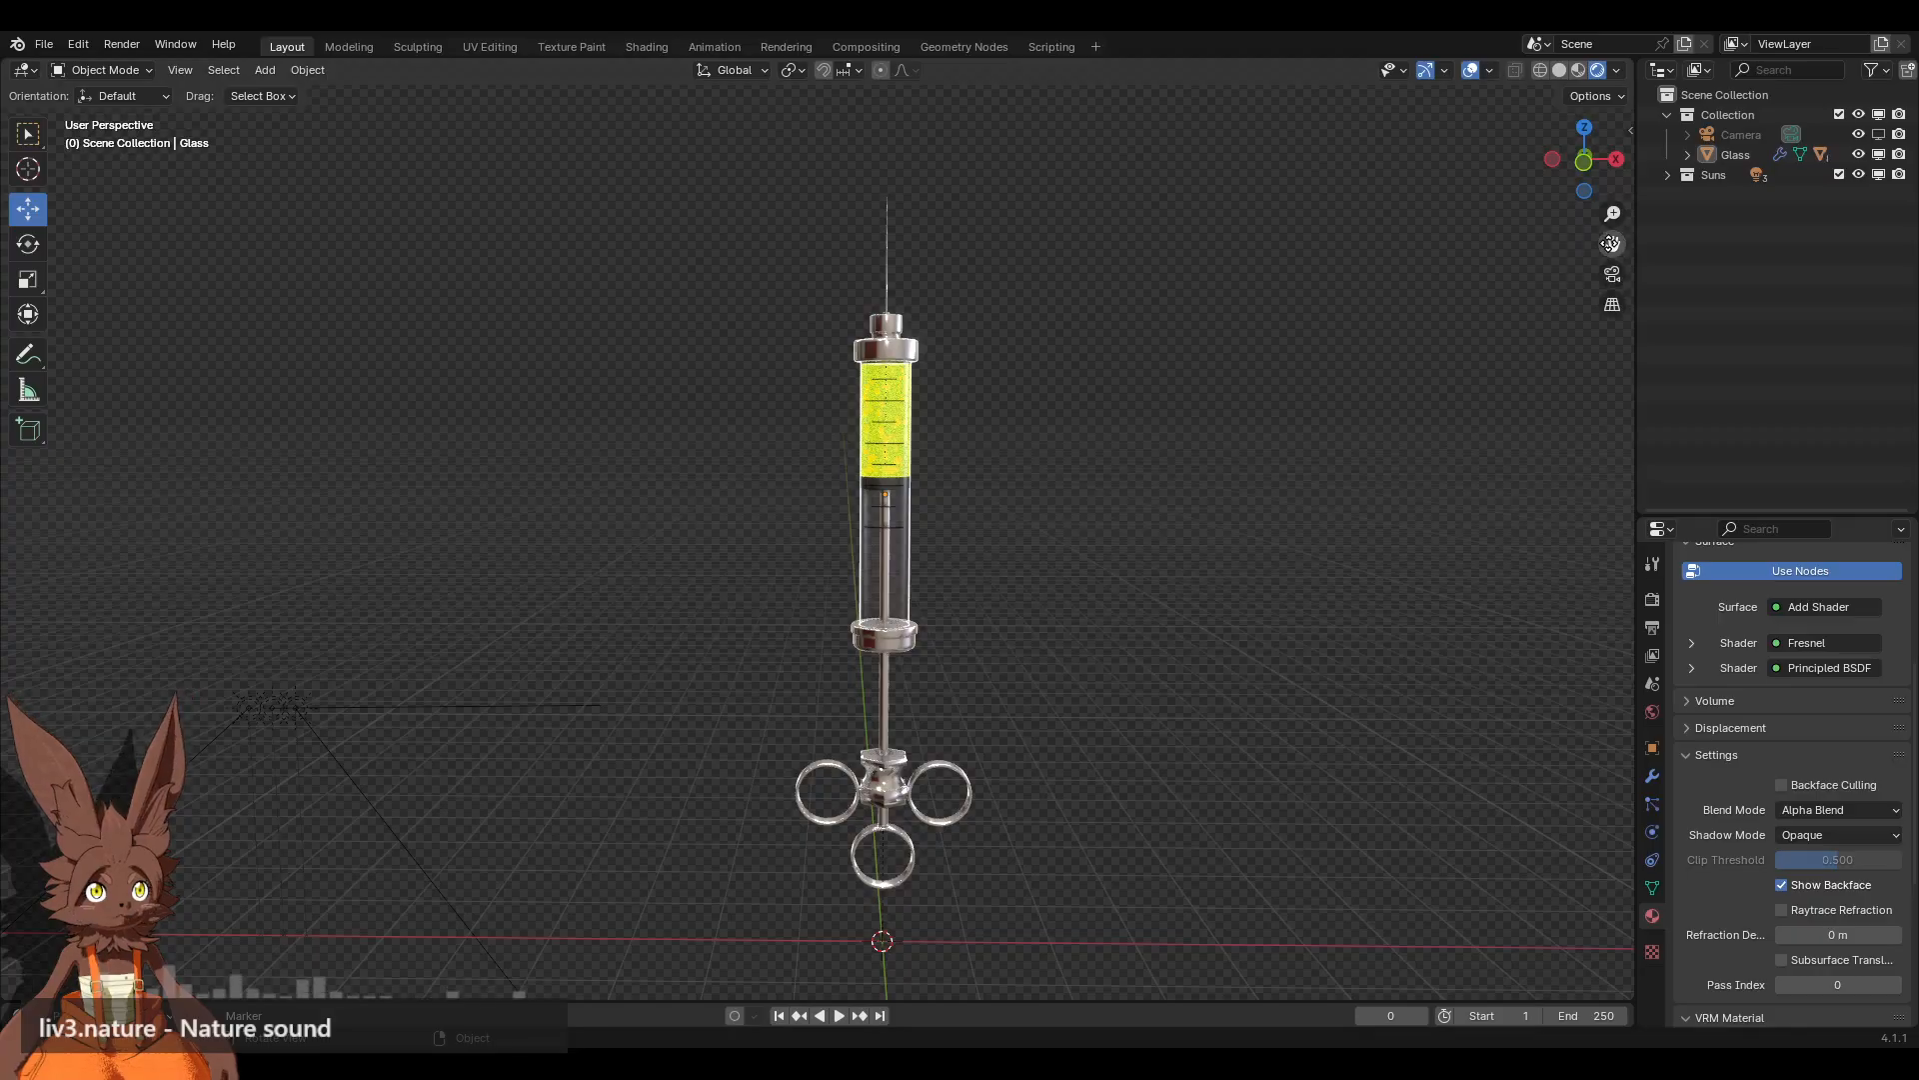
{"action": "left_click_drag", "start_coordinate": [1611, 243], "coordinate": [1611, 166]}
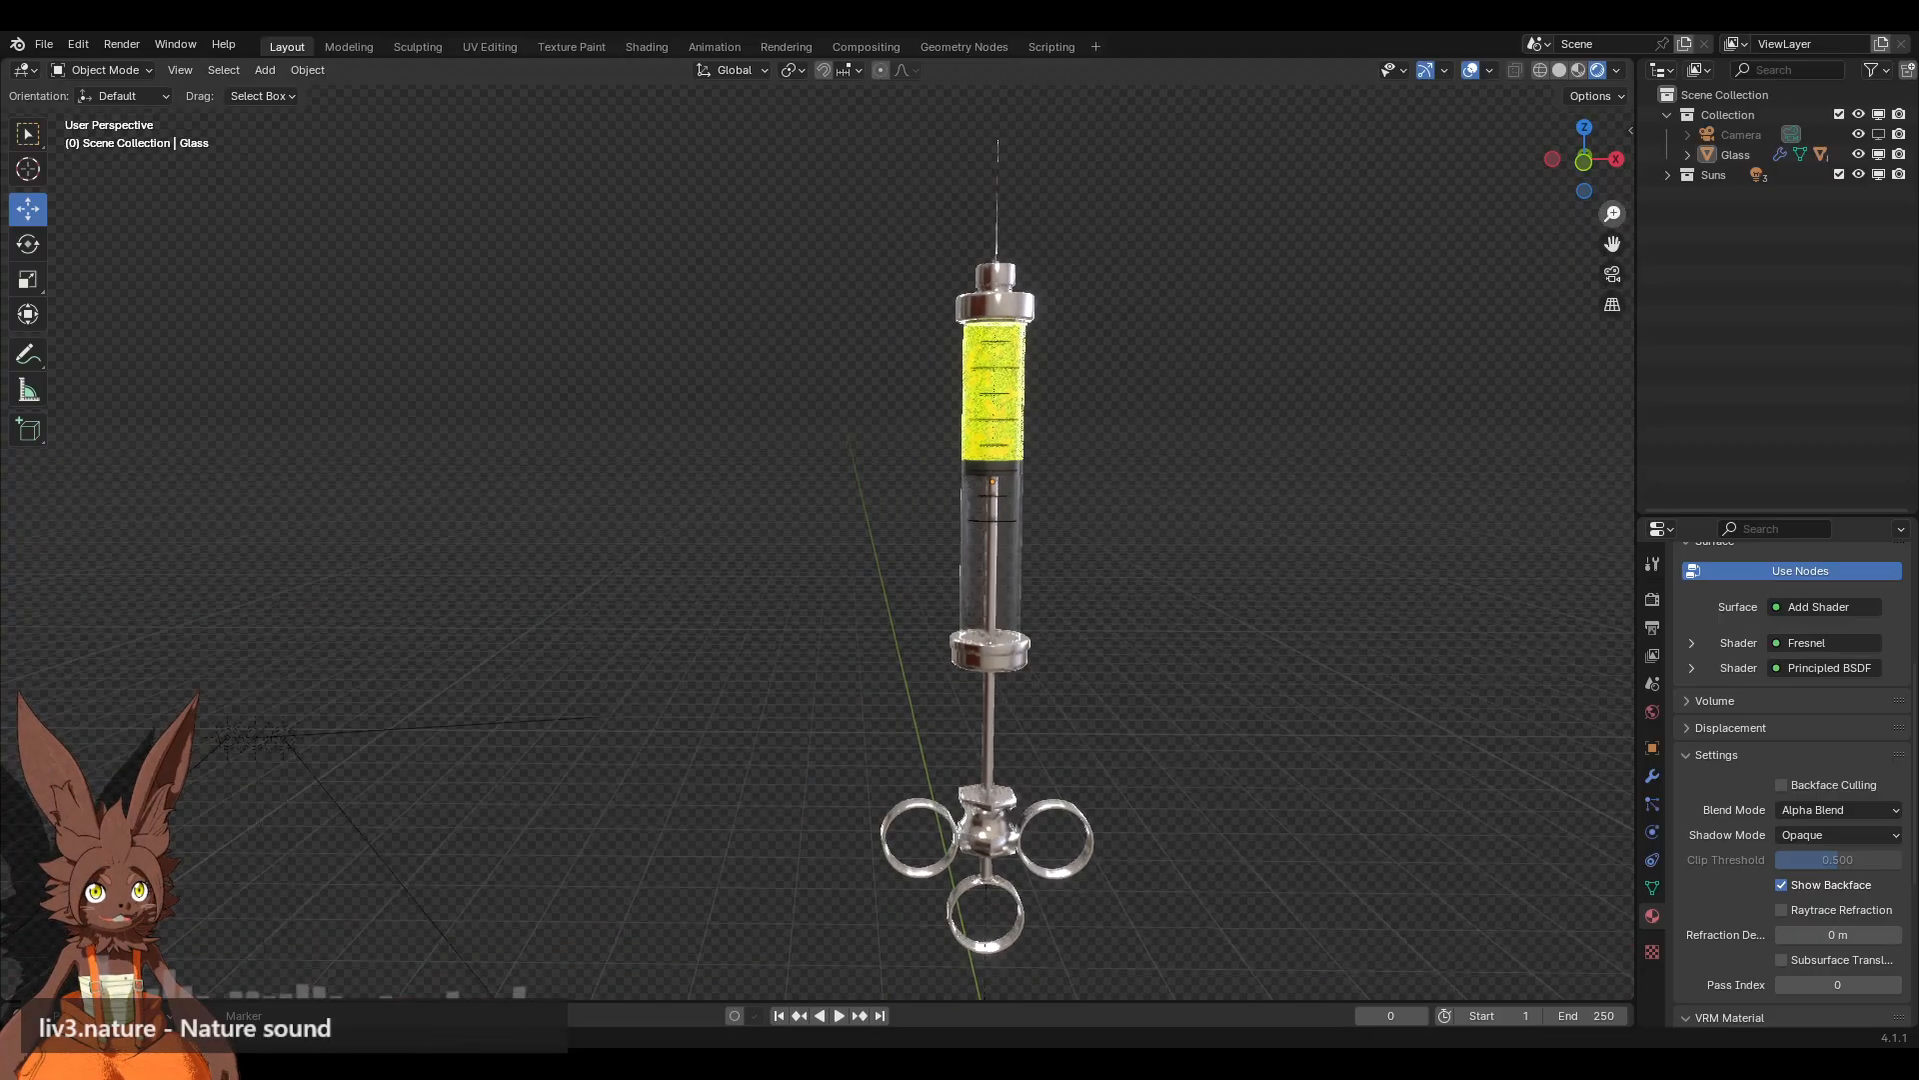
{"action": "middle_click_drag", "start_coordinate": [1309, 362], "coordinate": [1296, 380], "text": "shift"}
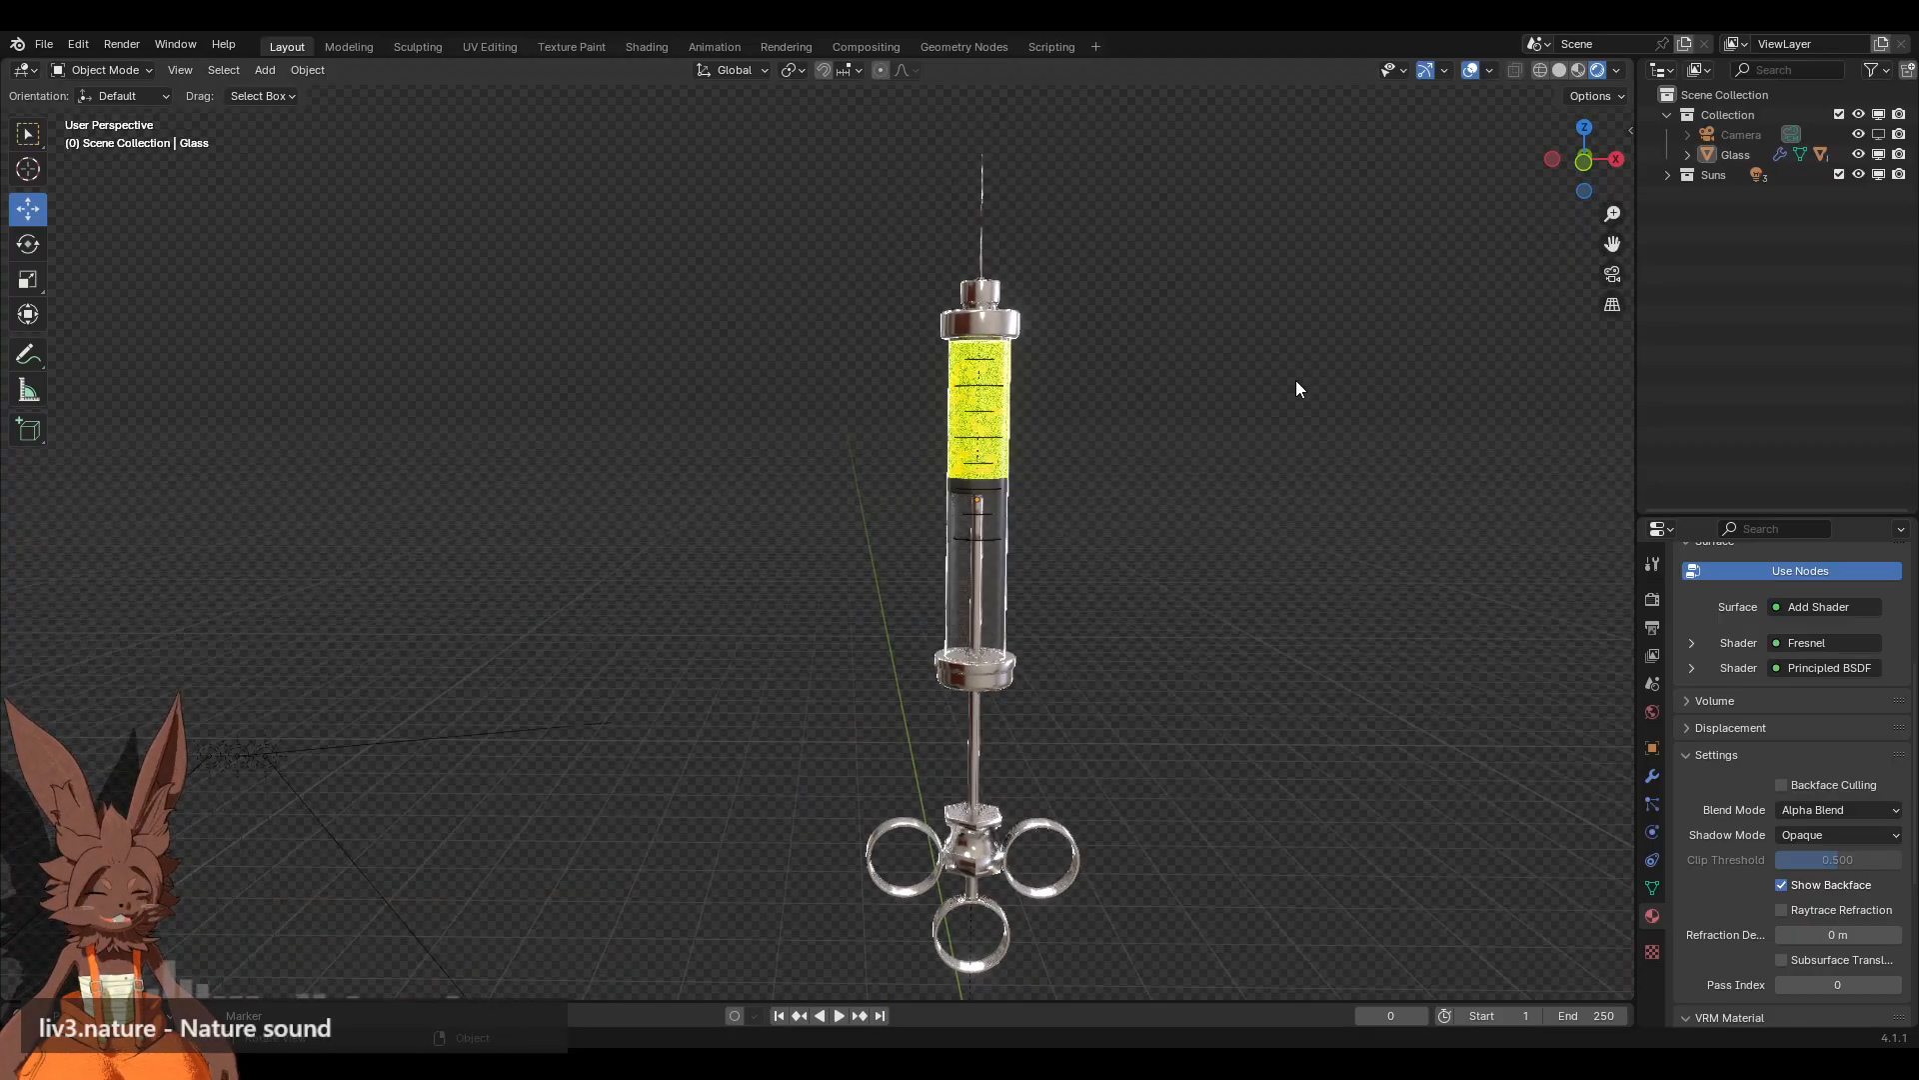
Step: Select Glass, show its object transform values and rotate the syringe 141° in the current view
{"action": "left_click", "coordinate": [997, 376]}
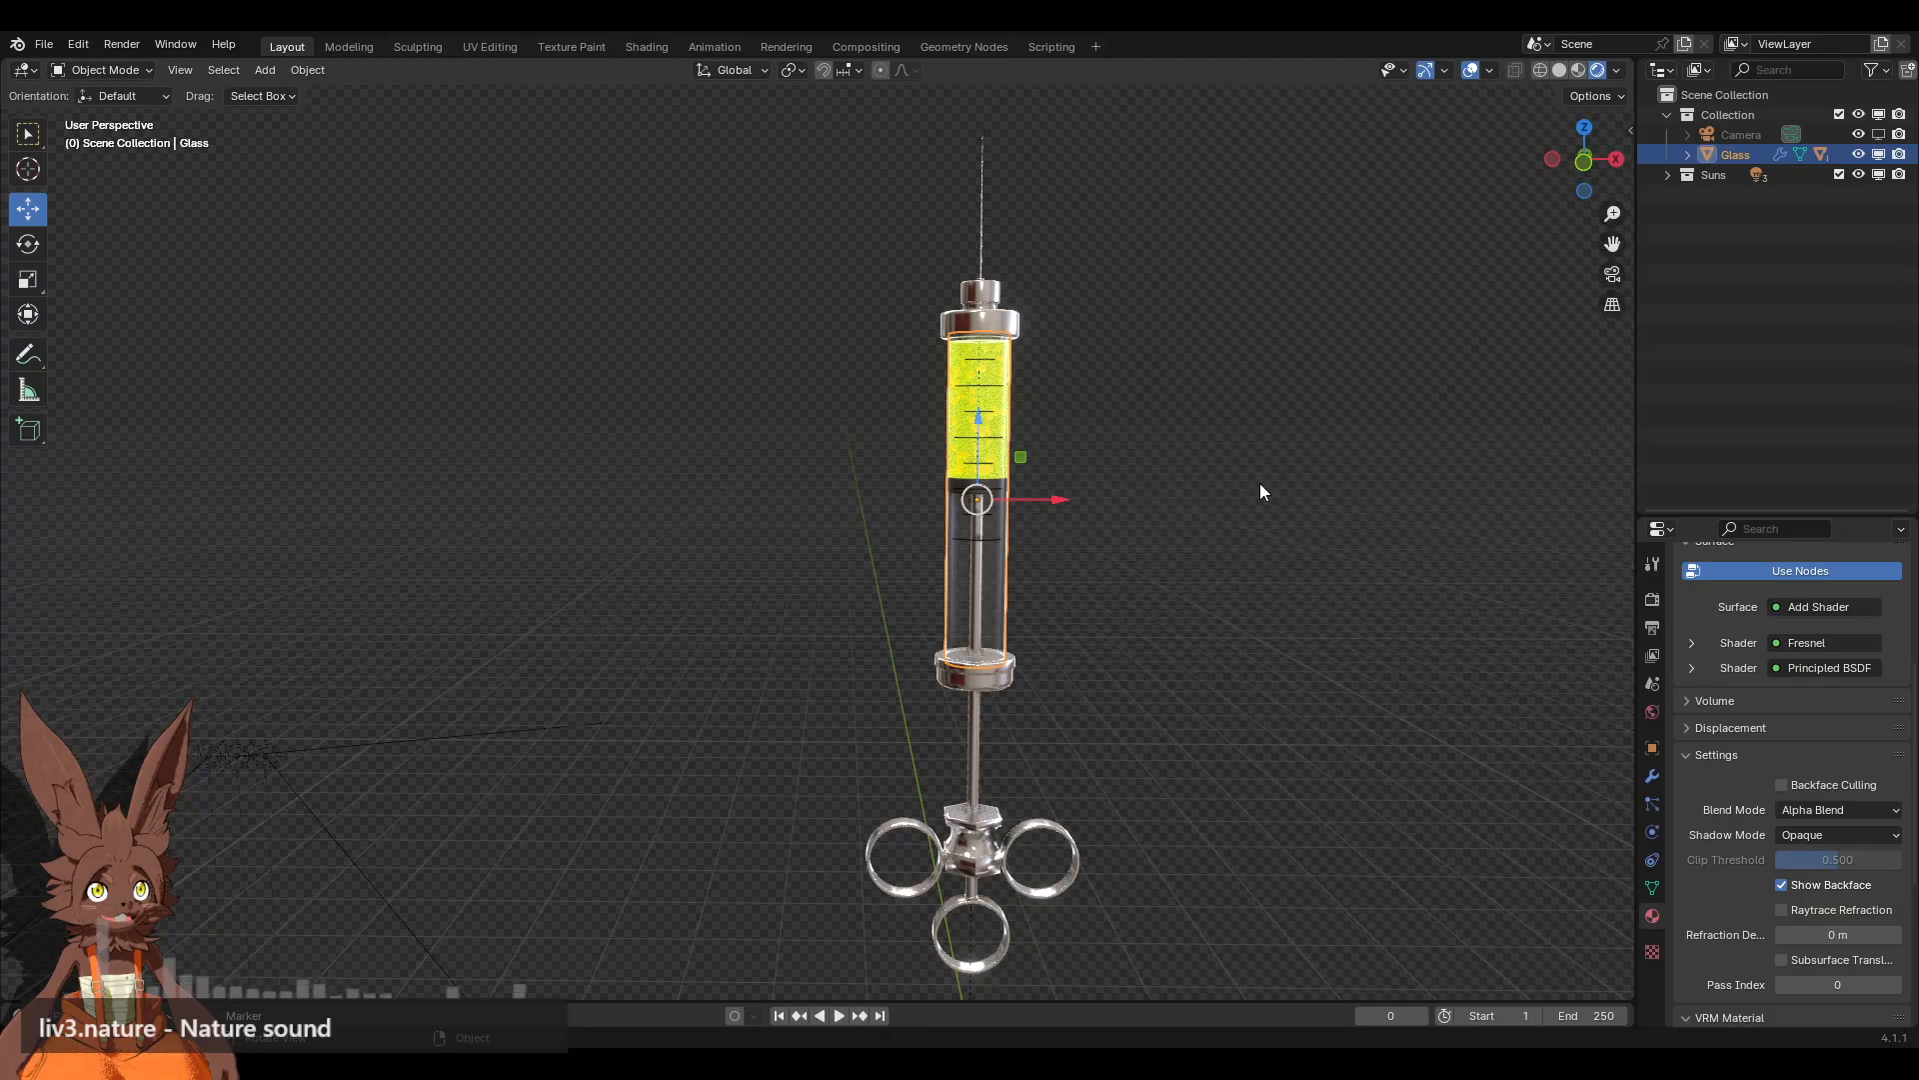
{"action": "left_click", "coordinate": [1651, 747]}
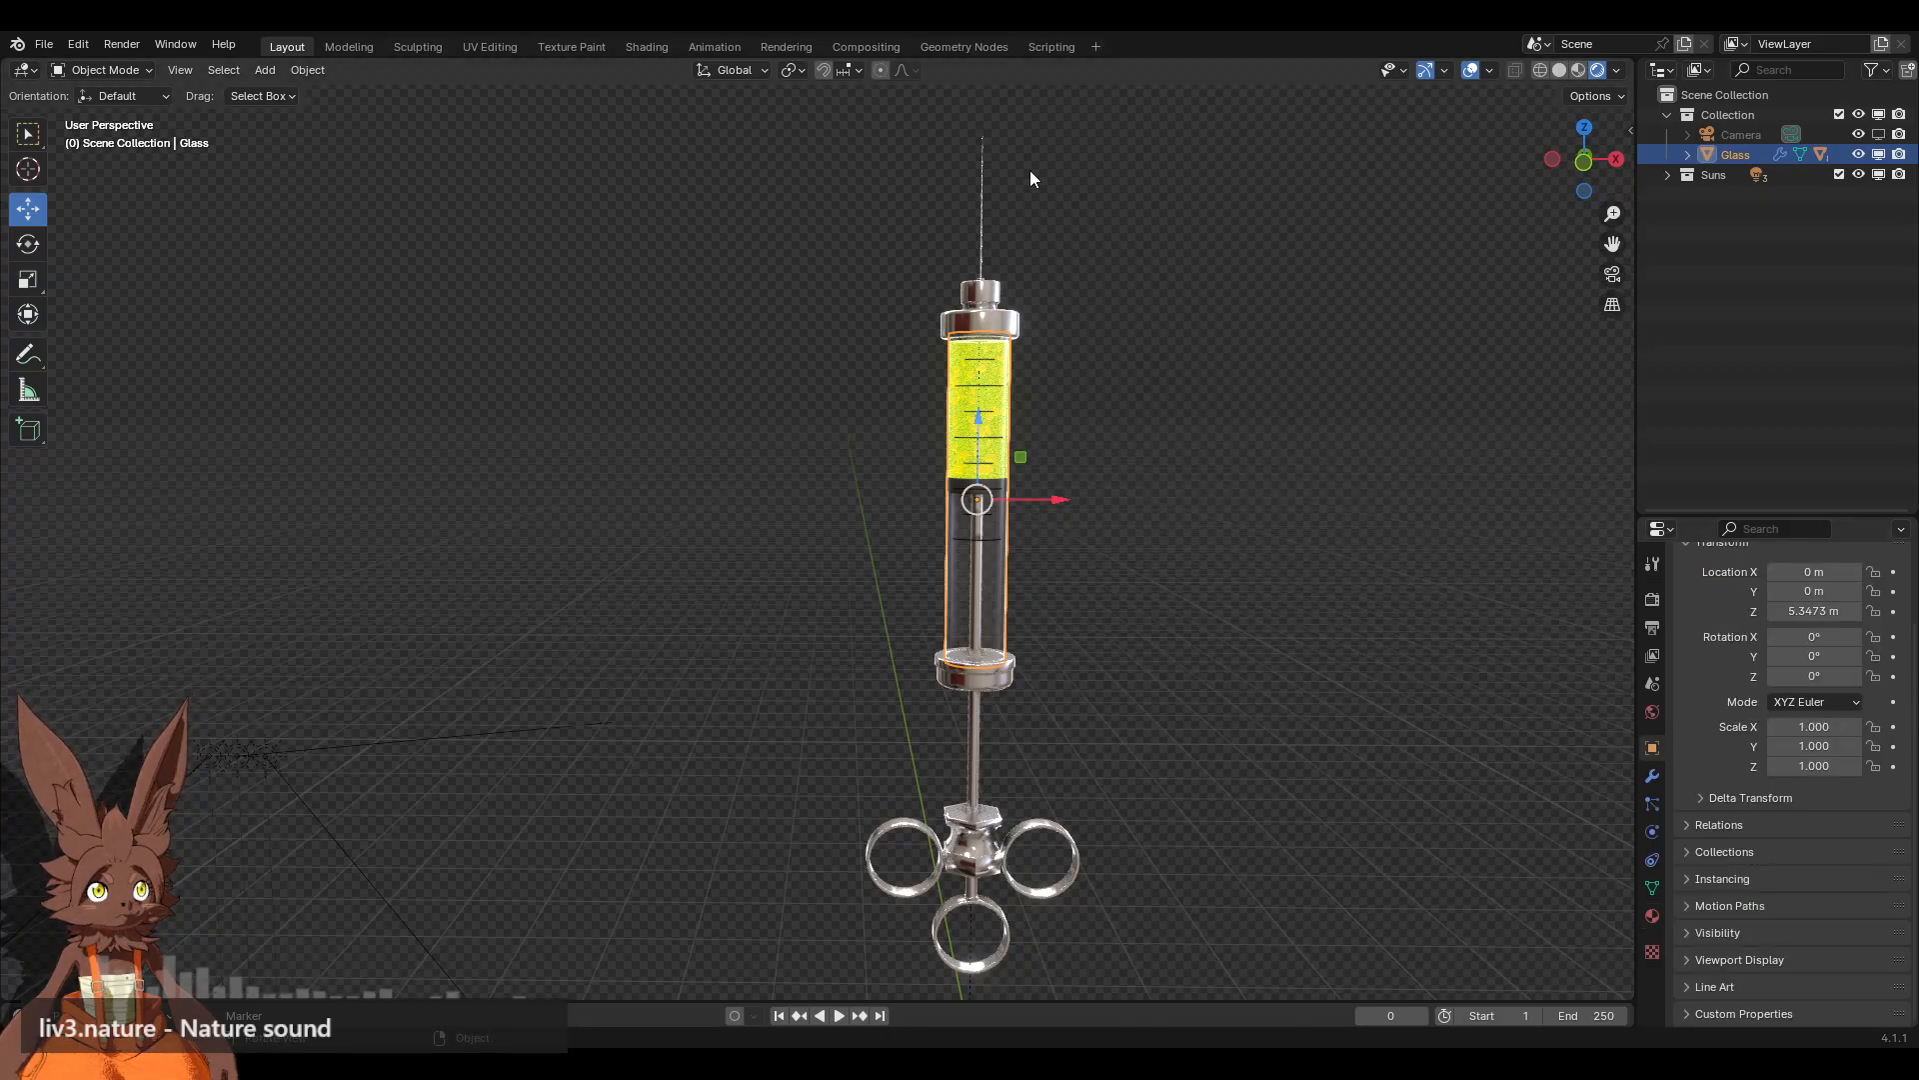
{"action": "key", "text": "r"}
{"action": "left_click", "coordinate": [1071, 567]}
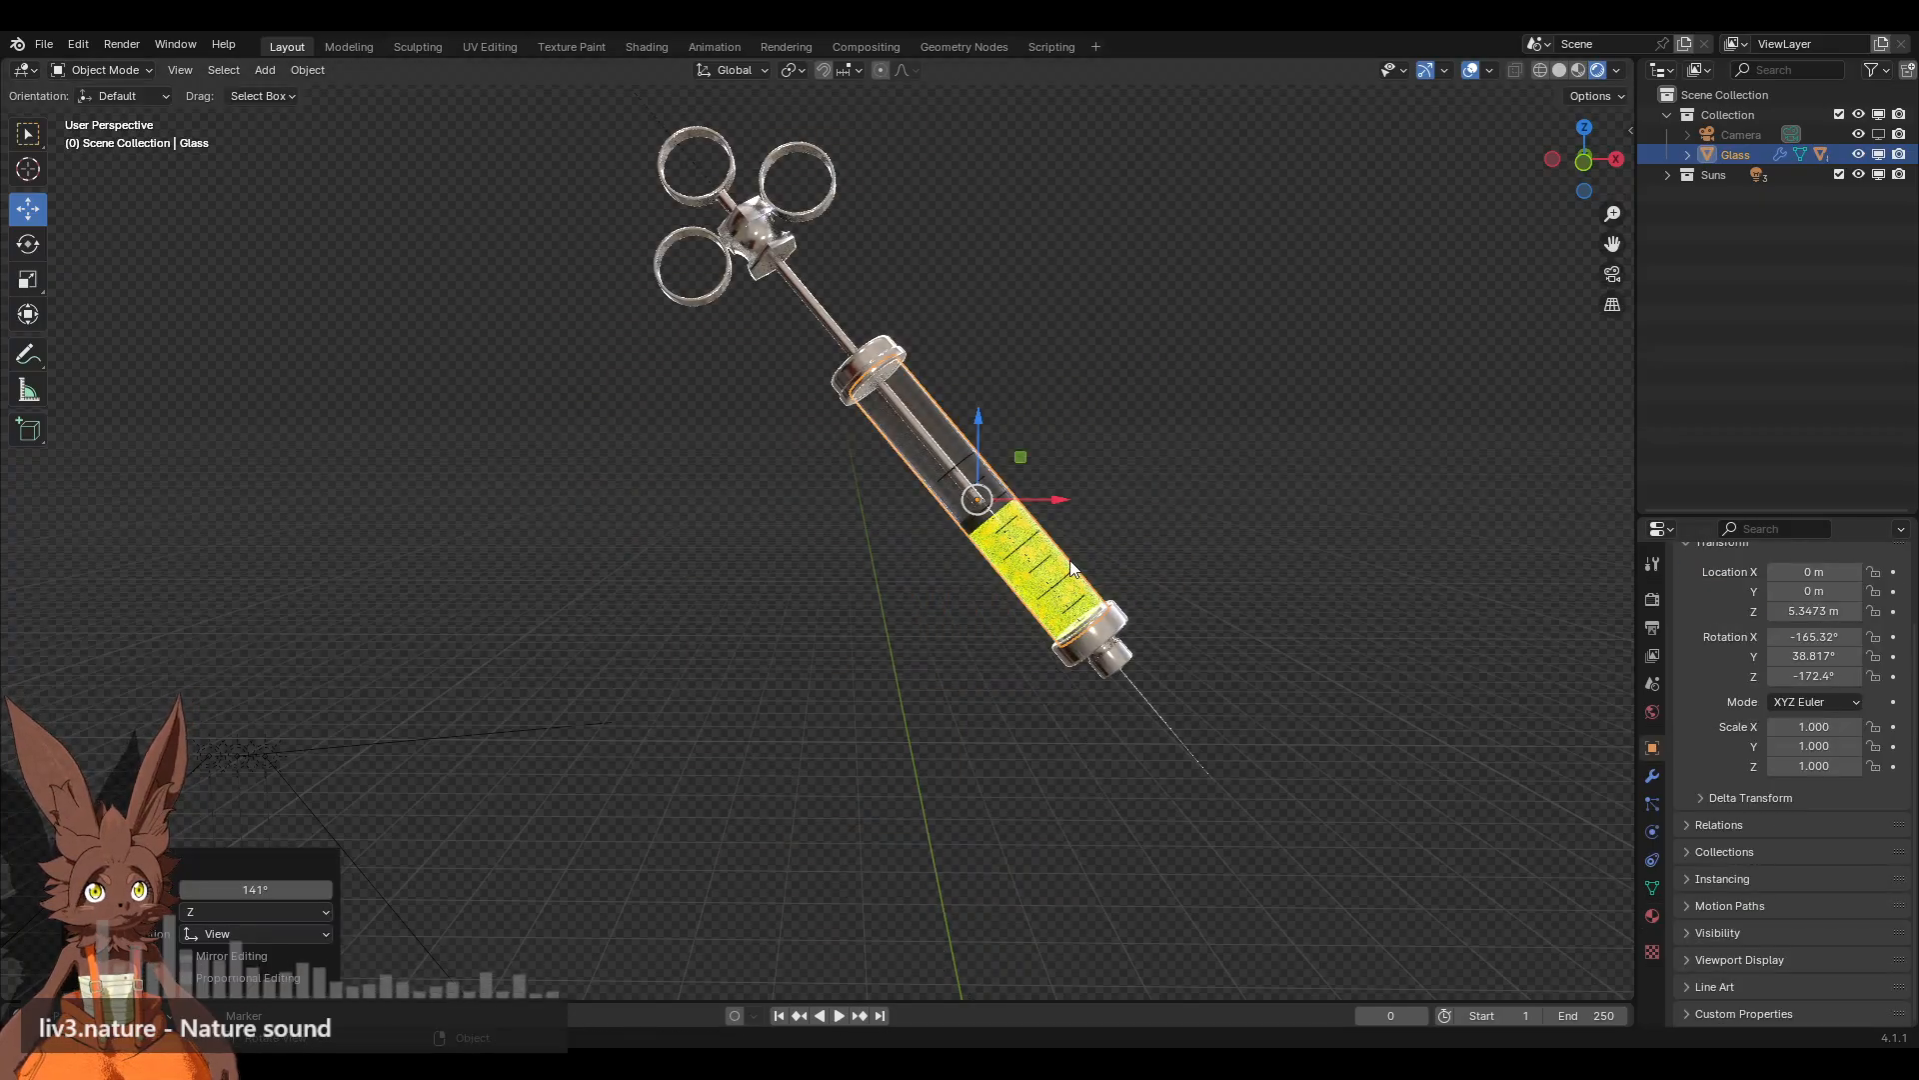
Step: Pose Glass at a rotation of about -165.09°, 38.07°, -185.93° and a location of about 1.86, -0.02, 4.75 m
{"action": "left_click", "coordinate": [28, 244]}
{"action": "left_click_drag", "start_coordinate": [1001, 540], "coordinate": [1097, 586]}
{"action": "left_click", "coordinate": [28, 208]}
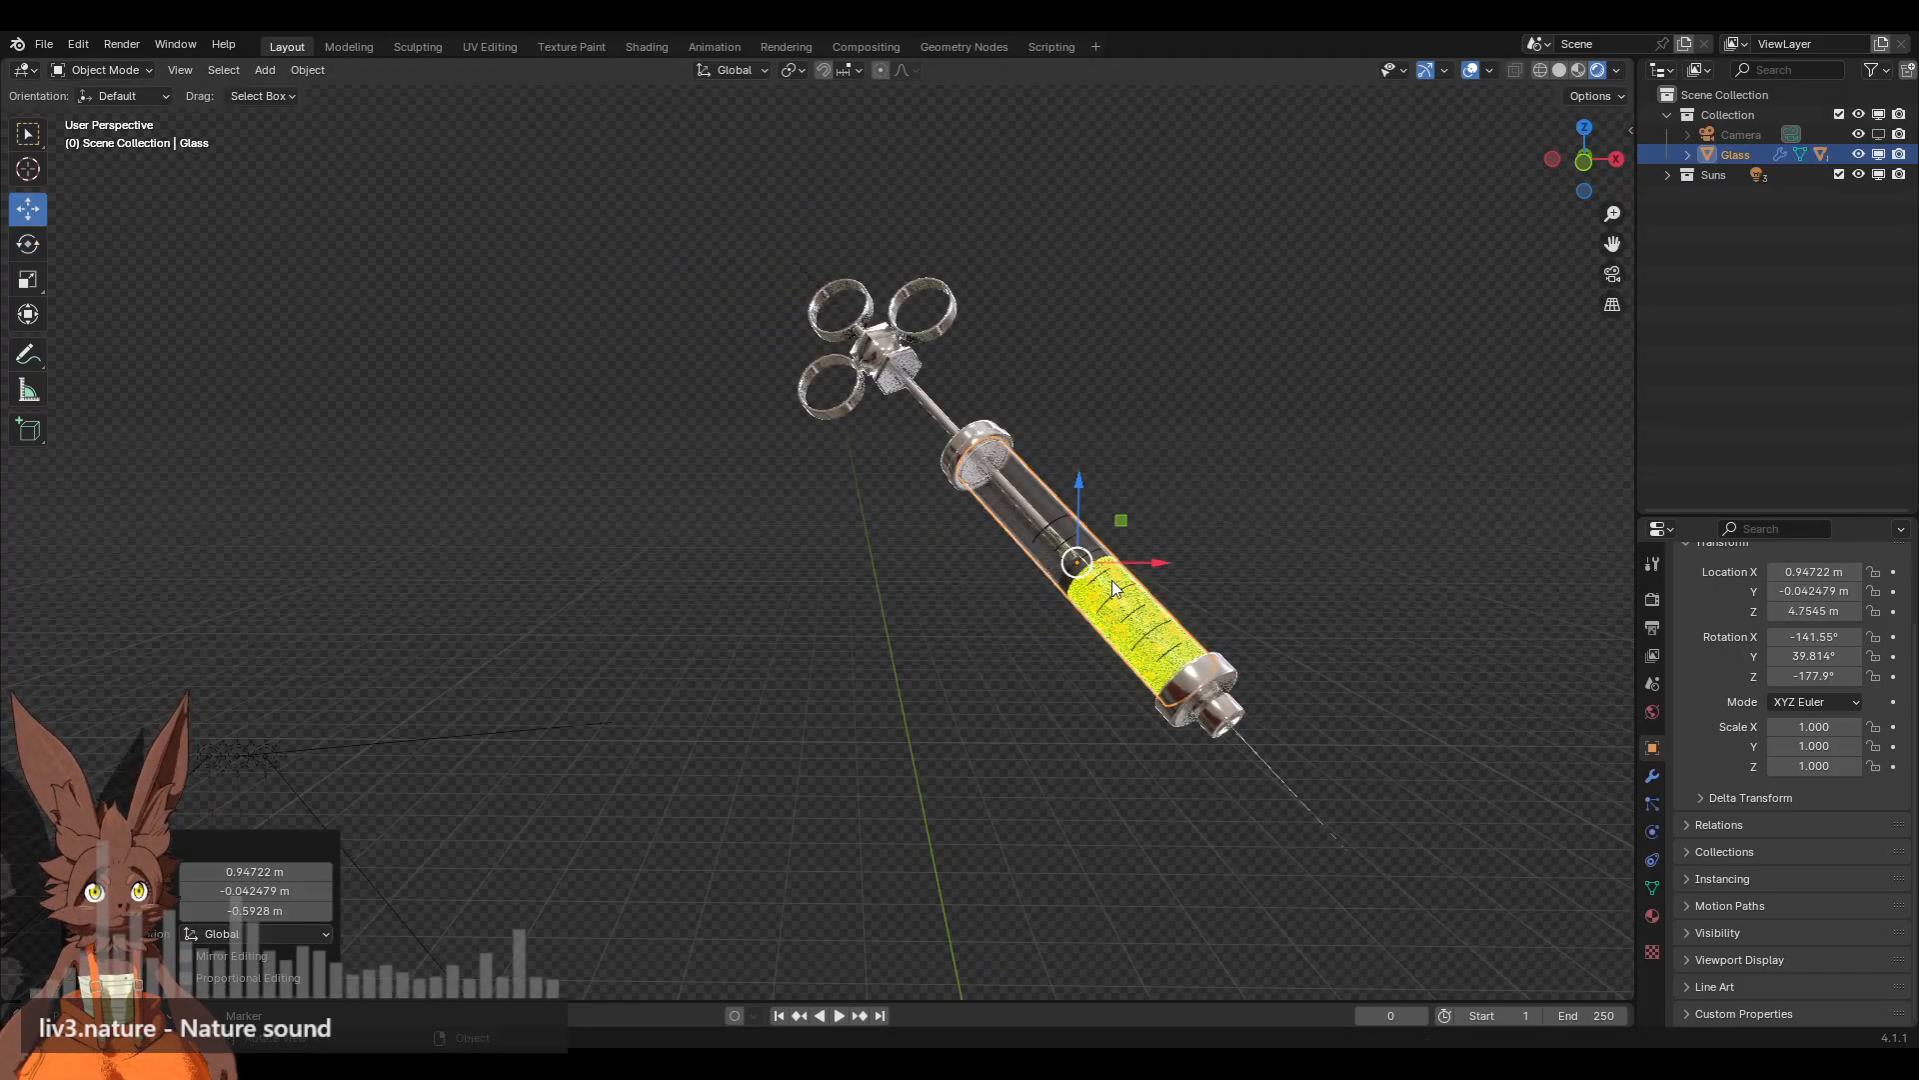
{"action": "left_click", "coordinate": [28, 244]}
{"action": "left_click_drag", "start_coordinate": [1148, 660], "coordinate": [1257, 624]}
{"action": "left_click", "coordinate": [28, 208]}
{"action": "left_click_drag", "start_coordinate": [1611, 214], "coordinate": [1613, 249]}
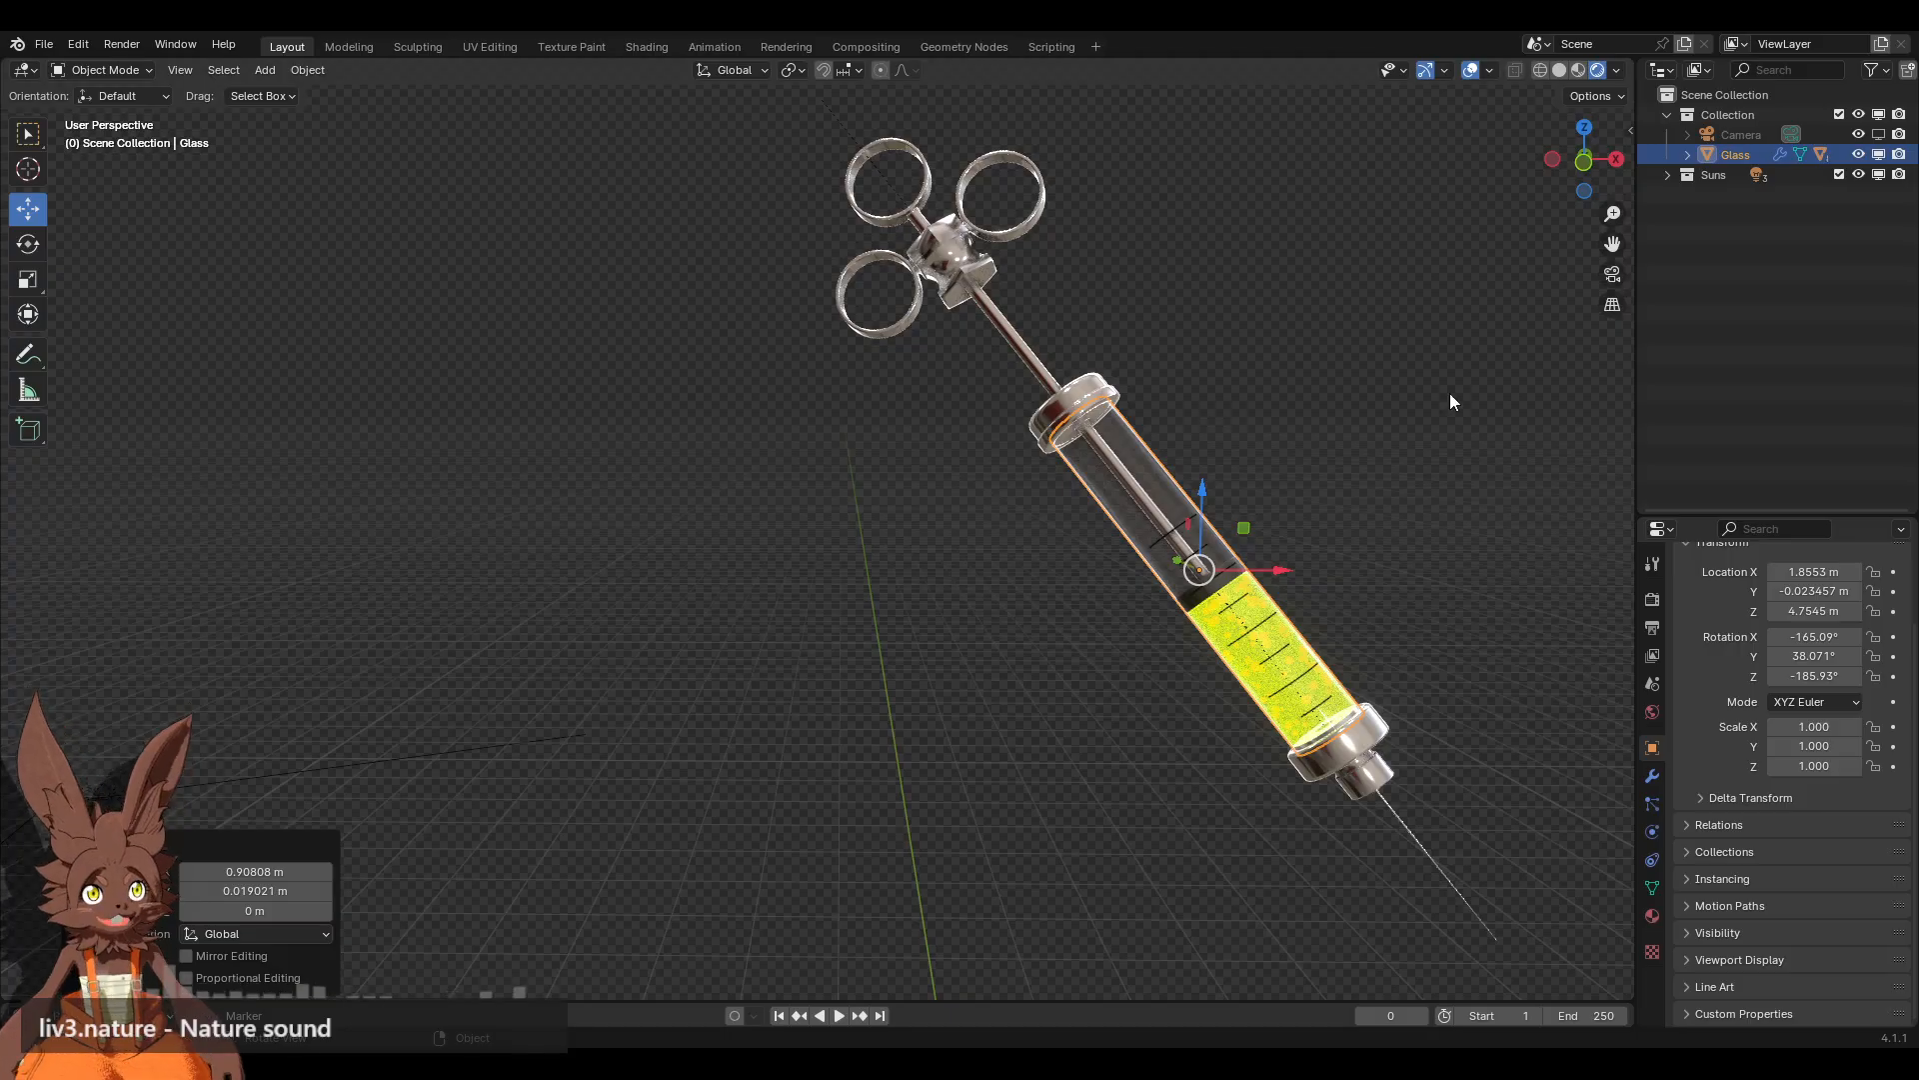
Step: Reset the X, Y and Z location of Glass to 0 m
{"action": "left_click", "coordinate": [1788, 571]}
{"action": "type", "text": "0"}
{"action": "key", "text": "Return"}
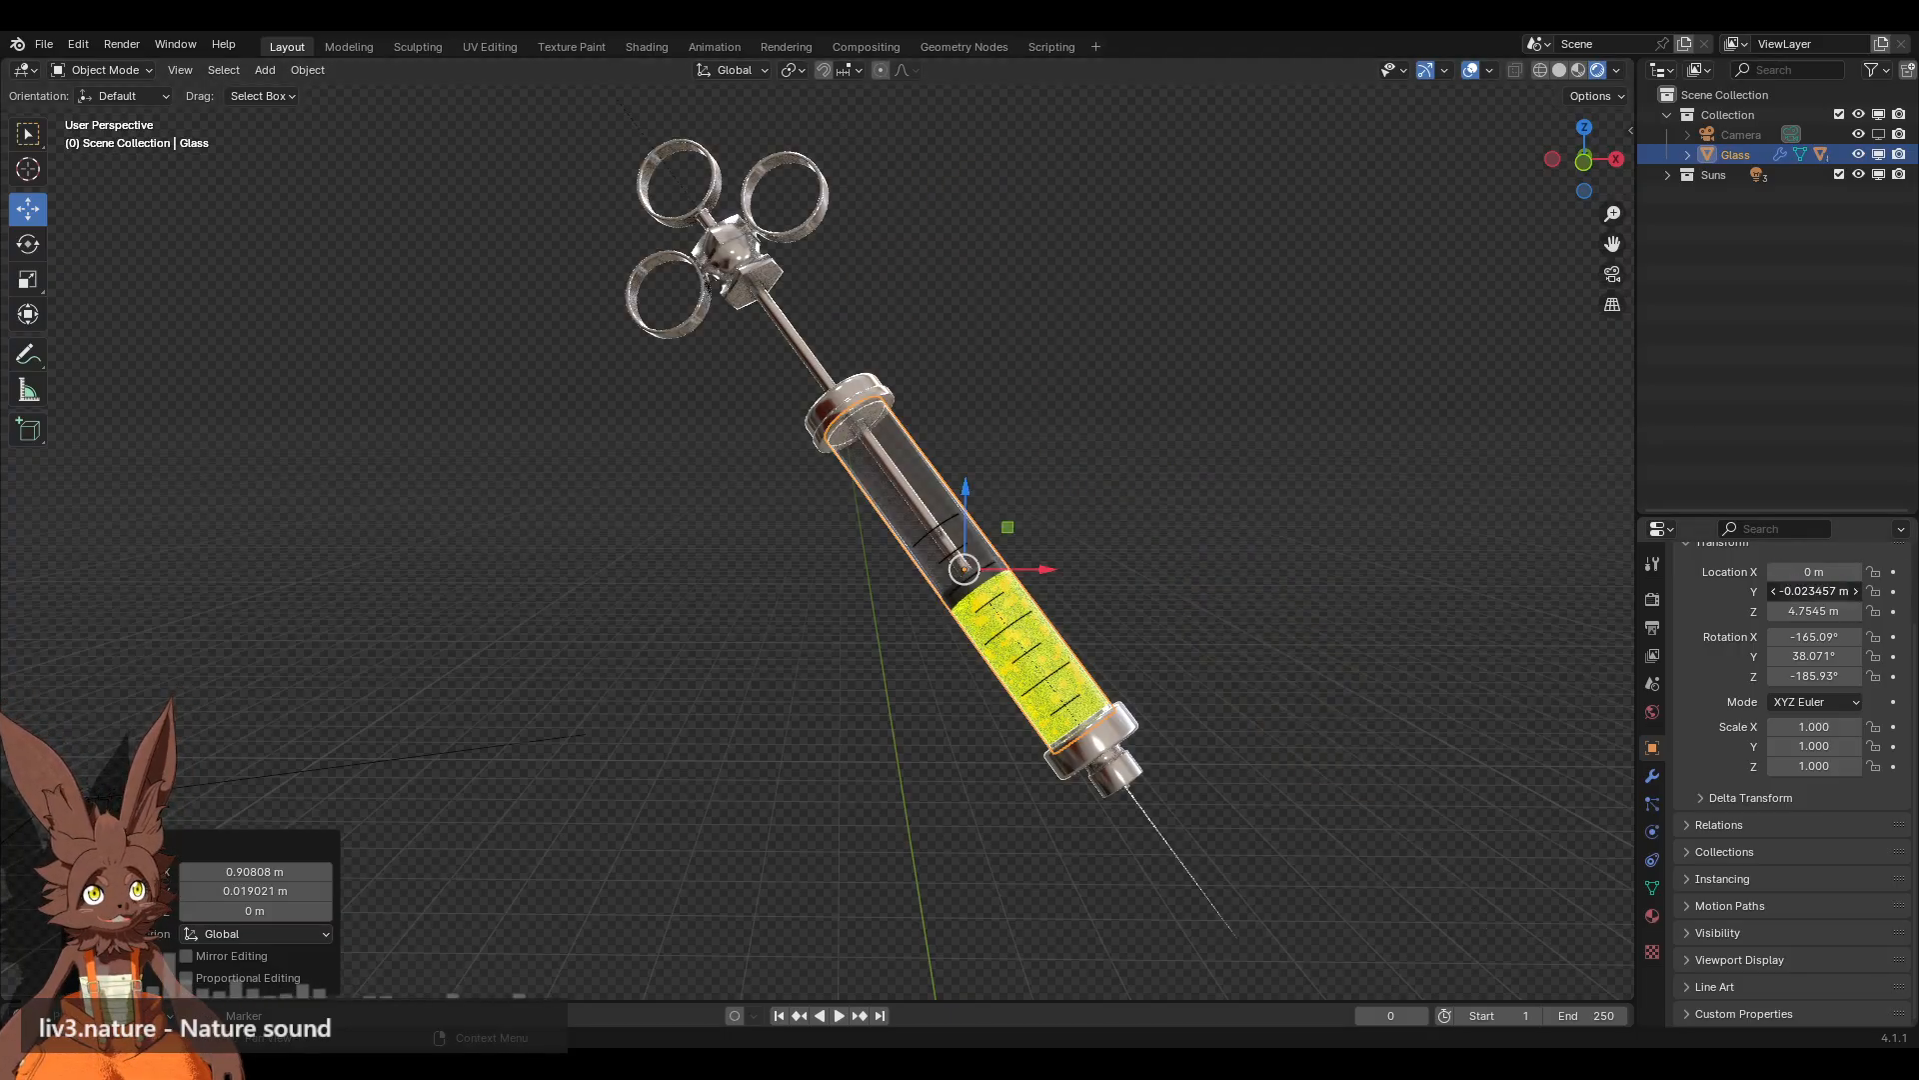
{"action": "type", "text": "0"}
{"action": "key", "text": "Return"}
{"action": "left_click", "coordinate": [1799, 611]}
{"action": "type", "text": "0"}
{"action": "key", "text": "Return"}
Step: Reset the X, Y and Z rotation of Glass to 0°
{"action": "left_click", "coordinate": [1802, 637]}
{"action": "type", "text": "0"}
{"action": "key", "text": "Return"}
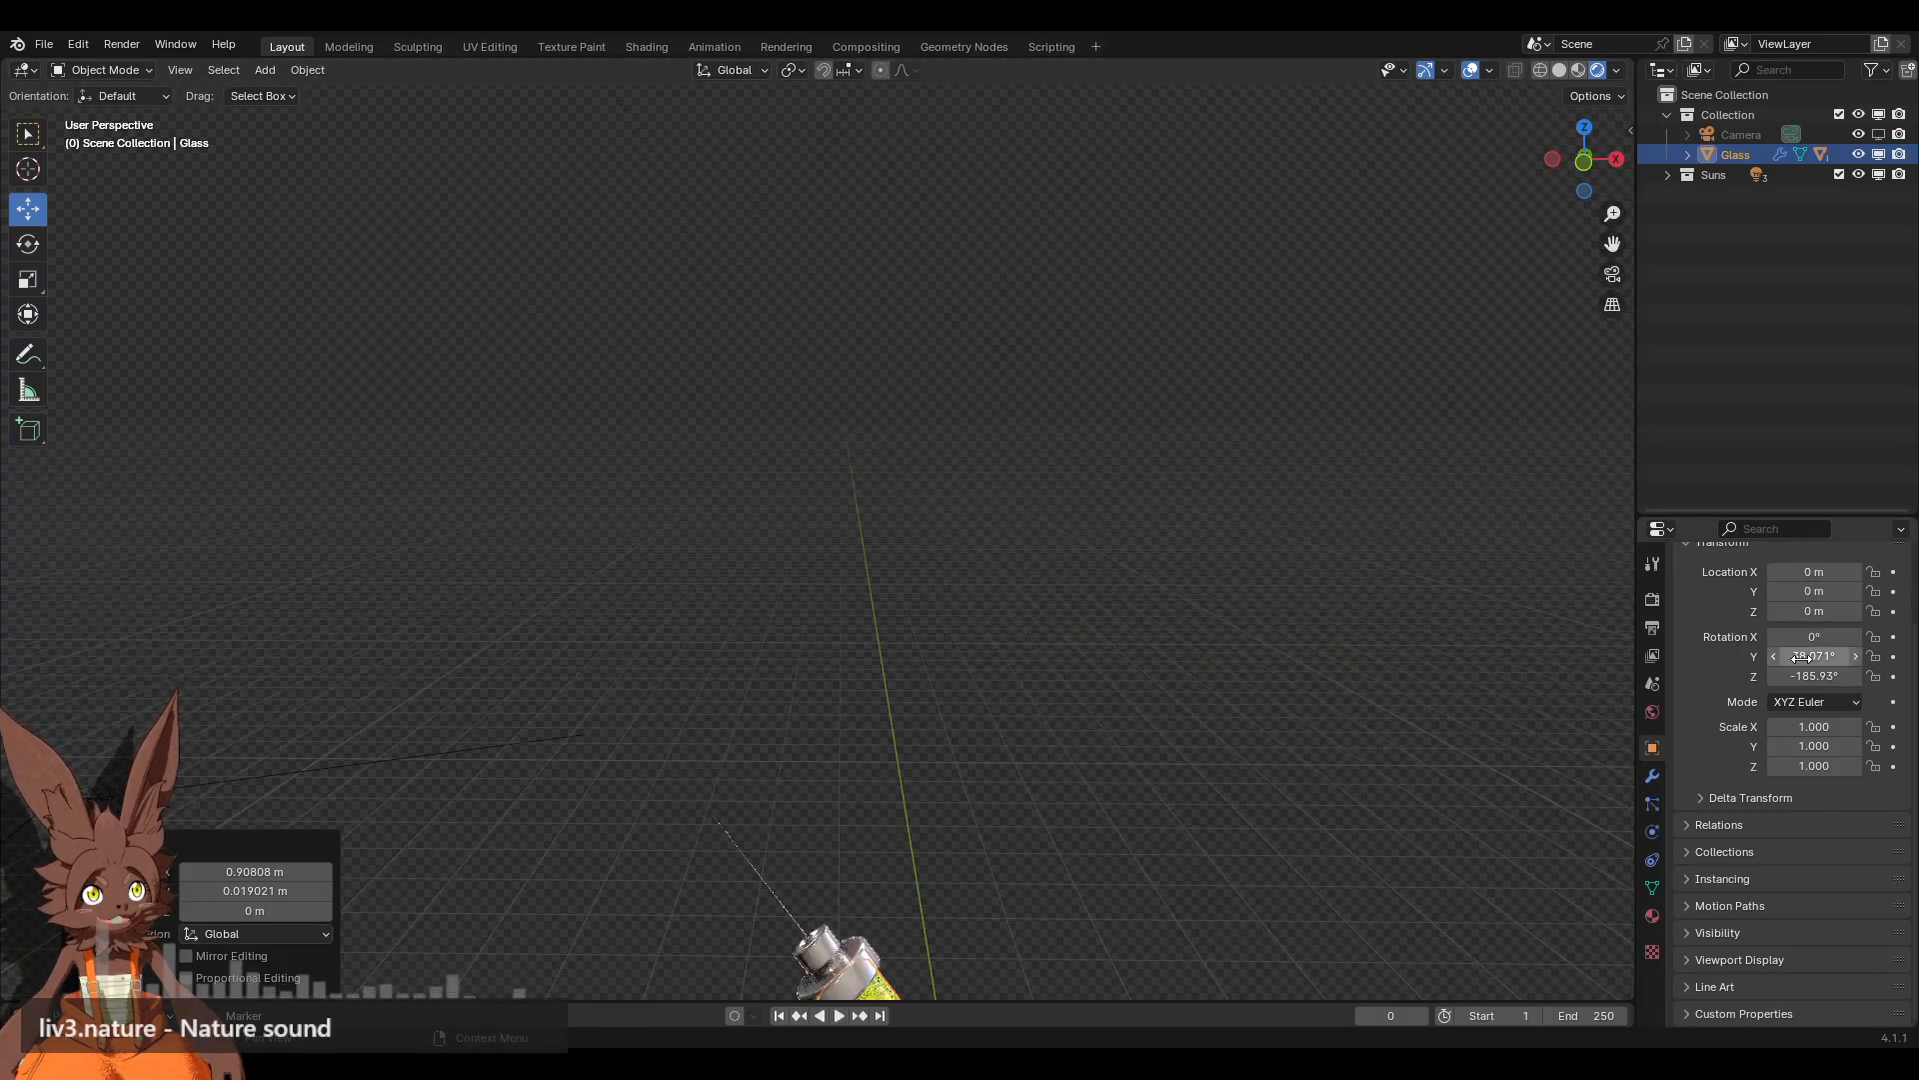
{"action": "left_click", "coordinate": [1801, 657]}
{"action": "type", "text": "0"}
{"action": "key", "text": "Return"}
{"action": "left_click", "coordinate": [1802, 676]}
{"action": "type", "text": "0"}
{"action": "key", "text": "Return"}
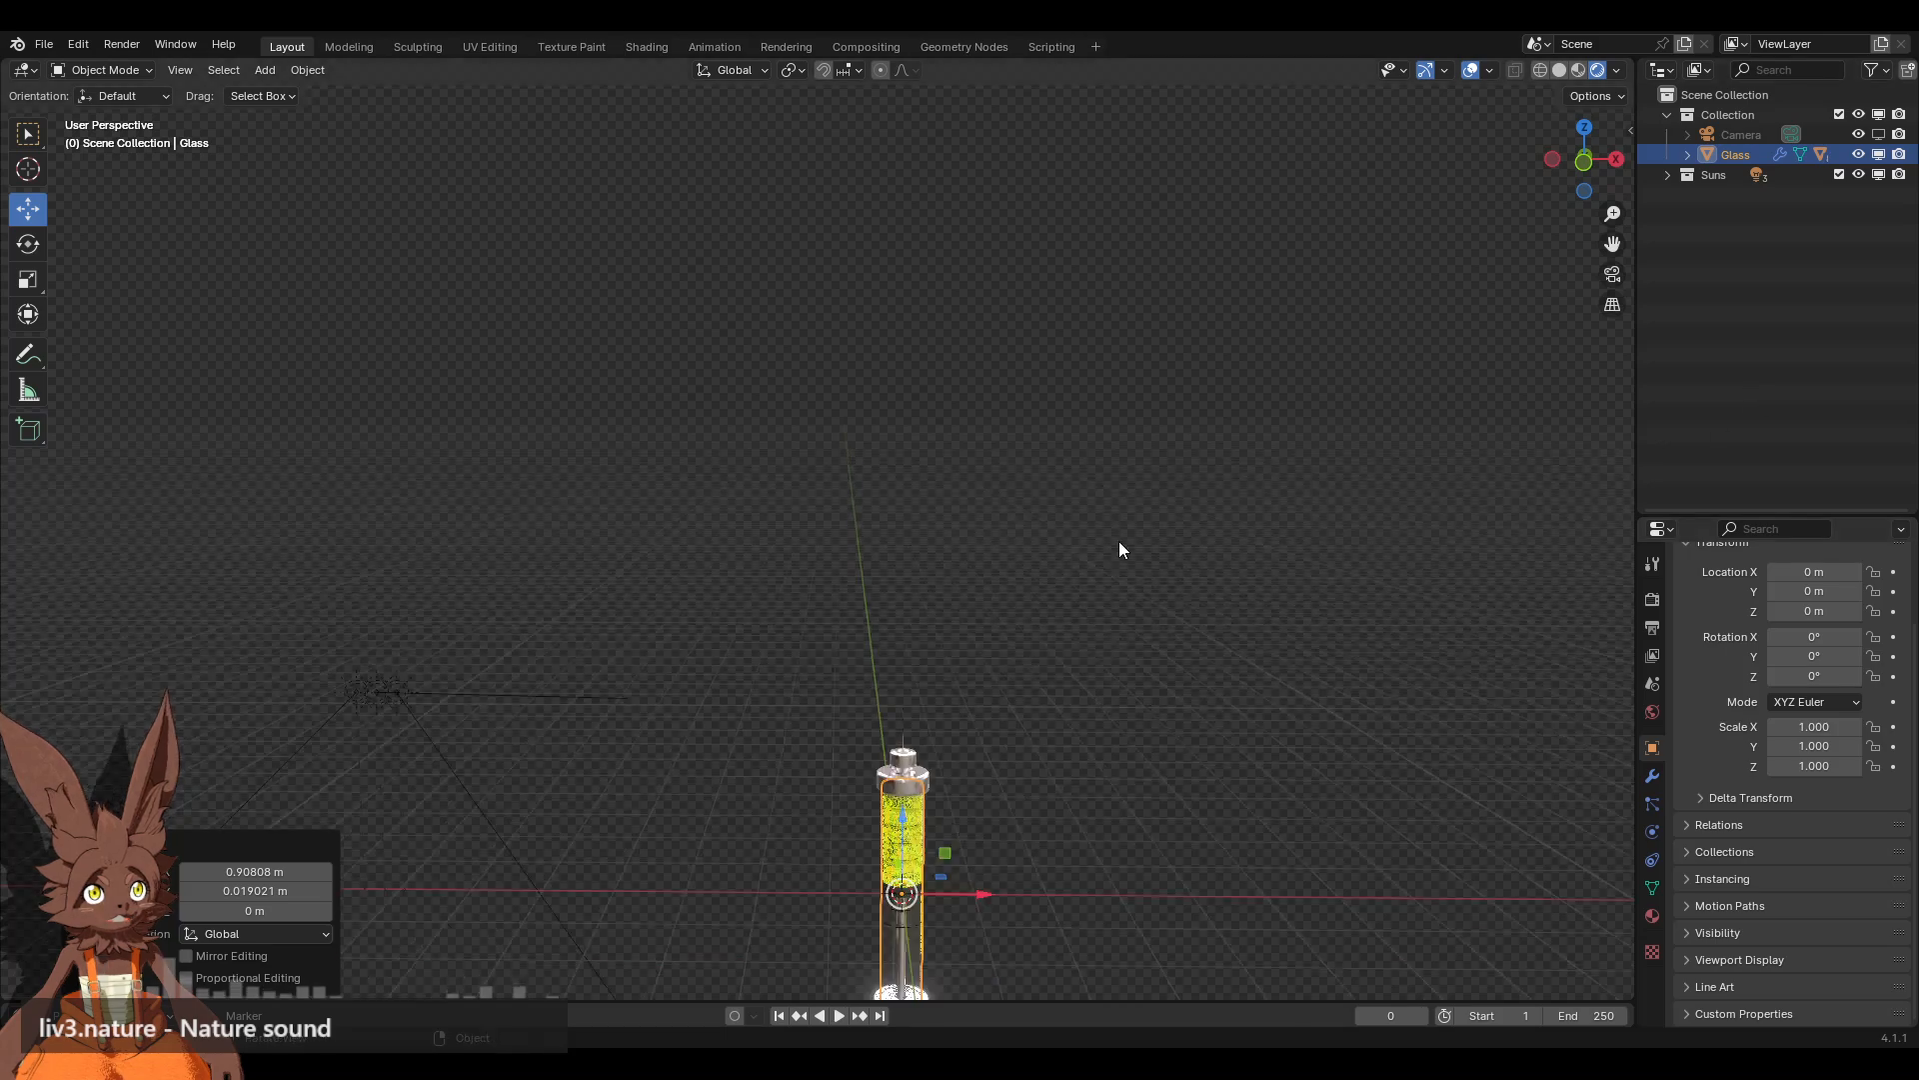
Step: Raise the upright syringe along Z by moving Glass
{"action": "scroll", "coordinate": [1118, 545], "scroll_direction": "down", "scroll_amount": 4}
{"action": "middle_click_drag", "start_coordinate": [1046, 708], "coordinate": [1039, 636], "text": "shift"}
{"action": "scroll", "coordinate": [1000, 638], "scroll_direction": "up", "scroll_amount": 3}
{"action": "left_click_drag", "start_coordinate": [880, 628], "coordinate": [932, 231]}
{"action": "middle_click_drag", "start_coordinate": [1135, 420], "coordinate": [1129, 572], "text": "shift"}
{"action": "scroll", "coordinate": [1130, 572], "scroll_direction": "up", "scroll_amount": 1}
Step: Undo the raising of Glass, its transform resets and its last free moves and rotation
{"action": "key", "text": "ctrl+z"}
{"action": "key", "text": "ctrl+z"}
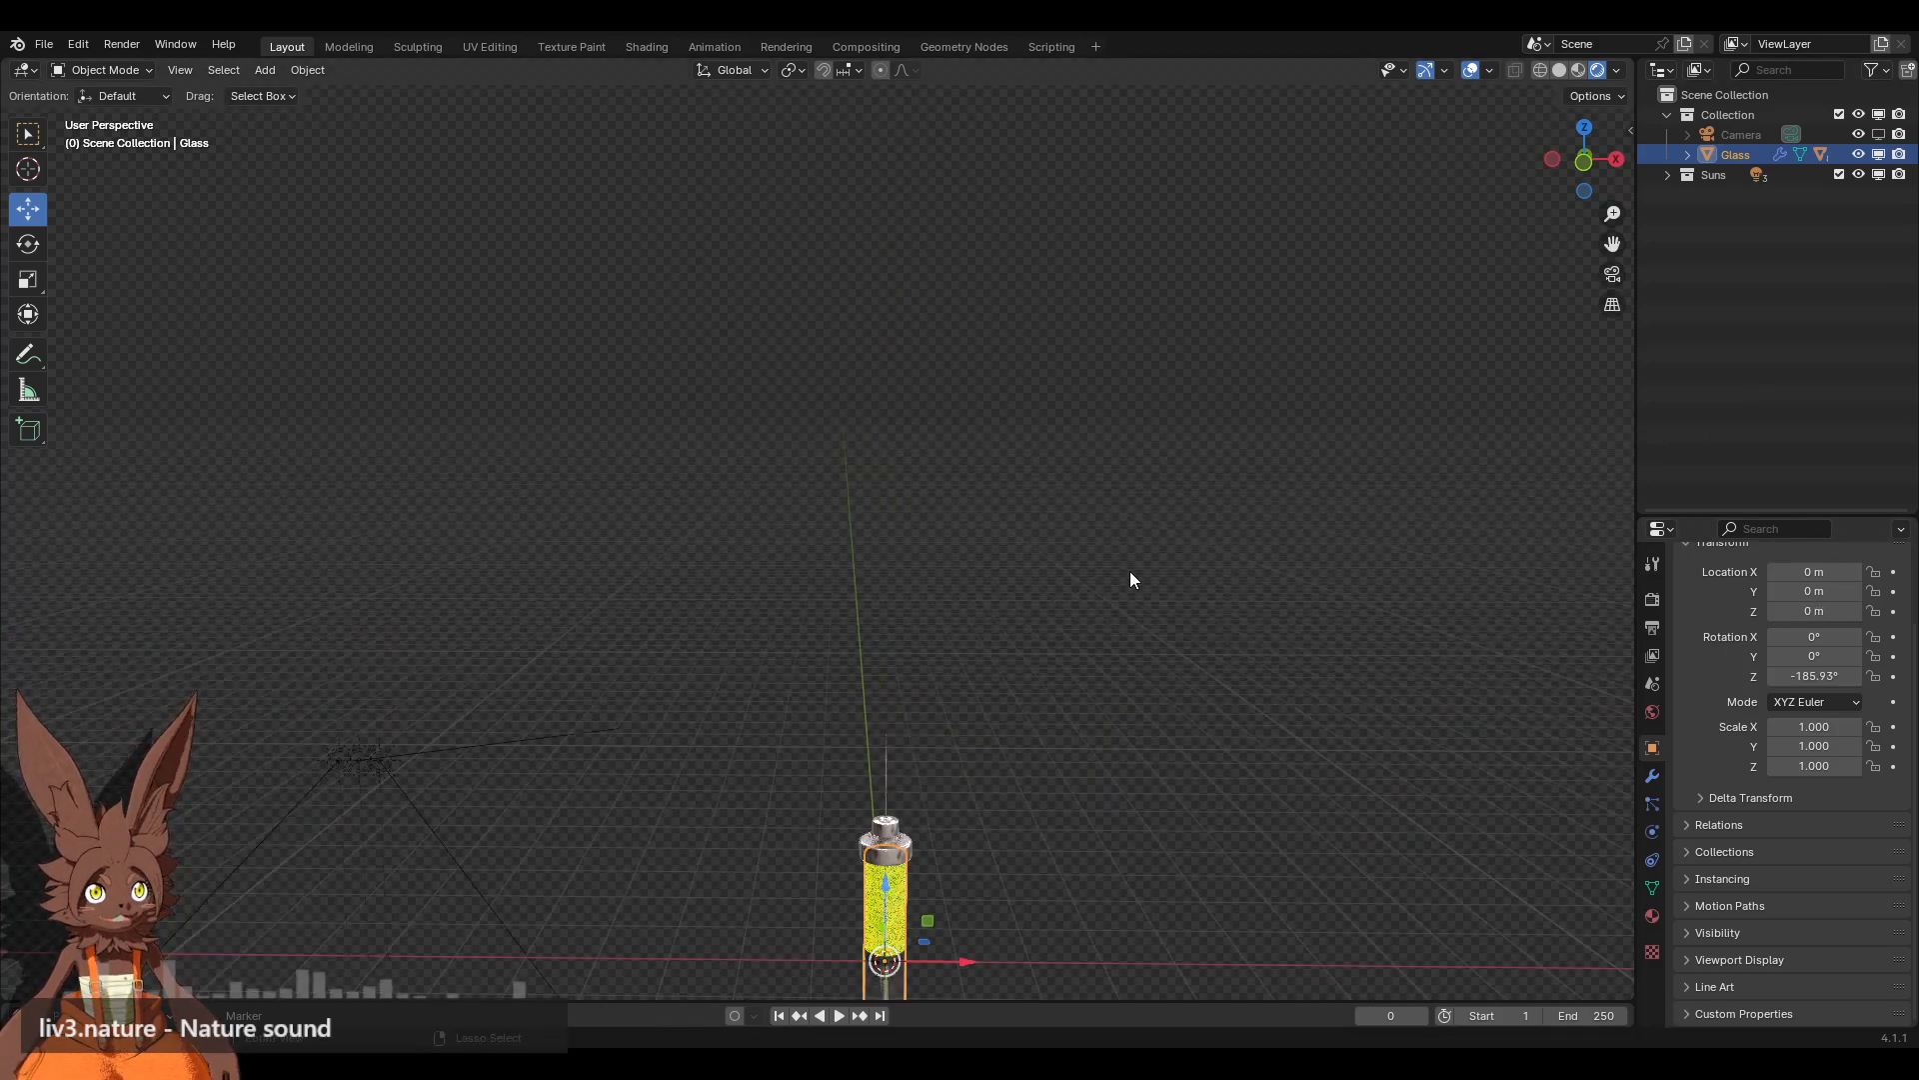
{"action": "key", "text": "ctrl+z"}
{"action": "key", "text": "ctrl+z"}
{"action": "key", "text": "ctrl+z"}
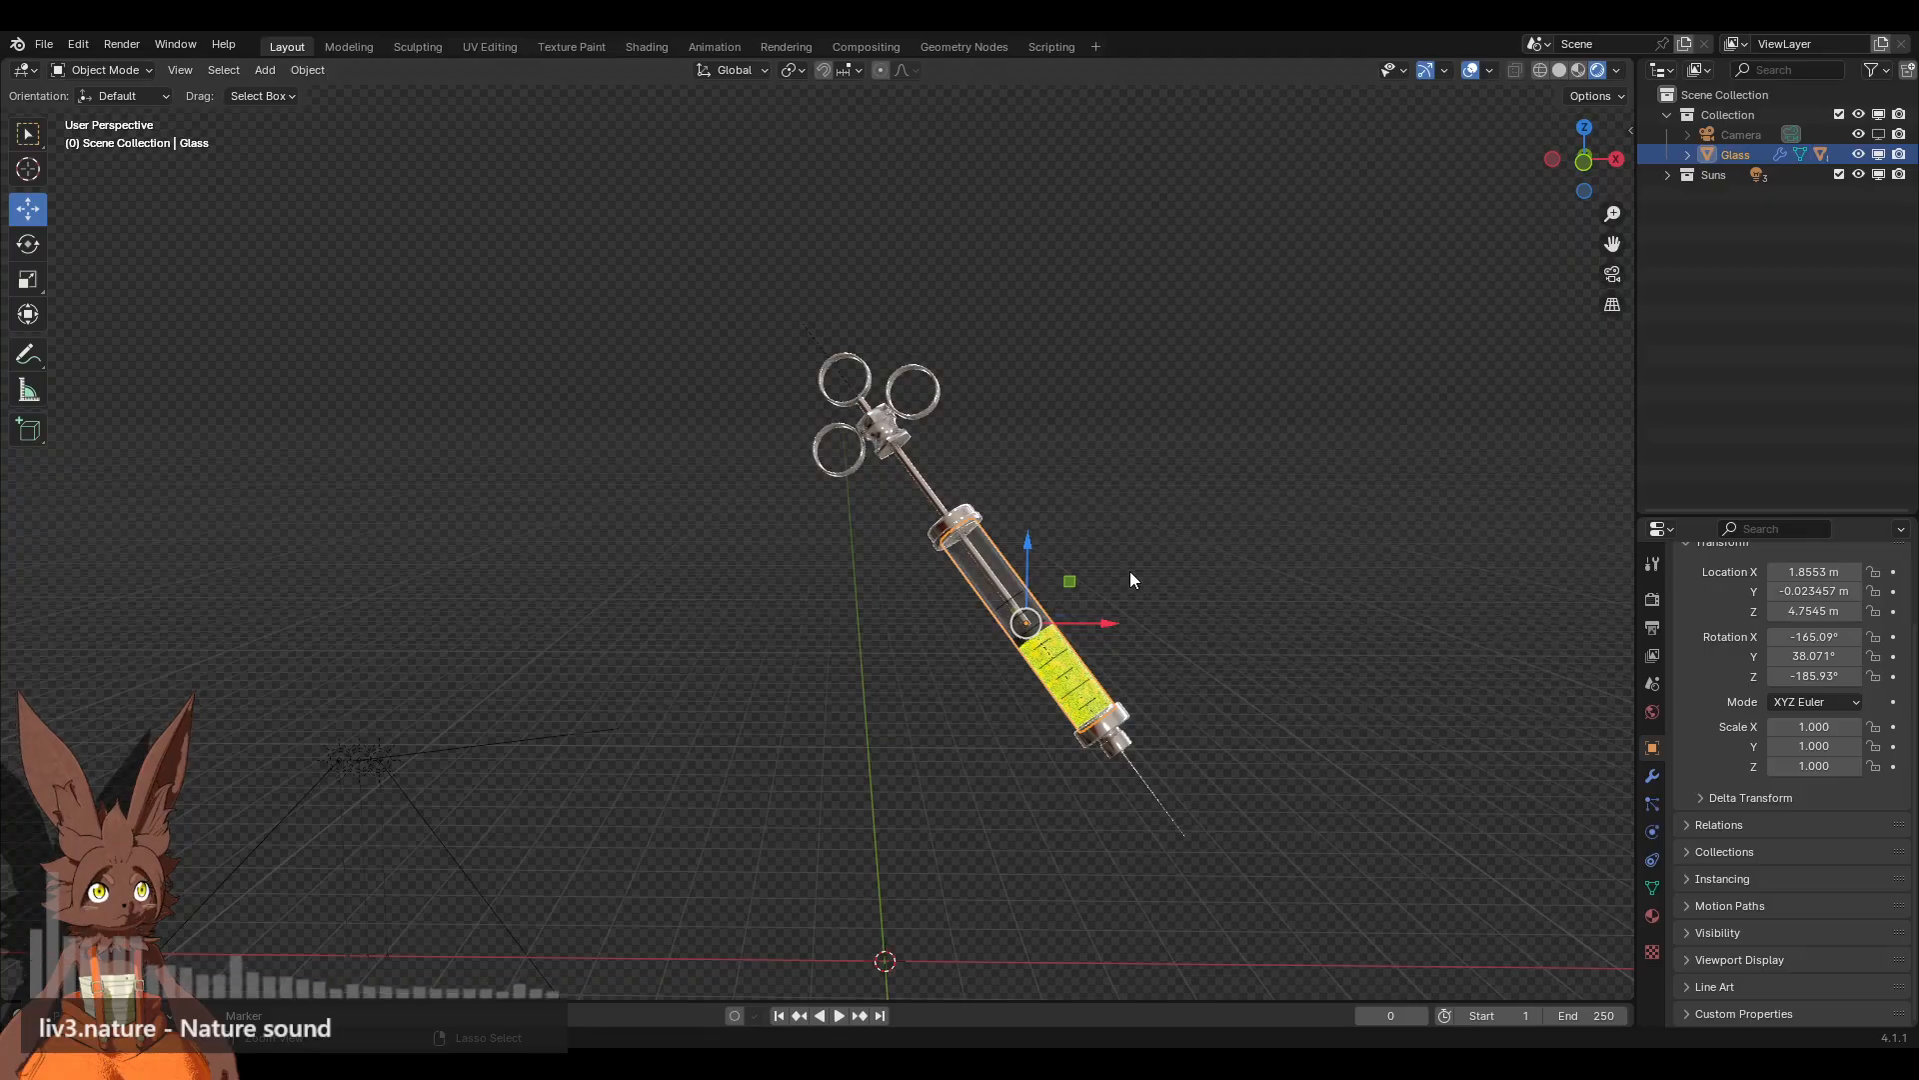
{"action": "key", "text": "ctrl+z"}
{"action": "key", "text": "ctrl+z"}
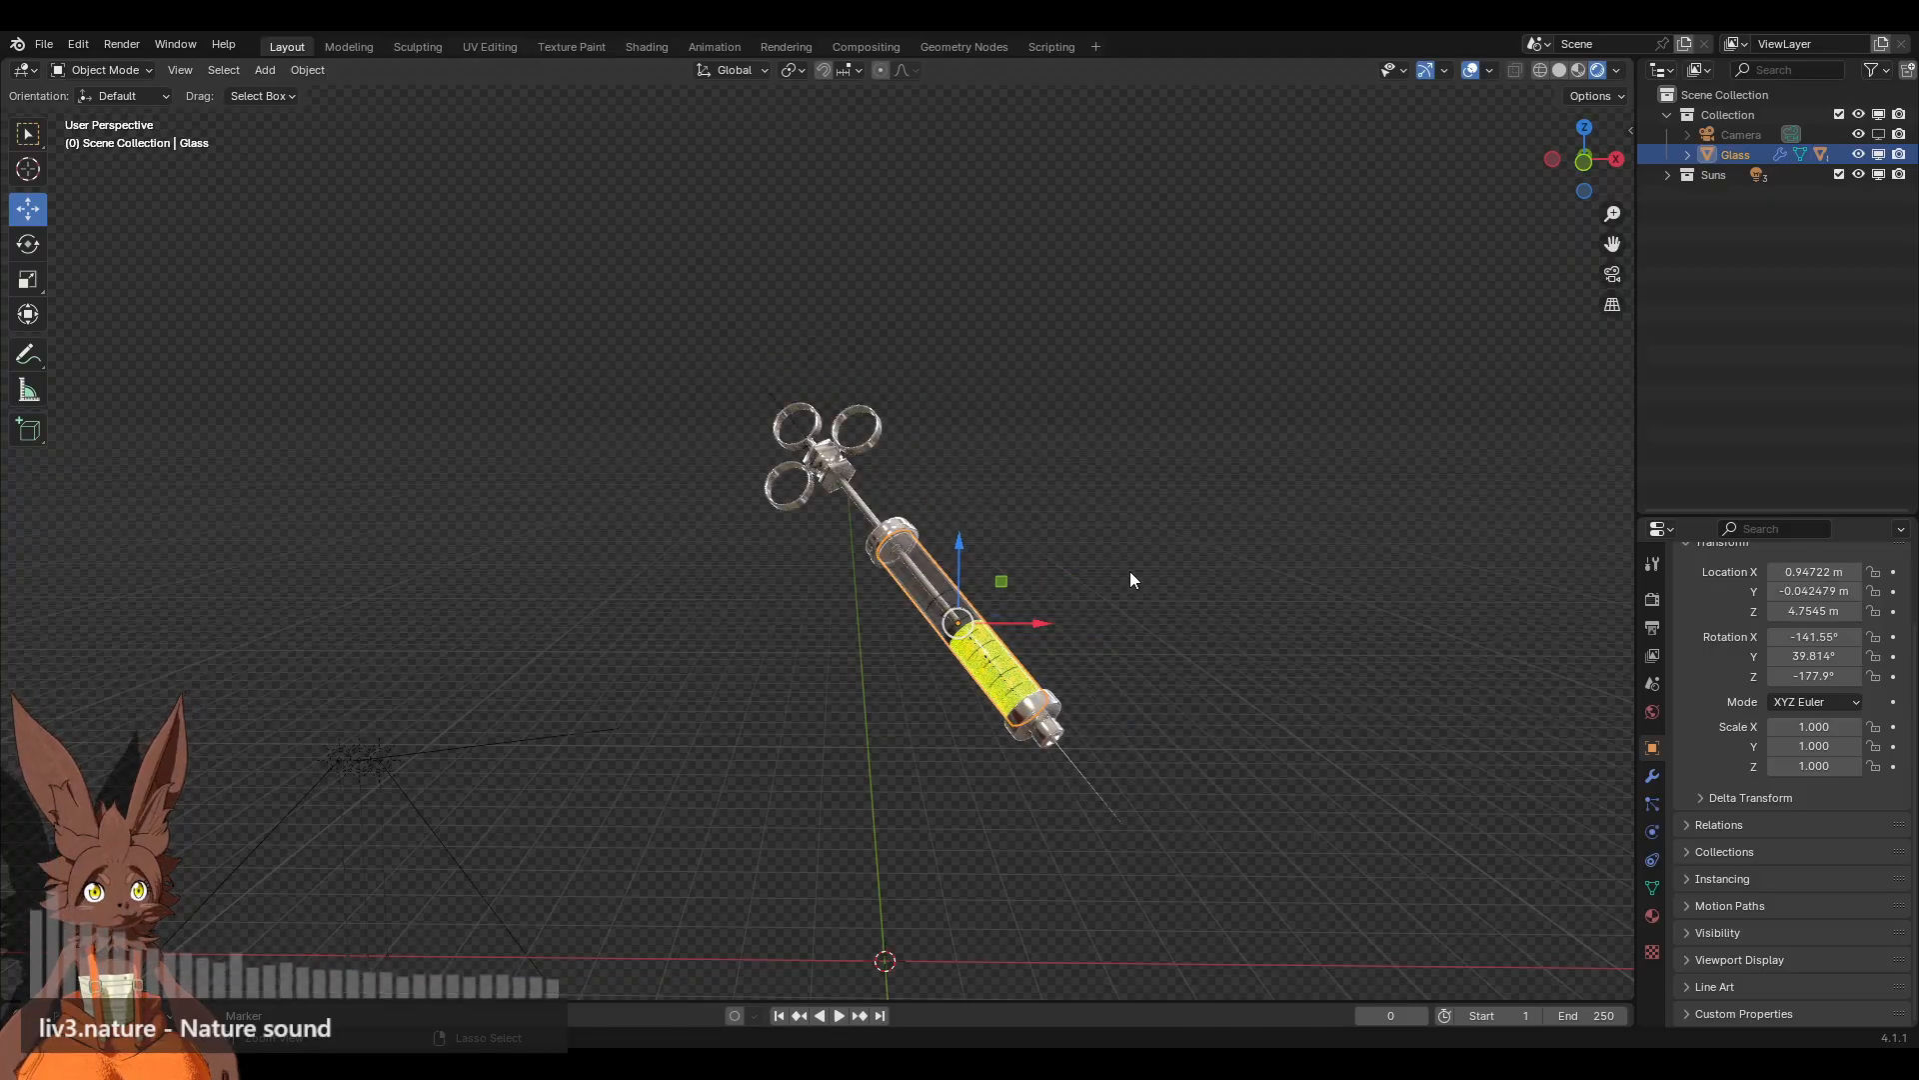
{"action": "key", "text": "ctrl+z"}
{"action": "scroll", "coordinate": [995, 548], "scroll_direction": "up", "scroll_amount": 2}
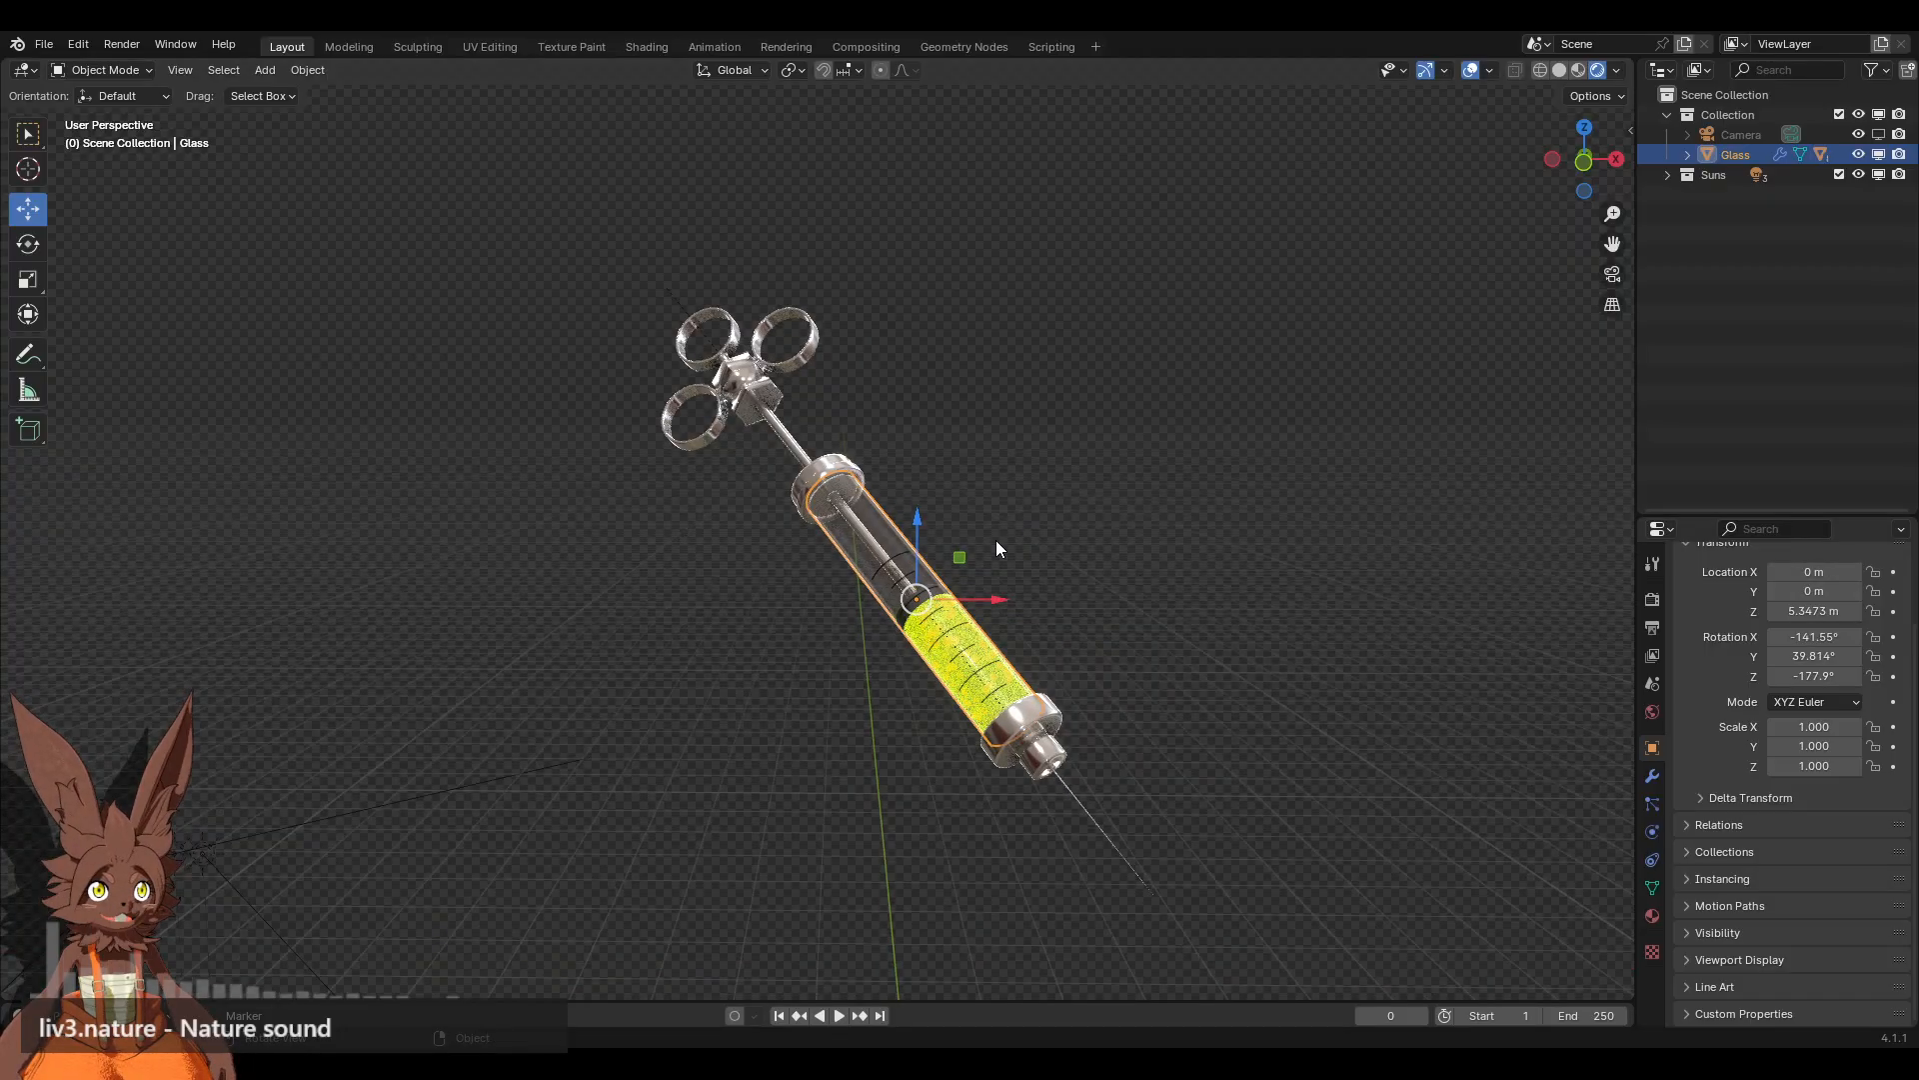
Step: Redo the free rotation and moves of Glass back to the tilted pose at X 1.8553 m
{"action": "left_click", "coordinate": [77, 44]}
{"action": "left_click", "coordinate": [106, 87]}
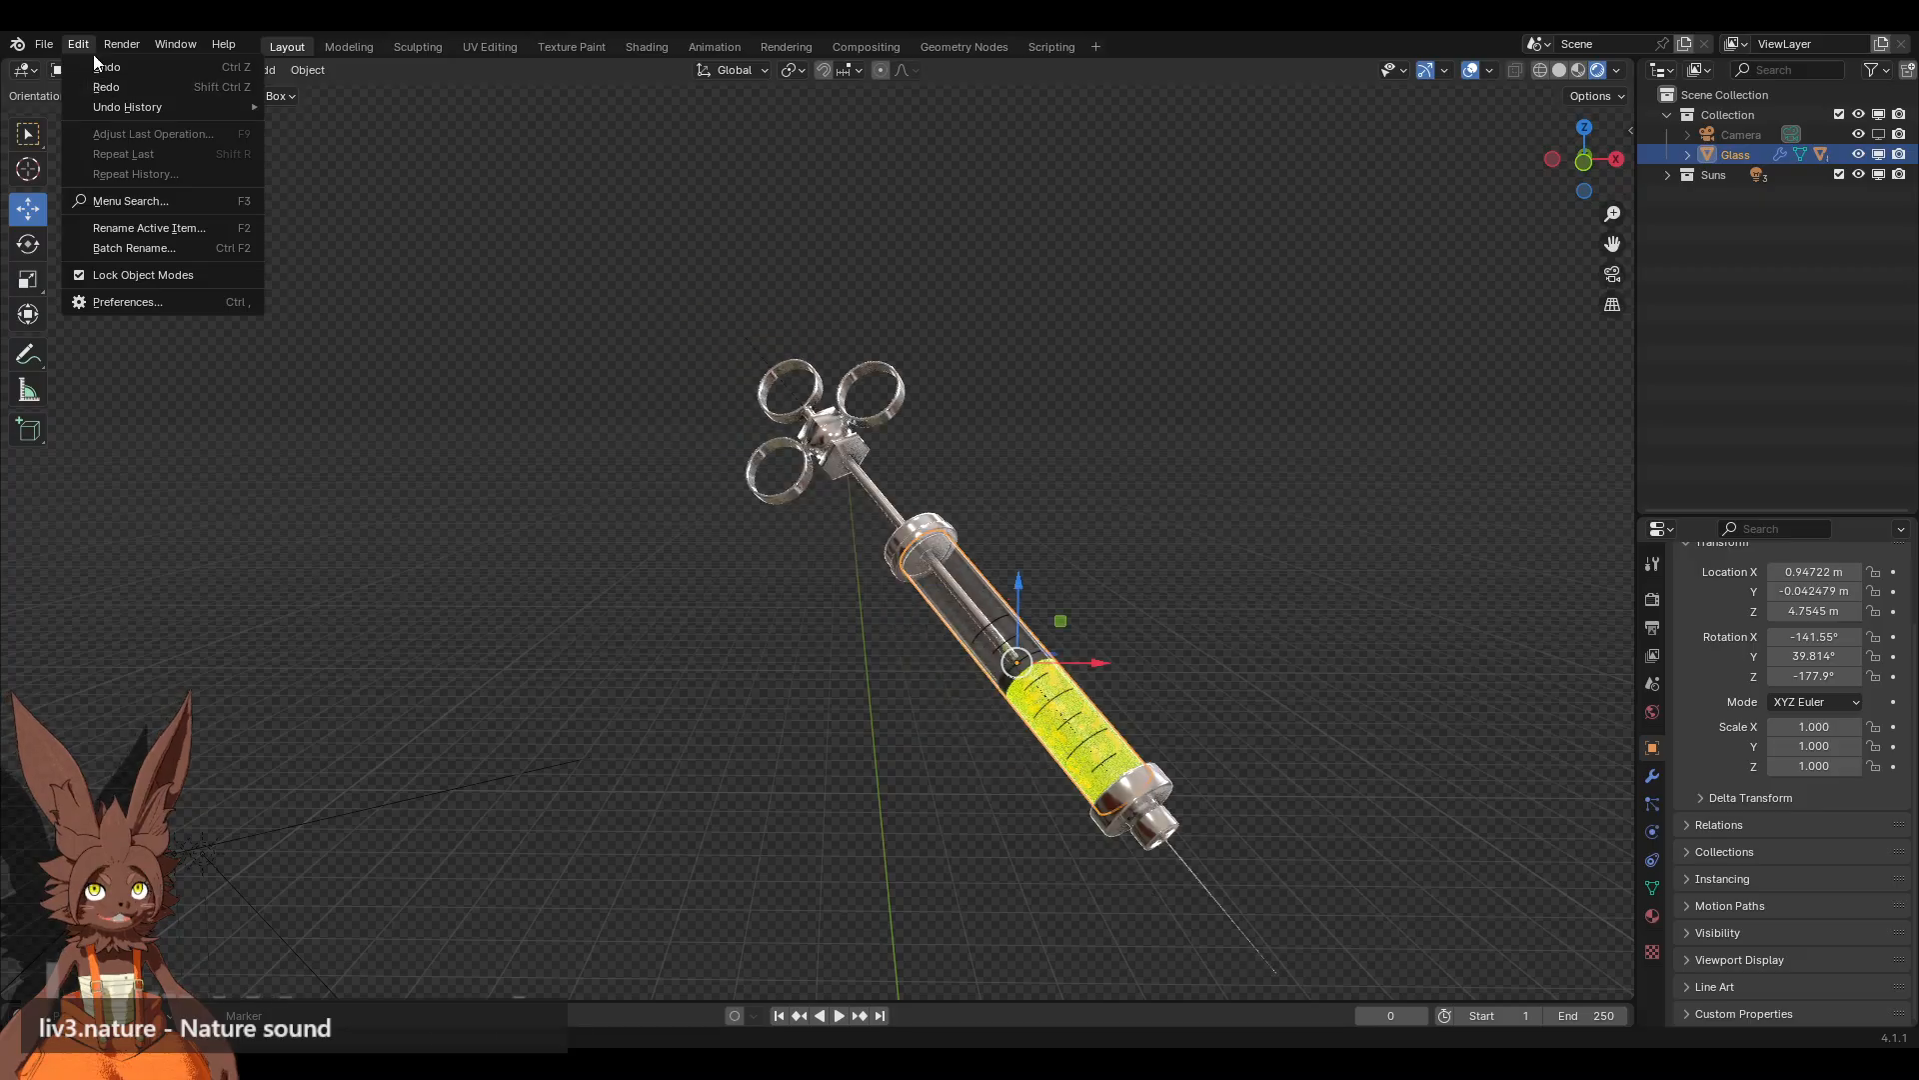
{"action": "left_click", "coordinate": [78, 44]}
{"action": "left_click", "coordinate": [100, 87]}
{"action": "left_click", "coordinate": [124, 46]}
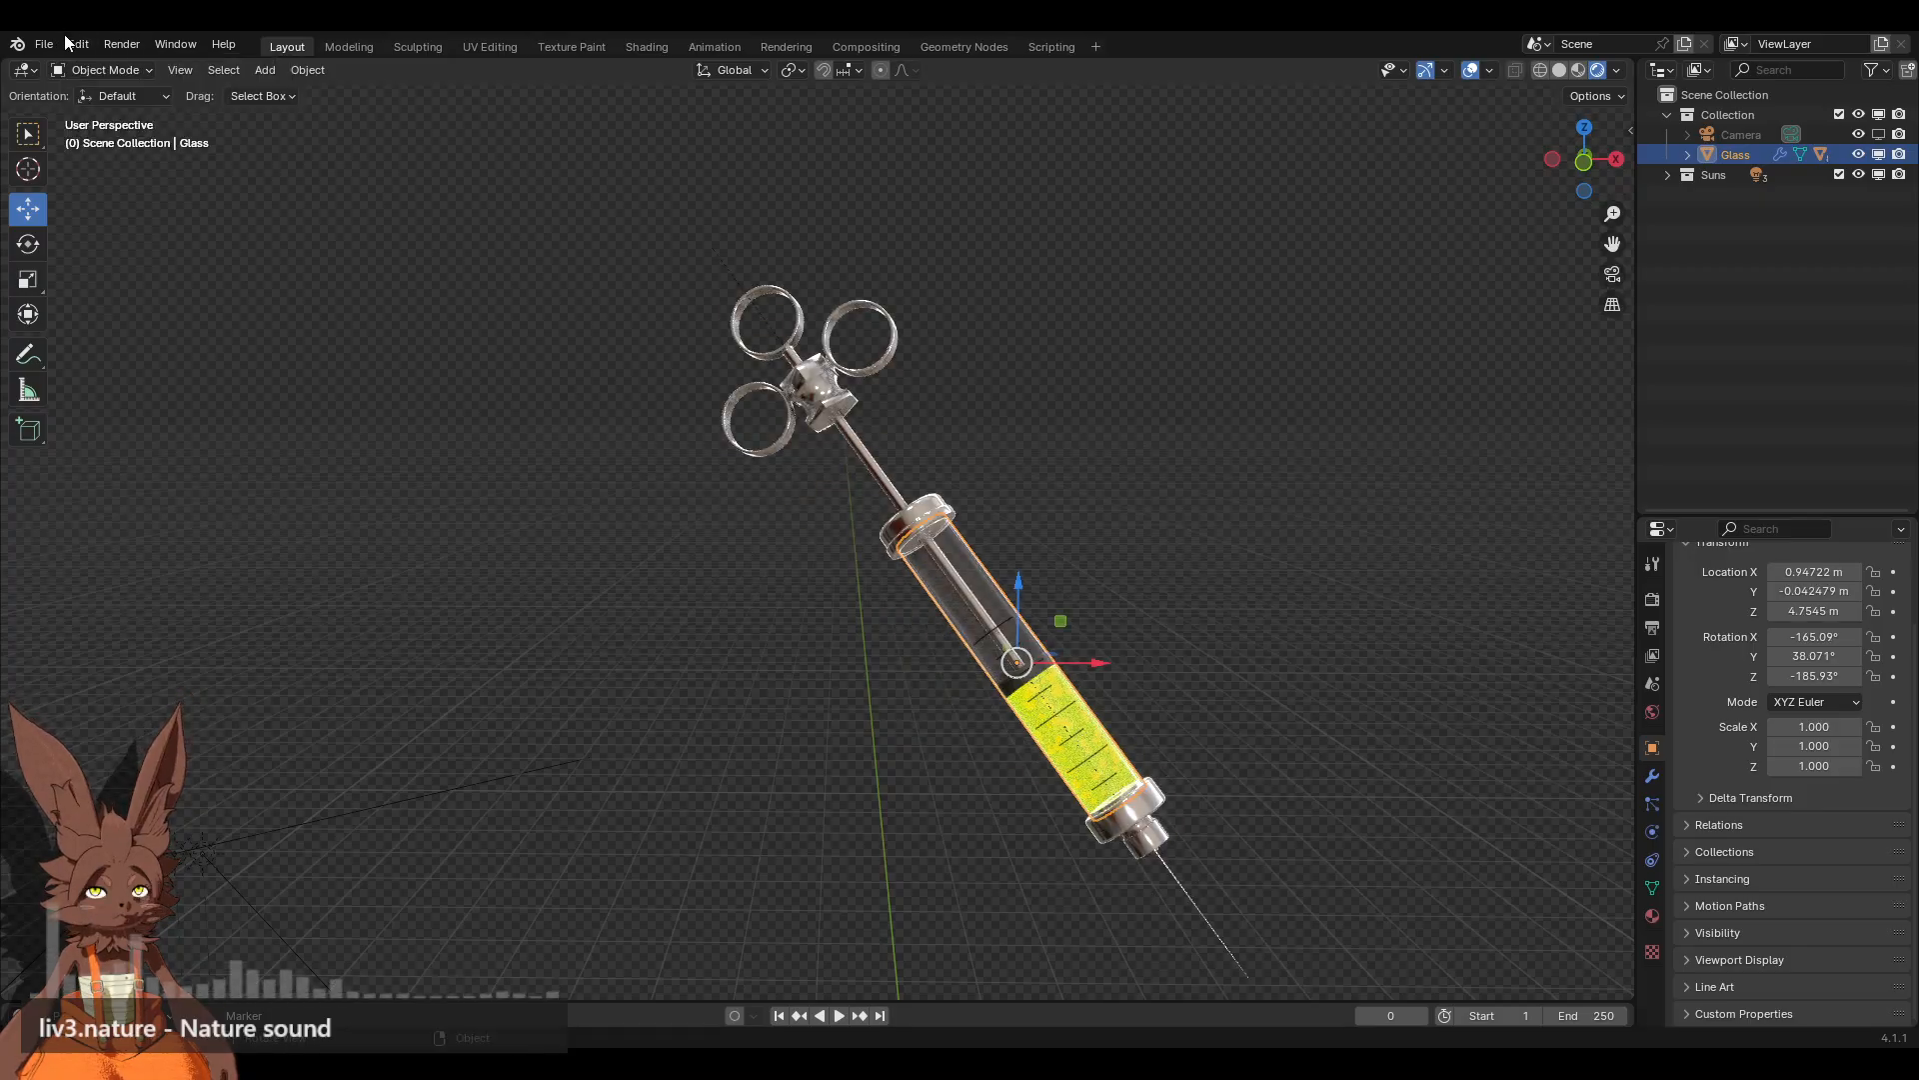
{"action": "left_click", "coordinate": [72, 42]}
{"action": "left_click", "coordinate": [100, 88]}
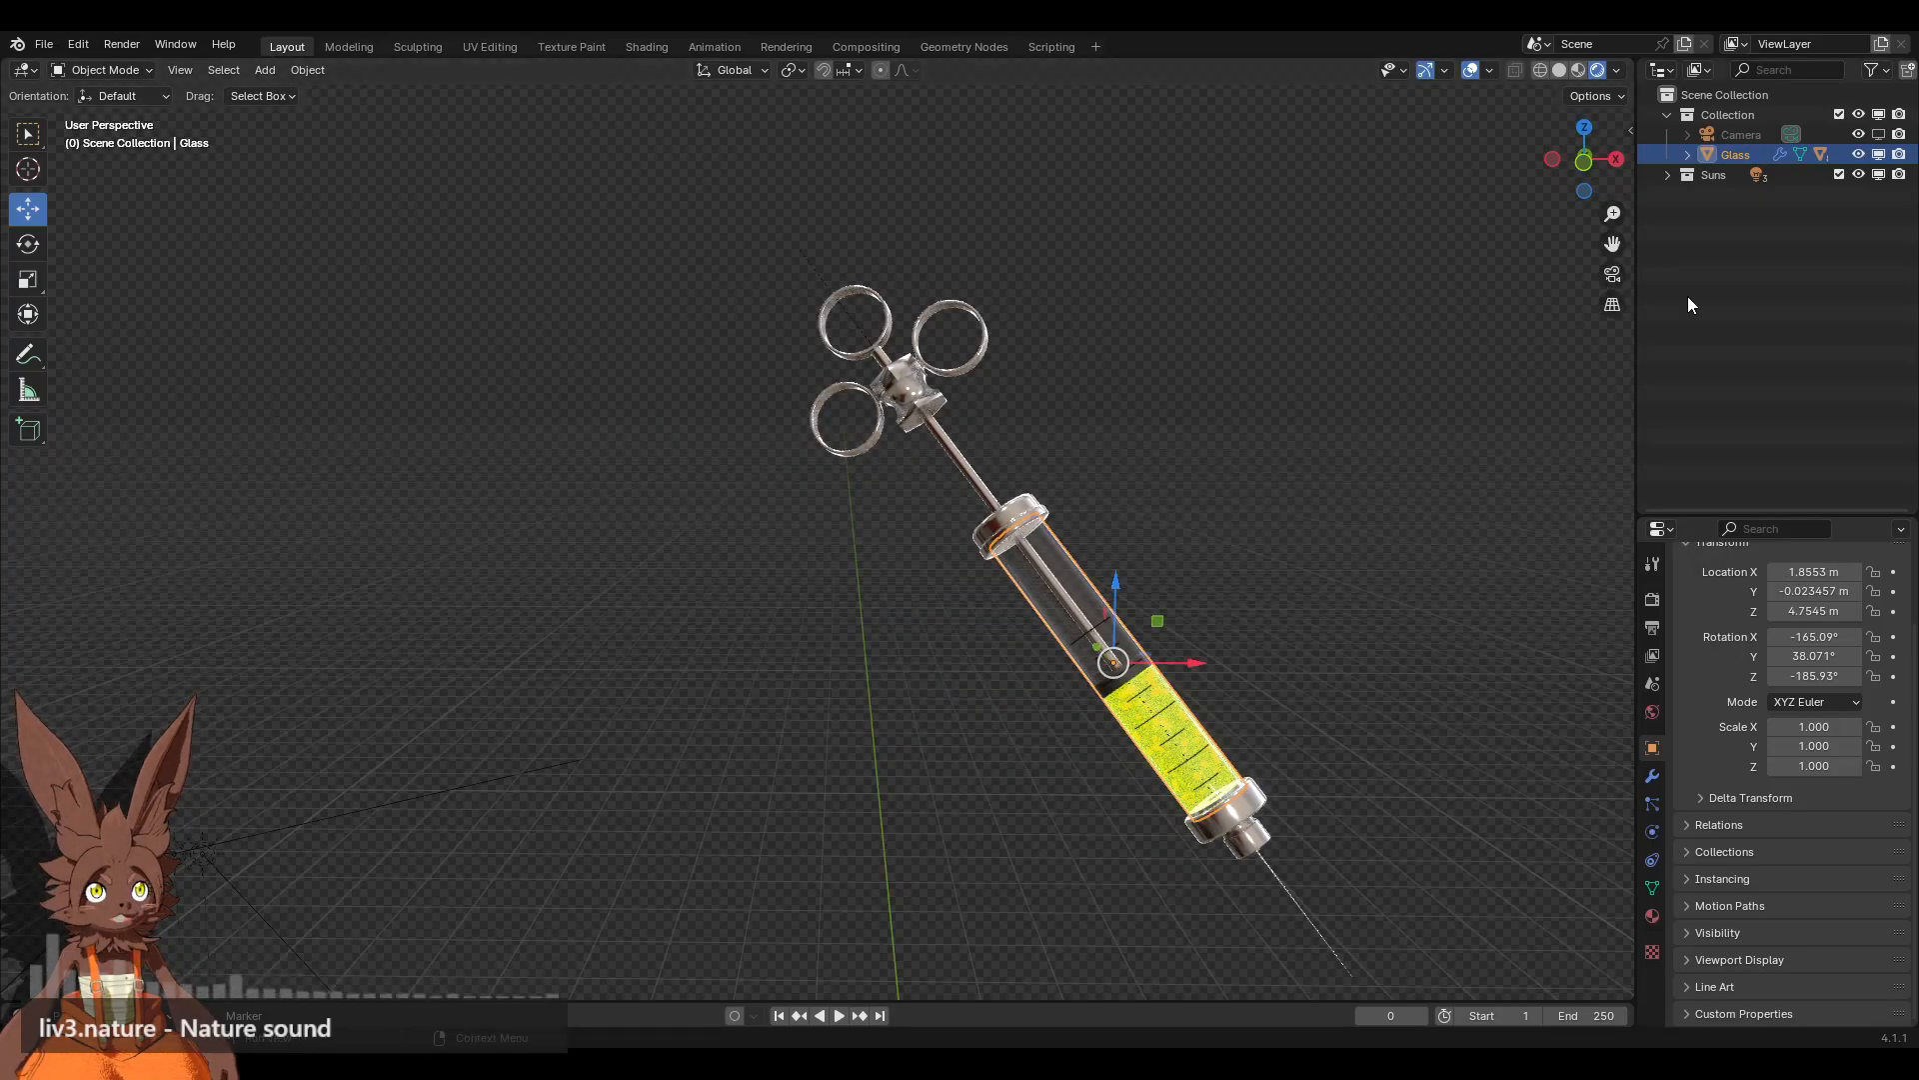
Step: Frame the tilted syringe in the viewport and hide the overlays and gizmos for a clean view
{"action": "middle_click_drag", "start_coordinate": [1366, 336], "coordinate": [1344, 321], "text": "shift"}
{"action": "left_click_drag", "start_coordinate": [1612, 214], "coordinate": [1600, 162]}
{"action": "middle_click_drag", "start_coordinate": [1365, 376], "coordinate": [1363, 372]}
{"action": "middle_click_drag", "start_coordinate": [1335, 532], "coordinate": [1313, 507], "text": "shift"}
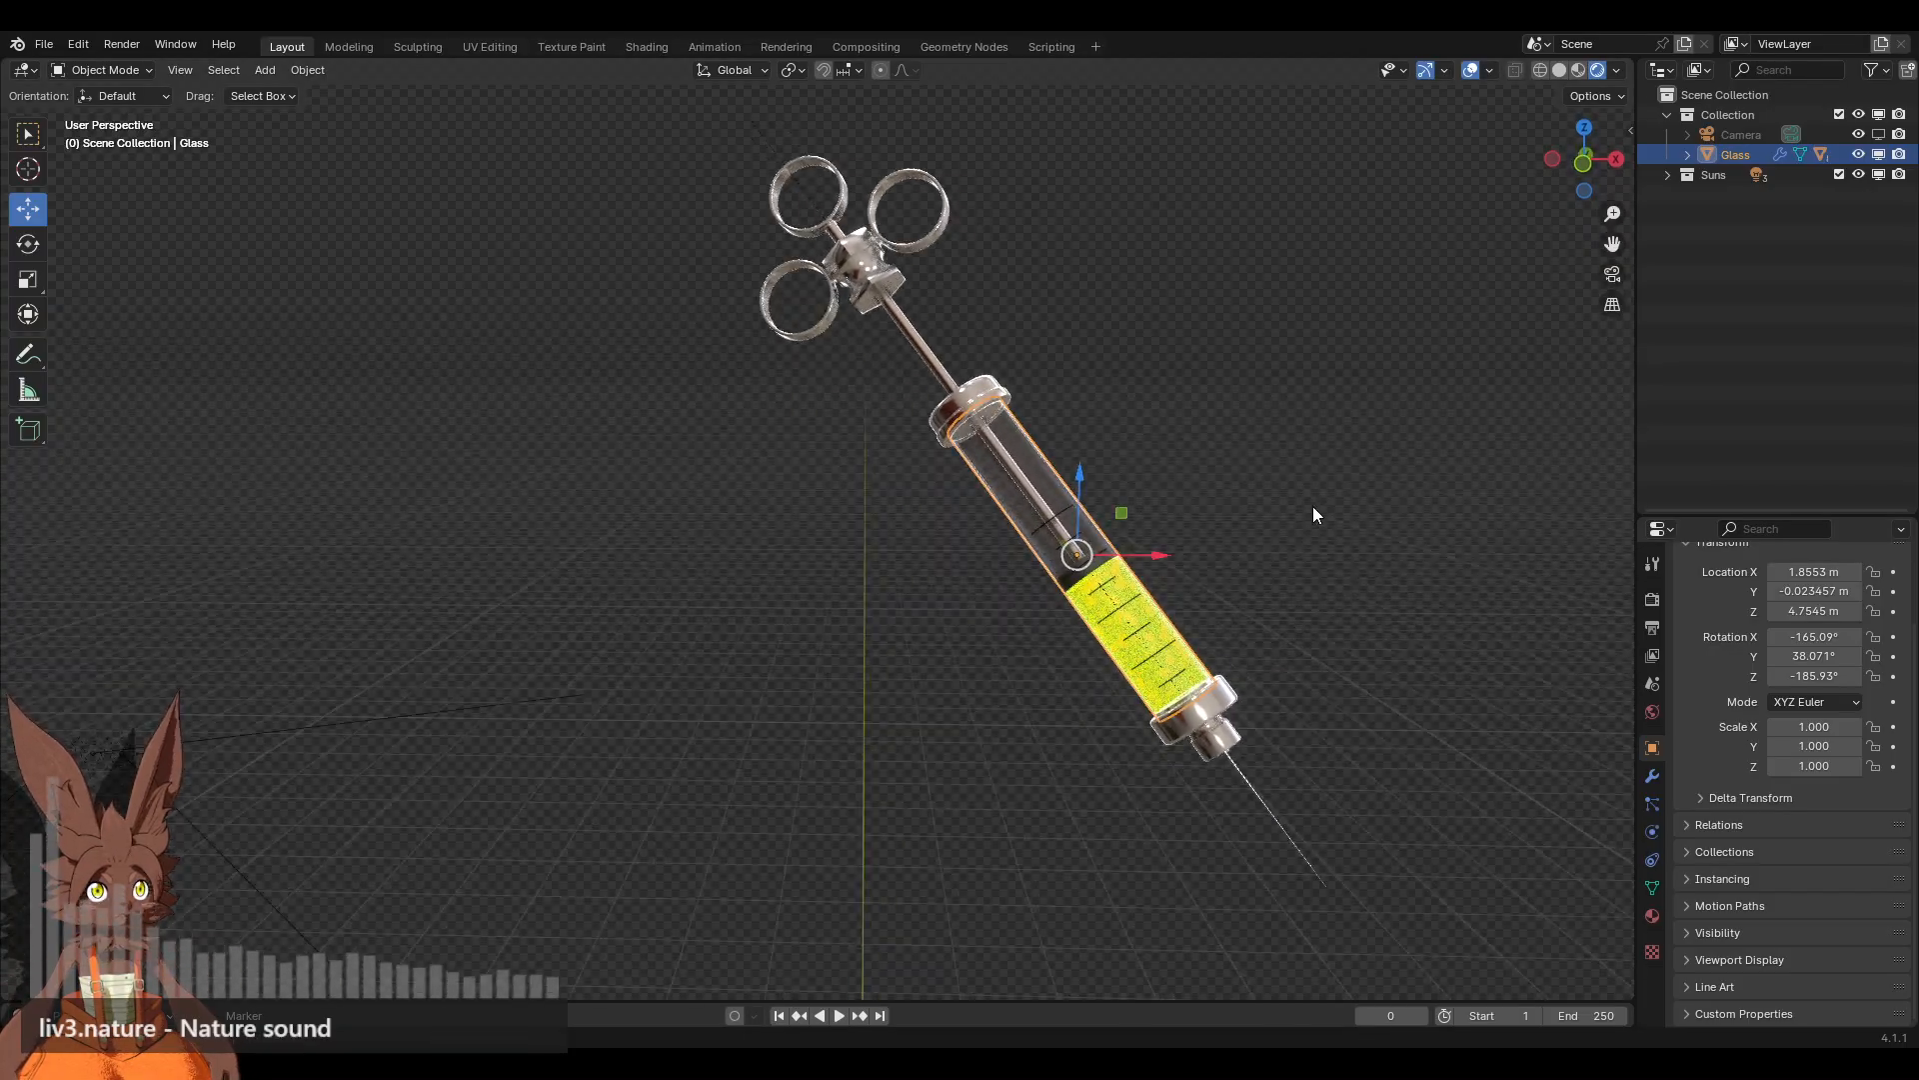
{"action": "left_click_drag", "start_coordinate": [1612, 214], "coordinate": [1613, 253]}
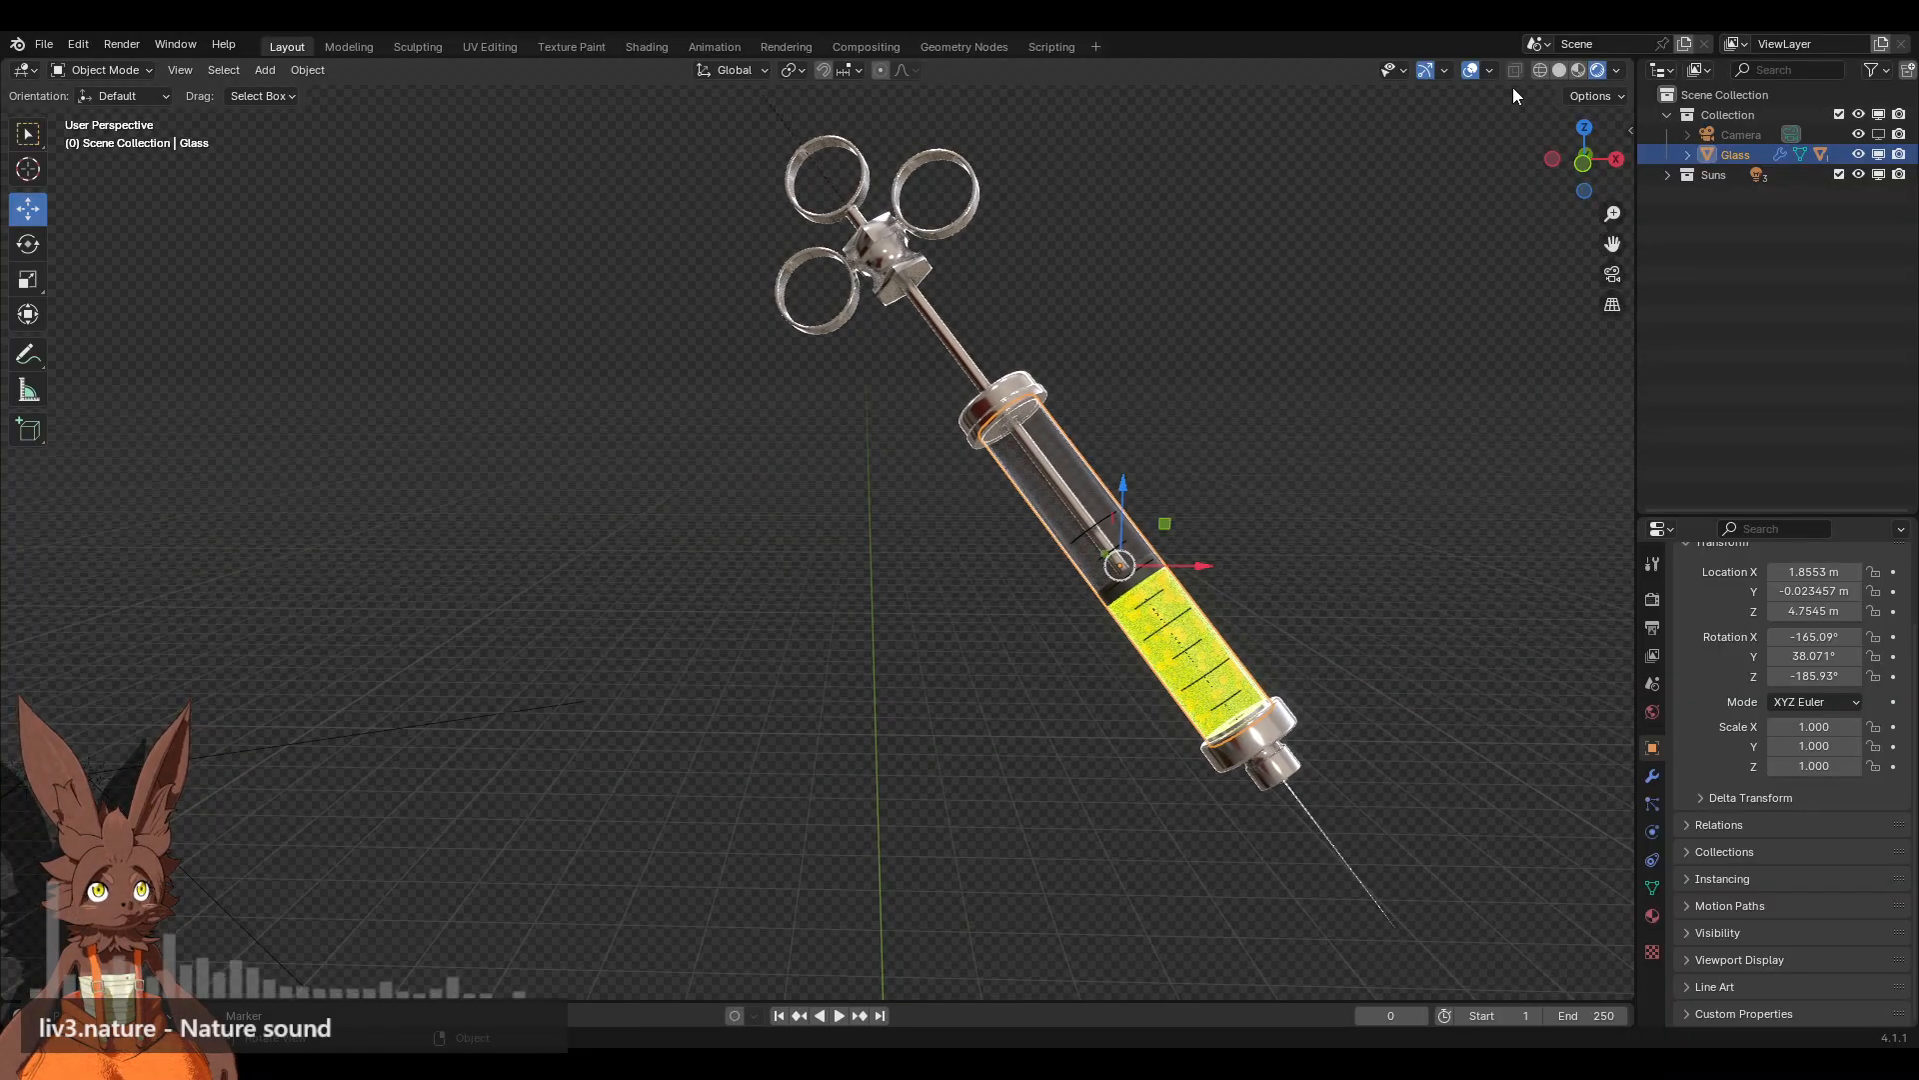
{"action": "left_click", "coordinate": [1471, 72]}
{"action": "left_click", "coordinate": [1427, 72]}
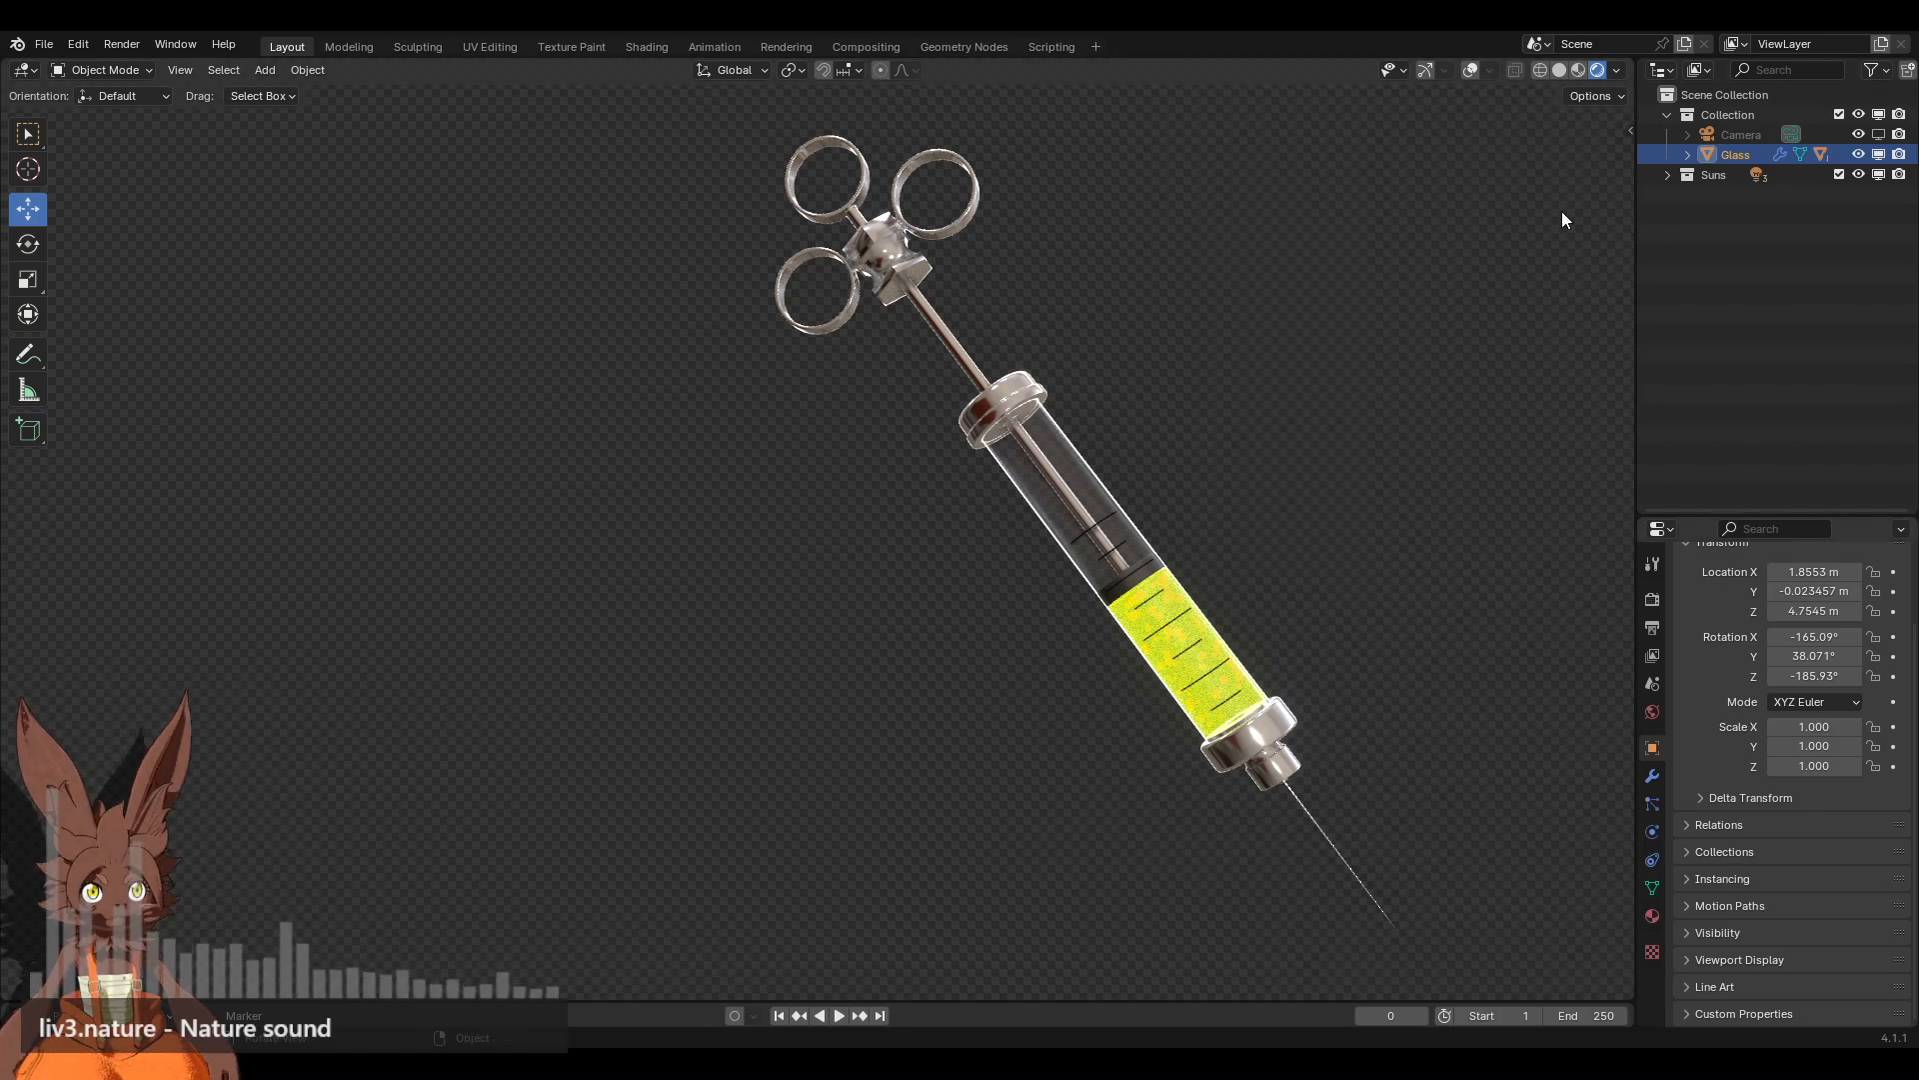
{"action": "left_click", "coordinate": [1425, 72]}
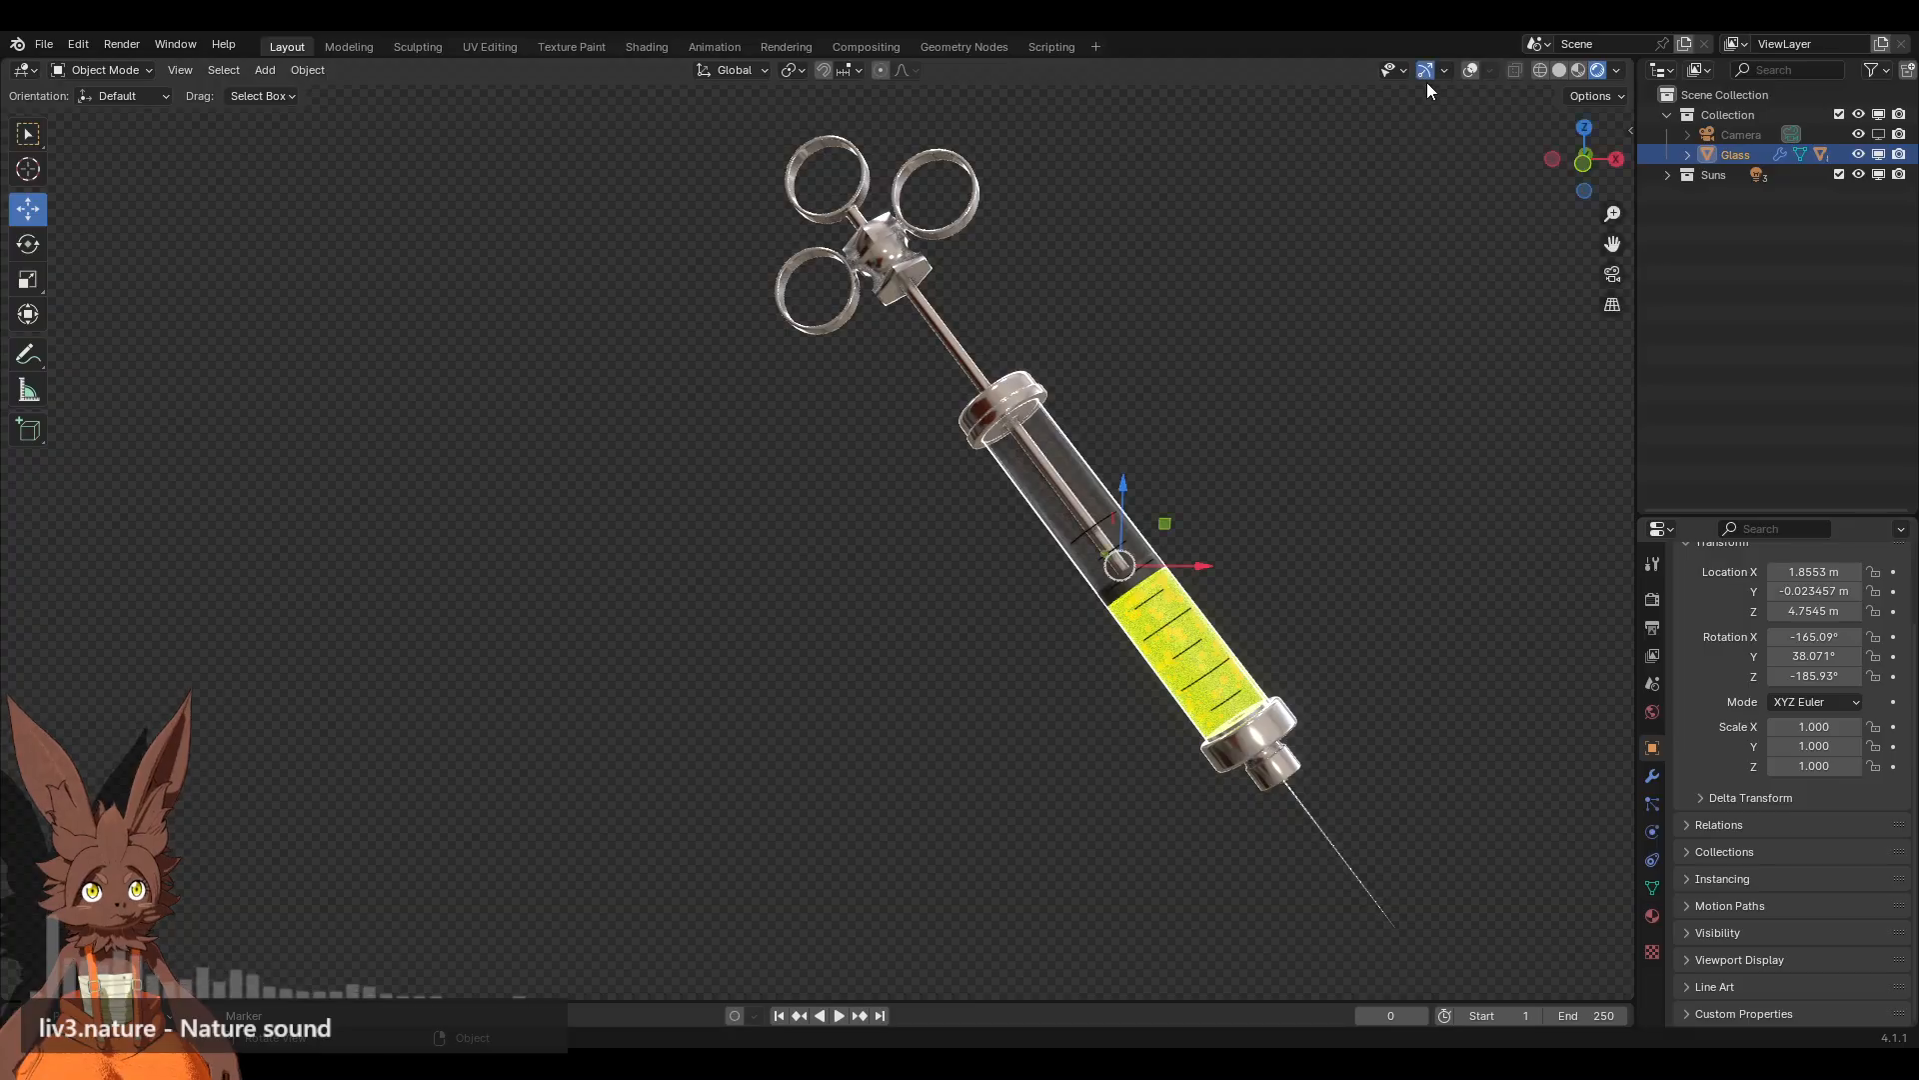
{"action": "mouse_move", "coordinate": [1612, 242]}
{"action": "left_mouse_down"}
{"action": "mouse_move", "coordinate": [1690, 233]}
{"action": "mouse_move", "coordinate": [1613, 206]}
{"action": "mouse_move", "coordinate": [1612, 186]}
{"action": "mouse_move", "coordinate": [1607, 264]}
{"action": "mouse_move", "coordinate": [1612, 204]}
{"action": "mouse_move", "coordinate": [1609, 245]}
{"action": "left_mouse_up"}
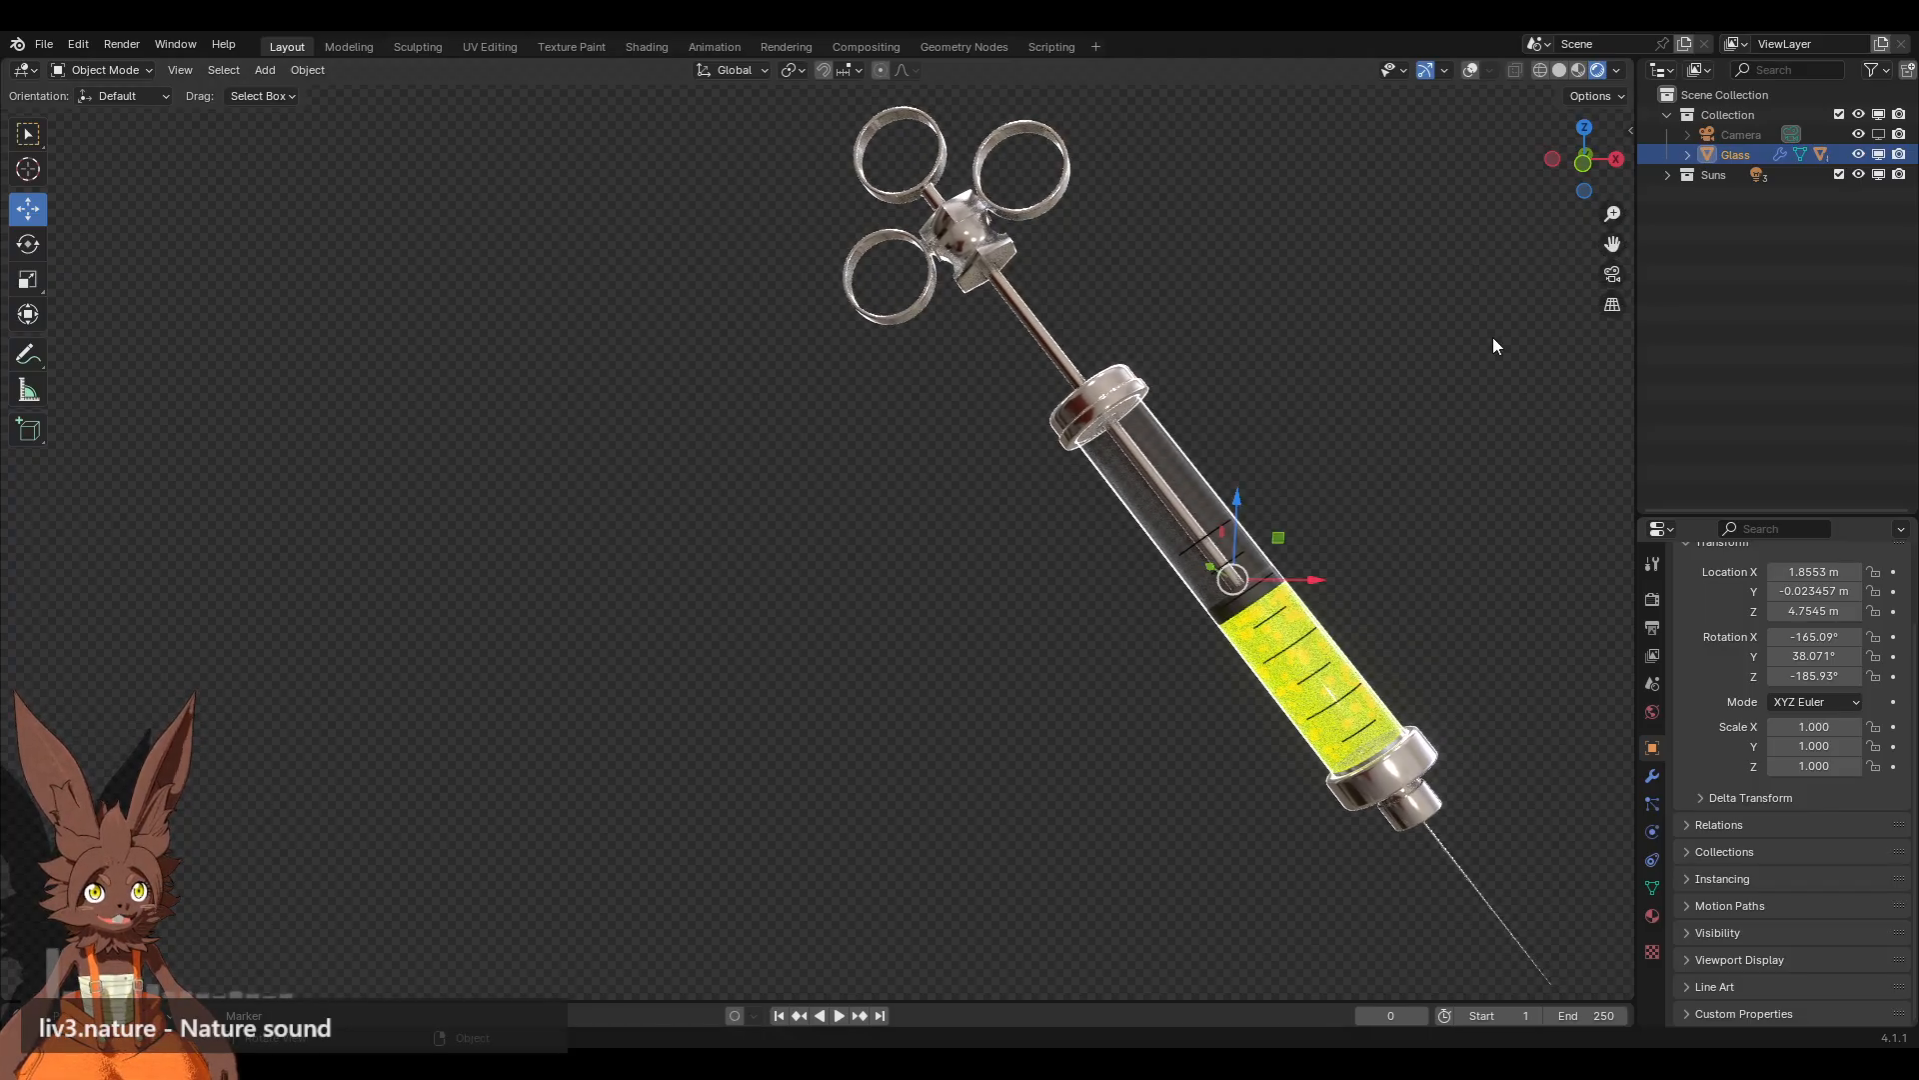
{"action": "left_click", "coordinate": [1425, 72]}
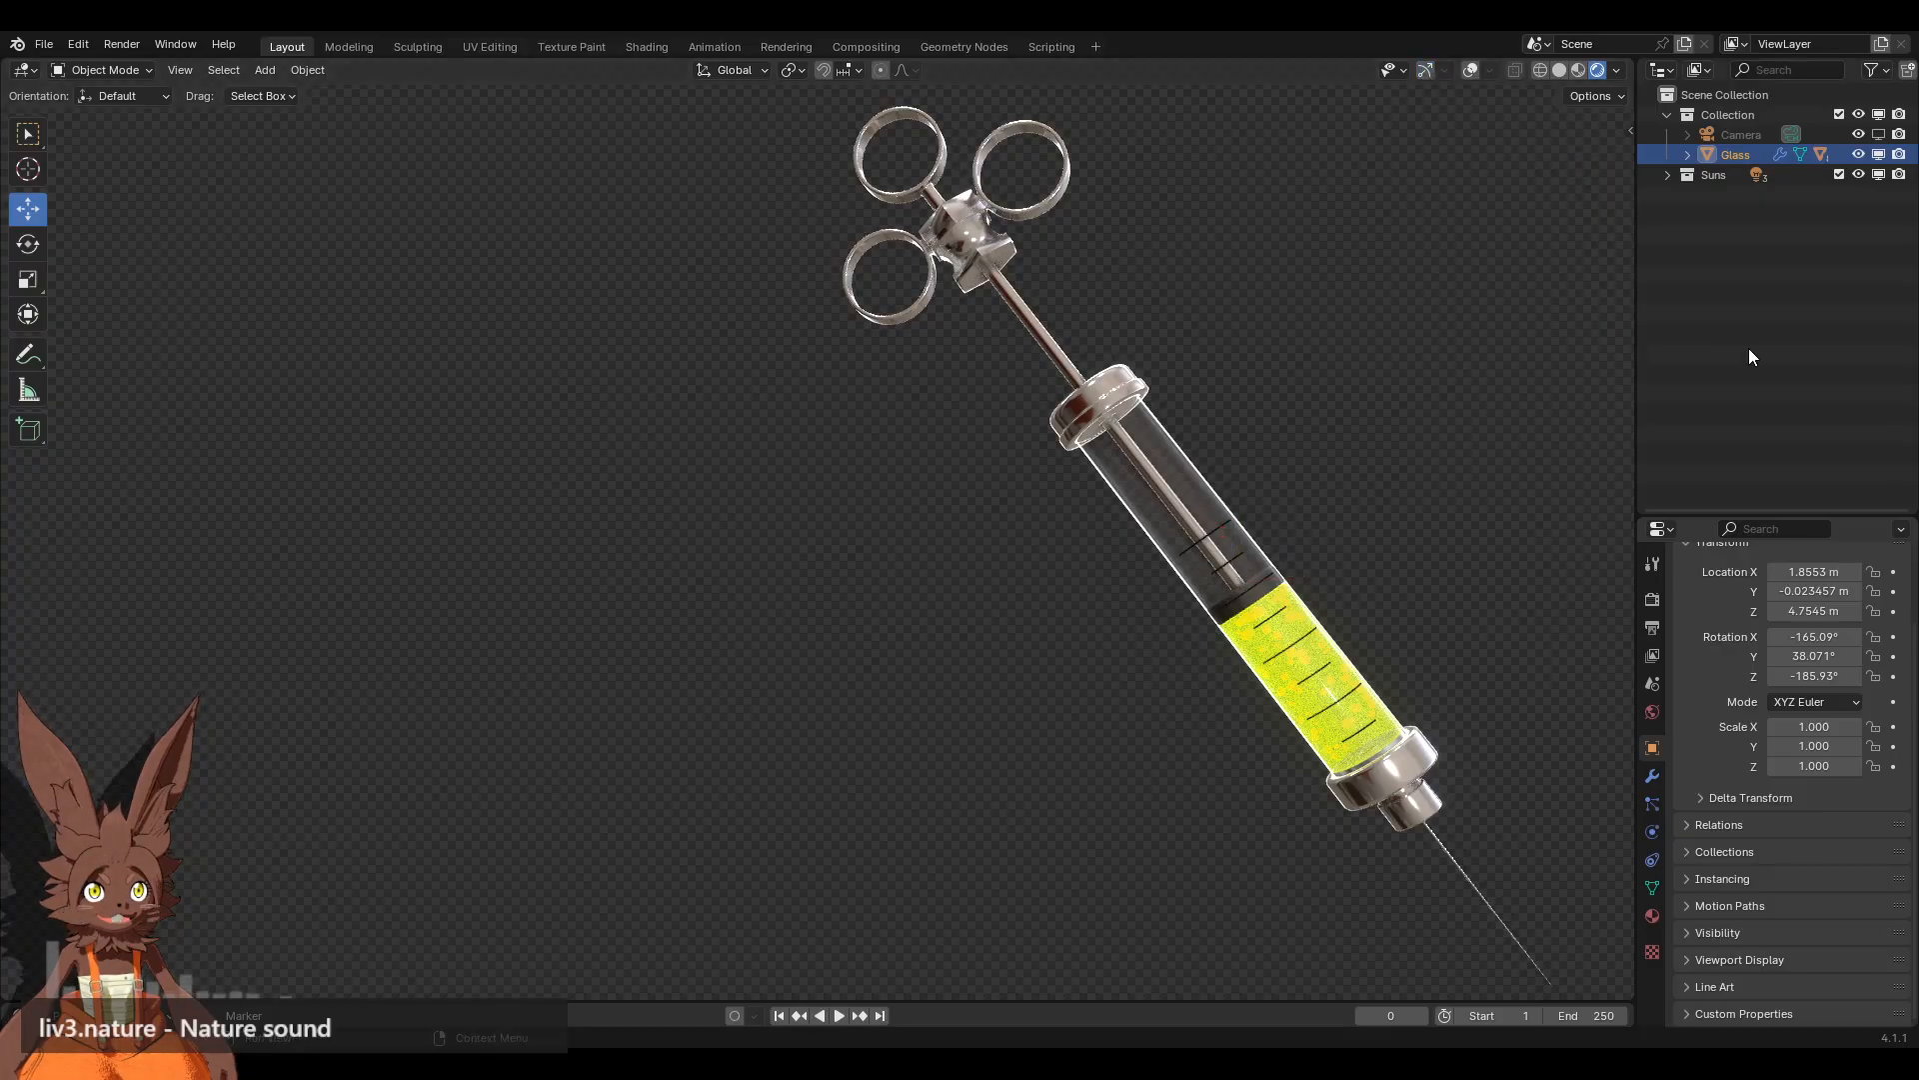